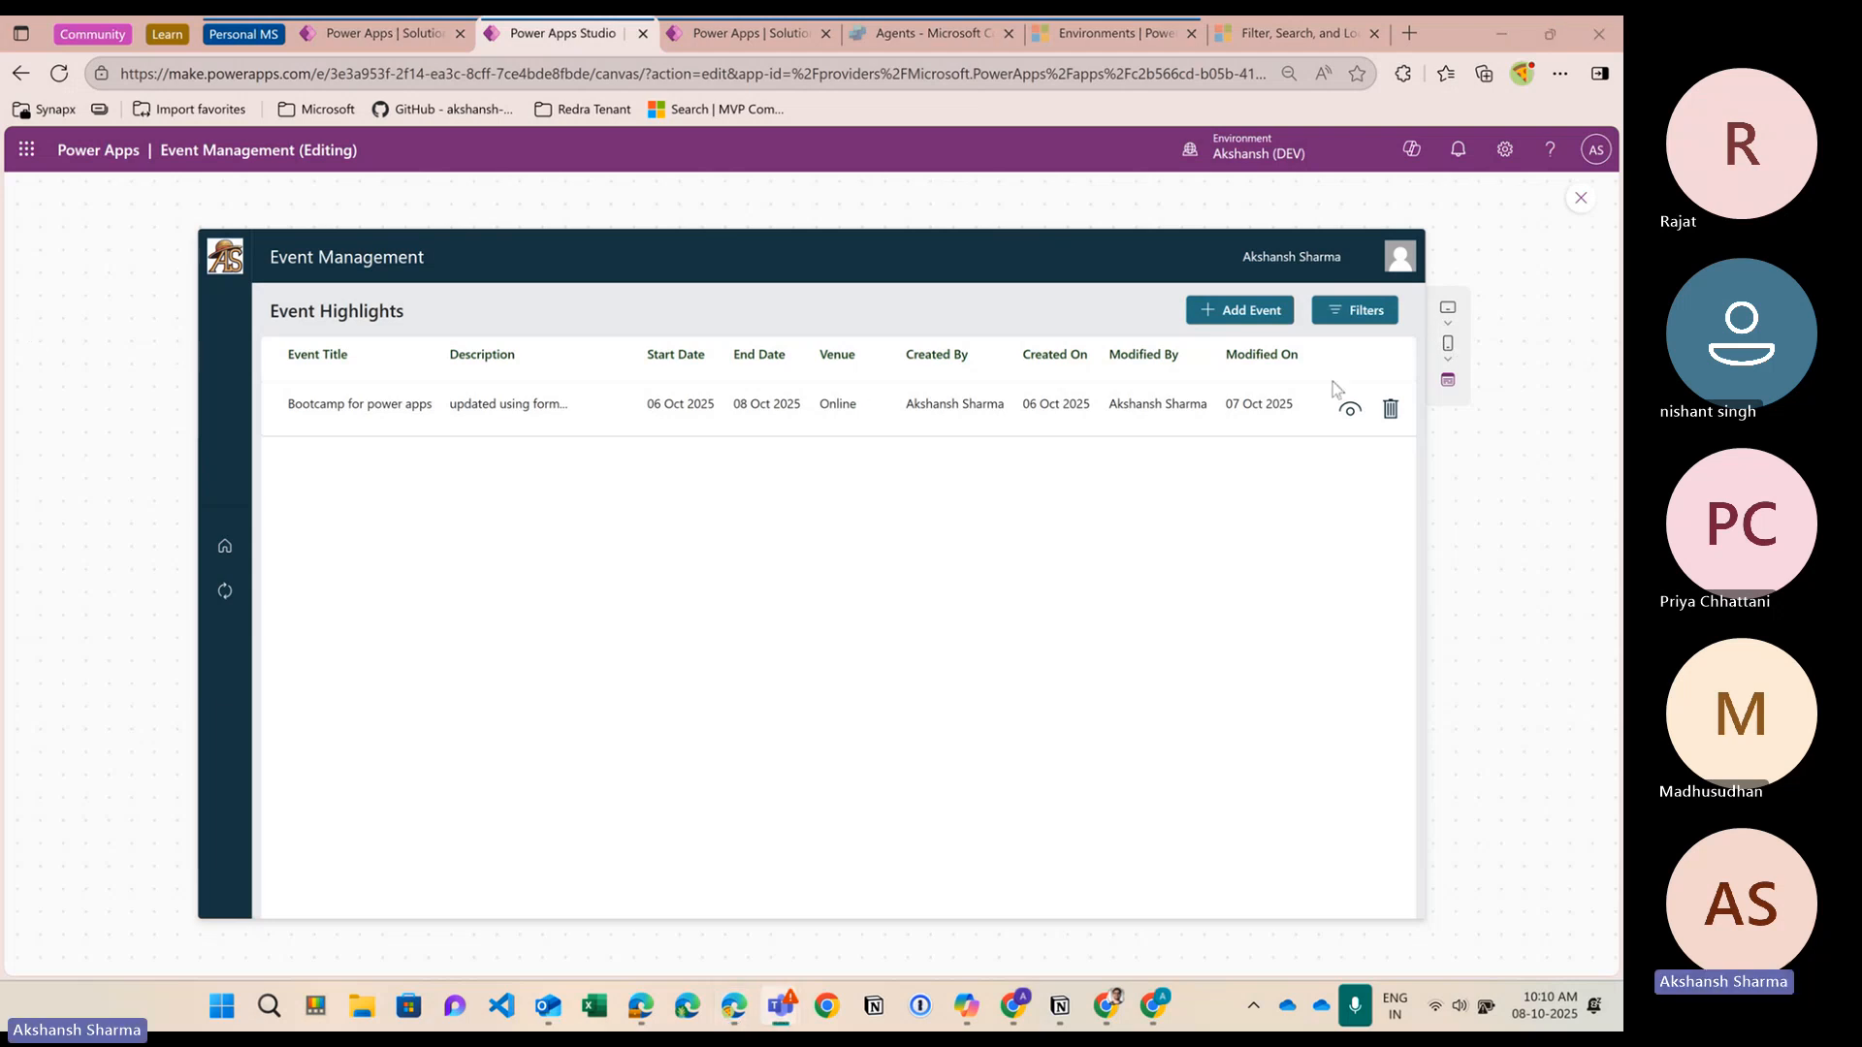
# Start a new event titled 'demo event 123' running 9 to 10 October 2025
pyautogui.click(1246, 315)
pyautogui.click(875, 328)
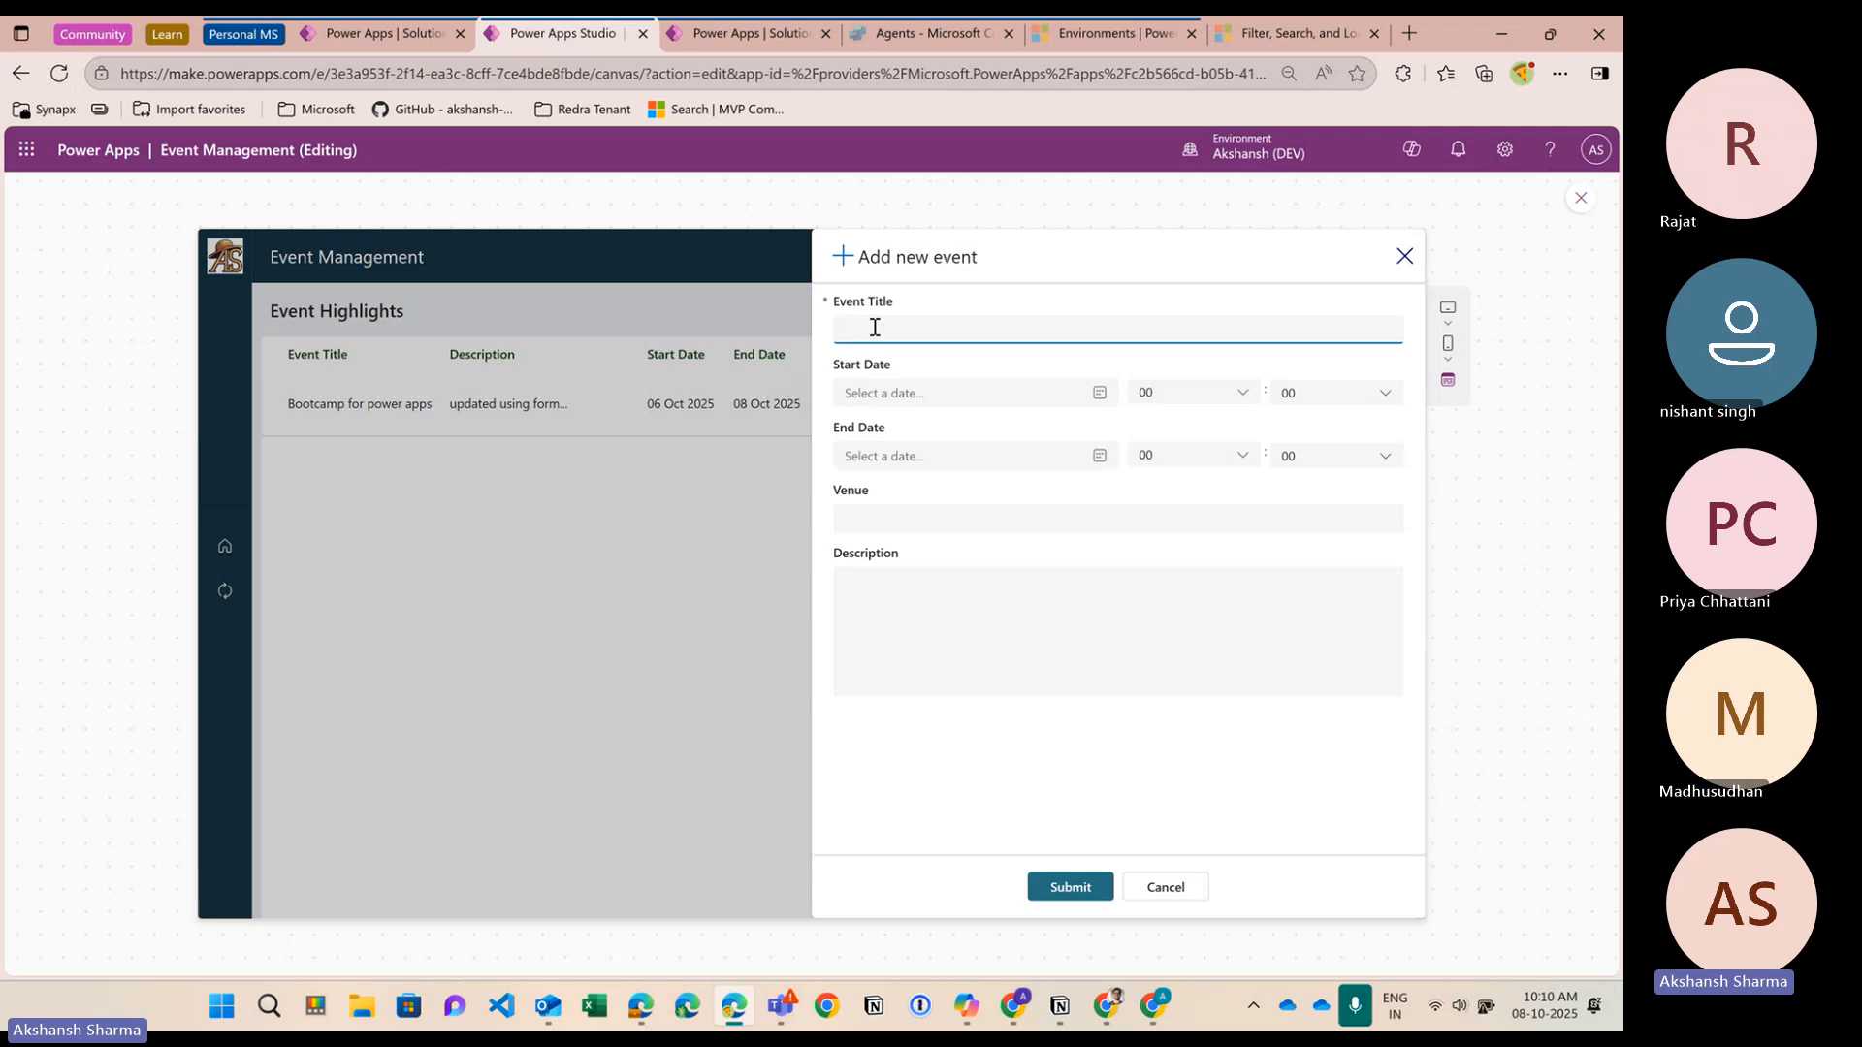
pyautogui.write('demo event 123')
pyautogui.click(939, 388)
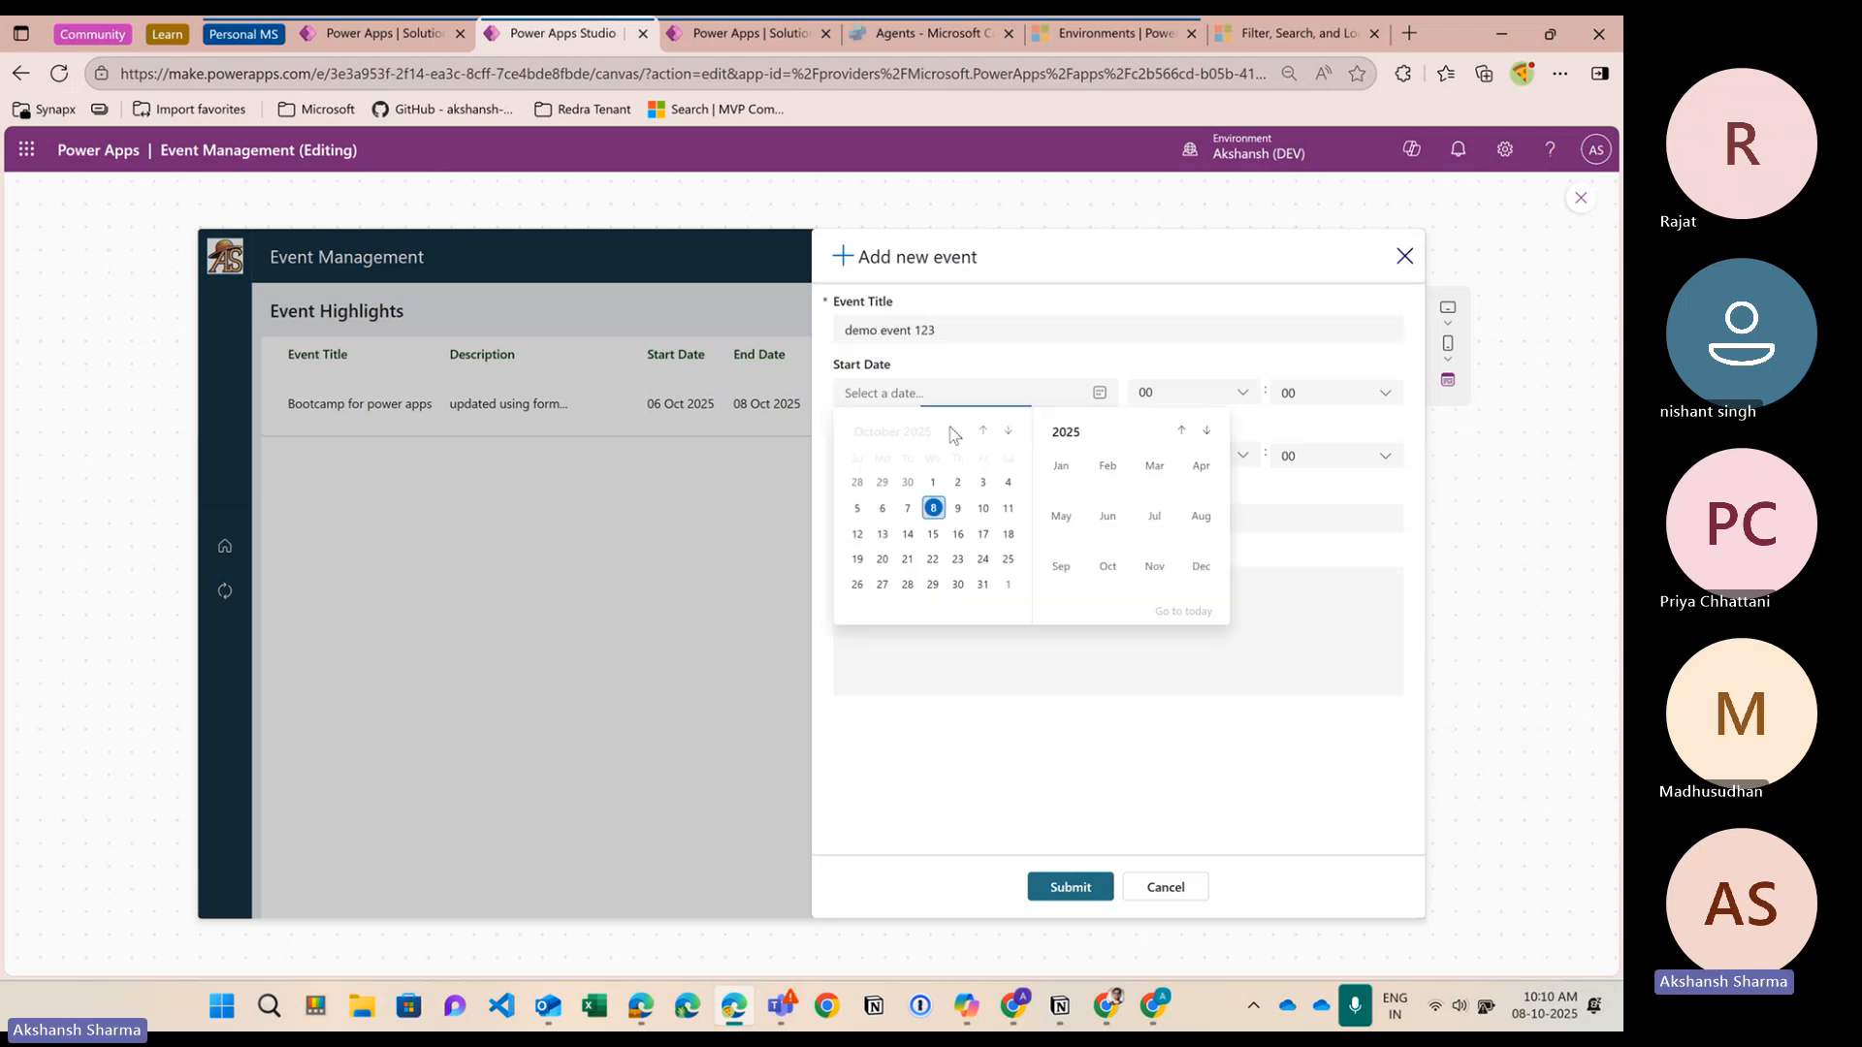
pyautogui.click(959, 514)
pyautogui.click(952, 458)
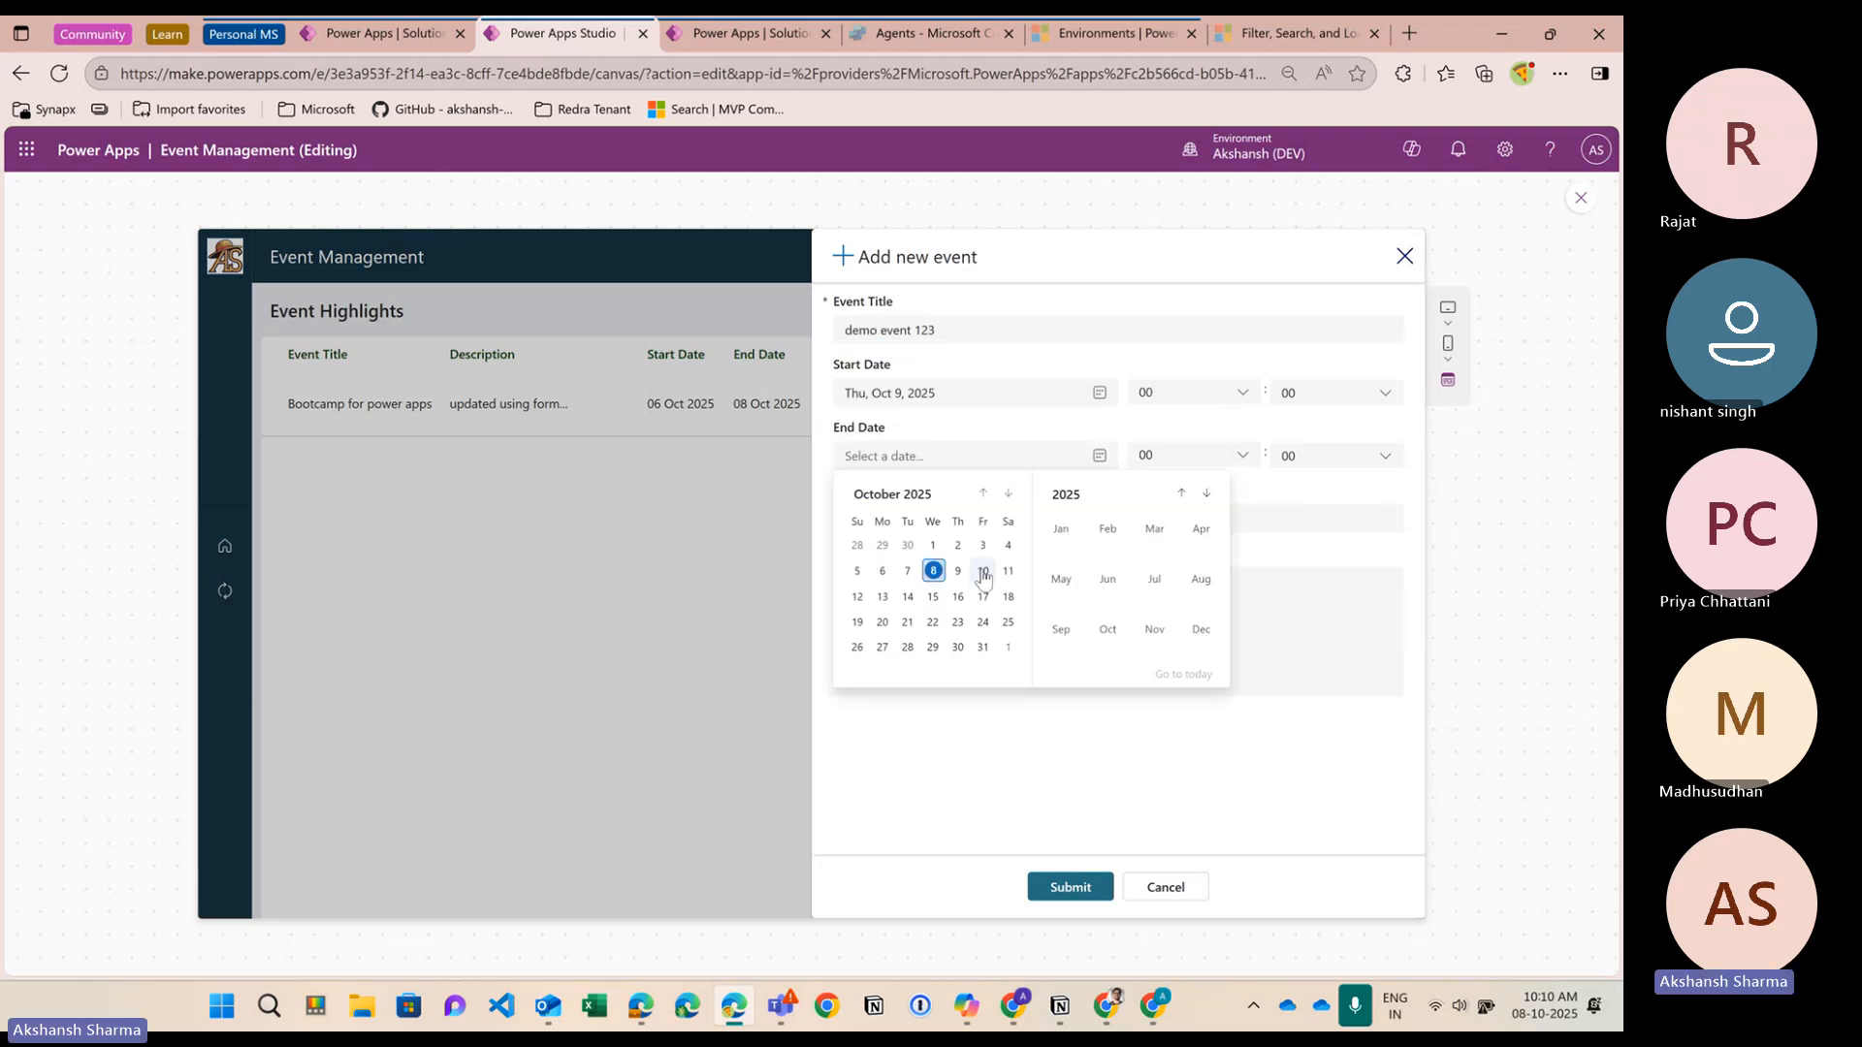
pyautogui.click(983, 571)
# Set the venue to online and the description to 'testing', submit, and leave preview
pyautogui.click(939, 519)
pyautogui.write('iob')
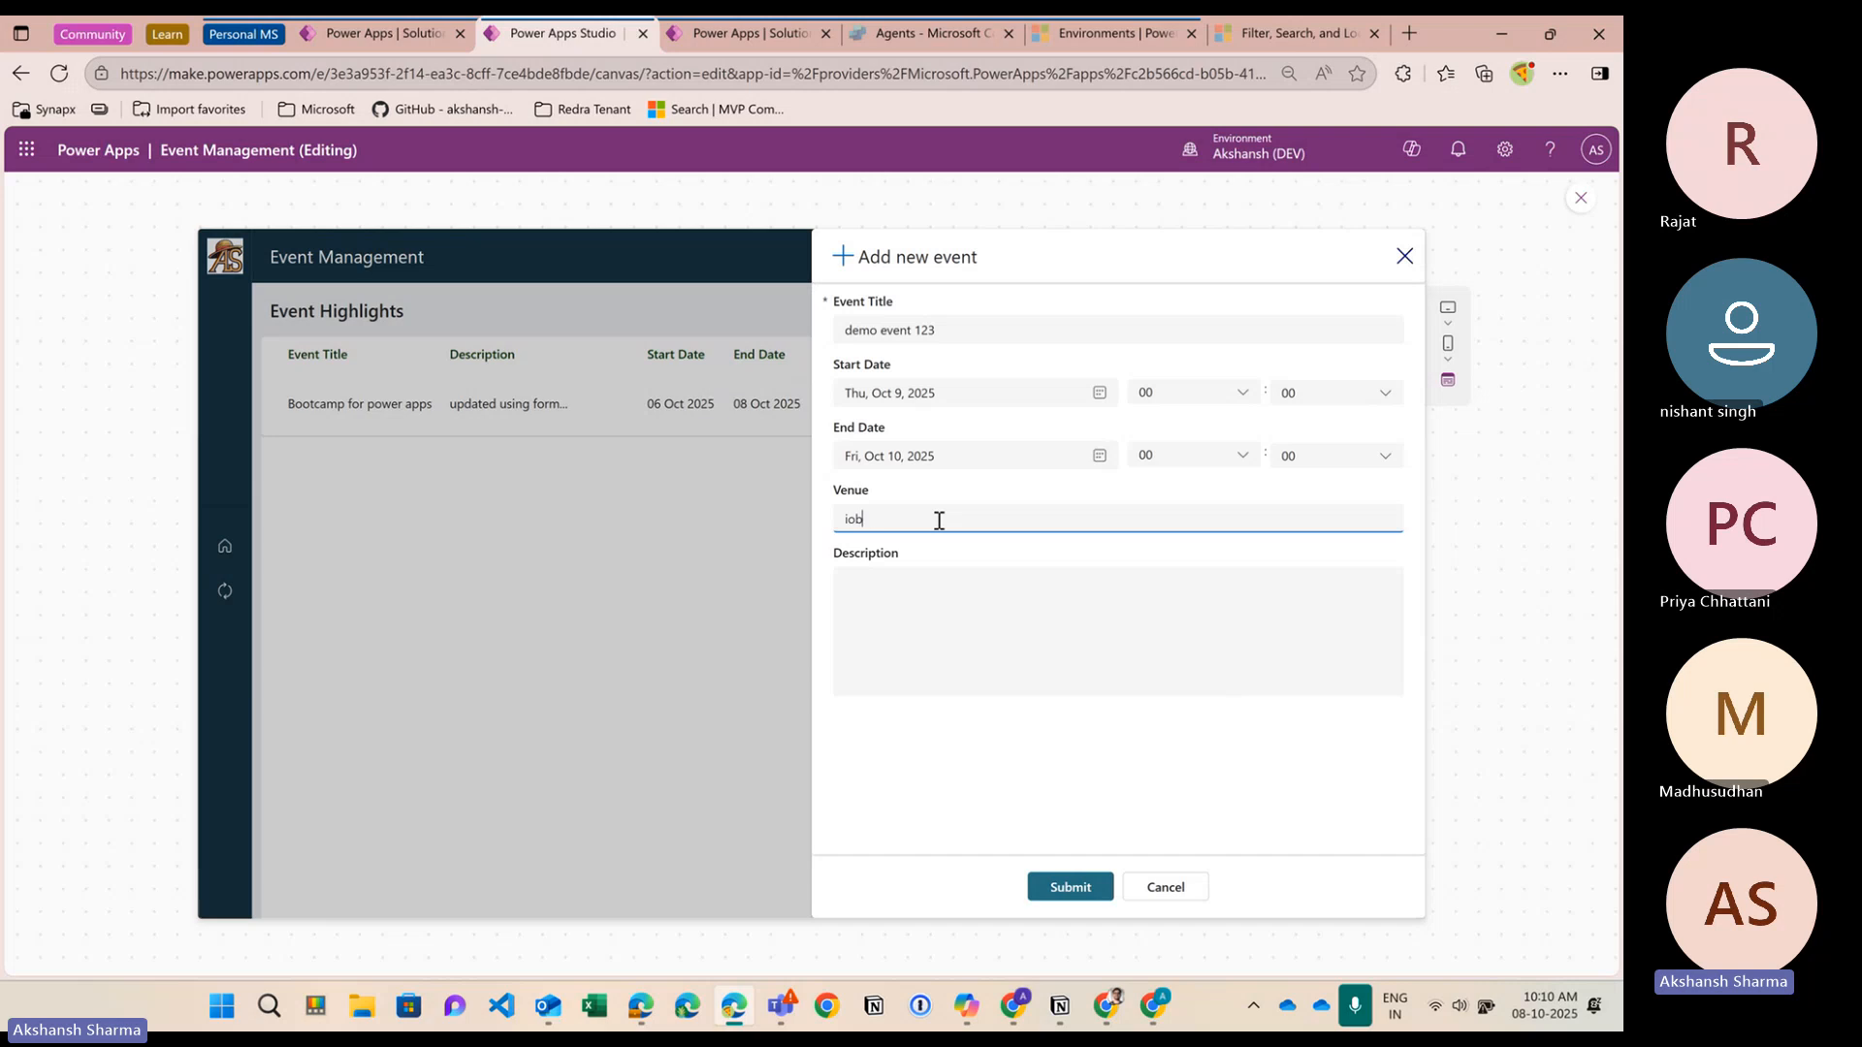
pyautogui.write('nli')
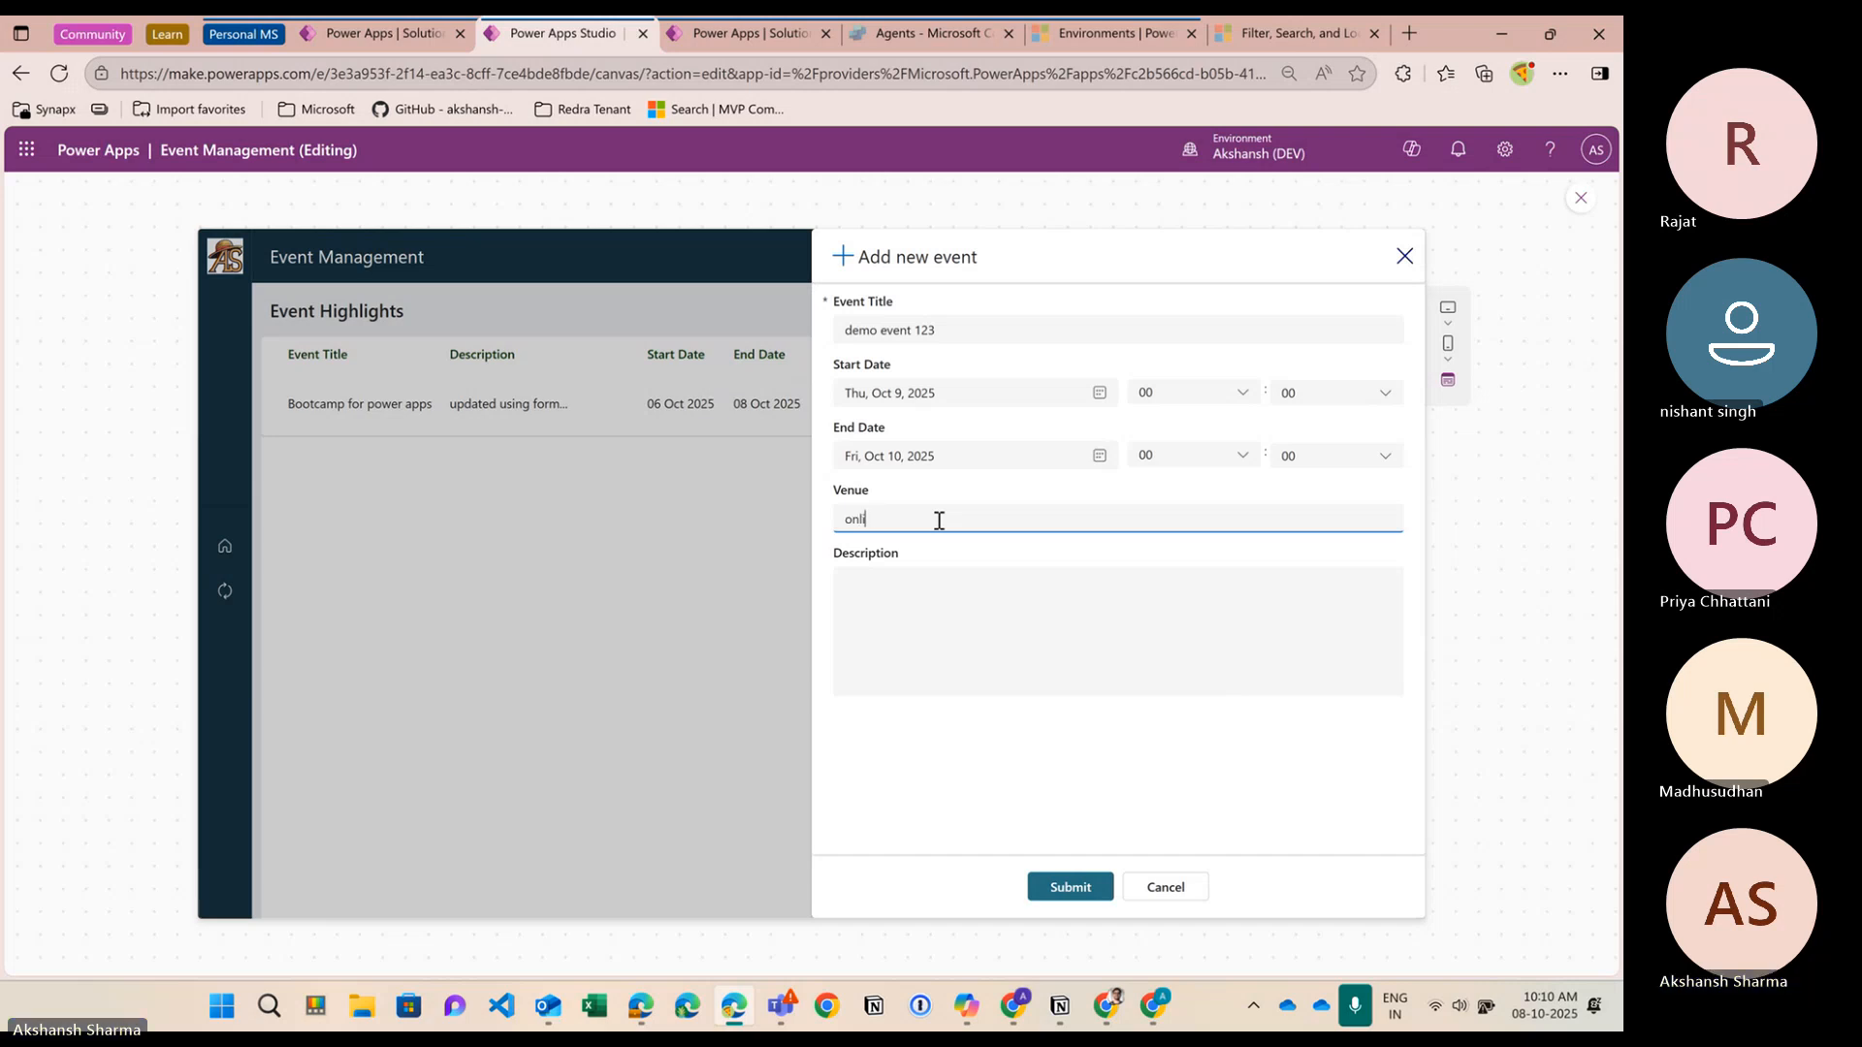
pyautogui.write('ne')
pyautogui.click(935, 602)
pyautogui.write('testi')
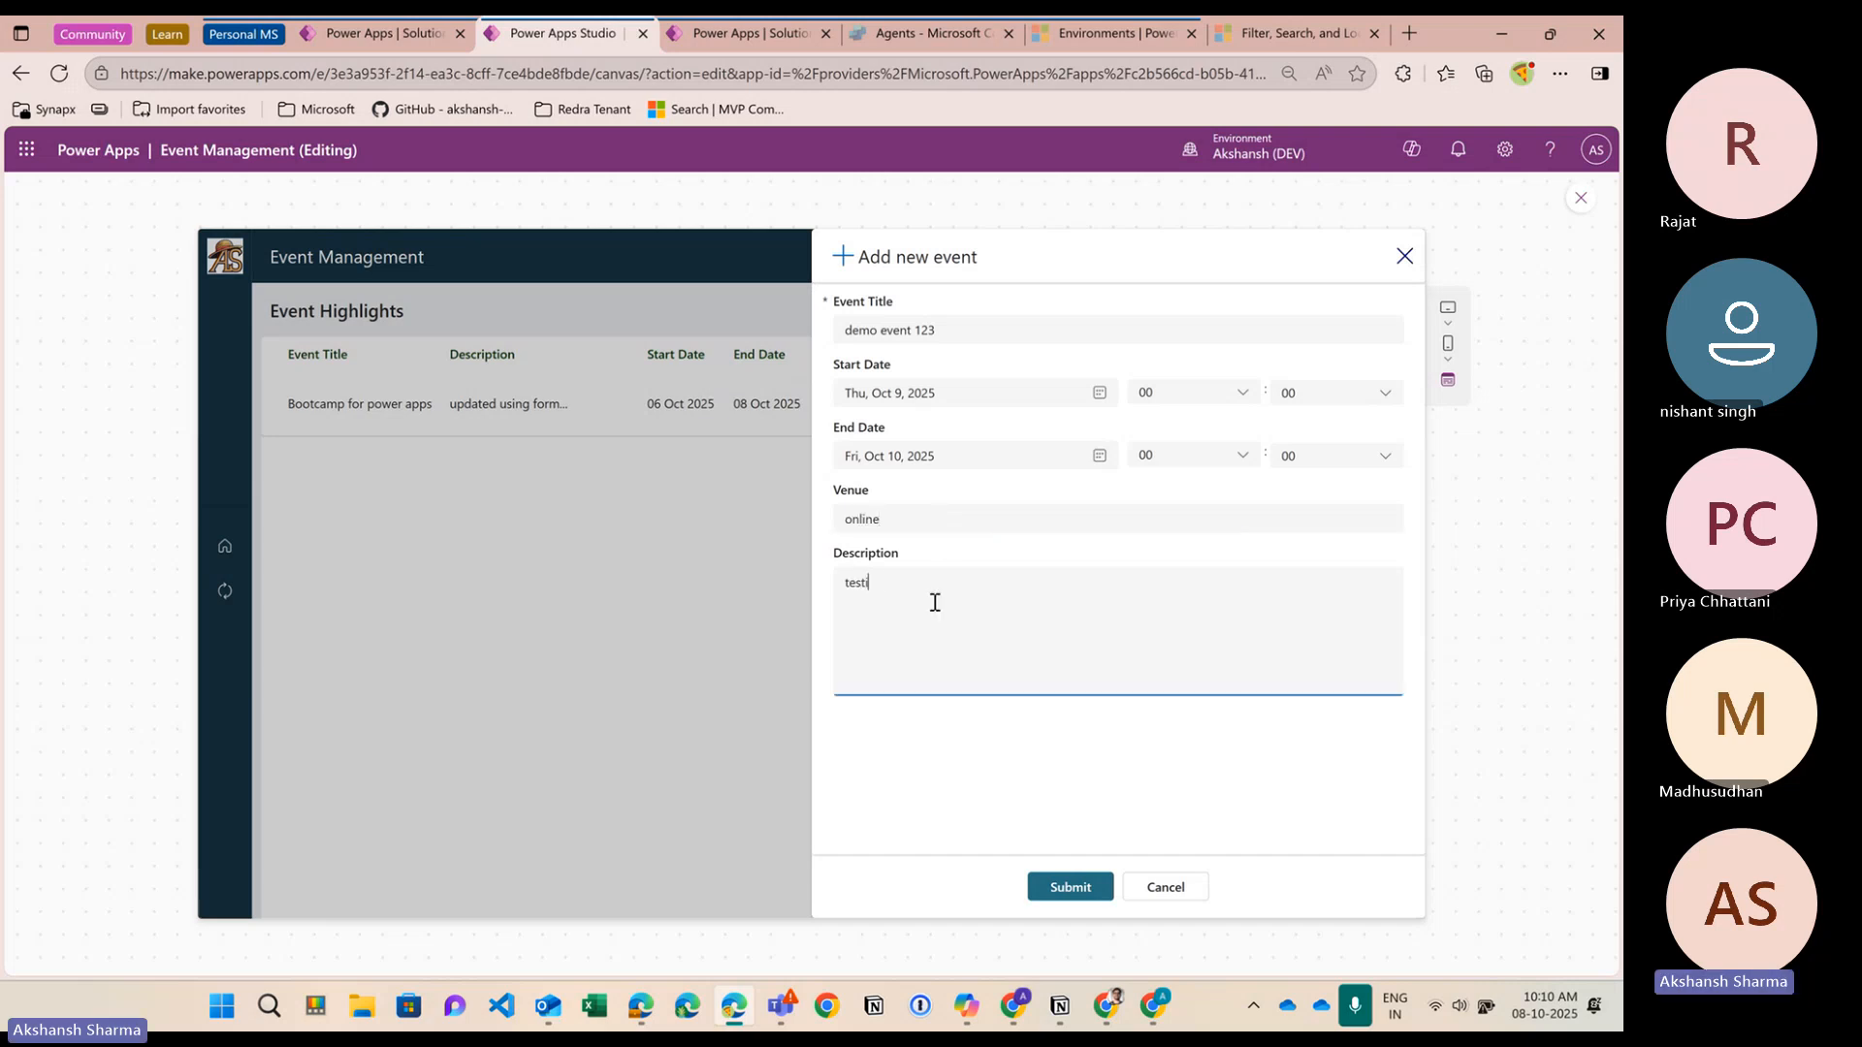
pyautogui.write('ng')
pyautogui.click(1071, 886)
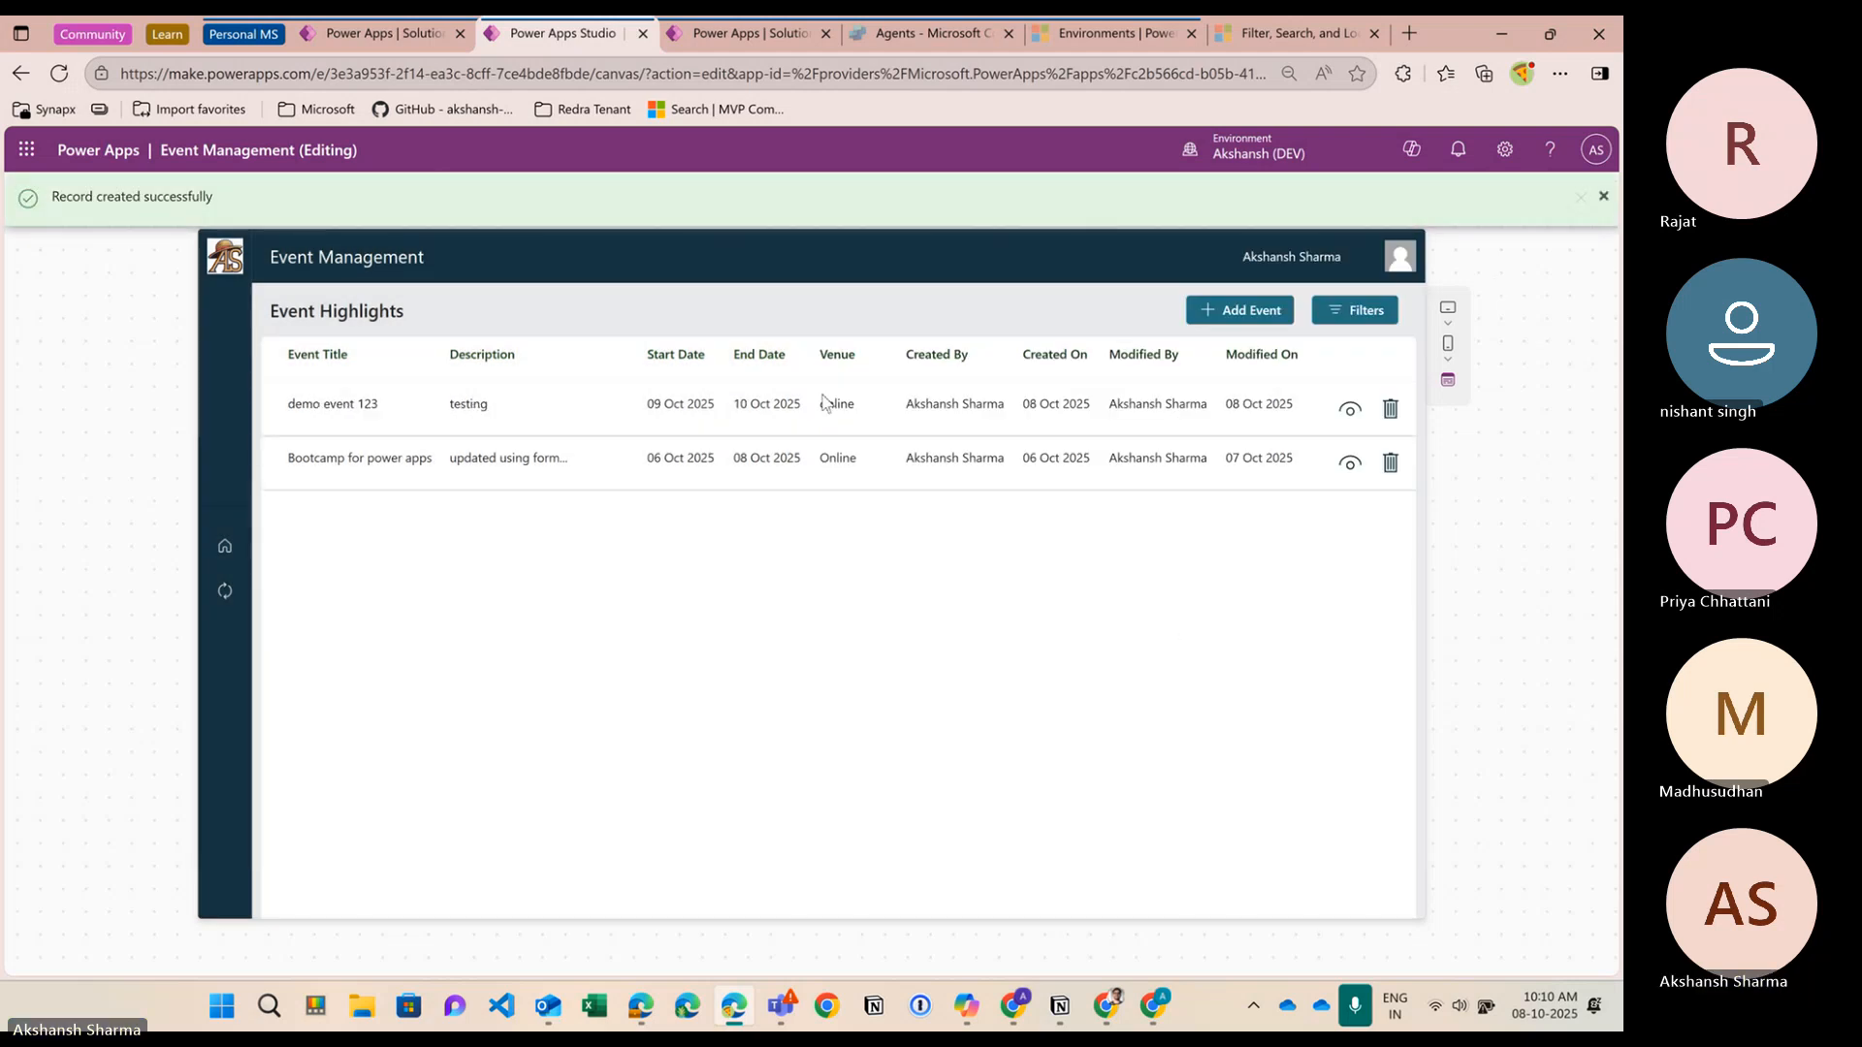
pyautogui.click(1583, 199)
# Set the event gallery's Transition to Push
pyautogui.click(819, 578)
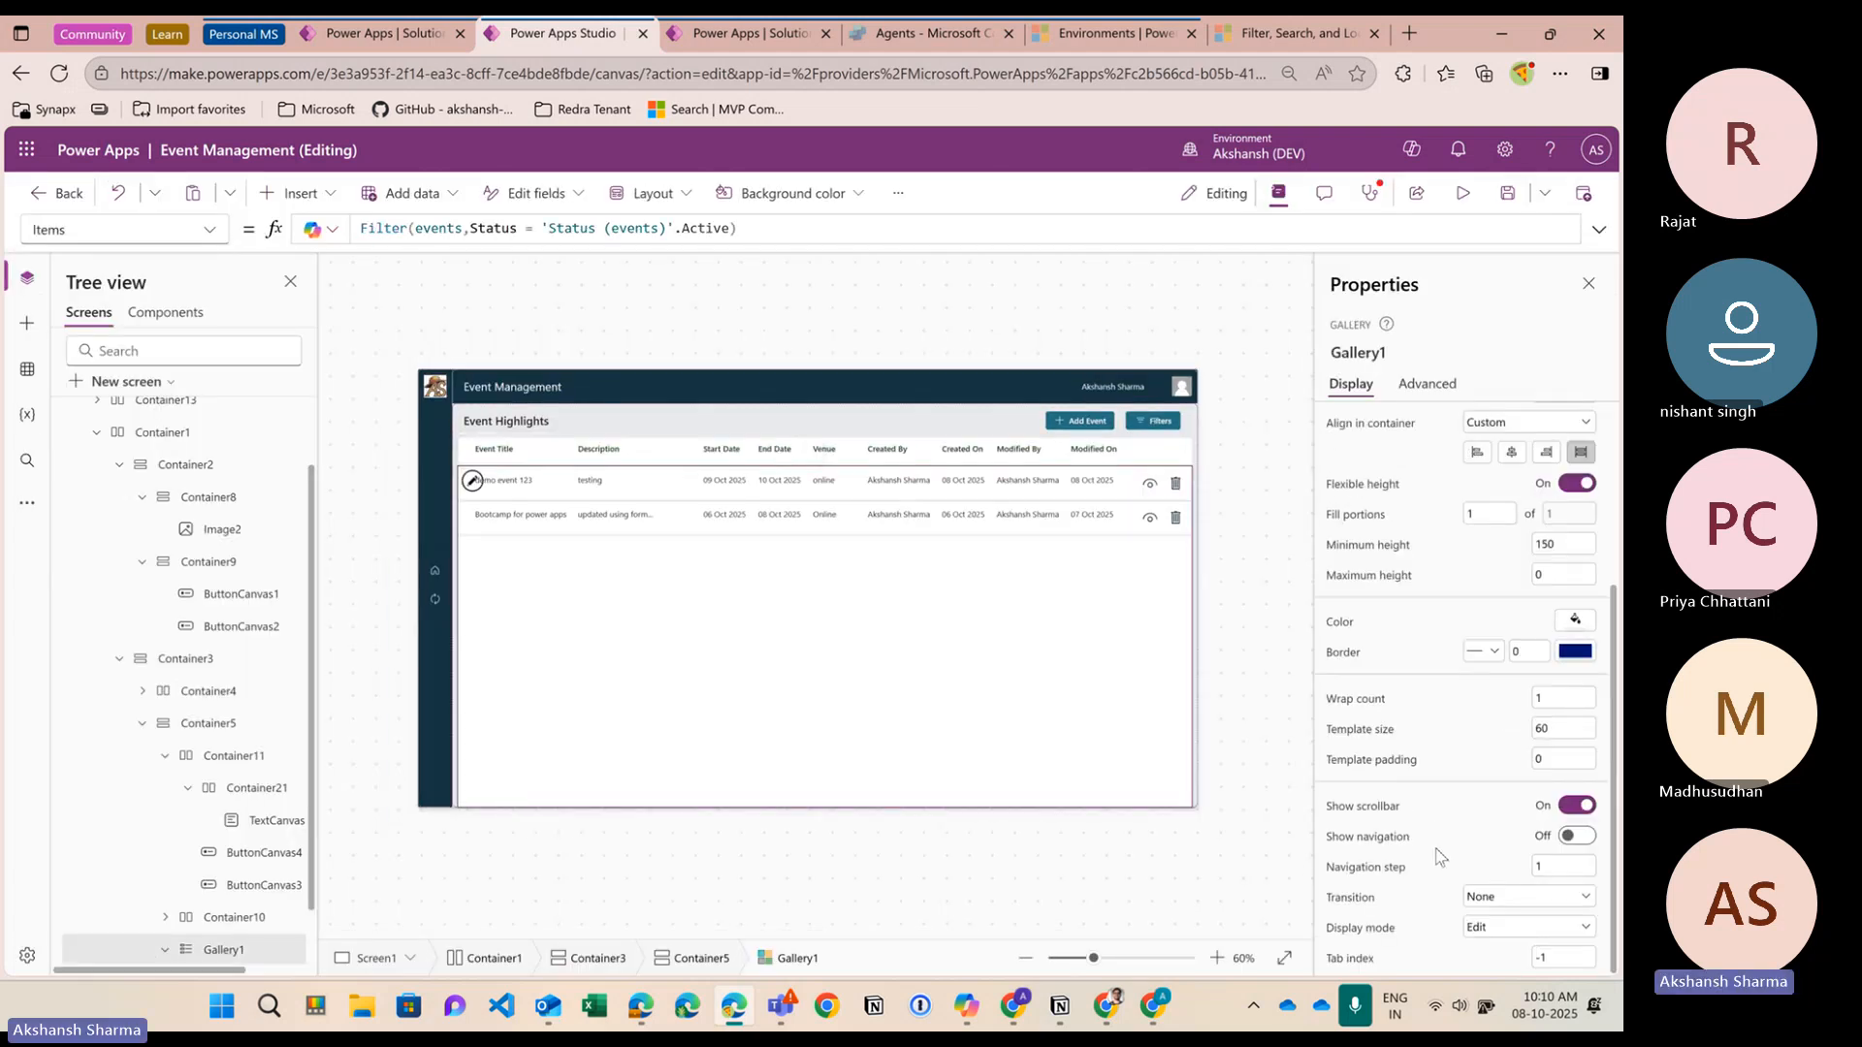
pyautogui.click(1494, 900)
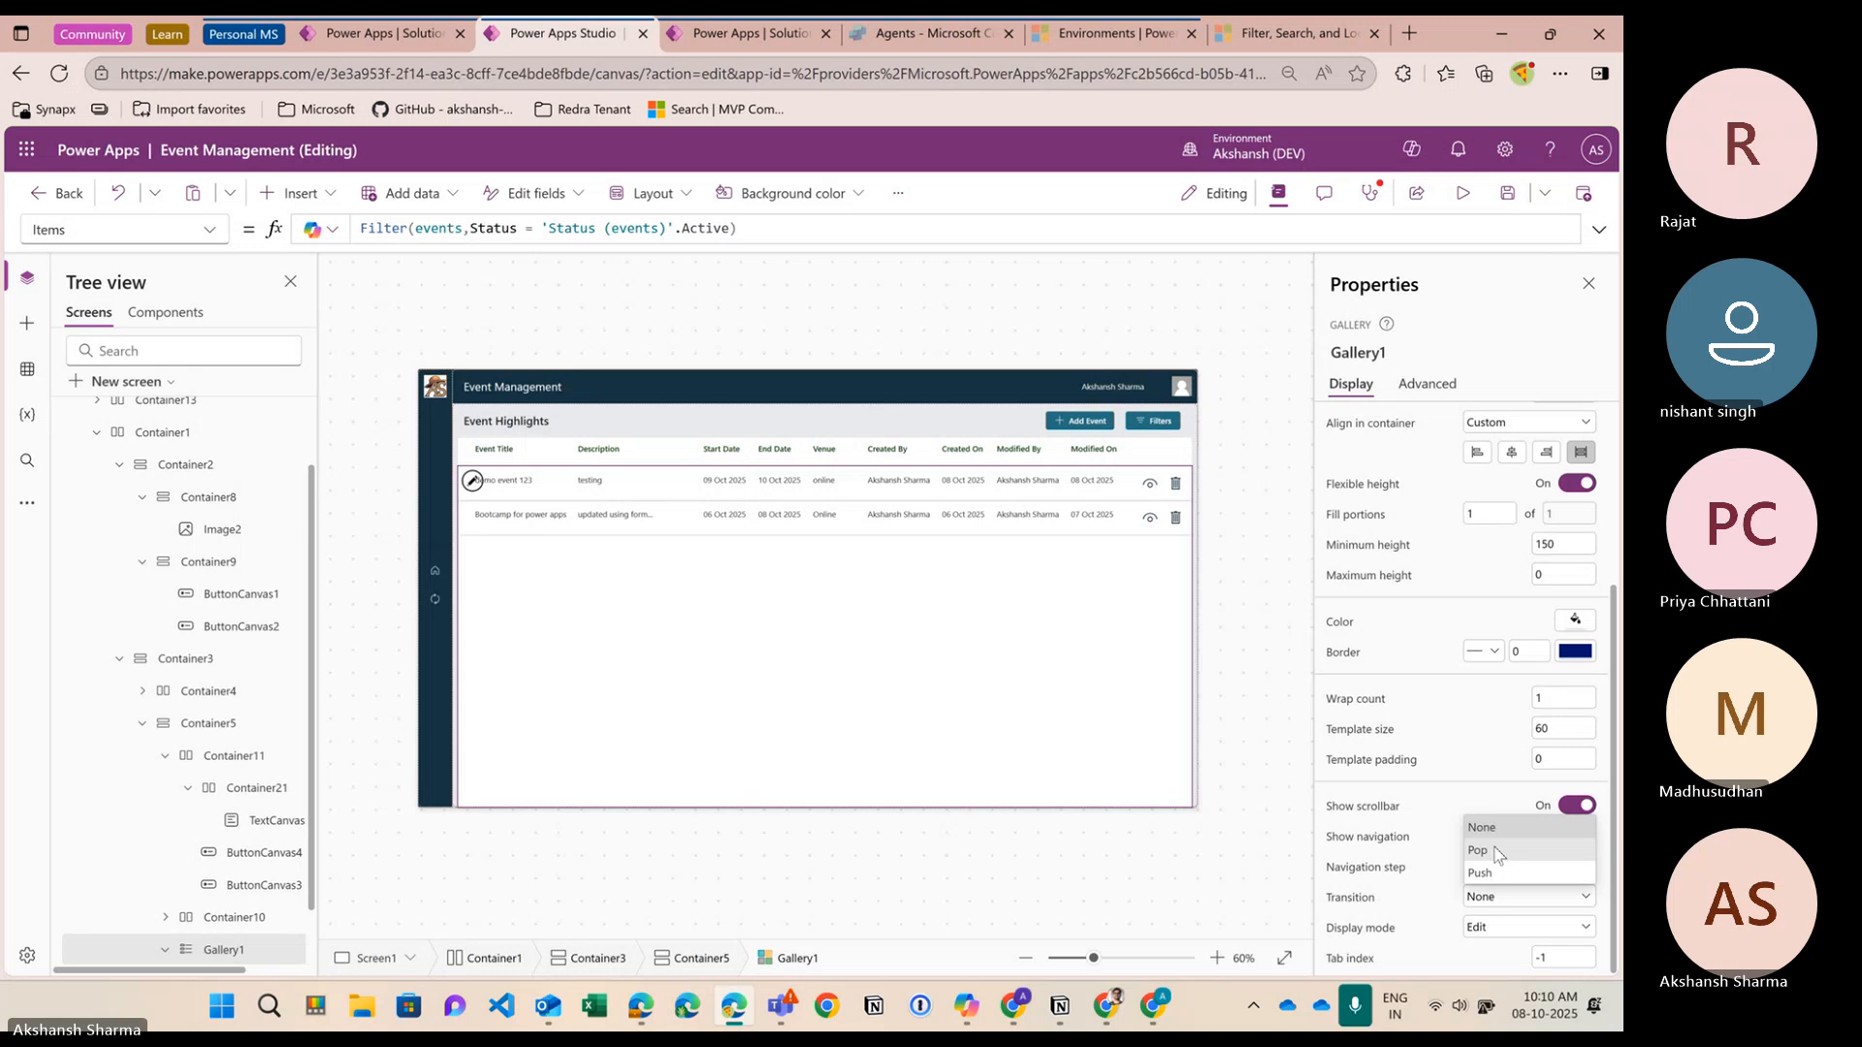
pyautogui.click(1491, 870)
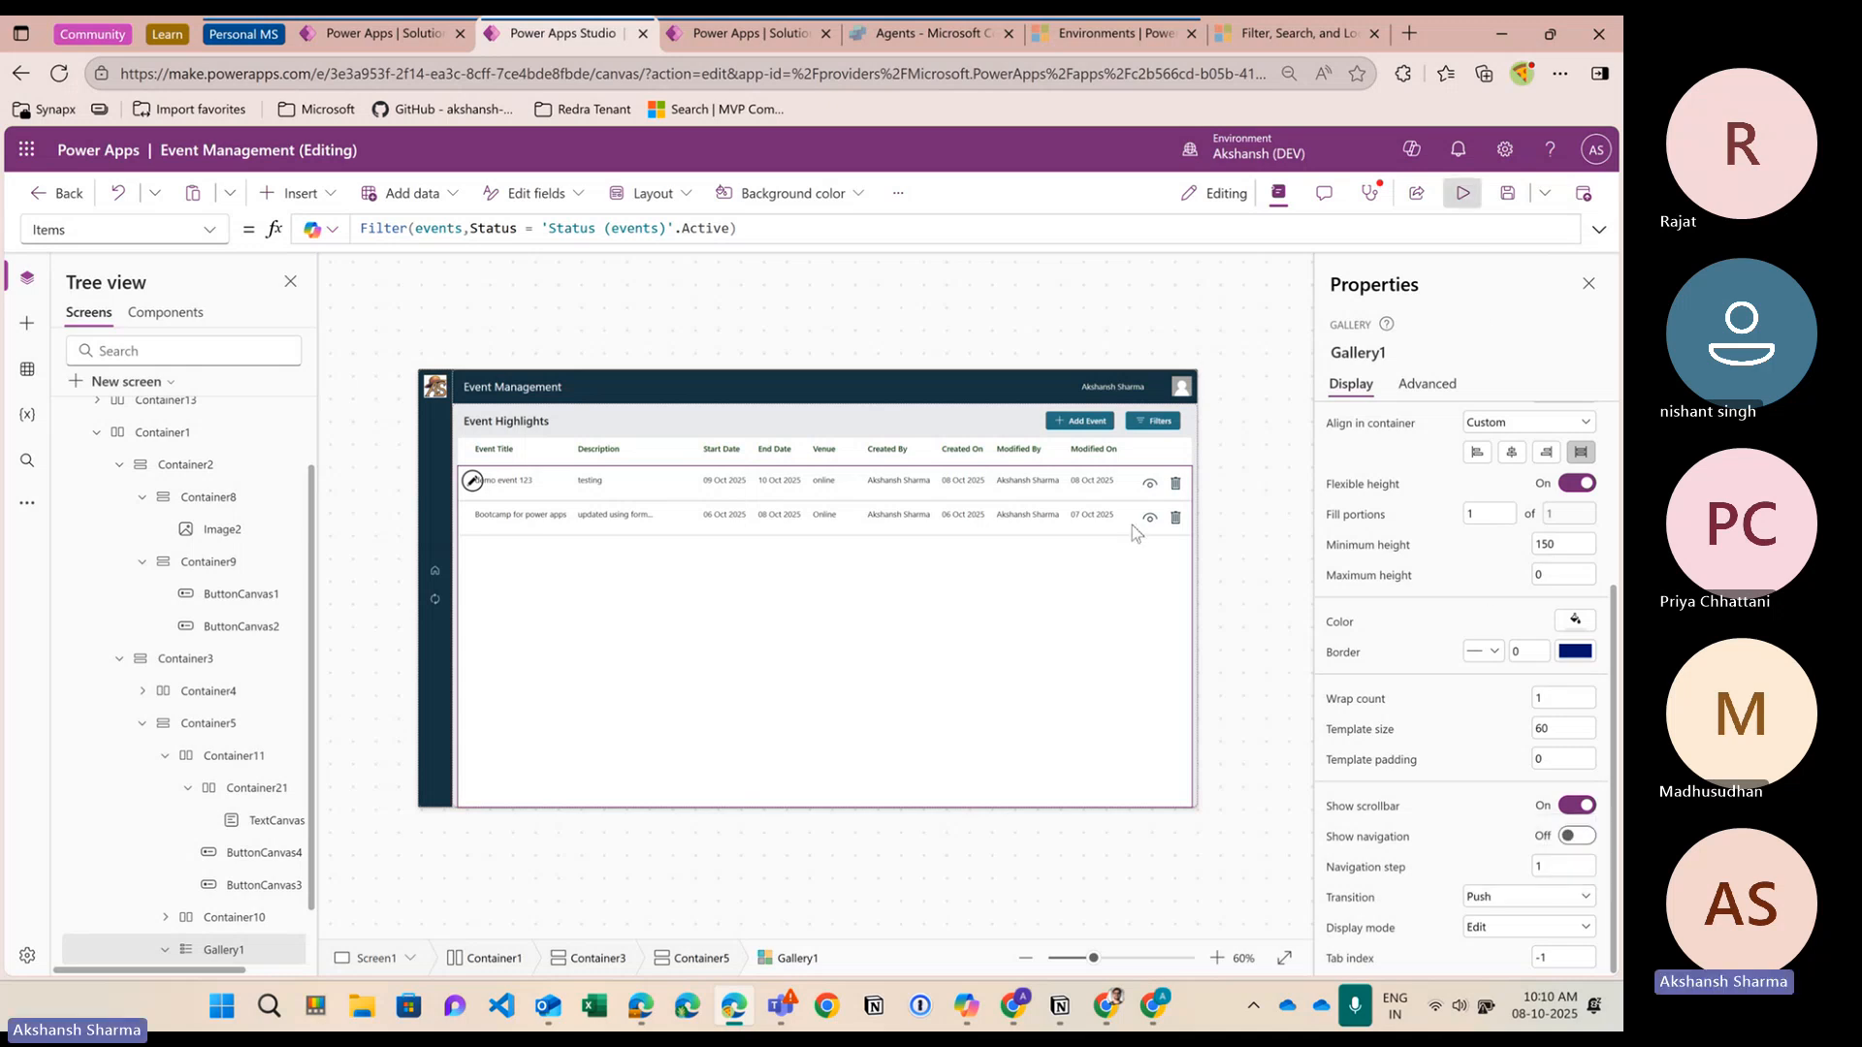
# Preview the app, check demo event 123's prefilled details panel, then return to editing
pyautogui.press('F5')
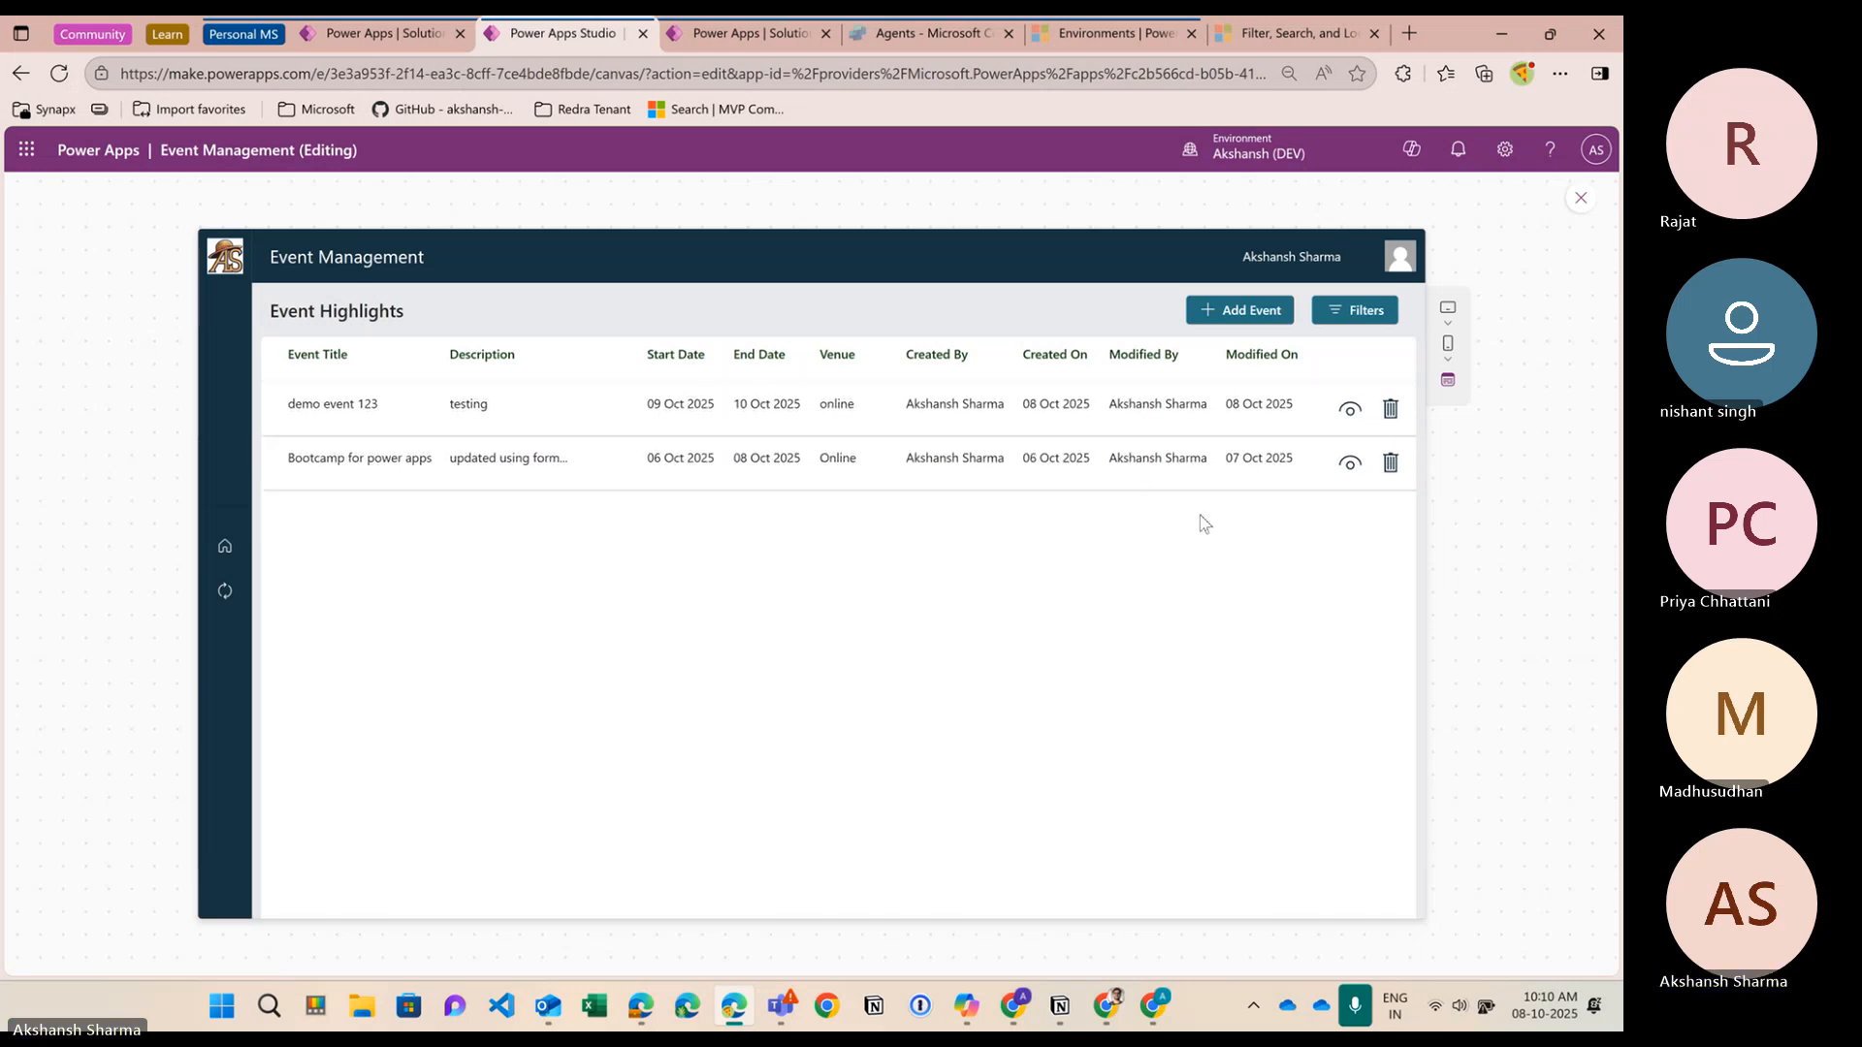
pyautogui.click(1334, 412)
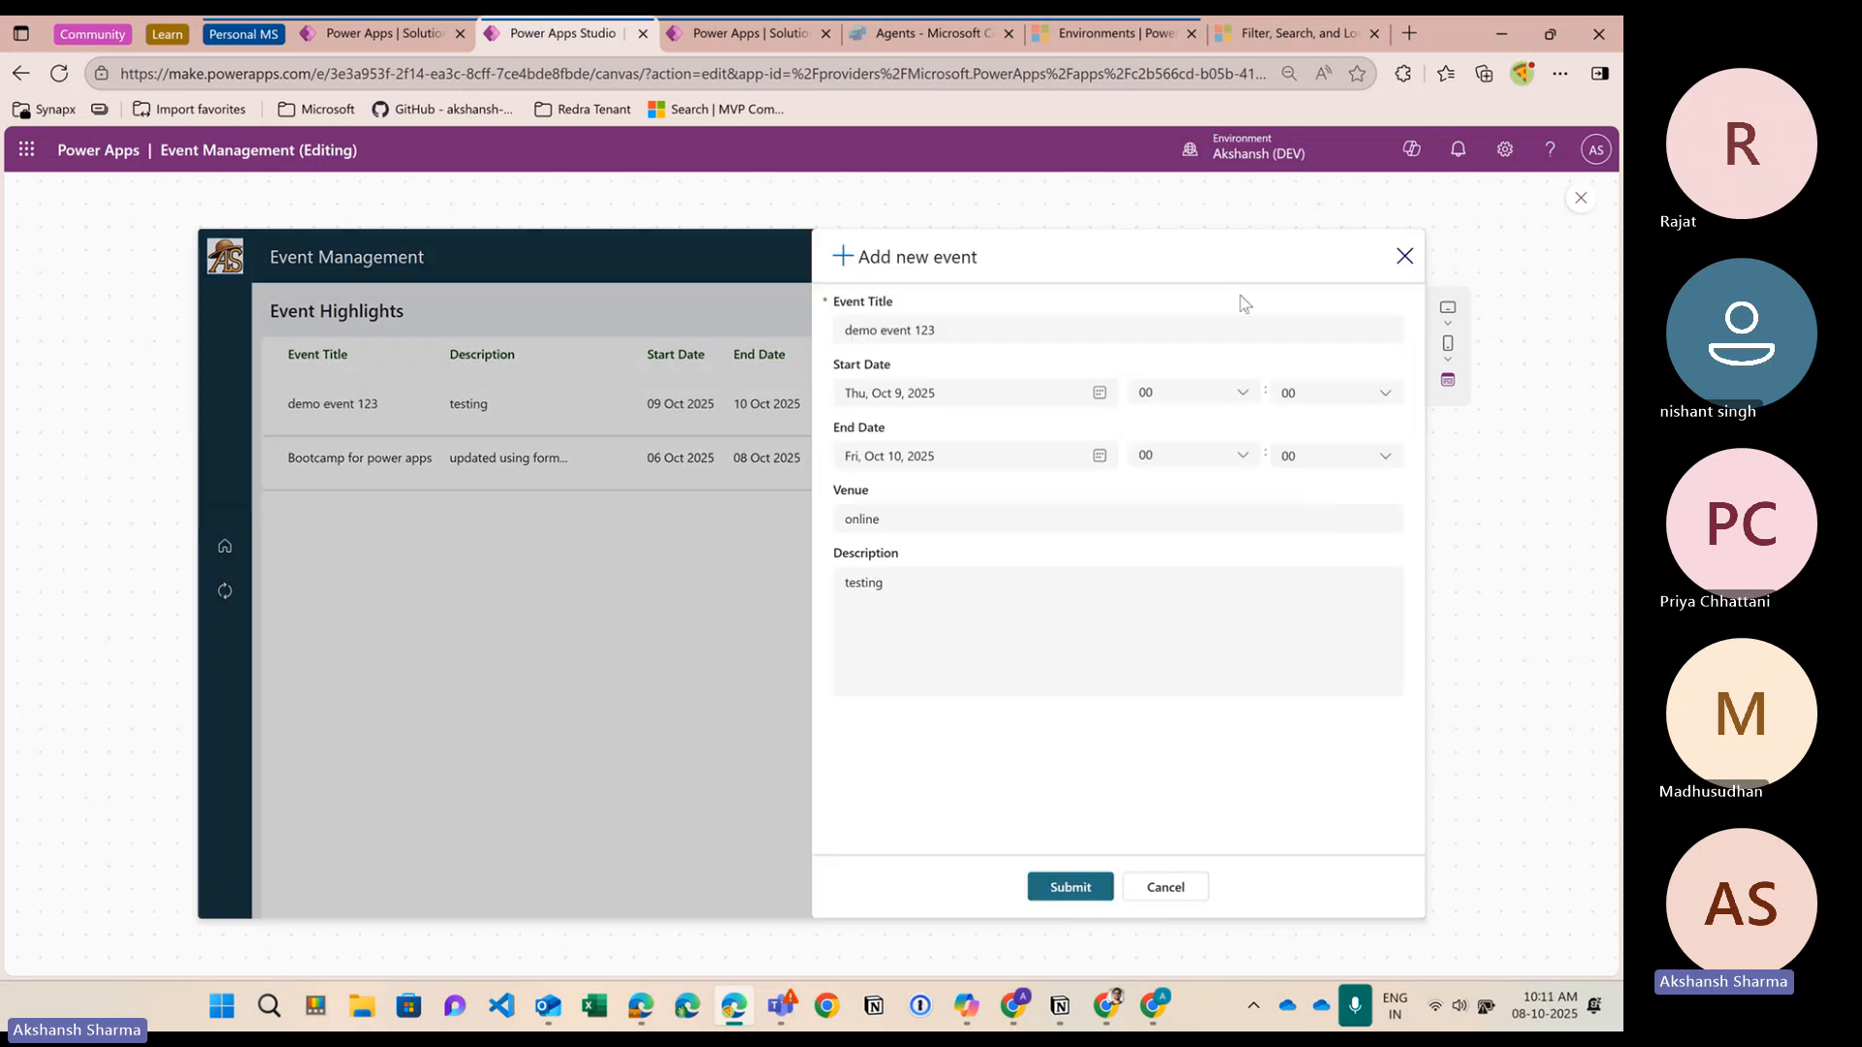
pyautogui.click(1405, 258)
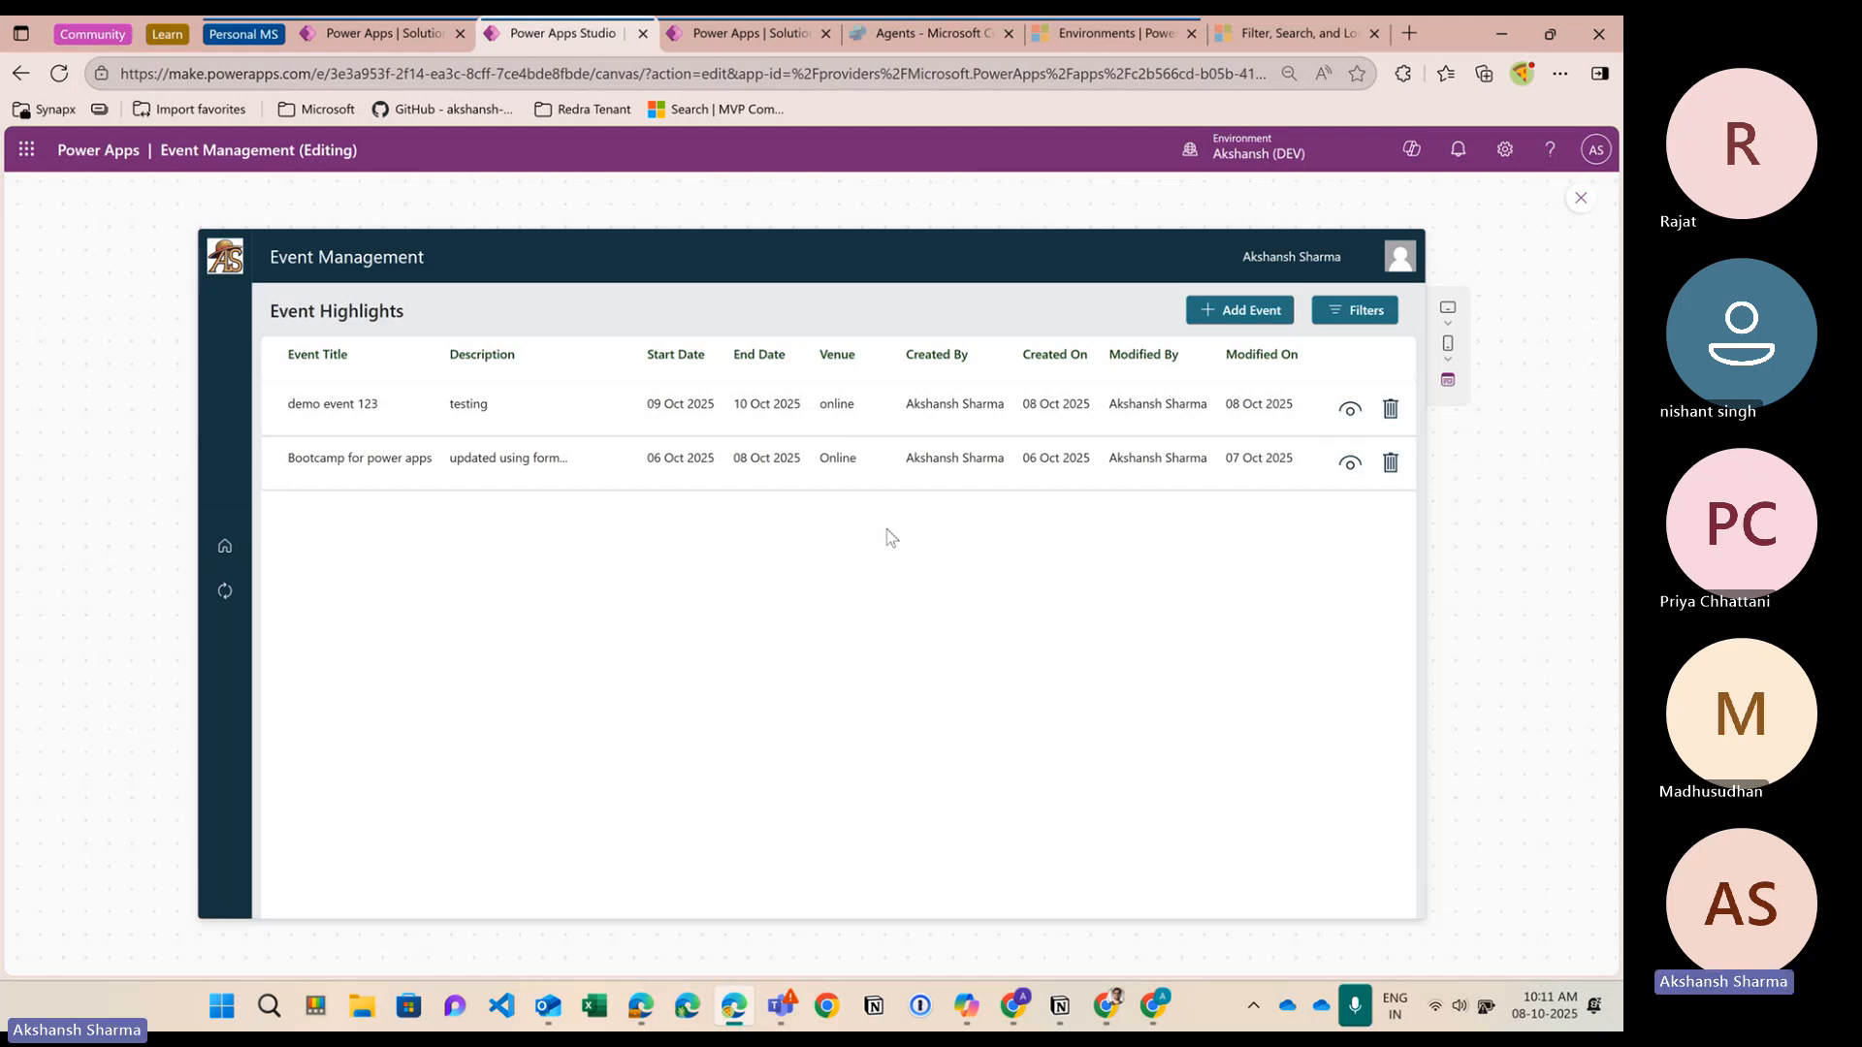
pyautogui.click(1582, 200)
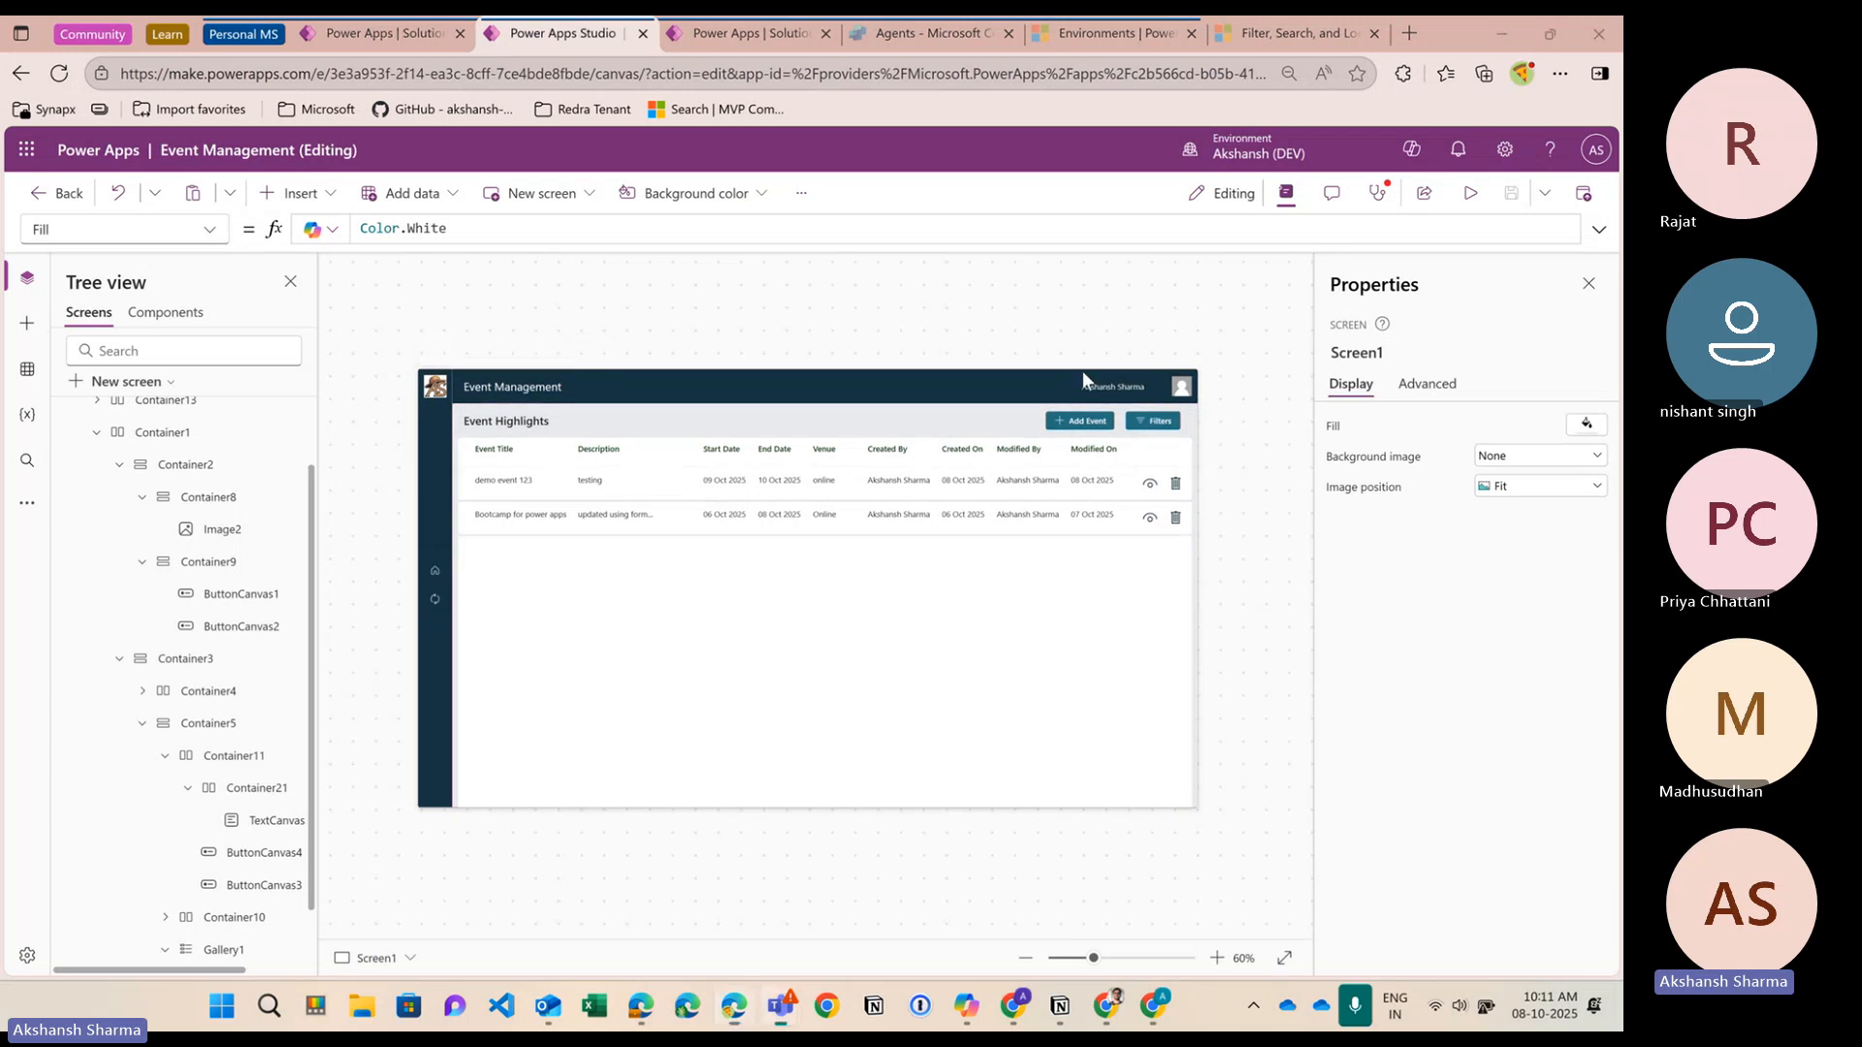
# Rename Screen1 to 'Event Management' in the Tree view
pyautogui.scroll(5, 94, 654)
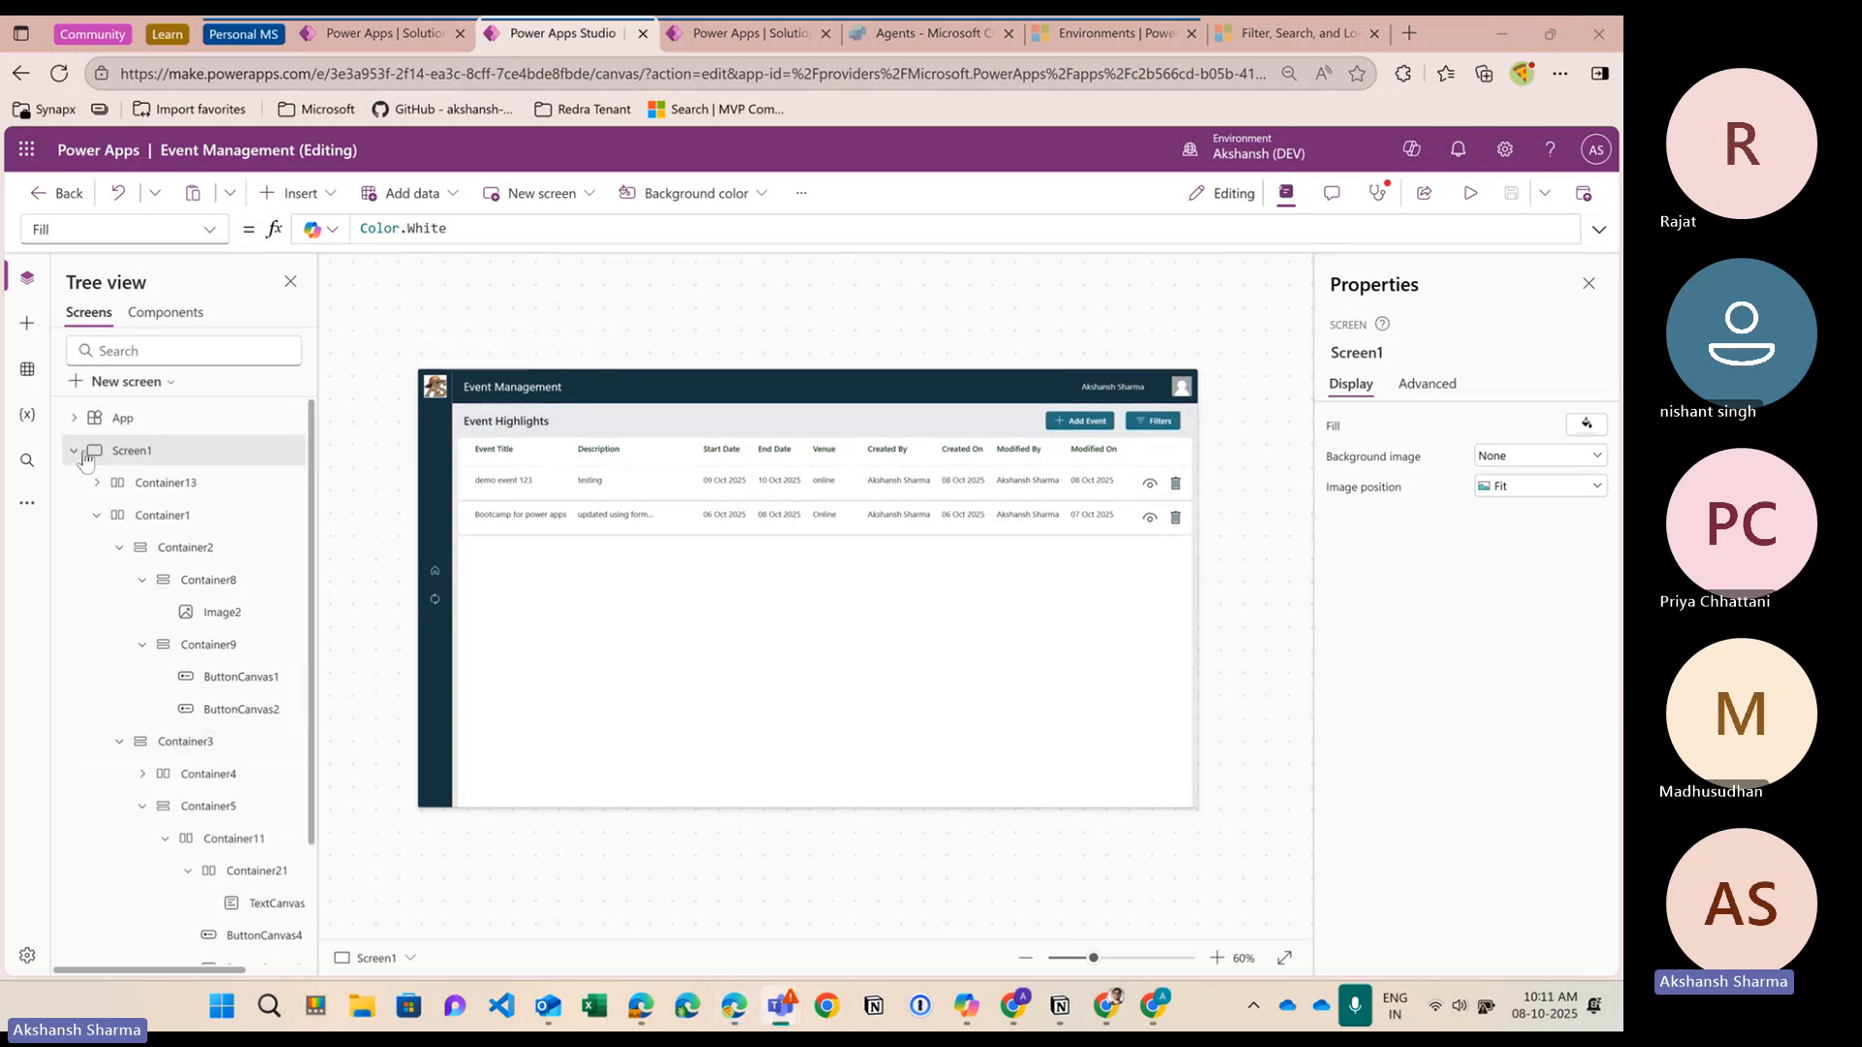
pyautogui.click(75, 450)
pyautogui.click(132, 483)
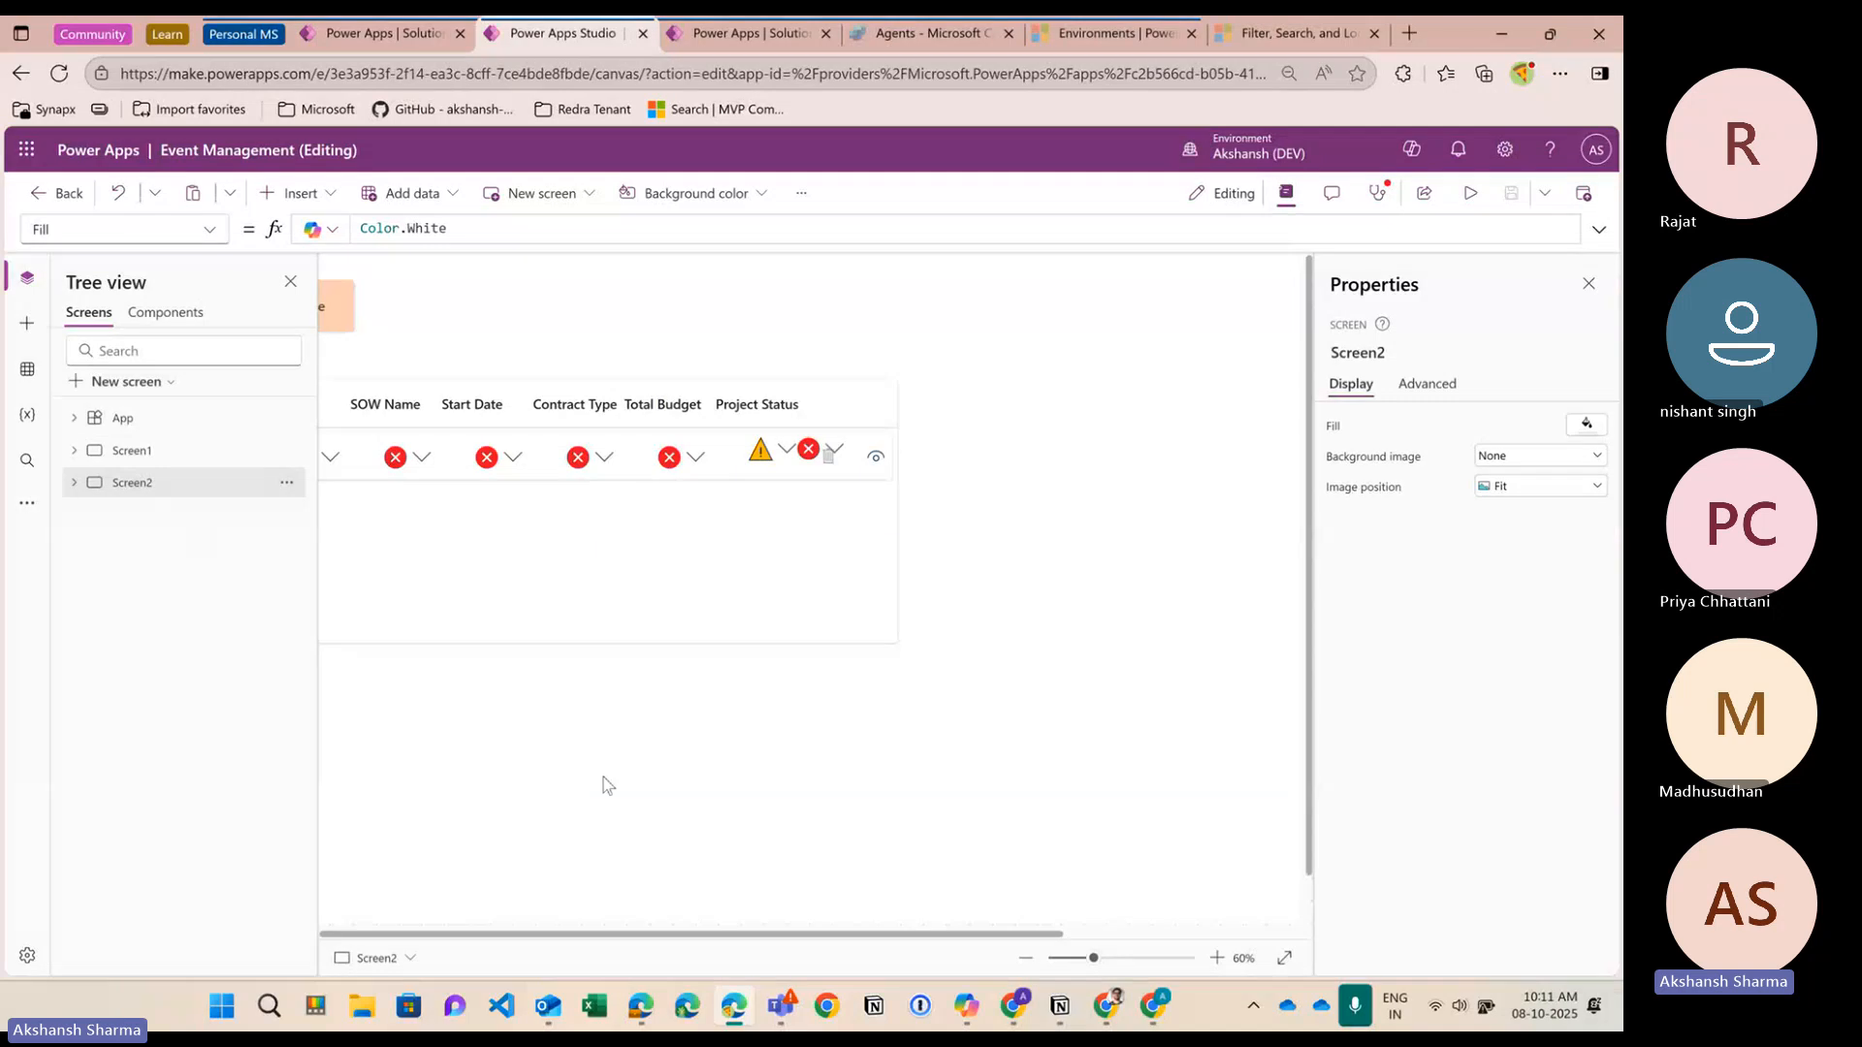
pyautogui.click(158, 458)
pyautogui.doubleClick(158, 456)
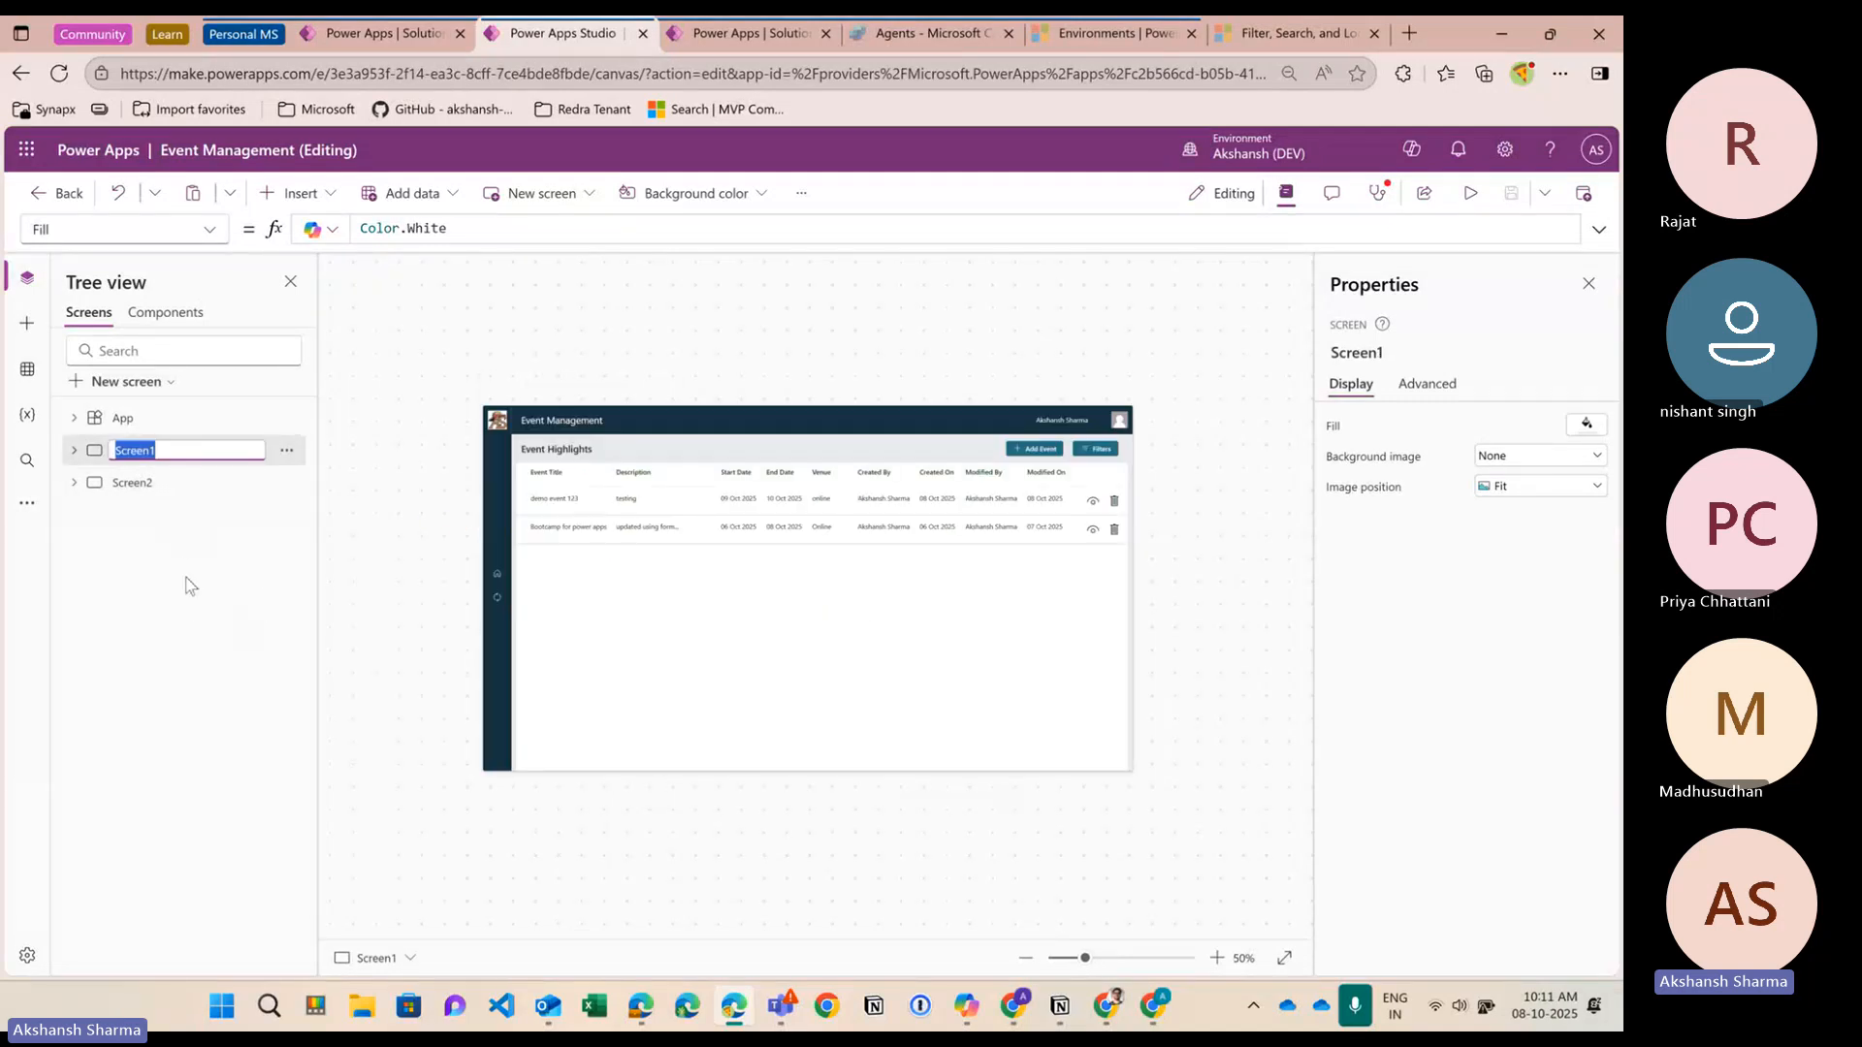
pyautogui.write('Eve')
pyautogui.press('BackSpace')
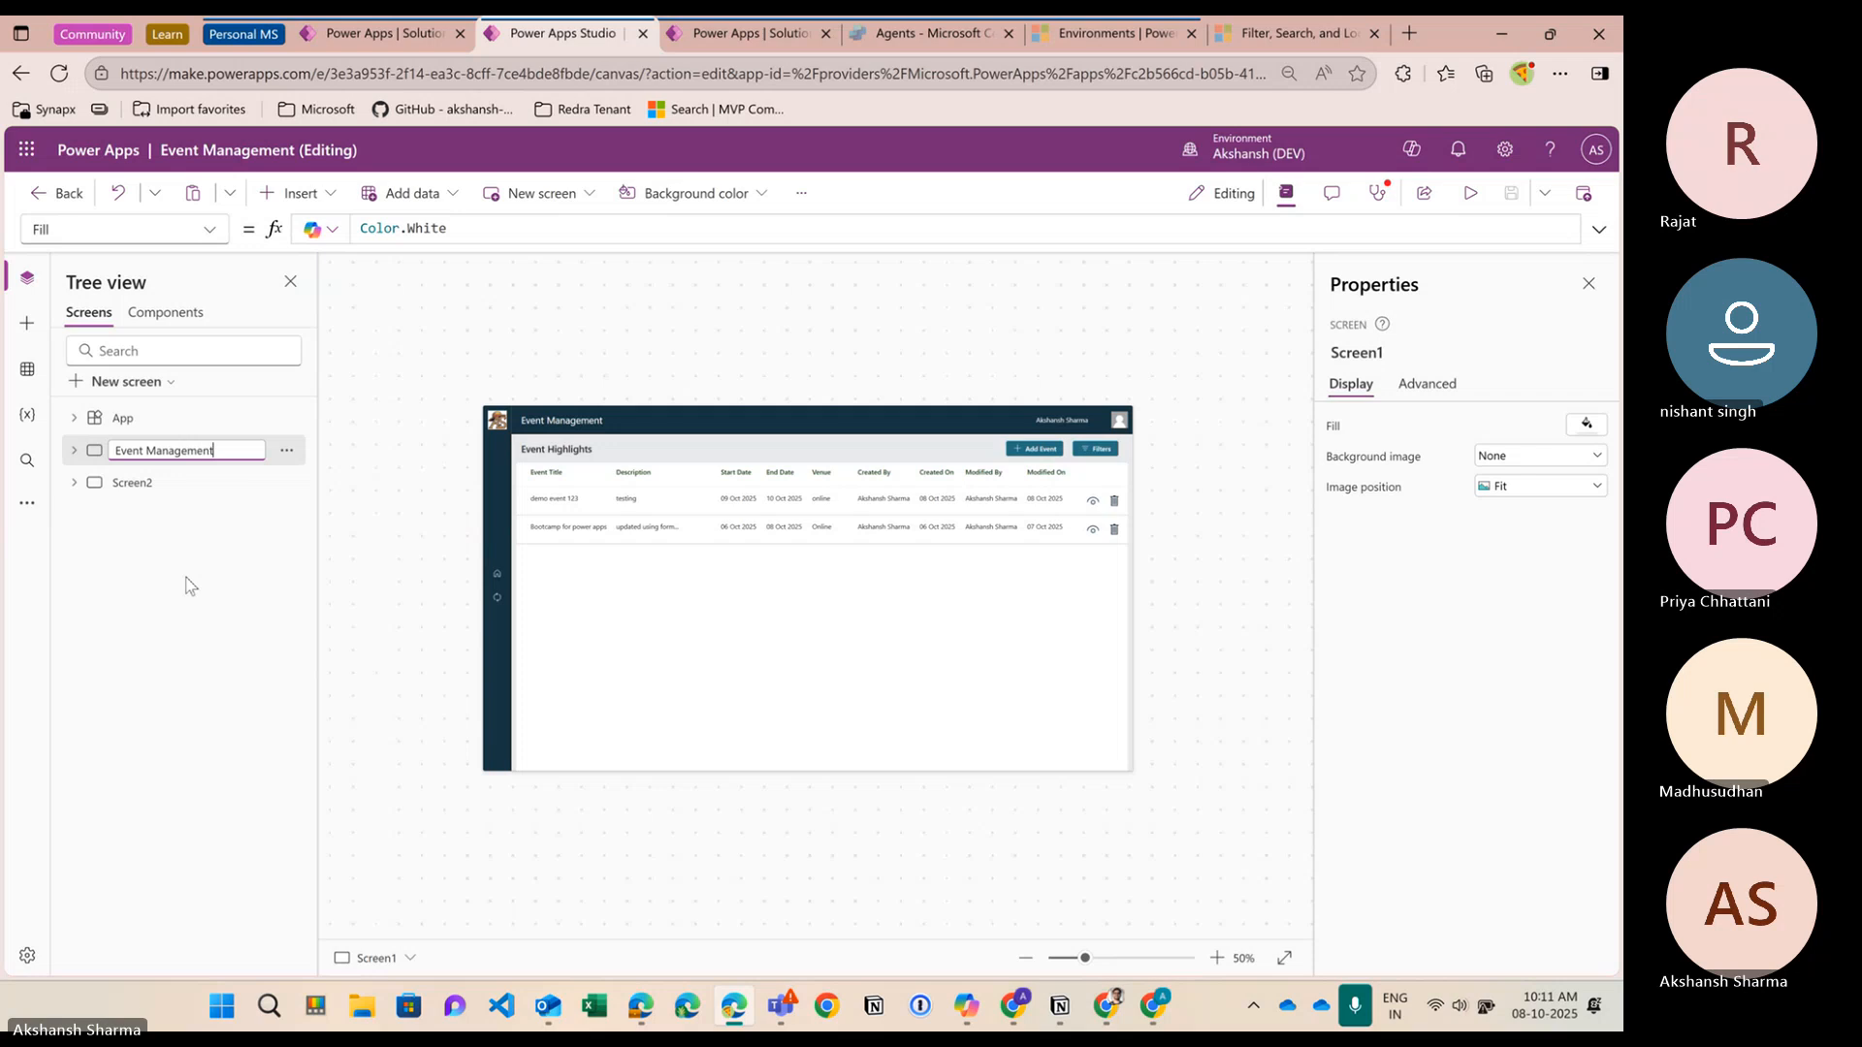
pyautogui.write('Management')
pyautogui.press('Return')
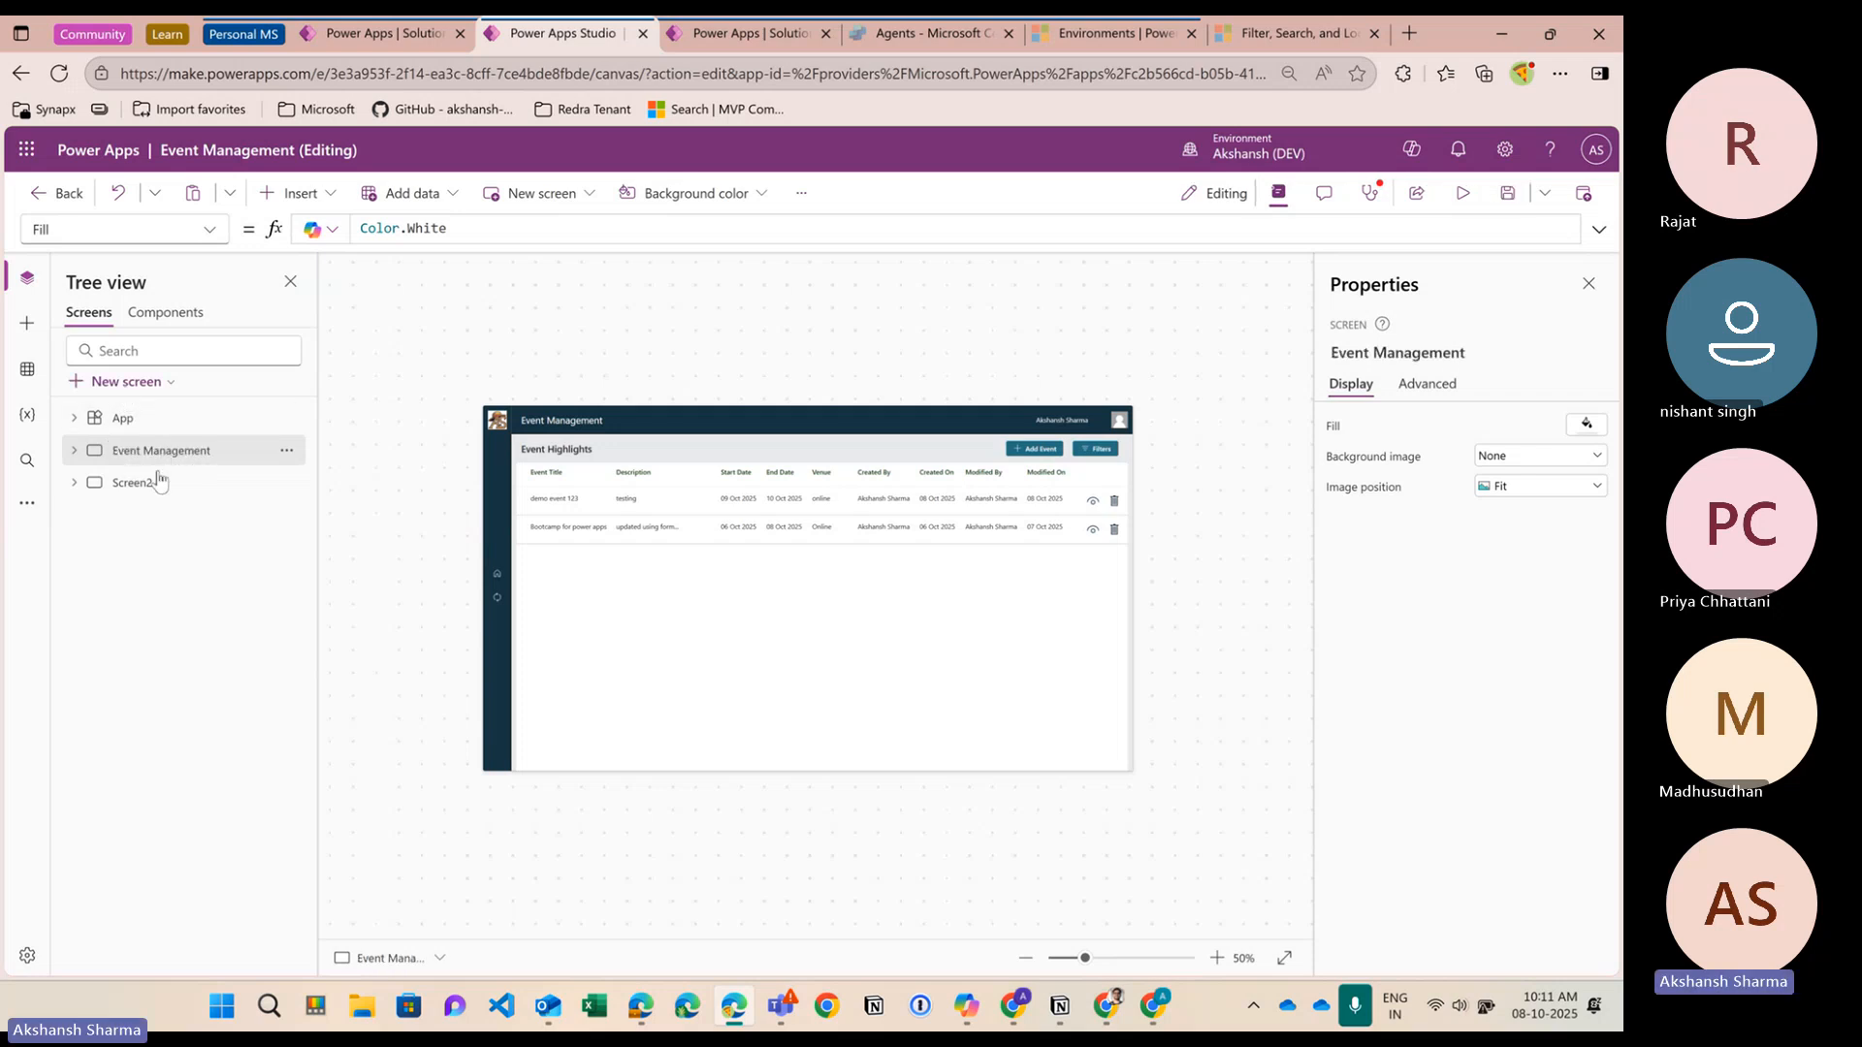
# Add a blank screen below Event Management and name it 'Registration Management'
pyautogui.click(126, 381)
pyautogui.click(194, 538)
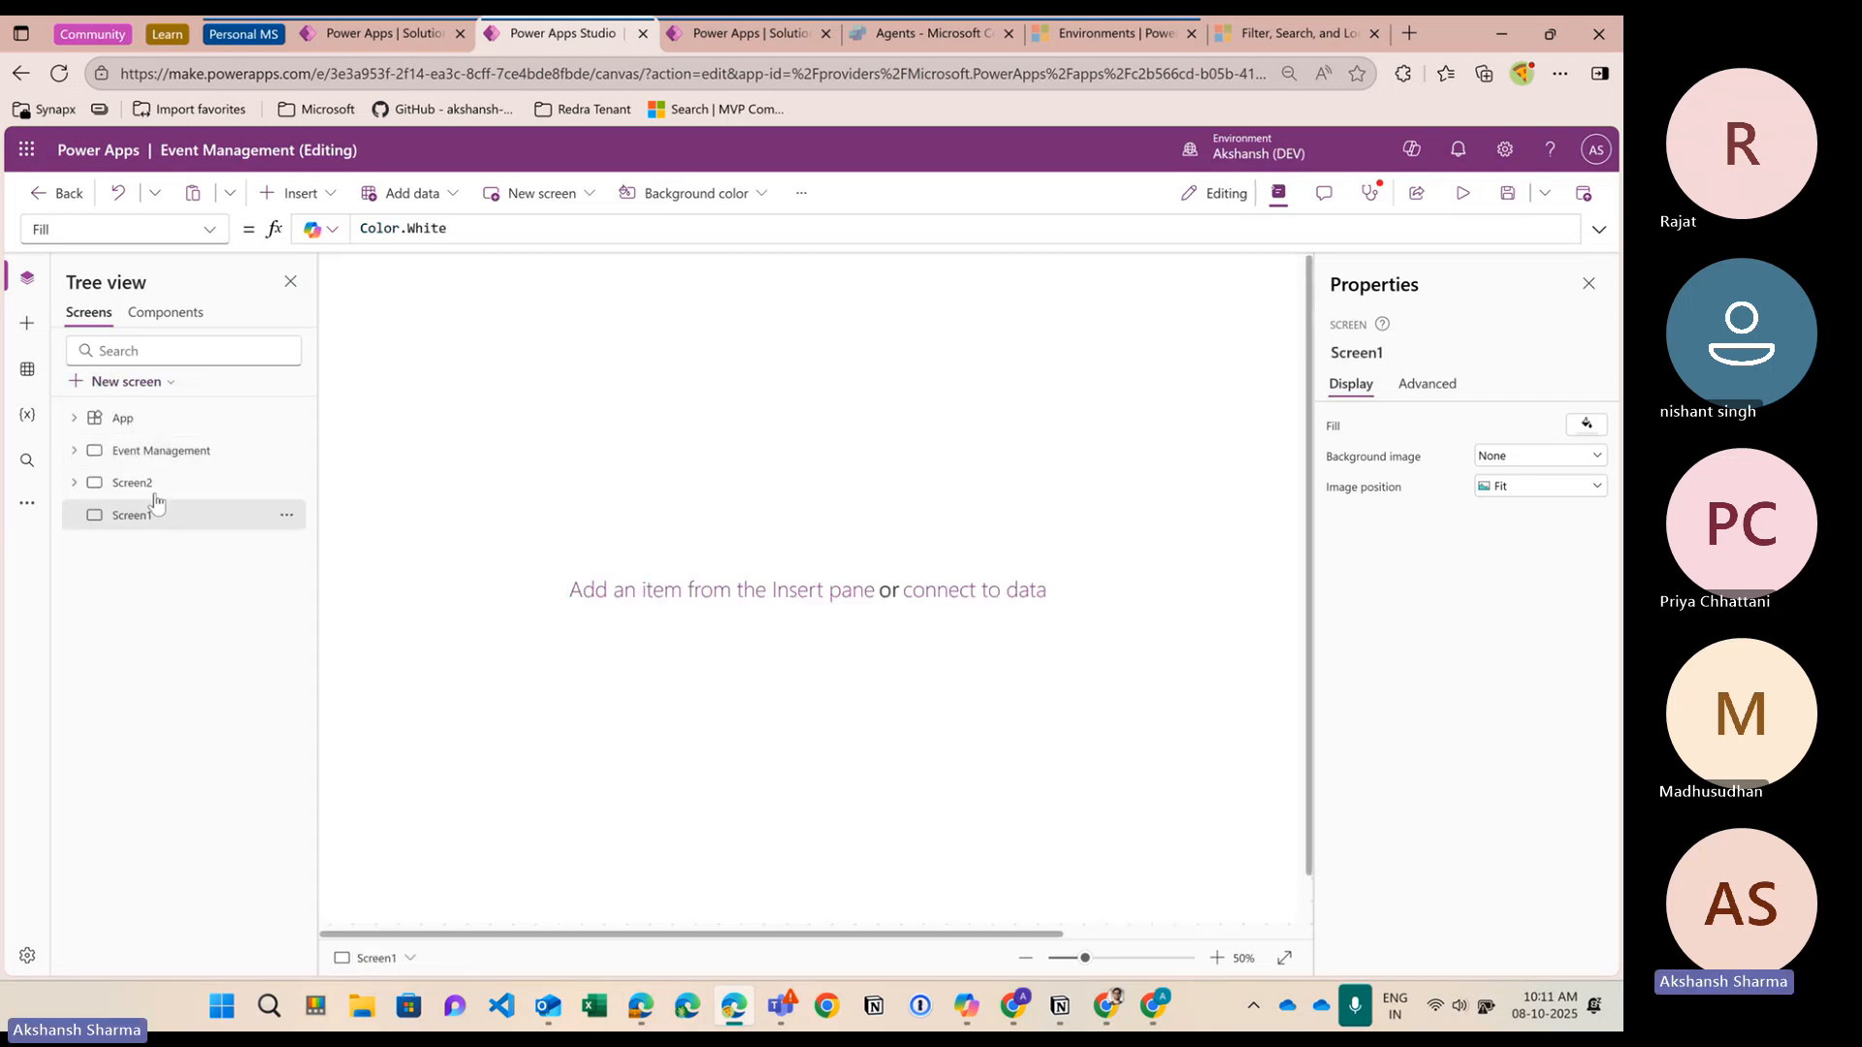
pyautogui.moveTo(155, 501); pyautogui.dragTo(150, 478)
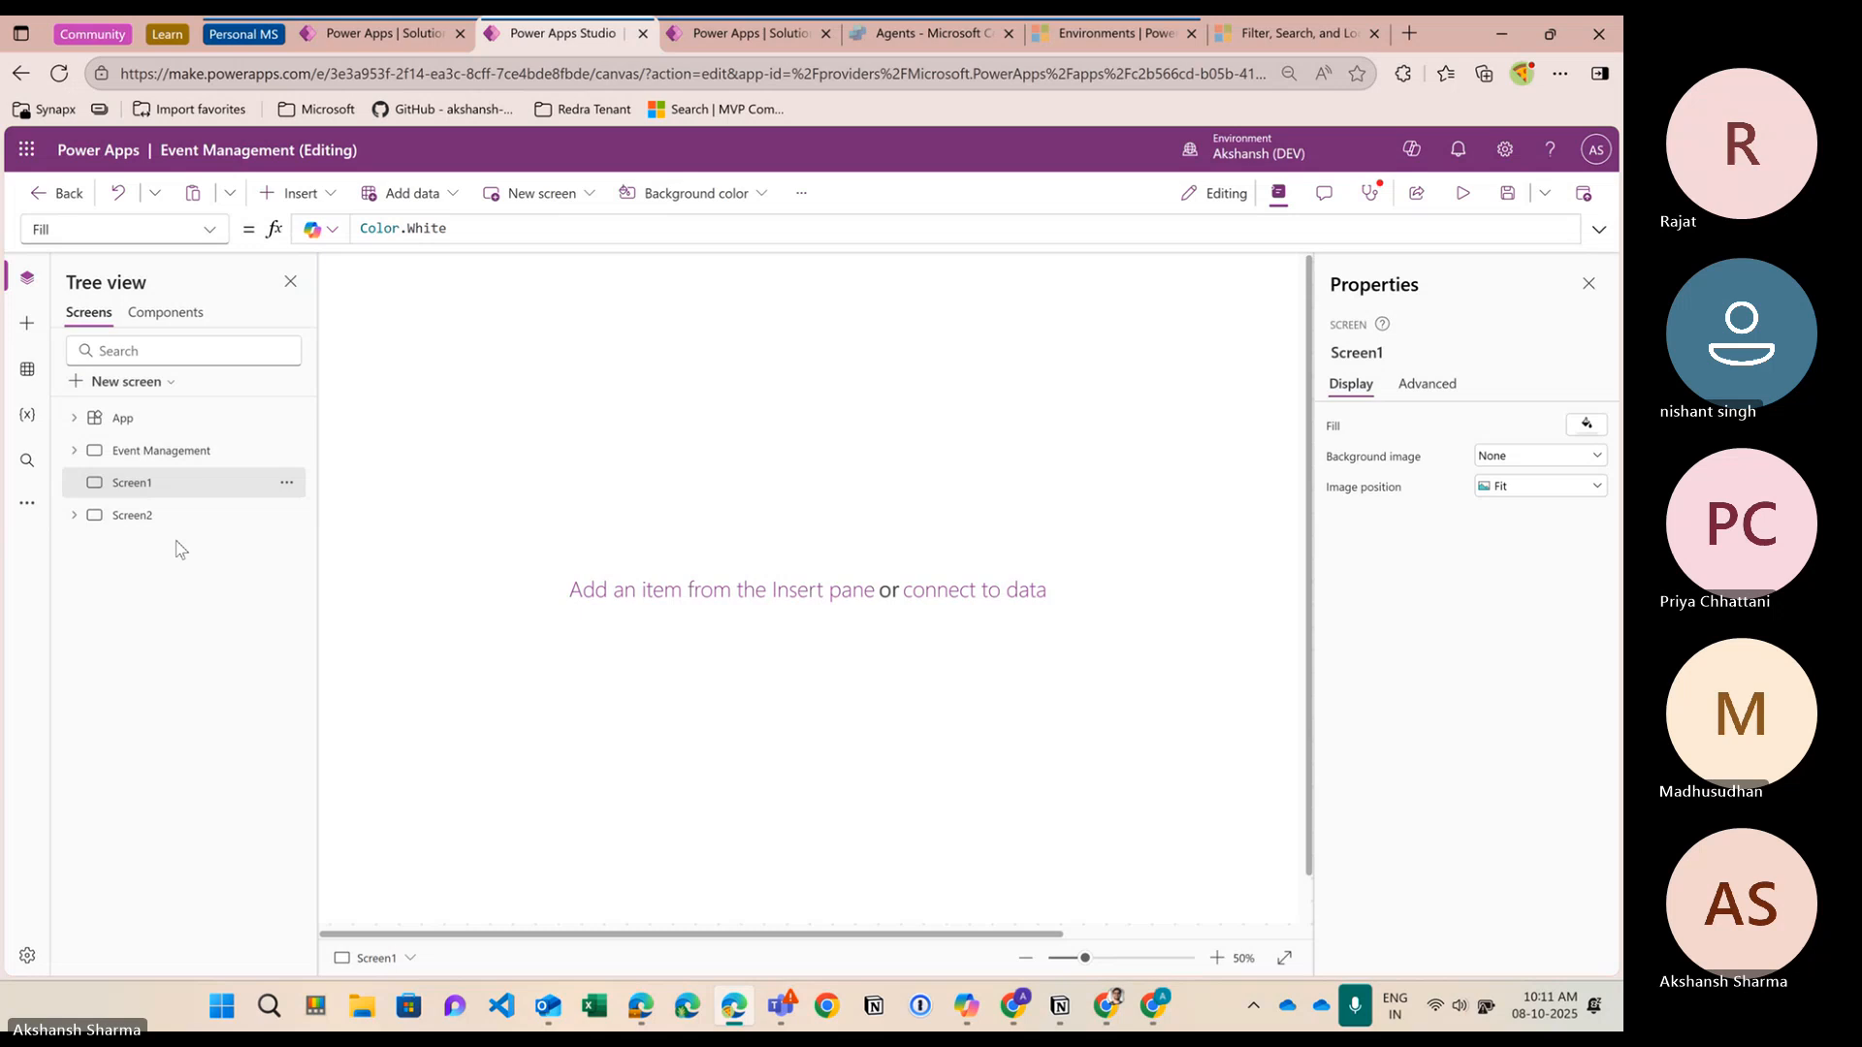
pyautogui.click(148, 453)
pyautogui.click(153, 484)
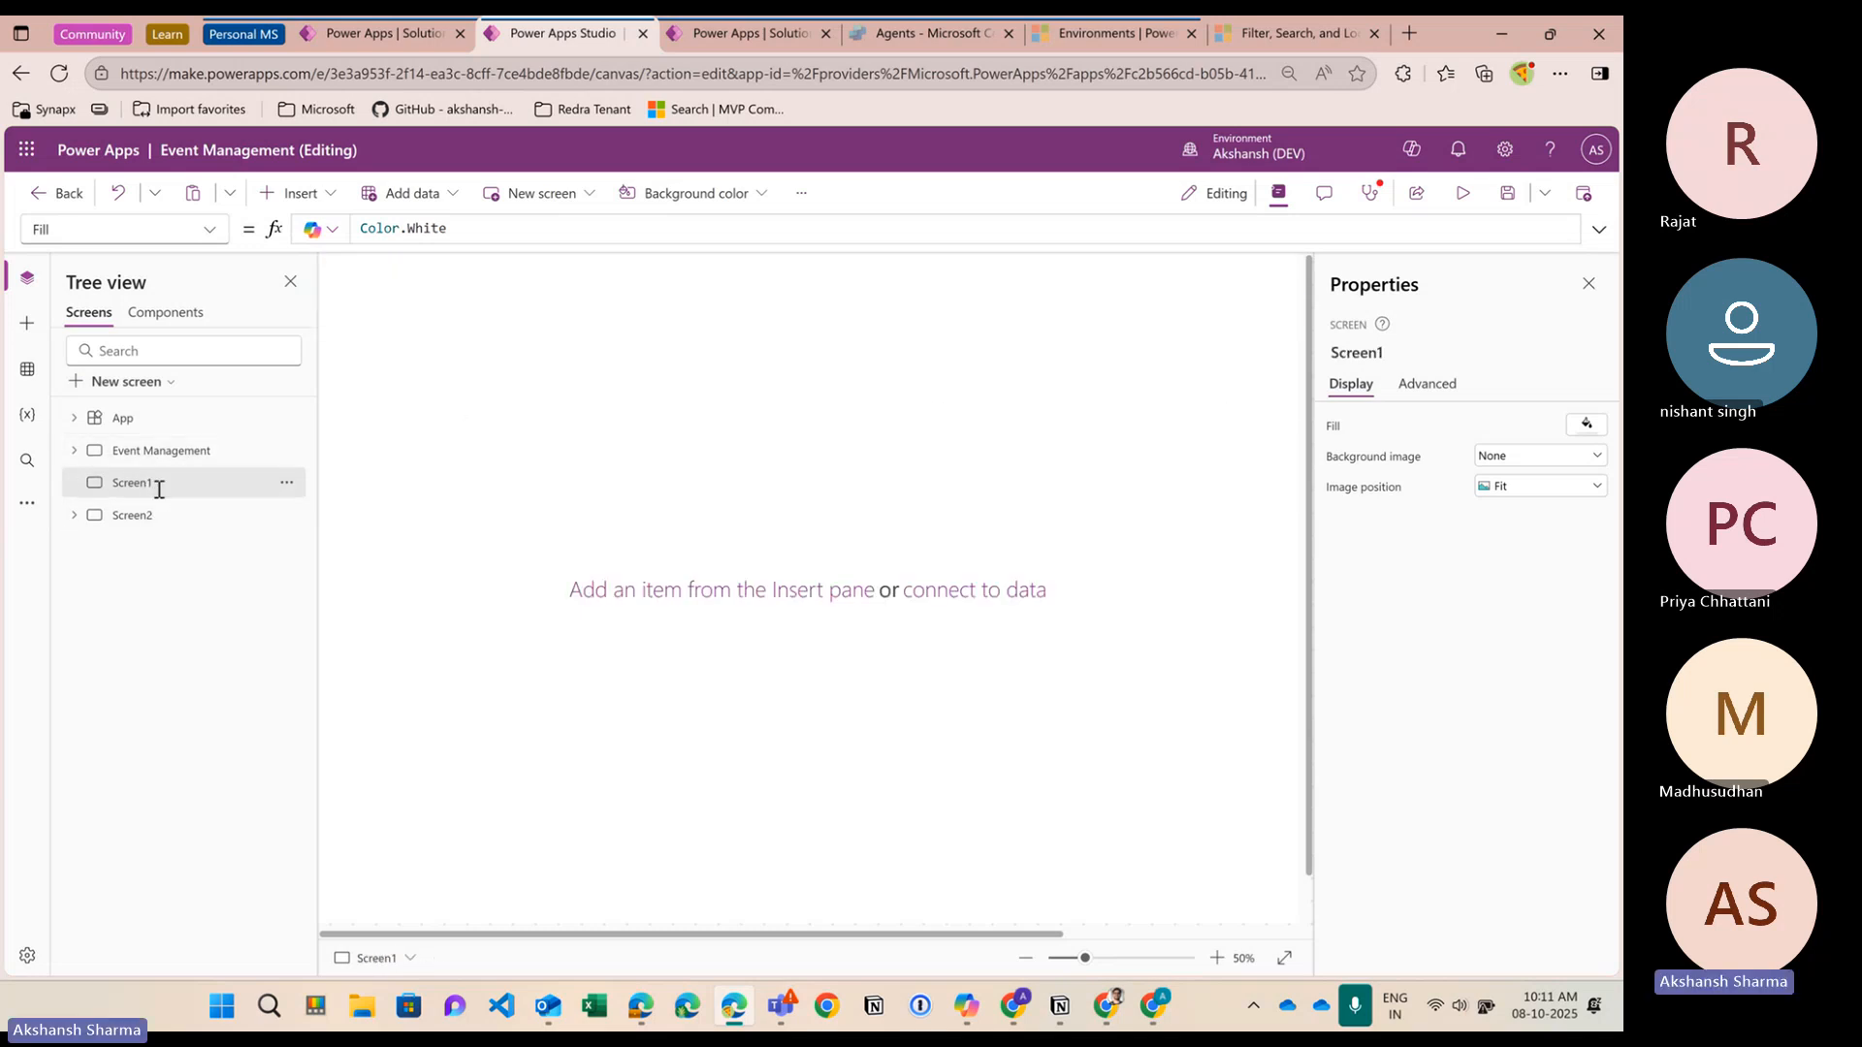
pyautogui.doubleClick(159, 488)
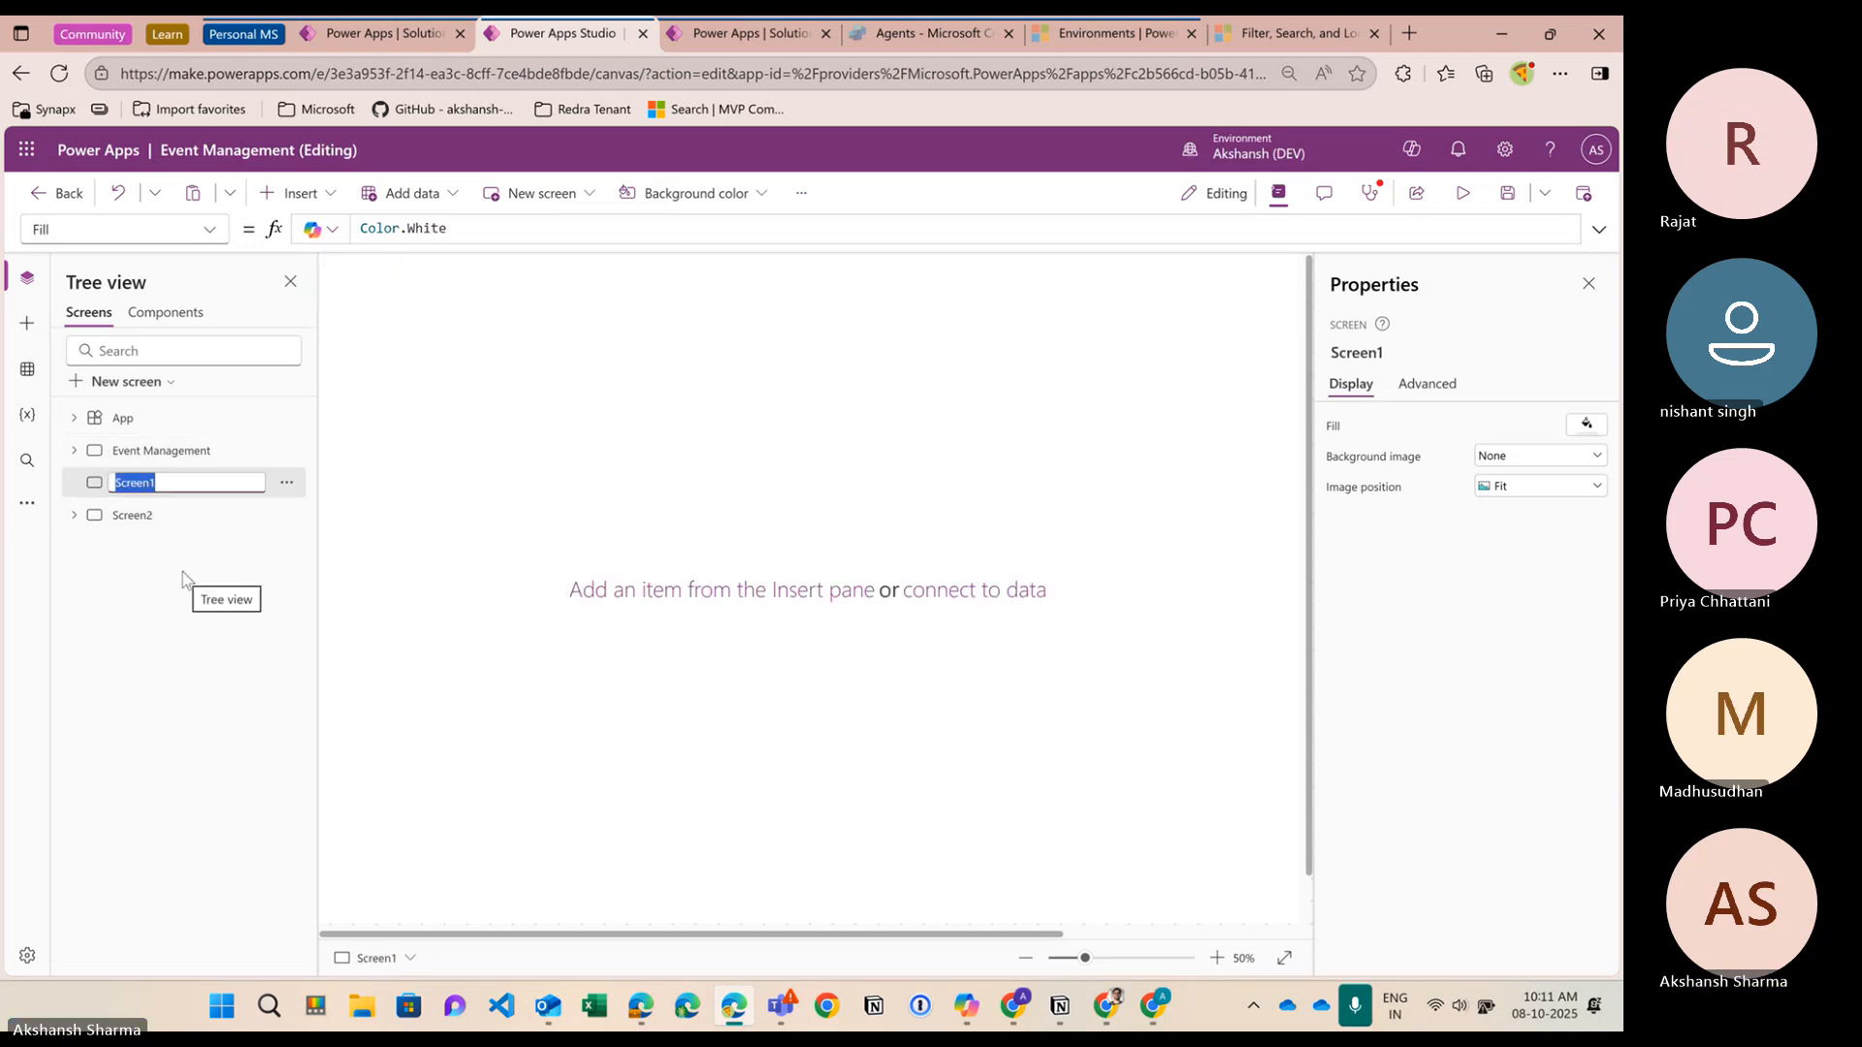
pyautogui.write('Re')
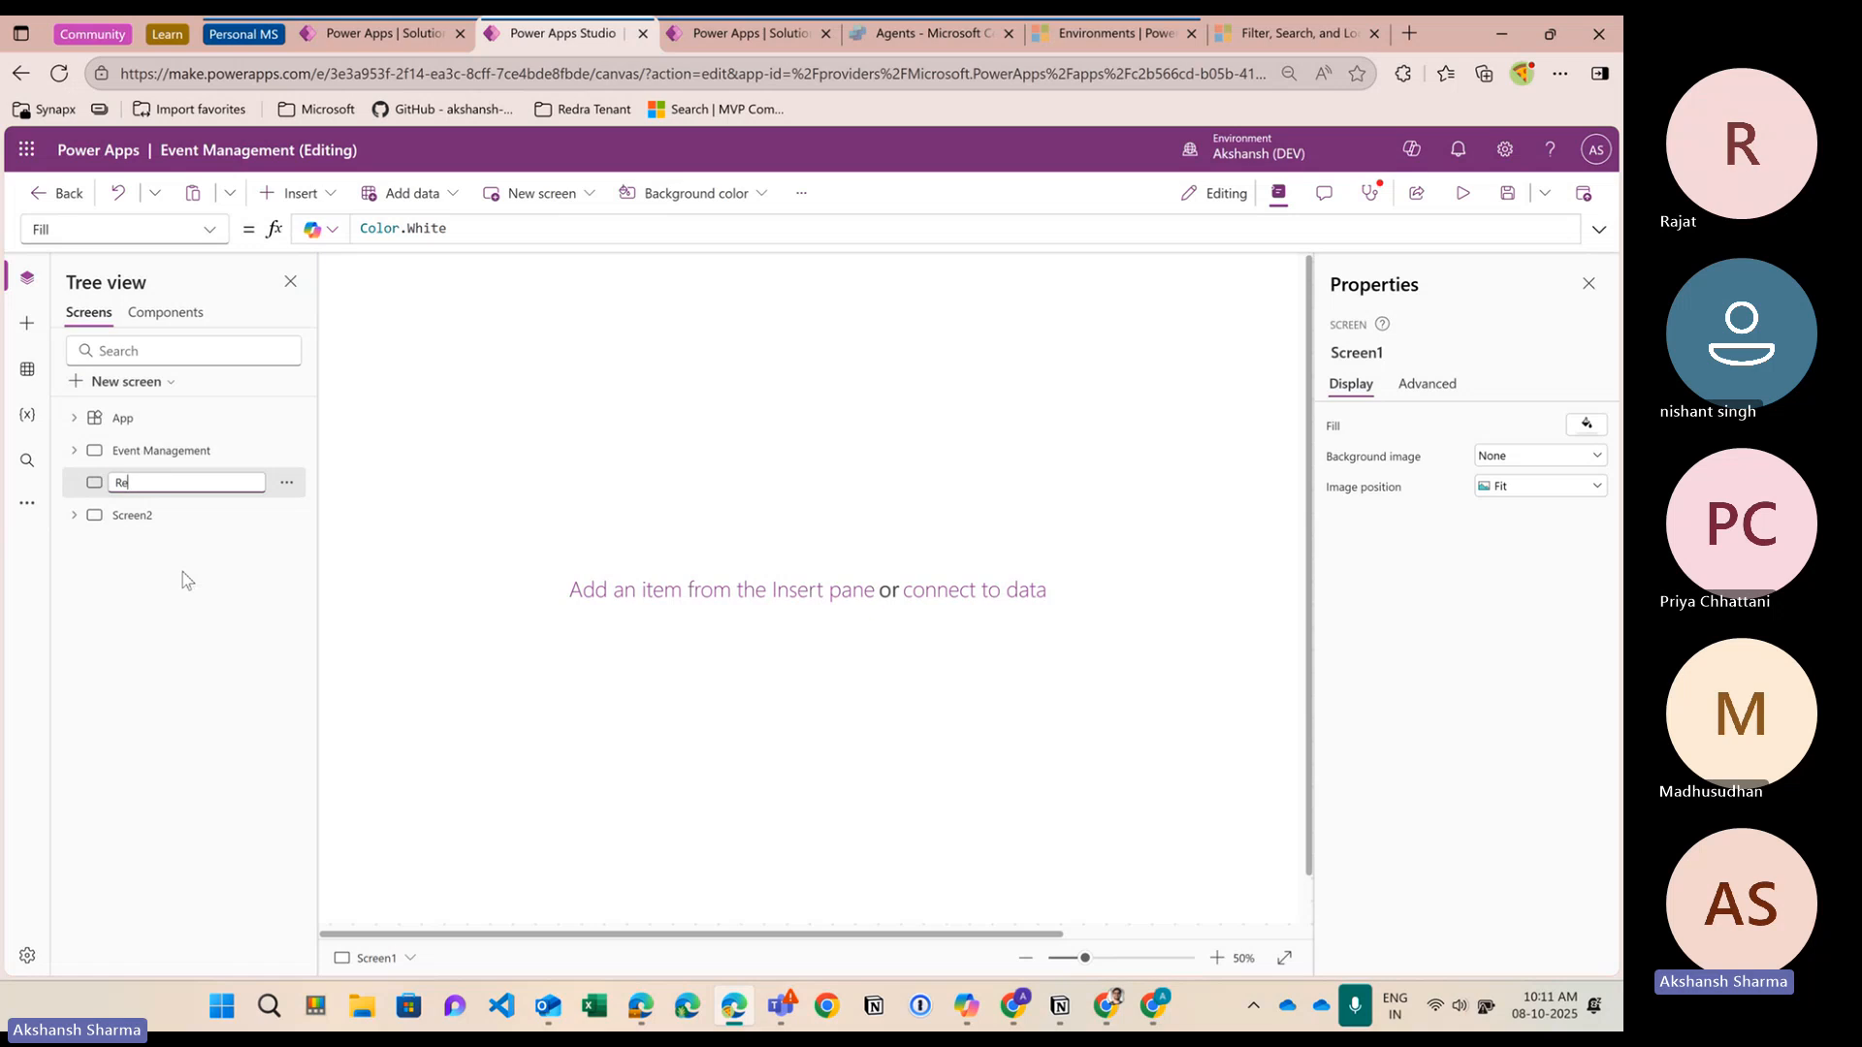
pyautogui.write('gisty')
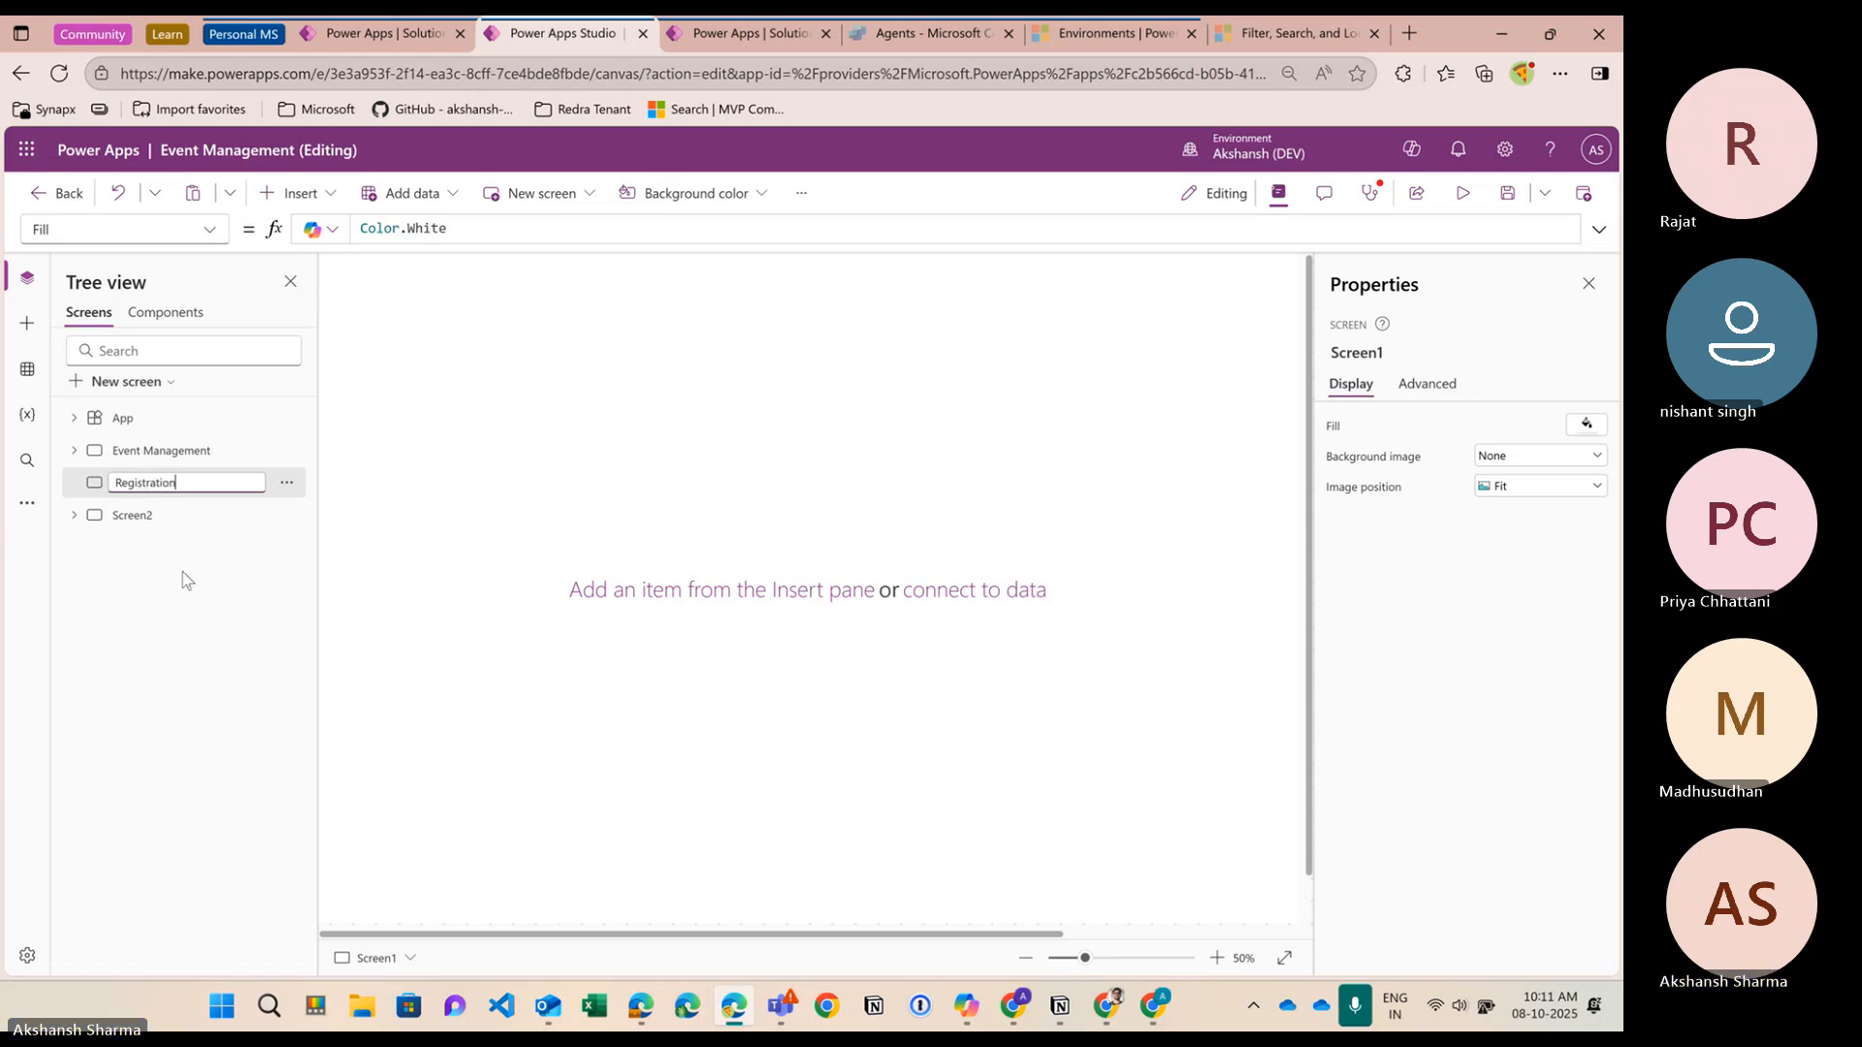
pyautogui.write('ation manag')
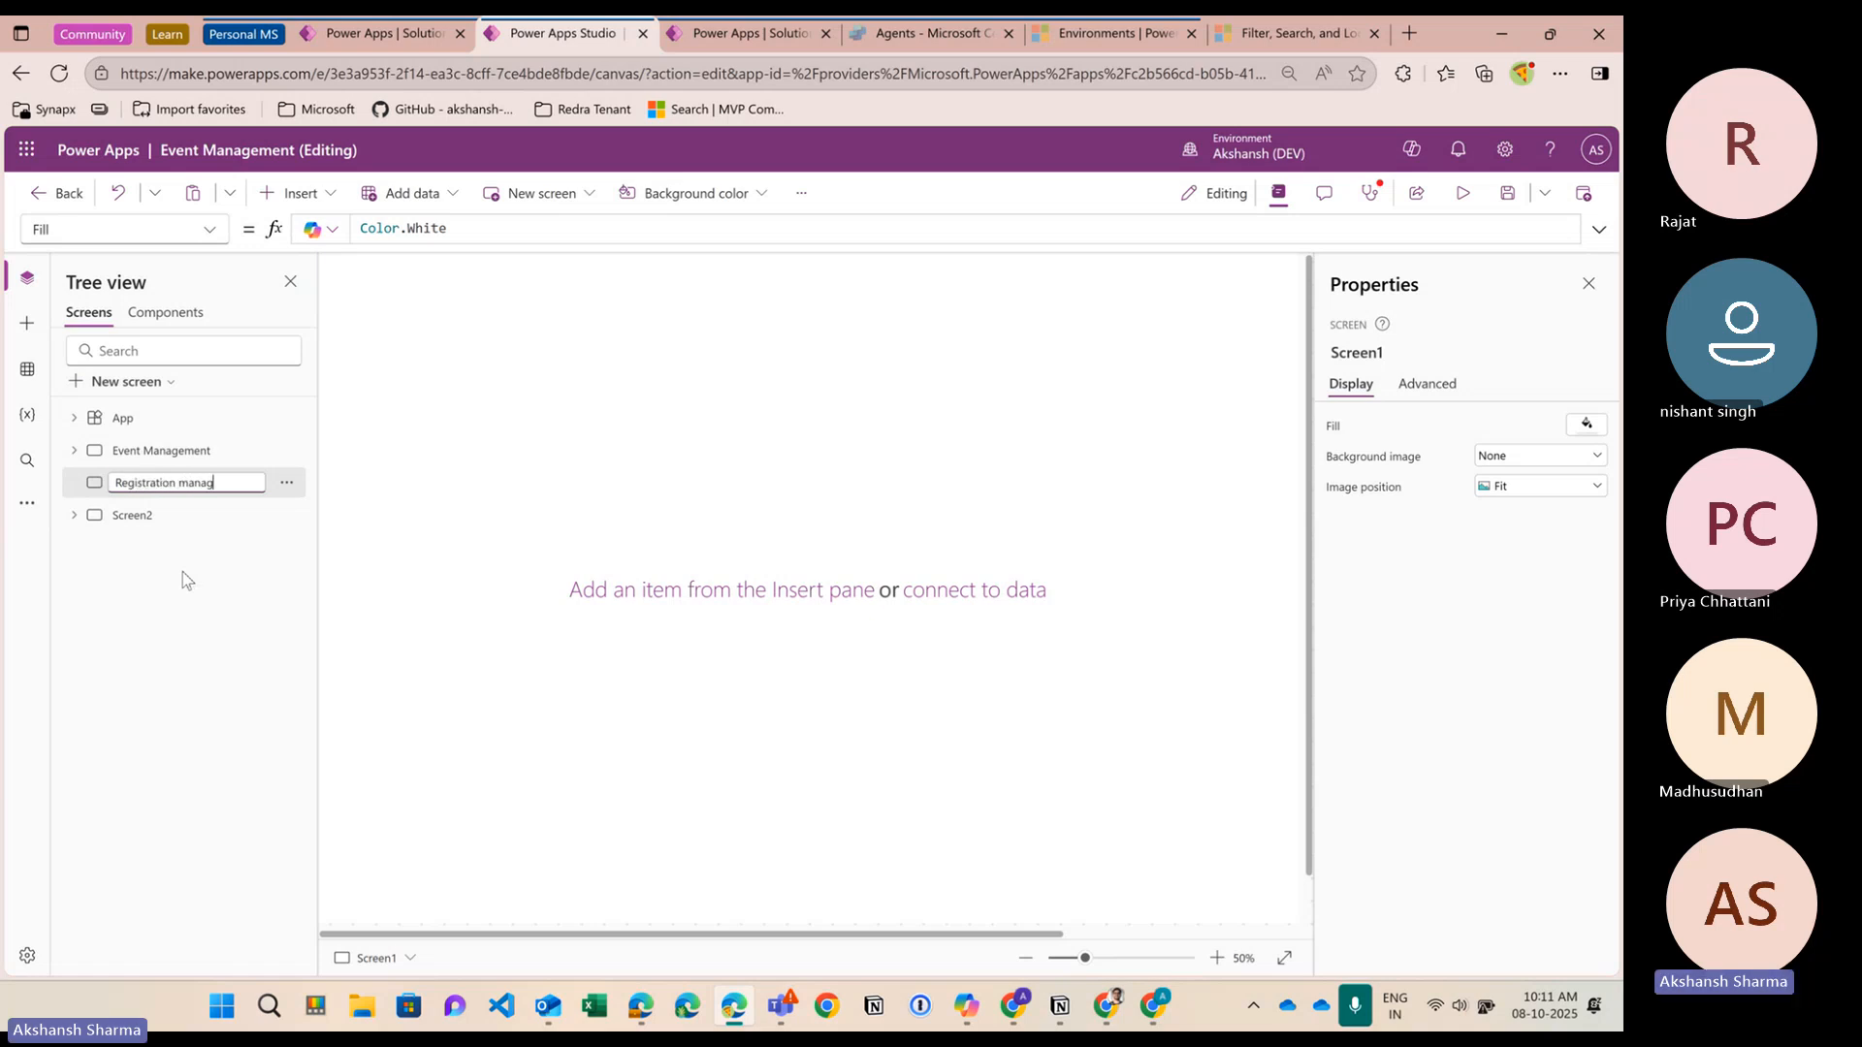
pyautogui.press('BackSpace')
pyautogui.write('M')
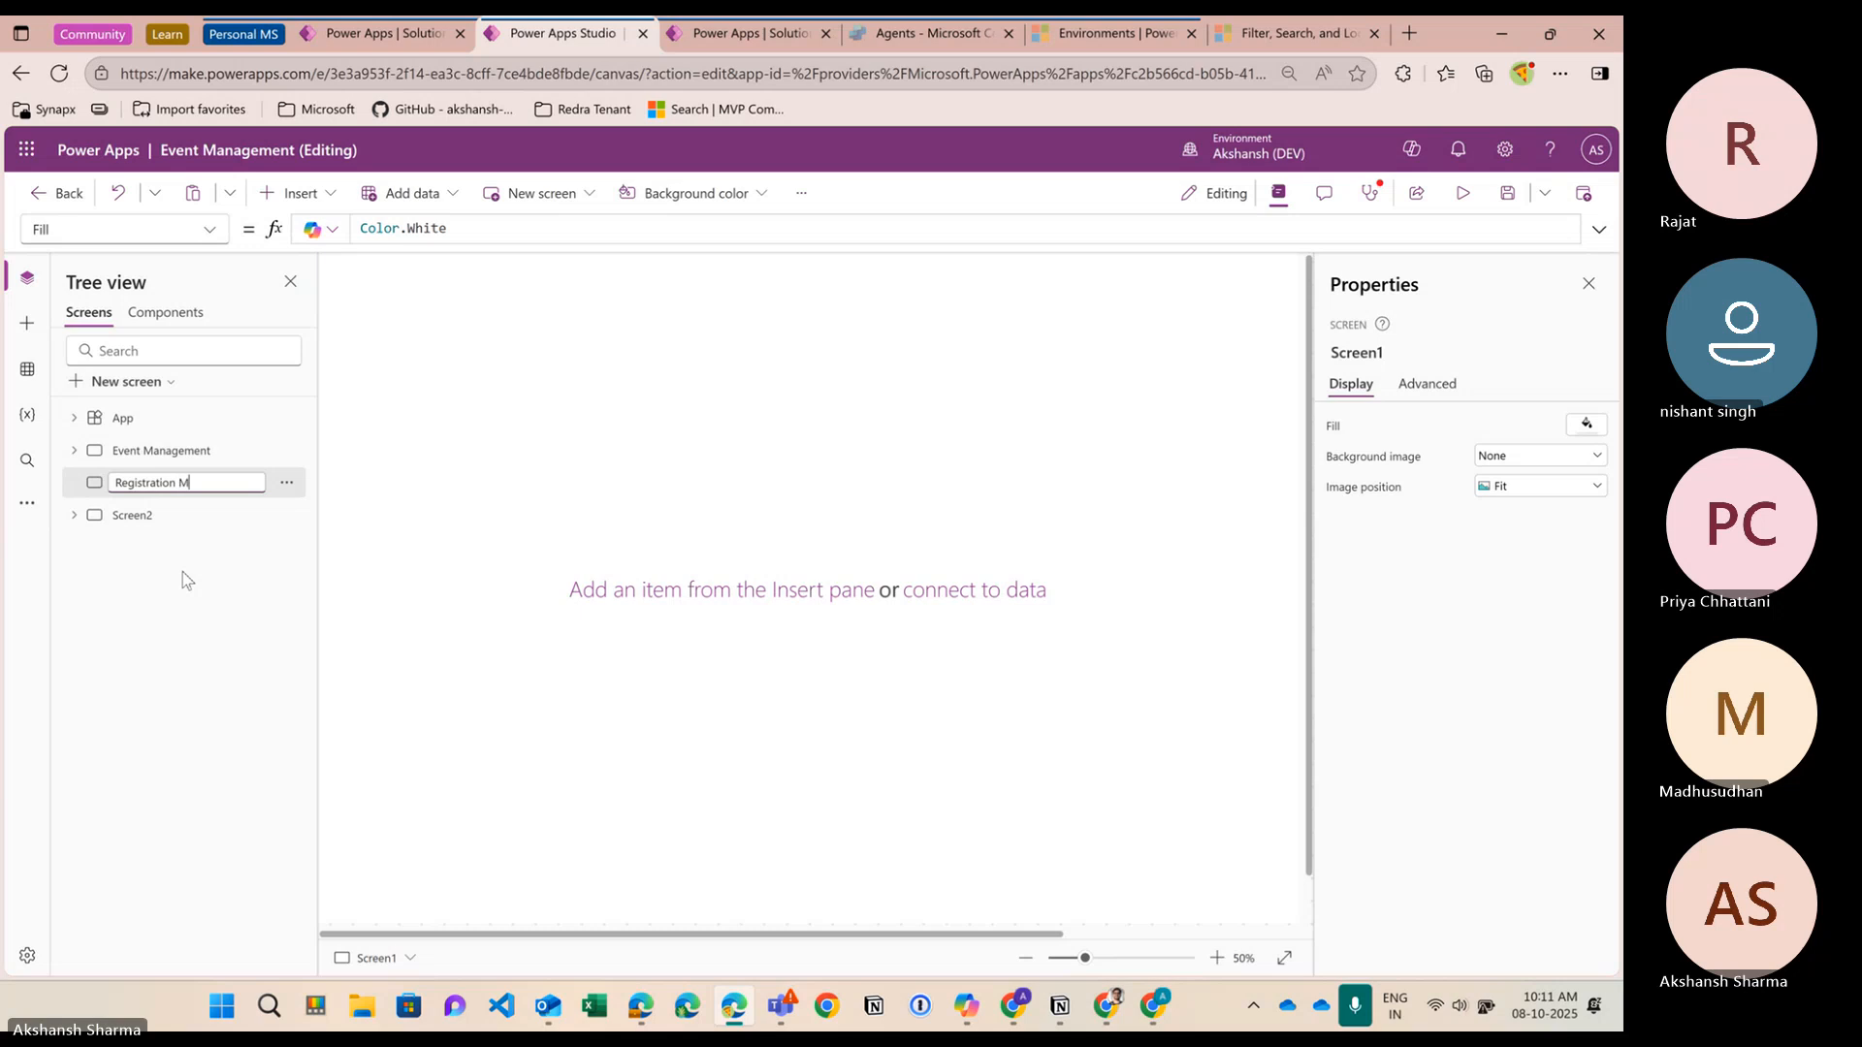
pyautogui.write('anagement')
pyautogui.press('Return')
# Copy the Event Management screen and paste it as a new screen
pyautogui.click(167, 452)
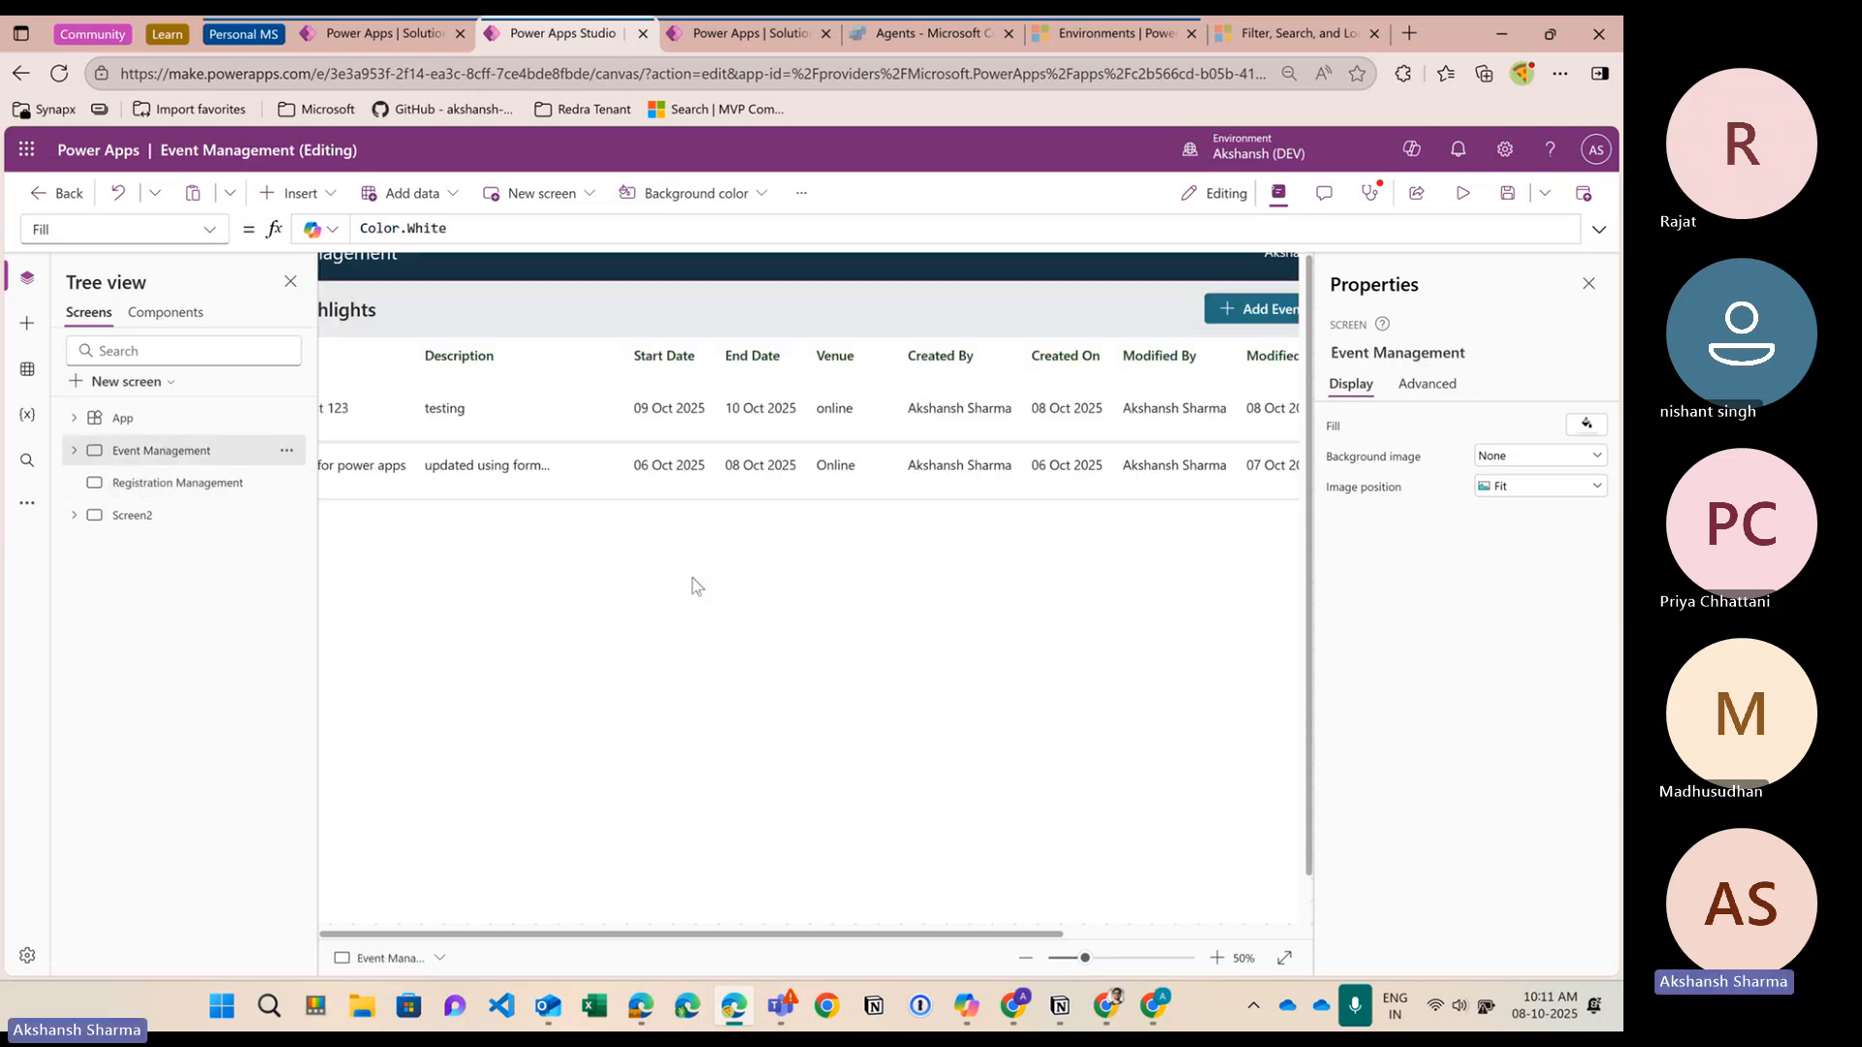
pyautogui.scroll(3, 709, 642)
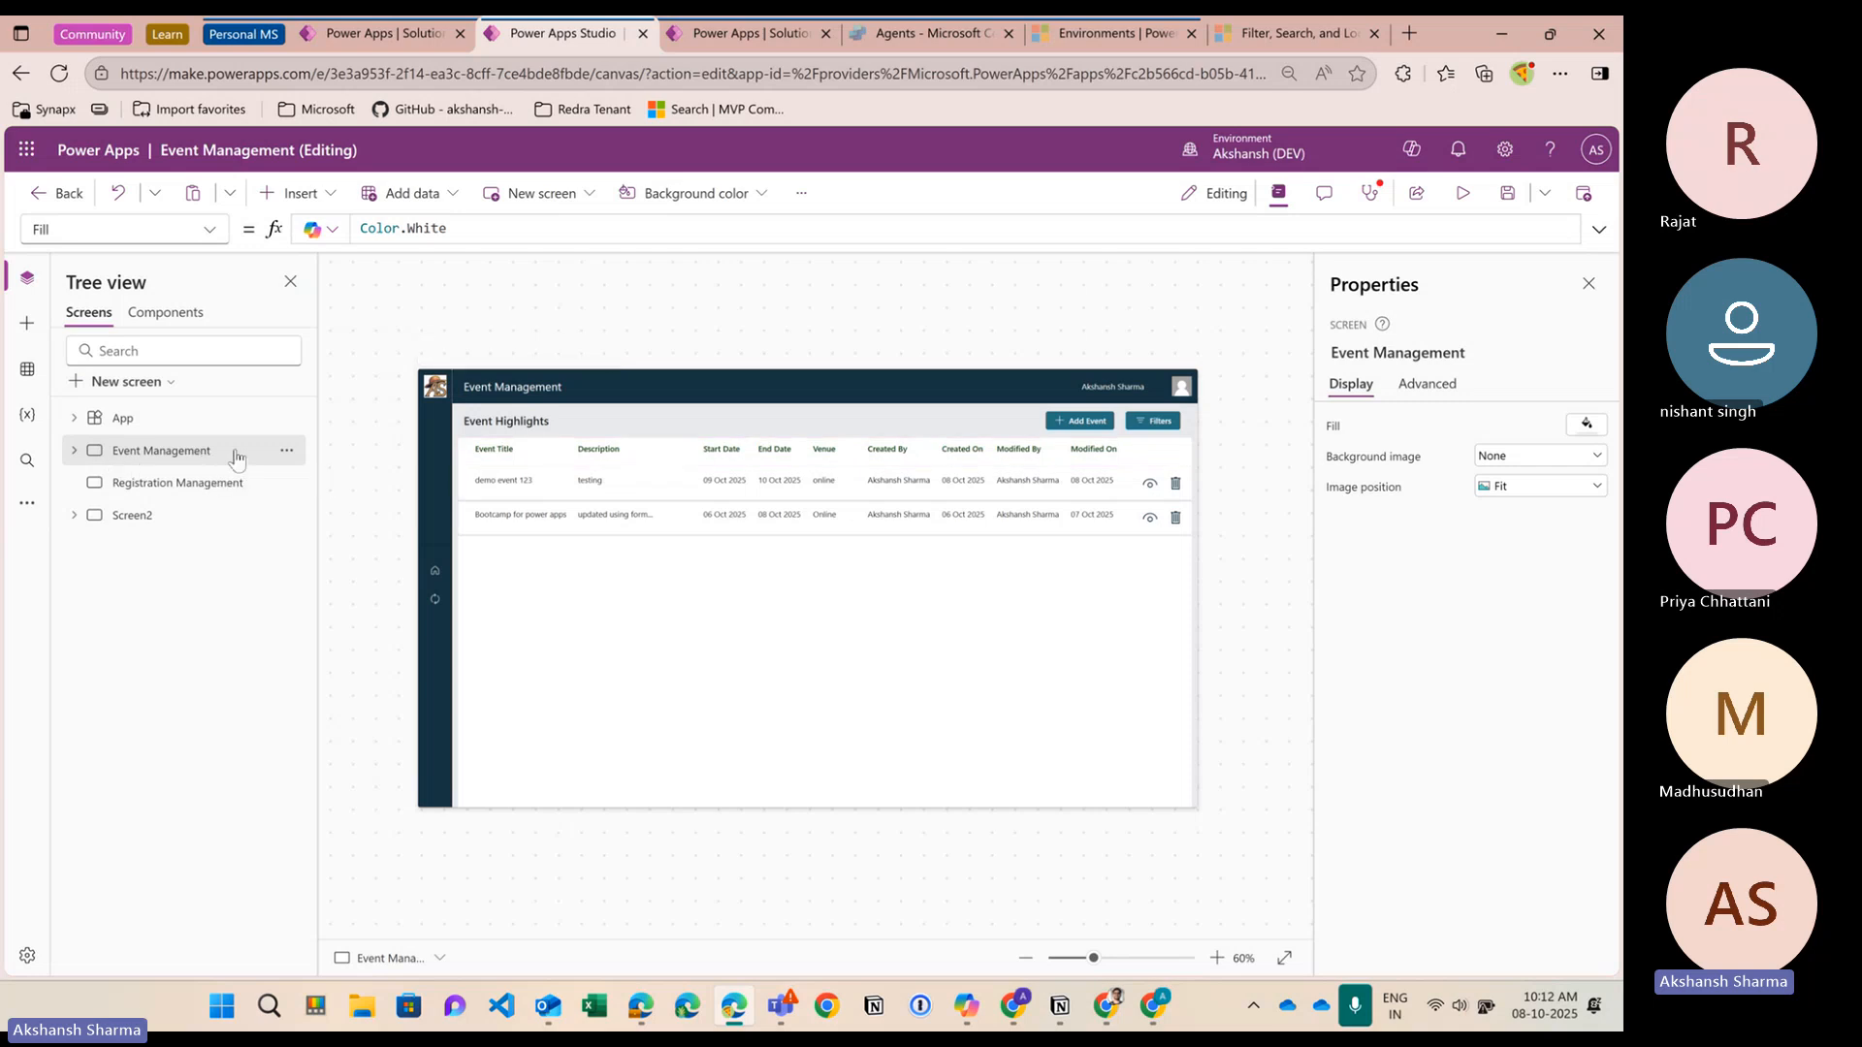
pyautogui.click(286, 450)
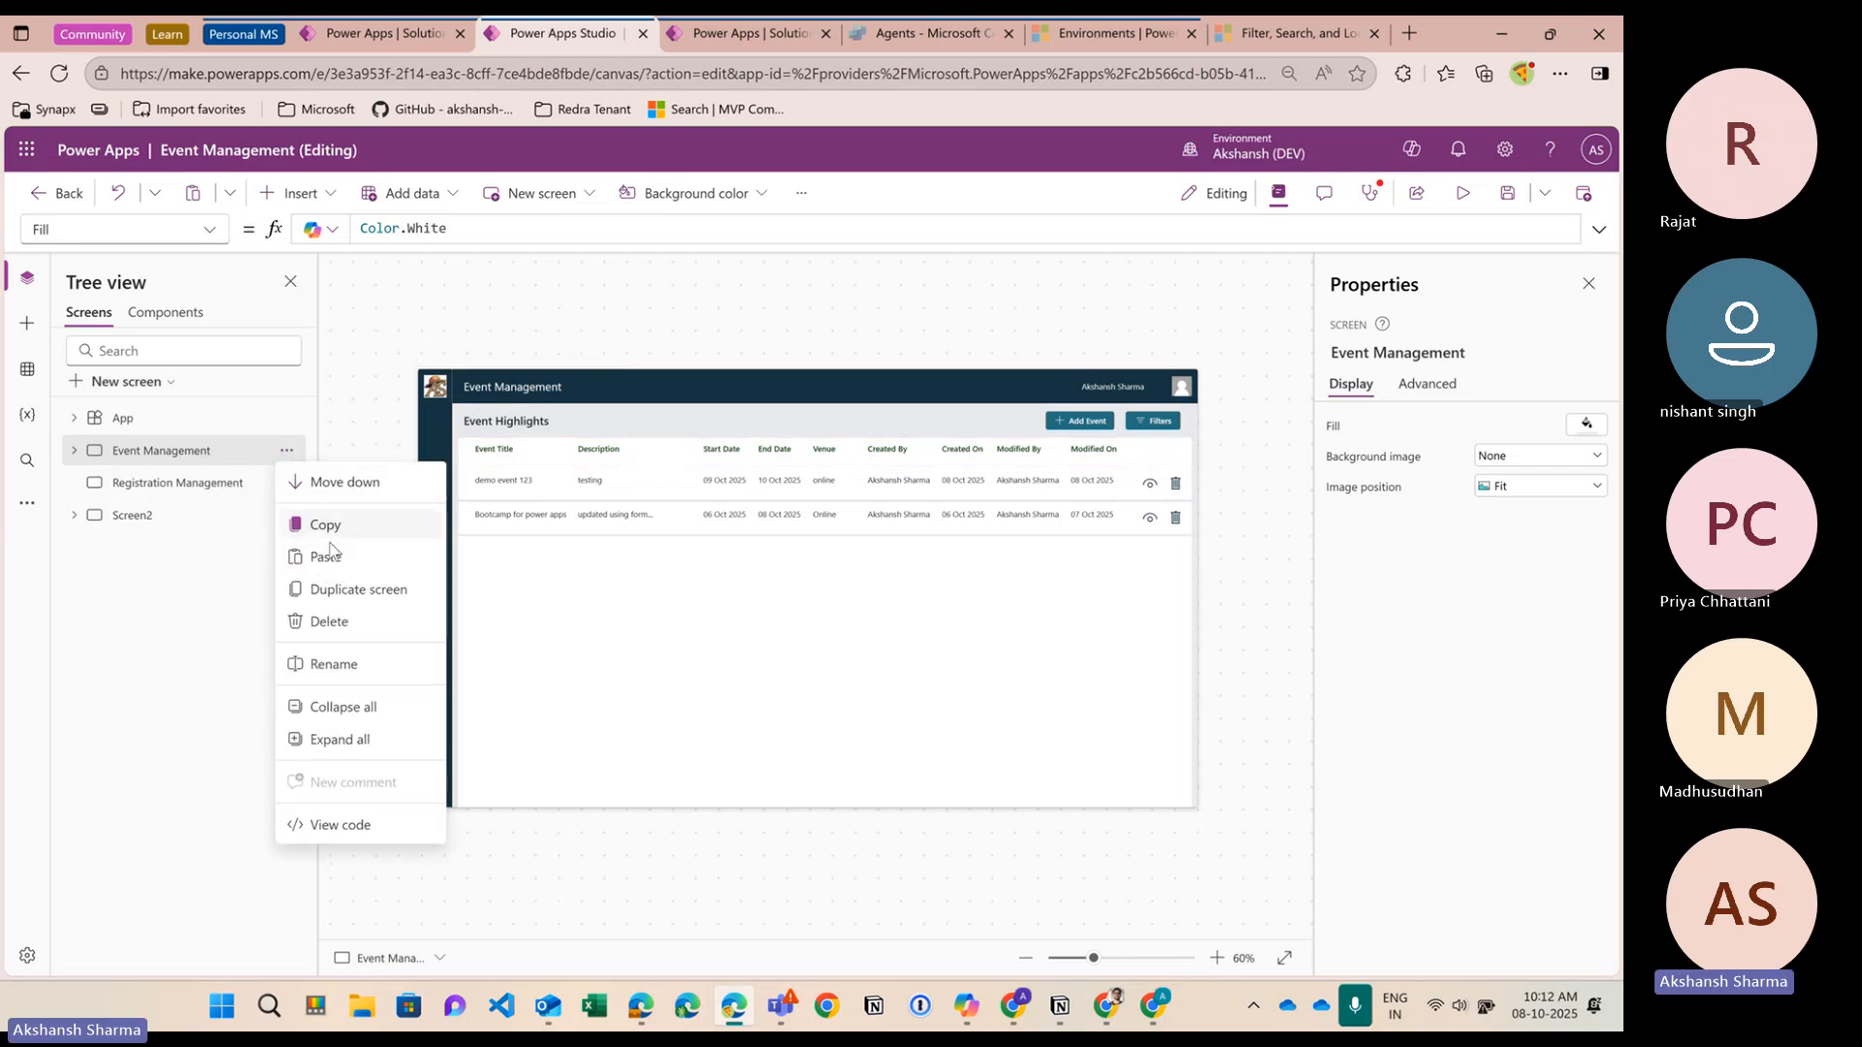
pyautogui.click(174, 484)
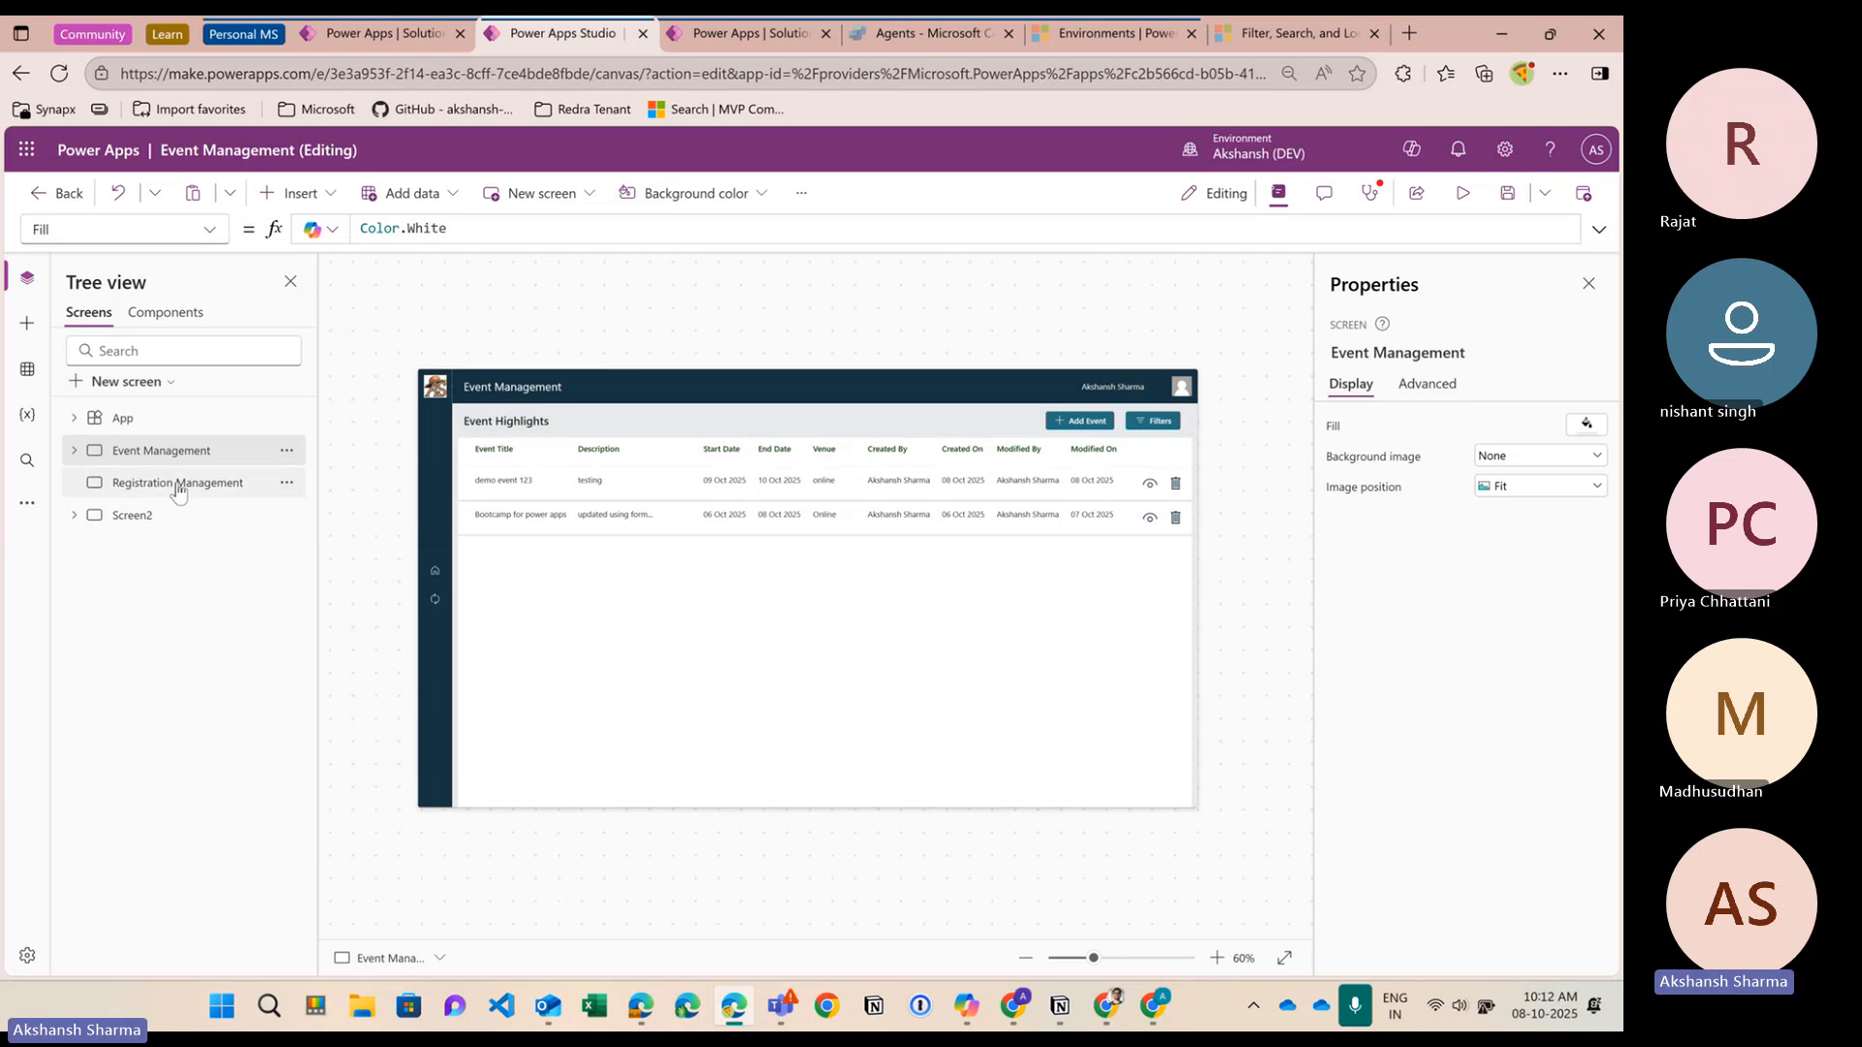
pyautogui.click(286, 482)
pyautogui.click(330, 620)
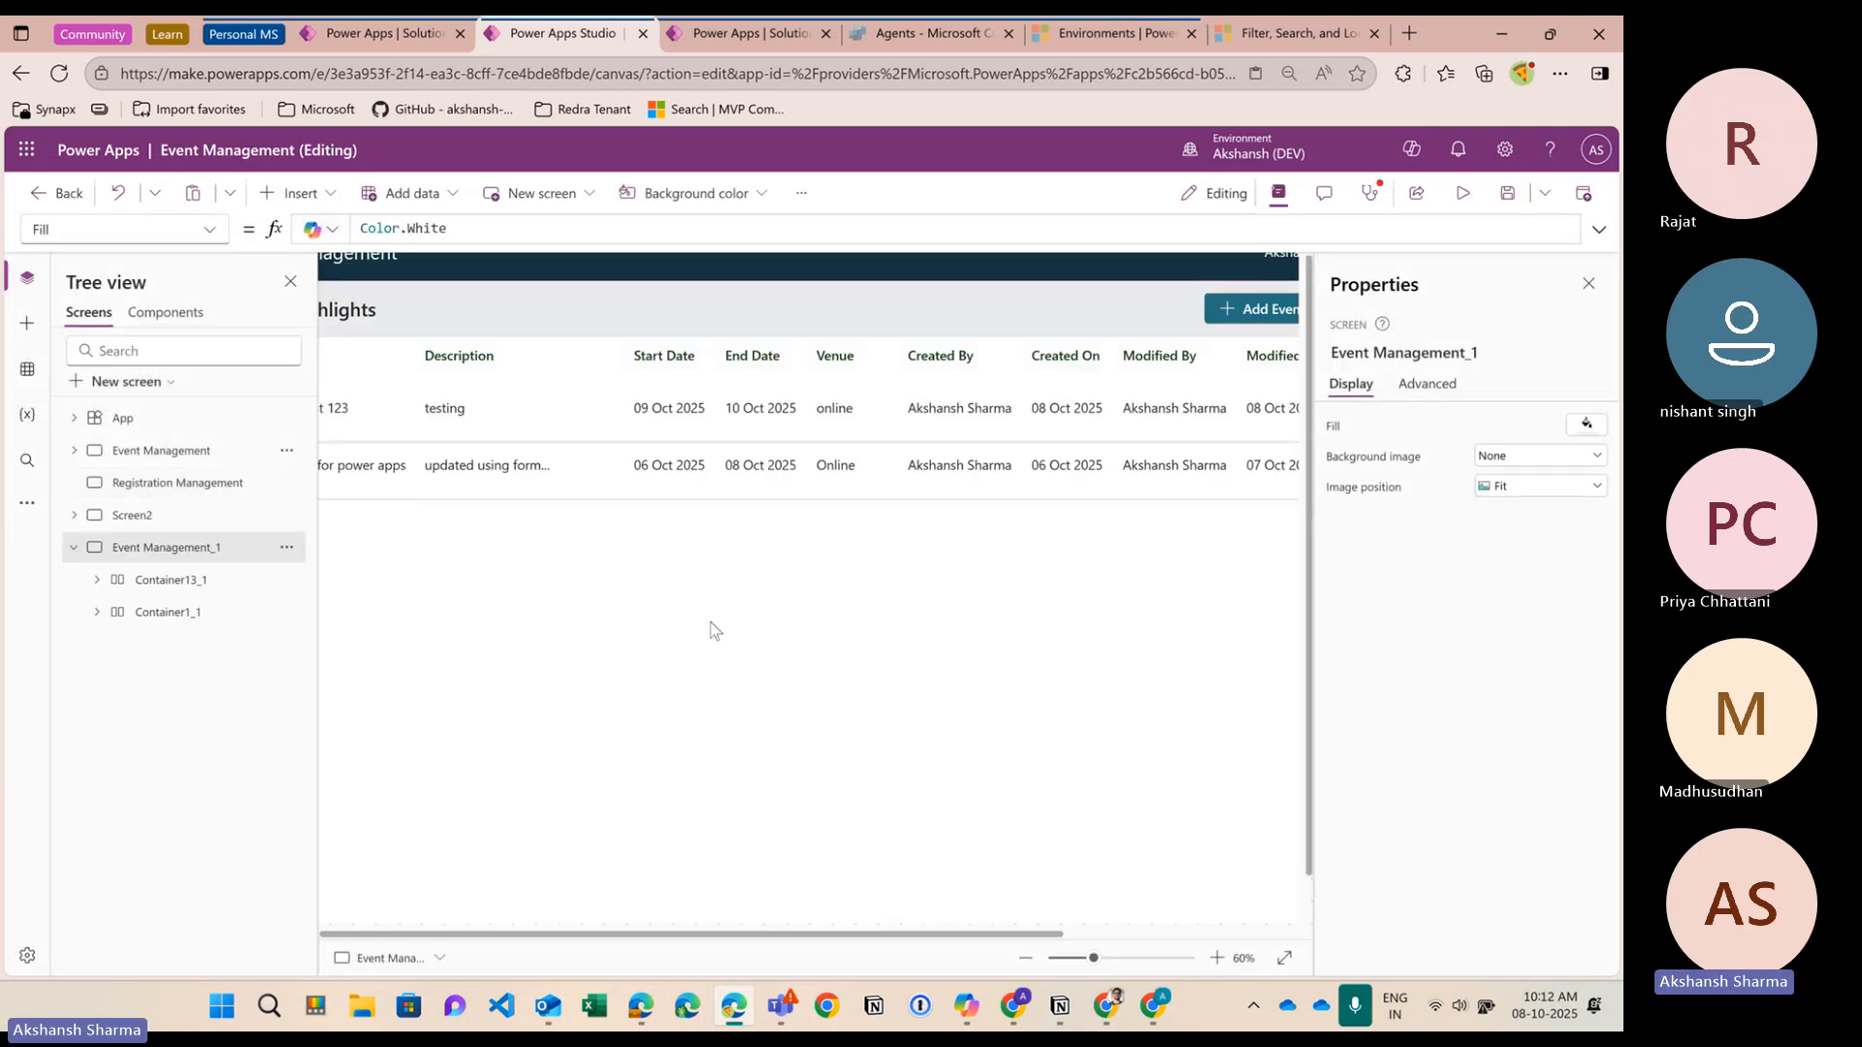
# Try renaming the copy Event Management_1 to 'Registration Management', dismissing the name-conflict warnings
pyautogui.scroll(-5, 754, 655)
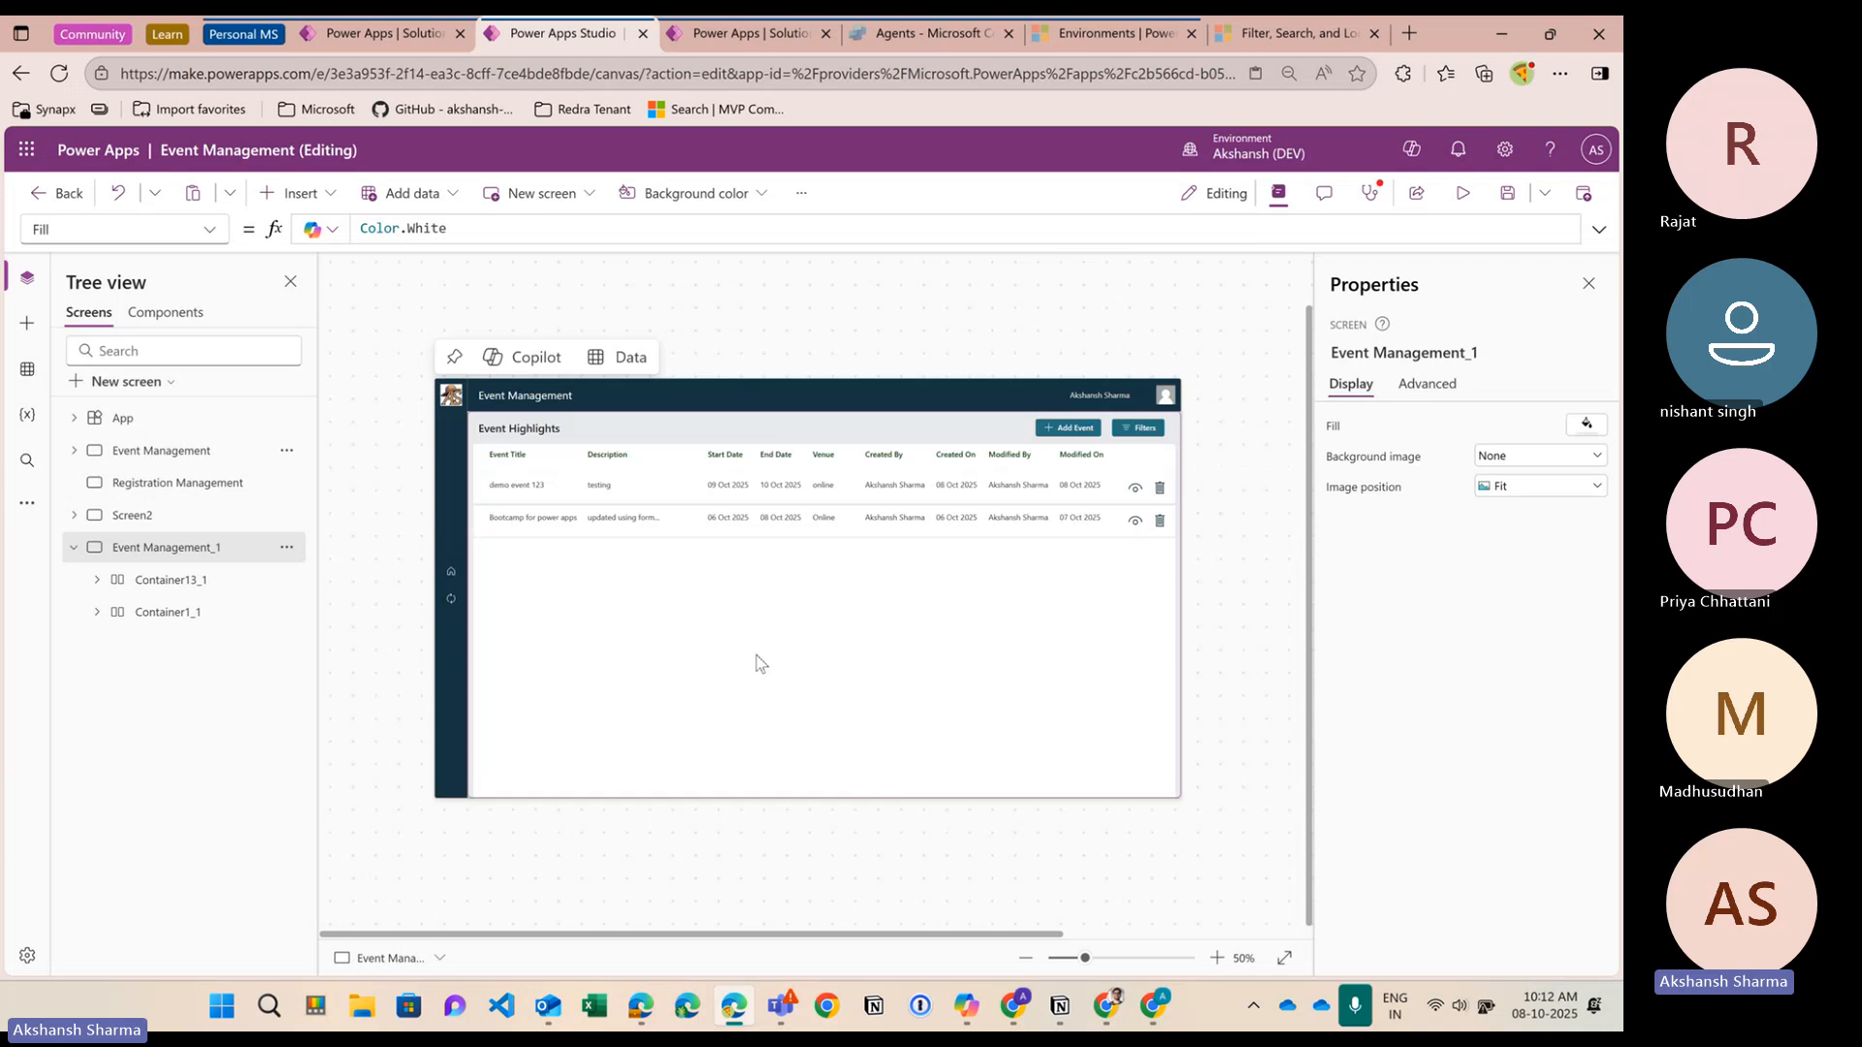
pyautogui.scroll(1, 754, 655)
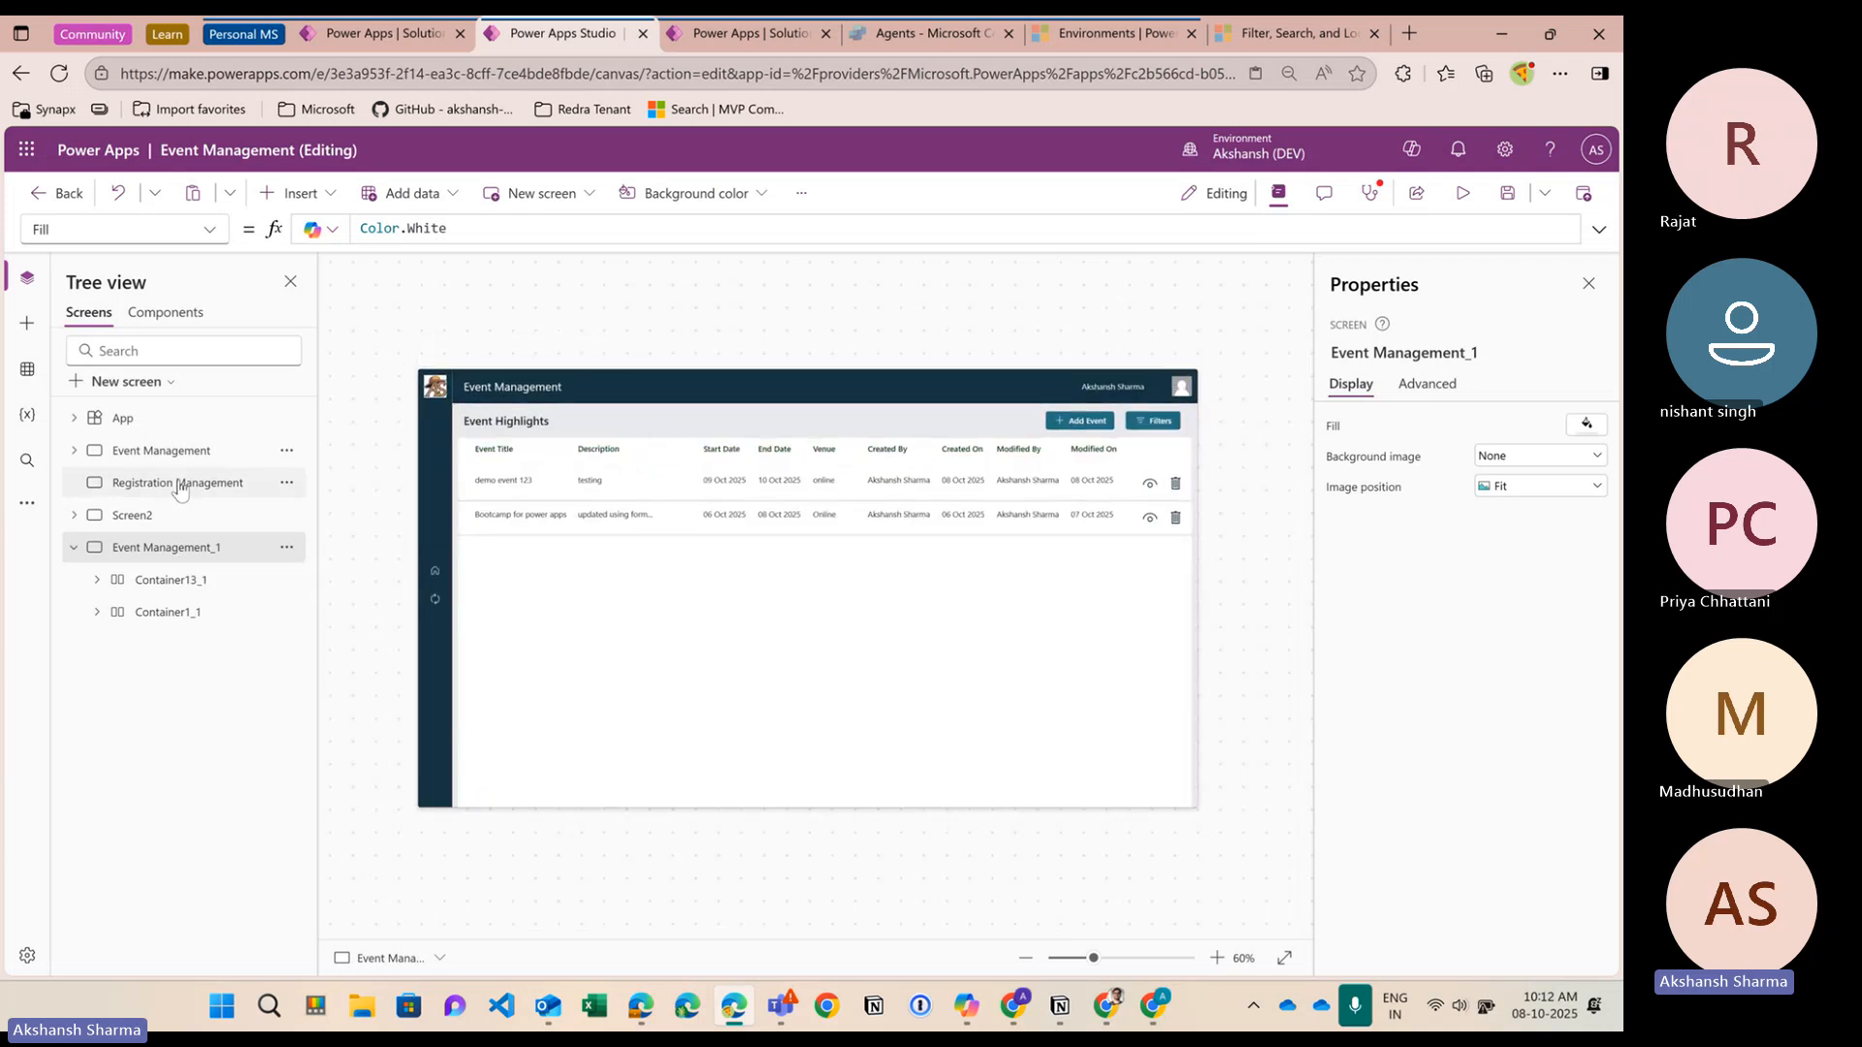
pyautogui.click(287, 482)
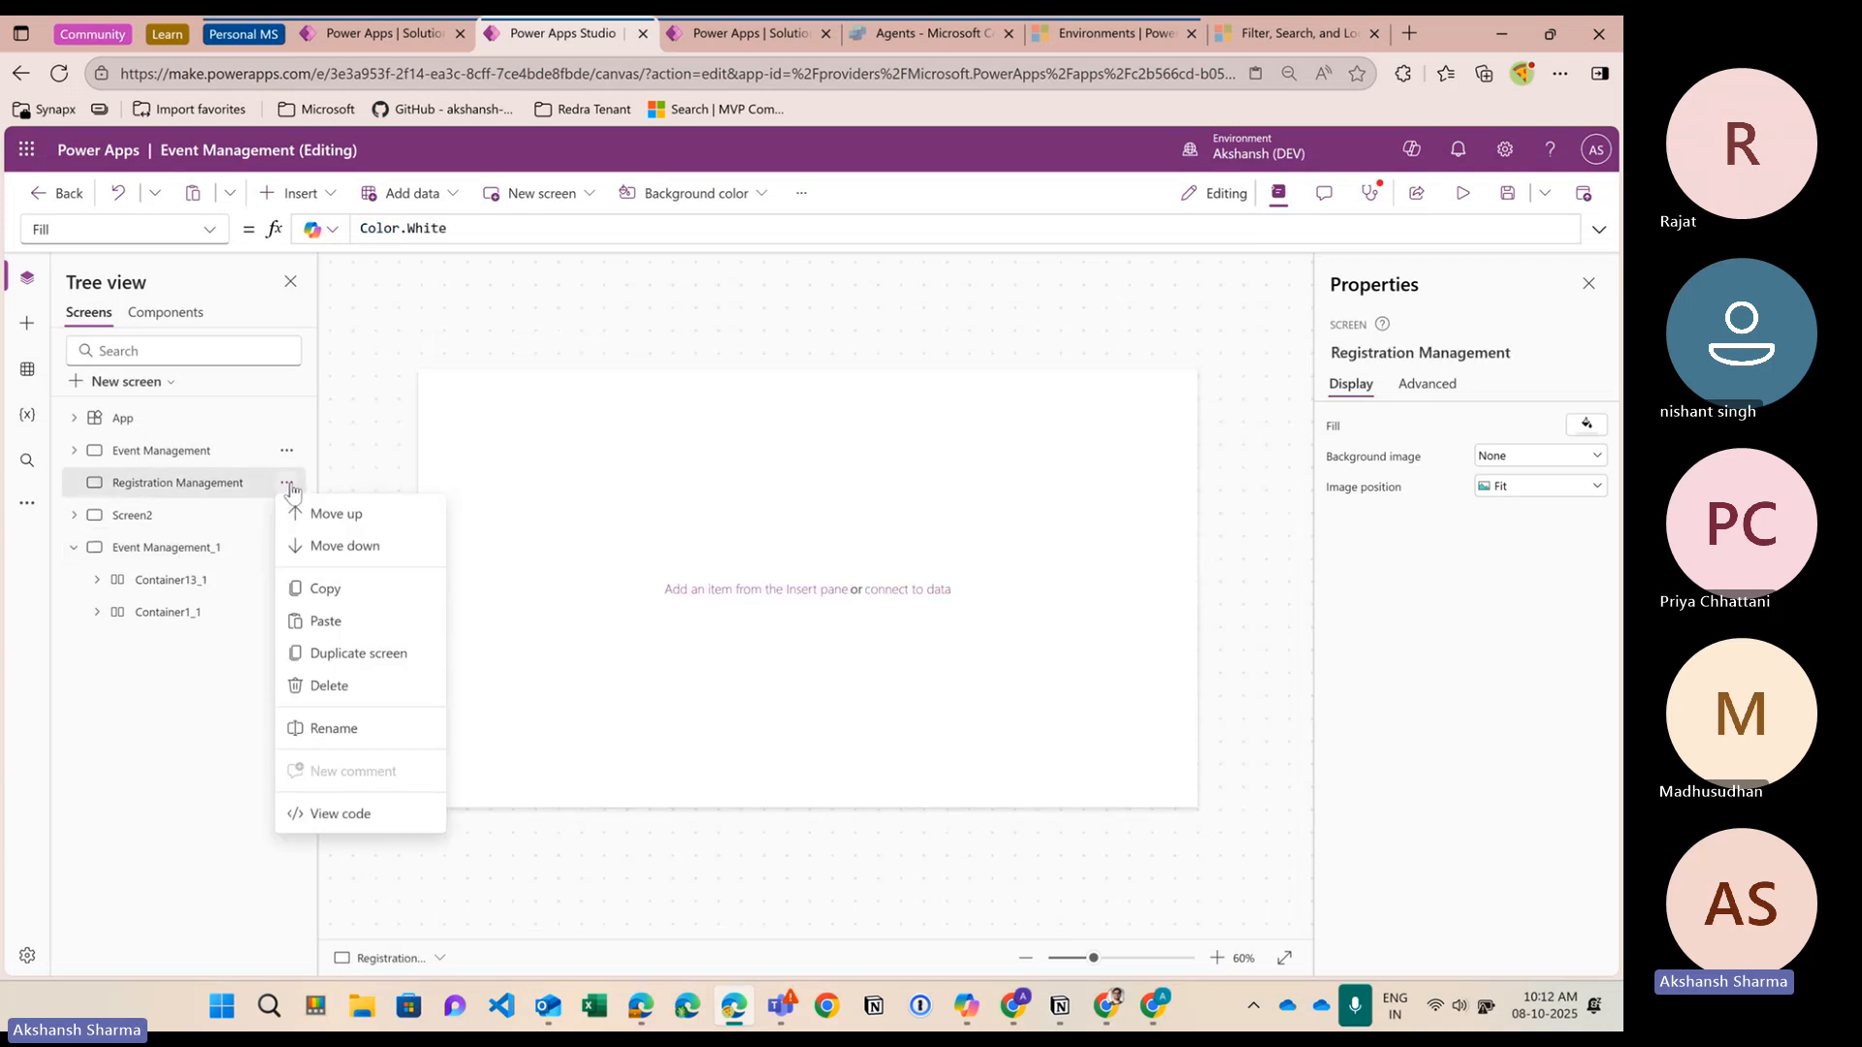
pyautogui.click(211, 494)
pyautogui.doubleClick(211, 497)
pyautogui.hotkey('ctrl', 'c')
pyautogui.doubleClick(218, 550)
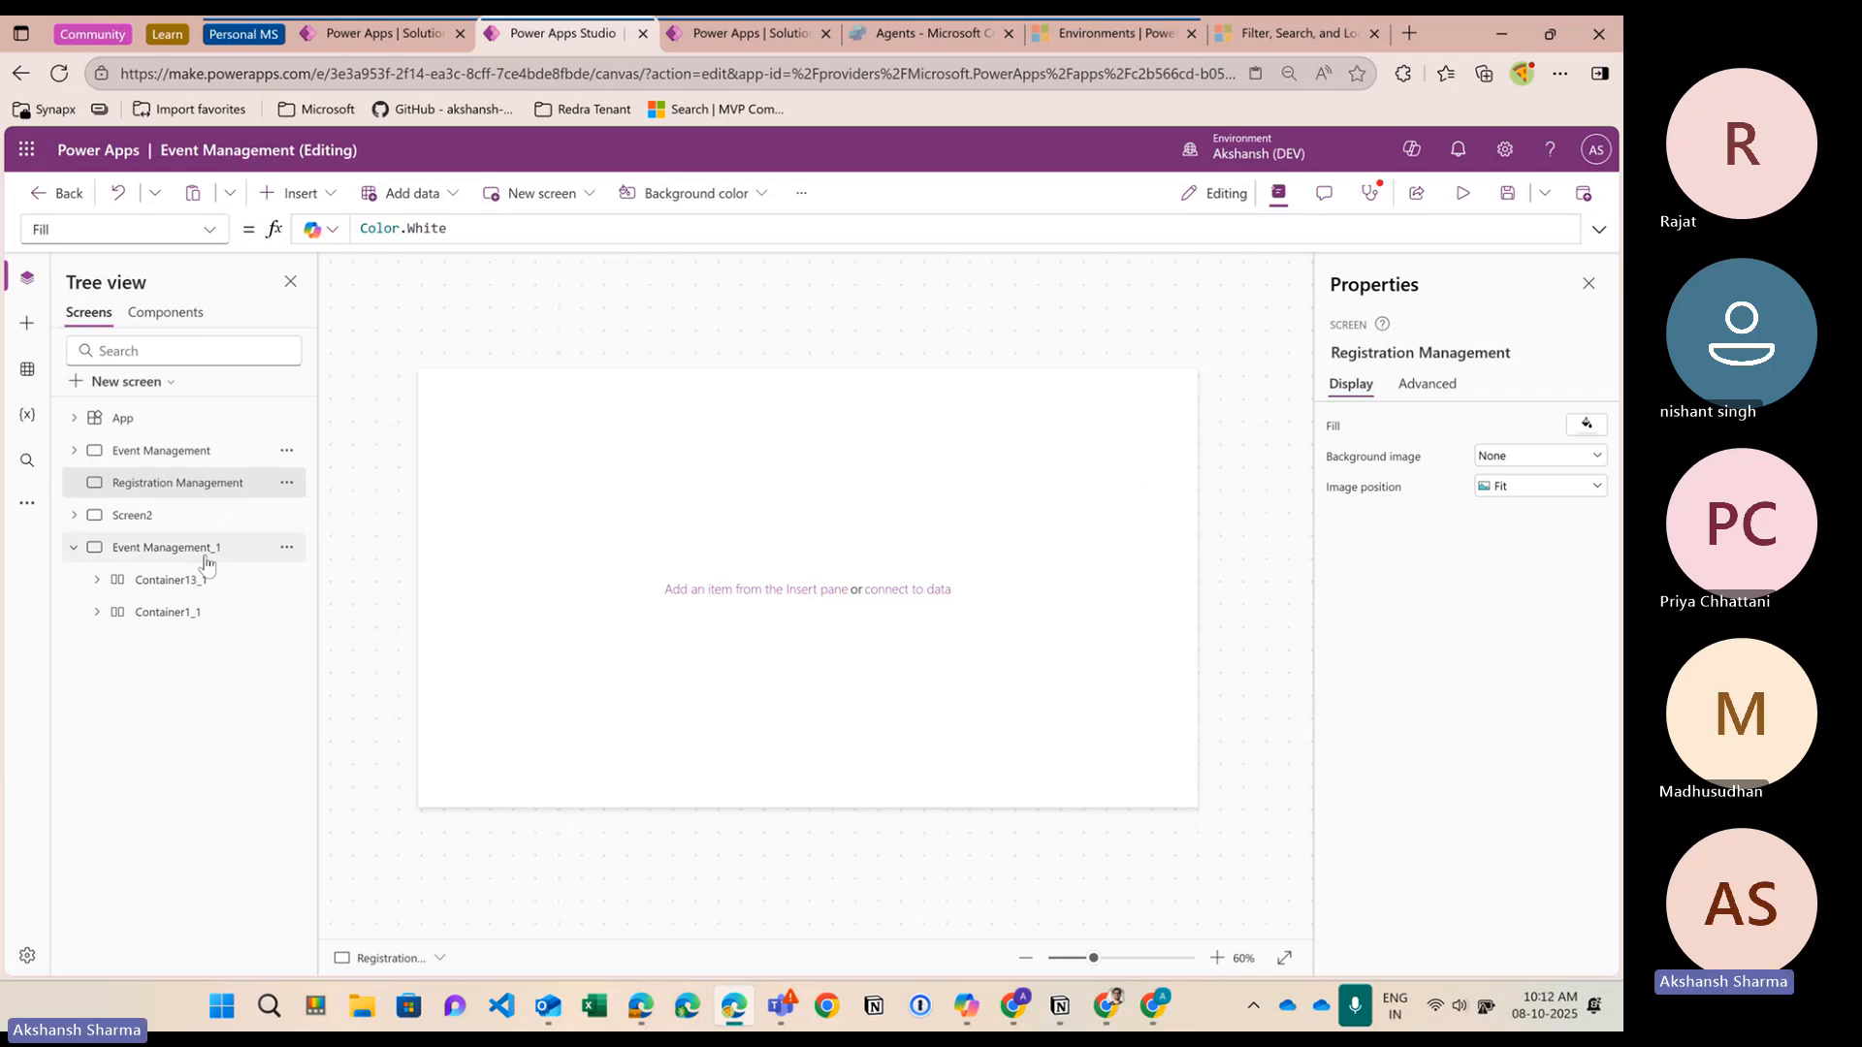
pyautogui.hotkey('ctrl', 'v')
pyautogui.click(224, 692)
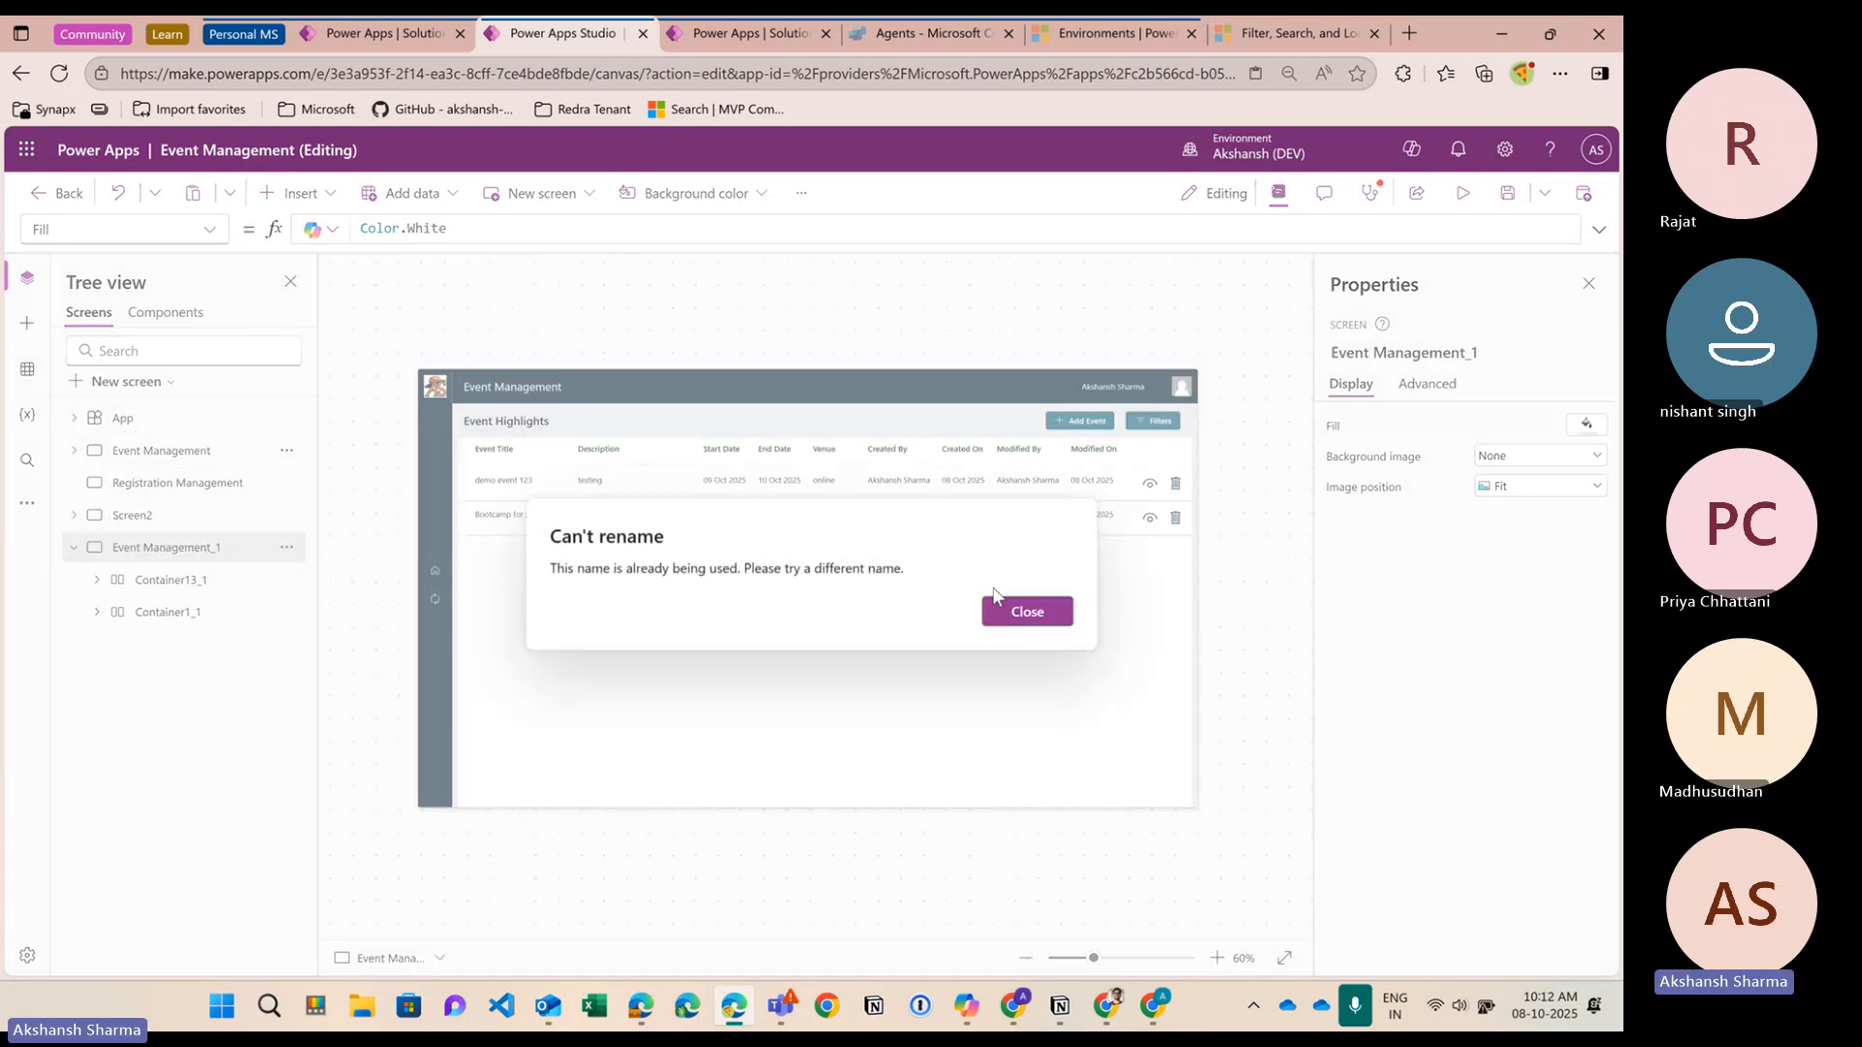
pyautogui.click(1018, 610)
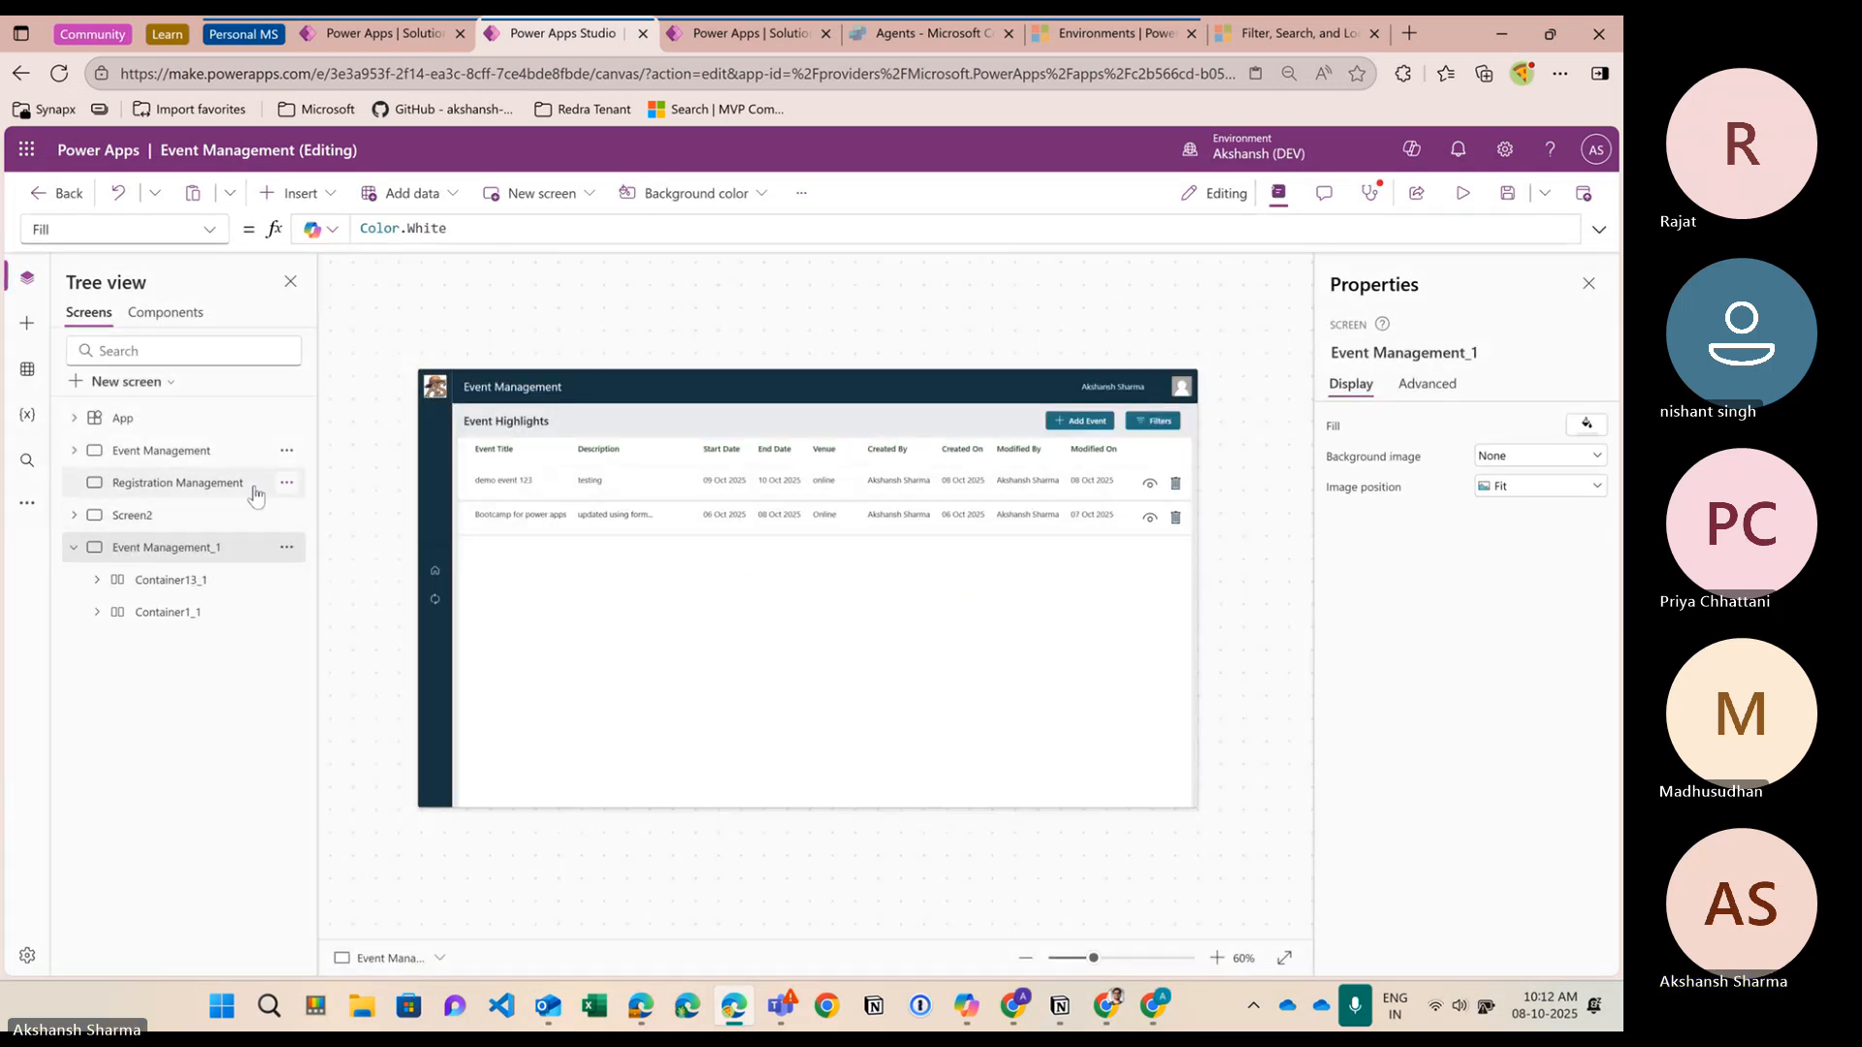
pyautogui.doubleClick(223, 549)
pyautogui.hotkey('ctrl', 'v')
pyautogui.click(229, 724)
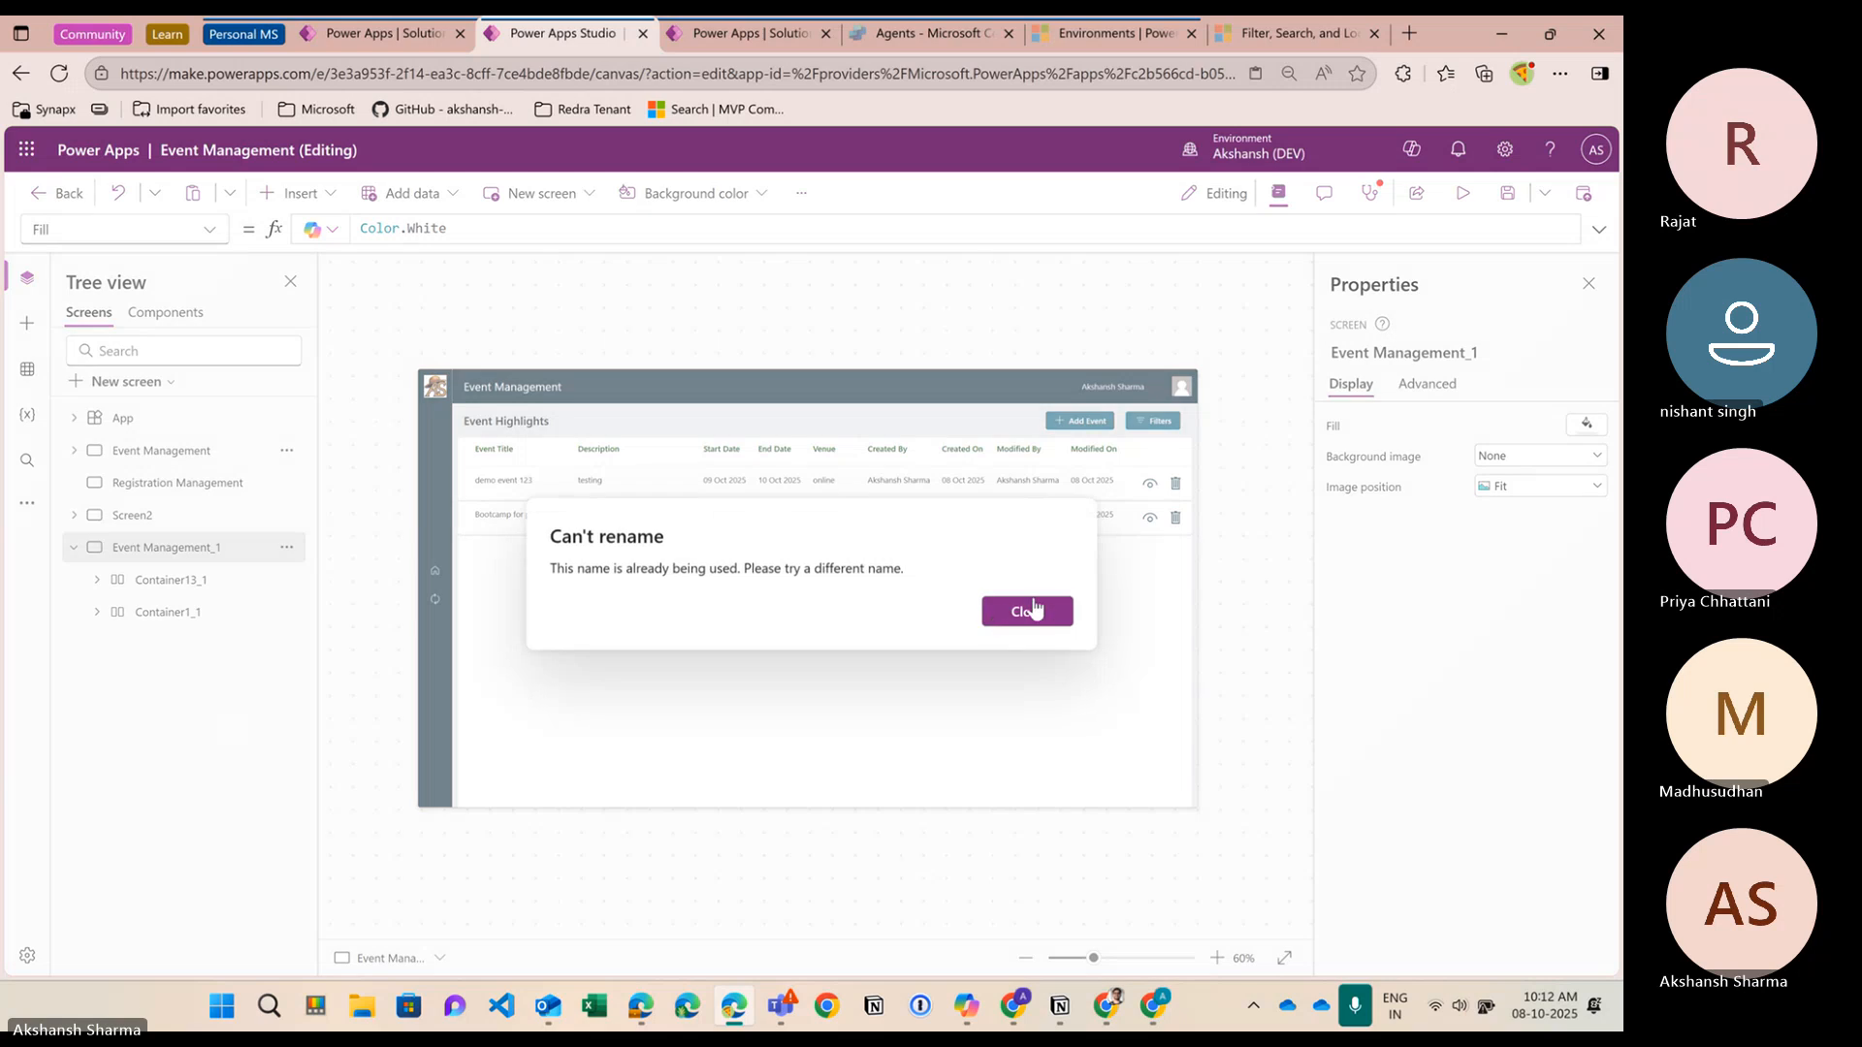
pyautogui.click(1028, 611)
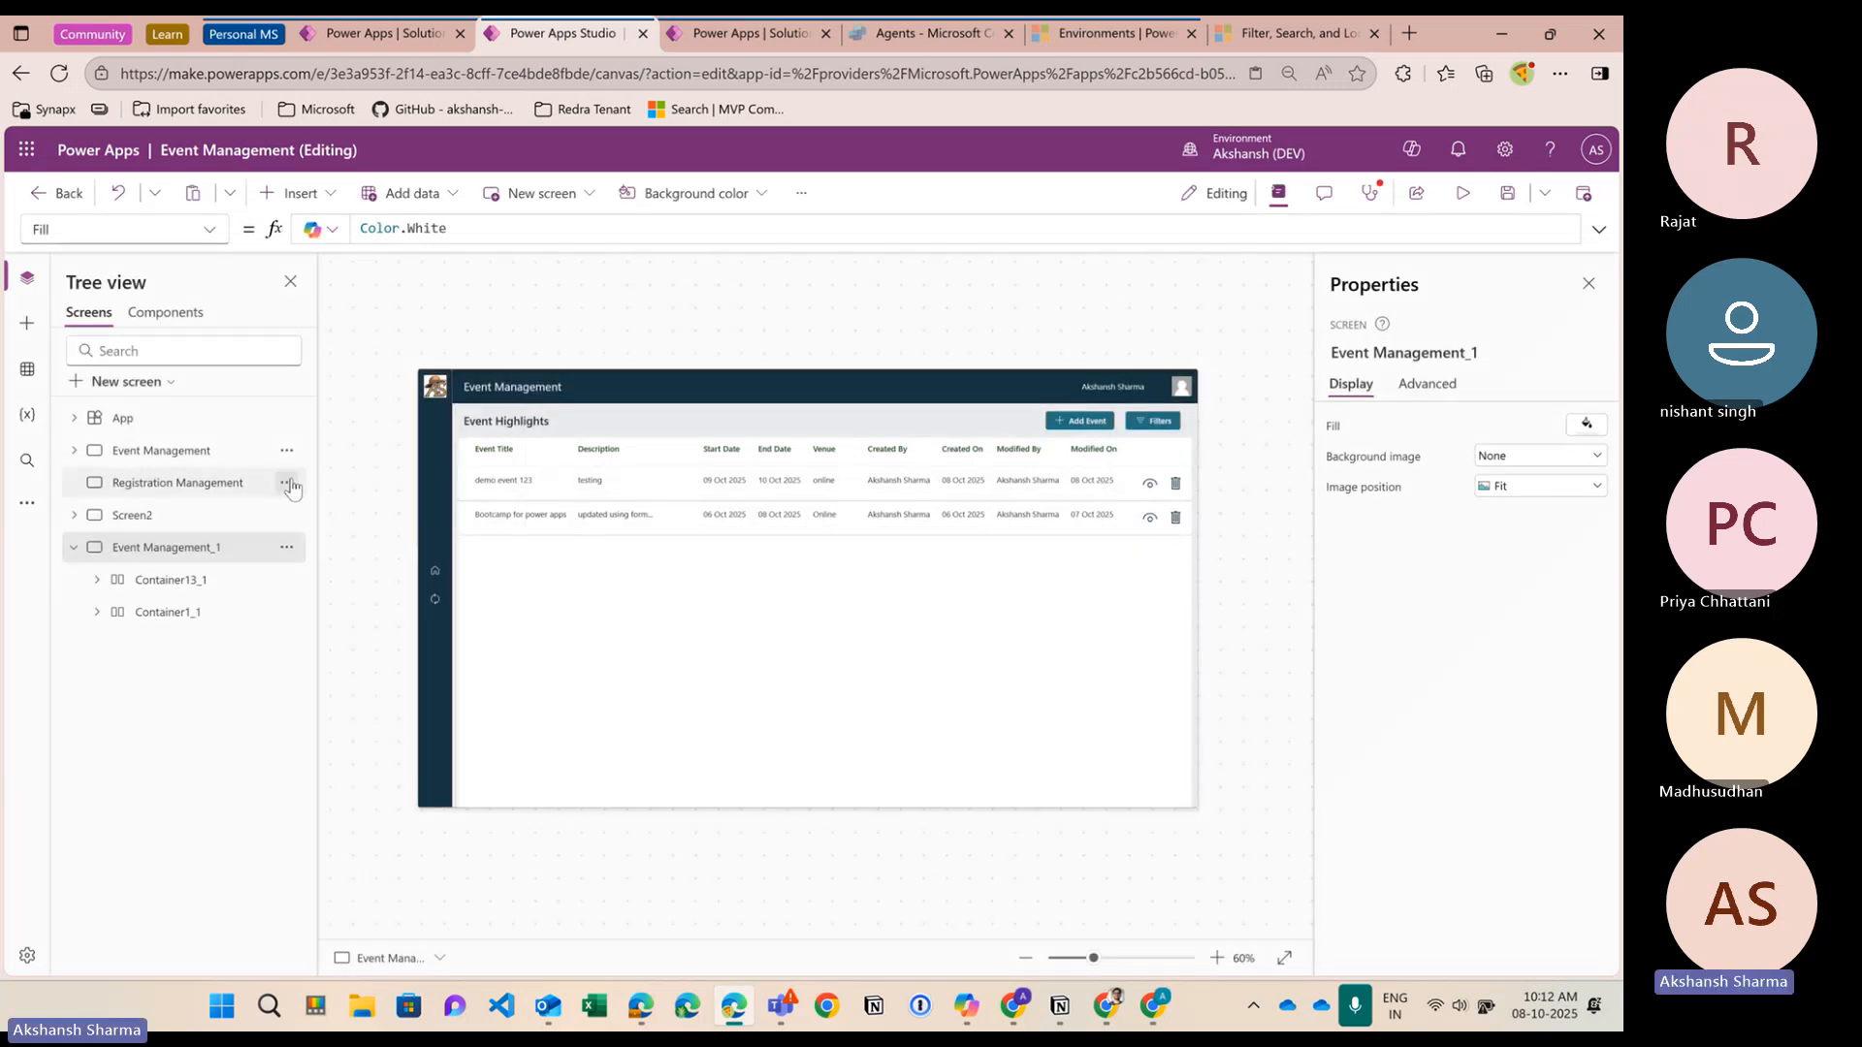
# Delete the empty Registration Management screen and move the copied screen above Screen2
pyautogui.click(286, 482)
pyautogui.click(328, 685)
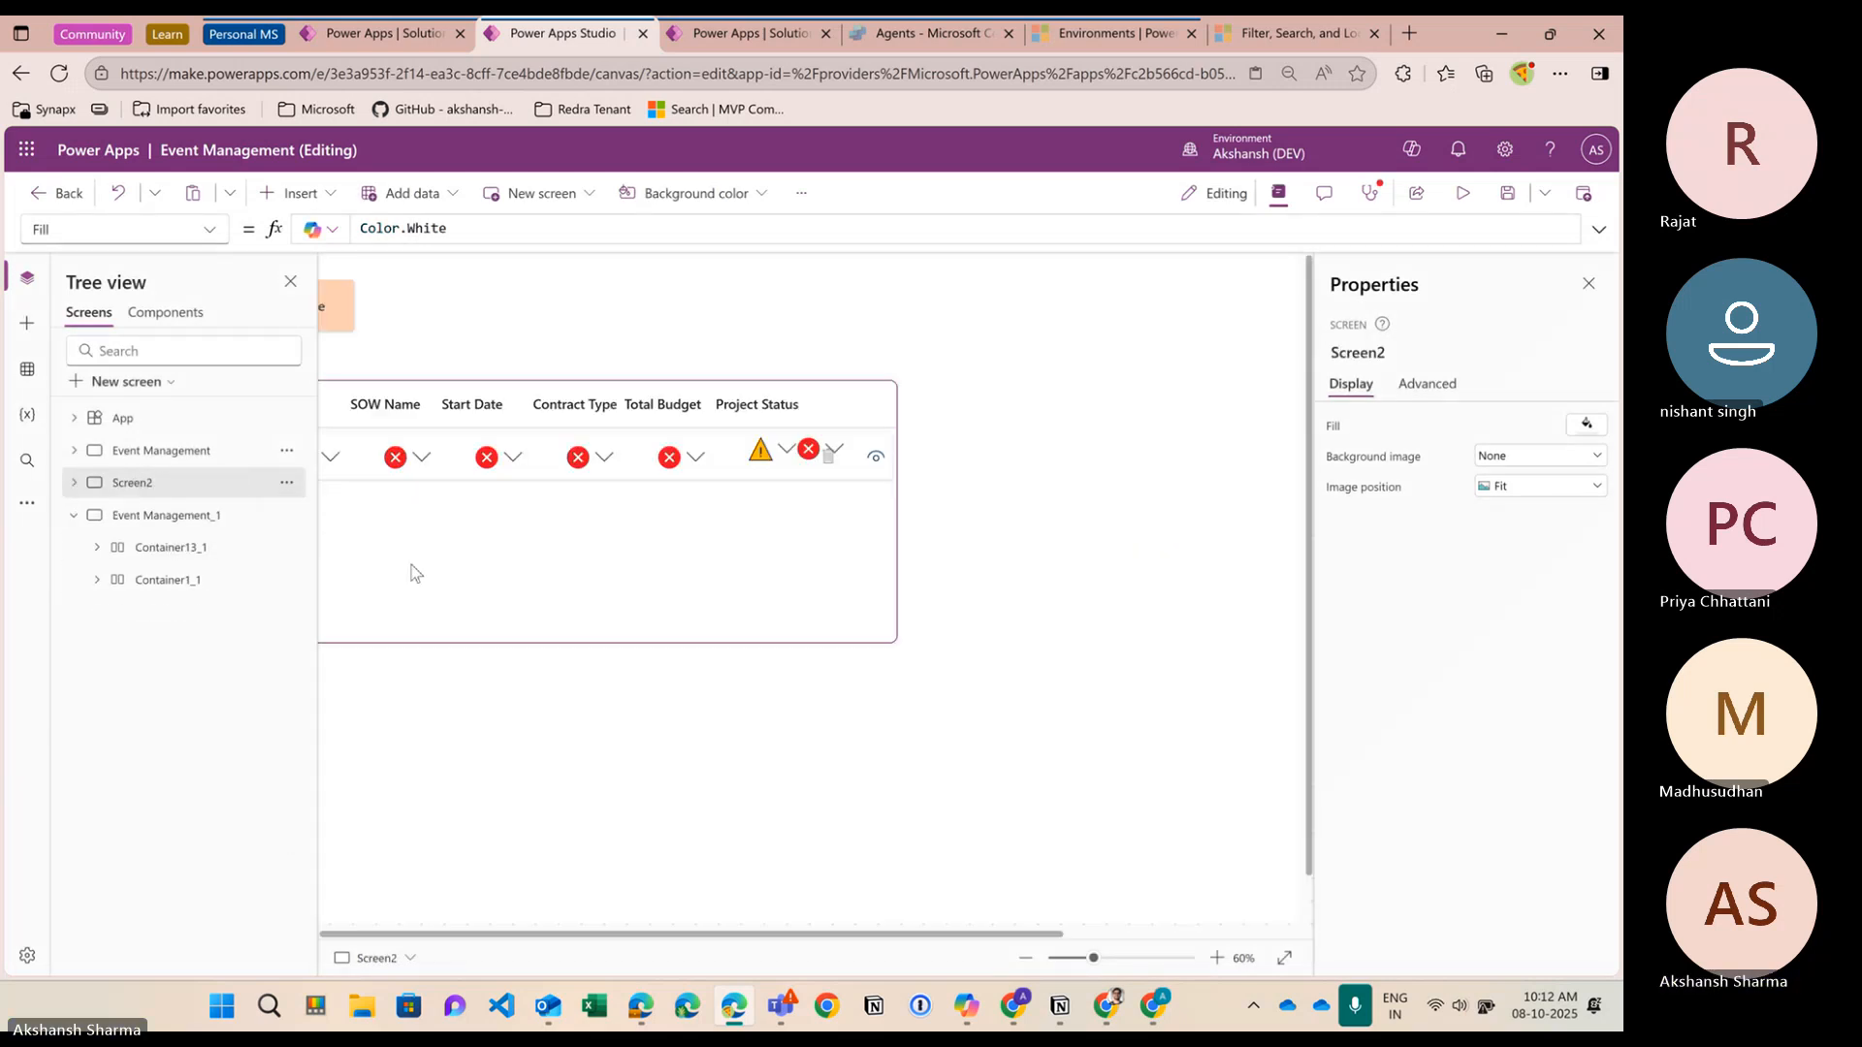
pyautogui.click(213, 523)
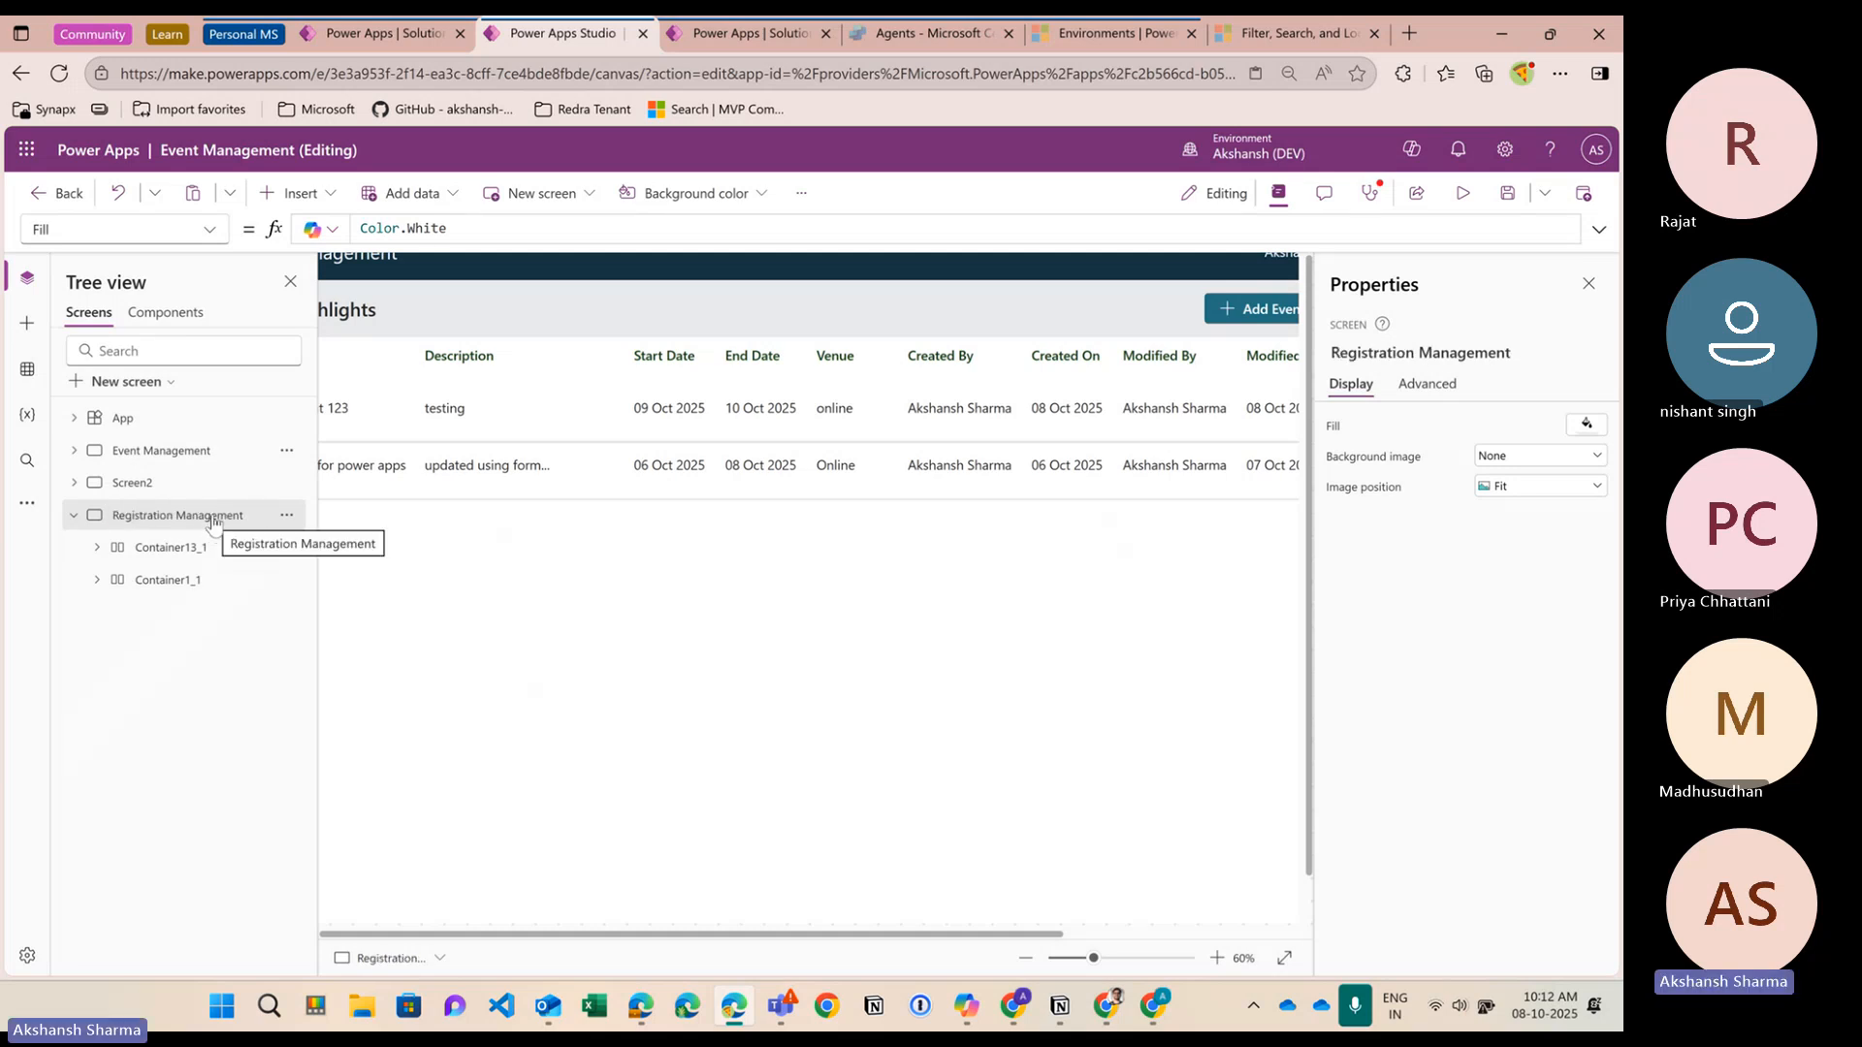
pyautogui.moveTo(218, 515); pyautogui.dragTo(208, 482)
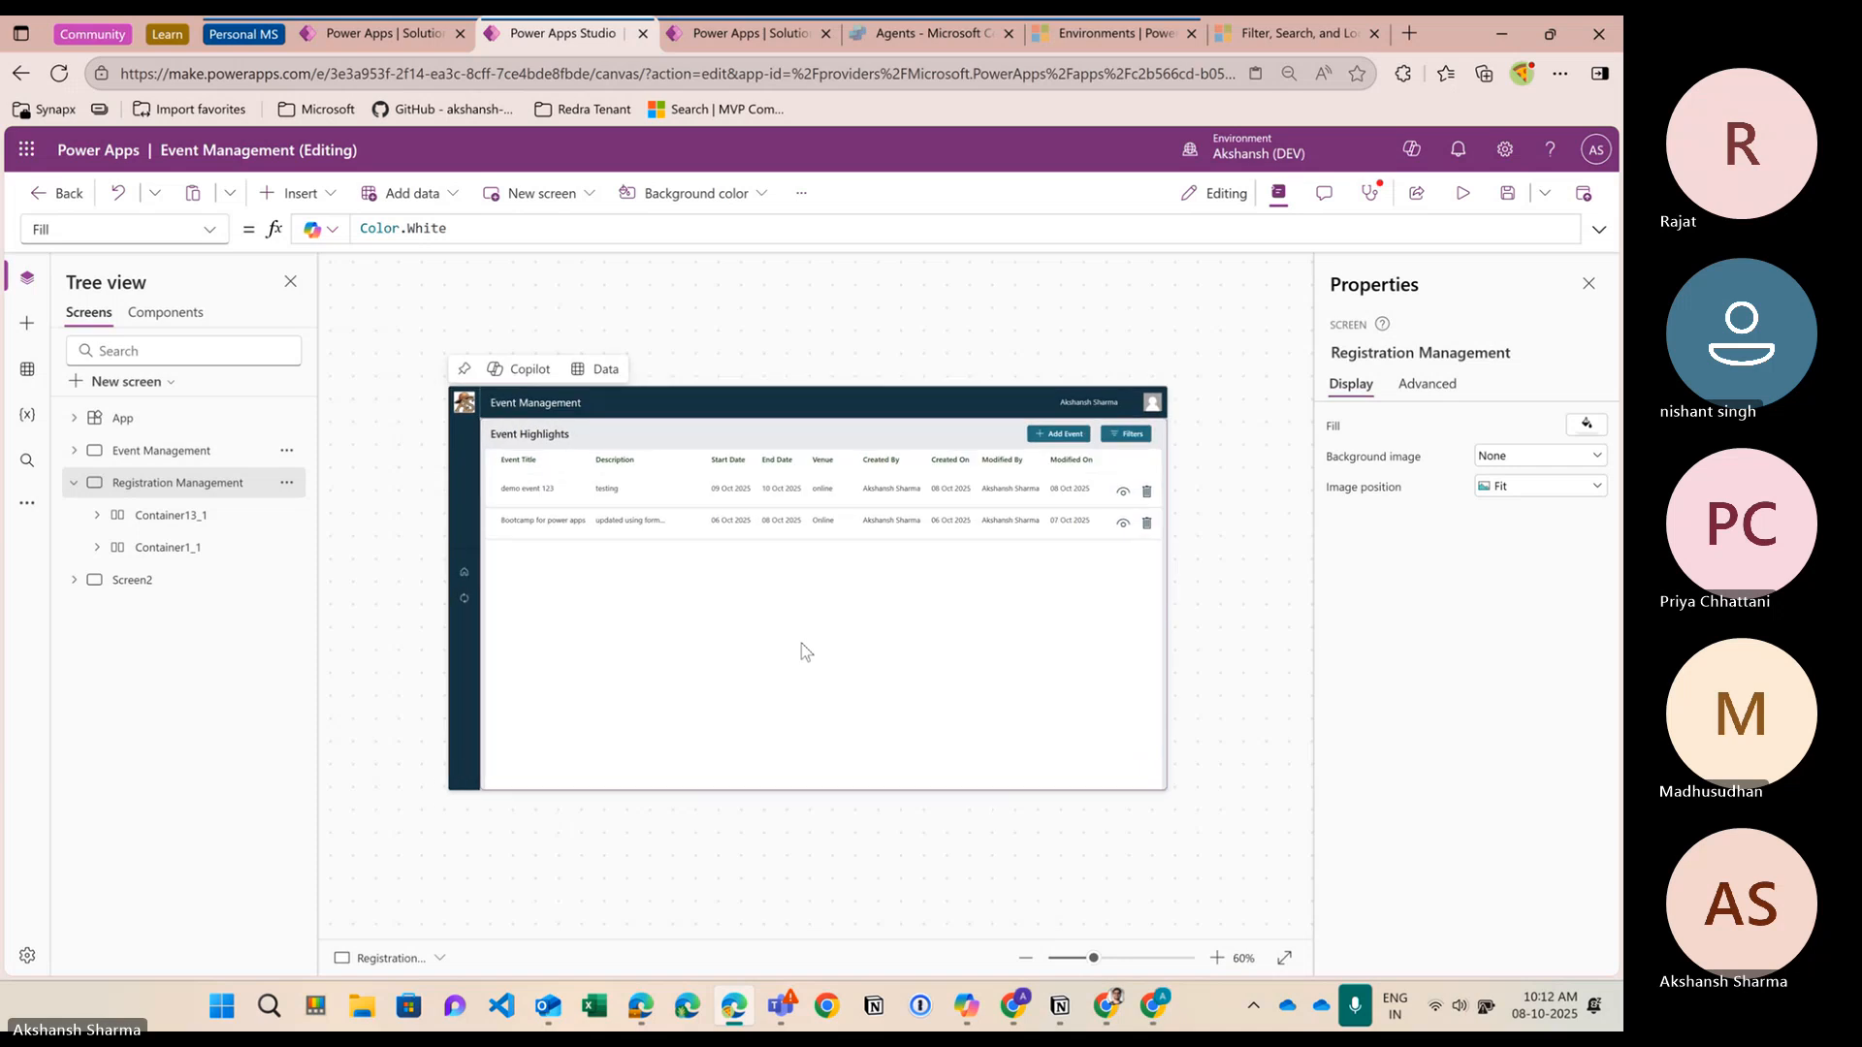
pyautogui.scroll(1, 801, 643)
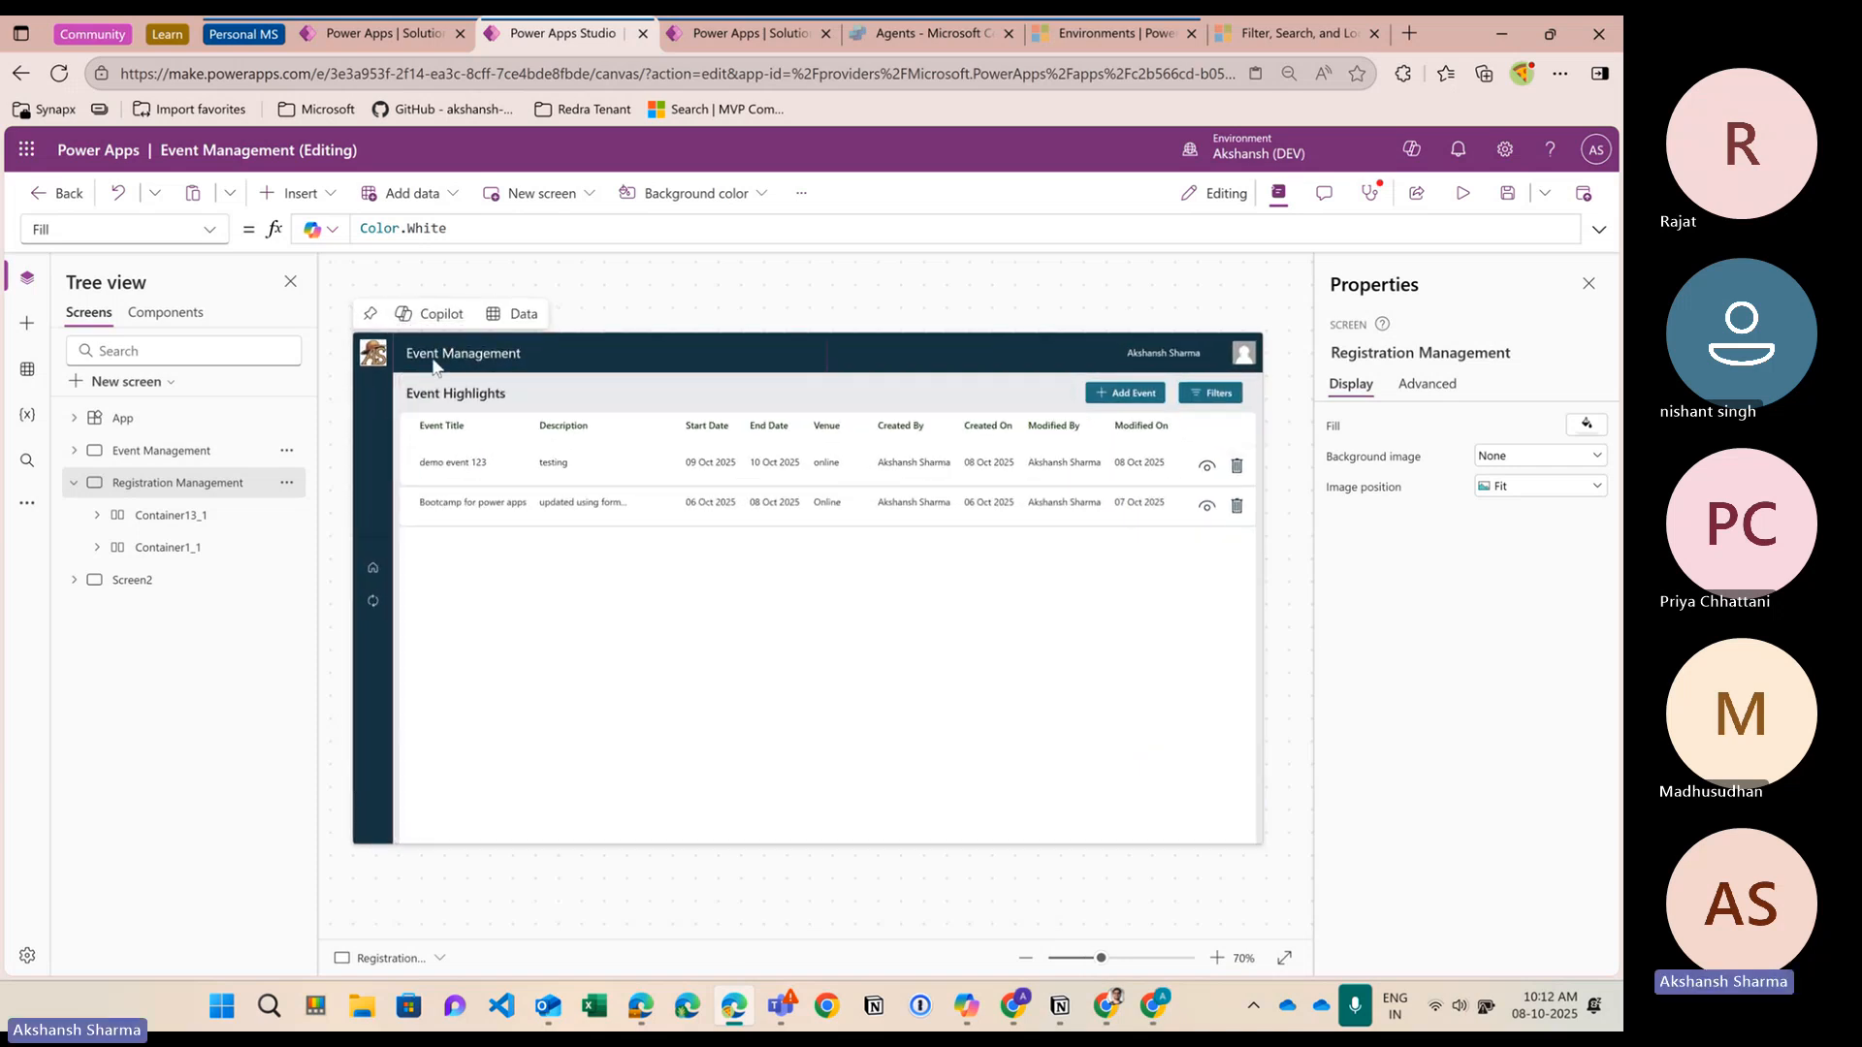
# Set the Registration Management header title's Text to 'Registration Management'.Name
pyautogui.click(488, 358)
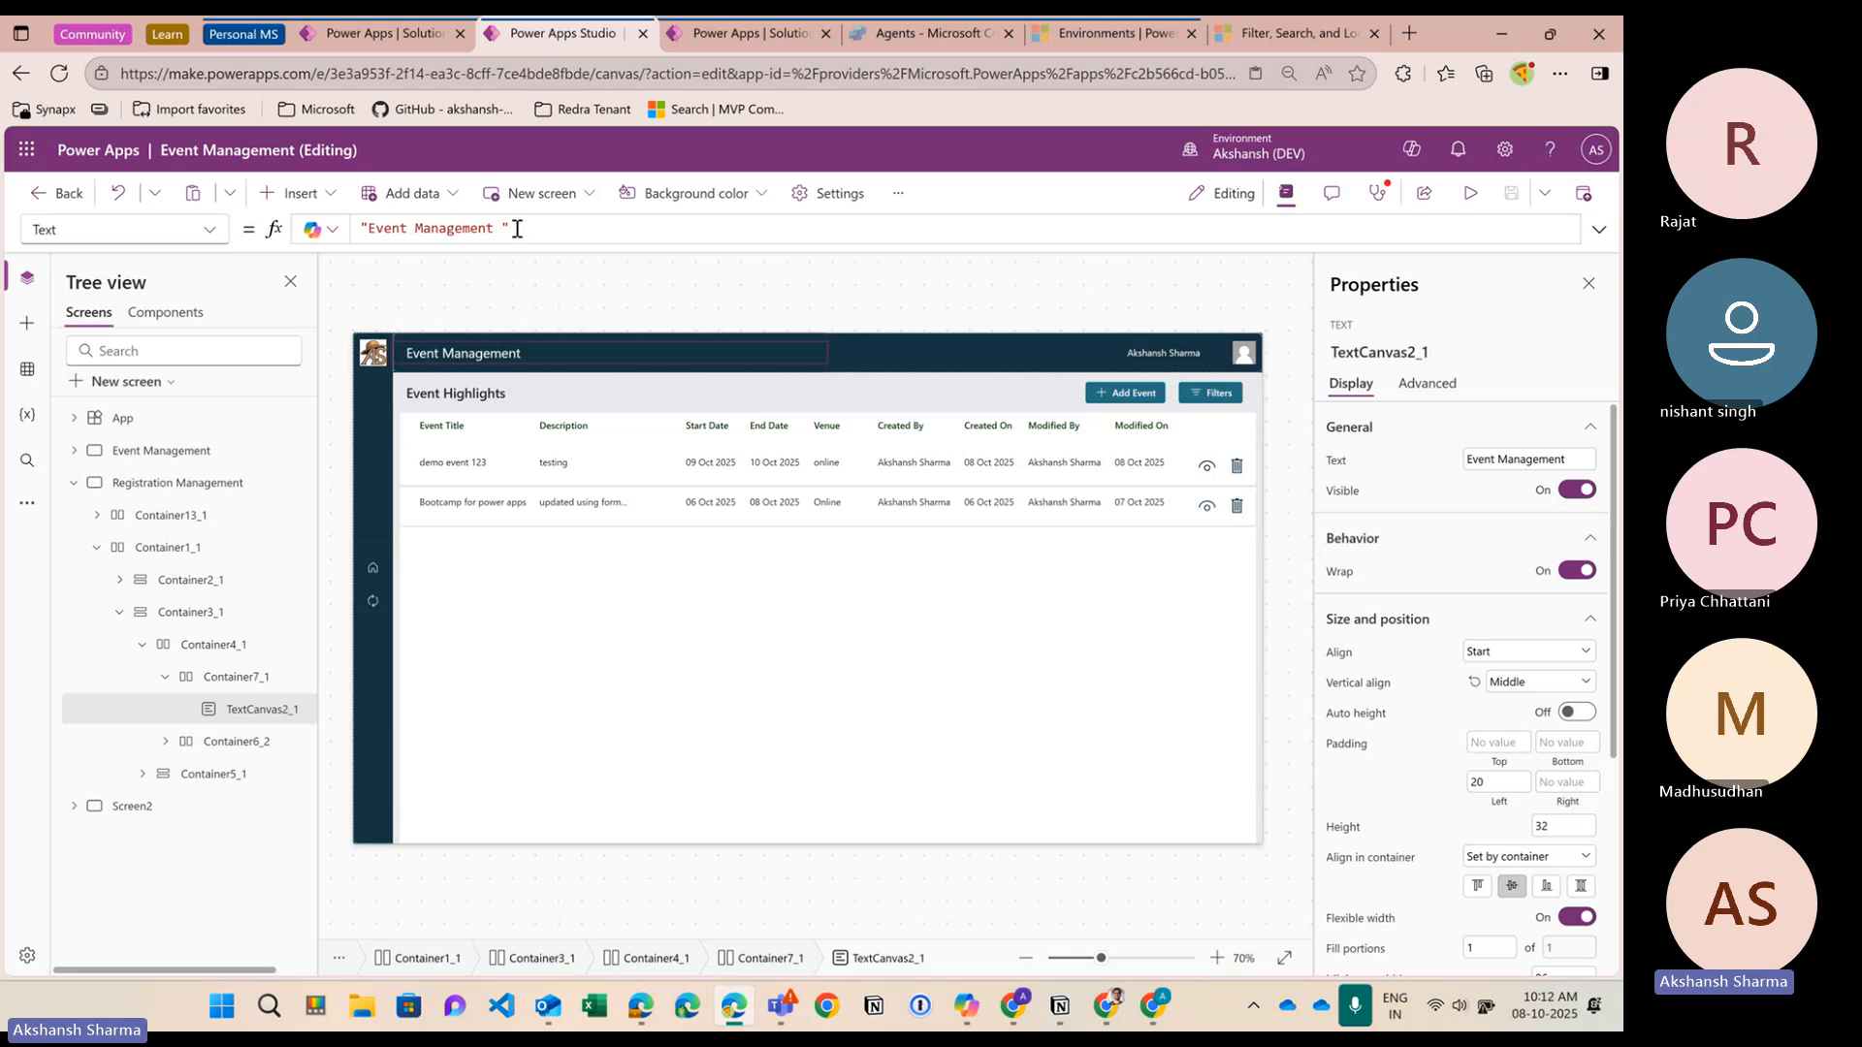
pyautogui.moveTo(524, 229); pyautogui.dragTo(351, 220)
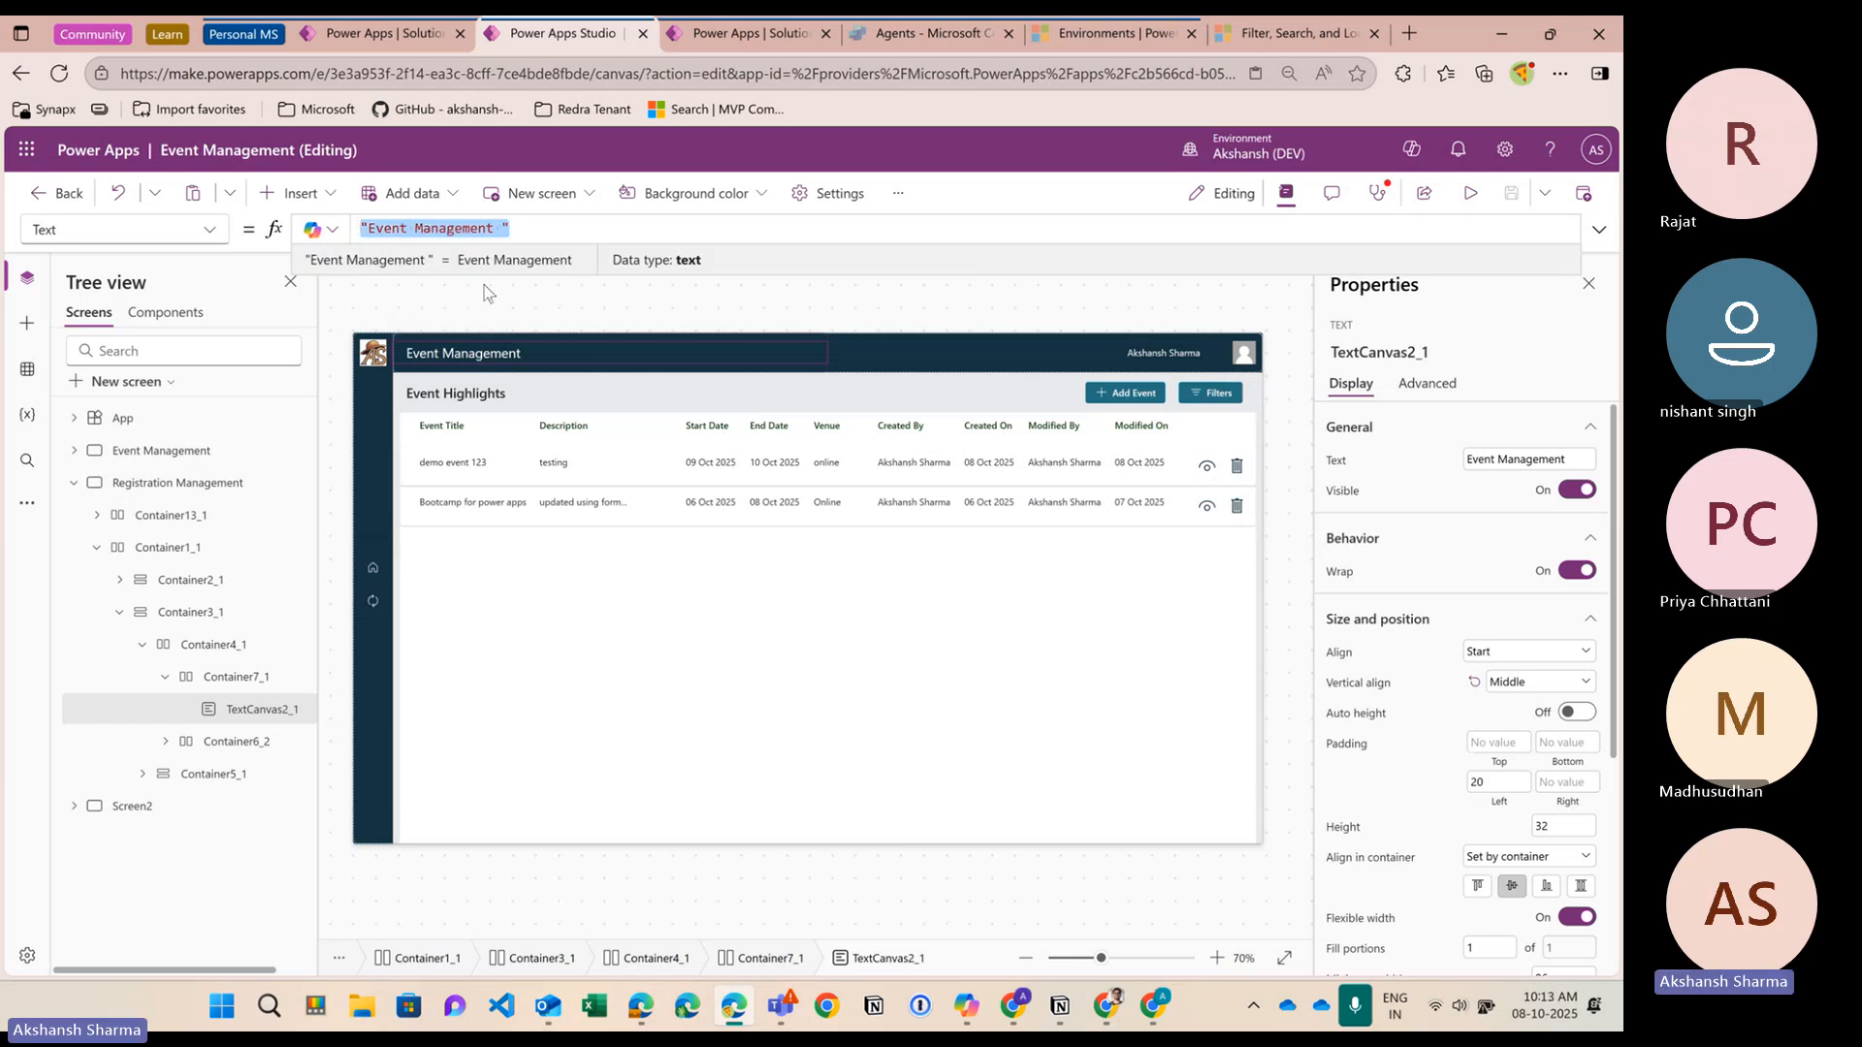
pyautogui.press('BackSpace')
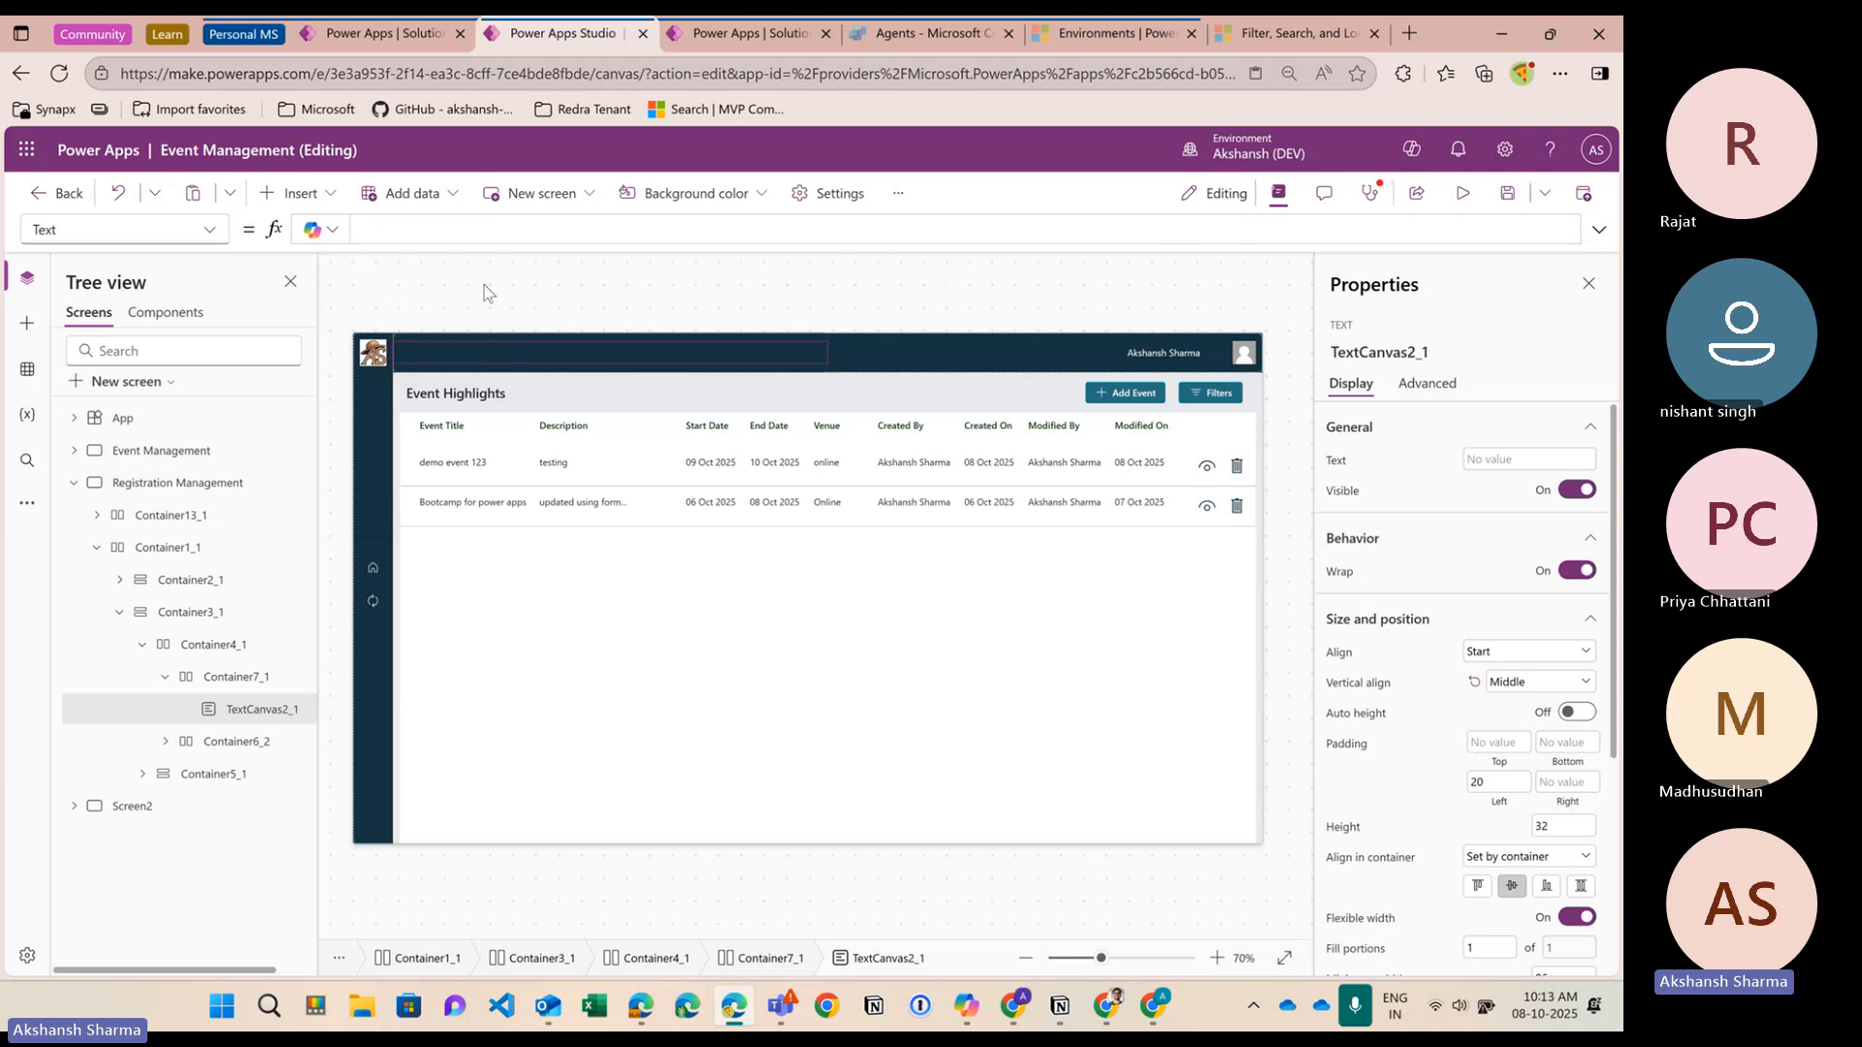
pyautogui.write('regi')
pyautogui.press('Tab')
pyautogui.write('.')
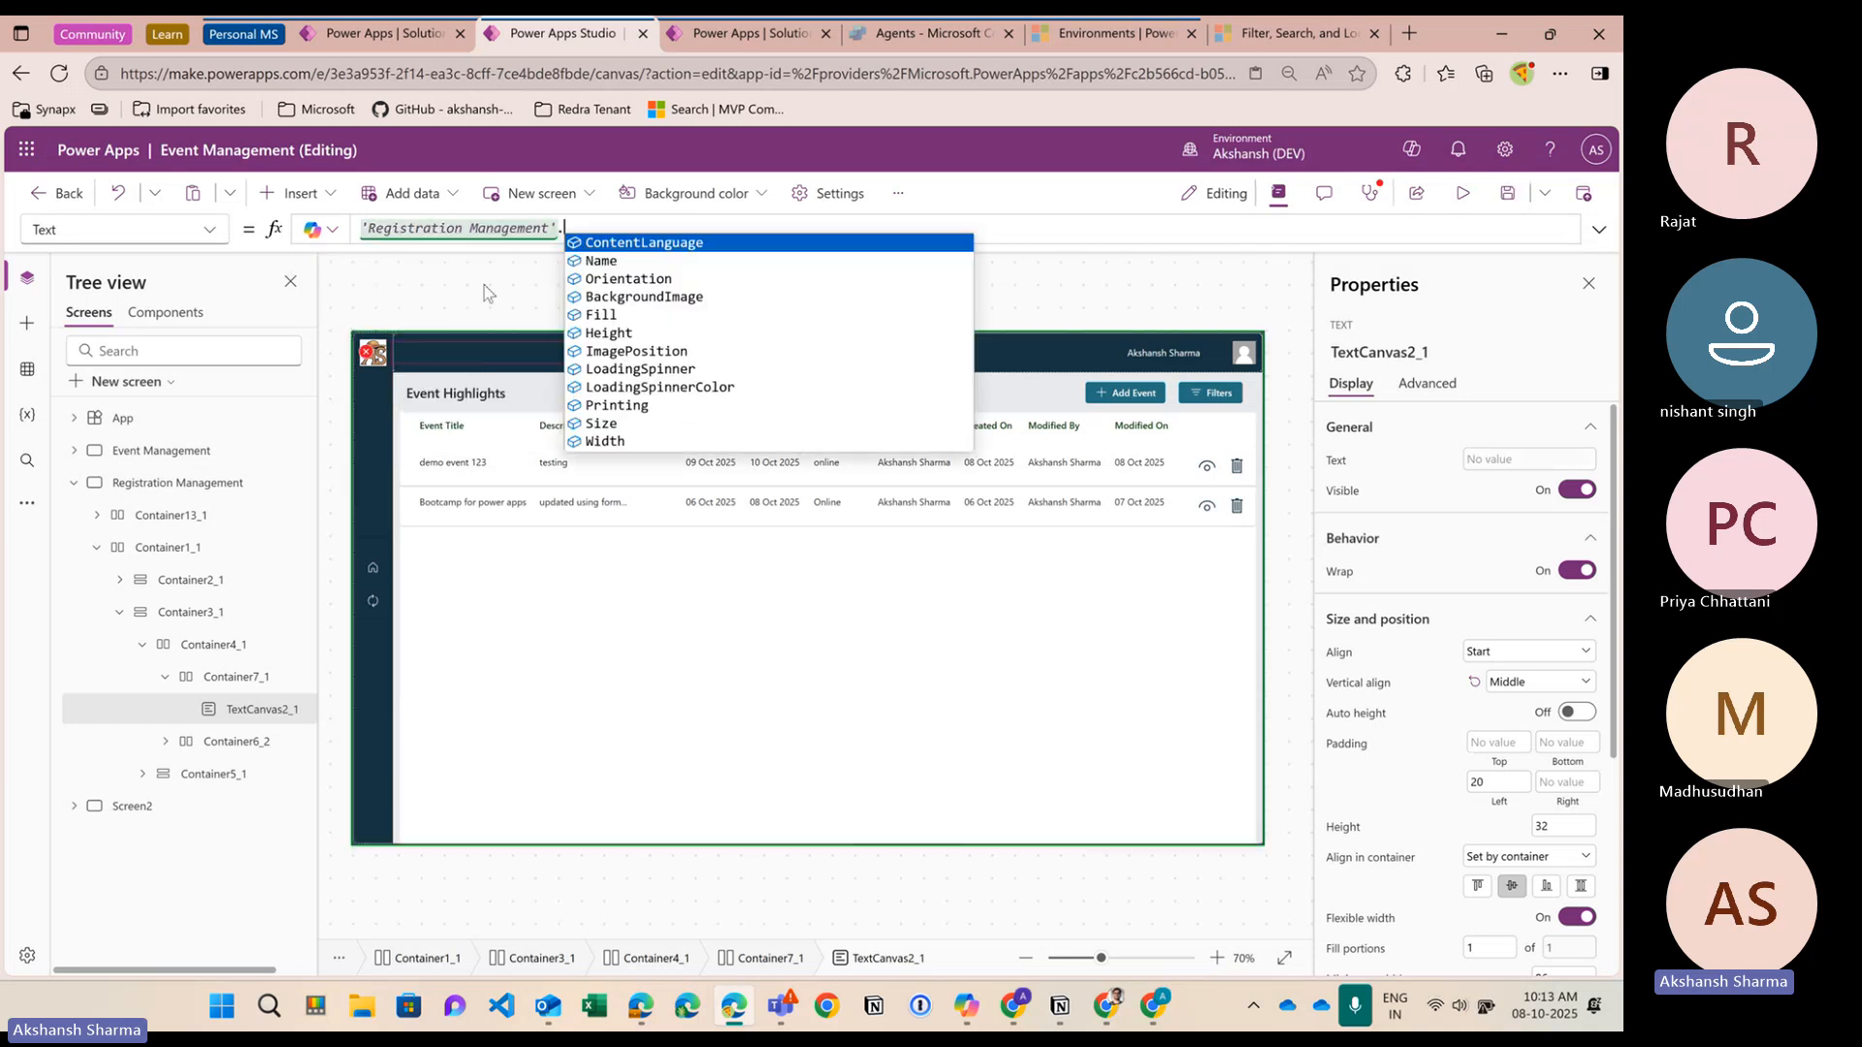
pyautogui.press('Down')
pyautogui.press('Tab')
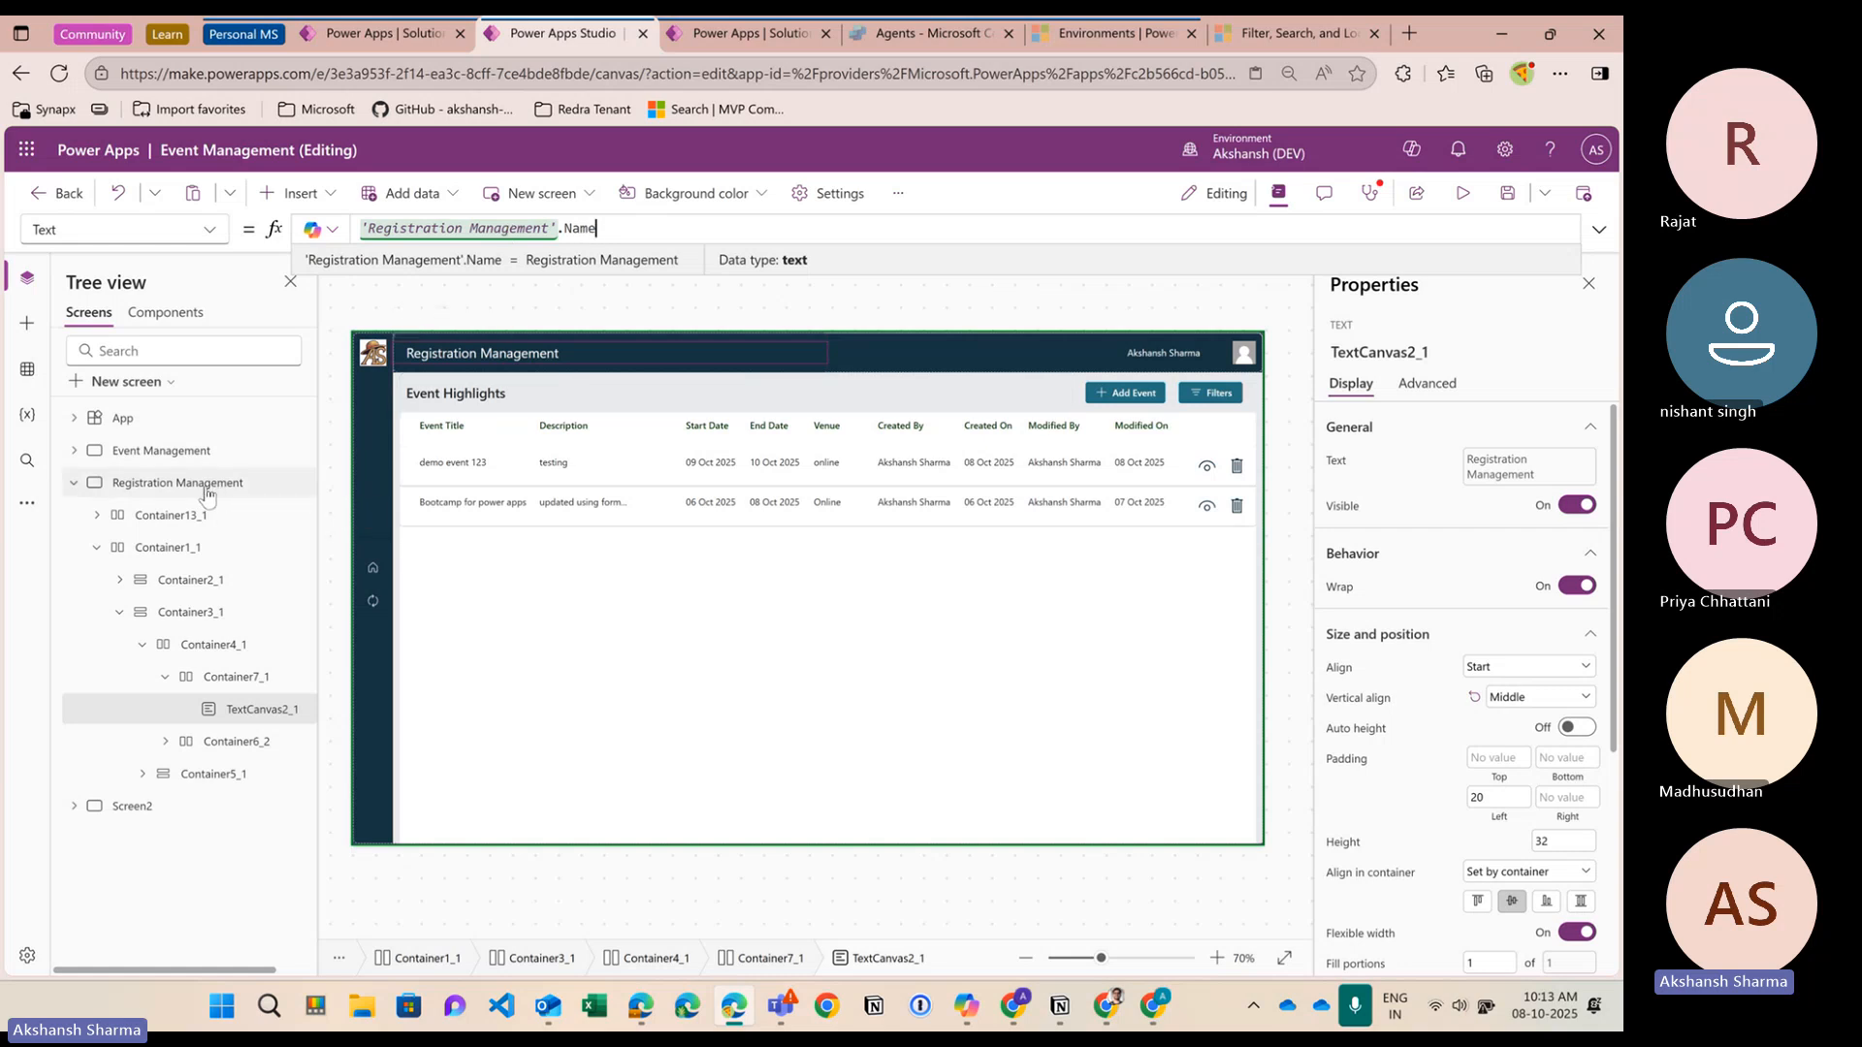
pyautogui.click(175, 457)
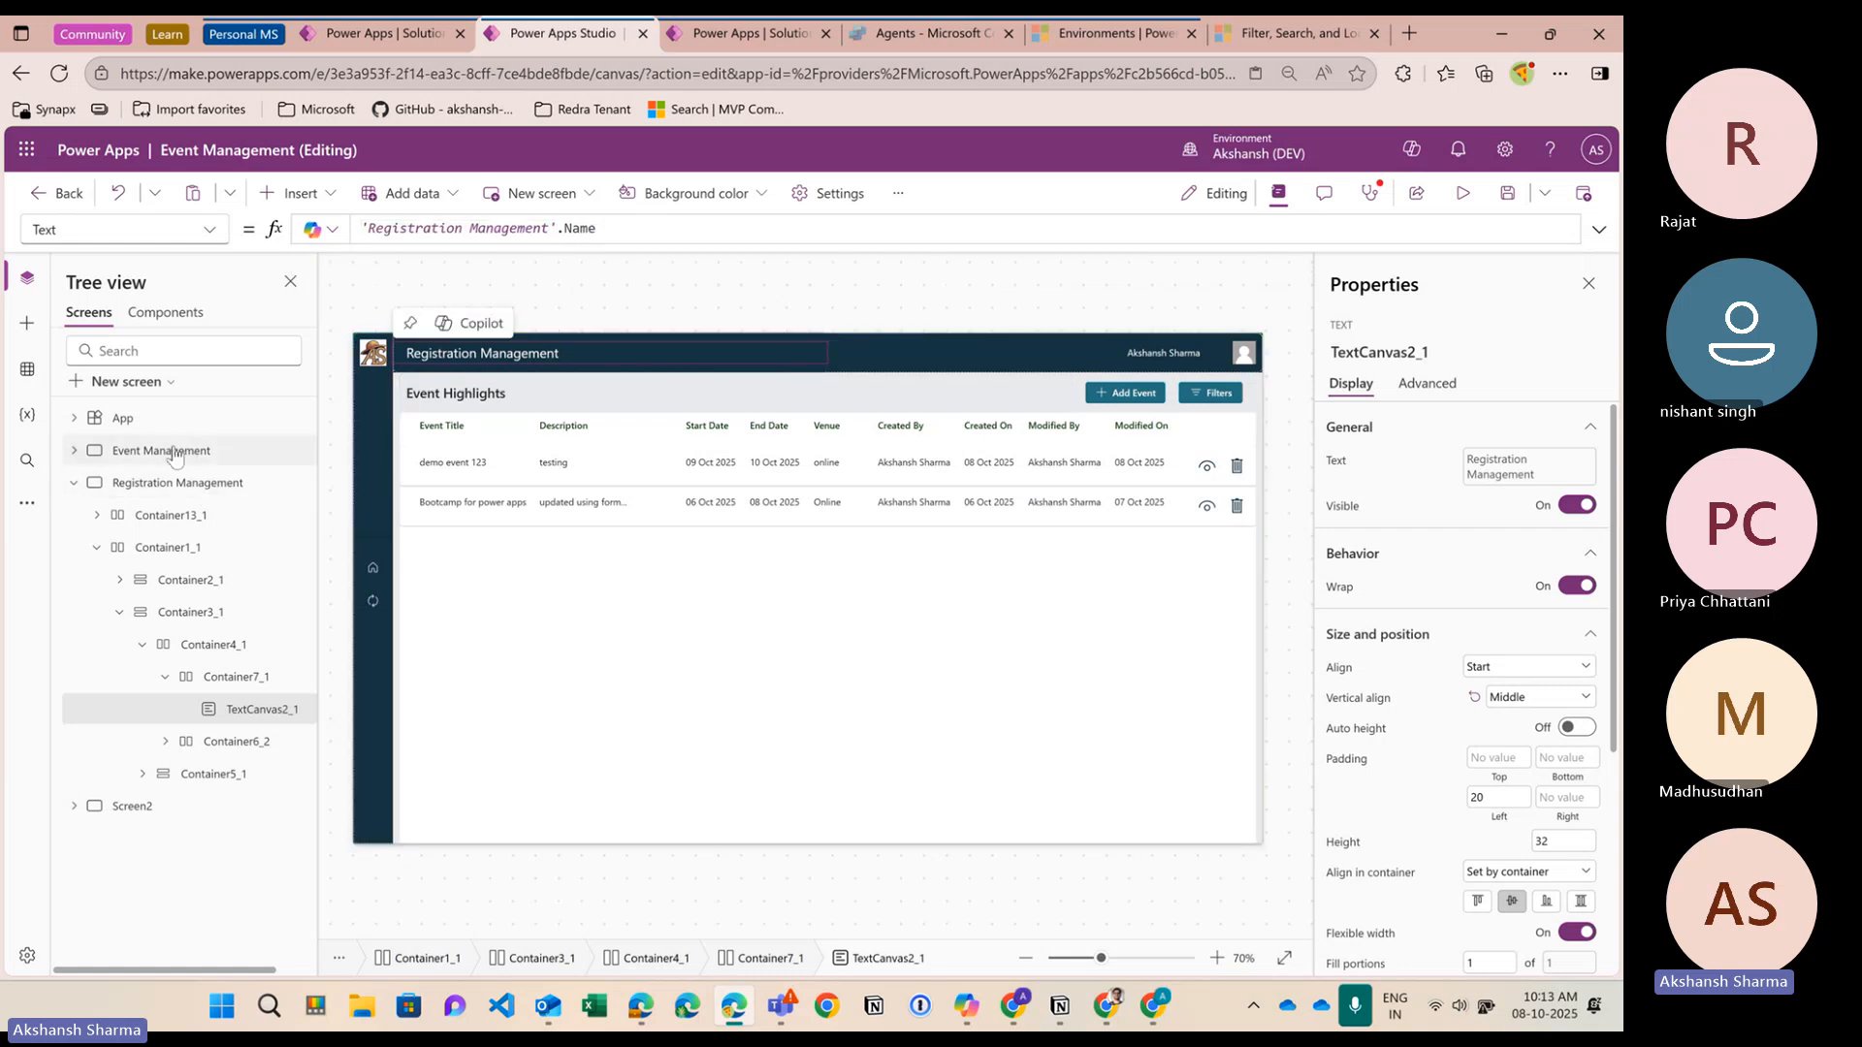
# Set the Event Management header title's Text to 'Event Management'.Name
pyautogui.click(464, 348)
pyautogui.moveTo(509, 229); pyautogui.dragTo(356, 228)
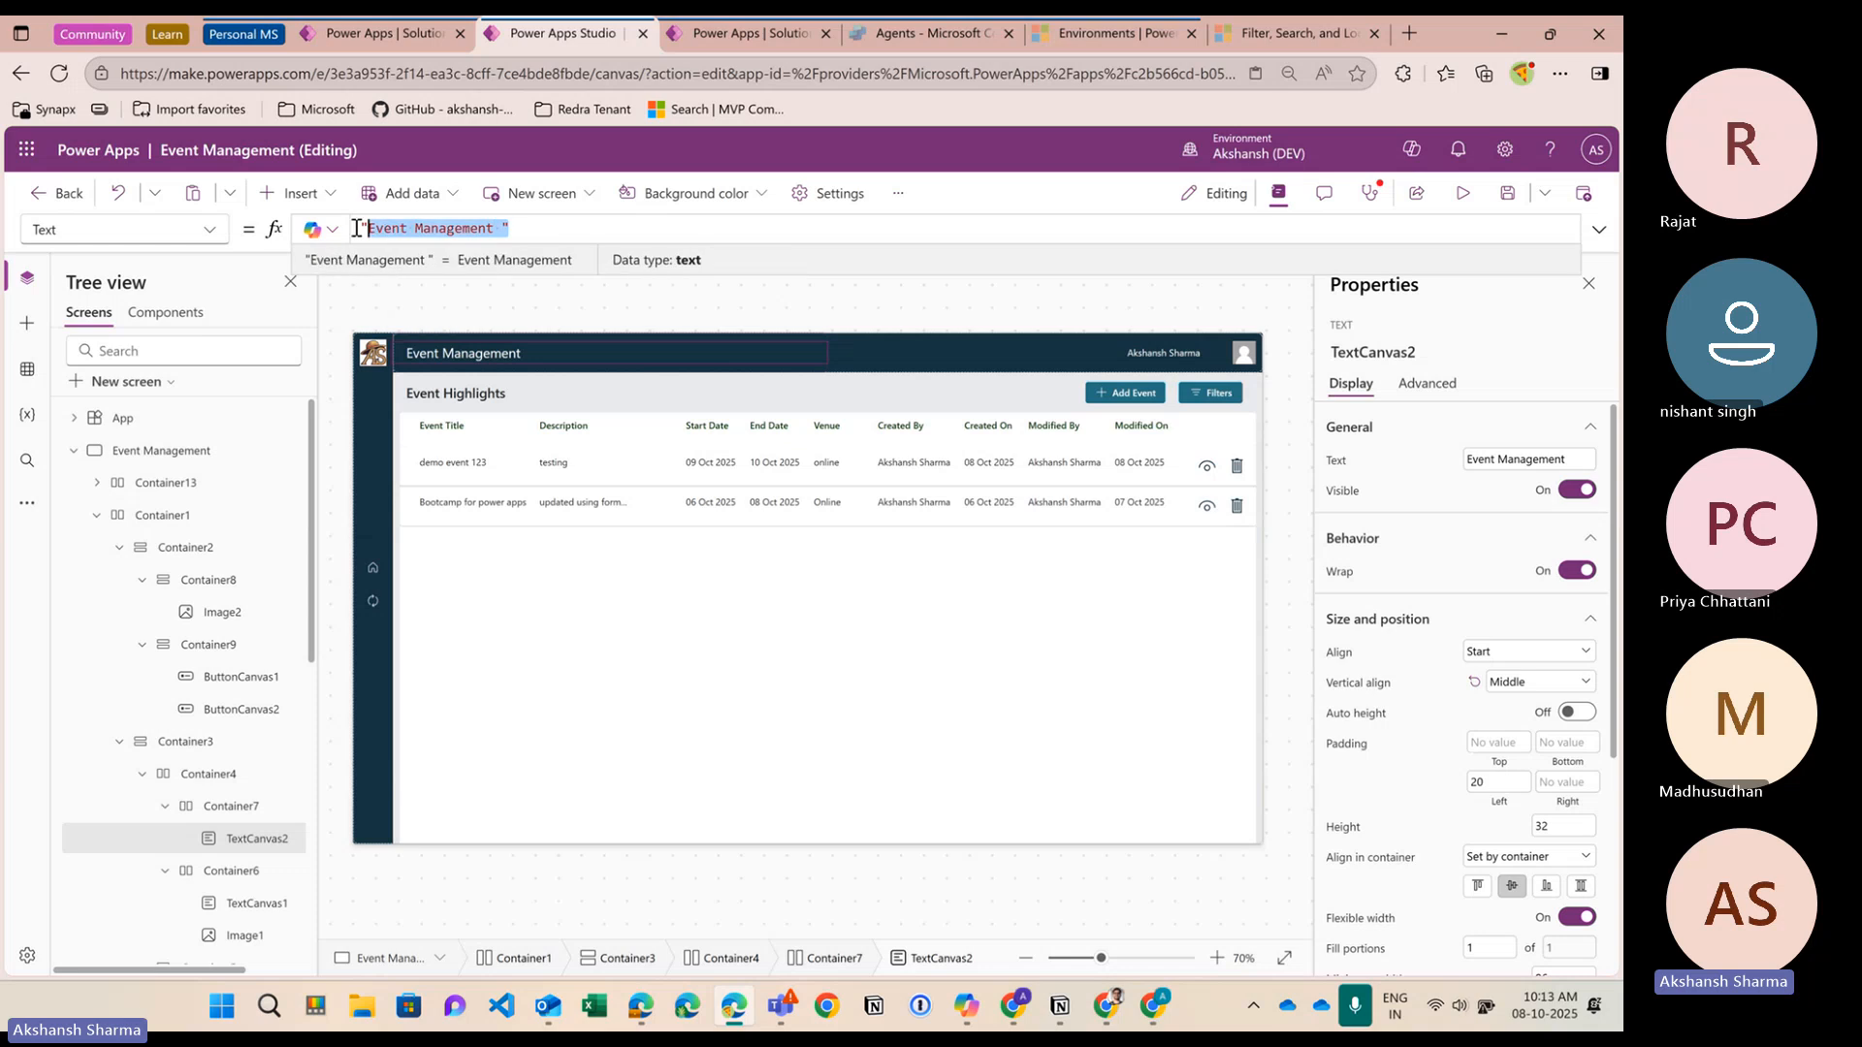
pyautogui.write('event')
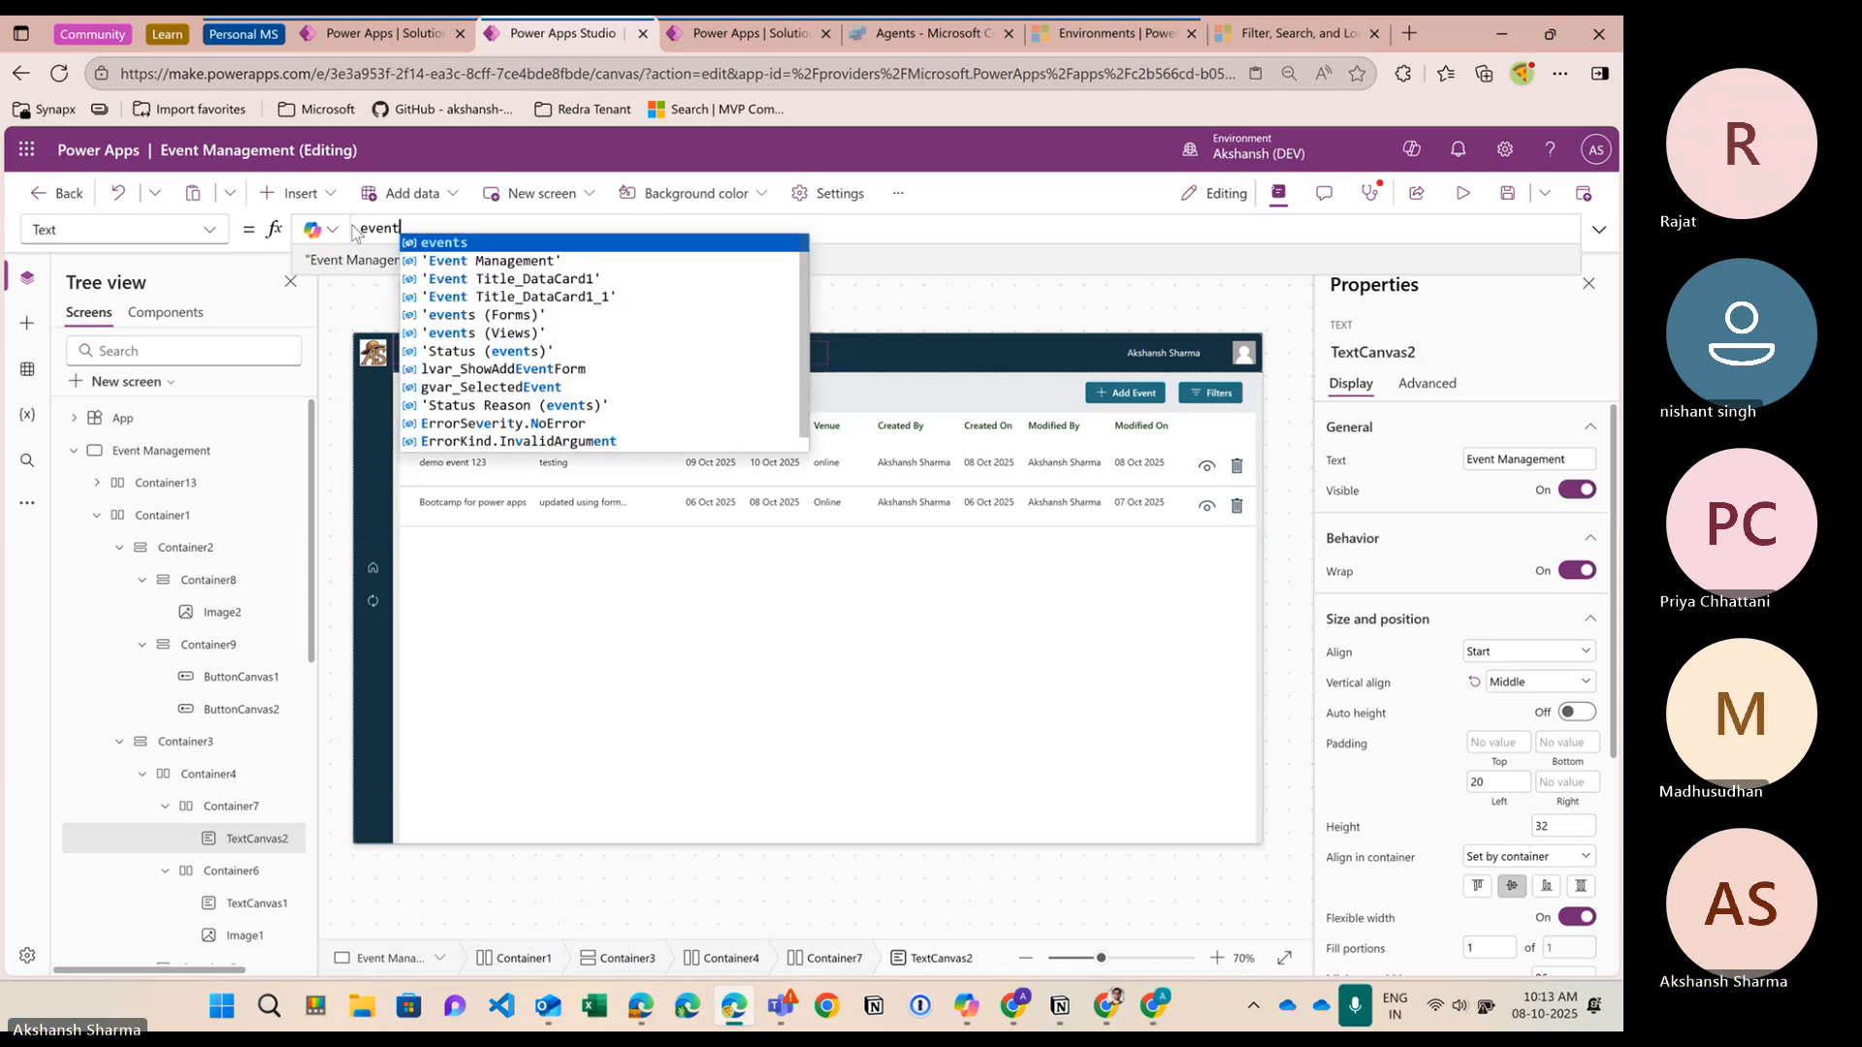
pyautogui.press('Down')
pyautogui.press('Tab')
pyautogui.write('.Name')
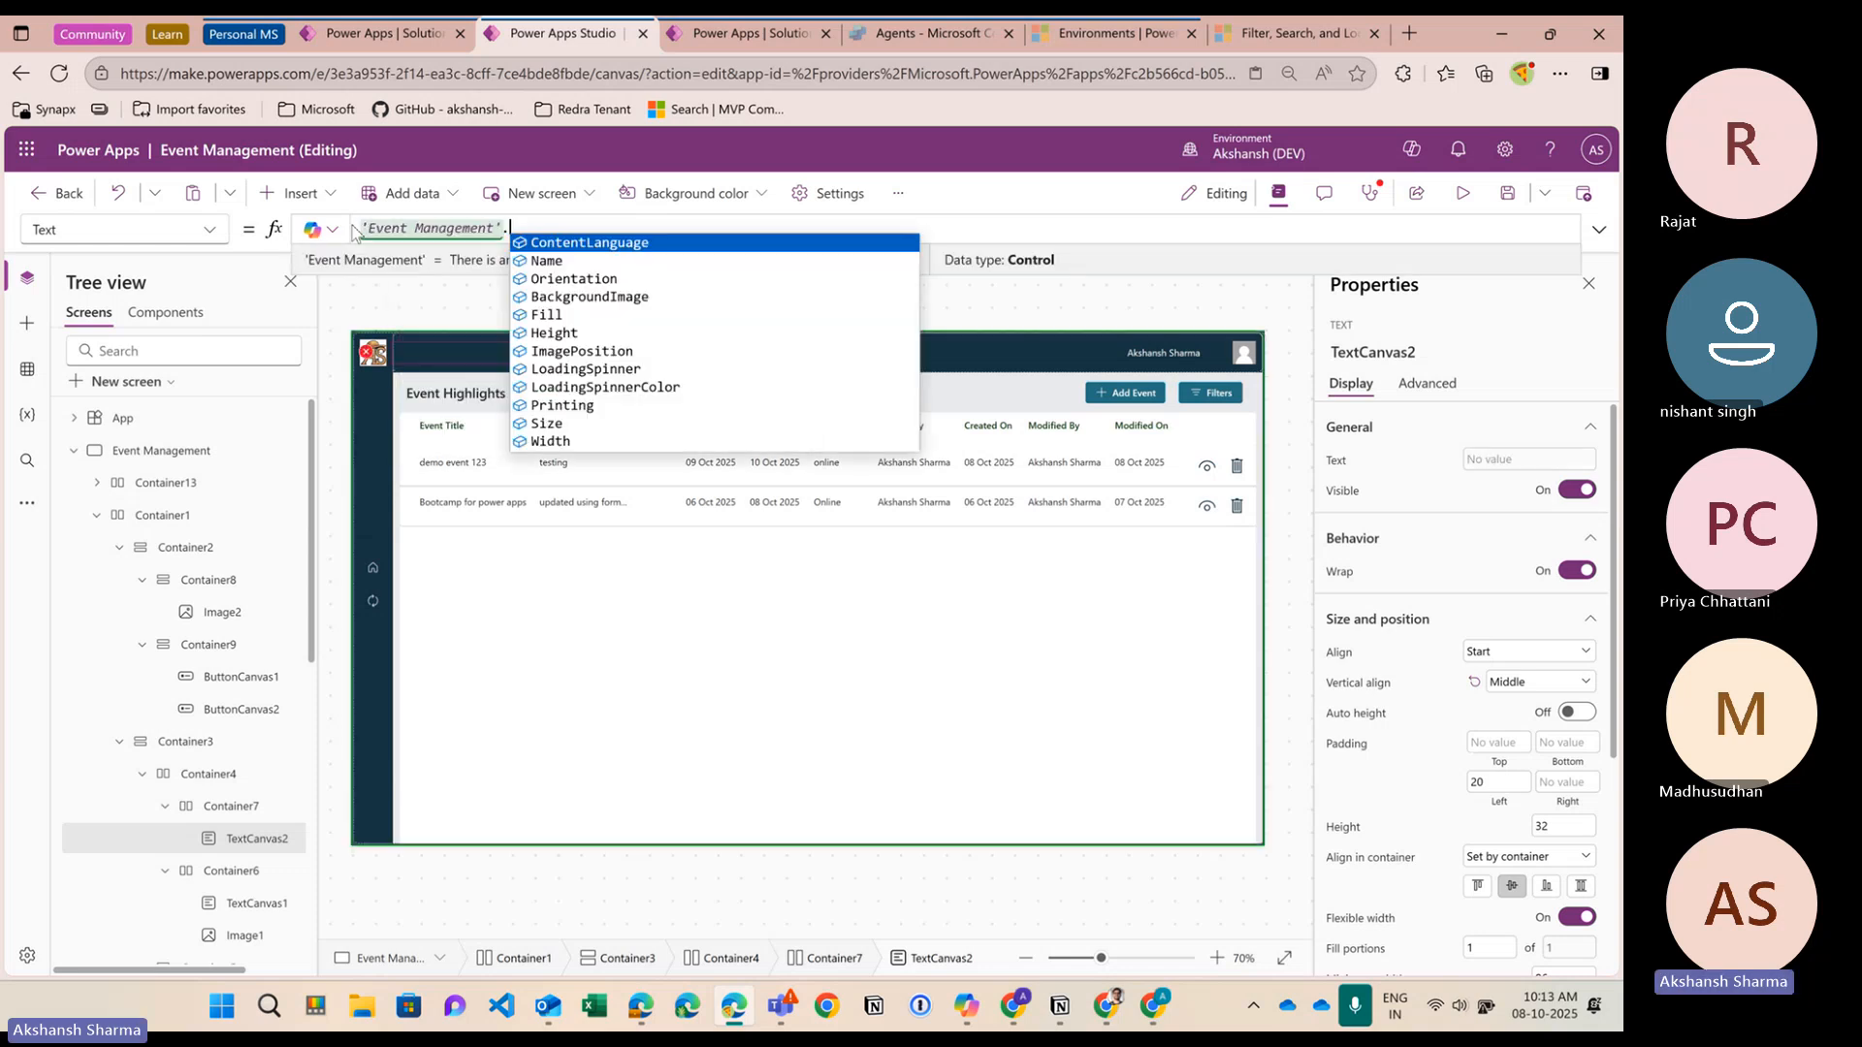
pyautogui.click(74, 451)
pyautogui.click(162, 482)
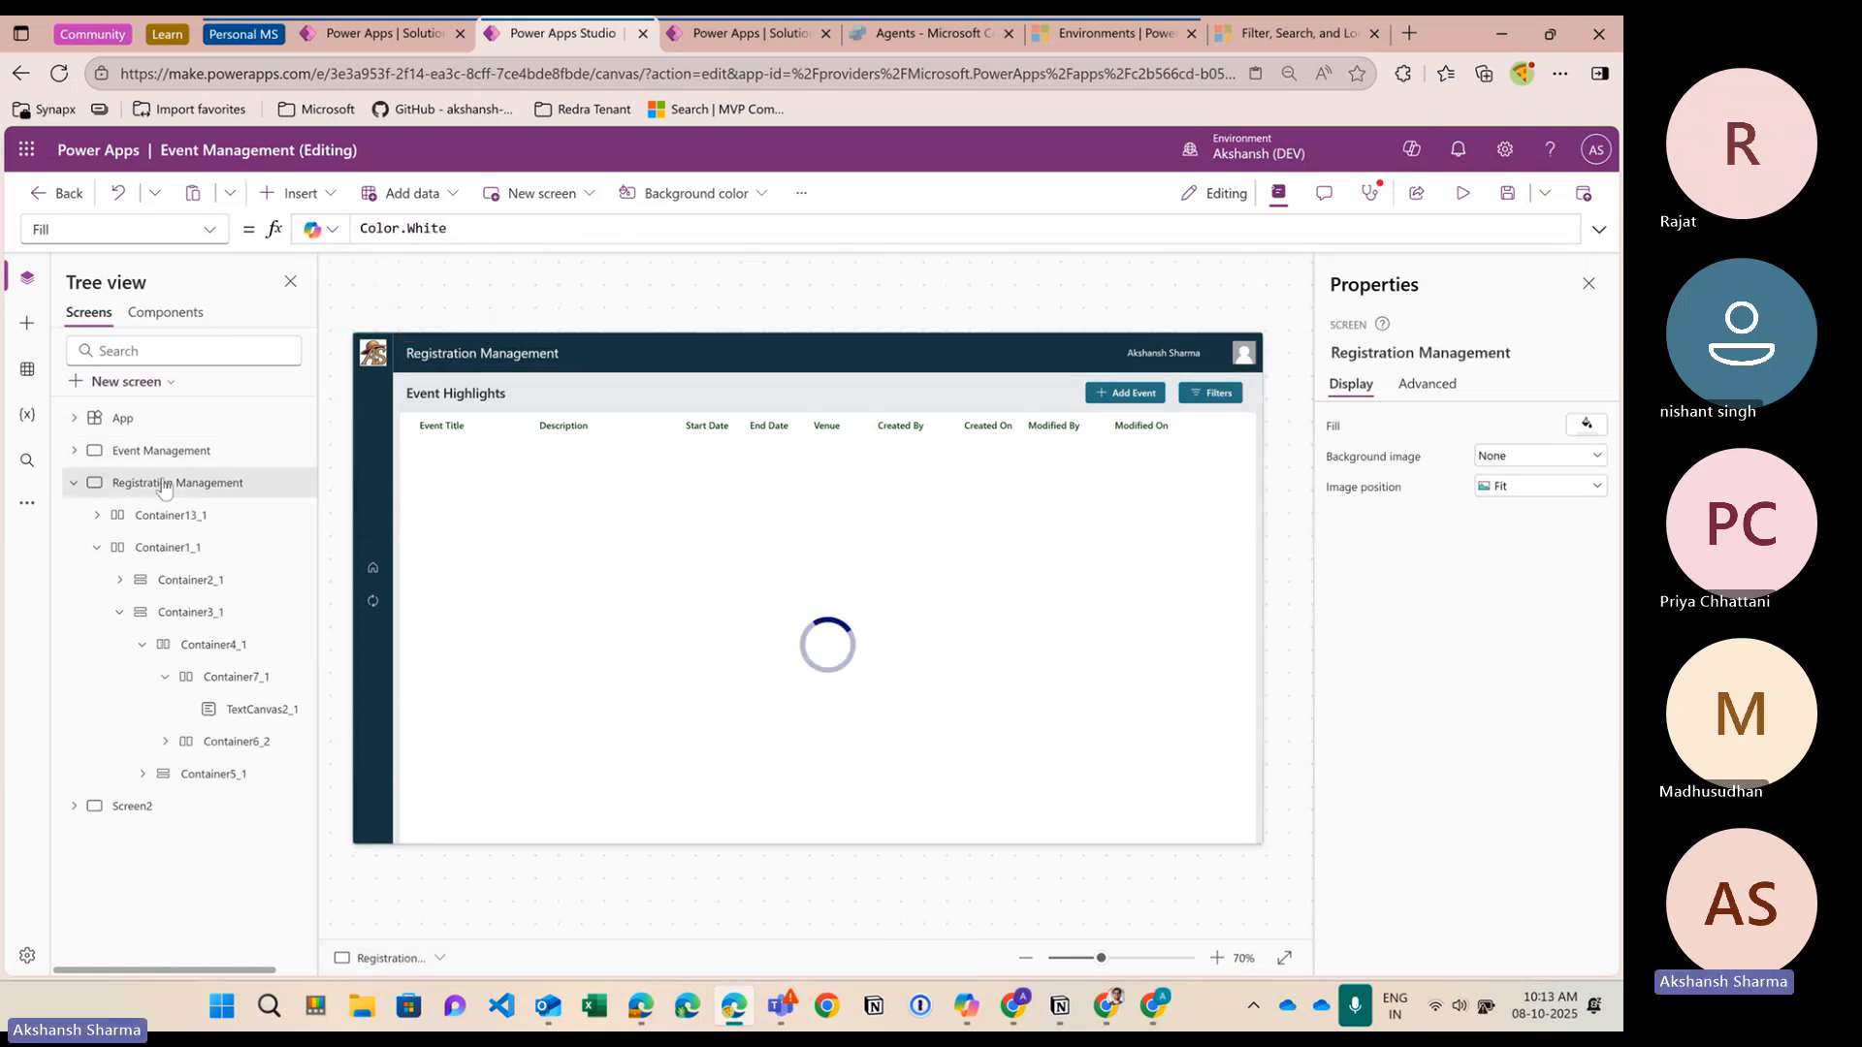
# Change the 'Event Highlights' heading to 'Registration Highlights'
pyautogui.click(455, 393)
pyautogui.doubleClick(410, 229)
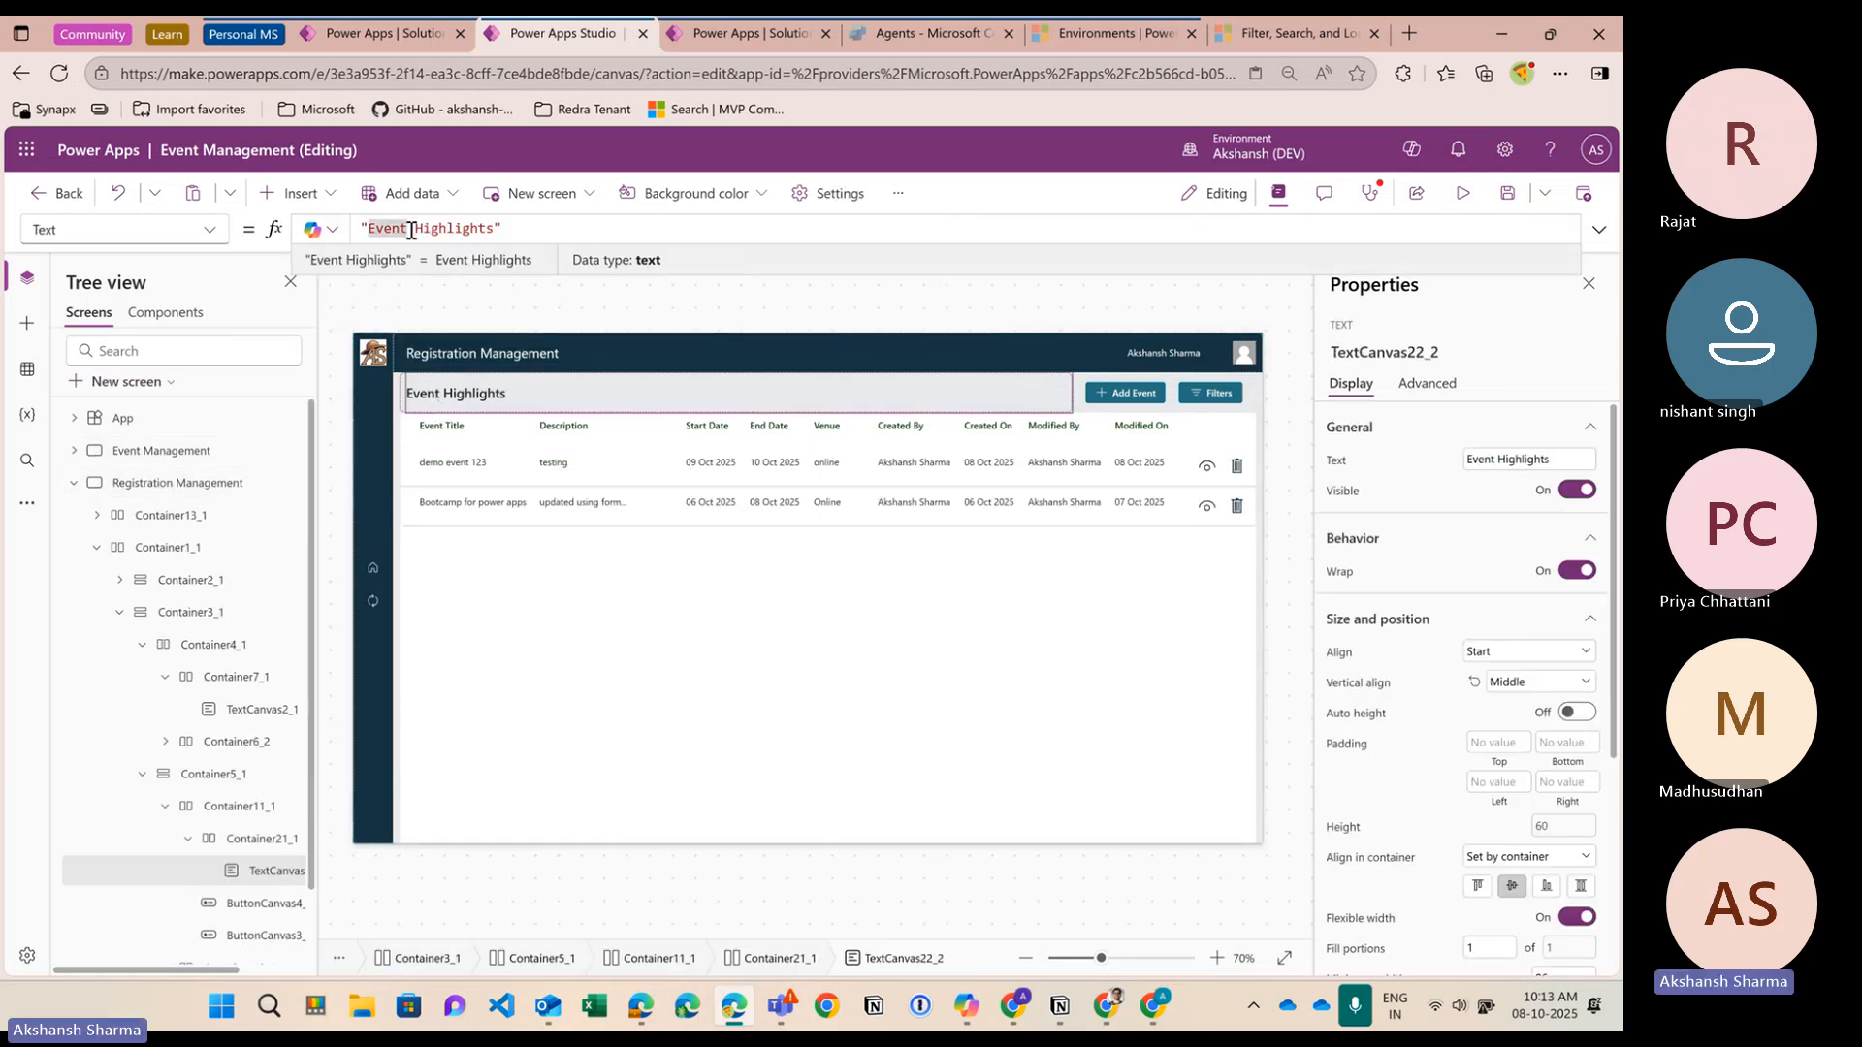
pyautogui.press('BackSpace')
pyautogui.write('Reg')
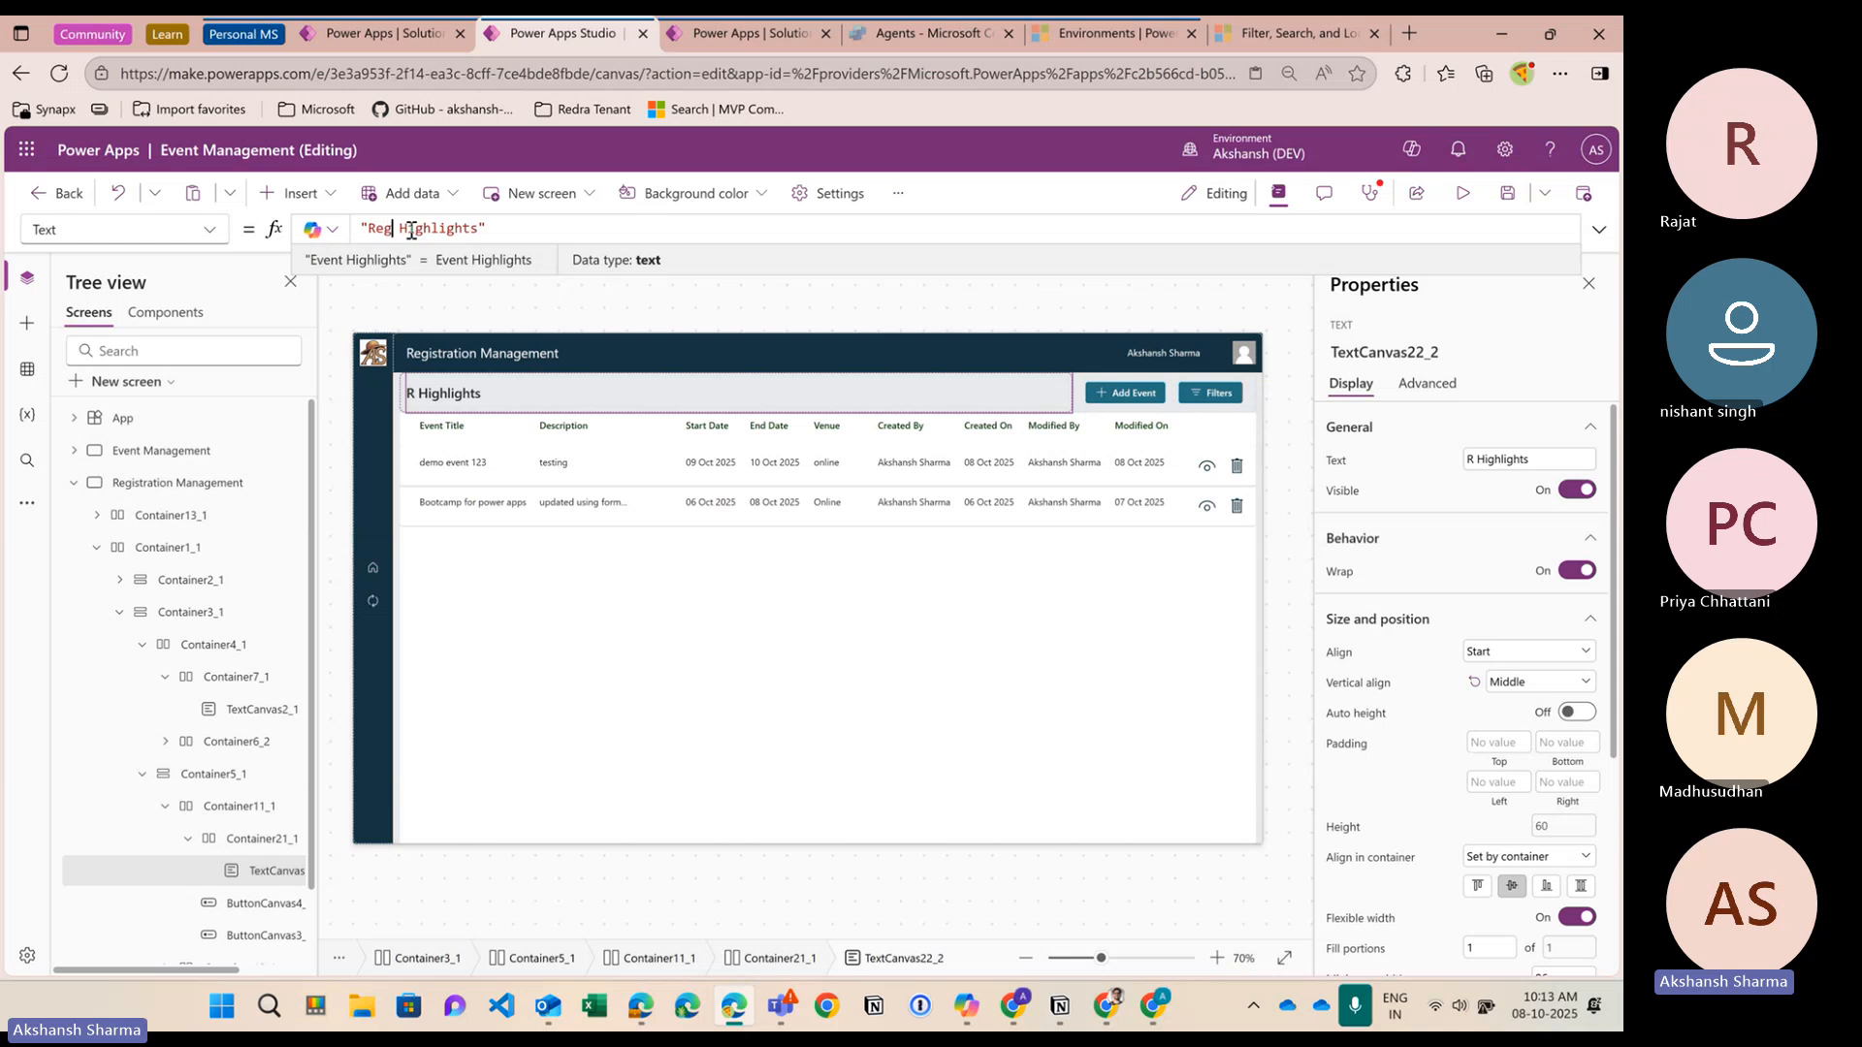
pyautogui.write('istrati')
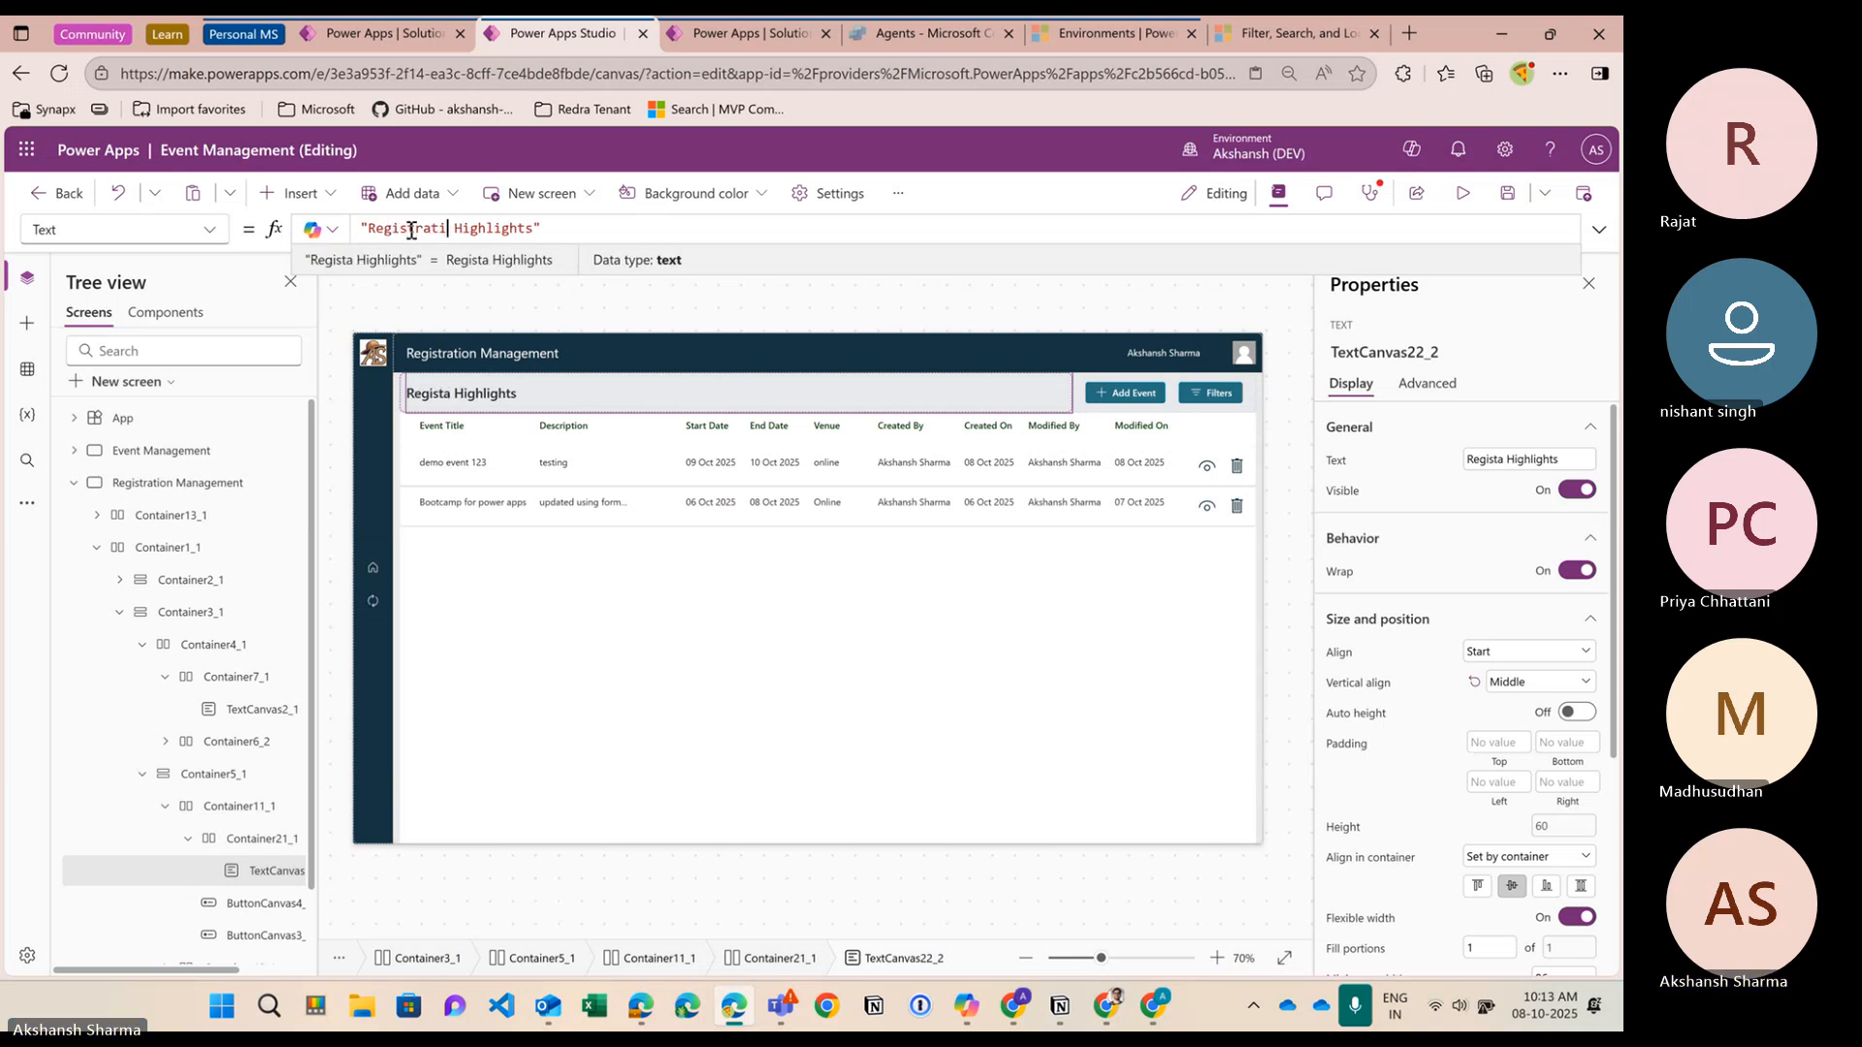
pyautogui.write('on')
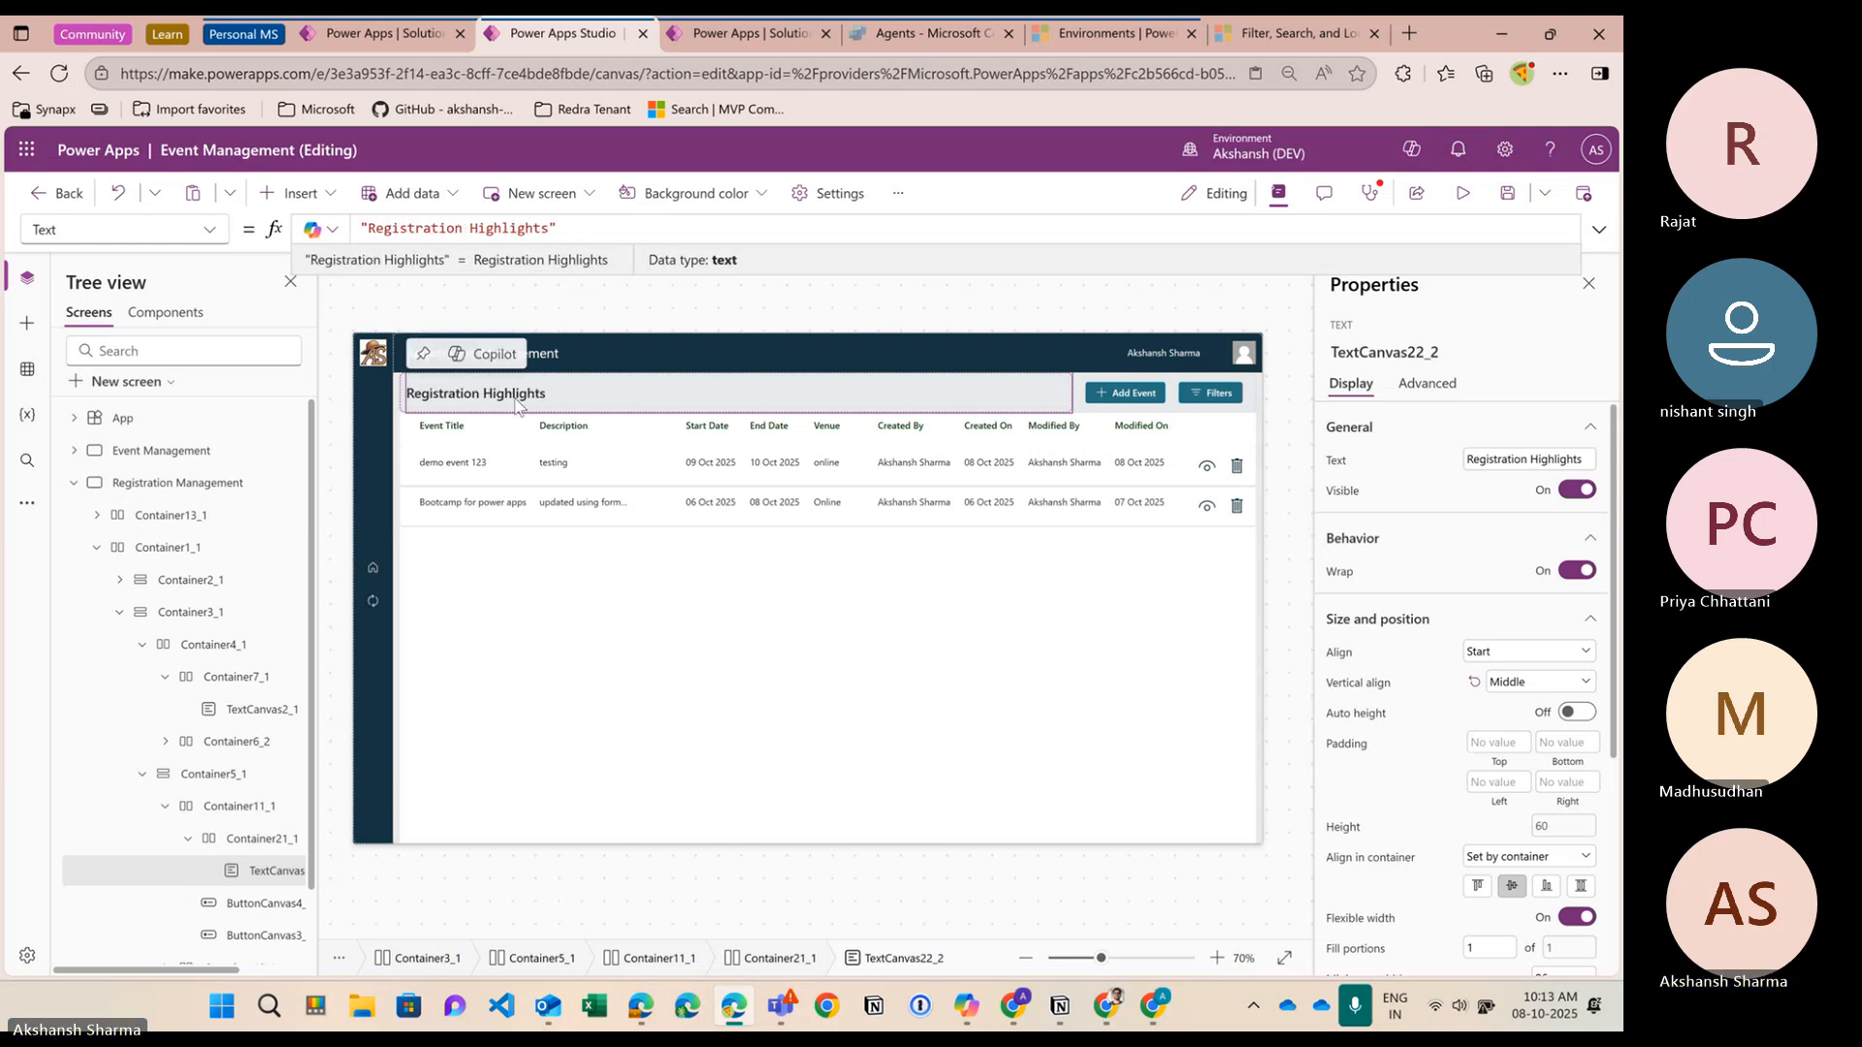
# Change the Add Event button's label to 'Register' in the Properties pane
pyautogui.click(1125, 393)
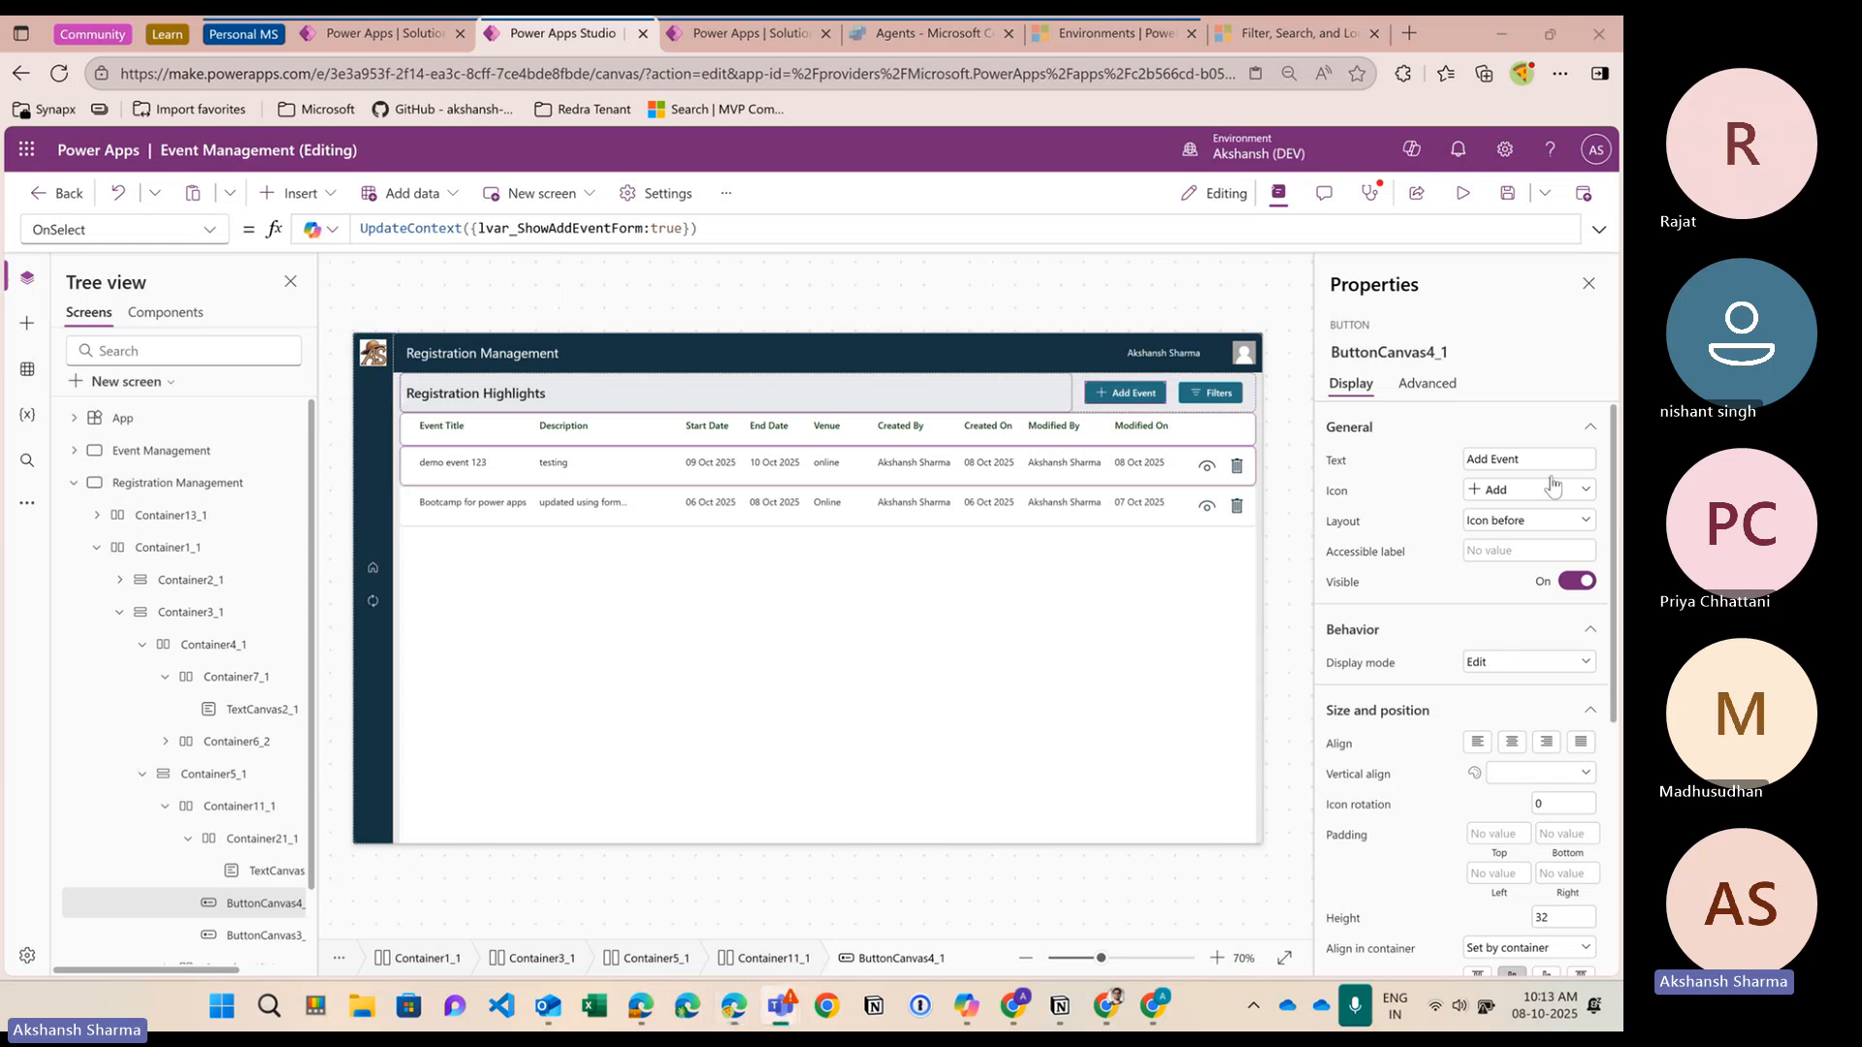
pyautogui.moveTo(1532, 460); pyautogui.dragTo(1415, 458)
pyautogui.hotkey('ctrl', 's')
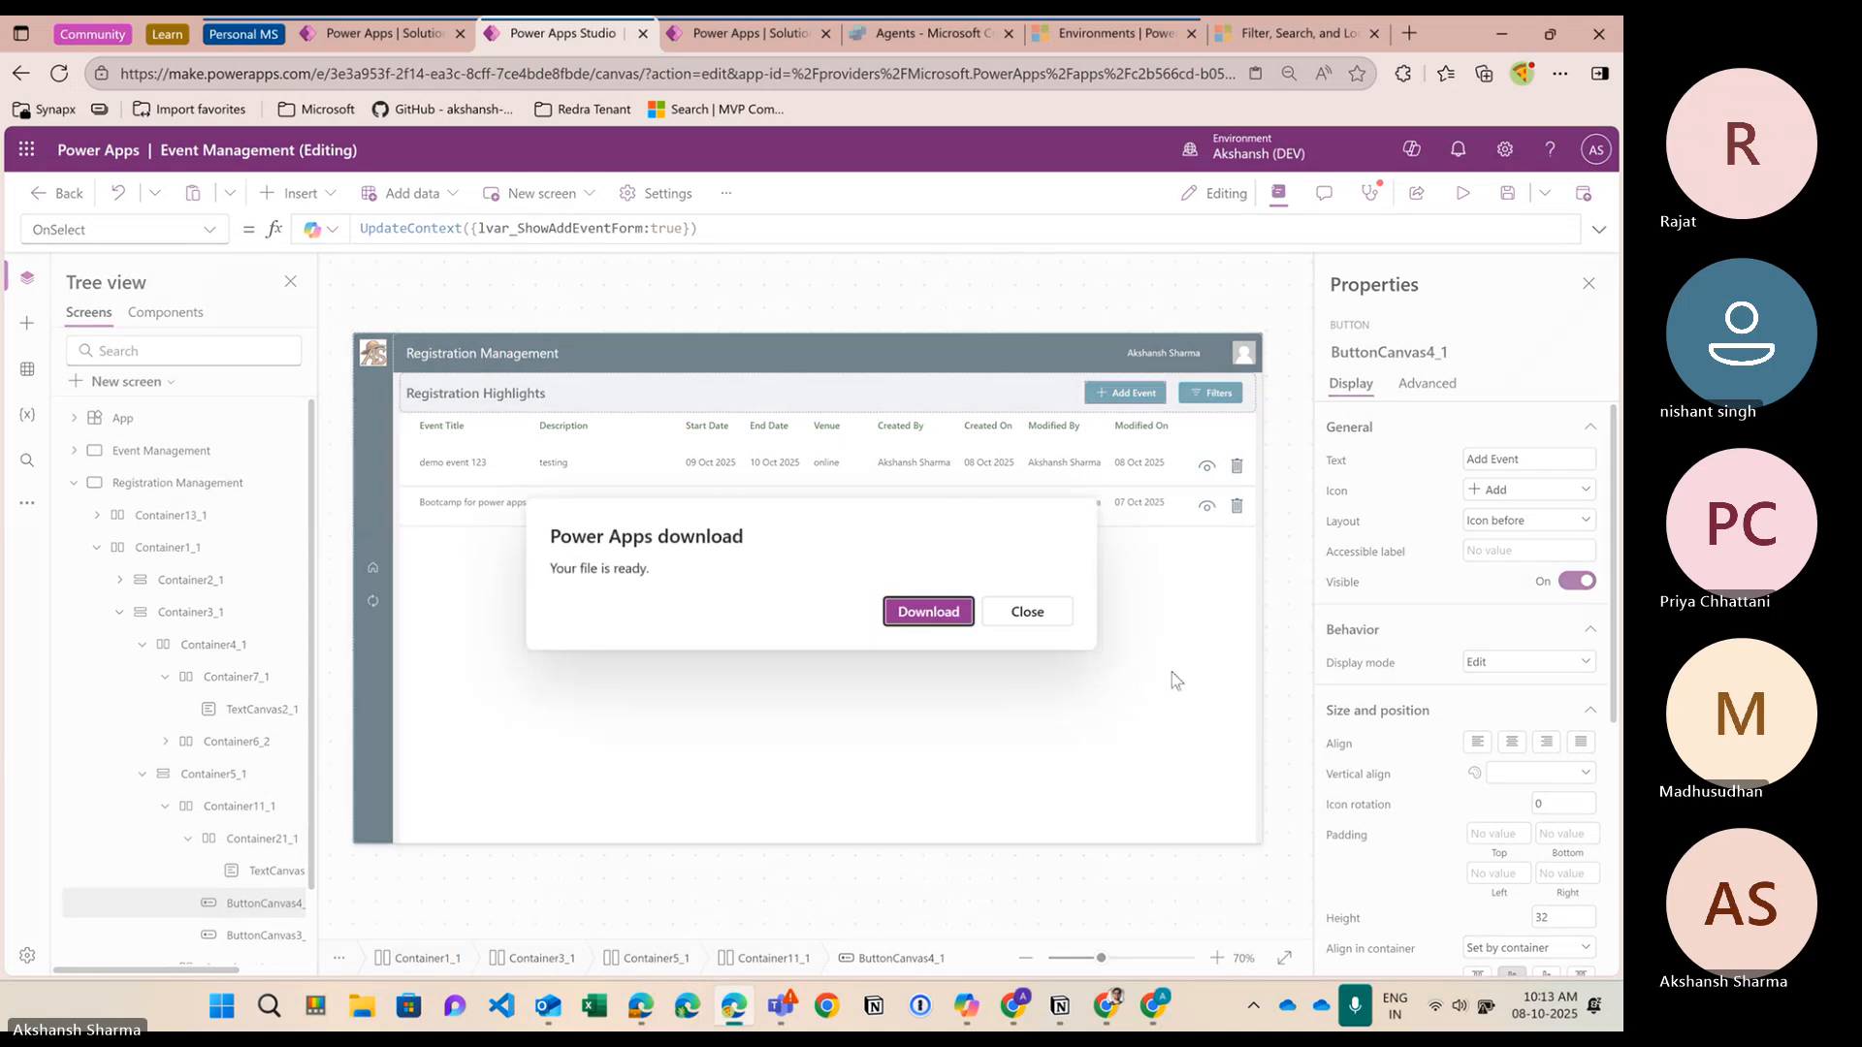
pyautogui.click(1028, 612)
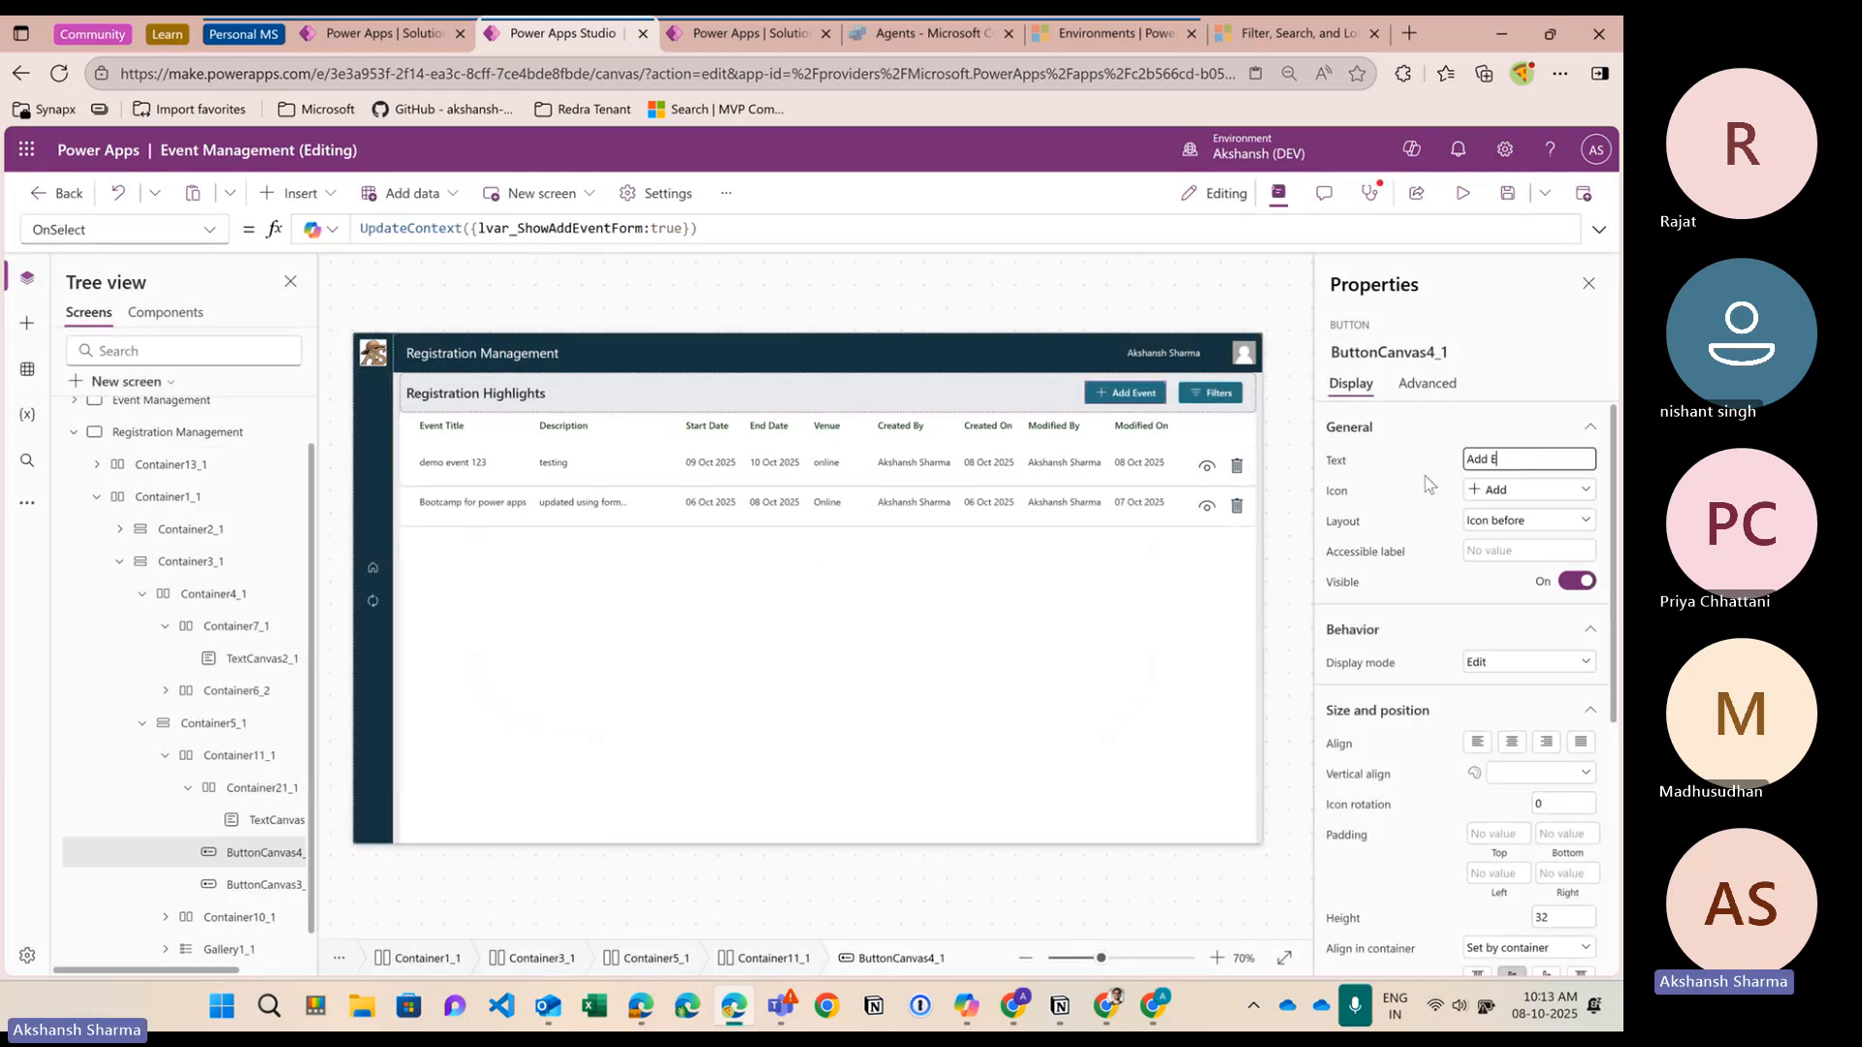
pyautogui.press('BackSpace')
pyautogui.write('Register')
pyautogui.click(1431, 485)
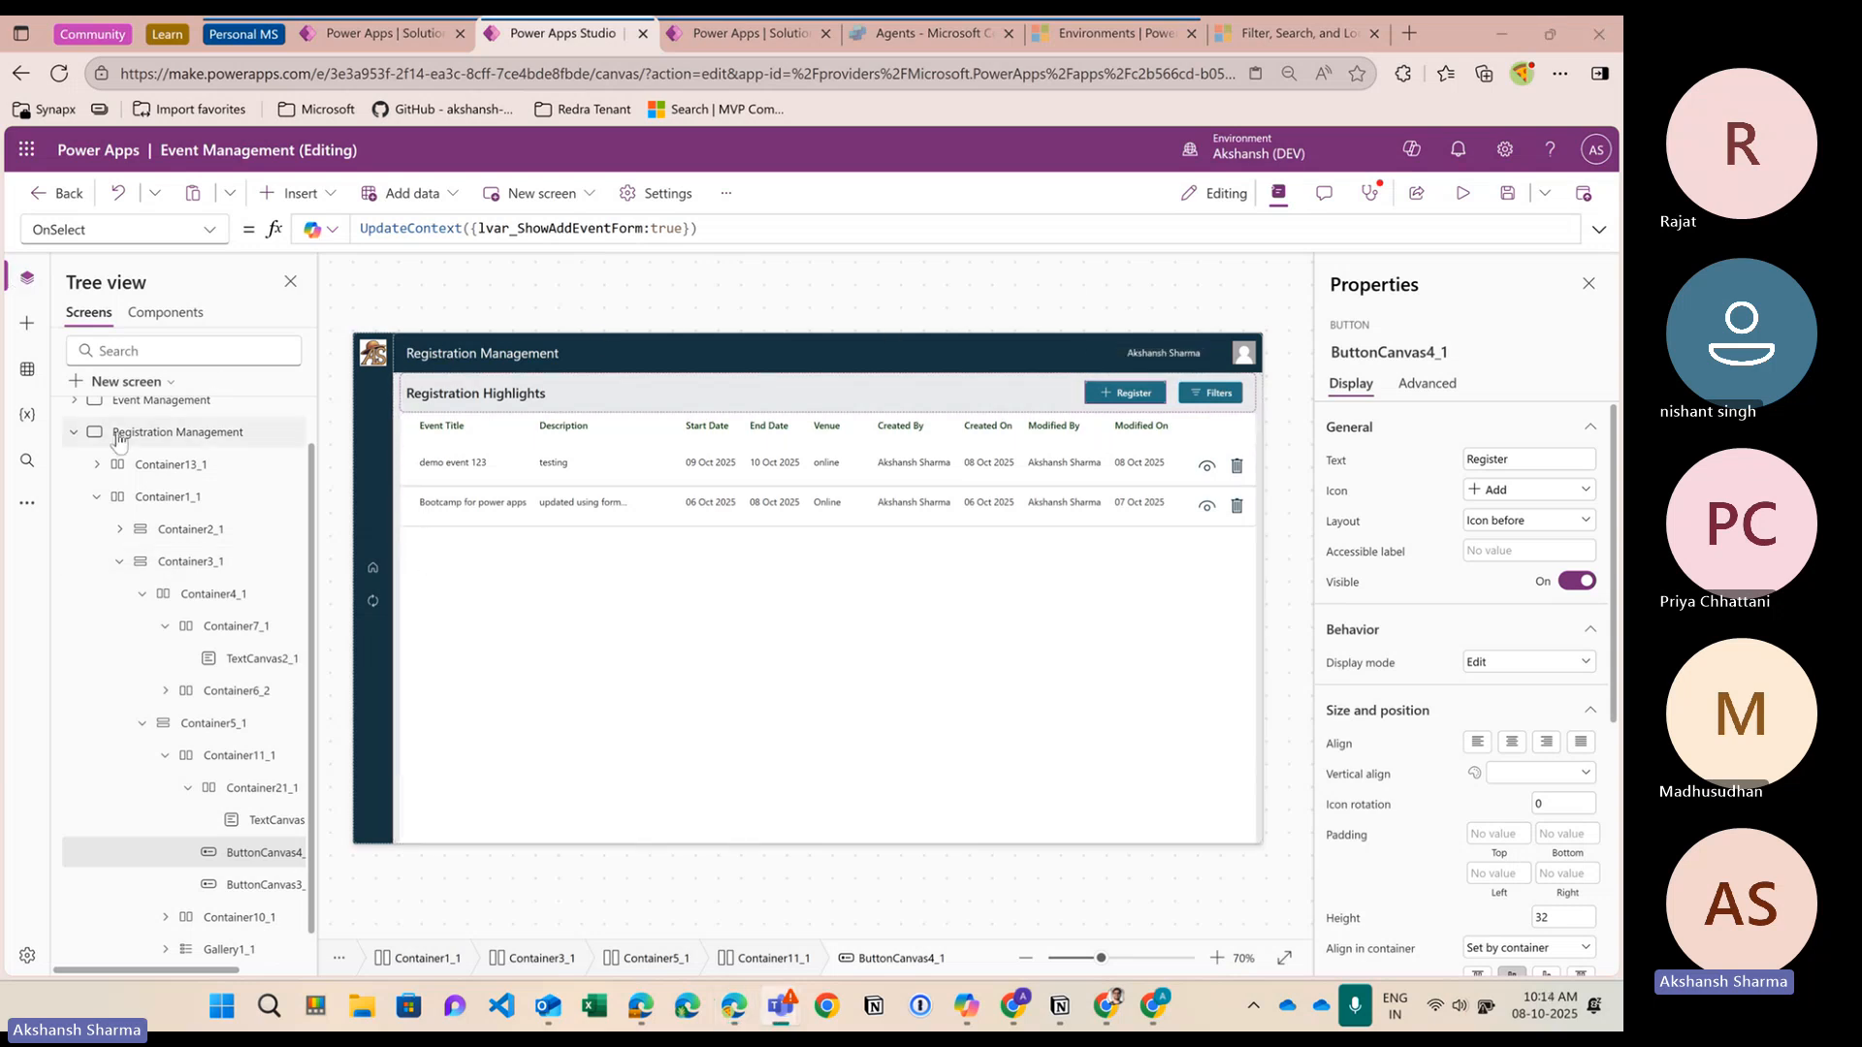
pyautogui.scroll(1, 180, 514)
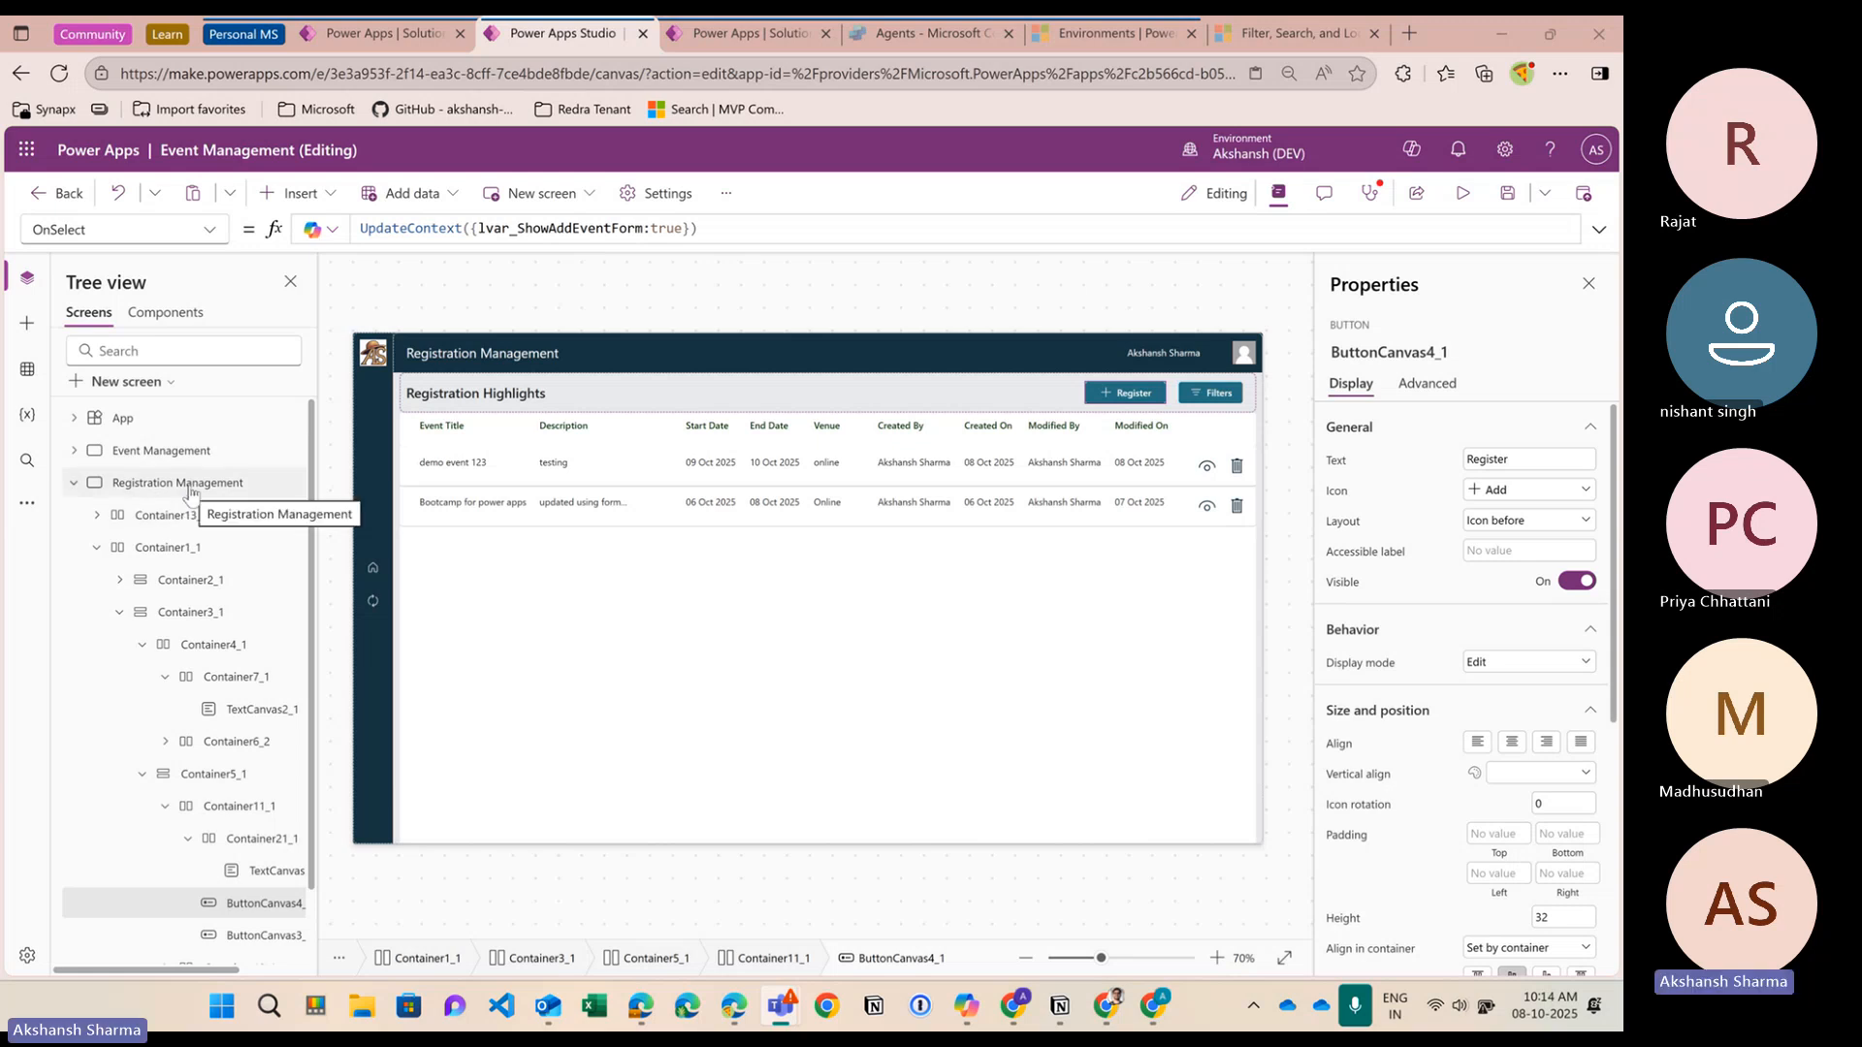
pyautogui.click(76, 485)
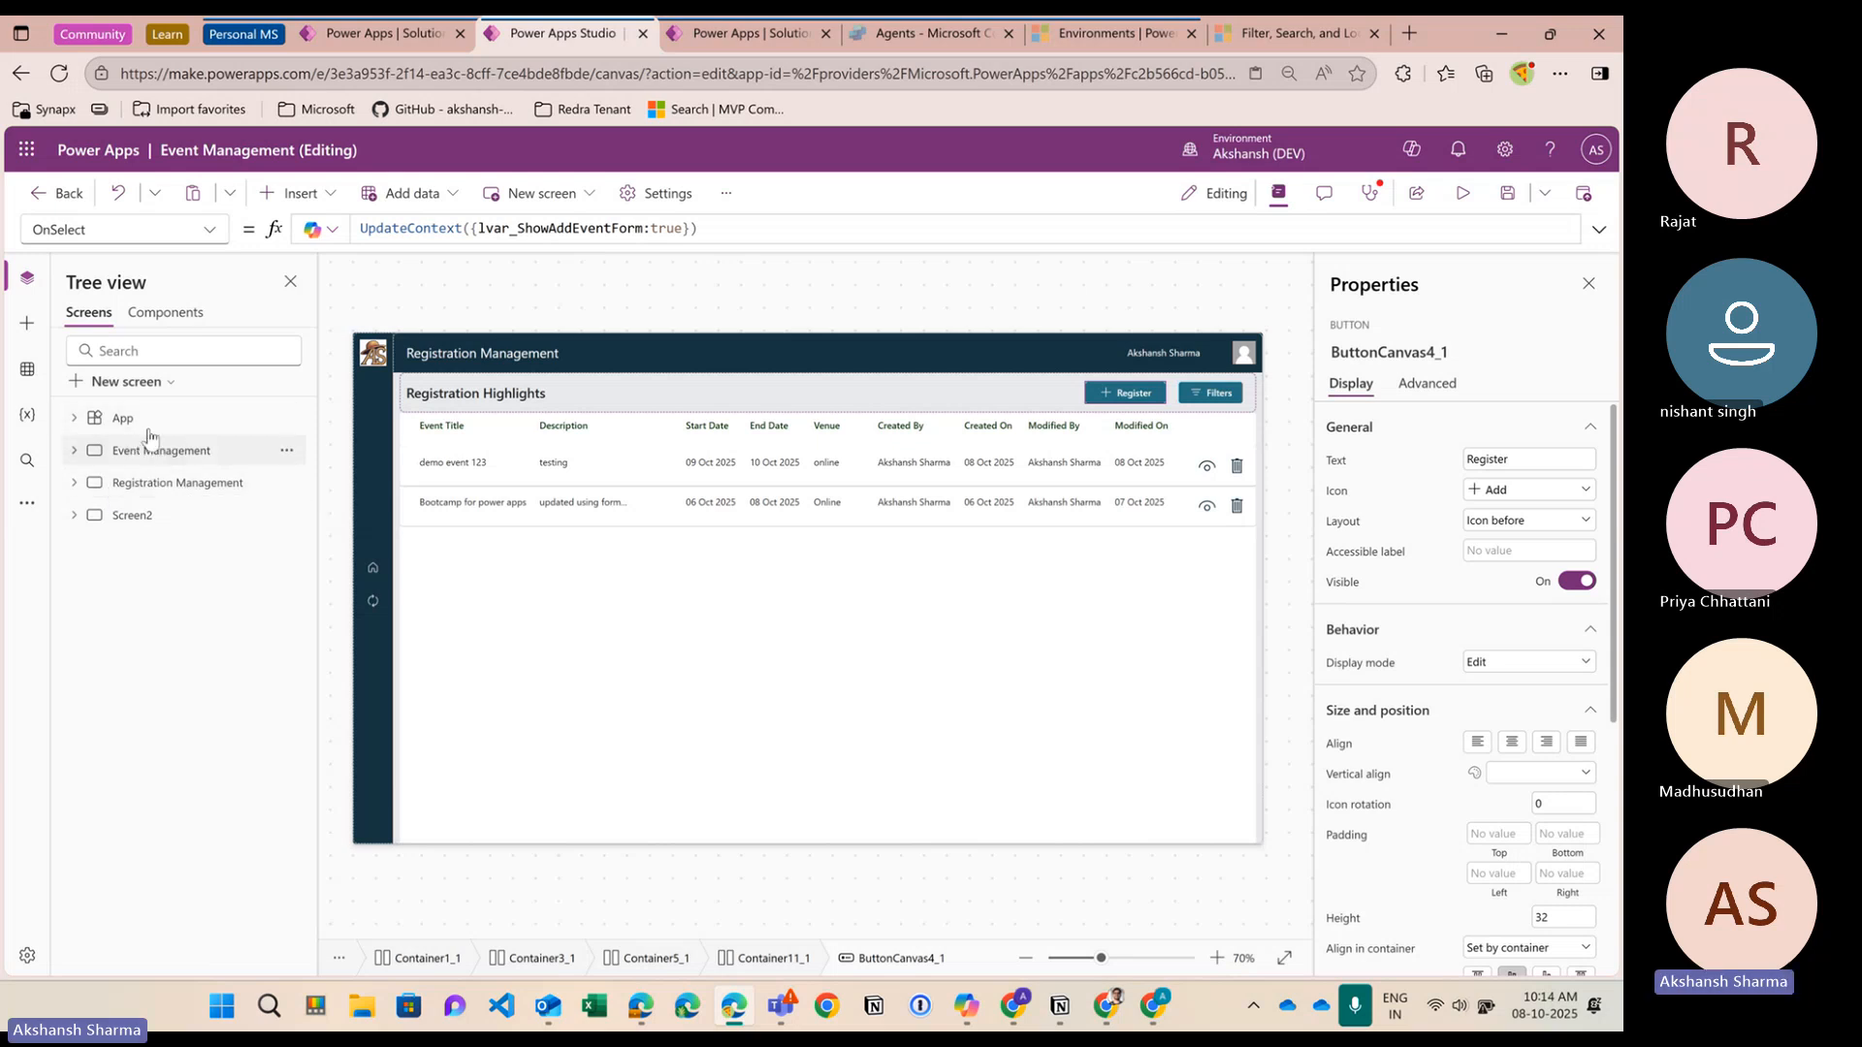
pyautogui.click(76, 484)
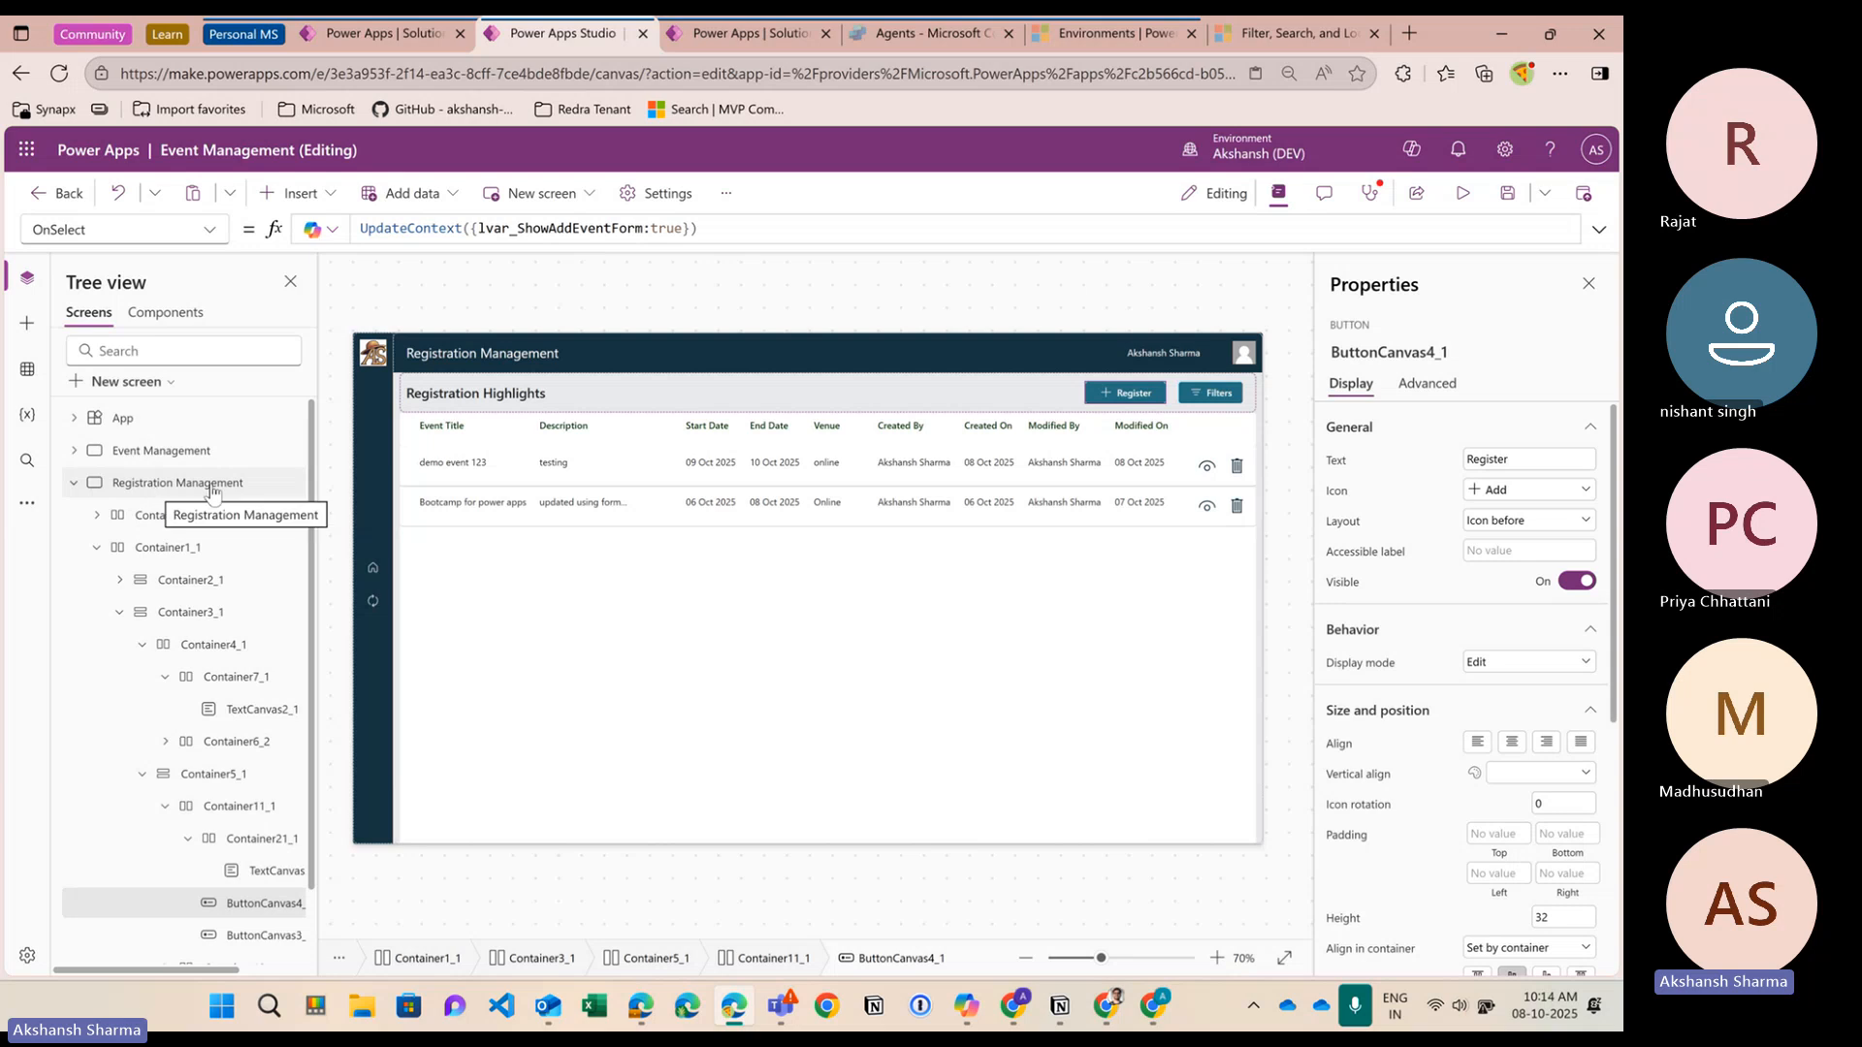
# On Event Management, switch the sidebar refresh button's icon from ArrowSync to SaveCopy
pyautogui.click(181, 456)
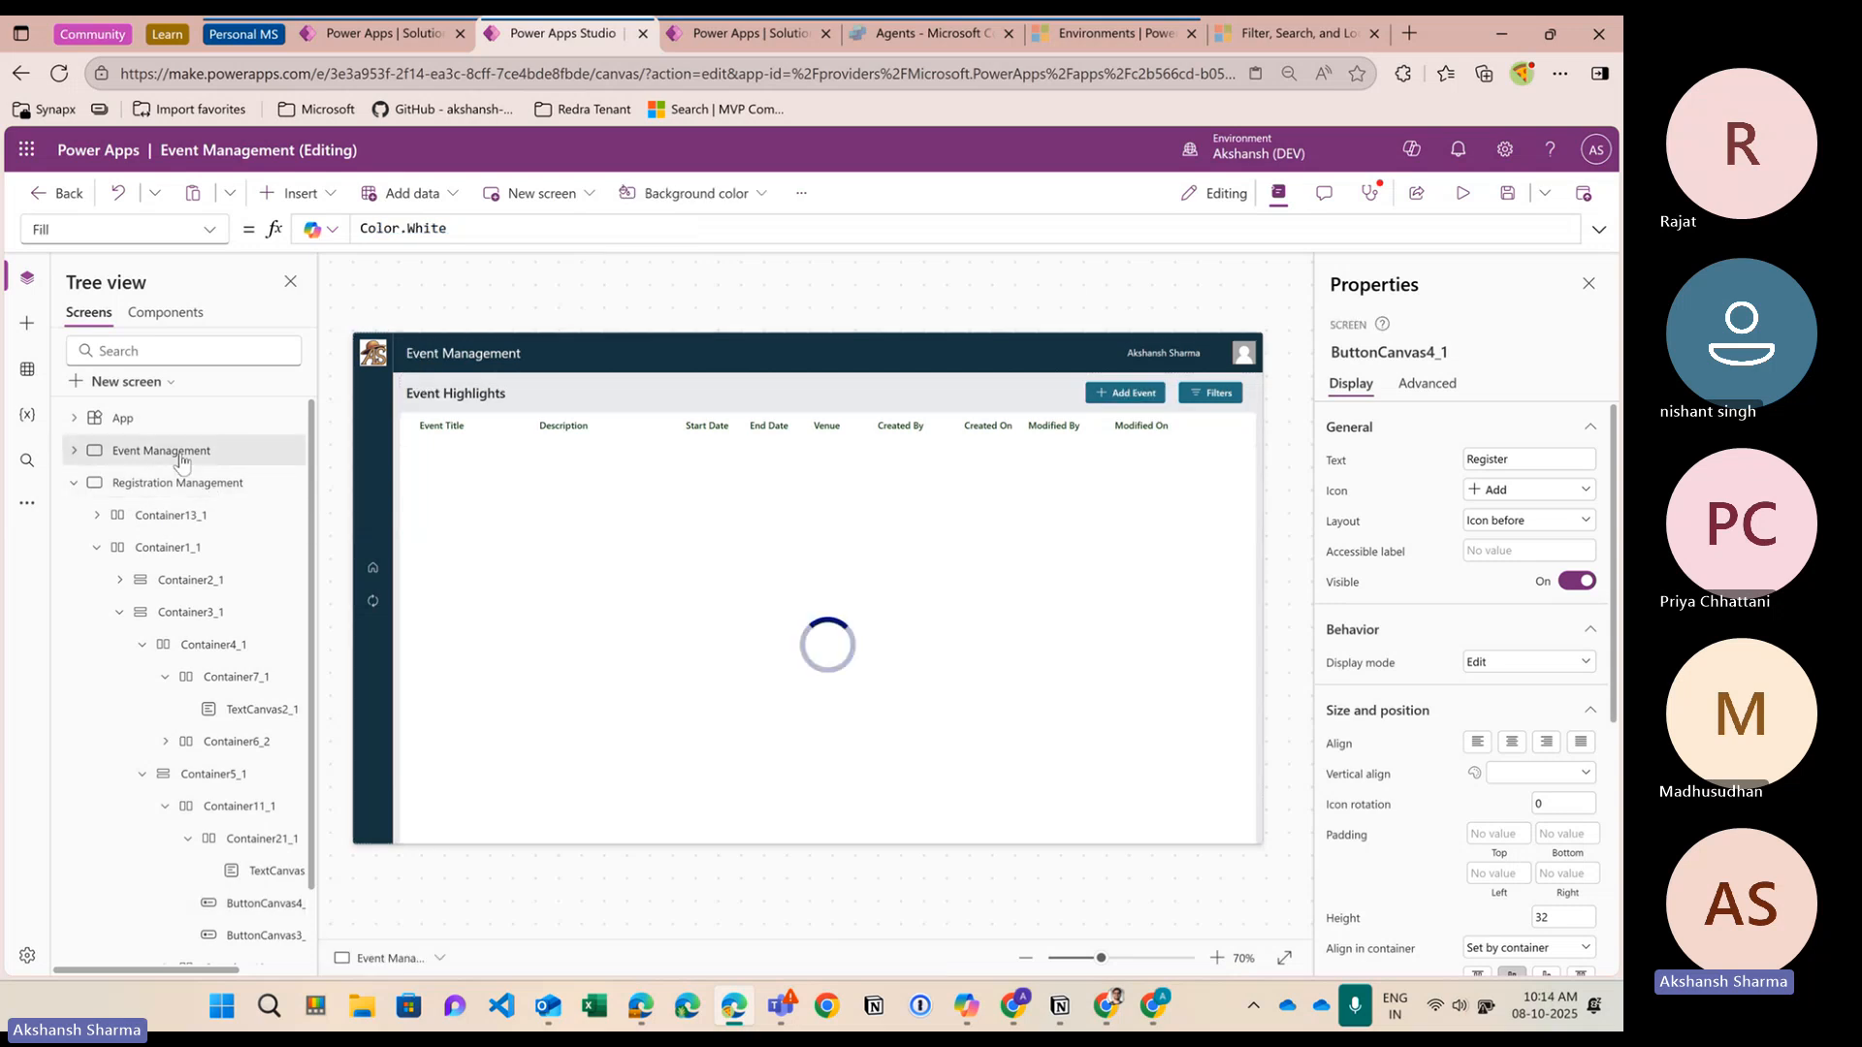
pyautogui.click(369, 600)
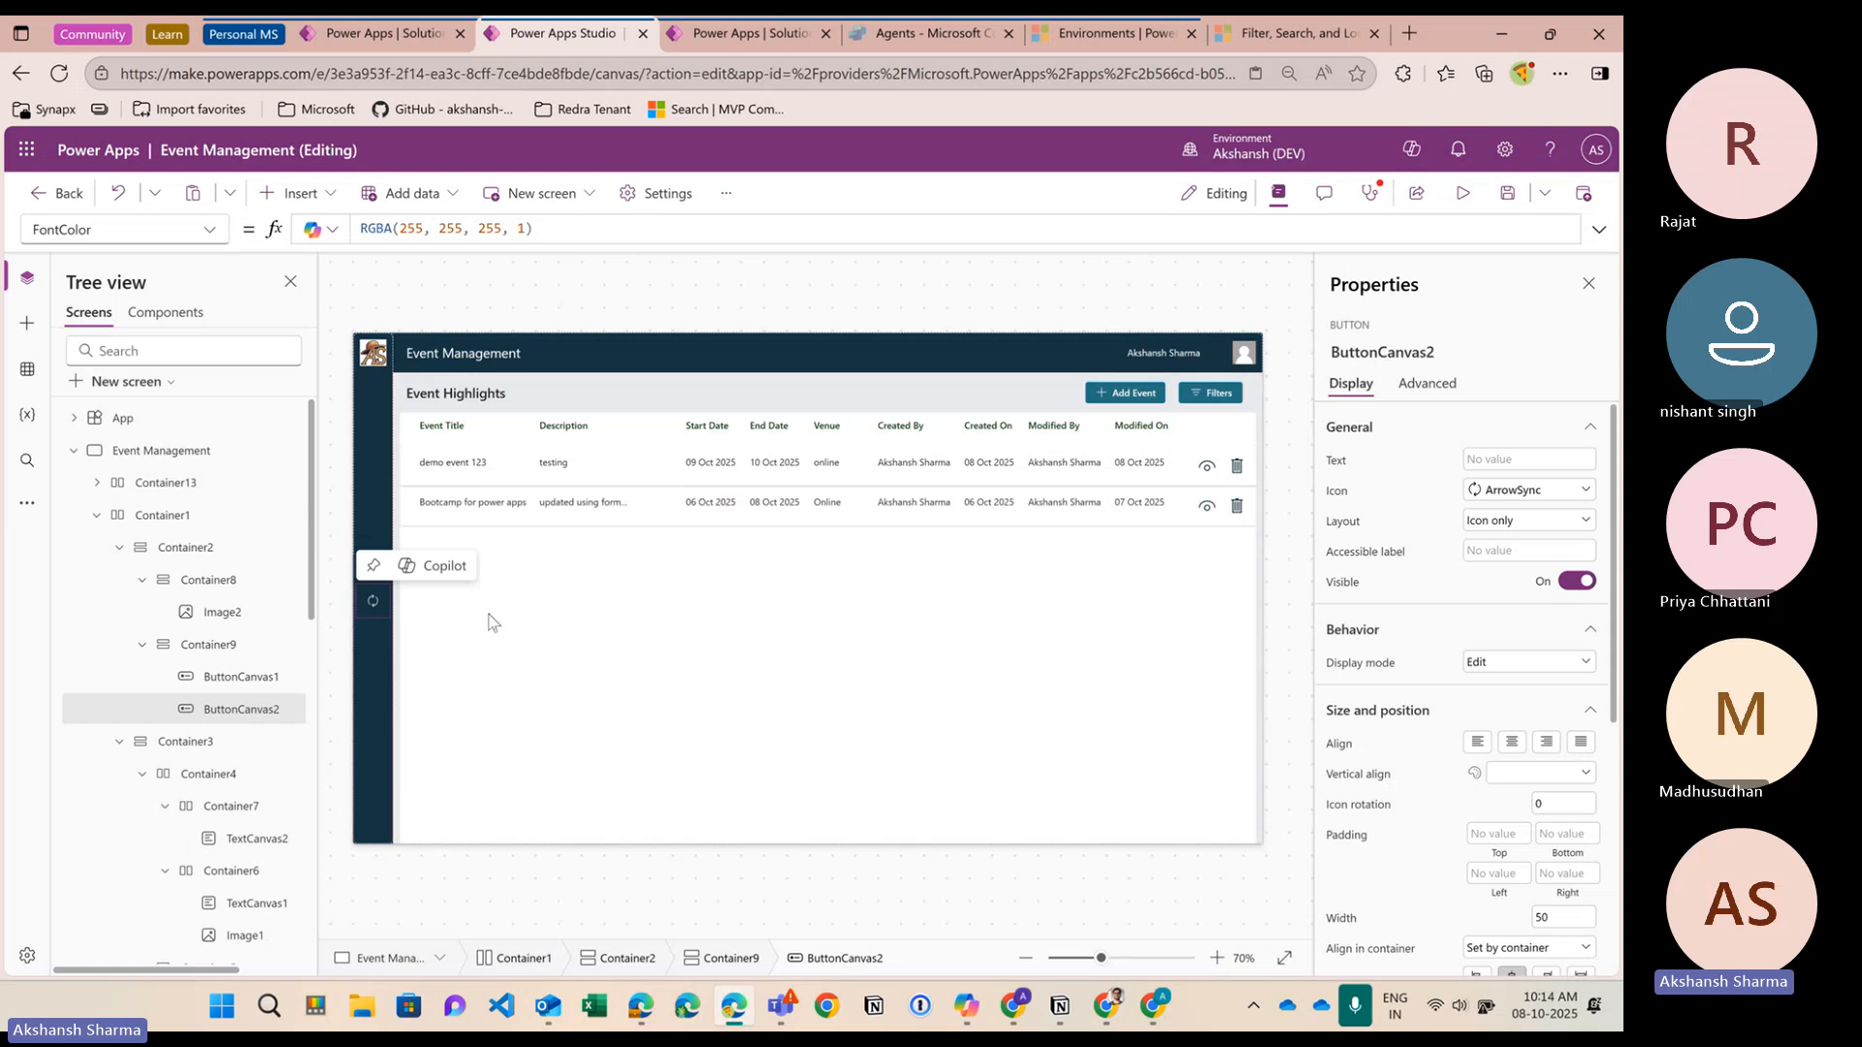
pyautogui.click(1493, 493)
pyautogui.scroll(-8, 1459, 730)
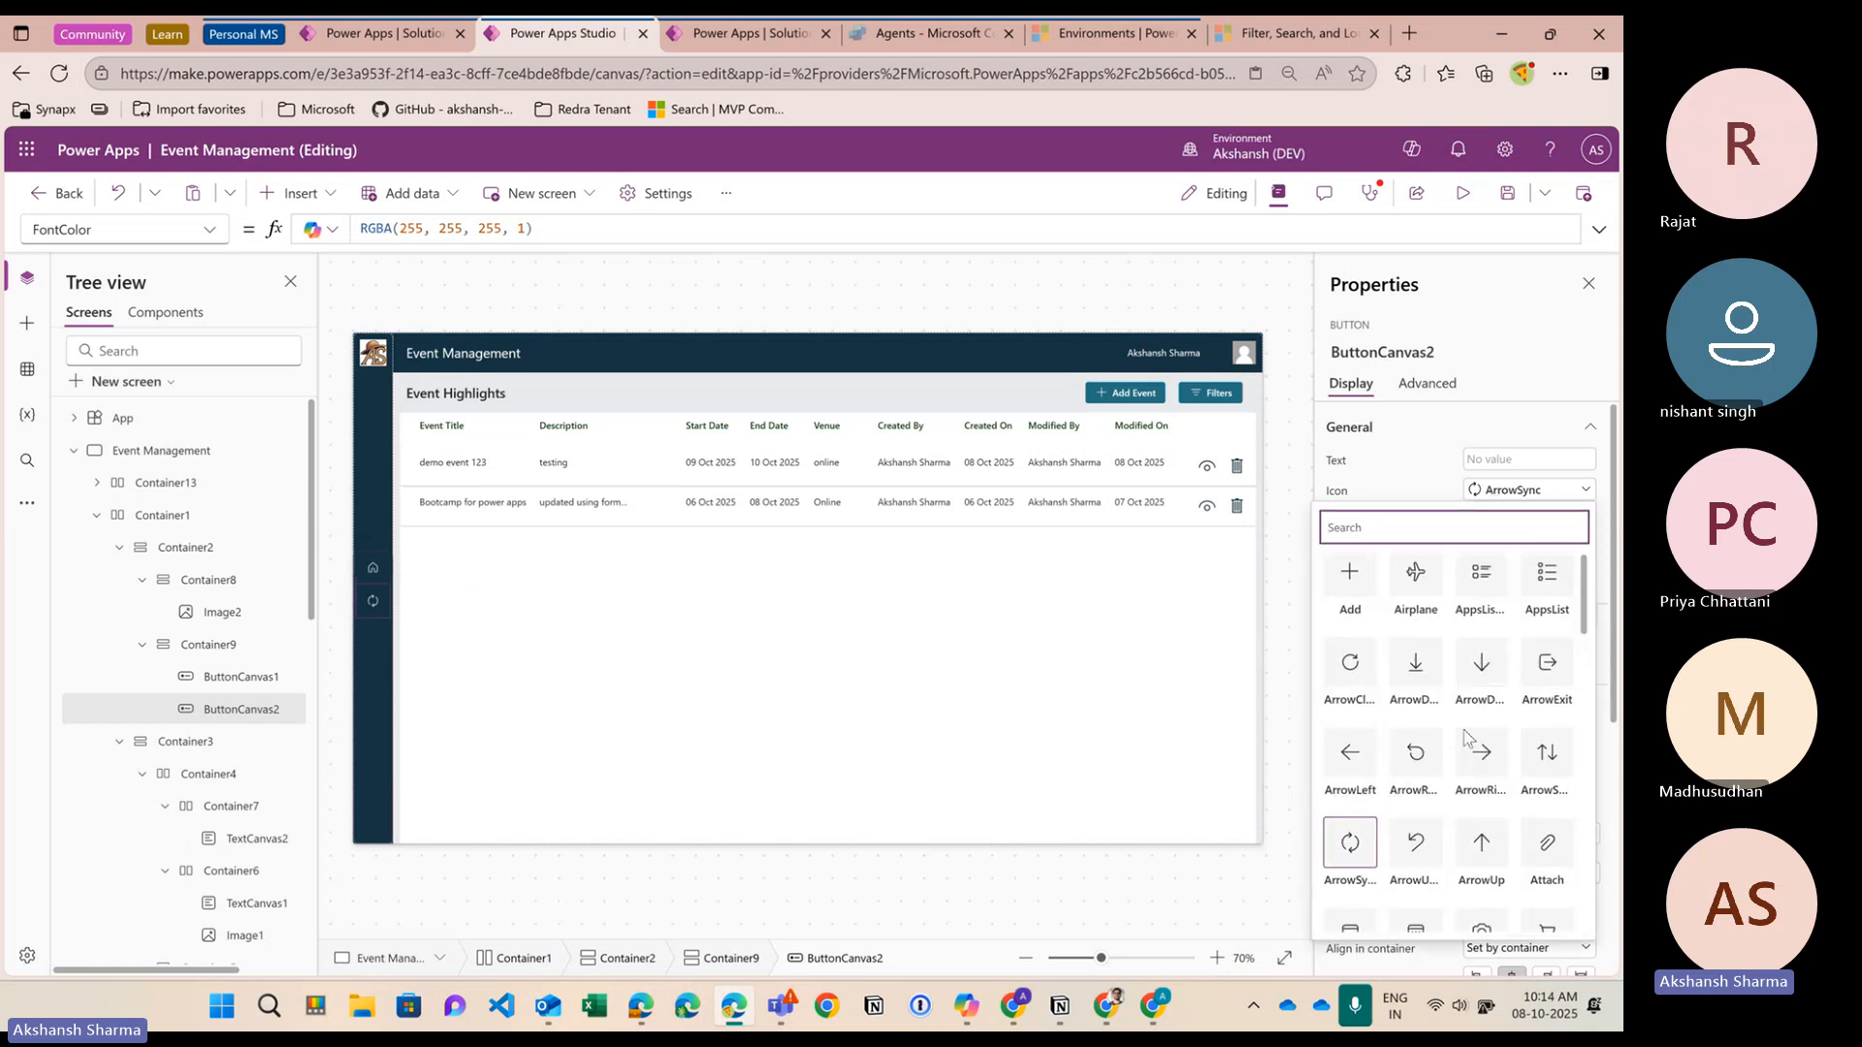
pyautogui.scroll(-10, 1503, 797)
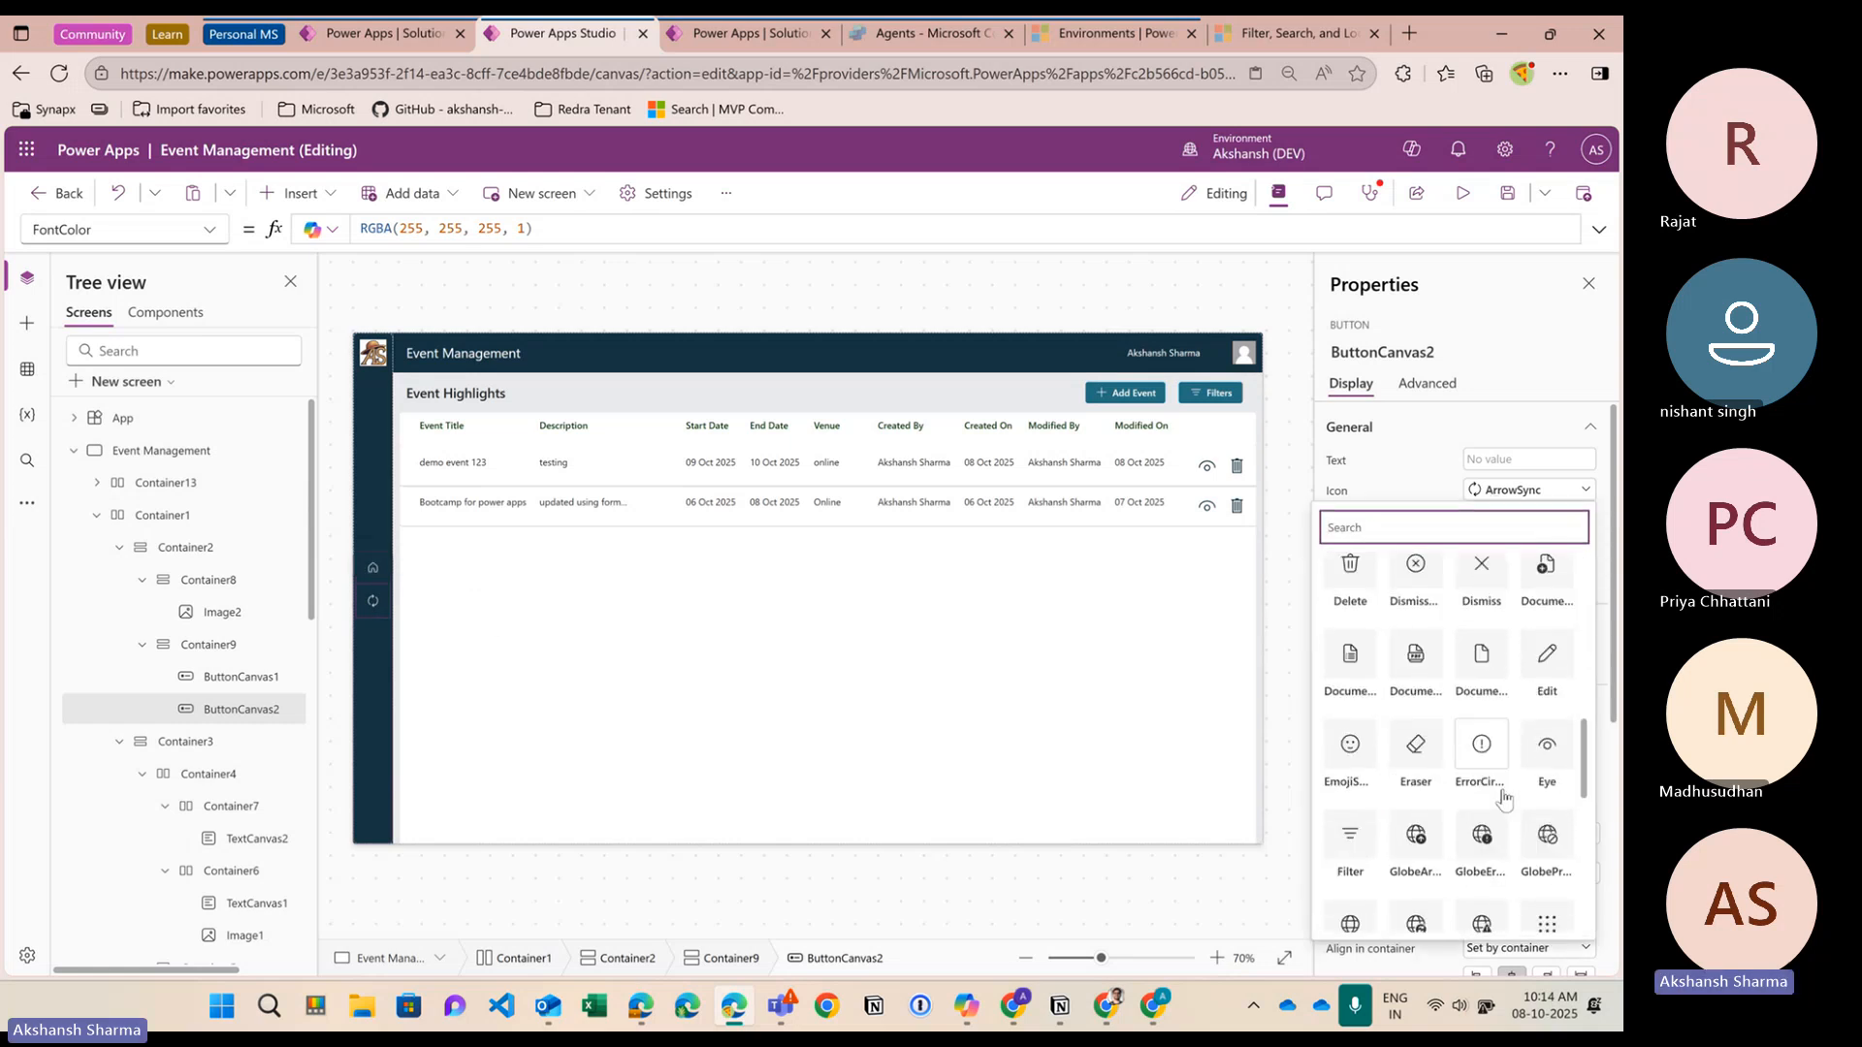
pyautogui.scroll(-2, 1503, 797)
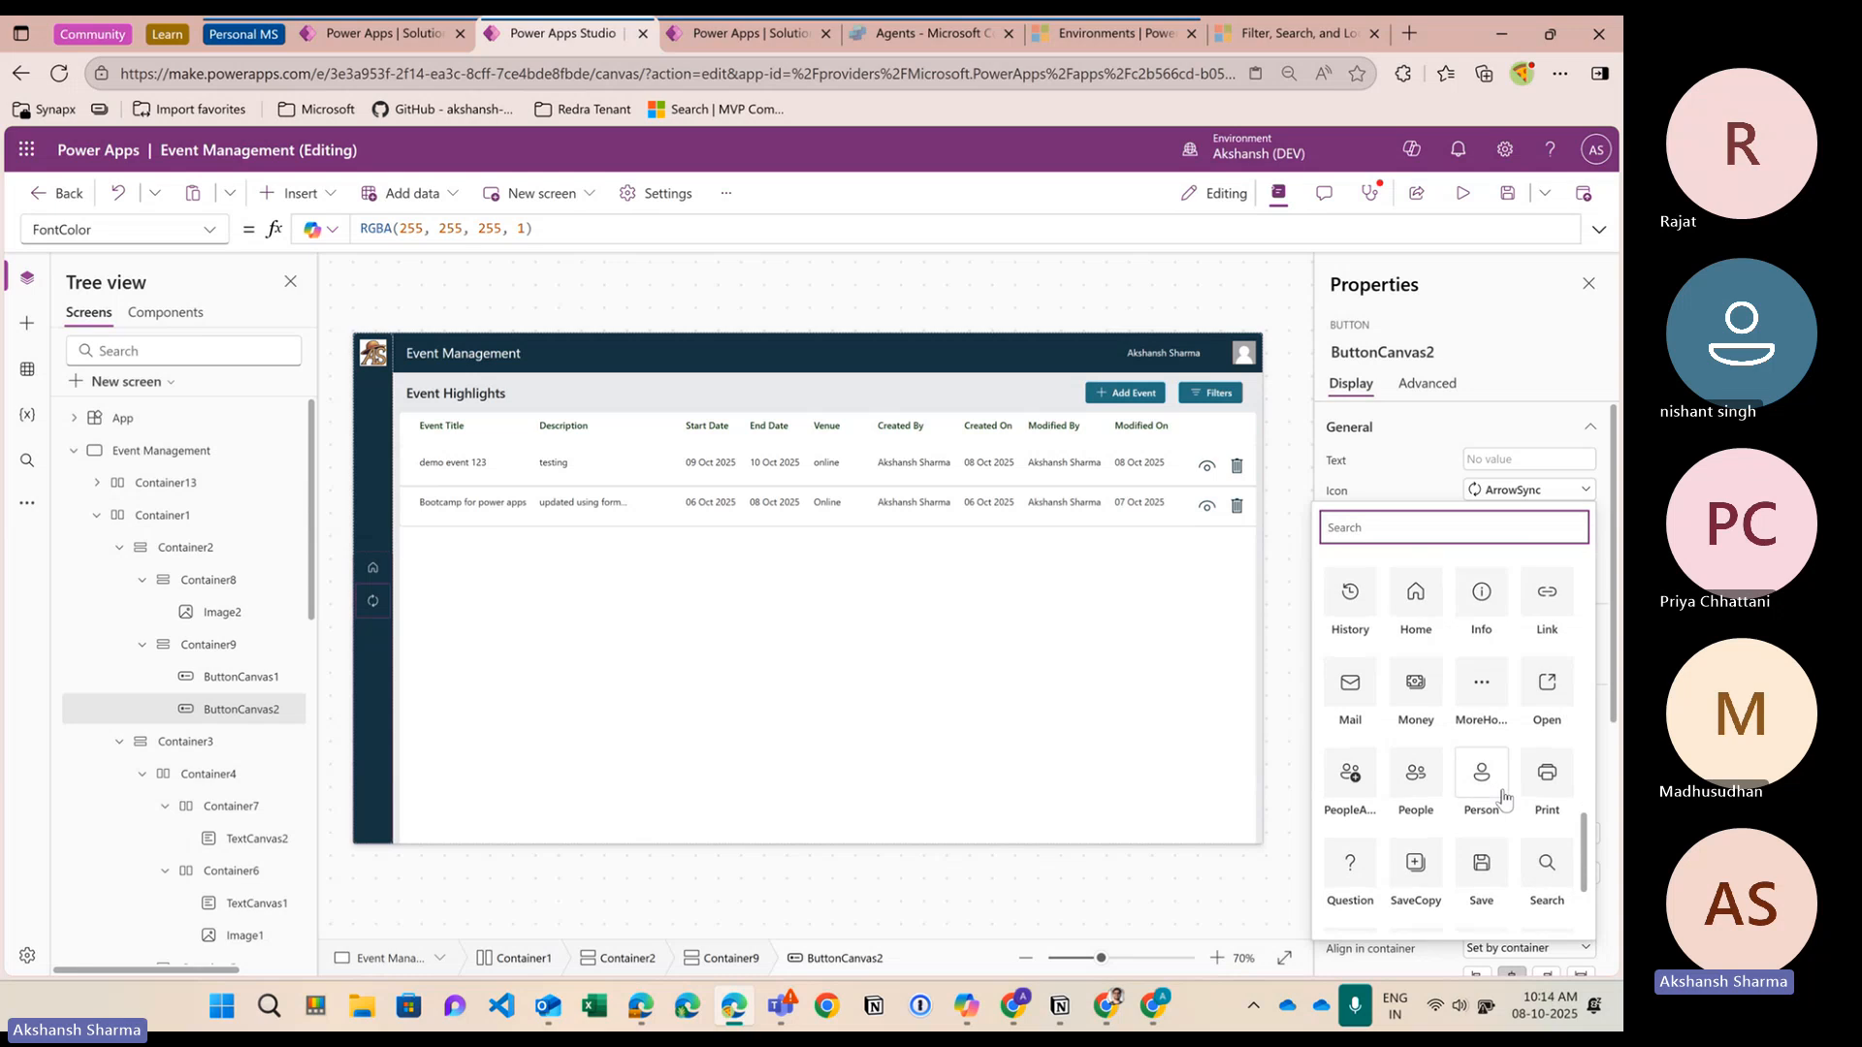
pyautogui.scroll(-2, 1504, 798)
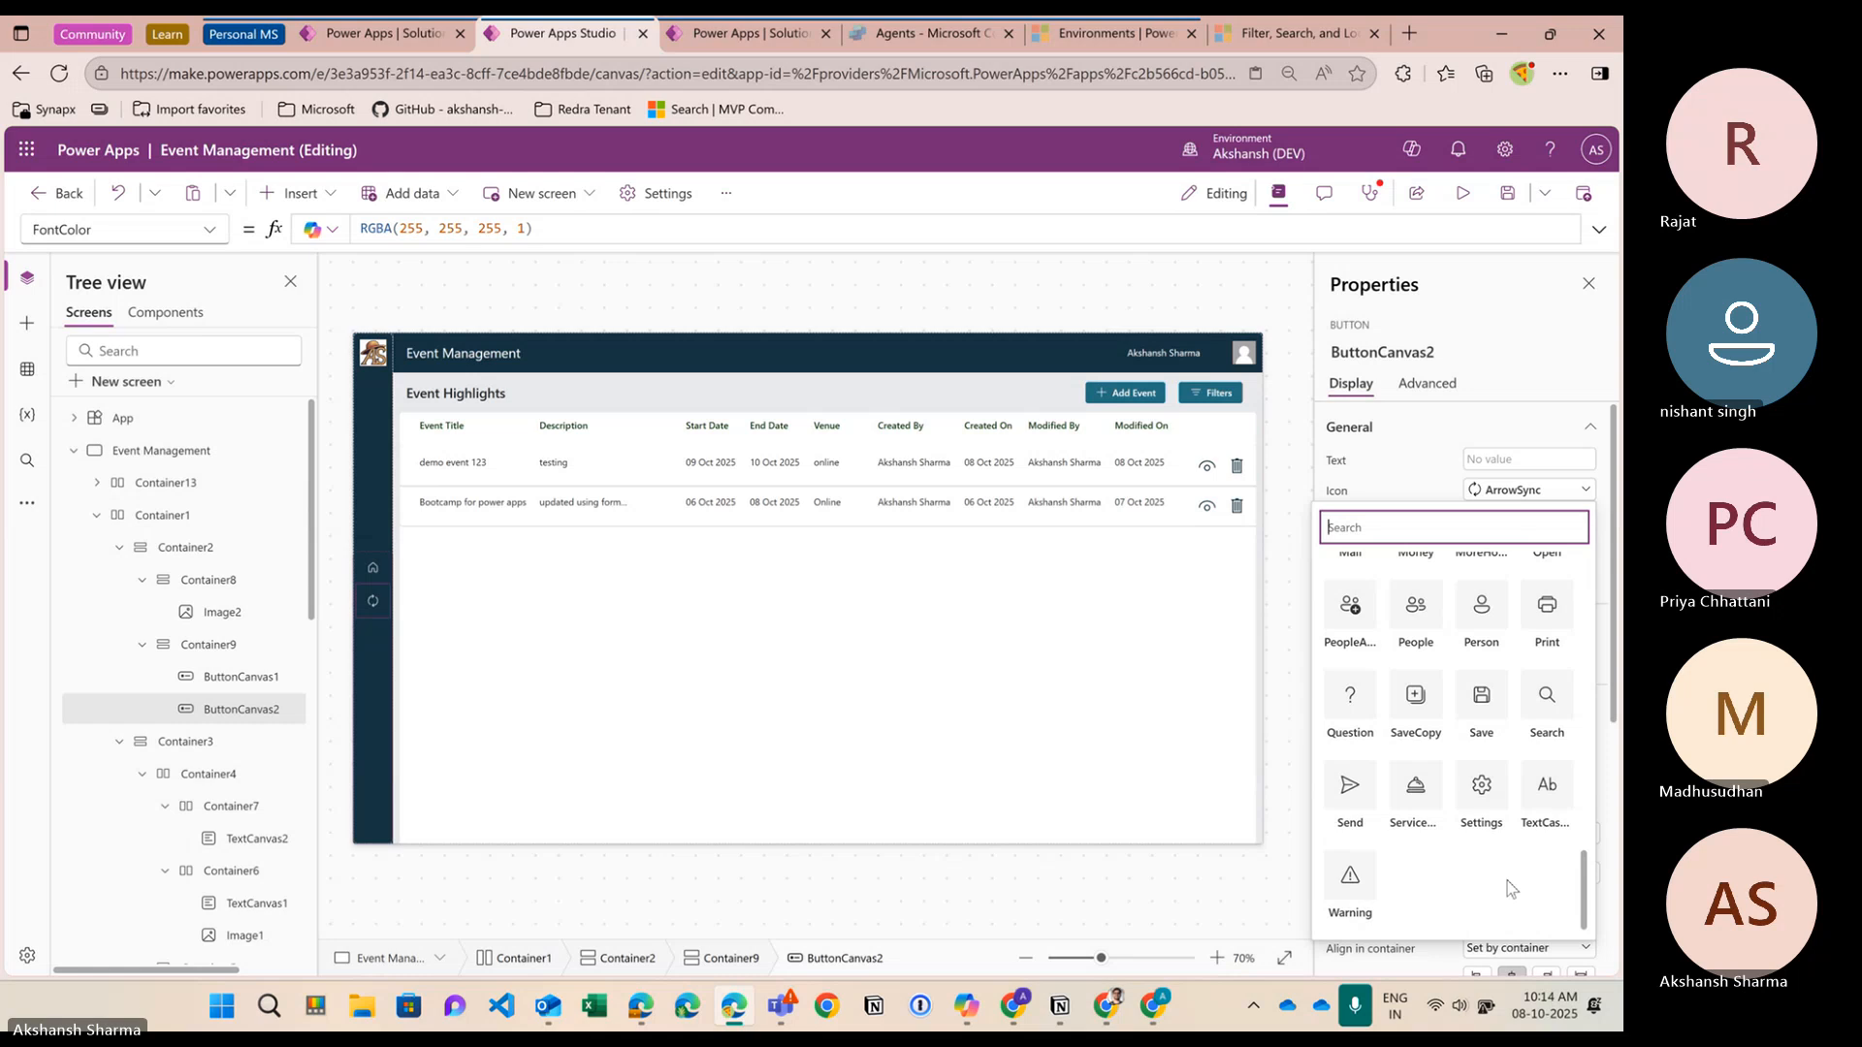
pyautogui.click(1416, 696)
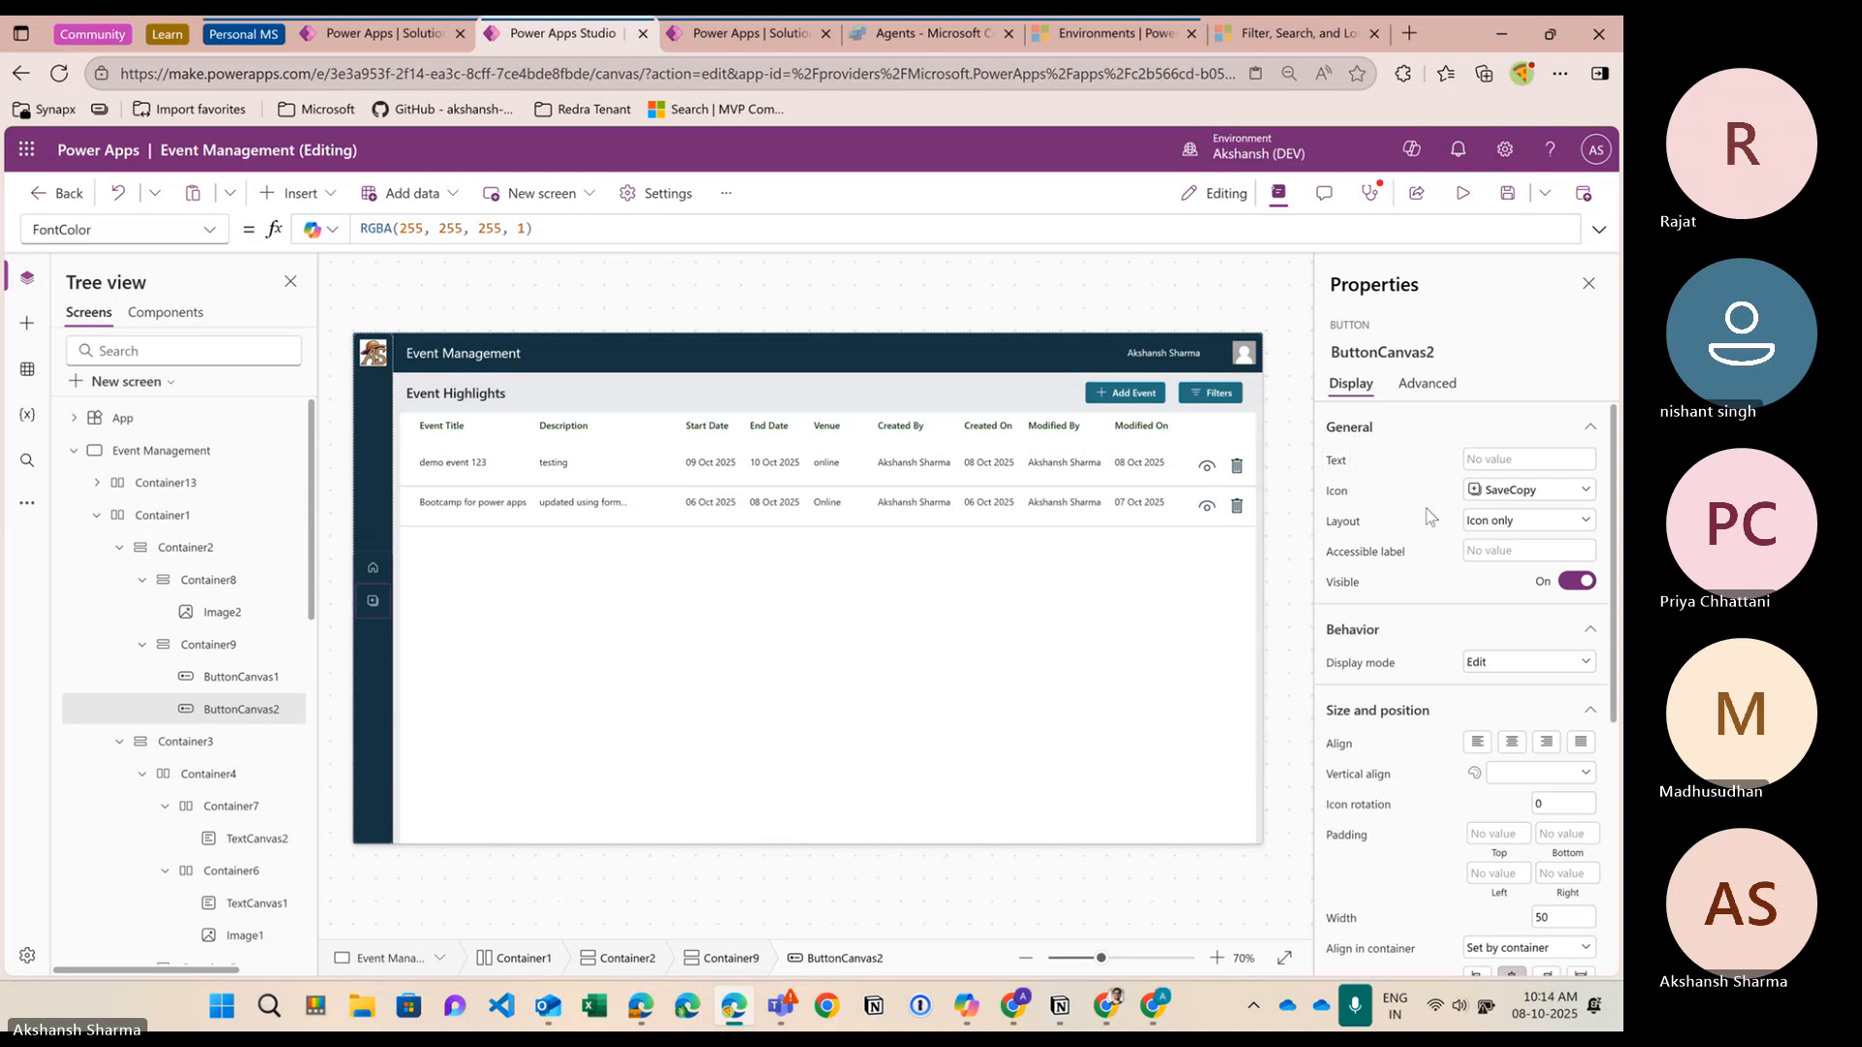
# Set the second sidebar button's OnSelect to Navigate('Registration Management') and preview it
pyautogui.click(210, 230)
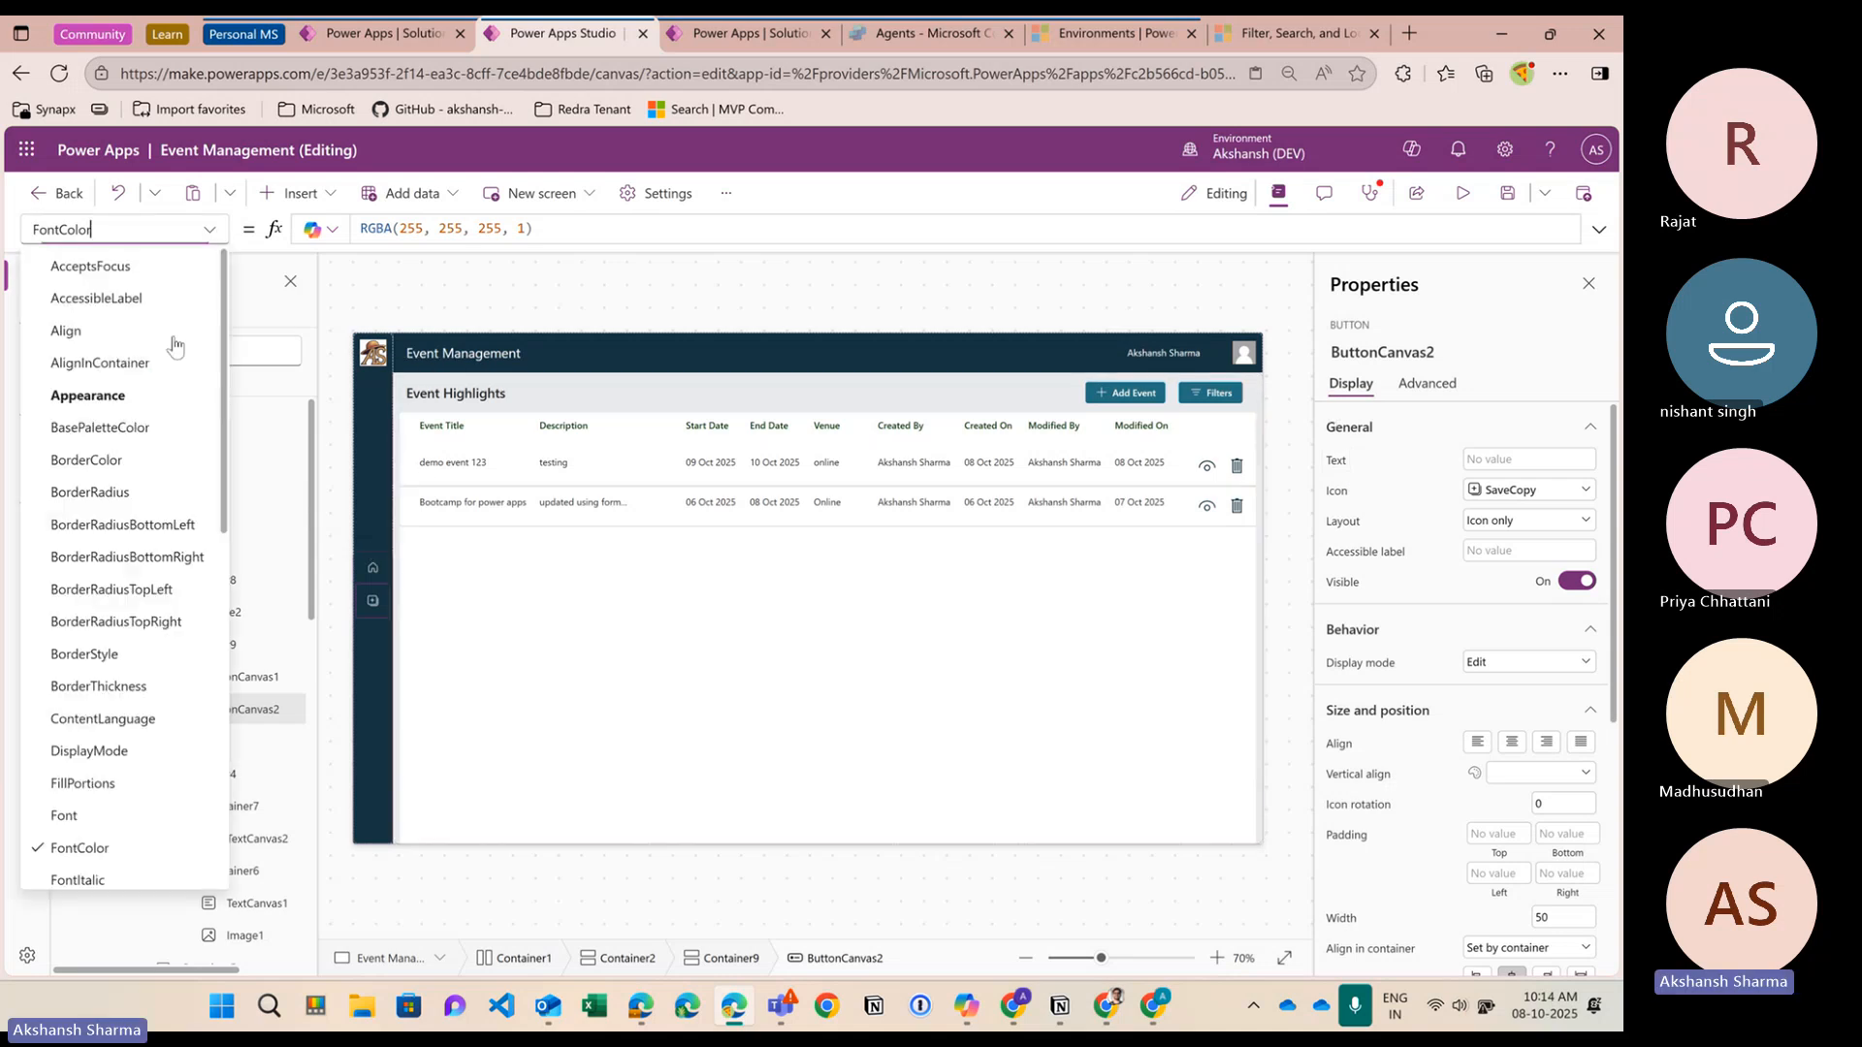
pyautogui.scroll(-6, 110, 599)
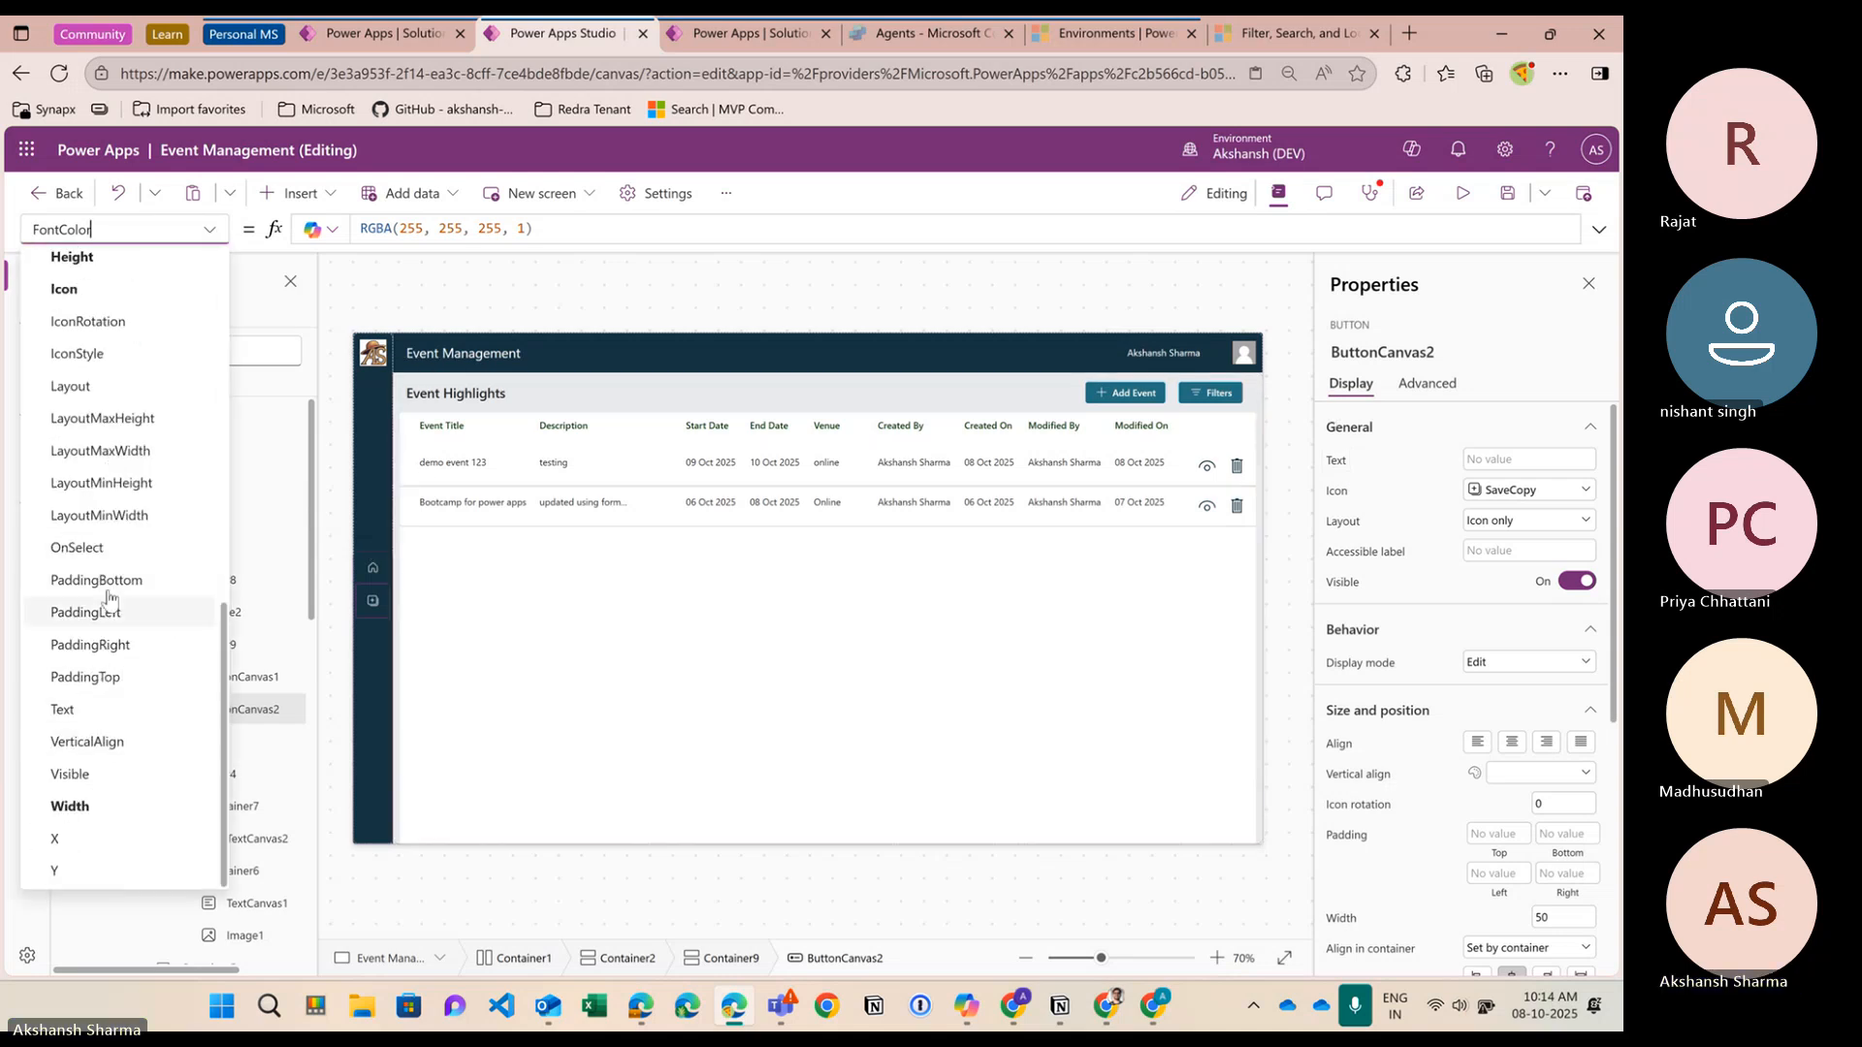
pyautogui.click(97, 547)
pyautogui.click(450, 226)
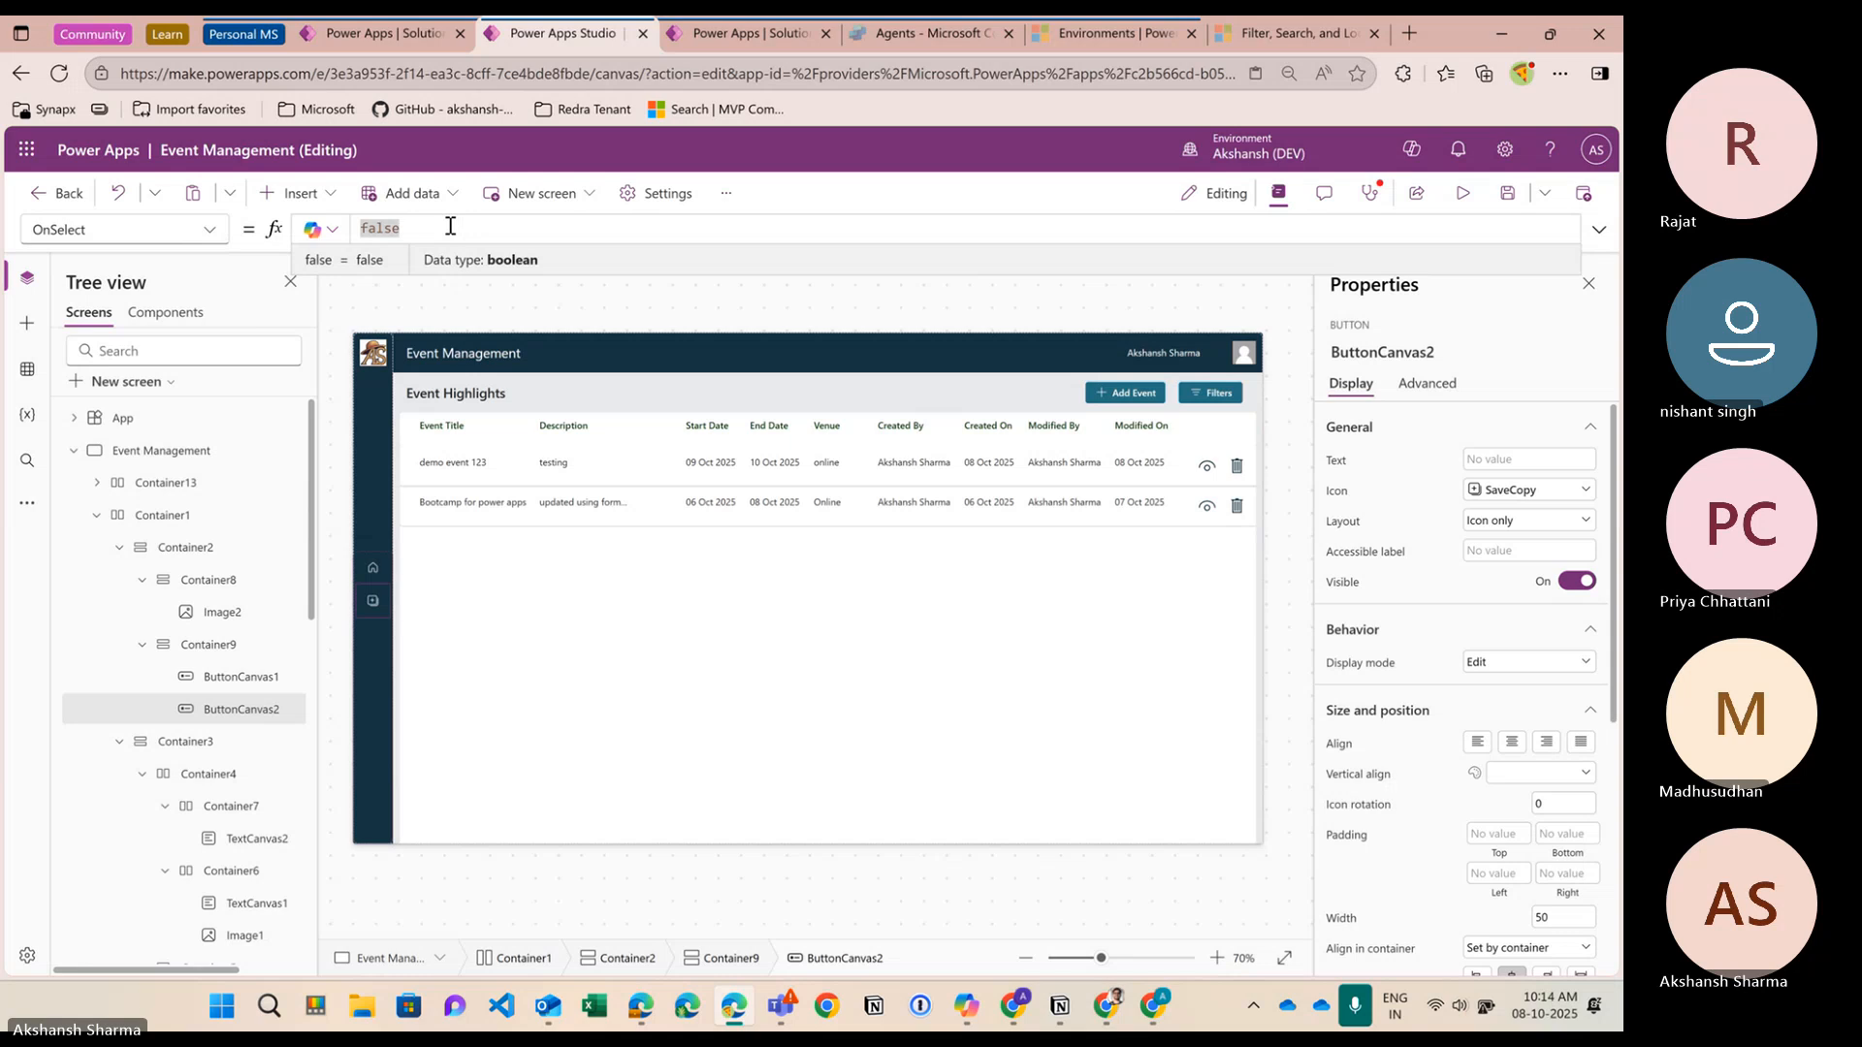
pyautogui.write('nav')
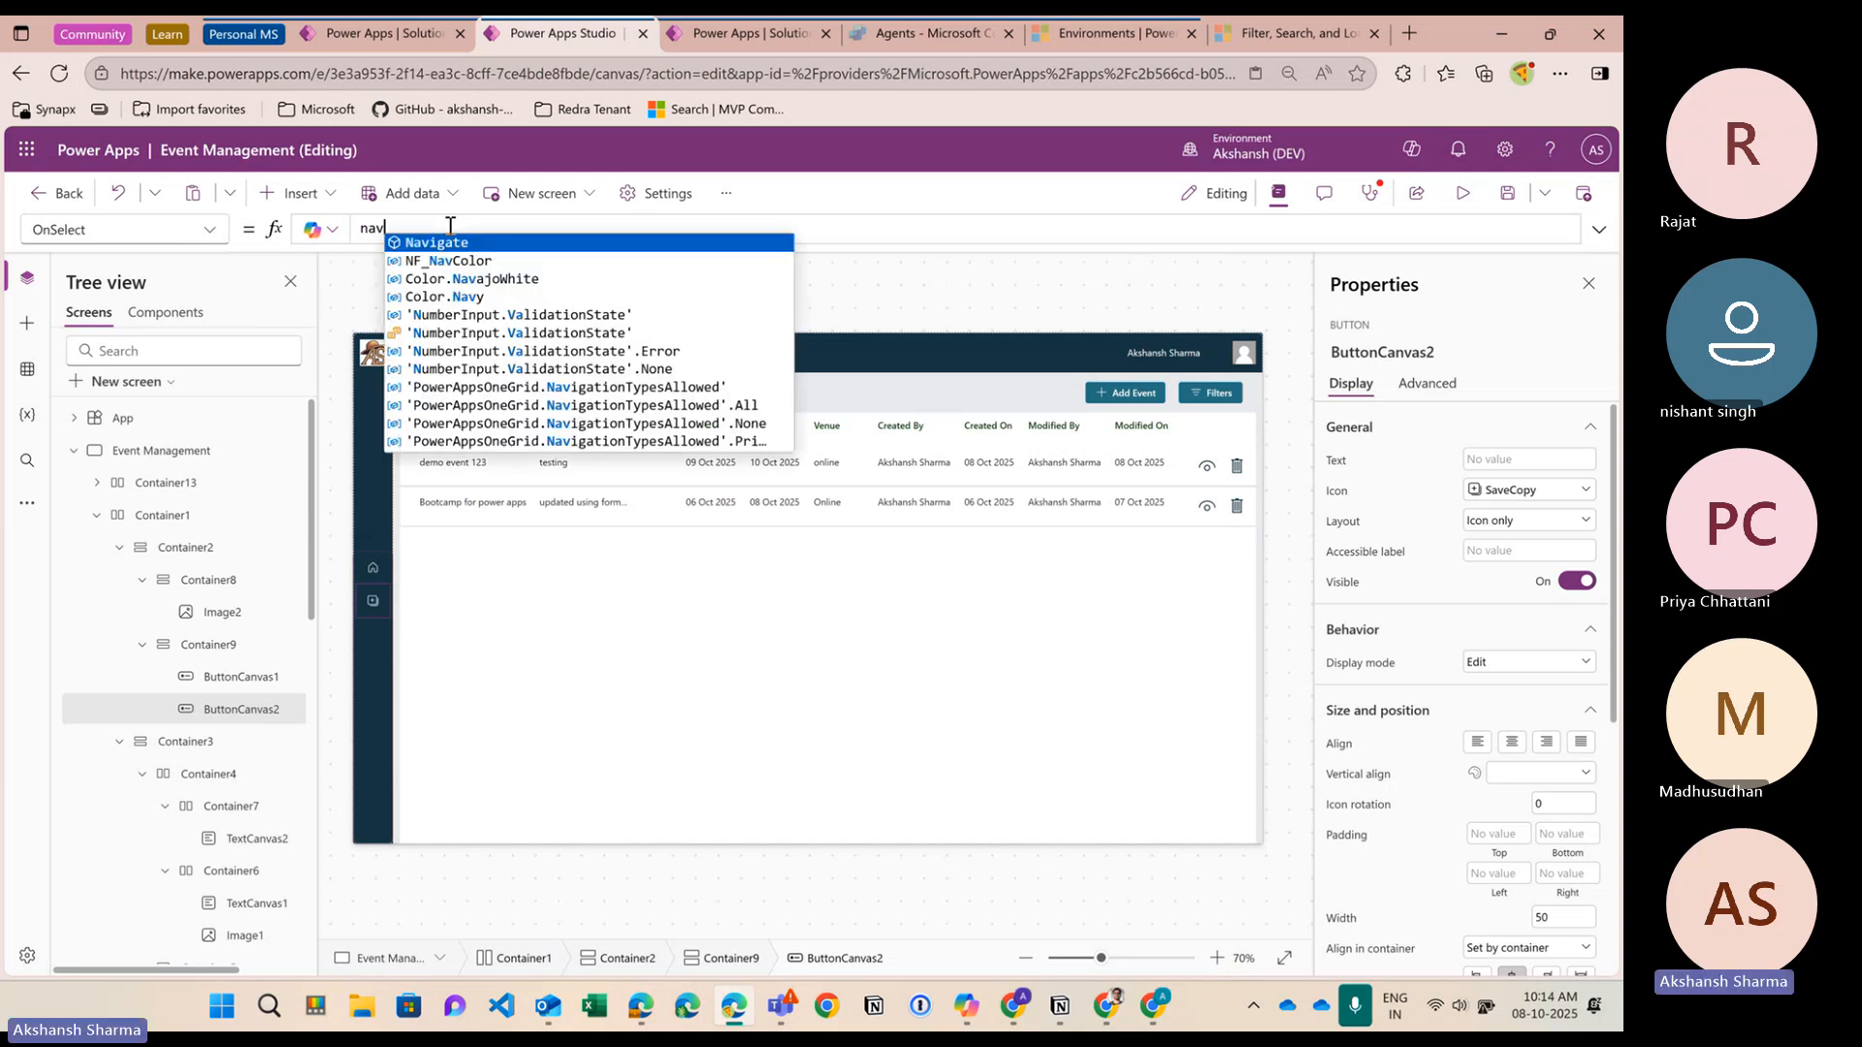
pyautogui.press('Tab')
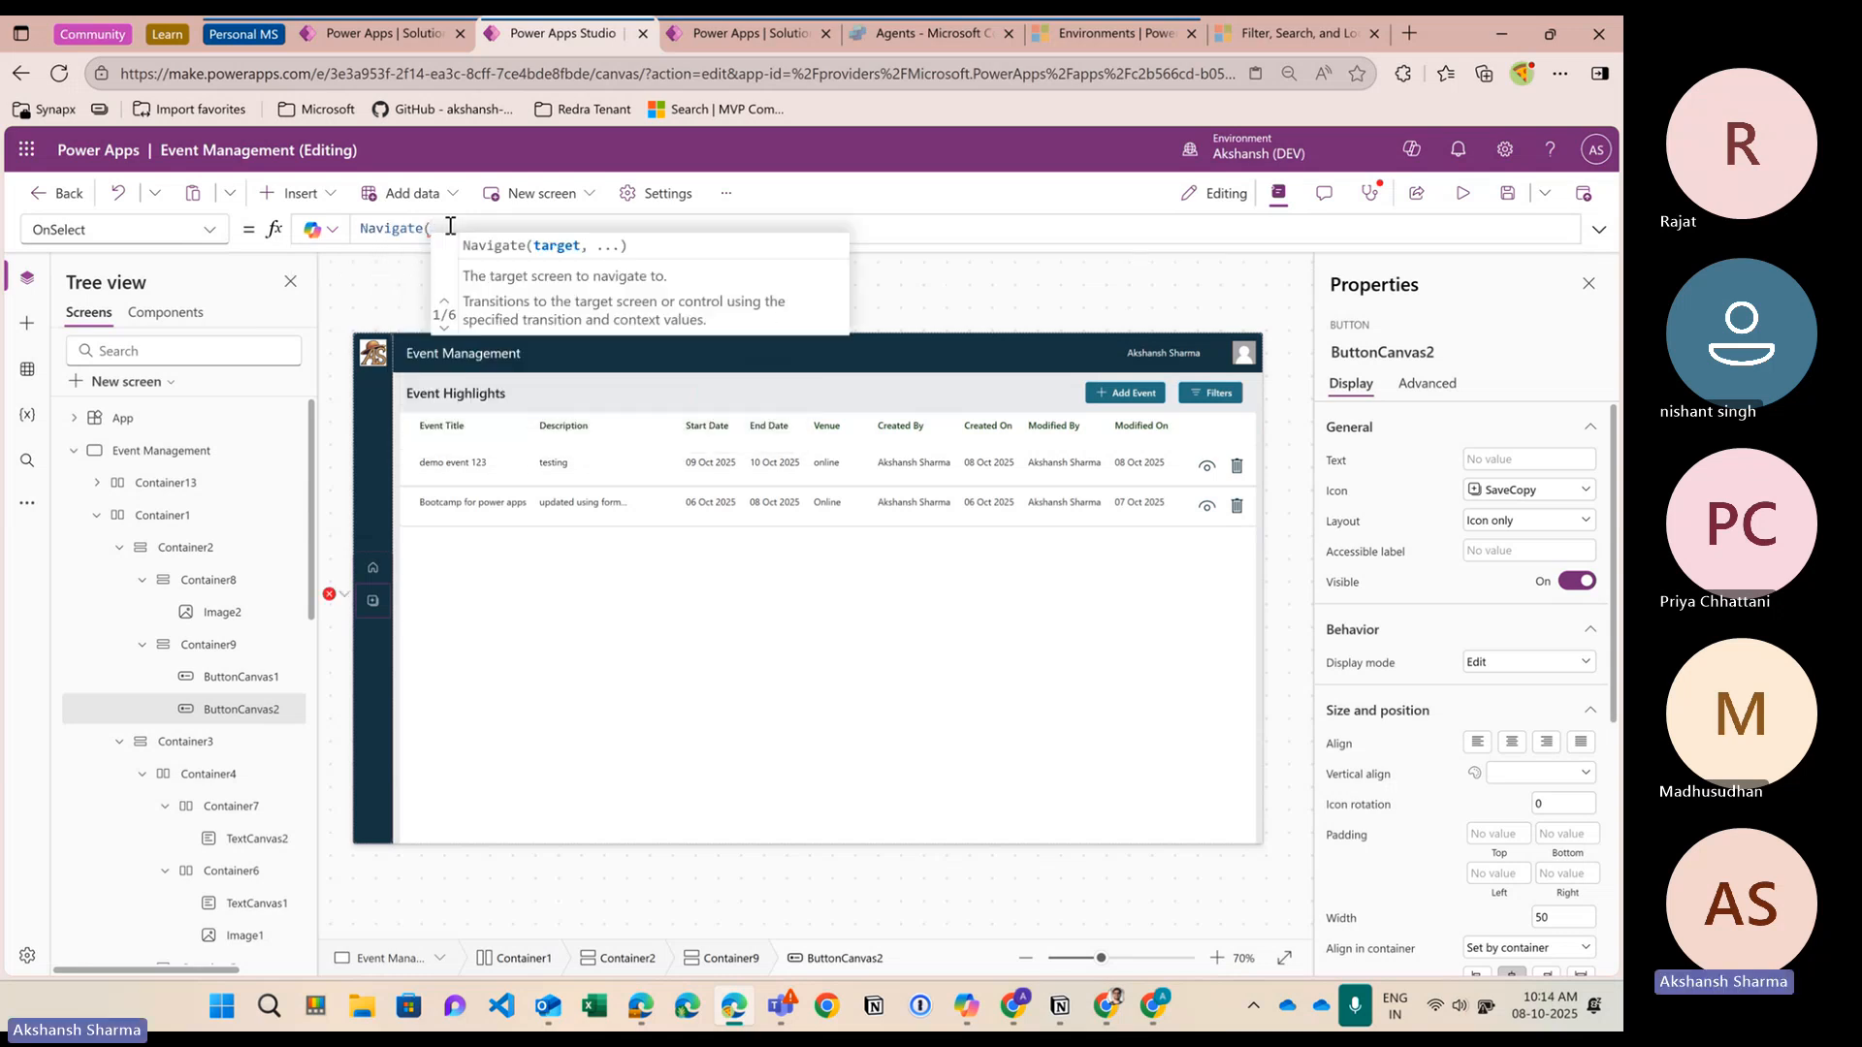
pyautogui.write('re')
pyautogui.press('Tab')
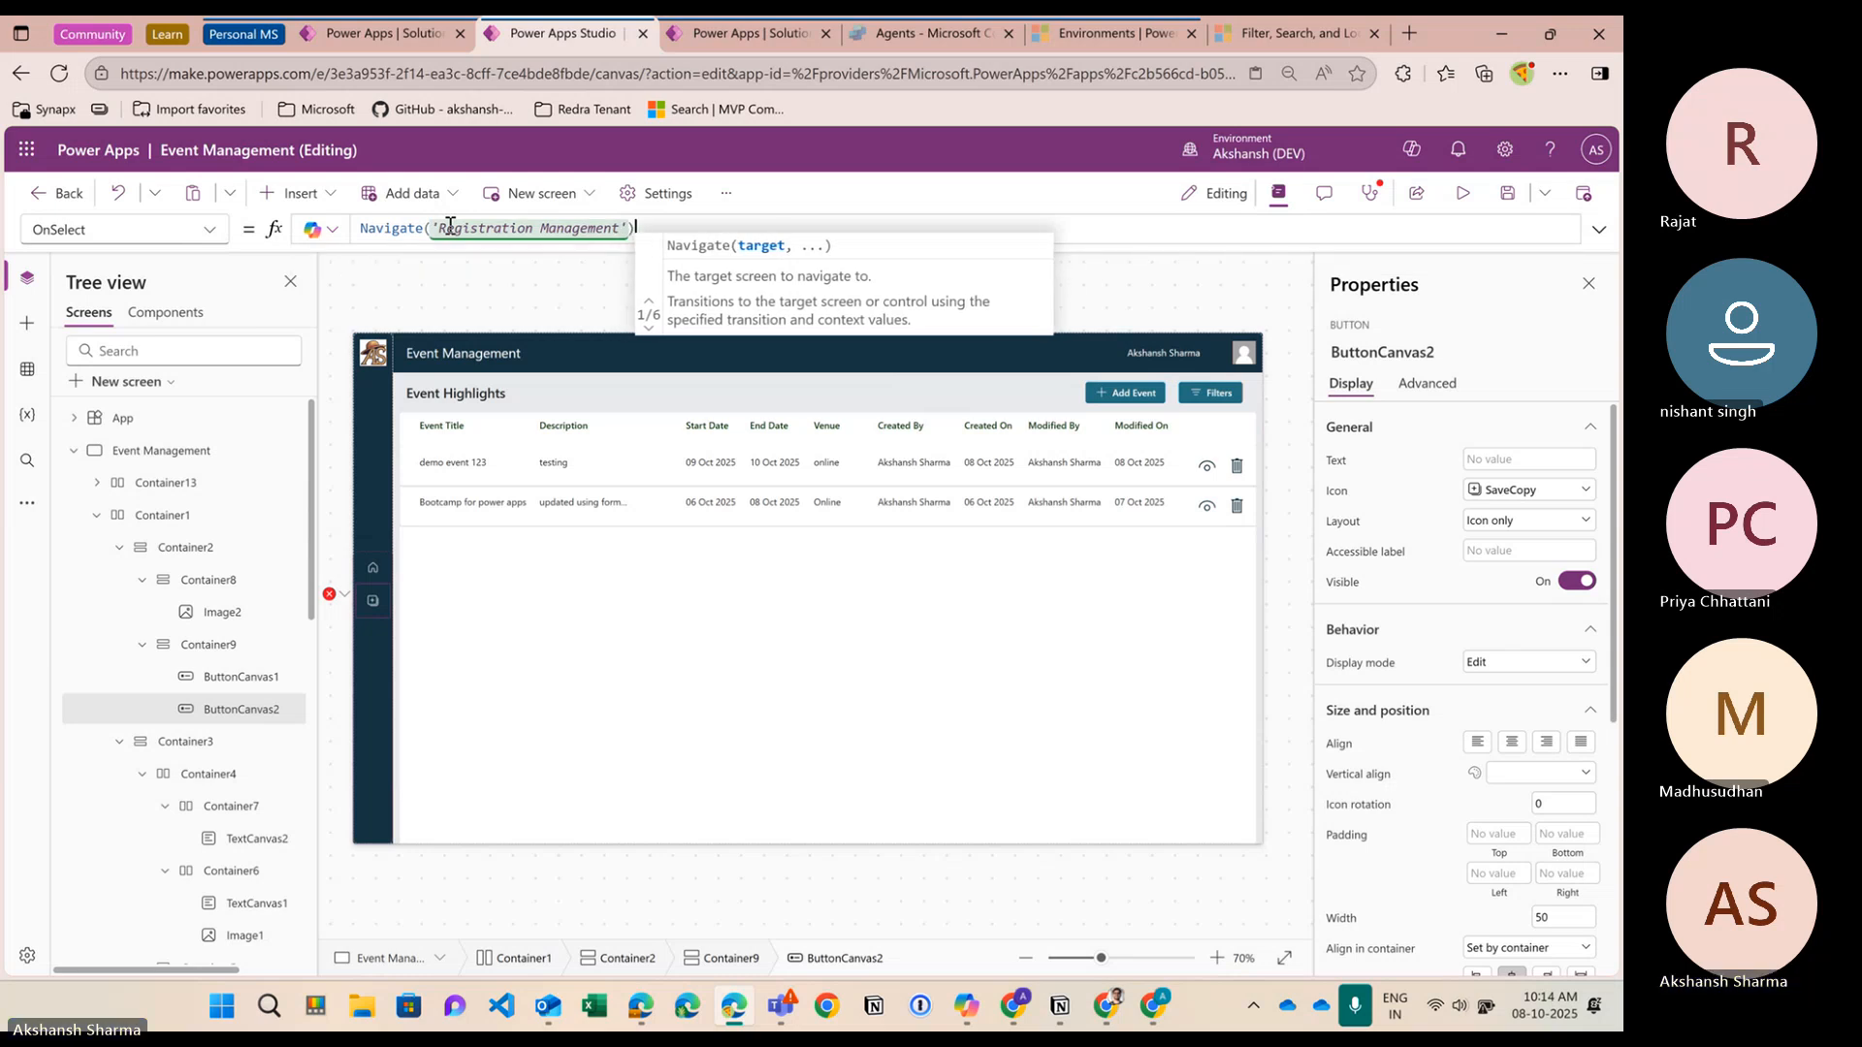
pyautogui.write(')')
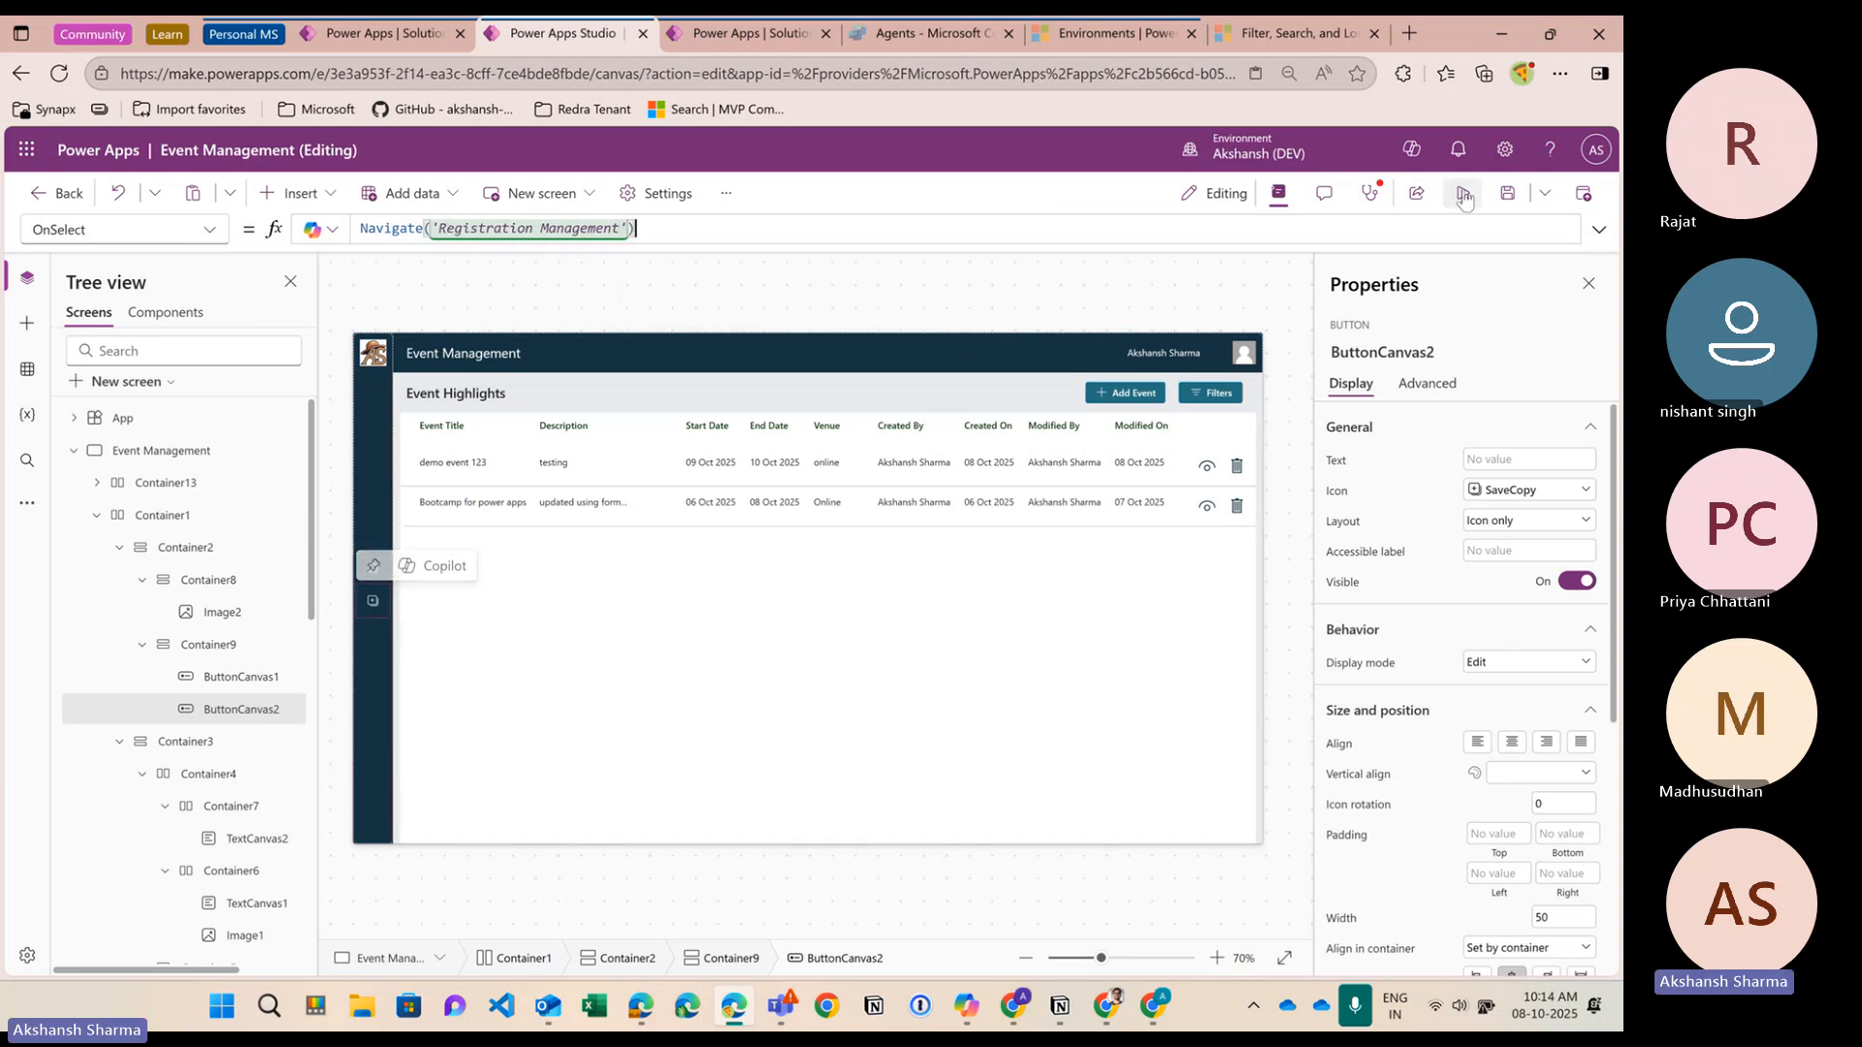
pyautogui.press('F5')
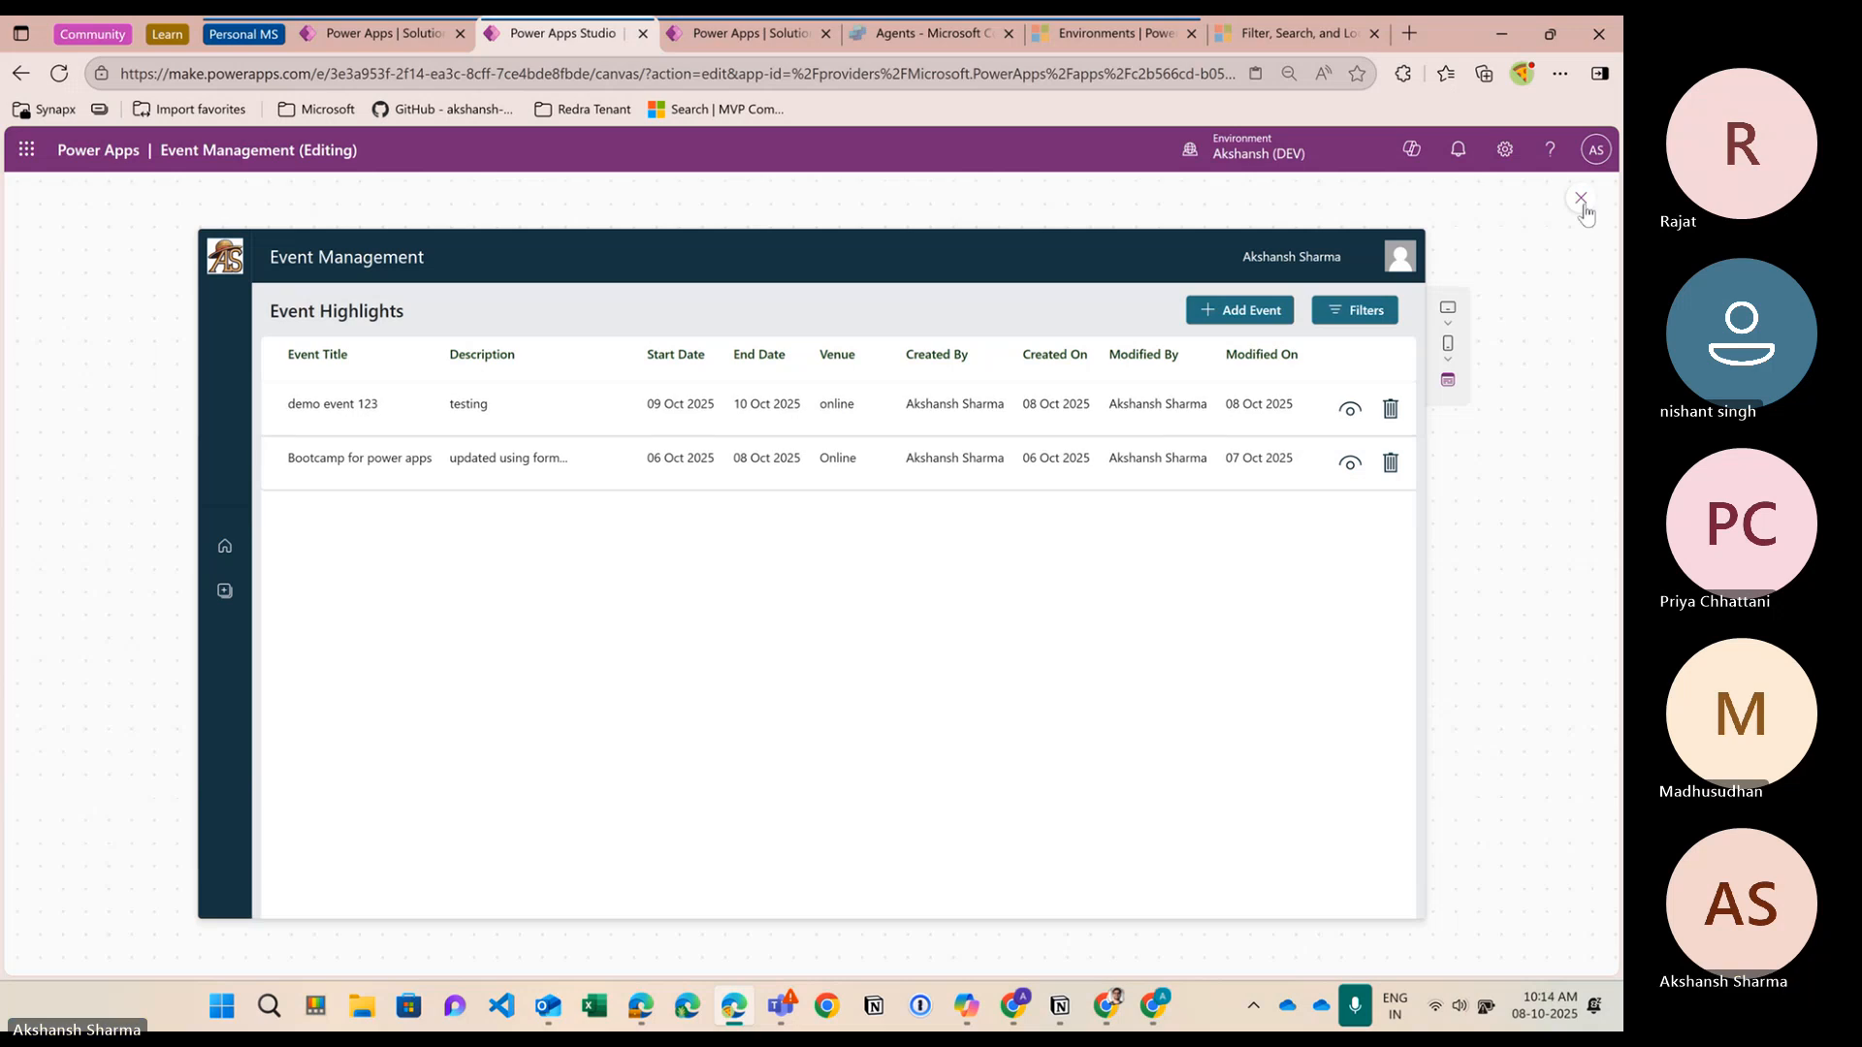
pyautogui.click(1581, 198)
# Set the home button's OnSelect to Navigate('Event Management'), then test navigation in preview
pyautogui.click(374, 568)
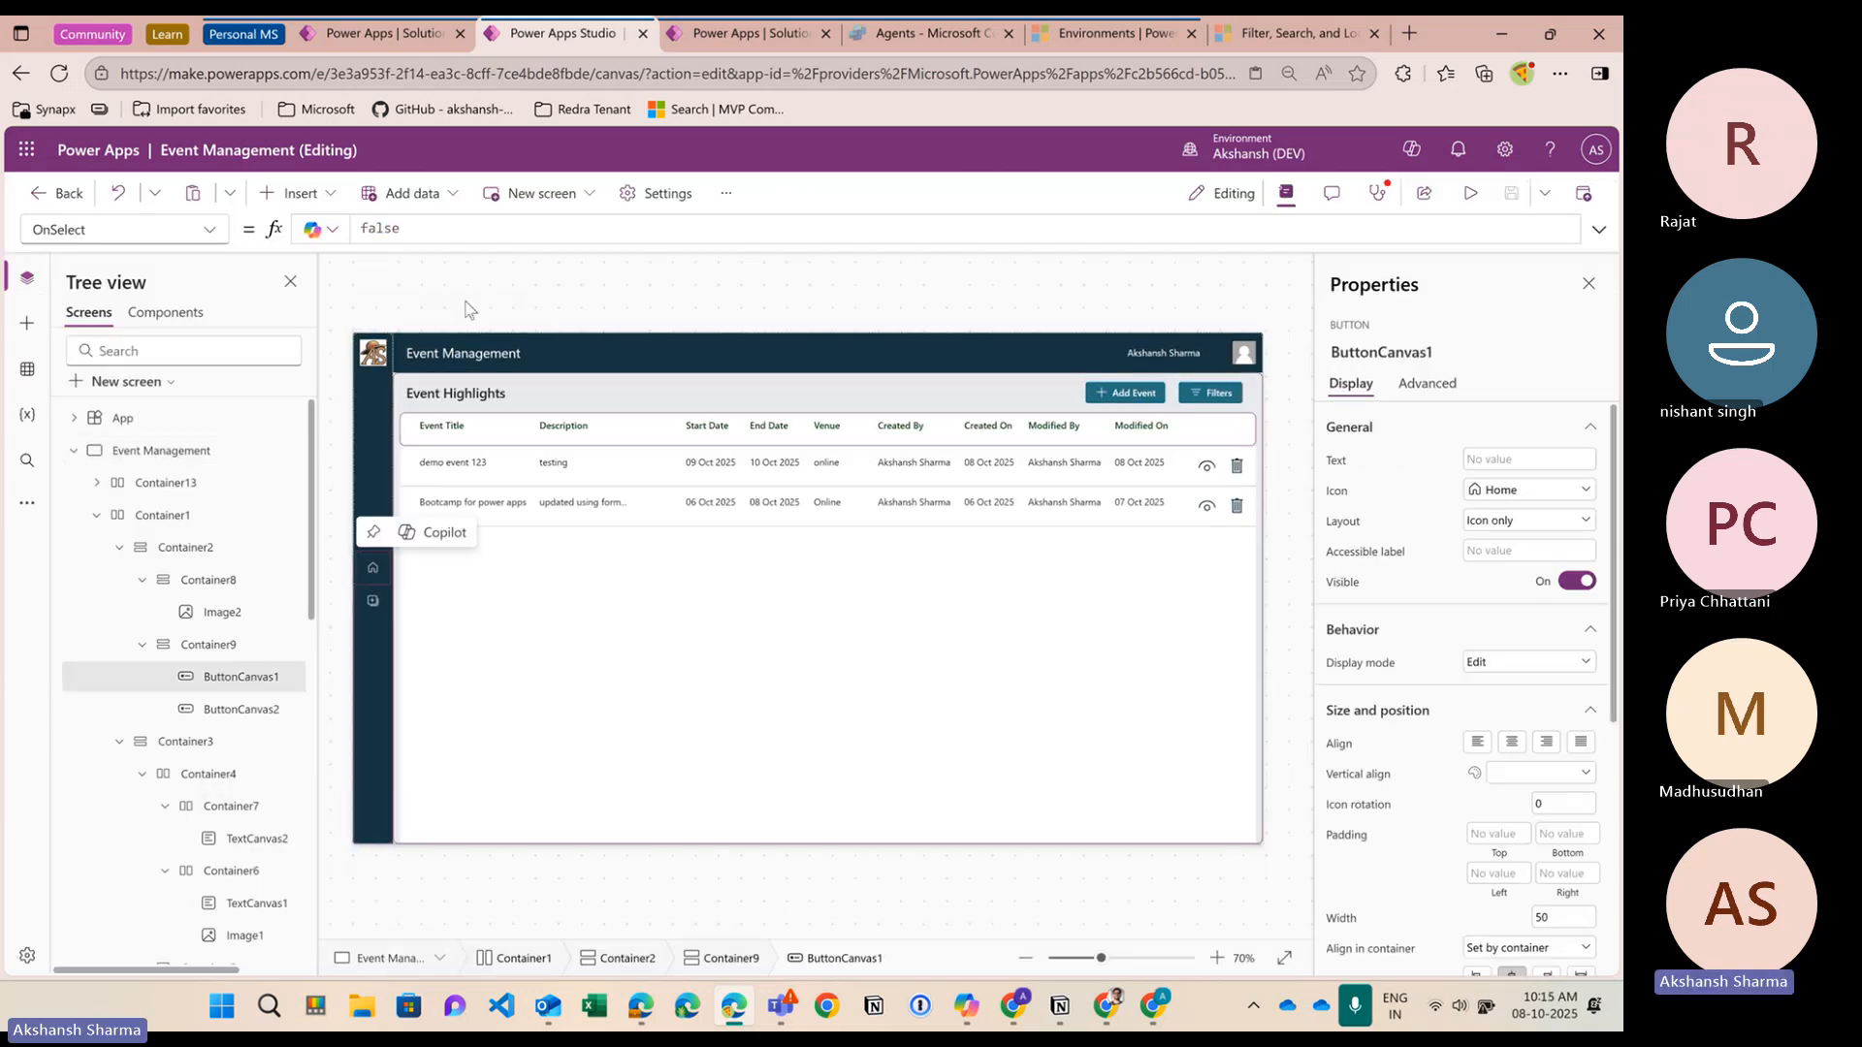
pyautogui.click(423, 231)
pyautogui.hotkey('ctrl', 'a')
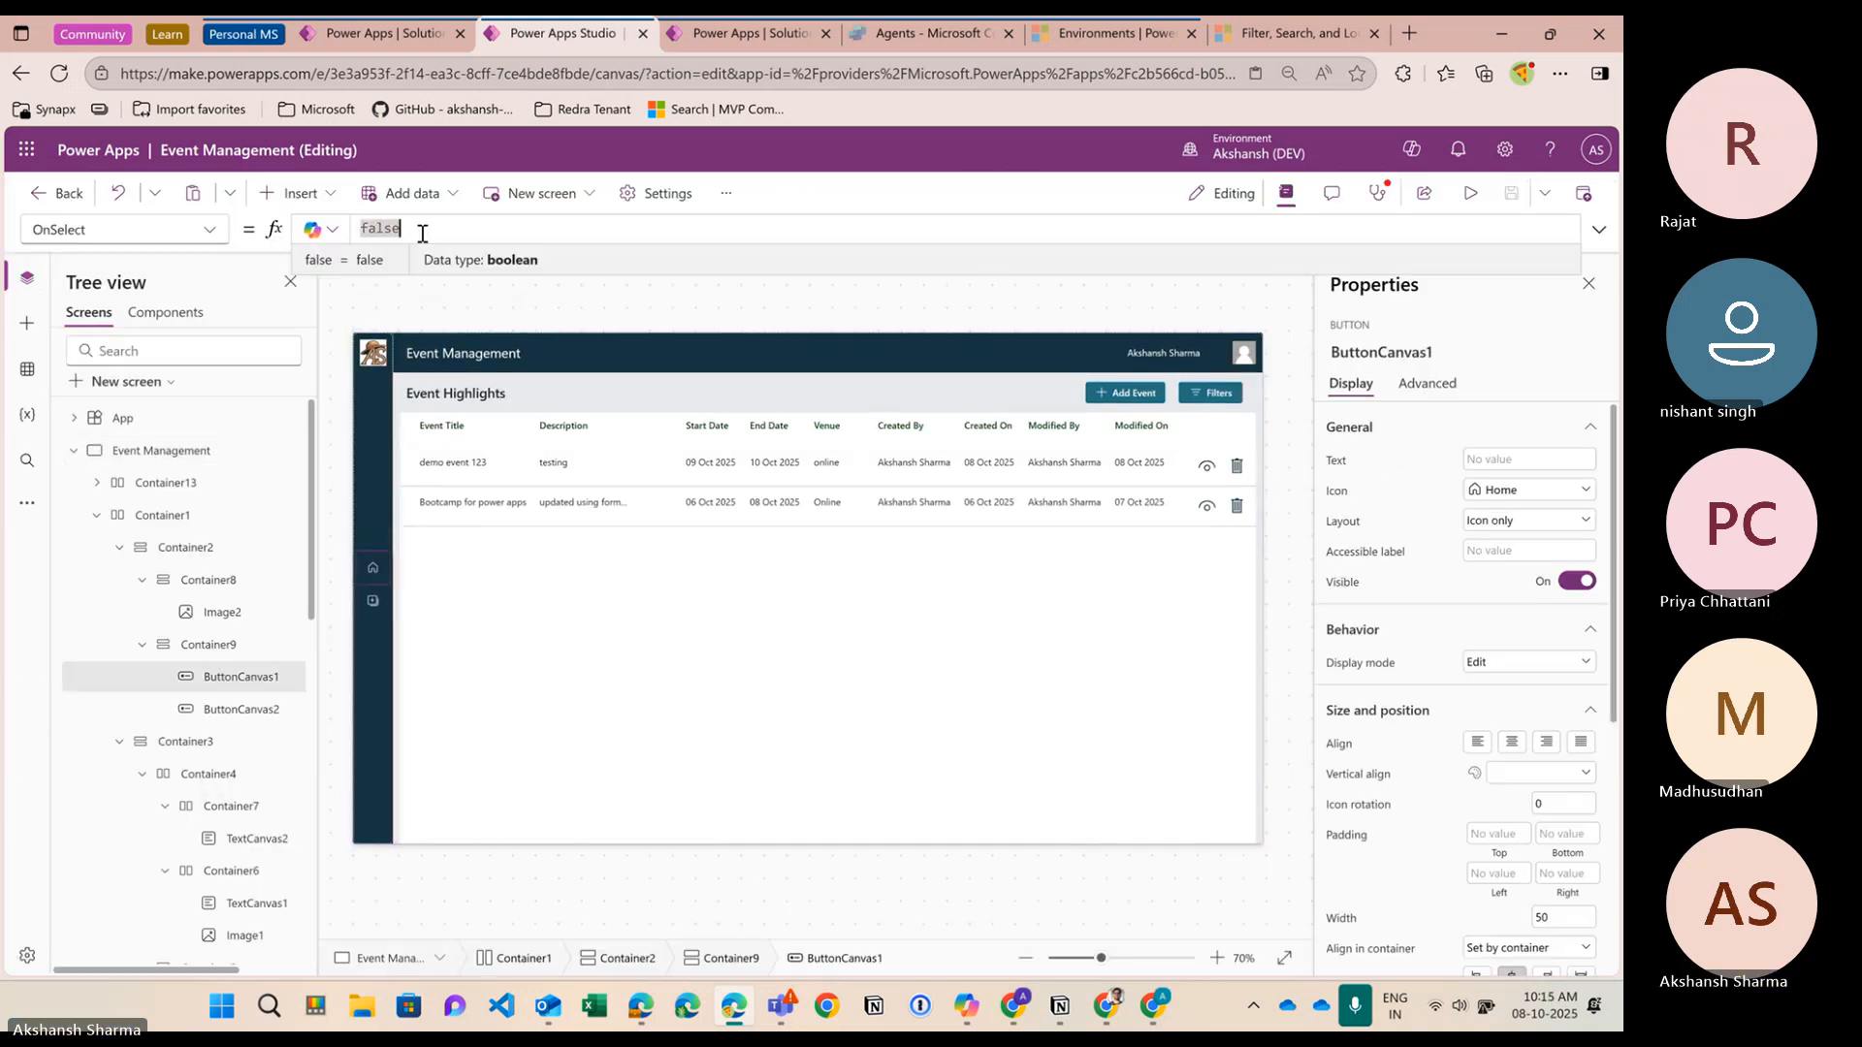
pyautogui.write('fals')
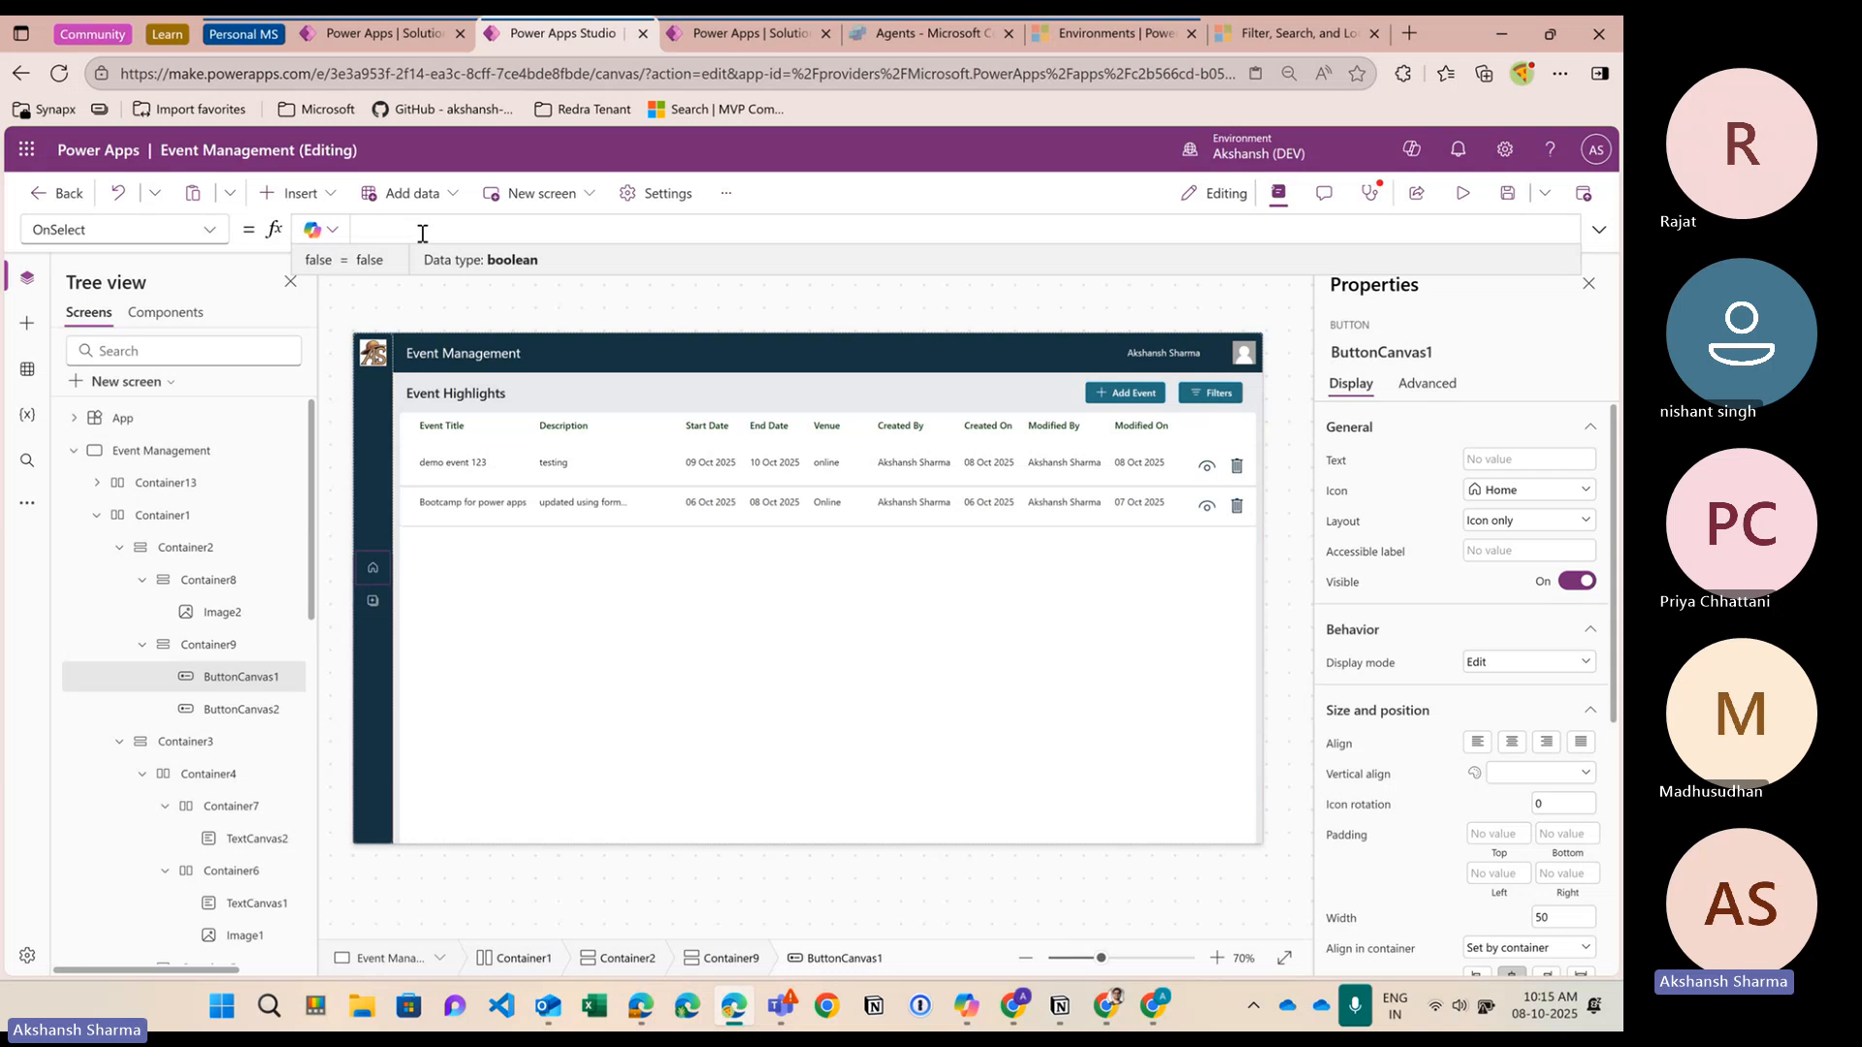
pyautogui.write('Navigate(')
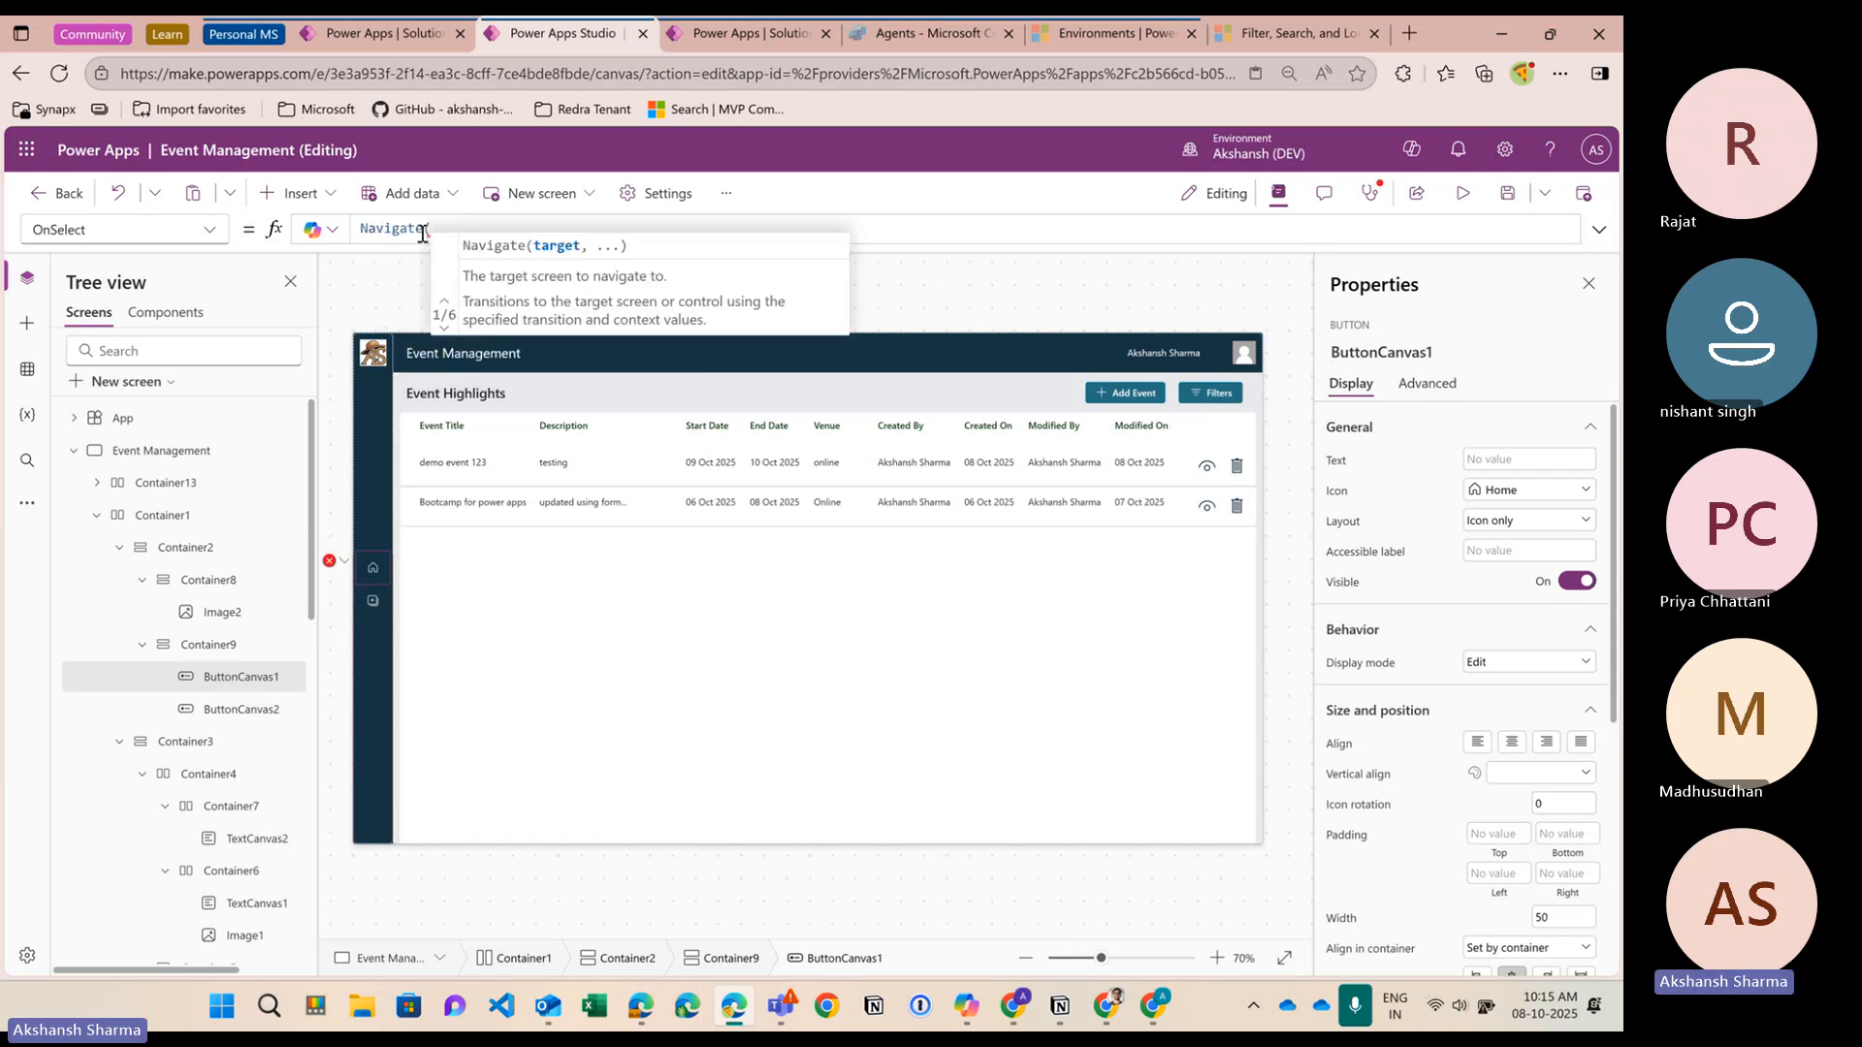
pyautogui.write('even')
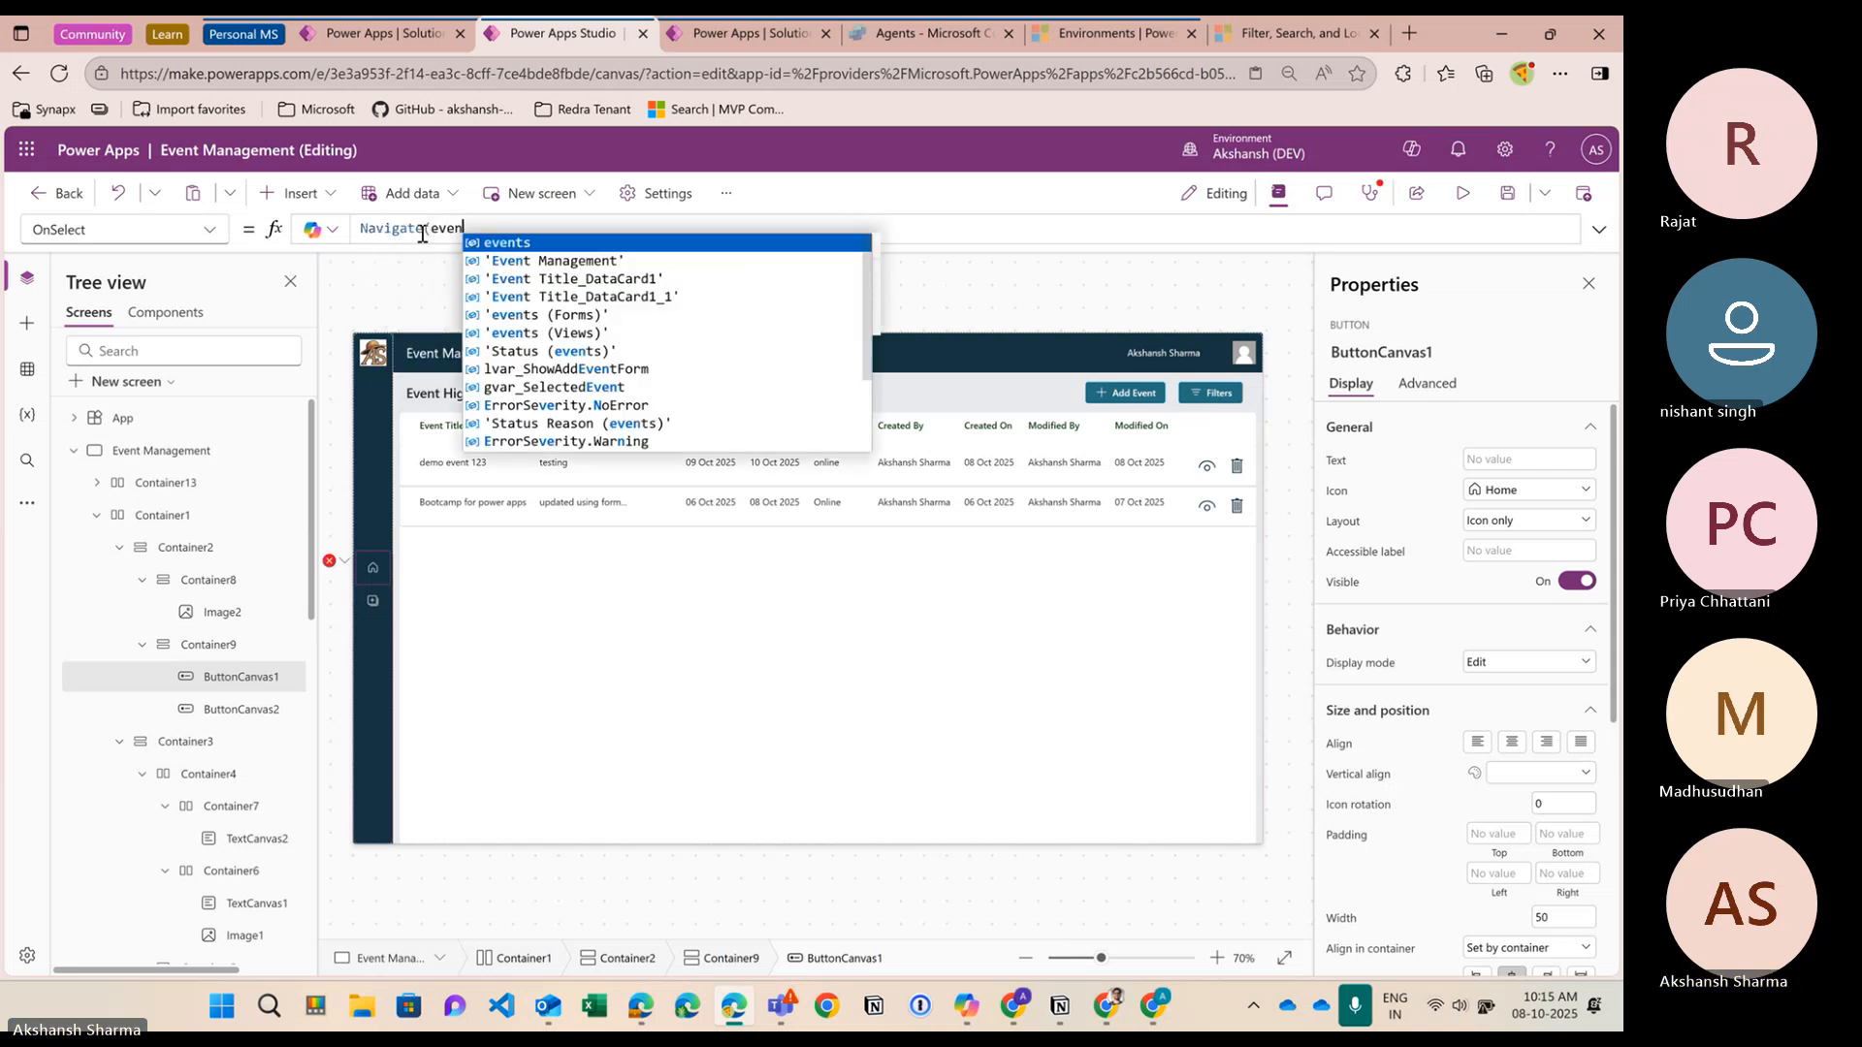
pyautogui.press('Tab')
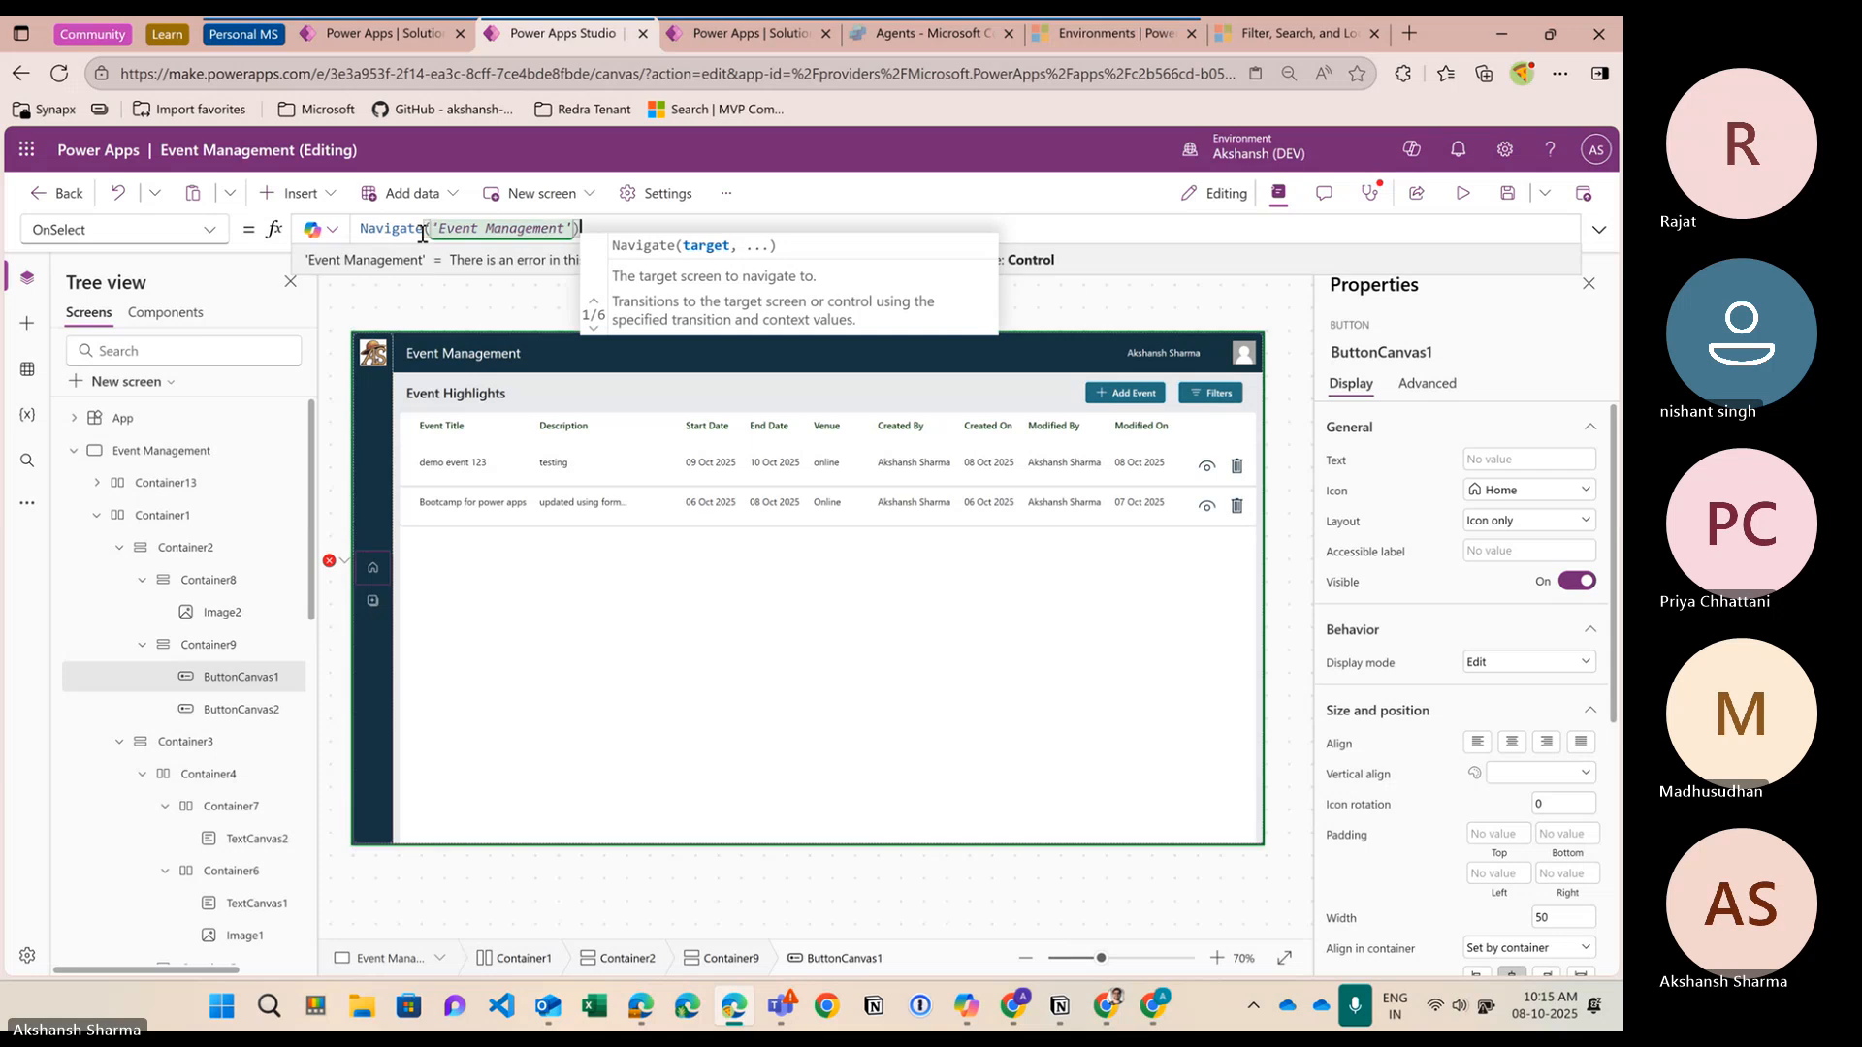
pyautogui.write(')')
pyautogui.click(1462, 192)
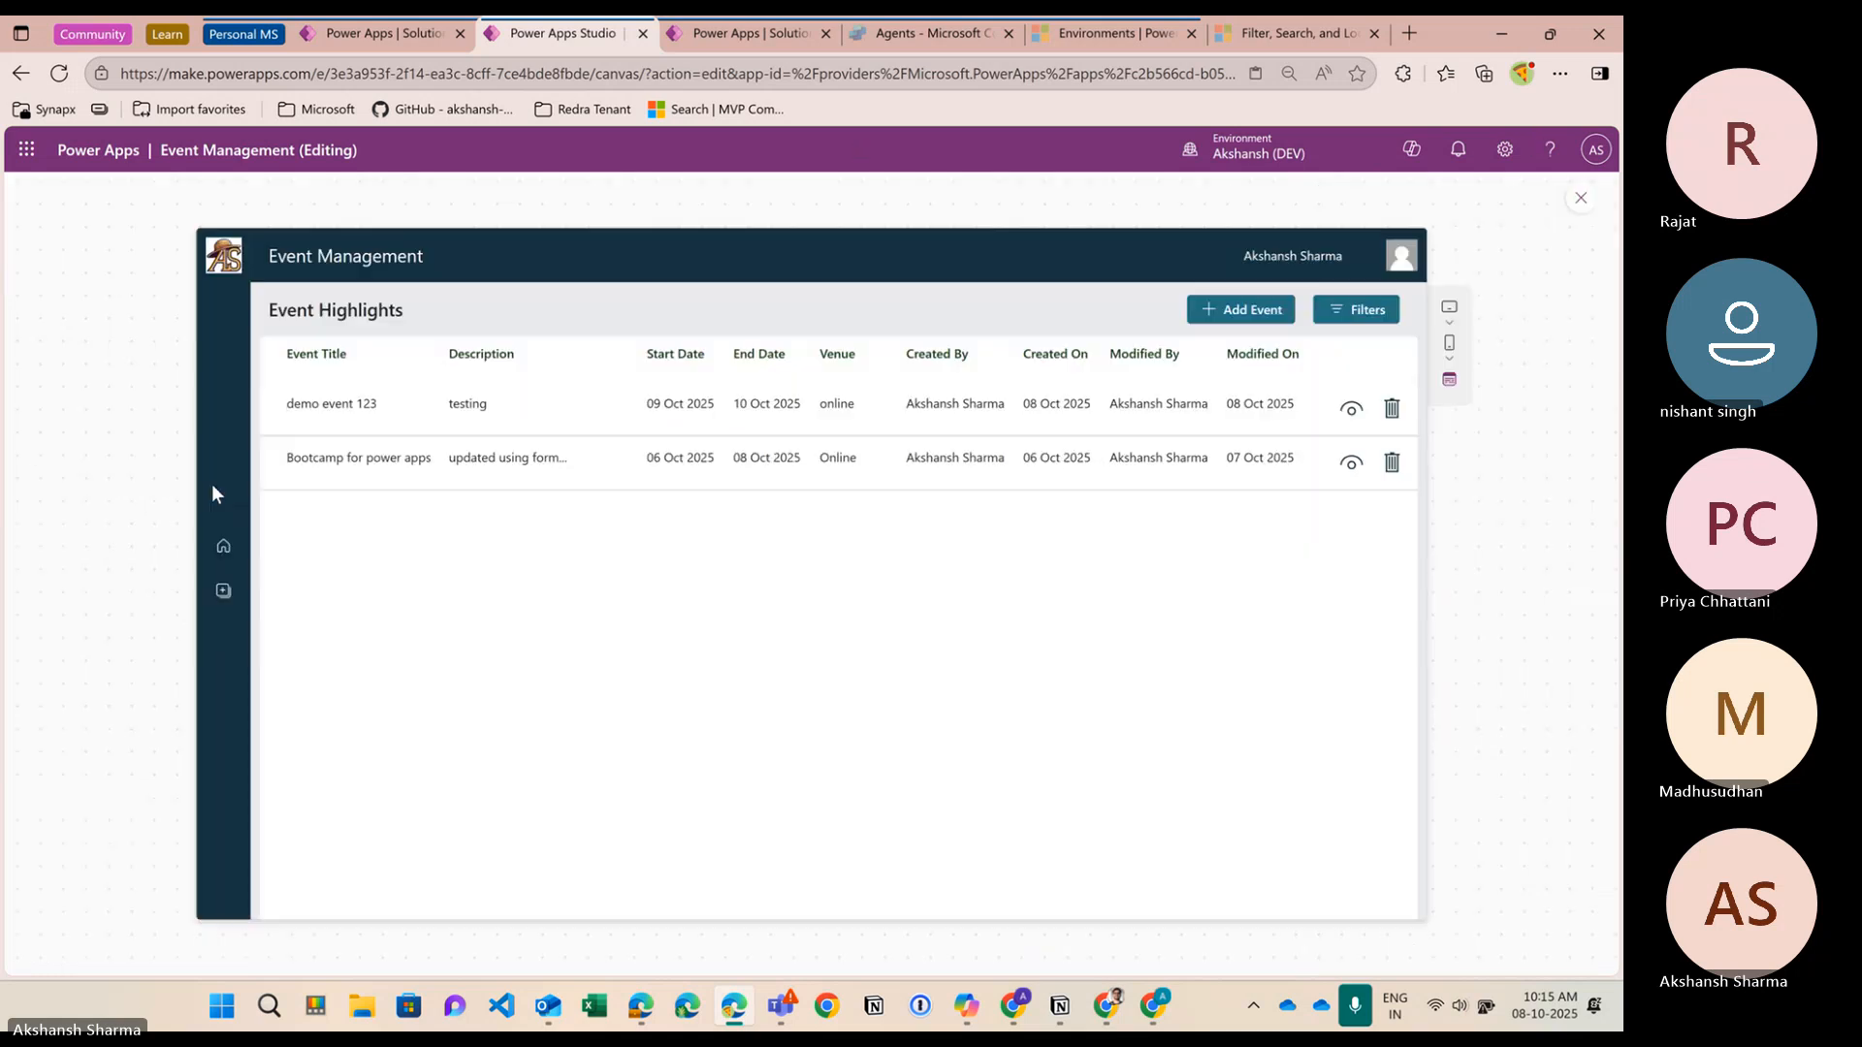
pyautogui.click(230, 590)
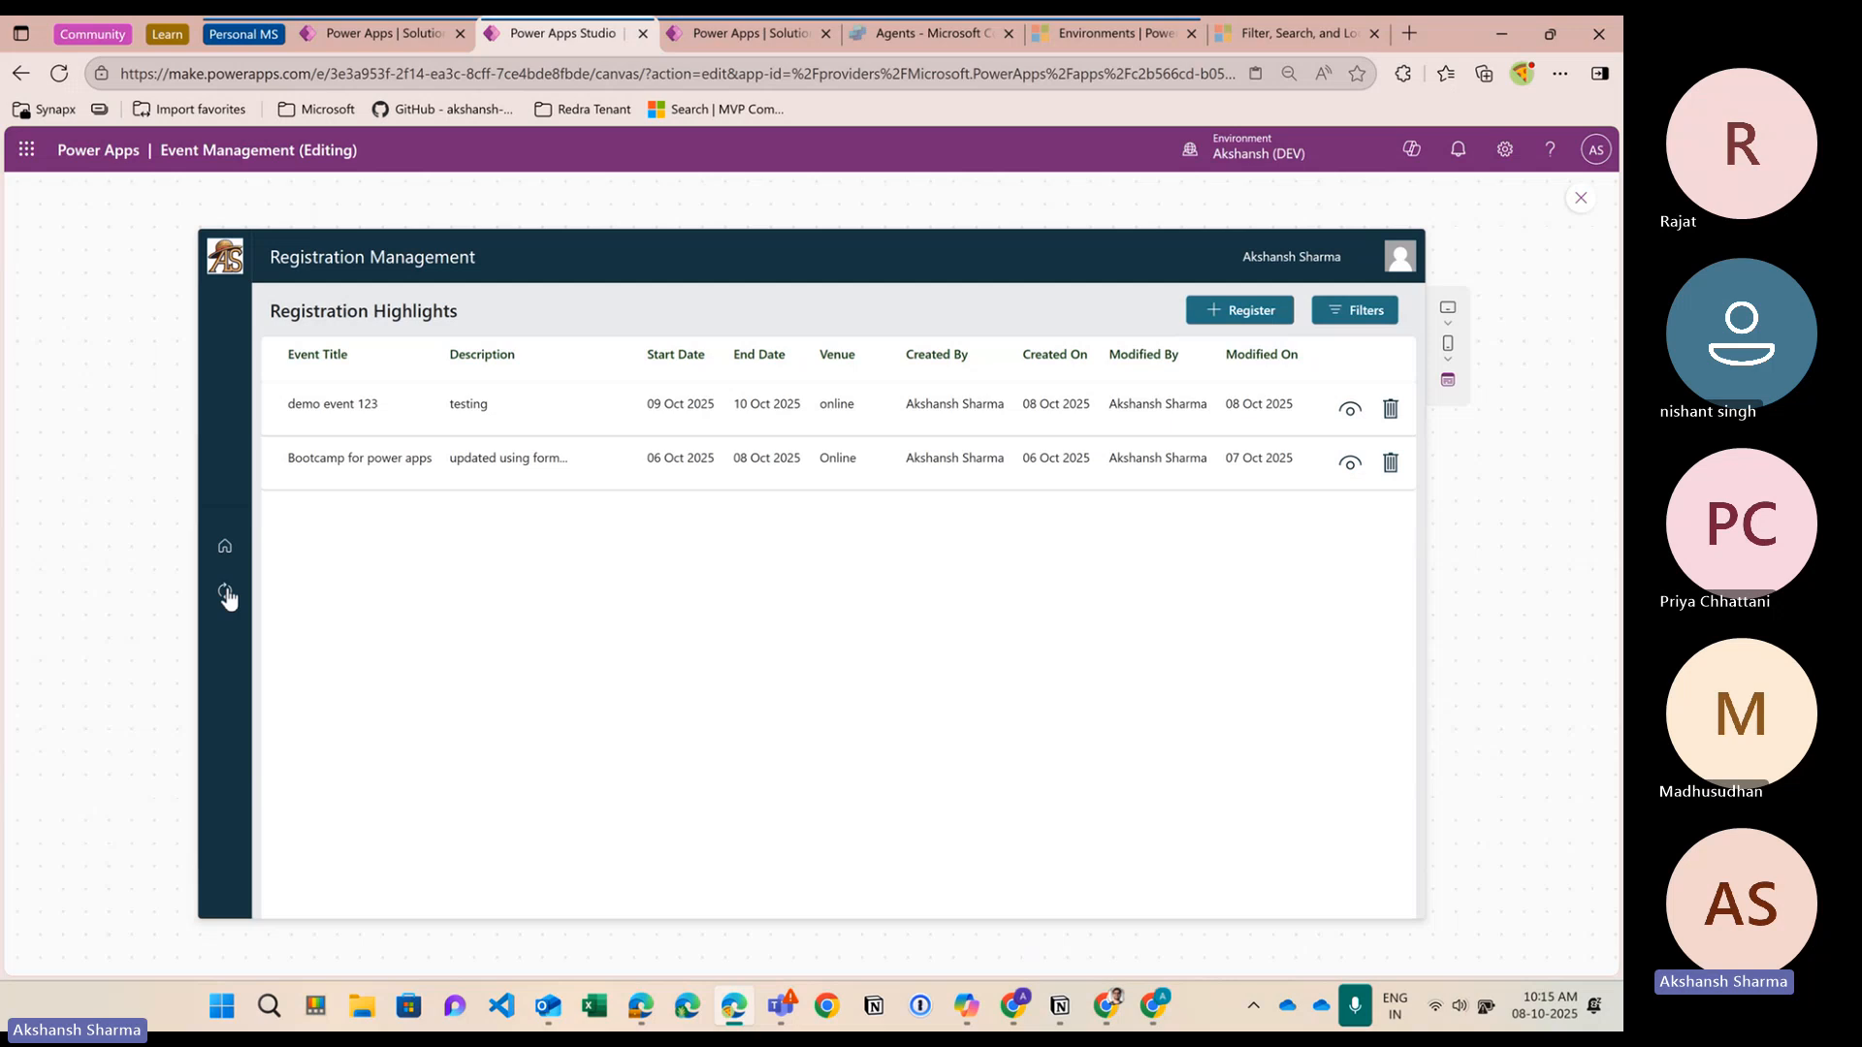
# Set the home sidebar icon's OnSelect to Navigate('Event Management')
pyautogui.click(1580, 198)
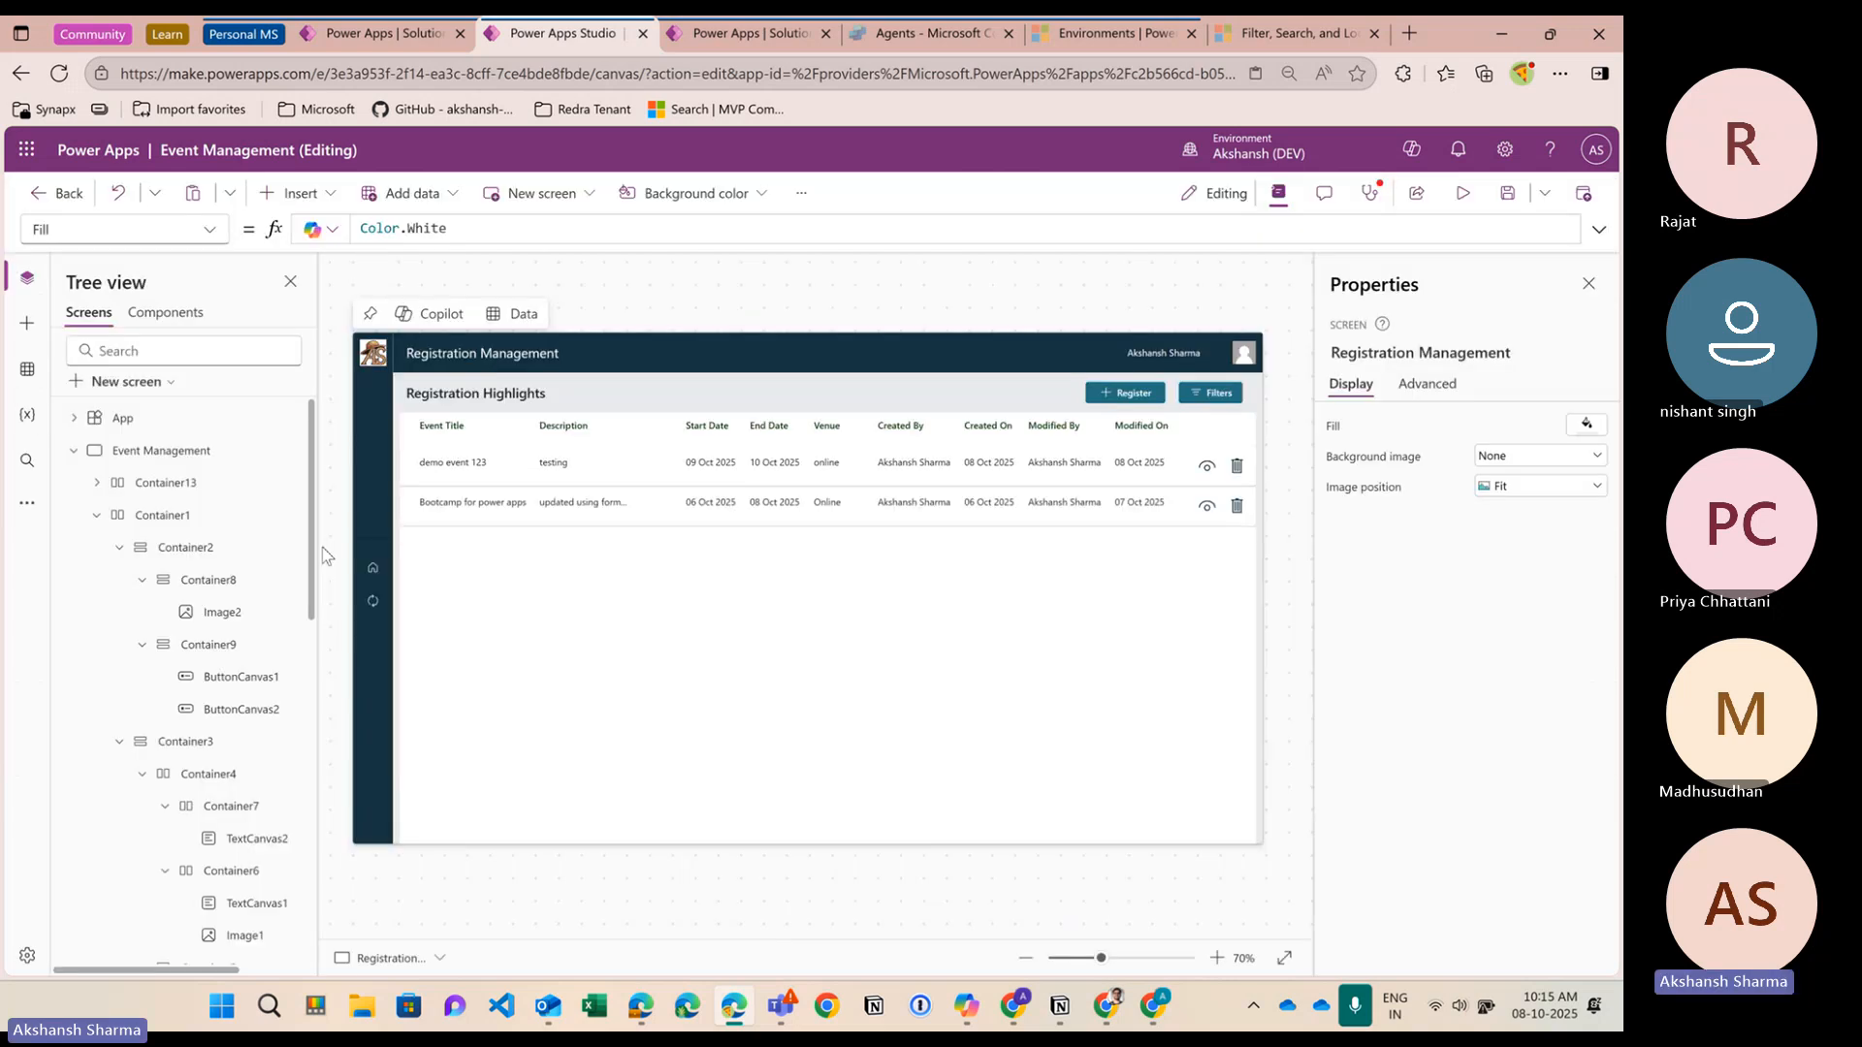
pyautogui.click(374, 569)
pyautogui.doubleClick(379, 229)
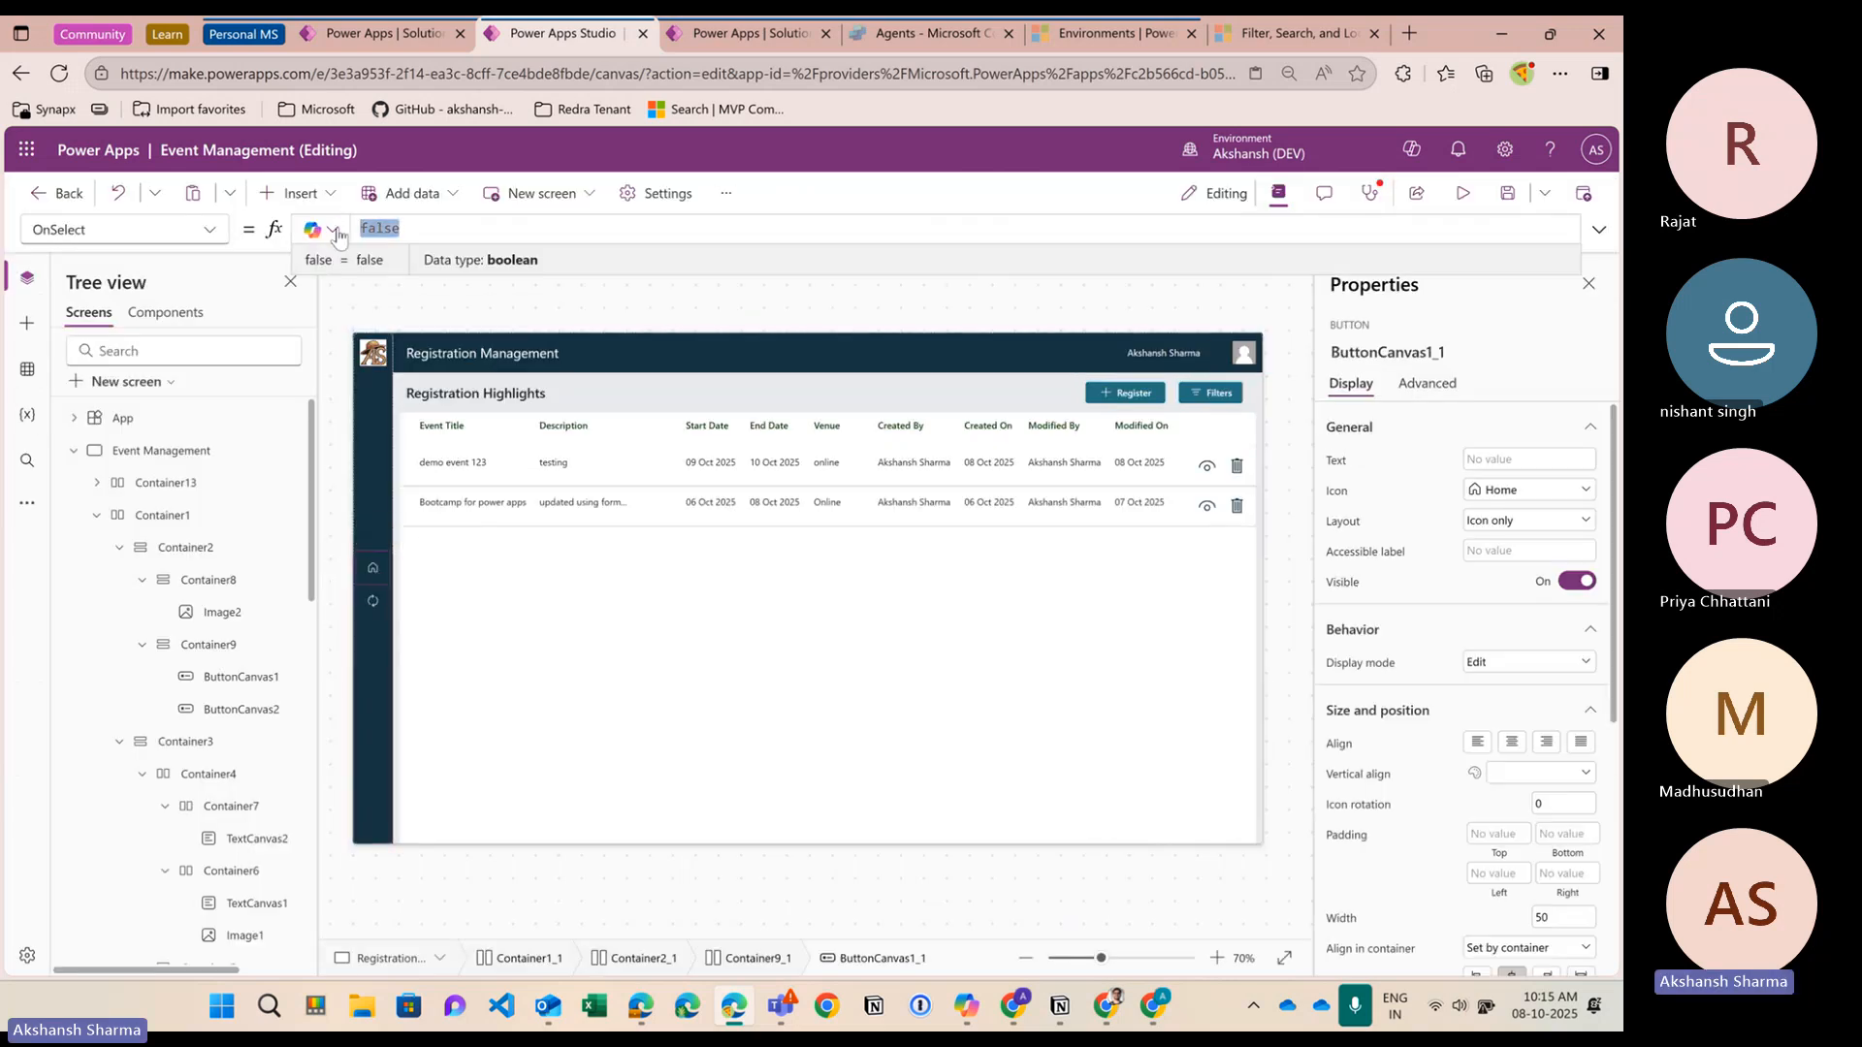
pyautogui.write('navi')
pyautogui.press('Tab')
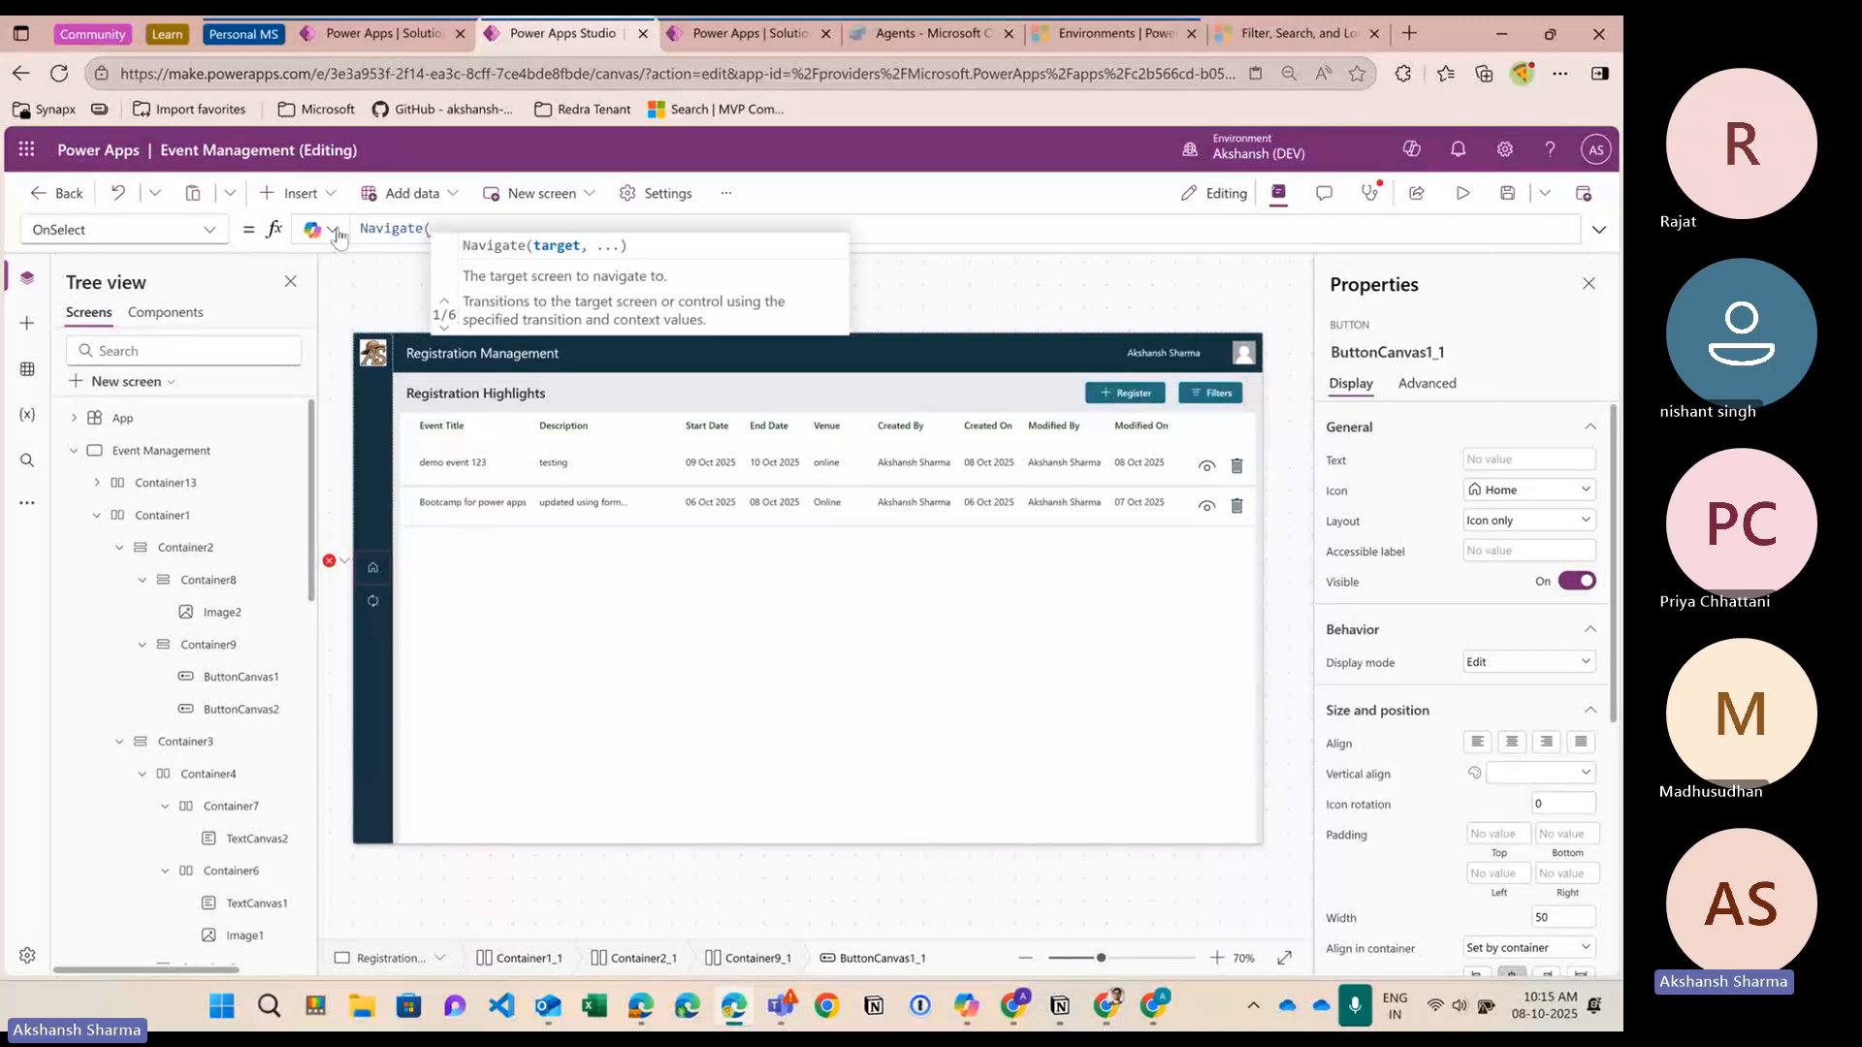
pyautogui.write('even')
pyautogui.press('Down')
pyautogui.press('Tab')
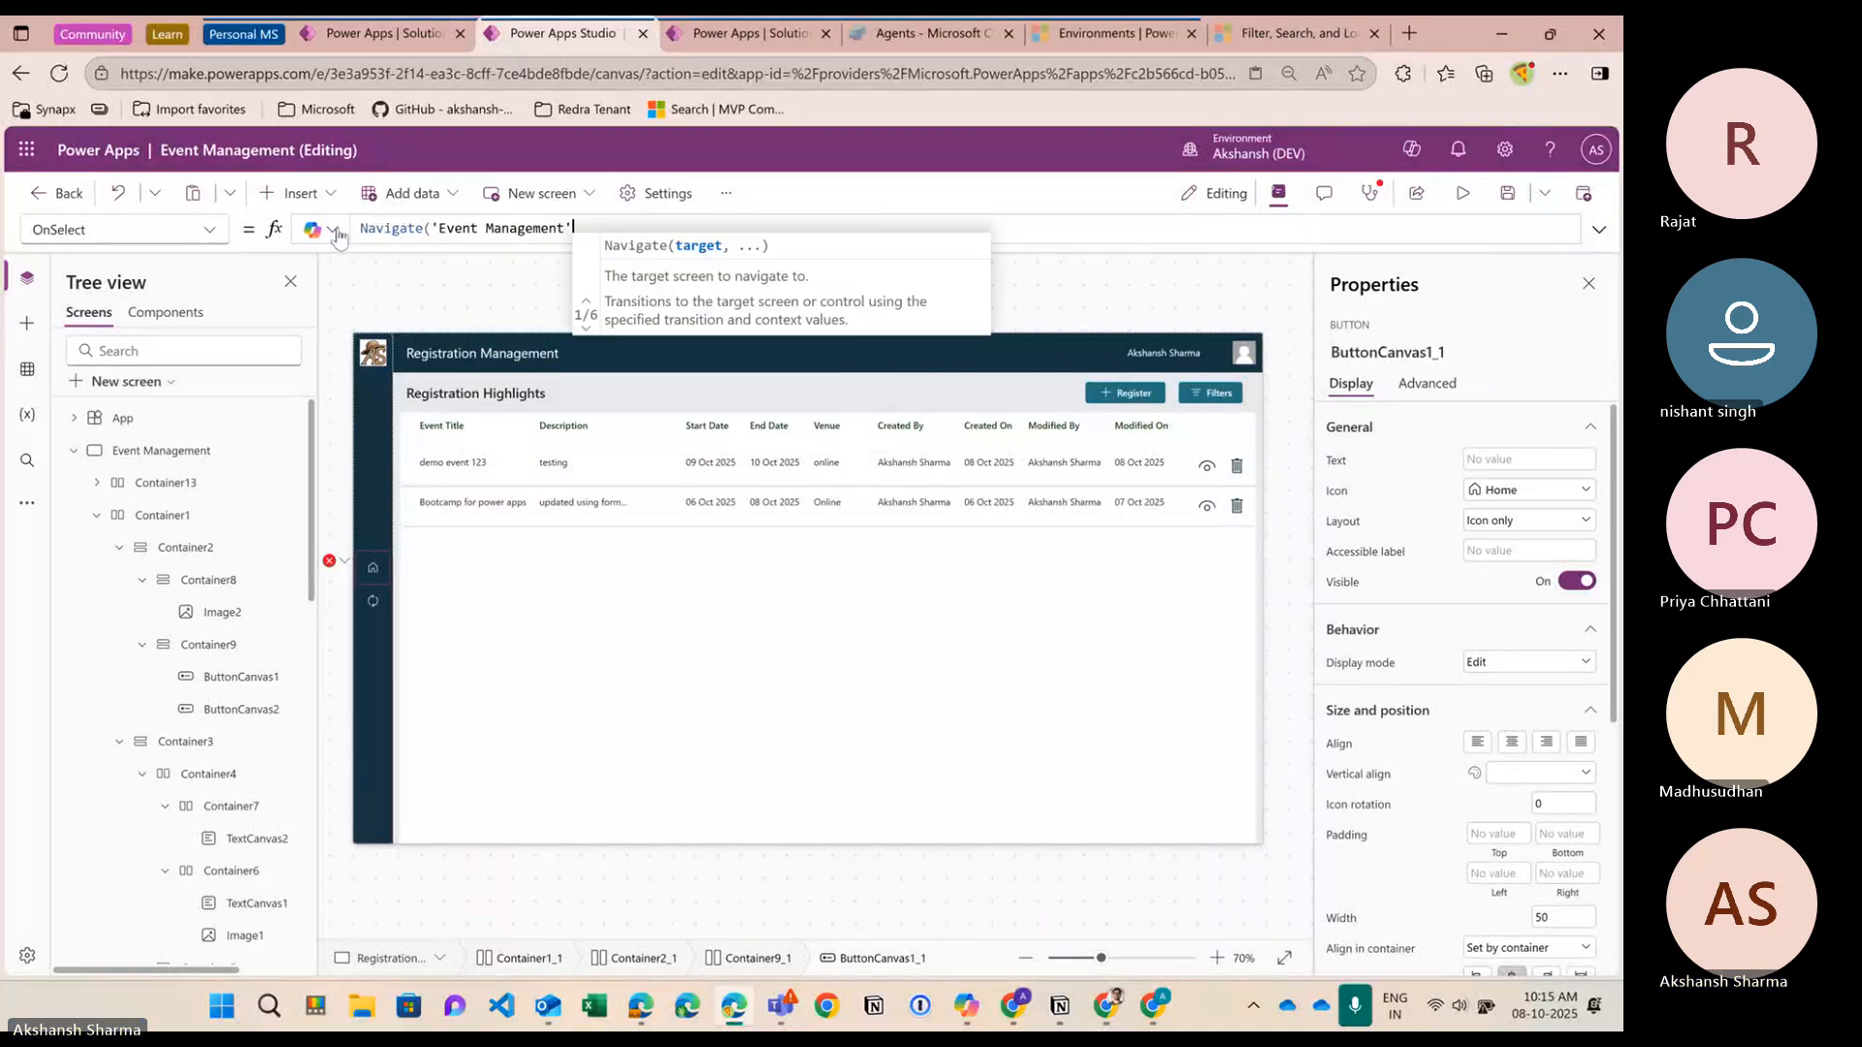
pyautogui.write(')')
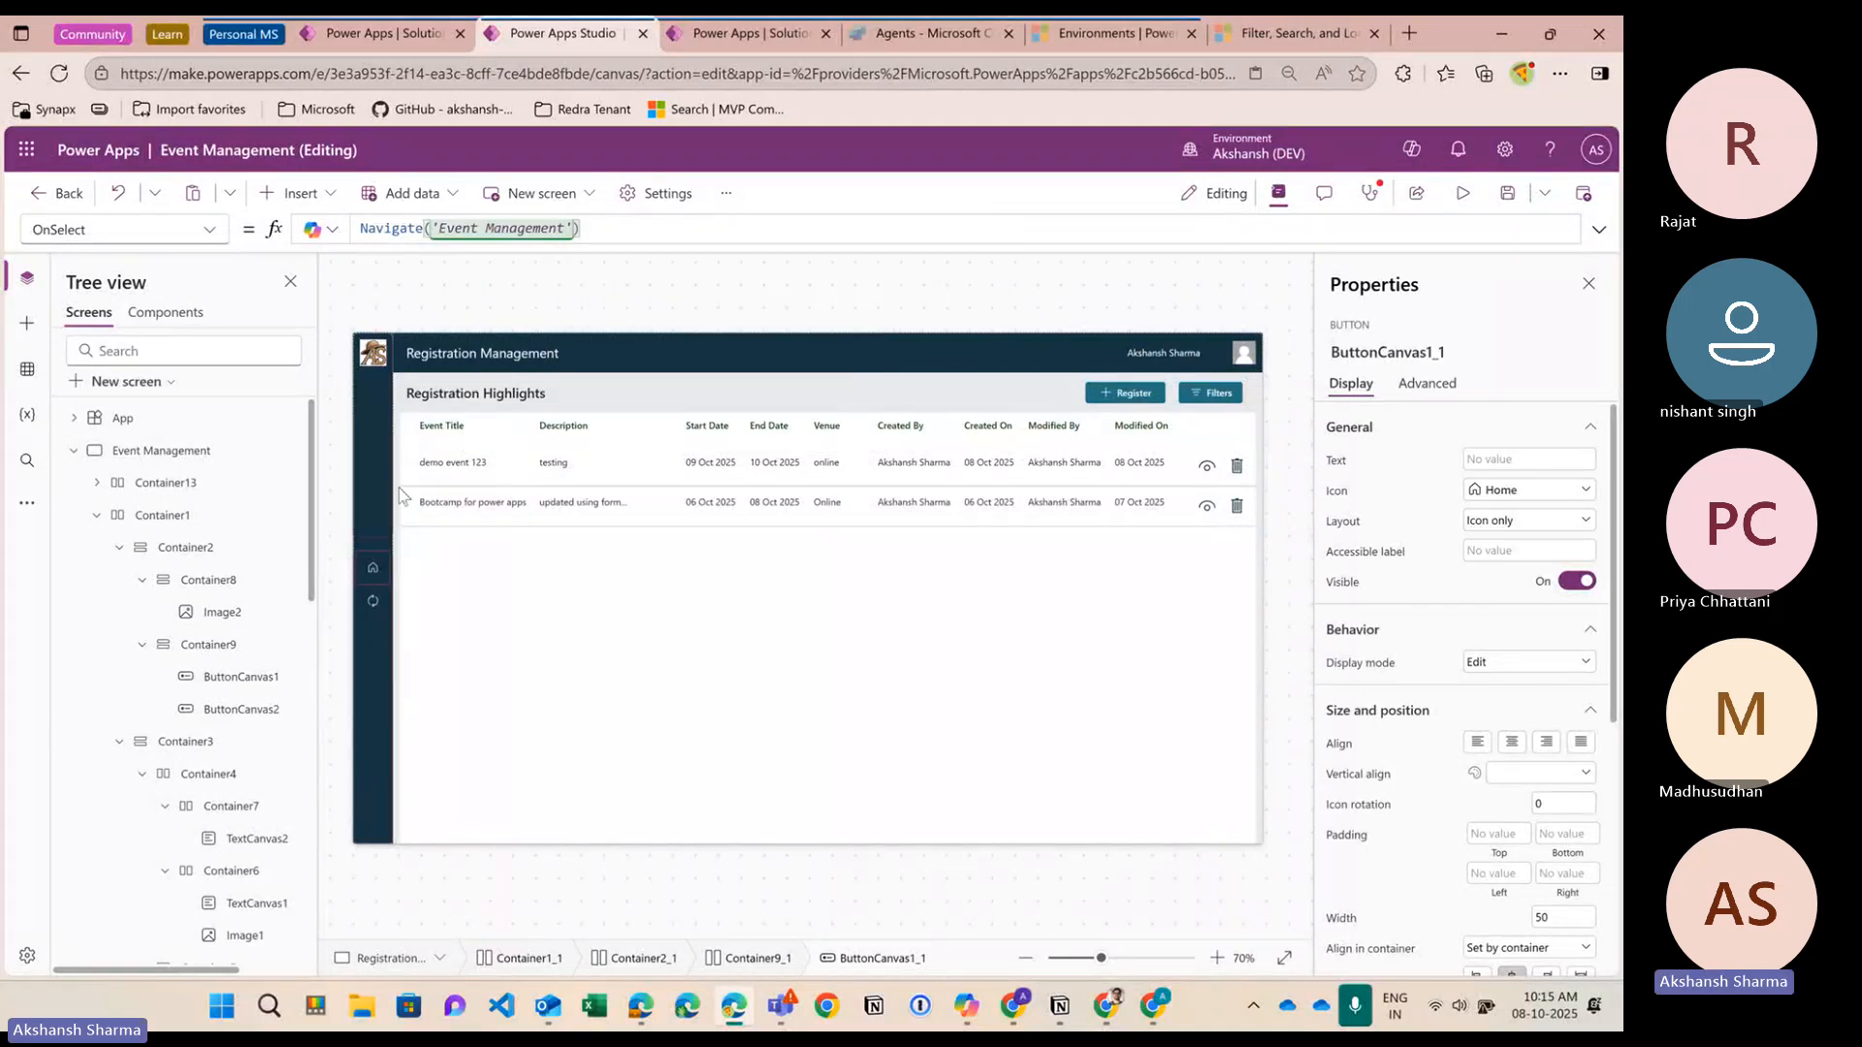
# Set the second sidebar icon's OnSelect to Navigate('Registration Management')
pyautogui.click(376, 597)
pyautogui.click(417, 235)
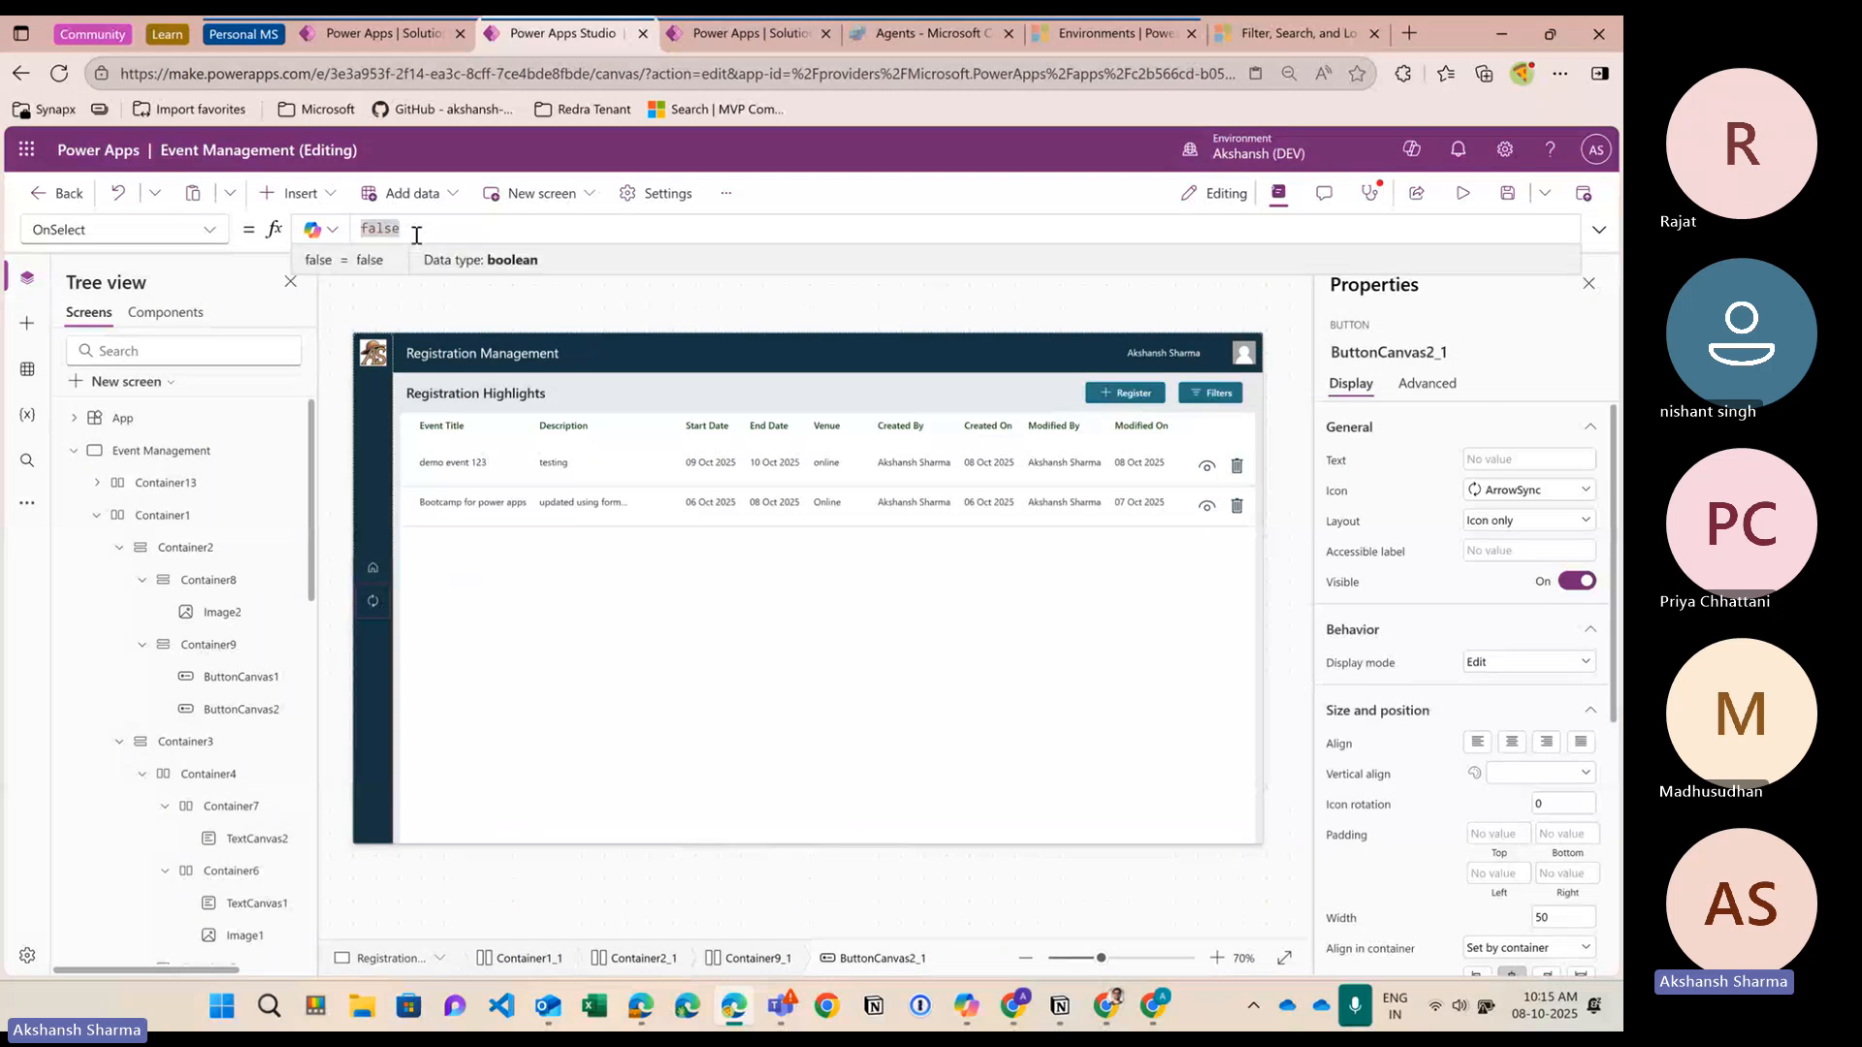
pyautogui.press('BackSpace')
pyautogui.press('BackSpace')
pyautogui.press('BackSpace')
pyautogui.write('nav')
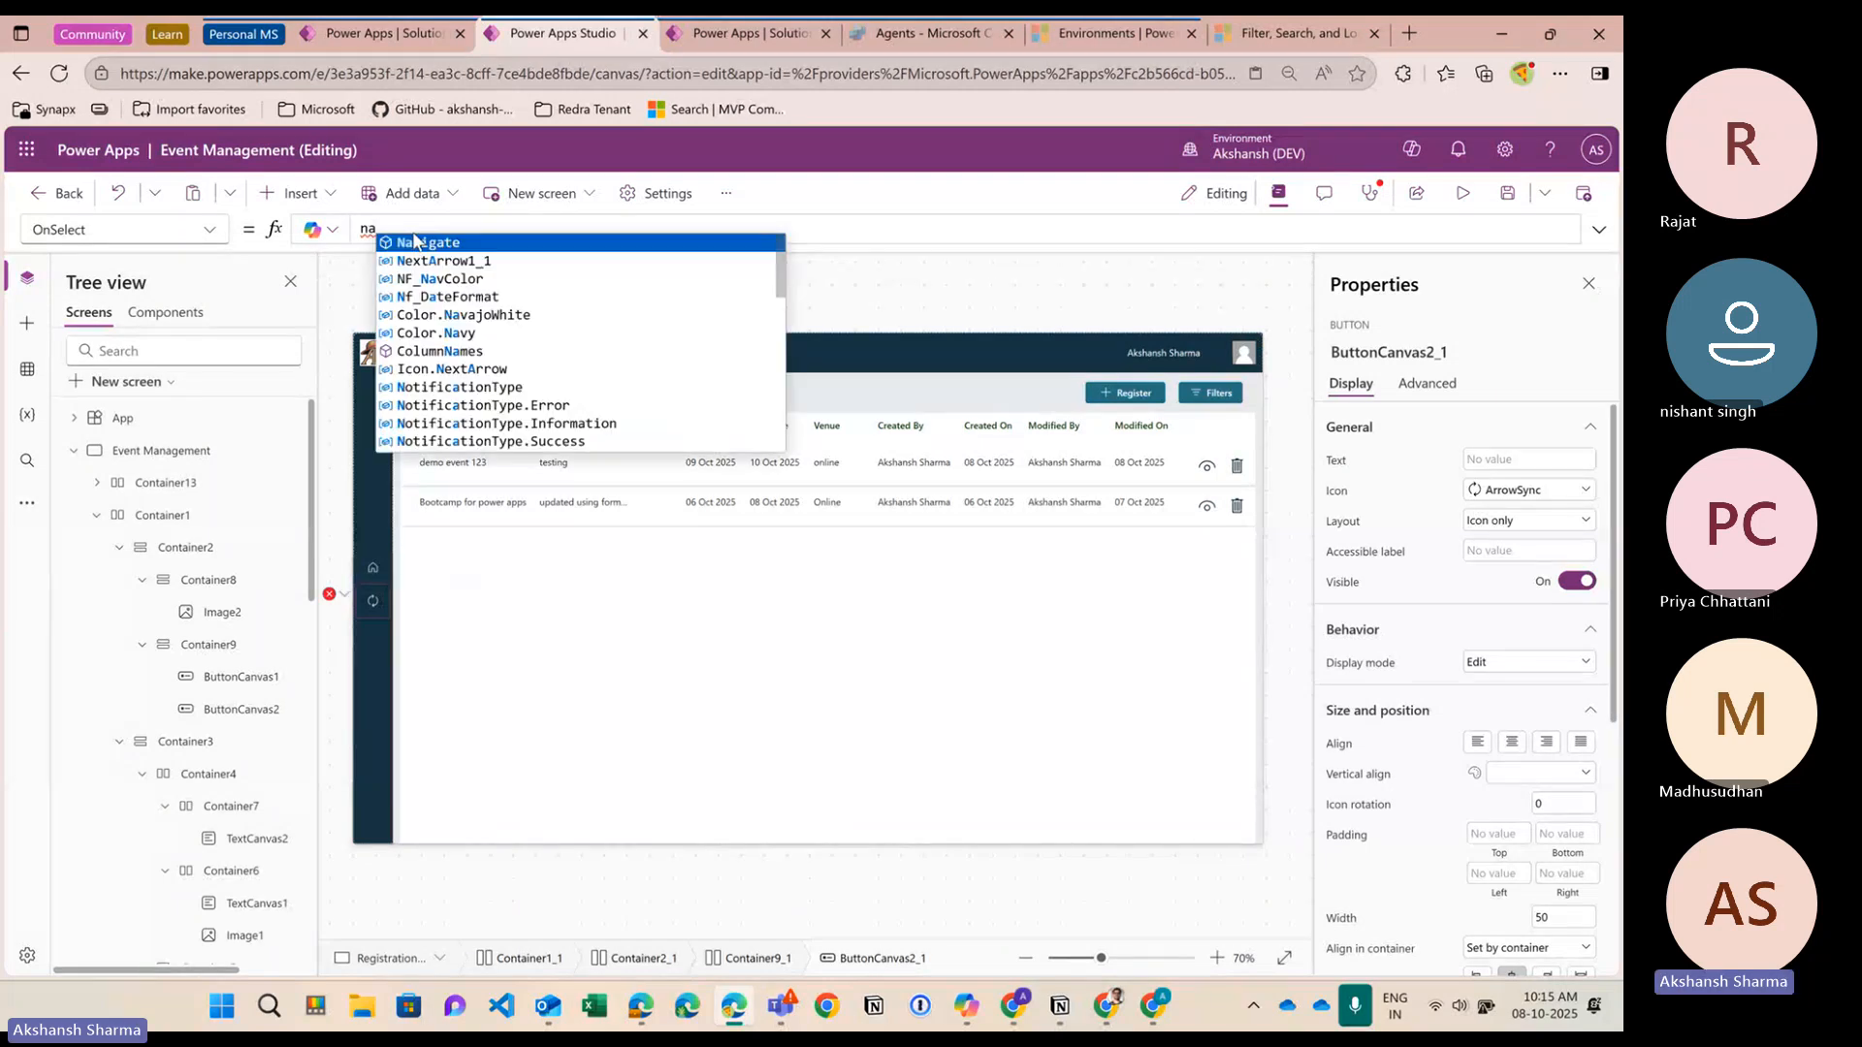
pyautogui.press('Tab')
pyautogui.write("'Registration Management'")
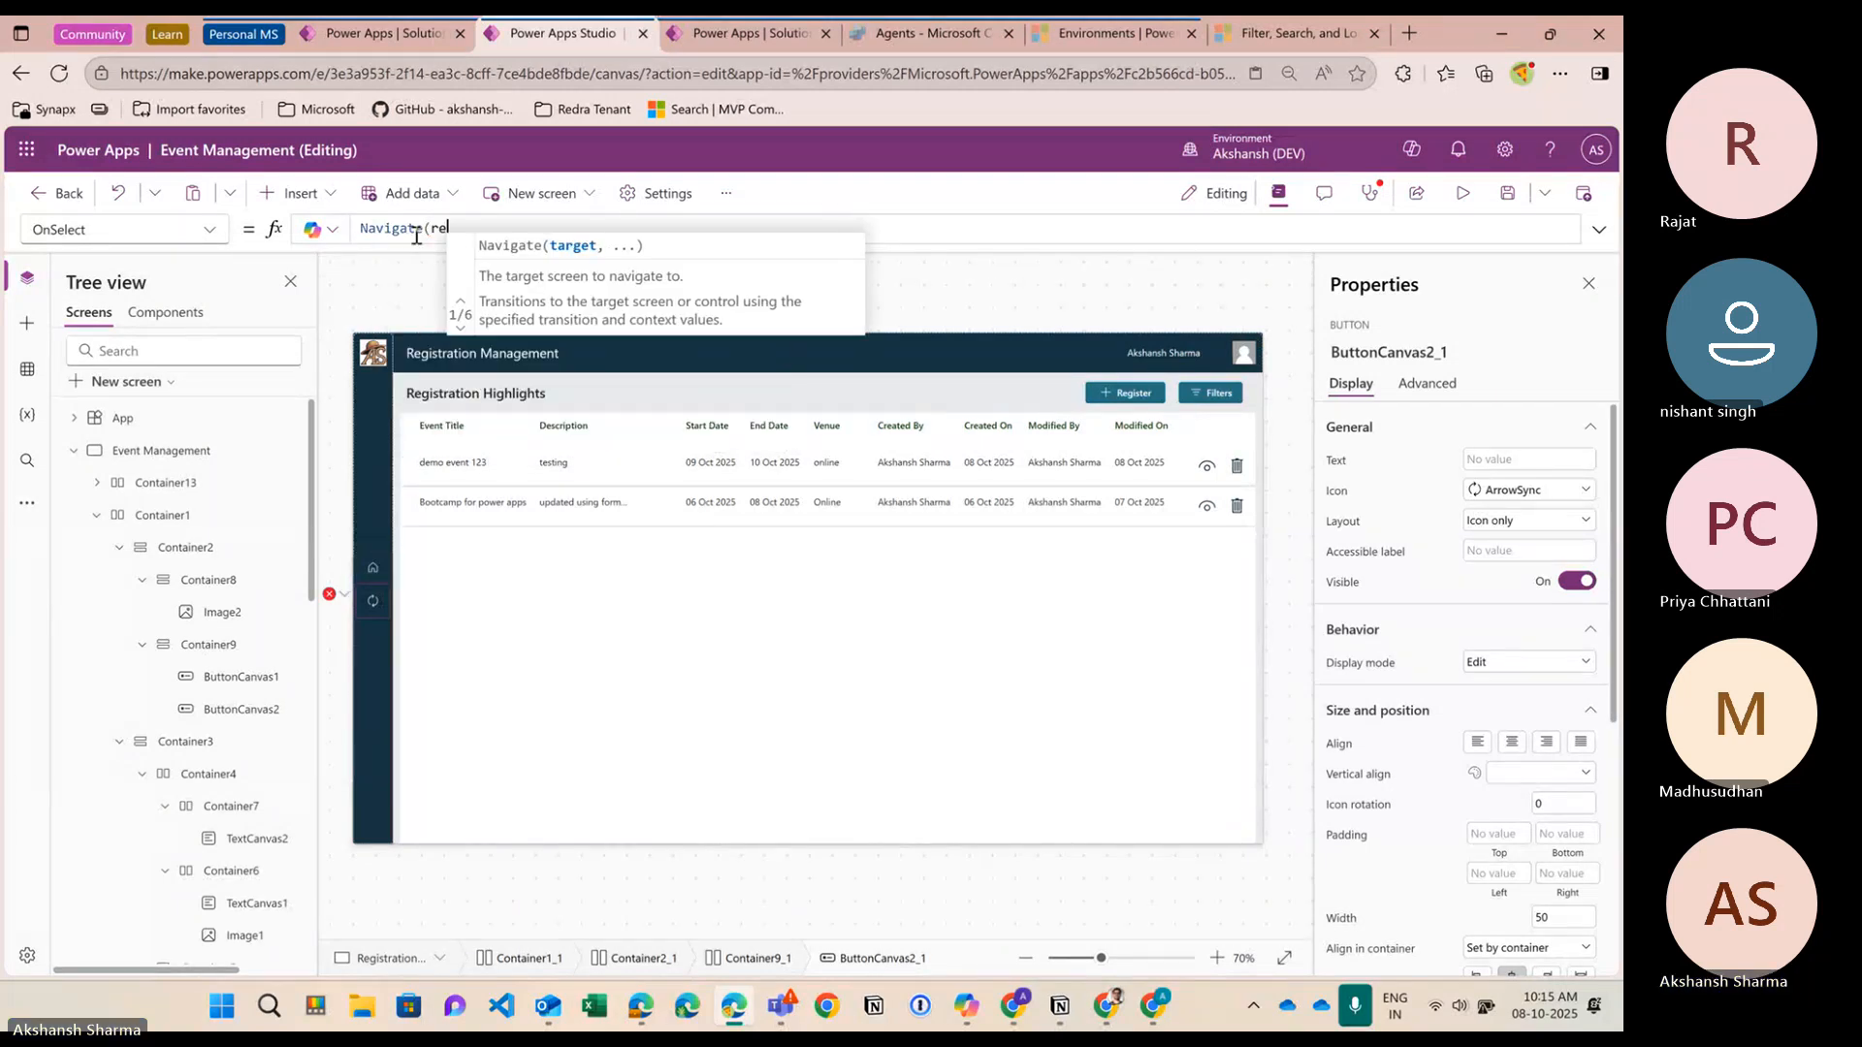
pyautogui.press('Tab')
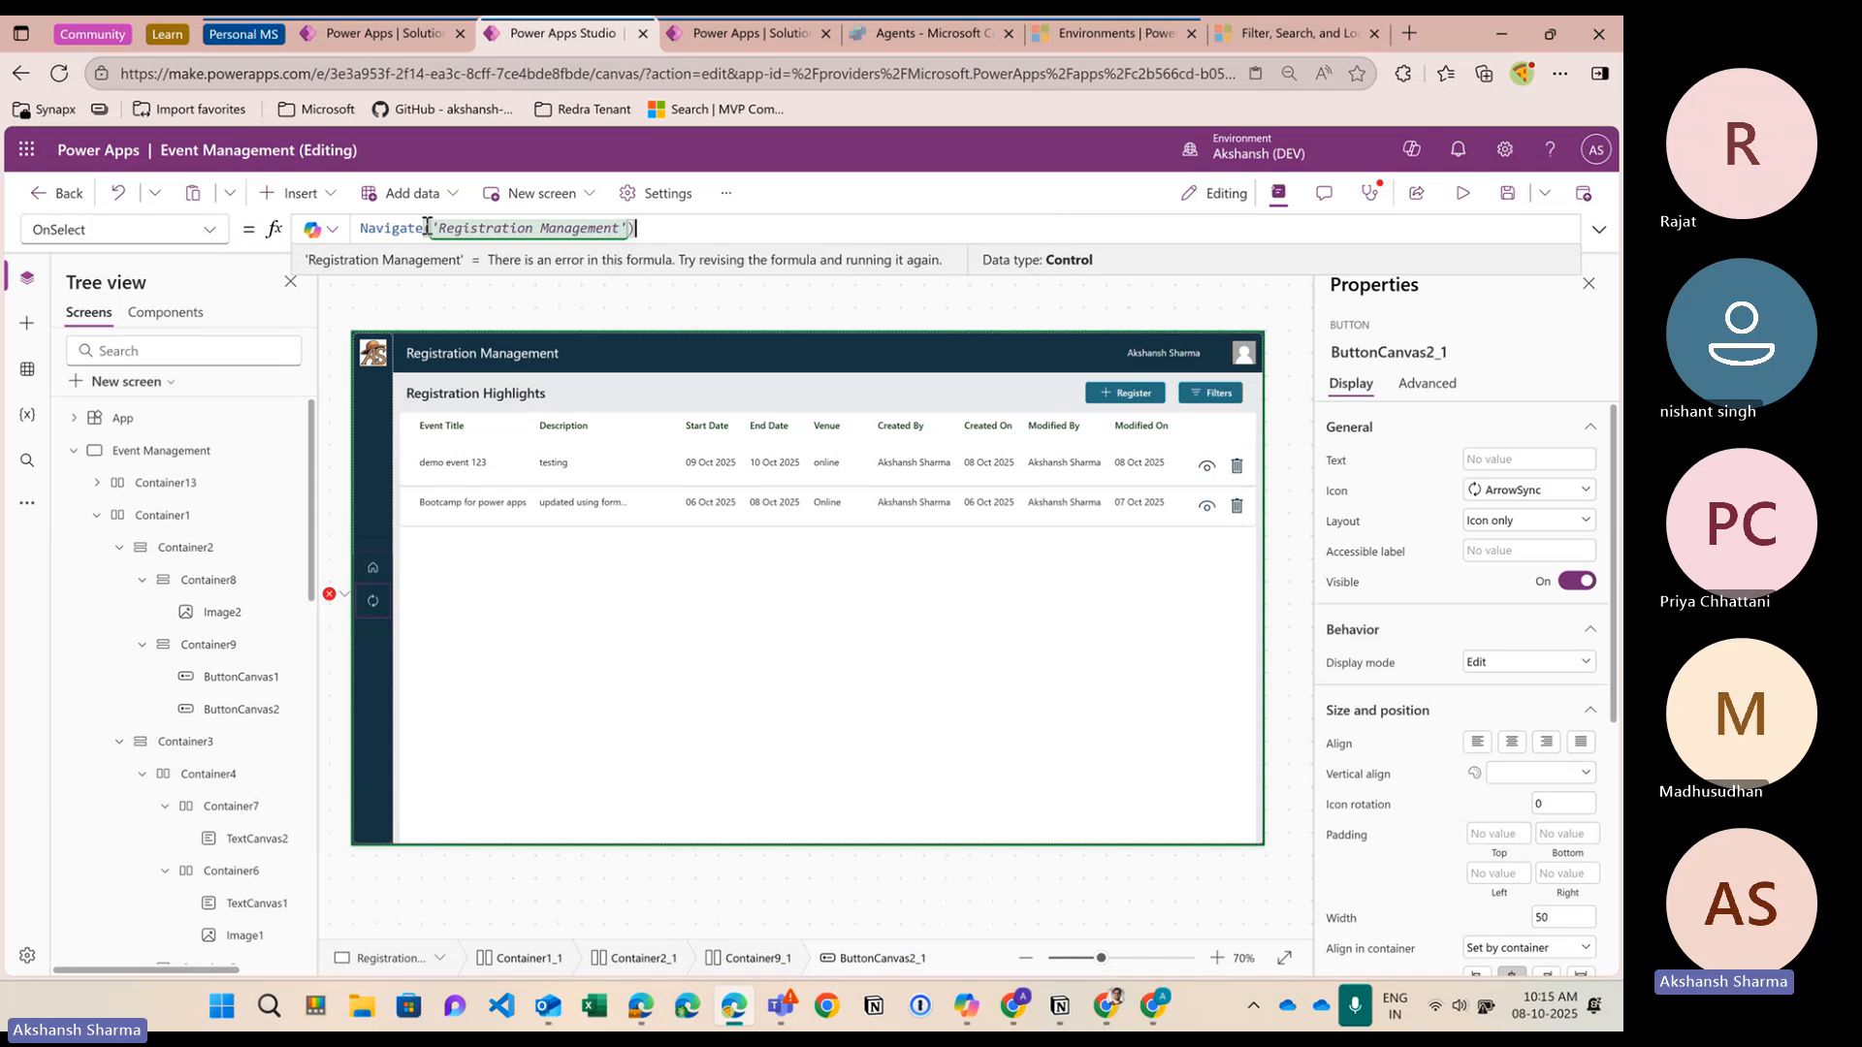
pyautogui.write(')')
# Preview the app and test switching between Event Management and Registration Management
pyautogui.press('F5')
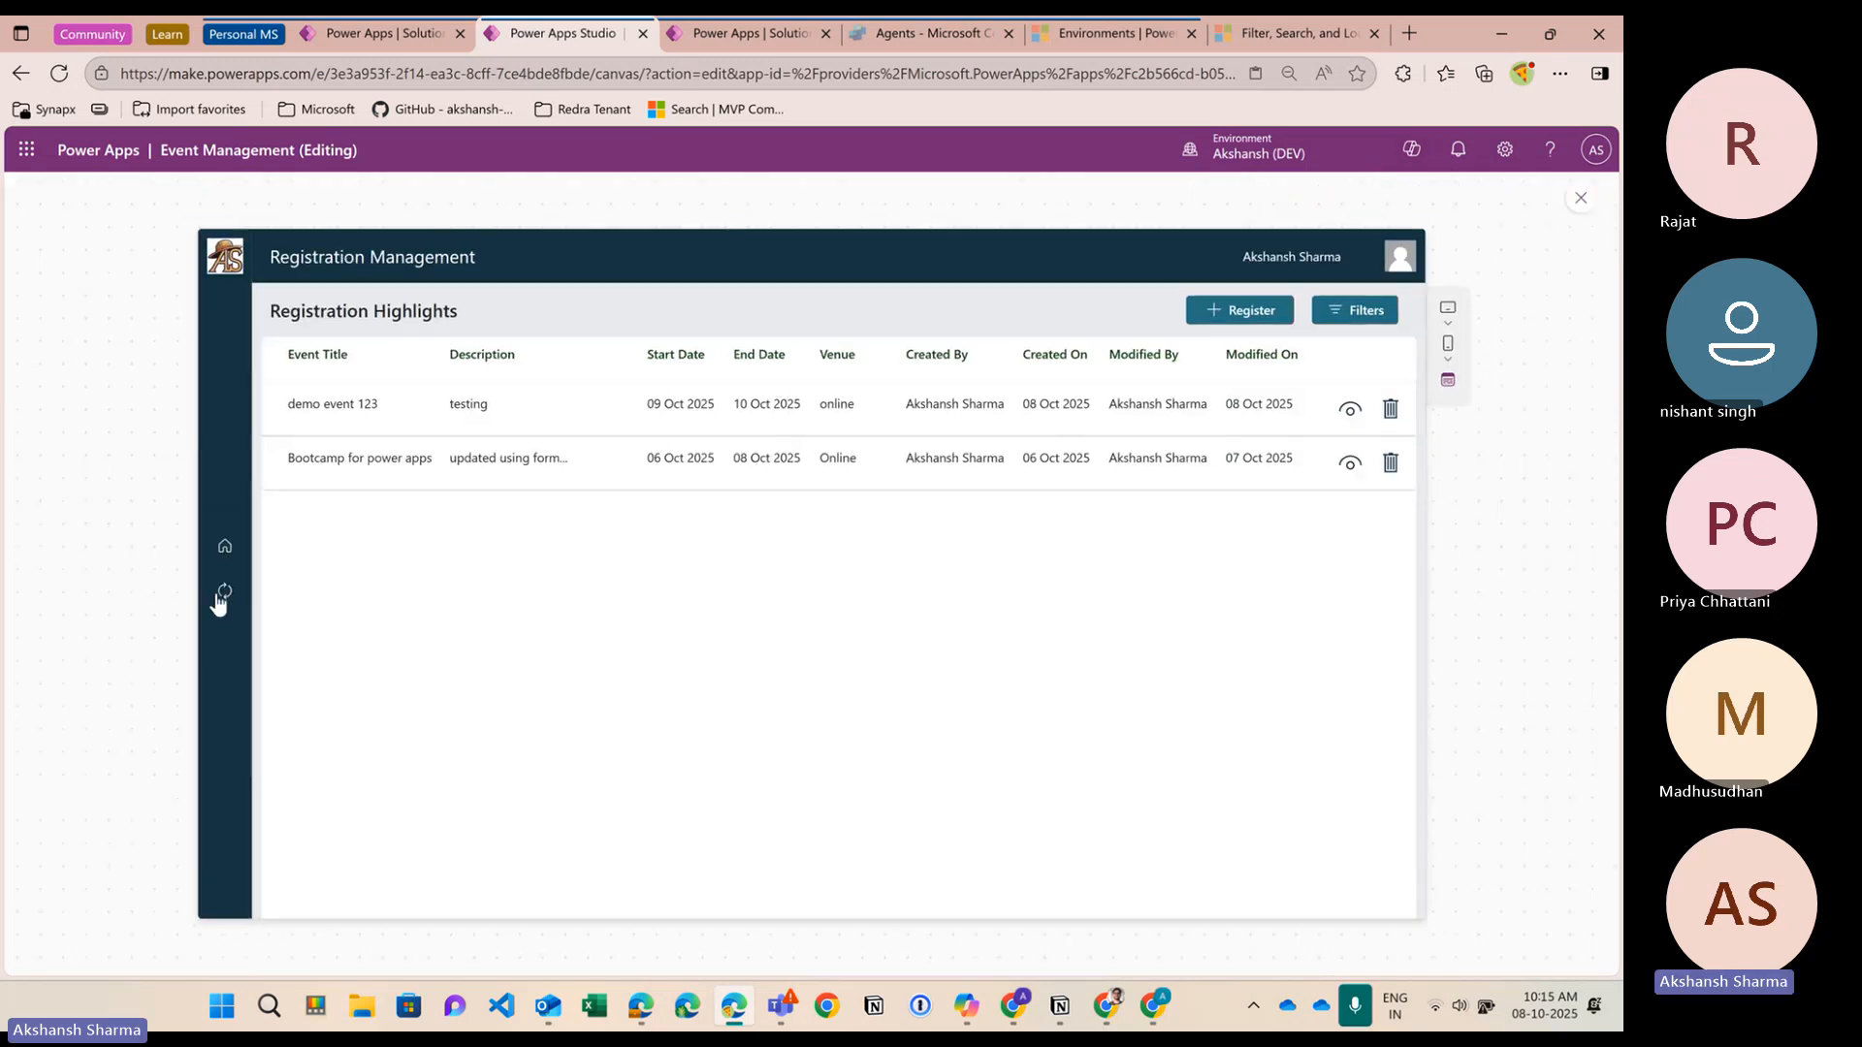
pyautogui.click(222, 554)
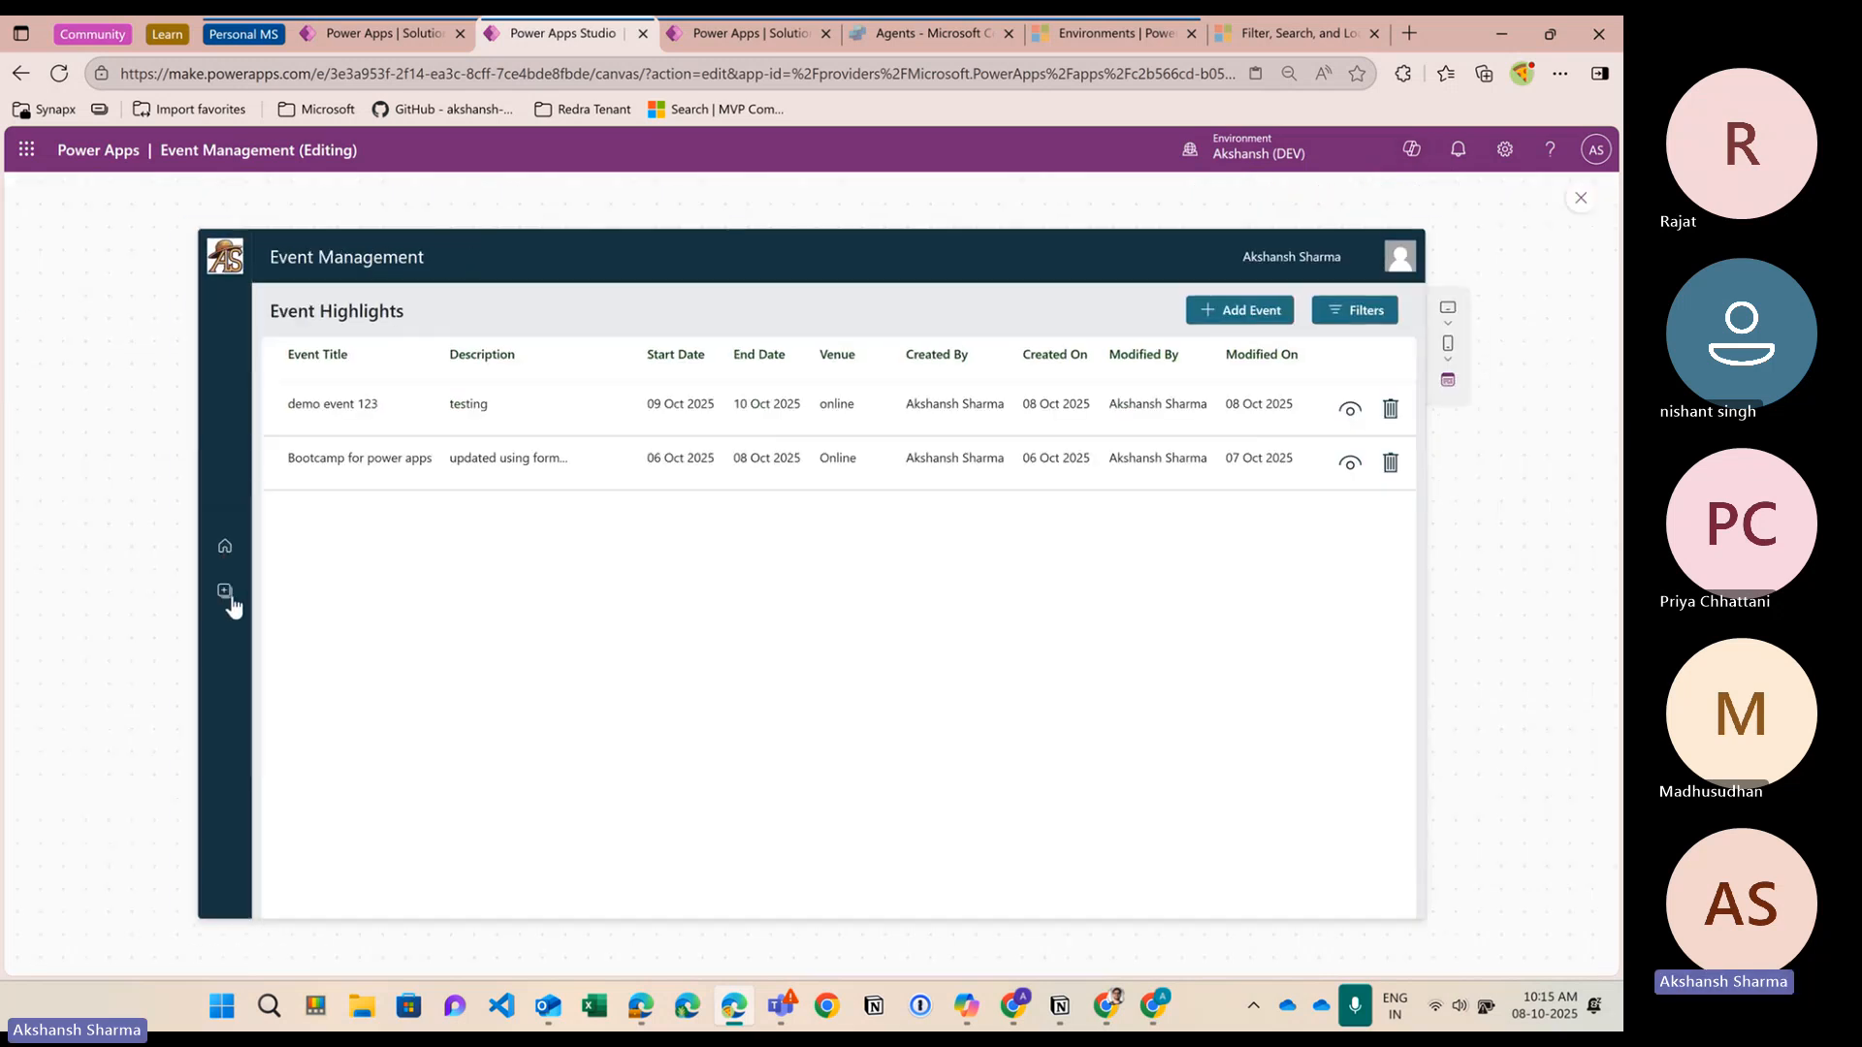
pyautogui.click(229, 595)
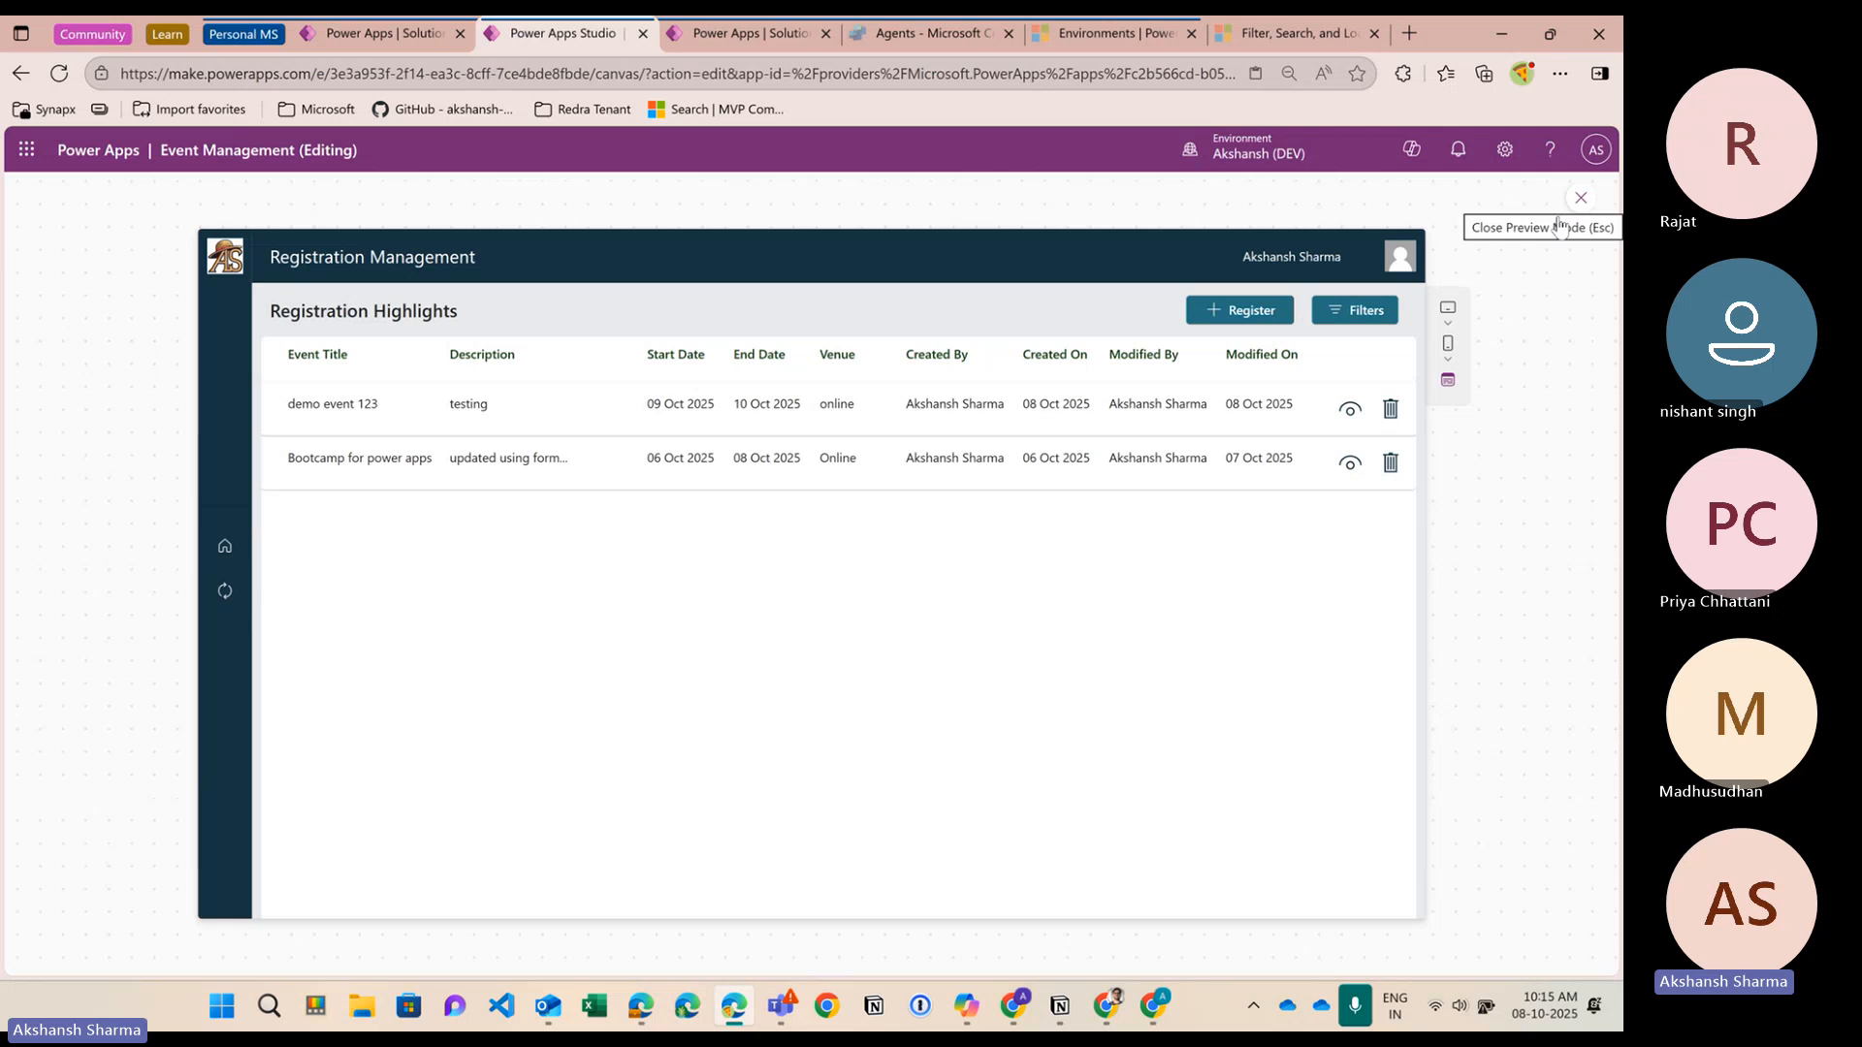
pyautogui.click(226, 551)
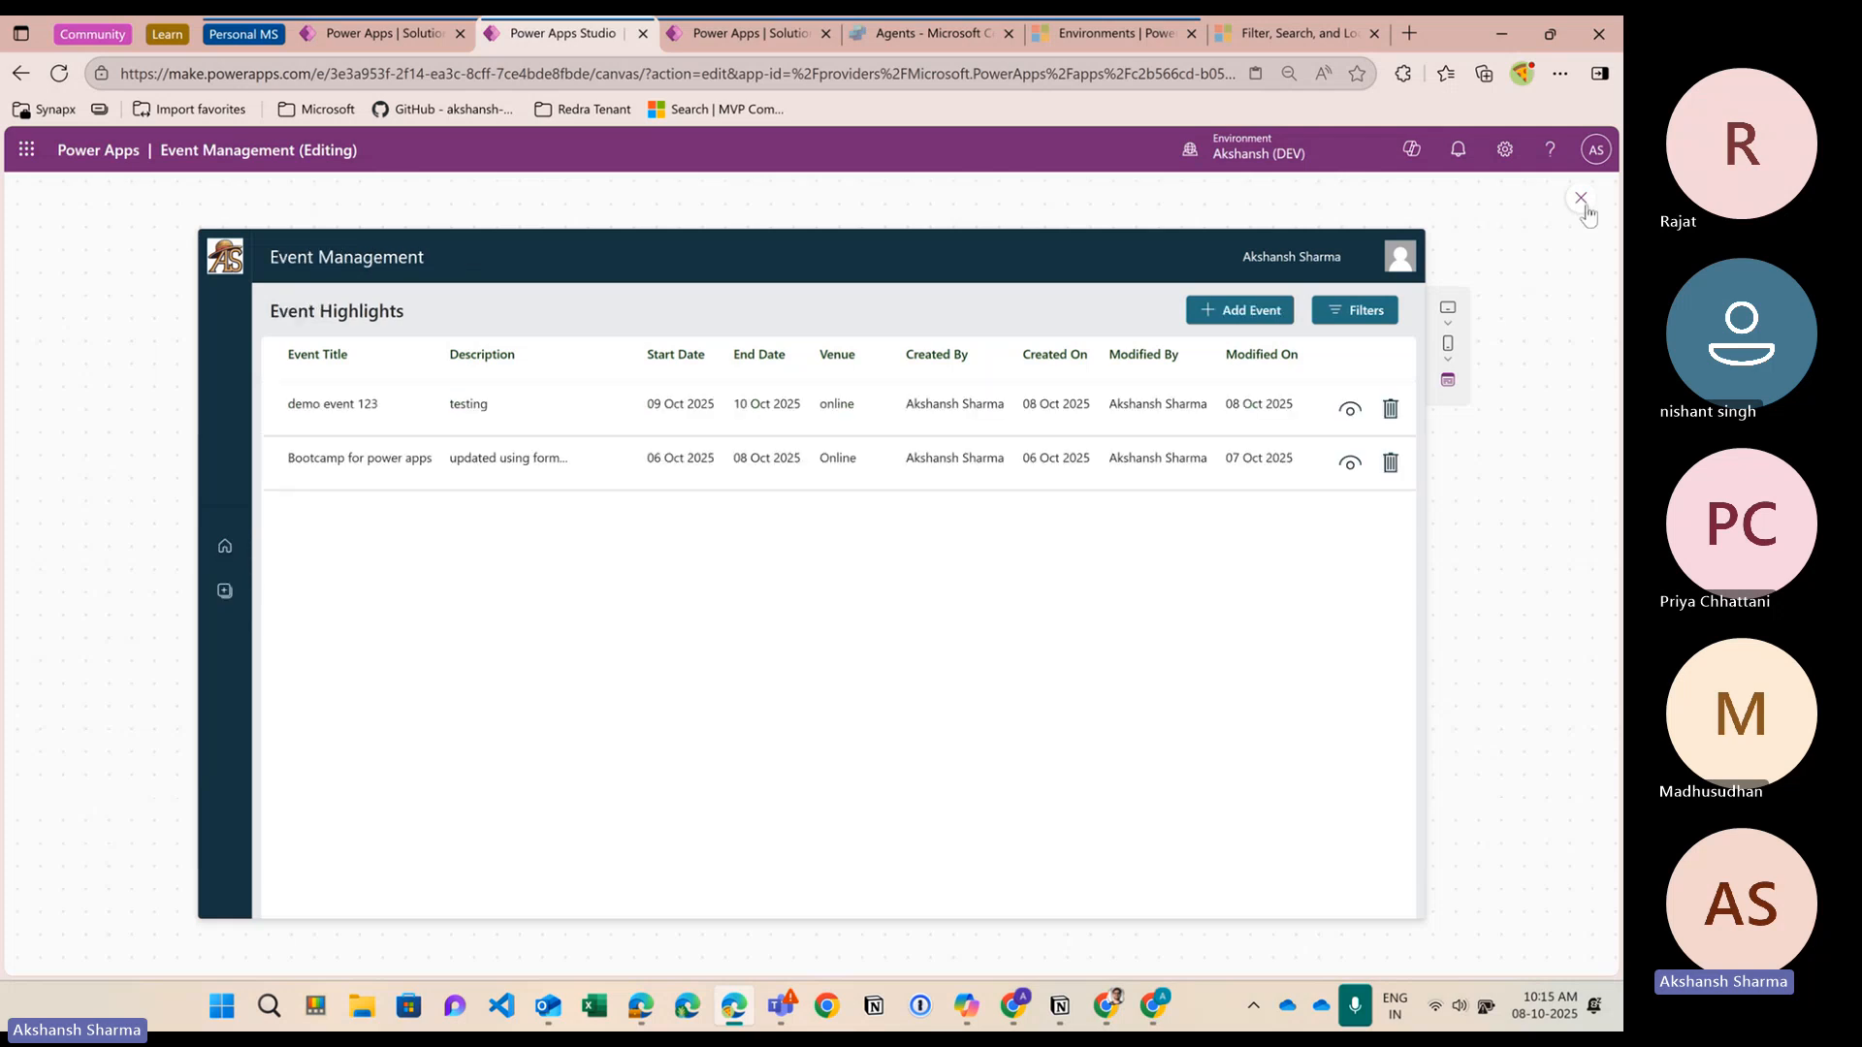
pyautogui.click(1581, 199)
pyautogui.click(372, 600)
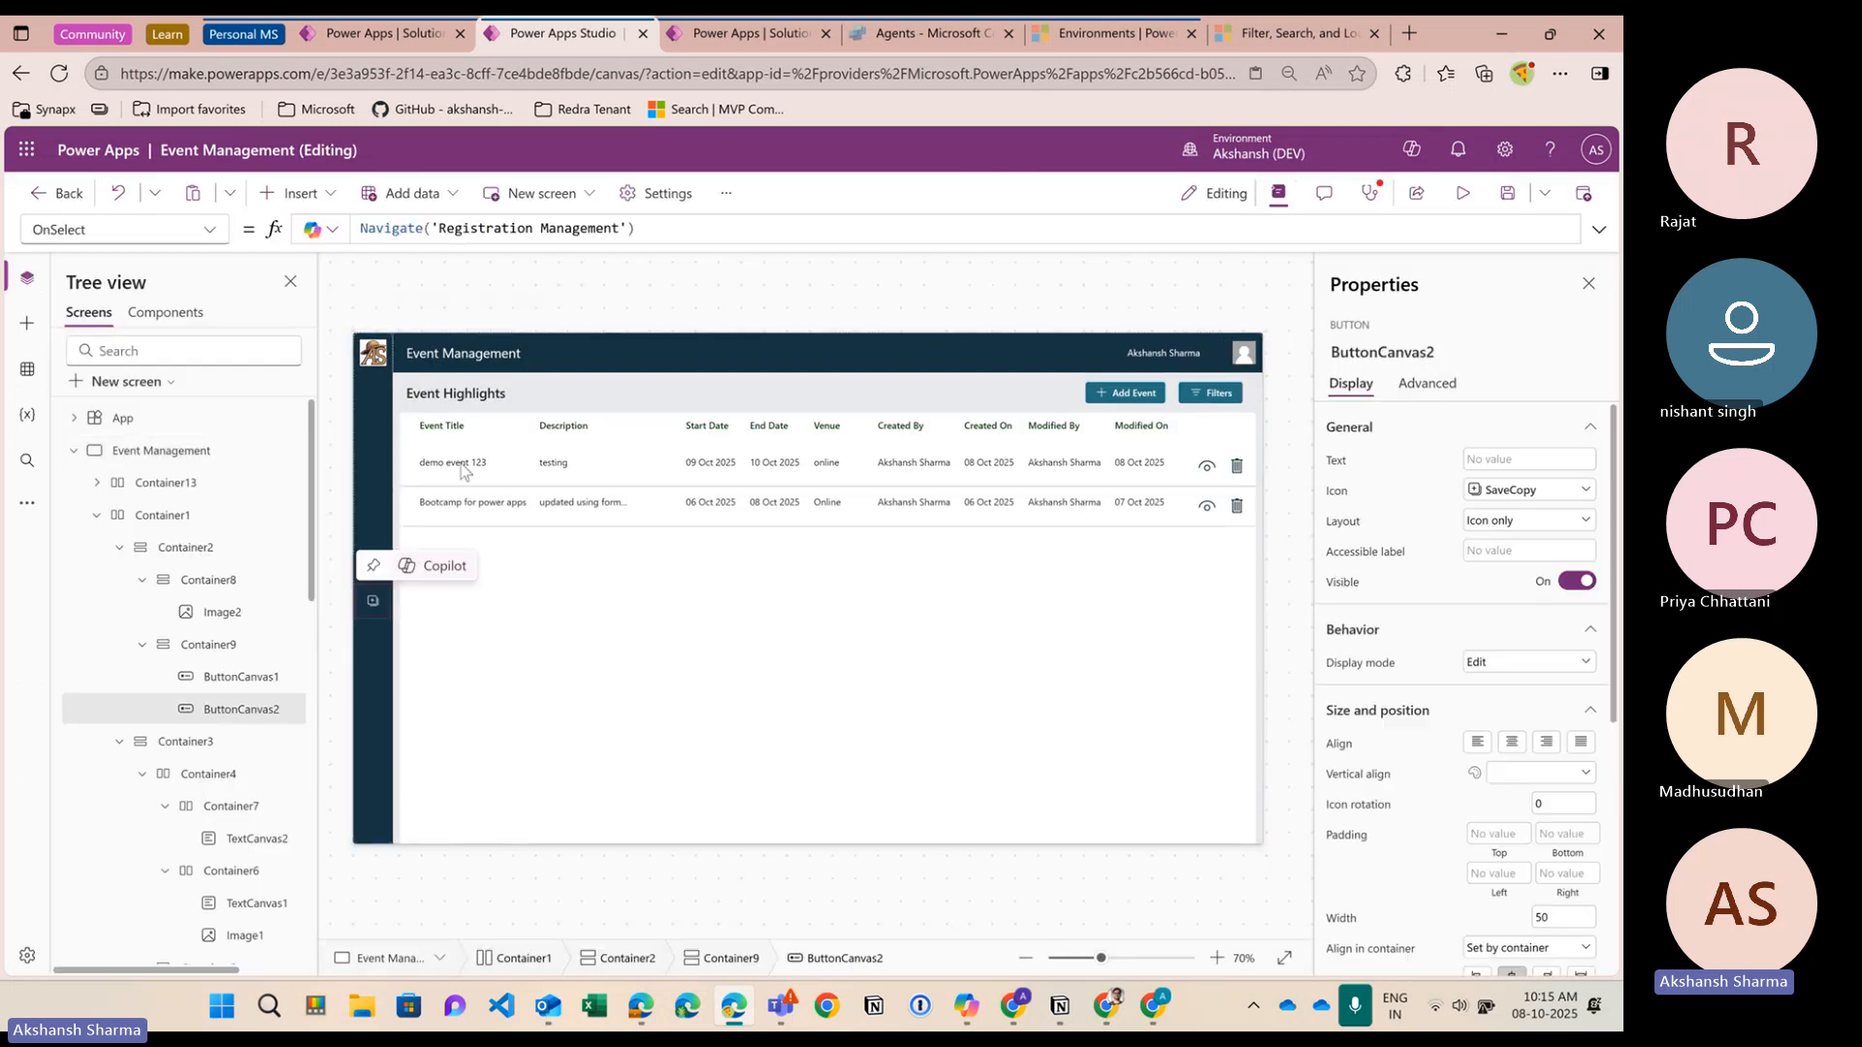
# Add ScreenTransition.Fade to the button's Navigate formula and test it in preview
pyautogui.click(625, 228)
pyautogui.write(',')
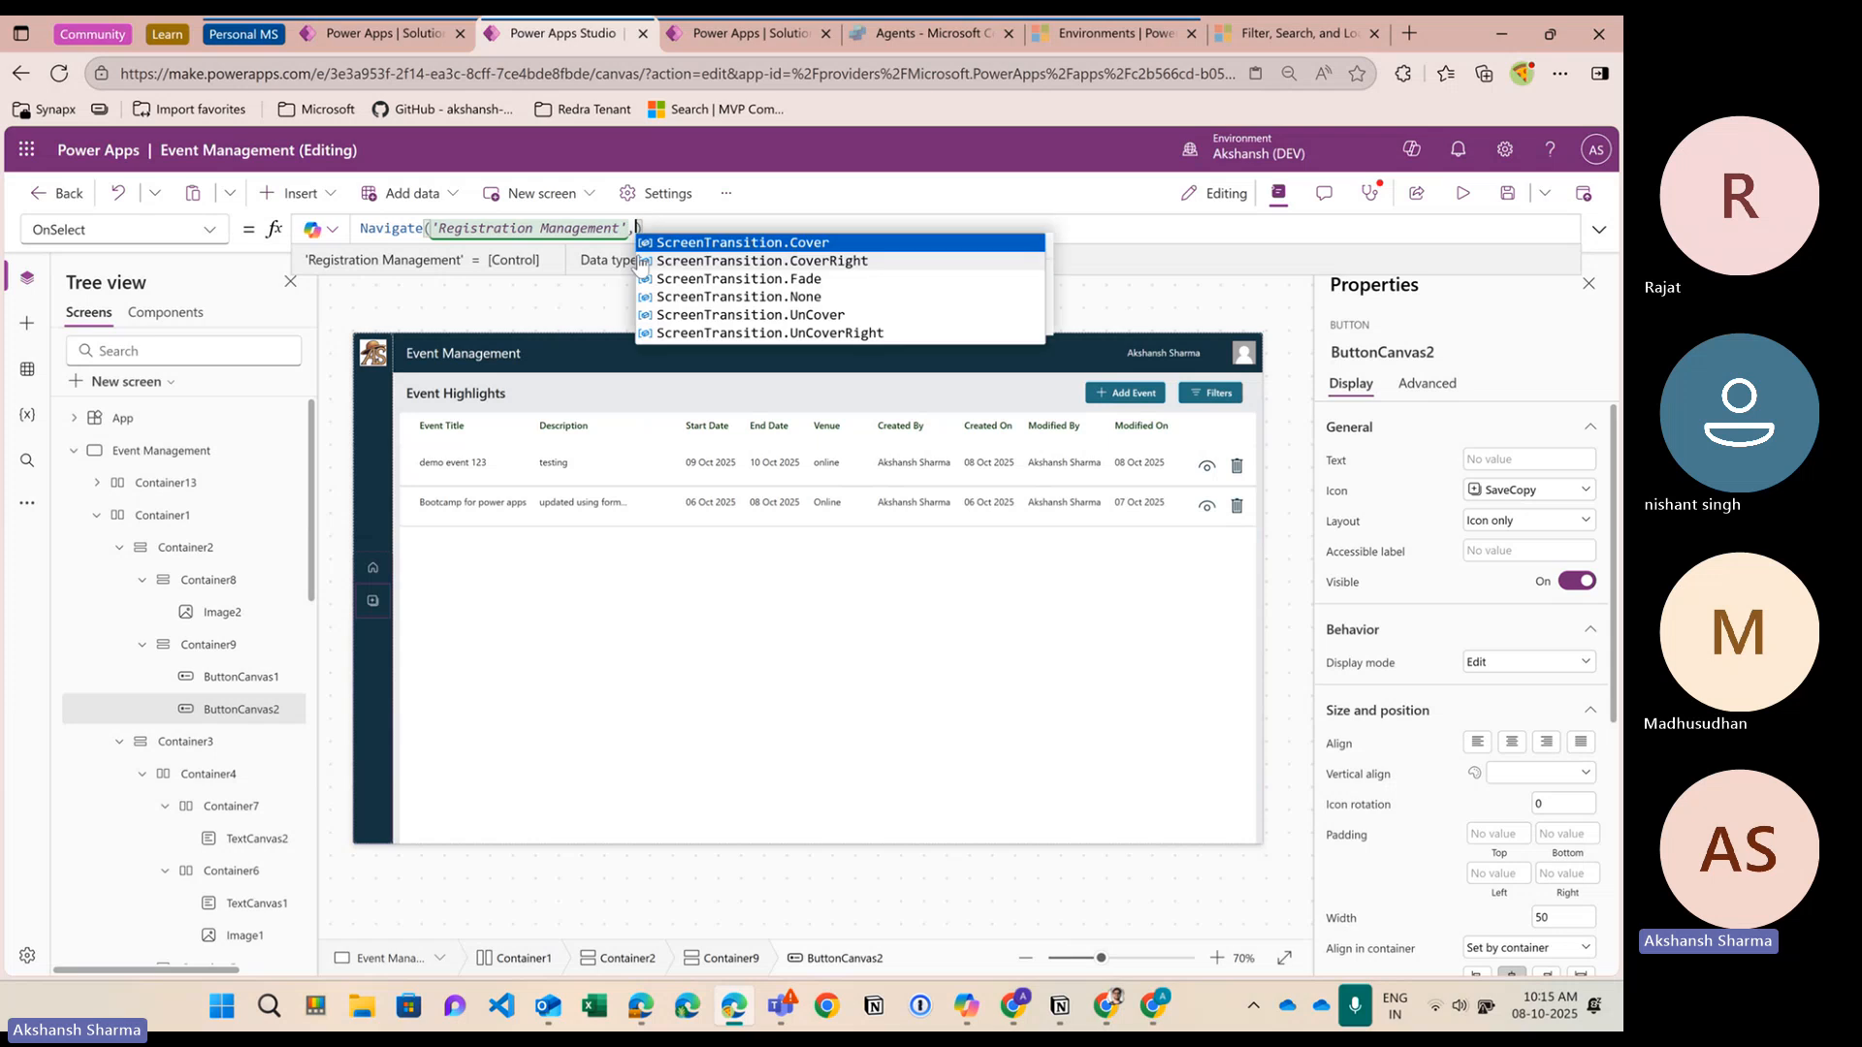
pyautogui.click(764, 281)
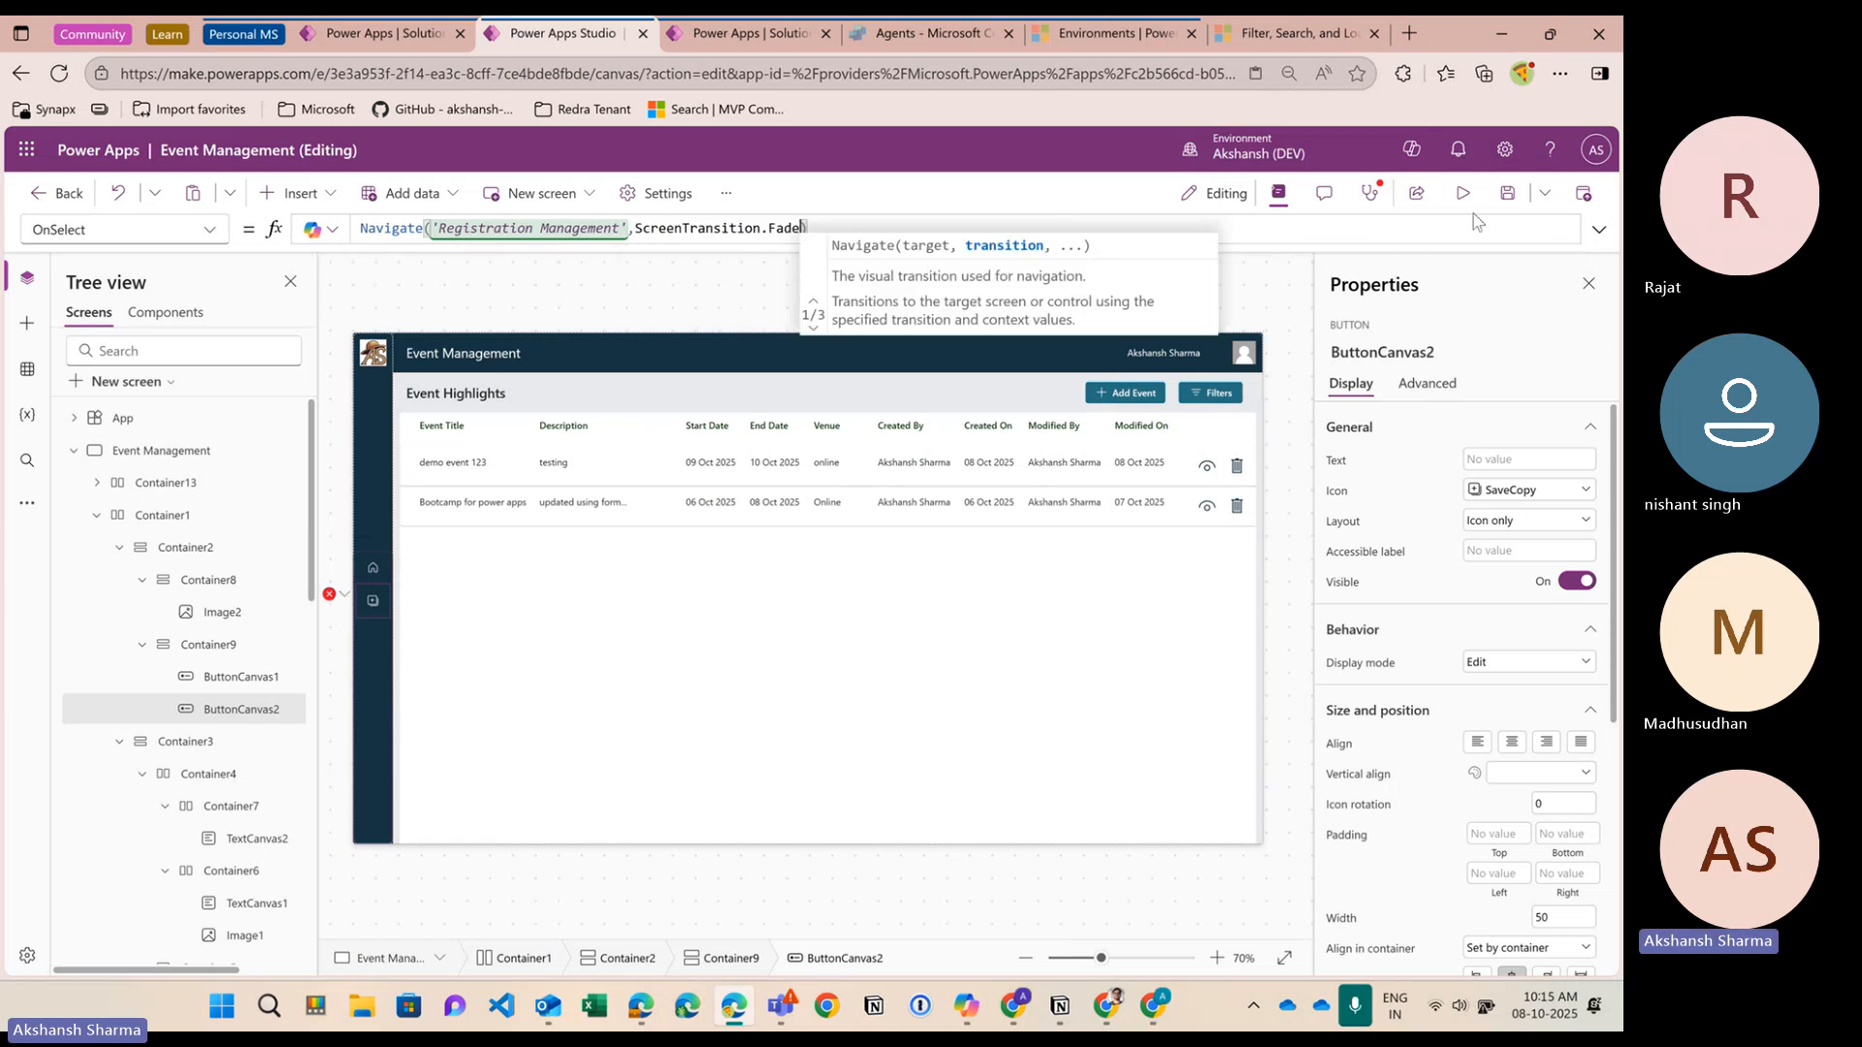
pyautogui.click(1463, 193)
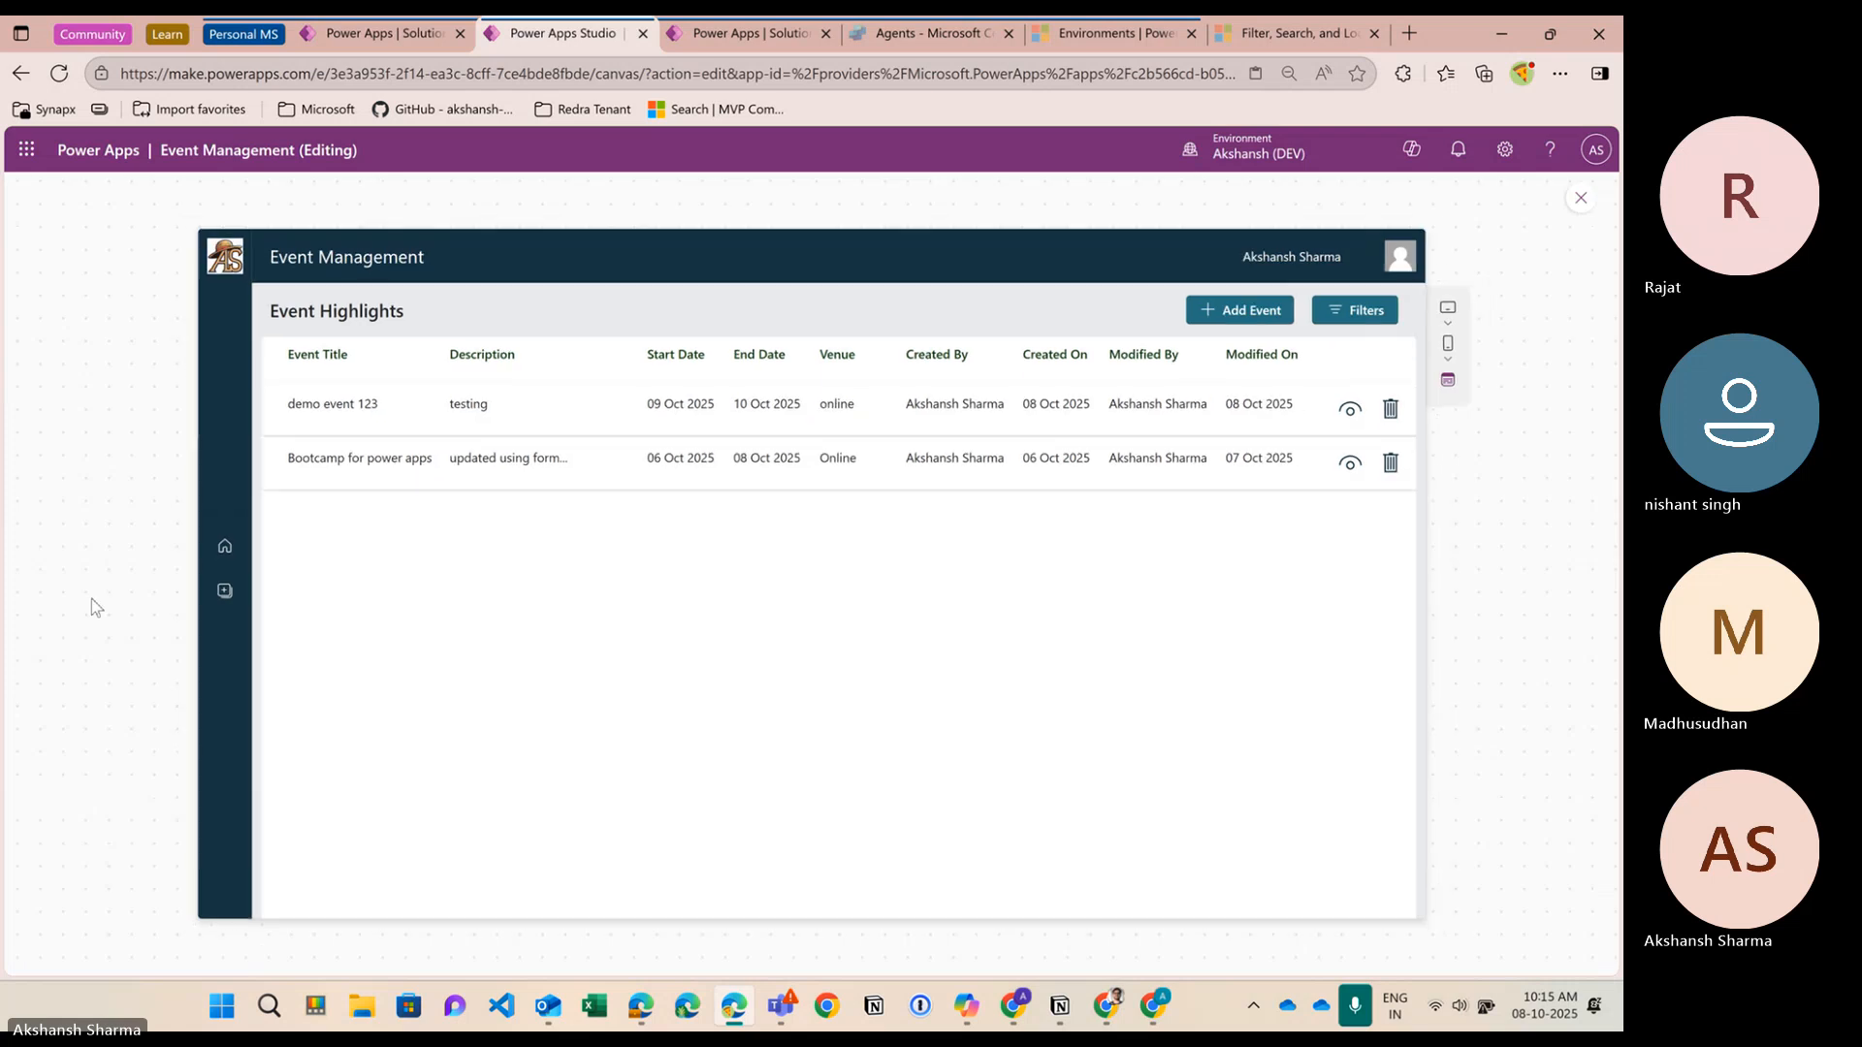
pyautogui.click(224, 590)
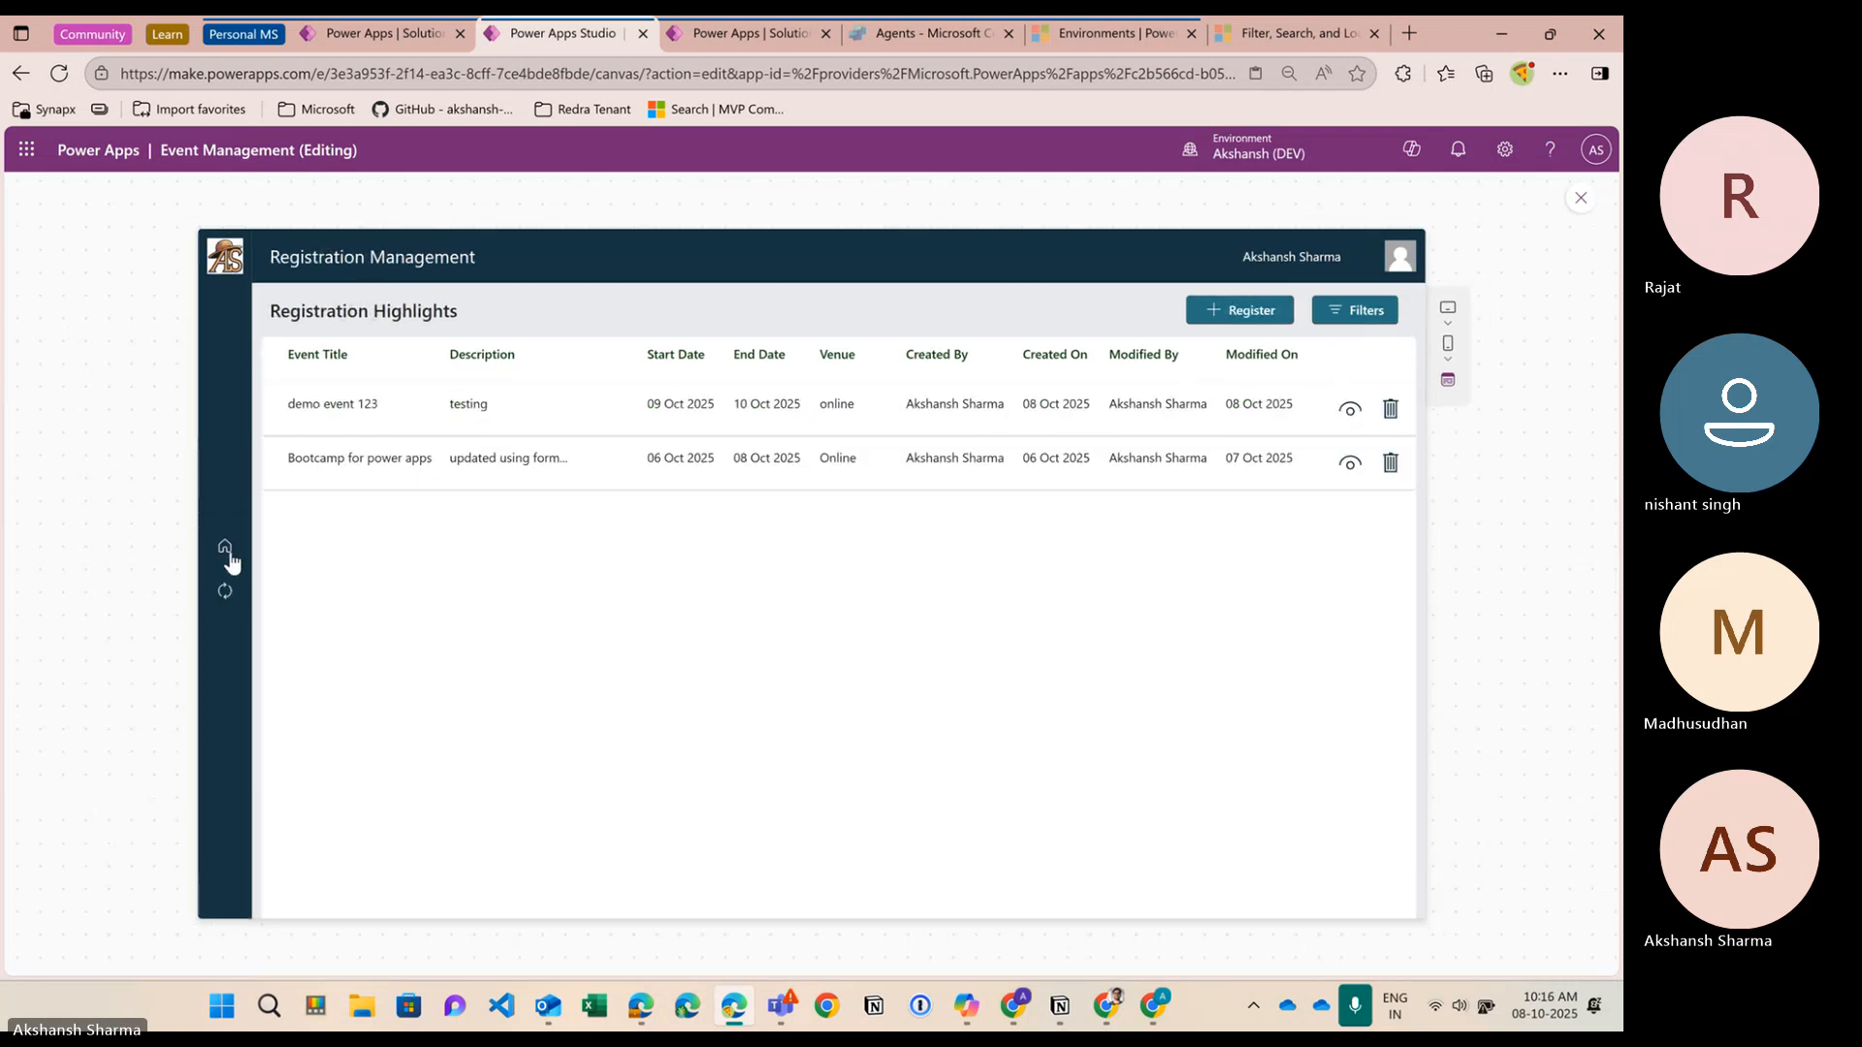
pyautogui.click(227, 554)
pyautogui.click(229, 593)
pyautogui.click(225, 548)
pyautogui.click(224, 593)
pyautogui.click(226, 552)
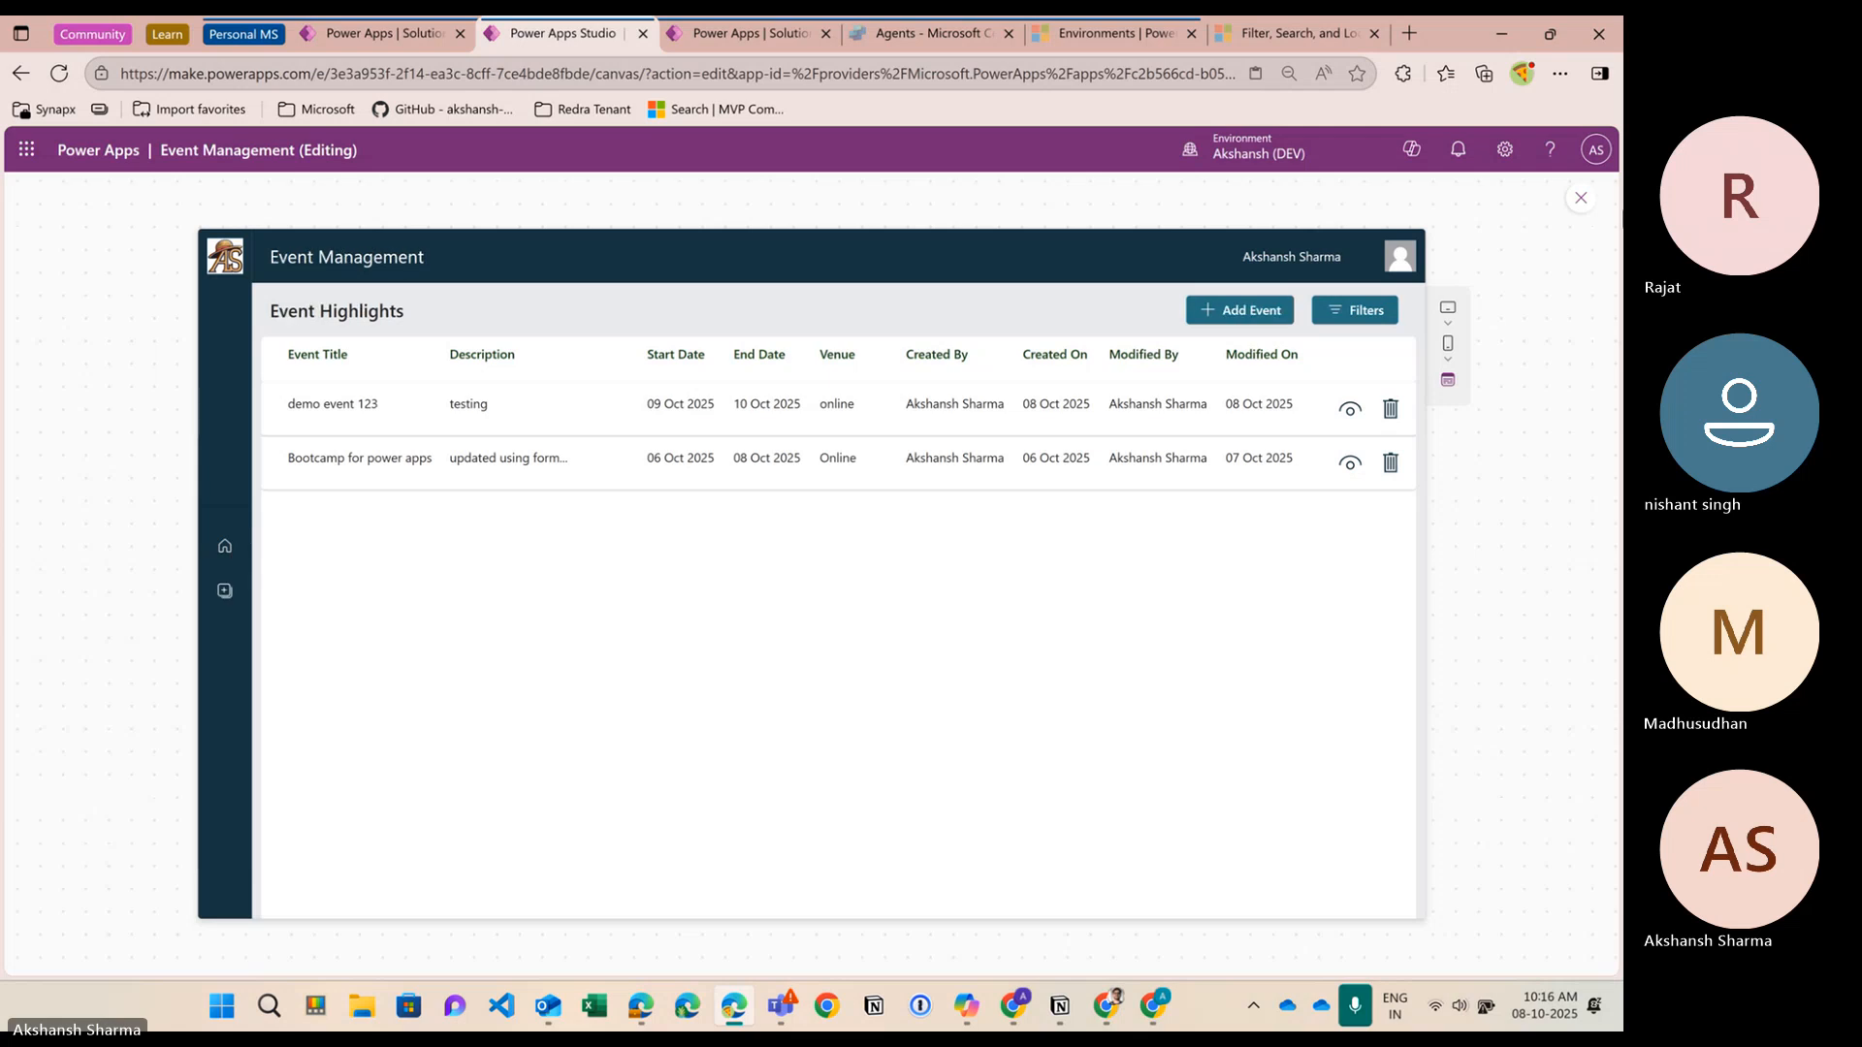
pyautogui.click(1579, 197)
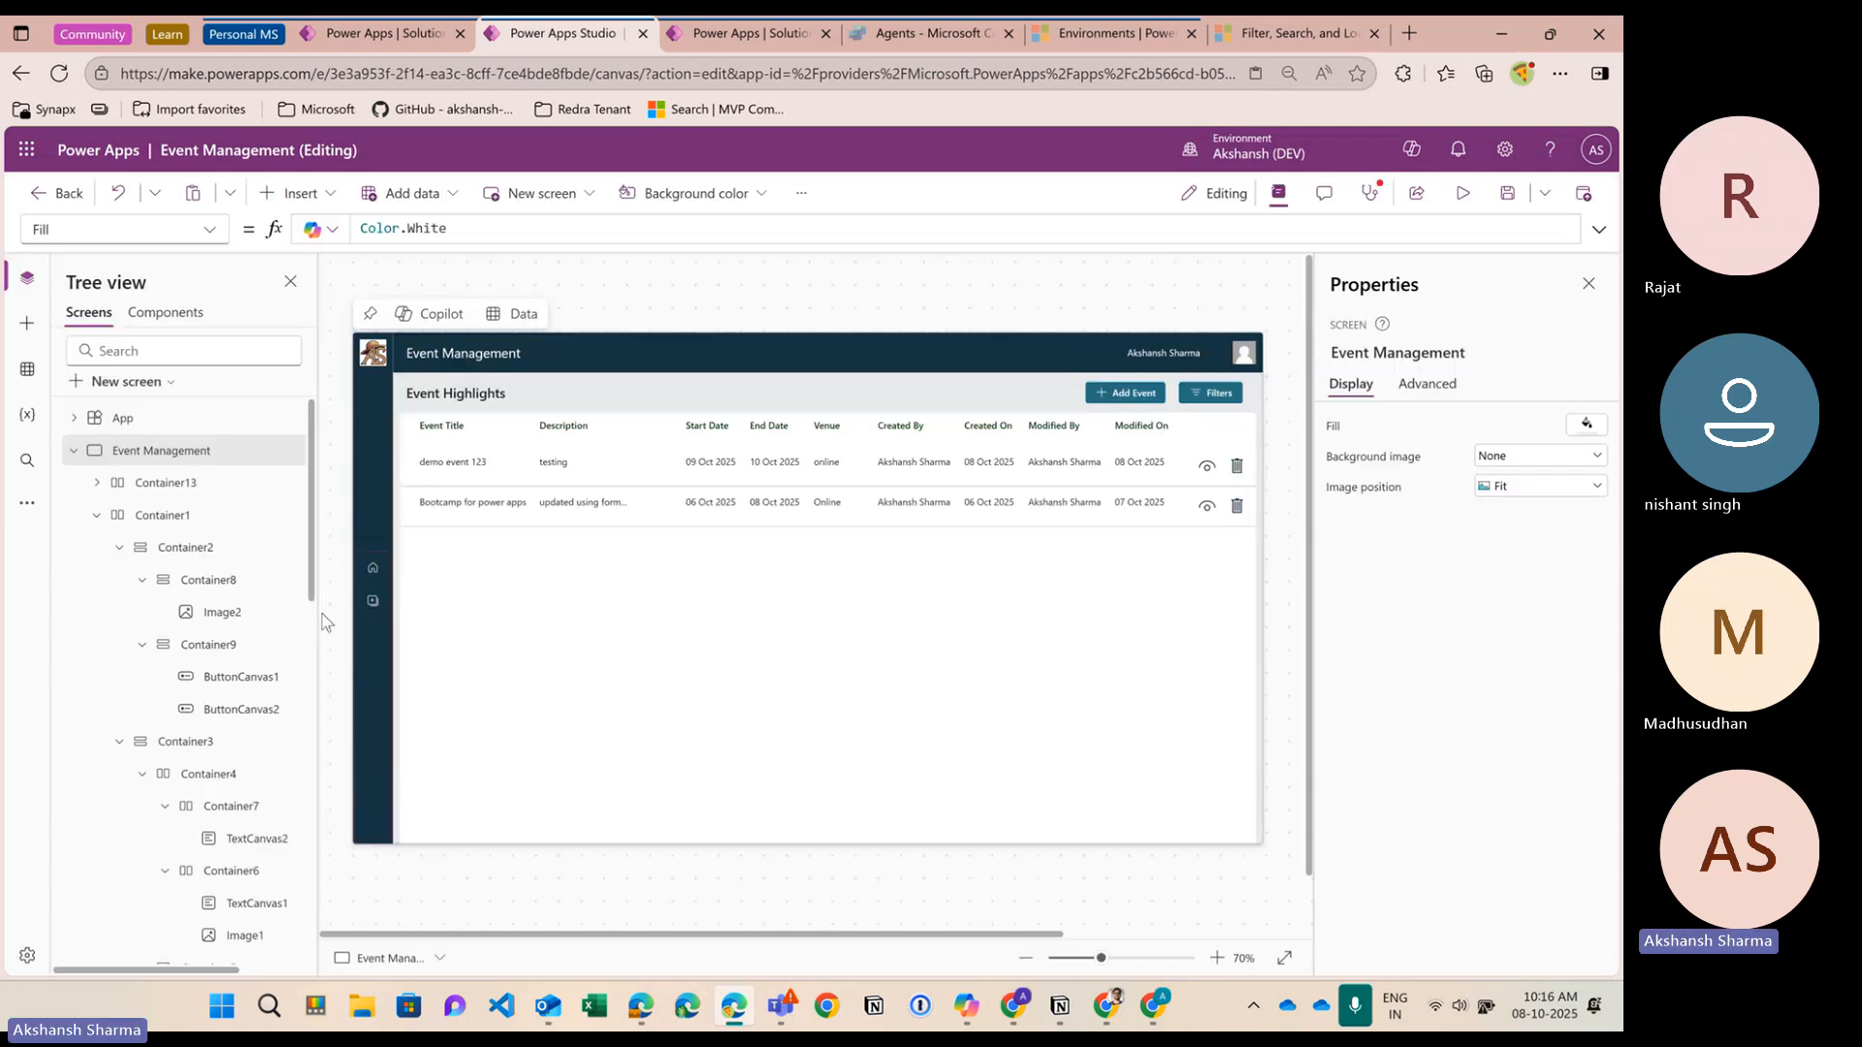
# Change the button's transition from Fade to ScreenTransition.Cover
pyautogui.click(372, 600)
pyautogui.click(801, 228)
pyautogui.write('F')
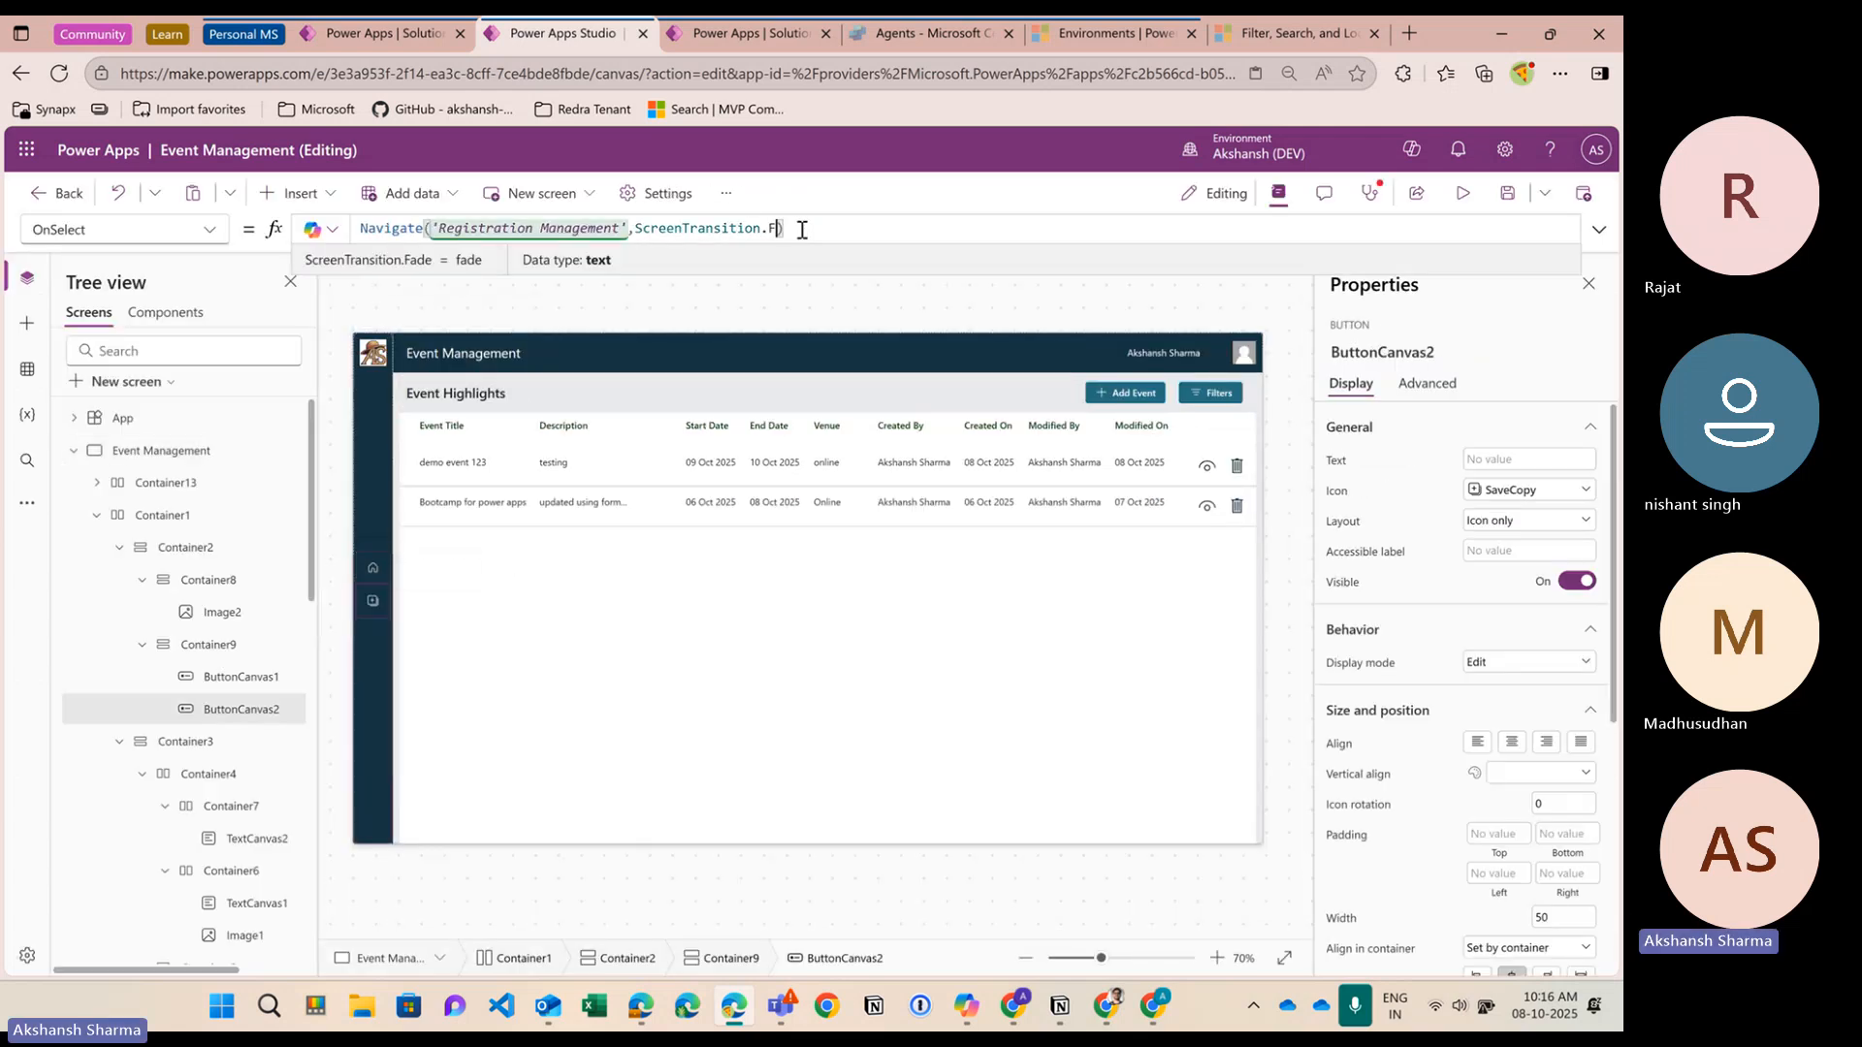
pyautogui.write('.')
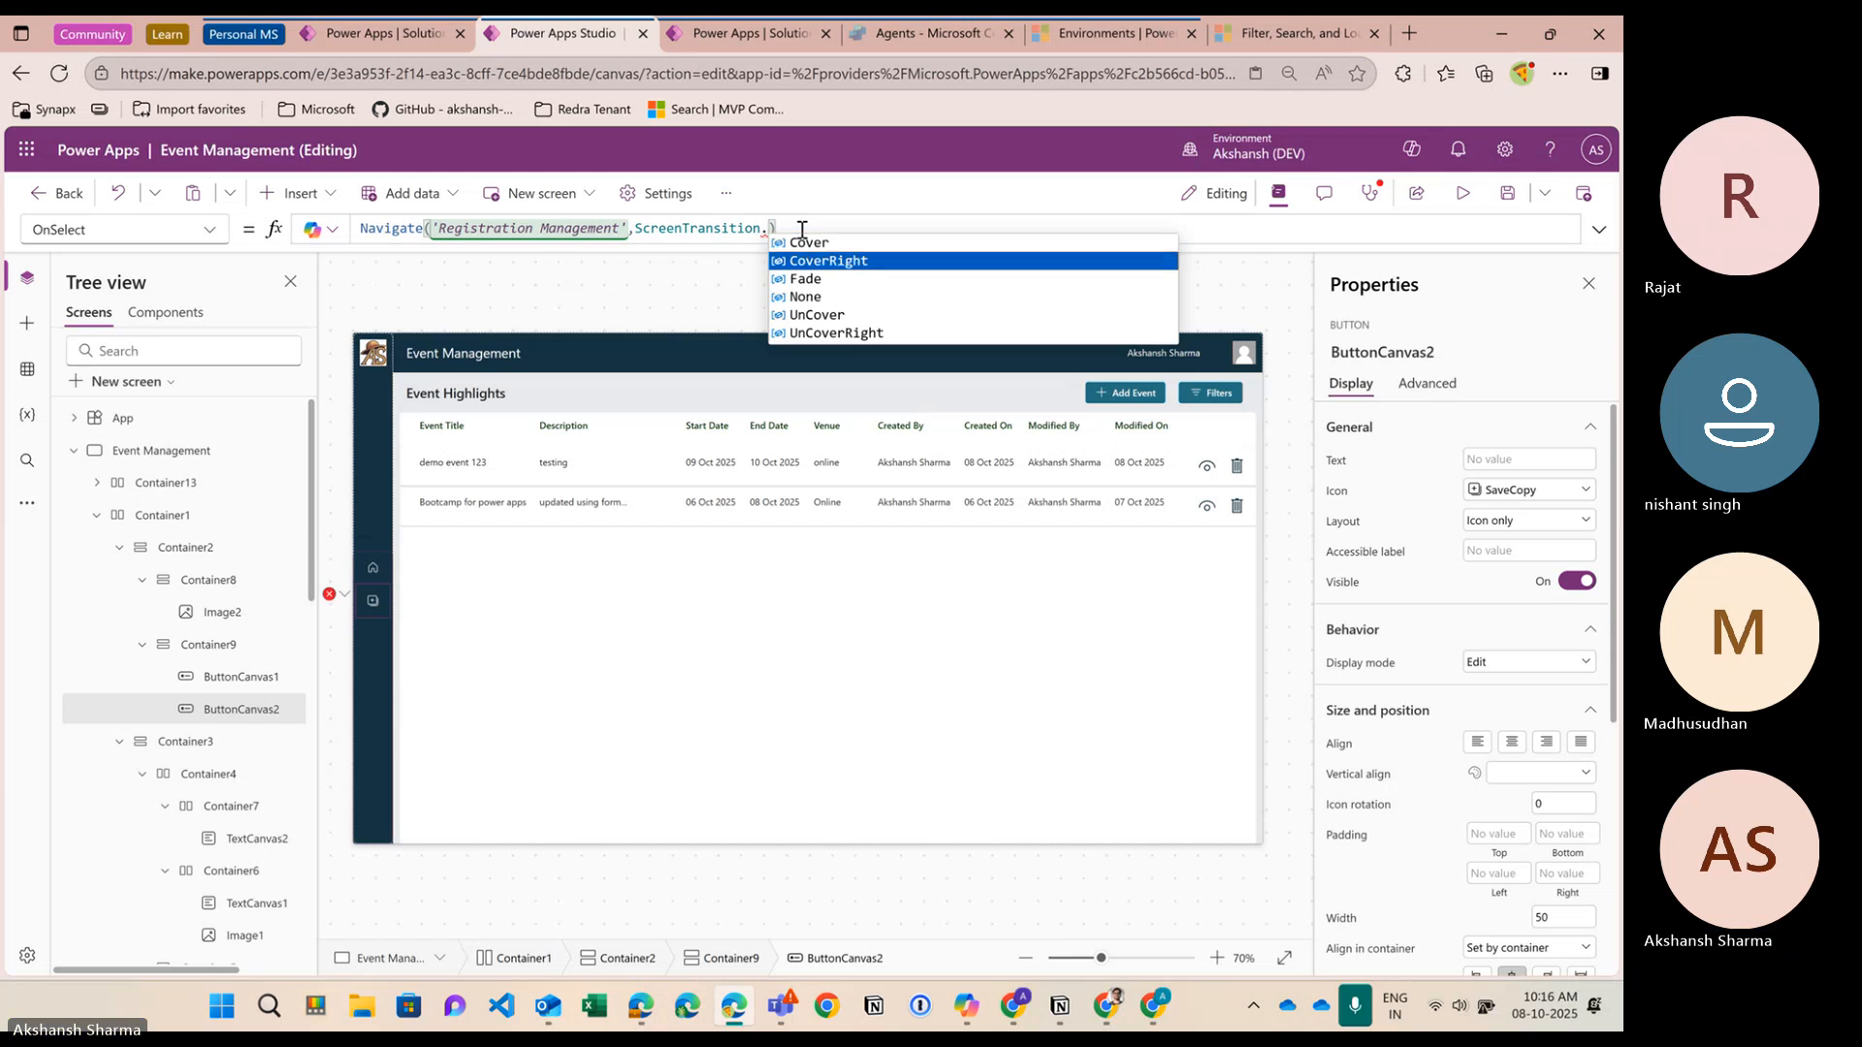
pyautogui.press('Down')
pyautogui.press('Up')
pyautogui.press('Up')
pyautogui.press('Tab')
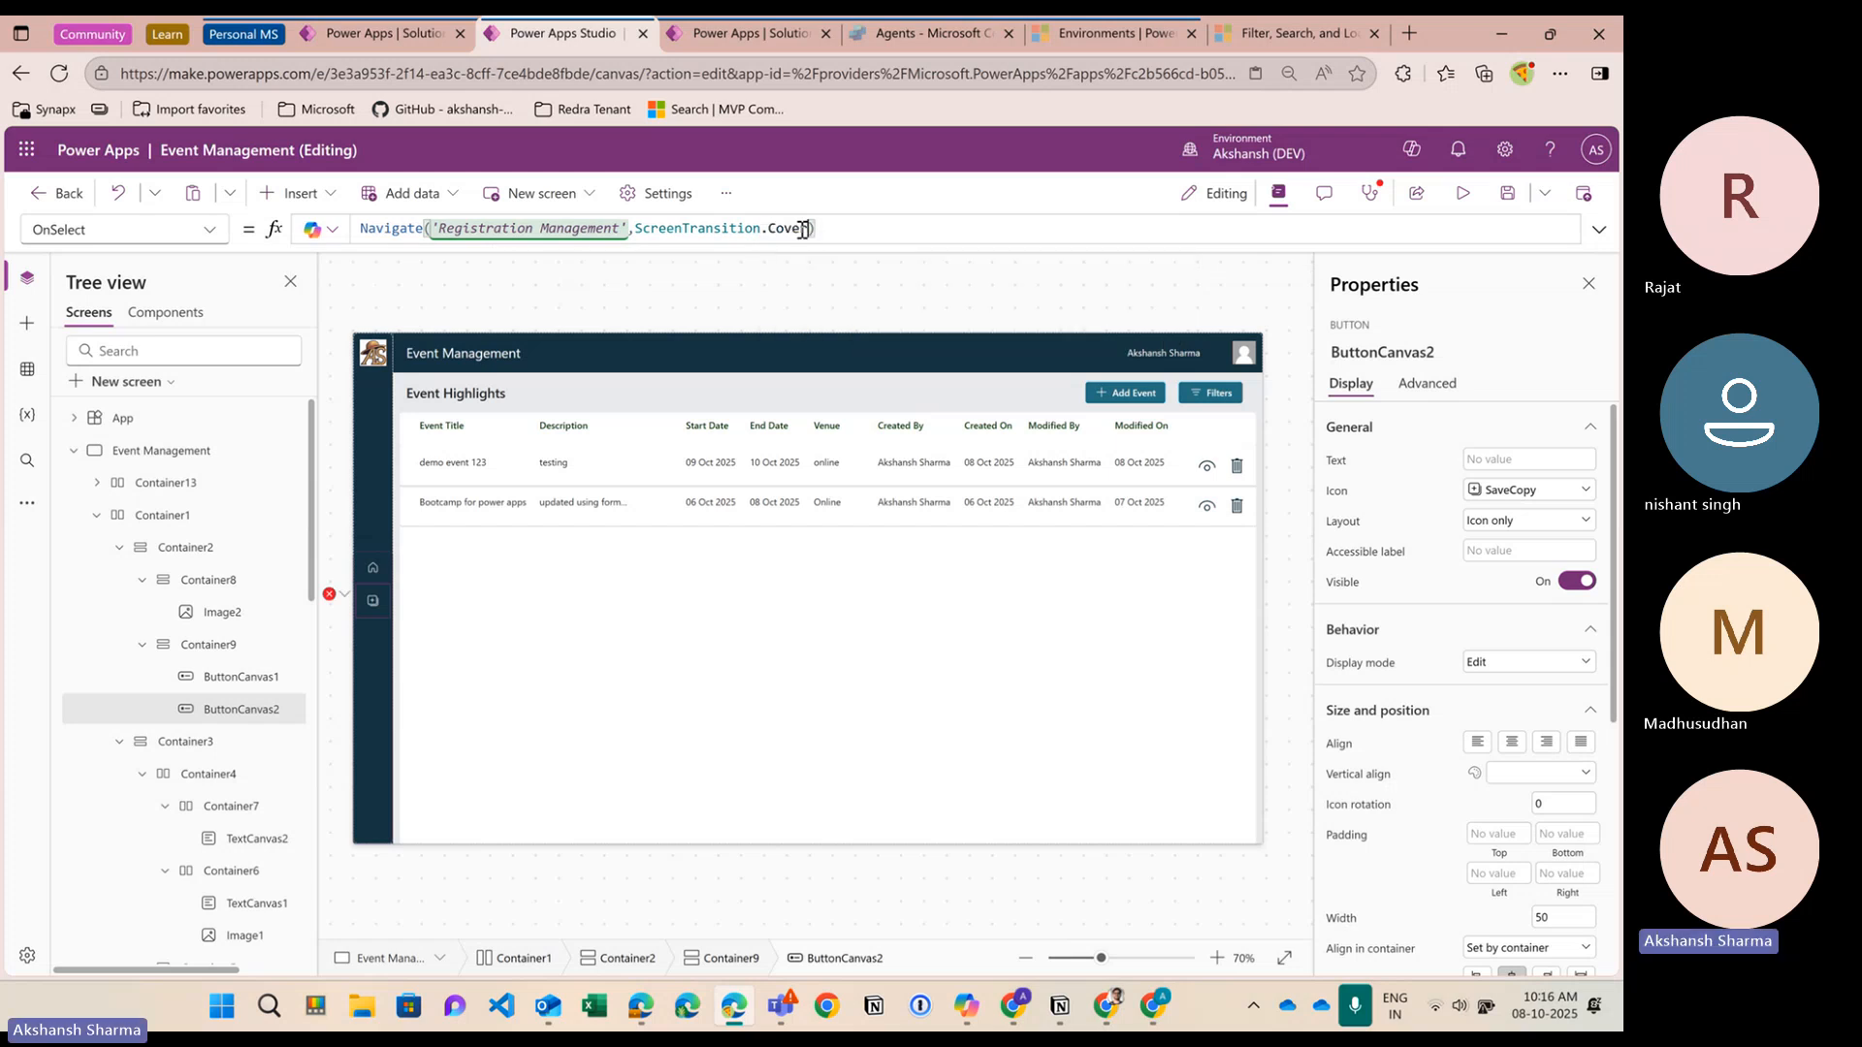
# Preview the app and watch Registration Management open with the Cover transition
pyautogui.click(1461, 197)
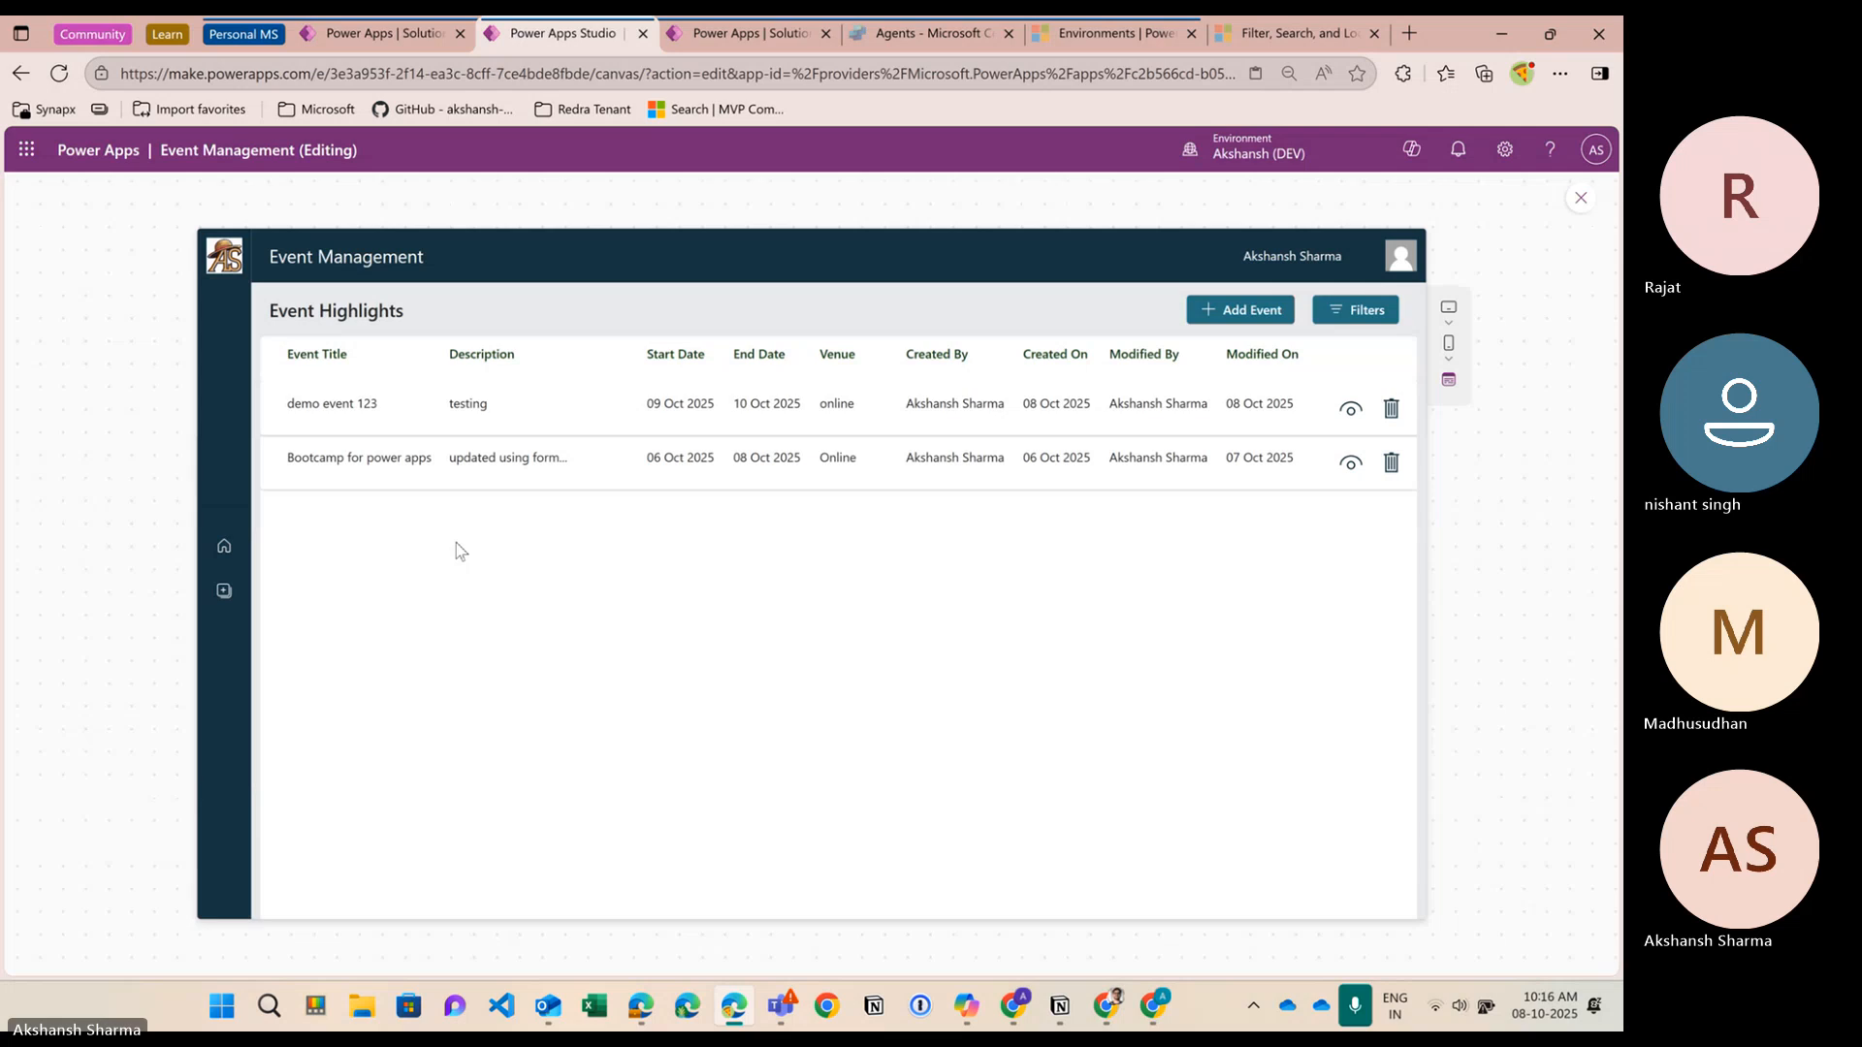
pyautogui.click(231, 597)
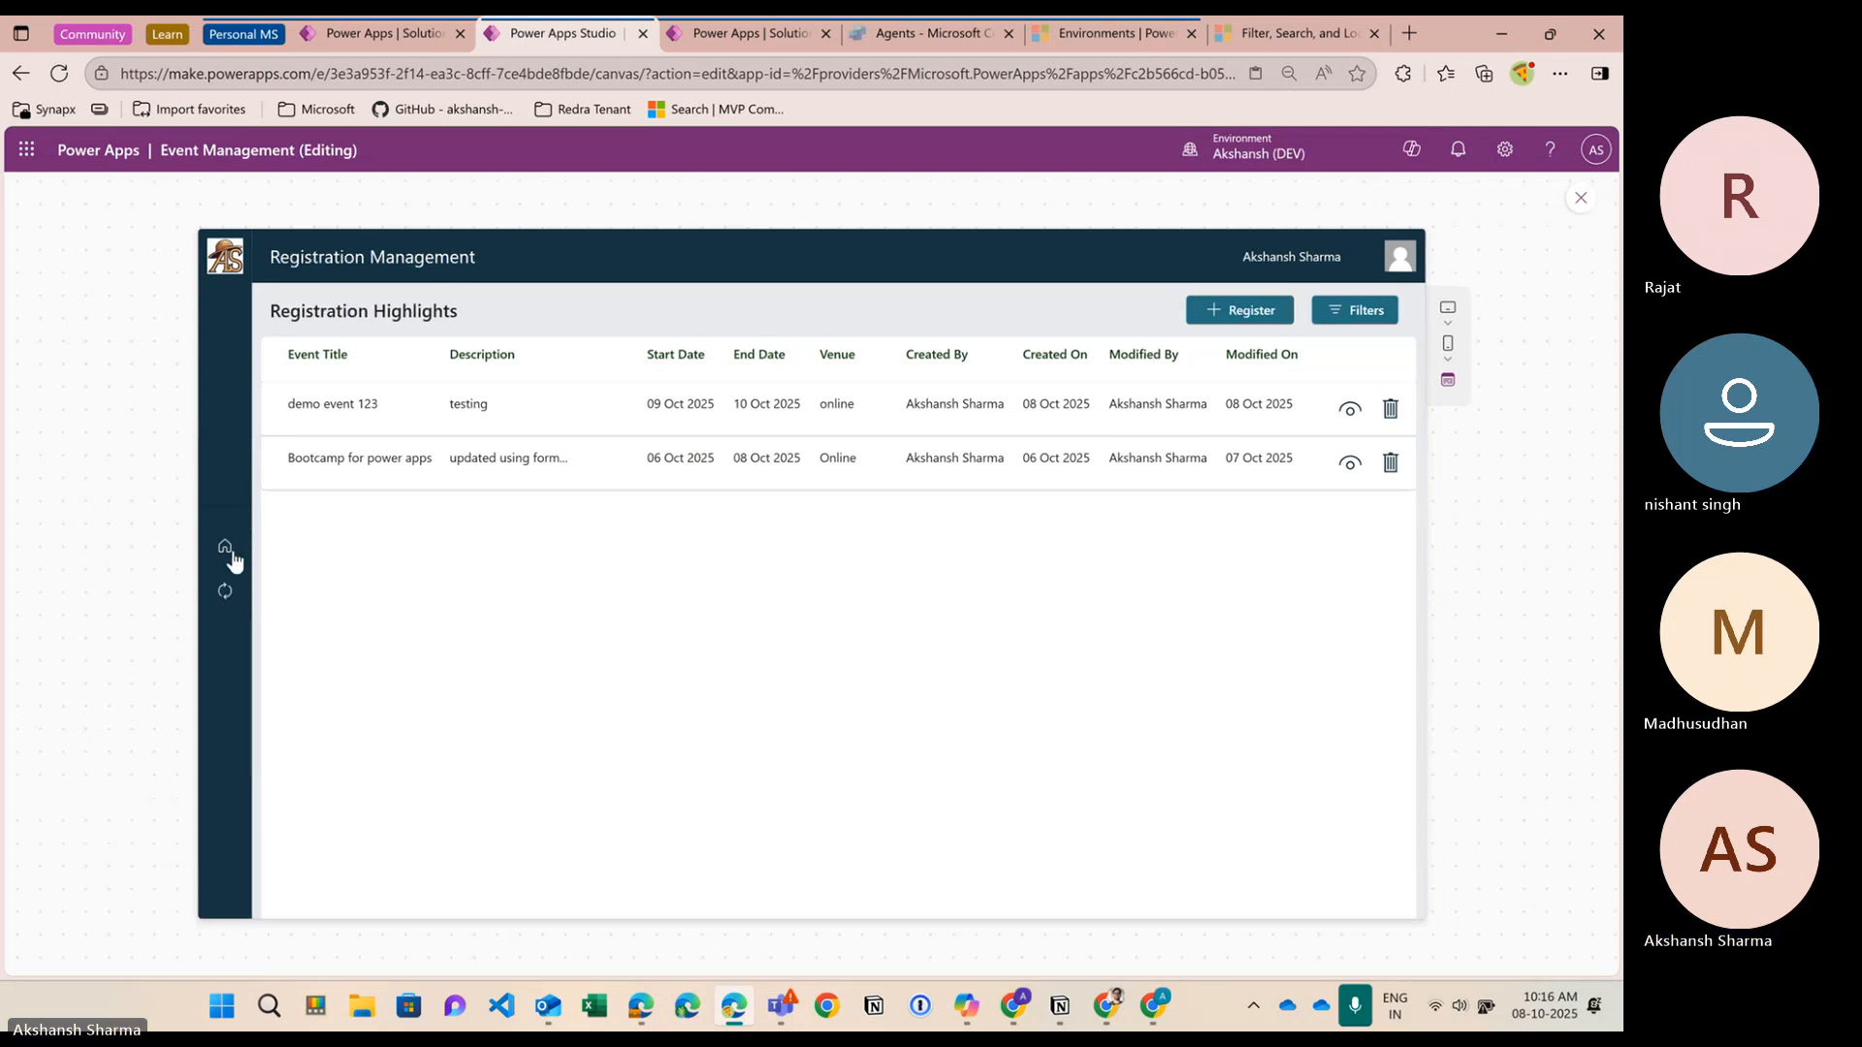
pyautogui.click(223, 593)
pyautogui.click(219, 594)
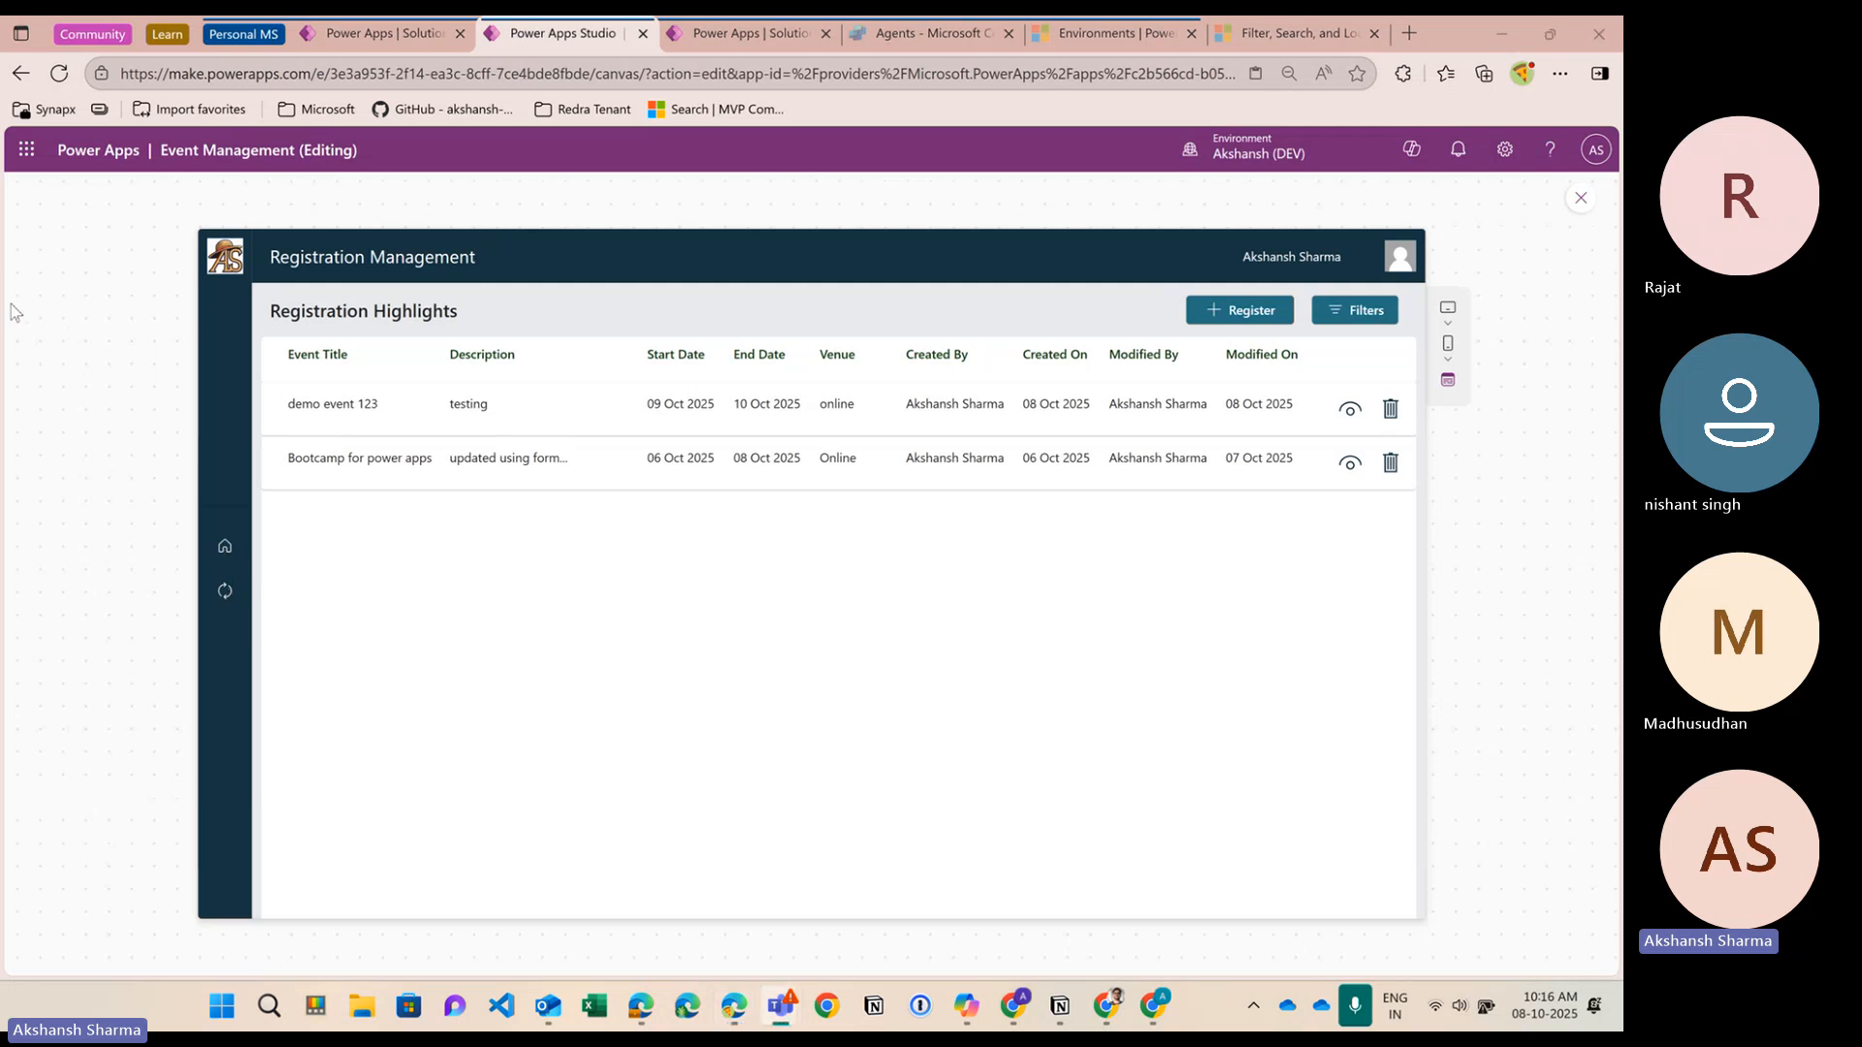
# Open the registrations table from the solution's tables list
pyautogui.click(393, 34)
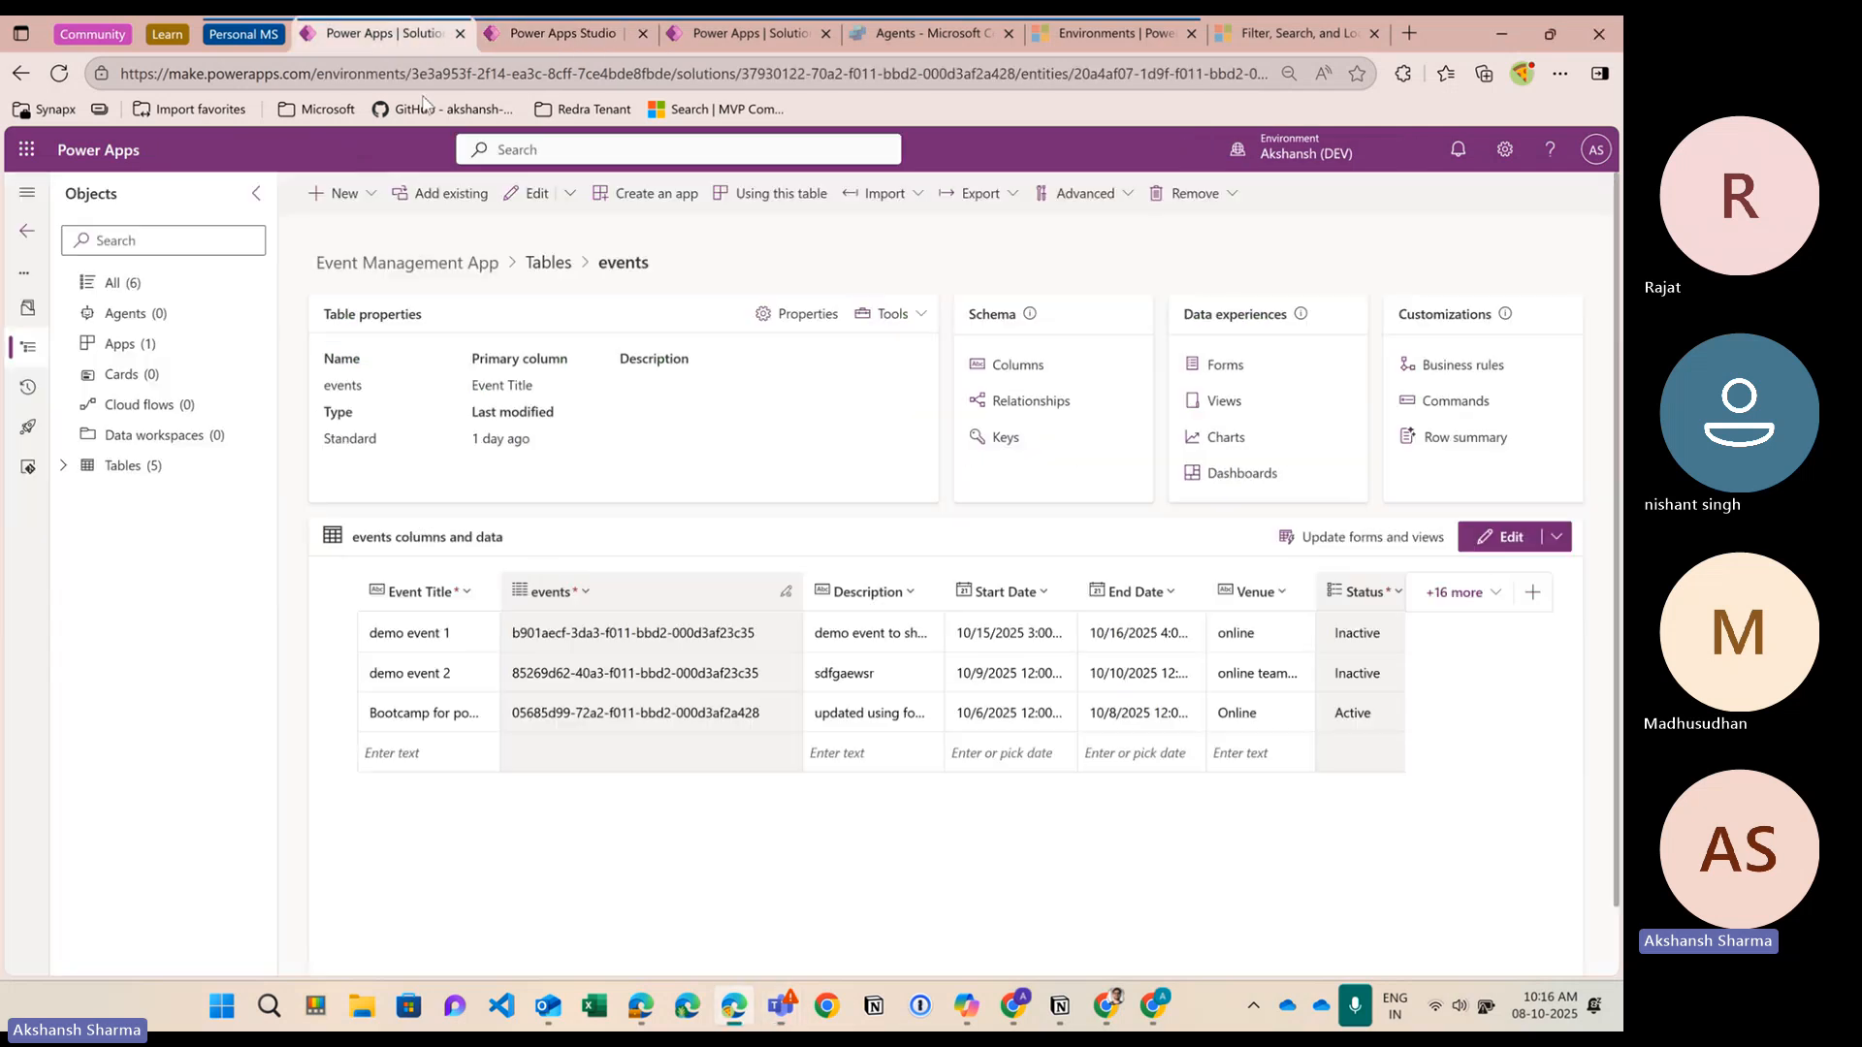
pyautogui.click(86, 473)
pyautogui.click(136, 527)
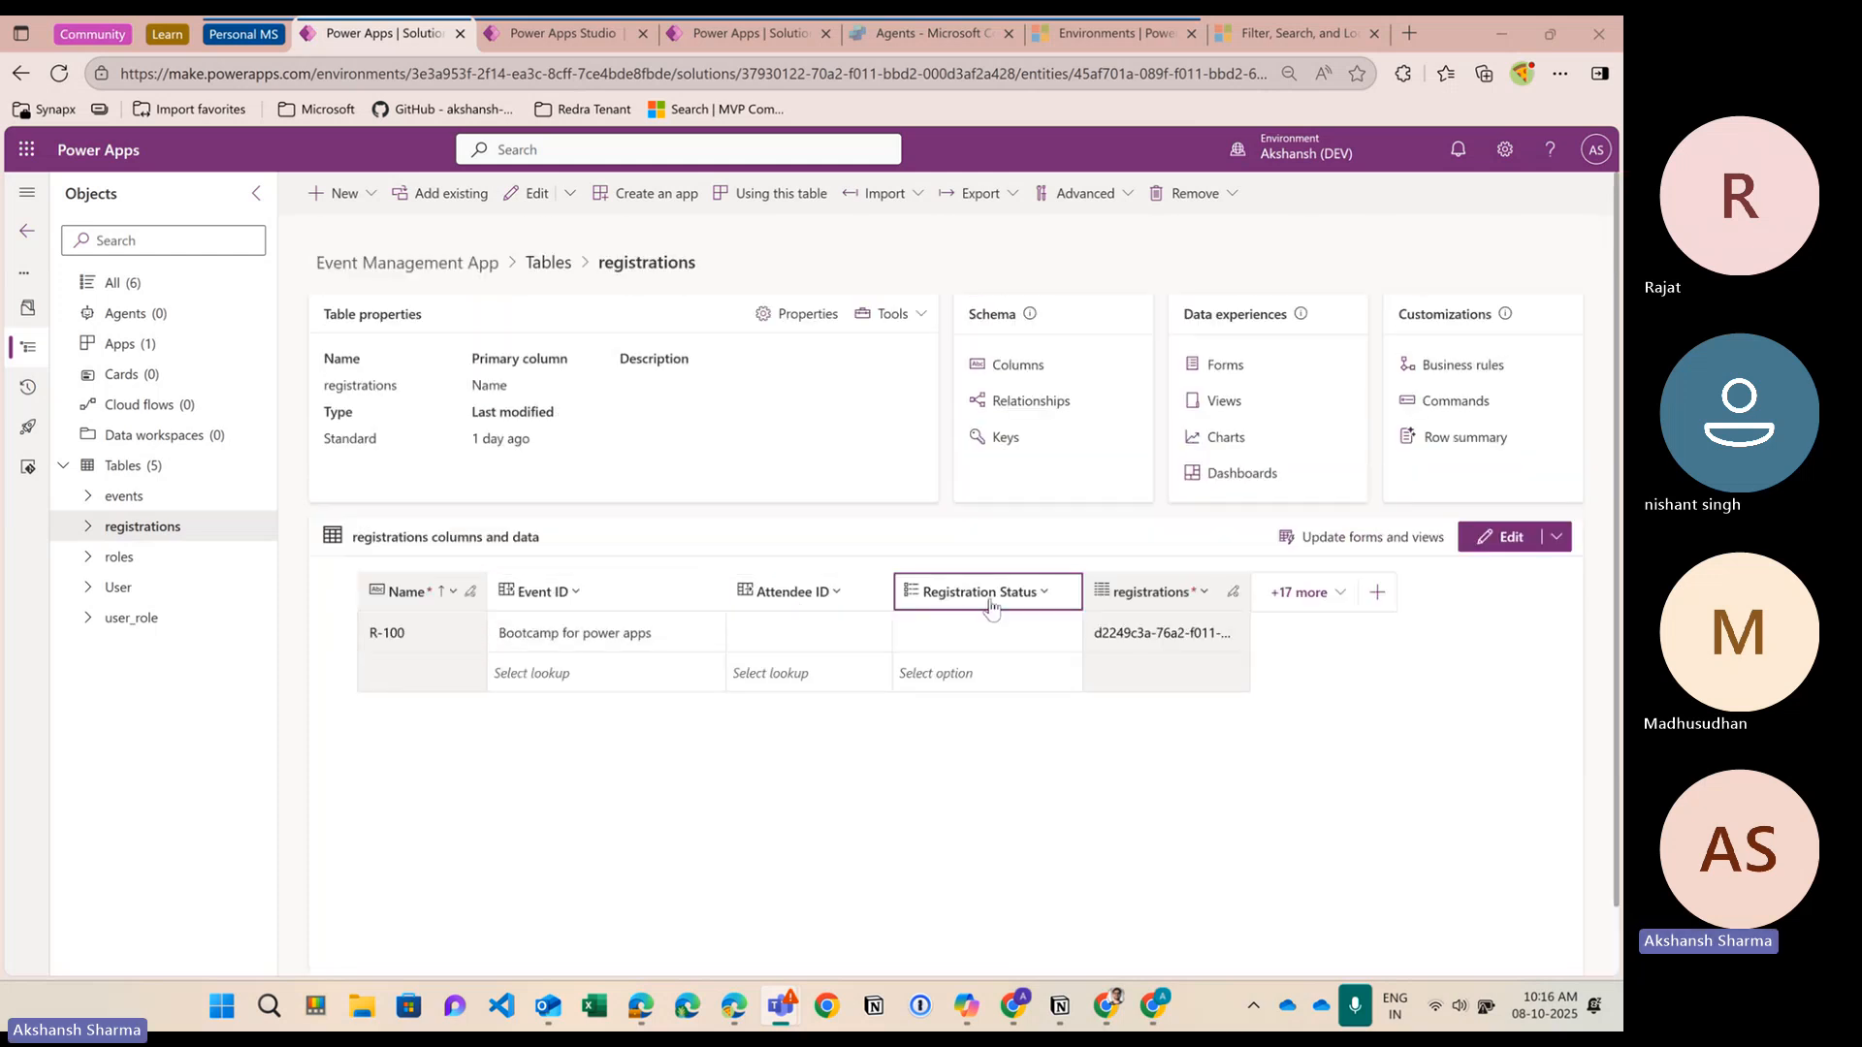
# Review the registrations table's hidden columns without adding any, then return to the studio
pyautogui.click(1299, 592)
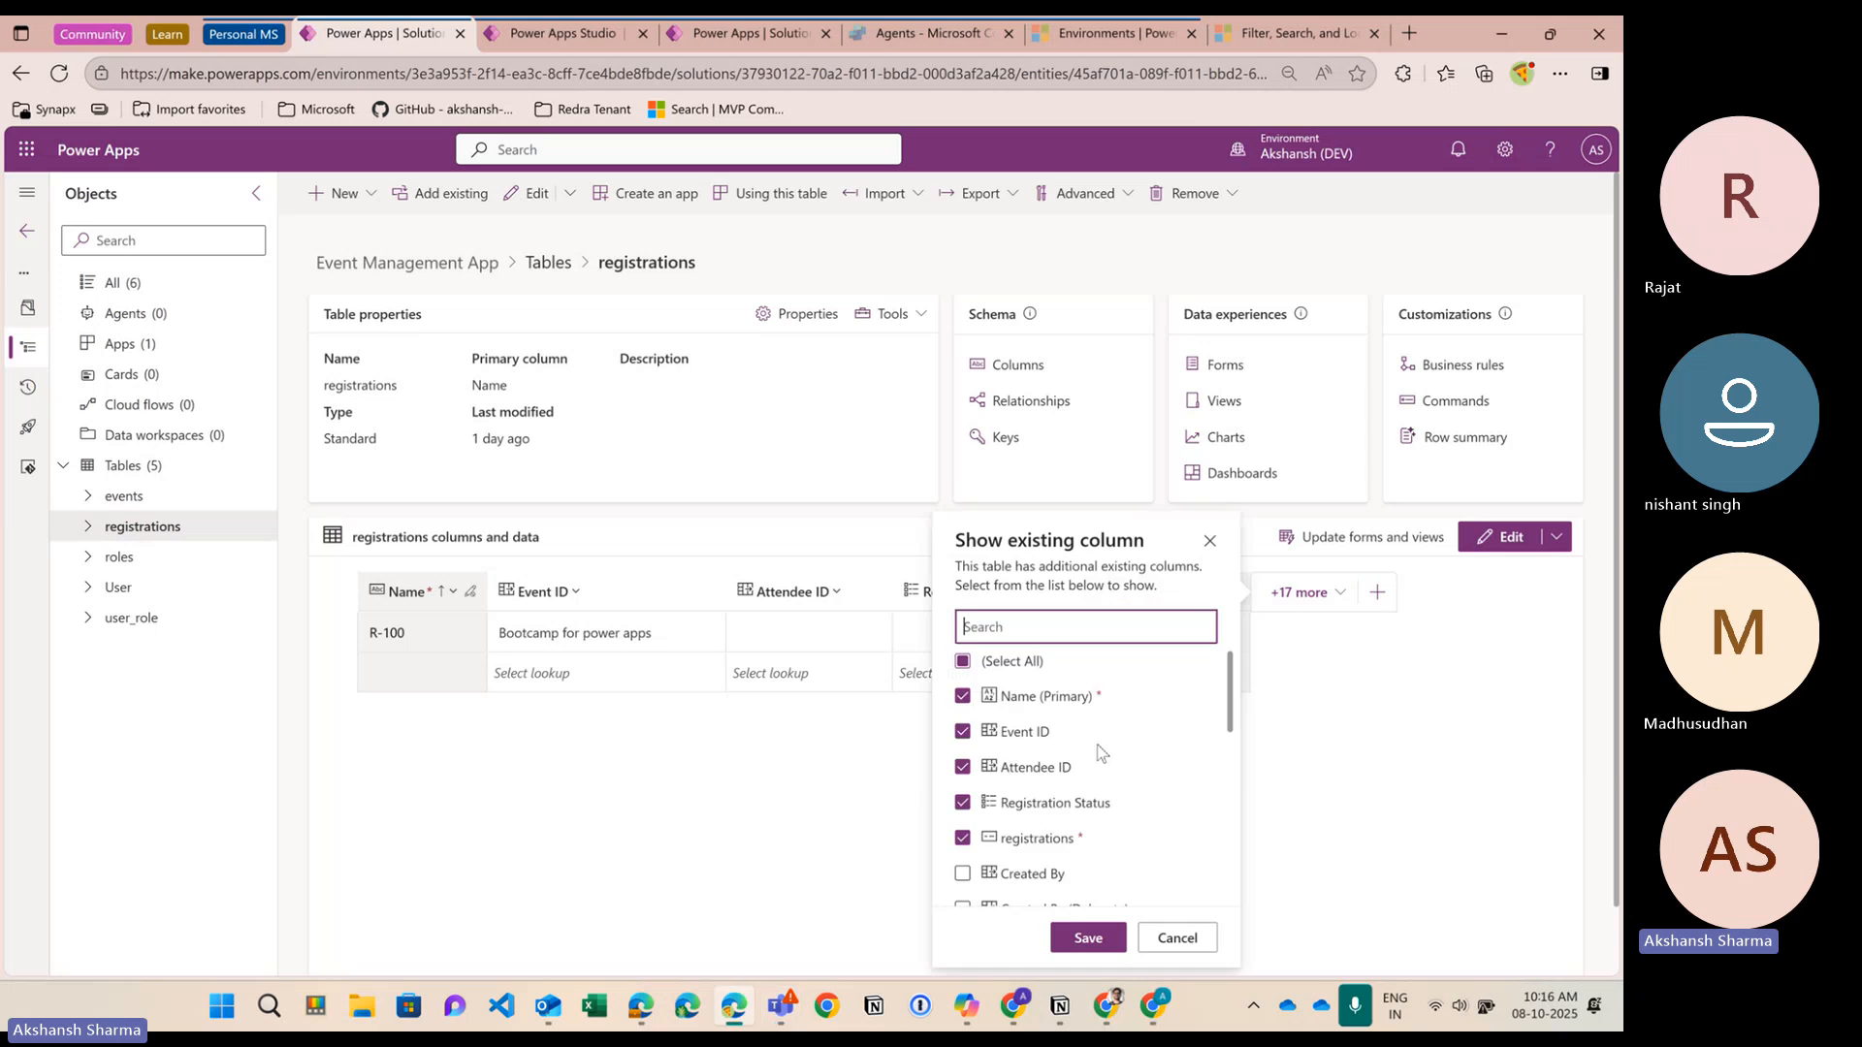
pyautogui.scroll(-2, 1099, 753)
pyautogui.scroll(-5, 1098, 752)
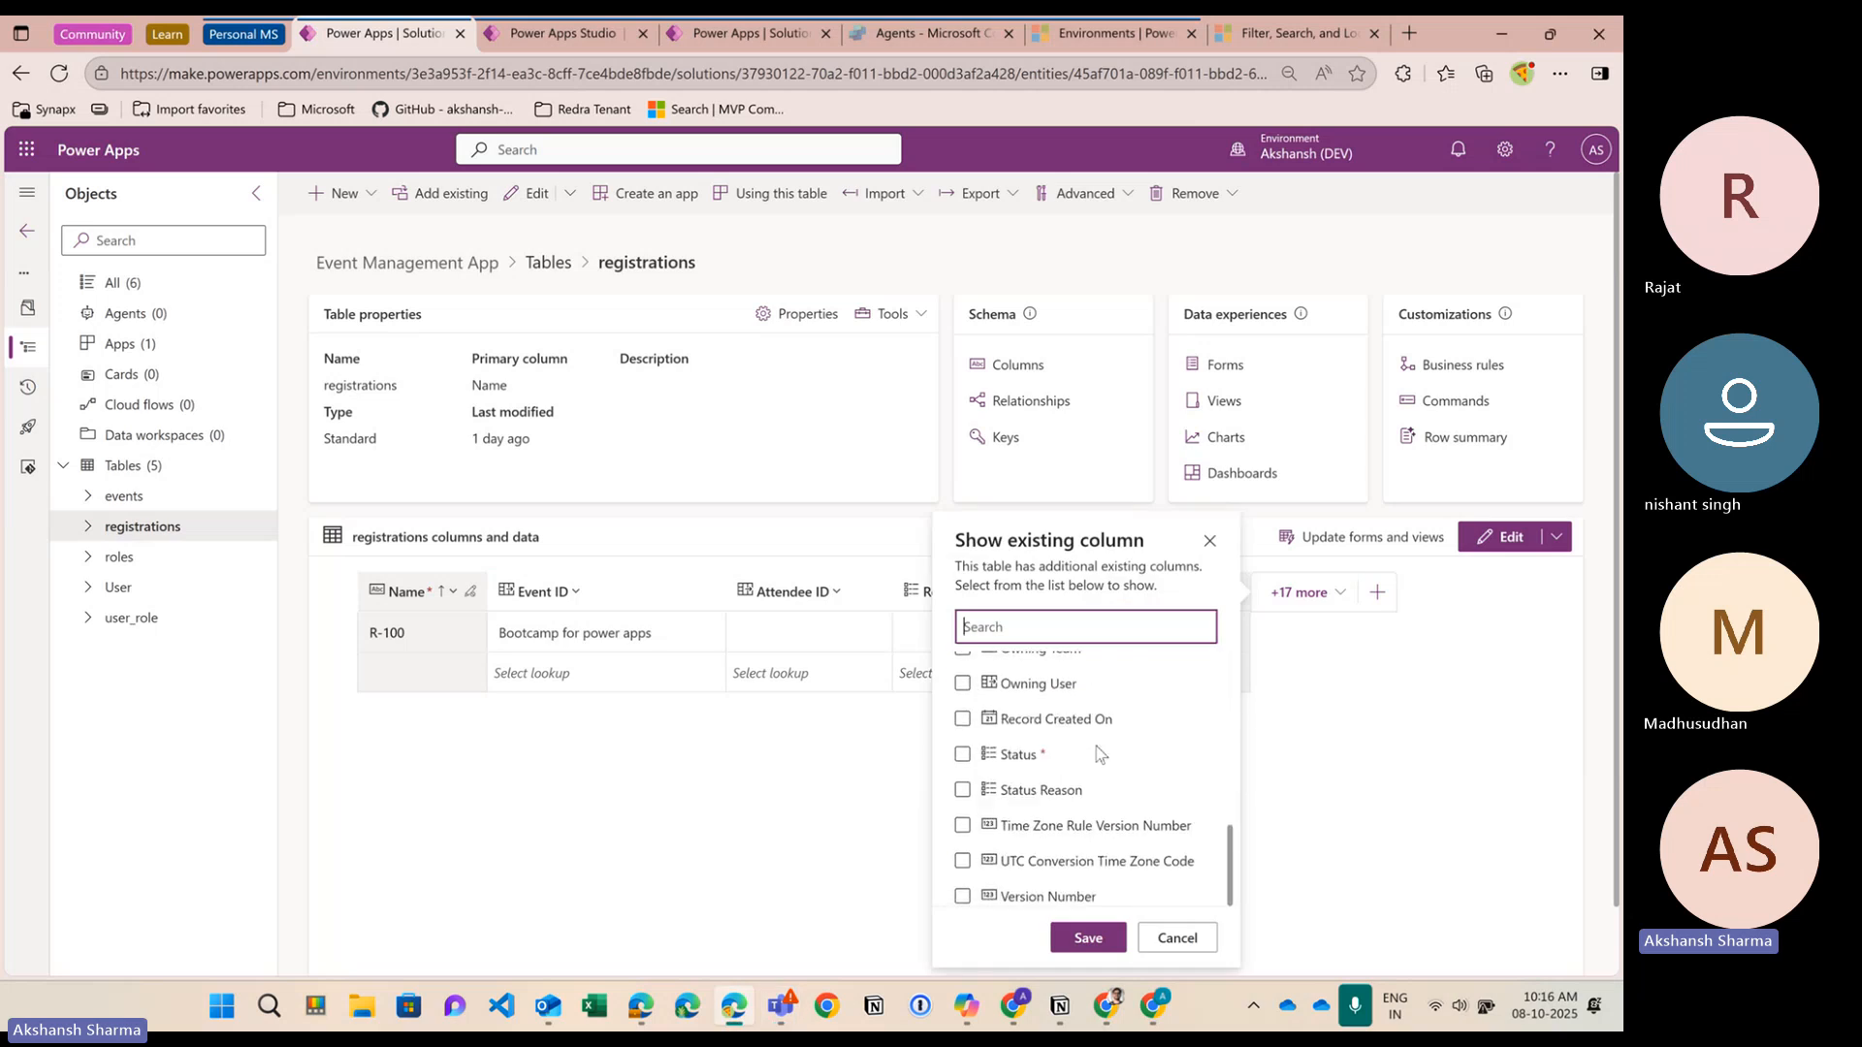
pyautogui.scroll(7, 1094, 880)
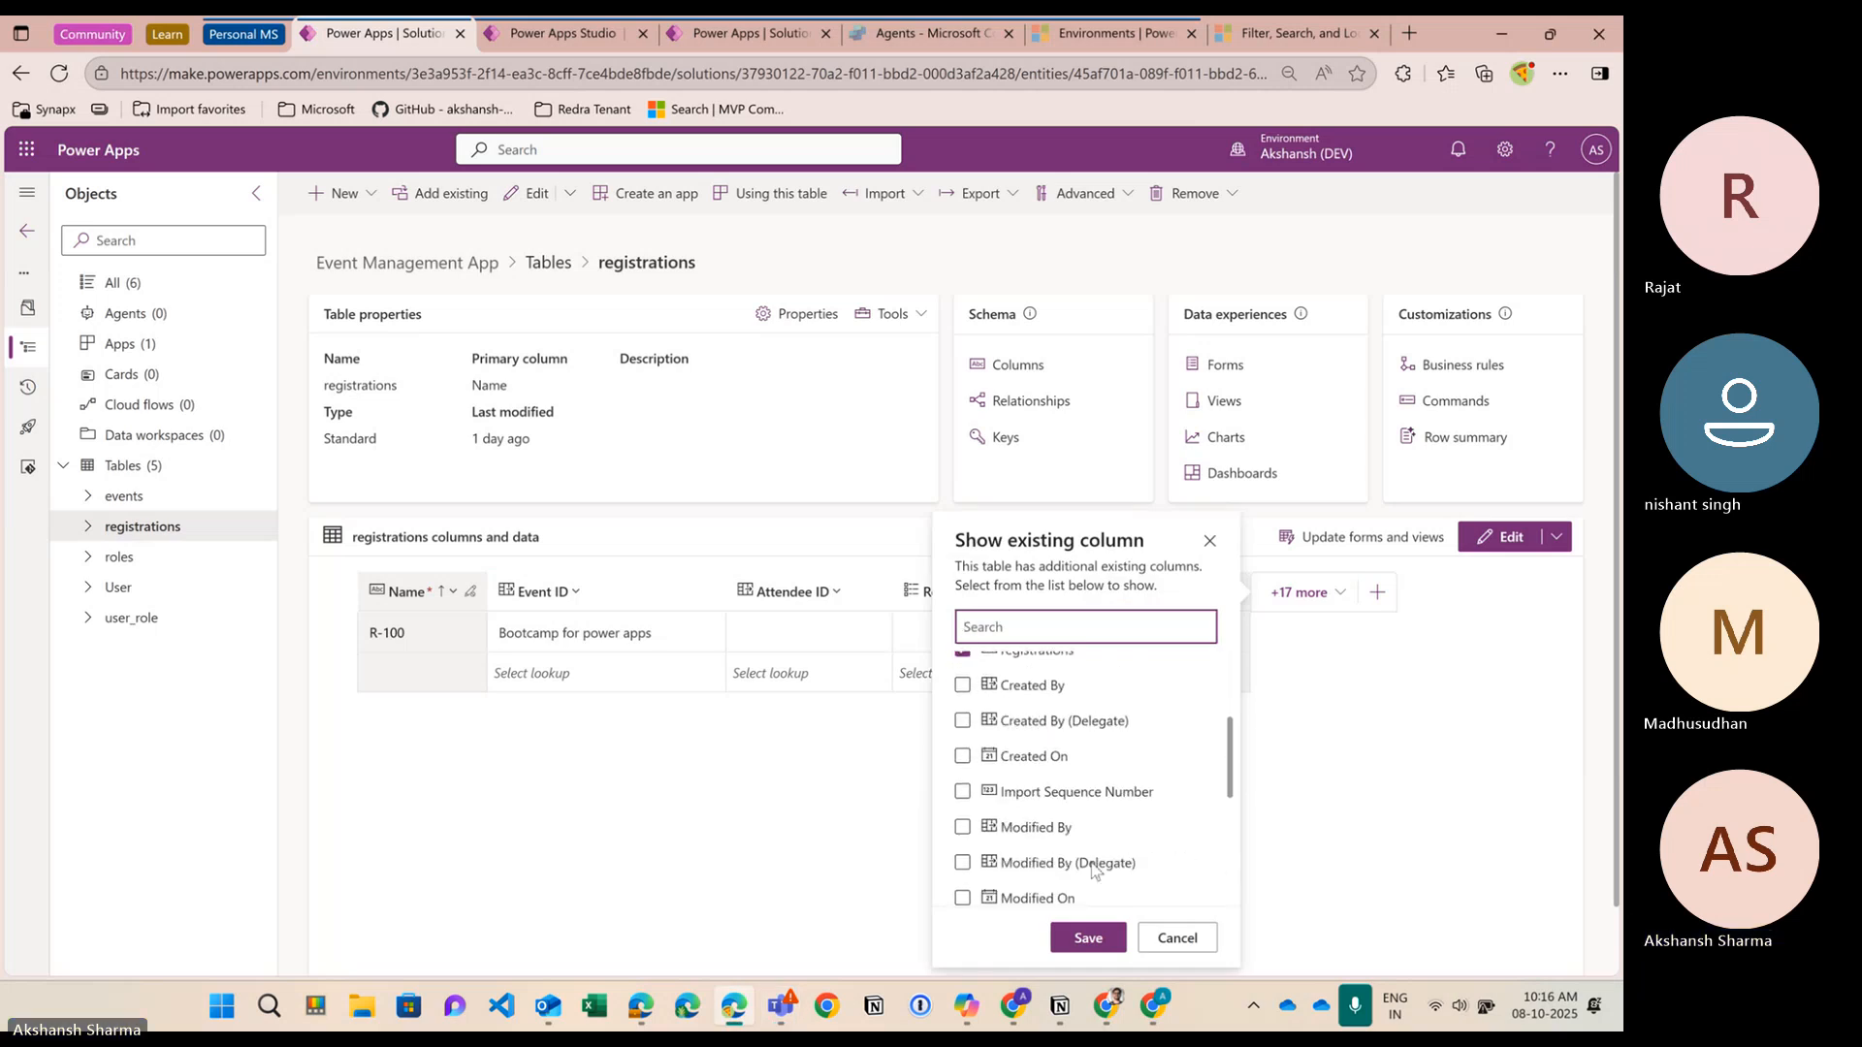
pyautogui.click(805, 806)
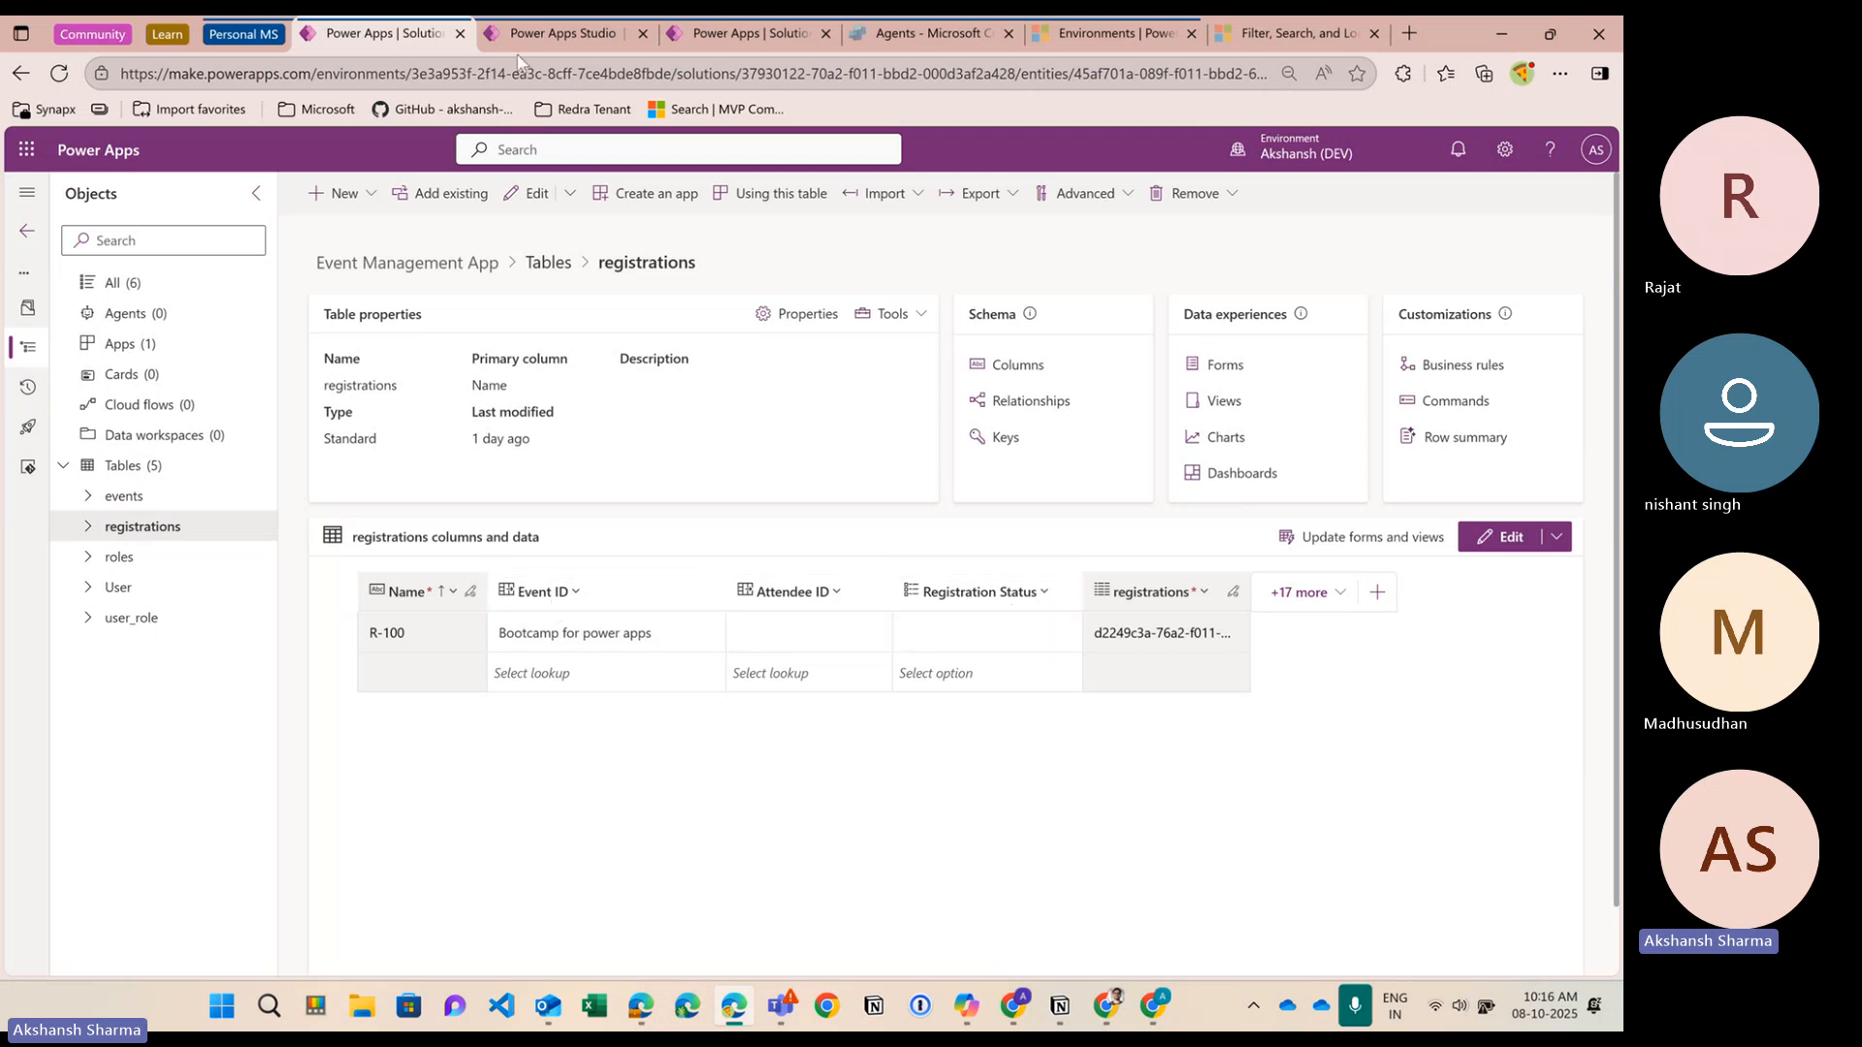
pyautogui.click(557, 33)
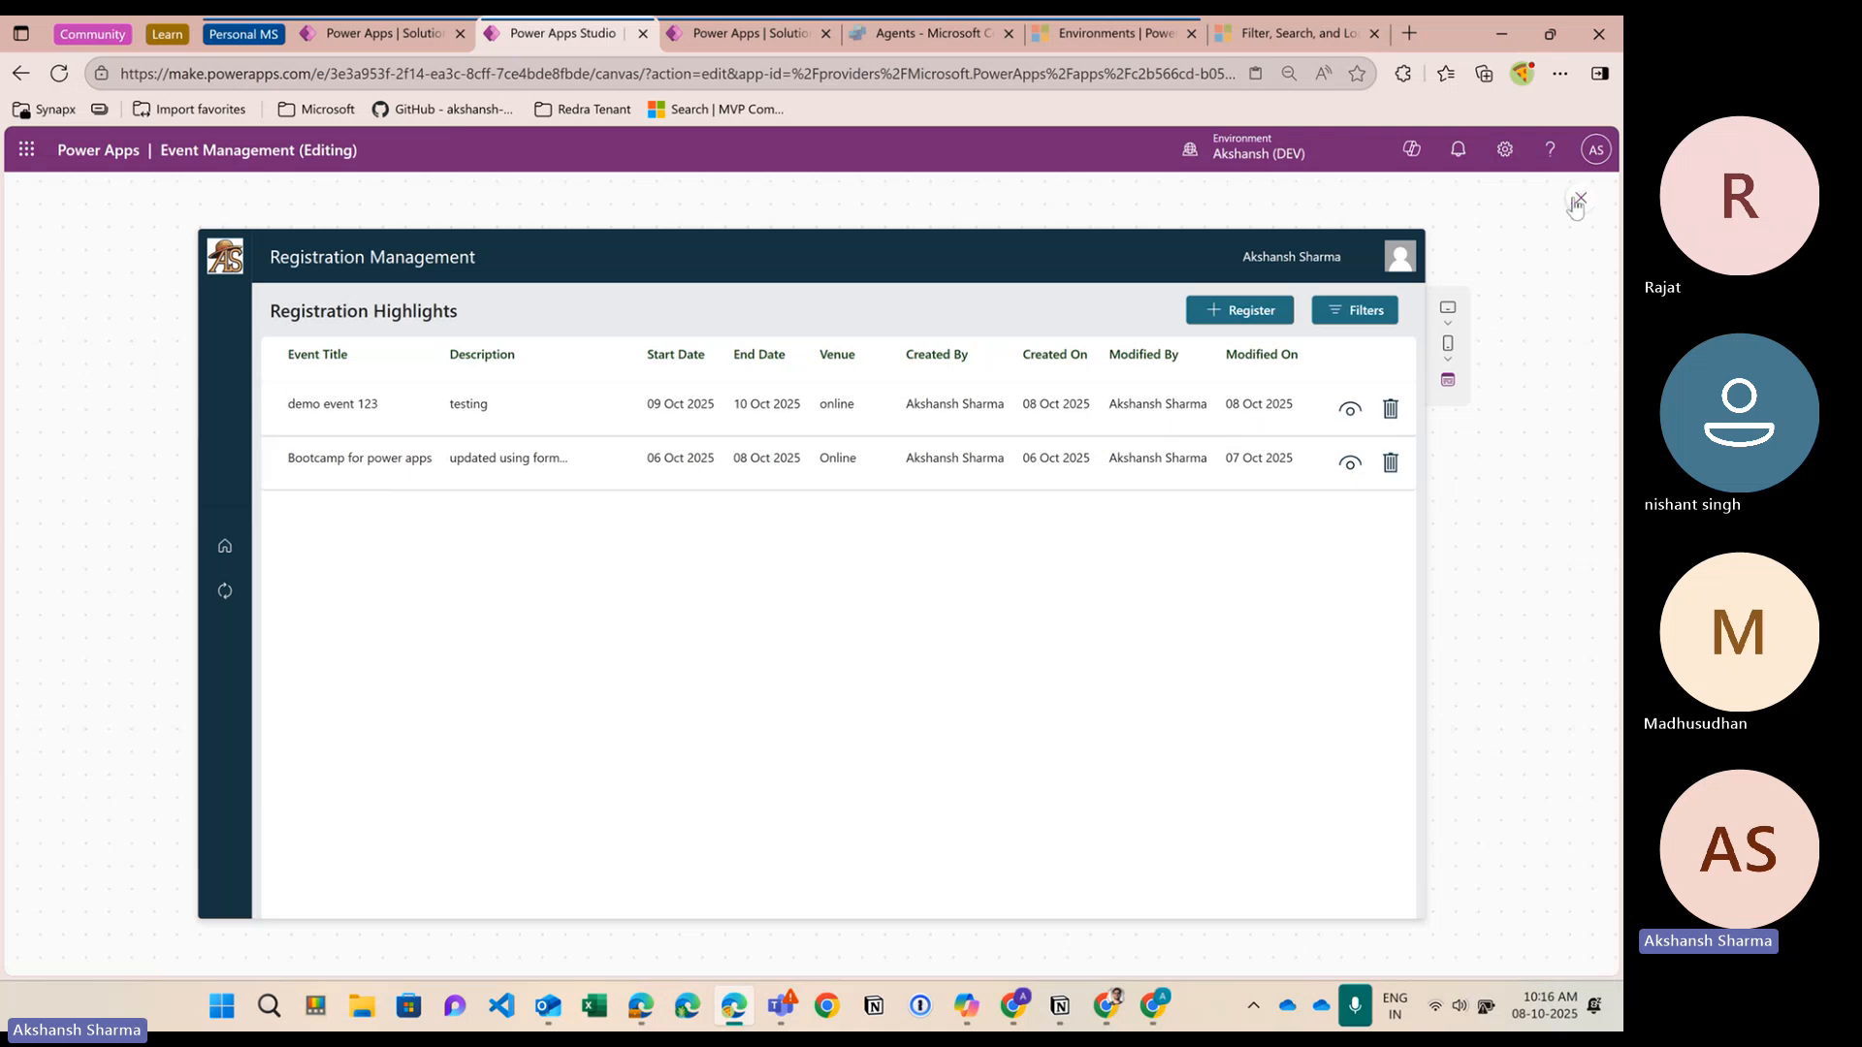
# Replace events with 'regi' in Gallery1_1's Items filter and show the Data pane
pyautogui.click(1581, 197)
pyautogui.click(460, 432)
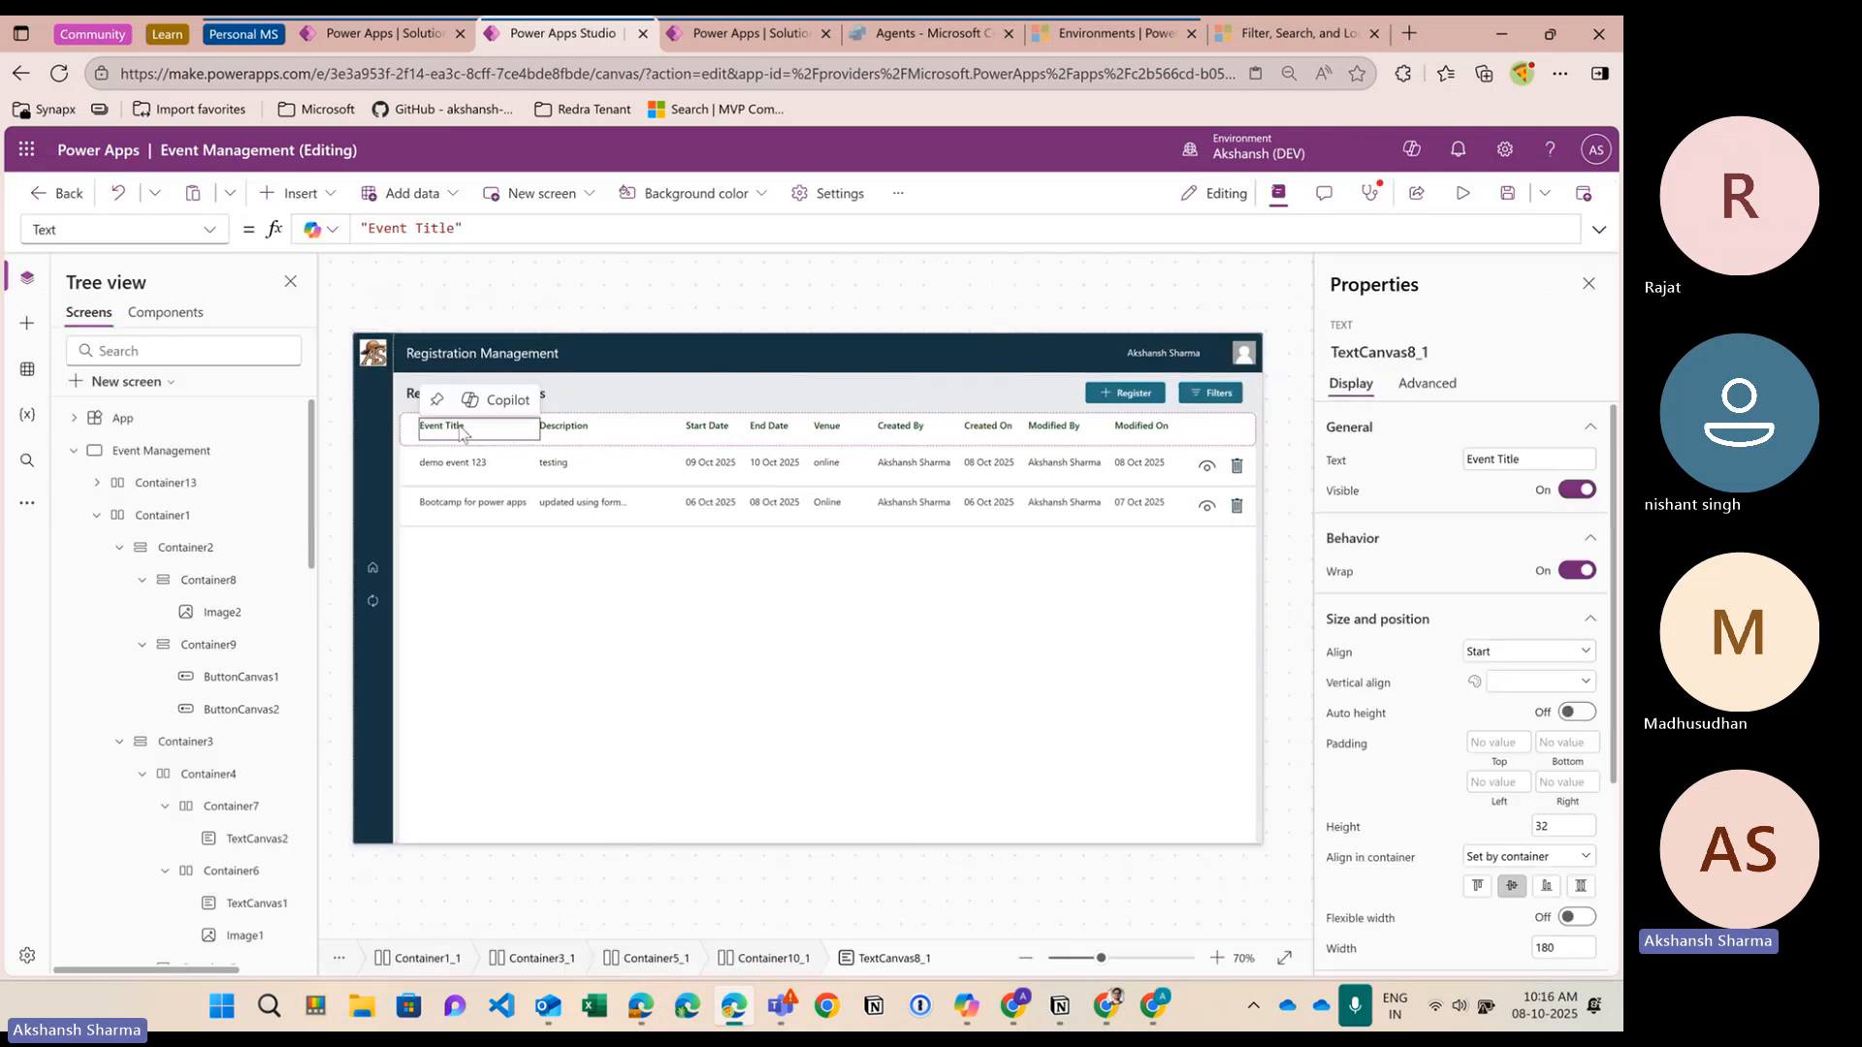
pyautogui.click(490, 592)
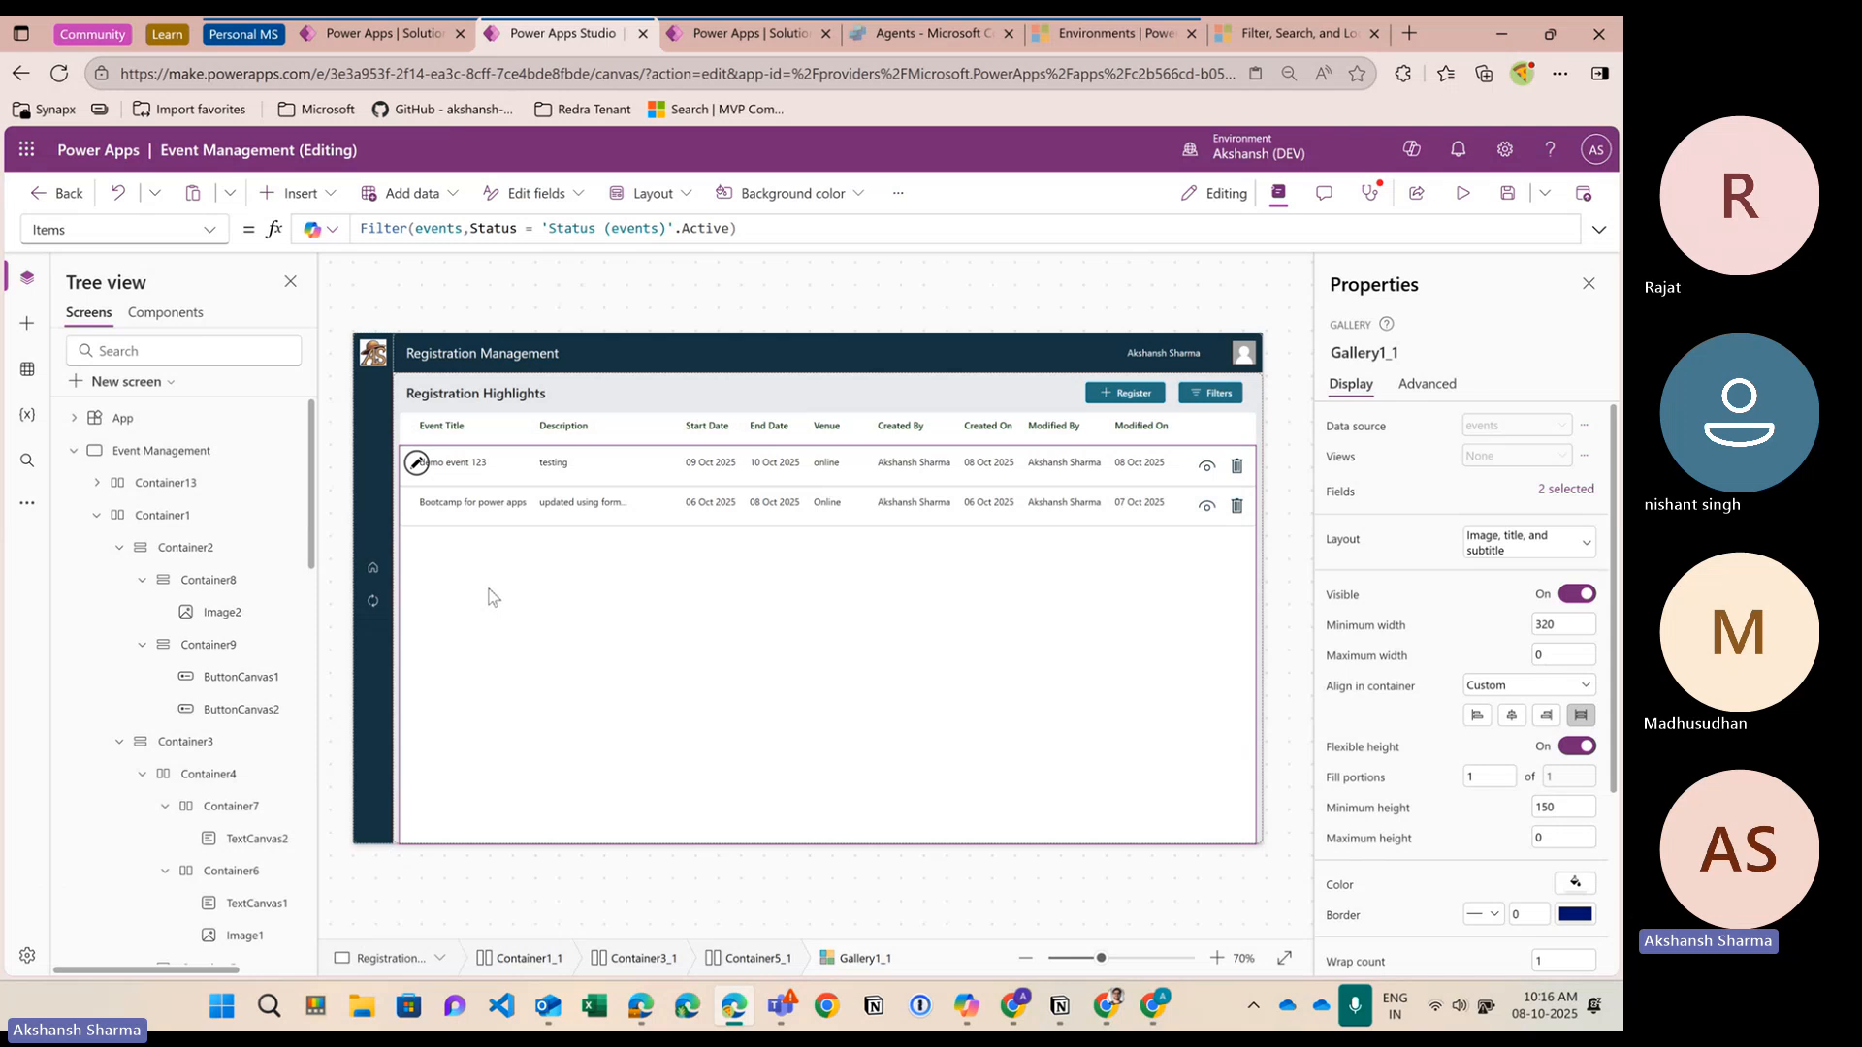
pyautogui.click(436, 235)
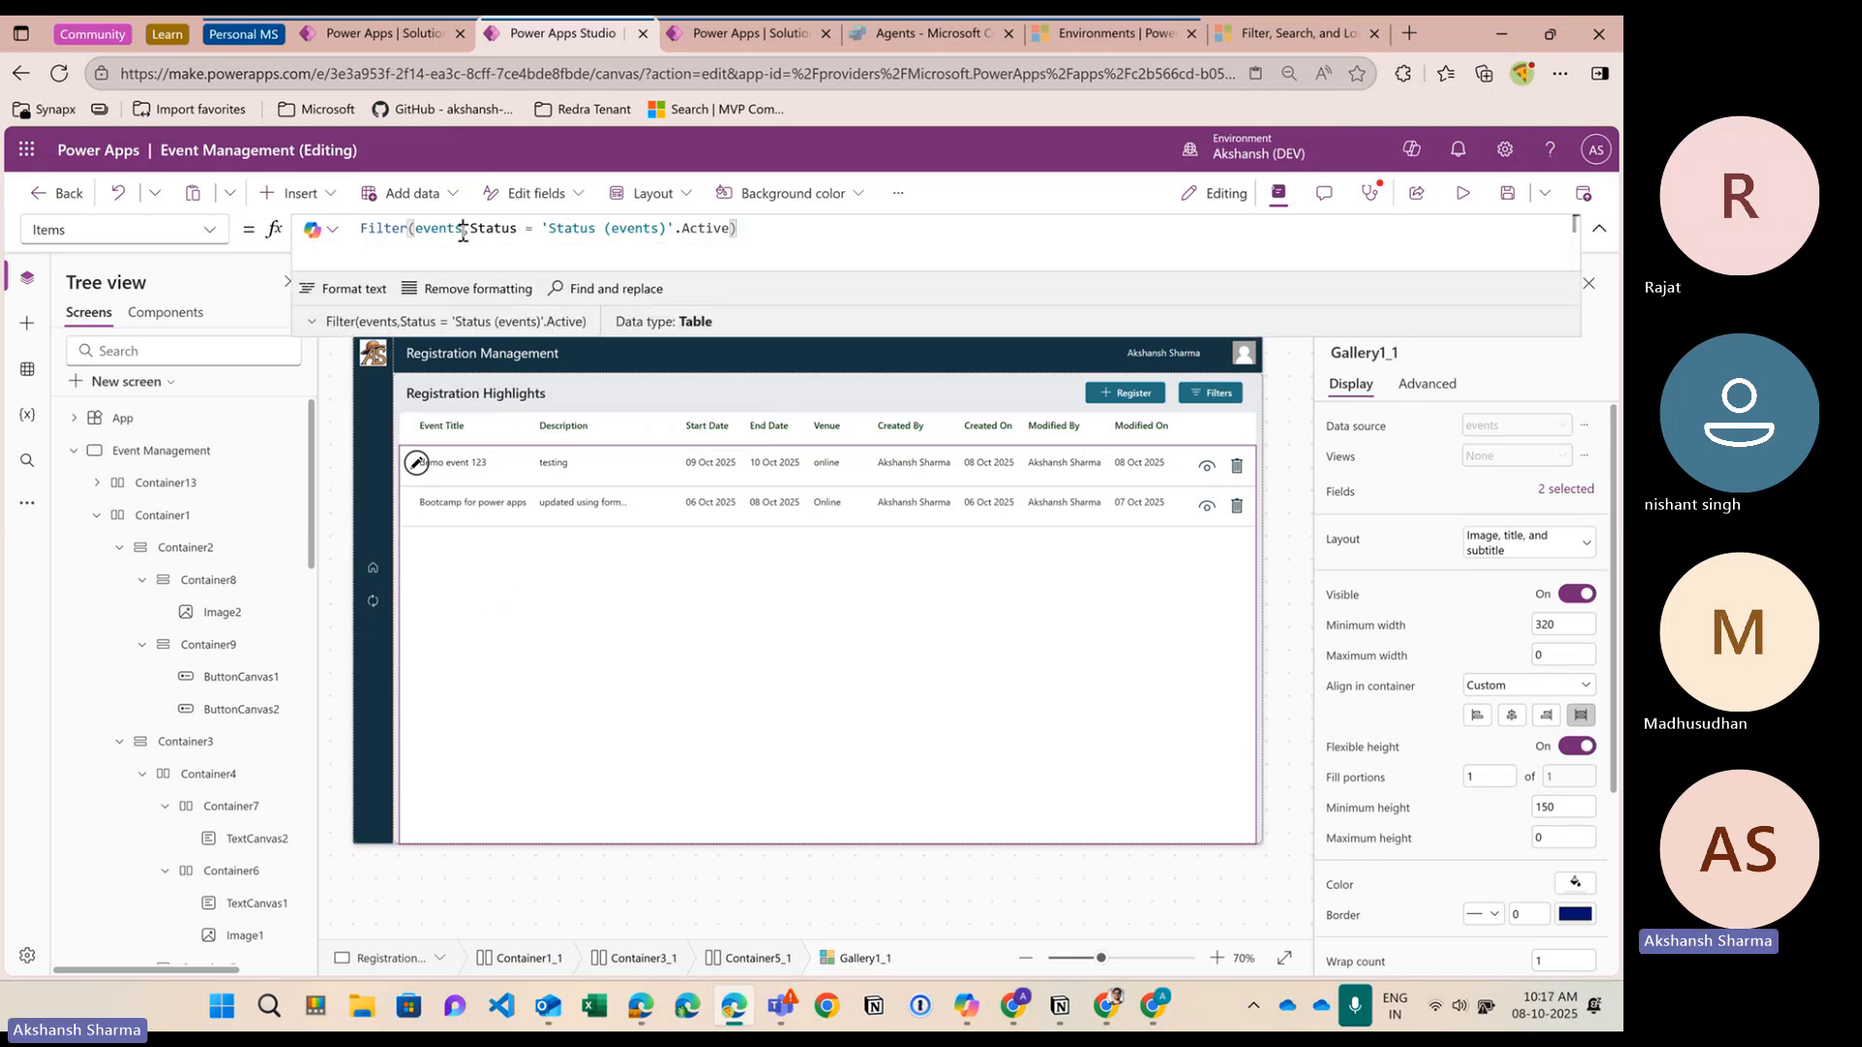
pyautogui.click(464, 229)
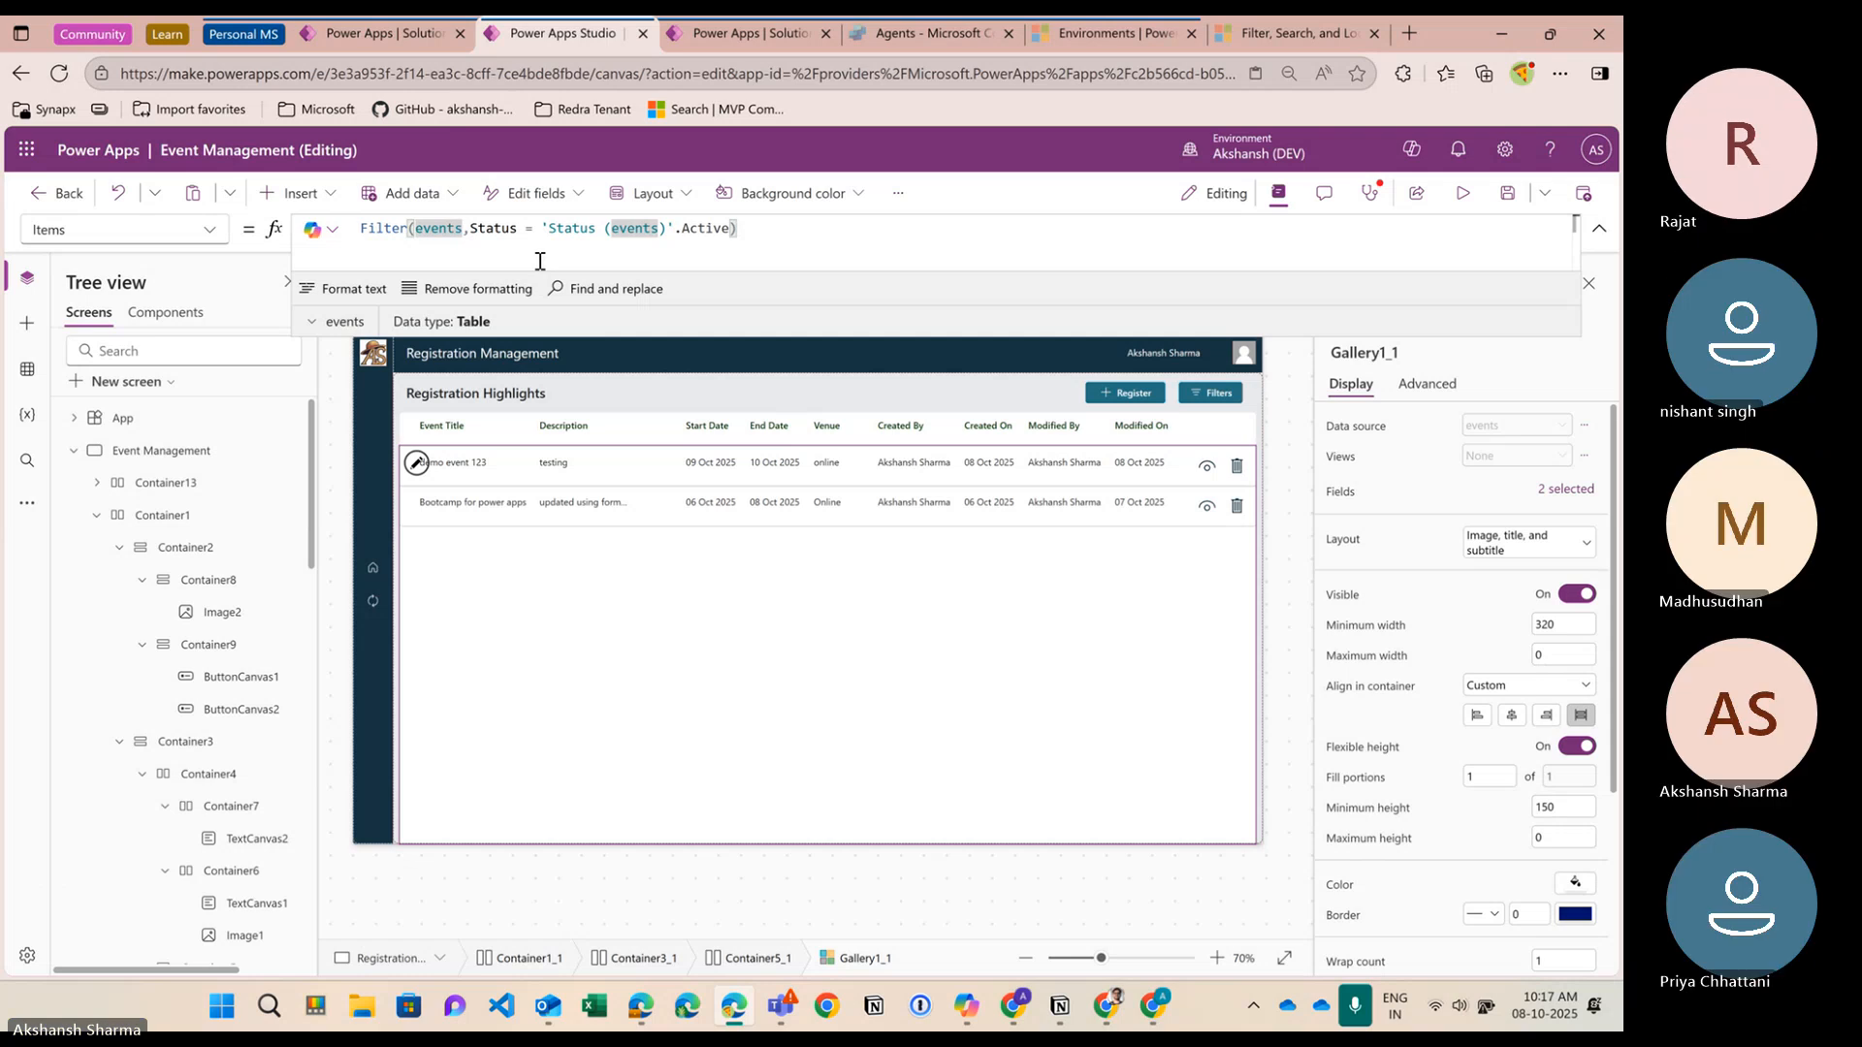
pyautogui.press('BackSpace')
pyautogui.press('BackSpace')
pyautogui.press('BackSpace')
pyautogui.press('BackSpace')
pyautogui.press('BackSpace')
pyautogui.press('BackSpace')
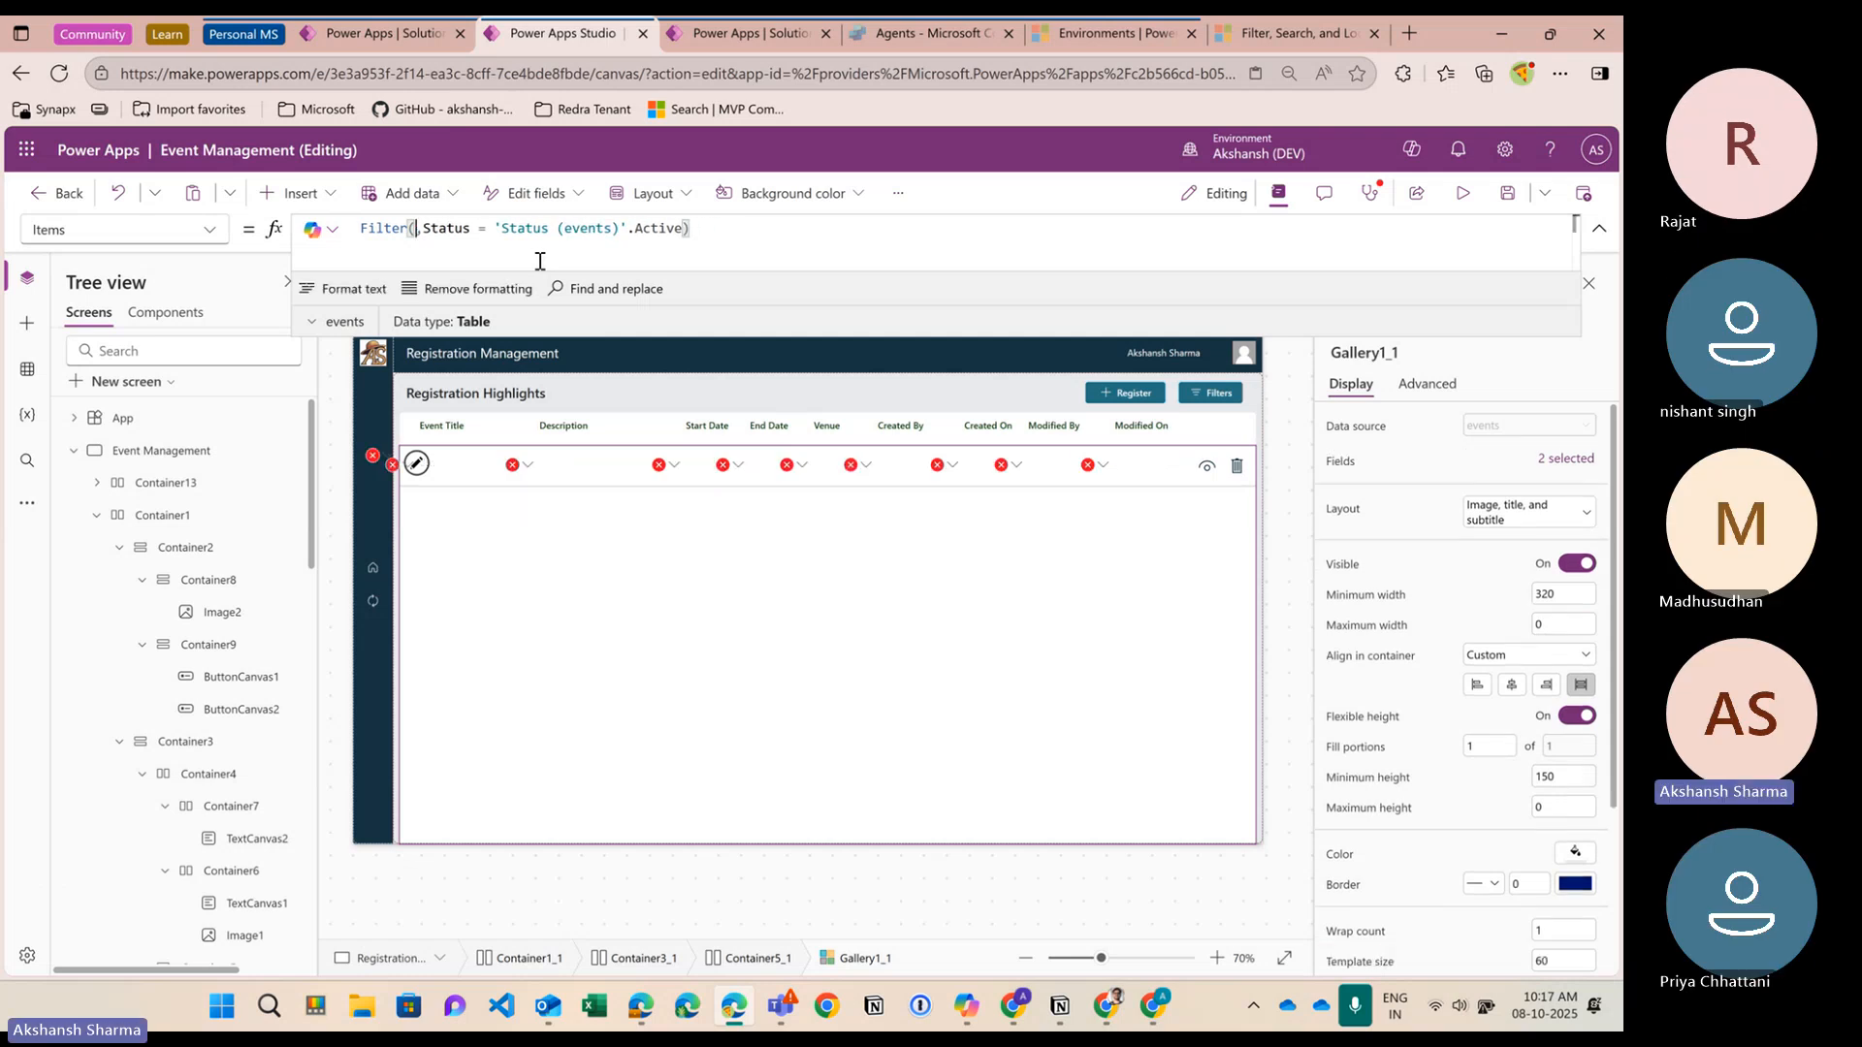
pyautogui.write('regi')
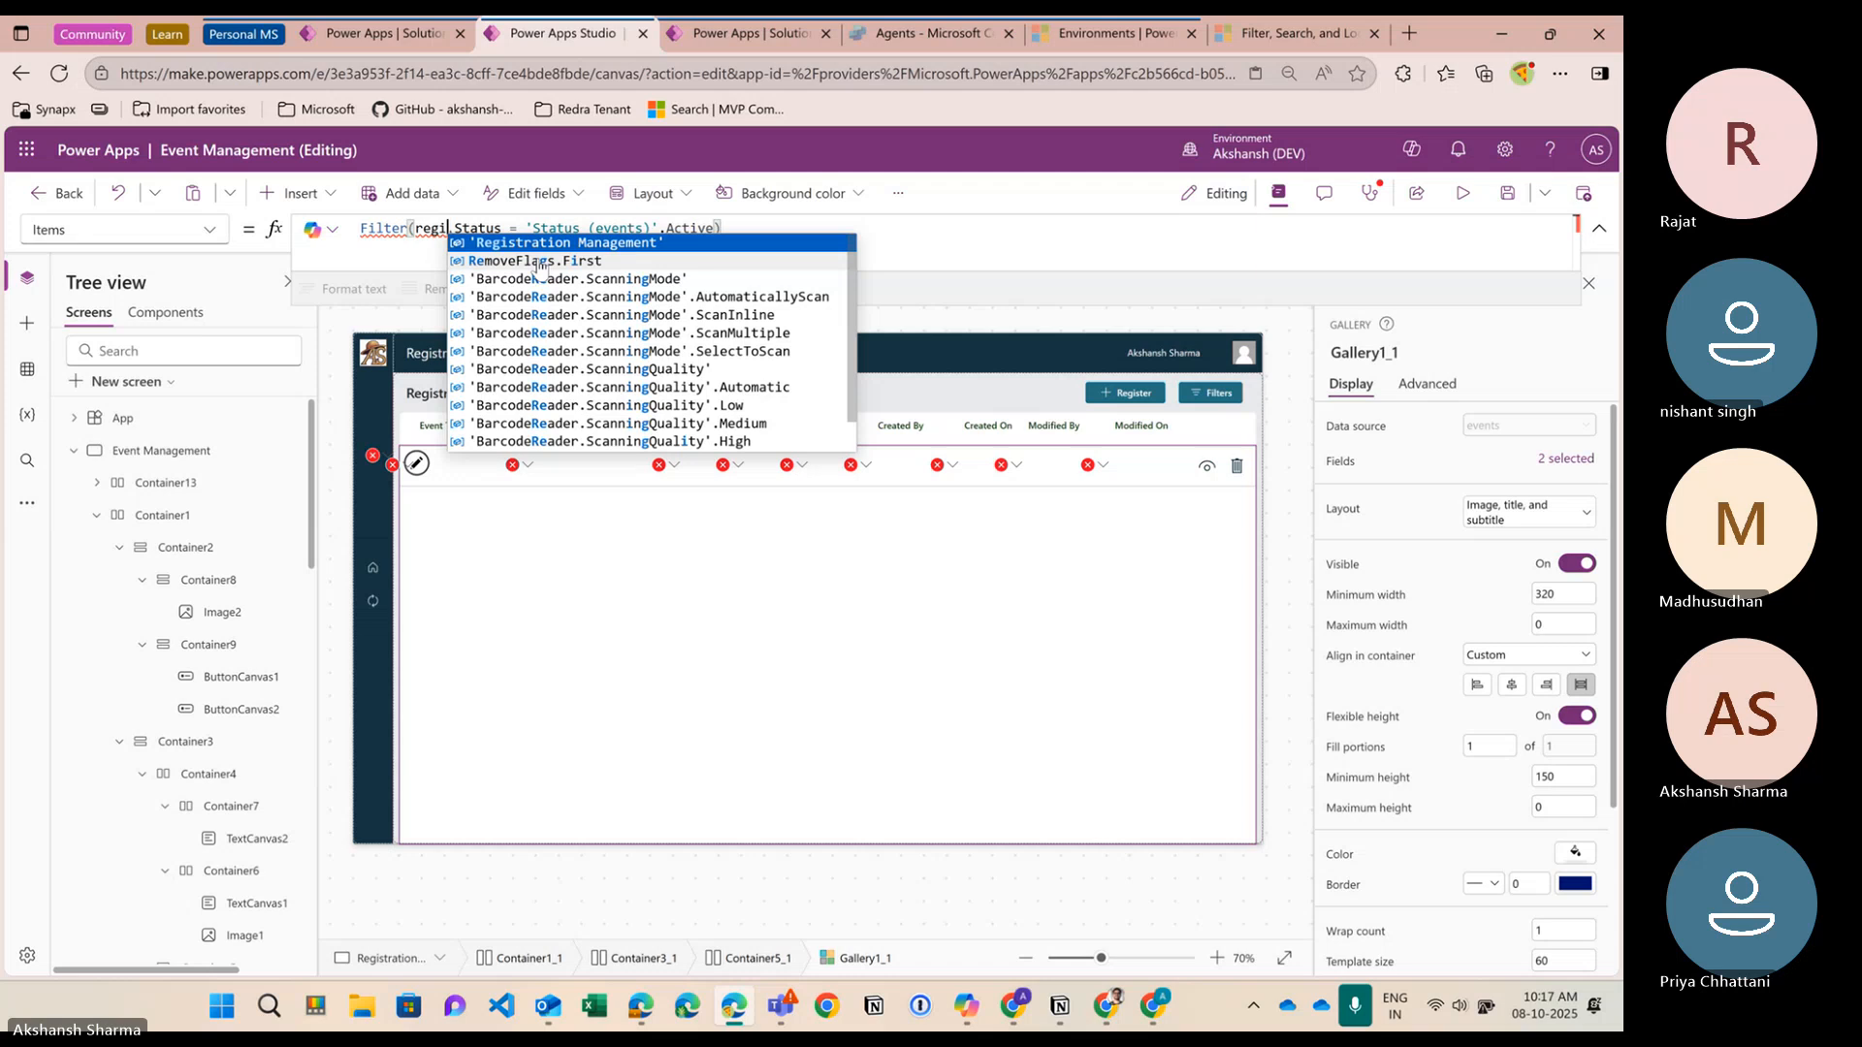
pyautogui.click(82, 287)
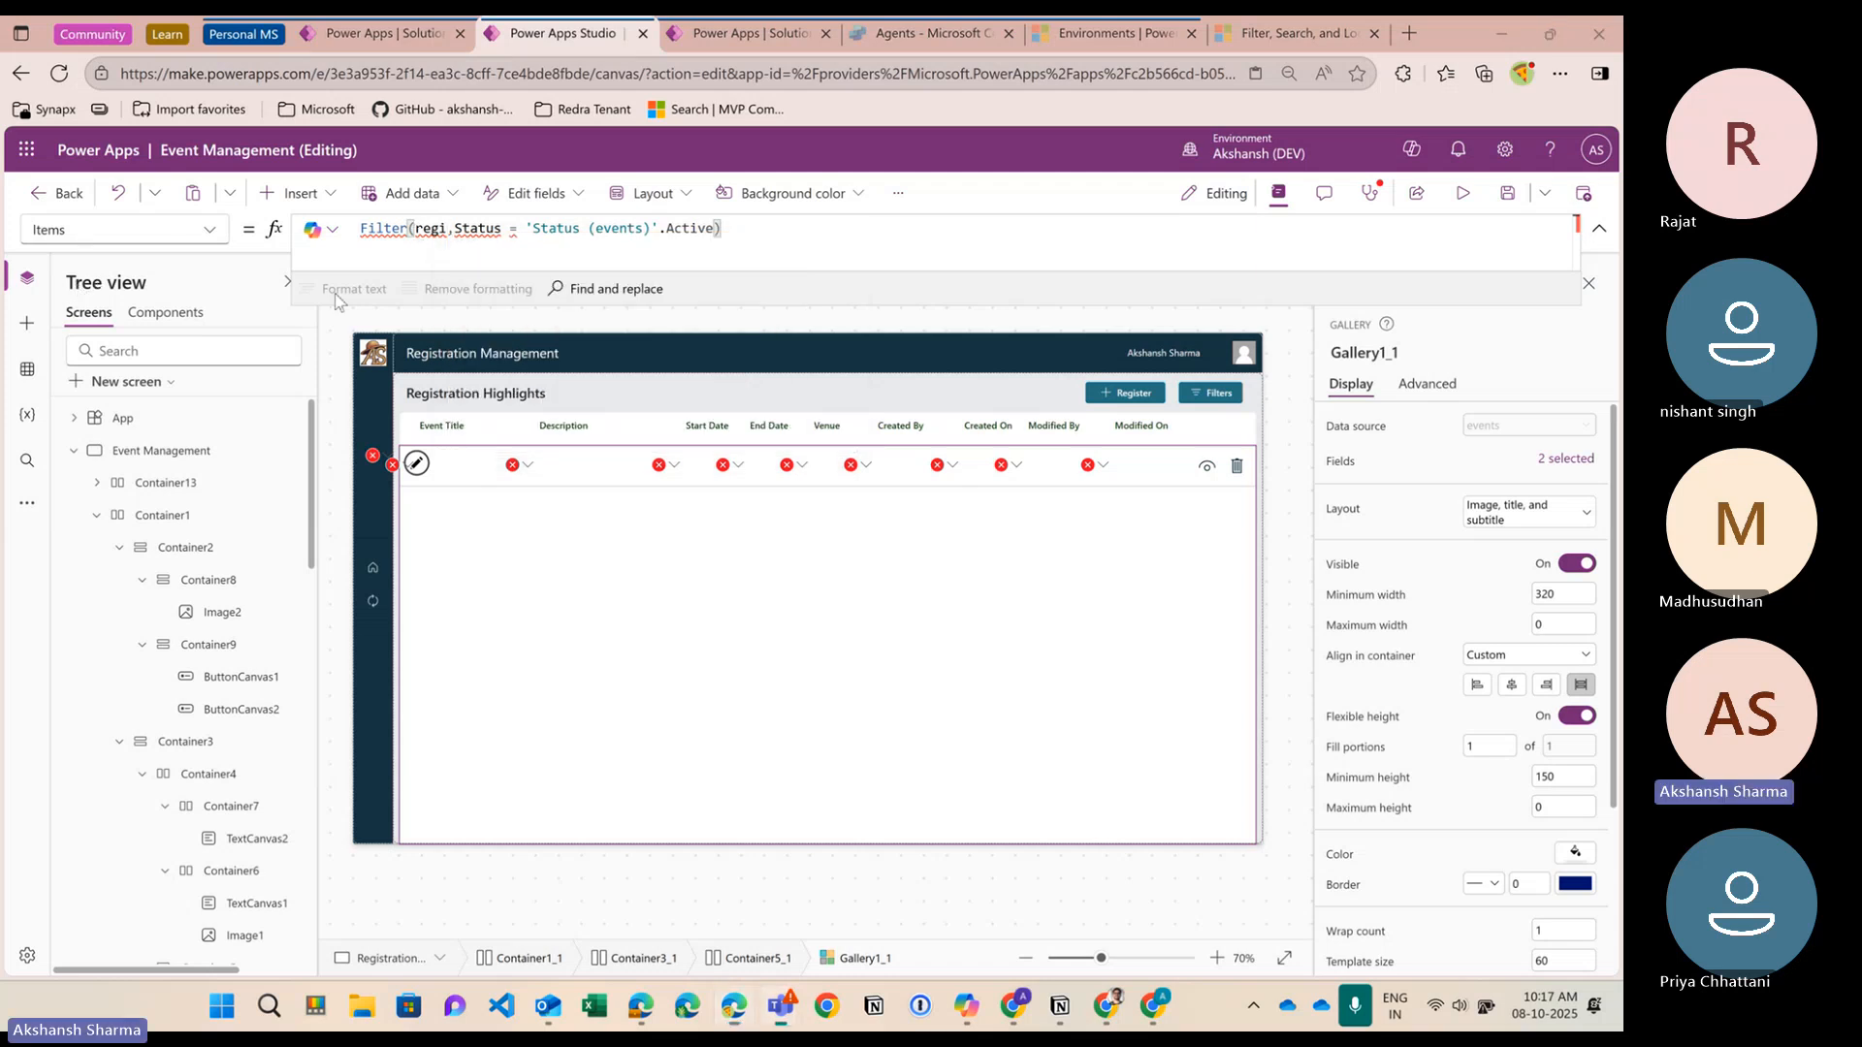
pyautogui.click(27, 415)
# Add the registrations table as a data source from the Data pane
pyautogui.click(27, 369)
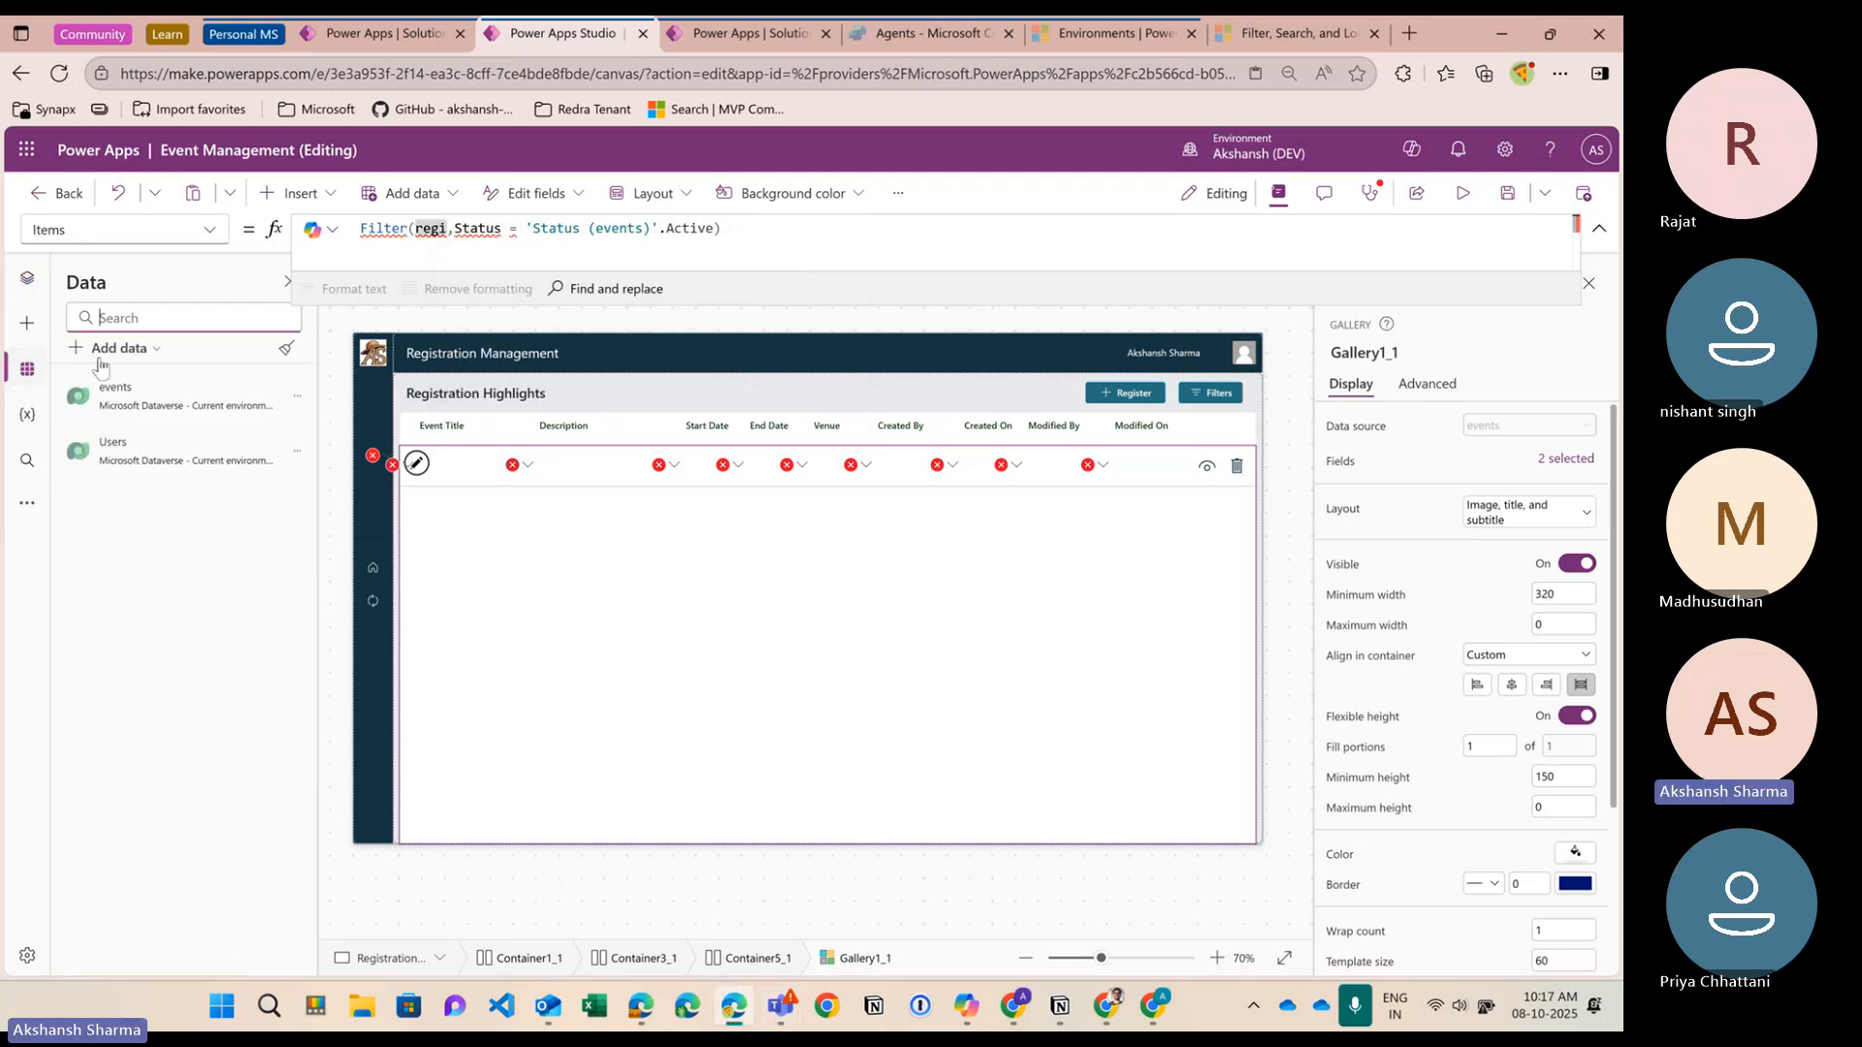
pyautogui.click(121, 347)
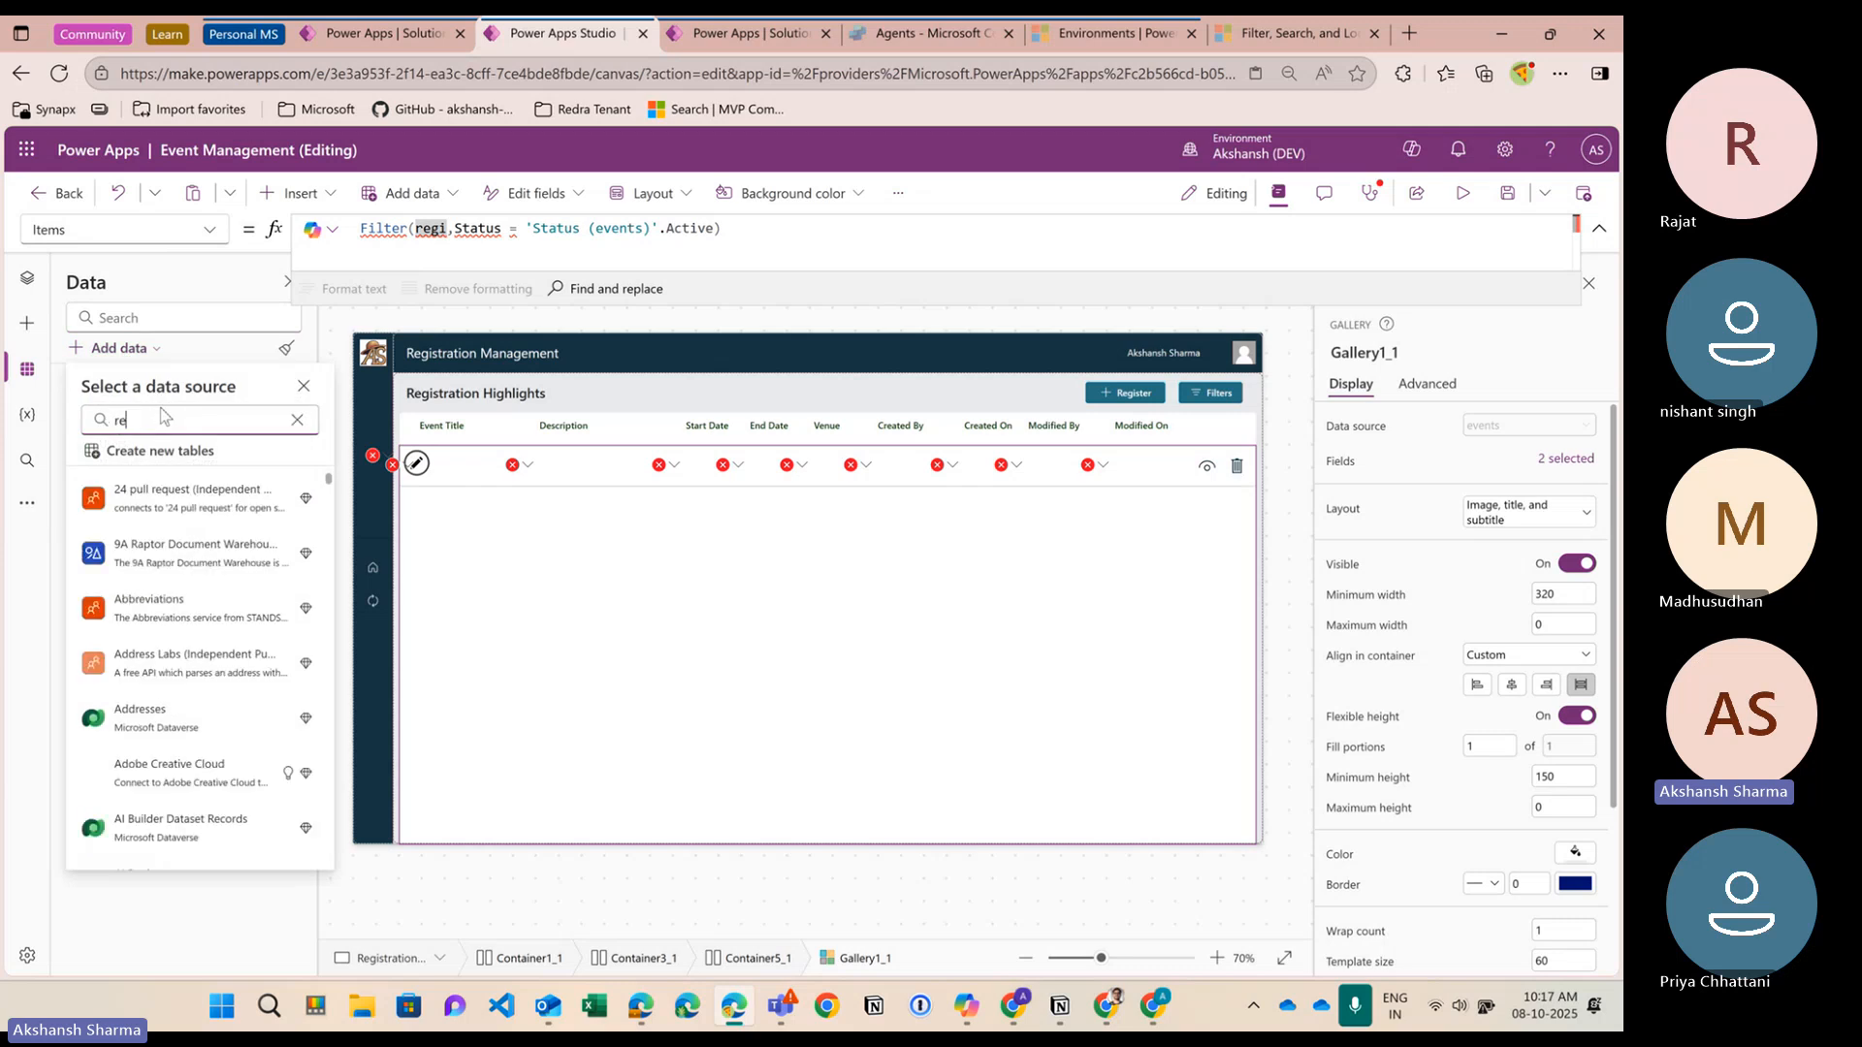
pyautogui.click(174, 714)
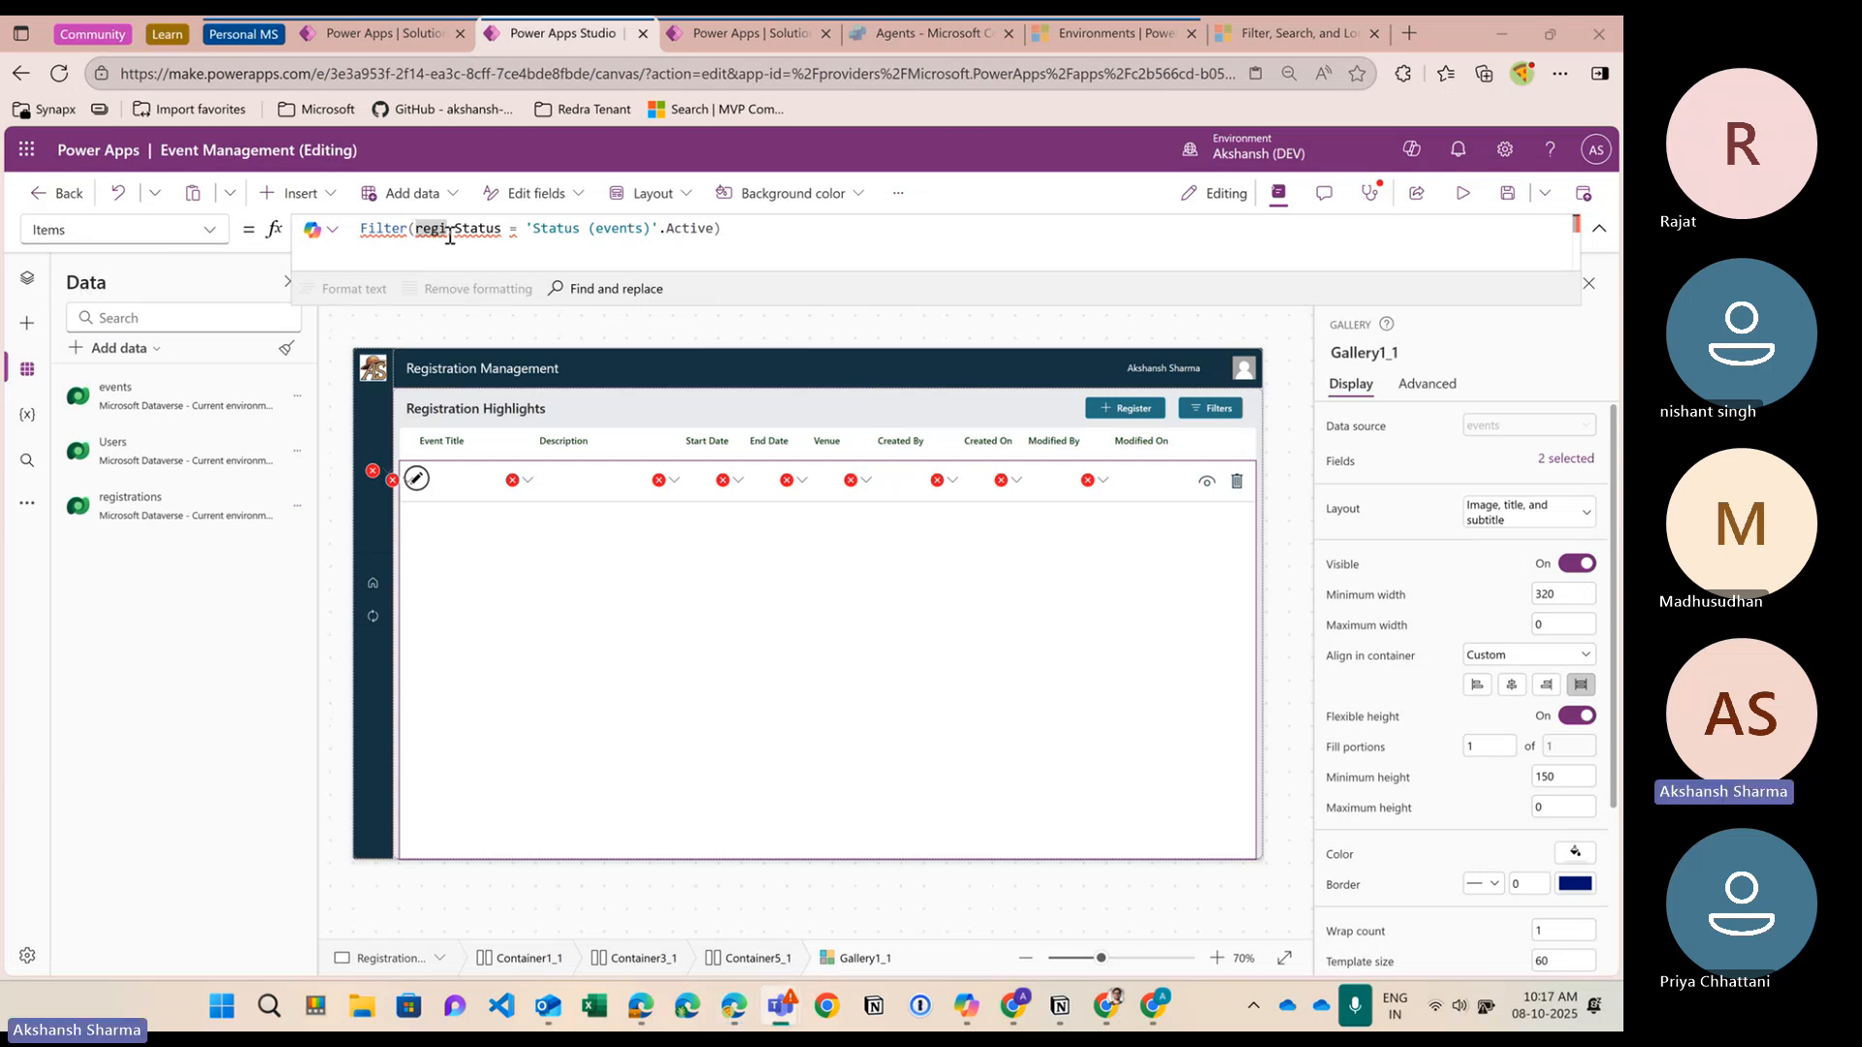
# Set Items to Filter(registrations, Status = 'Status (registrations)'.Active) and open the Event Title label's formula
pyautogui.write('s')
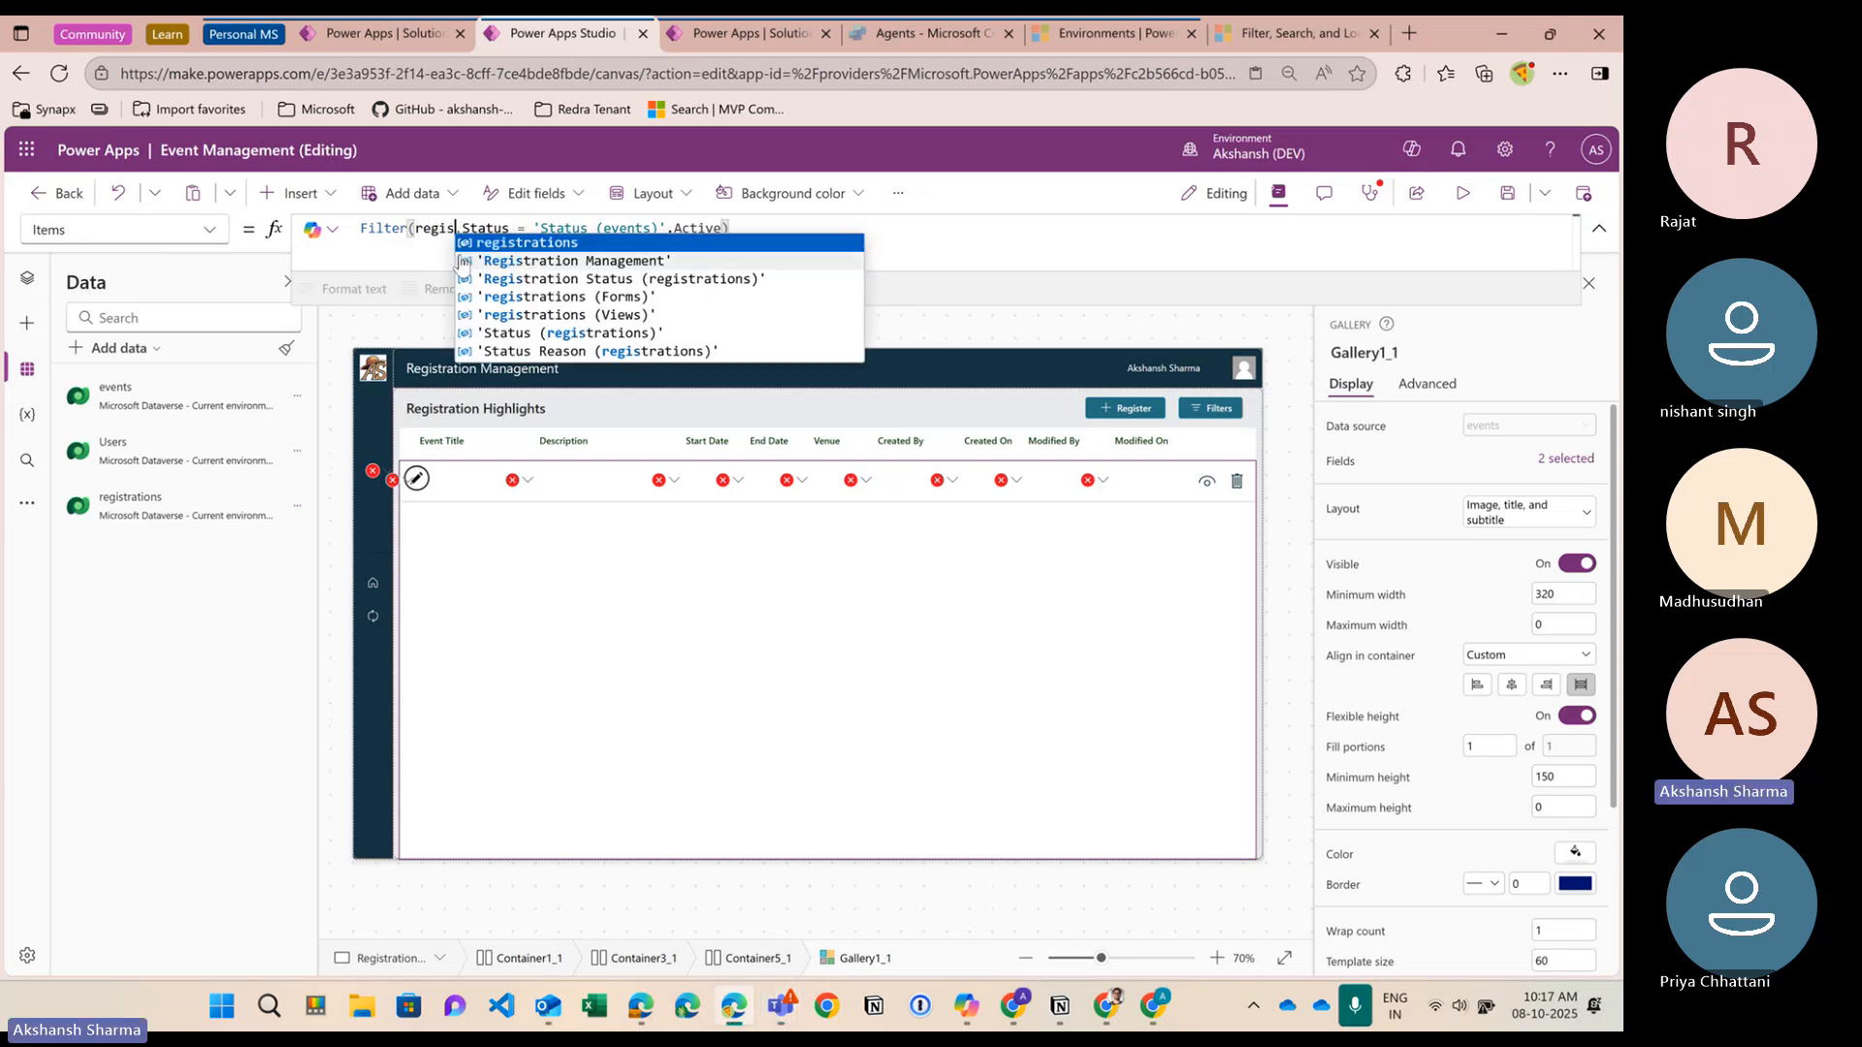
pyautogui.press('Tab')
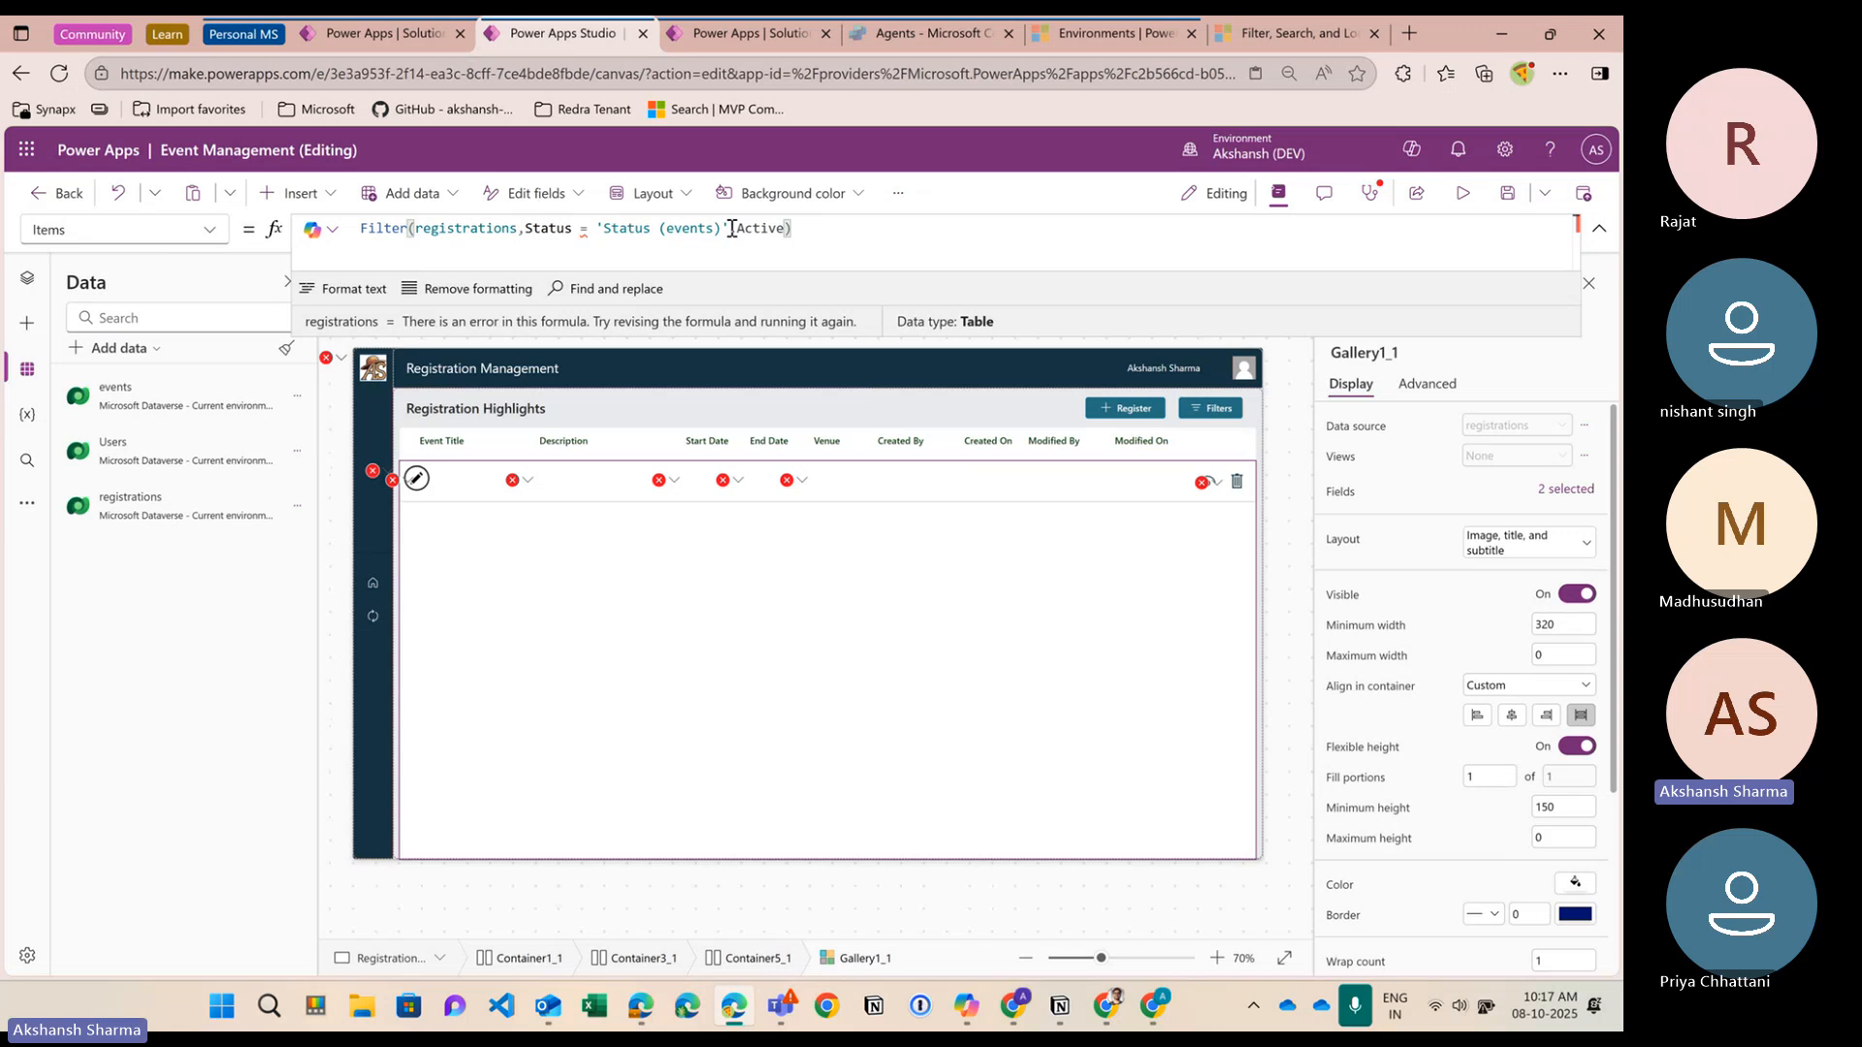
pyautogui.moveTo(732, 228); pyautogui.dragTo(604, 230)
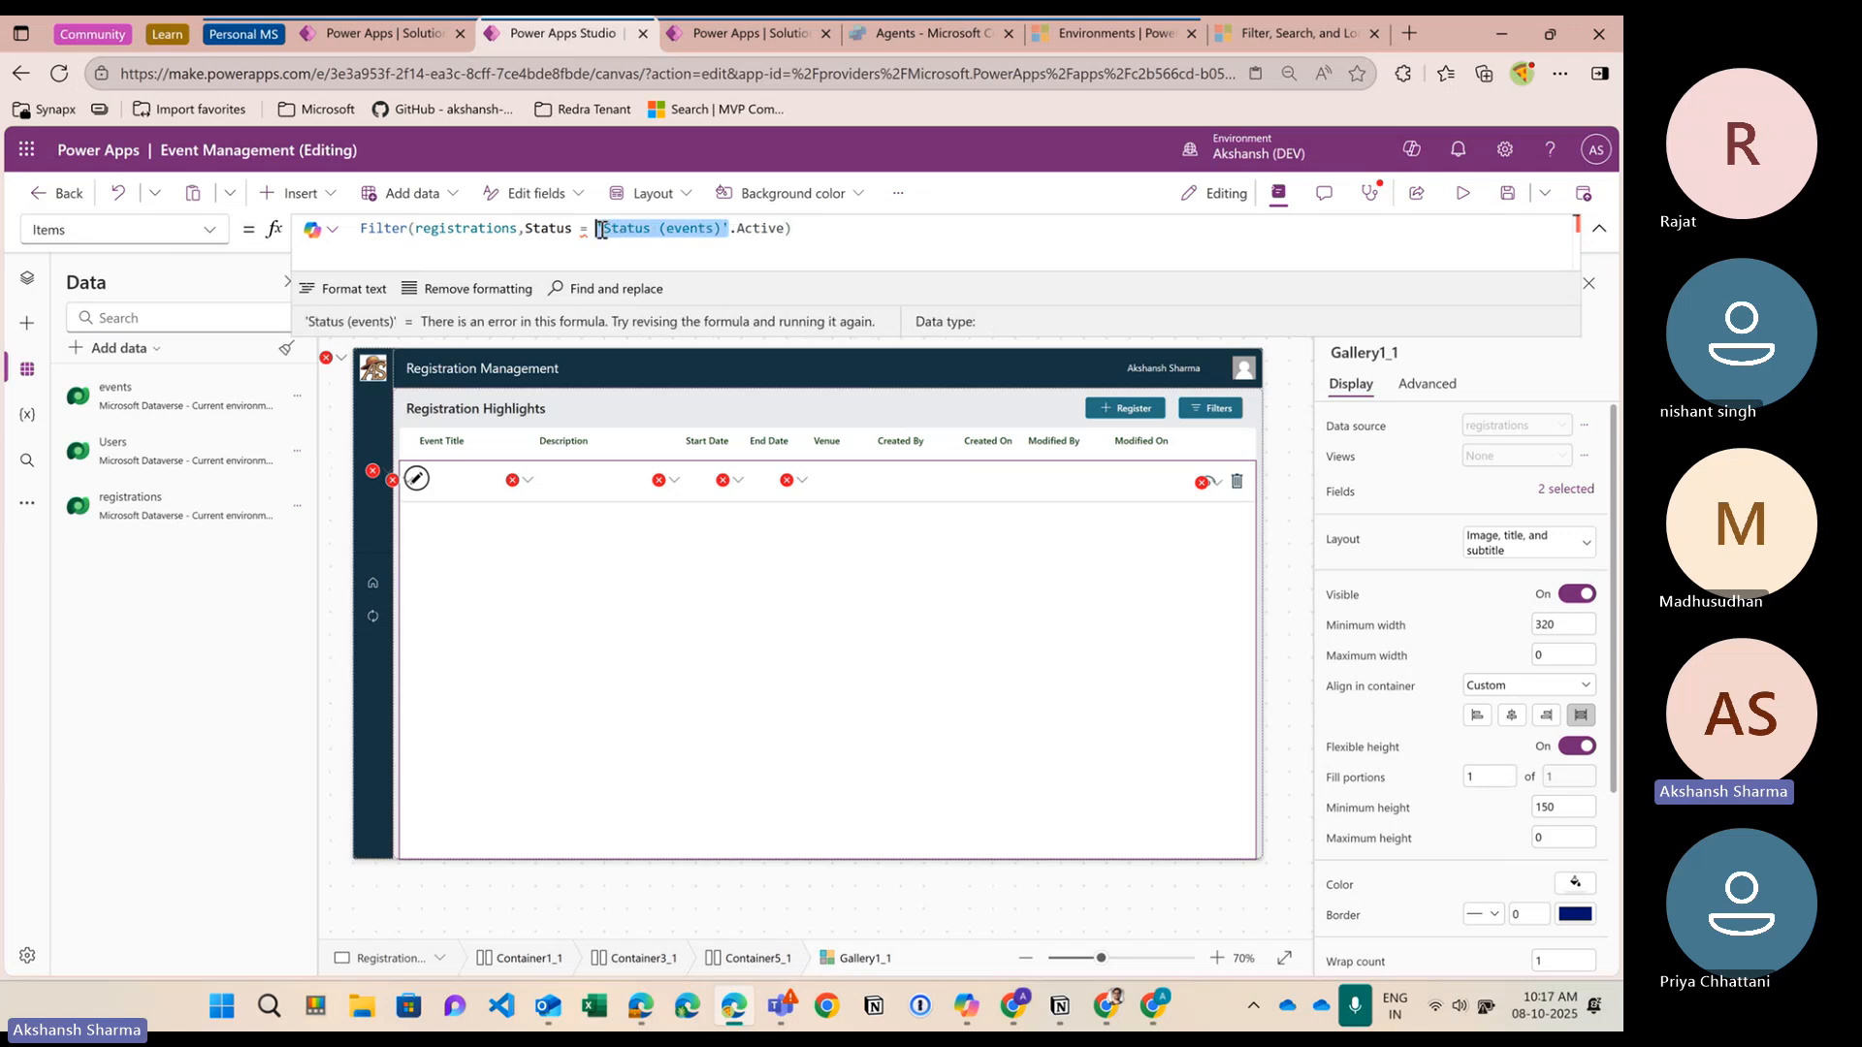
pyautogui.write('status')
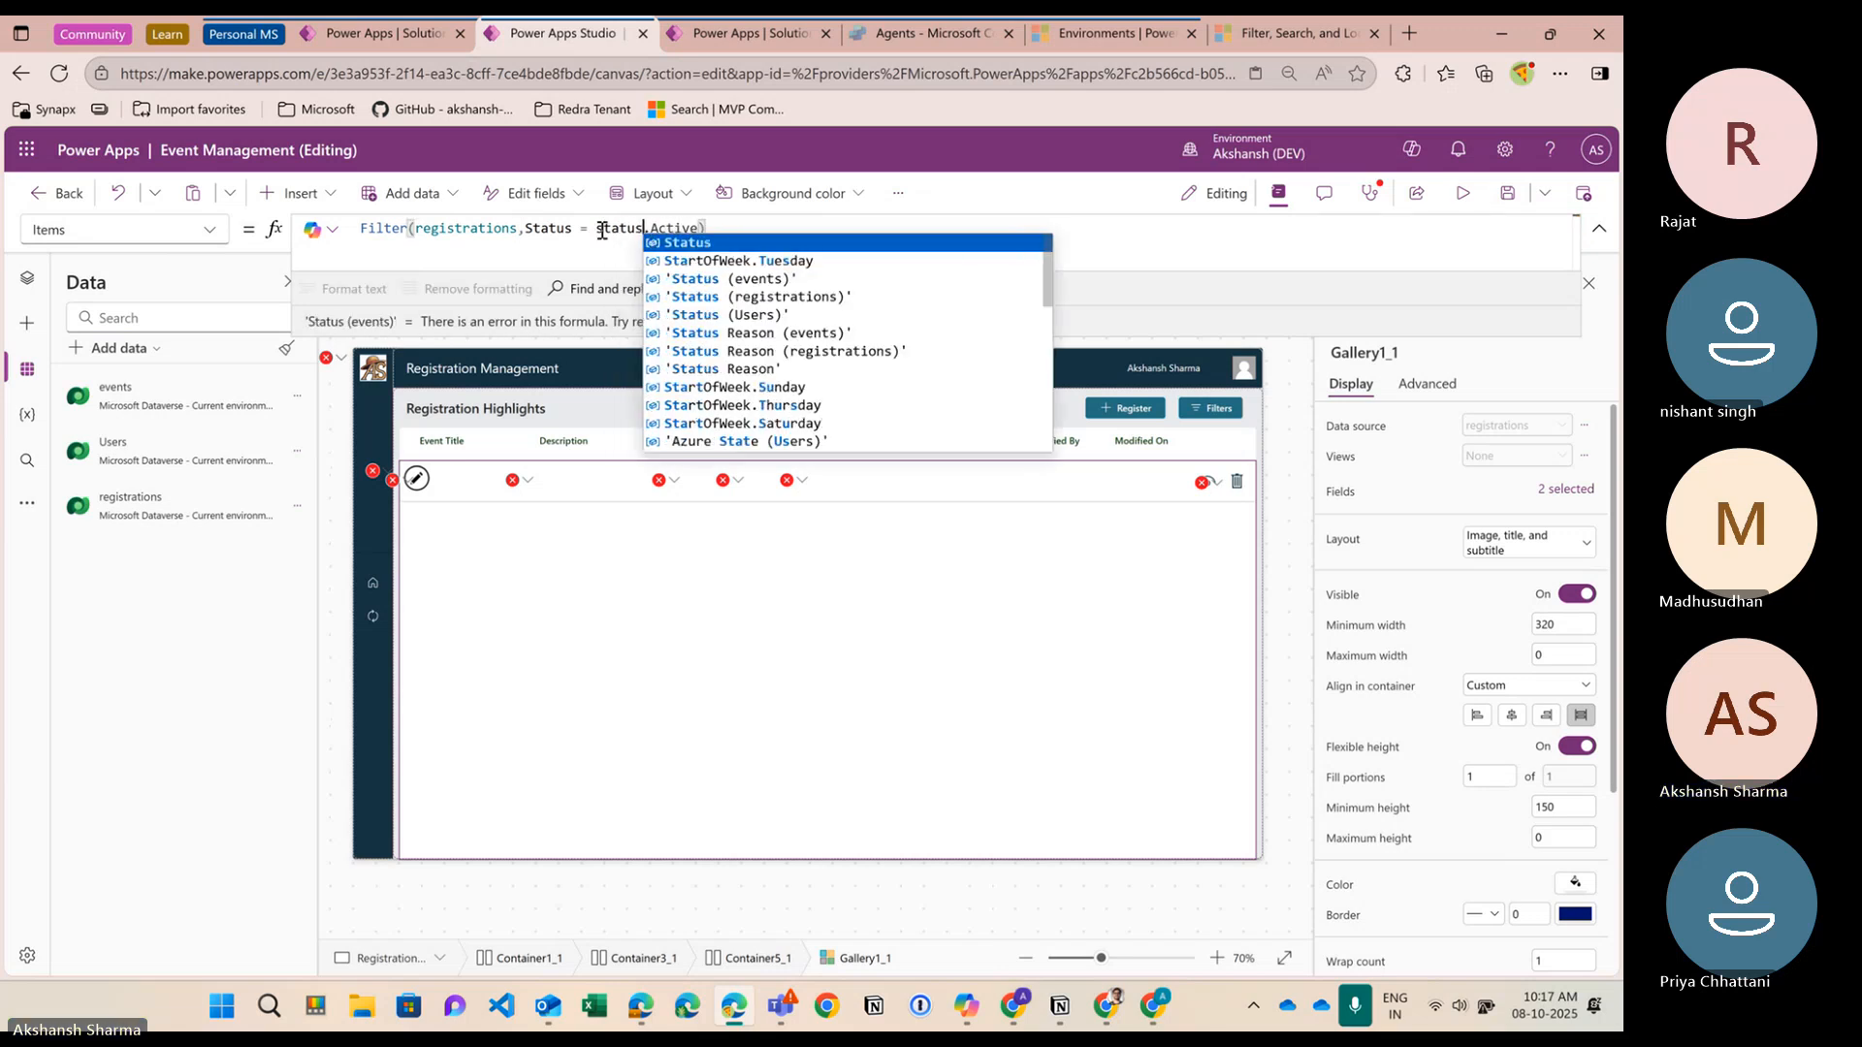
pyautogui.click(776, 297)
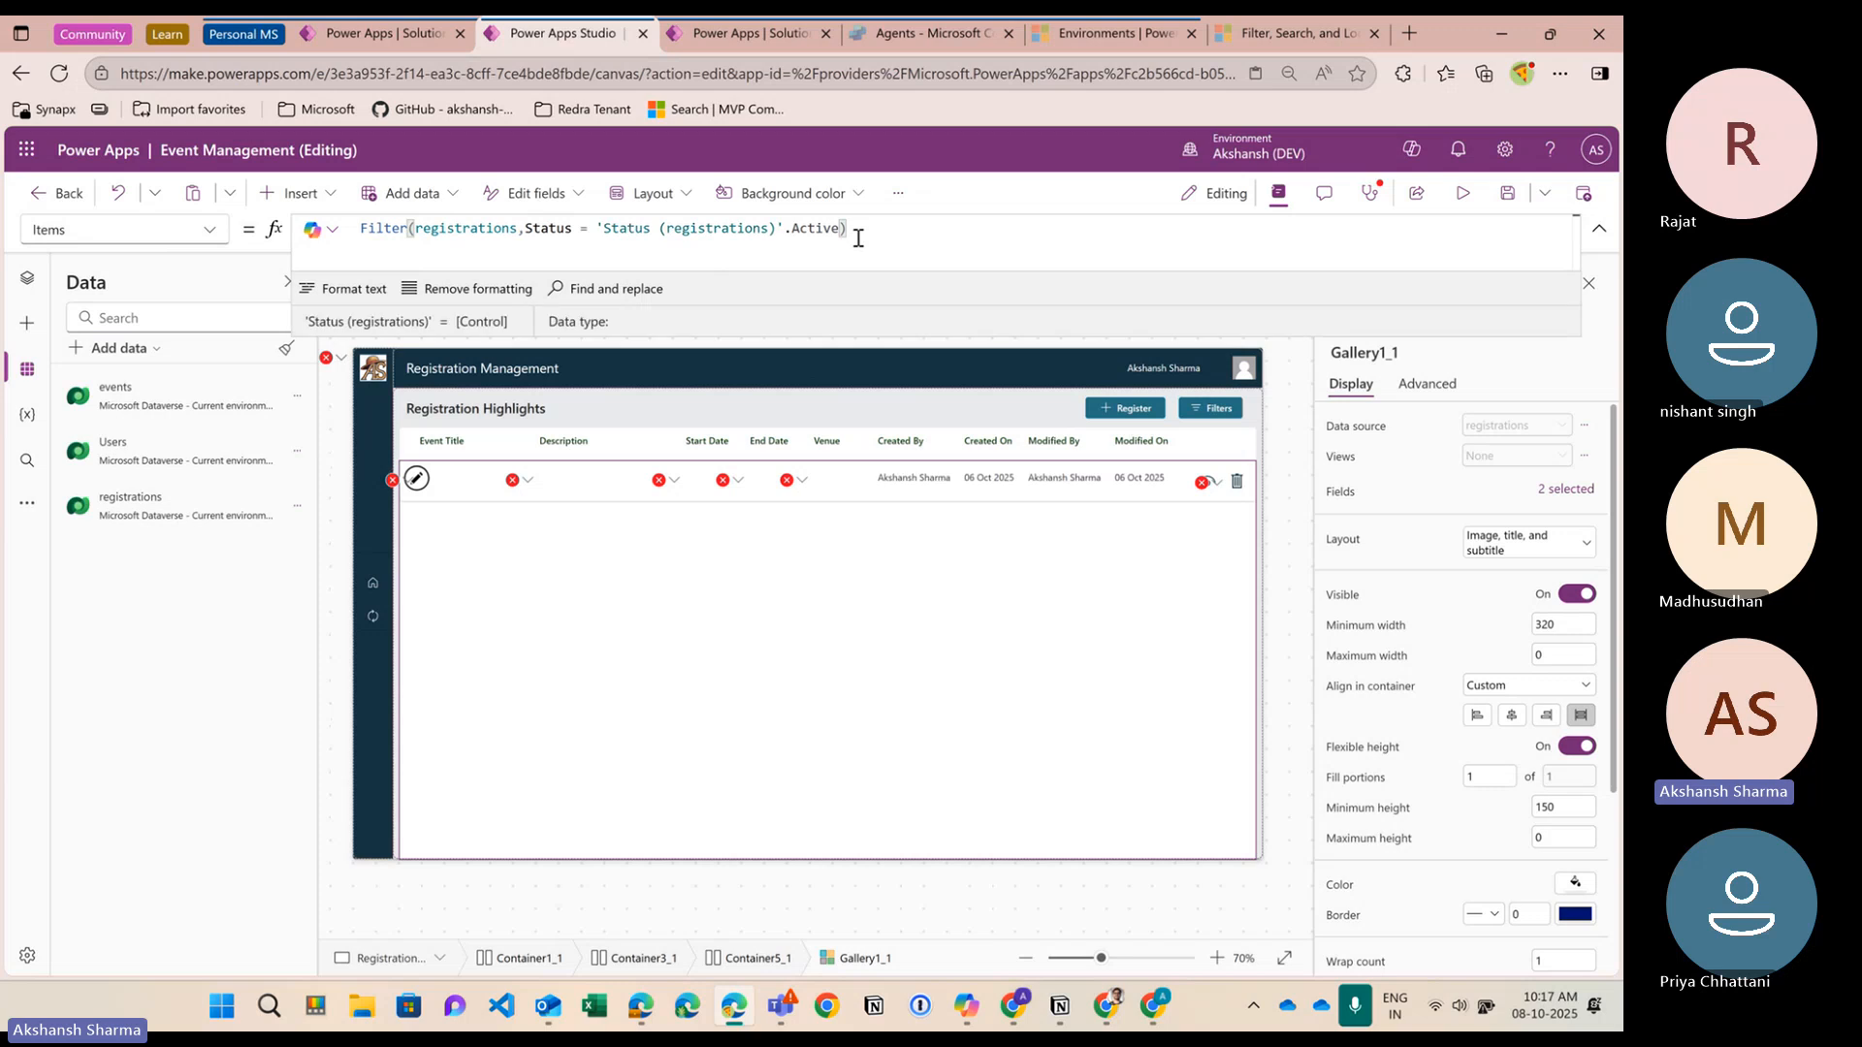
pyautogui.click(393, 480)
pyautogui.click(451, 507)
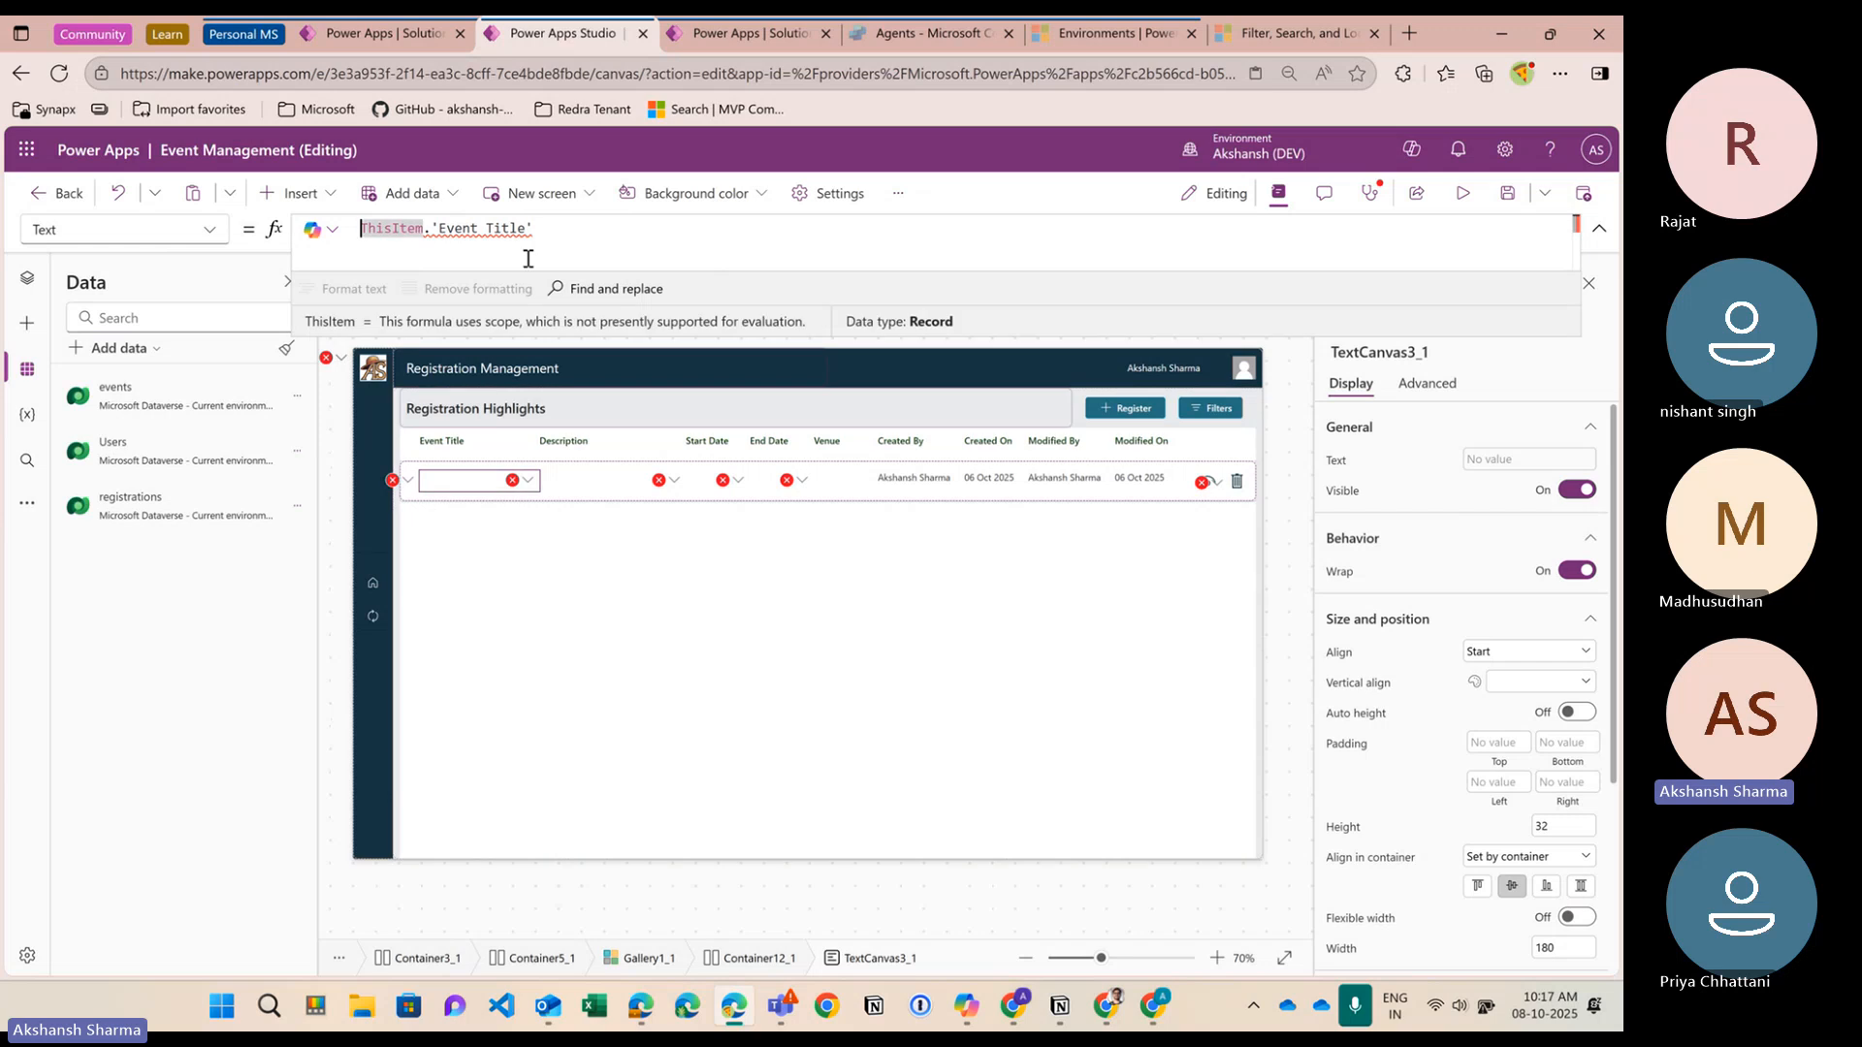
# Set the Event Title label's text to ThisItem.'Event ID'.'Event Title'
pyautogui.moveTo(532, 229); pyautogui.dragTo(430, 231)
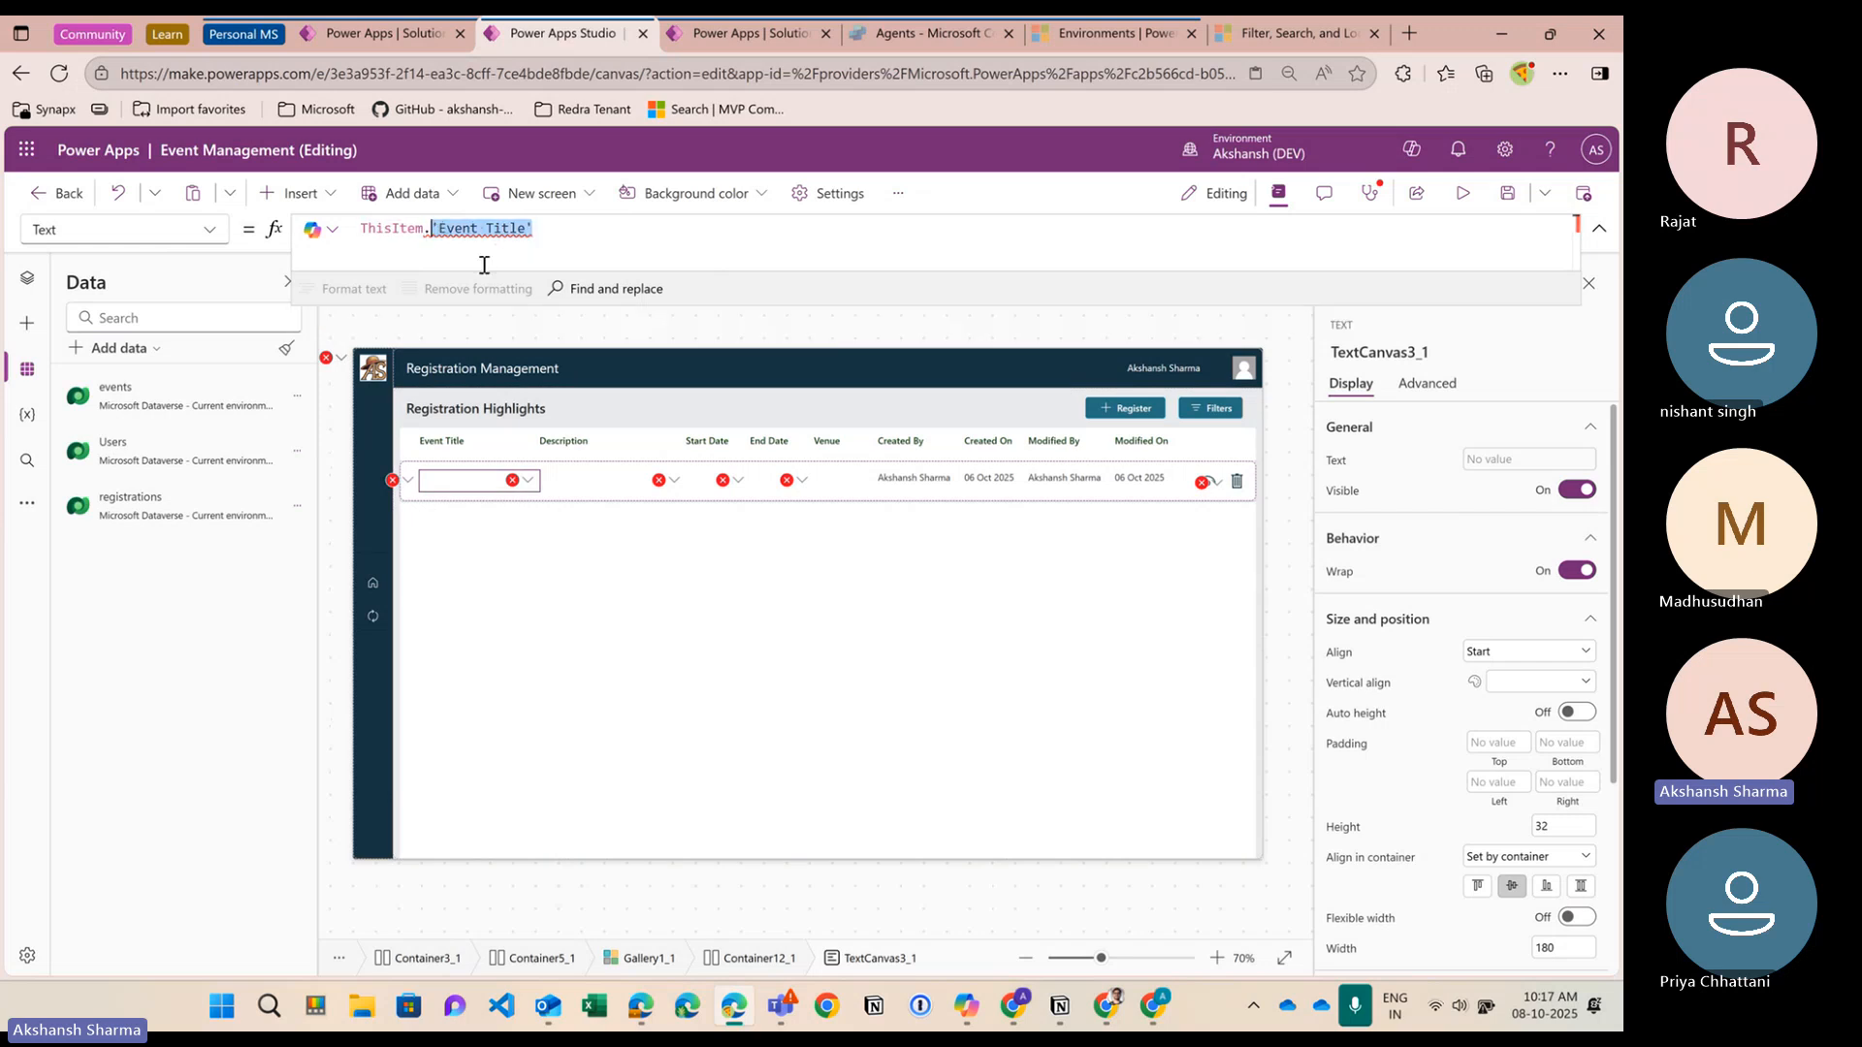
pyautogui.write("'Event ID'.")
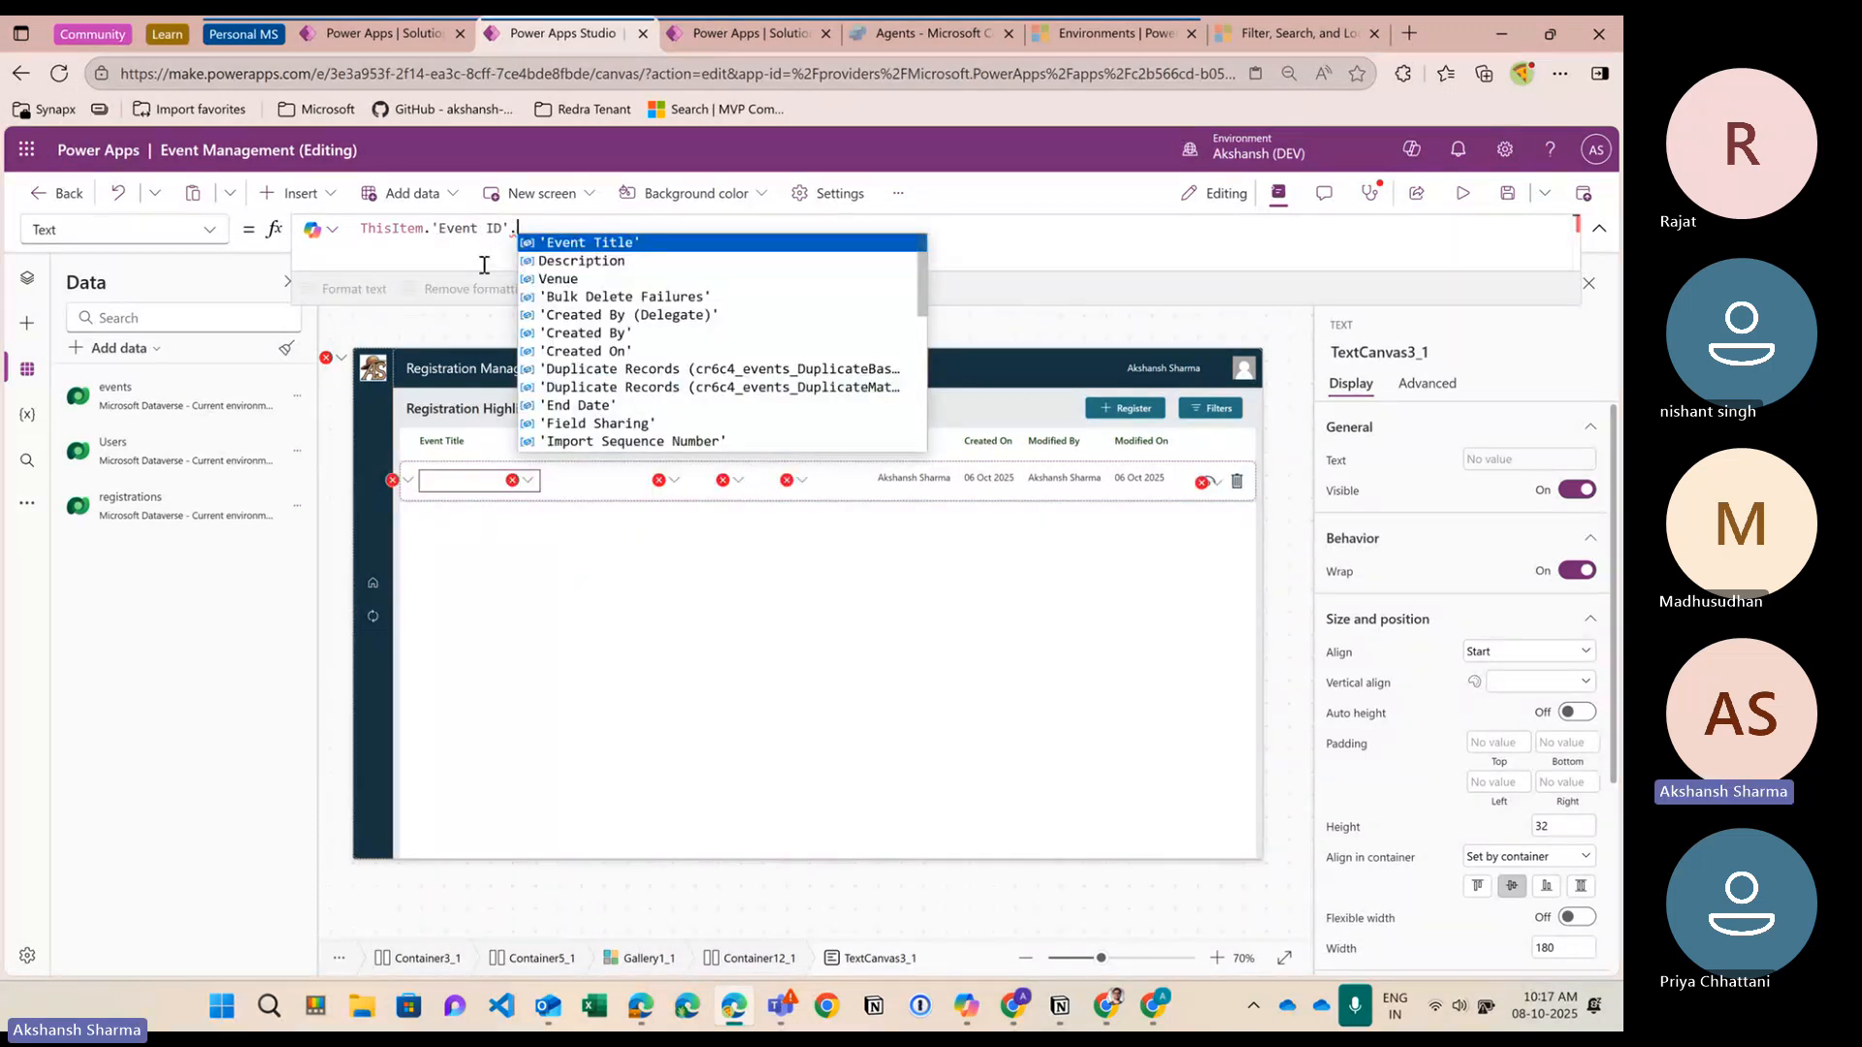
pyautogui.press('Tab')
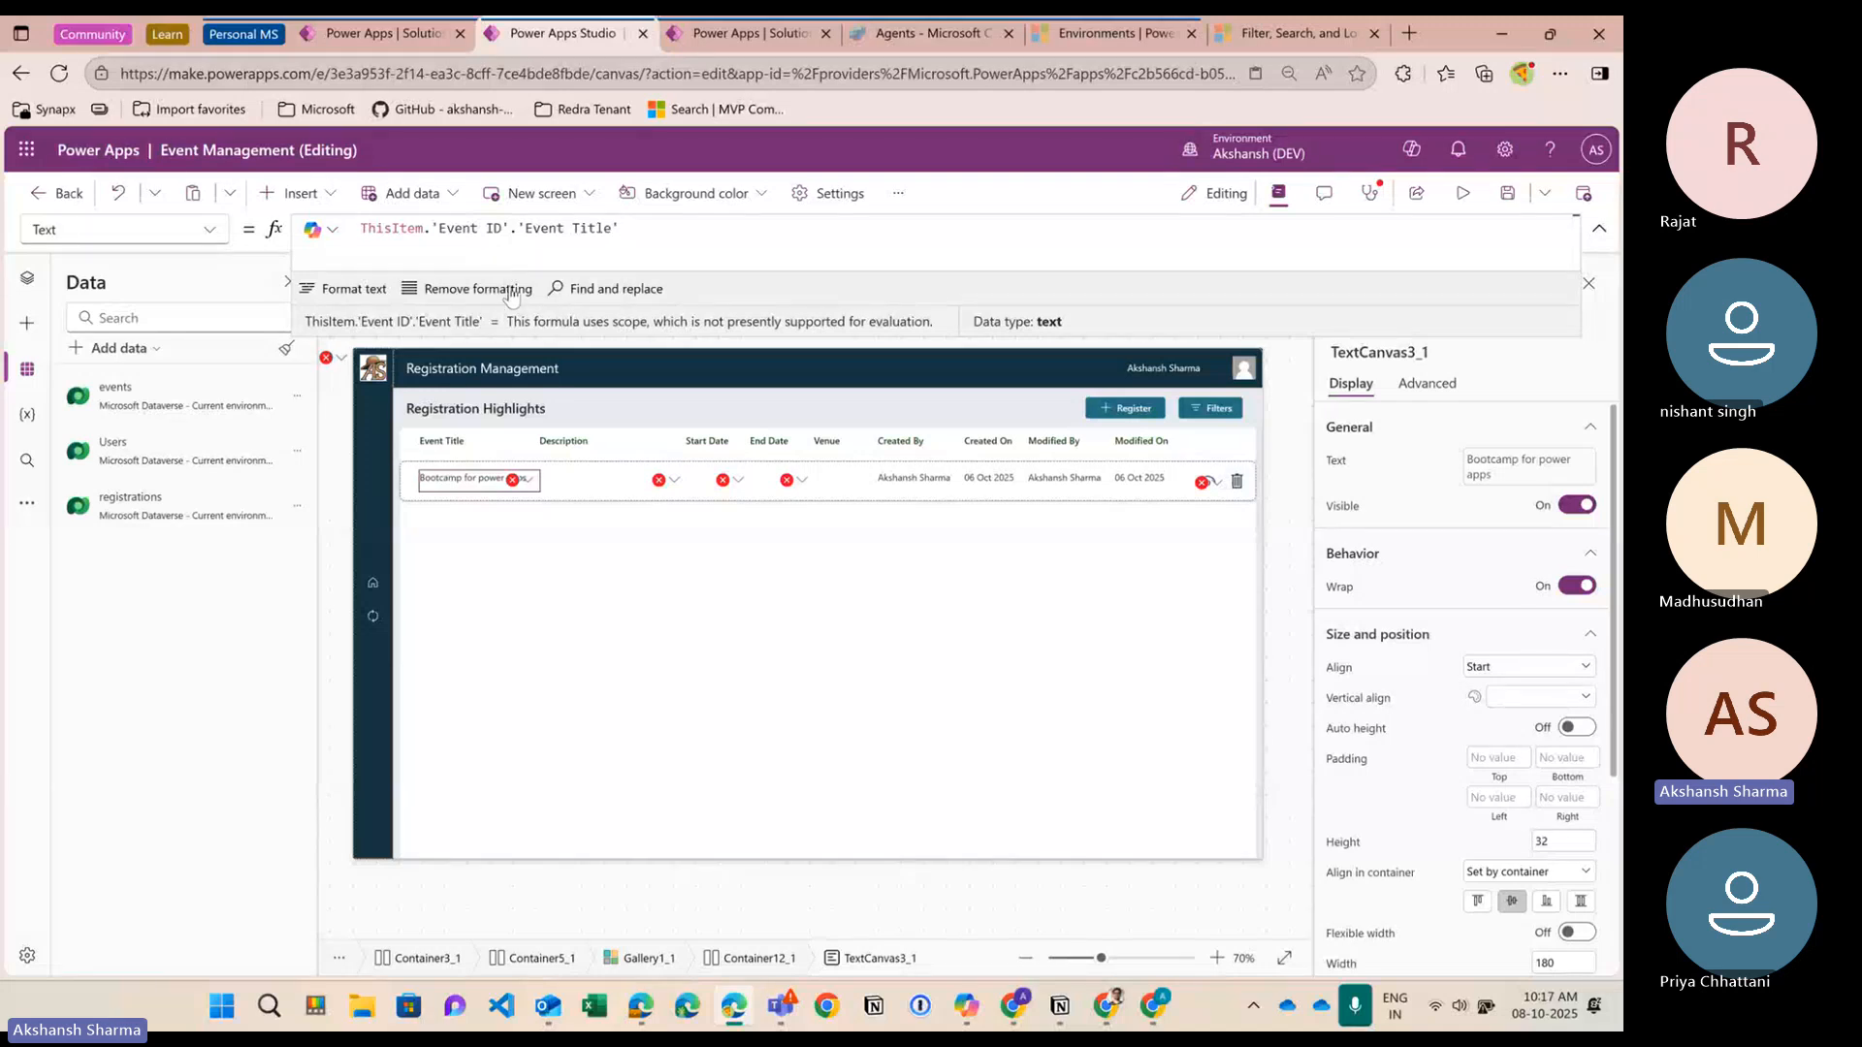
# Replace the first Description reference in the Description label with 'Attendee ID'.'Full Name'
pyautogui.click(532, 482)
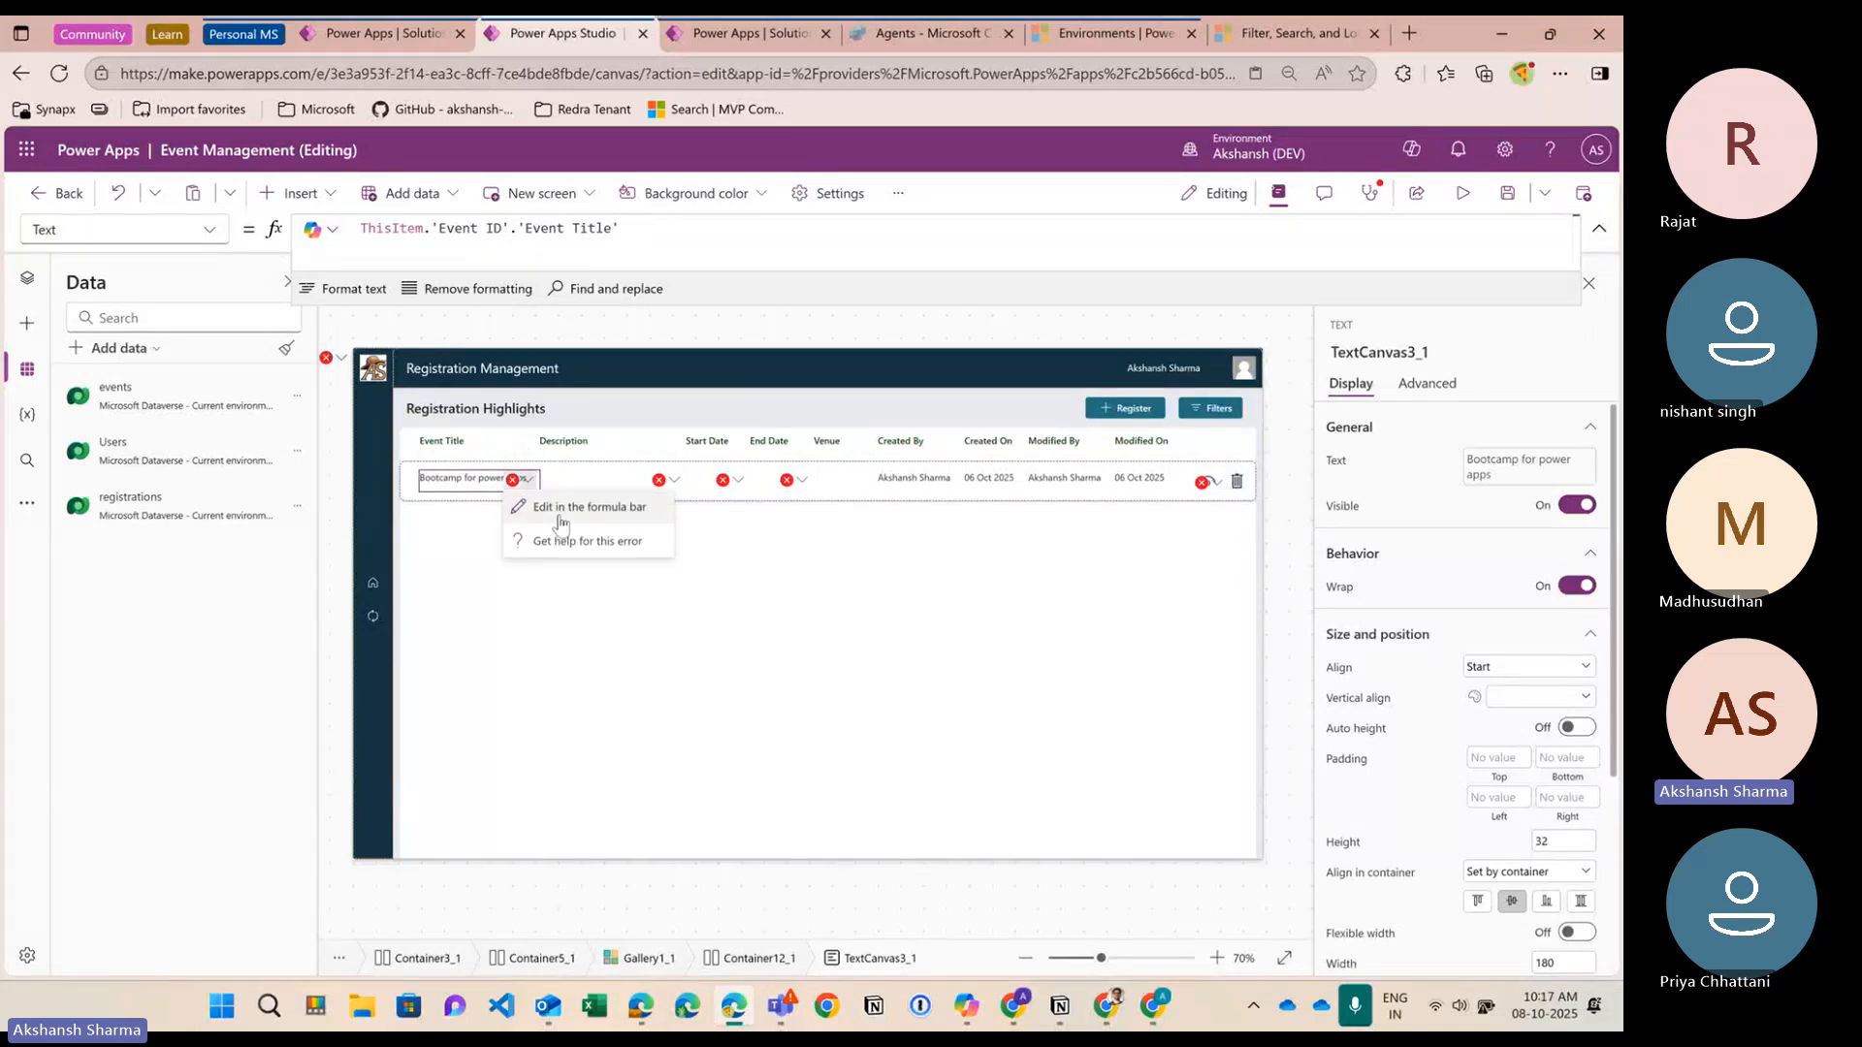
pyautogui.click(560, 511)
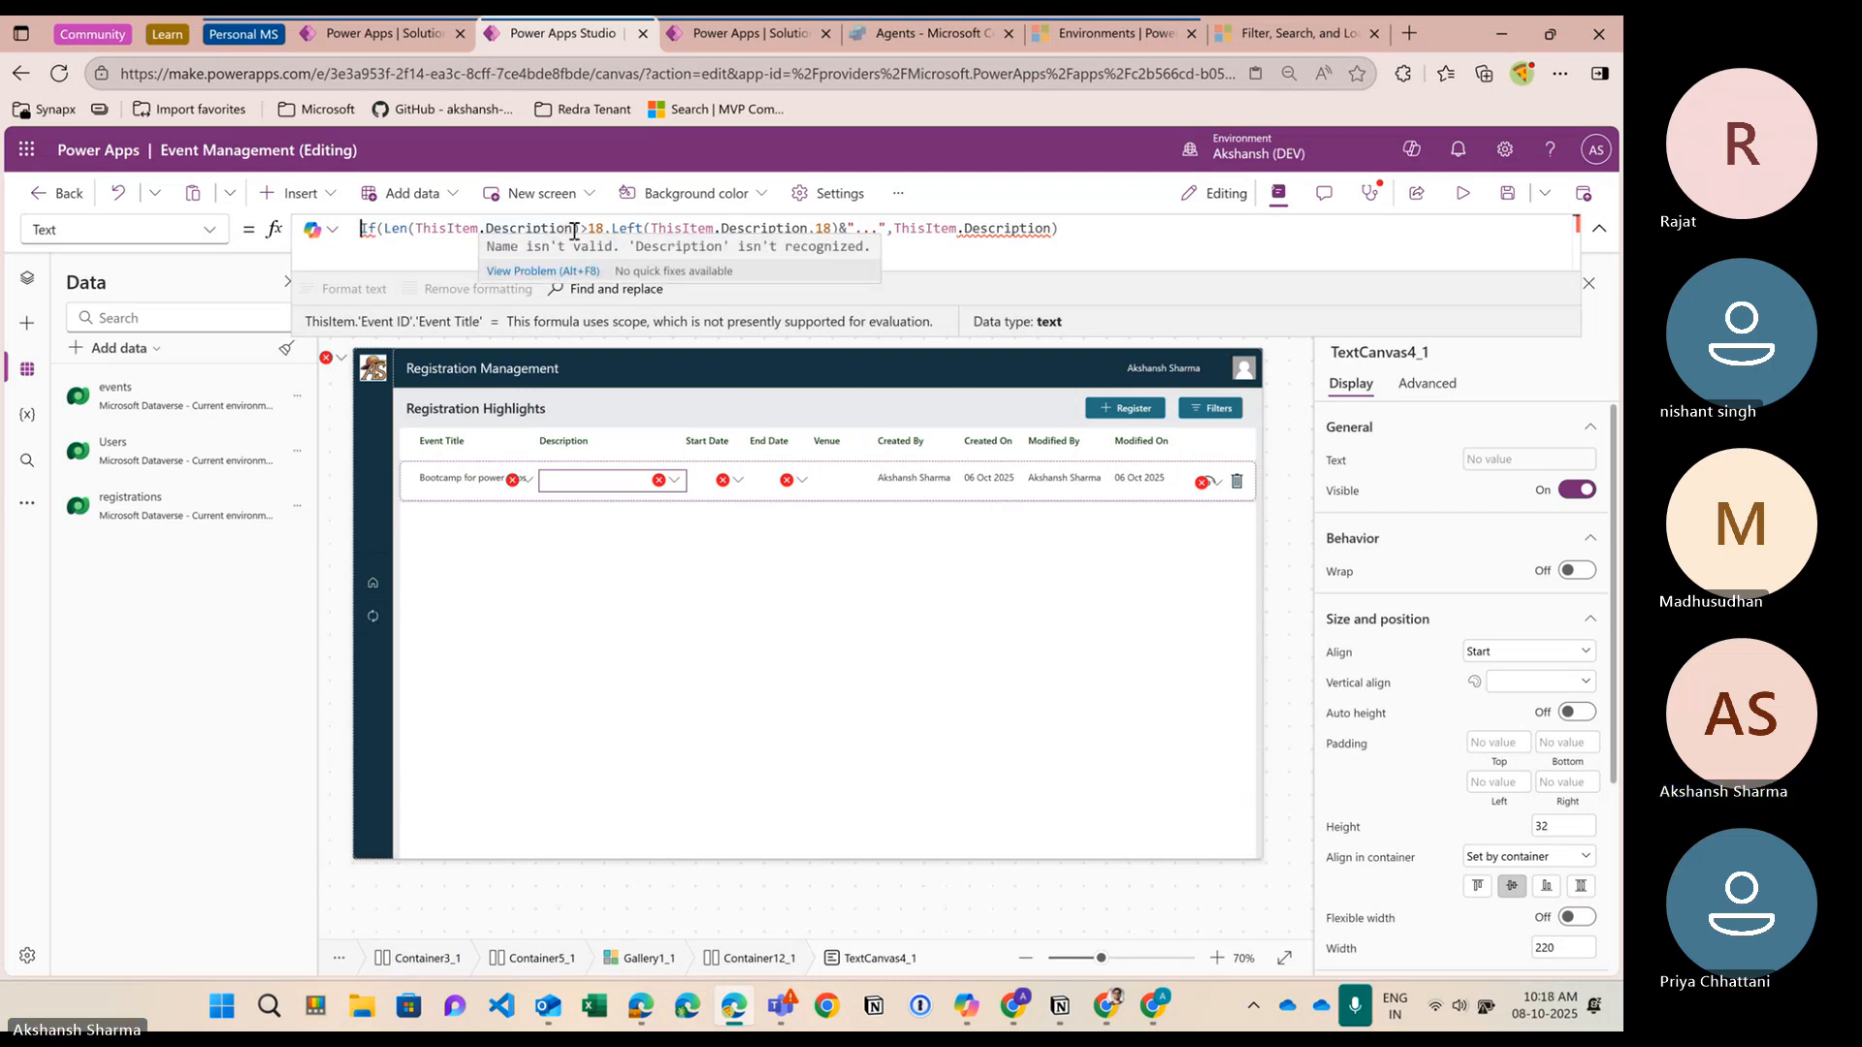
pyautogui.moveTo(571, 230); pyautogui.dragTo(488, 229)
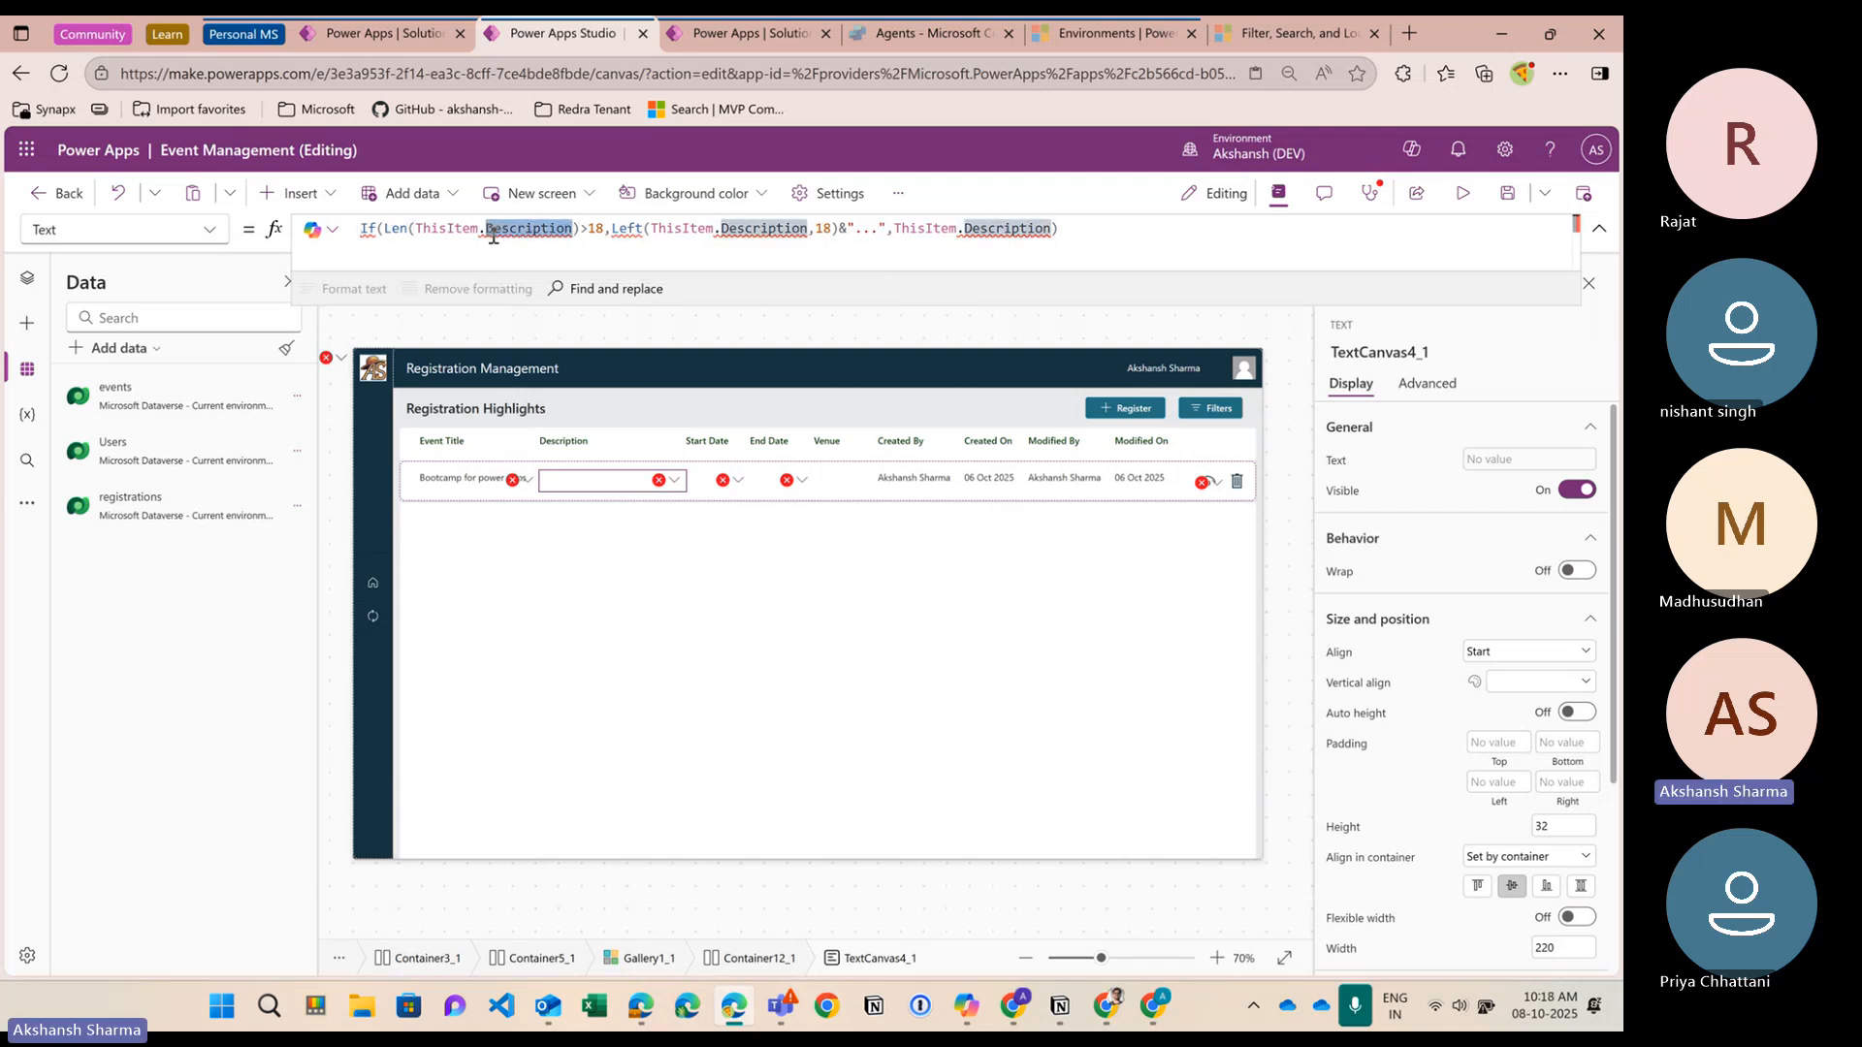
pyautogui.press('BackSpace')
pyautogui.write("'Attendee ID'.")
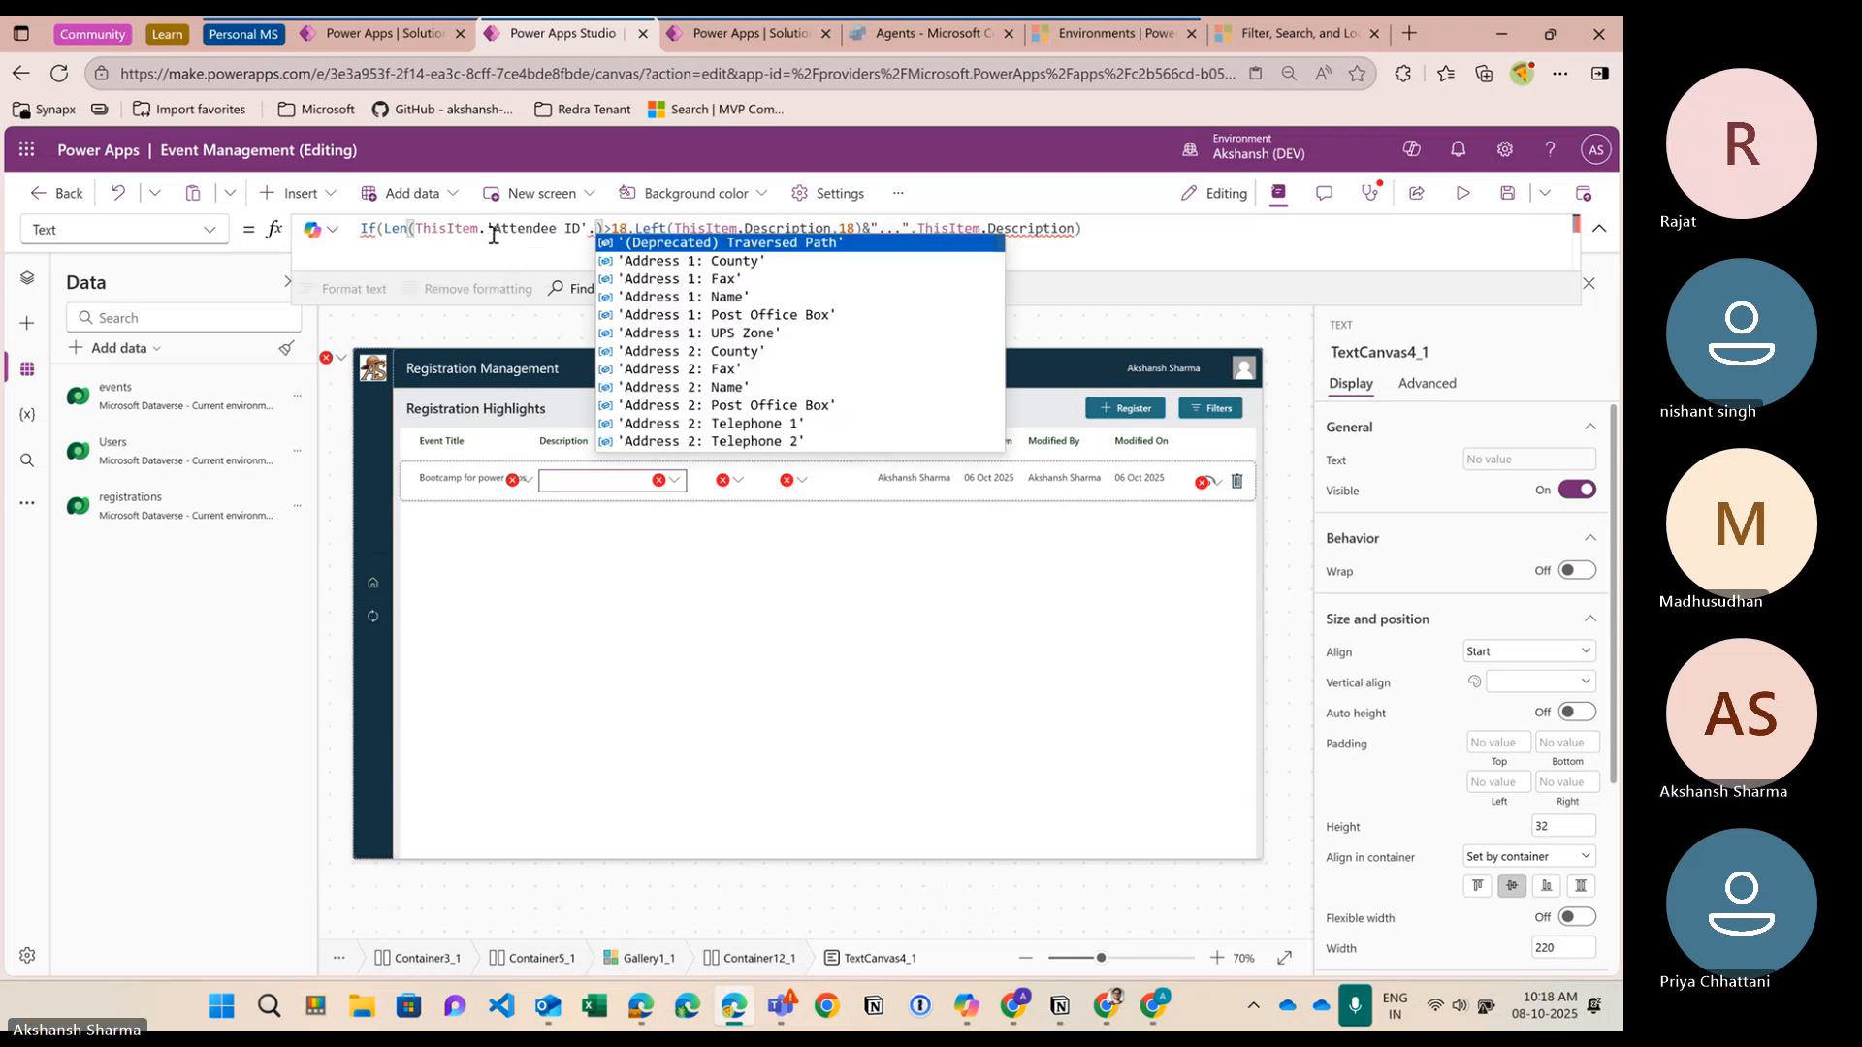
pyautogui.write('full')
pyautogui.press('Tab')
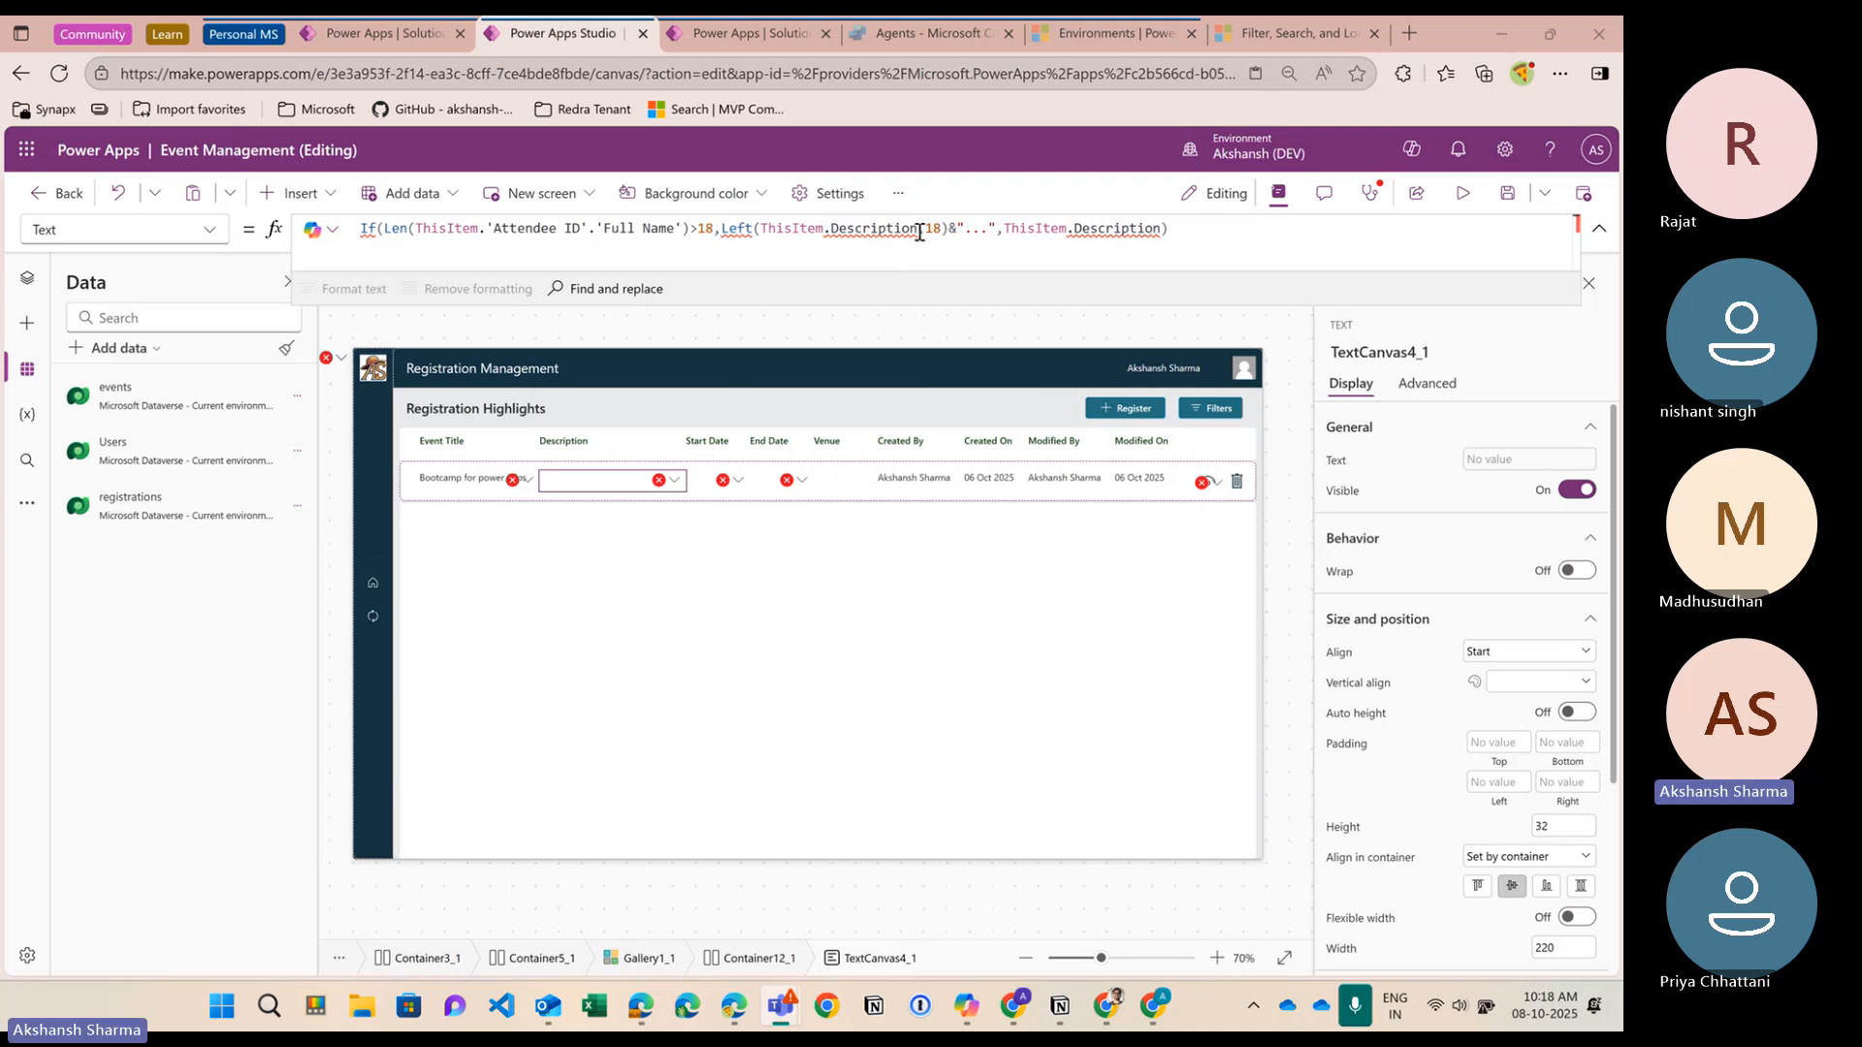
pyautogui.moveTo(921, 231)
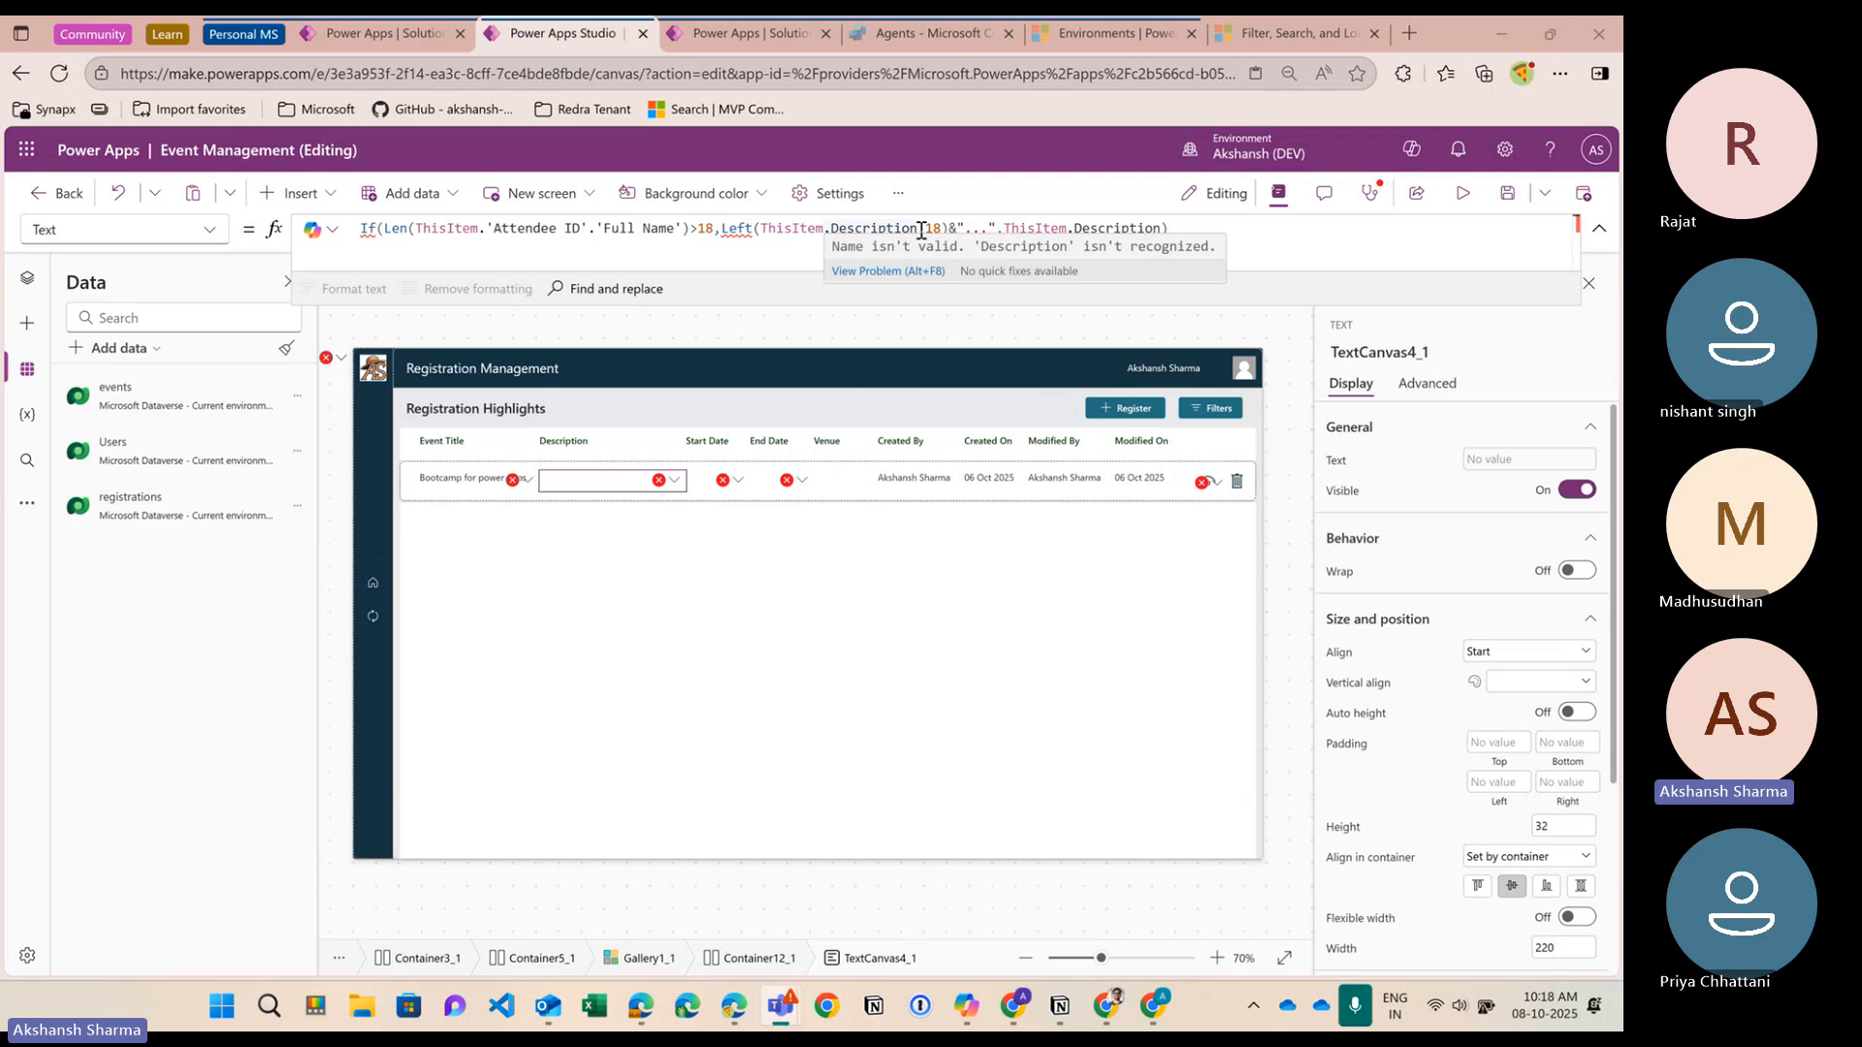
pyautogui.click(920, 230)
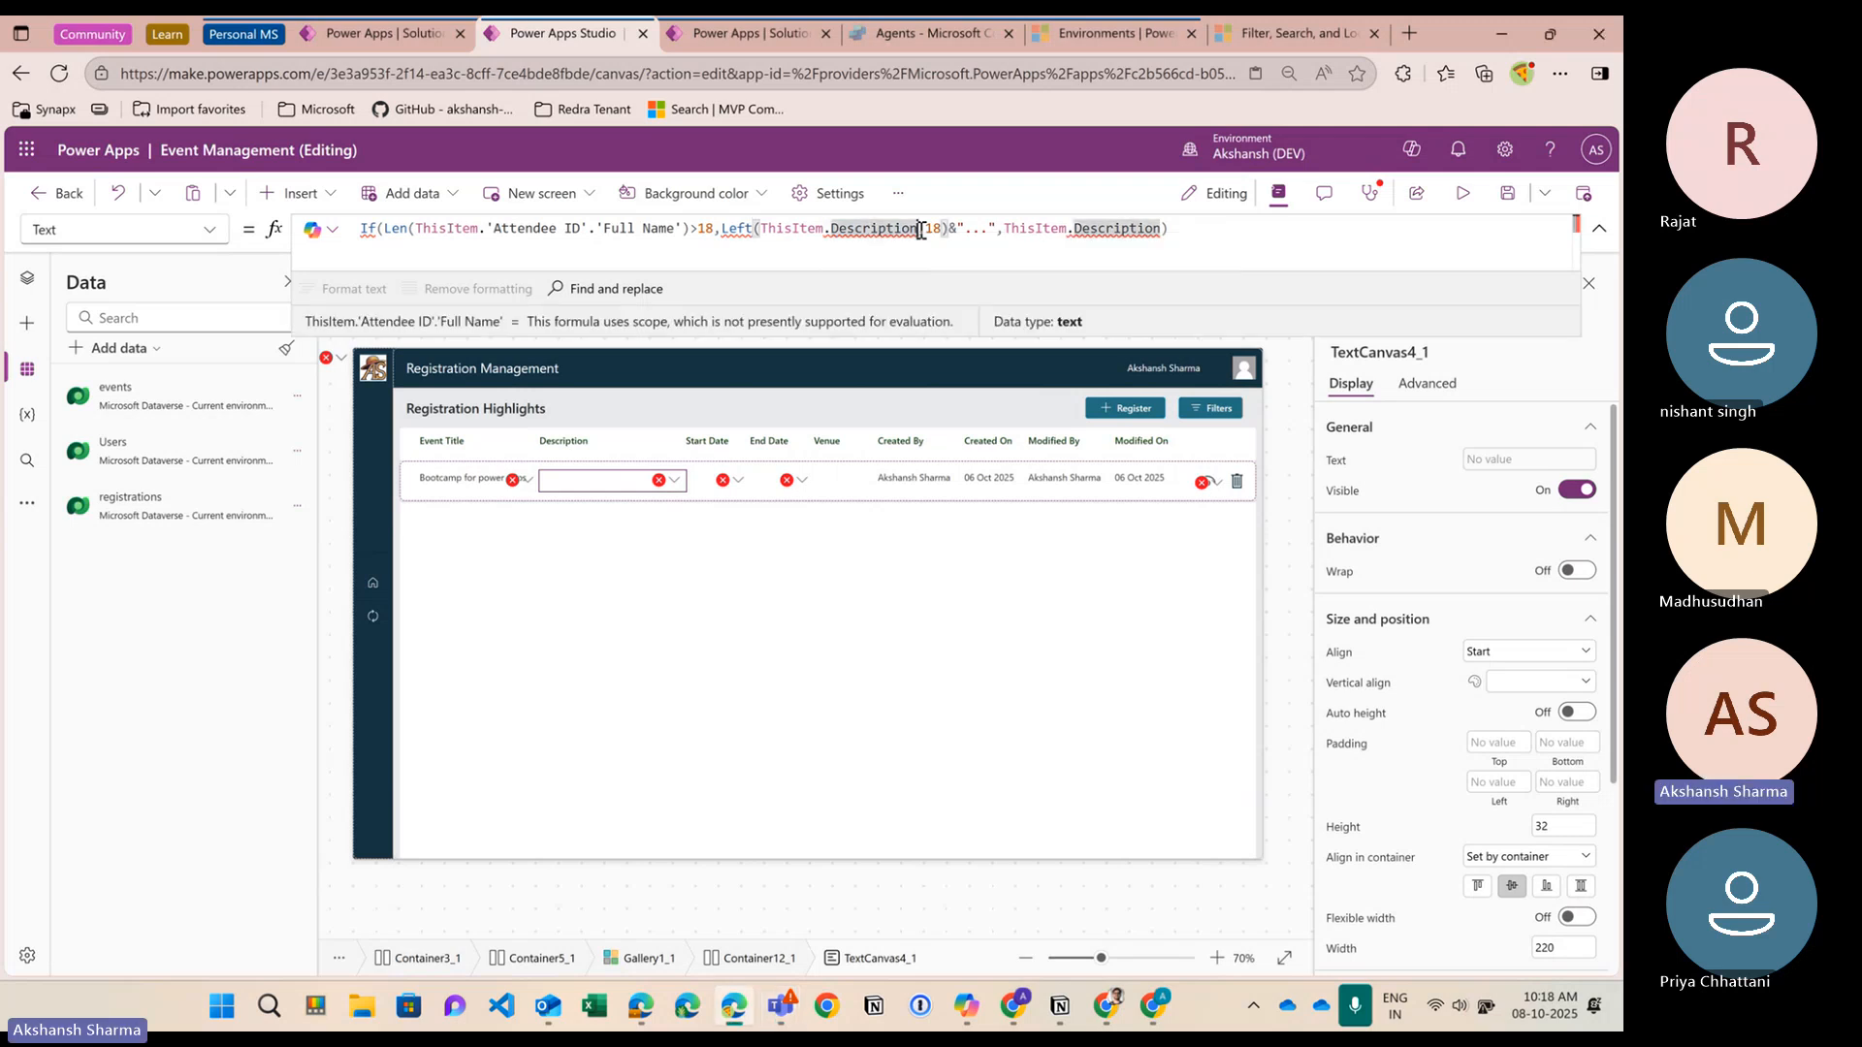
# Check the Attendee ID column's options in the registrations table
pyautogui.moveTo(683, 229); pyautogui.dragTo(596, 229)
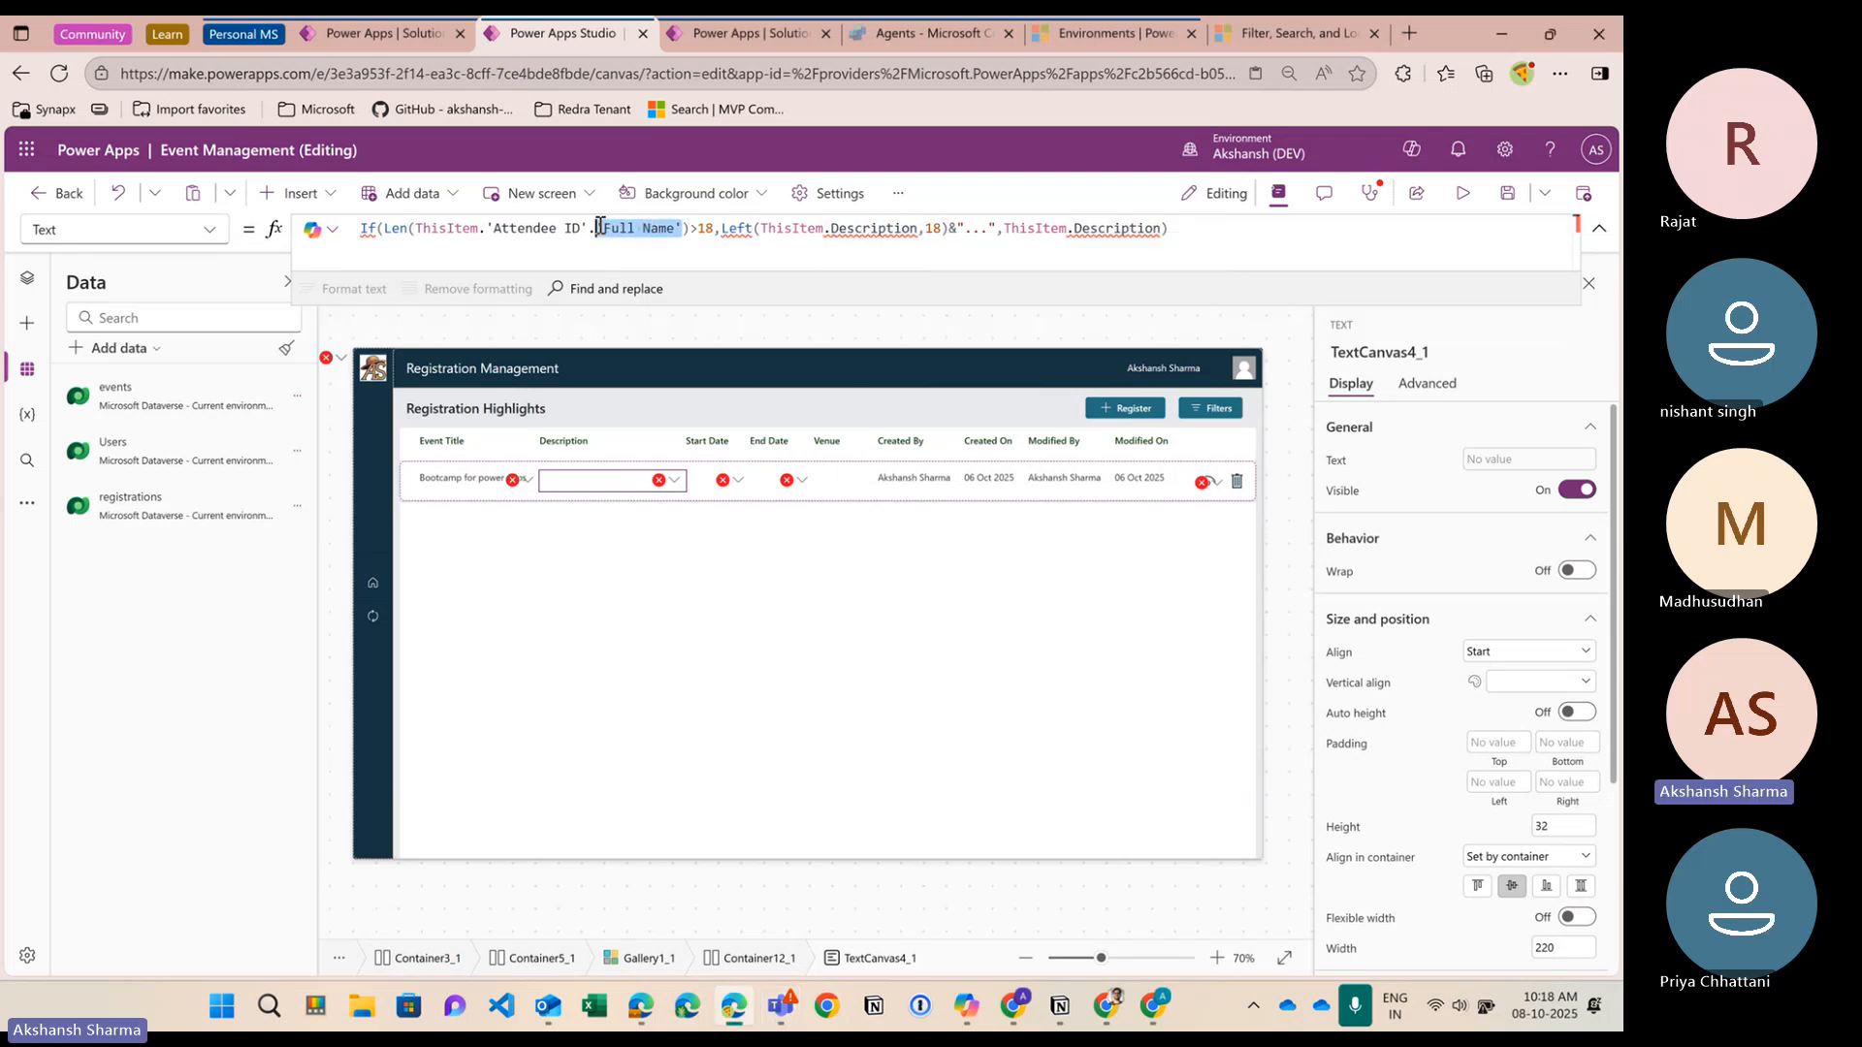
pyautogui.click(383, 33)
pyautogui.click(788, 594)
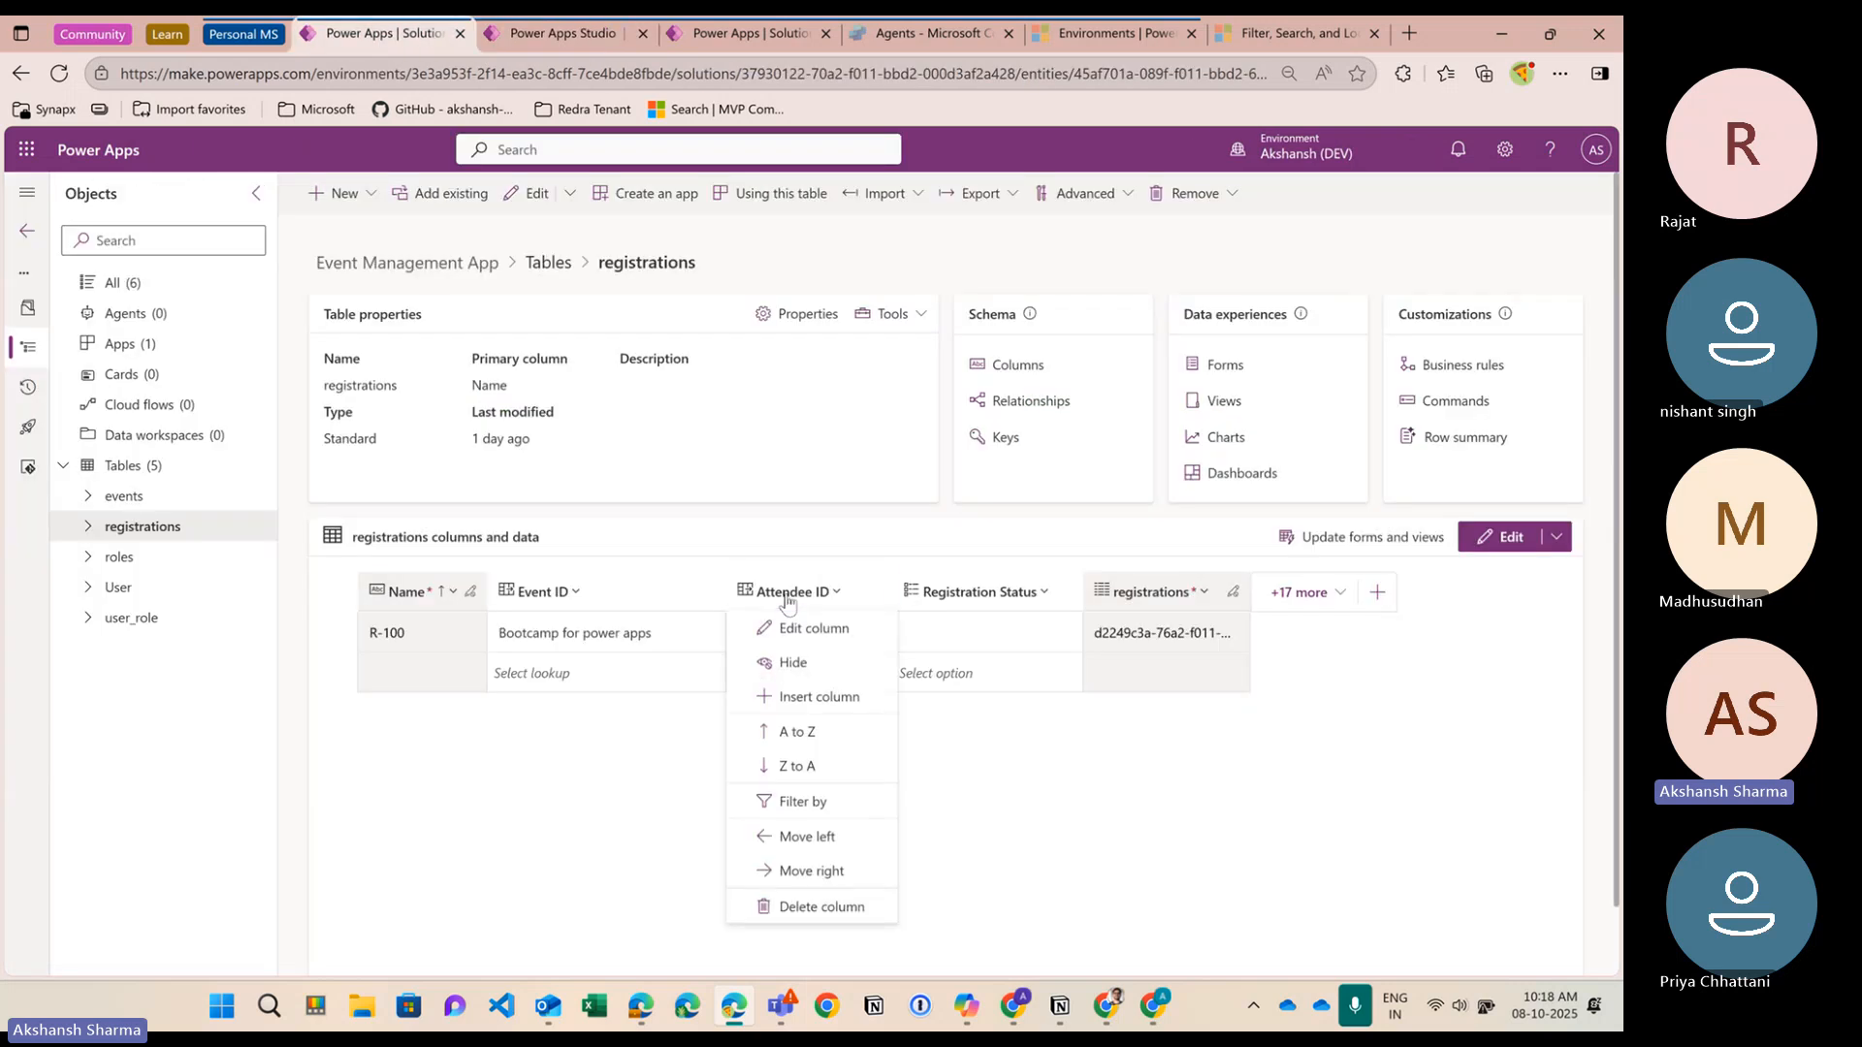
# Open and close the Attendee ID column menu, then return to the label formula in the studio
pyautogui.click(646, 769)
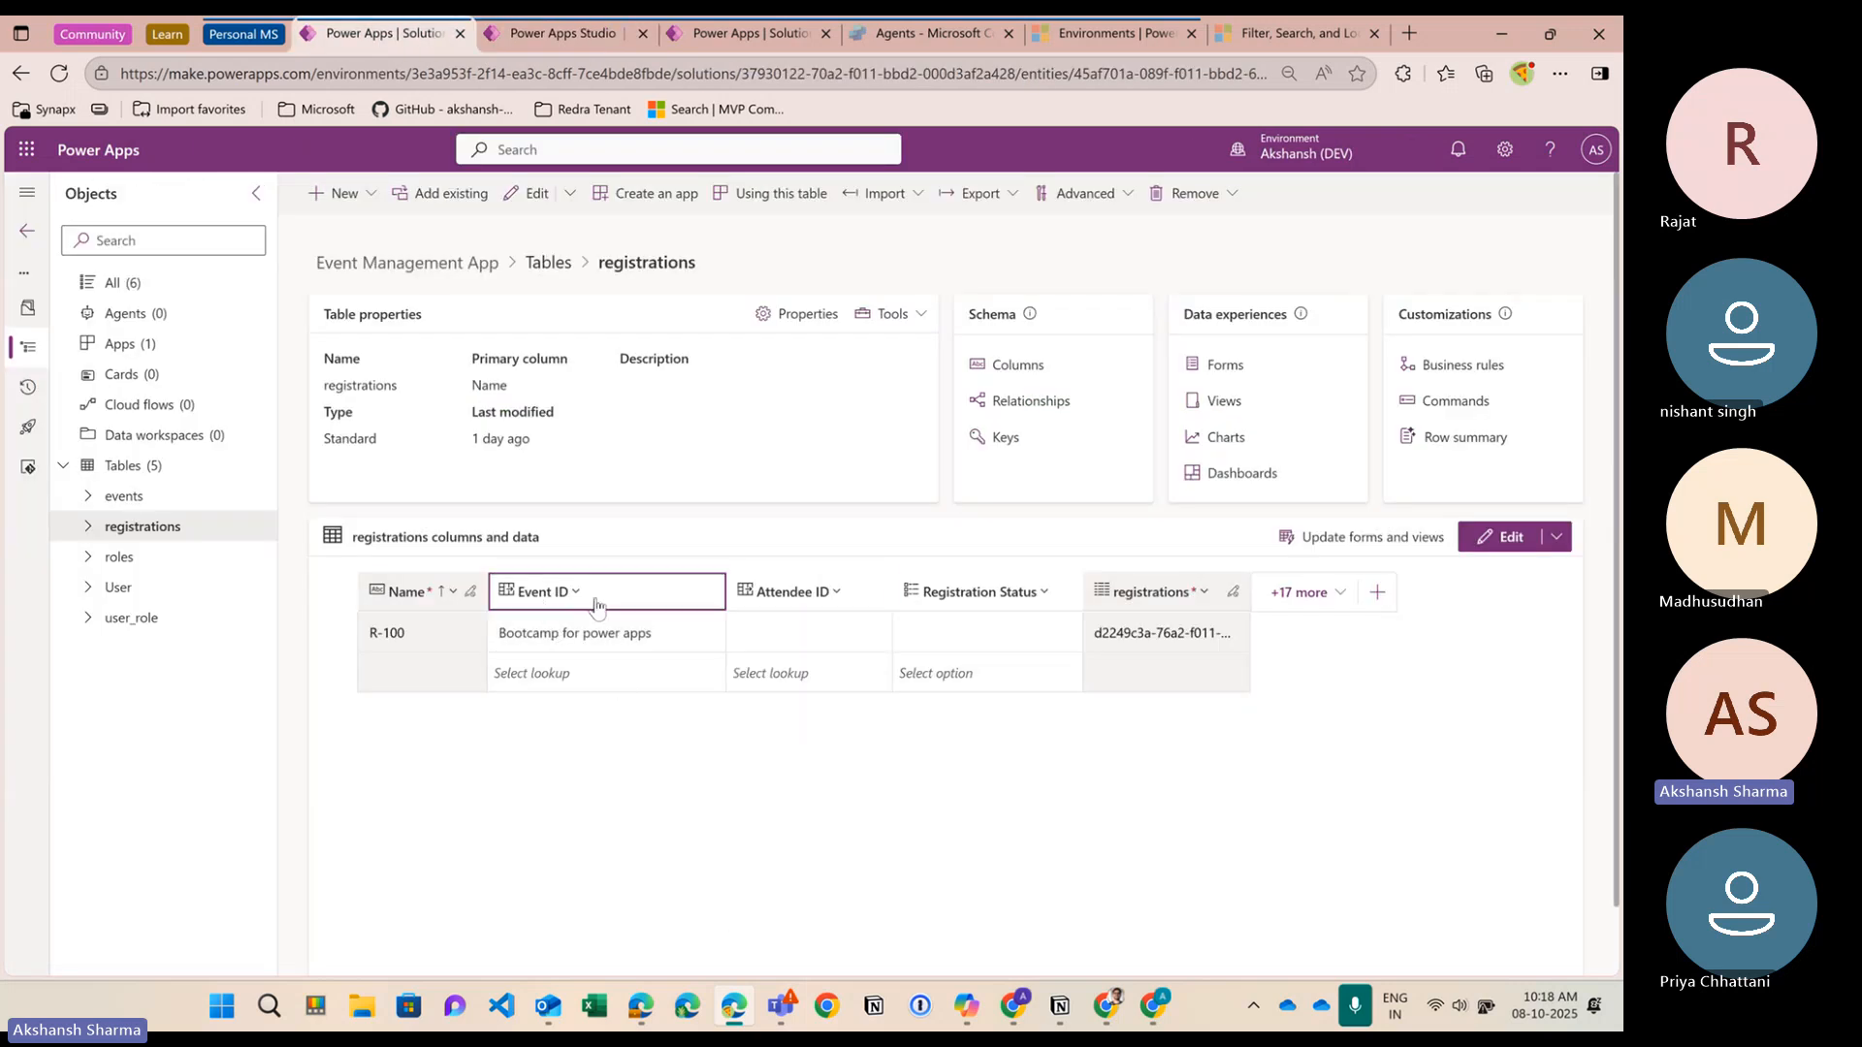
pyautogui.click(804, 601)
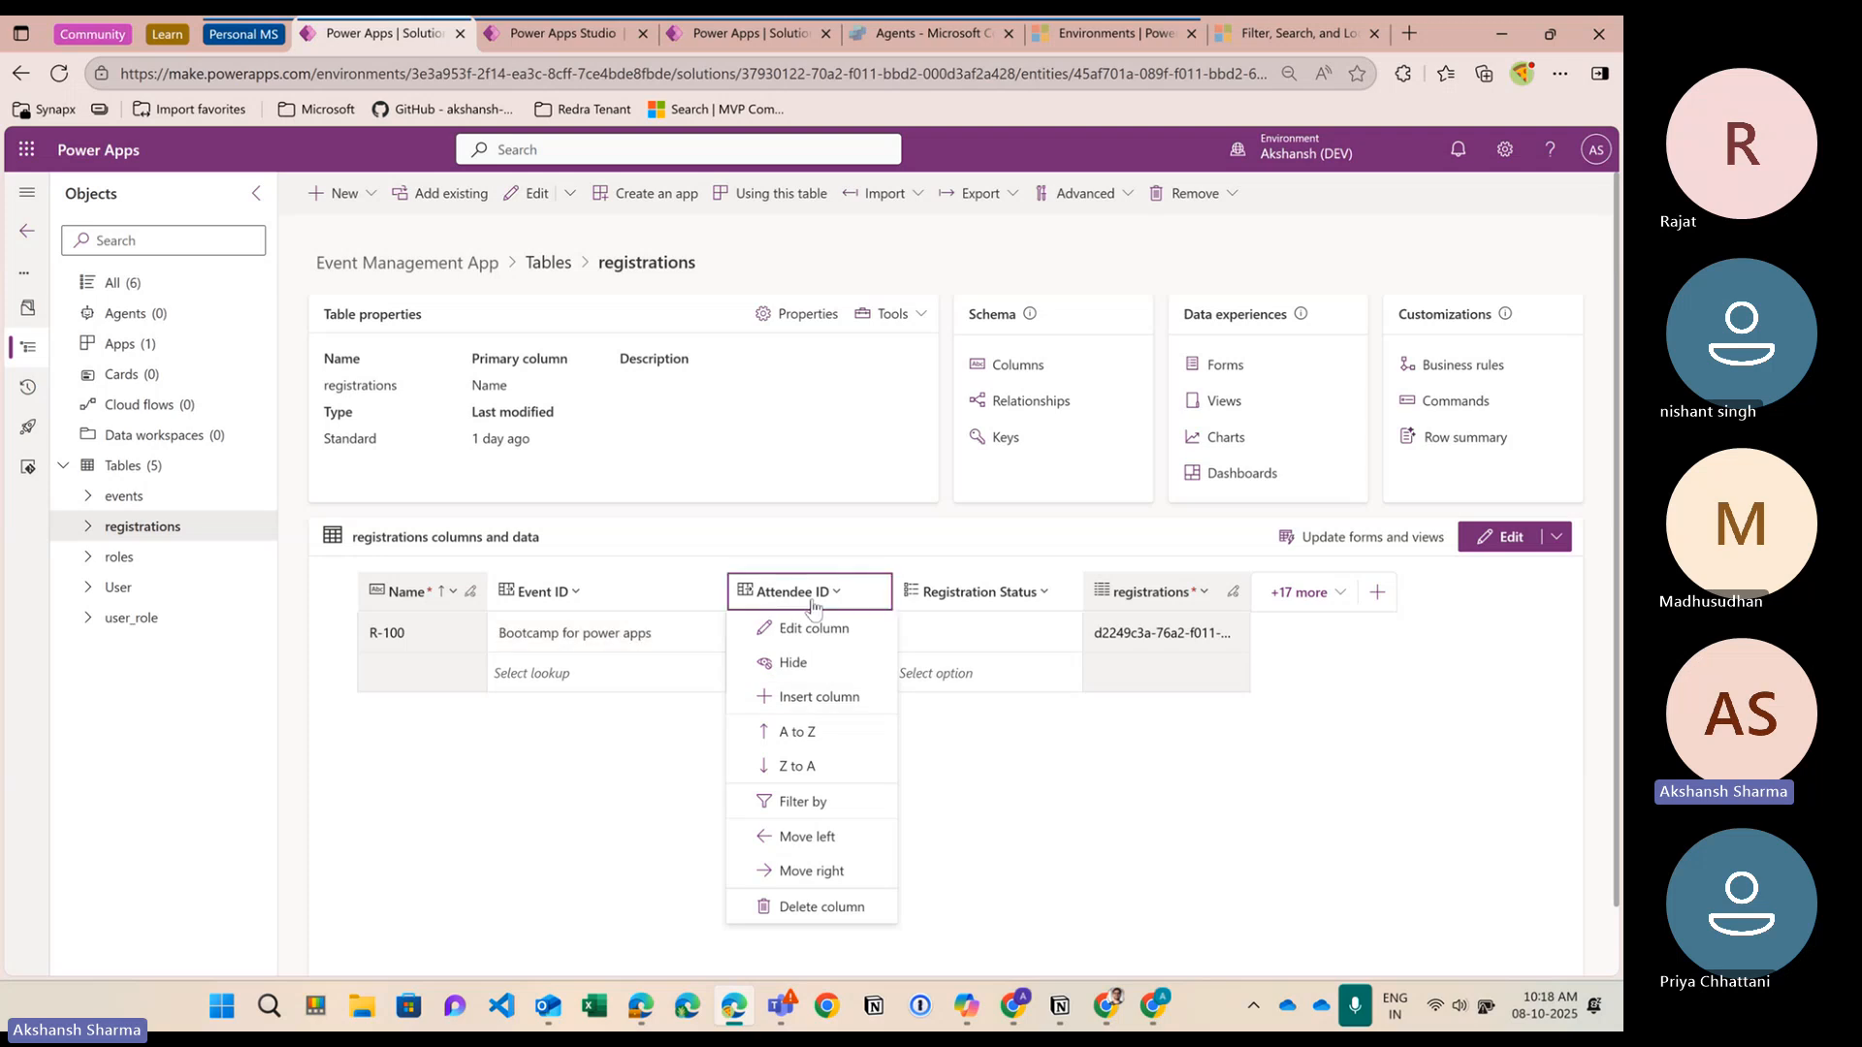
pyautogui.click(626, 594)
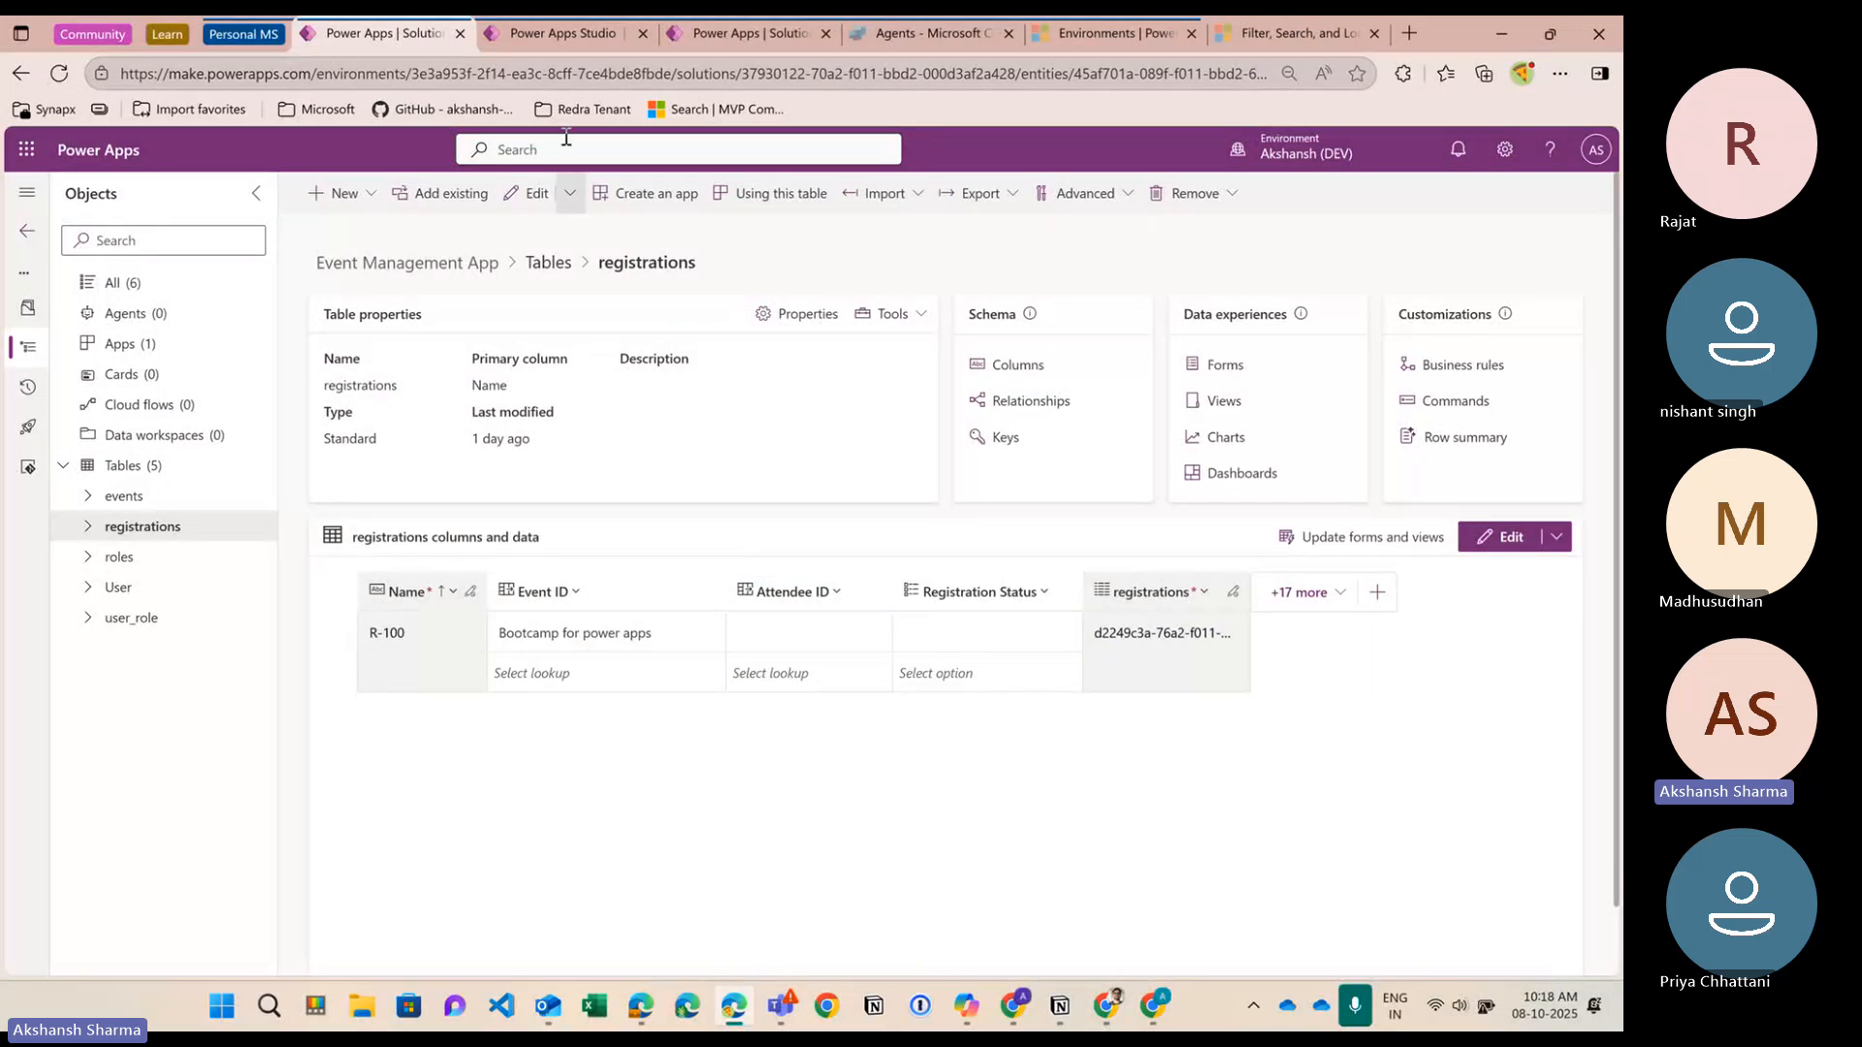
pyautogui.click(563, 33)
pyautogui.moveTo(586, 228); pyautogui.dragTo(417, 227)
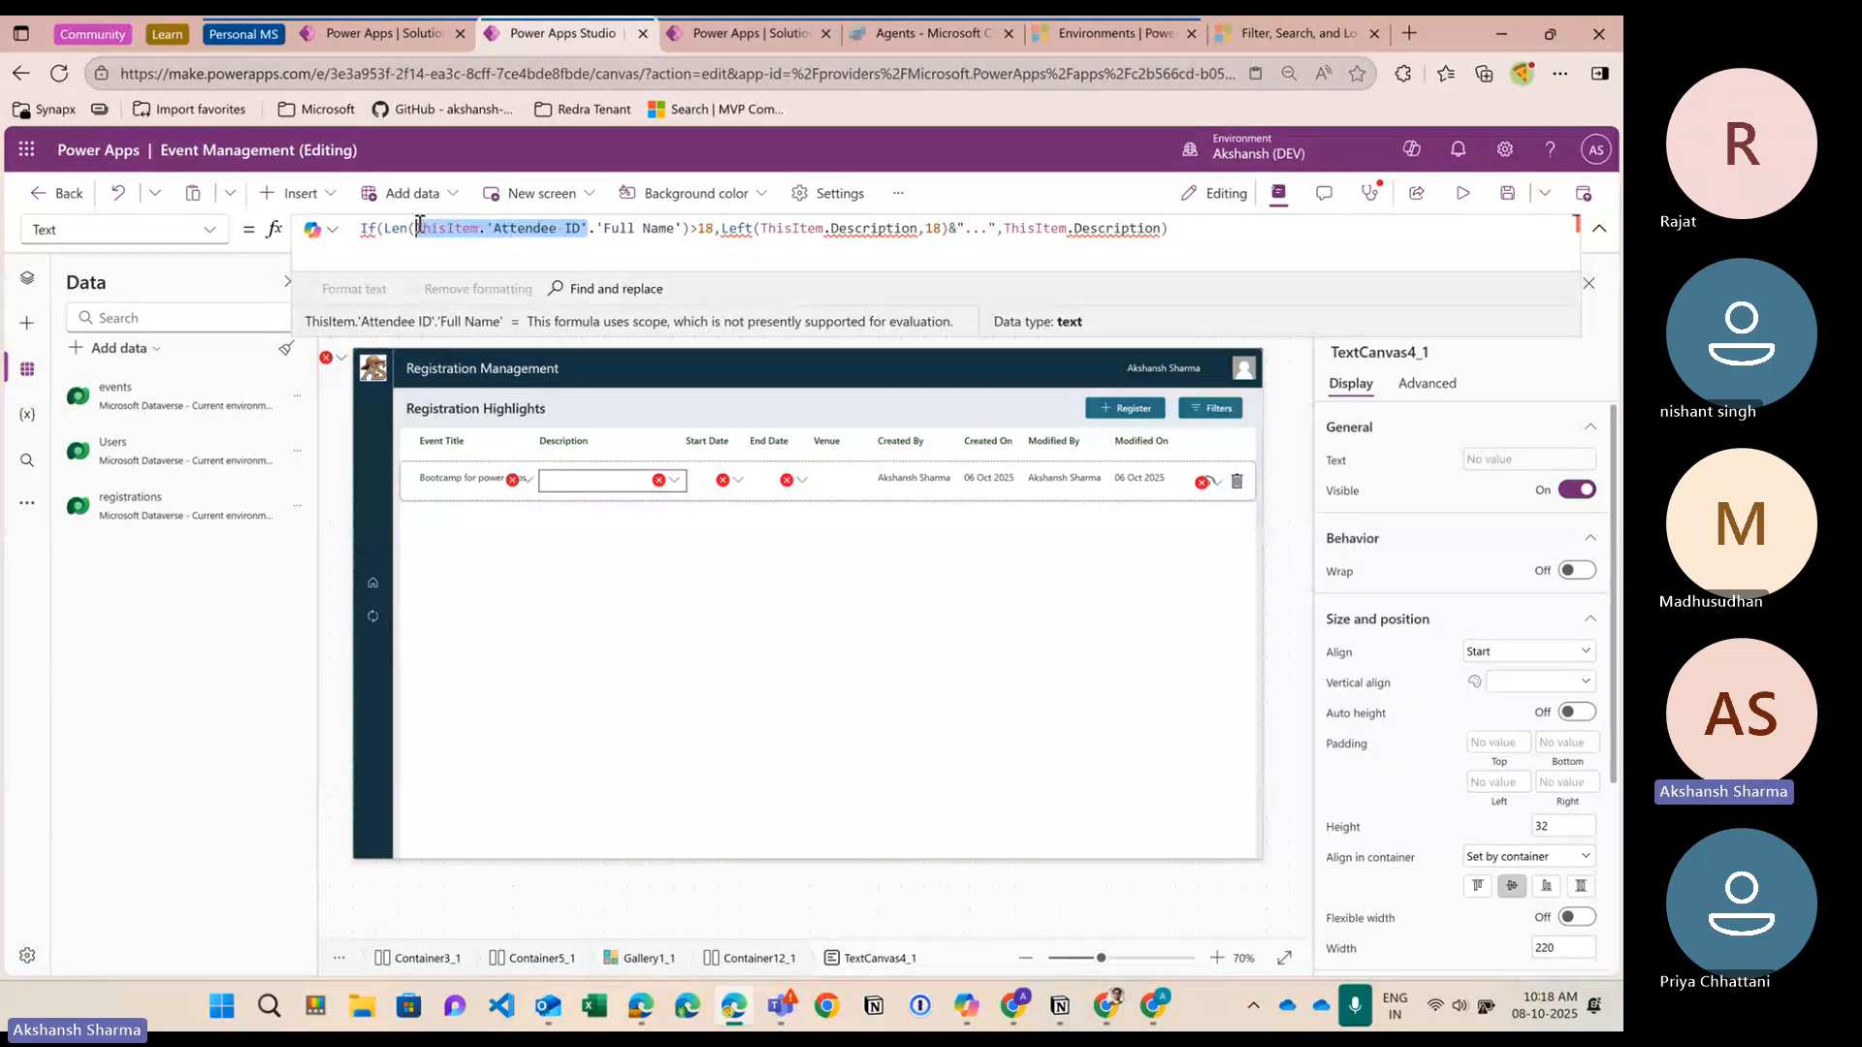
# Inspect how ThisItem.'Attendee ID' and its Full Name evaluate, then return to the registrations table
pyautogui.click(488, 230)
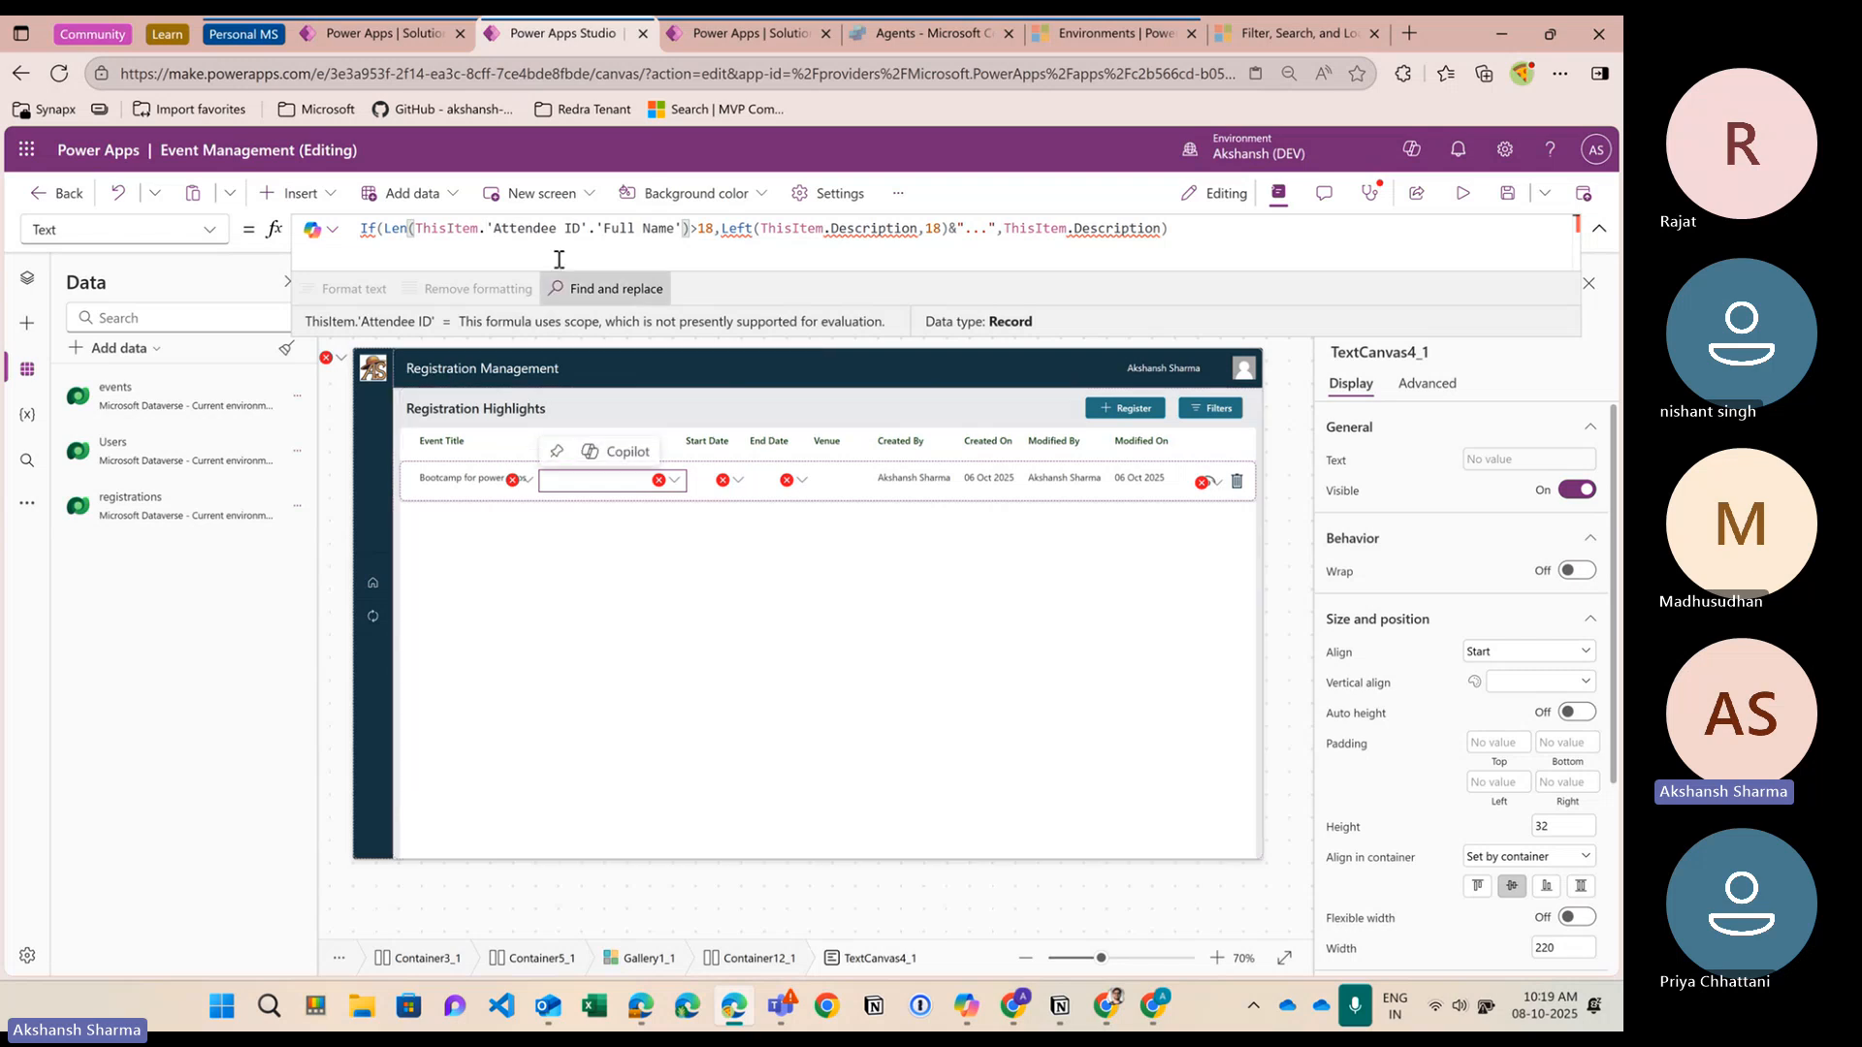
pyautogui.moveTo(595, 230); pyautogui.dragTo(487, 225)
pyautogui.press('End')
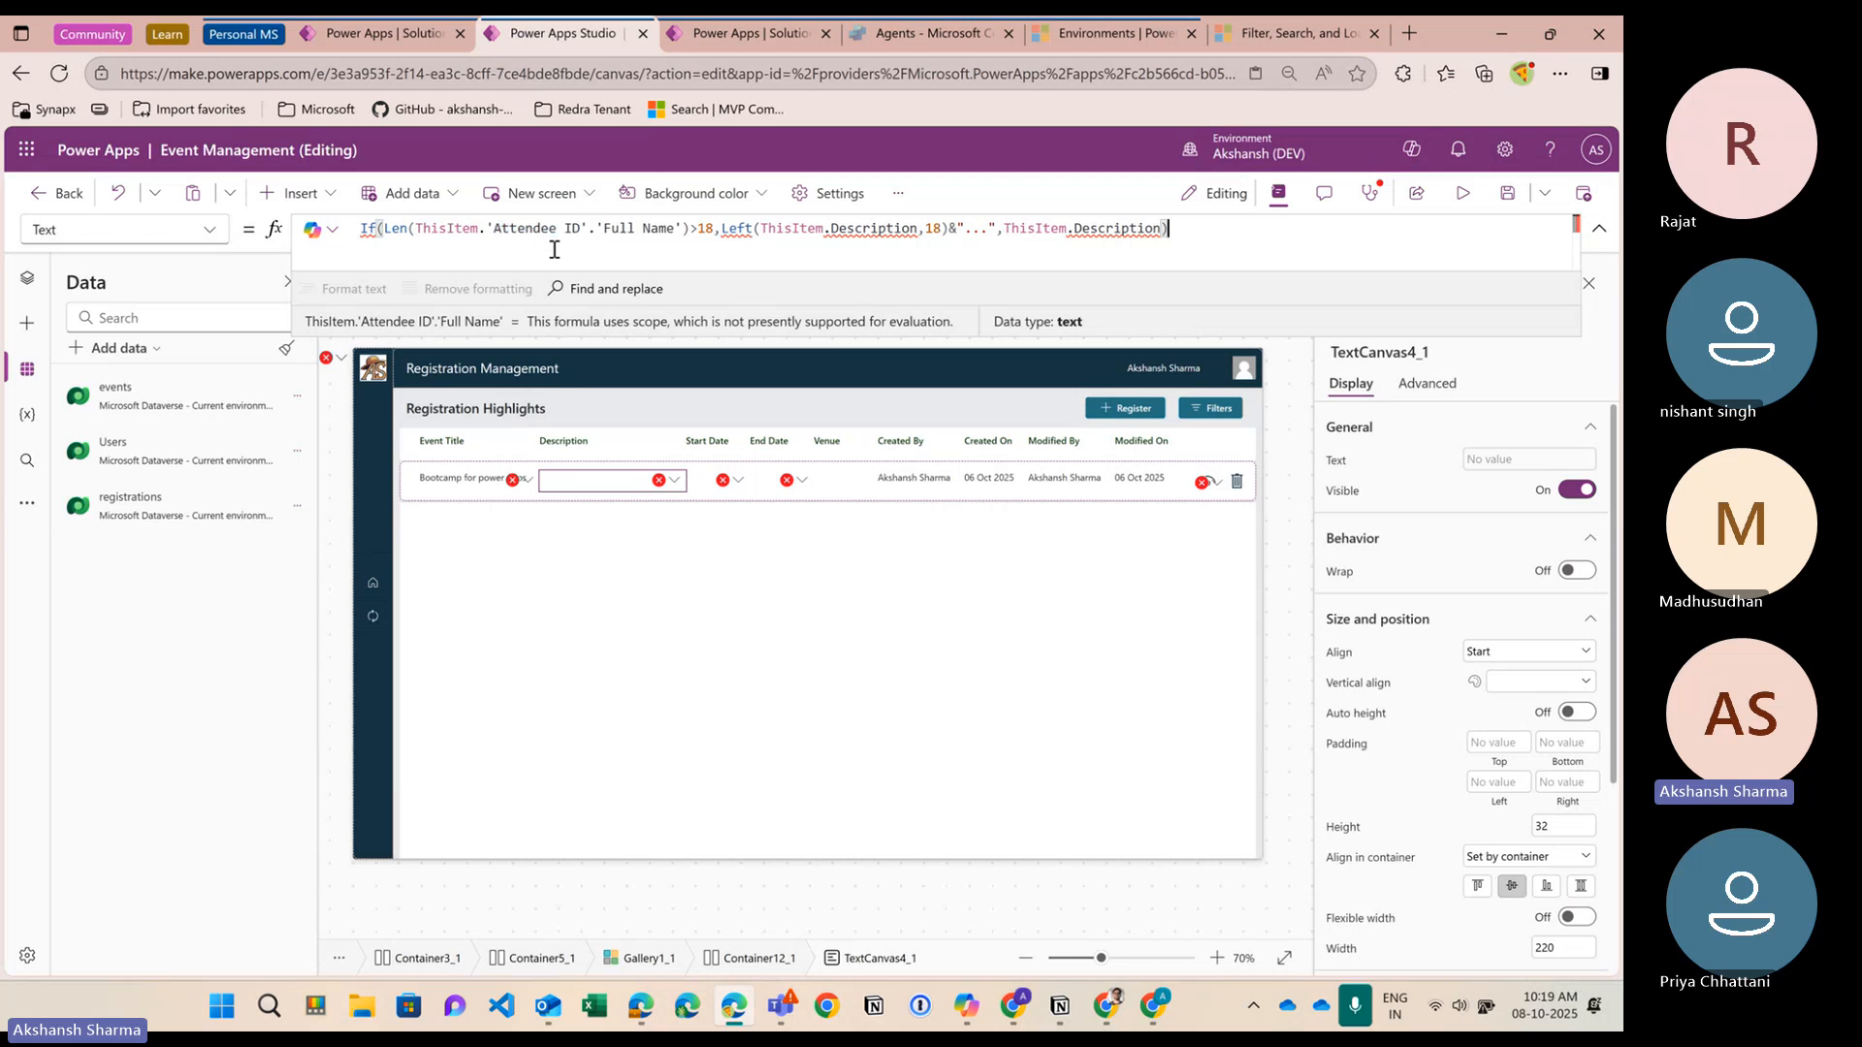
pyautogui.moveTo(447, 229); pyautogui.dragTo(588, 228)
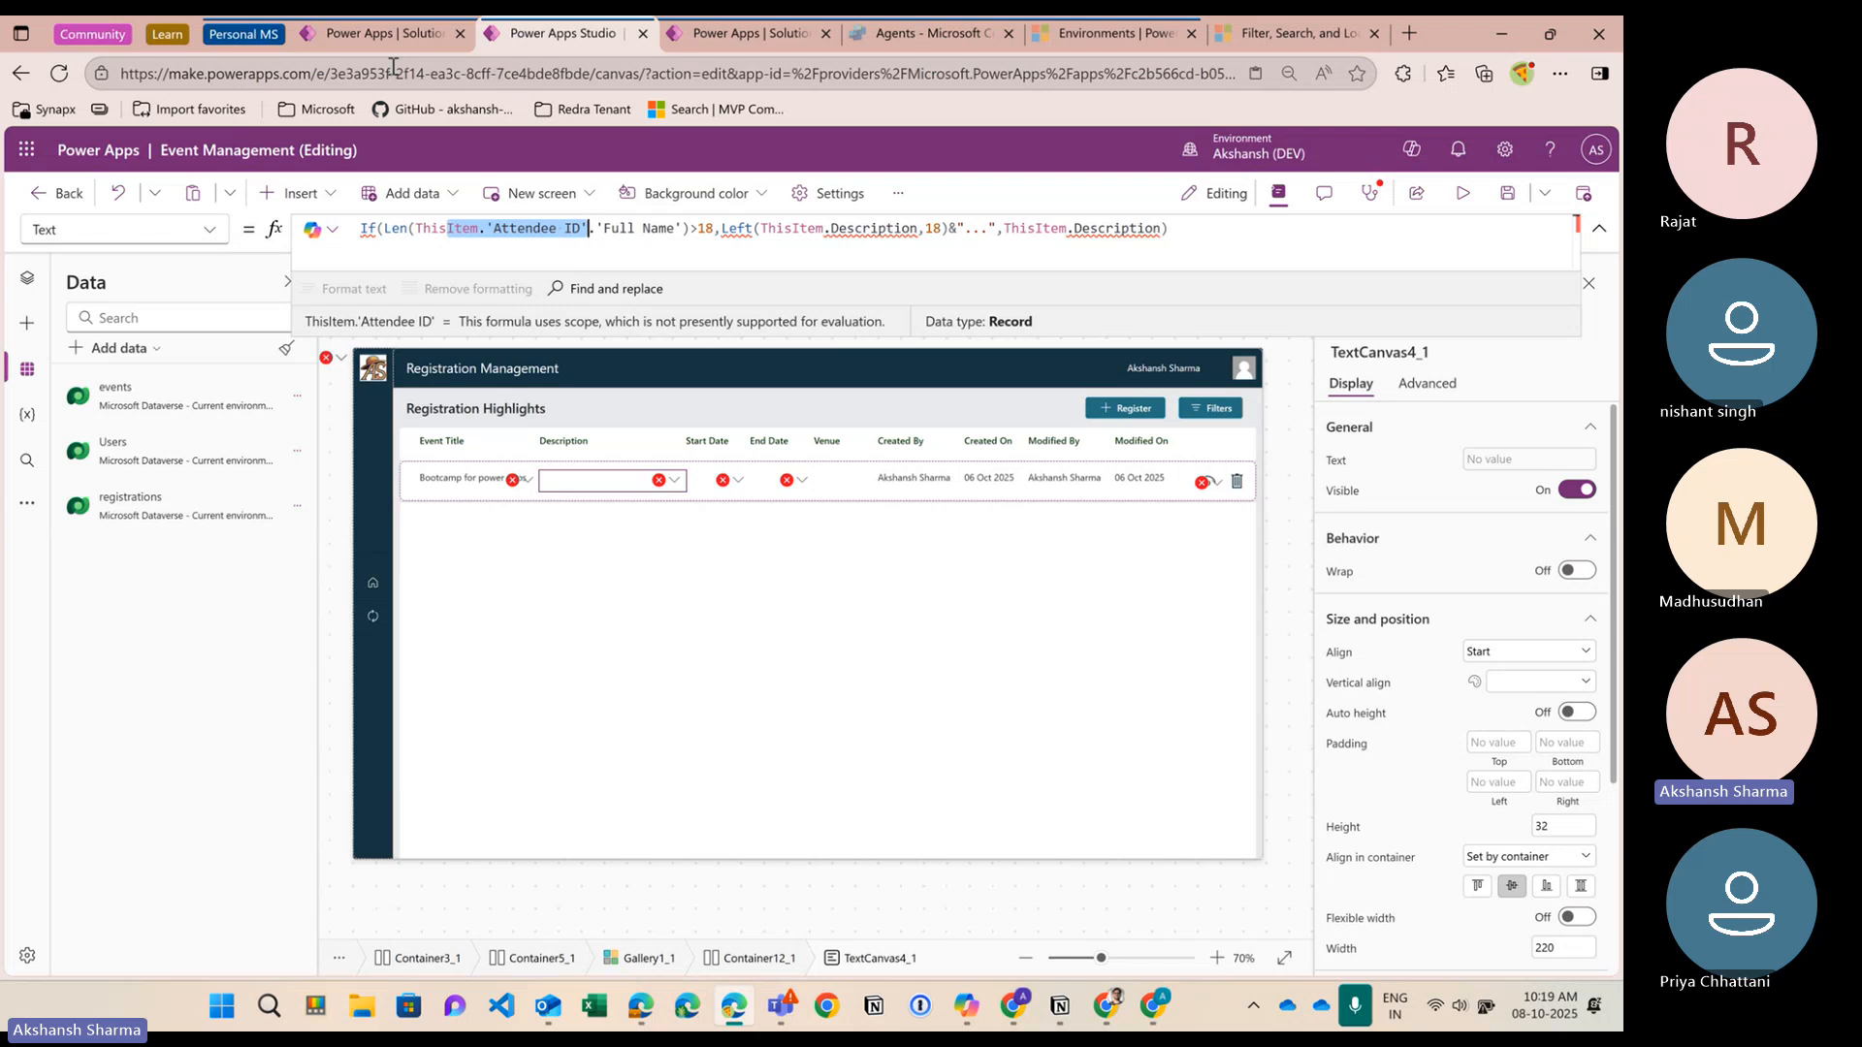
pyautogui.click(383, 33)
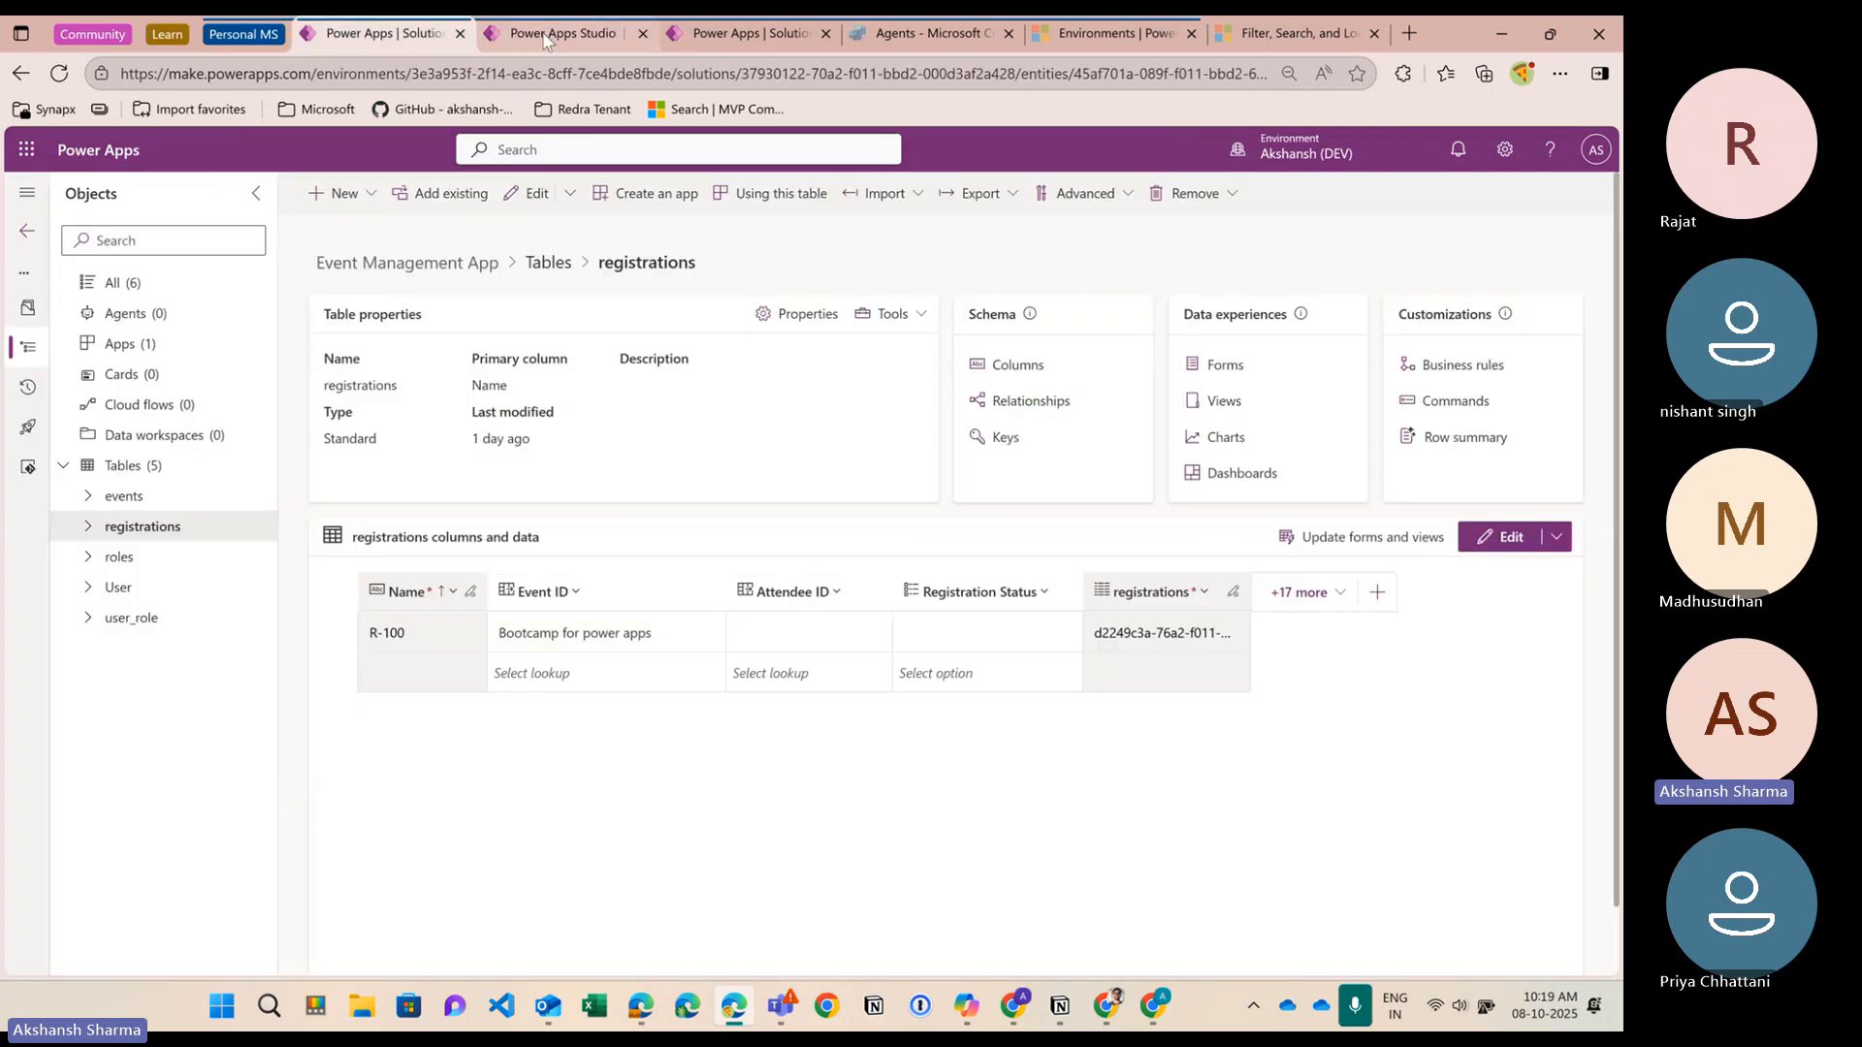
# Set row R-100's Attendee ID by searching for the attendee's name, then return to the studio
pyautogui.moveTo(546, 39)
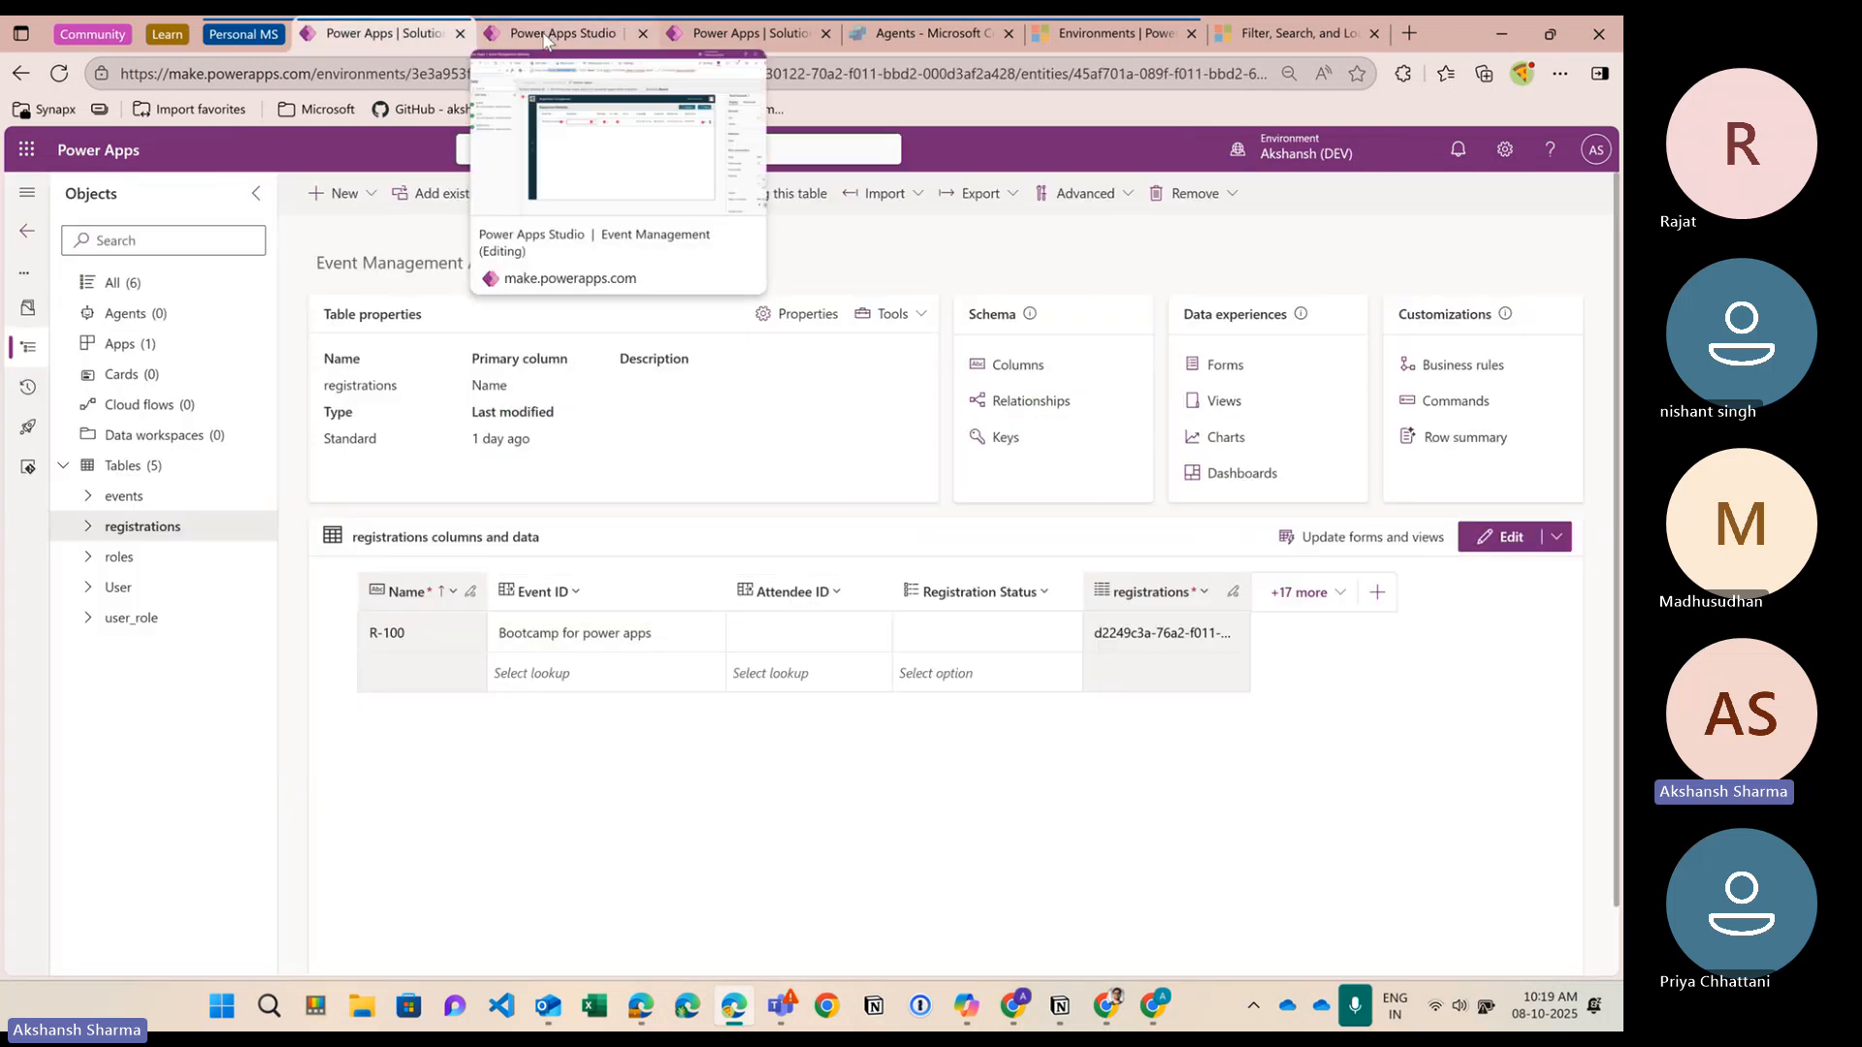
pyautogui.click(791, 633)
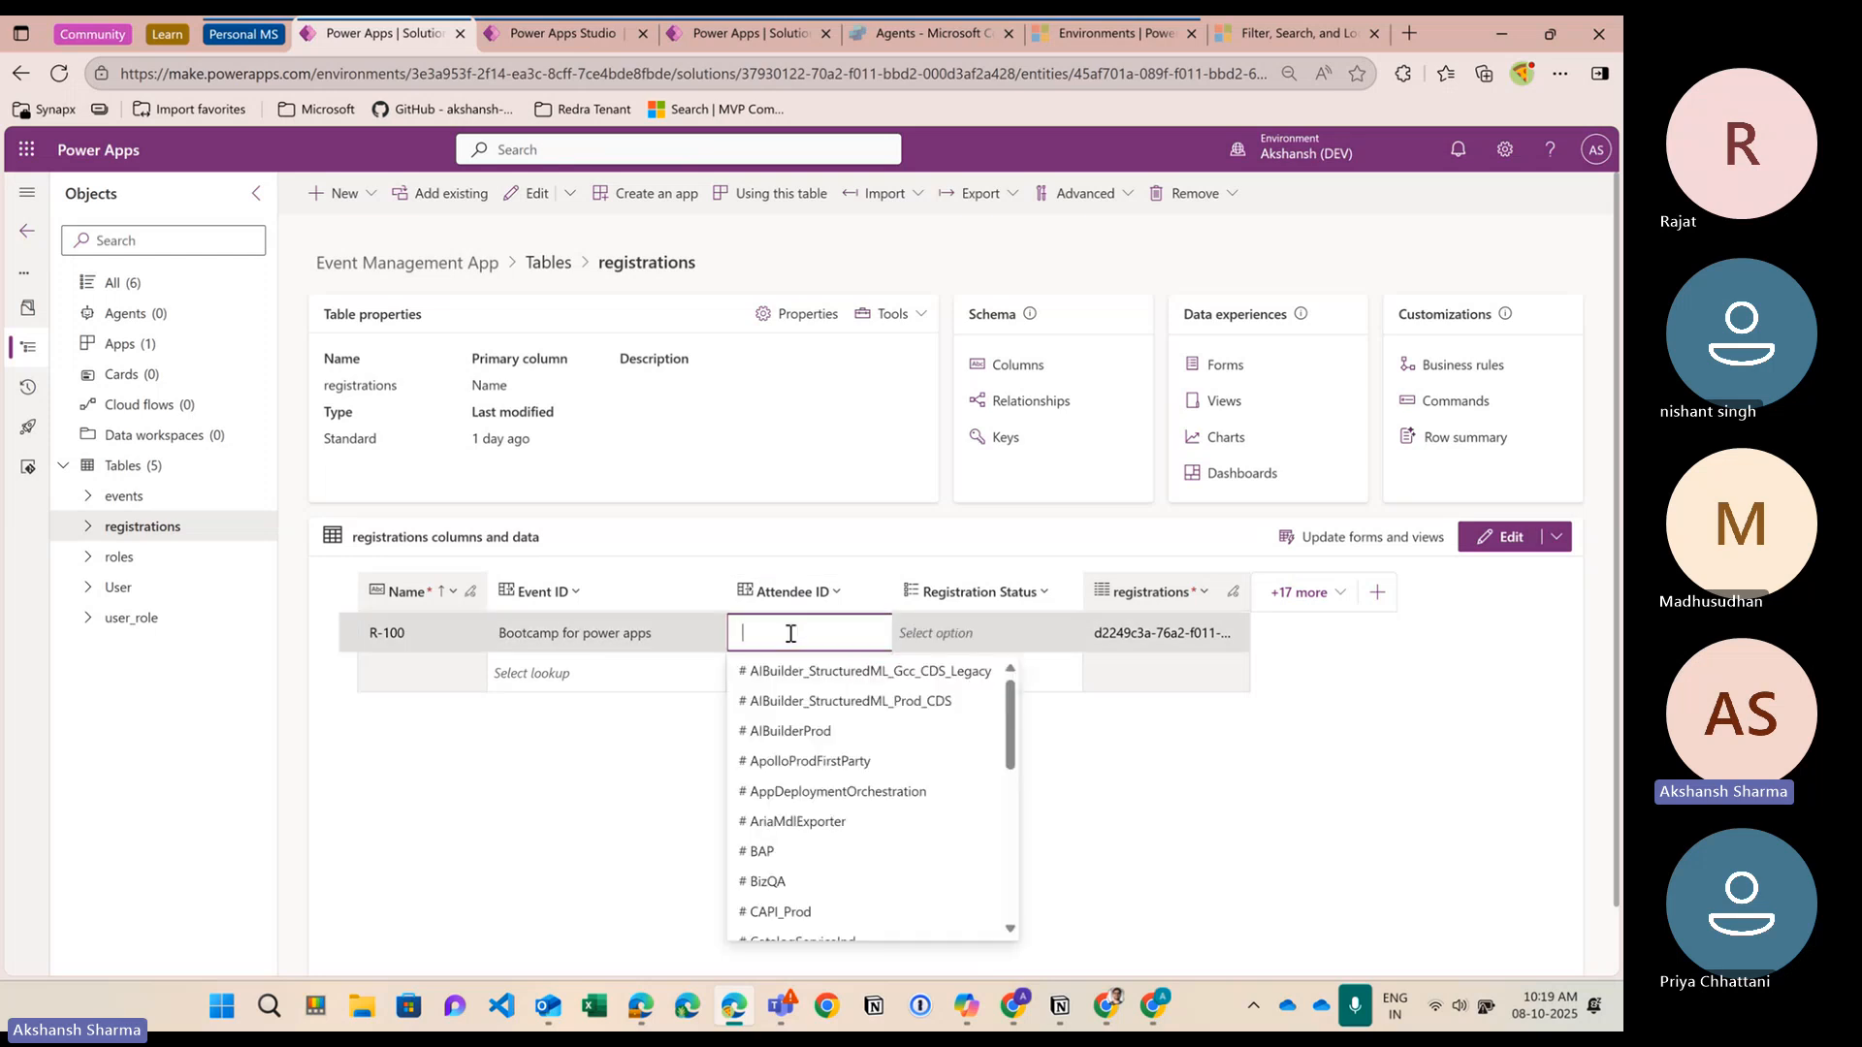
pyautogui.write('Akshansh Sharma')
pyautogui.click(809, 678)
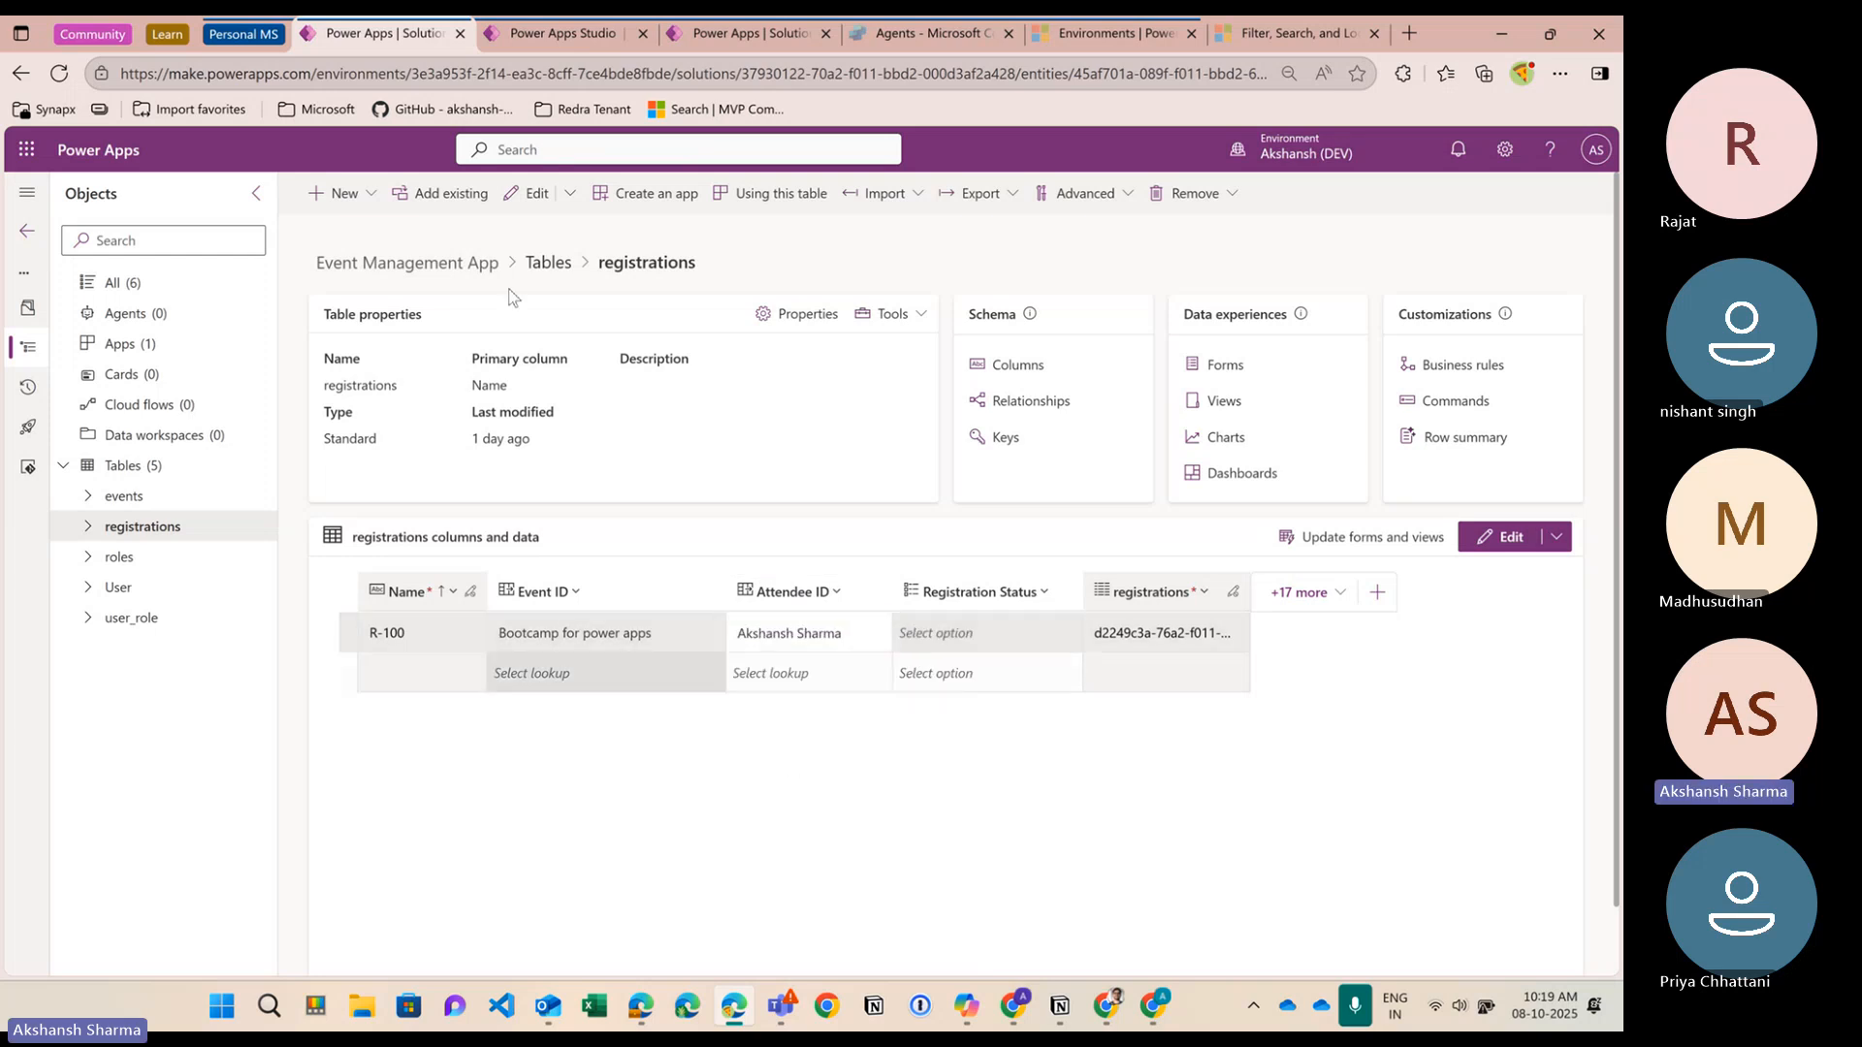
pyautogui.click(560, 33)
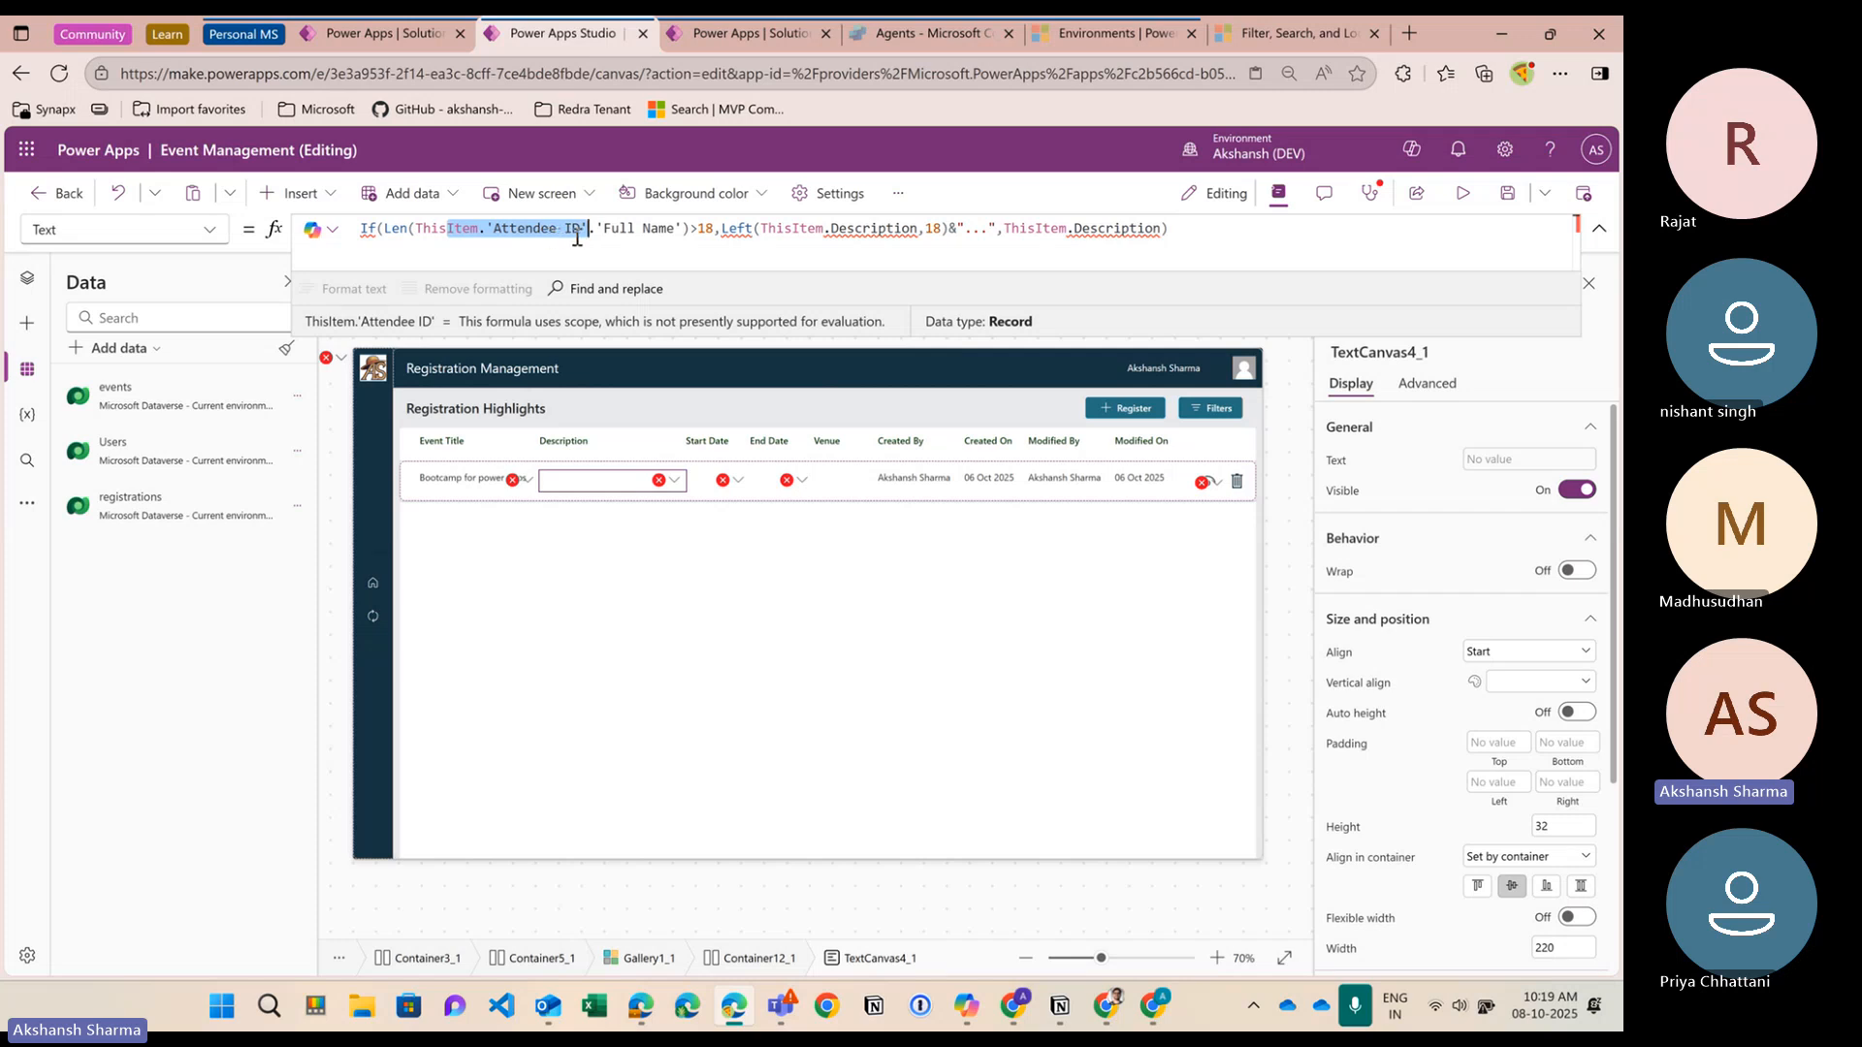
# Refresh the registrations data source
pyautogui.click(103, 188)
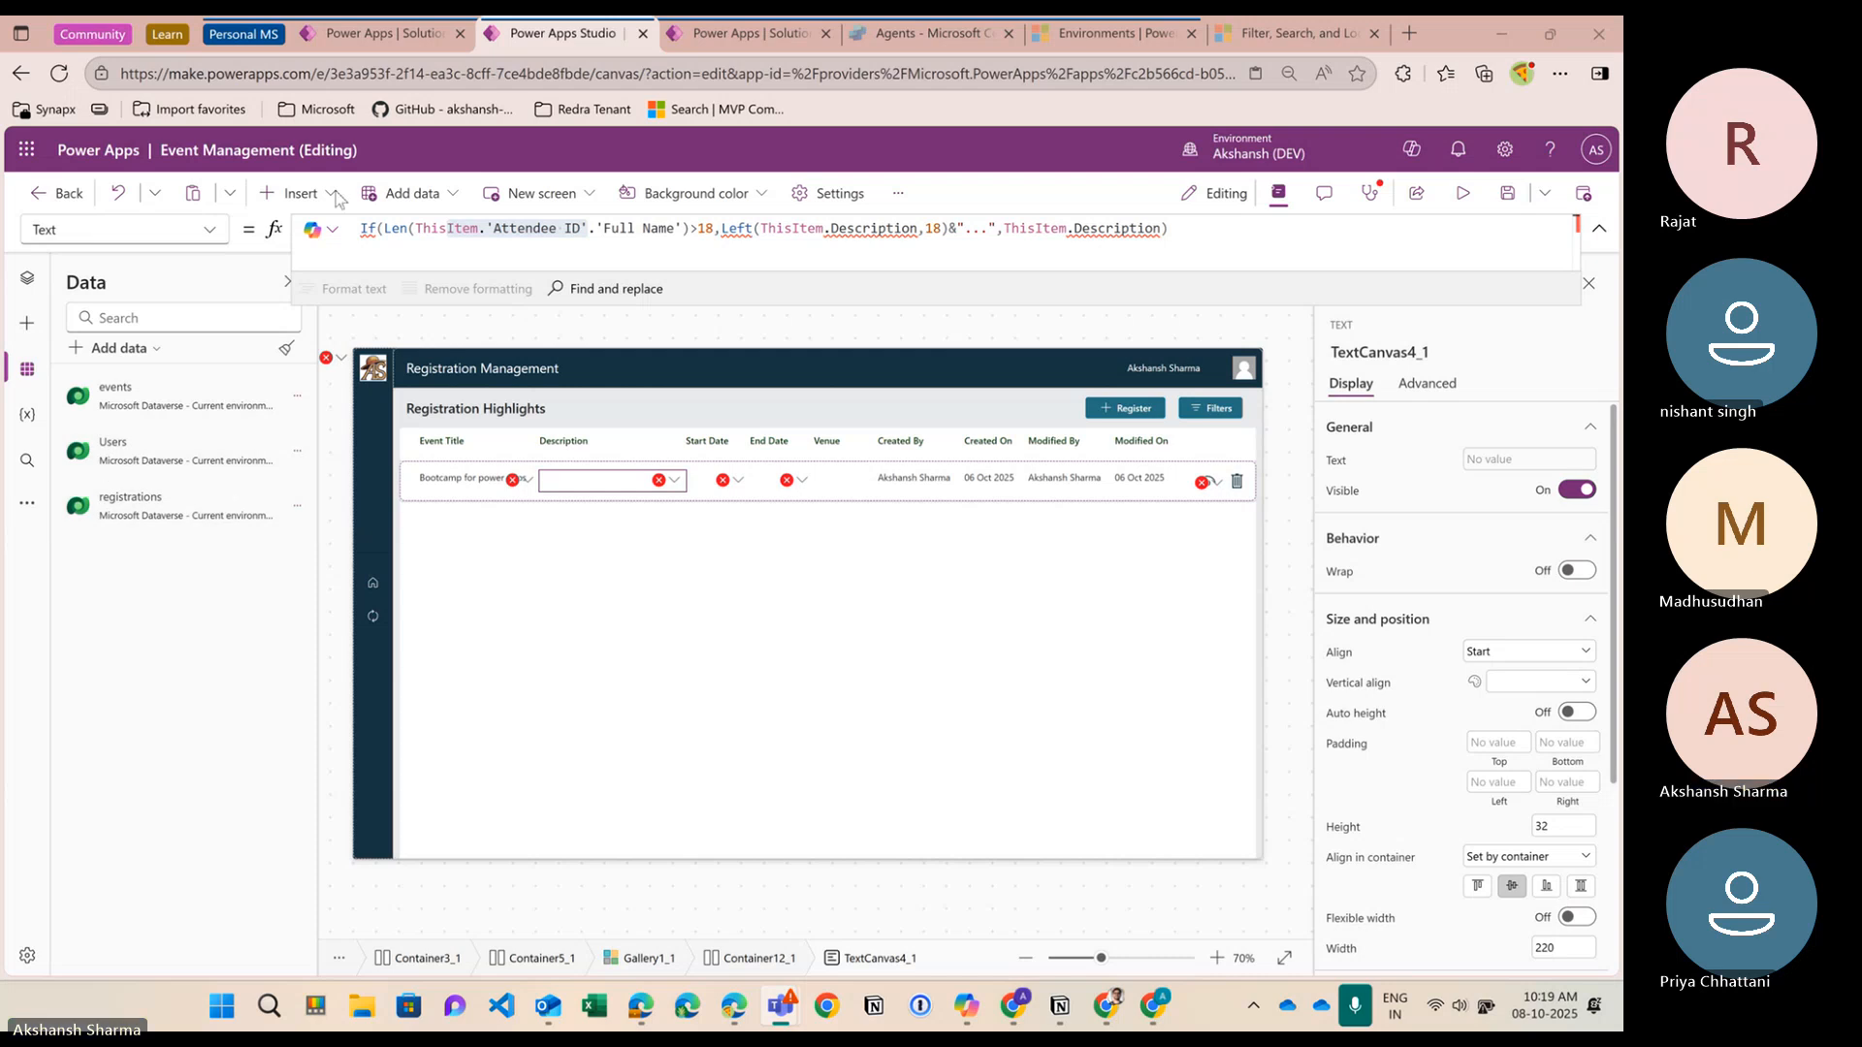
pyautogui.click(298, 506)
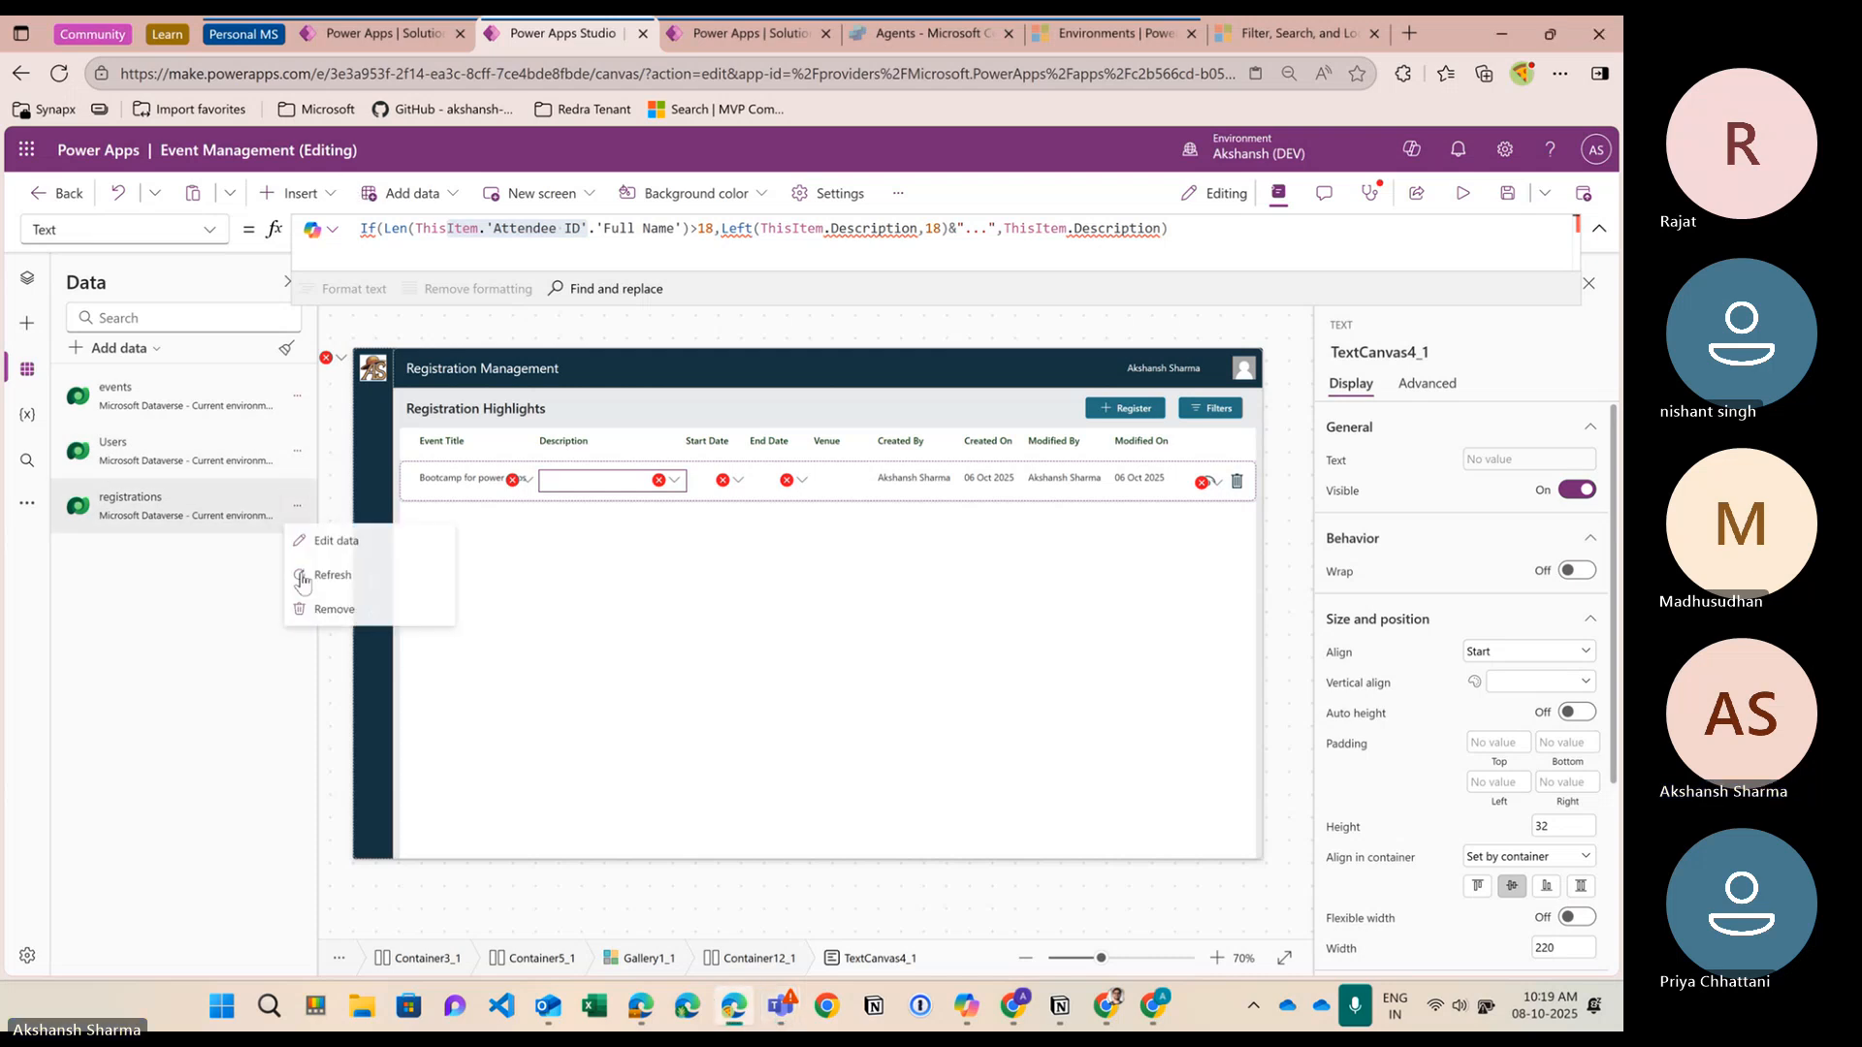
pyautogui.click(320, 571)
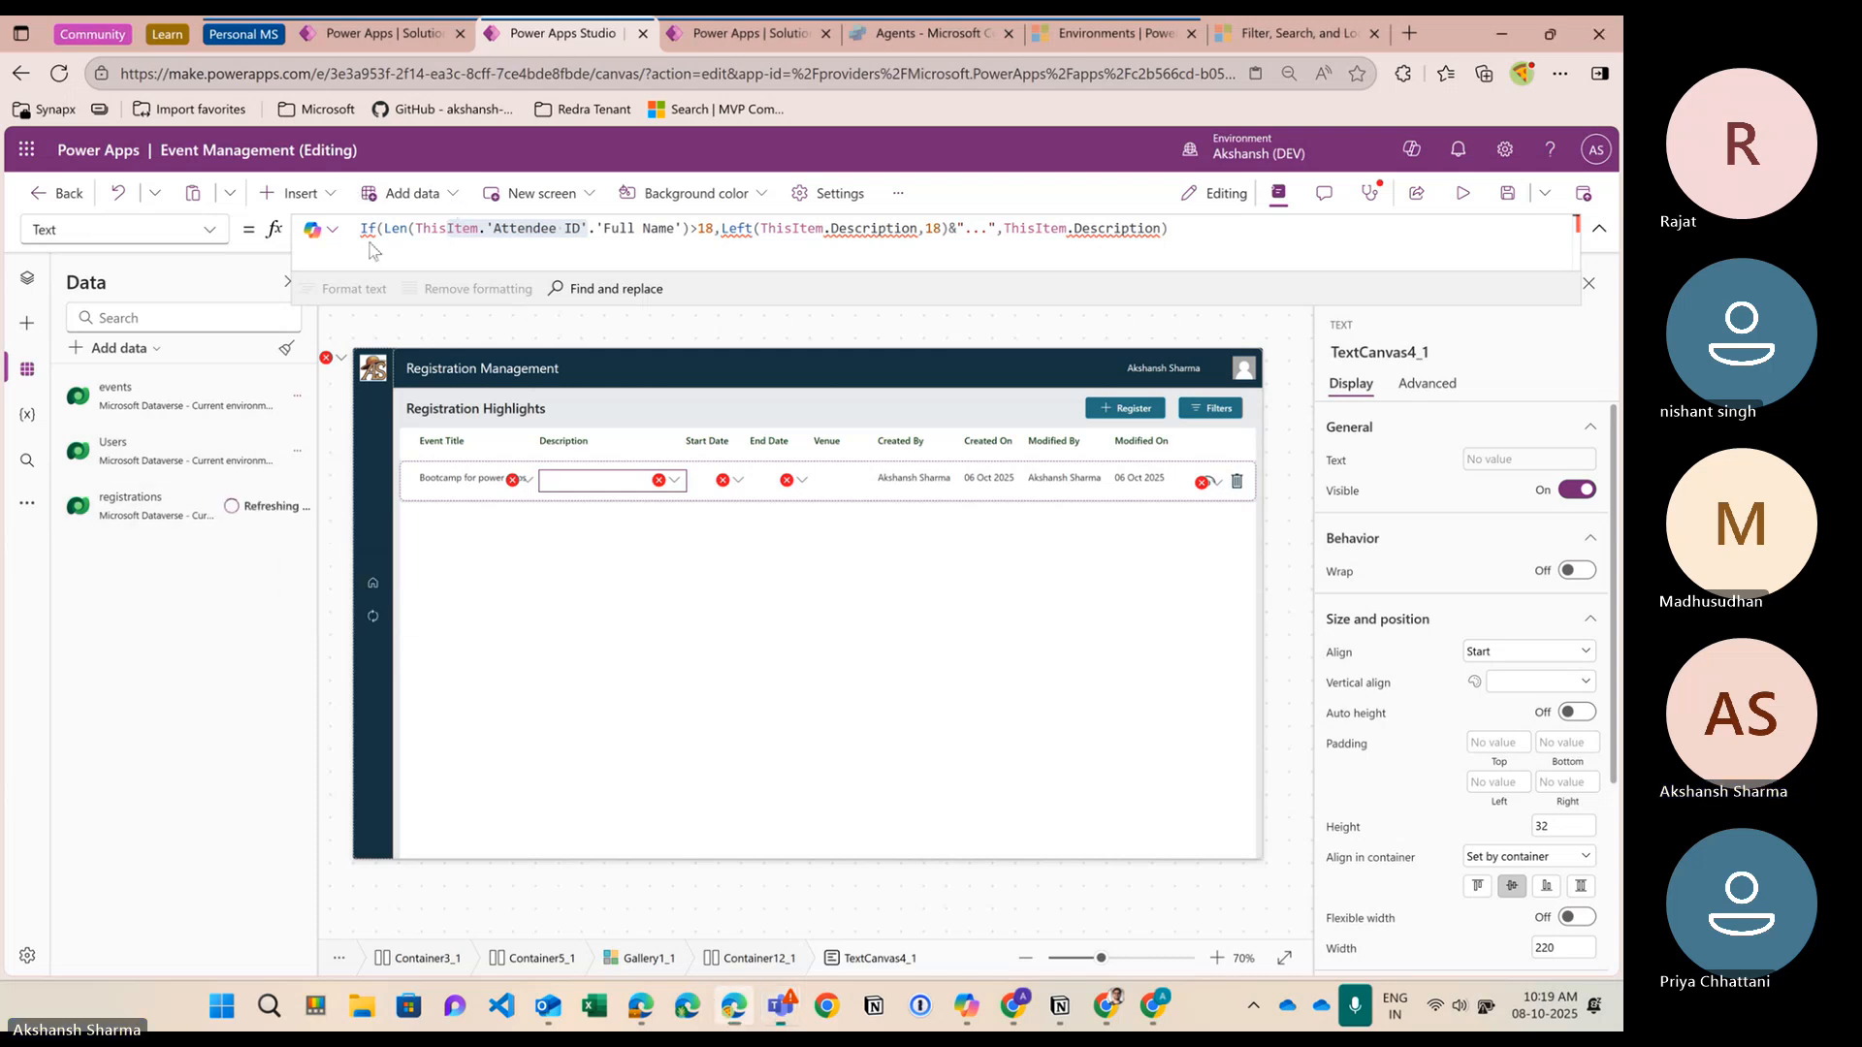
# Replace Description inside Left with 'Attendee ID'.'Full Name' and recheck the registrations table
pyautogui.moveTo(367, 243); pyautogui.dragTo(0, 205)
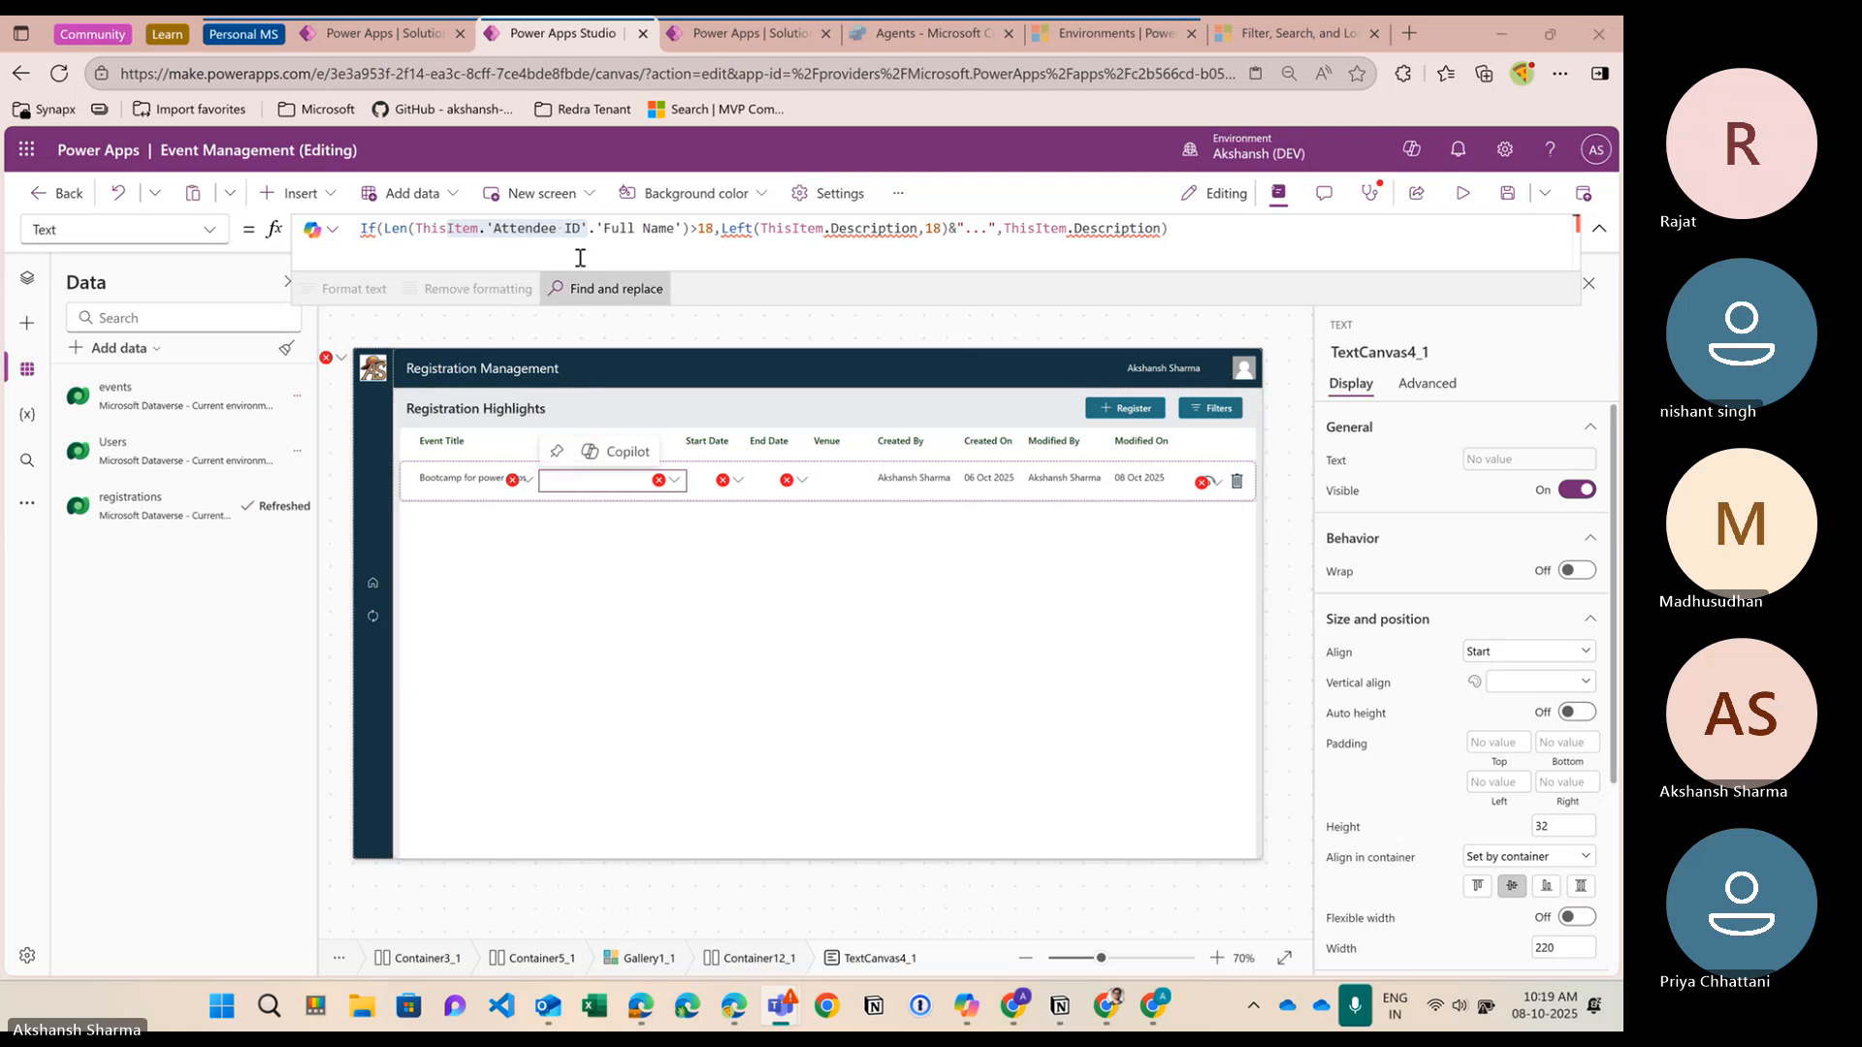
pyautogui.moveTo(919, 234); pyautogui.dragTo(834, 237)
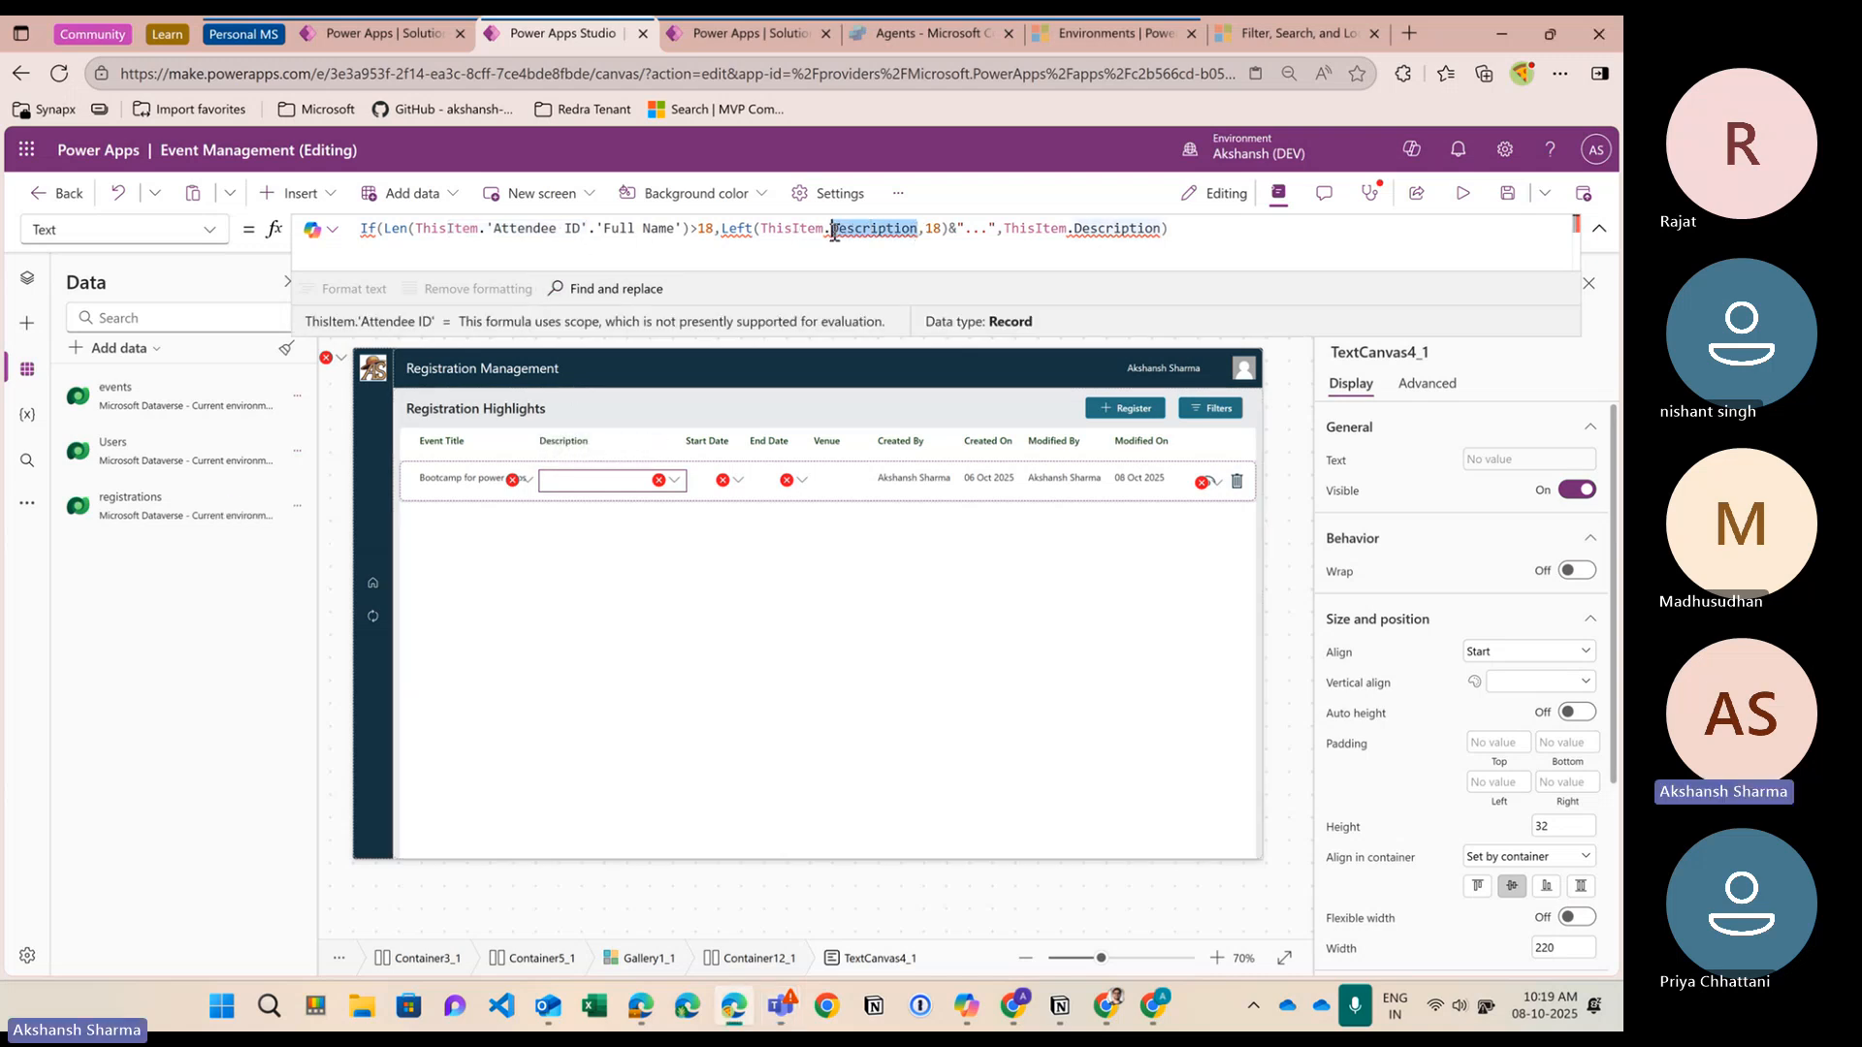
pyautogui.write("'Attendee ID'")
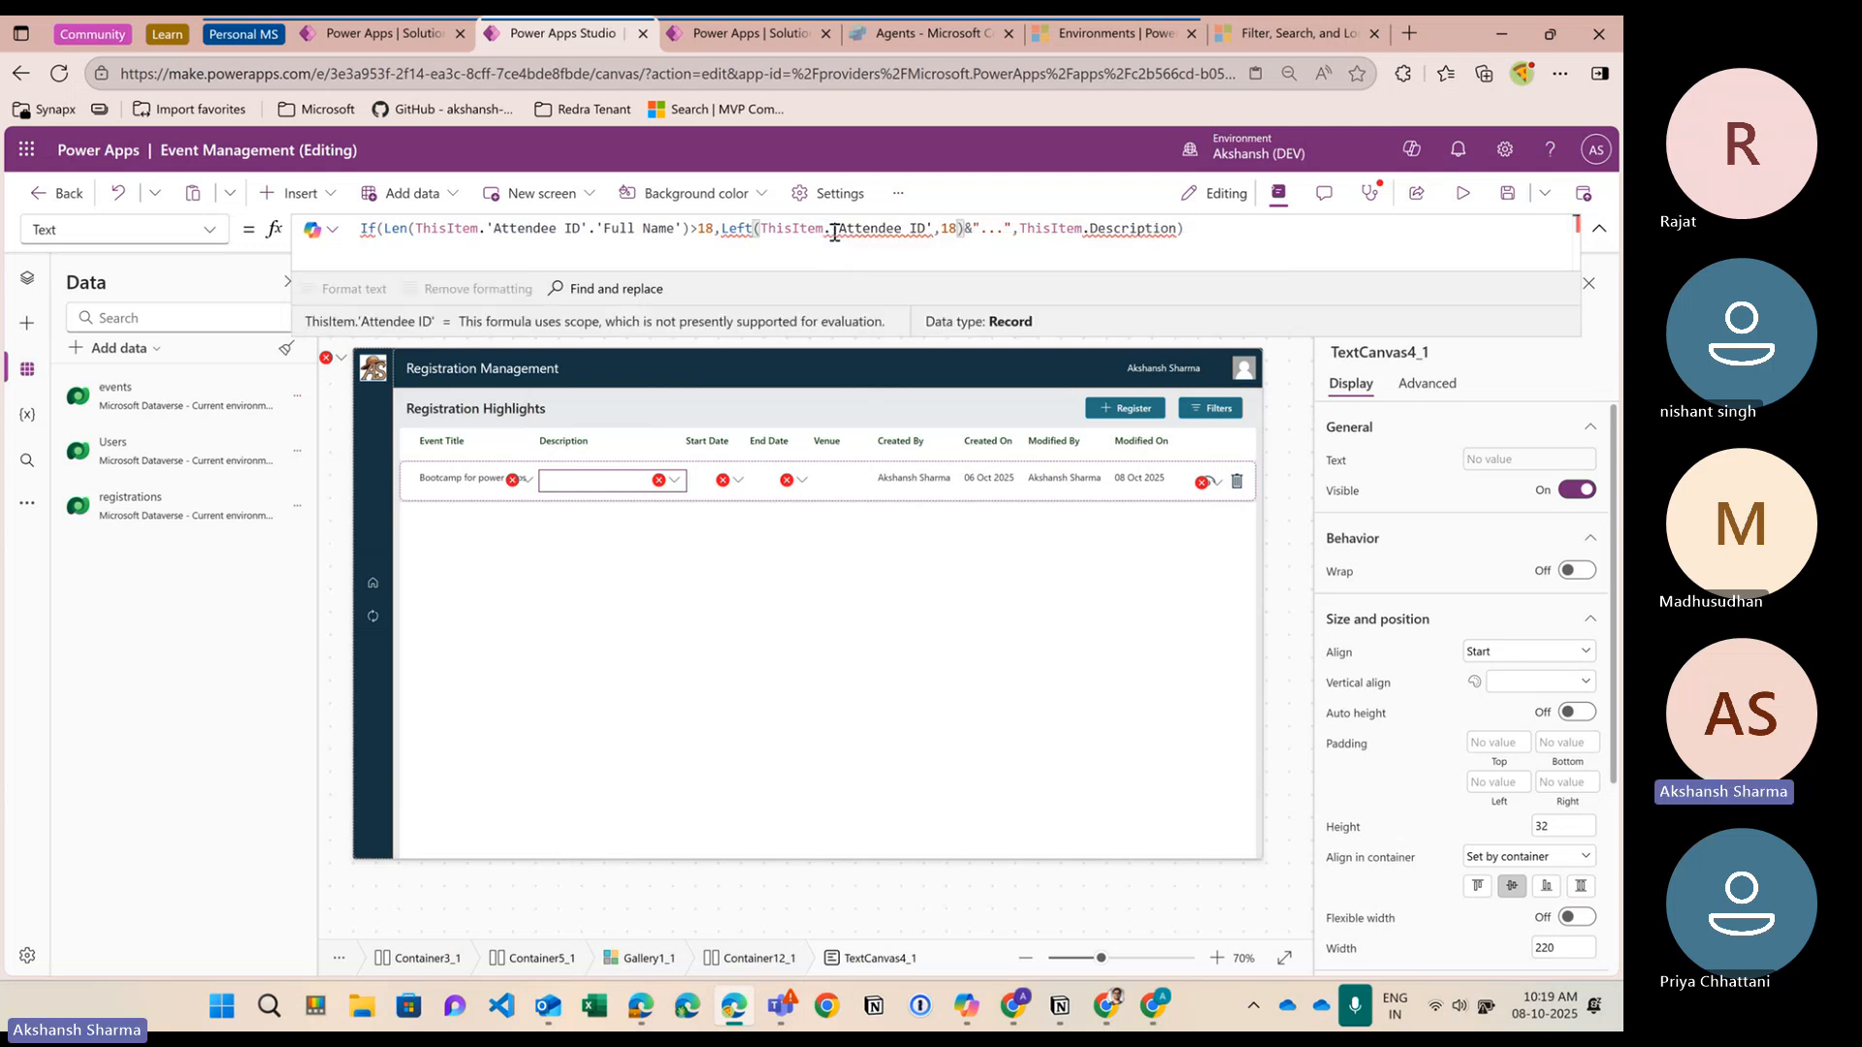
pyautogui.write('.')
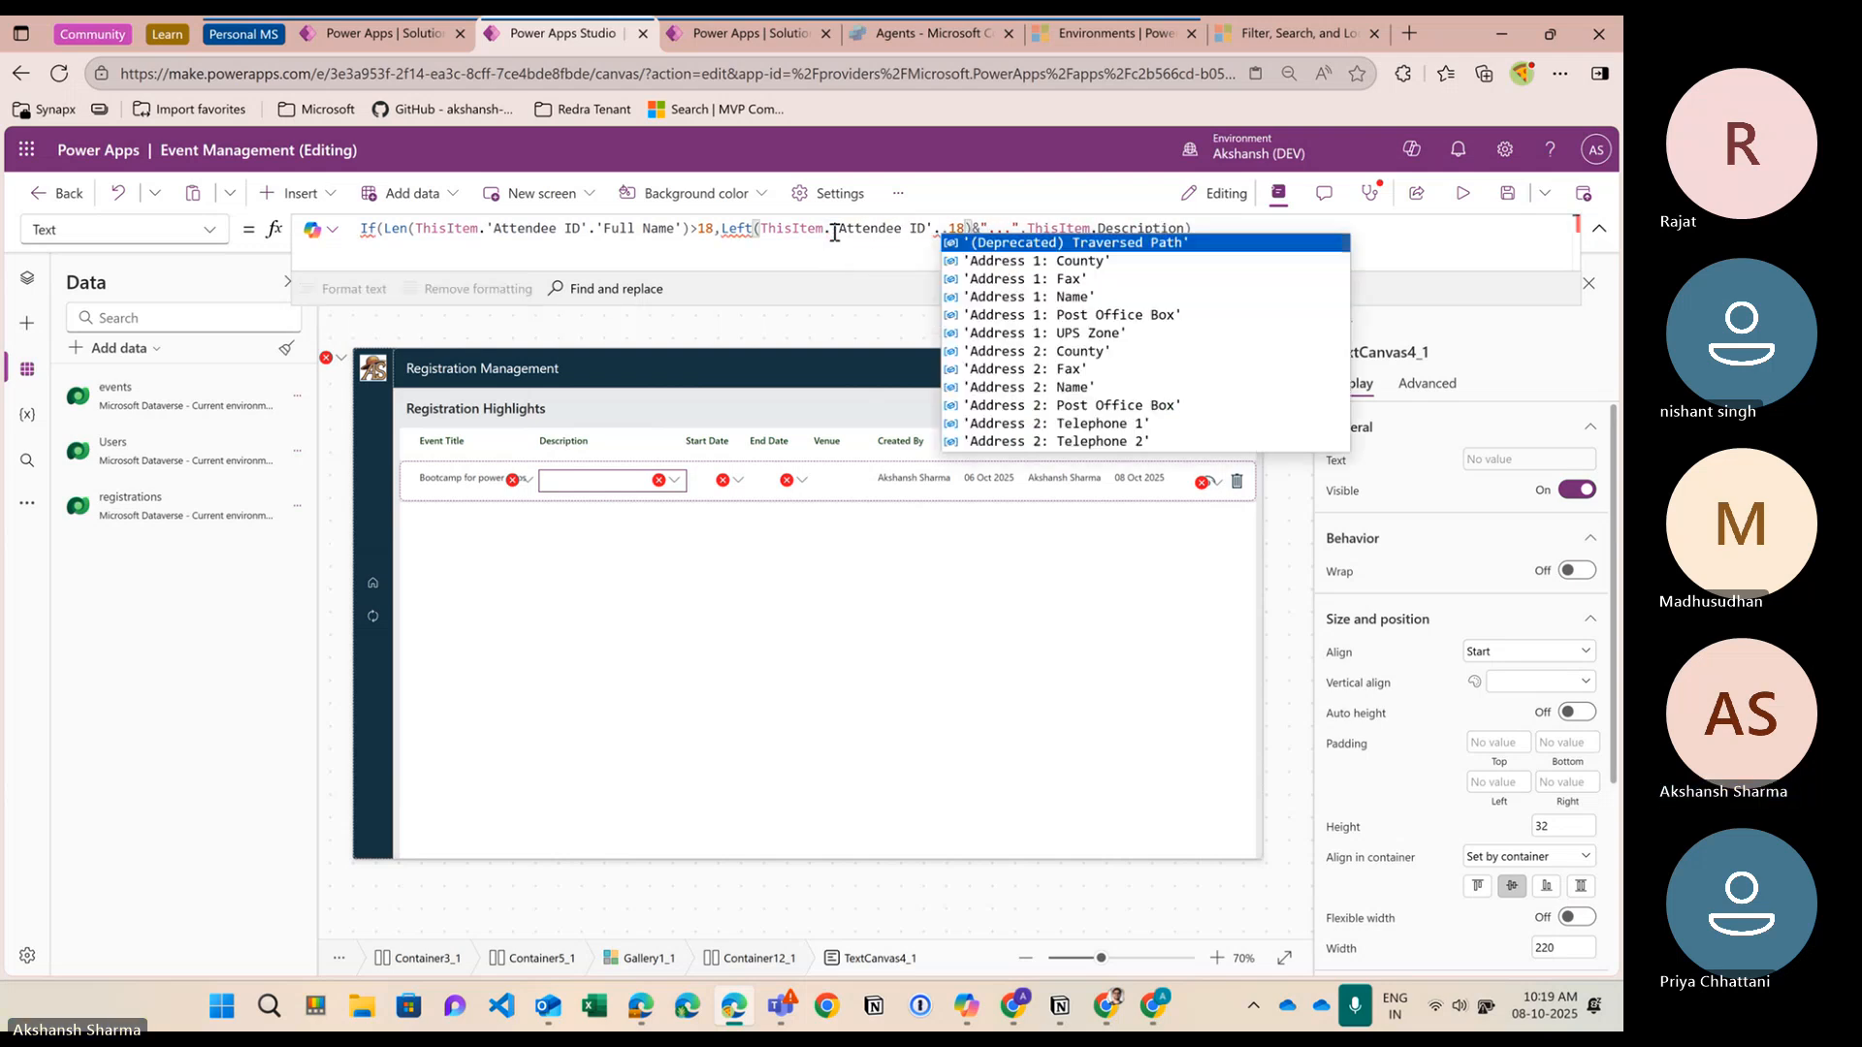
pyautogui.write("'Full Name'")
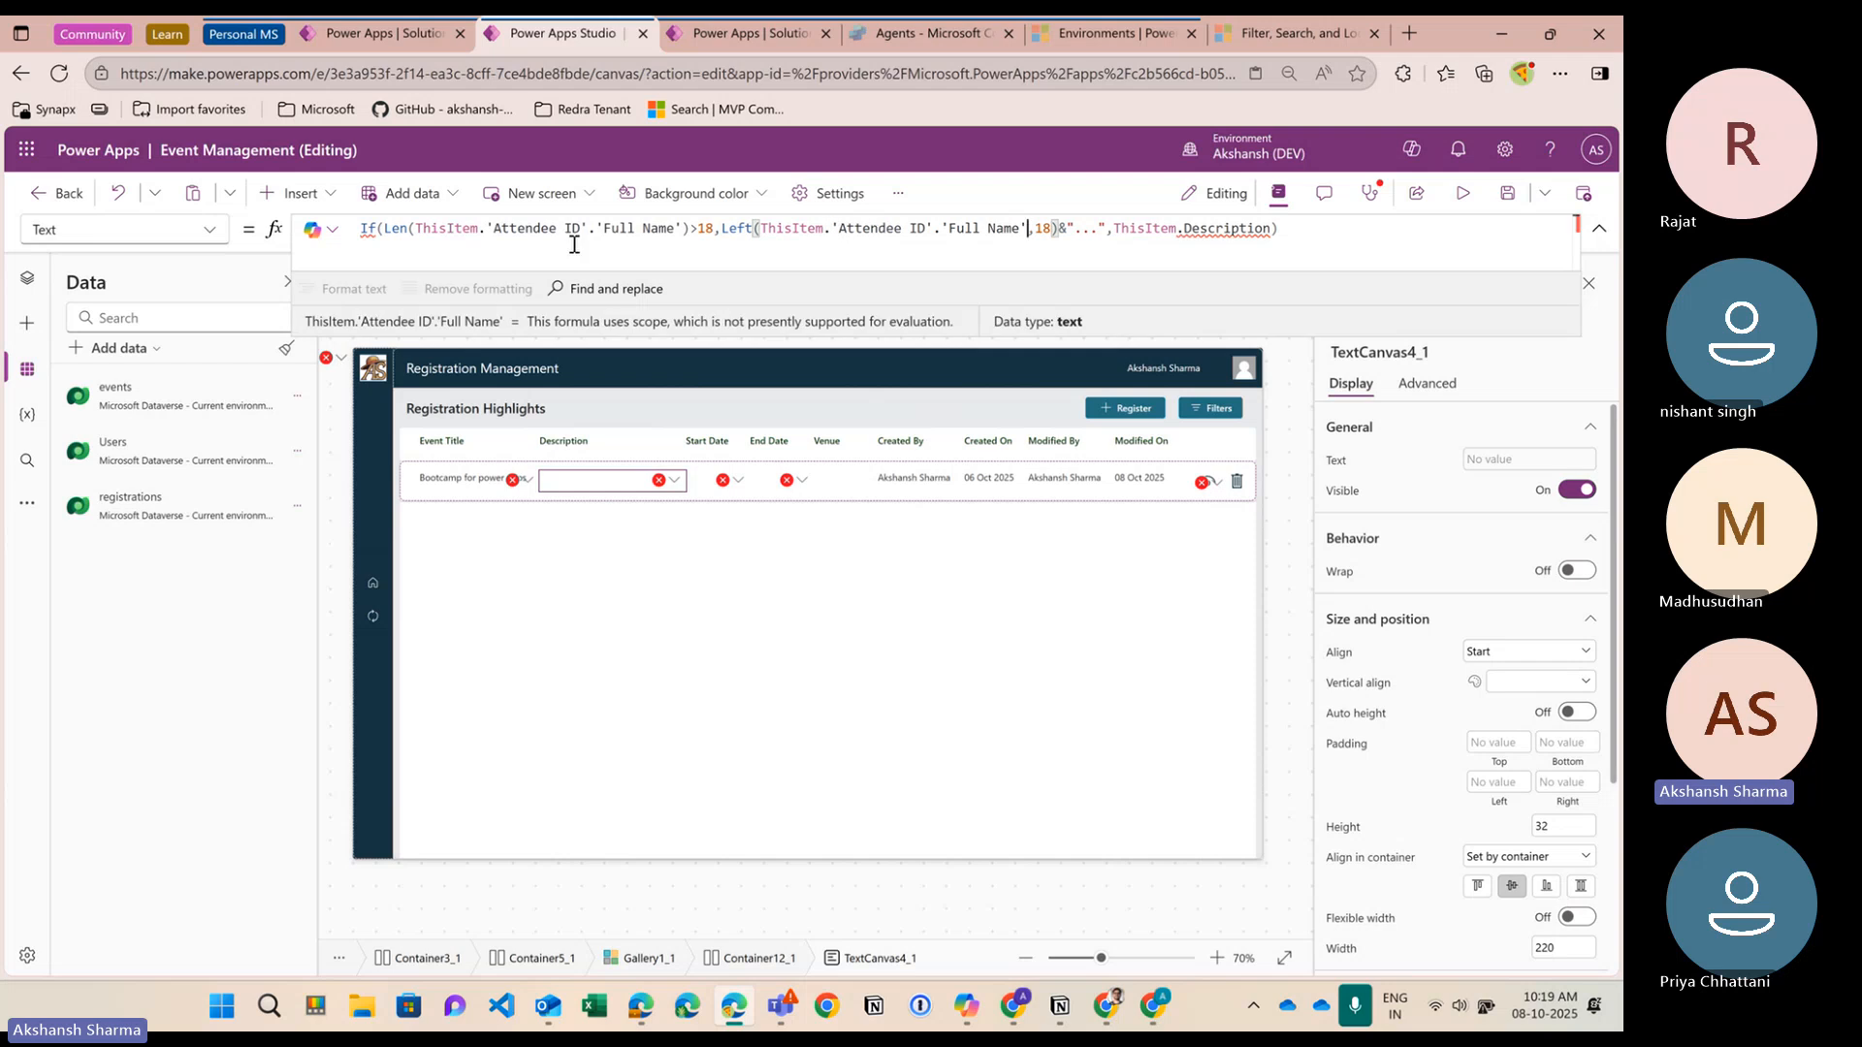
pyautogui.moveTo(487, 230); pyautogui.dragTo(589, 226)
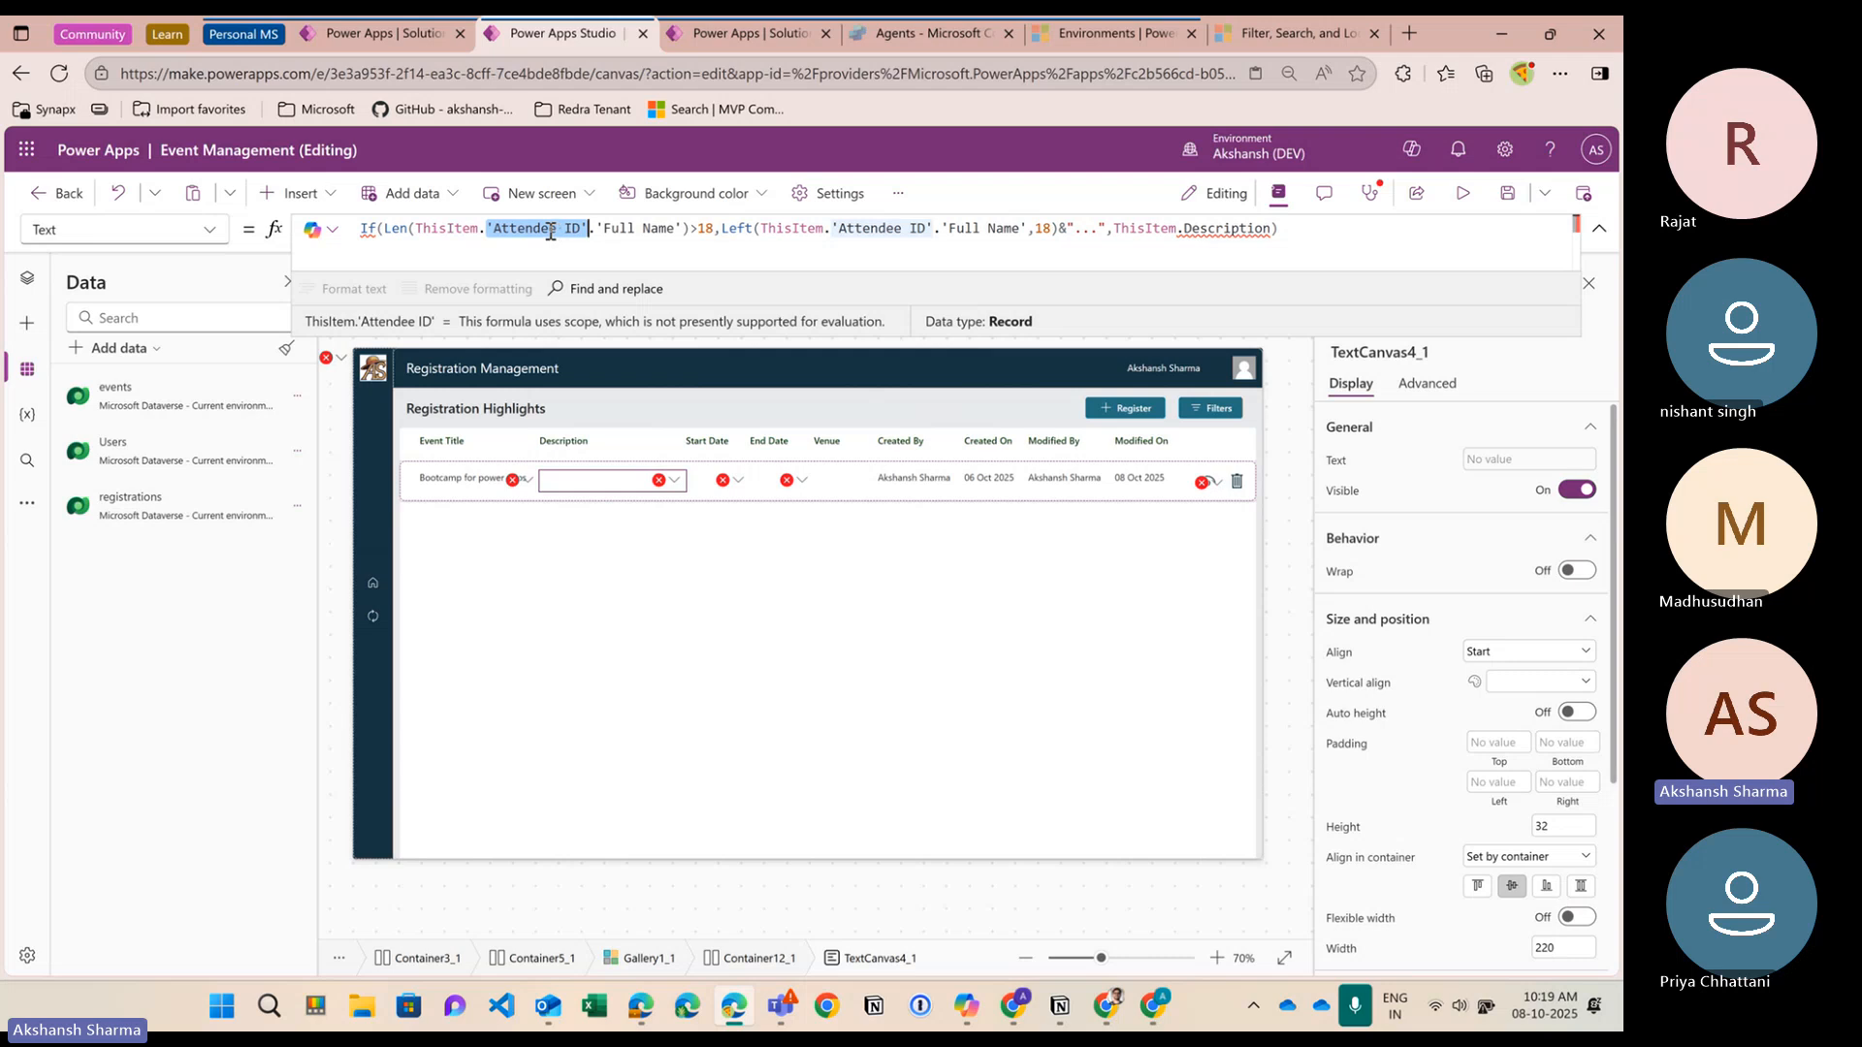
pyautogui.click(388, 43)
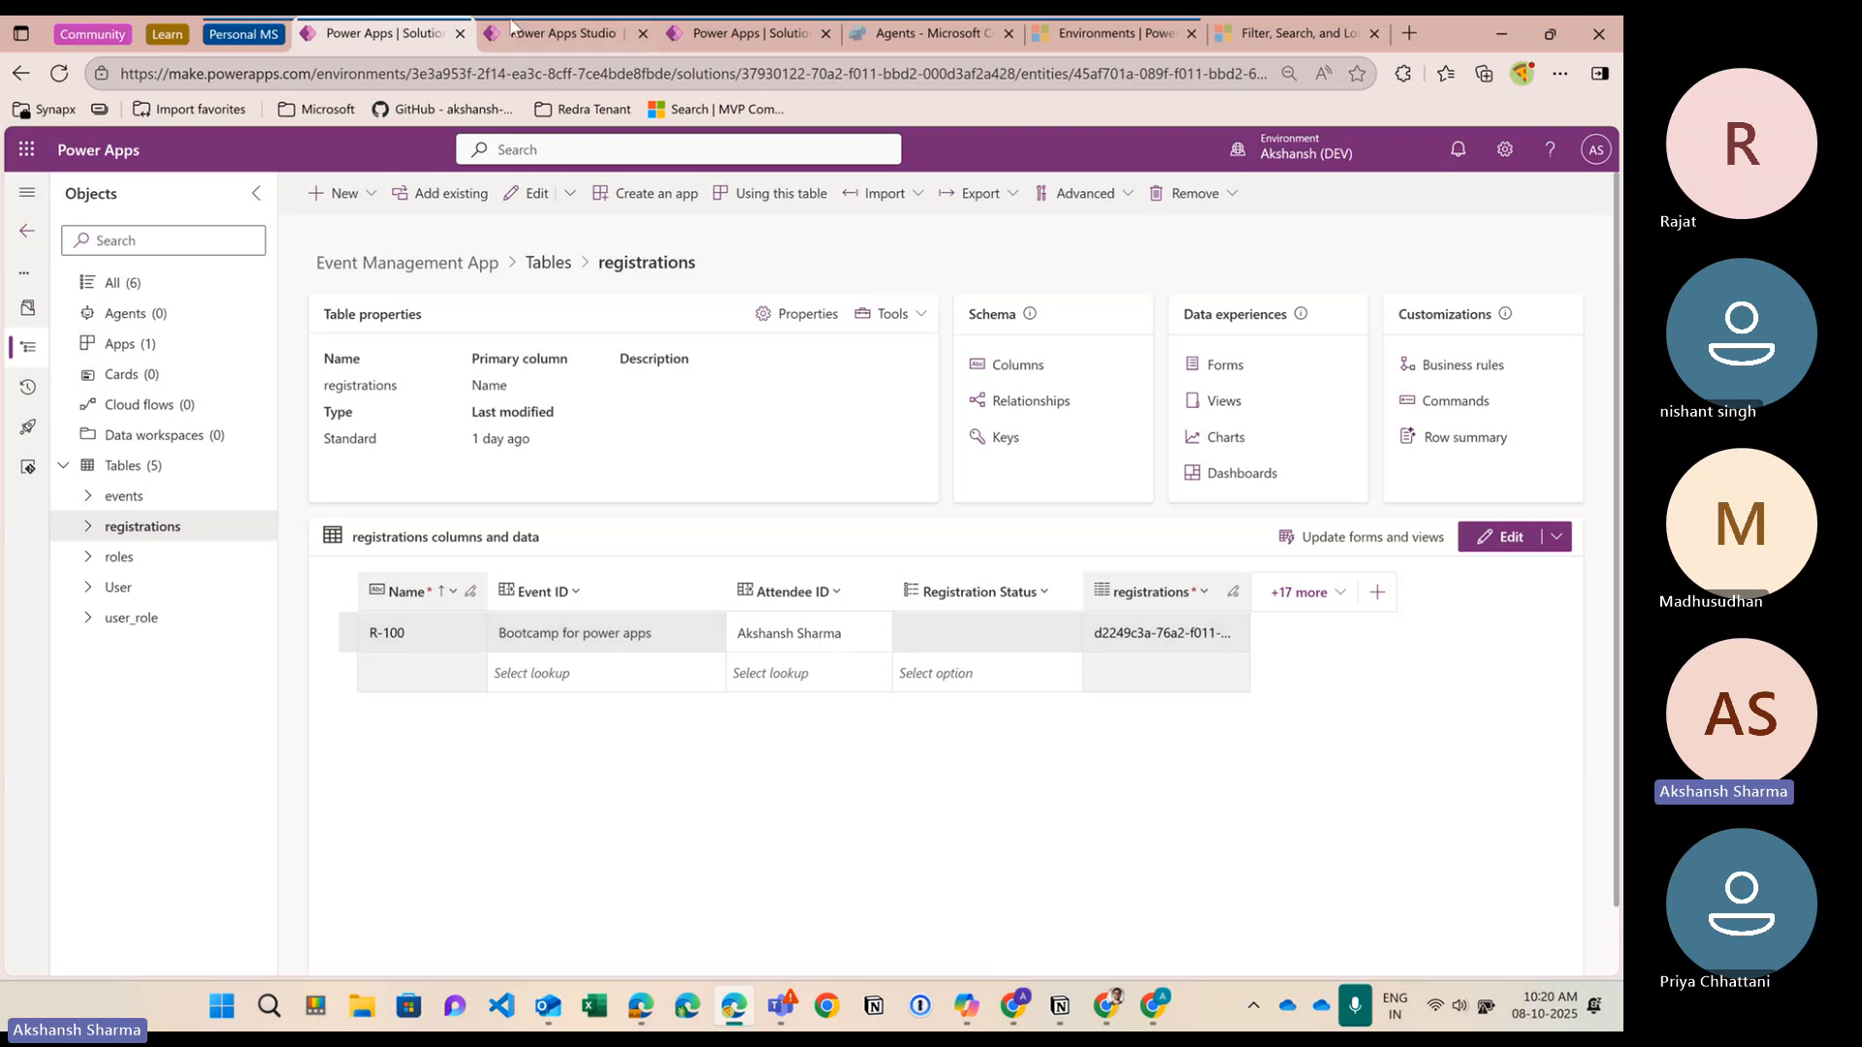
pyautogui.click(563, 39)
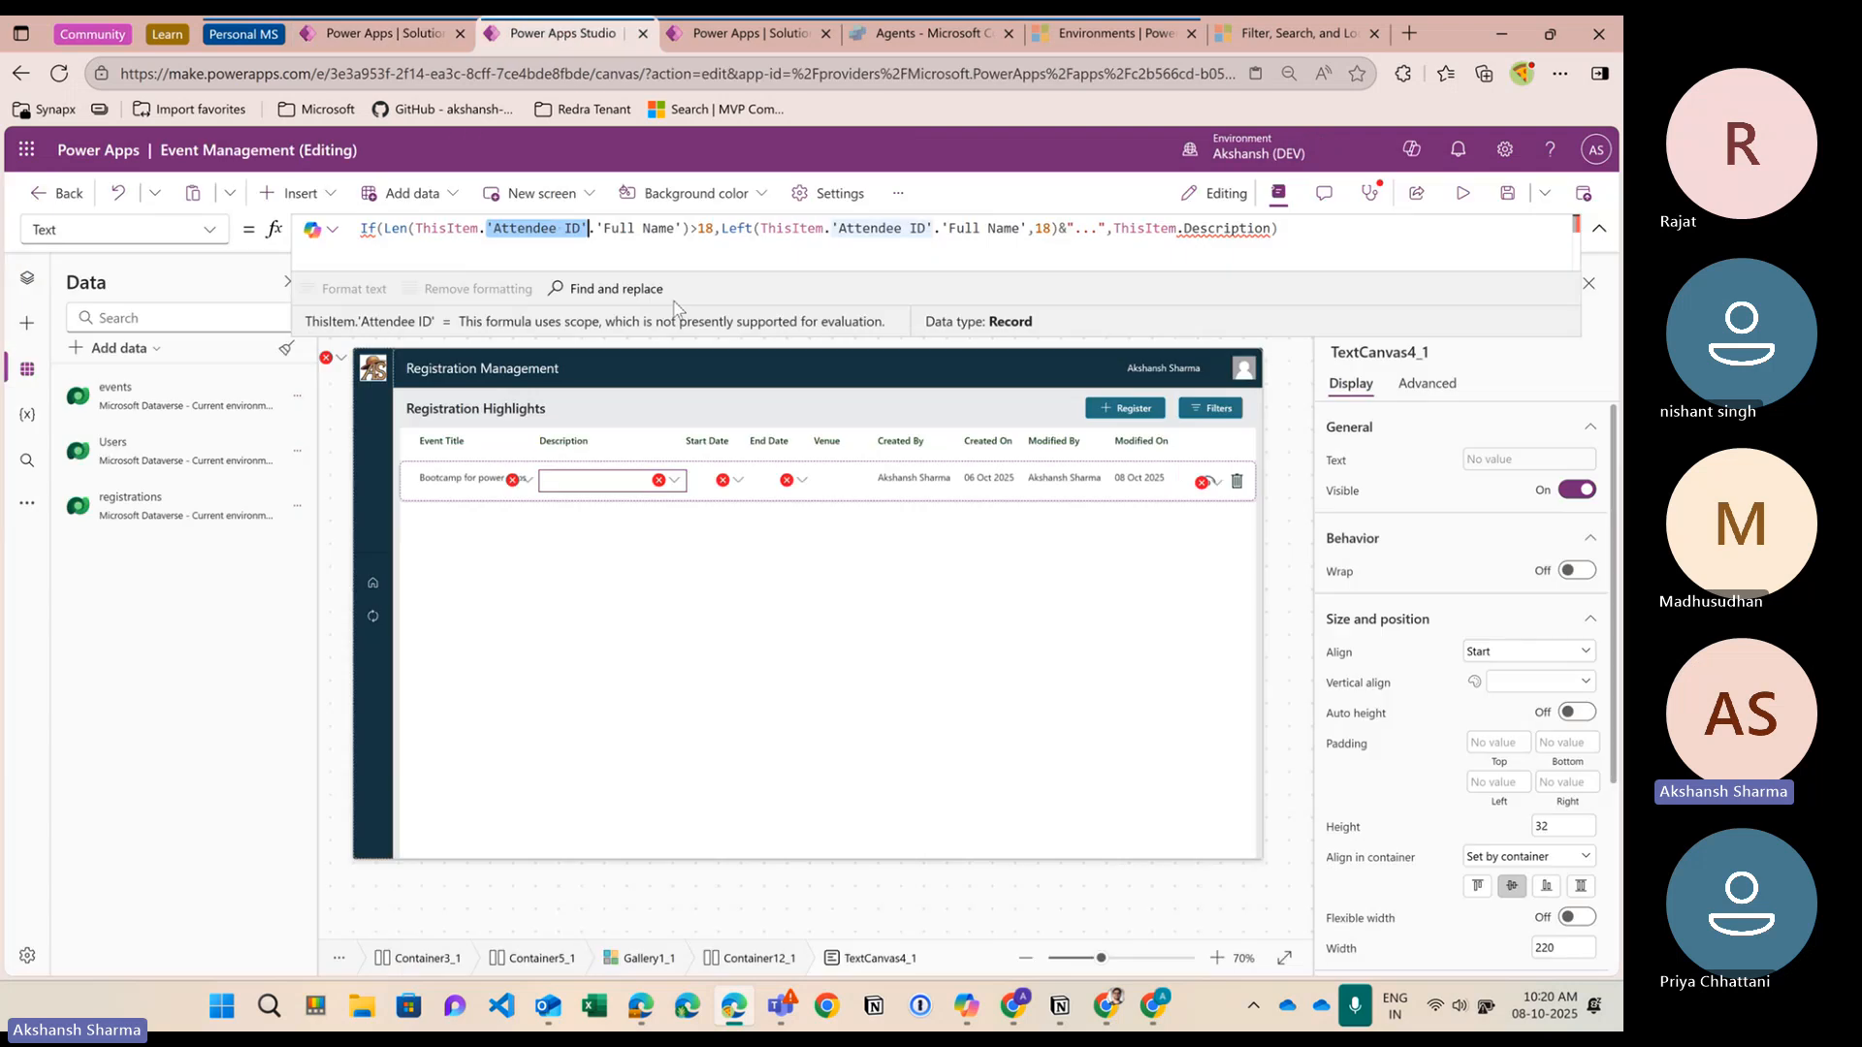
# Re-enter the Full Name field after 'Attendee ID' inside the Len function
pyautogui.moveTo(601, 228); pyautogui.dragTo(686, 225)
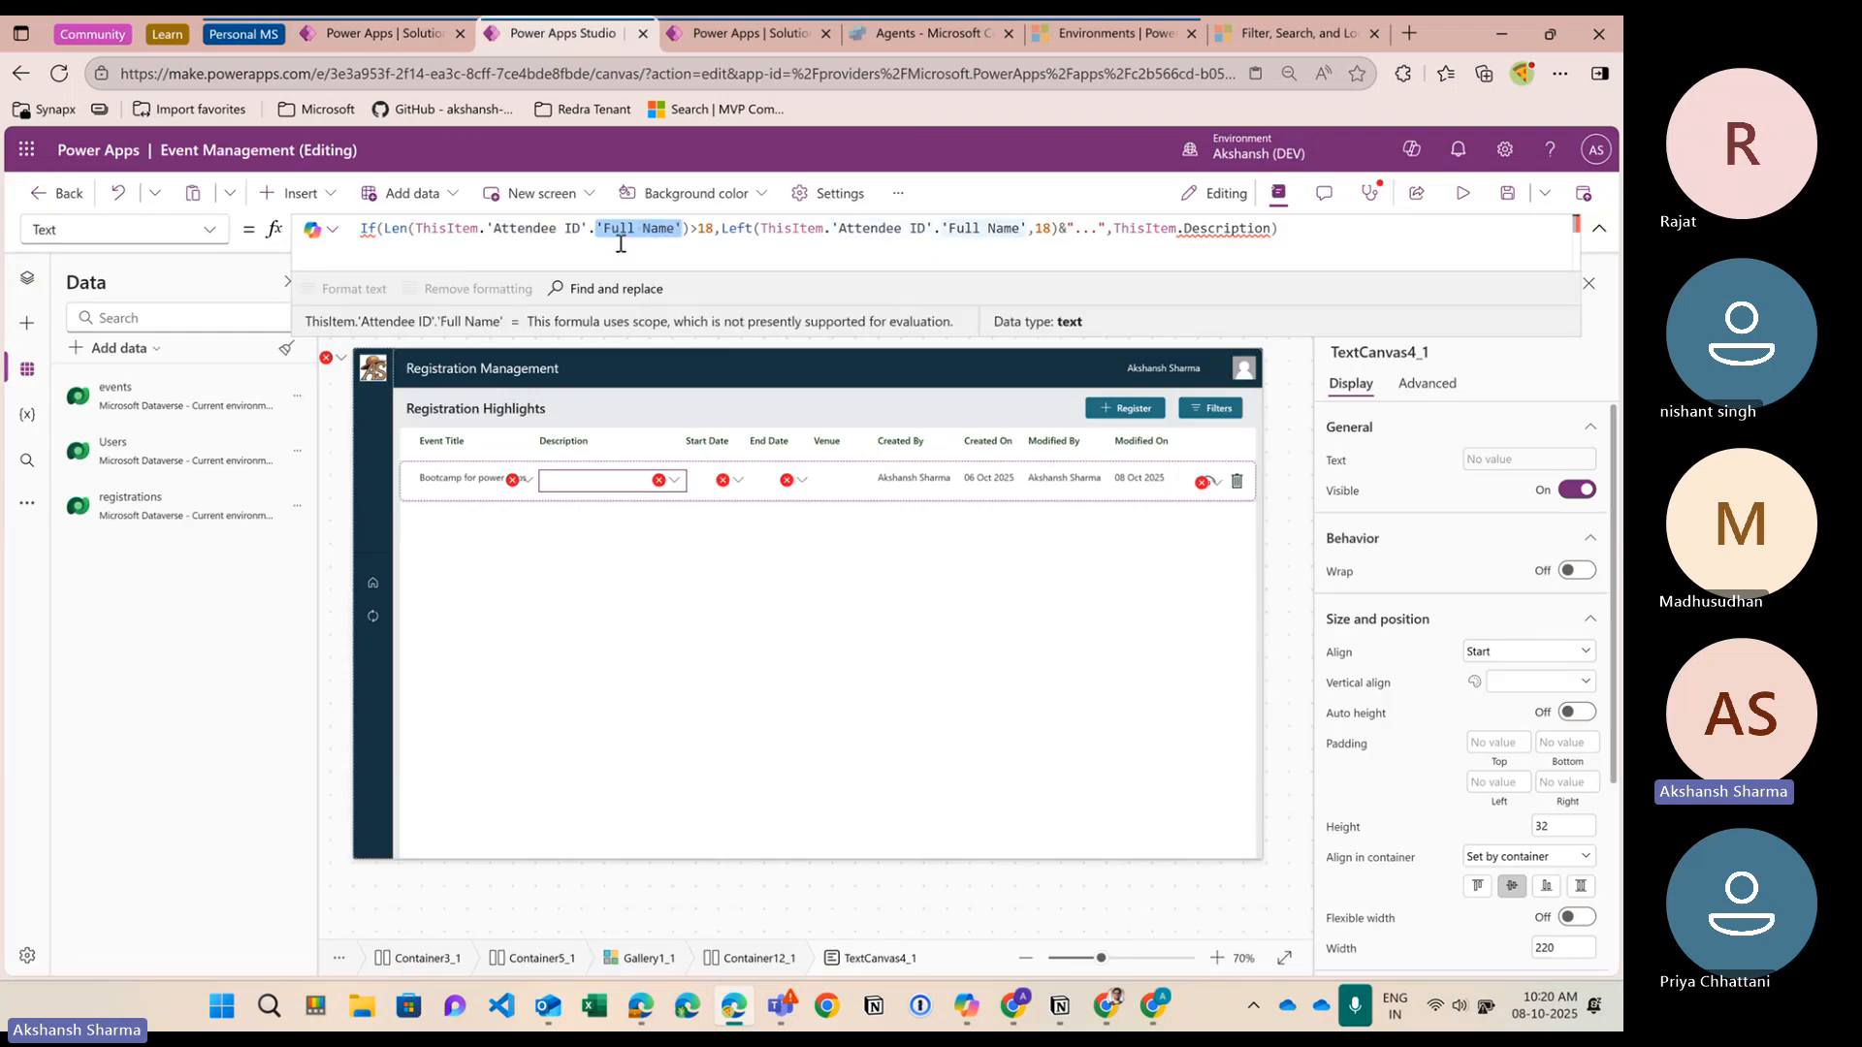
pyautogui.click(590, 229)
pyautogui.moveTo(684, 227); pyautogui.dragTo(590, 228)
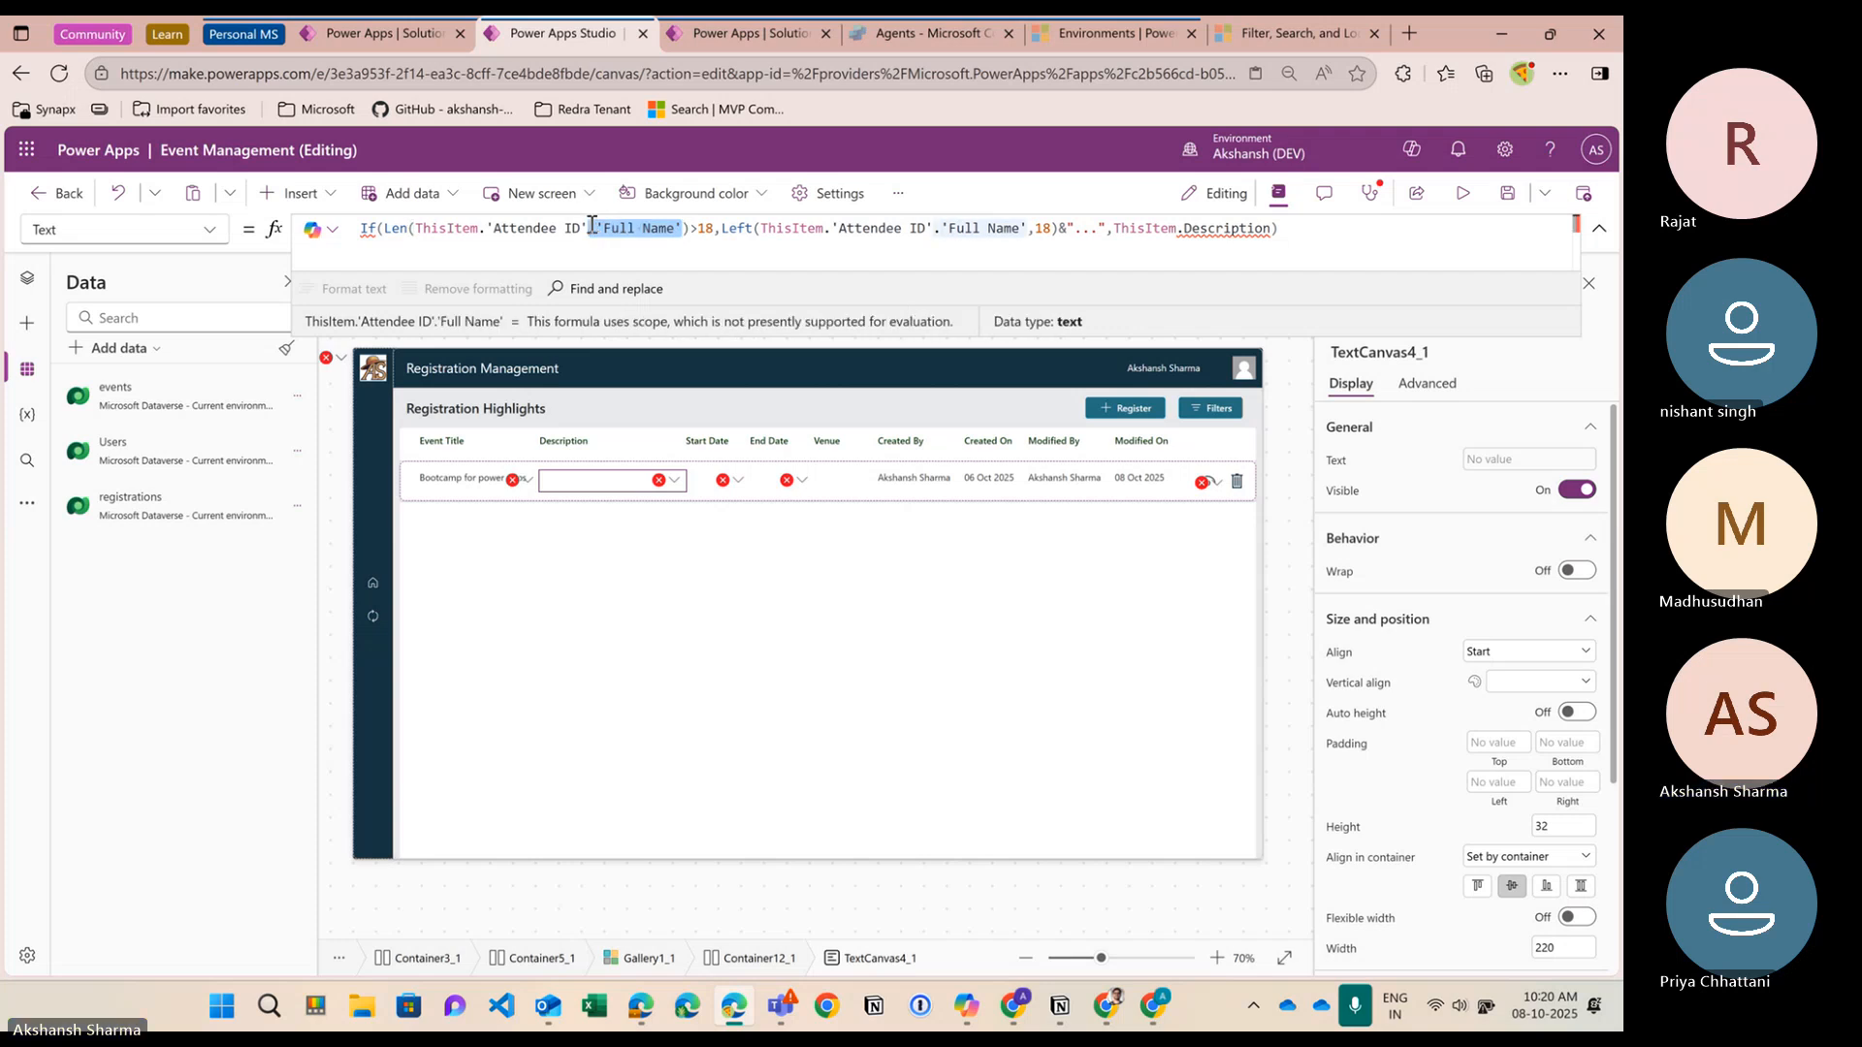
pyautogui.press('BackSpace')
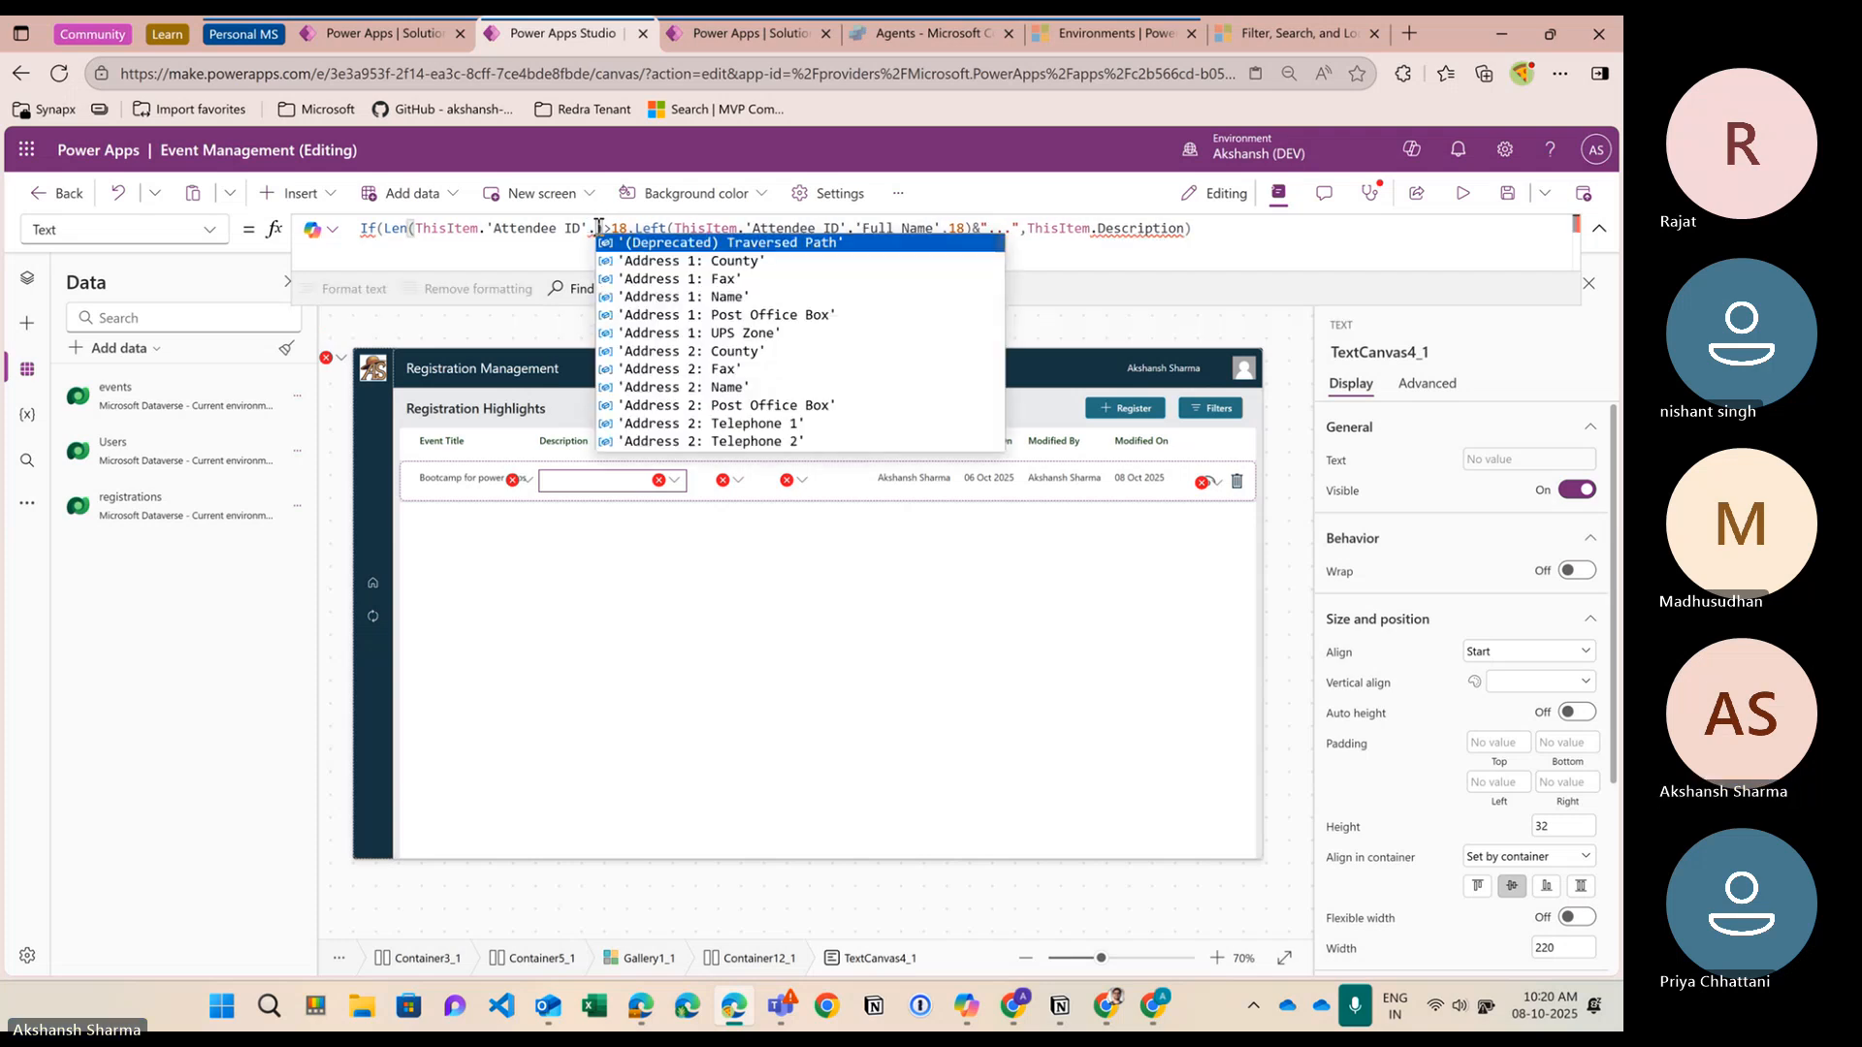
pyautogui.scroll(-15, 727, 368)
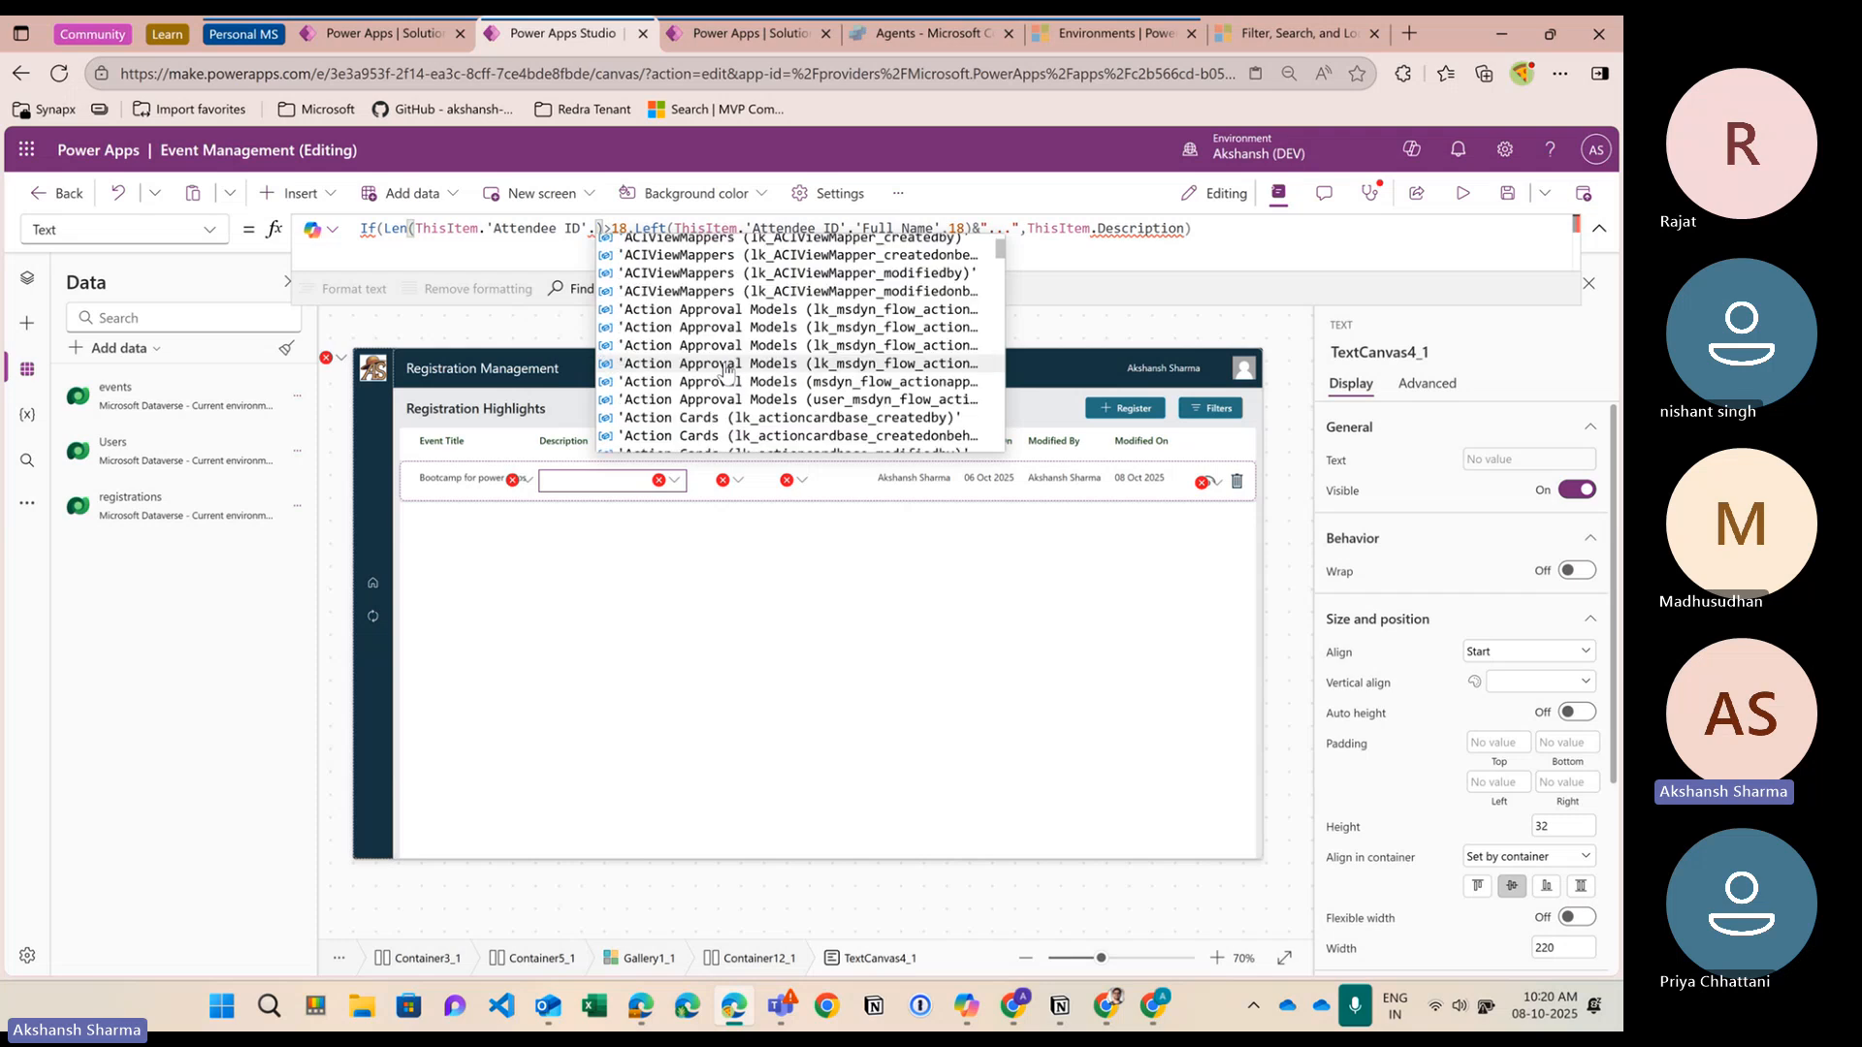
pyautogui.scroll(15, 725, 369)
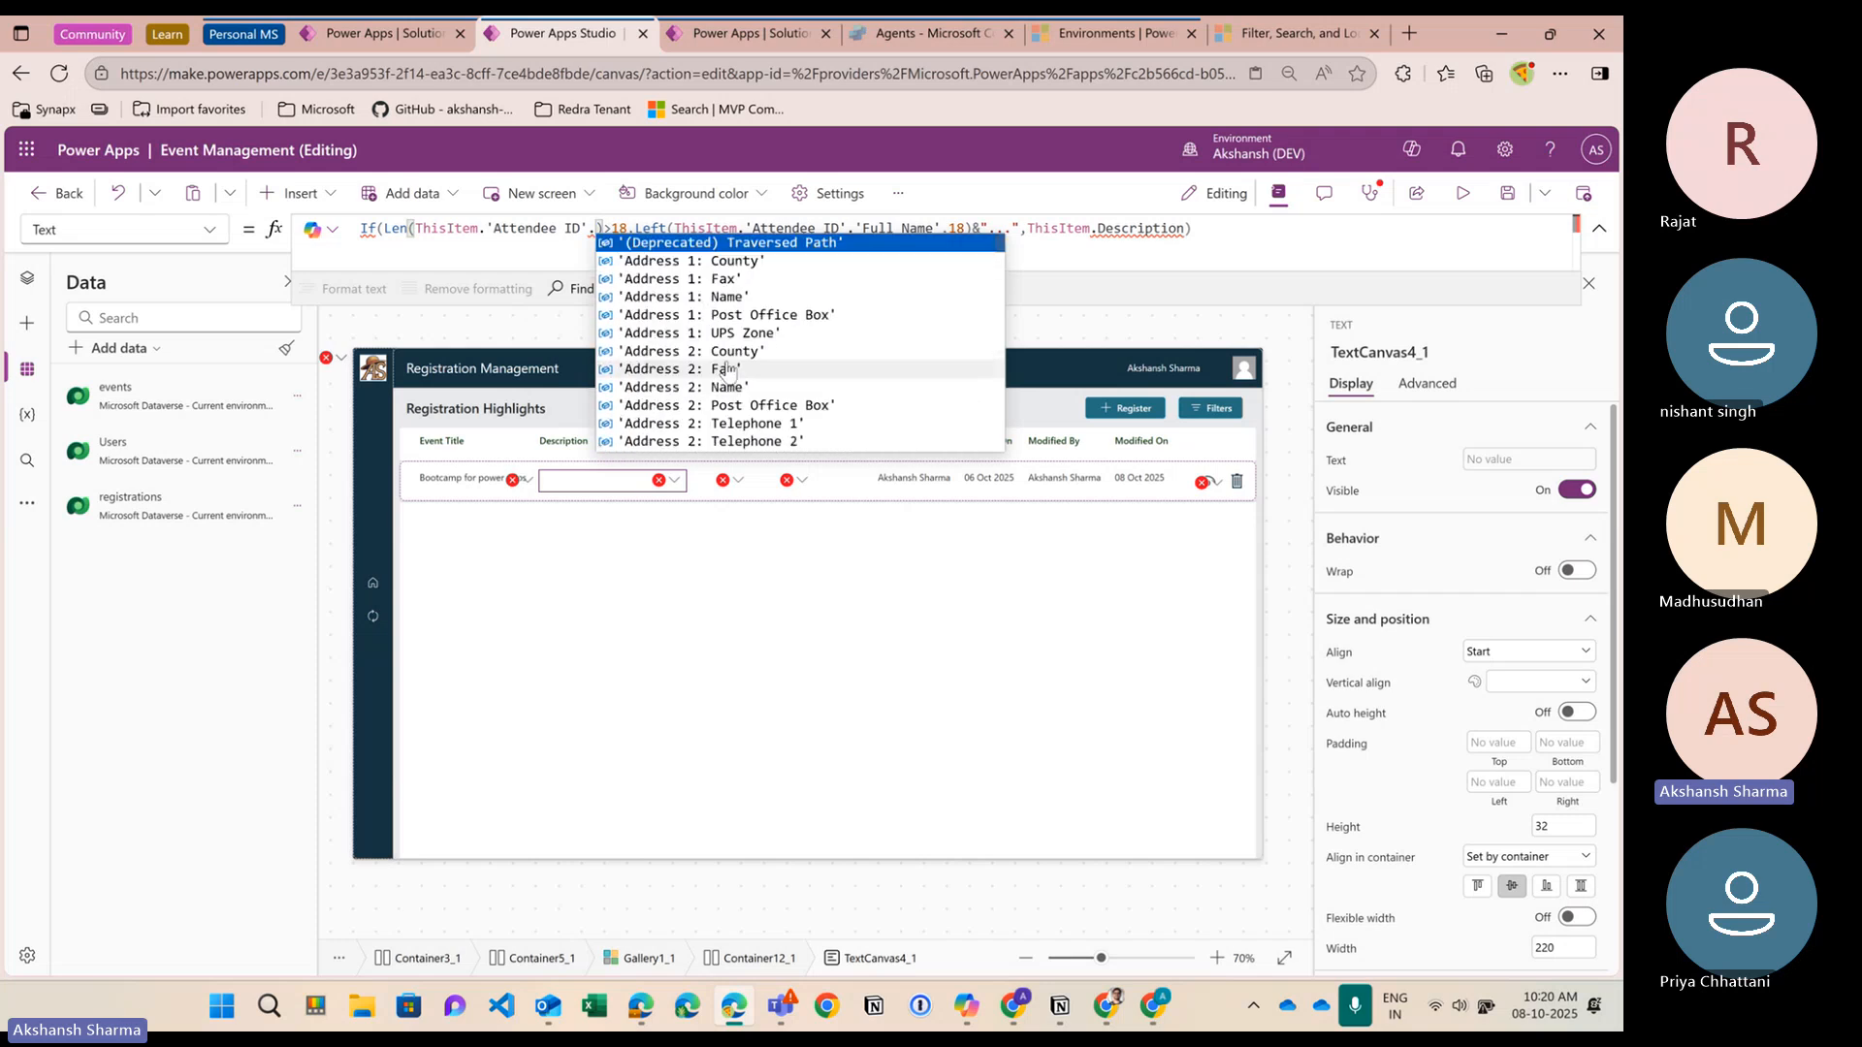
pyautogui.write('full')
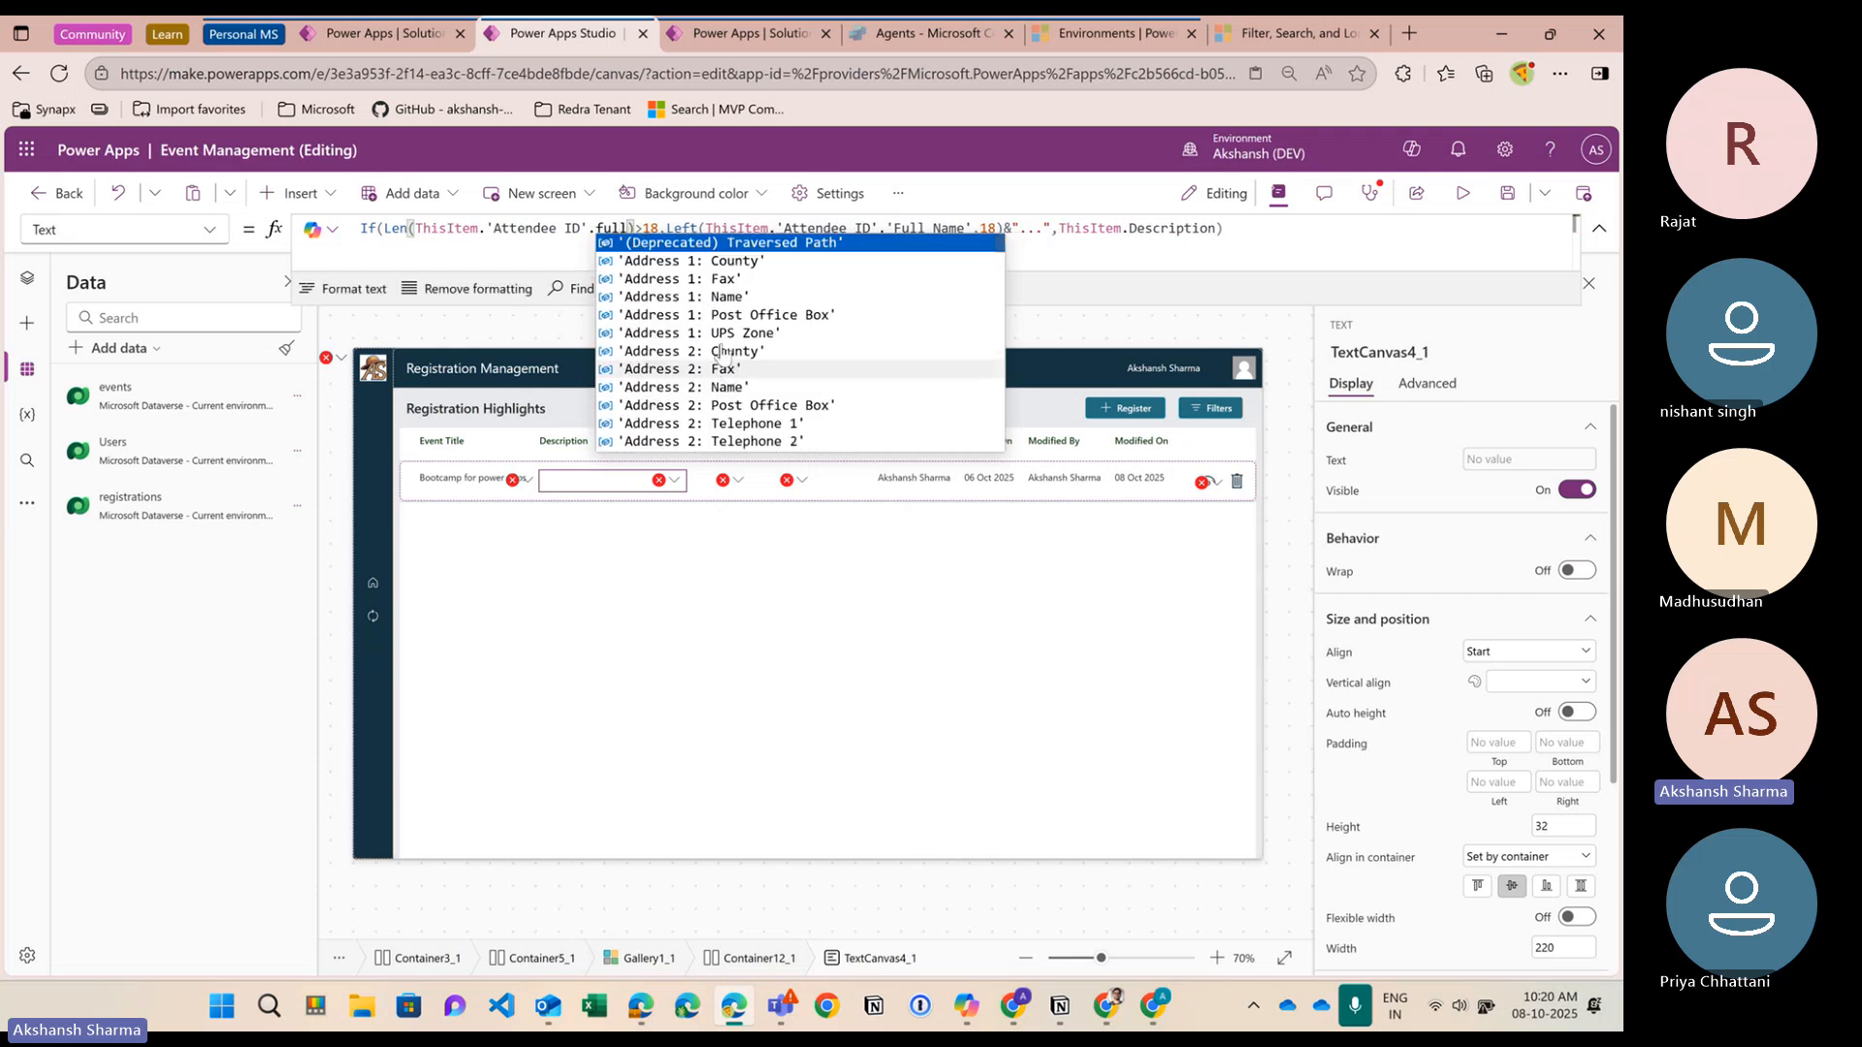
pyautogui.press('Tab')
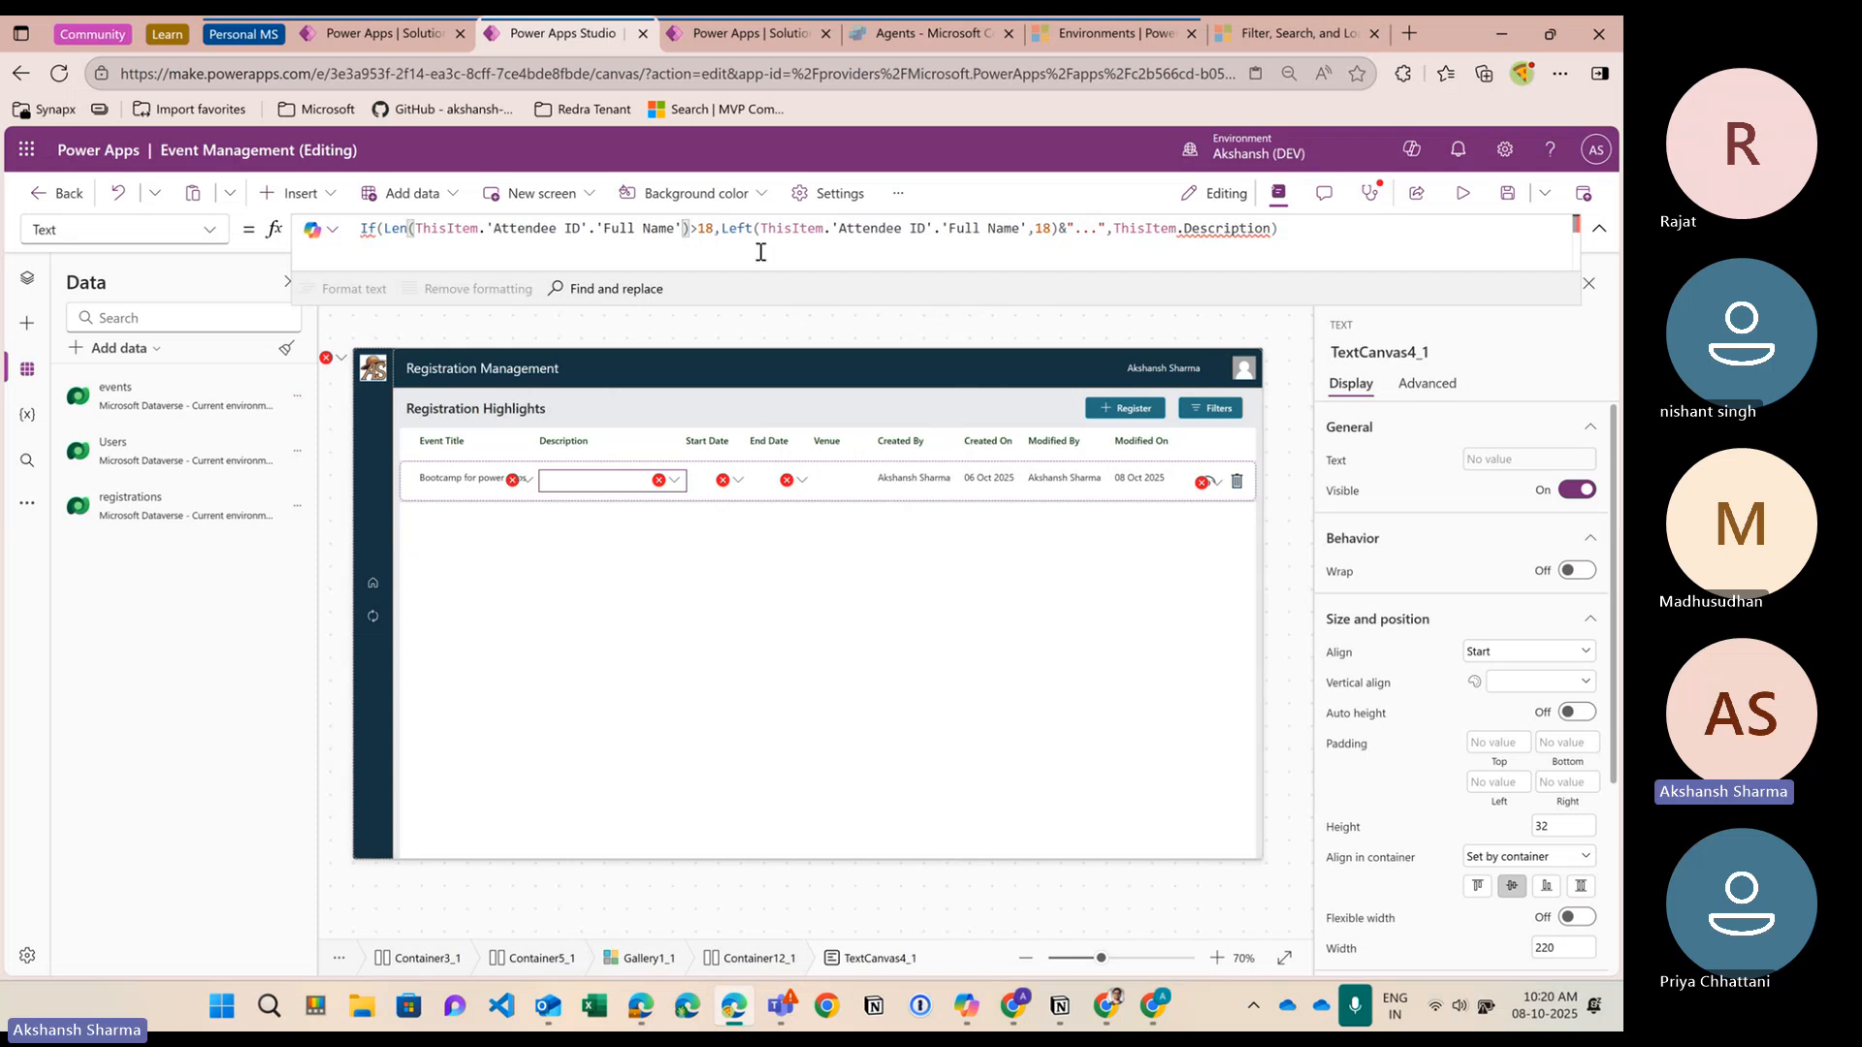
# Paste ThisItem.'Attendee ID'.'Full Name' over the remaining ThisItem.Description reference
pyautogui.moveTo(682, 228); pyautogui.dragTo(412, 225)
pyautogui.hotkey('ctrl', 'c')
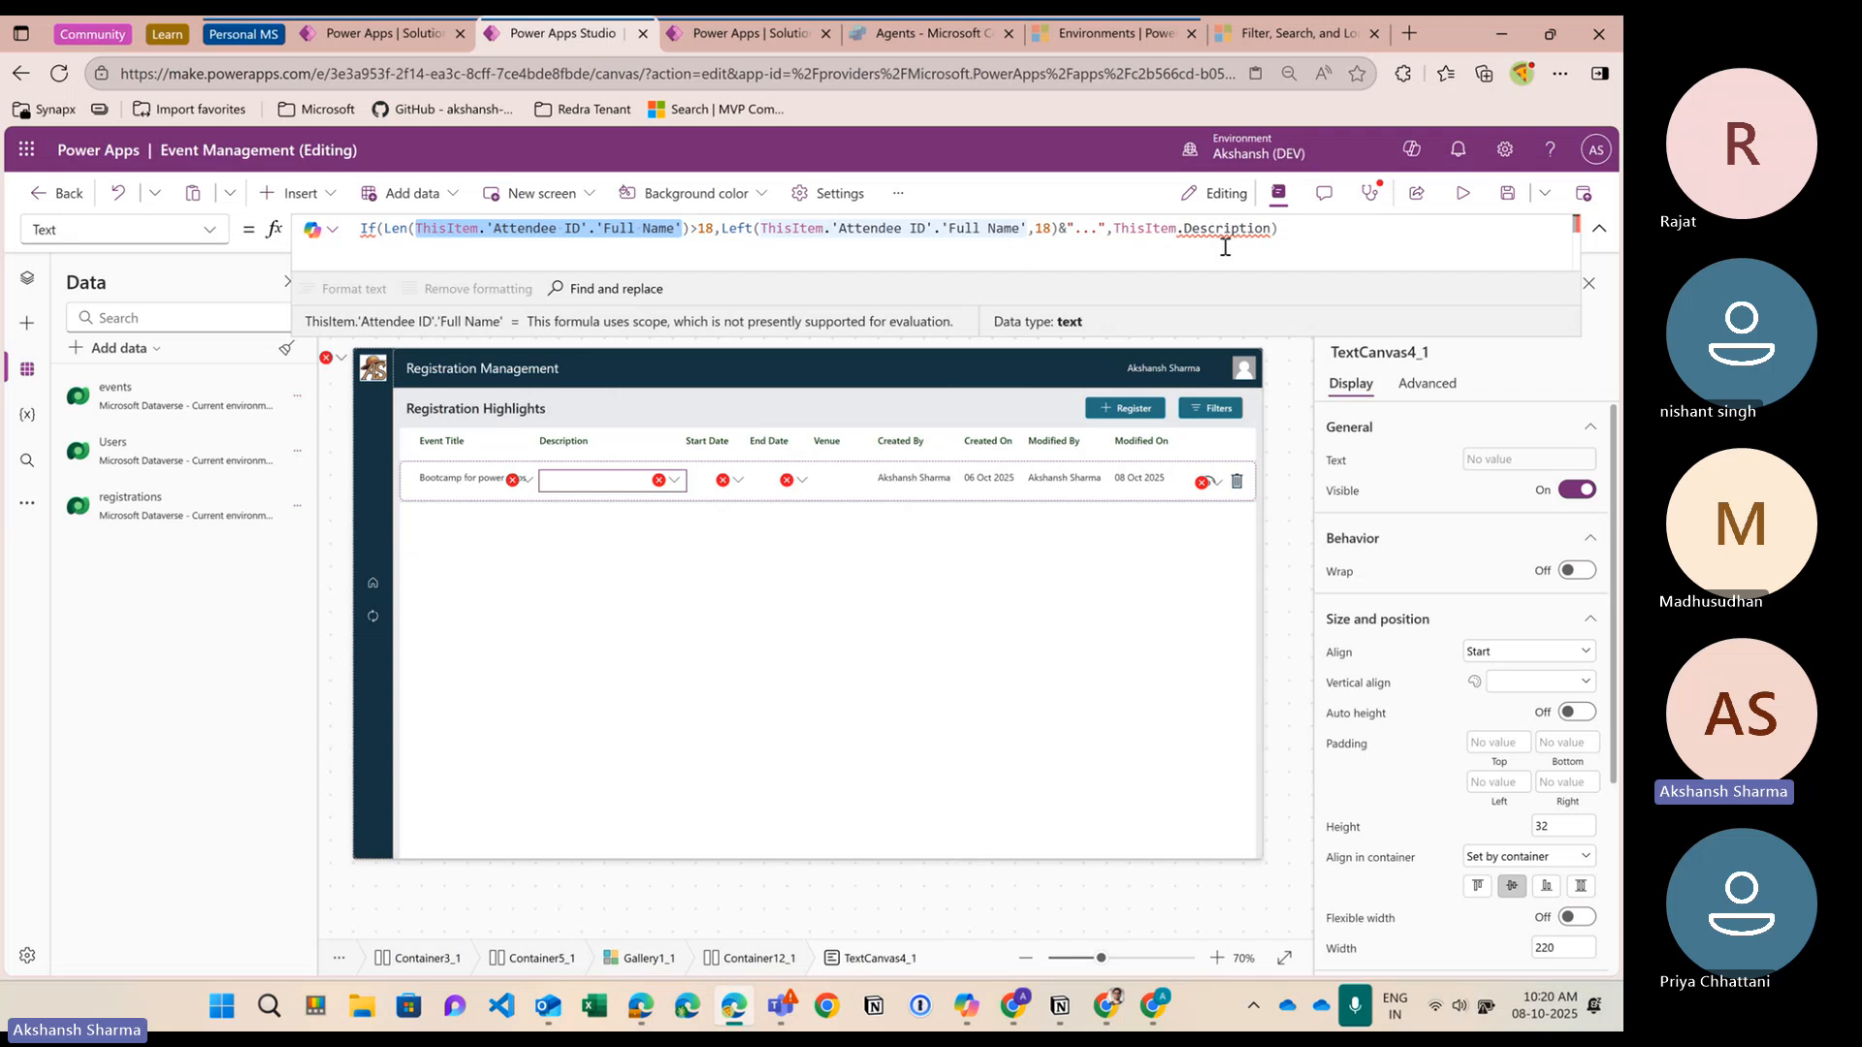
pyautogui.moveTo(1271, 233); pyautogui.dragTo(1114, 224)
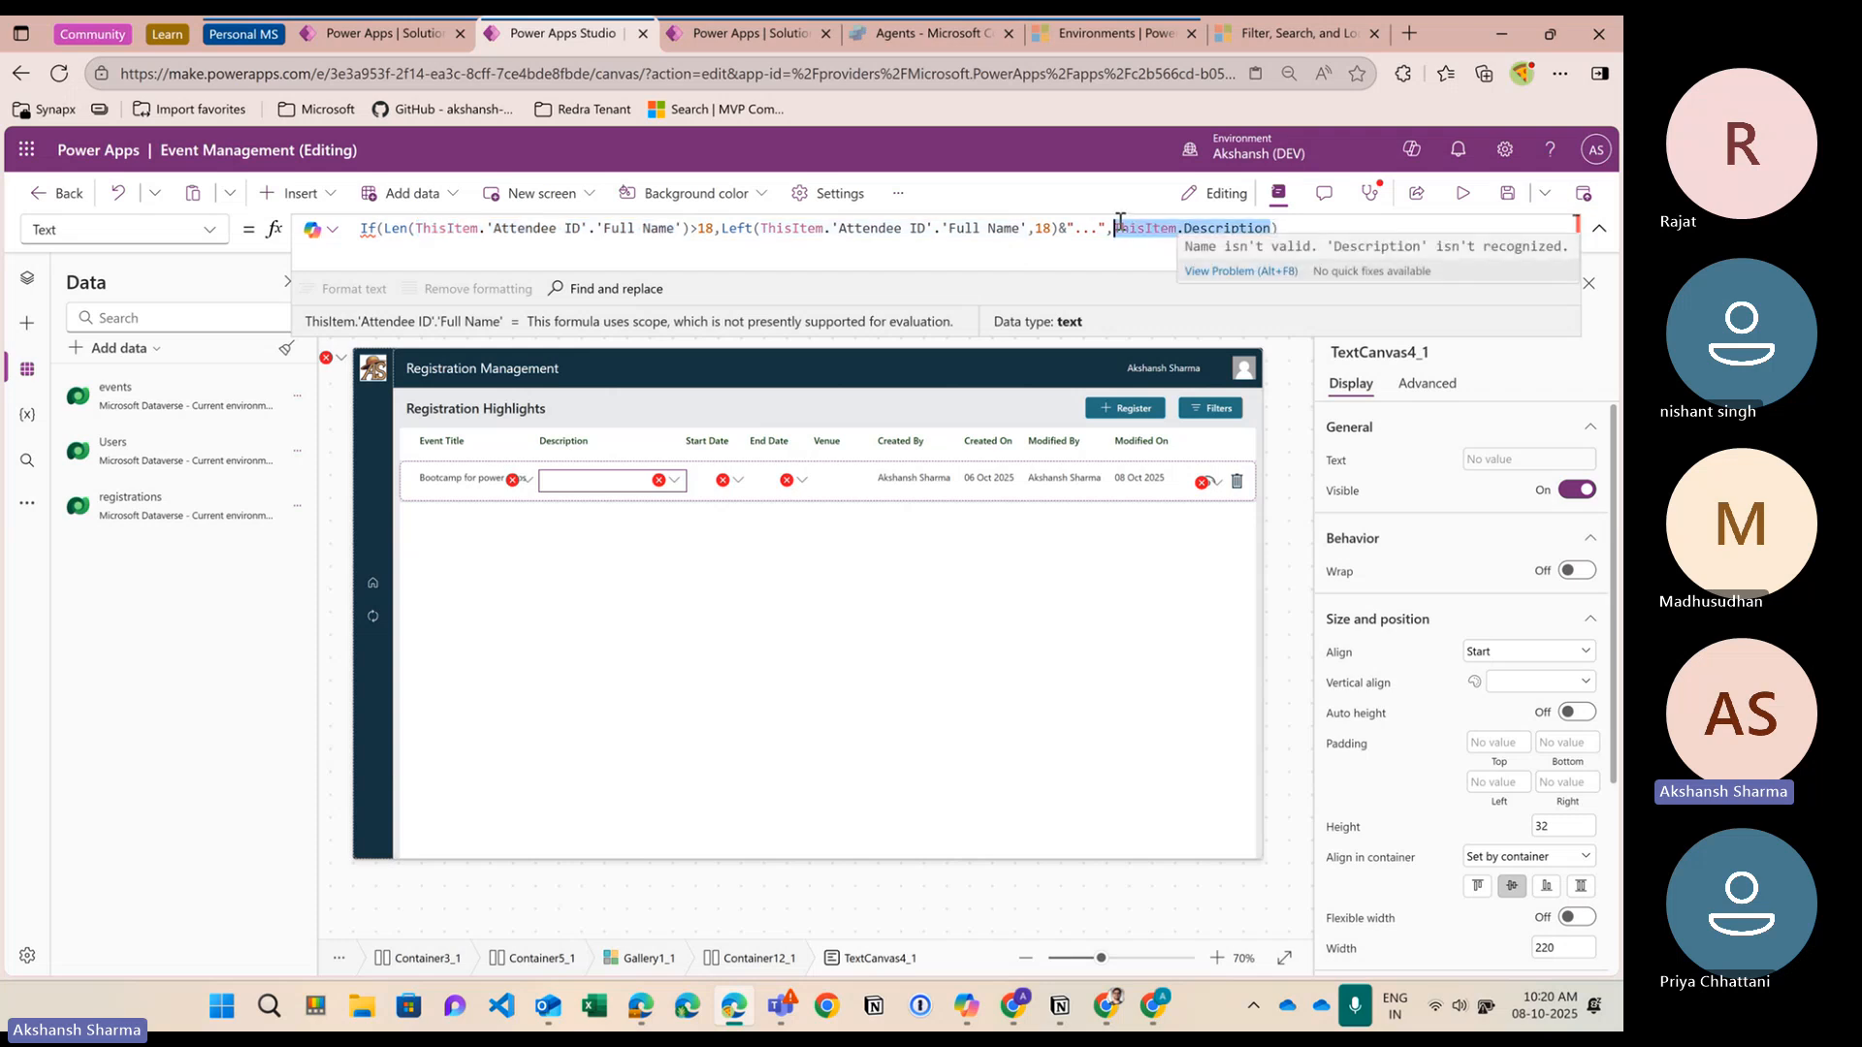
pyautogui.hotkey('ctrl', 'v')
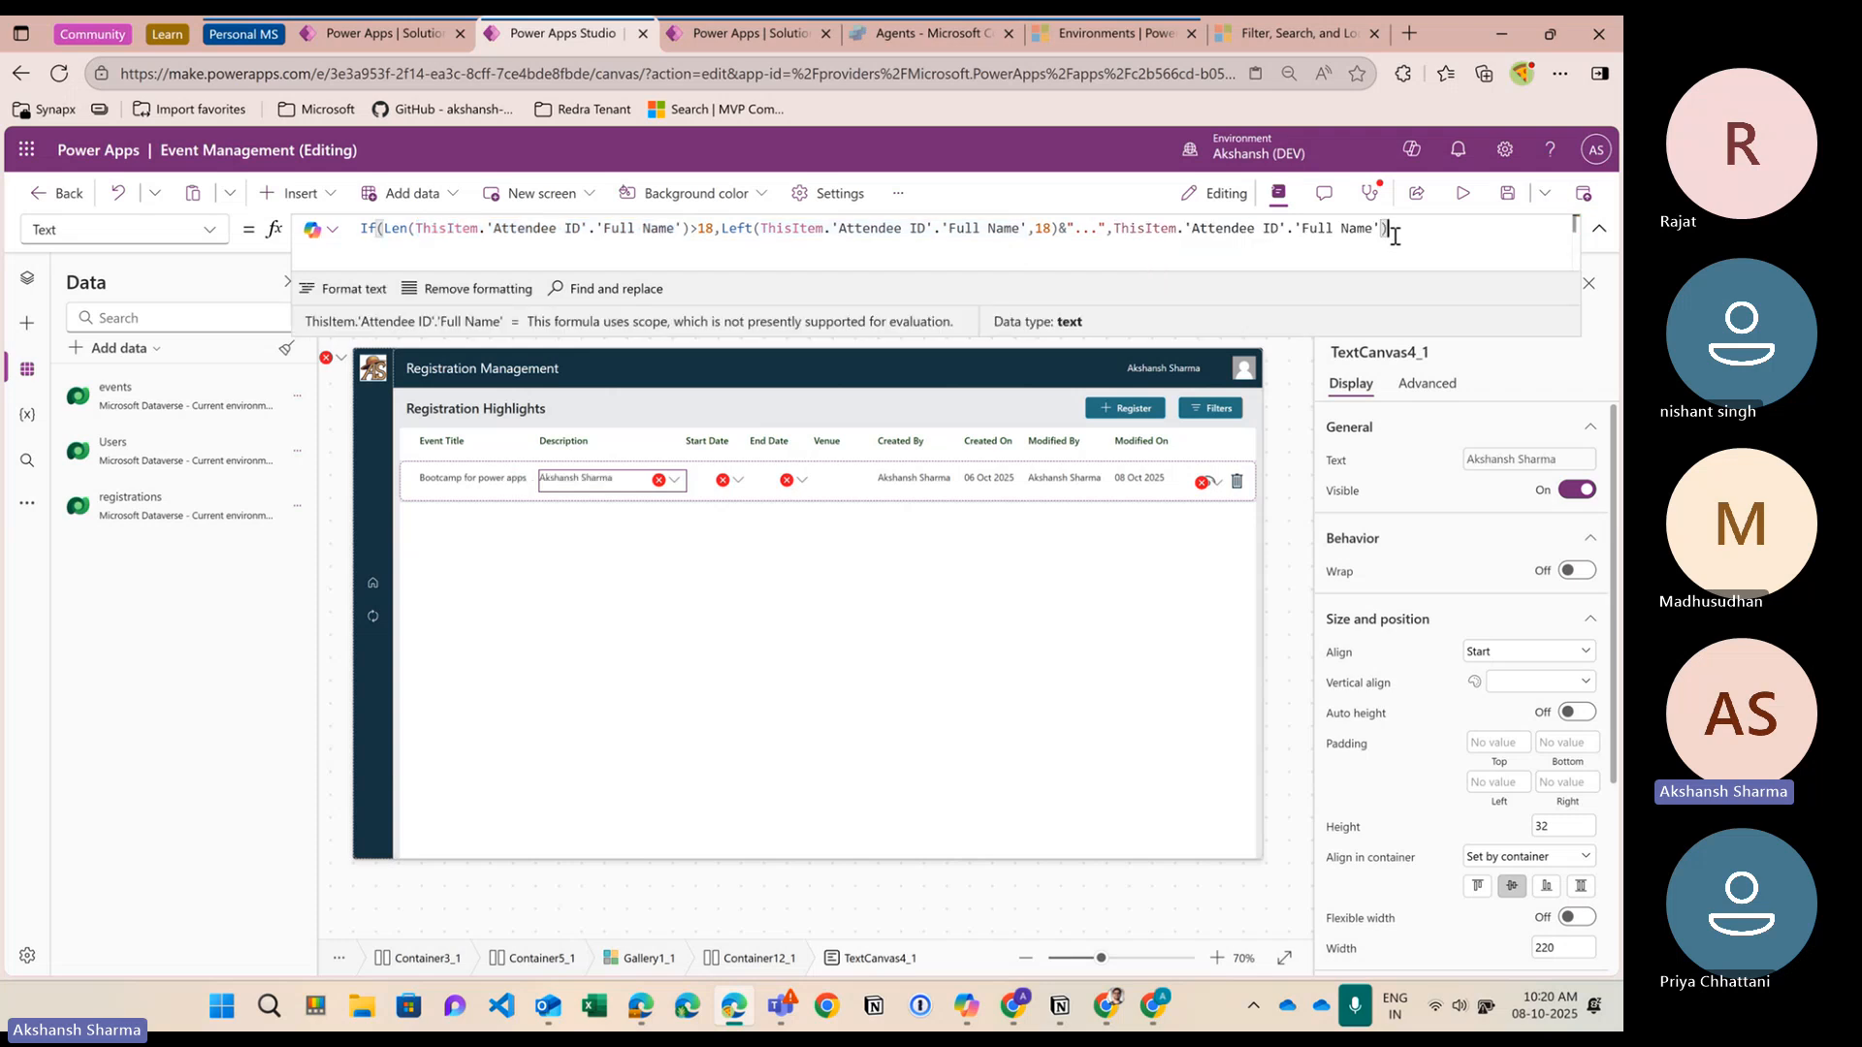
# Review the shortened name formula and glance at the registrations table page before returning to the editor
pyautogui.click(993, 255)
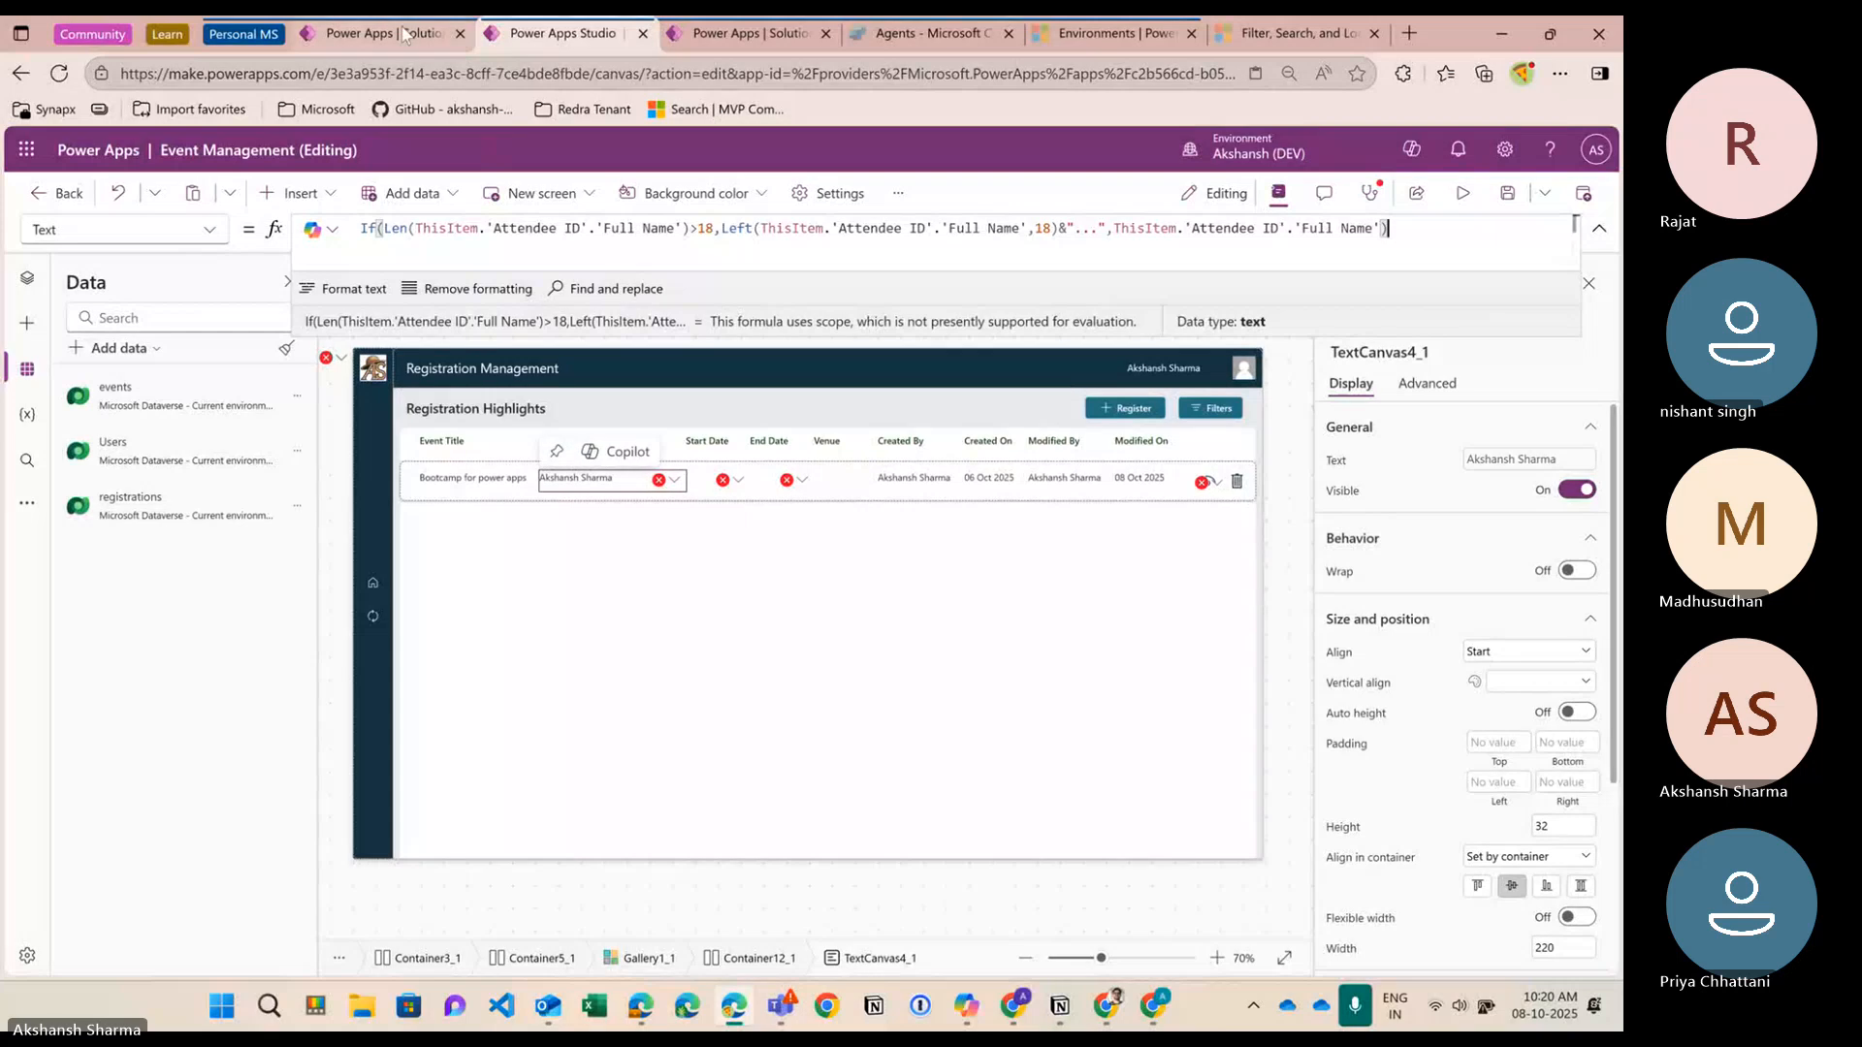
pyautogui.click(407, 33)
pyautogui.click(535, 35)
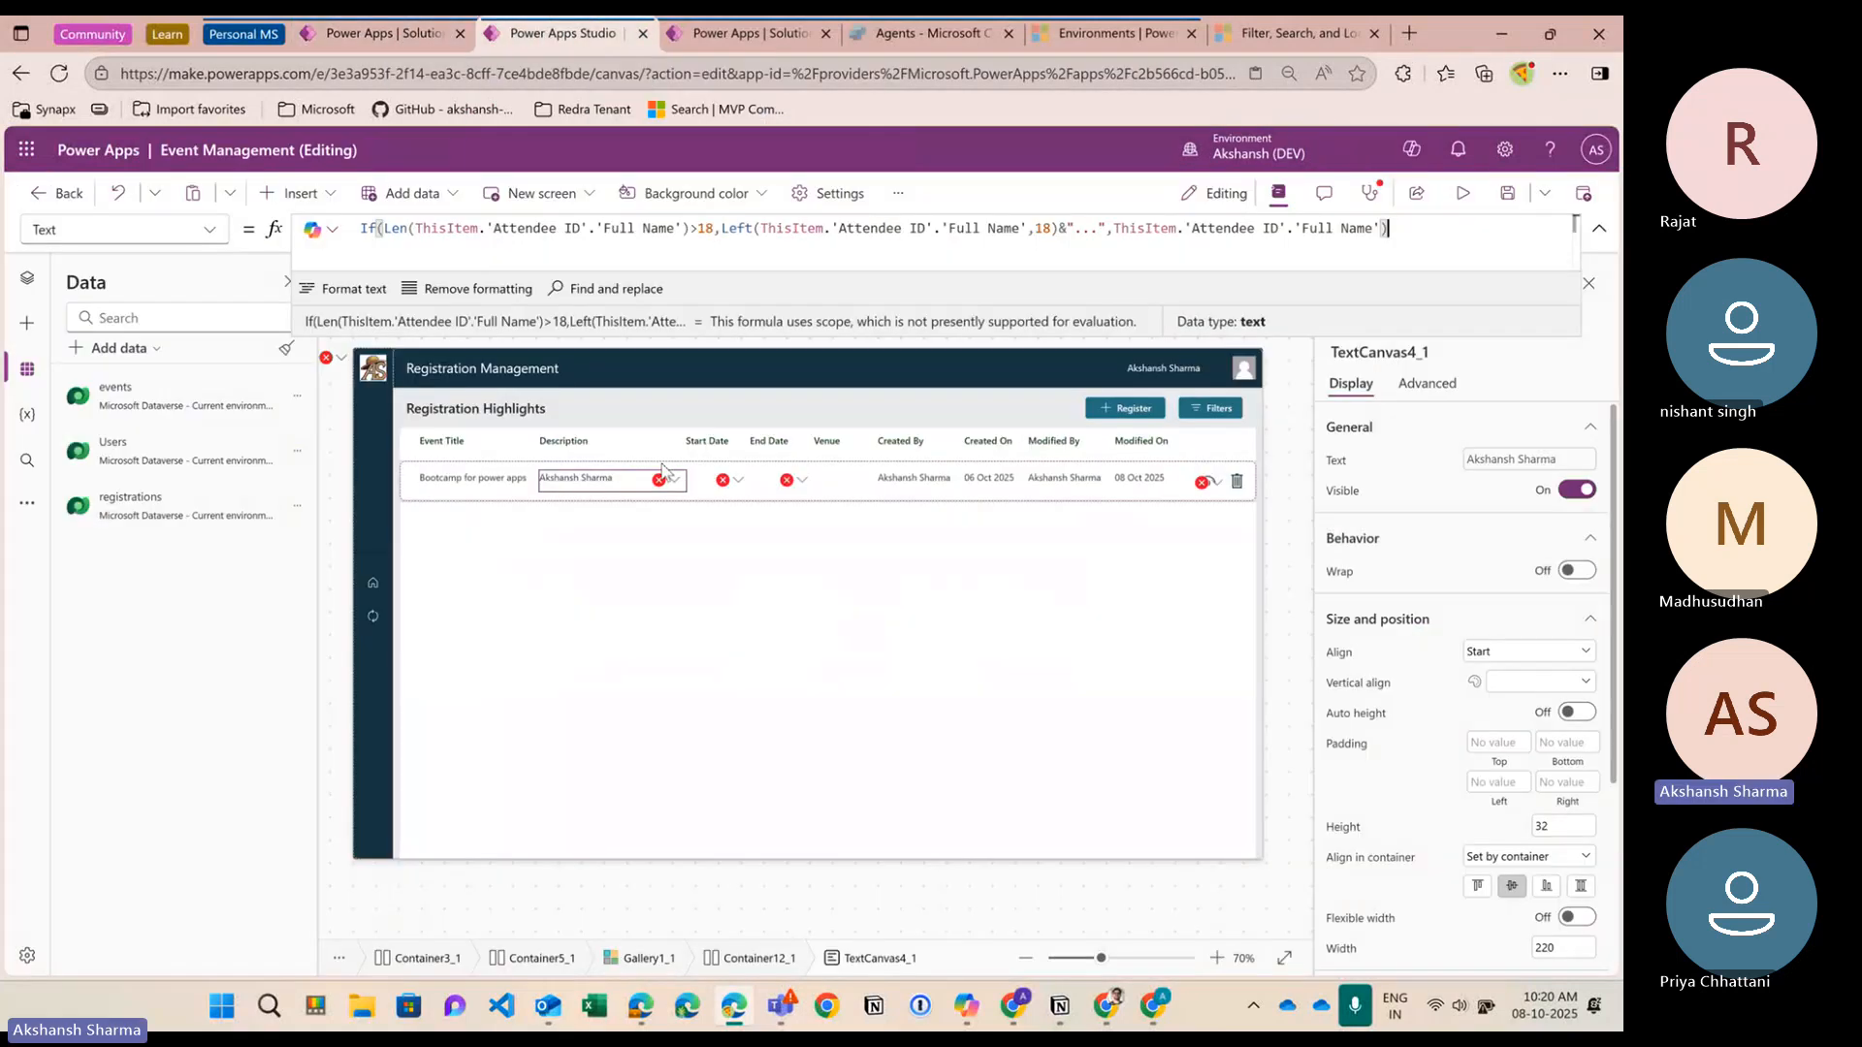
# Inspect the Start Date, Description and Venue cells, then select the erroring End Date cell
pyautogui.moveTo(676, 486)
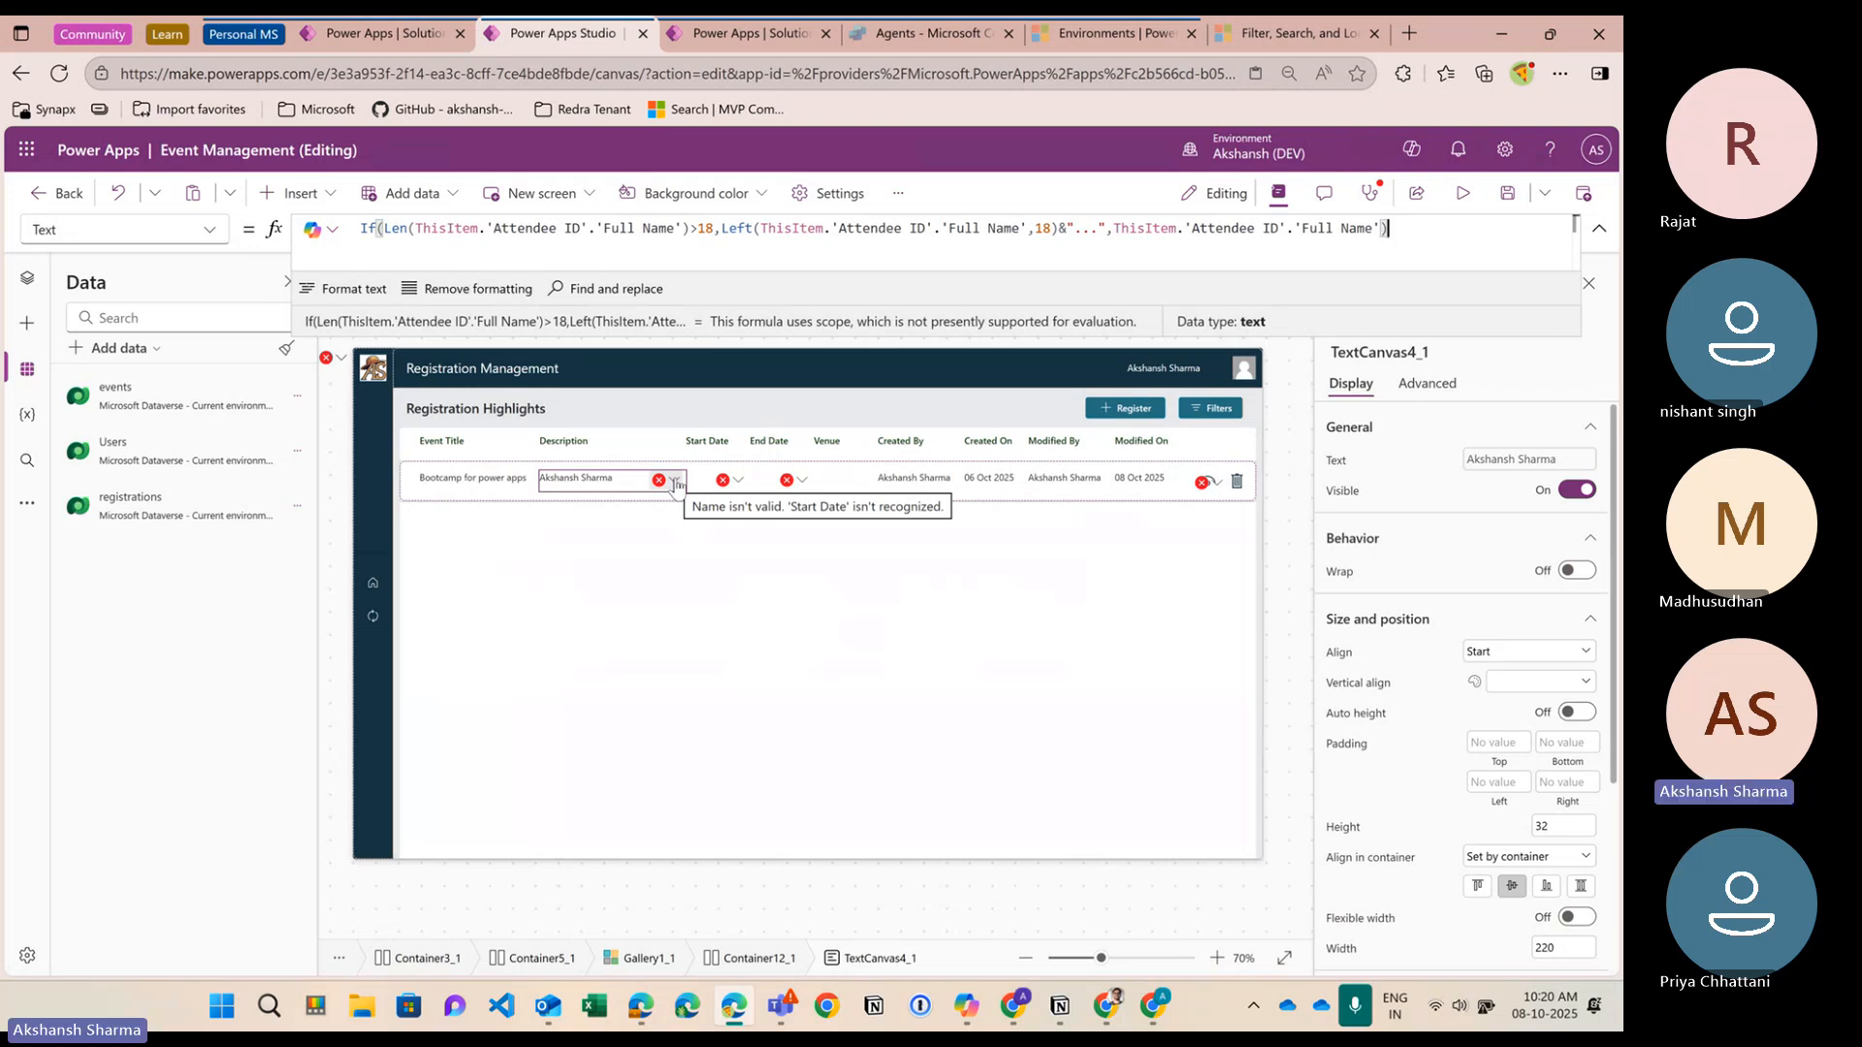
pyautogui.click(675, 481)
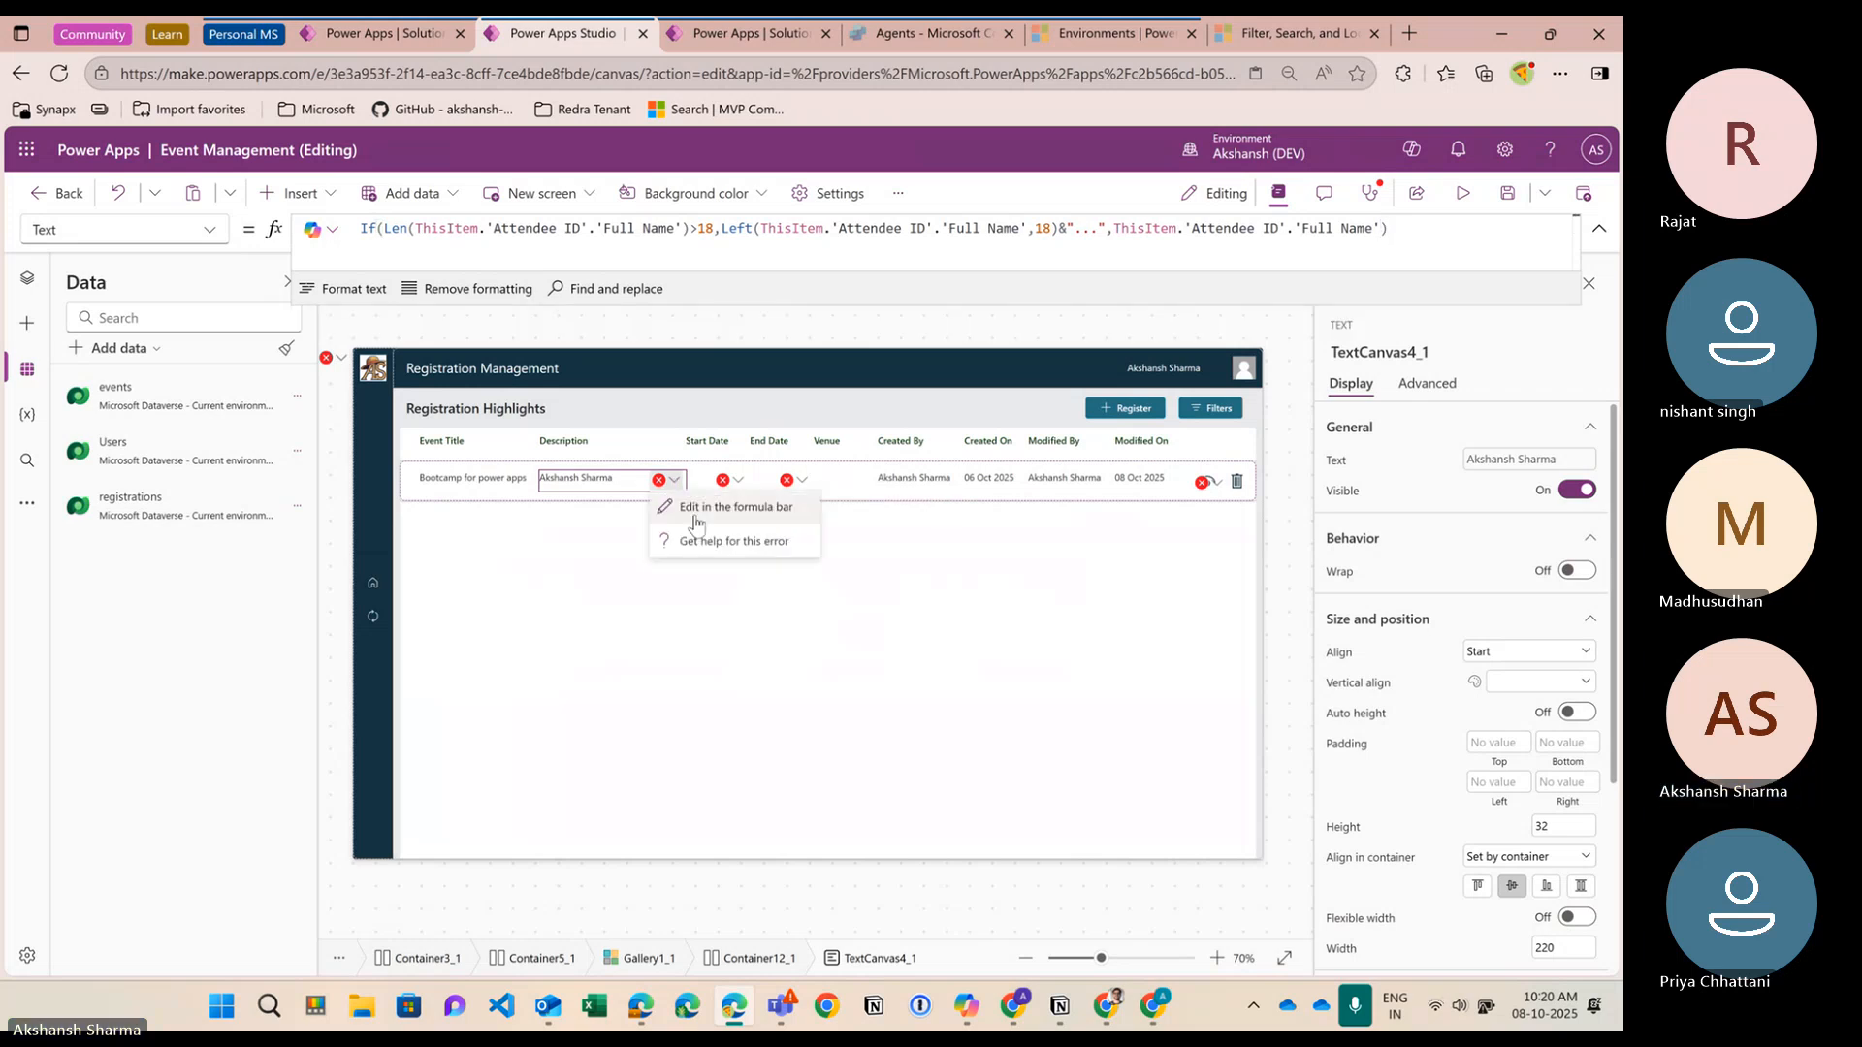
pyautogui.click(705, 477)
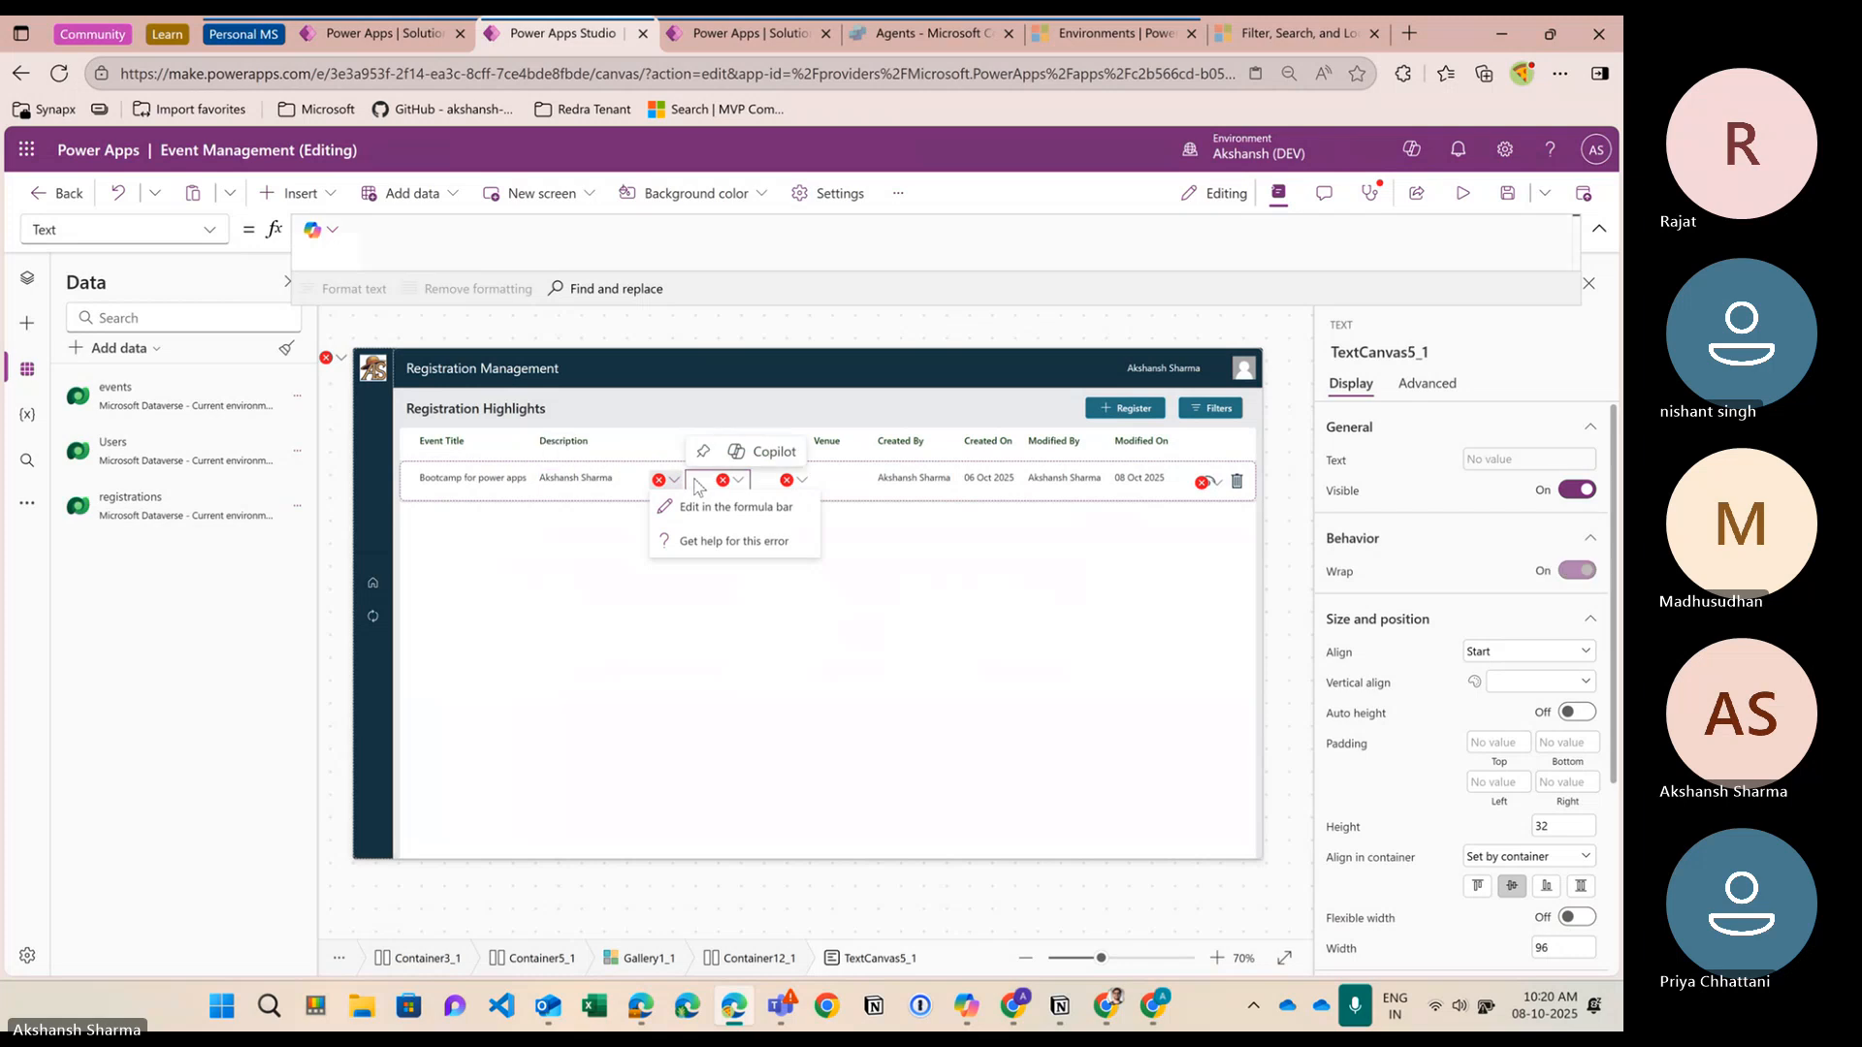
pyautogui.click(683, 489)
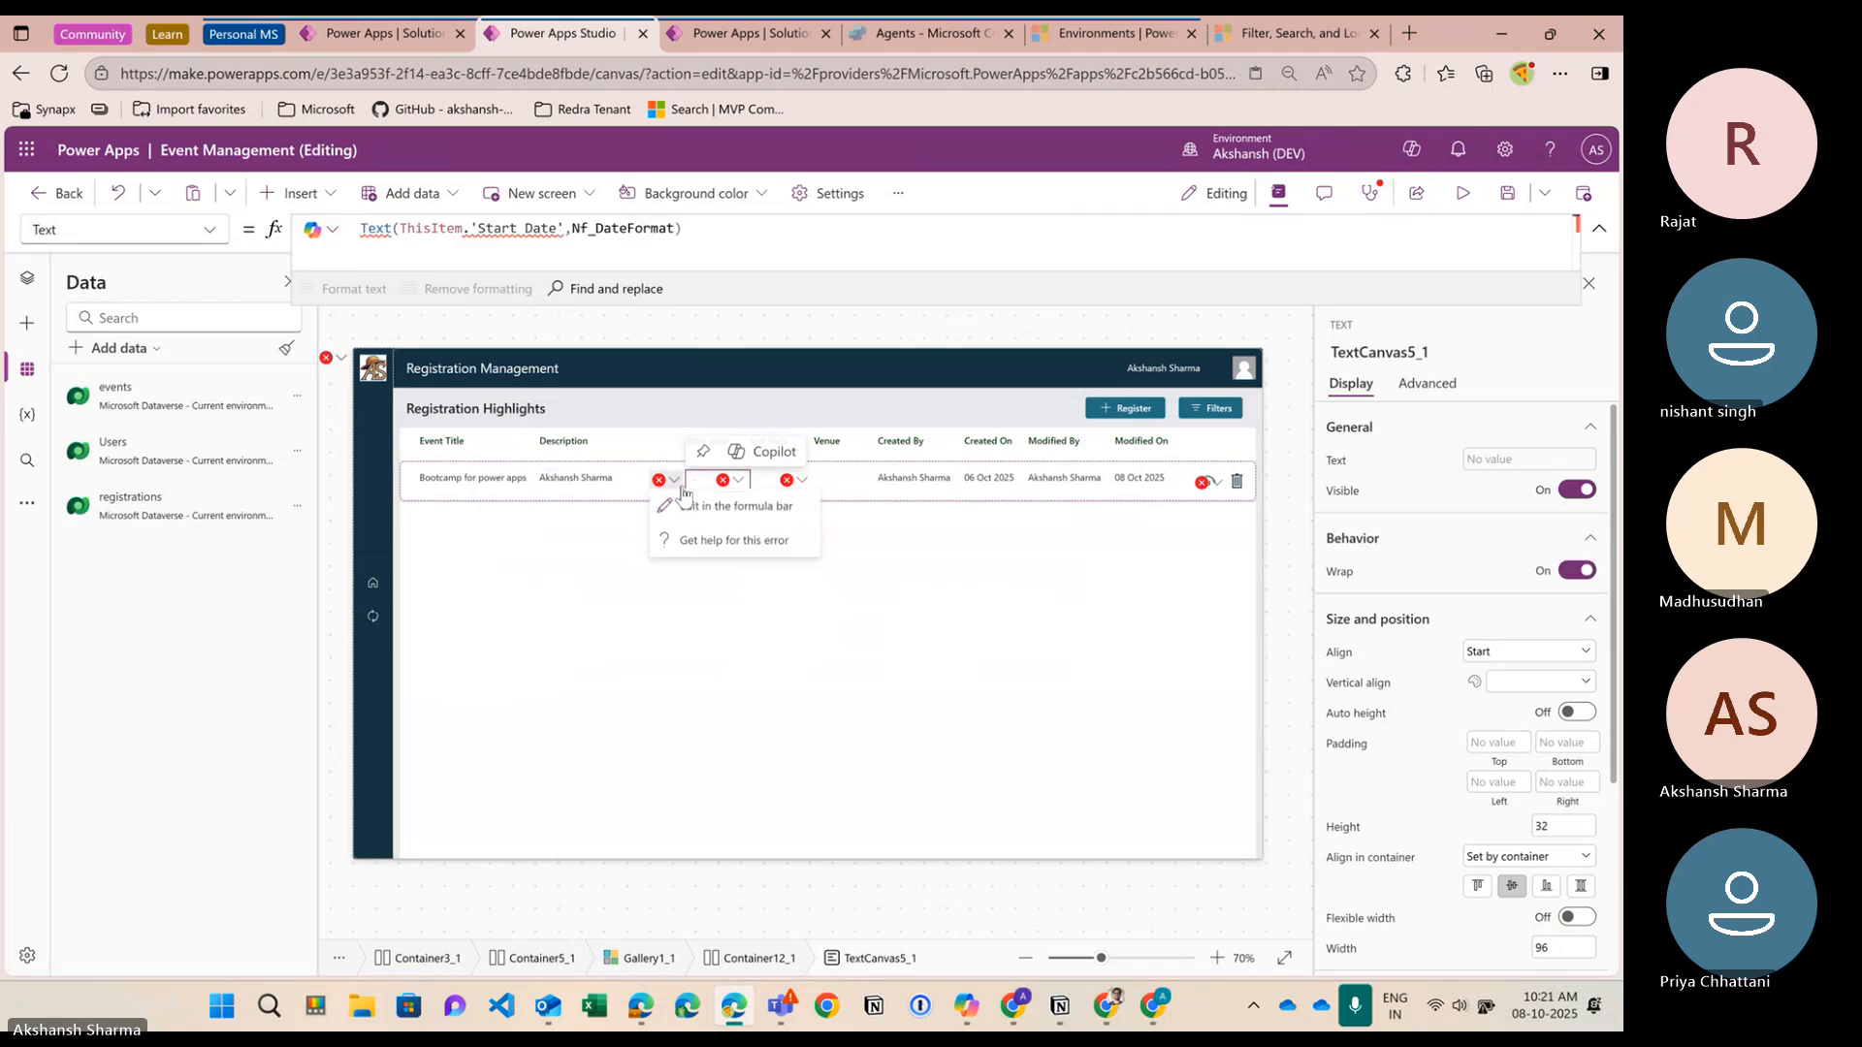
pyautogui.click(627, 471)
pyautogui.click(617, 482)
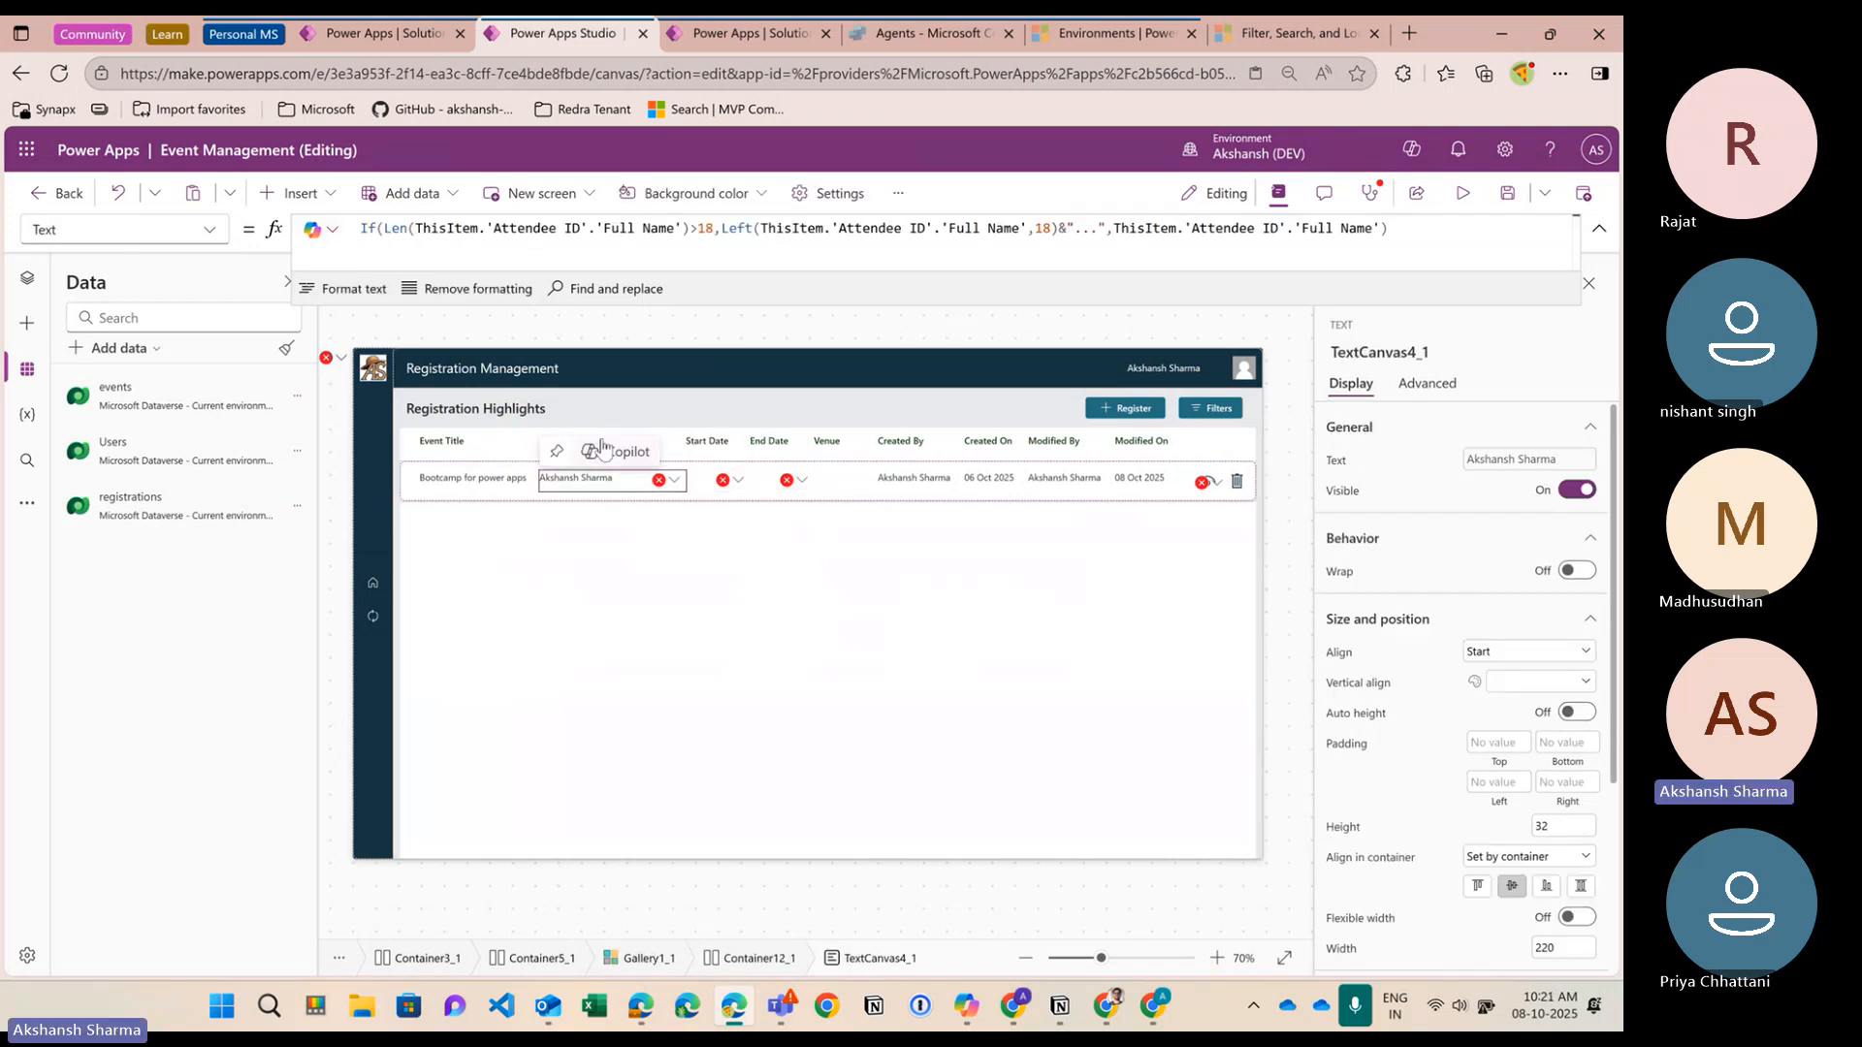
pyautogui.click(694, 488)
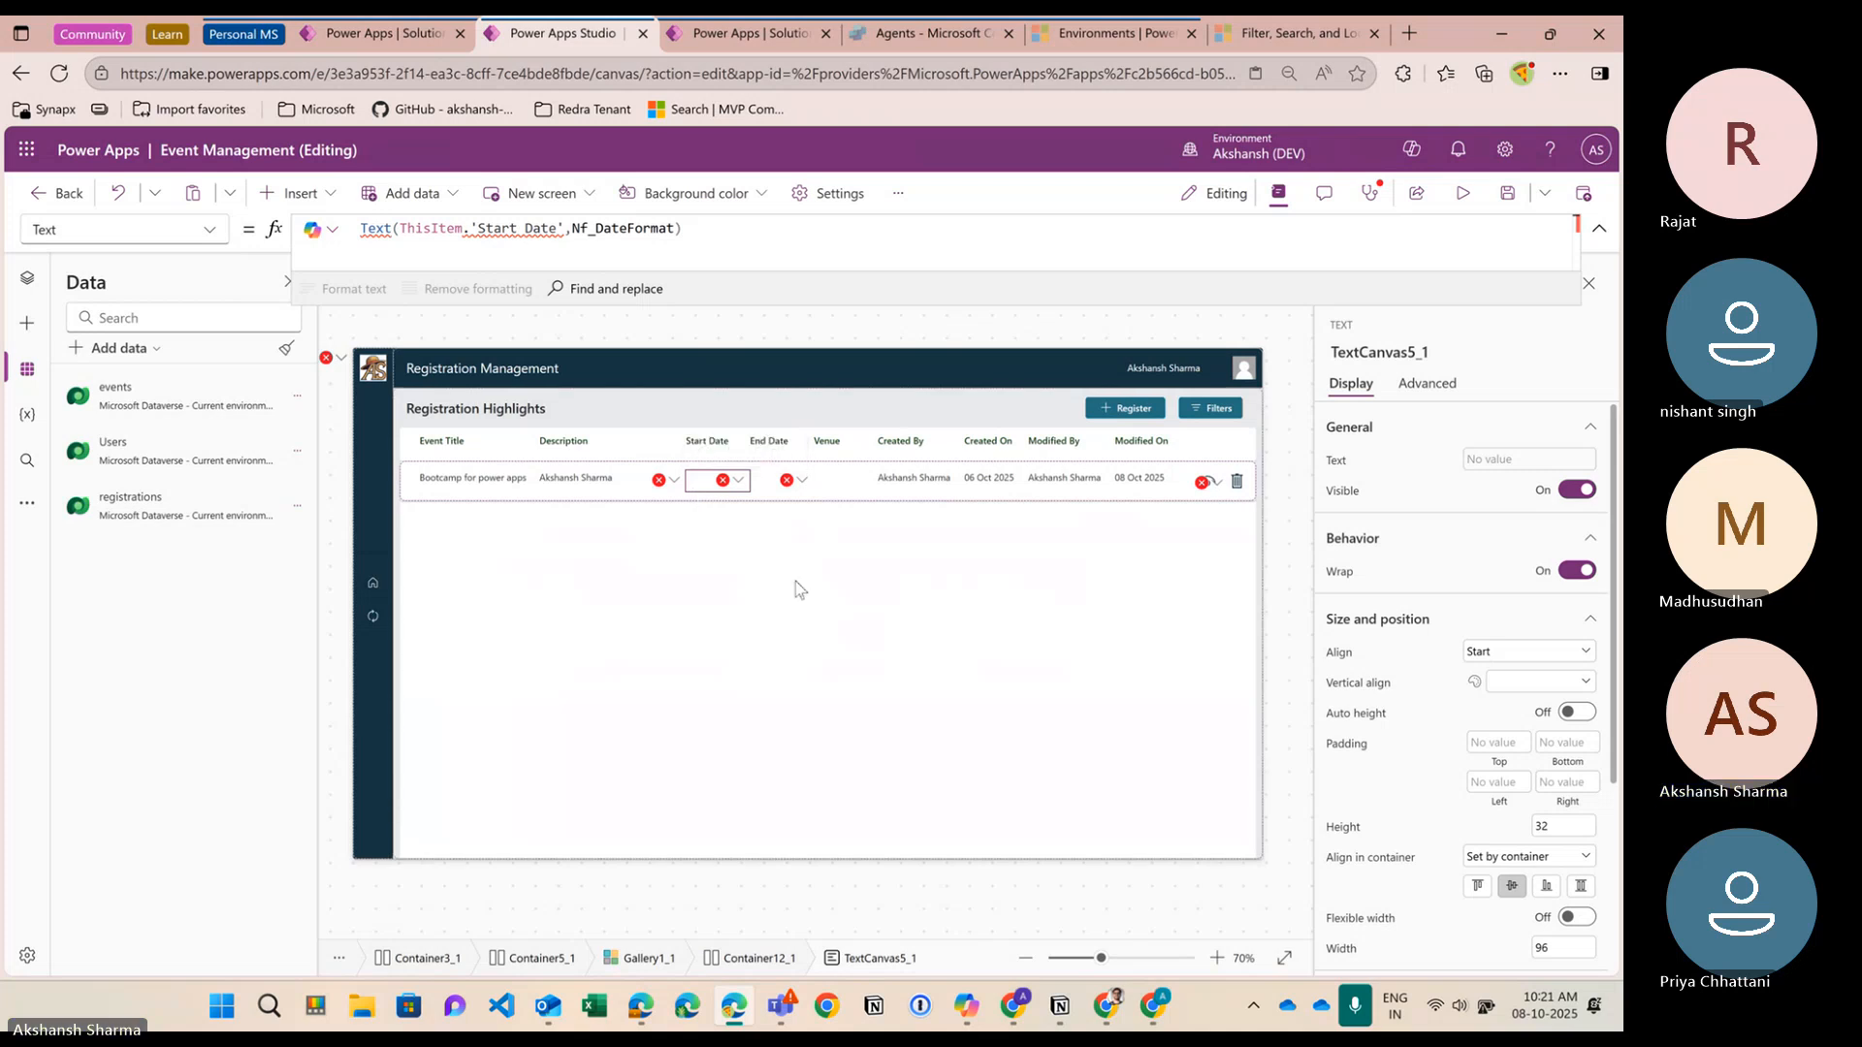
pyautogui.click(768, 488)
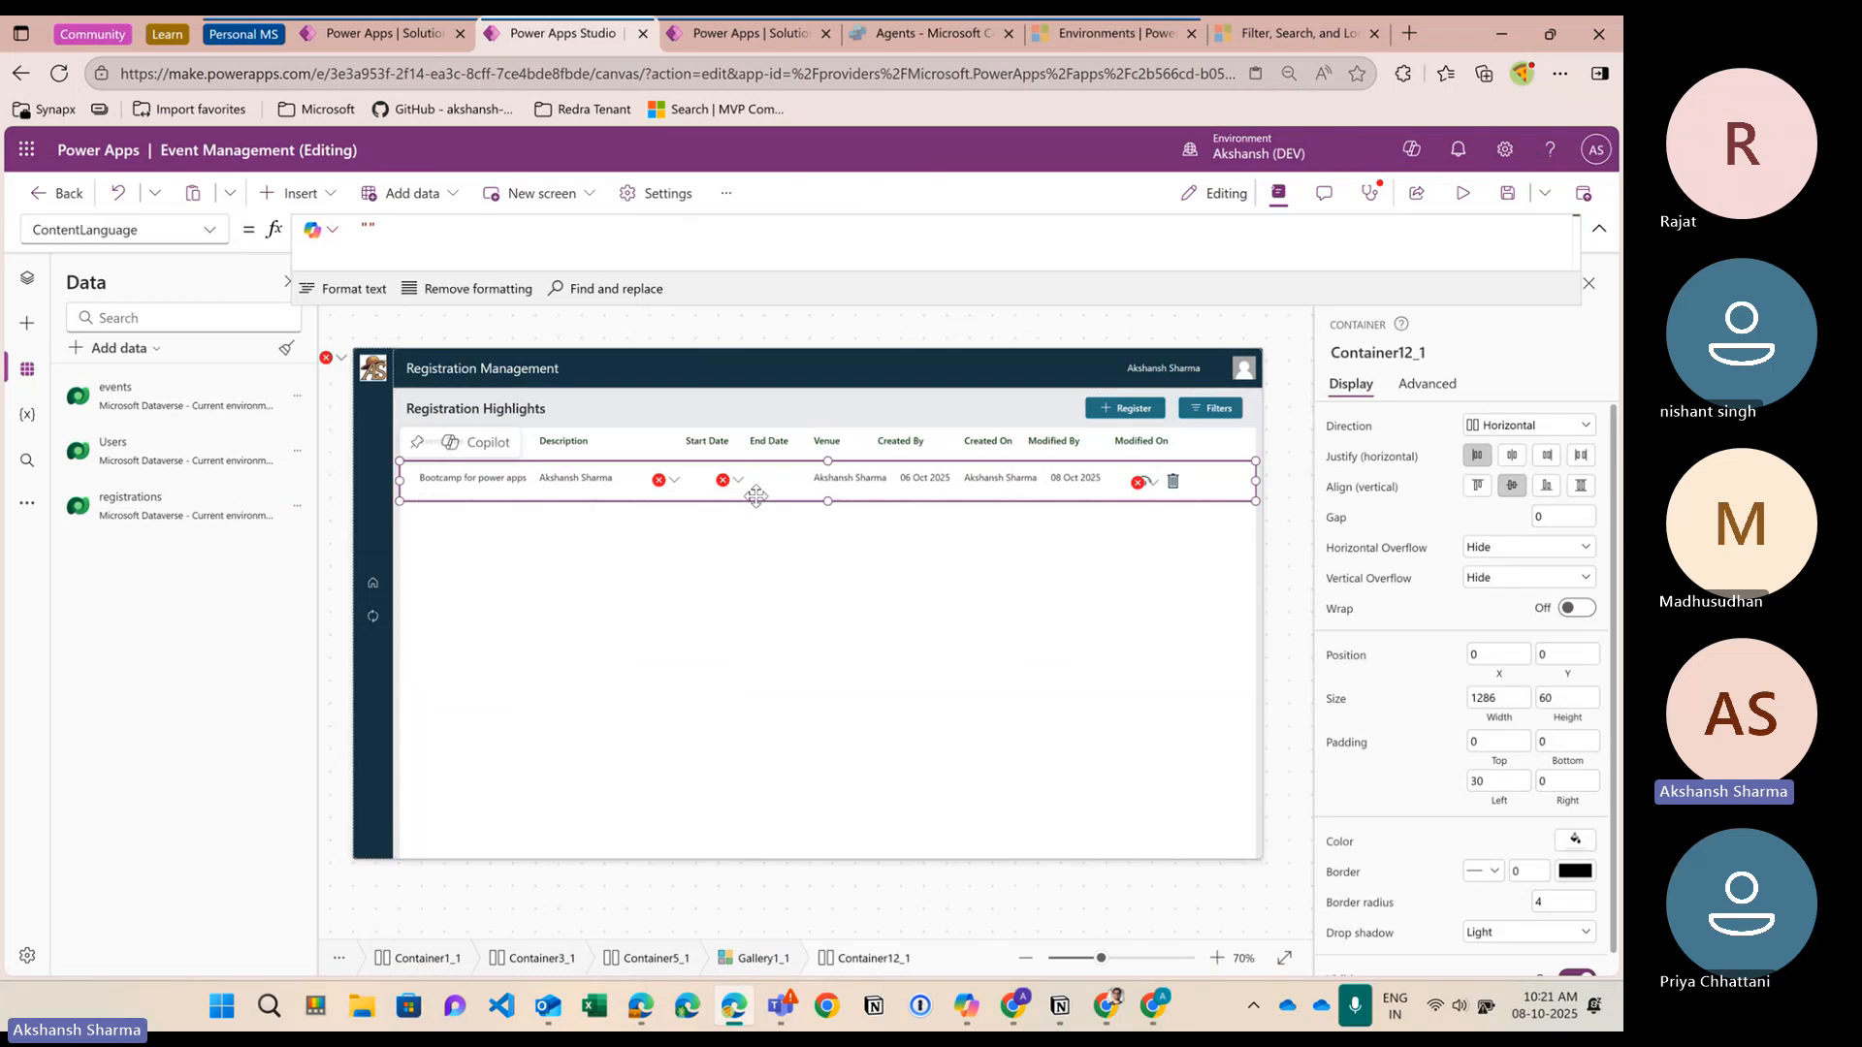
pyautogui.click(766, 490)
pyautogui.click(719, 481)
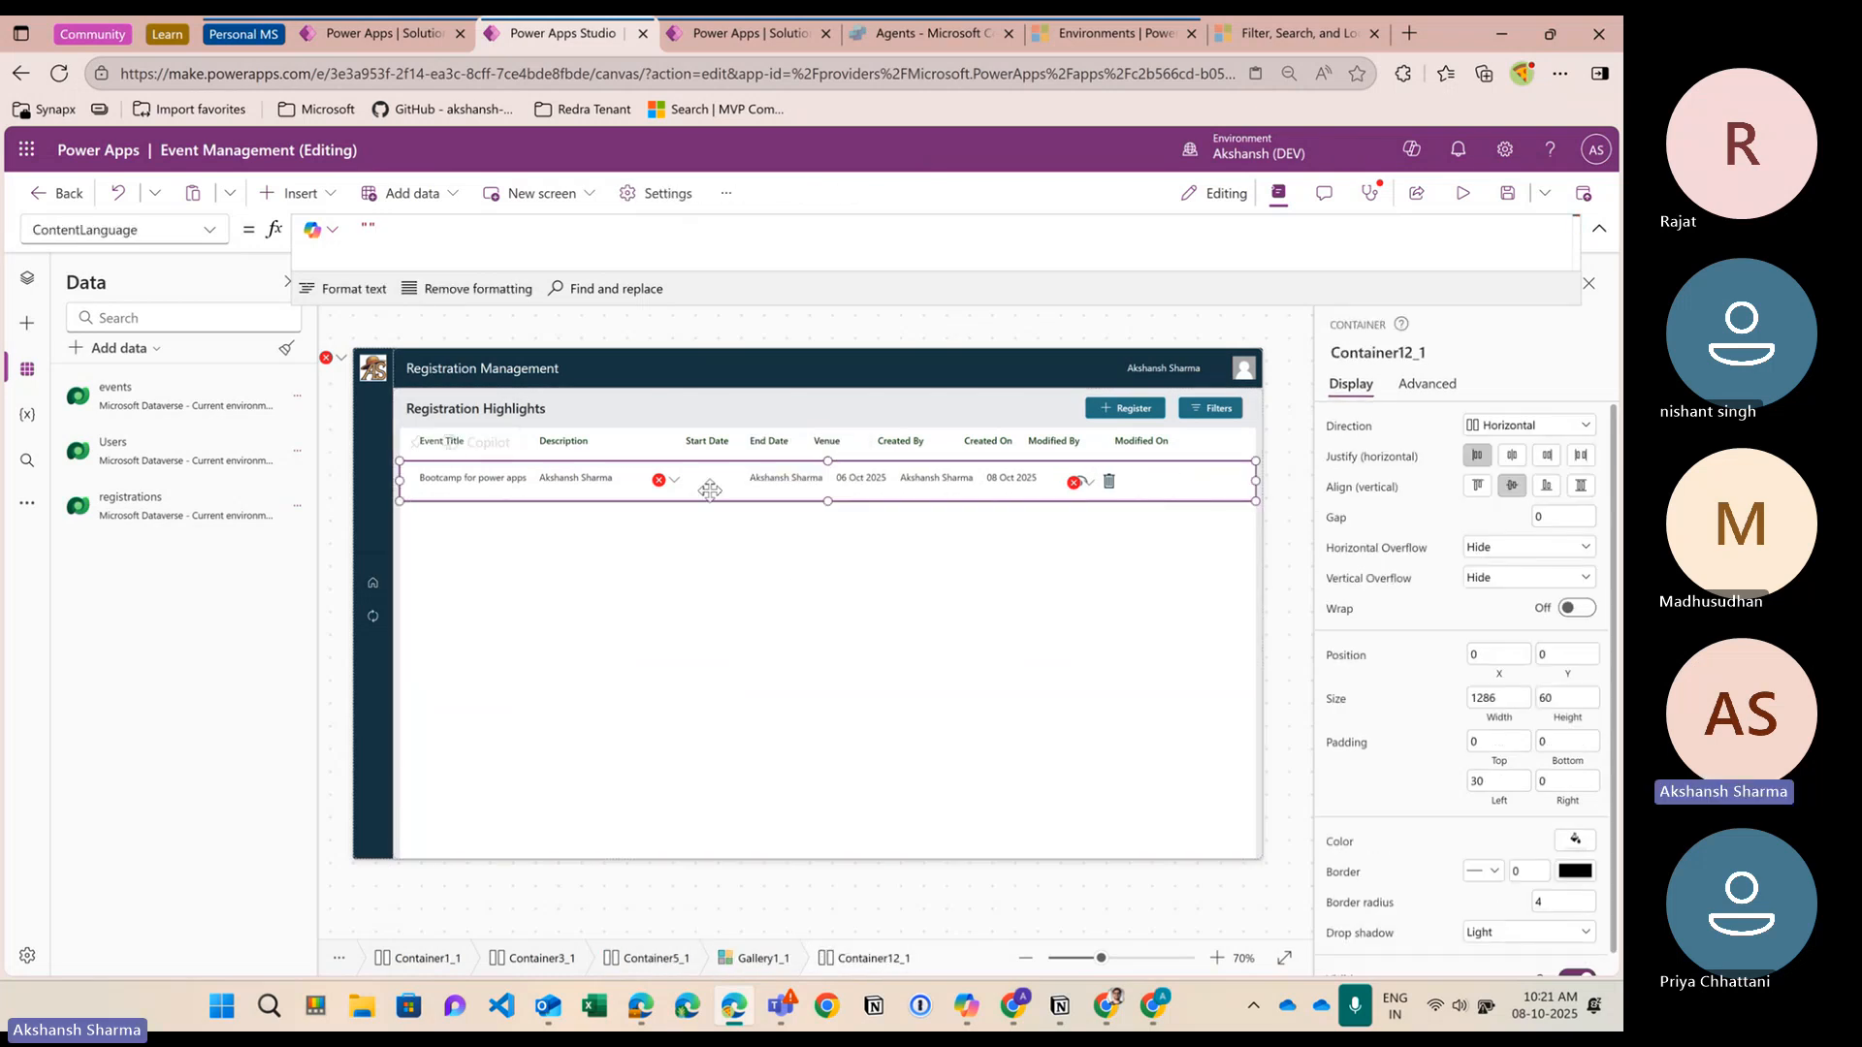
pyautogui.click(718, 481)
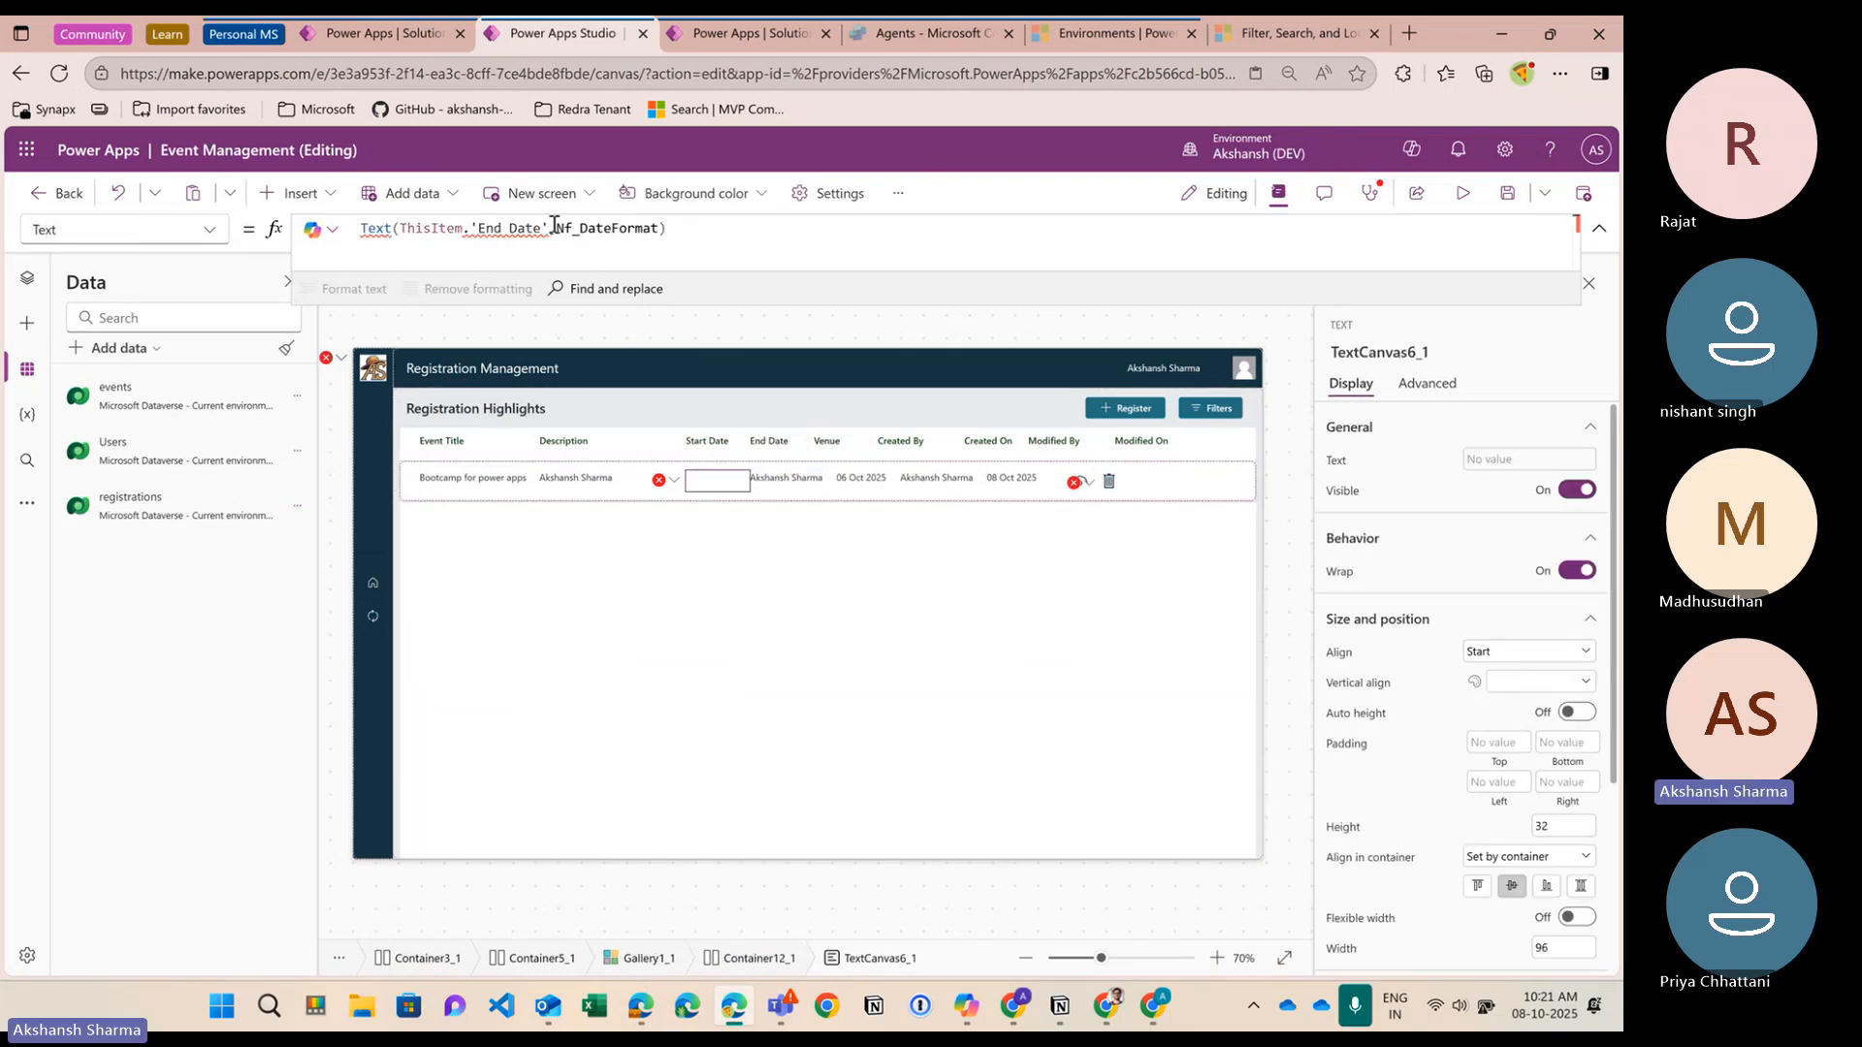
# Replace 'End Date' in the cell's Text() formula with 'Registration Status', then view the registrations table
pyautogui.moveTo(550, 227); pyautogui.dragTo(473, 227)
pyautogui.write('reg')
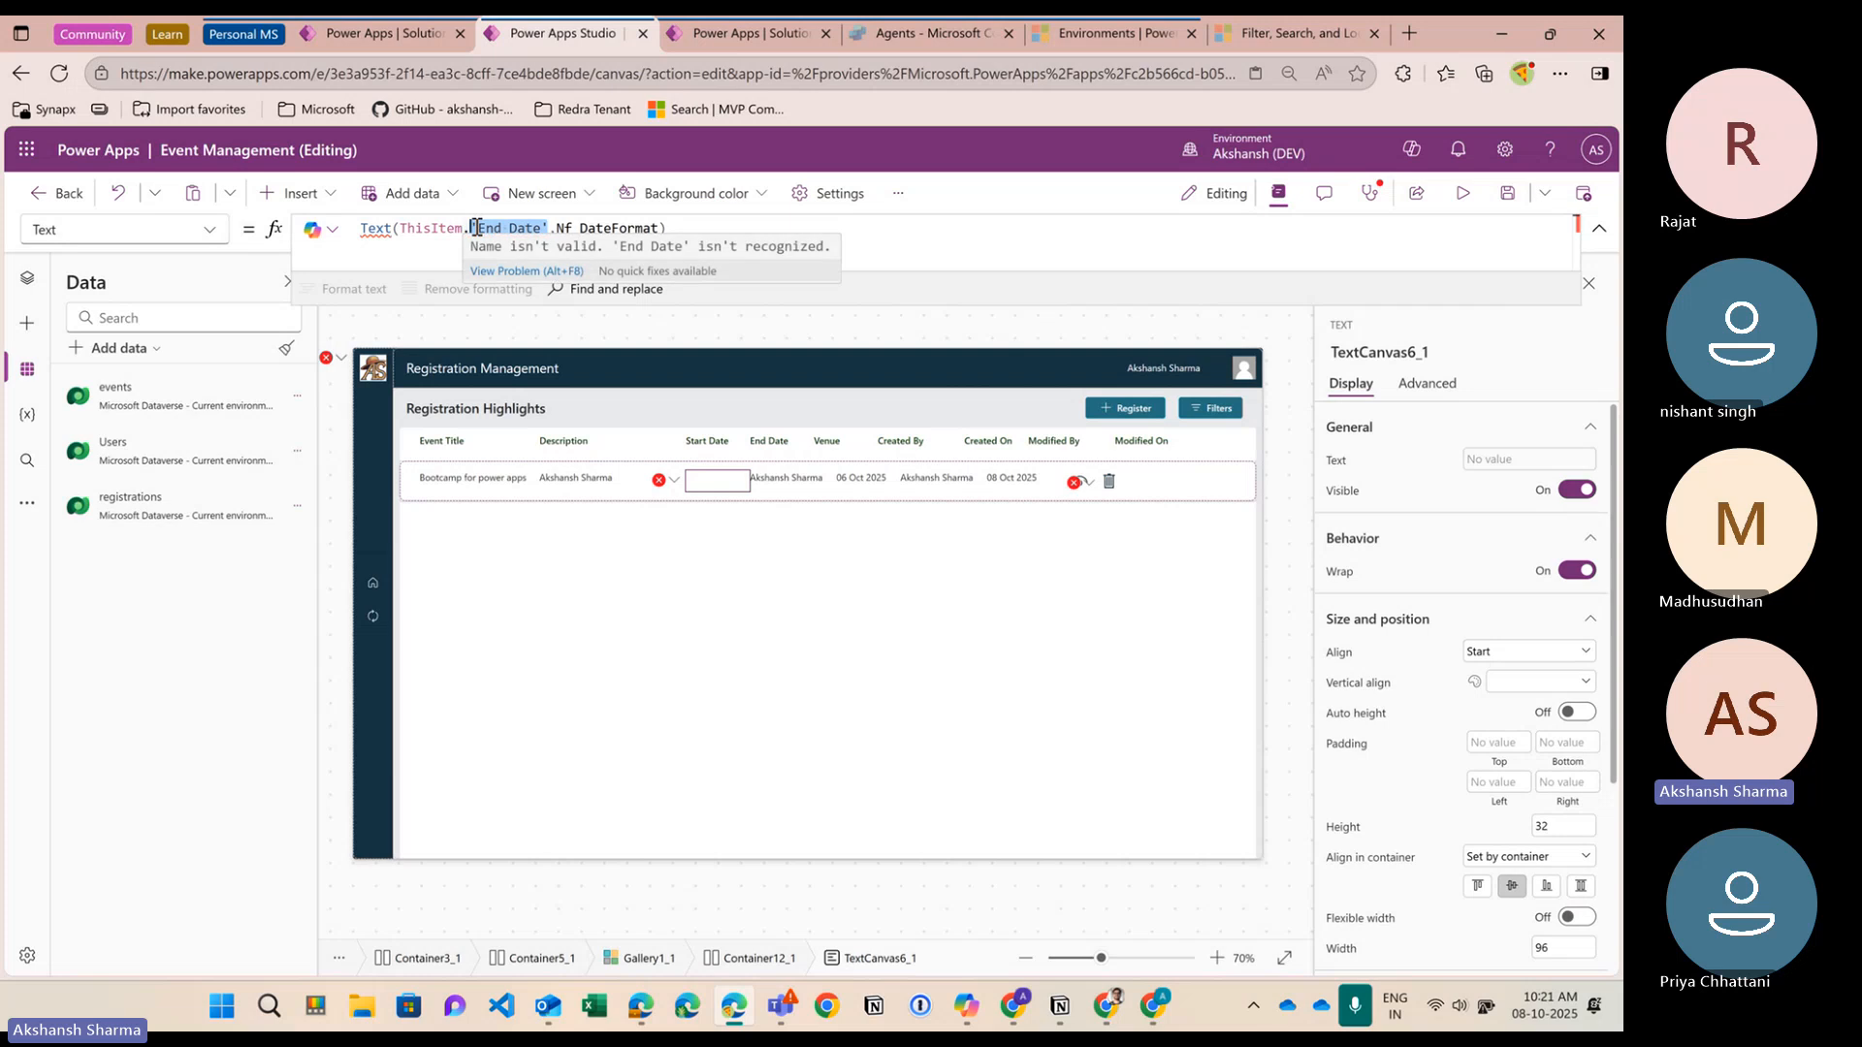
pyautogui.press('Tab')
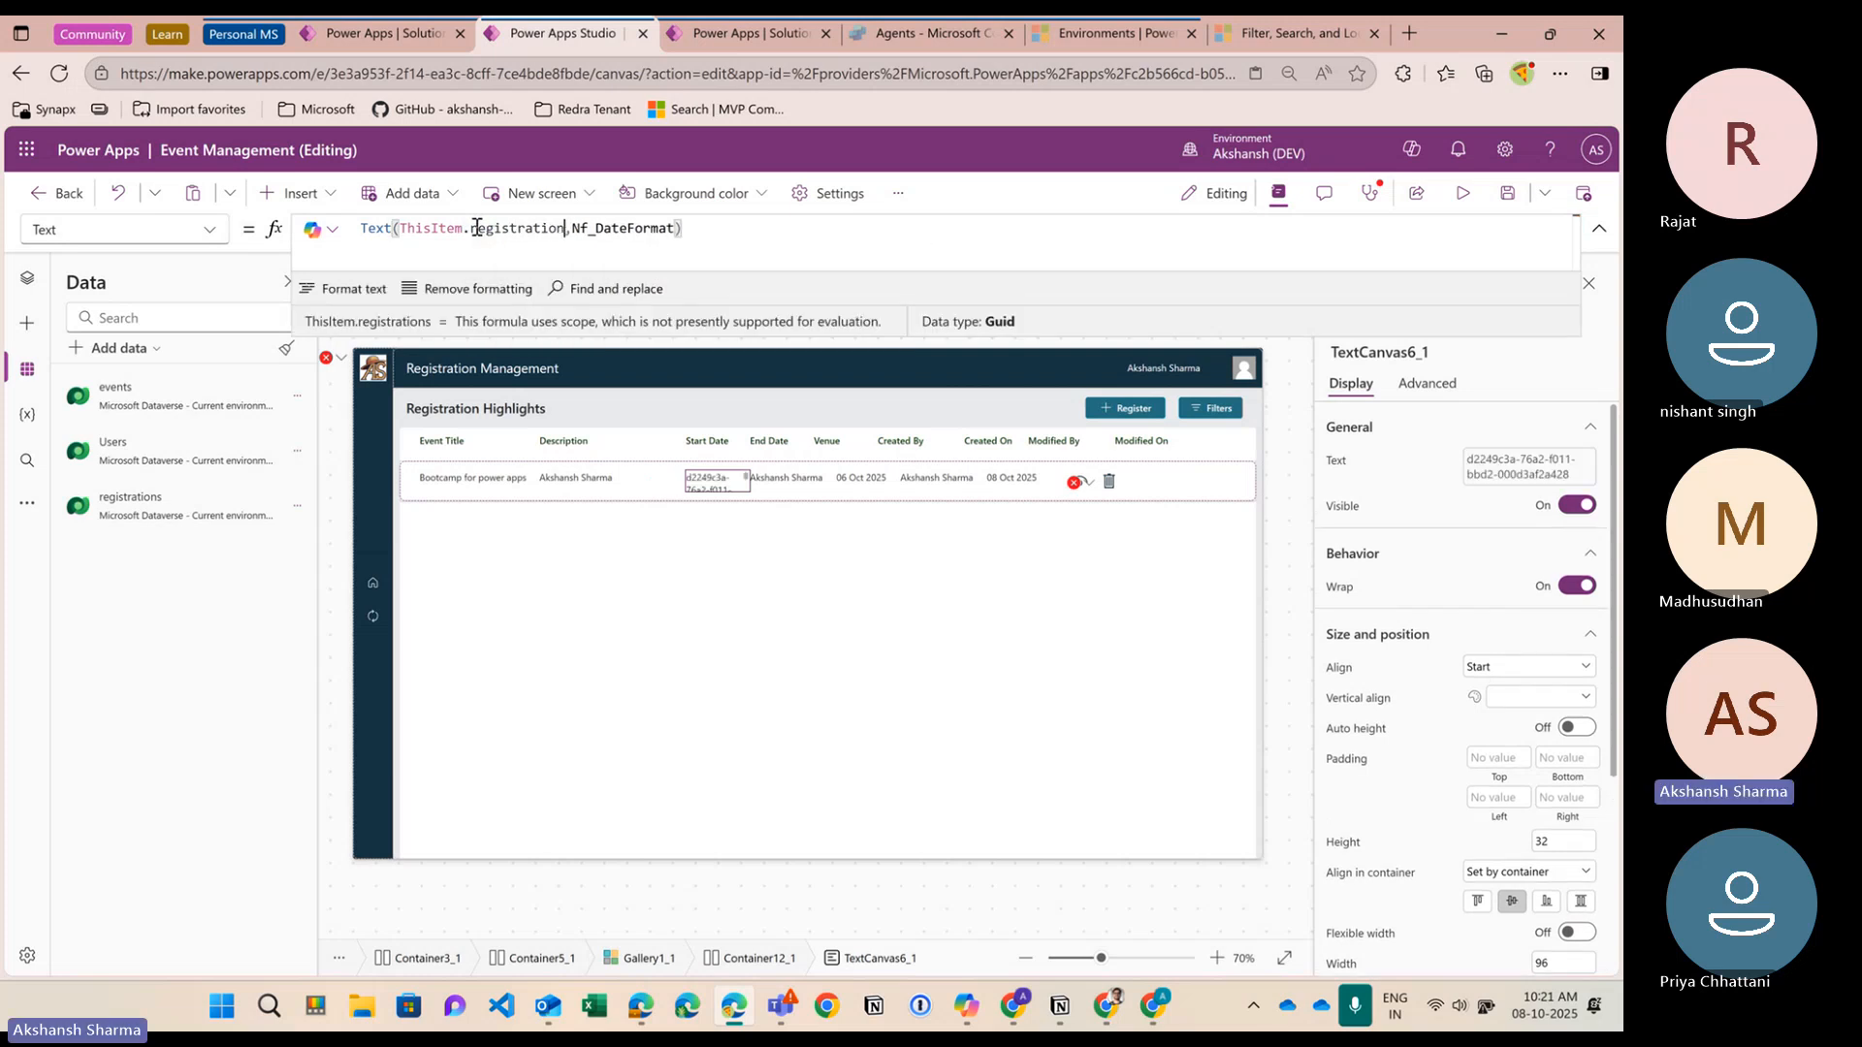
pyautogui.press('BackSpace')
pyautogui.press('BackSpace')
pyautogui.press('BackSpace')
pyautogui.press('BackSpace')
pyautogui.press('BackSpace')
pyautogui.press('BackSpace')
pyautogui.press('BackSpace')
pyautogui.press('BackSpace')
pyautogui.press('BackSpace')
pyautogui.press('BackSpace')
pyautogui.press('BackSpace')
pyautogui.press('BackSpace')
pyautogui.press('BackSpace')
pyautogui.press('BackSpace')
pyautogui.write('.re')
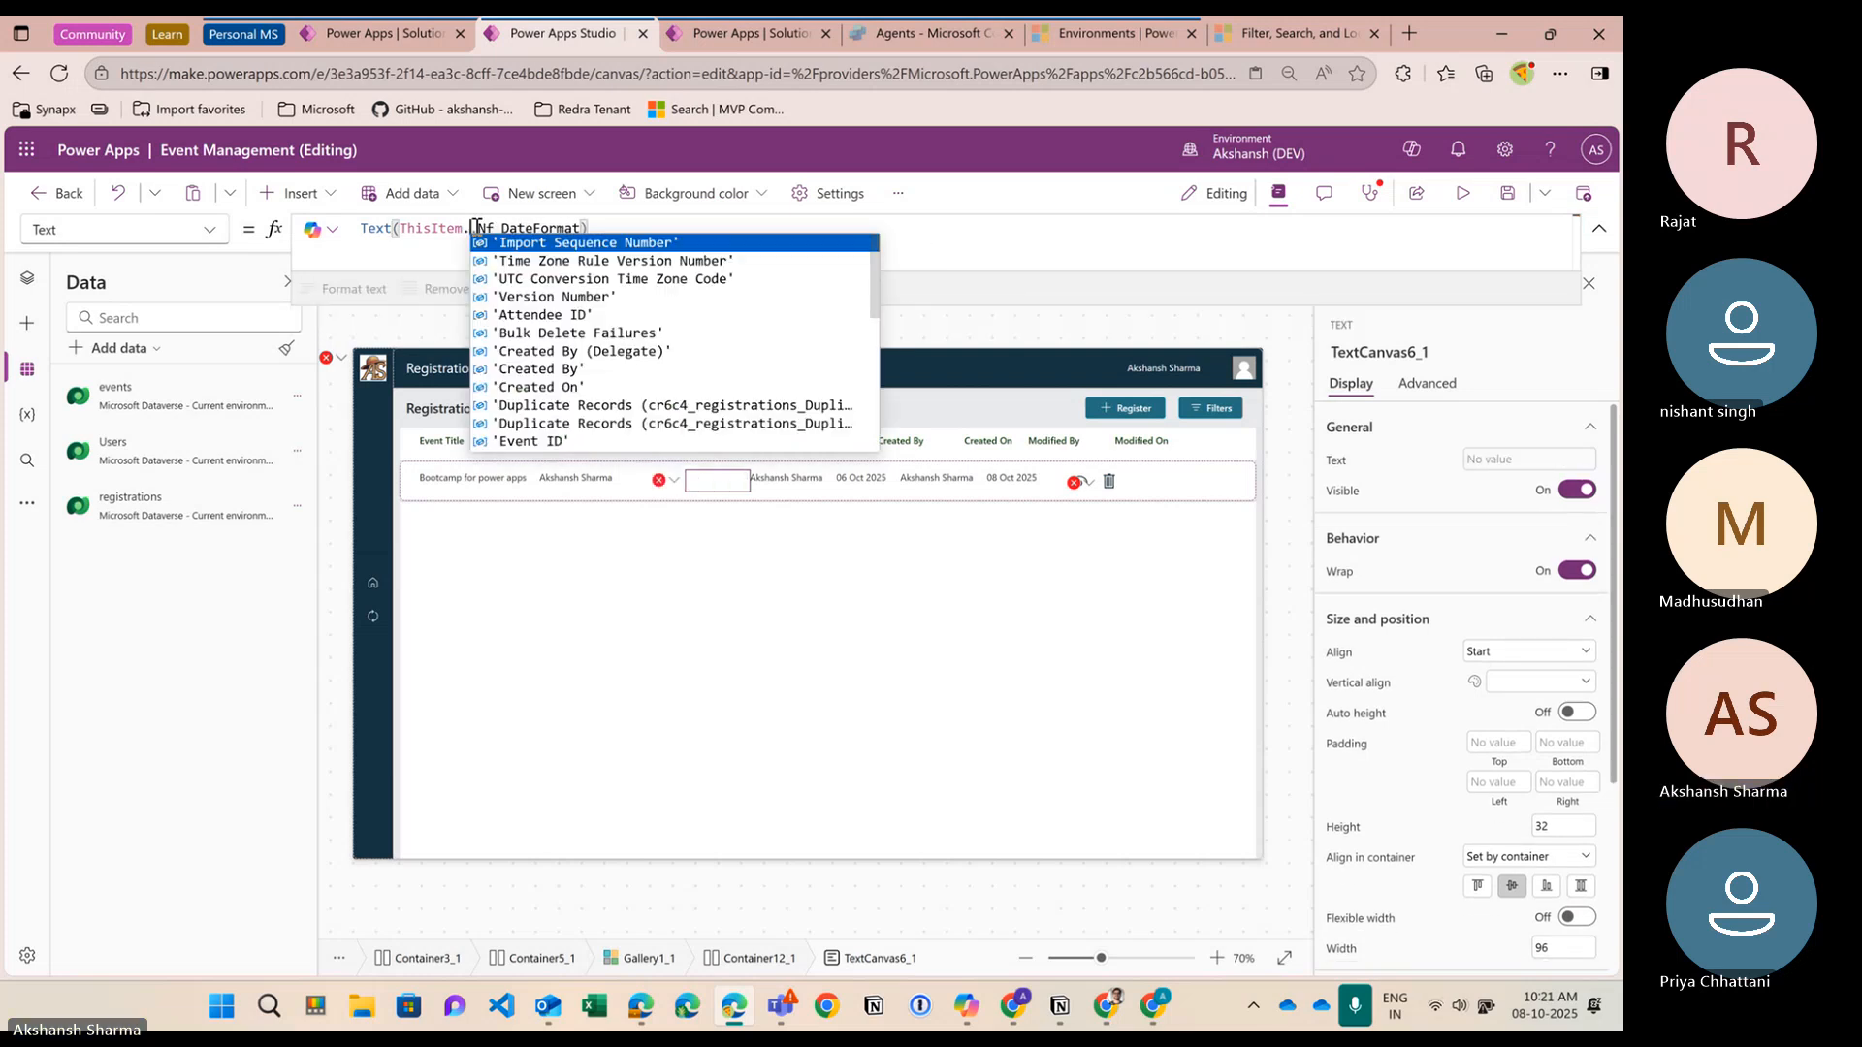
pyautogui.press('Tab')
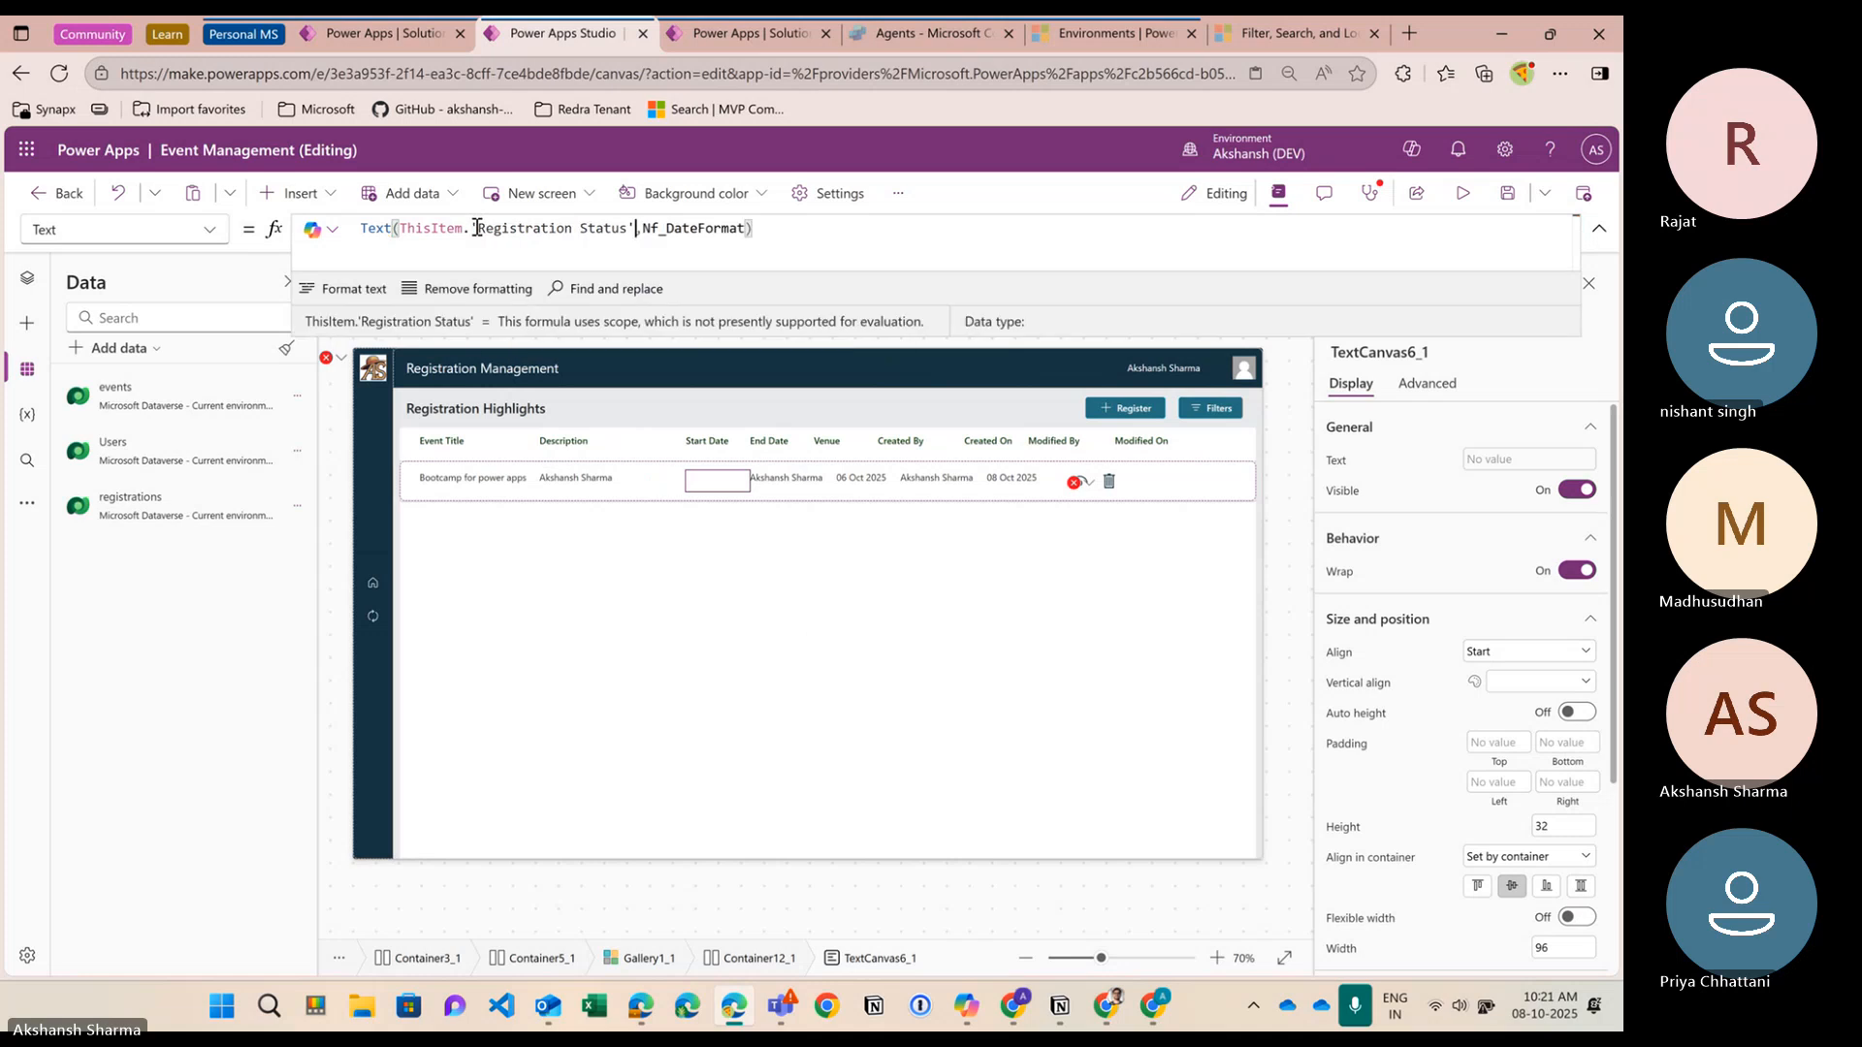
pyautogui.click(380, 33)
pyautogui.click(950, 639)
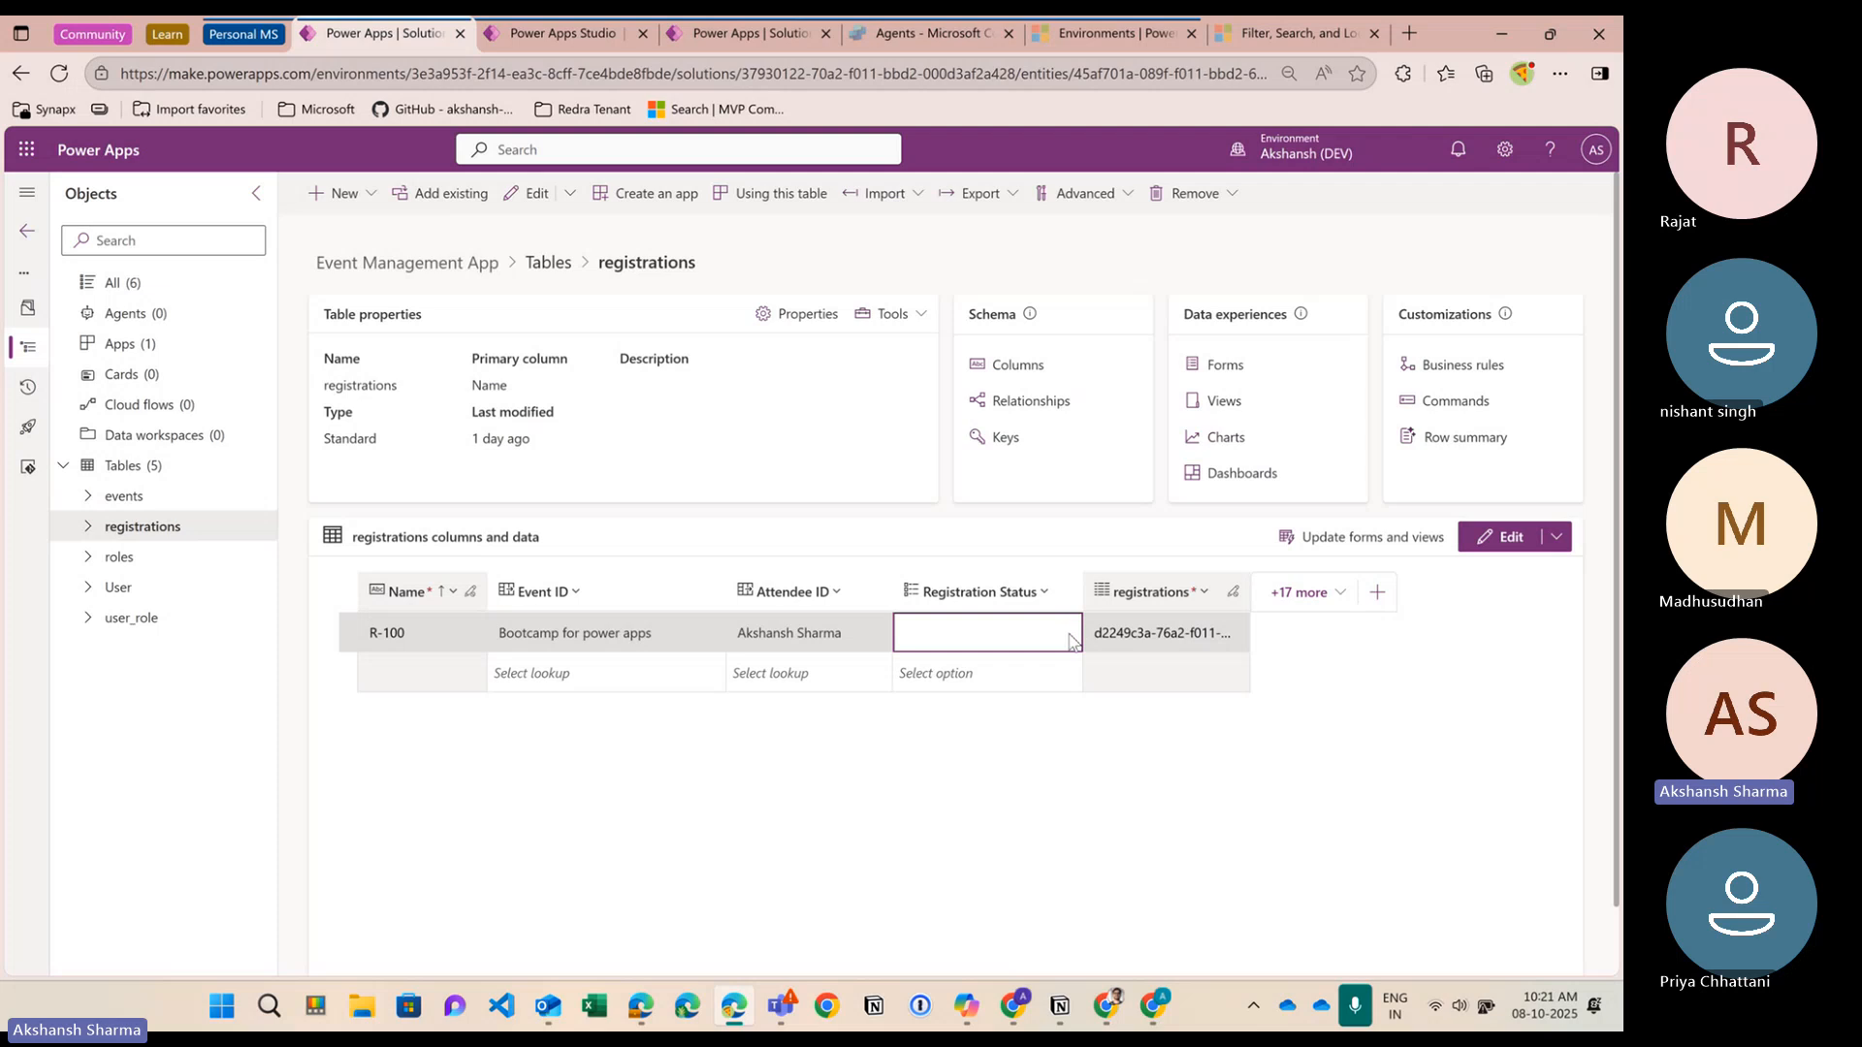
# Set row R-100's Registration Status to Registered, save it, and return to Power Apps Studio
pyautogui.click(1028, 632)
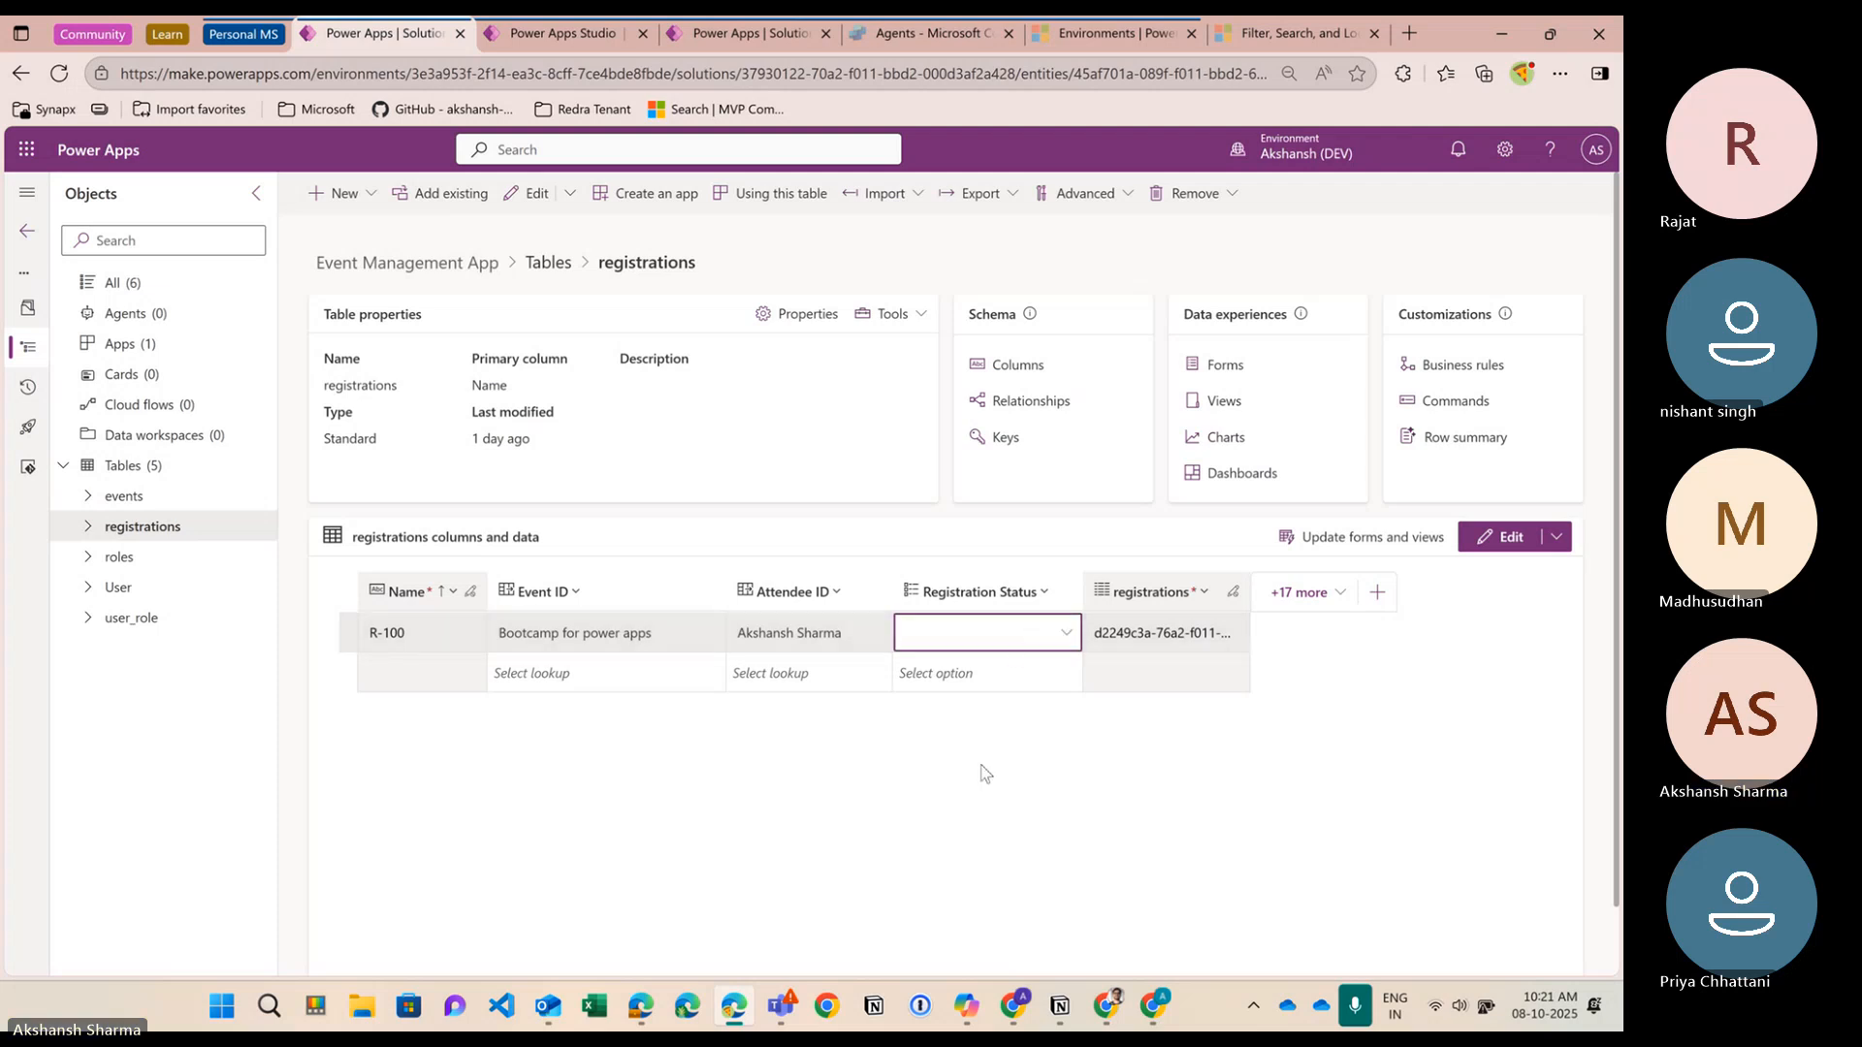
pyautogui.click(976, 643)
pyautogui.click(929, 684)
pyautogui.click(960, 642)
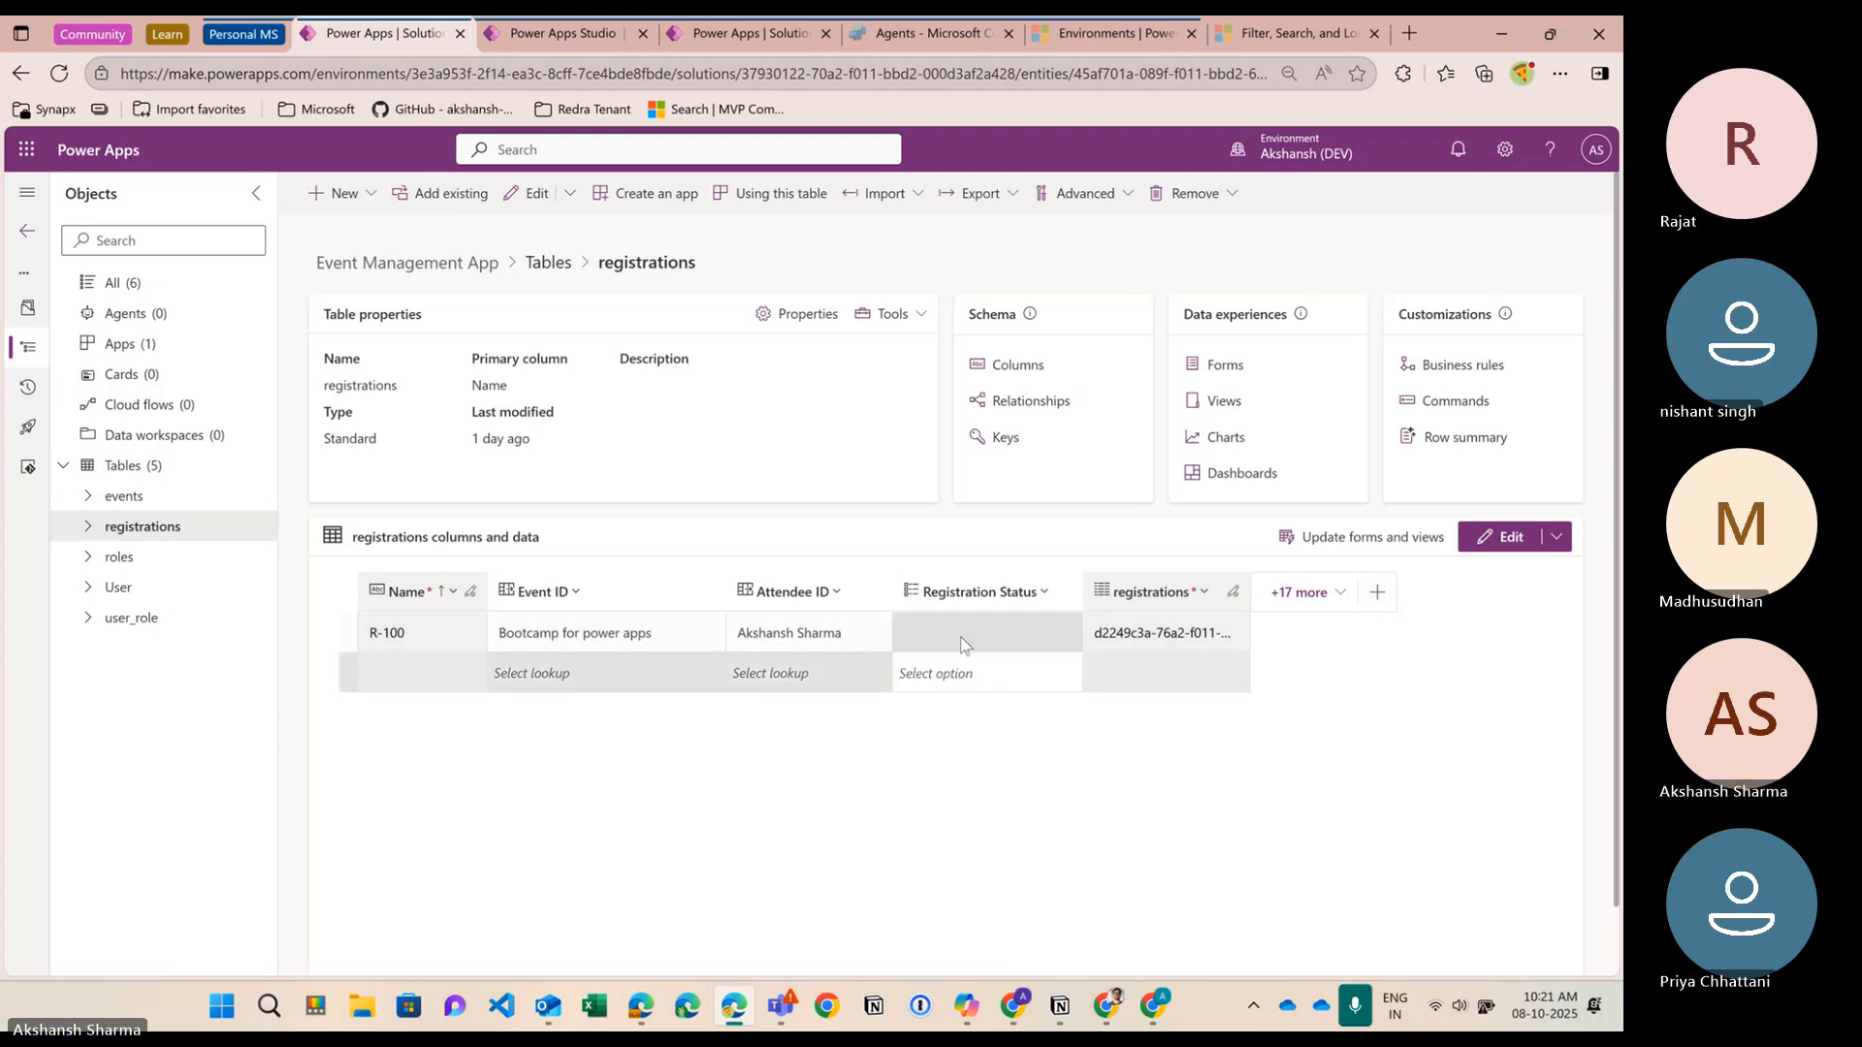
pyautogui.click(964, 640)
pyautogui.write('Registered')
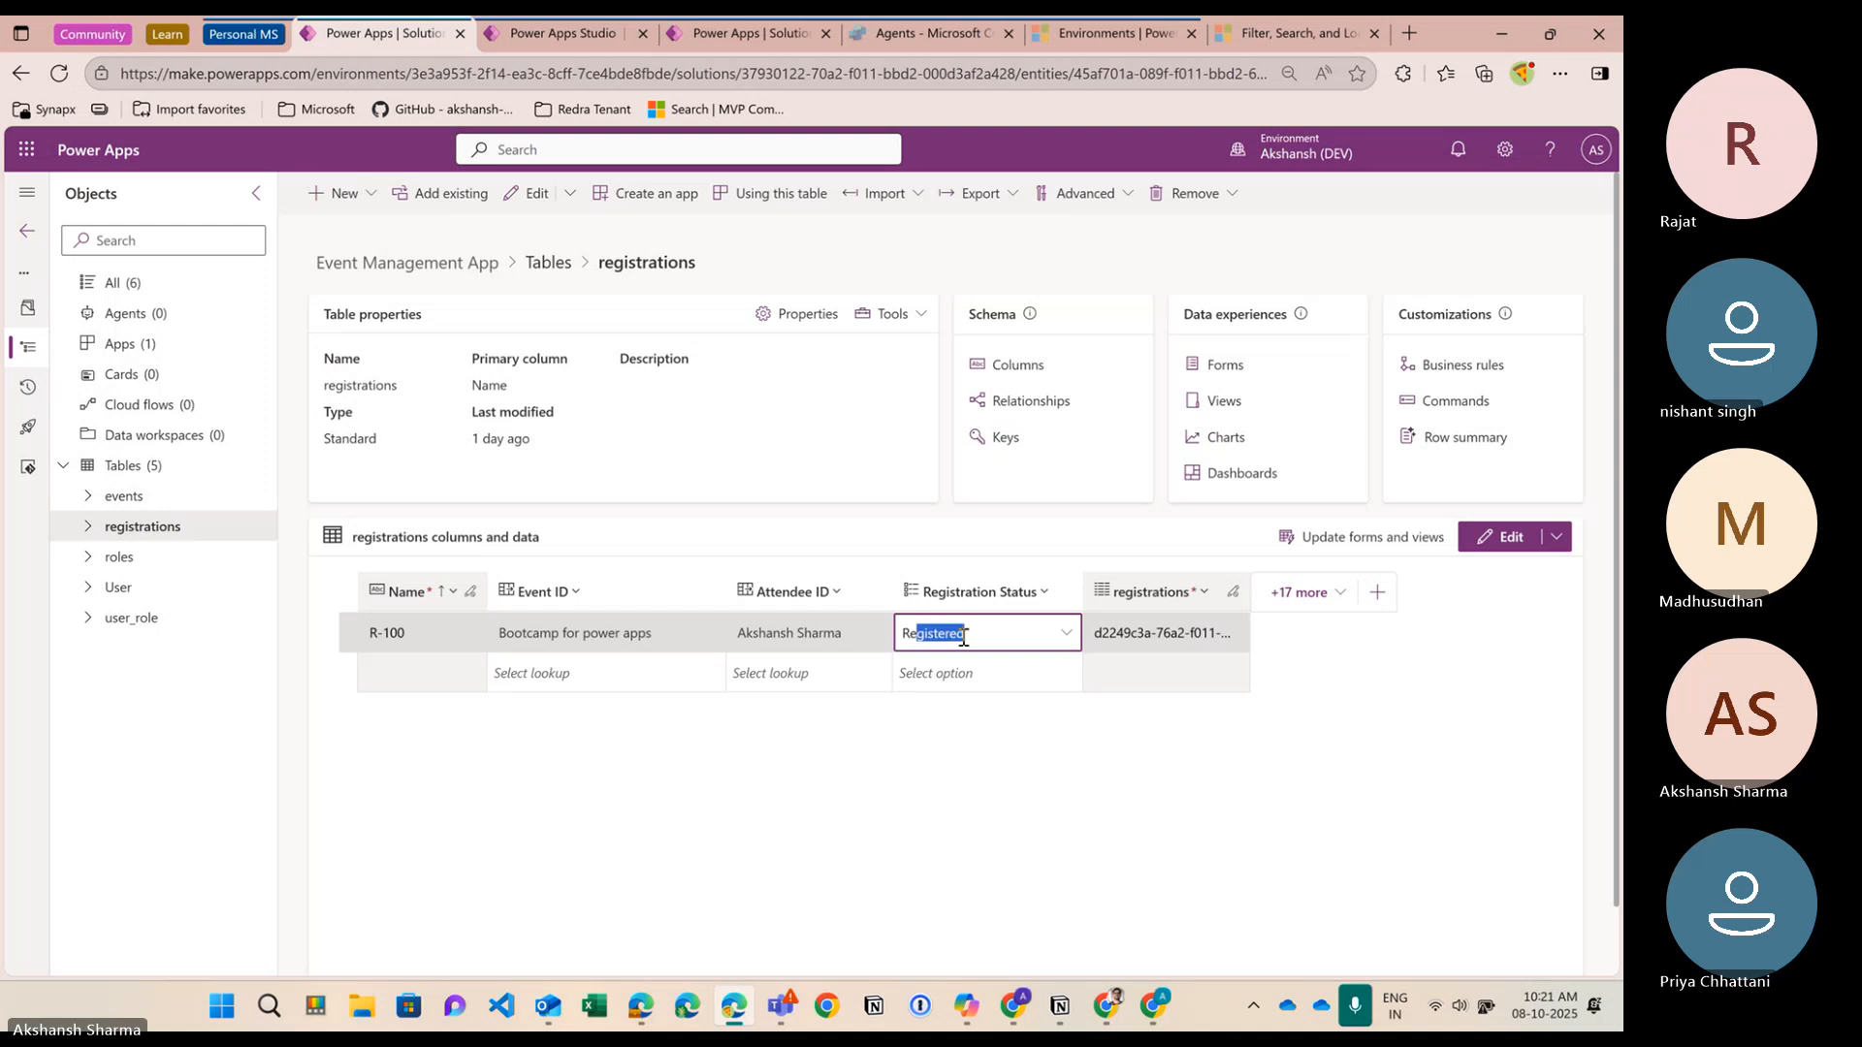
pyautogui.click(1001, 639)
pyautogui.click(954, 672)
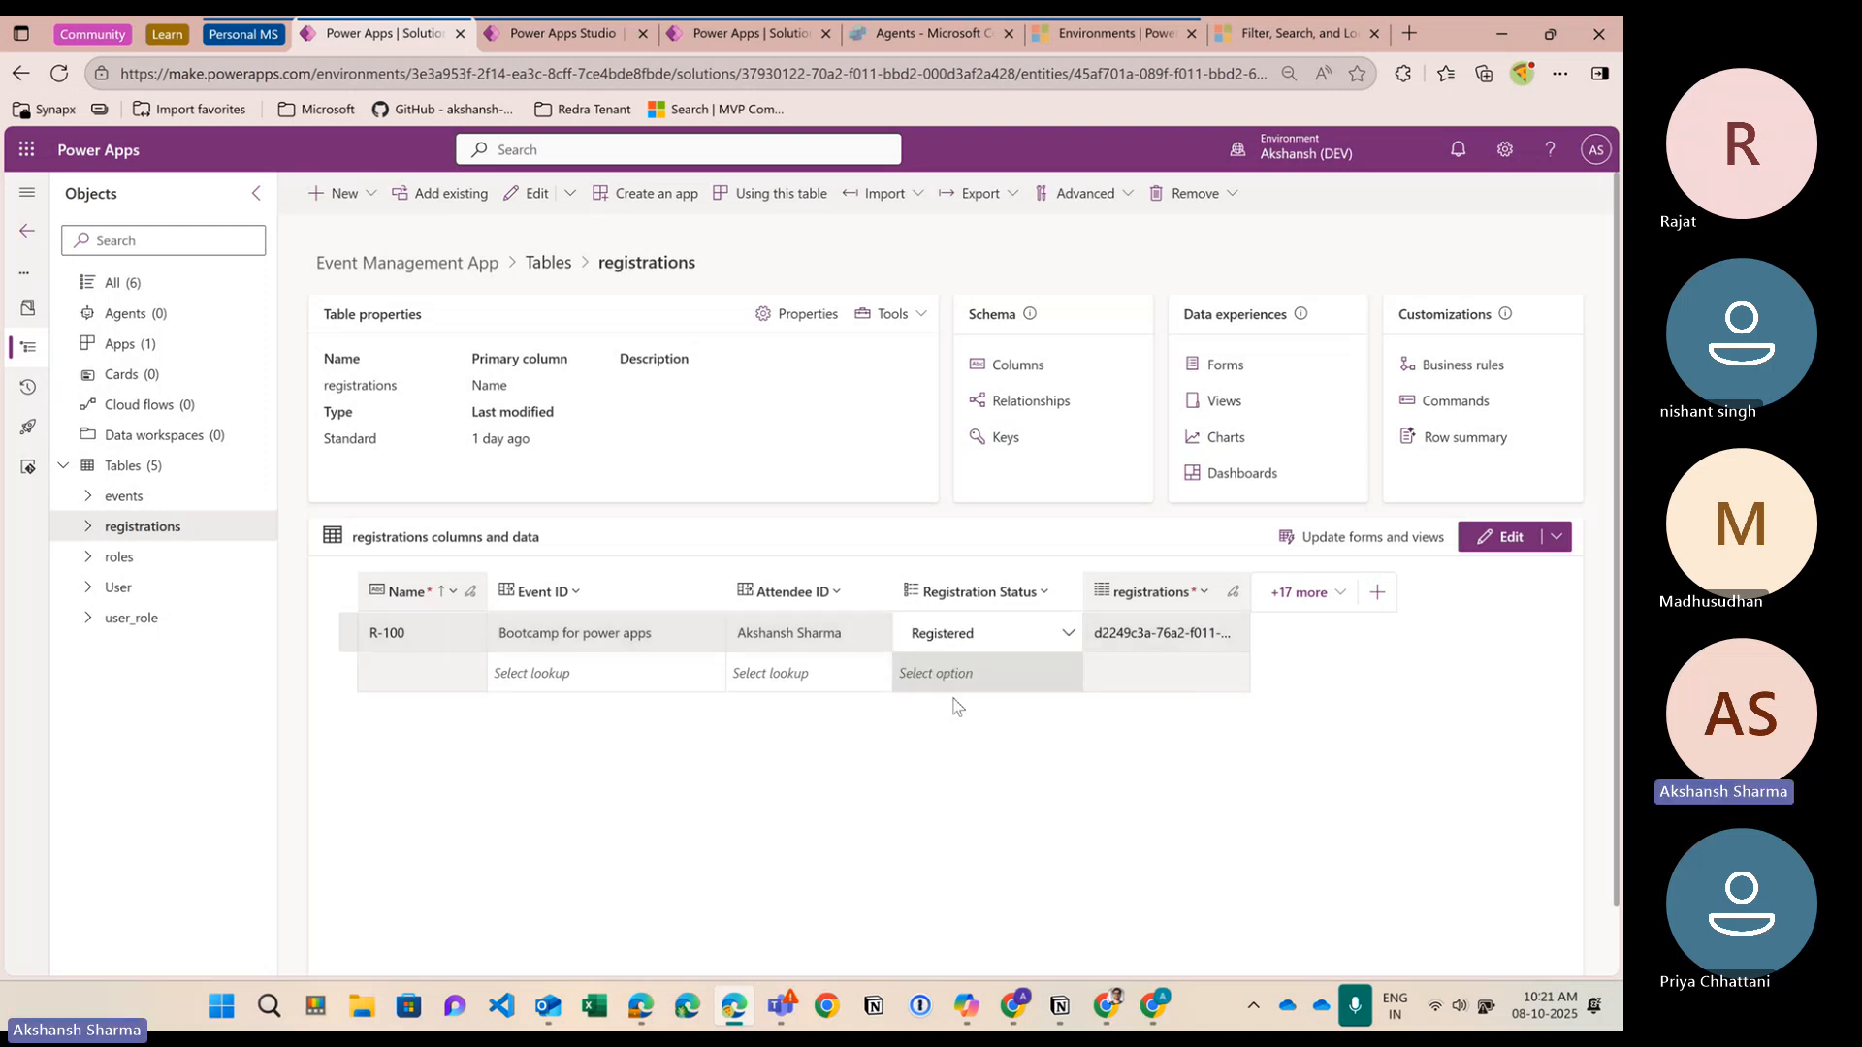
pyautogui.click(946, 679)
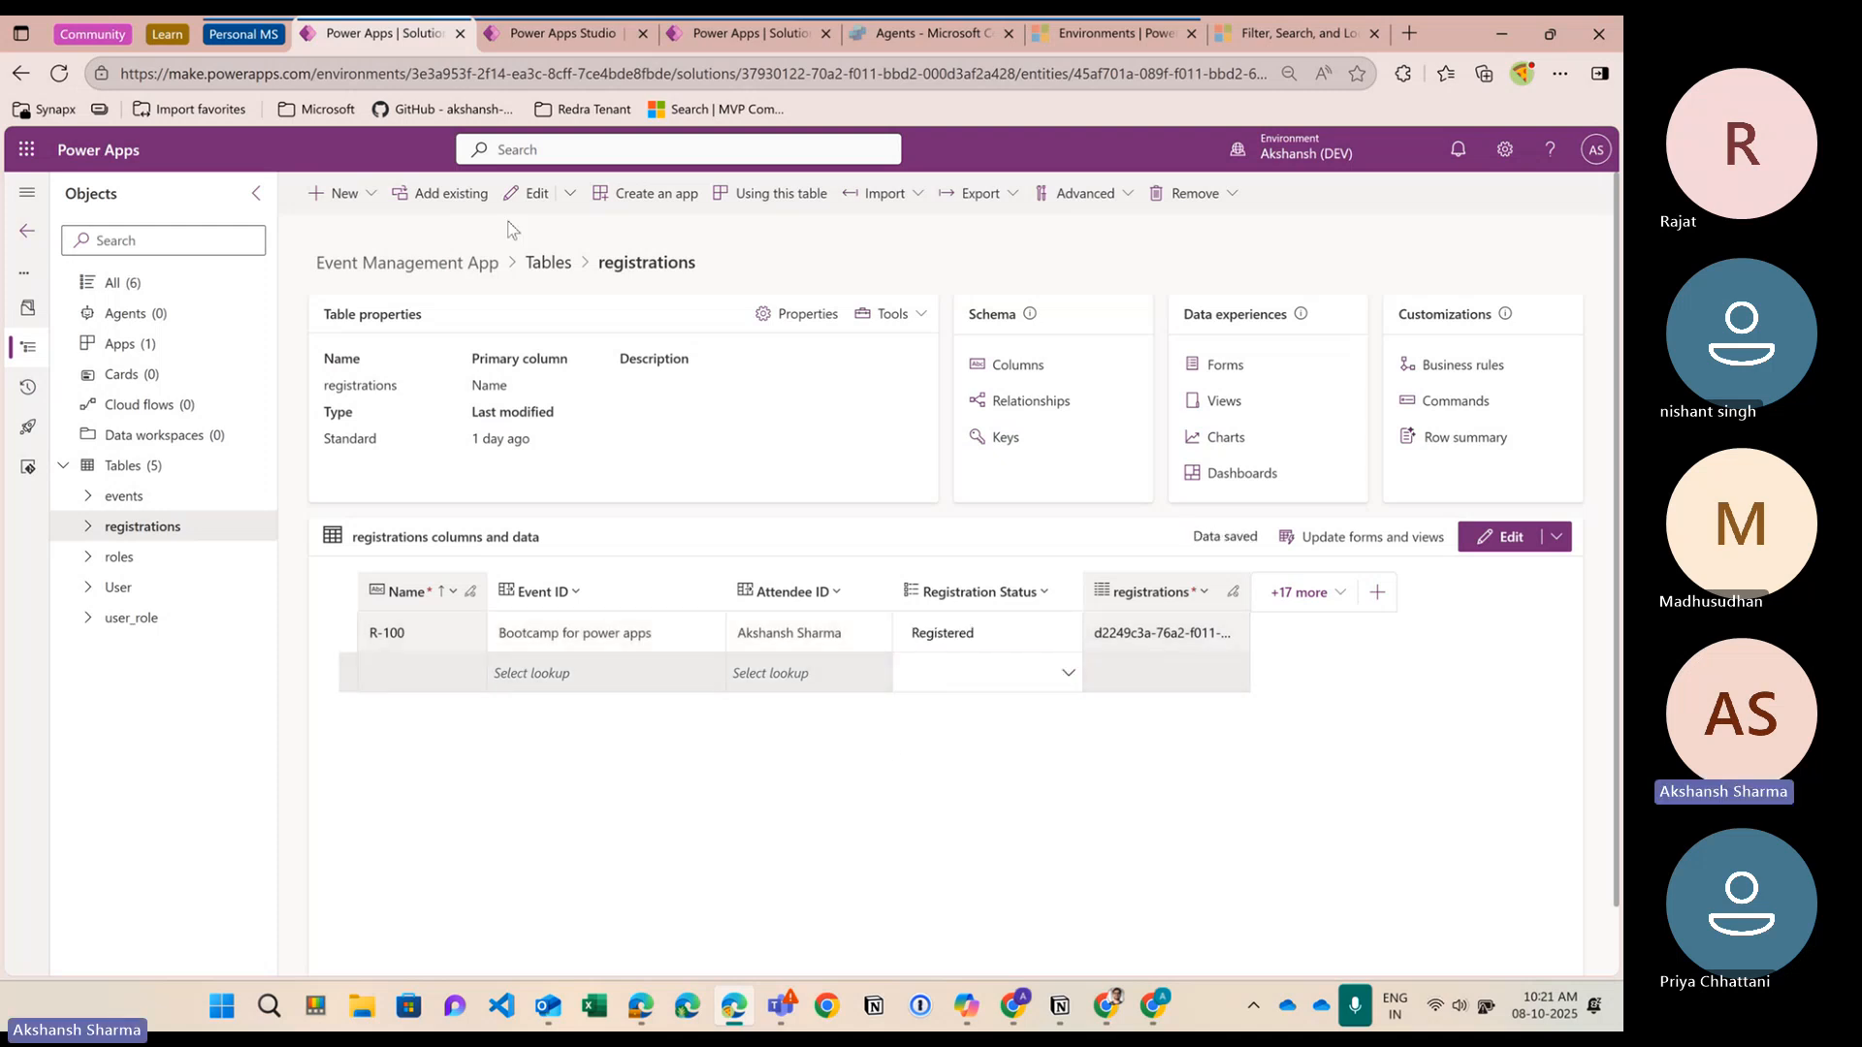
pyautogui.click(558, 34)
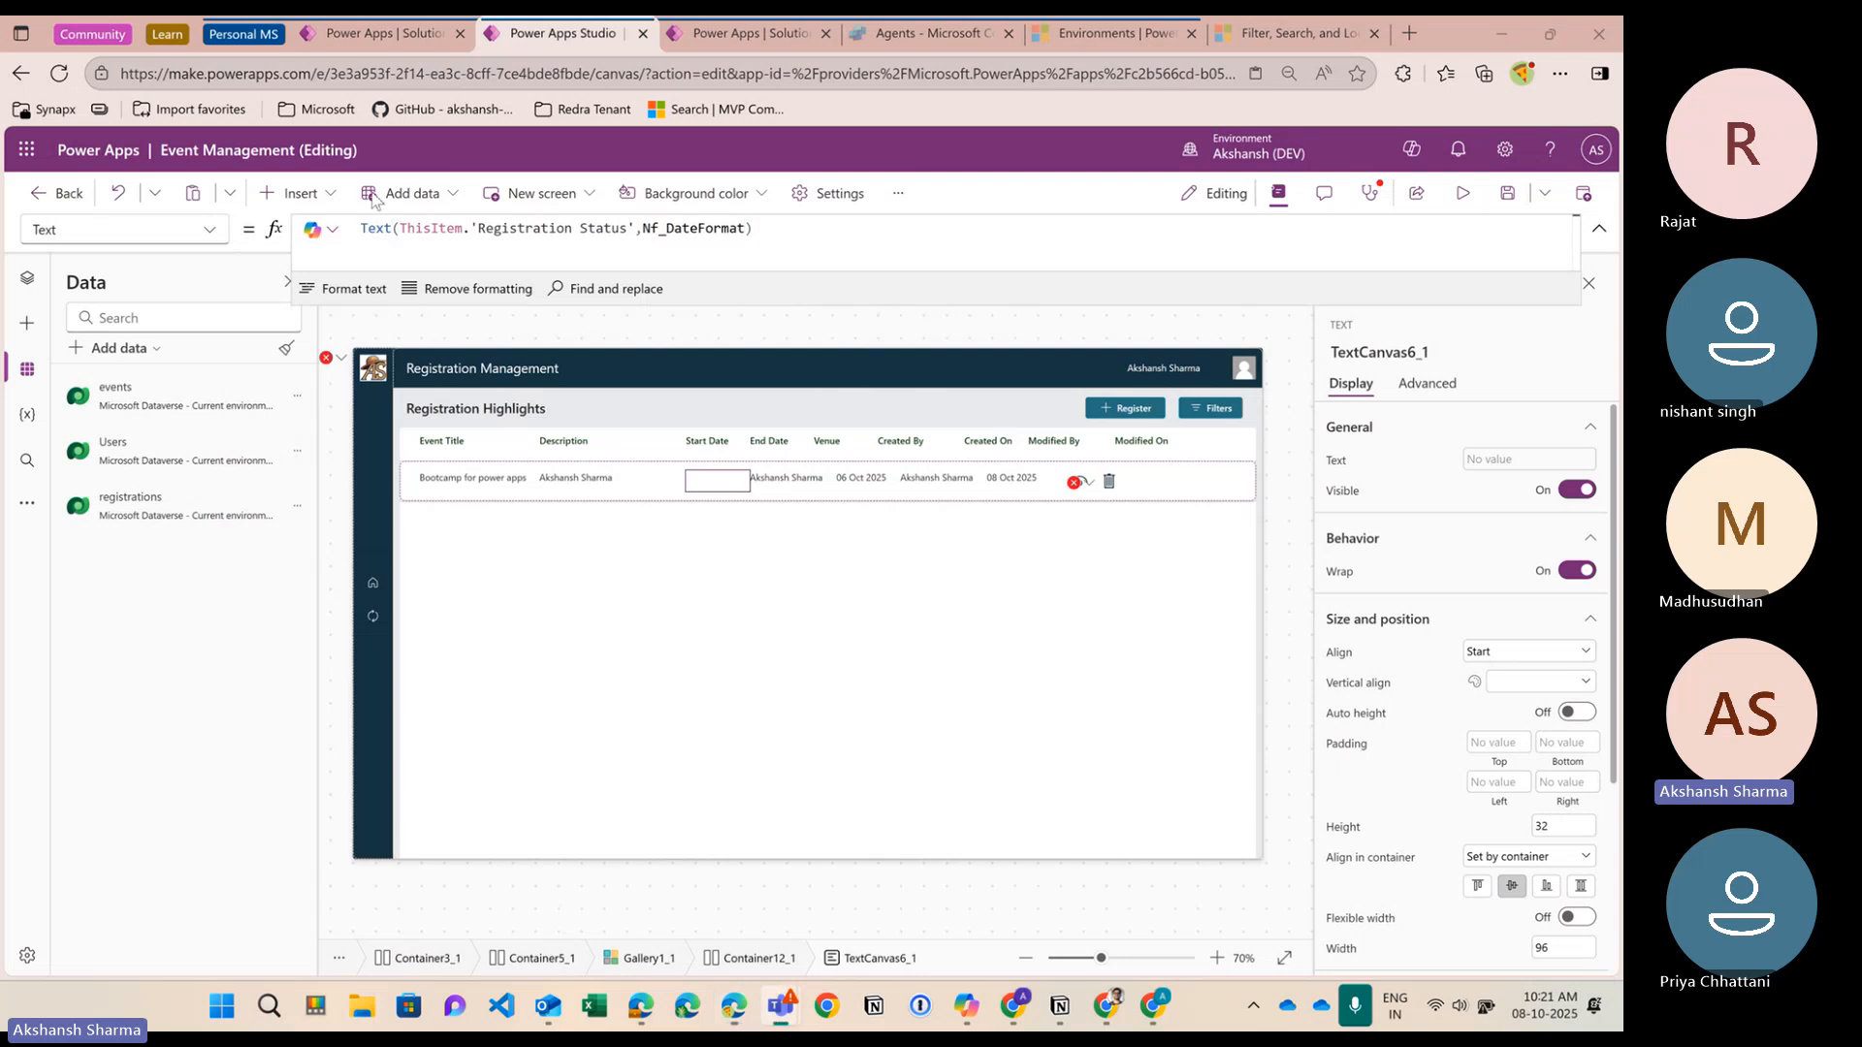
# Refresh the registrations data source, then delete the End Date and Venue header columns
pyautogui.click(297, 505)
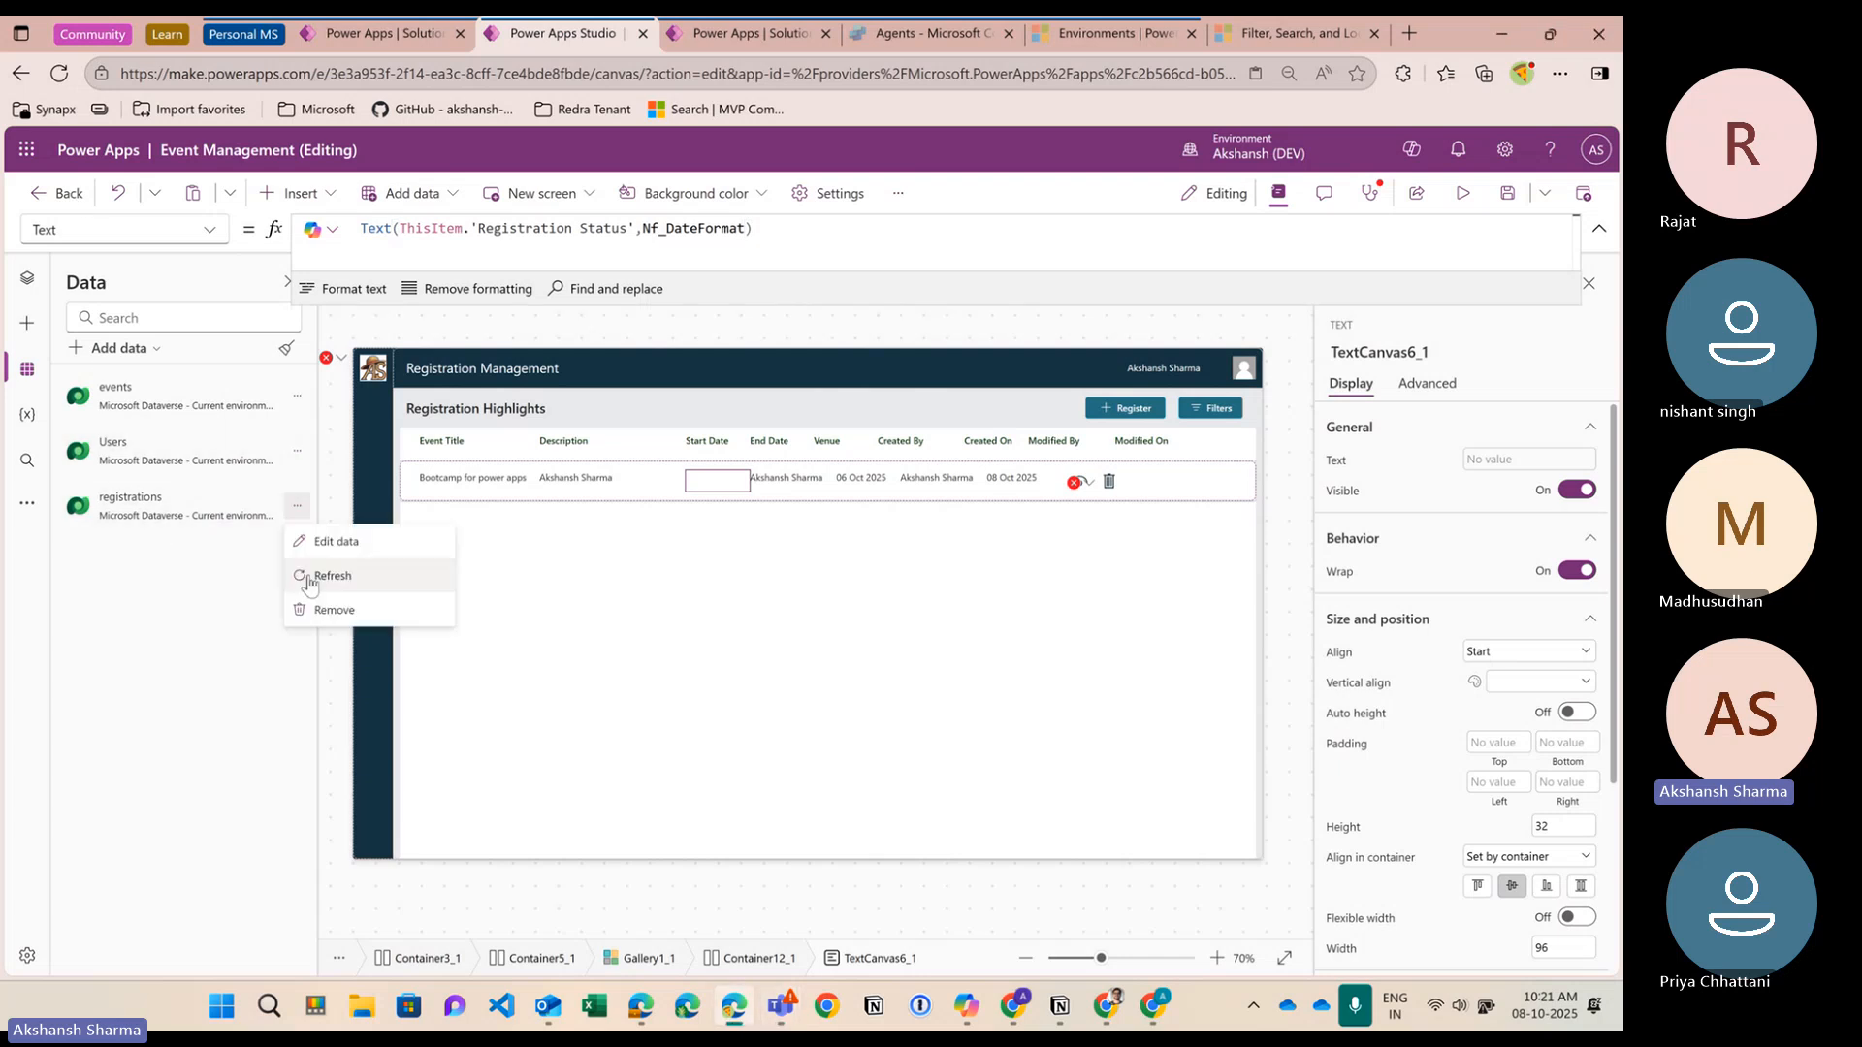
pyautogui.click(335, 570)
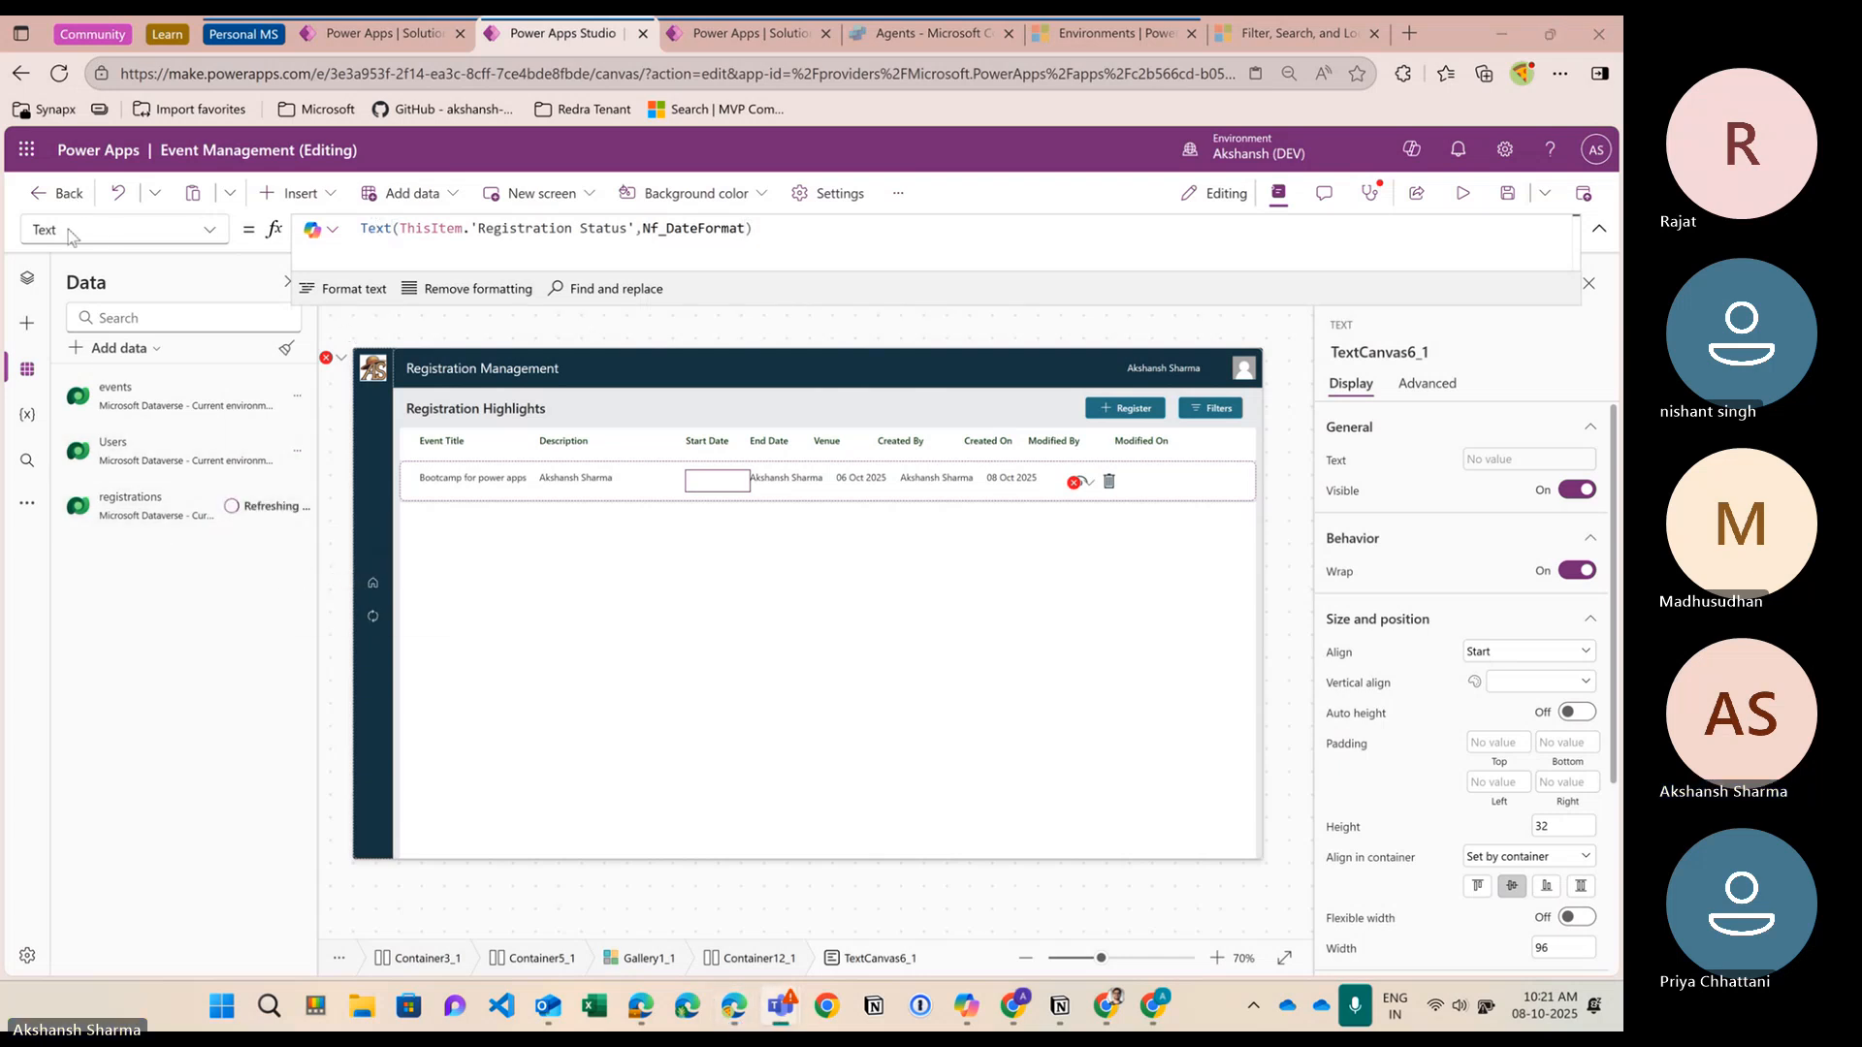
pyautogui.moveTo(720, 483)
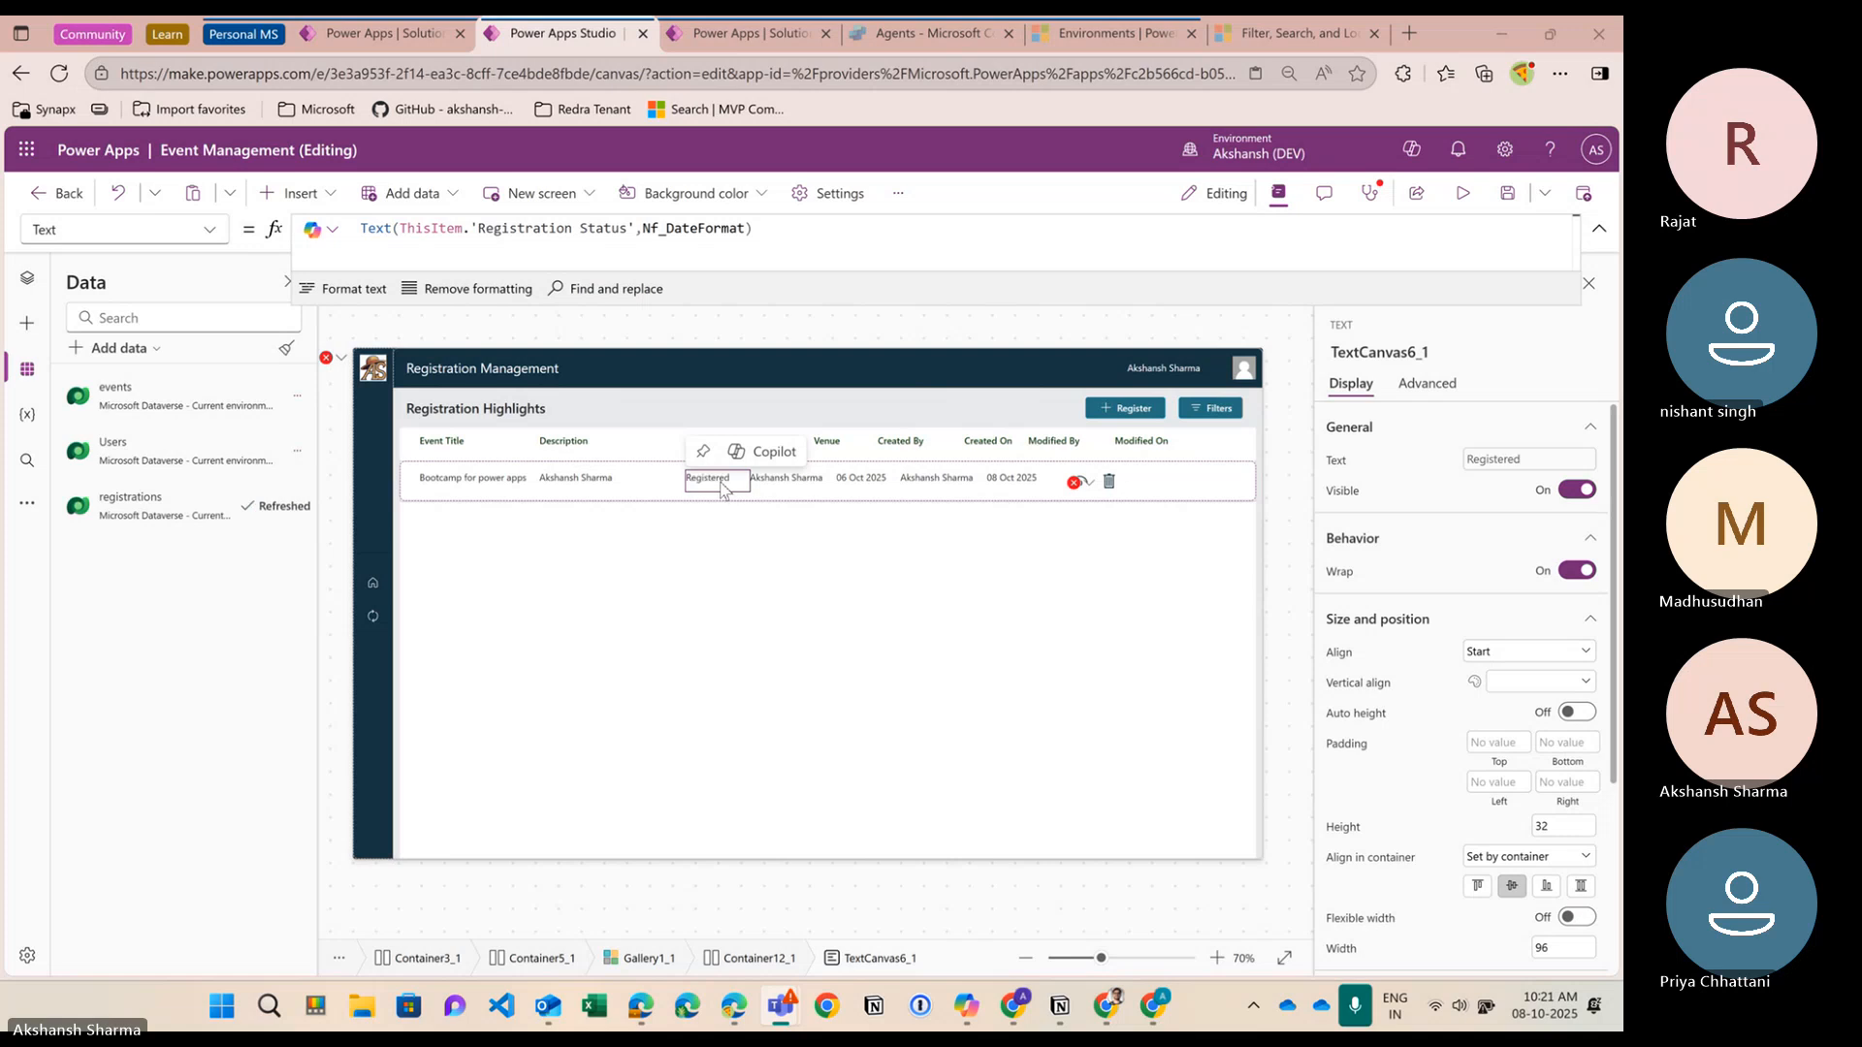
pyautogui.click(793, 483)
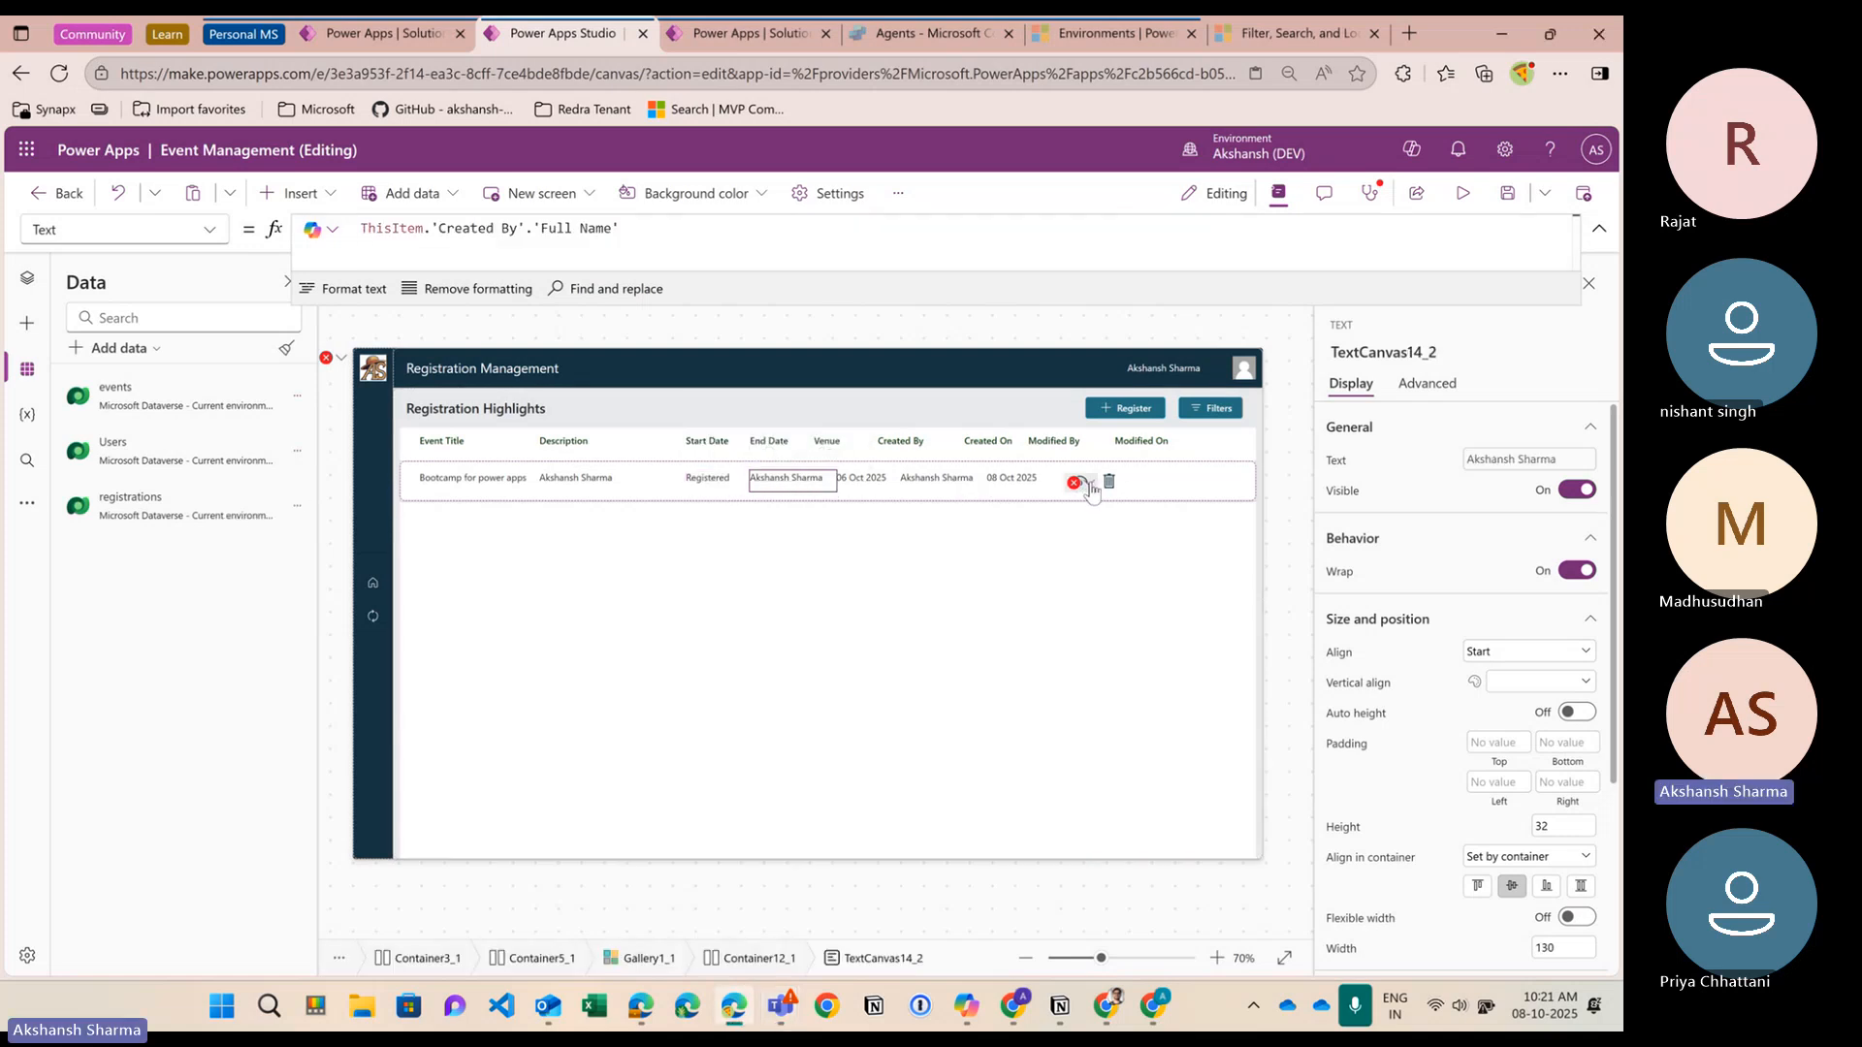
pyautogui.click(769, 442)
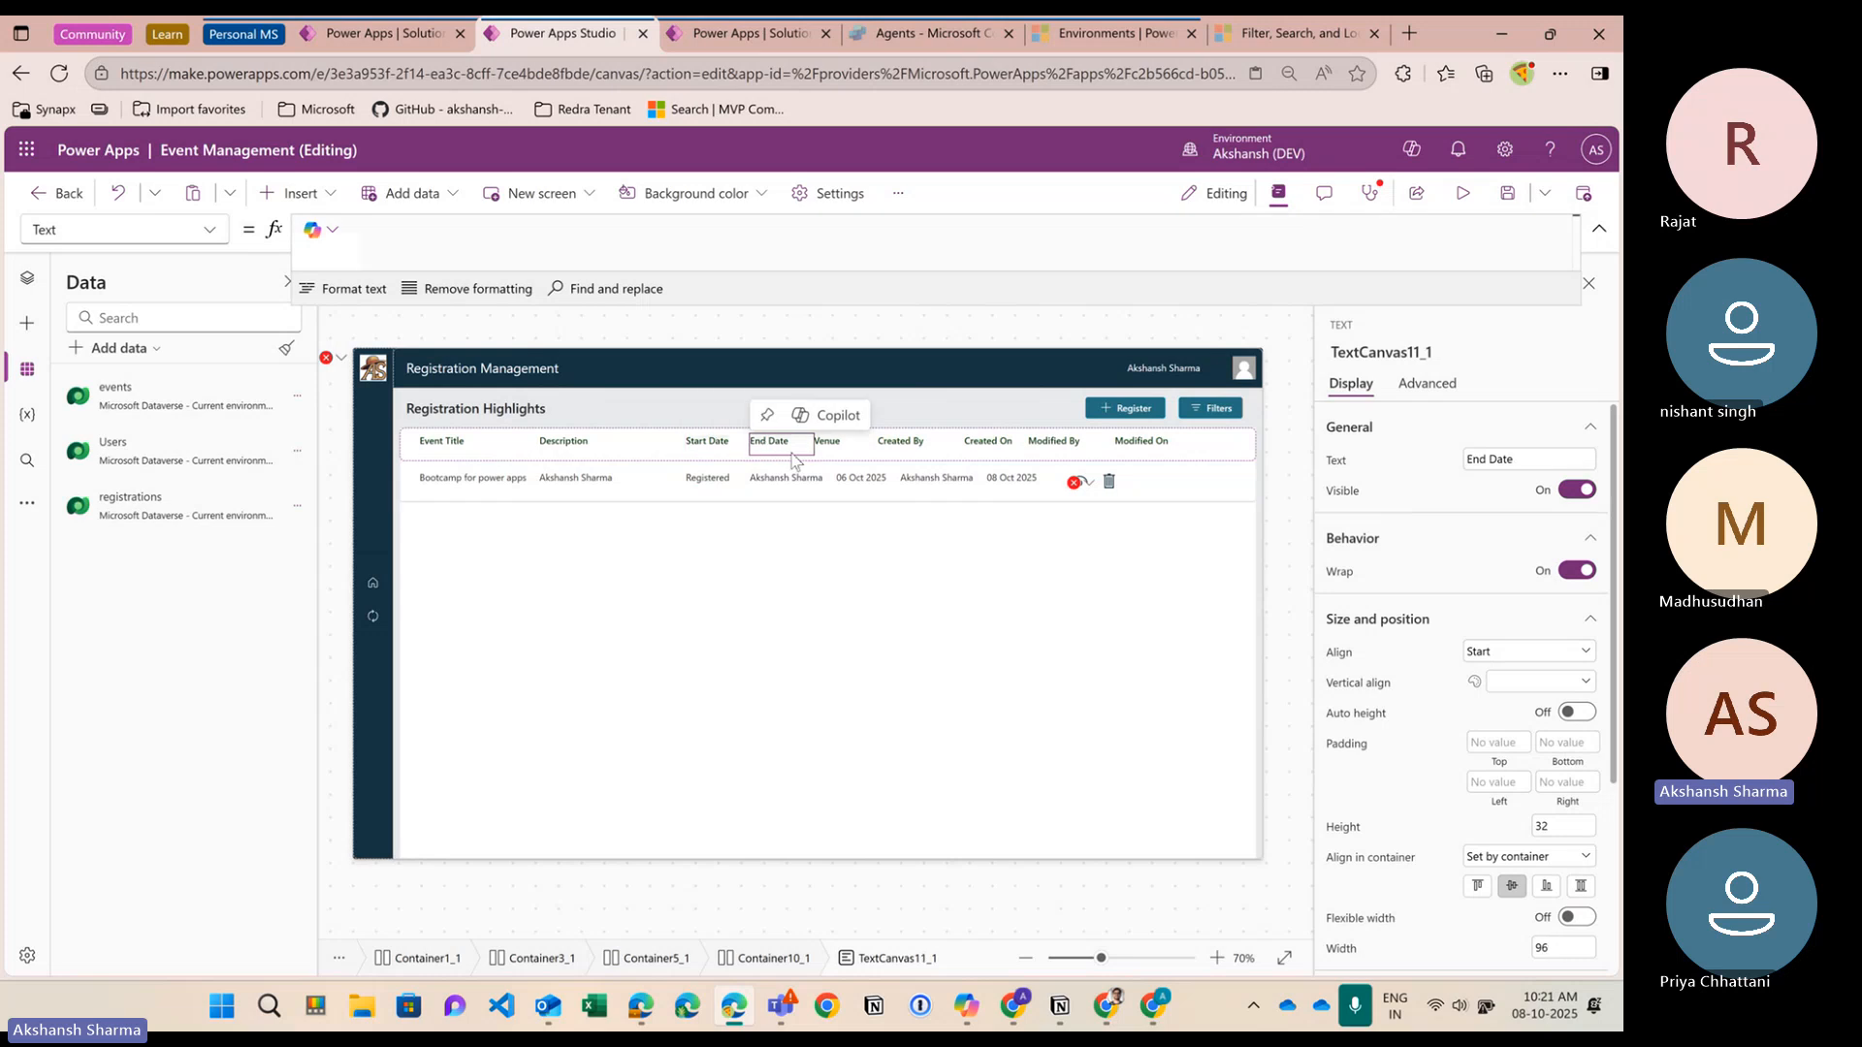
pyautogui.press('Delete')
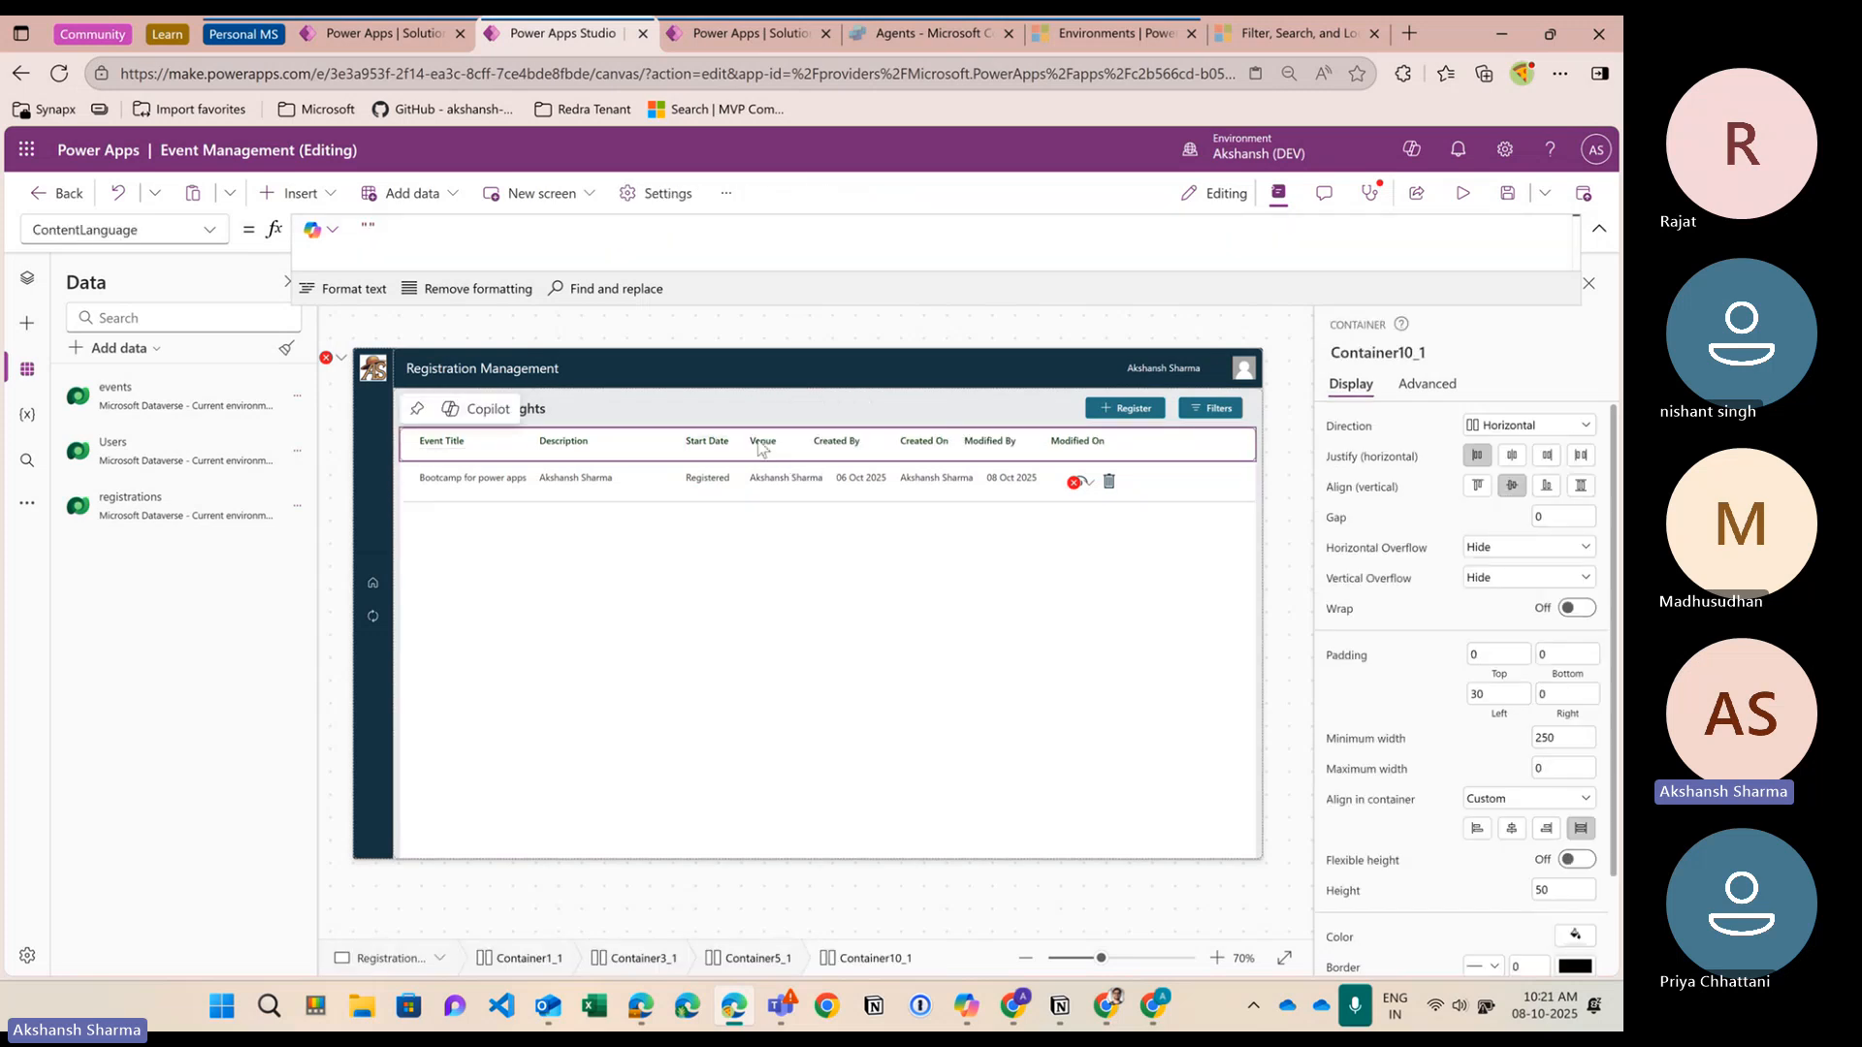
pyautogui.press('Delete')
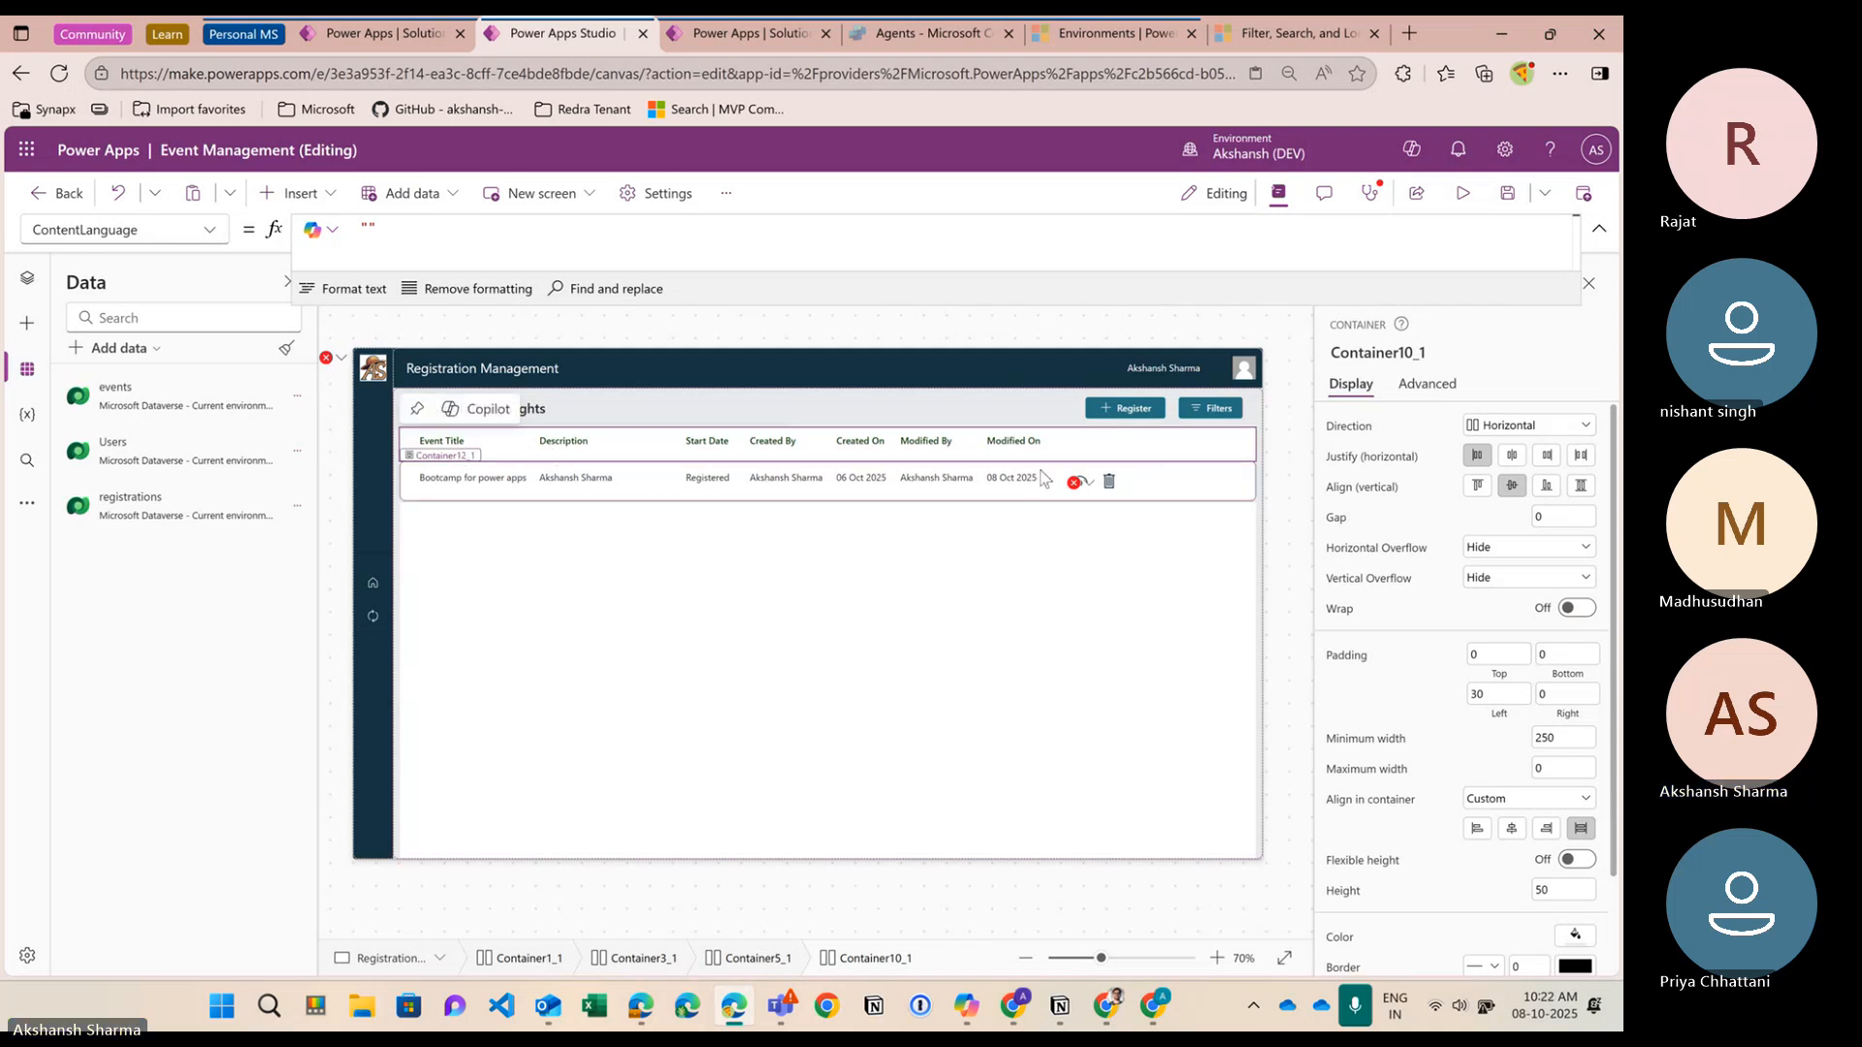
# Open the delete icon's formula and change the Patch target table from events to registrations
pyautogui.click(1088, 484)
pyautogui.click(1210, 511)
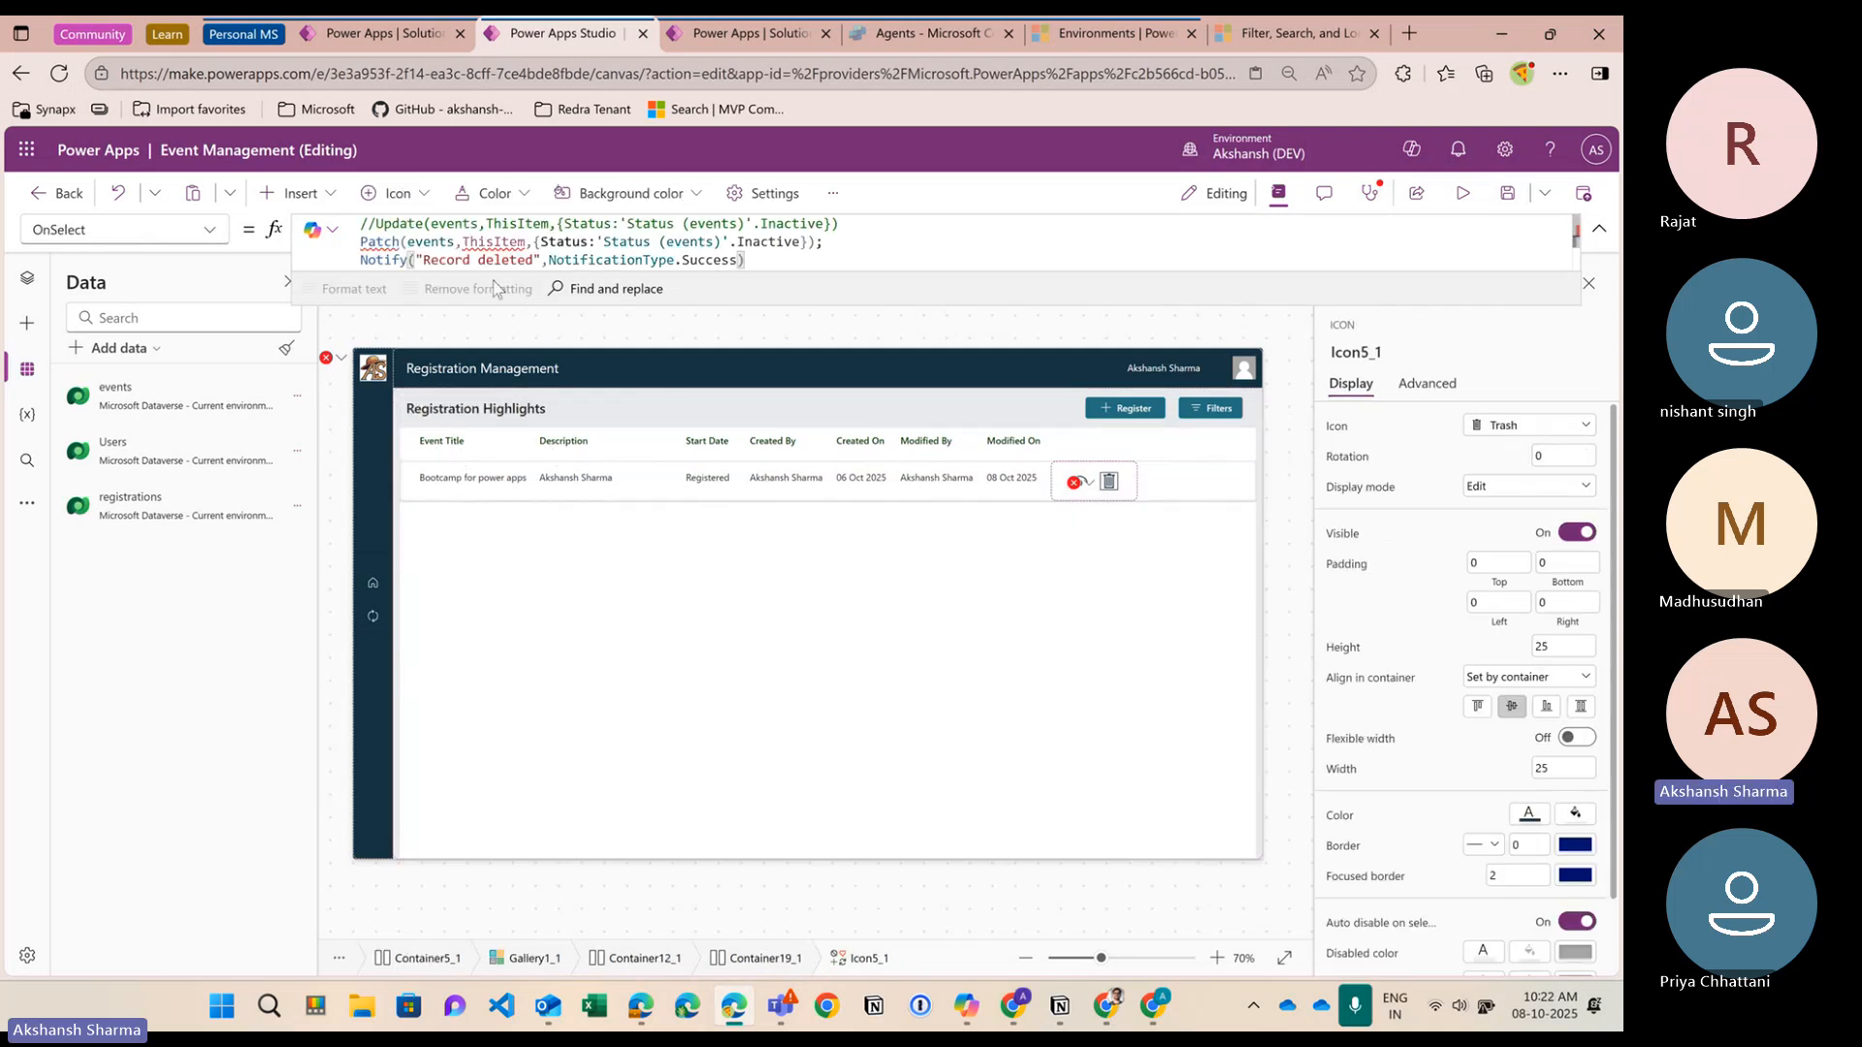
pyautogui.moveTo(526, 246)
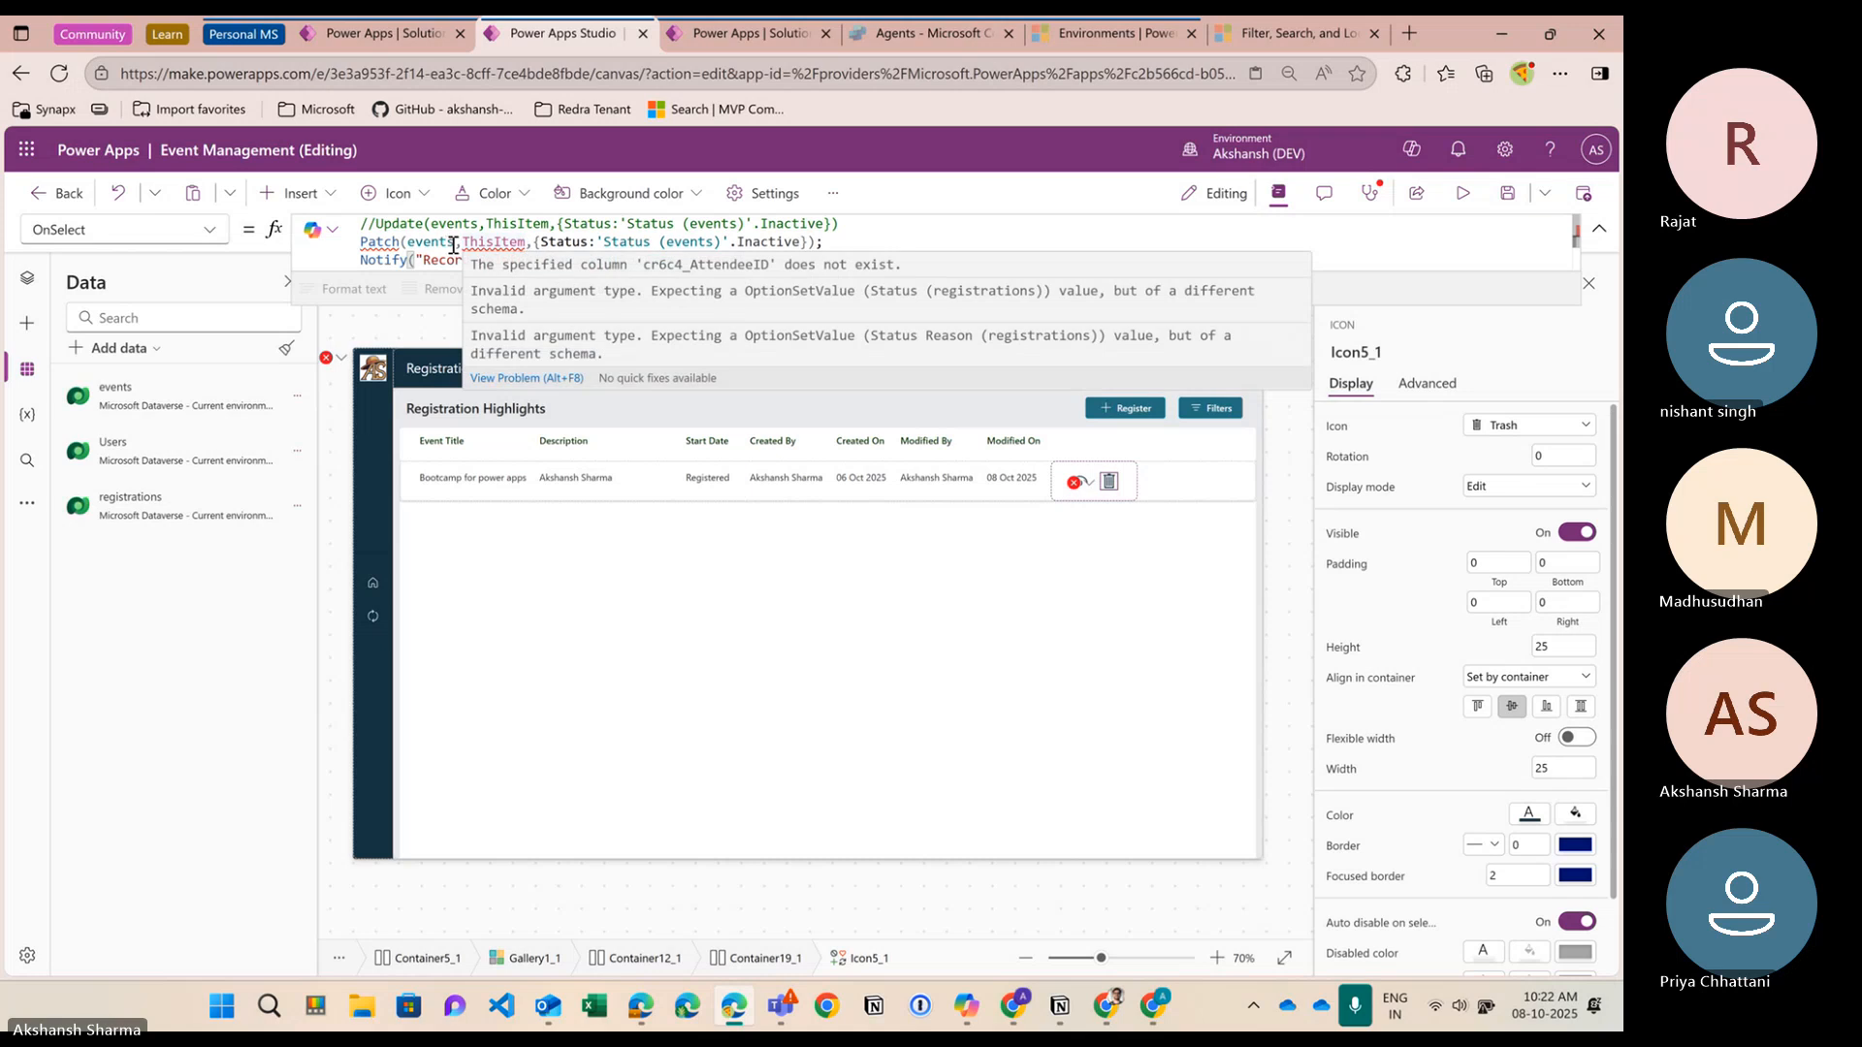
pyautogui.moveTo(440, 307); pyautogui.dragTo(459, 427)
pyautogui.click(408, 246)
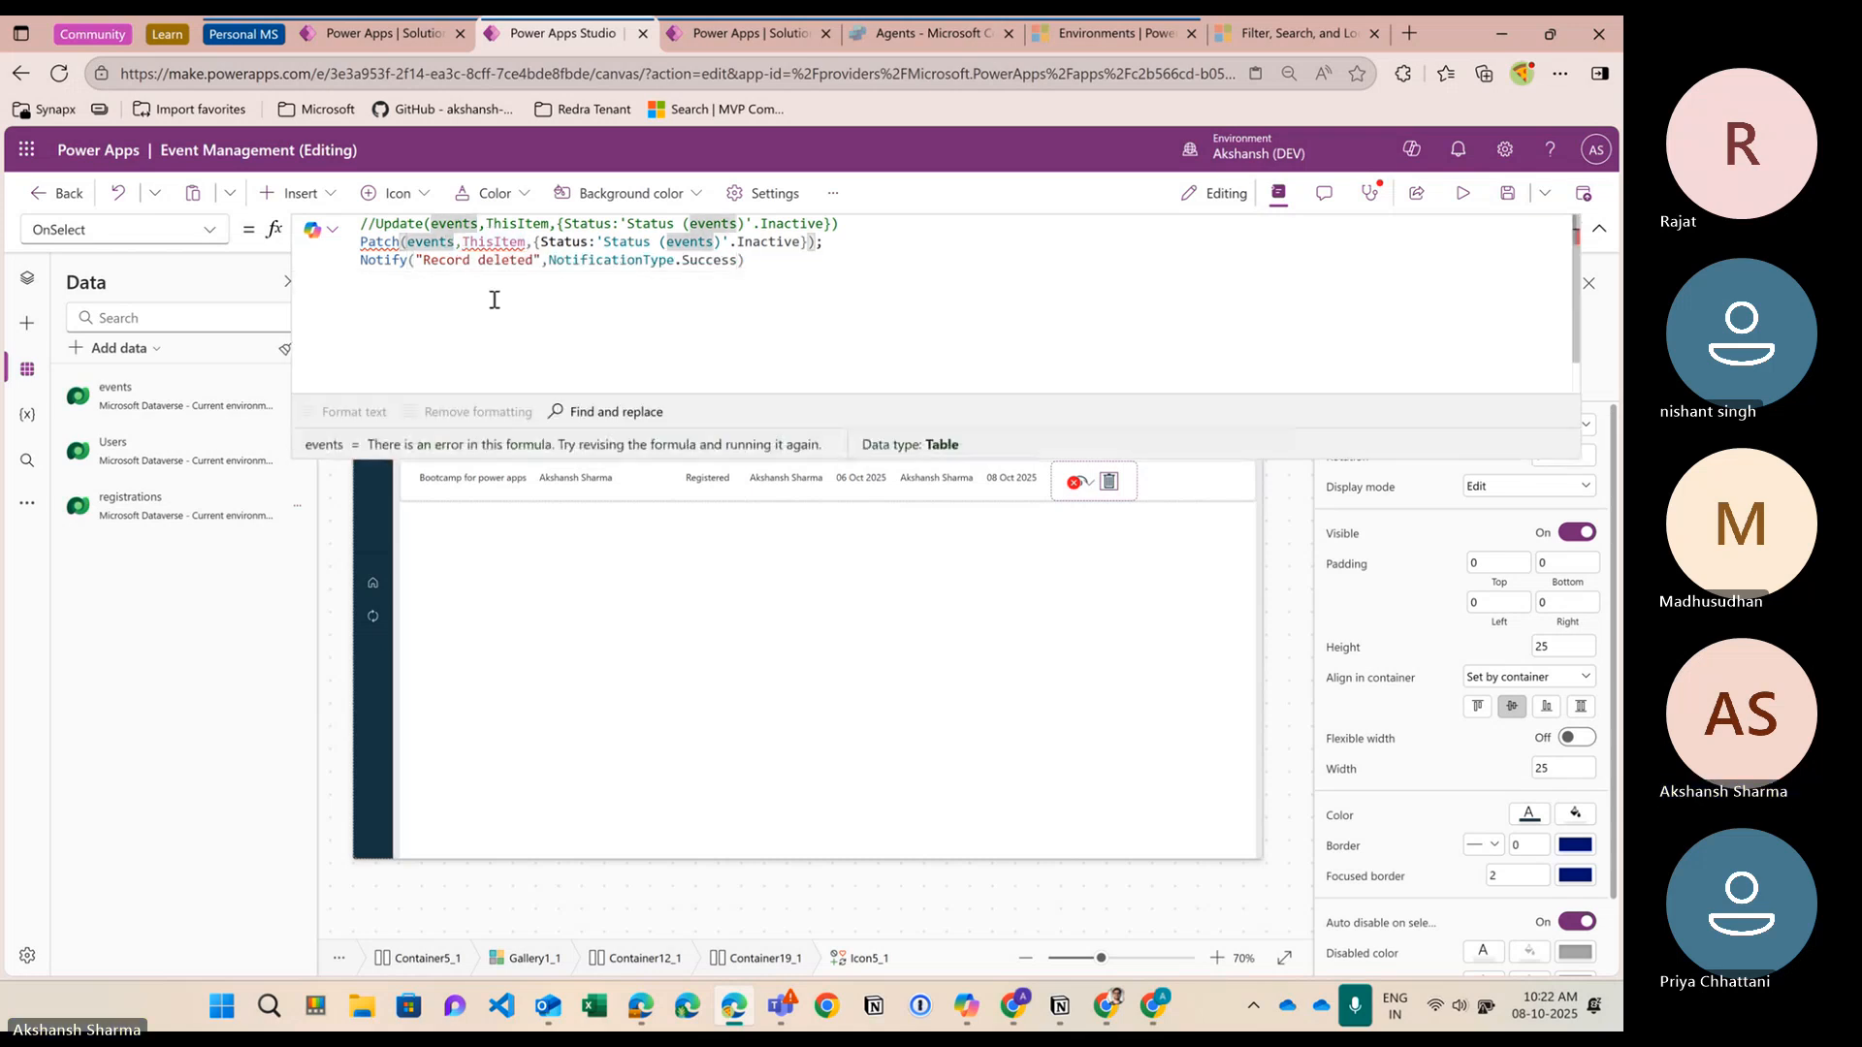
pyautogui.hotkey('ctrl', 'Delete')
pyautogui.write('registrations')
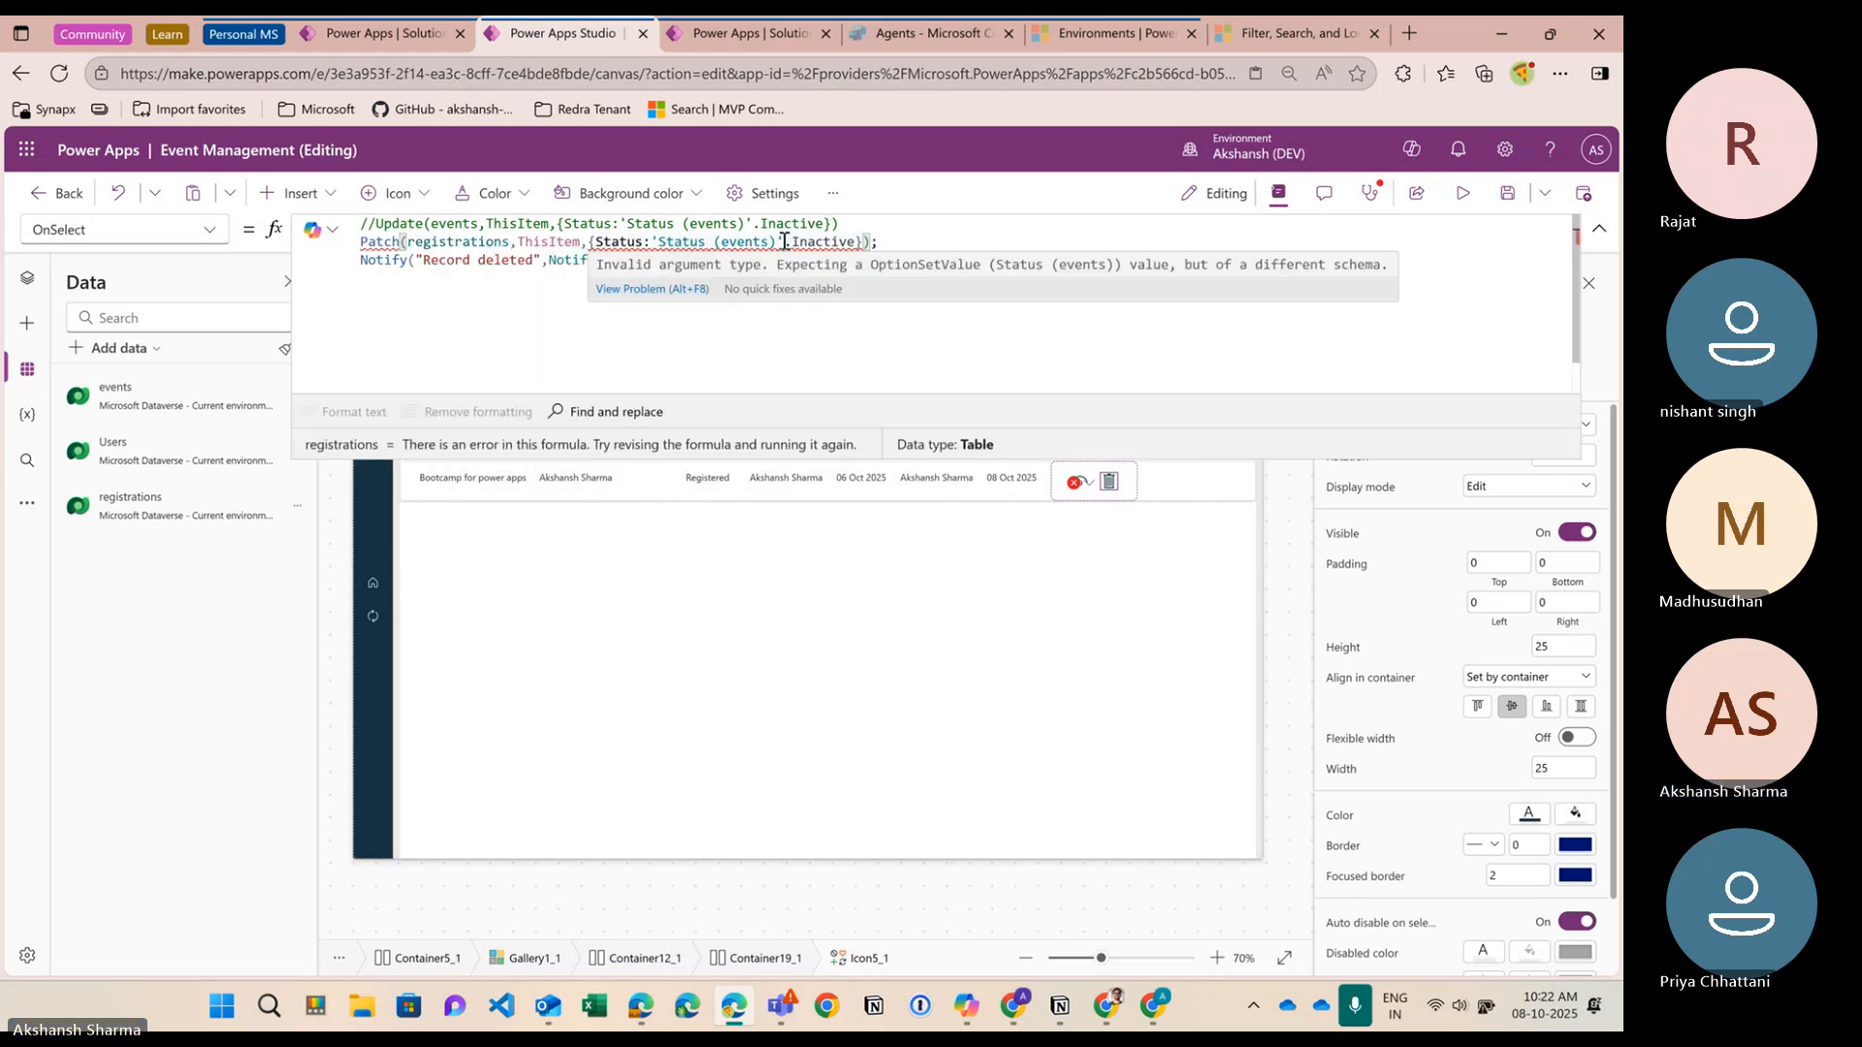
# Set the patched status to 'Status (registrations)'.Inactive and collapse the formula bar
pyautogui.moveTo(782, 242); pyautogui.dragTo(655, 242)
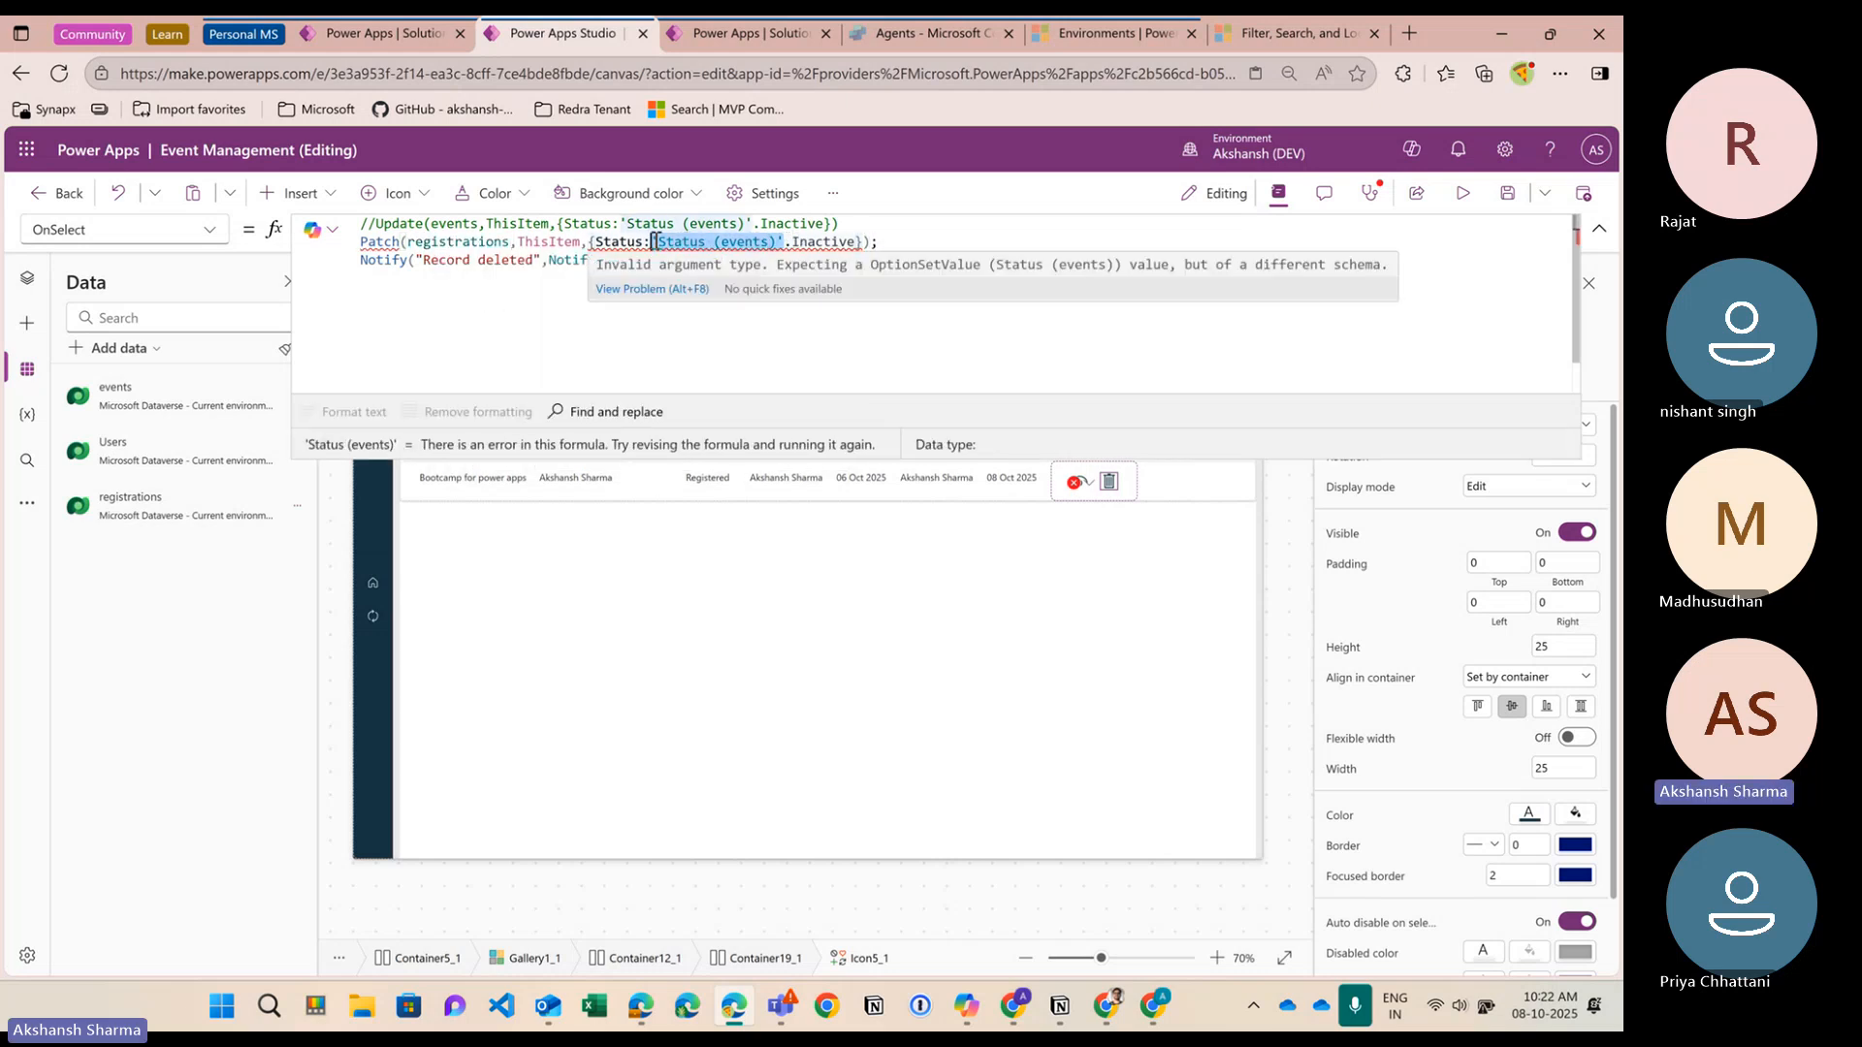
pyautogui.write('Stat')
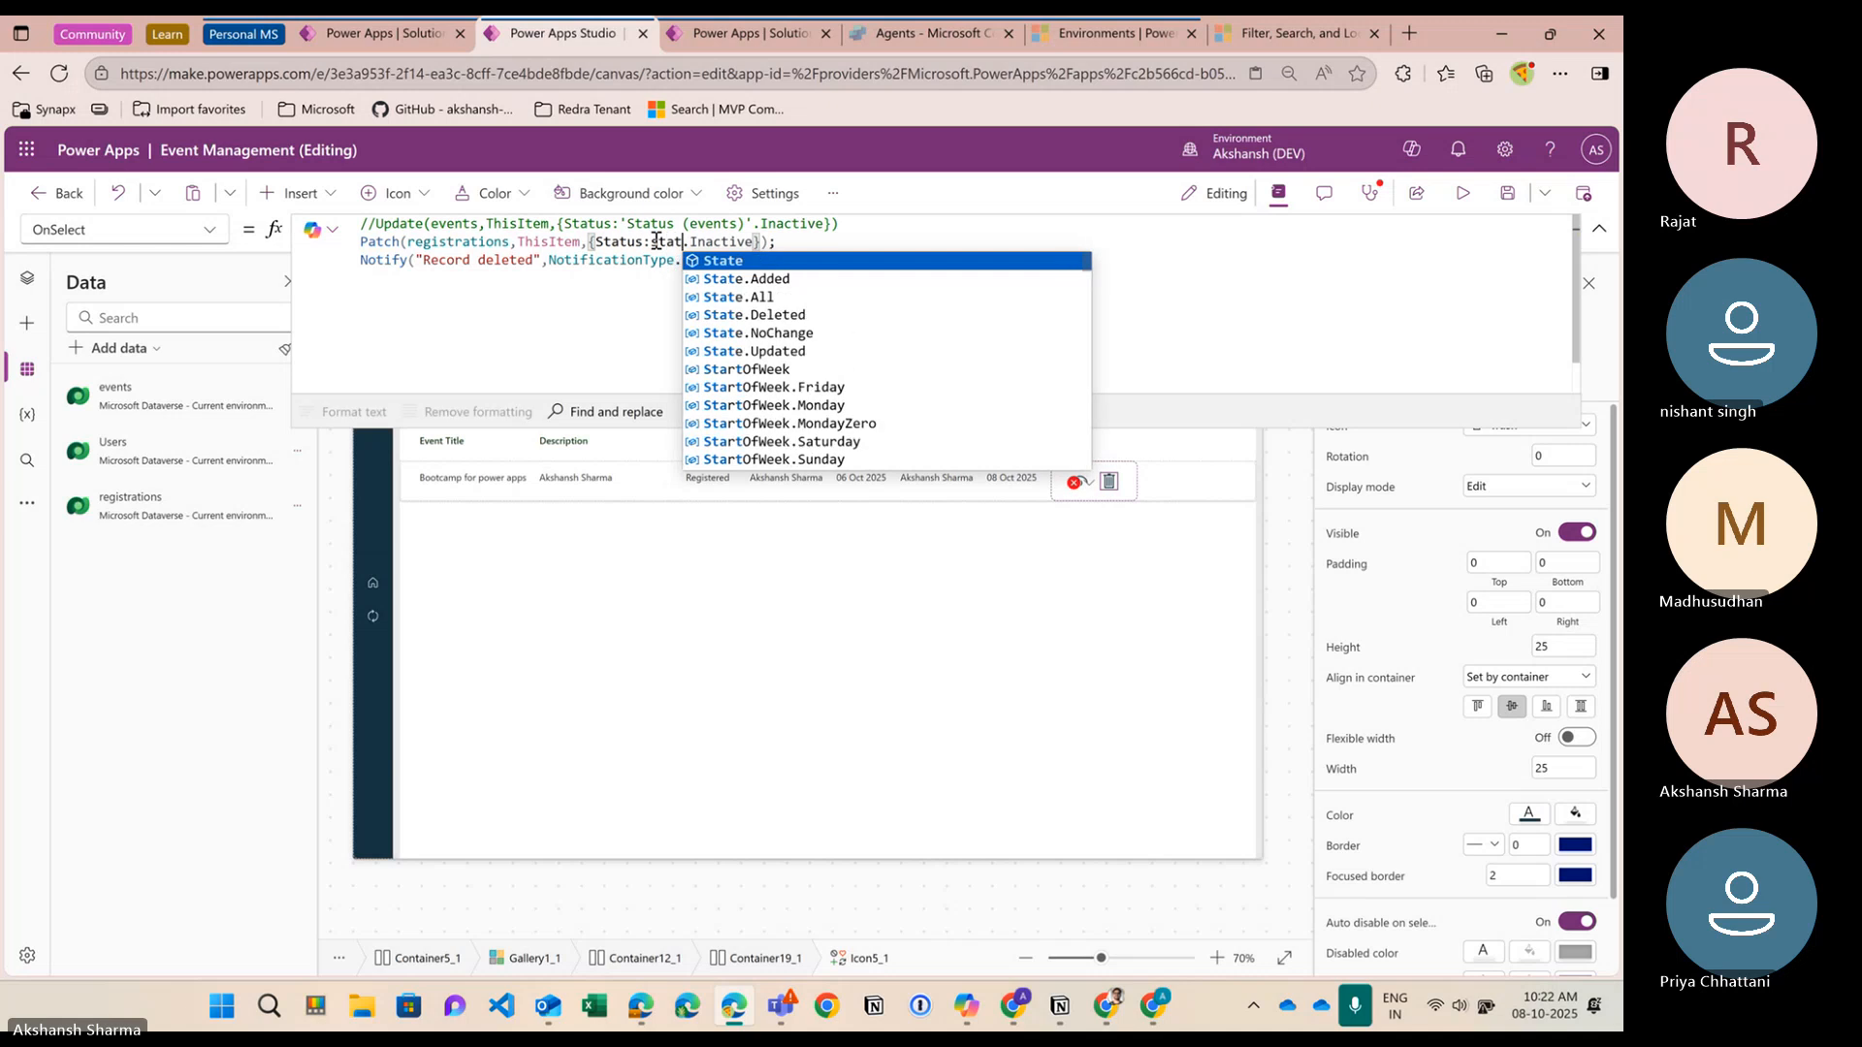
pyautogui.write('us')
pyautogui.press('Down')
pyautogui.press('Down')
pyautogui.press('Tab')
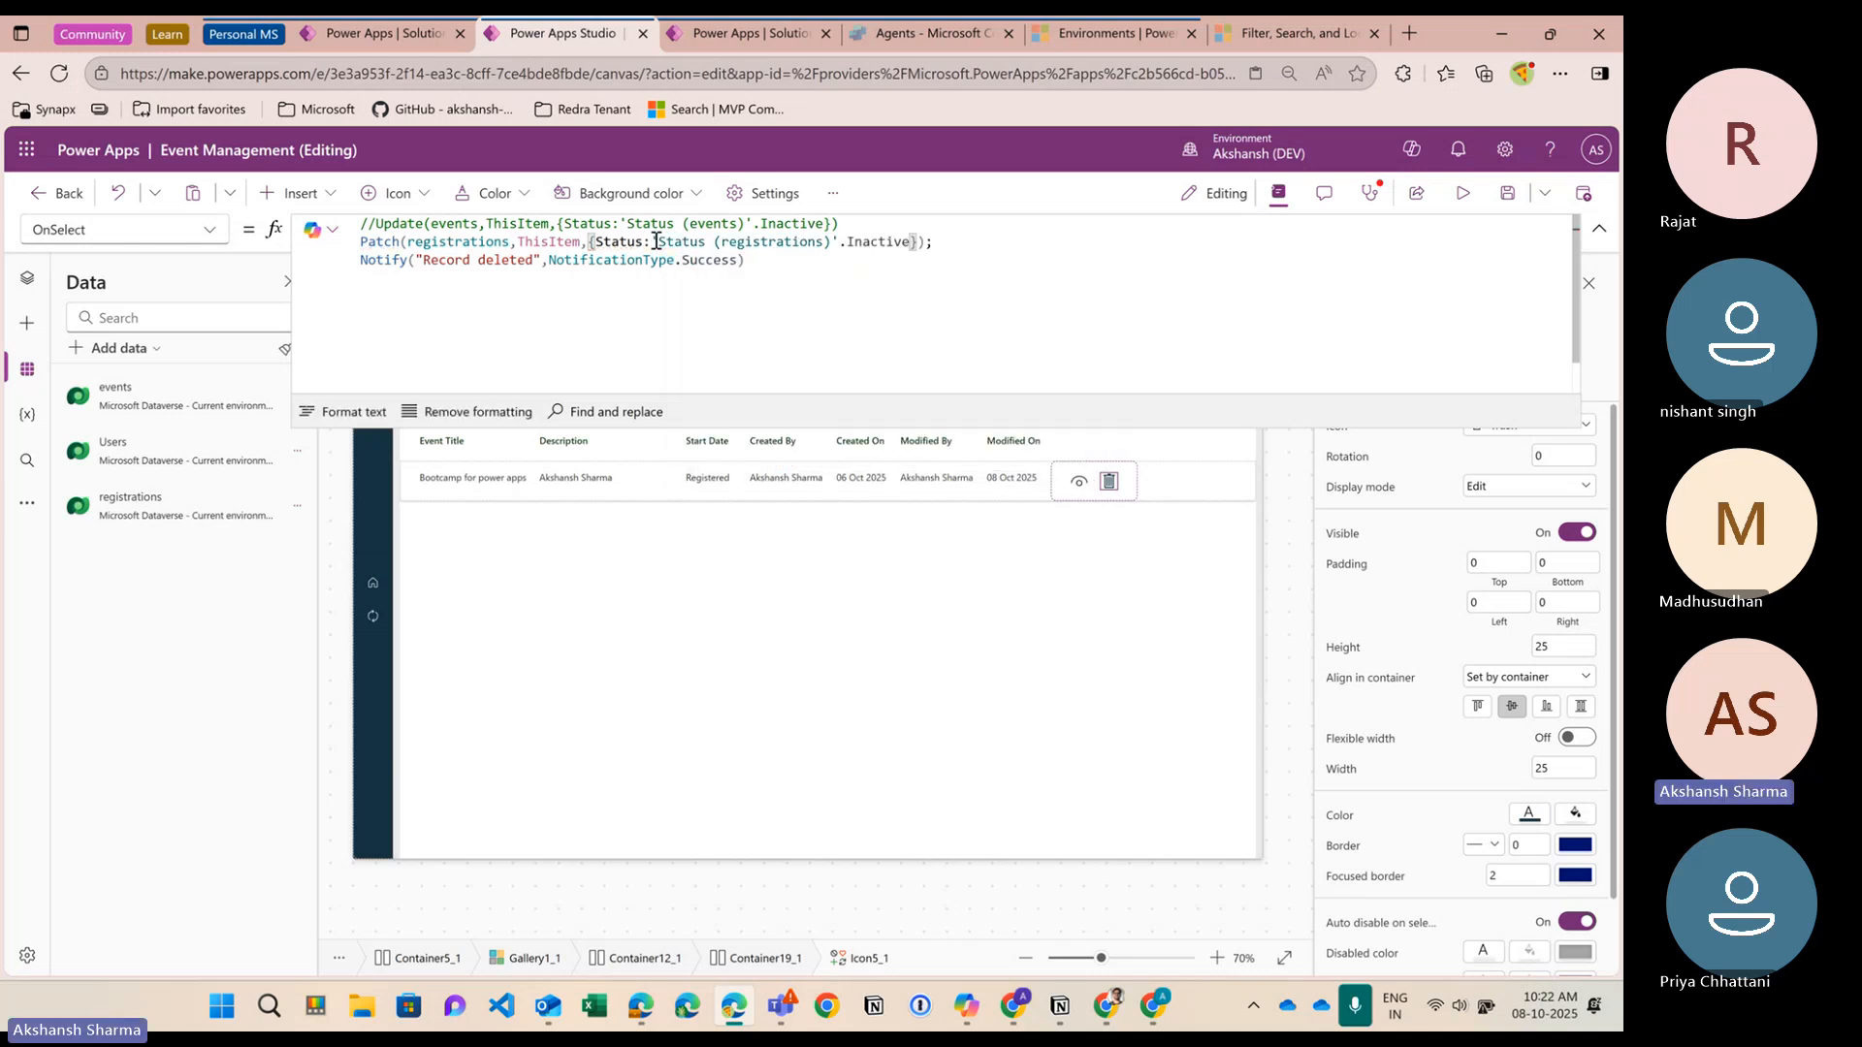
pyautogui.click(1599, 229)
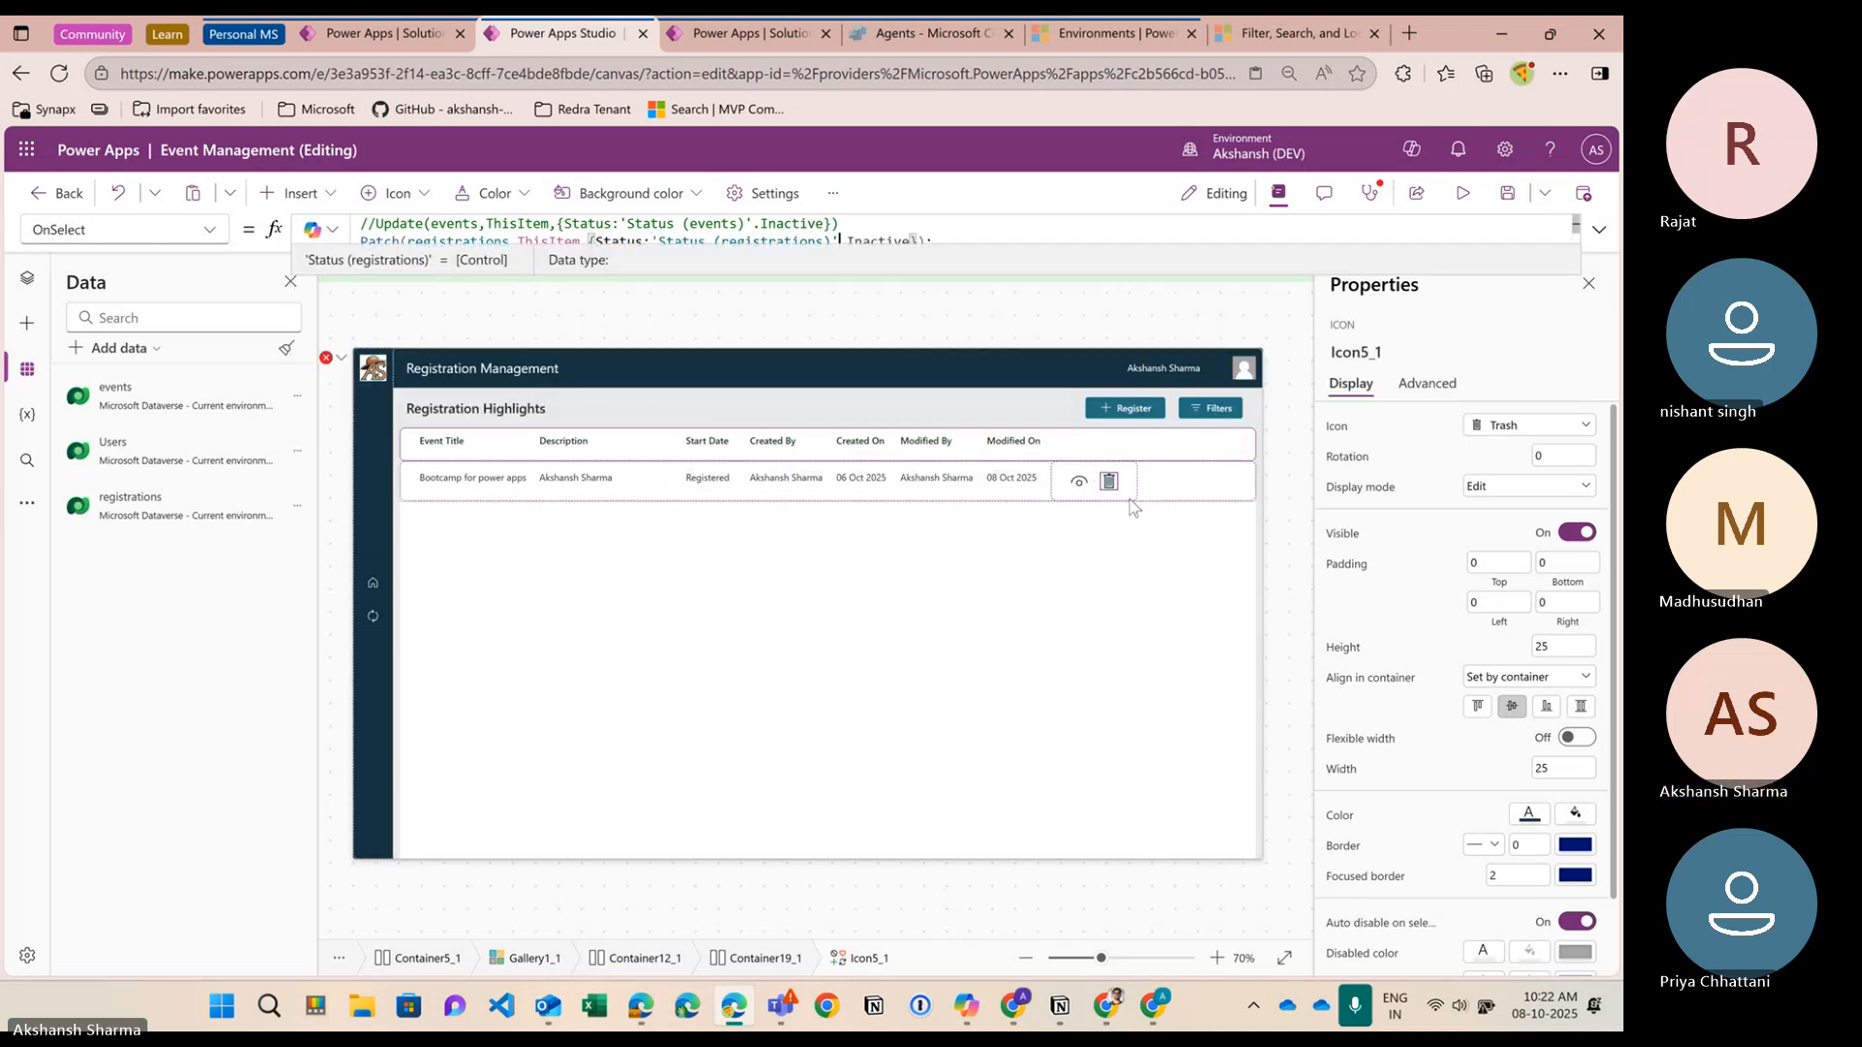
pyautogui.click(1070, 448)
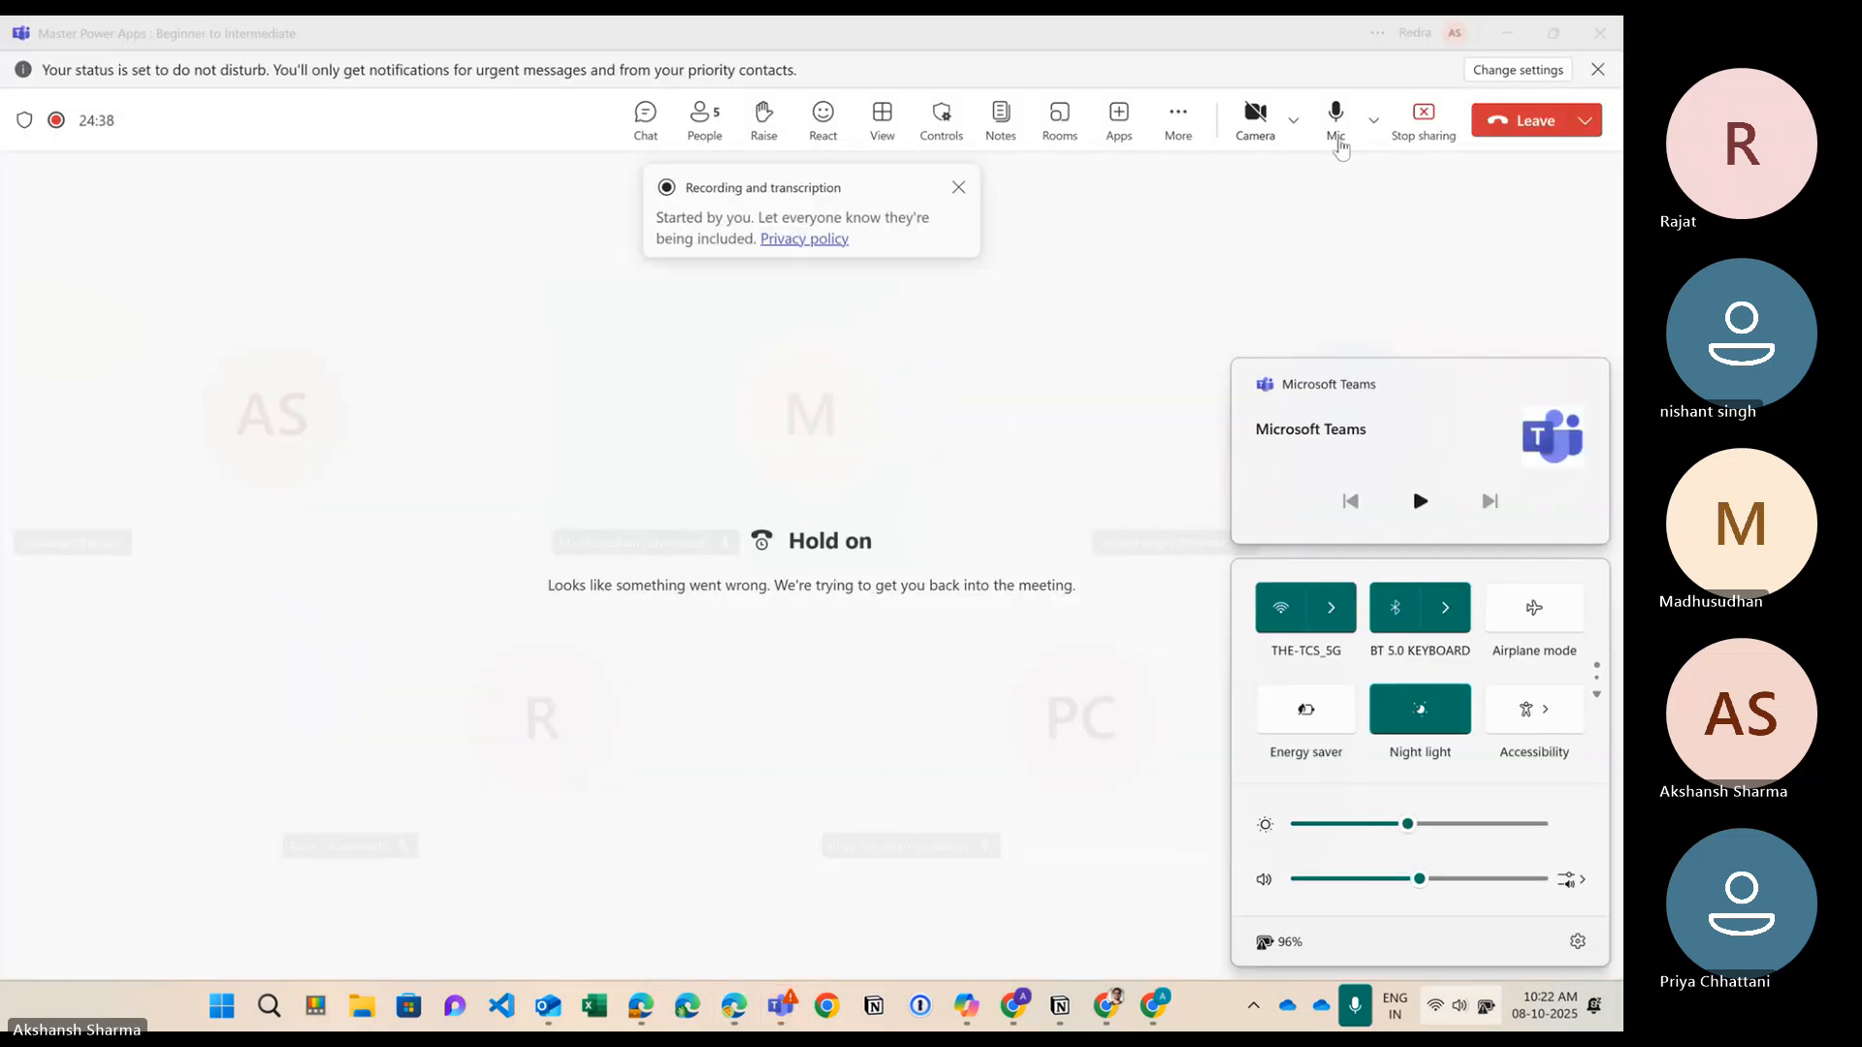
# Dismiss the quick settings flyout, unmute the microphone, and minimise the Teams meeting window
pyautogui.click(1338, 135)
pyautogui.click(1337, 135)
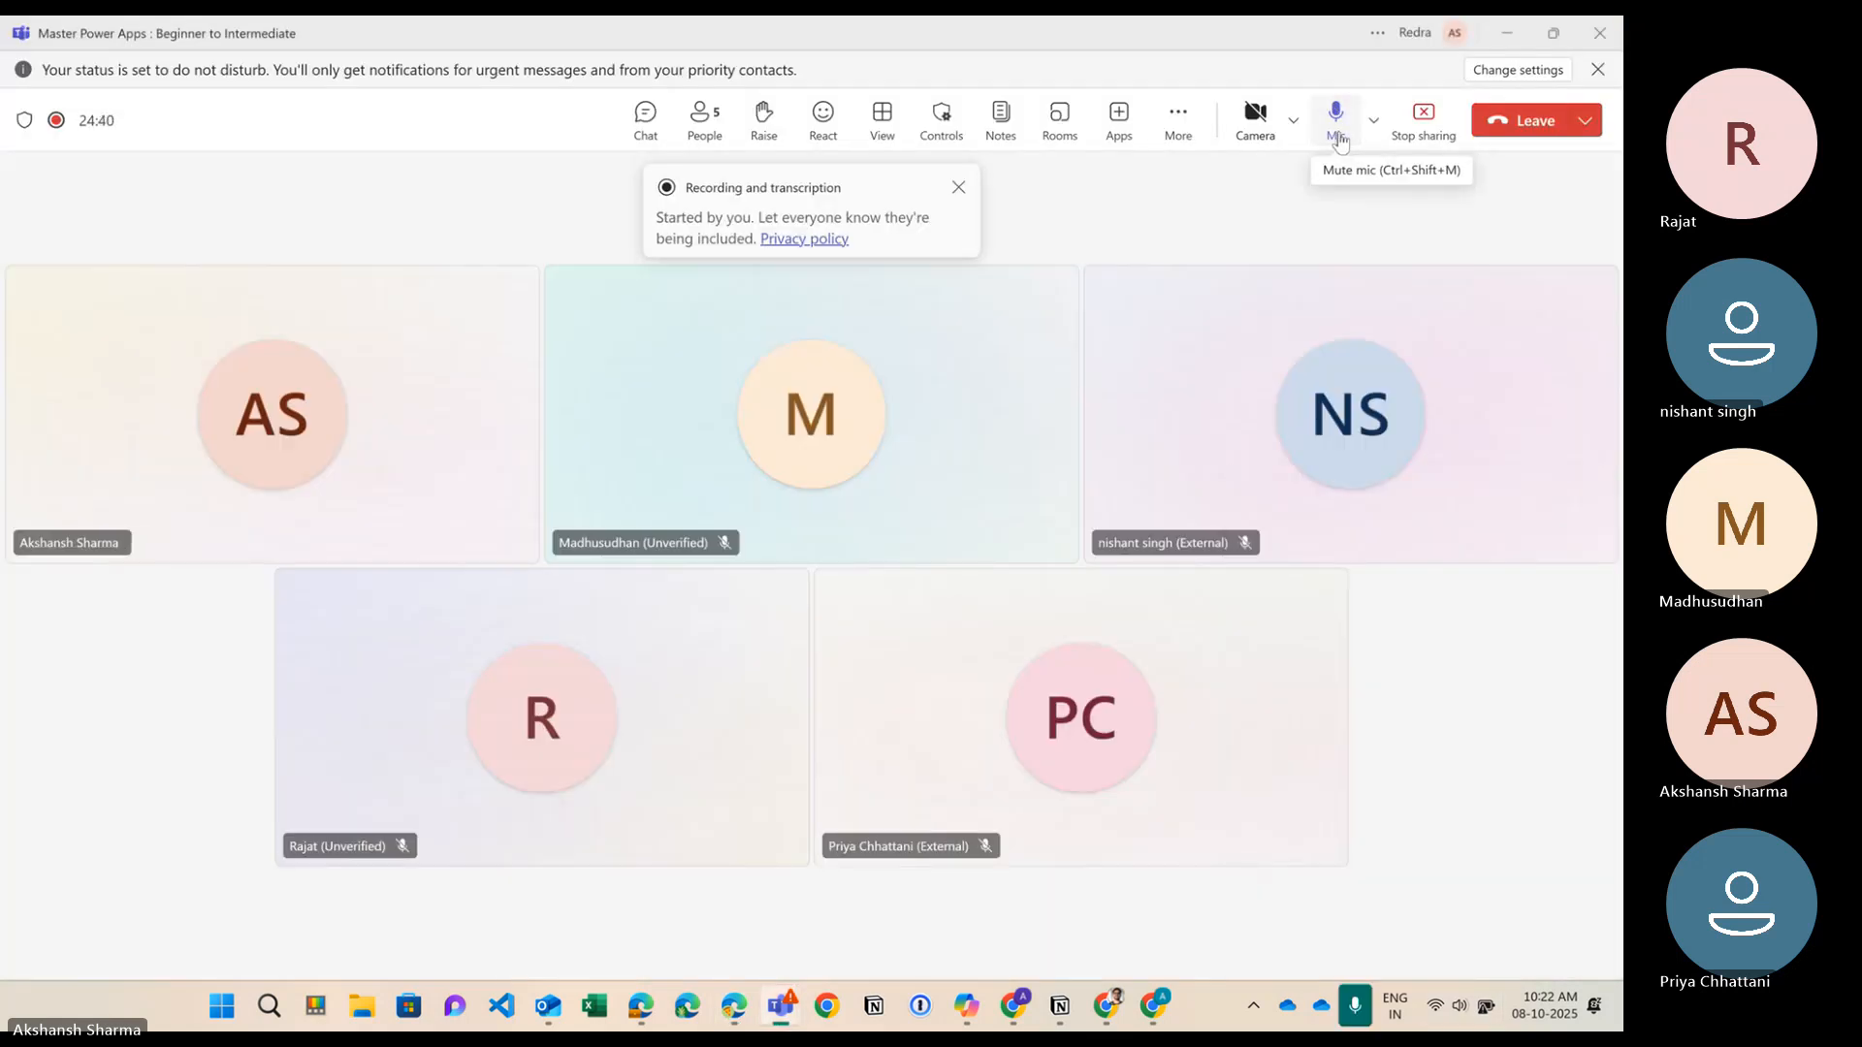
pyautogui.click(1507, 33)
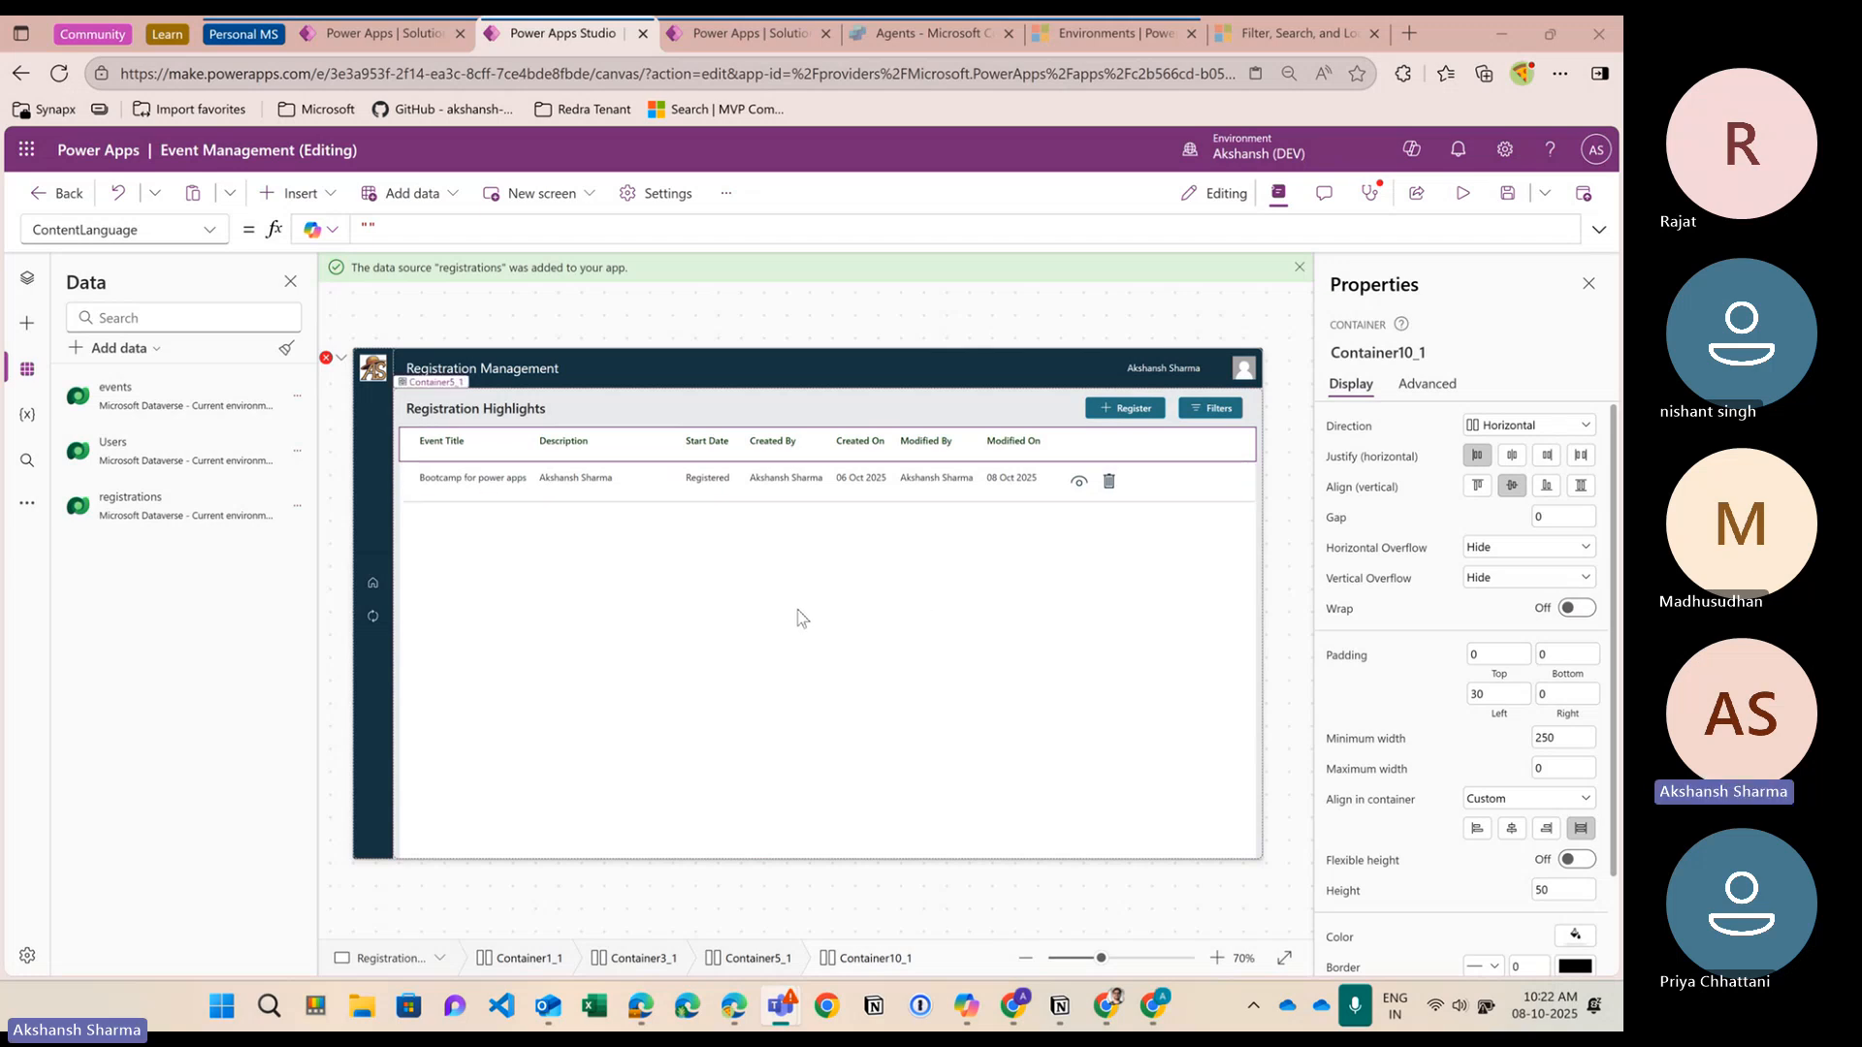
# Inspect the Modified On, Event Title and view icon formulas in the gallery row
pyautogui.click(1021, 485)
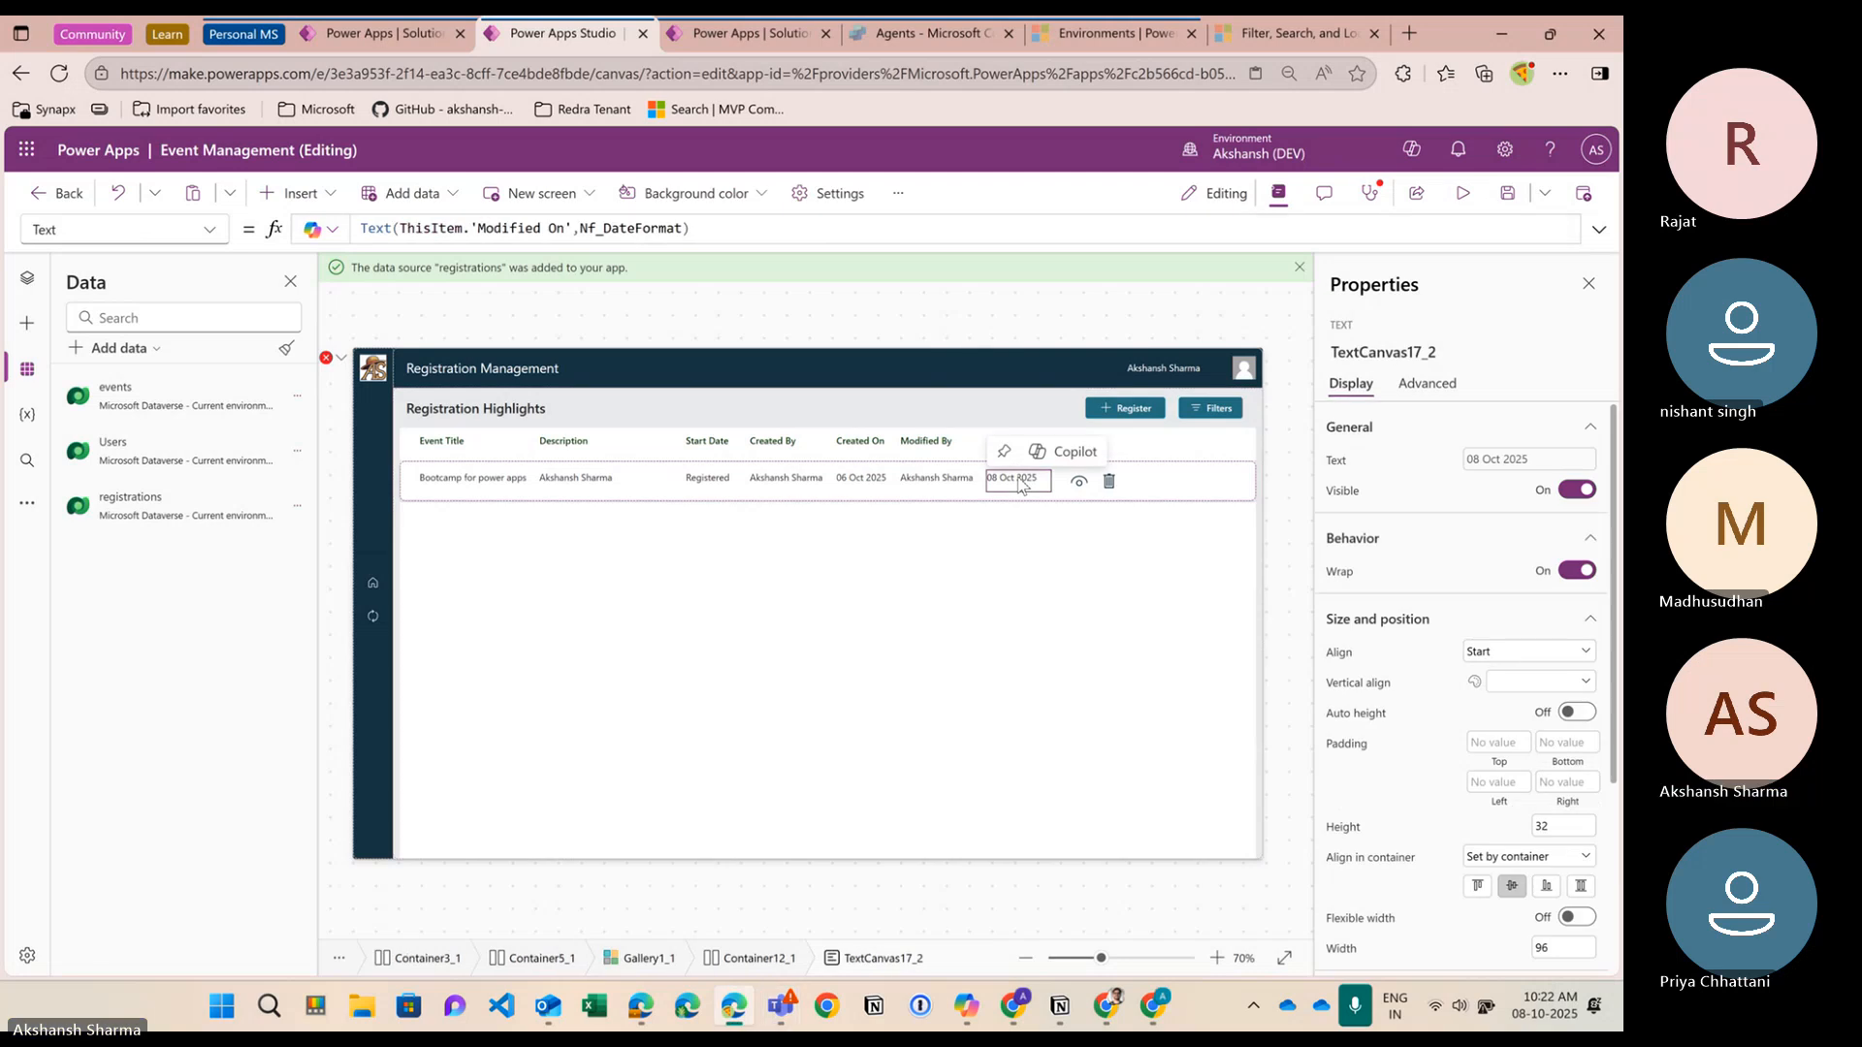
pyautogui.click(479, 486)
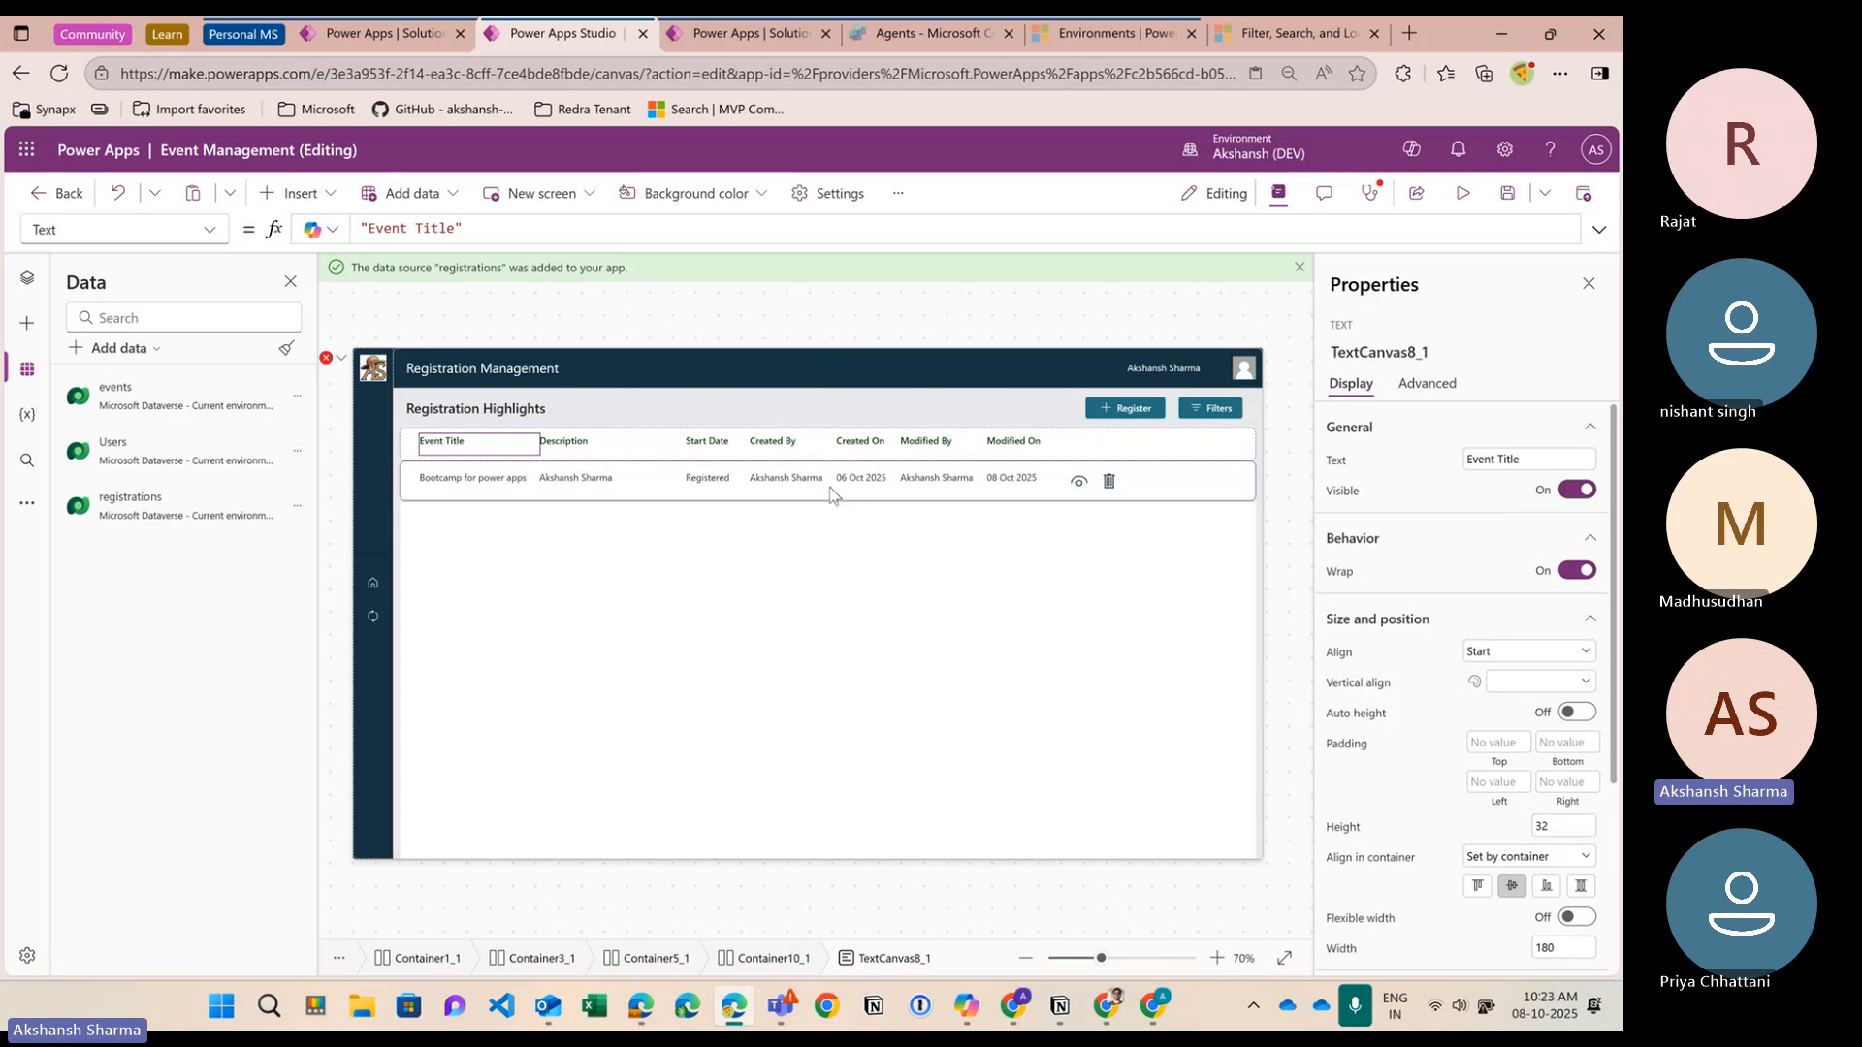
pyautogui.click(1077, 481)
pyautogui.click(1026, 480)
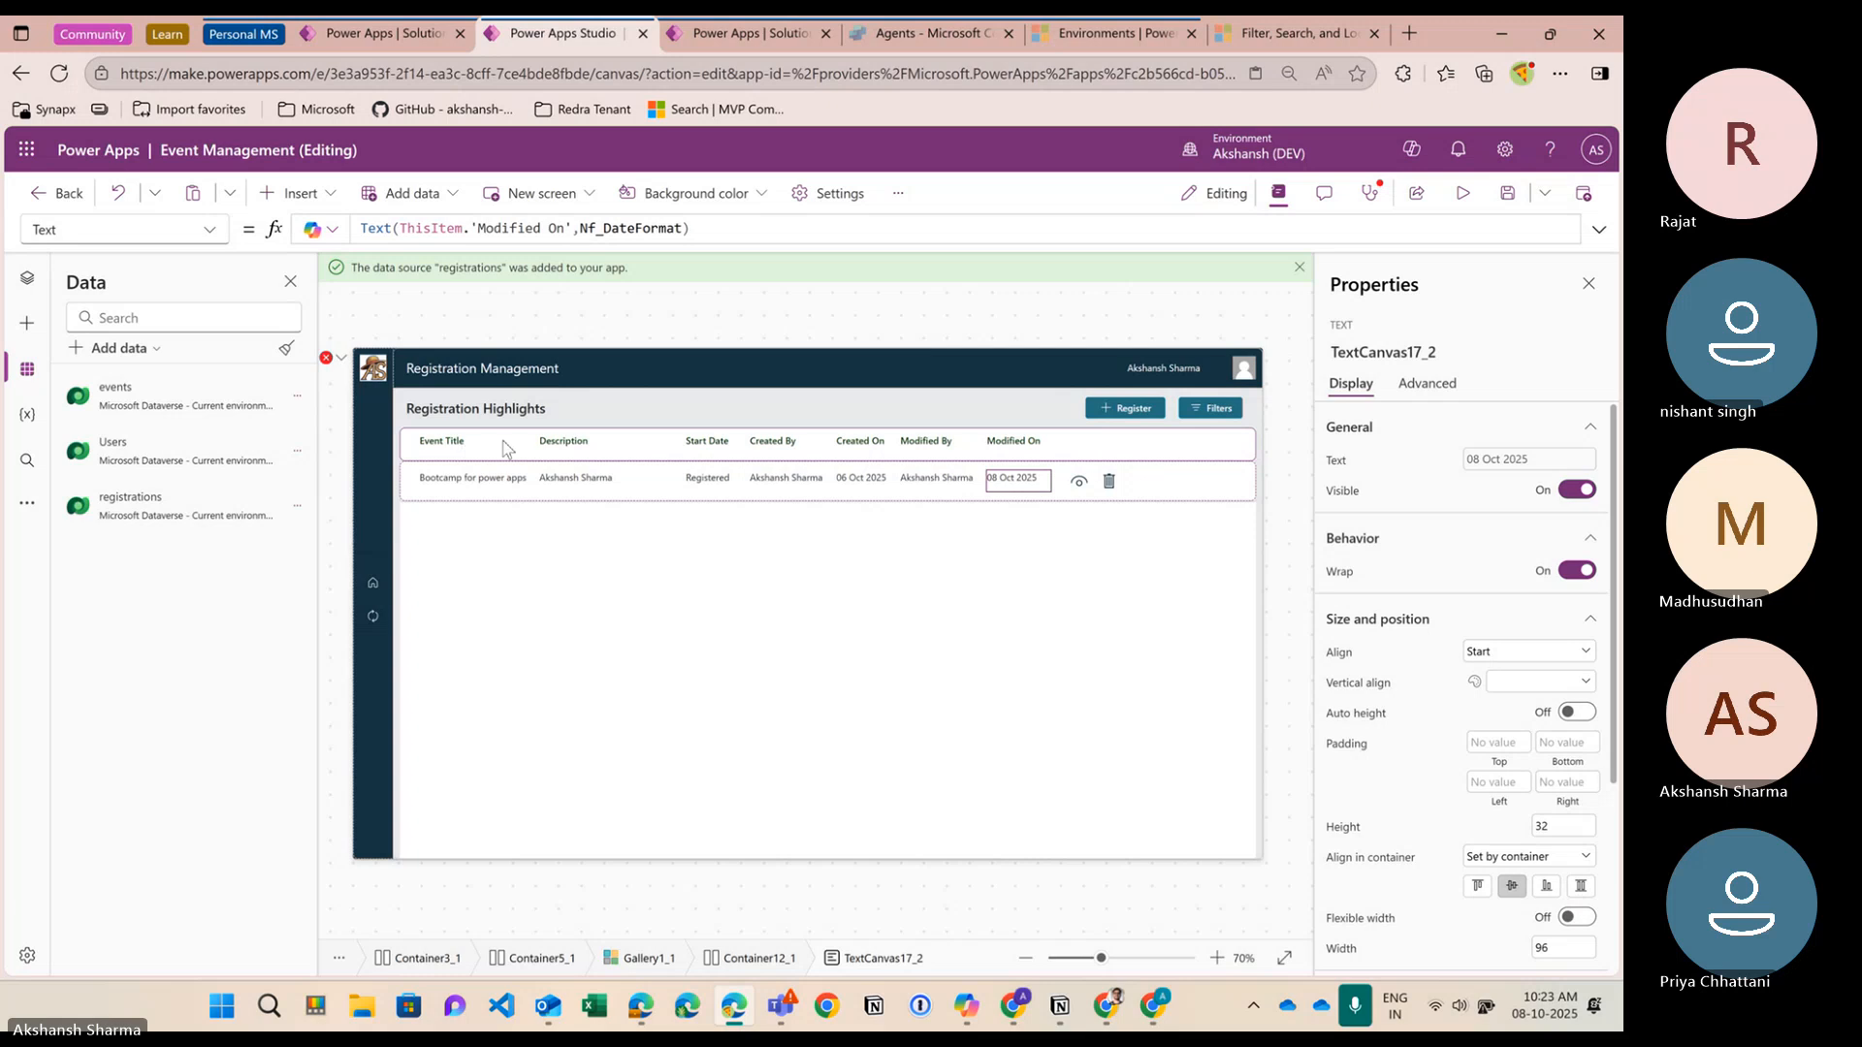
# Rename the Description header to 'Attendee Name' and the Start Date header to 'Status'
pyautogui.click(578, 445)
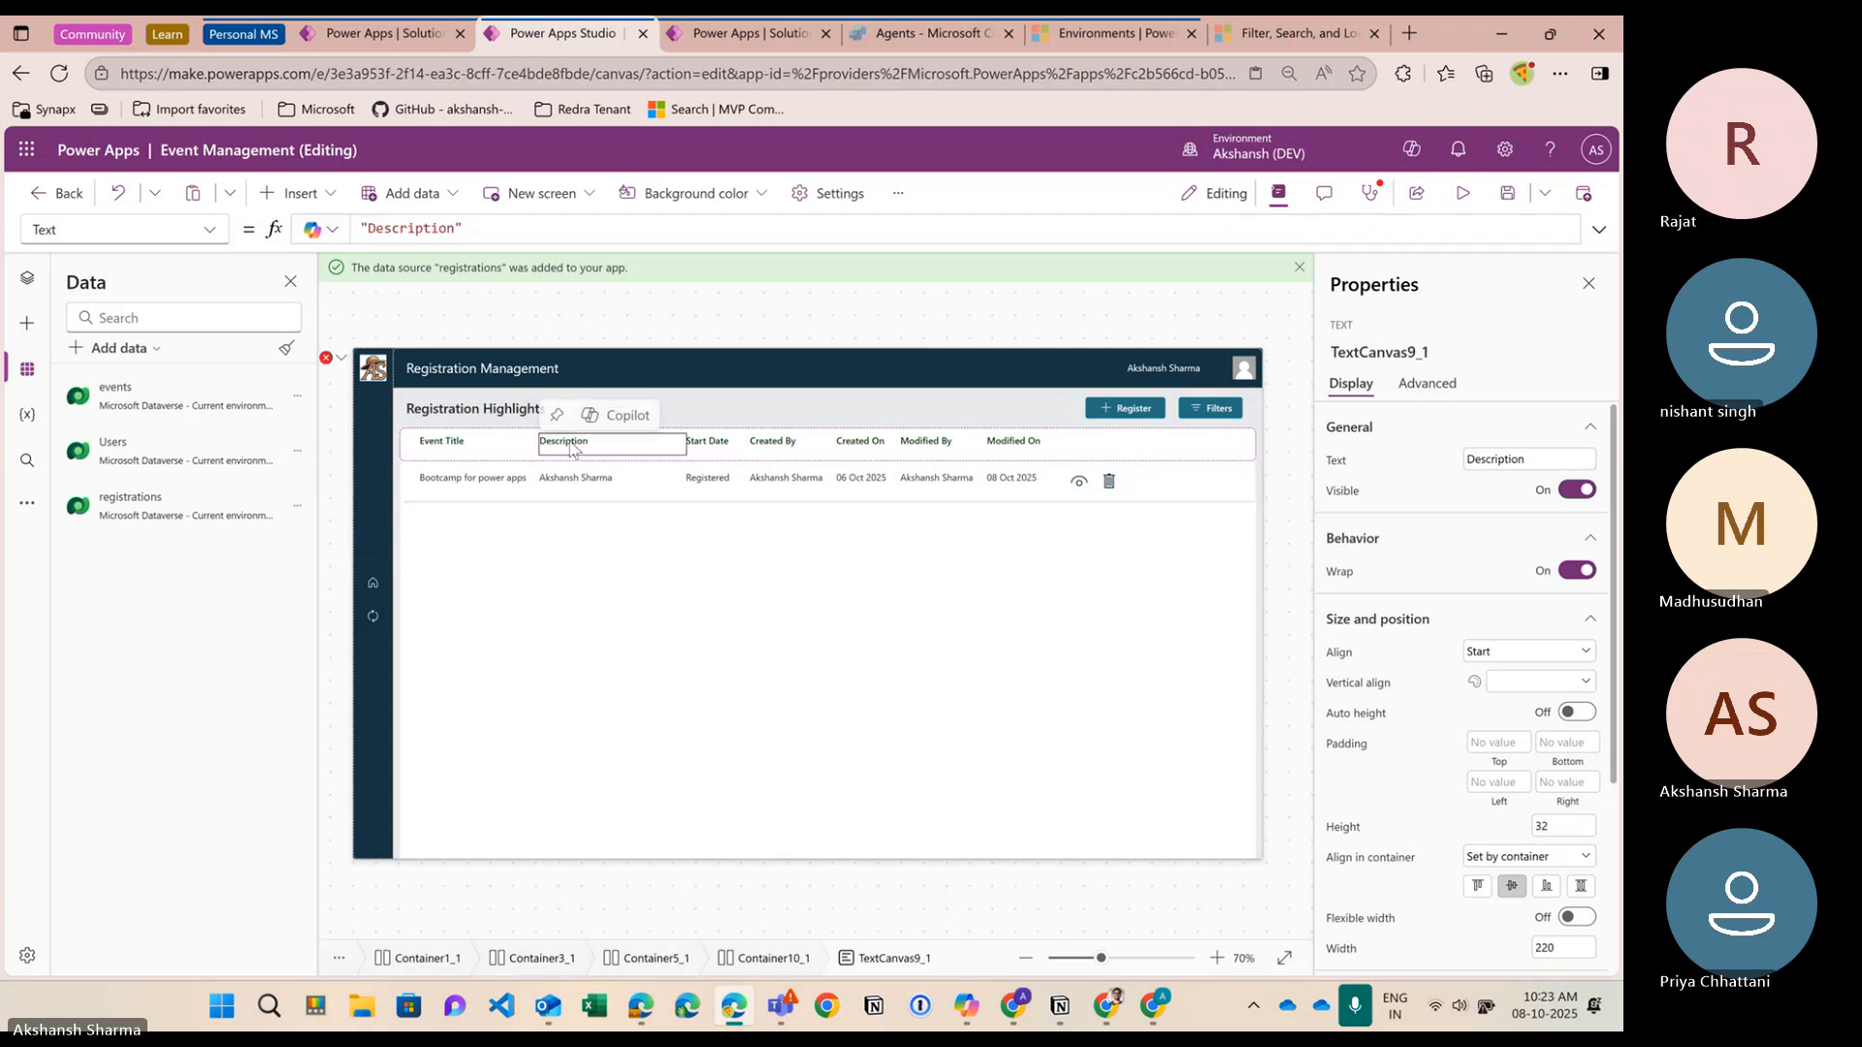
pyautogui.doubleClick(451, 228)
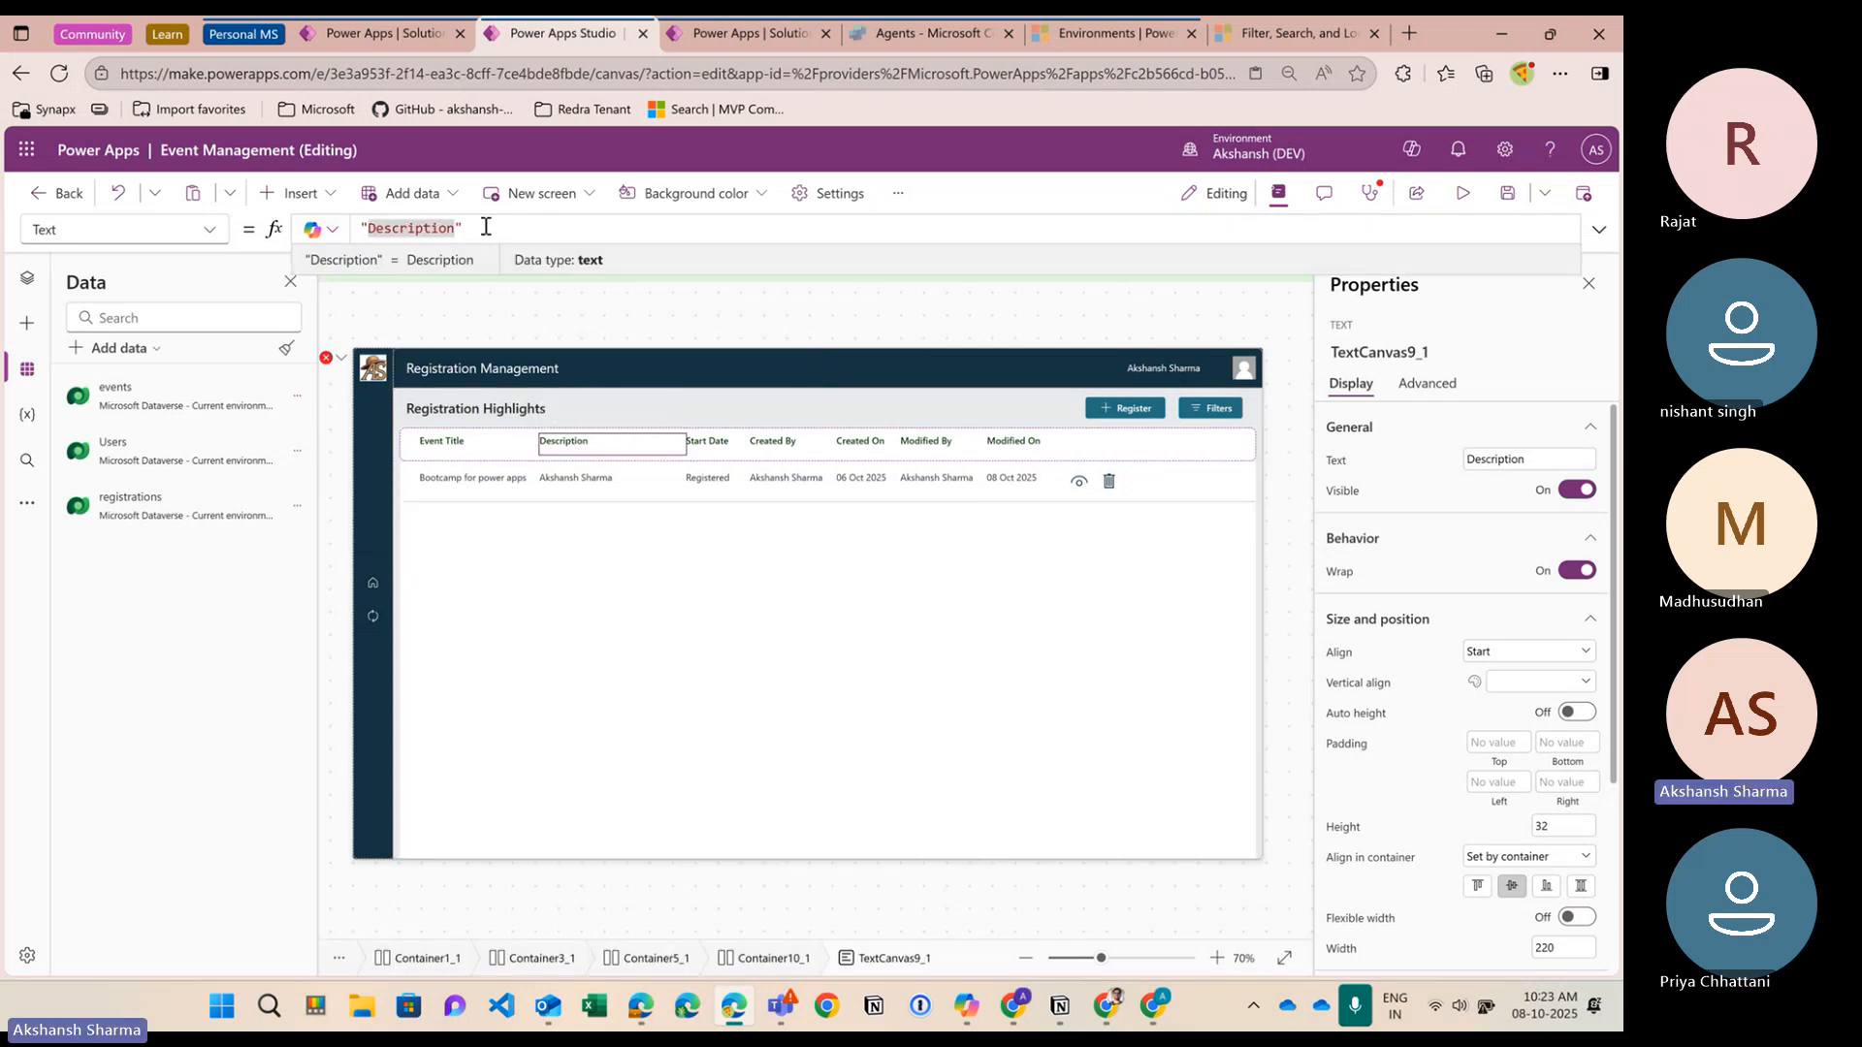
pyautogui.press('BackSpace')
pyautogui.press('BackSpace')
pyautogui.press('BackSpace')
pyautogui.press('BackSpace')
pyautogui.press('BackSpace')
pyautogui.press('BackSpace')
pyautogui.write('Att')
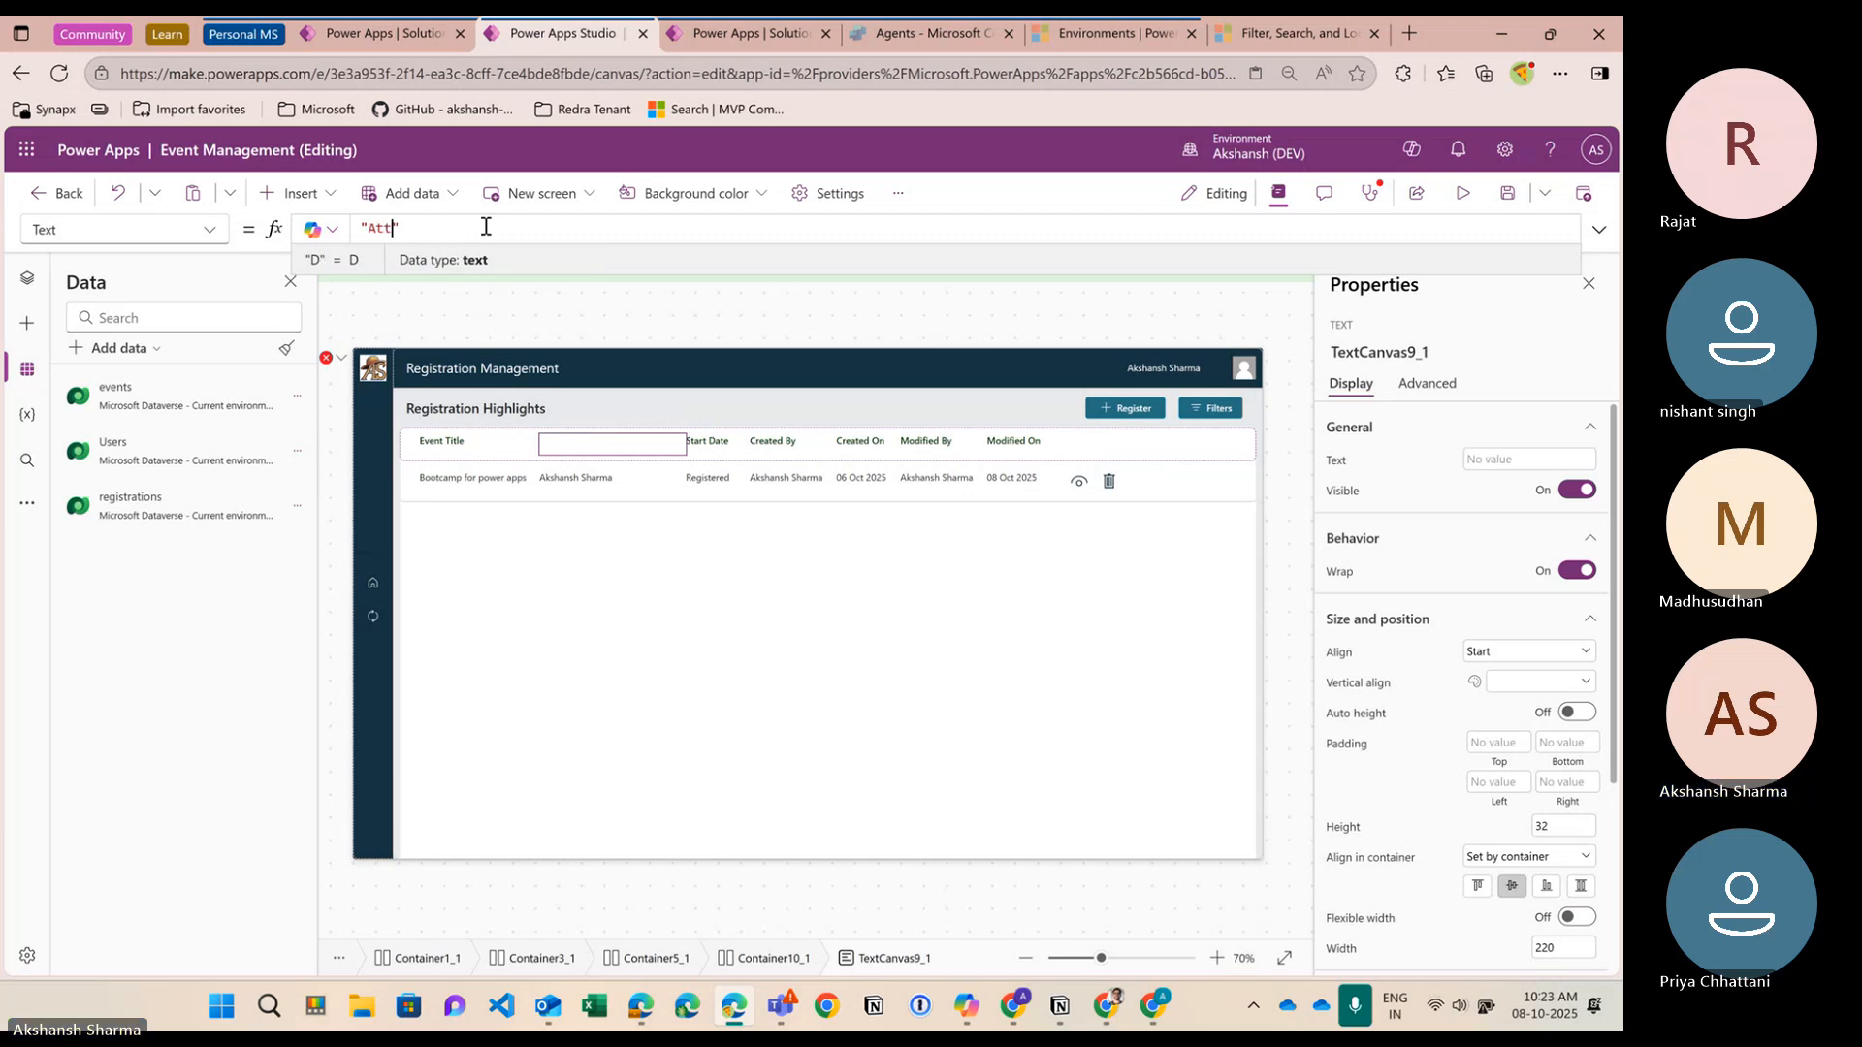
pyautogui.write('emde')
pyautogui.press('BackSpace')
pyautogui.write('nd')
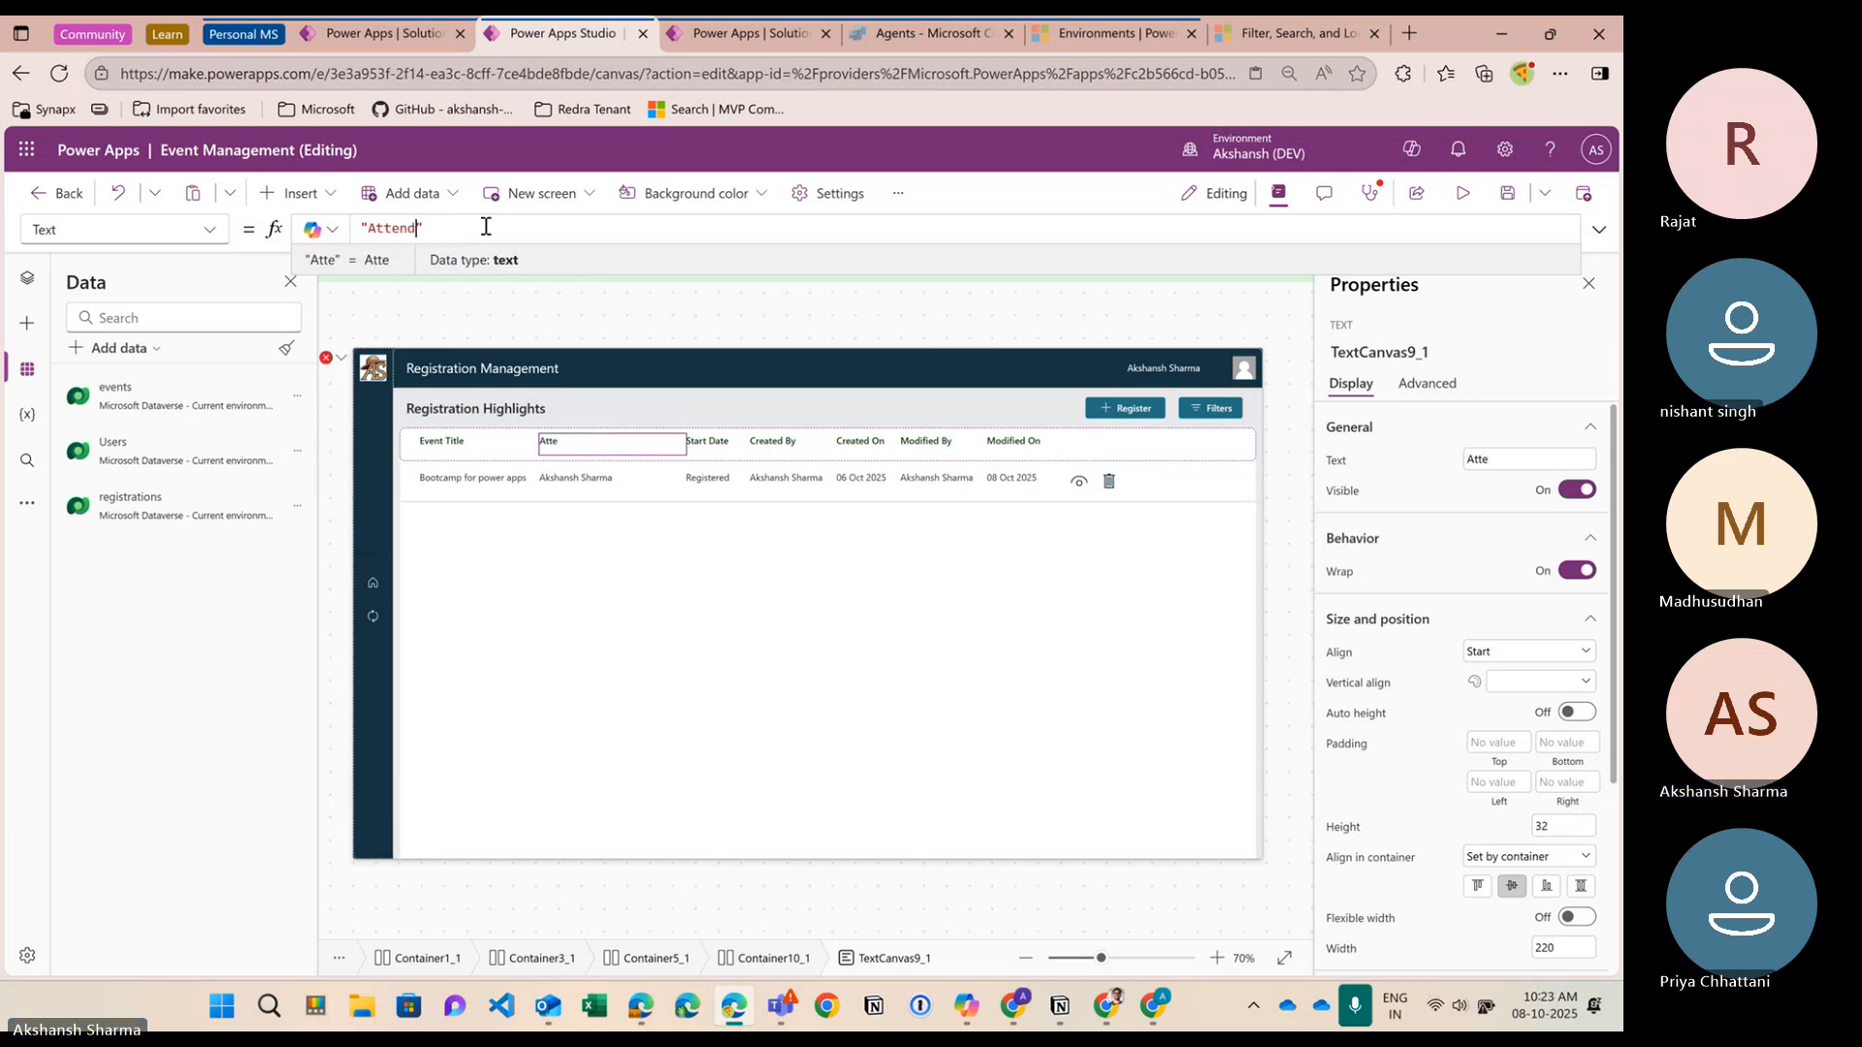
pyautogui.write('ee nam')
pyautogui.press('BackSpace')
pyautogui.press('BackSpace')
pyautogui.press('BackSpace')
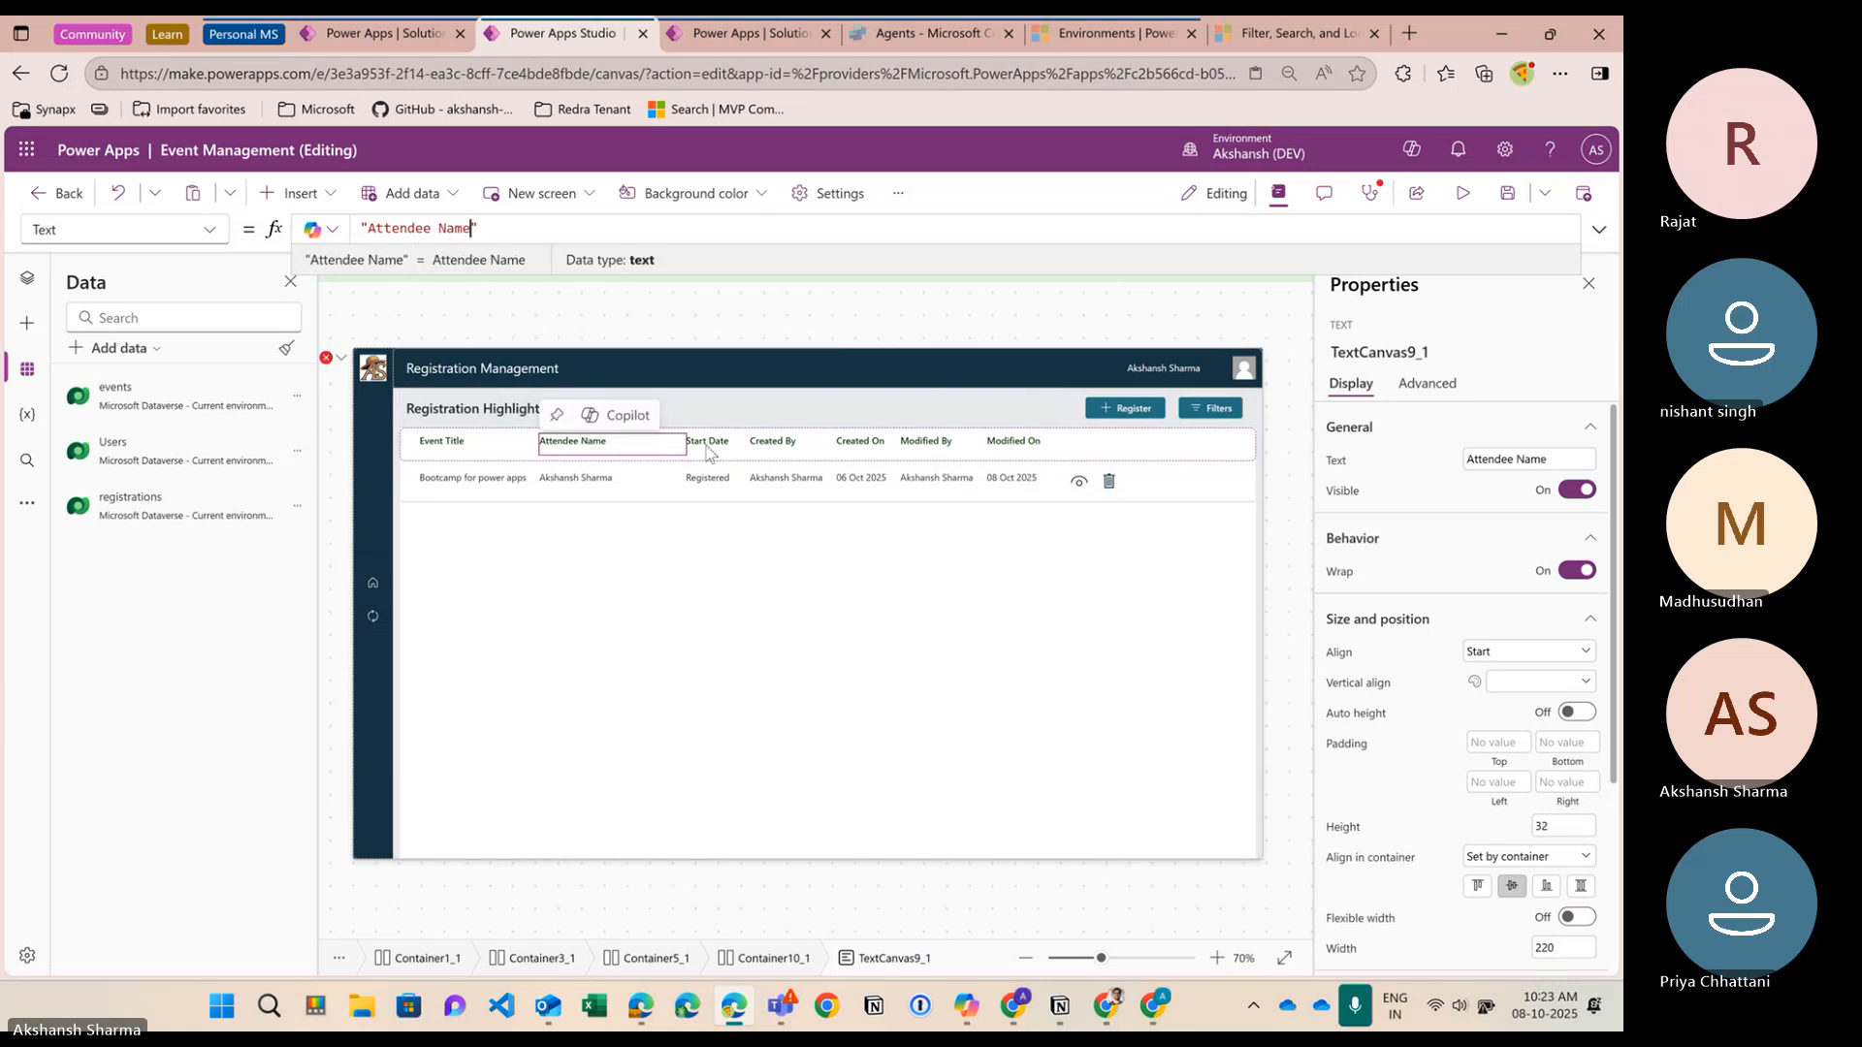
pyautogui.click(709, 448)
pyautogui.click(452, 228)
pyautogui.press('BackSpace')
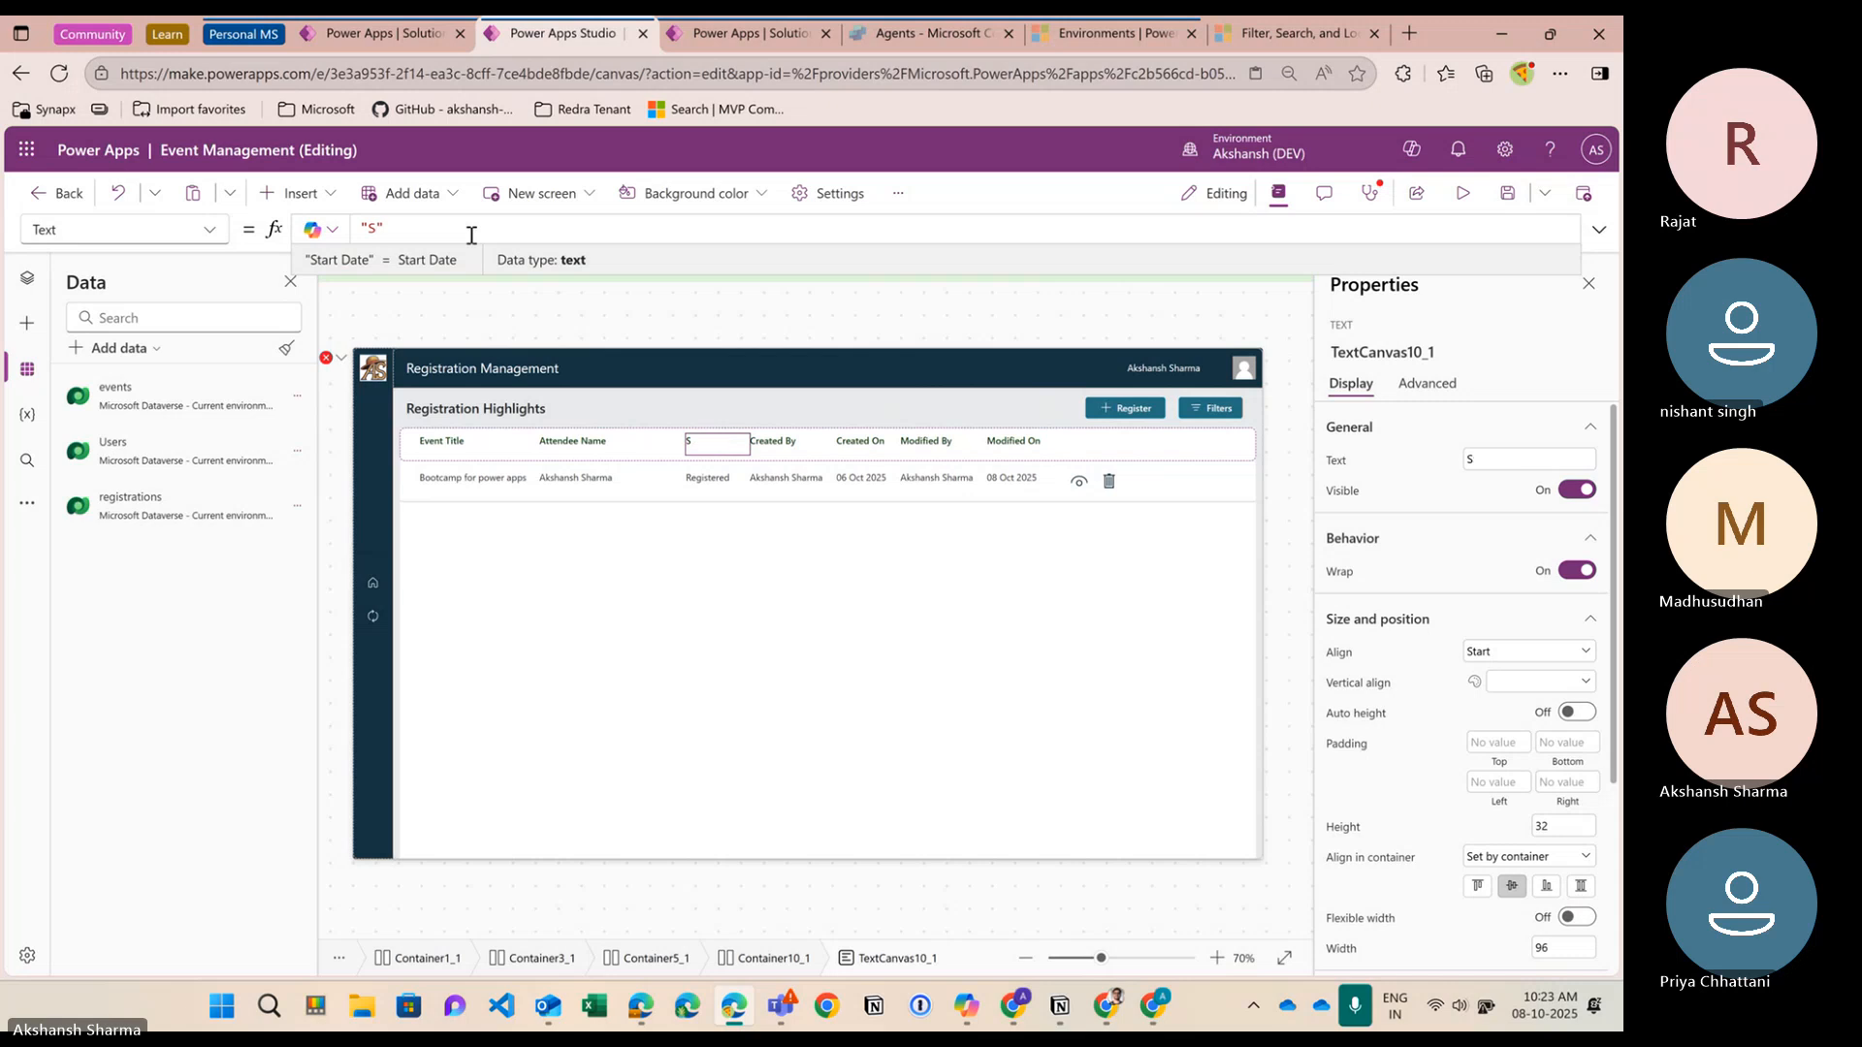
pyautogui.write('tatus')
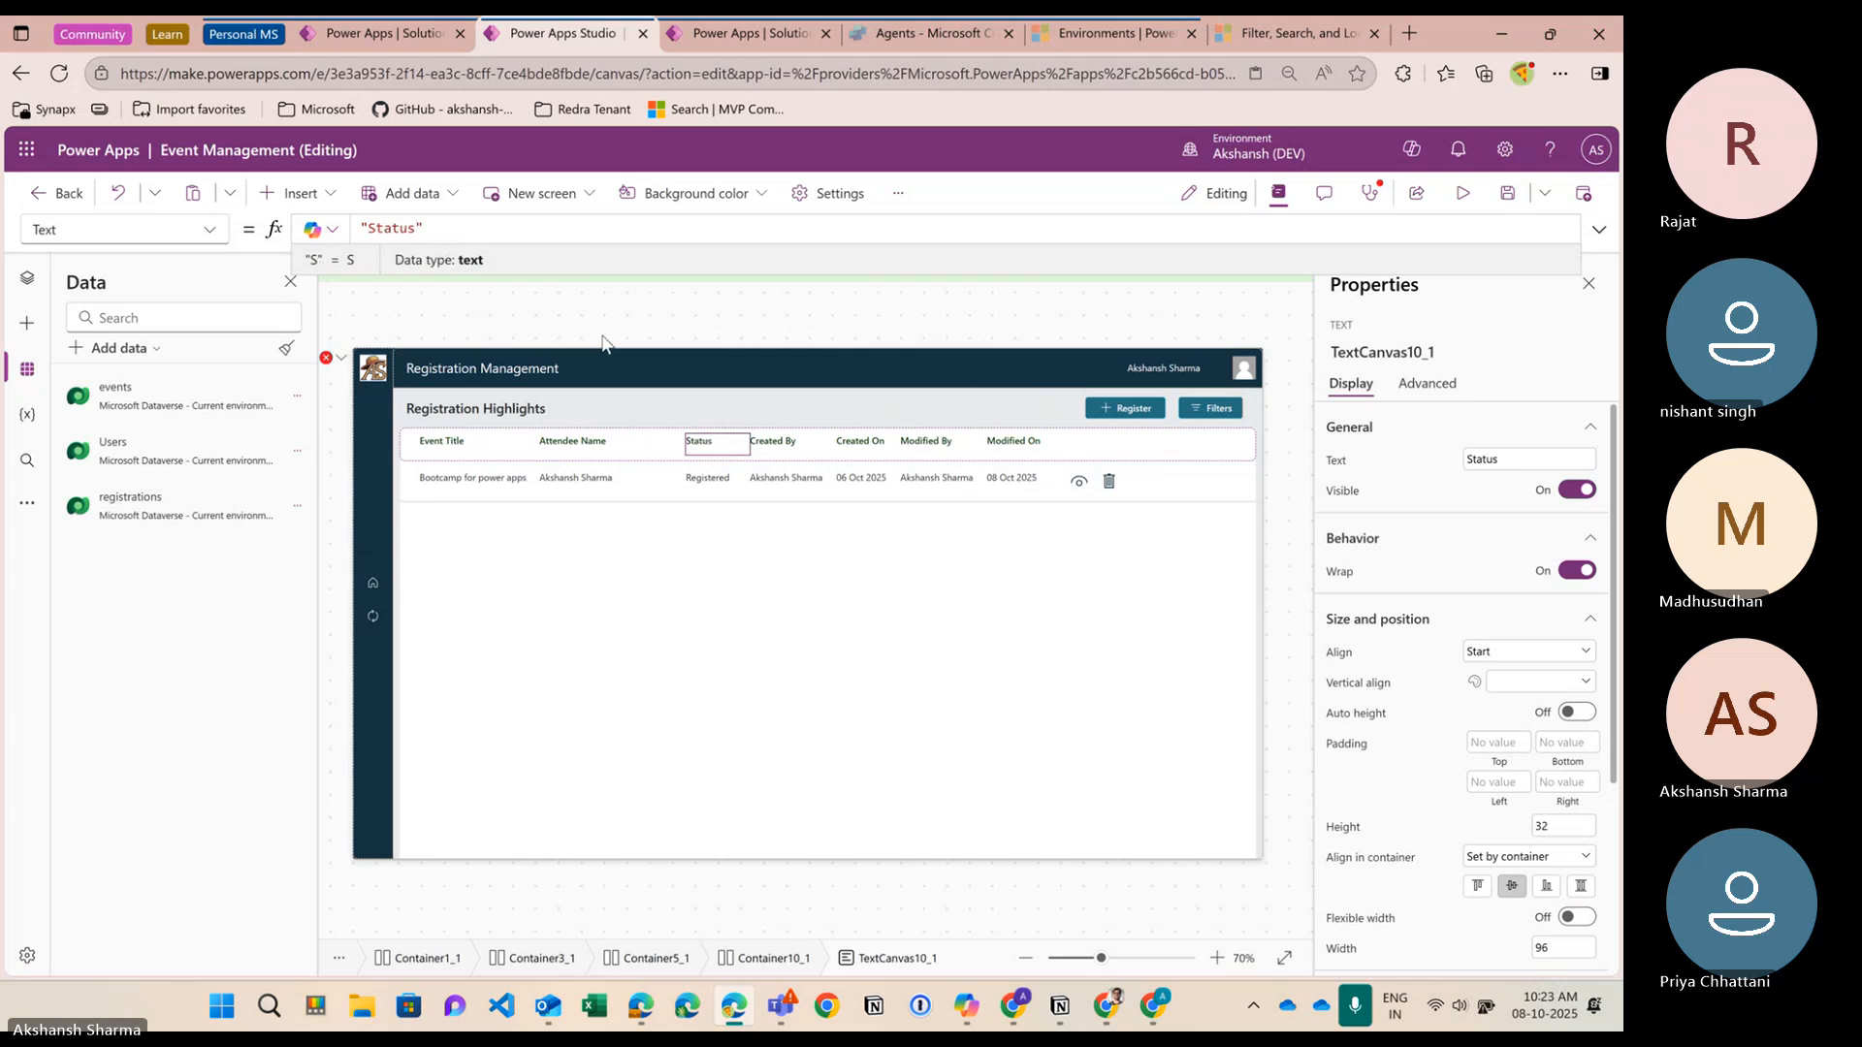
# Check the Created By, Created On, Modified By and Modified On headers, then preview the app
pyautogui.click(790, 444)
pyautogui.click(869, 446)
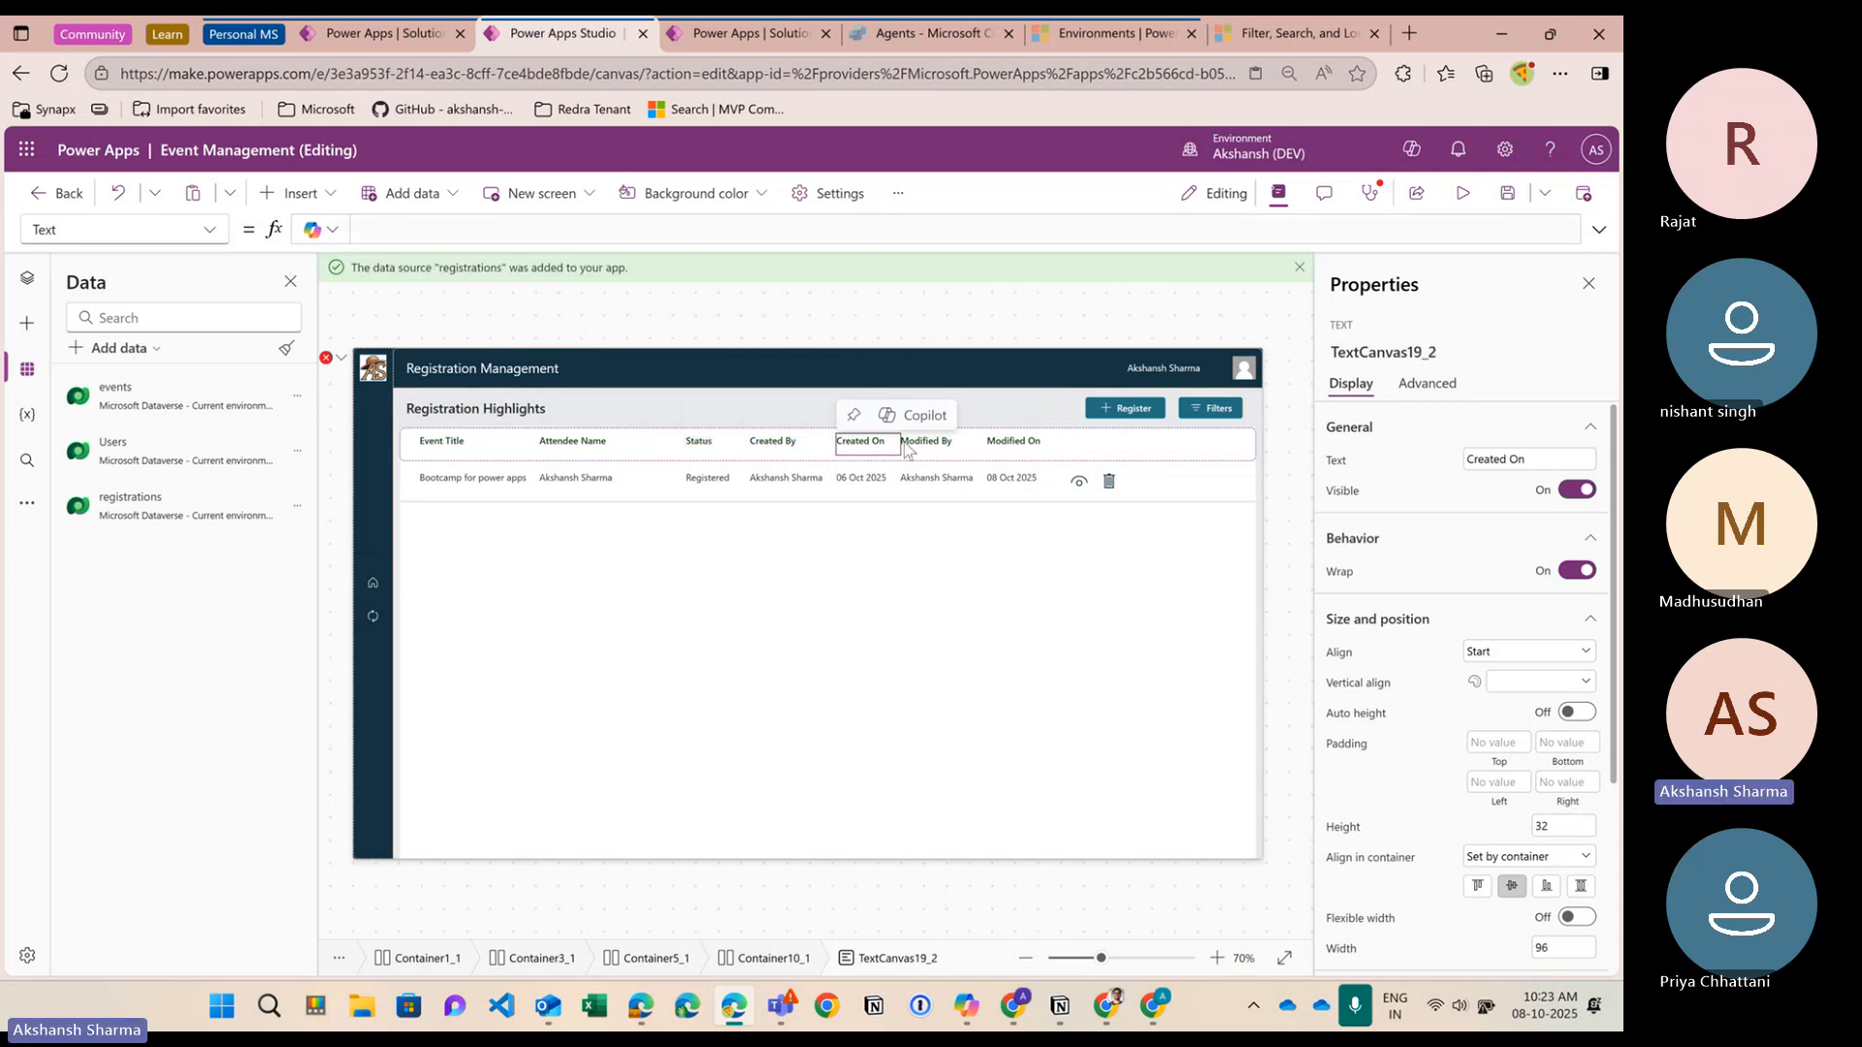
pyautogui.click(944, 446)
pyautogui.click(1012, 480)
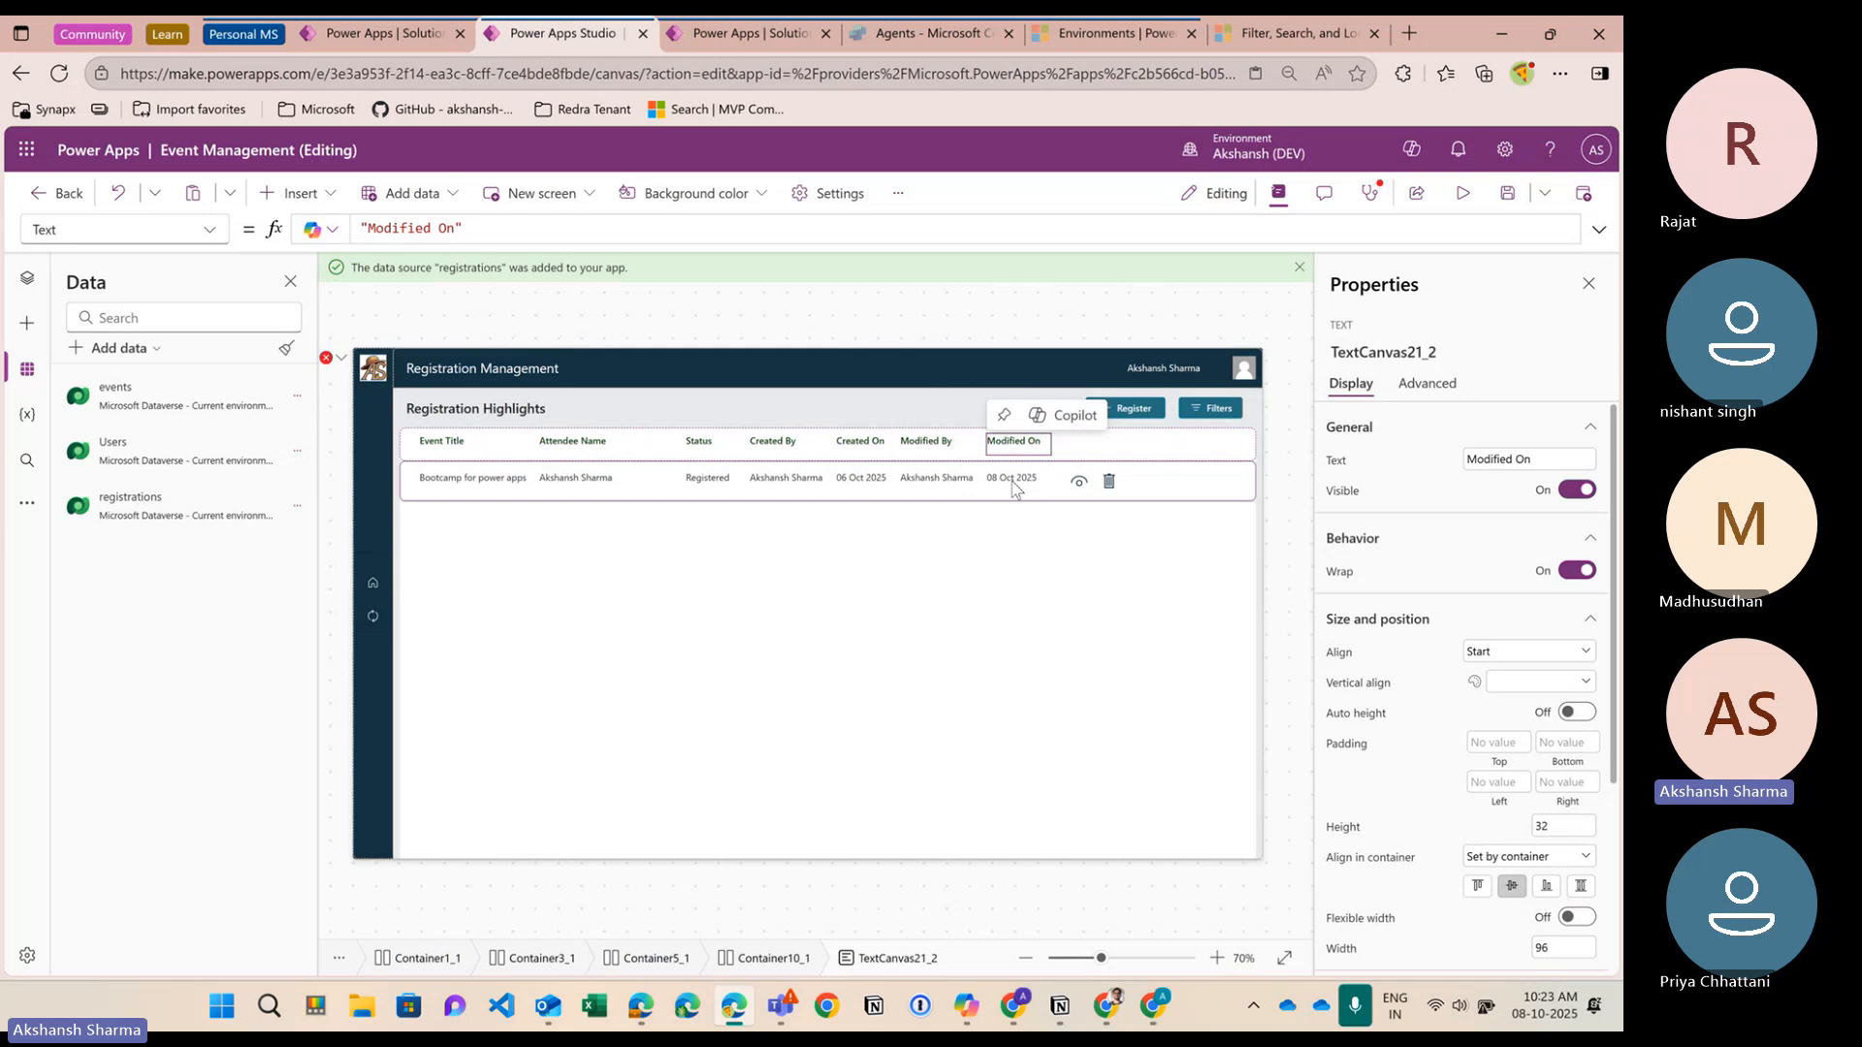
pyautogui.click(1079, 540)
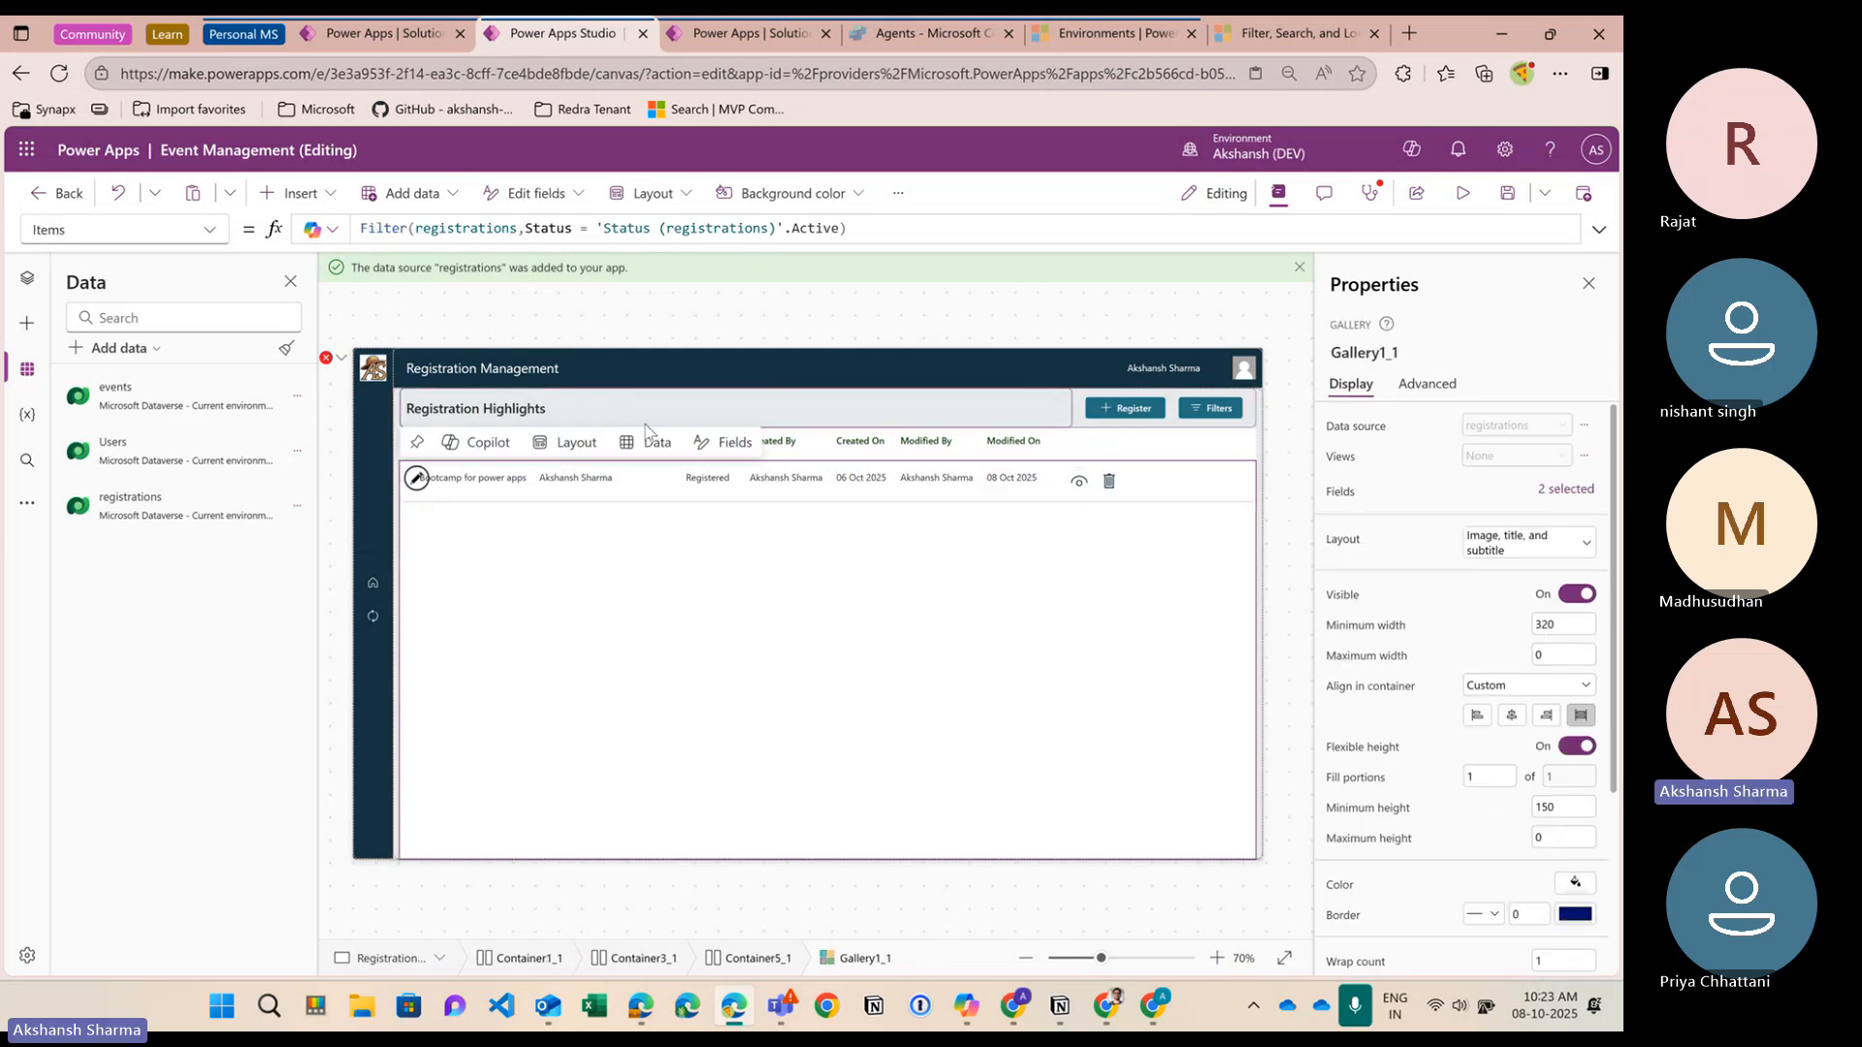
pyautogui.click(1462, 193)
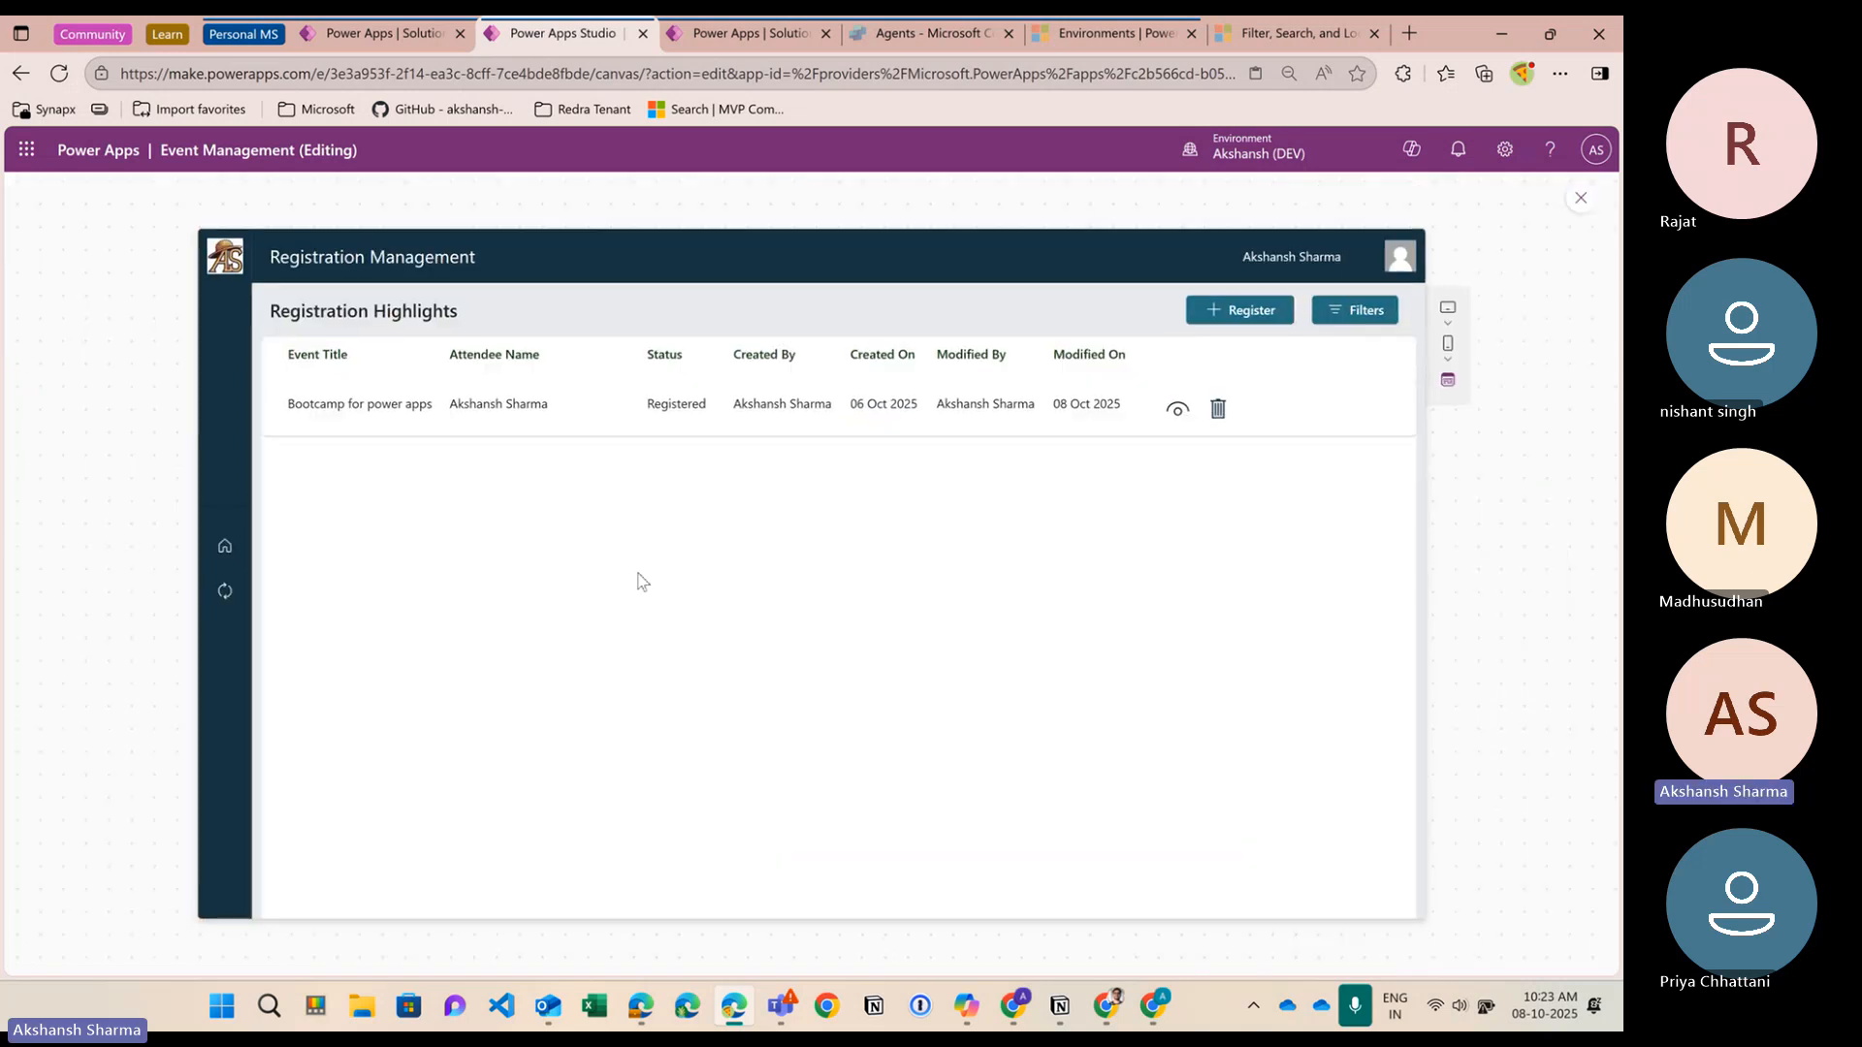
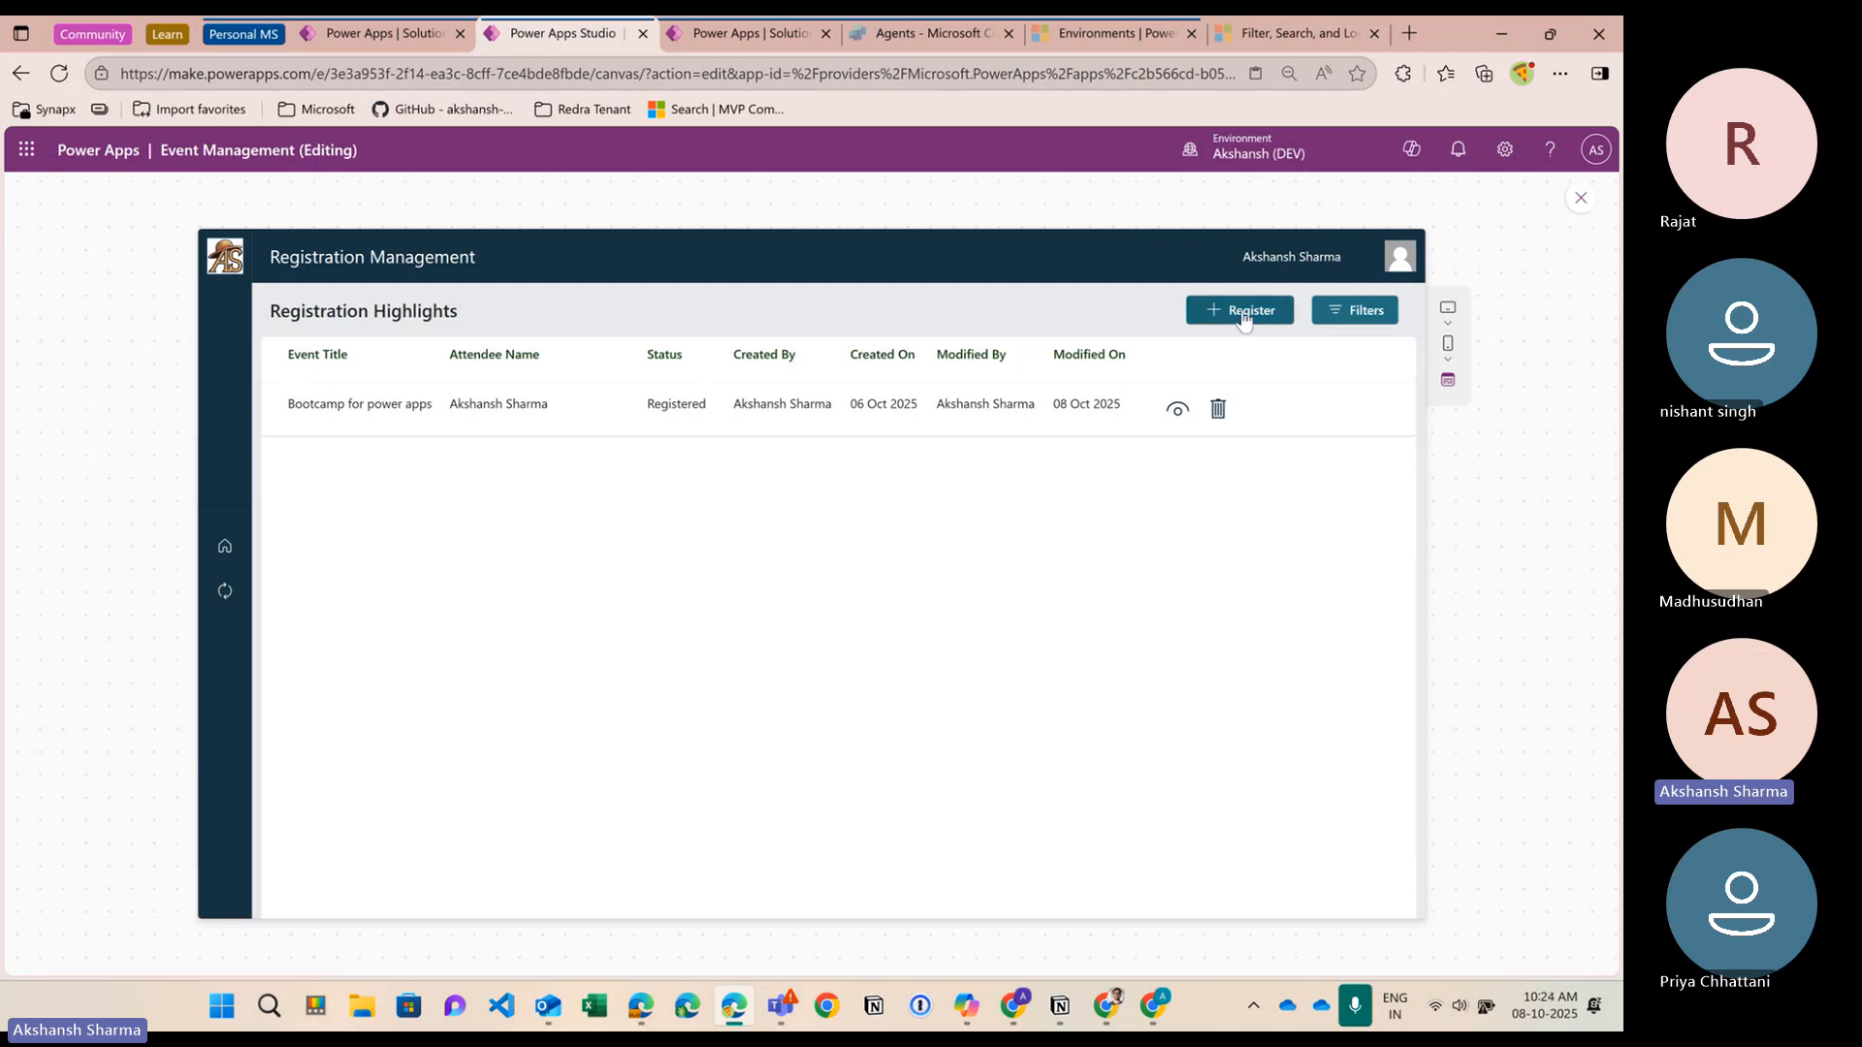
# Check the new-entry panel in preview, then change its heading text to 'Registration'
pyautogui.click(1245, 313)
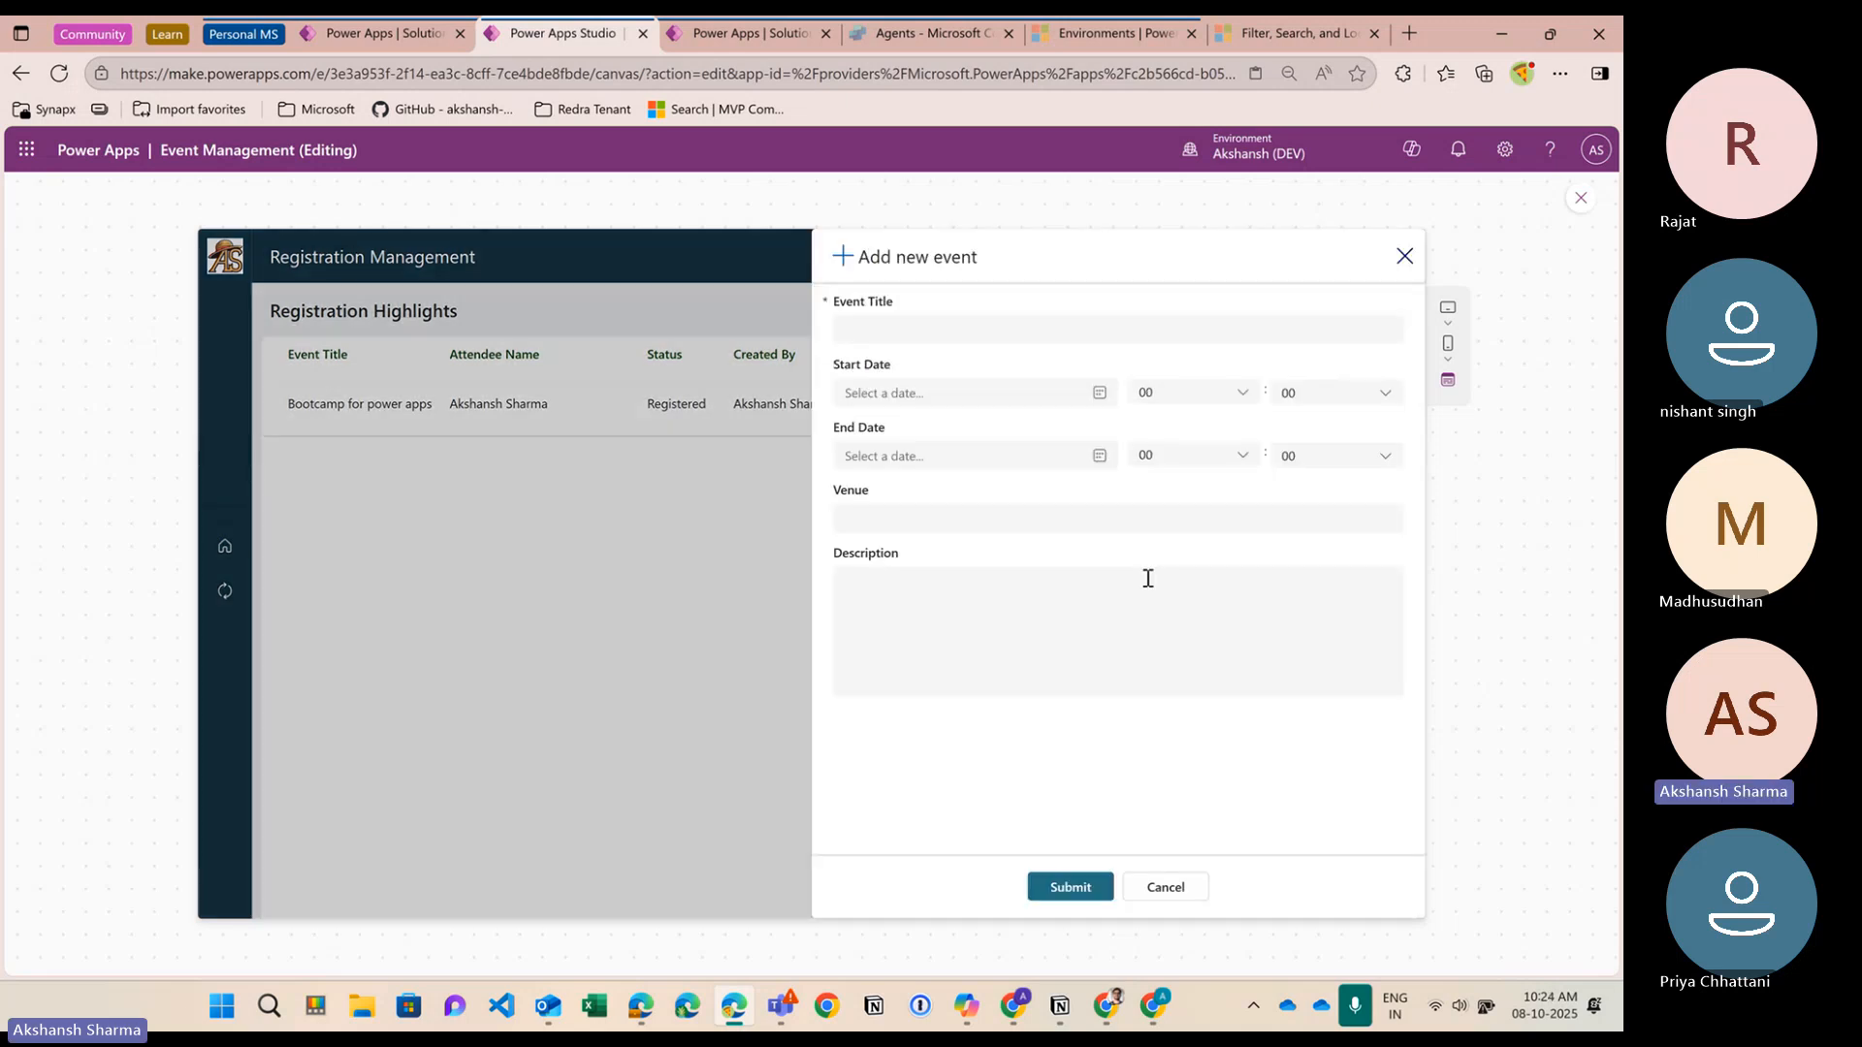
pyautogui.click(1581, 198)
pyautogui.click(902, 369)
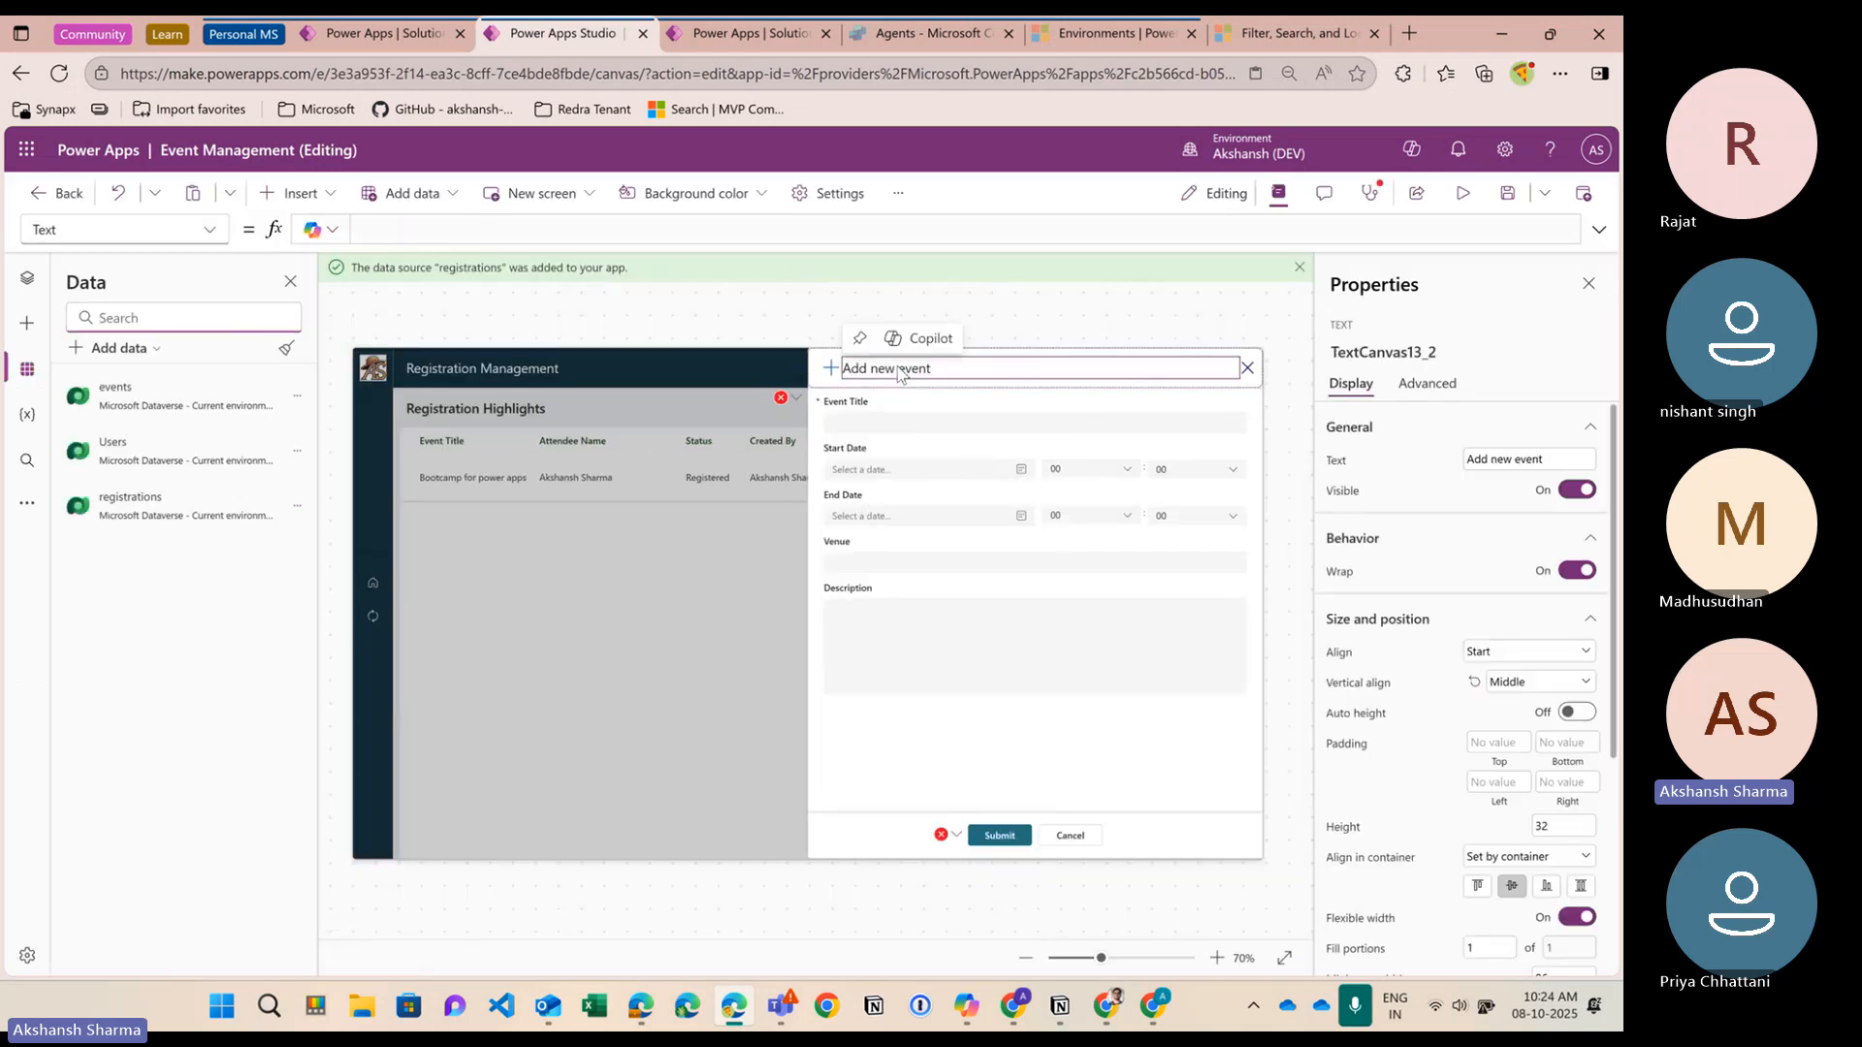
pyautogui.click(521, 237)
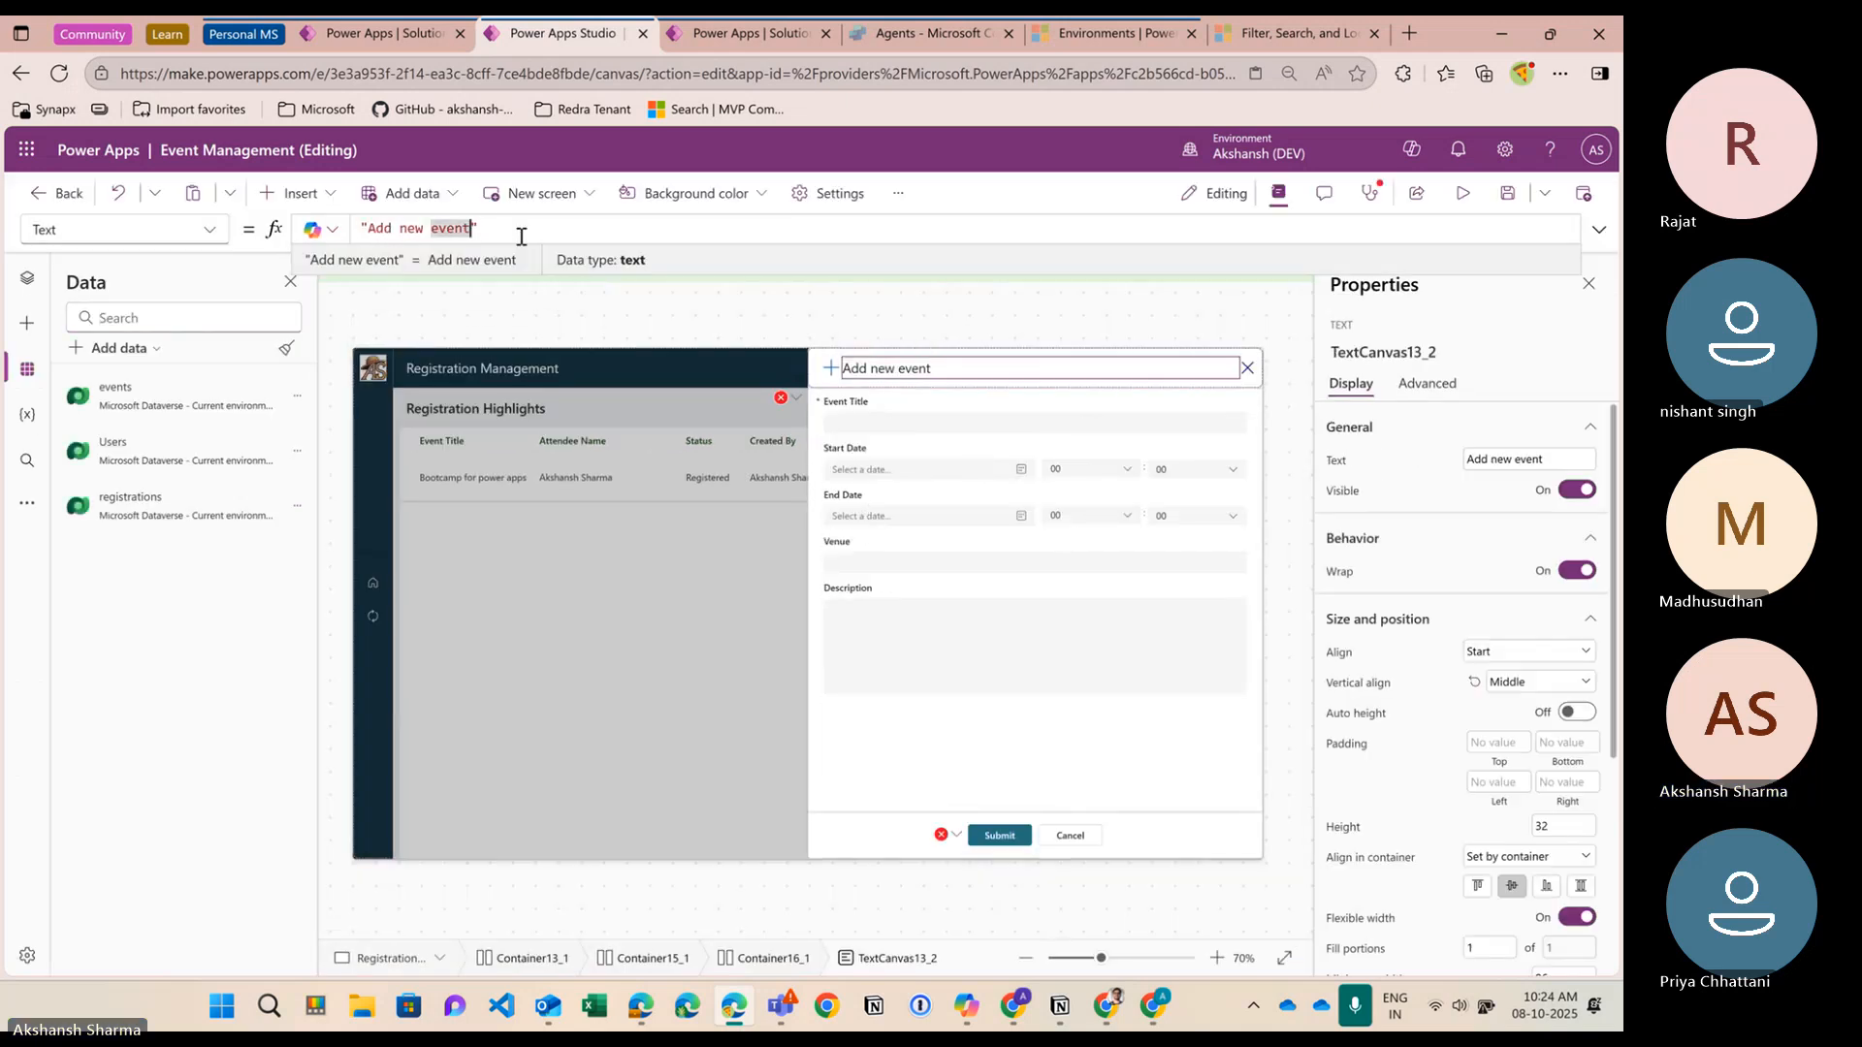
pyautogui.press('BackSpace')
pyautogui.press('BackSpace')
pyautogui.press('BackSpace')
pyautogui.press('BackSpace')
pyautogui.press('BackSpace')
pyautogui.press('BackSpace')
pyautogui.press('BackSpace')
pyautogui.press('BackSpace')
pyautogui.press('BackSpace')
pyautogui.press('BackSpace')
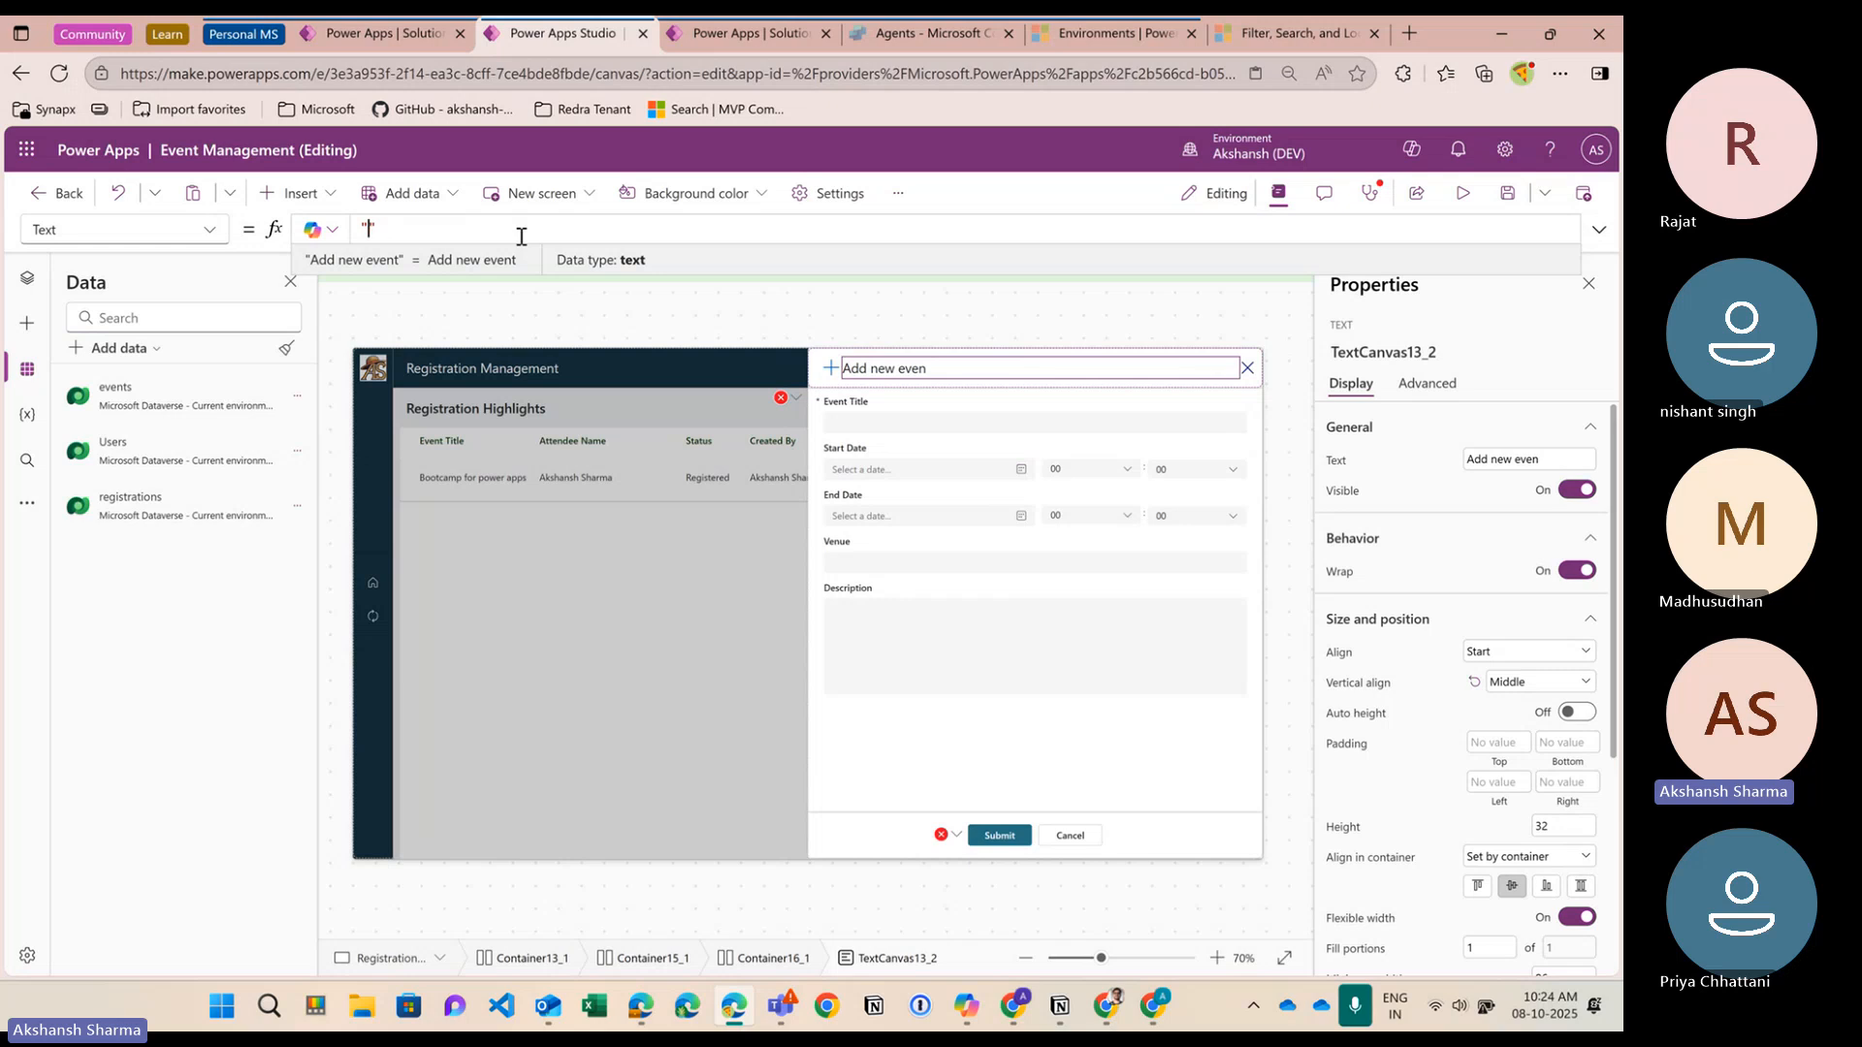
pyautogui.write('Re')
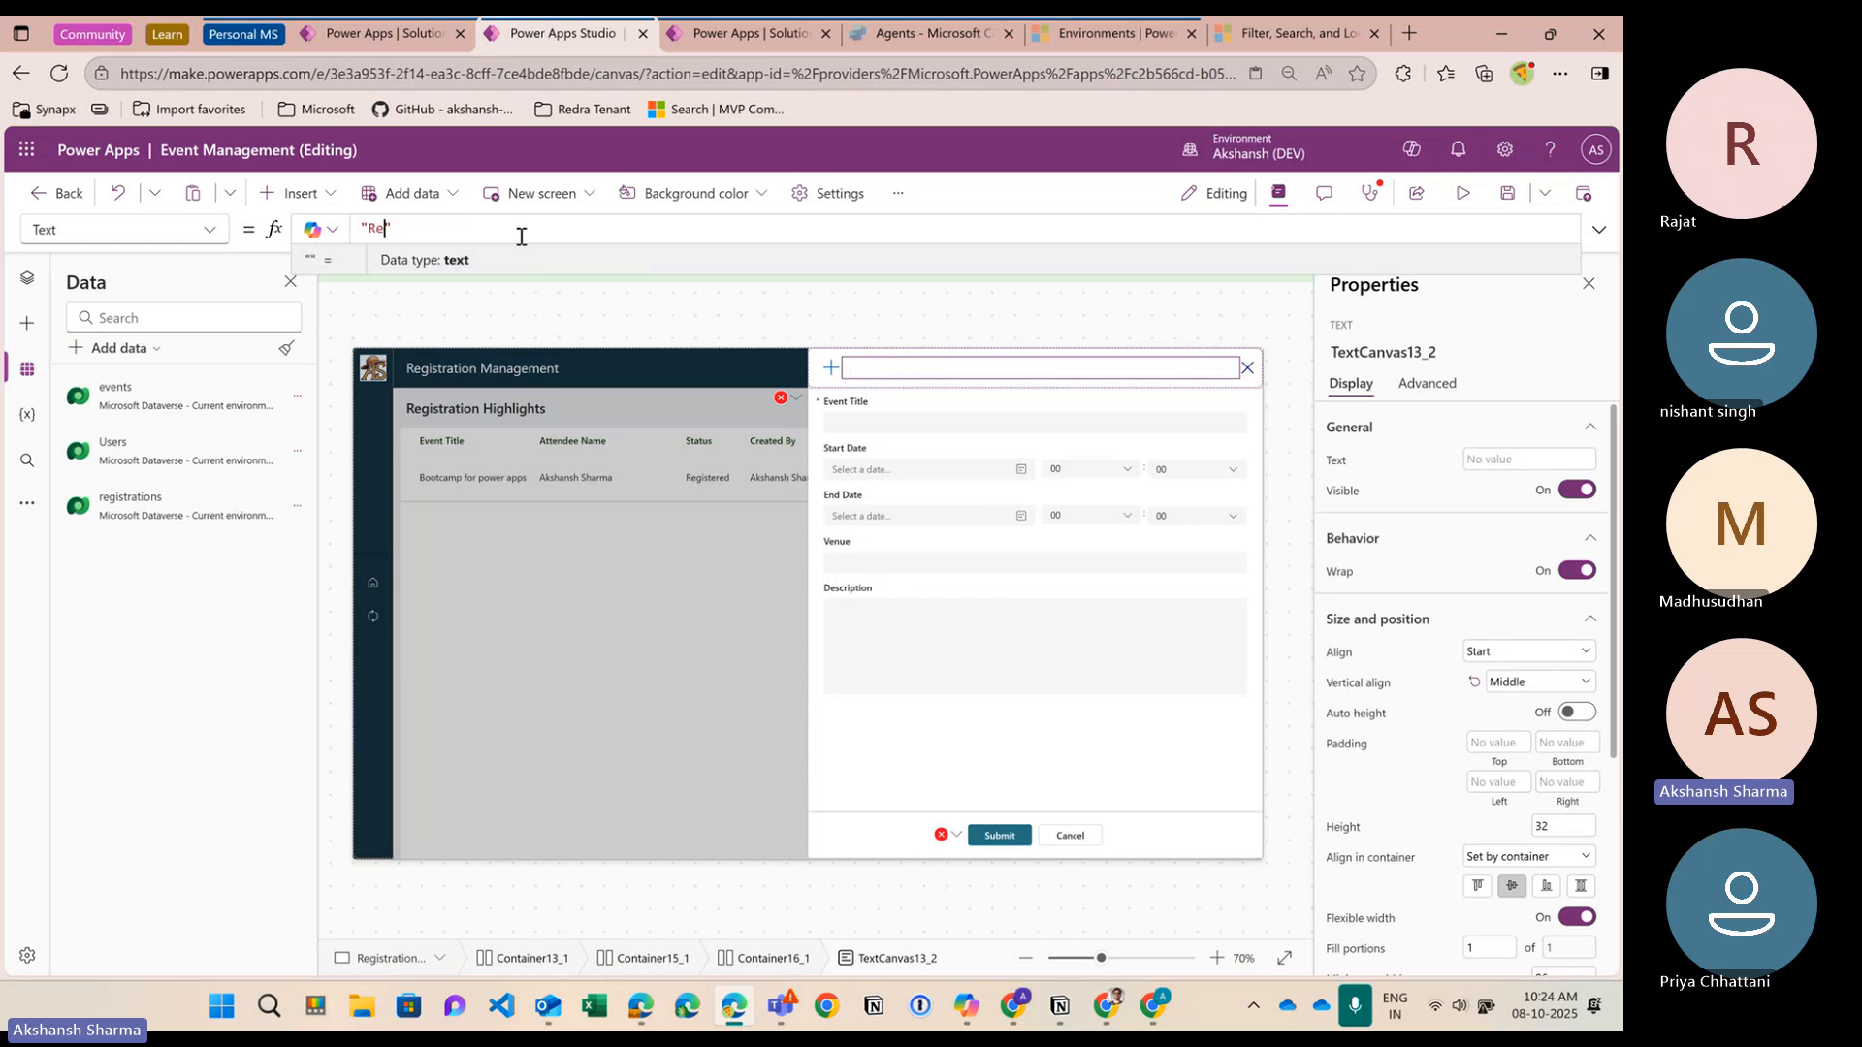
pyautogui.write('gistrations')
pyautogui.click(834, 369)
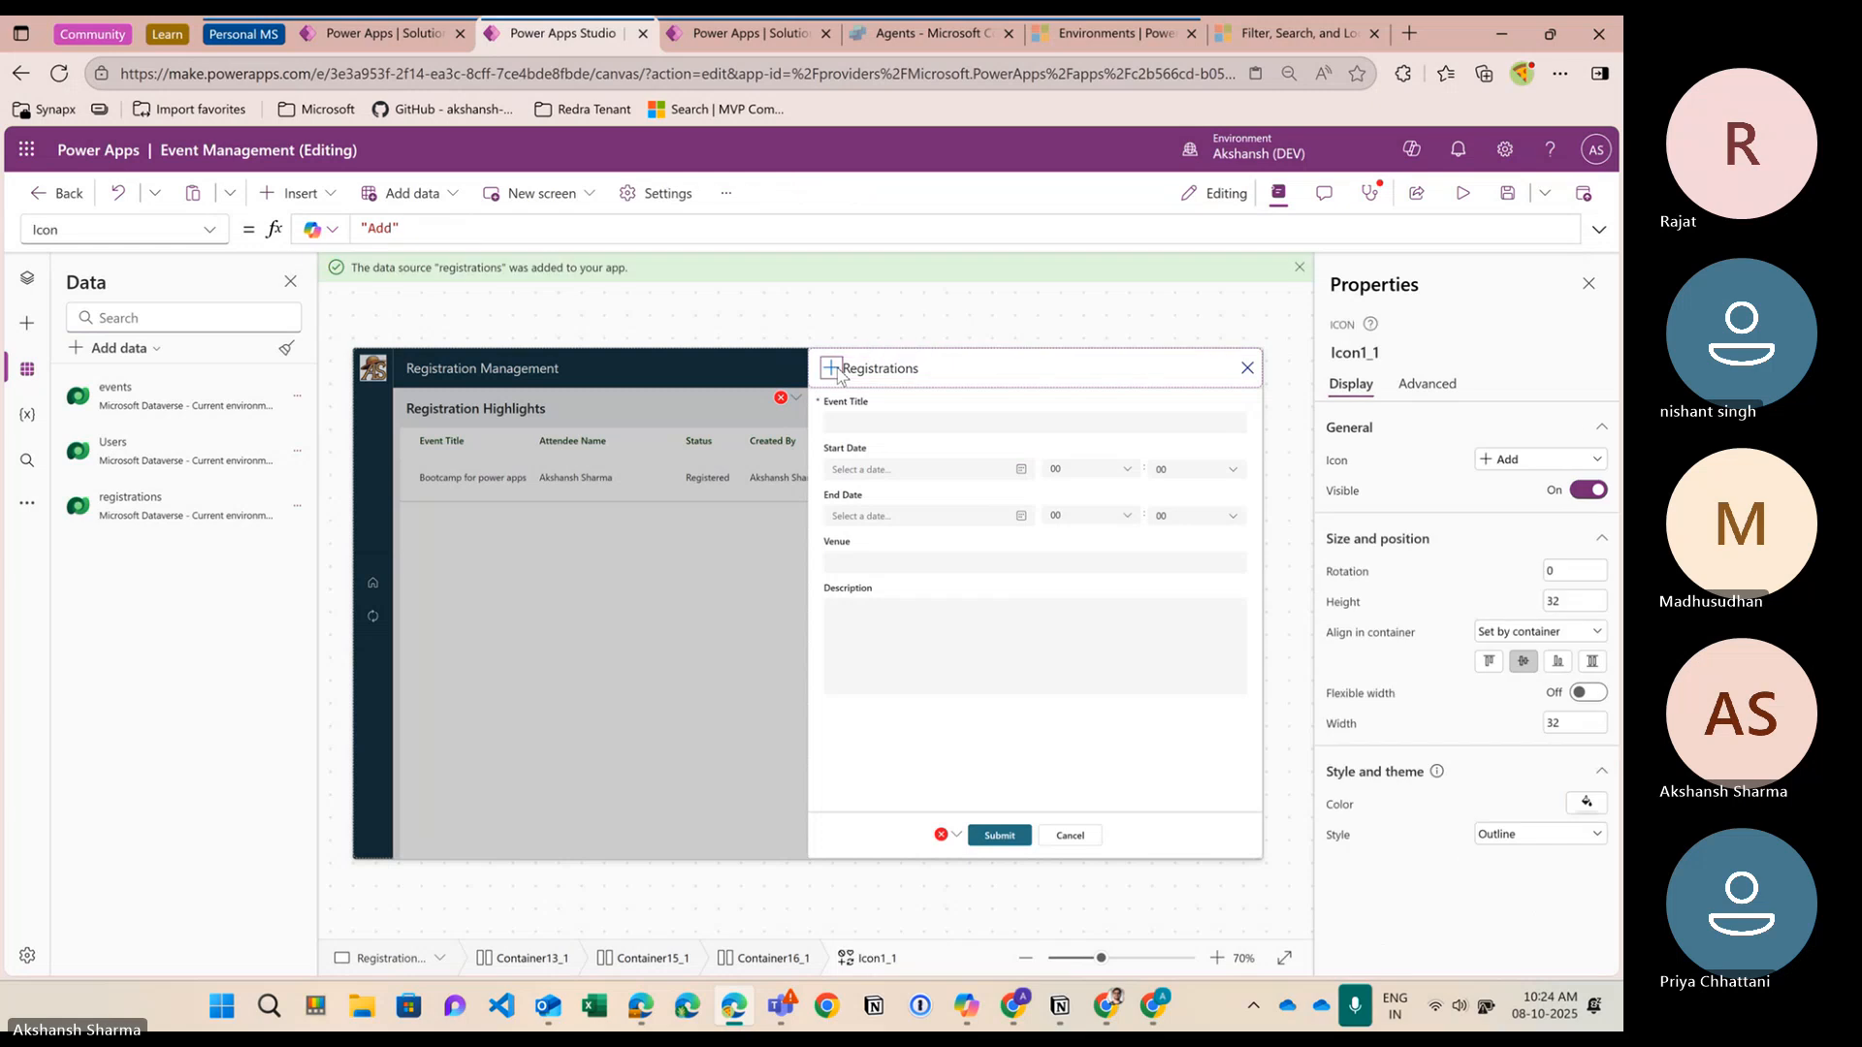
# Correct the panel heading to read 'Register for an event'
pyautogui.click(901, 376)
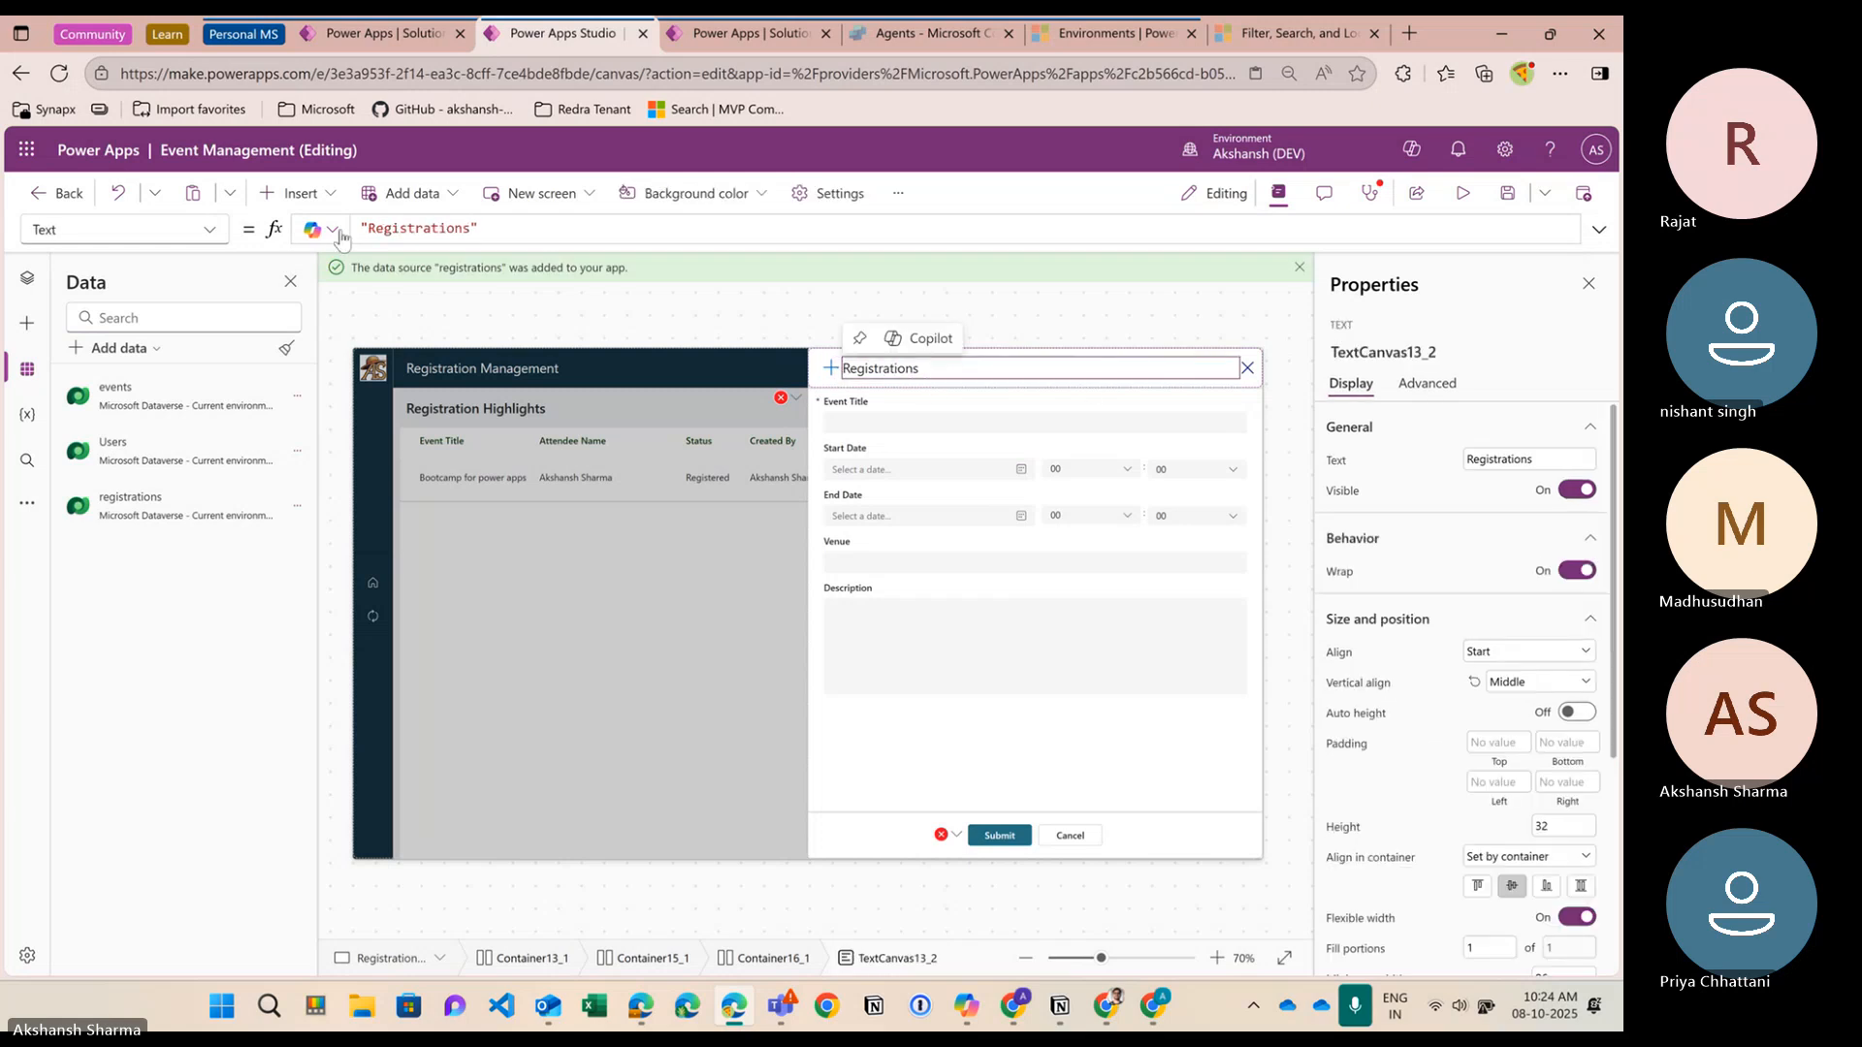
pyautogui.doubleClick(472, 228)
pyautogui.press('Right')
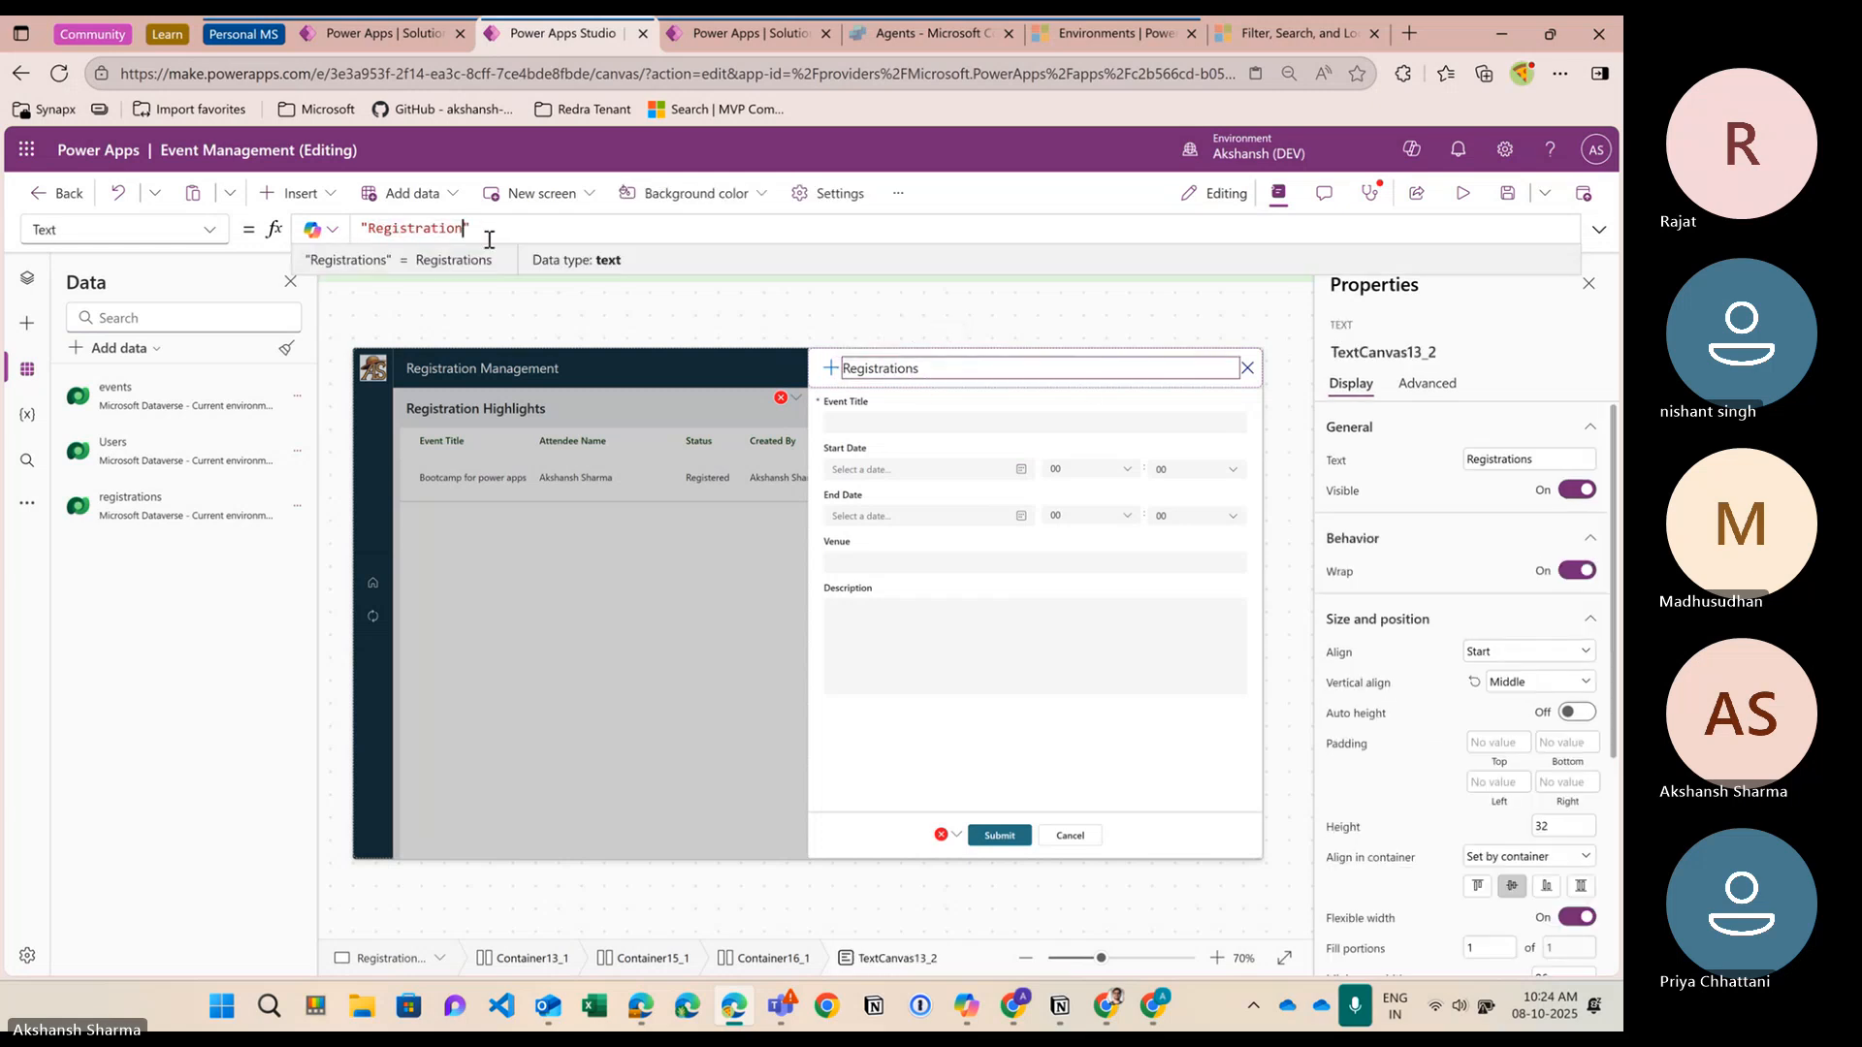
pyautogui.press('BackSpace')
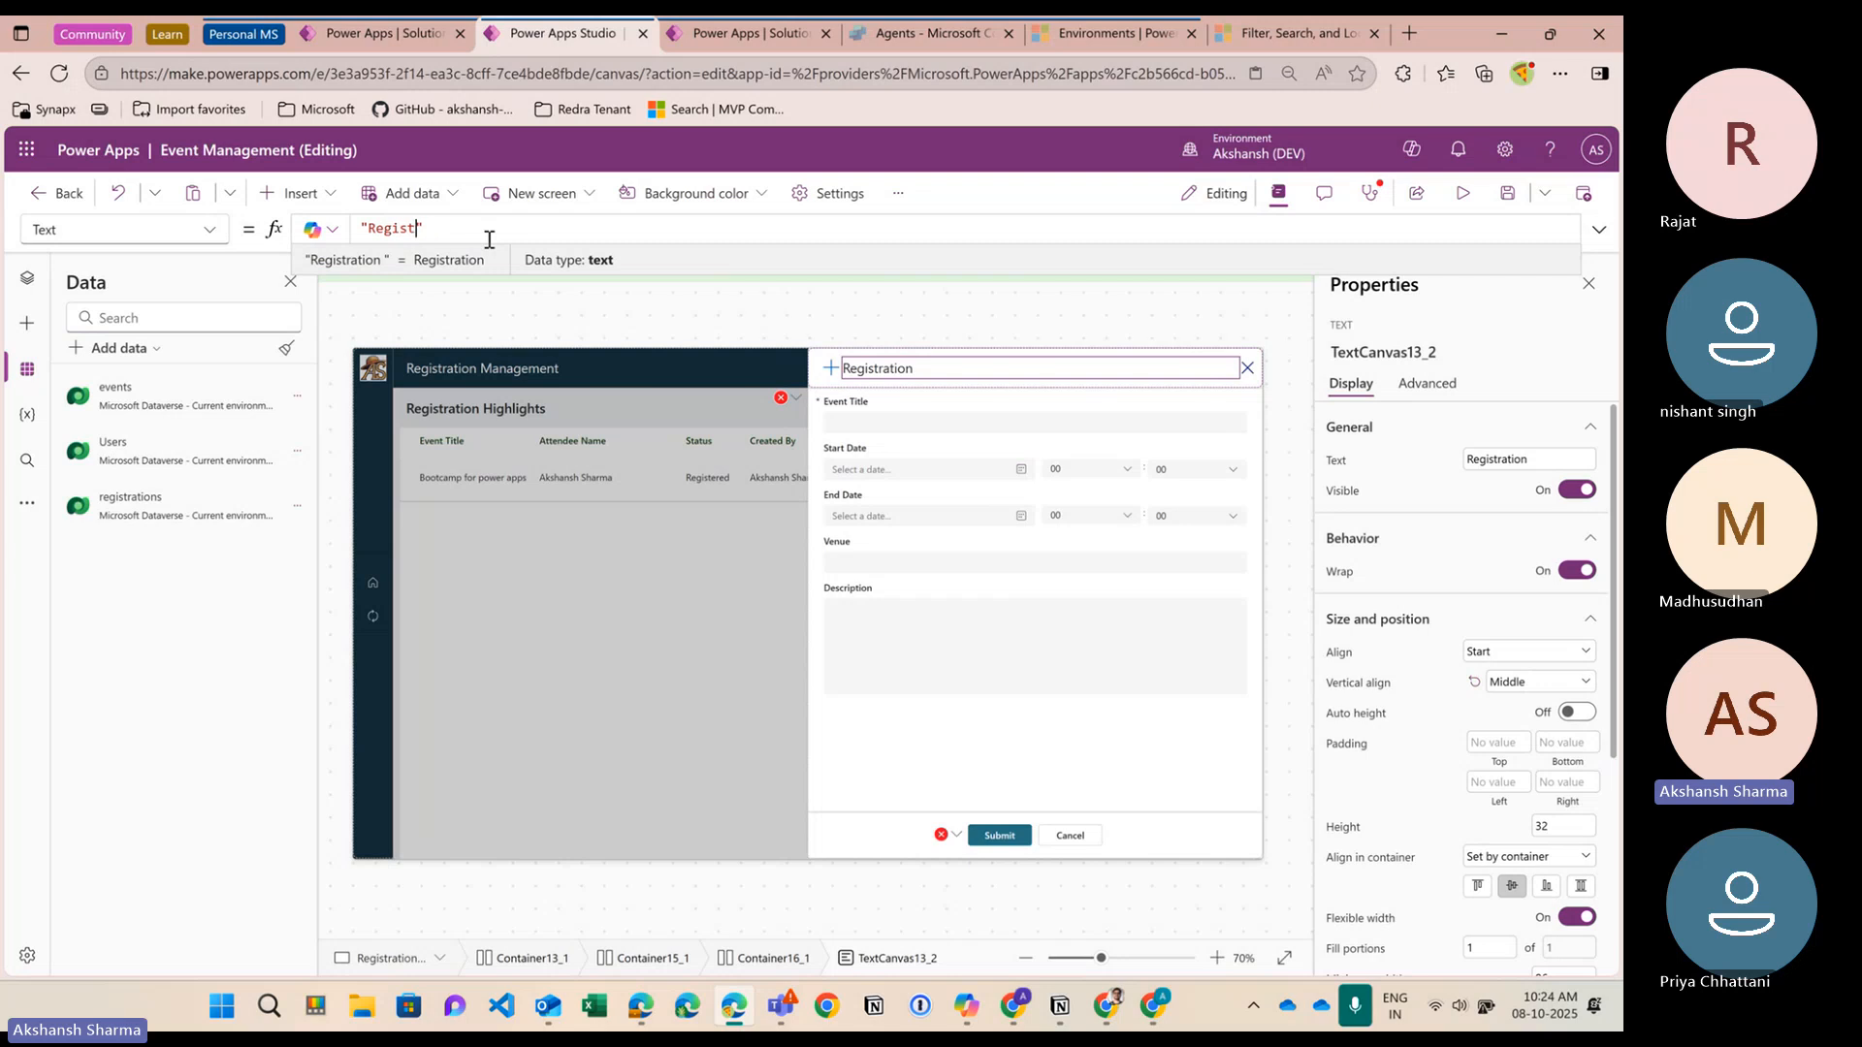
pyautogui.write('ter for an')
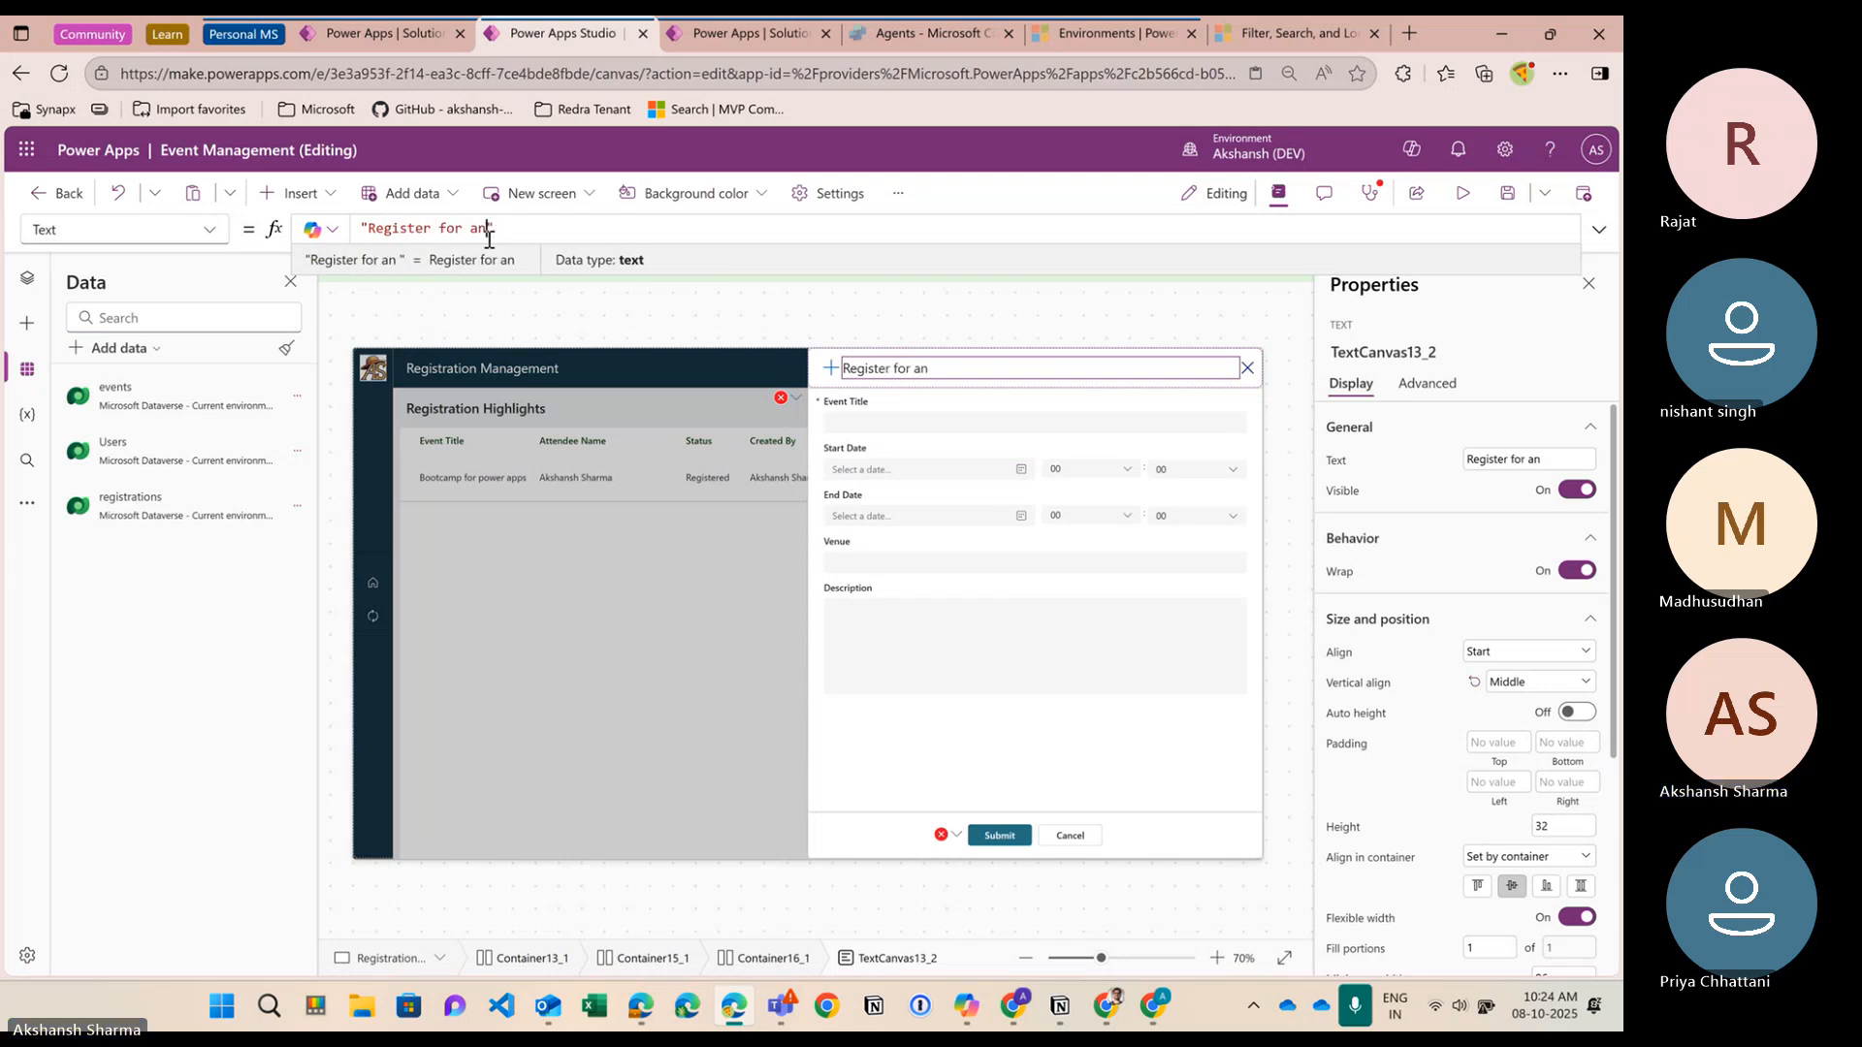
pyautogui.write(' ecent')
pyautogui.write('vent')
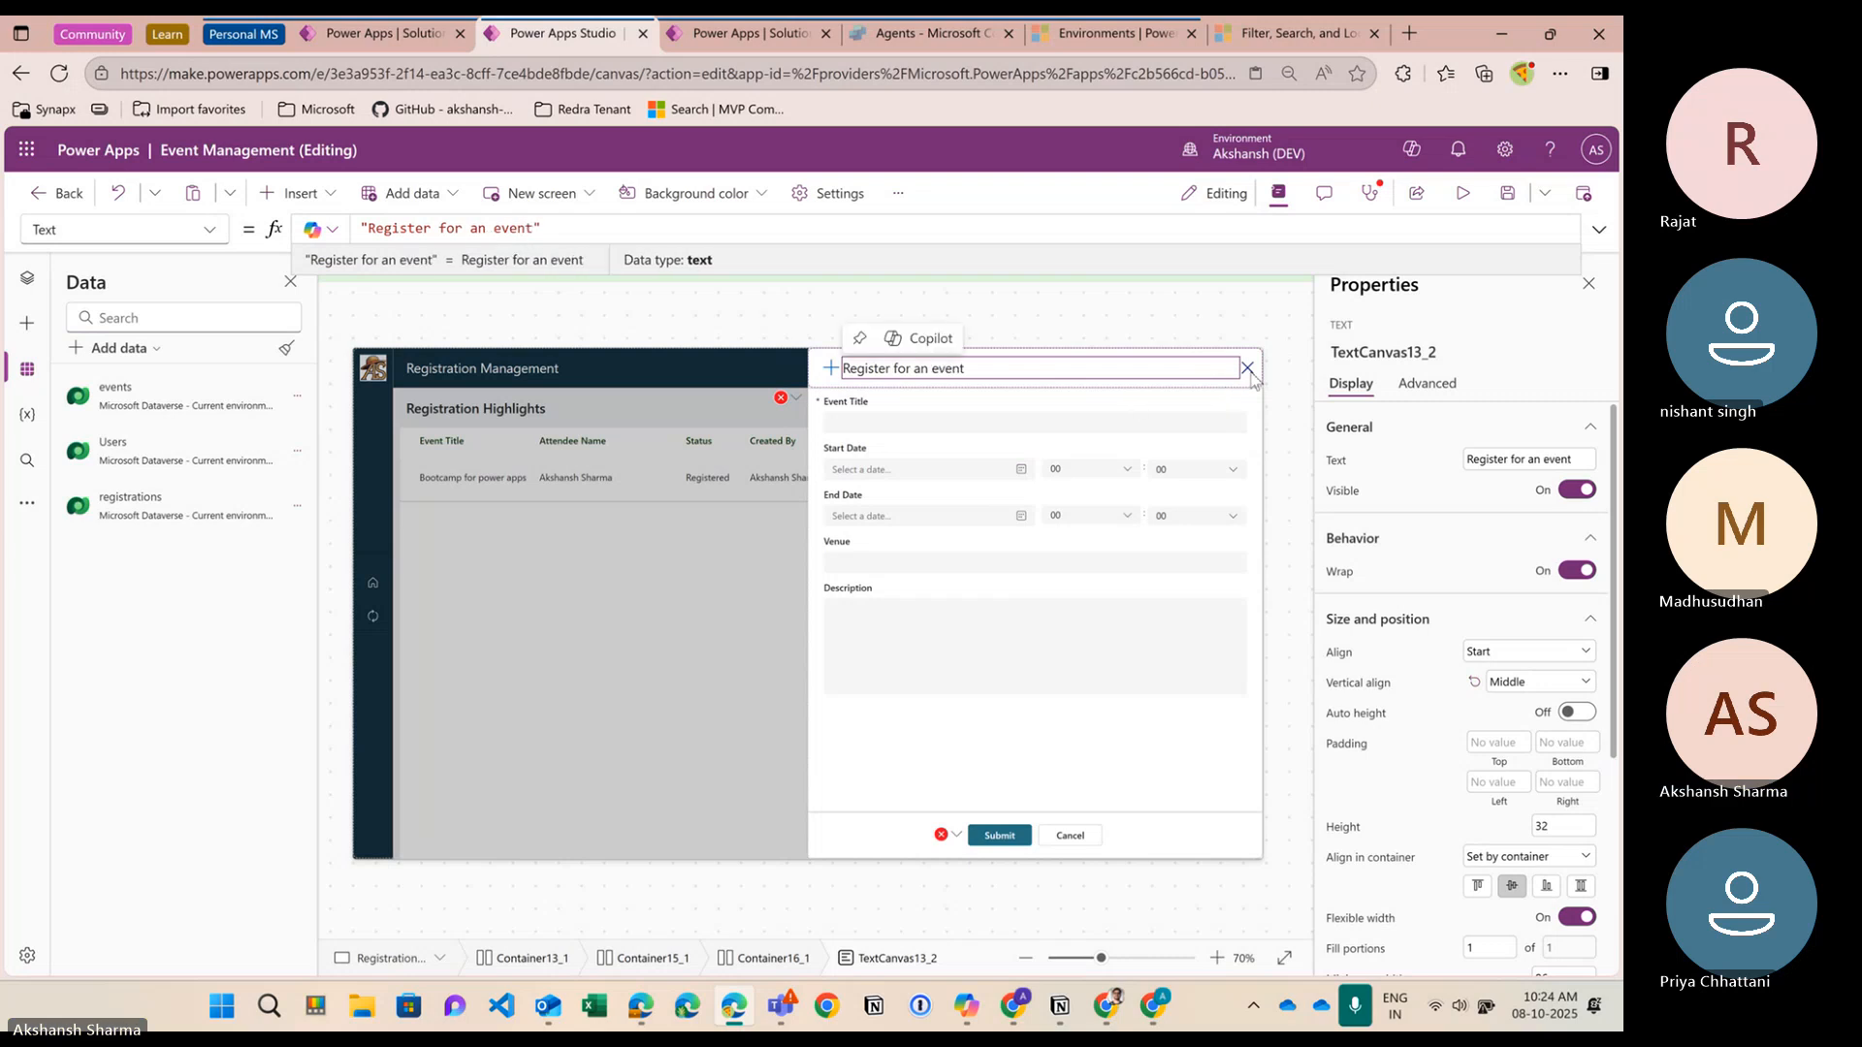
# Set Form1_1's data source to registrations and replace its data cards with registration fields
pyautogui.click(956, 556)
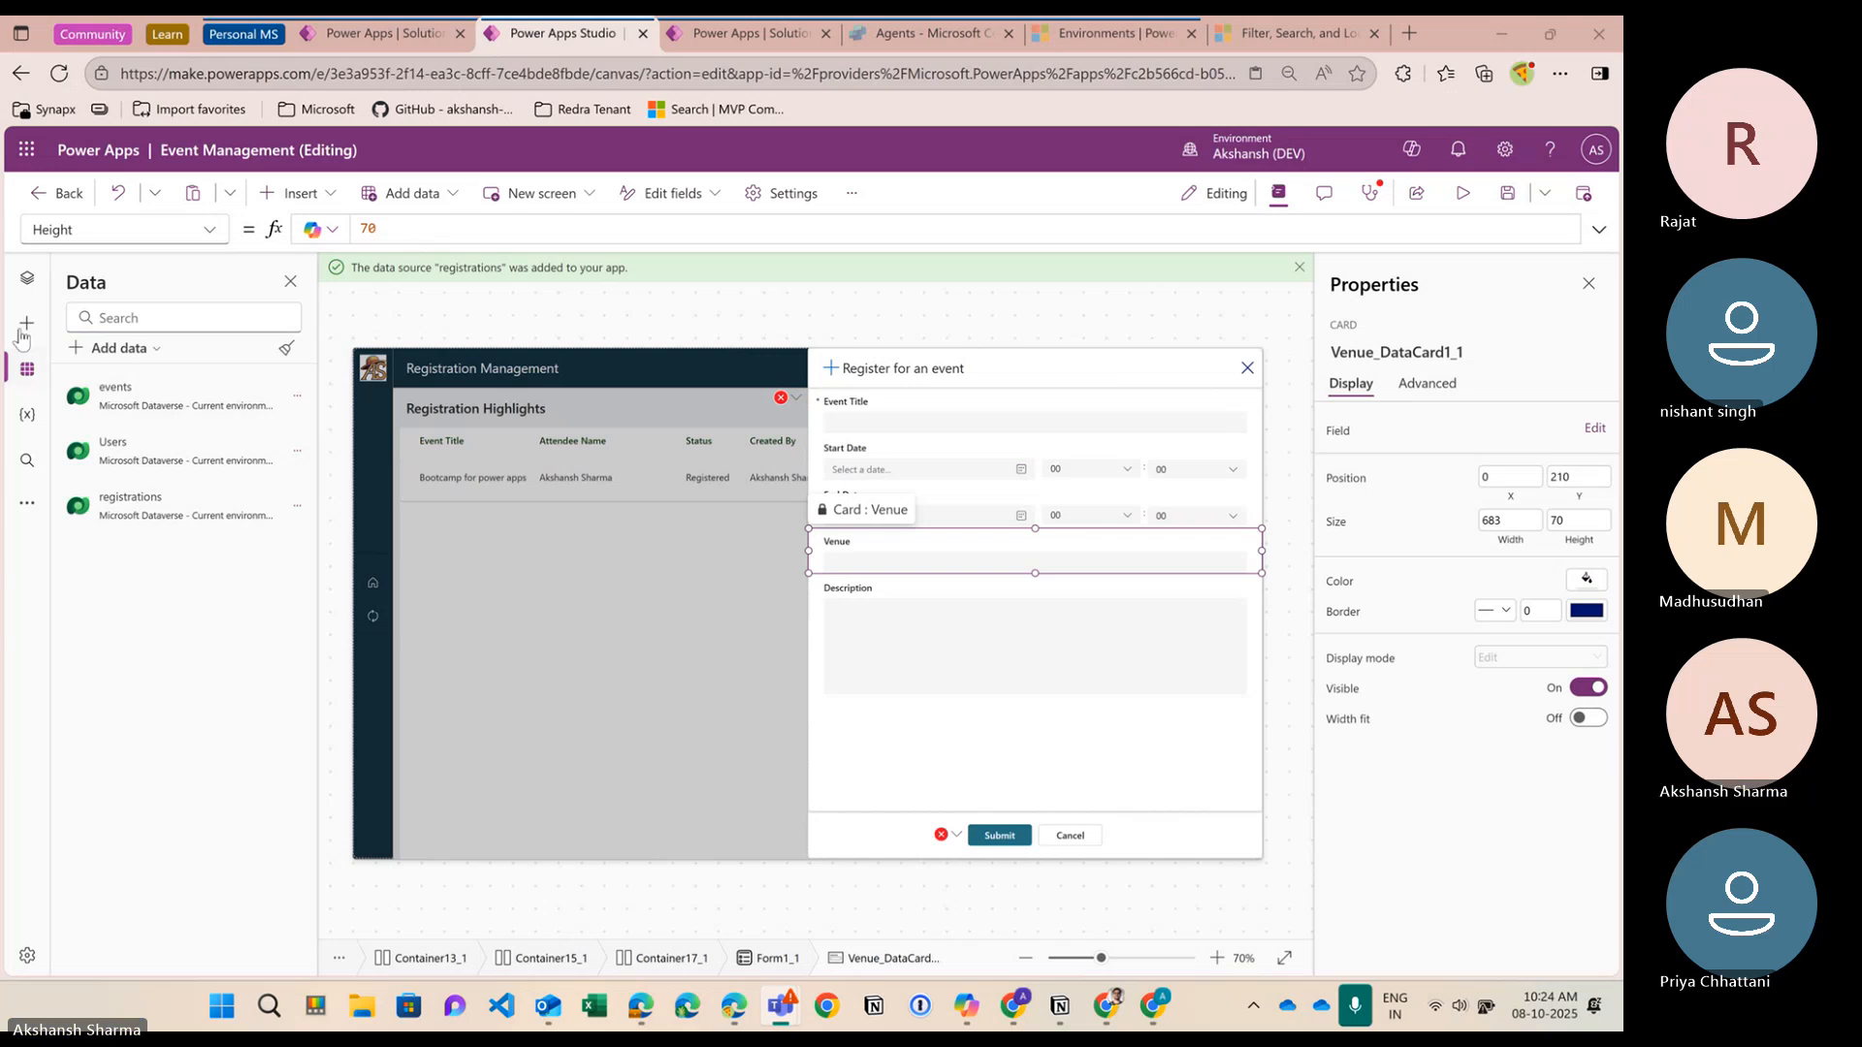
pyautogui.click(27, 278)
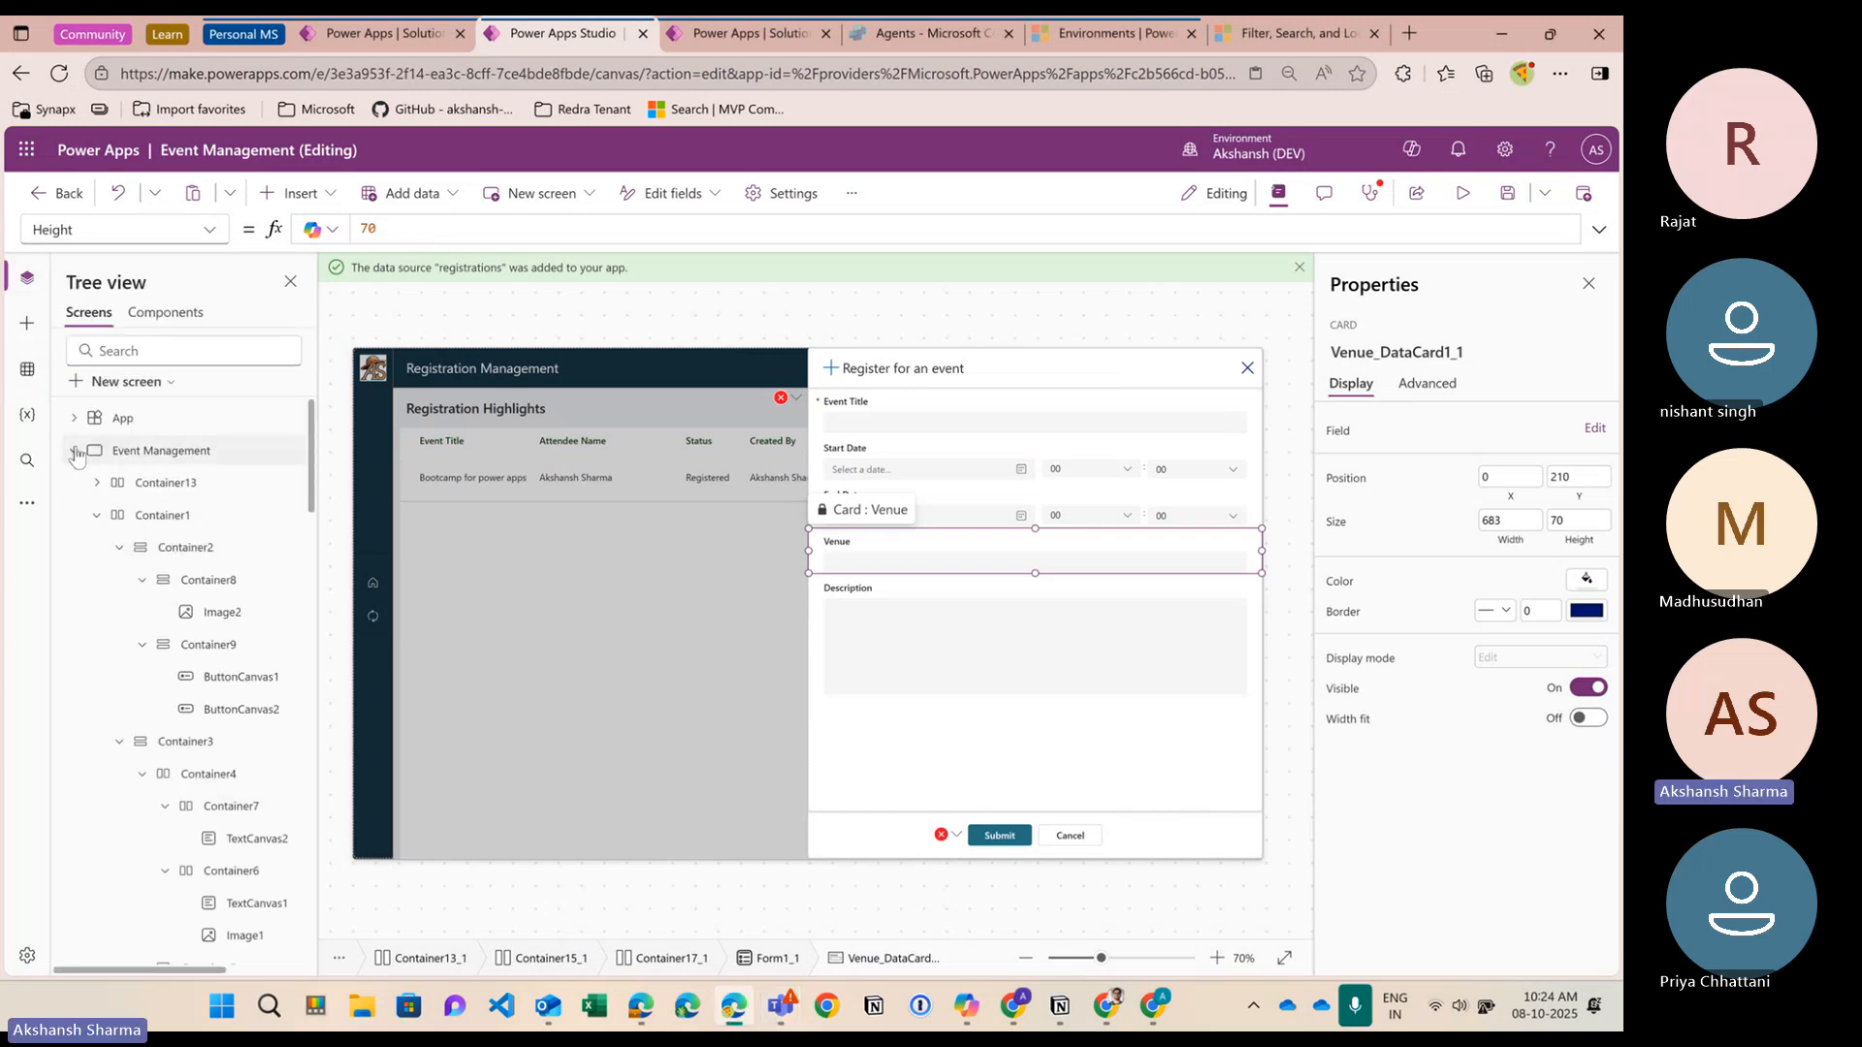
pyautogui.click(224, 775)
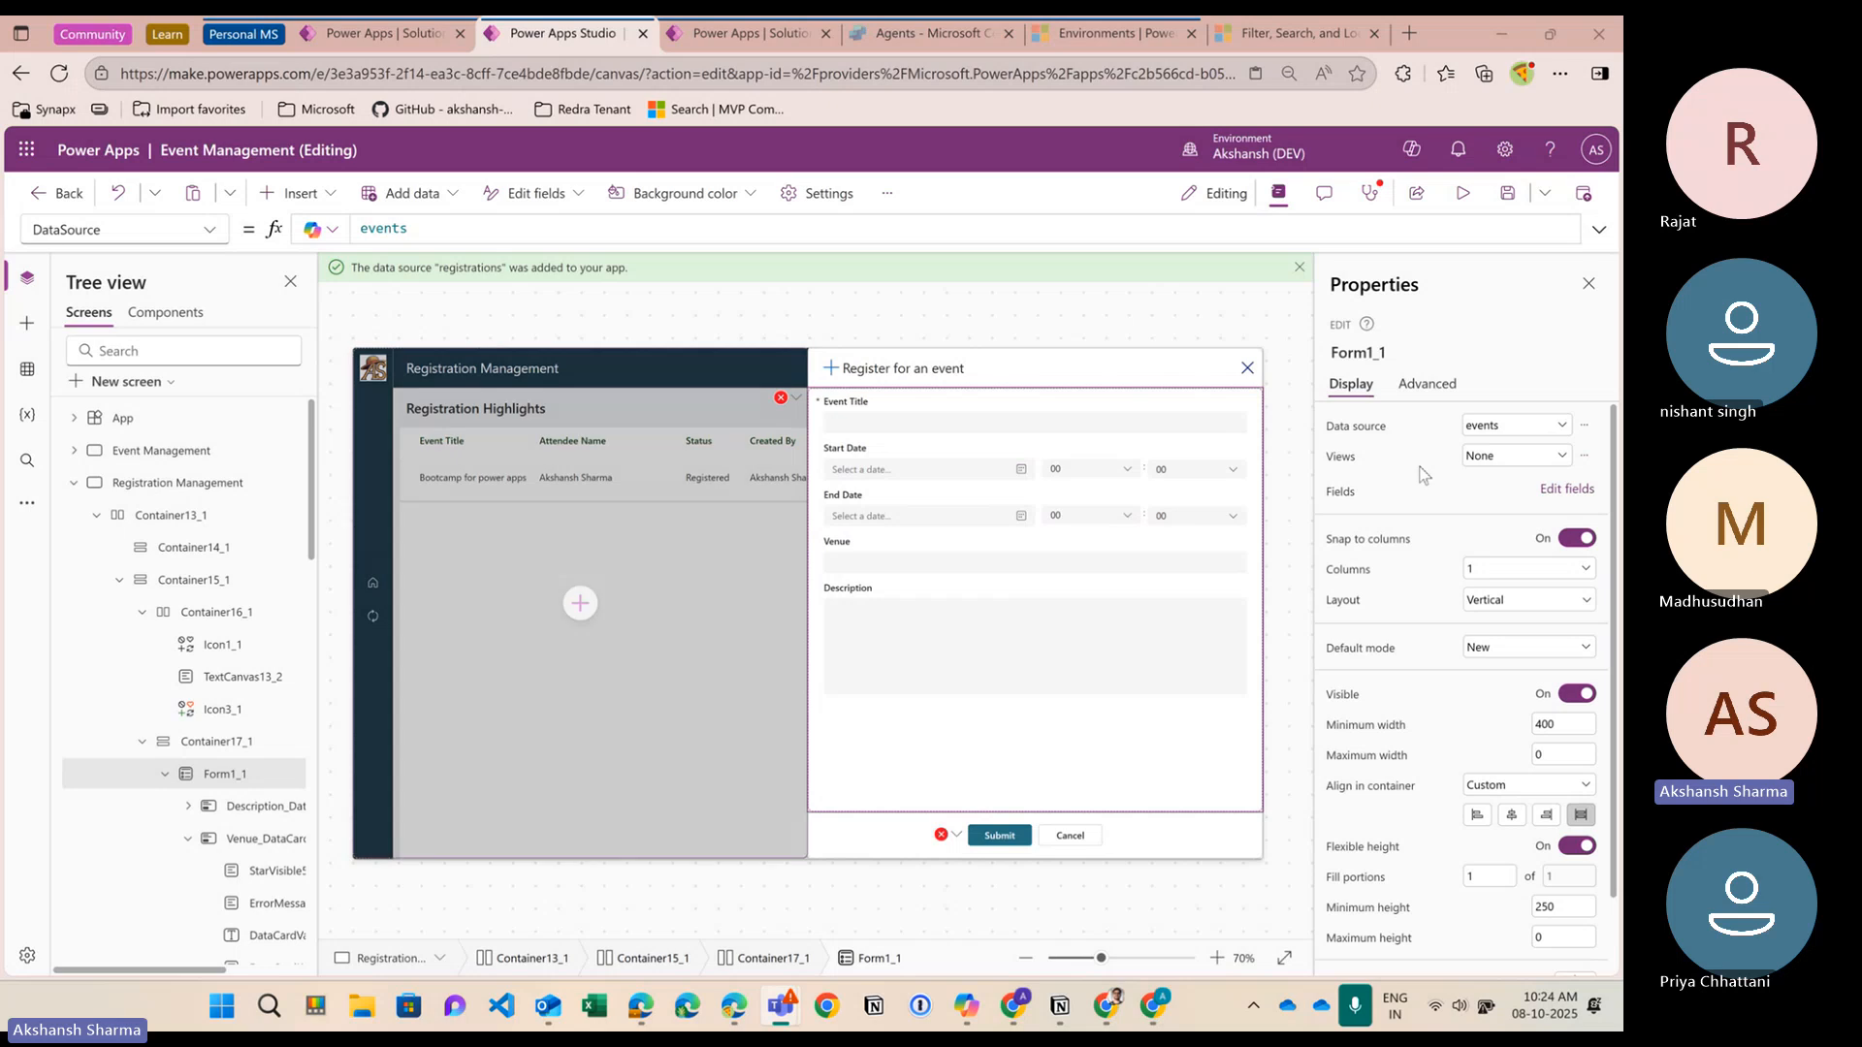
pyautogui.click(1514, 425)
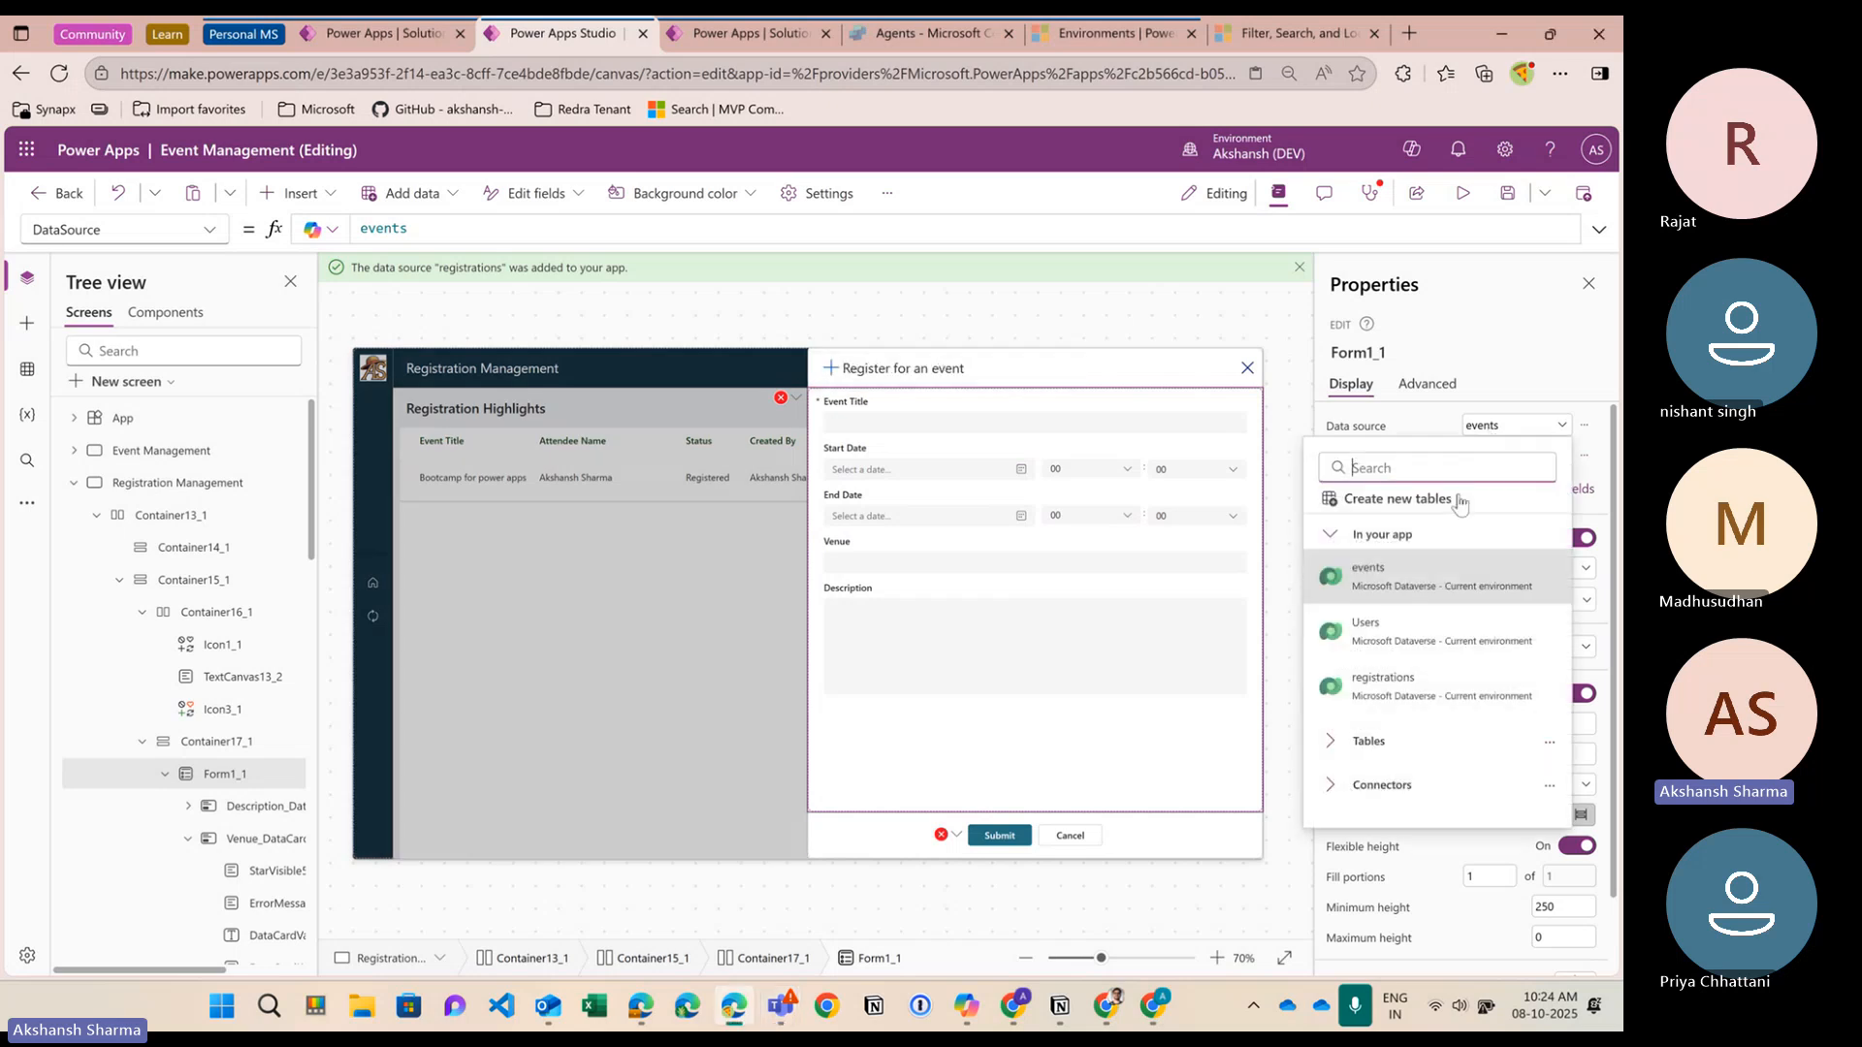
pyautogui.click(1384, 684)
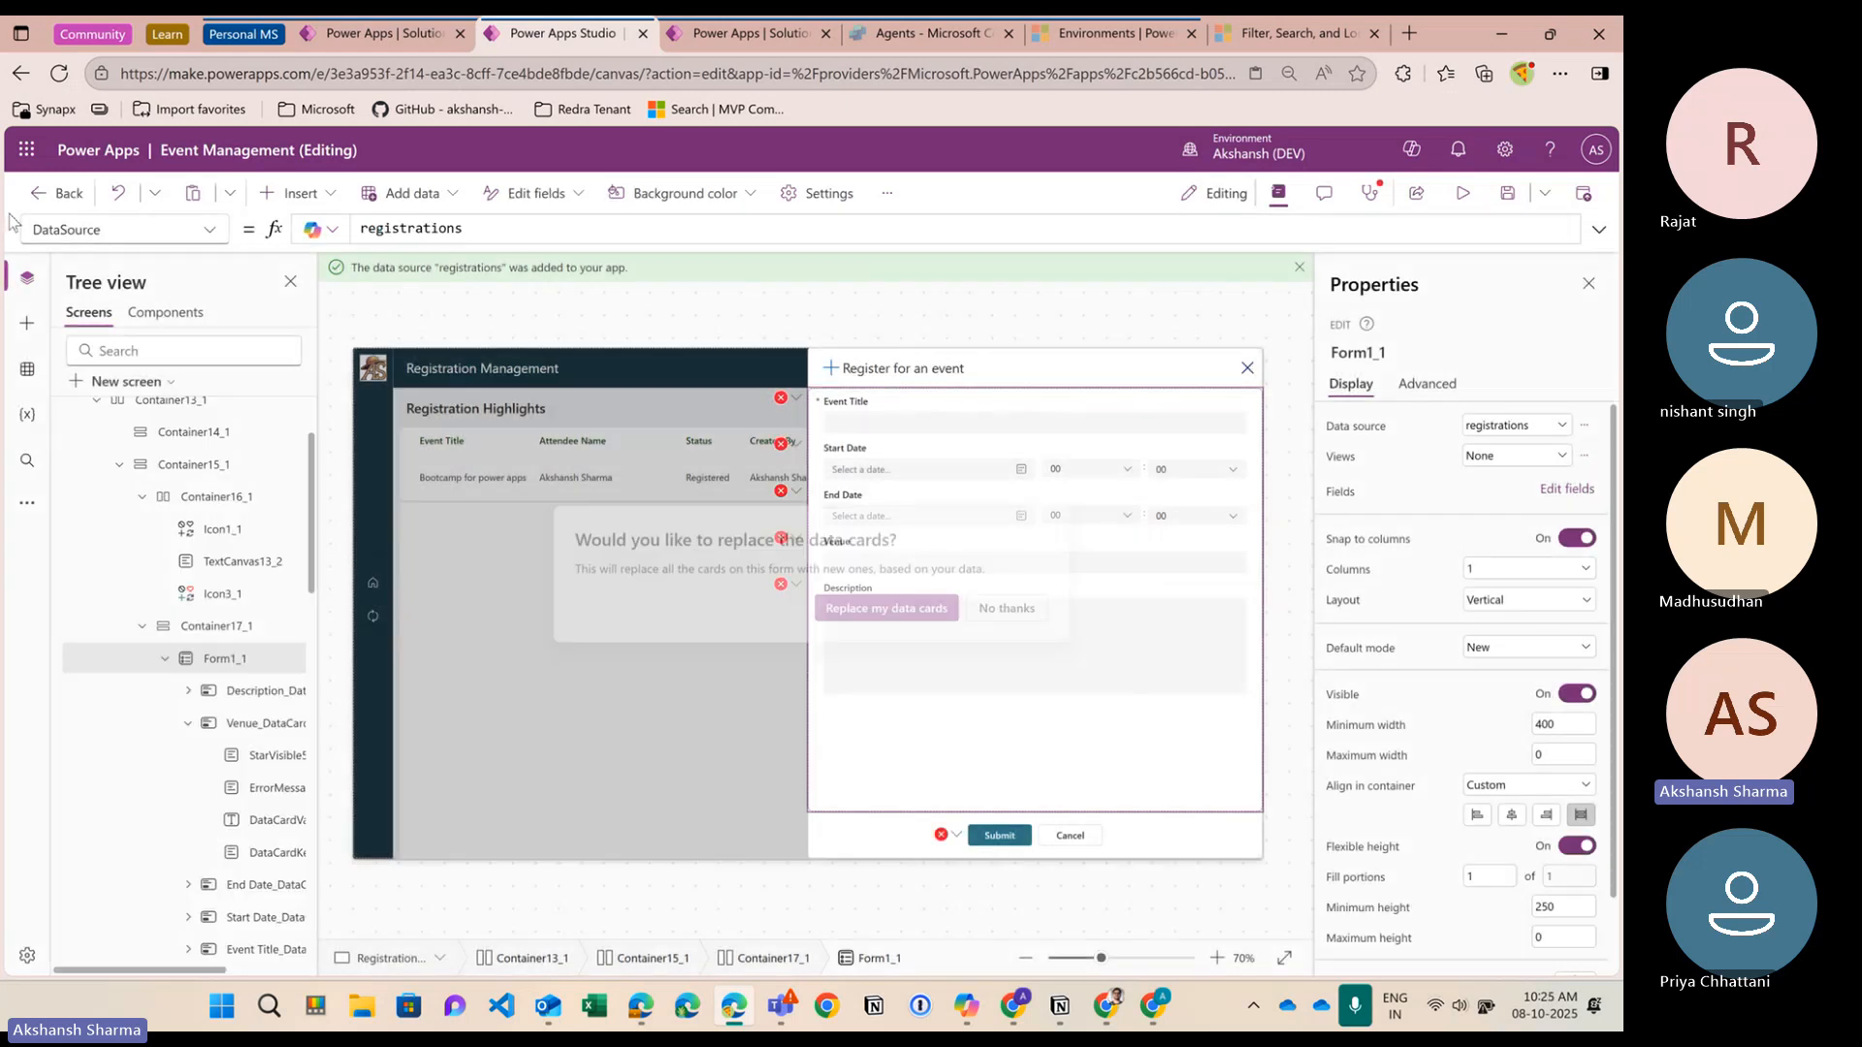
pyautogui.click(941, 614)
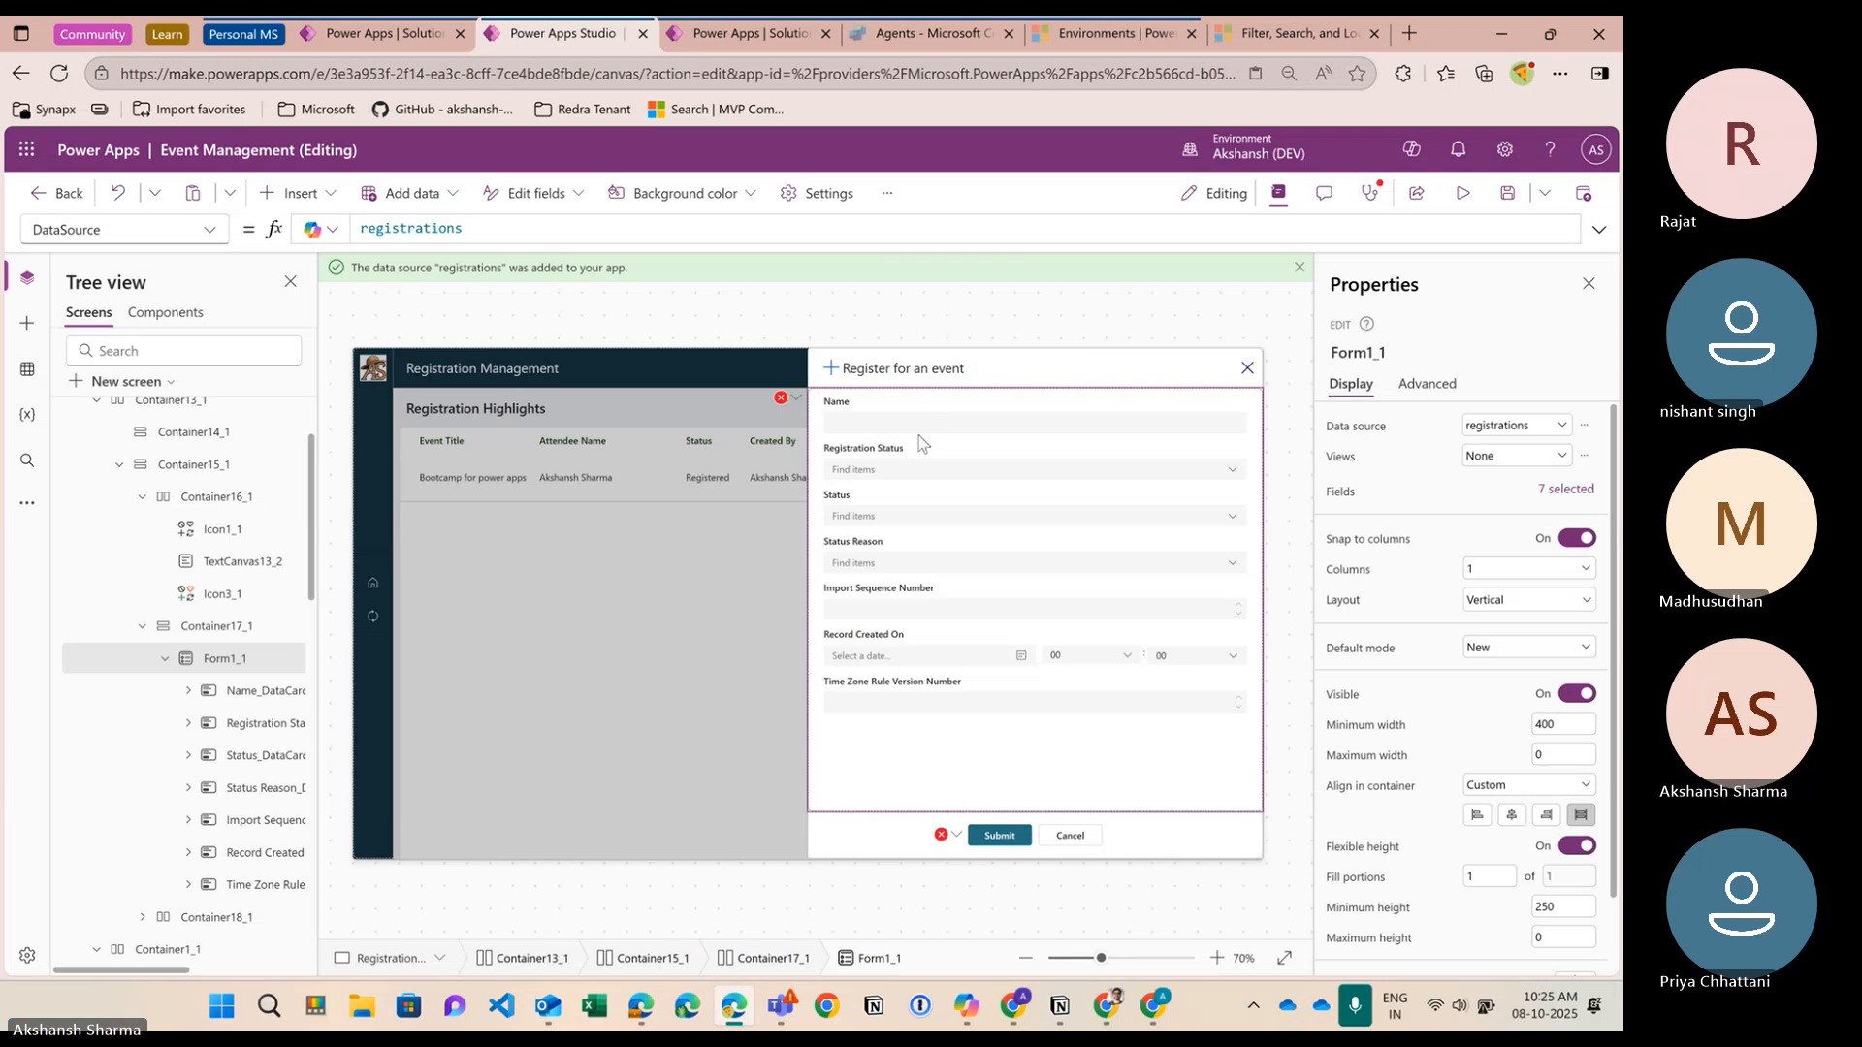
# Remove Name, Import Sequence Number, Record Created On, Time Zone Rule Version Number, Status Reason and Status fields
pyautogui.click(1568, 489)
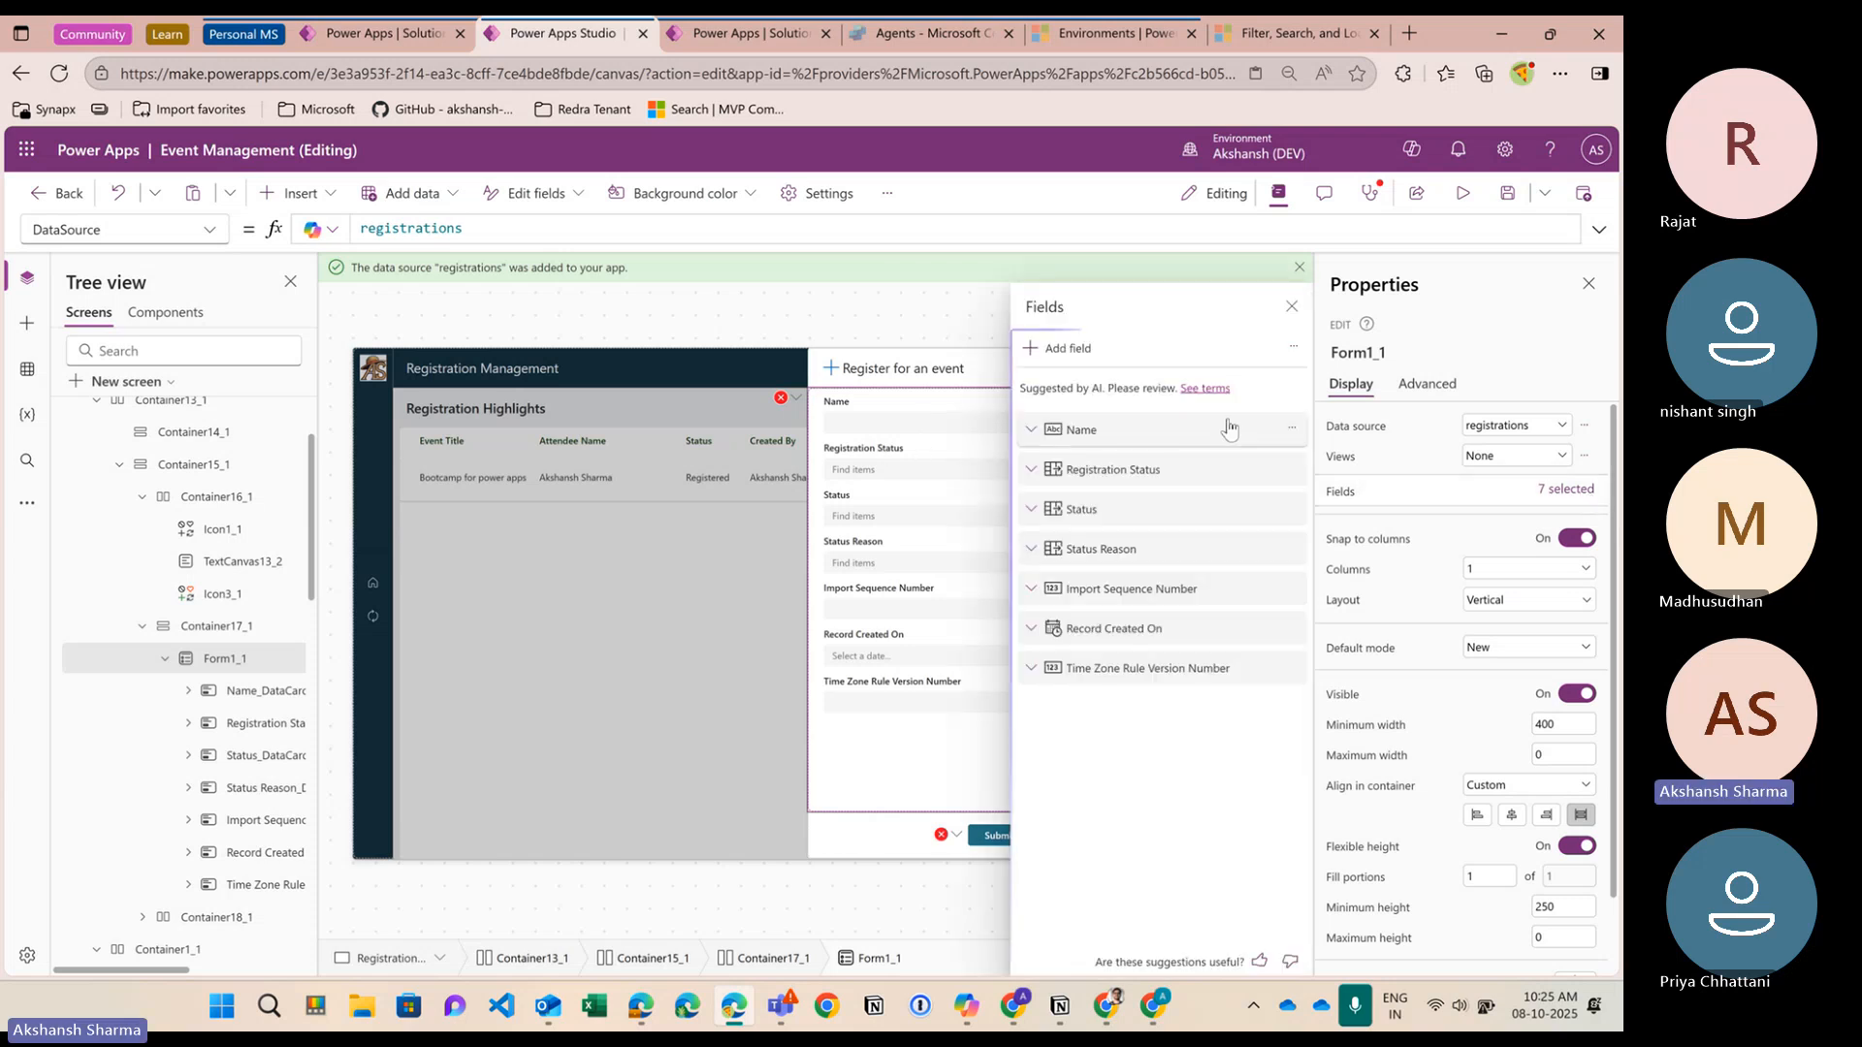
pyautogui.click(1292, 428)
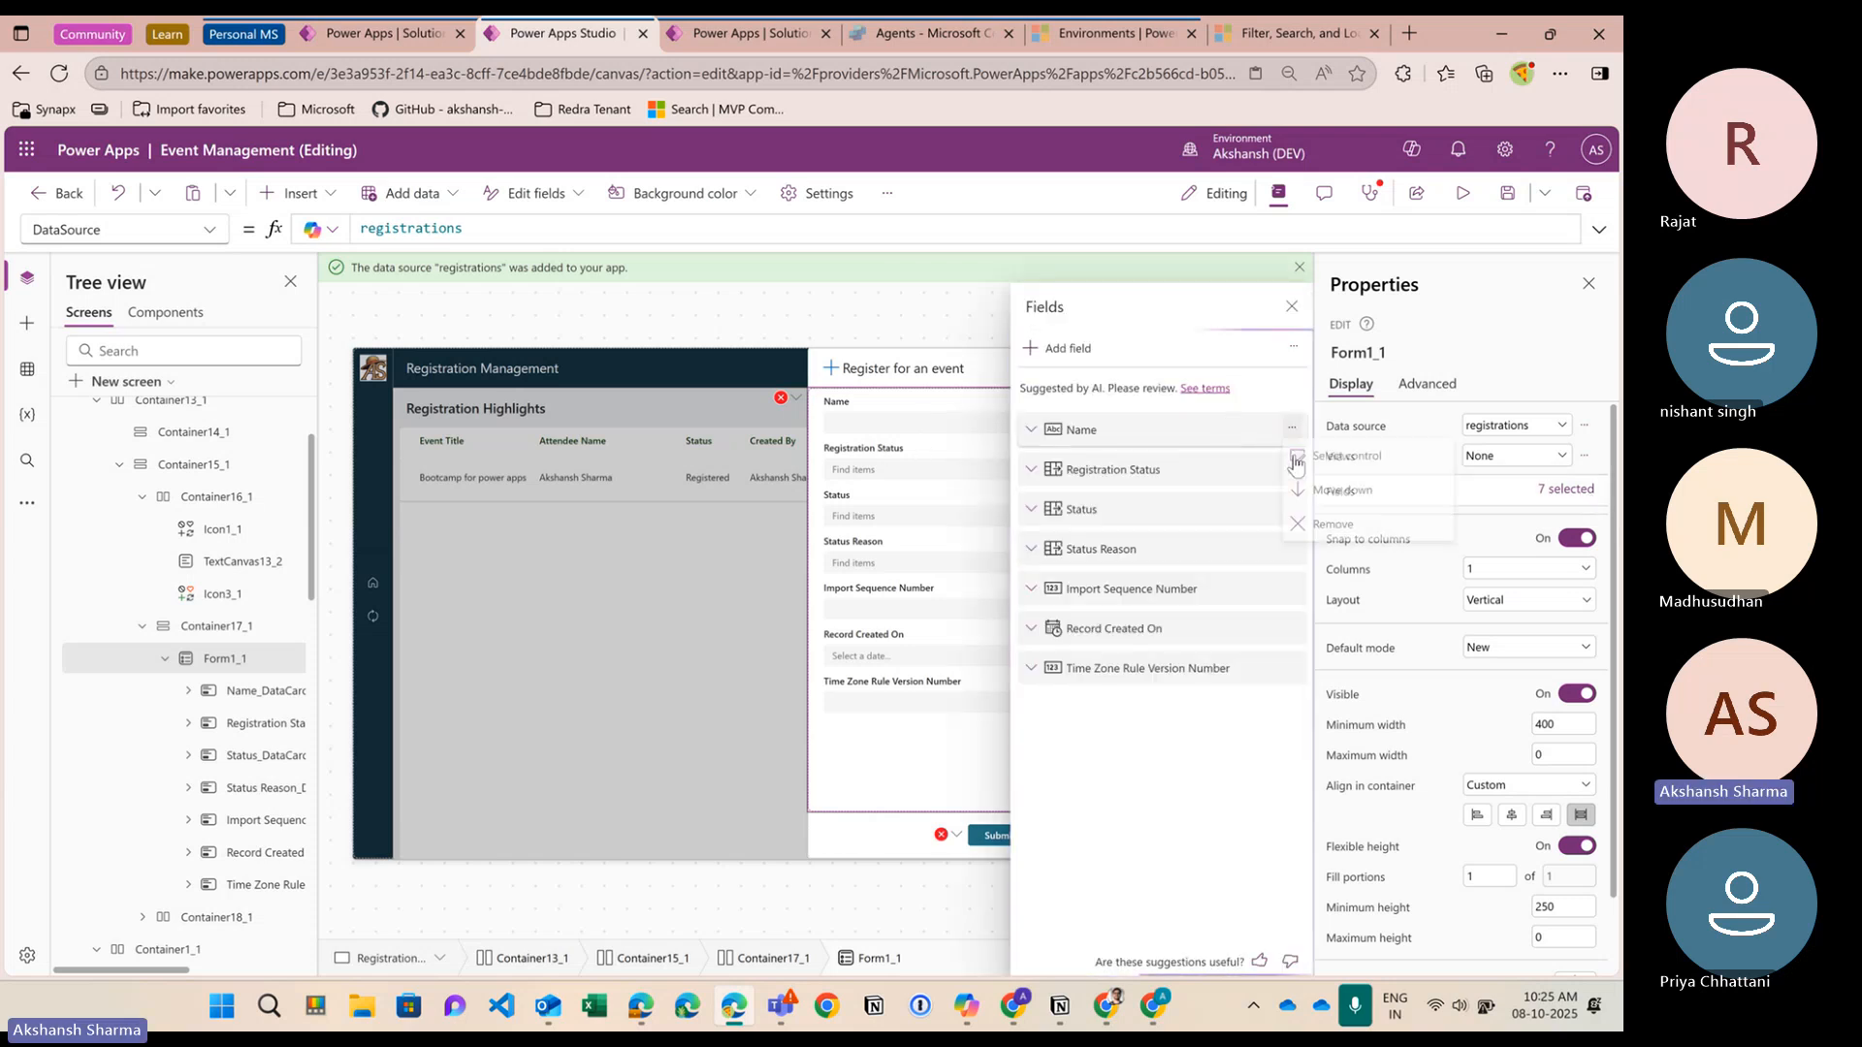
pyautogui.click(1327, 531)
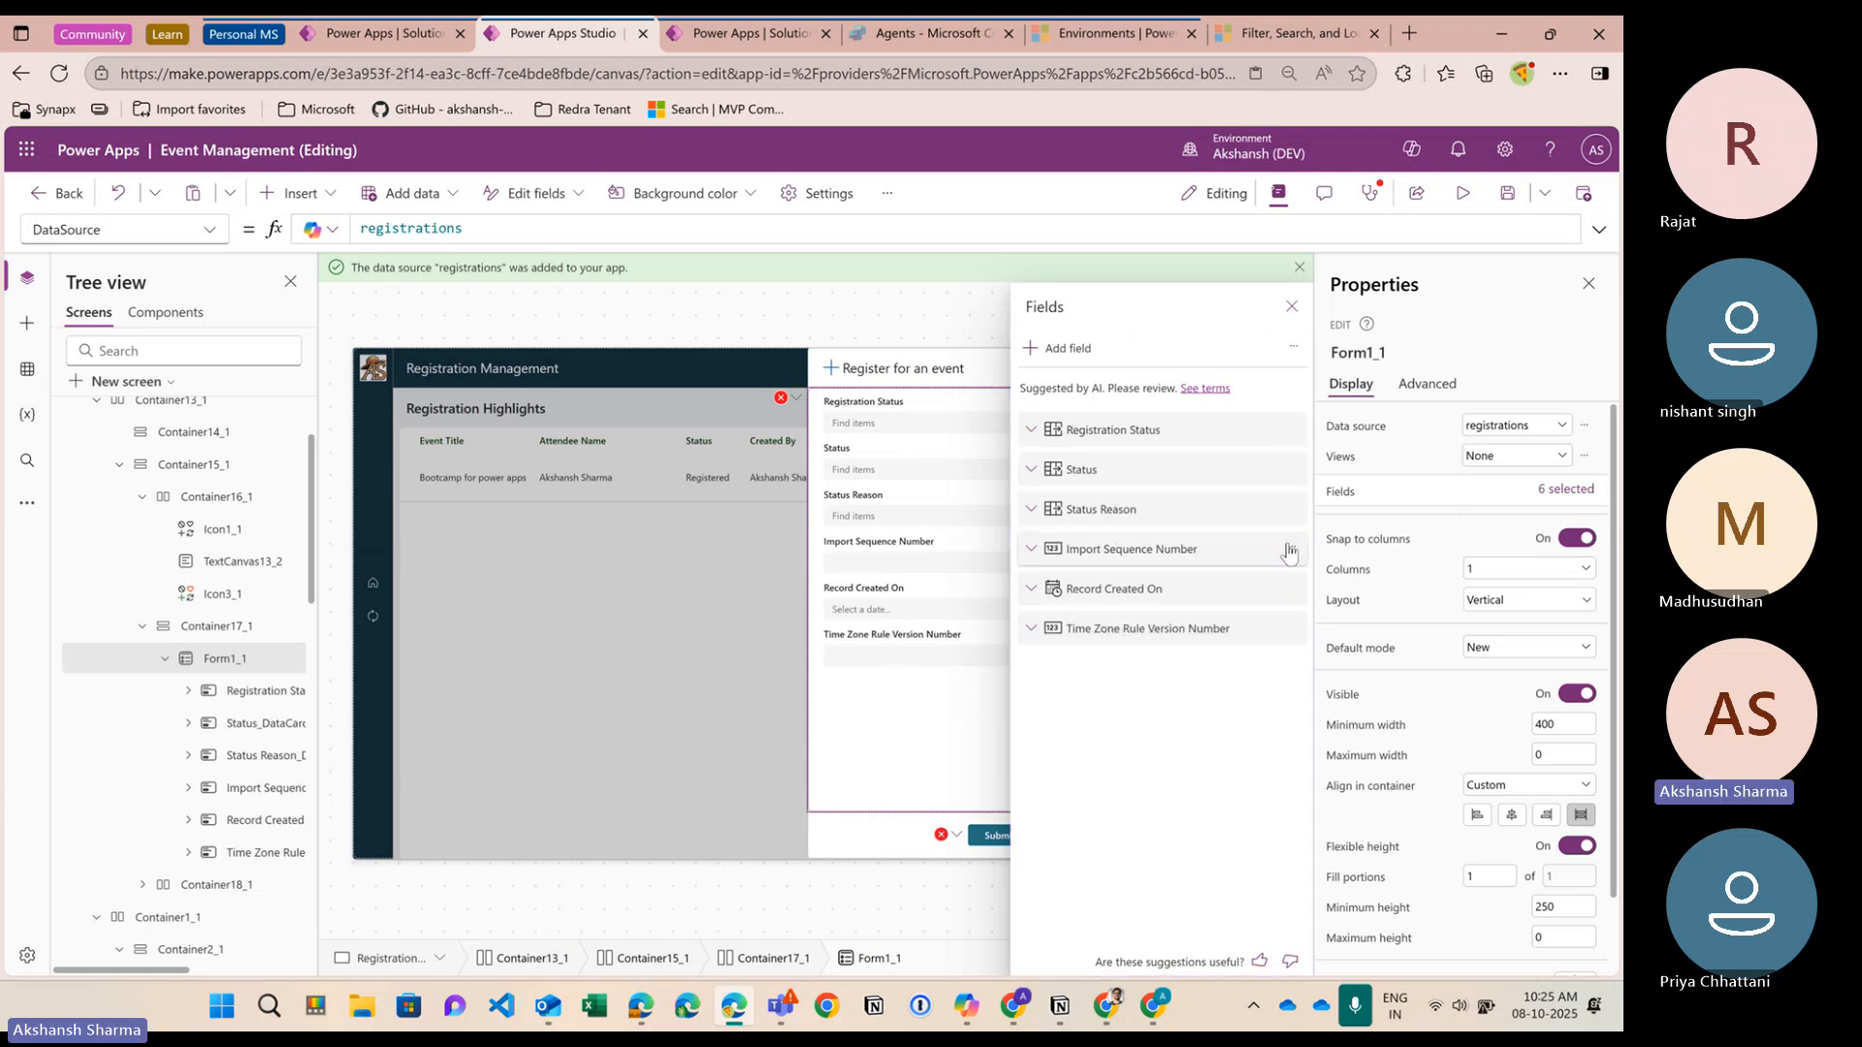
pyautogui.click(1293, 550)
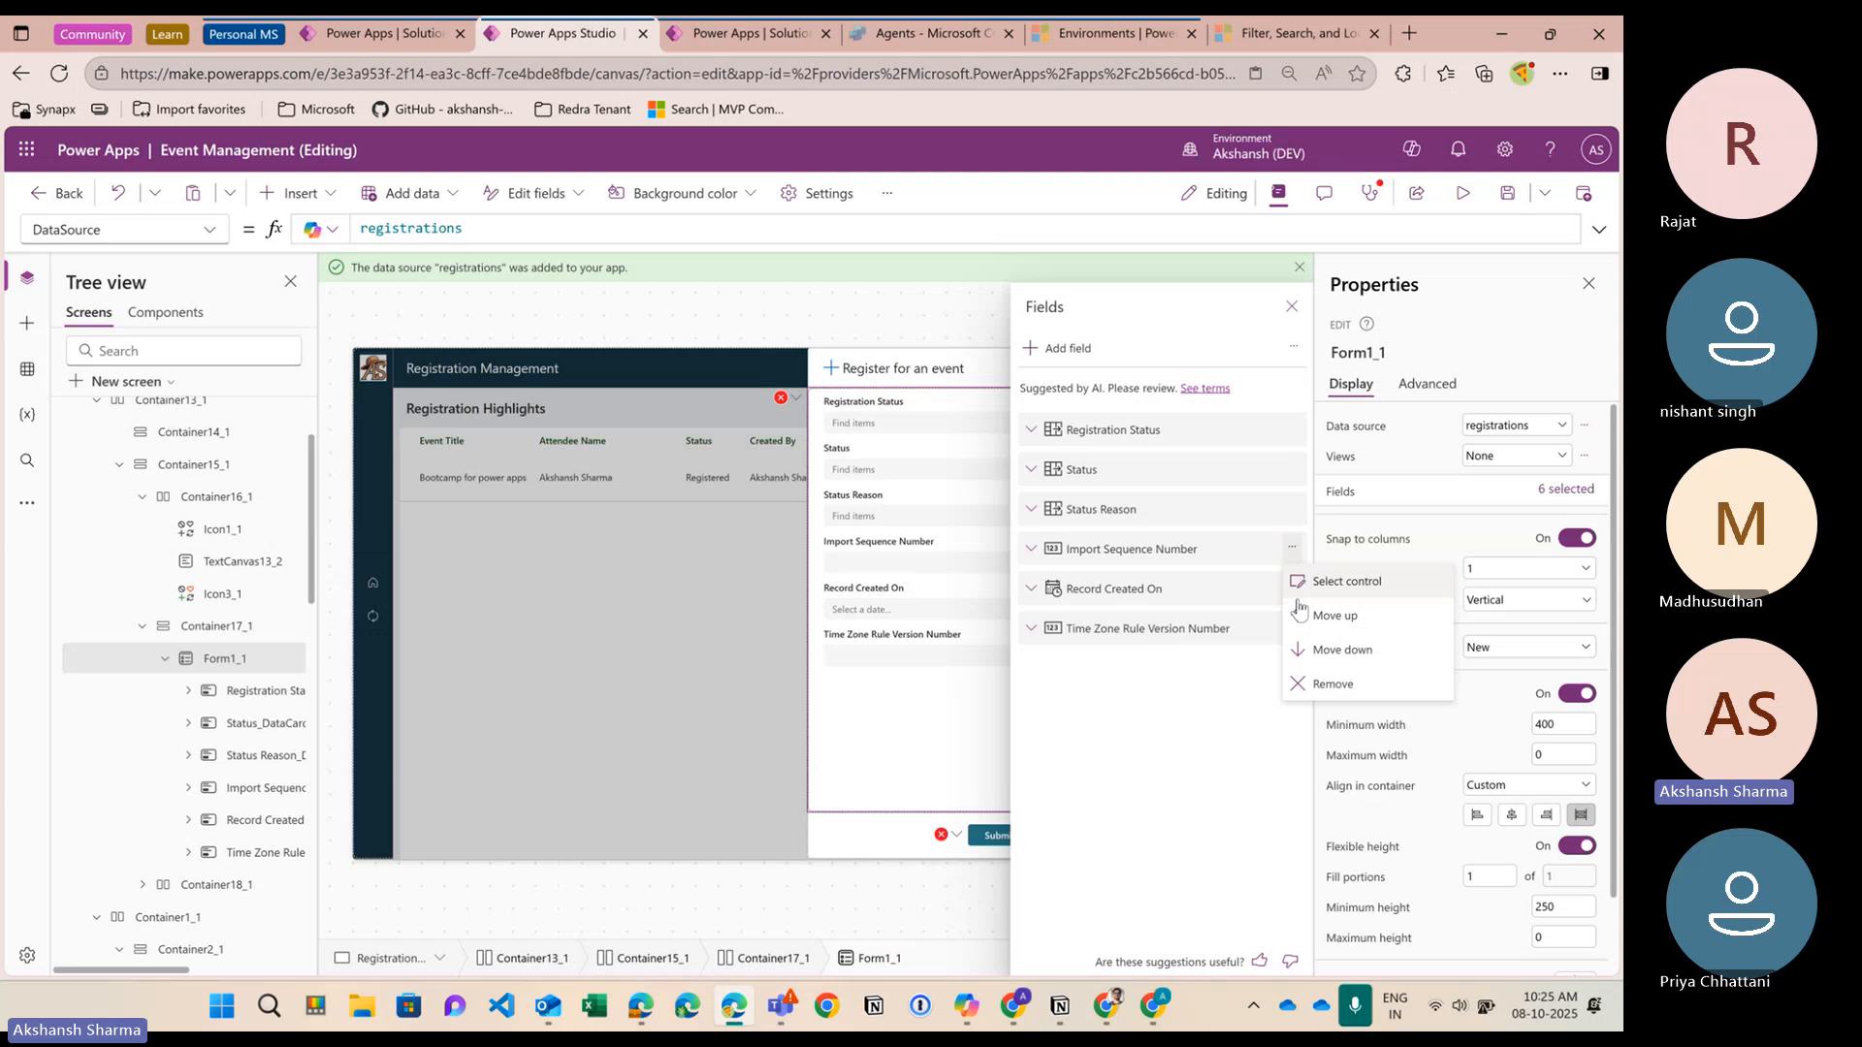
pyautogui.click(1333, 655)
pyautogui.click(1293, 552)
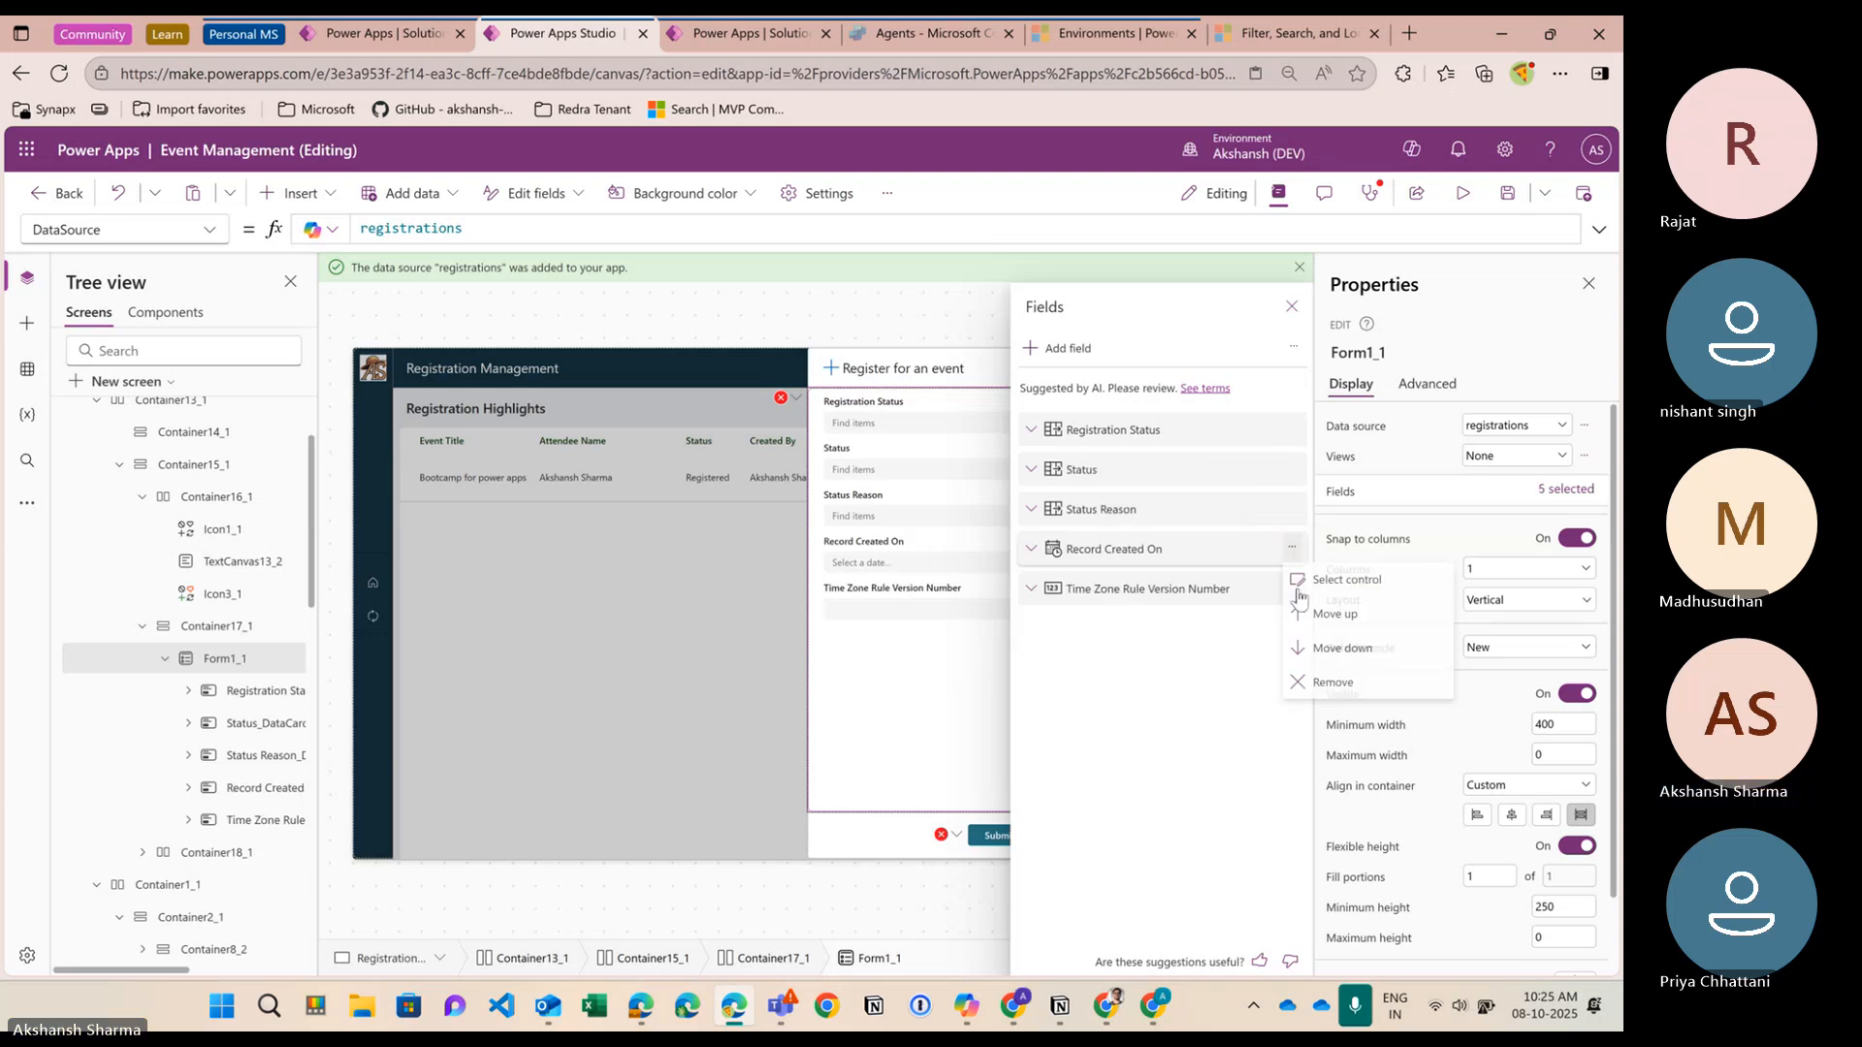
pyautogui.click(1319, 683)
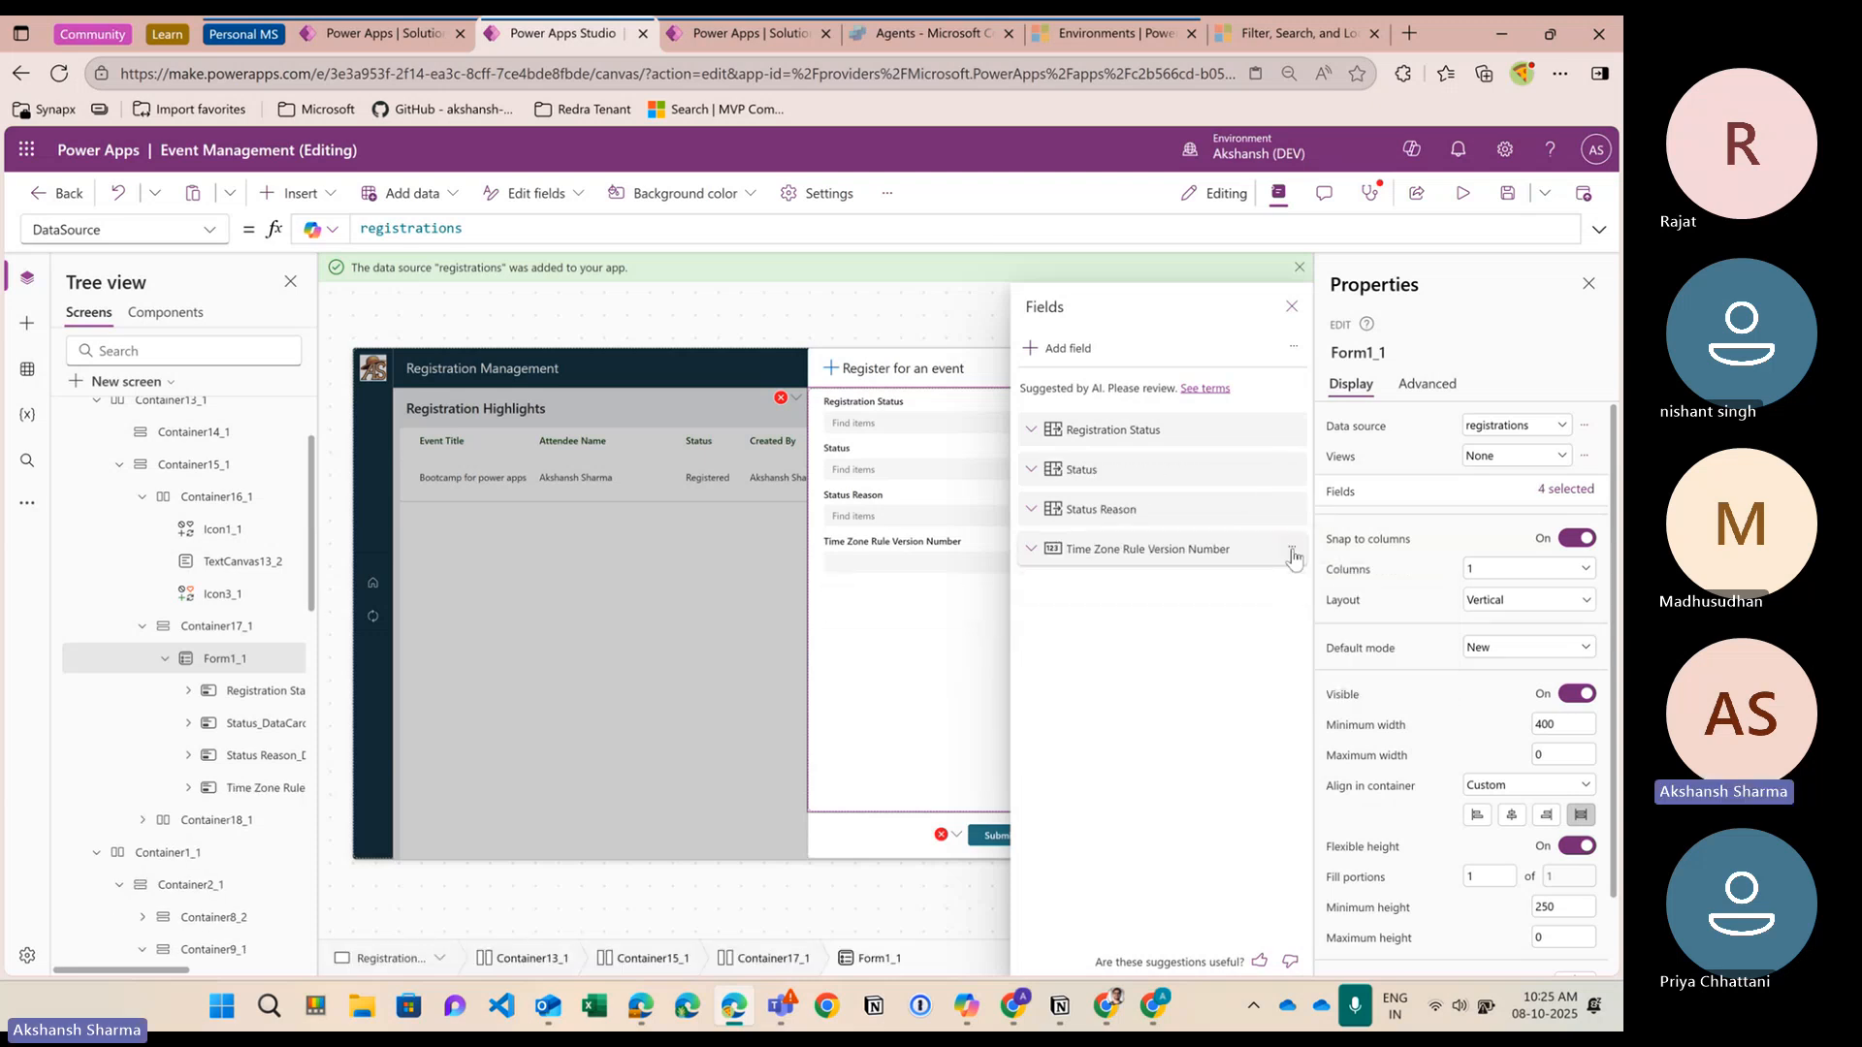
pyautogui.click(1291, 548)
pyautogui.click(1318, 662)
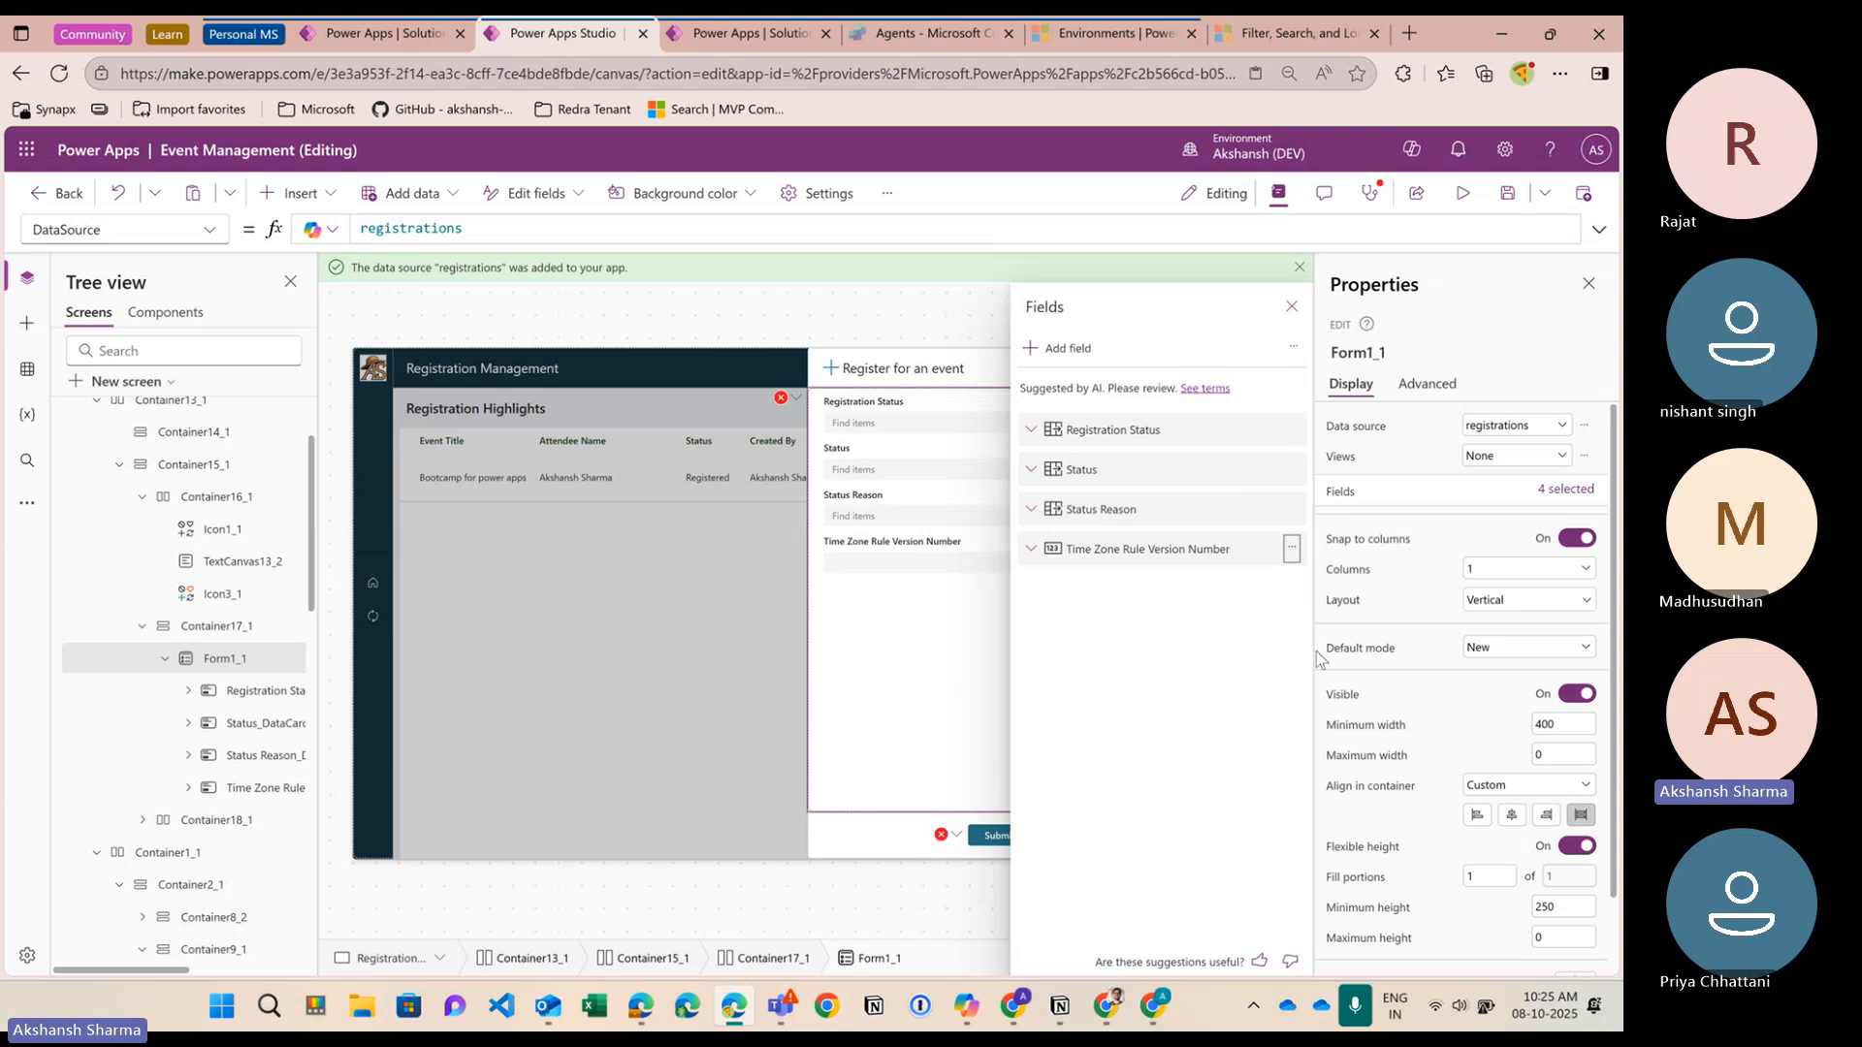
pyautogui.click(1292, 513)
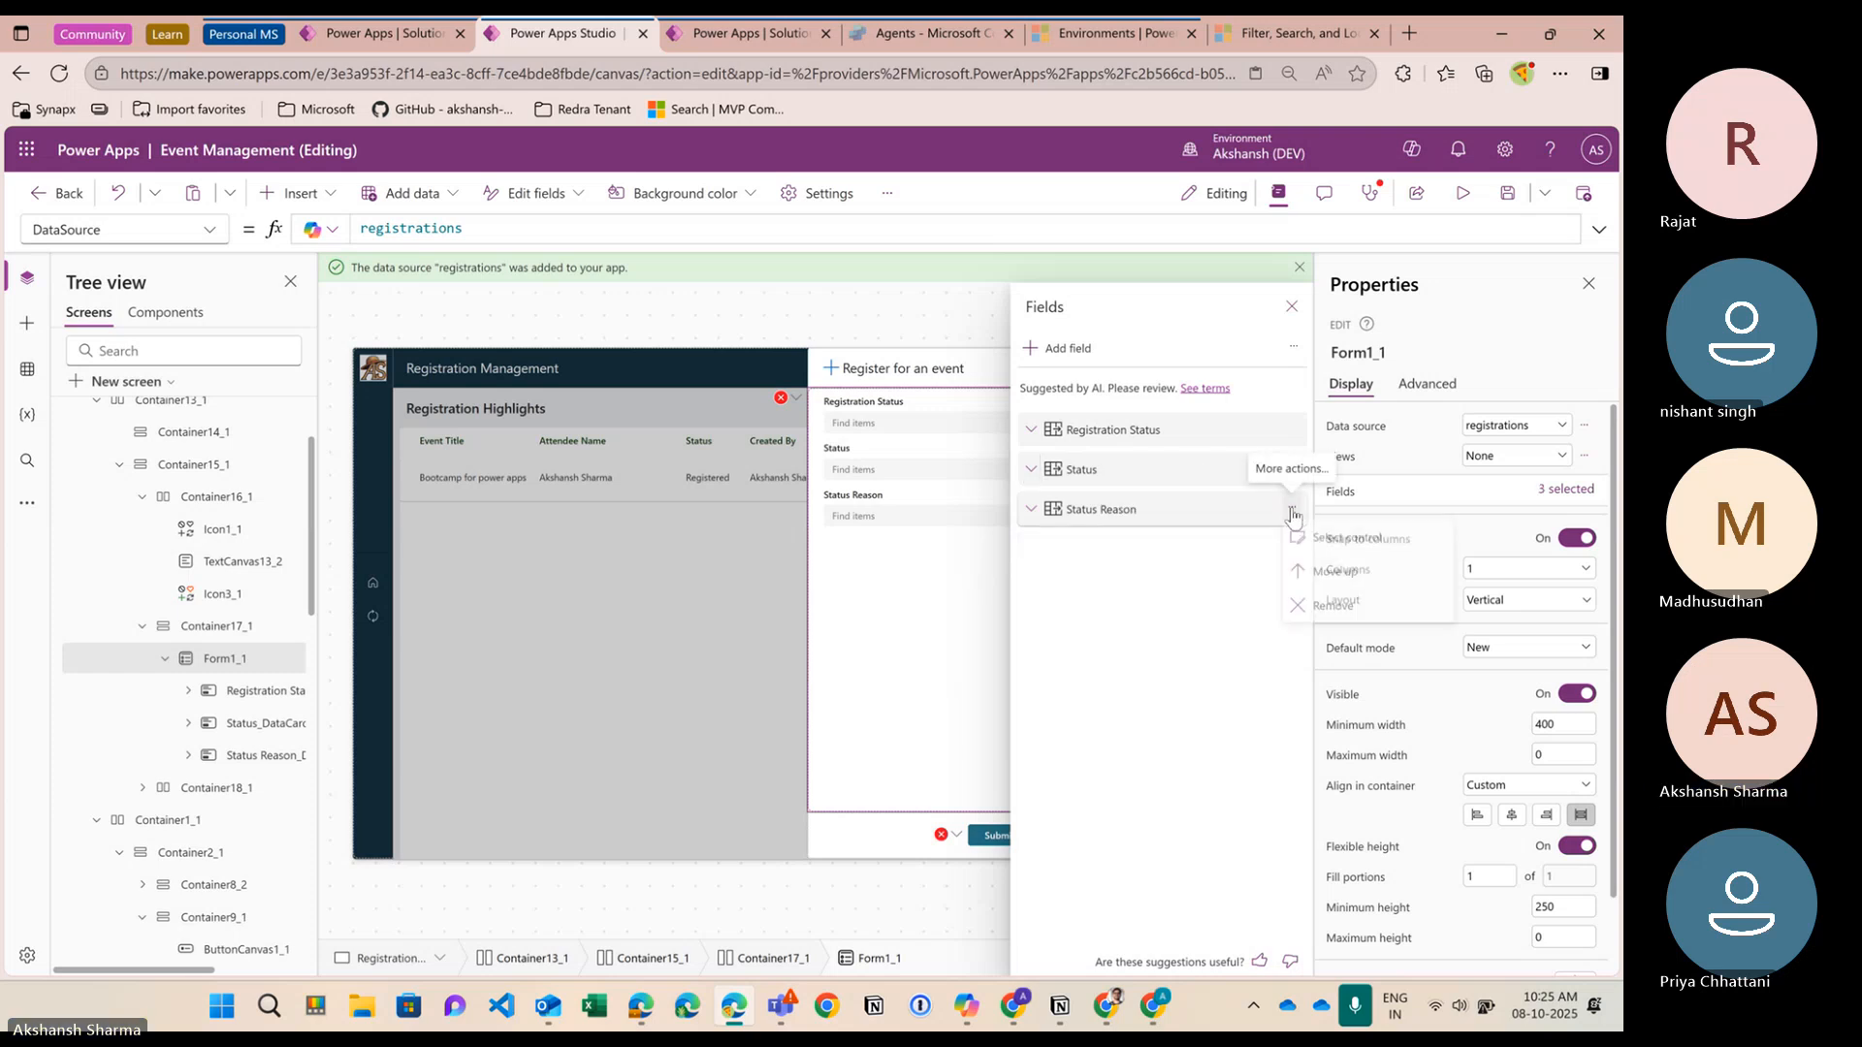
pyautogui.click(1311, 611)
pyautogui.click(1299, 477)
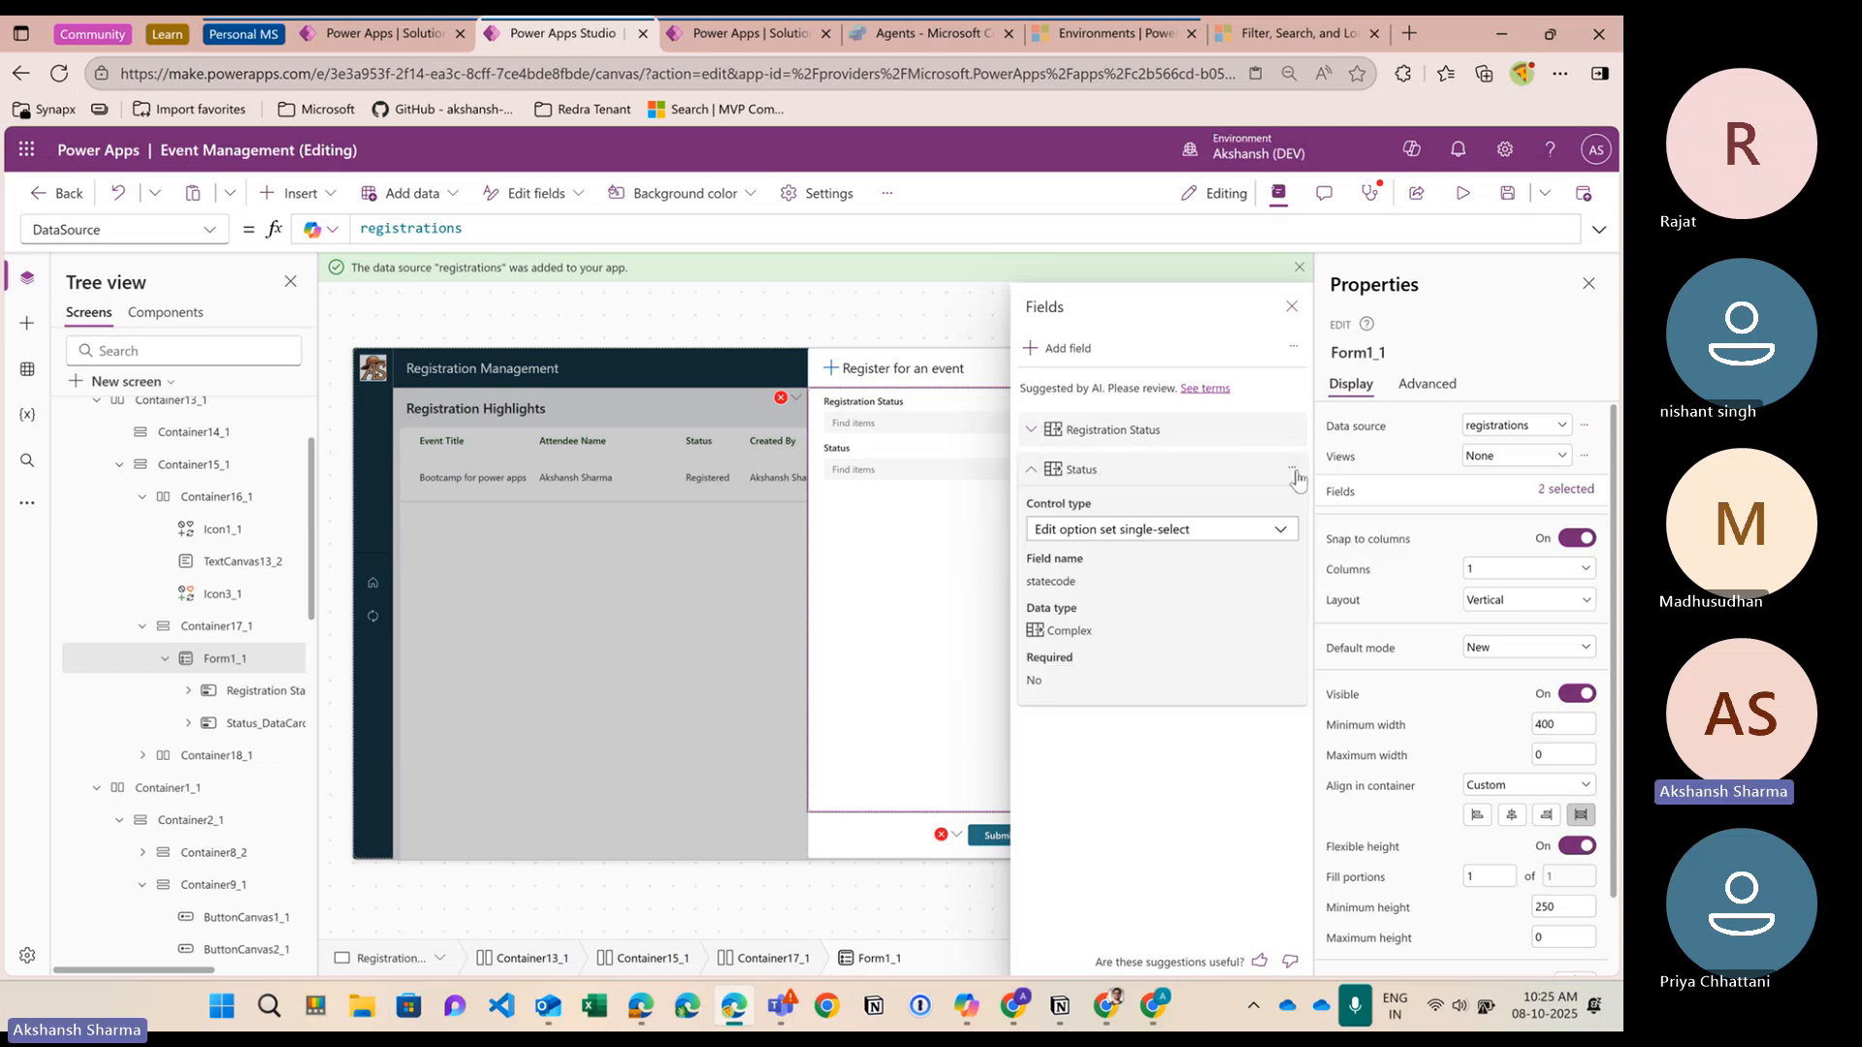
pyautogui.click(1292, 469)
pyautogui.click(1309, 570)
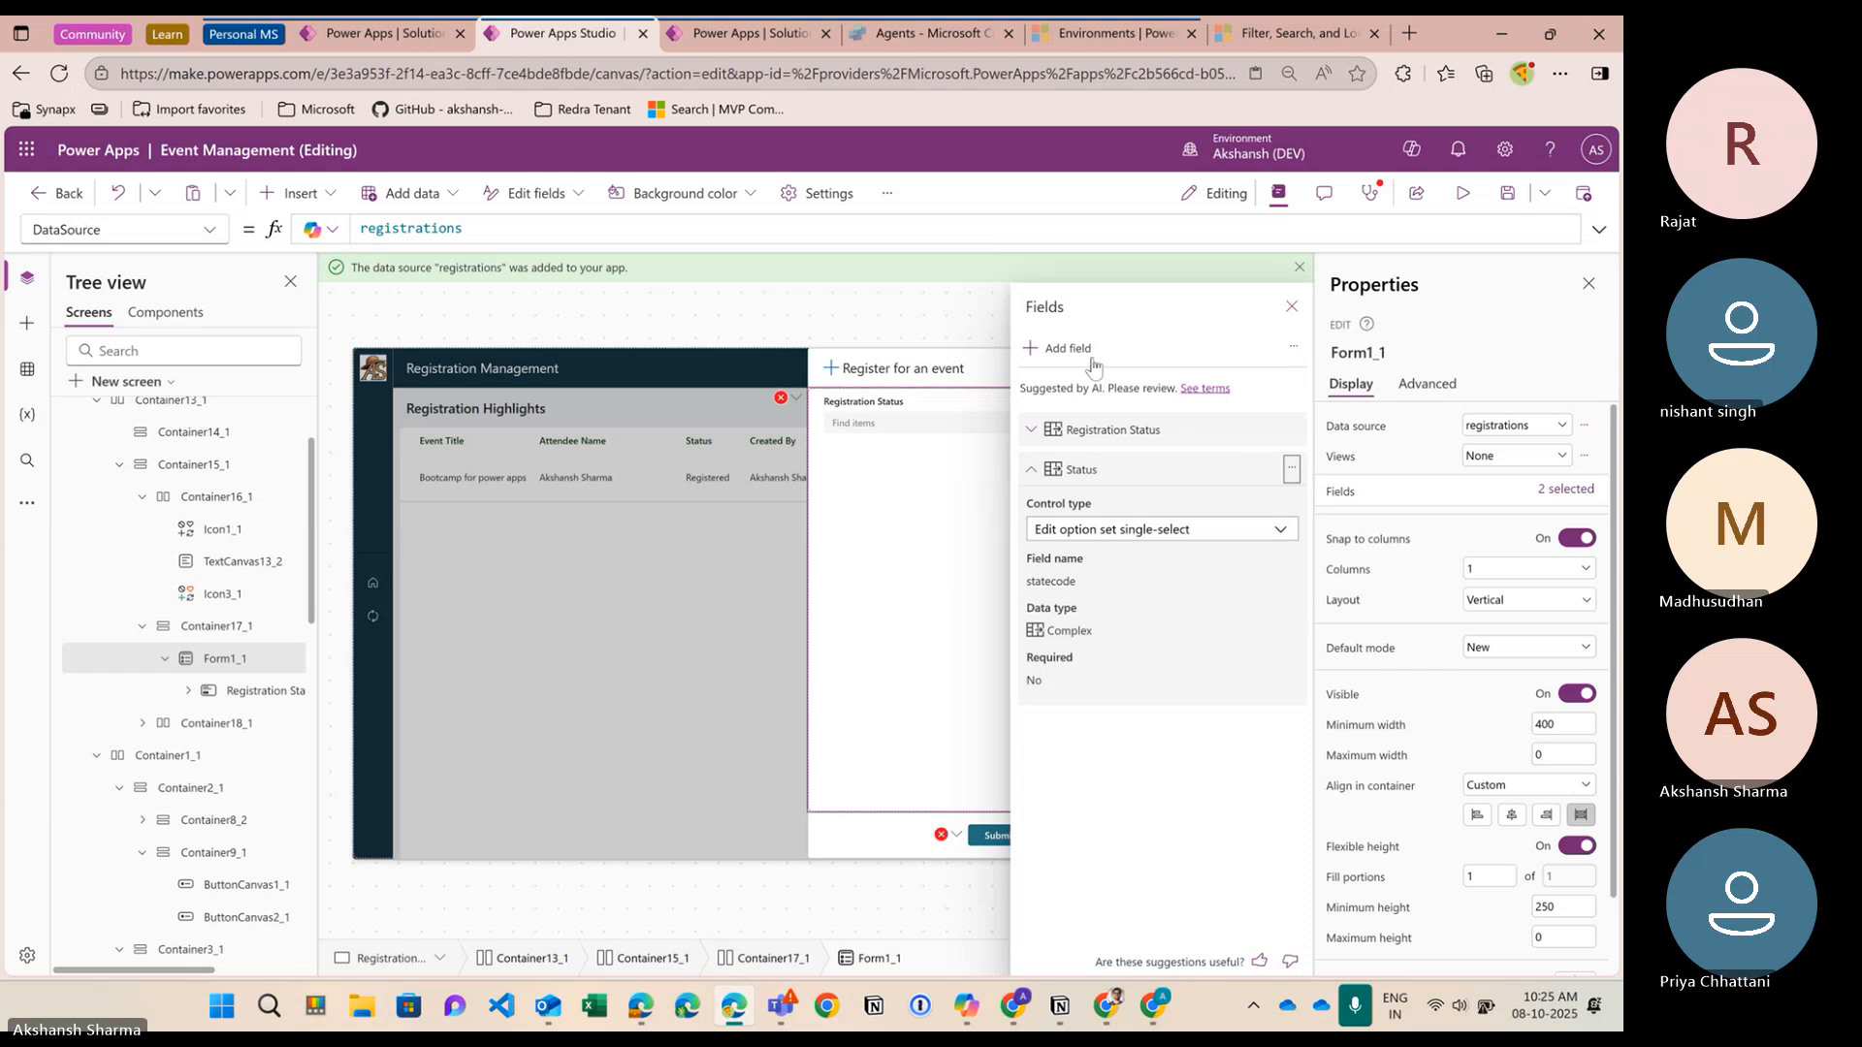
# Add Attendee ID and Event ID, ordering fields Event ID, Attendee ID, Registration Status
pyautogui.click(1062, 347)
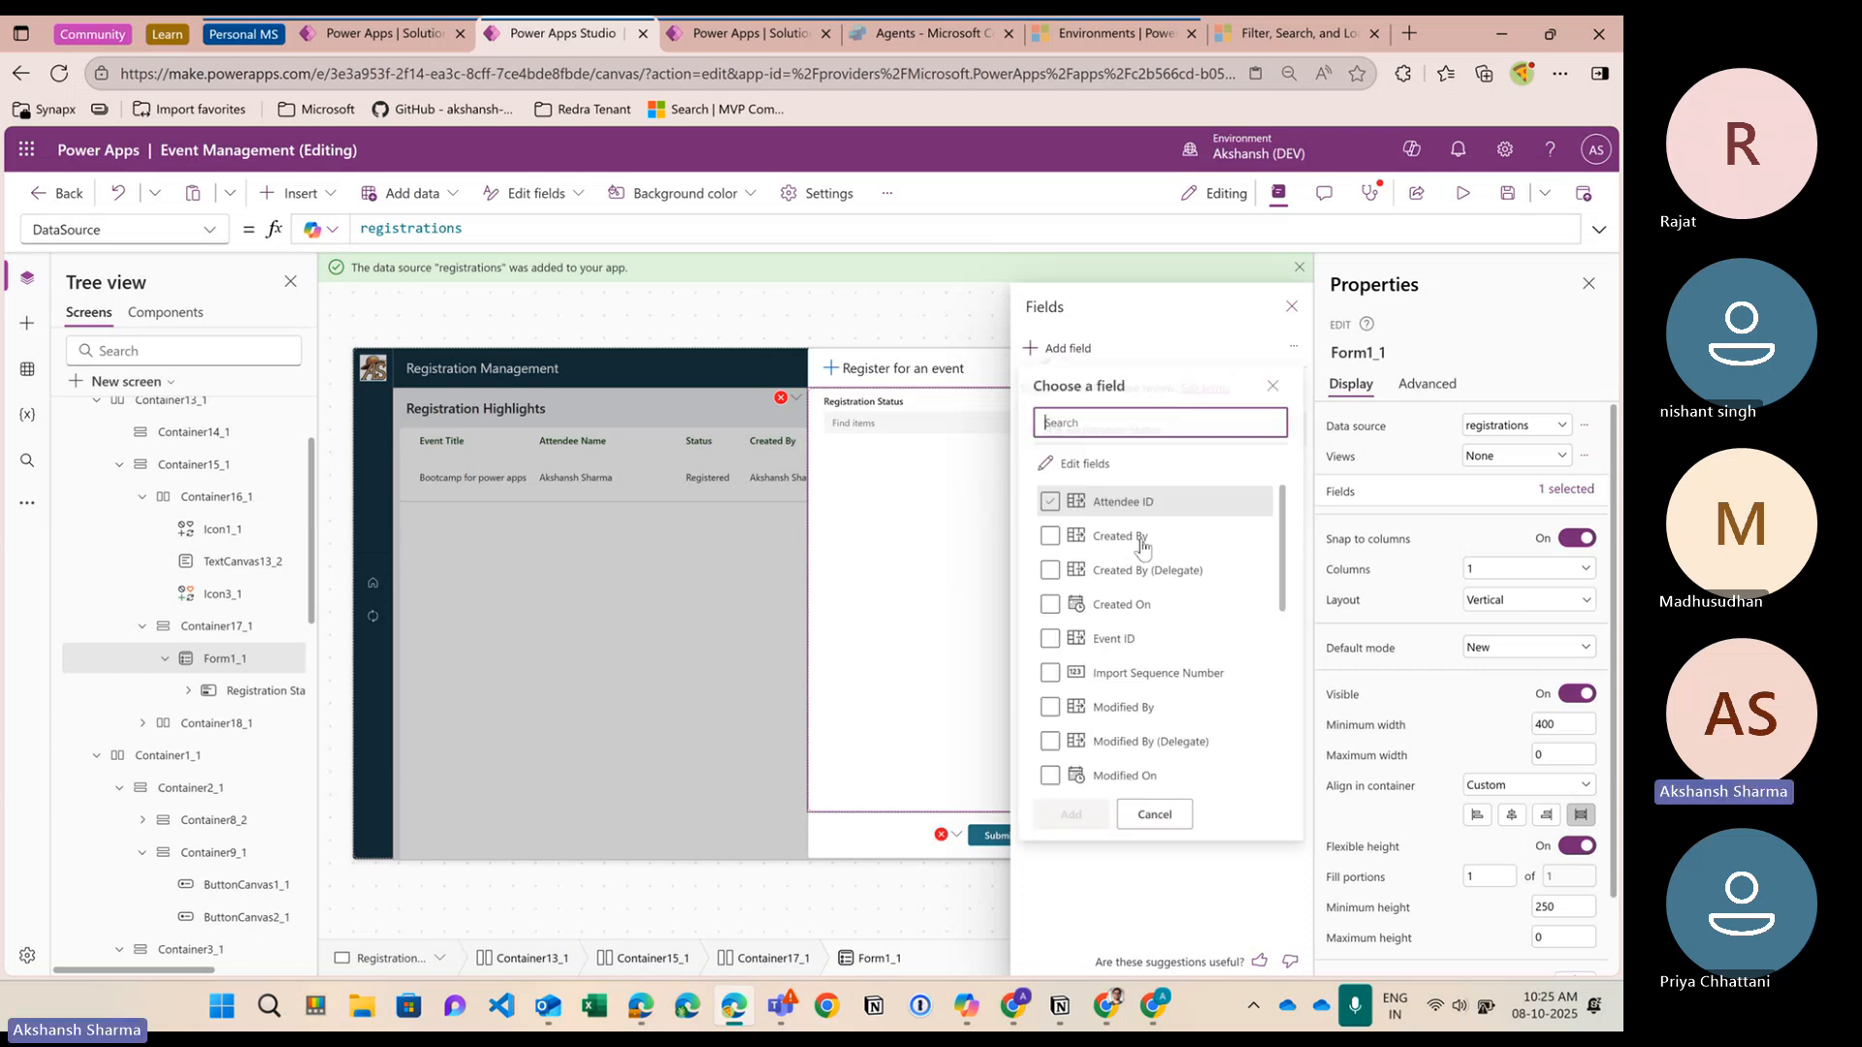
pyautogui.click(1049, 503)
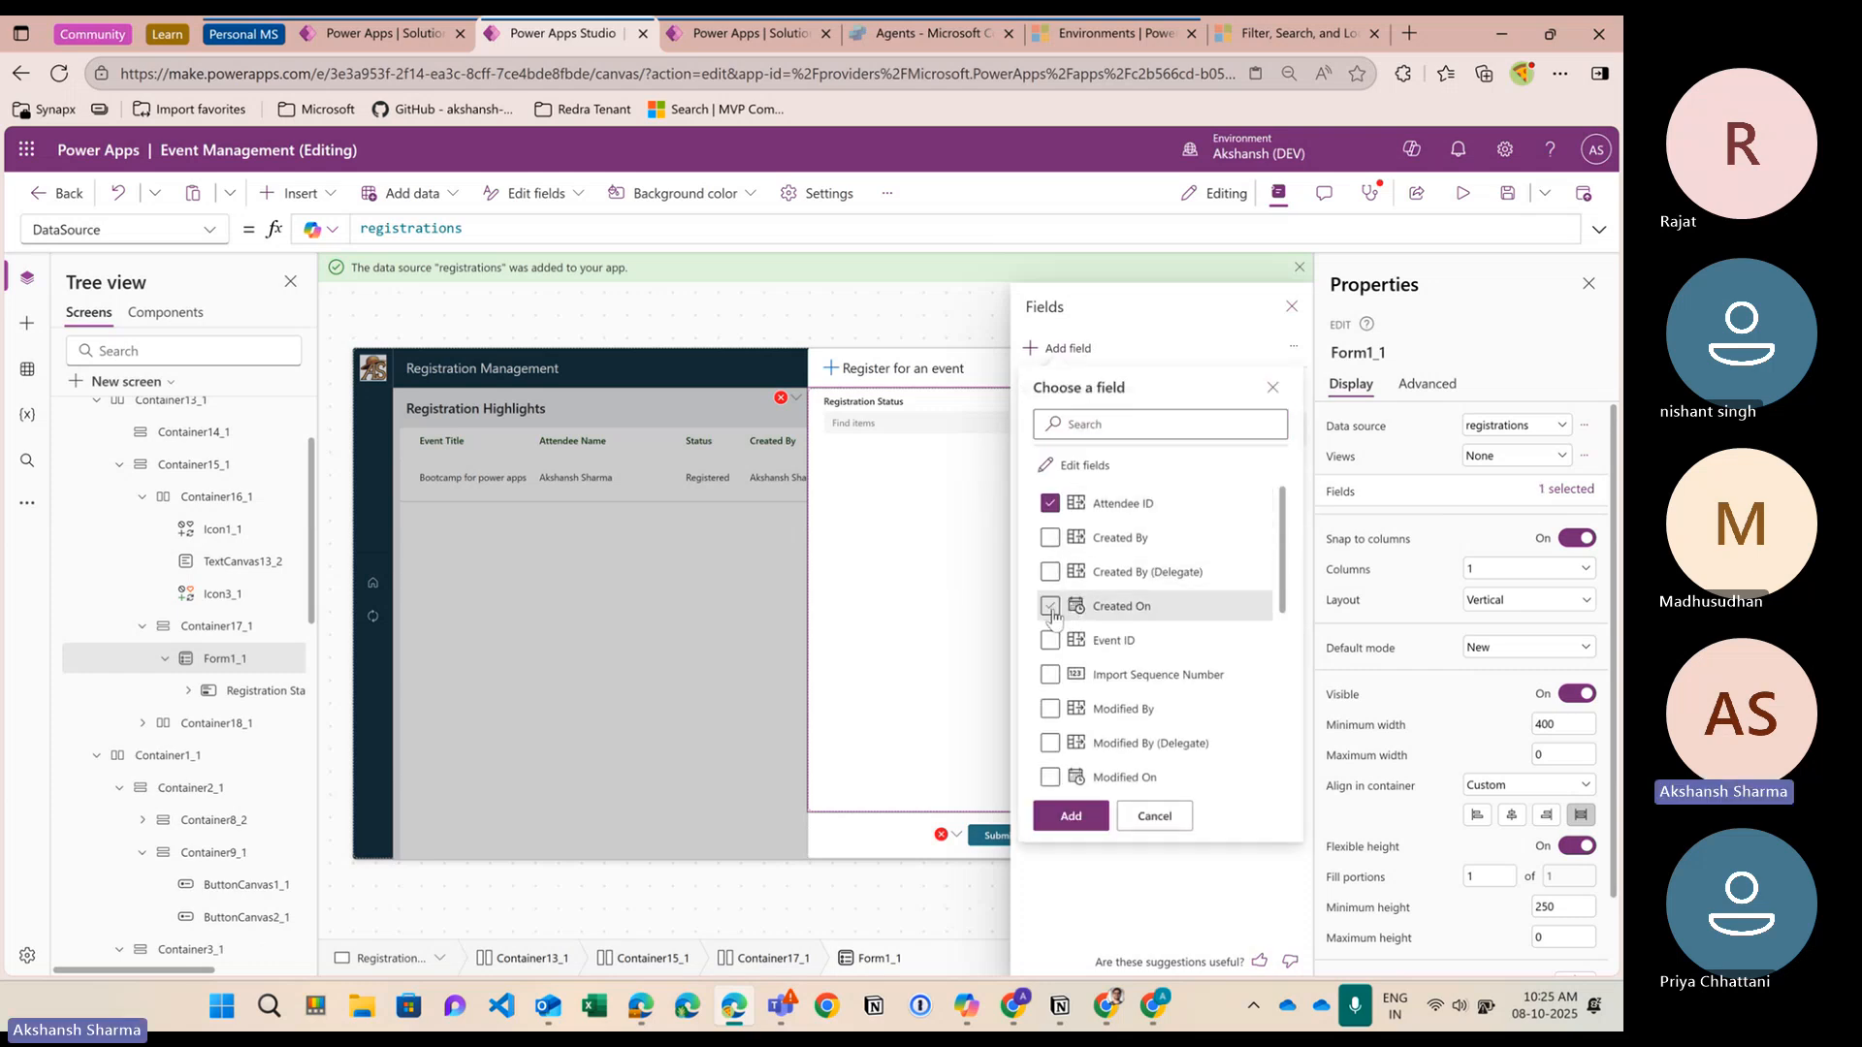
pyautogui.click(1050, 641)
pyautogui.click(1071, 816)
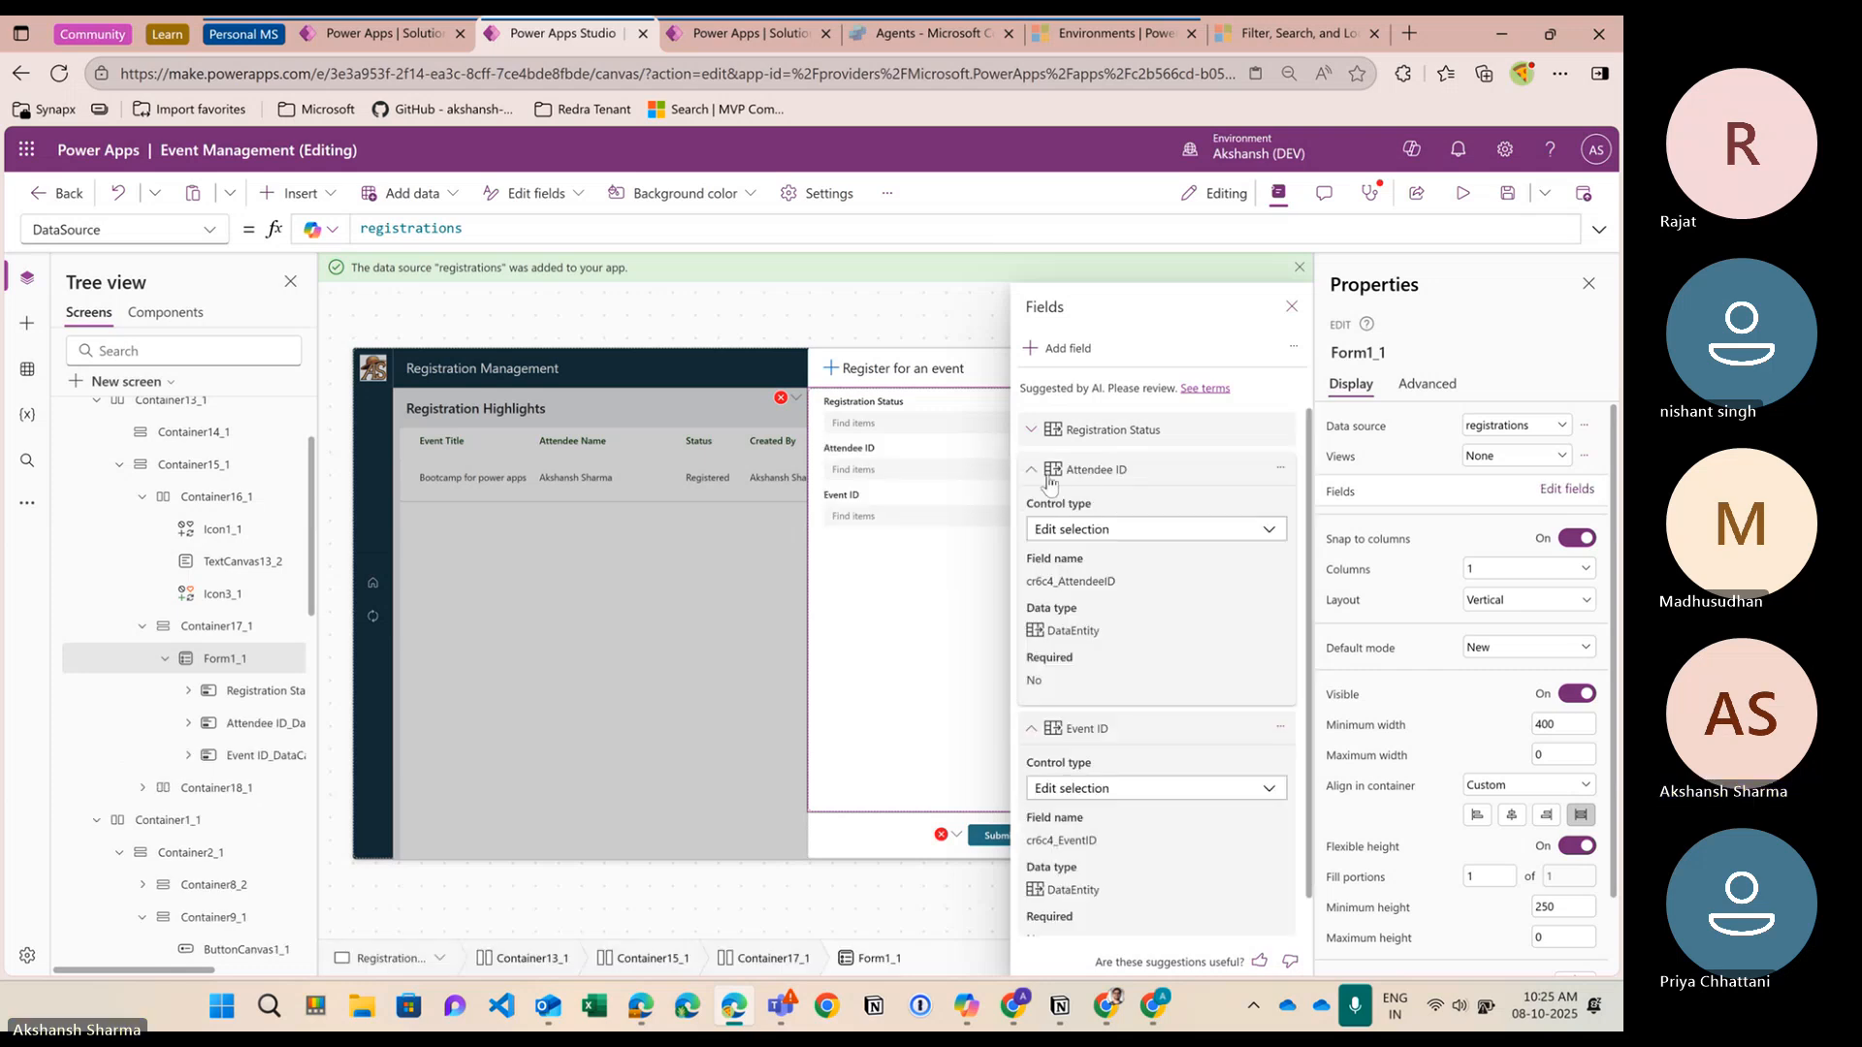
pyautogui.moveTo(1114, 516); pyautogui.dragTo(1103, 421)
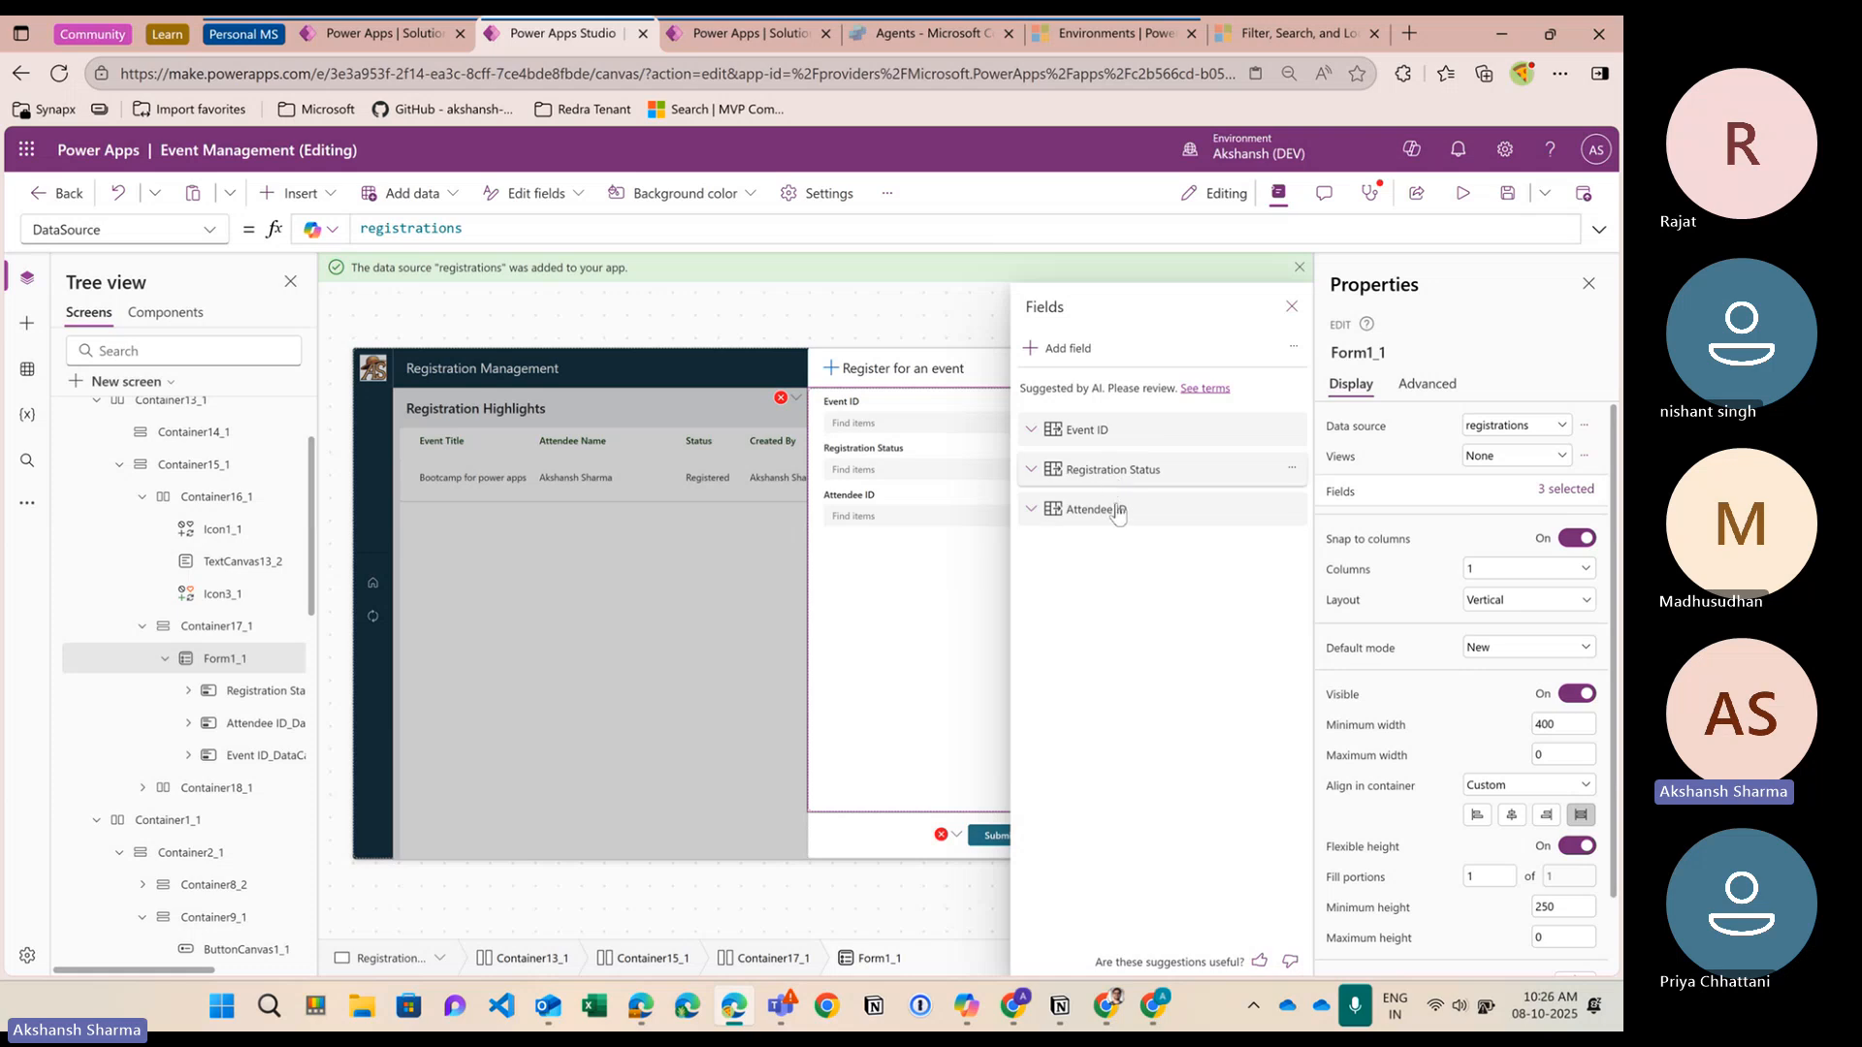
pyautogui.moveTo(1116, 513); pyautogui.dragTo(1116, 469)
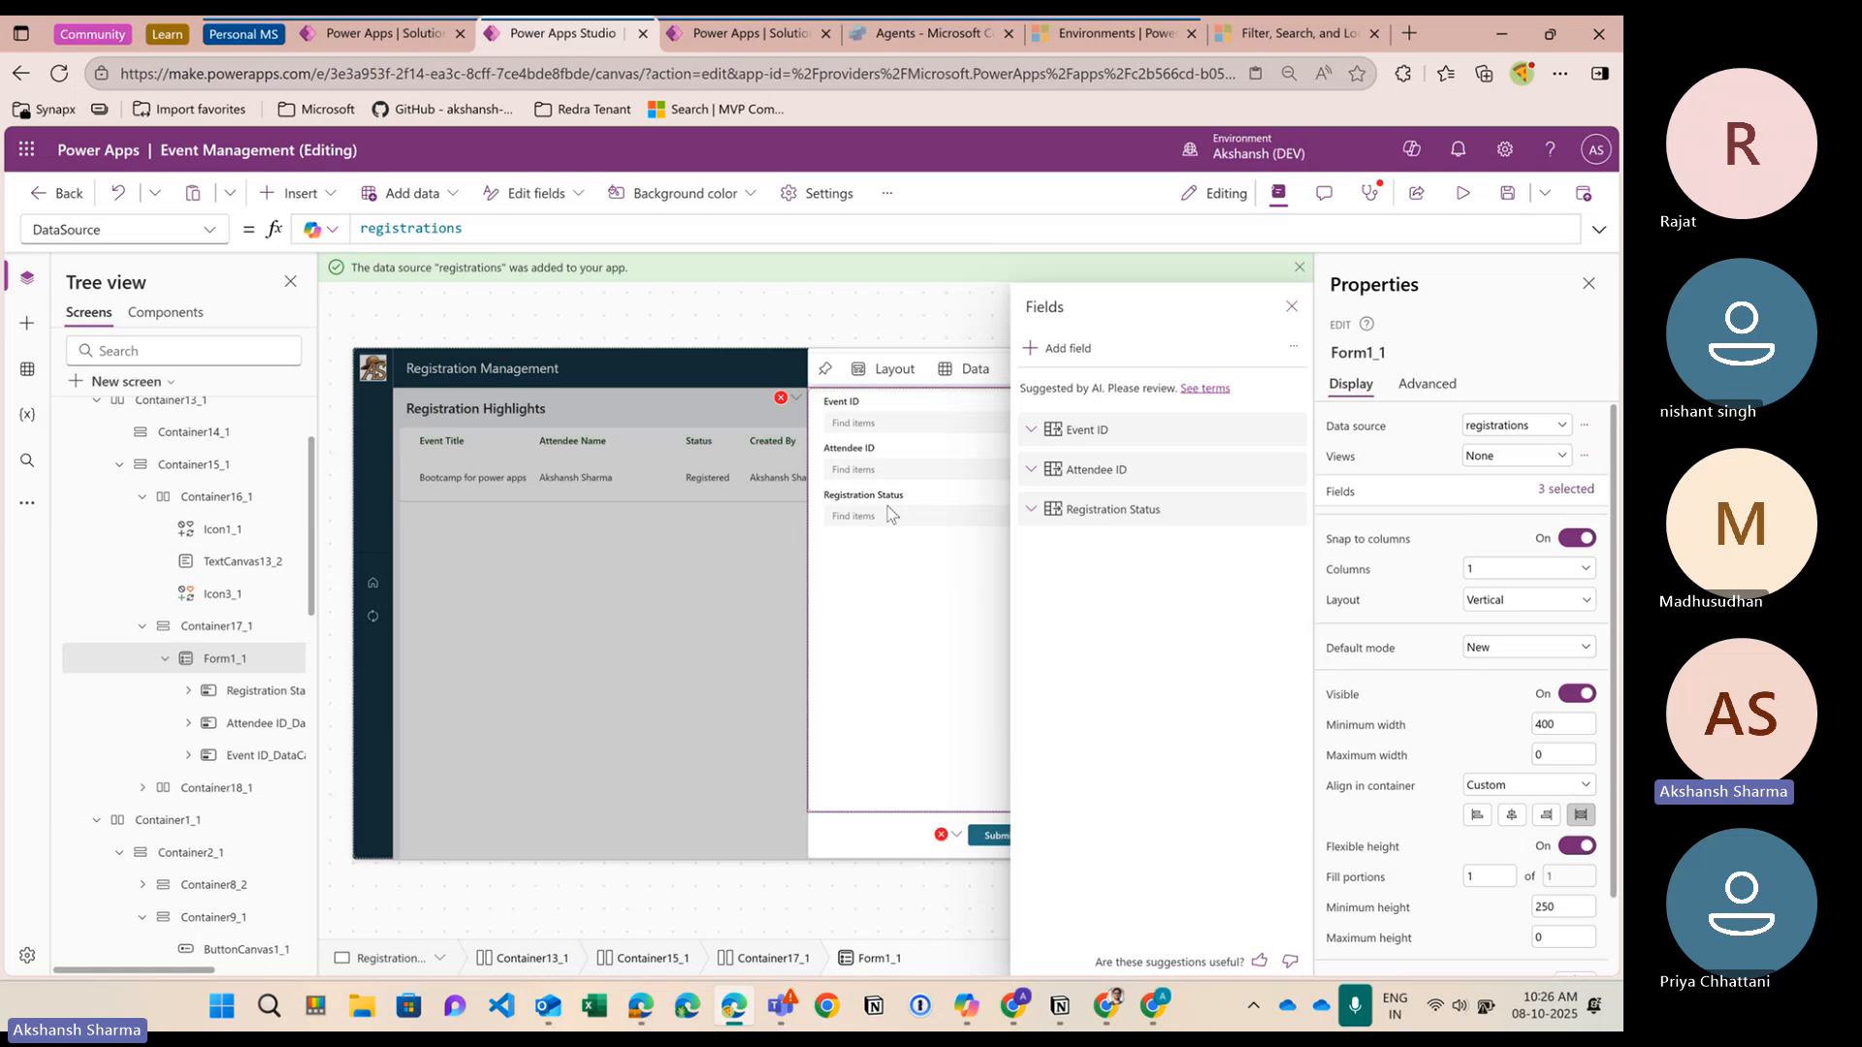
pyautogui.click(1292, 306)
# Unlock the Registration Status card so its properties can be changed
pyautogui.click(921, 519)
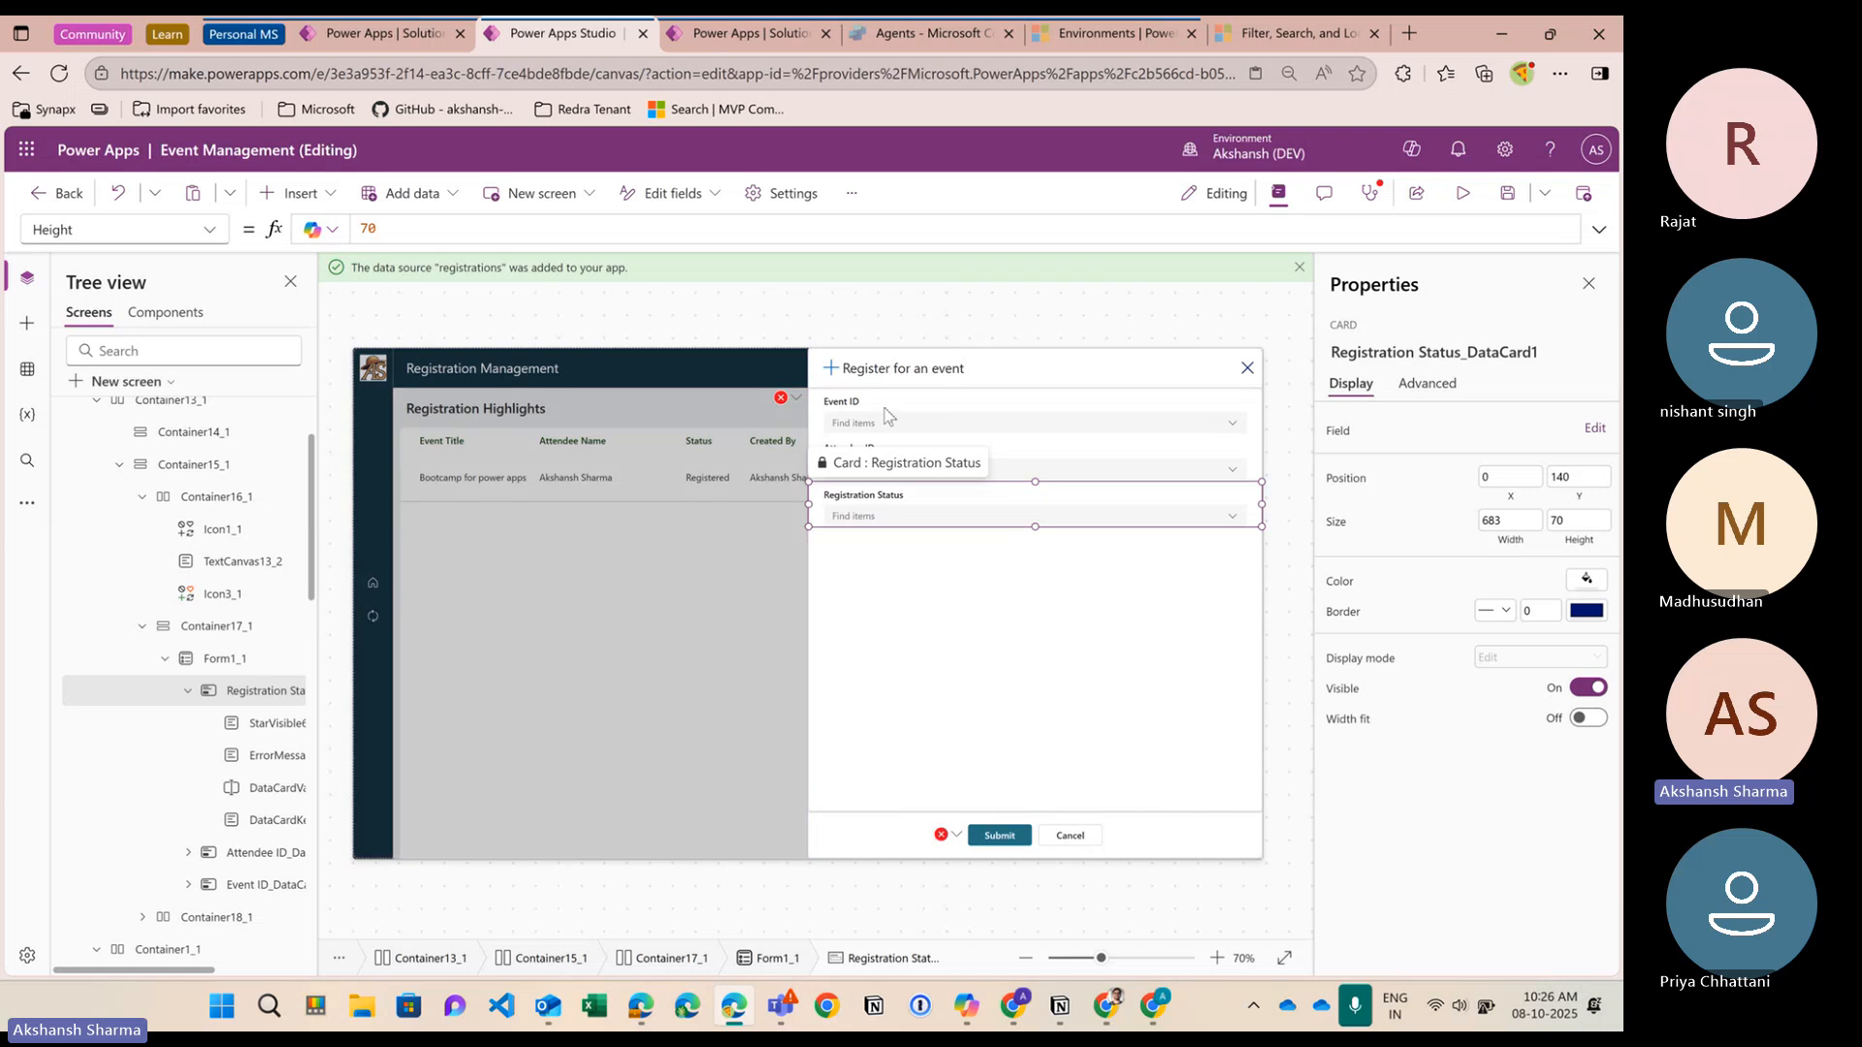
pyautogui.click(1373, 669)
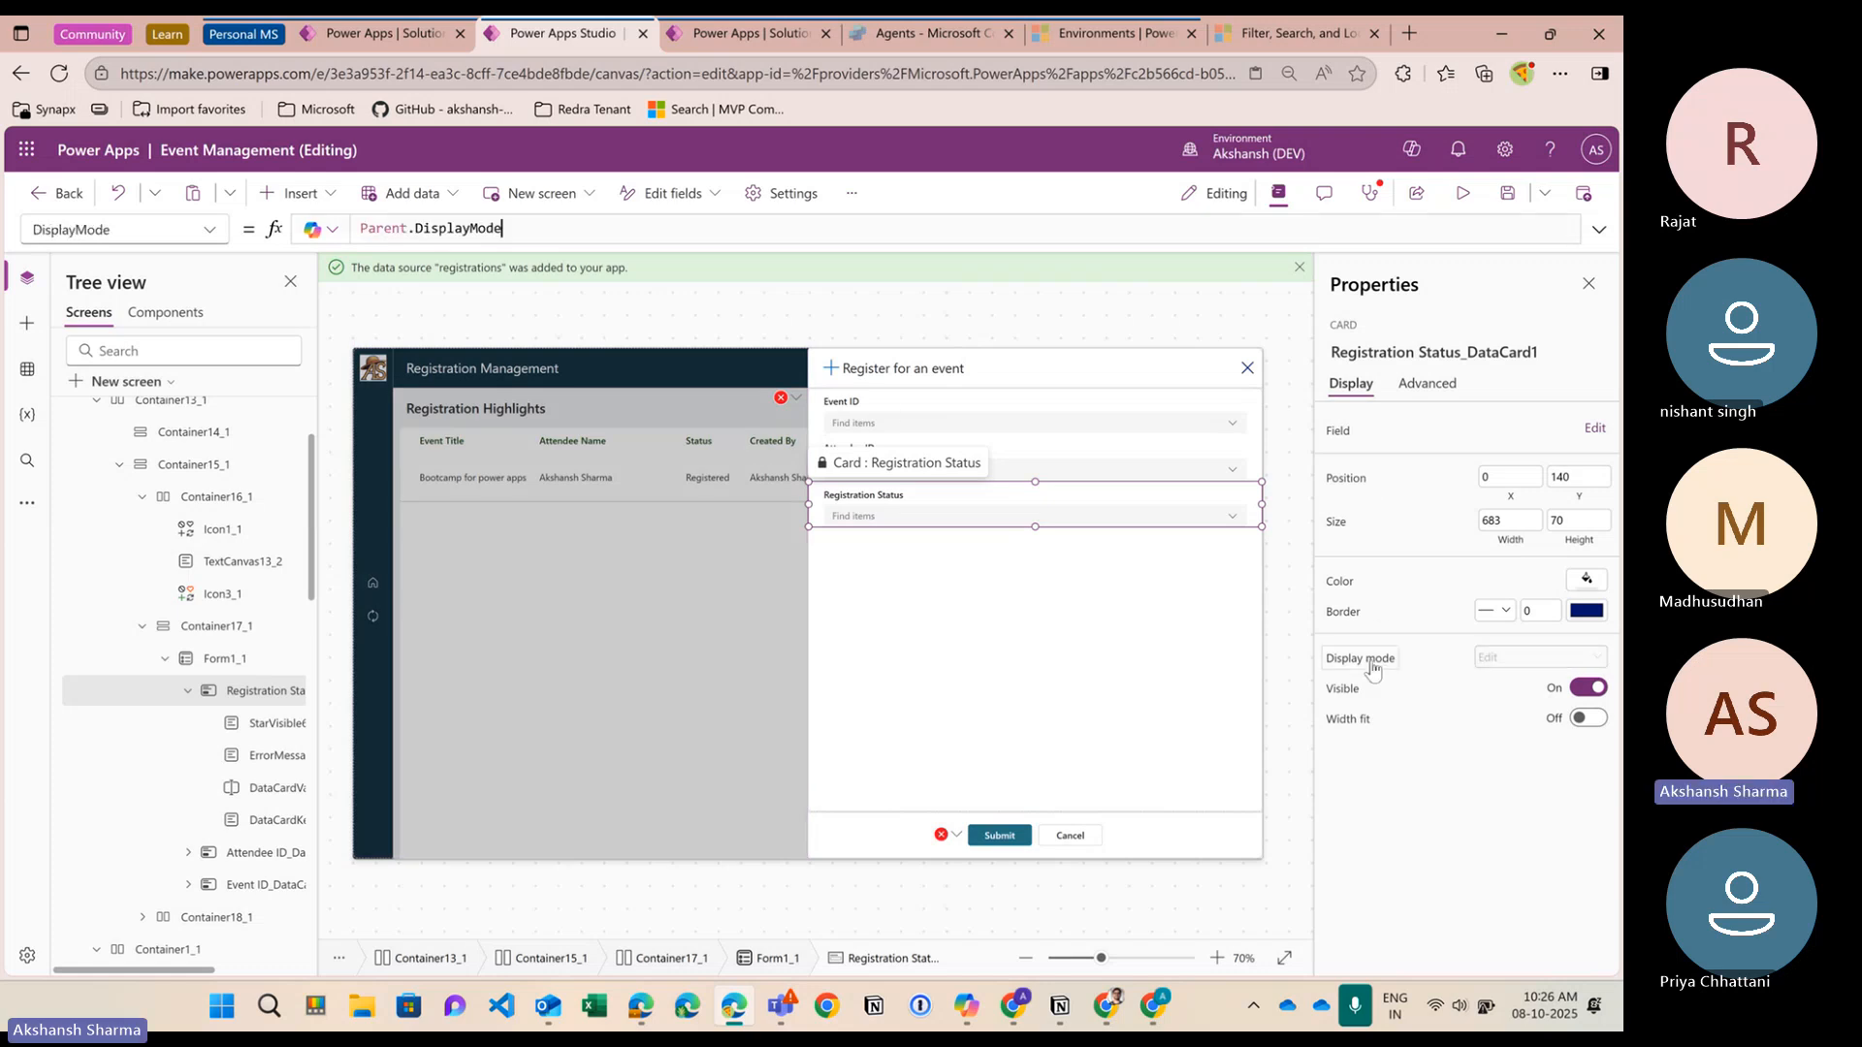
pyautogui.click(1431, 386)
pyautogui.click(1361, 386)
pyautogui.click(1445, 386)
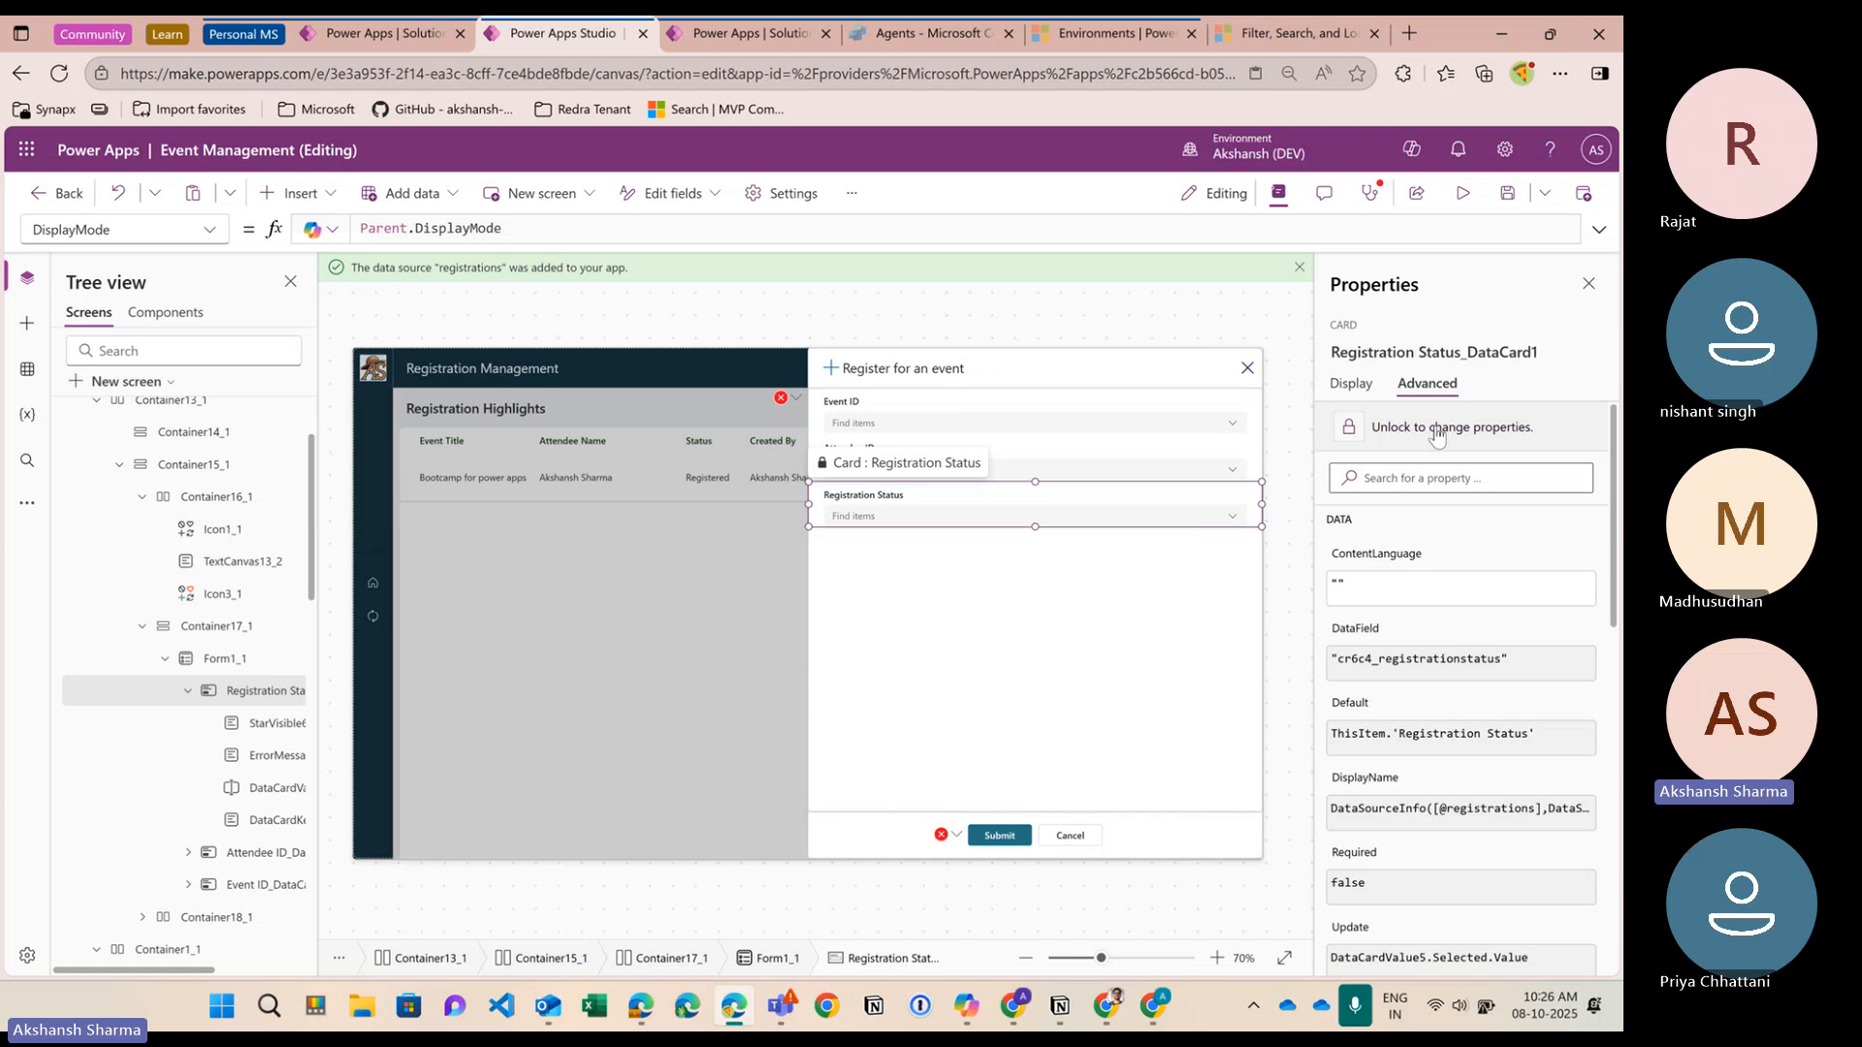
pyautogui.click(1422, 426)
pyautogui.click(1352, 386)
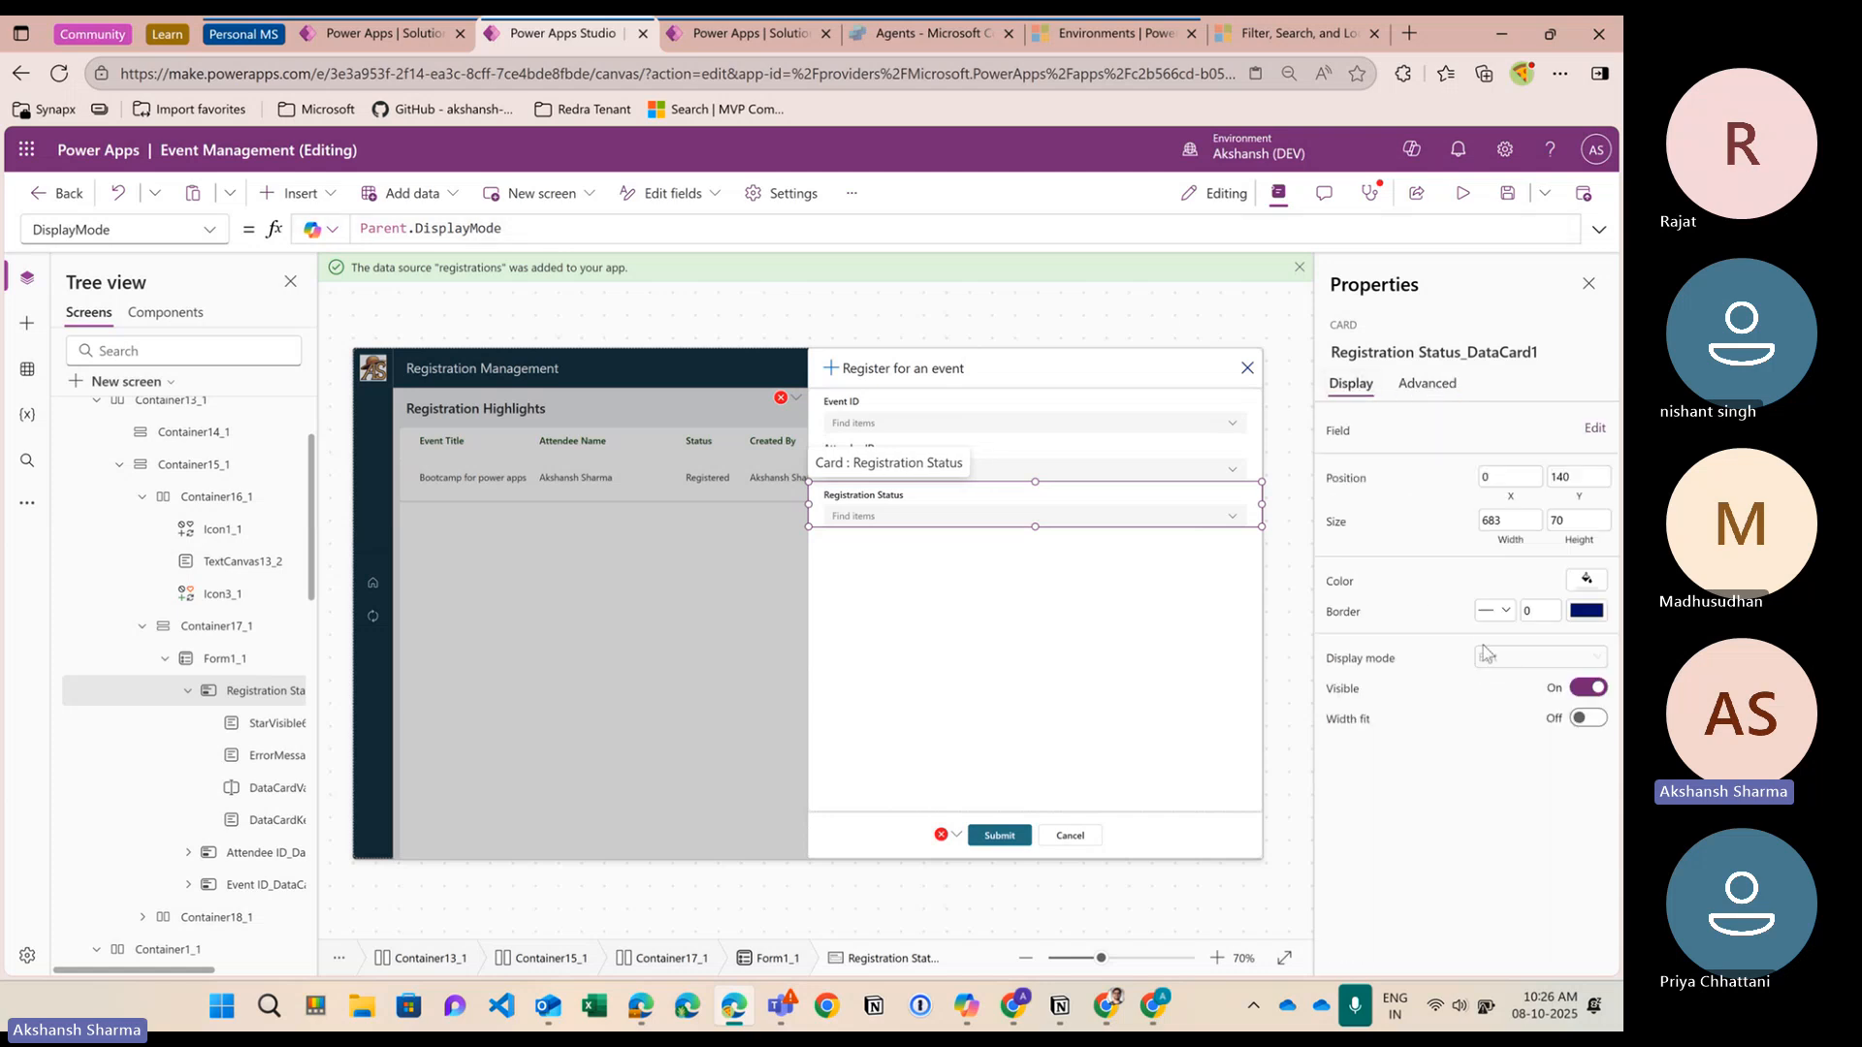
# Set the Registration Status card's DisplayMode to DisplayMode.View
pyautogui.click(1368, 661)
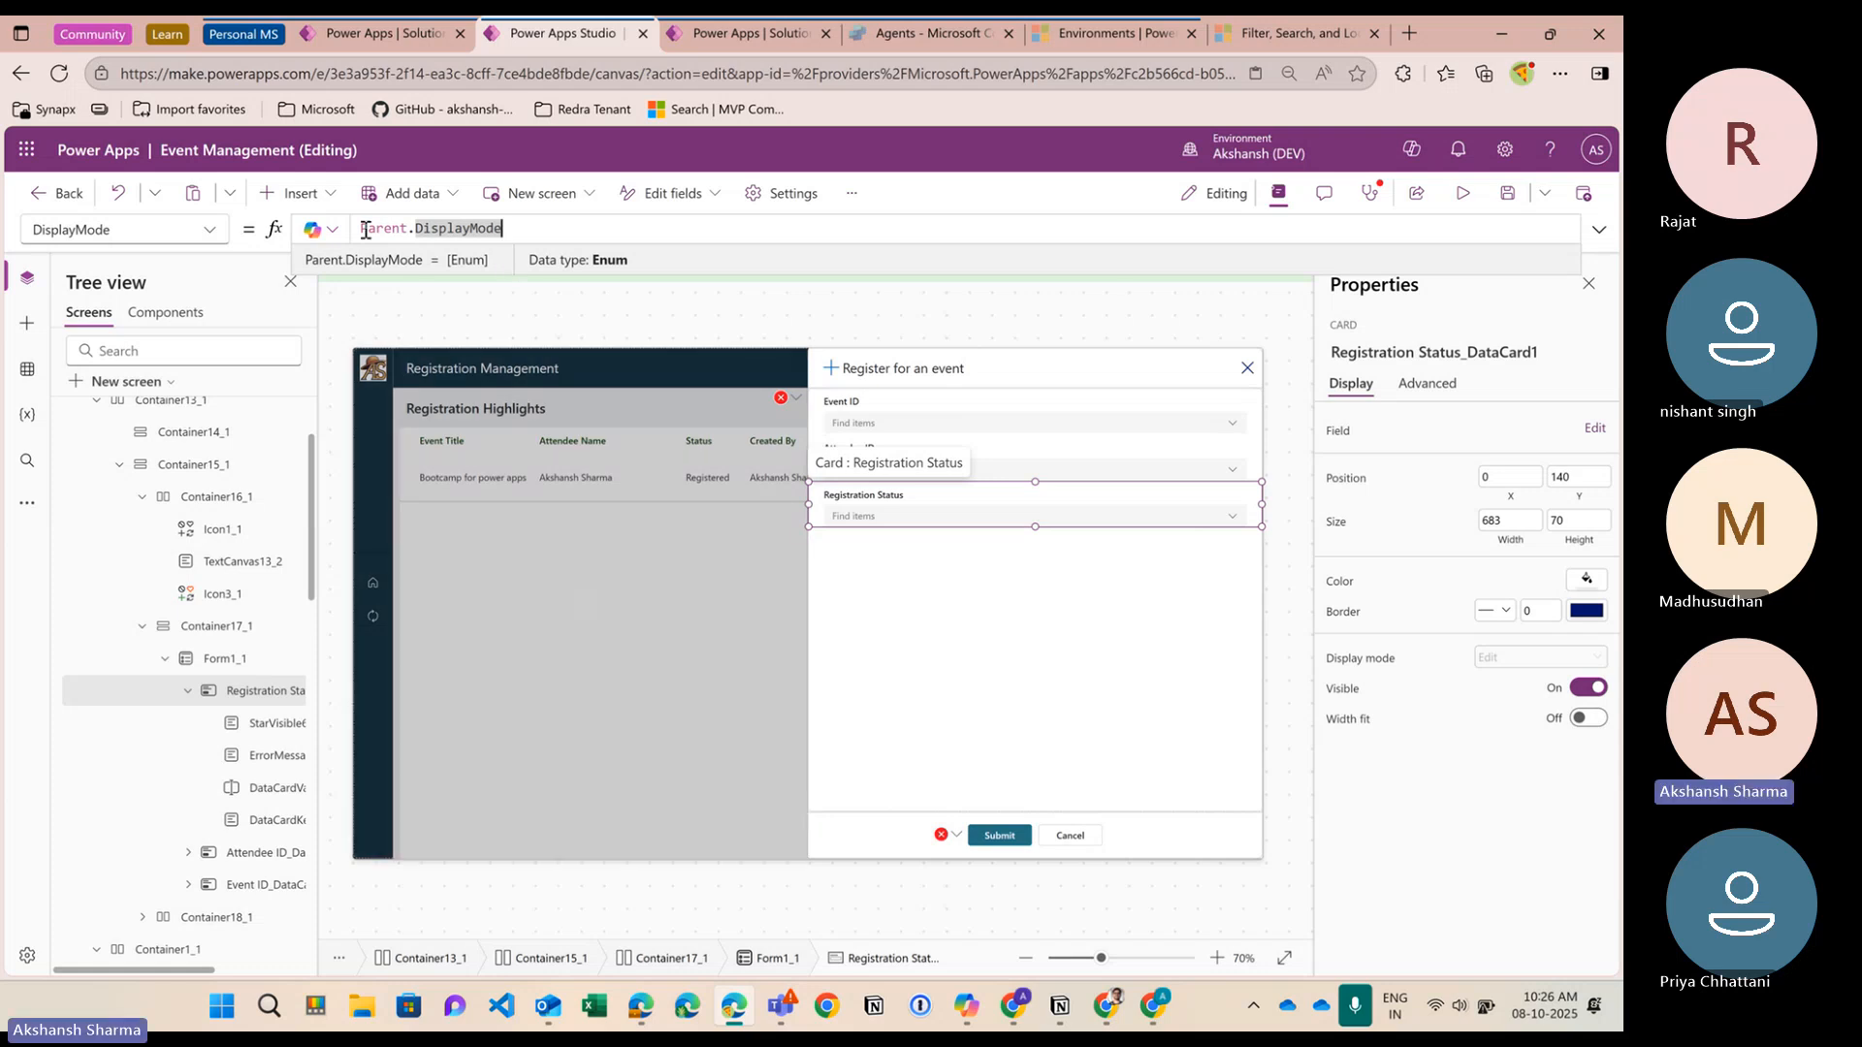
pyautogui.moveTo(365, 229); pyautogui.dragTo(533, 235)
pyautogui.write('displa')
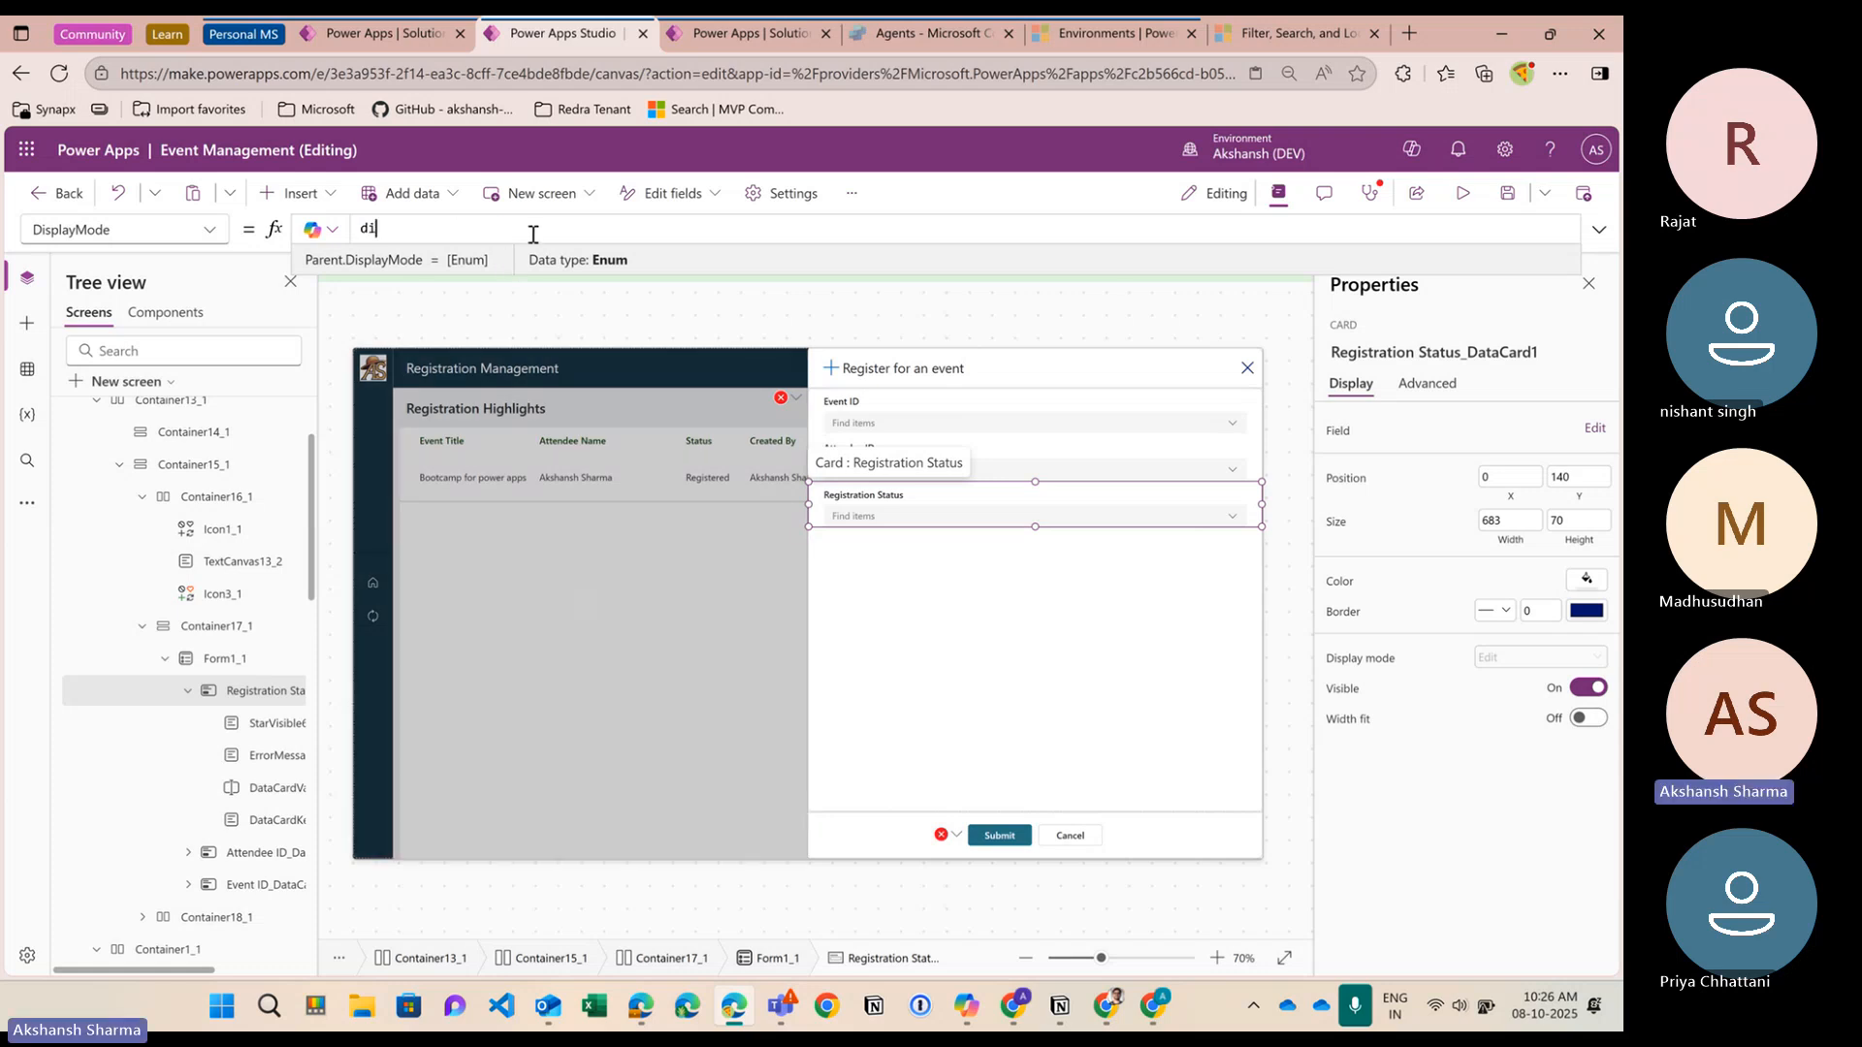
pyautogui.press('Down')
pyautogui.press('Down')
pyautogui.press('Down')
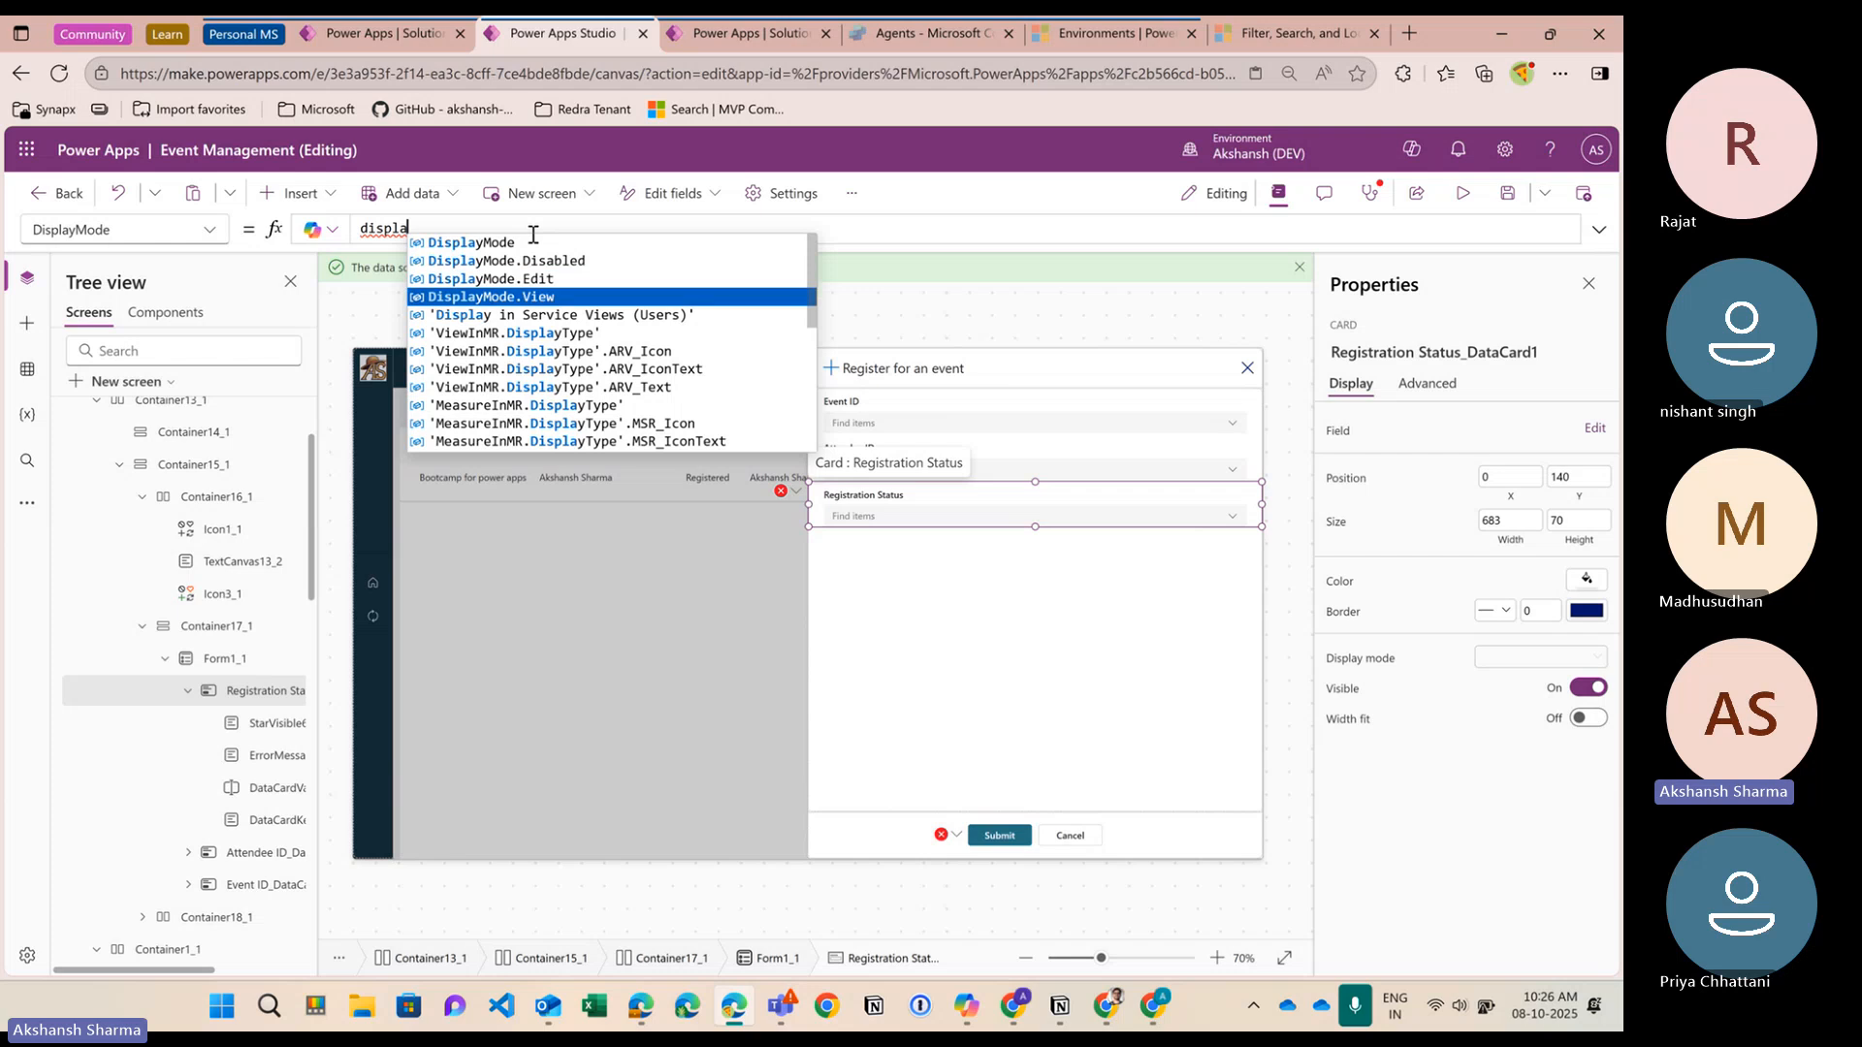
pyautogui.press('Tab')
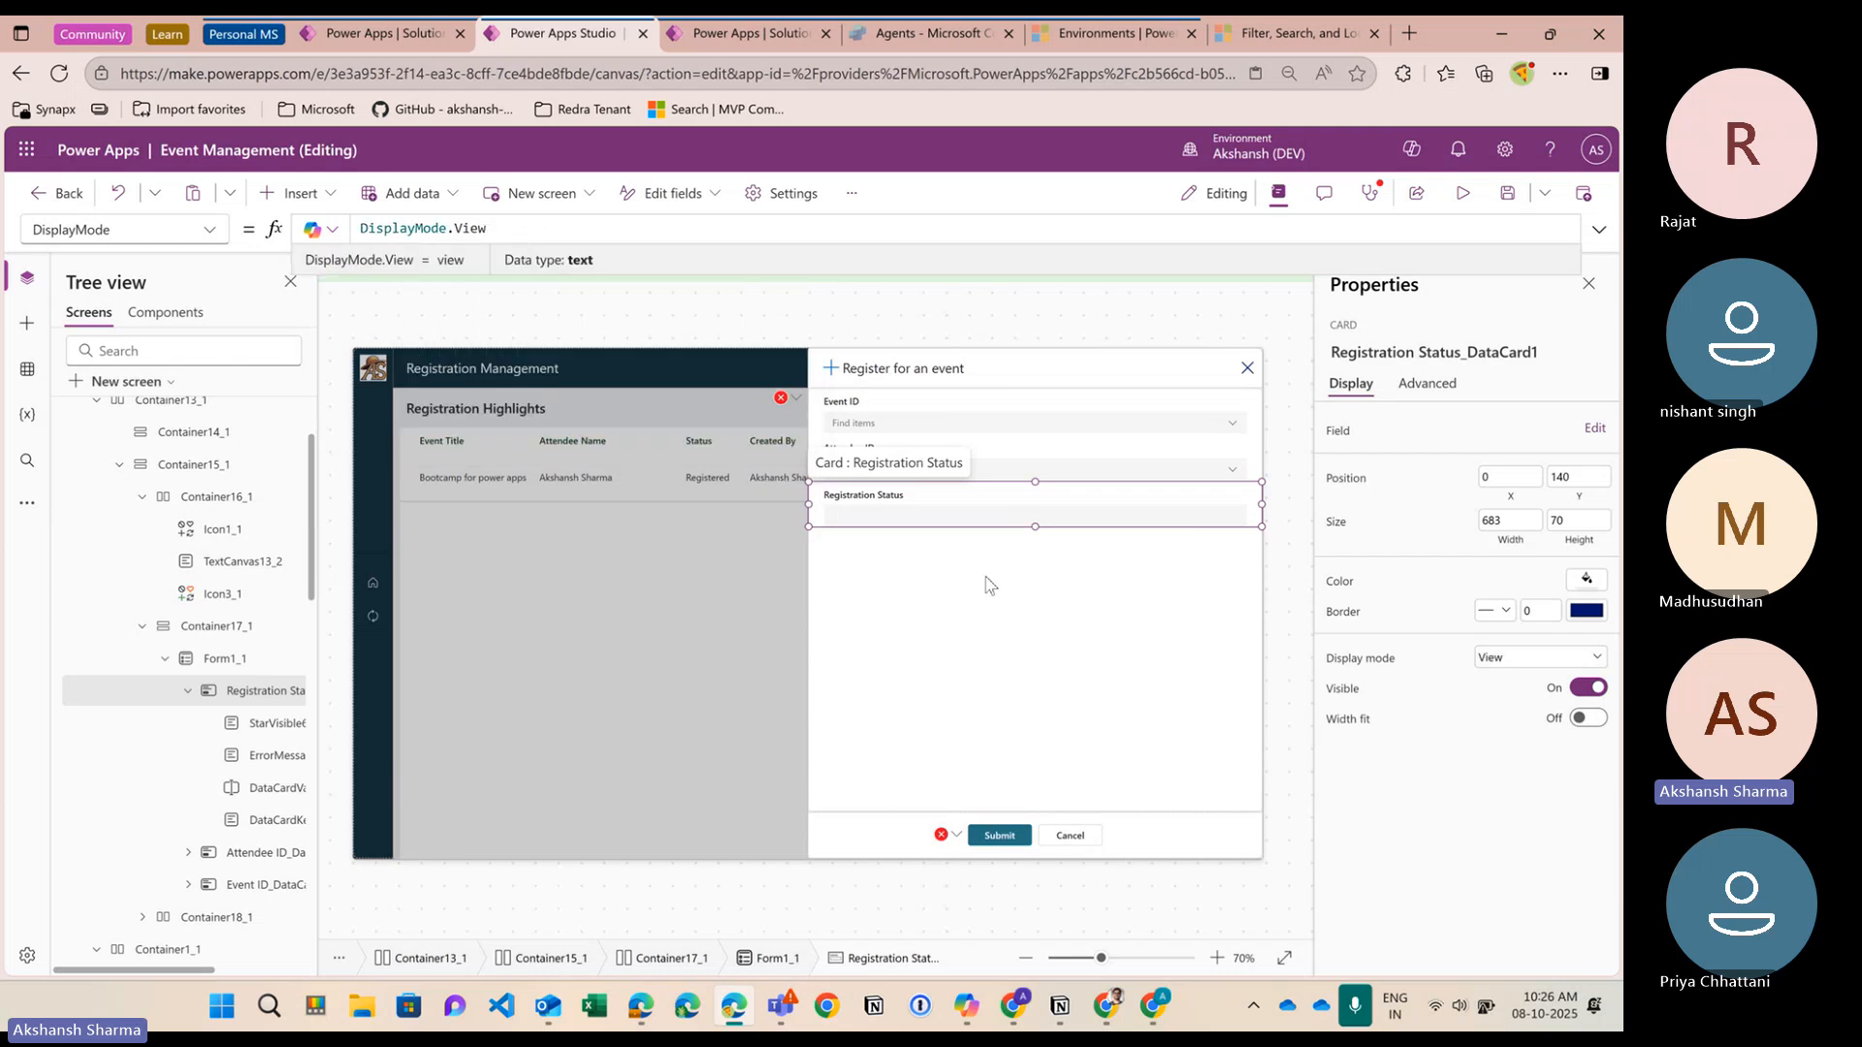
pyautogui.click(812, 415)
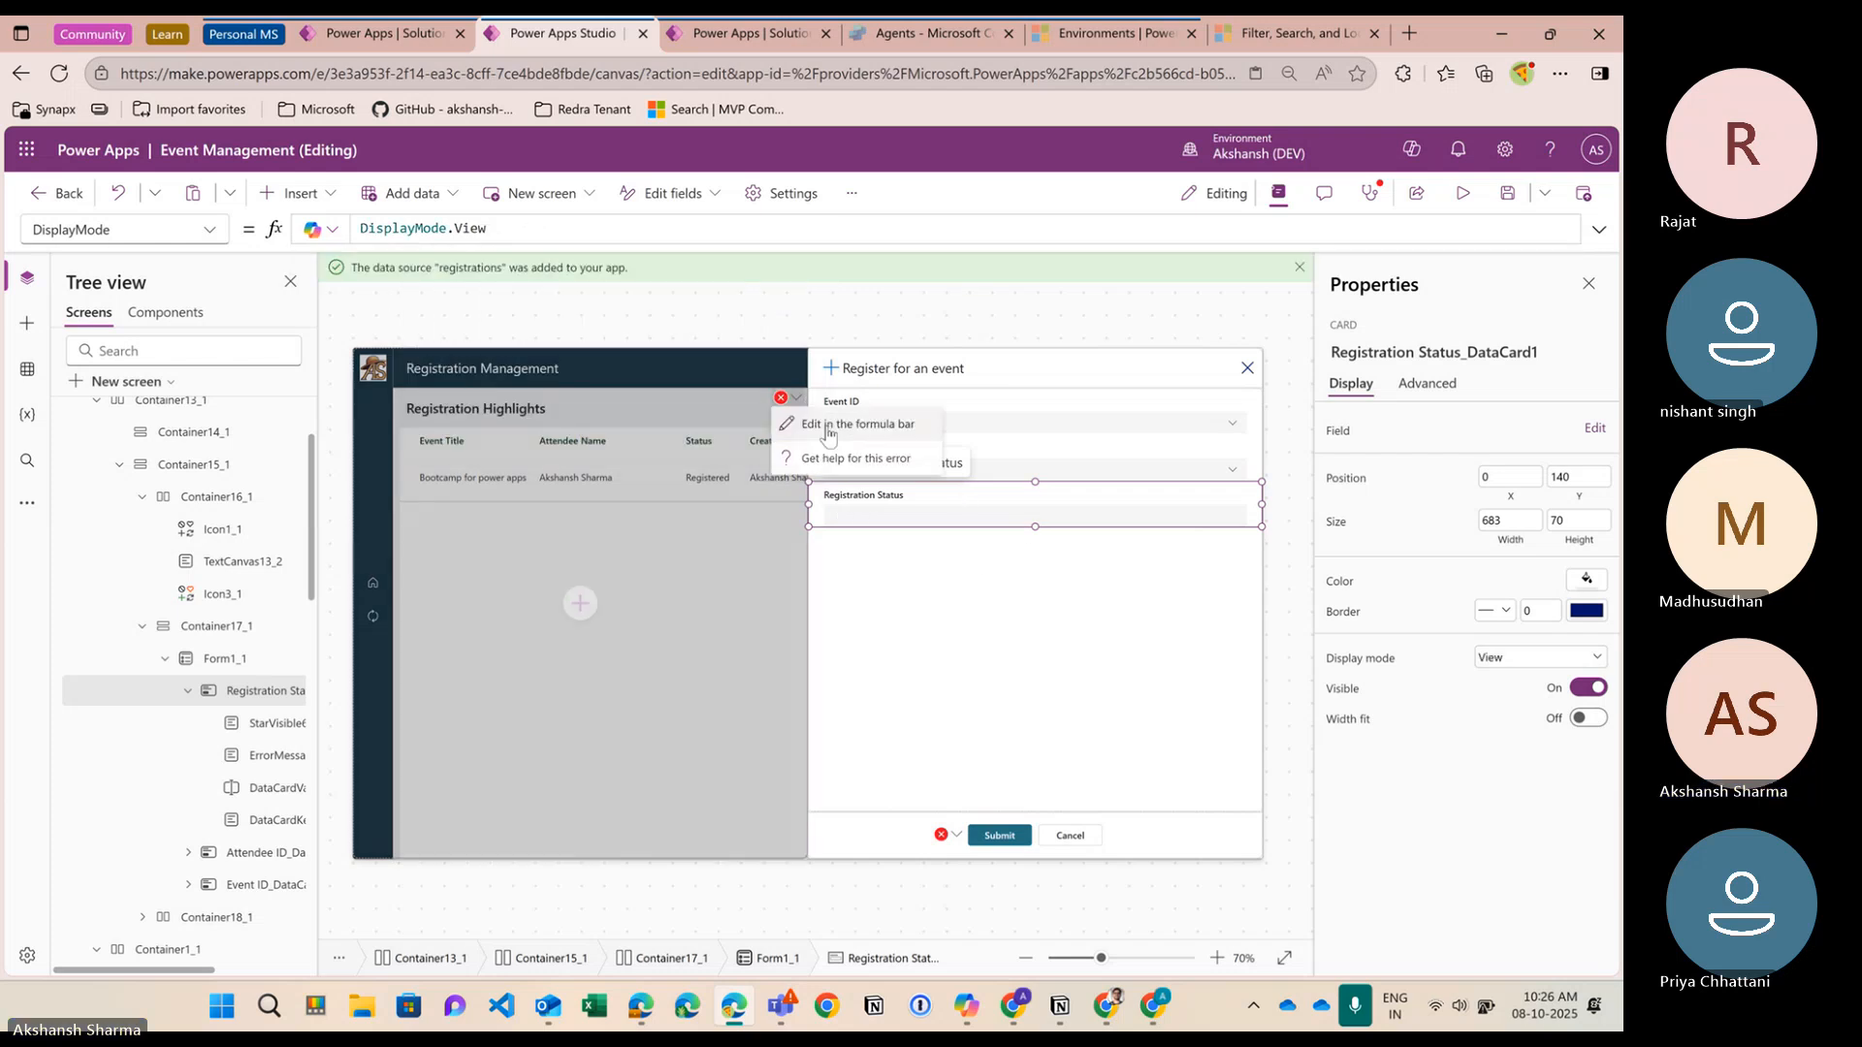
pyautogui.moveTo(459, 230)
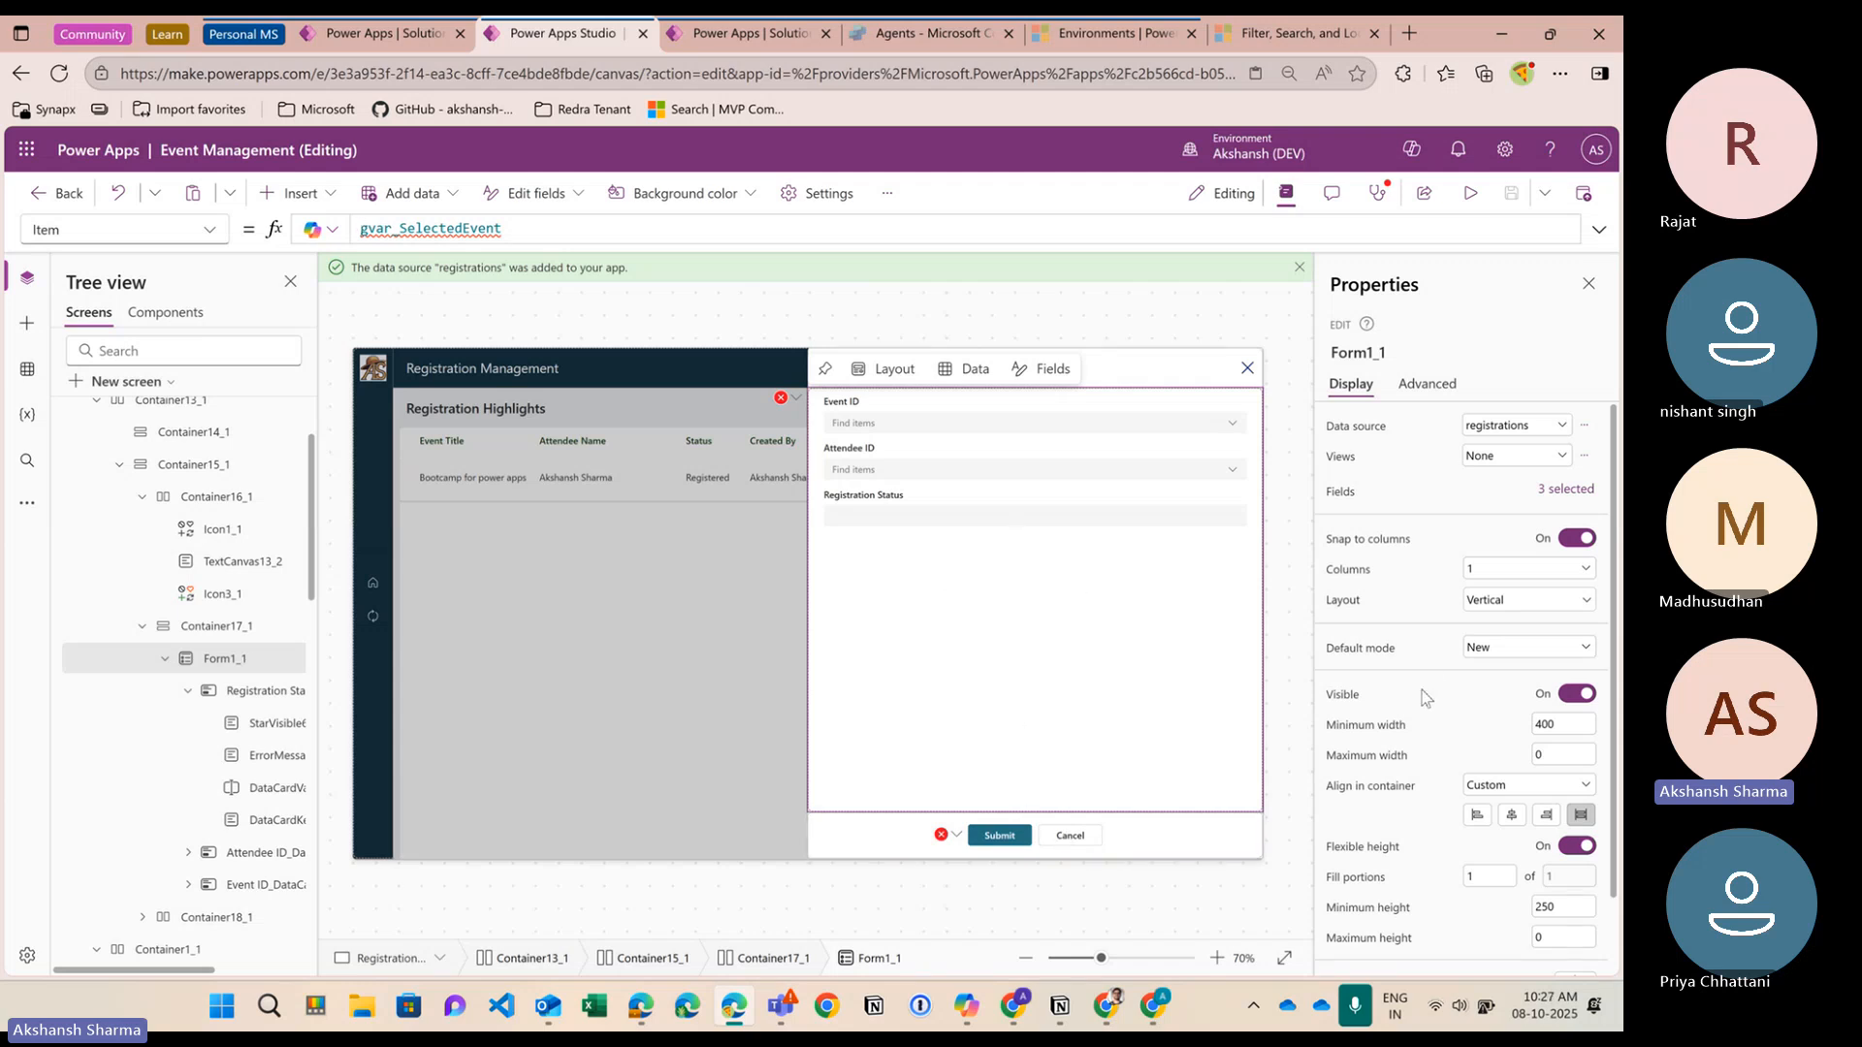
pyautogui.scroll(-1, 1474, 698)
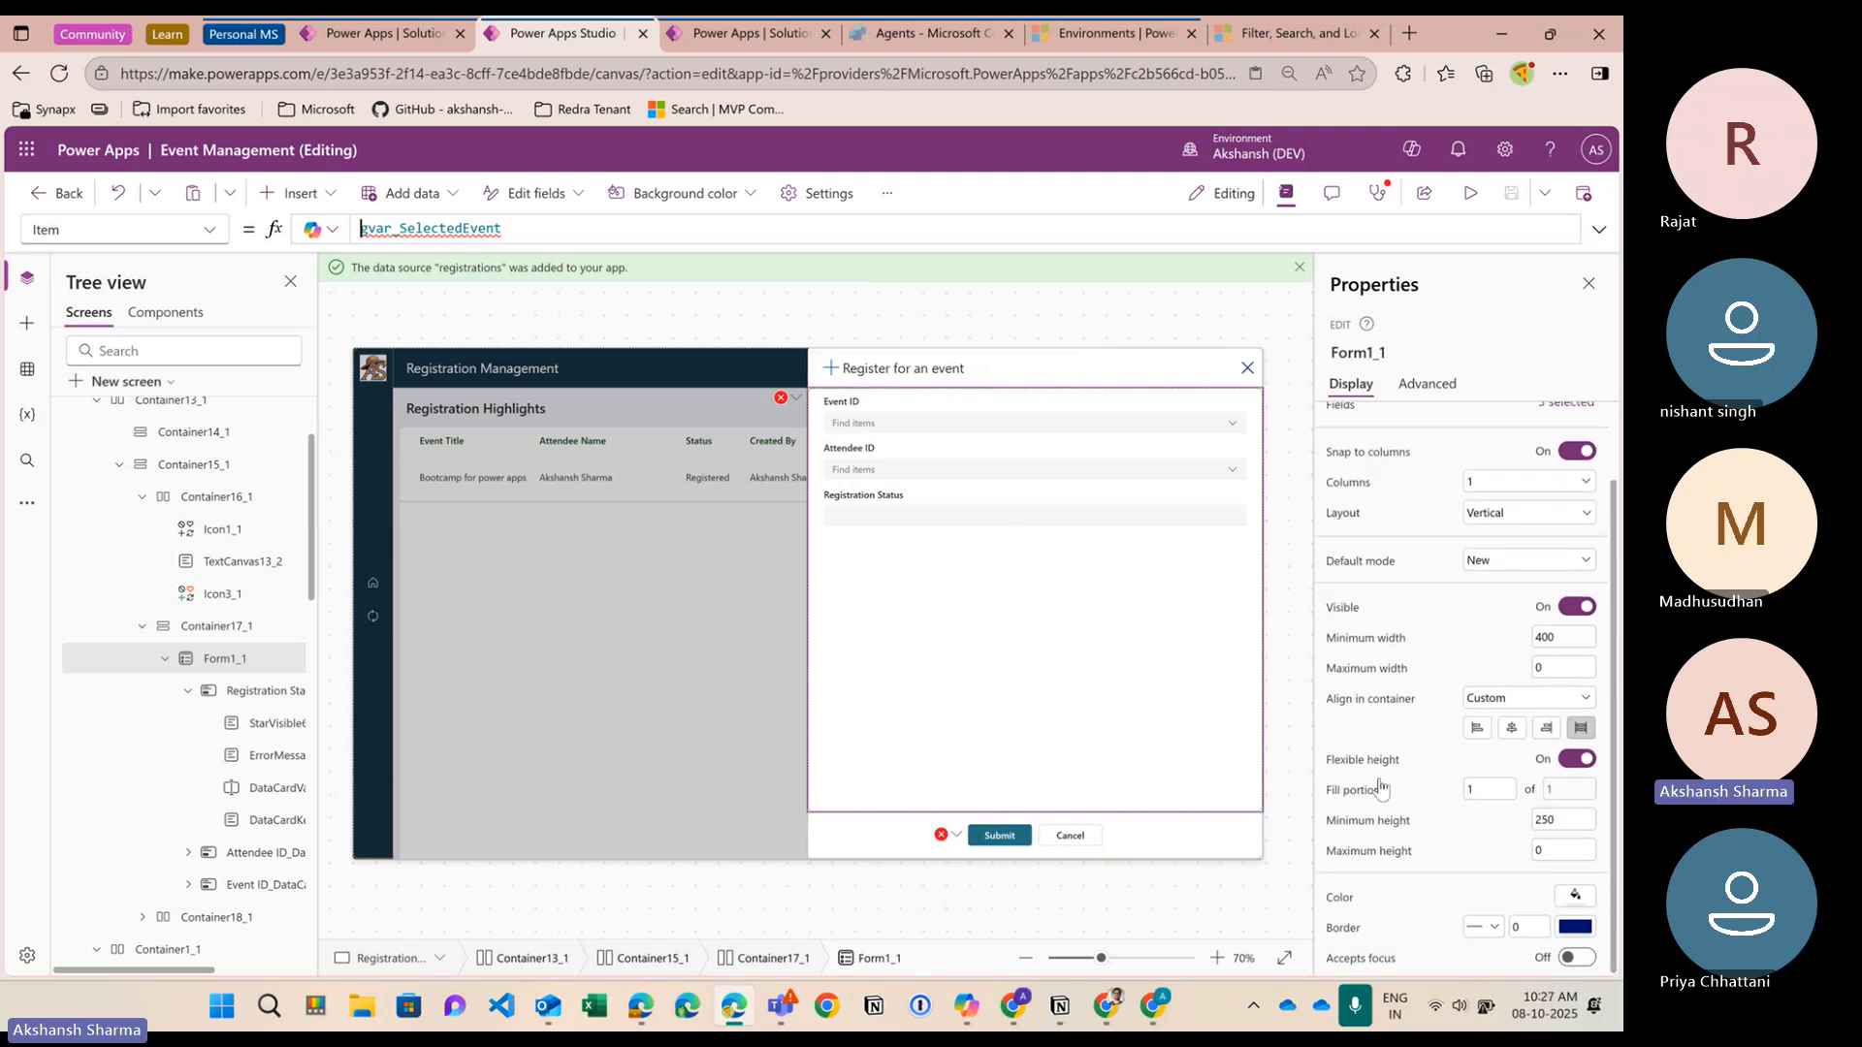
pyautogui.click(1578, 760)
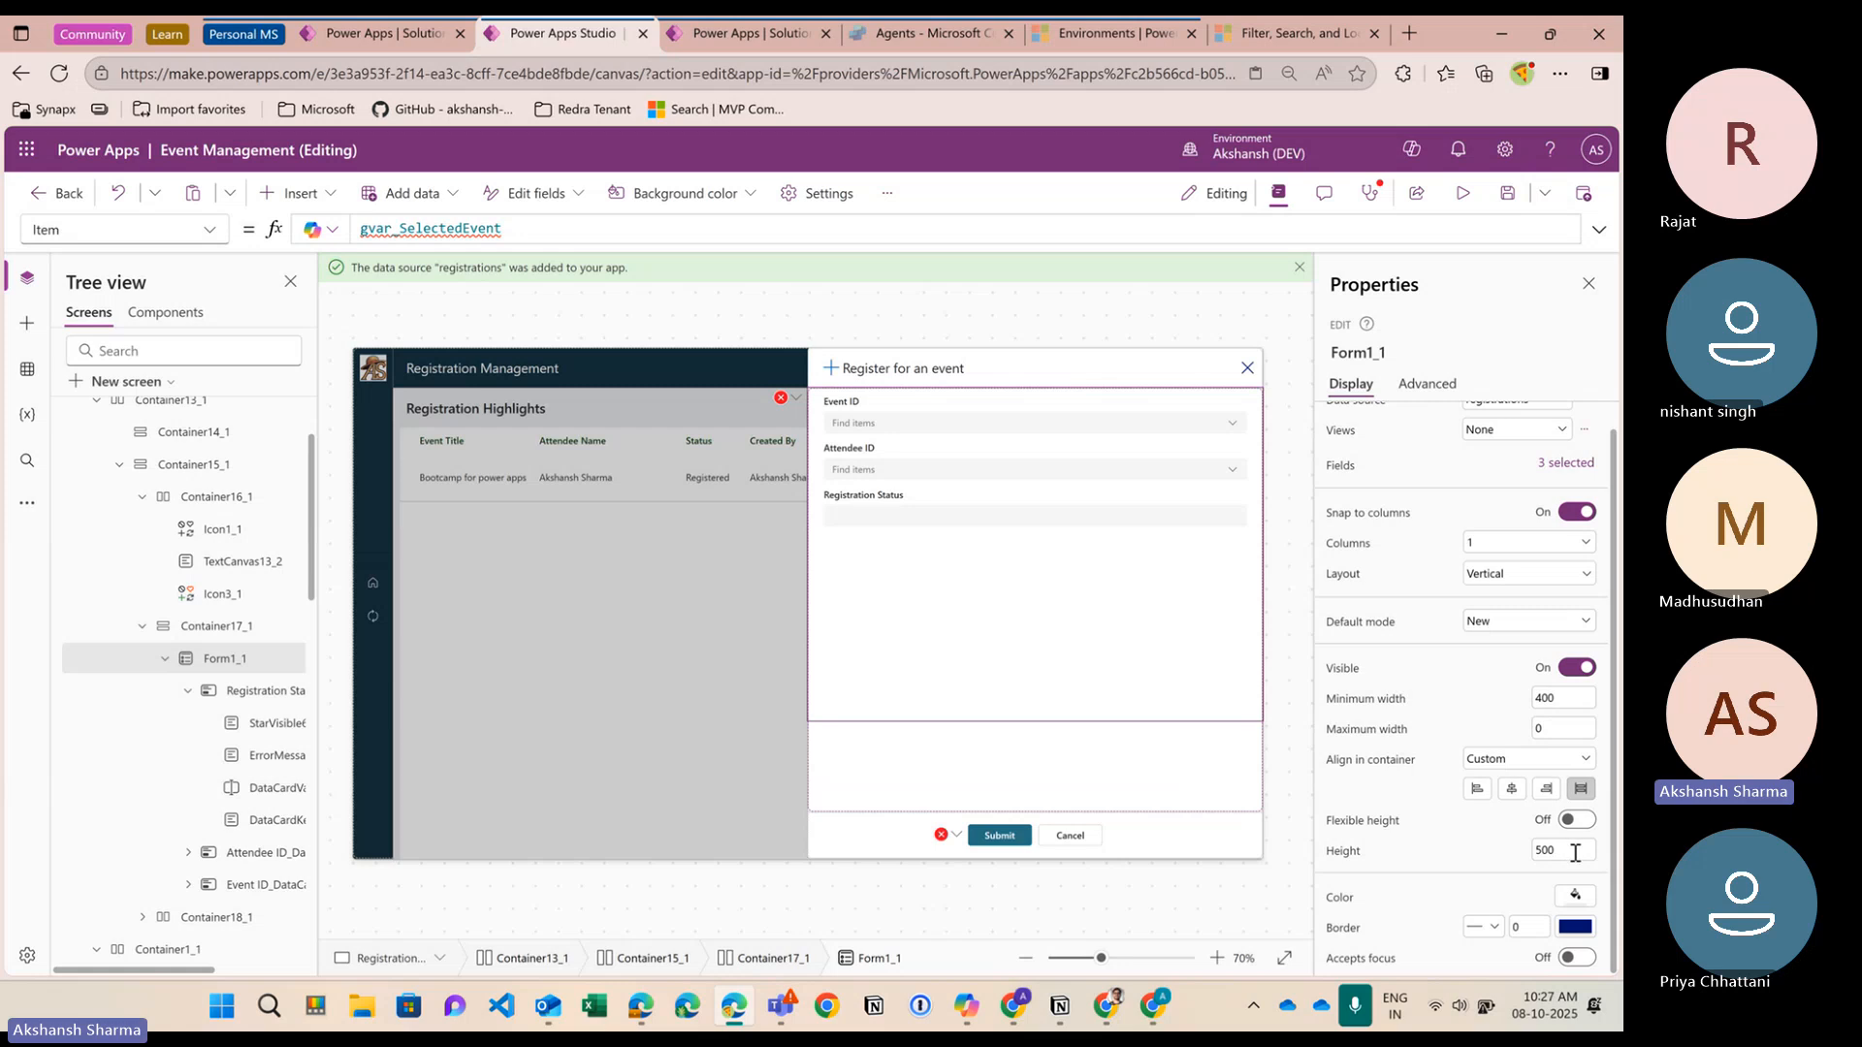
pyautogui.click(1536, 849)
pyautogui.write('300')
pyautogui.press('Return')
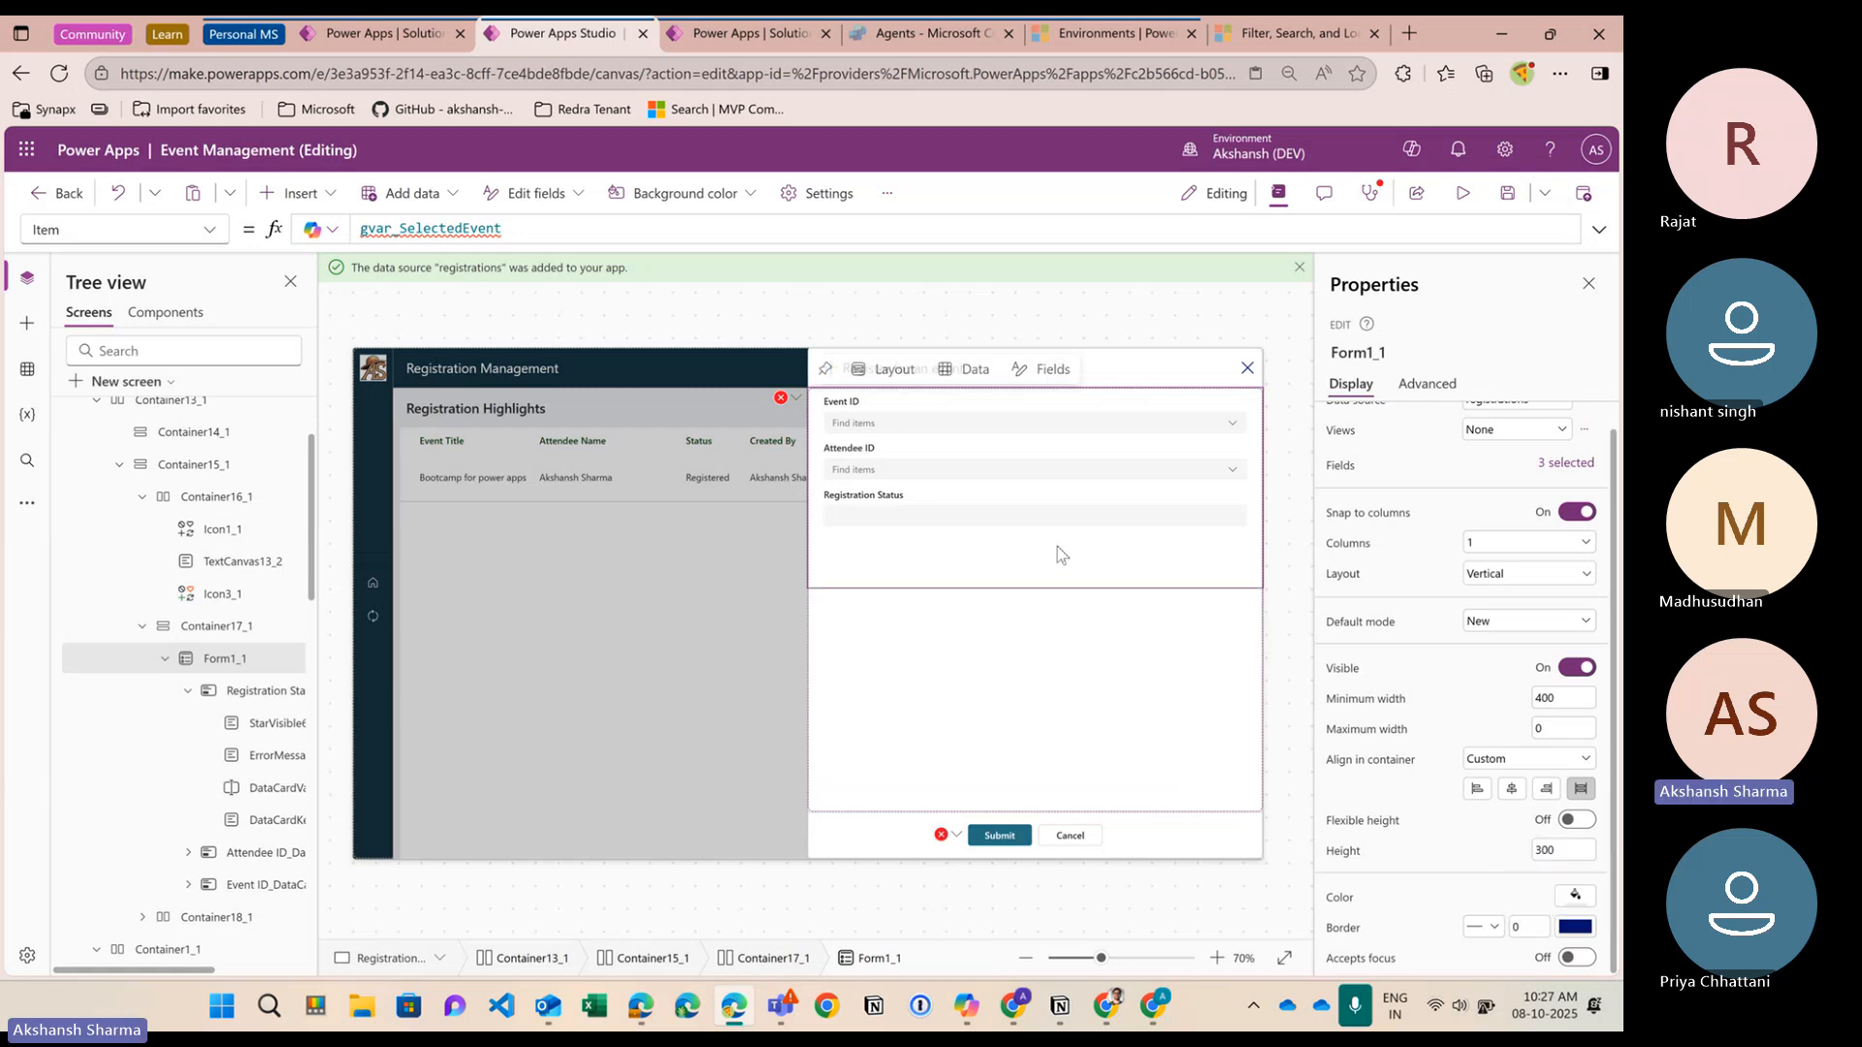
pyautogui.click(1076, 752)
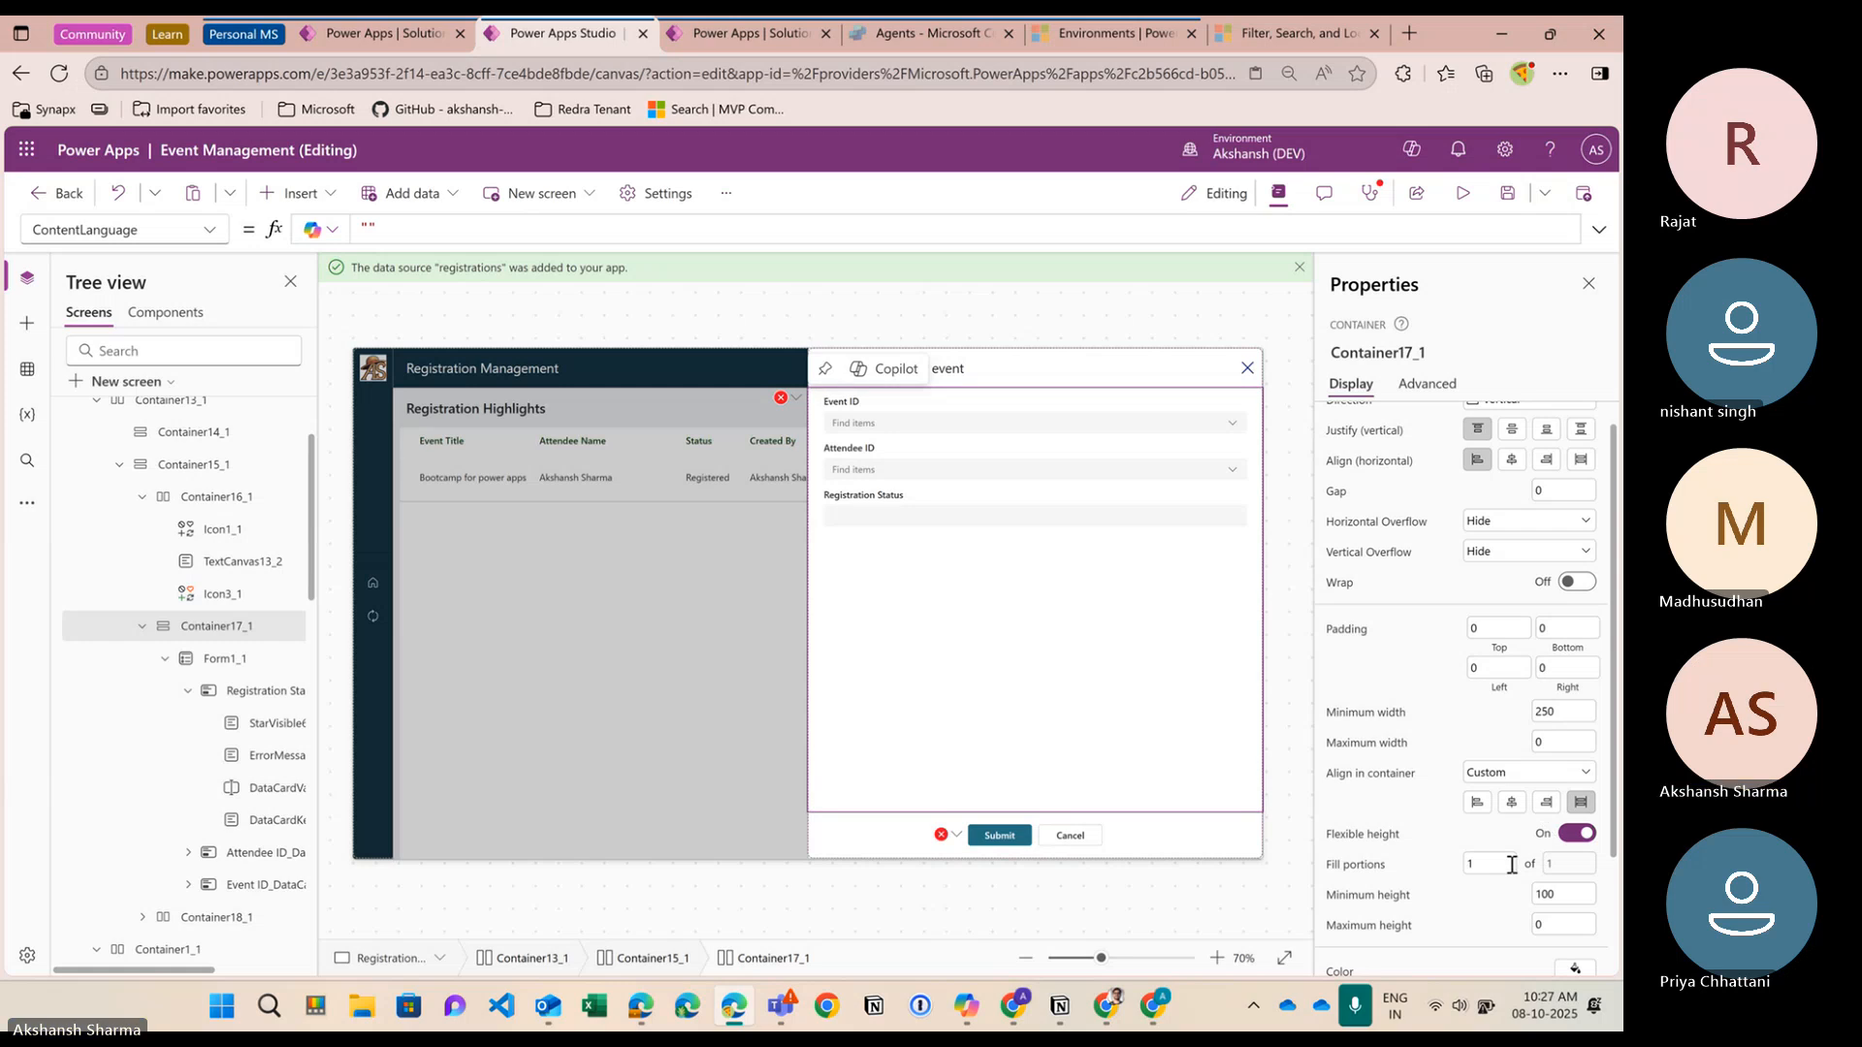
pyautogui.scroll(-3, 1544, 832)
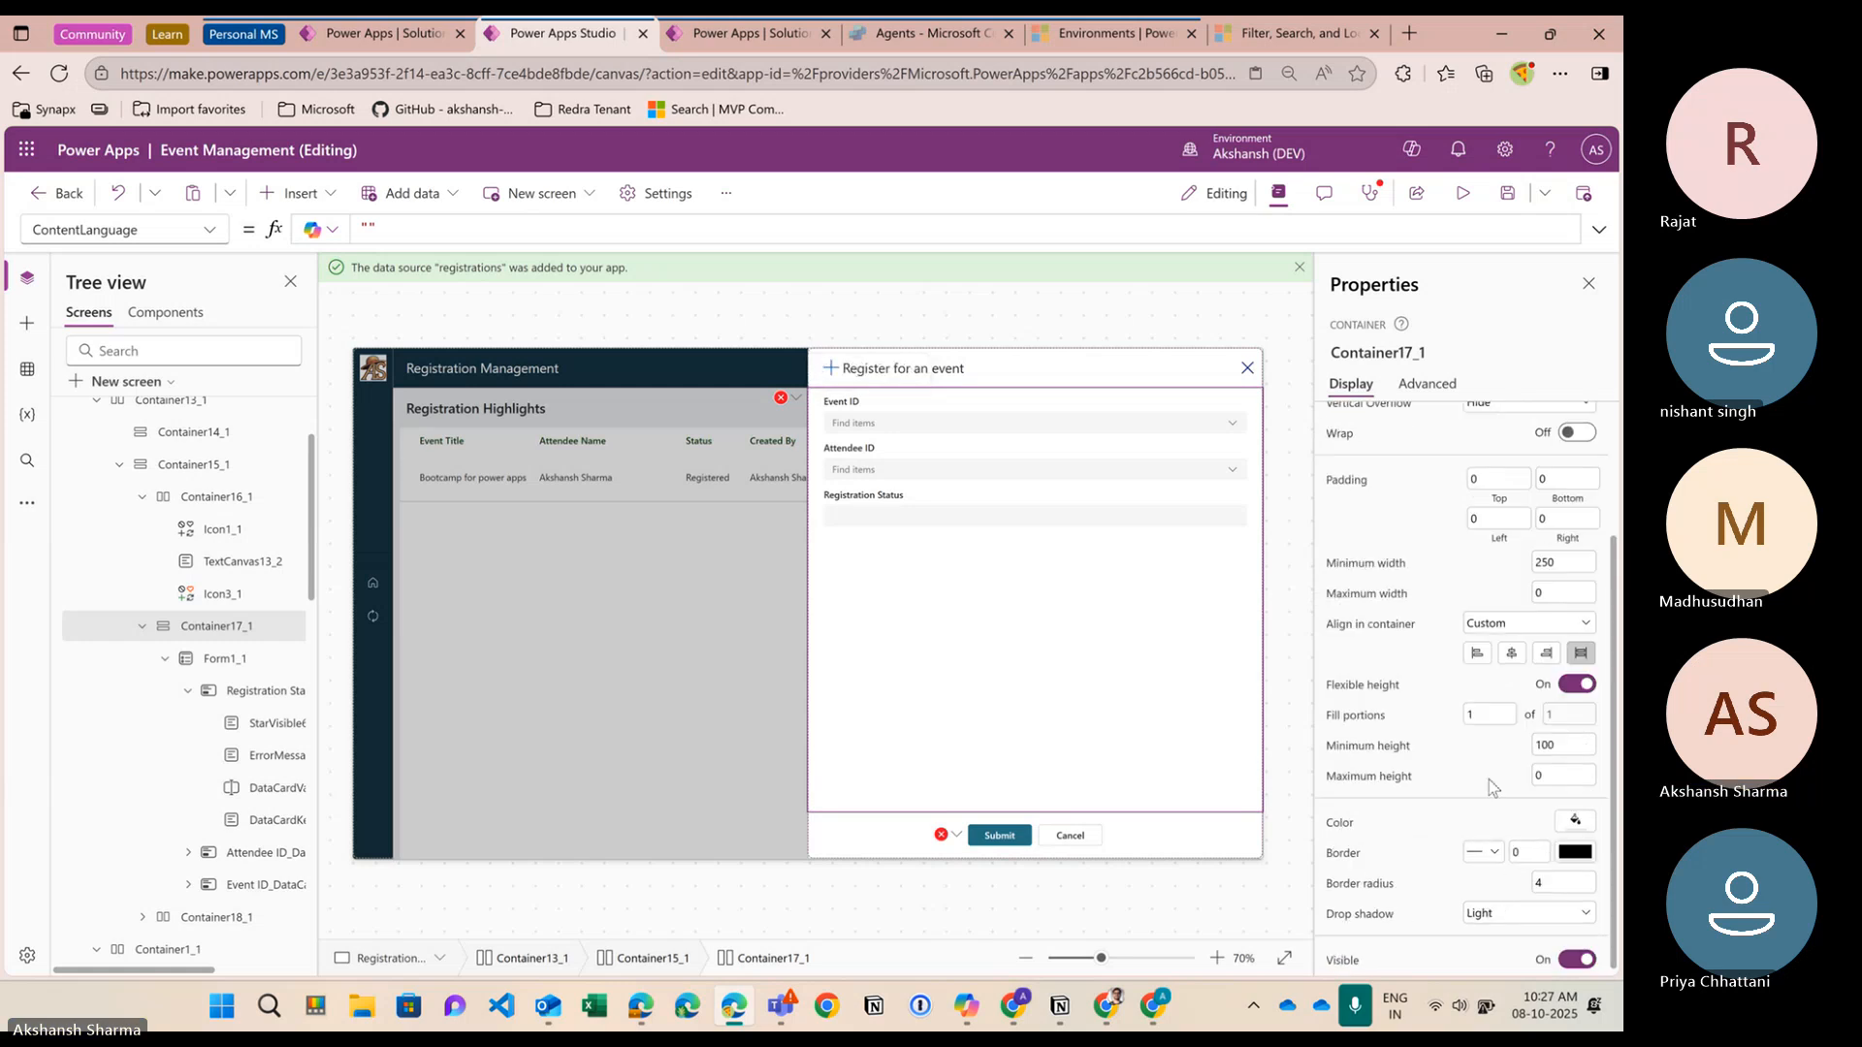
pyautogui.click(1577, 682)
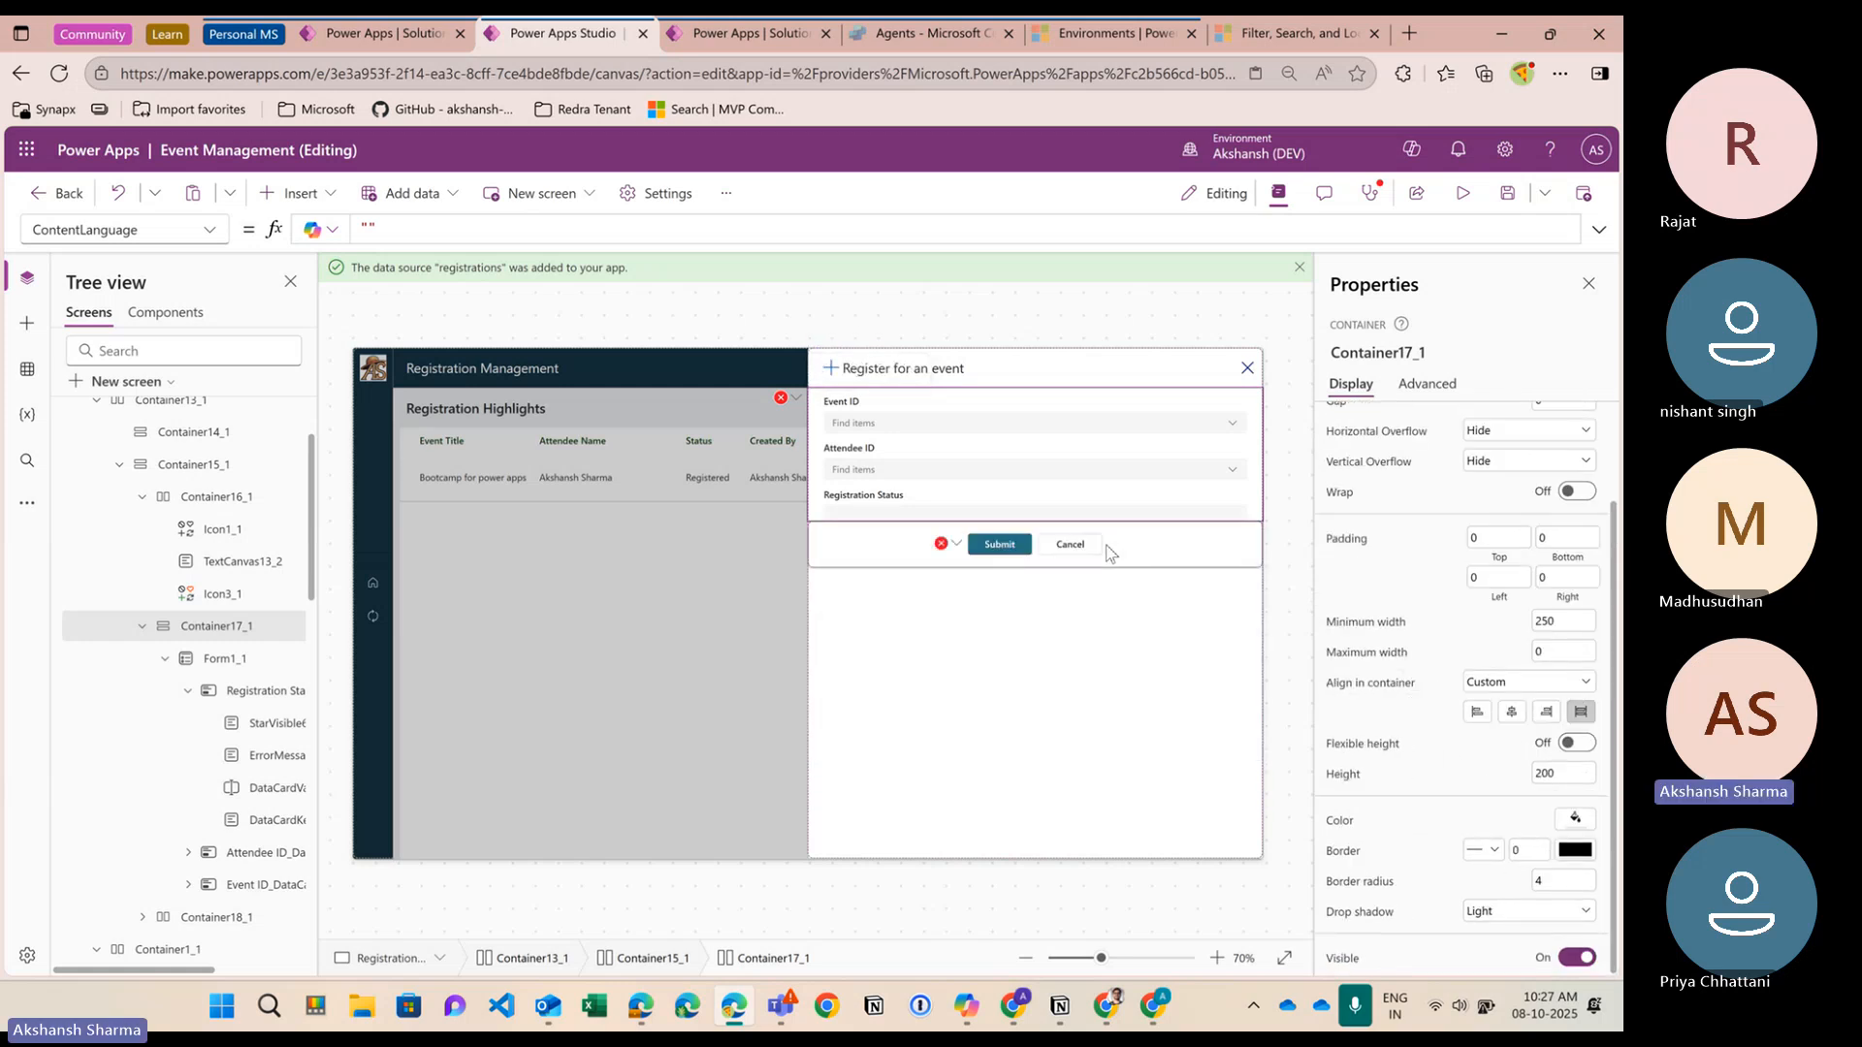
pyautogui.click(1578, 744)
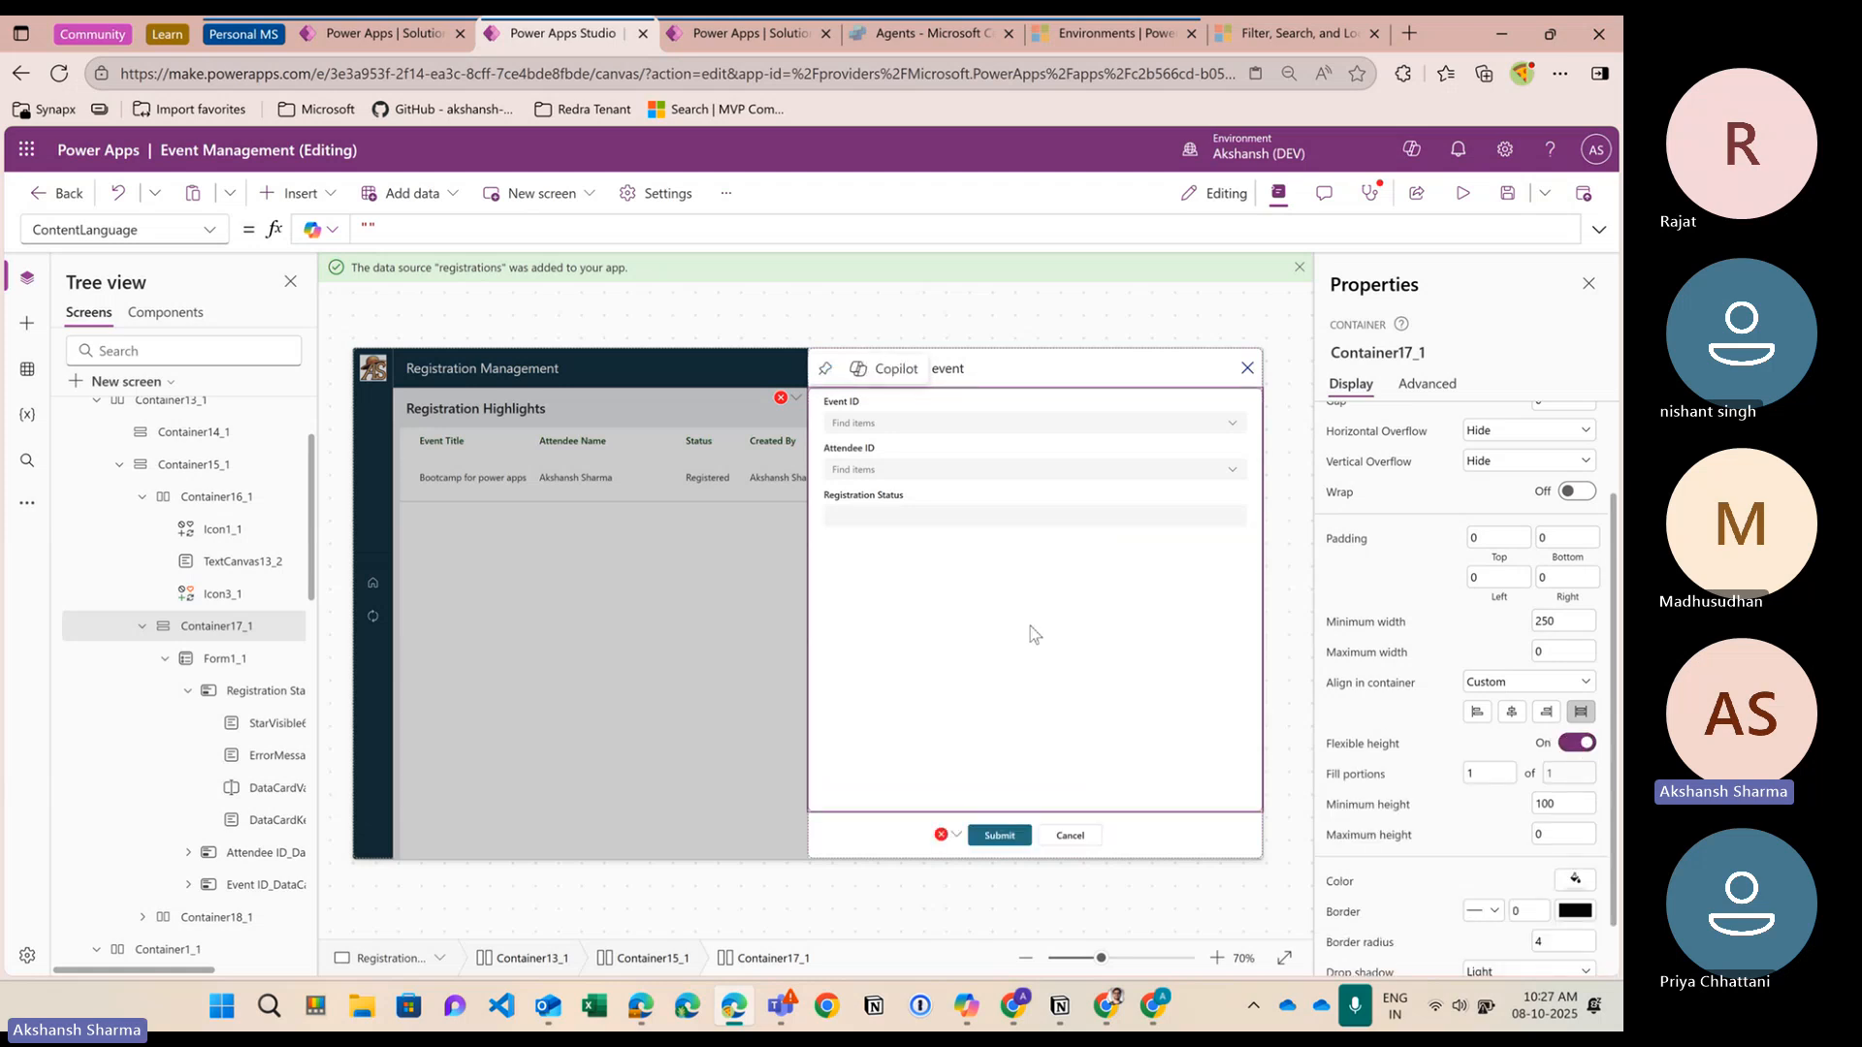
pyautogui.click(1011, 493)
pyautogui.click(1016, 496)
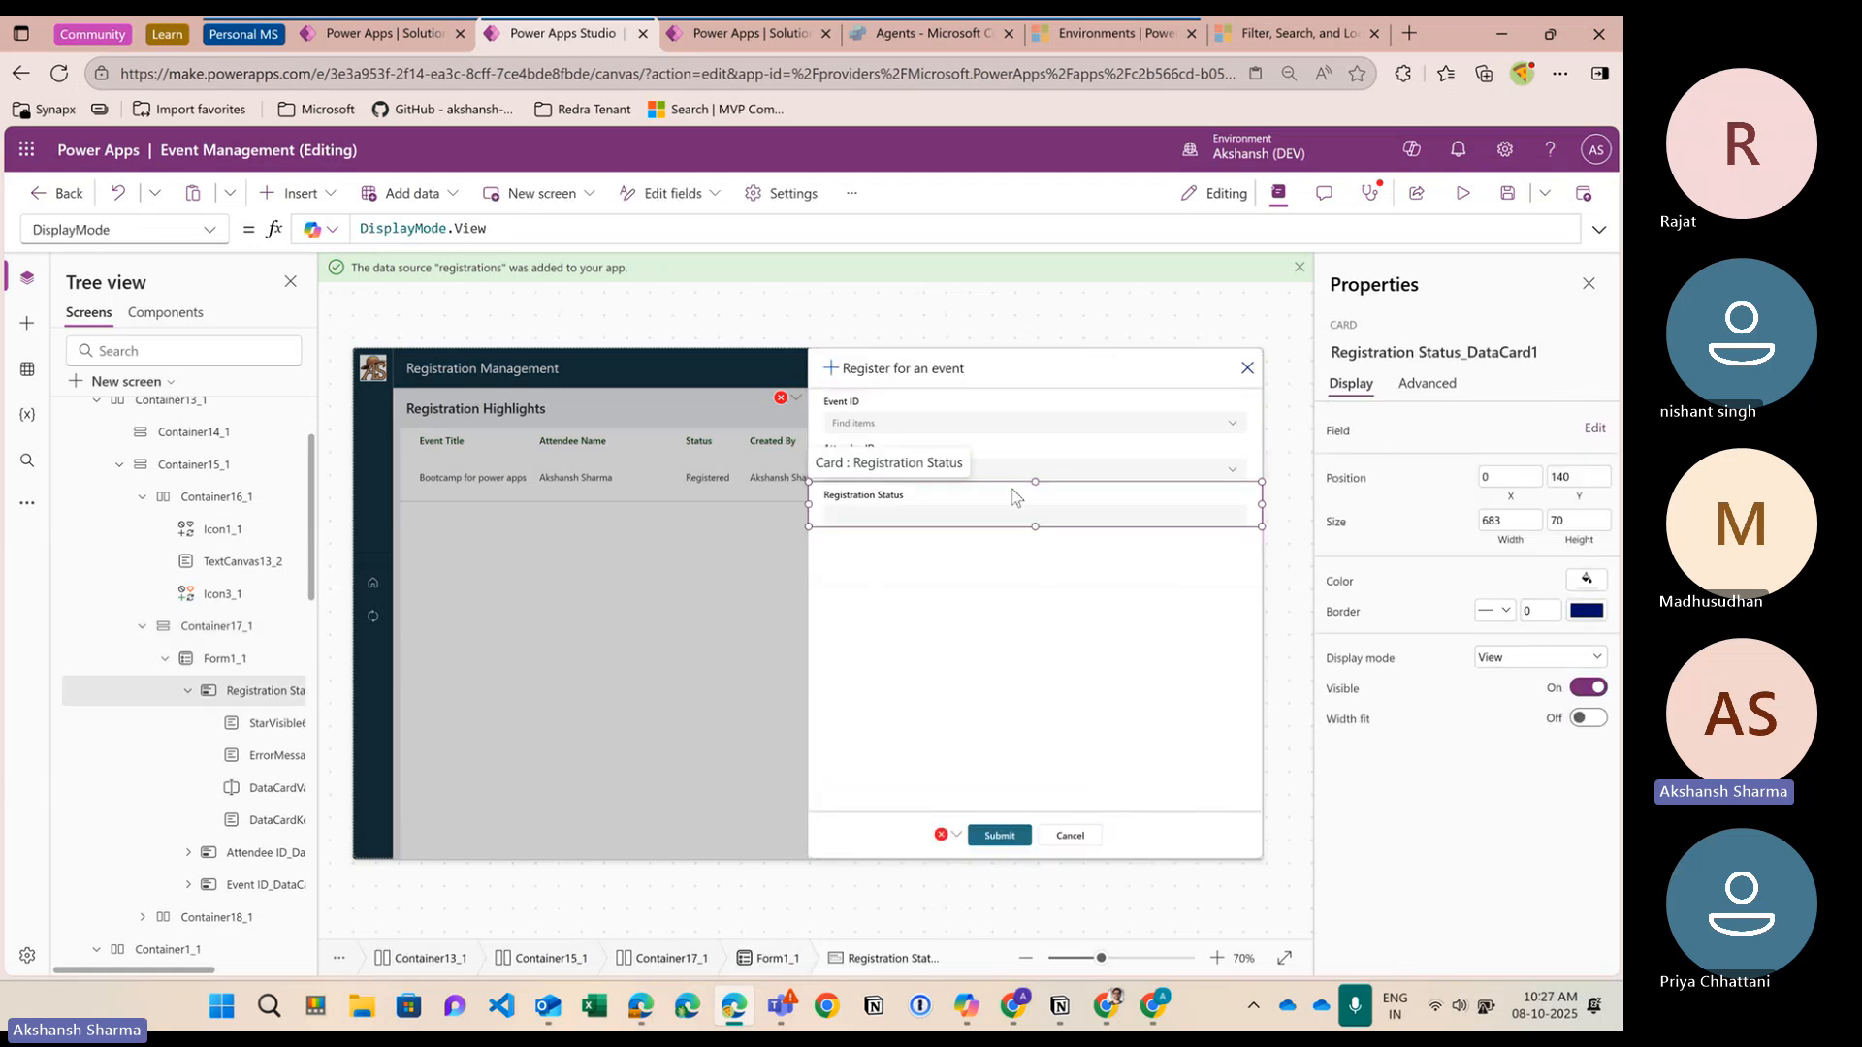
pyautogui.click(1030, 551)
pyautogui.scroll(-1, 1485, 844)
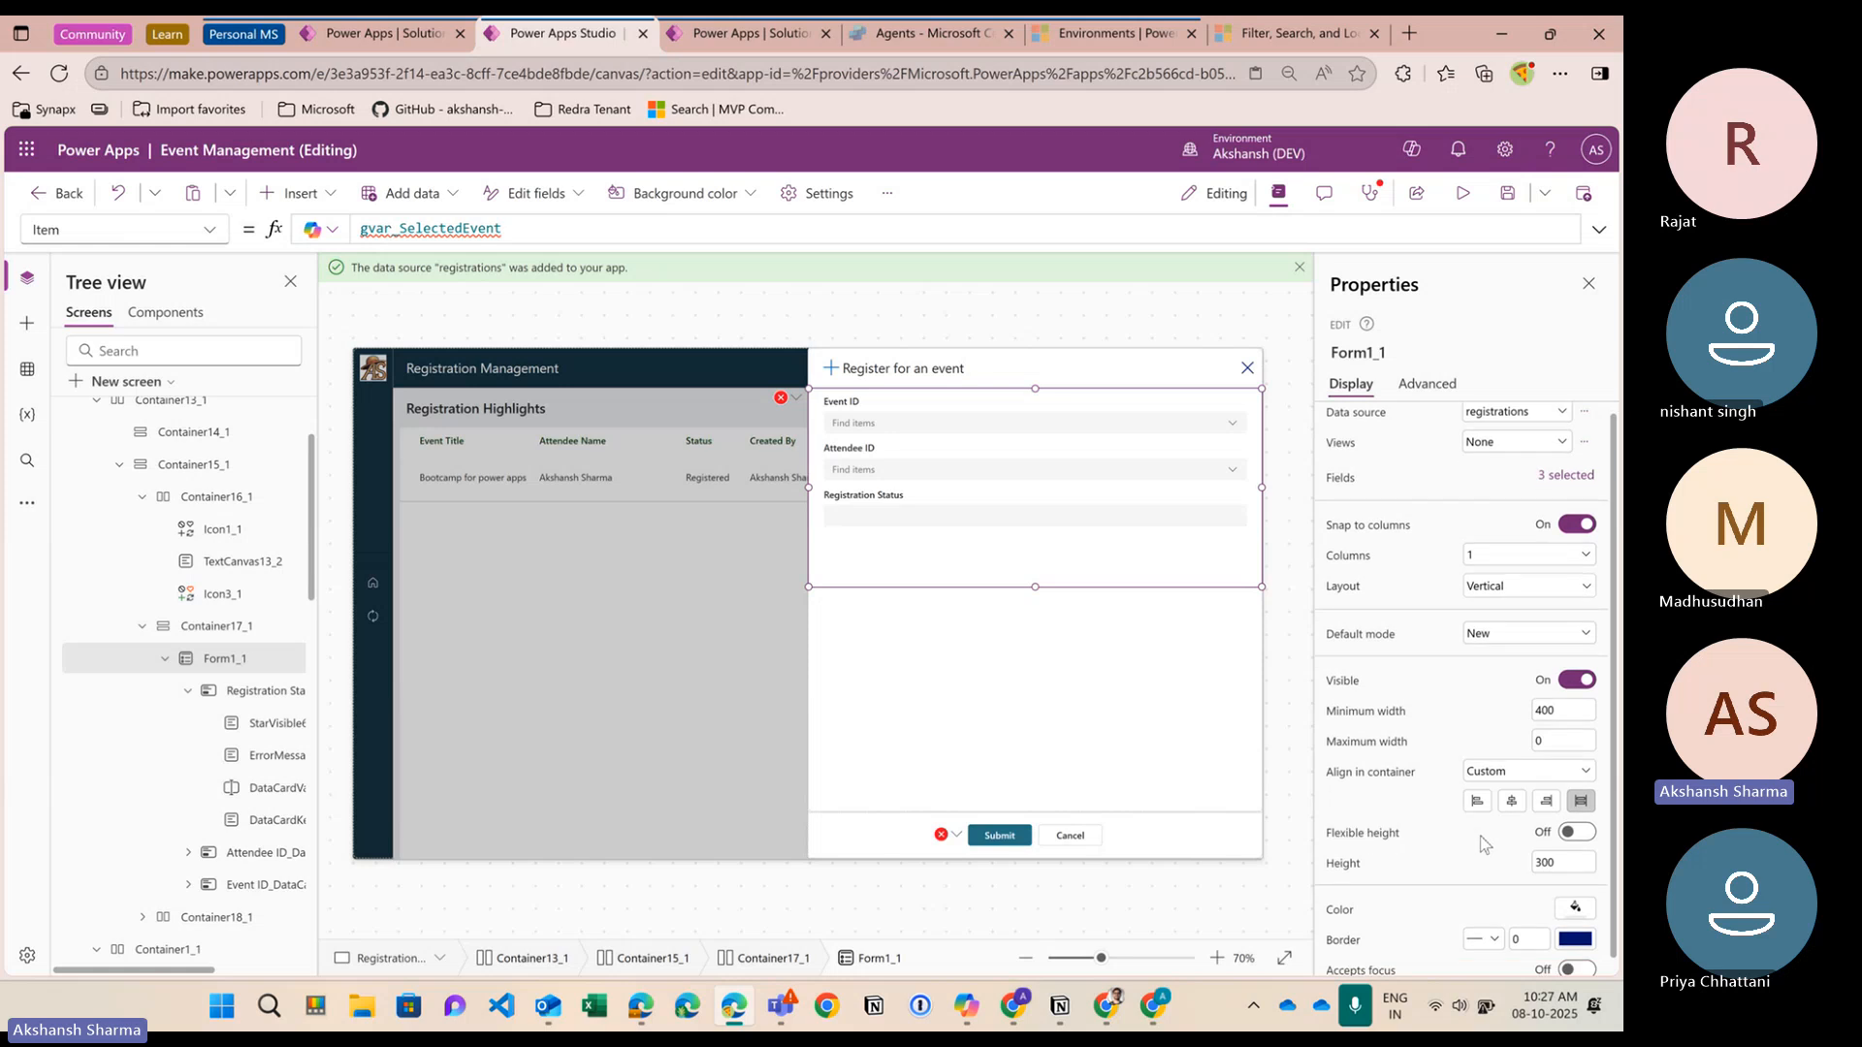
pyautogui.click(1572, 822)
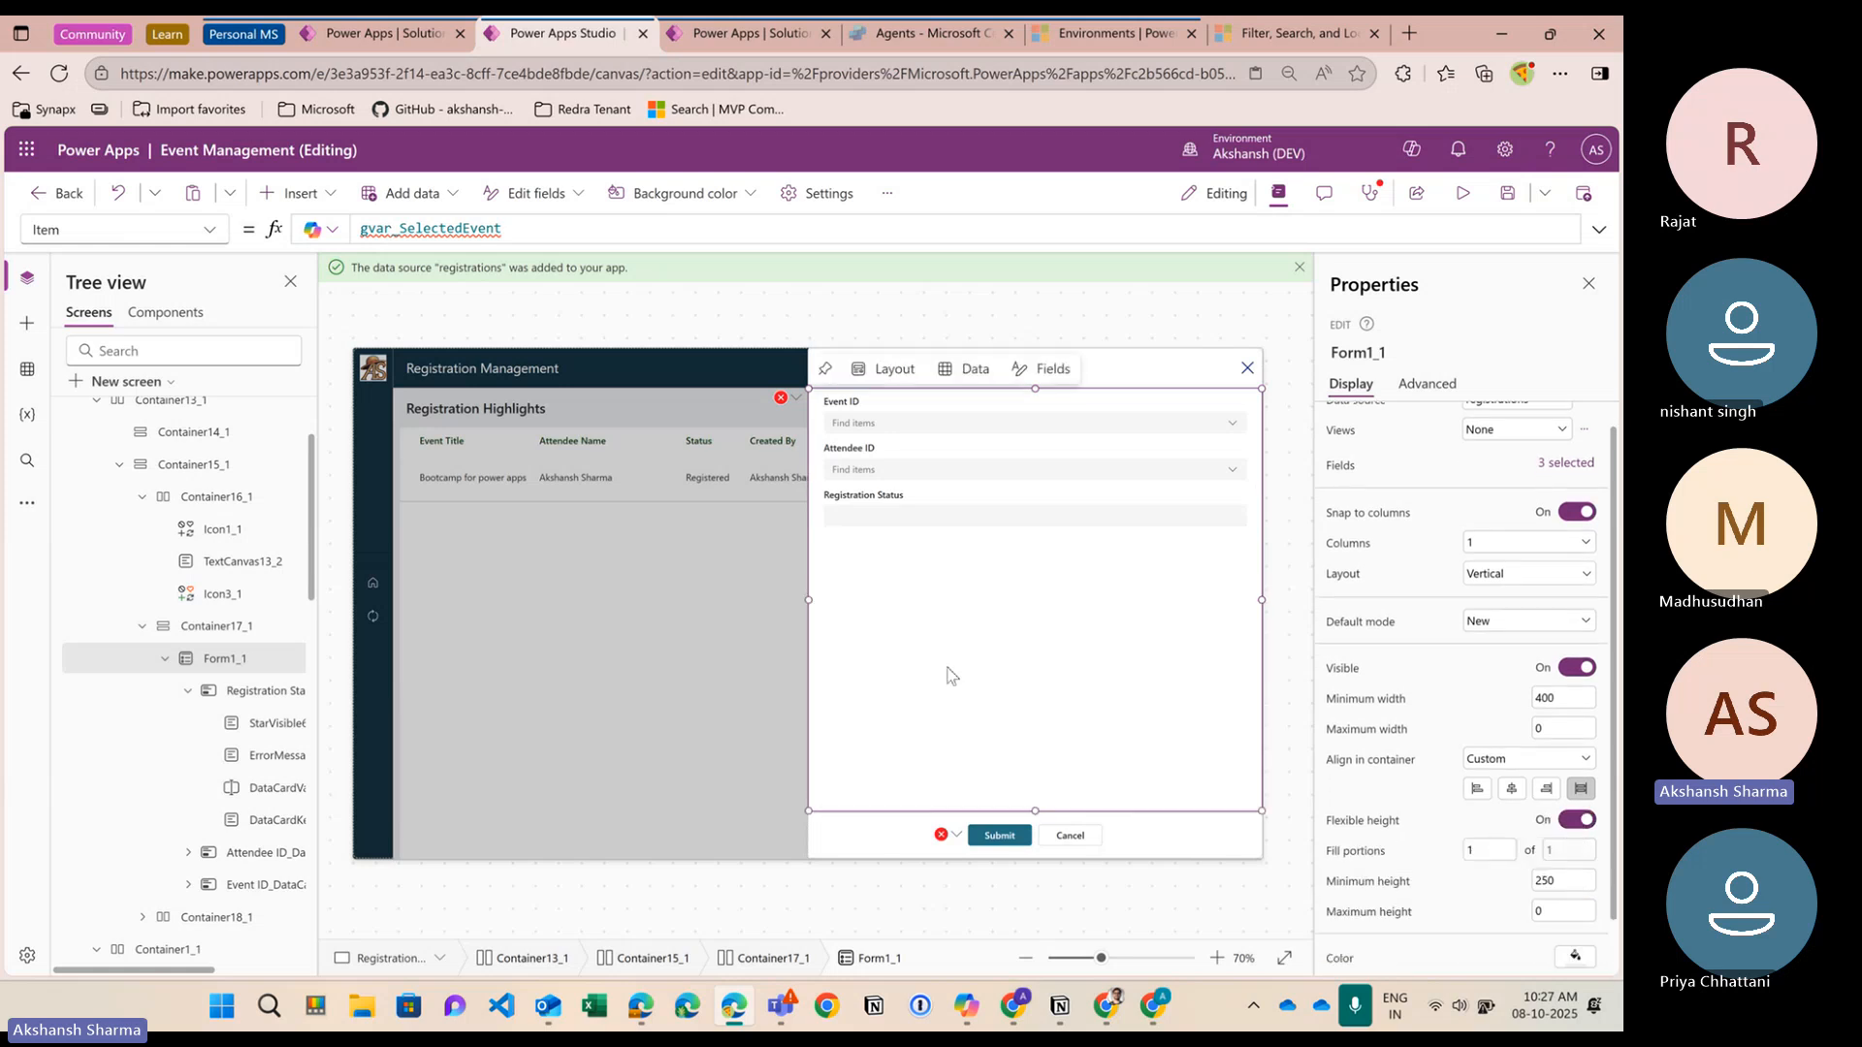
# Preview the app and view Event ID's options: demo event 123, demo event 1, demo event 2, Bootcamp for power apps
pyautogui.click(1464, 194)
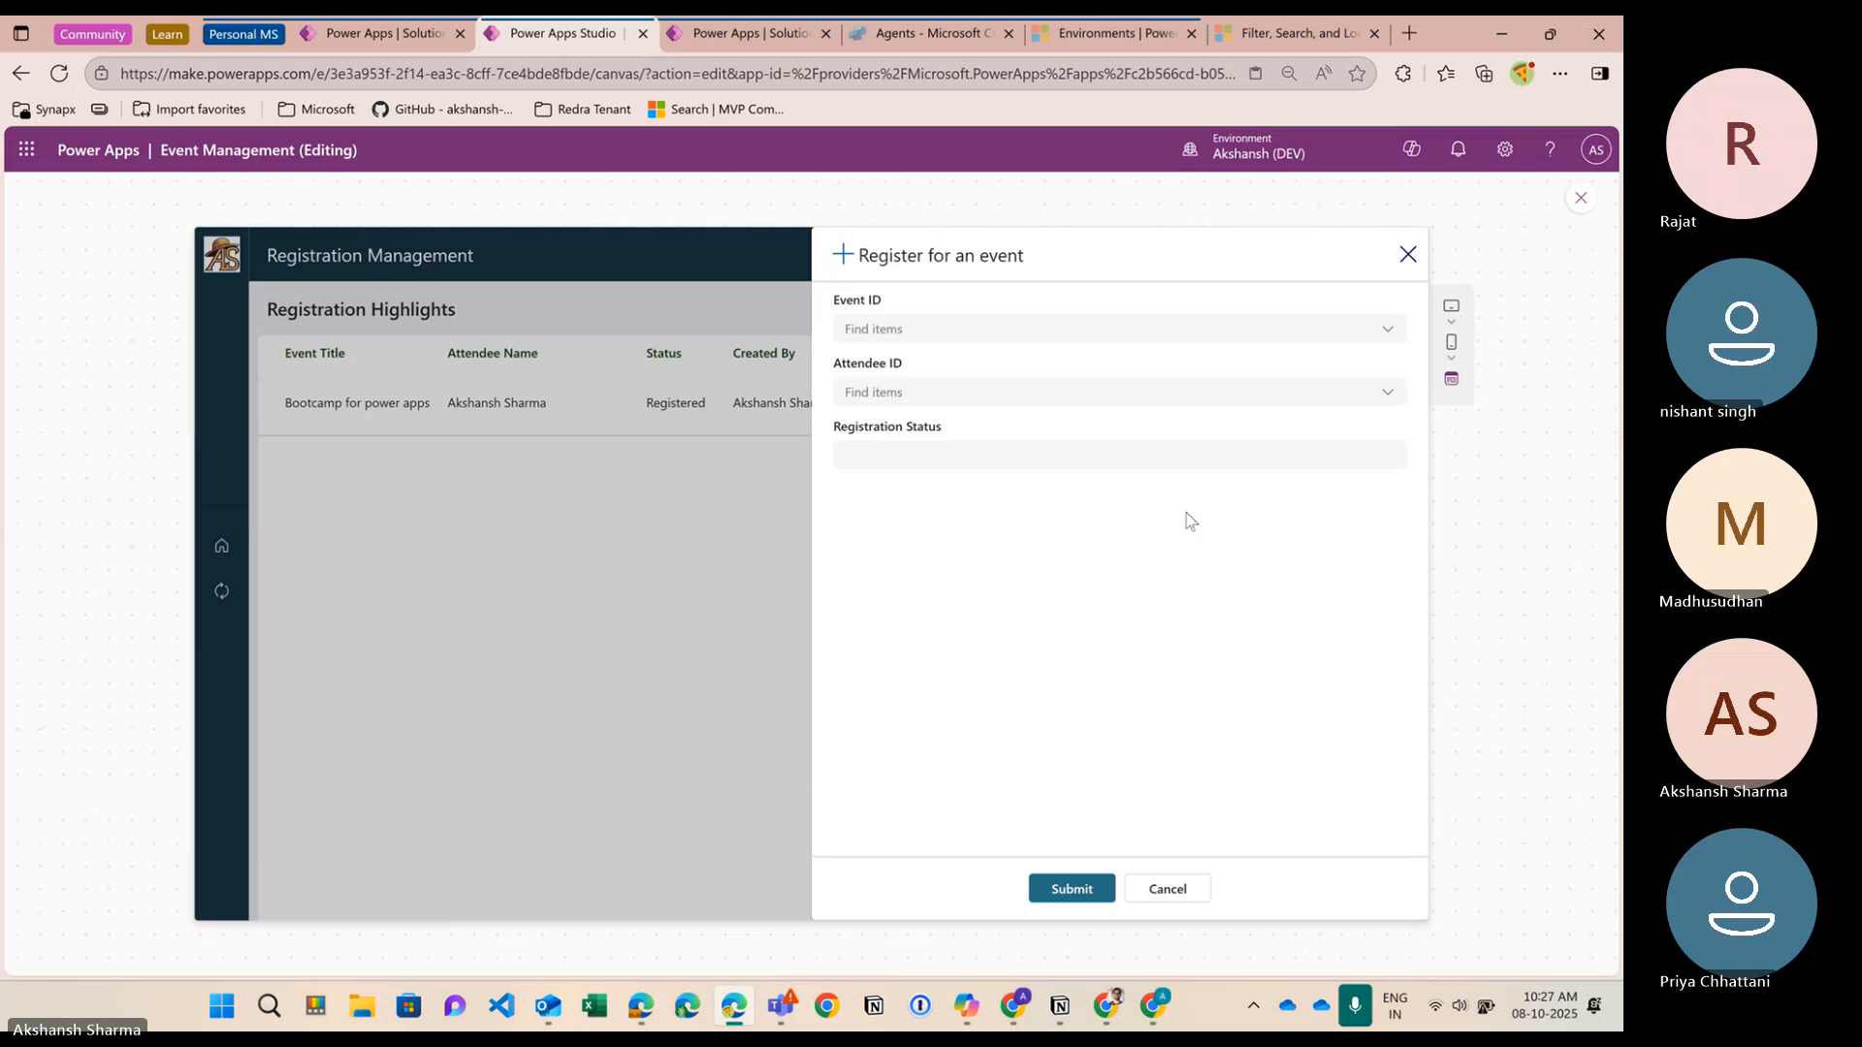
pyautogui.click(900, 328)
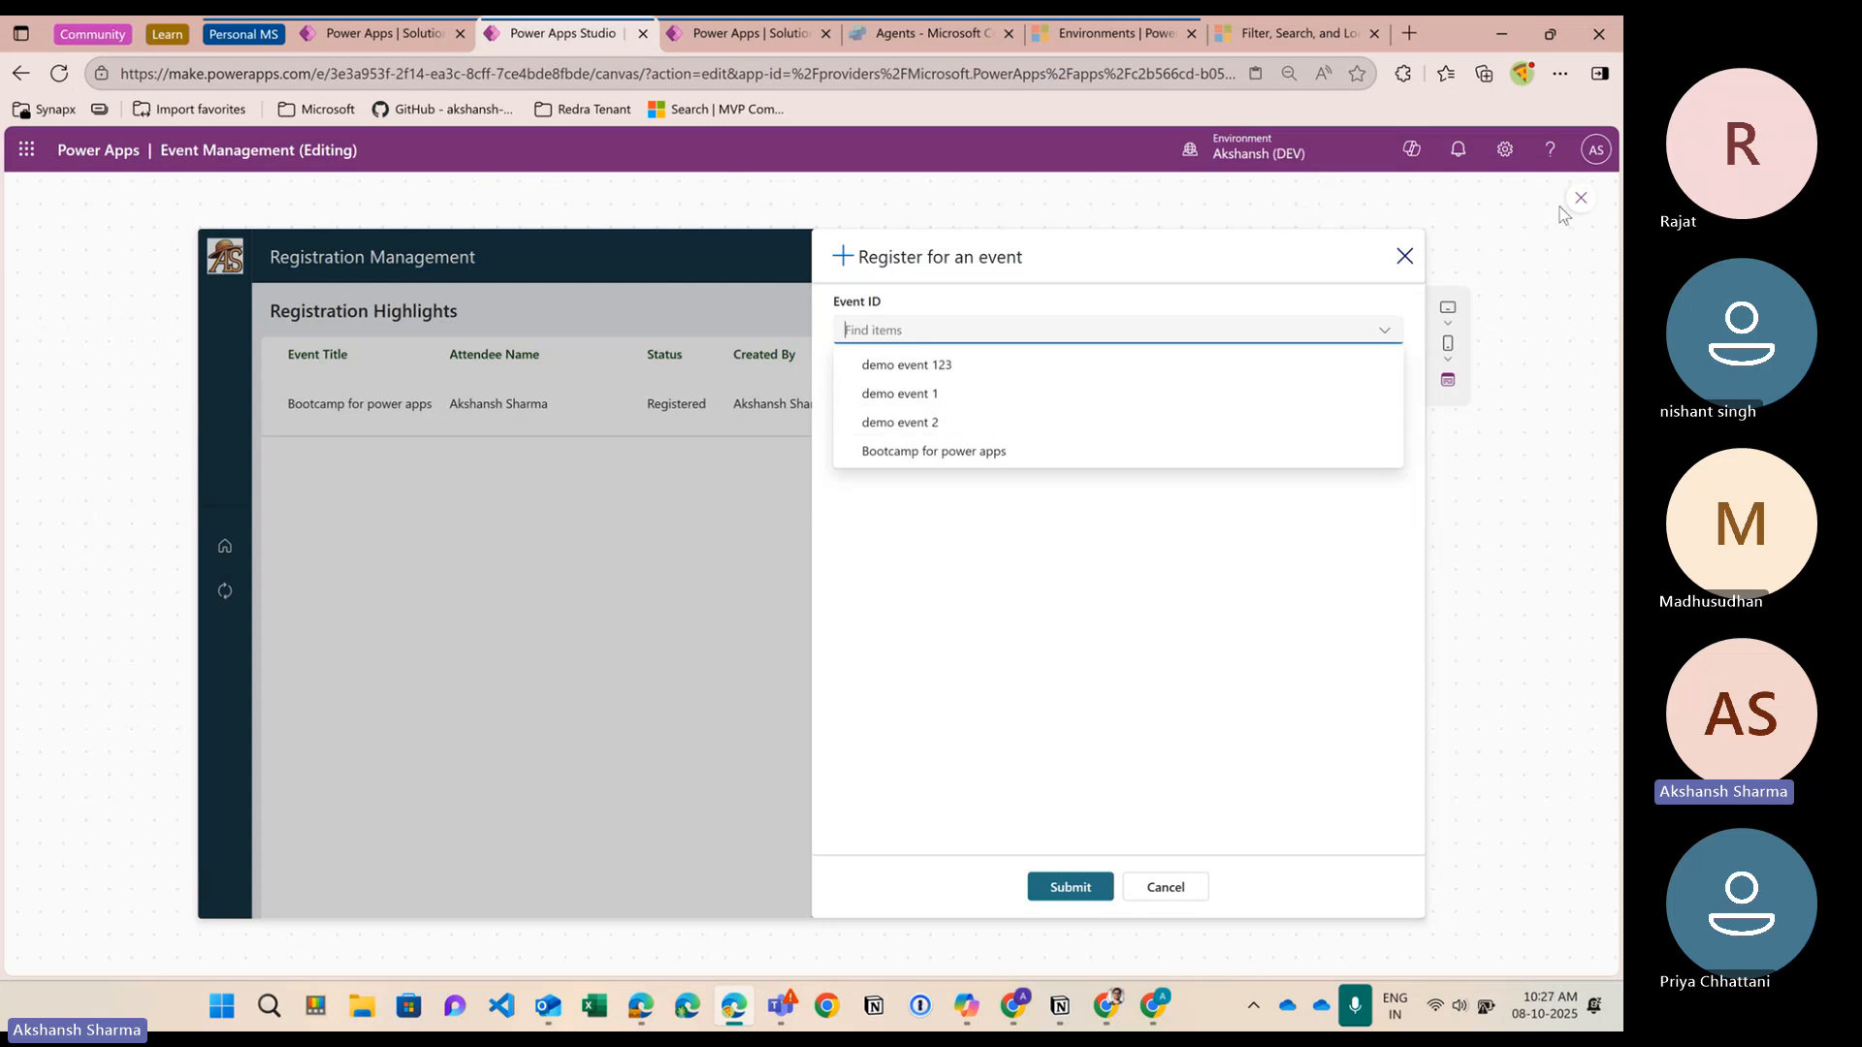
pyautogui.press('Escape')
# Clear Form1_1's incompatible gvar_SelectedEvent Item formula
pyautogui.click(876, 431)
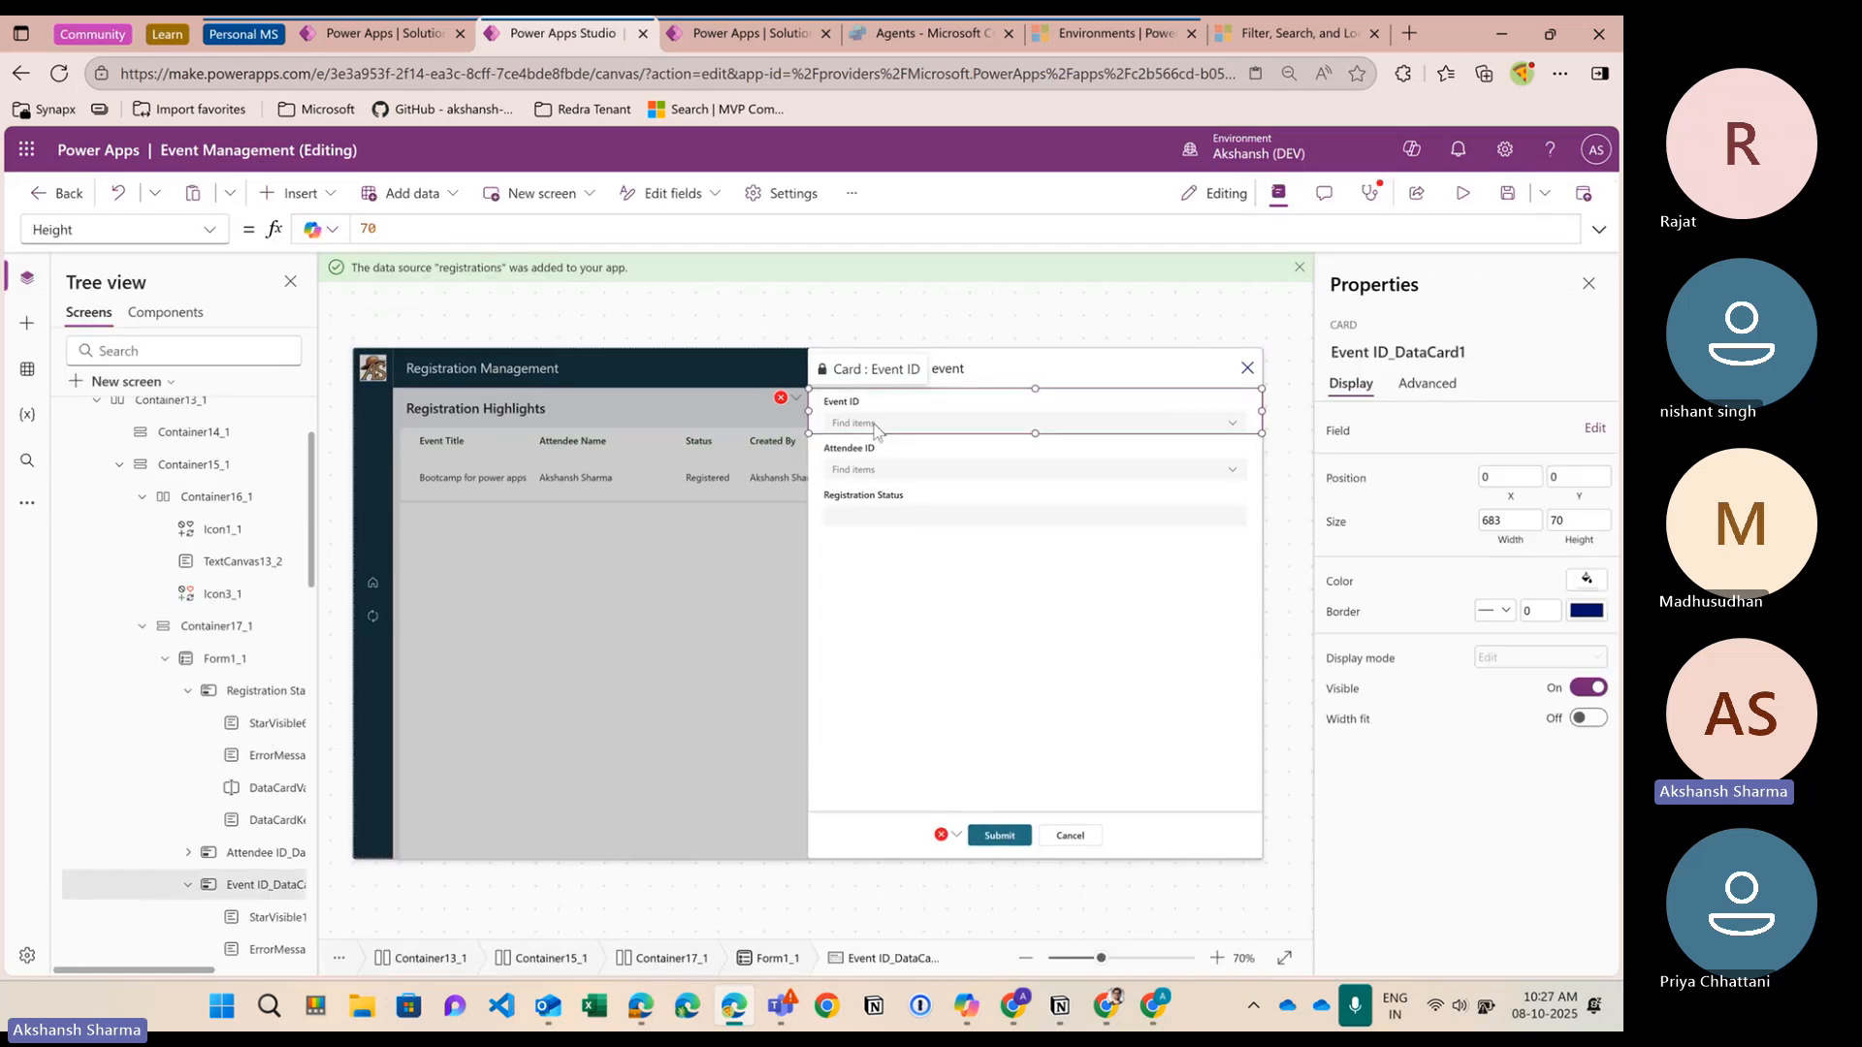
pyautogui.click(876, 427)
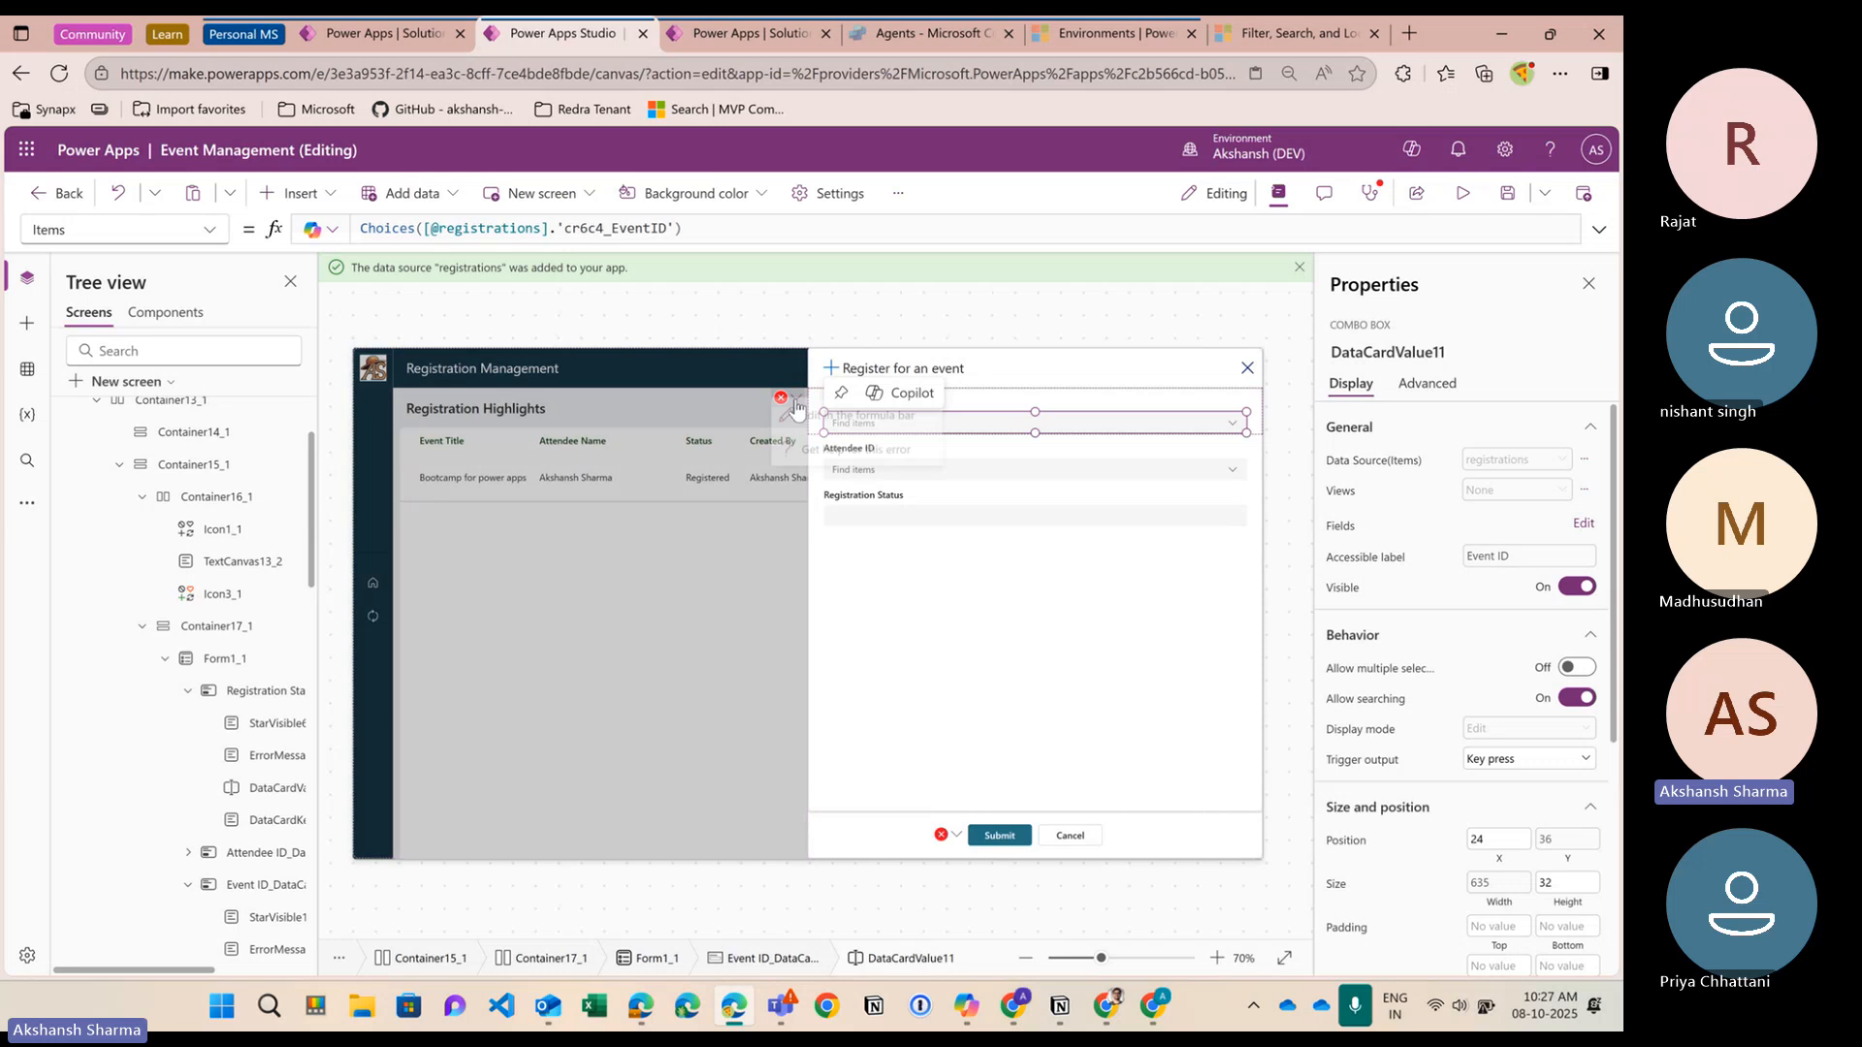
pyautogui.click(863, 416)
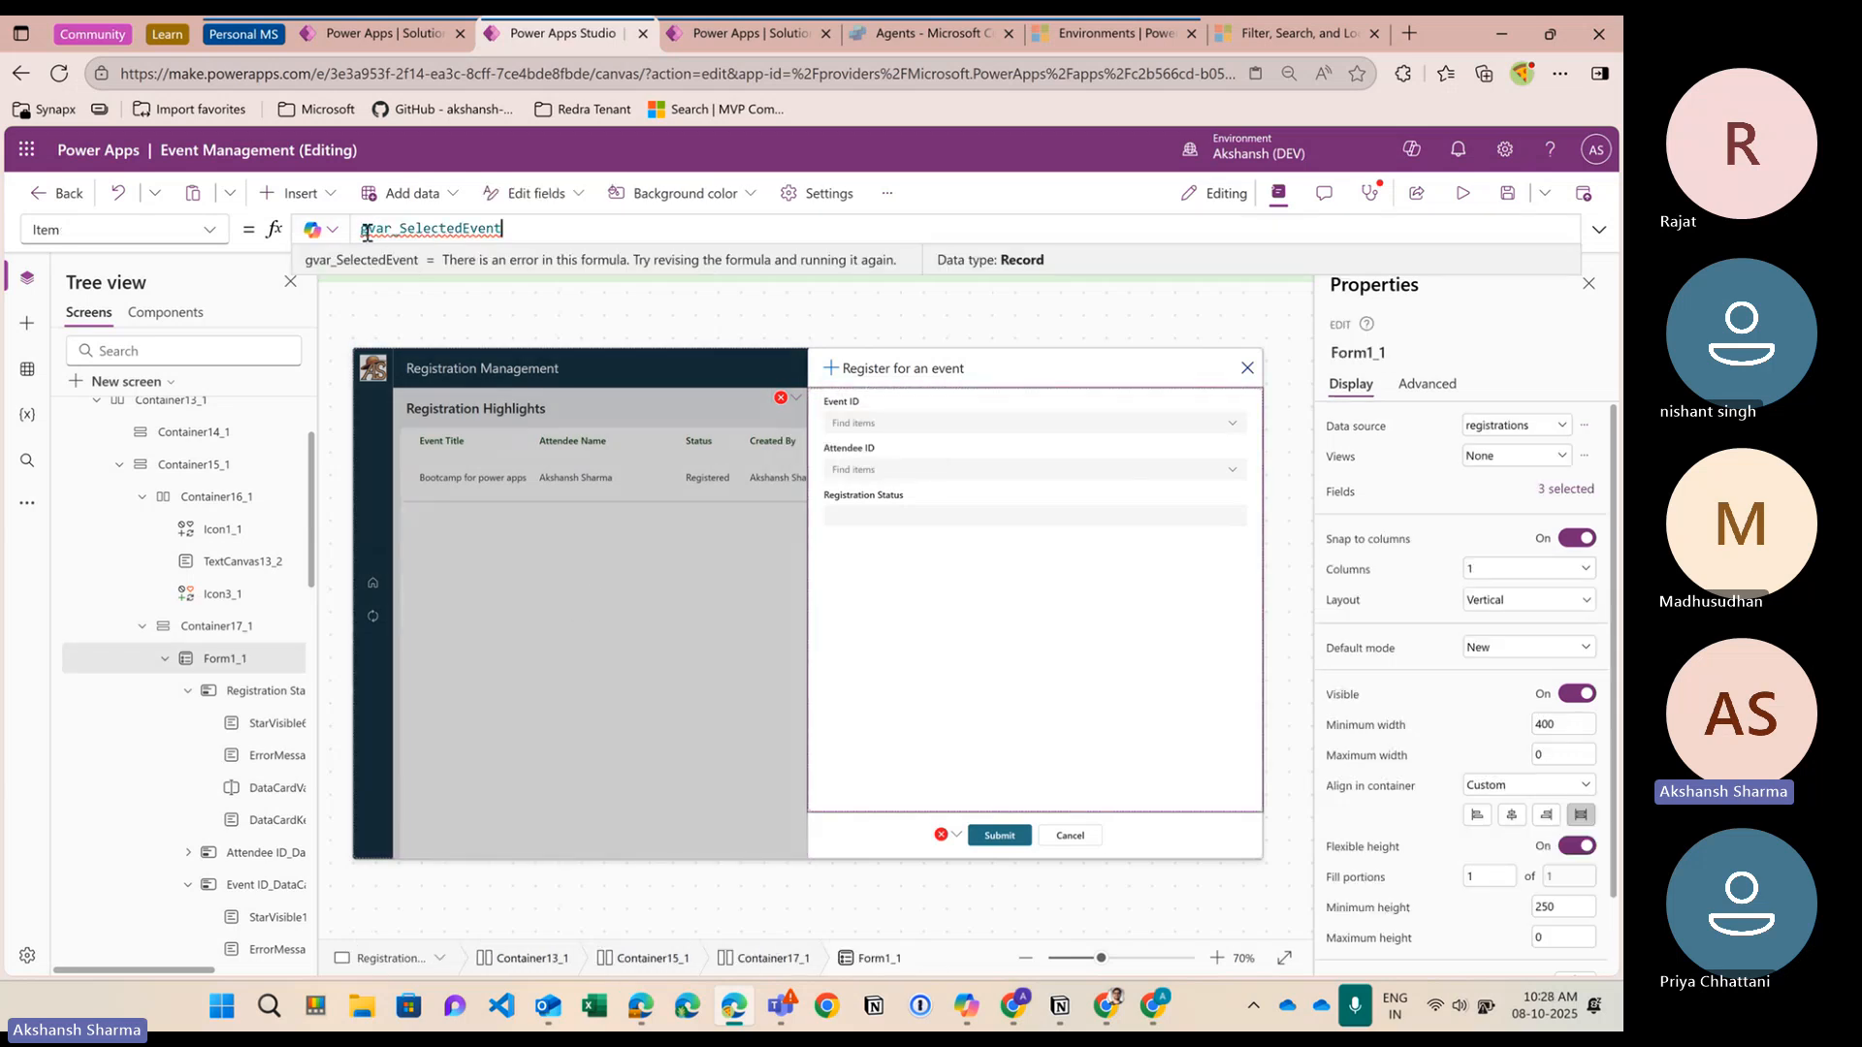
pyautogui.moveTo(361, 229); pyautogui.dragTo(502, 228)
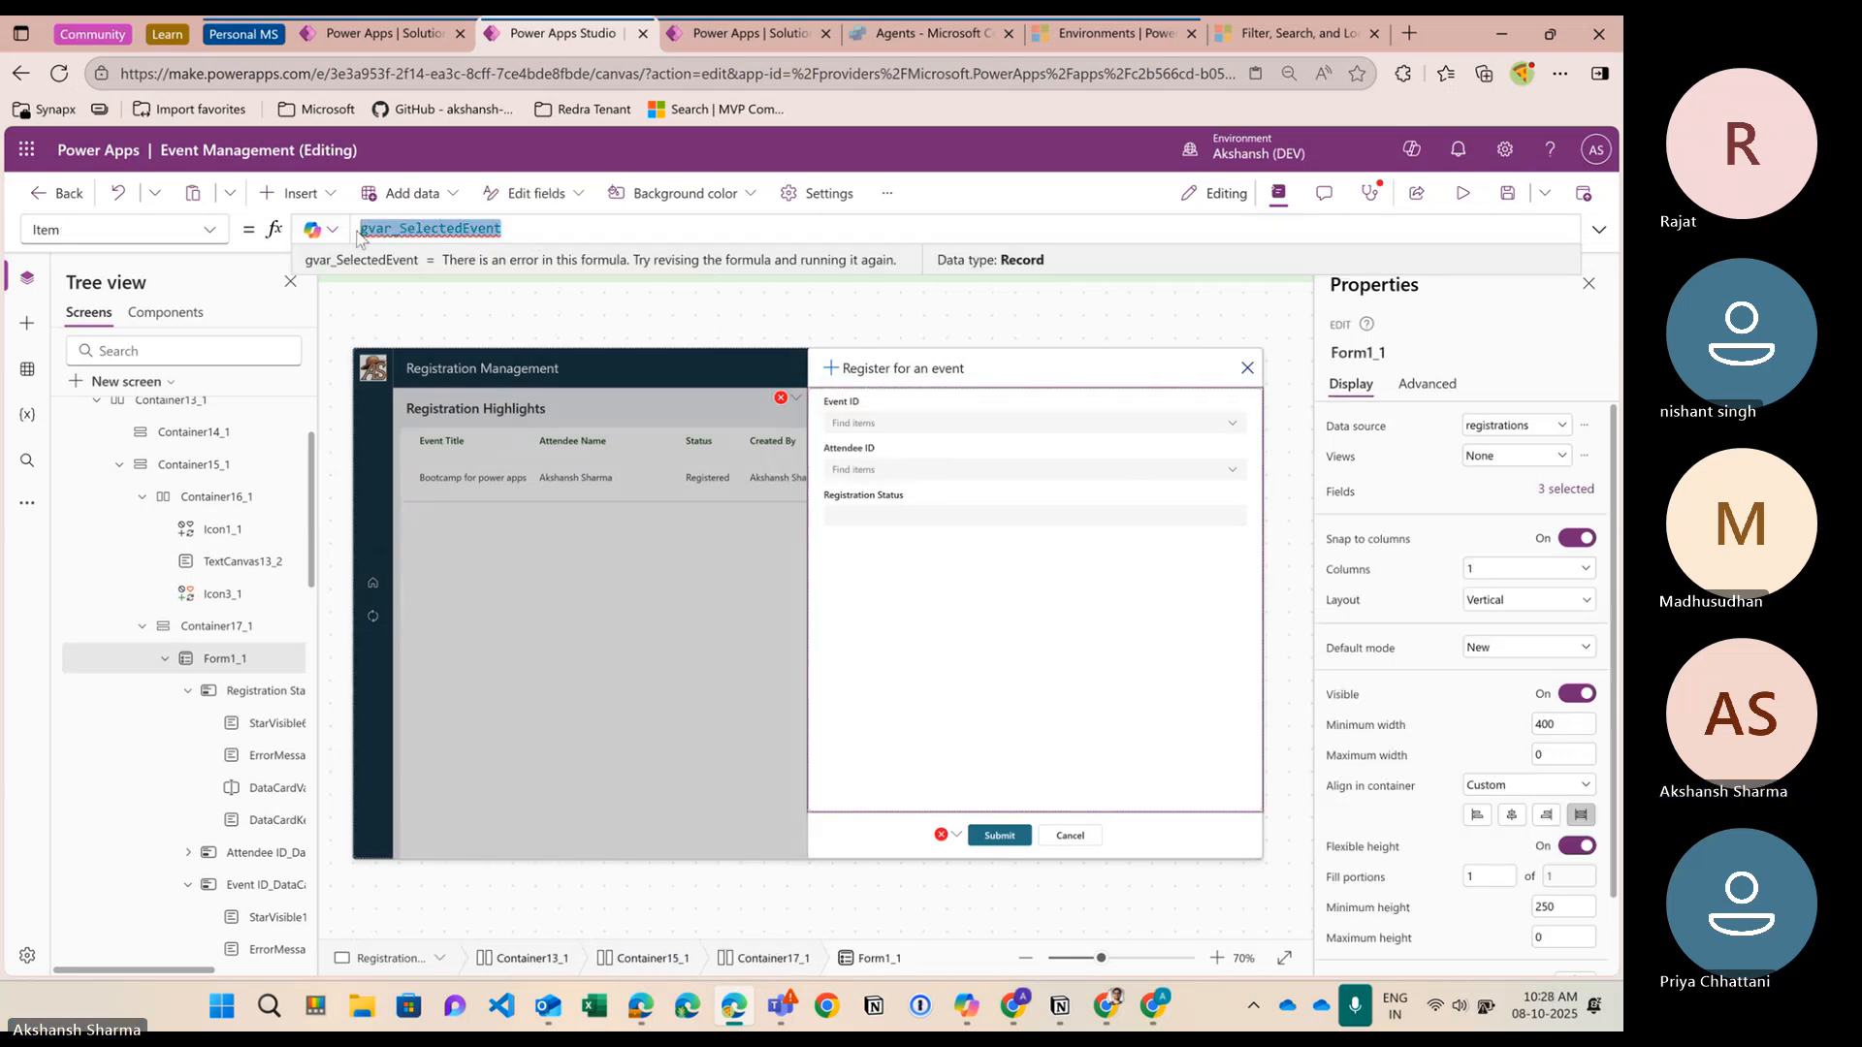
pyautogui.press('BackSpace')
# Clear the Event ID combo box's existing Items formula
pyautogui.click(896, 441)
pyautogui.click(863, 425)
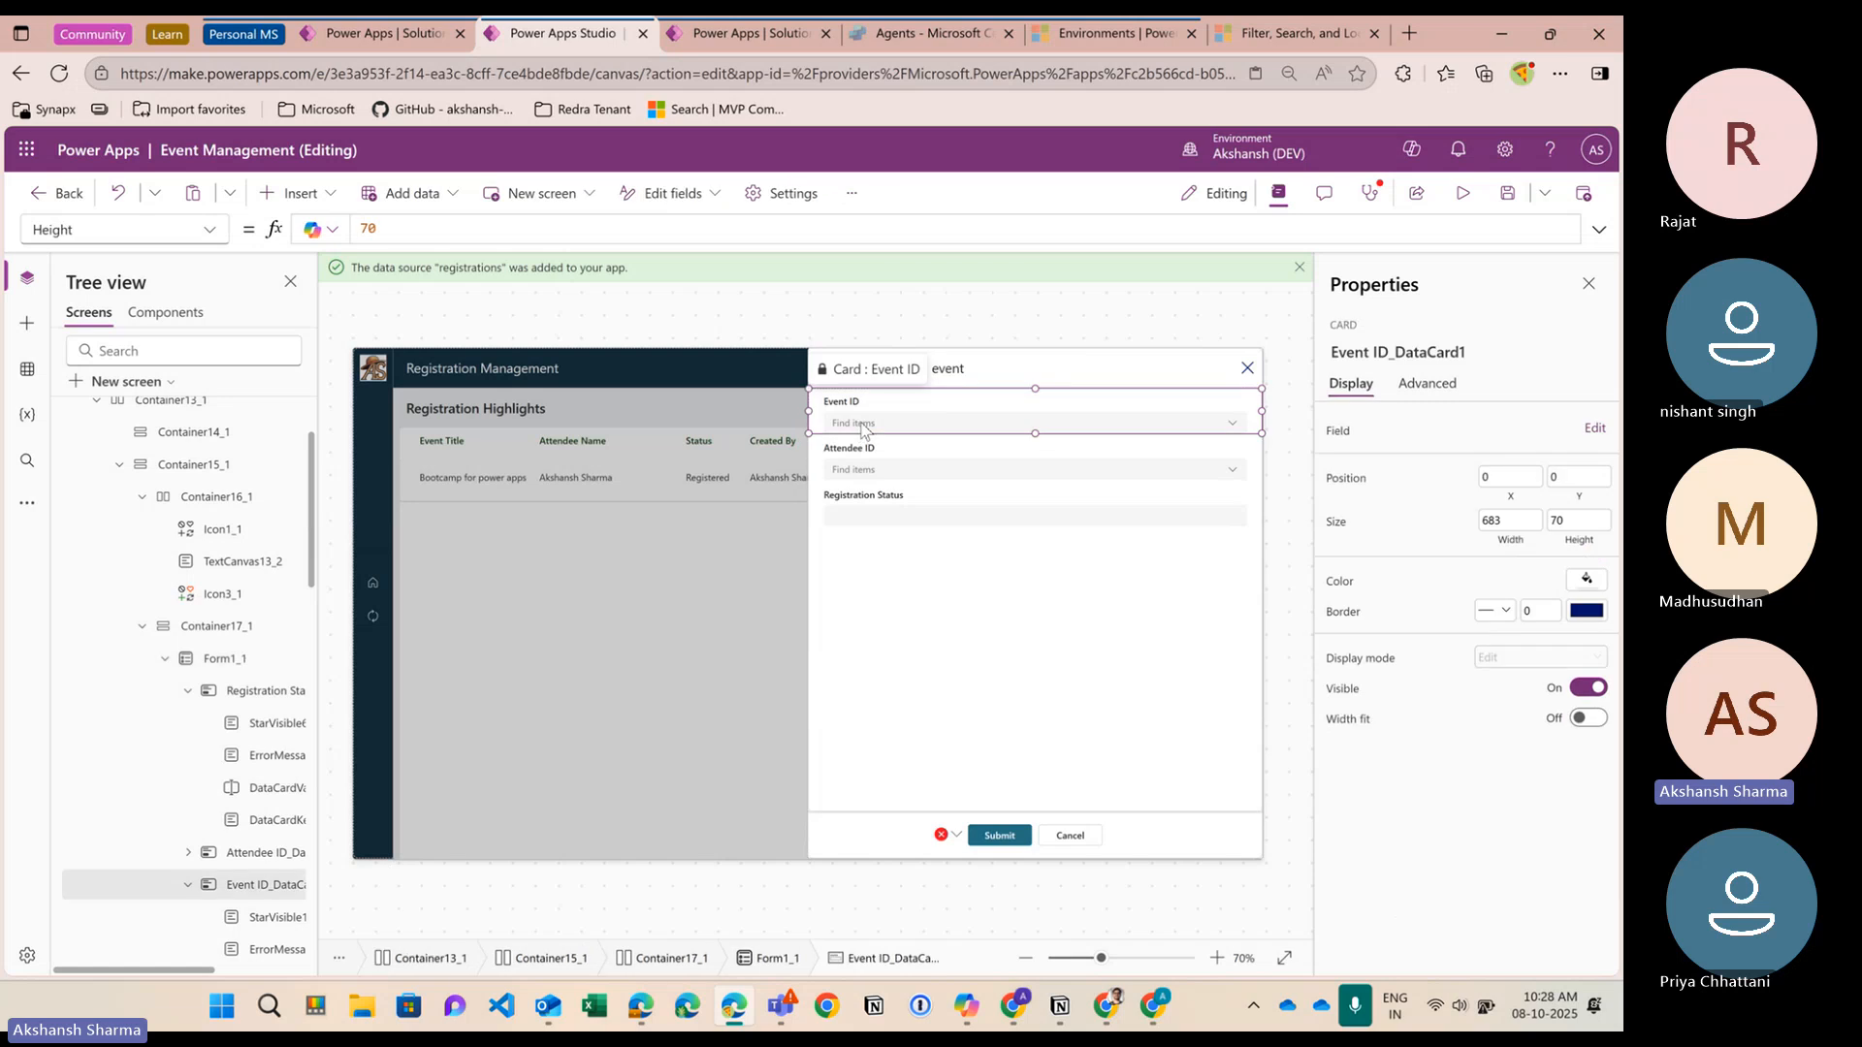
pyautogui.click(863, 424)
pyautogui.click(1427, 383)
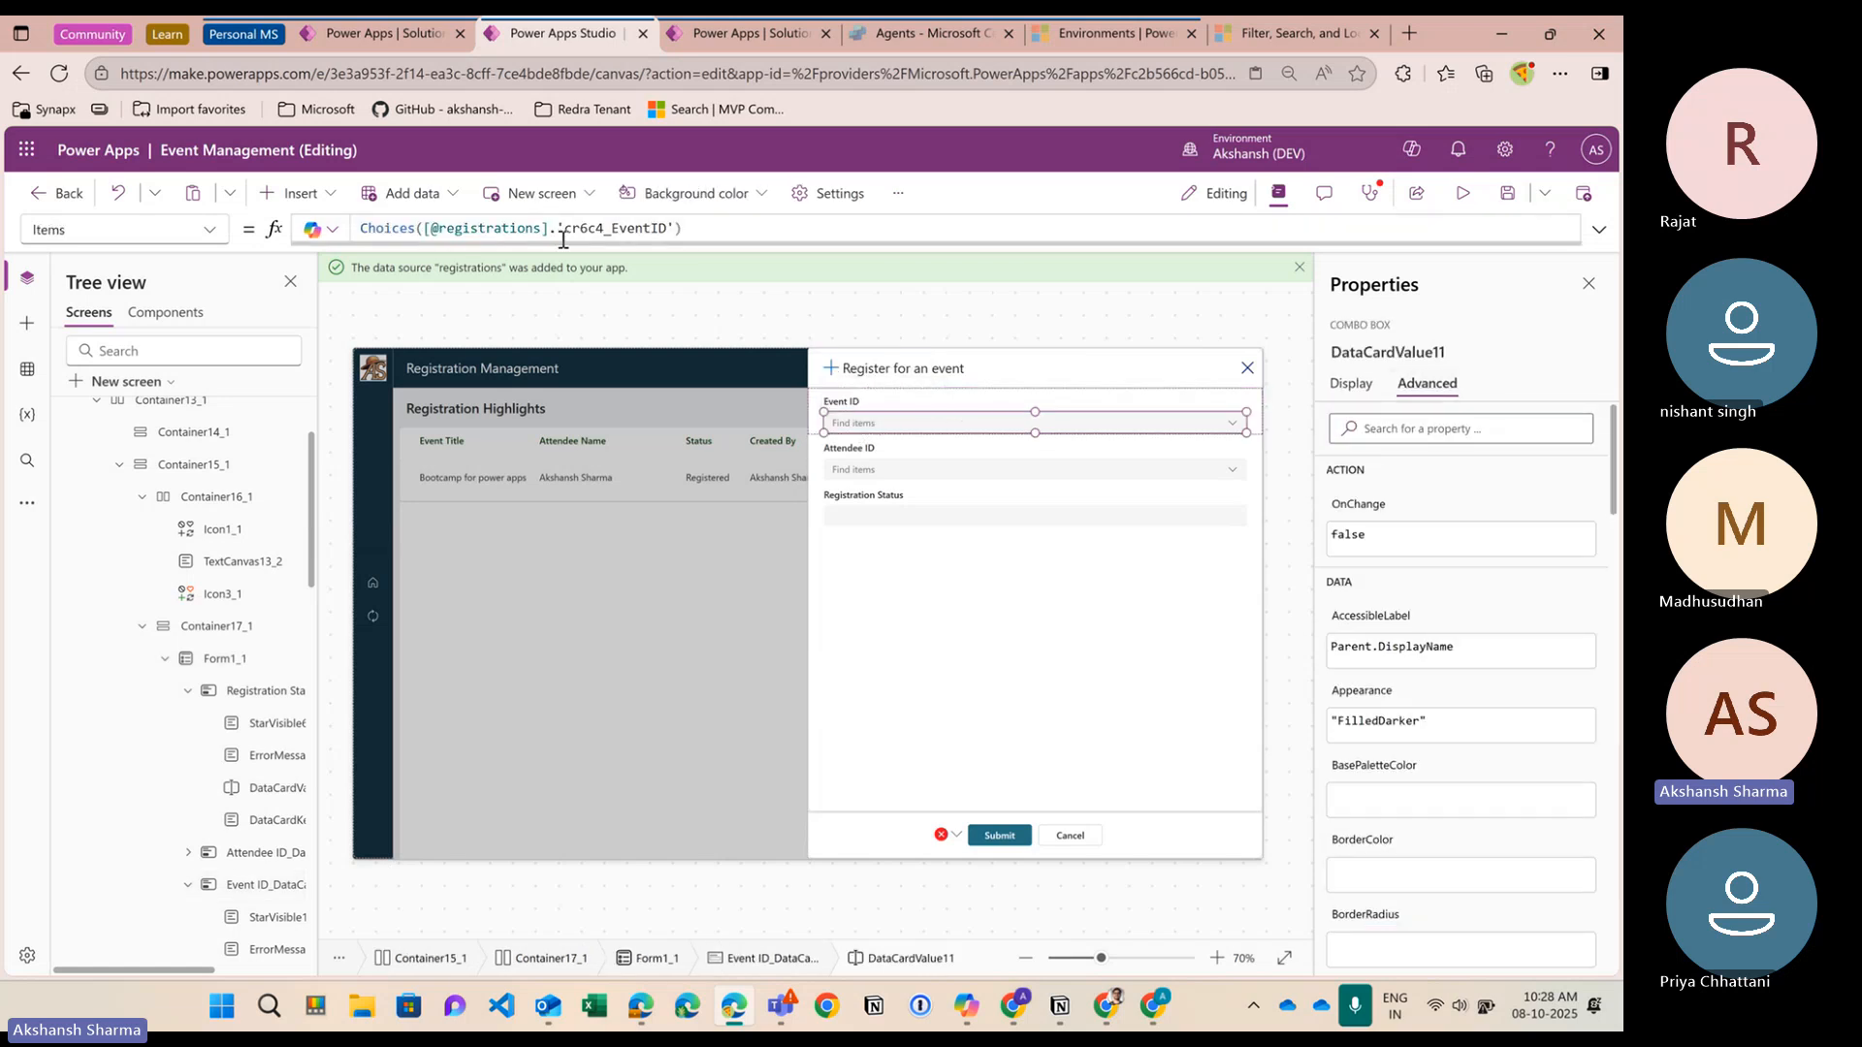
pyautogui.click(1013, 438)
pyautogui.click(1013, 423)
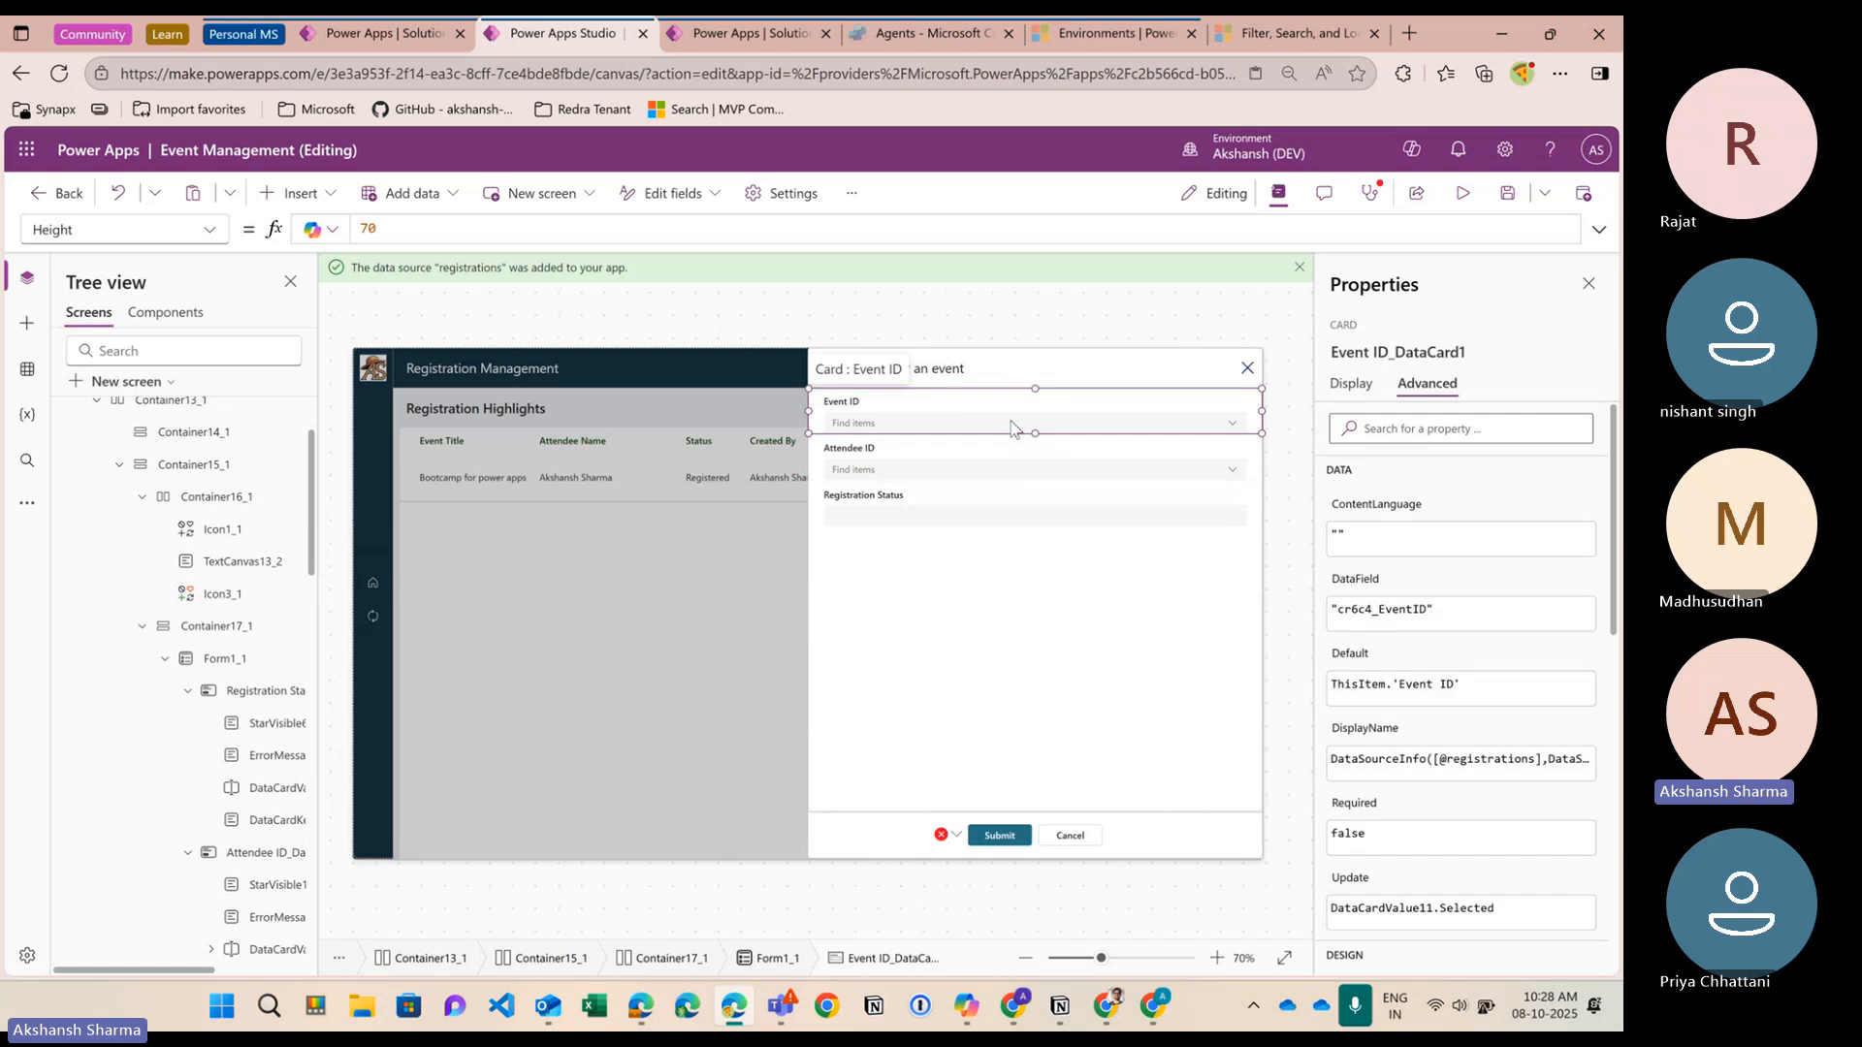
pyautogui.click(1010, 421)
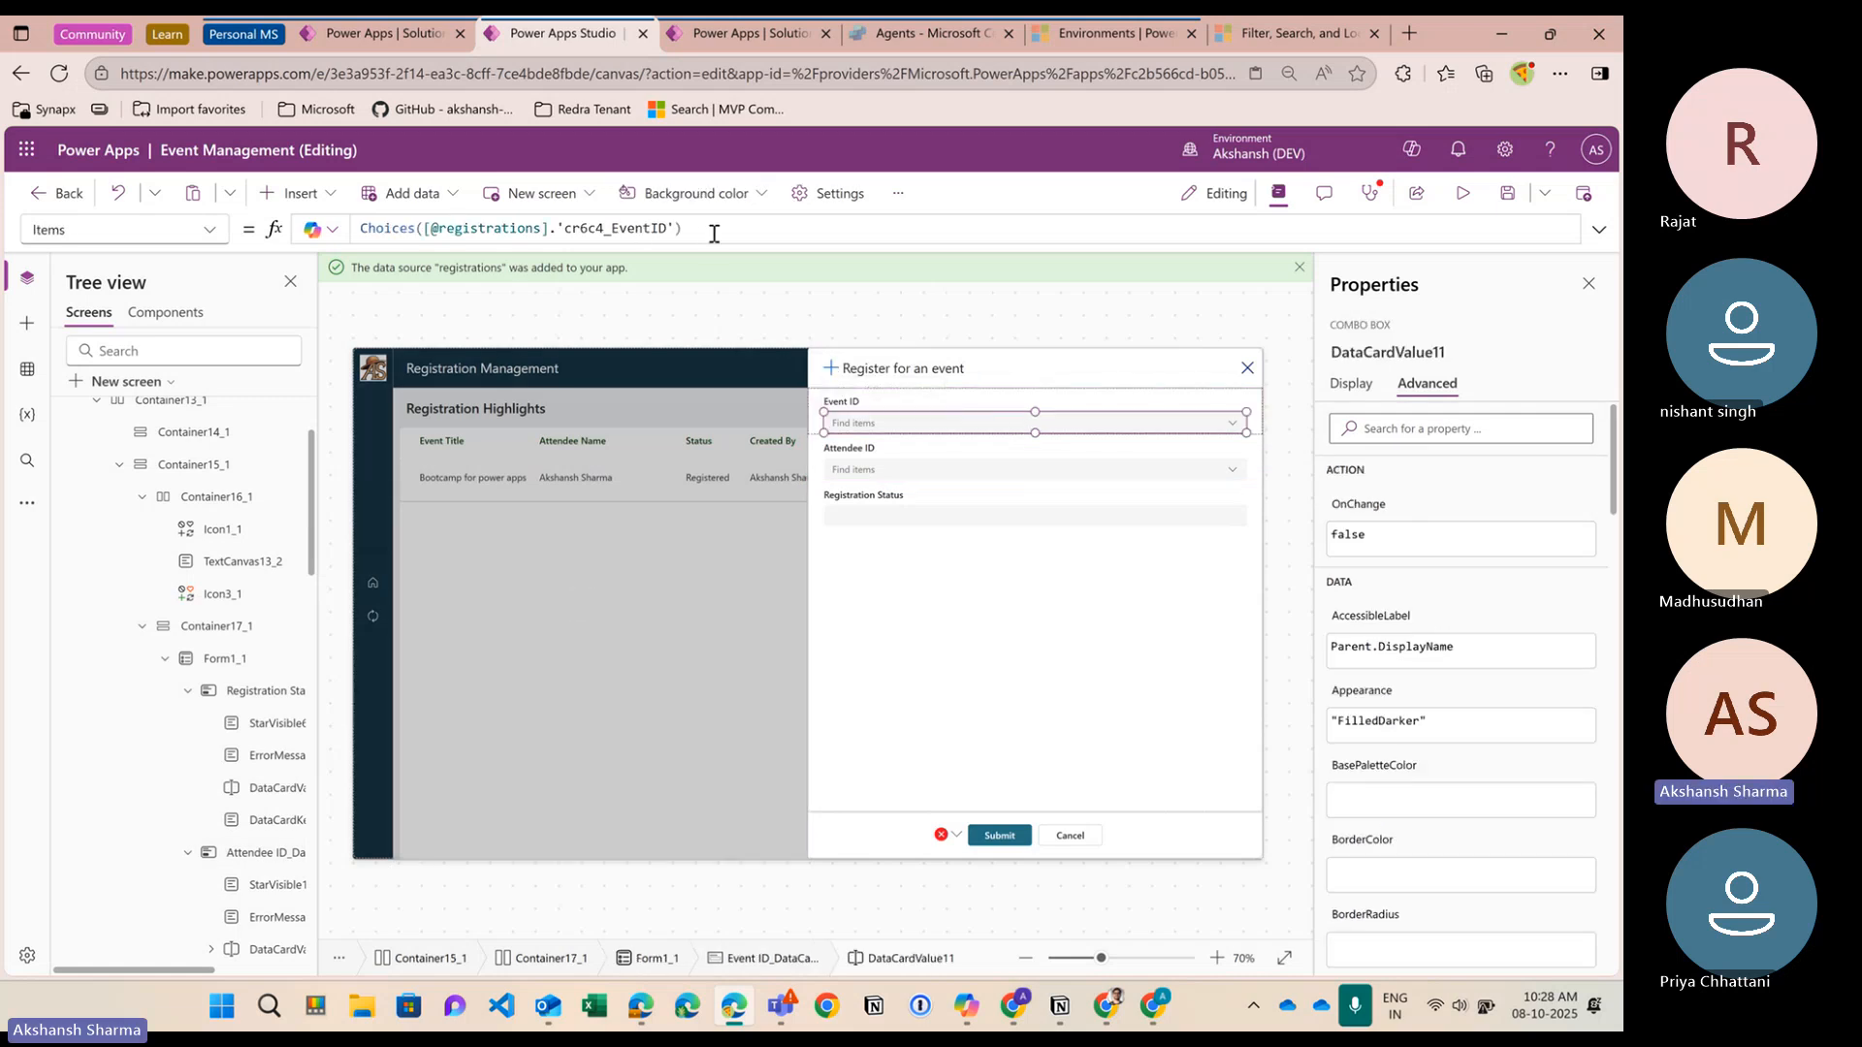
pyautogui.moveTo(684, 229); pyautogui.dragTo(326, 219)
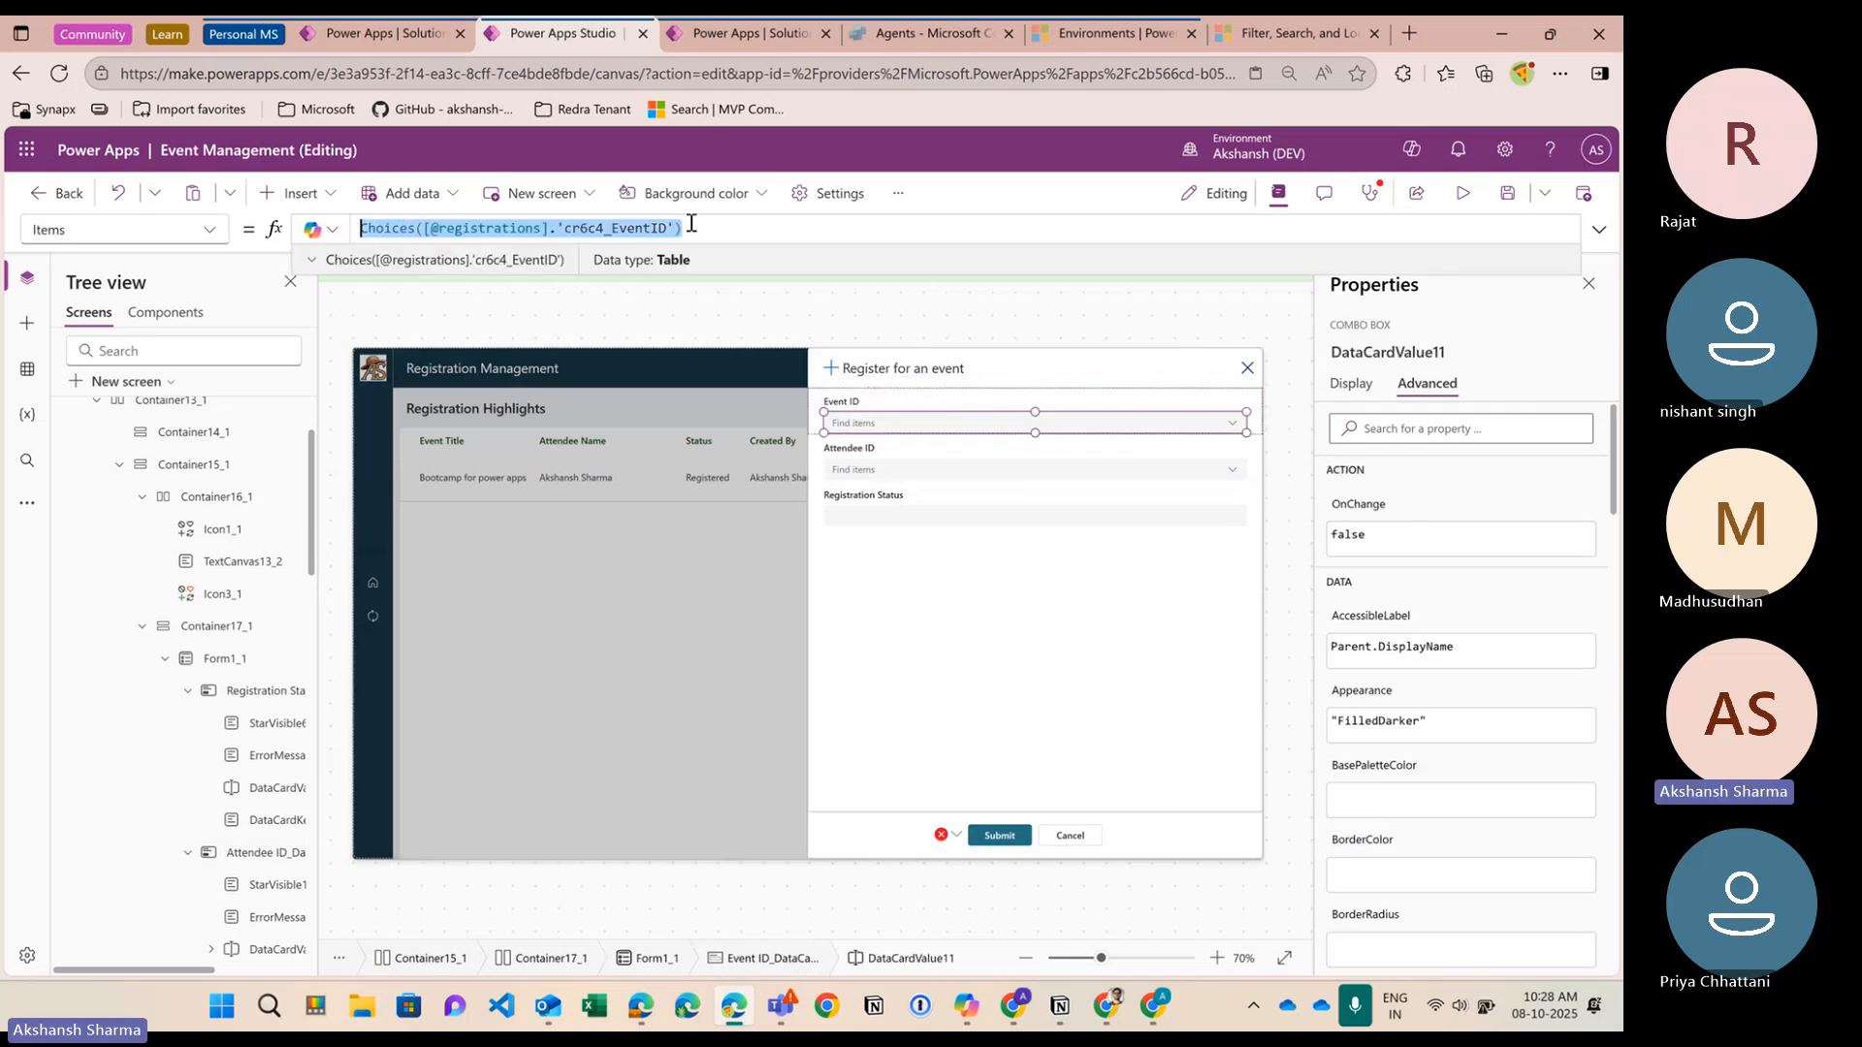
pyautogui.press('BackSpace')
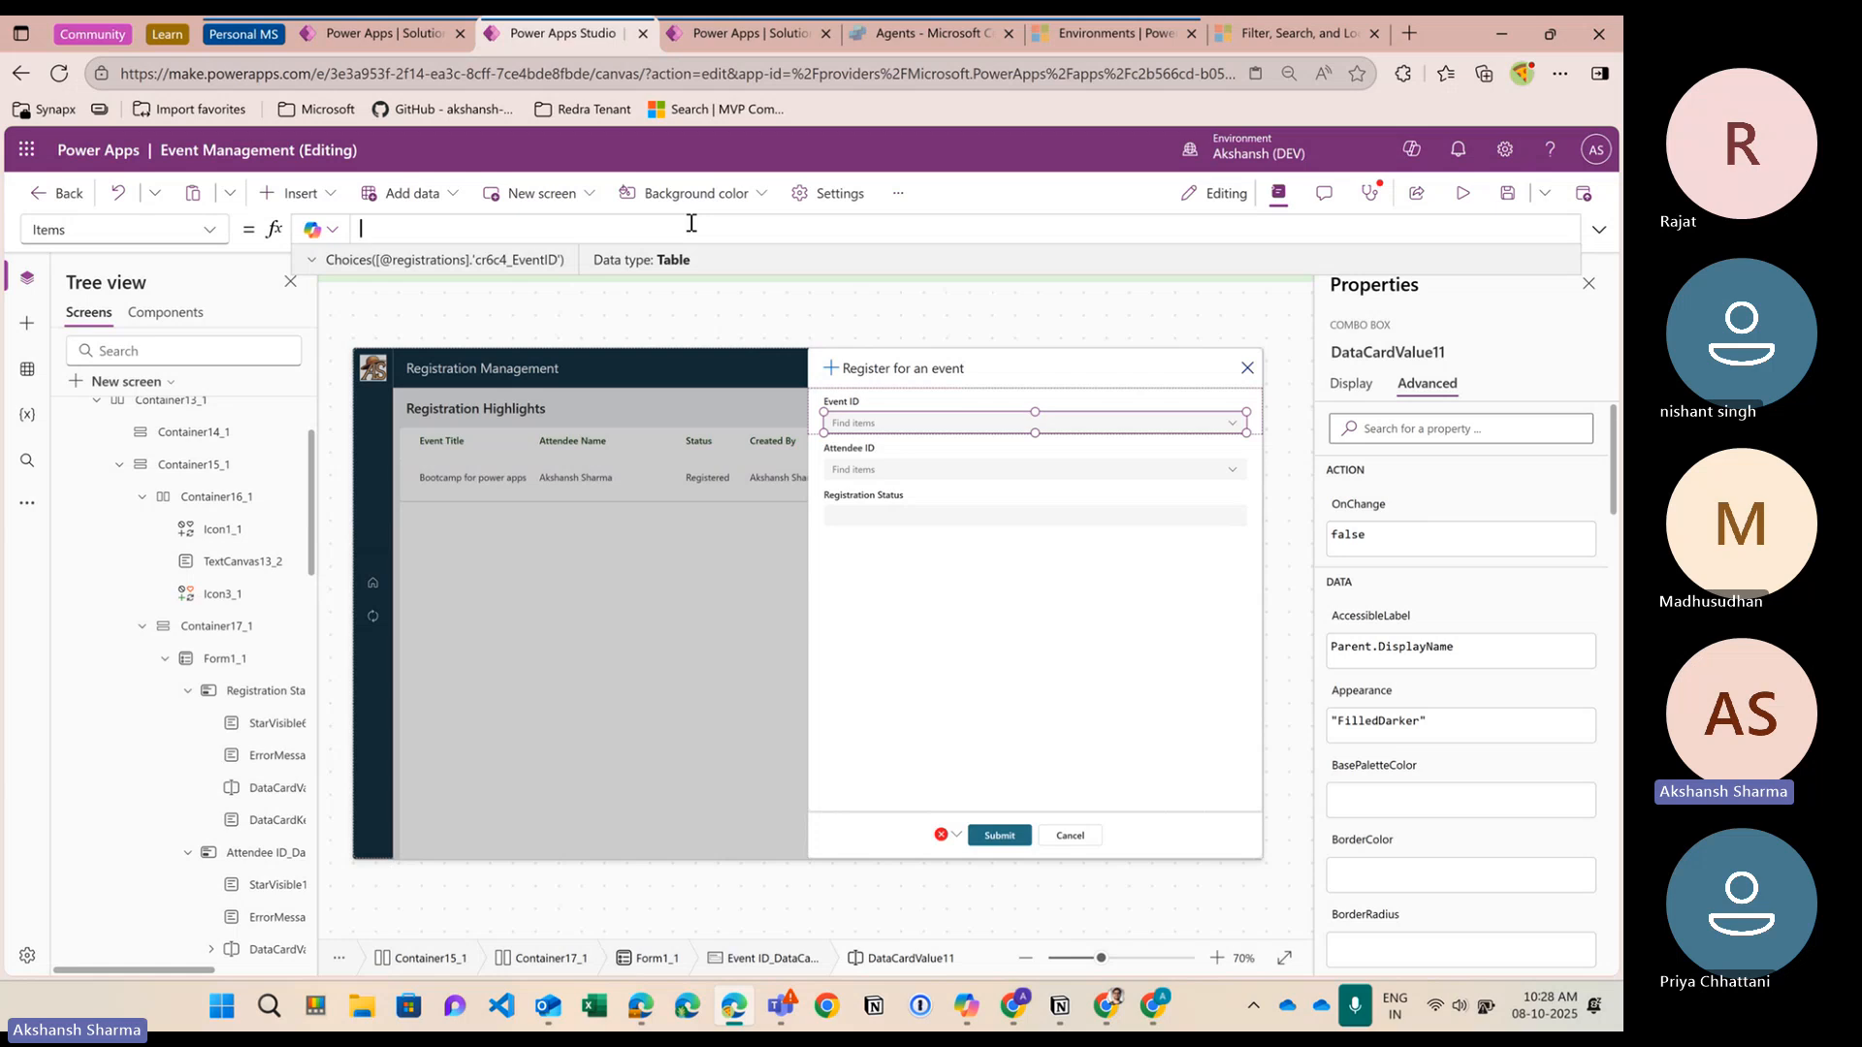
# Set Event ID Items to Filter(events, Status = 'Status (events)'.Active) and preview the app
pyautogui.write('filter(r')
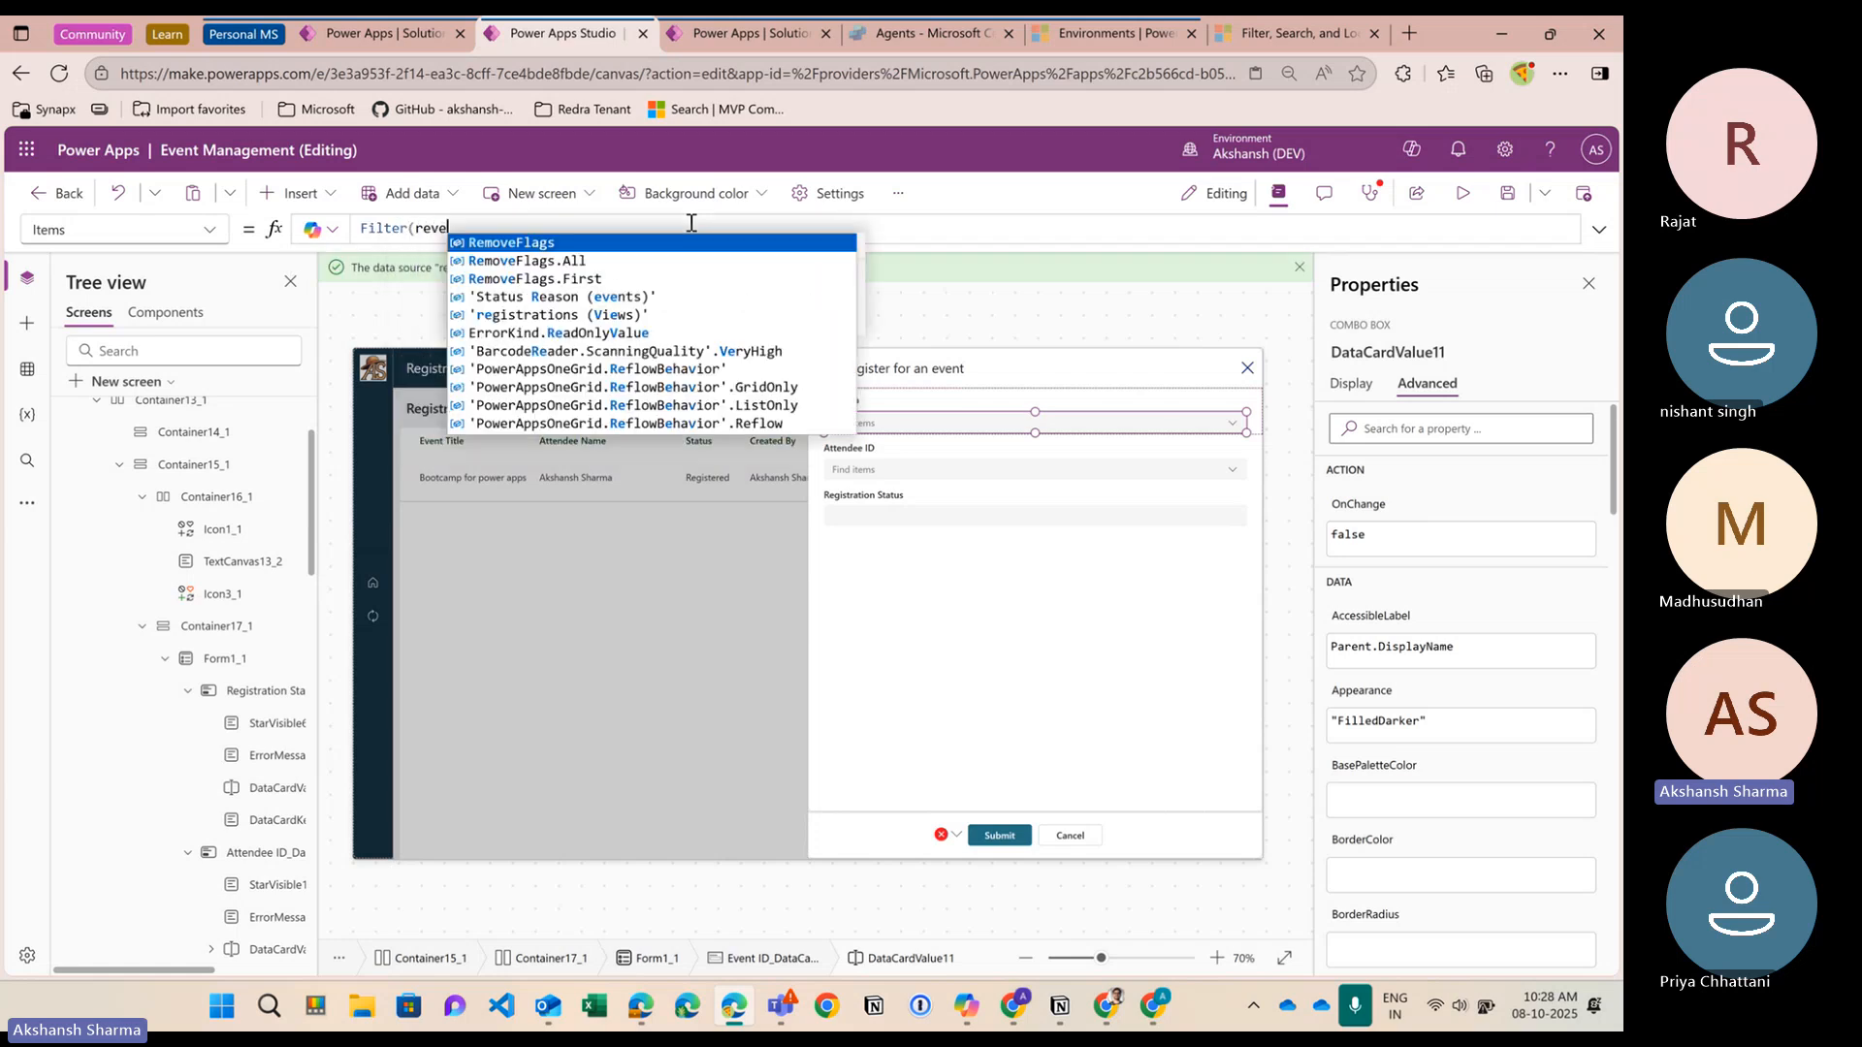
pyautogui.press('BackSpace')
pyautogui.write('even')
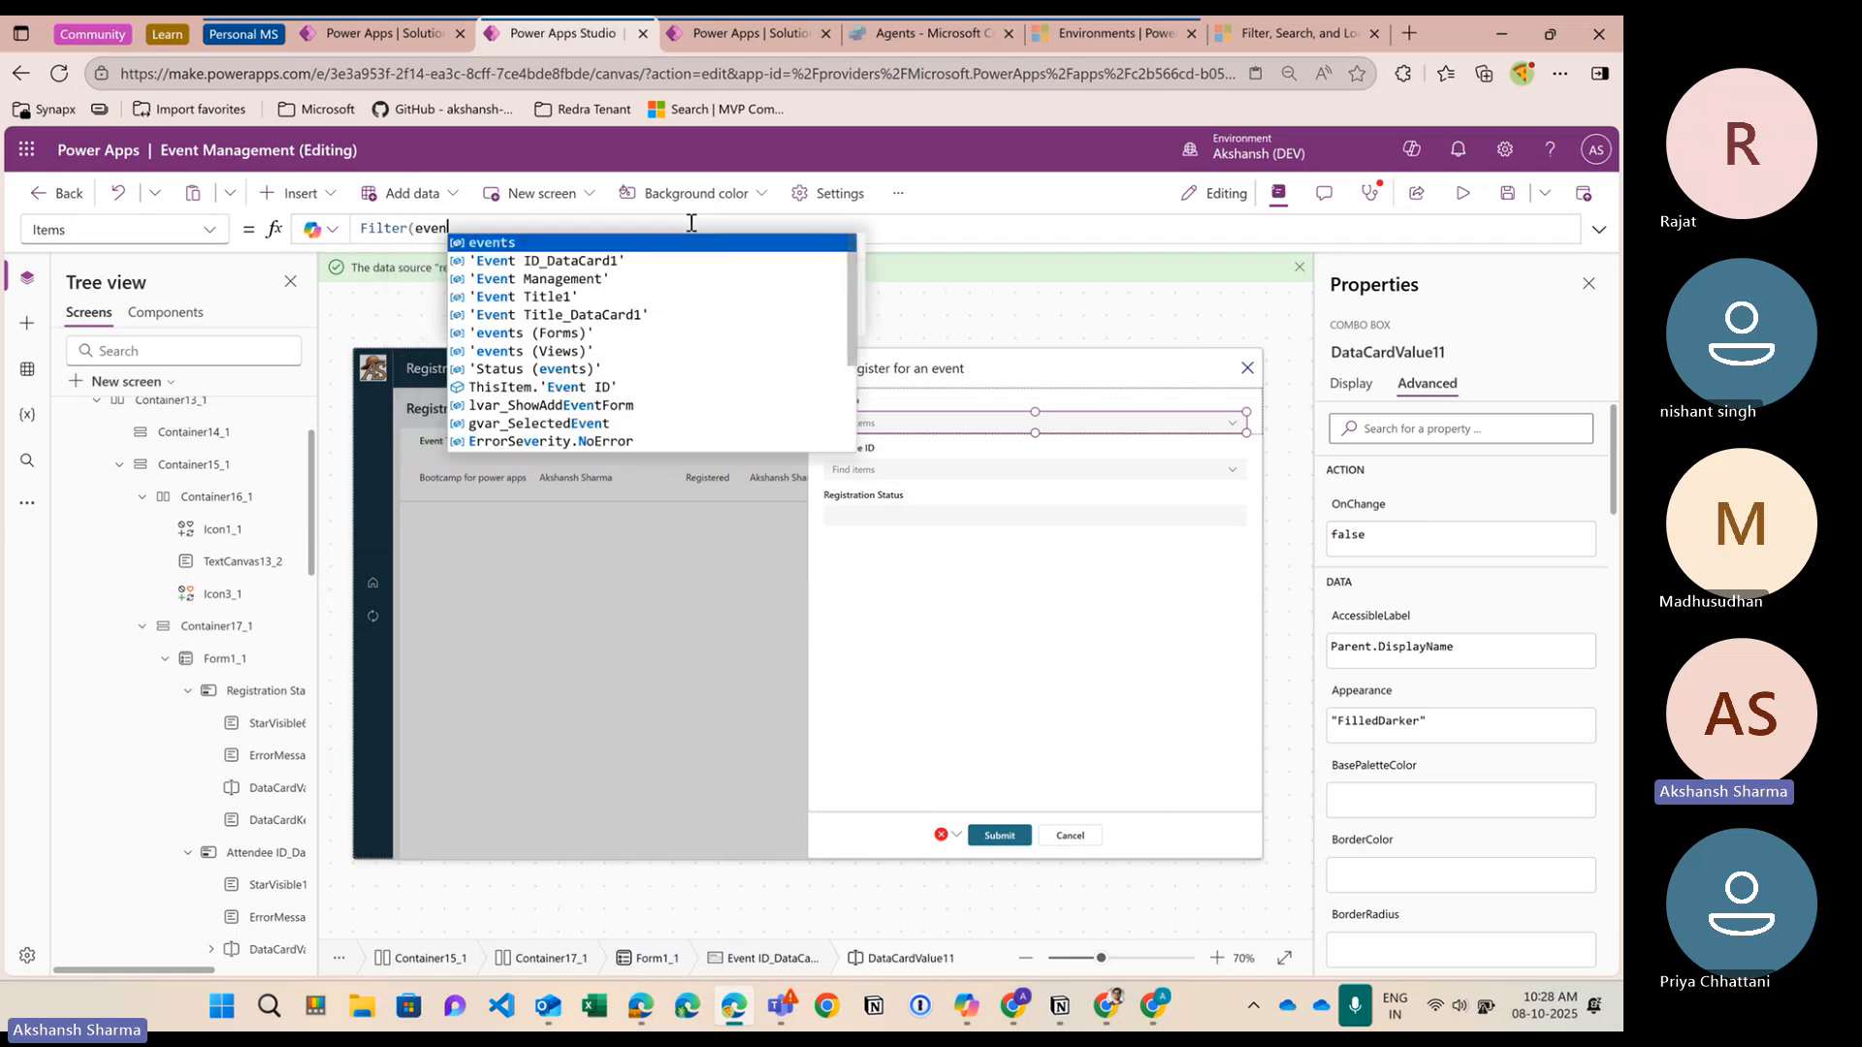
pyautogui.write('ts, st')
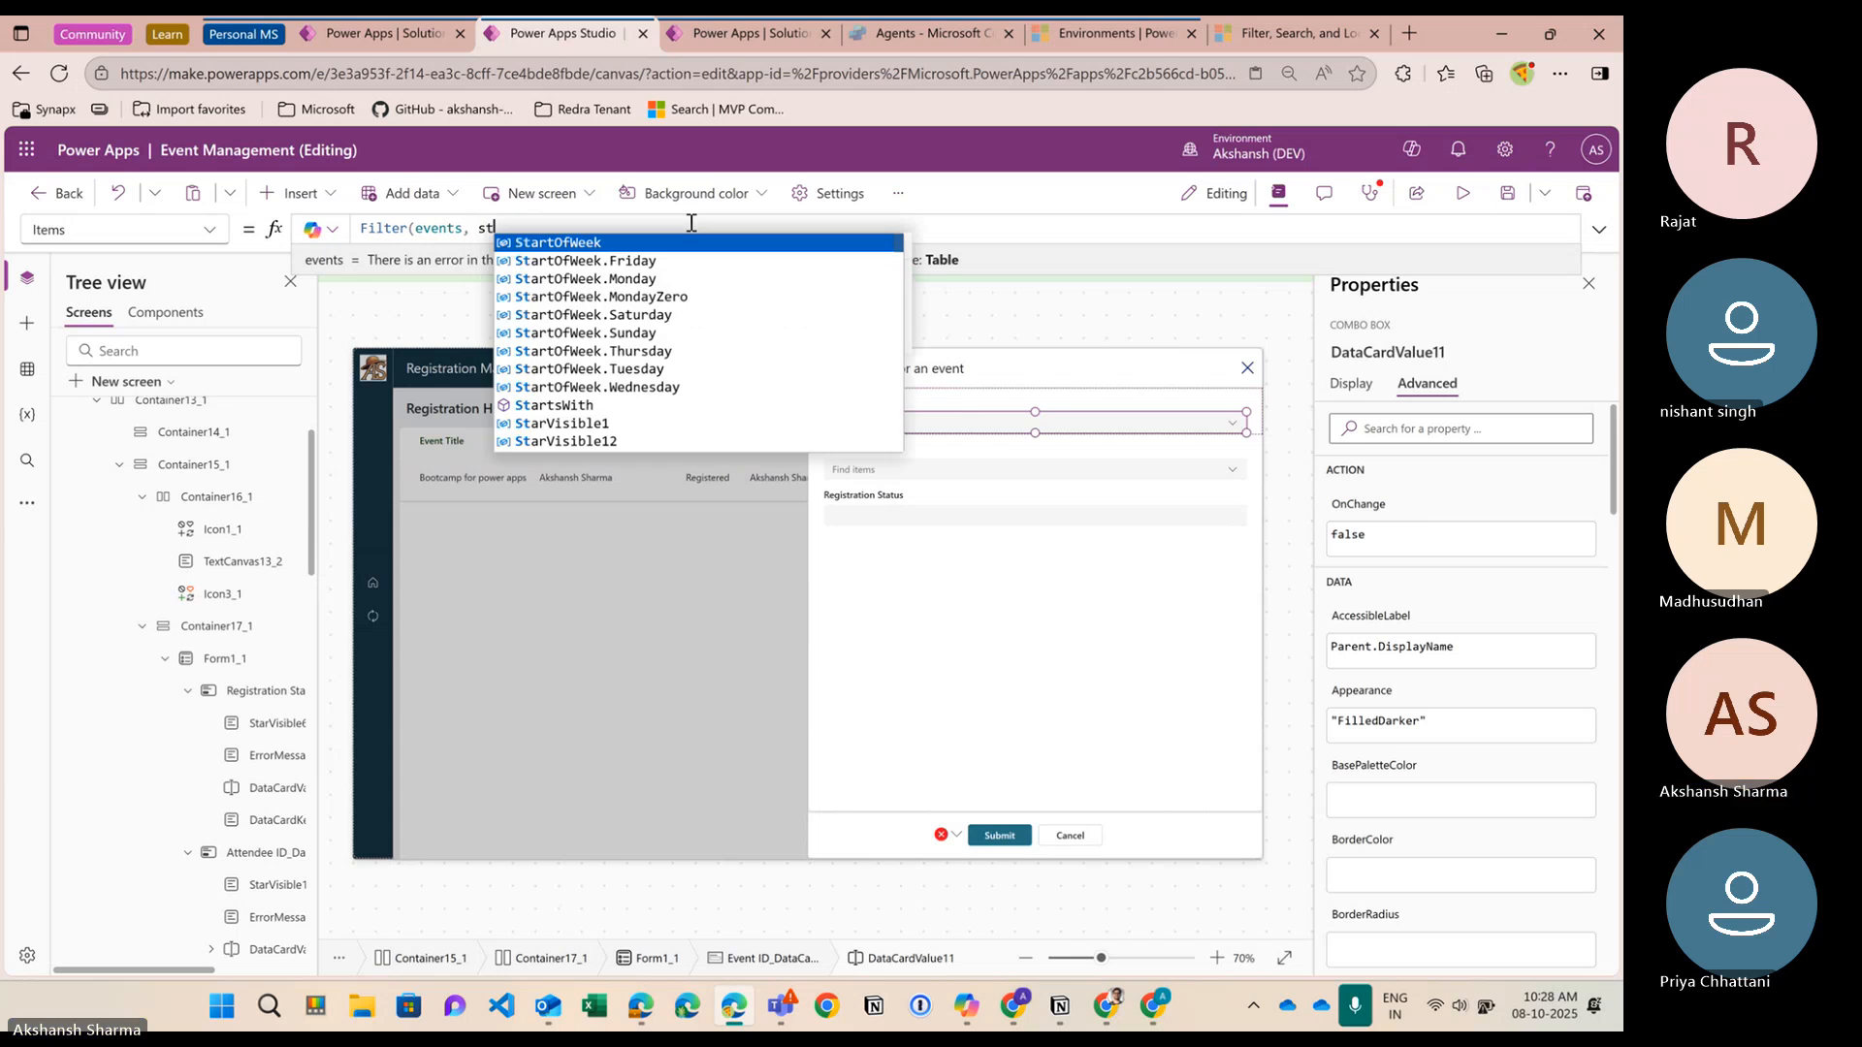
pyautogui.write('atus')
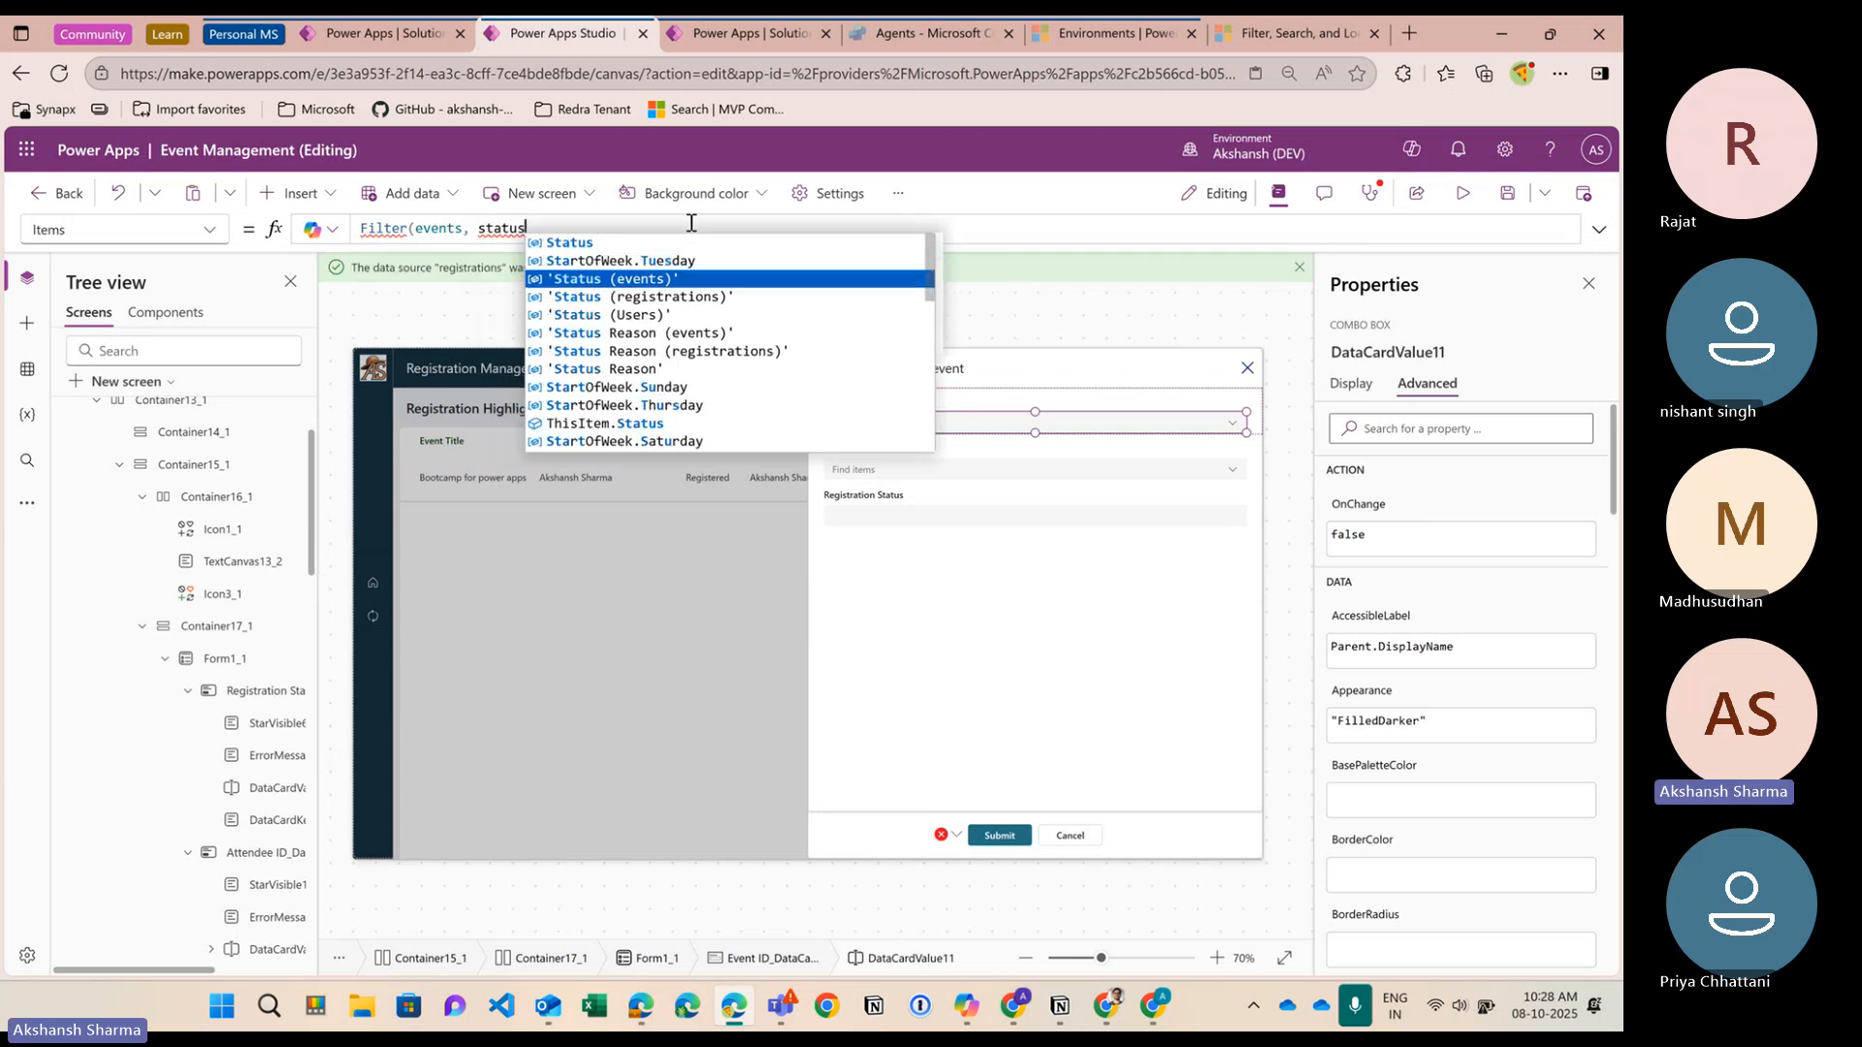
pyautogui.press('Tab')
pyautogui.write('.')
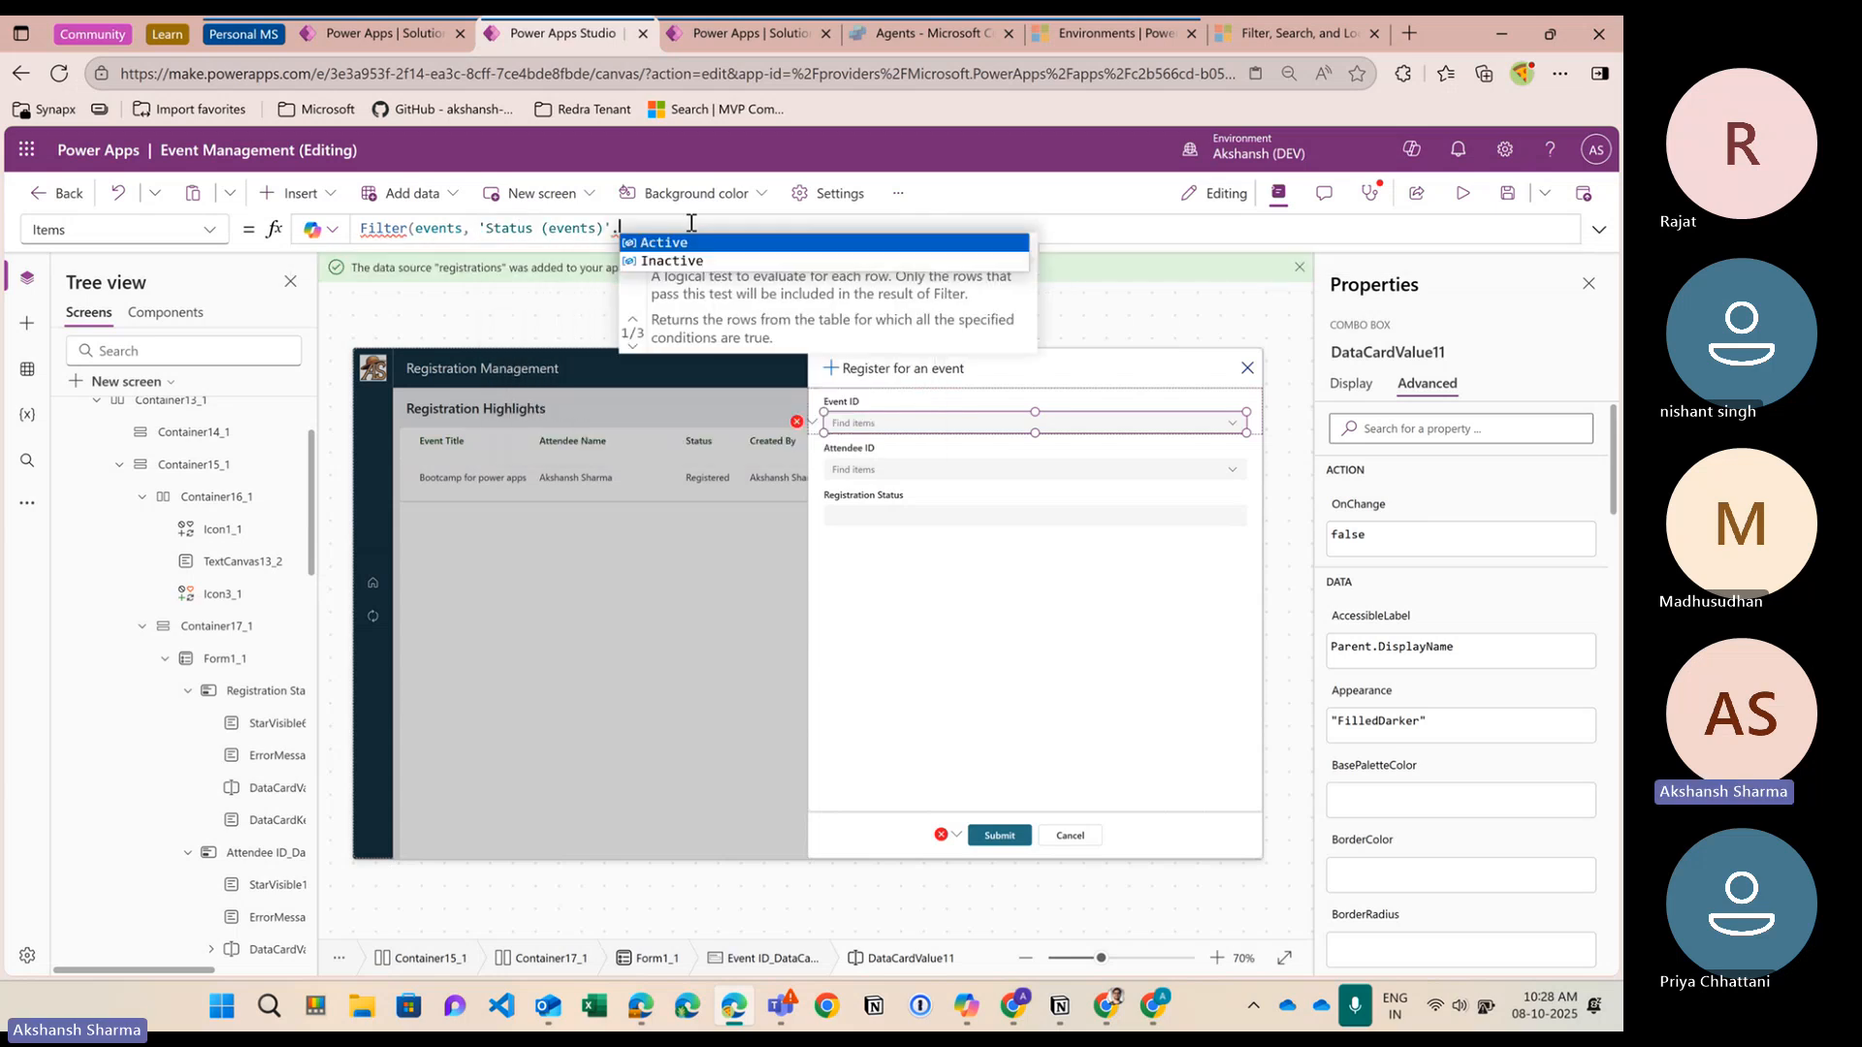
pyautogui.press('Tab')
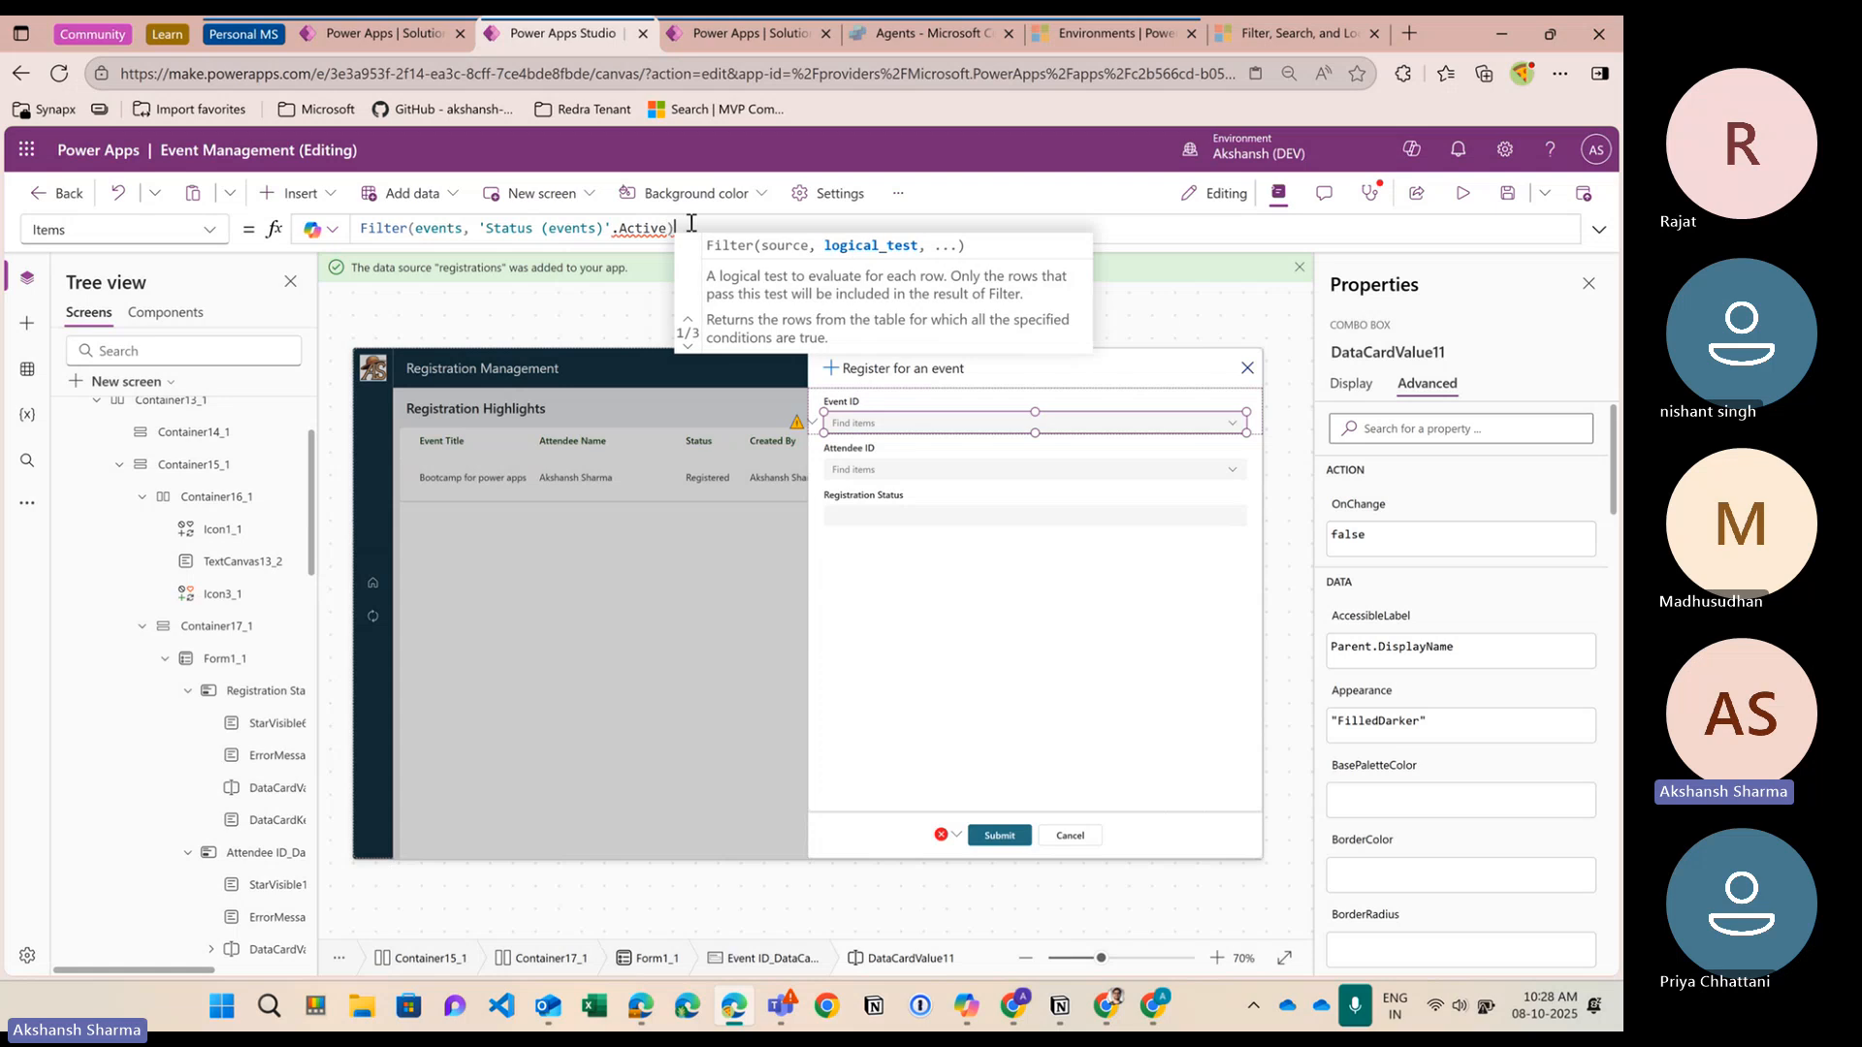
pyautogui.write(')')
pyautogui.moveTo(657, 230)
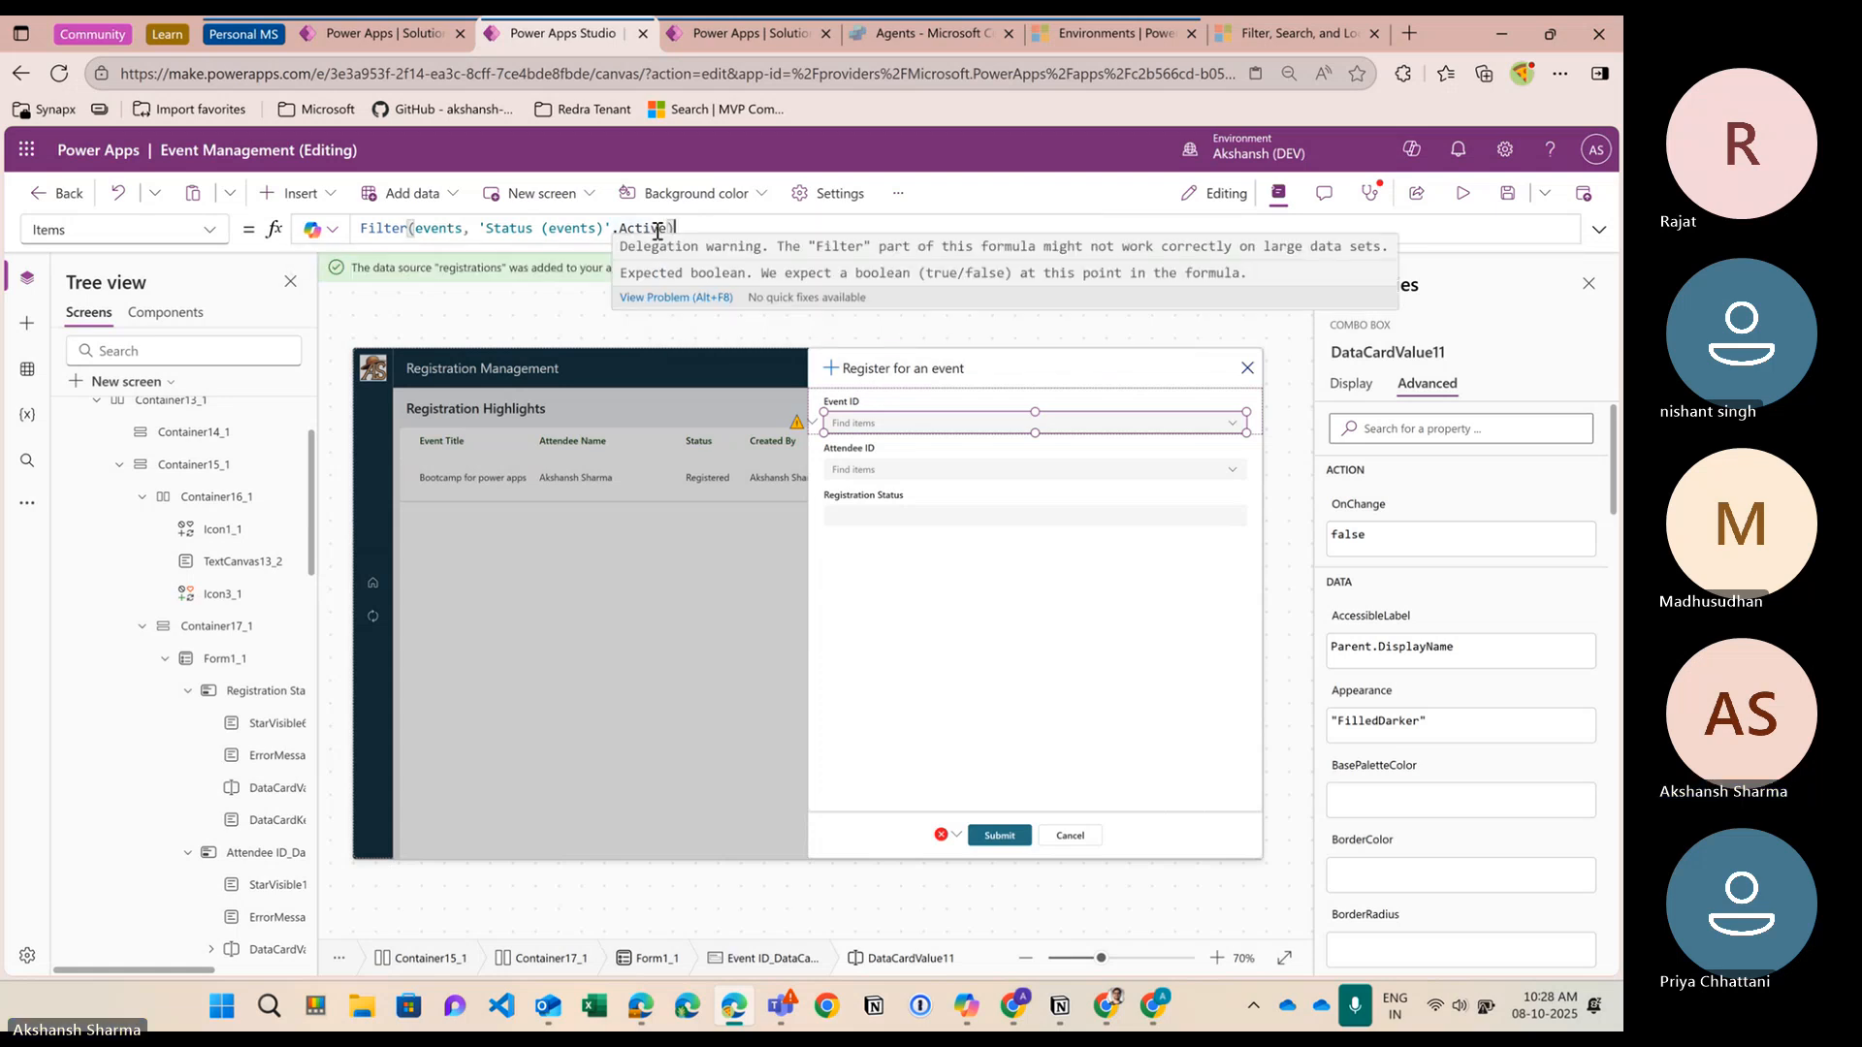
pyautogui.click(475, 229)
pyautogui.write('s, Stat')
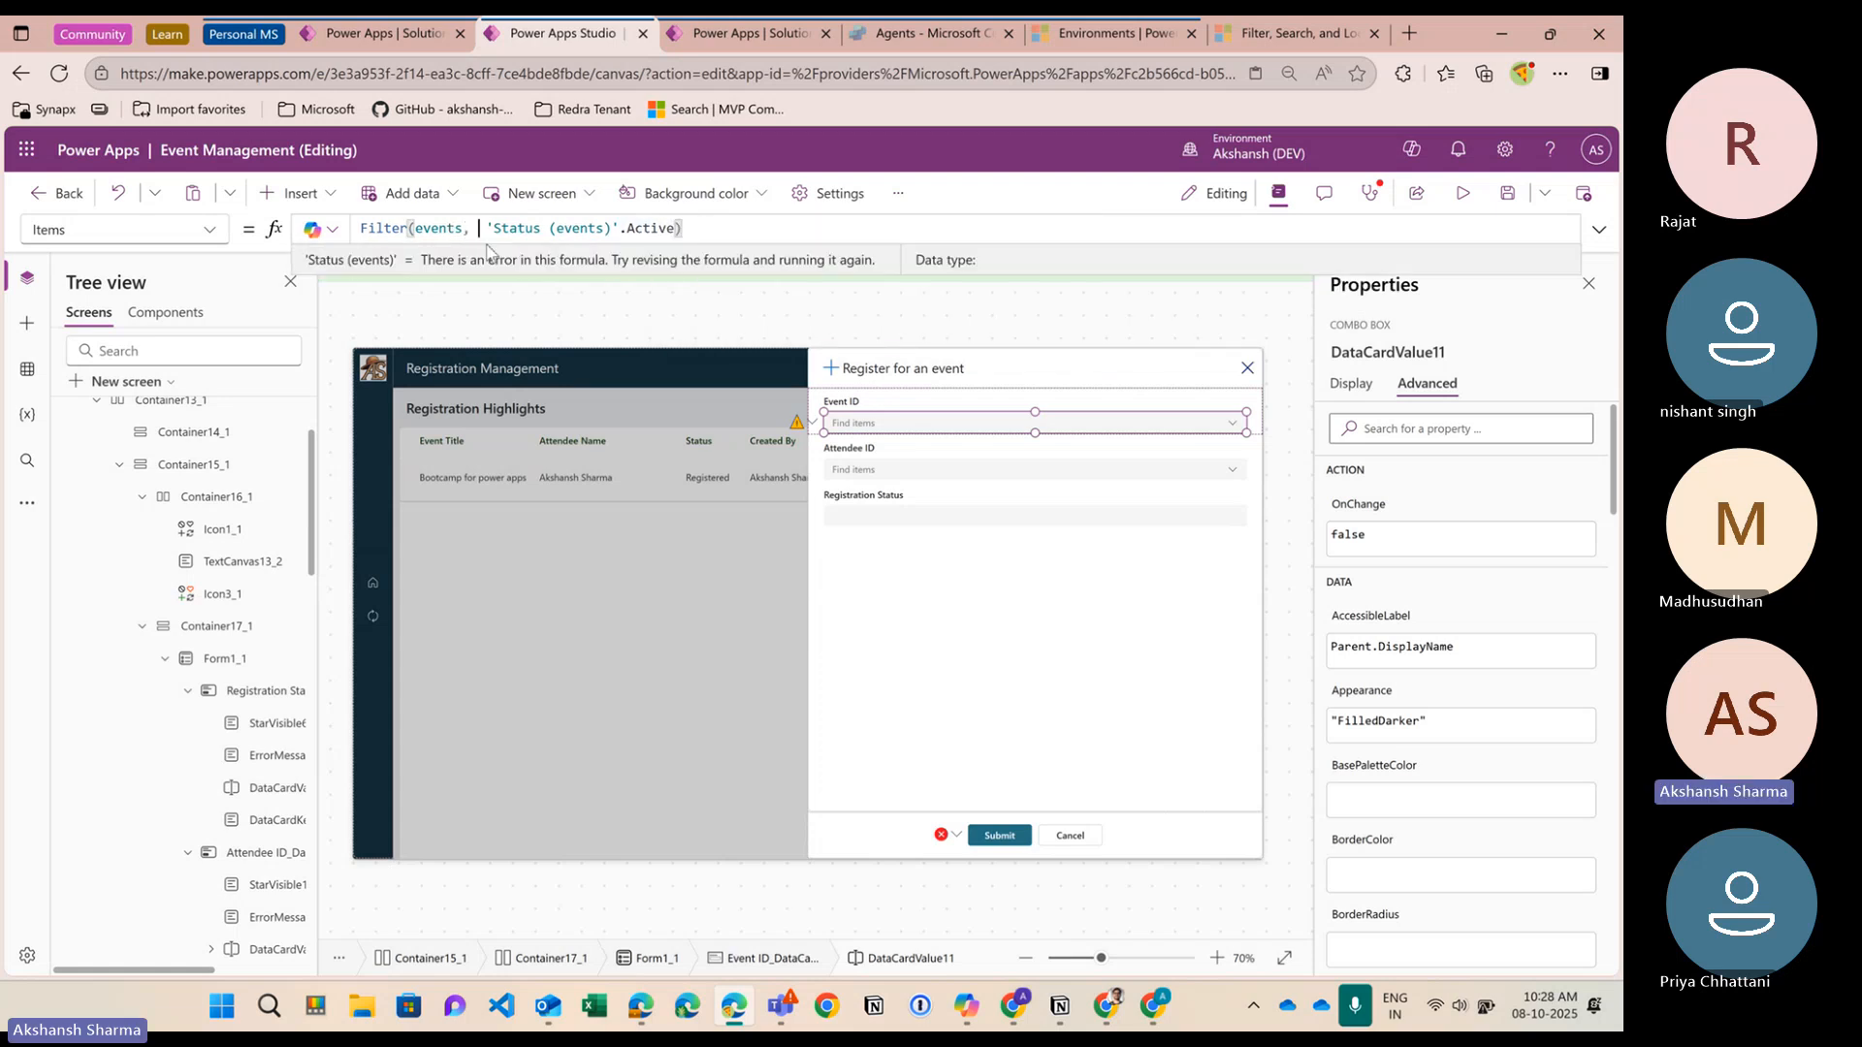
pyautogui.write('u')
pyautogui.press('Tab')
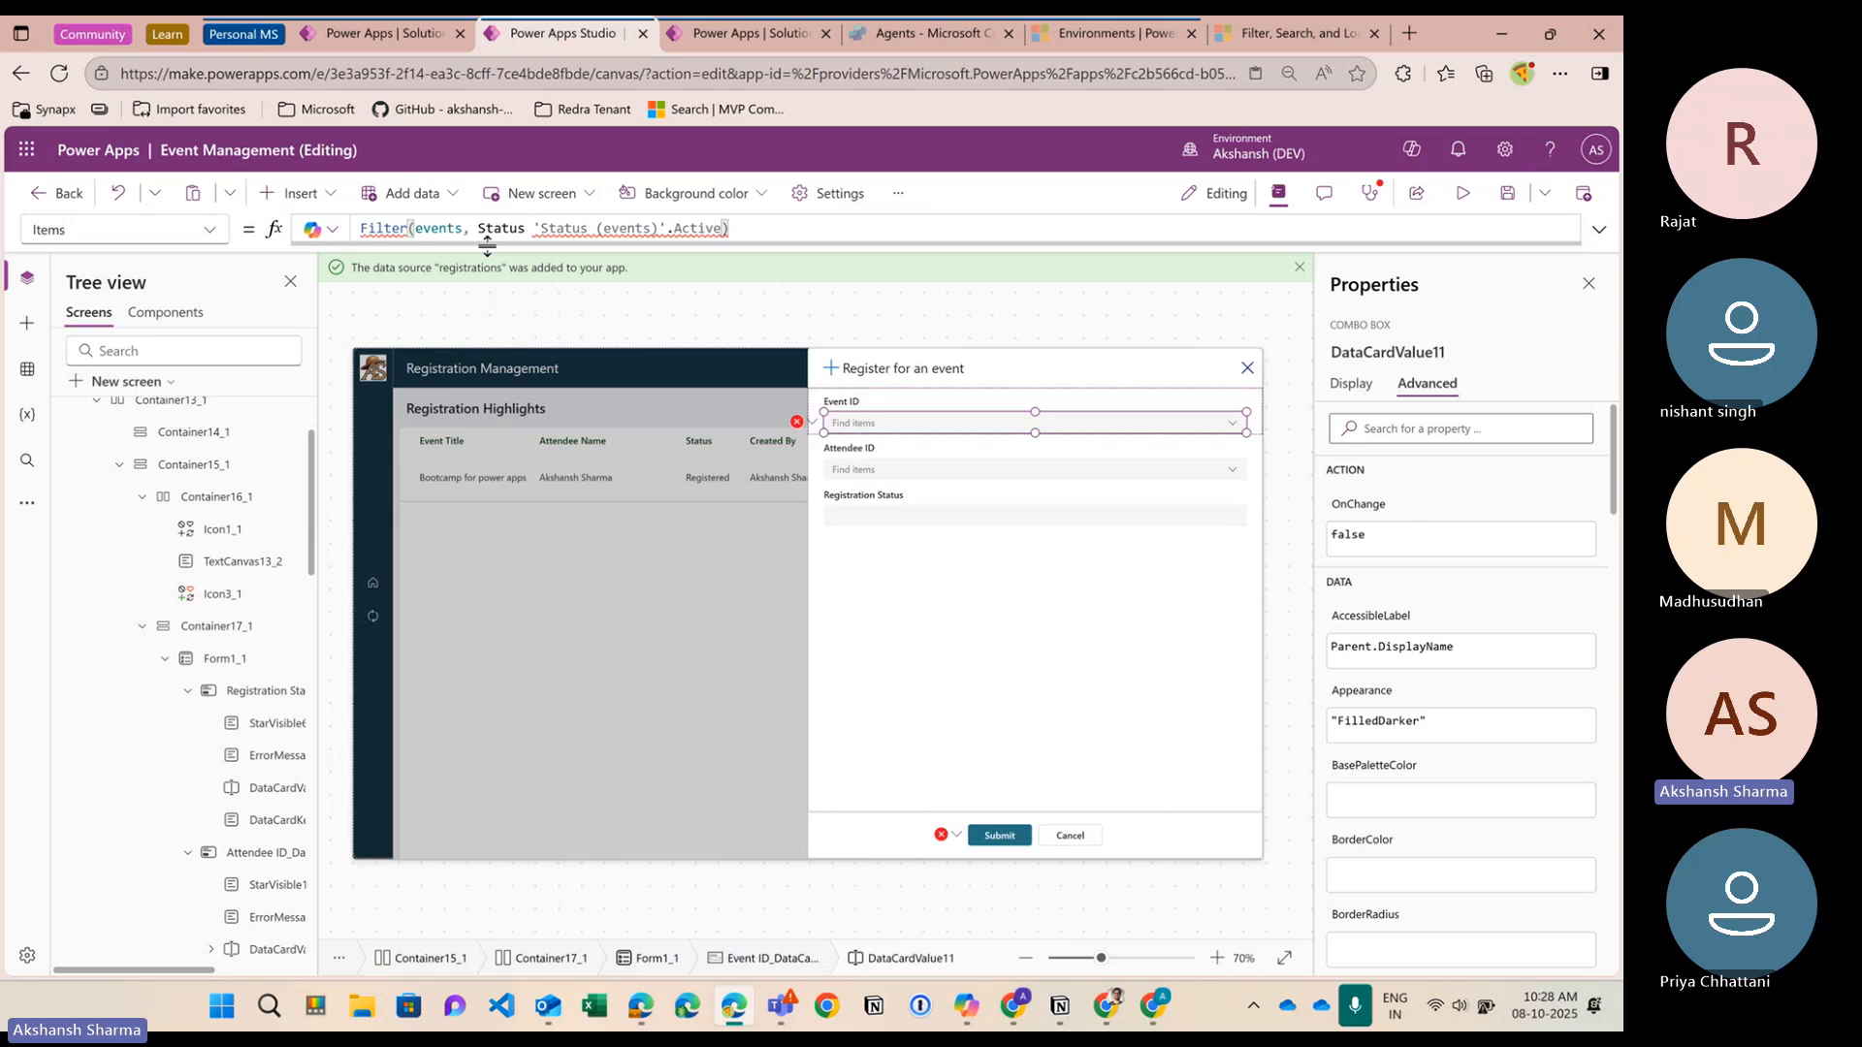
pyautogui.write('=')
pyautogui.press('Left')
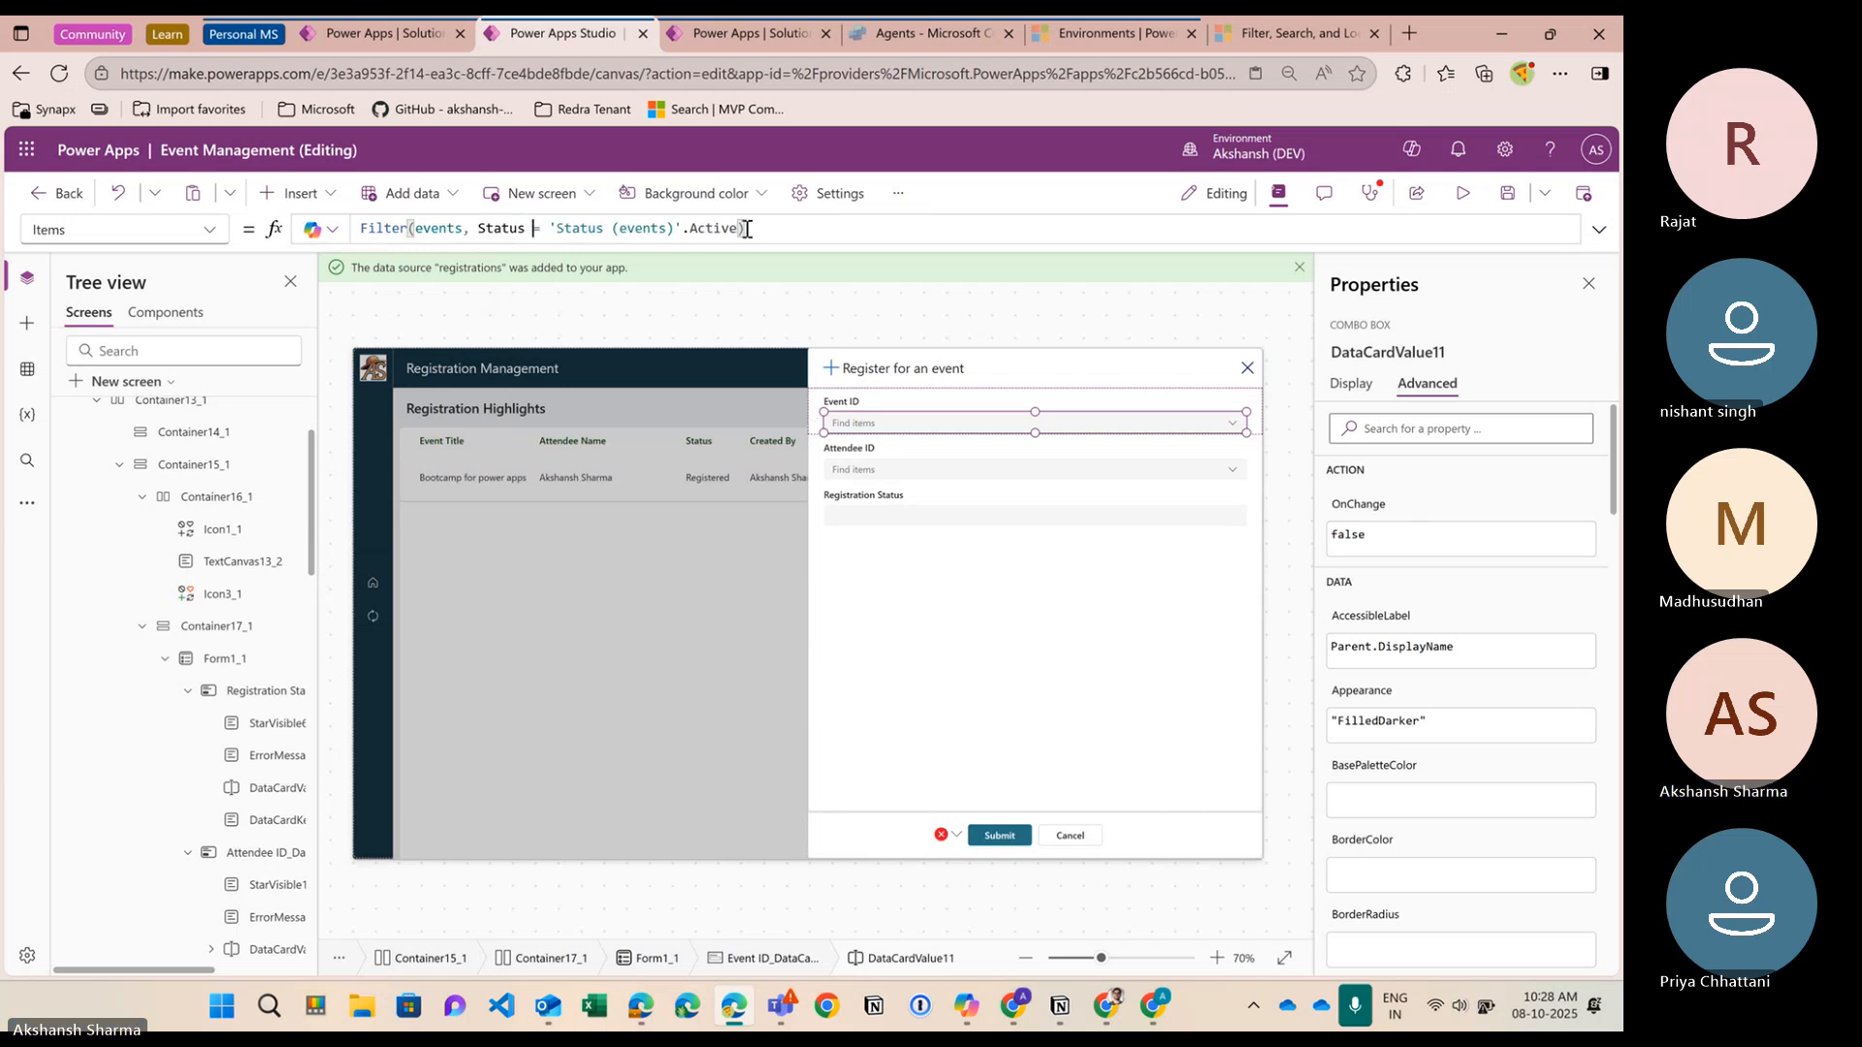
pyautogui.click(1462, 193)
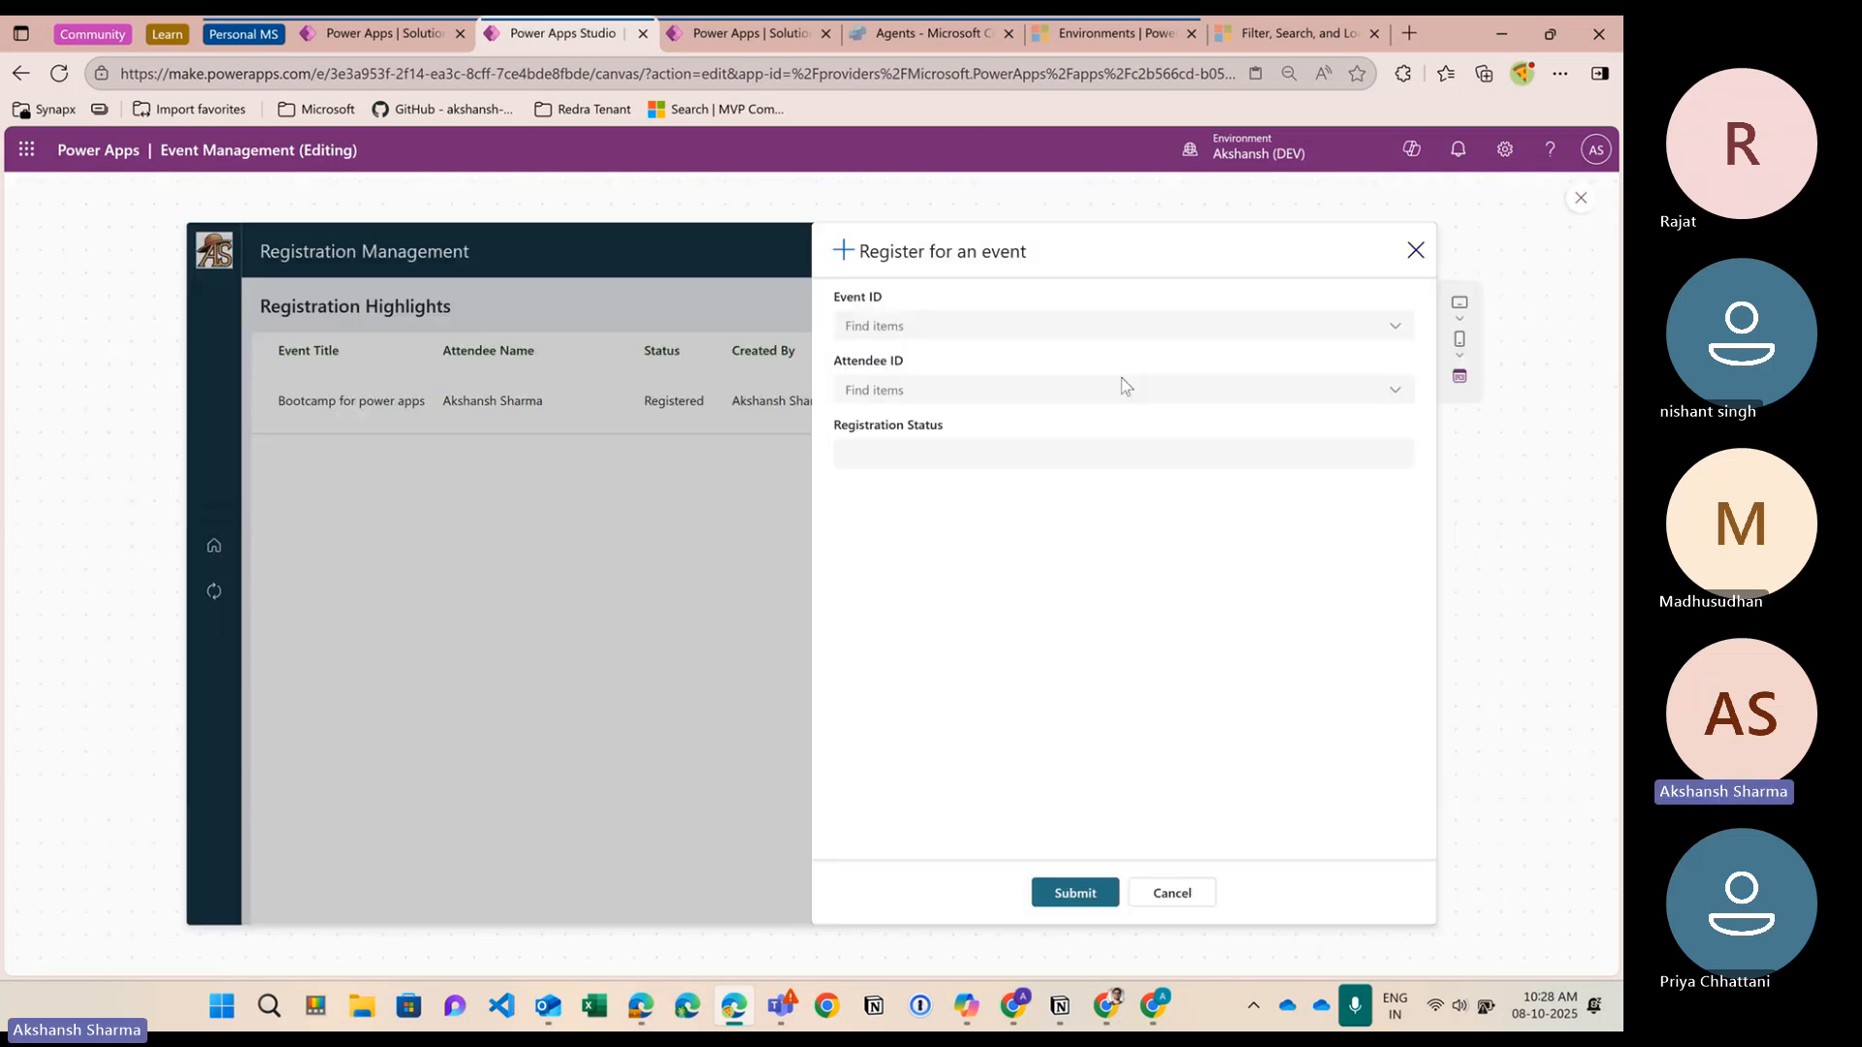
# In preview, check the Event ID options, then scroll through the Attendee ID user list
pyautogui.click(914, 330)
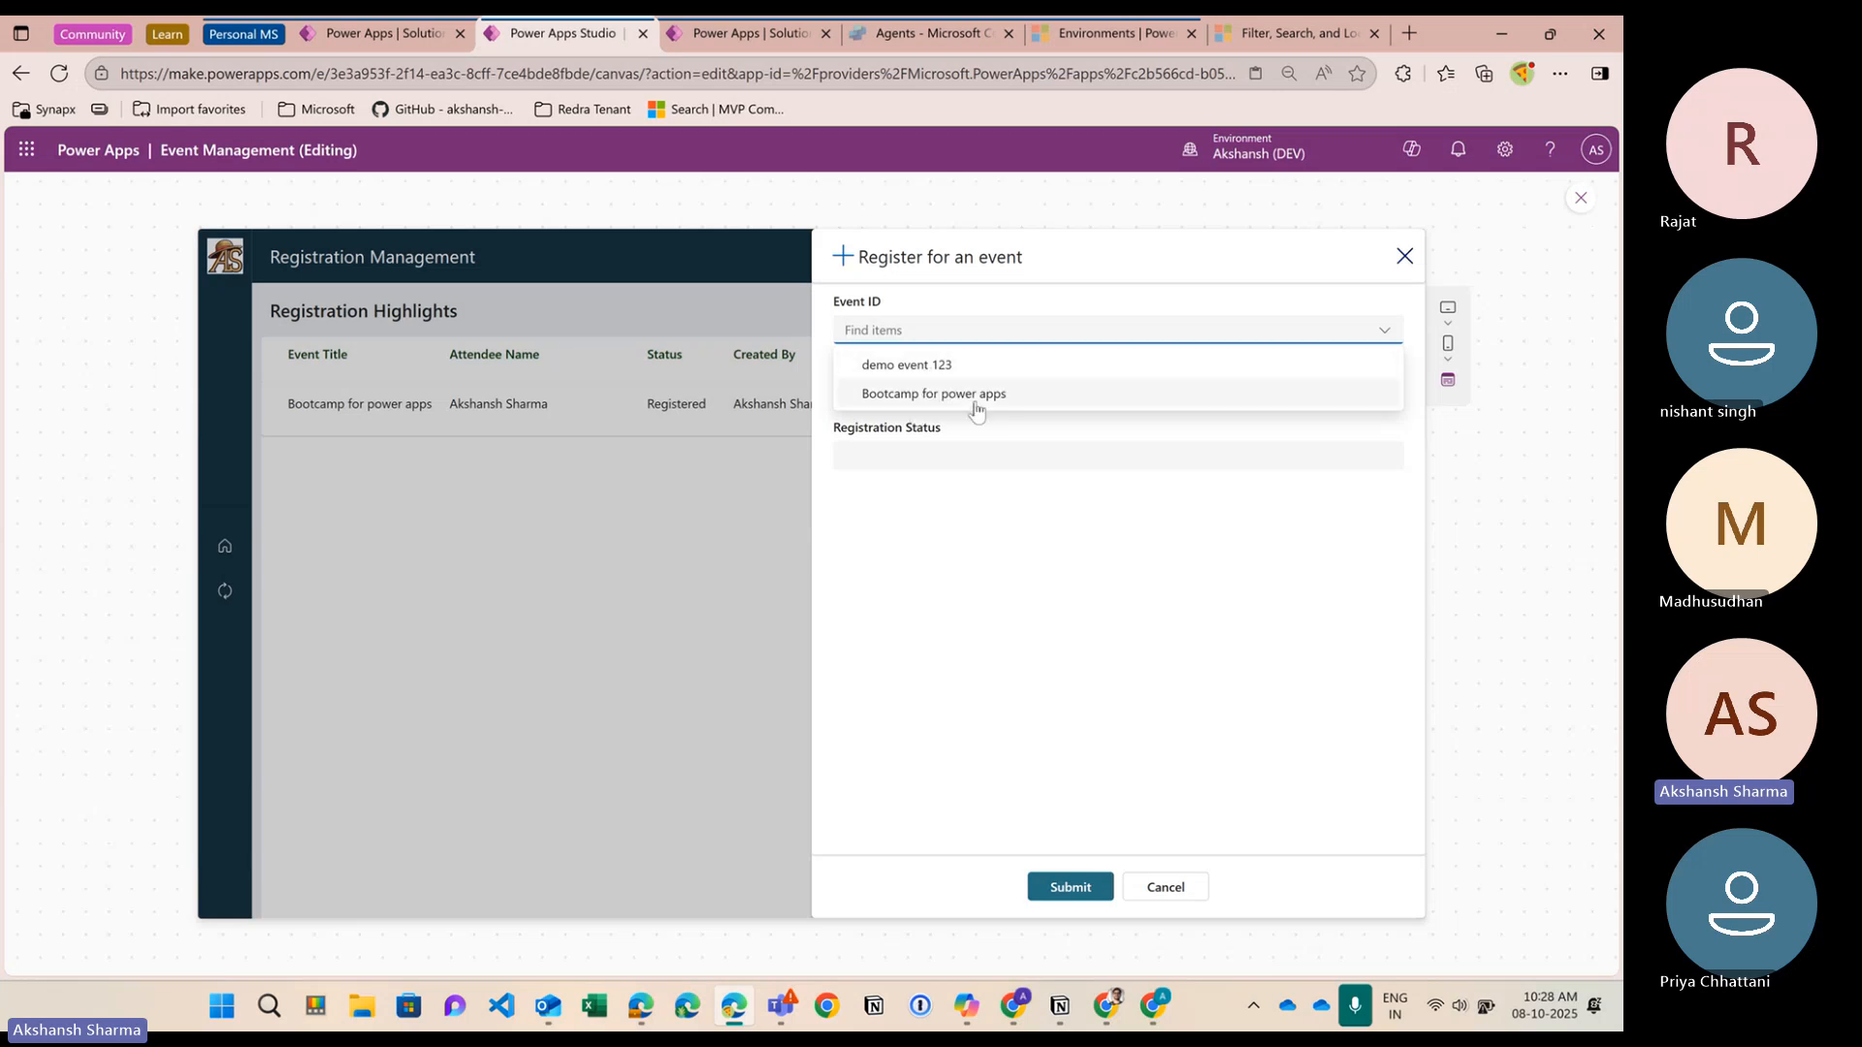
pyautogui.click(928, 433)
pyautogui.click(898, 394)
pyautogui.scroll(-10, 574, 561)
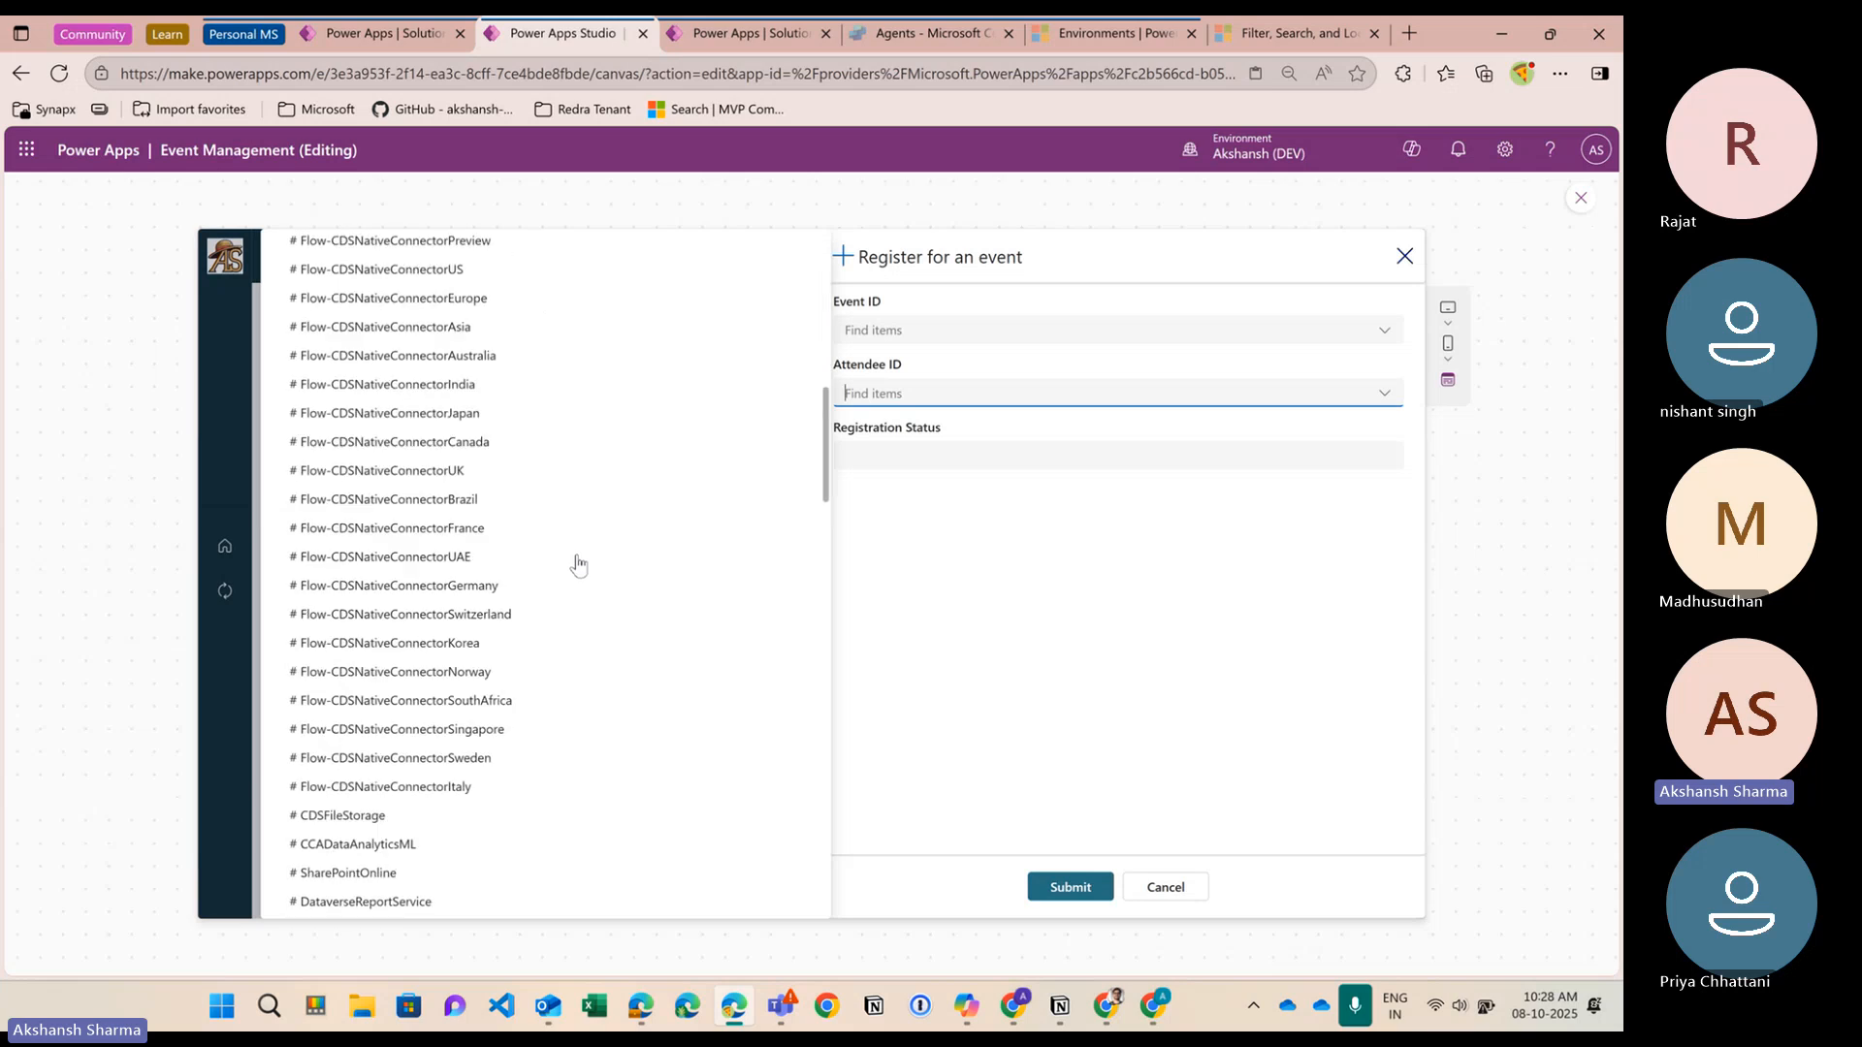
pyautogui.scroll(-5, 577, 560)
pyautogui.scroll(10, 579, 555)
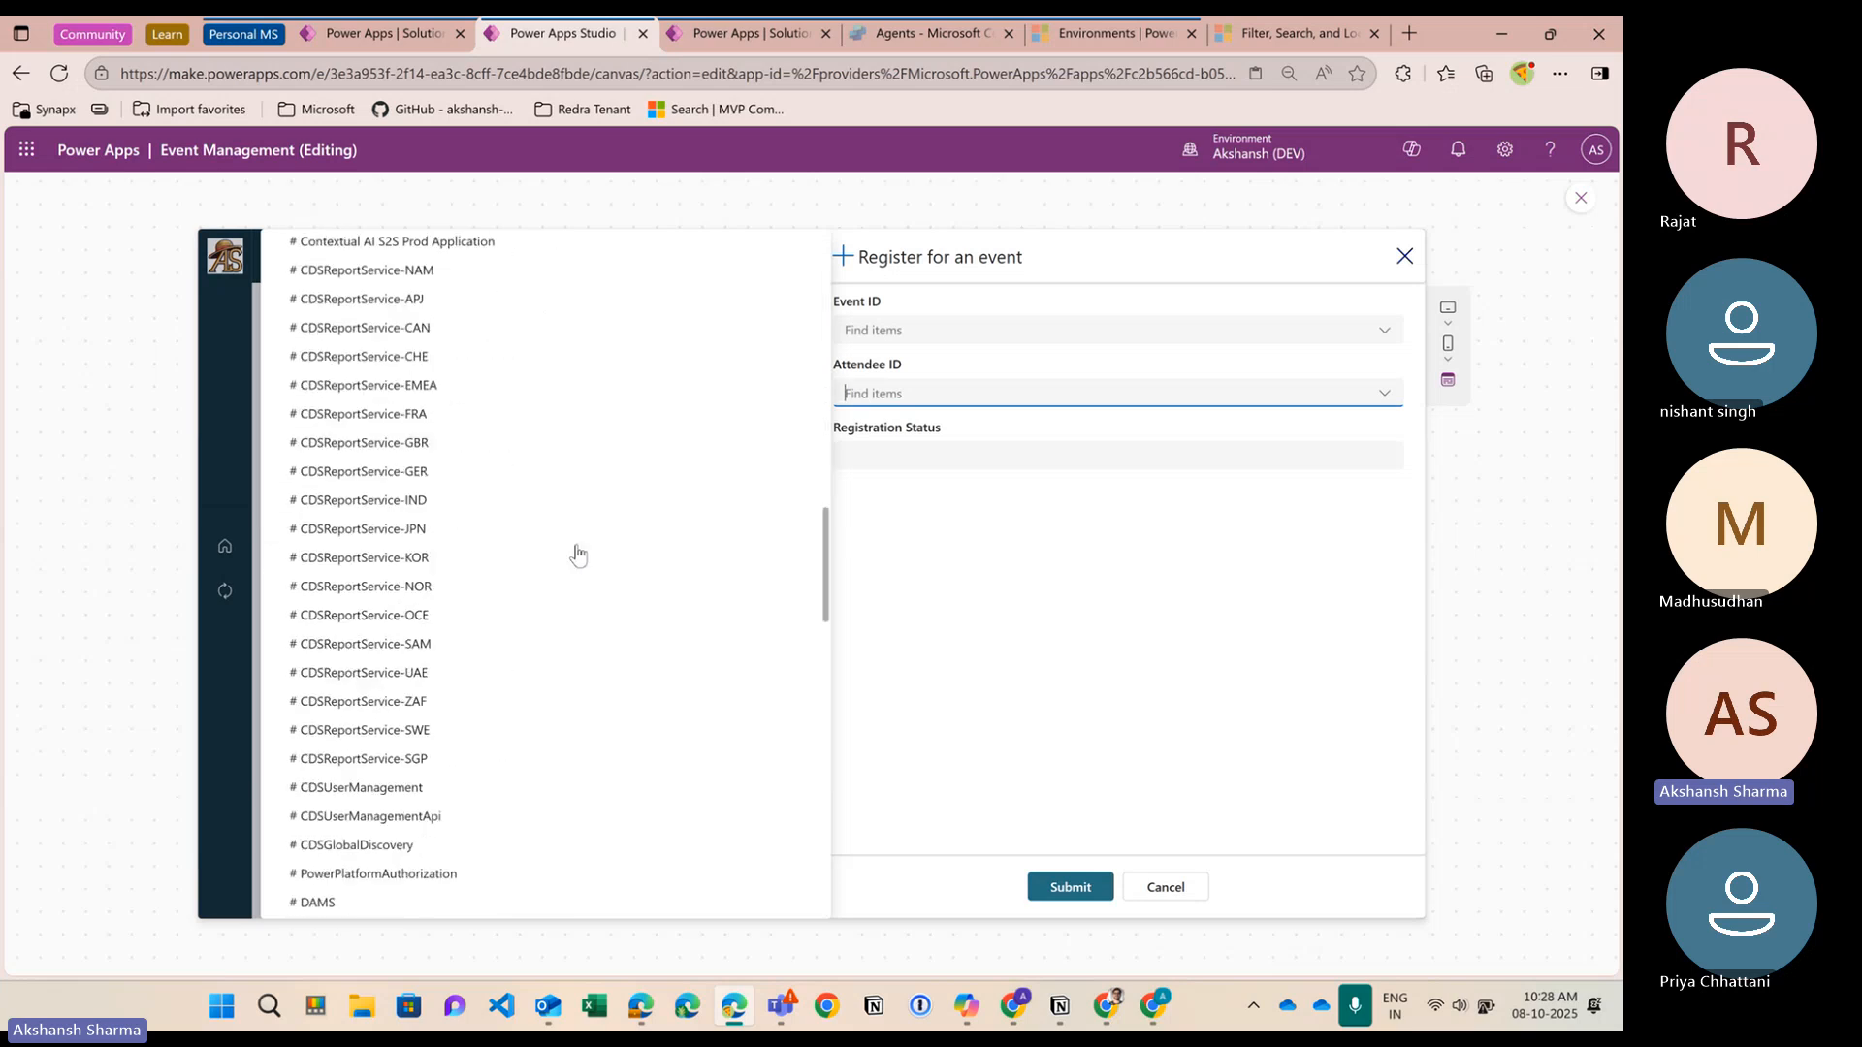
pyautogui.scroll(15, 582, 551)
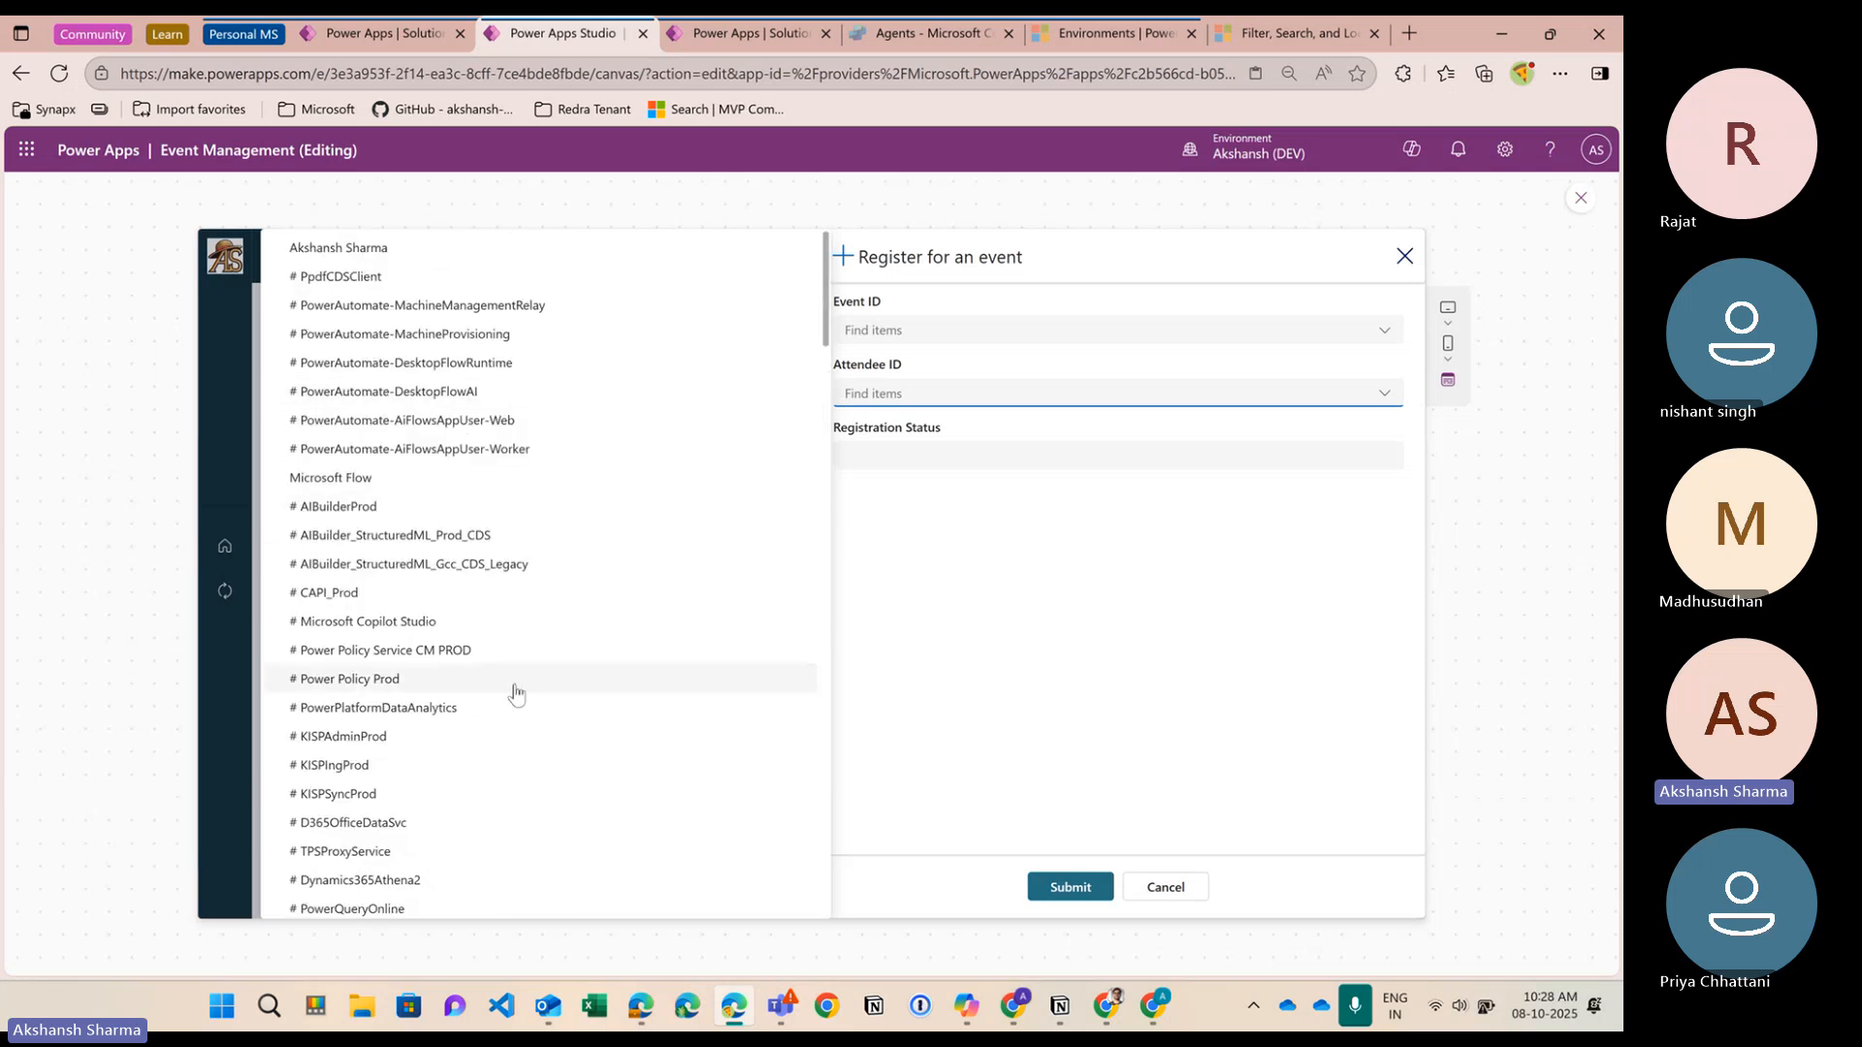
pyautogui.scroll(-1, 515, 679)
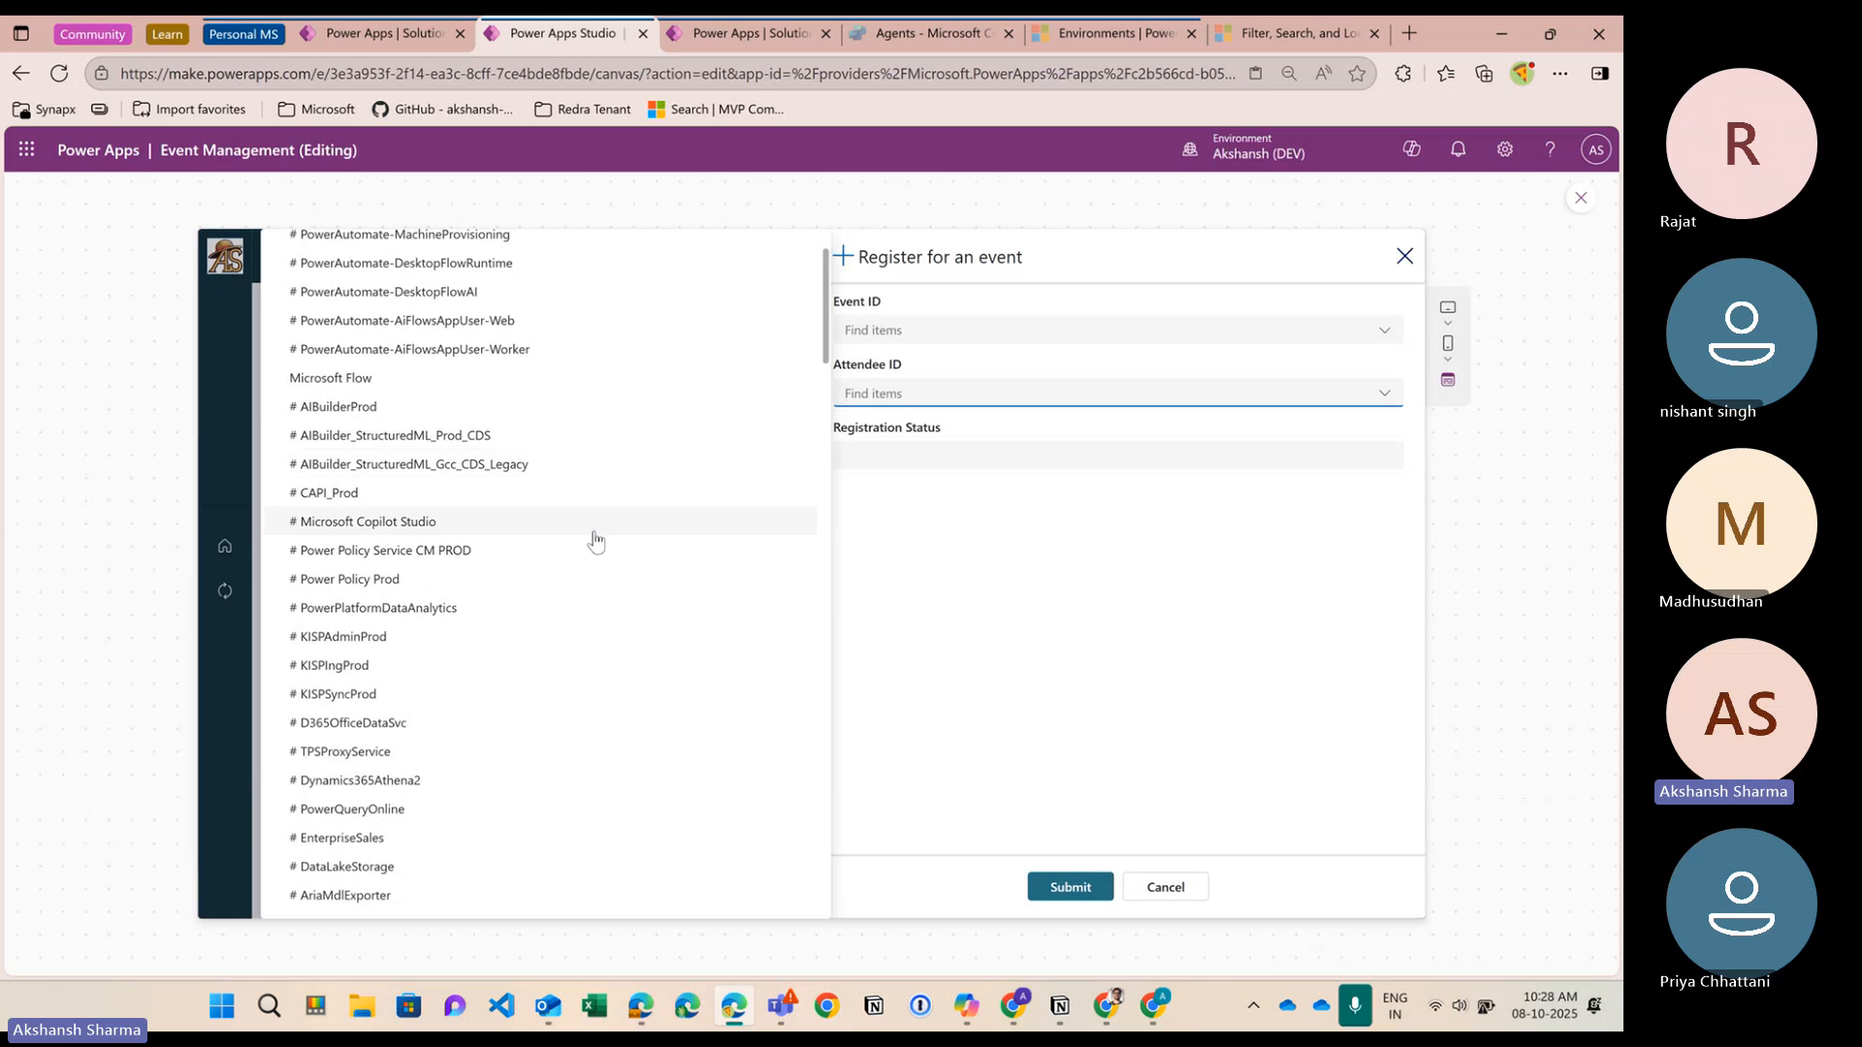
pyautogui.scroll(1, 478, 376)
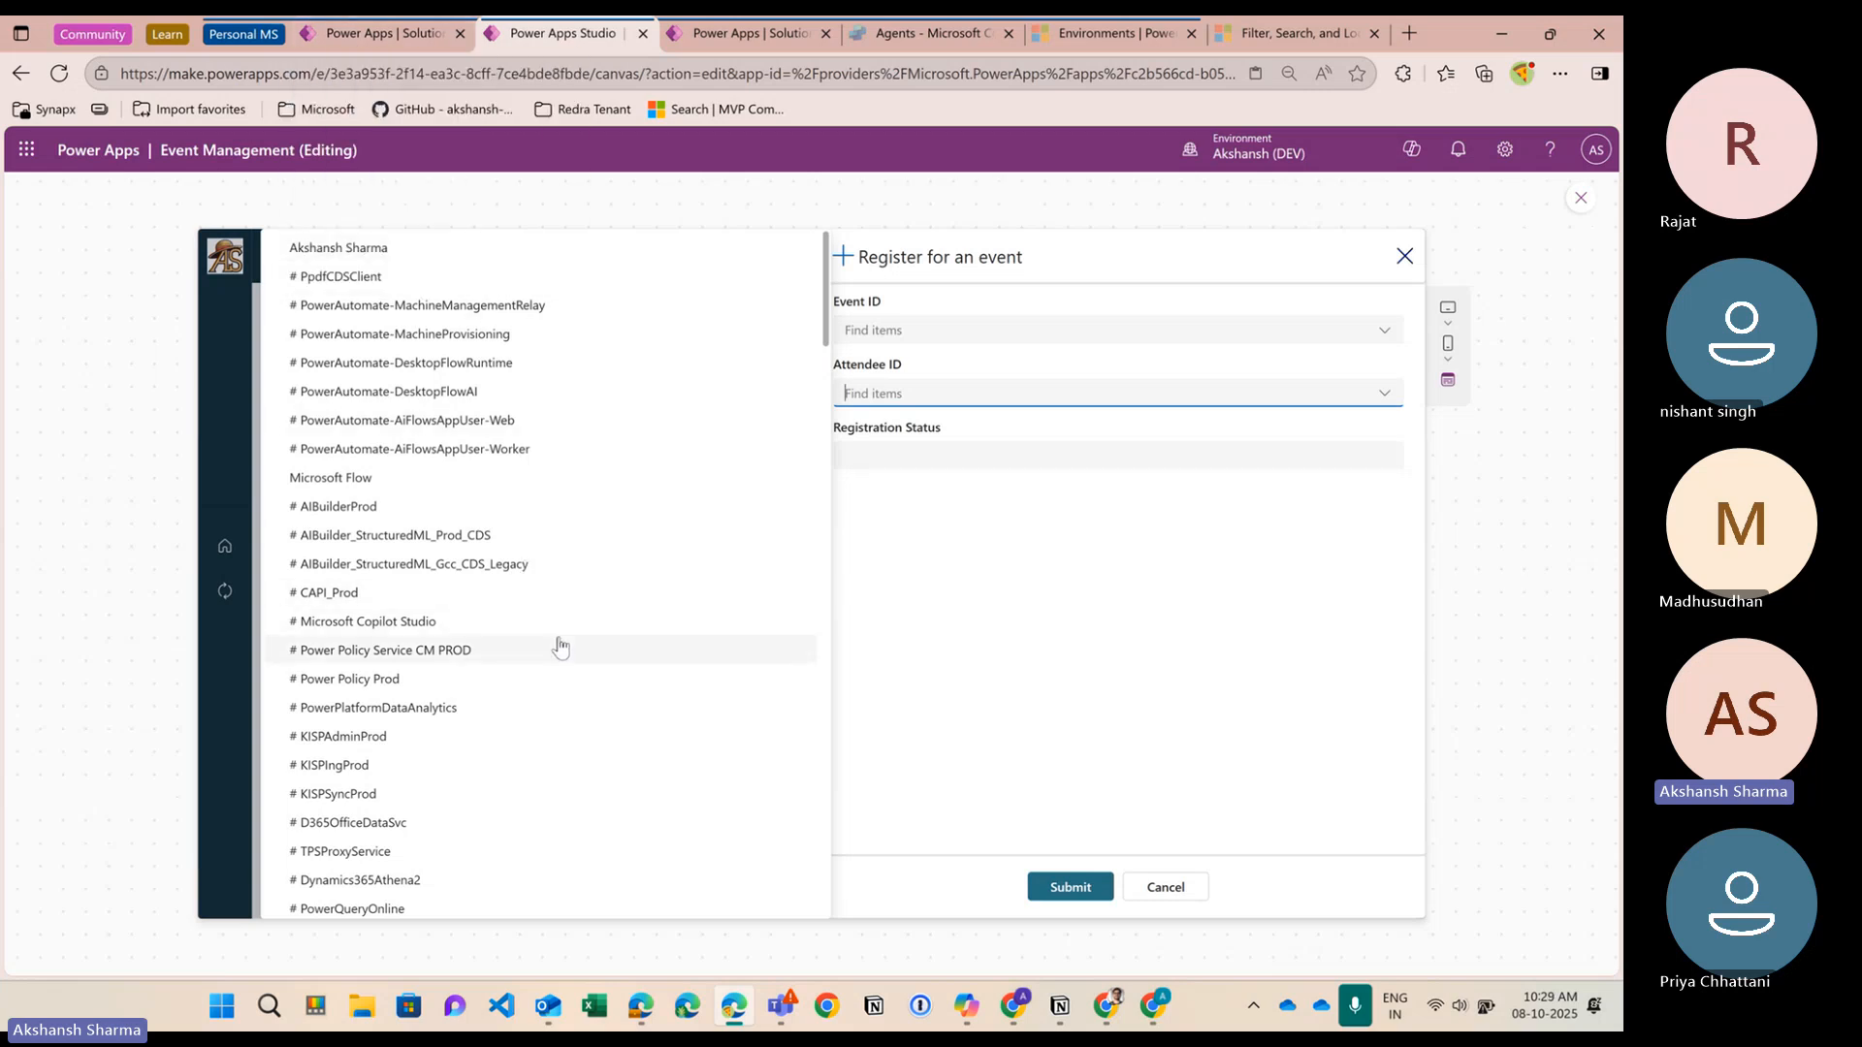
pyautogui.scroll(-3, 556, 640)
pyautogui.scroll(-7, 556, 621)
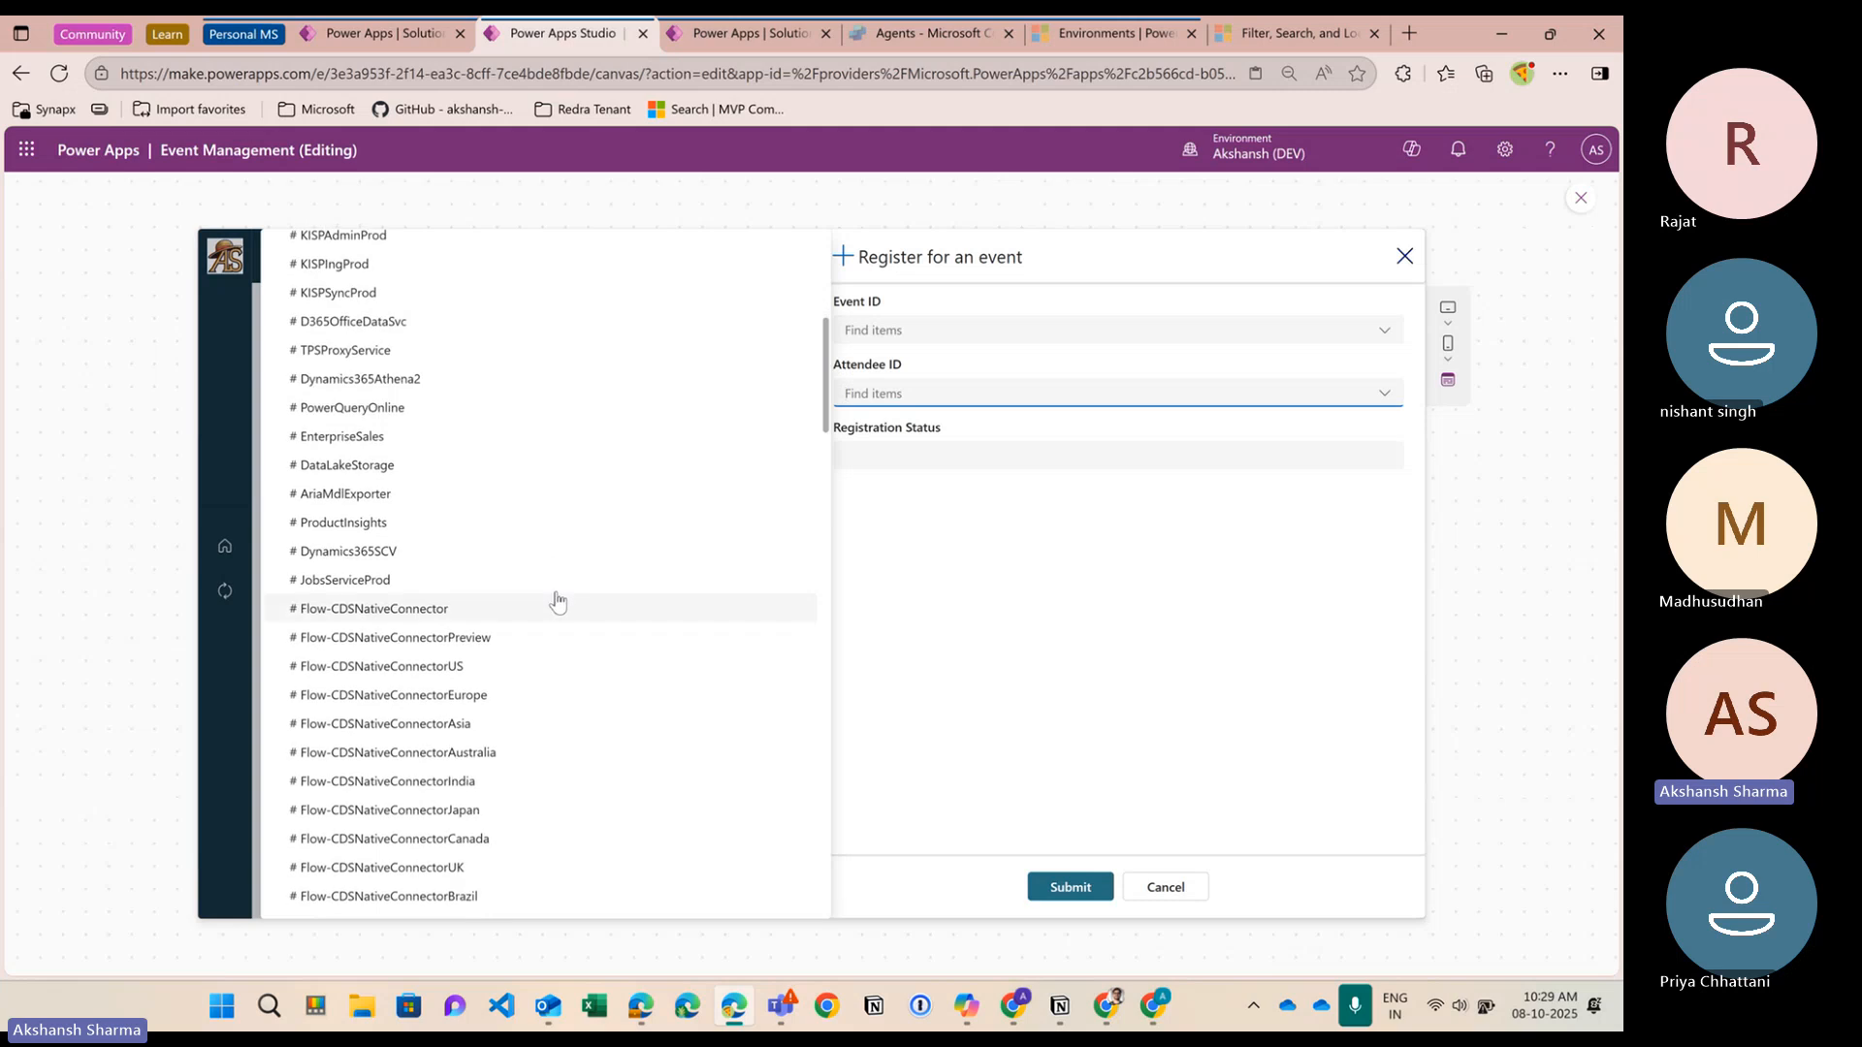
pyautogui.scroll(-10, 572, 582)
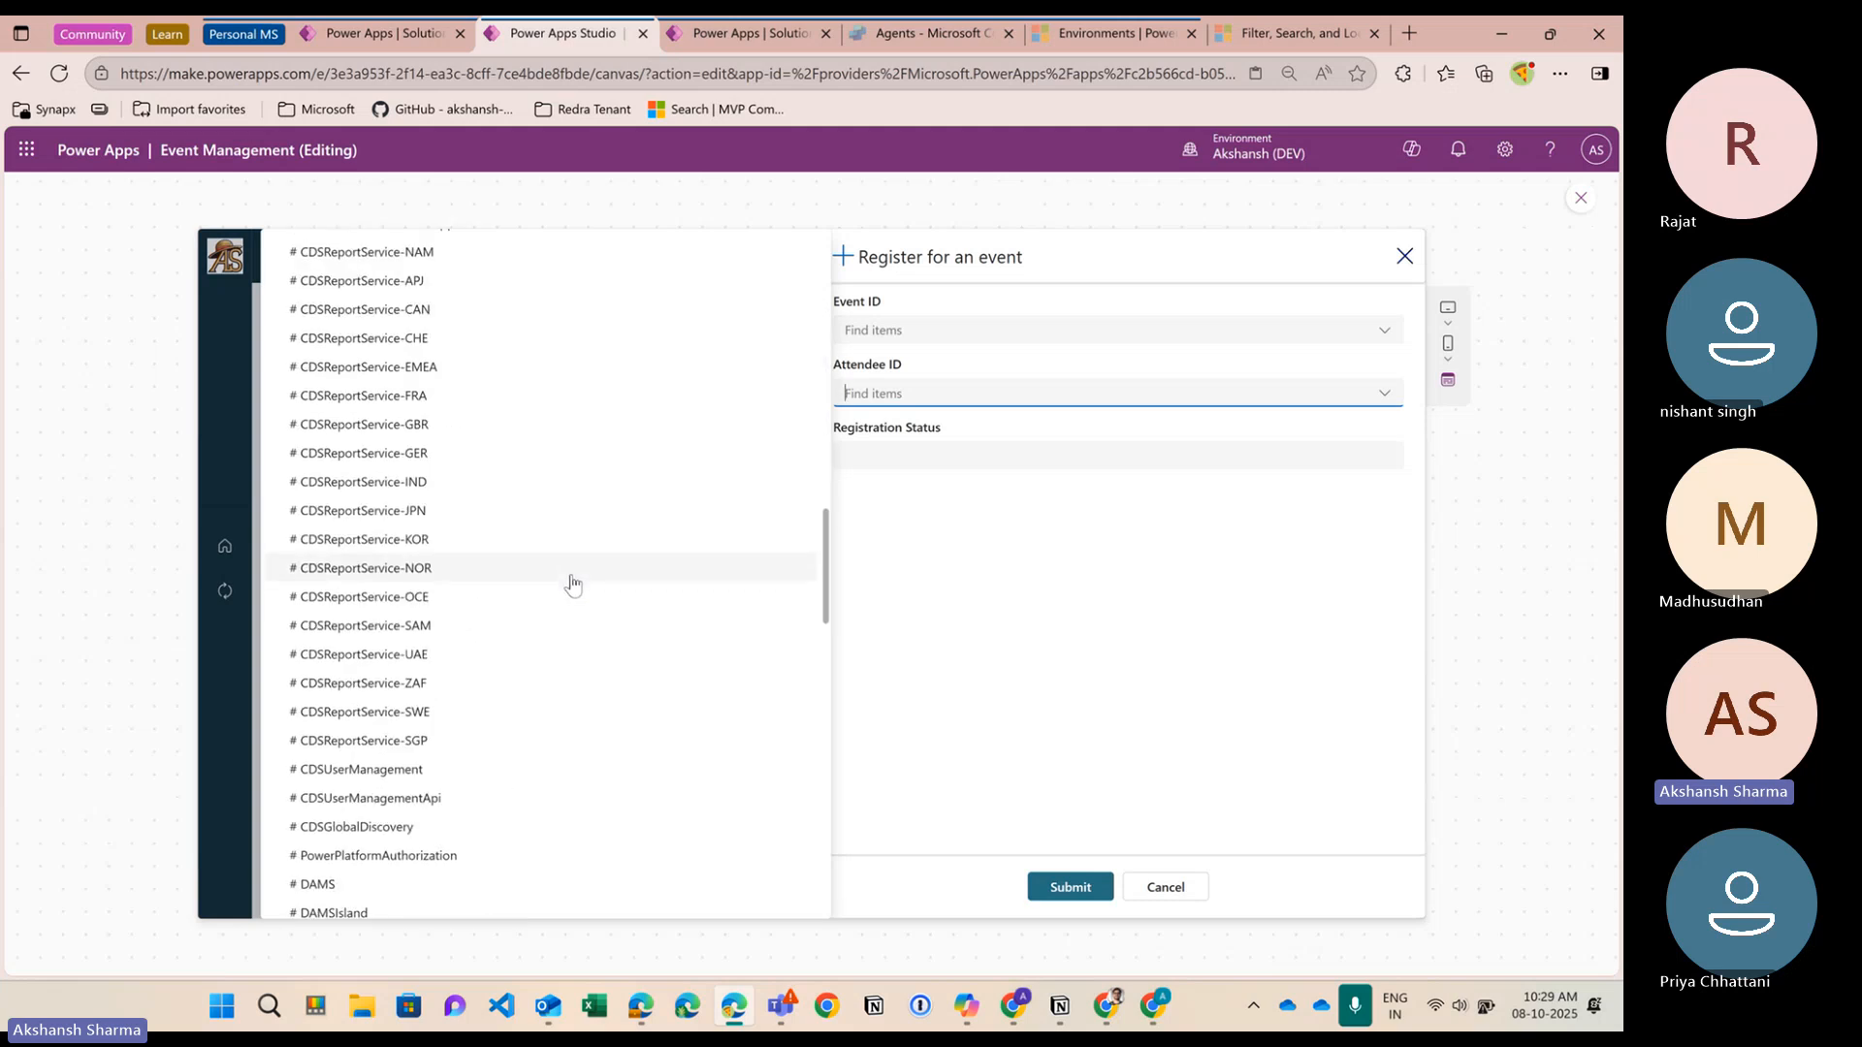
pyautogui.scroll(-10, 574, 579)
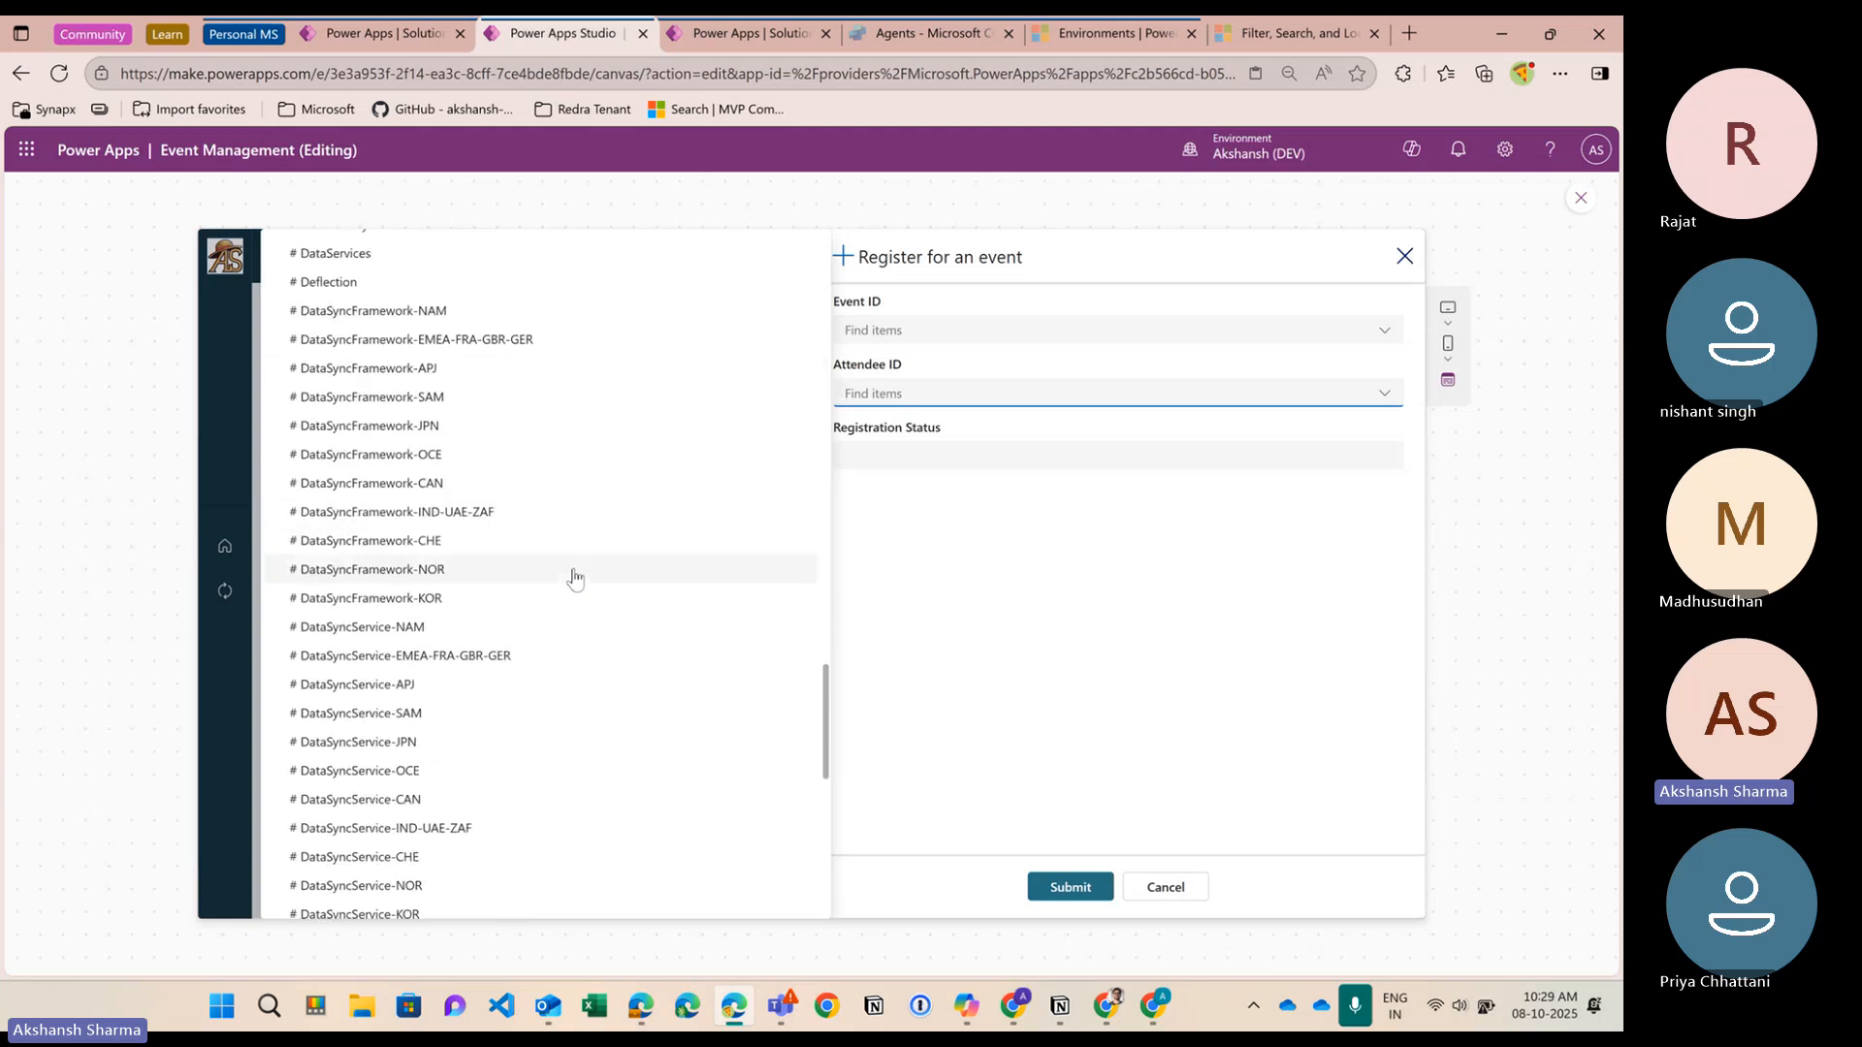
pyautogui.scroll(20, 580, 553)
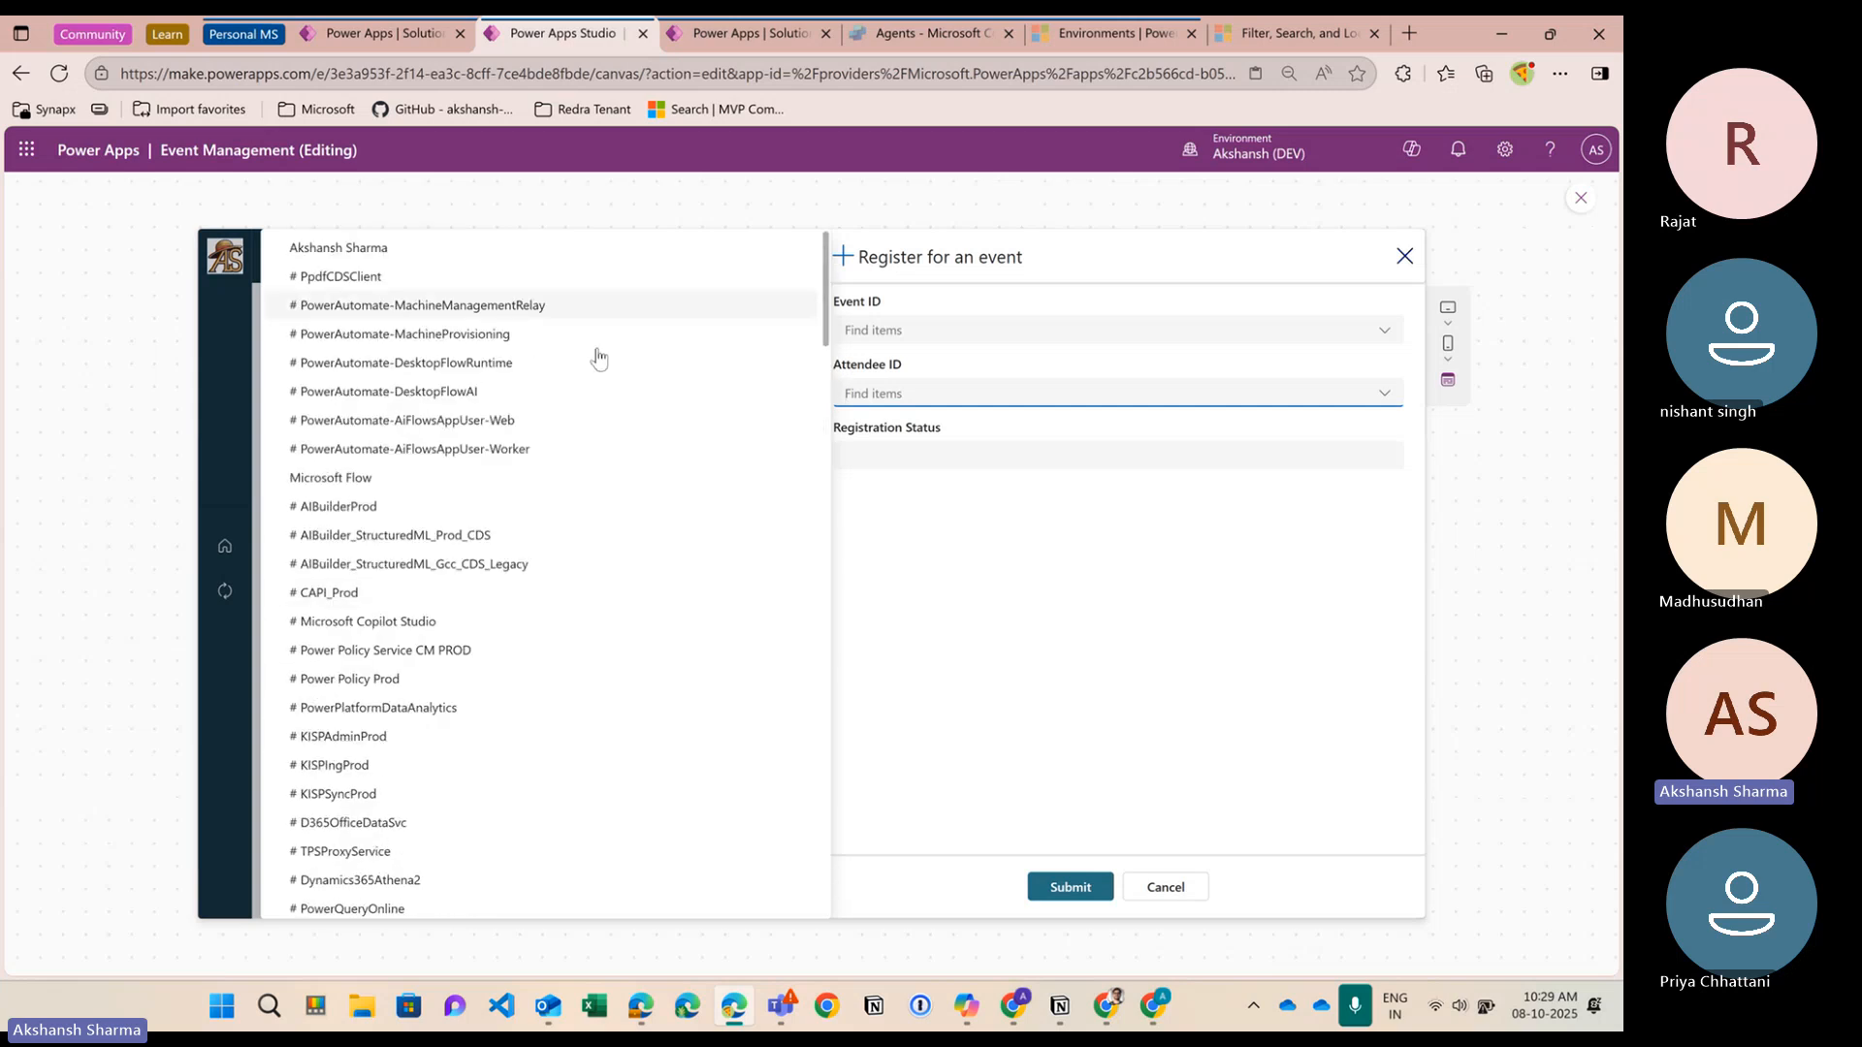
# Open the User table from the solution's tables in the maker portal
pyautogui.click(383, 33)
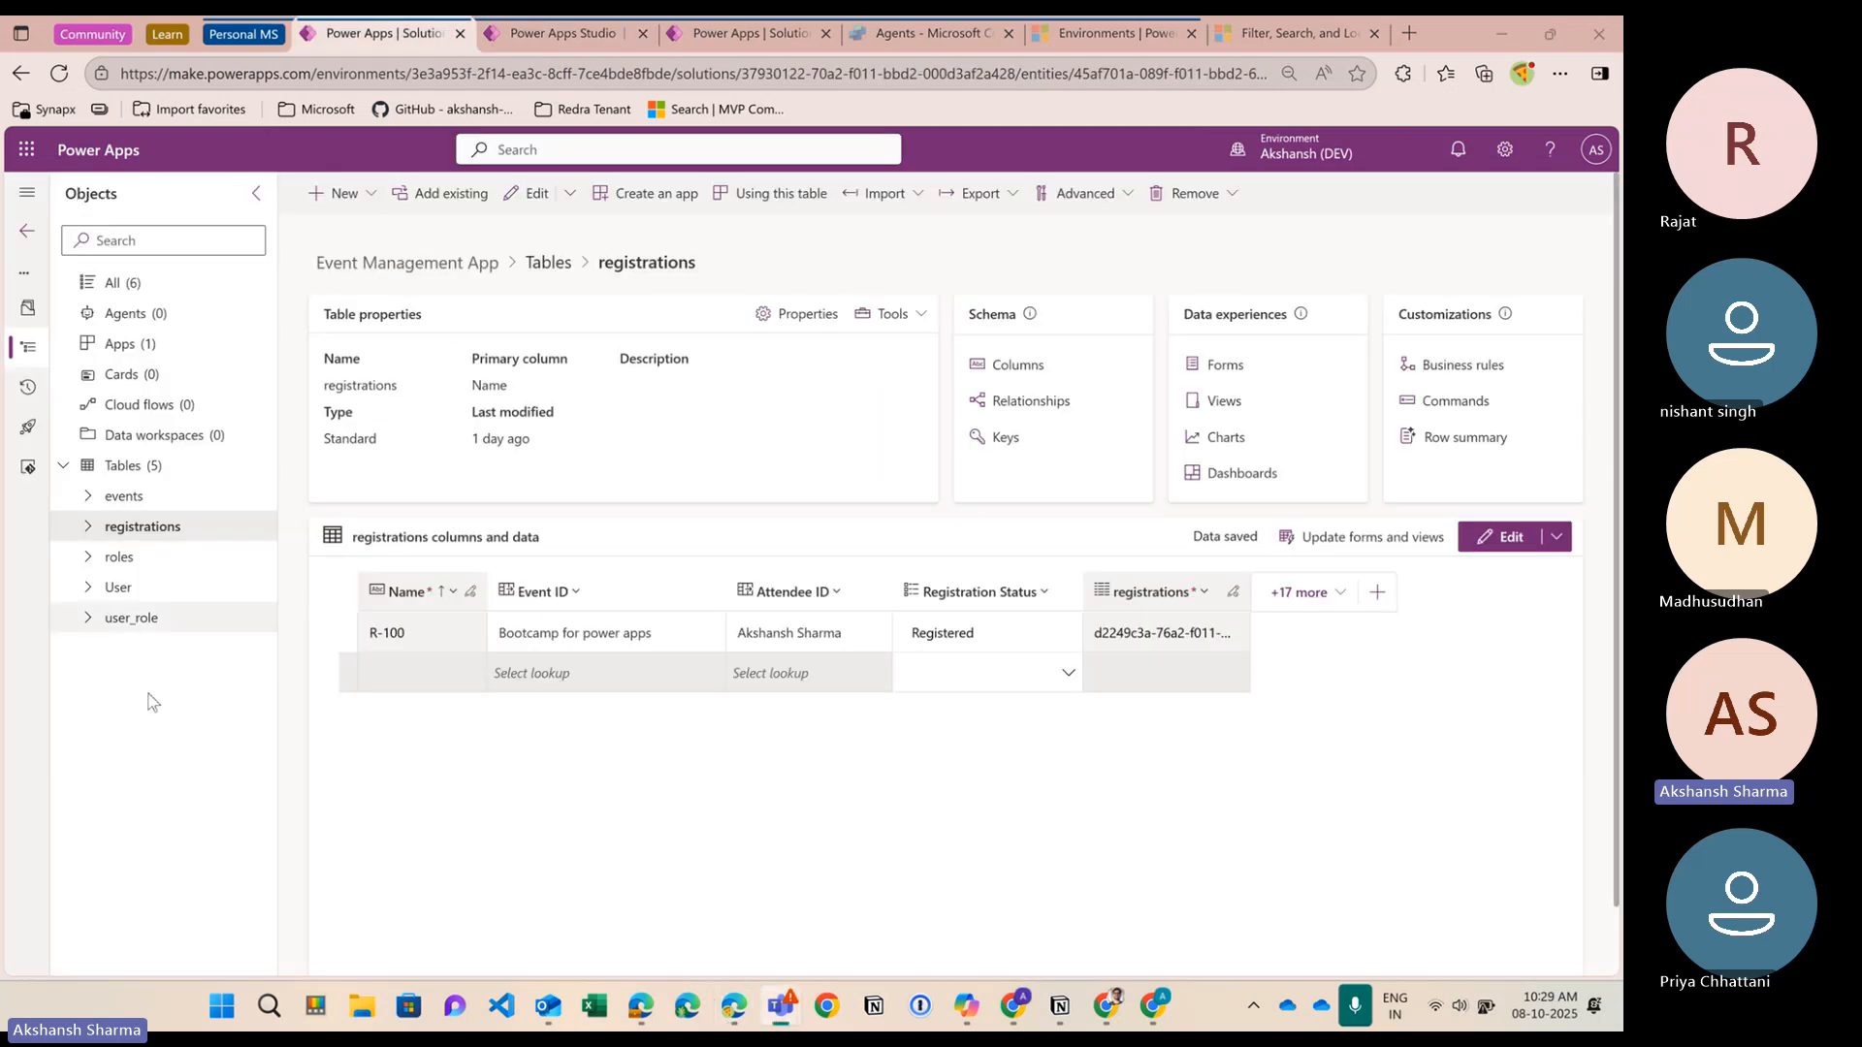
pyautogui.click(118, 588)
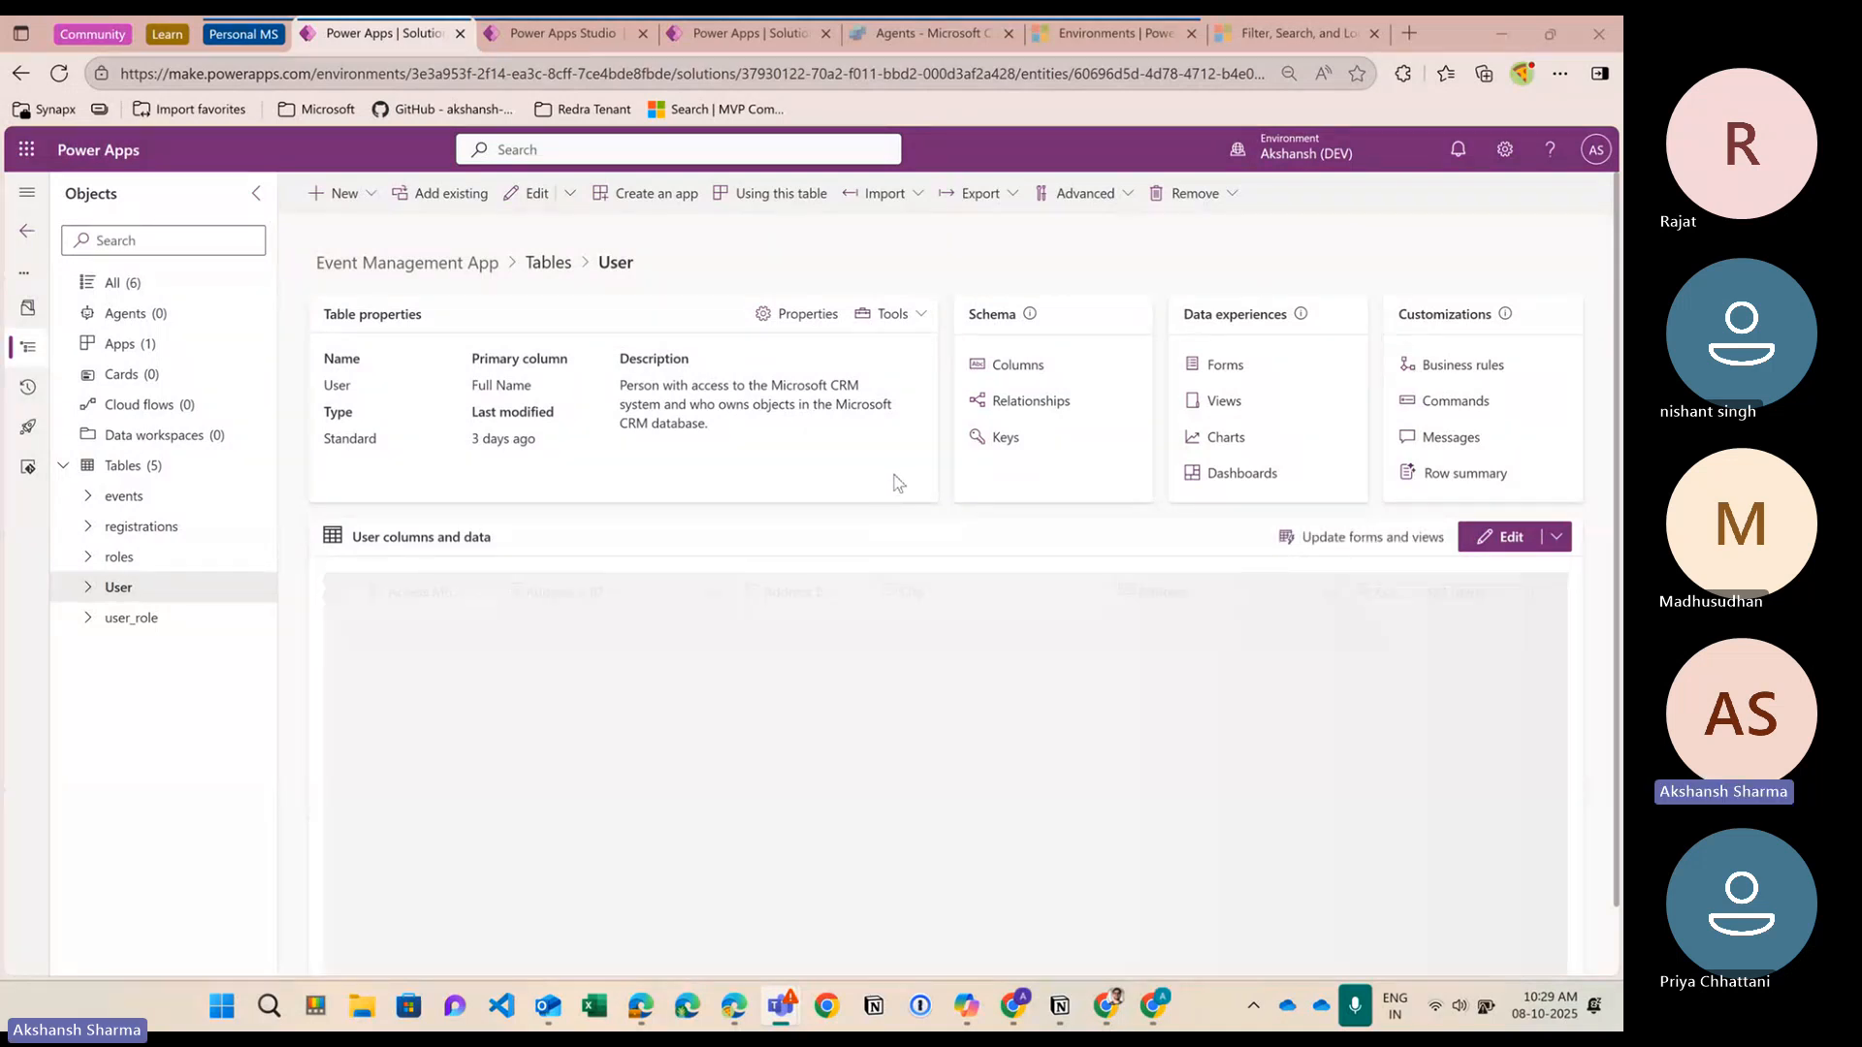
pyautogui.scroll(-3, 1438, 642)
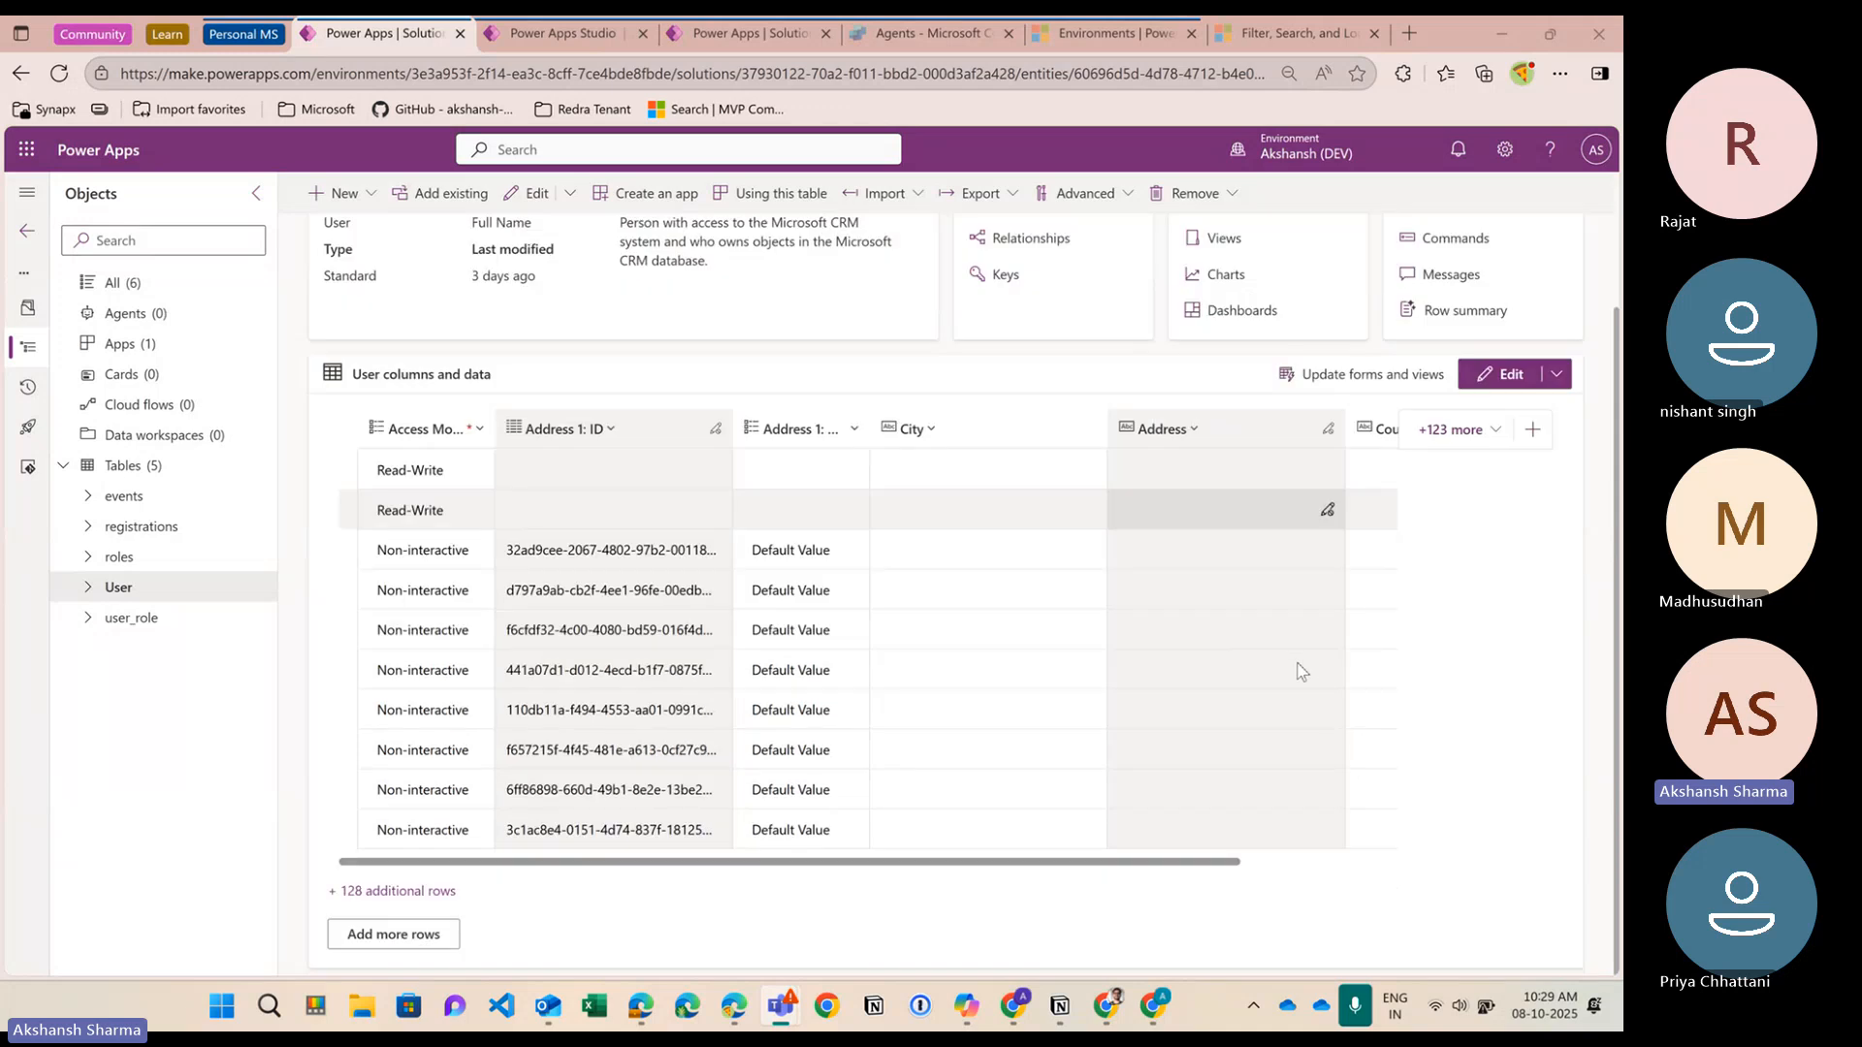
pyautogui.hscroll(3, 963, 606)
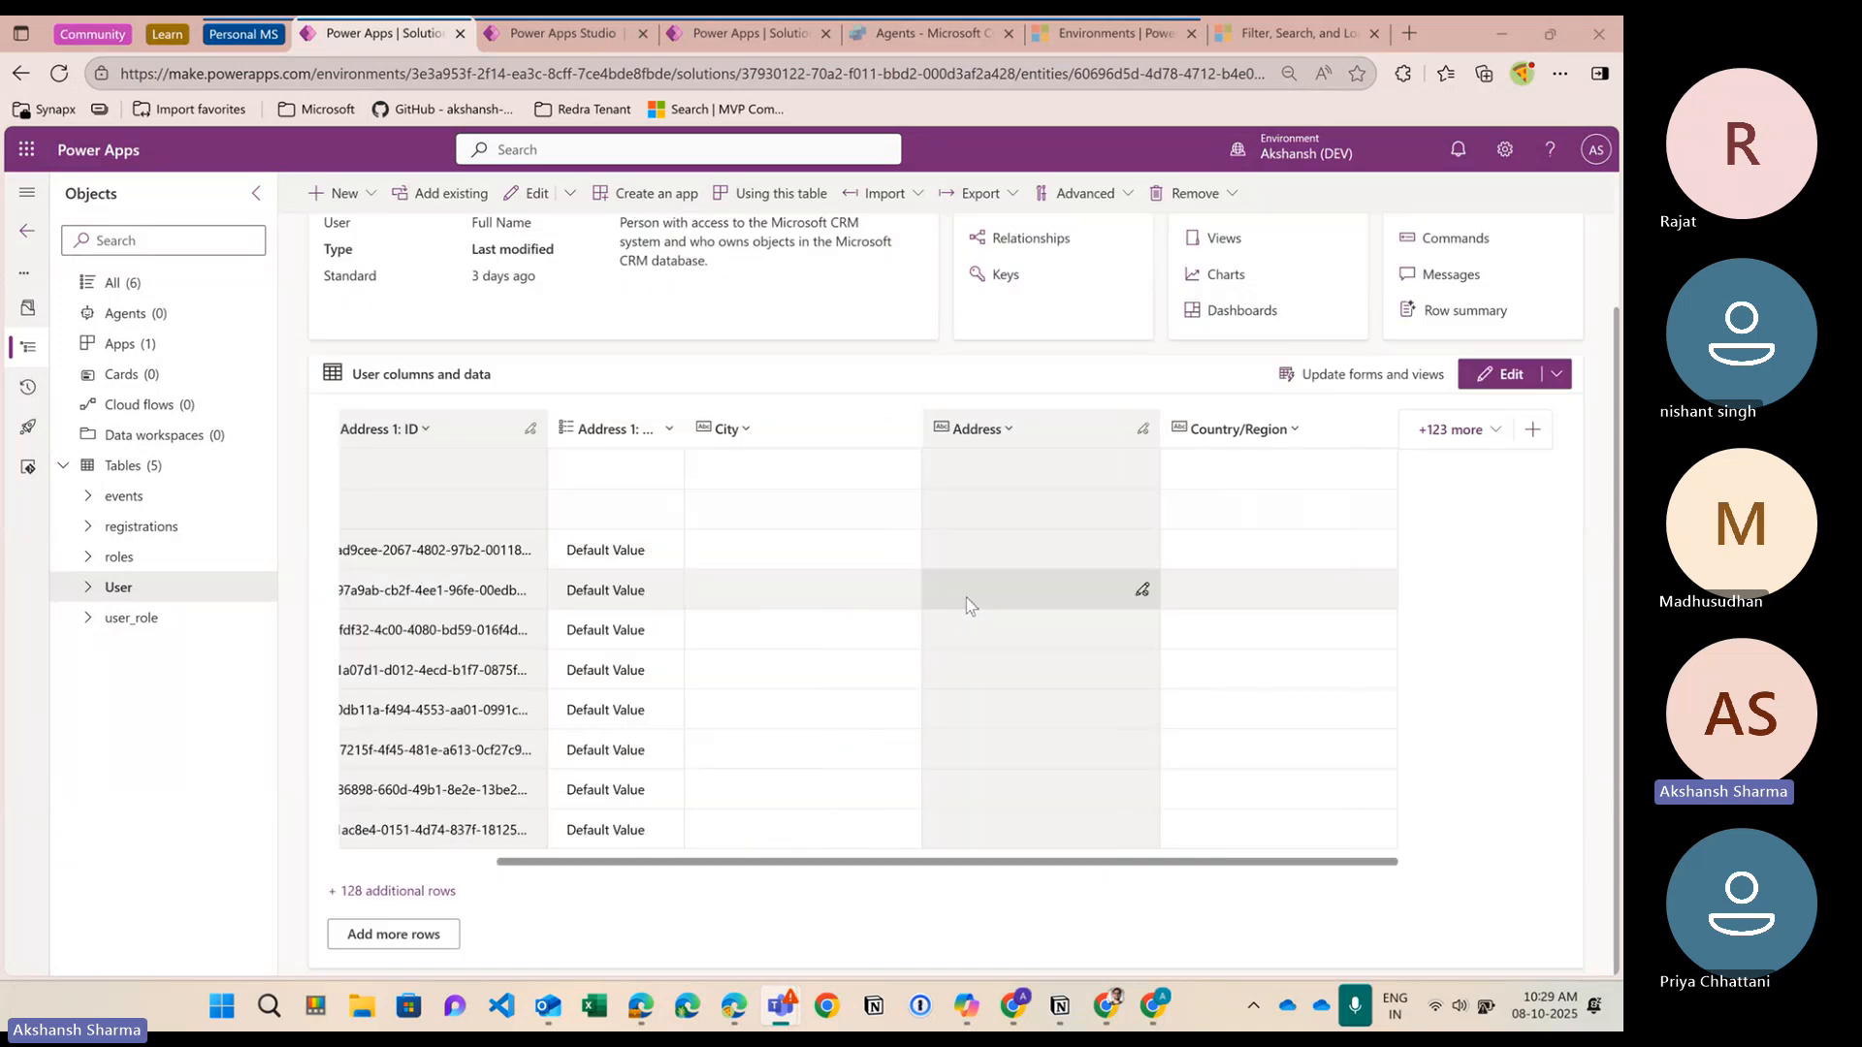
# Show all User columns in the data grid and scroll across them
pyautogui.click(1454, 430)
pyautogui.click(1199, 611)
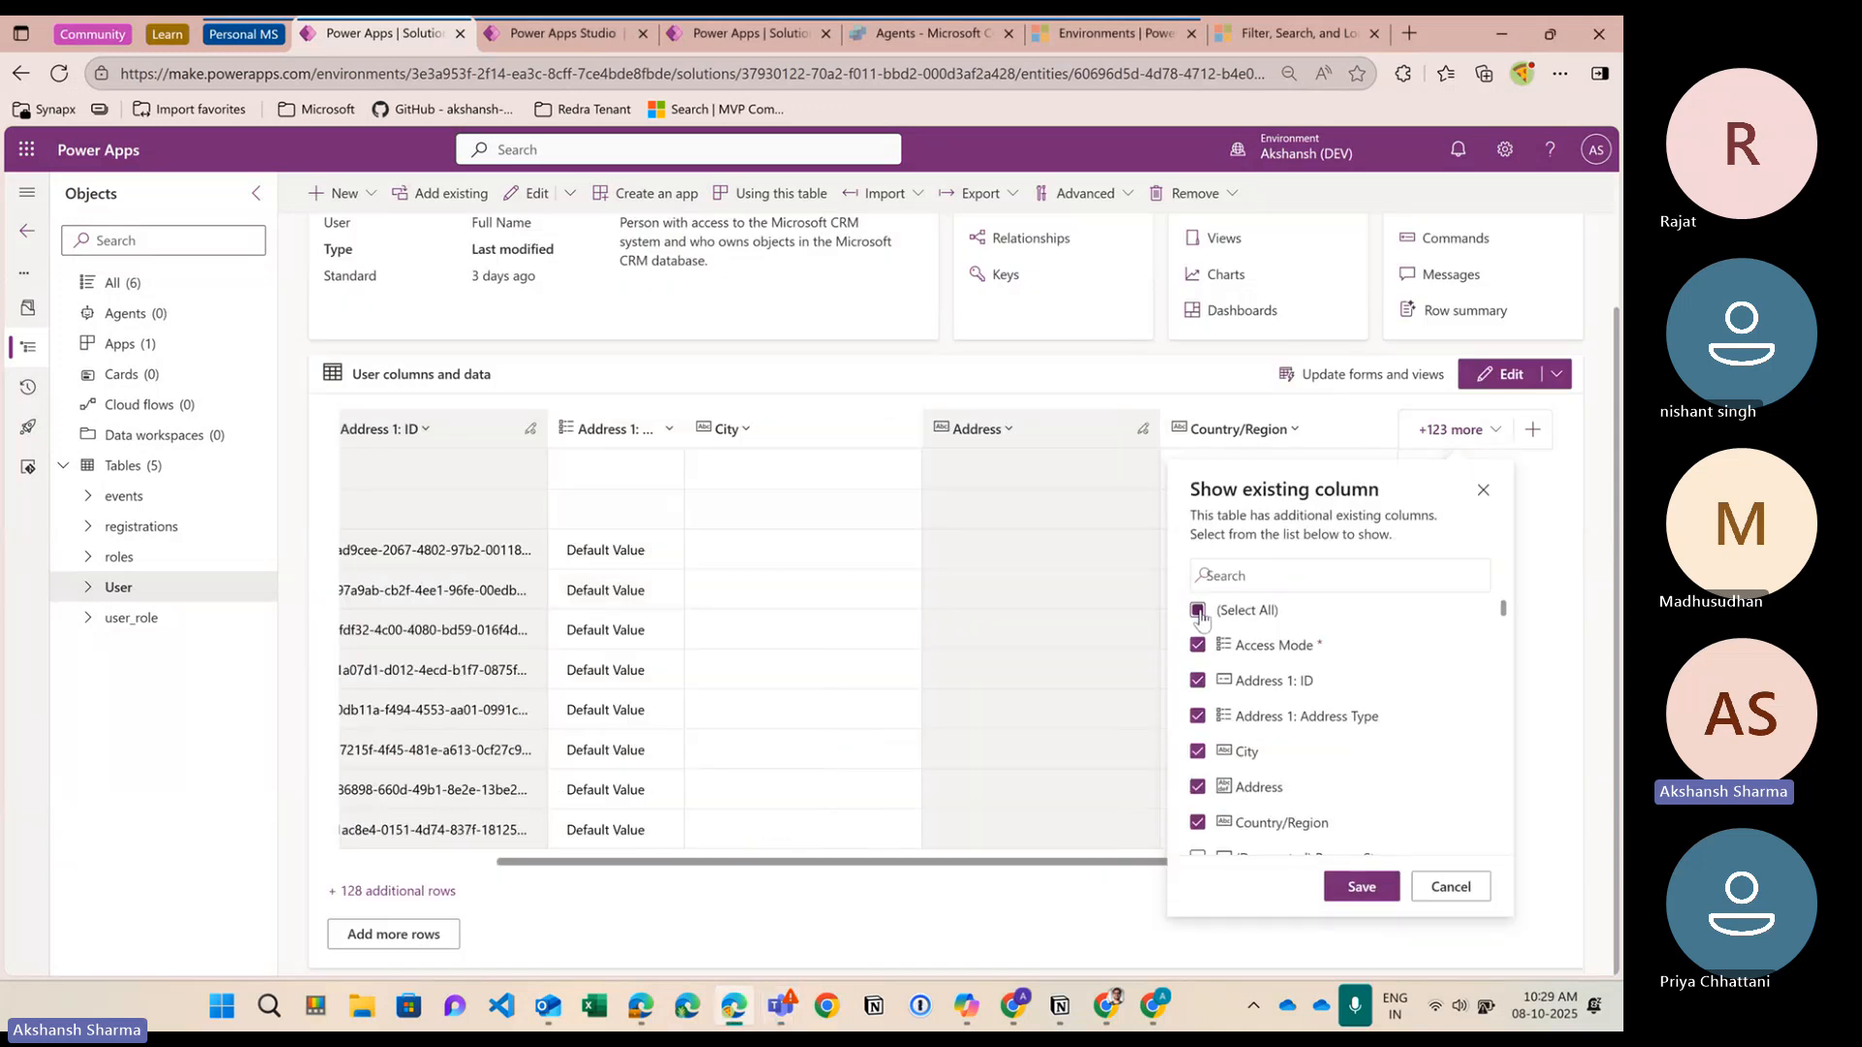
pyautogui.click(1361, 886)
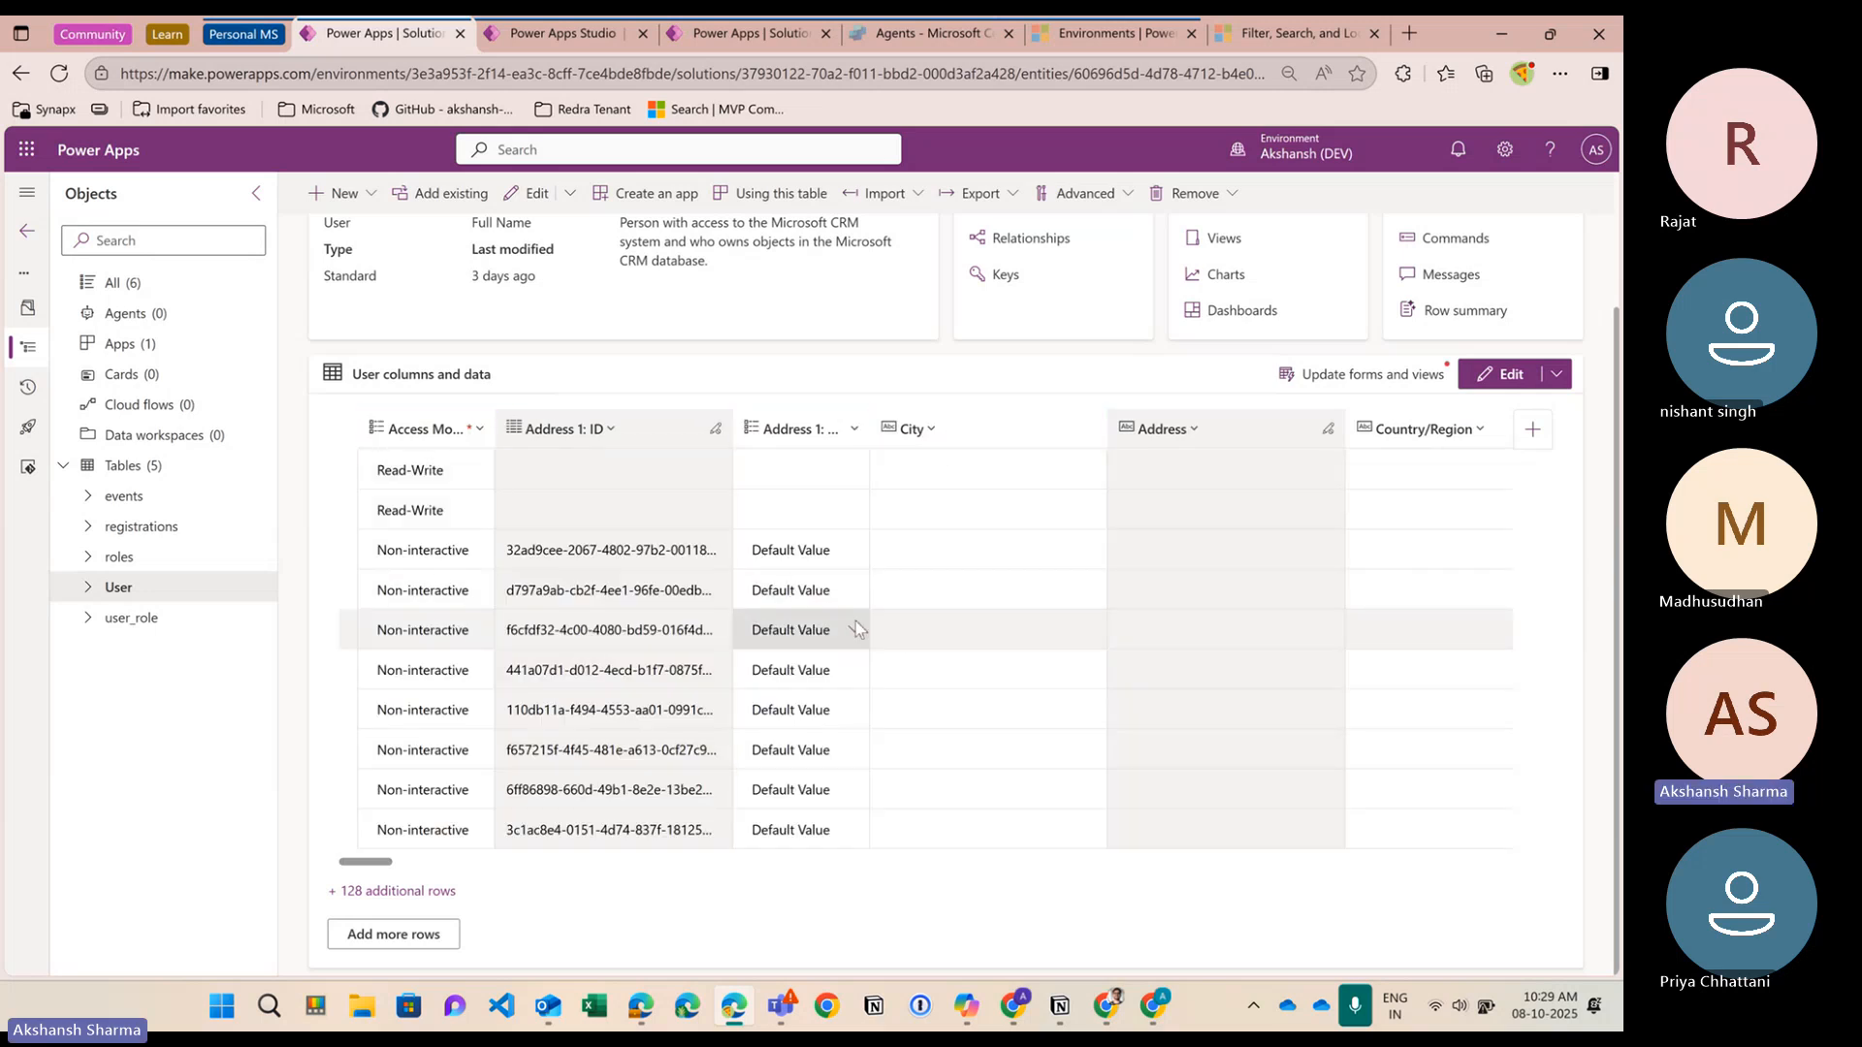
pyautogui.hscroll(5, 858, 628)
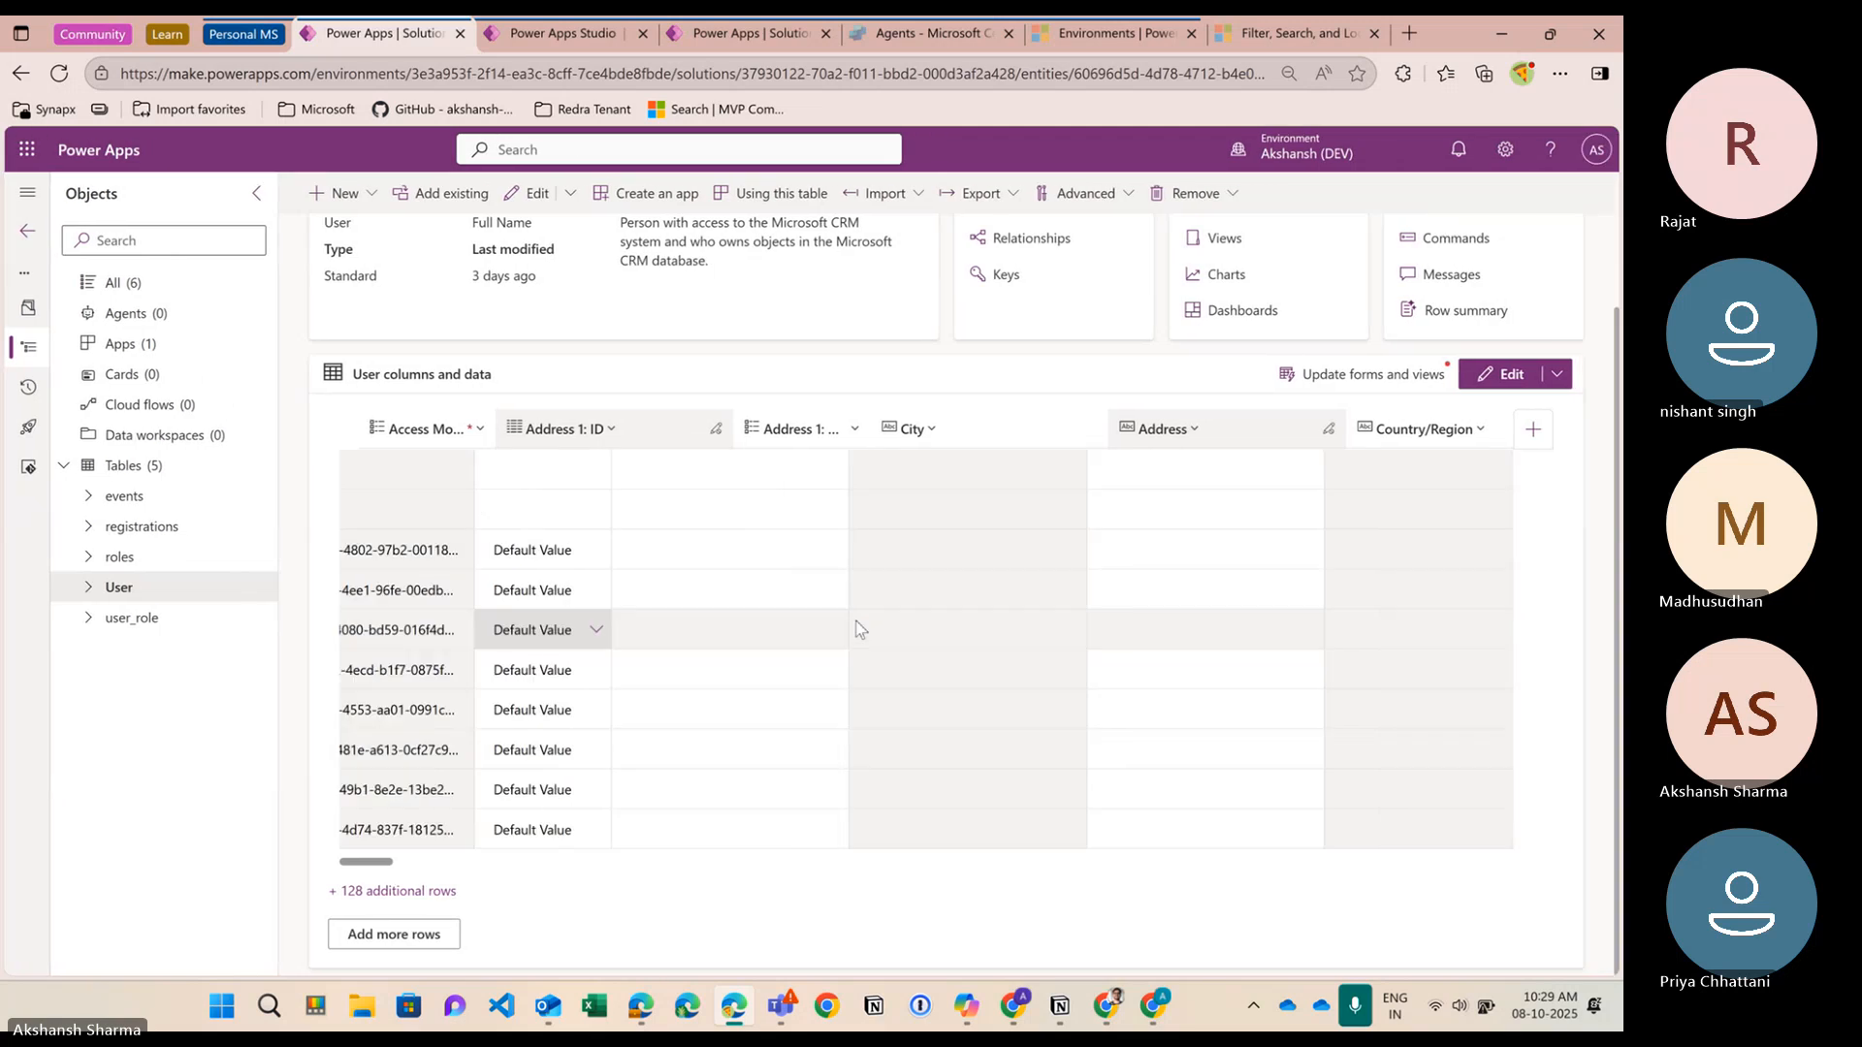
pyautogui.hscroll(5, 858, 628)
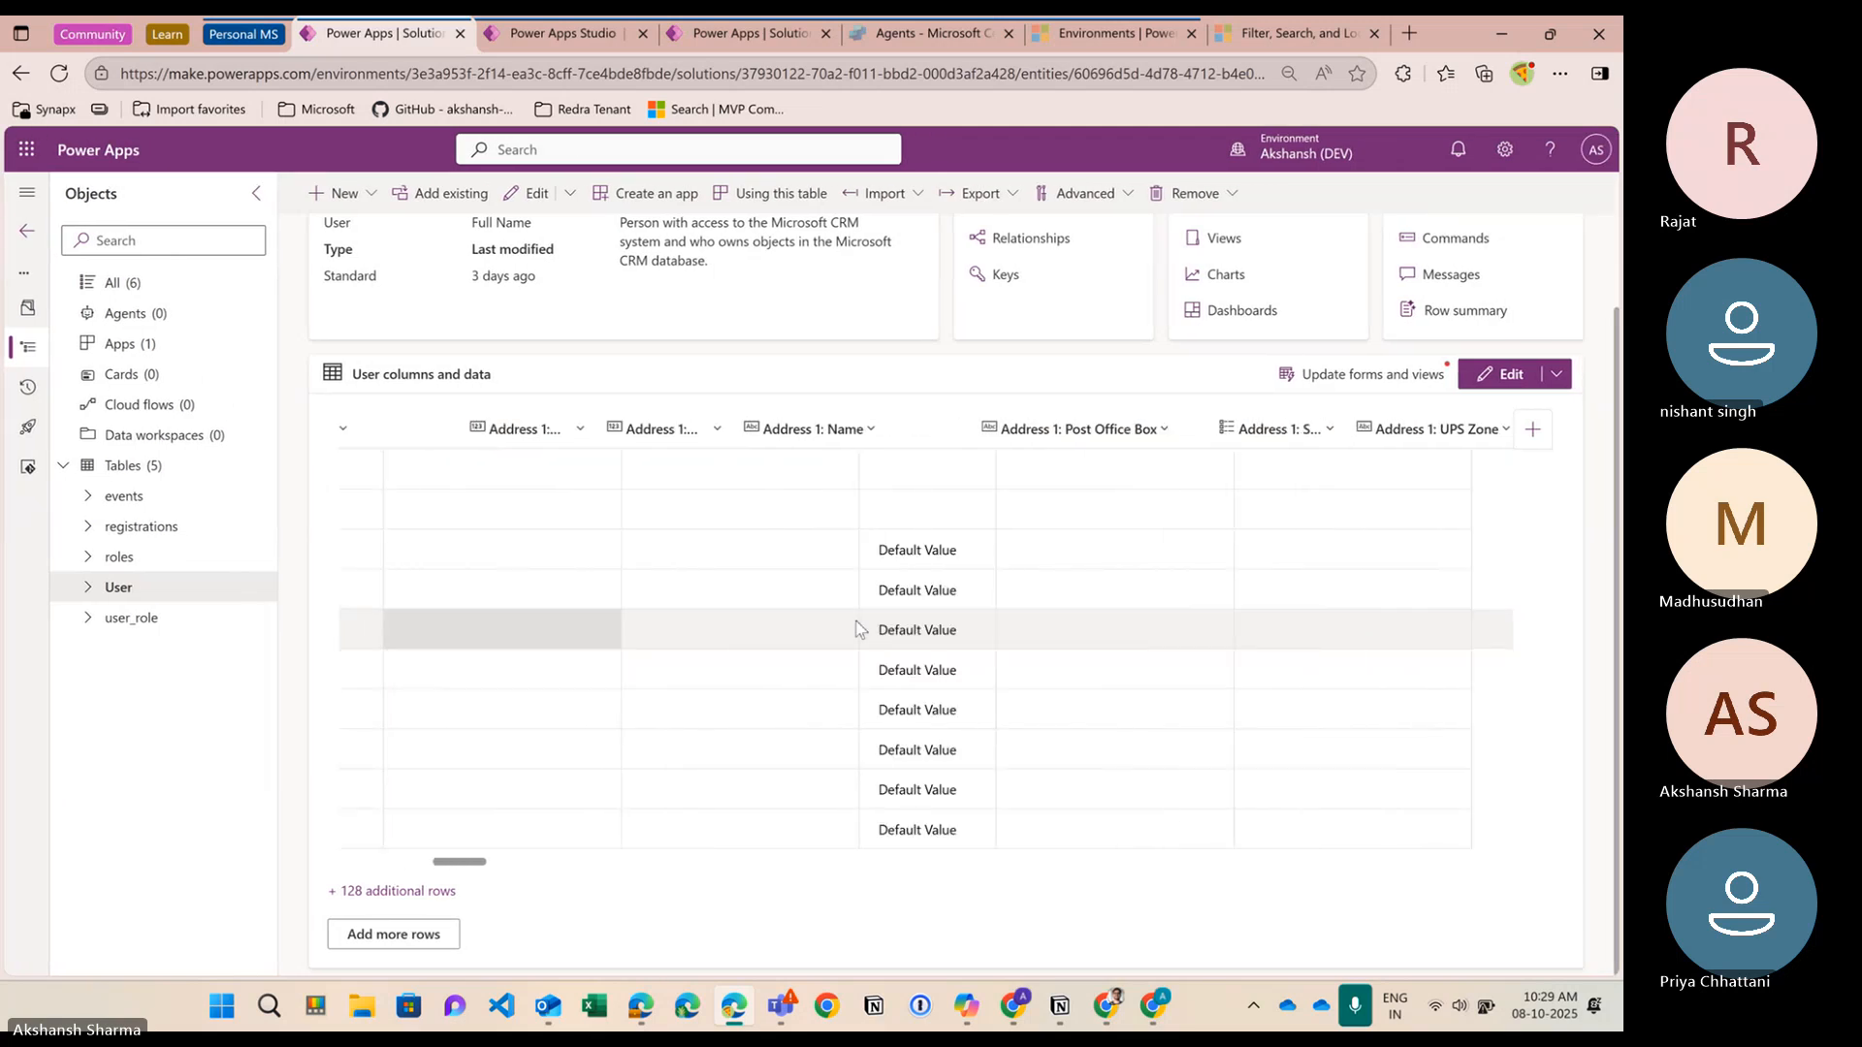
pyautogui.hscroll(6, 859, 628)
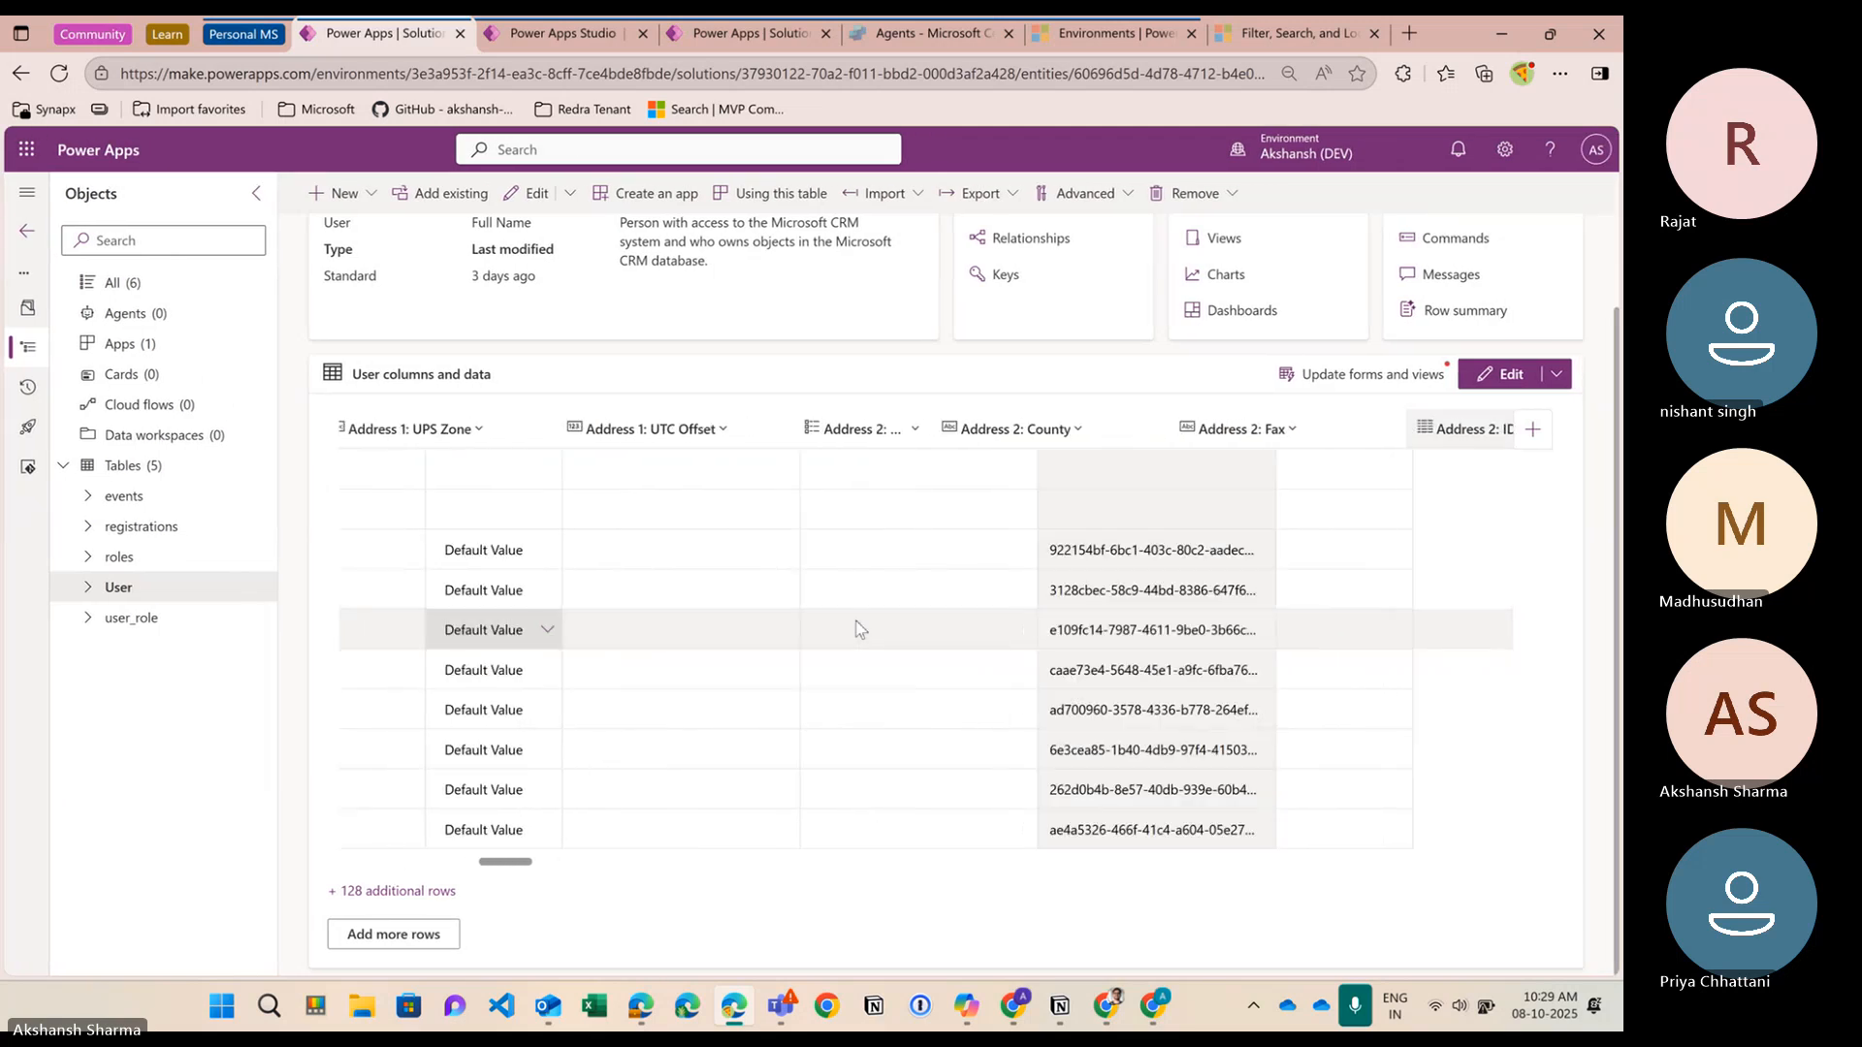
pyautogui.hscroll(6, 859, 628)
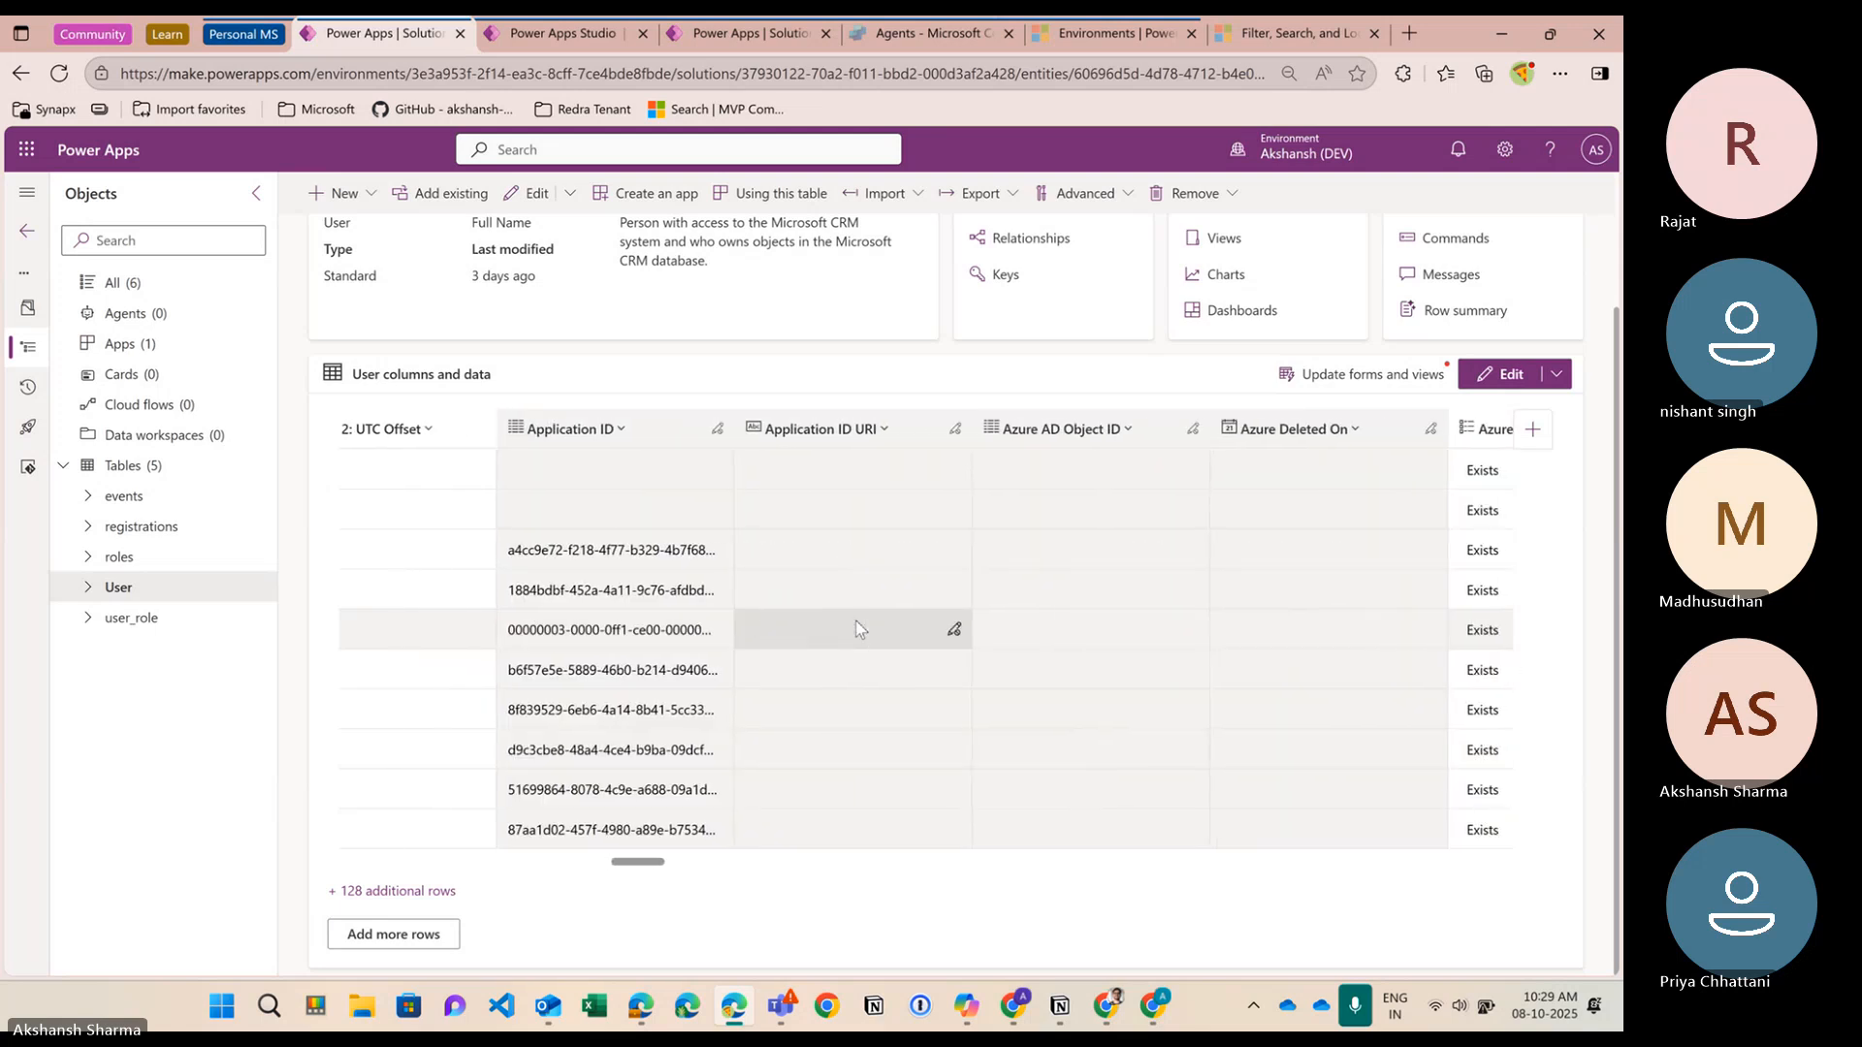
pyautogui.hscroll(3, 859, 628)
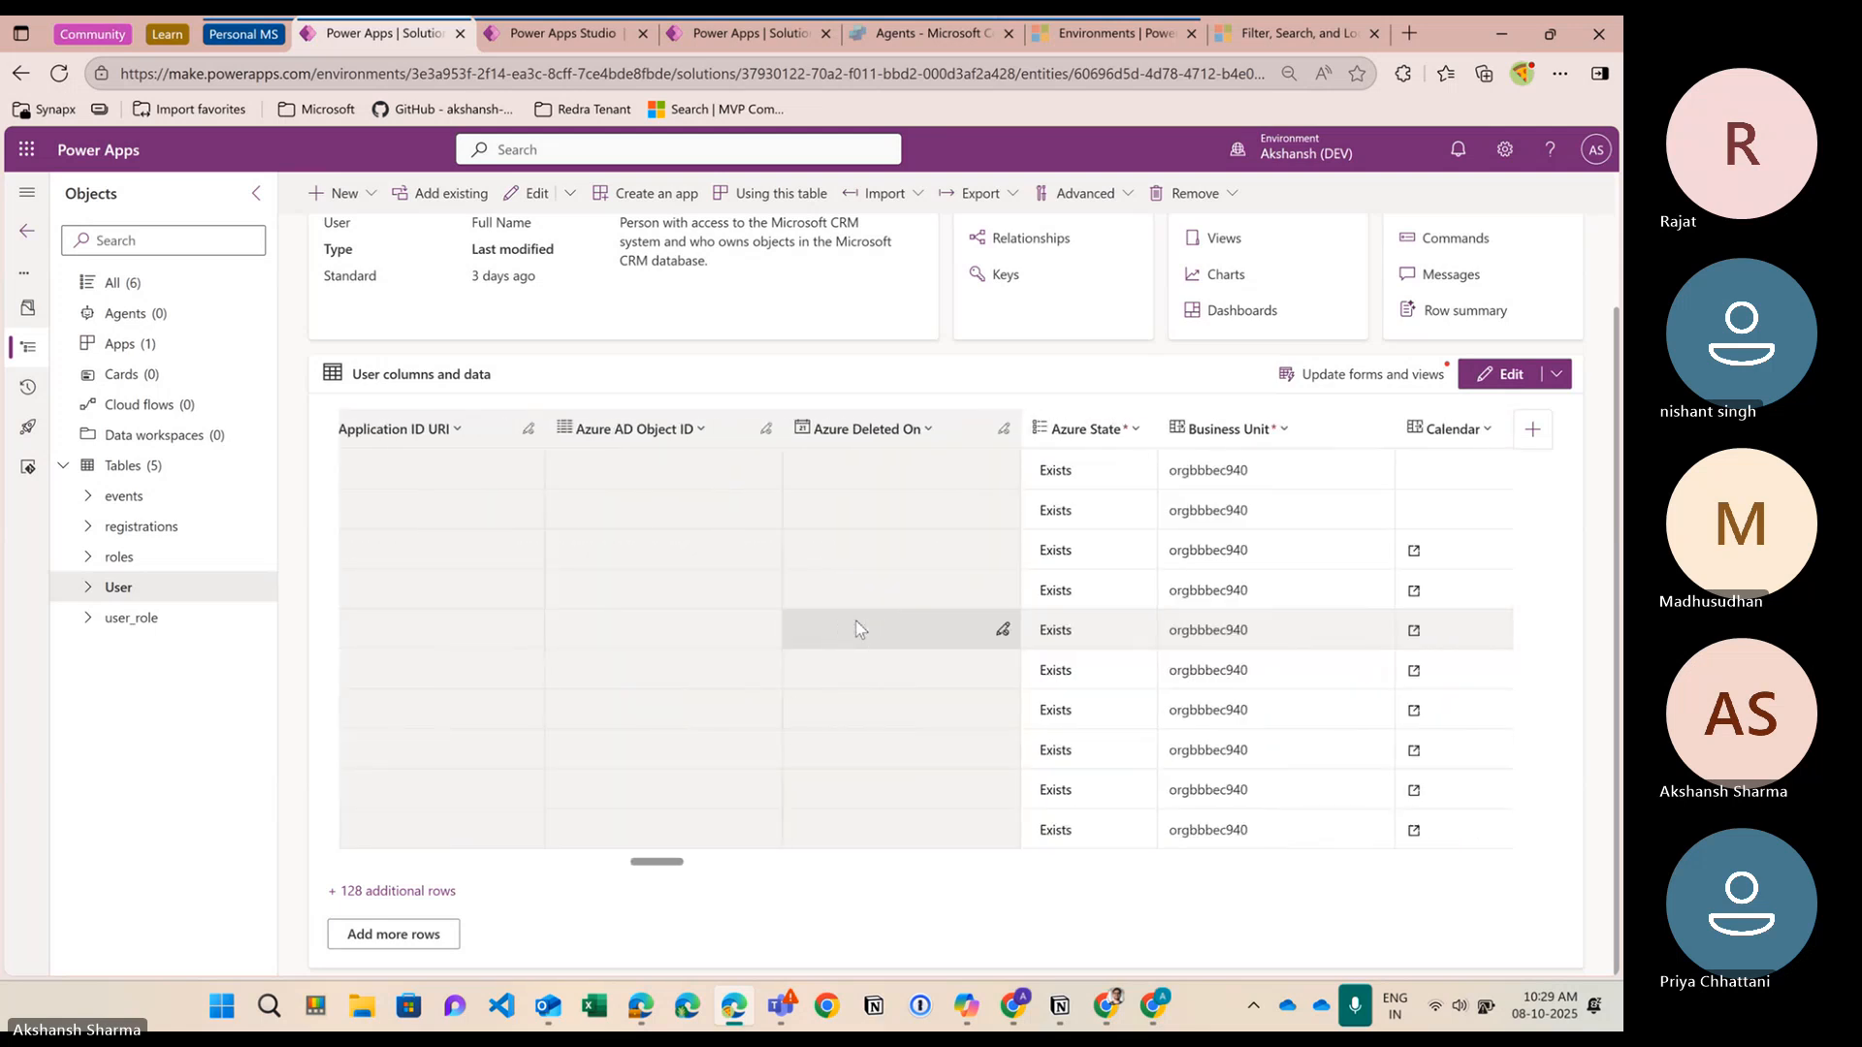
pyautogui.hscroll(6, 855, 630)
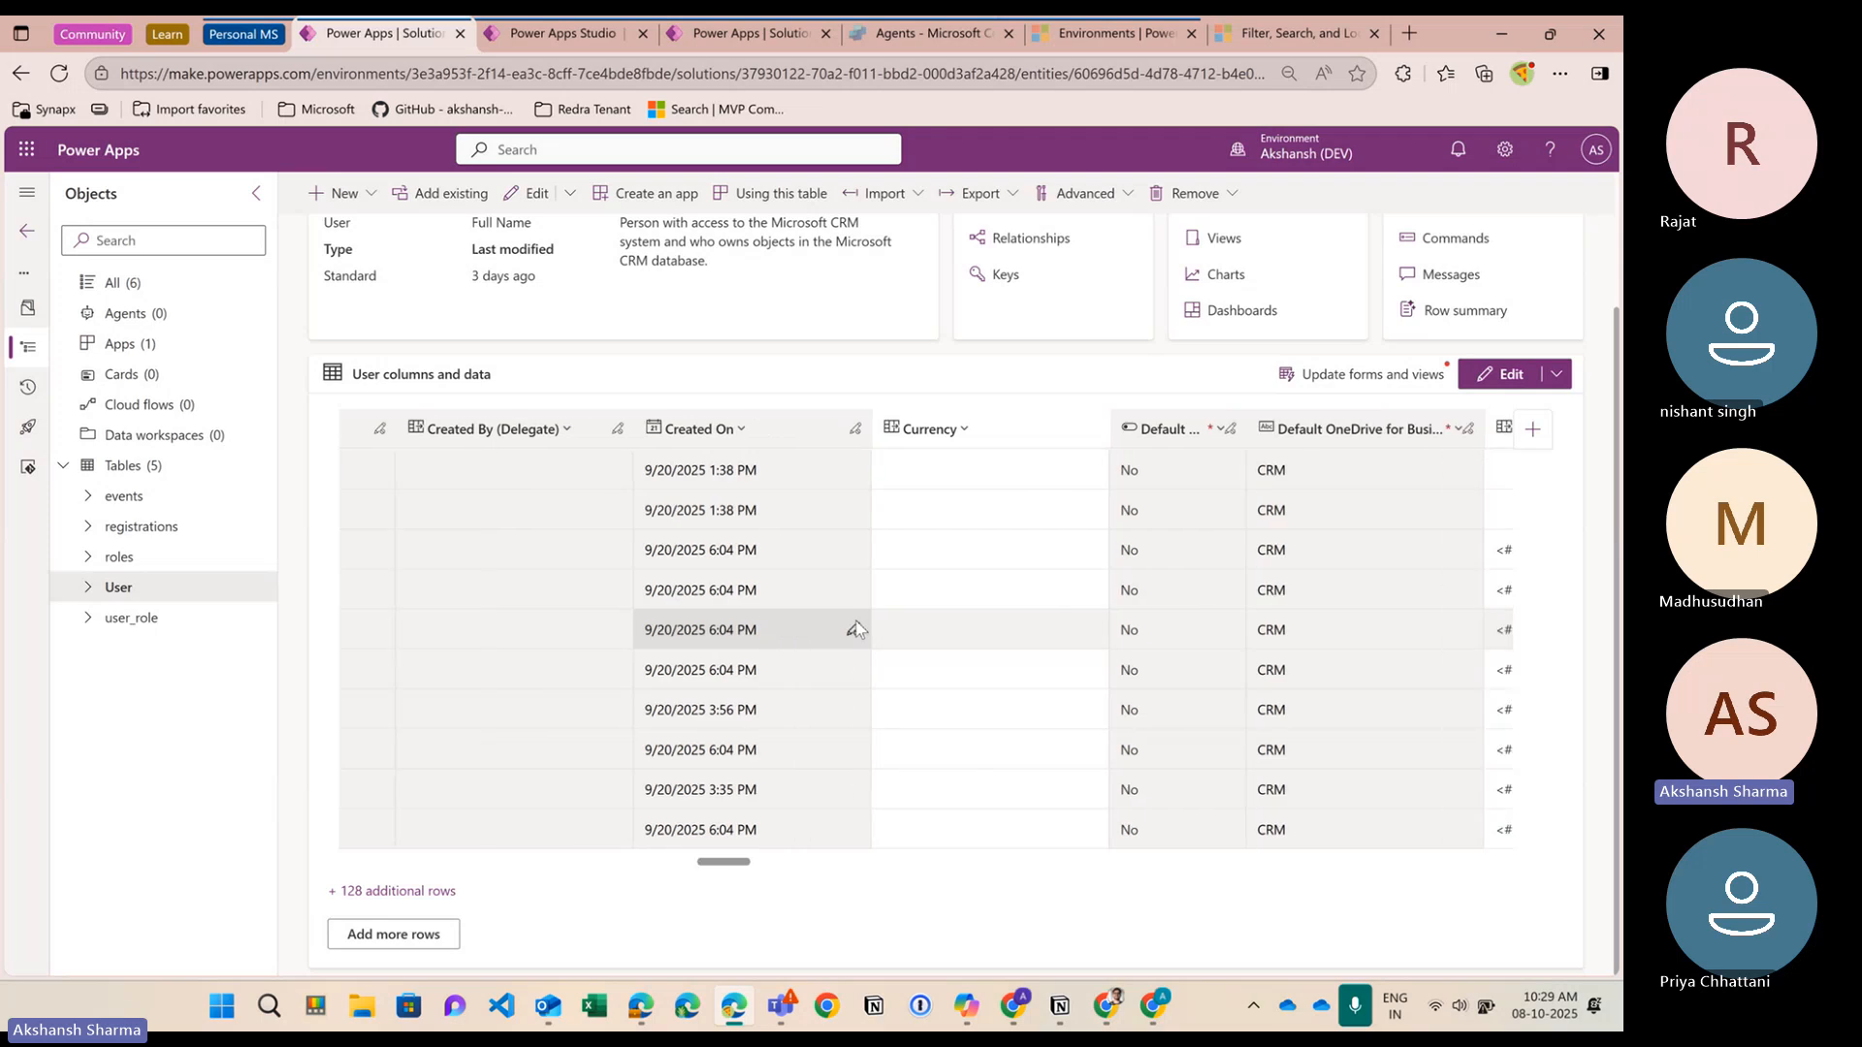
pyautogui.hscroll(6, 856, 629)
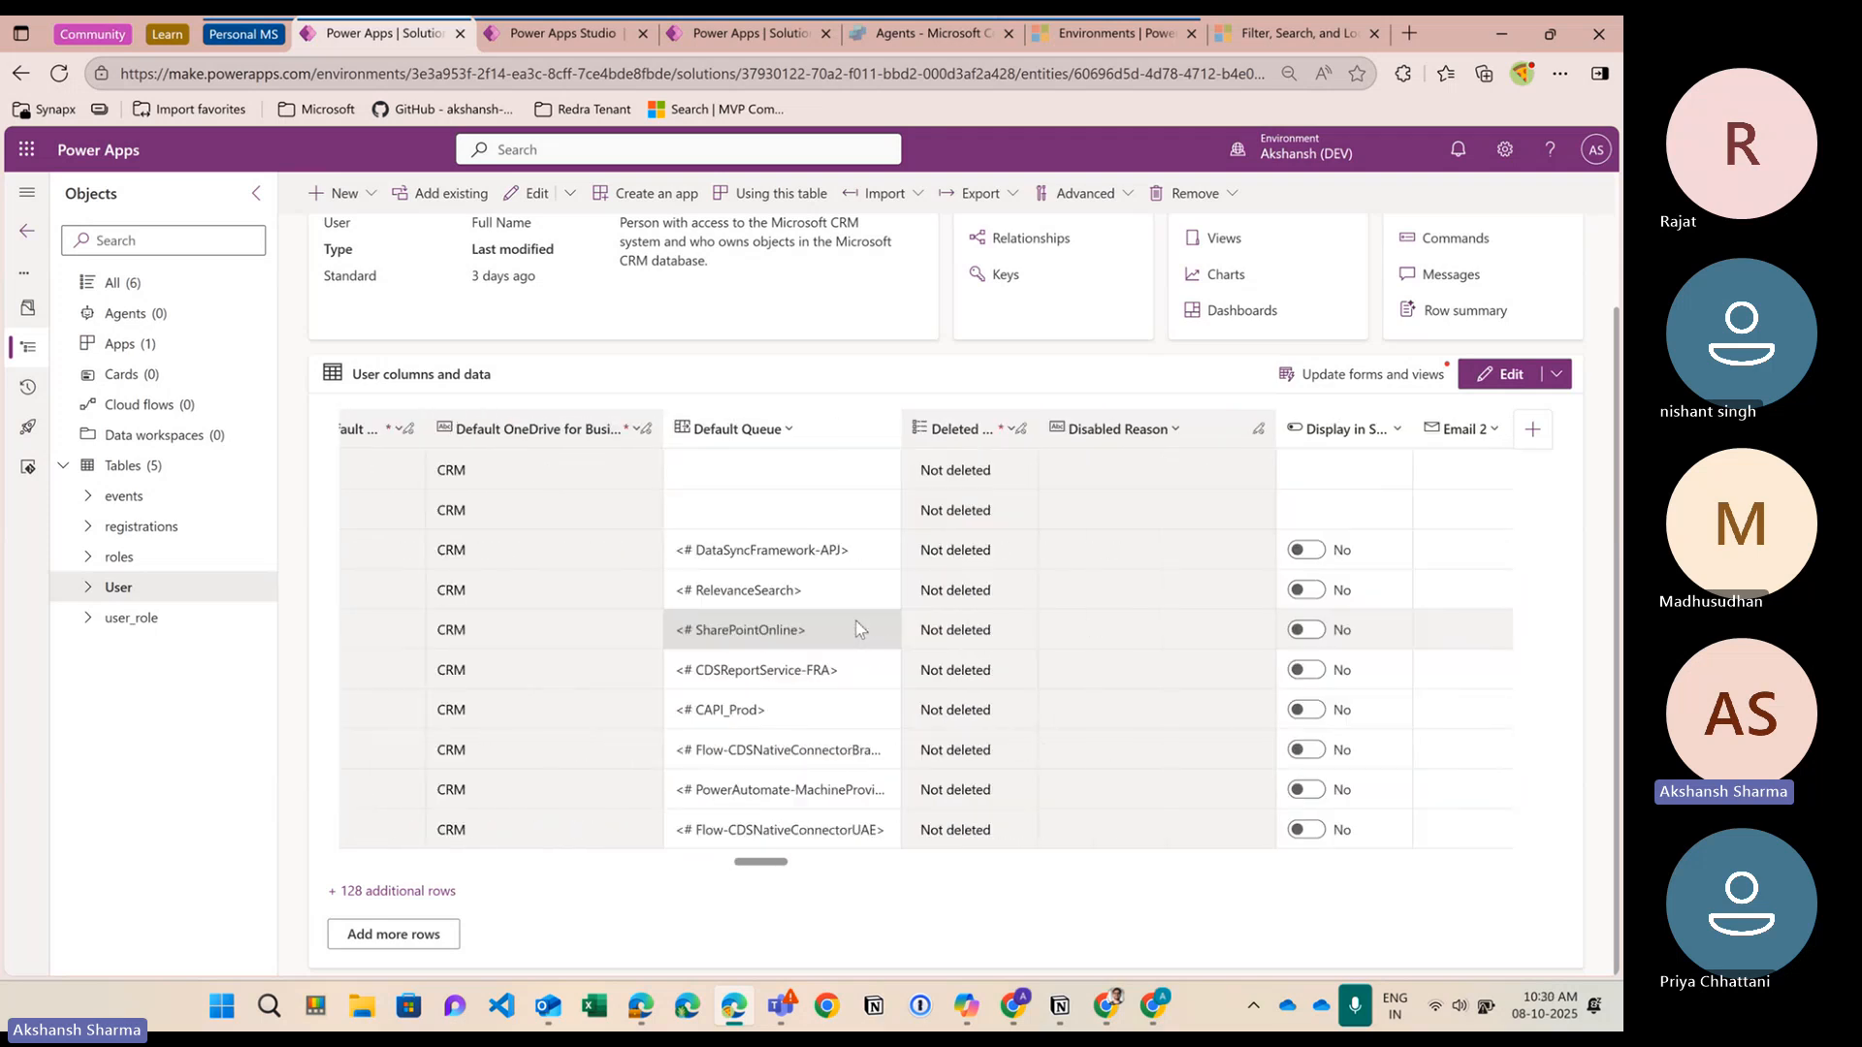
pyautogui.hscroll(6, 855, 630)
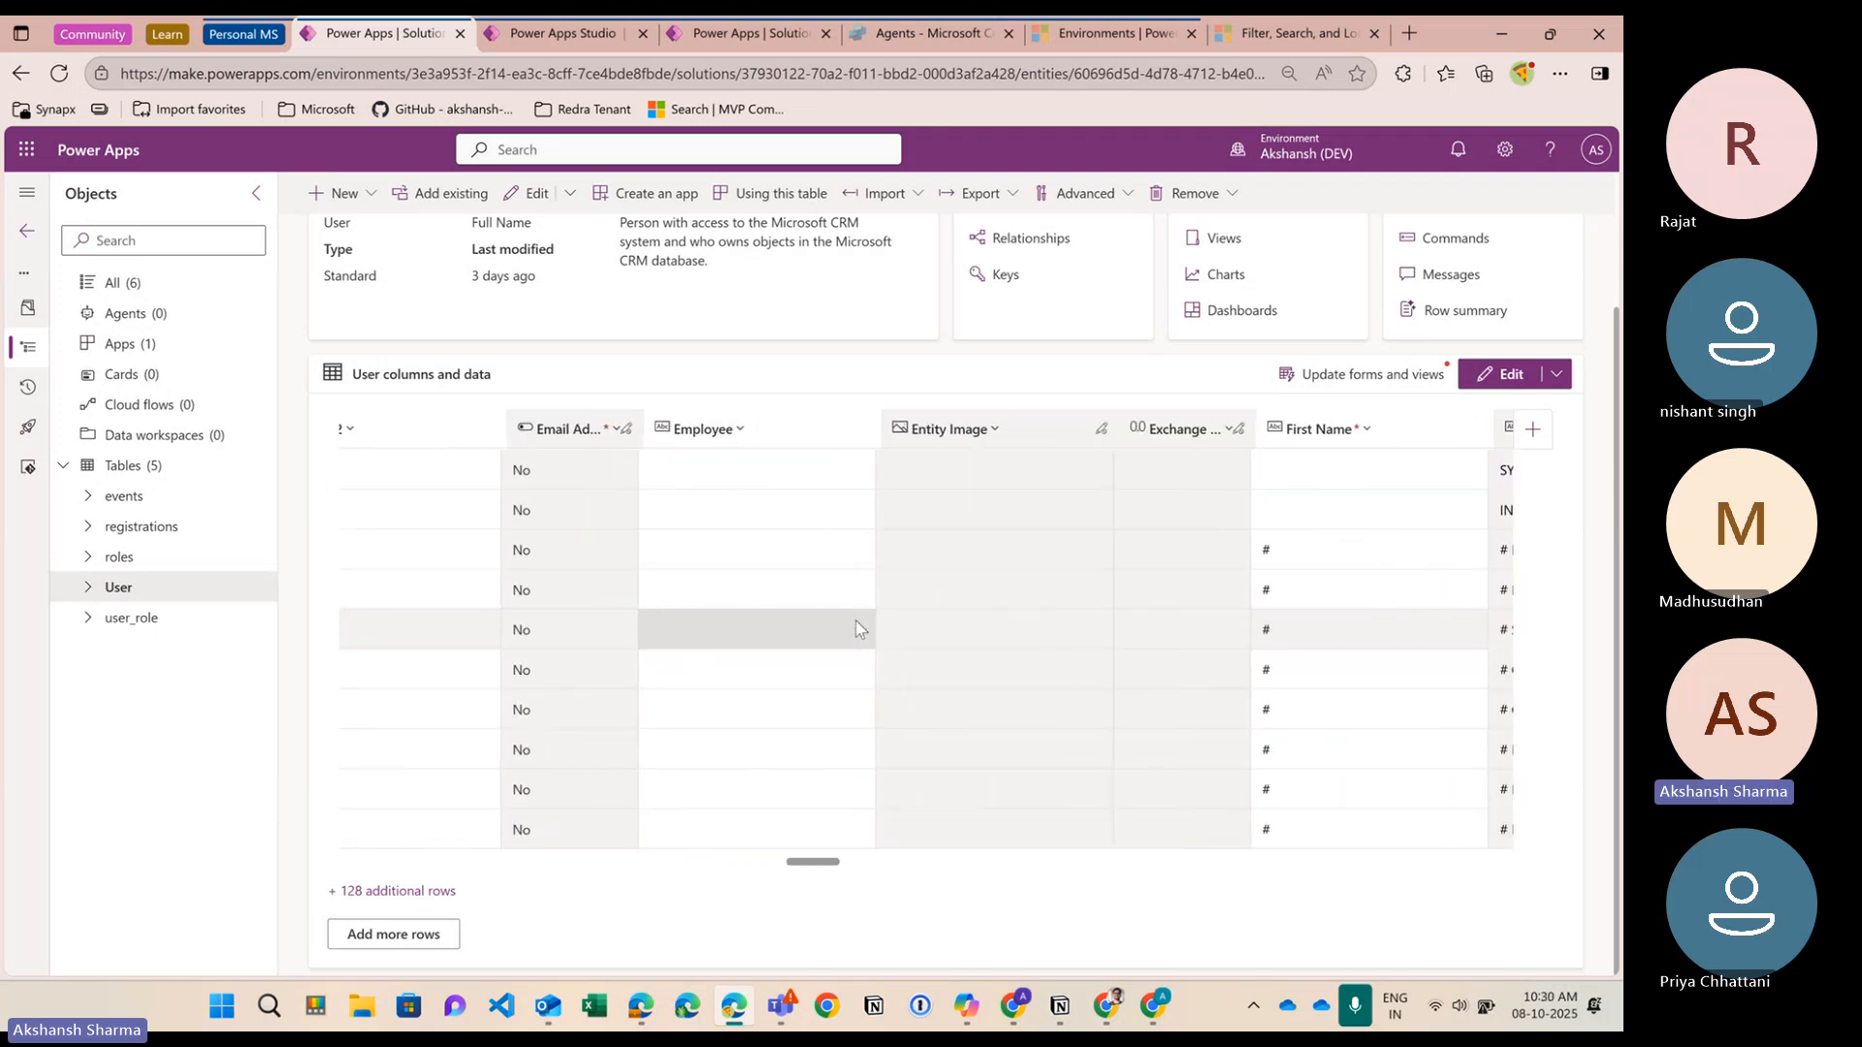
pyautogui.hscroll(6, 855, 630)
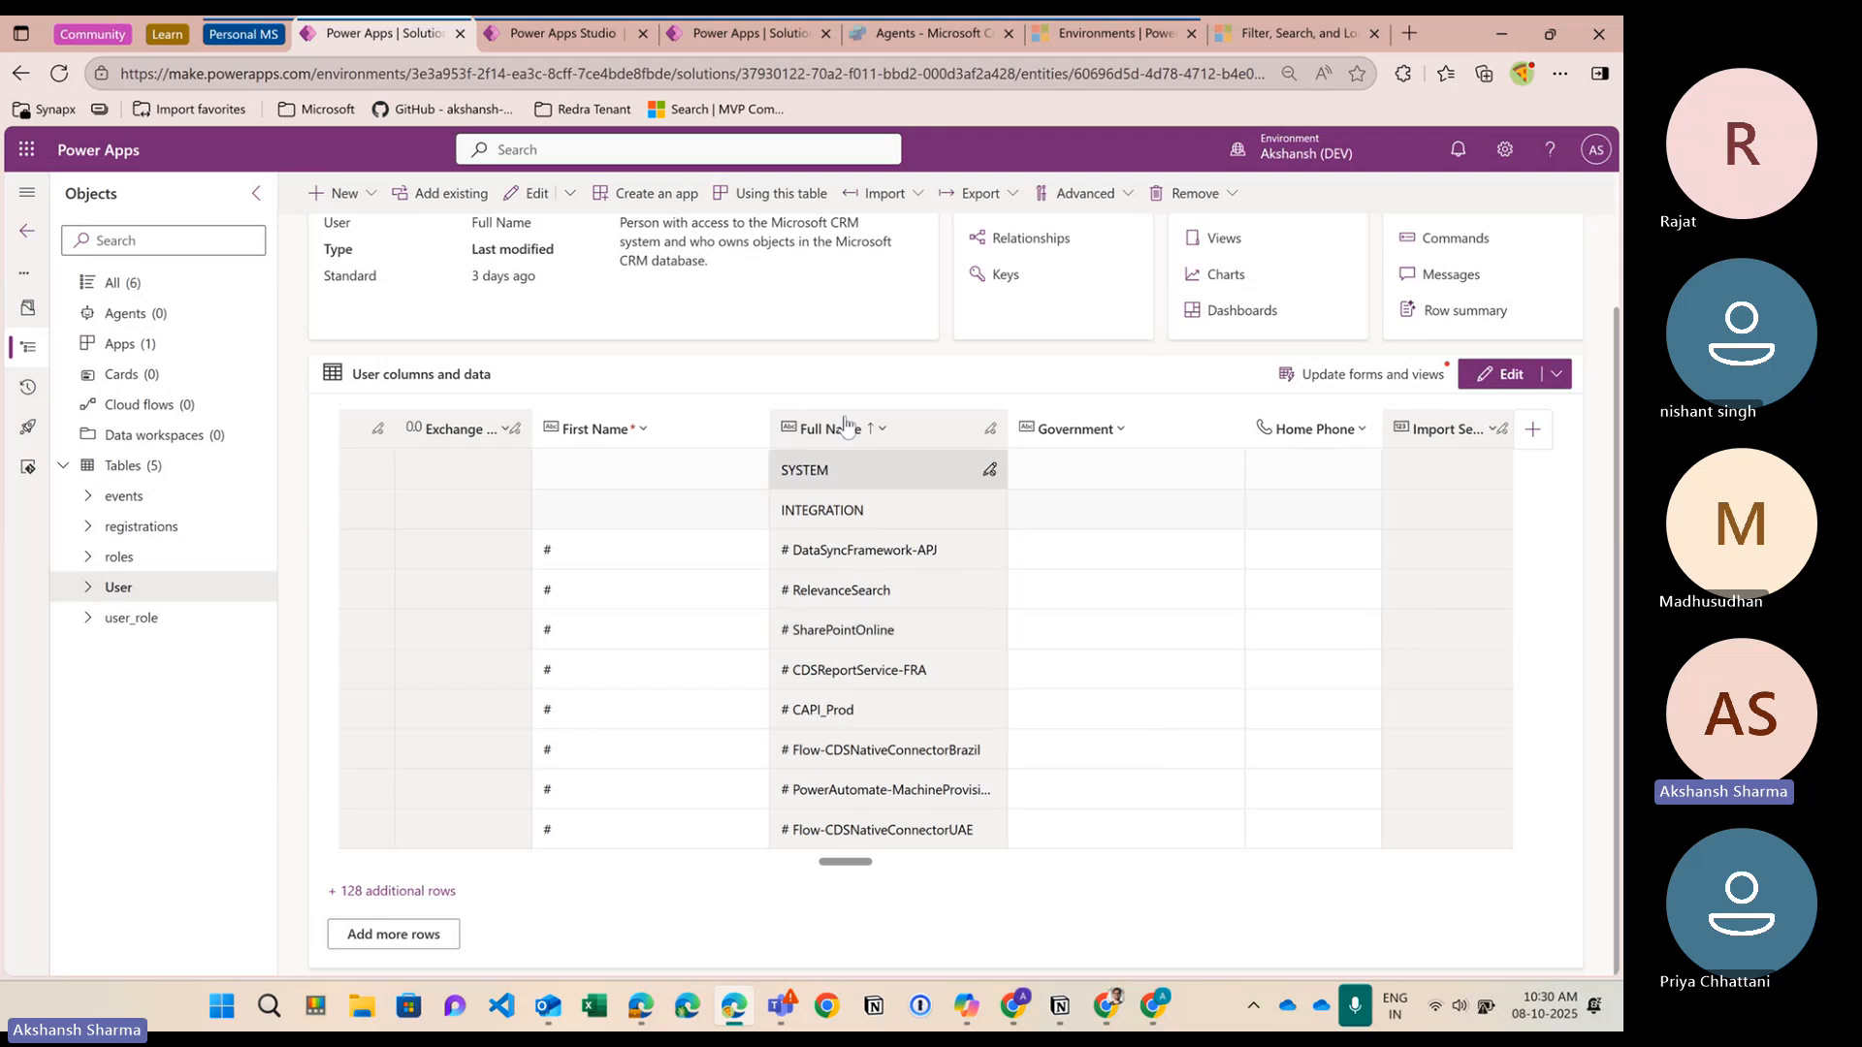
# Sort the User rows by Full Name from Z to A
pyautogui.click(846, 427)
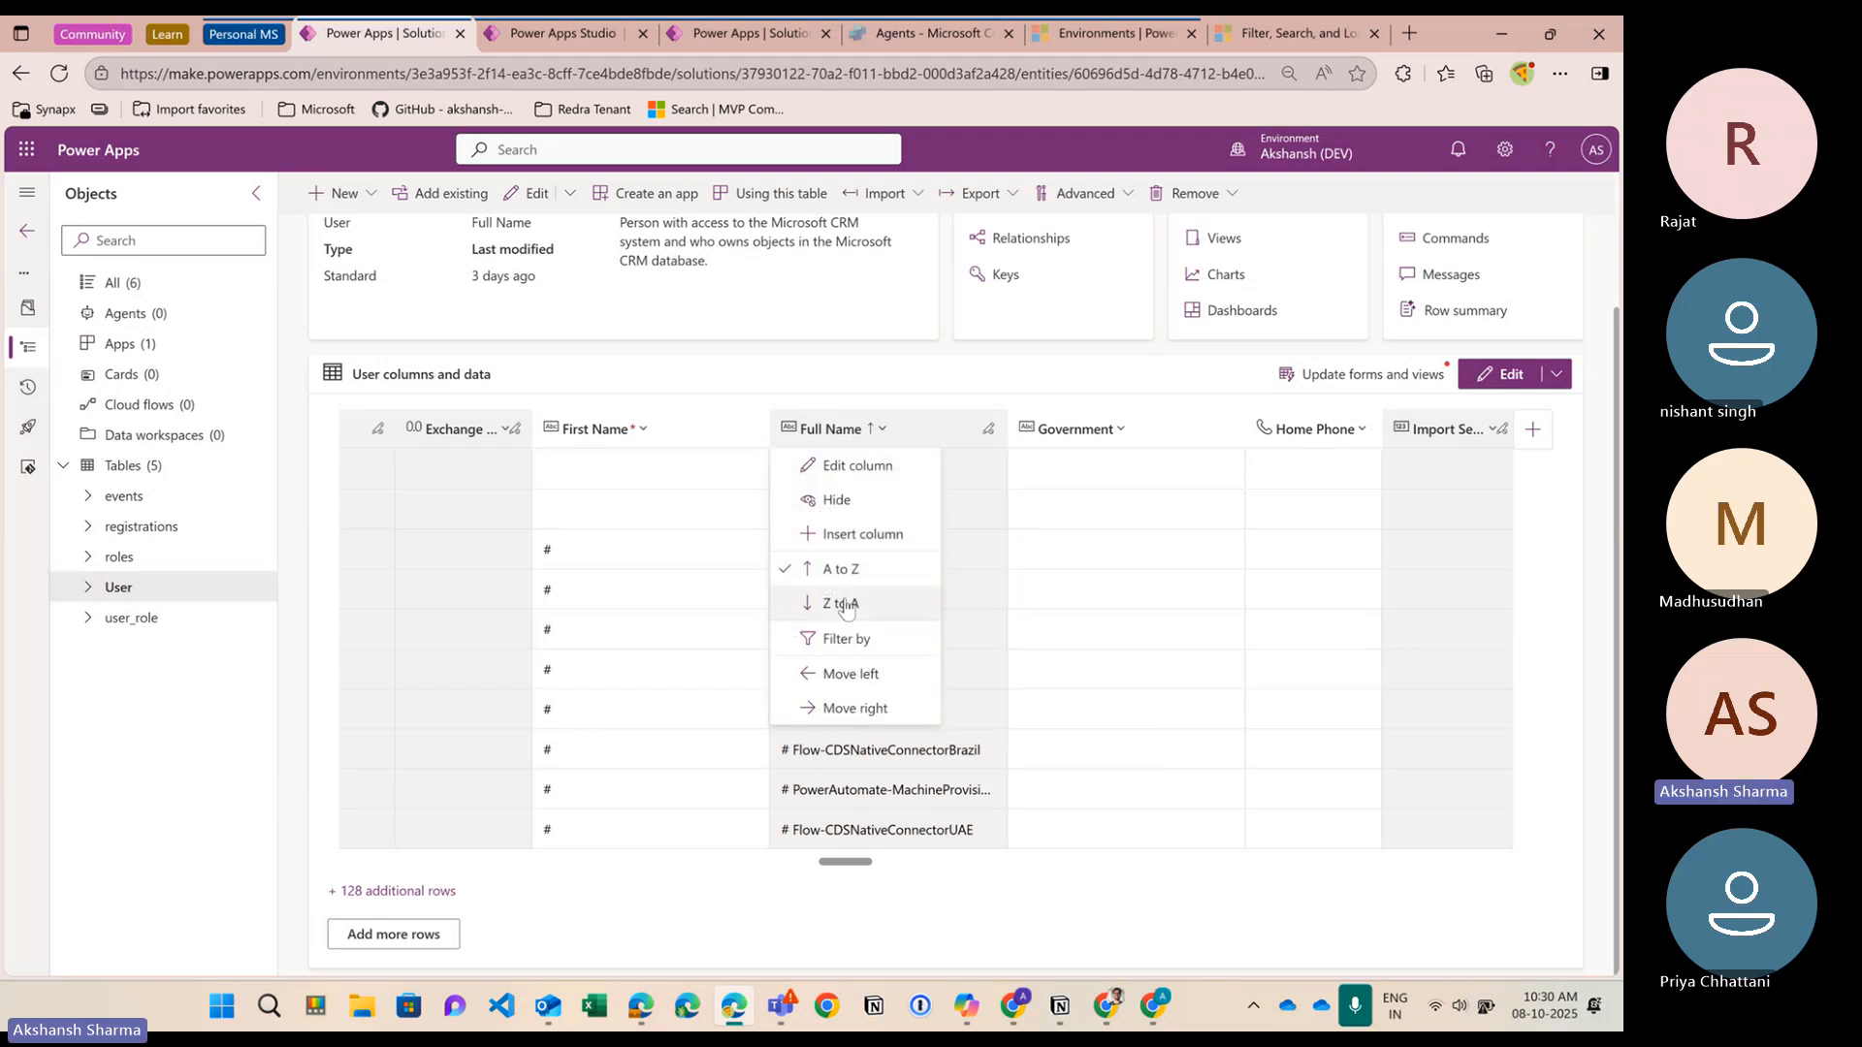
pyautogui.click(912, 602)
pyautogui.click(843, 516)
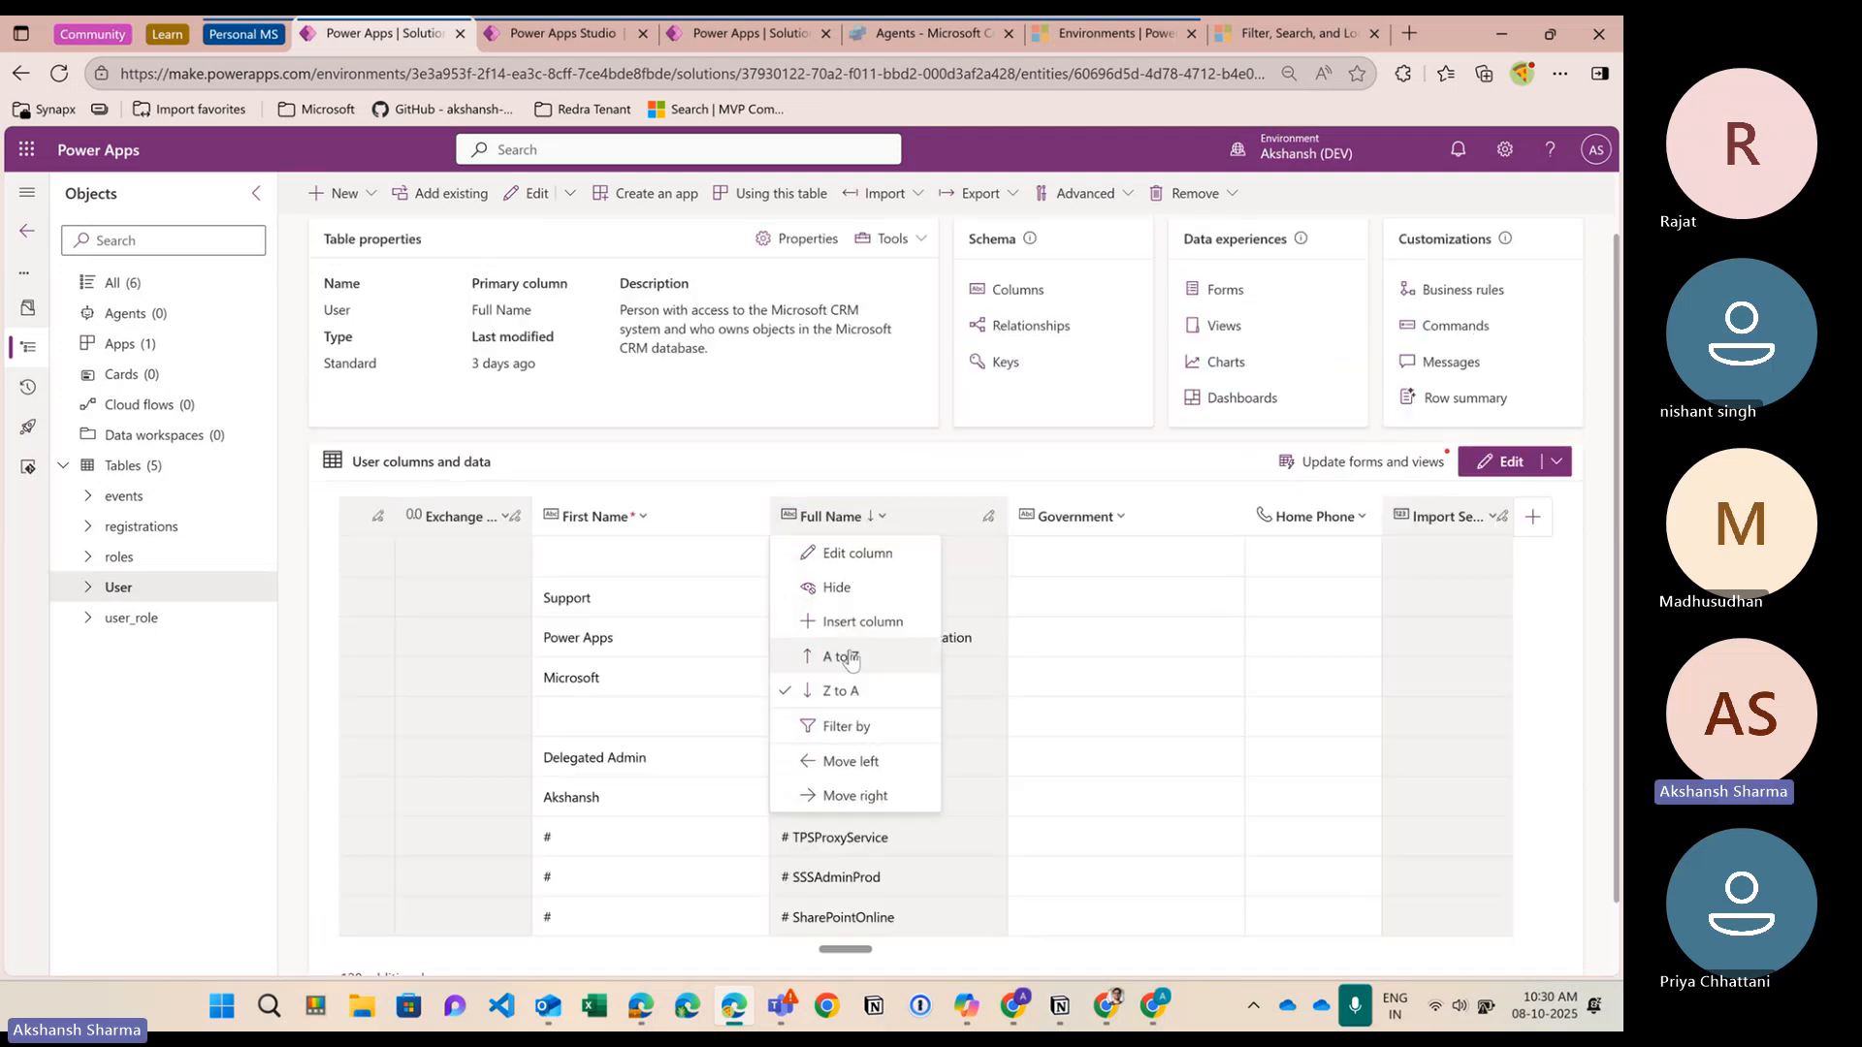
pyautogui.click(840, 657)
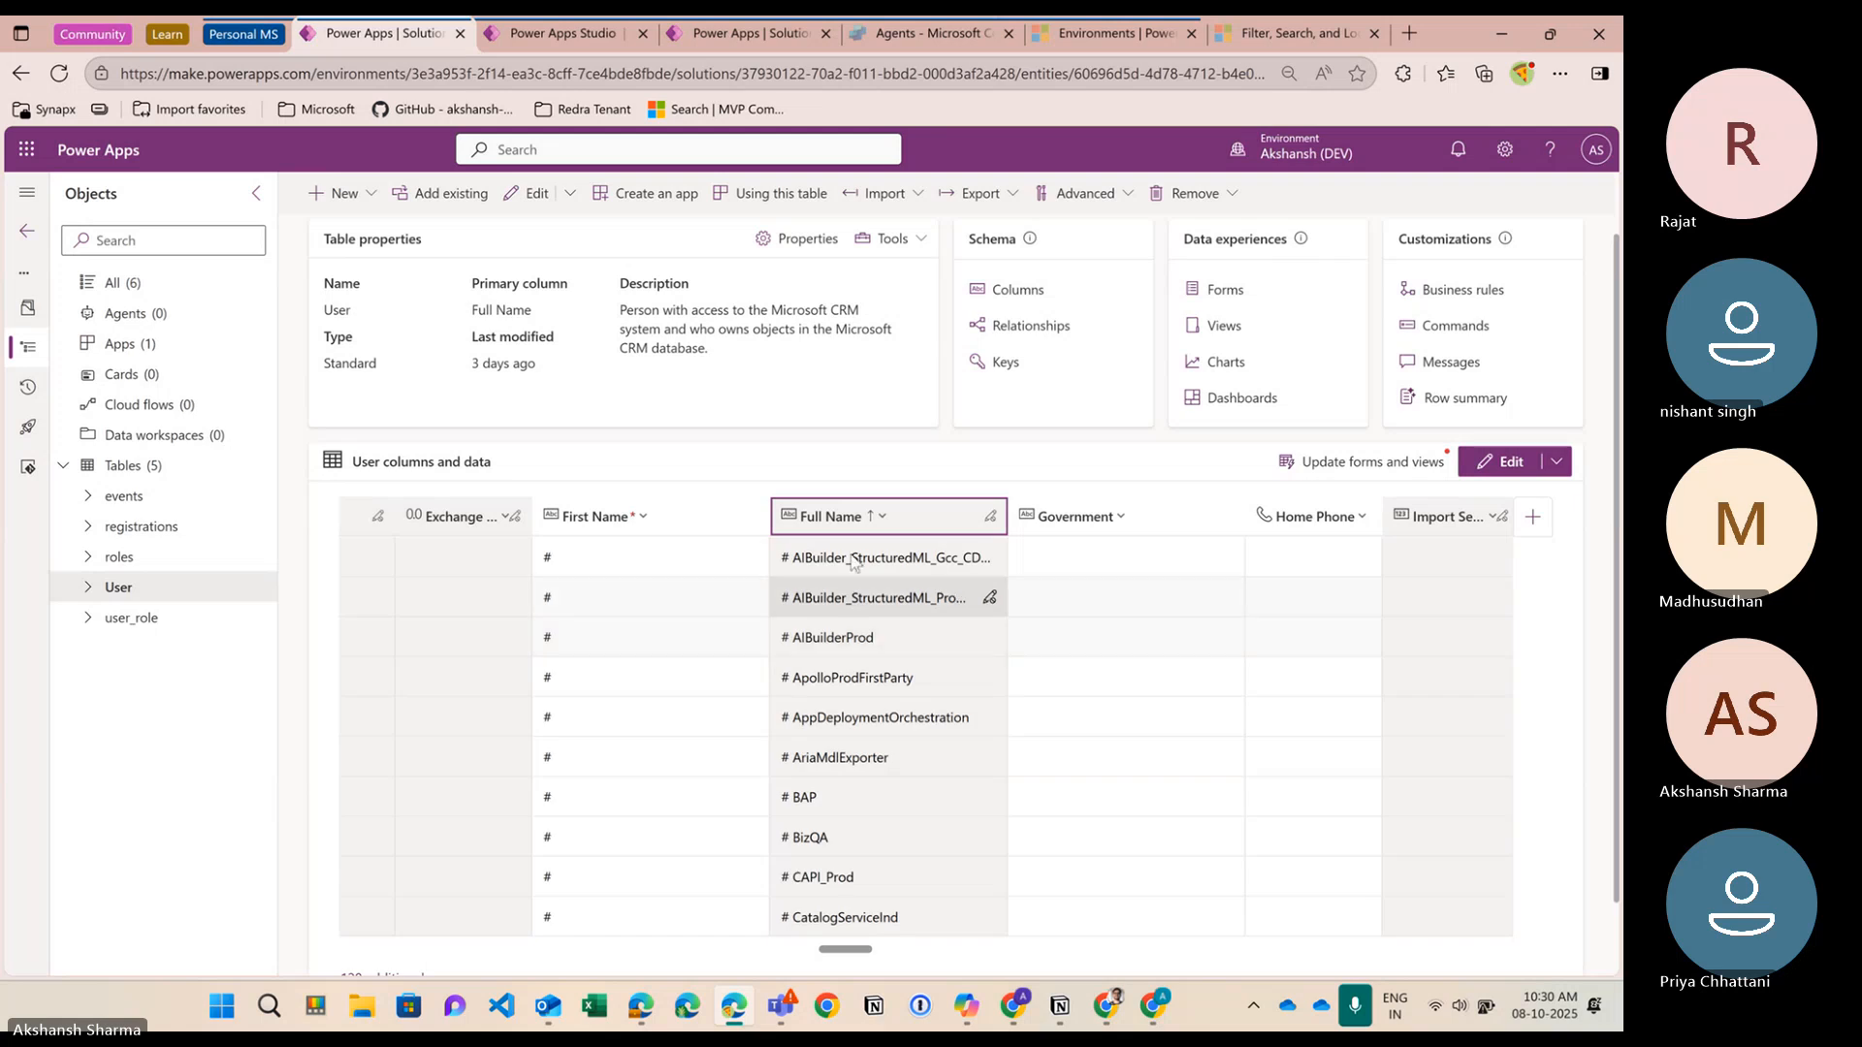
pyautogui.click(843, 521)
pyautogui.click(841, 689)
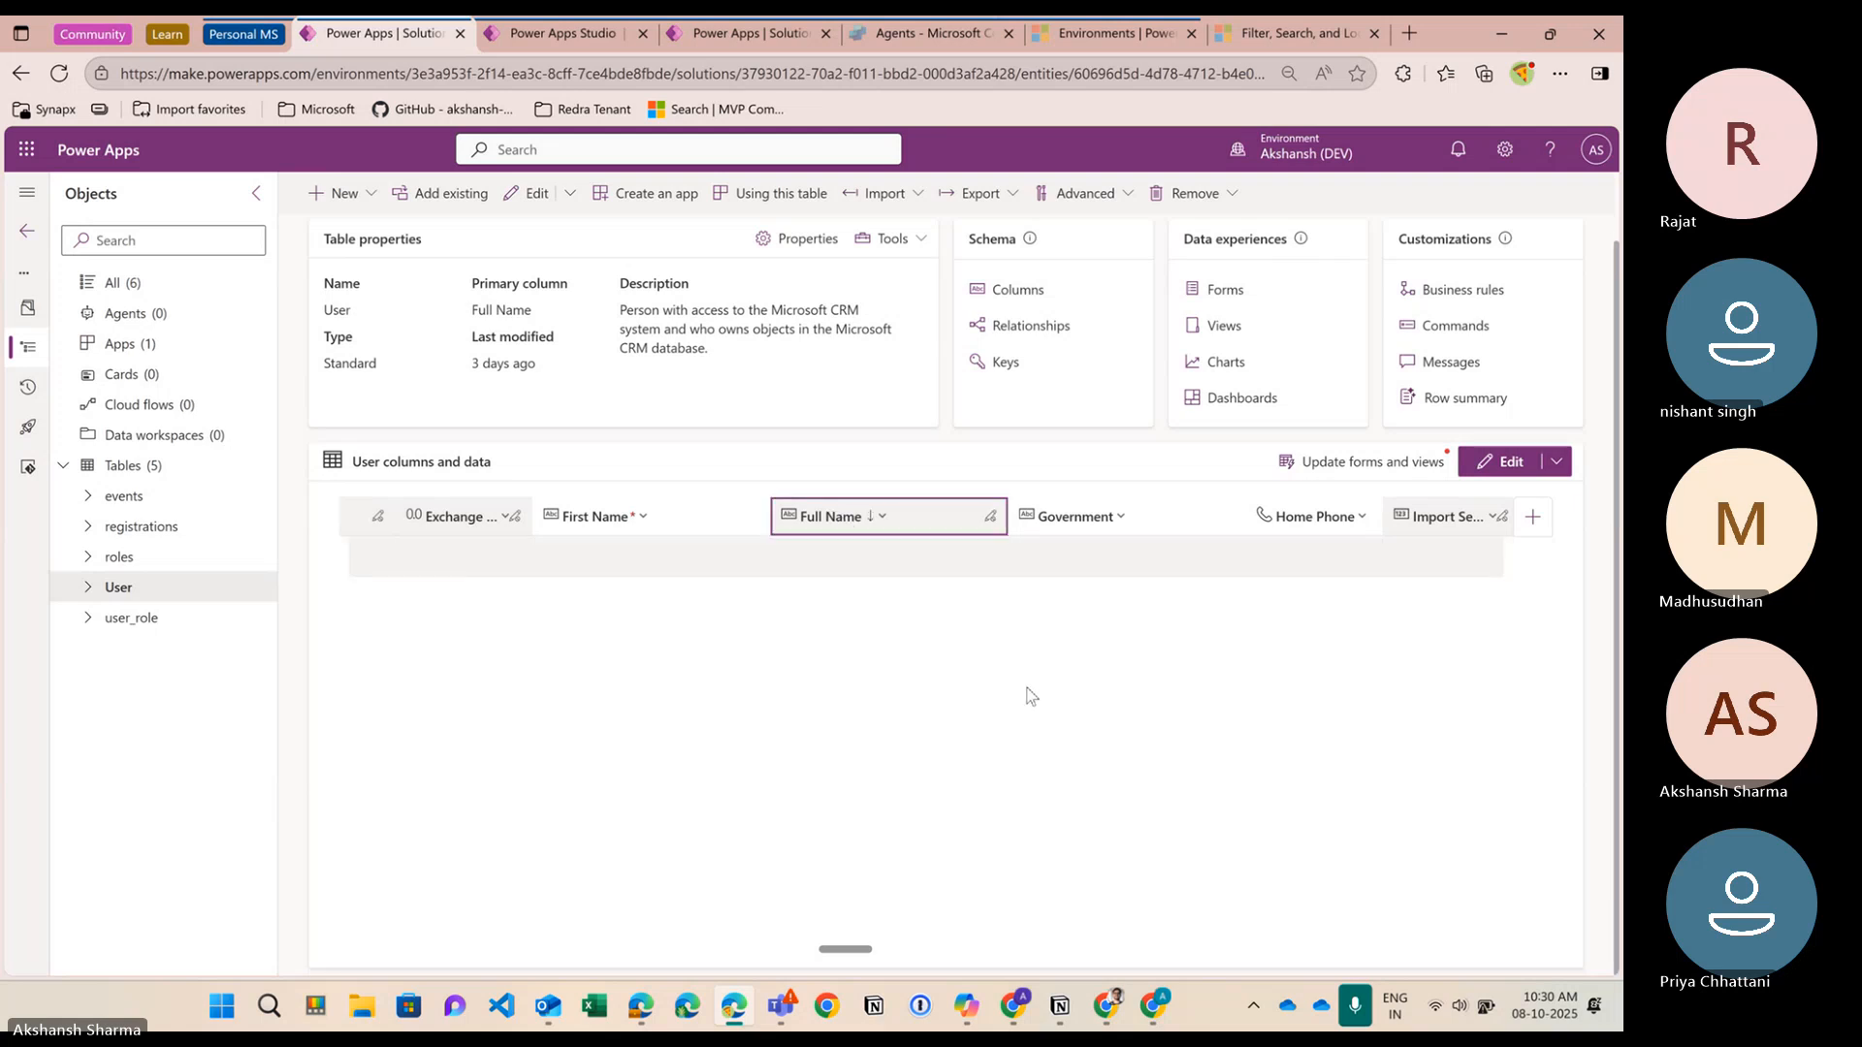
pyautogui.scroll(-1, 1031, 697)
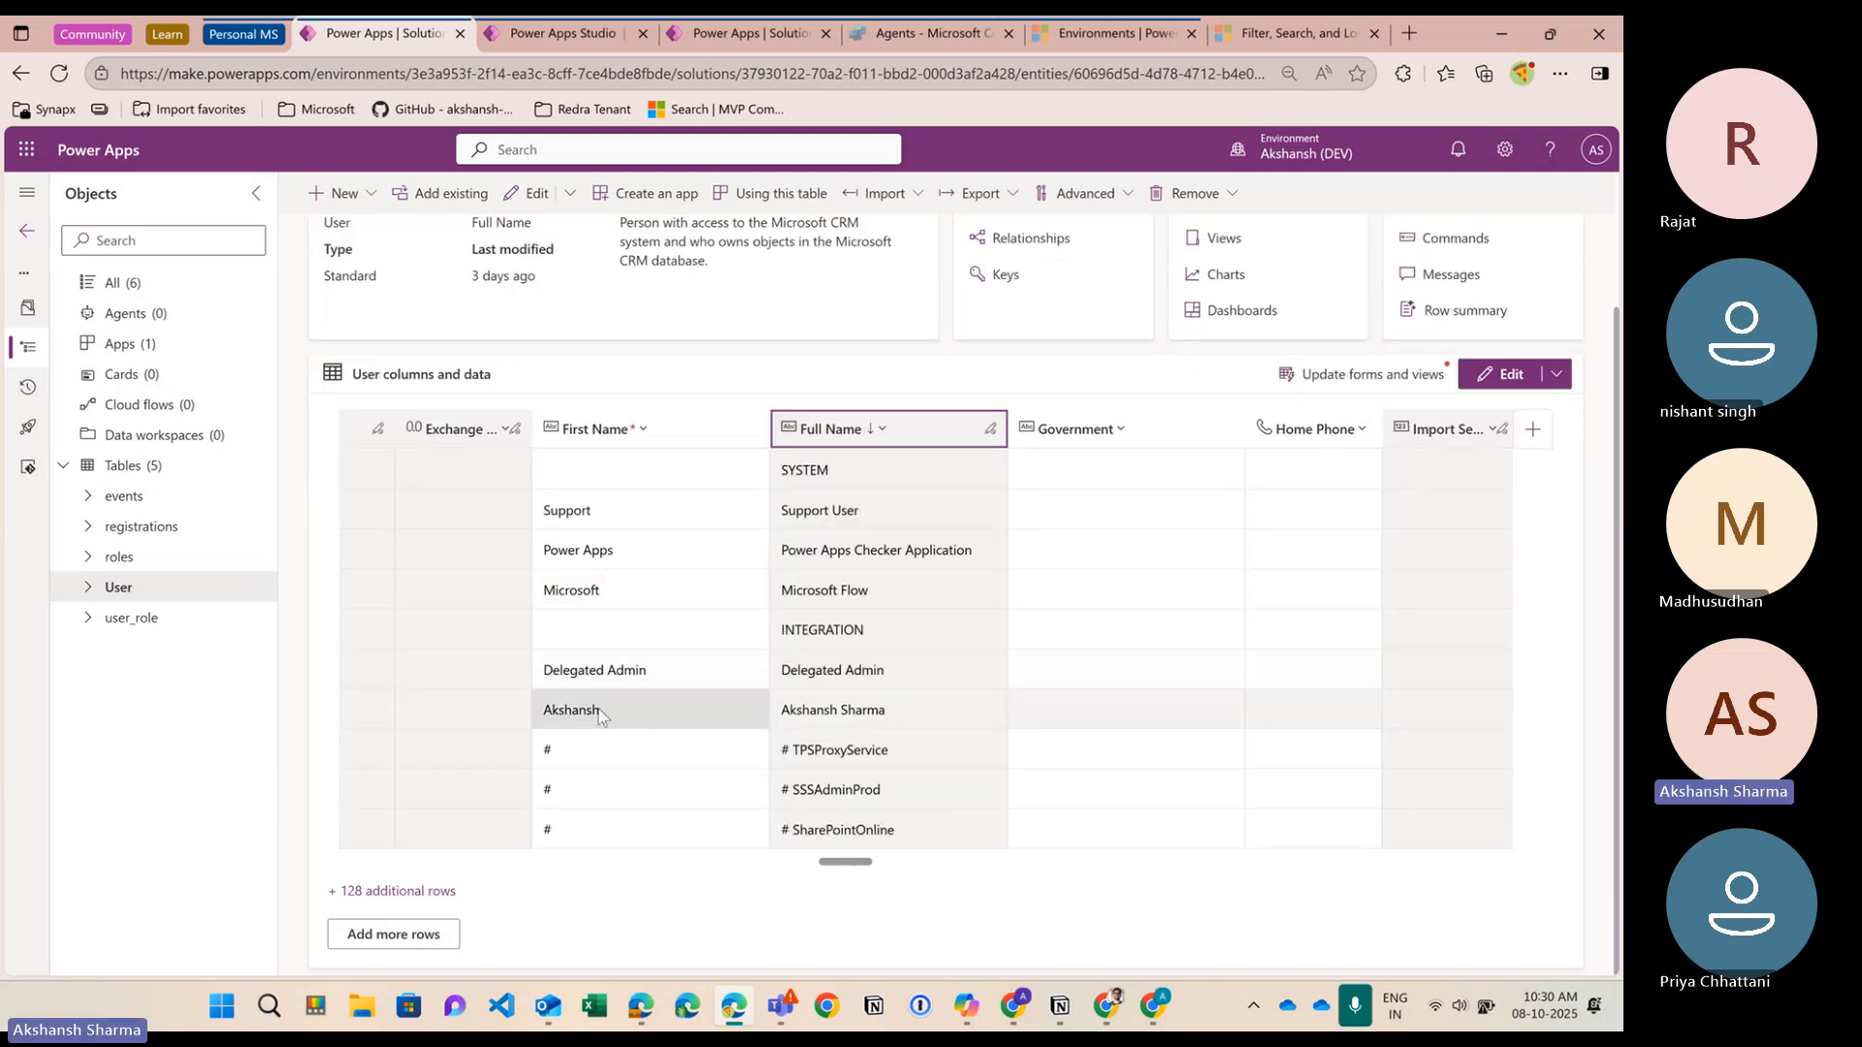
# Widen the Outgoing Email Delivery Method column to reveal email approval statuses
pyautogui.hscroll(4, 878, 718)
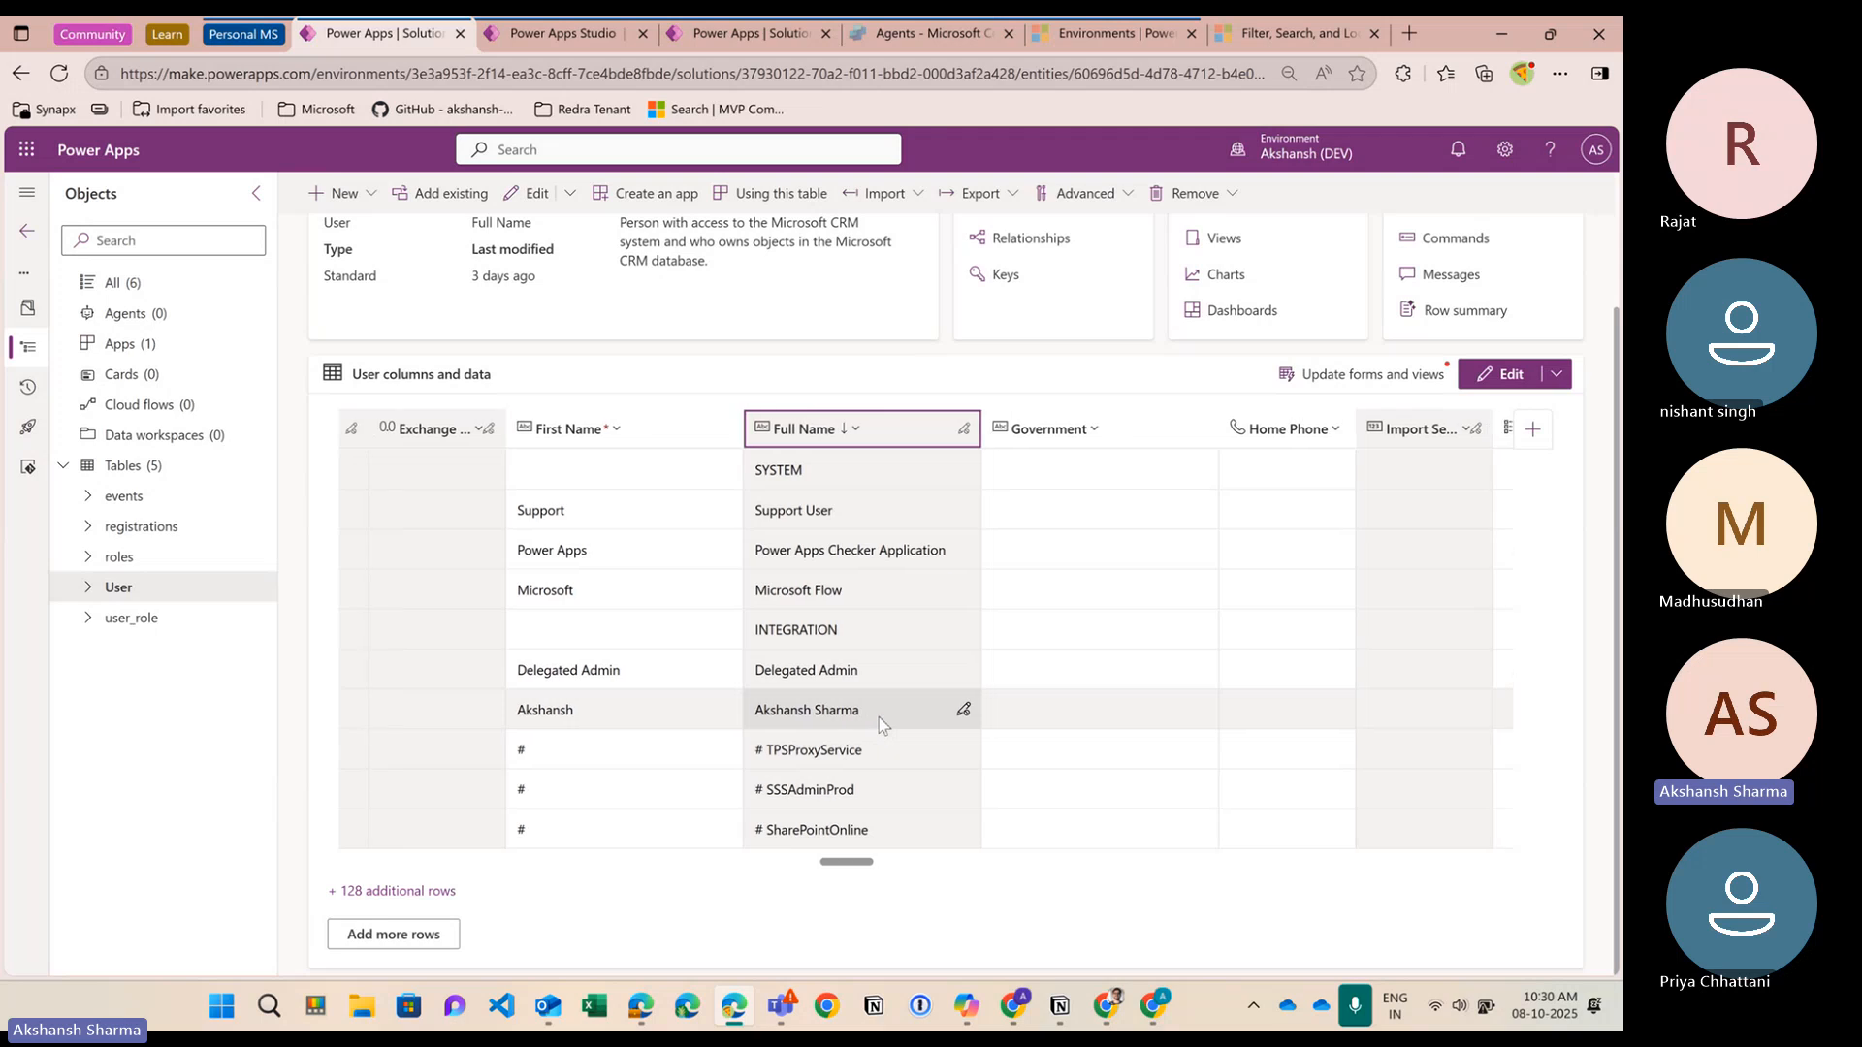
pyautogui.hscroll(5, 879, 718)
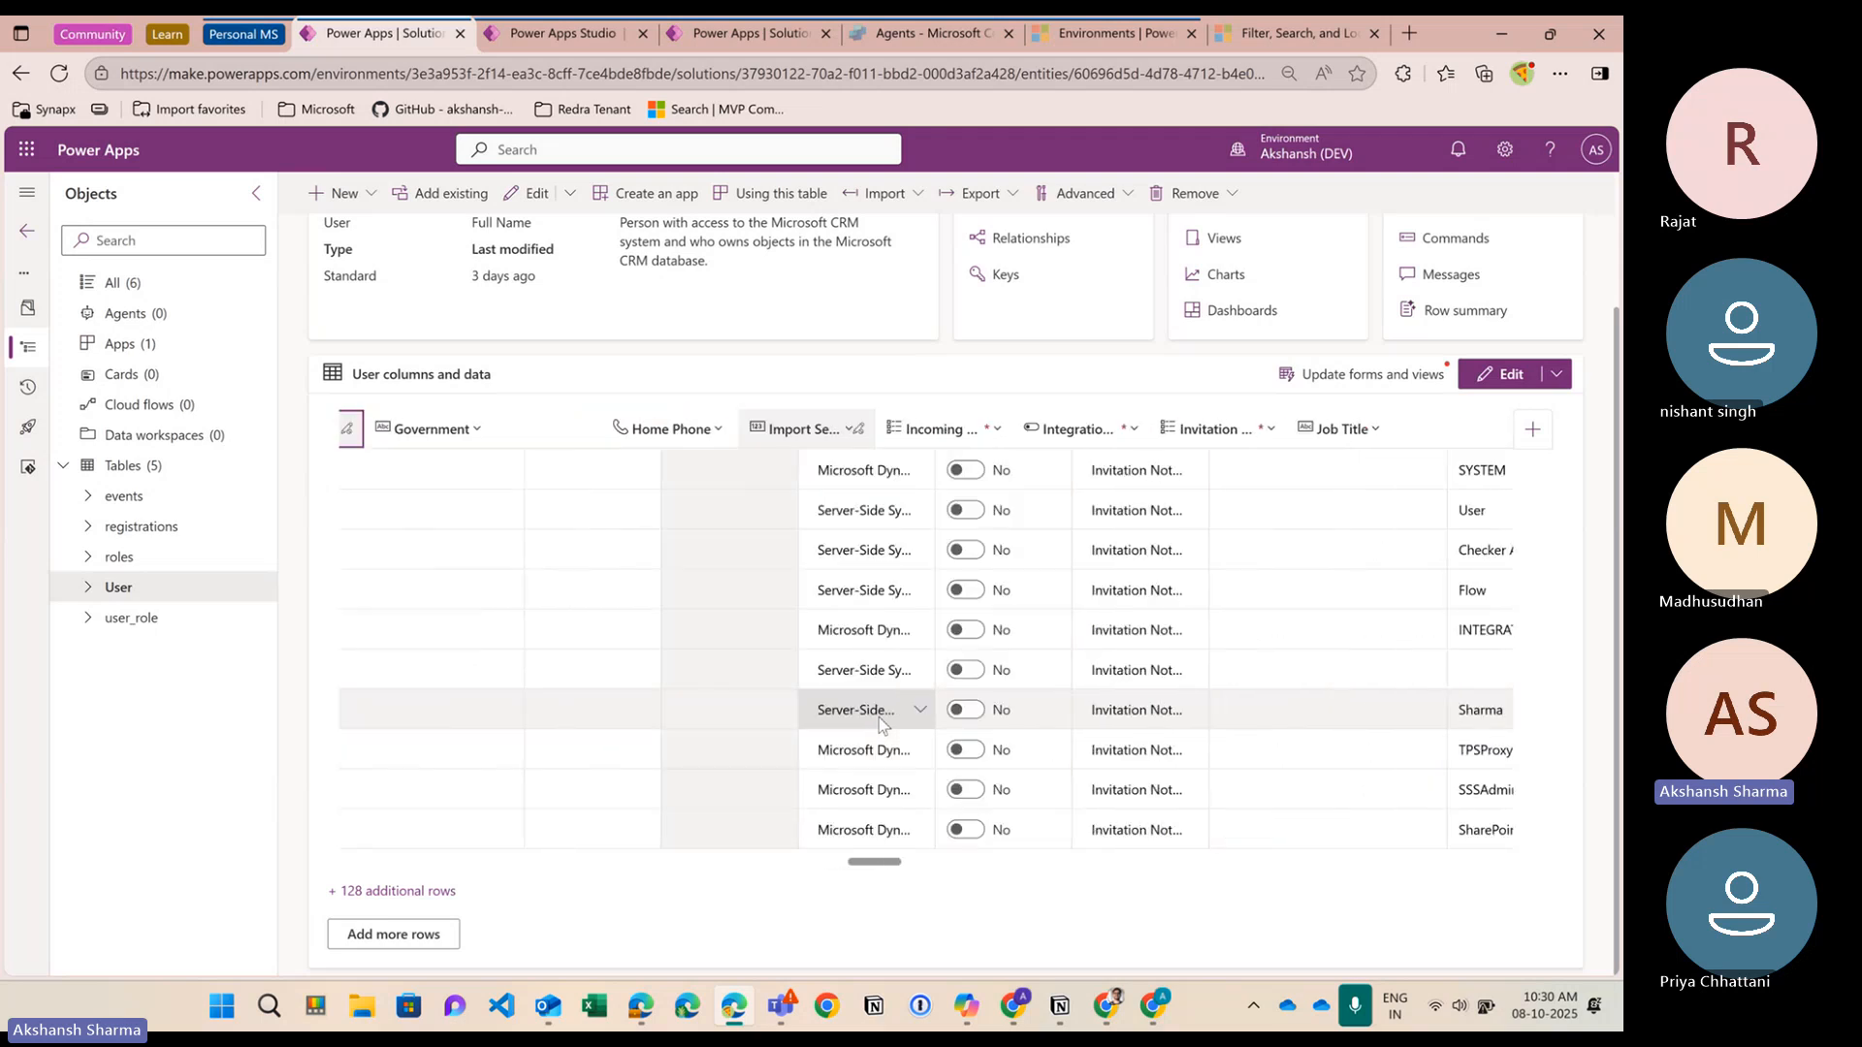
pyautogui.hscroll(5, 858, 735)
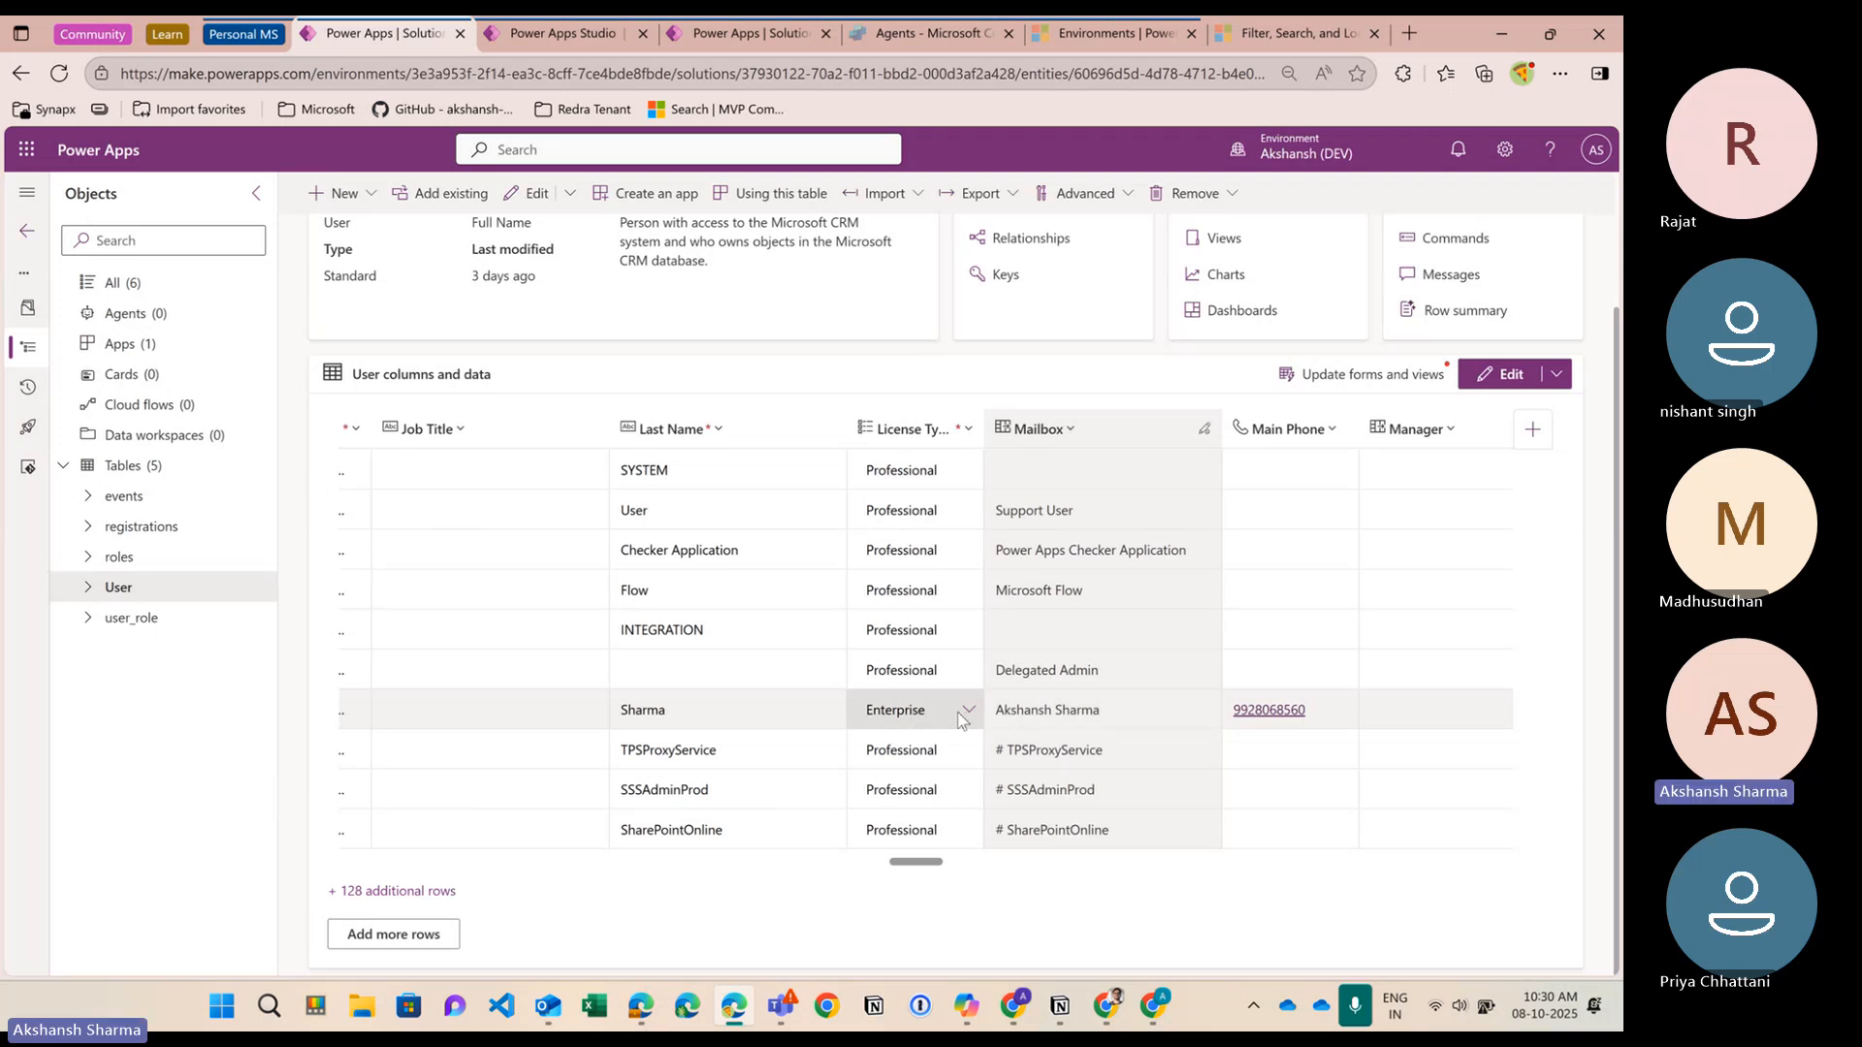
pyautogui.hscroll(5, 960, 718)
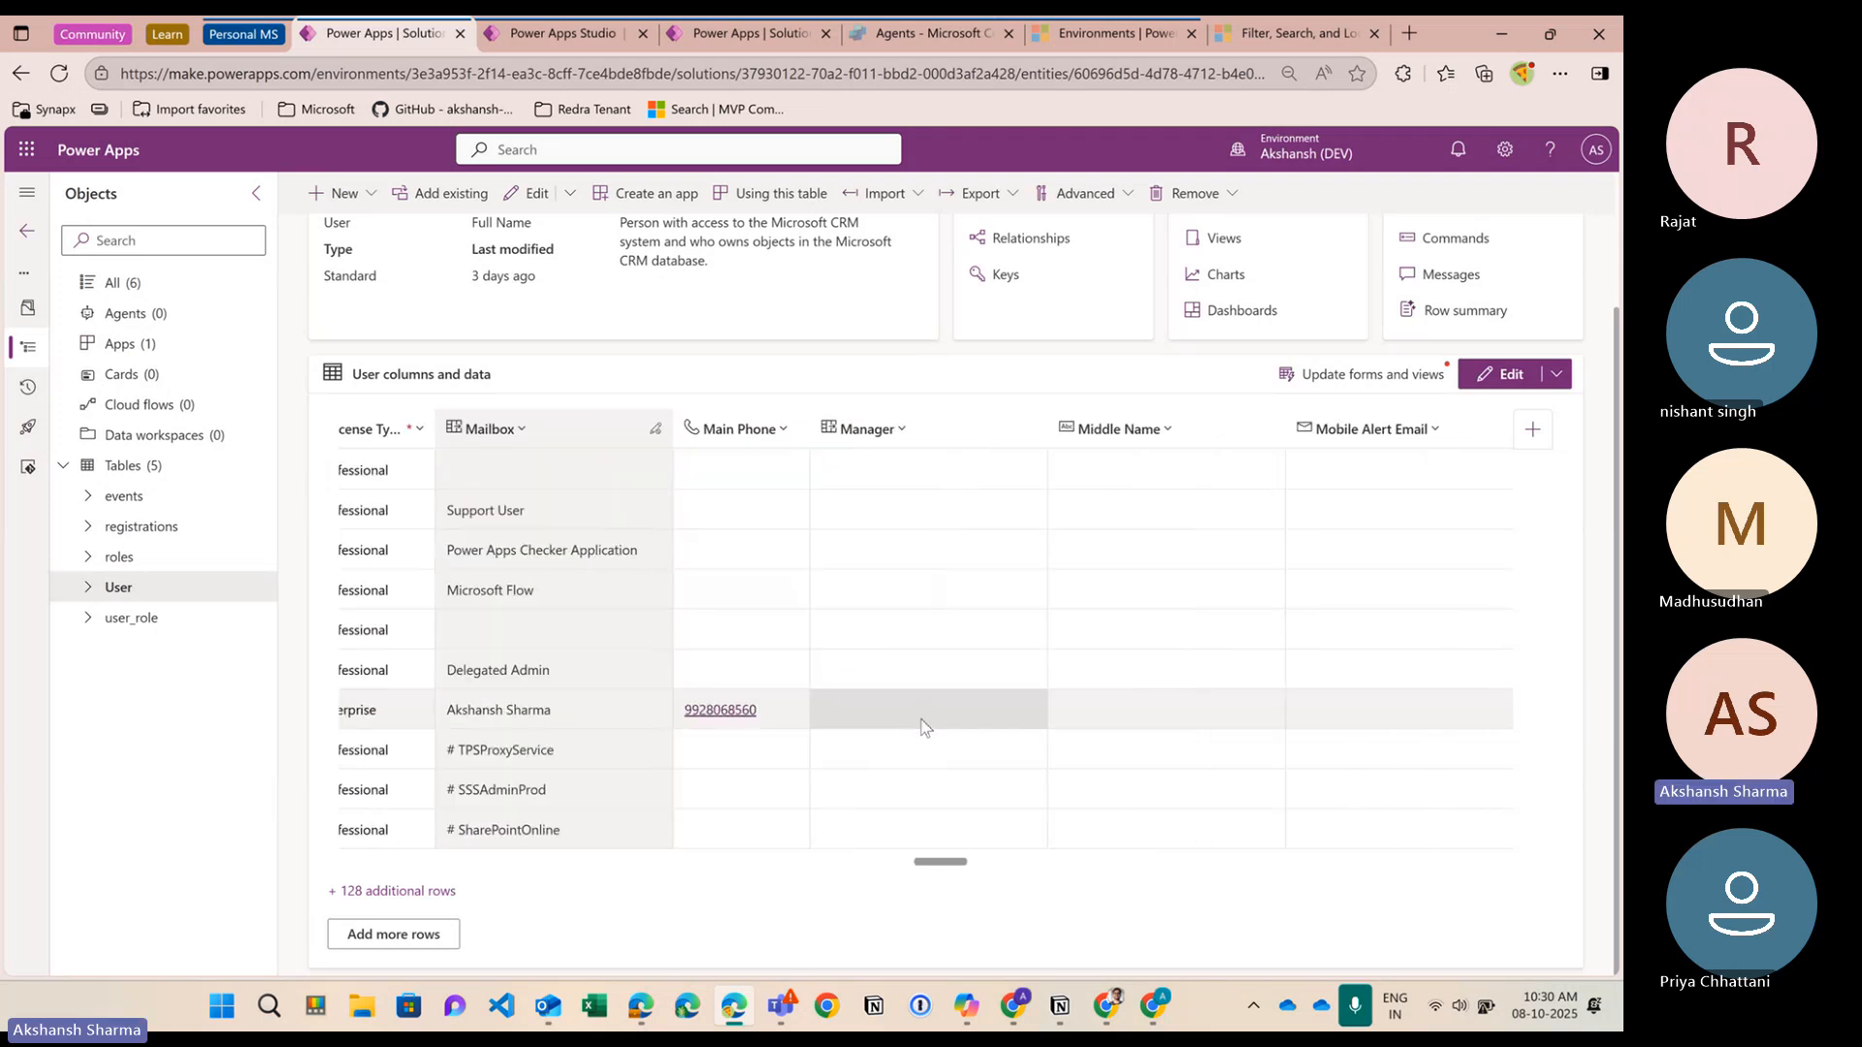
pyautogui.hscroll(8, 924, 727)
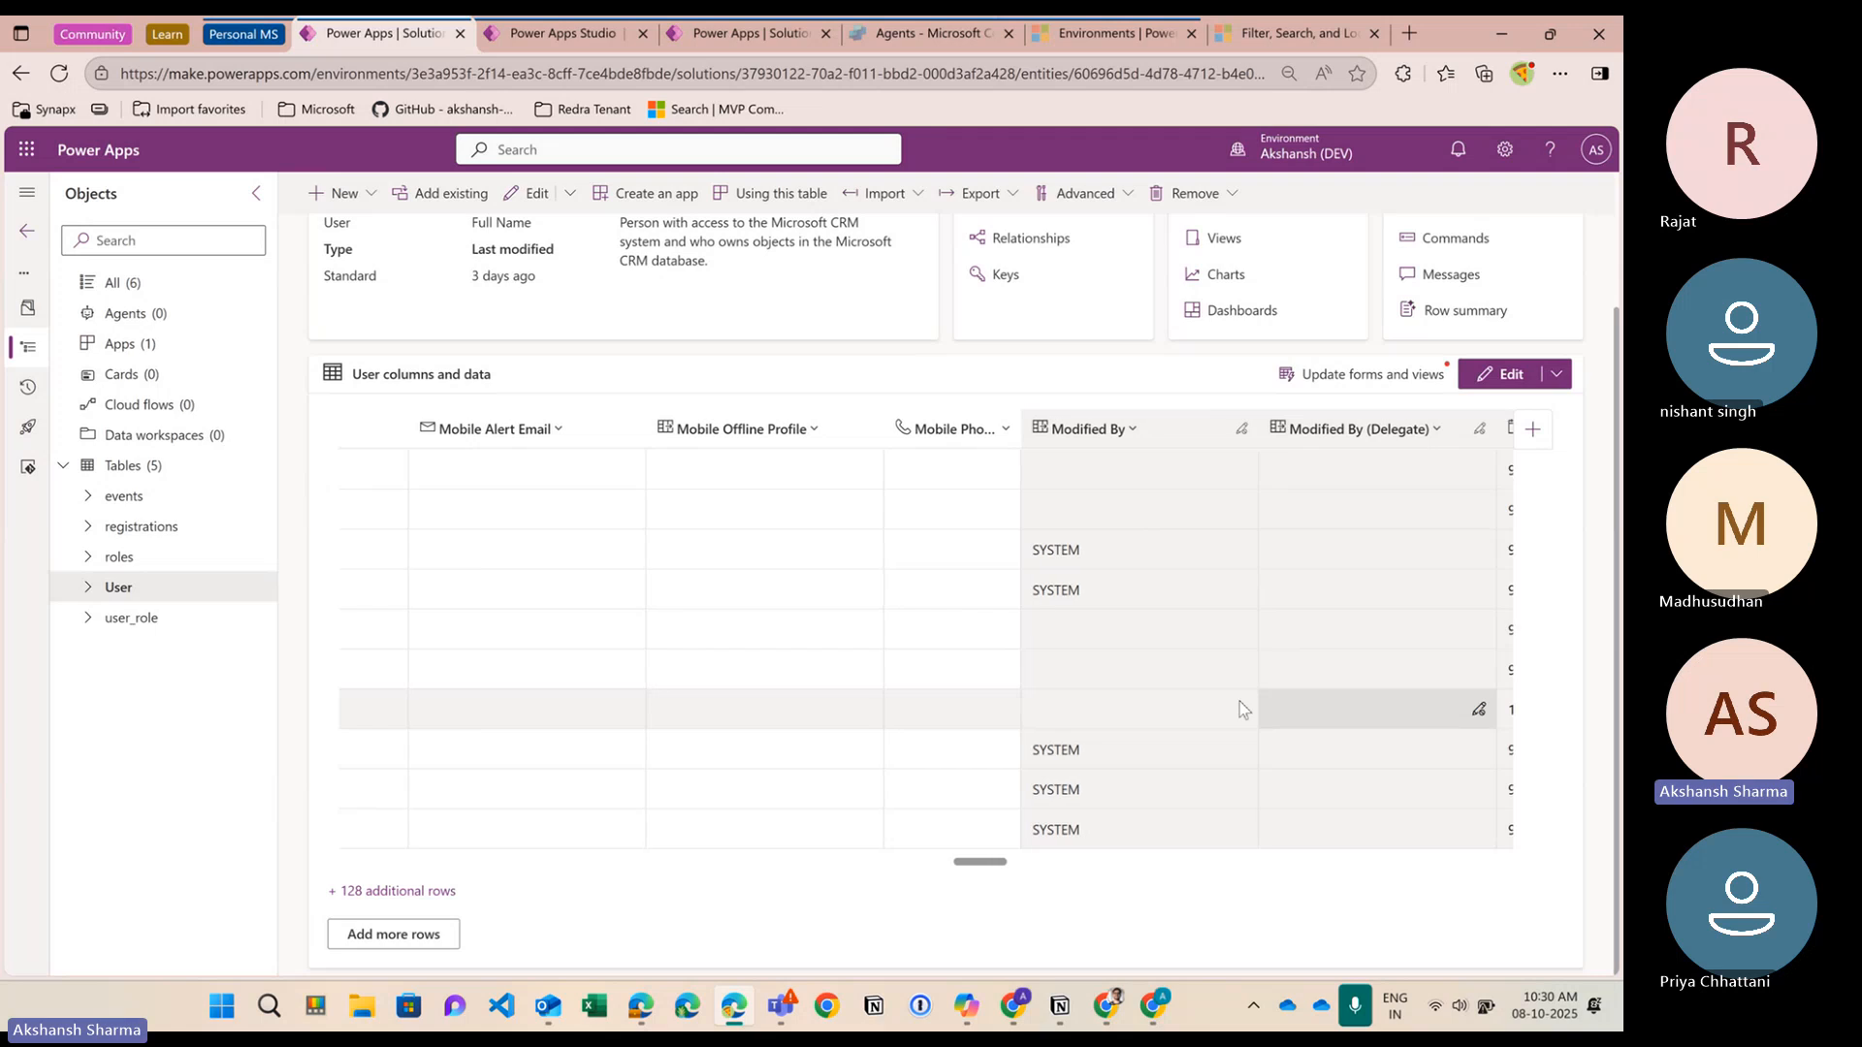
pyautogui.hscroll(10, 1212, 705)
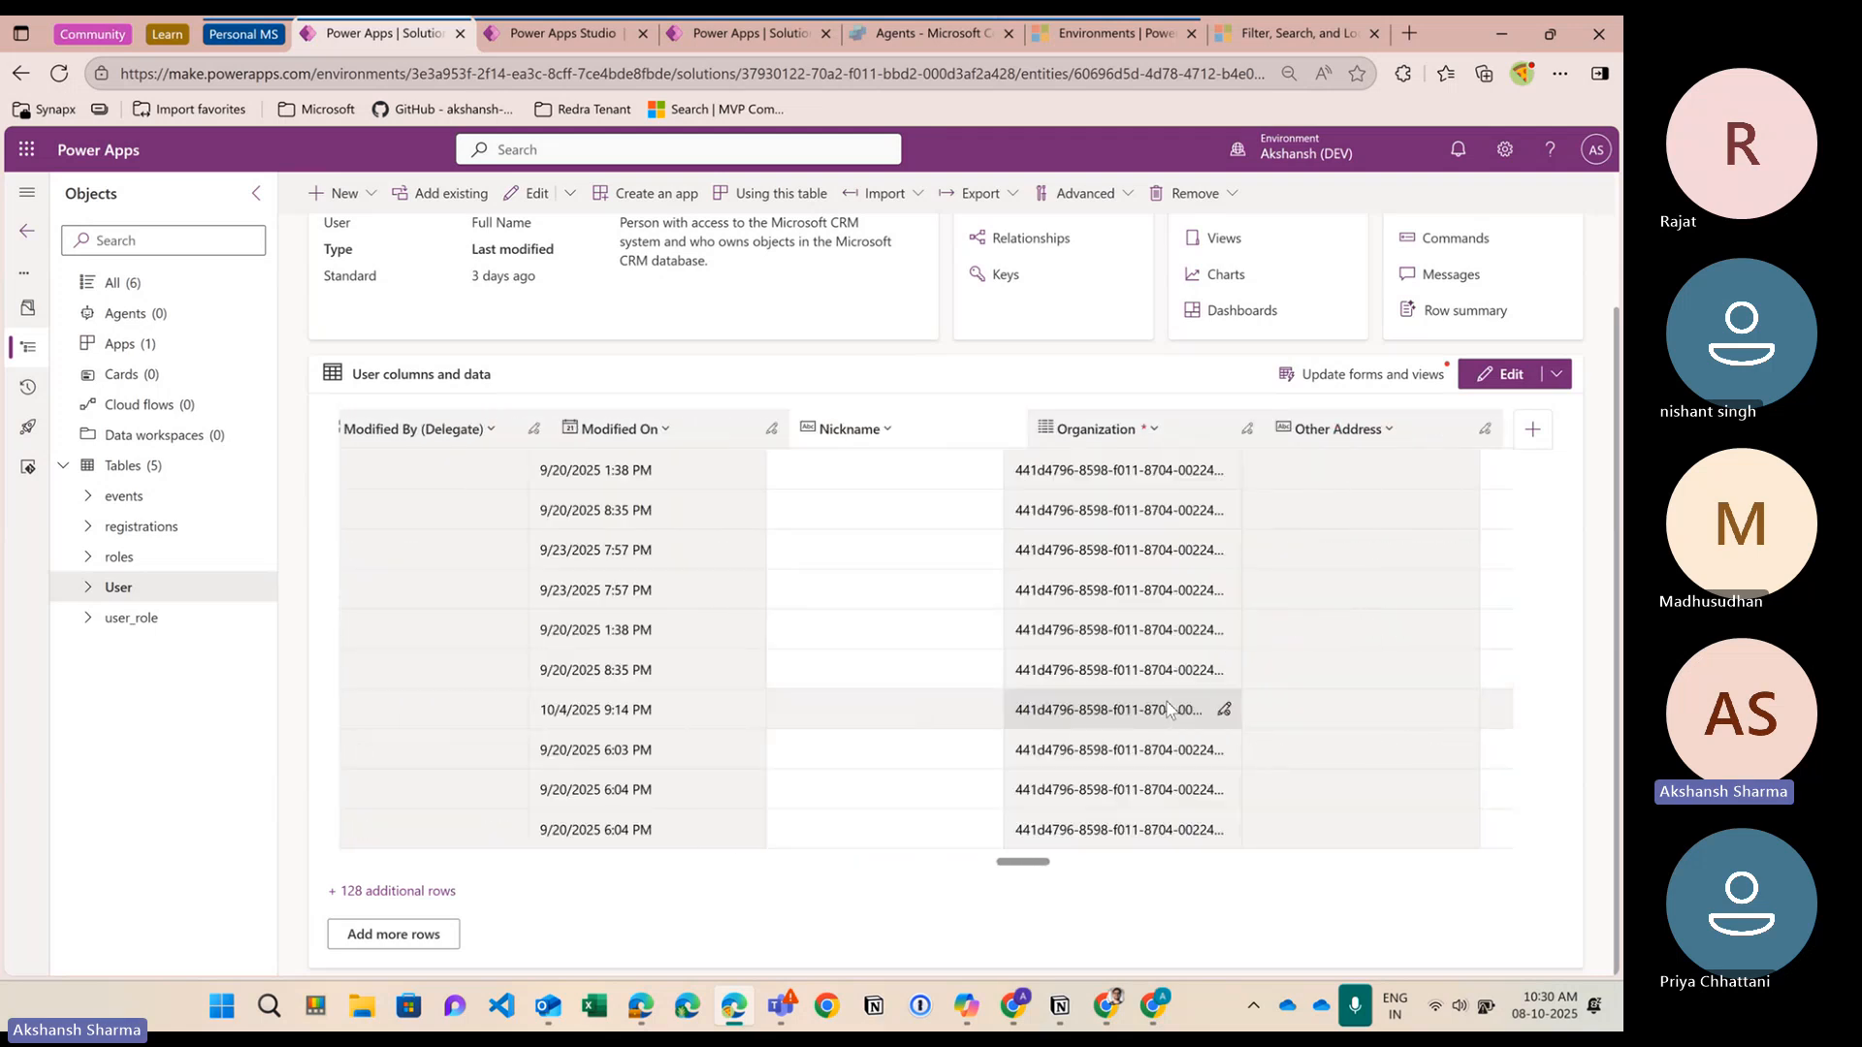
pyautogui.hscroll(10, 1168, 709)
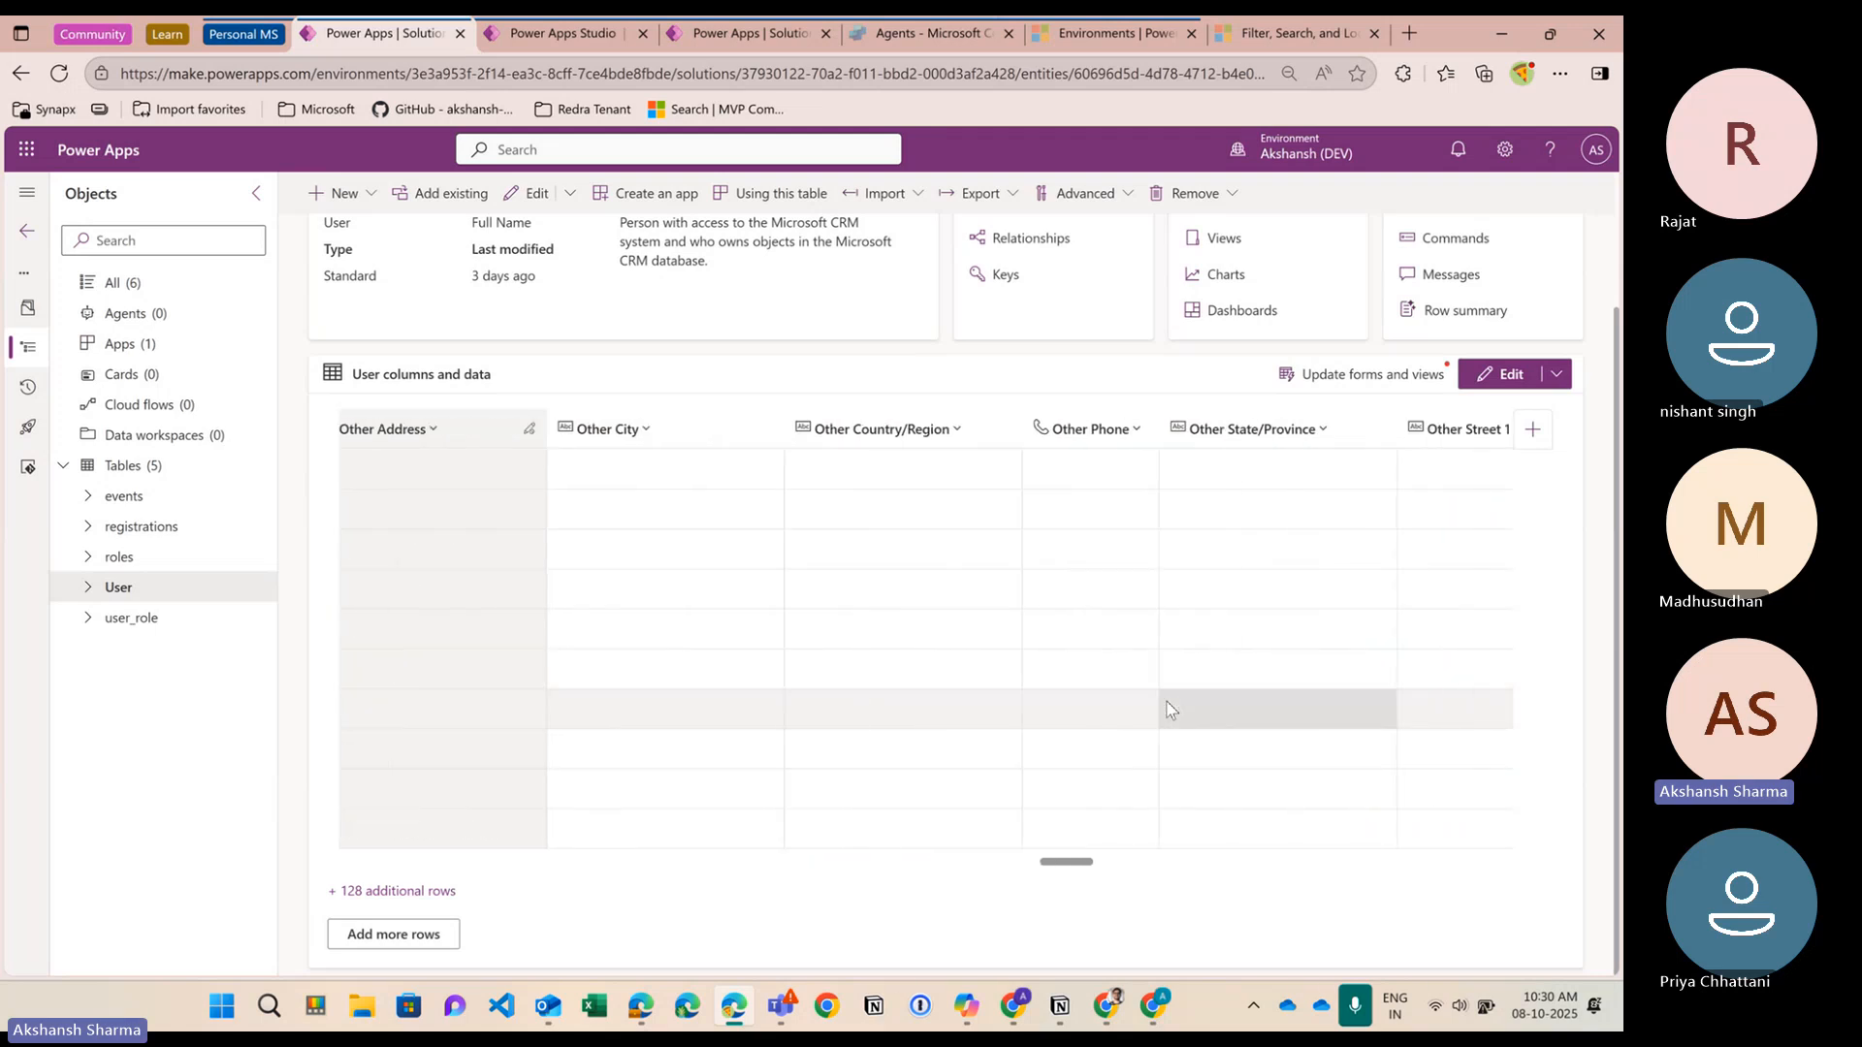
pyautogui.hscroll(10, 1169, 709)
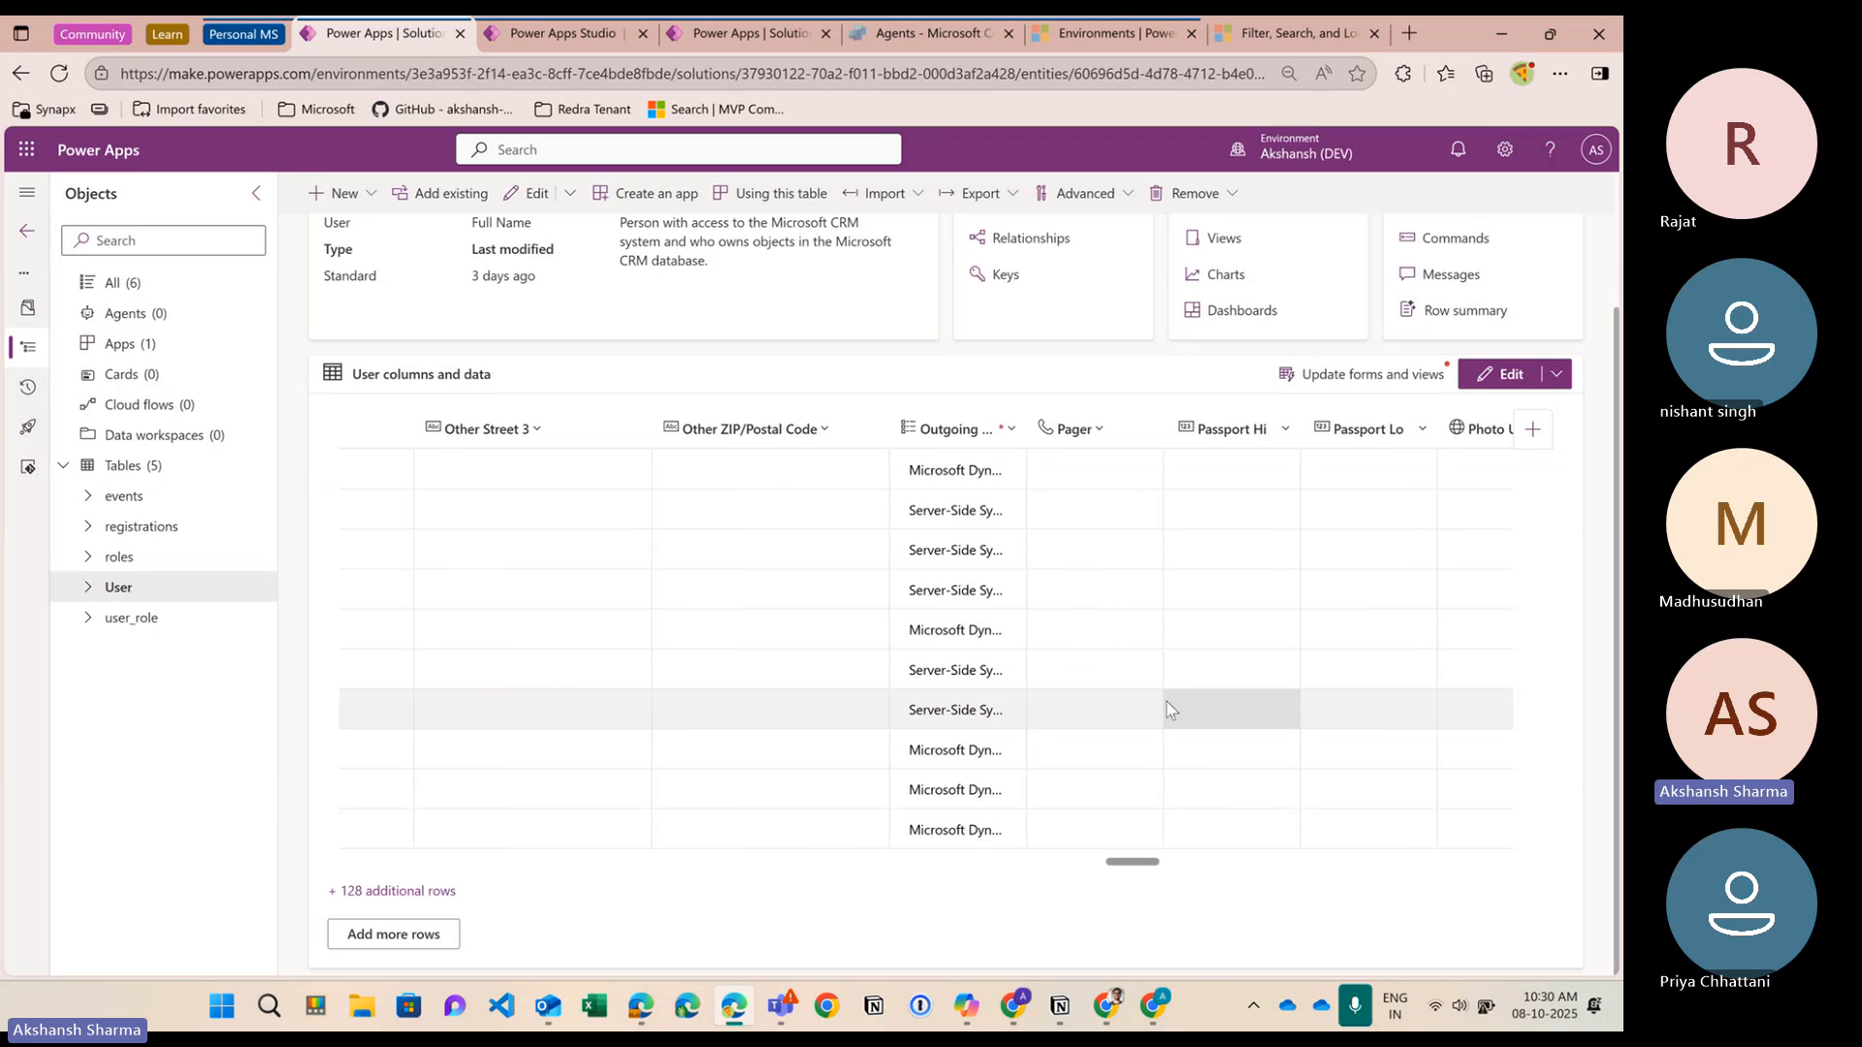
pyautogui.hscroll(5, 1169, 709)
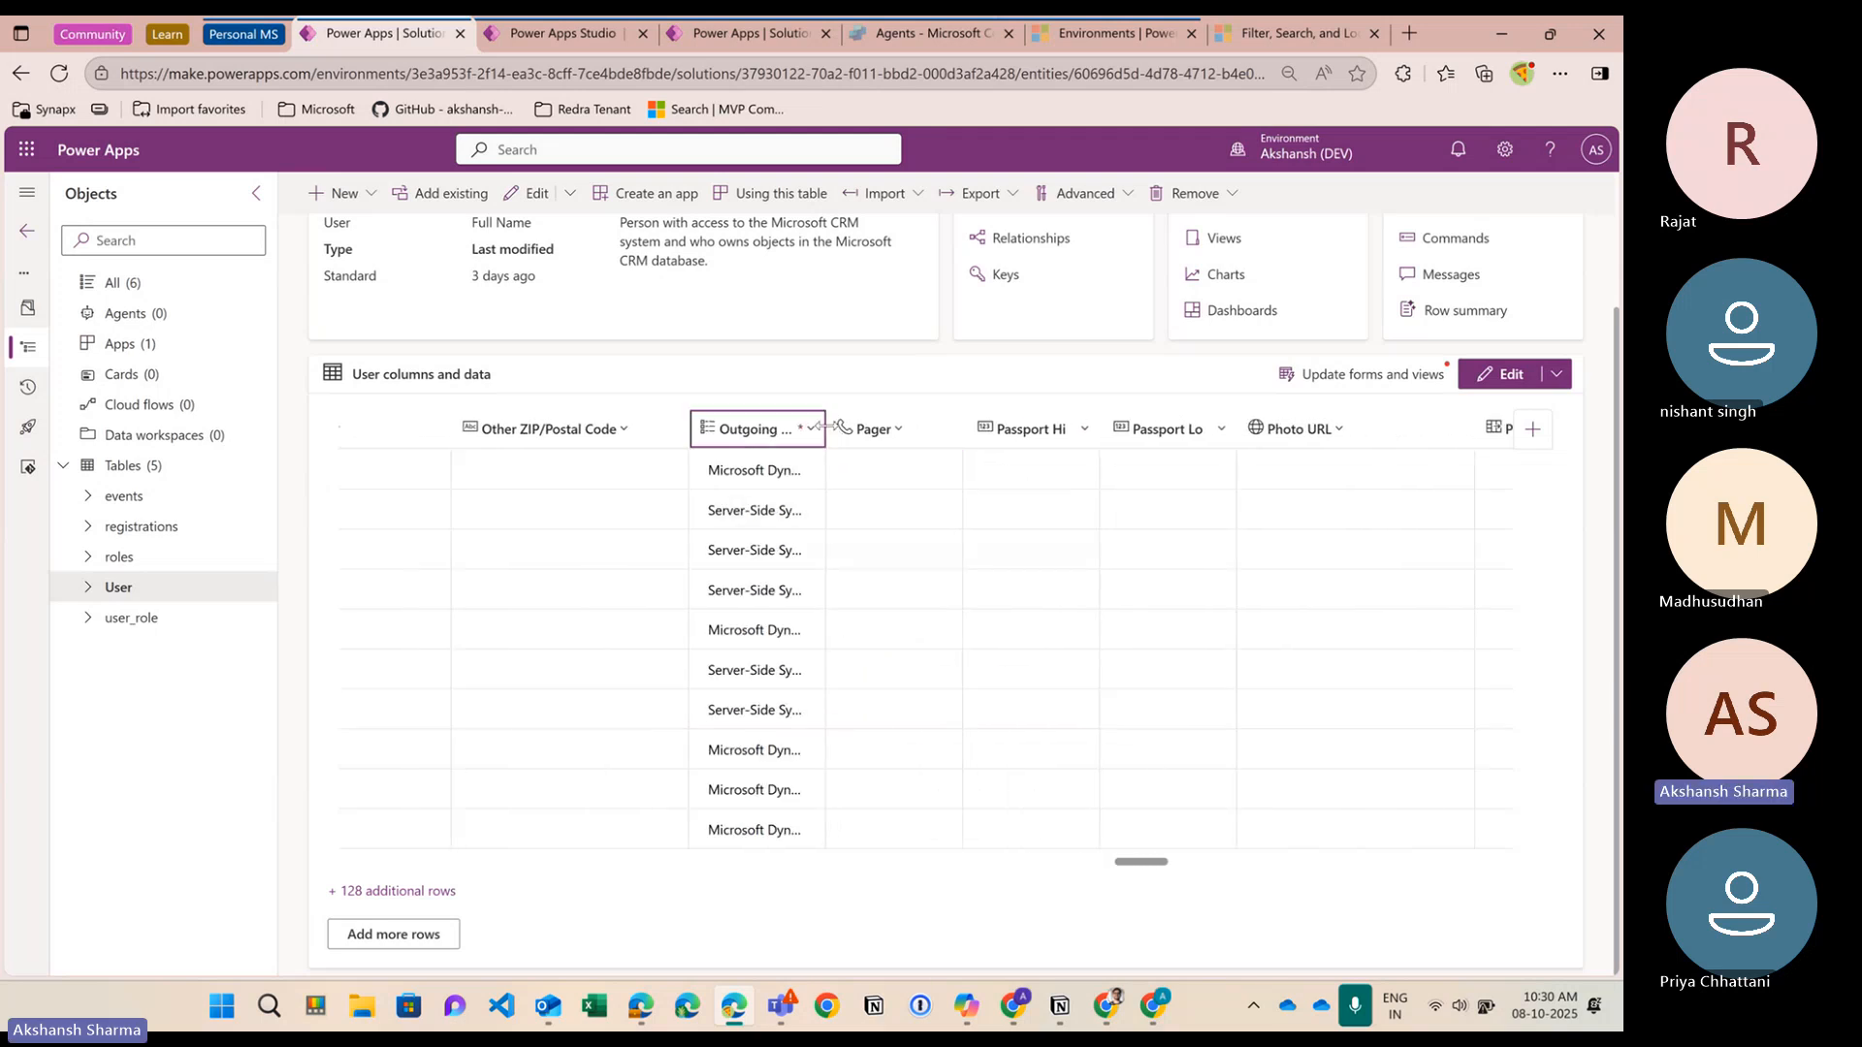
pyautogui.moveTo(825, 427); pyautogui.dragTo(1081, 427)
pyautogui.hscroll(5, 1212, 676)
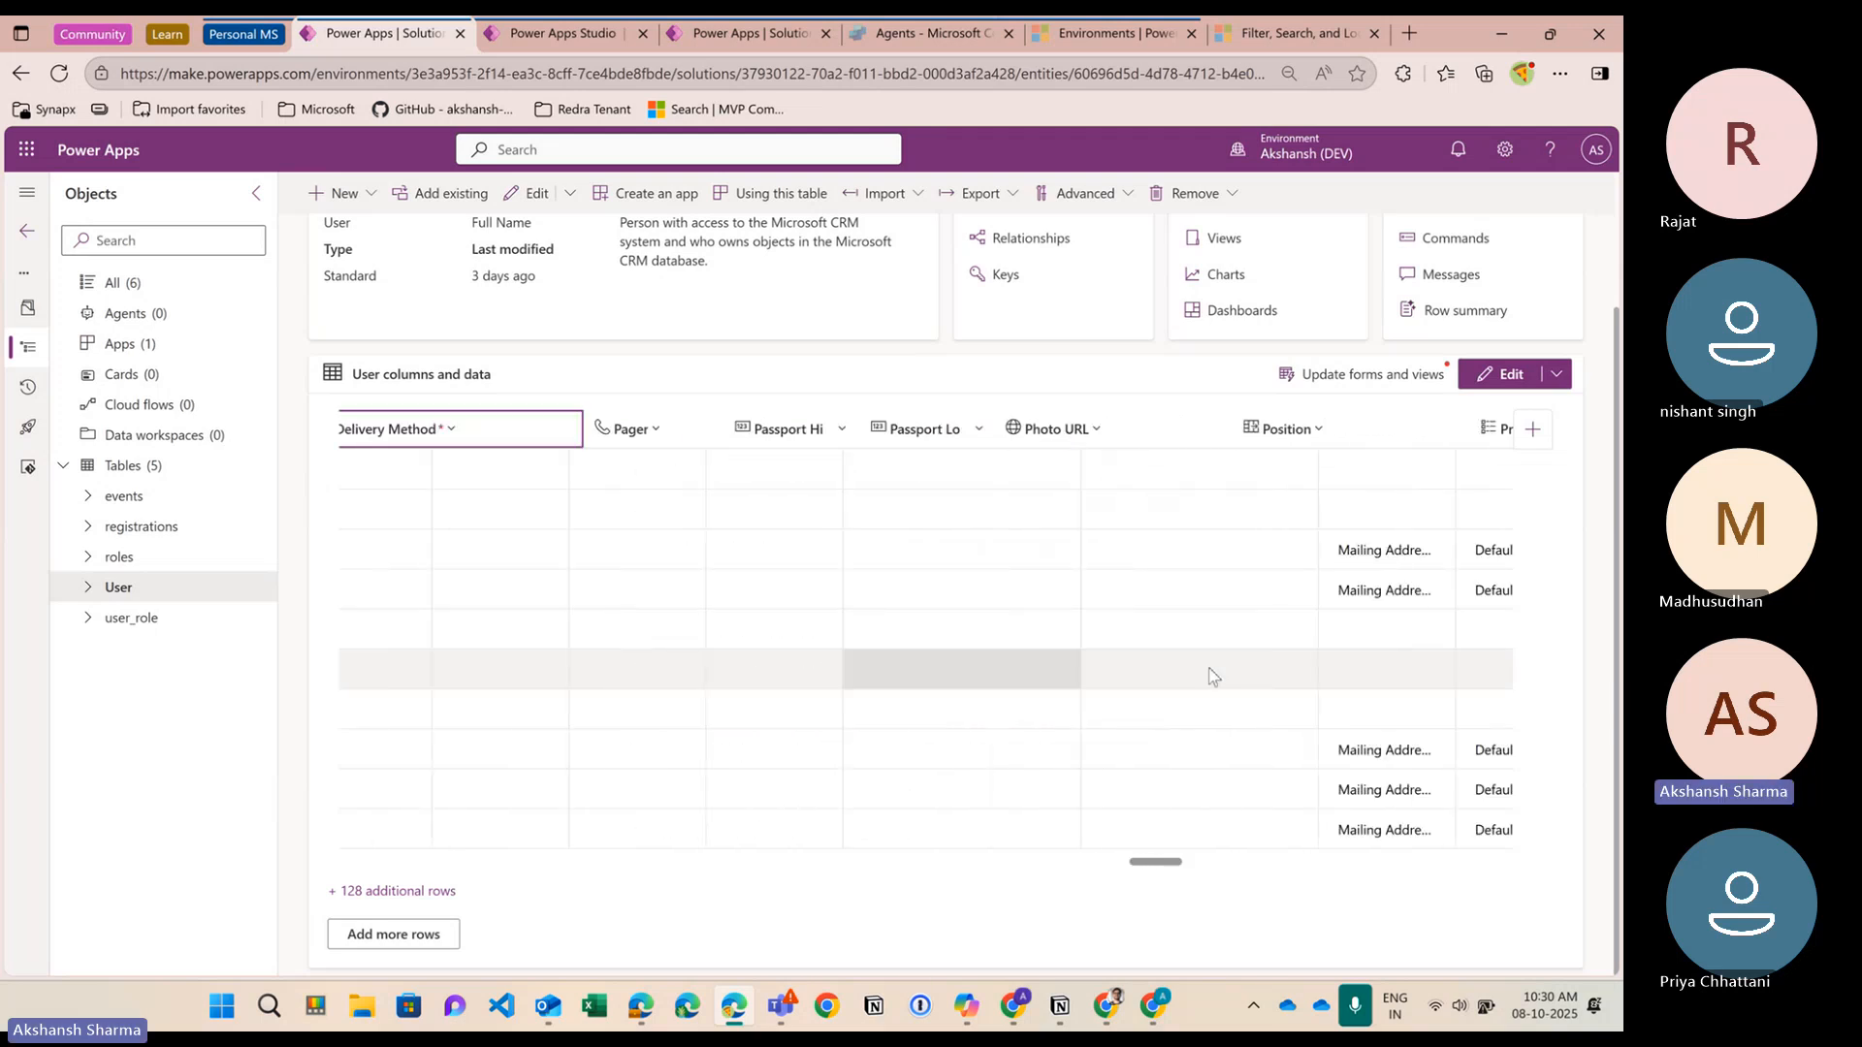
pyautogui.hscroll(5, 1222, 678)
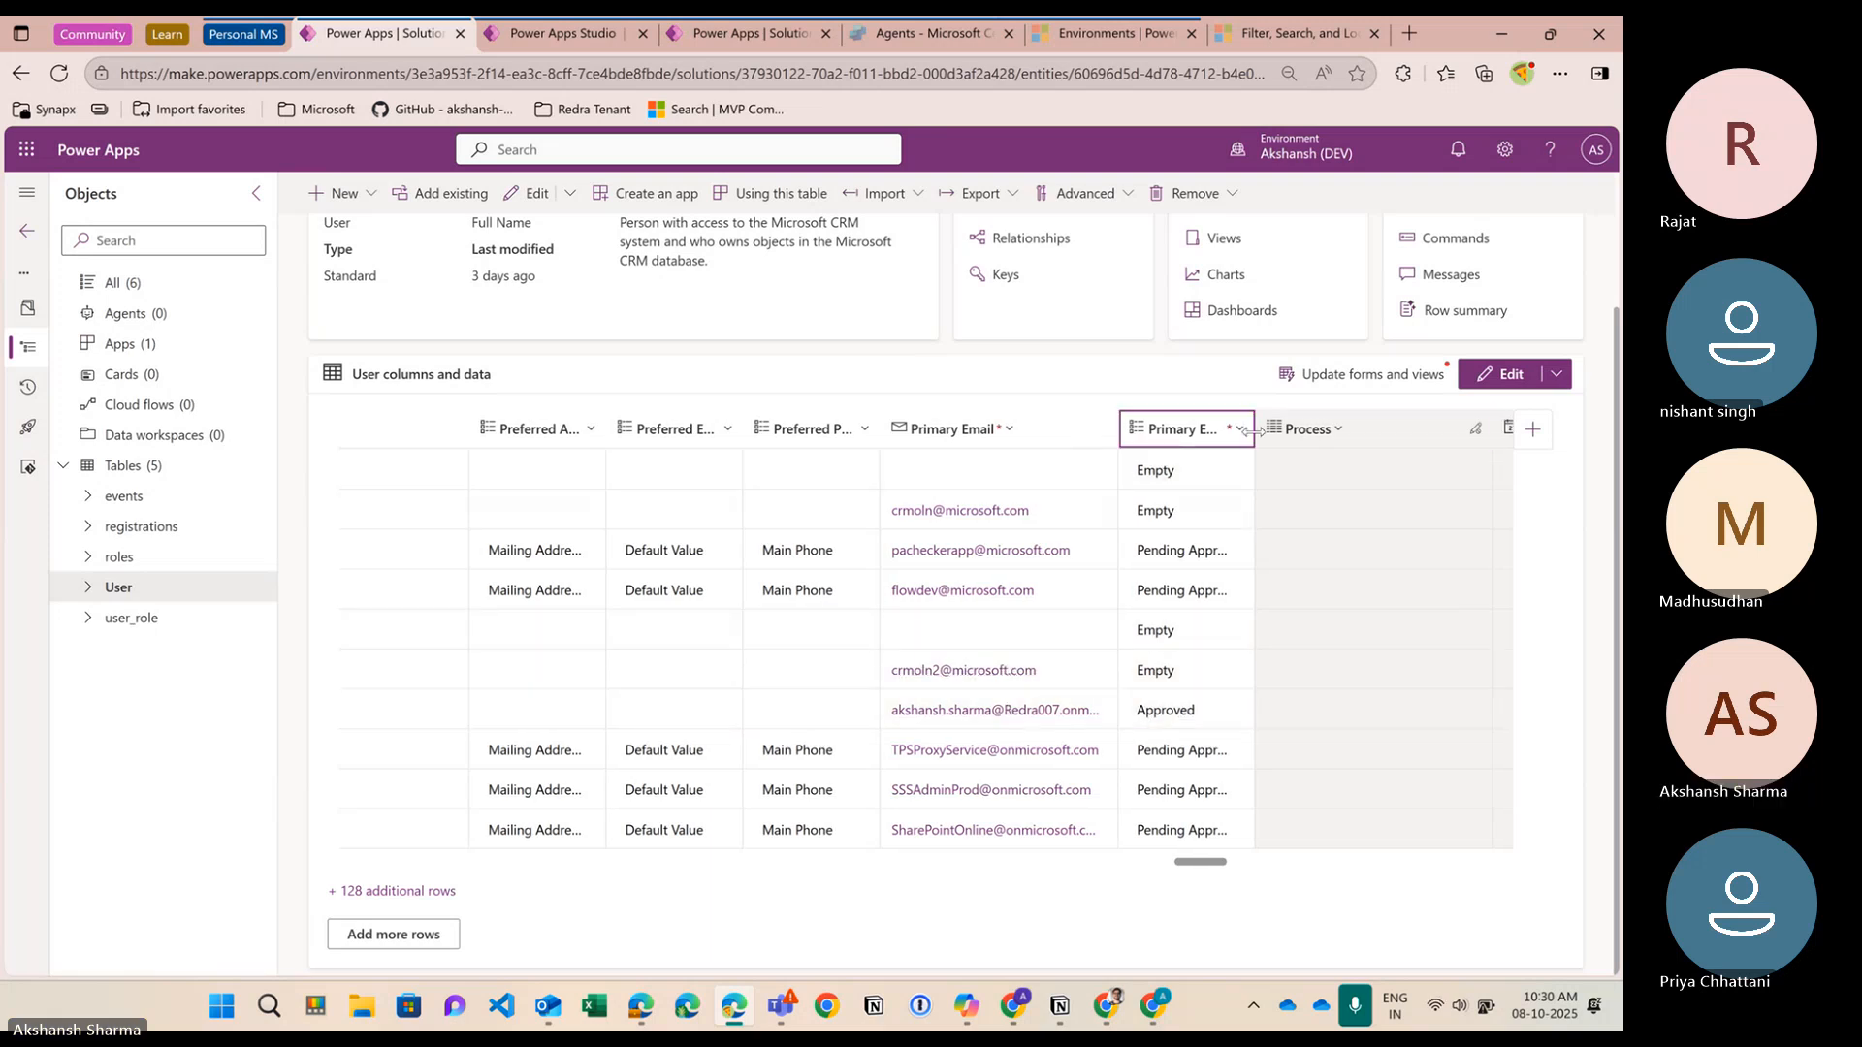
pyautogui.moveTo(1254, 430); pyautogui.dragTo(1380, 430)
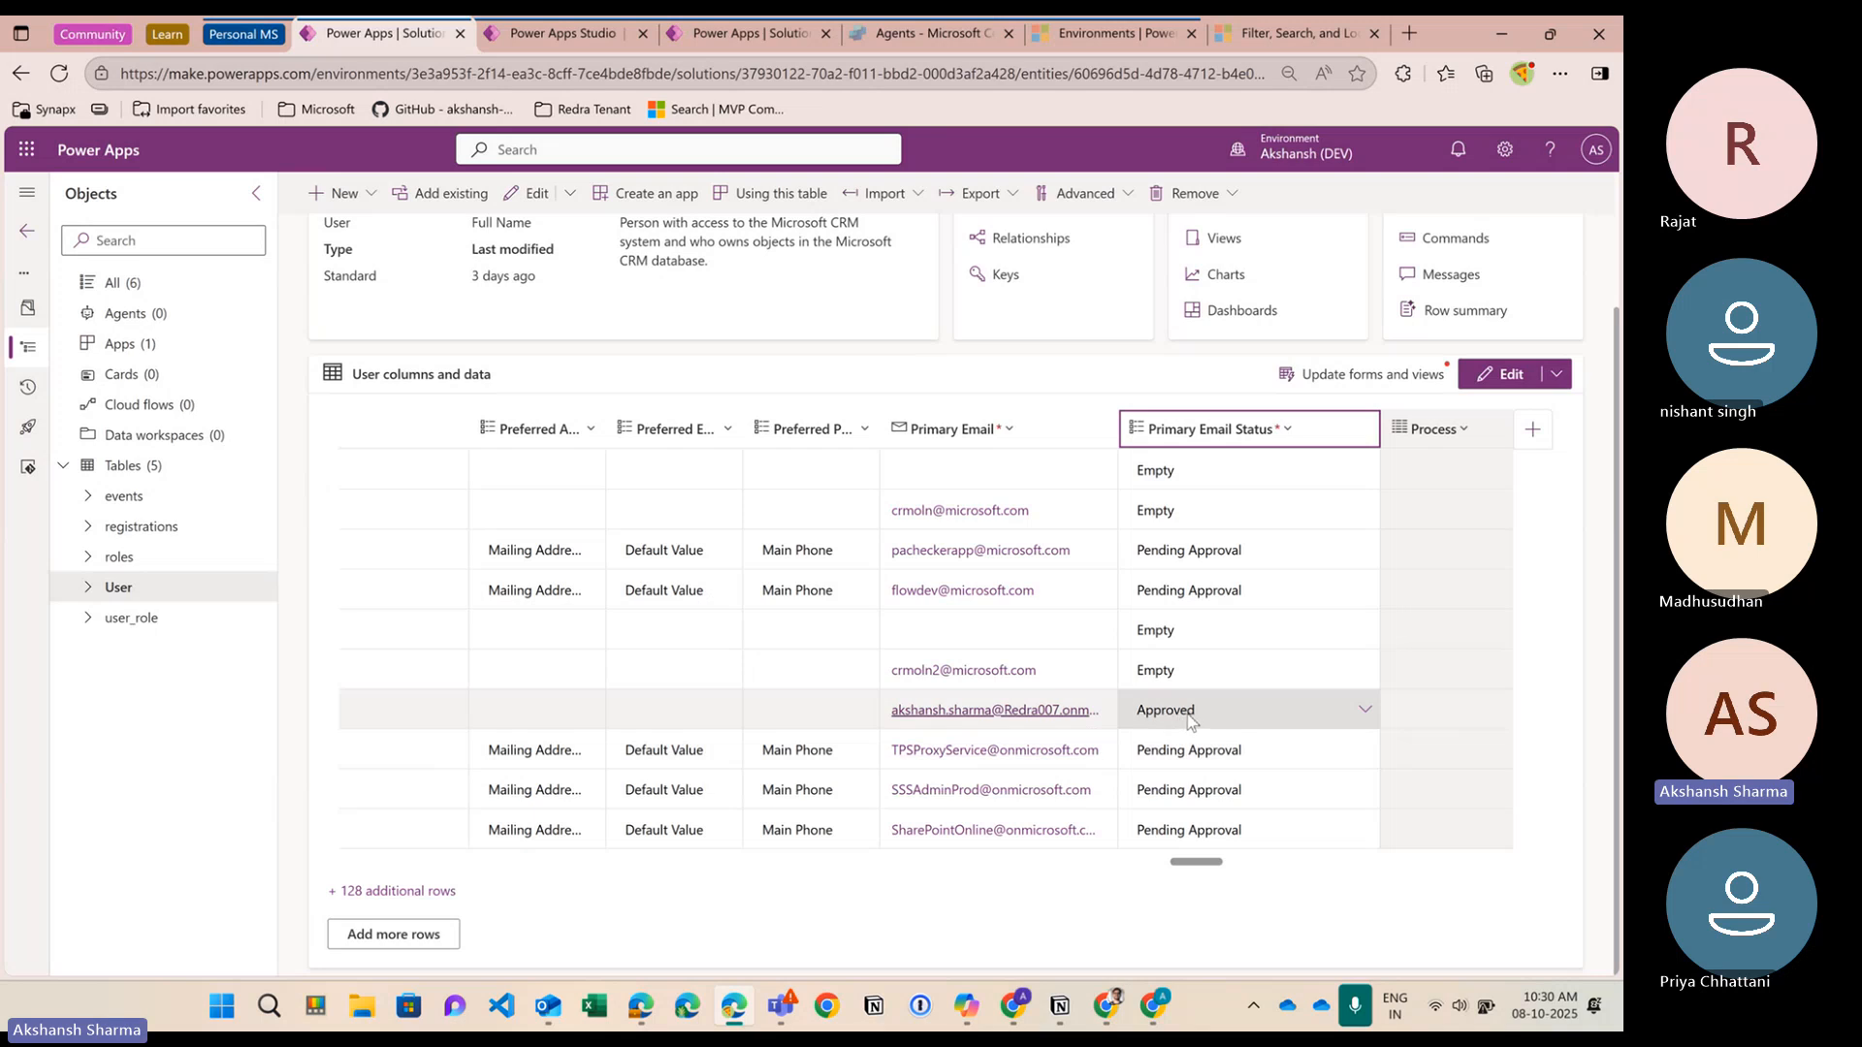
pyautogui.hscroll(10, 1191, 720)
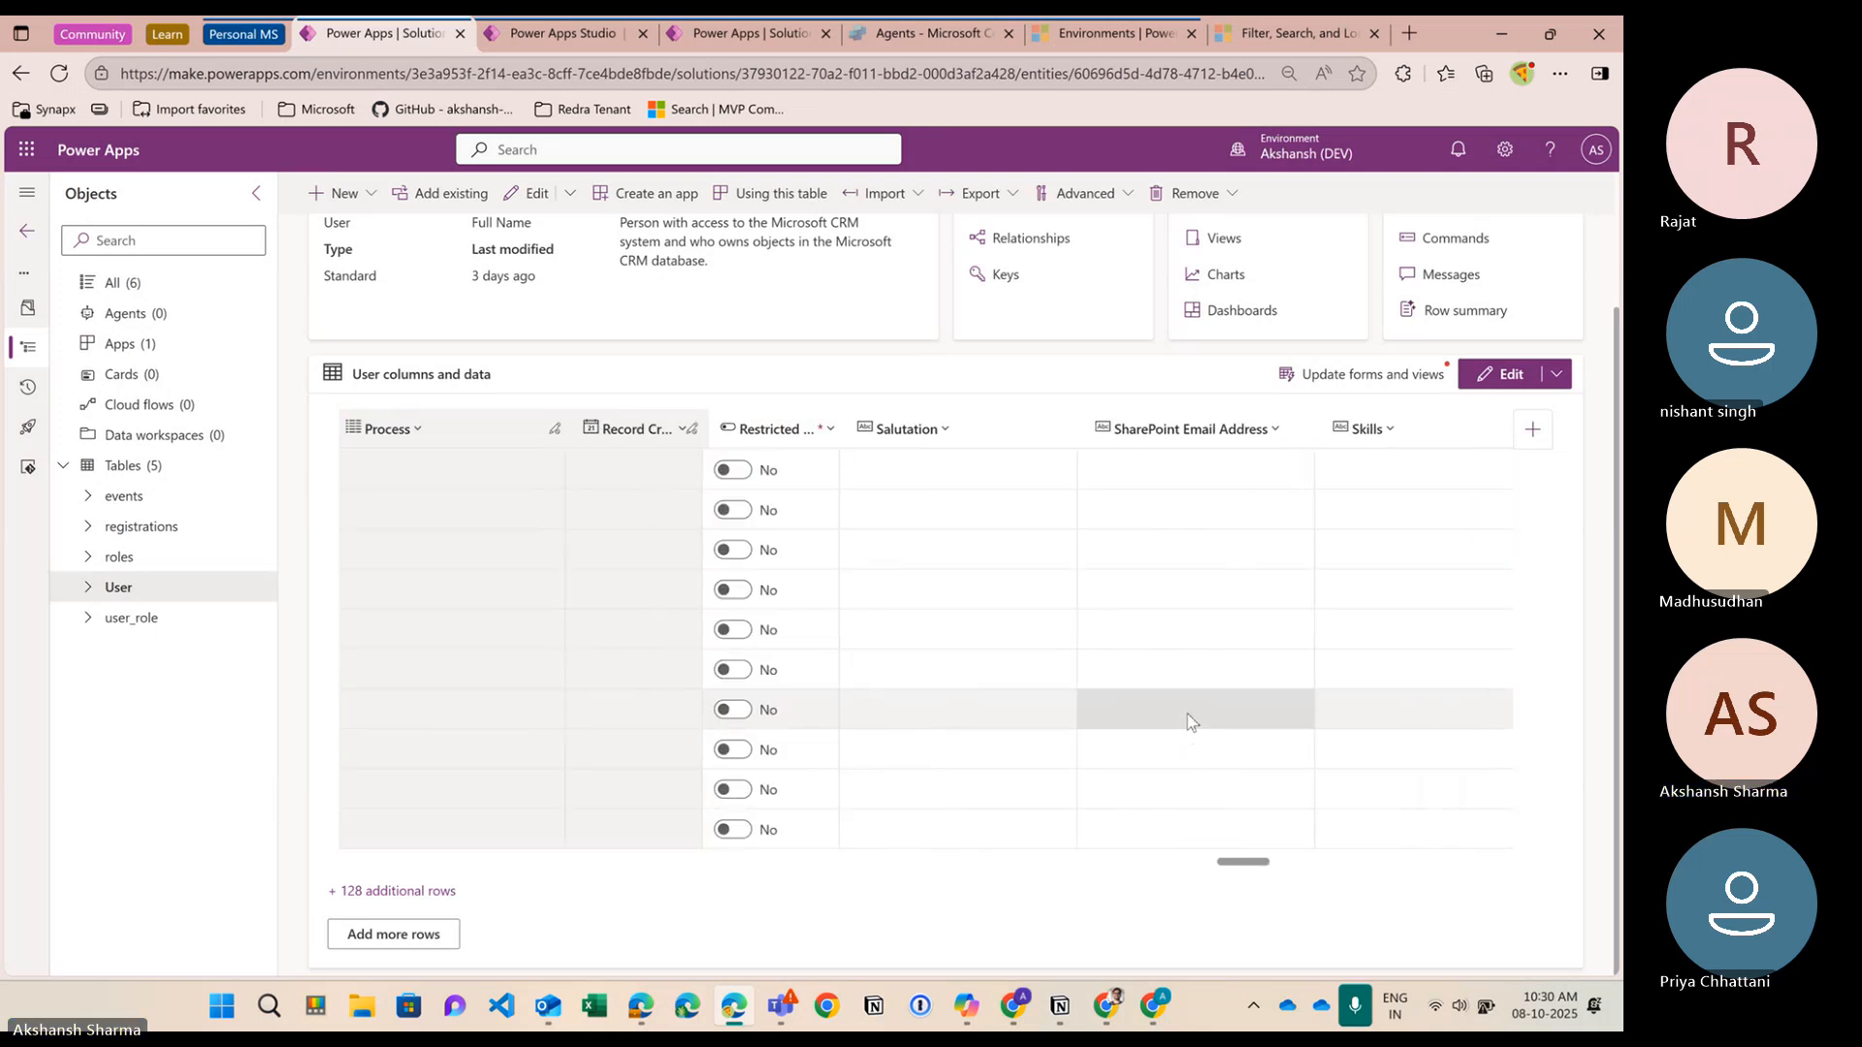
pyautogui.hscroll(10, 1191, 720)
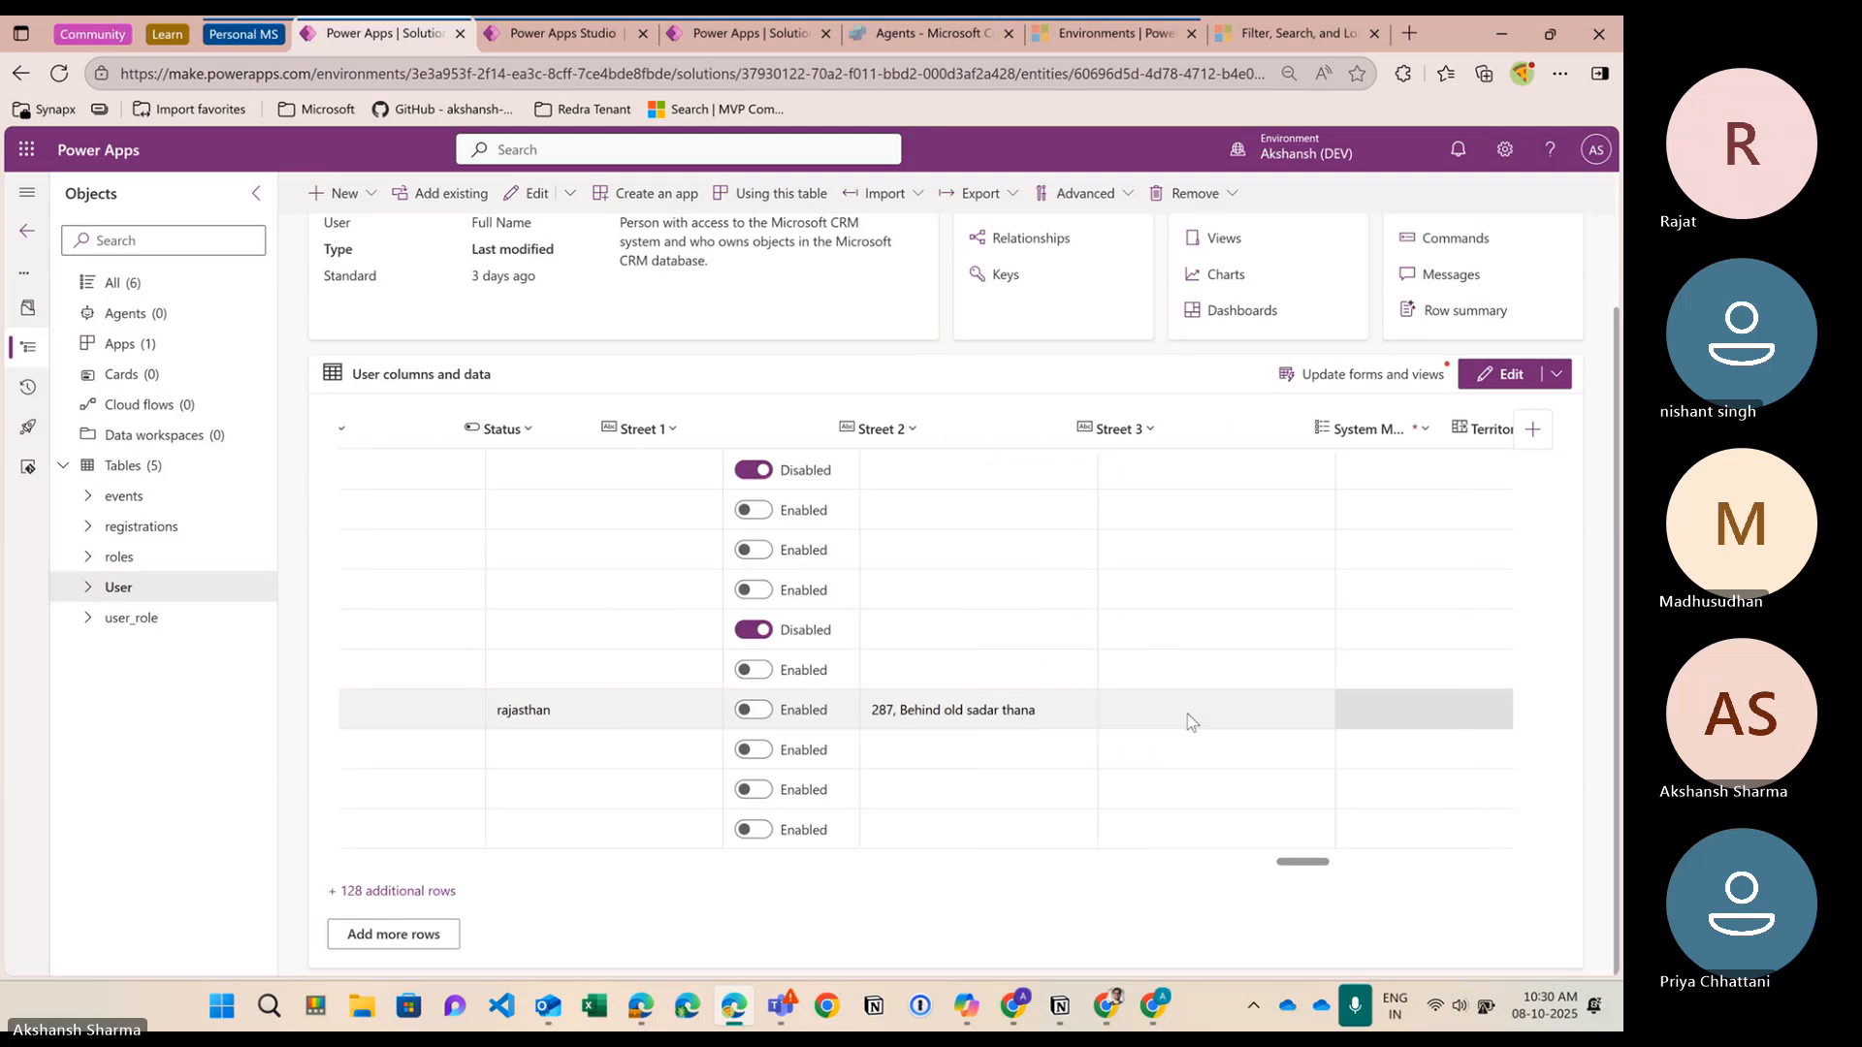
pyautogui.hscroll(-3, 1191, 720)
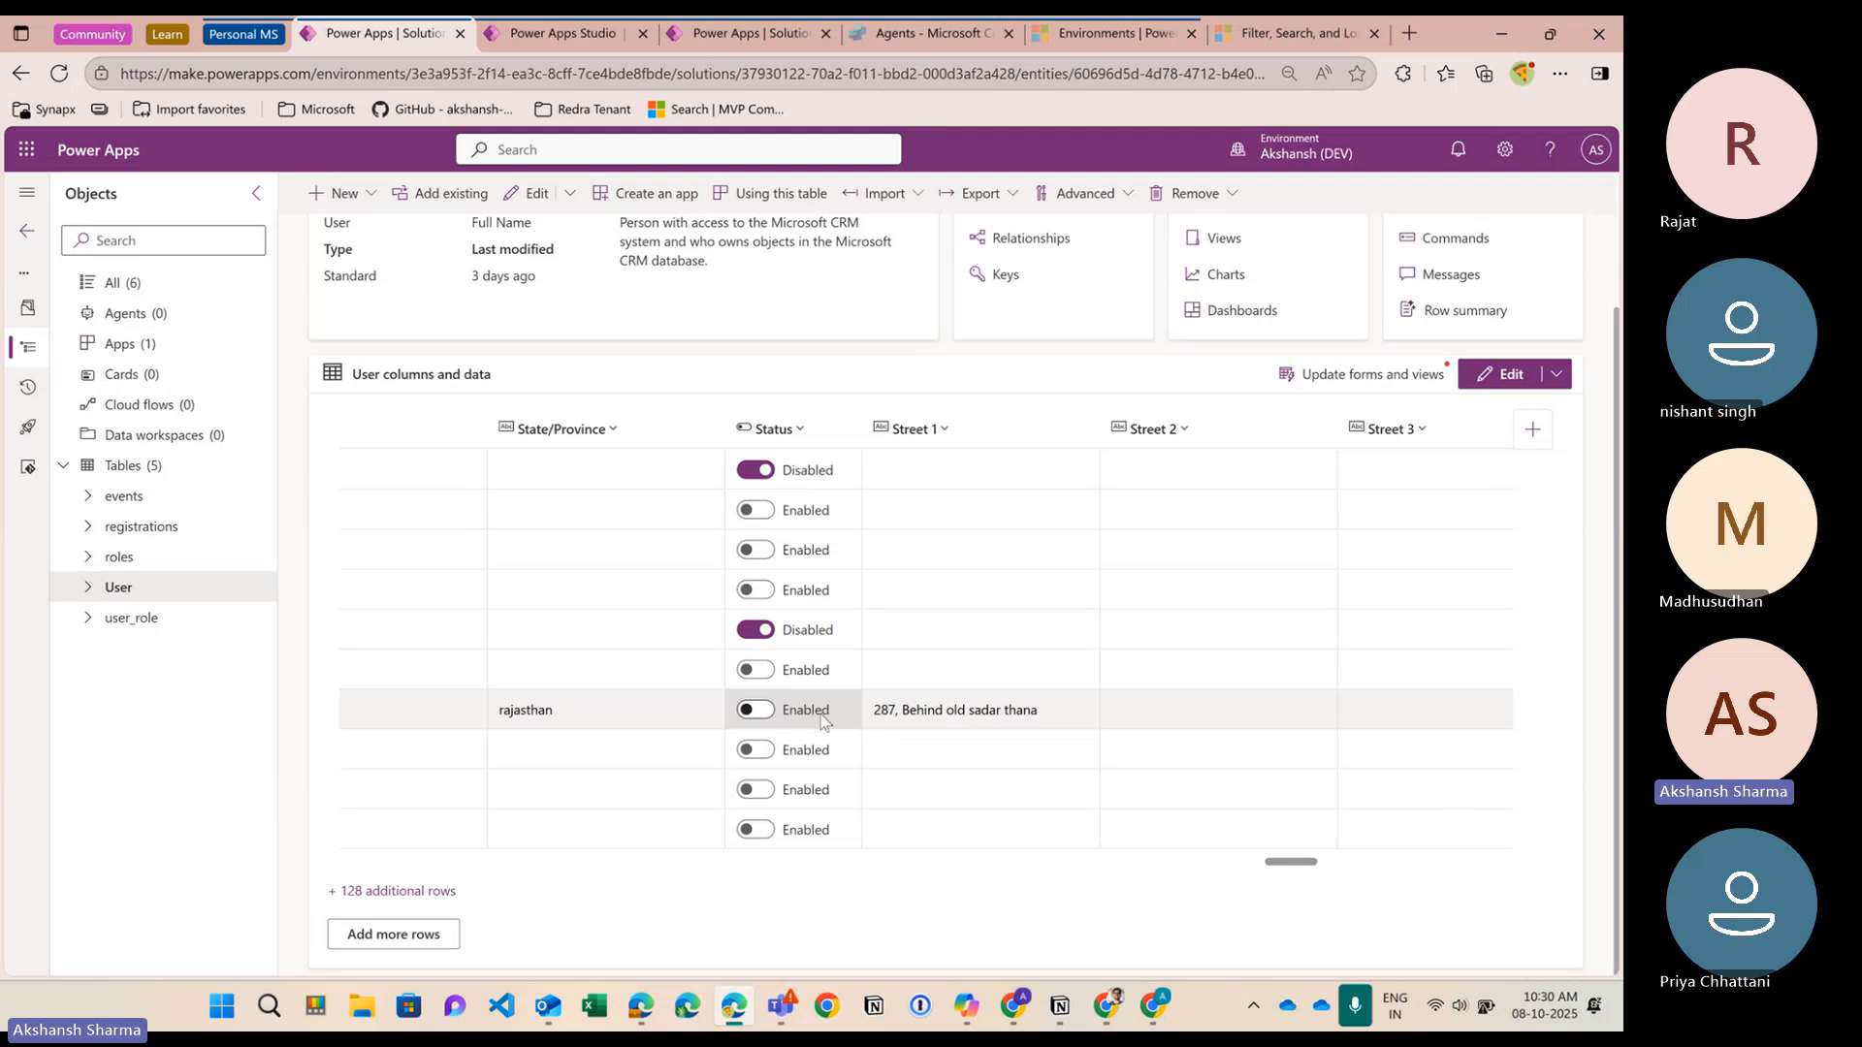
pyautogui.hscroll(10, 822, 720)
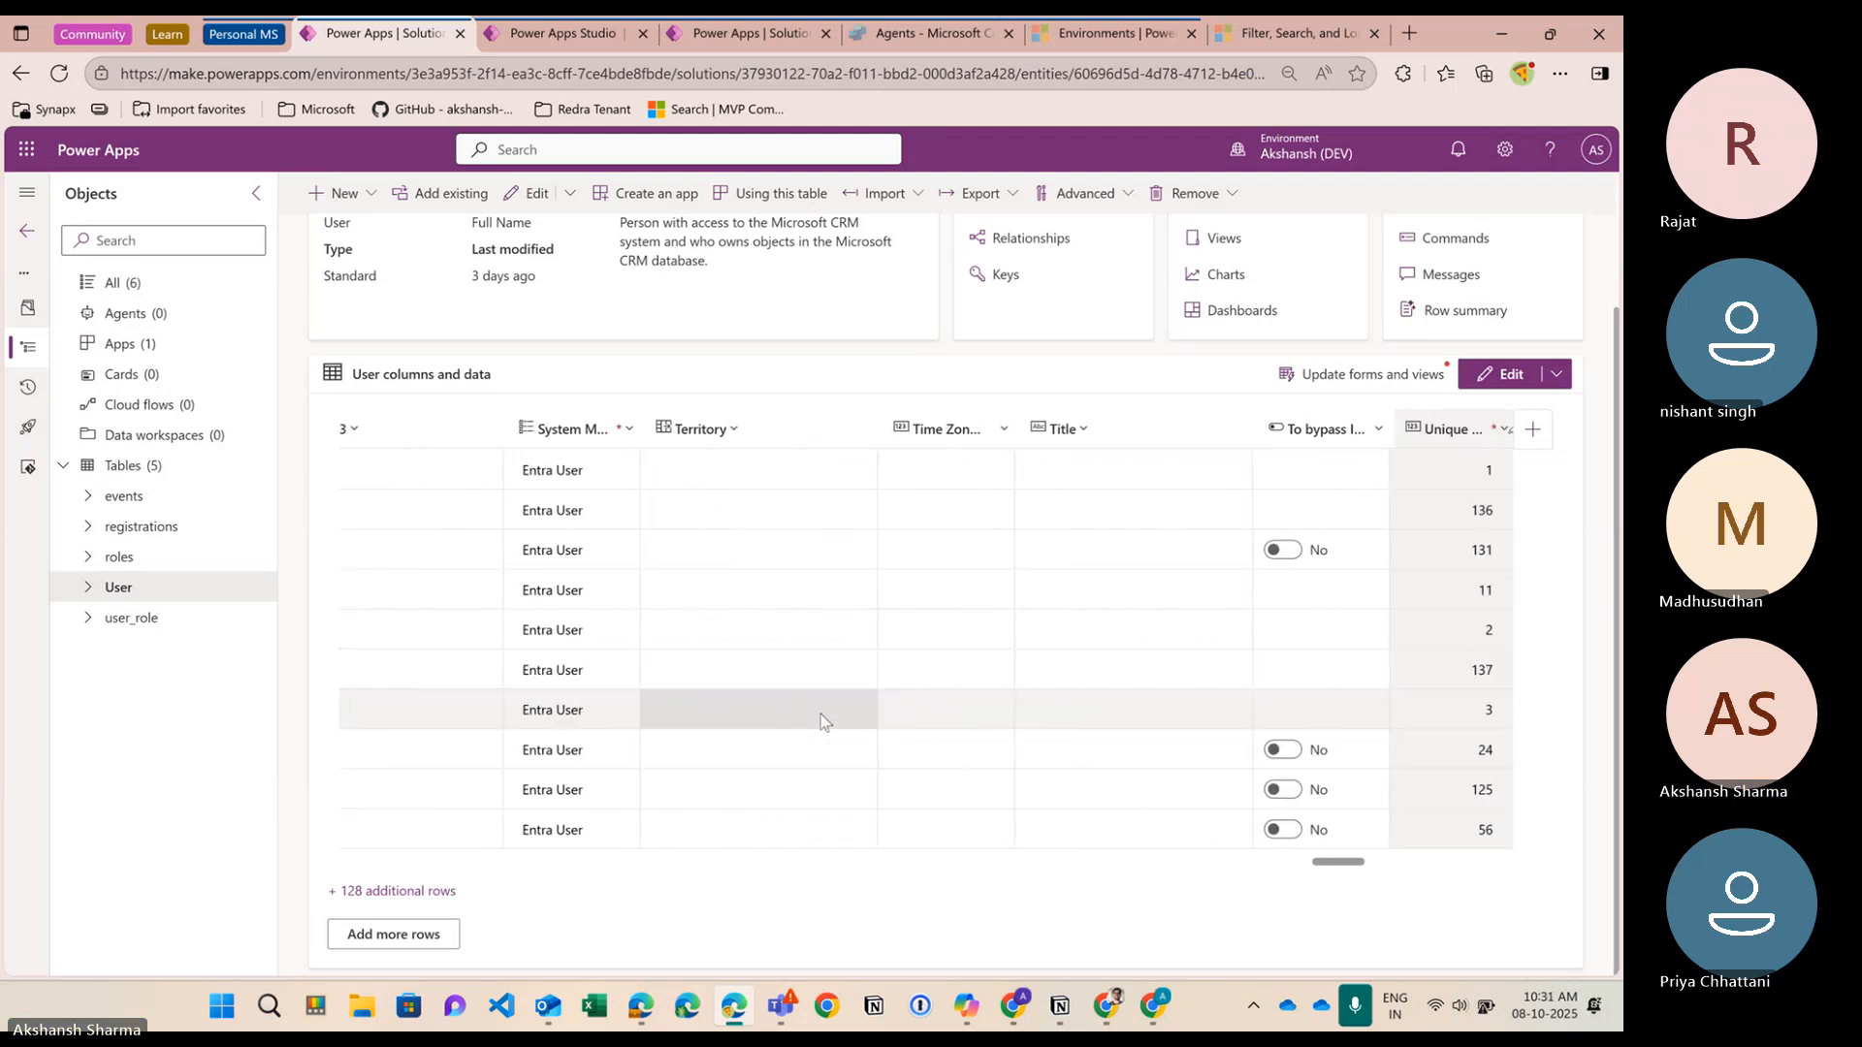
pyautogui.hscroll(5, 1226, 730)
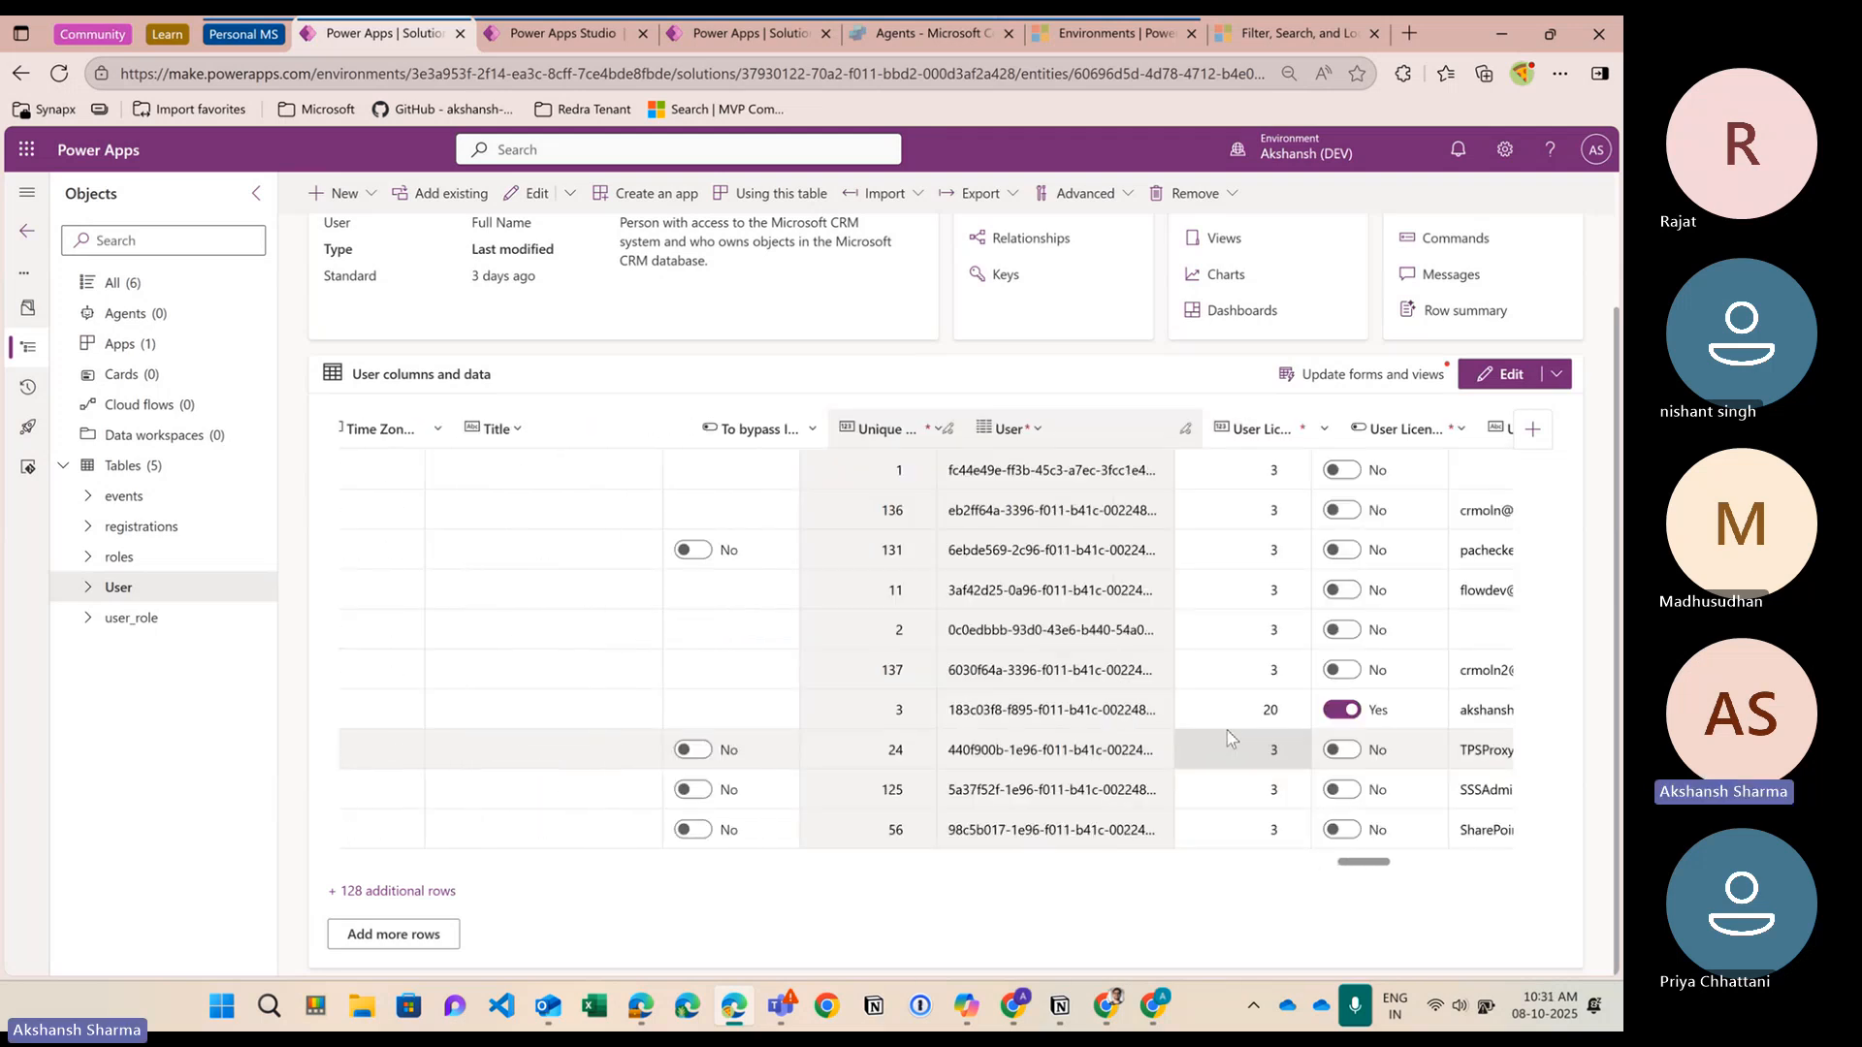
pyautogui.hscroll(5, 1226, 730)
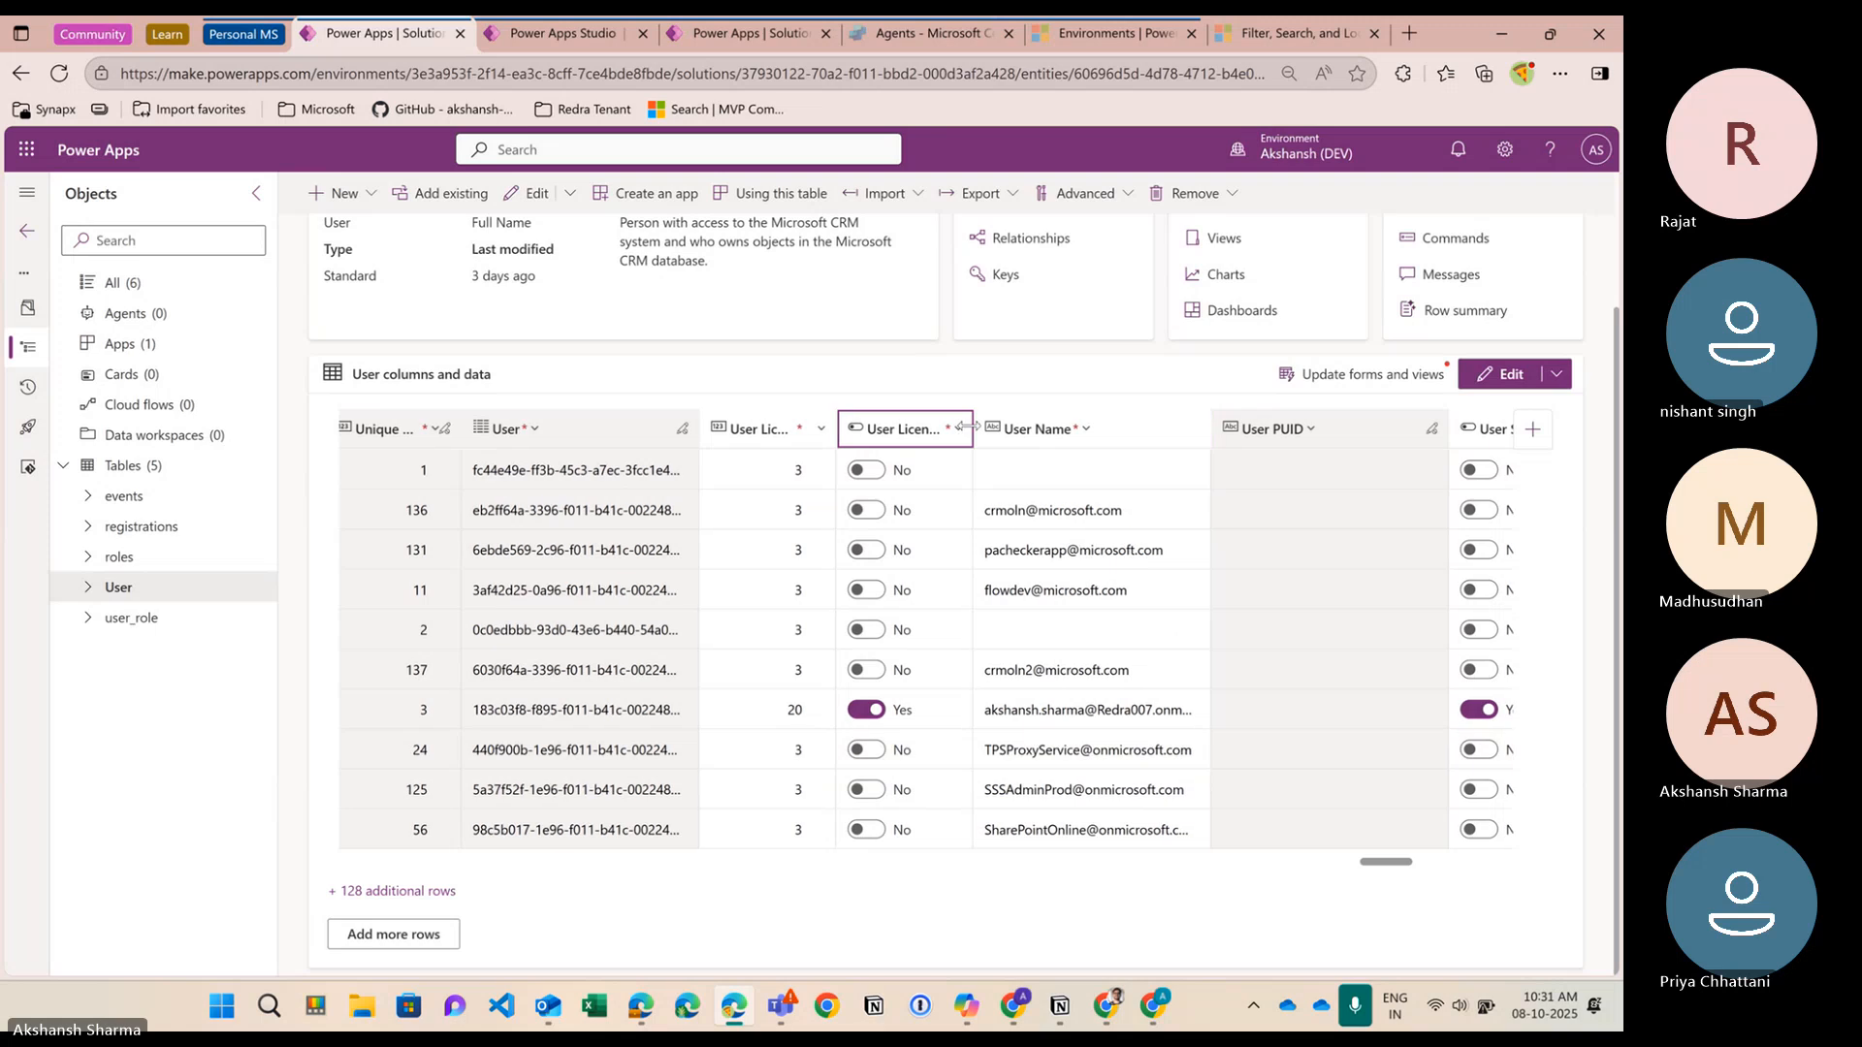
pyautogui.moveTo(973, 427); pyautogui.dragTo(1138, 428)
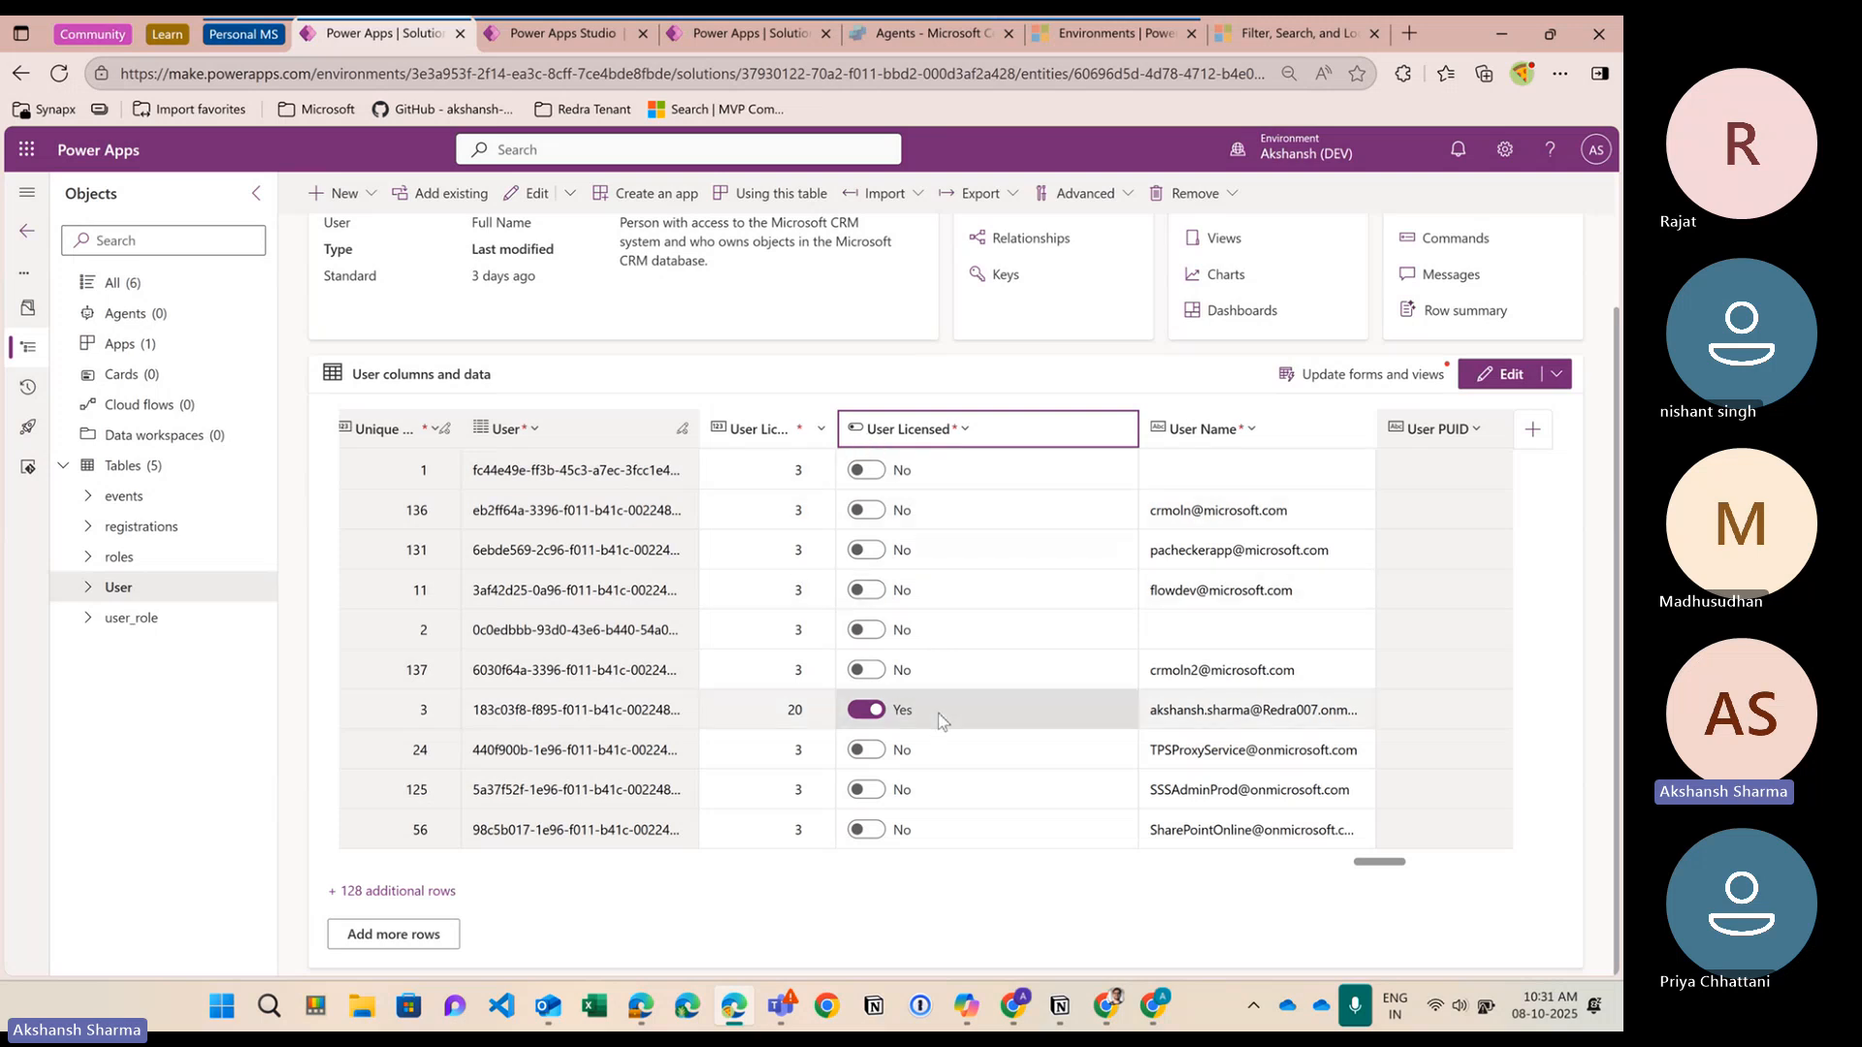
pyautogui.hscroll(5, 938, 719)
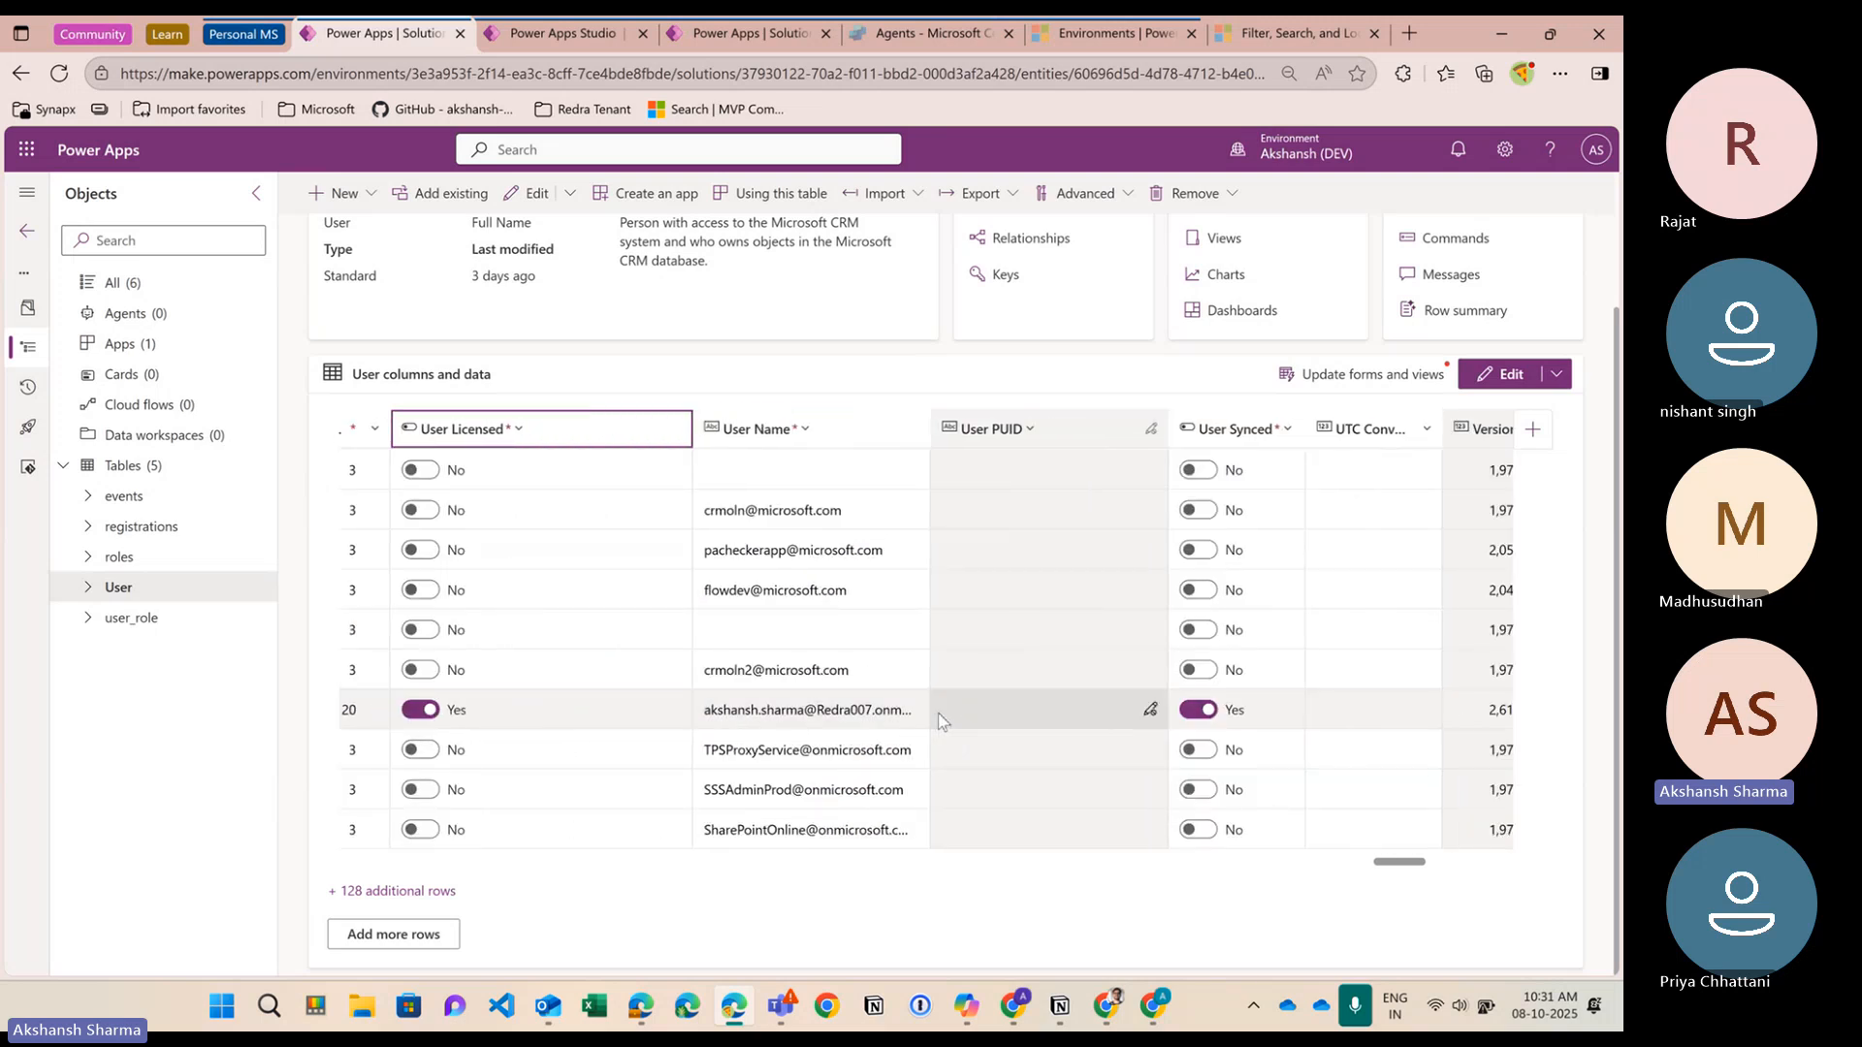
pyautogui.hscroll(3, 939, 720)
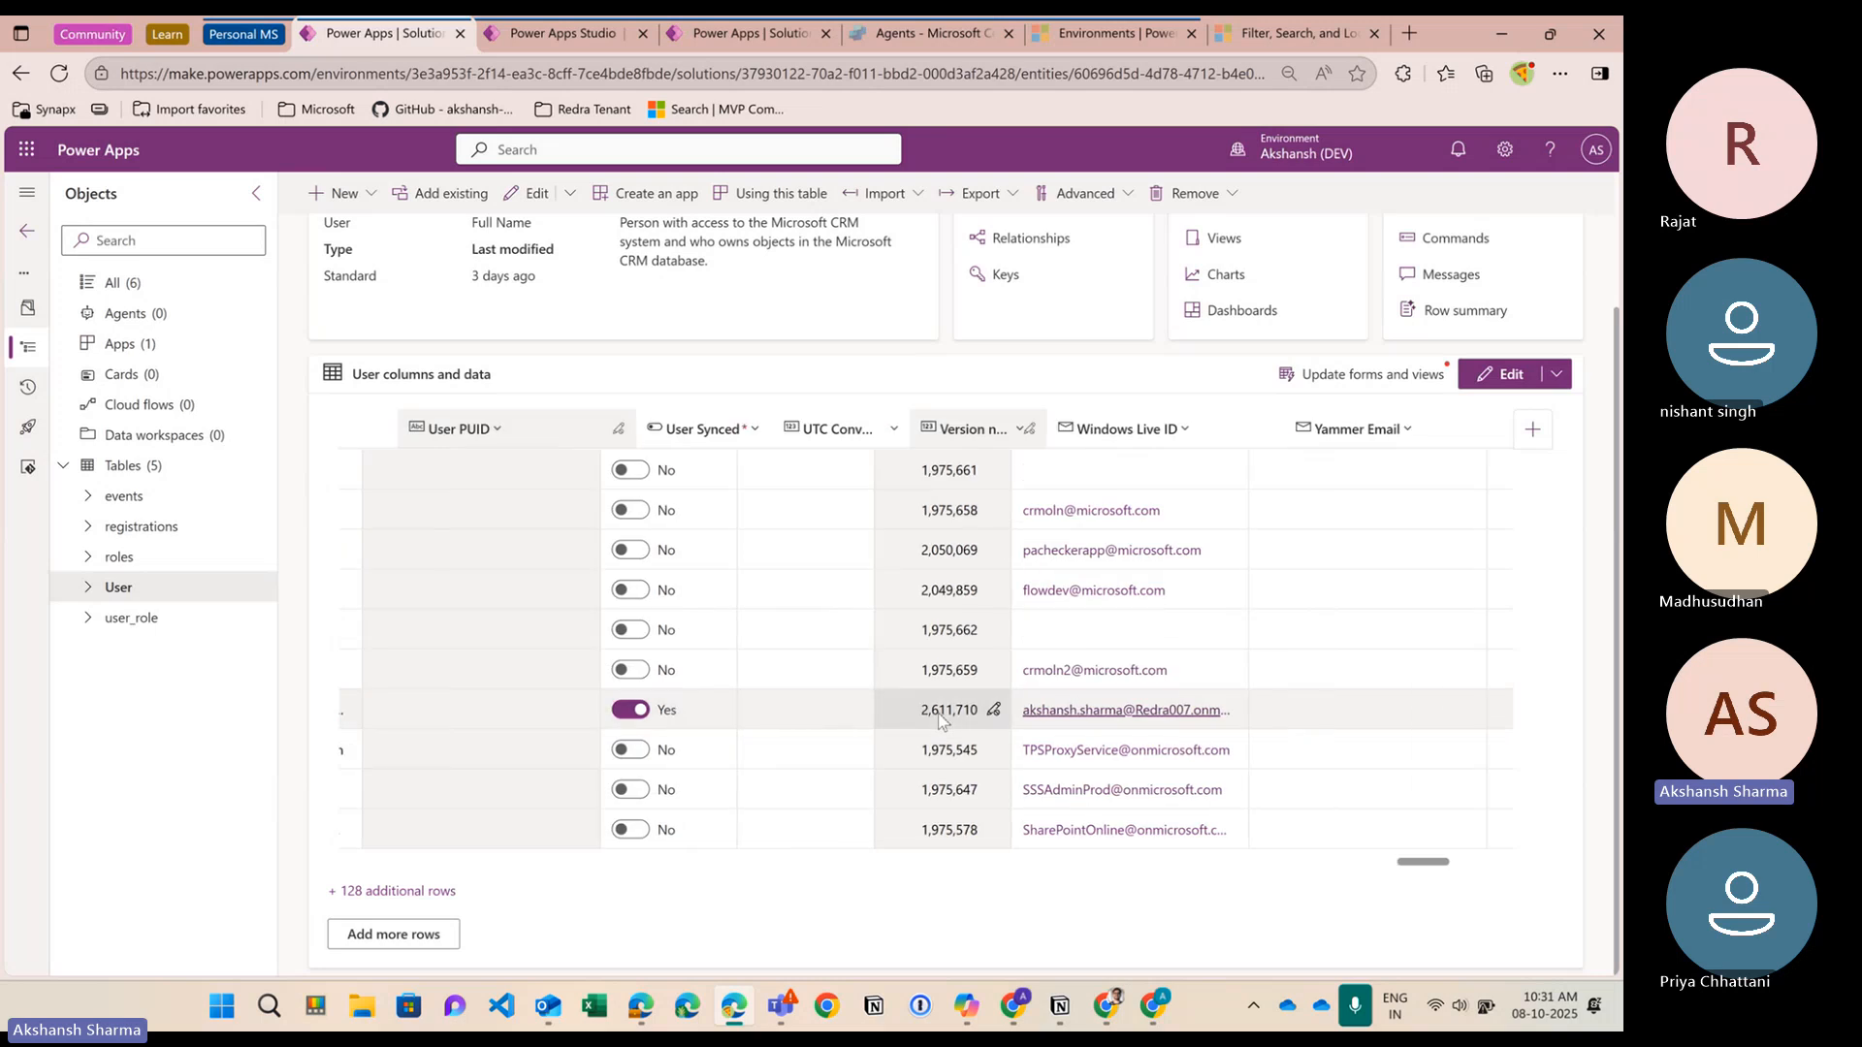
pyautogui.hscroll(-6, 939, 720)
pyautogui.hscroll(-2, 939, 719)
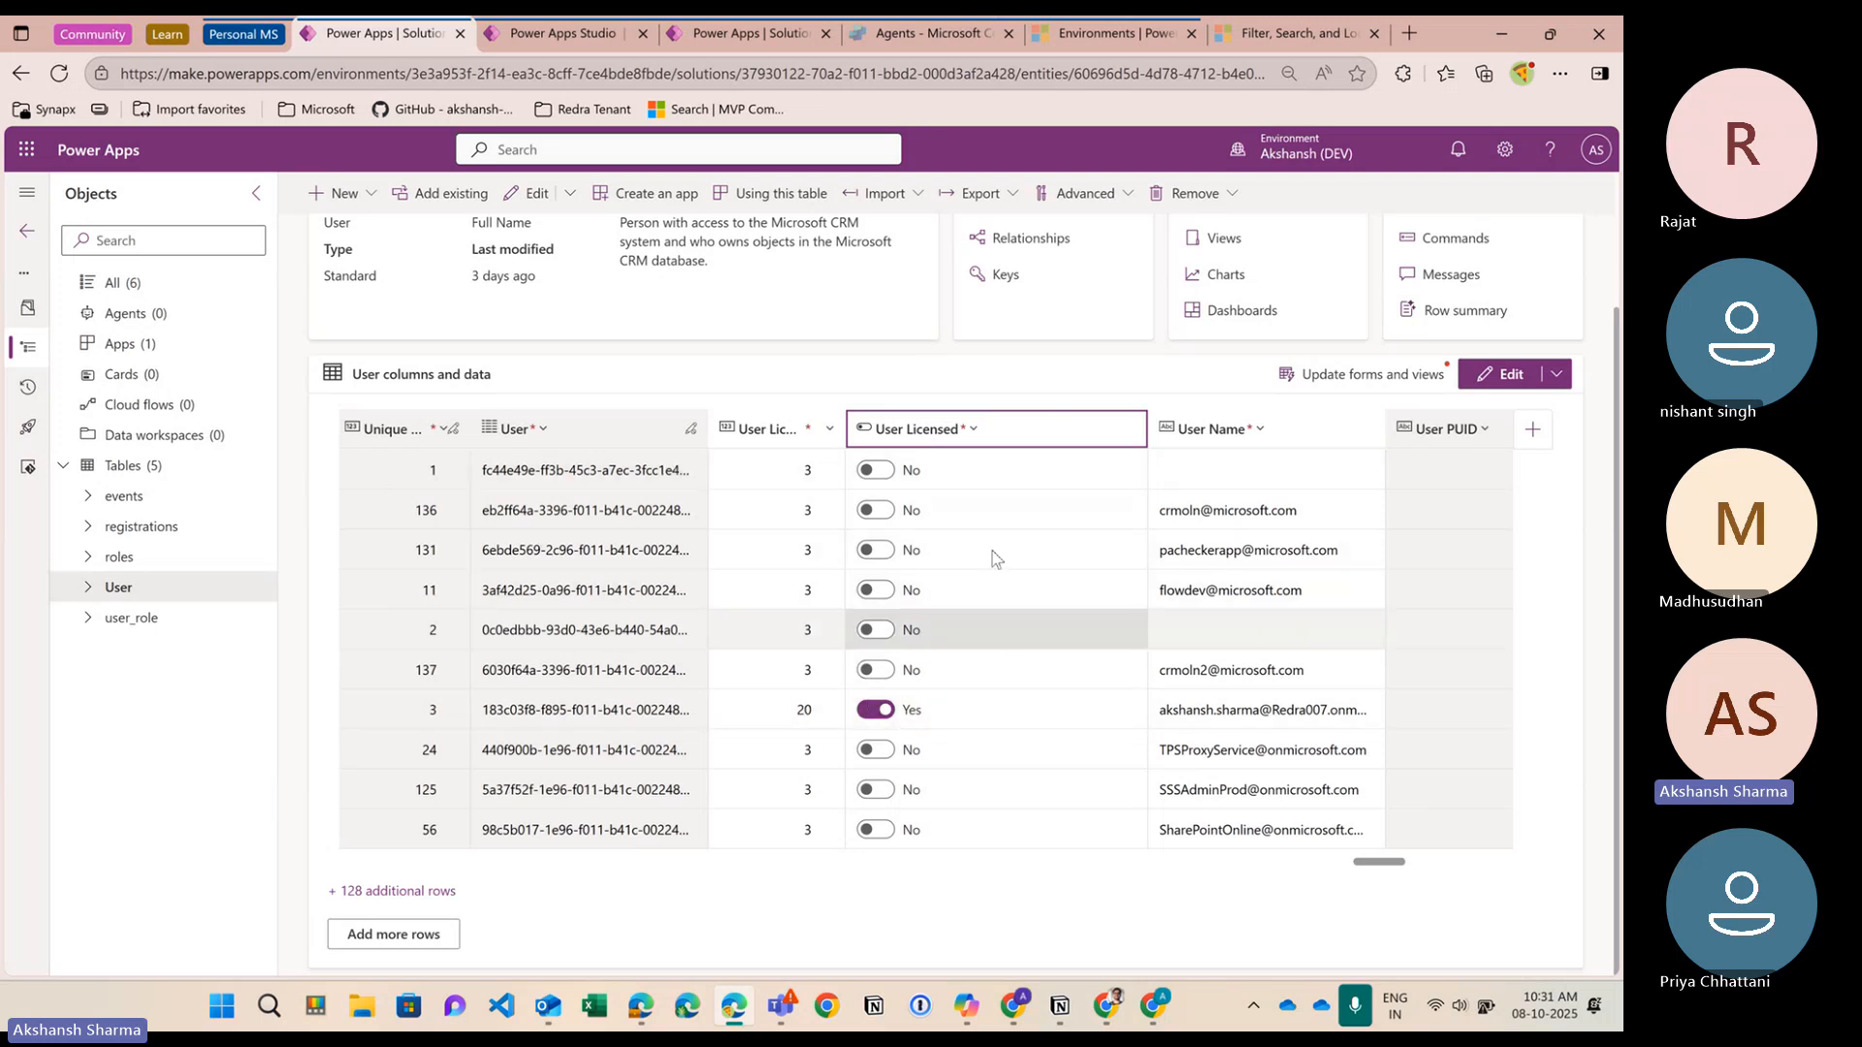
# In the Event Management app, select the Attendee ID dropdown and its whole Items formula
pyautogui.click(537, 39)
pyautogui.click(1579, 201)
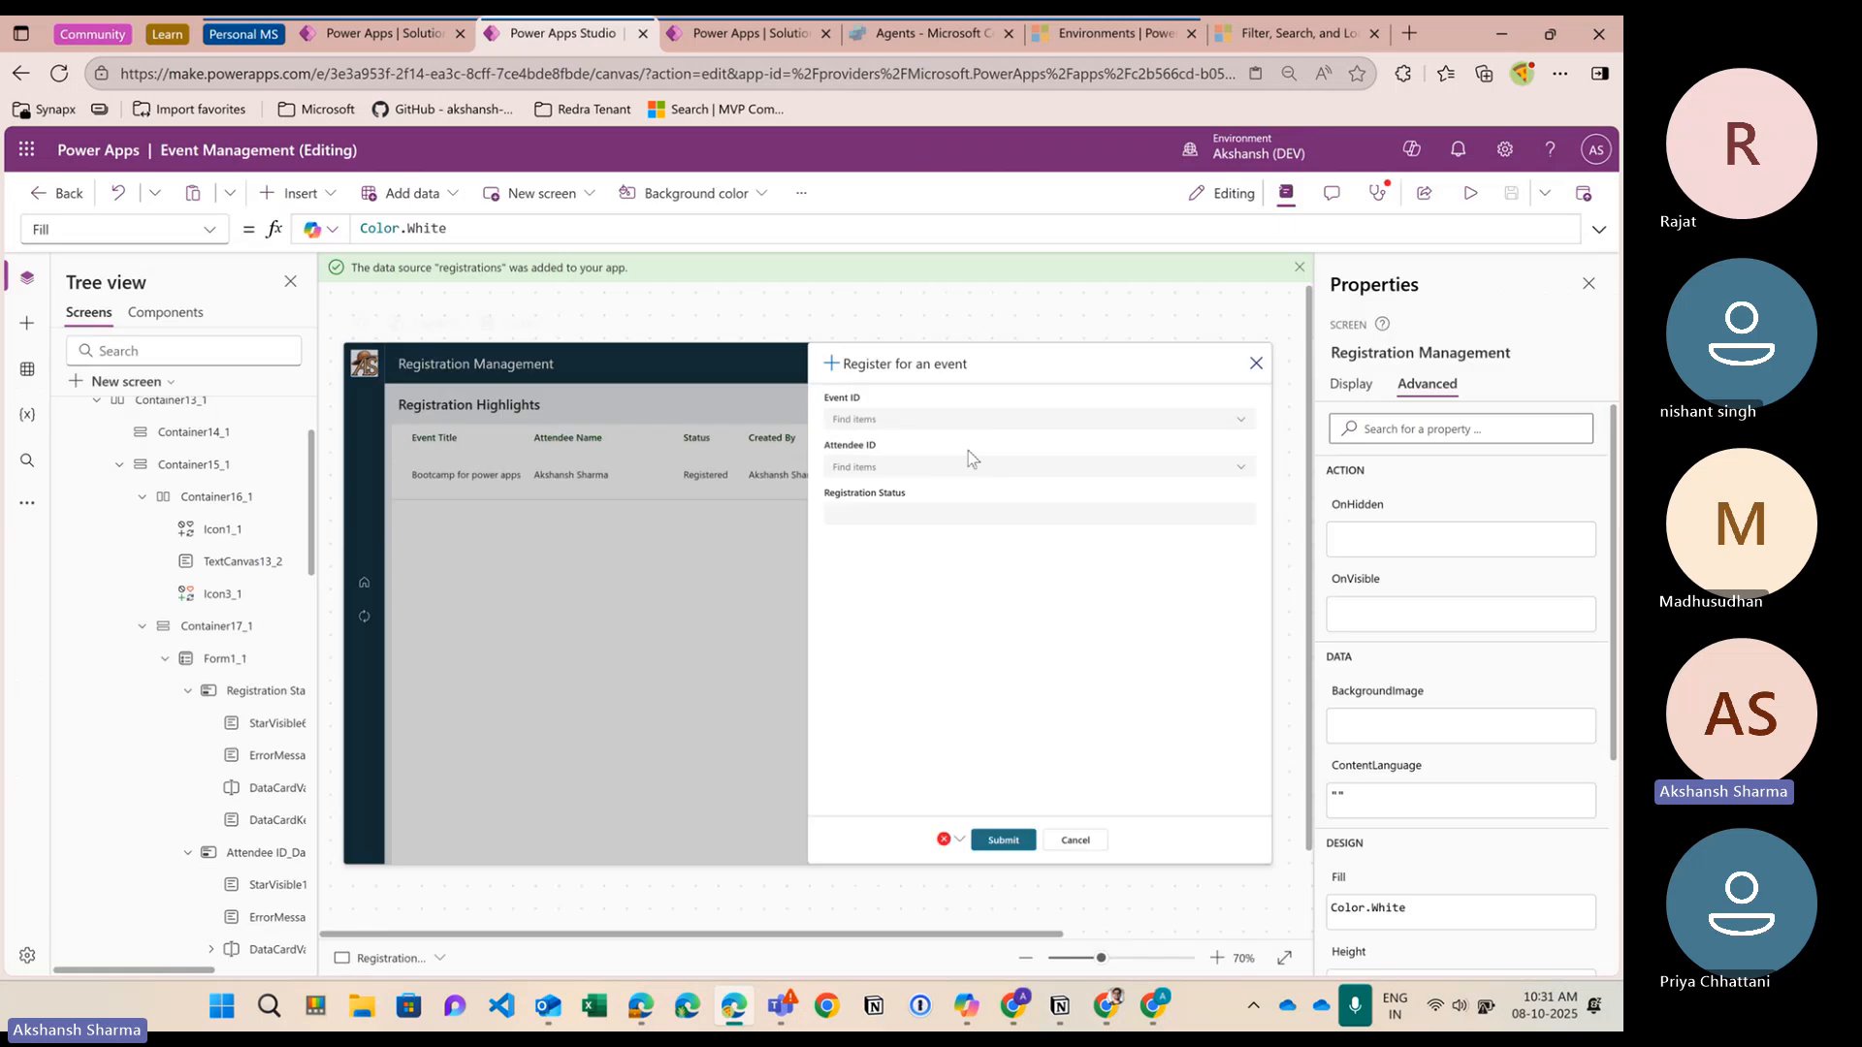
pyautogui.click(968, 451)
pyautogui.click(985, 466)
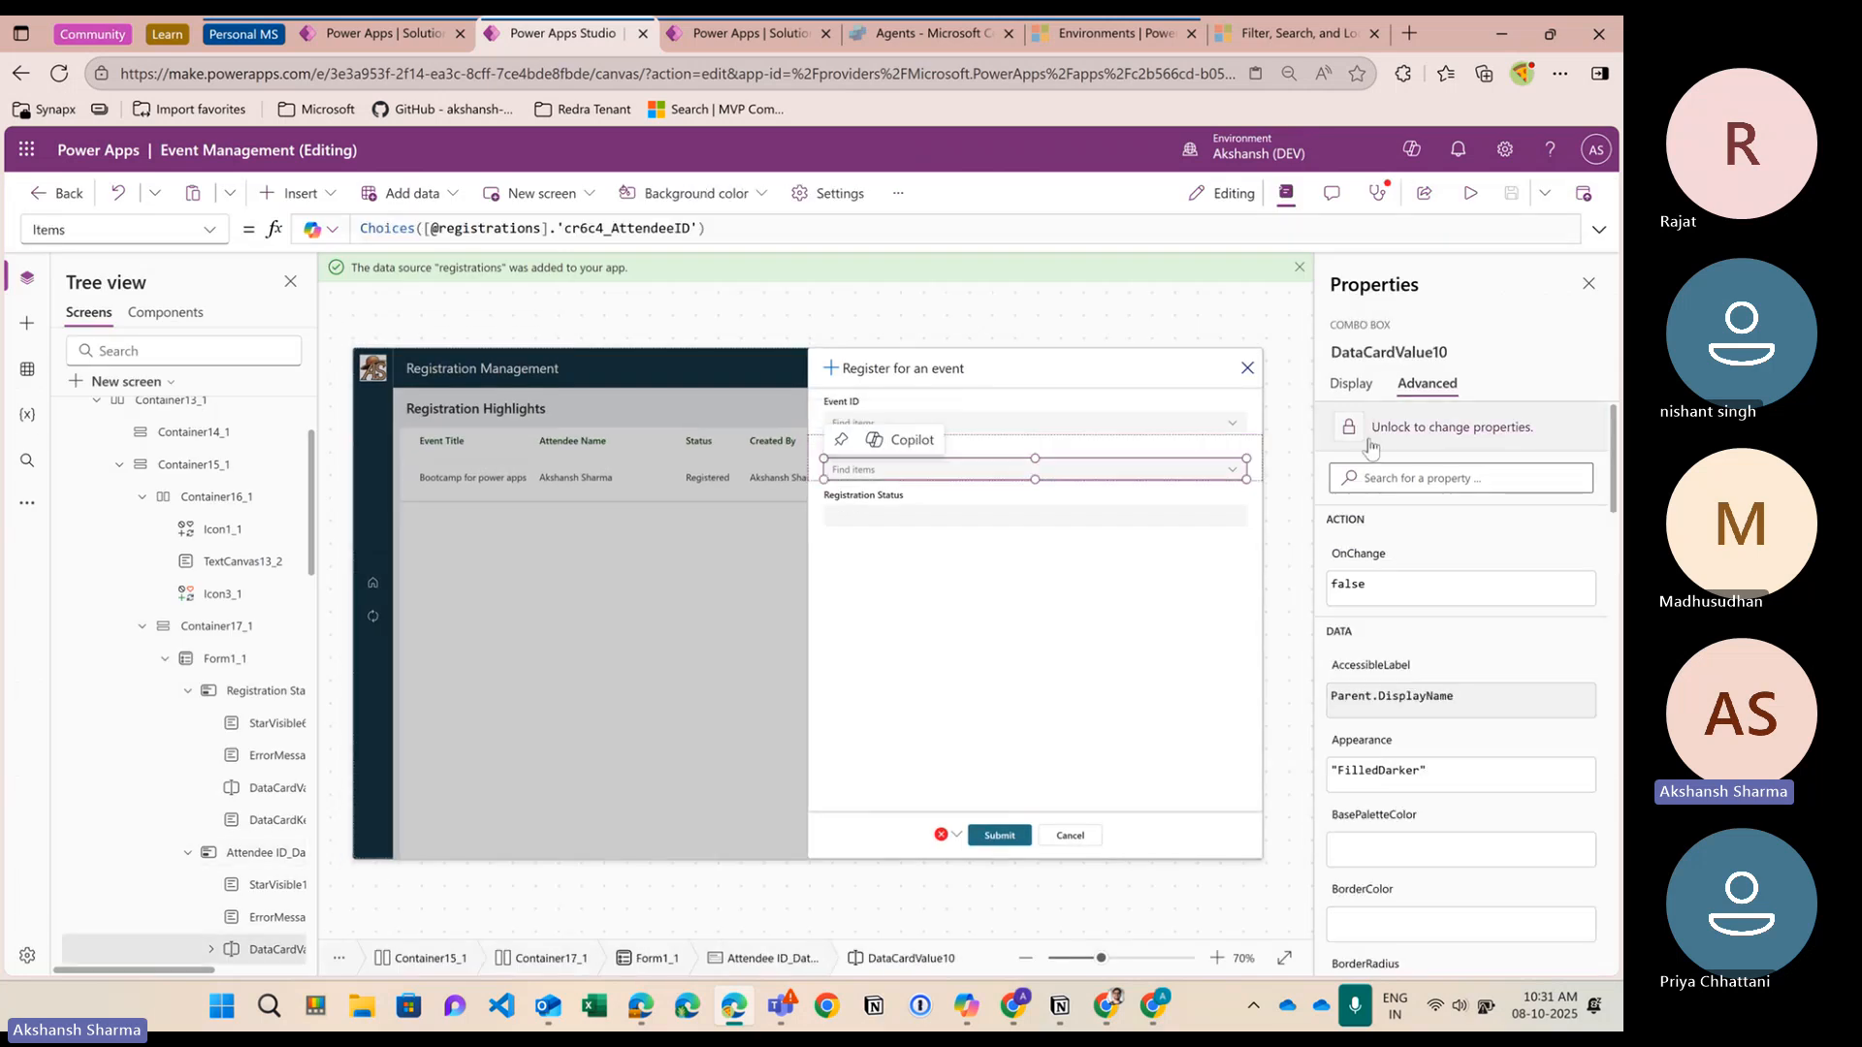
pyautogui.moveTo(706, 229); pyautogui.dragTo(350, 225)
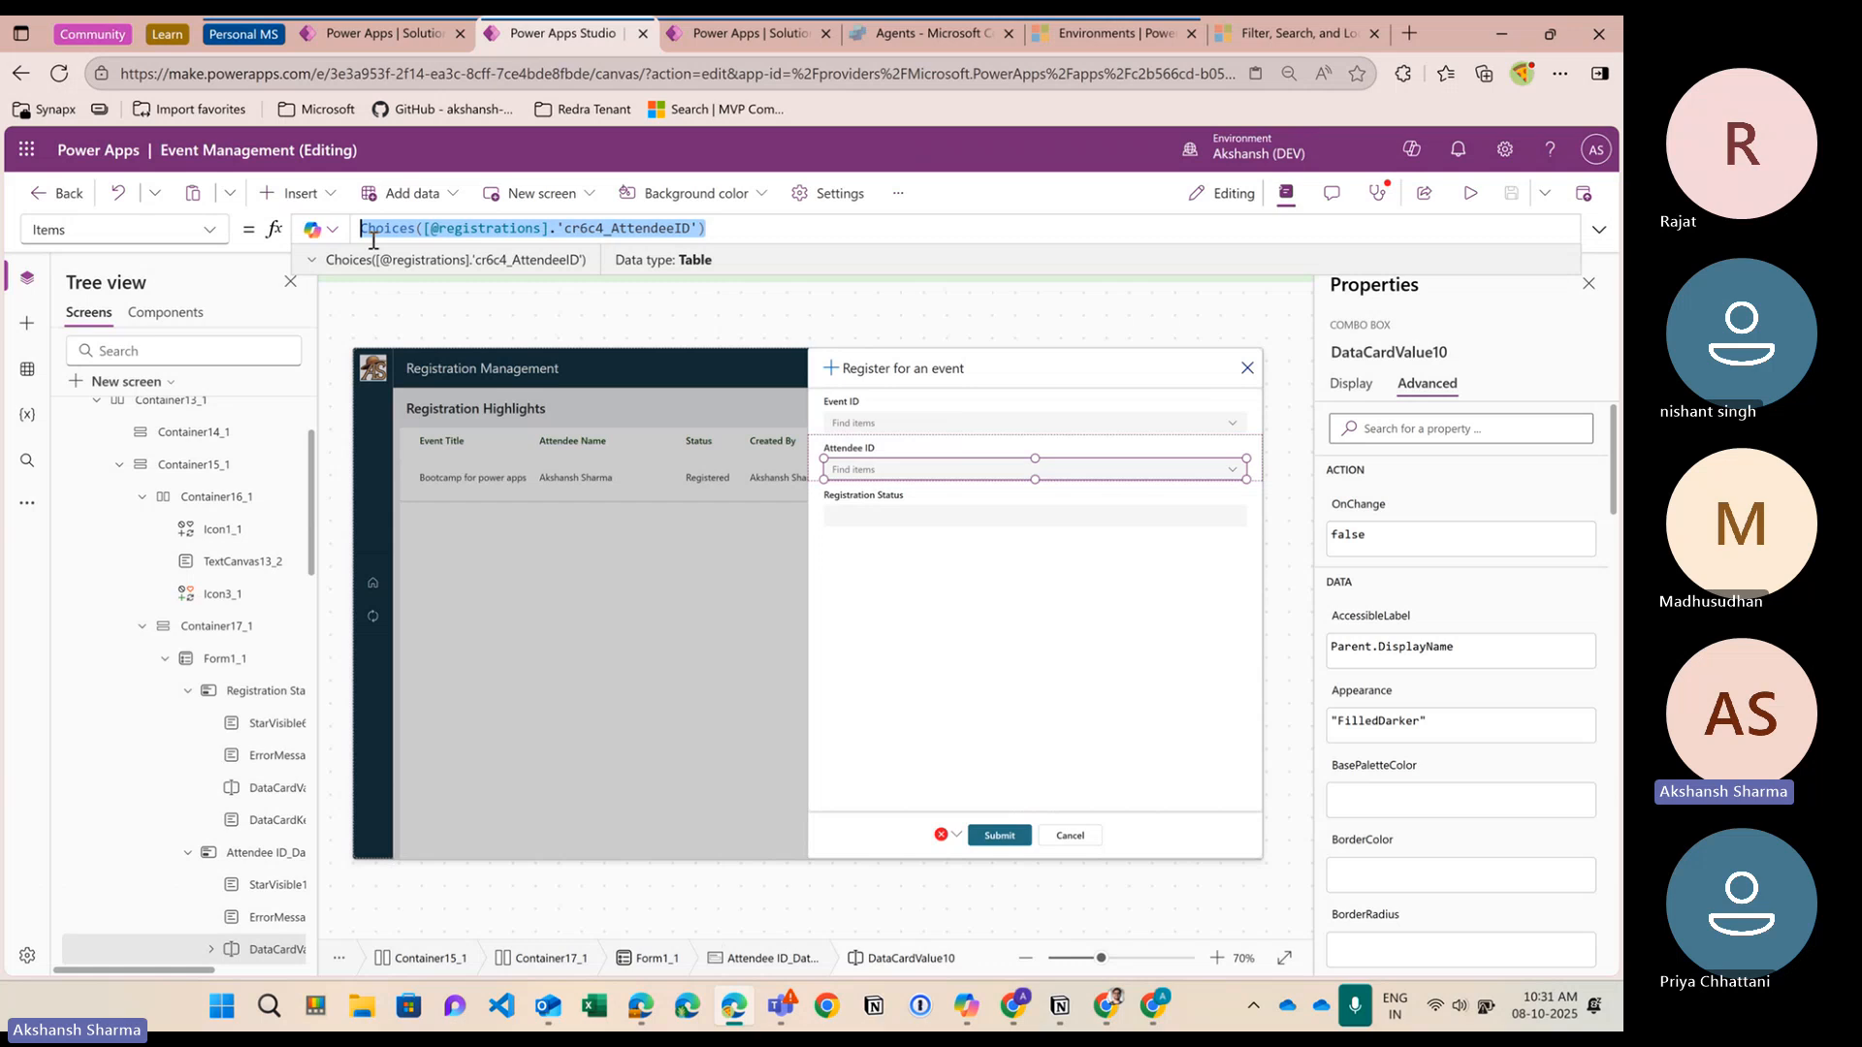
# Set Items to Filter(Users, 'User Licensed' = 'User Licensed (Users)'.Yes) and preview the app
pyautogui.write('Filter(')
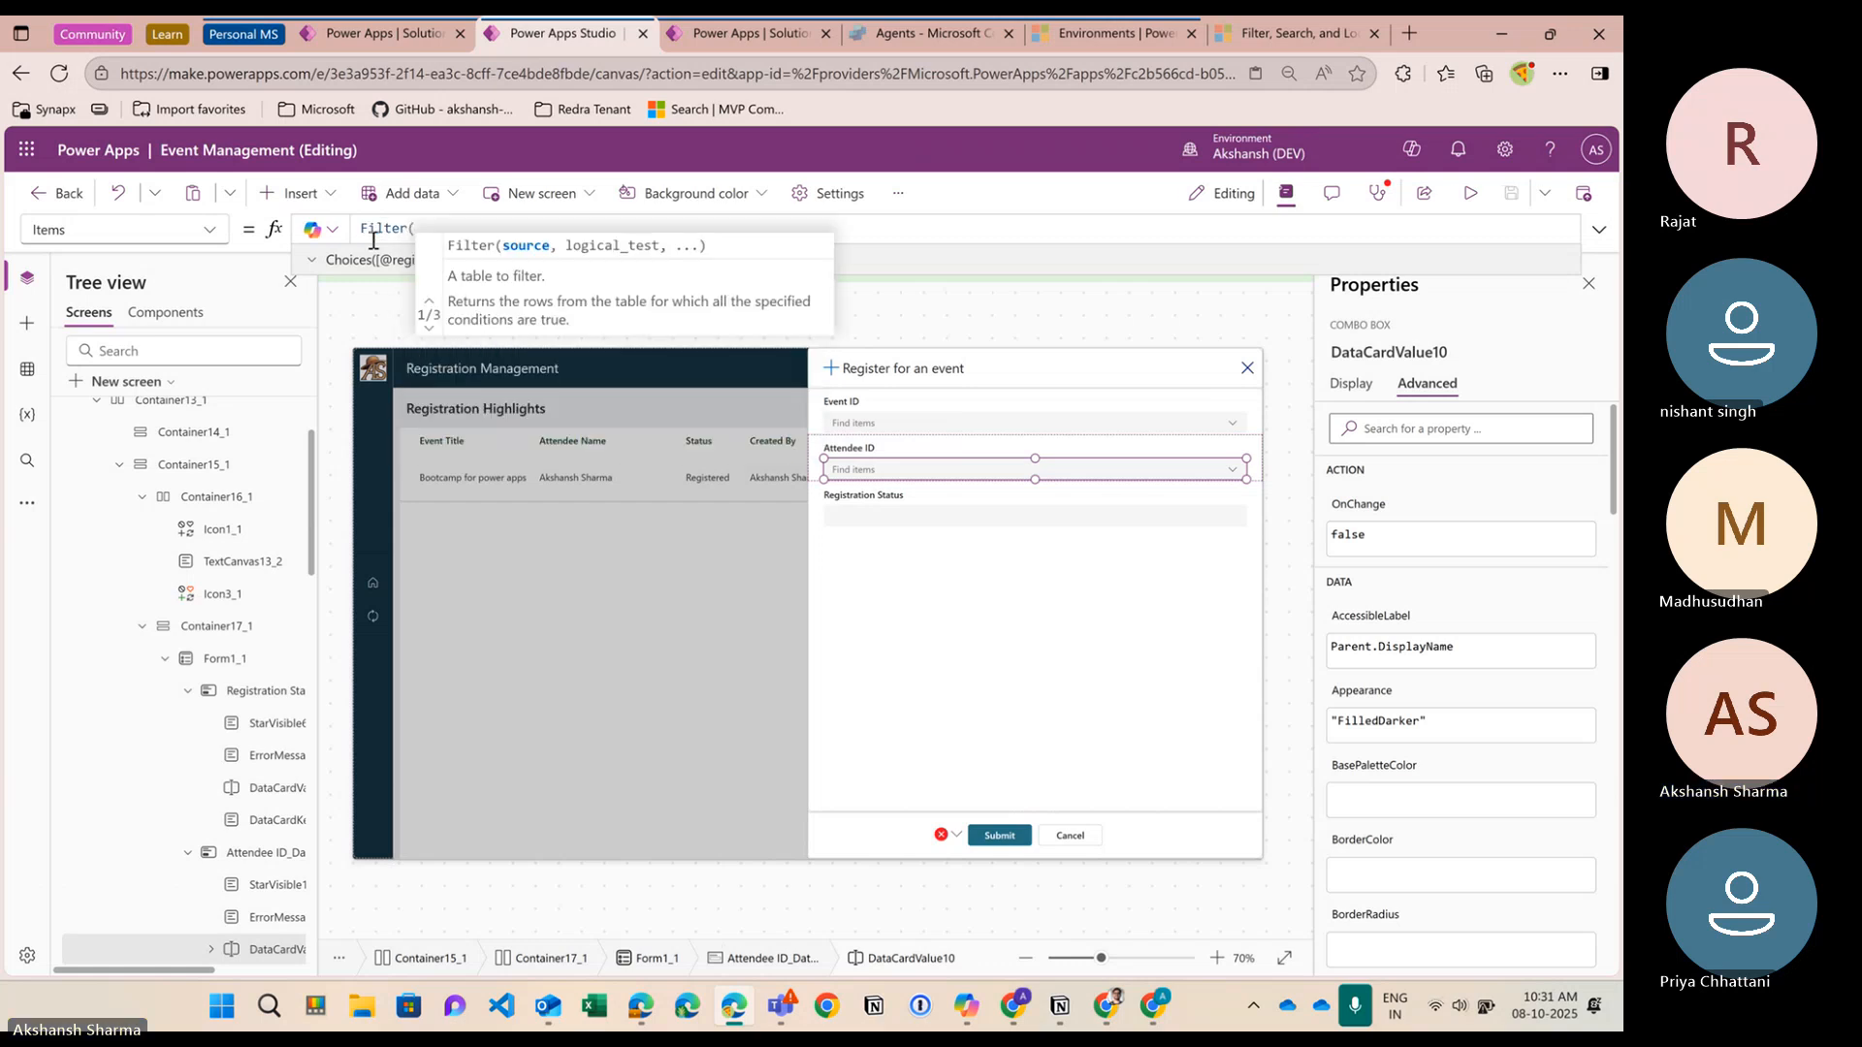
pyautogui.write('user')
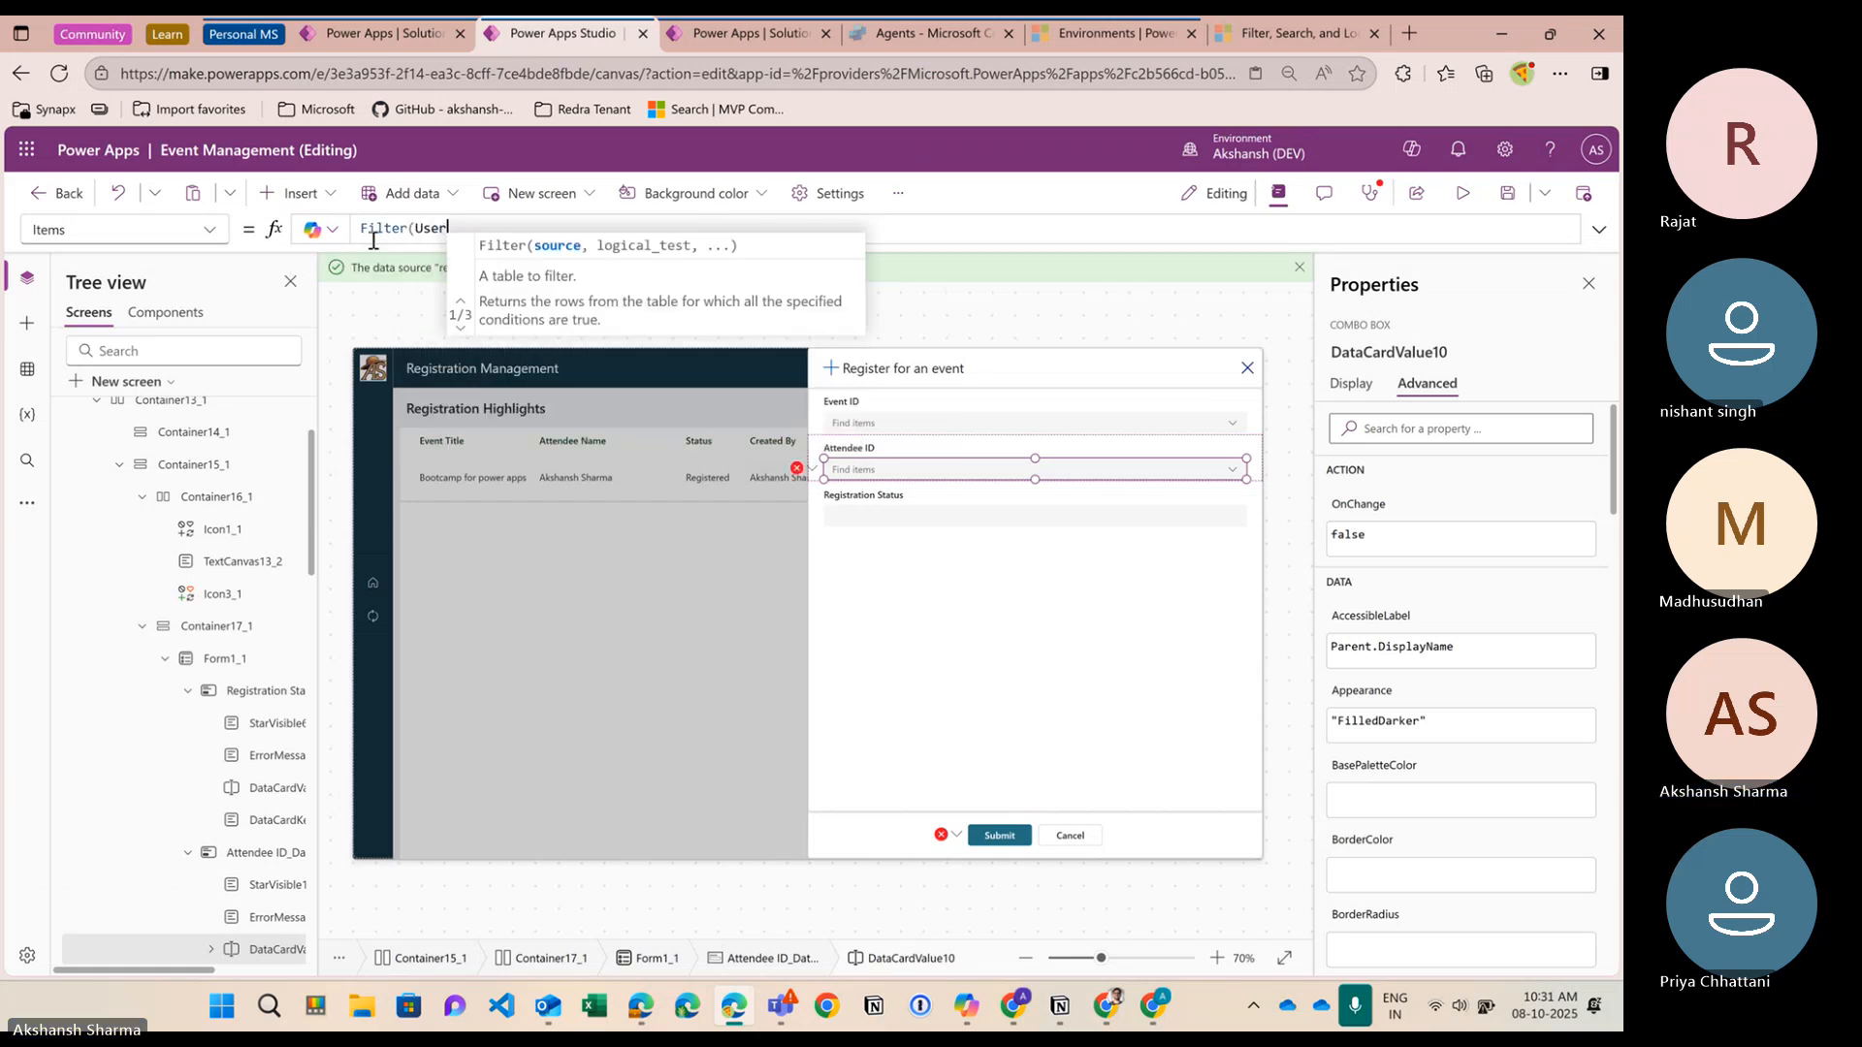
pyautogui.press('BackSpace')
pyautogui.write('rs, ')
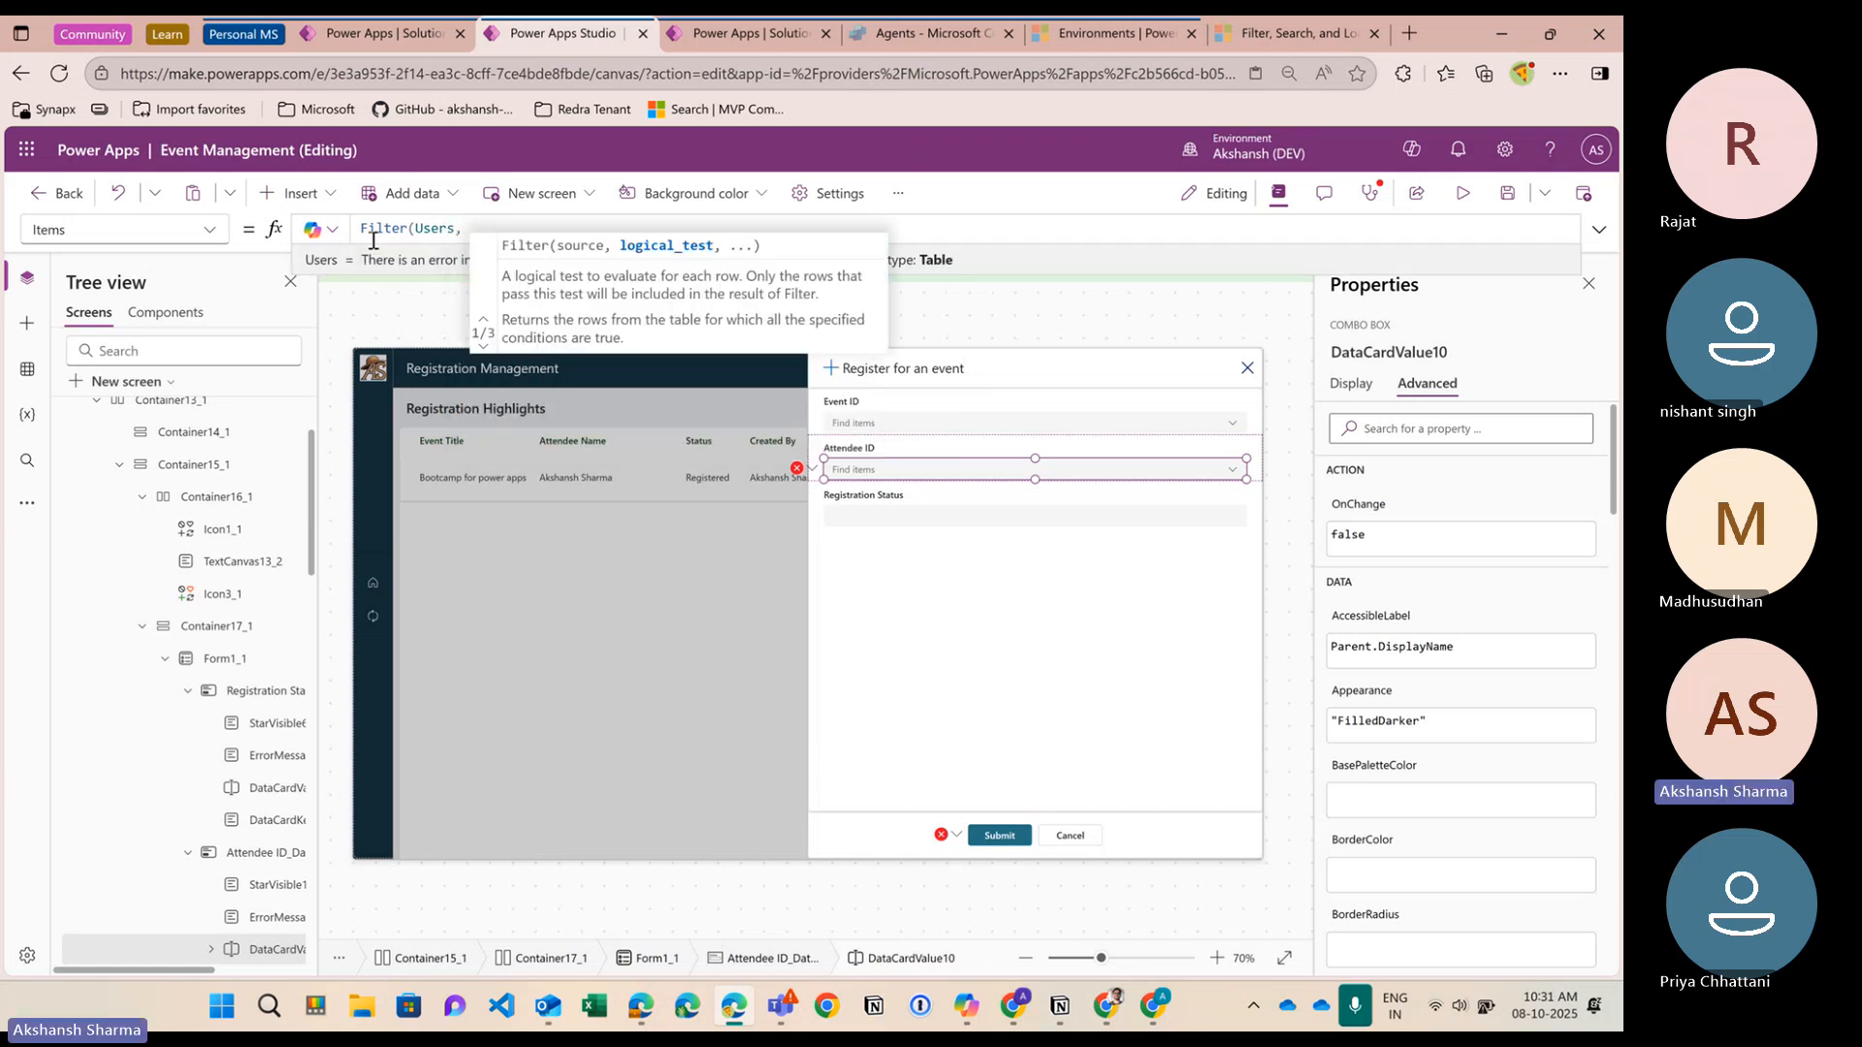
pyautogui.write('user')
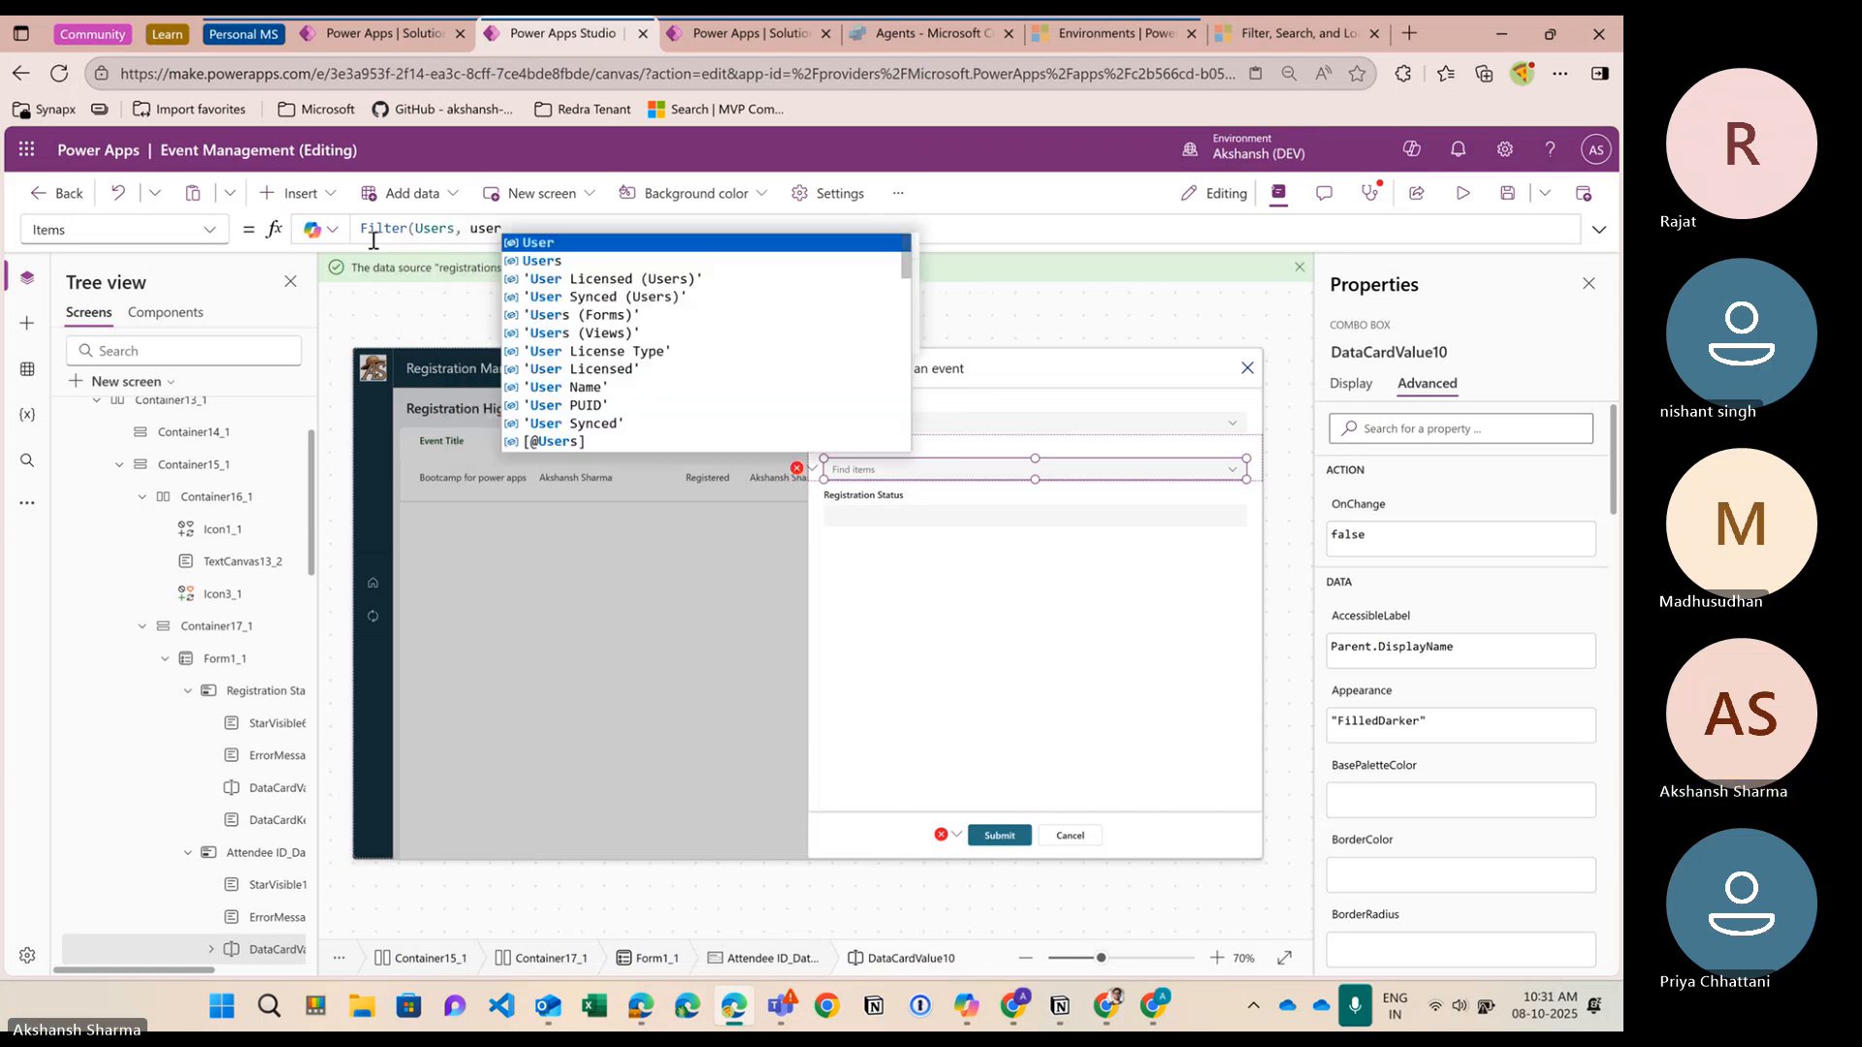
pyautogui.write('l')
pyautogui.press('Down')
pyautogui.press('Down')
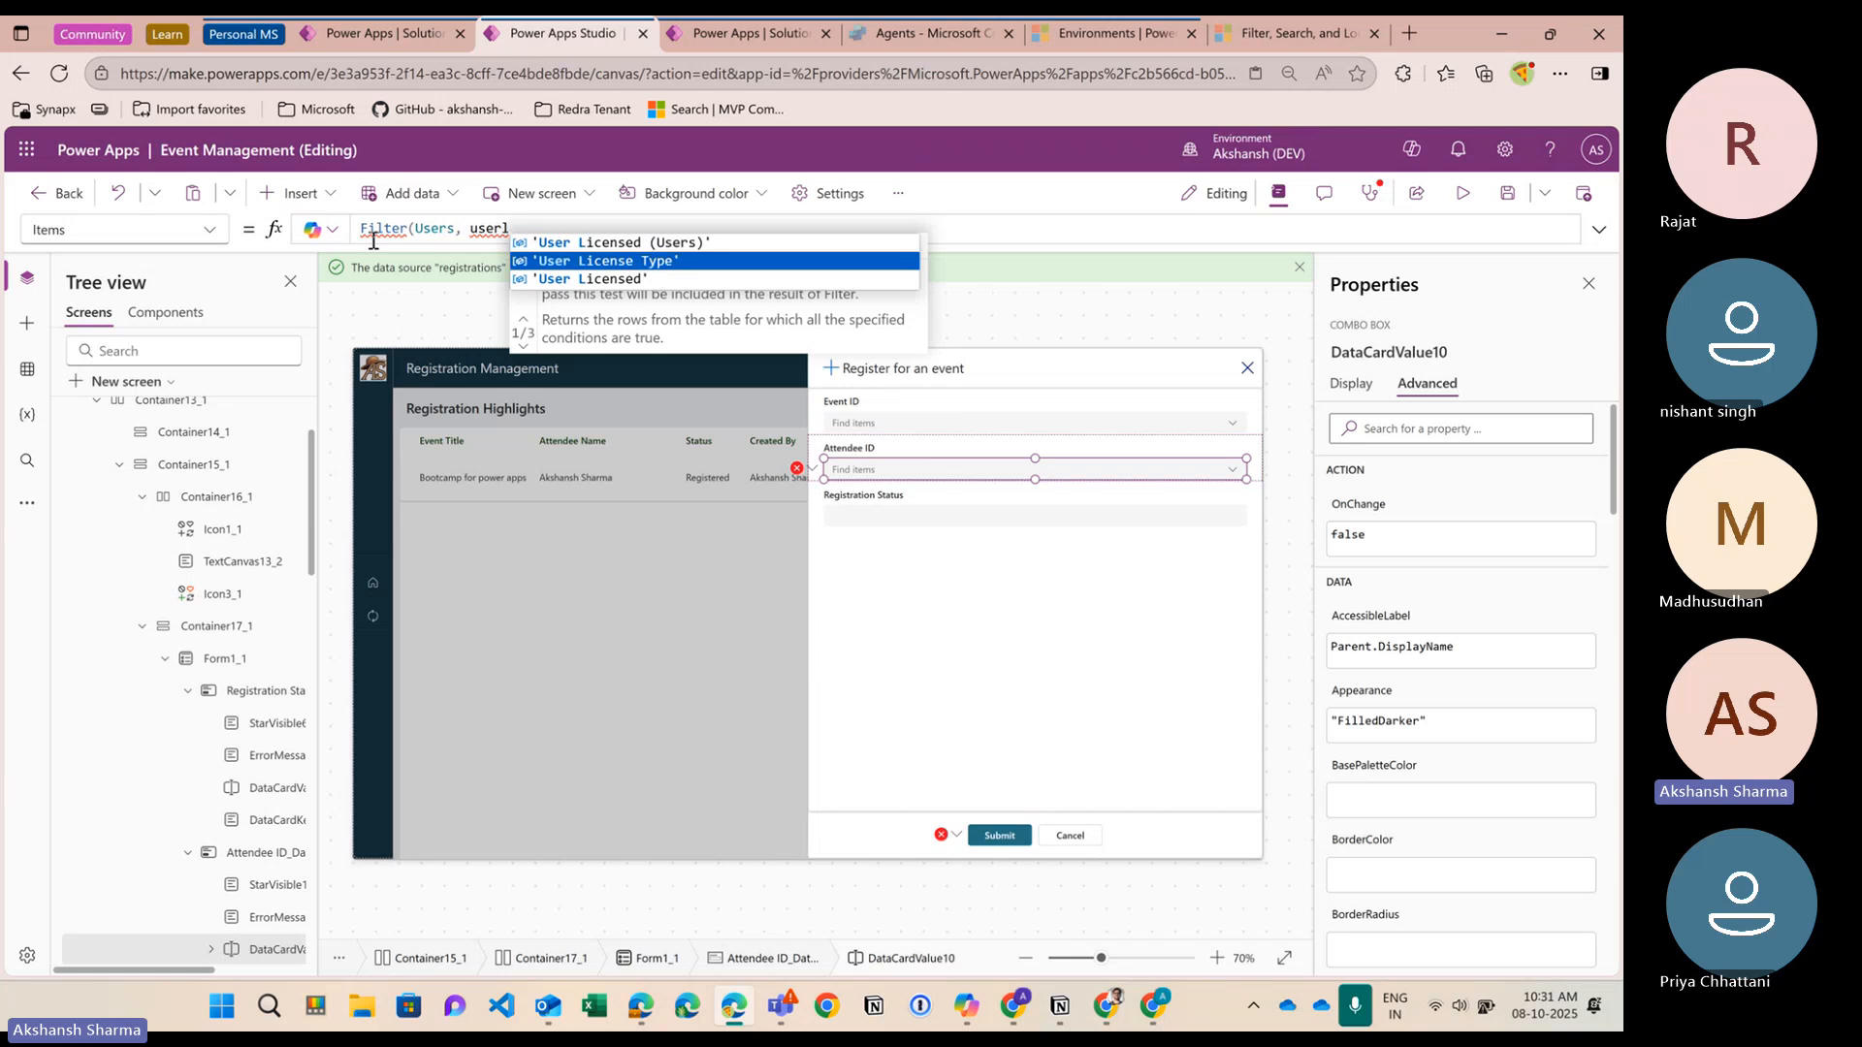
pyautogui.press('Tab')
pyautogui.write('=user')
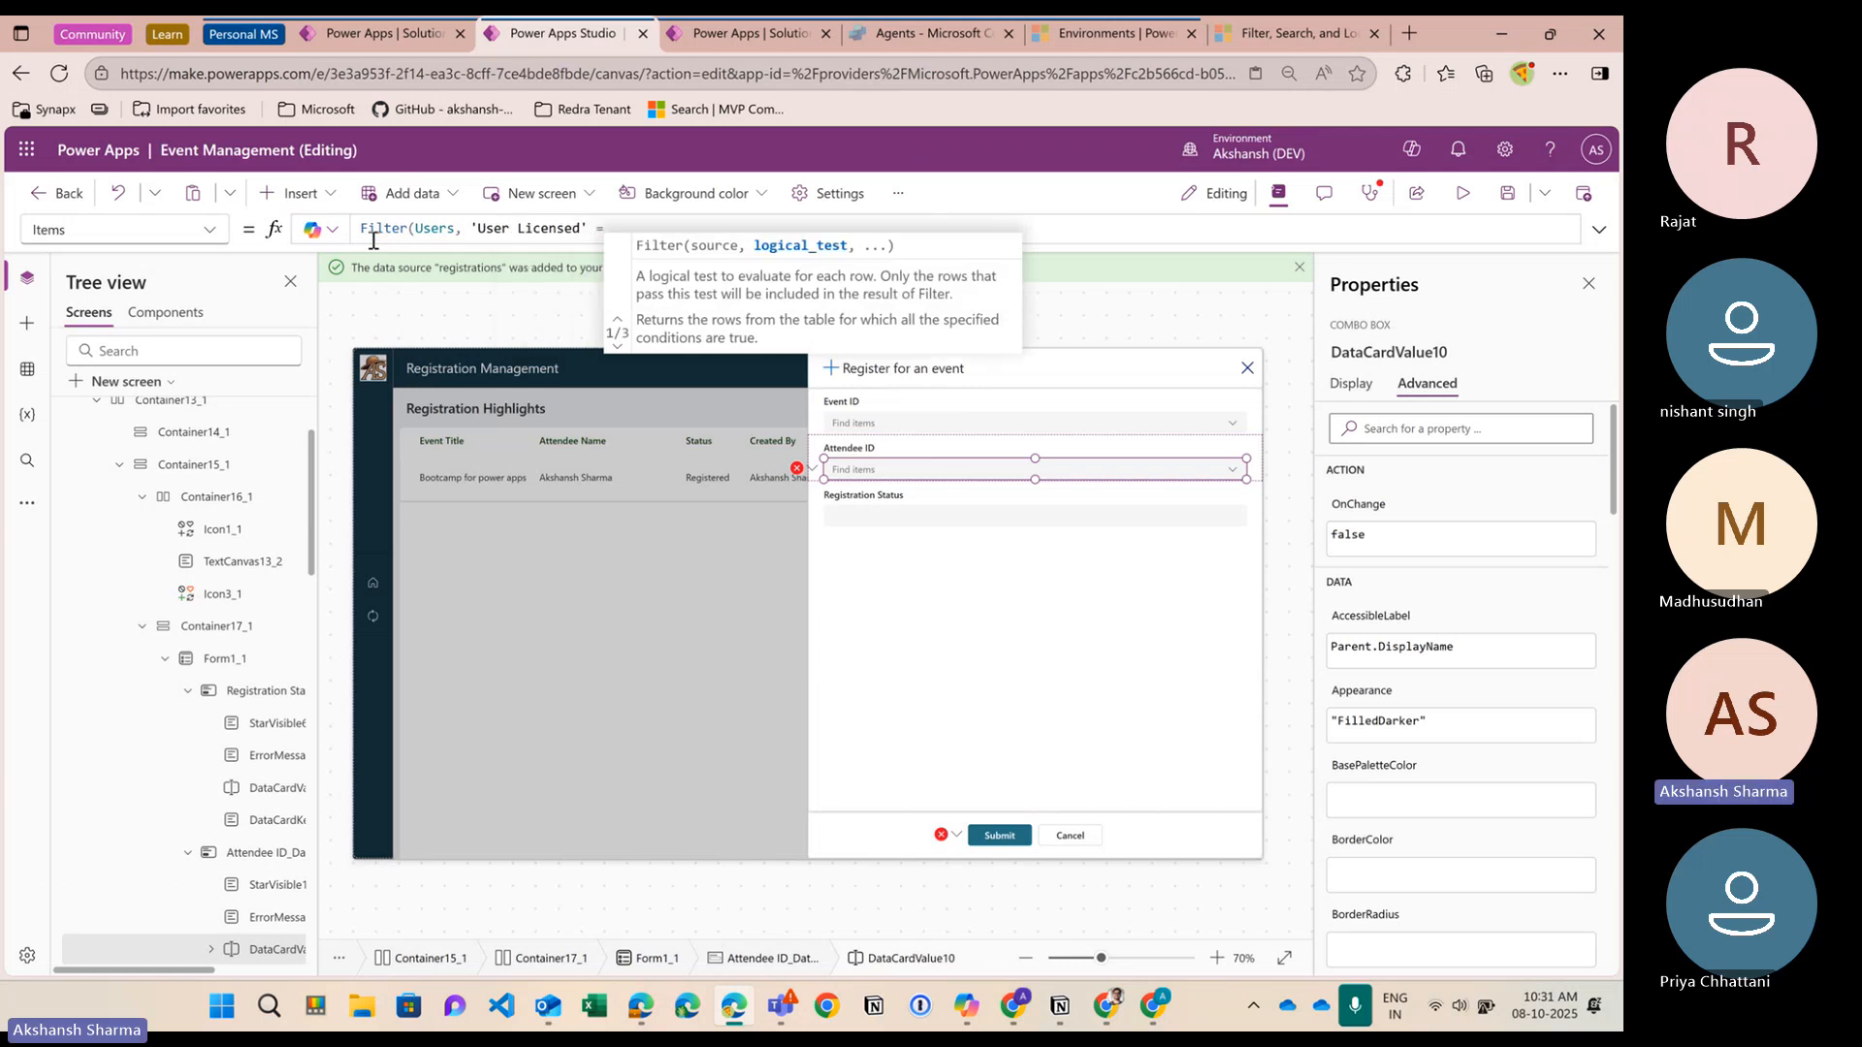
pyautogui.press('Down')
pyautogui.press('Down')
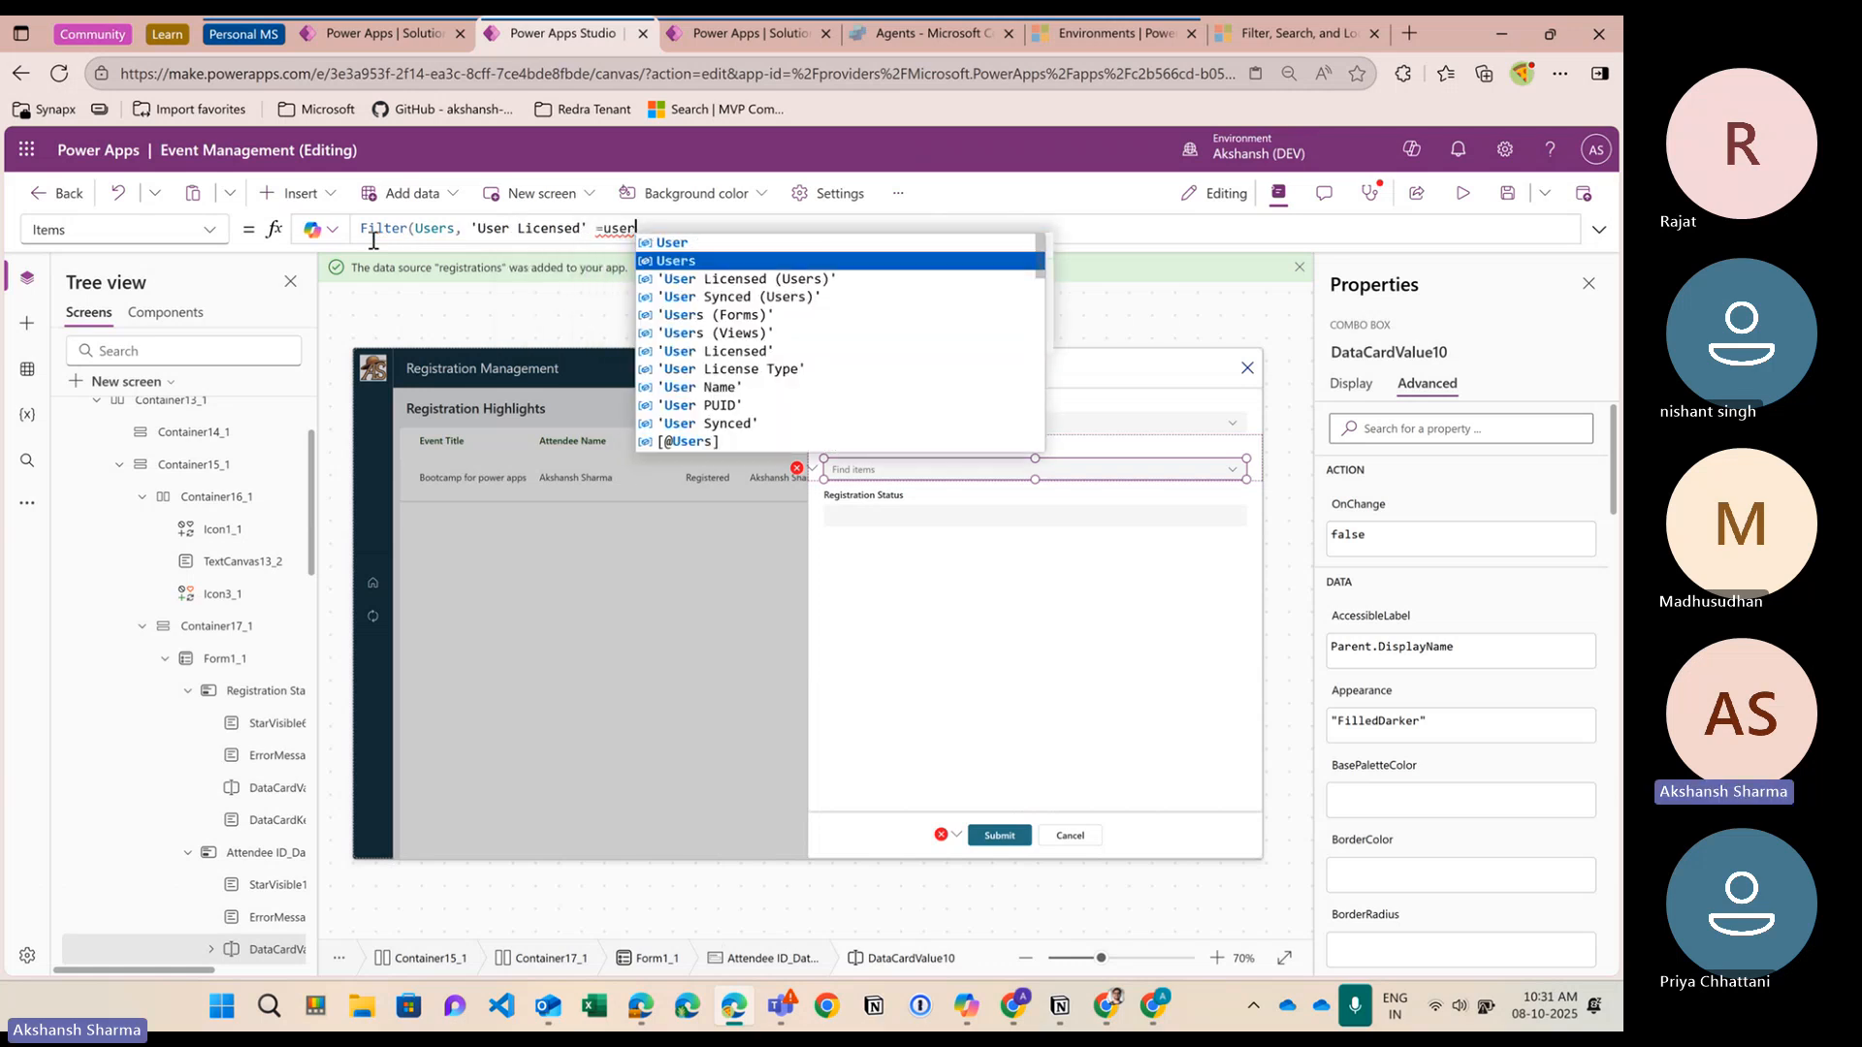
pyautogui.press('Tab')
pyautogui.write('.')
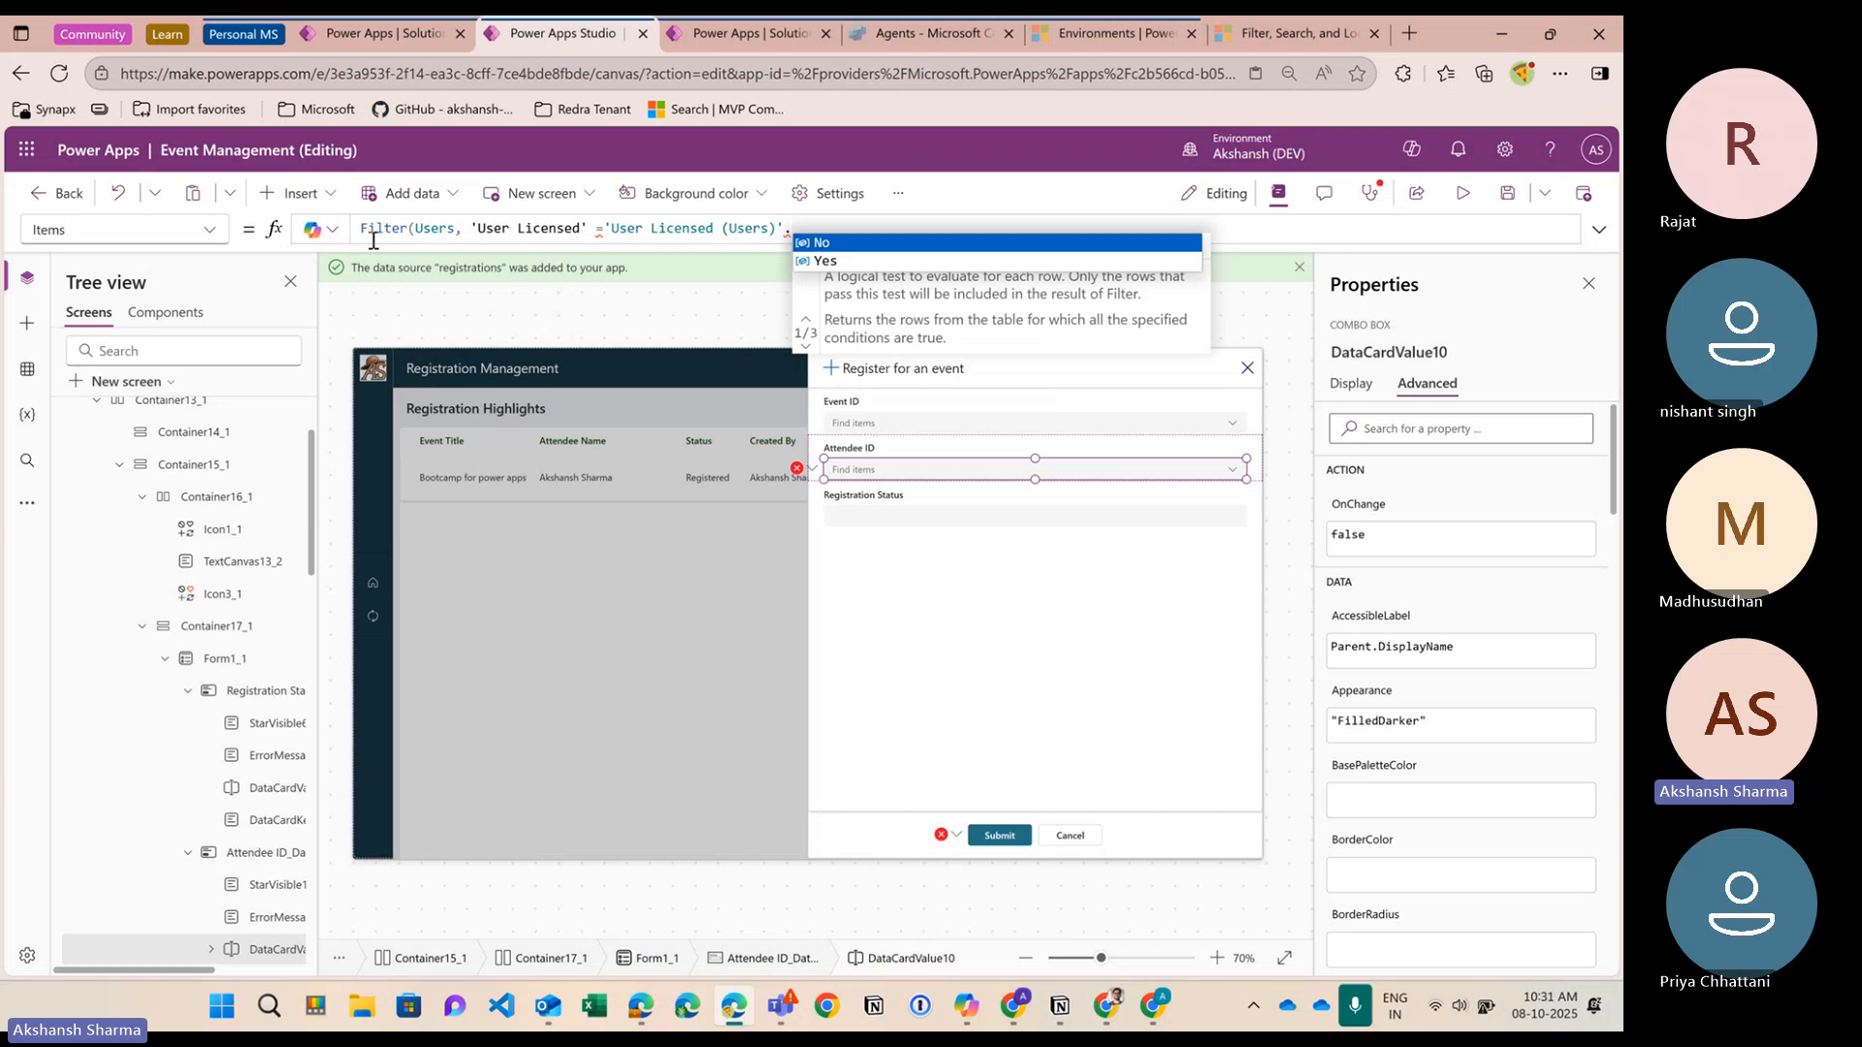
pyautogui.press('Down')
pyautogui.press('Tab')
pyautogui.write(')')
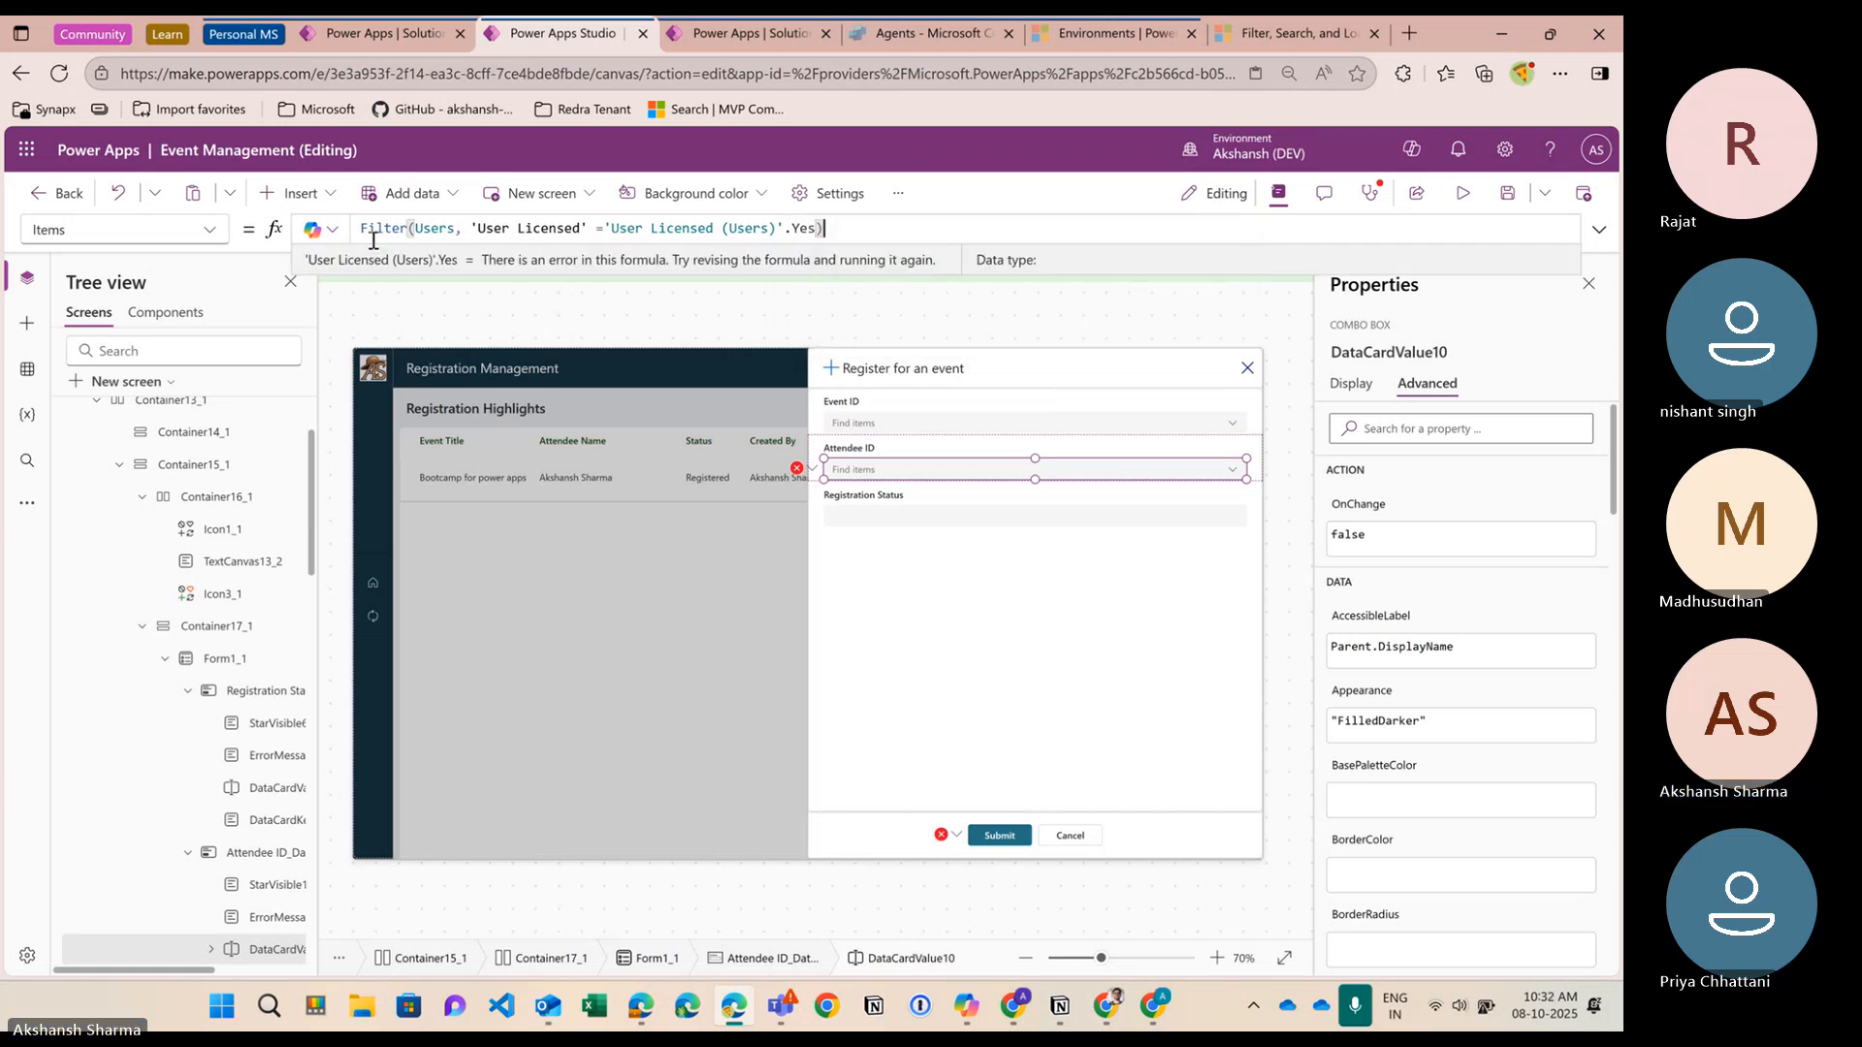
pyautogui.click(1462, 193)
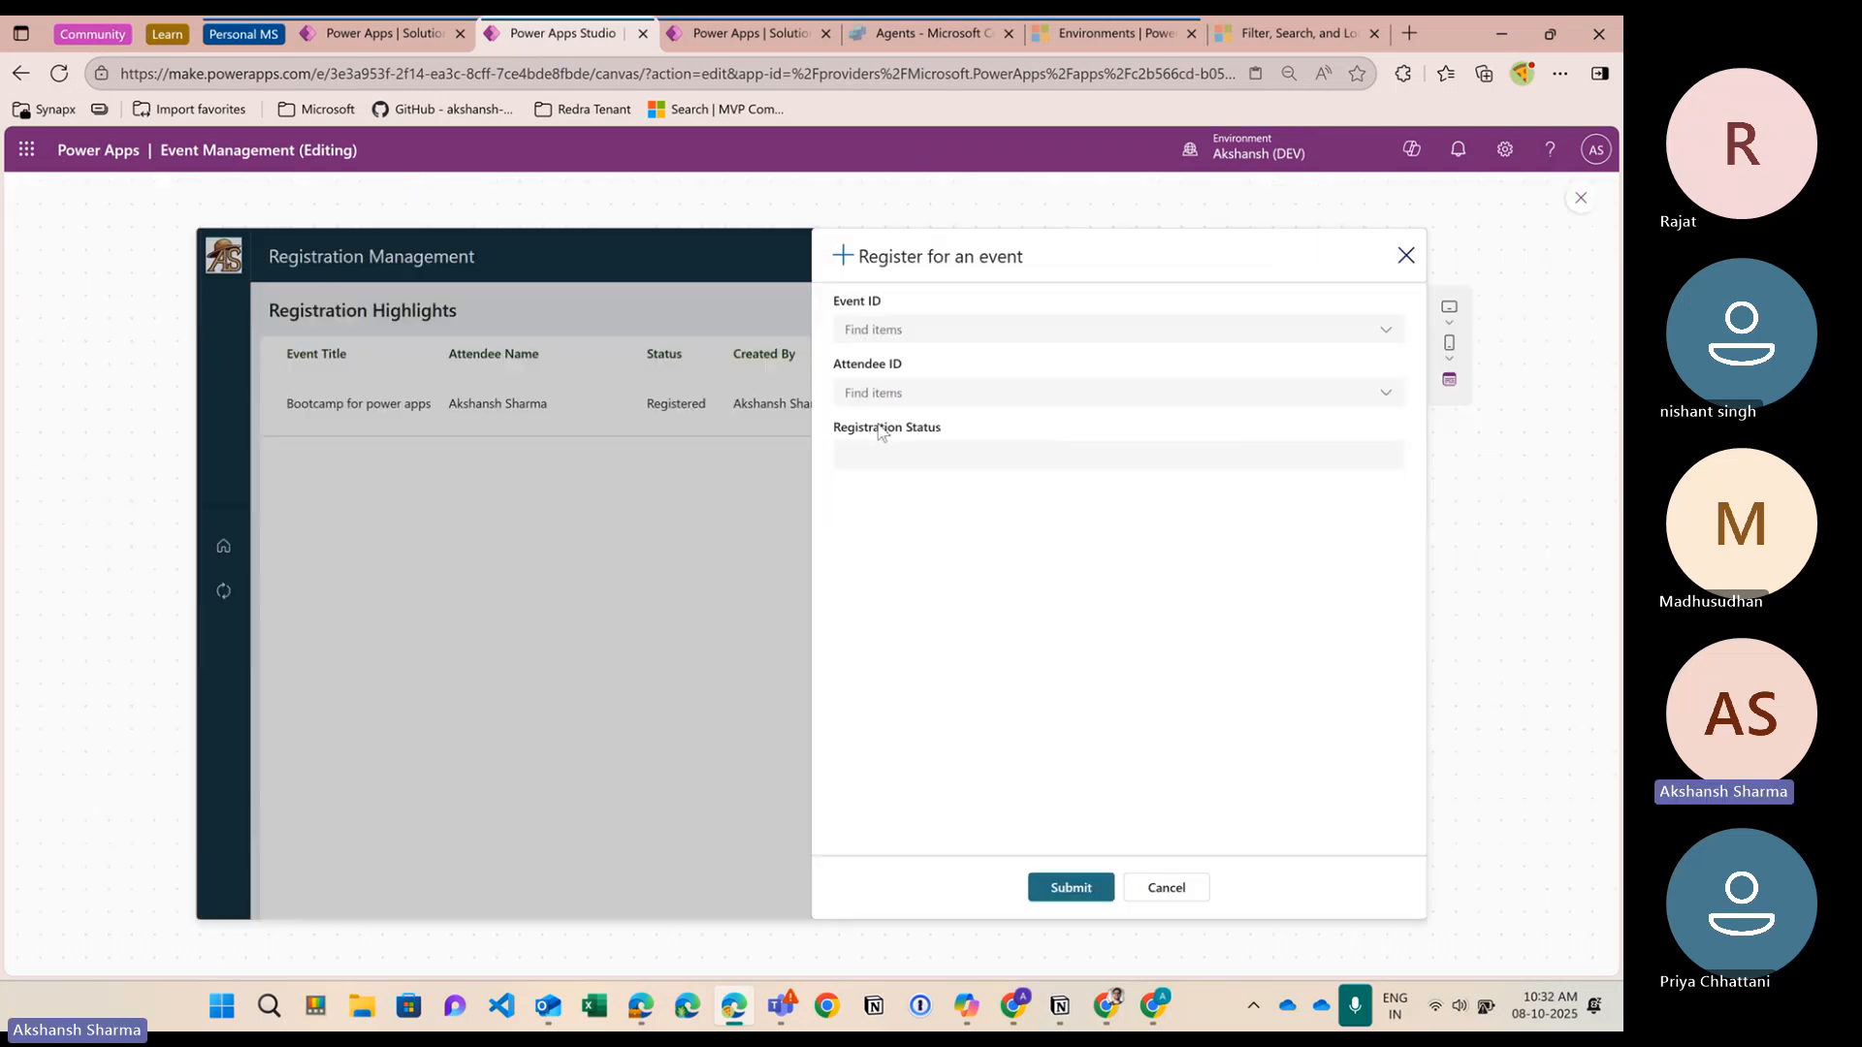
# In preview, check that the Attendee ID choices list only the licensed user
pyautogui.click(869, 392)
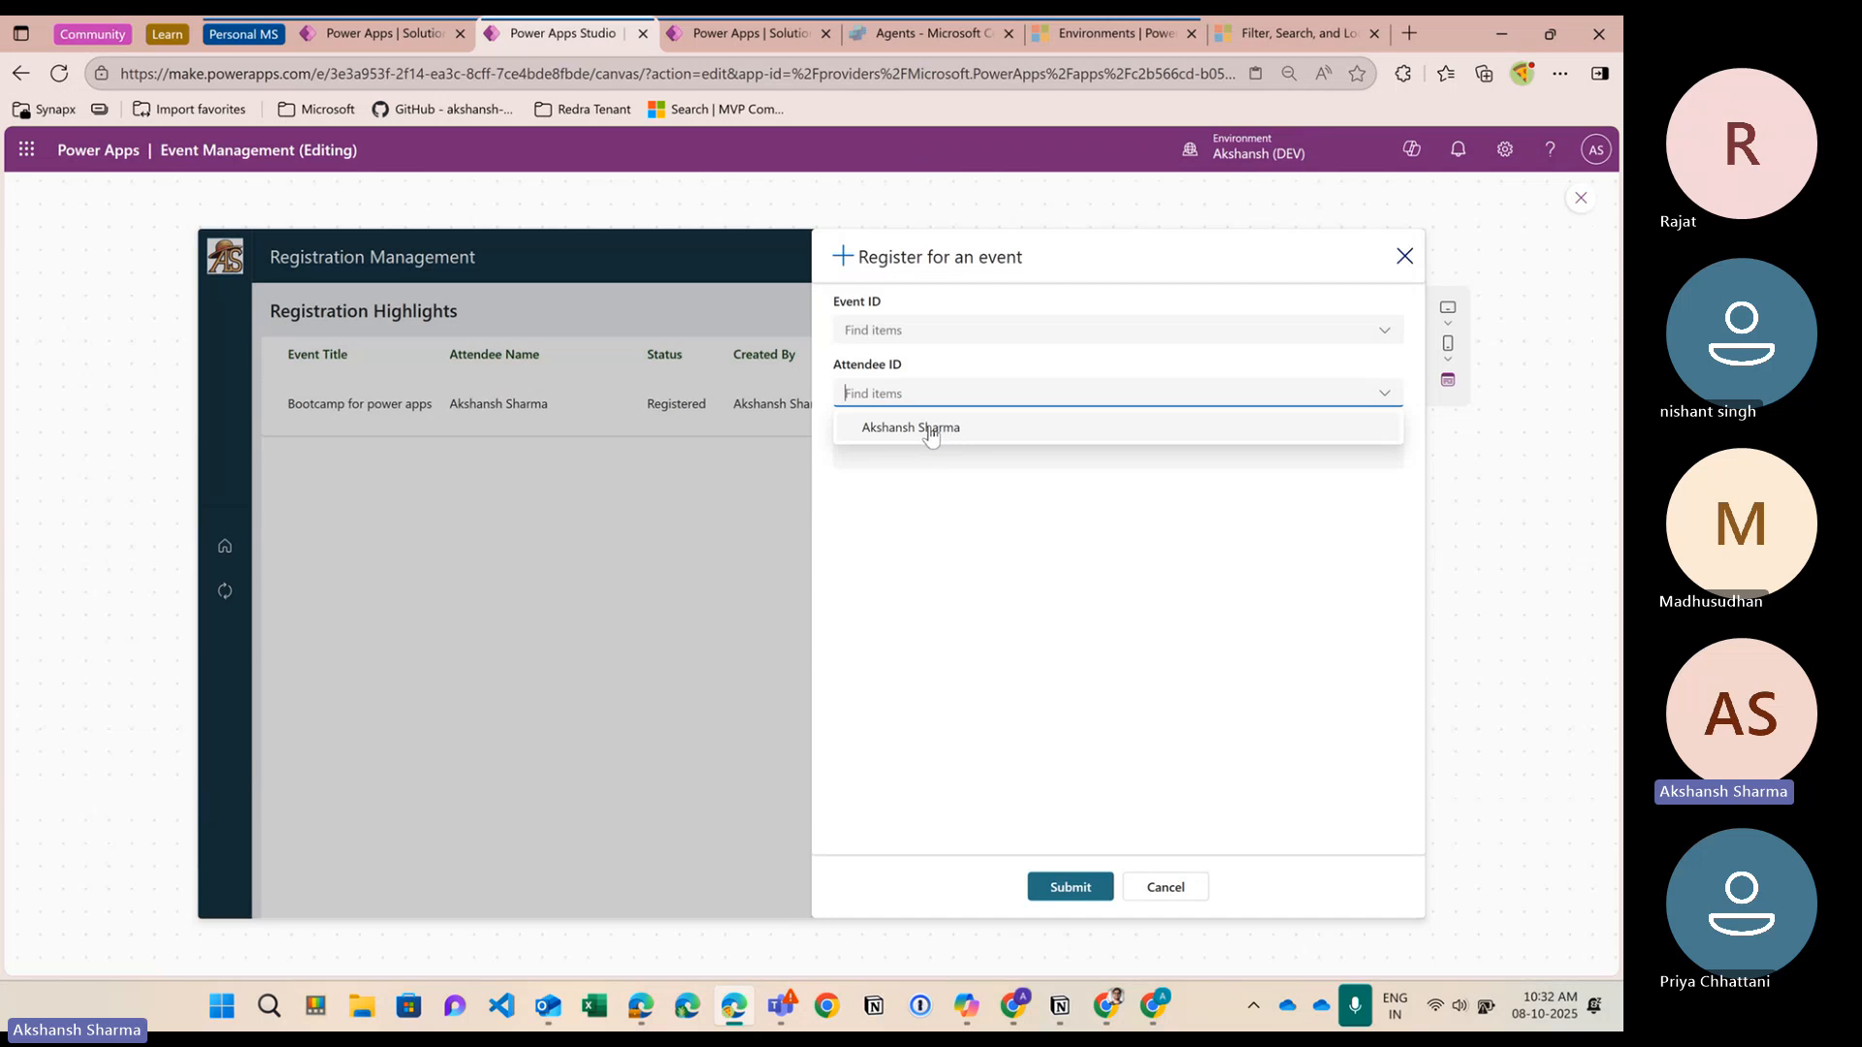
pyautogui.click(931, 529)
pyautogui.click(914, 394)
pyautogui.click(932, 504)
pyautogui.click(902, 400)
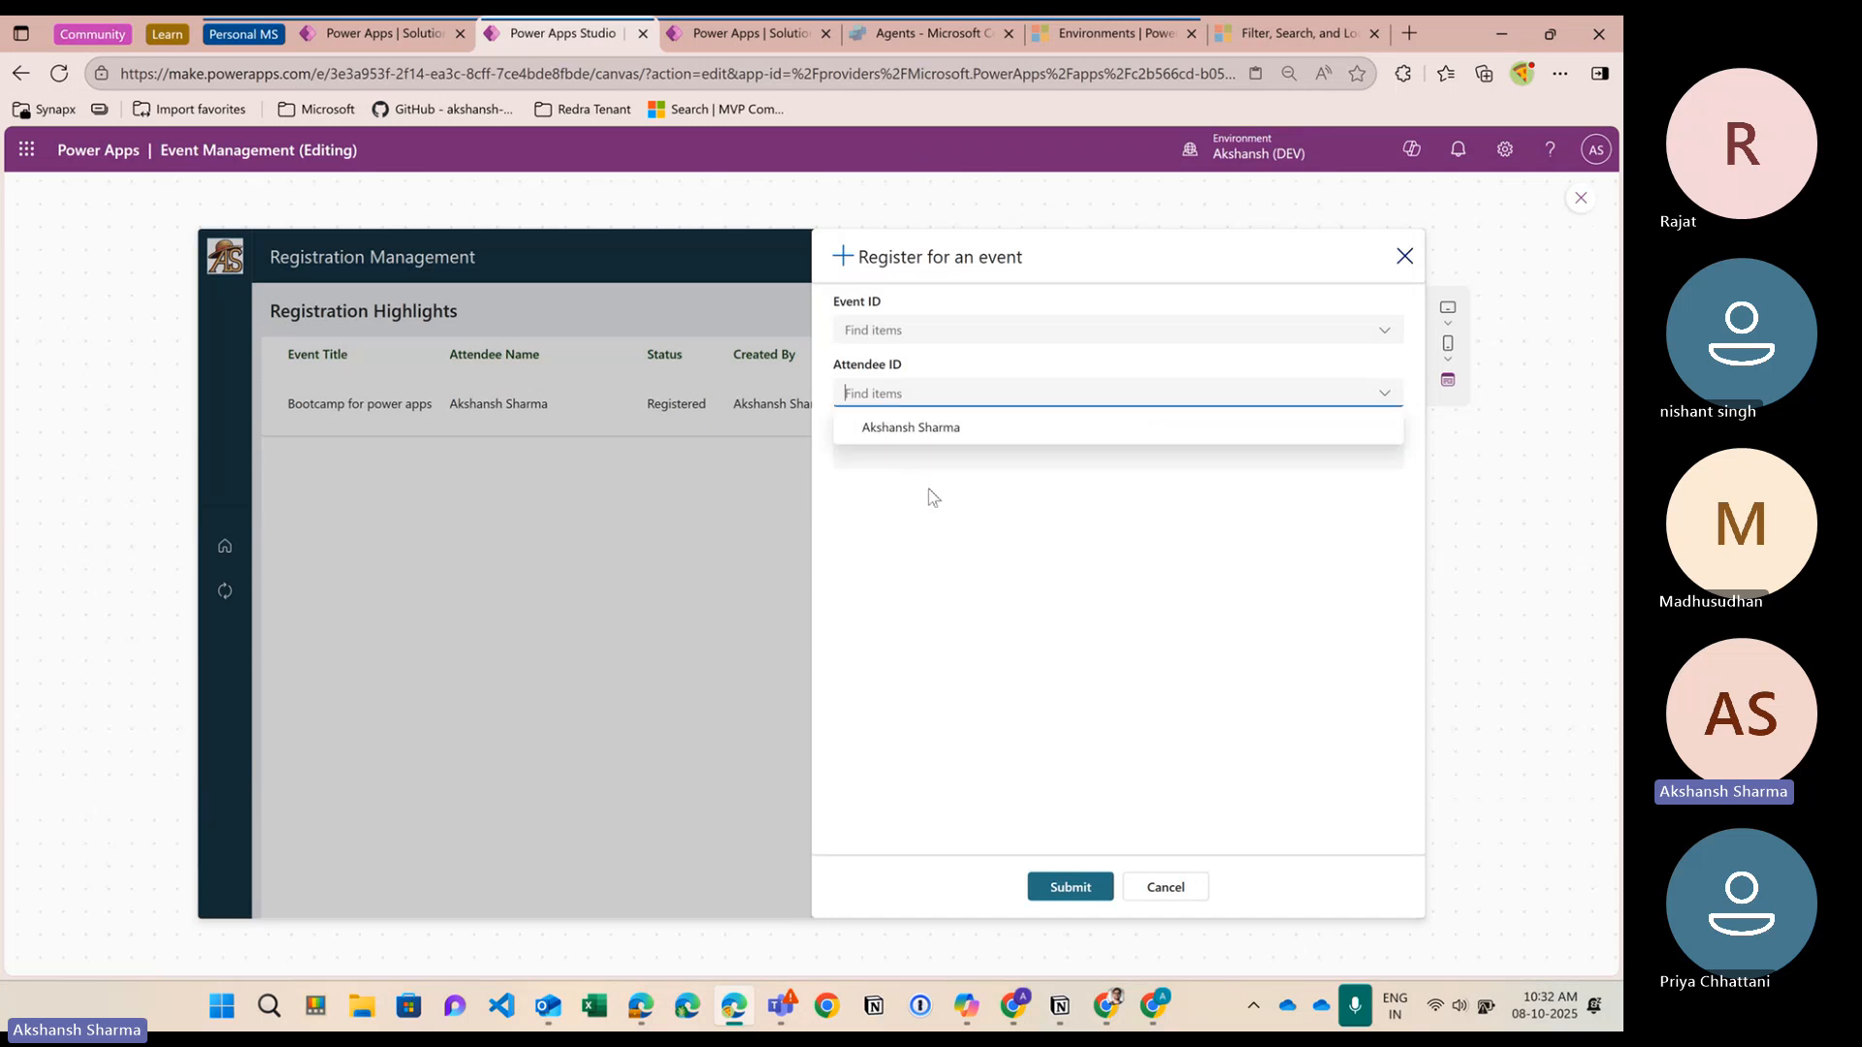
pyautogui.click(939, 521)
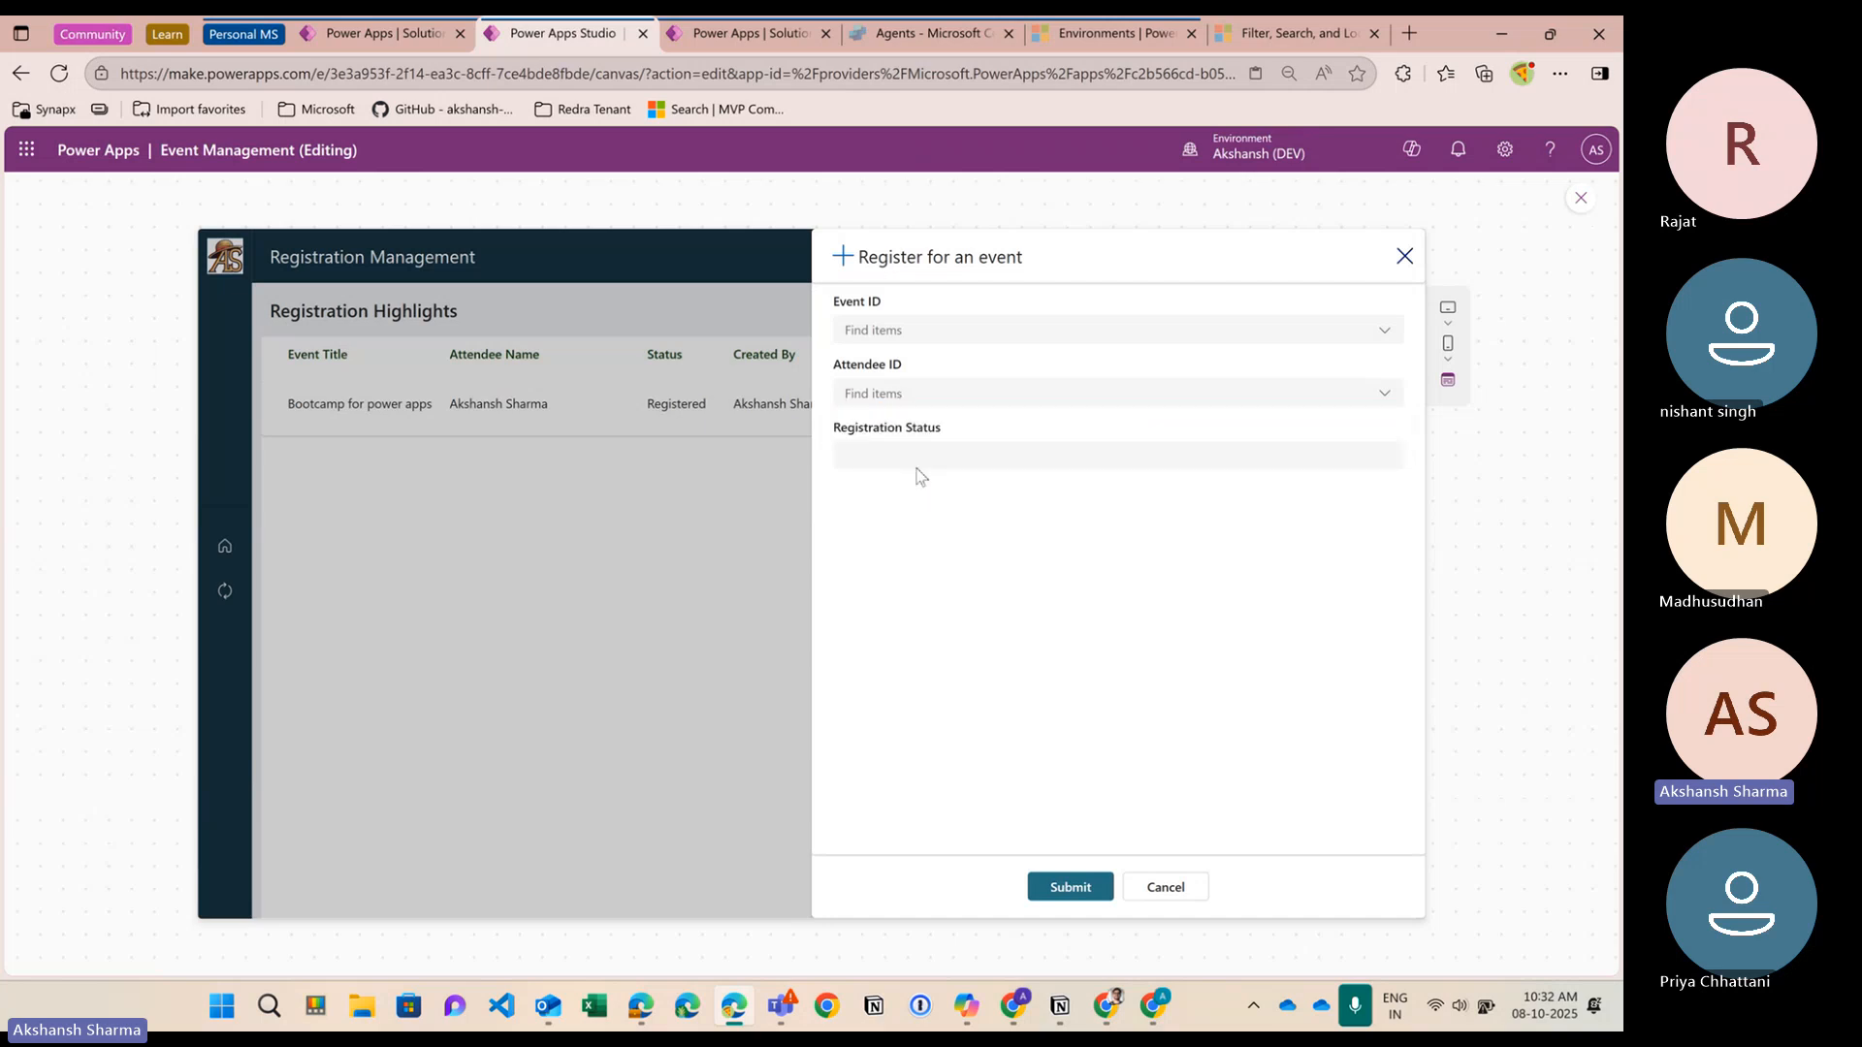
pyautogui.click(908, 396)
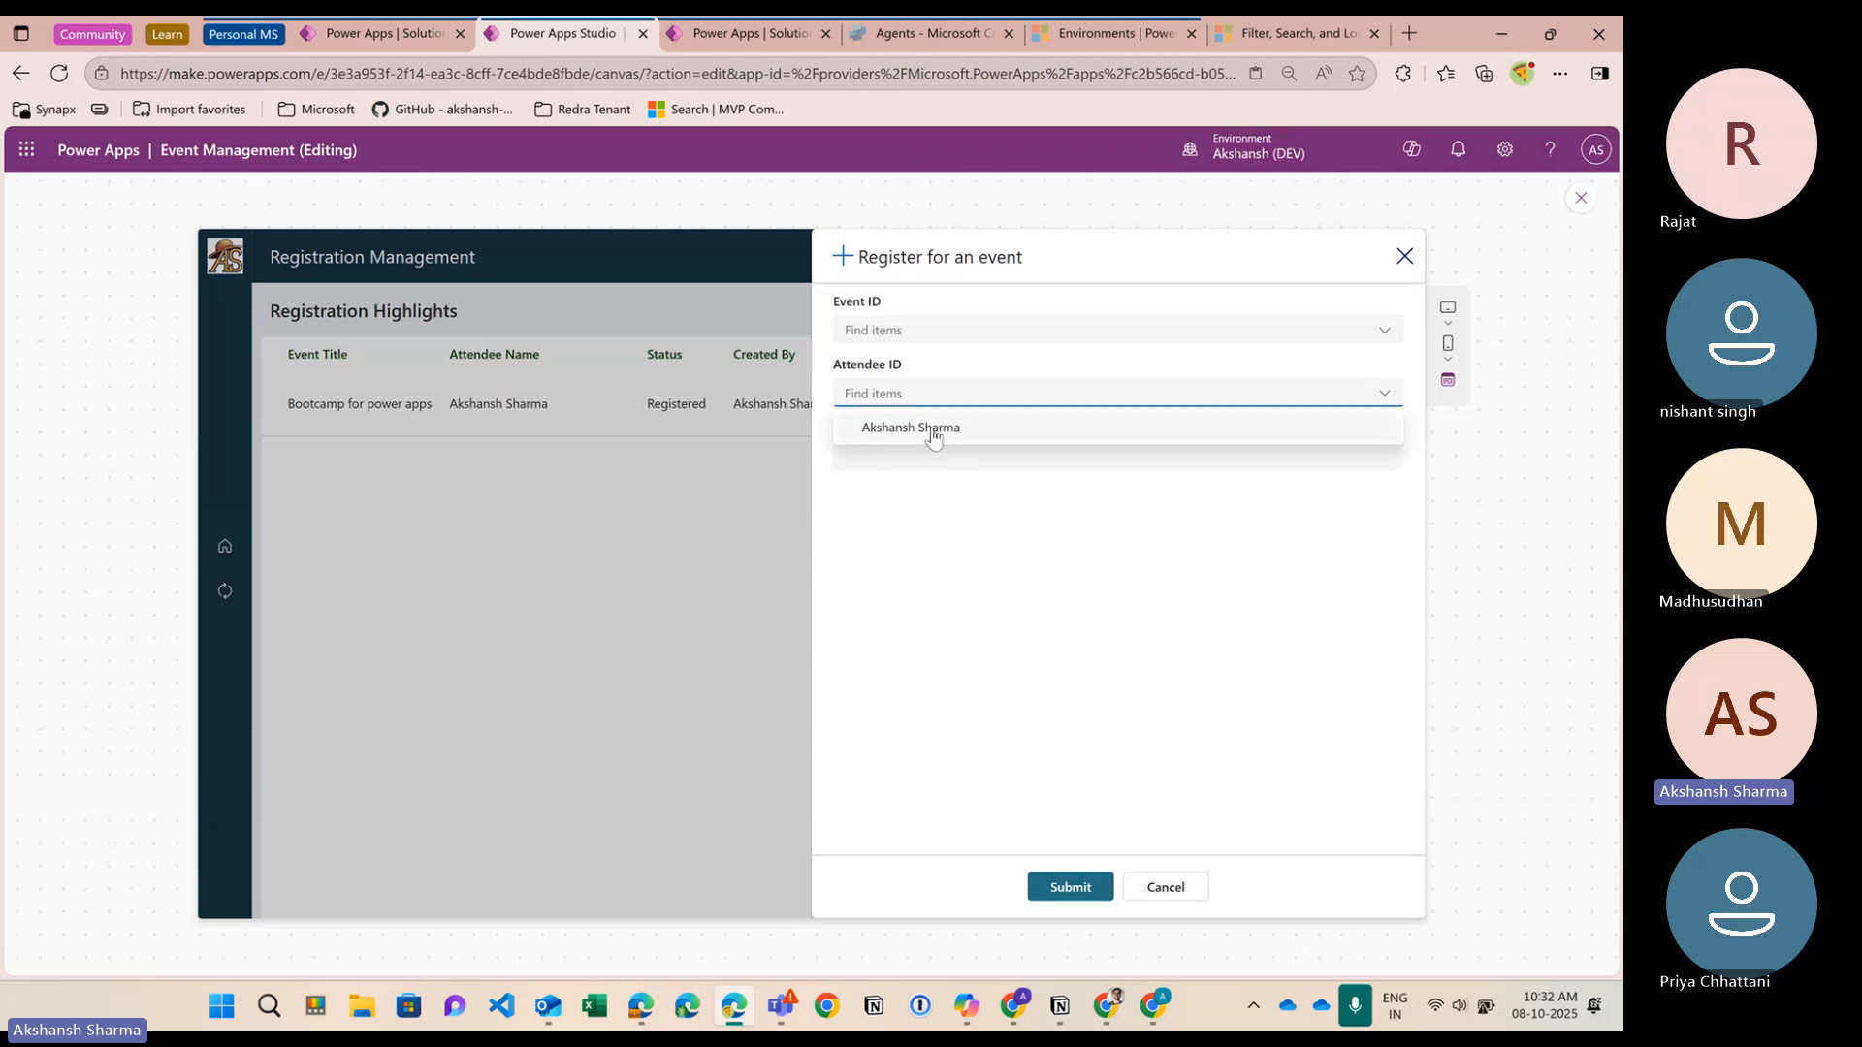
pyautogui.click(923, 358)
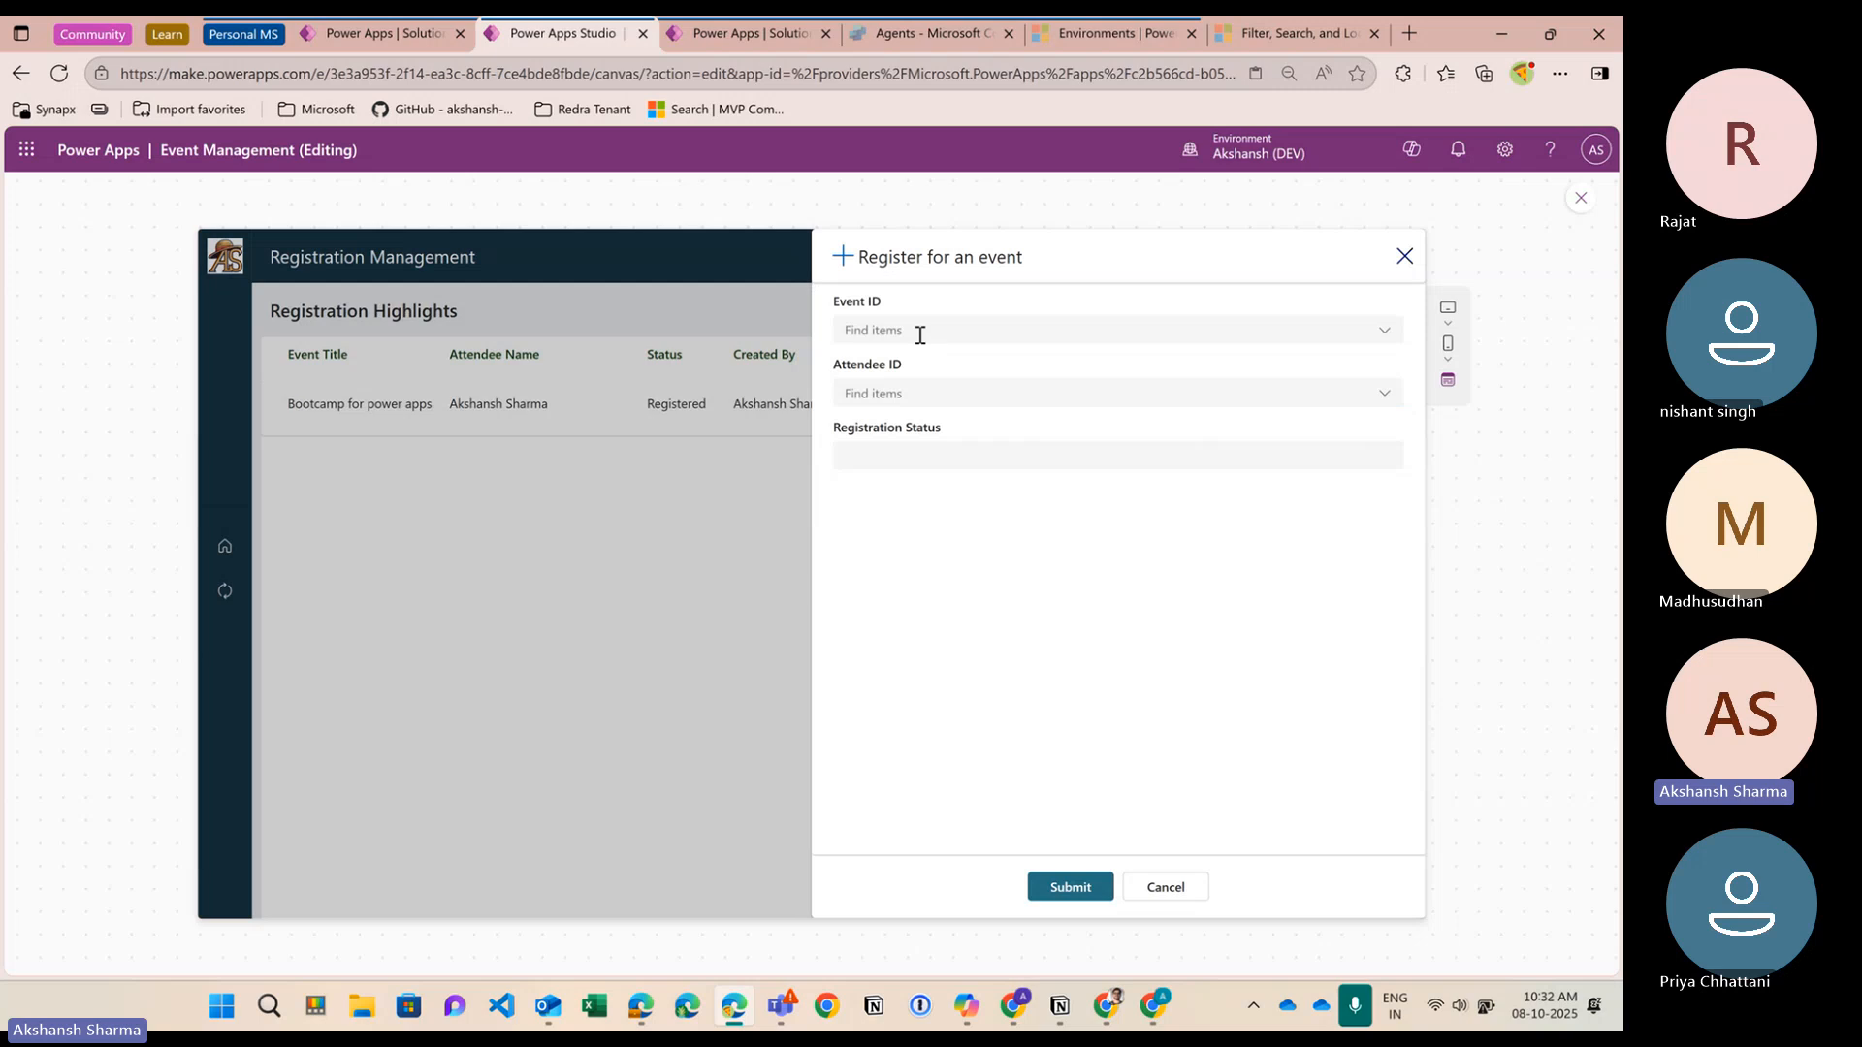
# Choose demo event 123 as Event ID and the licensed user as Attendee ID
pyautogui.click(919, 331)
pyautogui.click(927, 368)
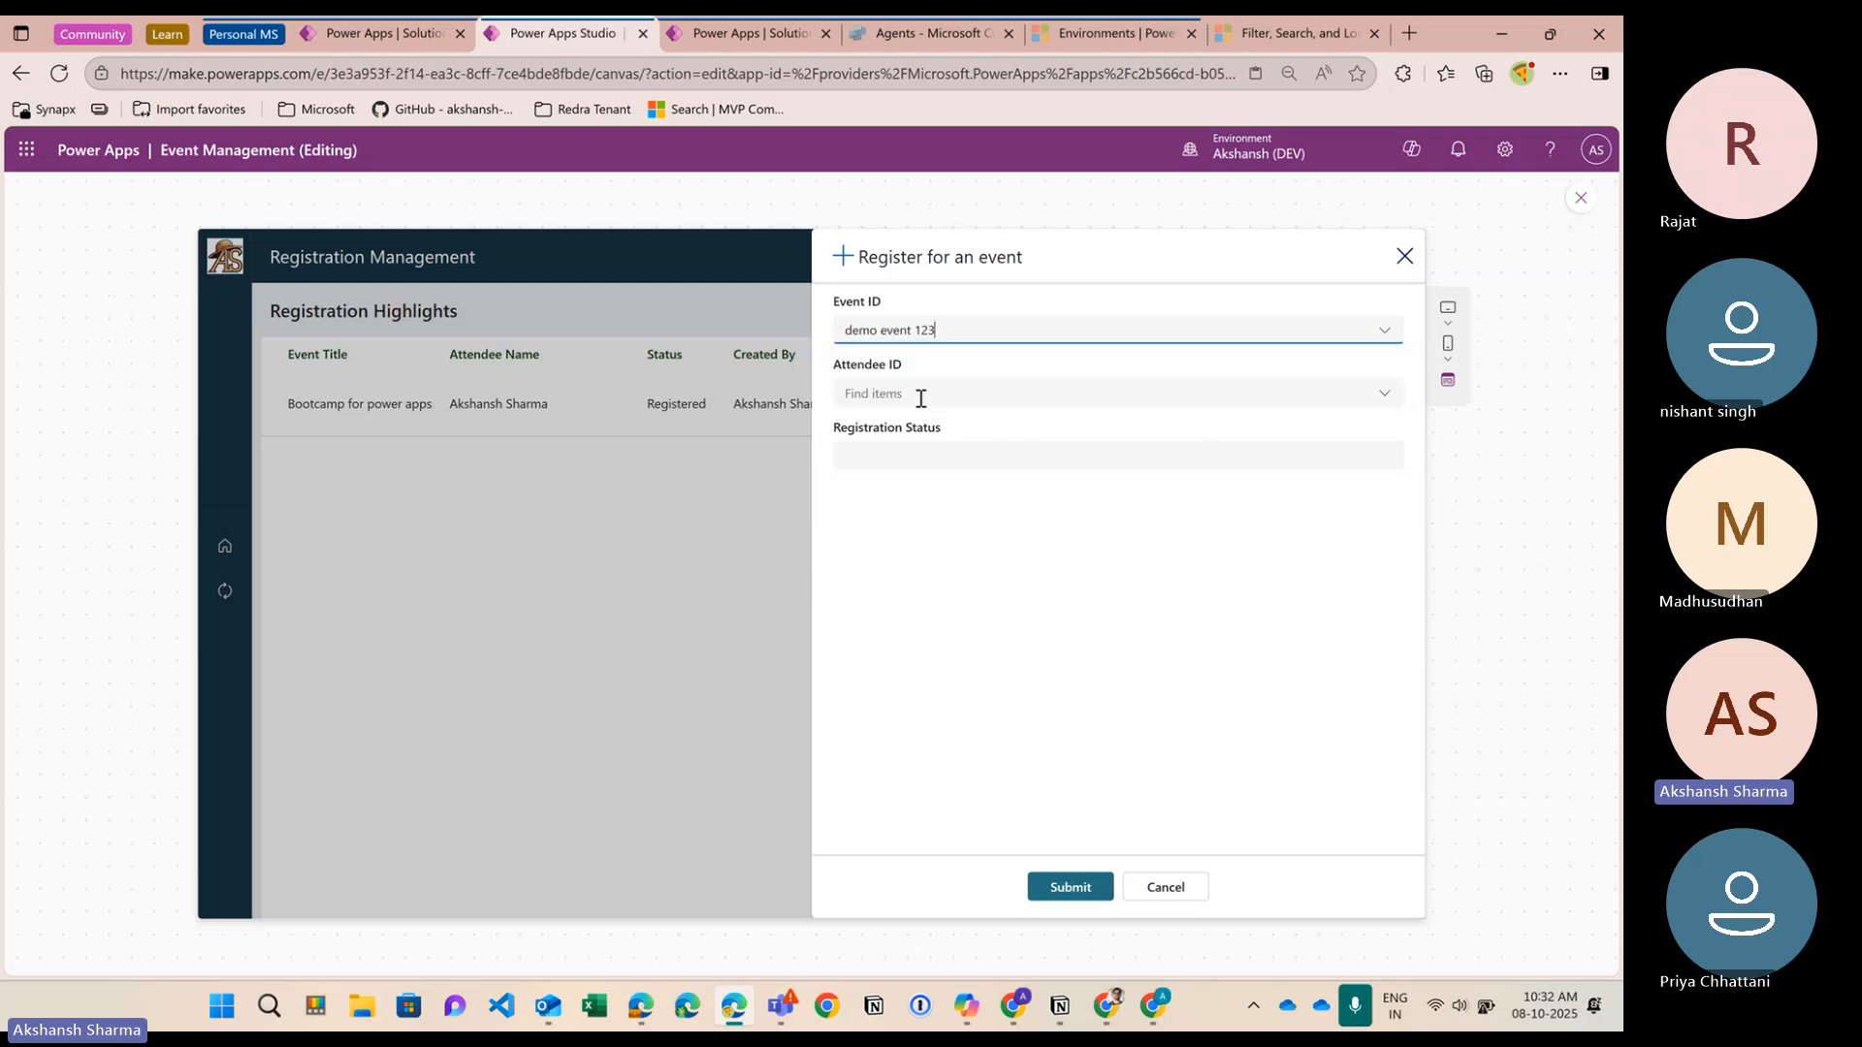
pyautogui.click(915, 394)
pyautogui.click(924, 431)
# Try the empty Registration Status field, then exit the preview
pyautogui.click(935, 470)
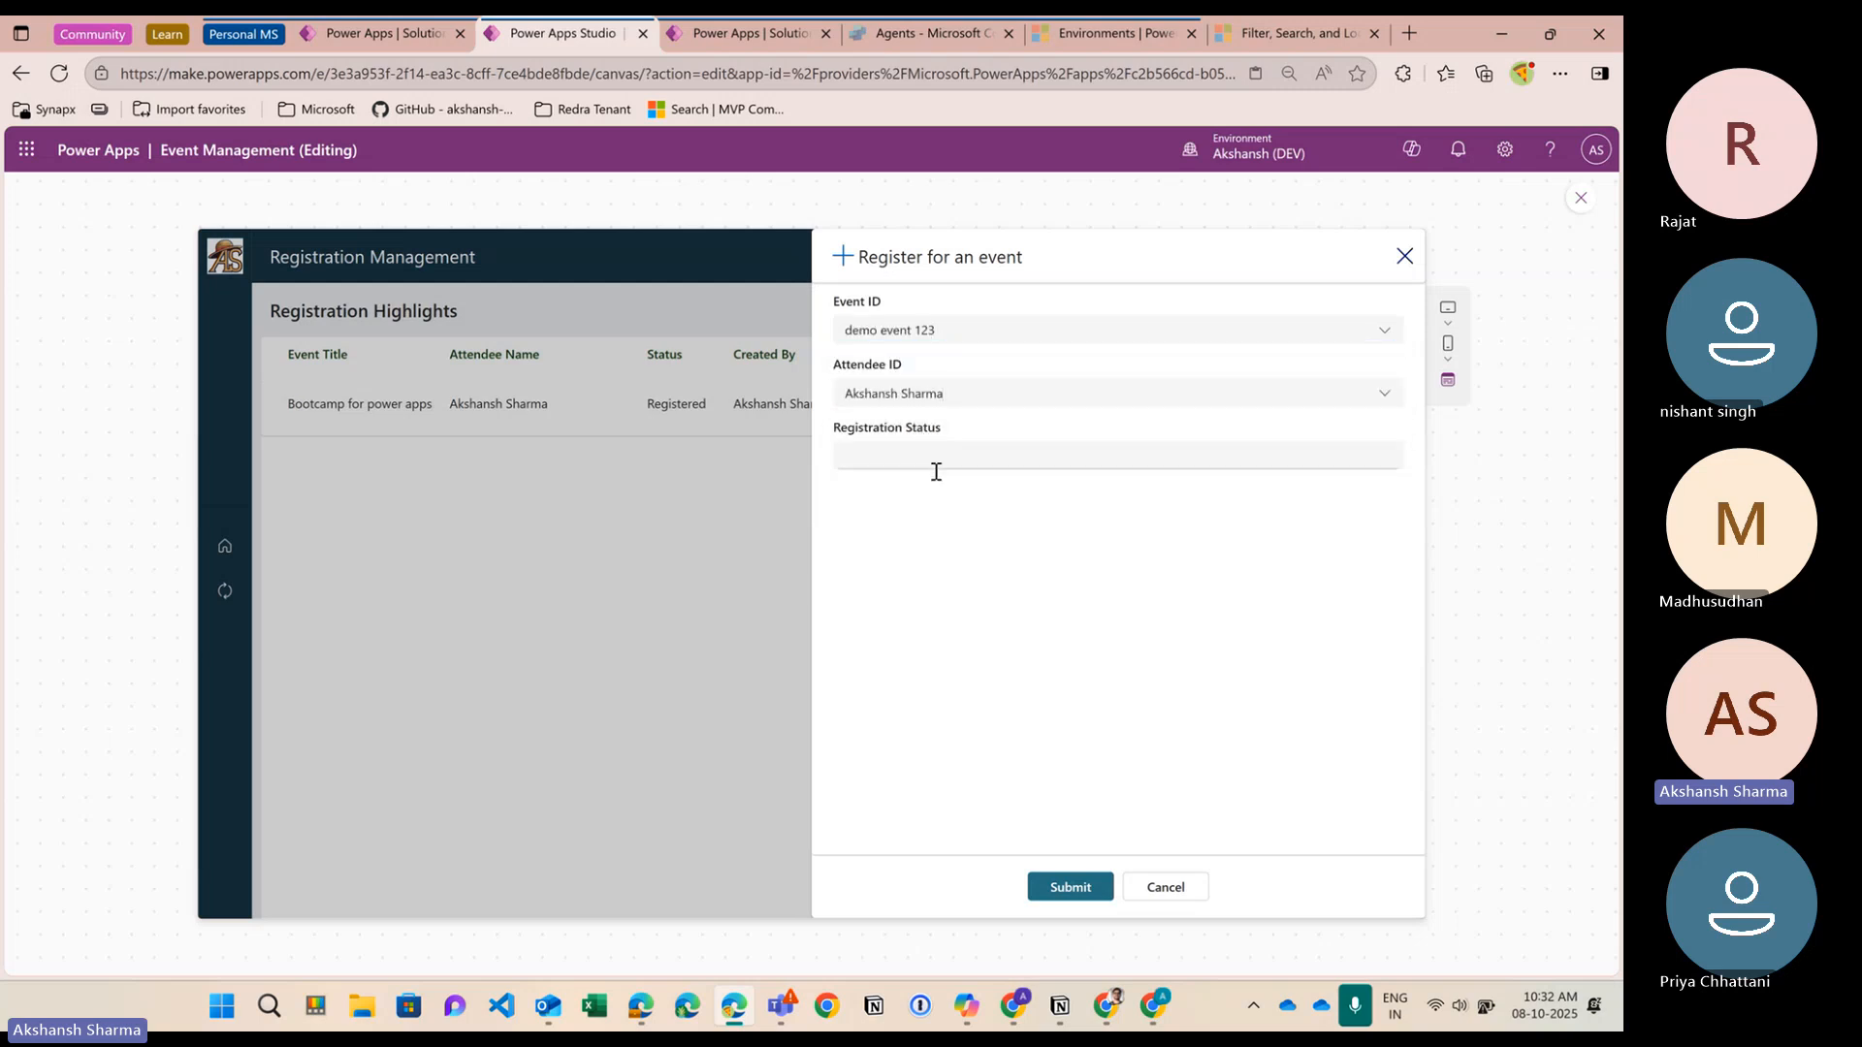
pyautogui.click(957, 544)
pyautogui.click(963, 463)
pyautogui.click(976, 531)
pyautogui.press('Escape')
# Select the Registration Status dropdown and open its DefaultSelectedItems formula
pyautogui.click(885, 514)
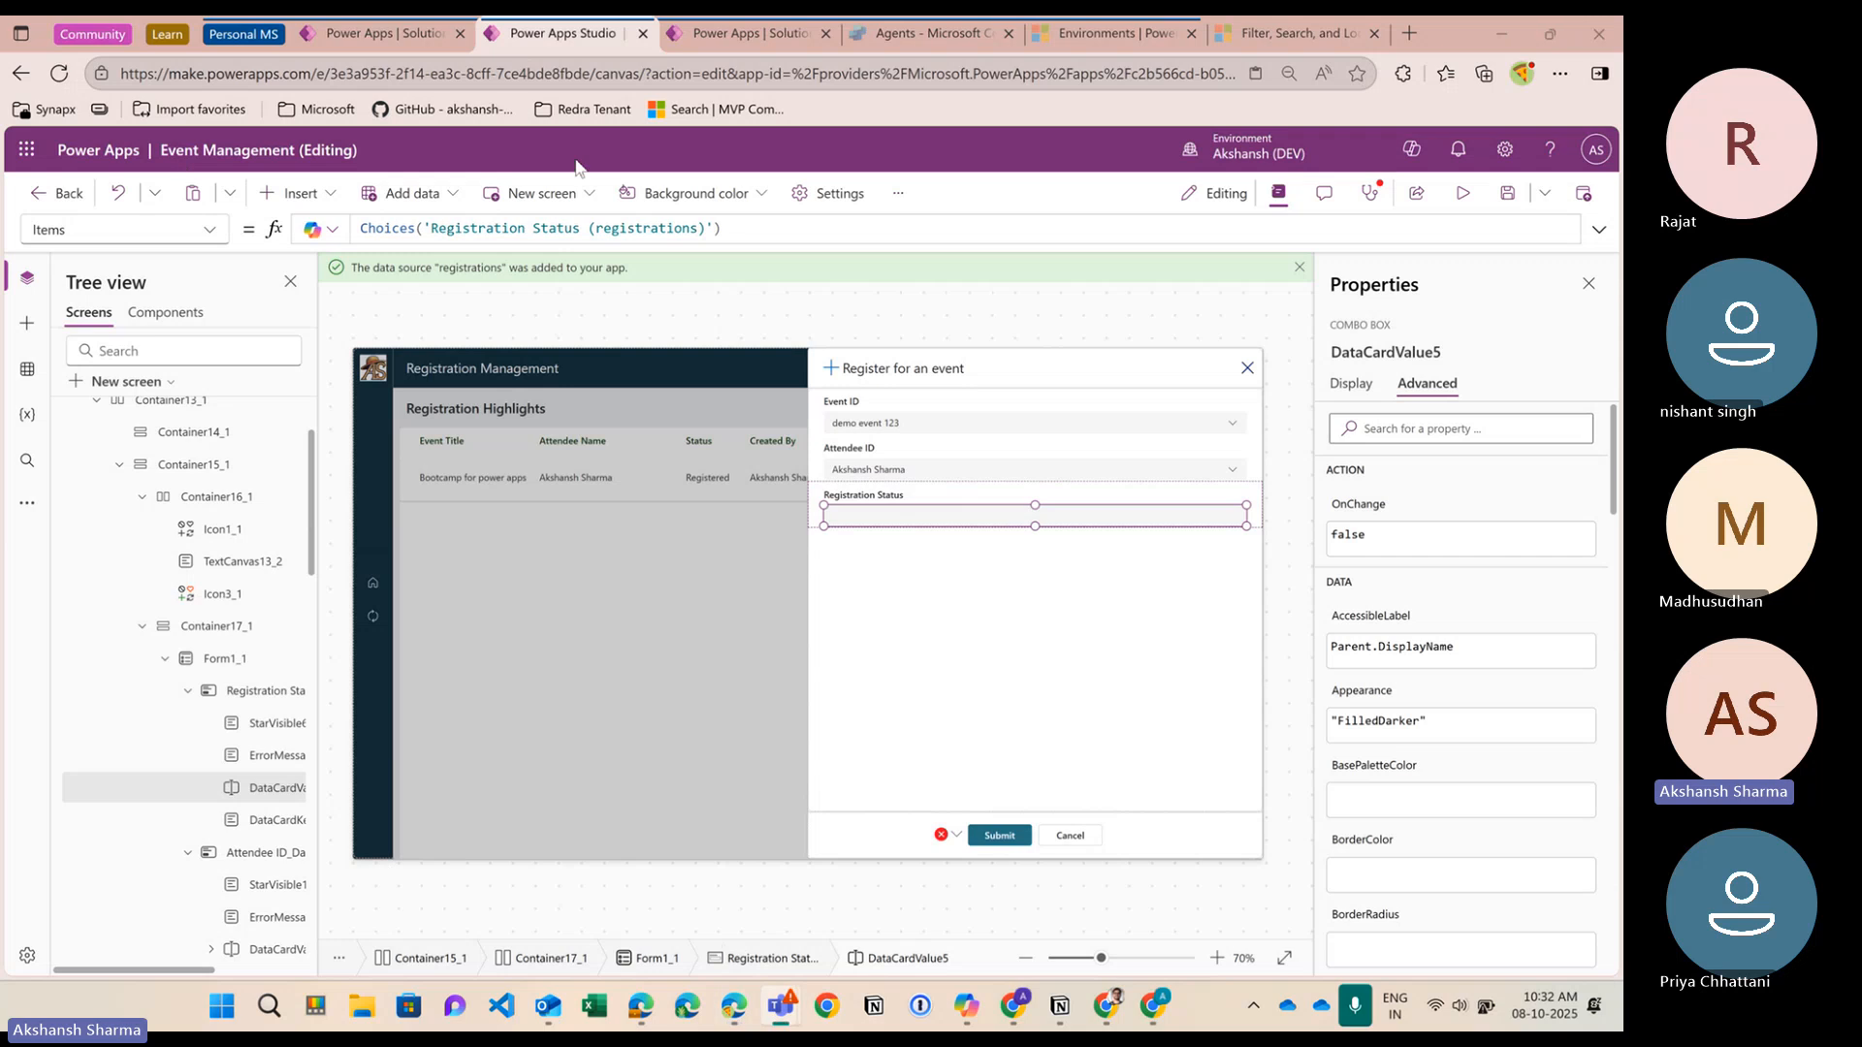
pyautogui.click(210, 230)
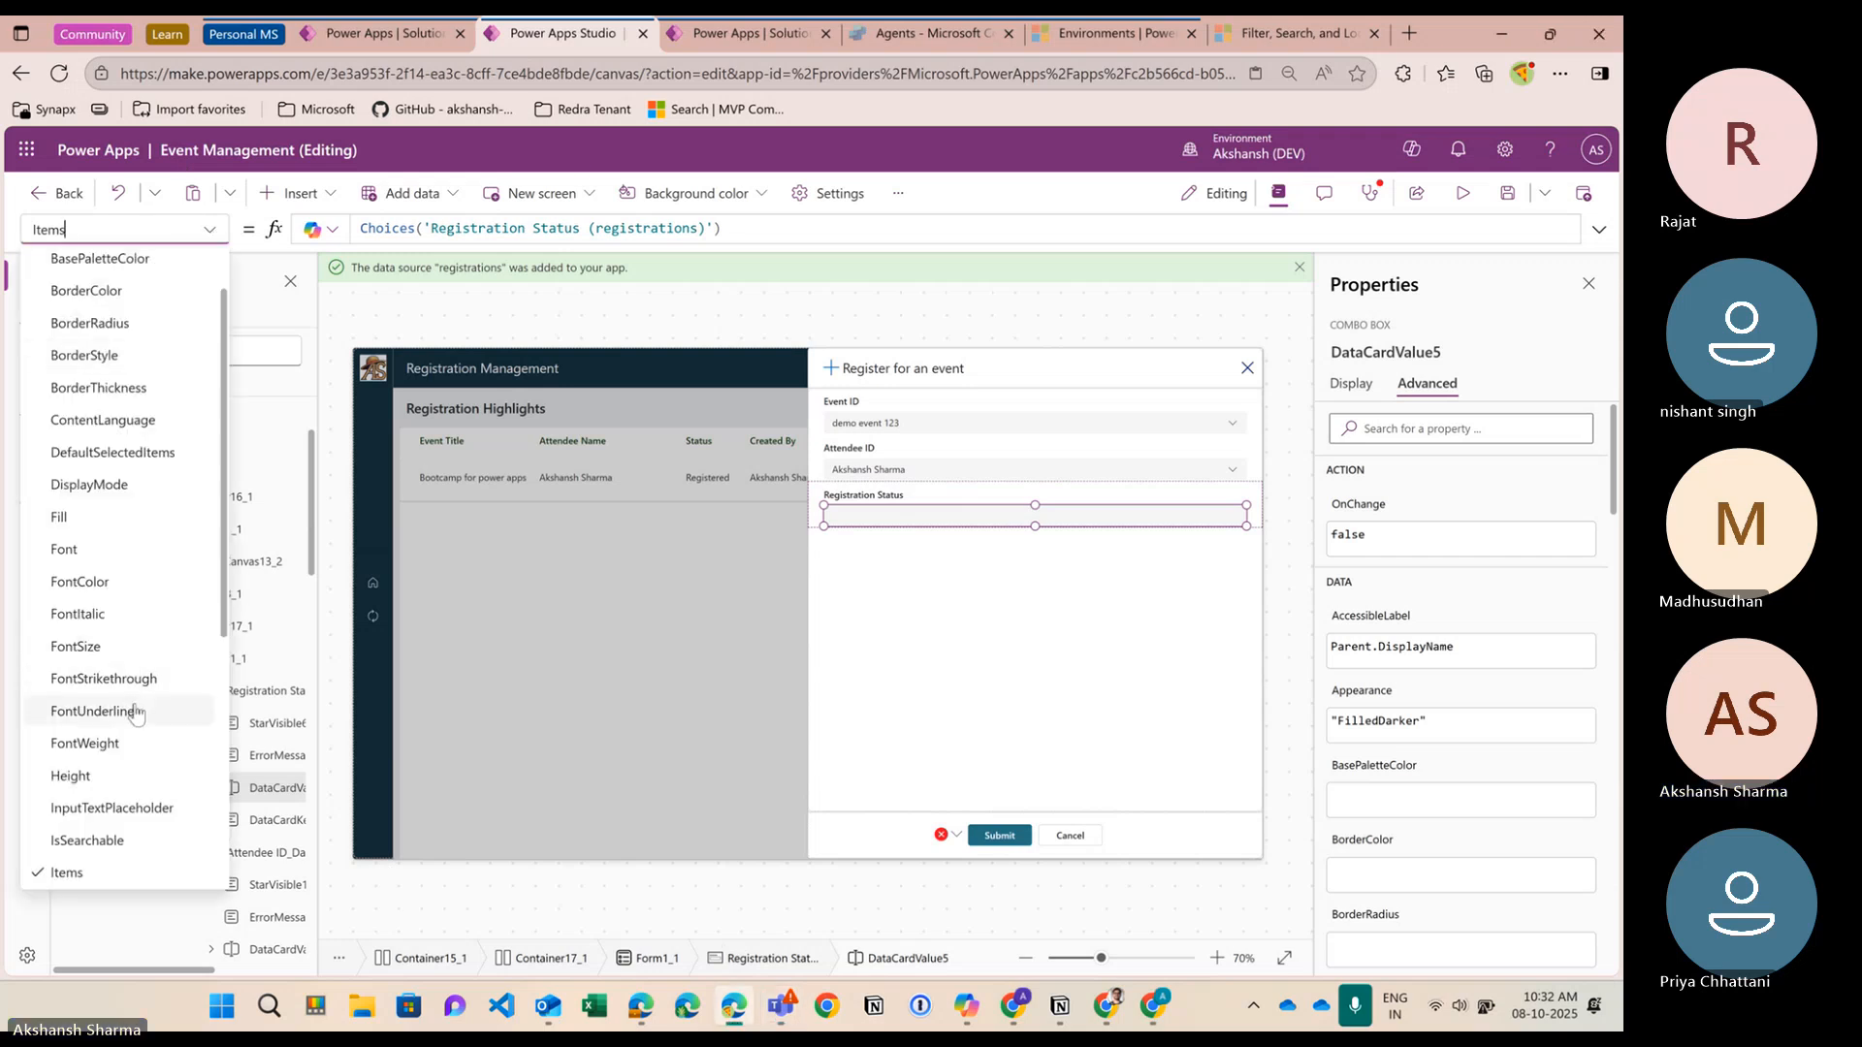
pyautogui.click(108, 458)
pyautogui.click(74, 169)
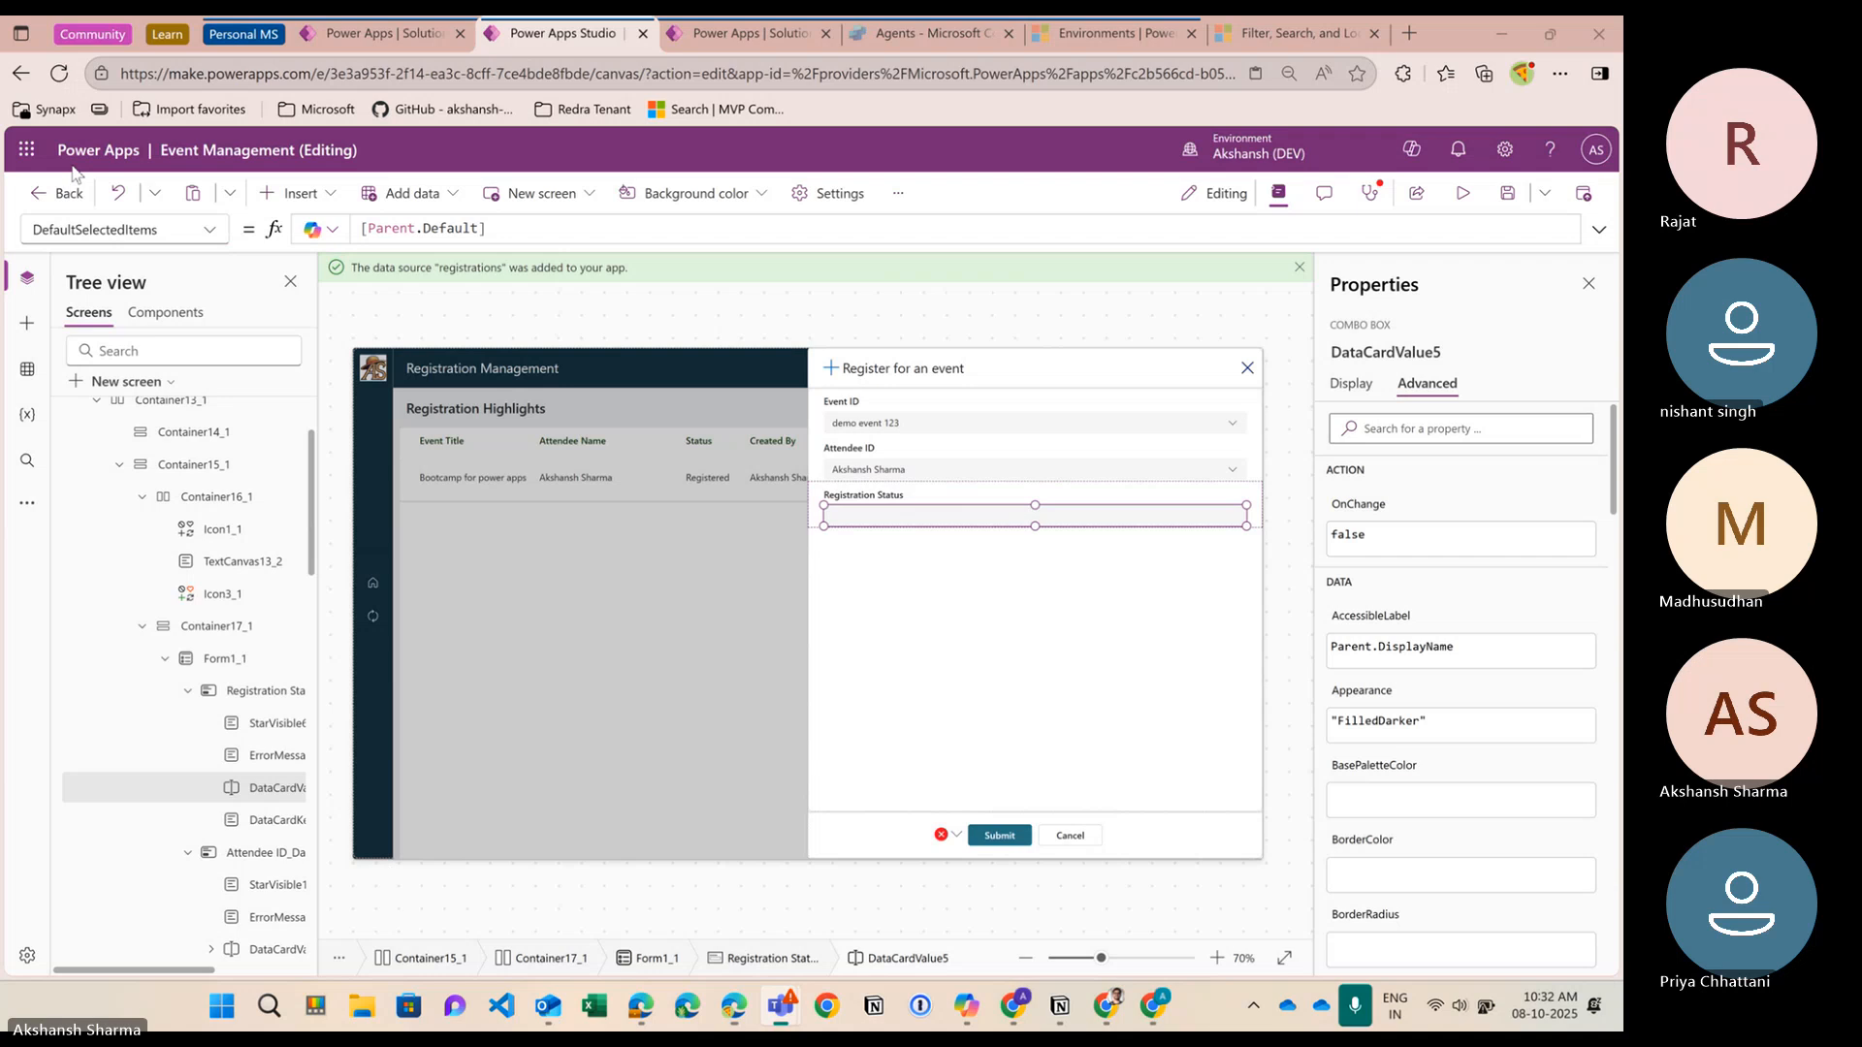
pyautogui.click(520, 233)
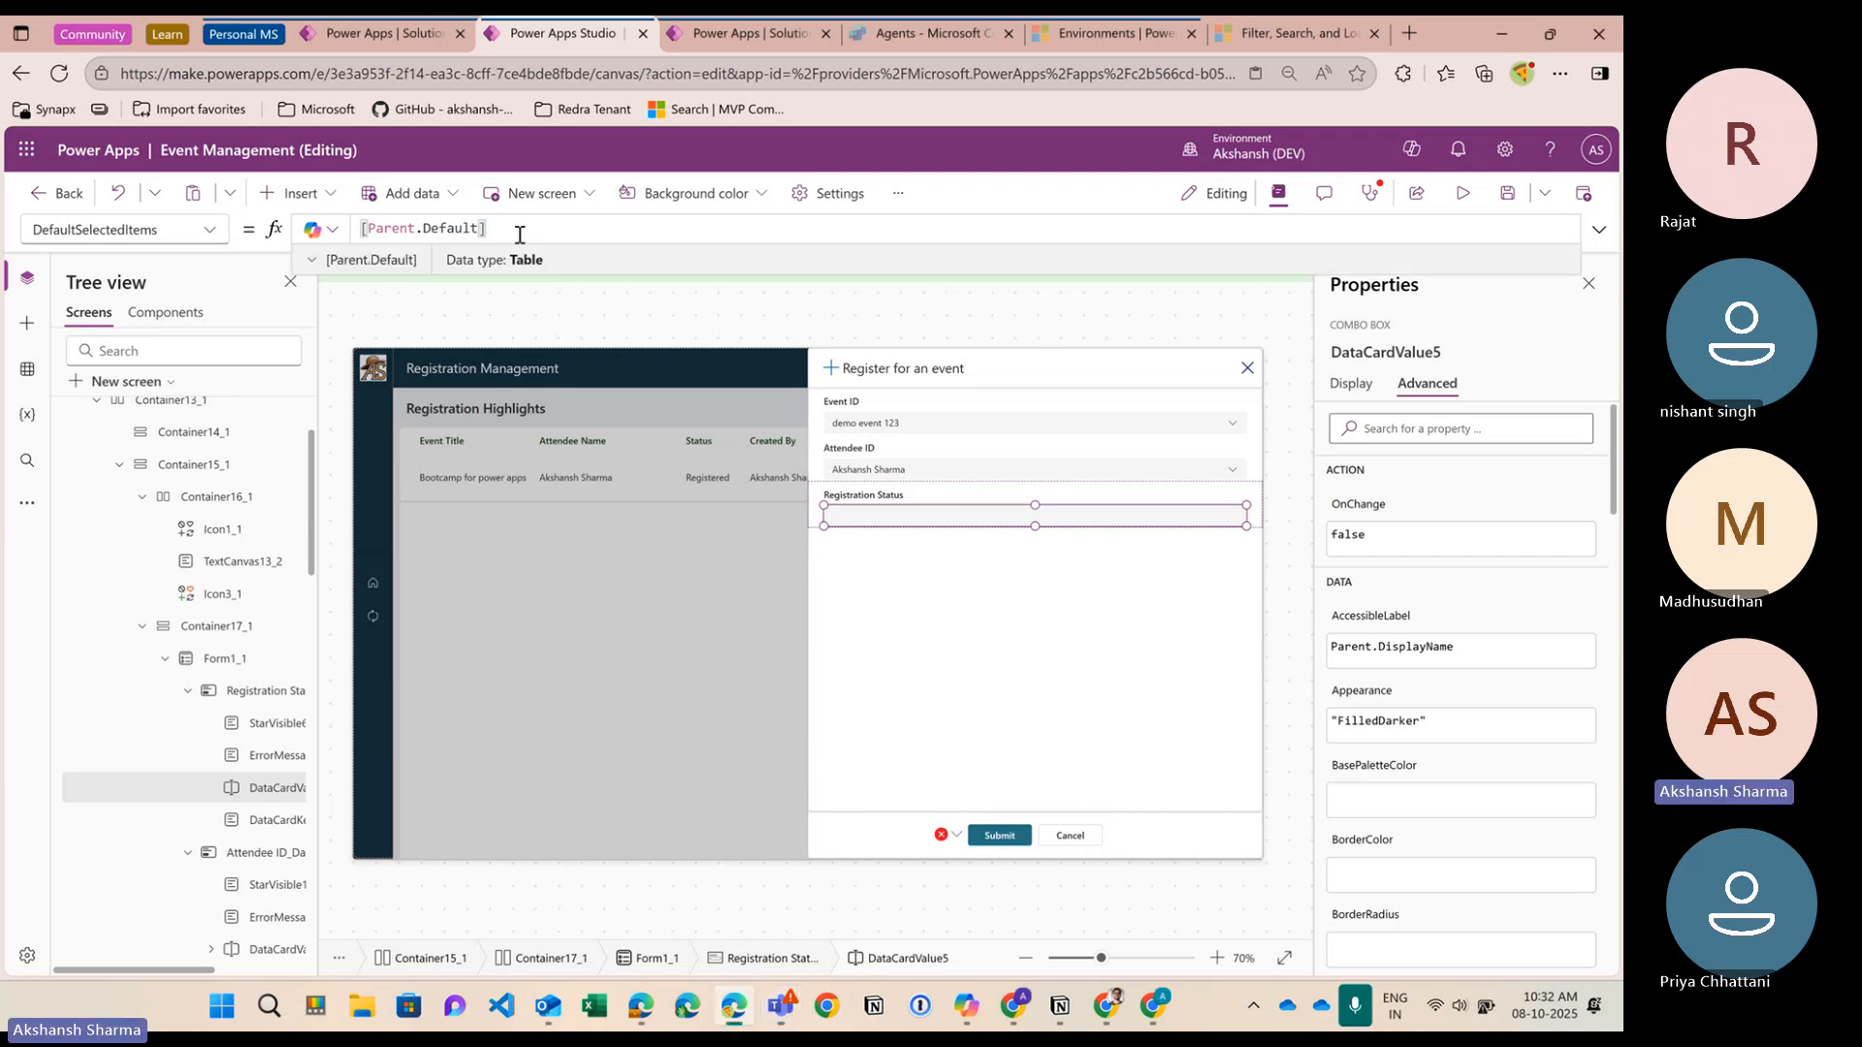
# Begin the default with If(Form1_1.Mode = FormMode.New as the condition
pyautogui.press('Home')
pyautogui.write('if(')
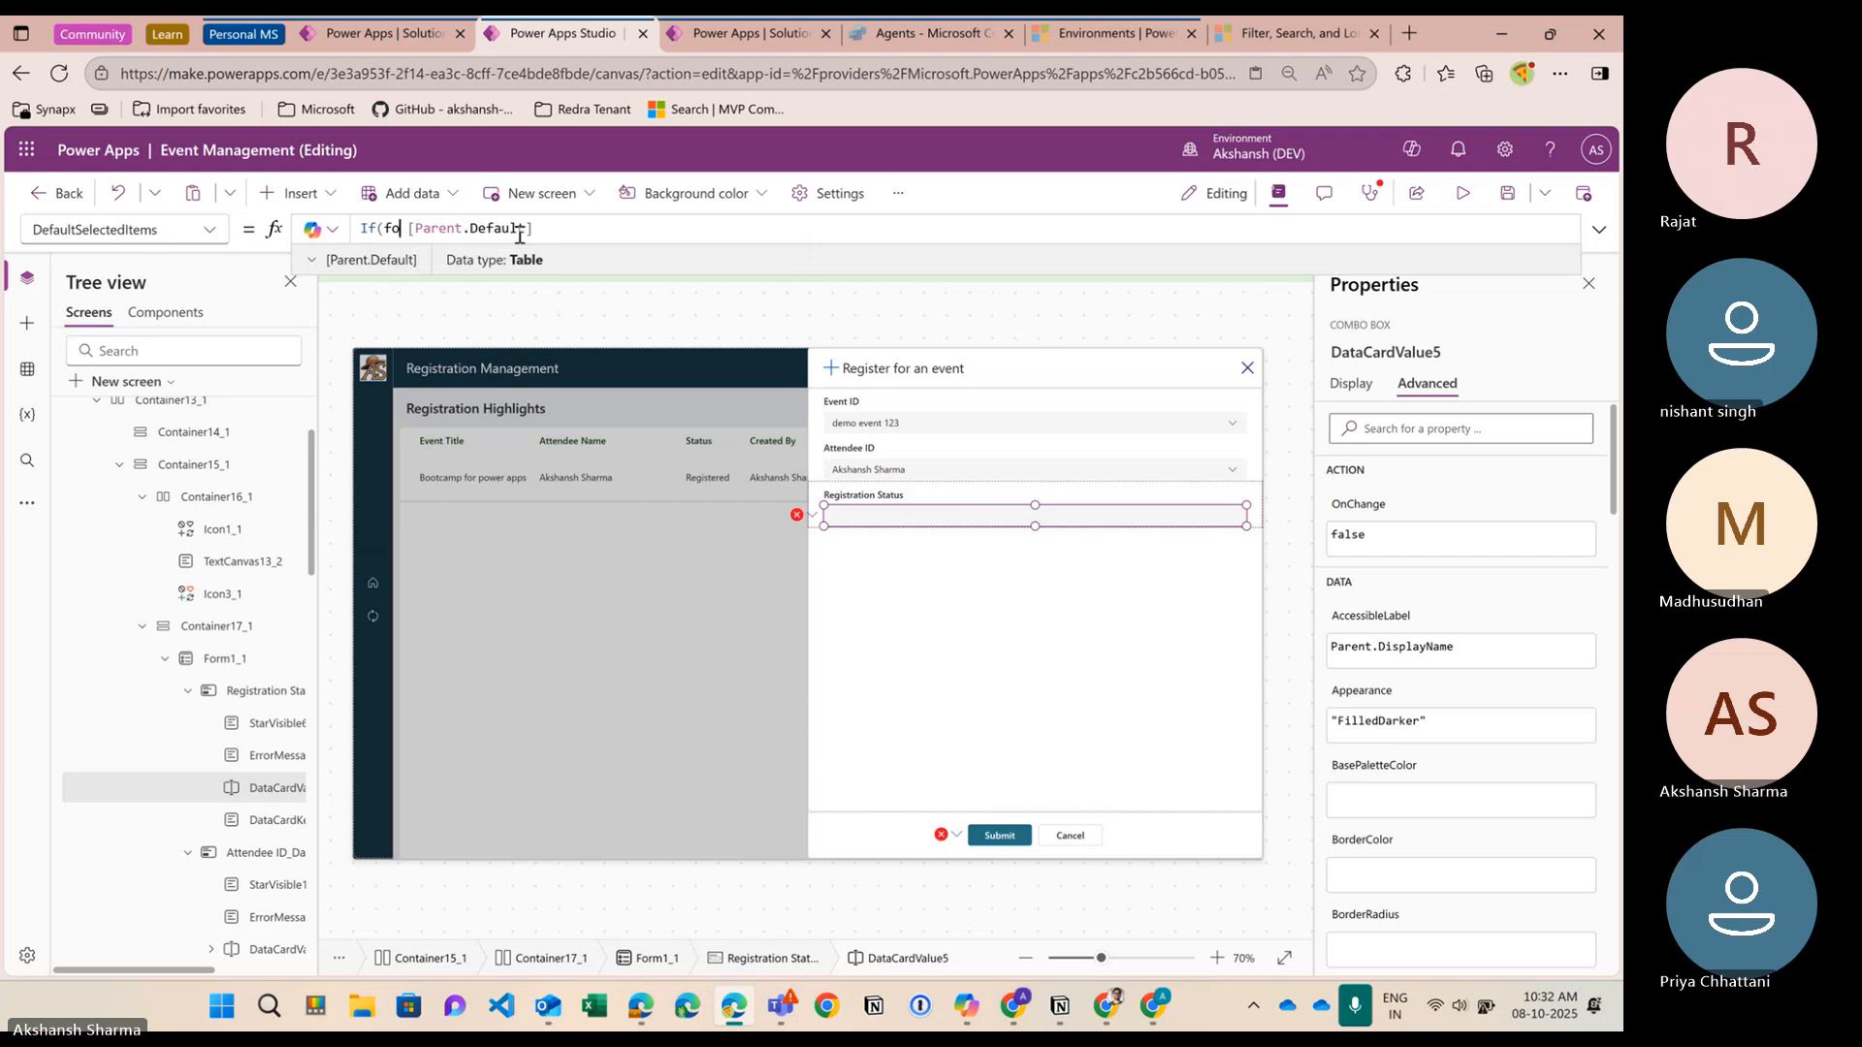
pyautogui.write('Form1_1')
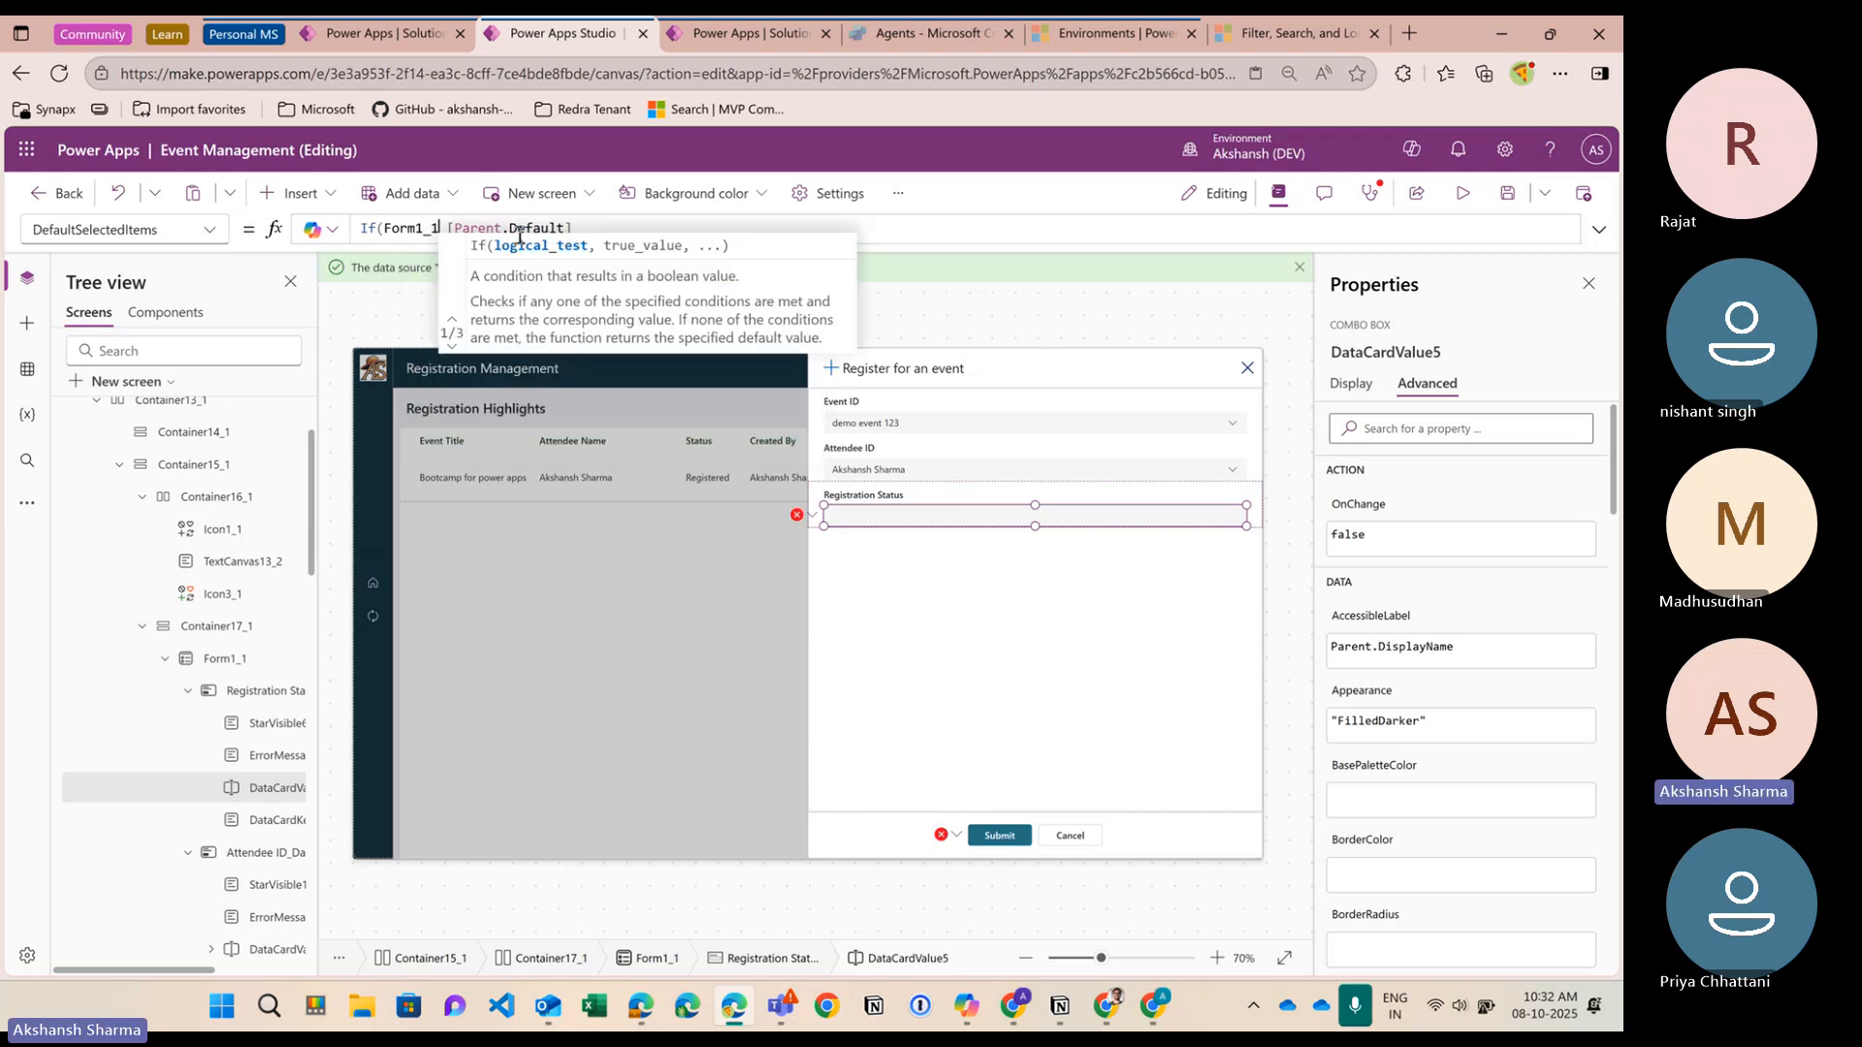
pyautogui.write('.mod')
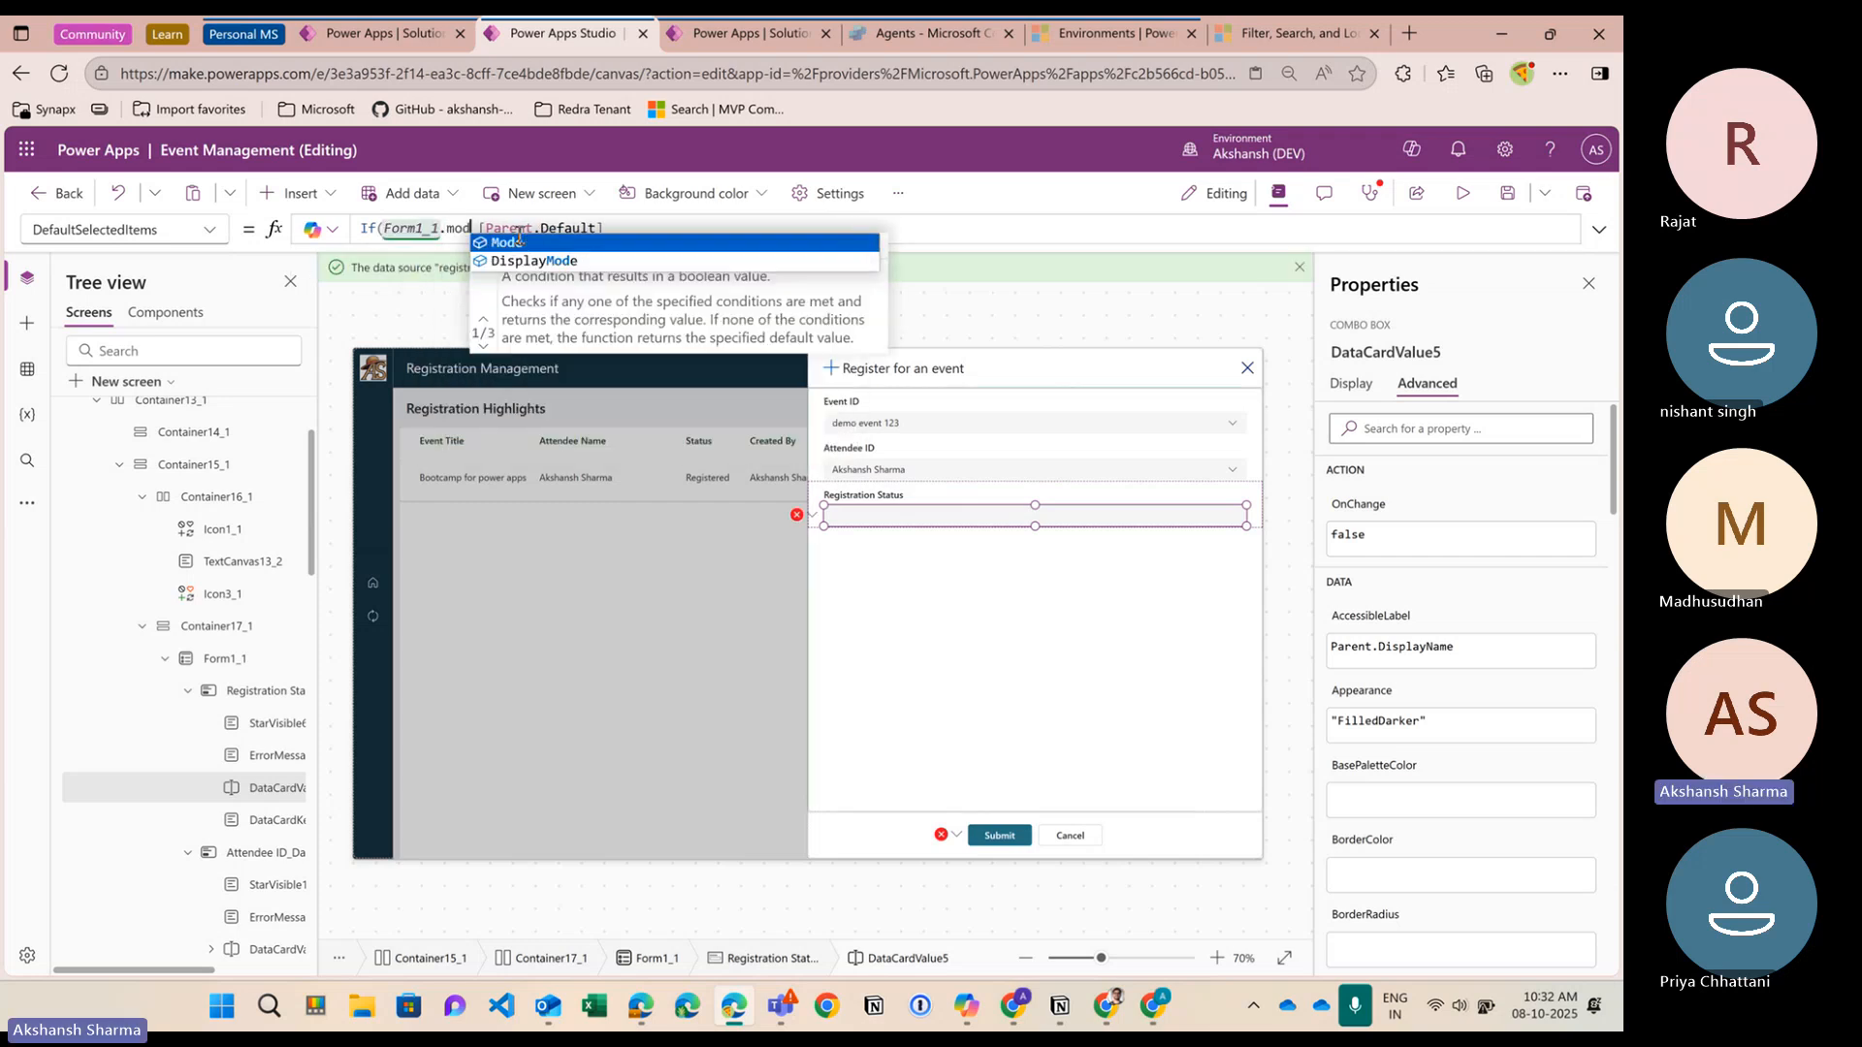
pyautogui.press('Tab')
pyautogui.write('= for')
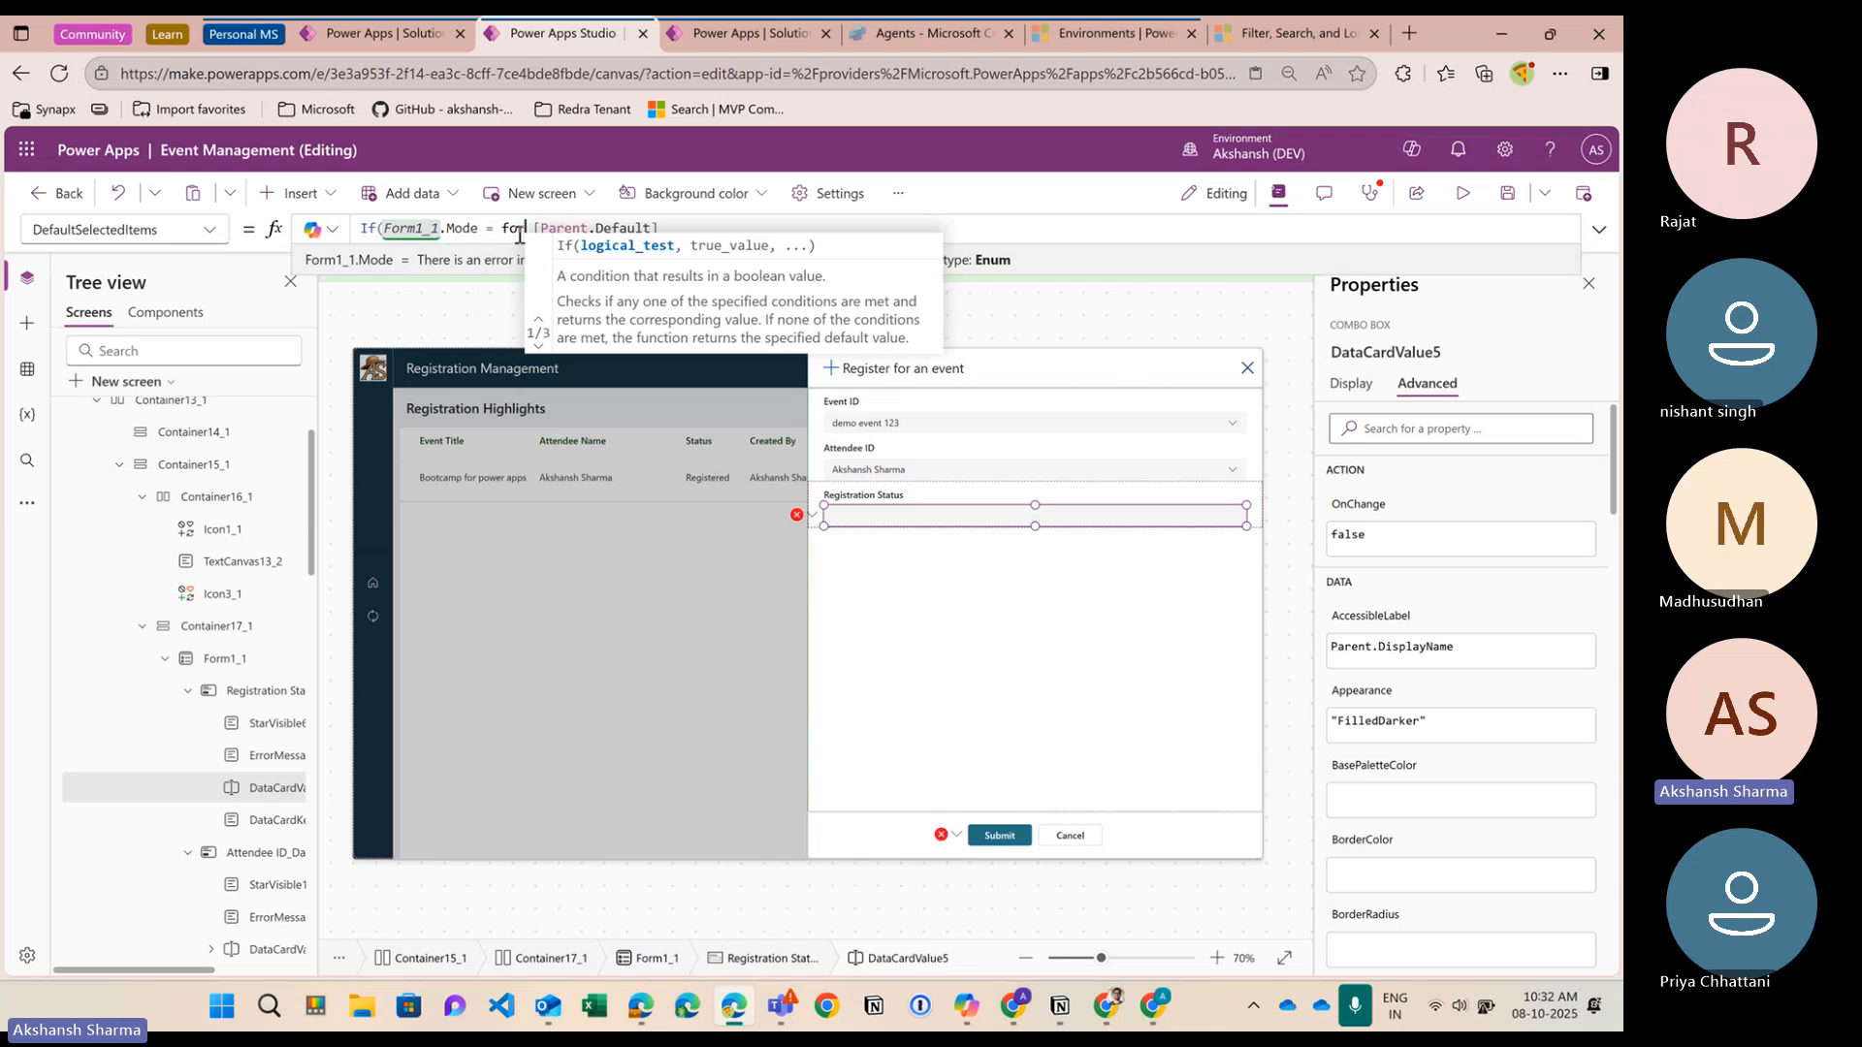
pyautogui.write('mmo')
pyautogui.press('Tab')
pyautogui.write('.')
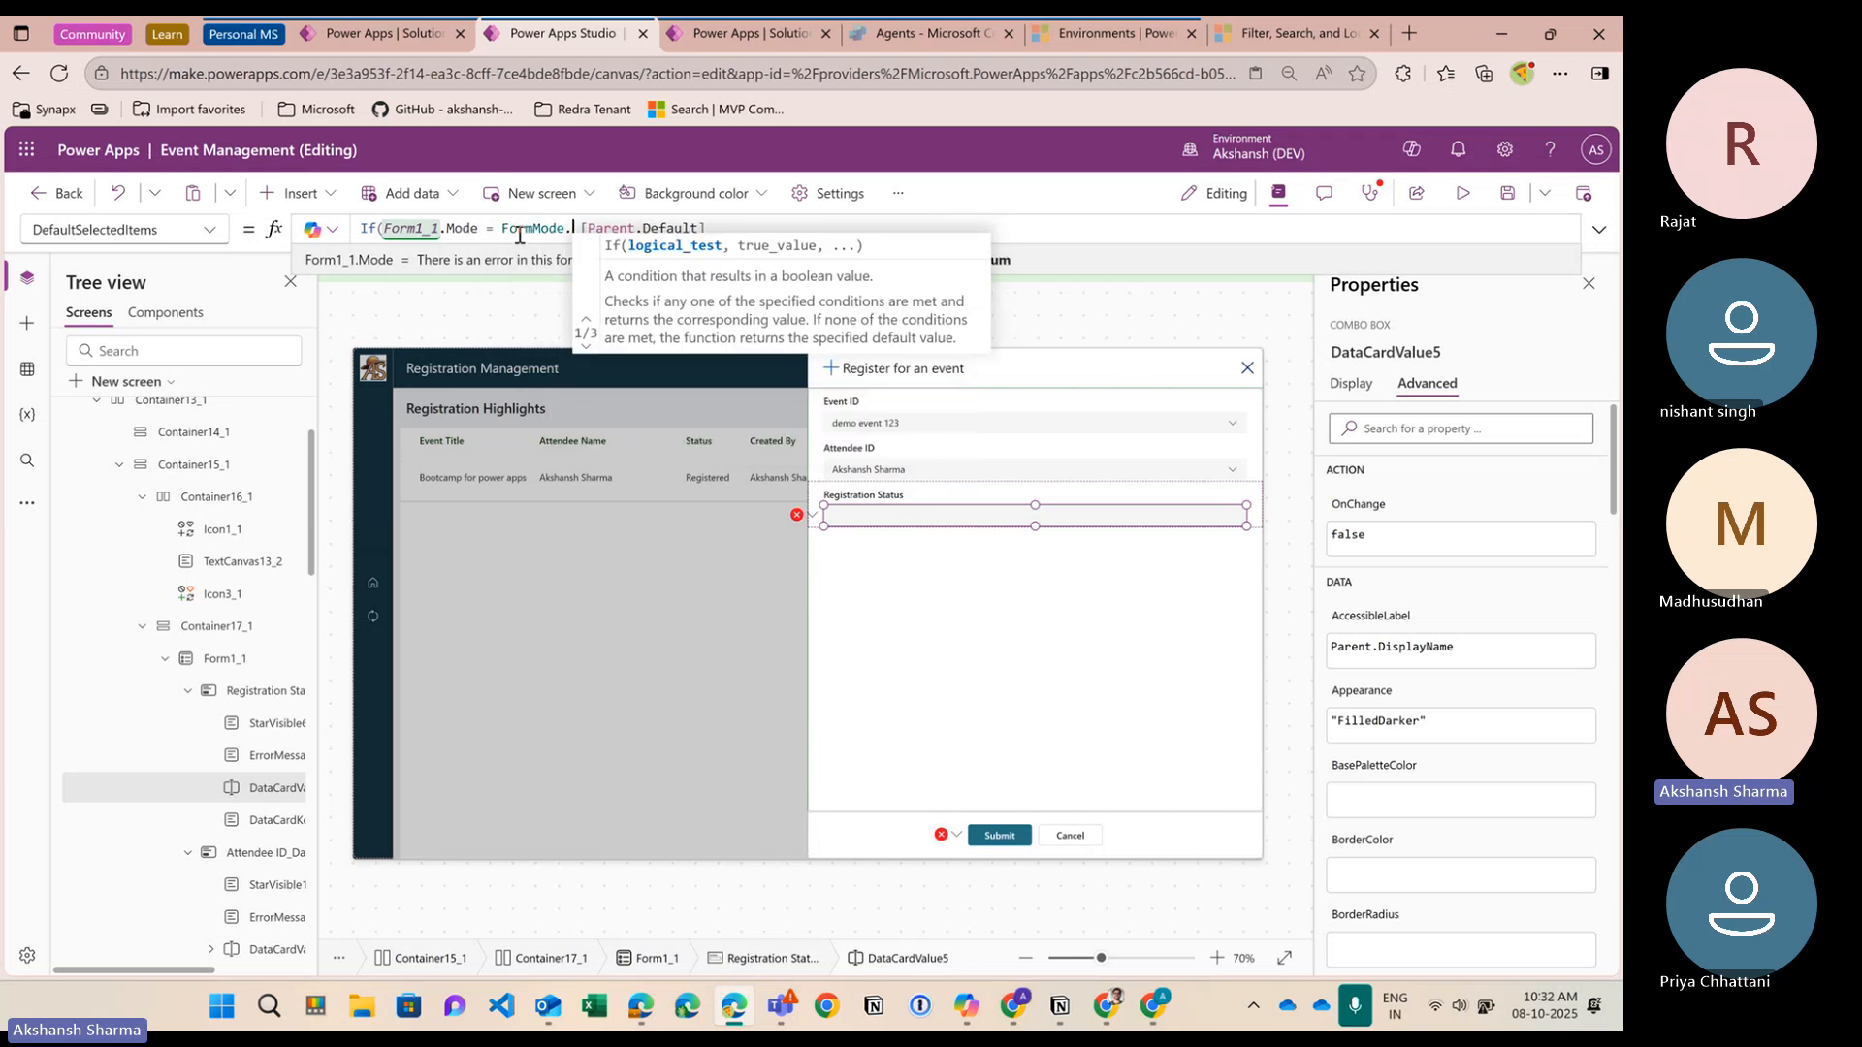
pyautogui.write('New')
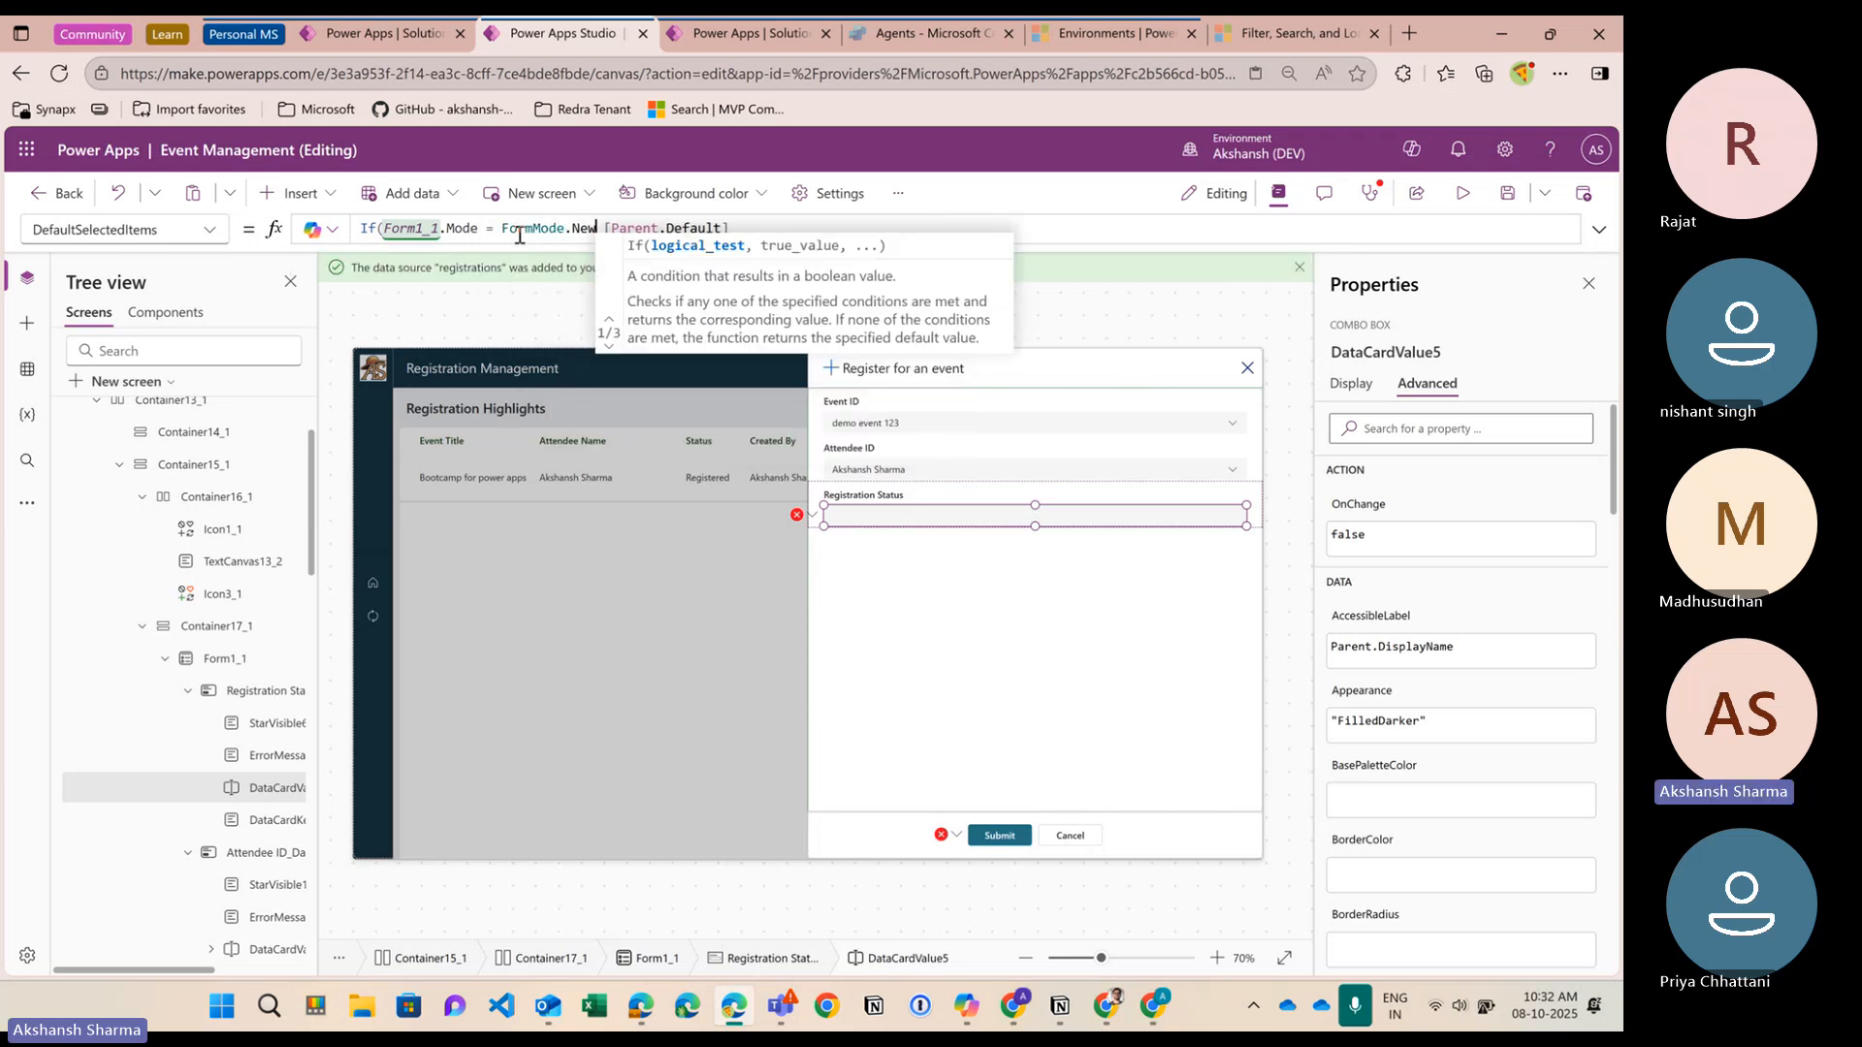
pyautogui.write(', re')
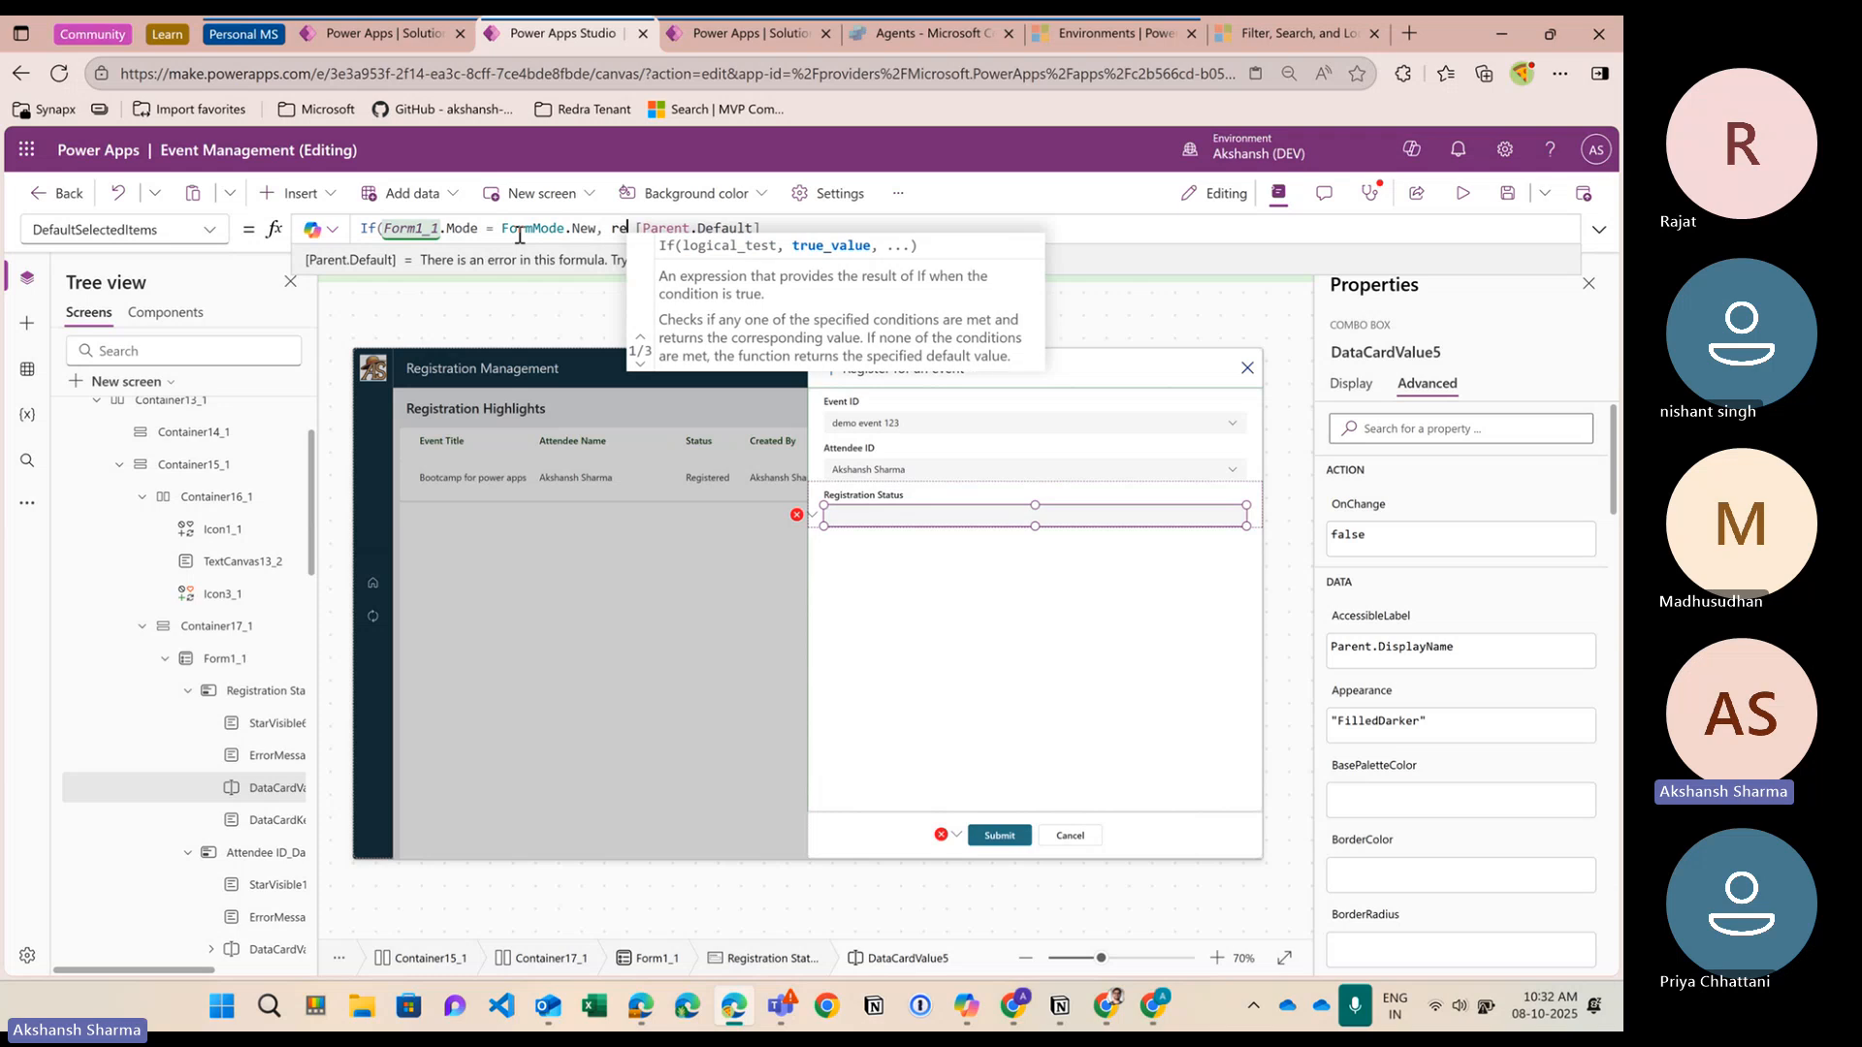
pyautogui.write('gis')
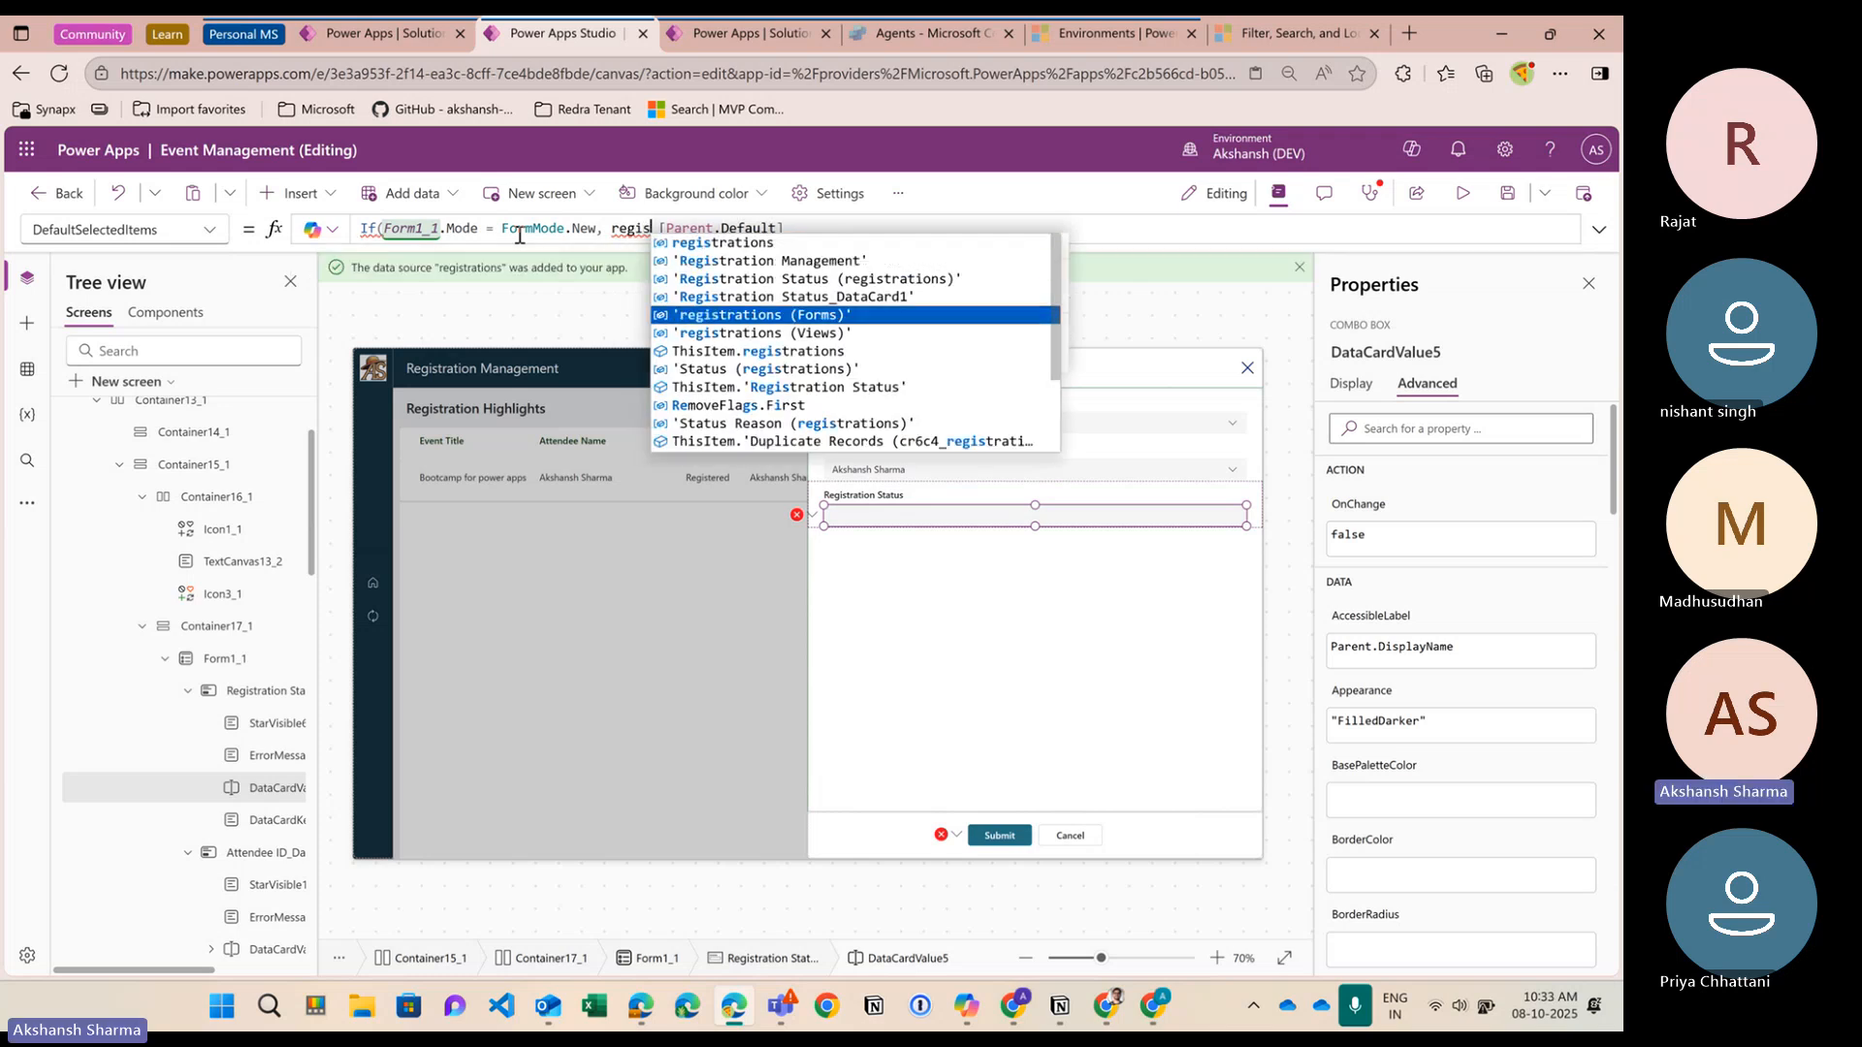
# Use 'Registration Status (registrations)'.Registered for new records and [Parent.Default] as the fallback
pyautogui.press('Down')
pyautogui.press('Down')
pyautogui.press('Down')
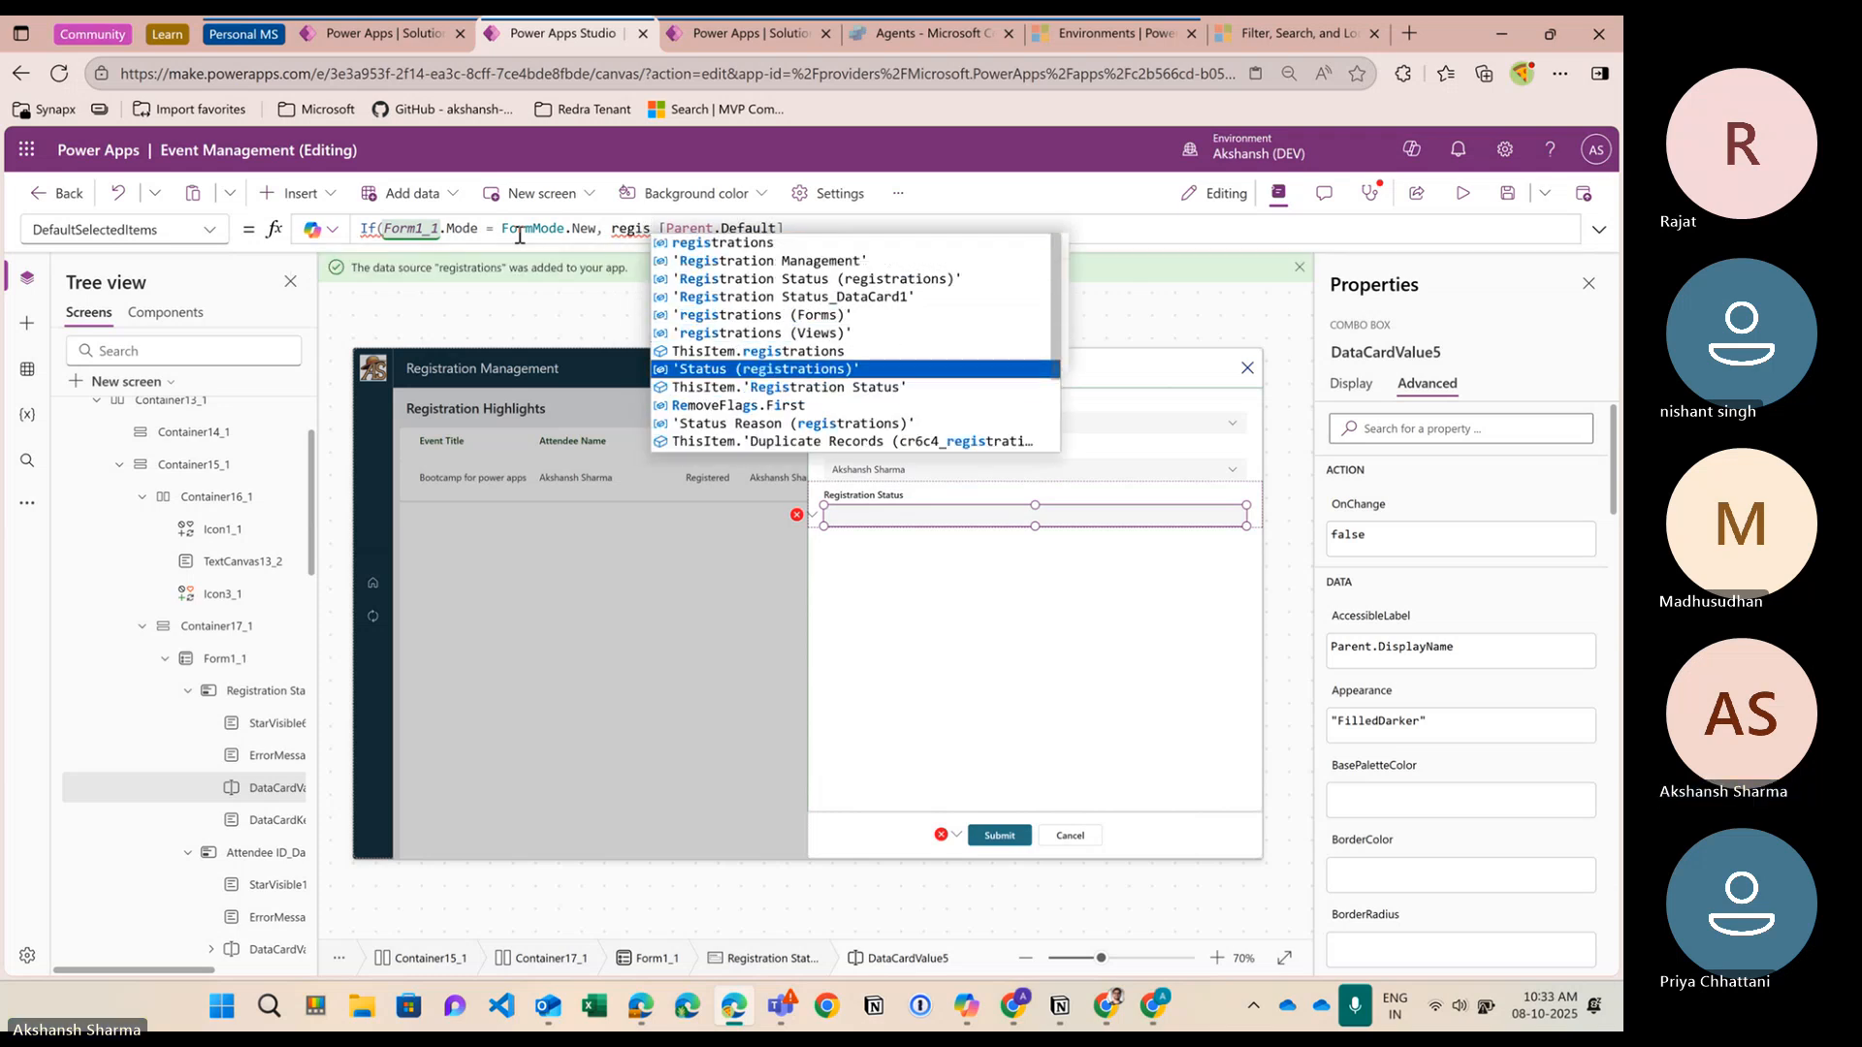
pyautogui.press('Tab')
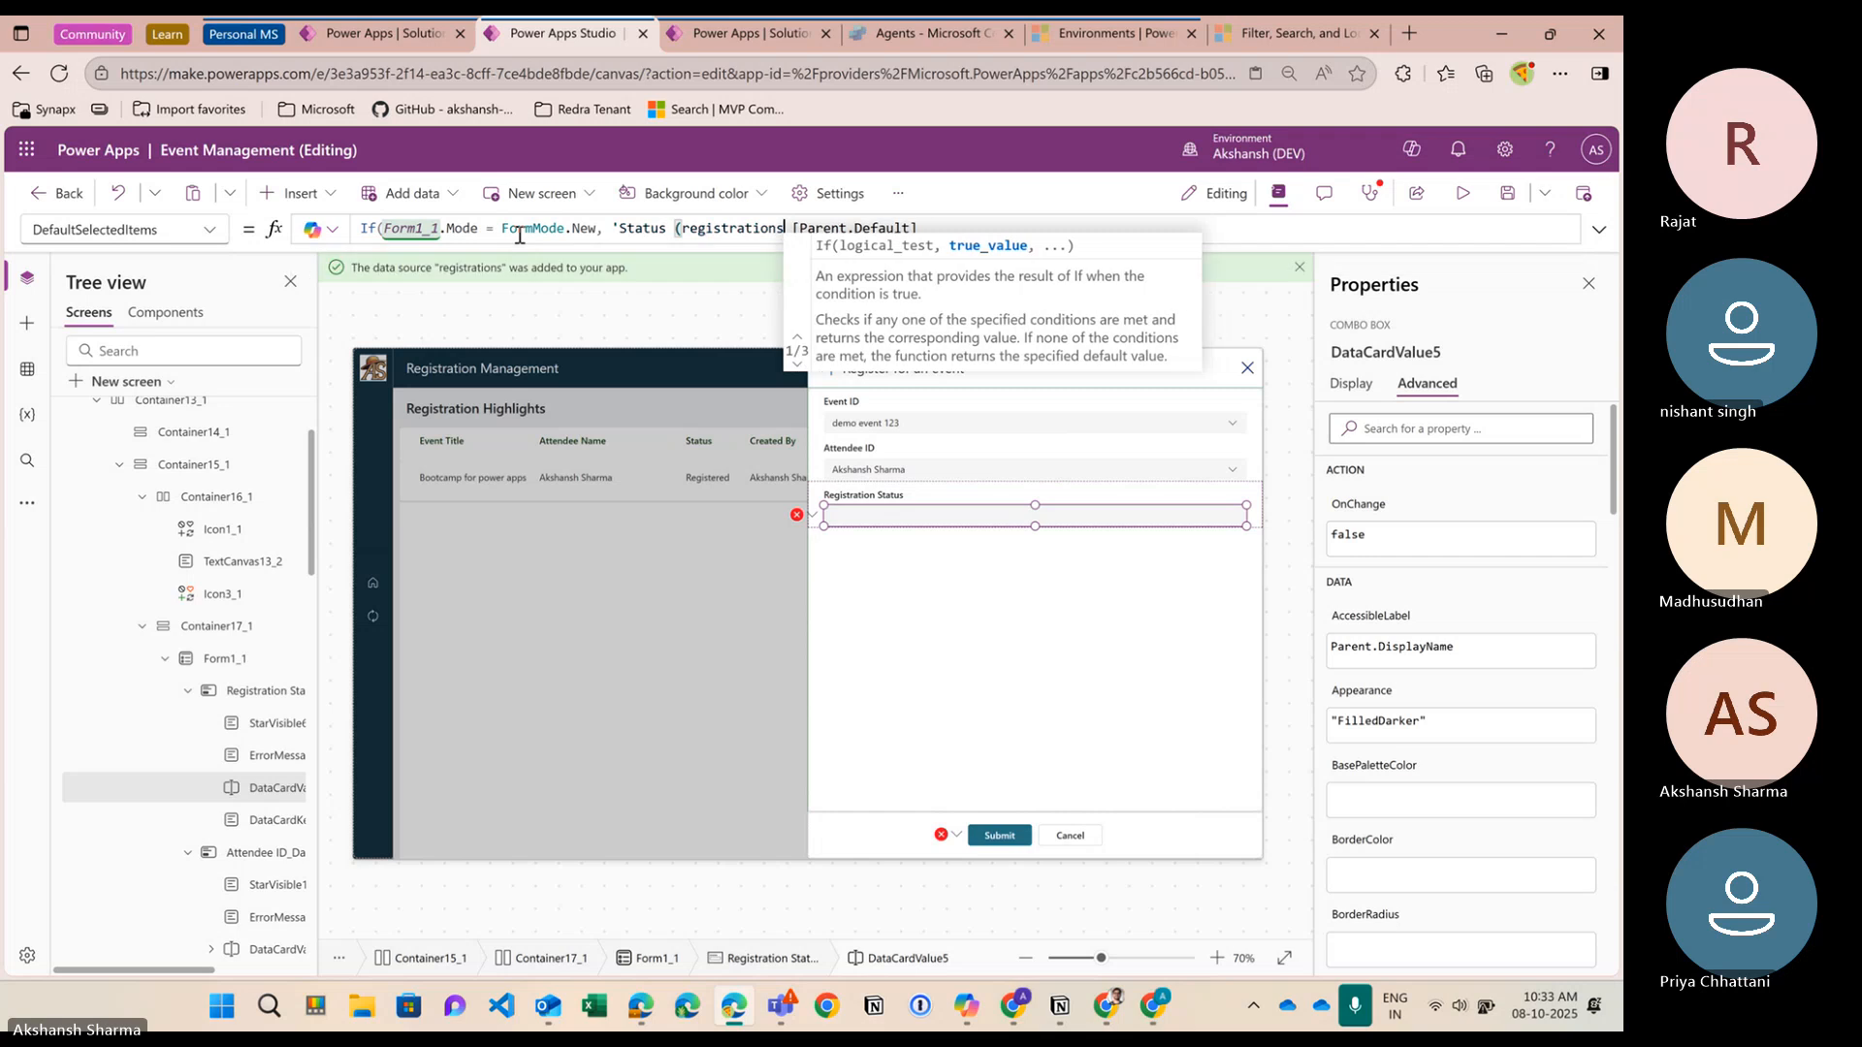
pyautogui.press('BackSpace')
pyautogui.press('BackSpace')
pyautogui.press('BackSpace')
pyautogui.press('BackSpace')
pyautogui.press('BackSpace')
pyautogui.press('BackSpace')
pyautogui.press('BackSpace')
pyautogui.press('BackSpace')
pyautogui.press('BackSpace')
pyautogui.press('BackSpace')
pyautogui.press('BackSpace')
pyautogui.press('BackSpace')
pyautogui.press('BackSpace')
pyautogui.press('BackSpace')
pyautogui.press('BackSpace')
pyautogui.press('BackSpace')
pyautogui.press('BackSpace')
pyautogui.press('BackSpace')
pyautogui.press('BackSpace')
pyautogui.press('BackSpace')
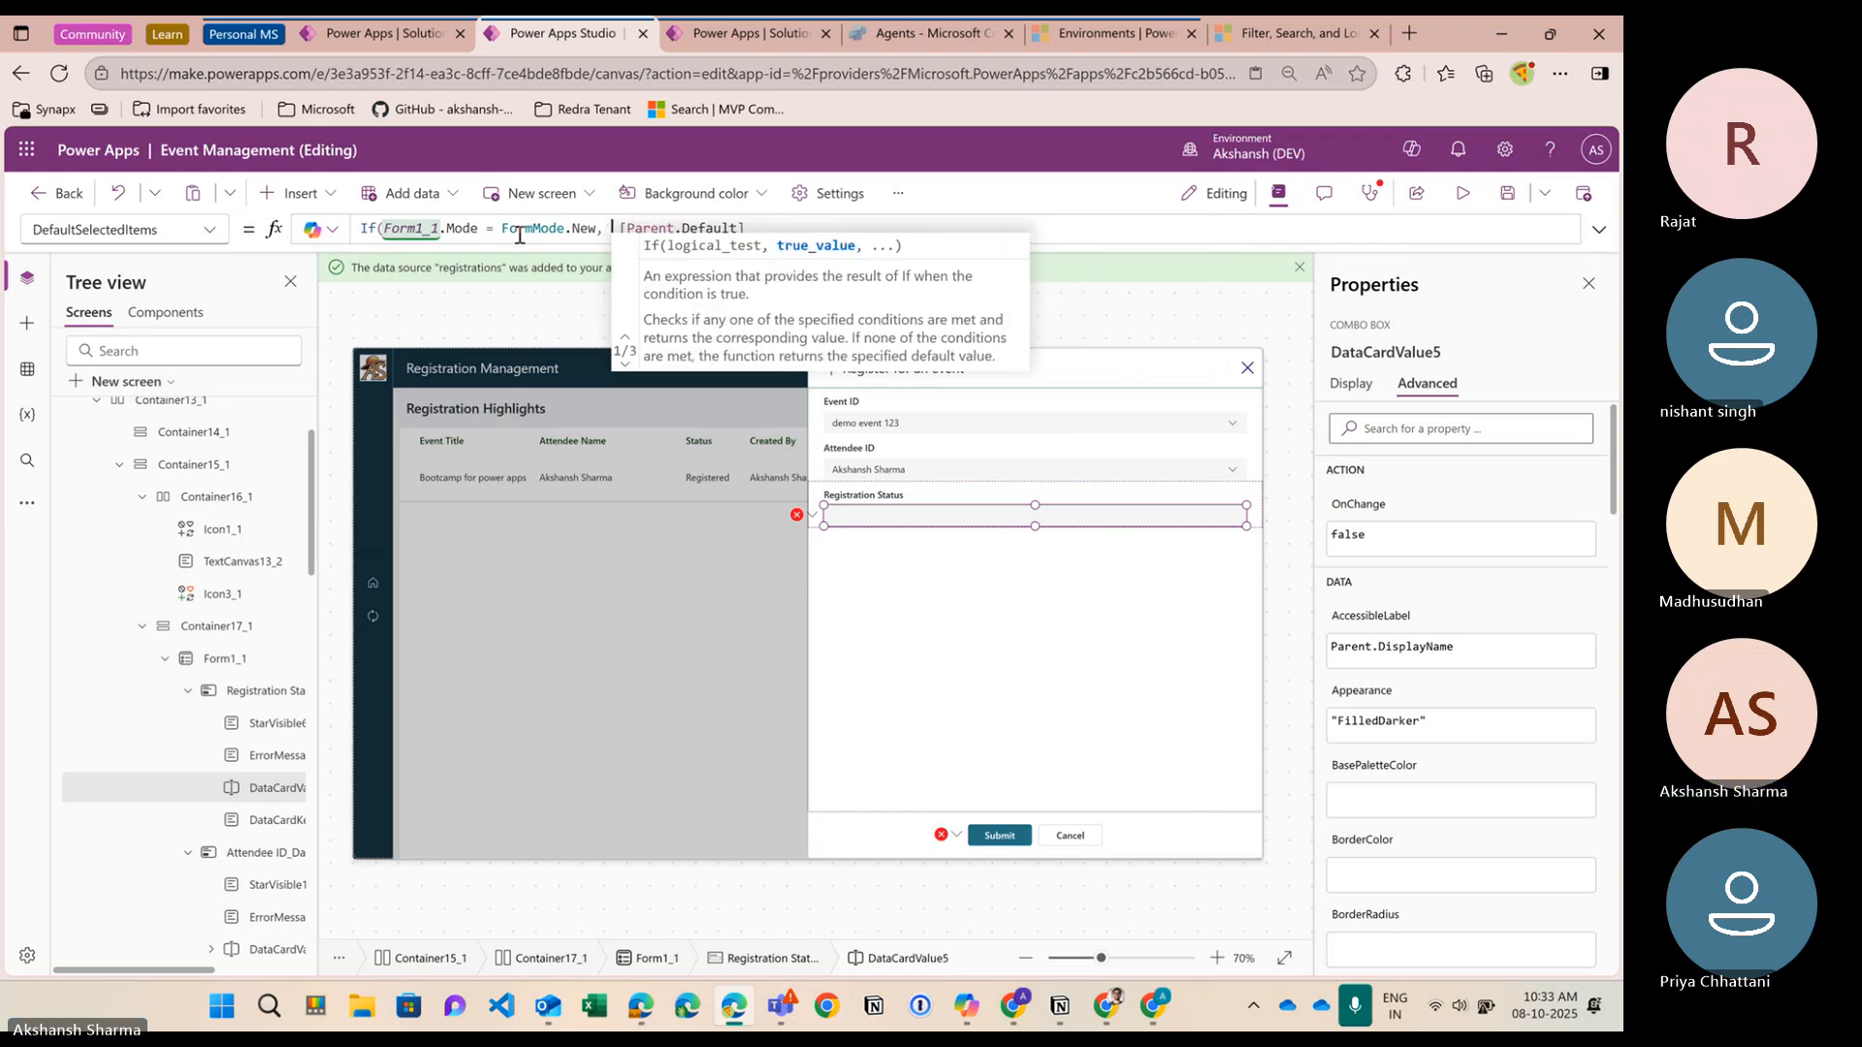
pyautogui.write('regist')
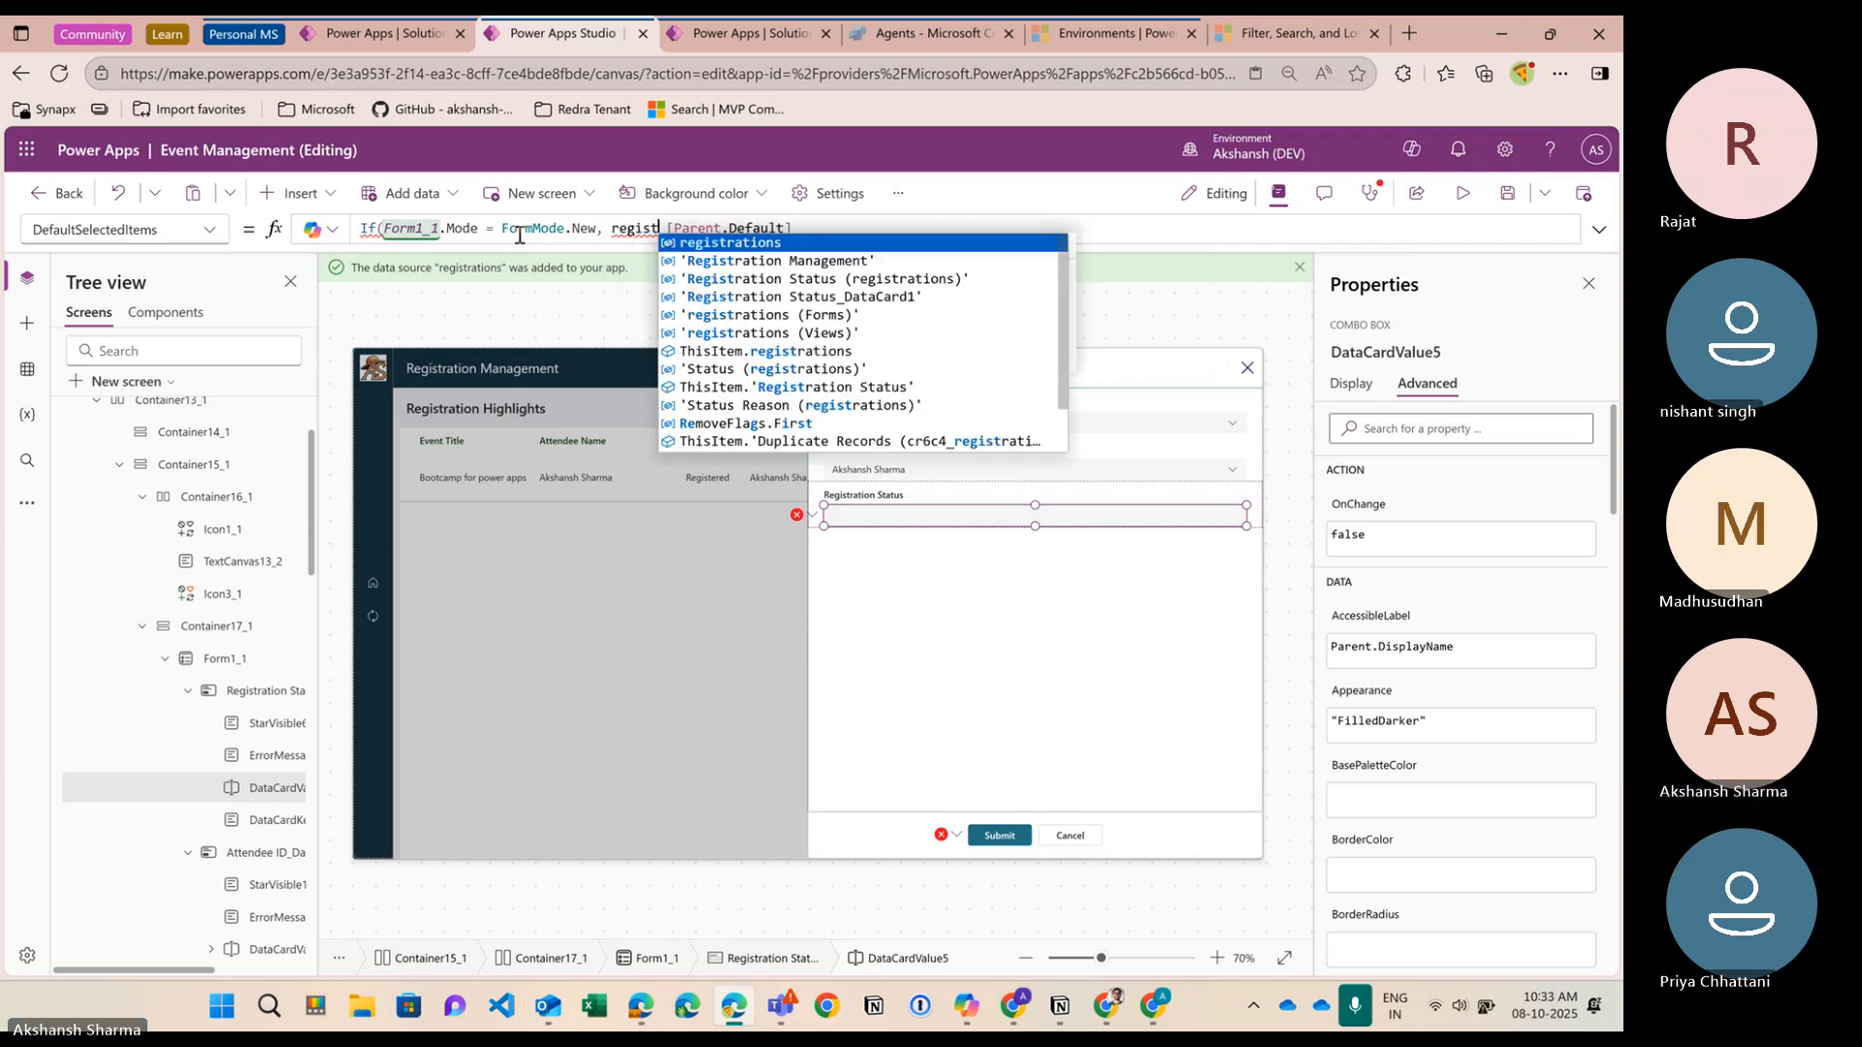
pyautogui.press('Down')
pyautogui.press('Down')
pyautogui.press('Down')
pyautogui.press('Down')
pyautogui.press('Down')
pyautogui.press('Down')
pyautogui.press('Down')
pyautogui.press('Down')
pyautogui.press('Down')
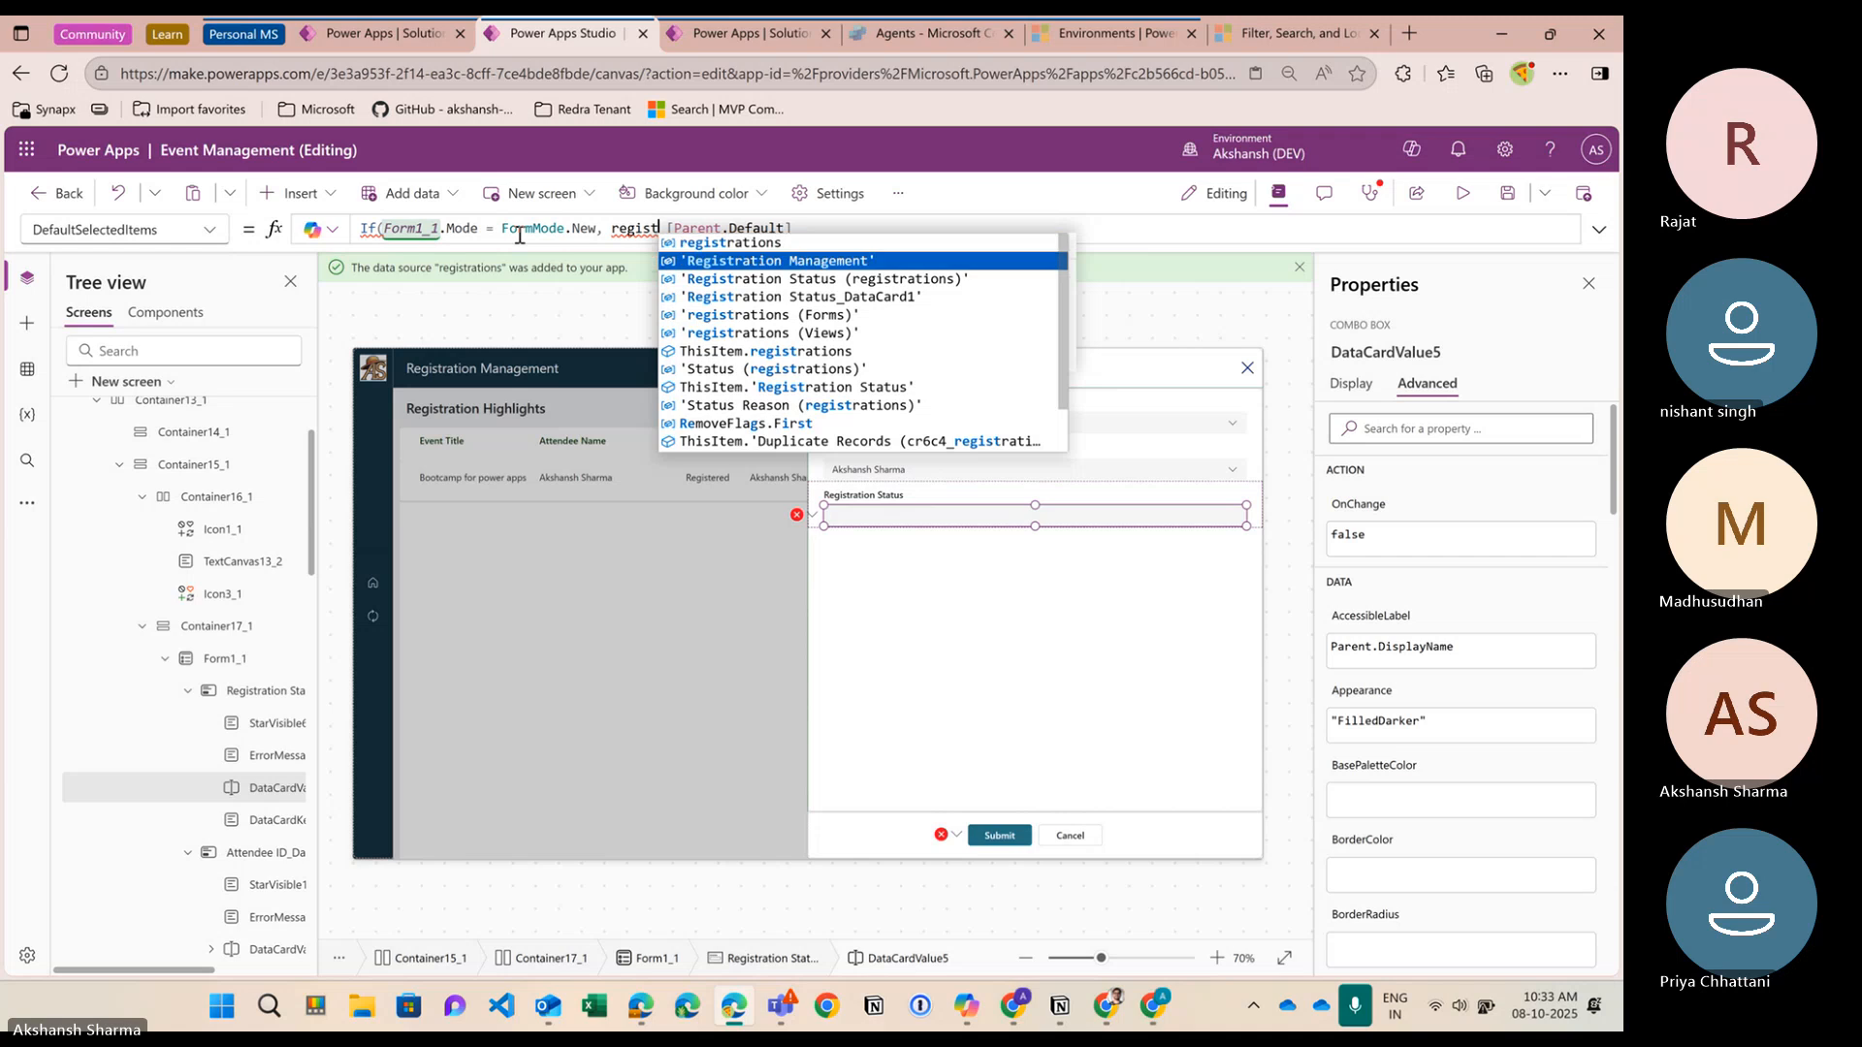
pyautogui.press('Up')
pyautogui.press('Up')
pyautogui.press('Up')
pyautogui.press('Up')
pyautogui.press('Up')
pyautogui.press('Up')
pyautogui.press('Up')
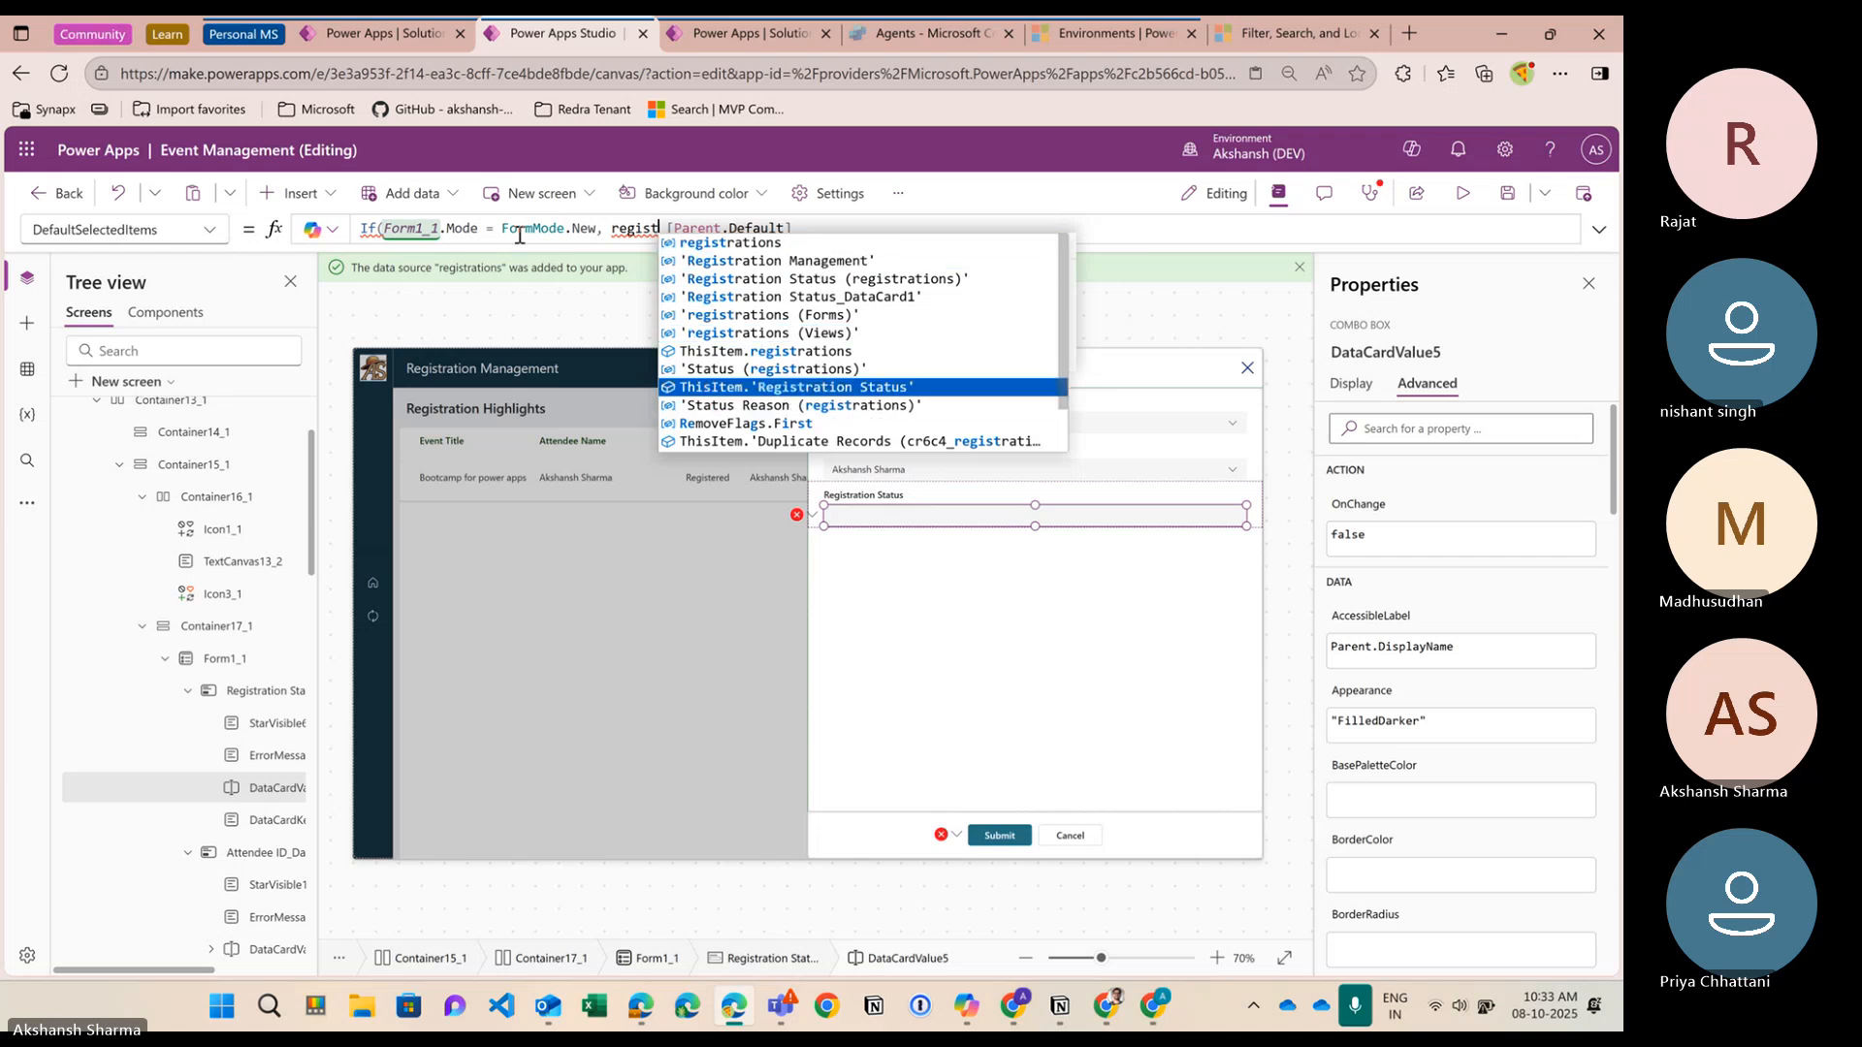
pyautogui.press('Tab')
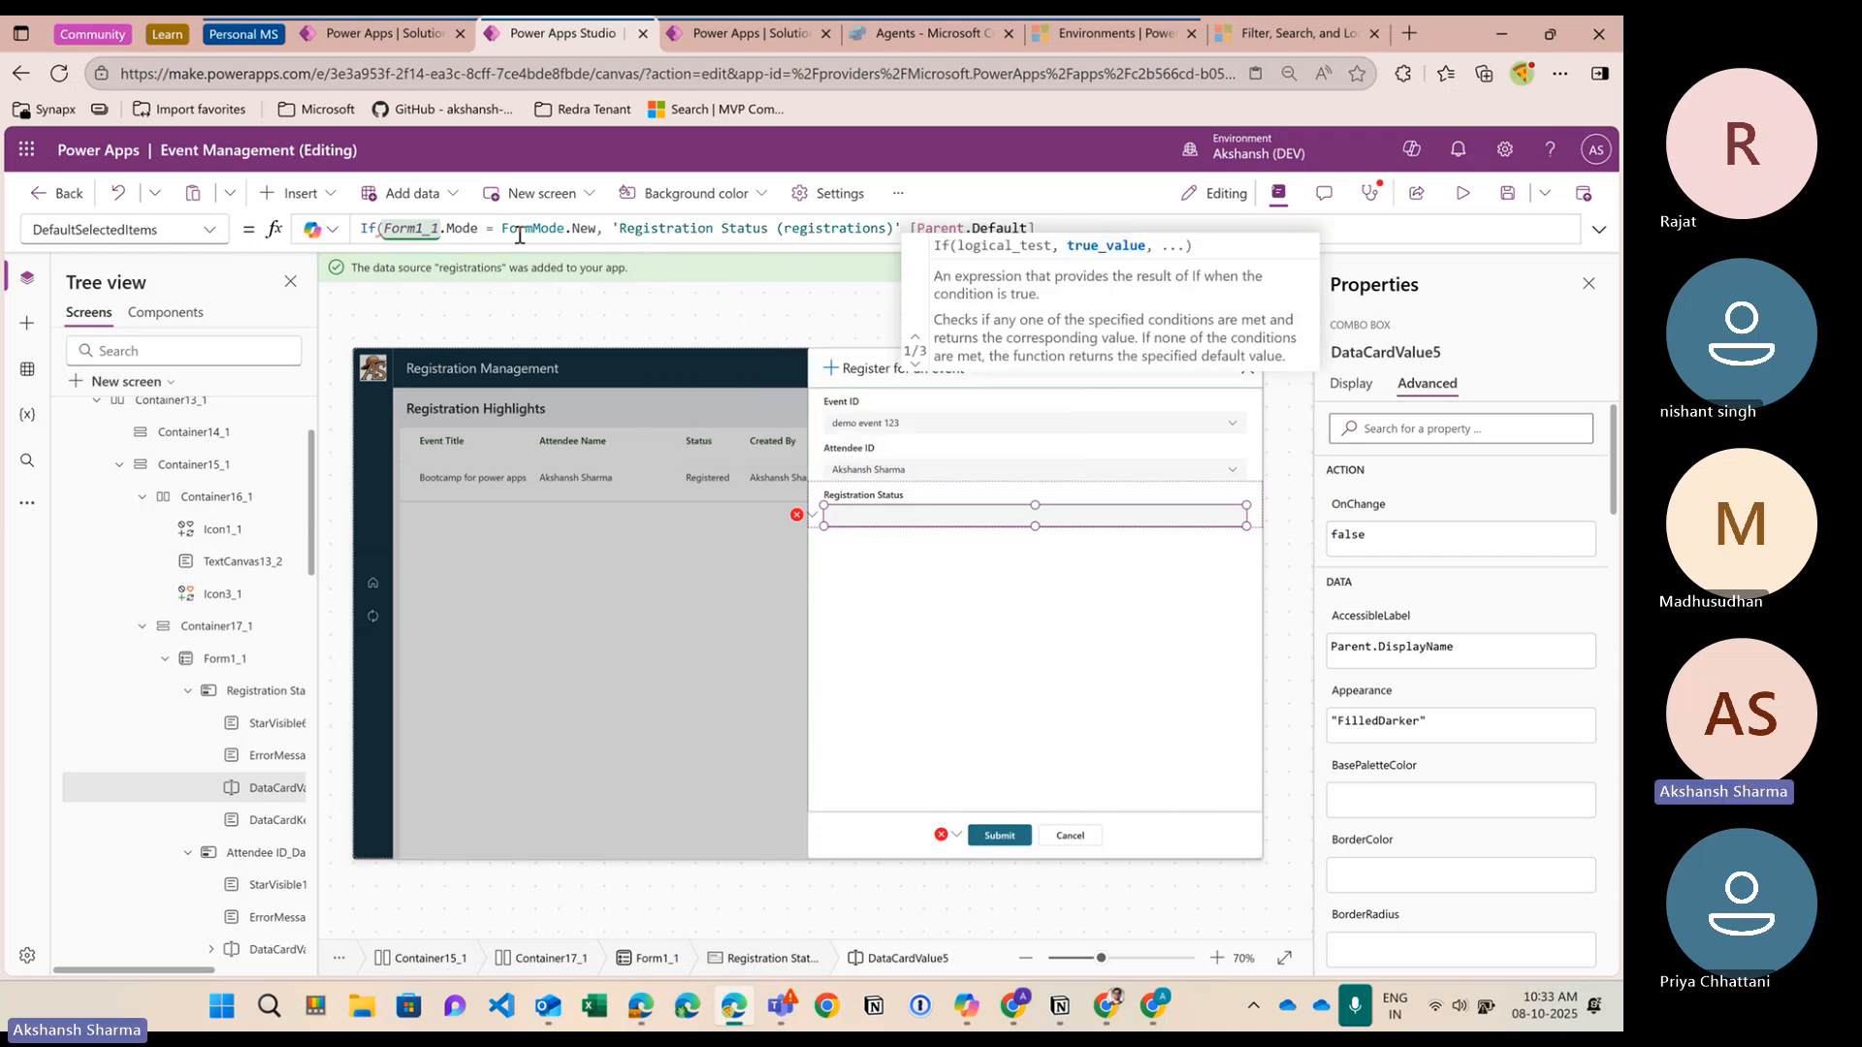
pyautogui.write('.')
pyautogui.press('Down')
pyautogui.press('Tab')
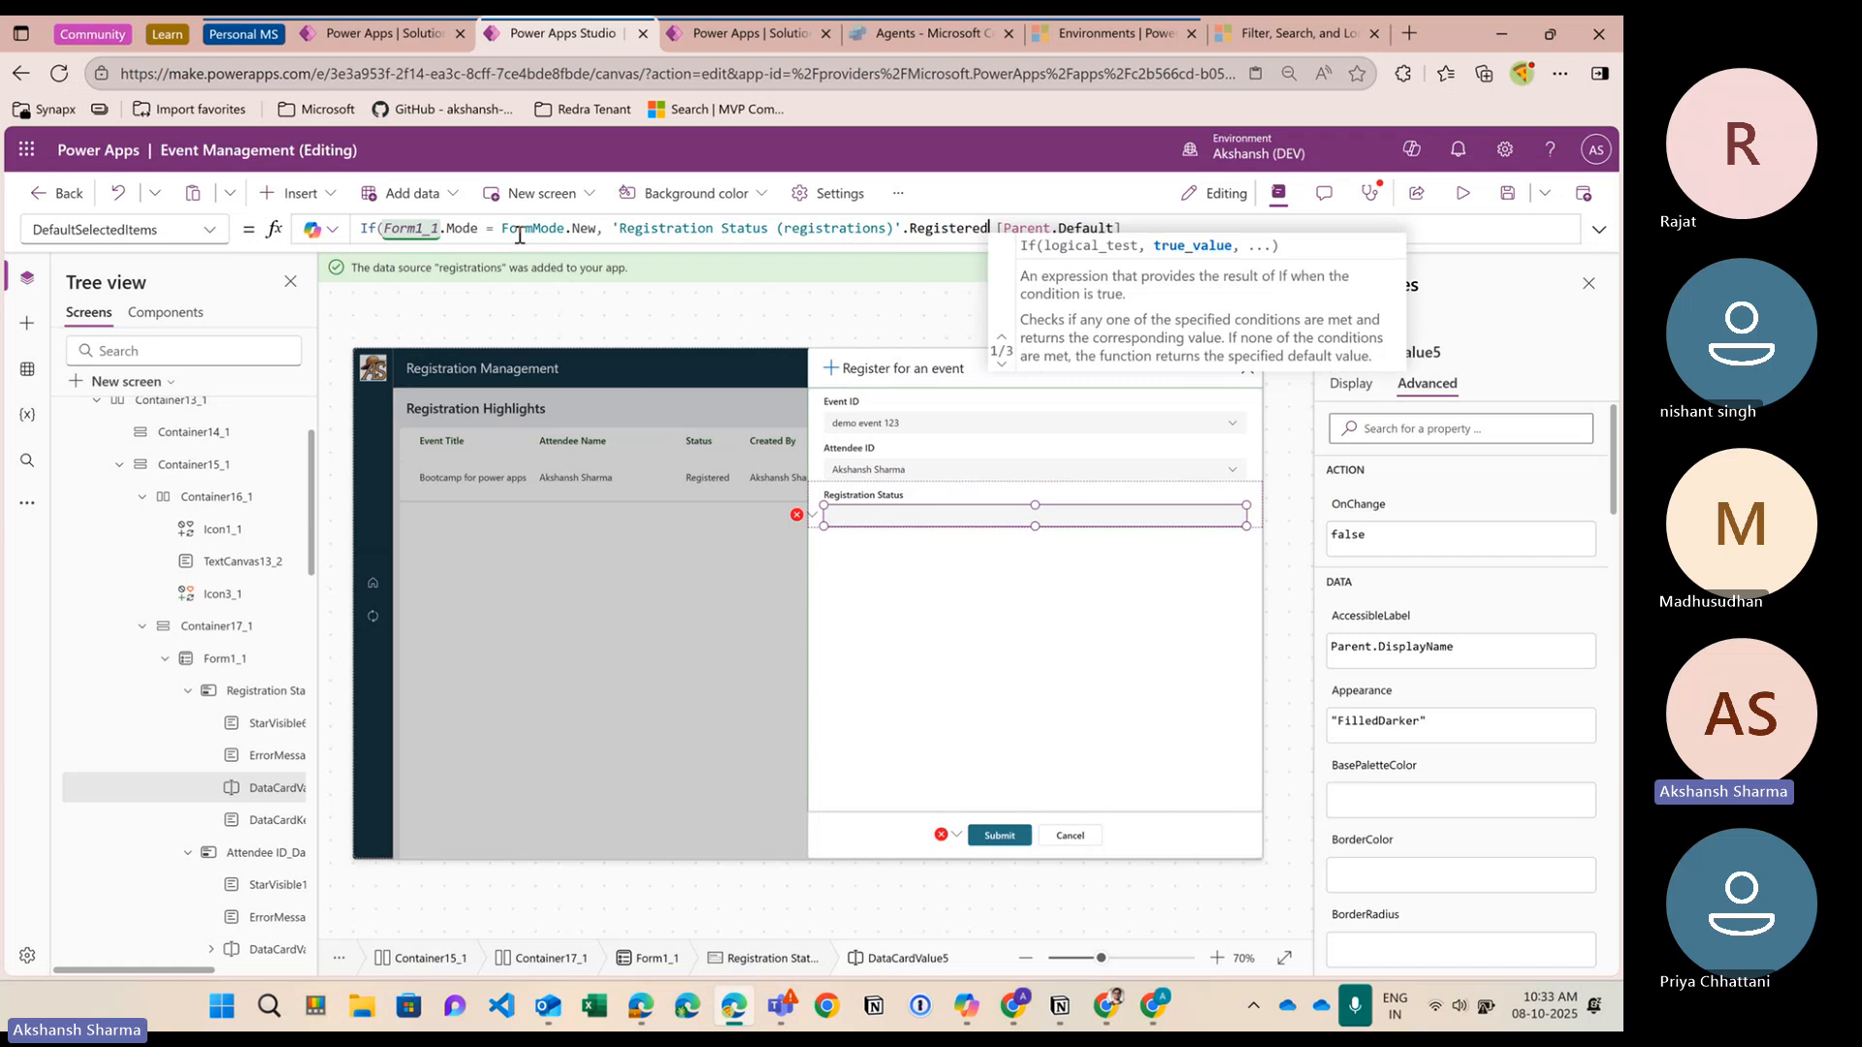
pyautogui.press('Right')
pyautogui.press('Tab')
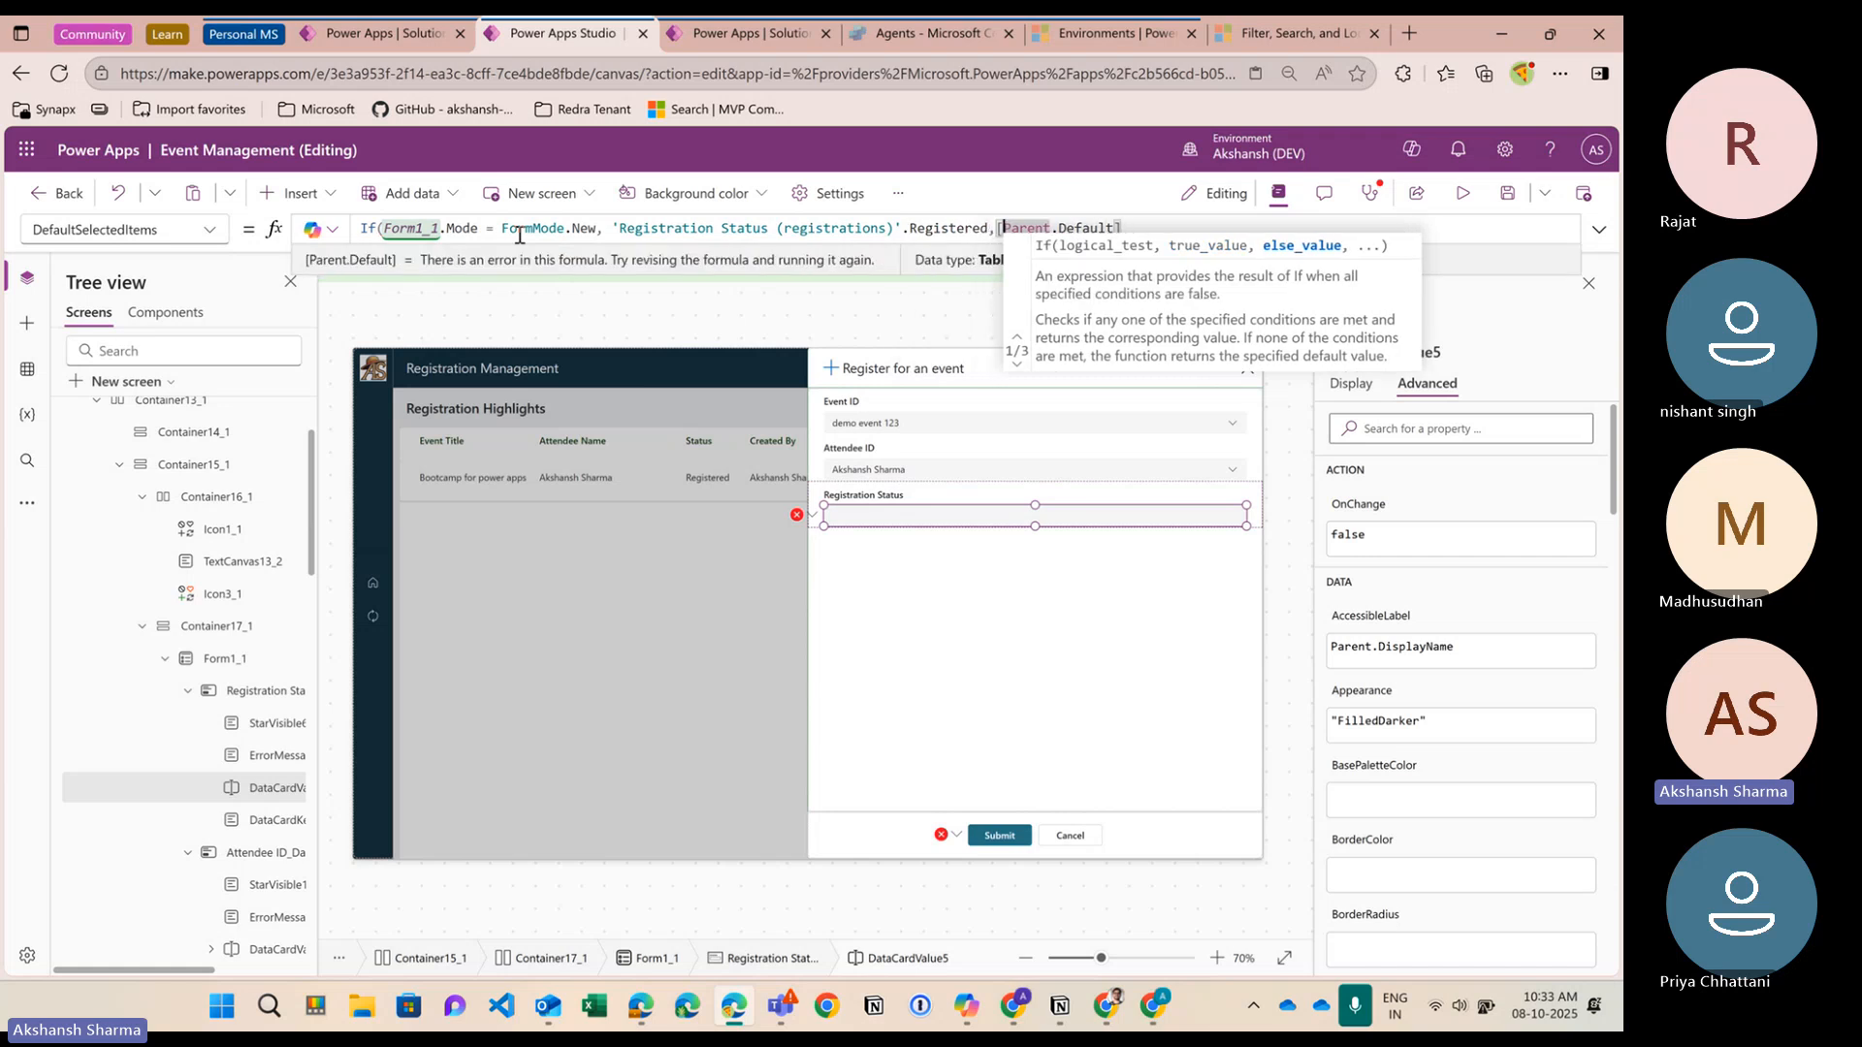
pyautogui.write(')')
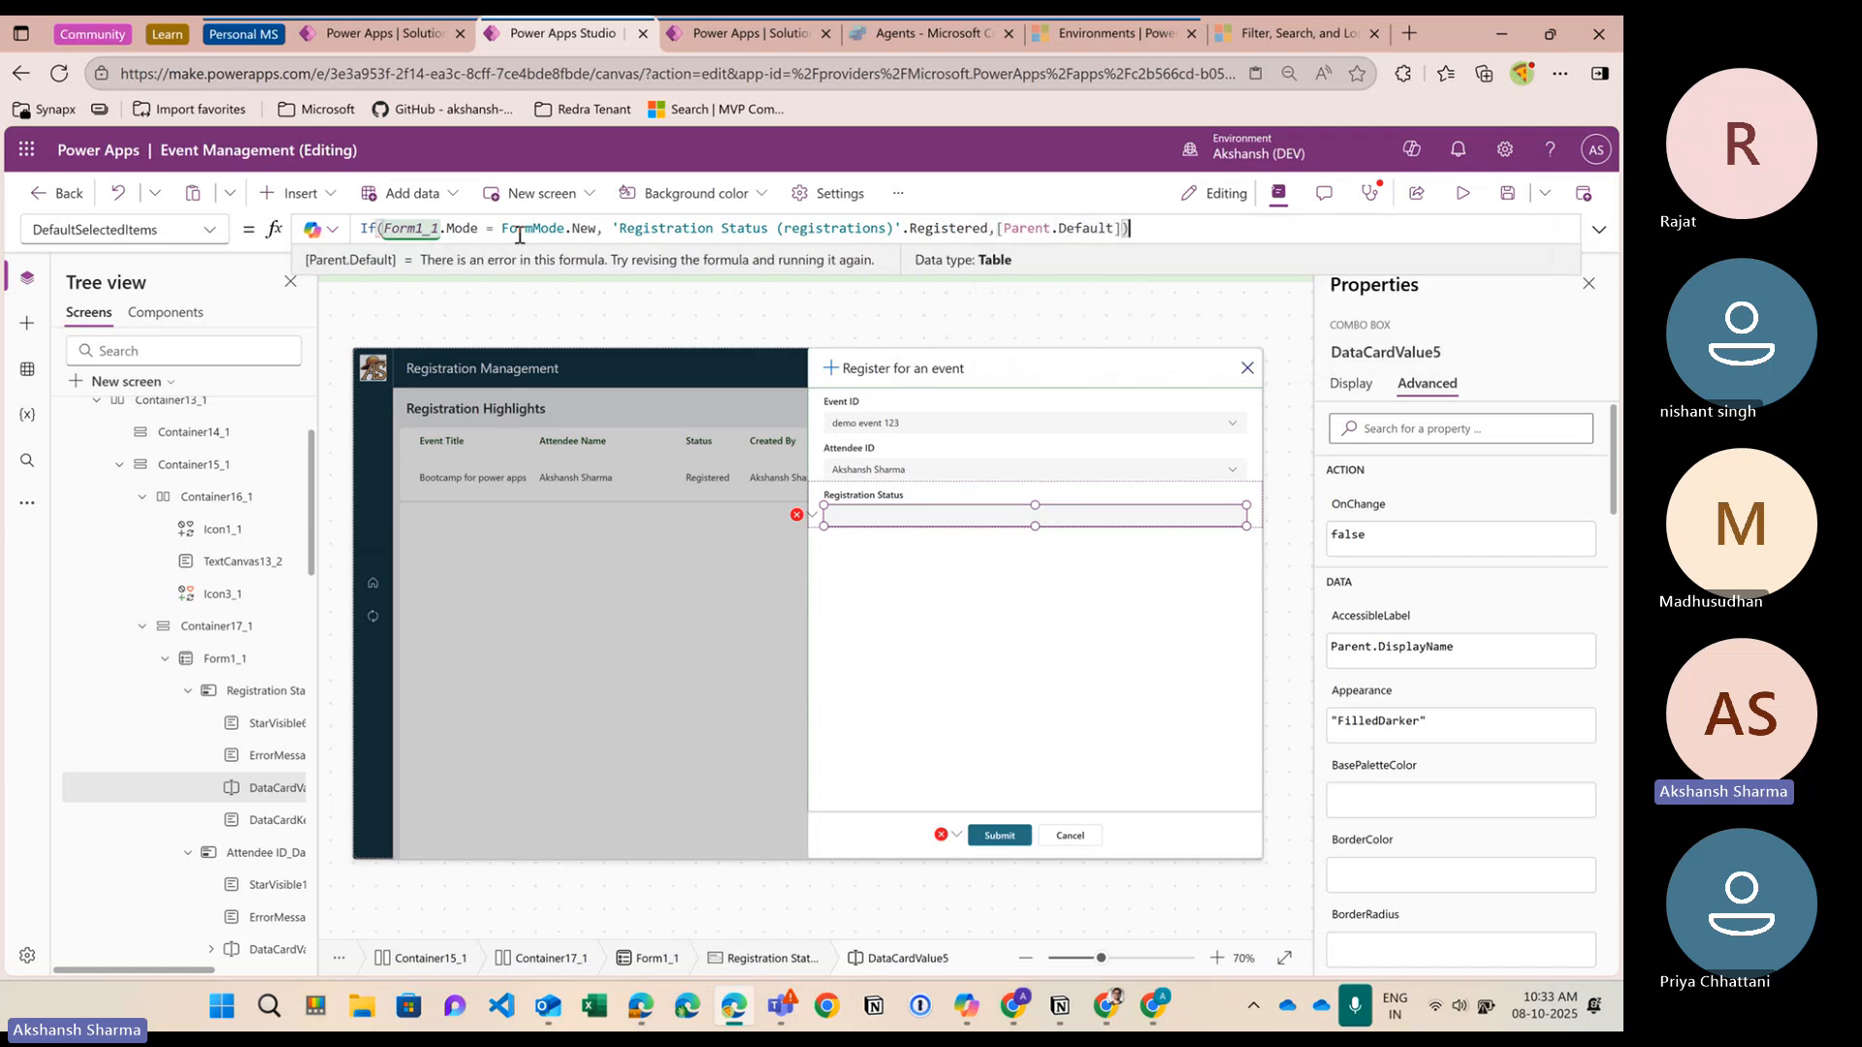
pyautogui.moveTo(612, 235)
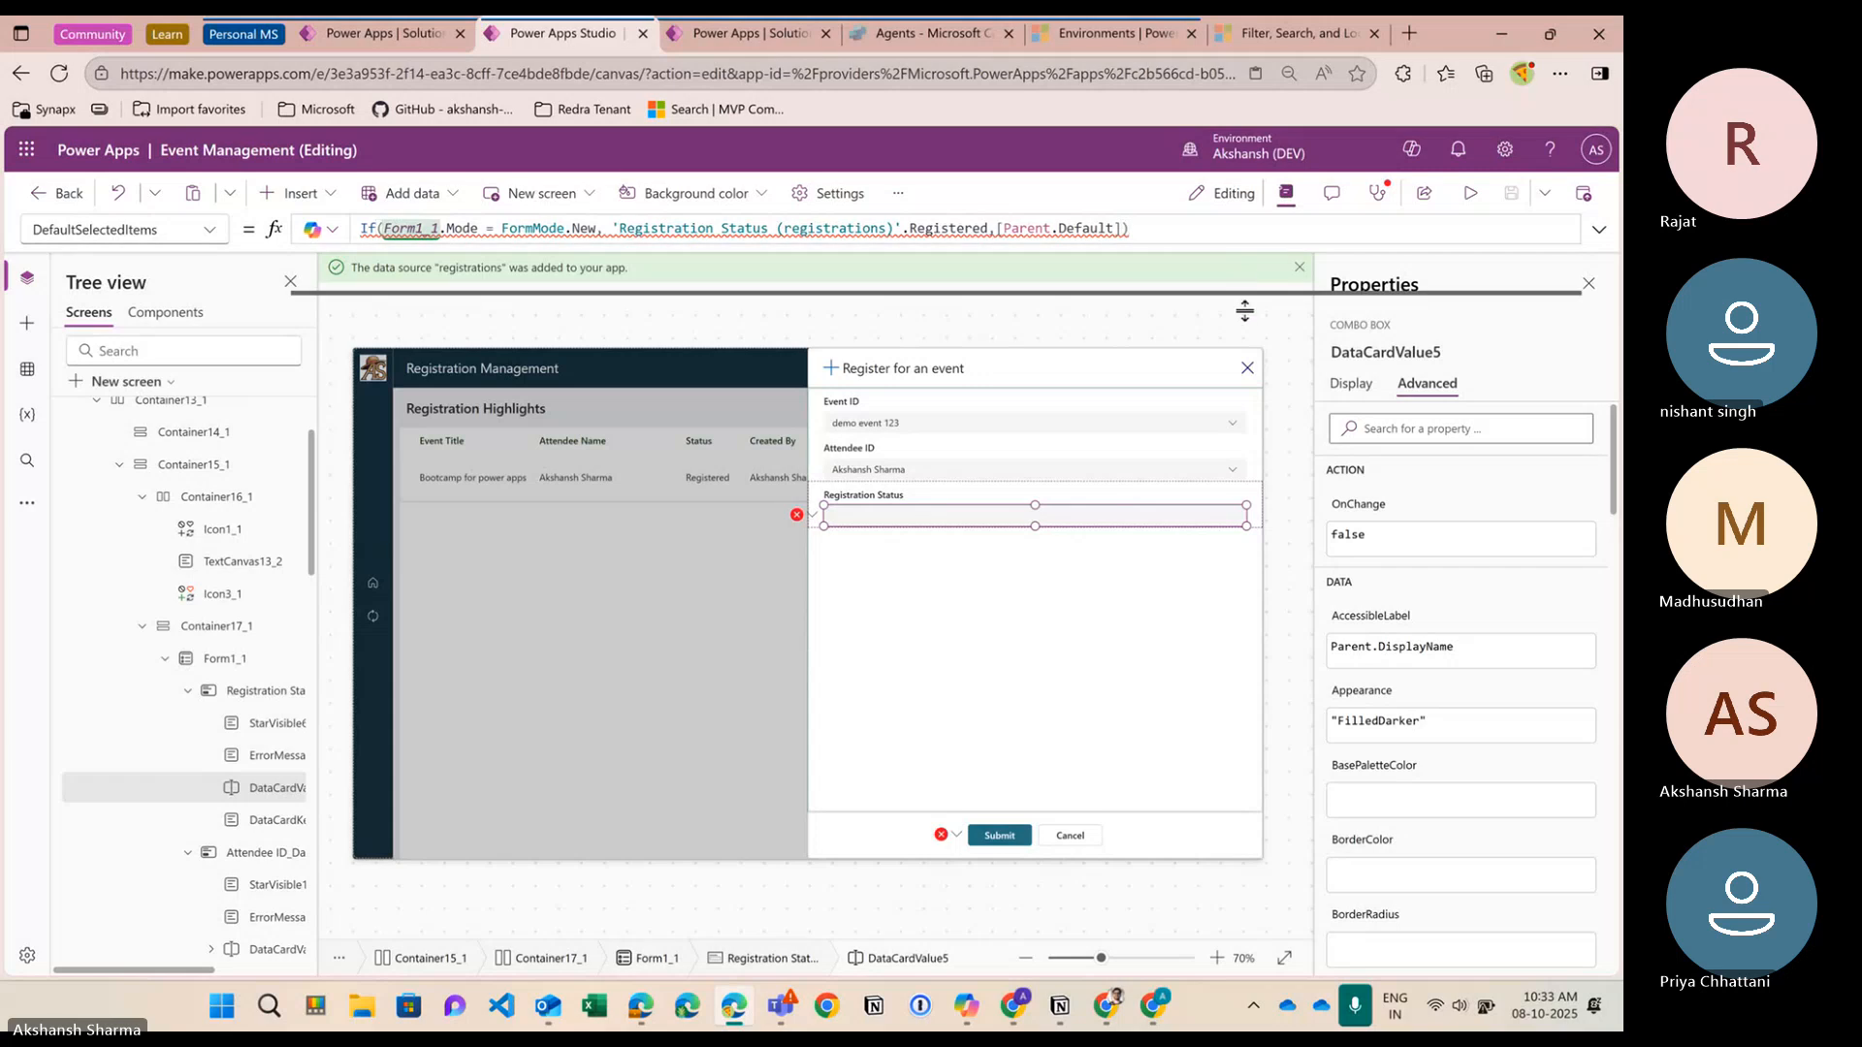
pyautogui.click(1162, 254)
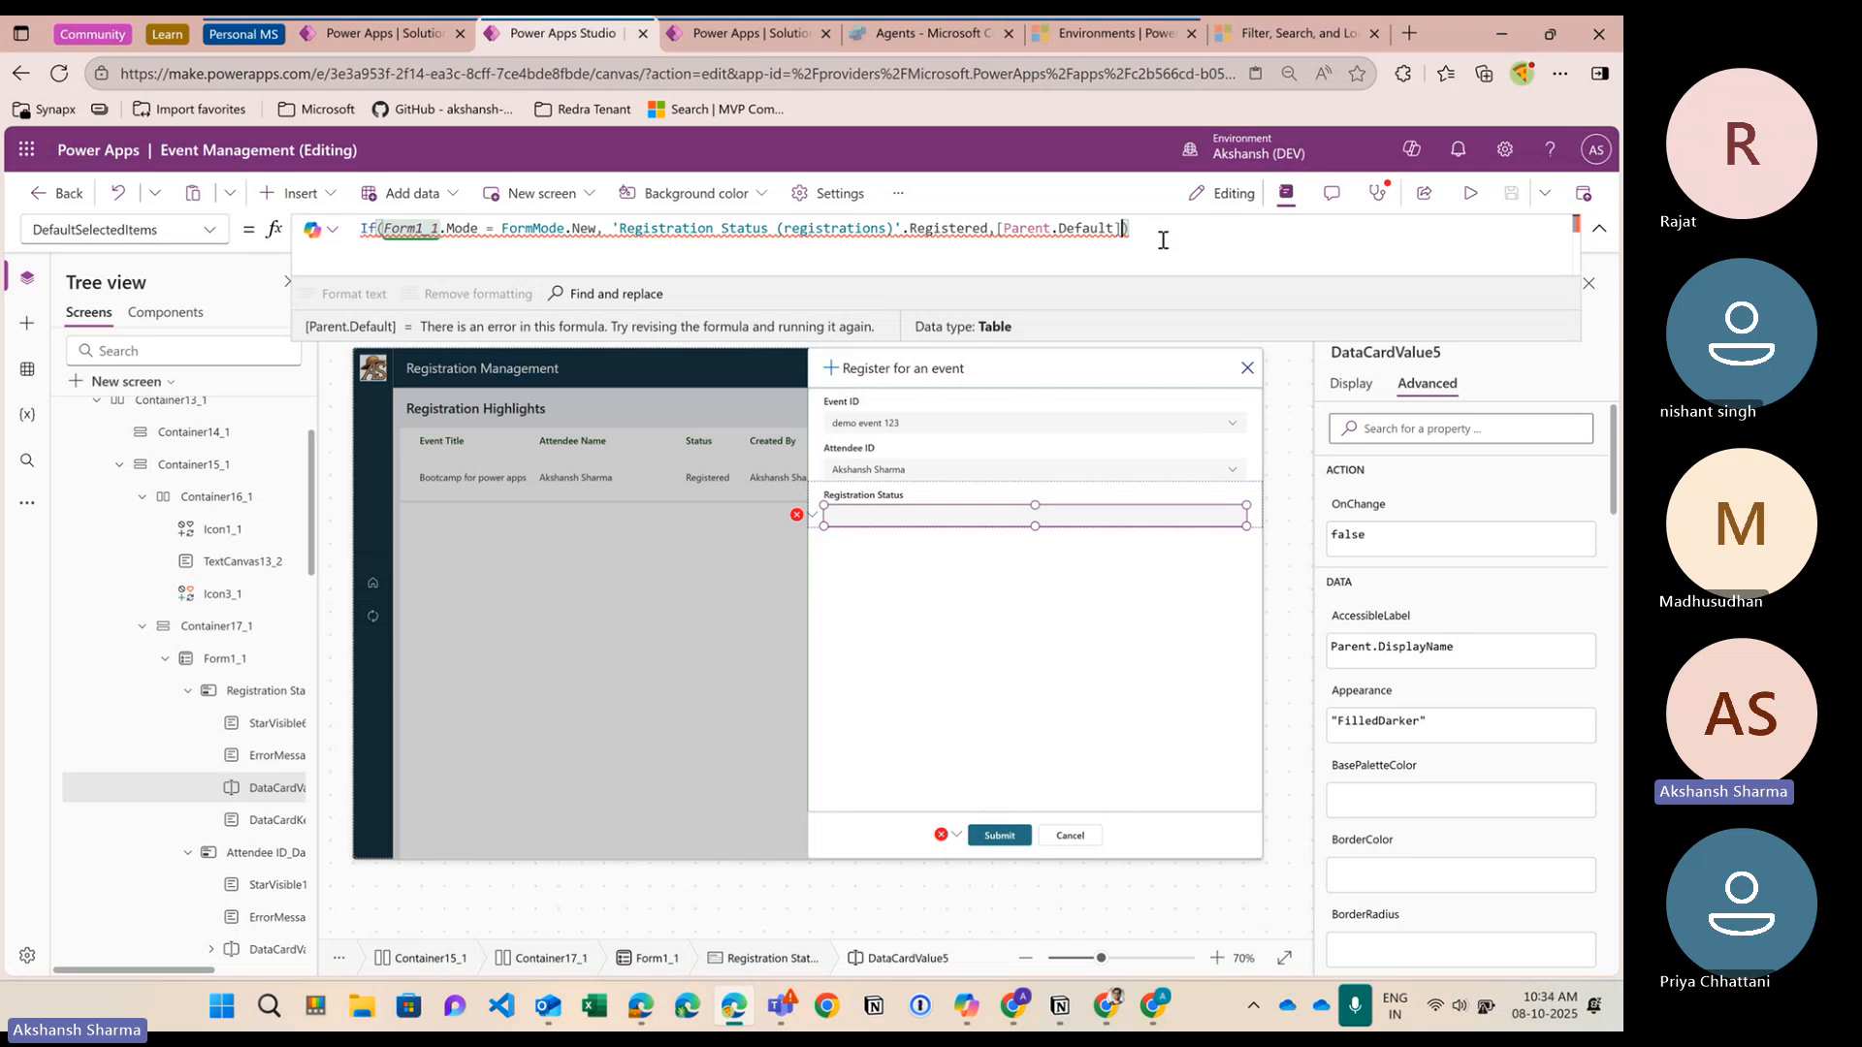
pyautogui.press('BackSpace')
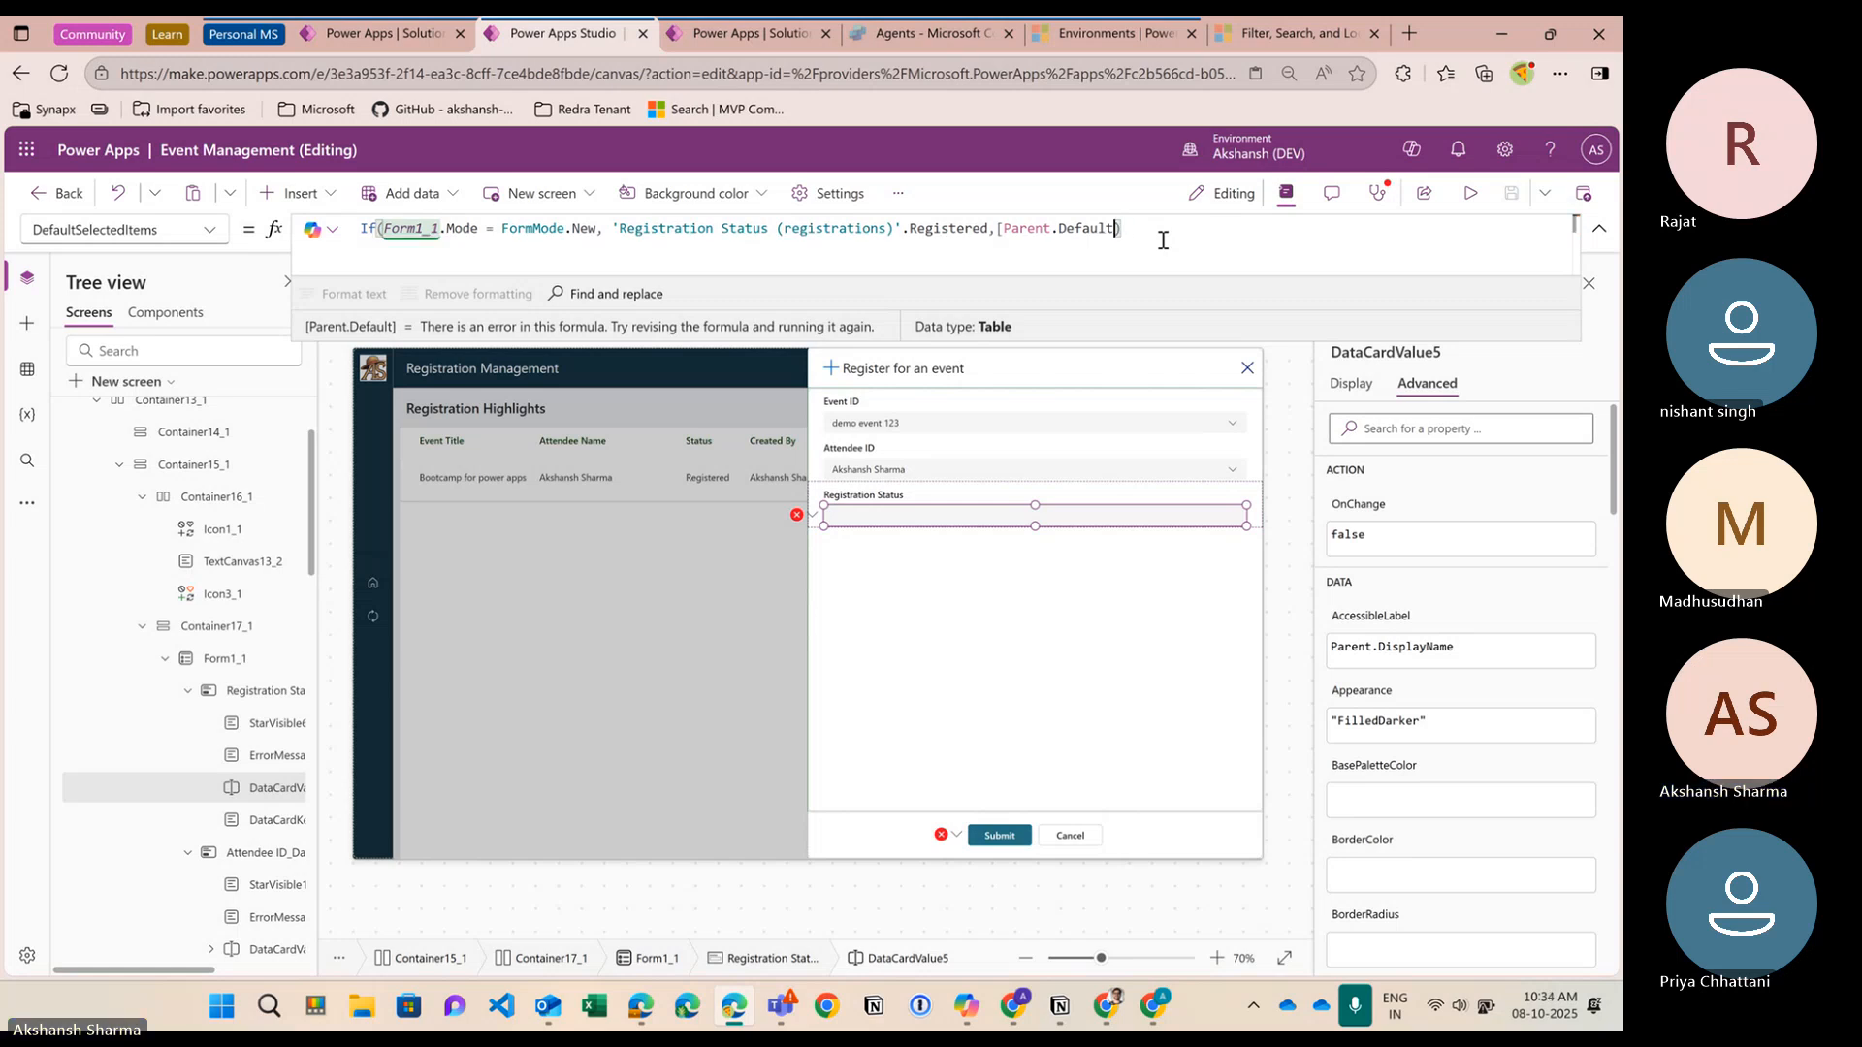
pyautogui.press('Left')
pyautogui.press('Left')
pyautogui.press('Left')
pyautogui.press('Left')
pyautogui.press('Left')
pyautogui.press('Left')
pyautogui.press('Left')
pyautogui.press('Left')
pyautogui.press('Left')
pyautogui.press('BackSpace')
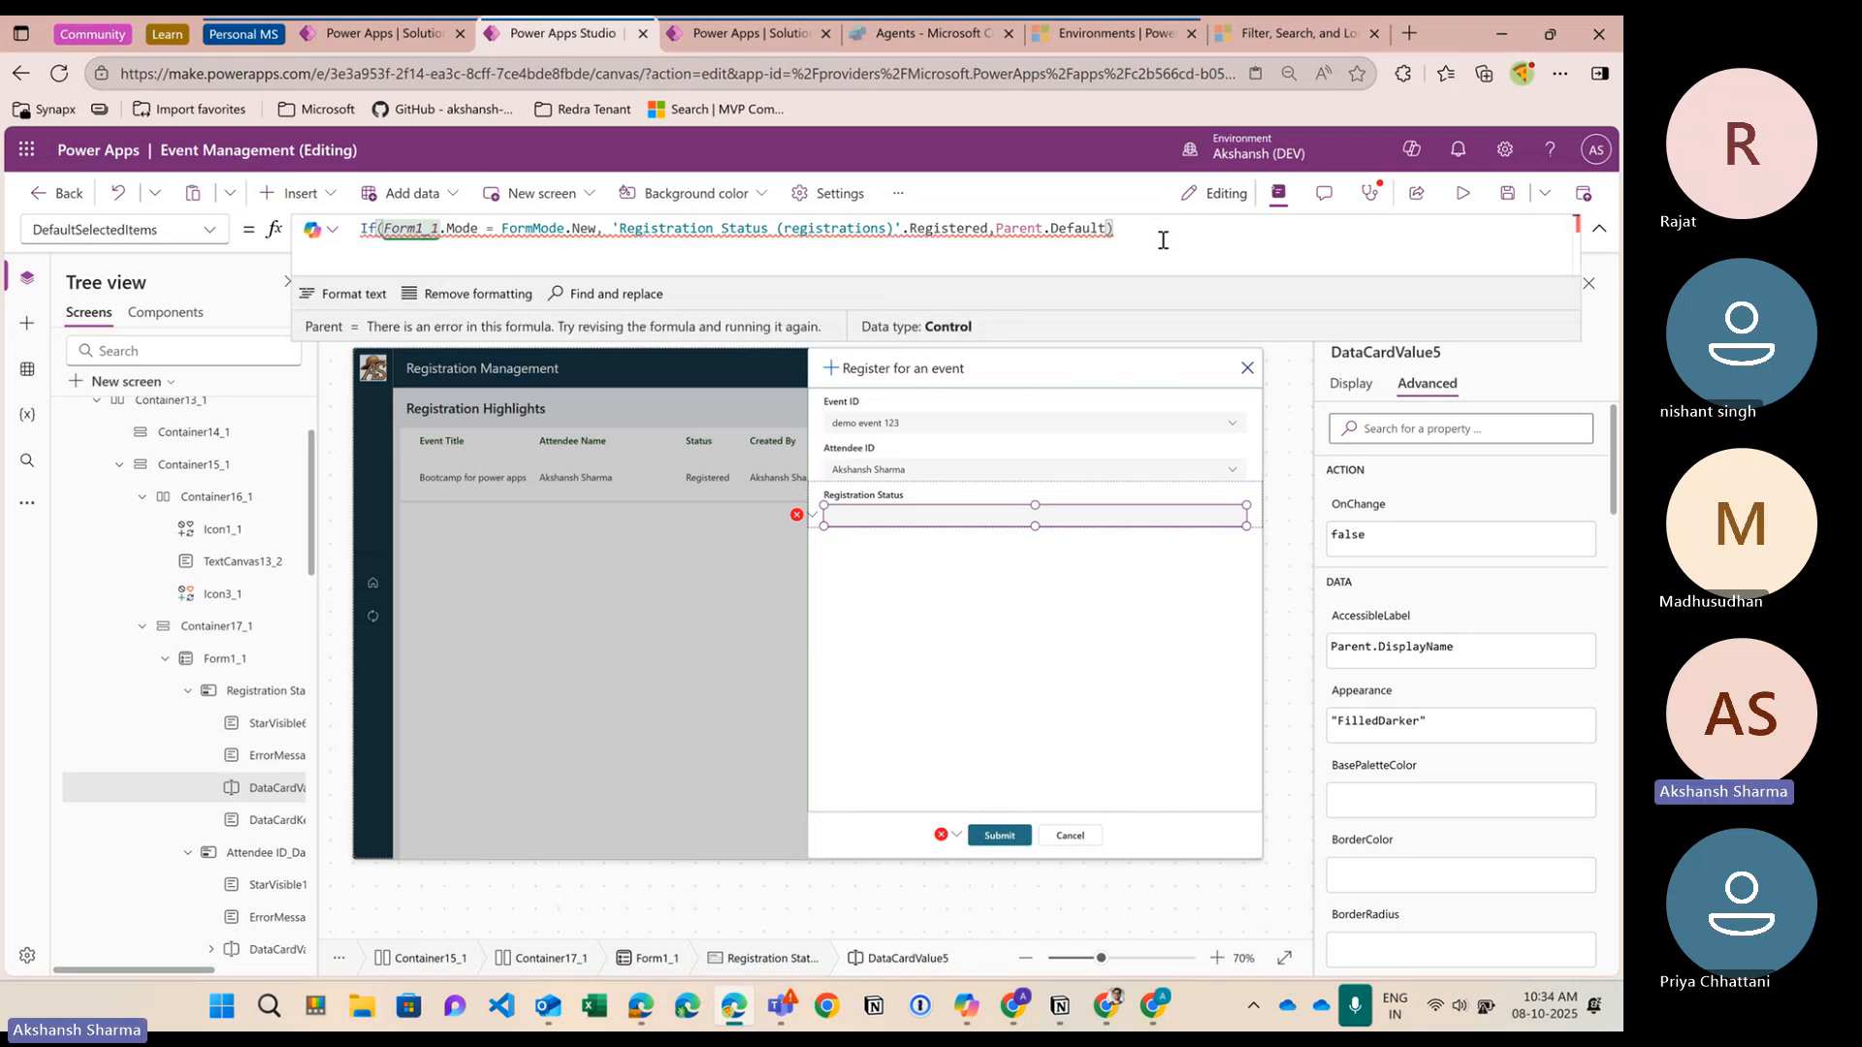
pyautogui.write('[')
pyautogui.press('Right')
pyautogui.press('Right')
pyautogui.press('Right')
pyautogui.press('Right')
pyautogui.press('Right')
pyautogui.press('Right')
pyautogui.press('Right')
pyautogui.press('Right')
pyautogui.press('Right')
pyautogui.press('Right')
pyautogui.press('Right')
pyautogui.press('Right')
pyautogui.press('Right')
pyautogui.press('Right')
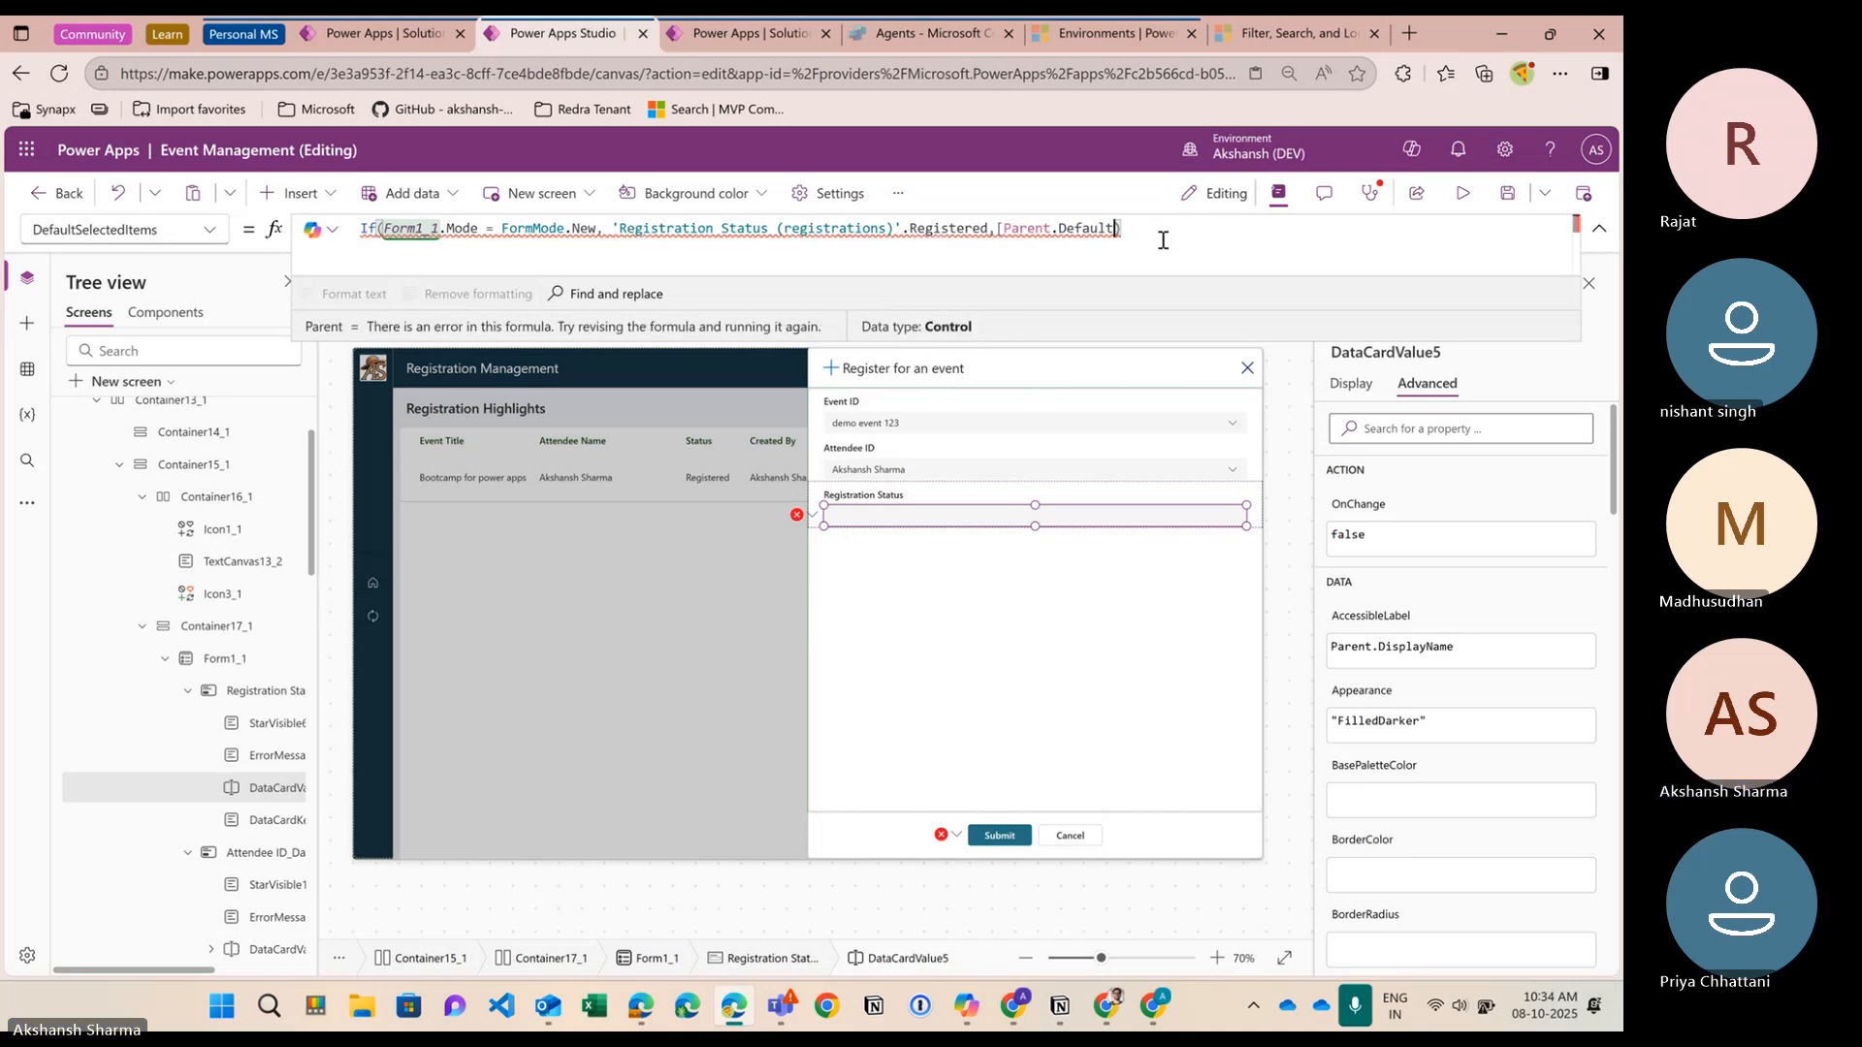
pyautogui.write(']')
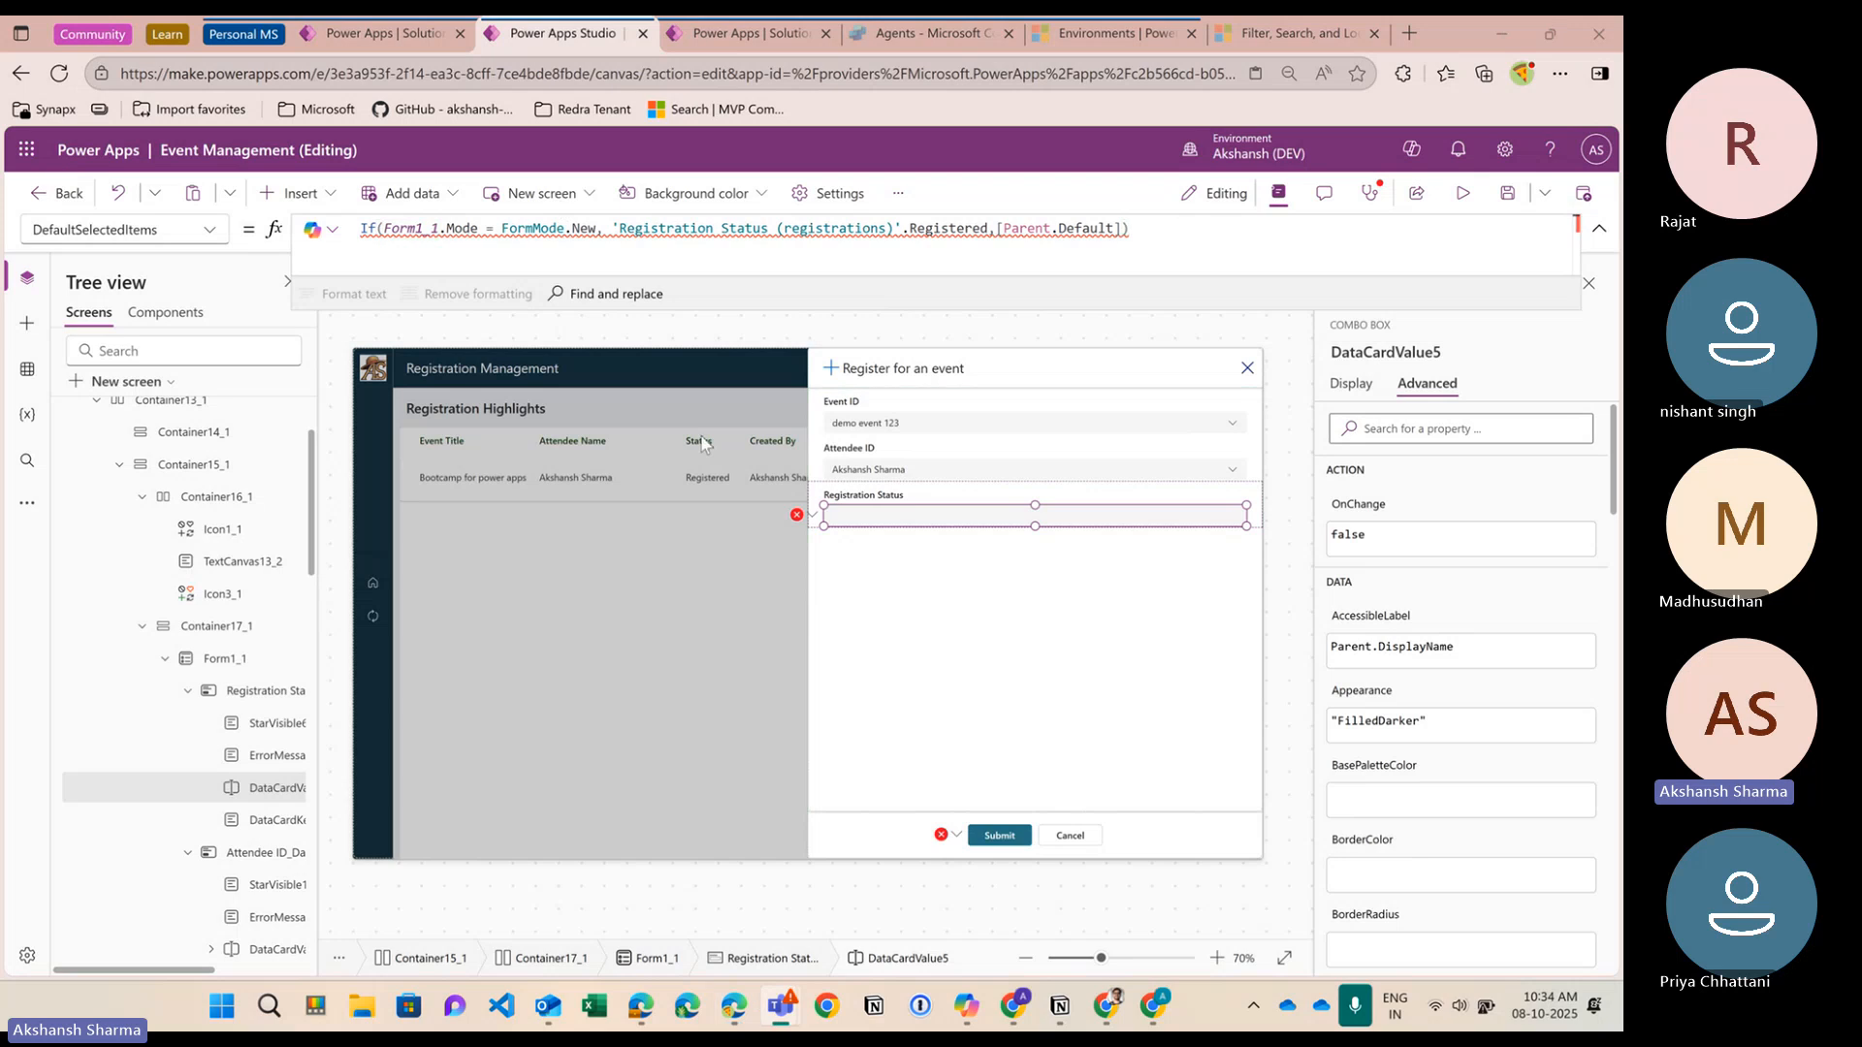
pyautogui.click(956, 497)
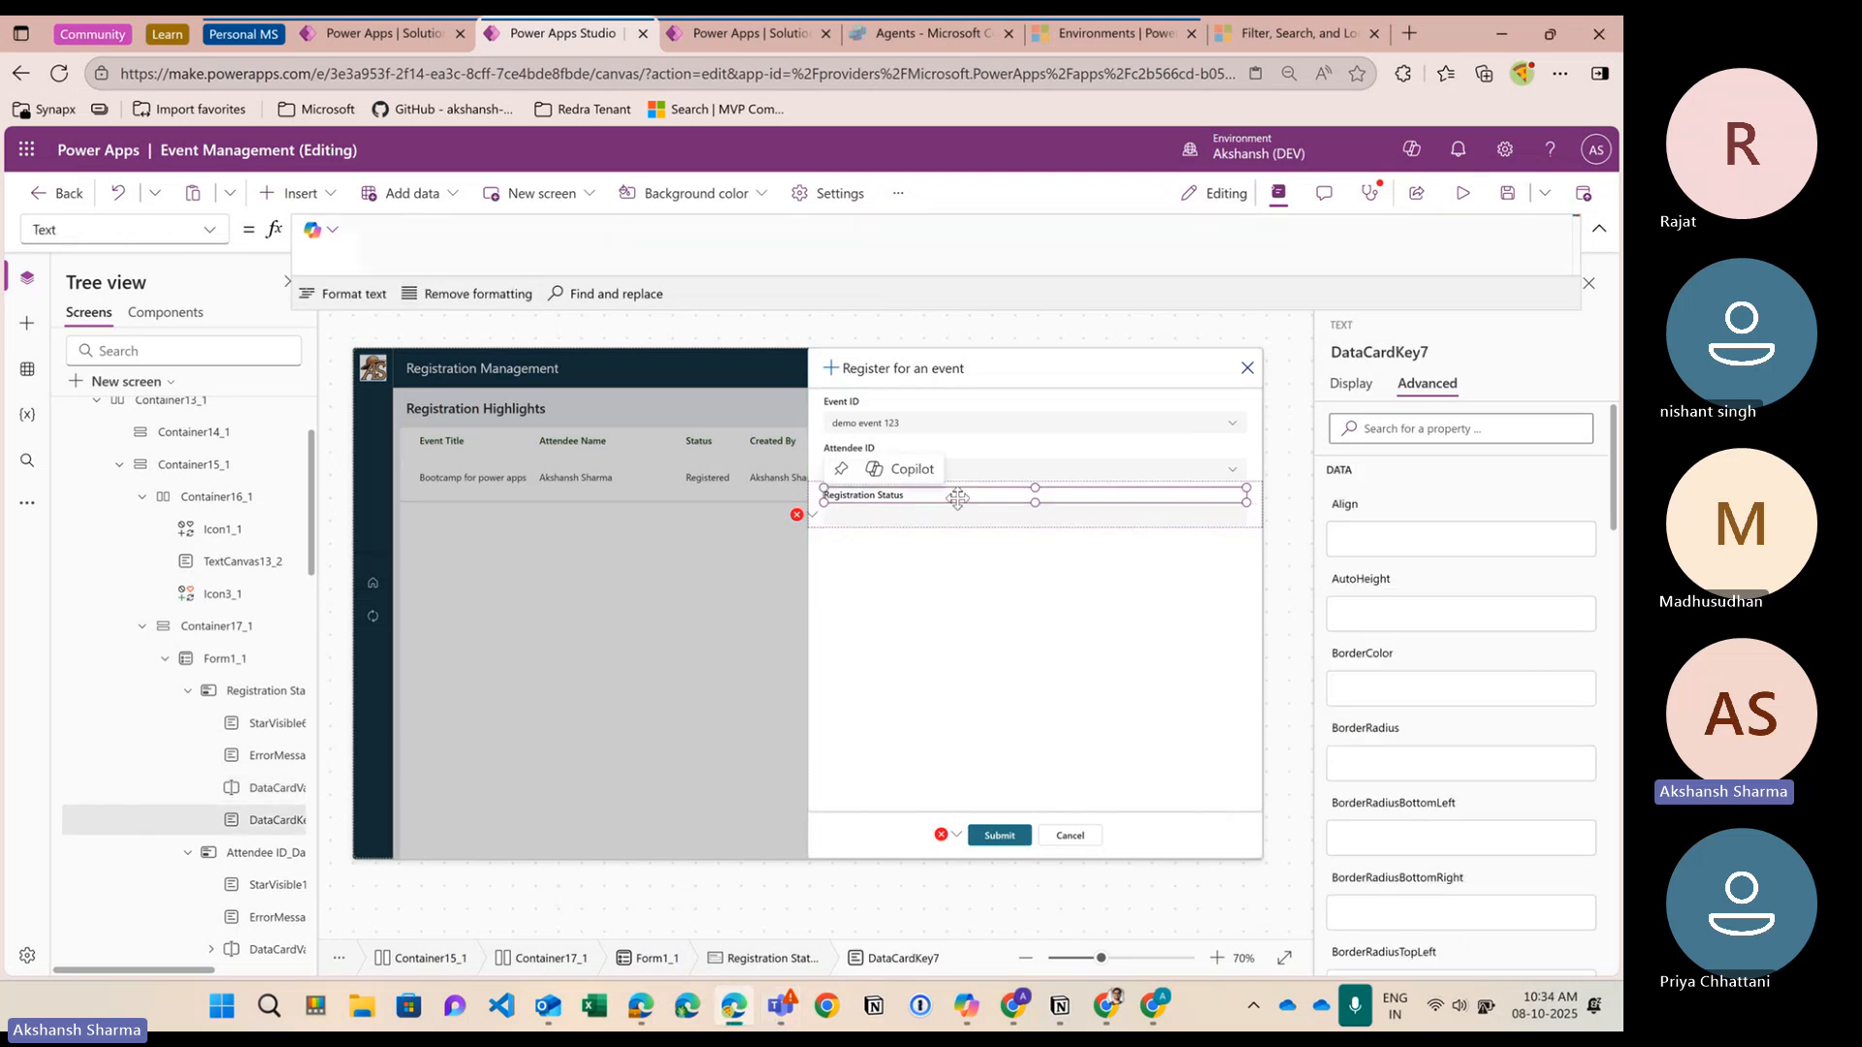
pyautogui.click(825, 529)
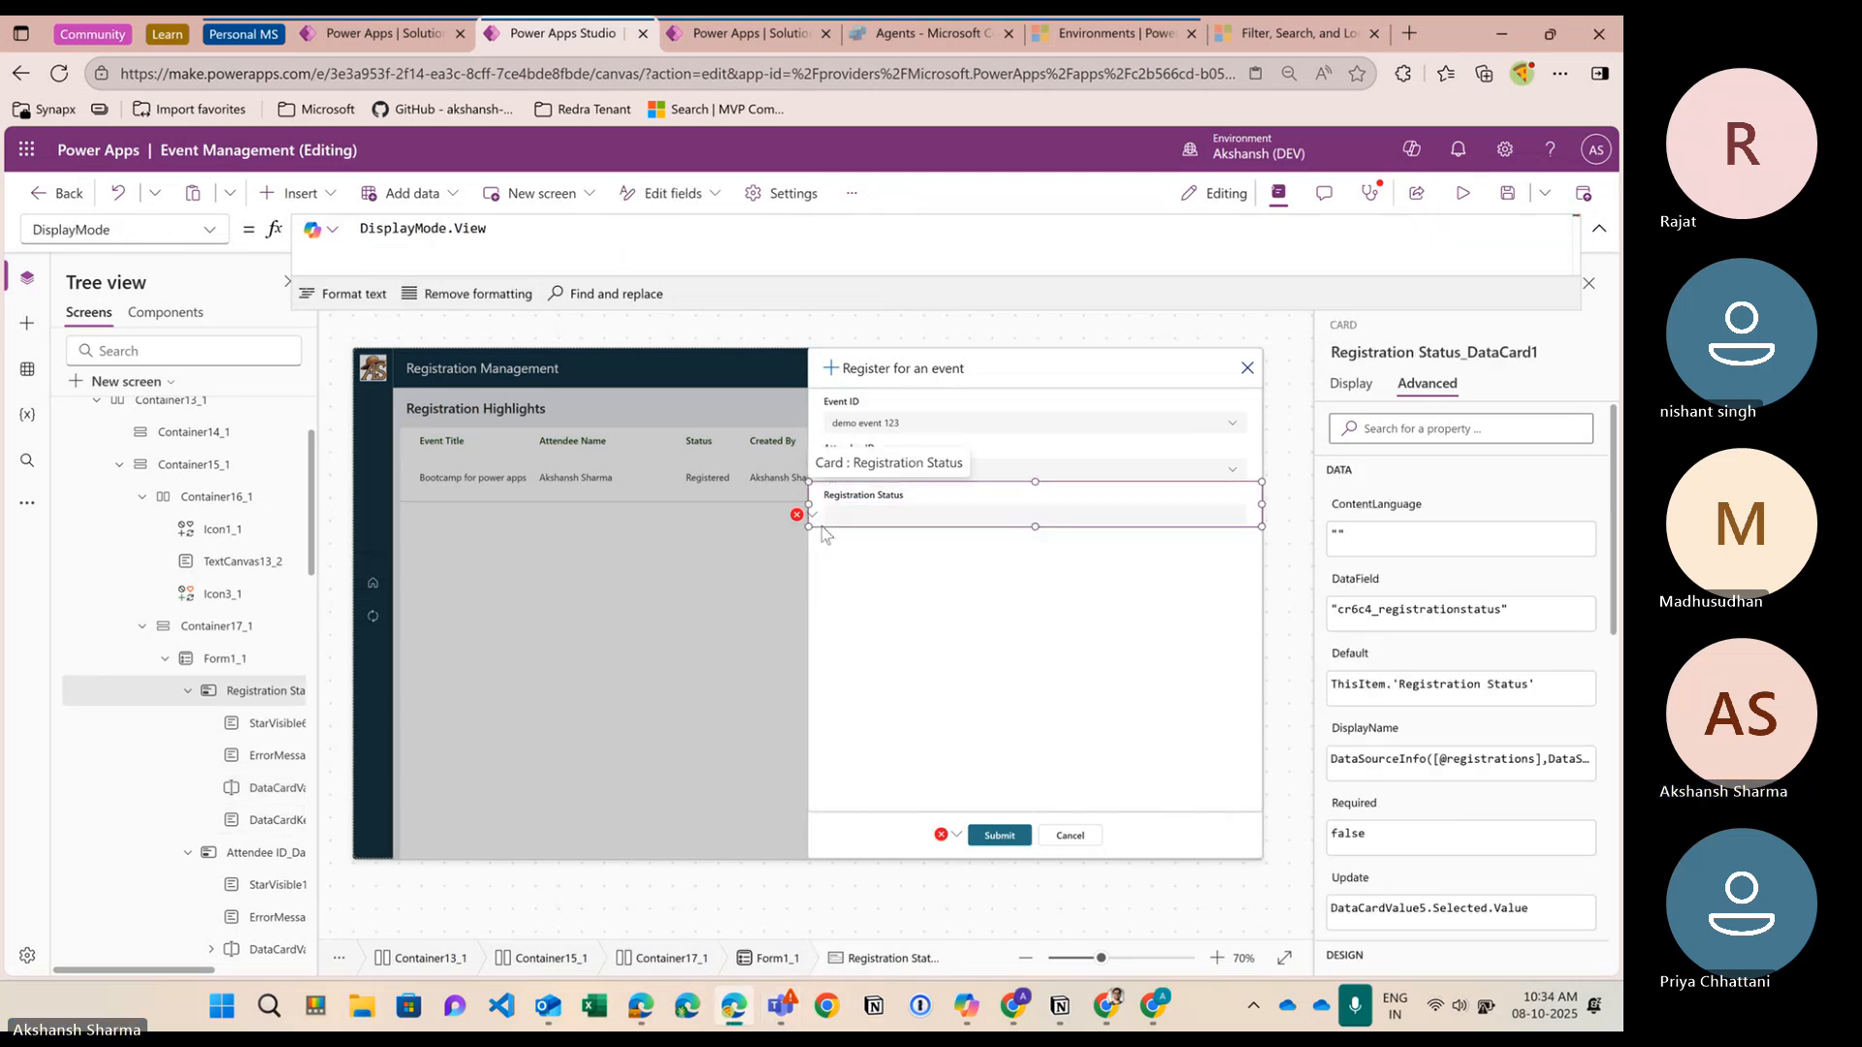
pyautogui.click(209, 230)
pyautogui.click(179, 428)
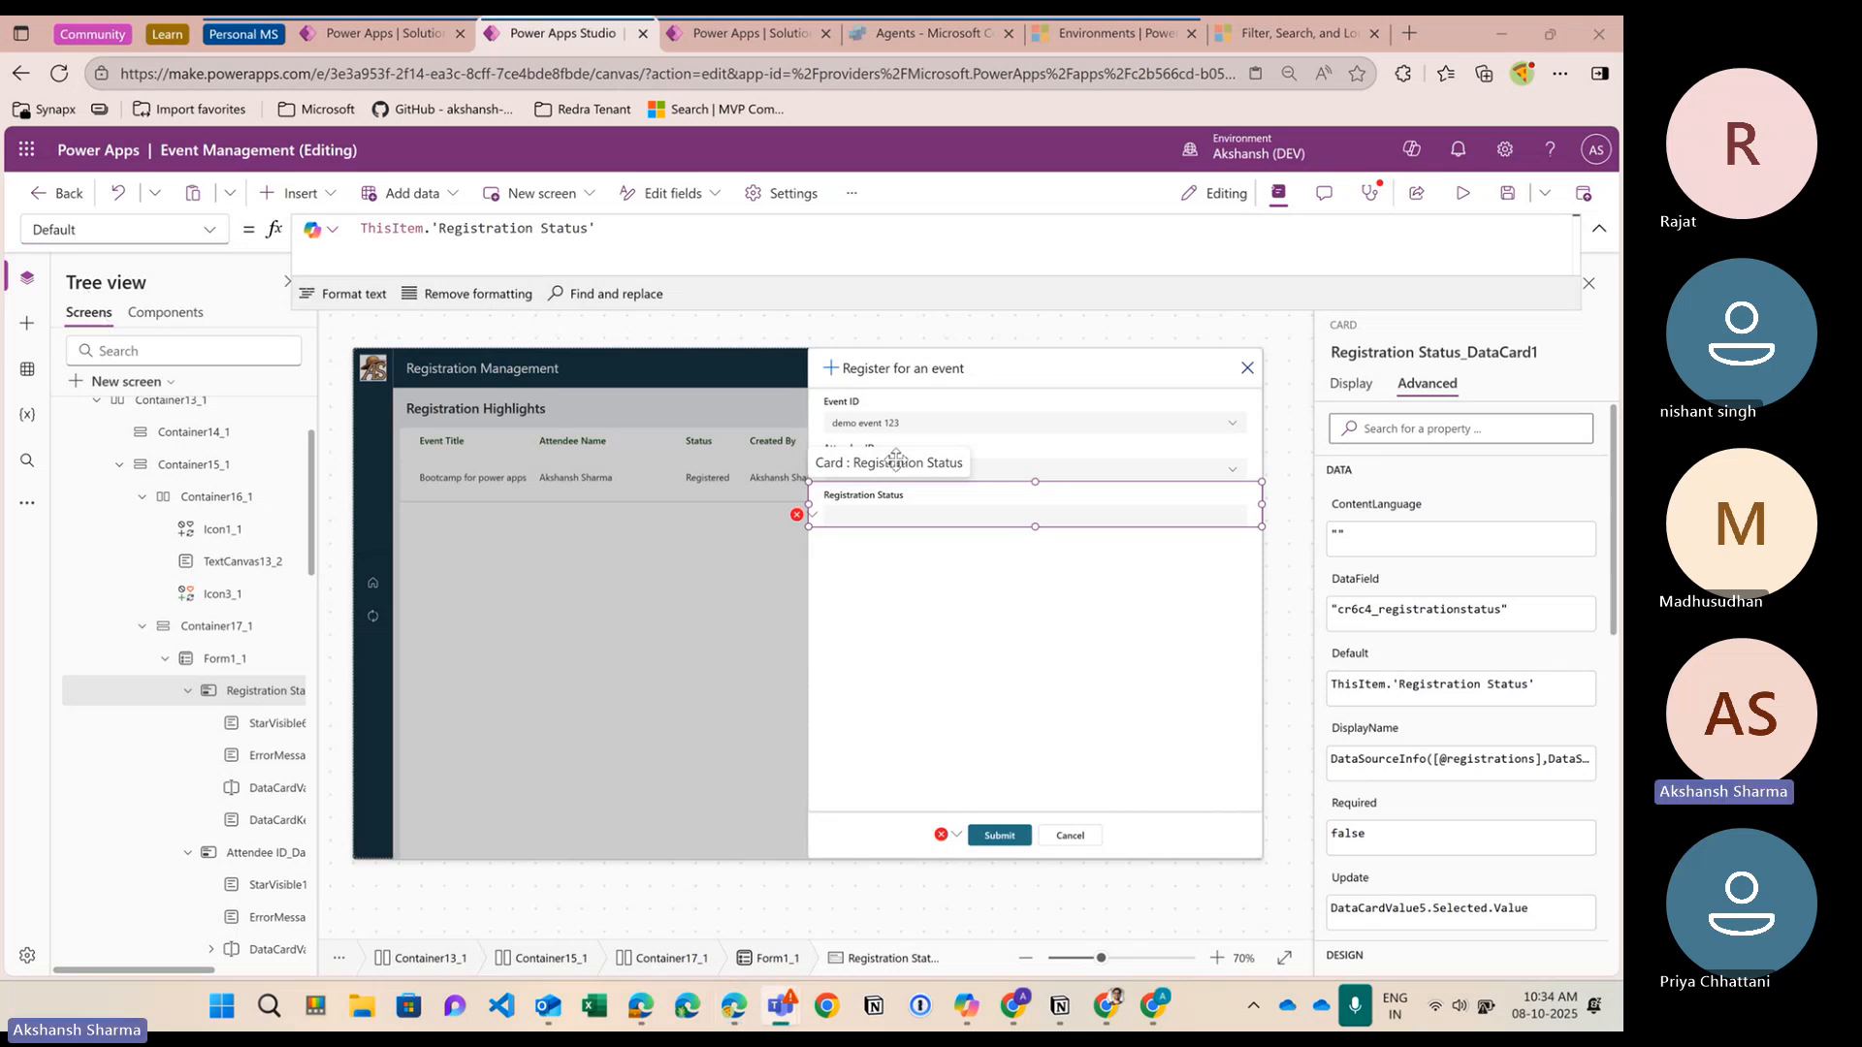
pyautogui.click(931, 513)
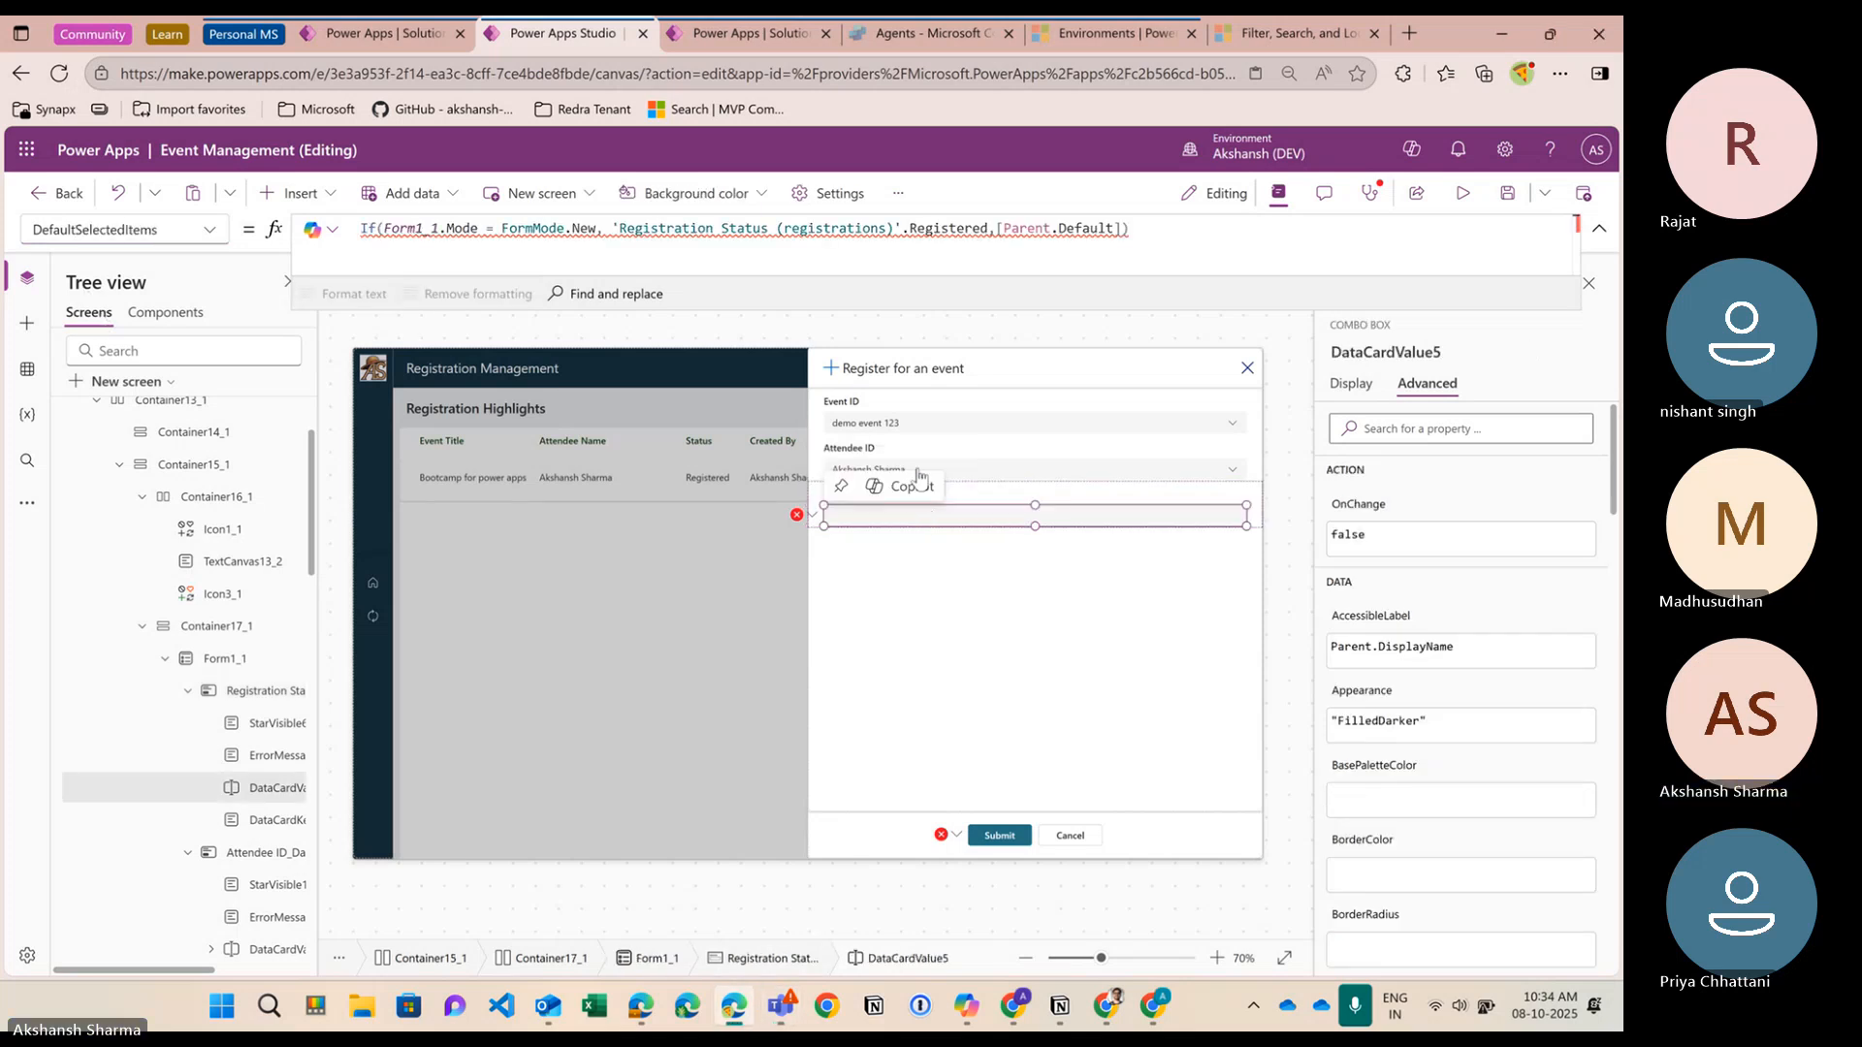
pyautogui.click(886, 250)
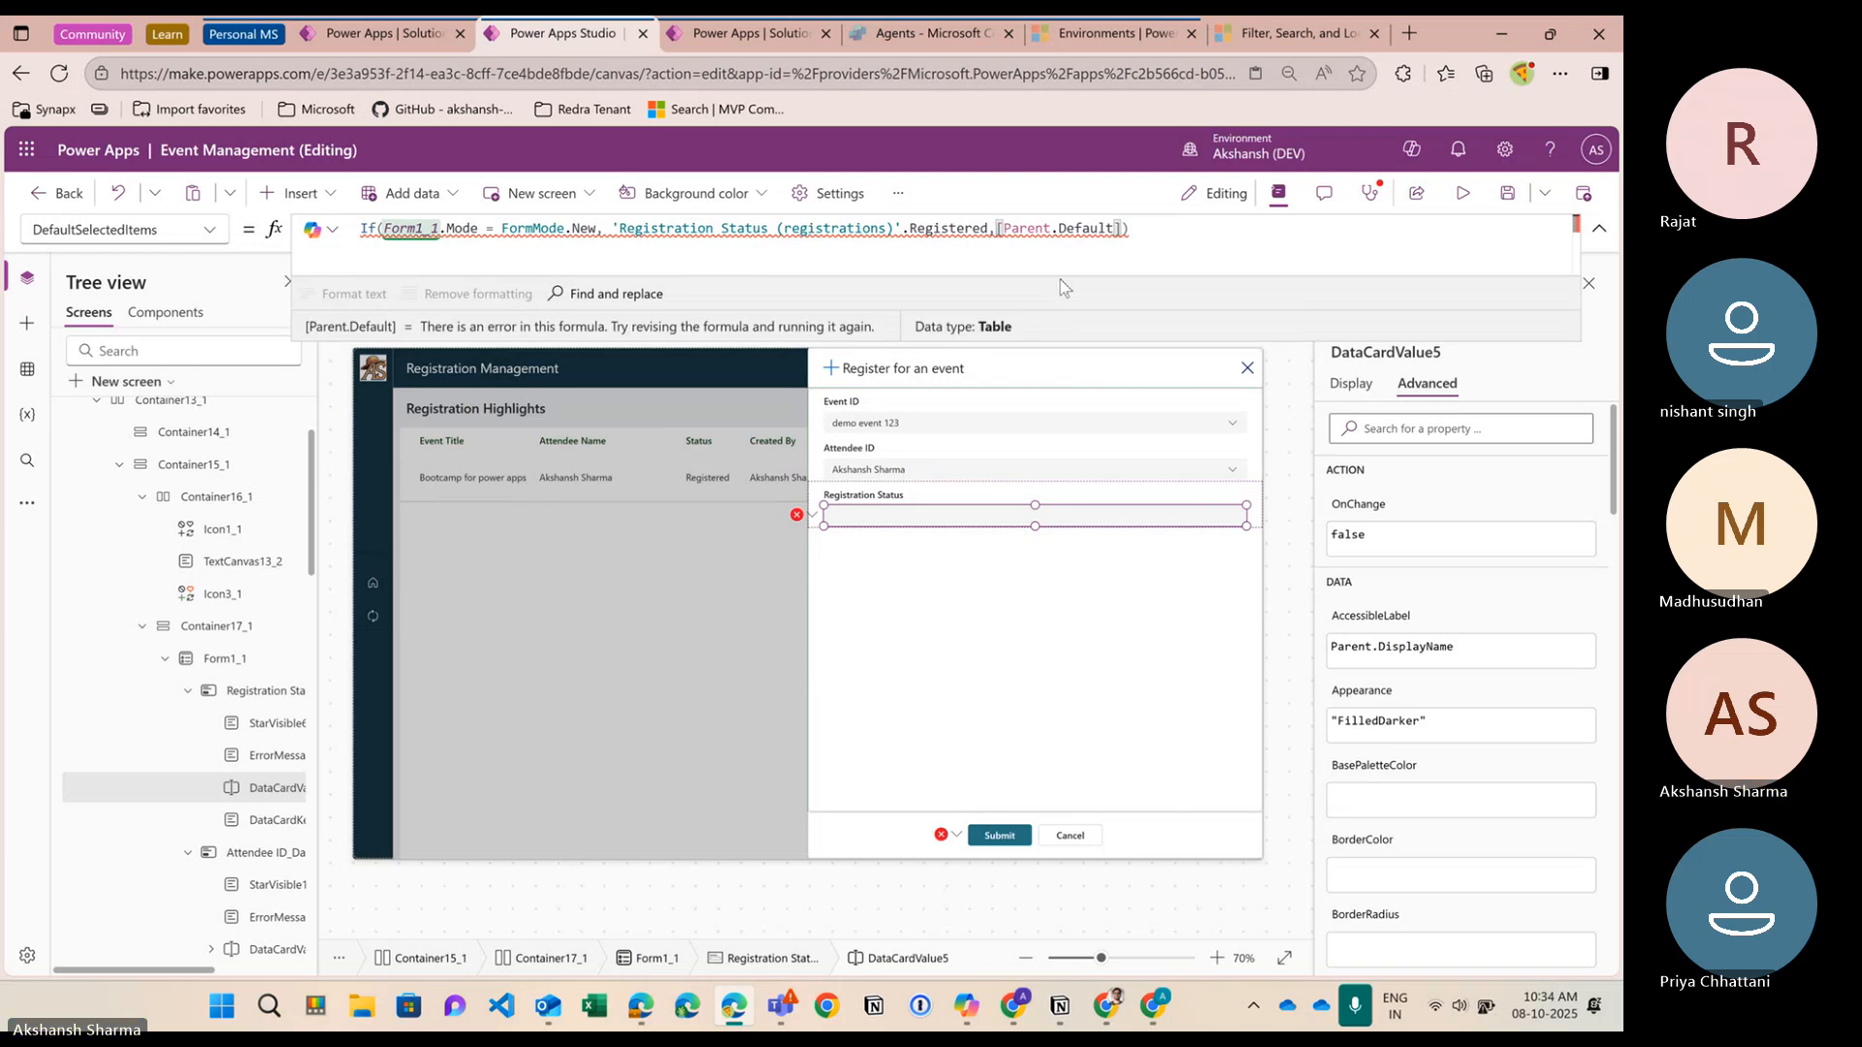
pyautogui.click(728, 251)
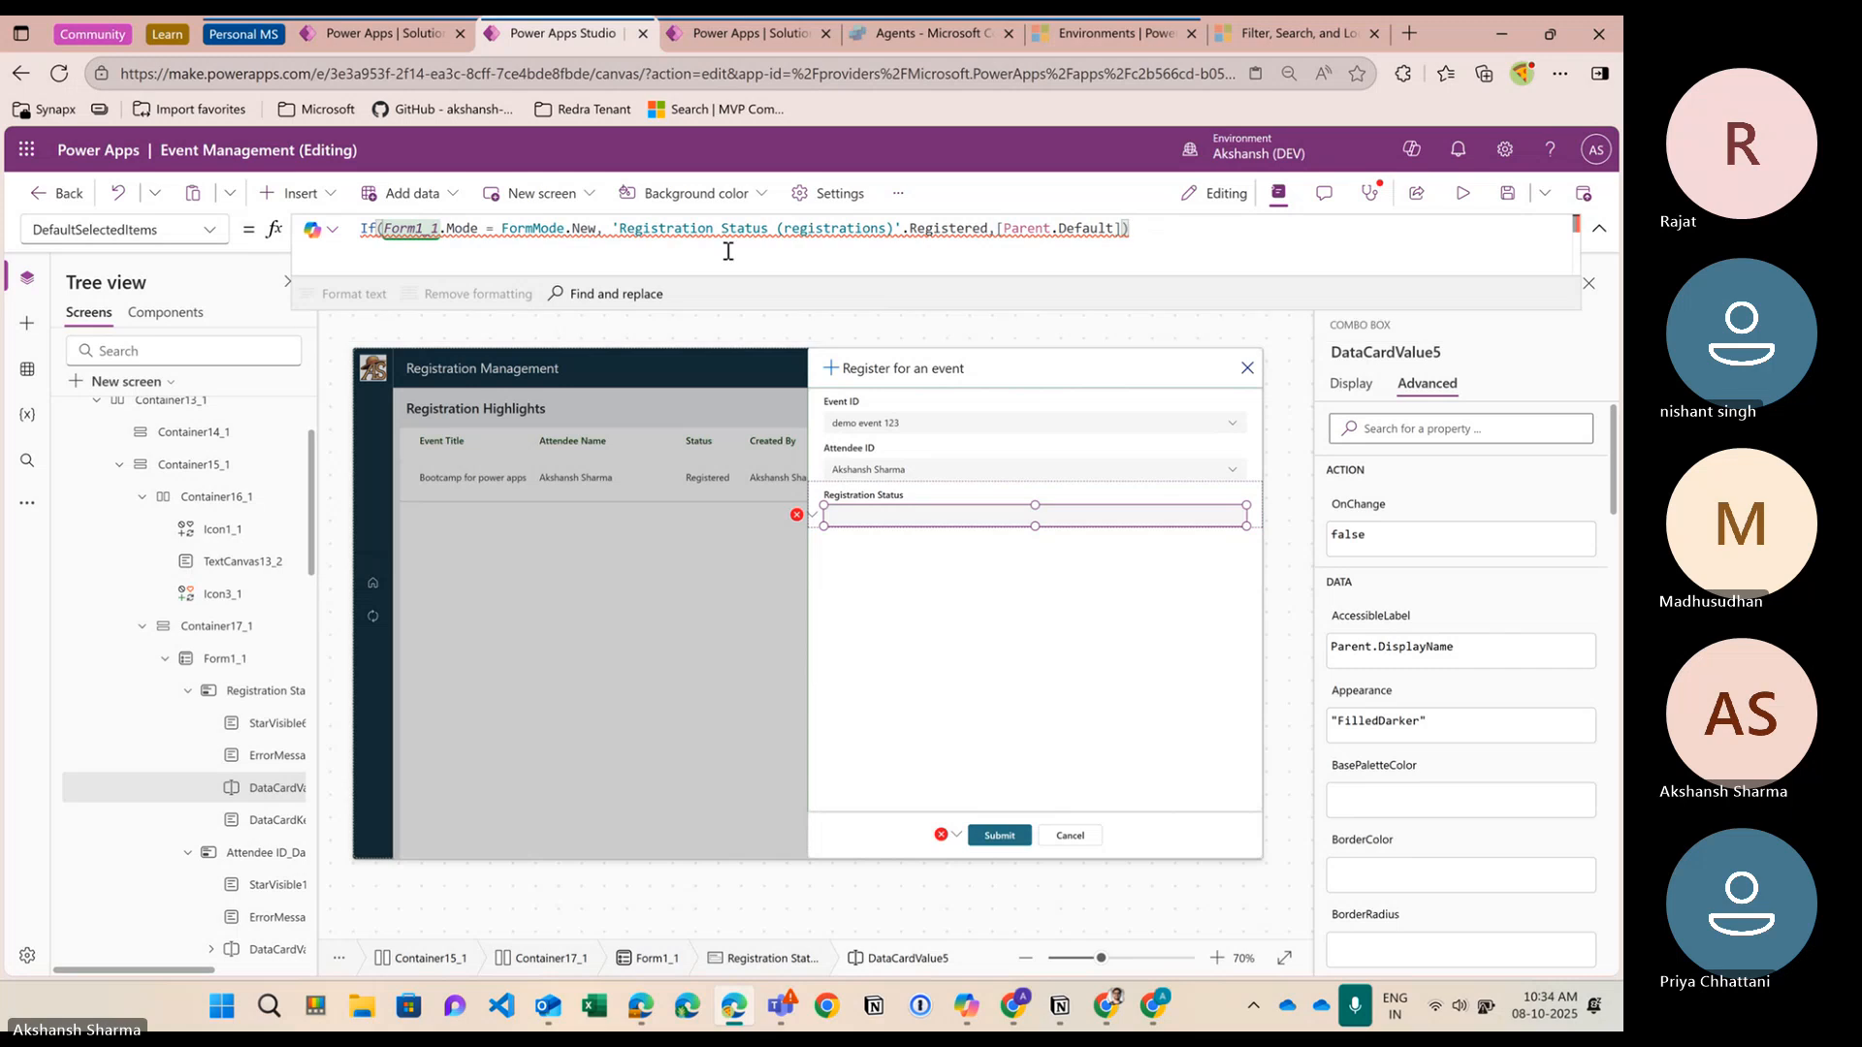
pyautogui.click(223, 235)
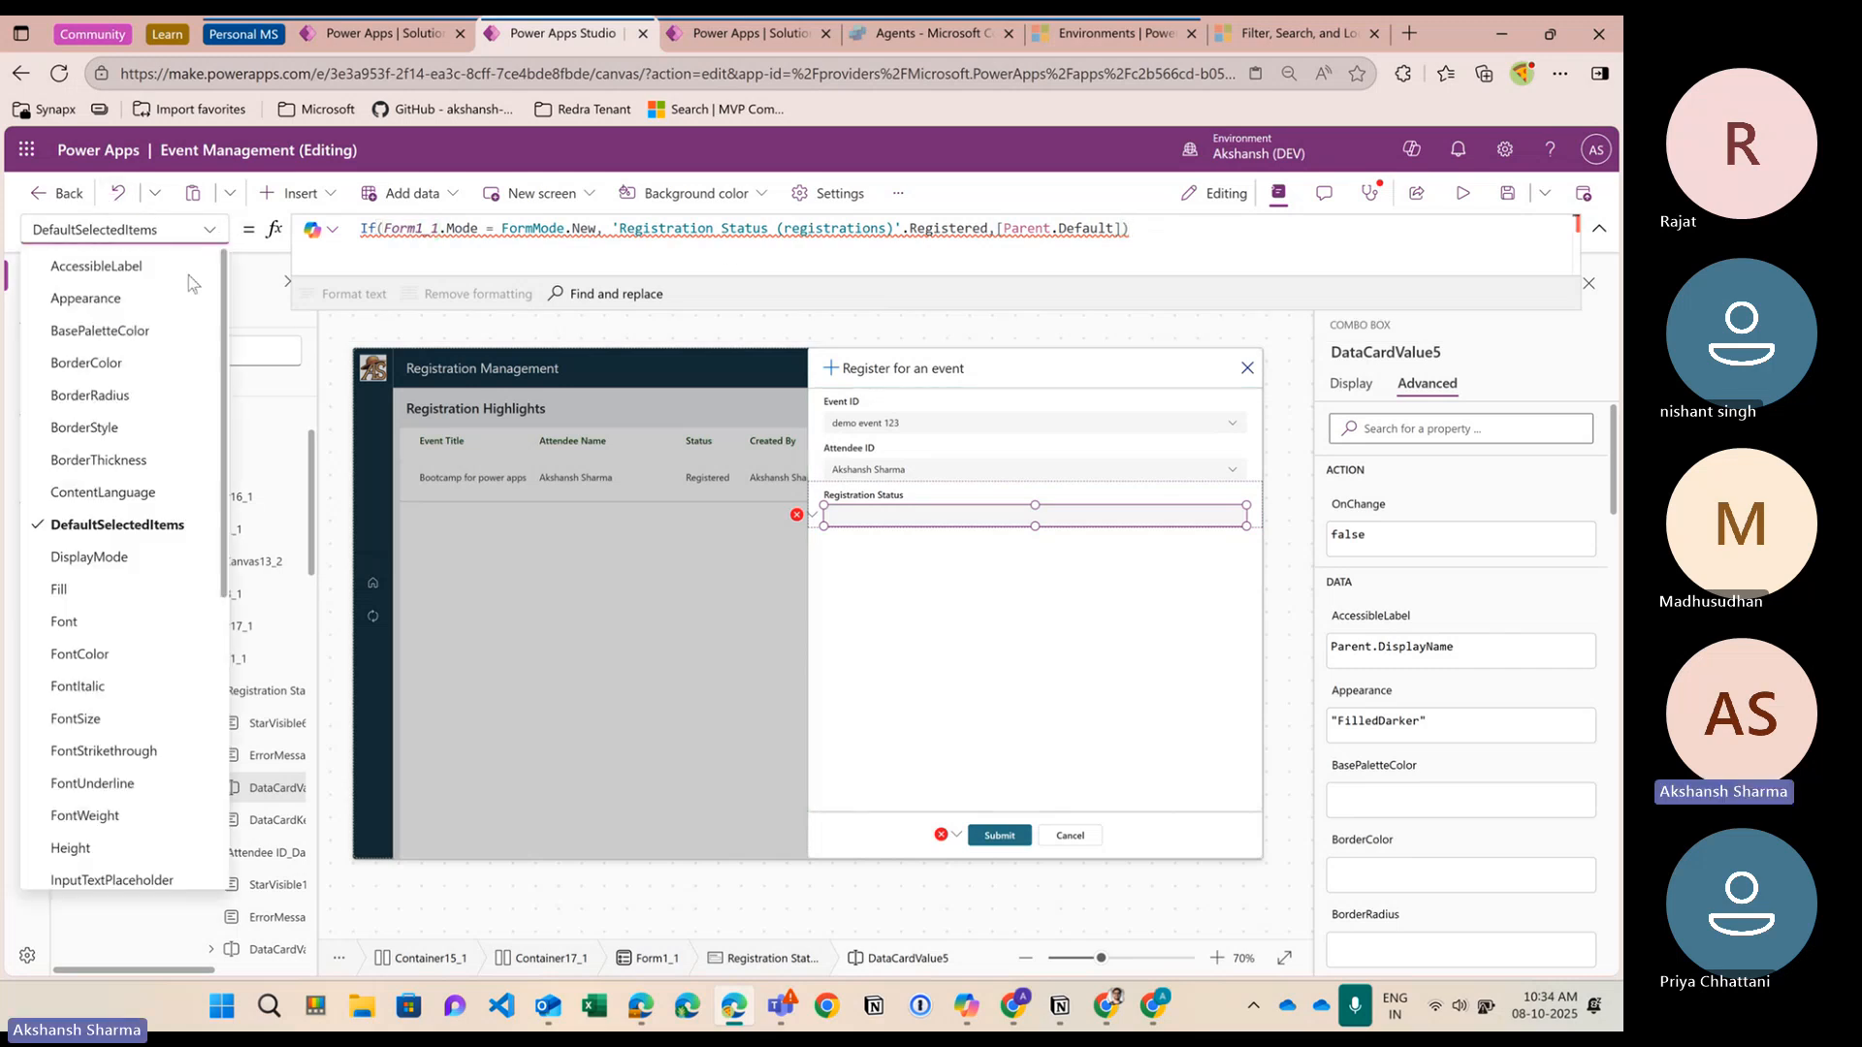
pyautogui.click(433, 268)
pyautogui.click(211, 234)
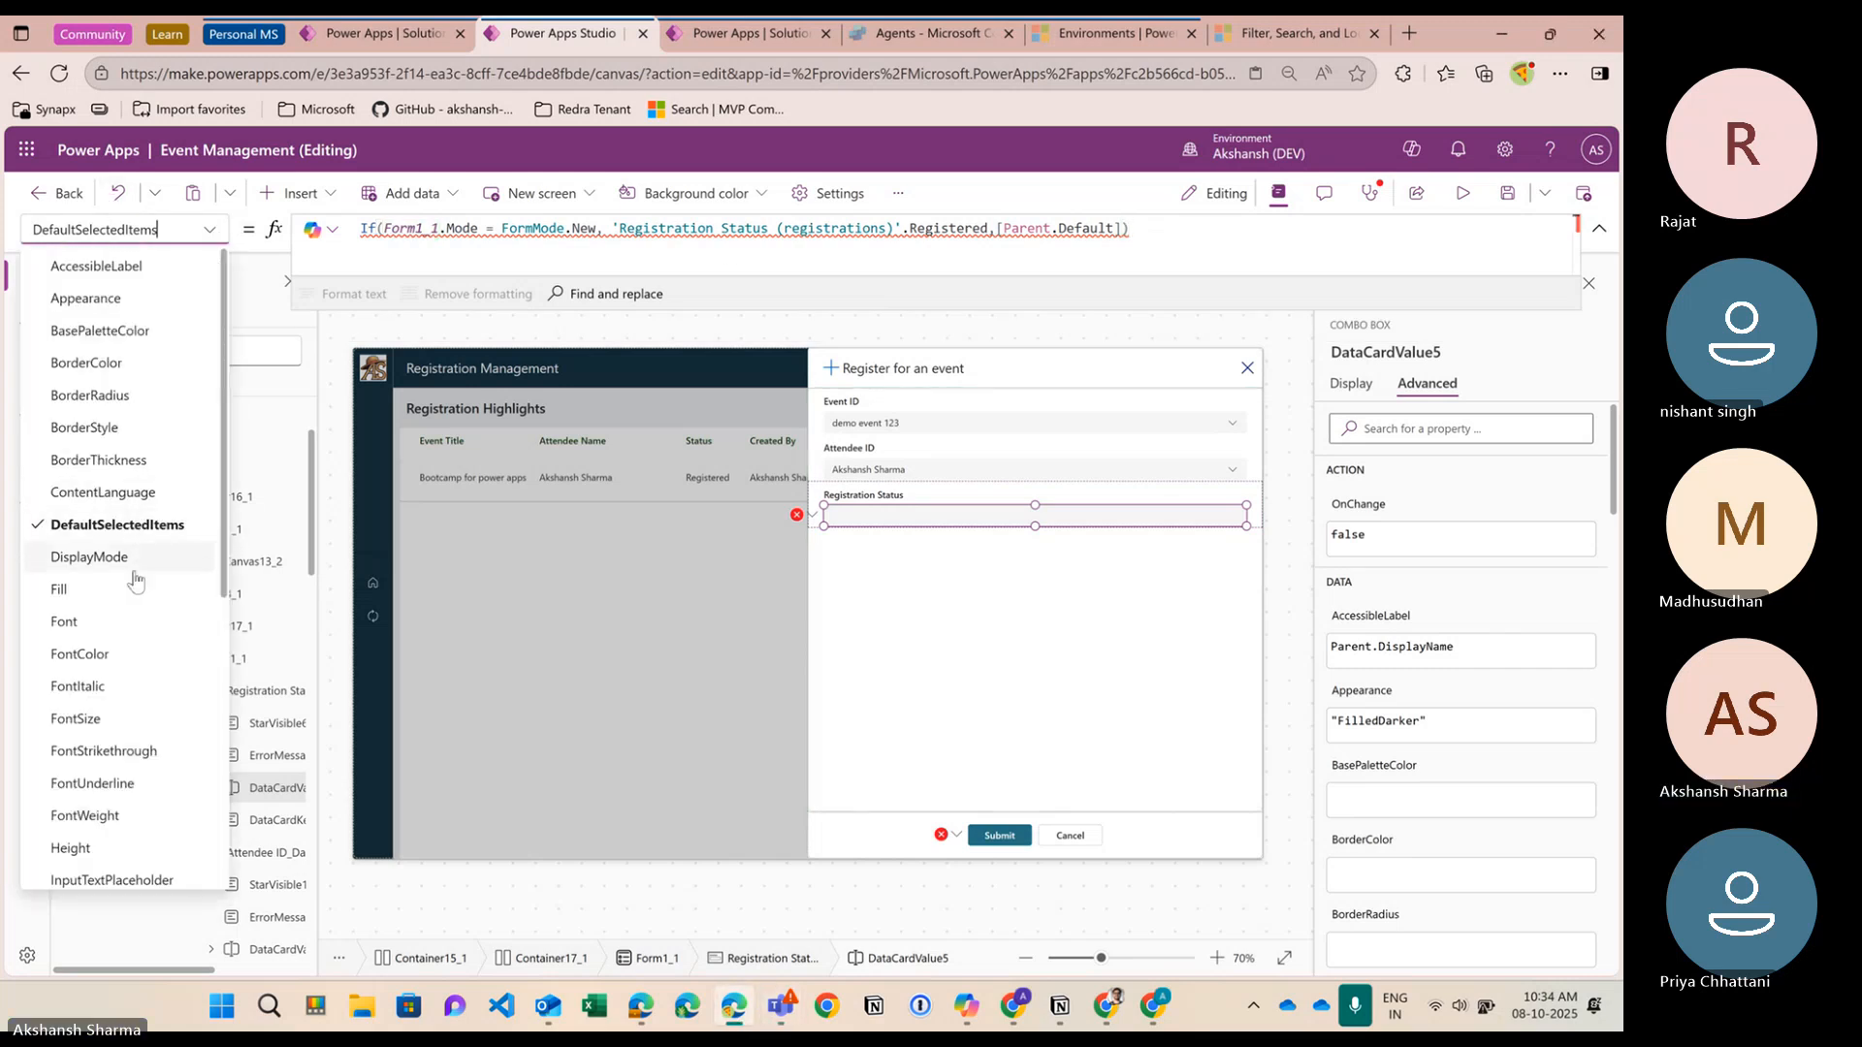
pyautogui.scroll(-5, 131, 620)
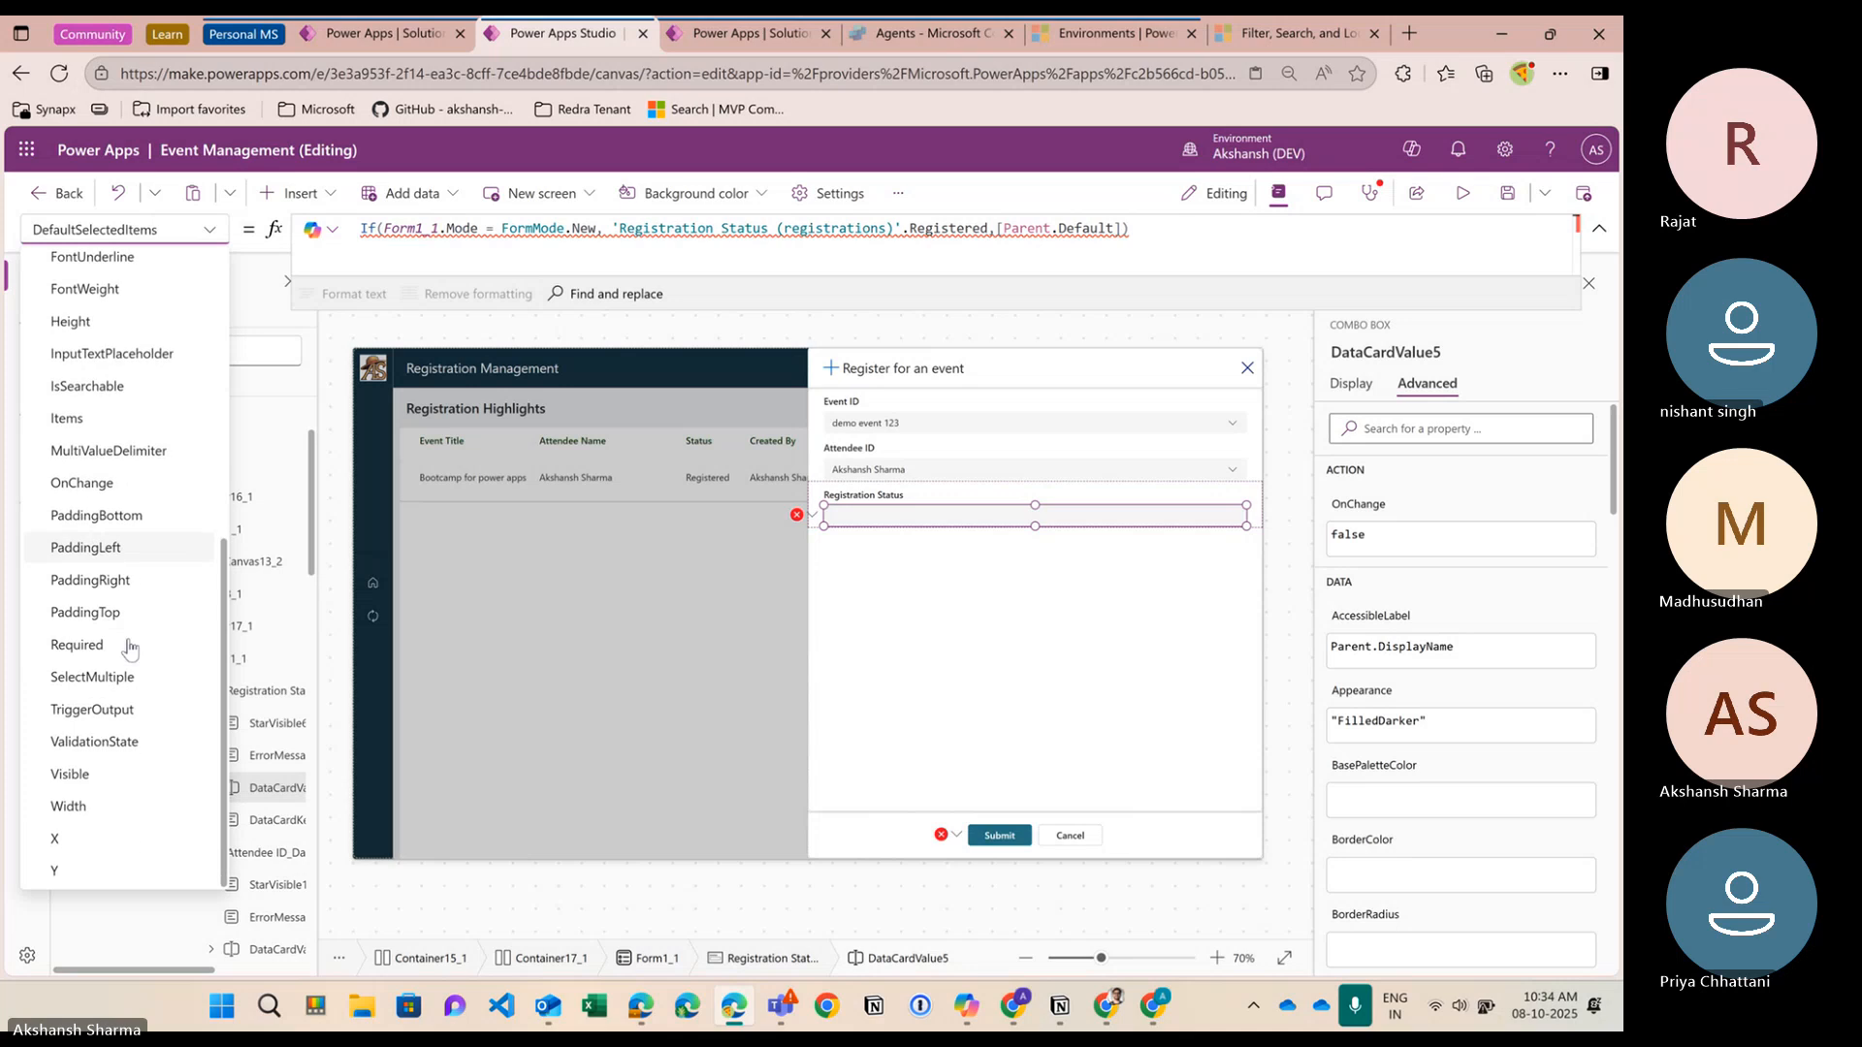
# Test ['Registration Status (registrations)'.Registered] alone, ahead of the commented-out If formula
pyautogui.scroll(5, 132, 648)
pyautogui.click(271, 256)
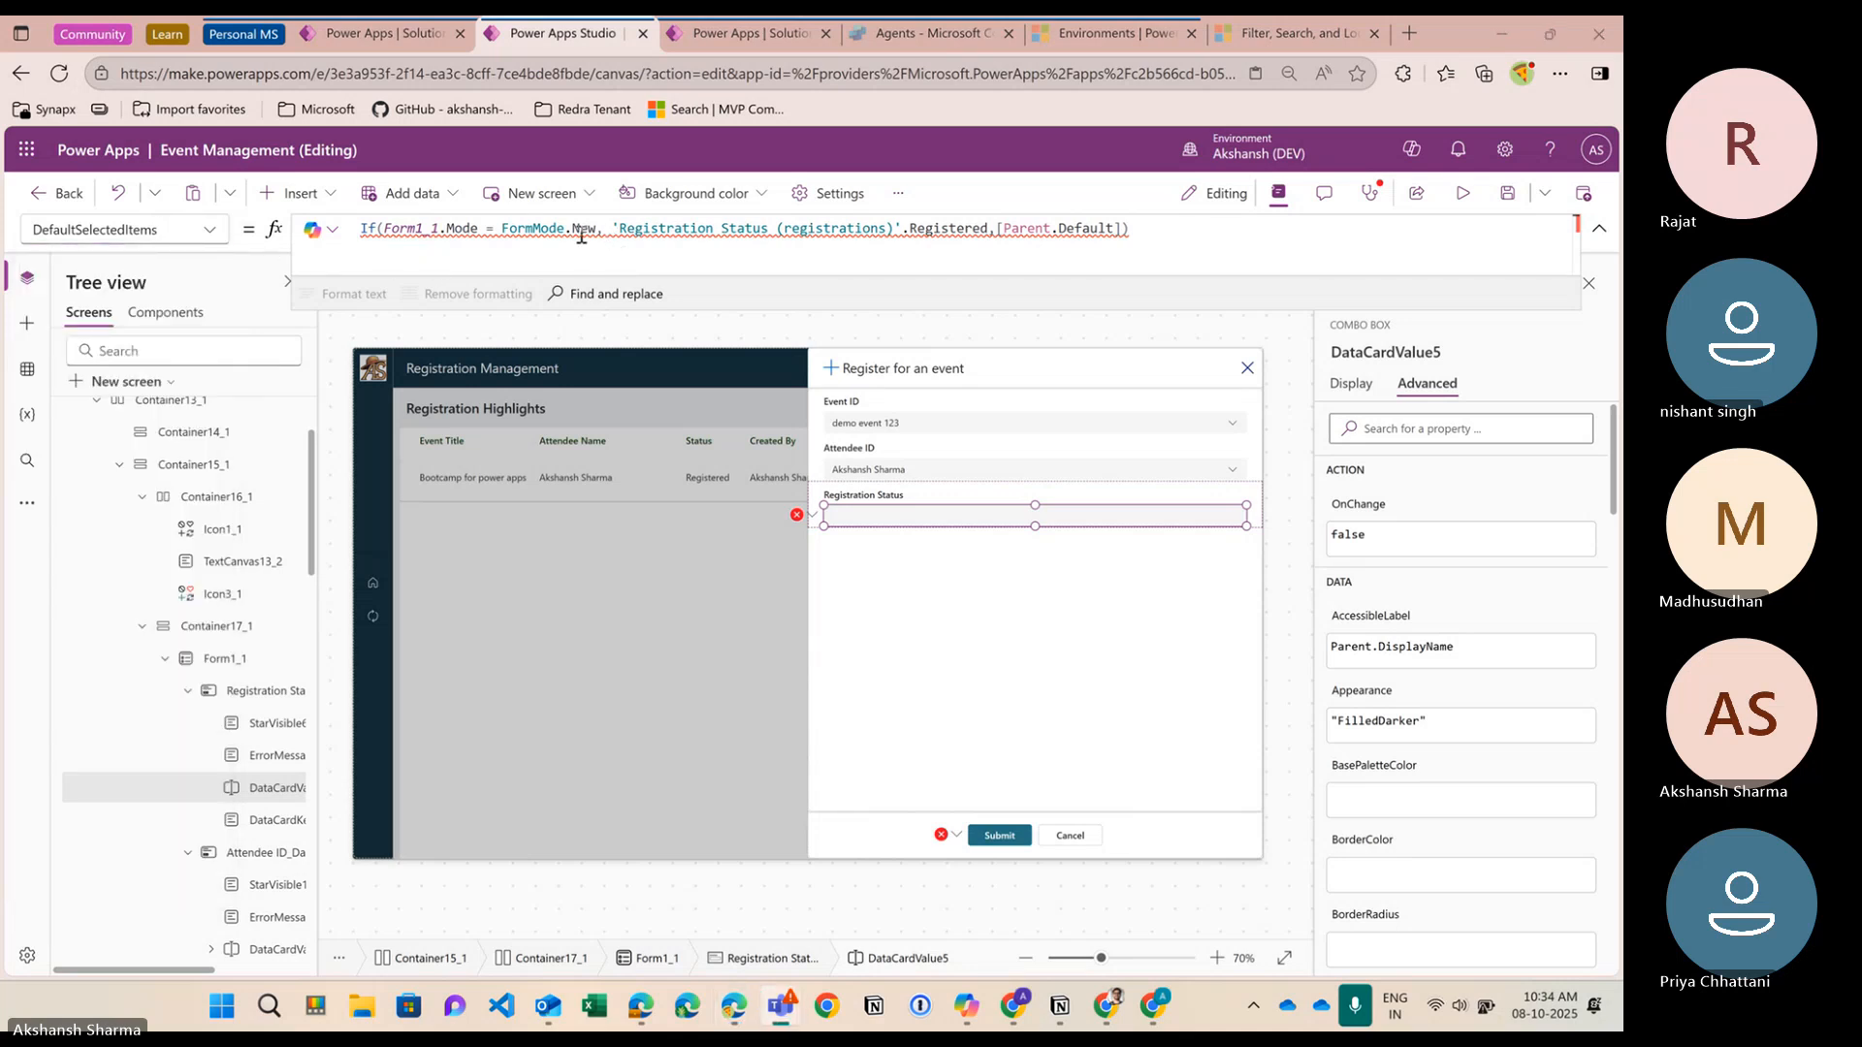
pyautogui.click(369, 233)
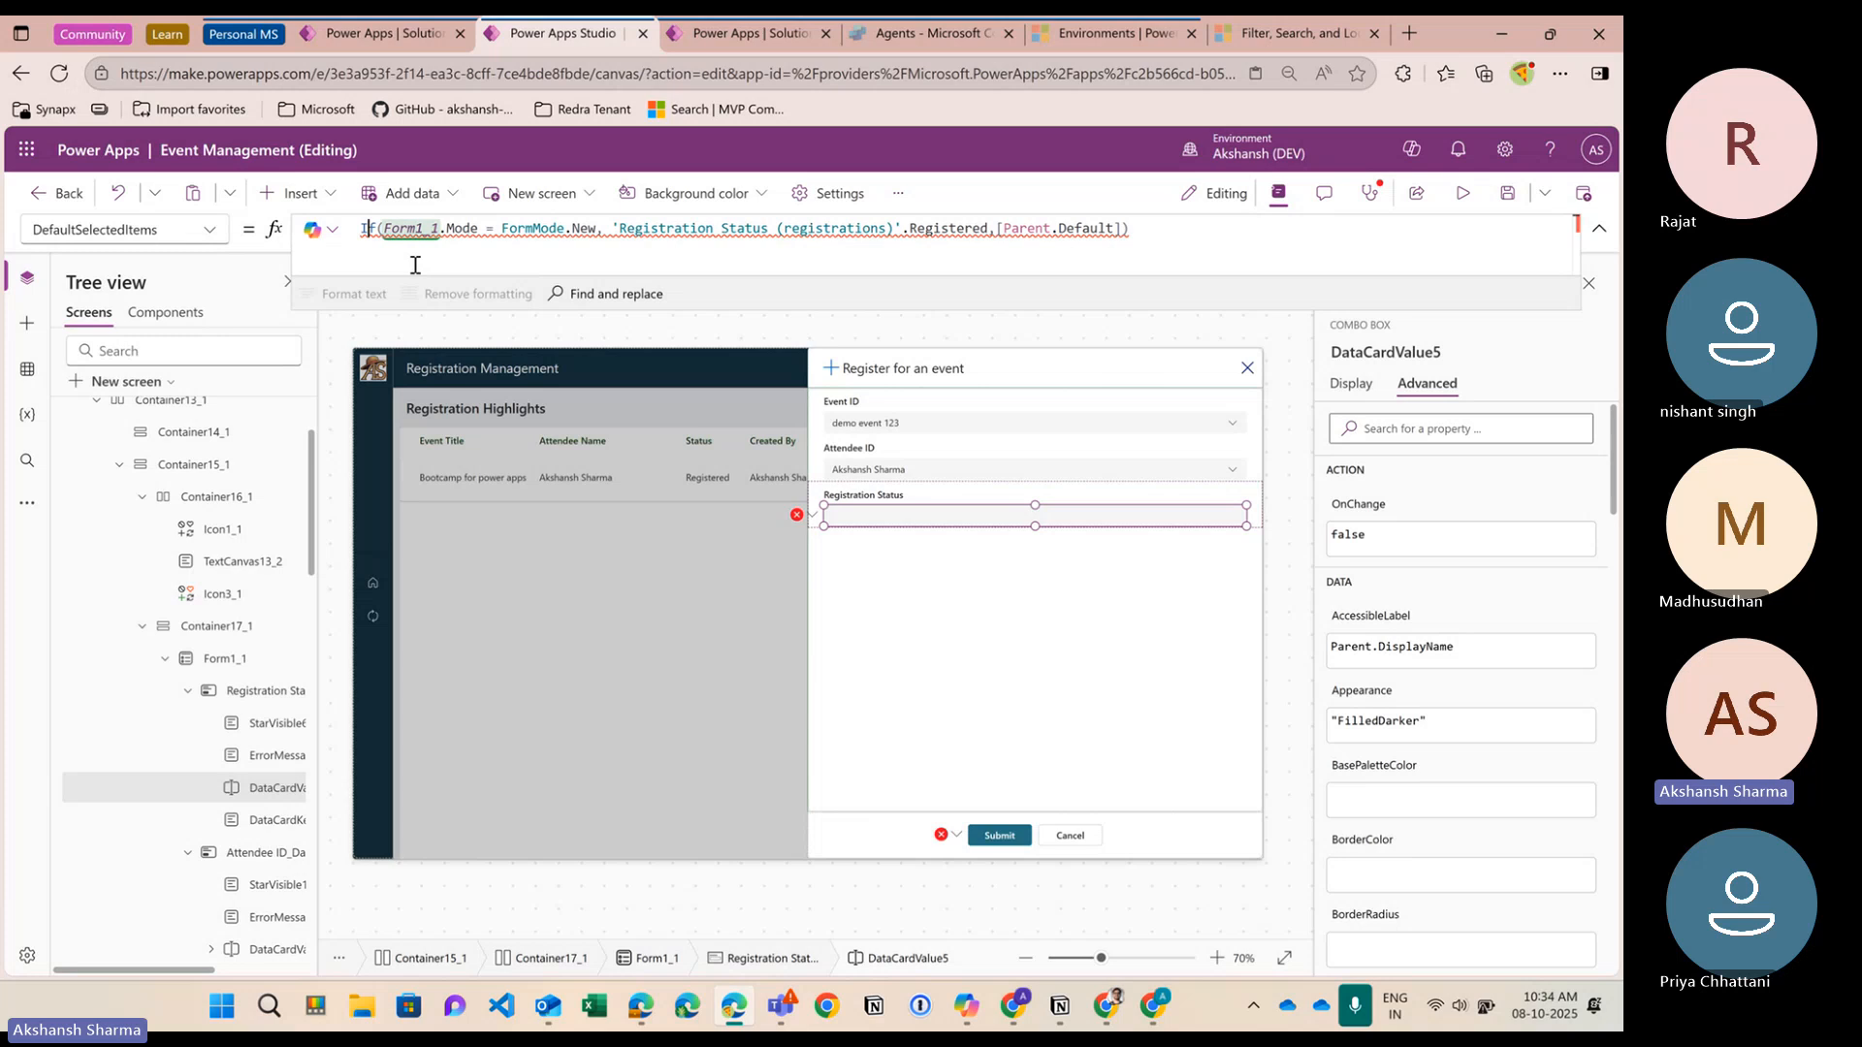
pyautogui.write('//')
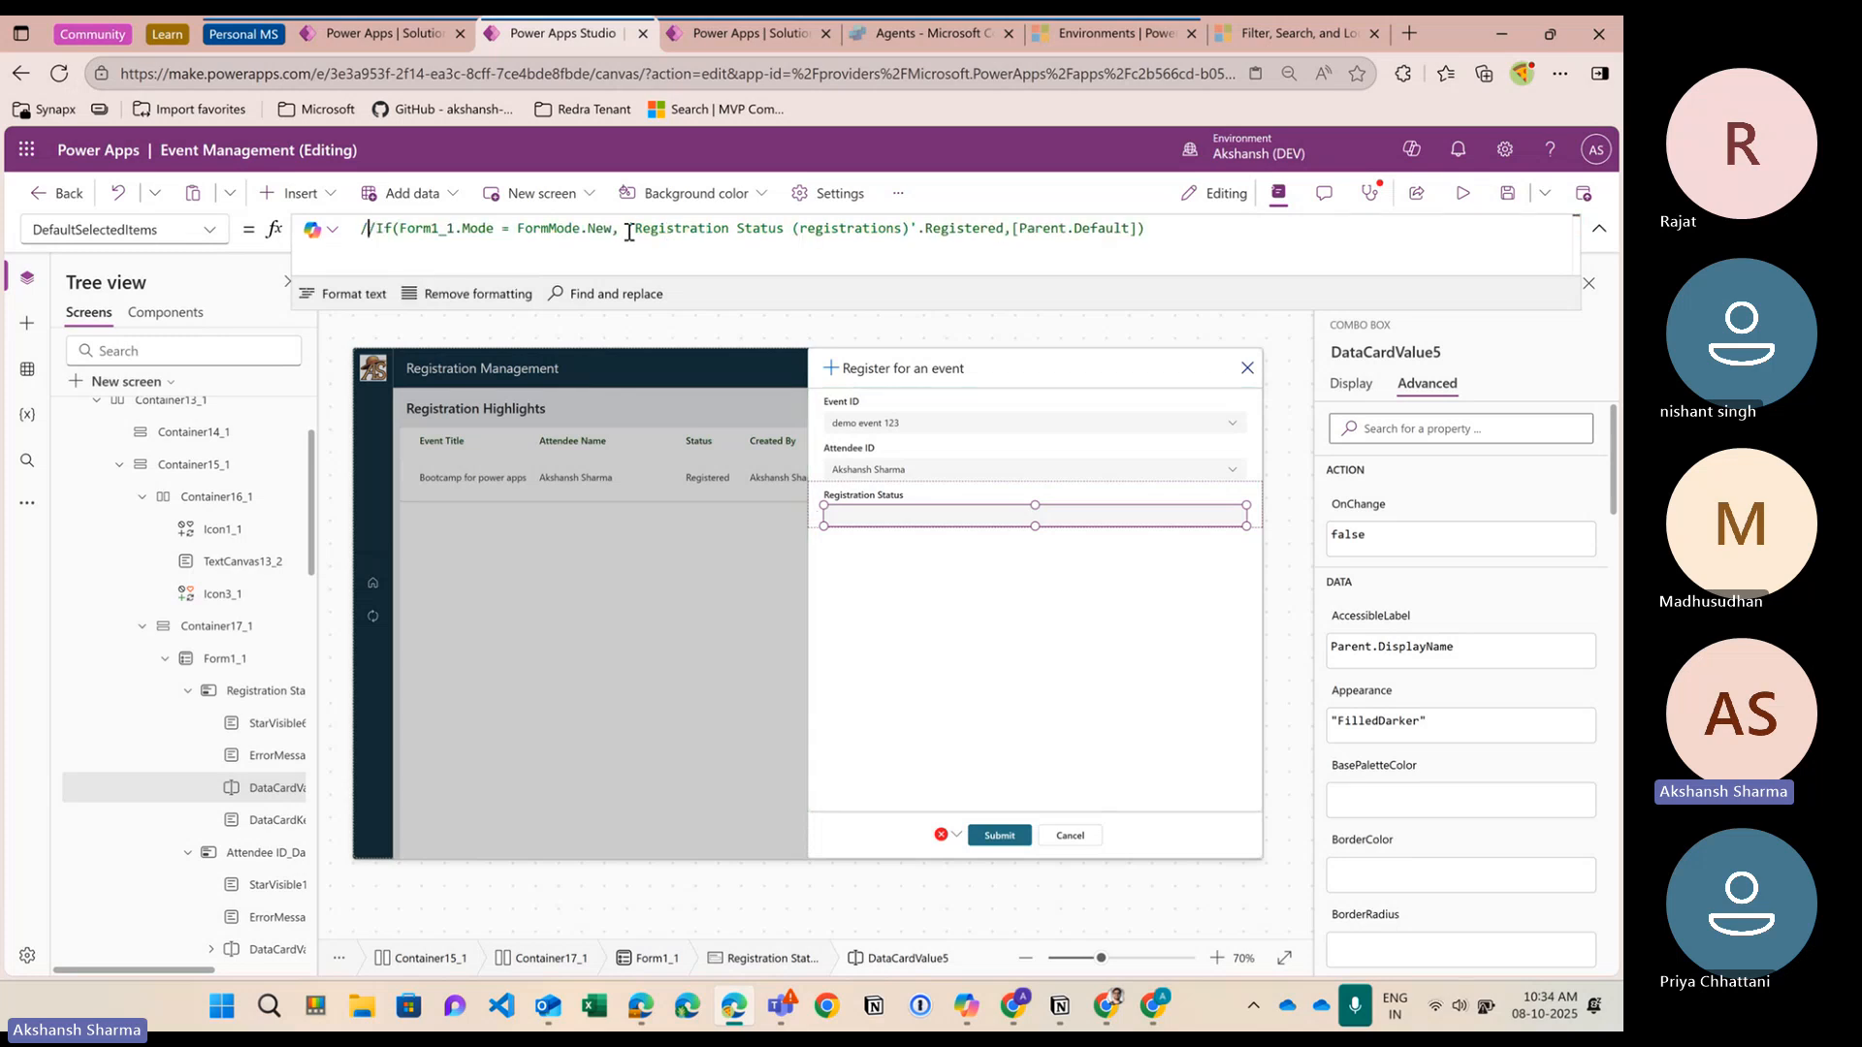
pyautogui.moveTo(631, 228); pyautogui.dragTo(1004, 230)
pyautogui.hotkey('ctrl', 'c')
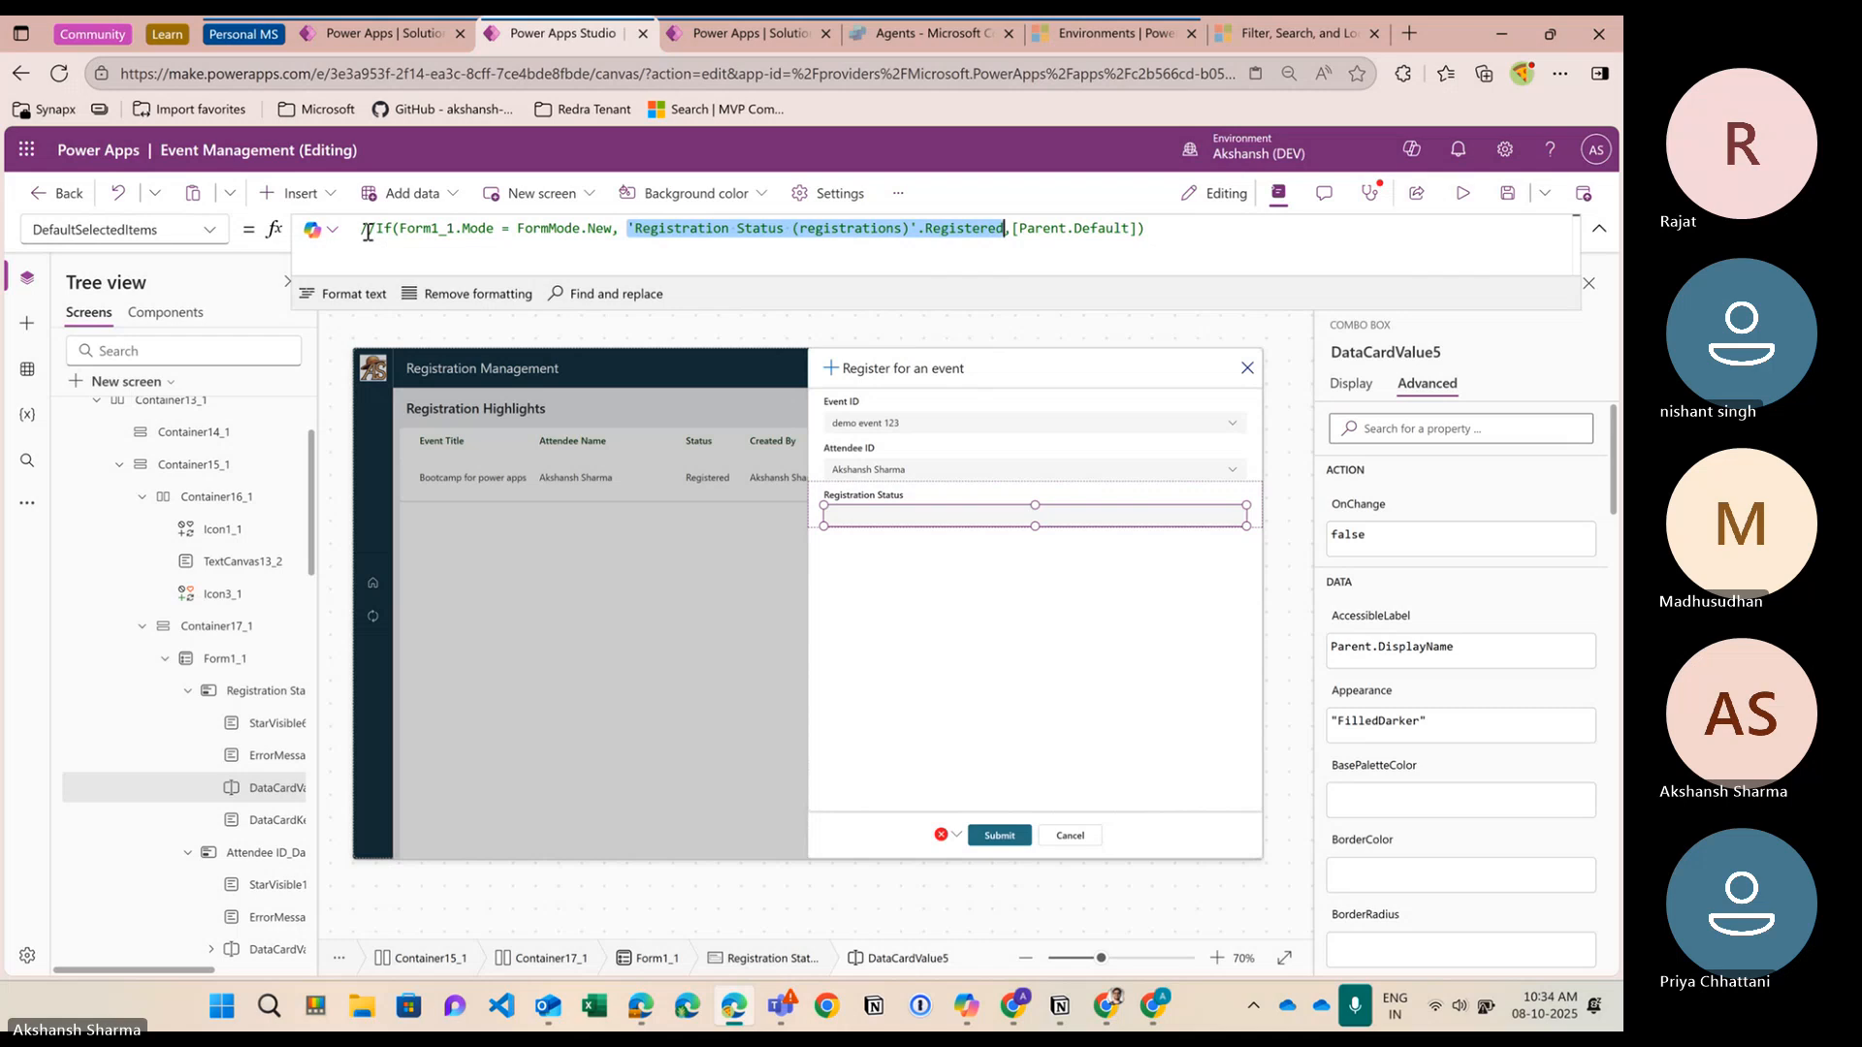
pyautogui.press('Home')
pyautogui.write('/')
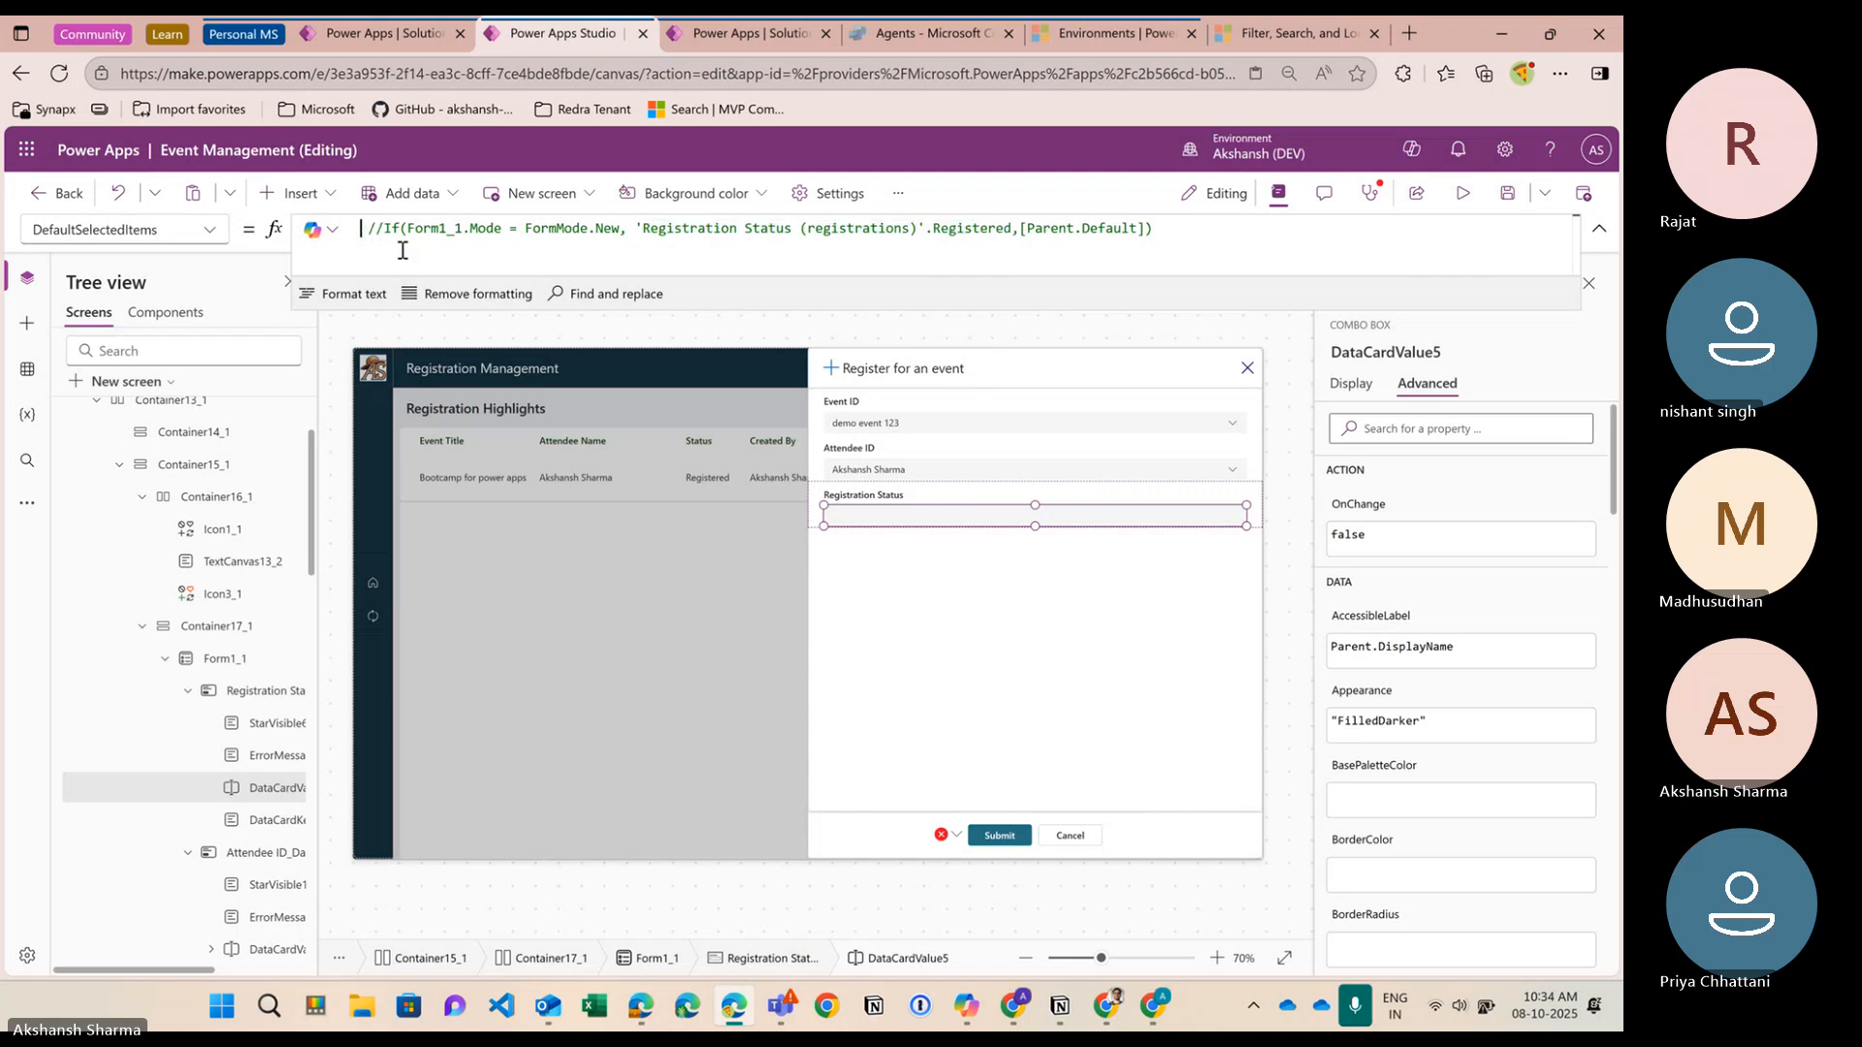
pyautogui.hotkey('ctrl', 'v')
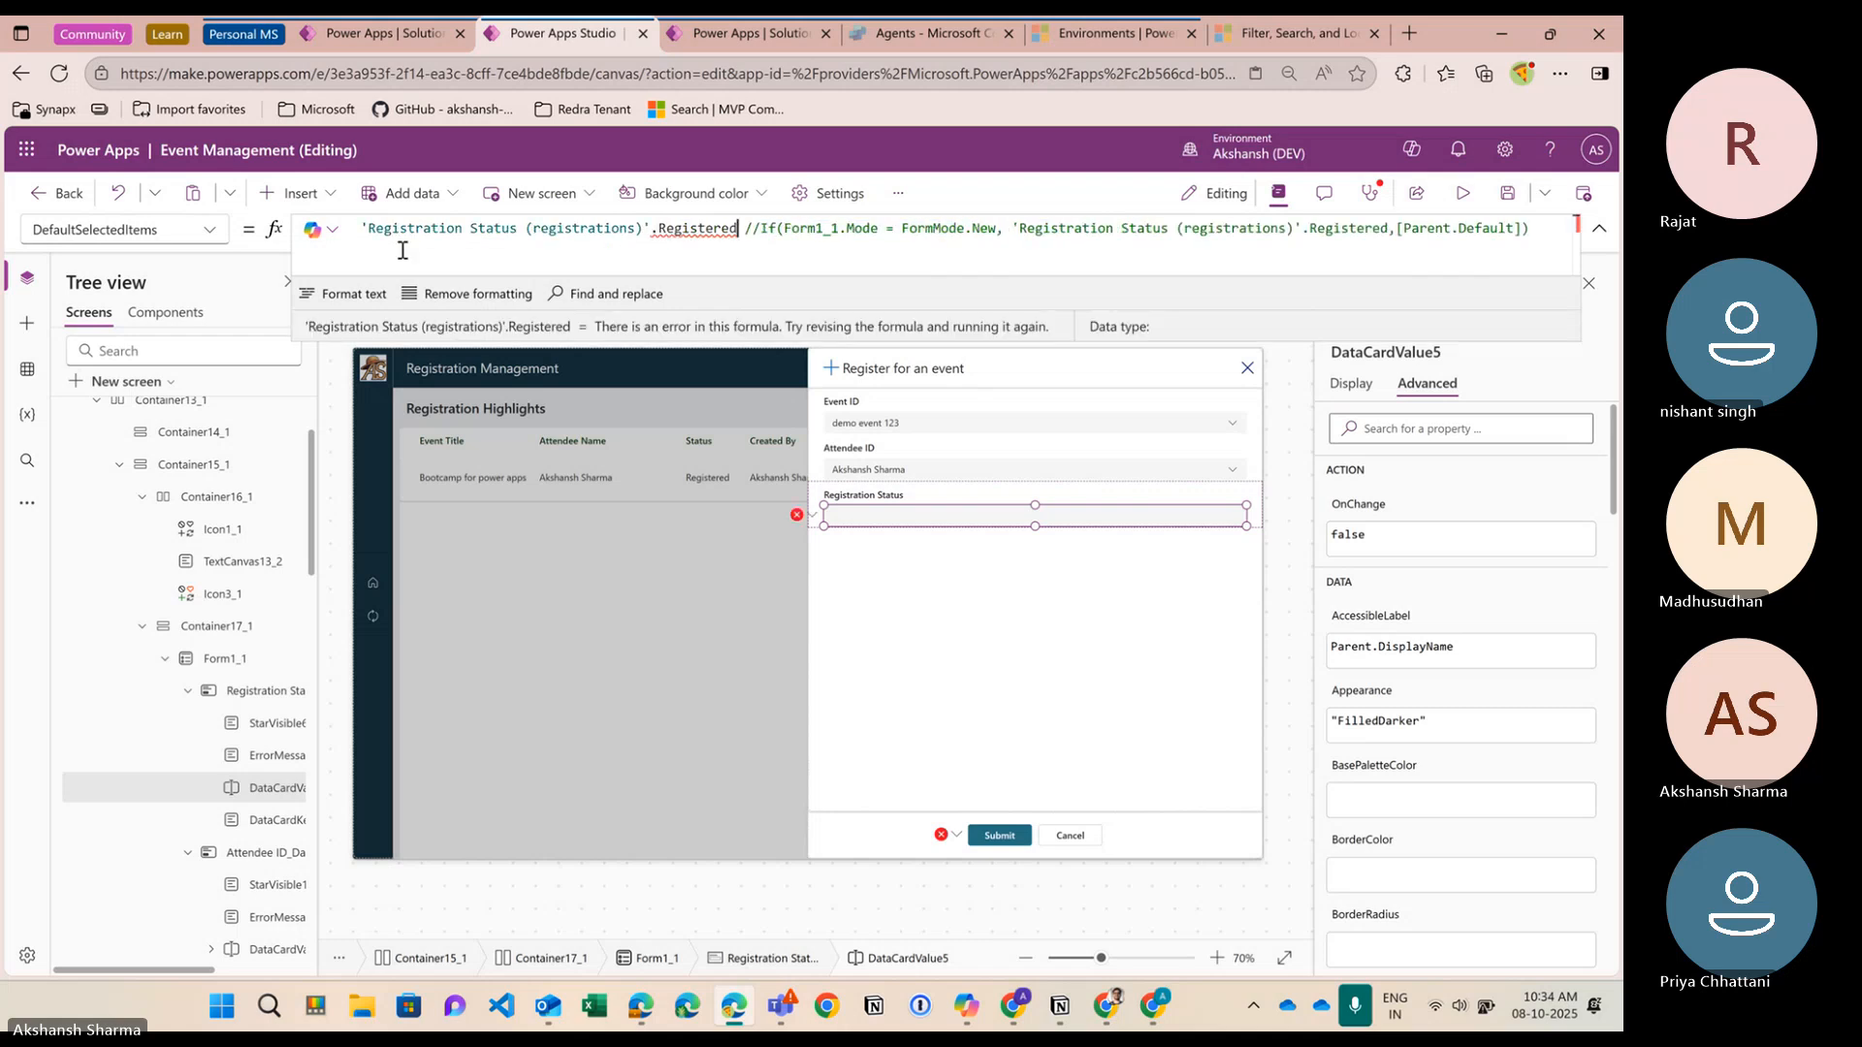
pyautogui.moveTo(702, 229)
pyautogui.write(']')
pyautogui.press('Home')
pyautogui.write('[')
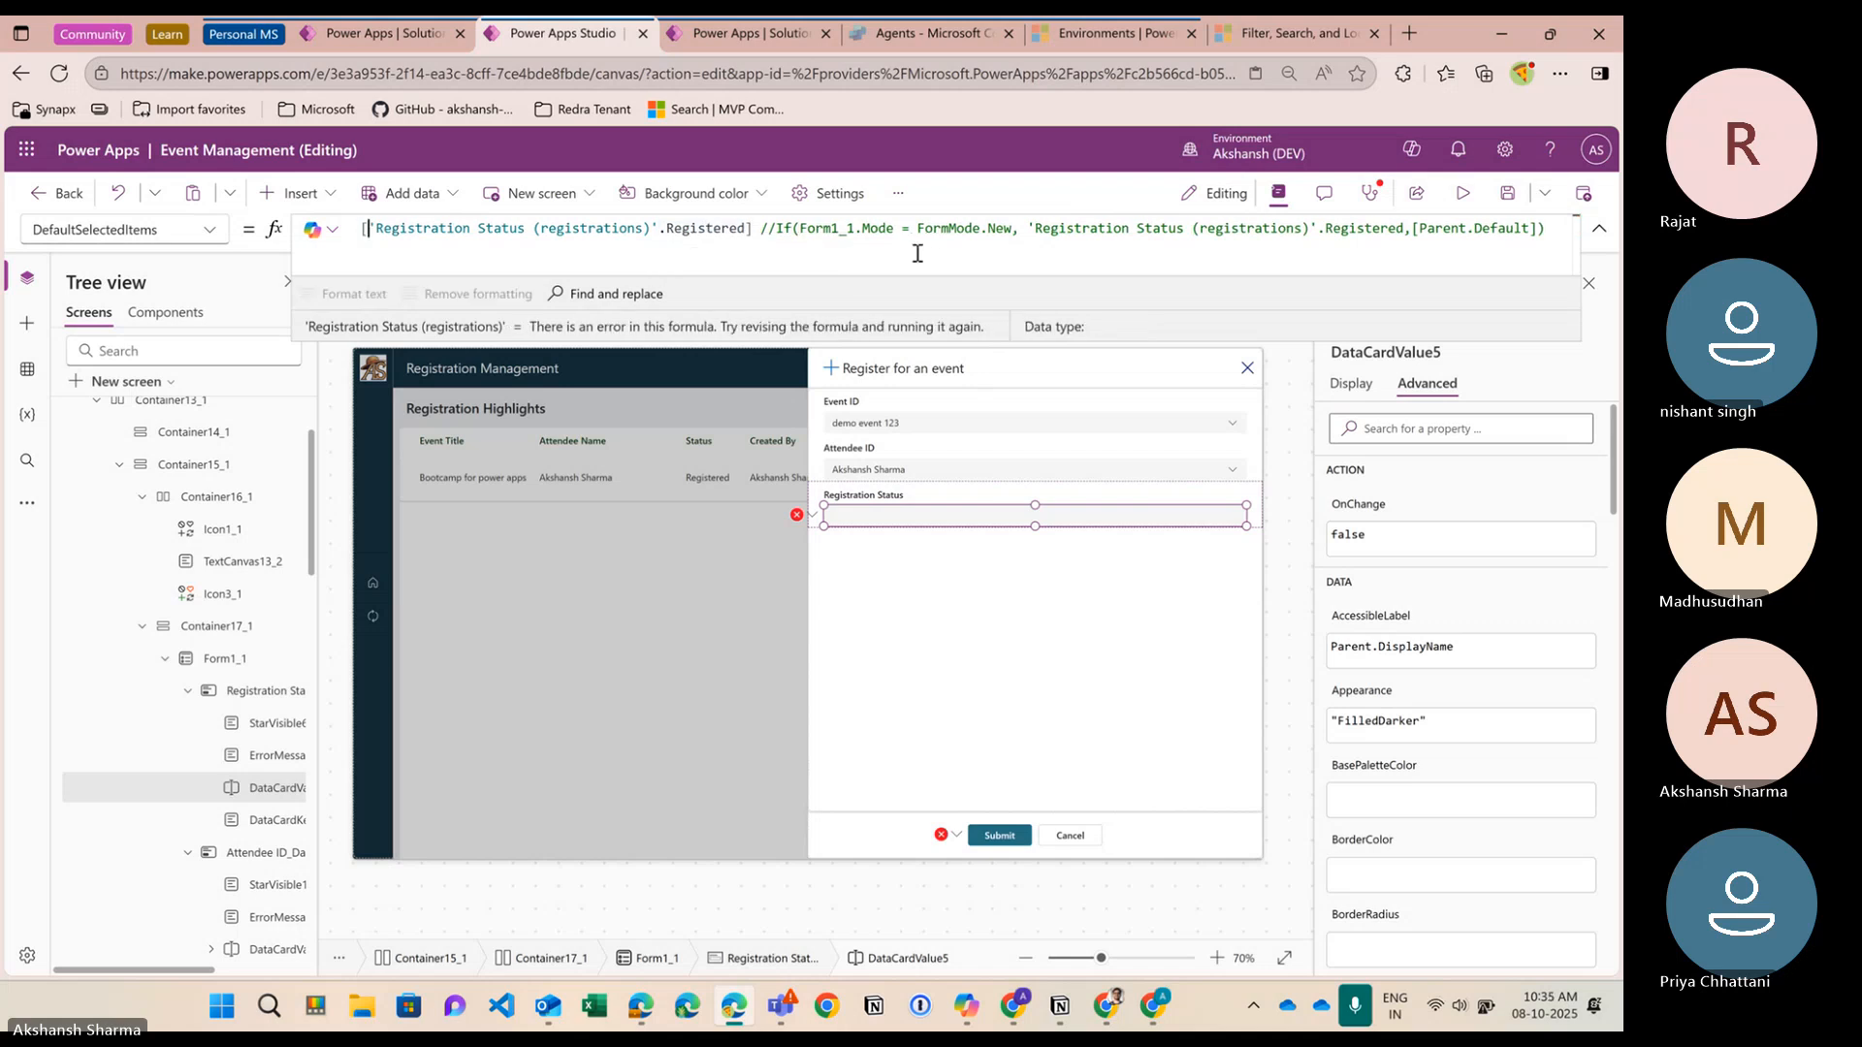
pyautogui.press('End')
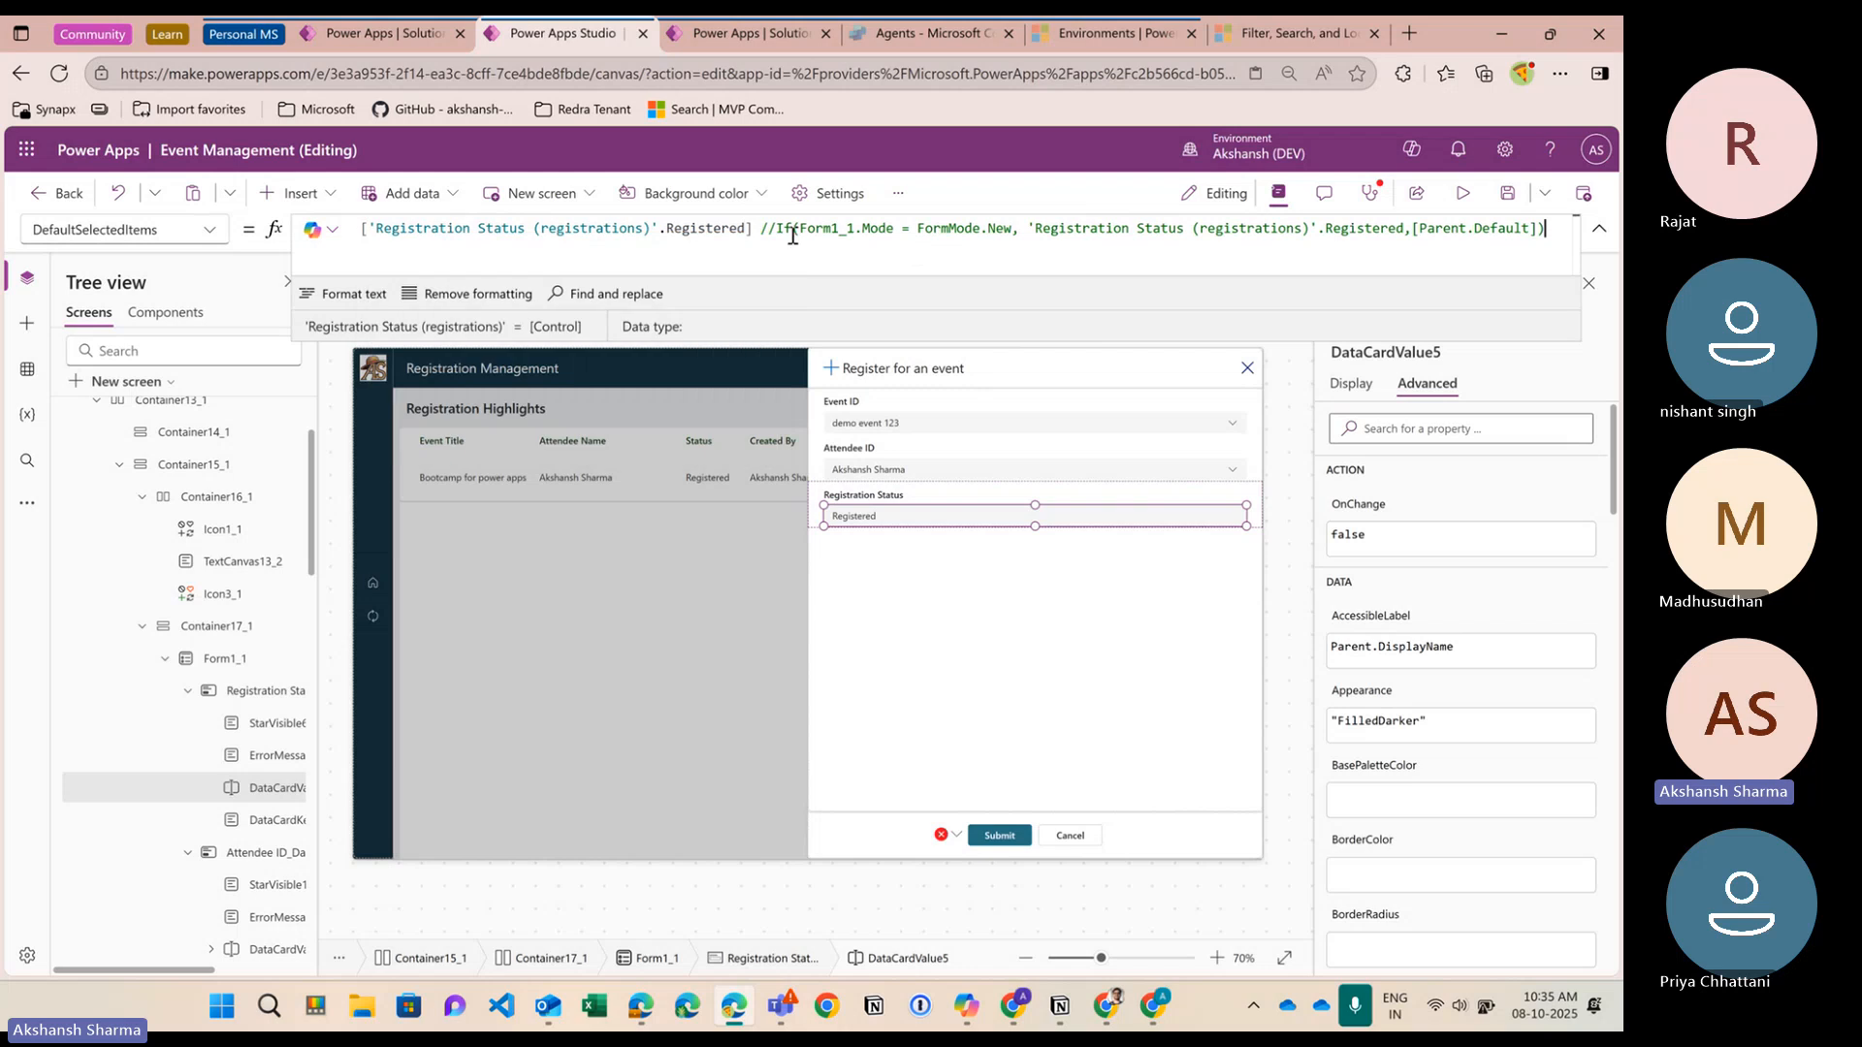
# Remove the test value and wrap Registered in square brackets inside the If formula
pyautogui.moveTo(776, 229); pyautogui.dragTo(358, 228)
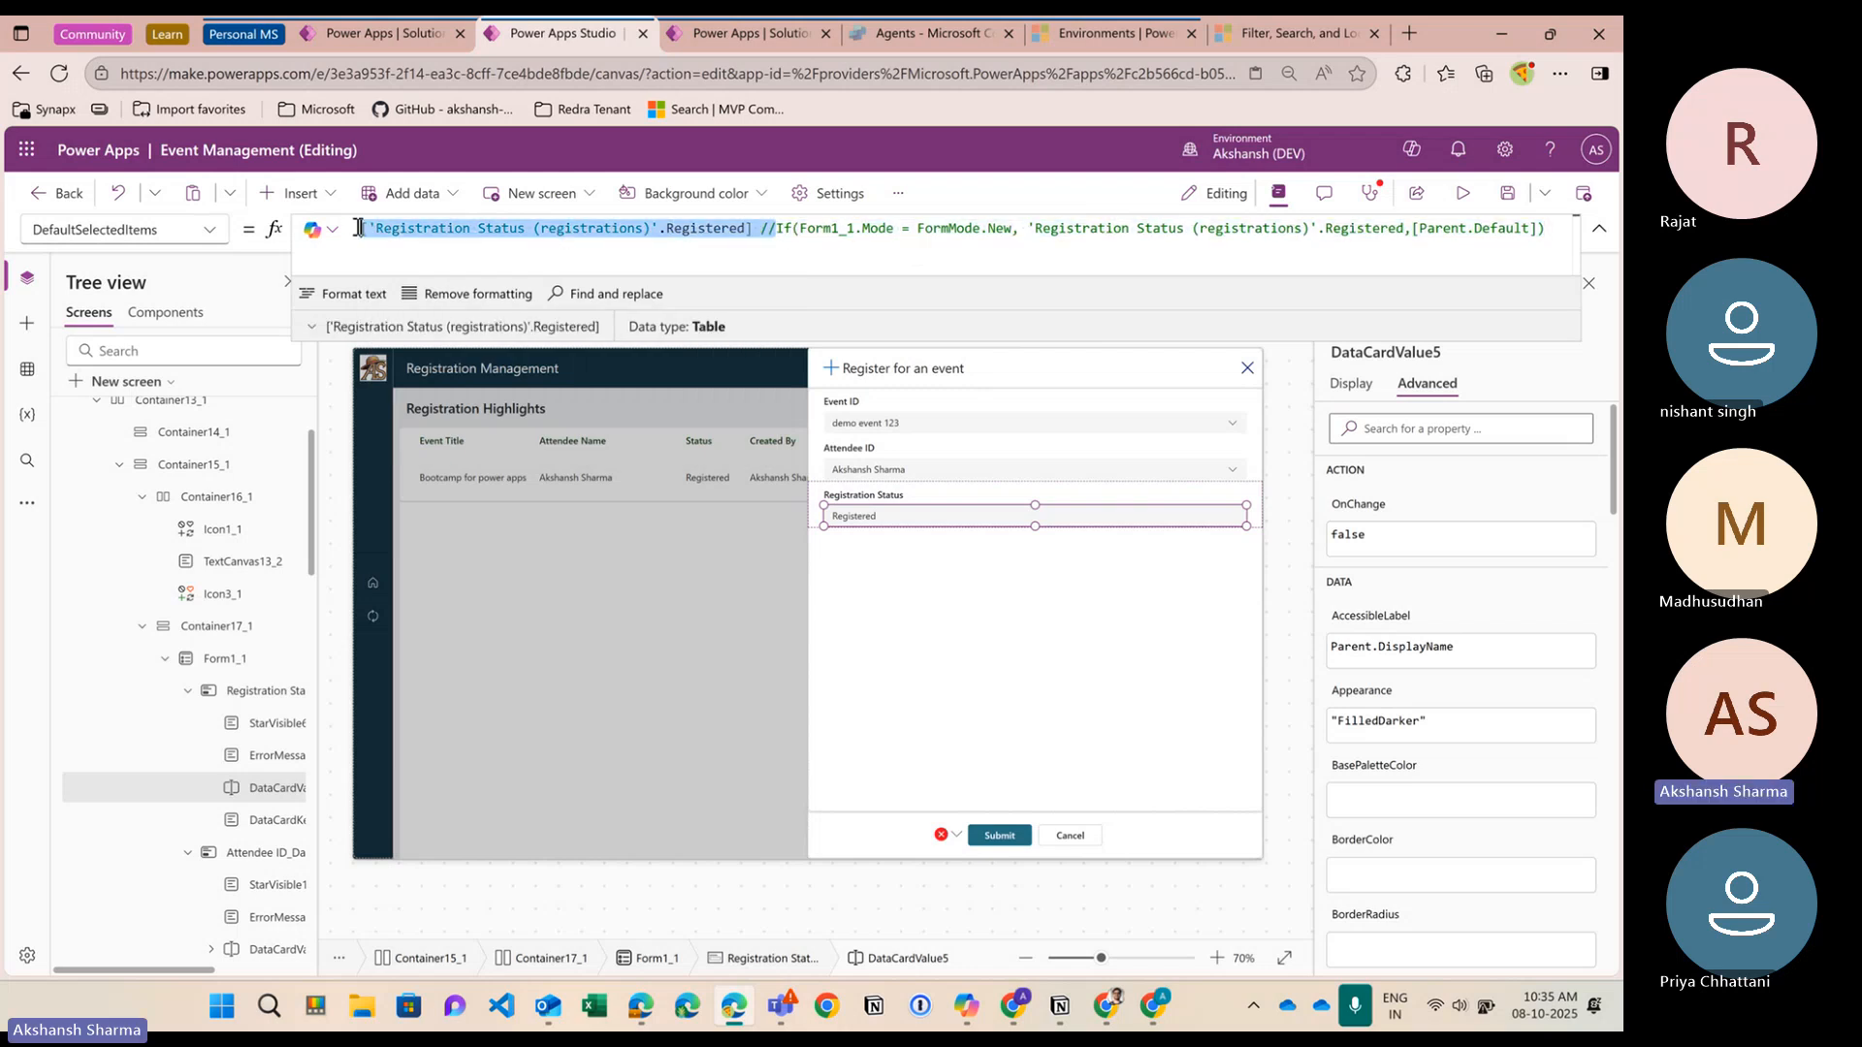
pyautogui.press('Delete')
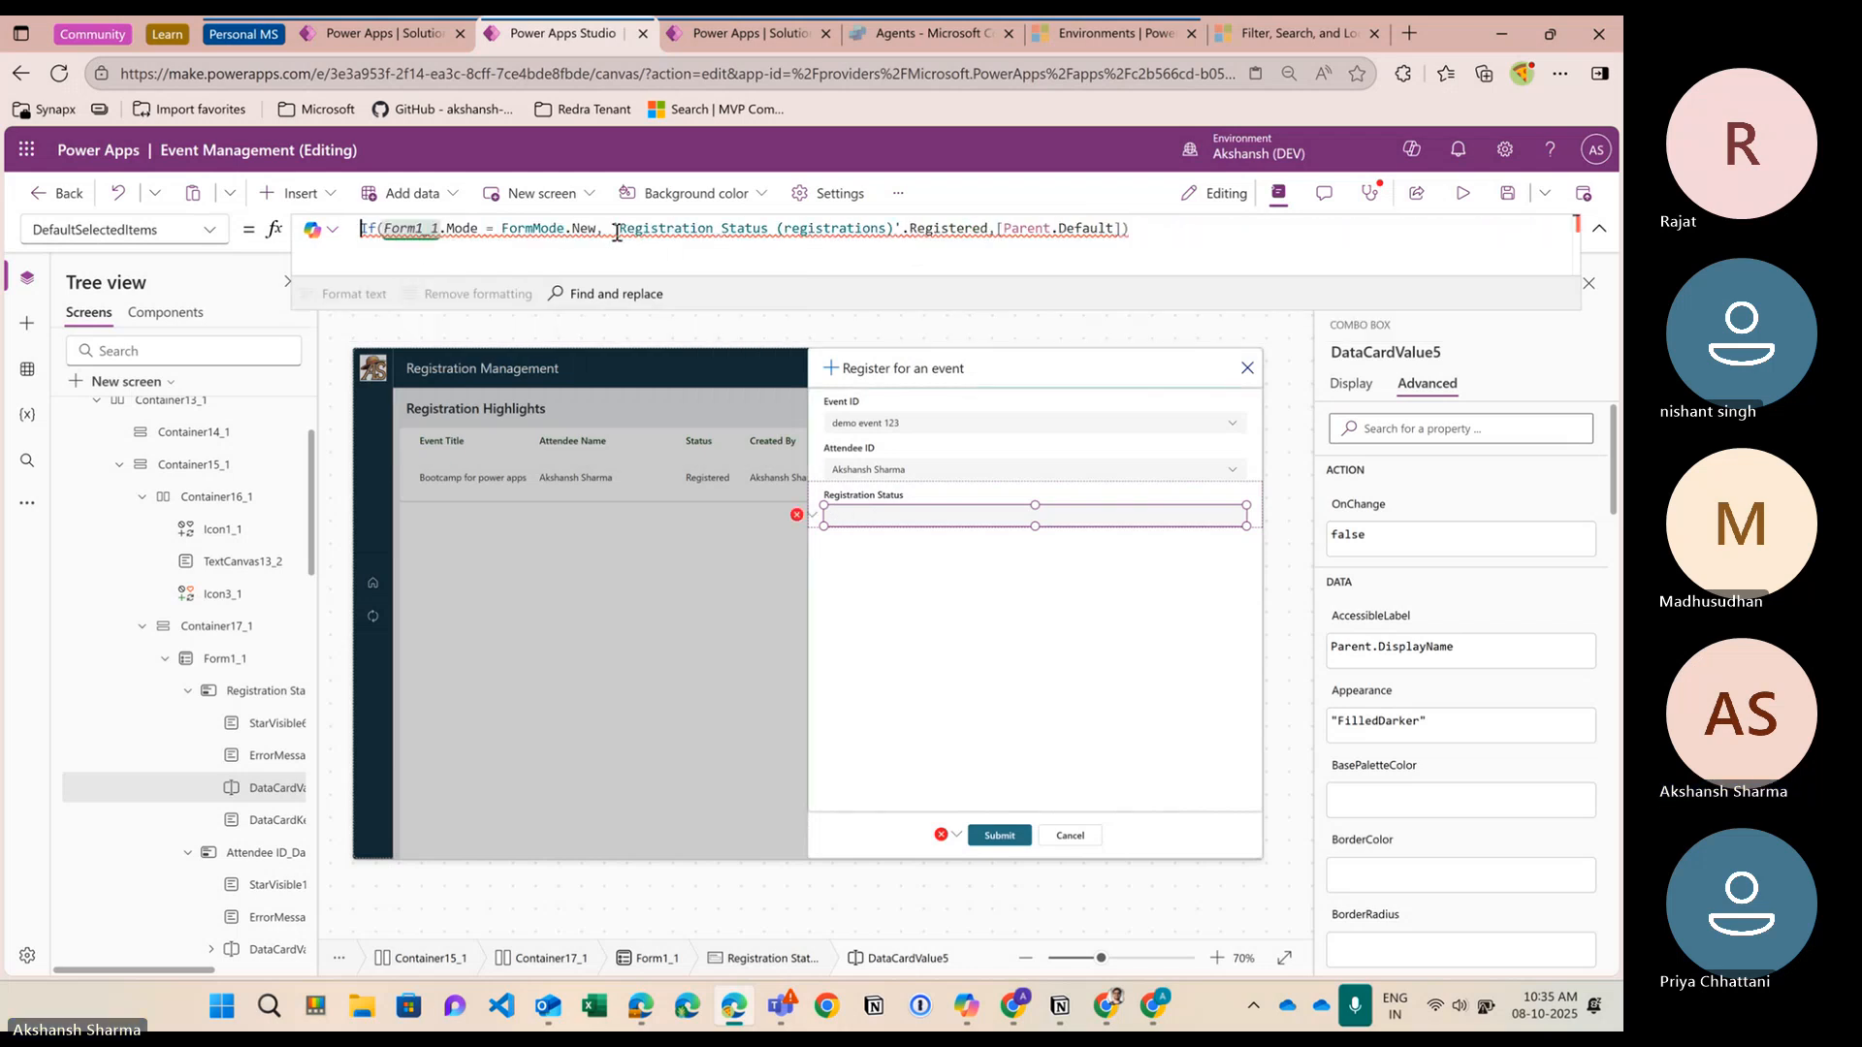
pyautogui.click(617, 234)
pyautogui.write('[')
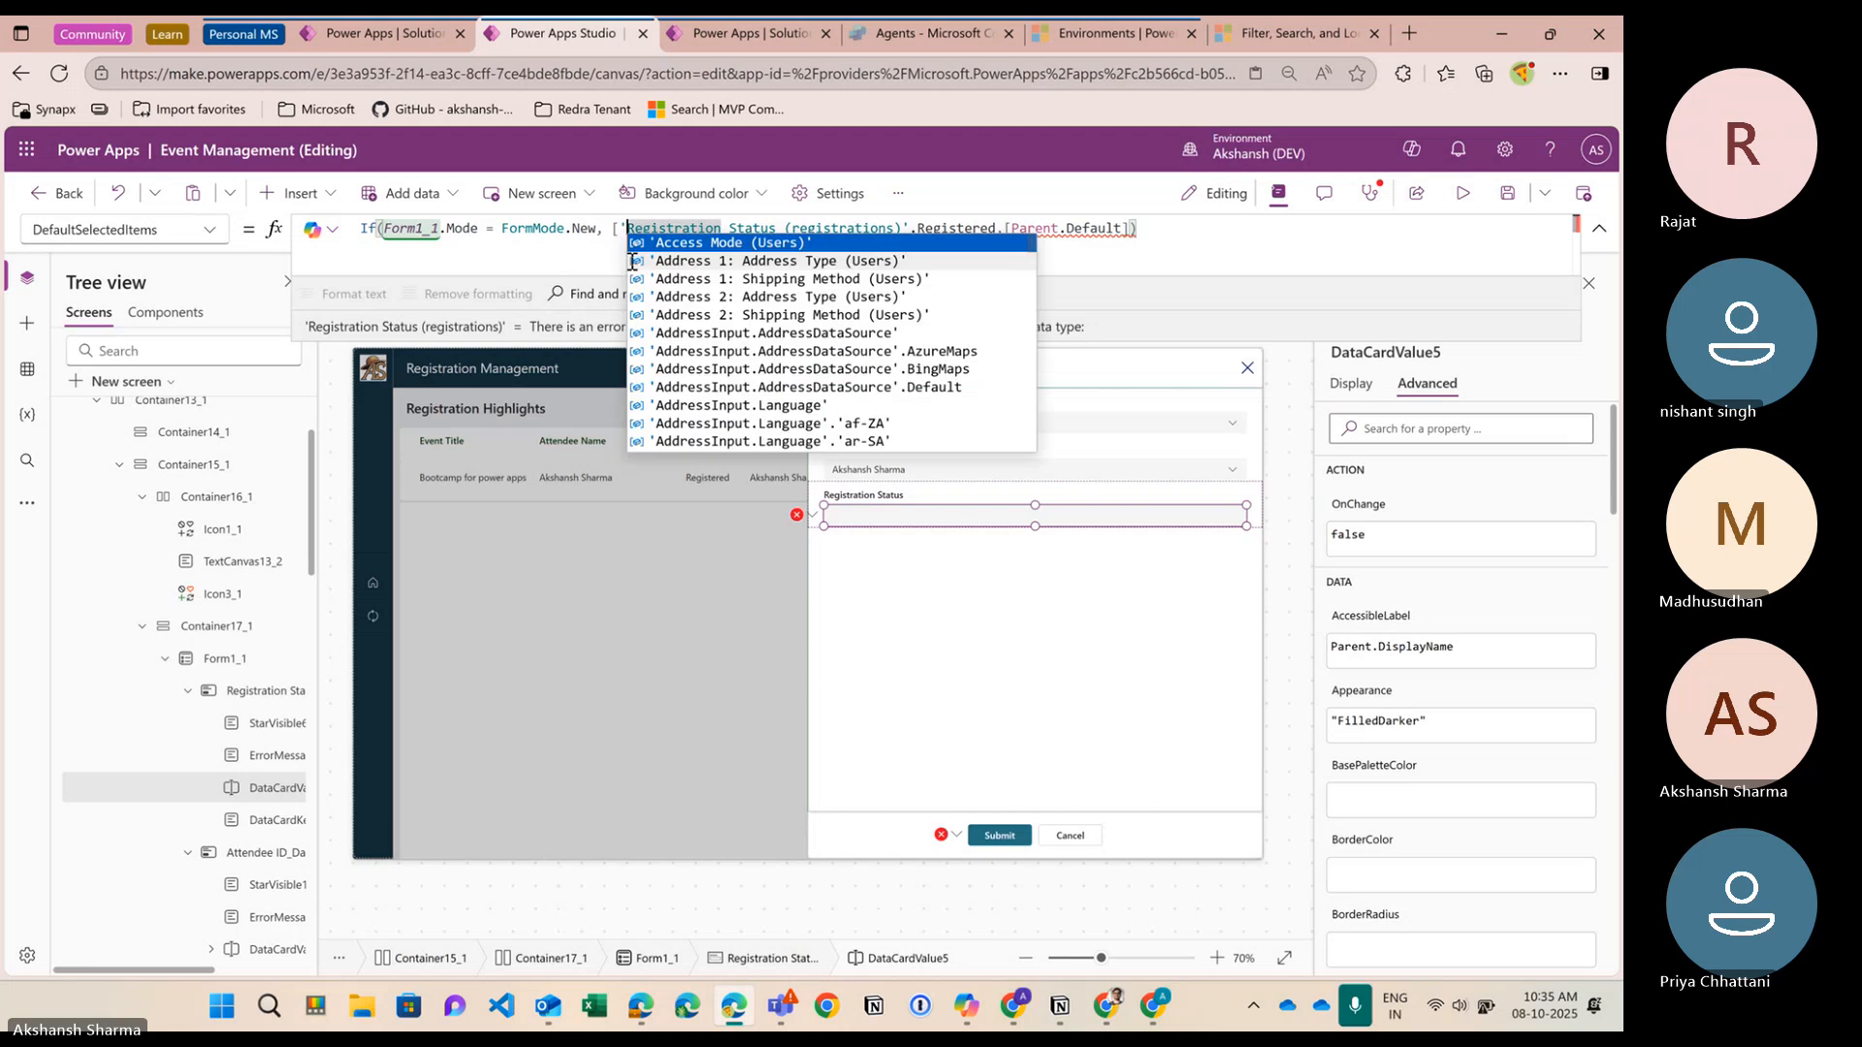
pyautogui.press('Right')
pyautogui.press('Right')
pyautogui.press('Right')
pyautogui.press('Right')
pyautogui.press('Right')
pyautogui.press('Right')
pyautogui.press('Right')
pyautogui.press('Right')
pyautogui.press('Right')
pyautogui.press('Right')
pyautogui.press('Right')
pyautogui.press('Right')
pyautogui.press('Right')
pyautogui.press('Right')
pyautogui.press('Right')
pyautogui.press('Right')
pyautogui.press('Right')
pyautogui.press('Right')
pyautogui.press('Right')
pyautogui.press('Right')
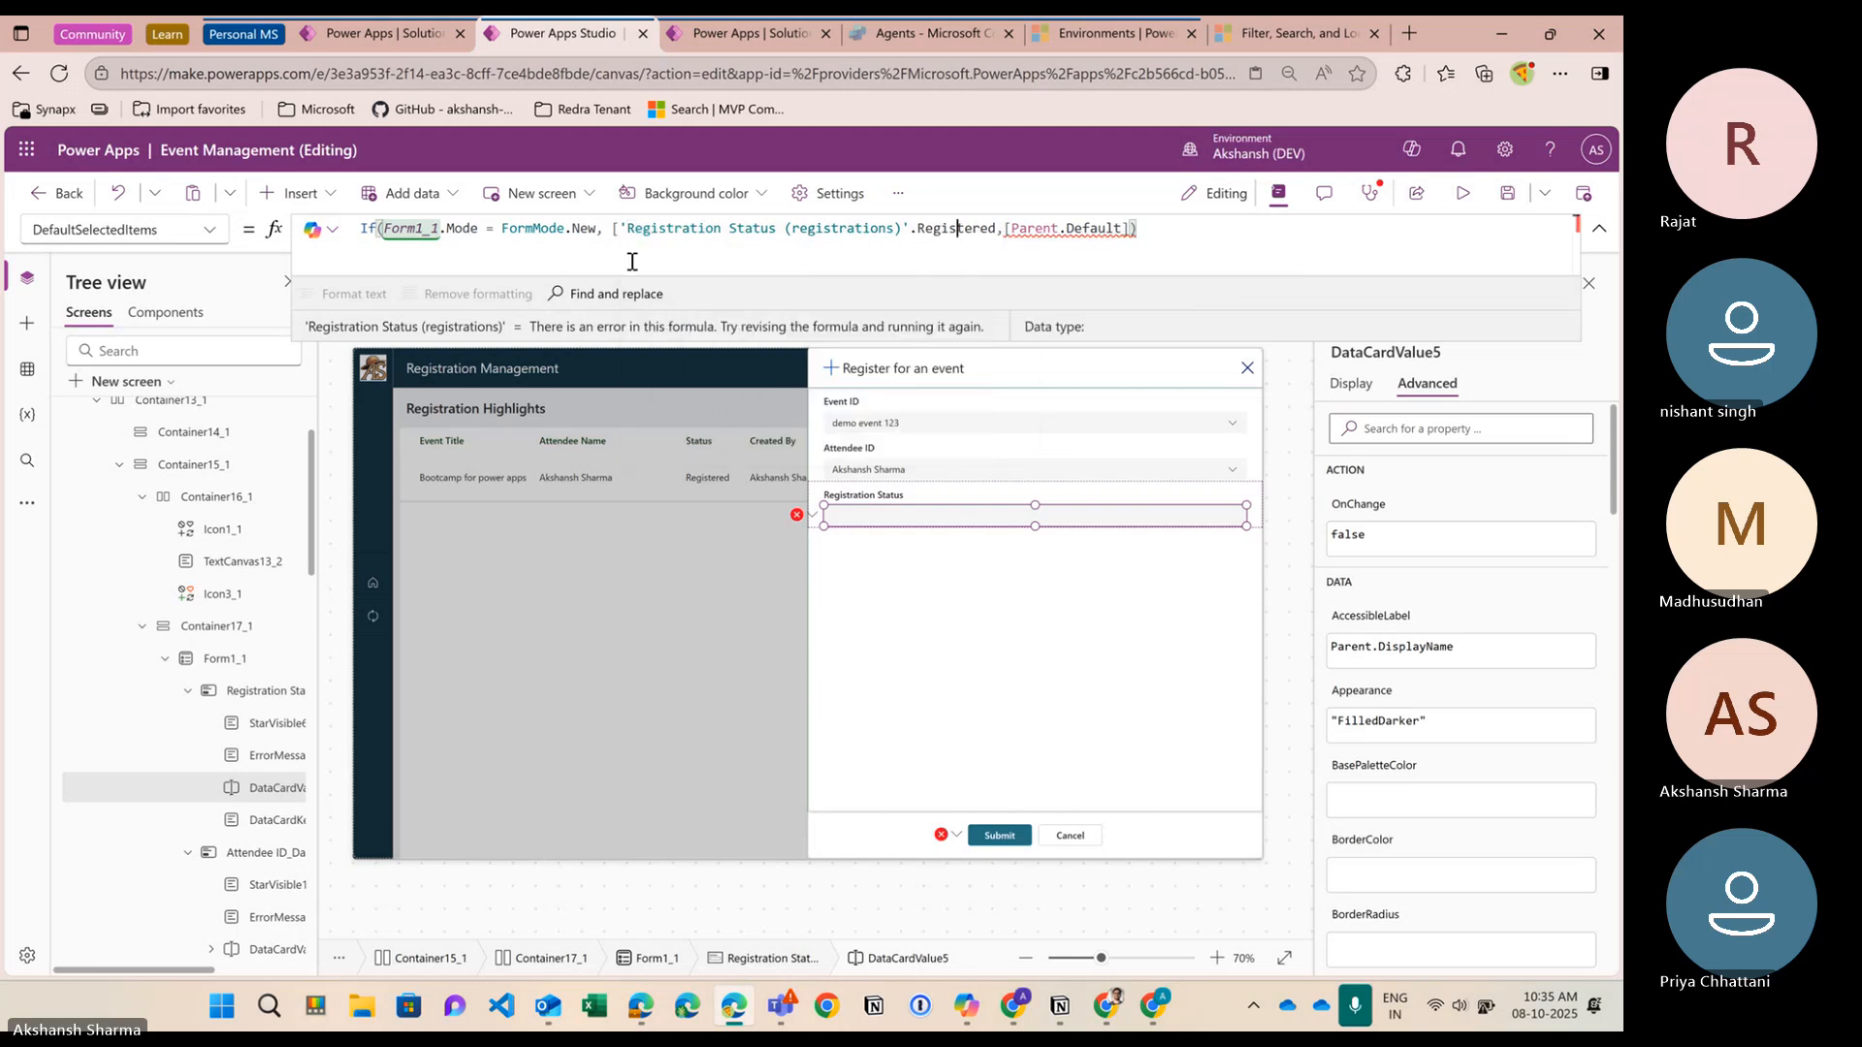
pyautogui.press('Right')
pyautogui.write(']')
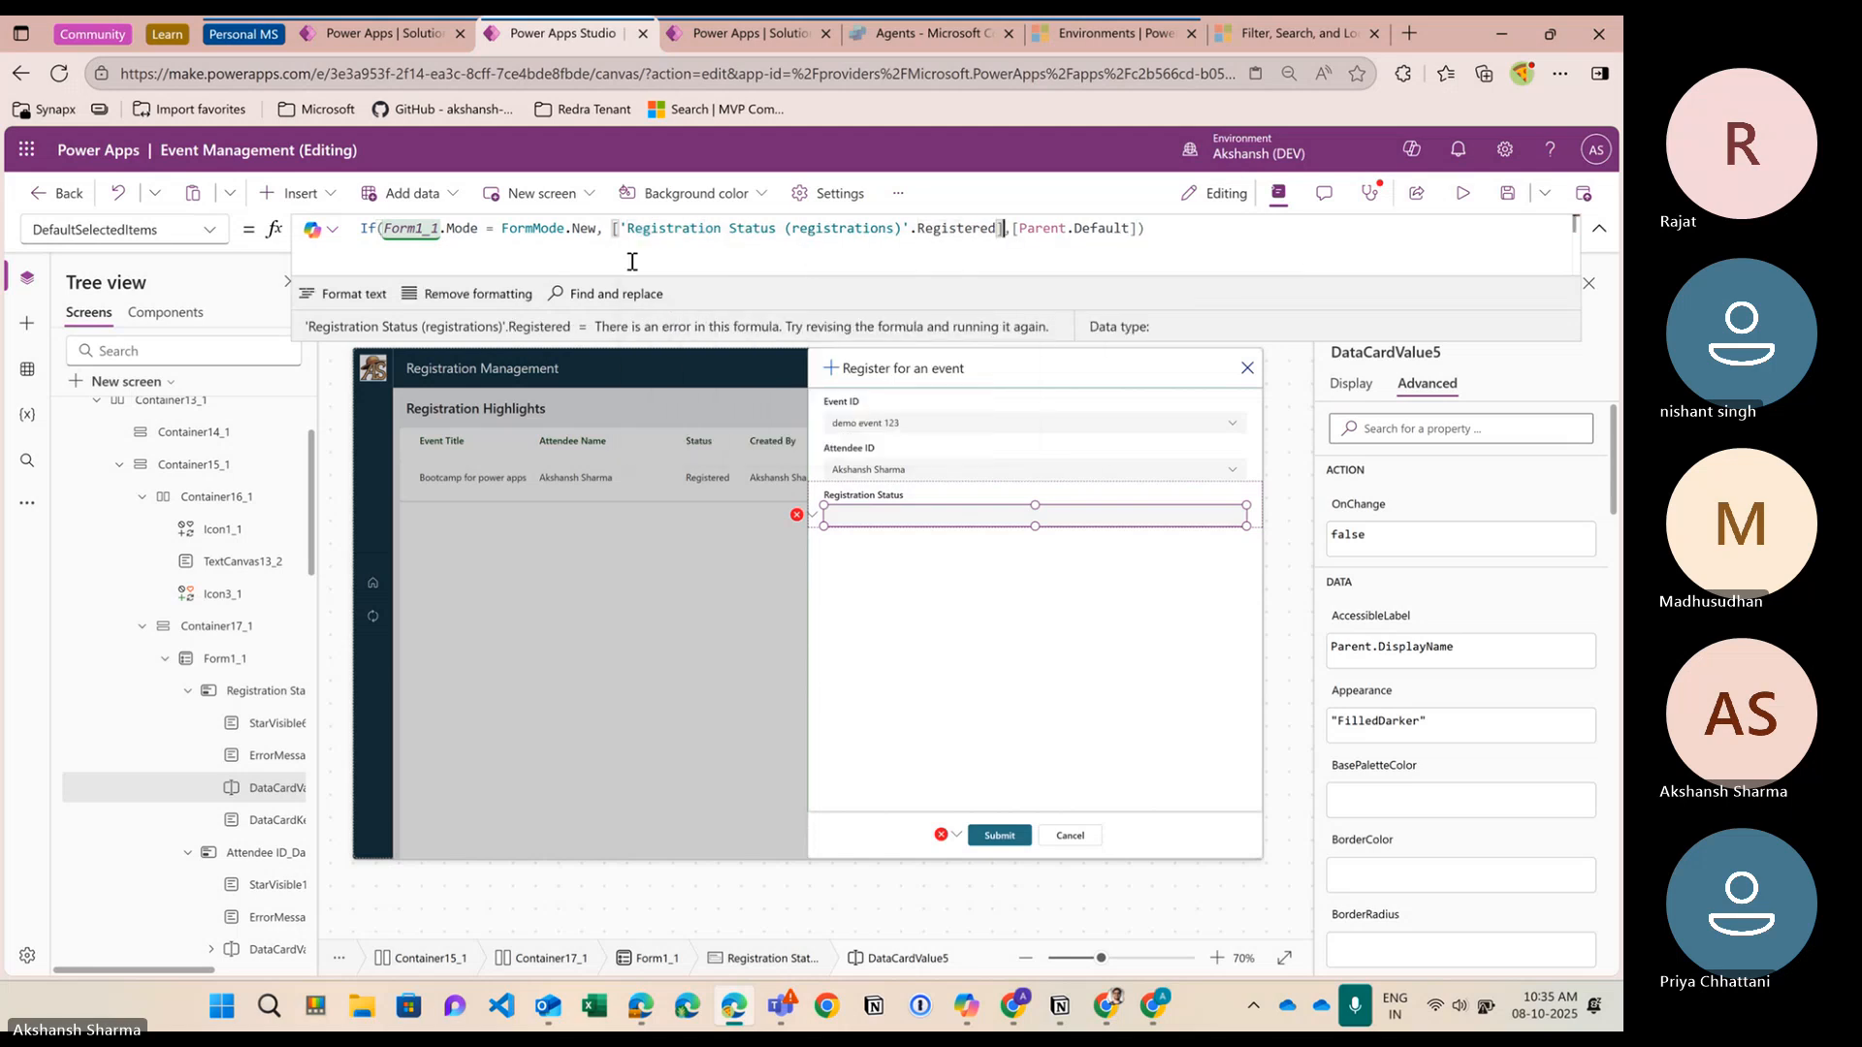
pyautogui.click(1183, 238)
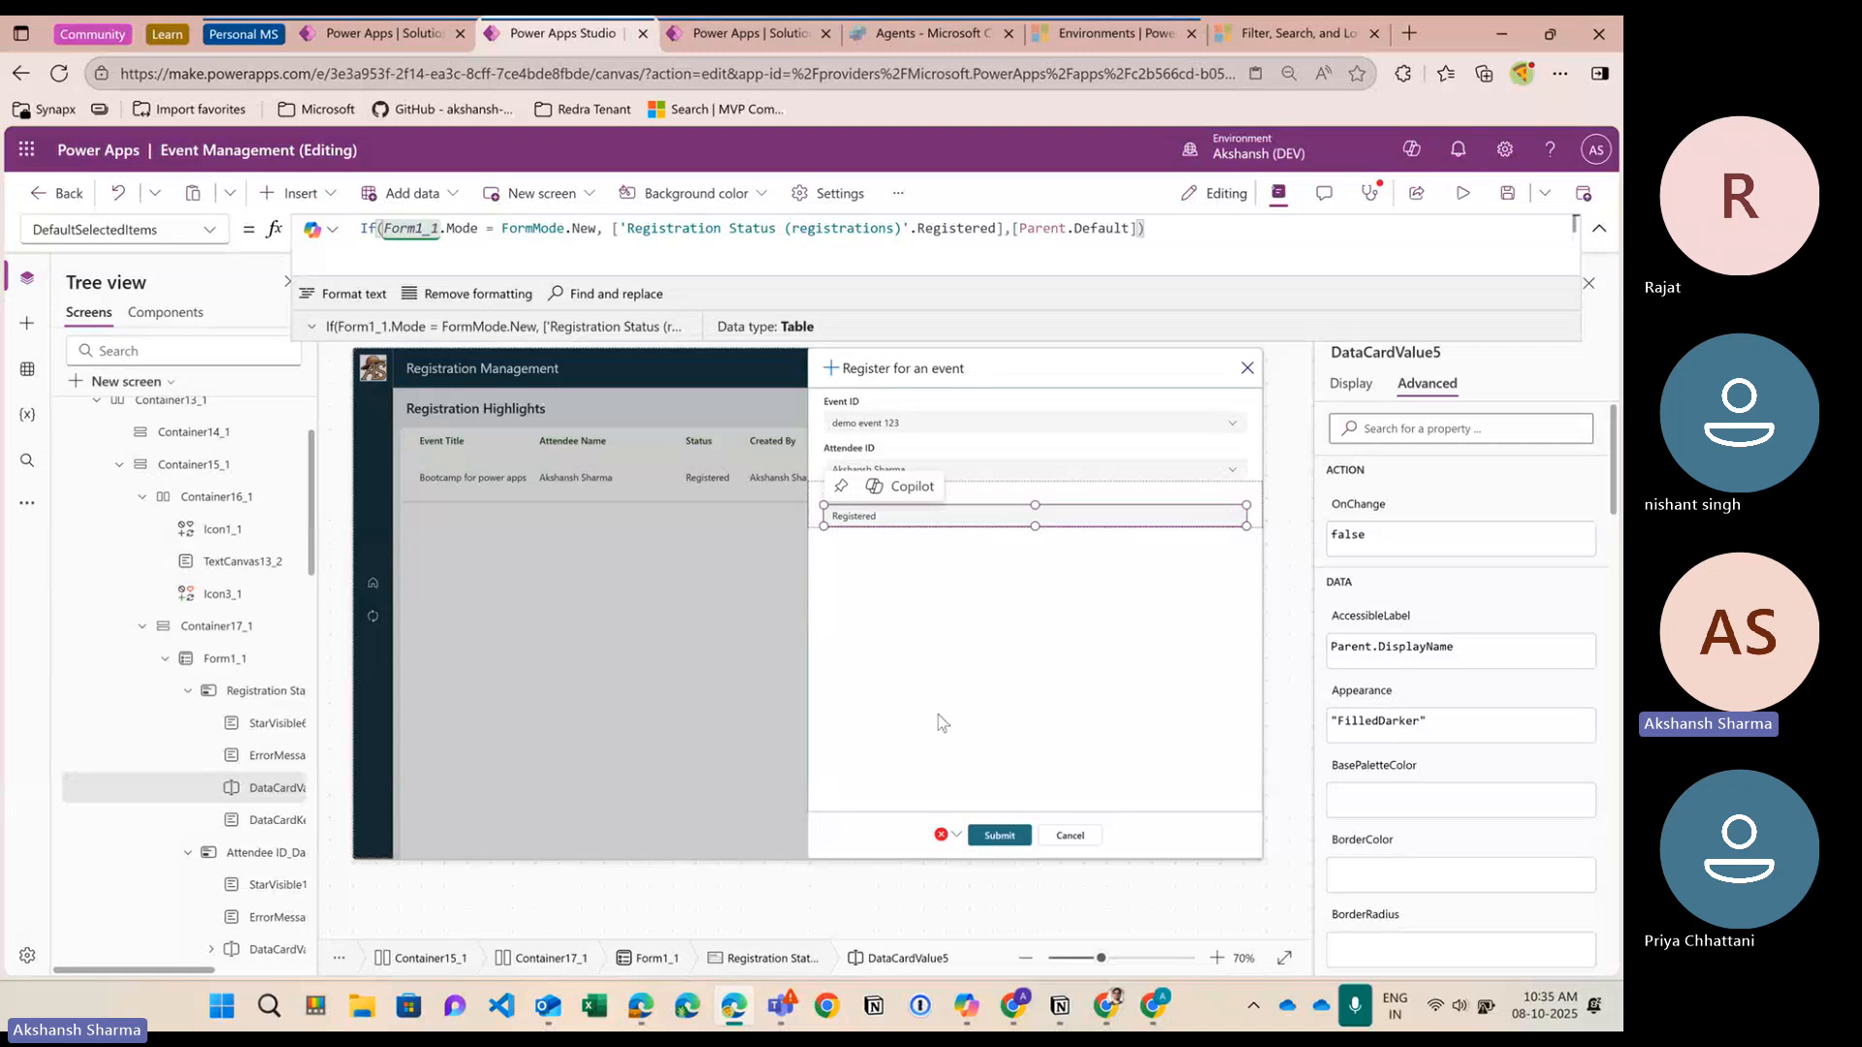
# Colour the form header's plus icon dark green
pyautogui.click(831, 369)
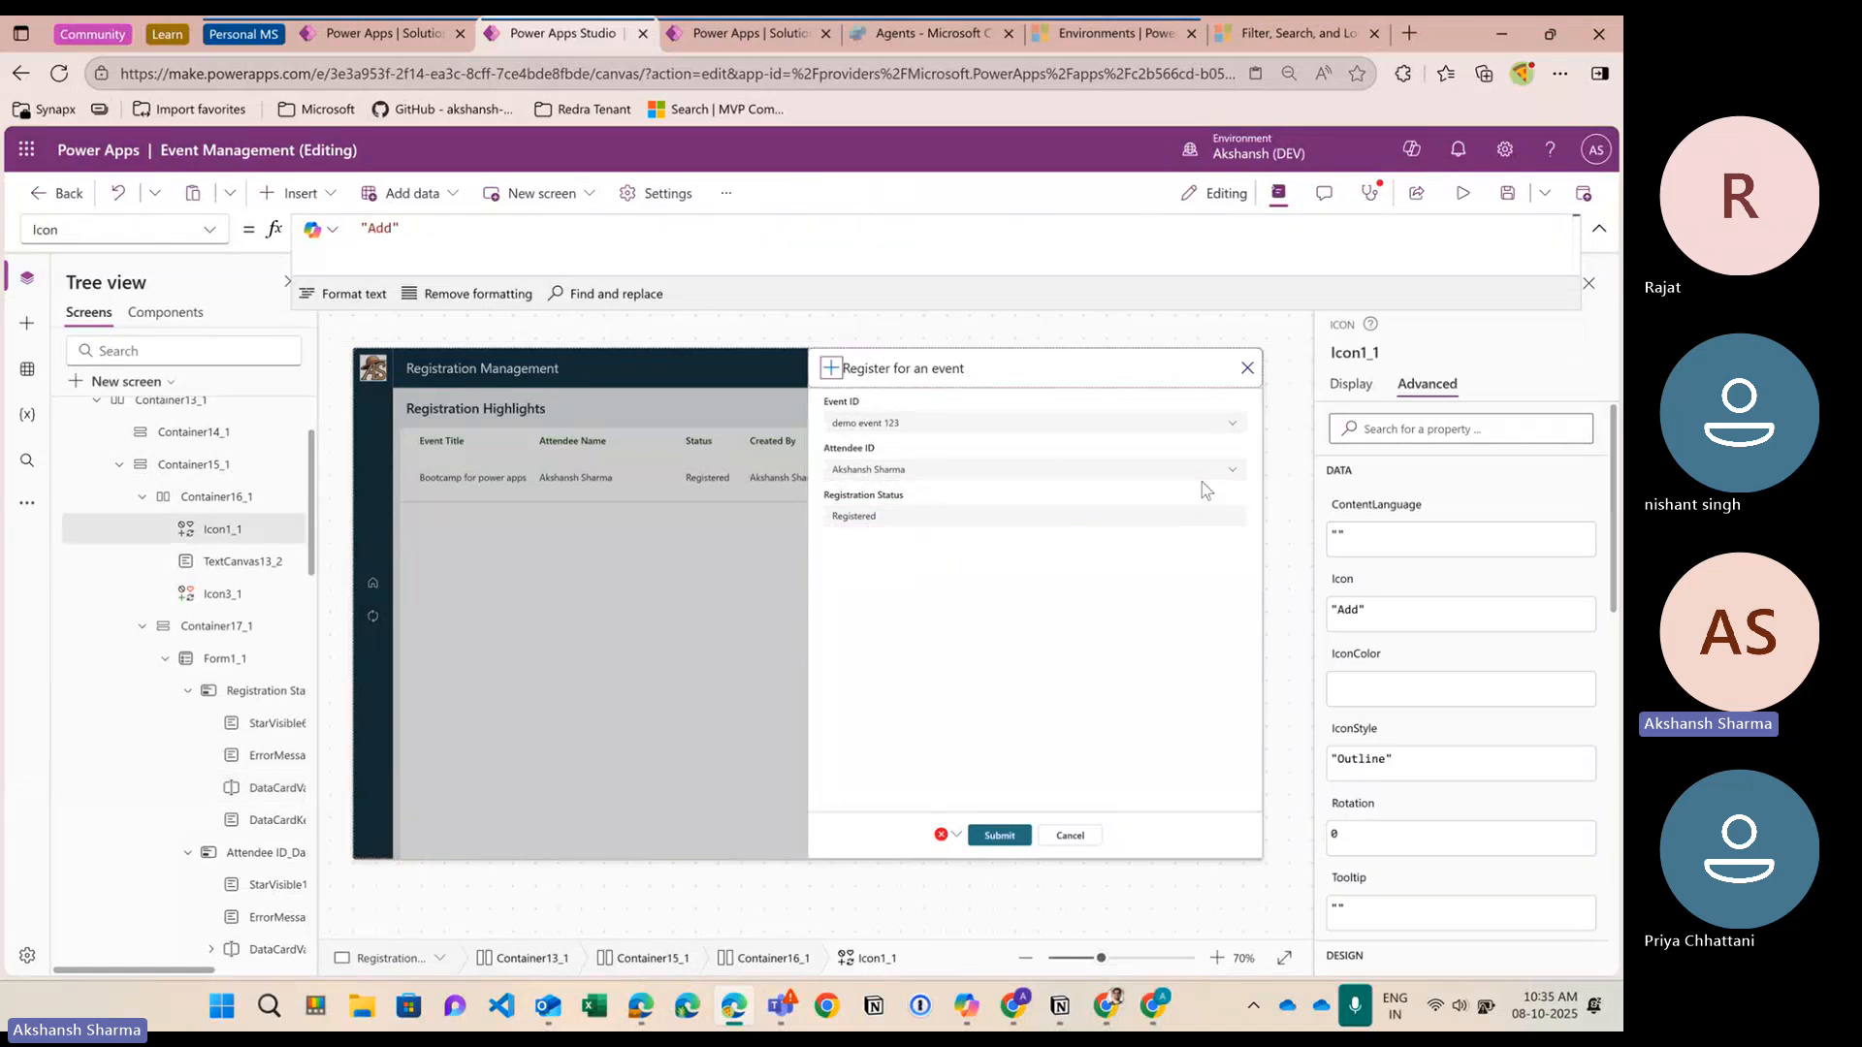
pyautogui.click(1350, 383)
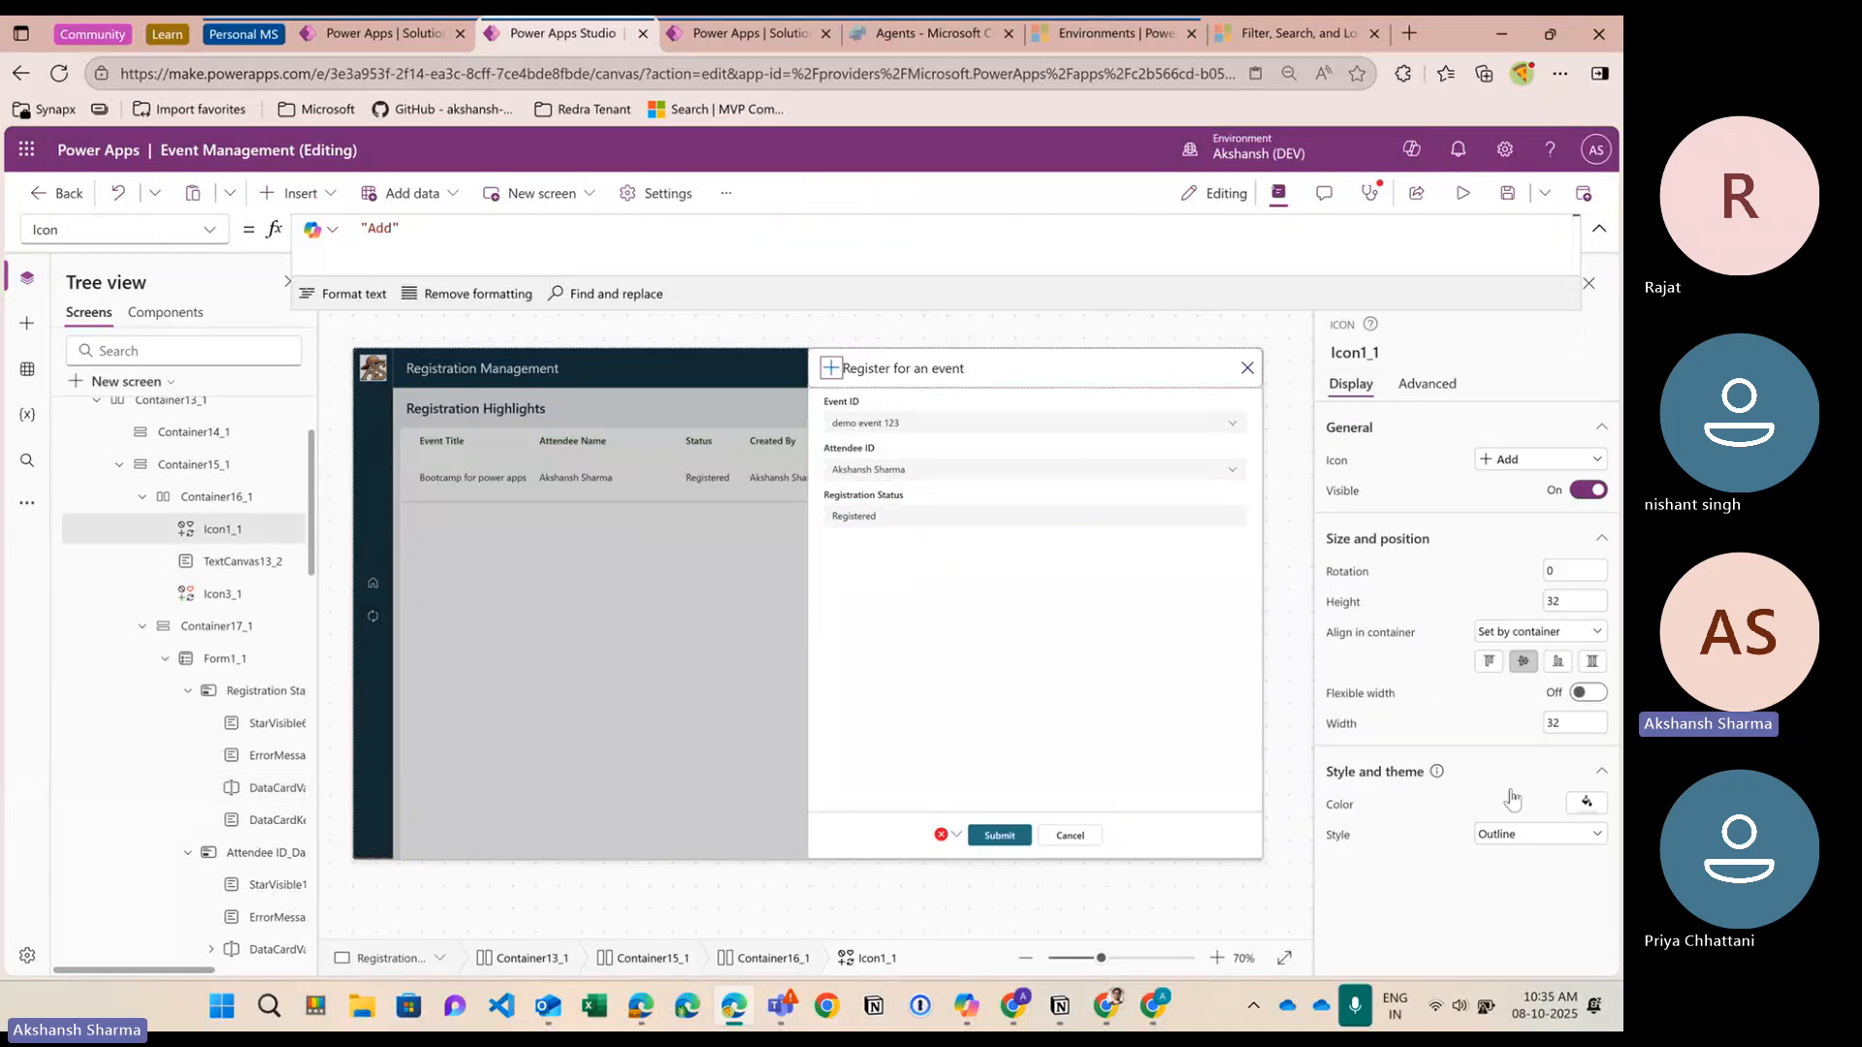
pyautogui.click(1587, 802)
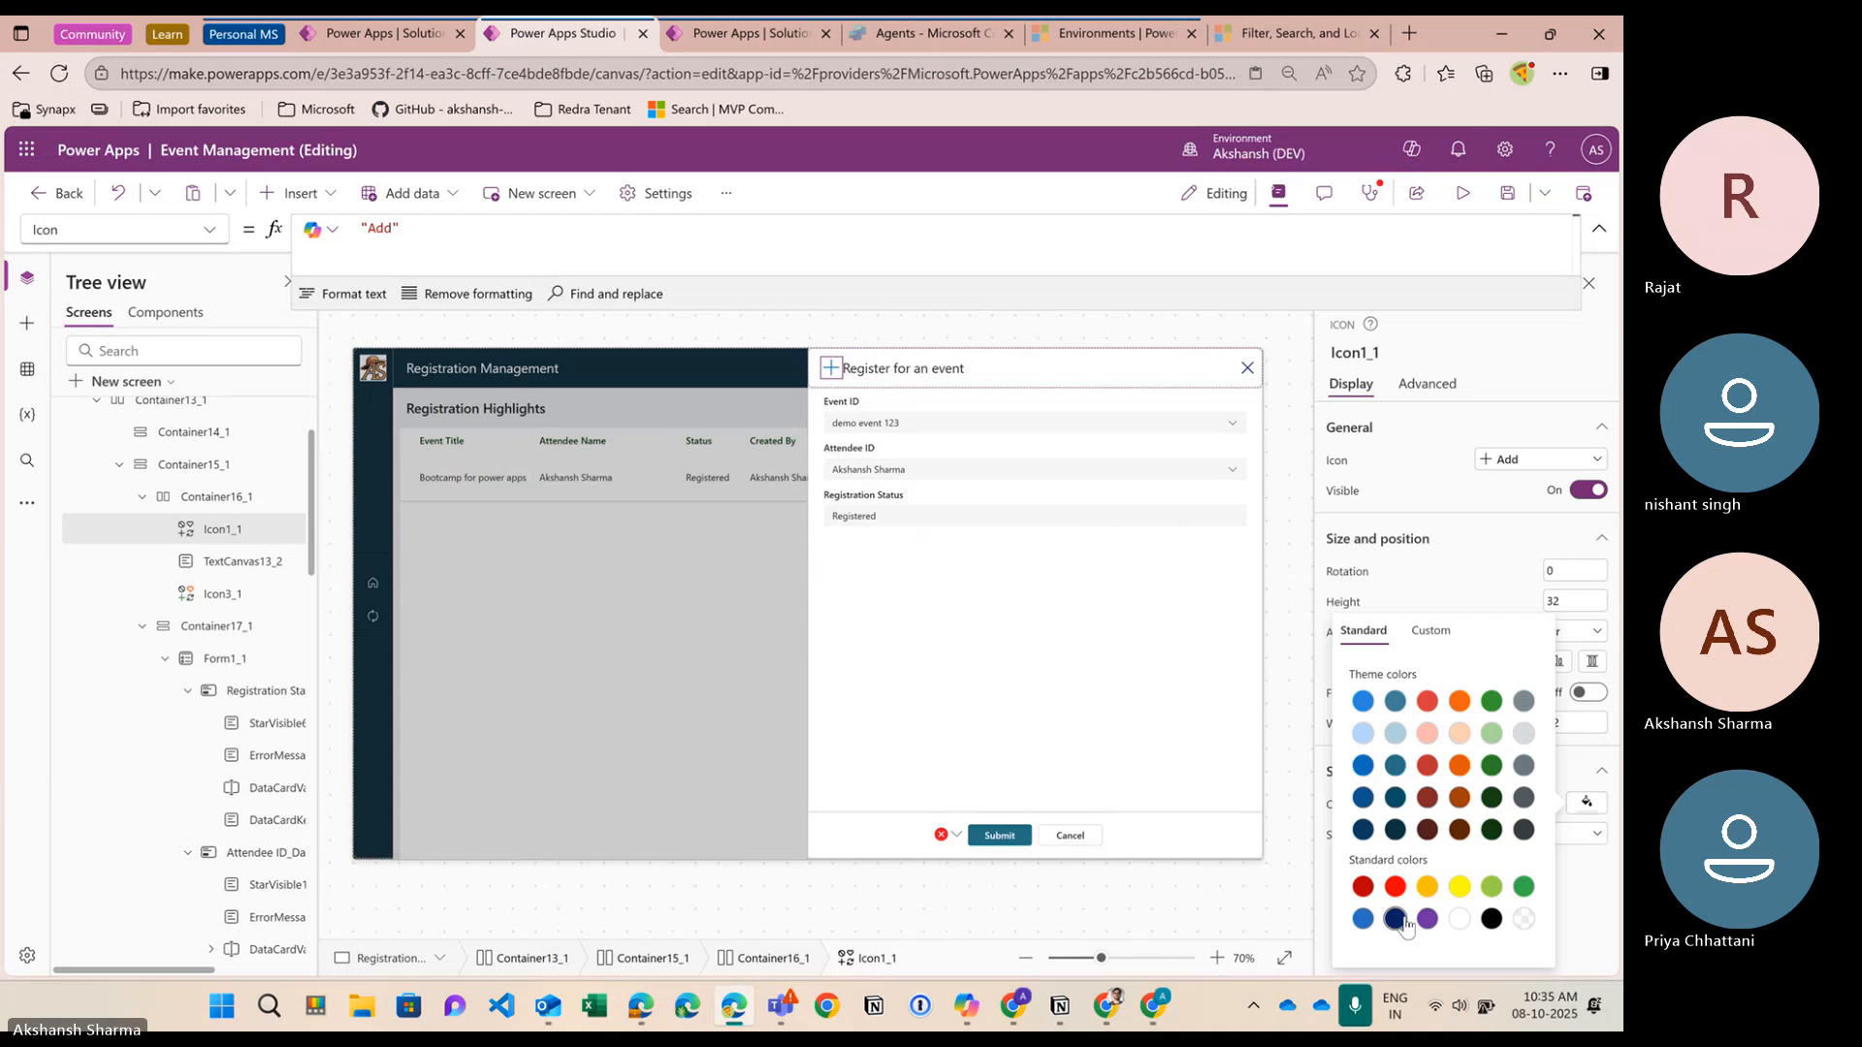
pyautogui.click(1491, 830)
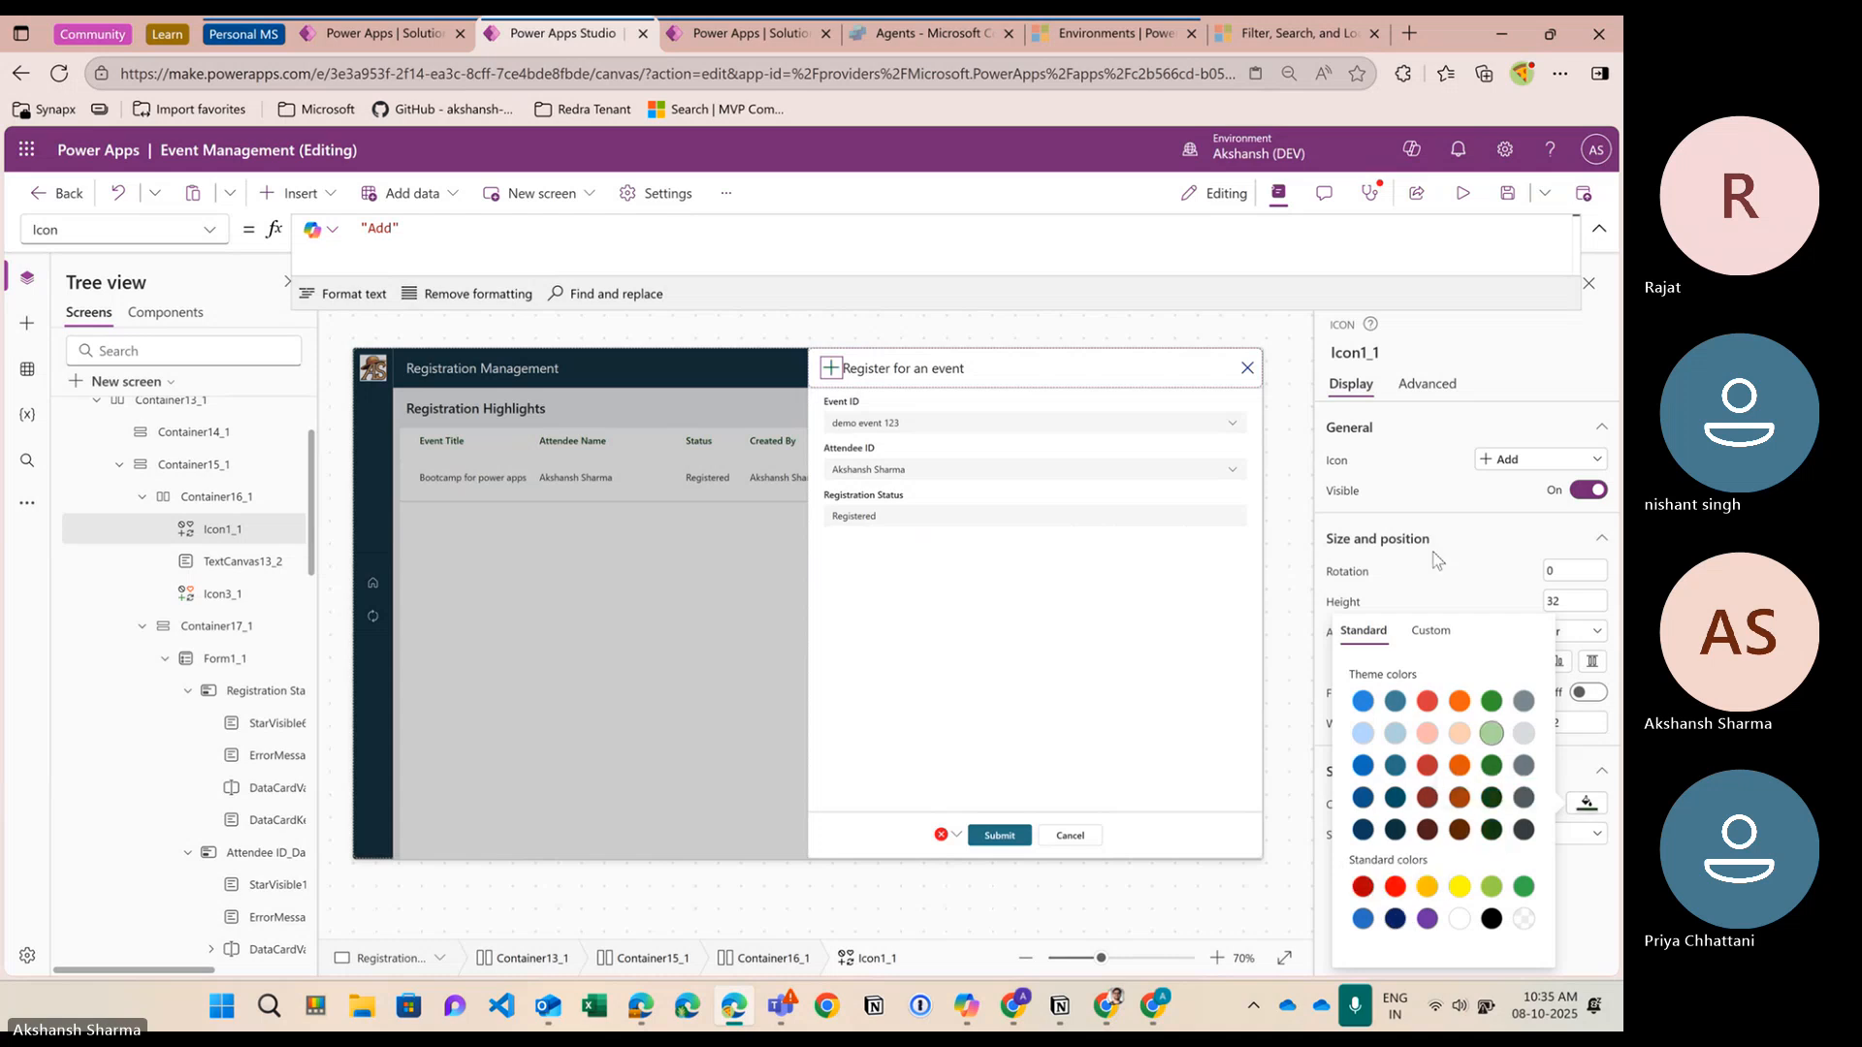
# Expand the Submit button's OnSelect Patch code and select the old event field assignments
pyautogui.click(923, 534)
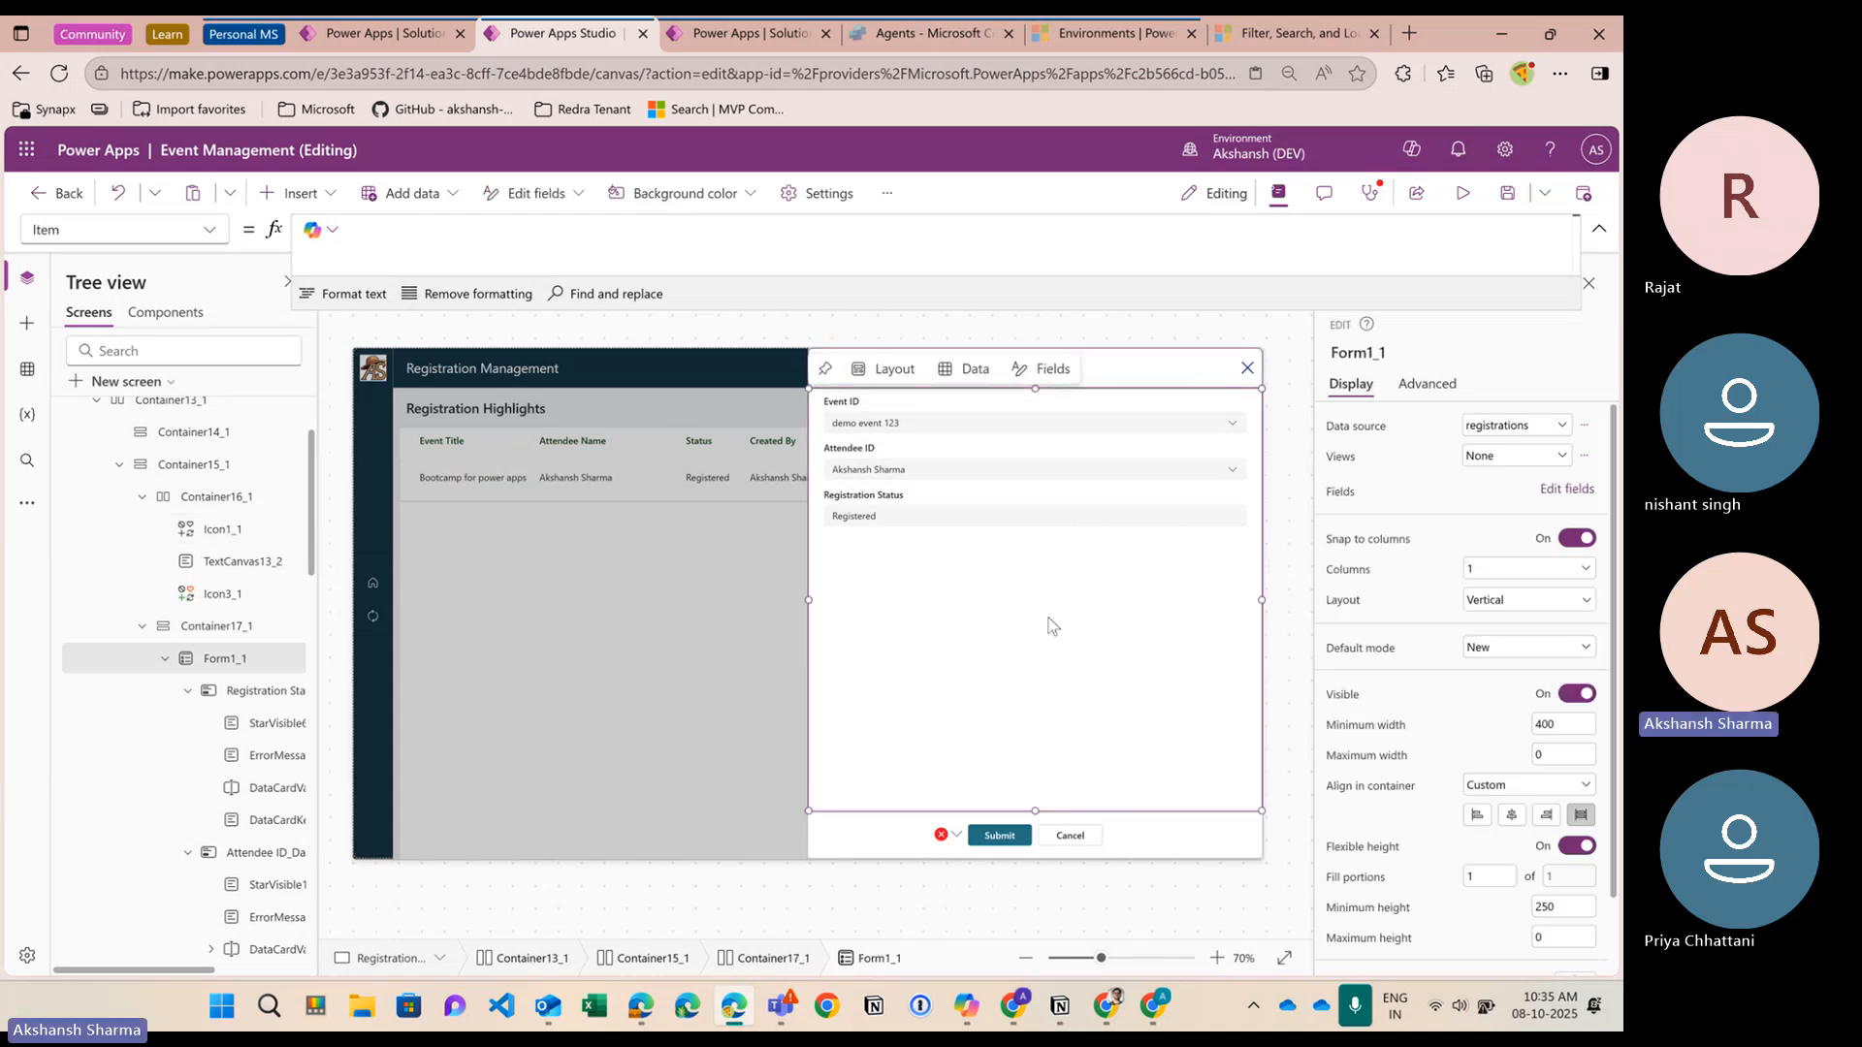
pyautogui.click(1014, 838)
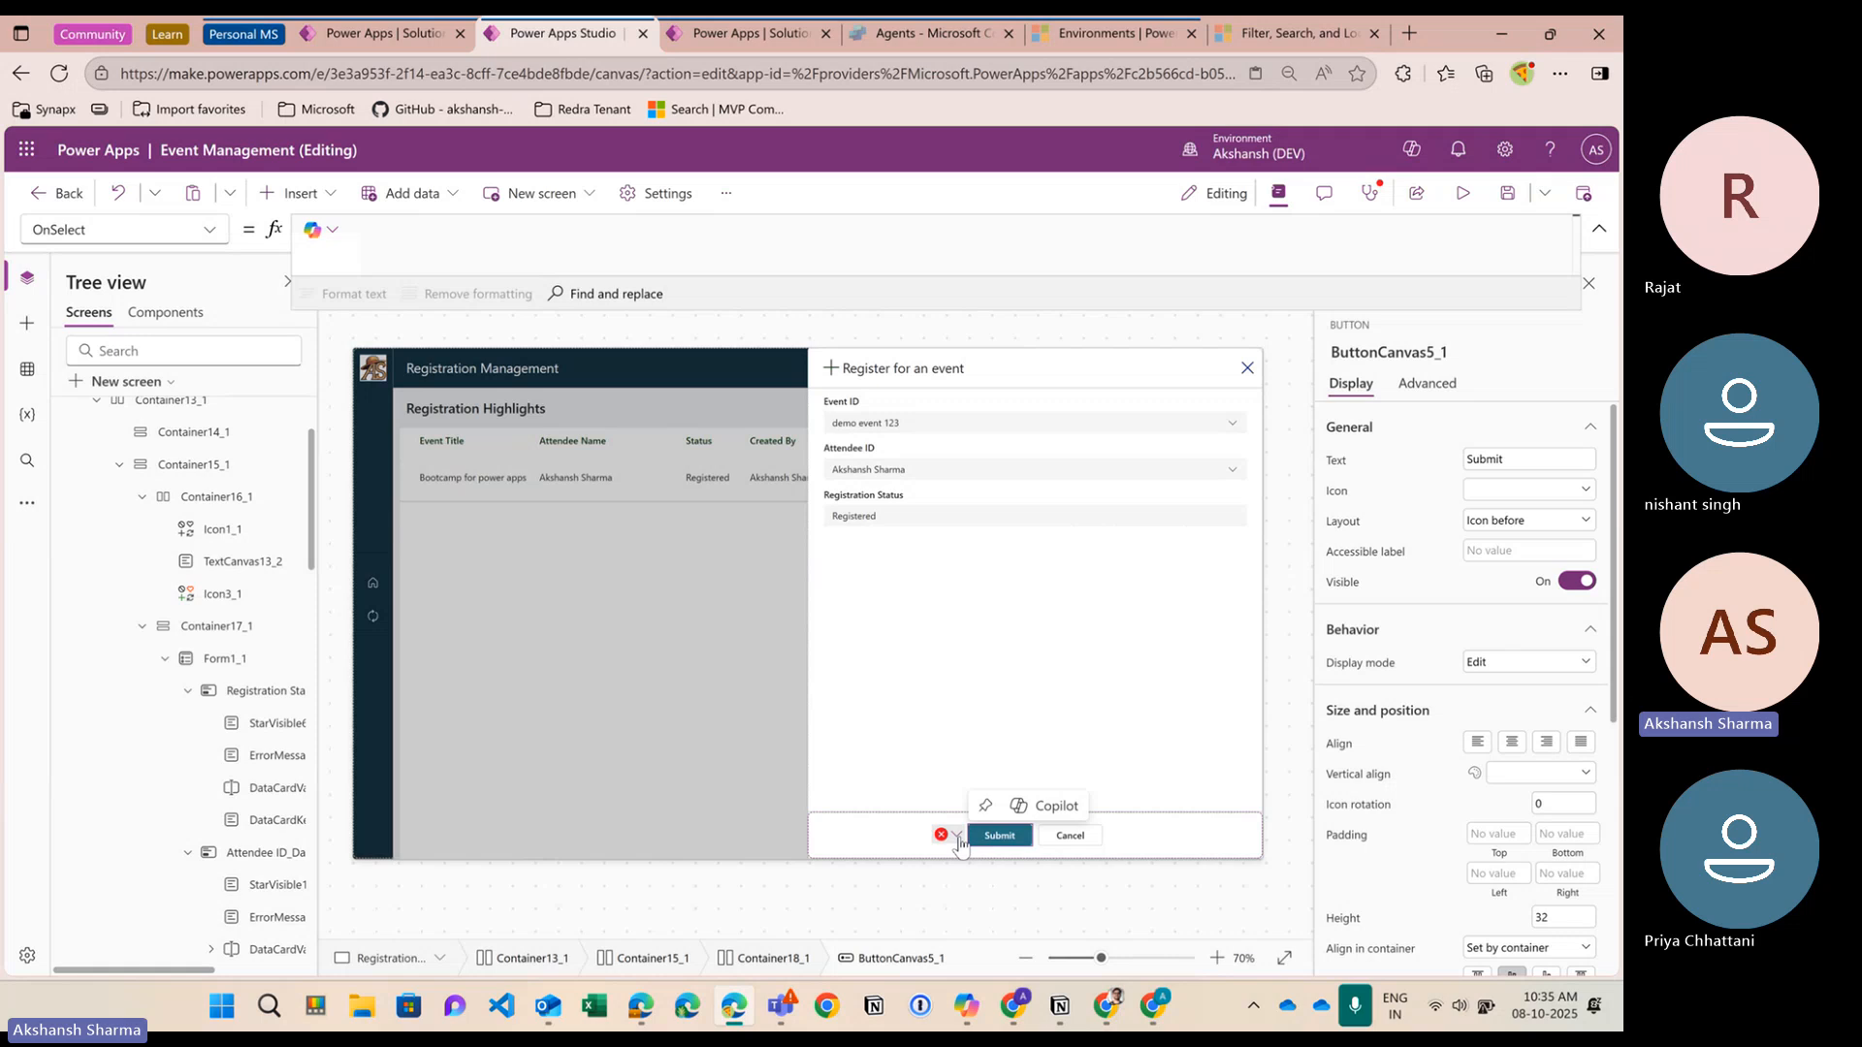
pyautogui.click(956, 836)
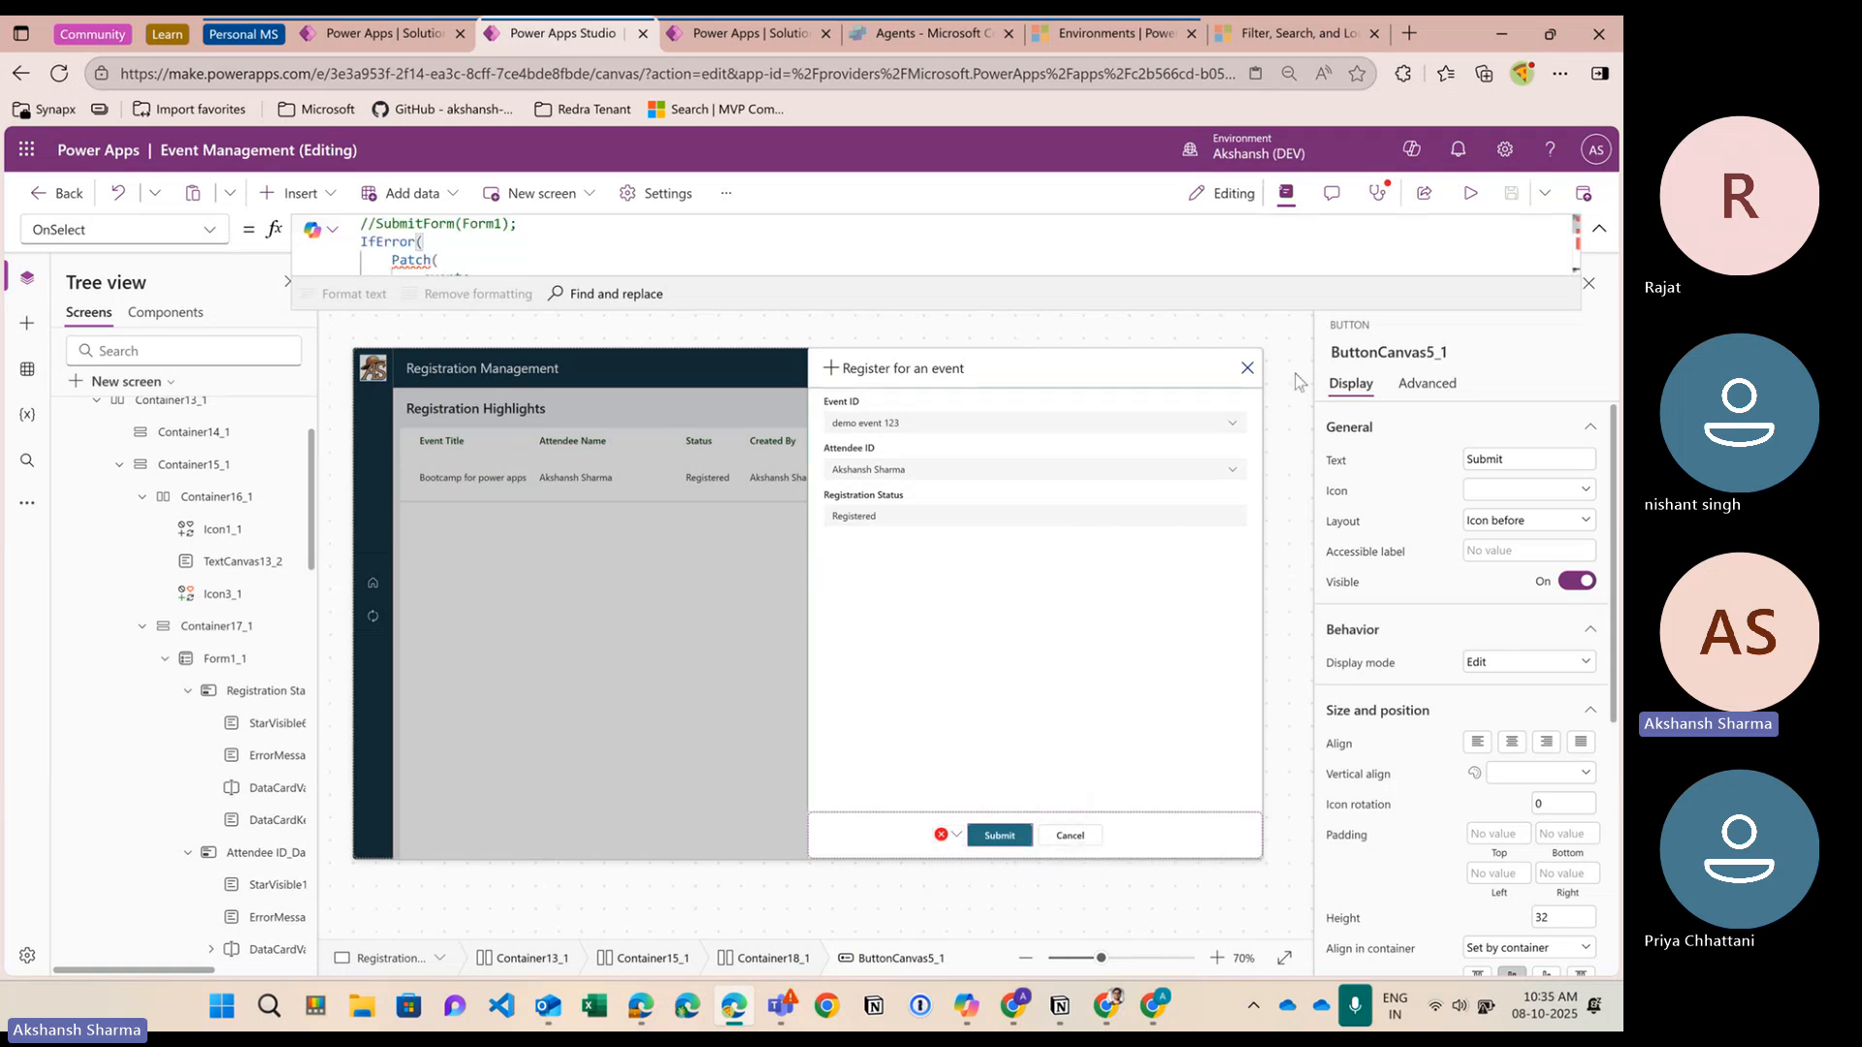
pyautogui.moveTo(1276, 312); pyautogui.dragTo(850, 501)
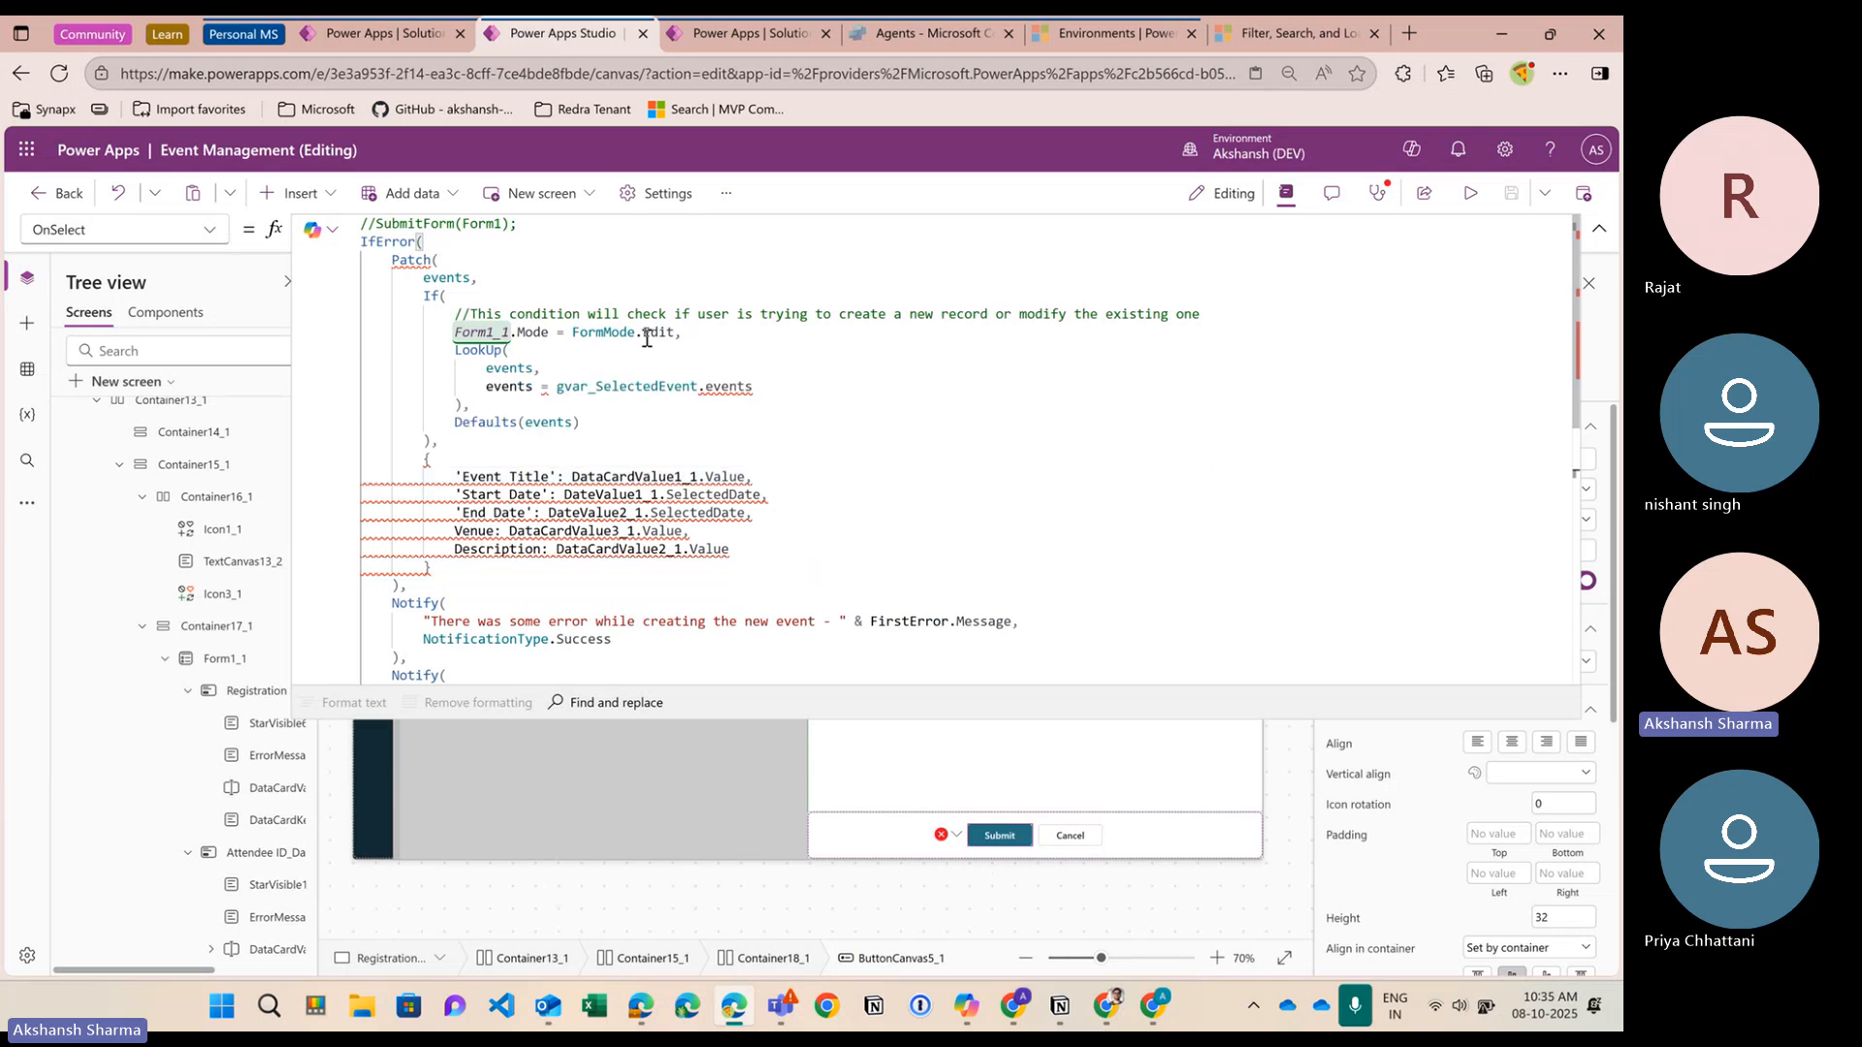
pyautogui.scroll(-1, 610, 415)
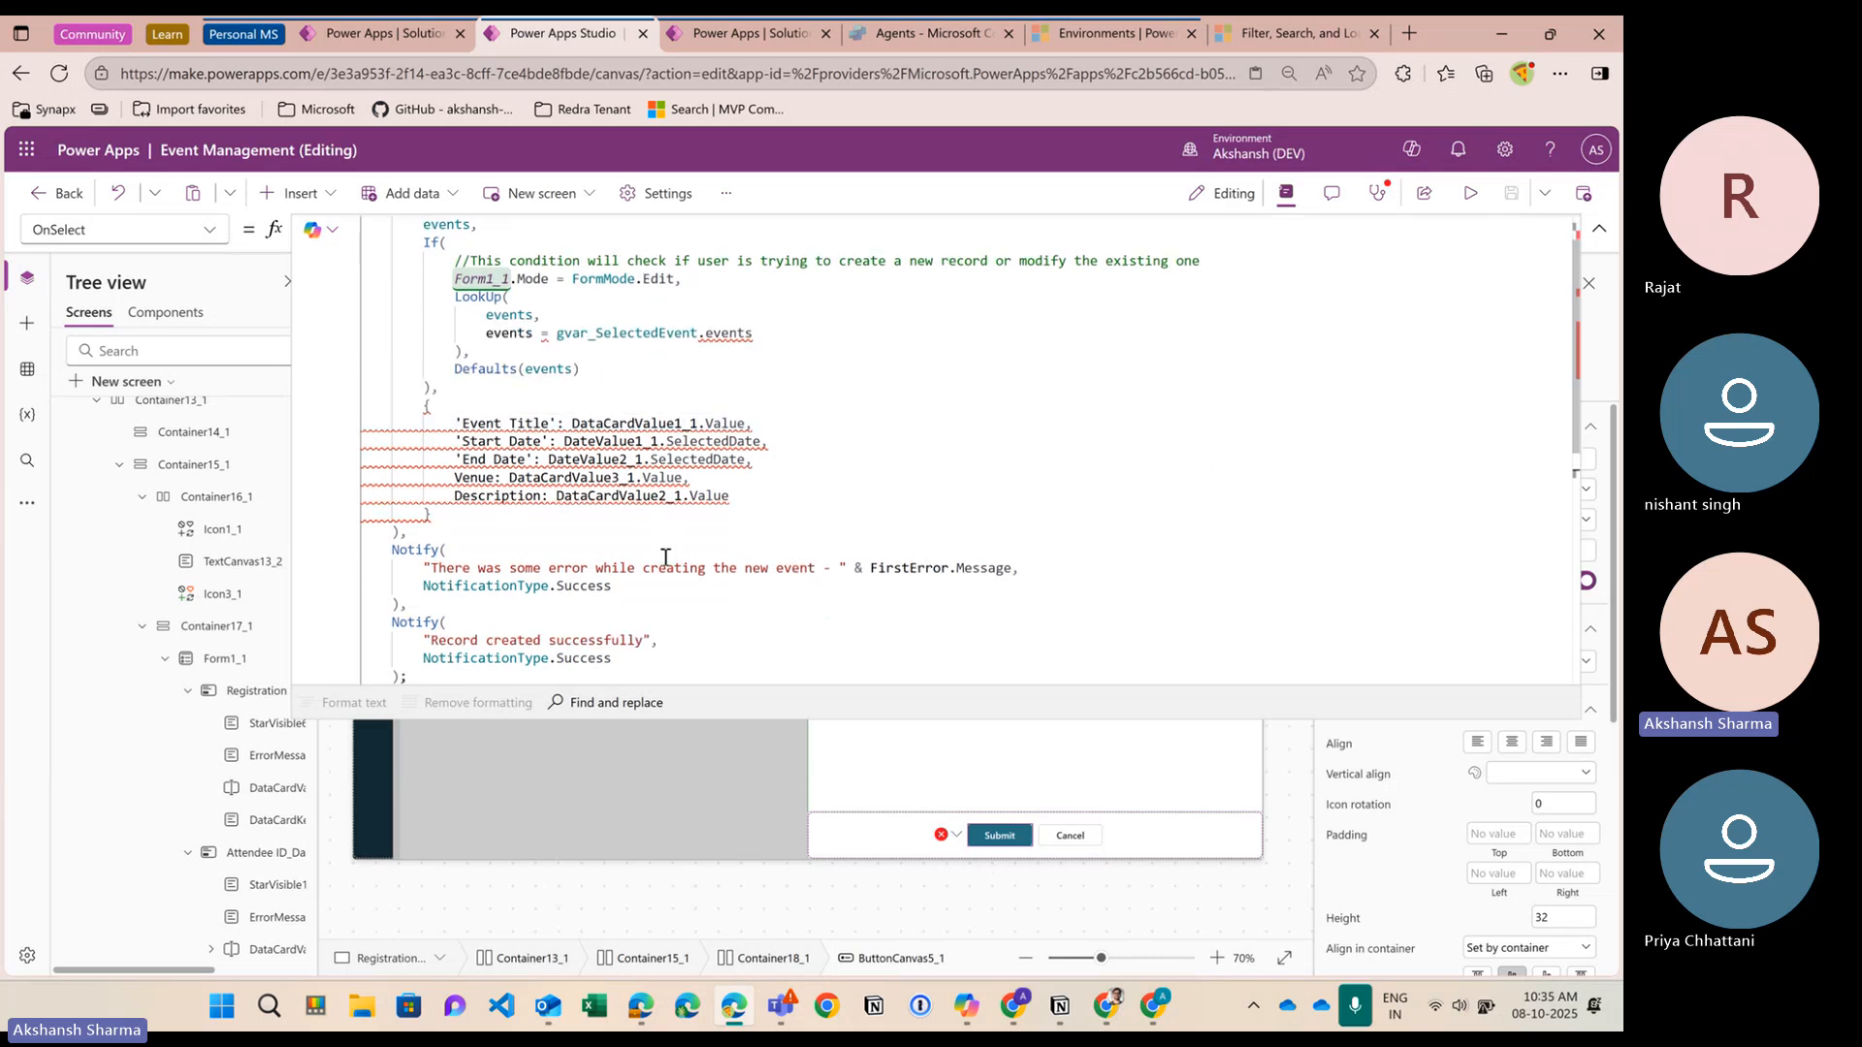
pyautogui.click(483, 449)
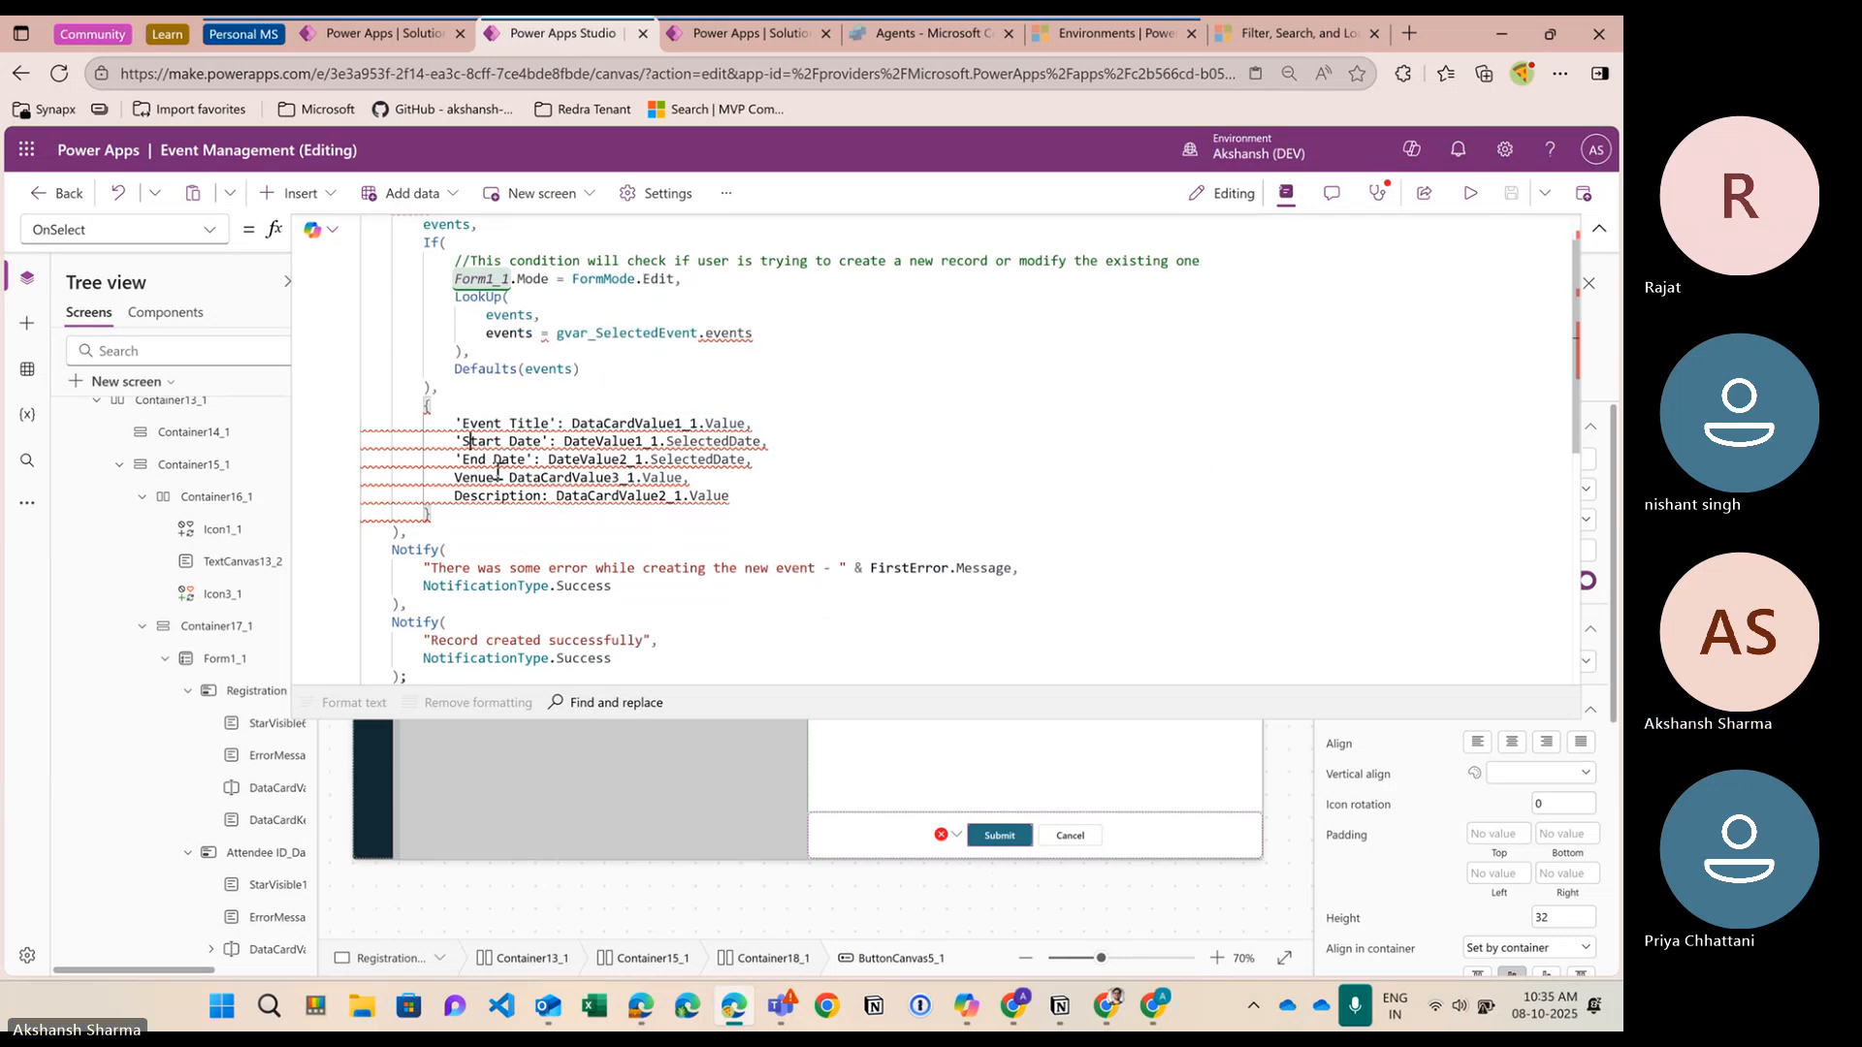
pyautogui.click(558, 531)
pyautogui.moveTo(454, 423); pyautogui.dragTo(735, 496)
# Change the Patch data source from events to registrations
pyautogui.press('BackSpace')
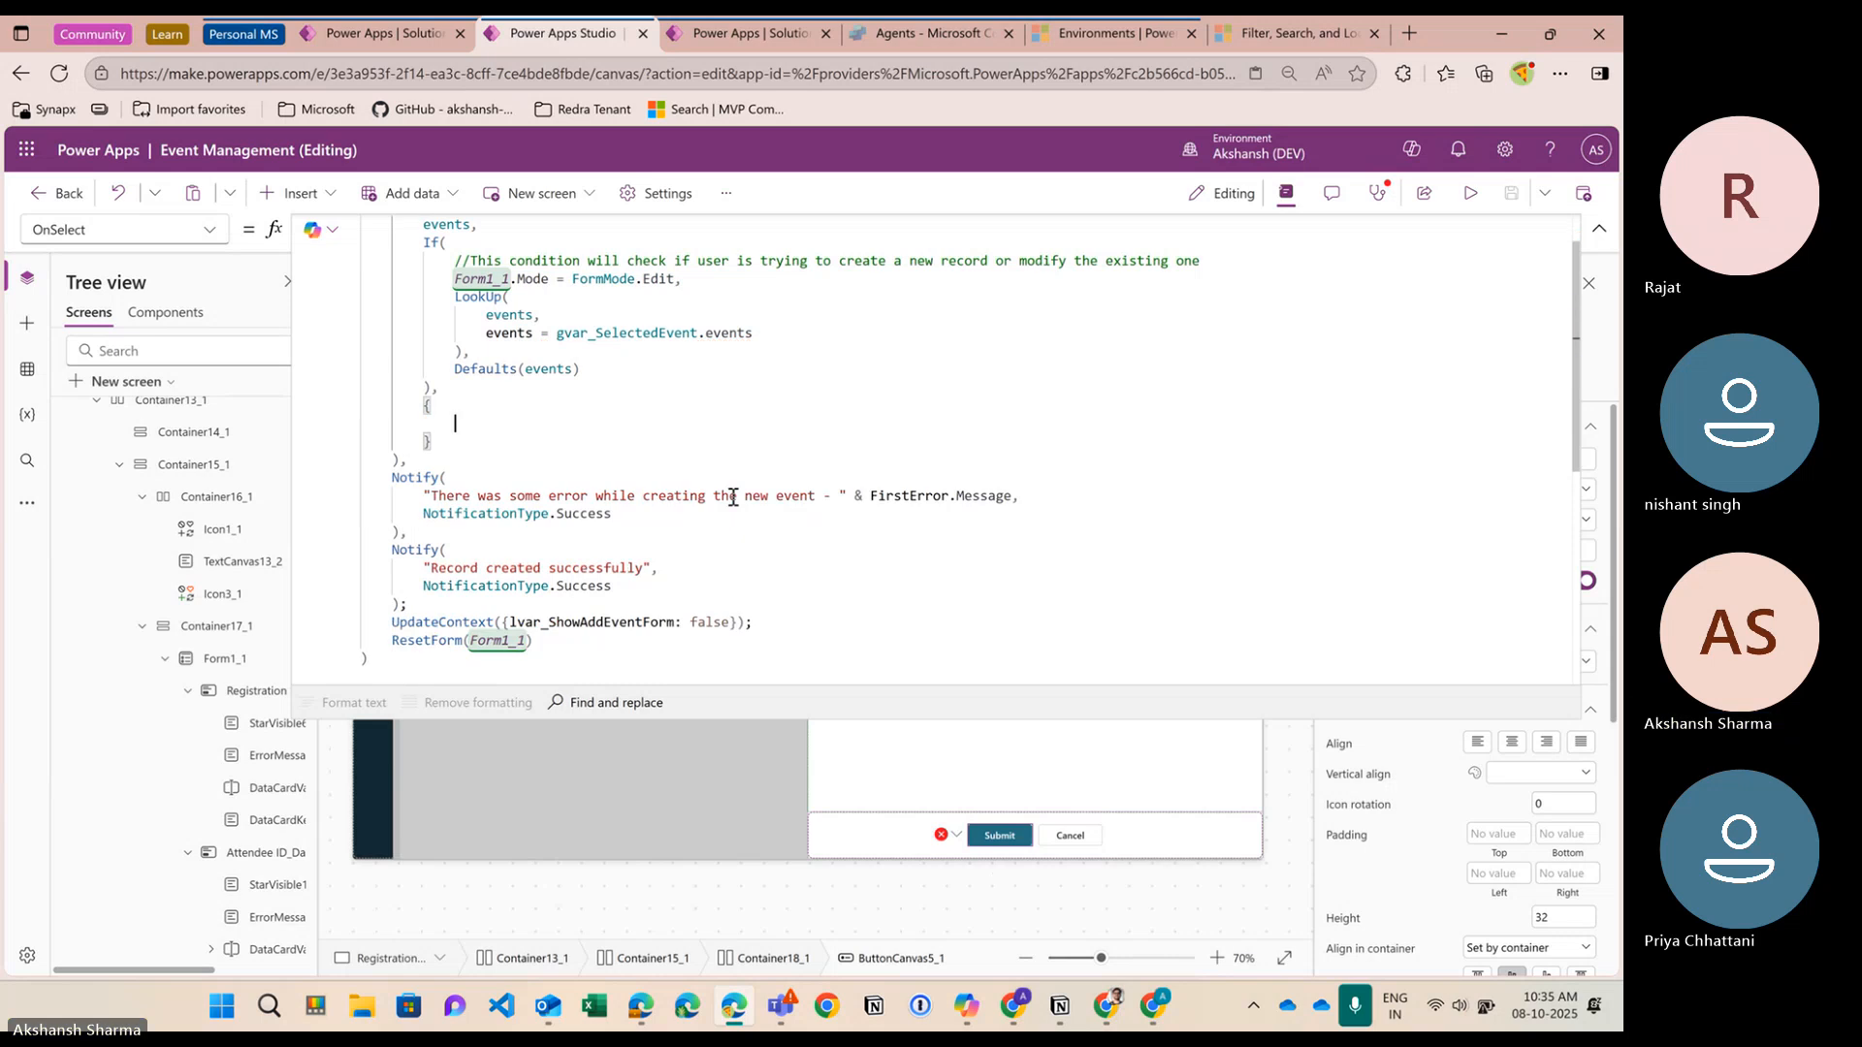
pyautogui.write('eve')
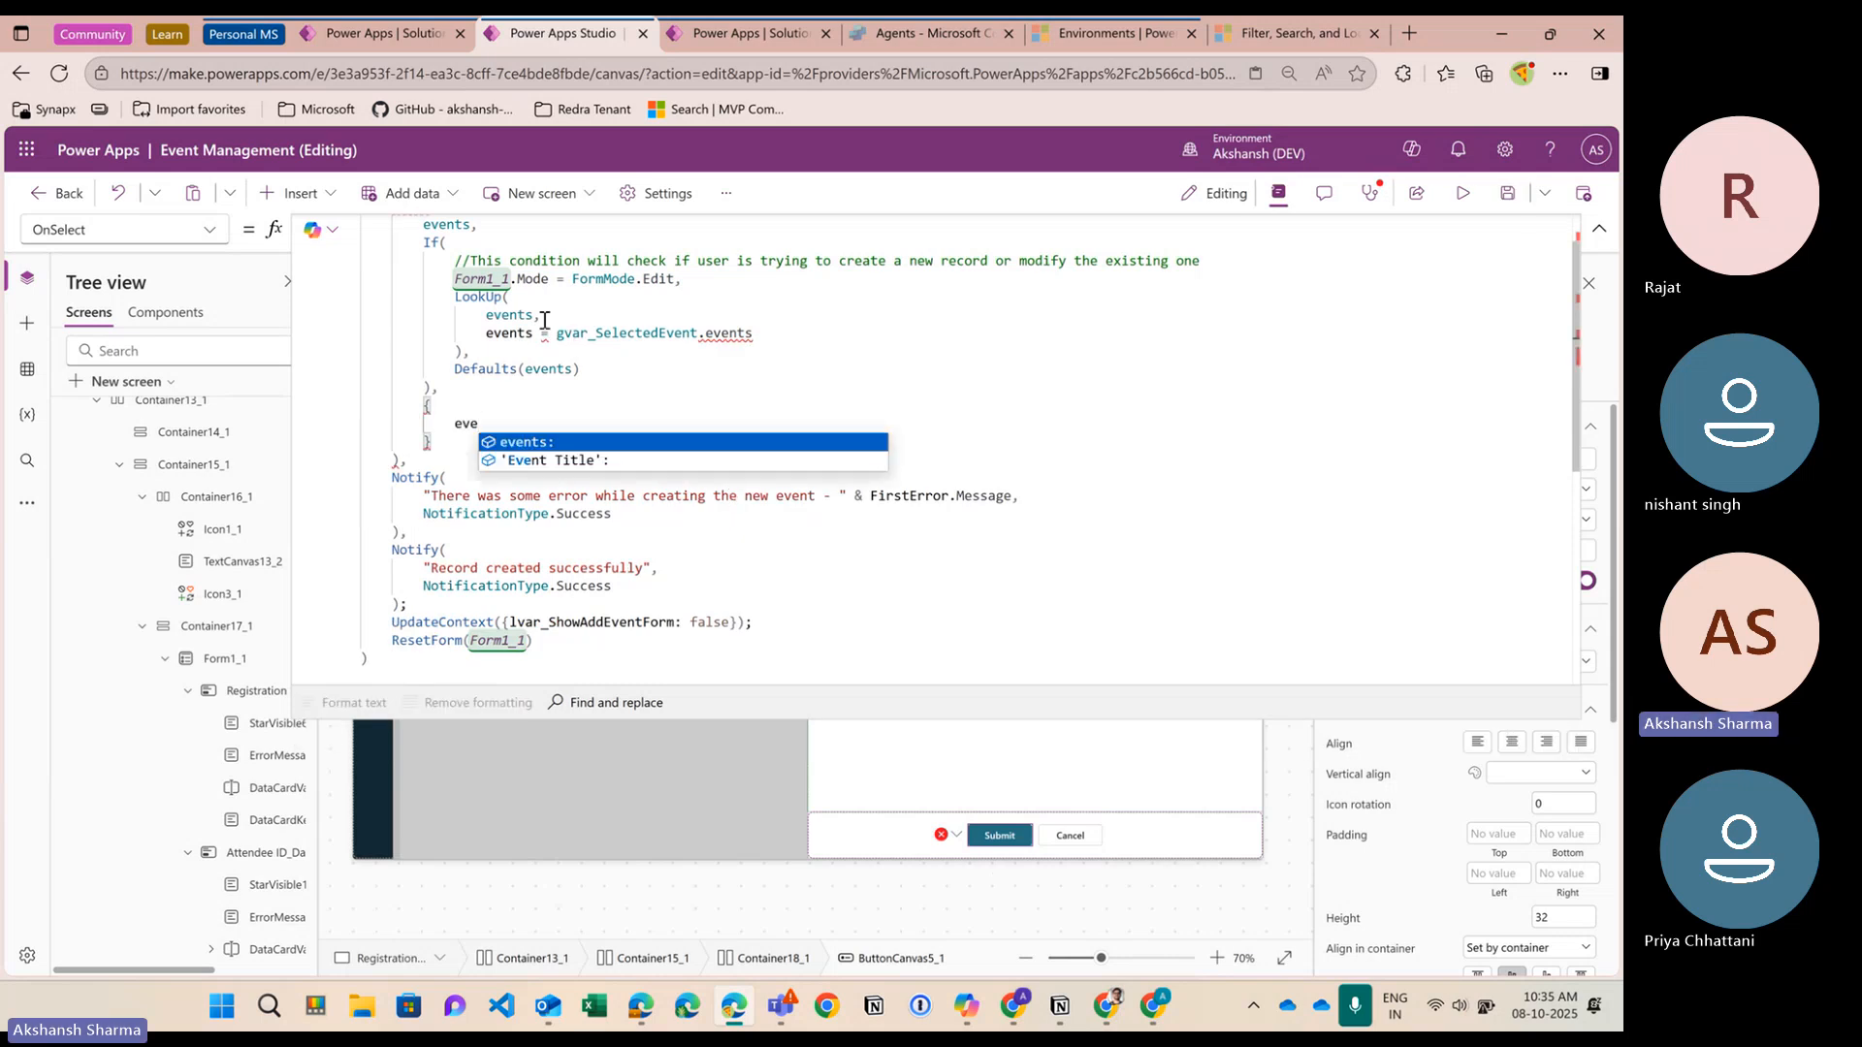
pyautogui.scroll(1, 536, 325)
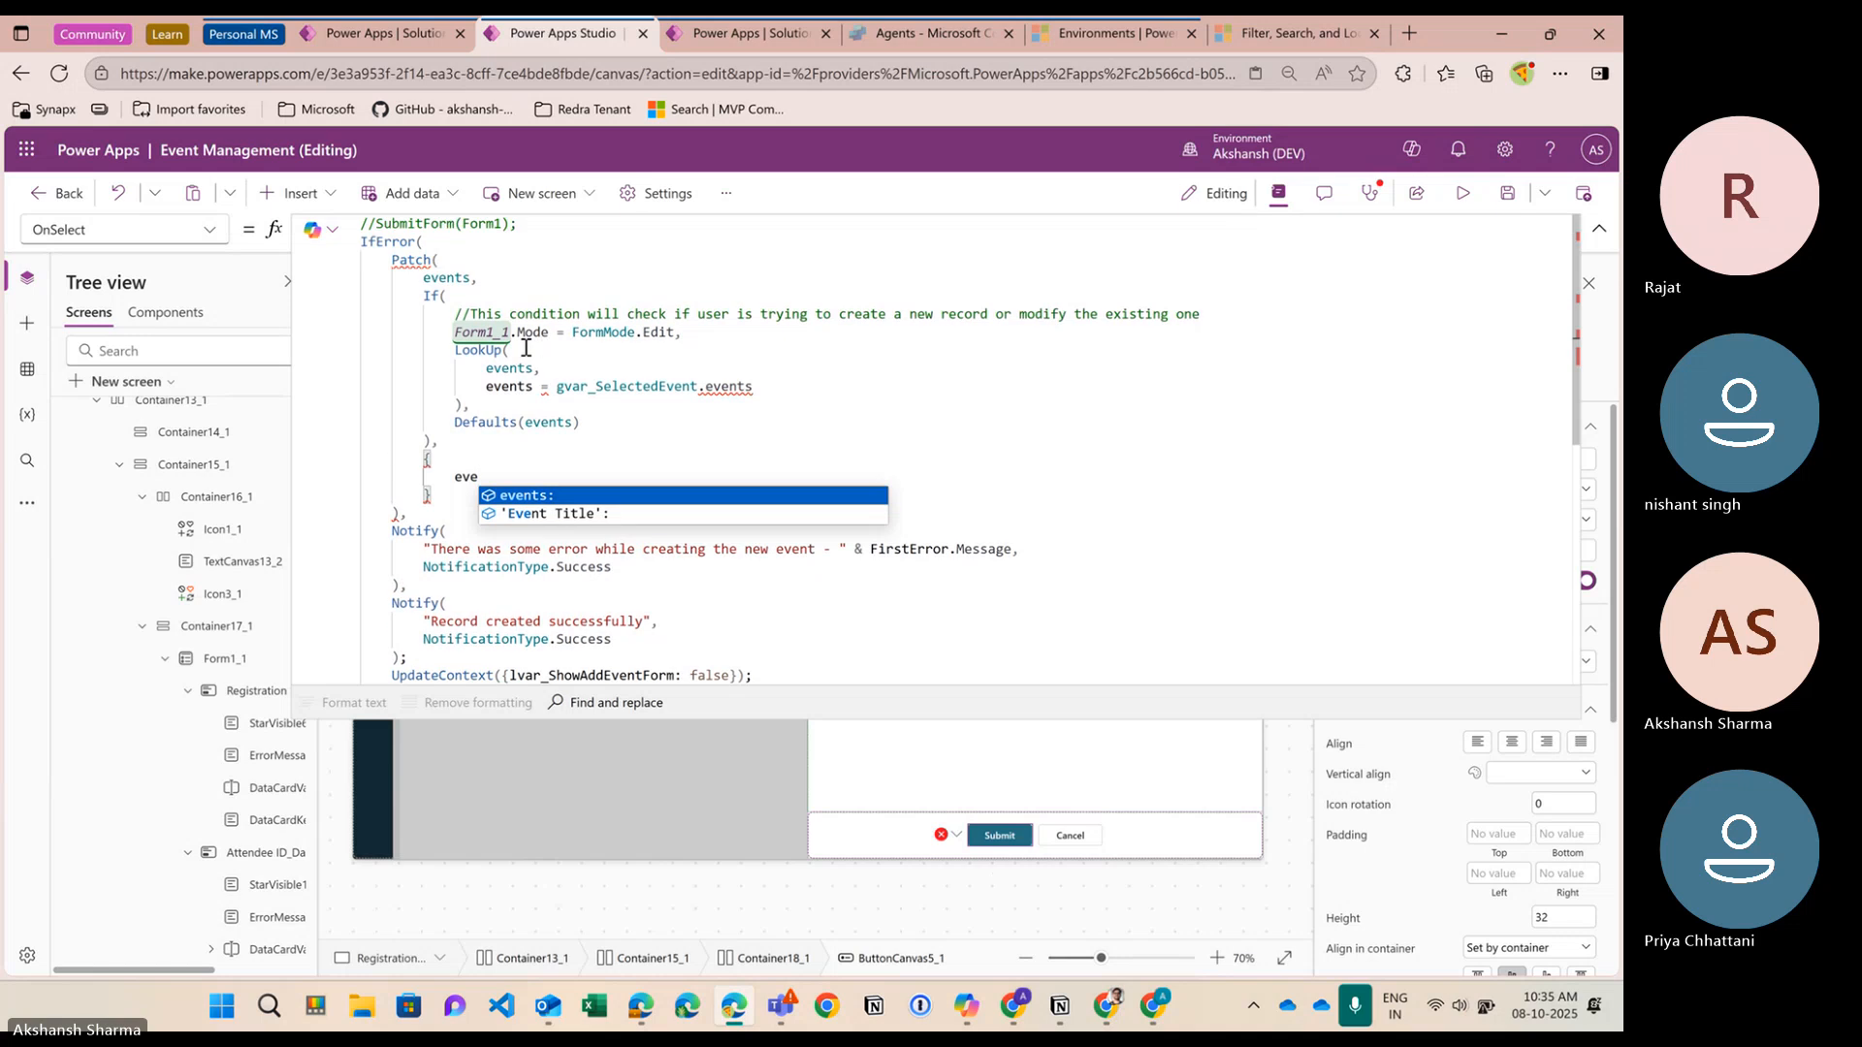
pyautogui.click(473, 280)
pyautogui.press('BackSpace')
pyautogui.press('BackSpace')
pyautogui.press('BackSpace')
pyautogui.press('BackSpace')
pyautogui.press('BackSpace')
pyautogui.press('BackSpace')
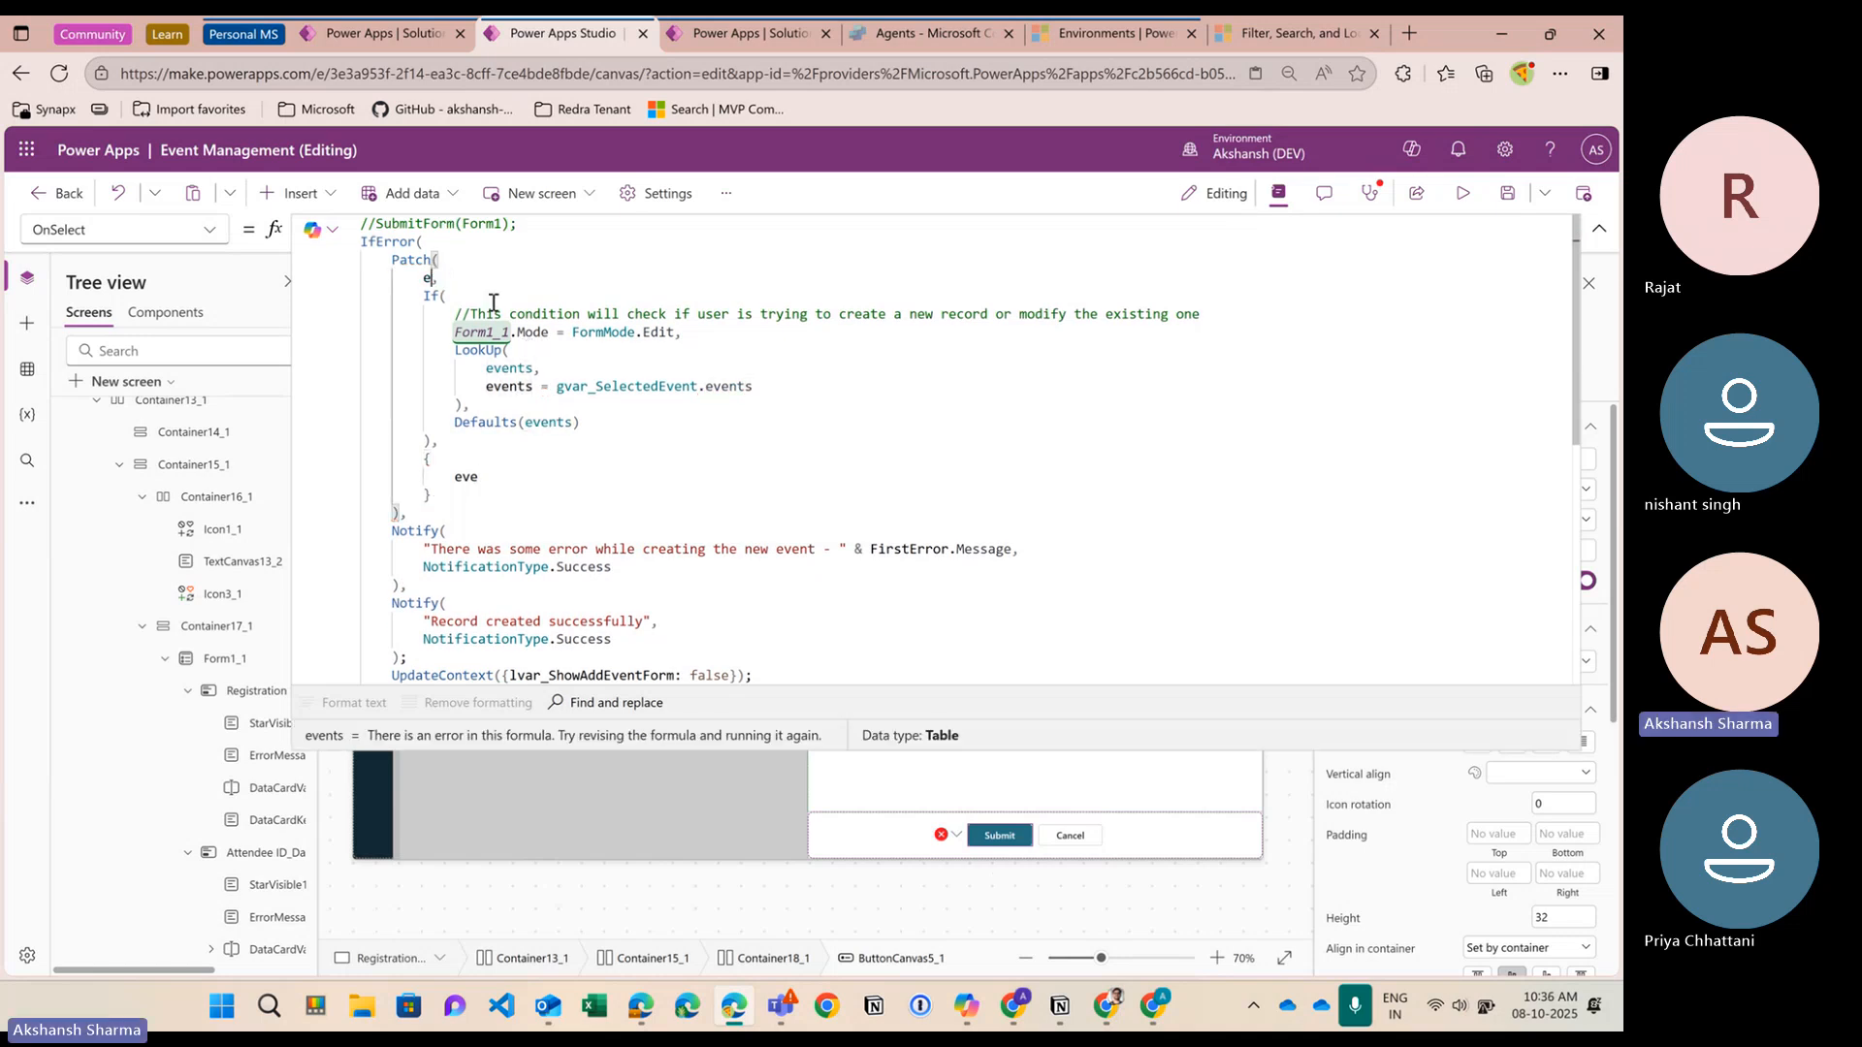
pyautogui.write('reg')
pyautogui.write('istrations')
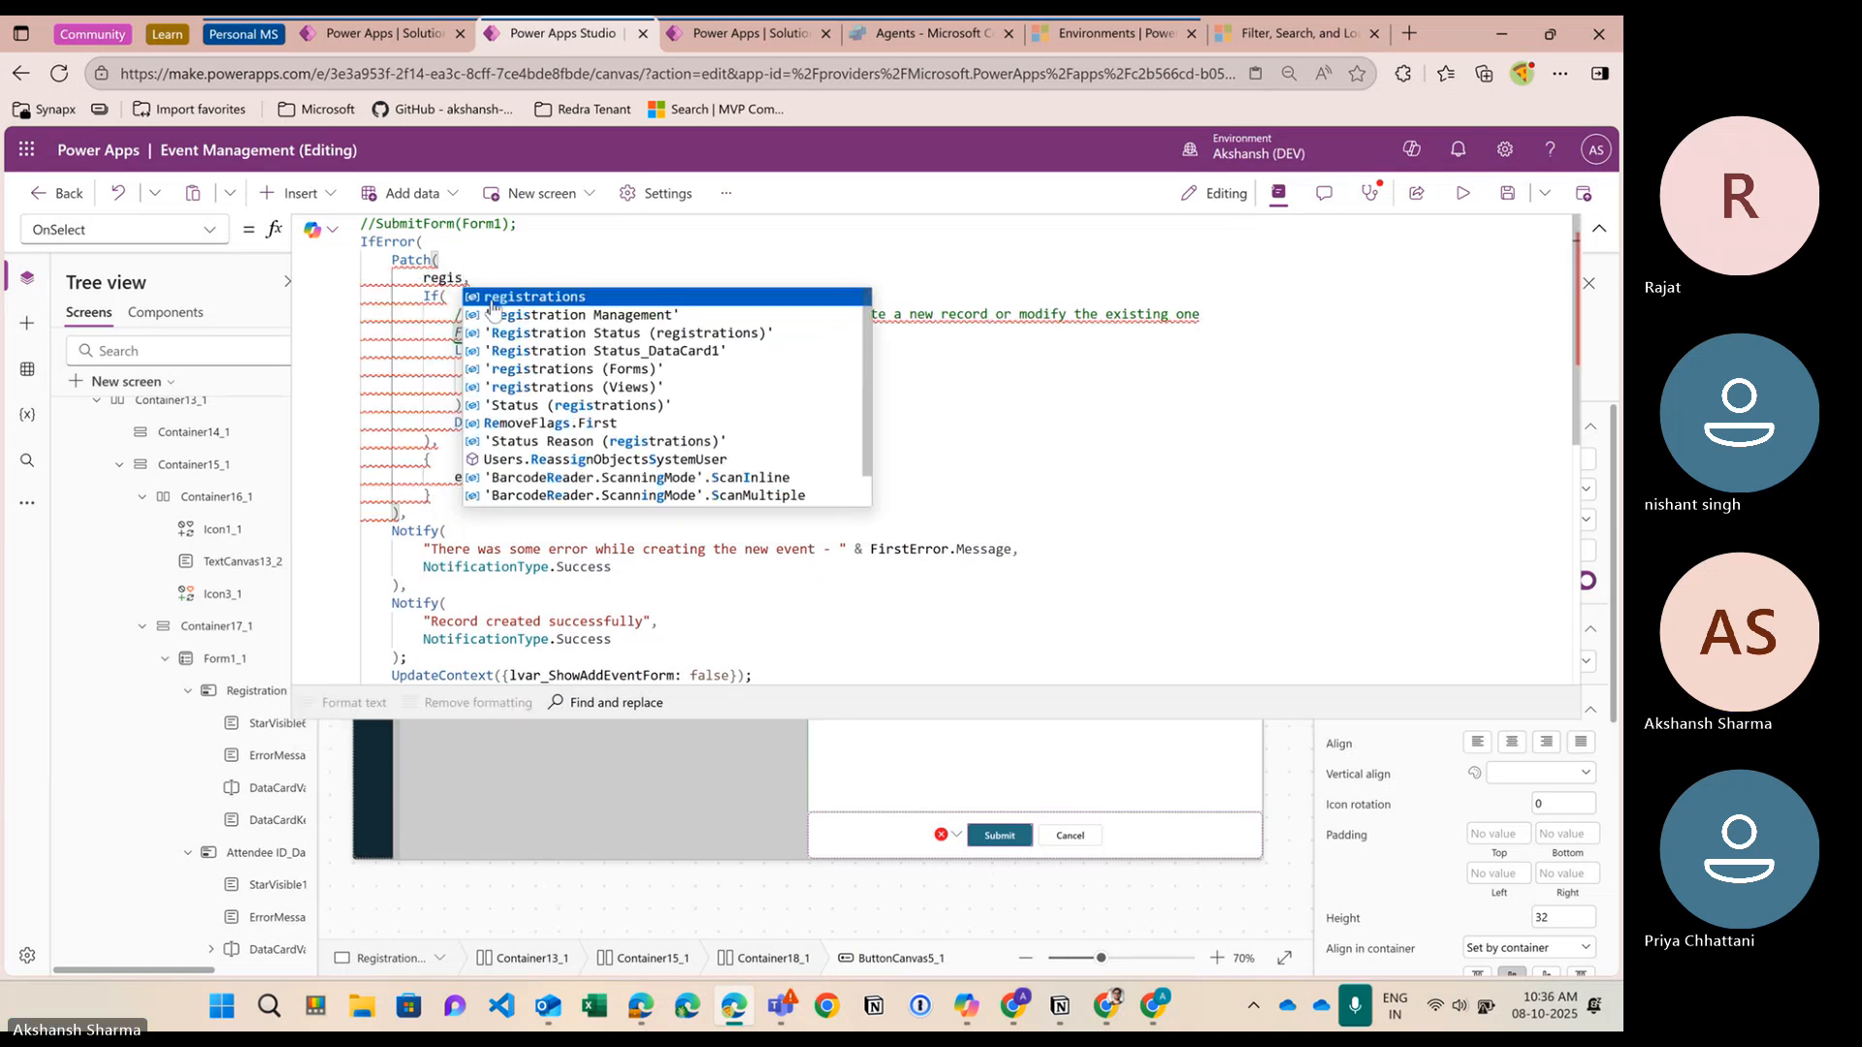
pyautogui.click(494, 302)
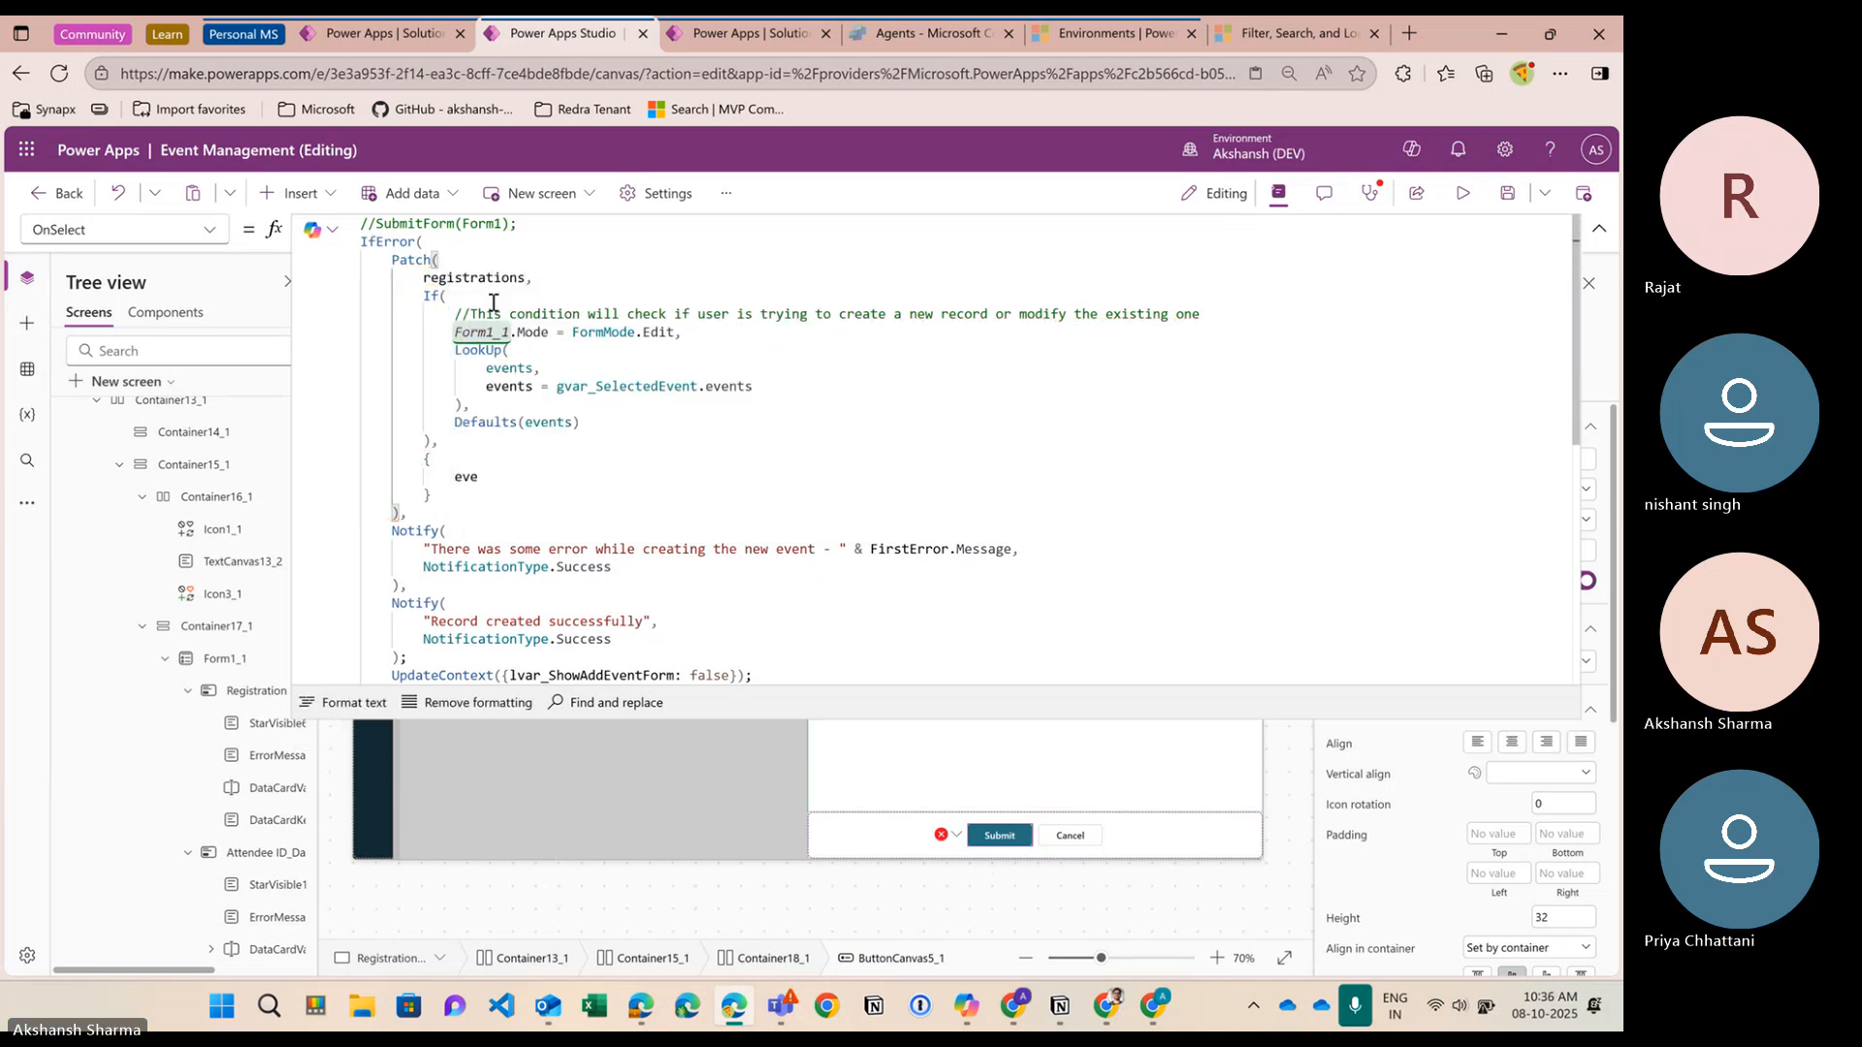
# Make the LookUp use the registrations table with the condition registrations = GUID()
pyautogui.click(534, 368)
pyautogui.press('BackSpace')
pyautogui.press('BackSpace')
pyautogui.press('BackSpace')
pyautogui.press('BackSpace')
pyautogui.press('BackSpace')
pyautogui.press('BackSpace')
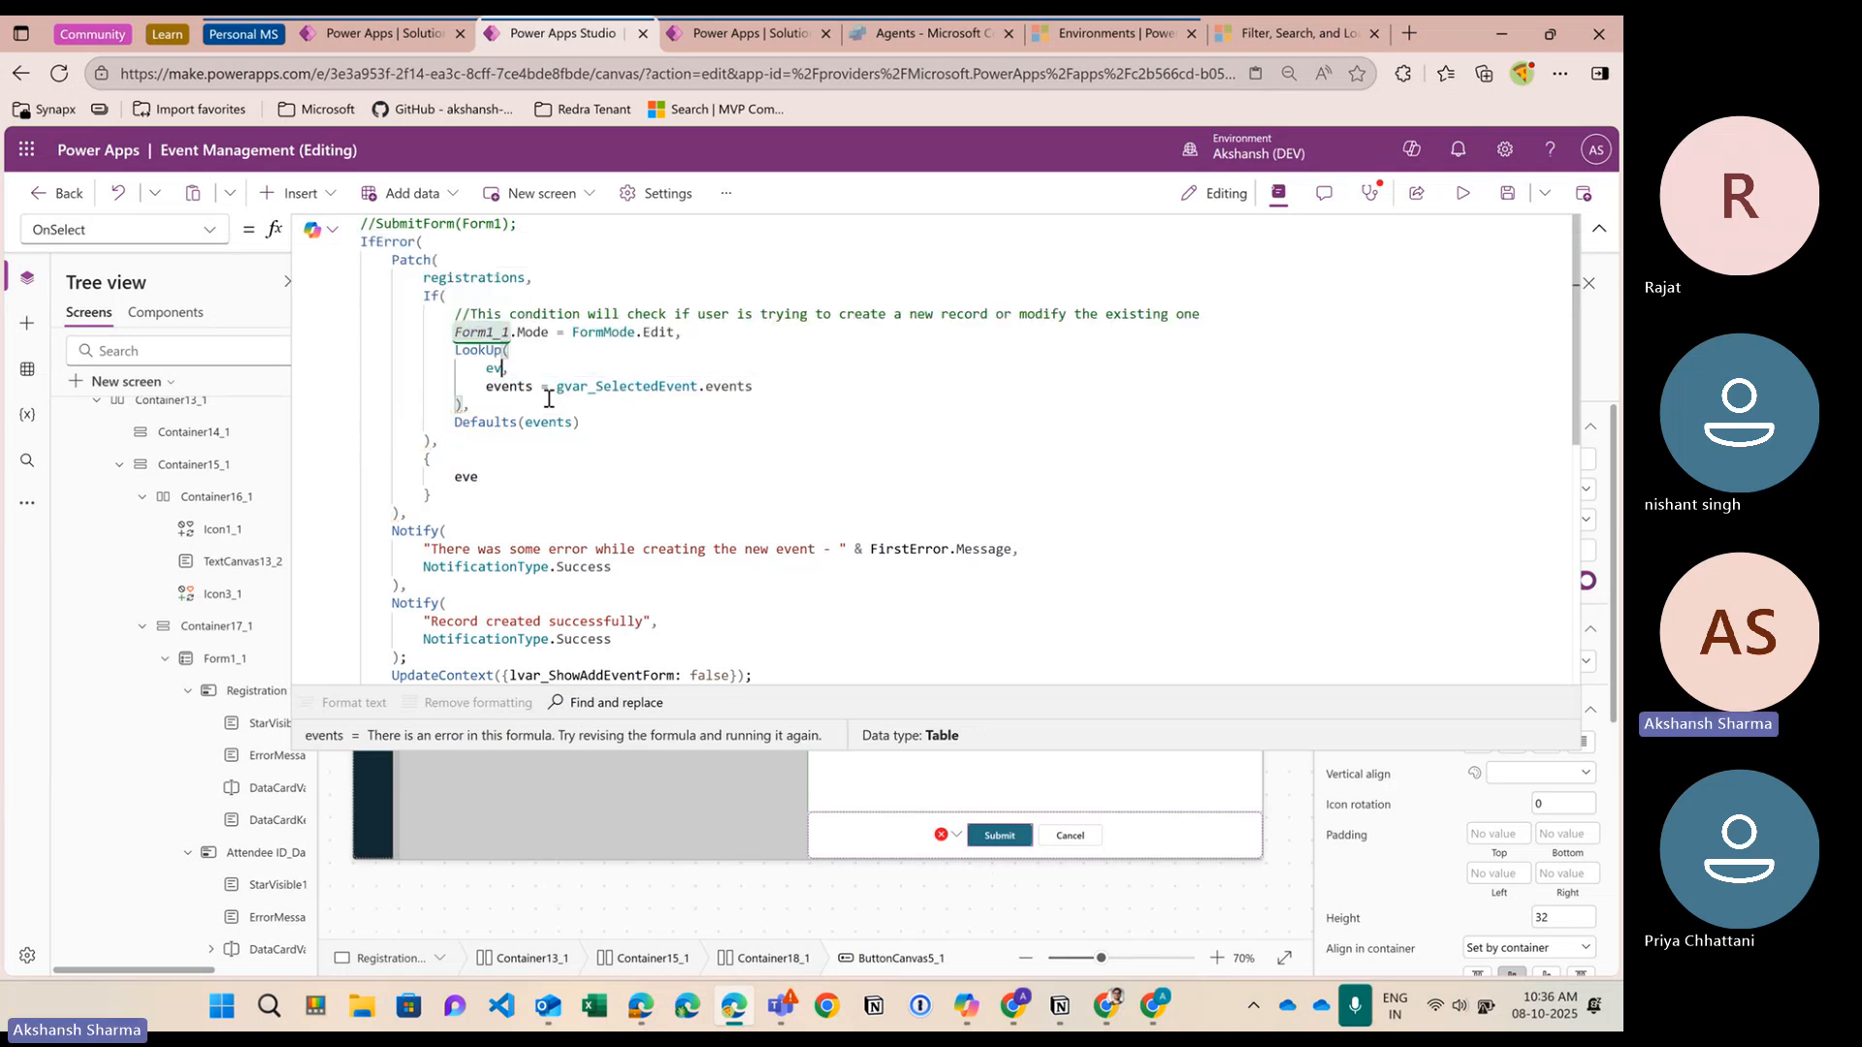
pyautogui.write('regis')
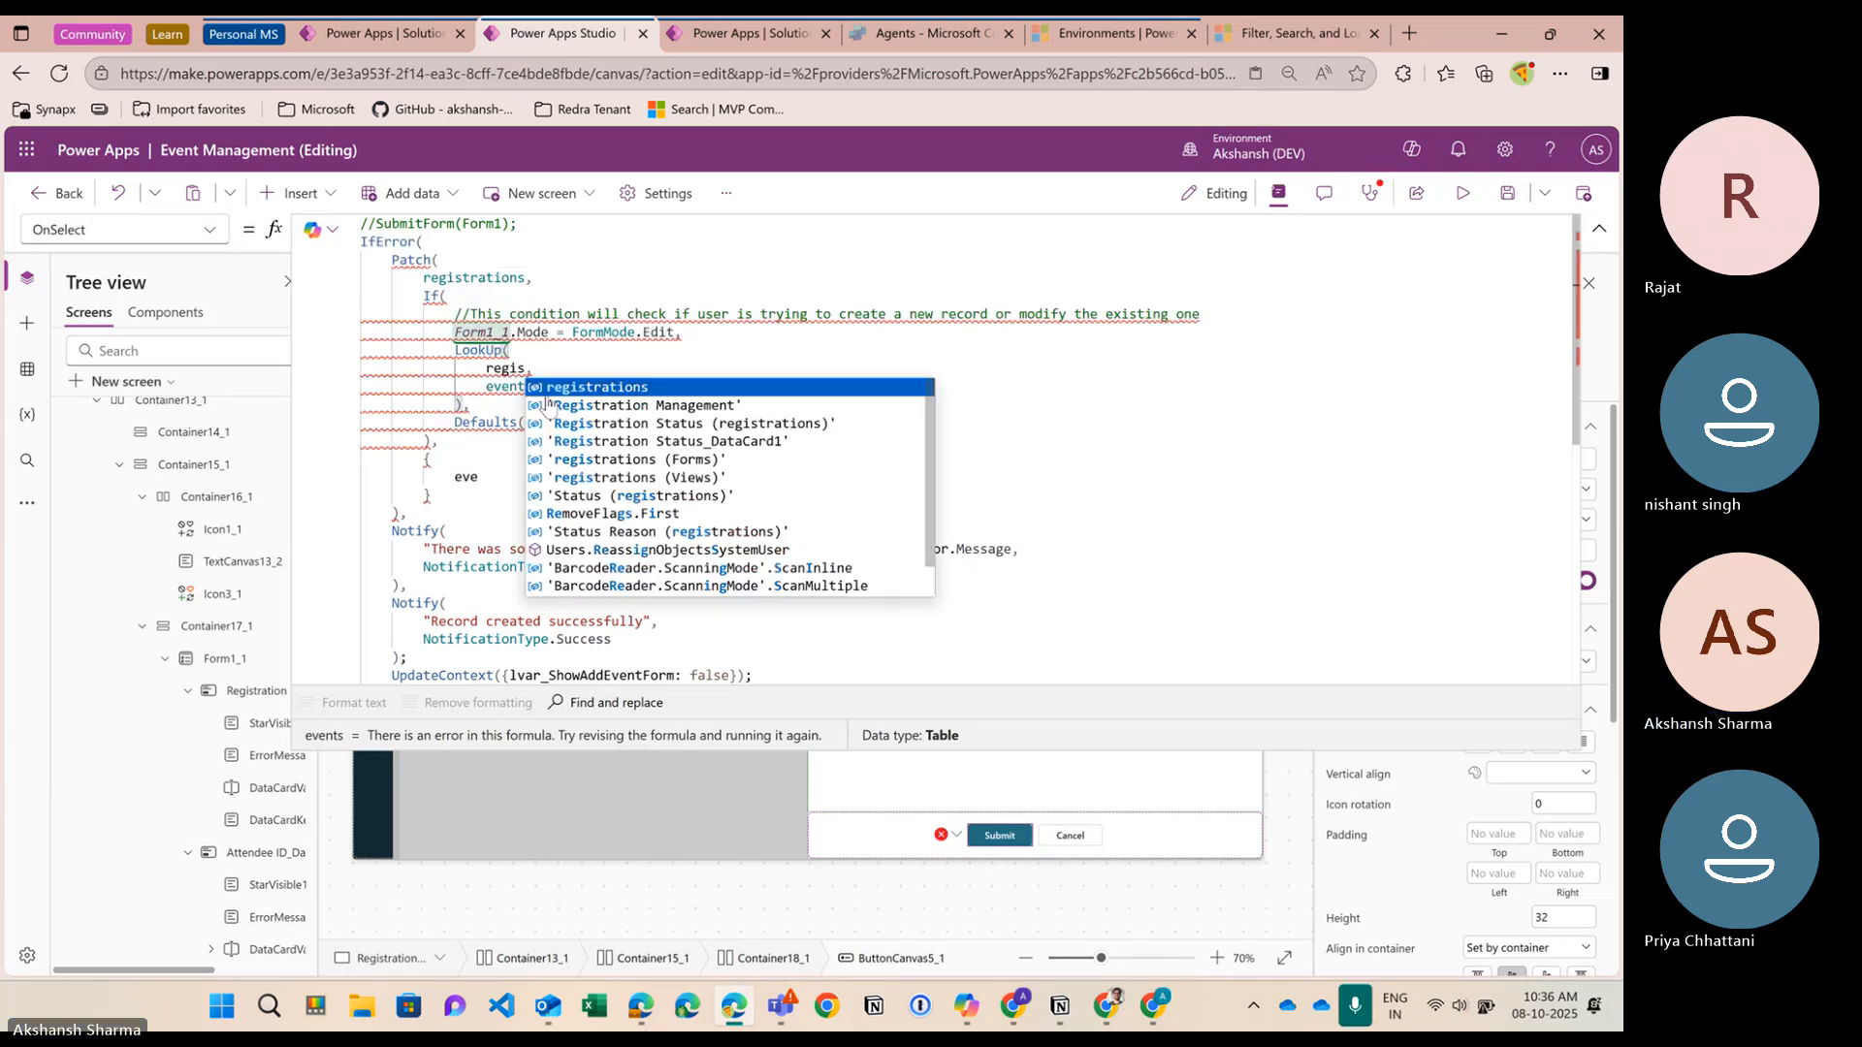
pyautogui.click(540, 384)
pyautogui.doubleClick(535, 388)
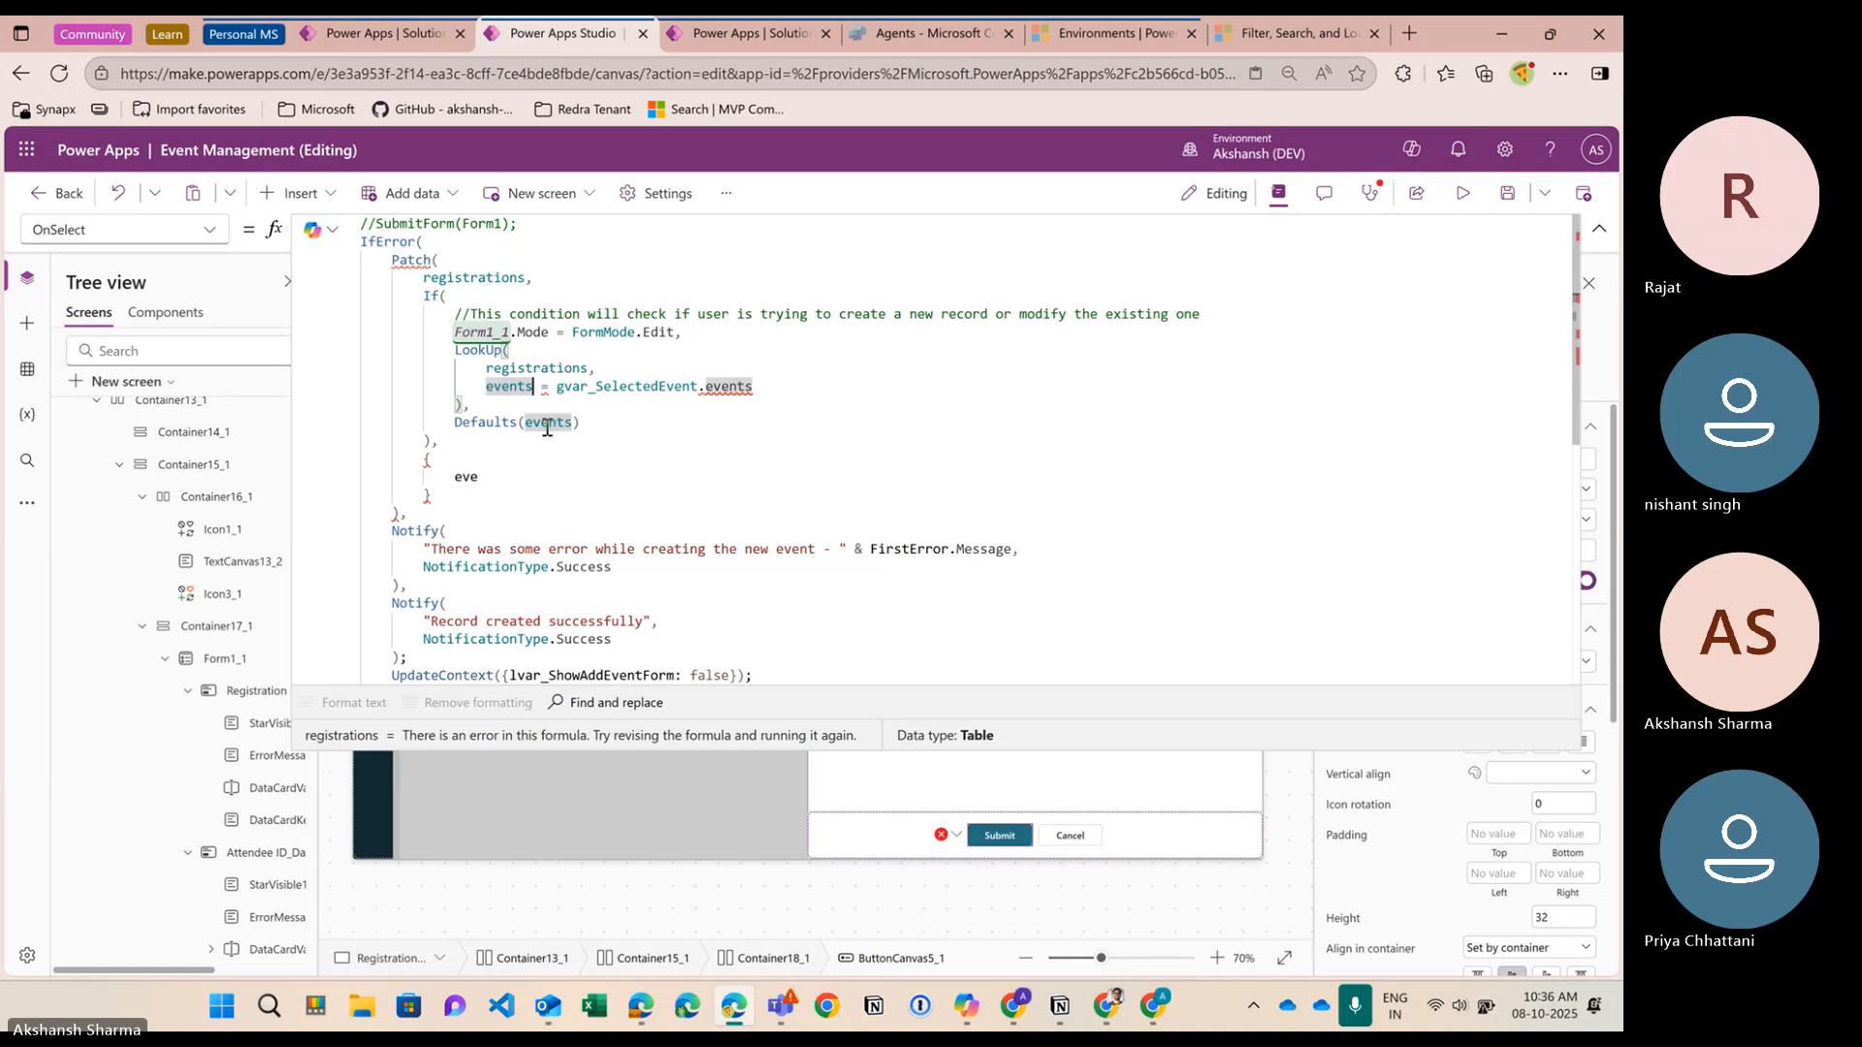
pyautogui.write('r')
pyautogui.write('egistrations')
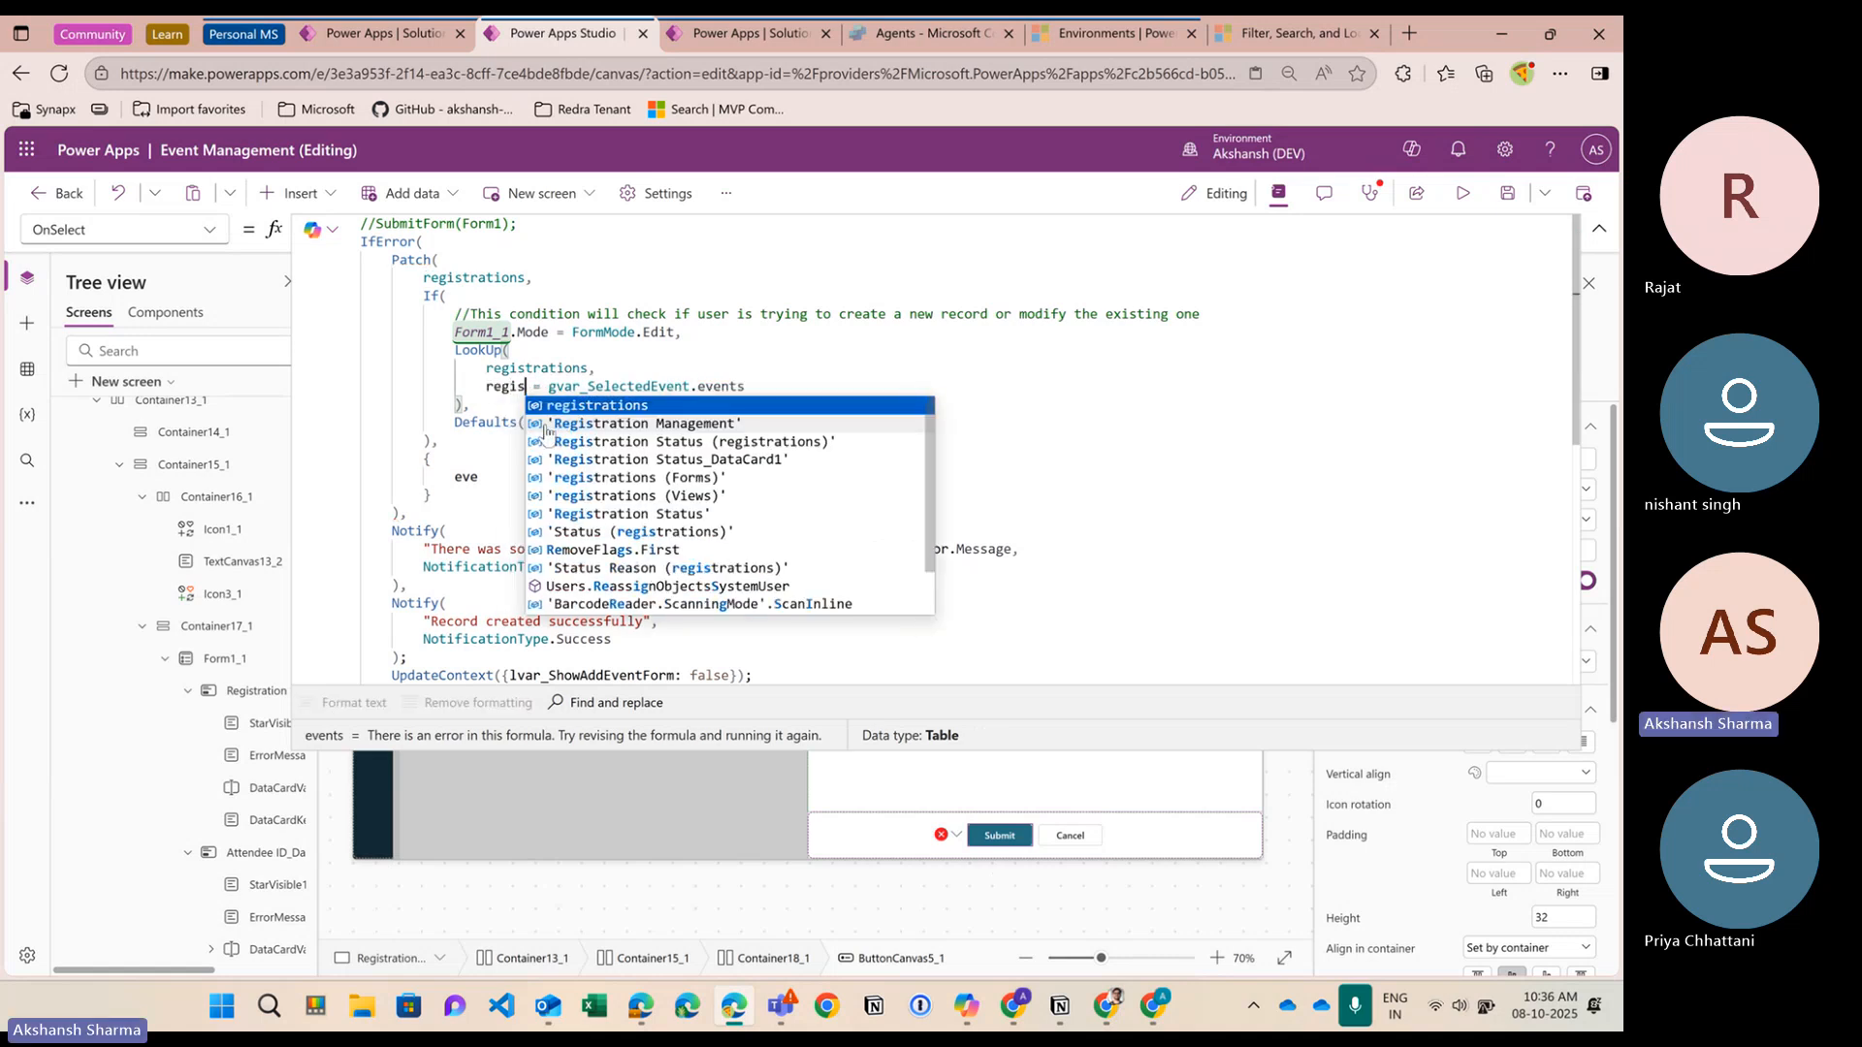
pyautogui.press('Tab')
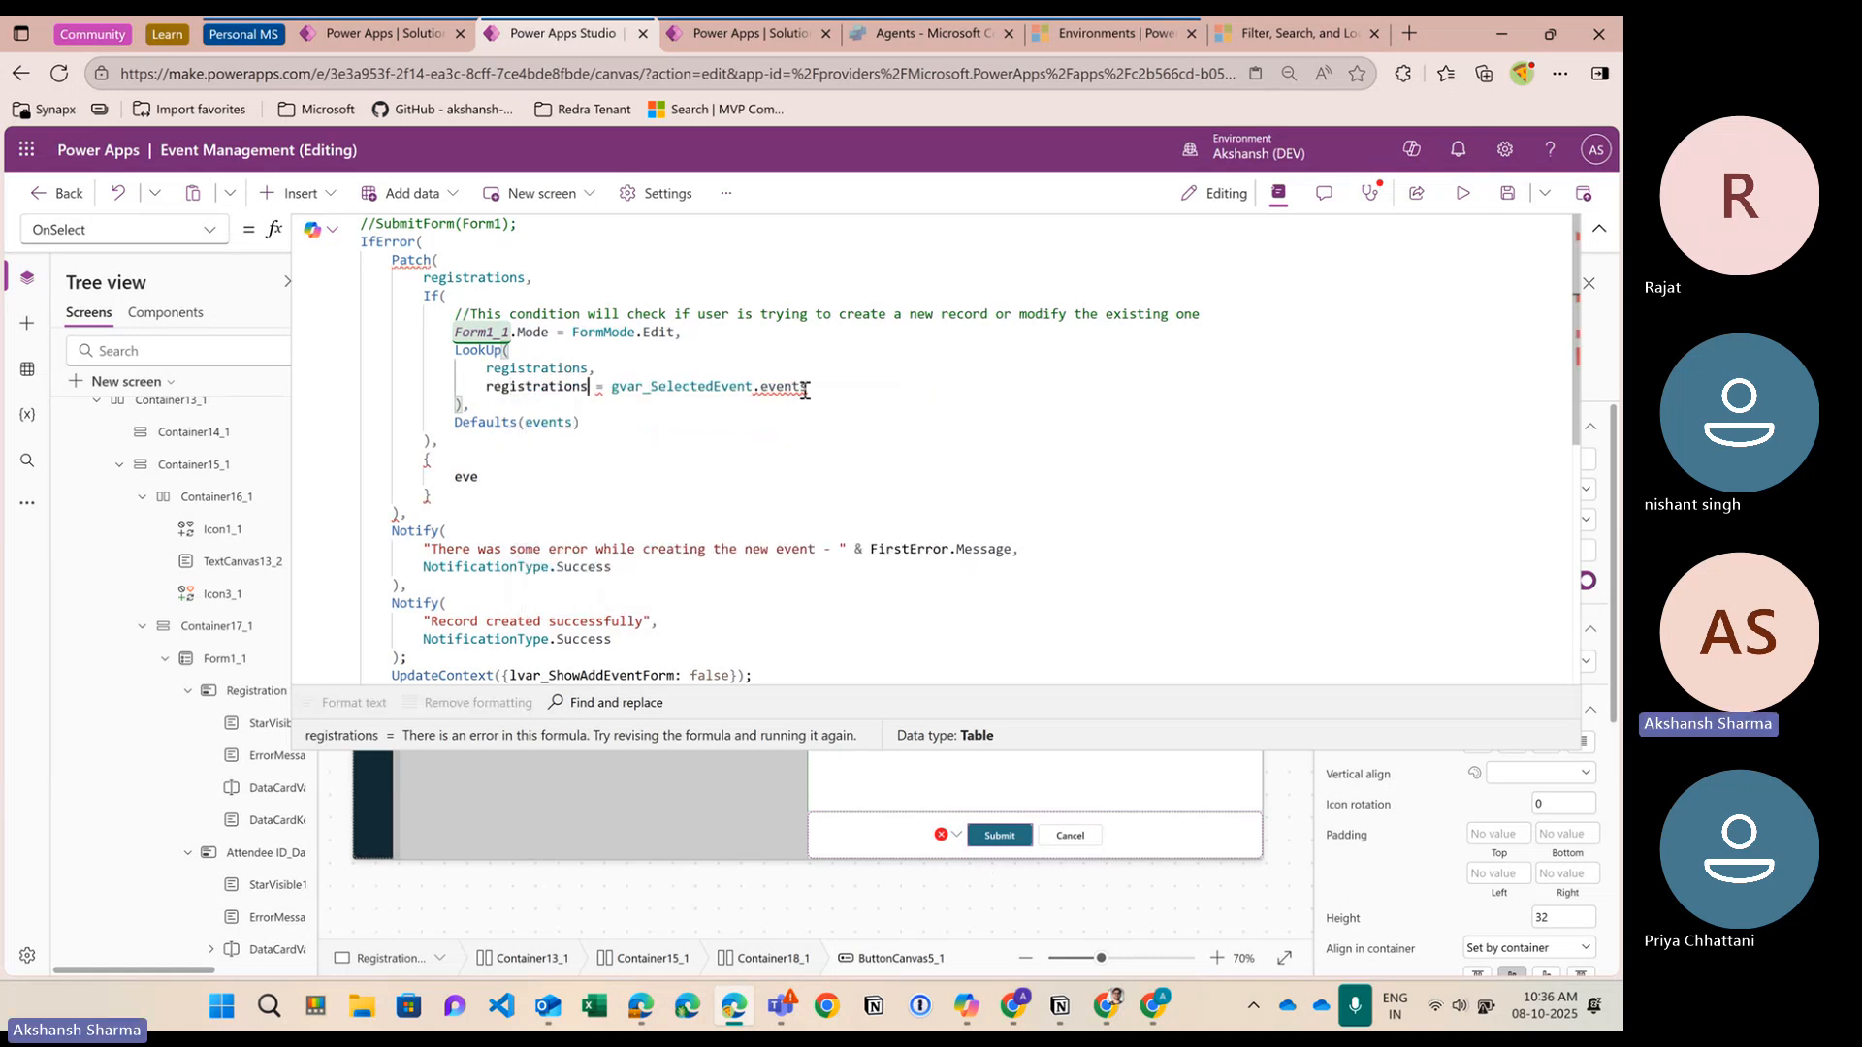
pyautogui.click(840, 387)
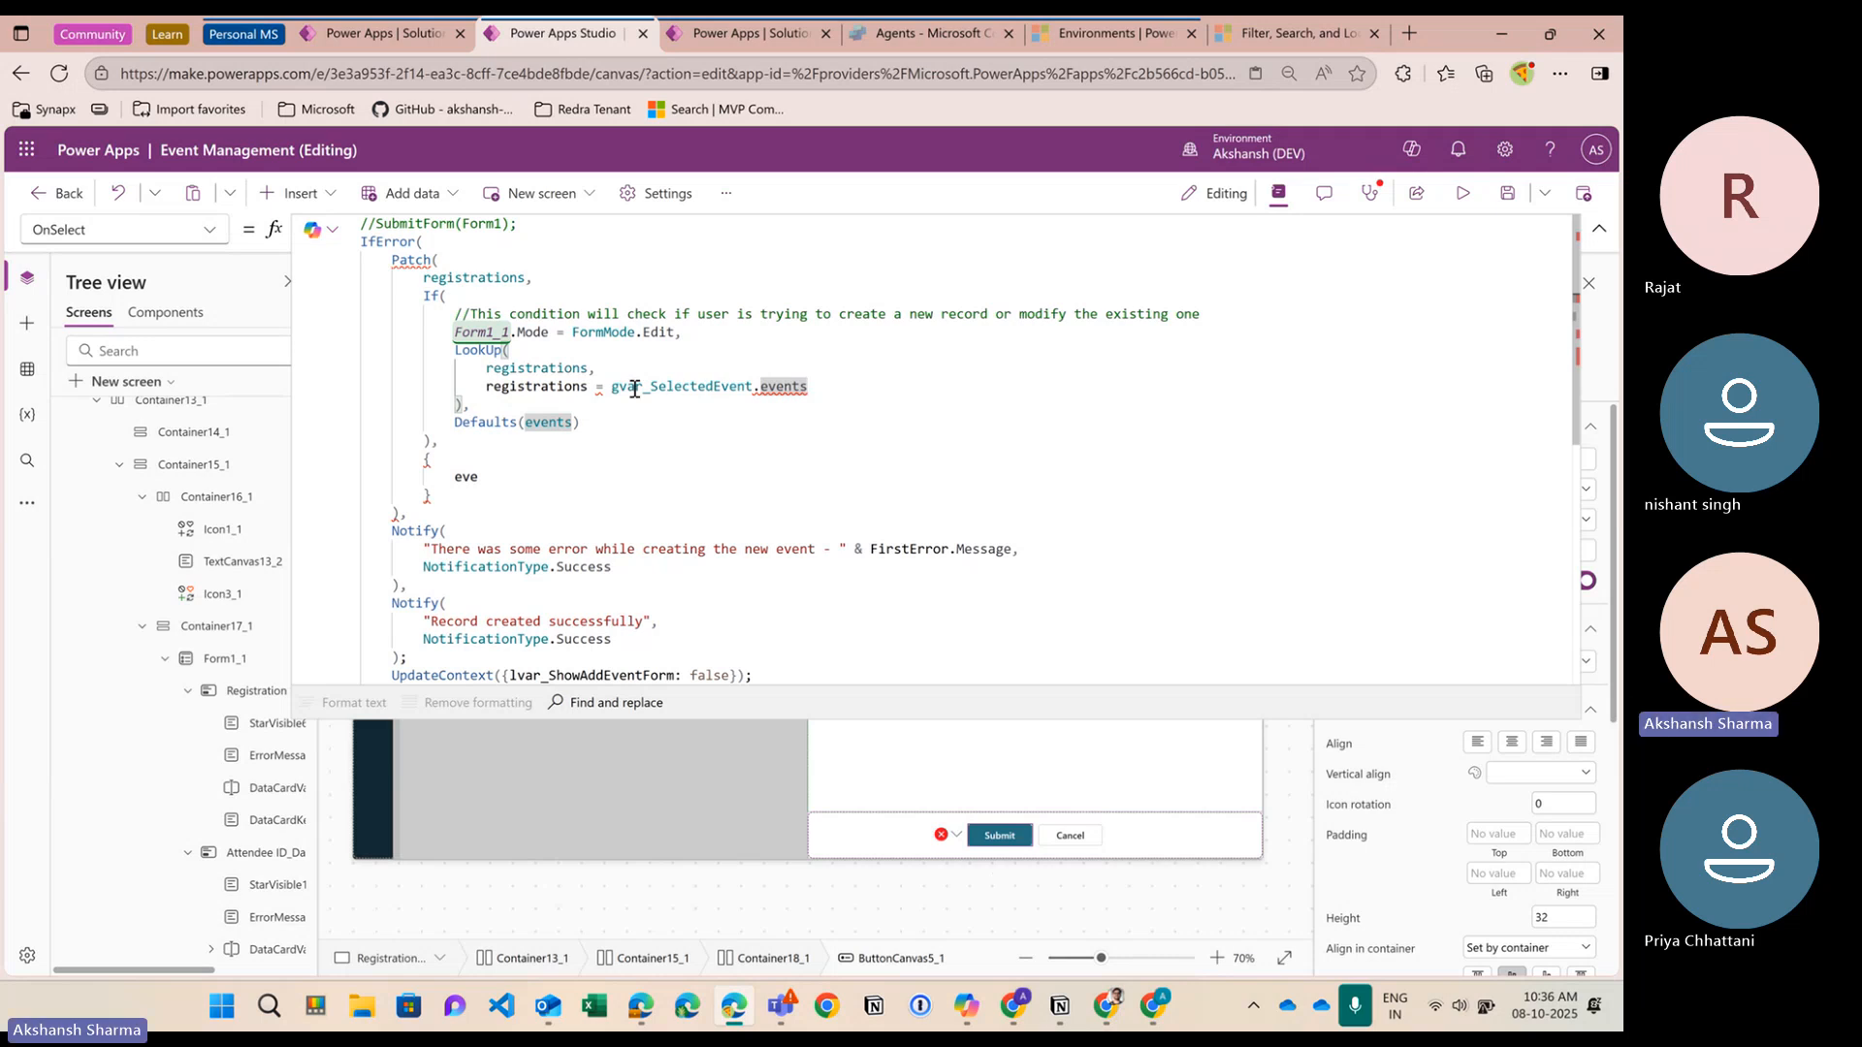
pyautogui.moveTo(613, 387); pyautogui.dragTo(820, 396)
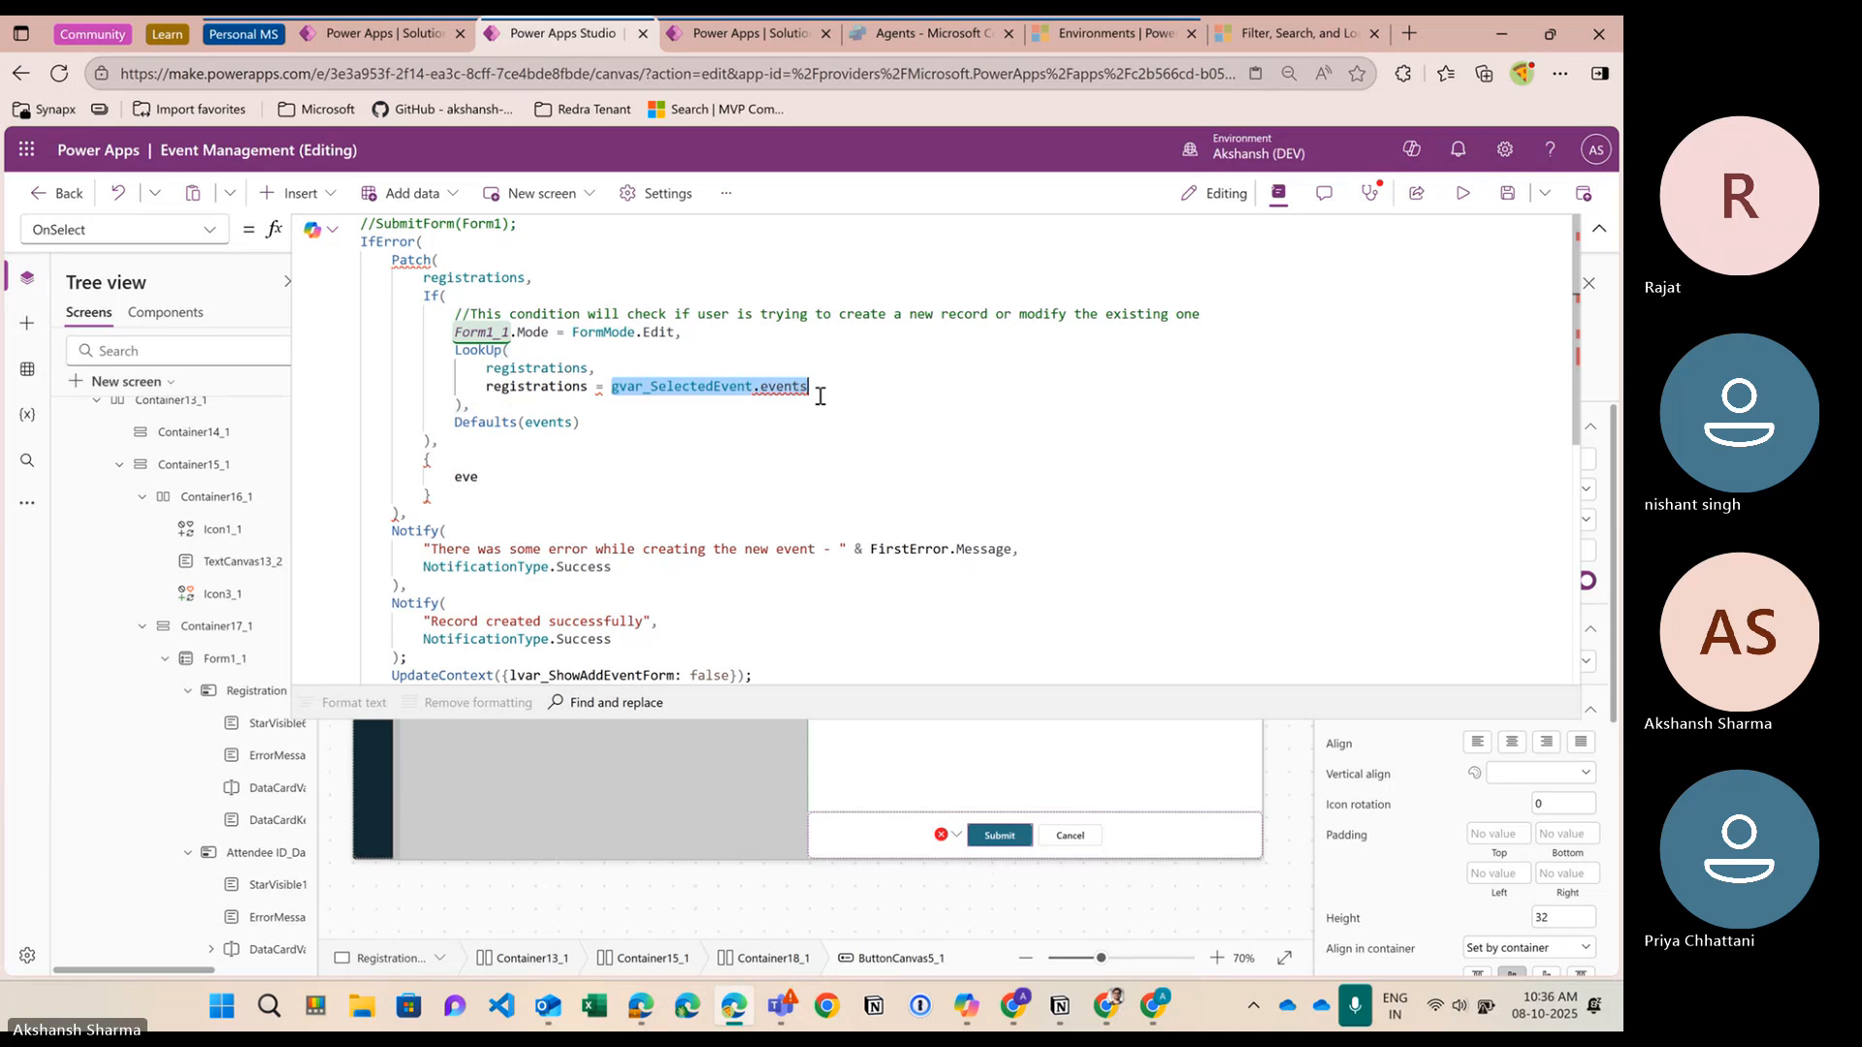
pyautogui.write('GUID(')
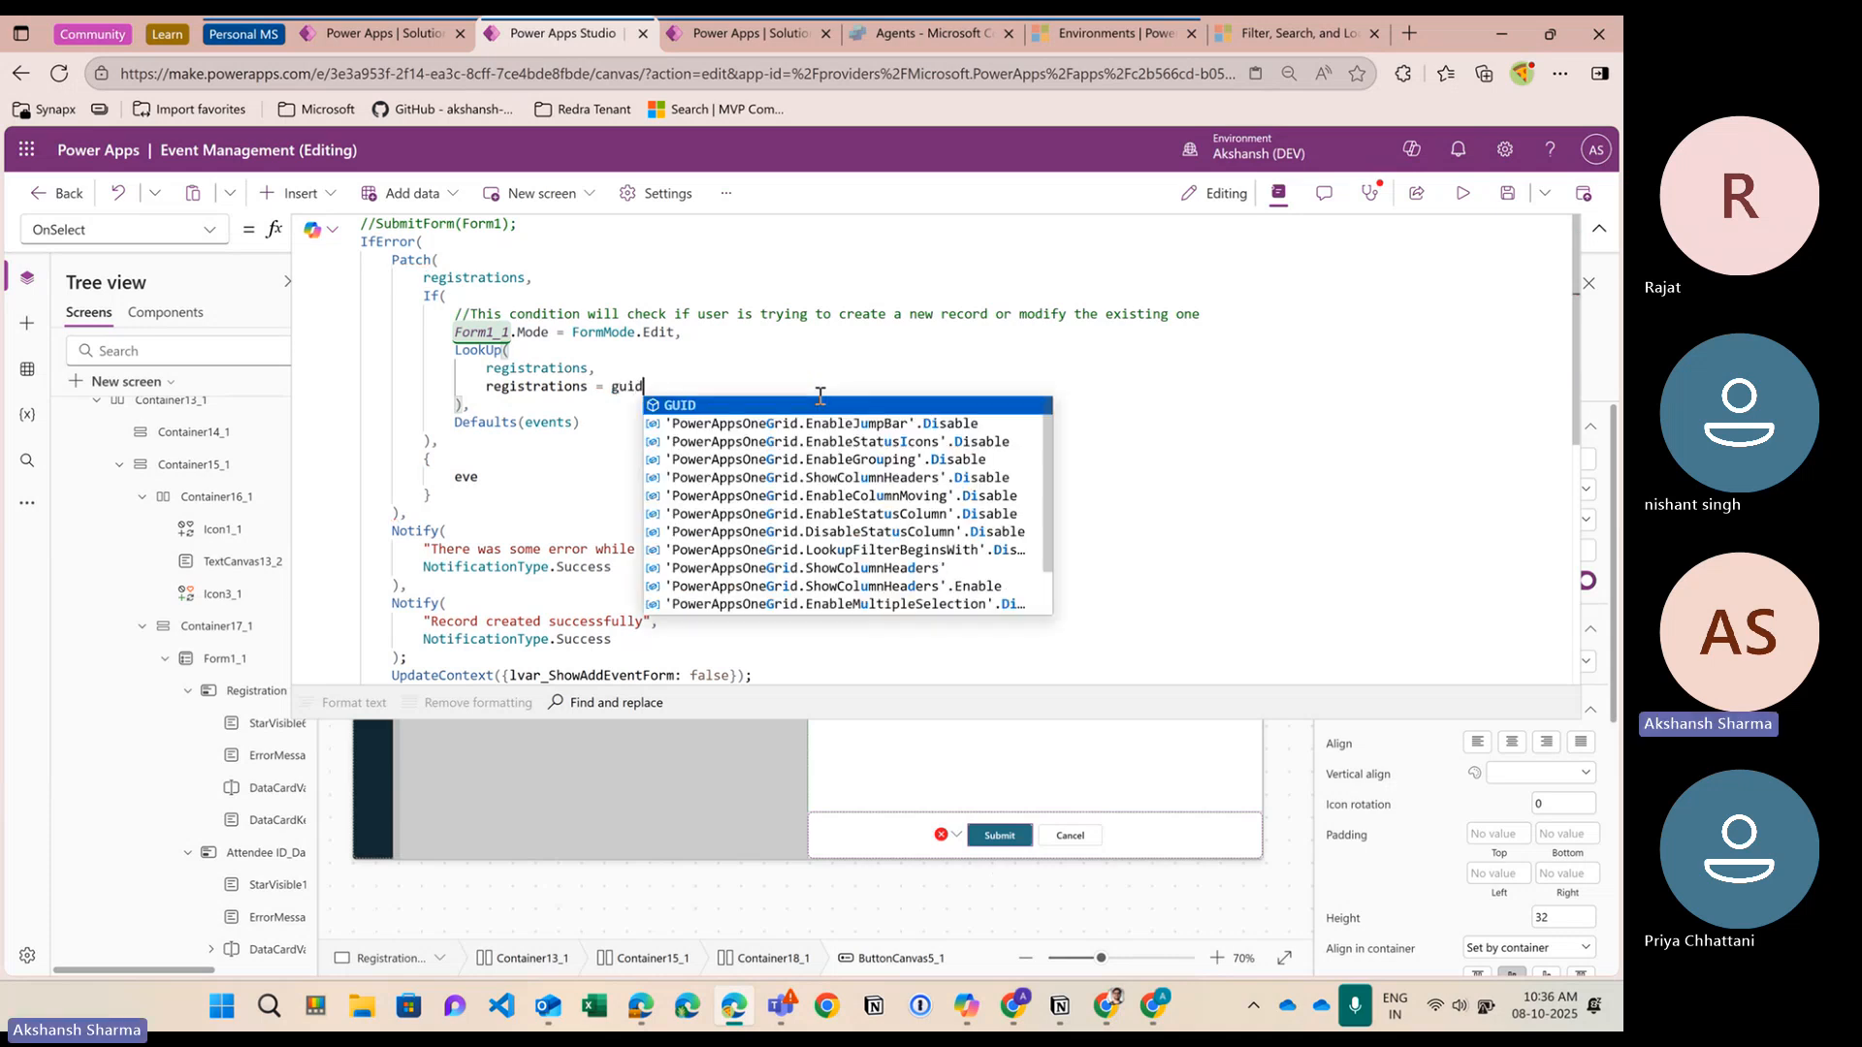
pyautogui.write(')')
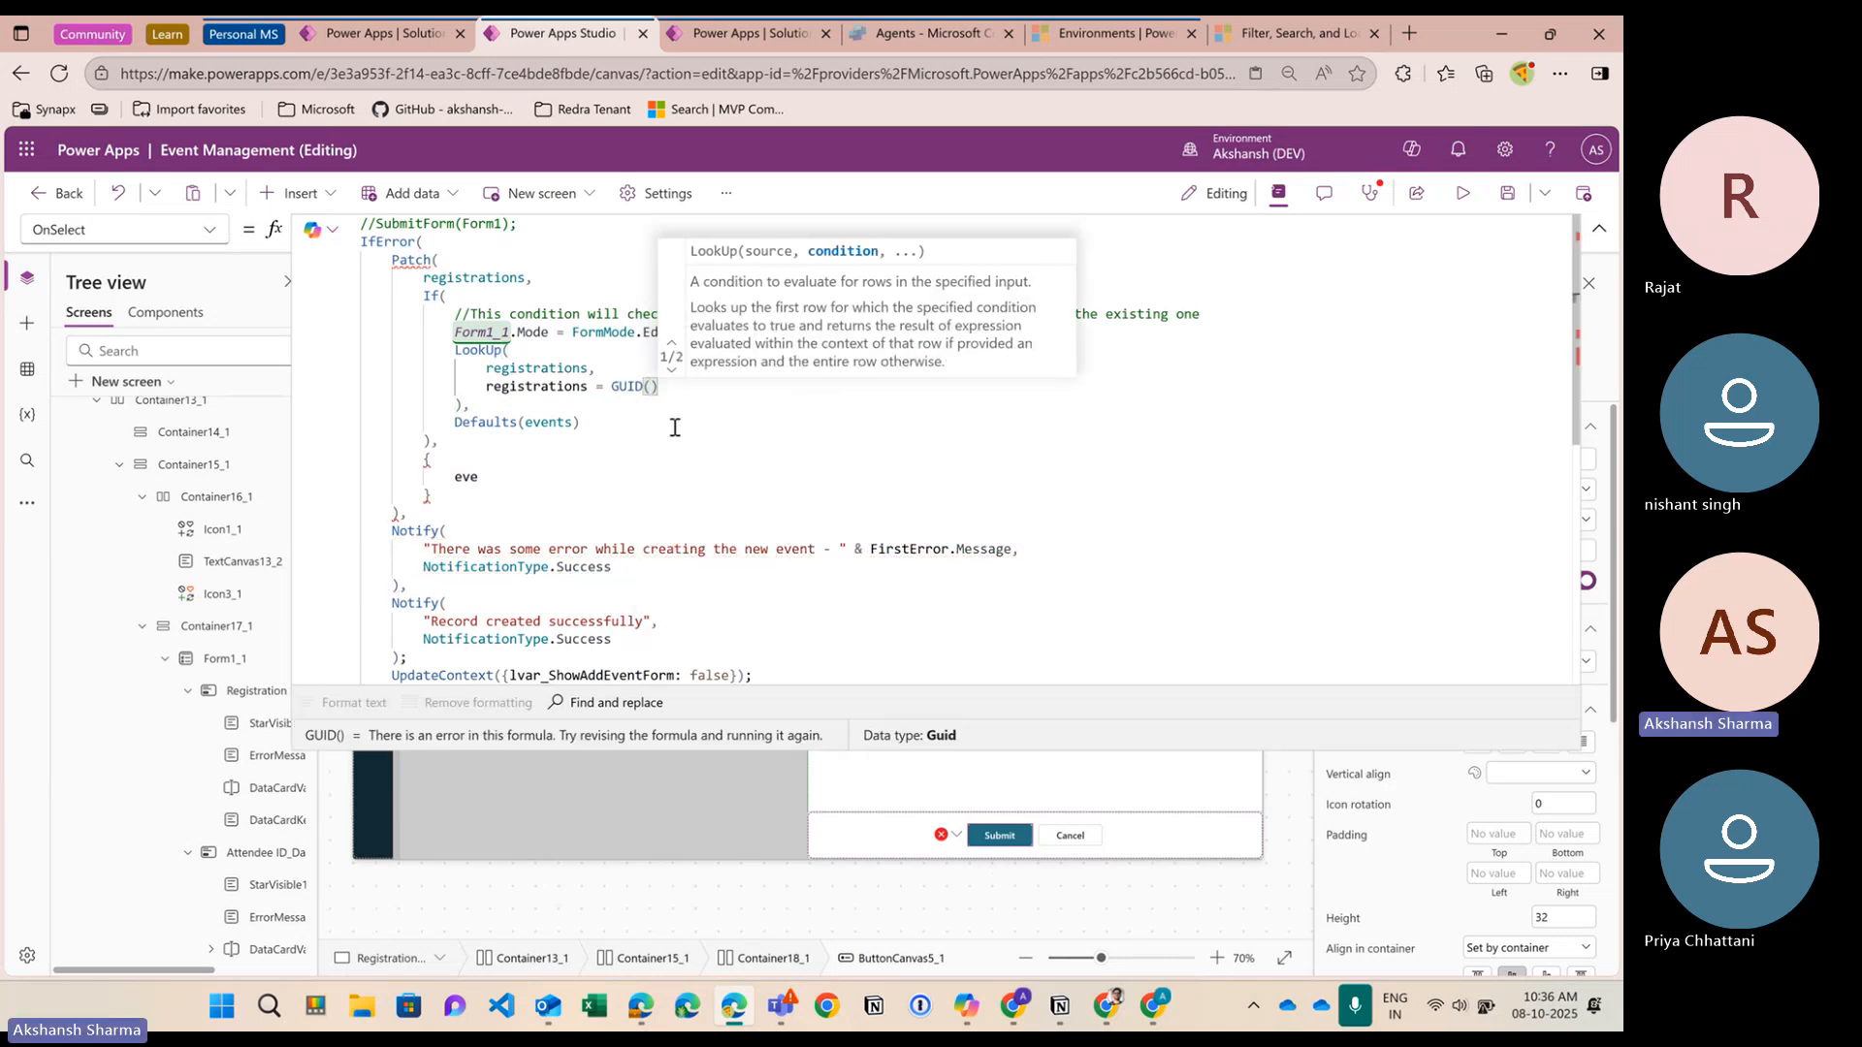
# Complete the 'Event ID' field name in the Patch record
pyautogui.click(496, 477)
pyautogui.press('BackSpace')
pyautogui.write('e')
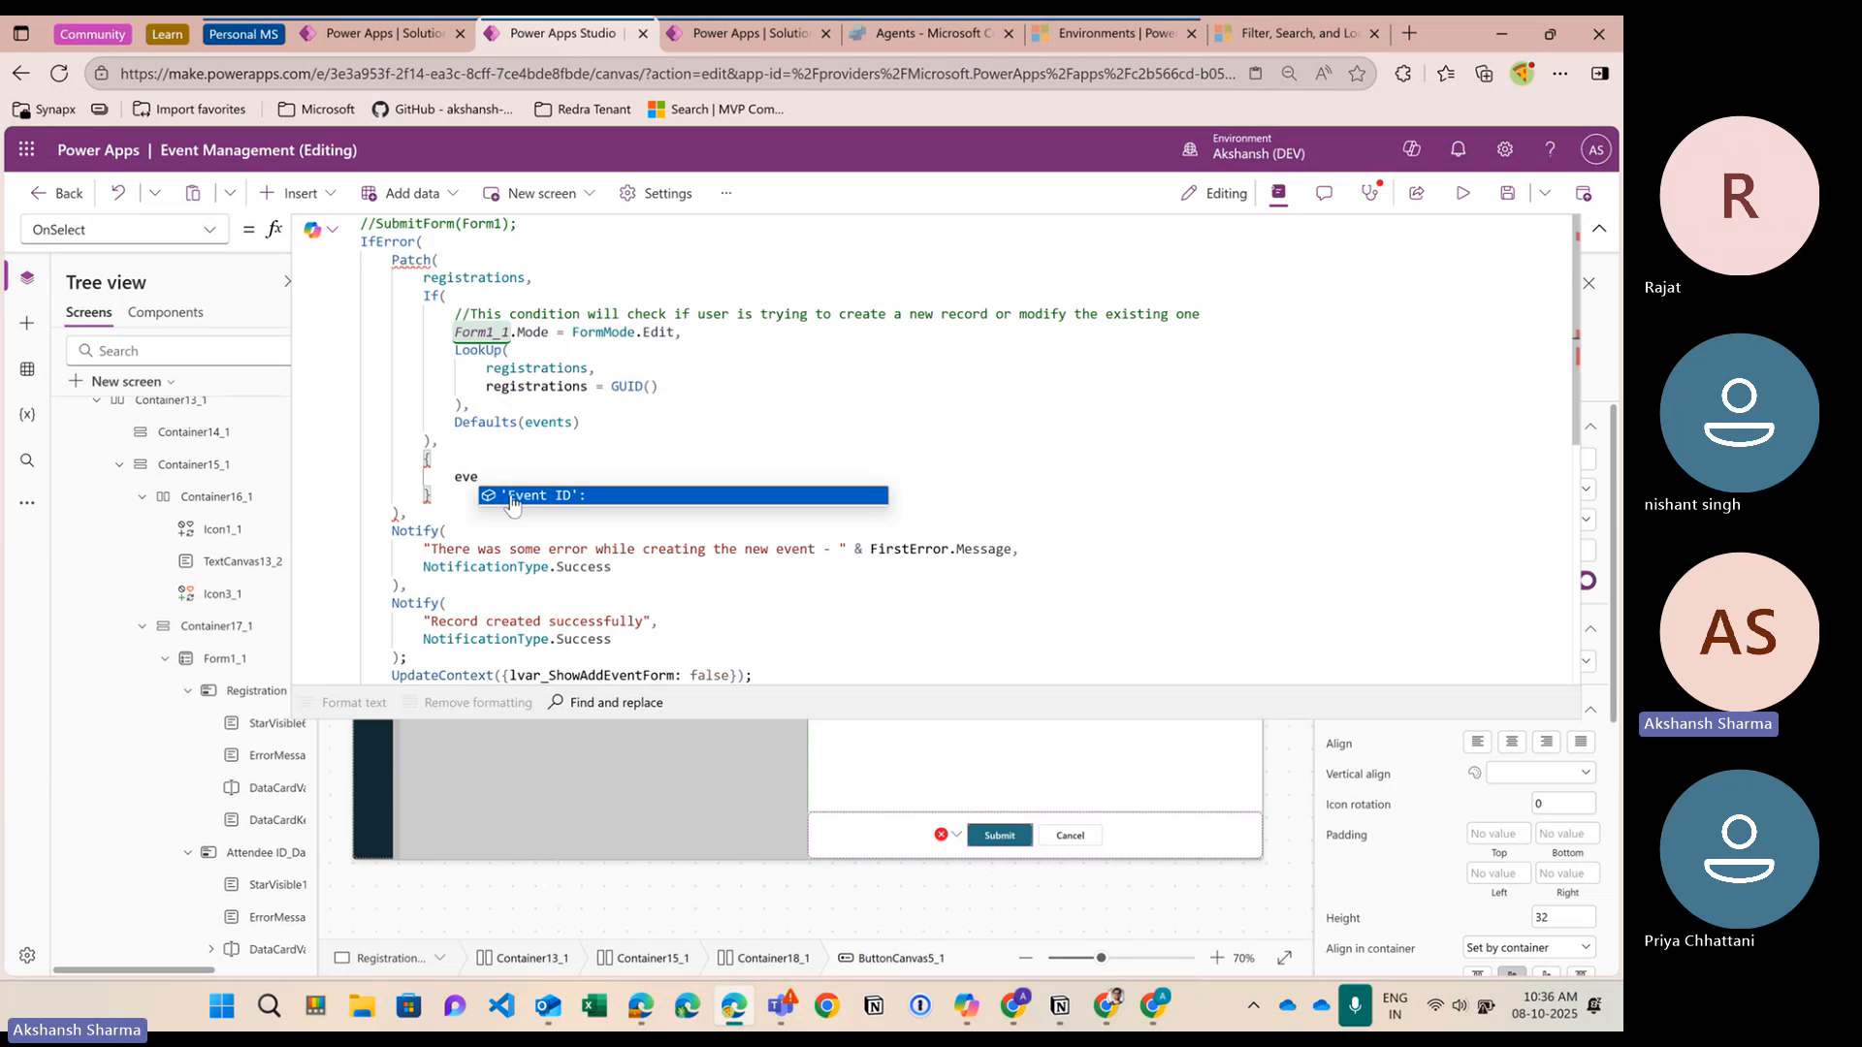
pyautogui.click(513, 497)
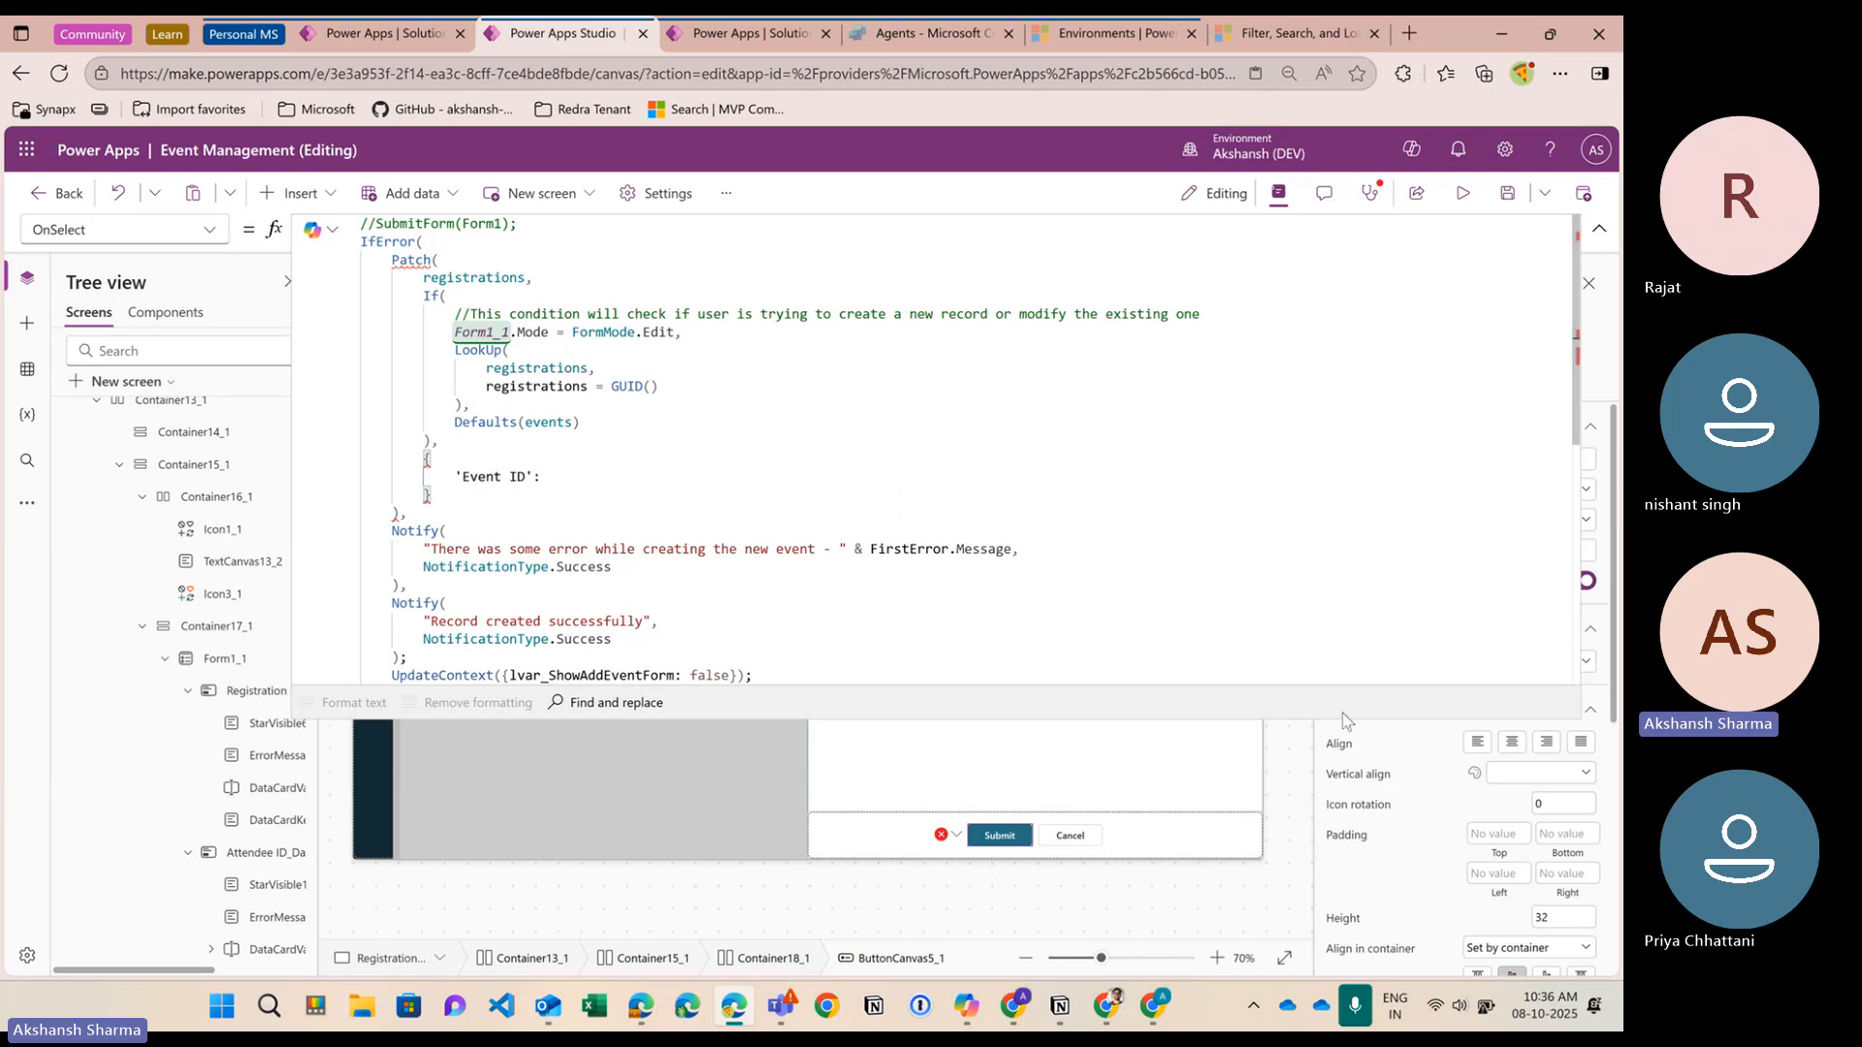
# Set 'Event ID' to the Event ID dropdown's DataCardValue11.Selected value
pyautogui.moveTo(1303, 718); pyautogui.dragTo(1285, 374)
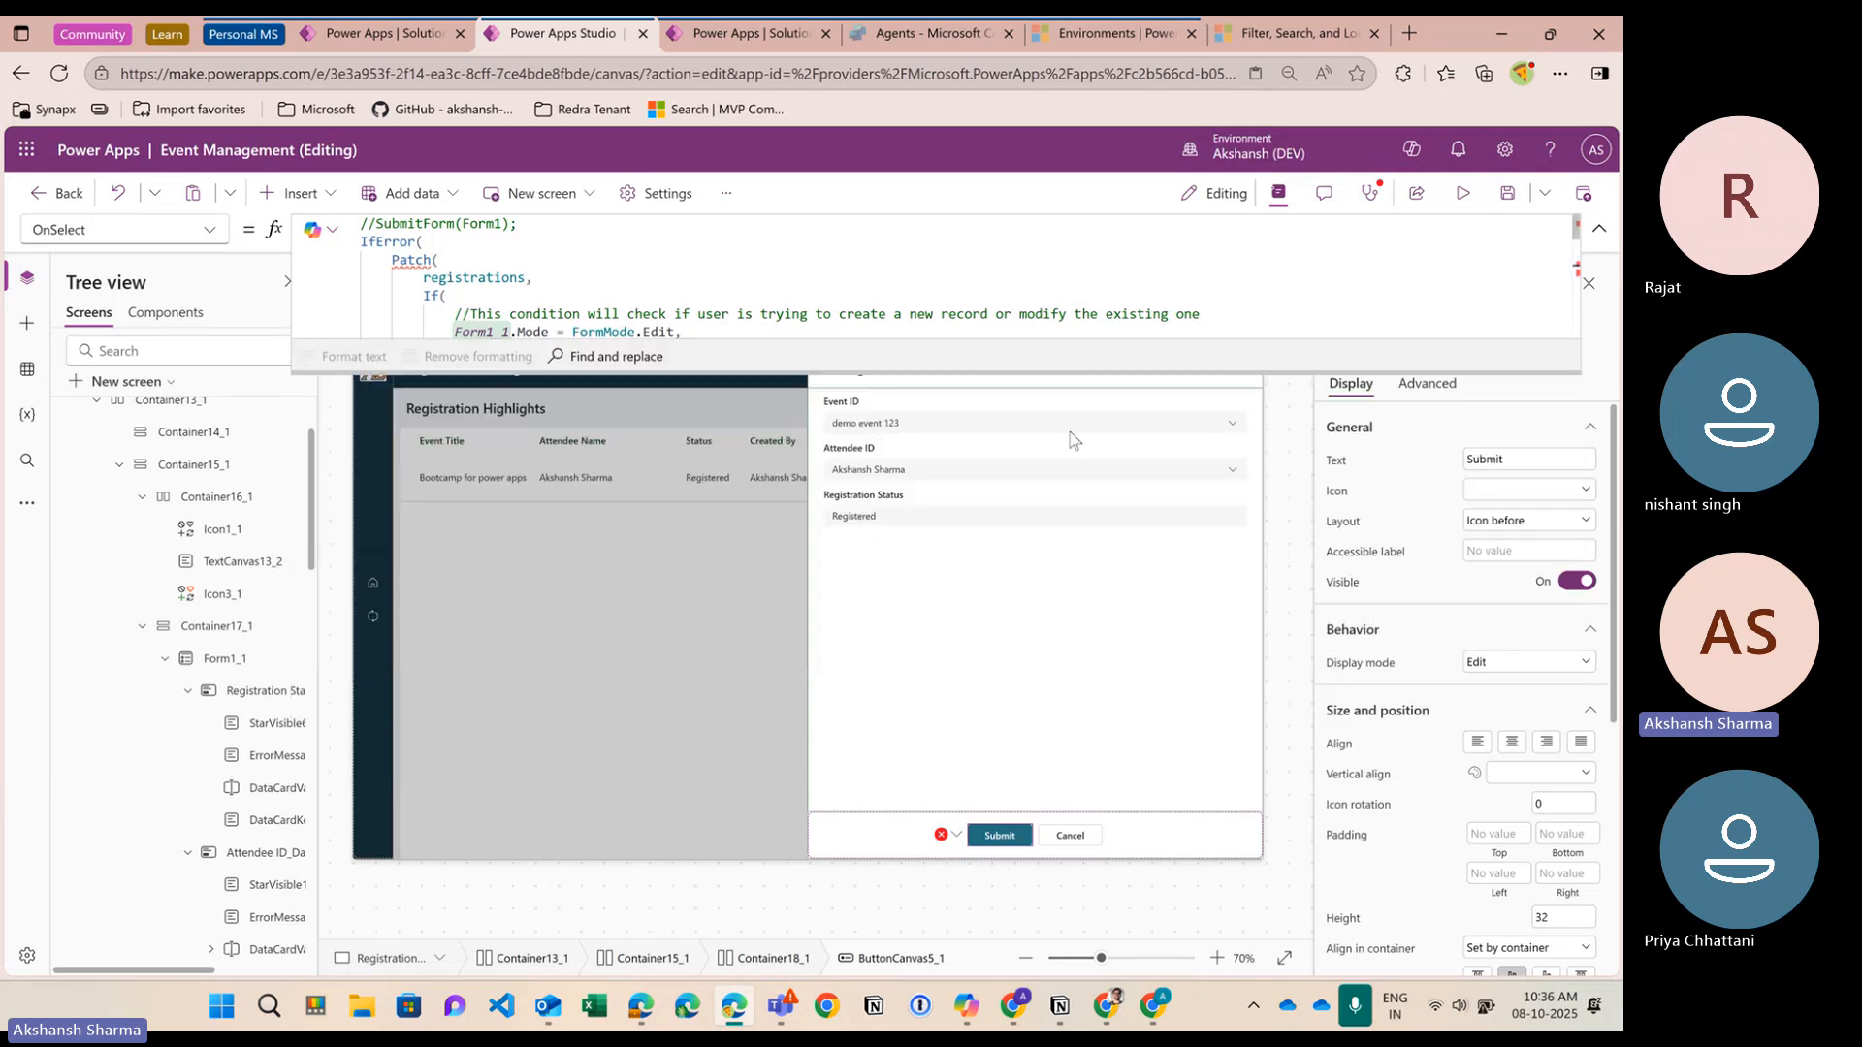
pyautogui.click(981, 432)
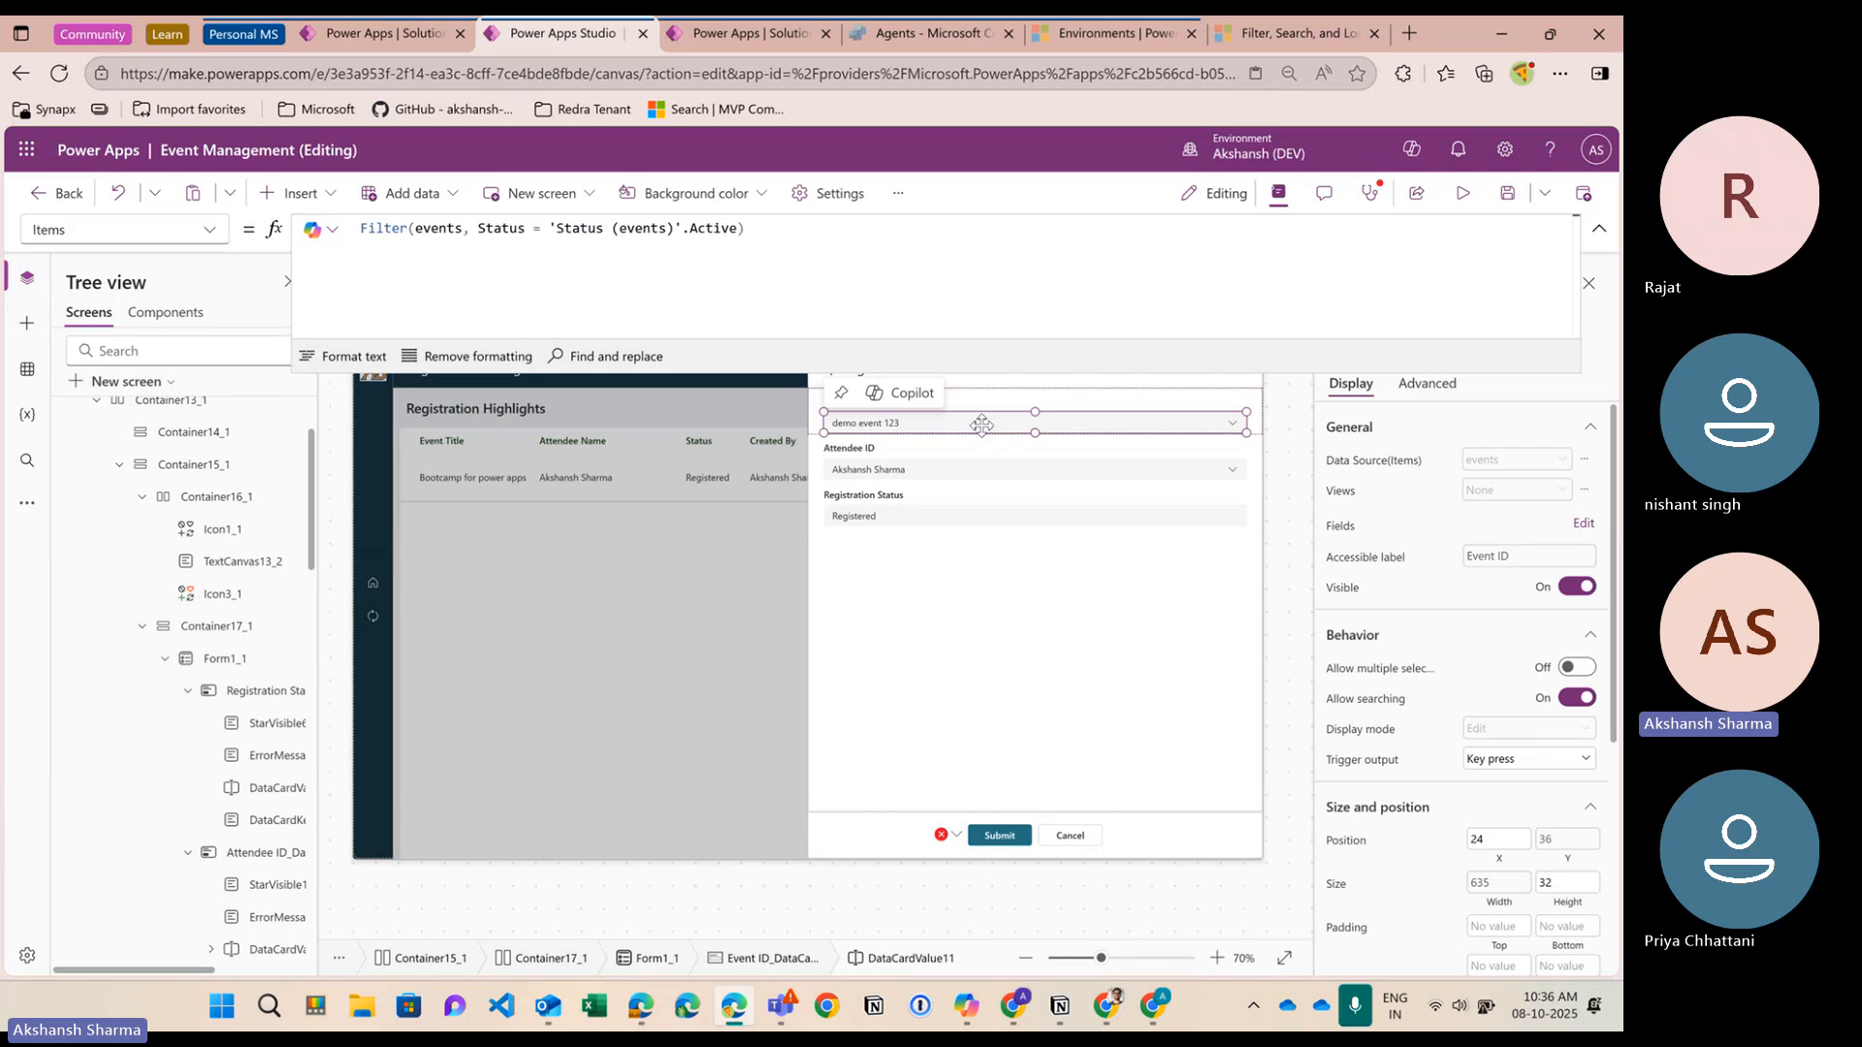
pyautogui.click(1598, 229)
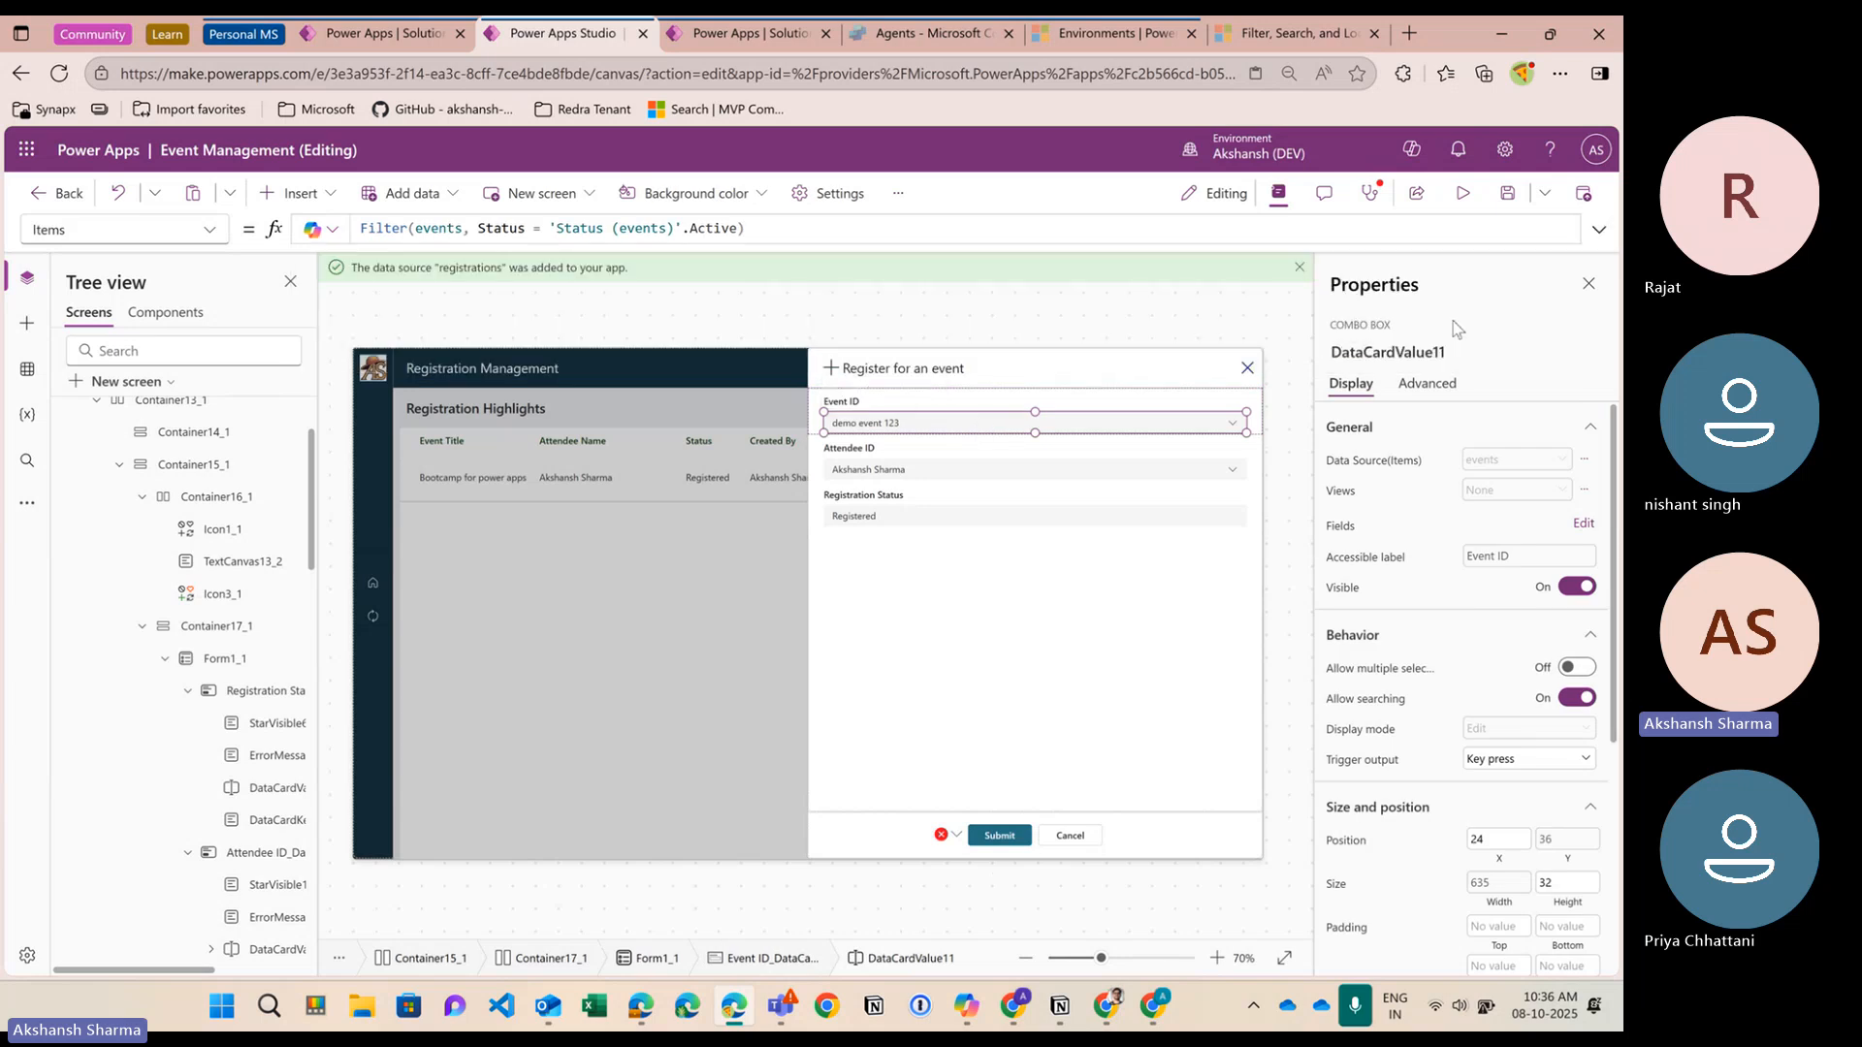
pyautogui.click(1387, 352)
pyautogui.hotkey('ctrl', 'c')
pyautogui.click(1014, 836)
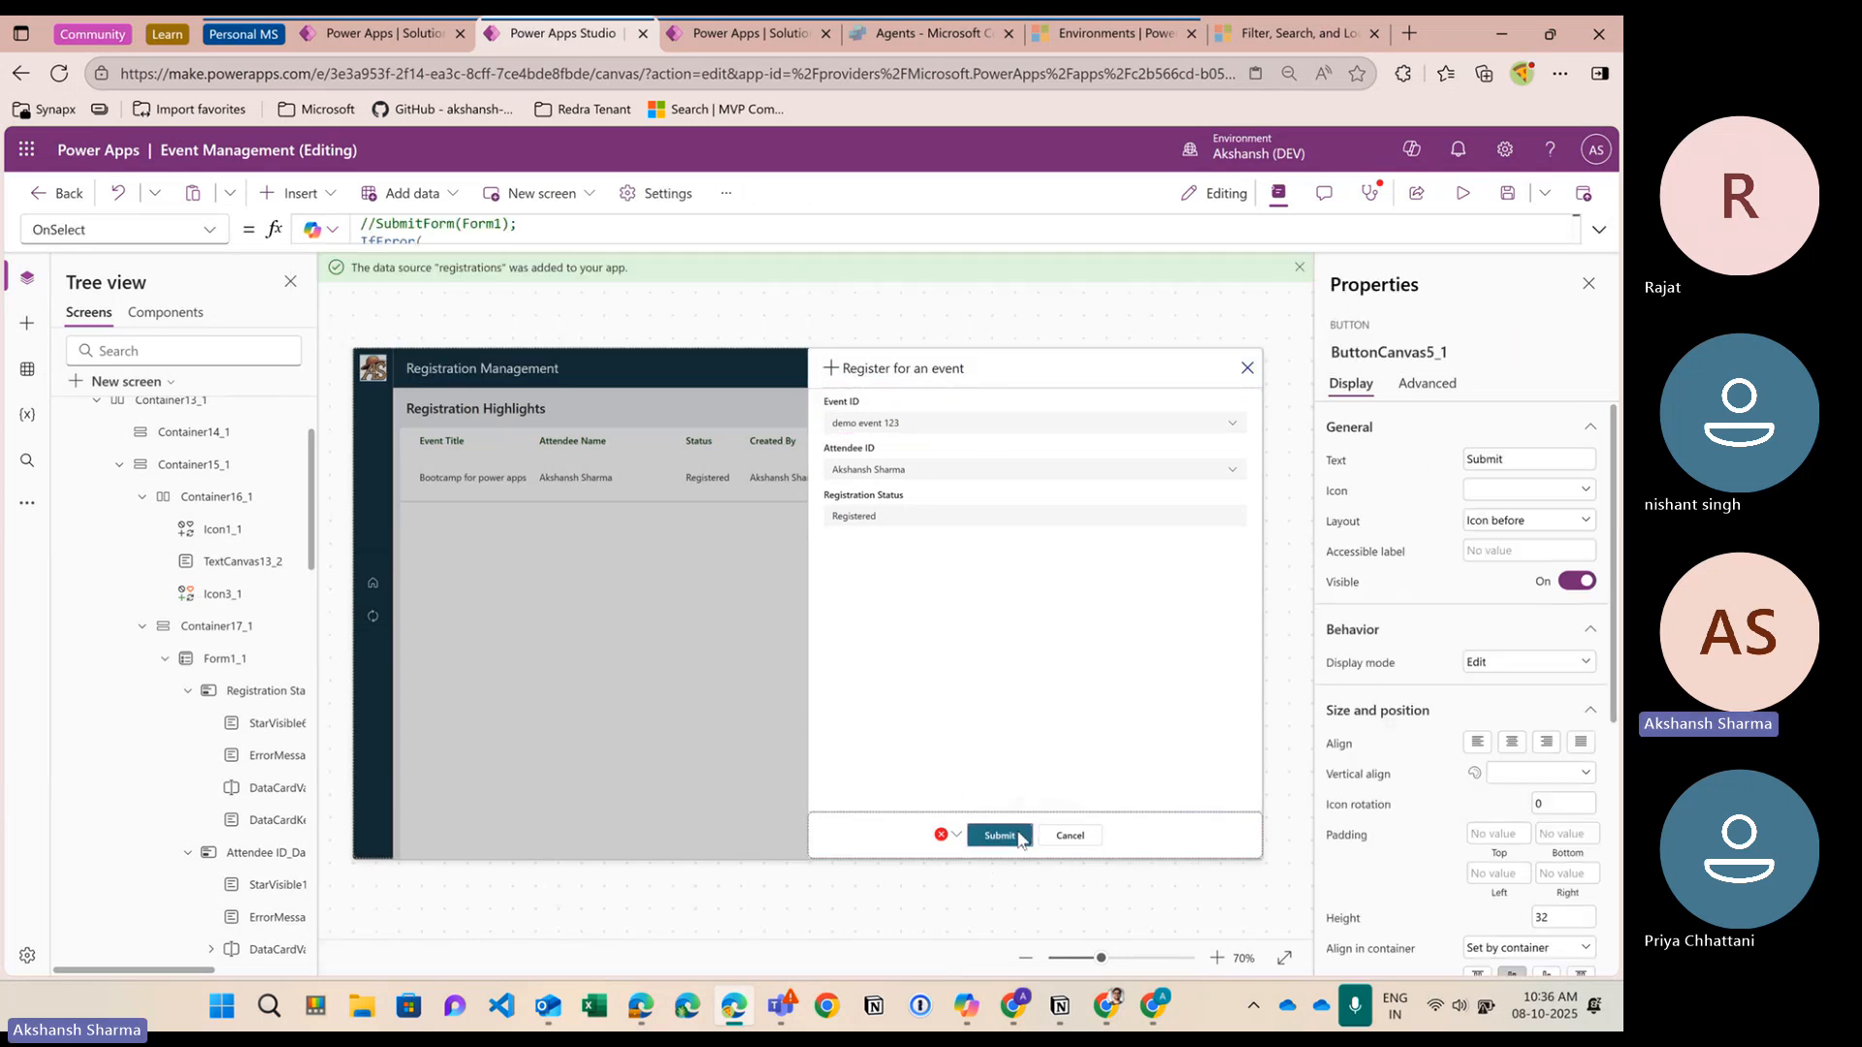
pyautogui.click(1598, 229)
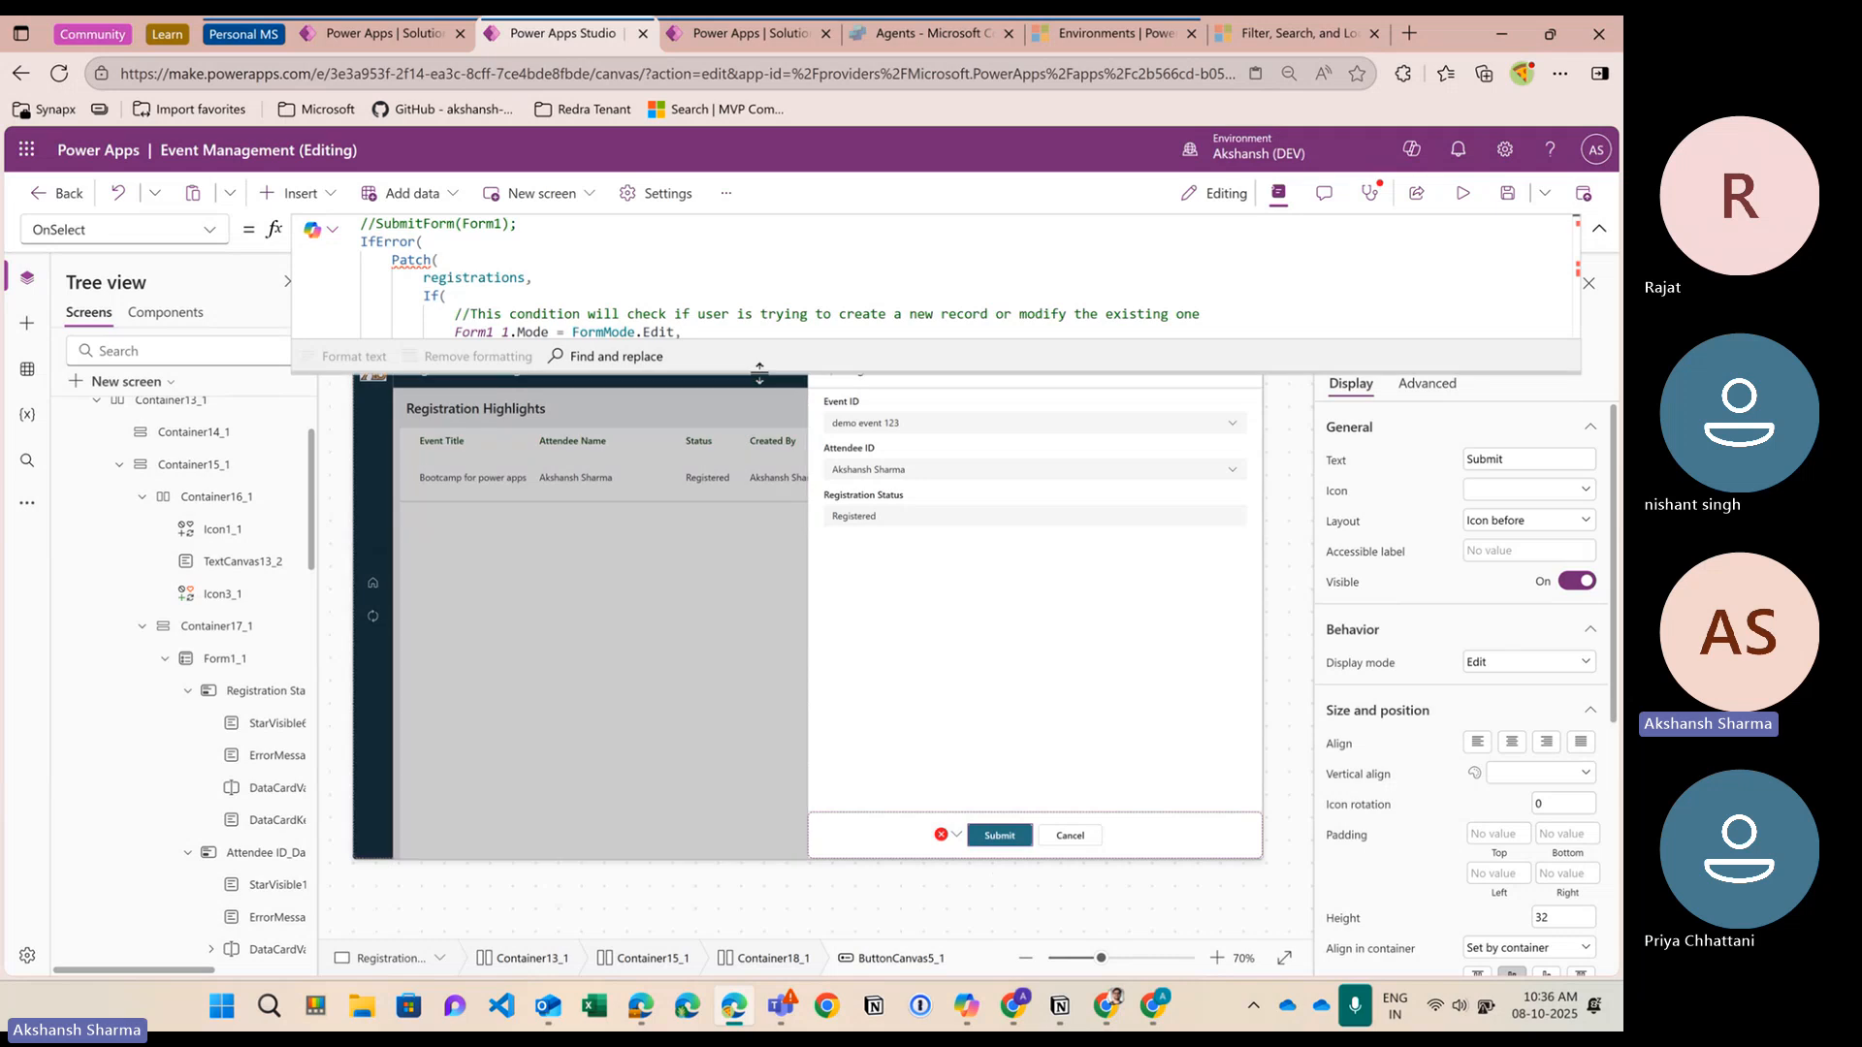
pyautogui.scroll(-1, 579, 419)
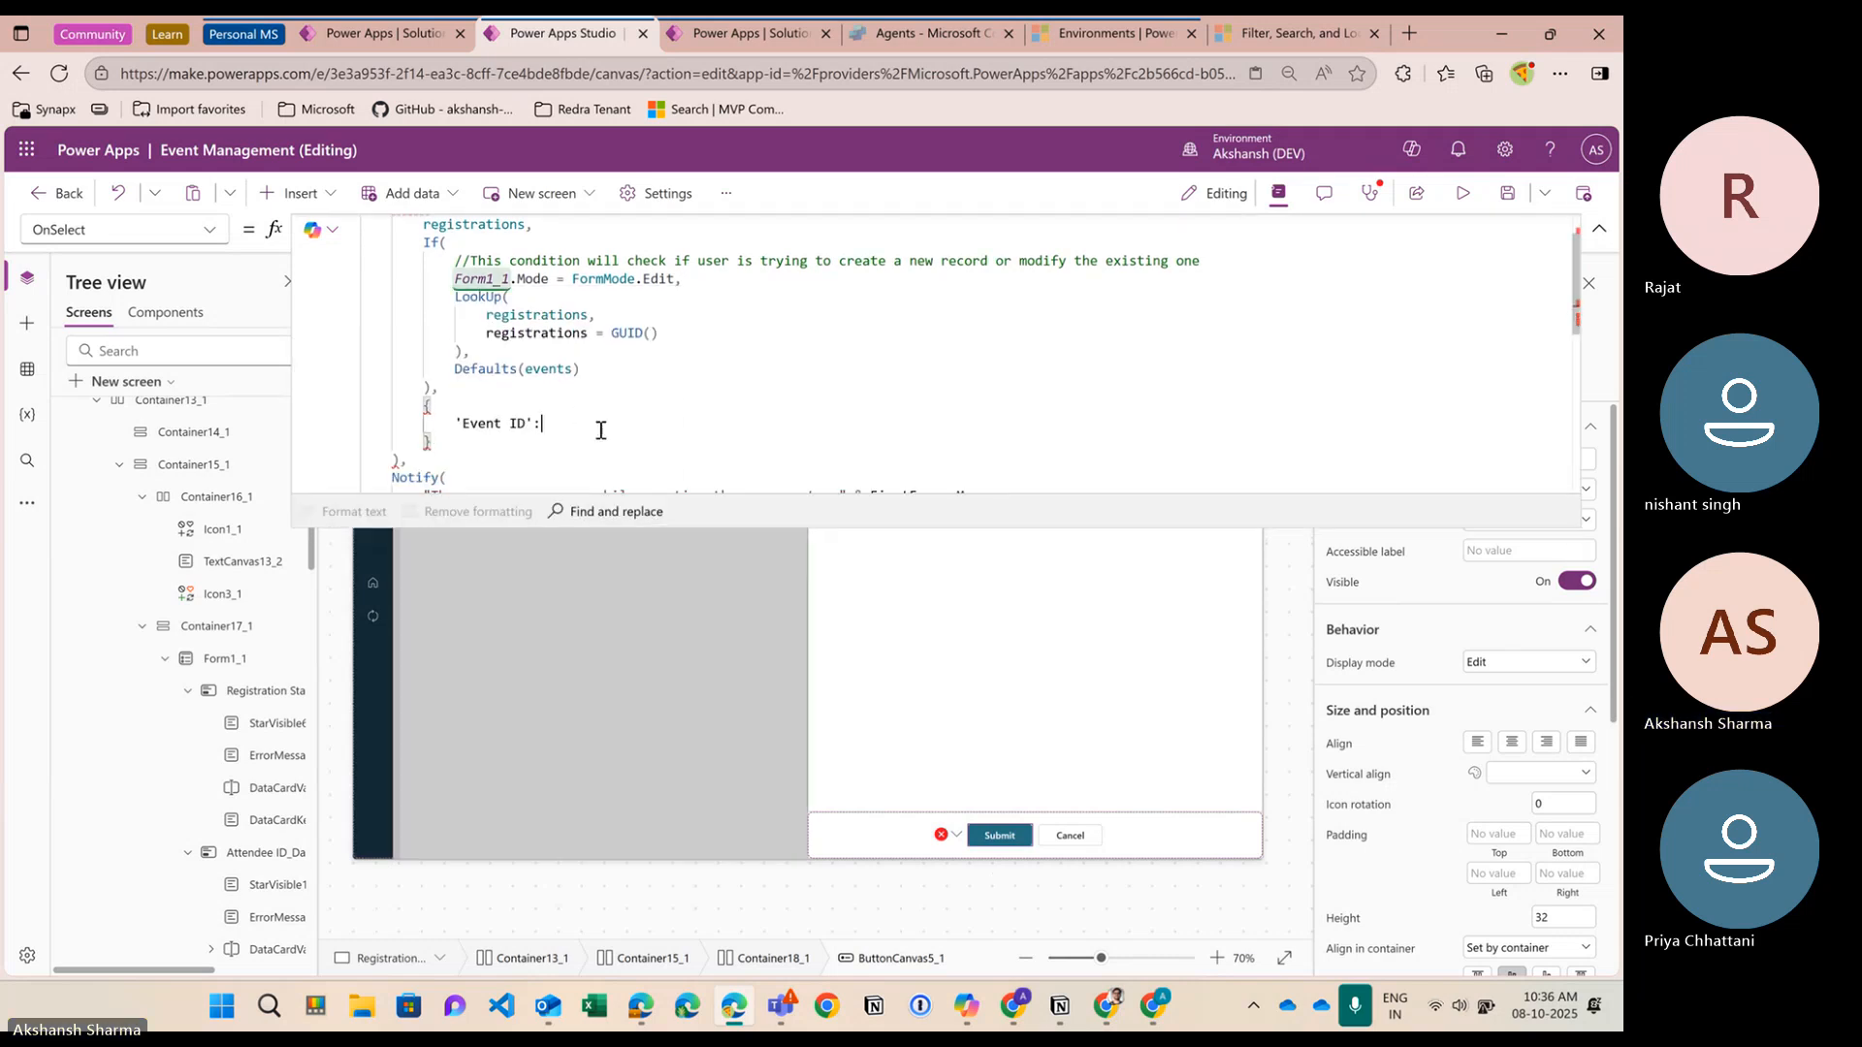
pyautogui.hotkey('ctrl', 'v')
pyautogui.write('.')
pyautogui.press('Tab')
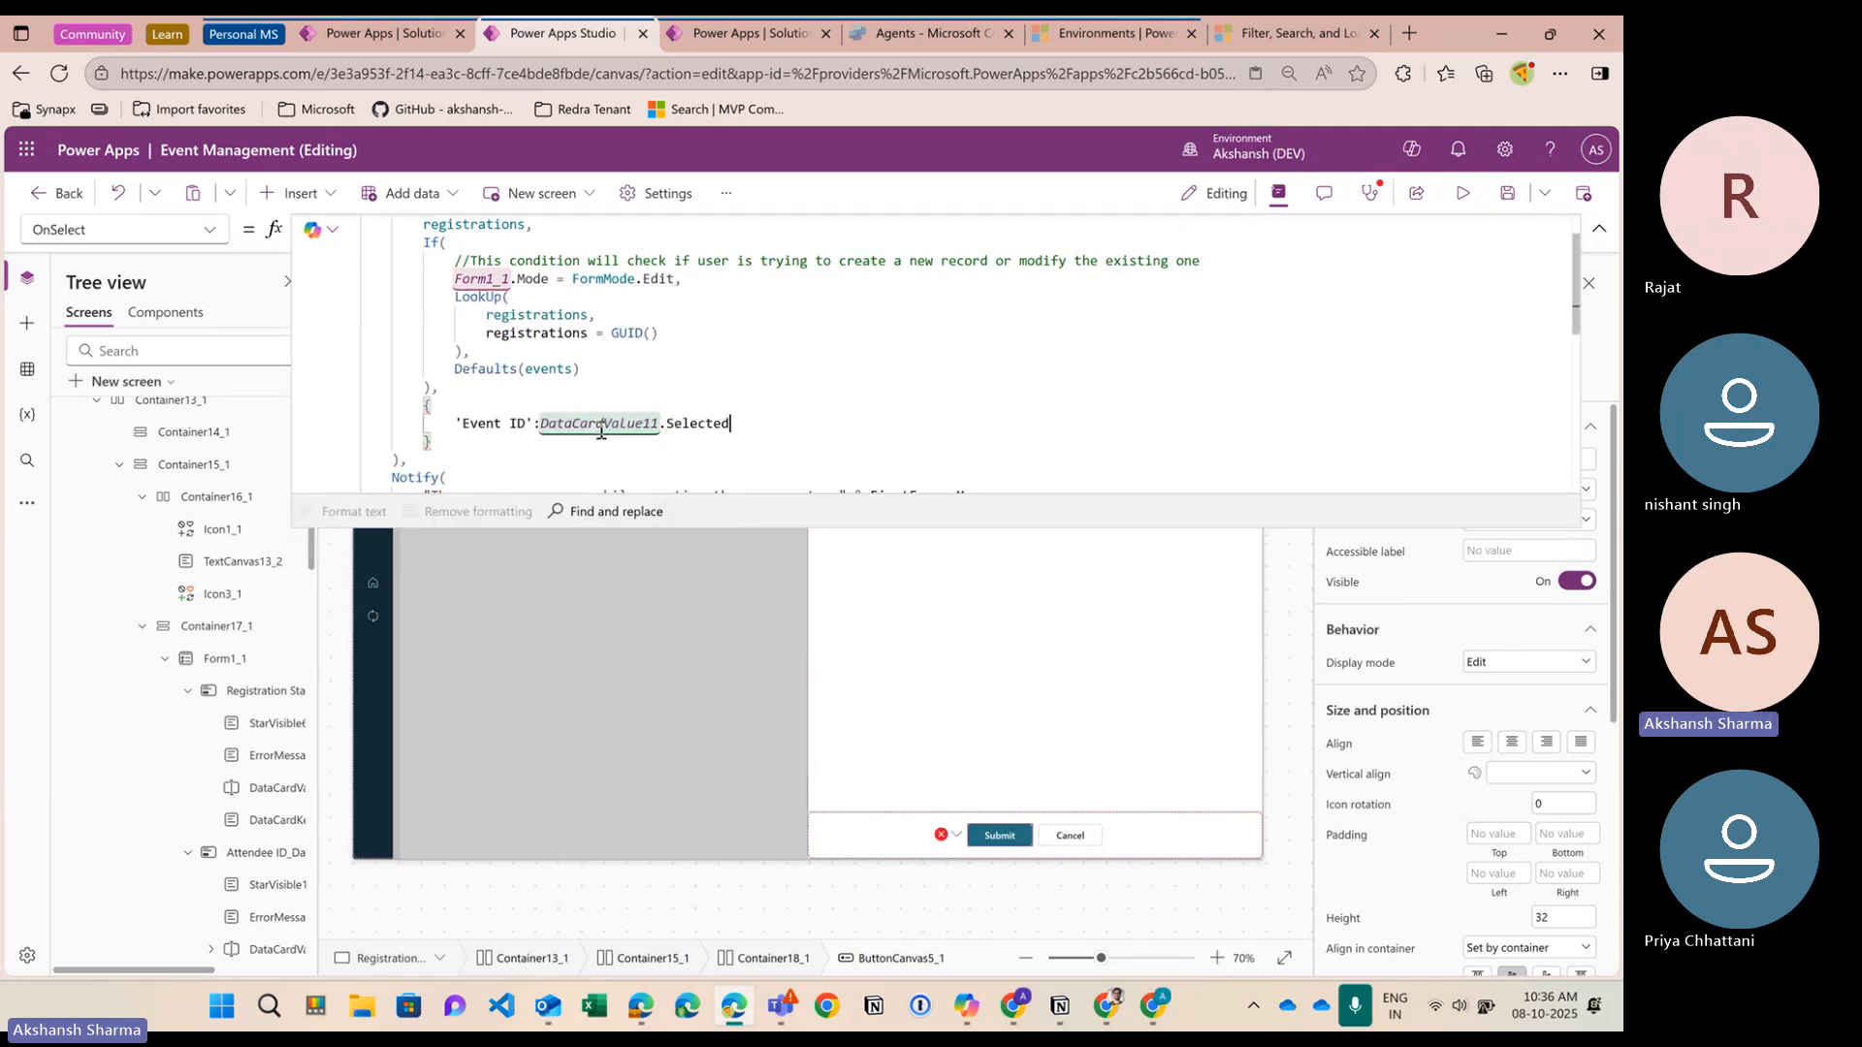
# Add 'Attendee ID' set to the Attendee ID dropdown's DataCardValue10.Selected value
pyautogui.write(",'Attendee ID':")
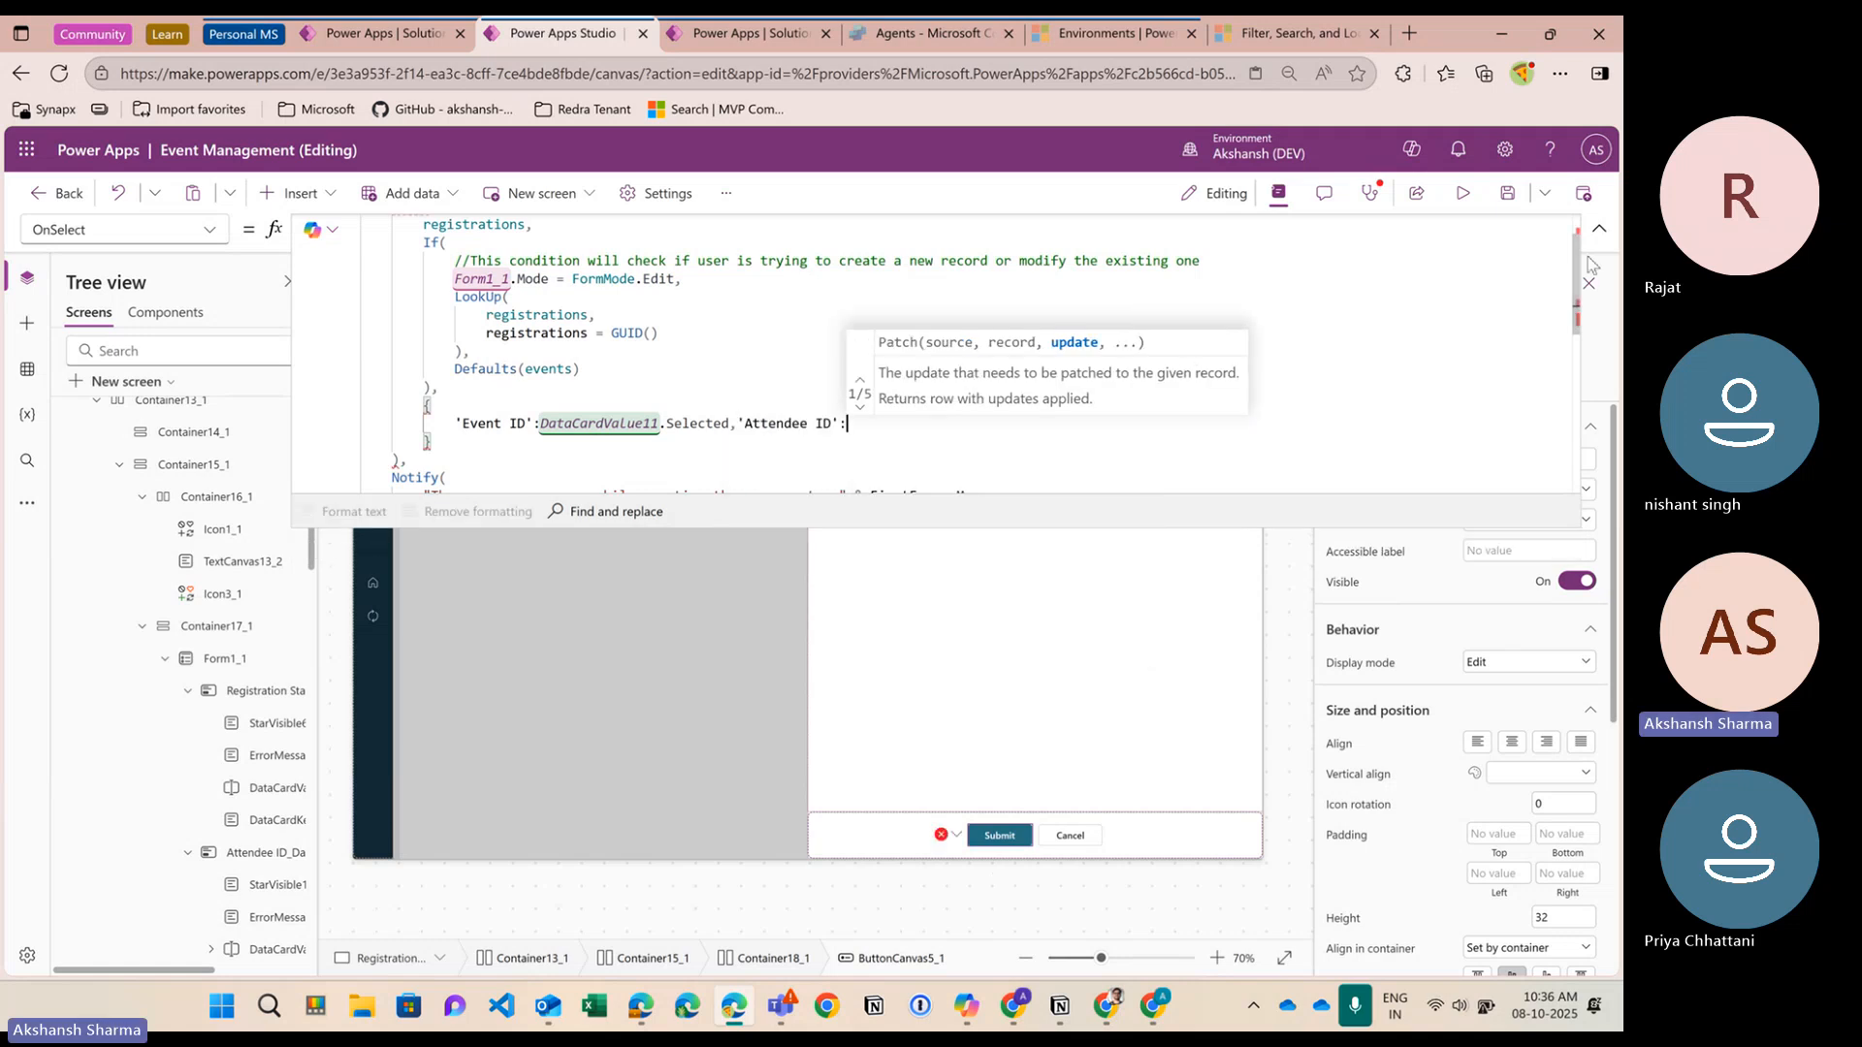
pyautogui.click(1600, 229)
pyautogui.click(890, 475)
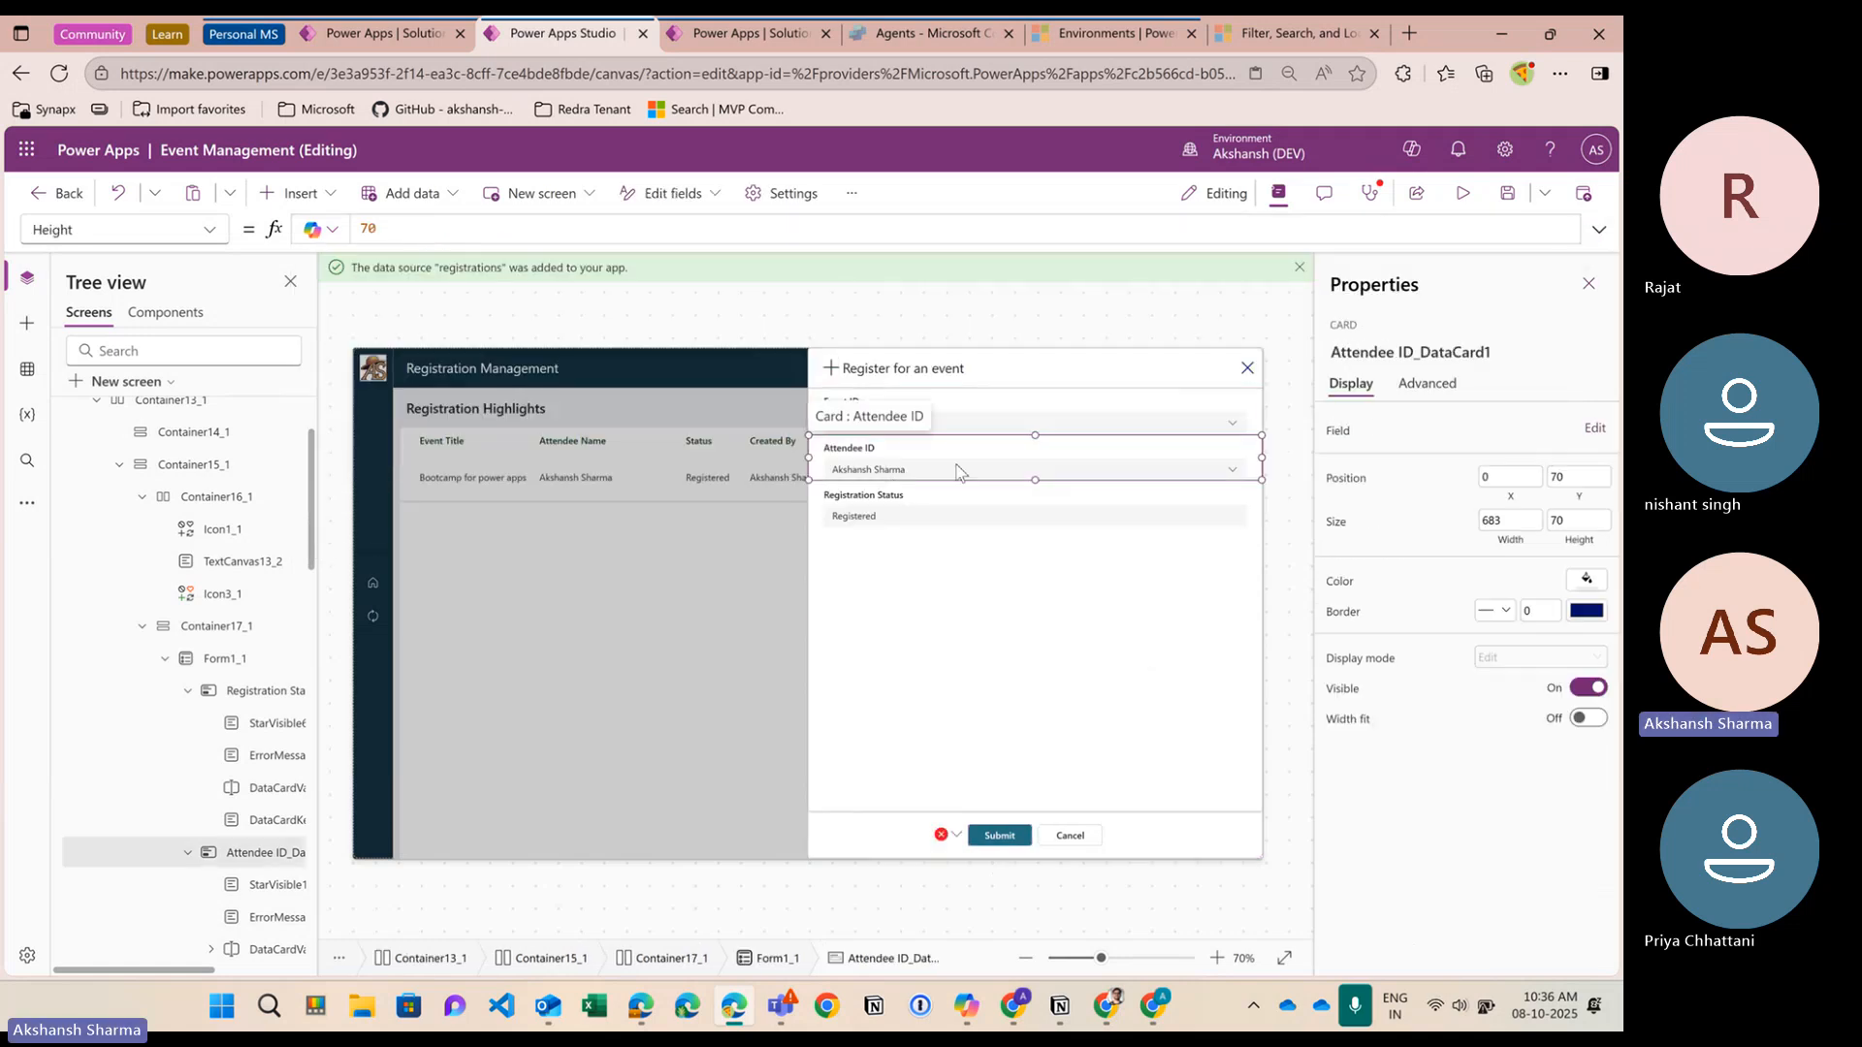
pyautogui.click(956, 468)
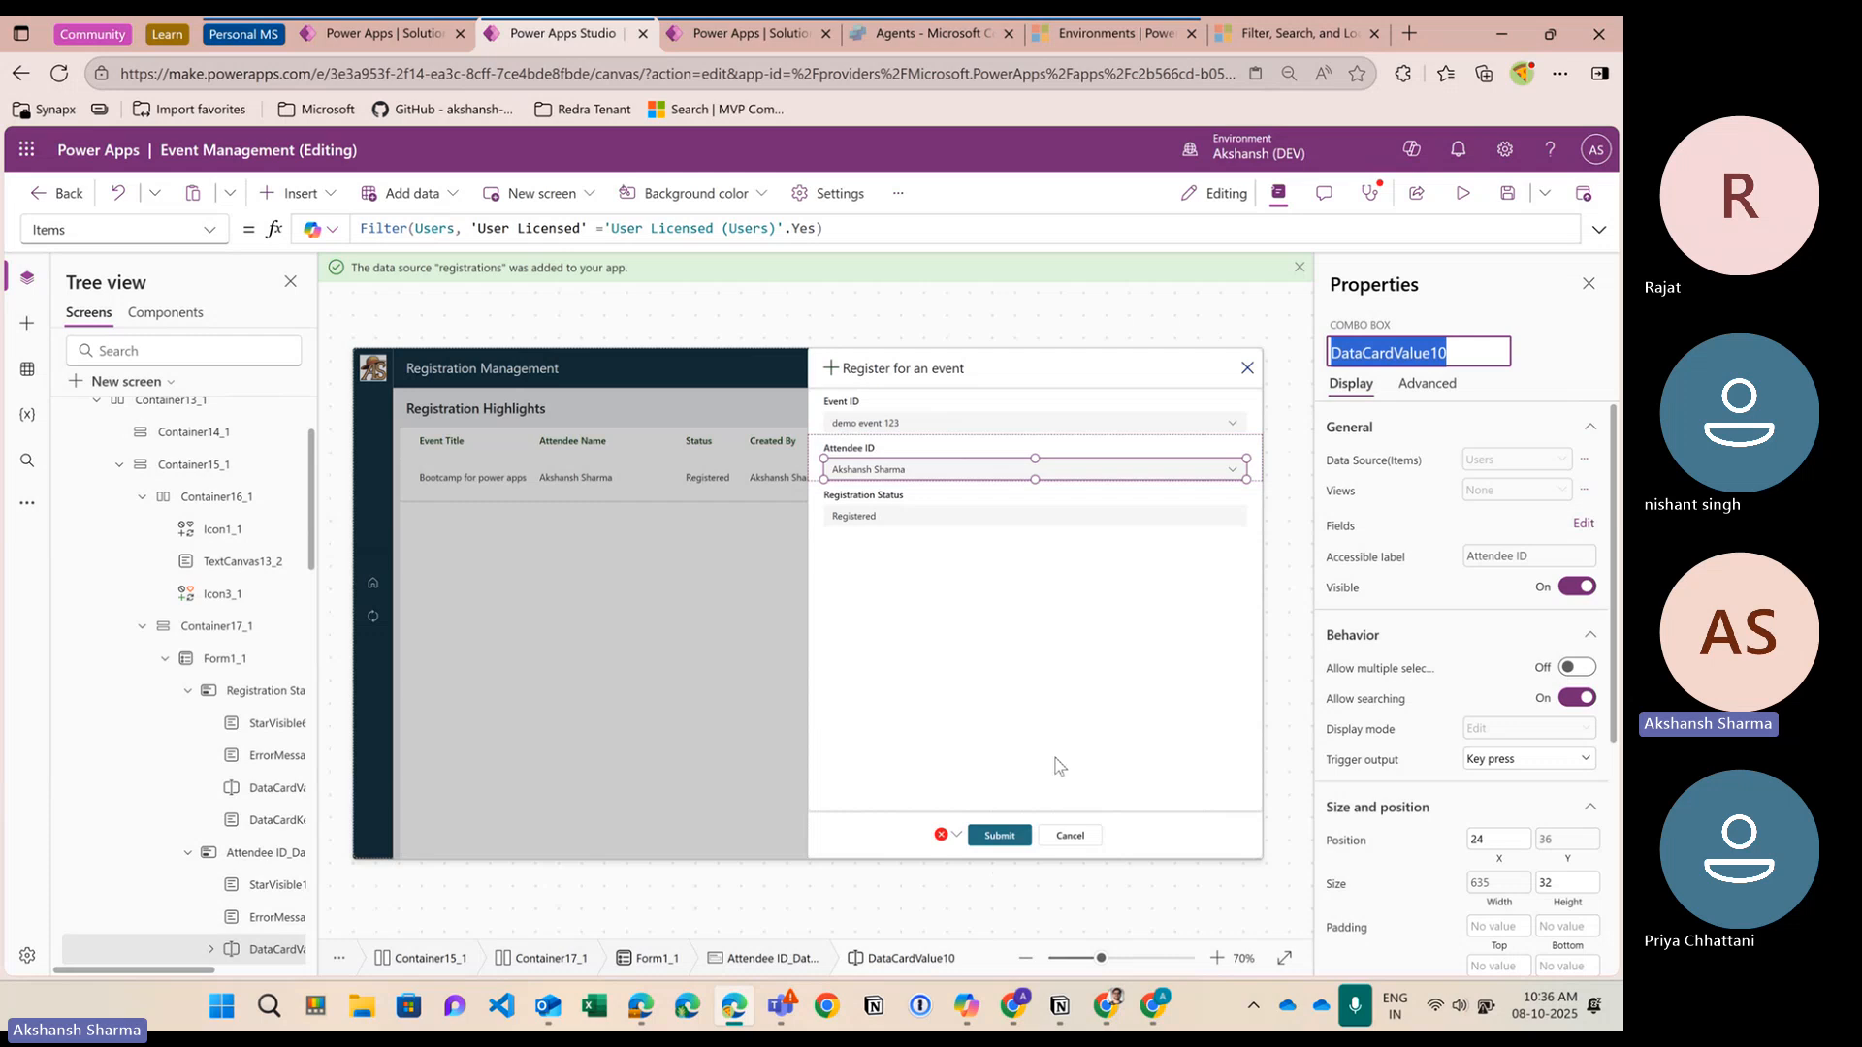
pyautogui.click(1000, 835)
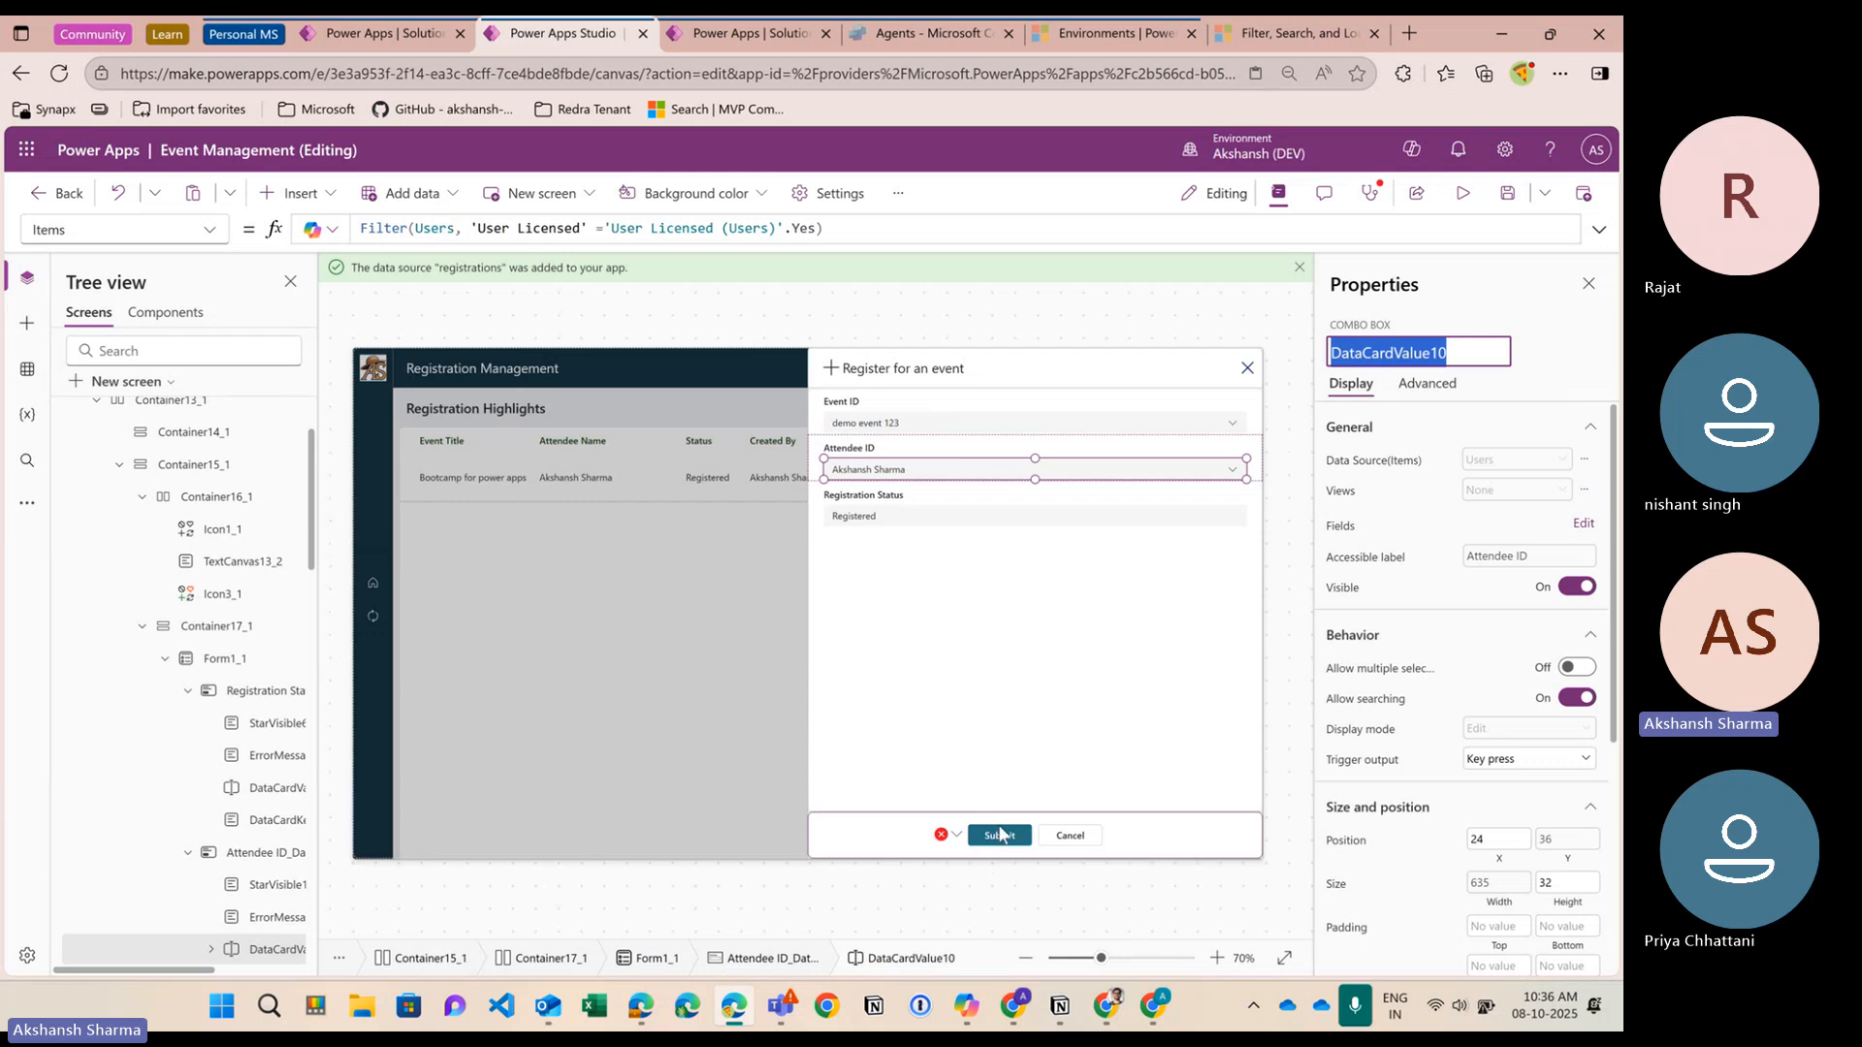
pyautogui.click(1600, 229)
pyautogui.write('DataCardValue10')
pyautogui.write('.')
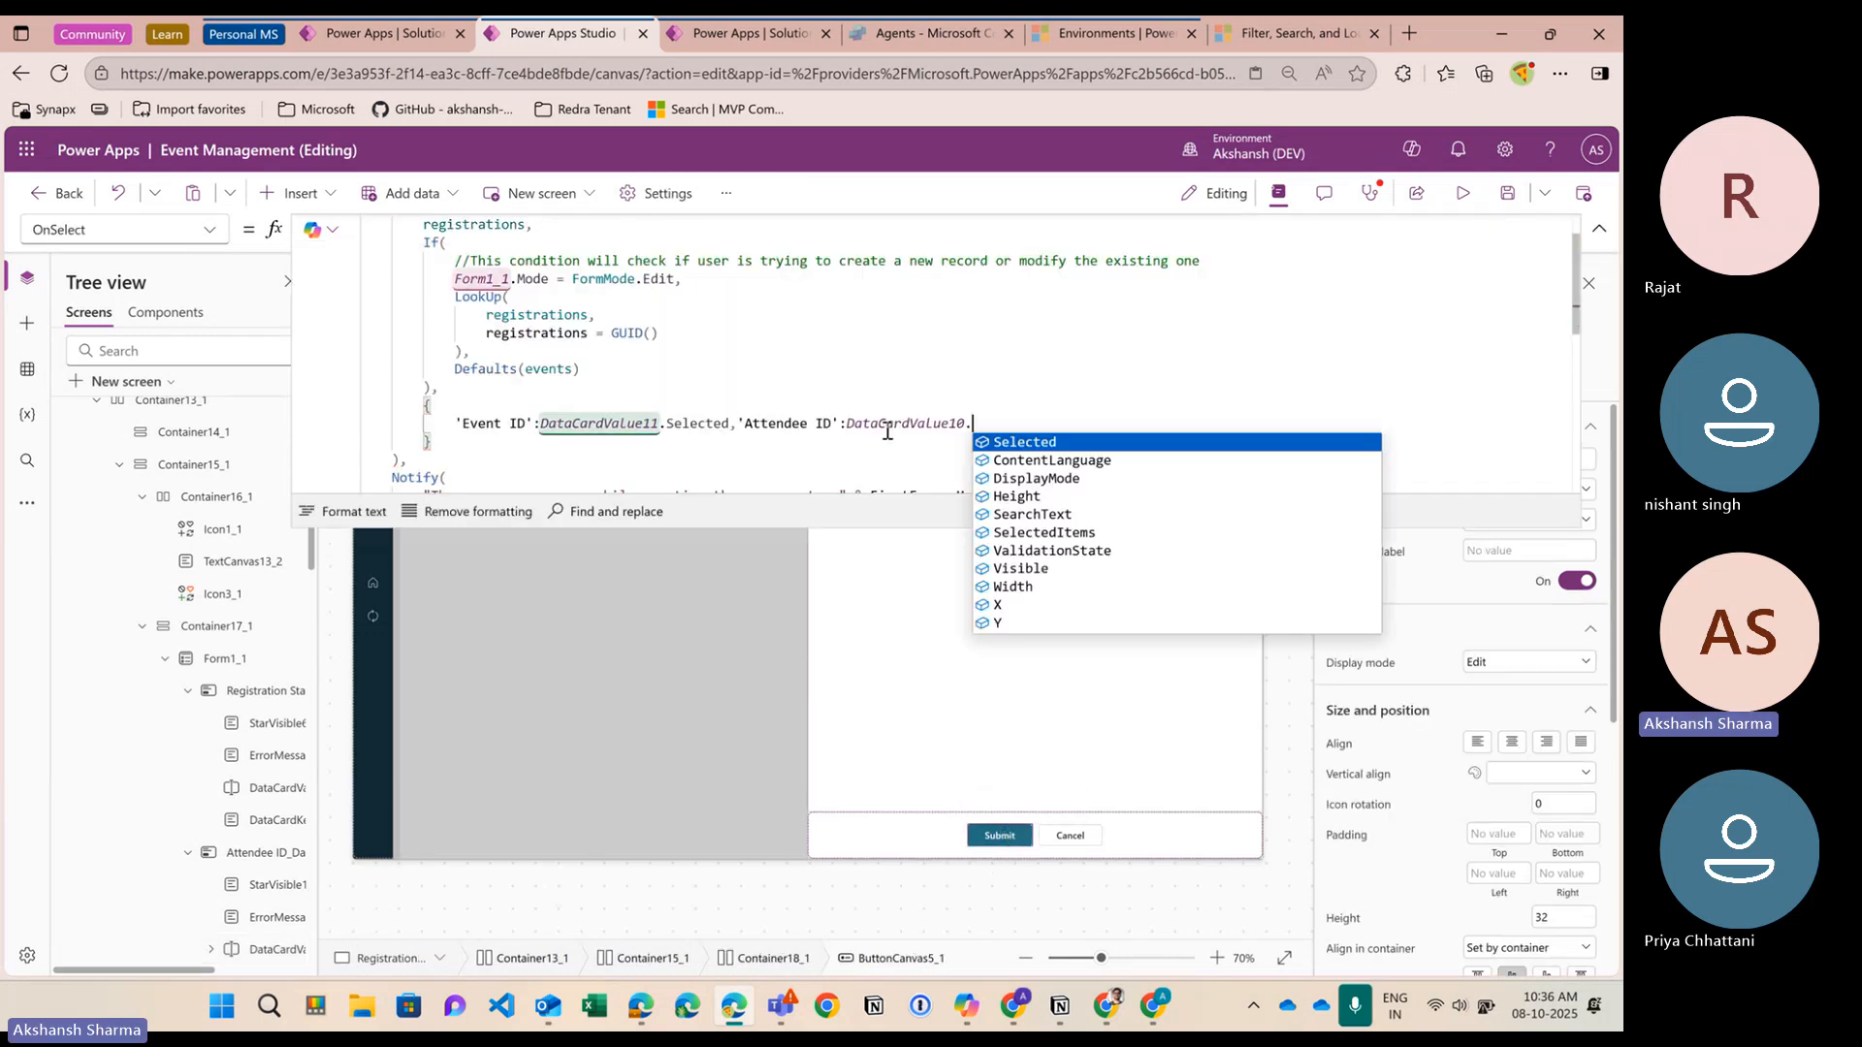
pyautogui.press('Tab')
# Add 'Registration Status' set to DataCardValue5.Selected.Value
pyautogui.click(1600, 229)
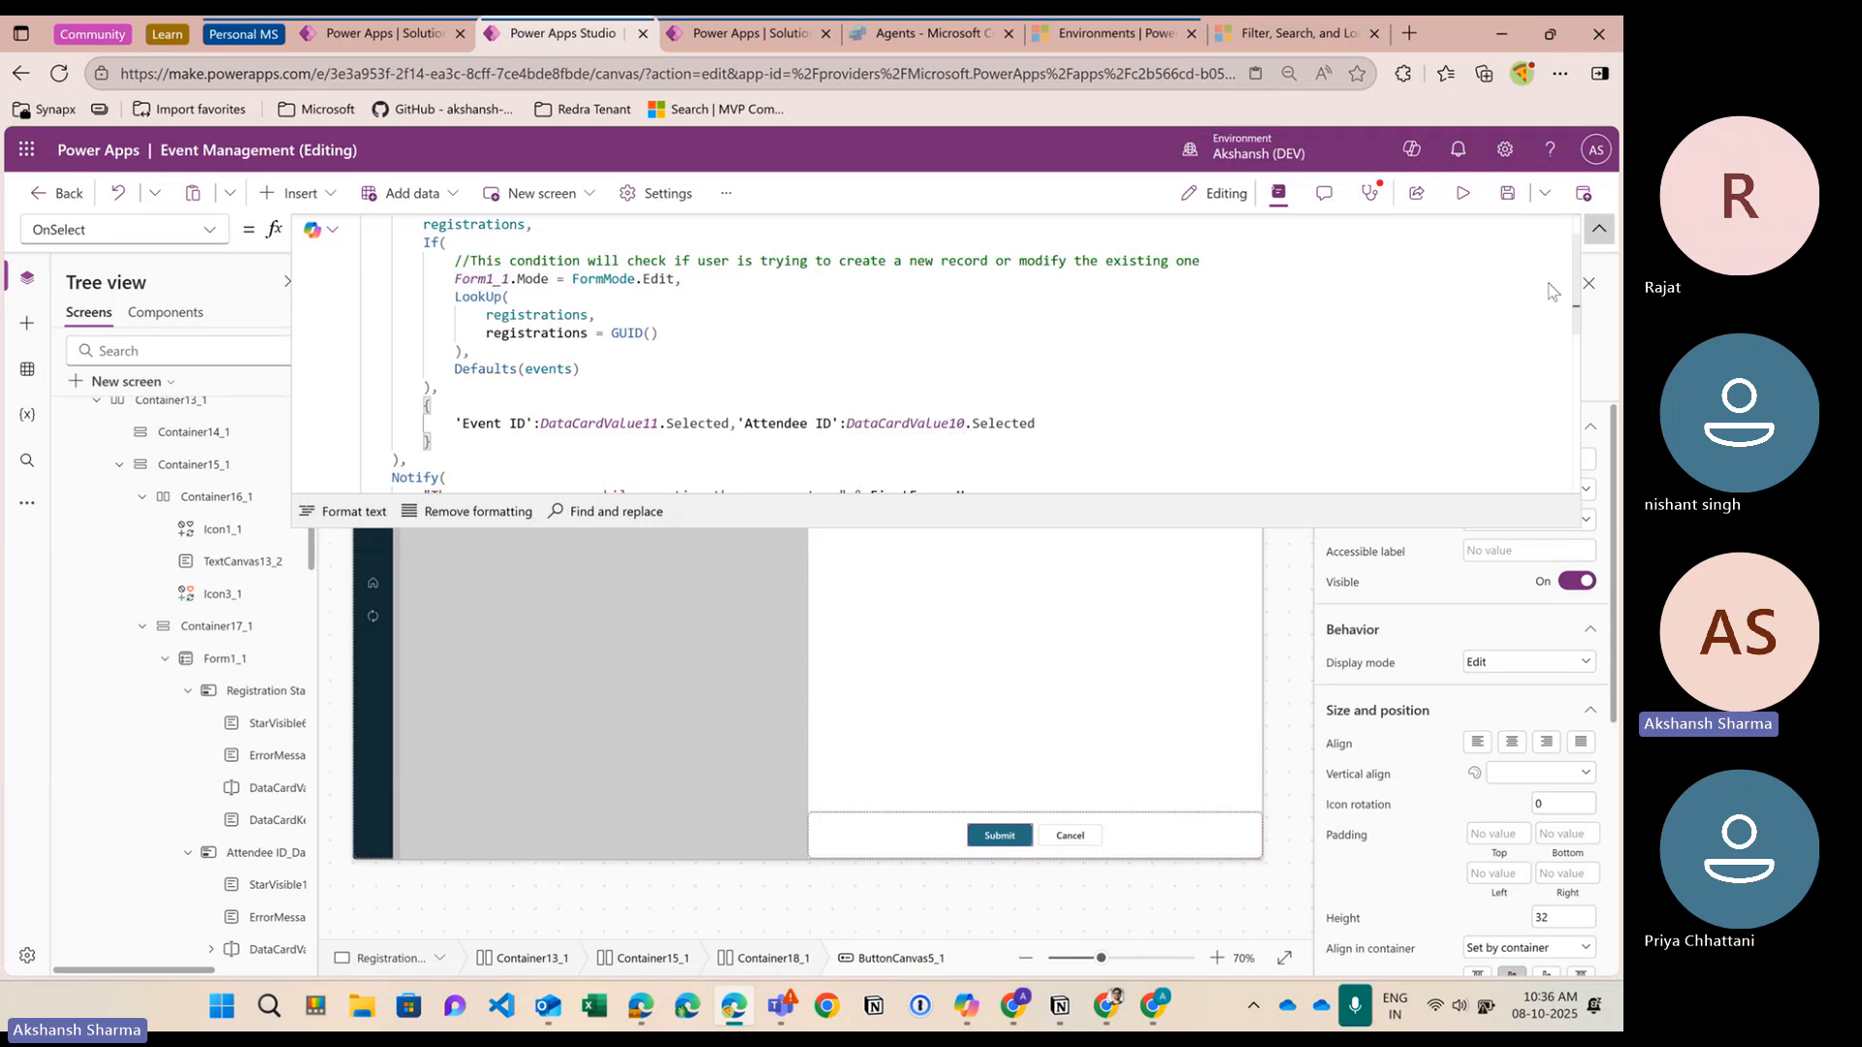
pyautogui.click(912, 522)
pyautogui.click(907, 519)
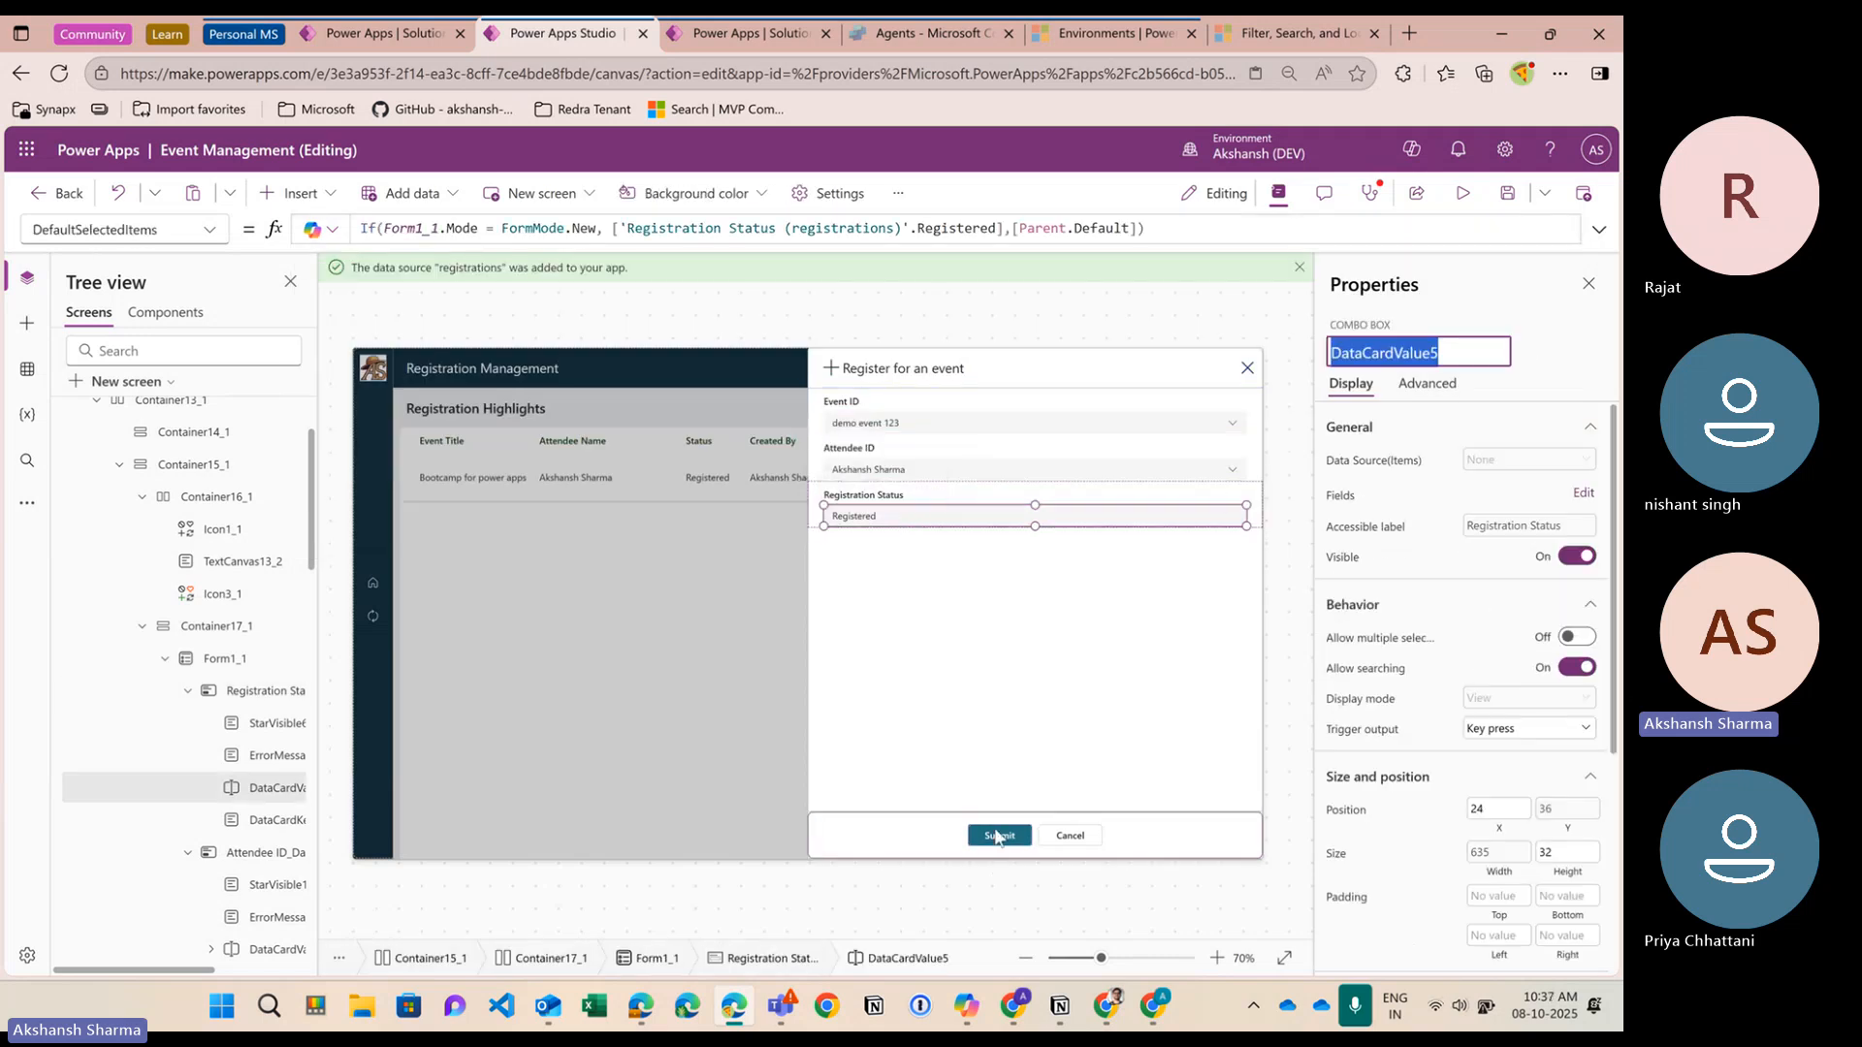
pyautogui.click(1002, 836)
pyautogui.click(1600, 229)
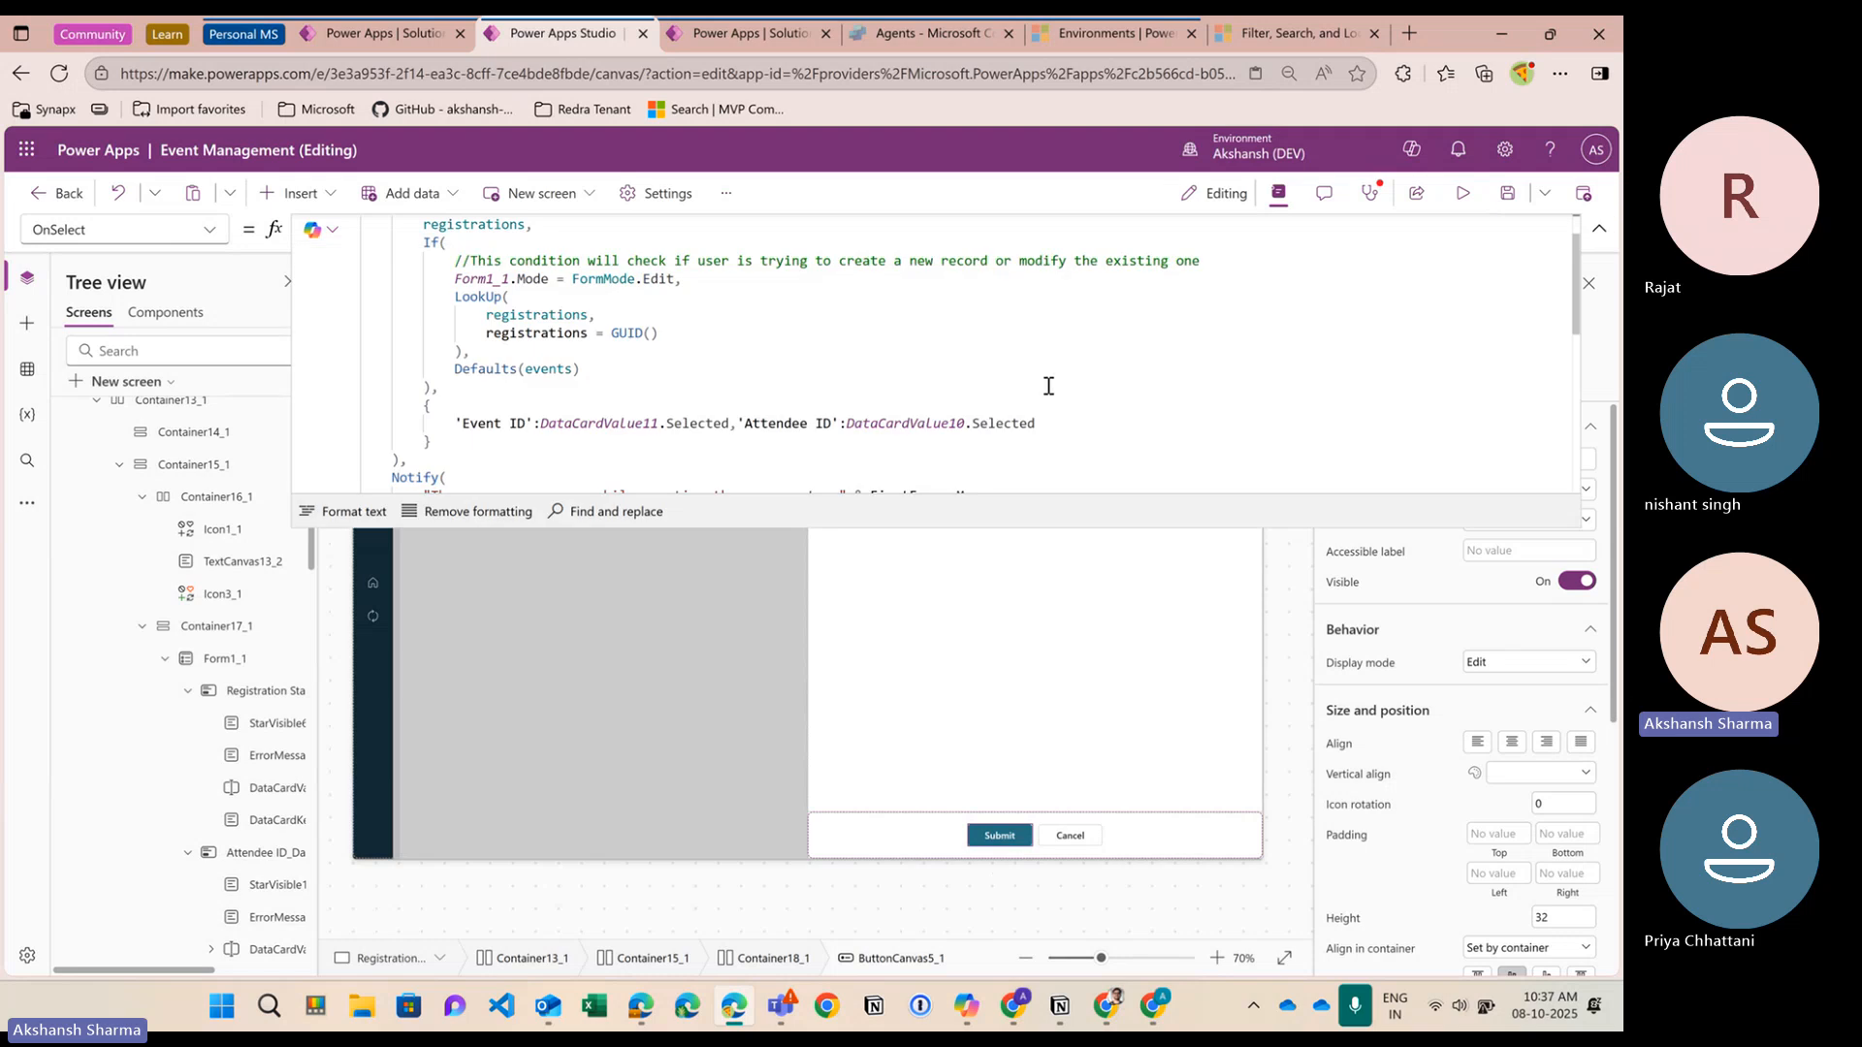
pyautogui.click(1073, 434)
pyautogui.write(',')
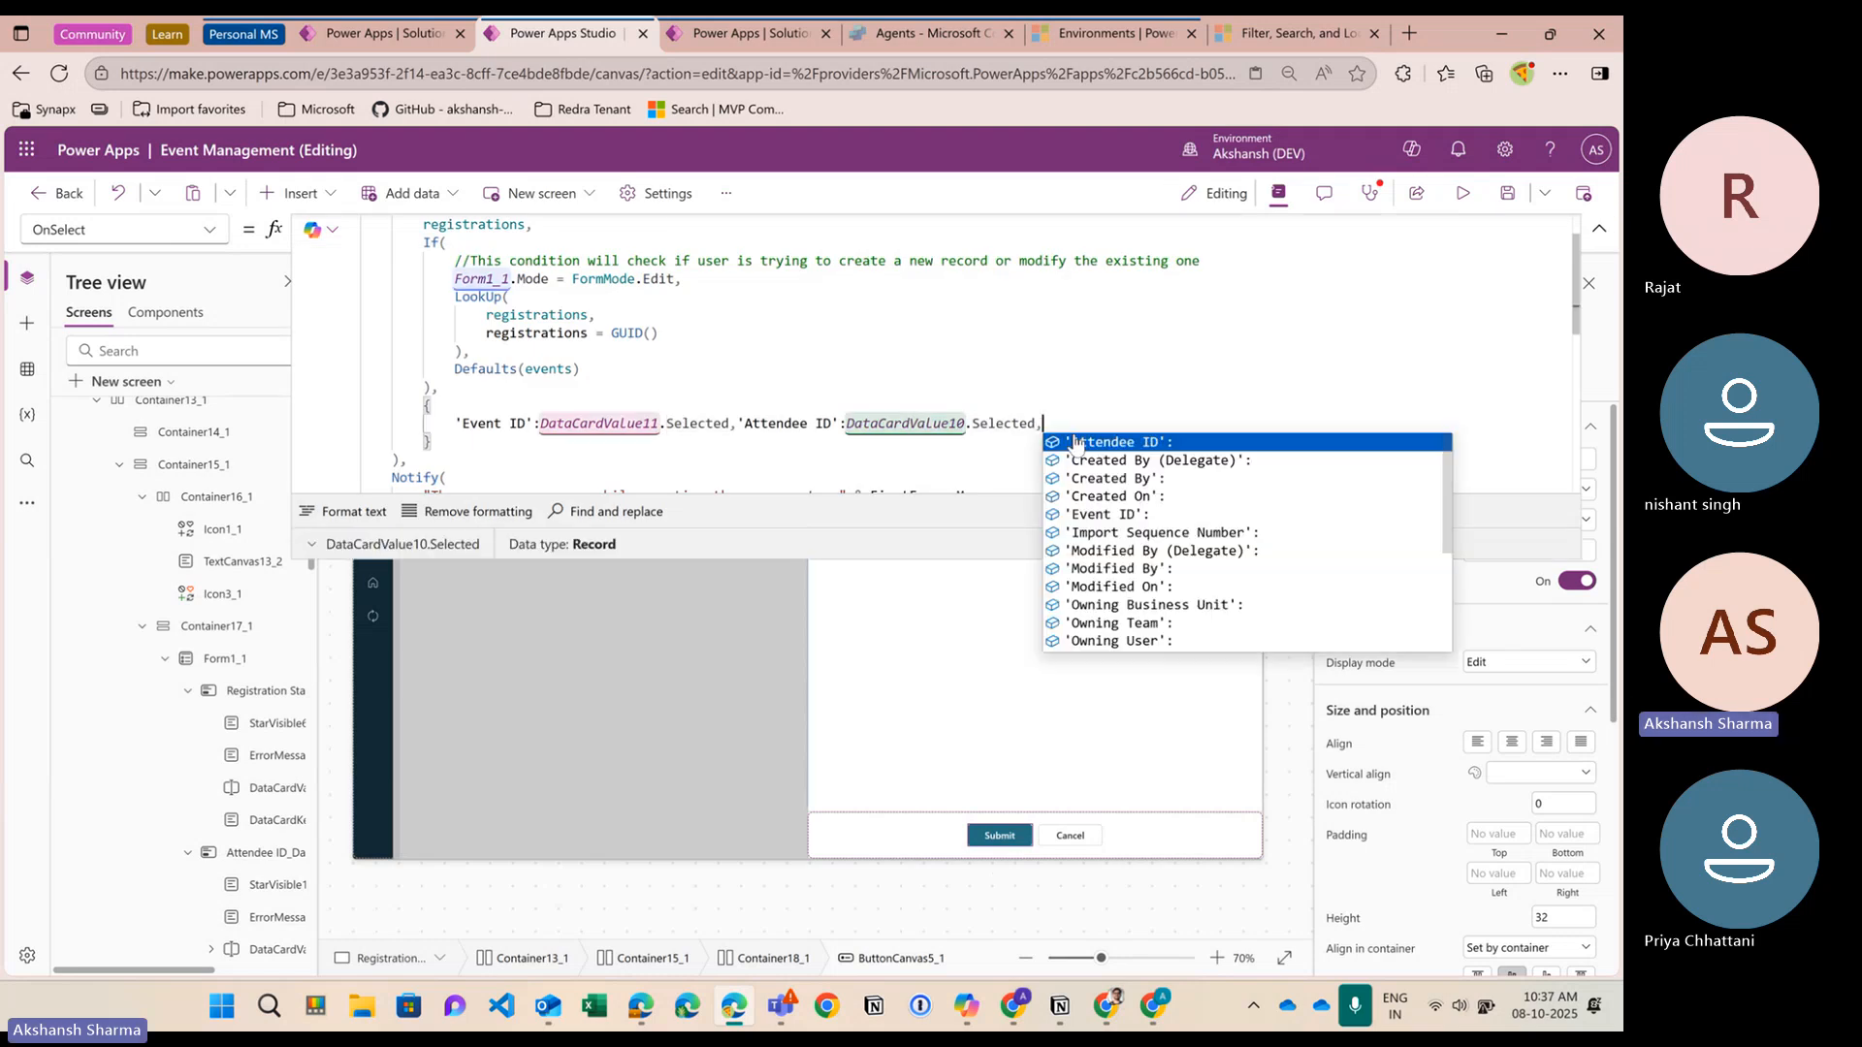
pyautogui.press('Down')
pyautogui.press('Down')
pyautogui.press('Down')
pyautogui.press('Down')
pyautogui.press('Down')
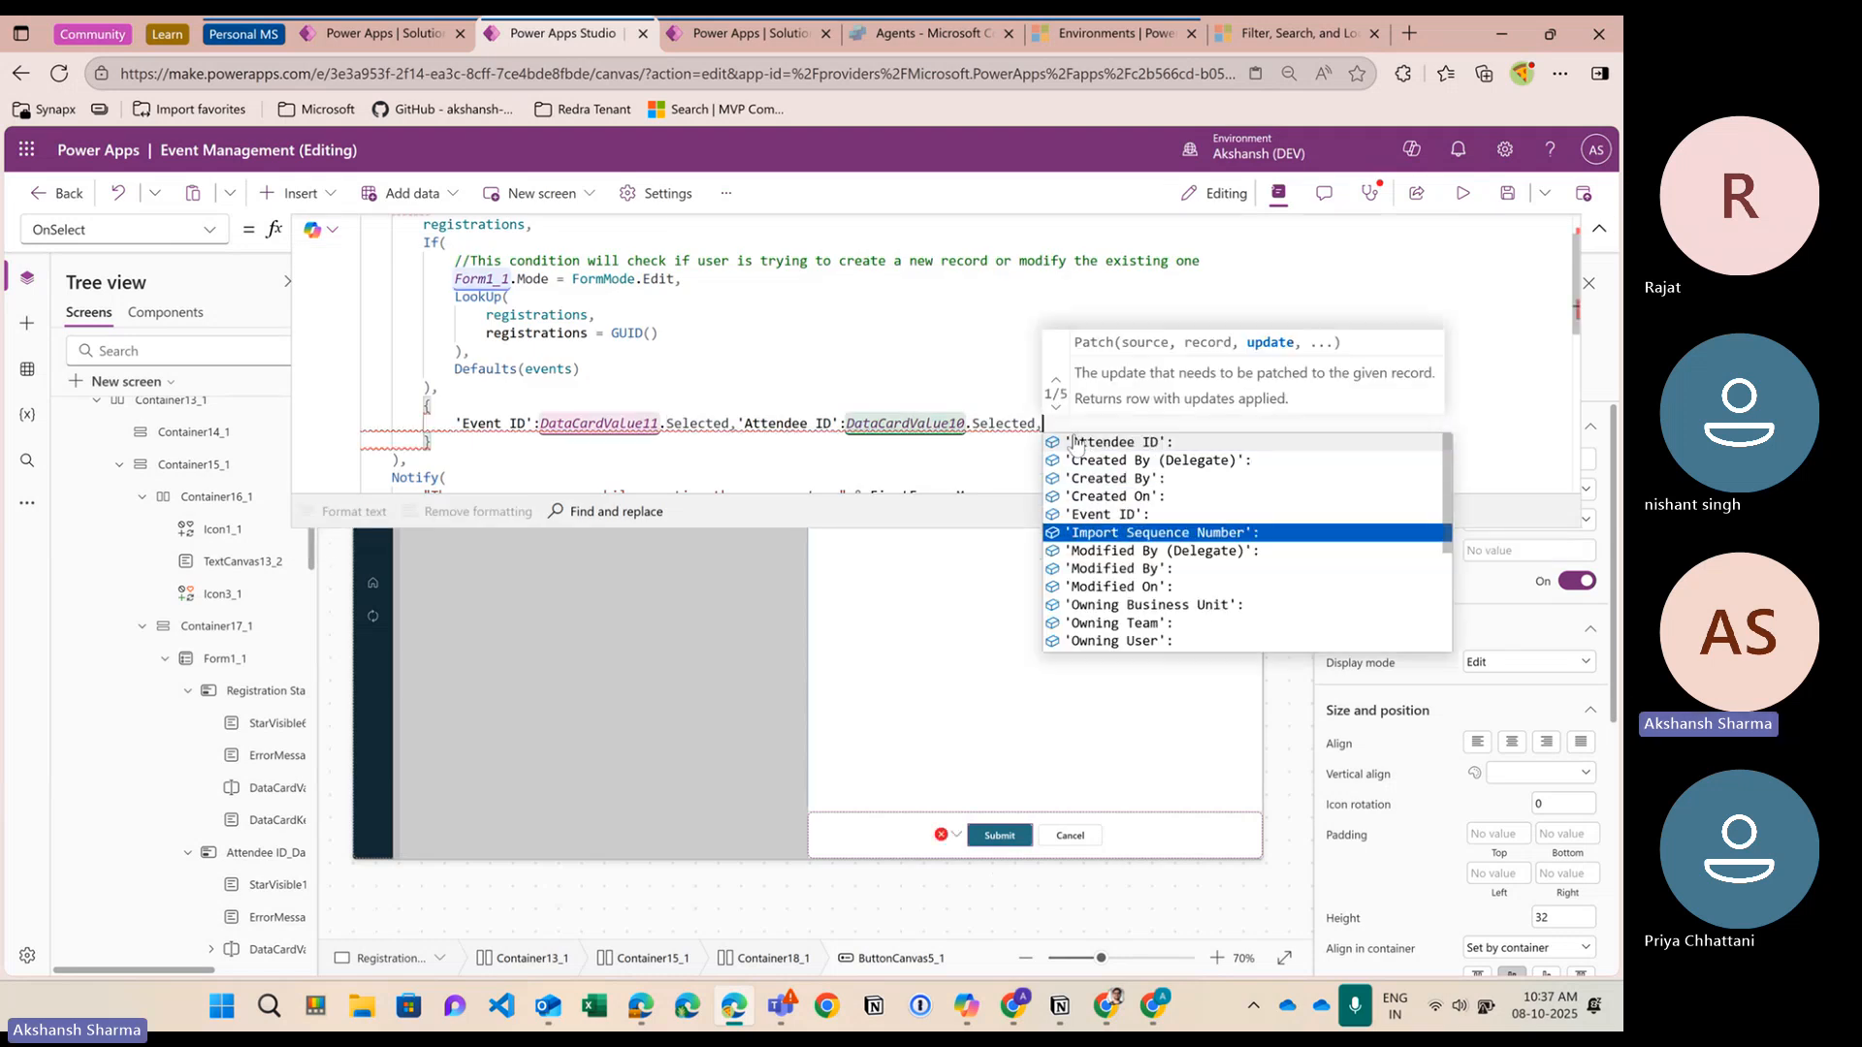
pyautogui.write('regi')
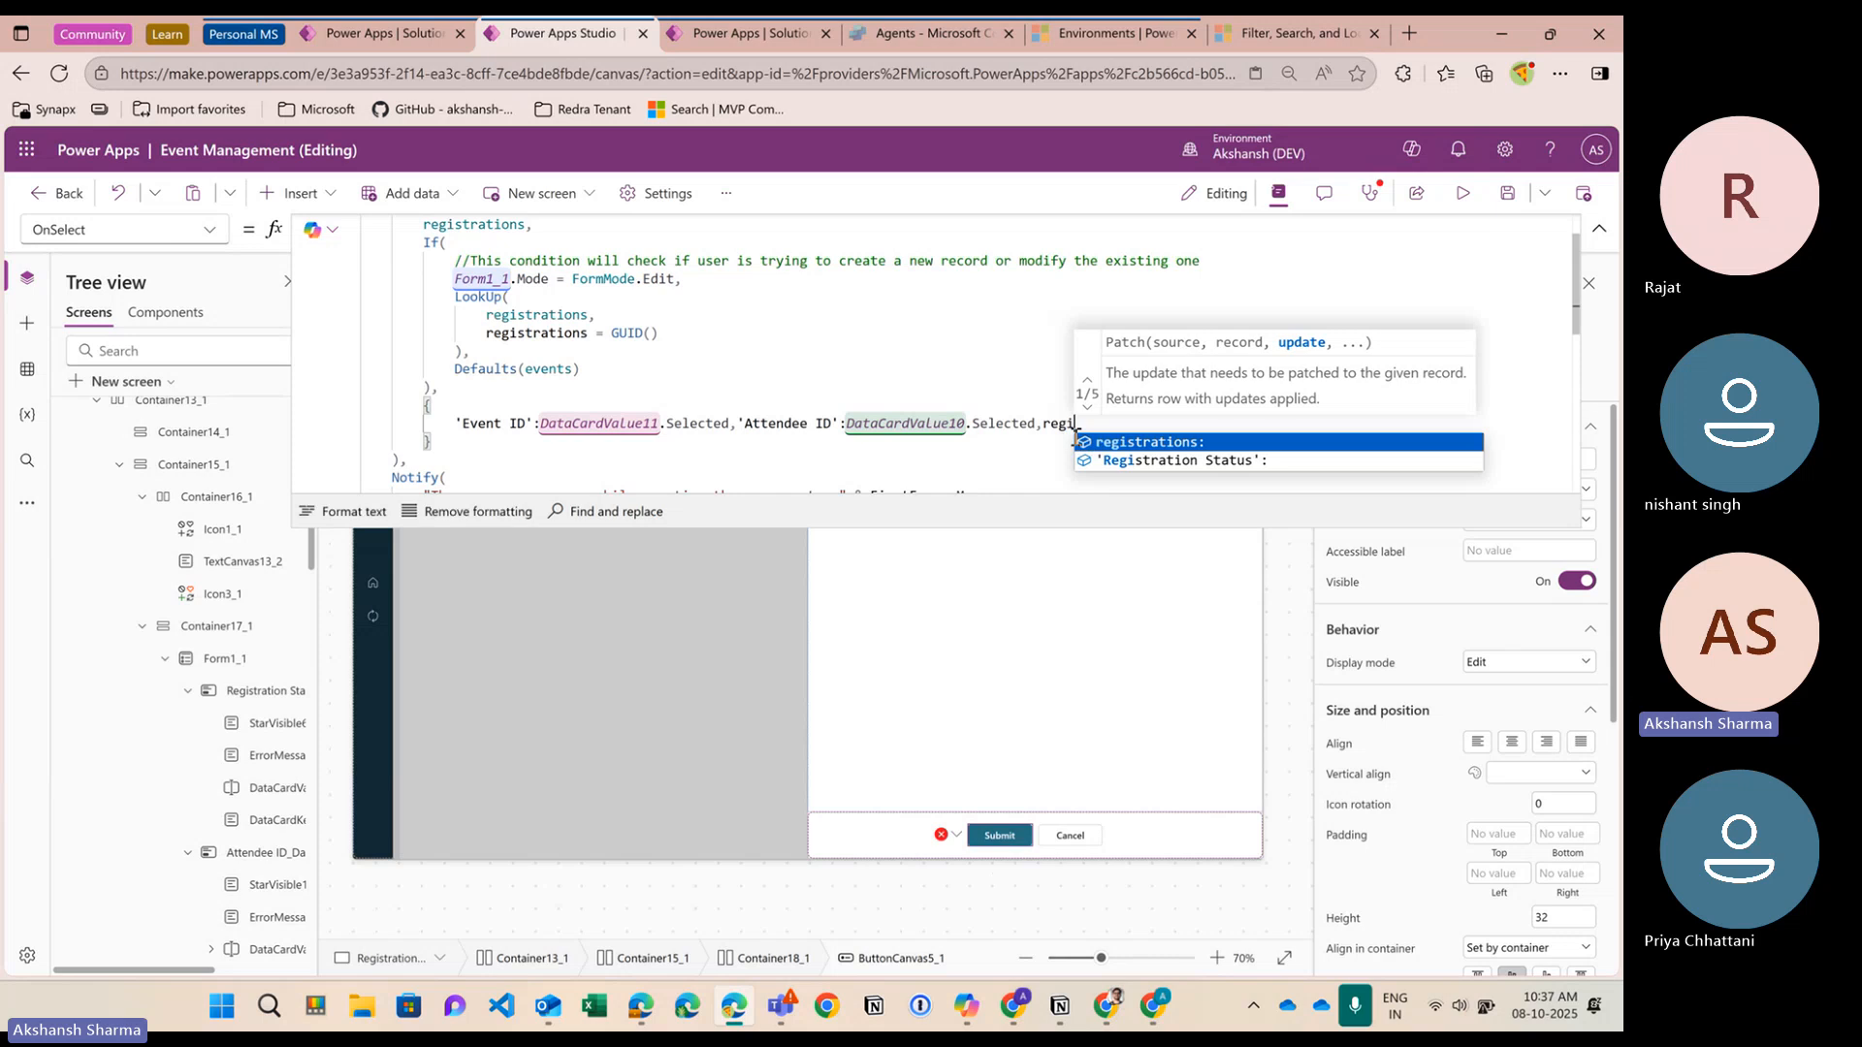
pyautogui.press('Tab')
pyautogui.write('DataCardValue5.')
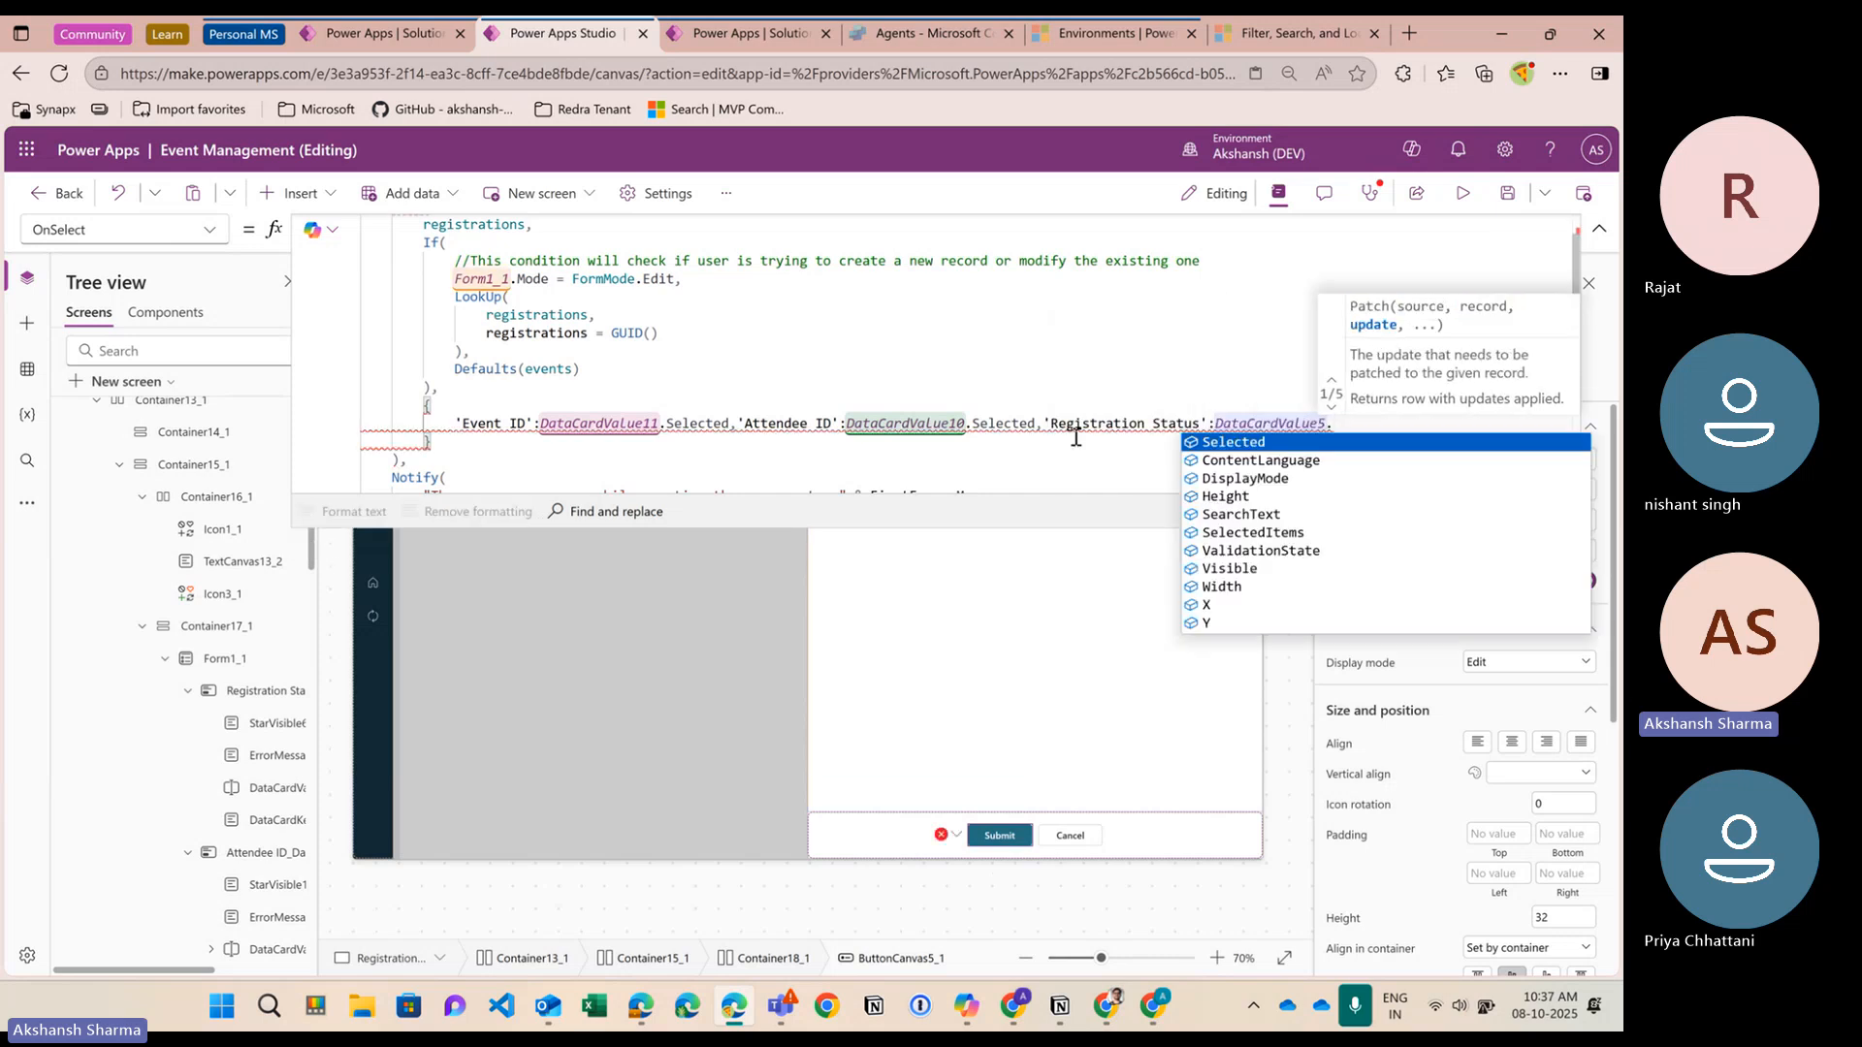
pyautogui.press('Tab')
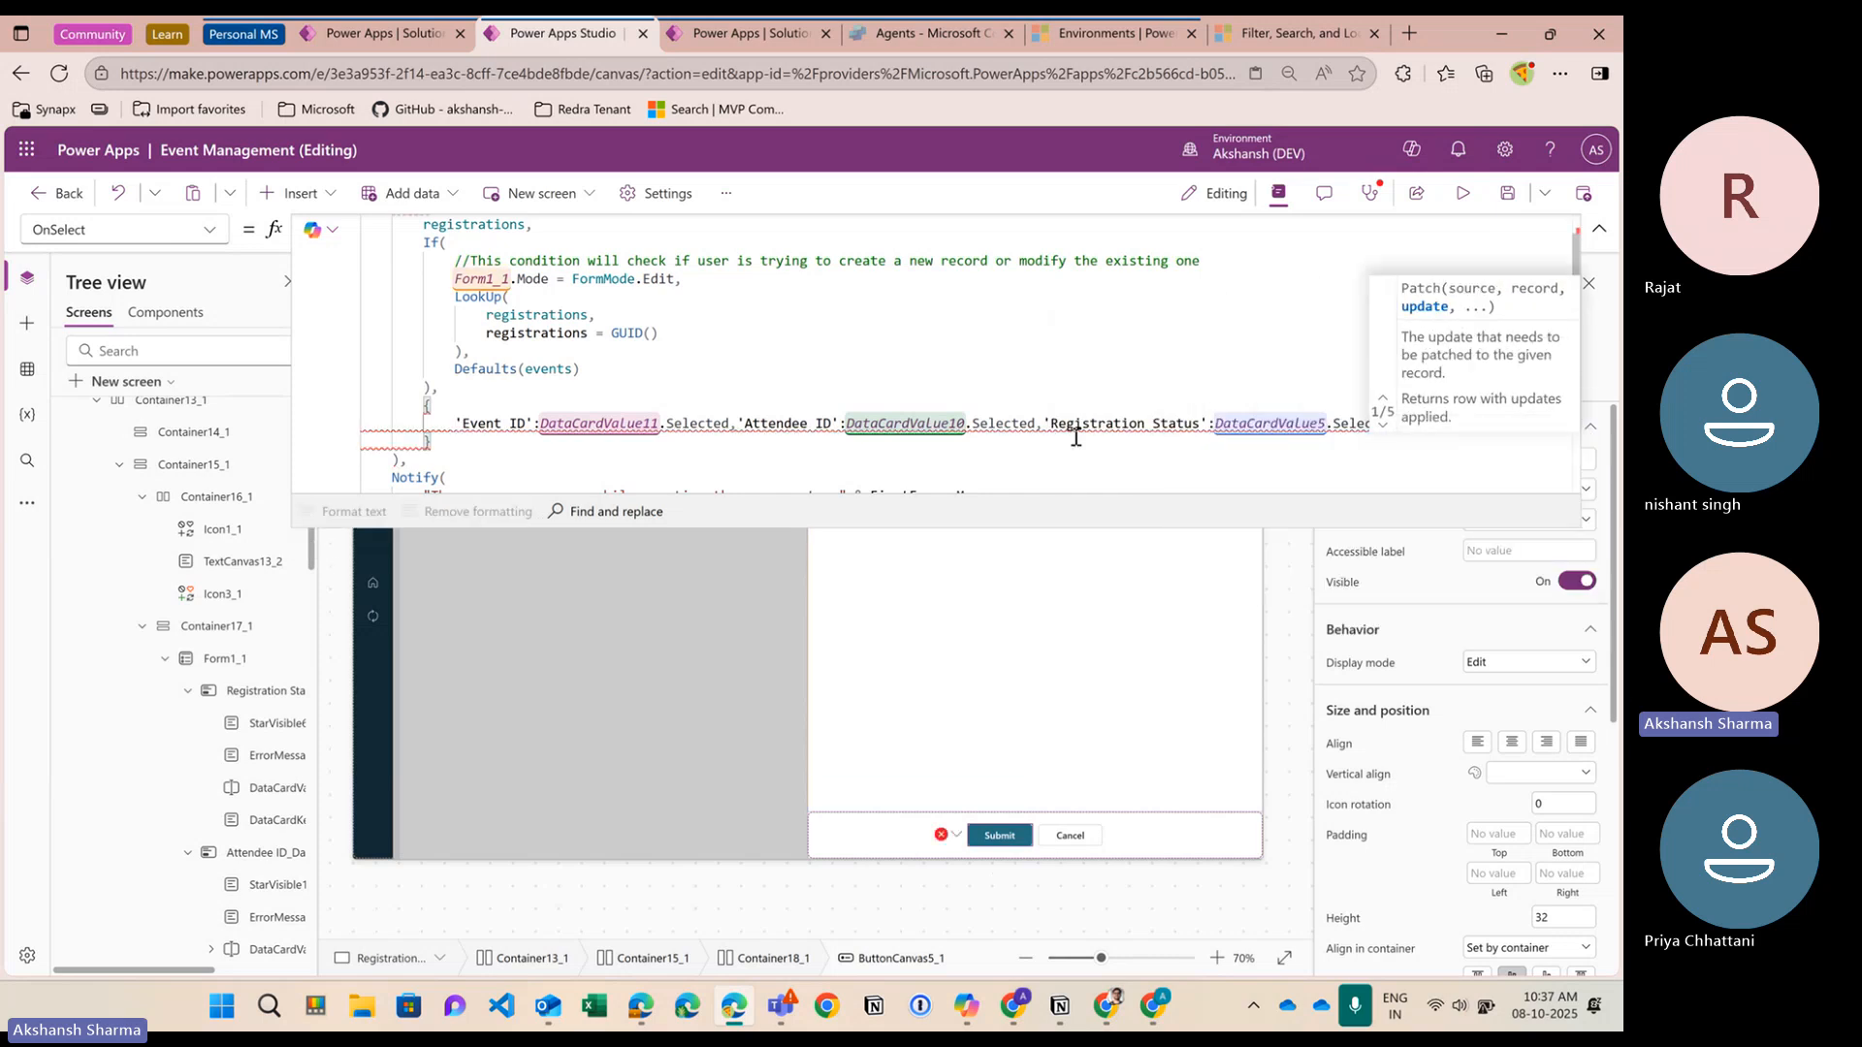
pyautogui.write('.Value')
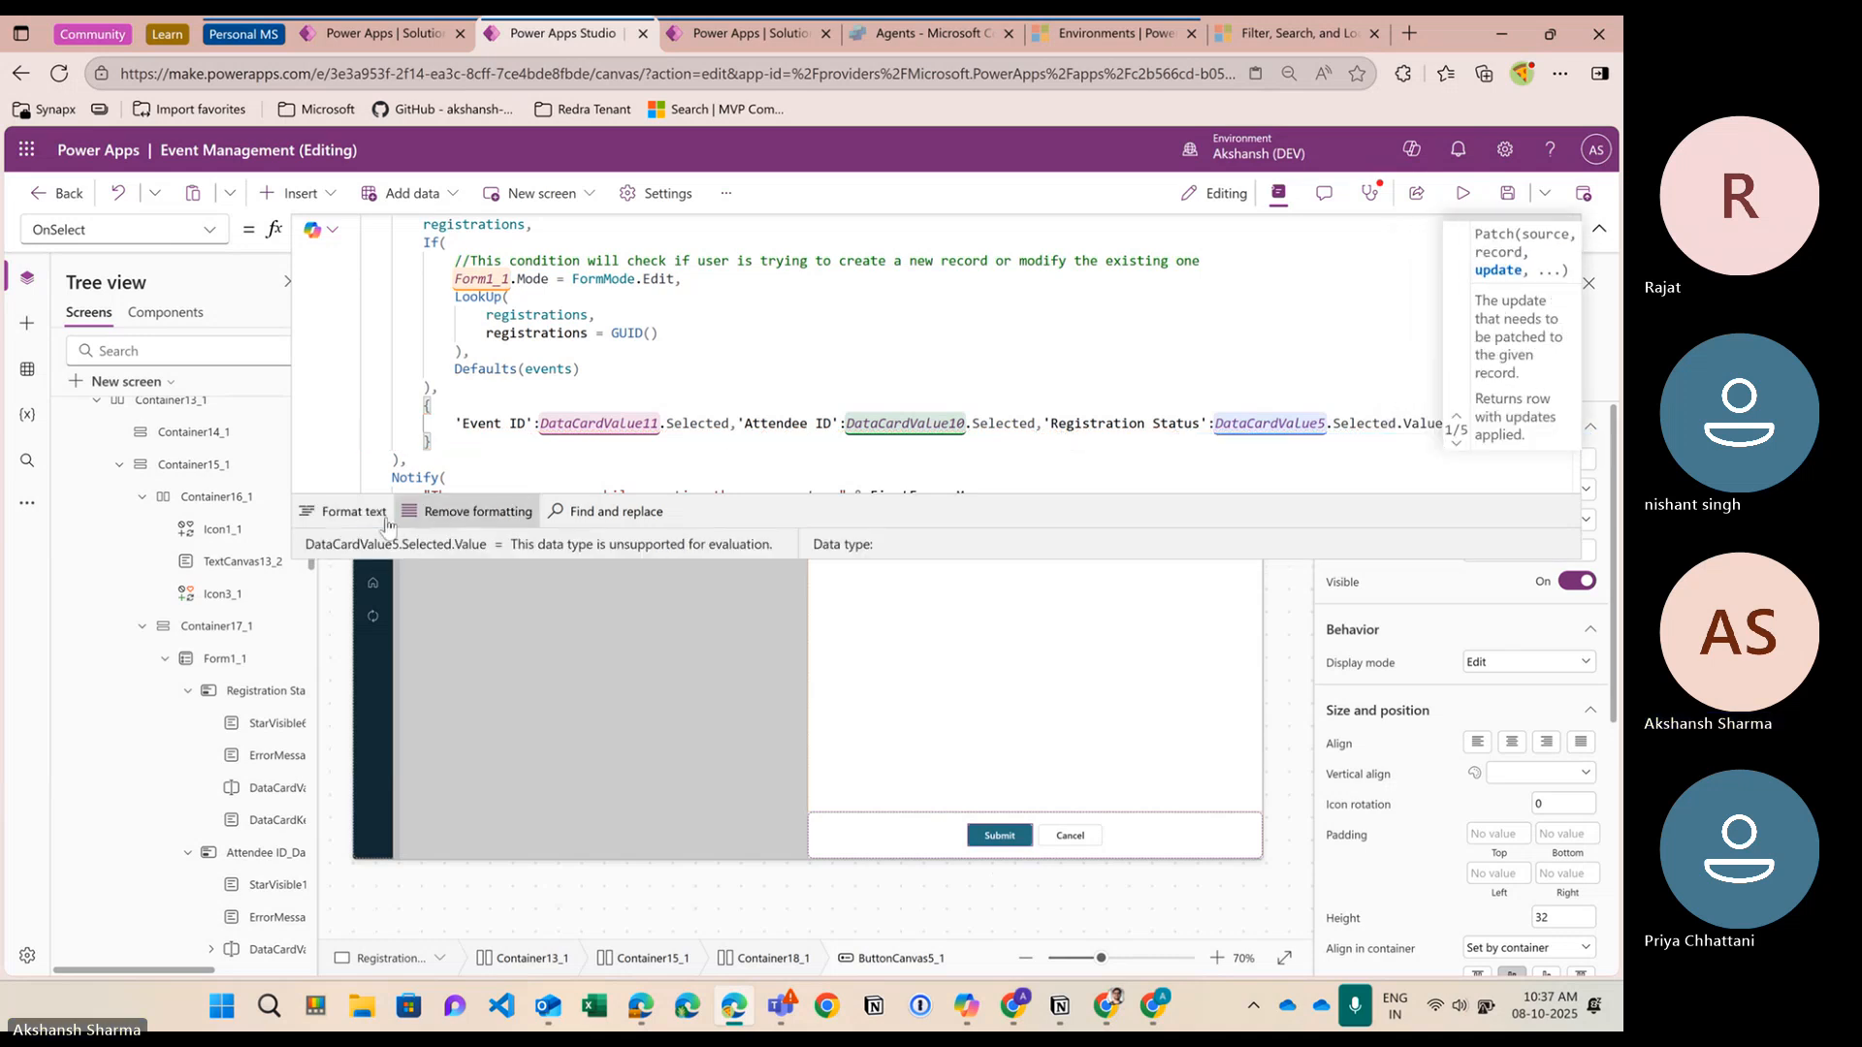
pyautogui.click(349, 511)
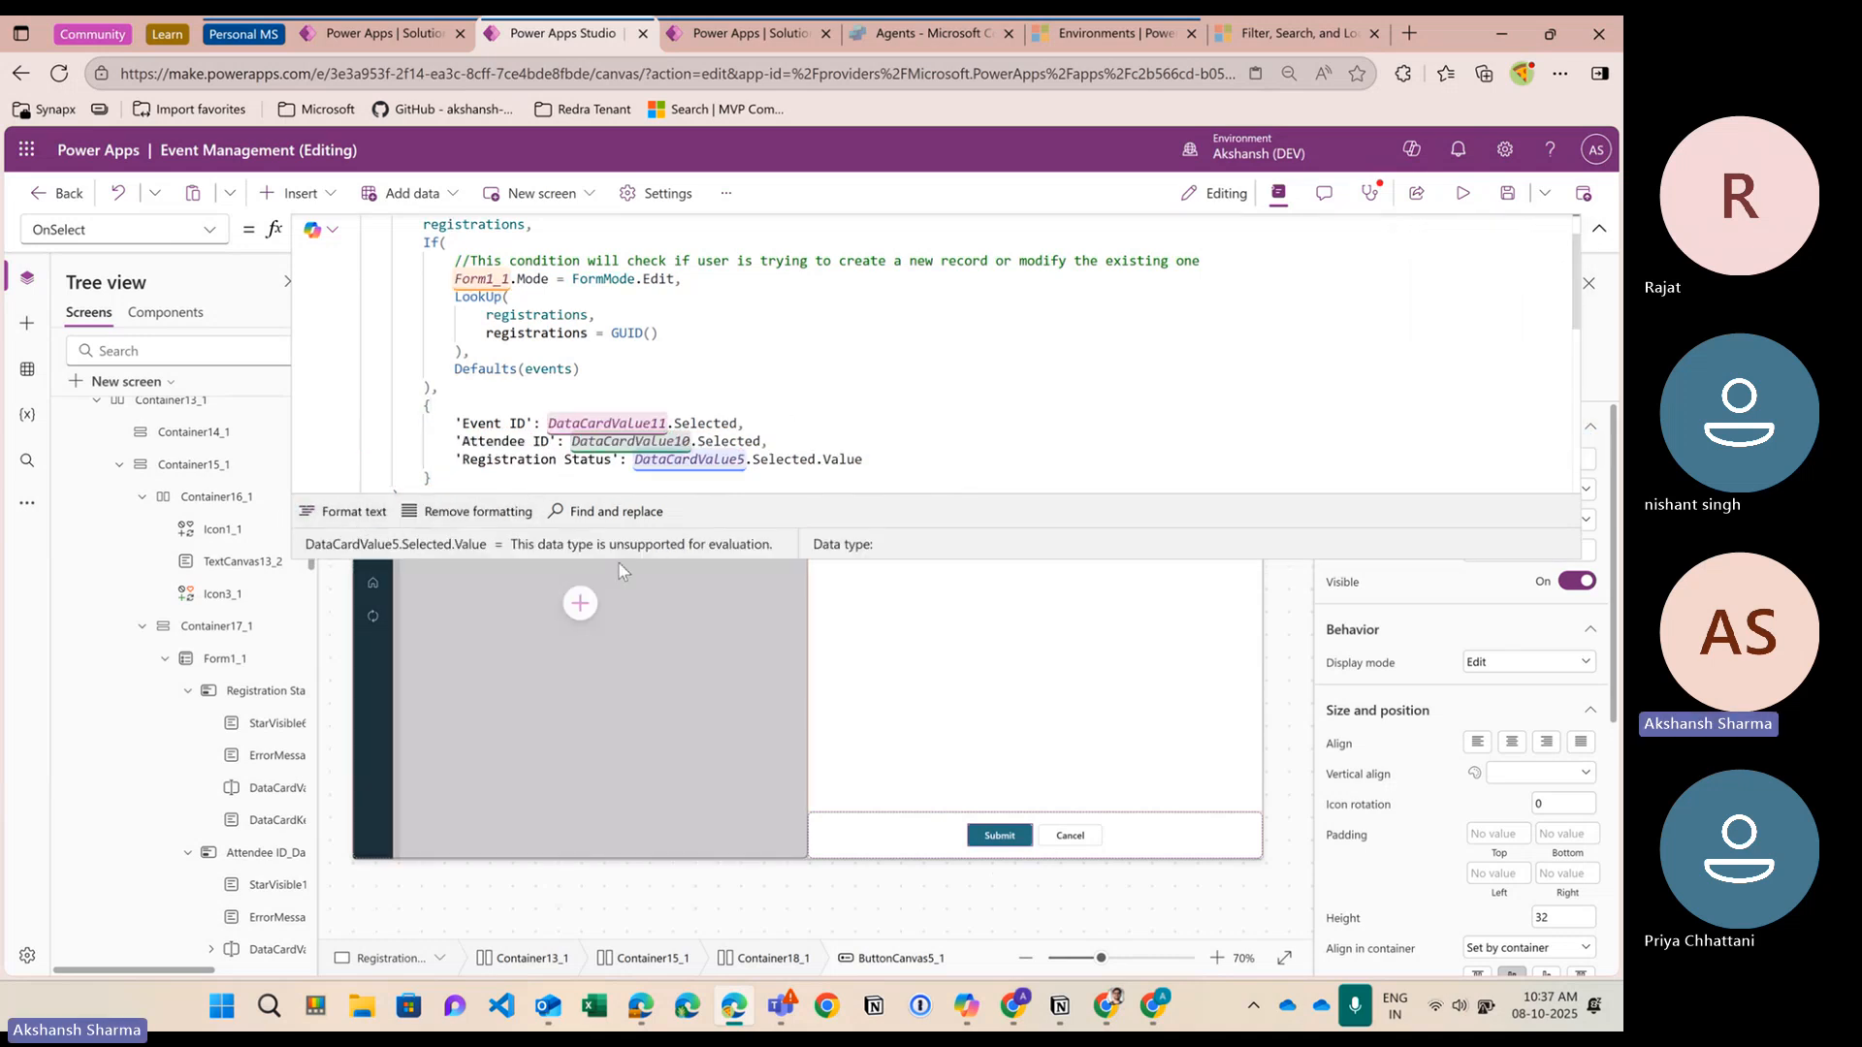
pyautogui.moveTo(619, 562); pyautogui.dragTo(615, 735)
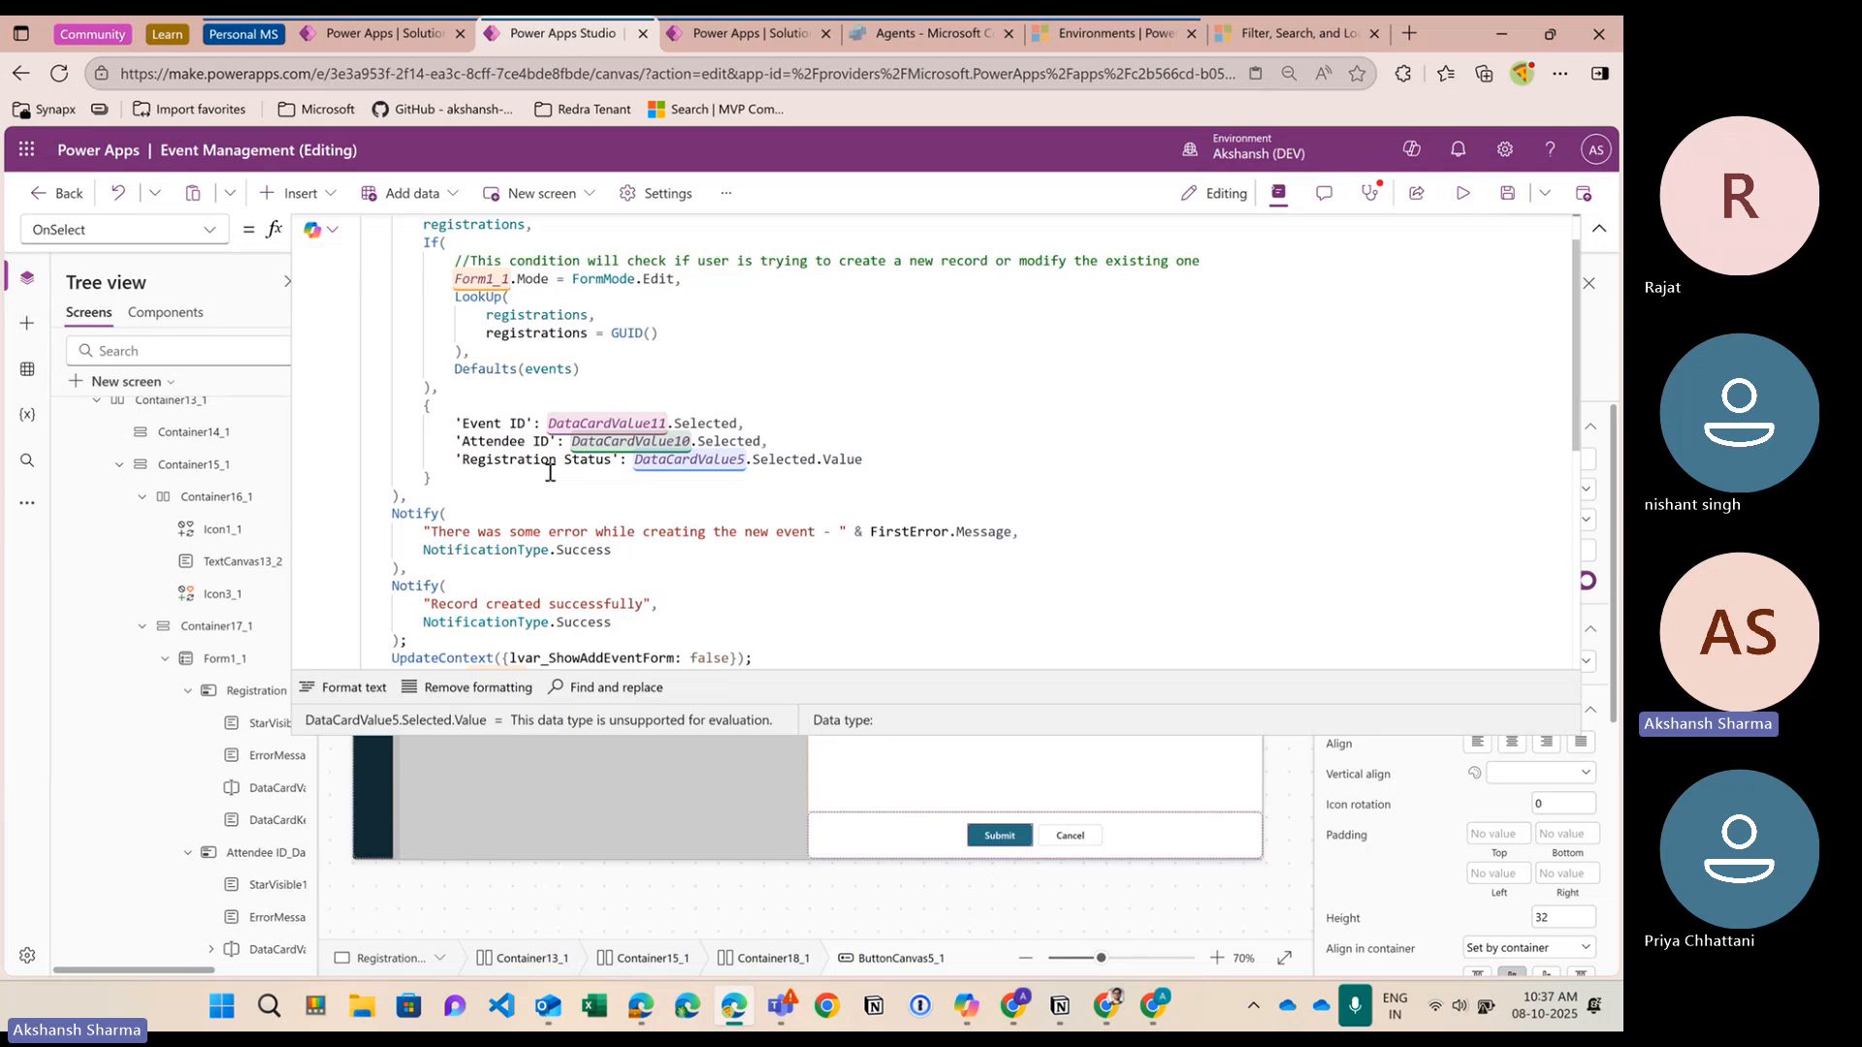
pyautogui.click(746, 424)
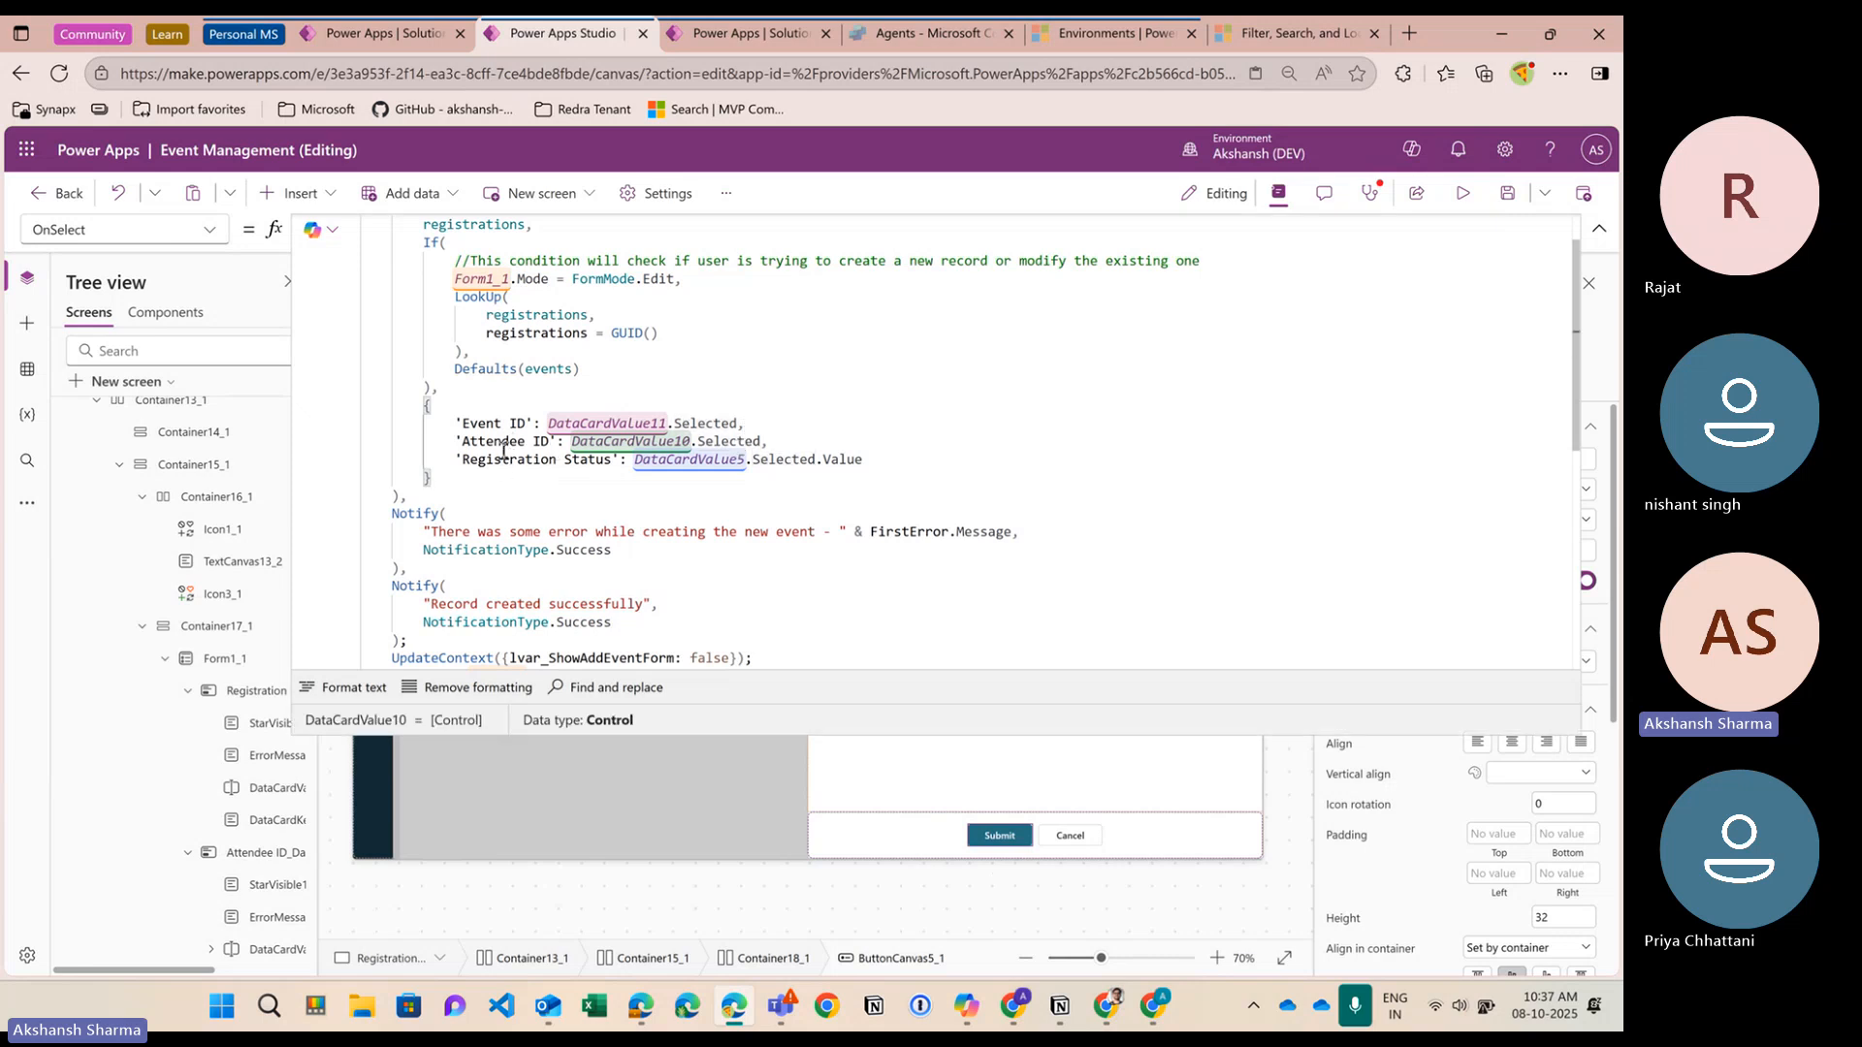
pyautogui.moveTo(863, 460); pyautogui.dragTo(816, 460)
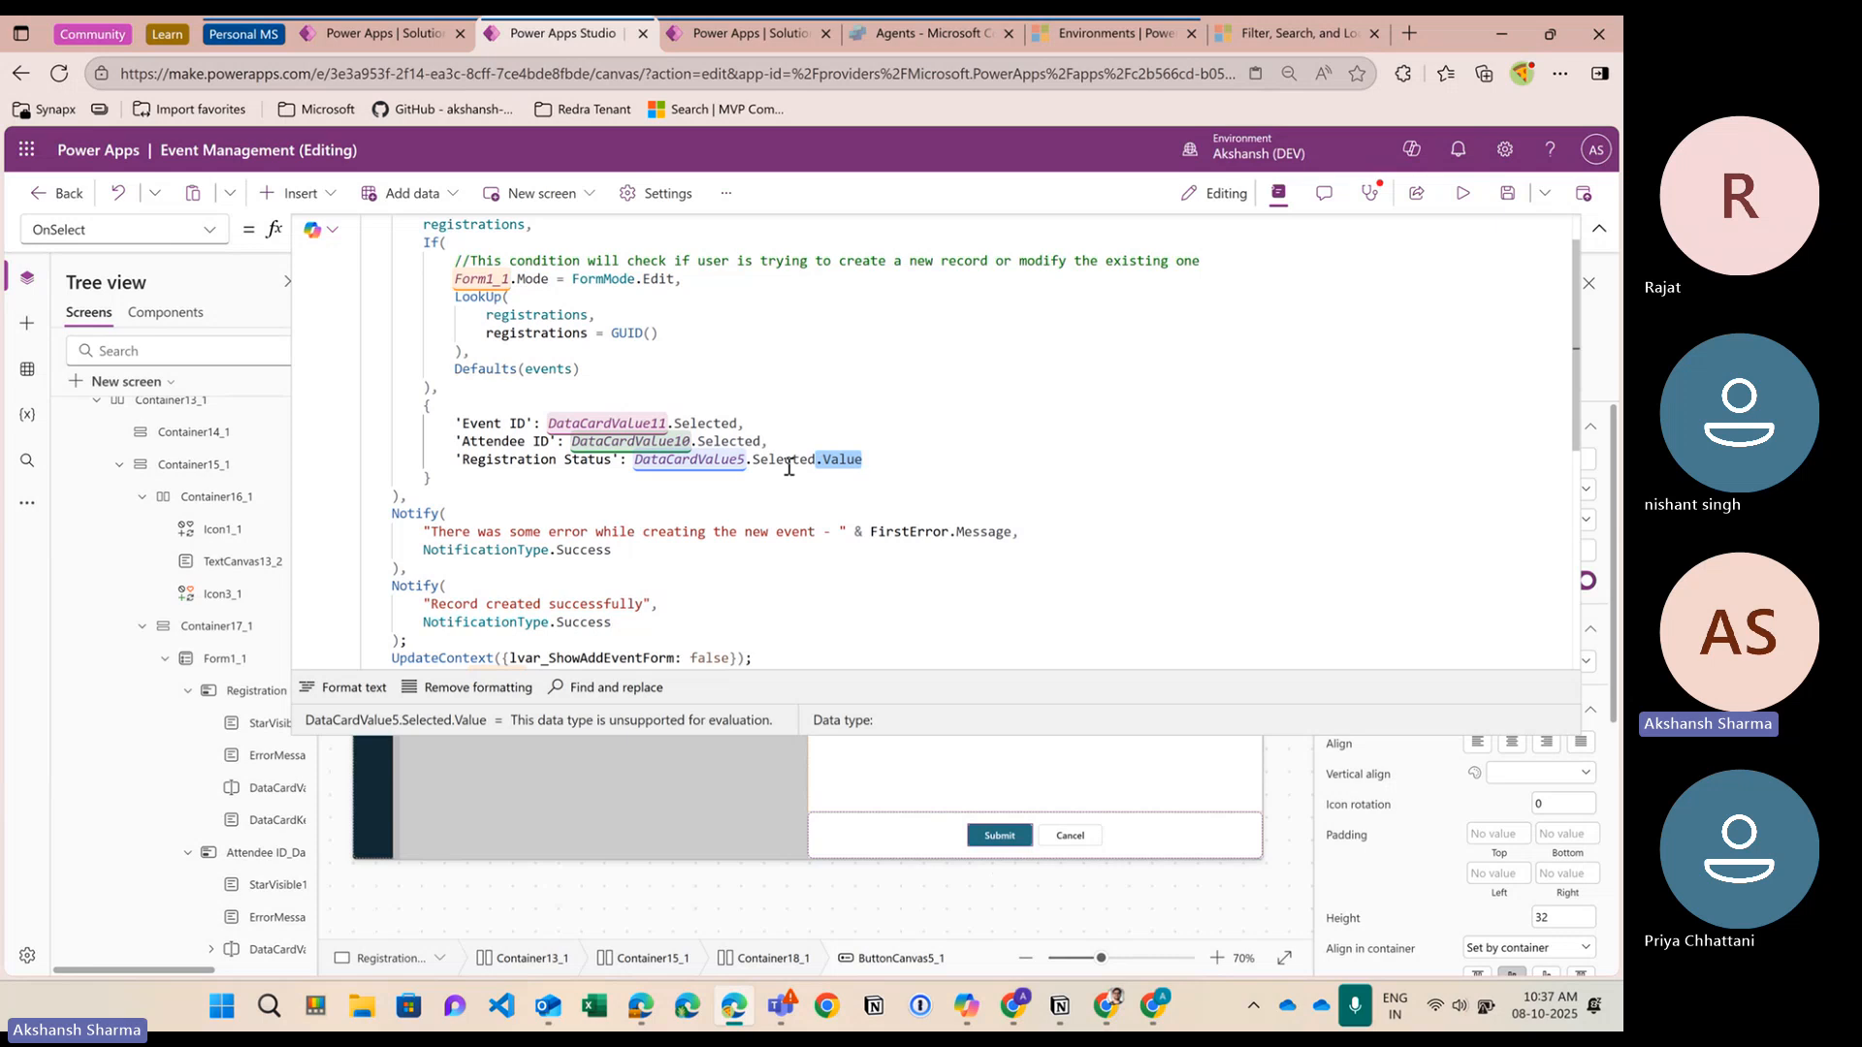
pyautogui.click(743, 423)
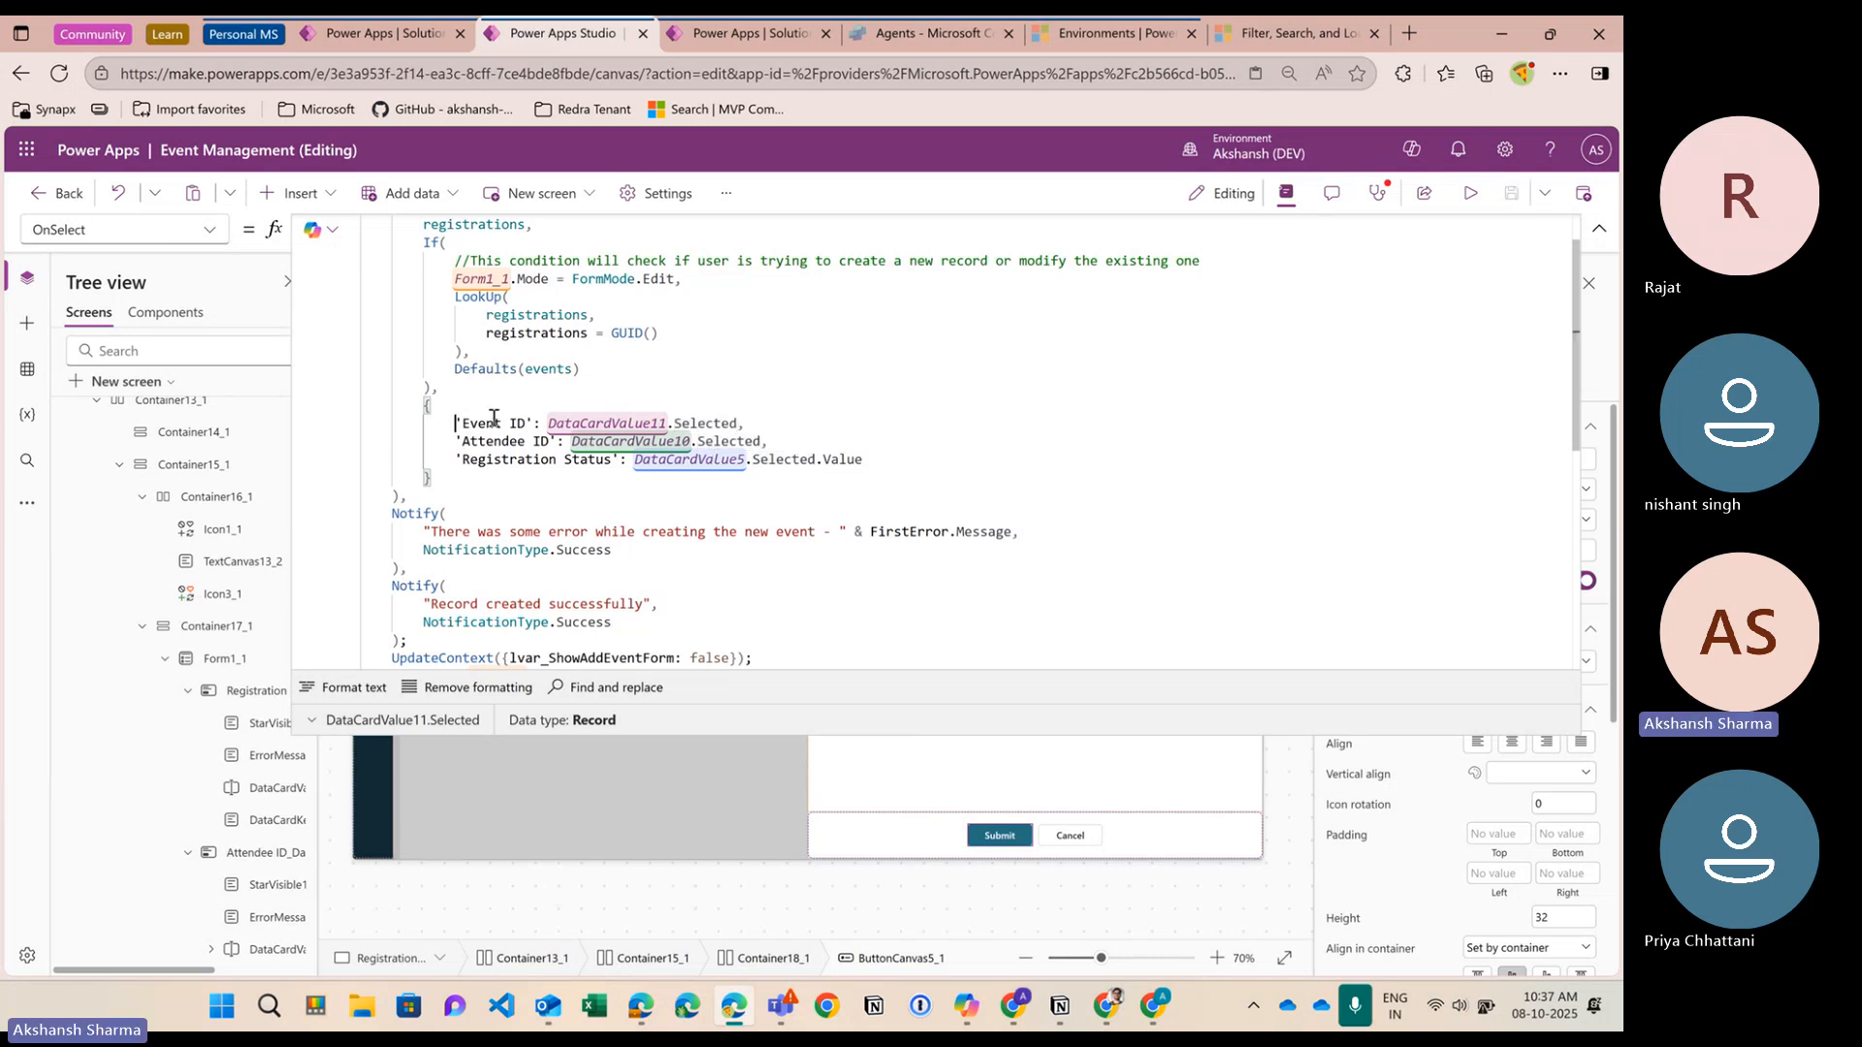
pyautogui.moveTo(455, 423); pyautogui.dragTo(536, 425)
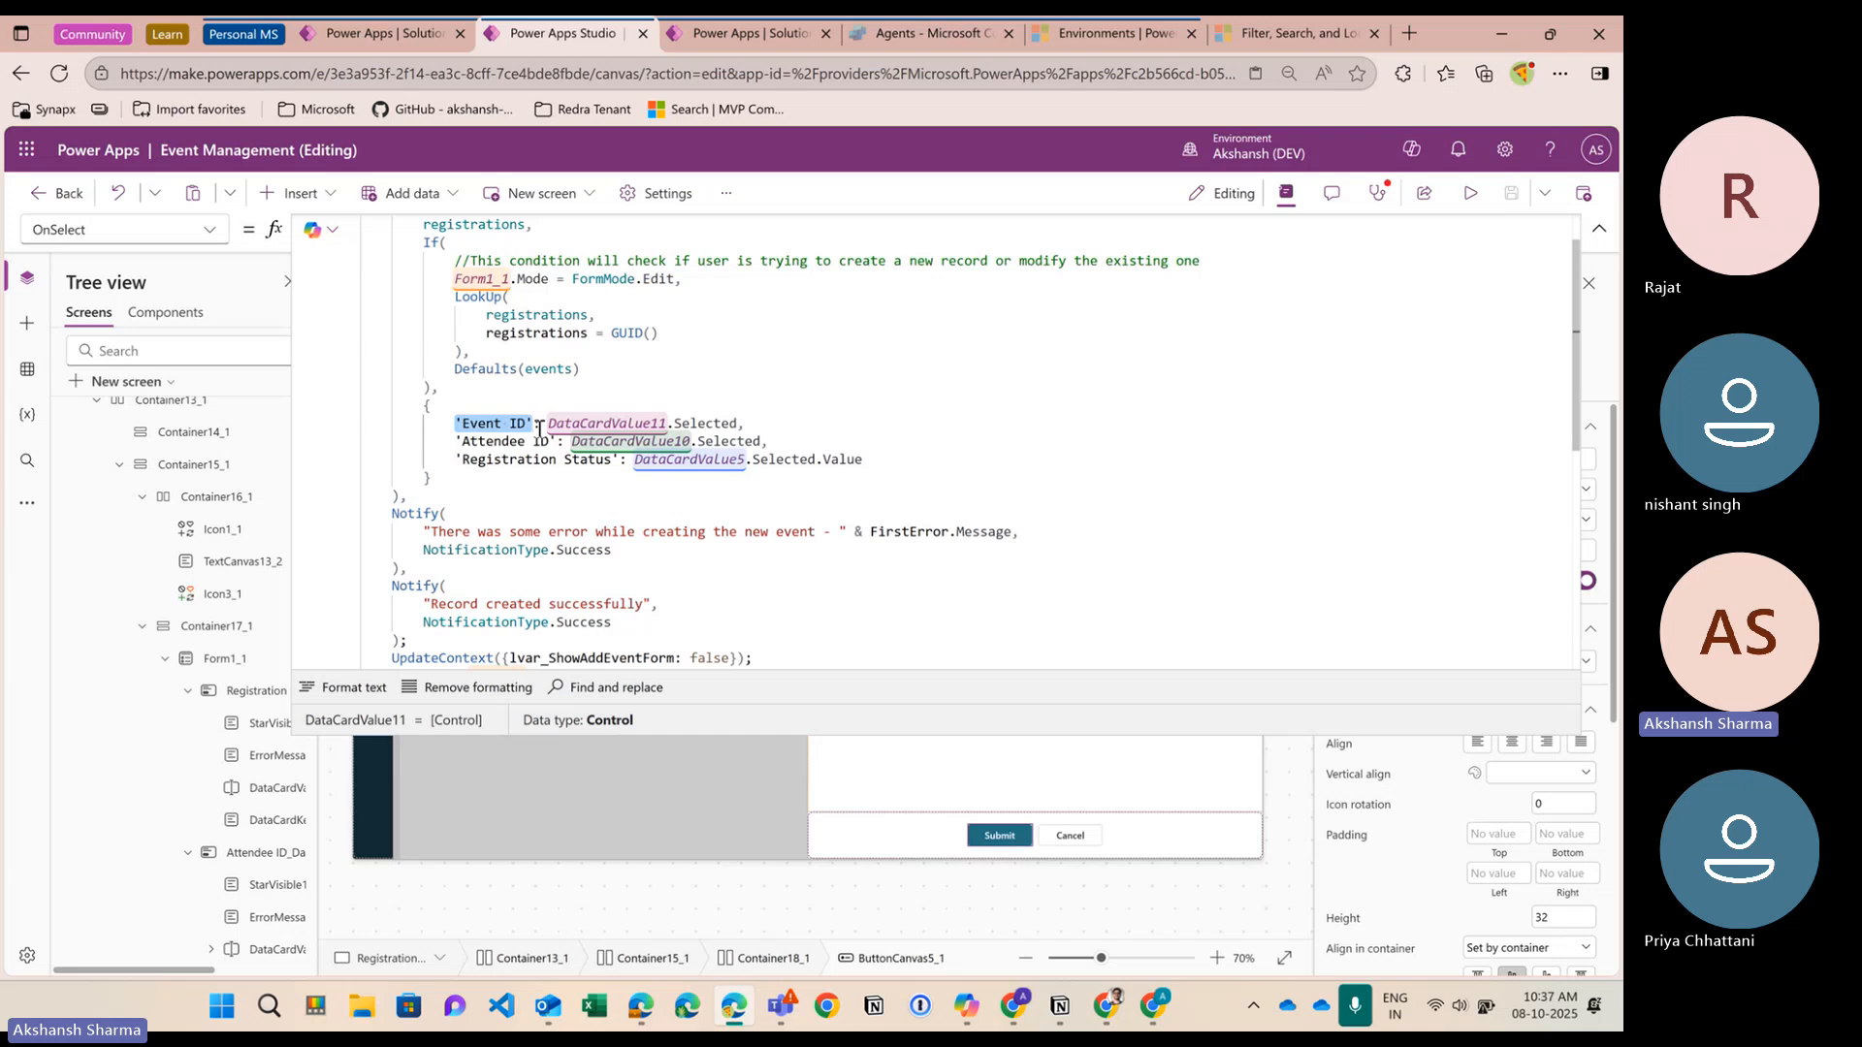
pyautogui.click(737, 422)
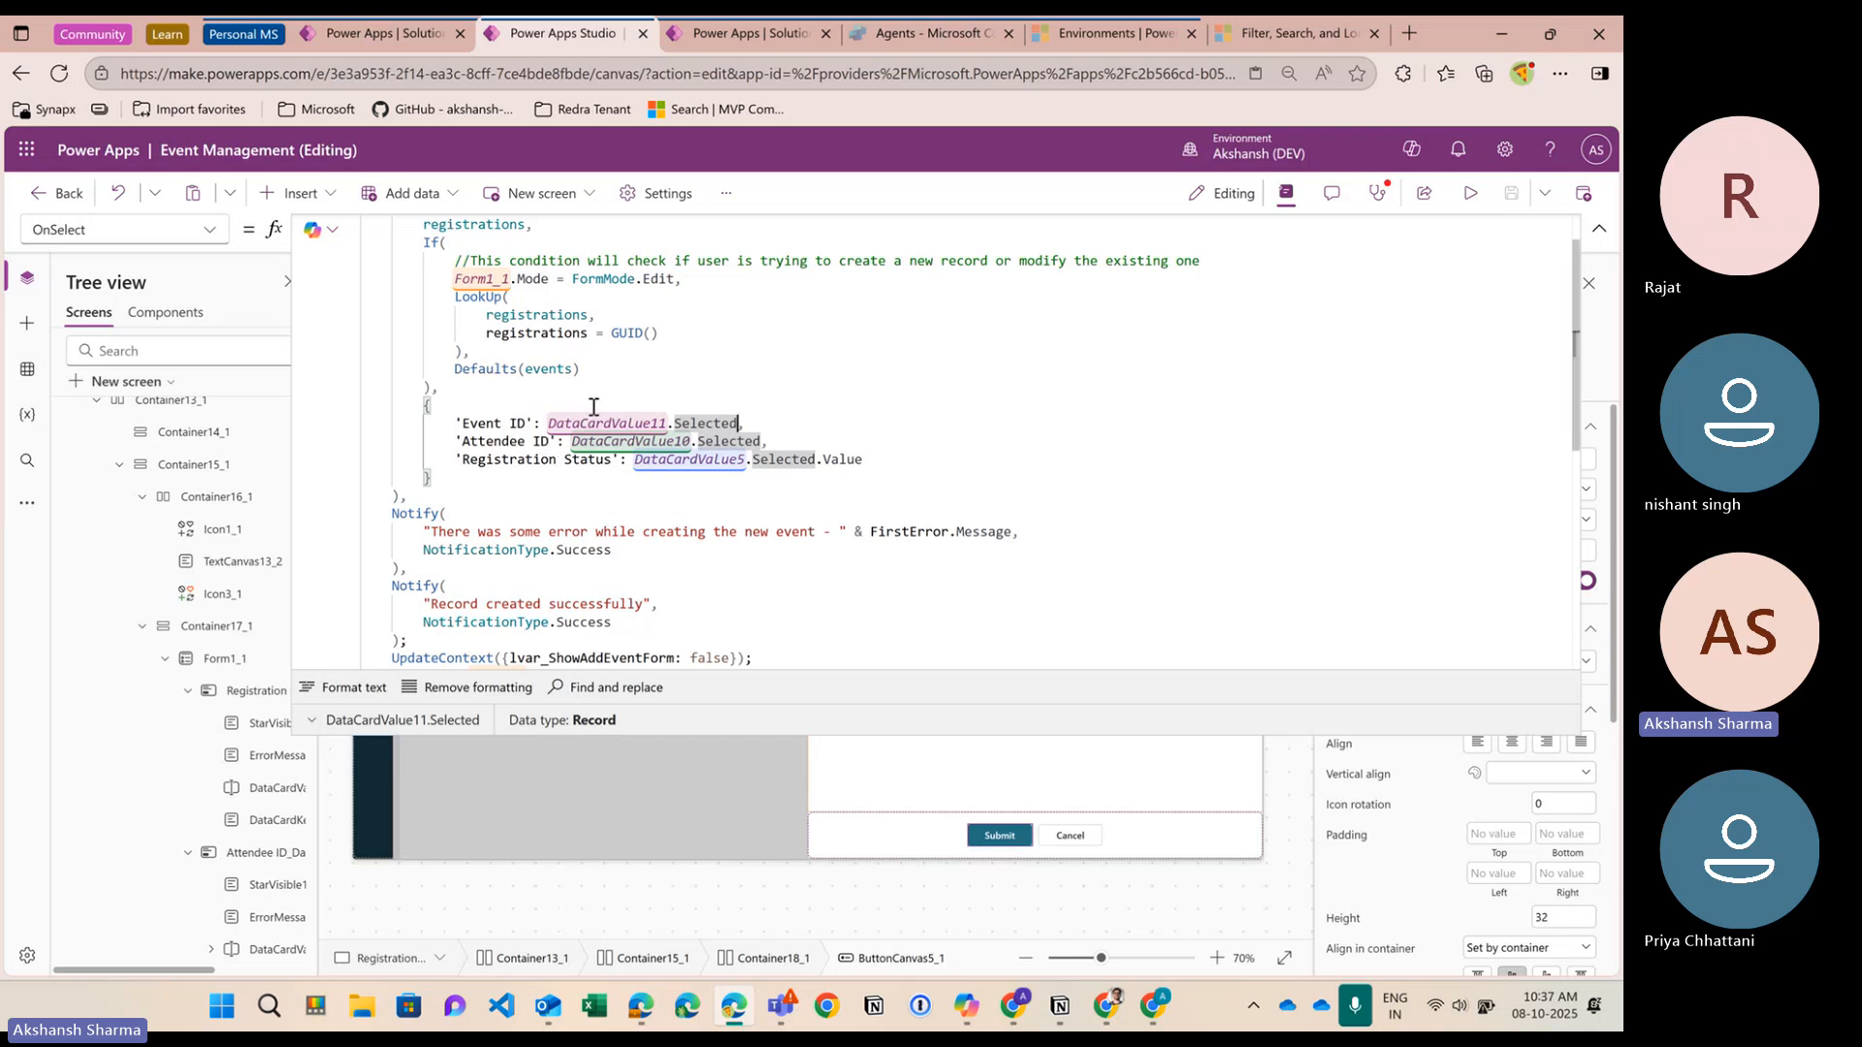
pyautogui.click(765, 441)
pyautogui.click(561, 444)
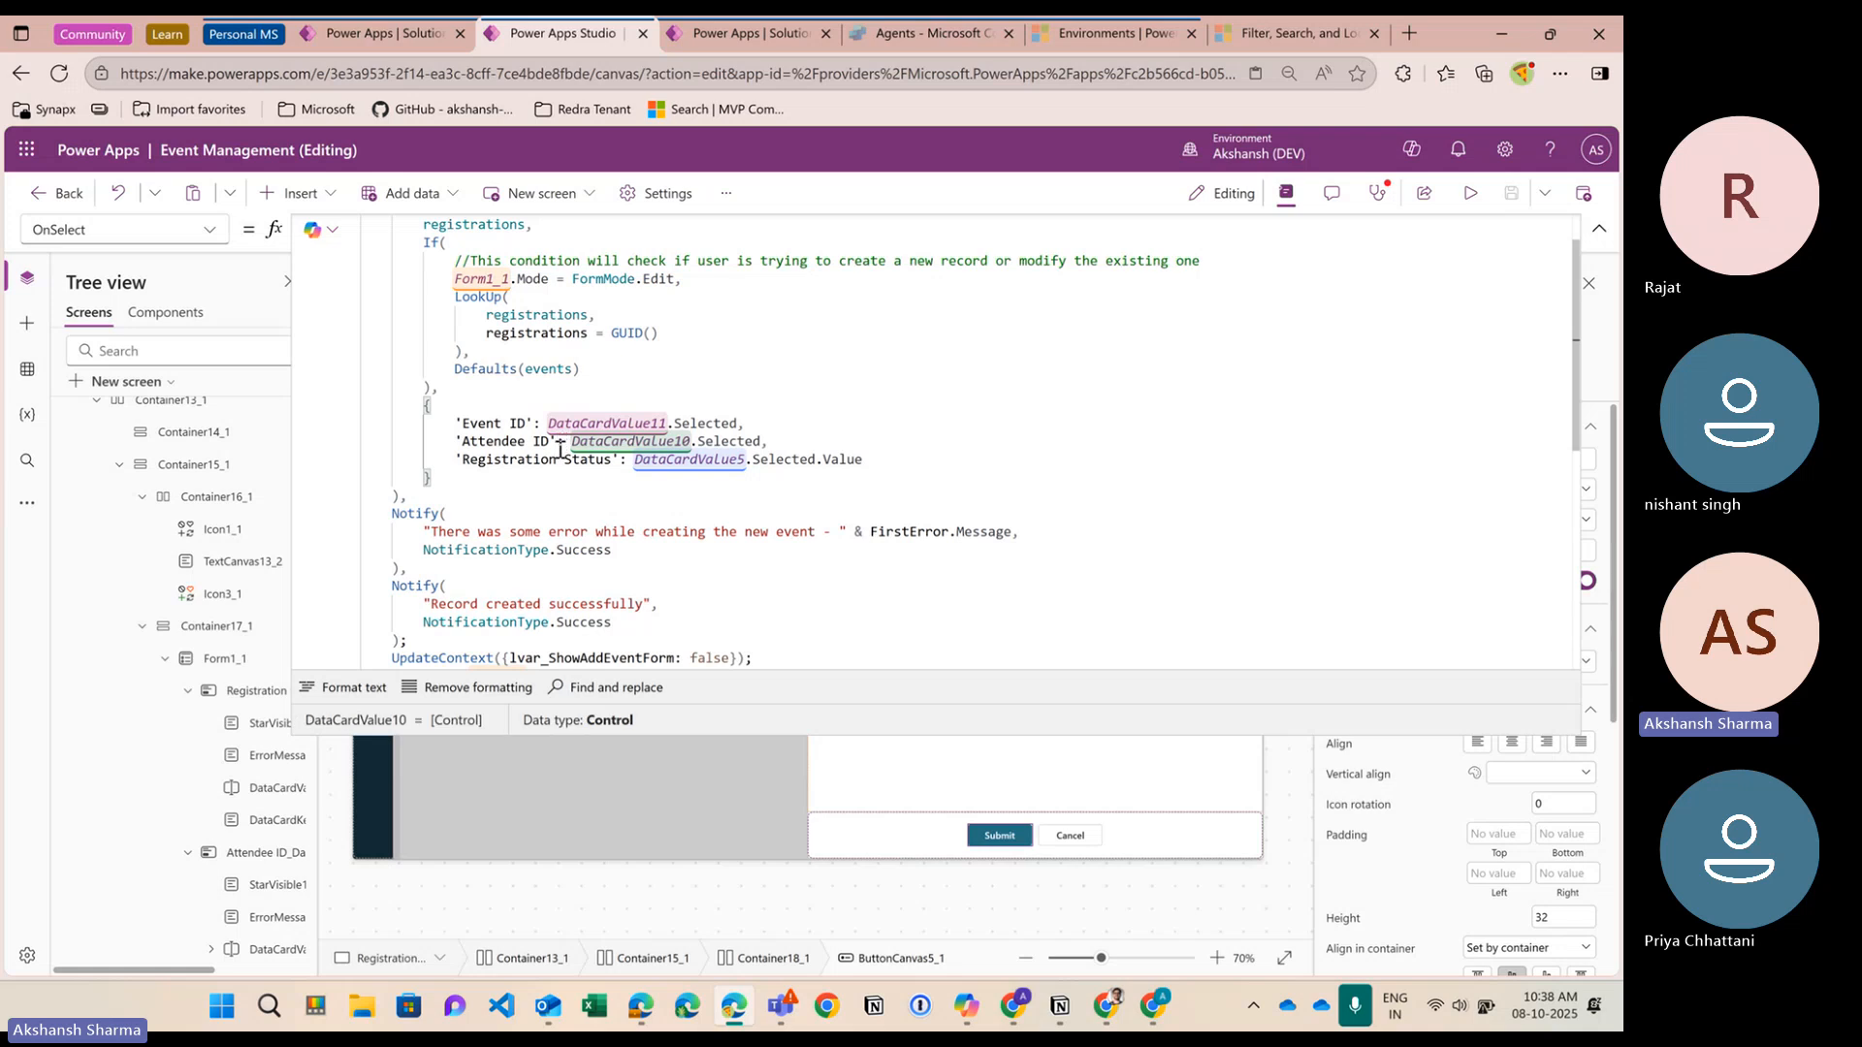
pyautogui.click(762, 443)
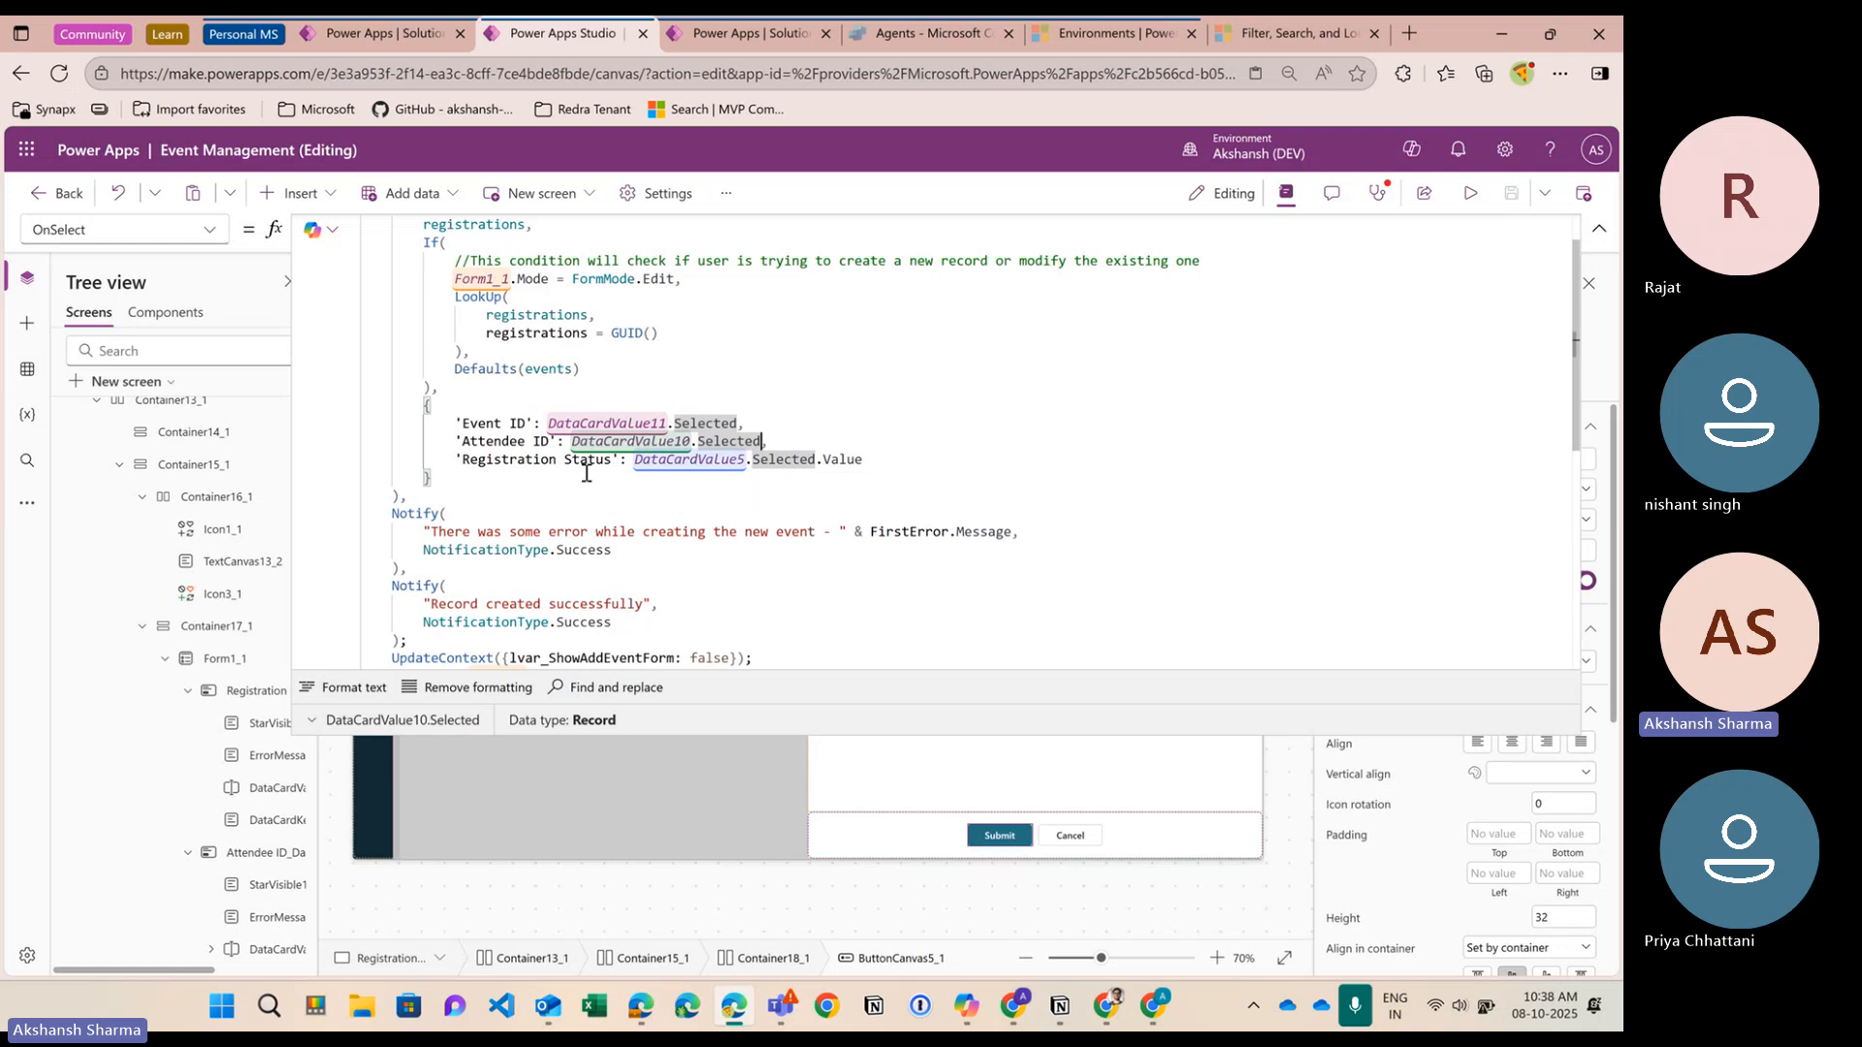
pyautogui.moveTo(525, 461); pyautogui.dragTo(635, 463)
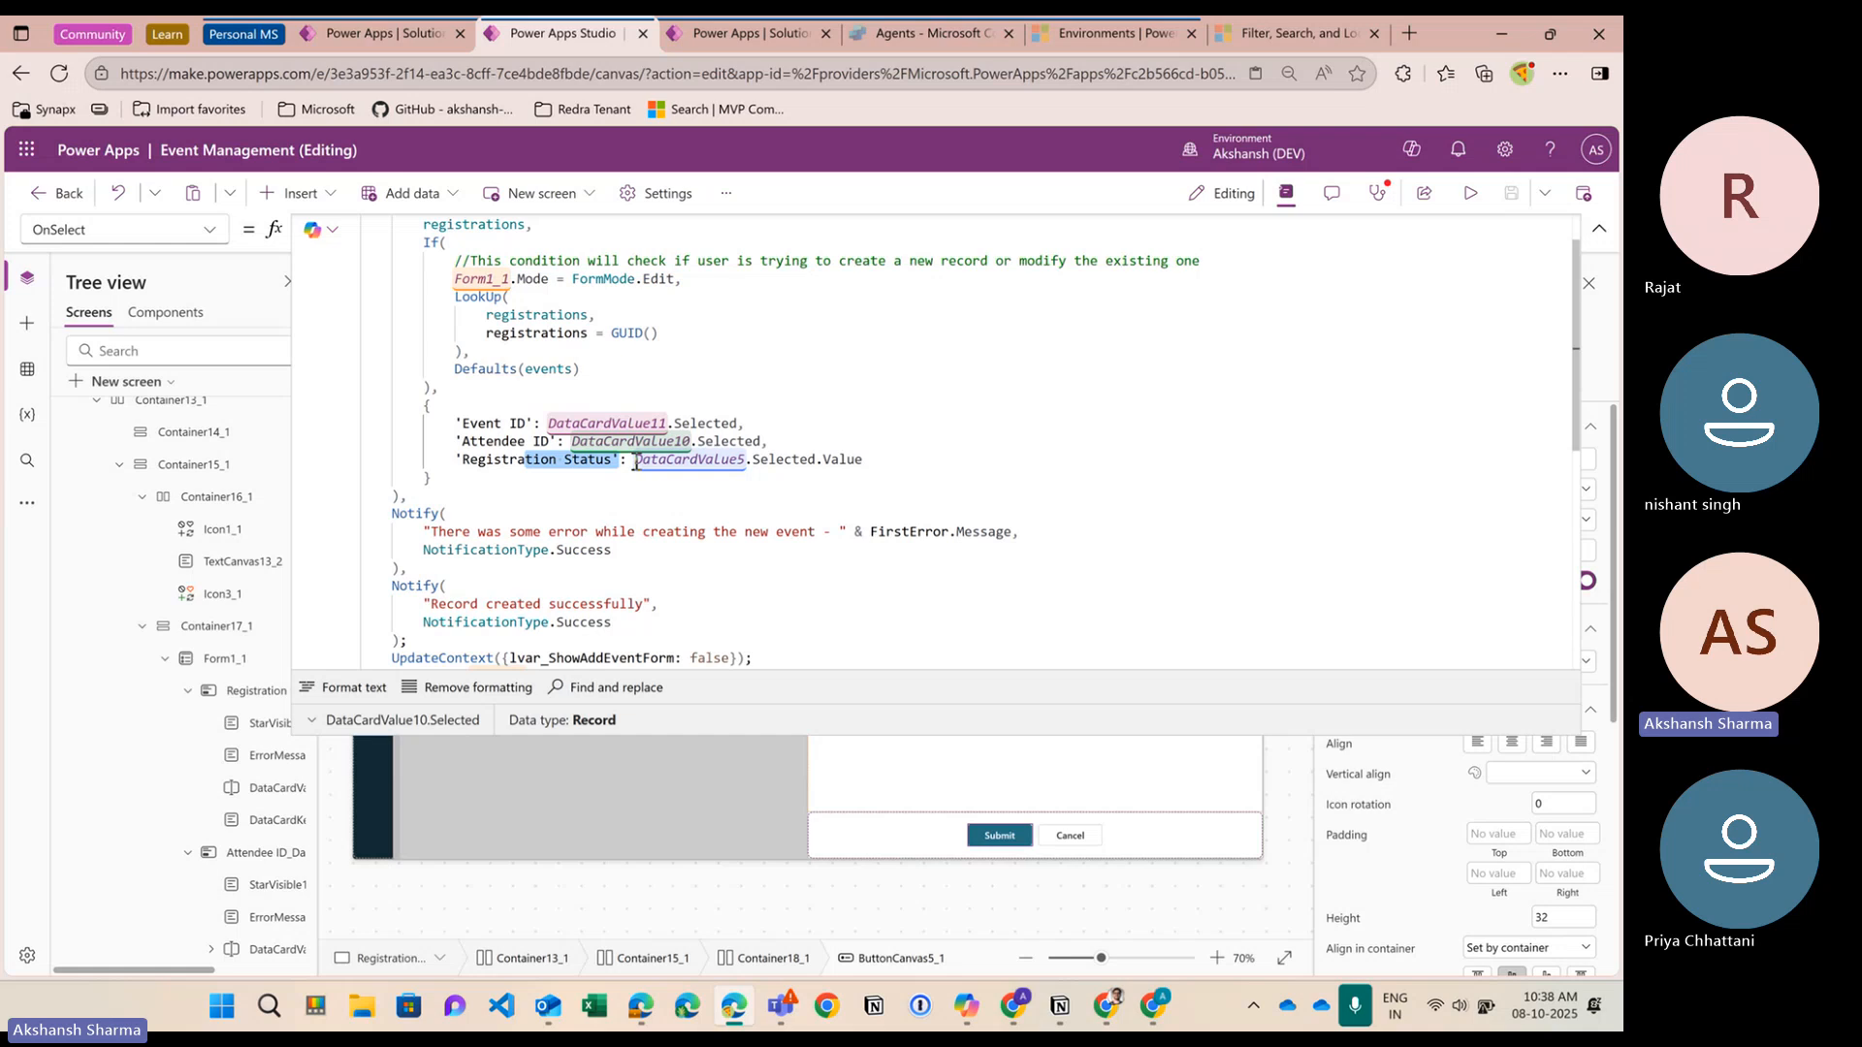
pyautogui.click(863, 462)
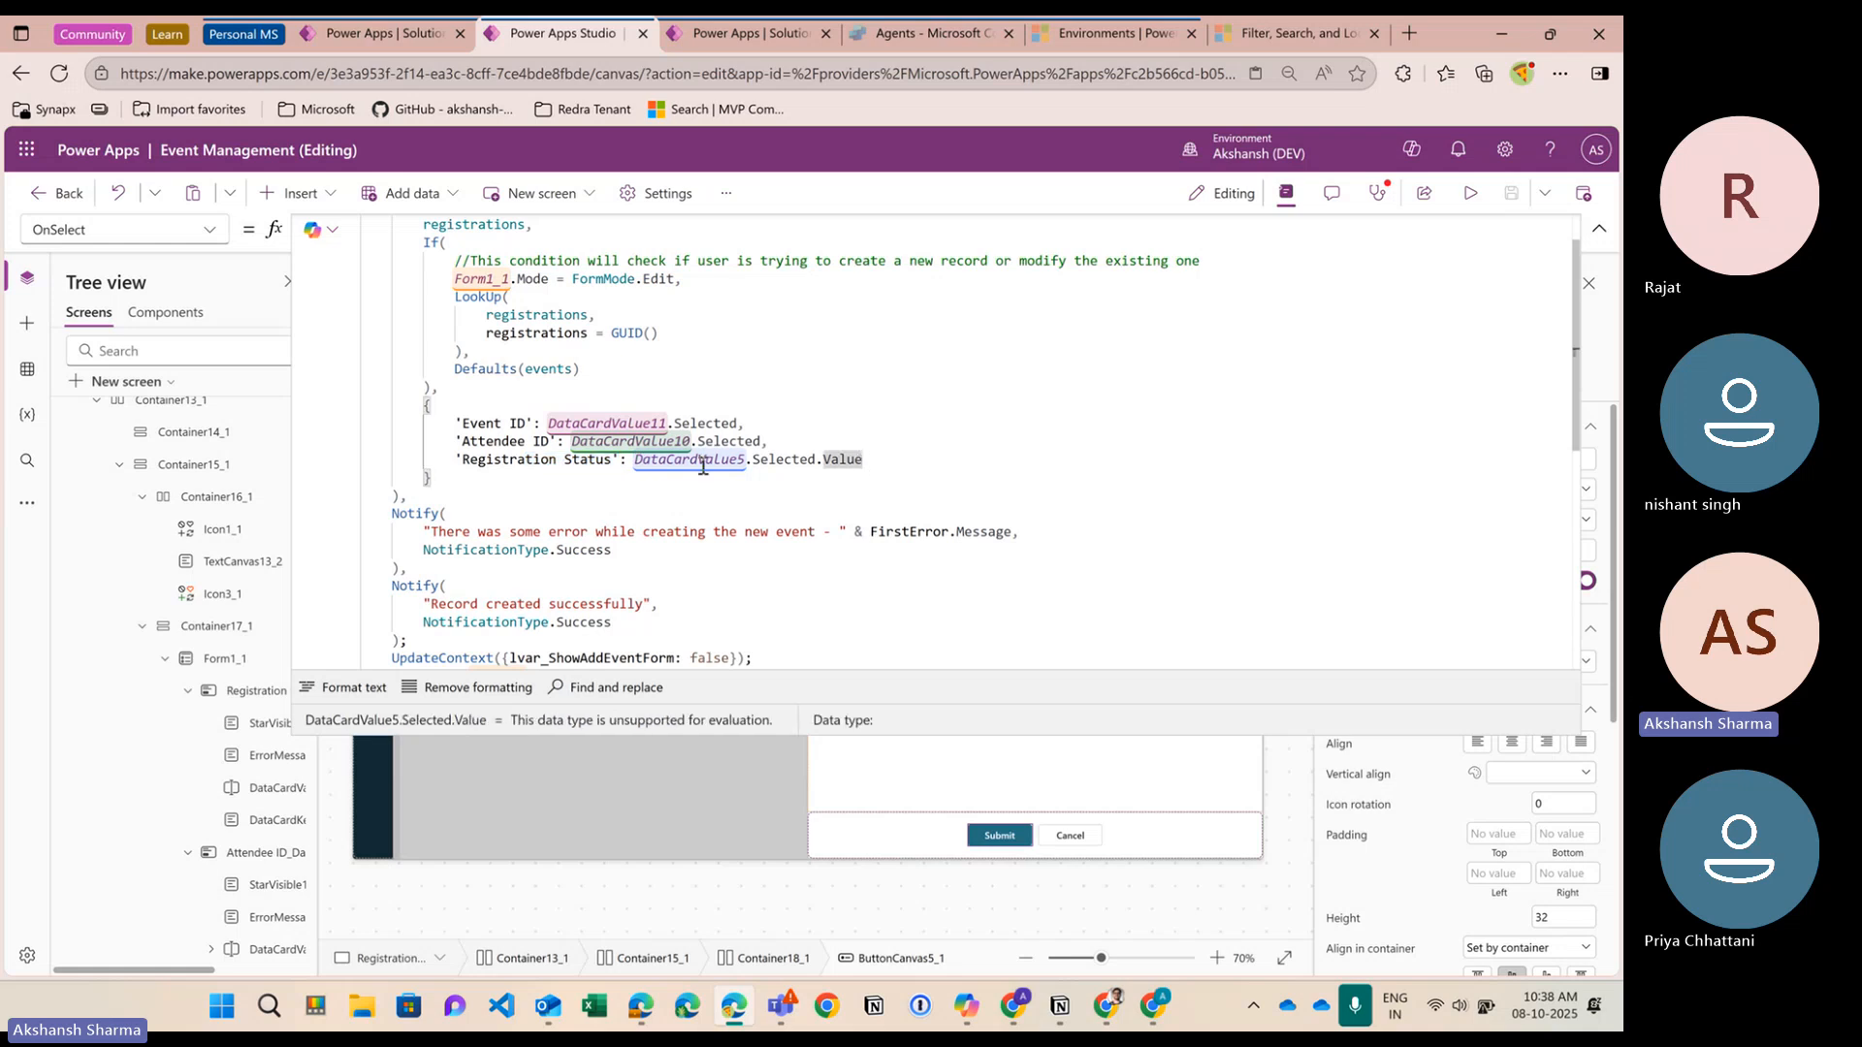
pyautogui.click(756, 461)
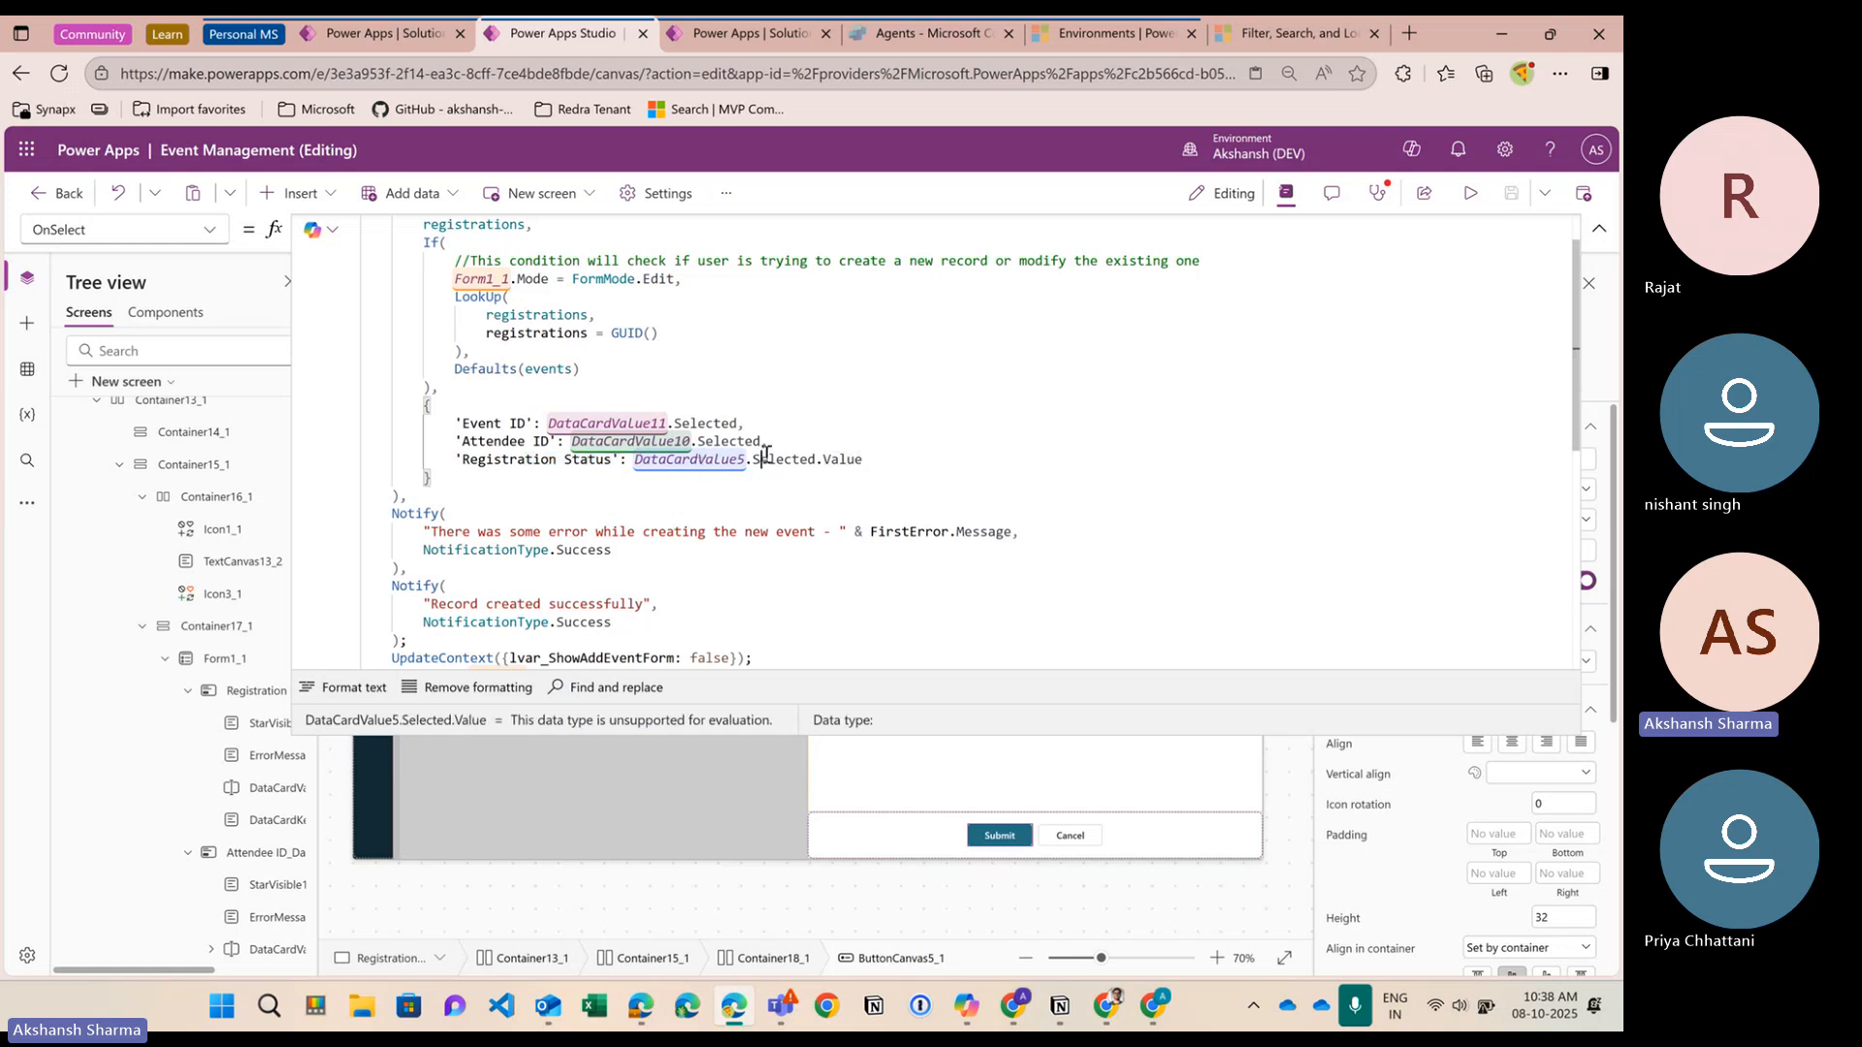
pyautogui.click(885, 461)
pyautogui.press('BackSpace')
pyautogui.press('BackSpace')
pyautogui.press('BackSpace')
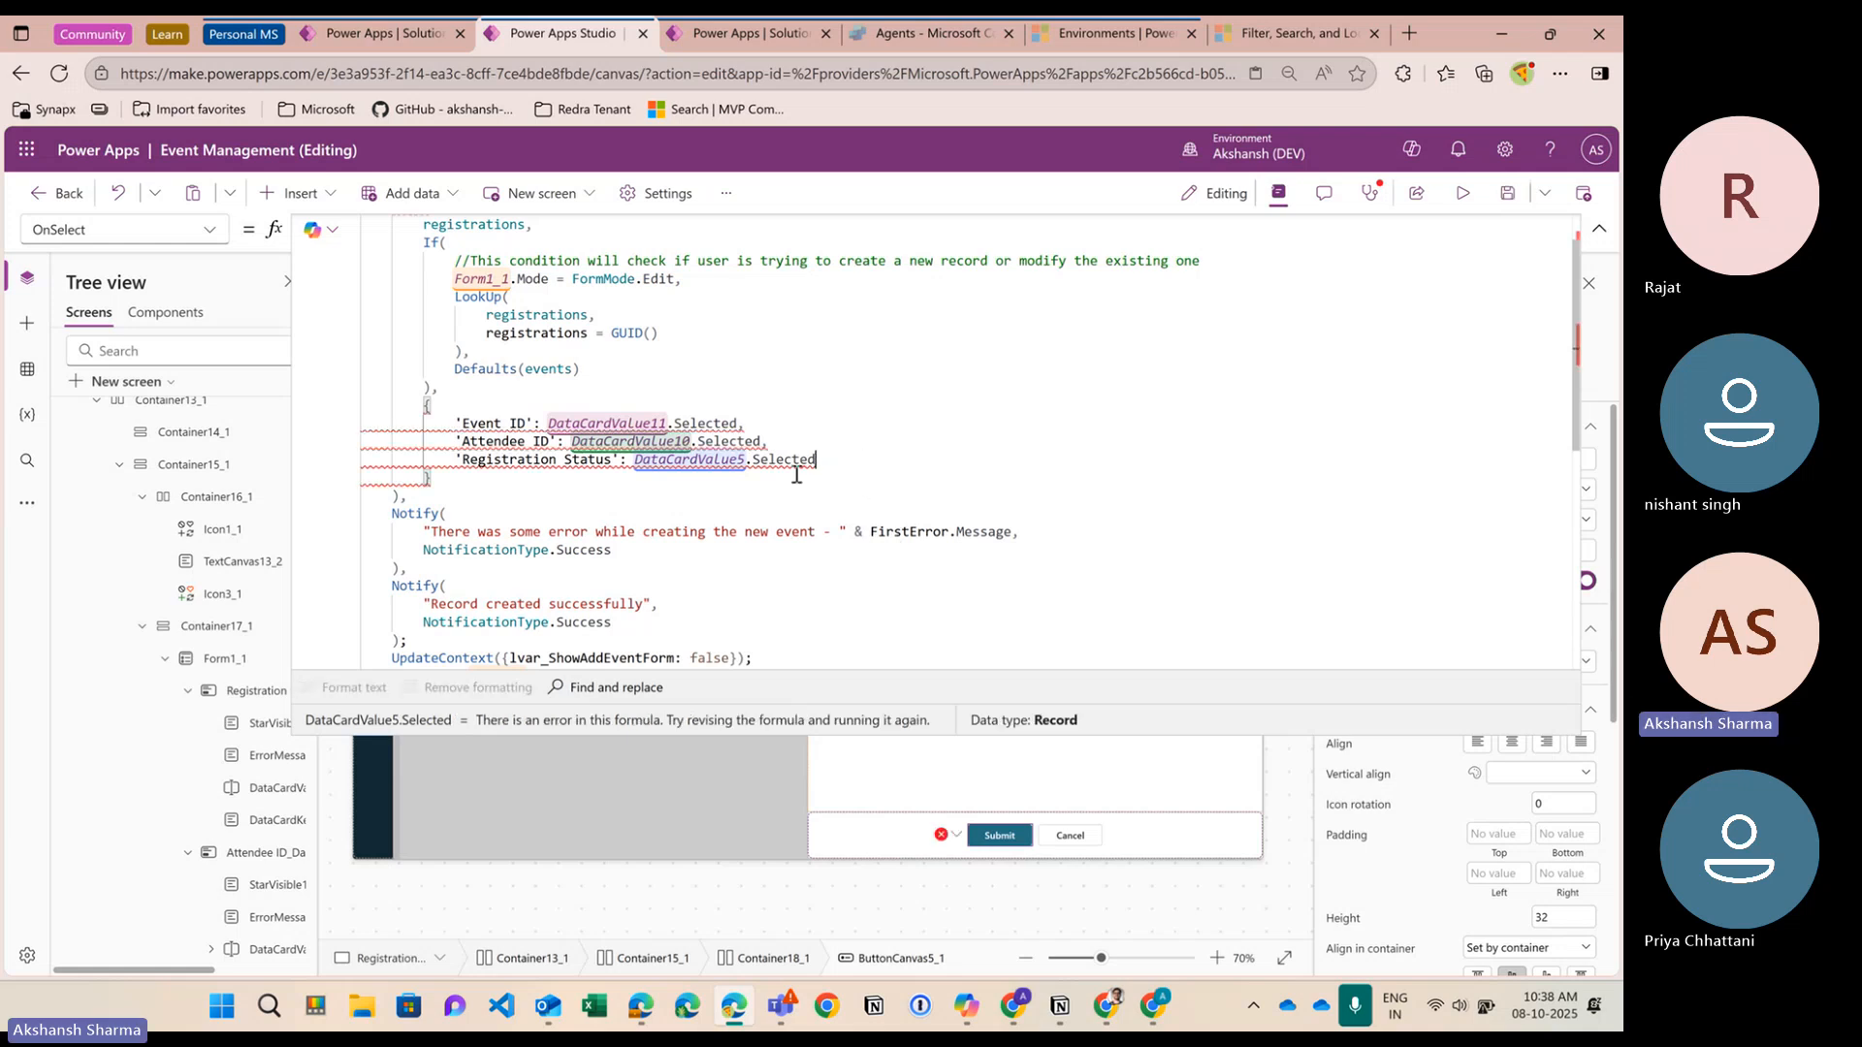
pyautogui.moveTo(778, 468)
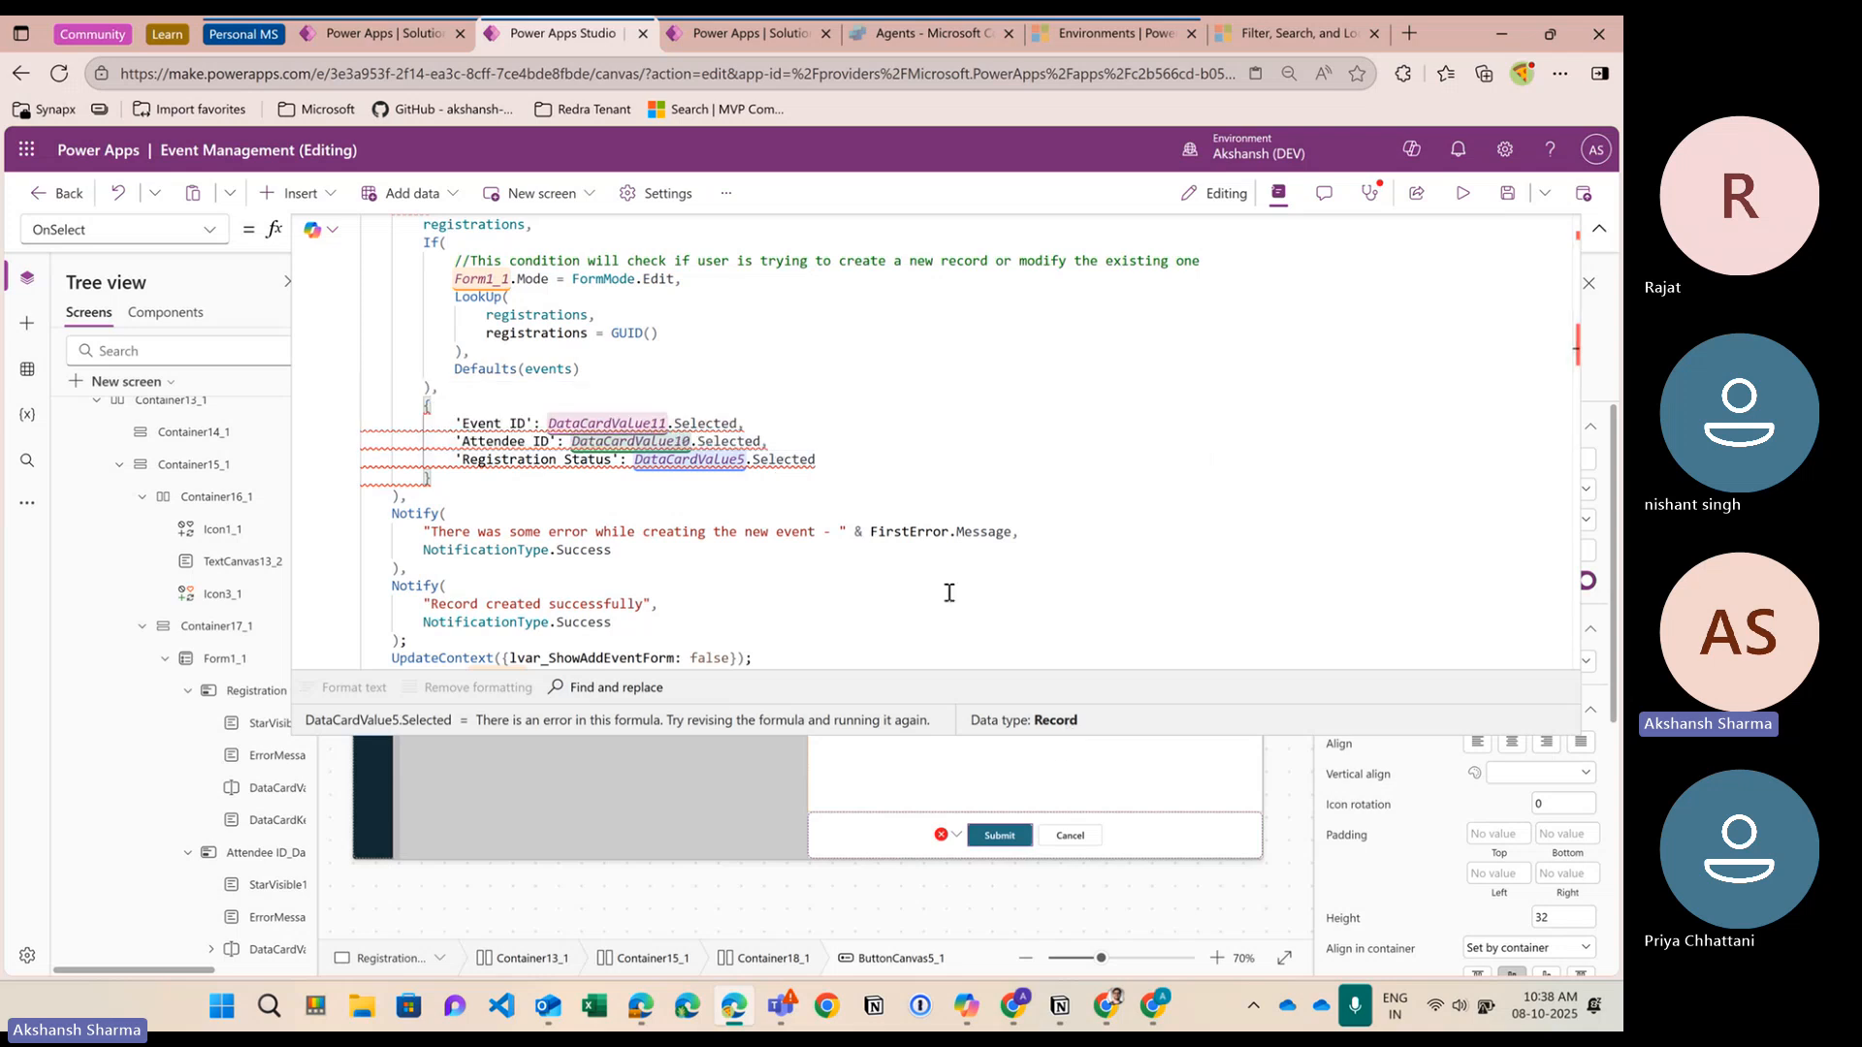
pyautogui.write('.Value')
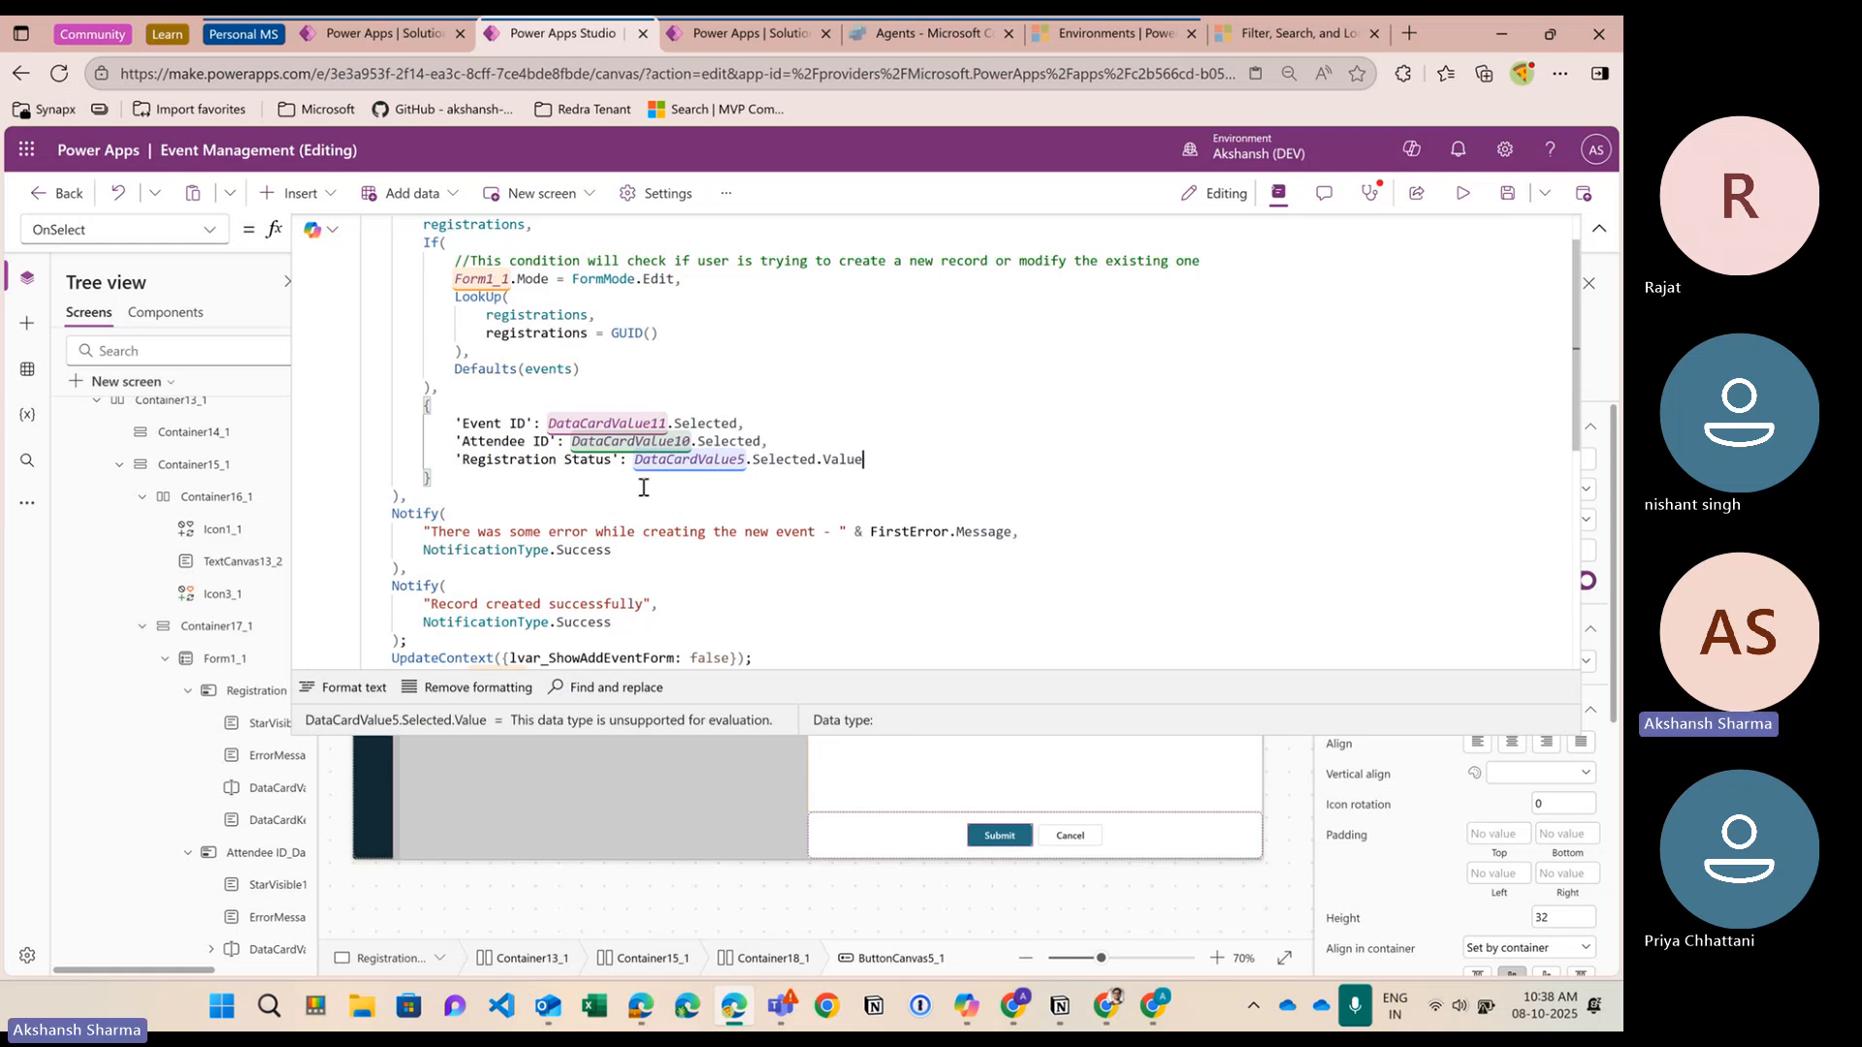
pyautogui.scroll(-1, 762, 558)
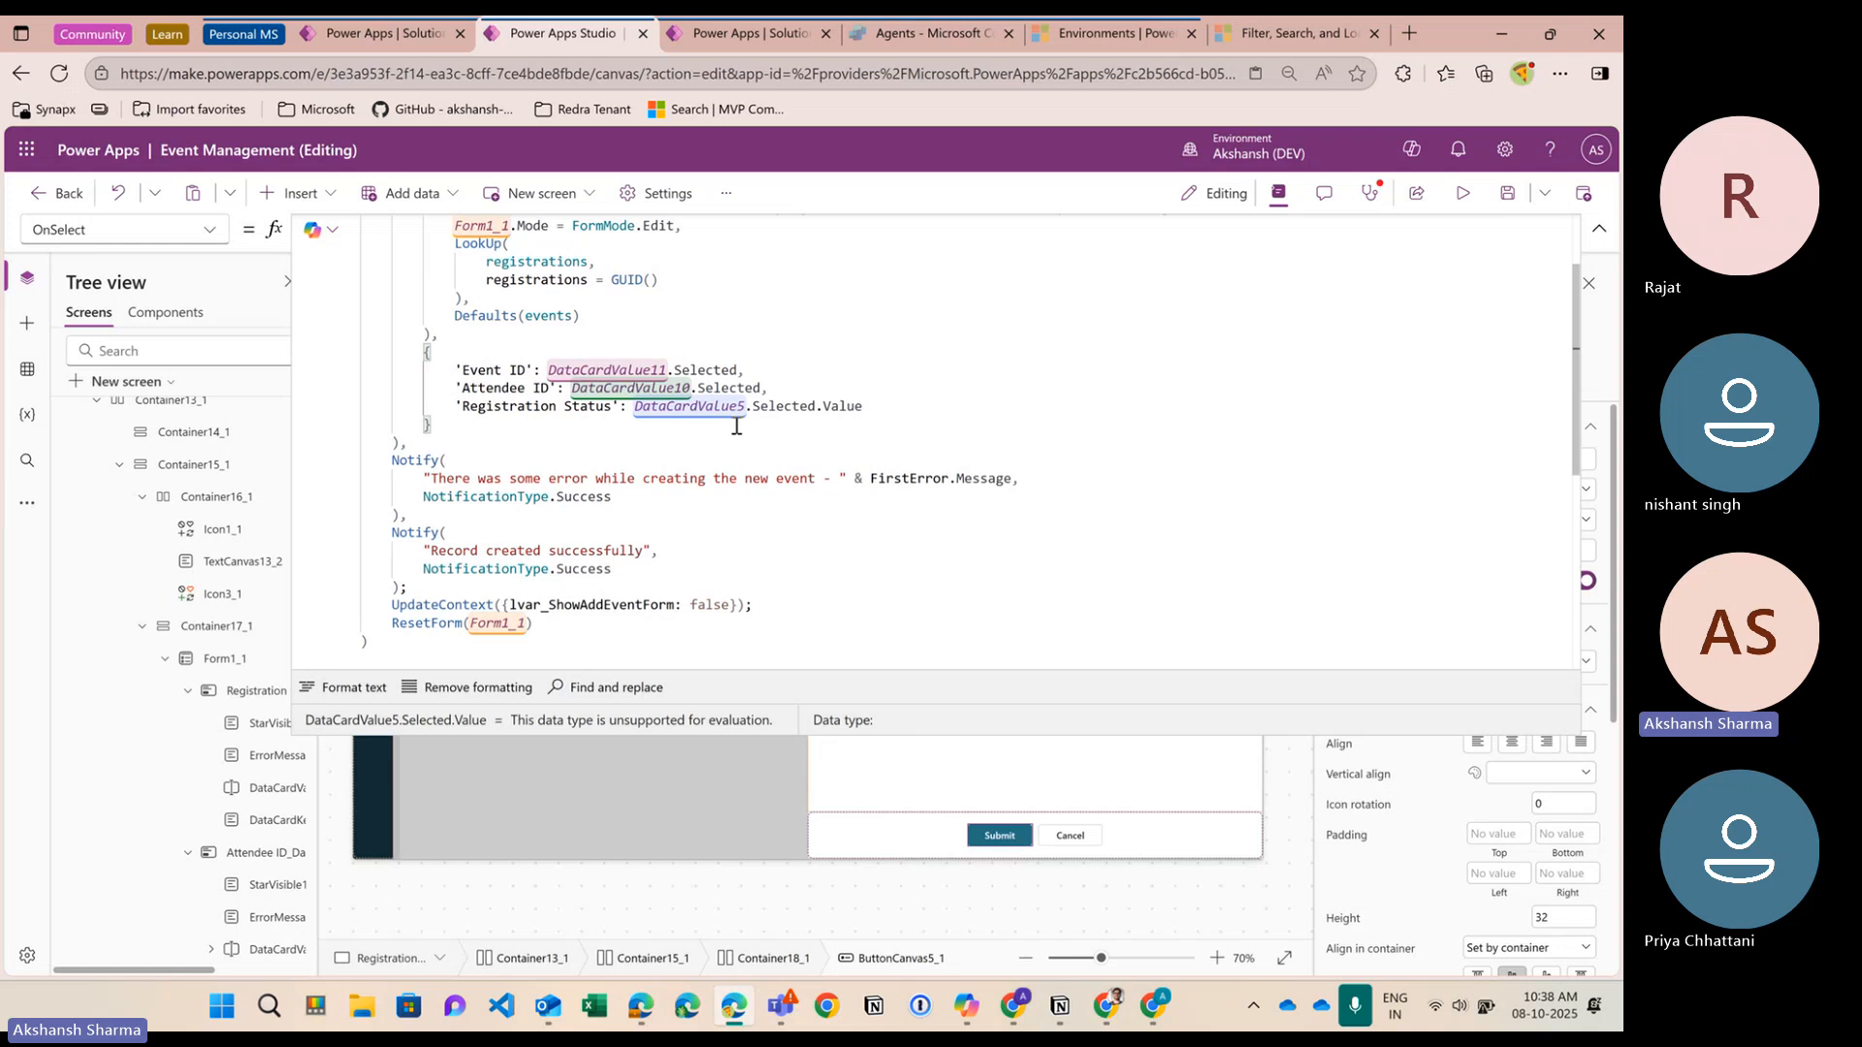
pyautogui.scroll(2, 852, 543)
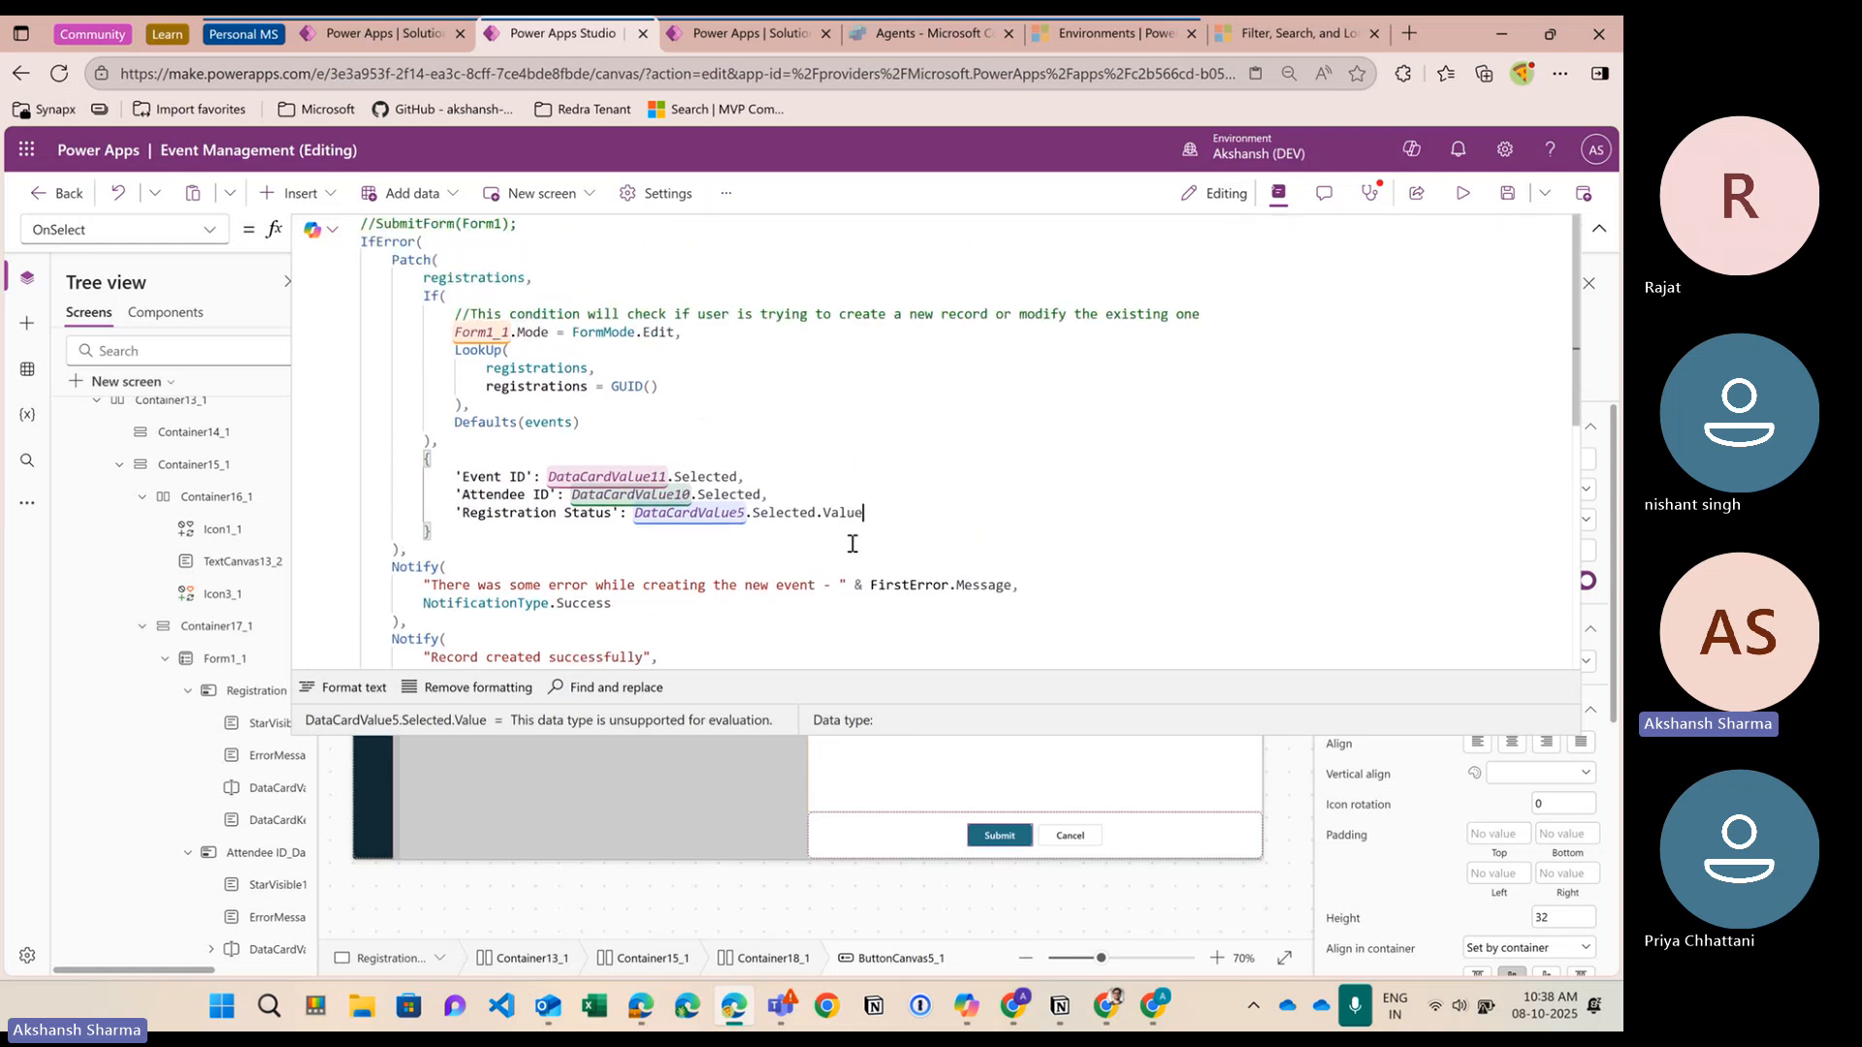
pyautogui.scroll(-2, 852, 543)
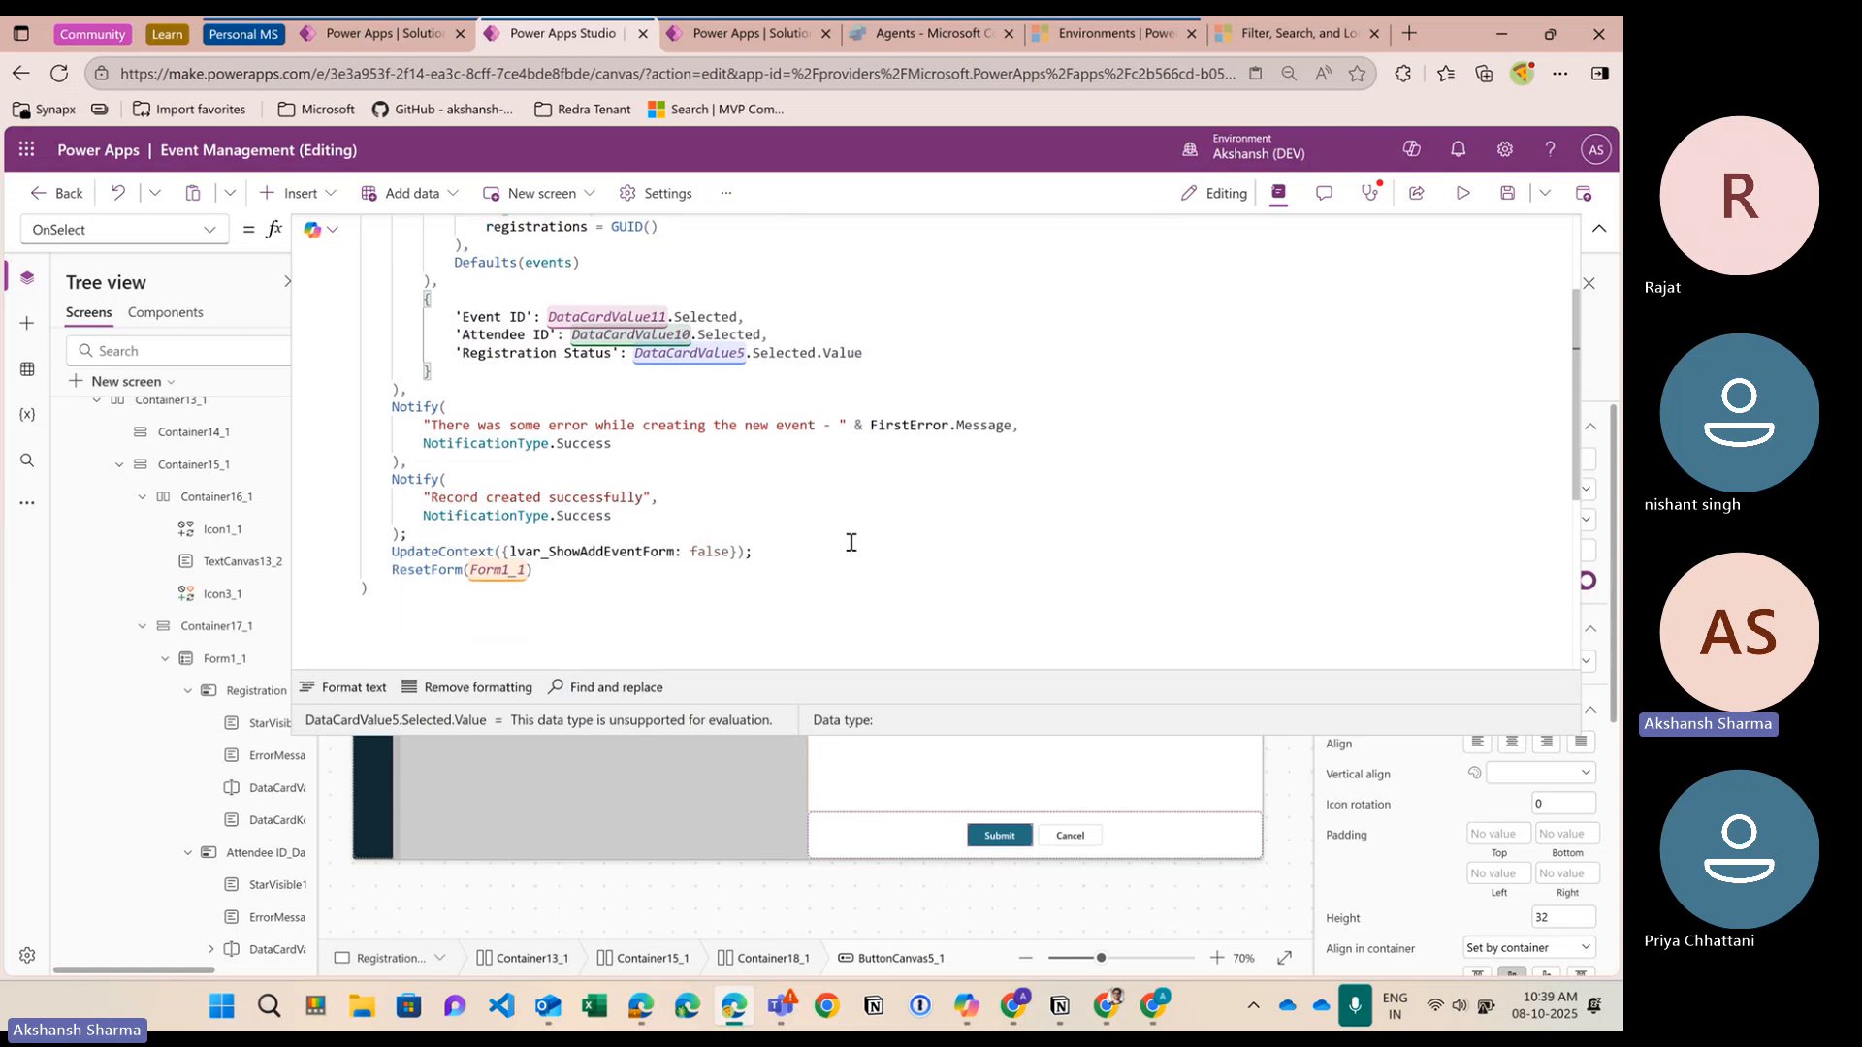
pyautogui.scroll(2, 851, 542)
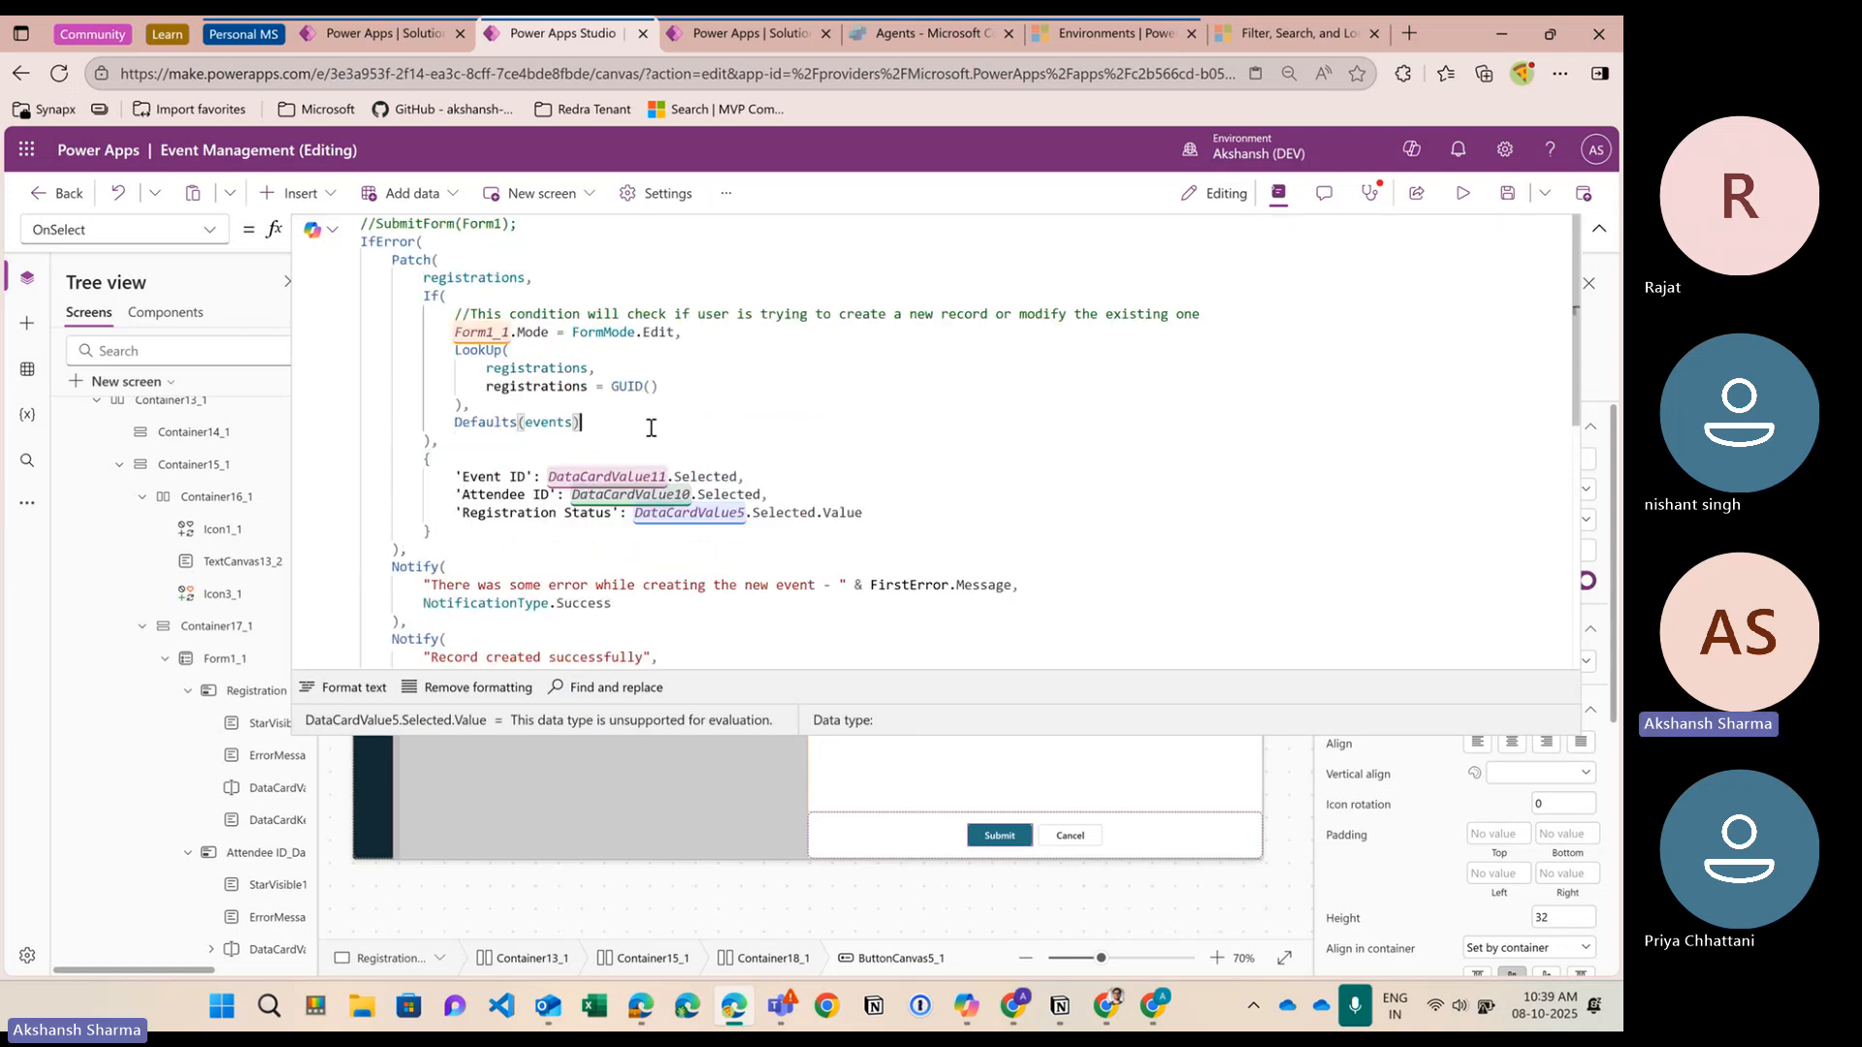
# Replace Defaults(events) with Defaults(registrations) in the Submit button's Patch
pyautogui.click(593, 424)
pyautogui.press('Left')
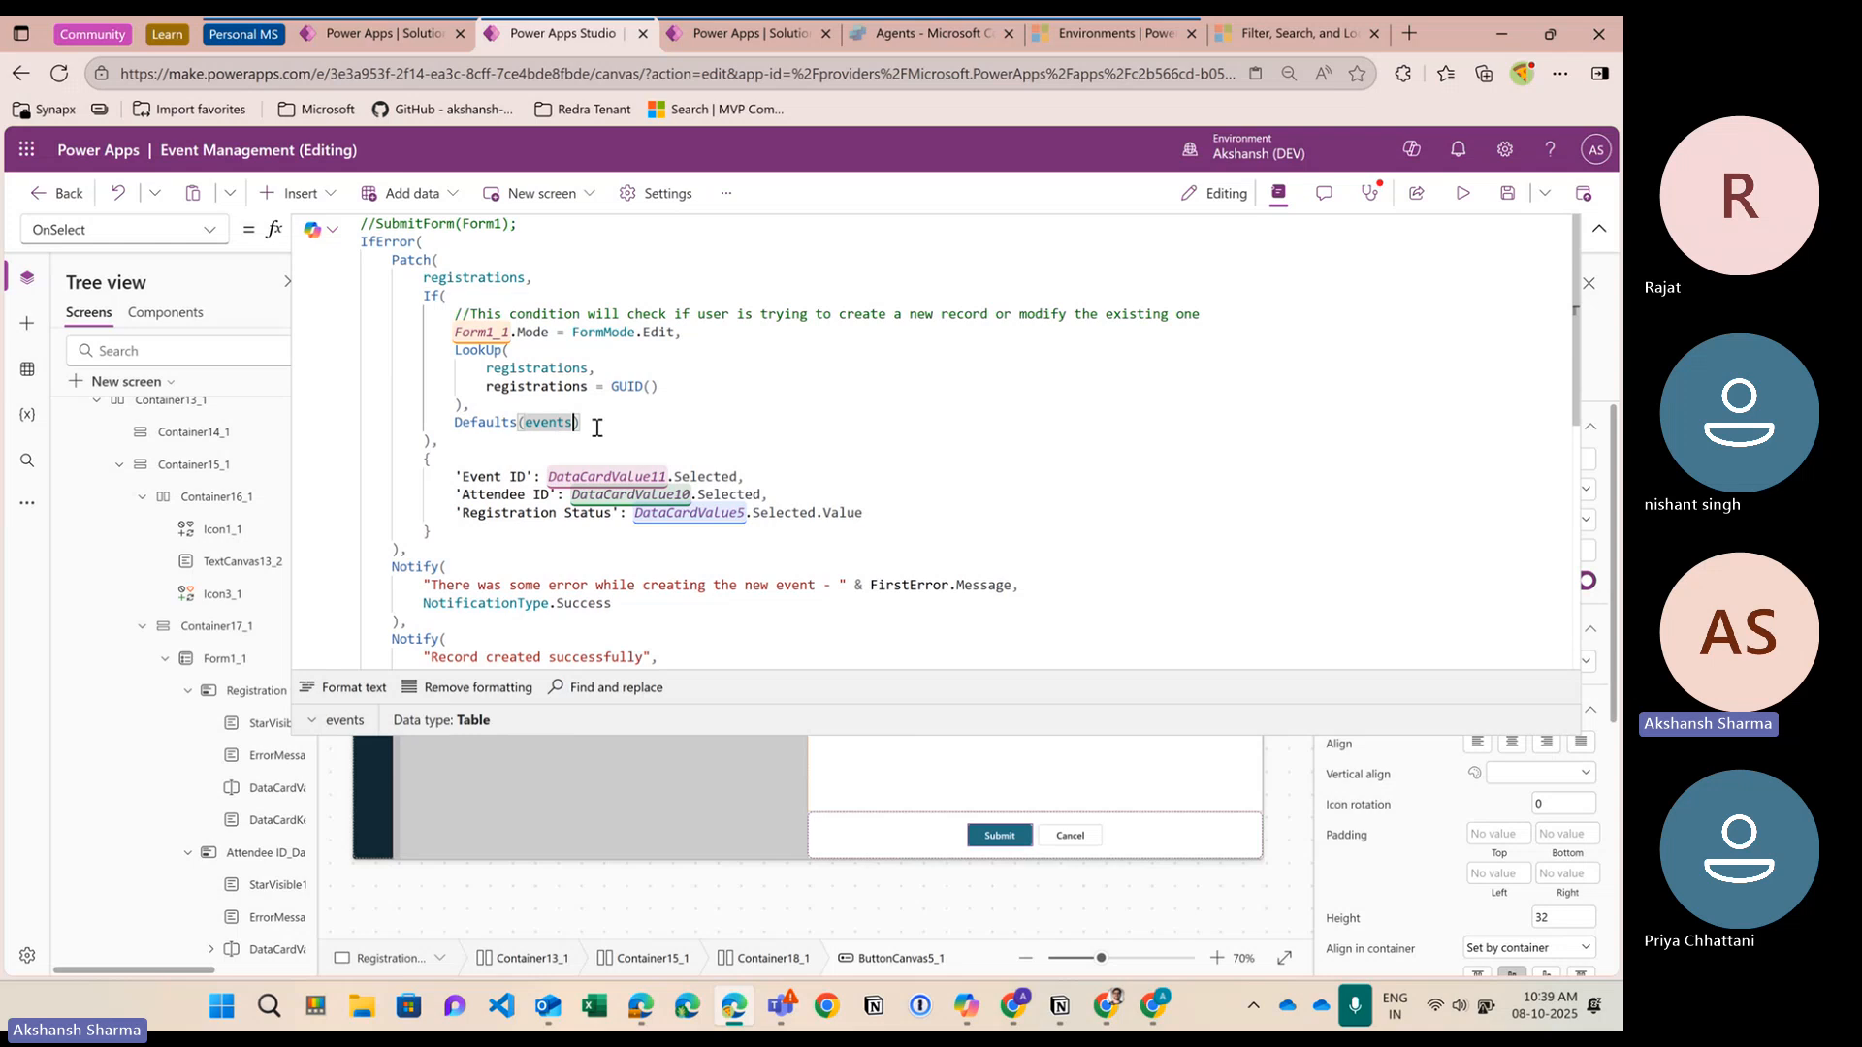
pyautogui.press('BackSpace')
pyautogui.press('BackSpace')
pyautogui.press('BackSpace')
pyautogui.press('BackSpace')
pyautogui.press('BackSpace')
pyautogui.write('registrations')
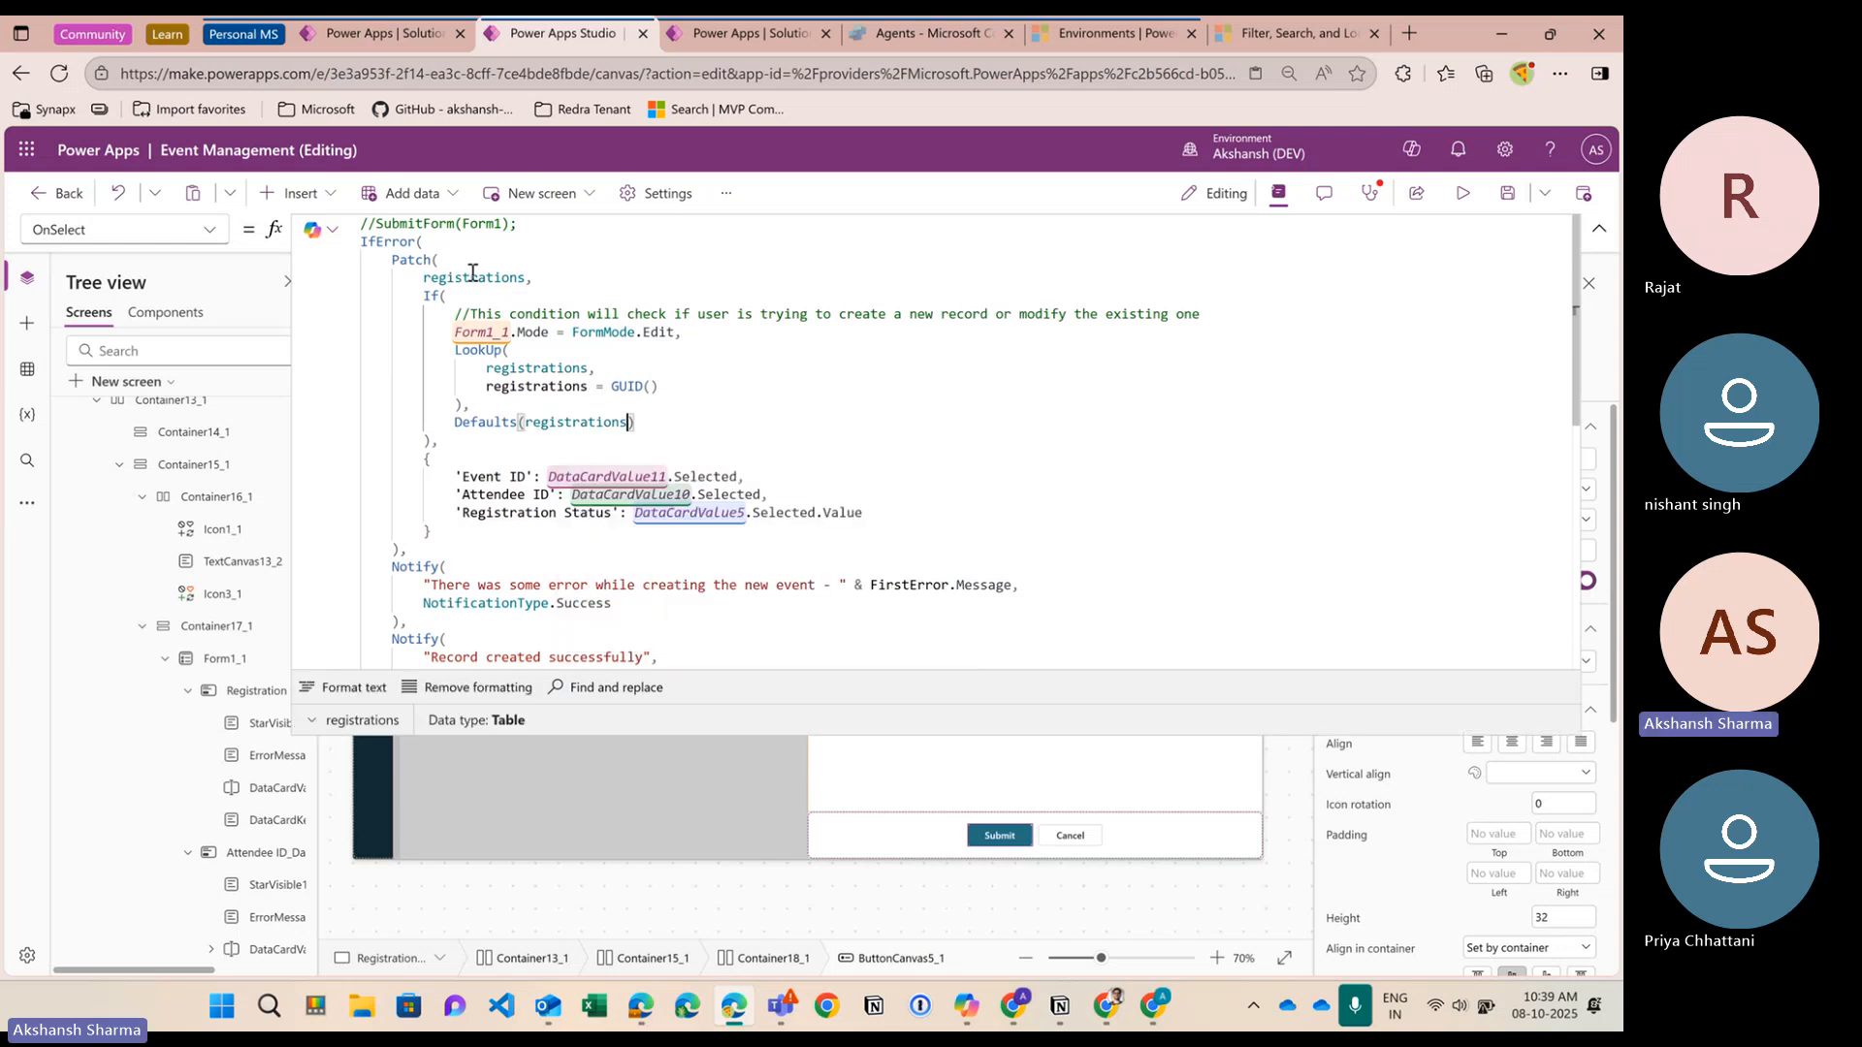
pyautogui.scroll(-1, 650, 556)
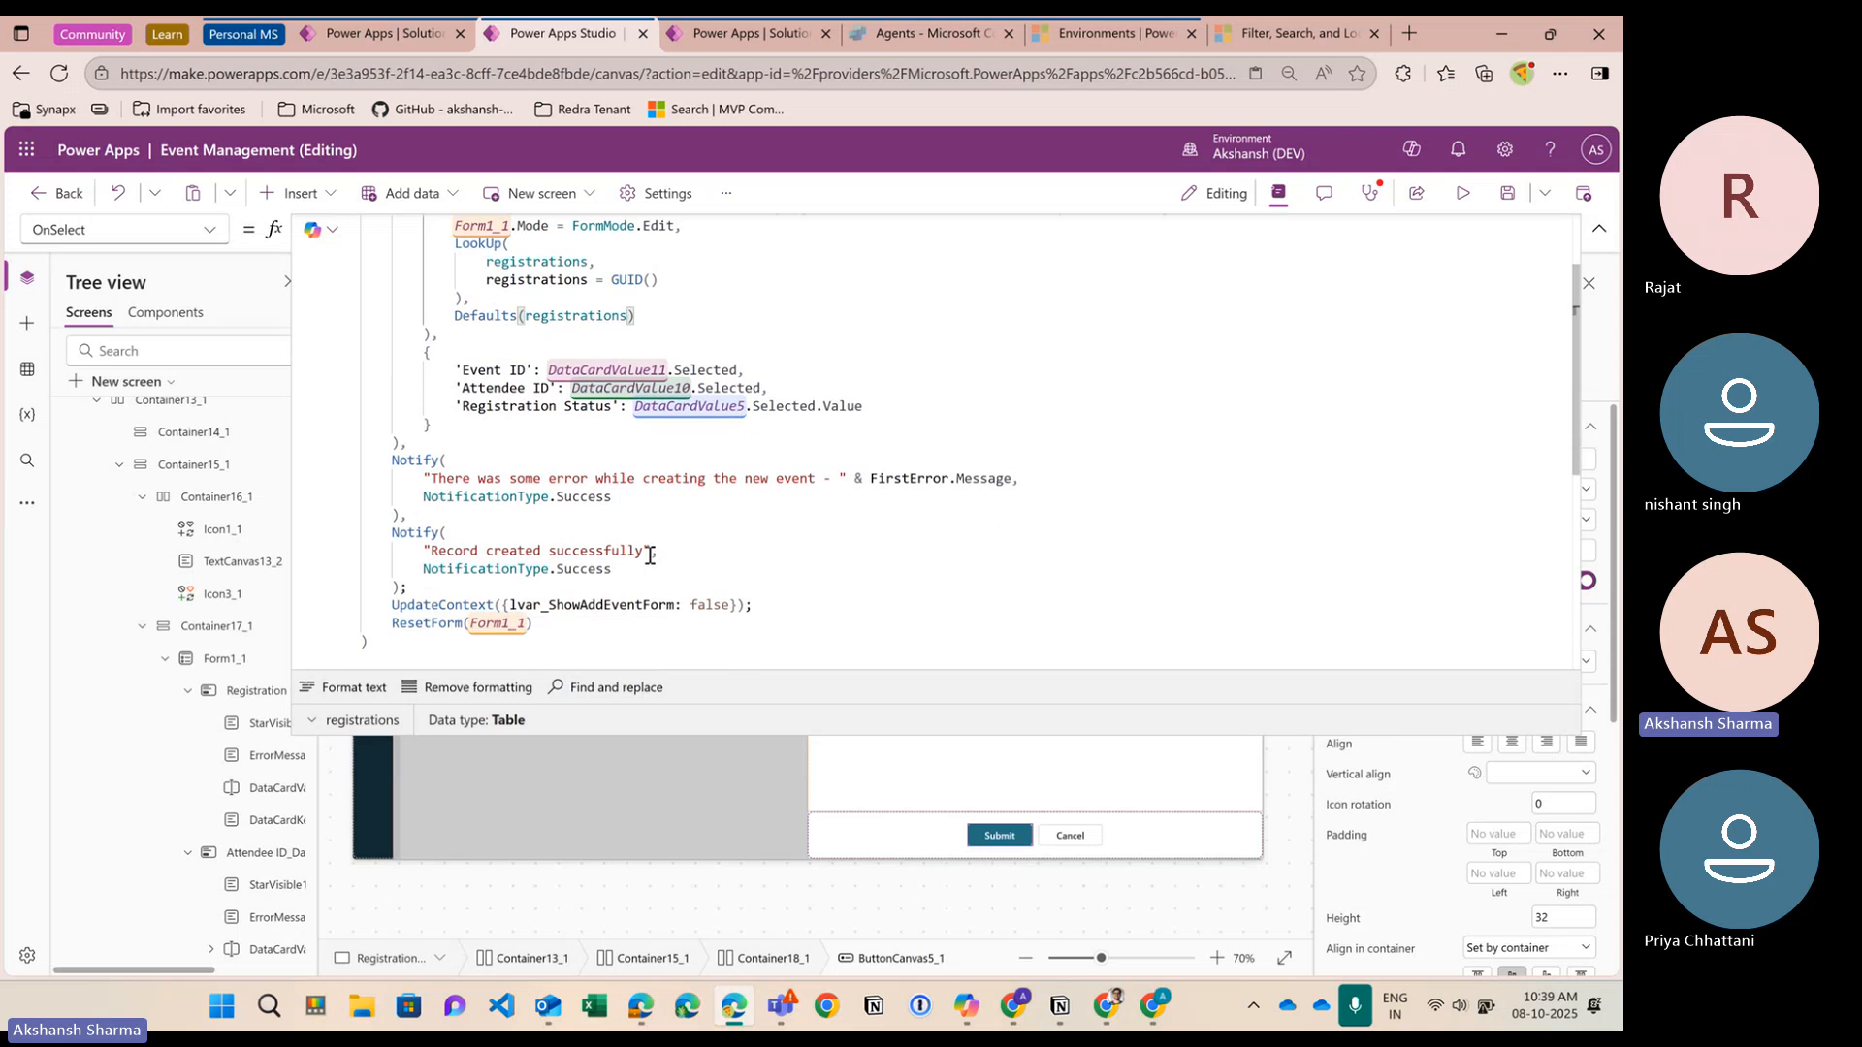
pyautogui.scroll(2, 649, 555)
# Preview the app with F5 and submit the registration for demo event 123
pyautogui.click(1600, 229)
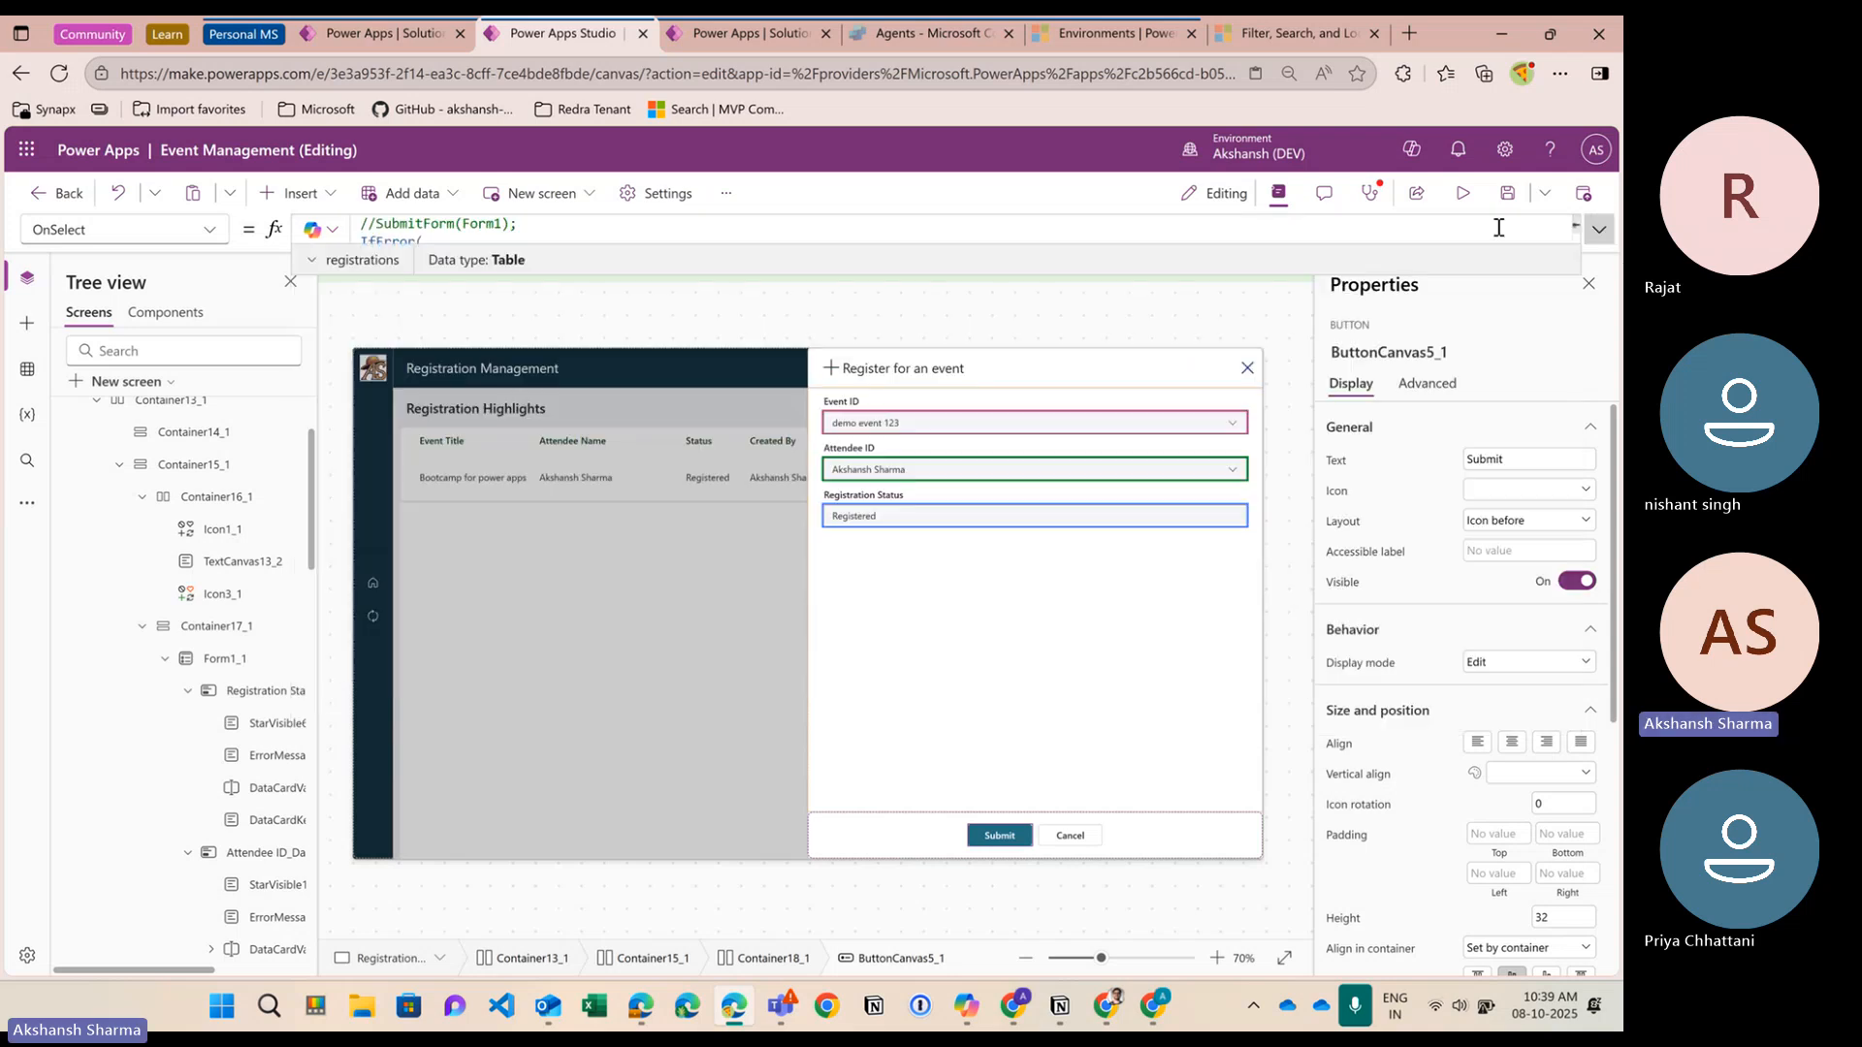
pyautogui.press('F5')
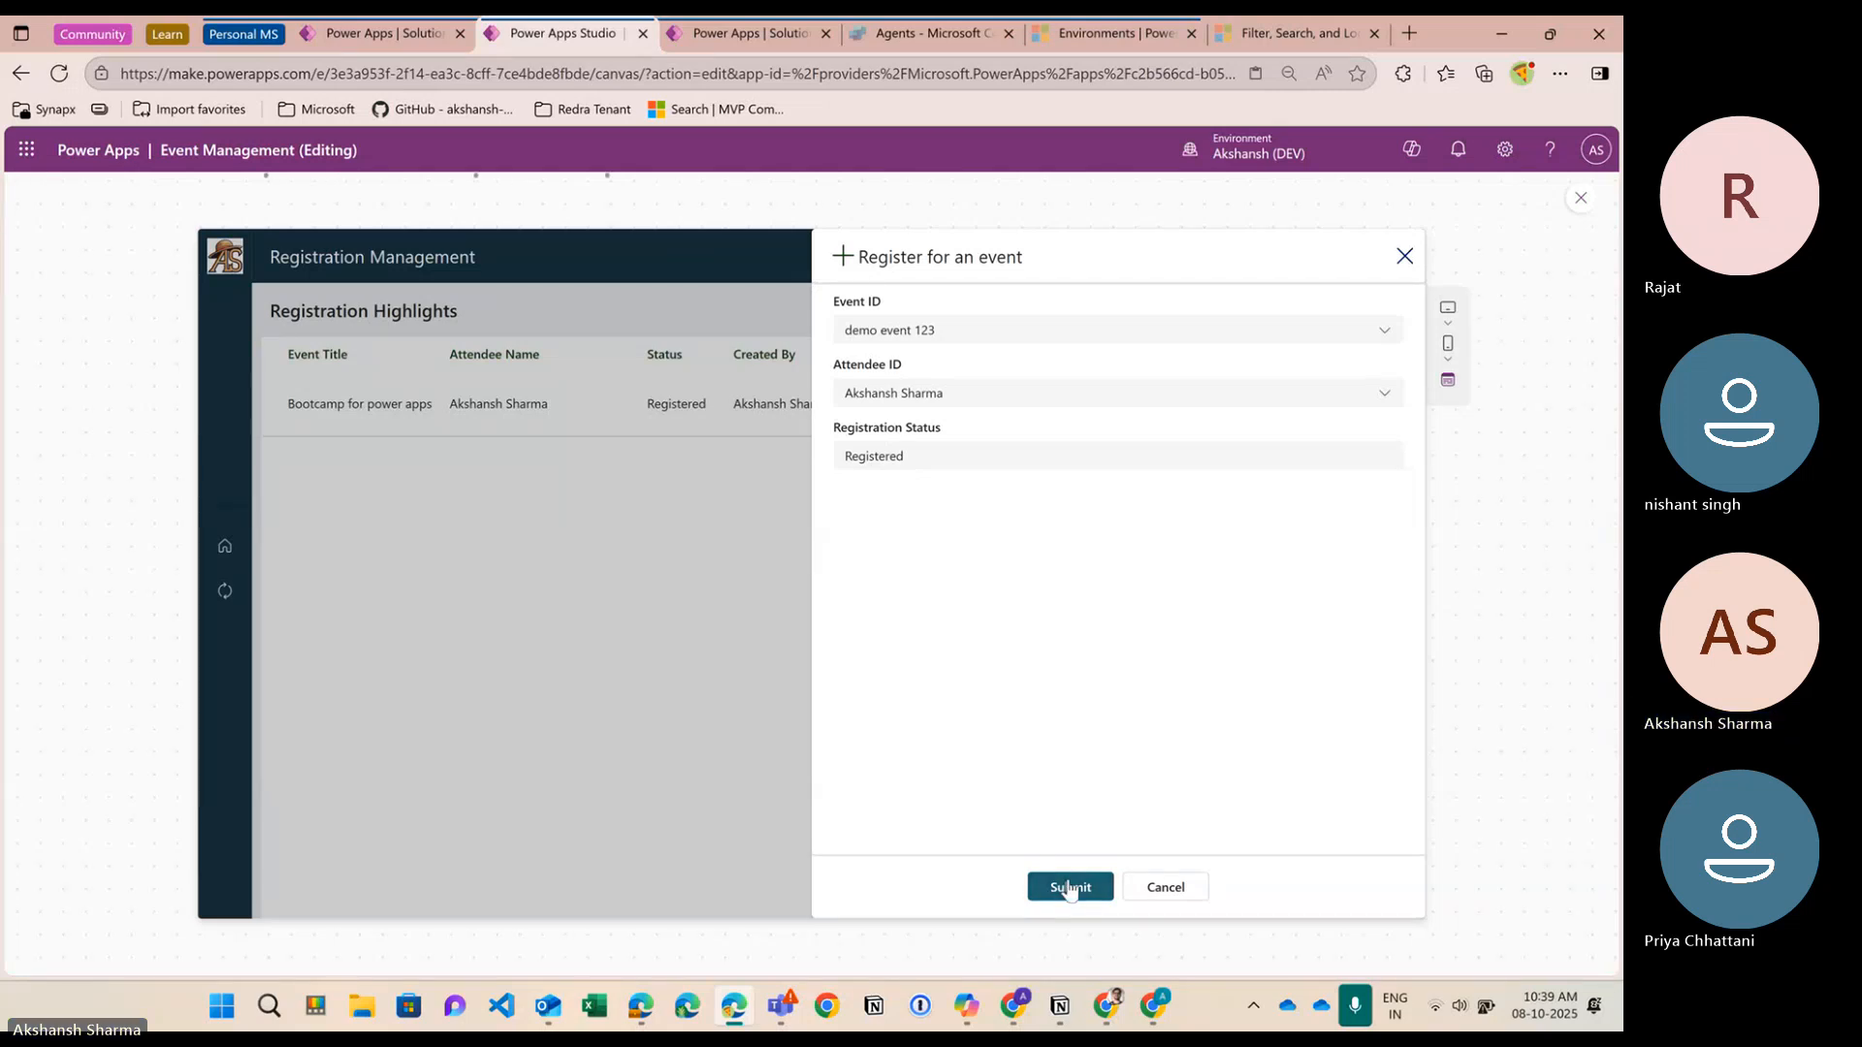
pyautogui.click(1069, 888)
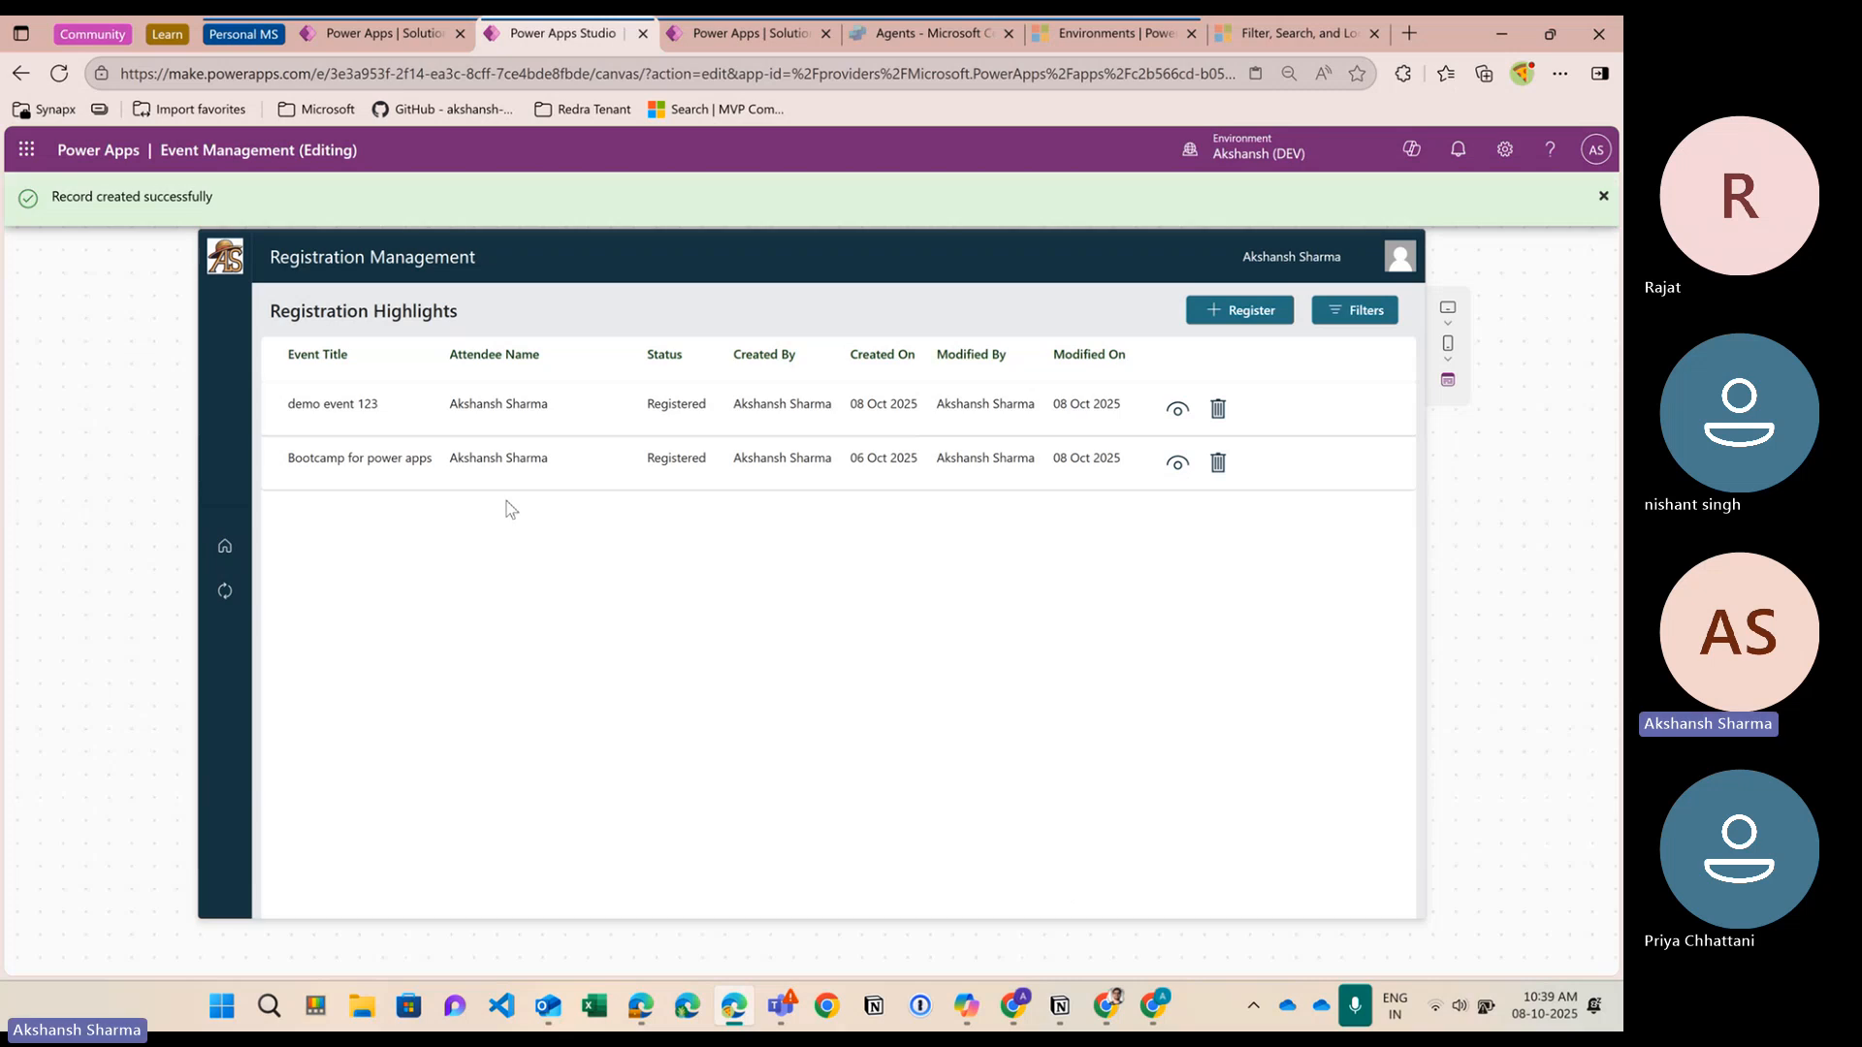
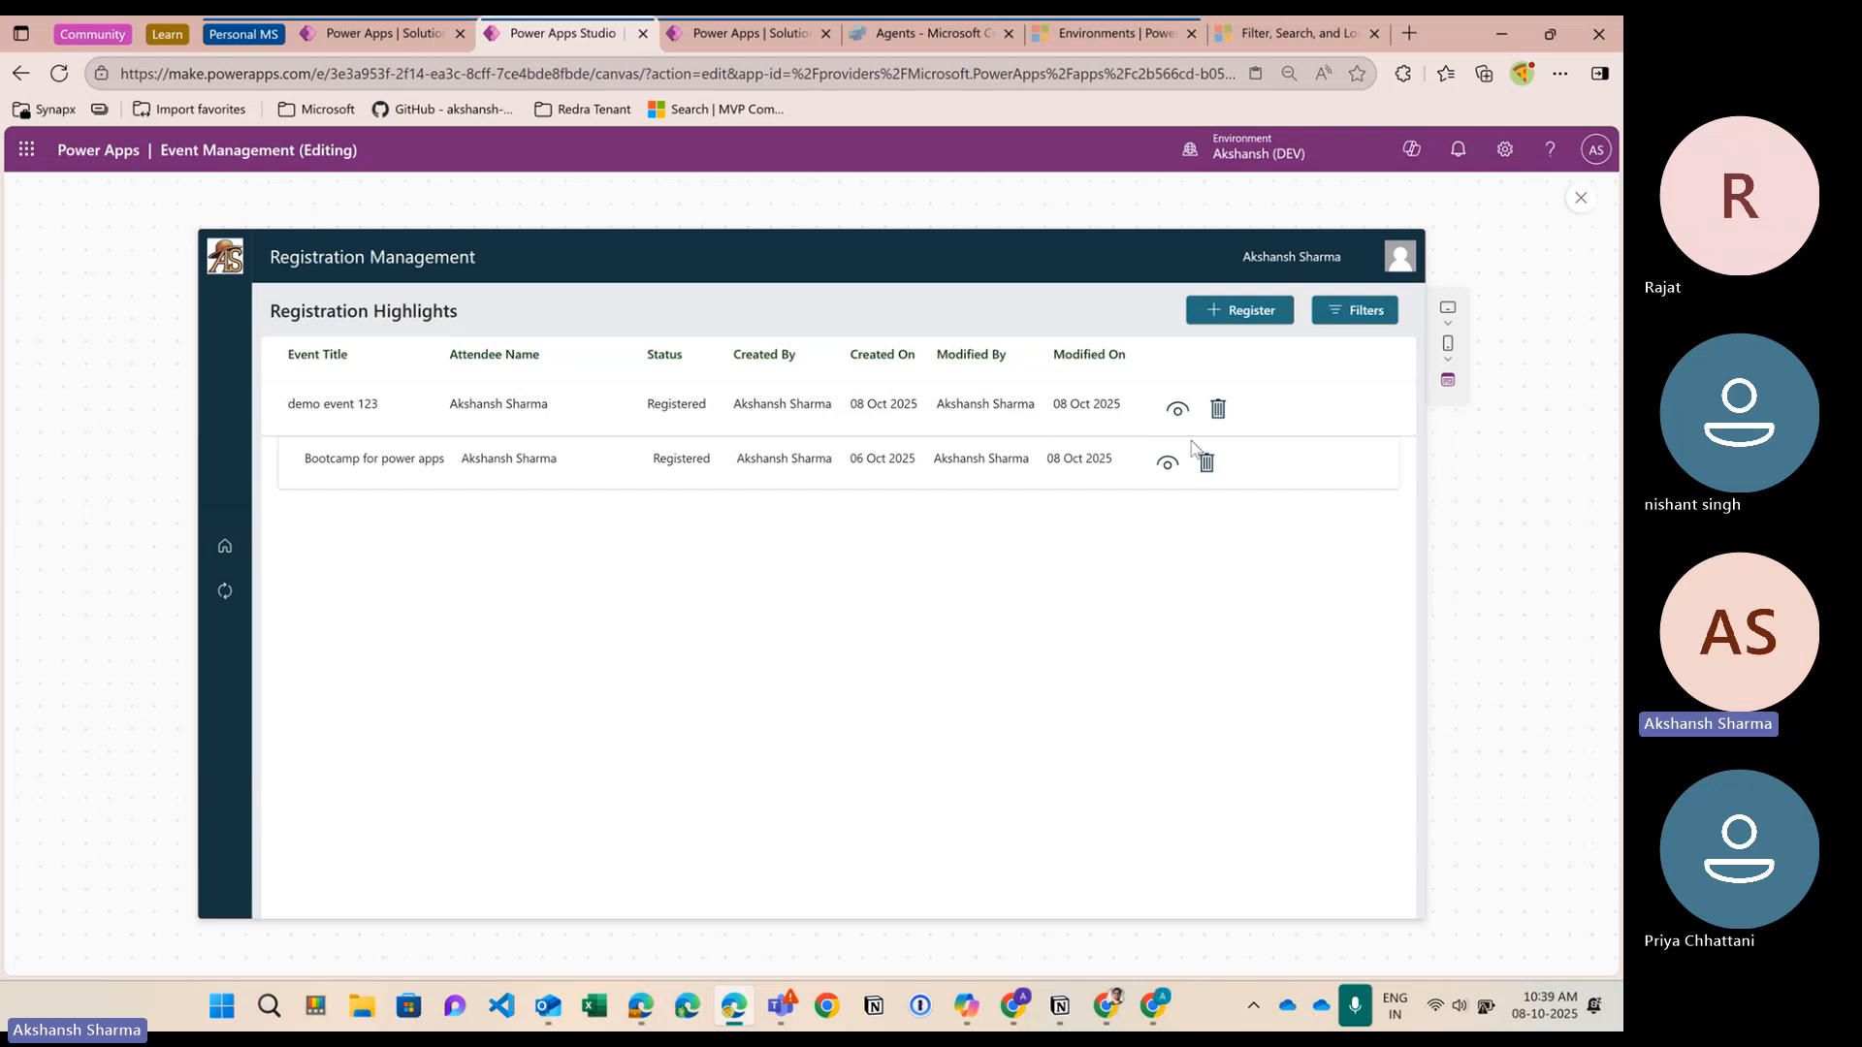
# Close the preview and select the view icon in the 'demo event 123' row
pyautogui.click(1580, 198)
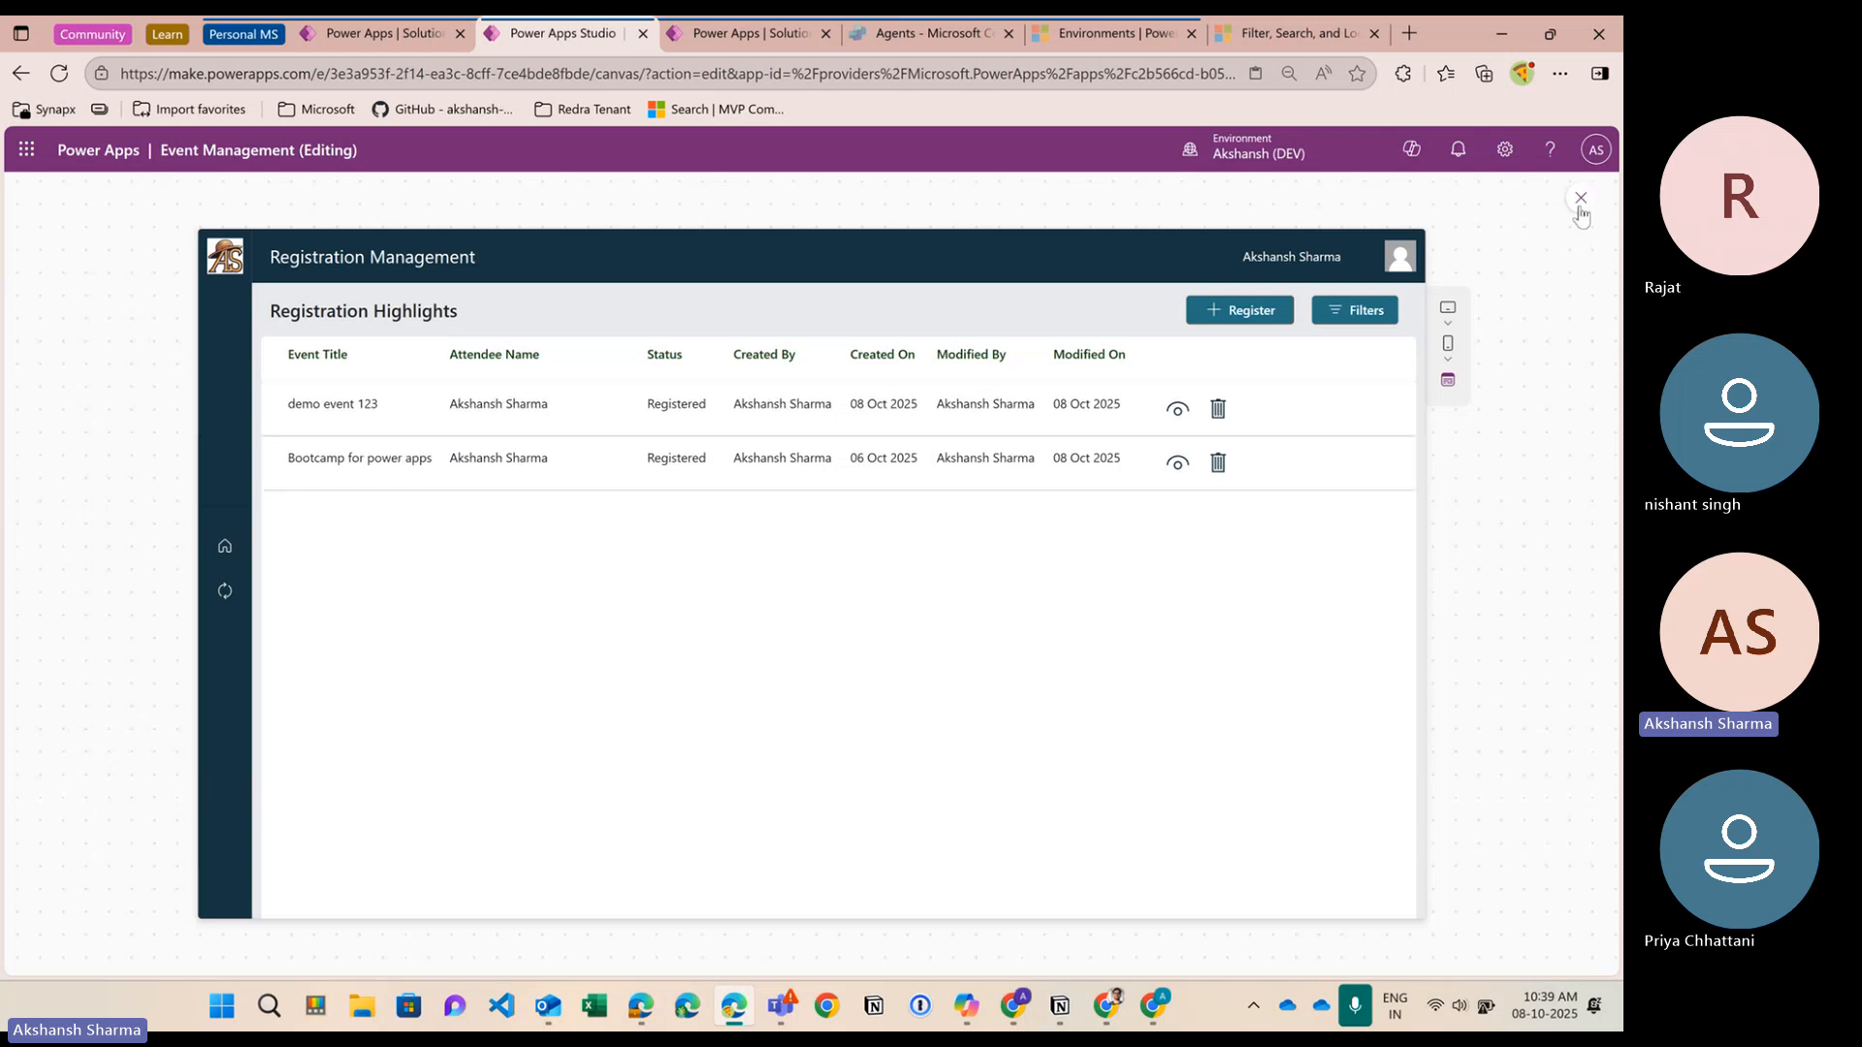
pyautogui.click(1094, 496)
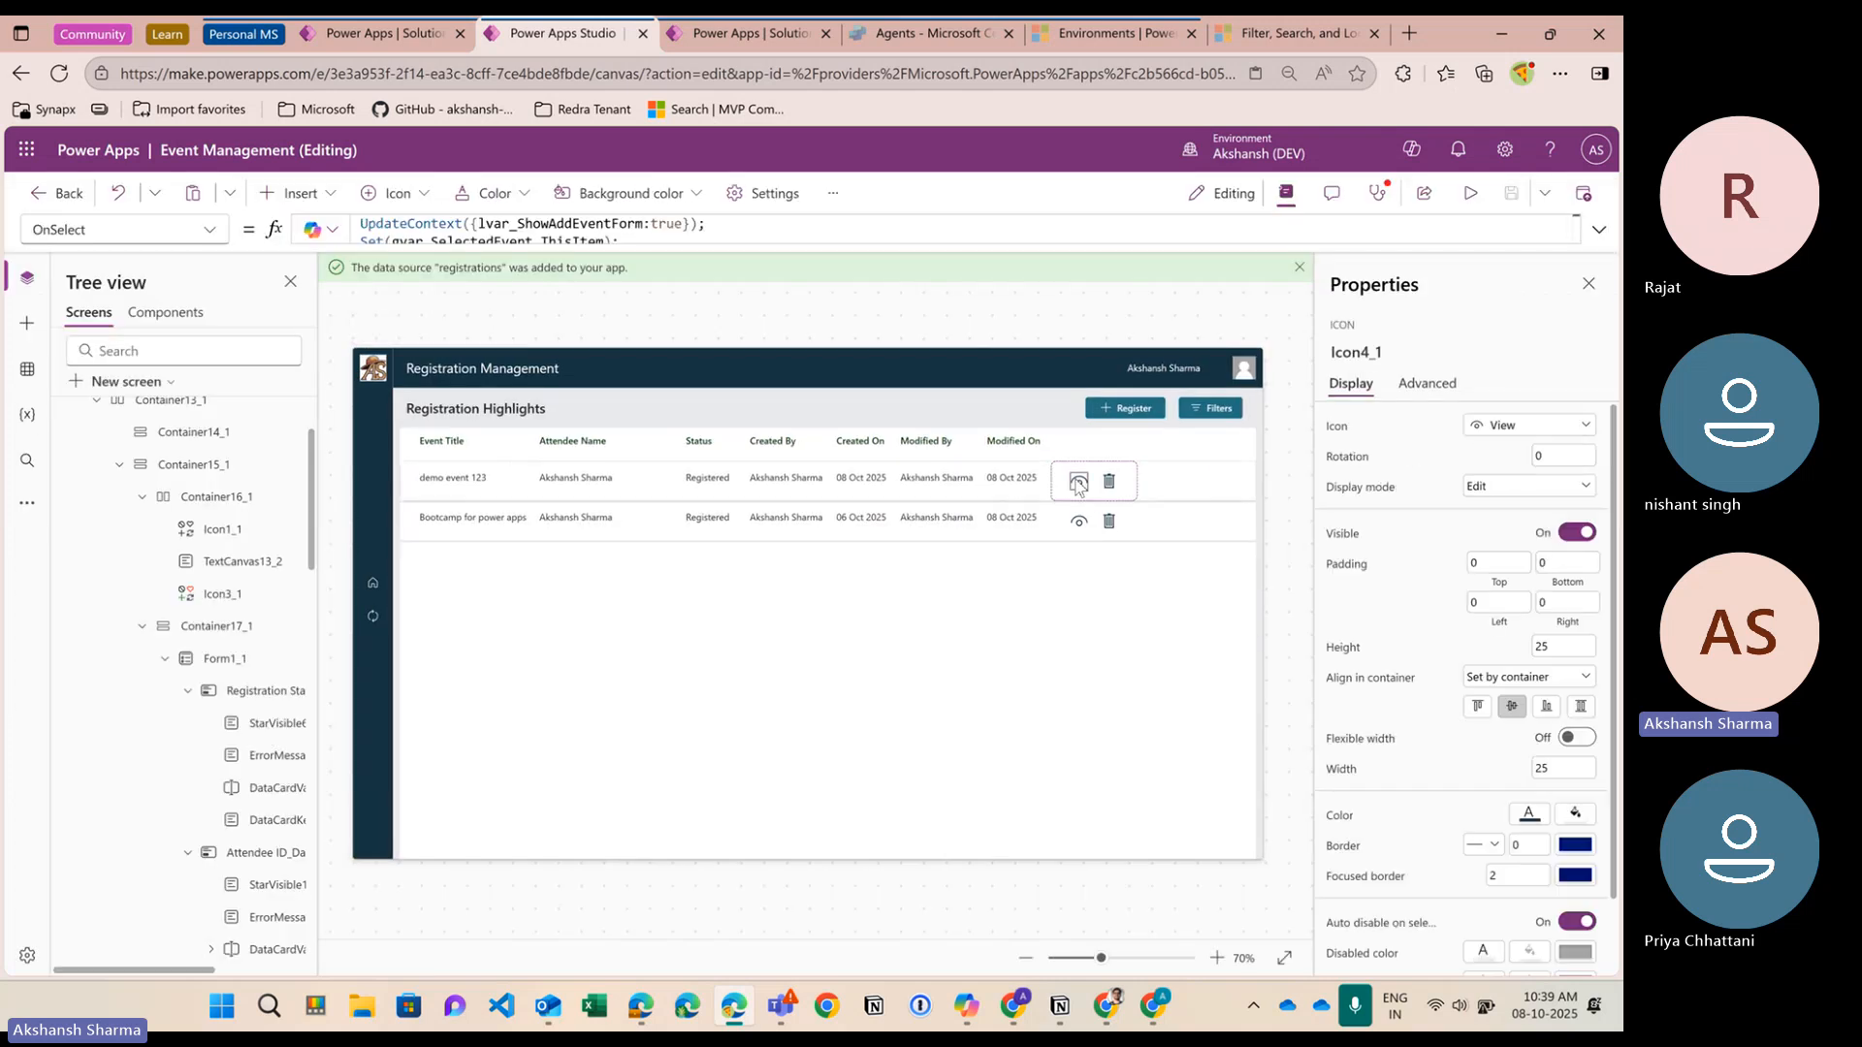
# Rename gvar_SelectedEvent to gvar_SelectedRegistration in the view icon's OnSelect formula
pyautogui.click(504, 235)
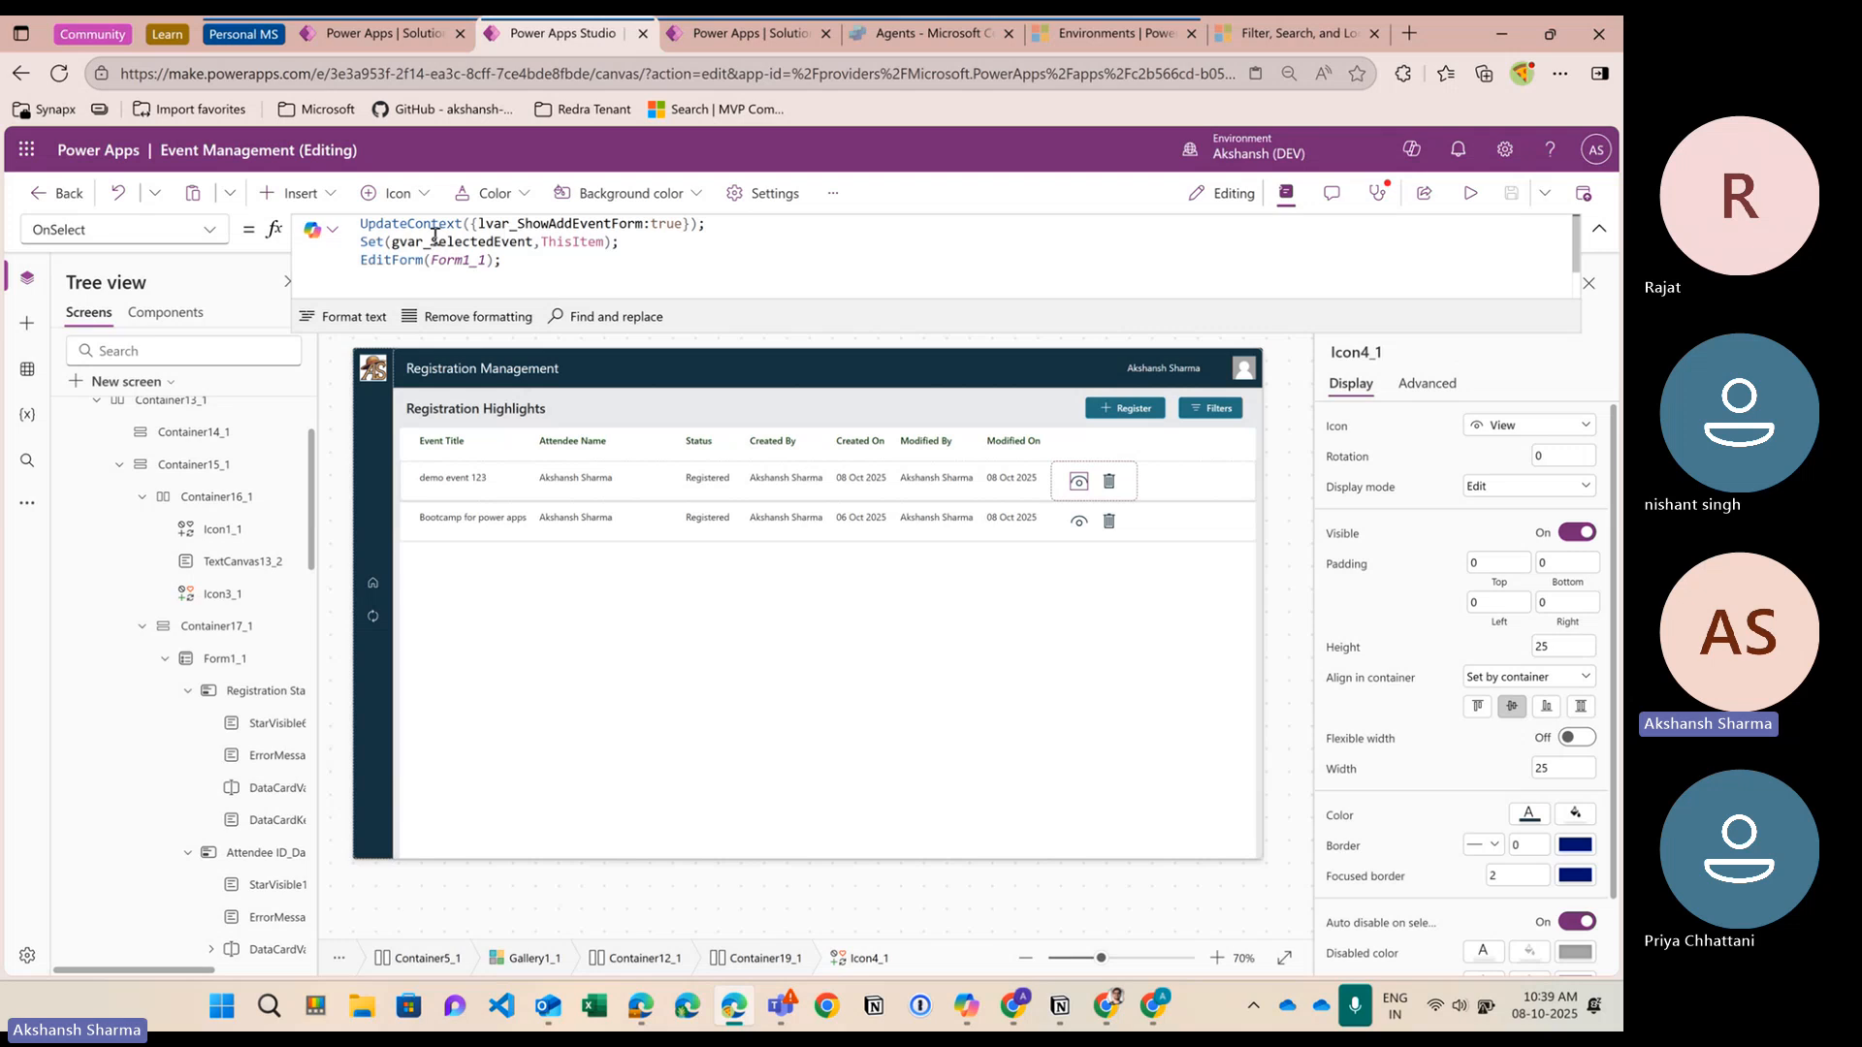
pyautogui.click(540, 243)
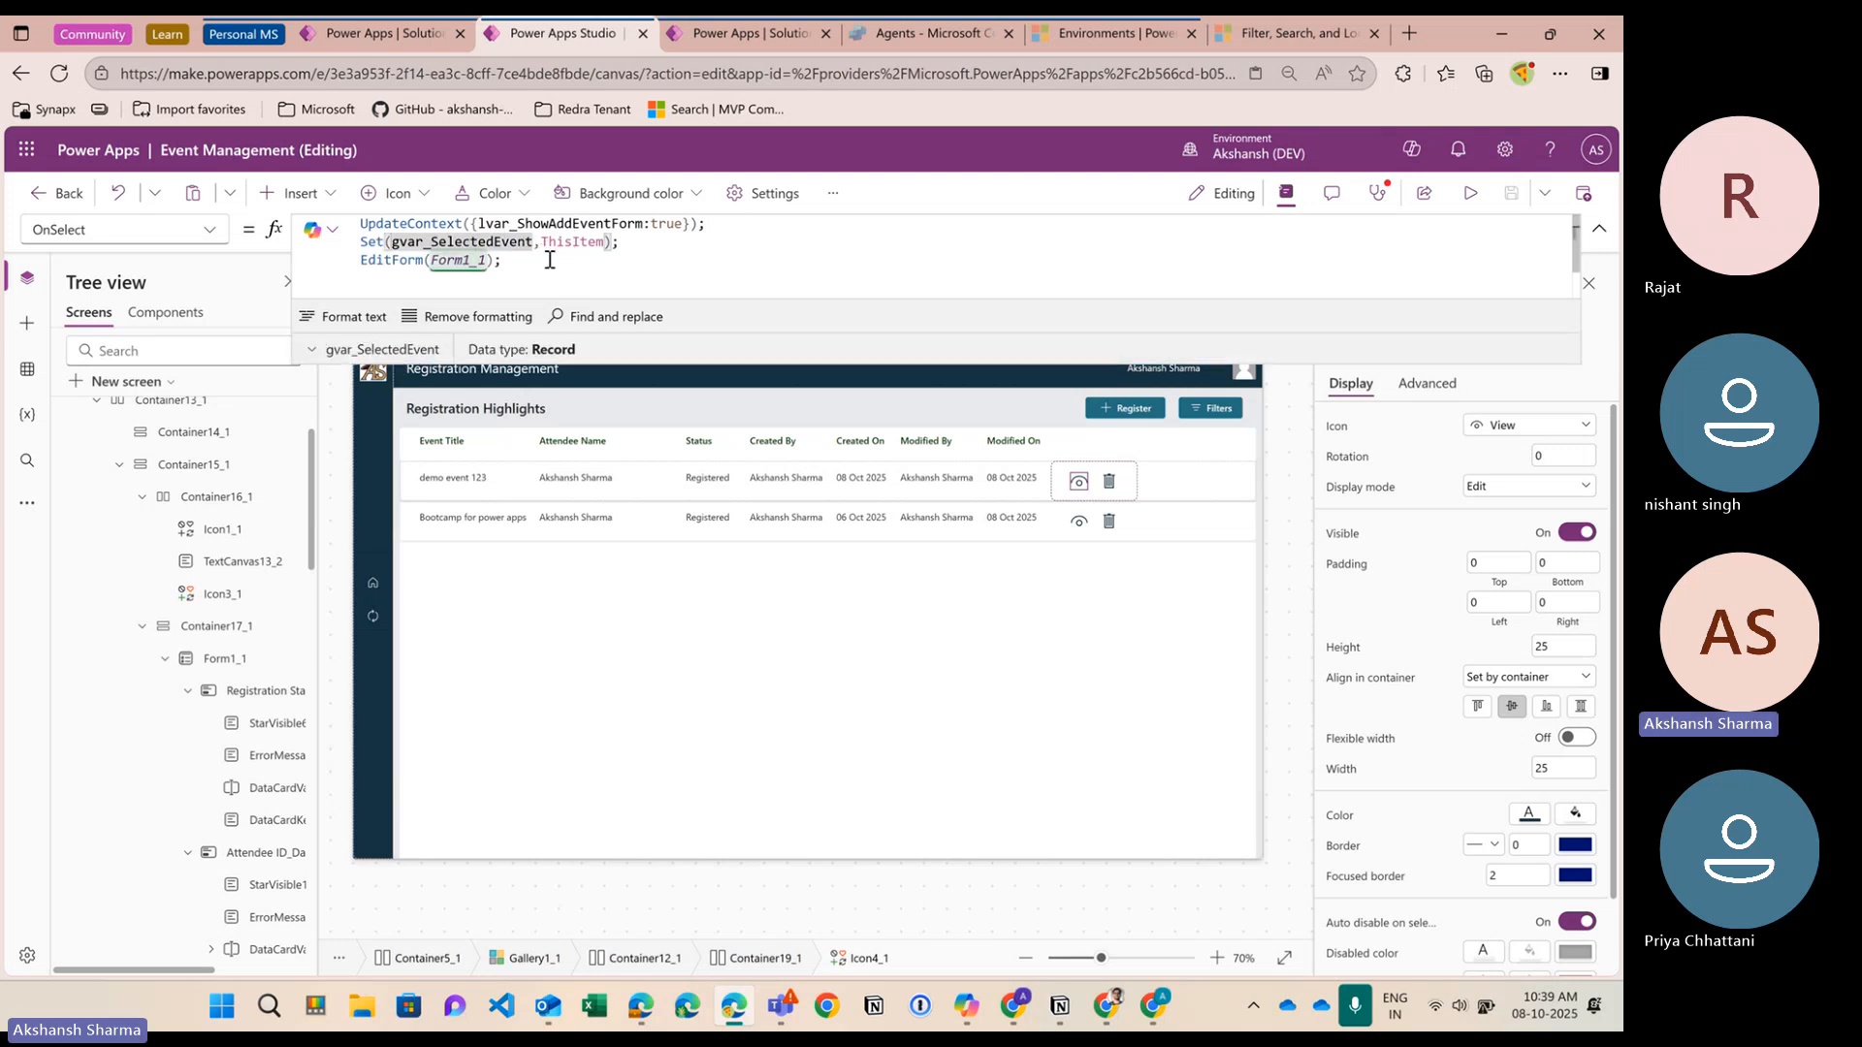
pyautogui.press('BackSpace')
pyautogui.press('BackSpace')
pyautogui.press('BackSpace')
pyautogui.press('BackSpace')
pyautogui.press('BackSpace')
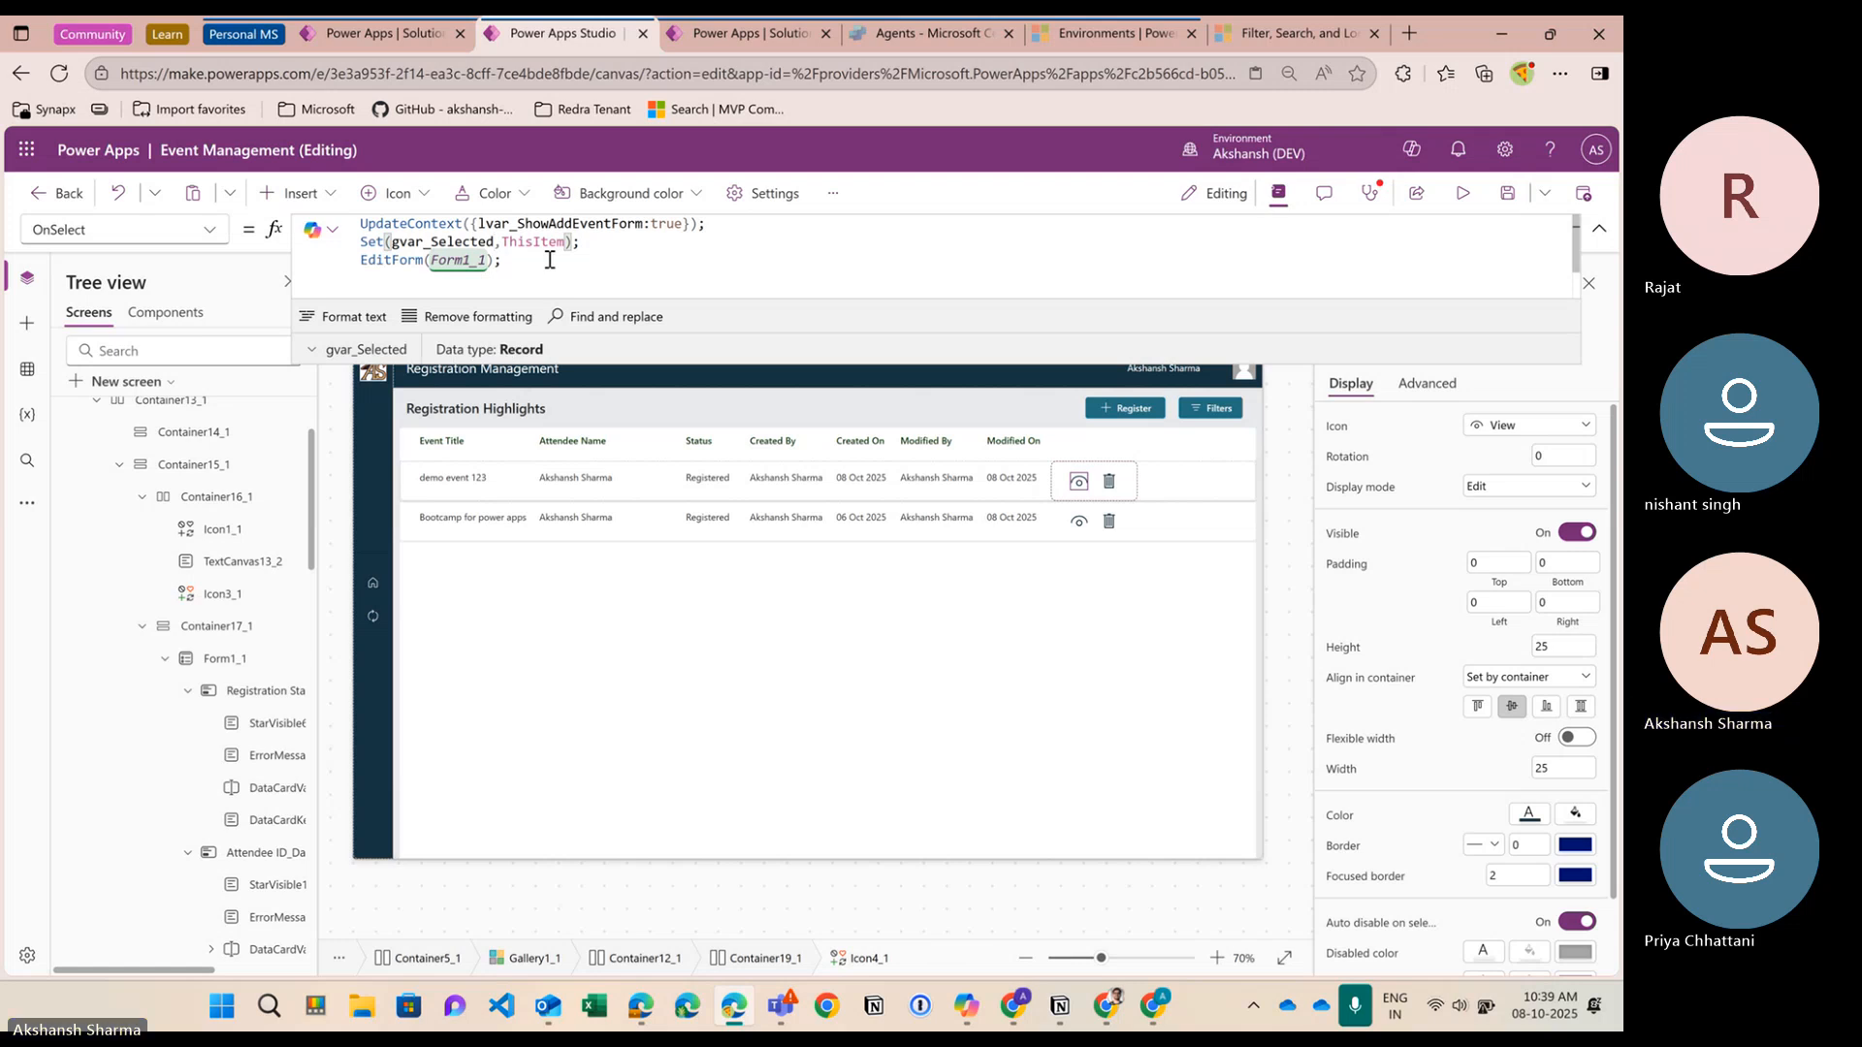
pyautogui.write('Registration')
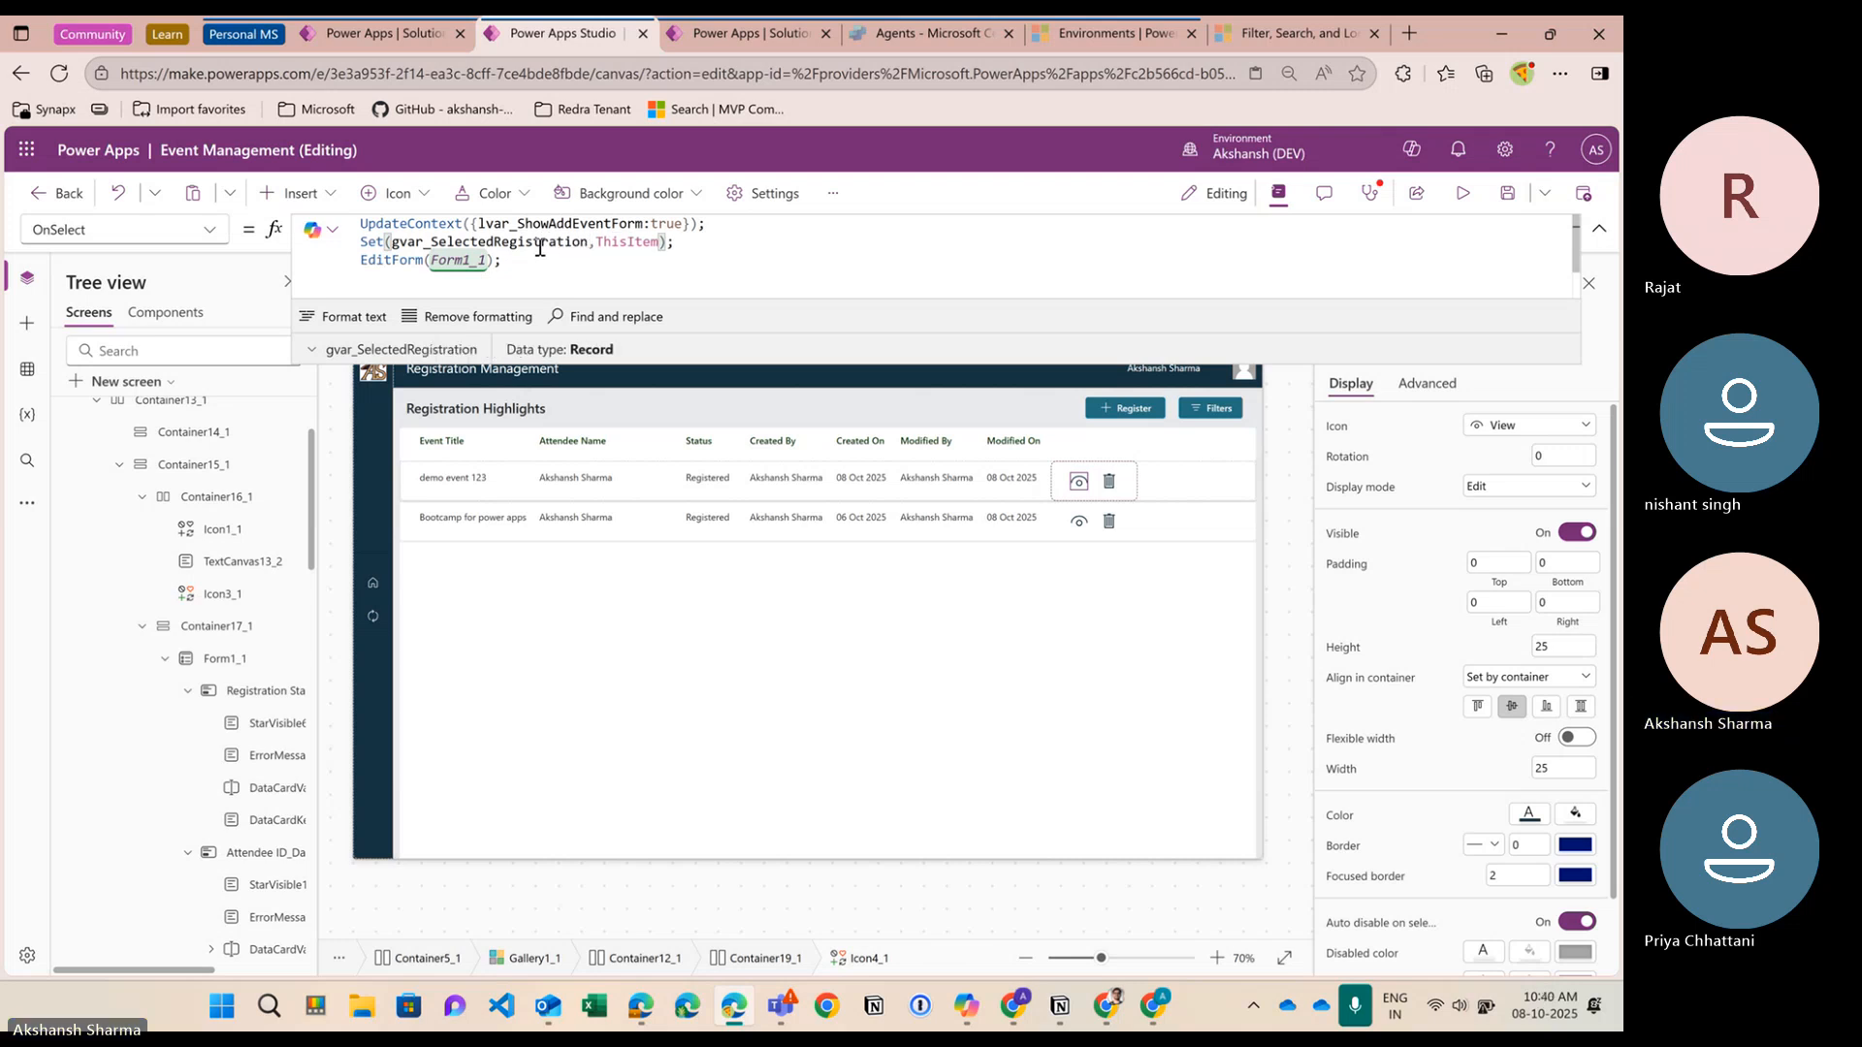
pyautogui.doubleClick(539, 242)
pyautogui.hotkey('ctrl', 'c')
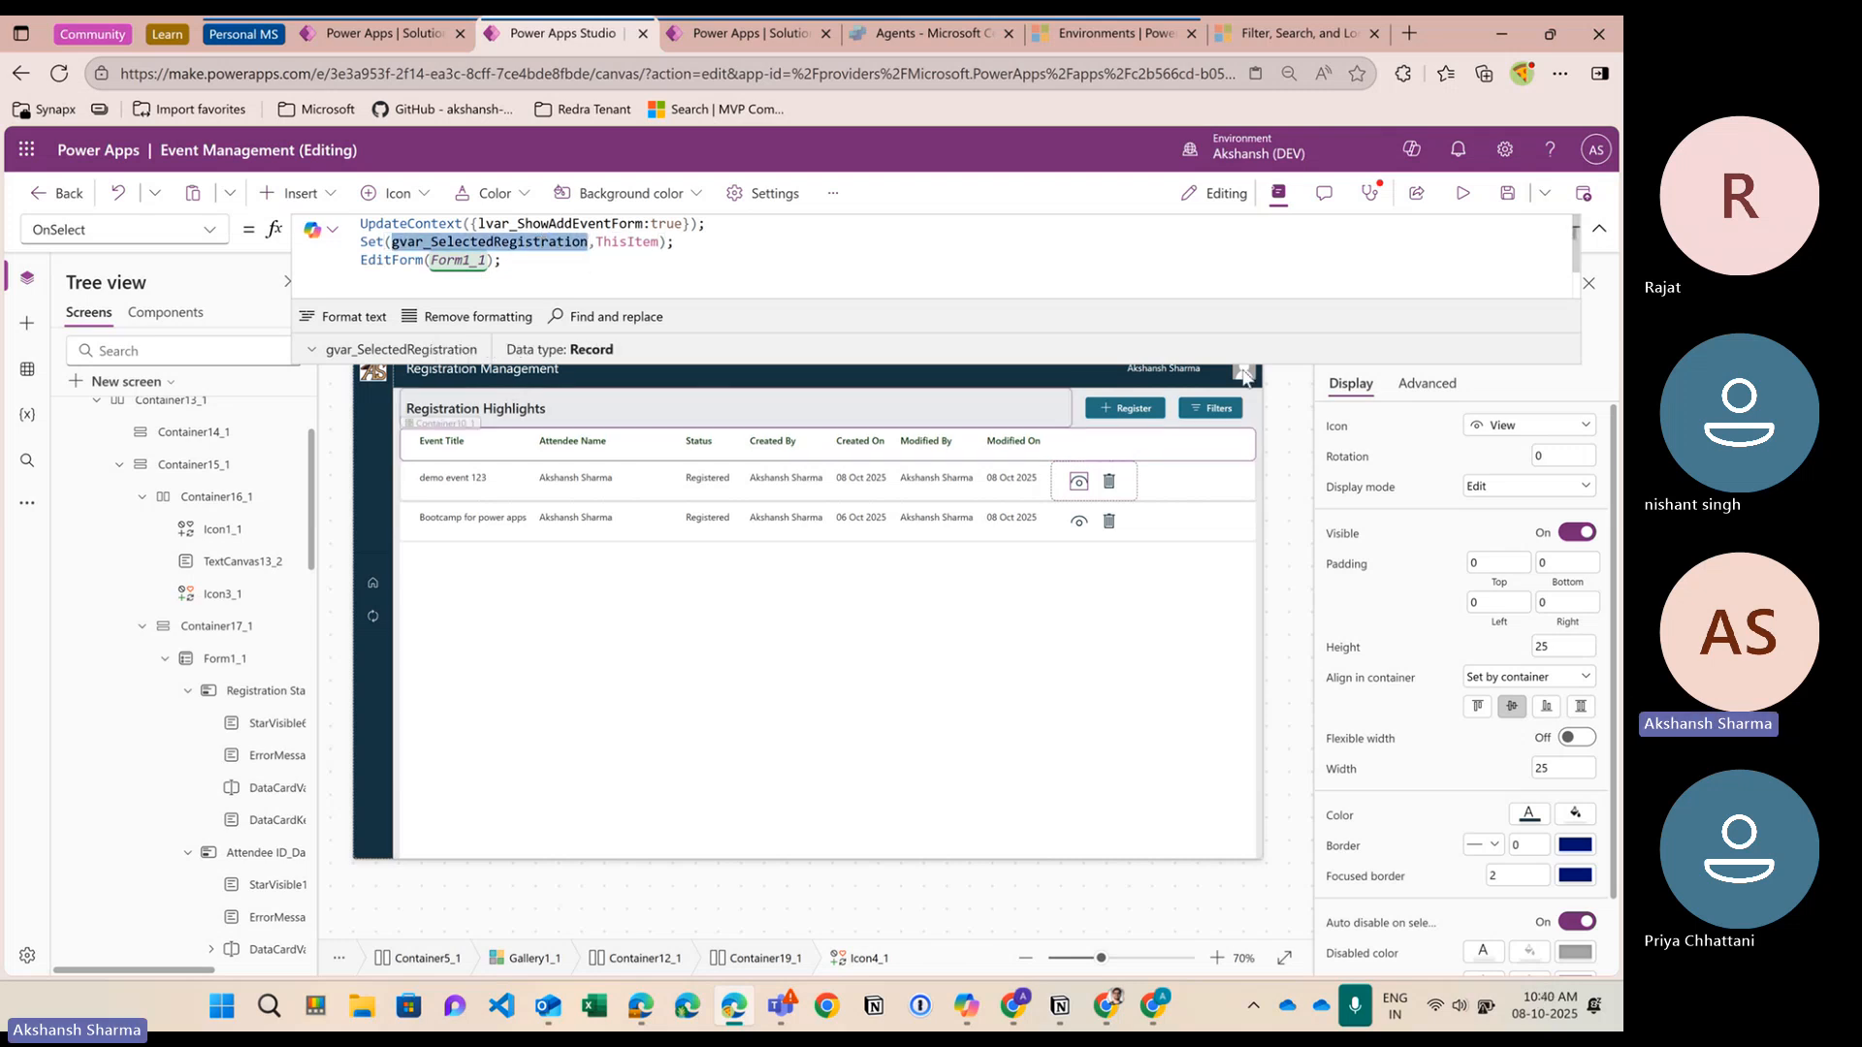
# Preview the app and open the first registration's details
pyautogui.click(1462, 193)
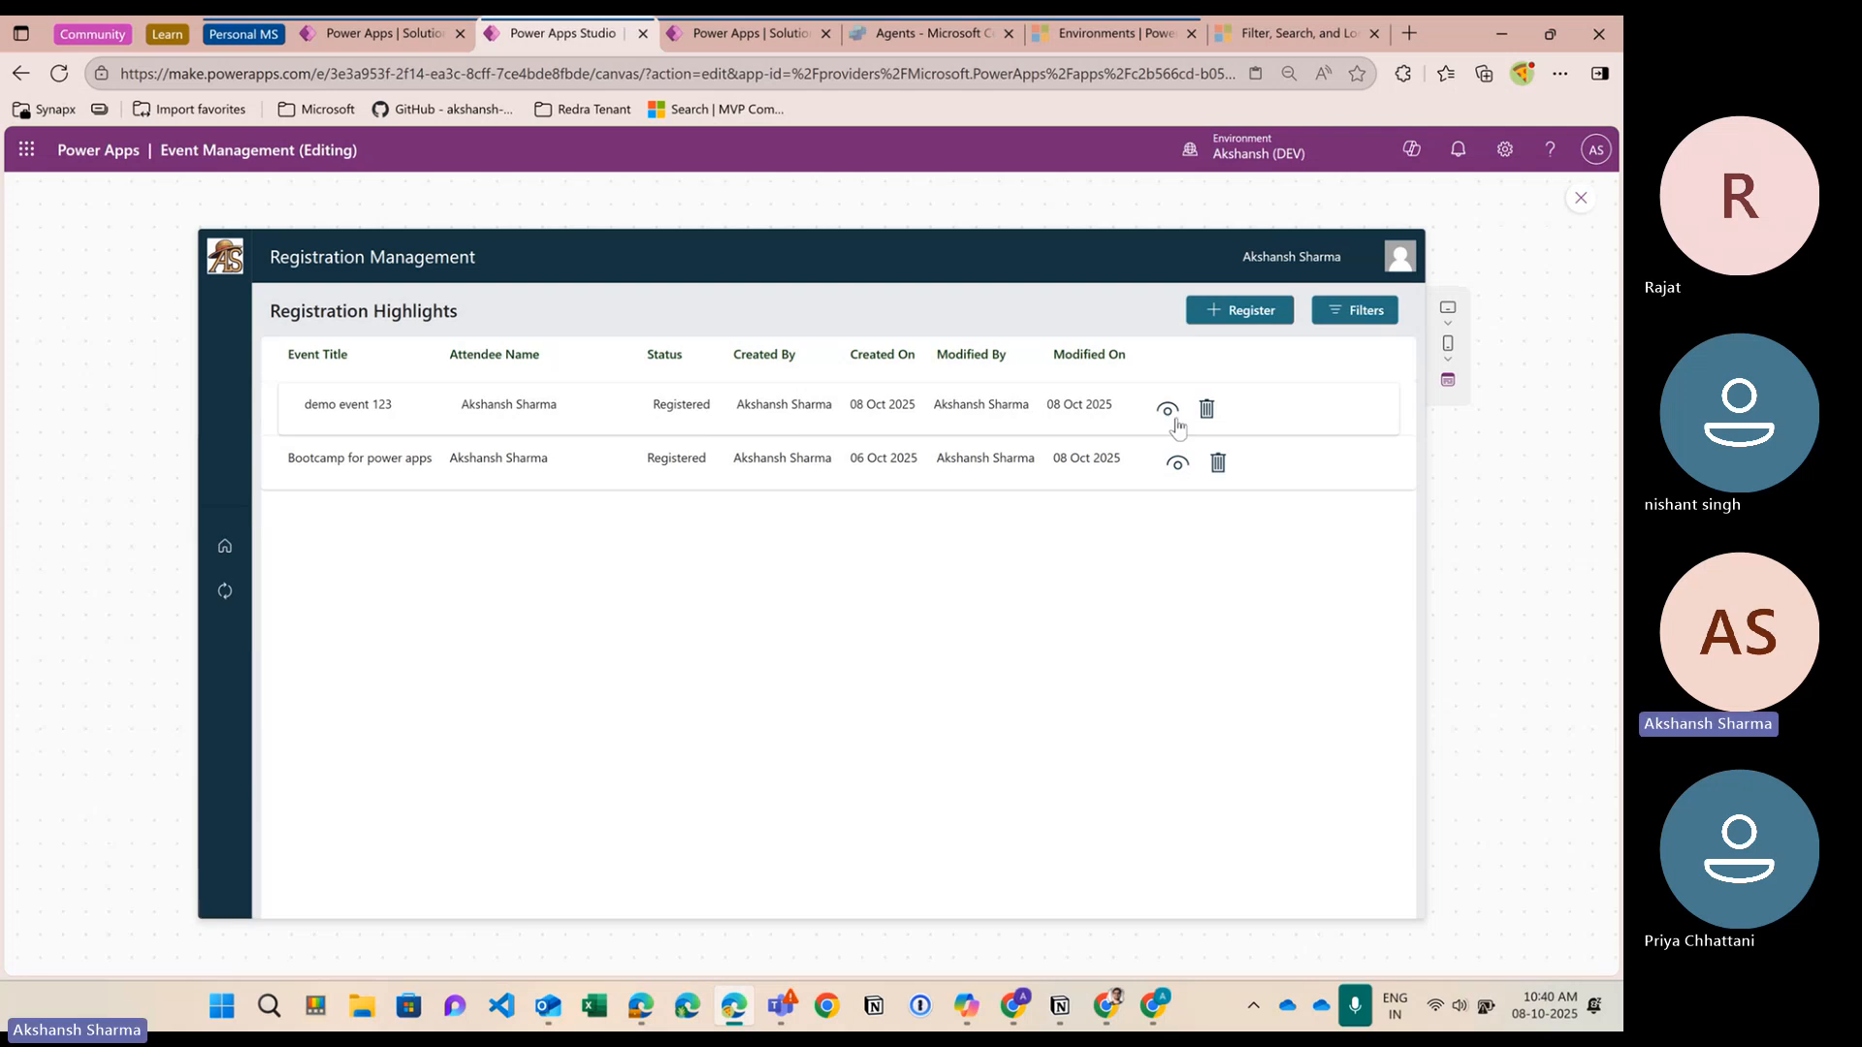
pyautogui.click(1167, 412)
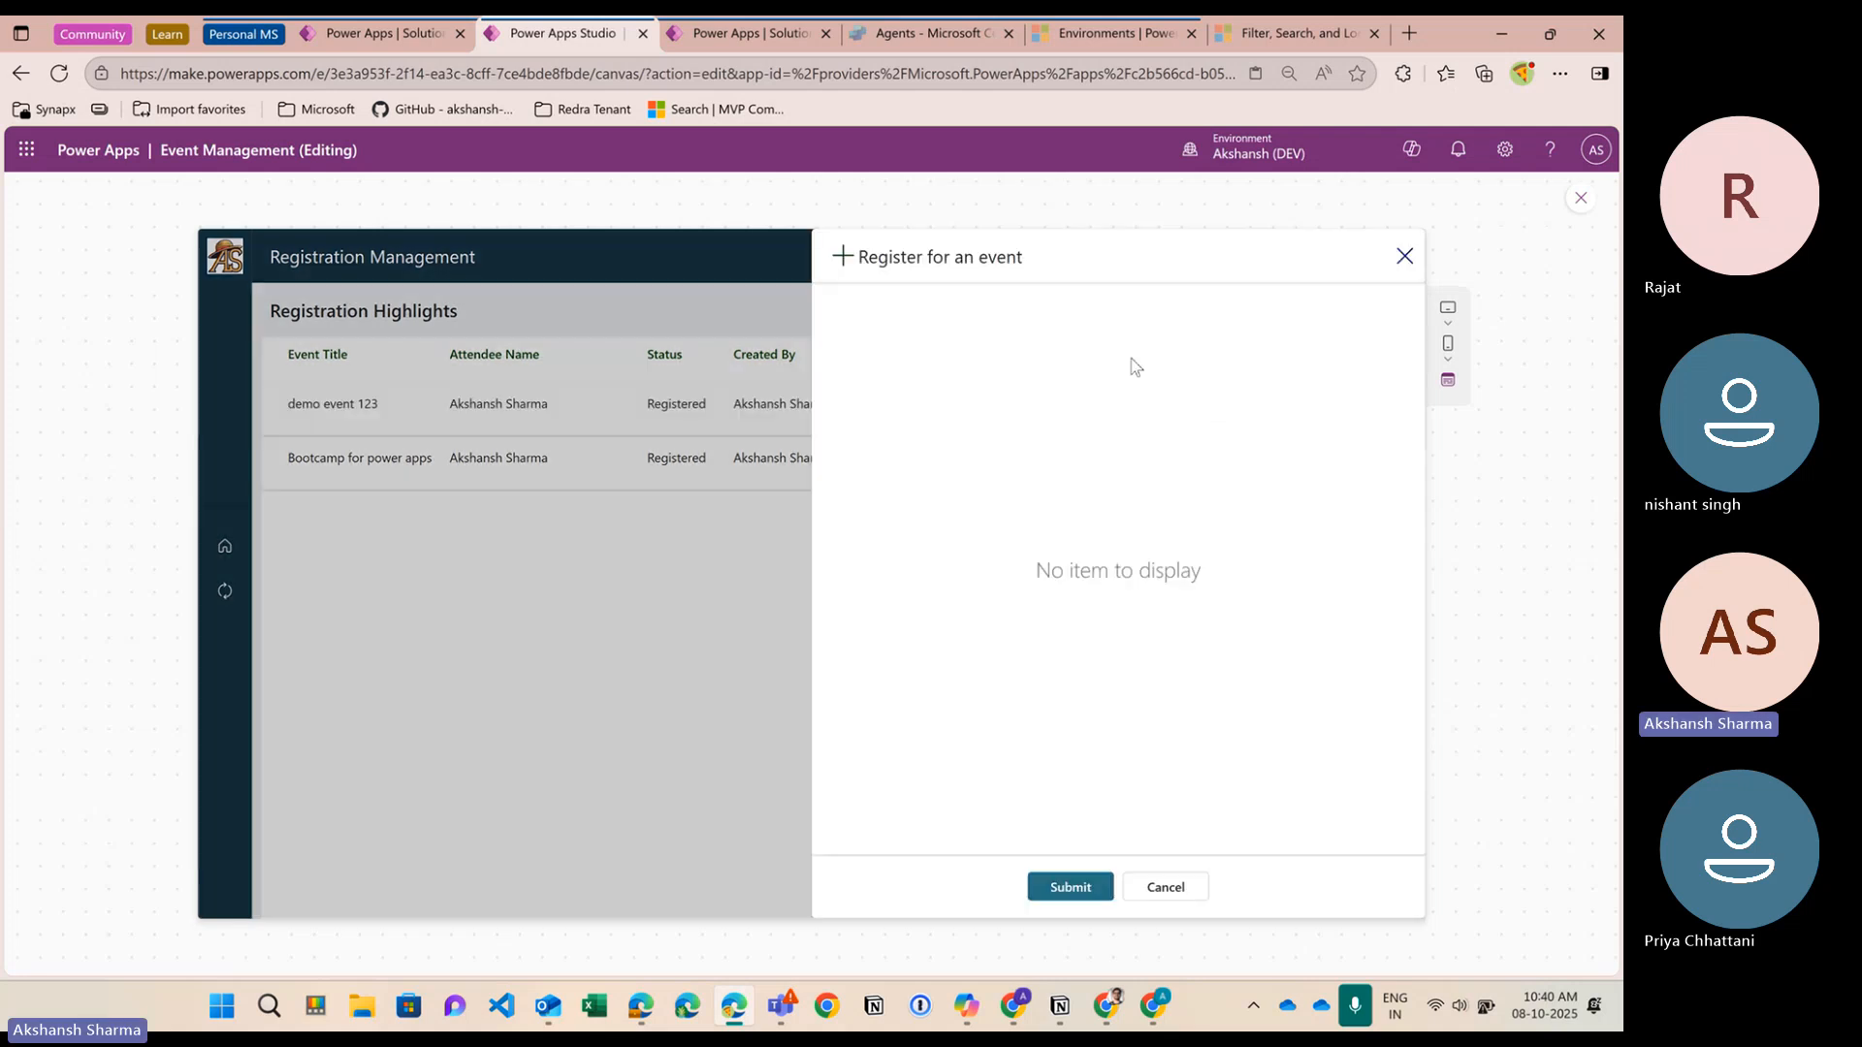
pyautogui.click(1569, 211)
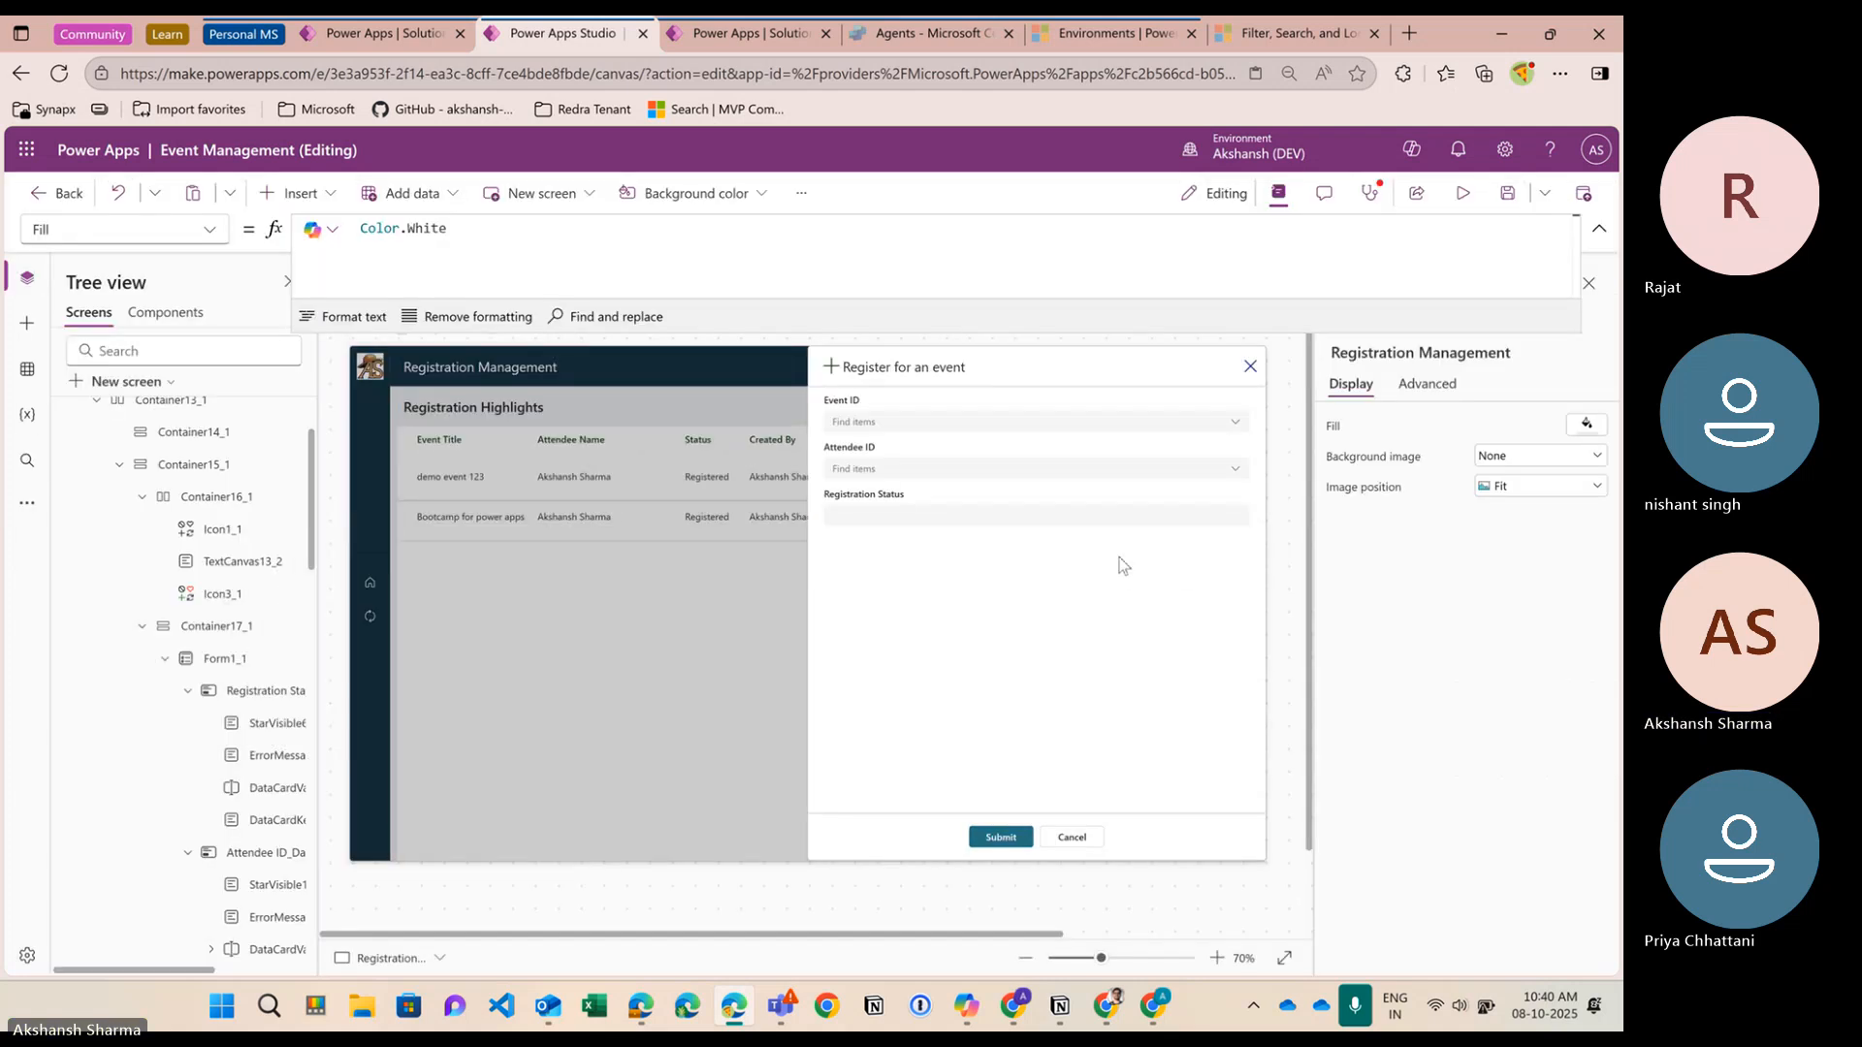
# Keep Form1_1's default mode as New, set its Item to gvar_SelectedRegistration, and preview
pyautogui.scroll(-2, 1503, 781)
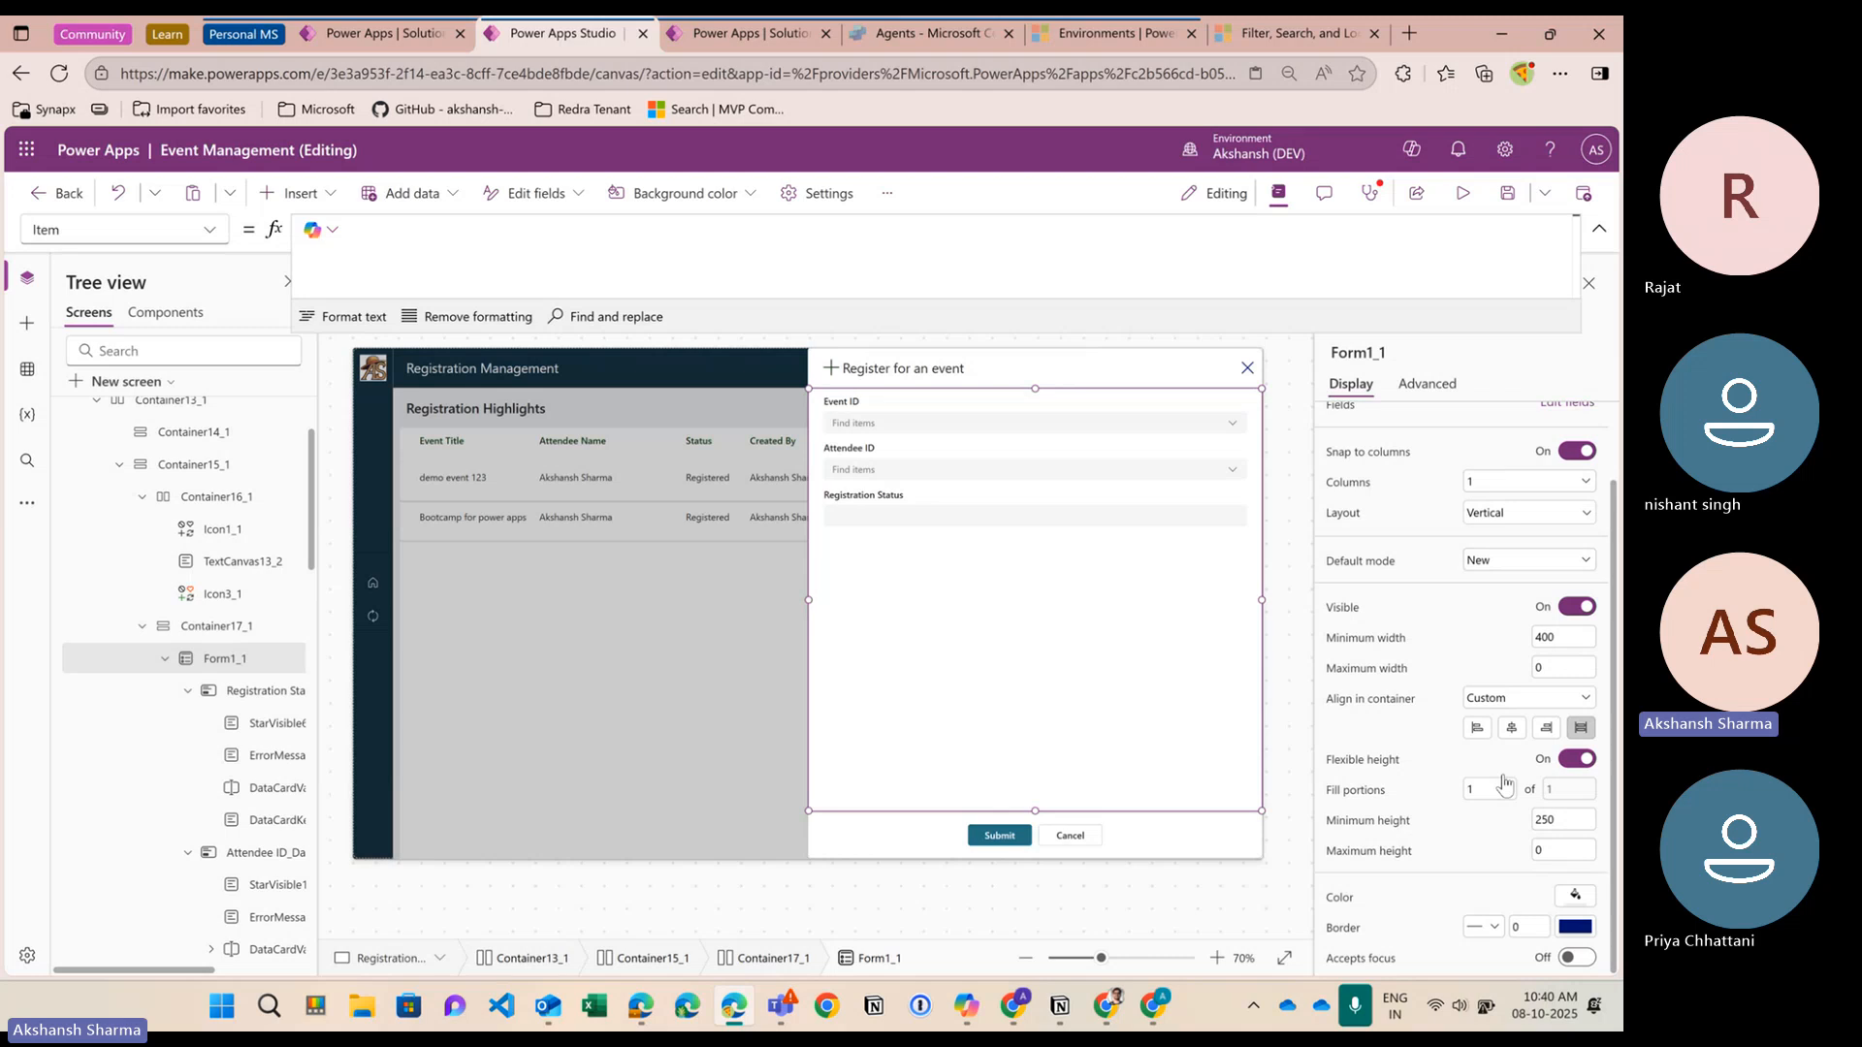
pyautogui.click(1480, 561)
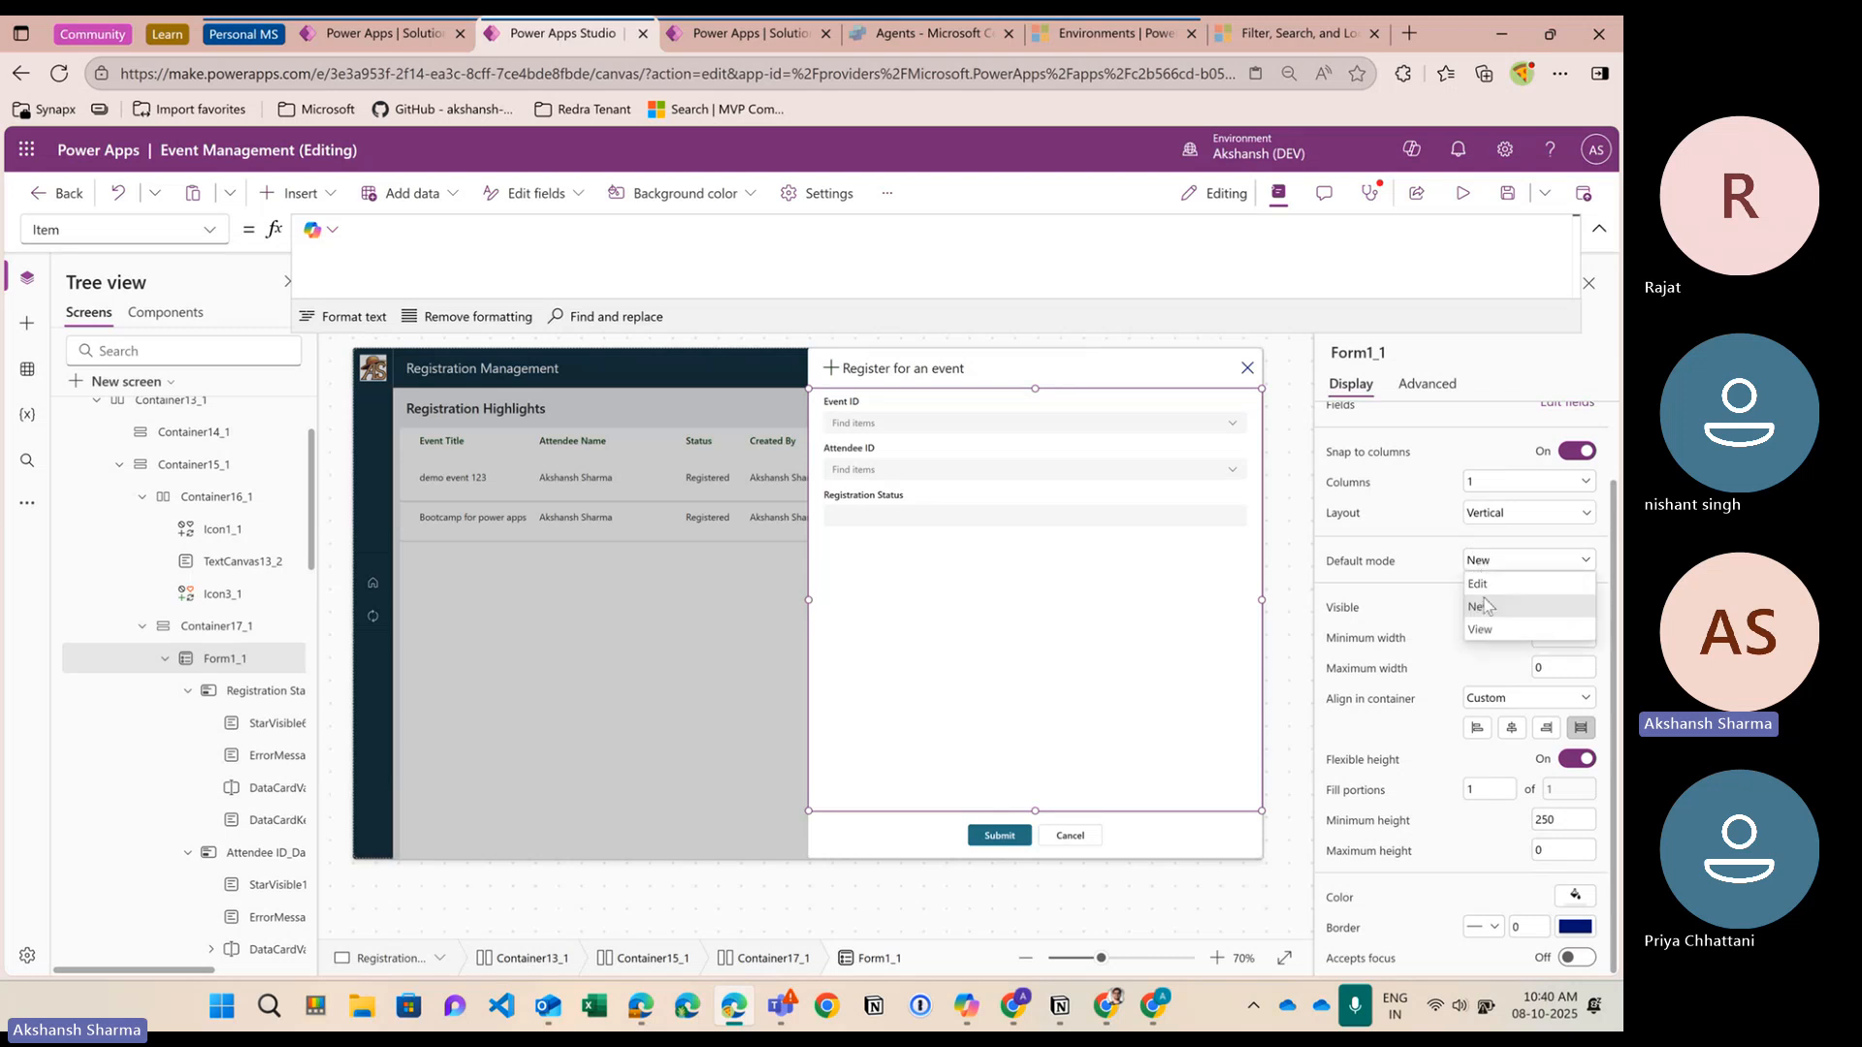
pyautogui.click(1439, 574)
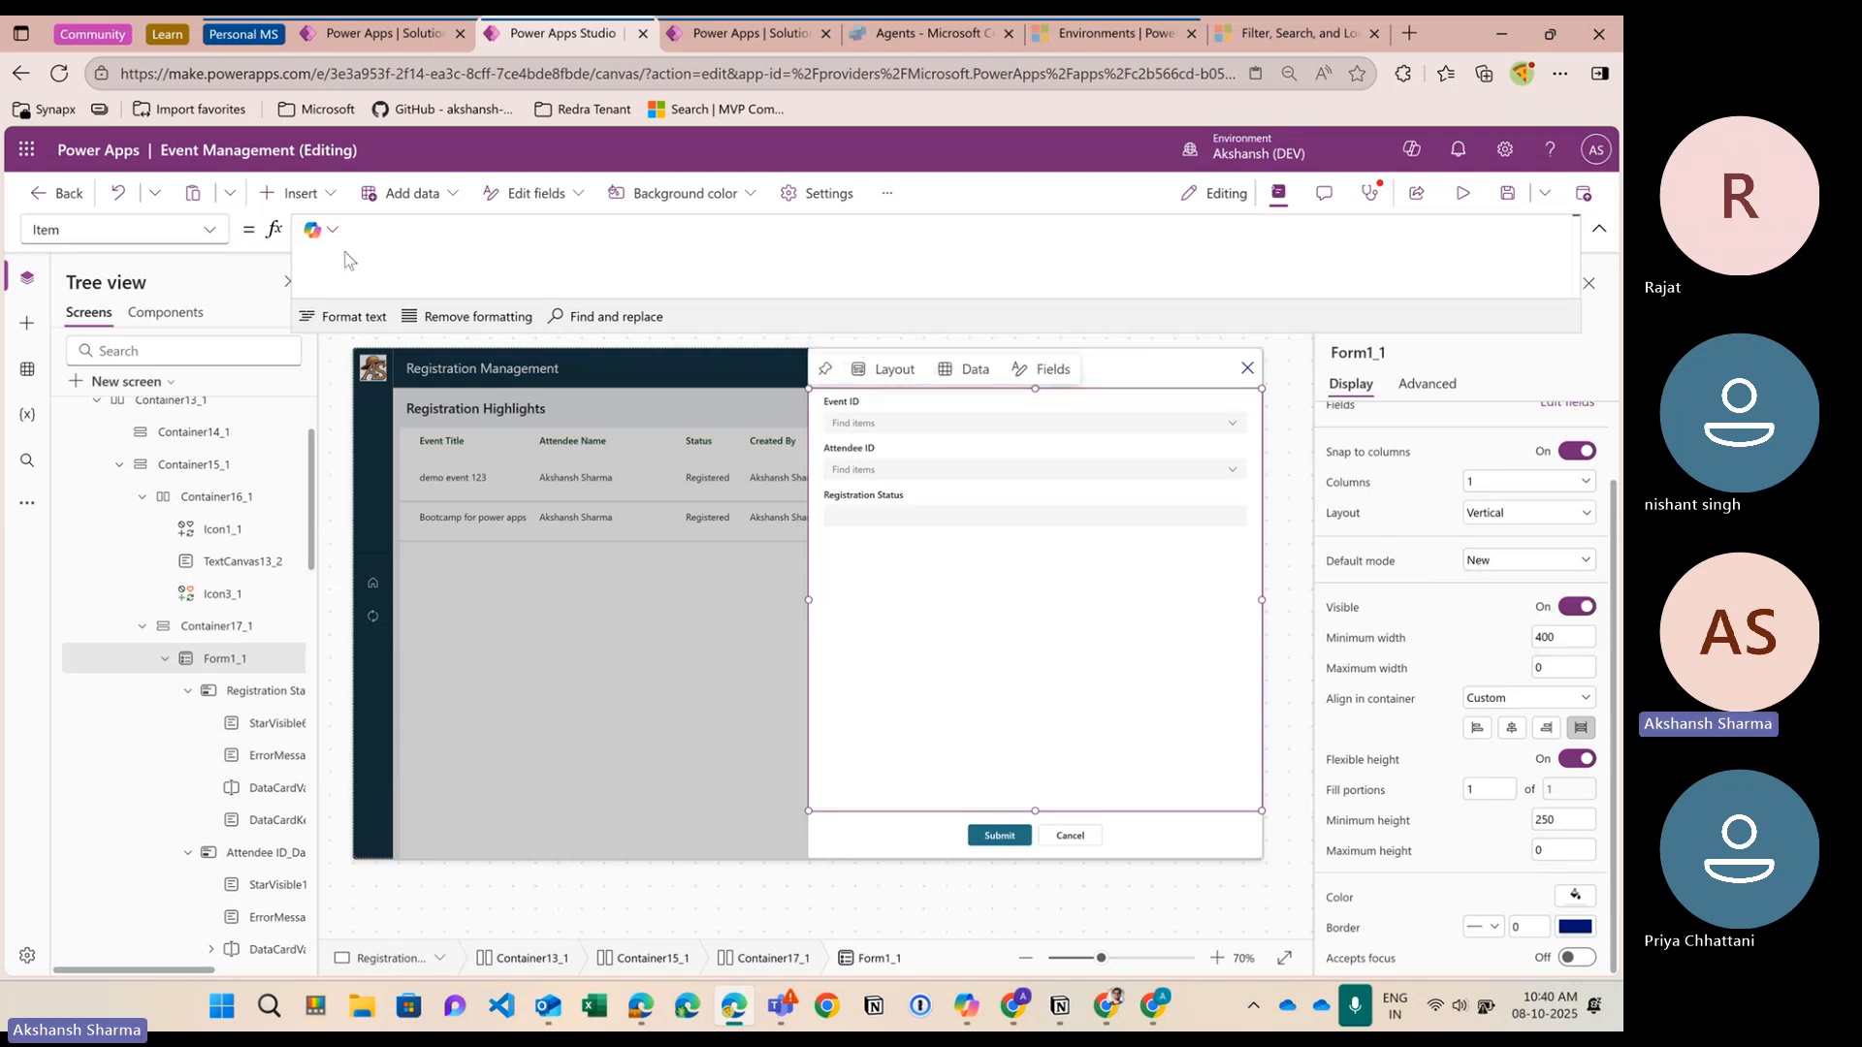
pyautogui.hotkey('ctrl', 'v')
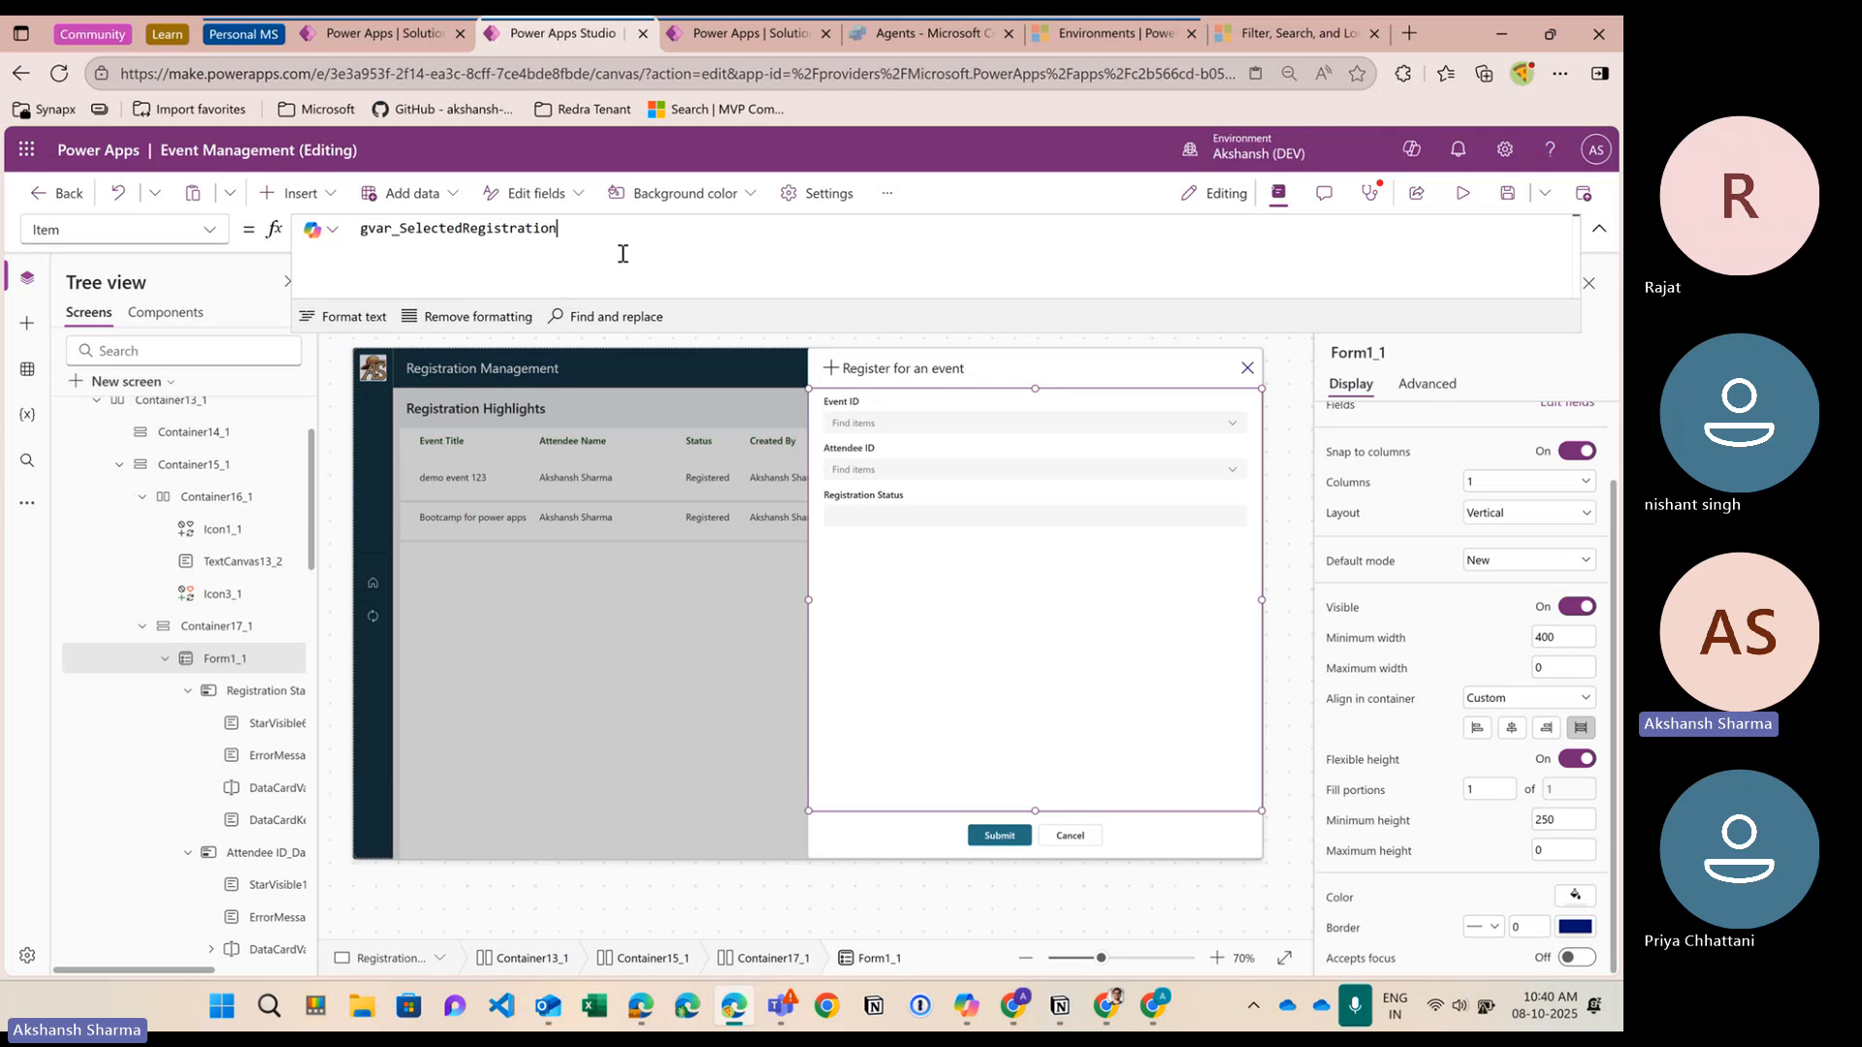
pyautogui.click(1462, 193)
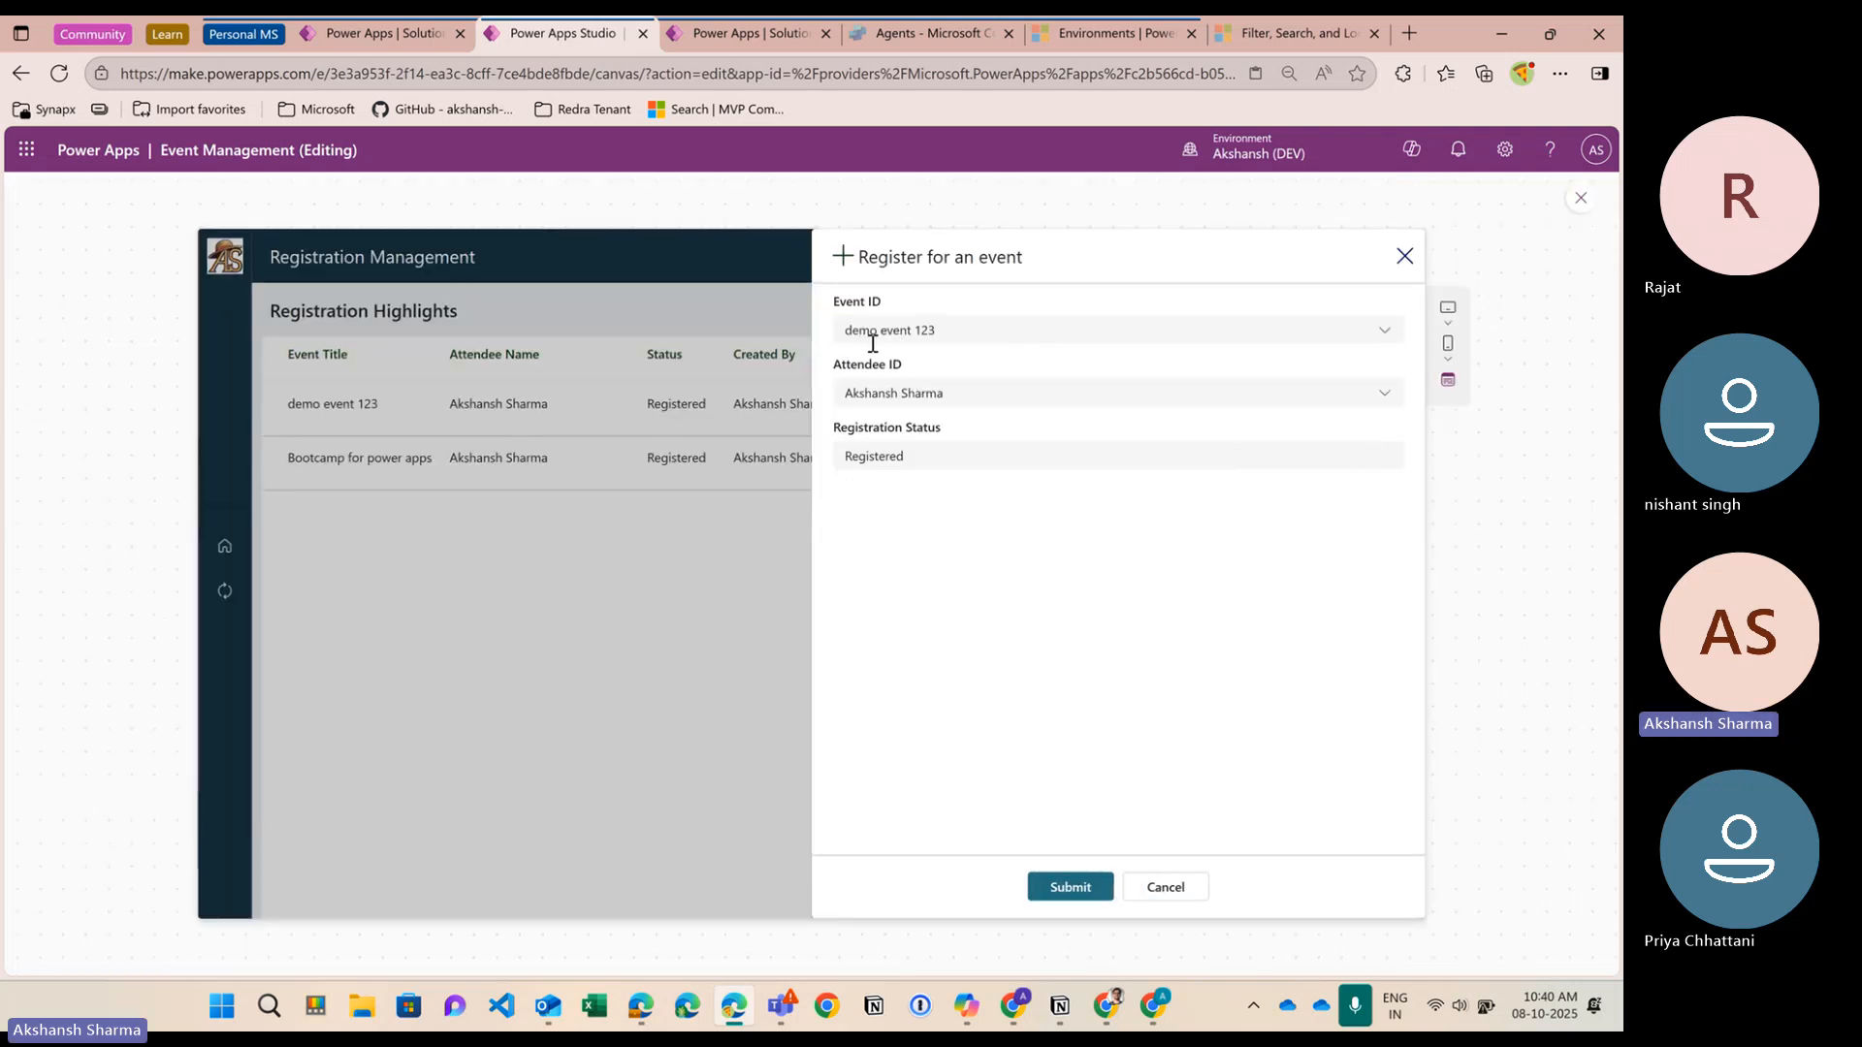
# In preview, open the Bootcamp for power apps registration and check its Event ID shows Bootcamp for power apps
pyautogui.click(1402, 257)
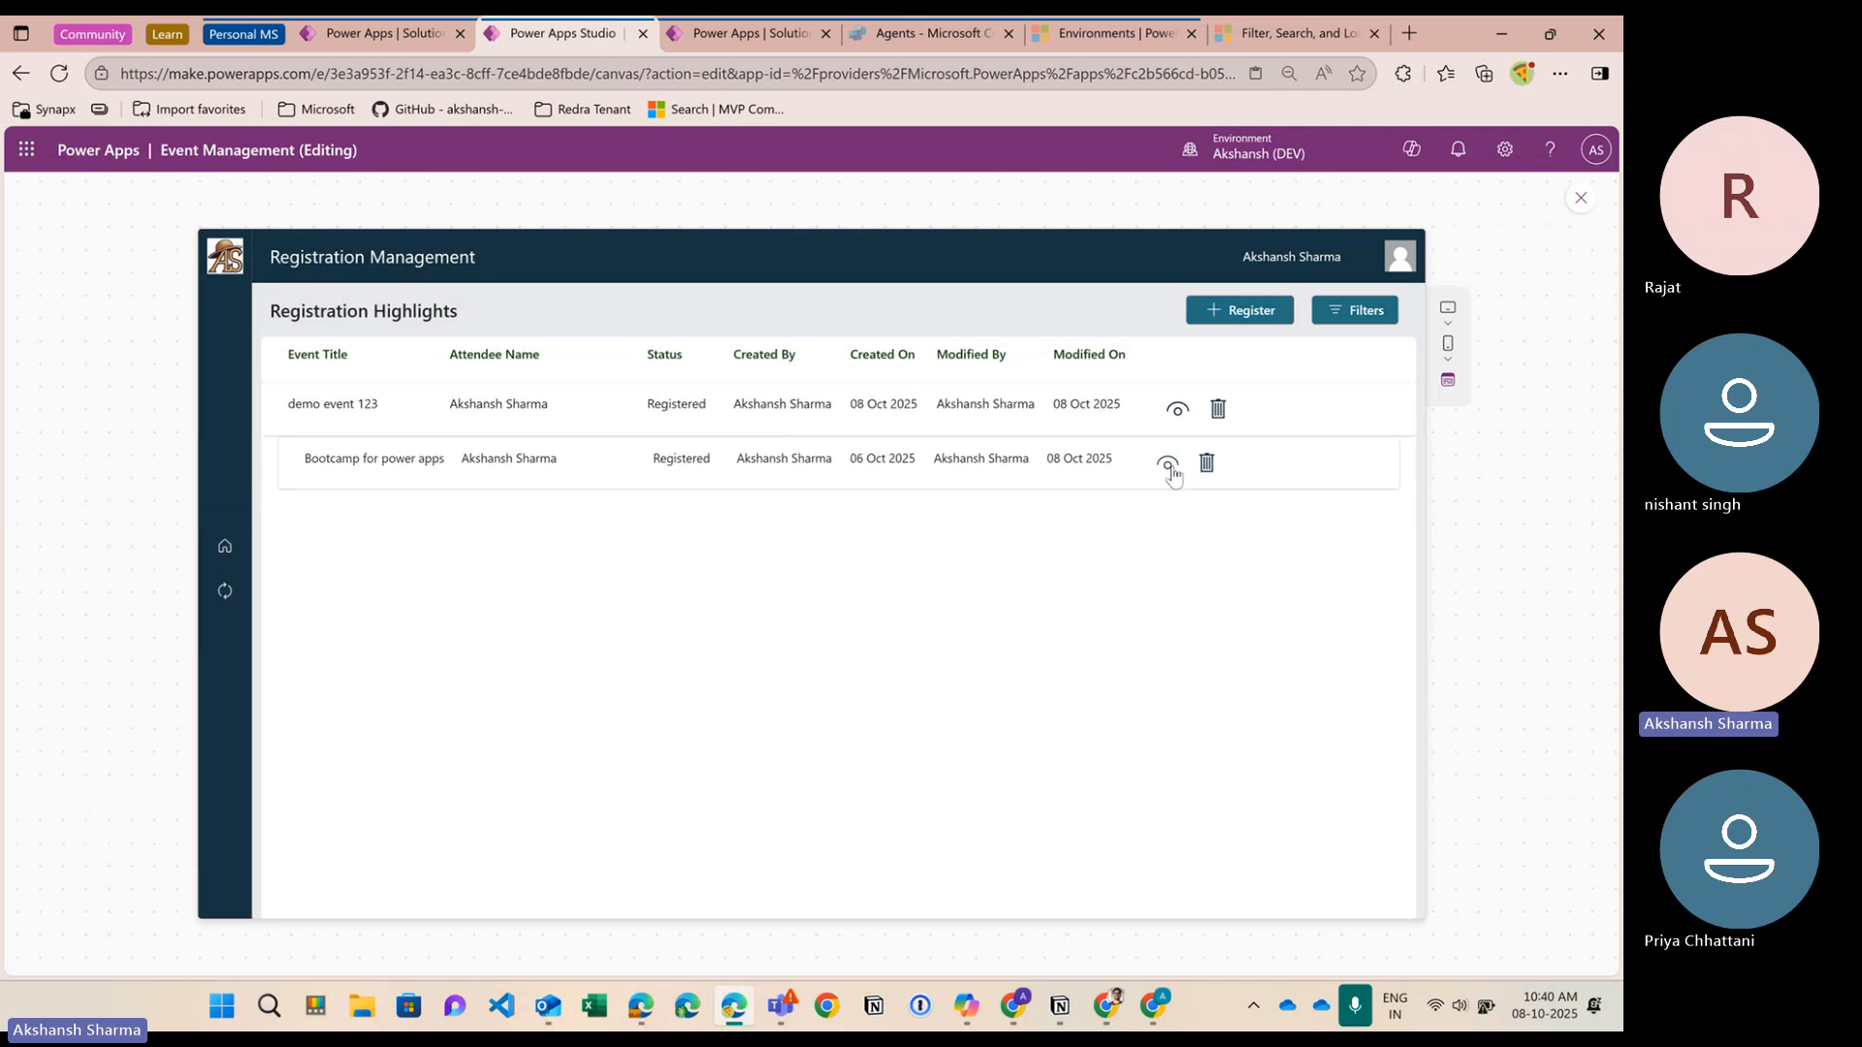
pyautogui.click(1169, 468)
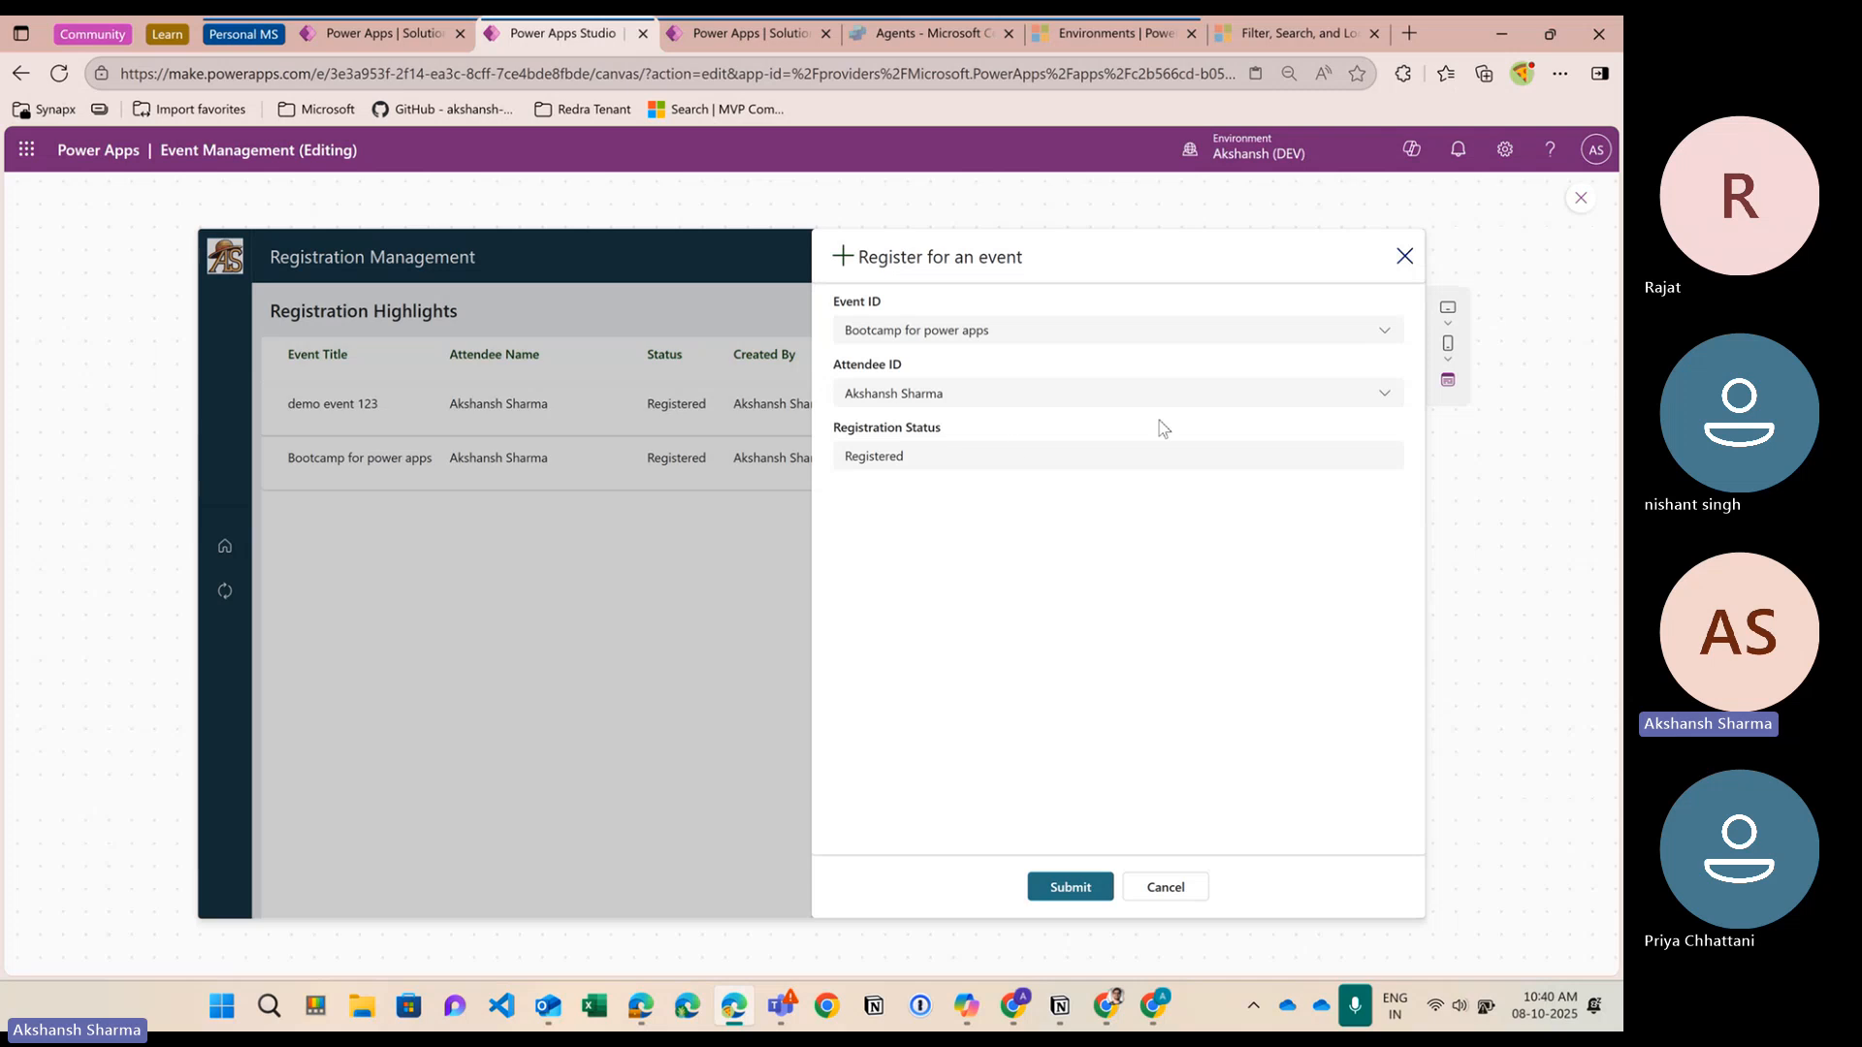
pyautogui.click(906, 393)
pyautogui.click(951, 333)
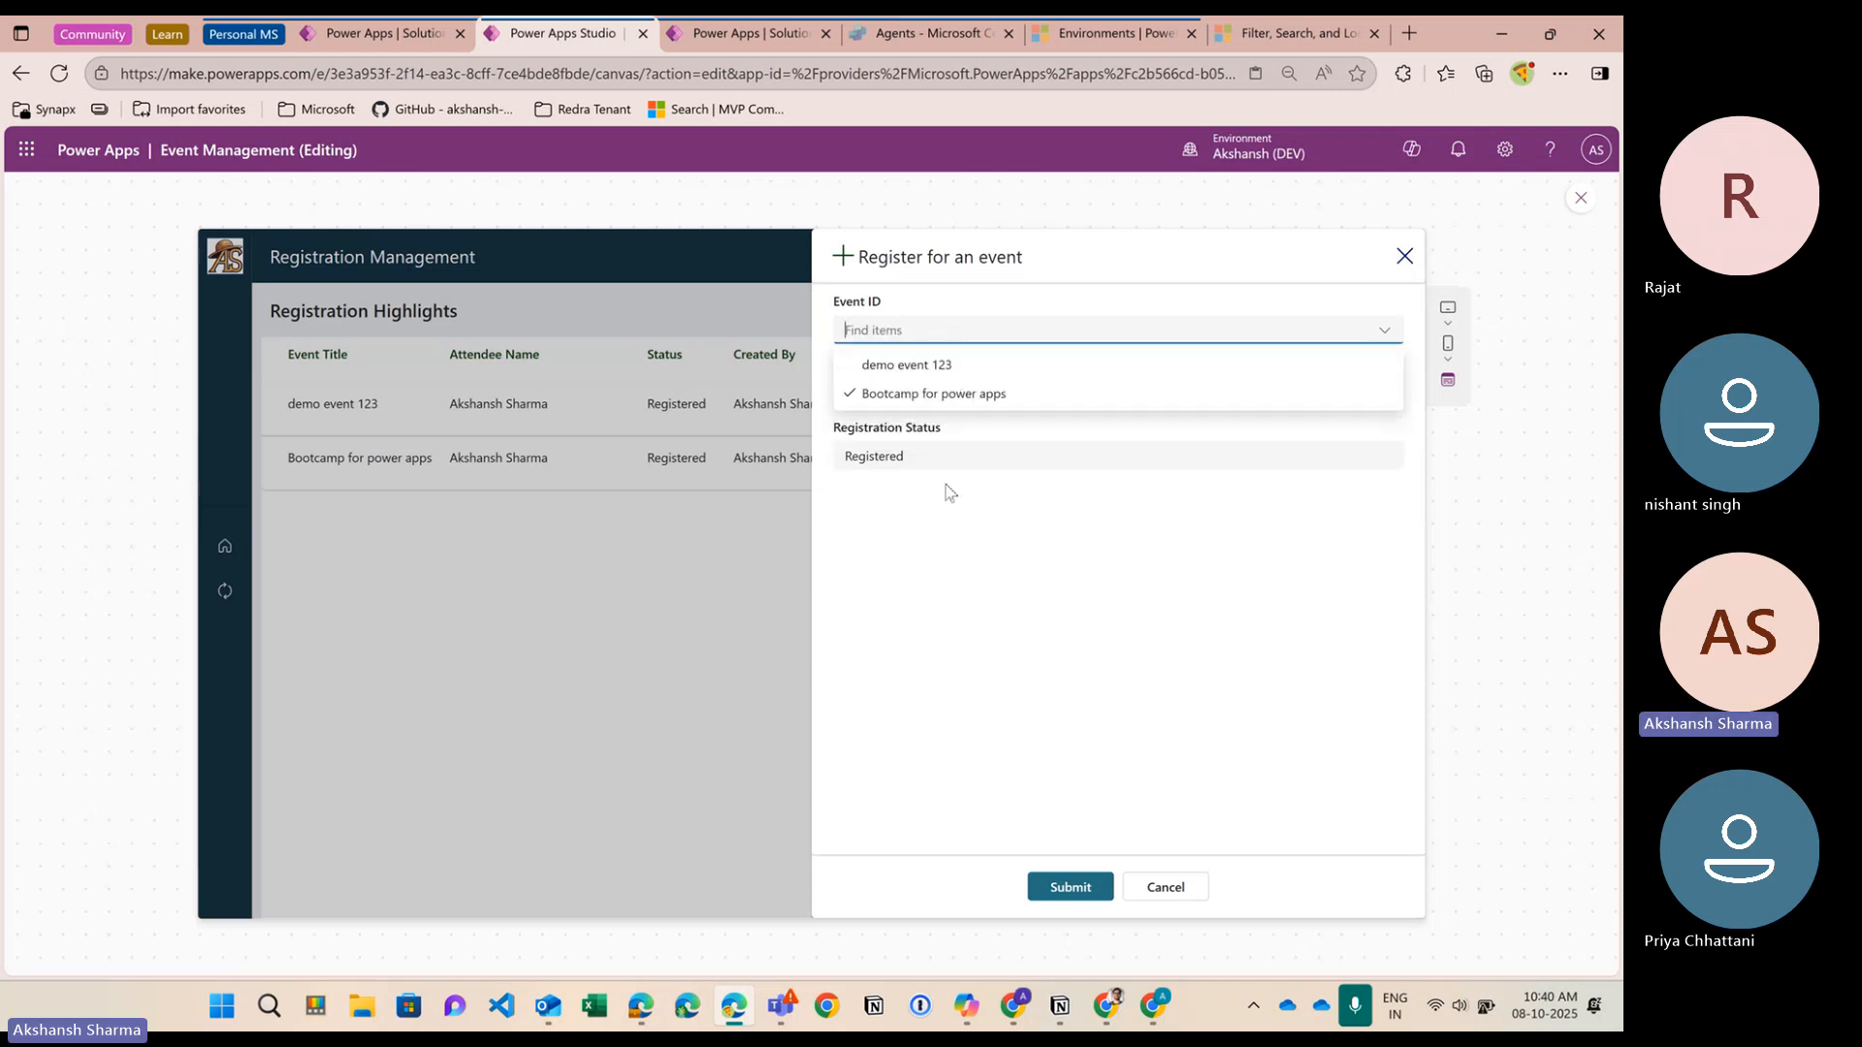
pyautogui.click(914, 405)
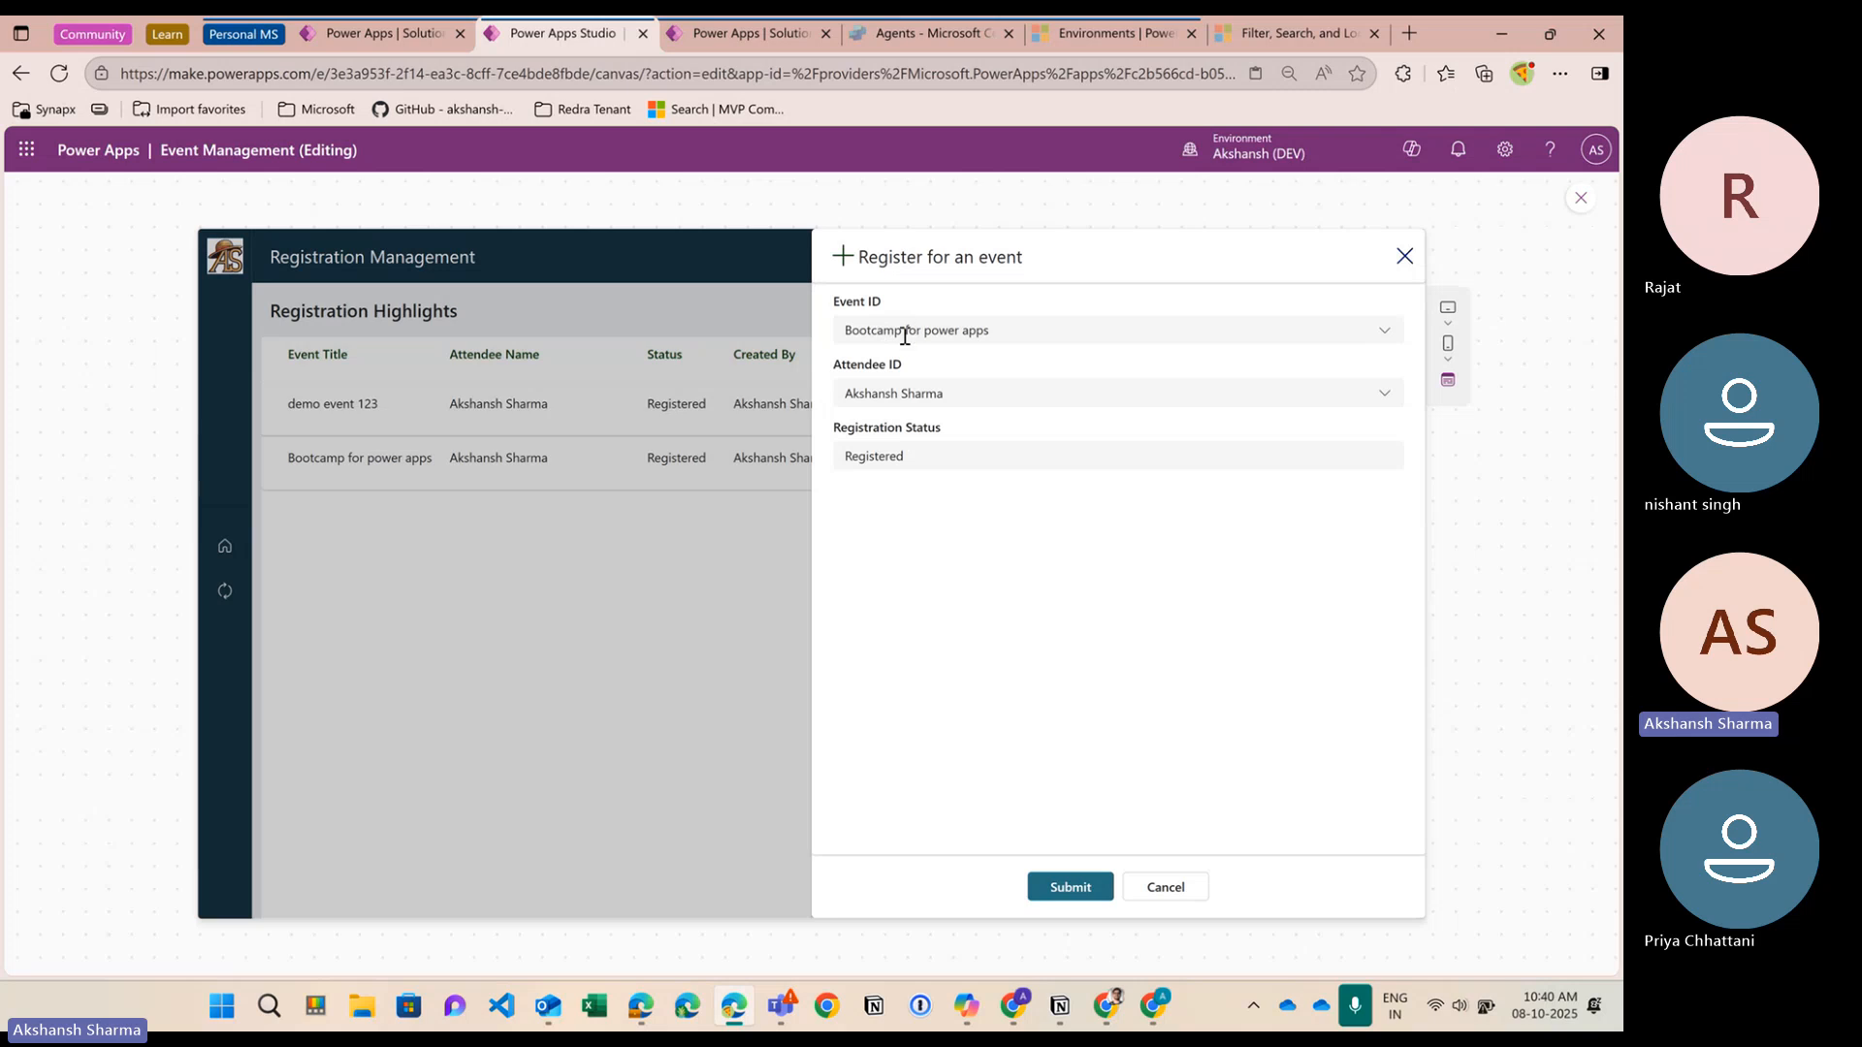
pyautogui.click(1404, 258)
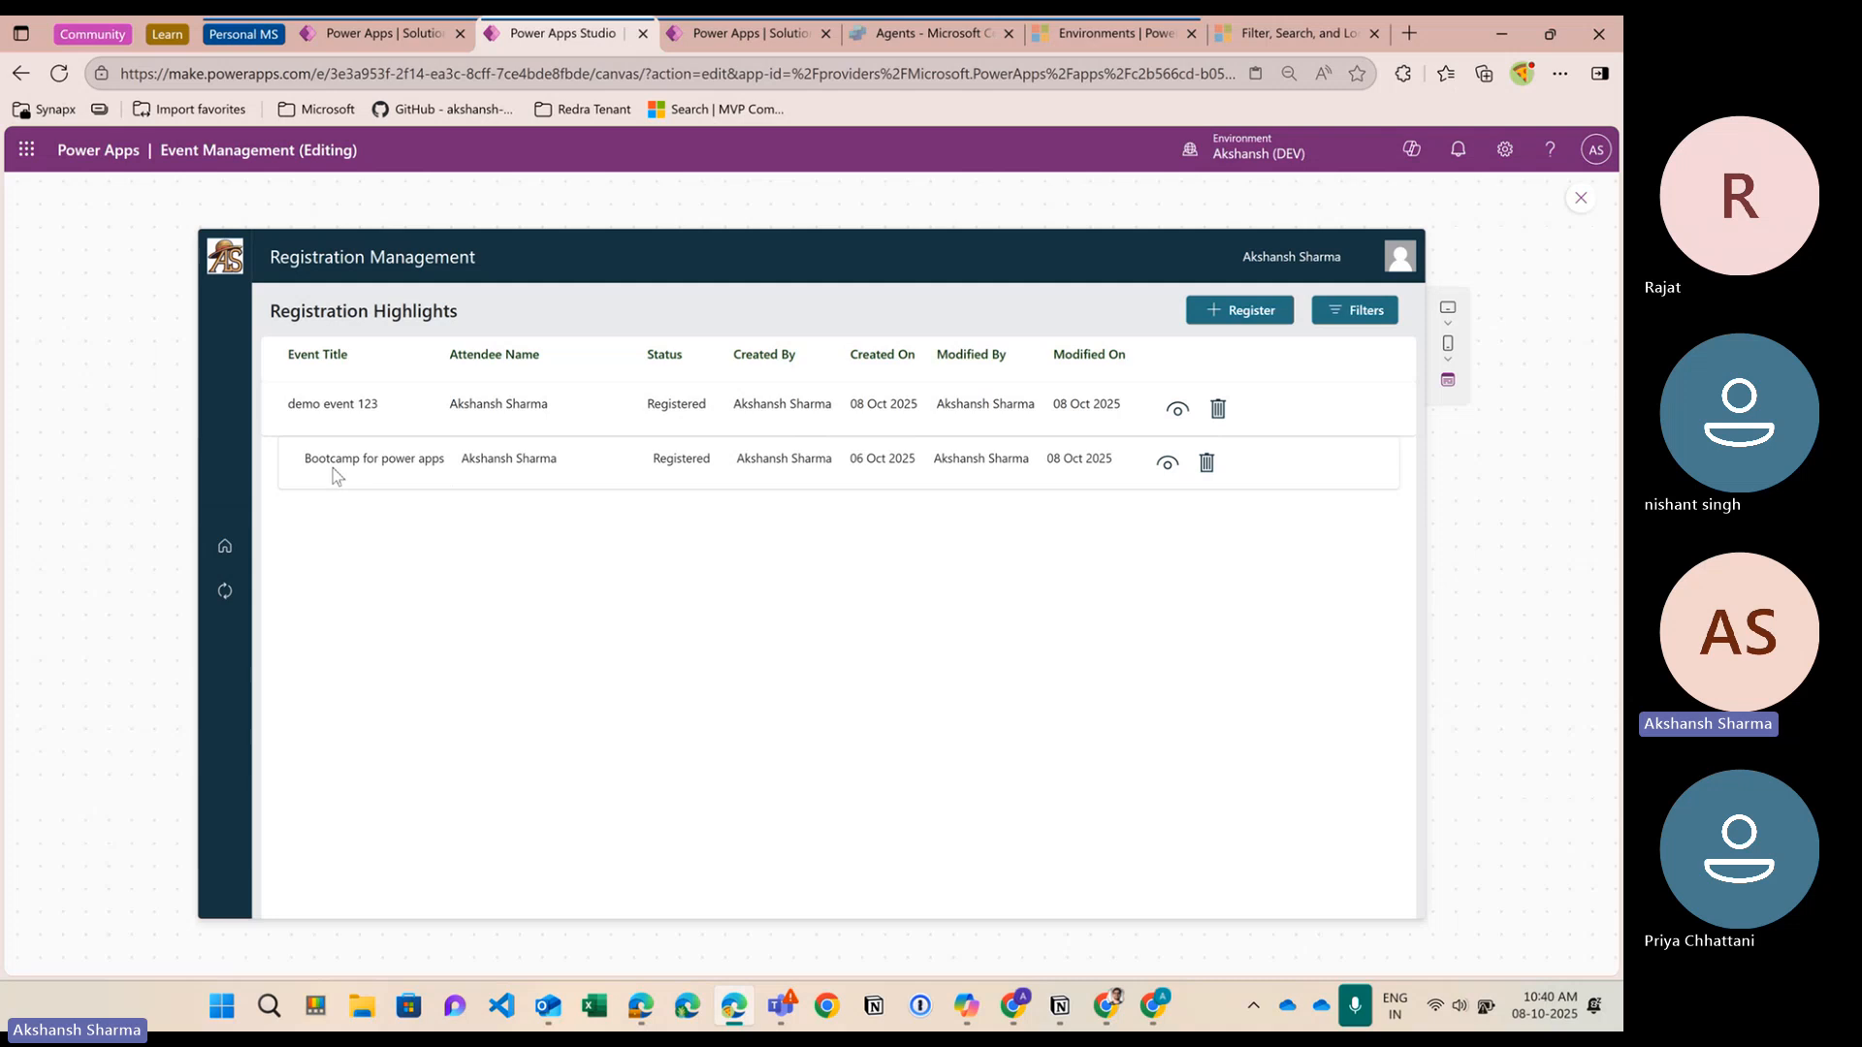
pyautogui.click(1167, 464)
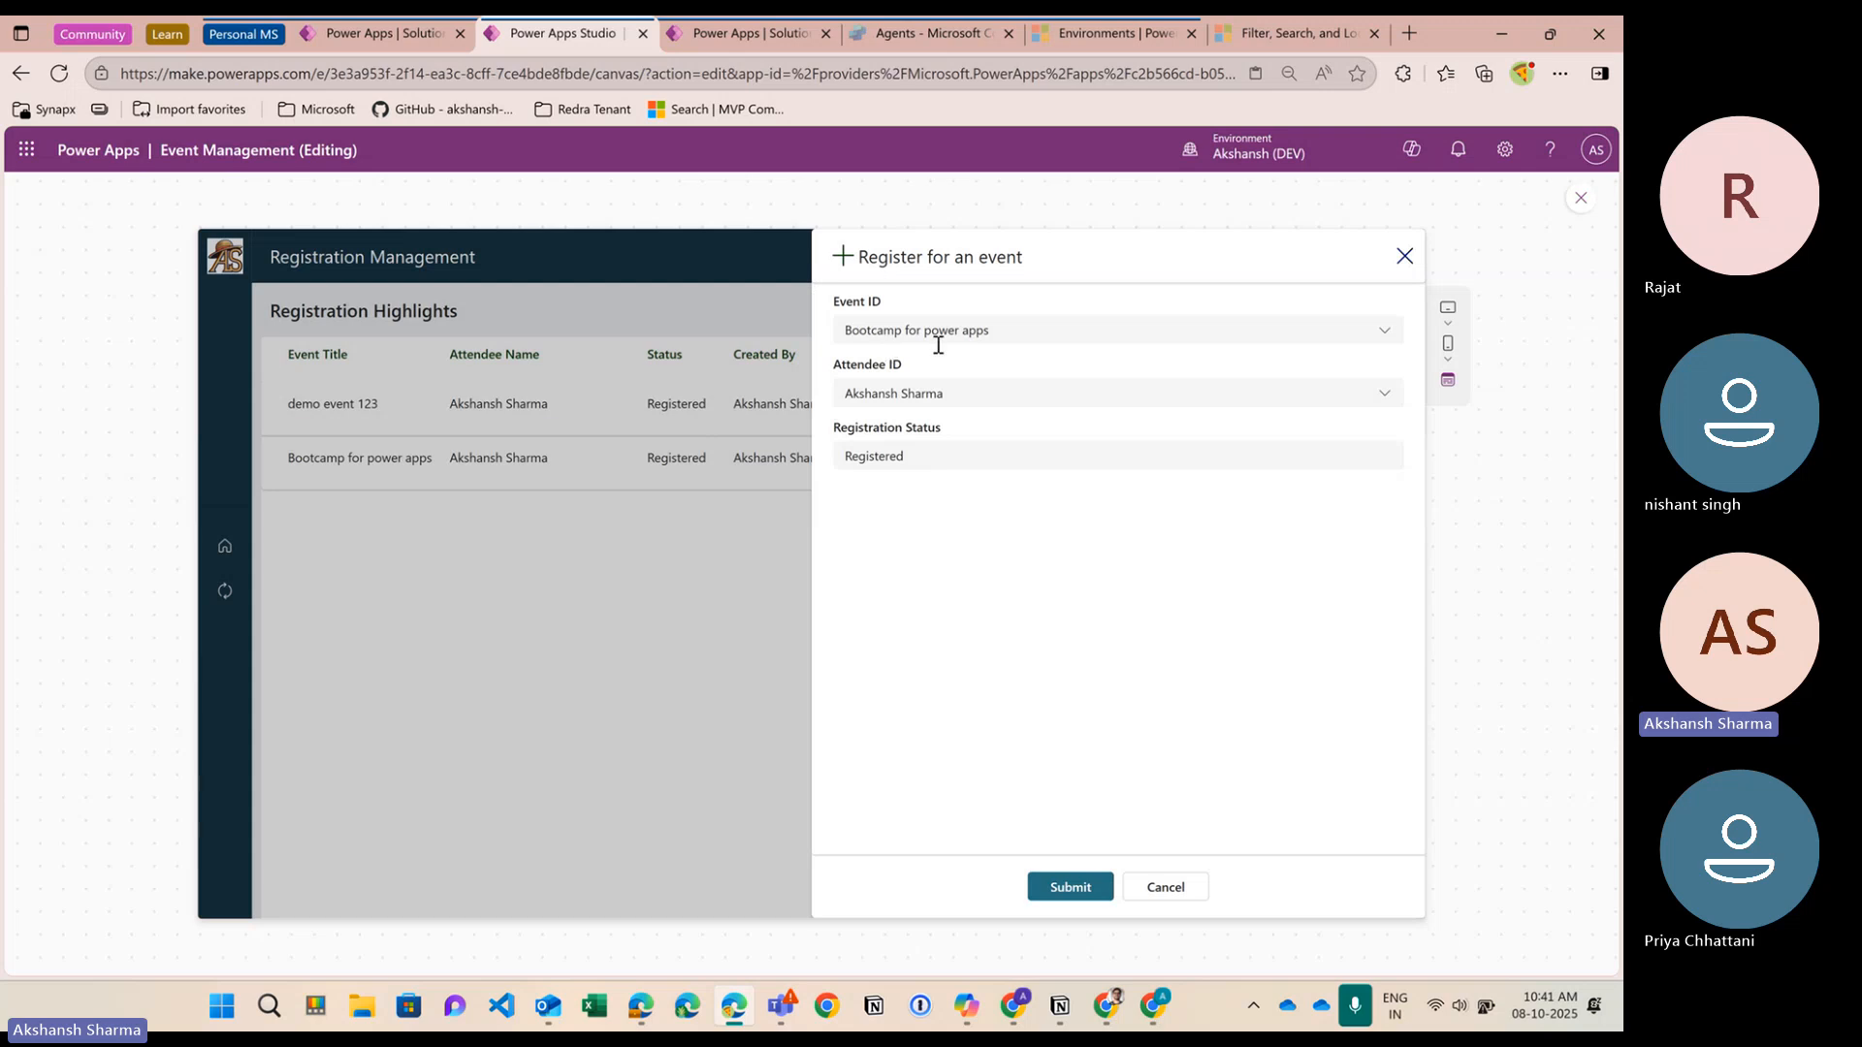
# Exit preview and delete Parent.DisplayMode from the Event ID dropdown's DisplayMode property
pyautogui.click(1580, 199)
pyautogui.click(882, 434)
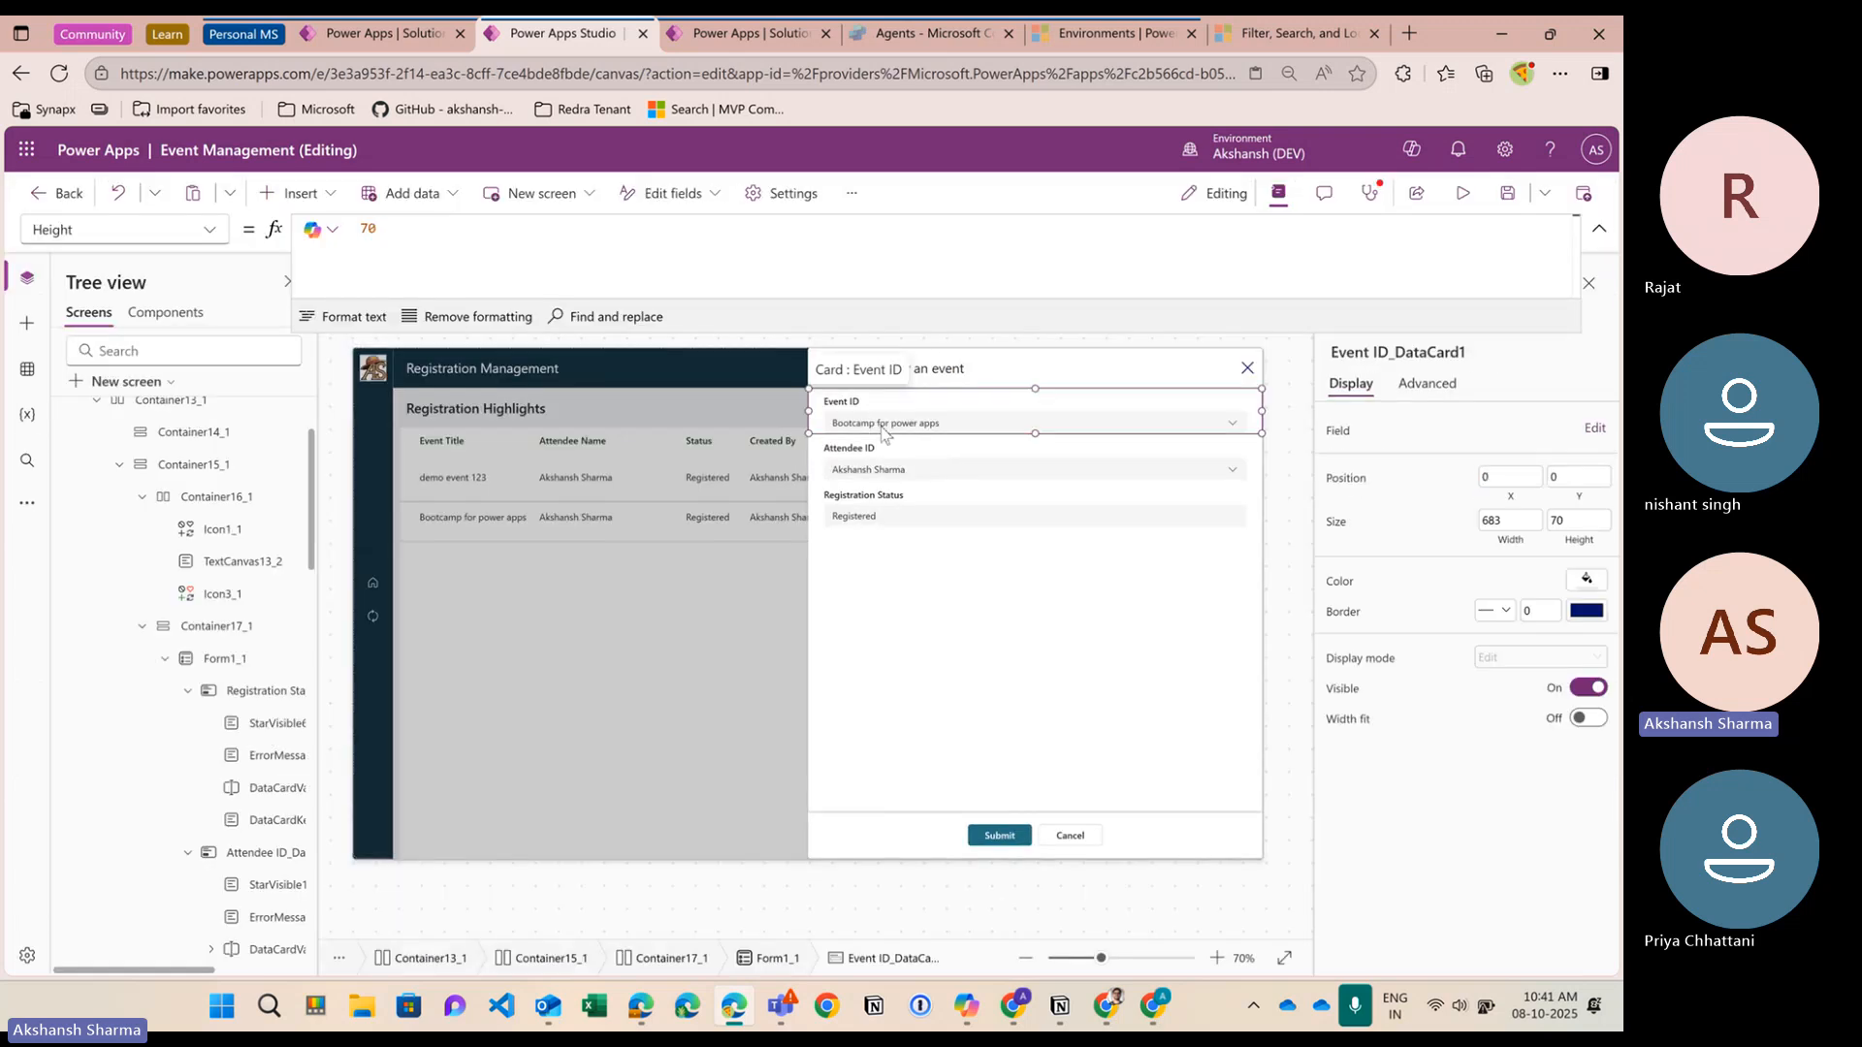
pyautogui.click(882, 425)
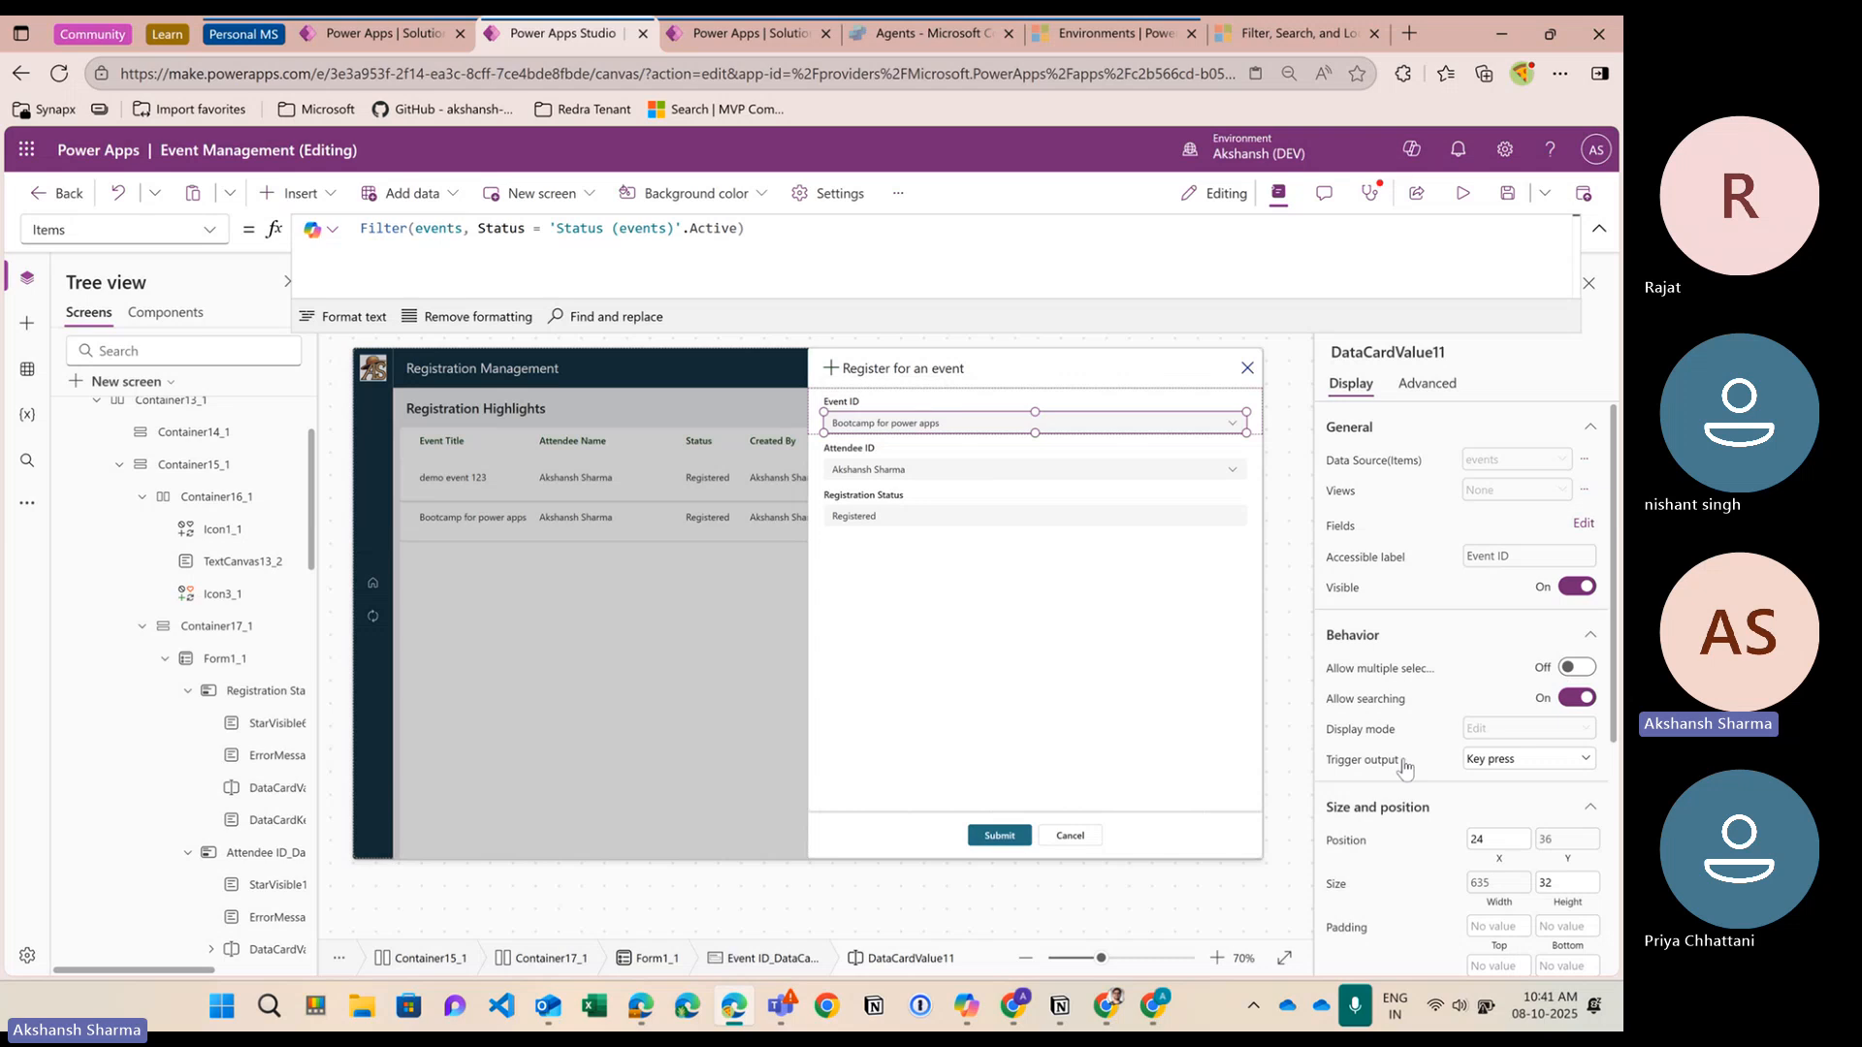
pyautogui.click(1385, 730)
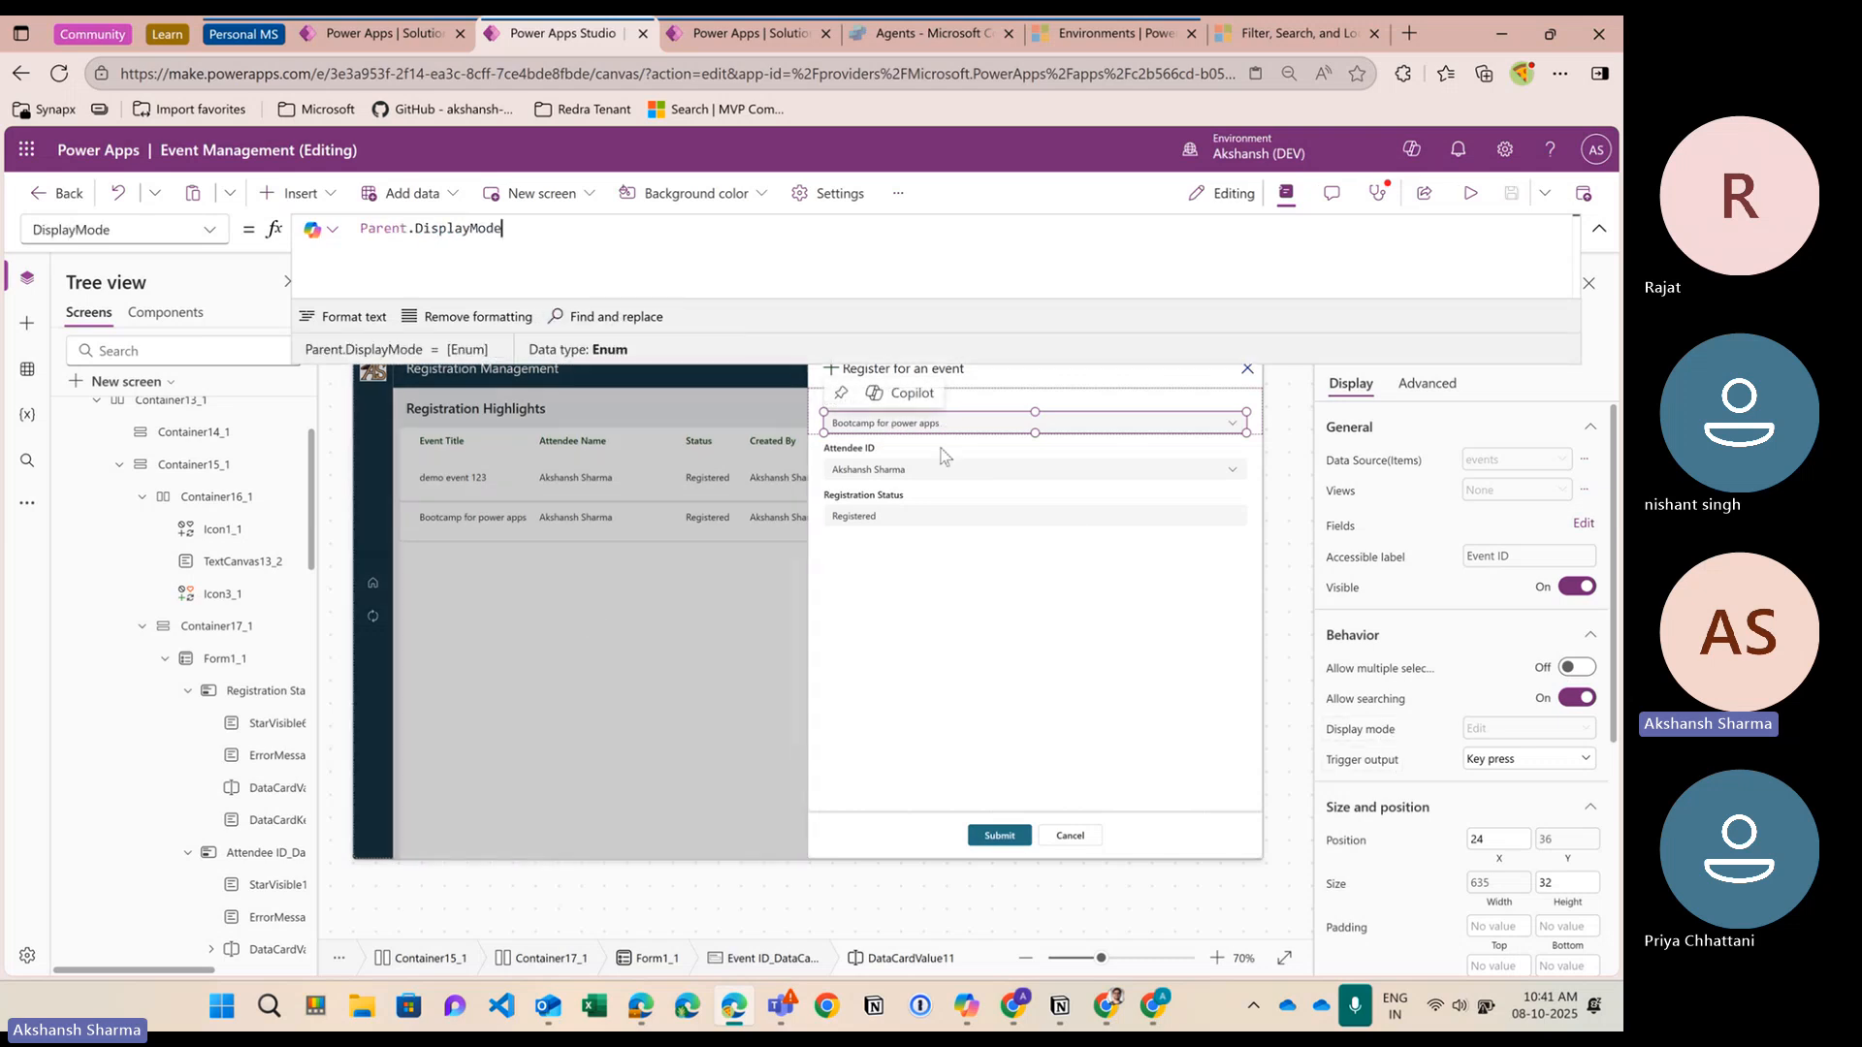
pyautogui.click(1258, 407)
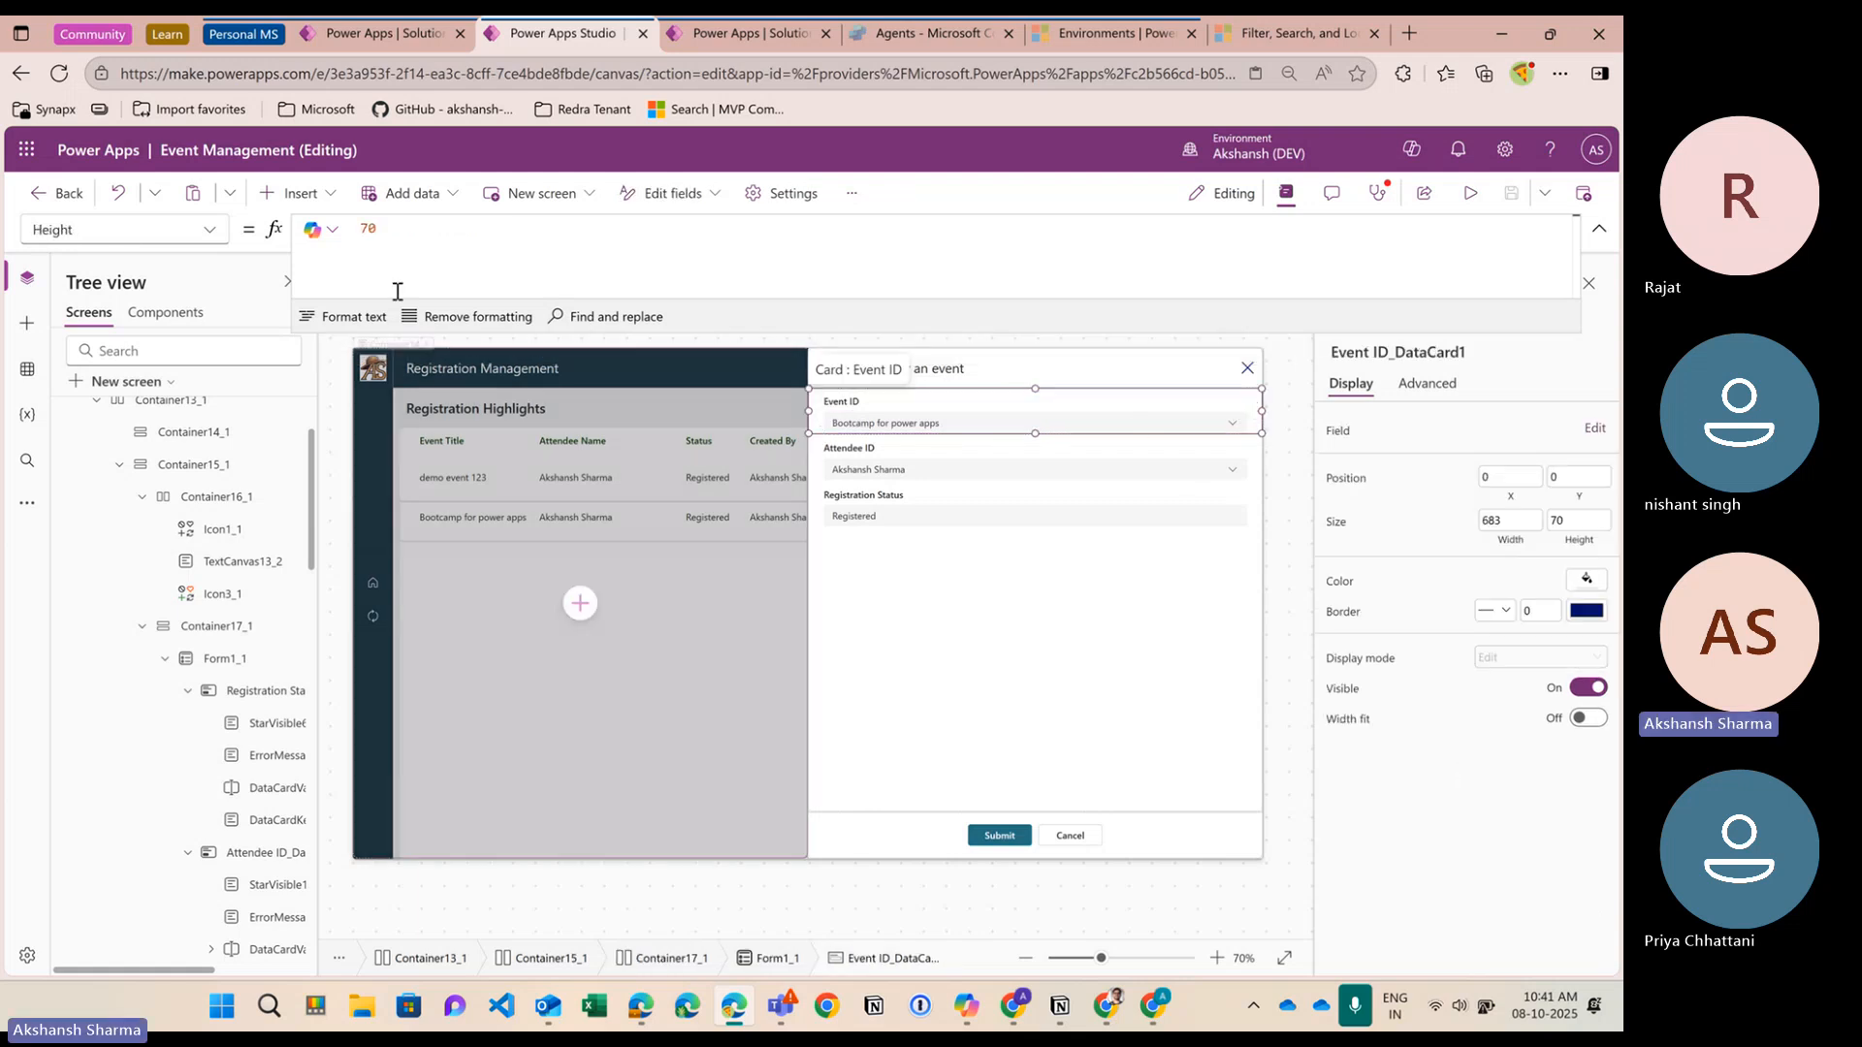
pyautogui.click(1358, 659)
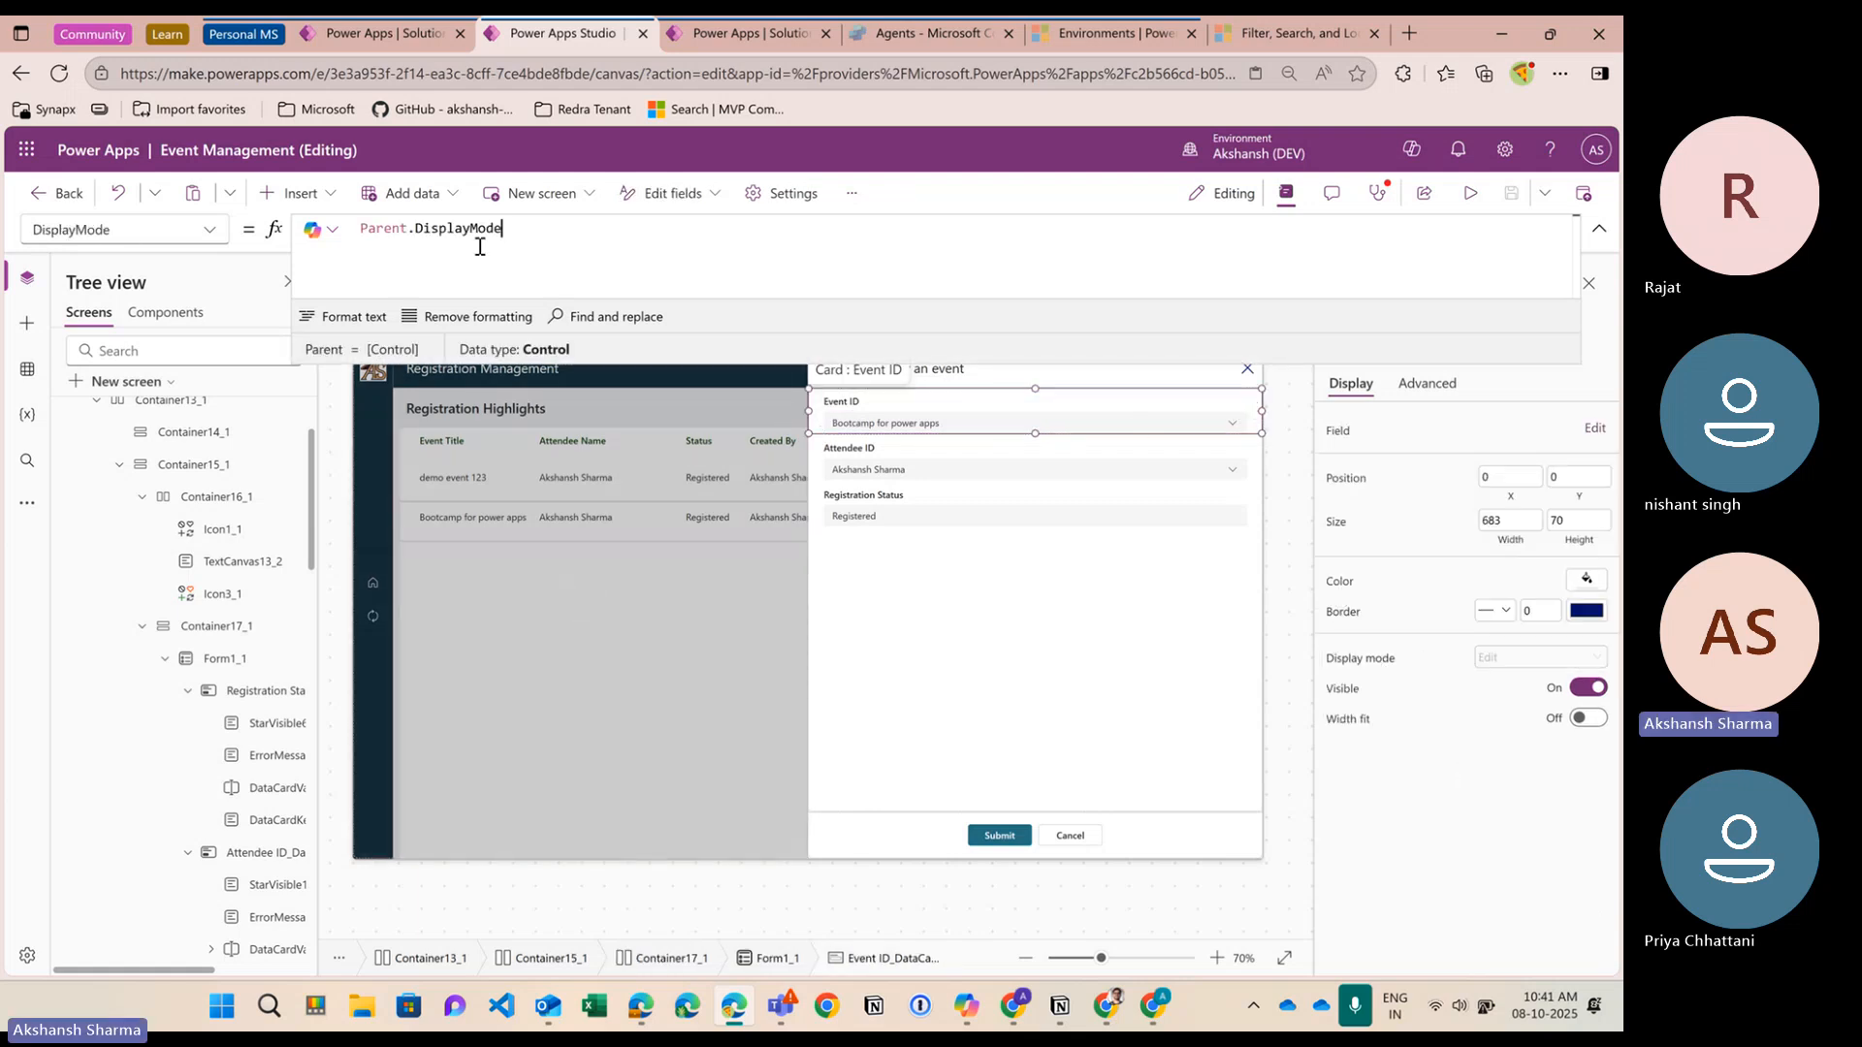
pyautogui.click(913, 427)
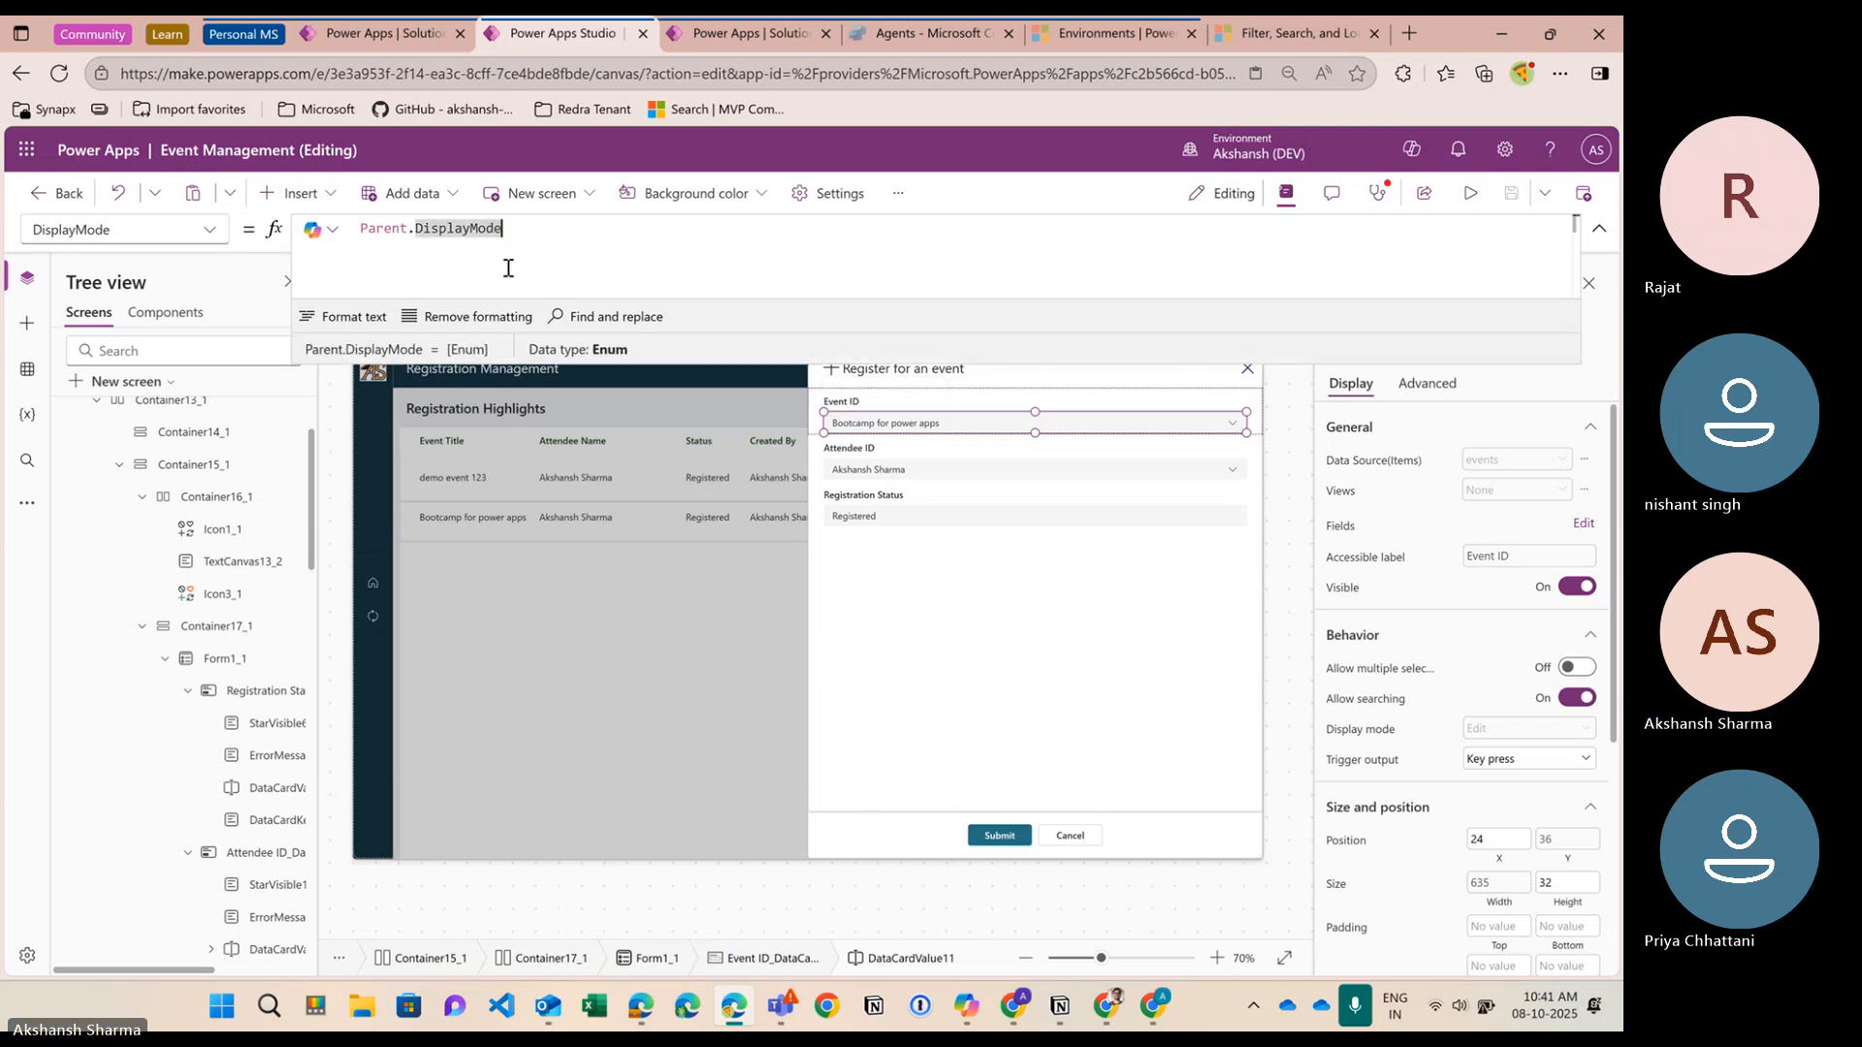
pyautogui.hotkey('ctrl', 'BackSpace')
pyautogui.hotkey('ctrl', 'BackSpace')
pyautogui.hotkey('ctrl', 'BackSpace')
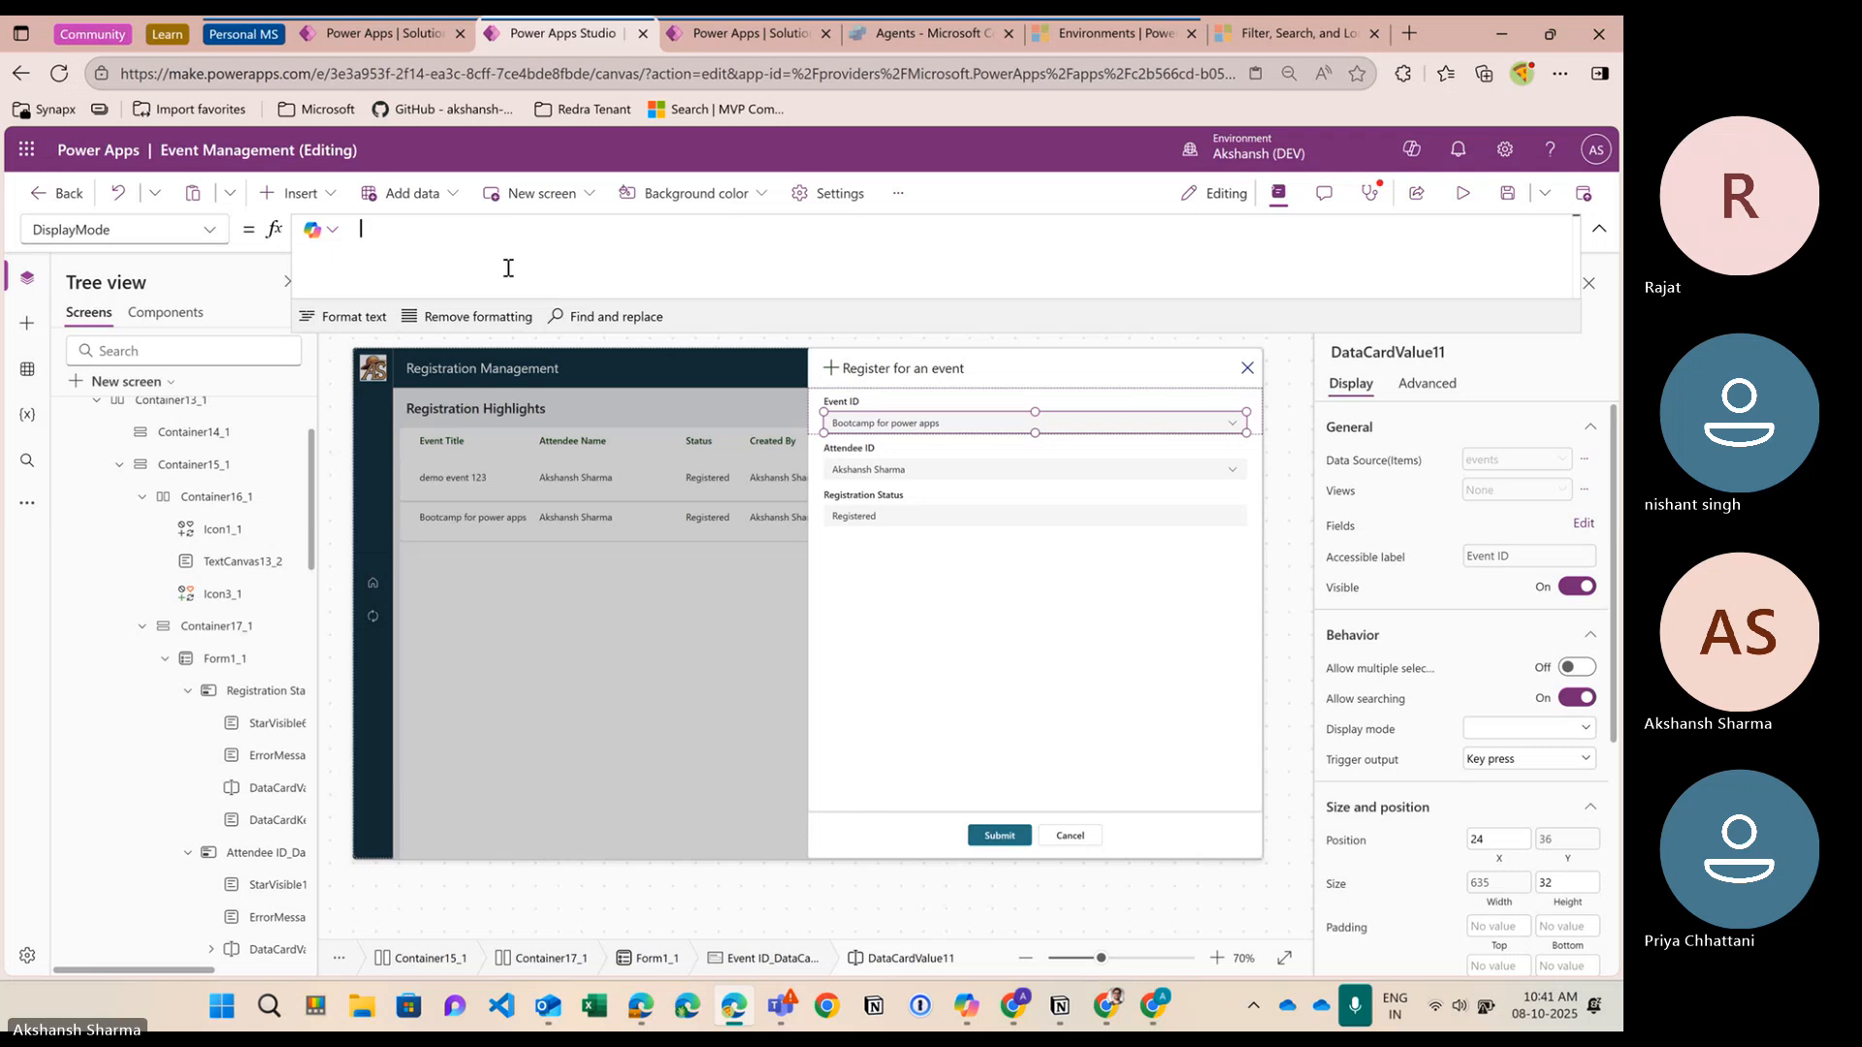
# Start the Event ID DisplayMode formula with the condition If(!(Form1_1.Mode = FormMode.New)
pyautogui.write('If(form')
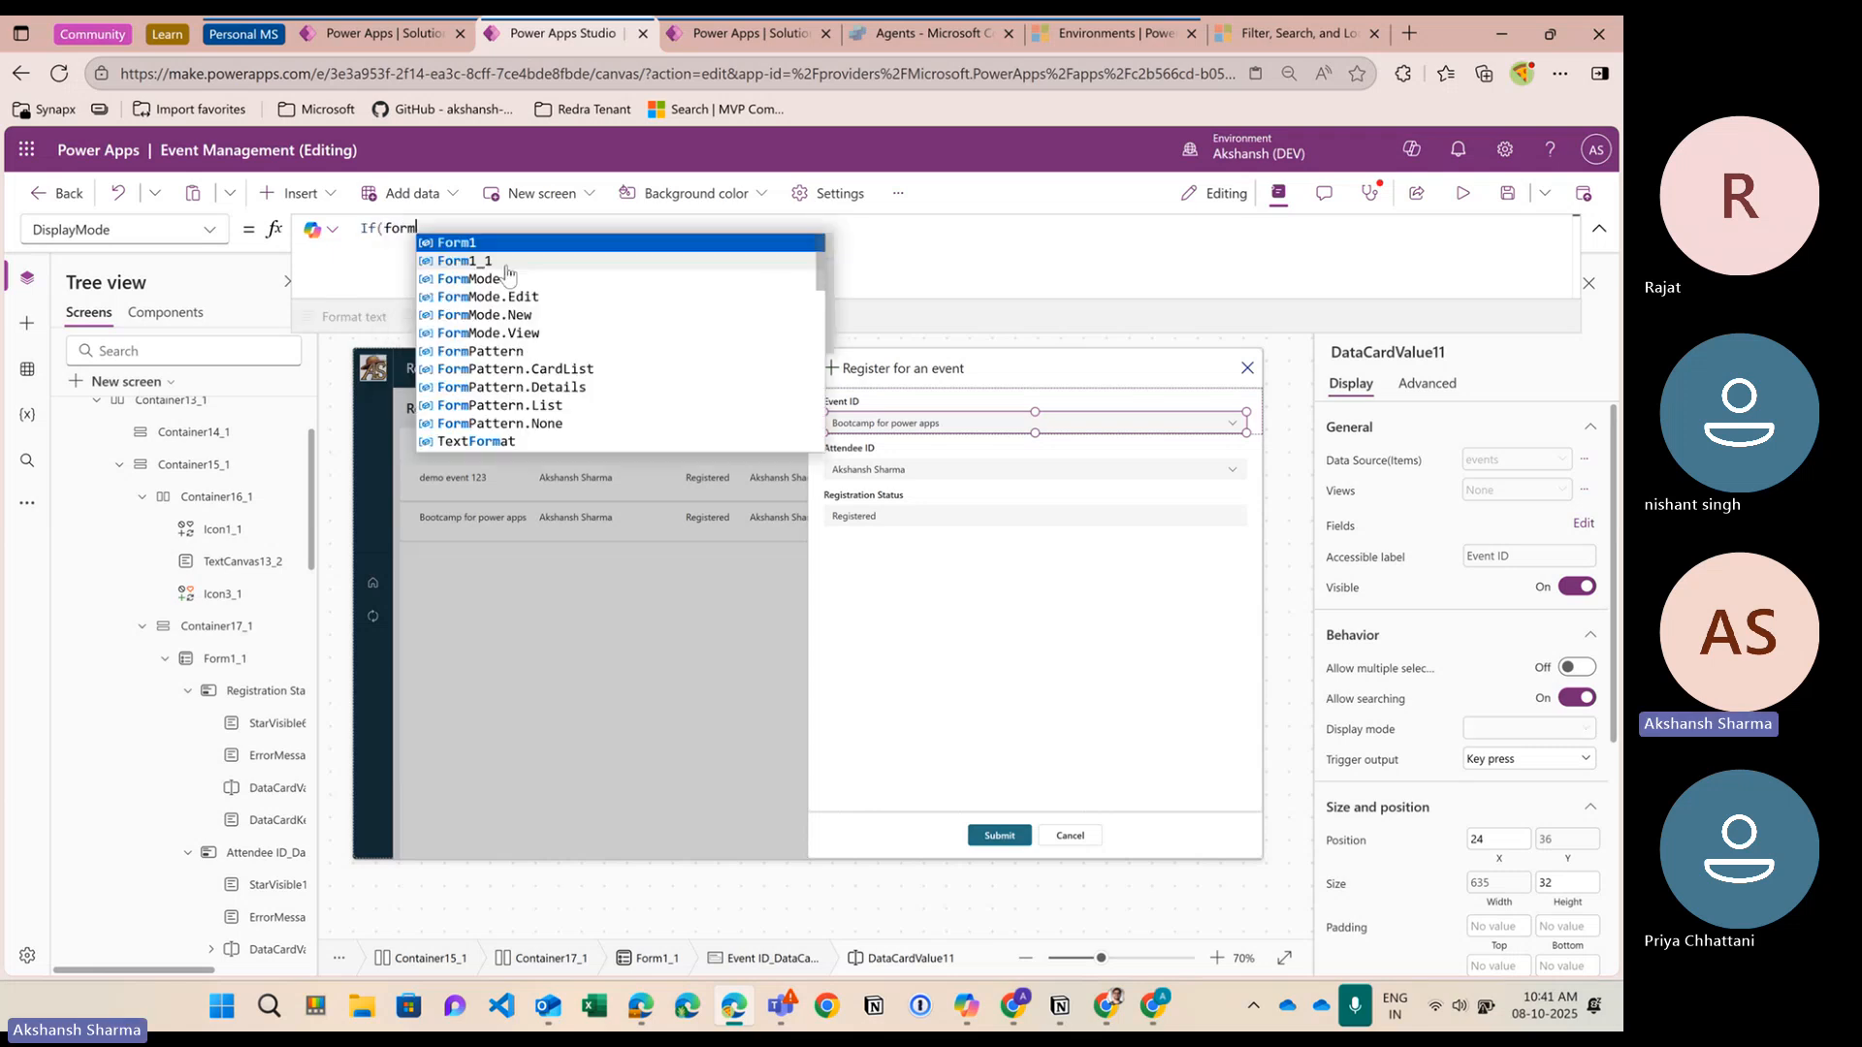
pyautogui.click(465, 262)
pyautogui.write('.')
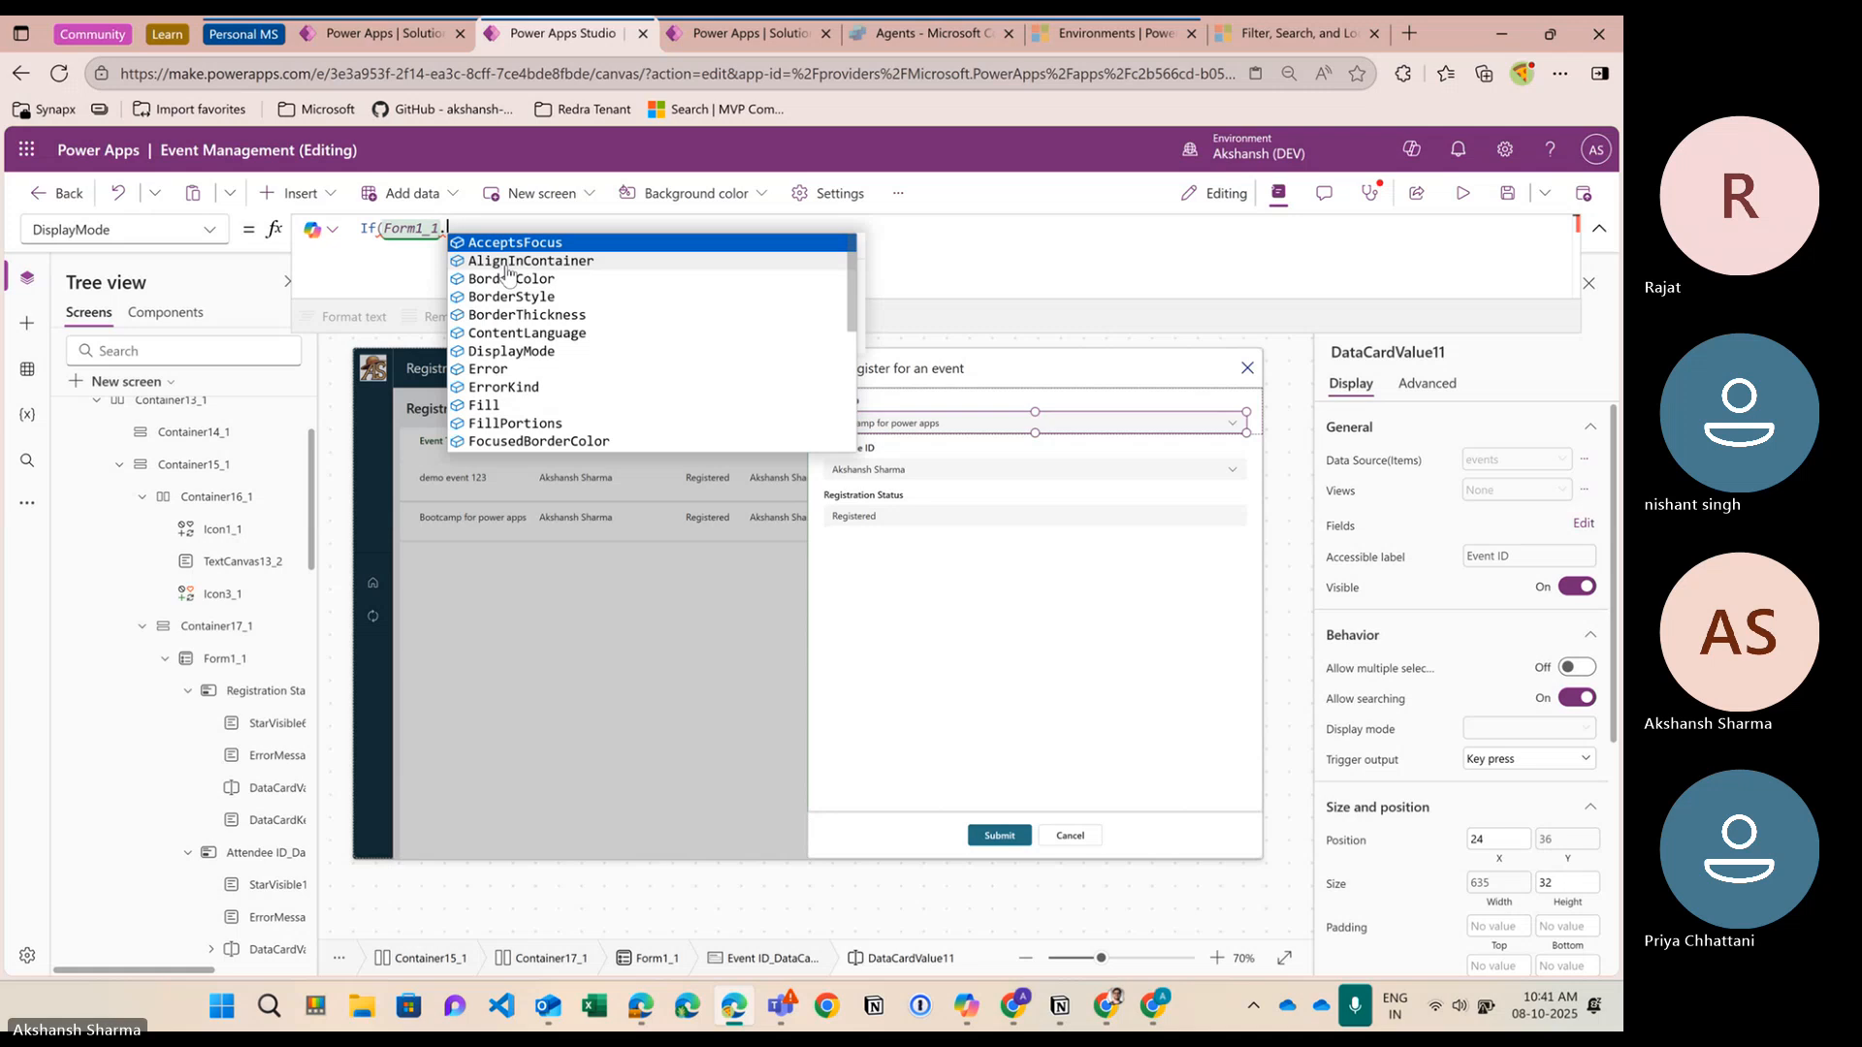
pyautogui.write('Mode = form')
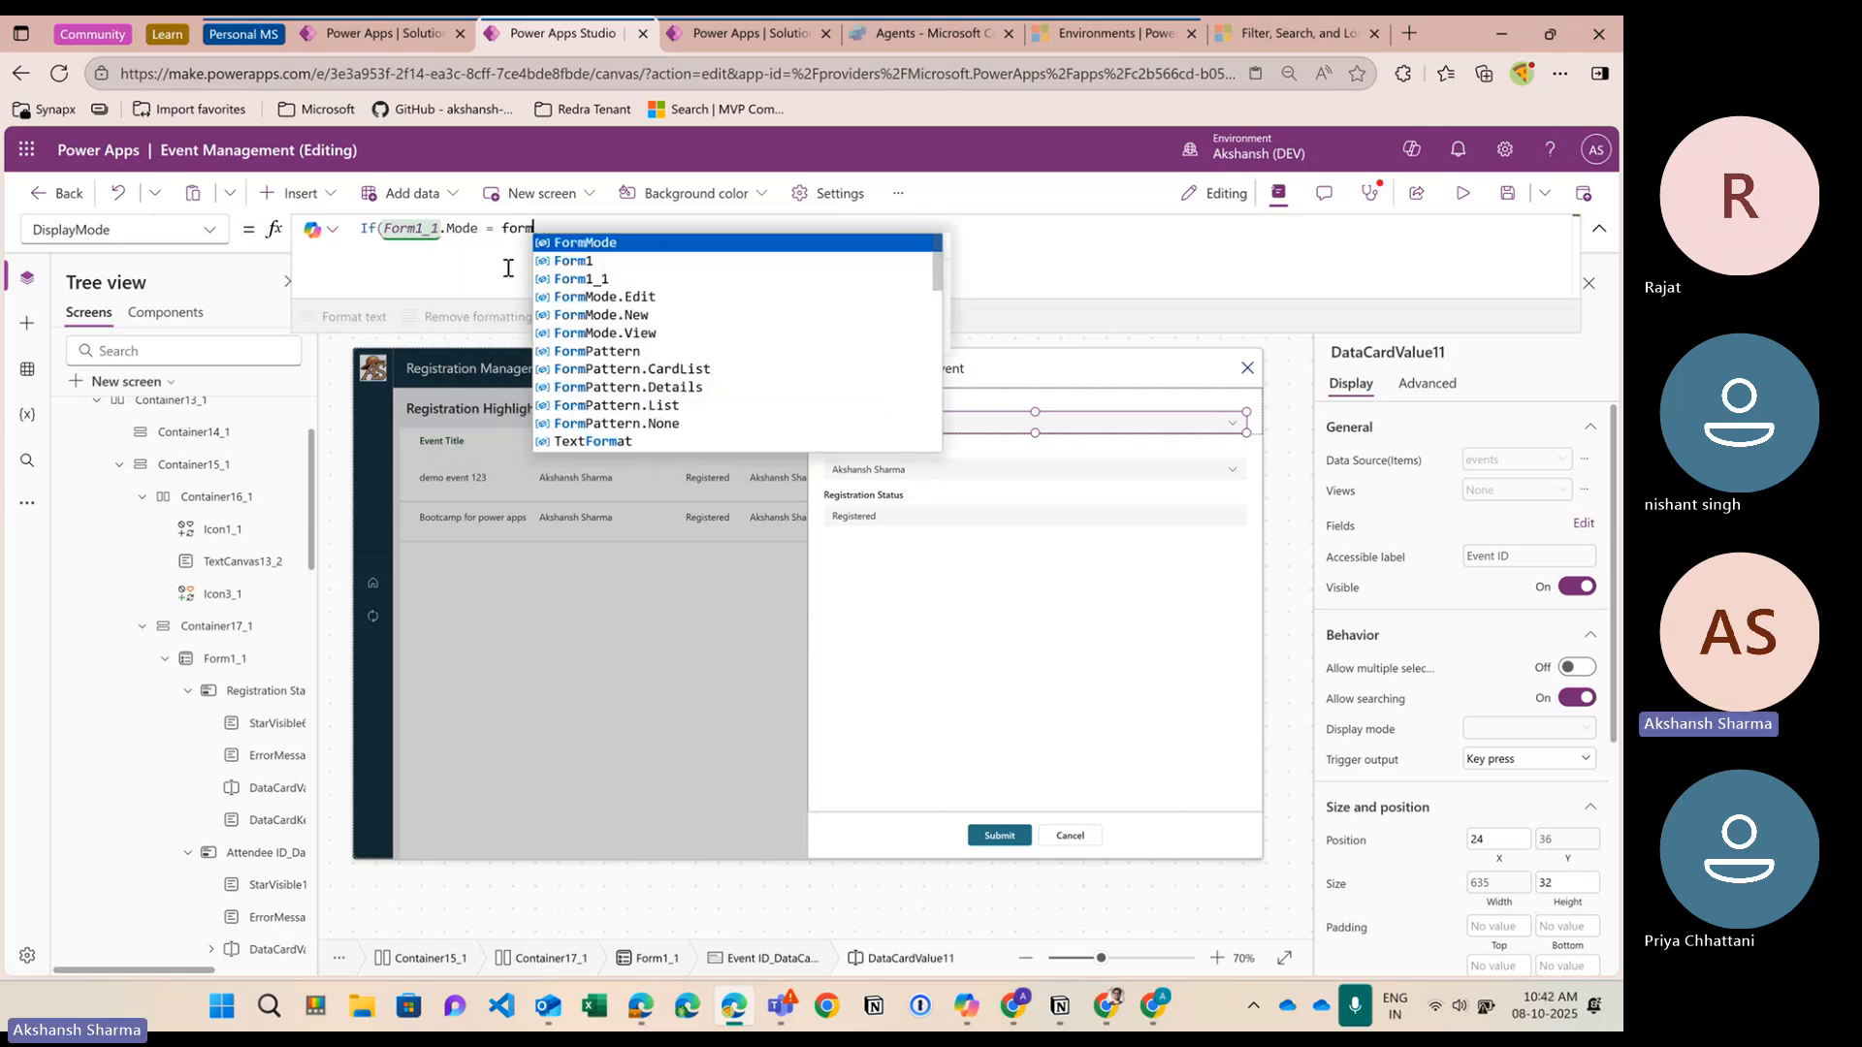
pyautogui.press('Tab')
pyautogui.write('.')
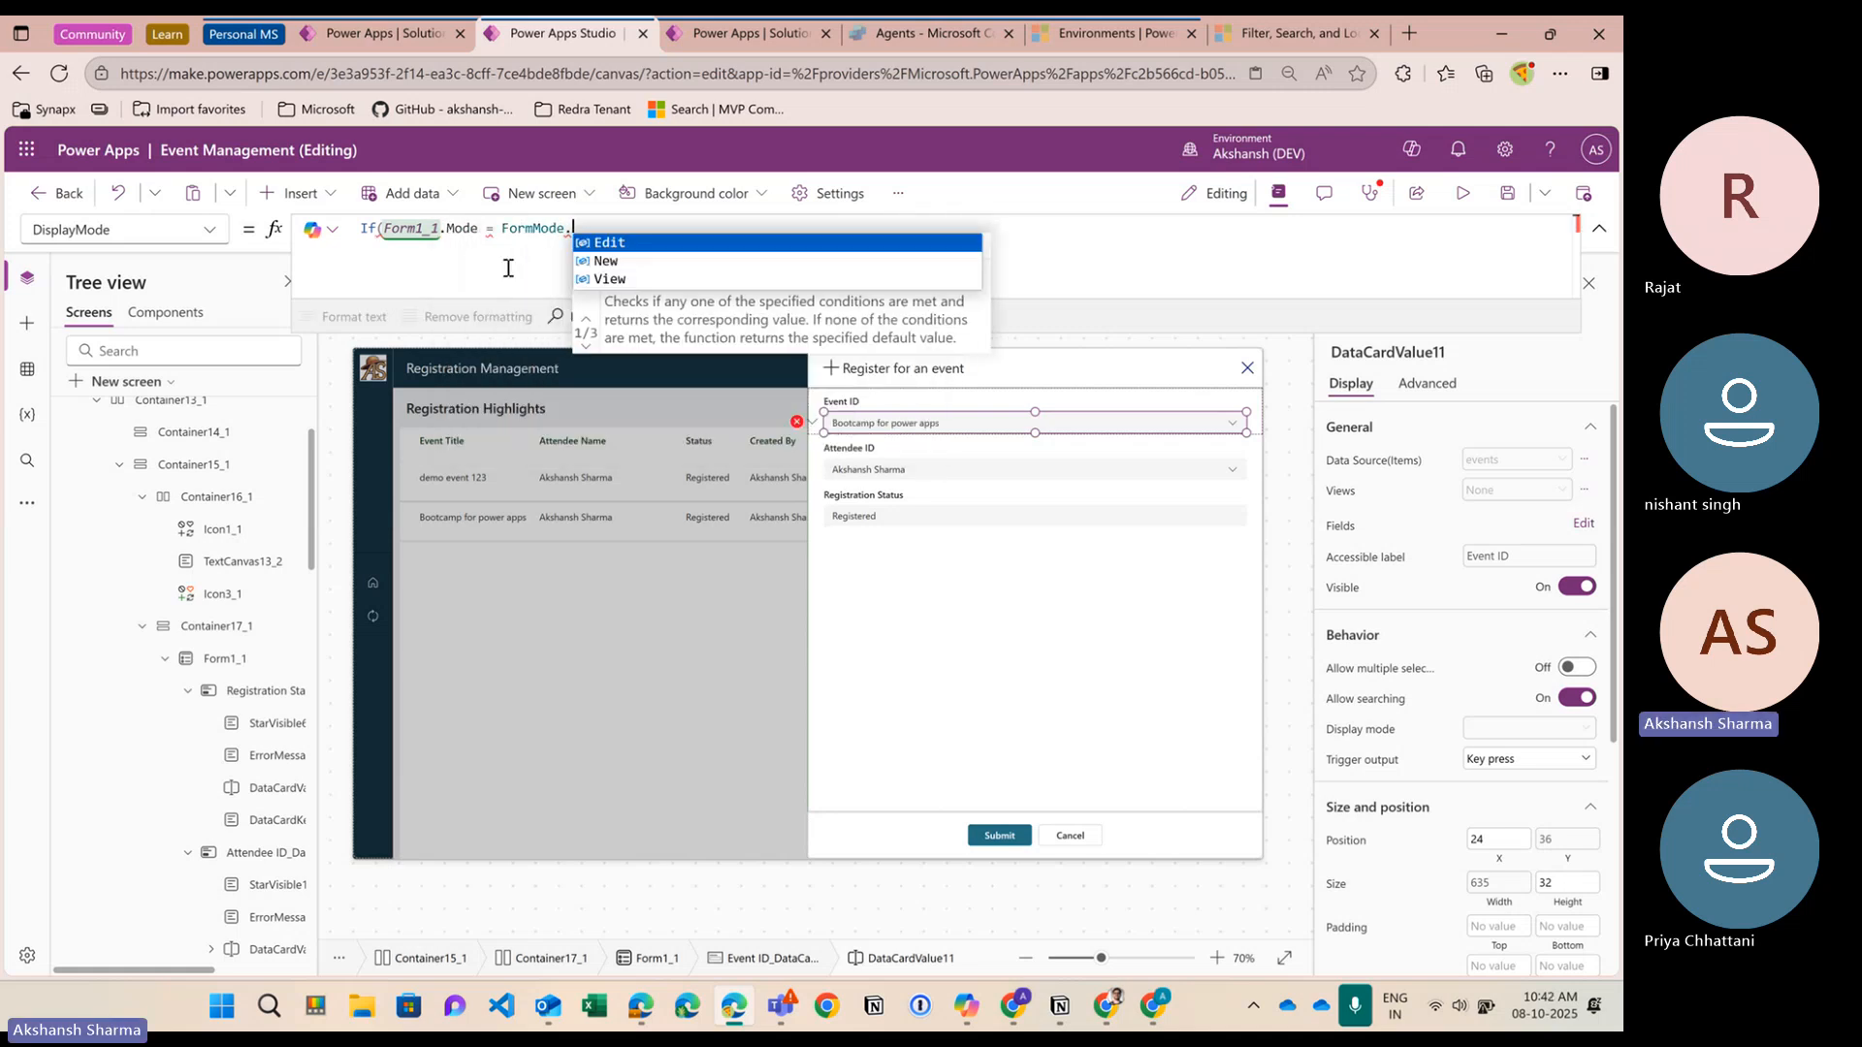
pyautogui.write('New)')
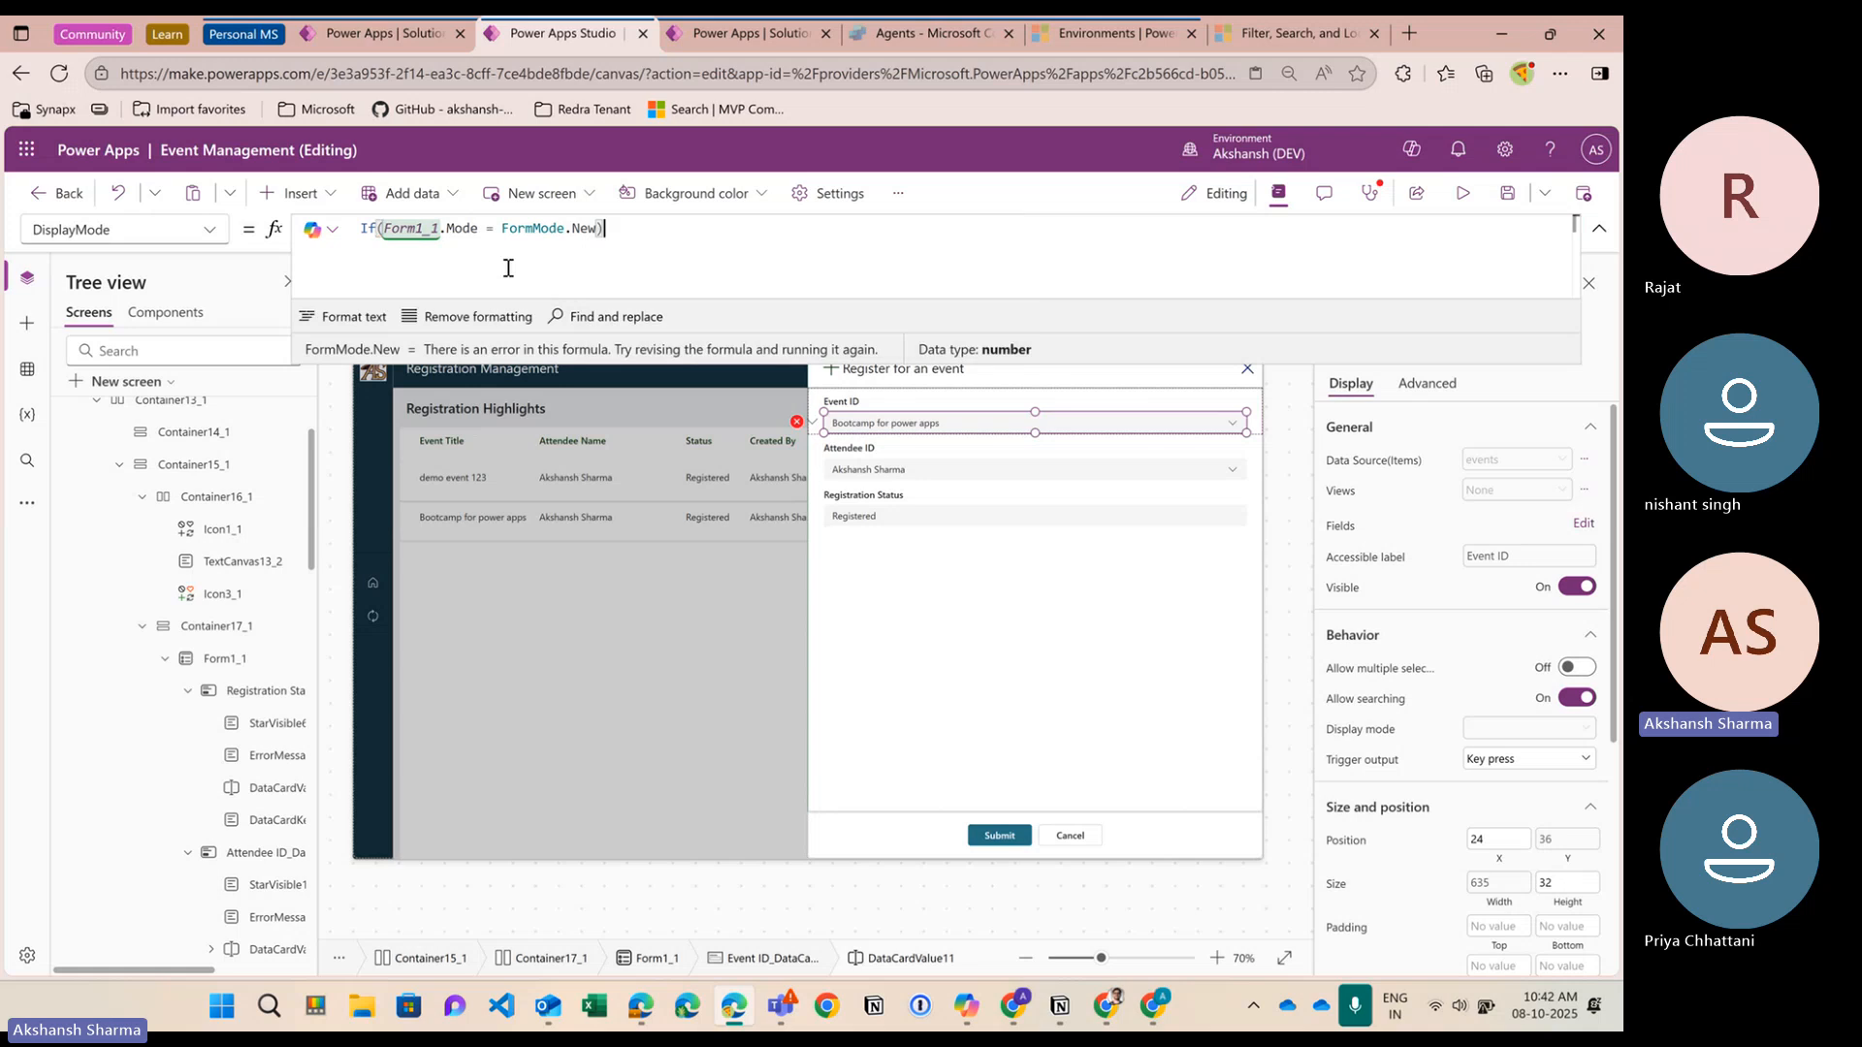
pyautogui.press('Left')
pyautogui.press('Left')
pyautogui.press('Left')
pyautogui.press('Left')
pyautogui.press('Left')
pyautogui.press('Left')
pyautogui.press('Left')
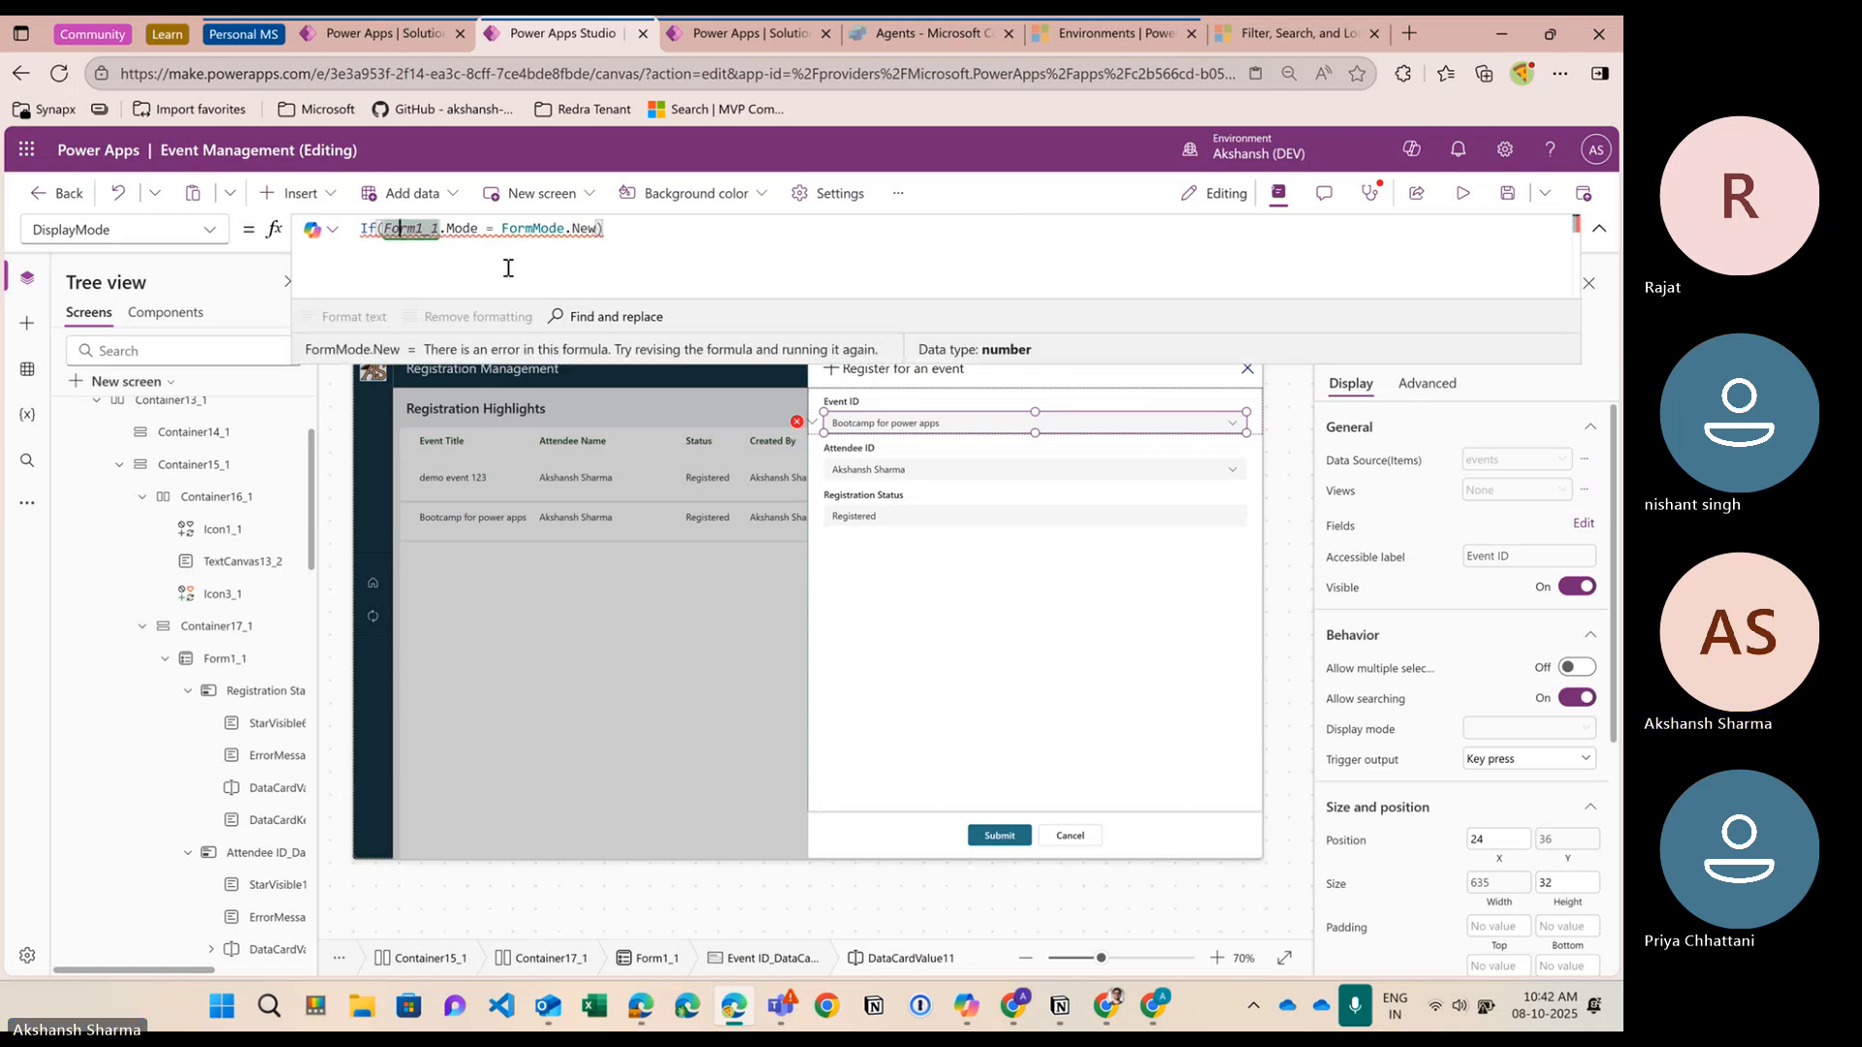
pyautogui.write('(')
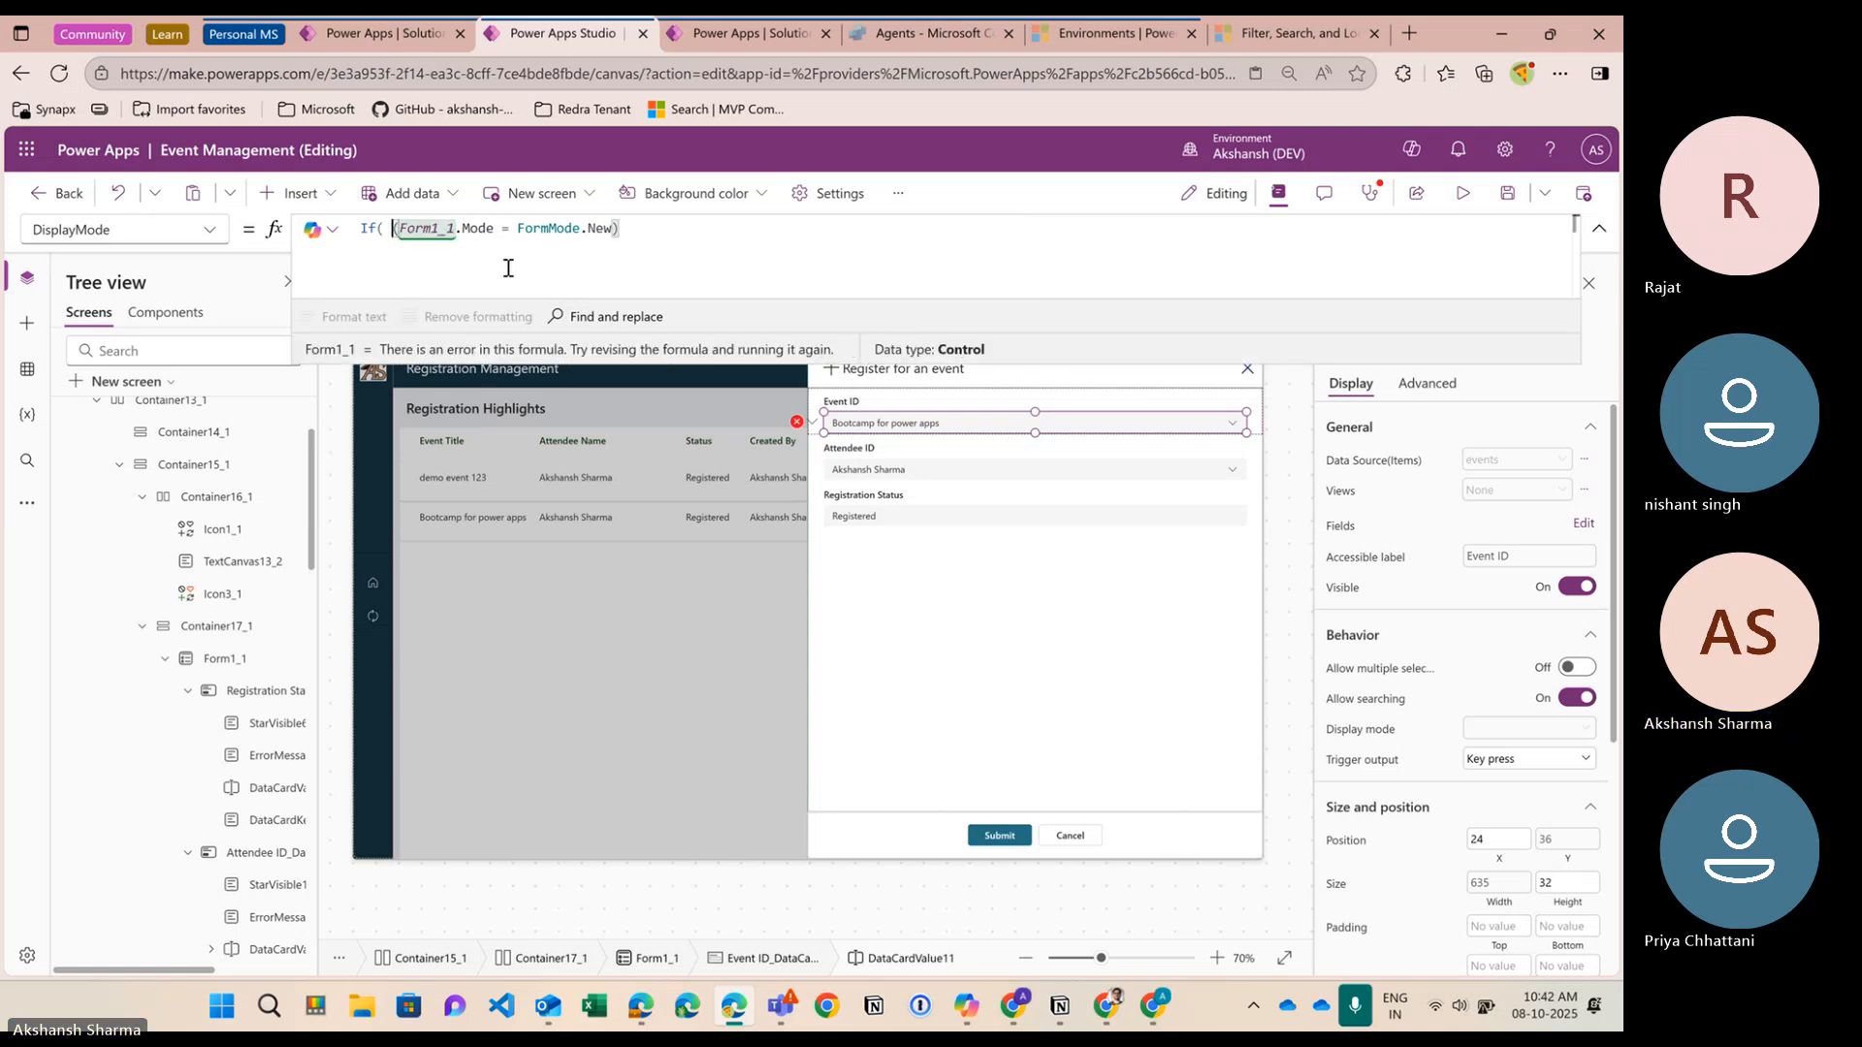
pyautogui.press('Right')
pyautogui.write('!')
pyautogui.press('Right')
pyautogui.press('Right')
pyautogui.press('Right')
pyautogui.press('Right')
pyautogui.press('Right')
pyautogui.press('Right')
pyautogui.press('Right')
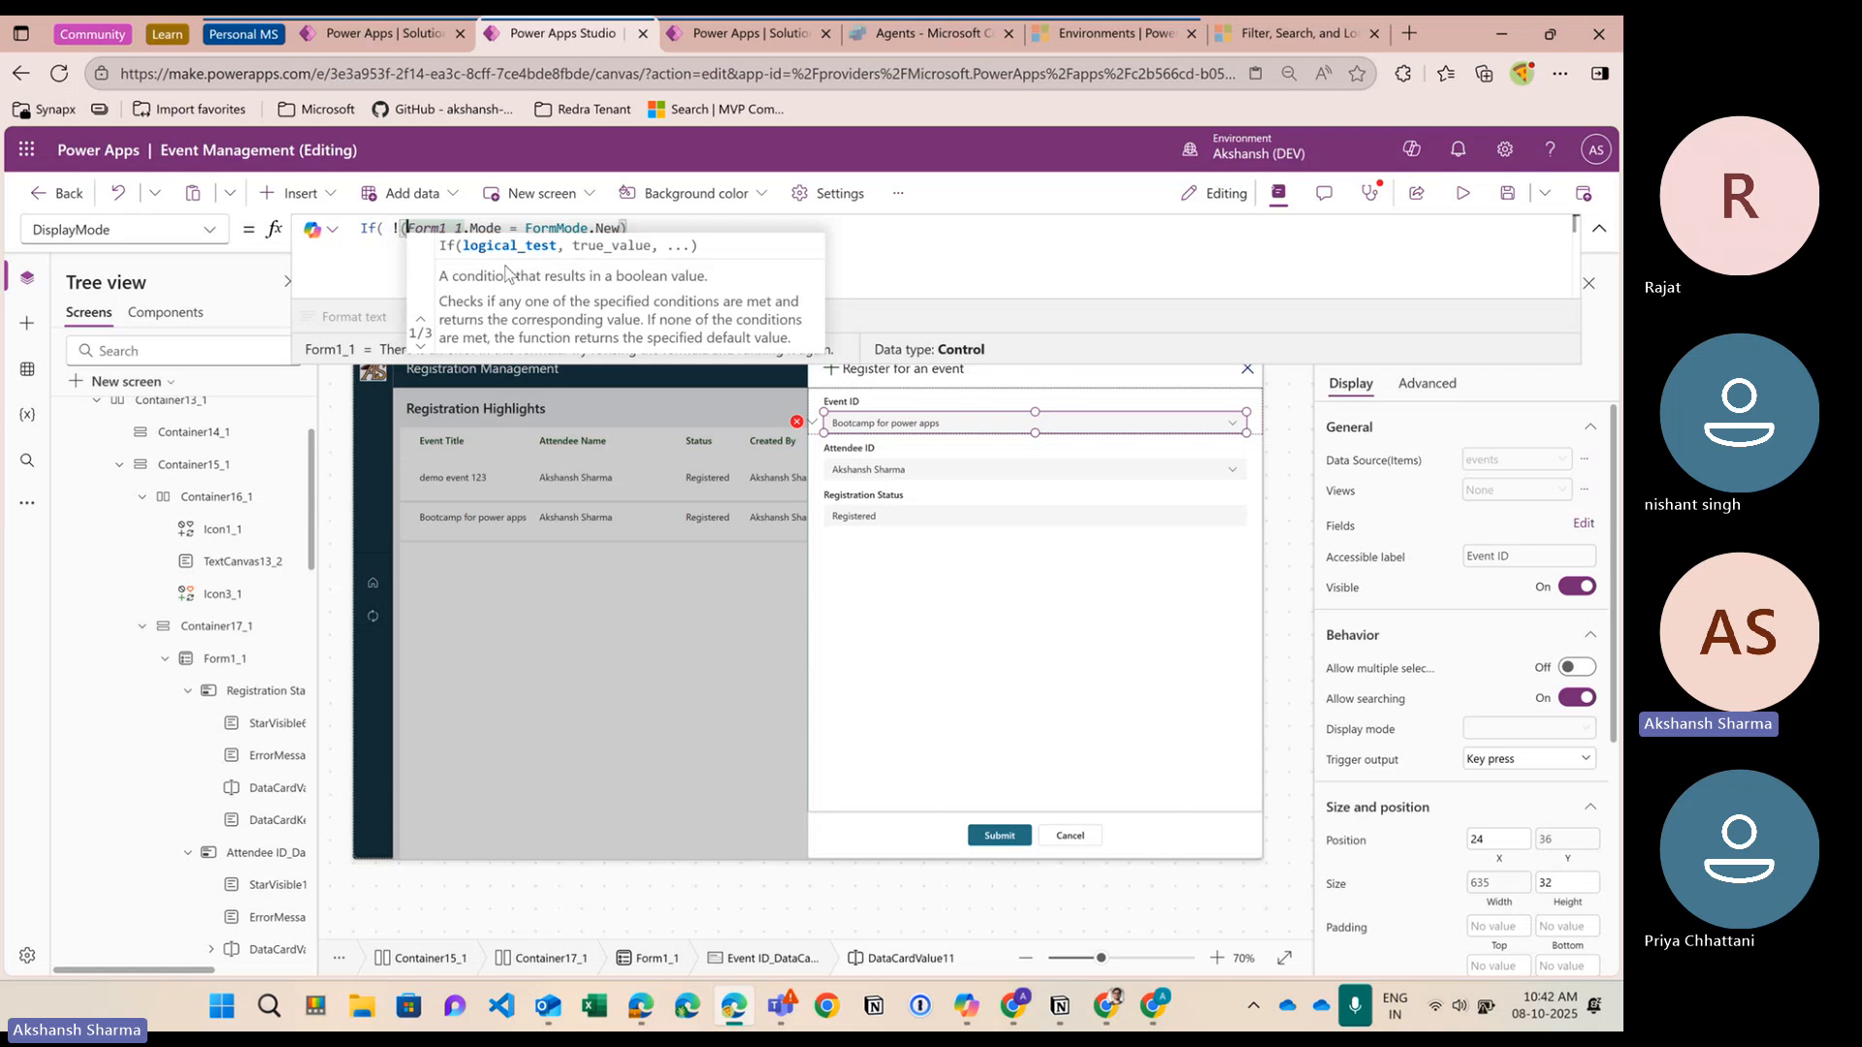
pyautogui.press('Right')
pyautogui.press('Right')
pyautogui.press('Right')
pyautogui.press('Right')
pyautogui.press('Right')
pyautogui.press('Right')
pyautogui.press('Right')
pyautogui.press('Right')
pyautogui.press('Right')
pyautogui.press('Right')
pyautogui.press('Right')
pyautogui.press('Right')
pyautogui.press('Right')
pyautogui.press('Right')
pyautogui.press('Right')
pyautogui.press('Right')
pyautogui.press('Right')
pyautogui.press('Right')
pyautogui.press('Right')
pyautogui.press('Right')
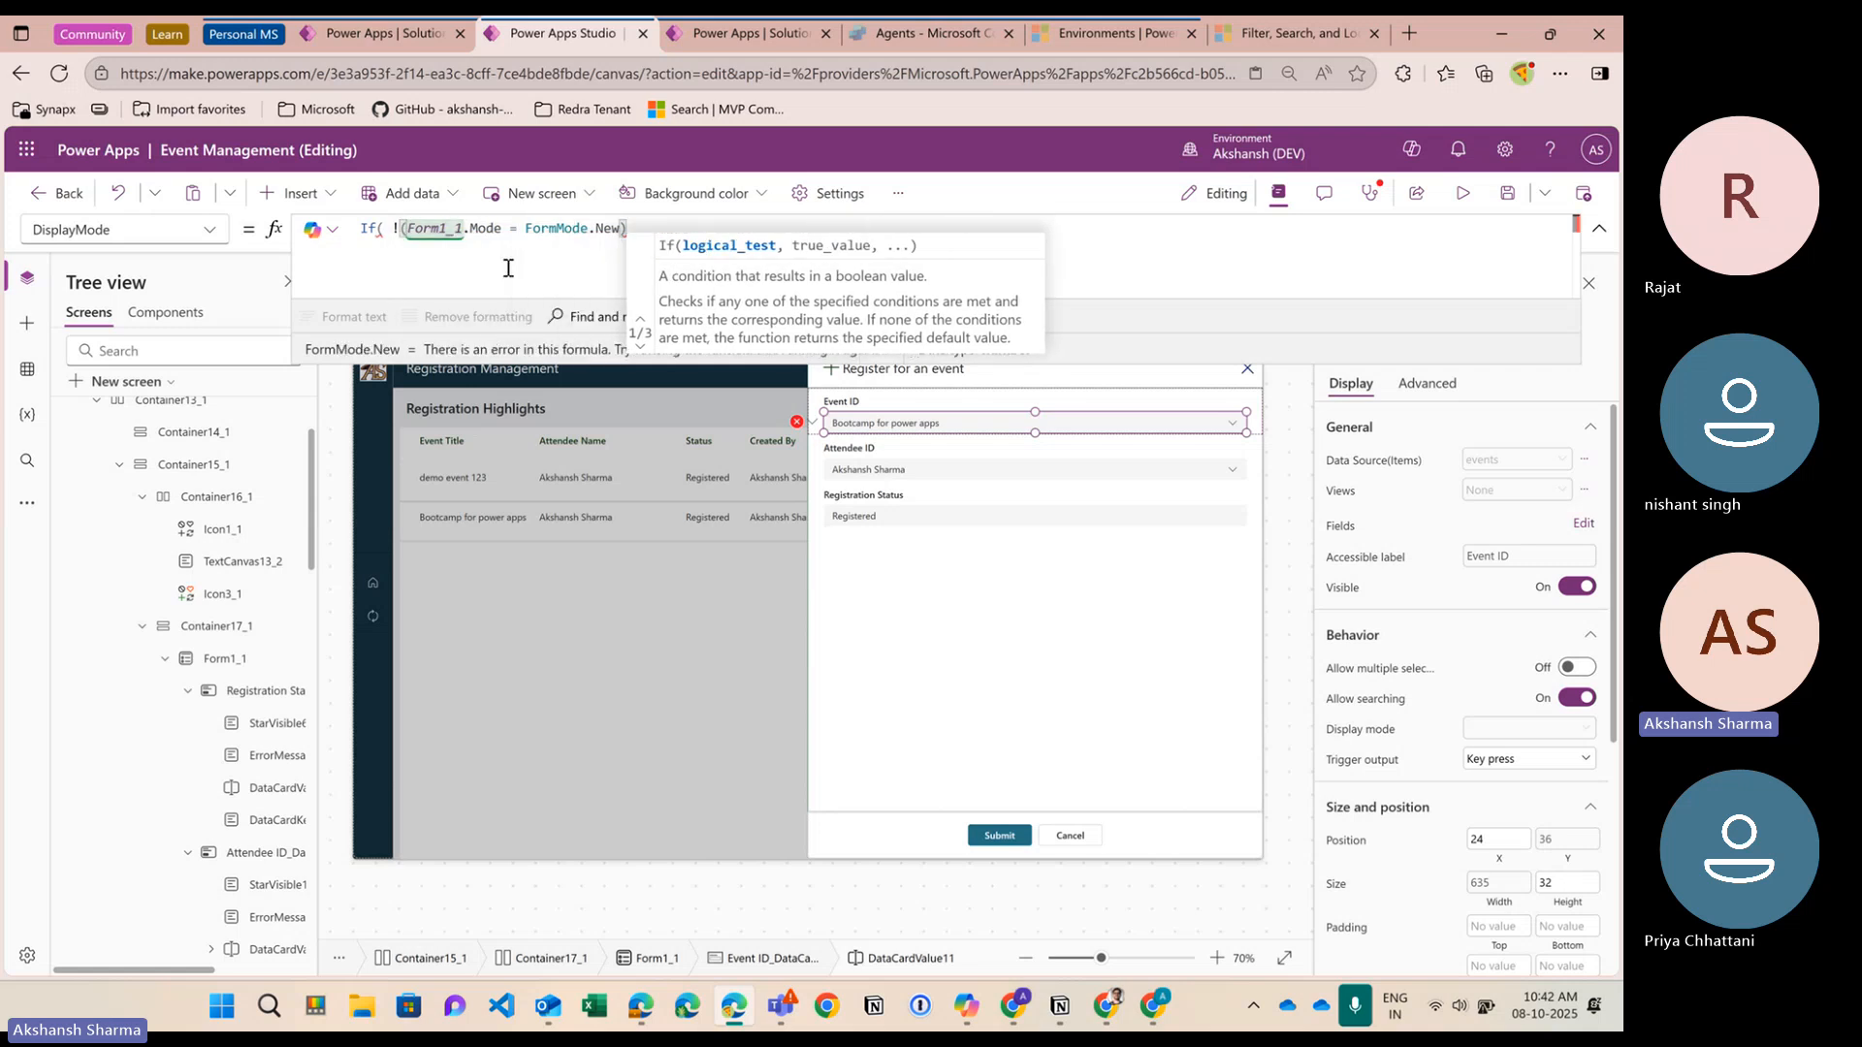
# Finish it with DisplayMode.View when true and DisplayMode.Edit otherwise, then preview the Event ID field
pyautogui.write(', ')
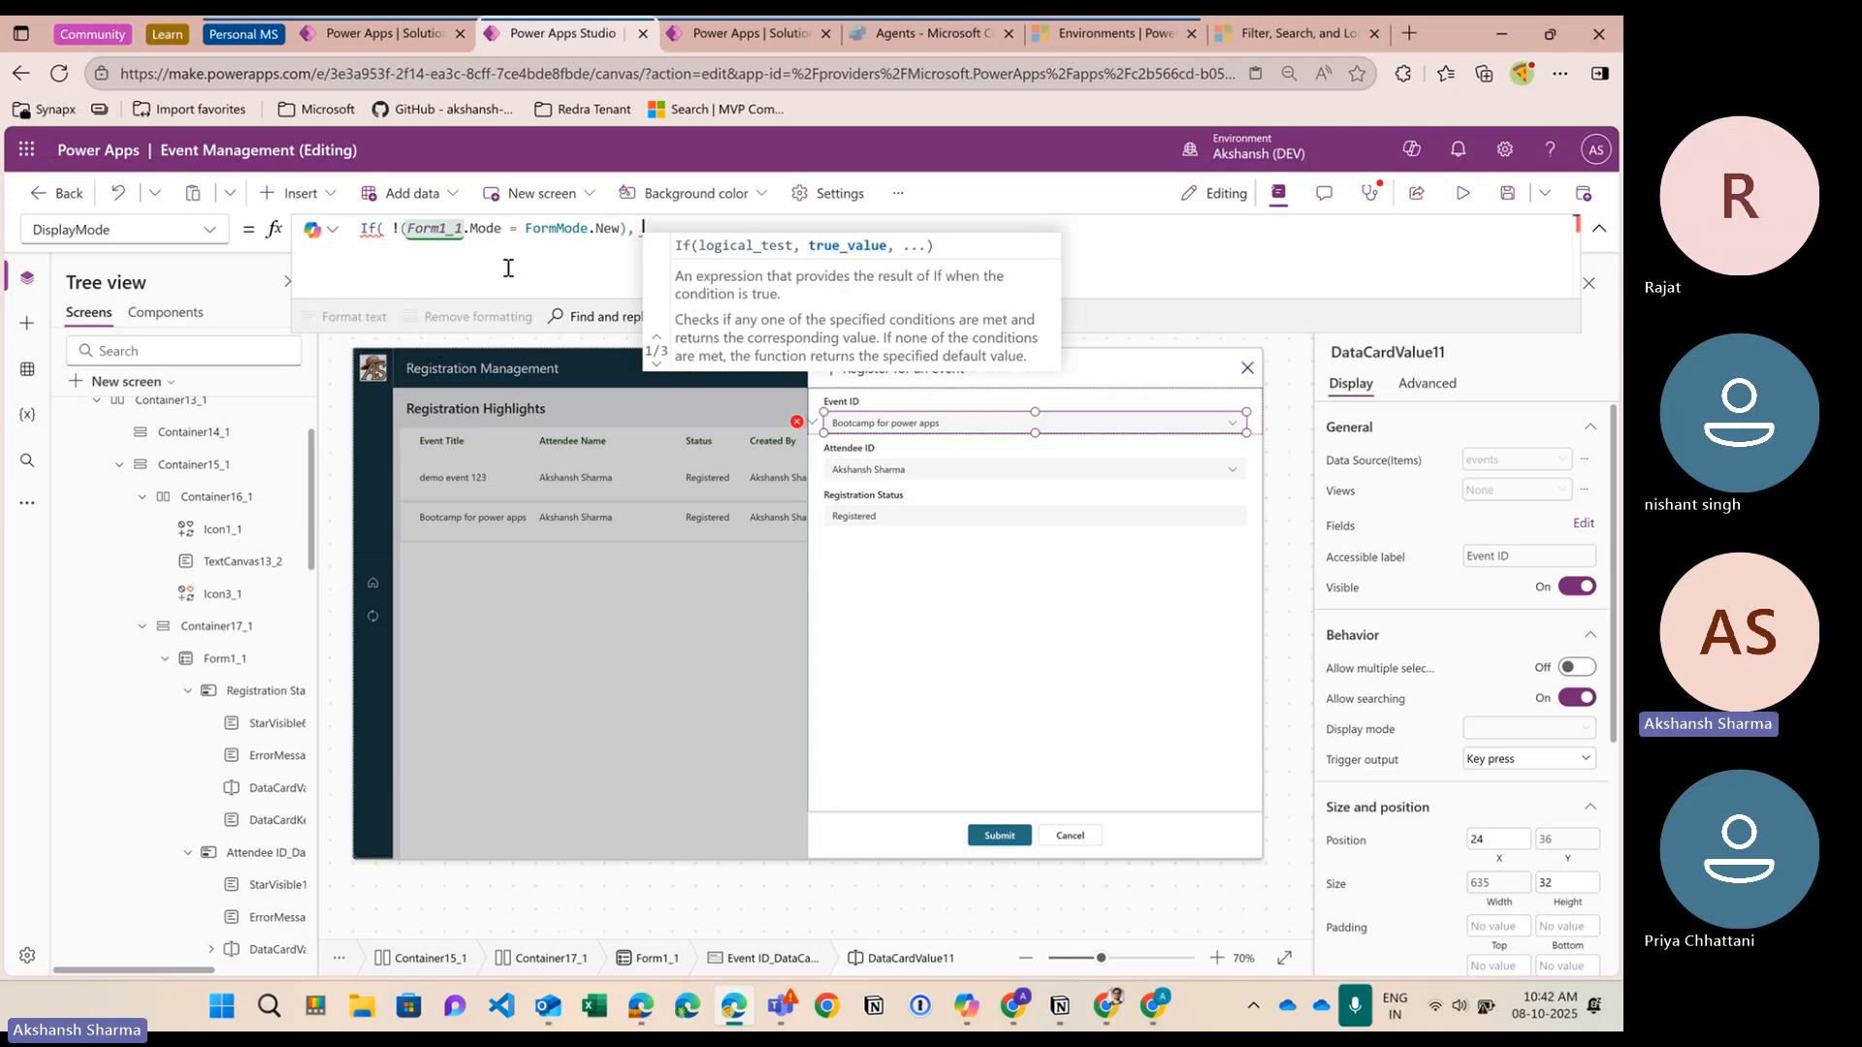
pyautogui.write('DisplayMode.')
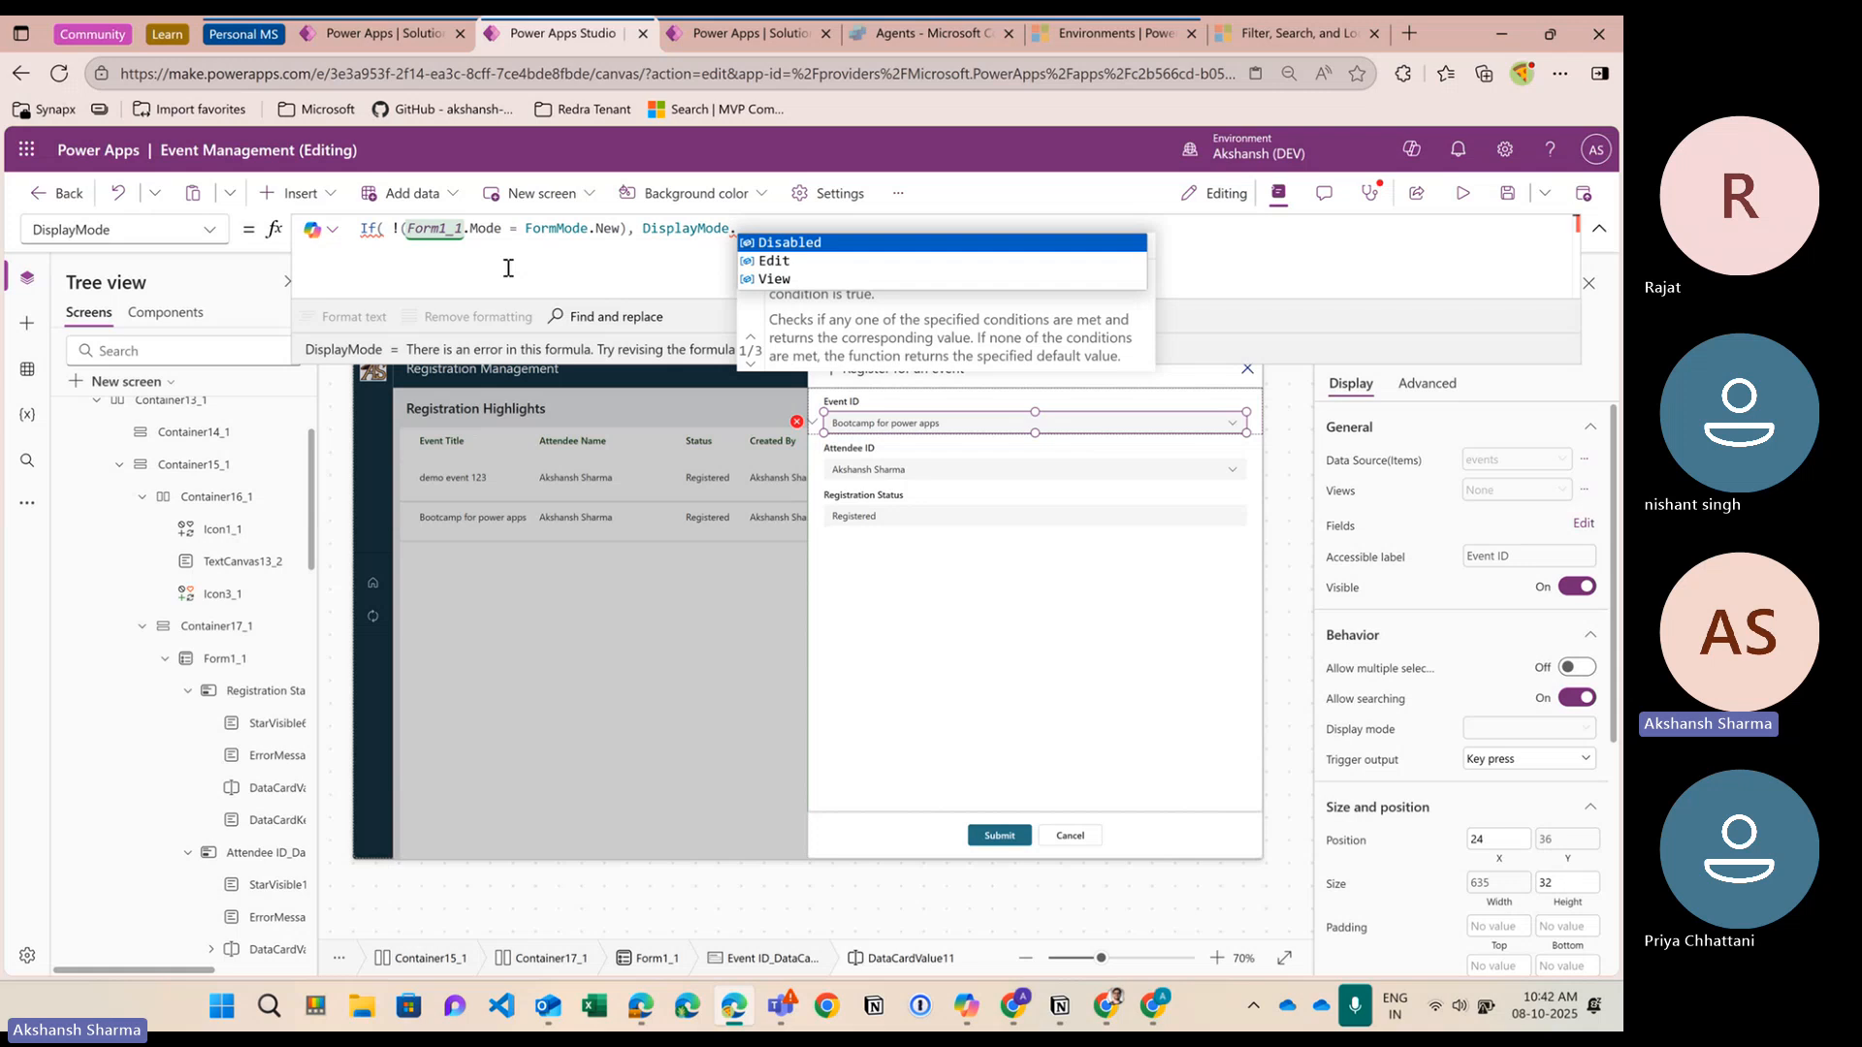
pyautogui.press('Down')
pyautogui.press('Down')
pyautogui.press('Tab')
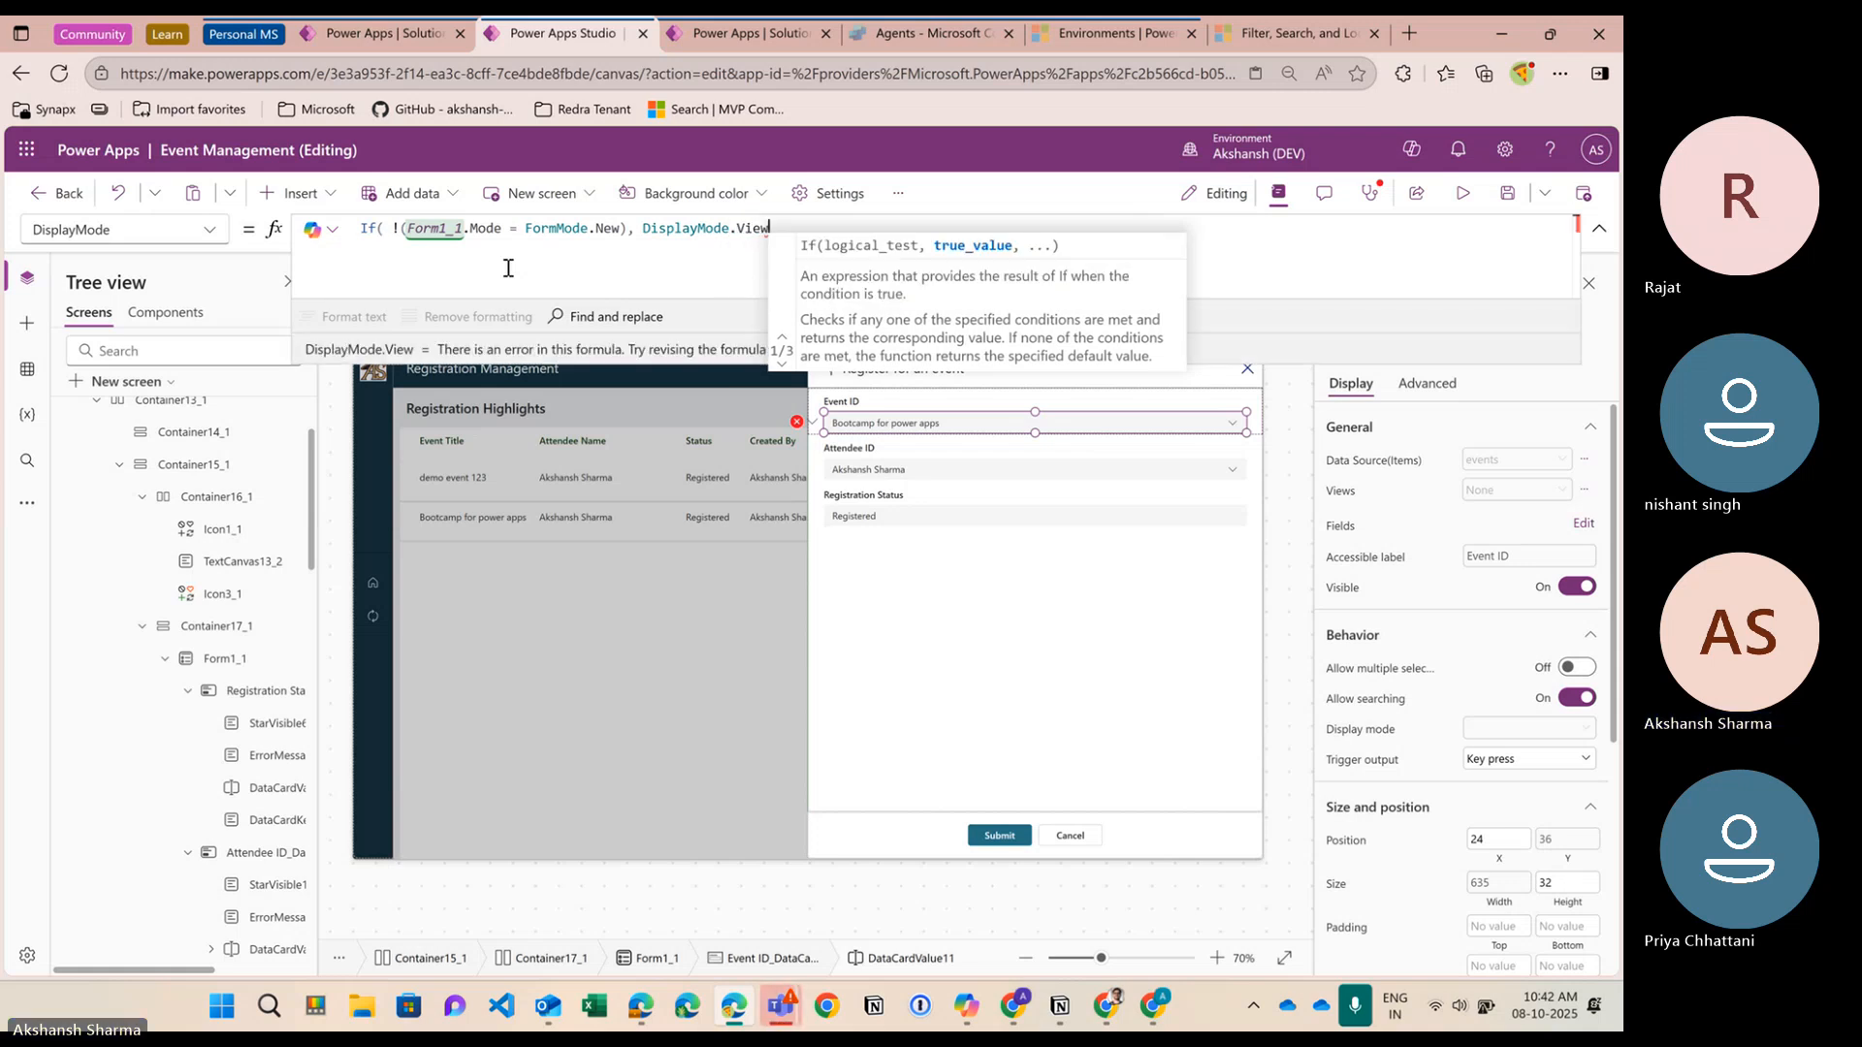
pyautogui.write(', DisplayMode')
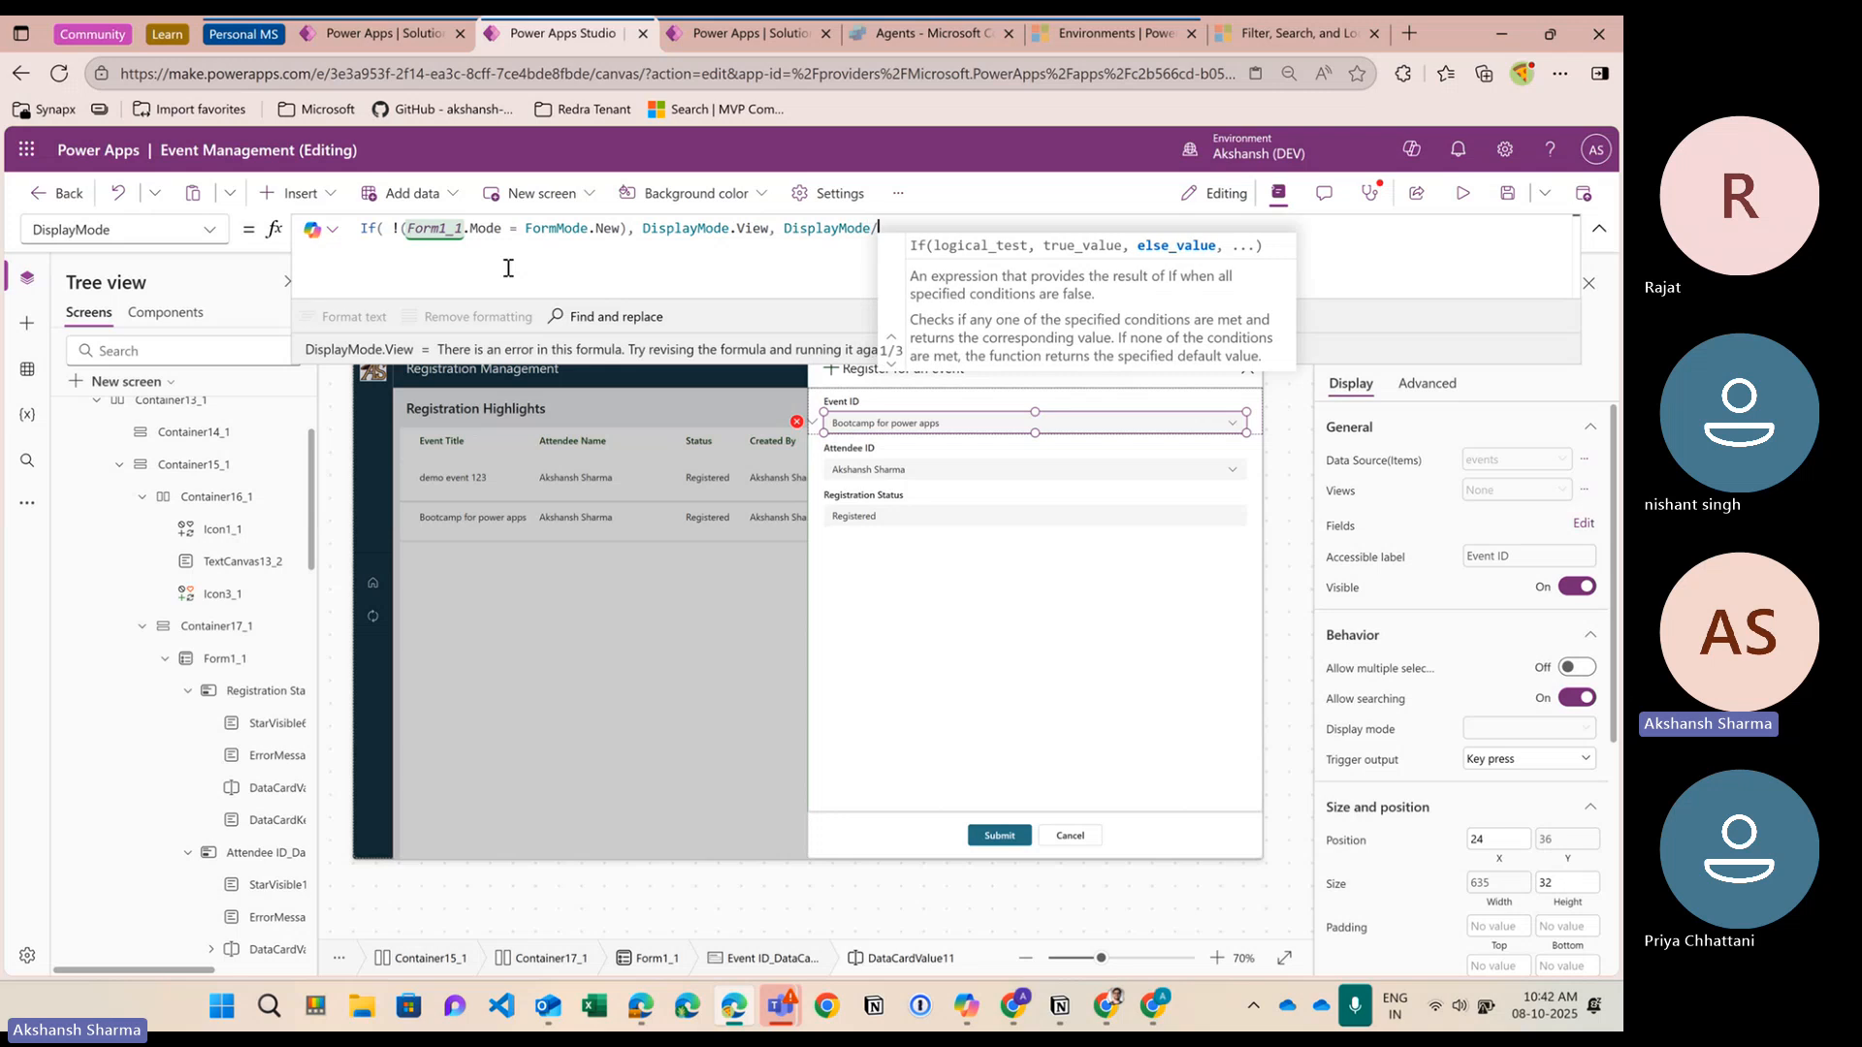
pyautogui.write('.ed')
pyautogui.press('Tab')
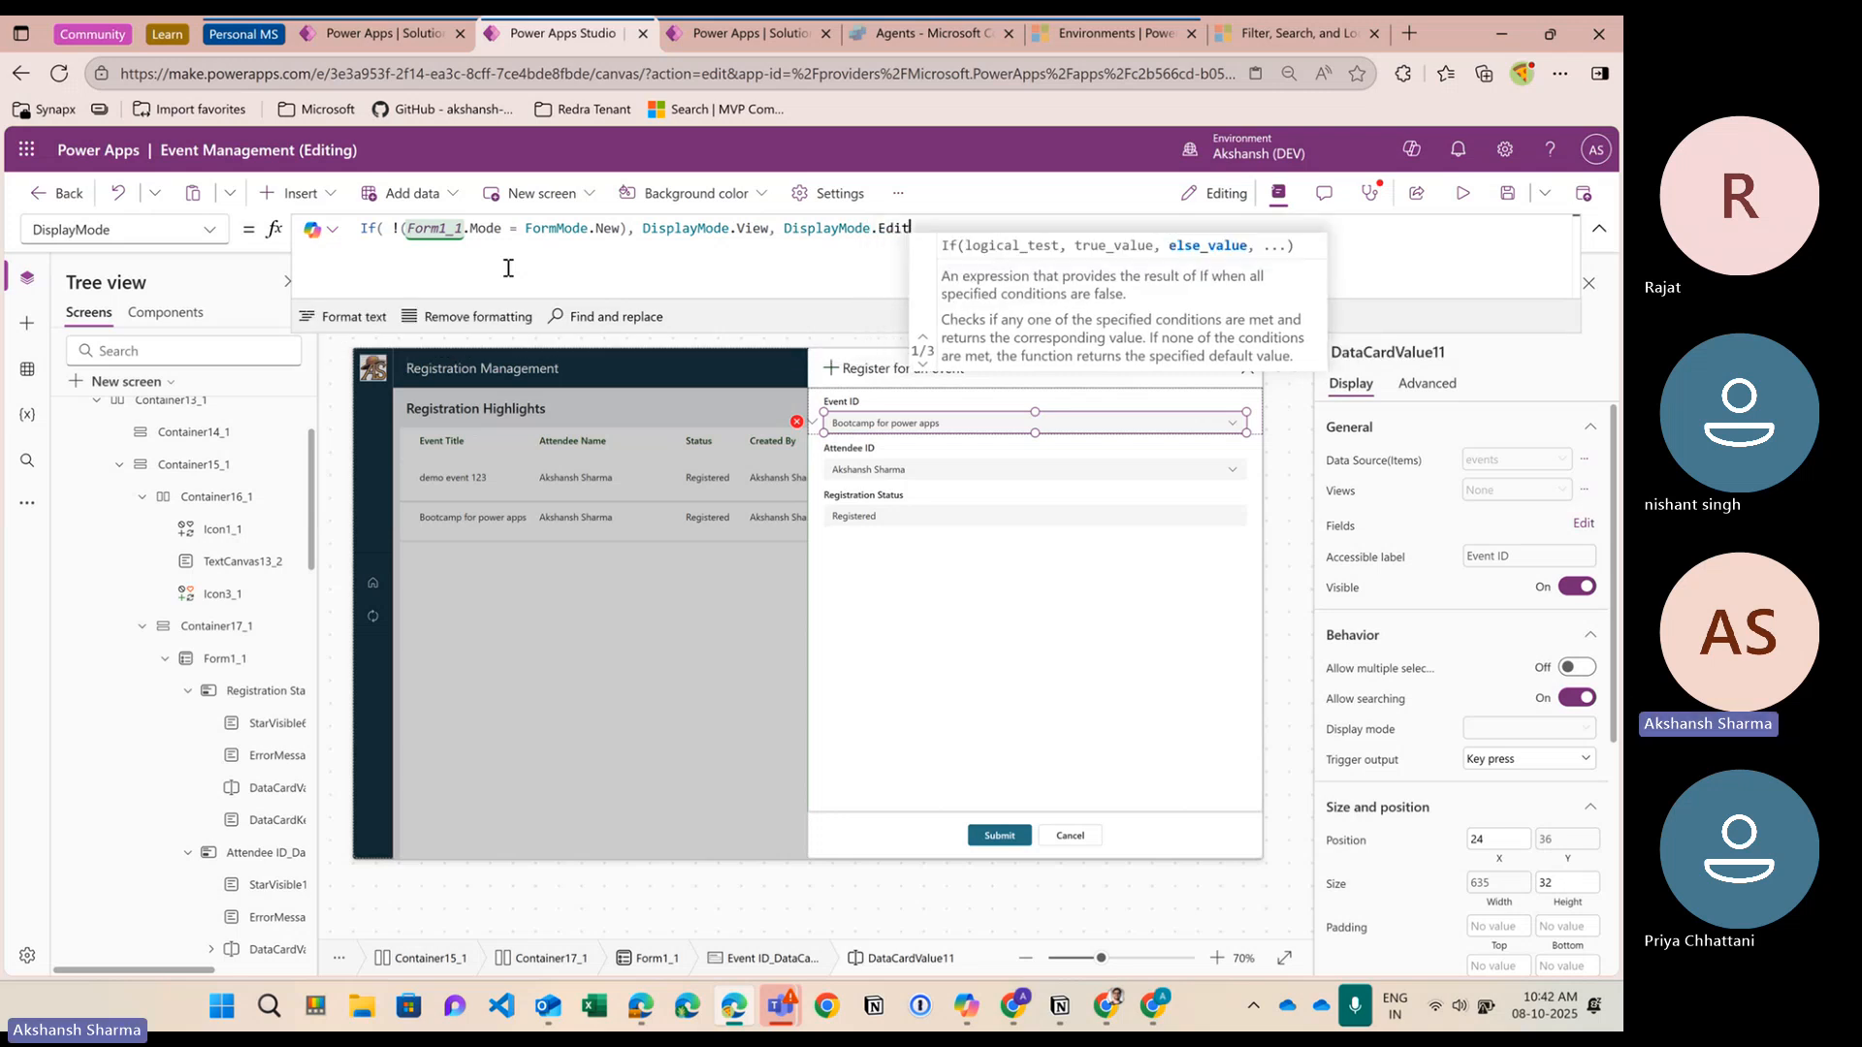
pyautogui.write(')')
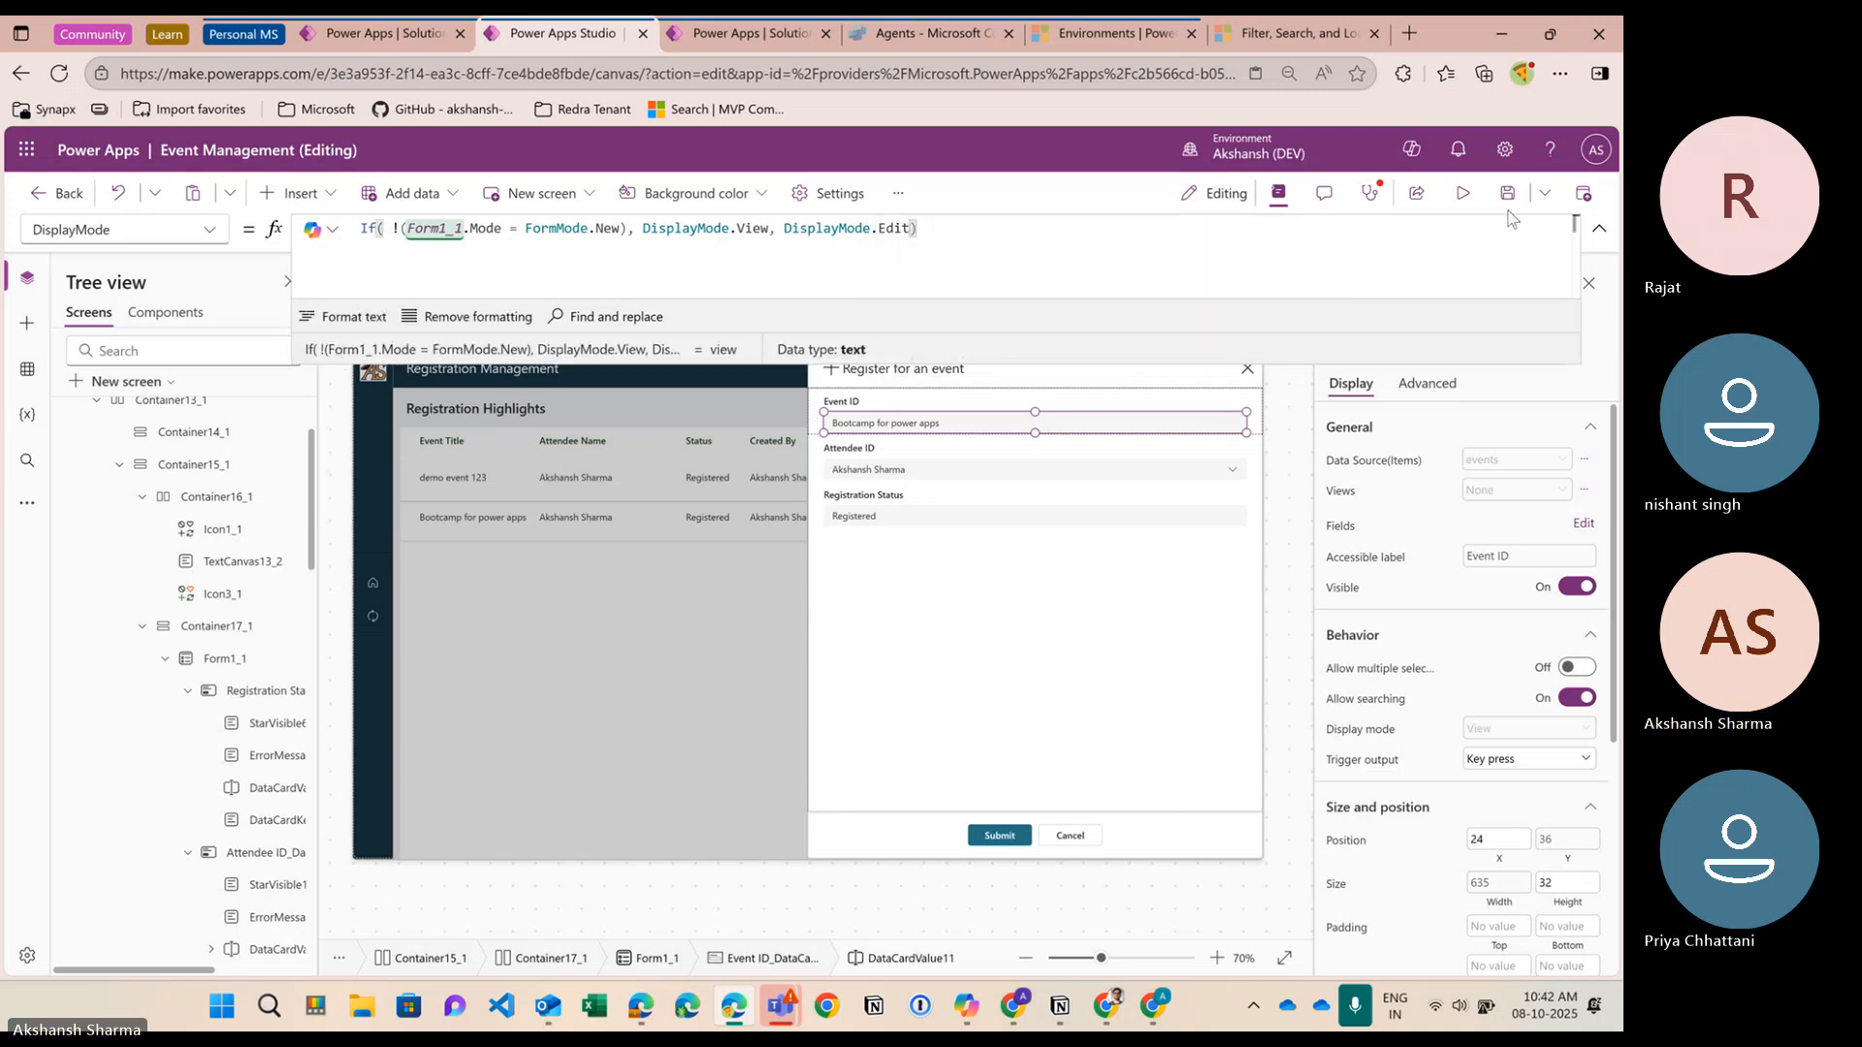
pyautogui.click(1462, 193)
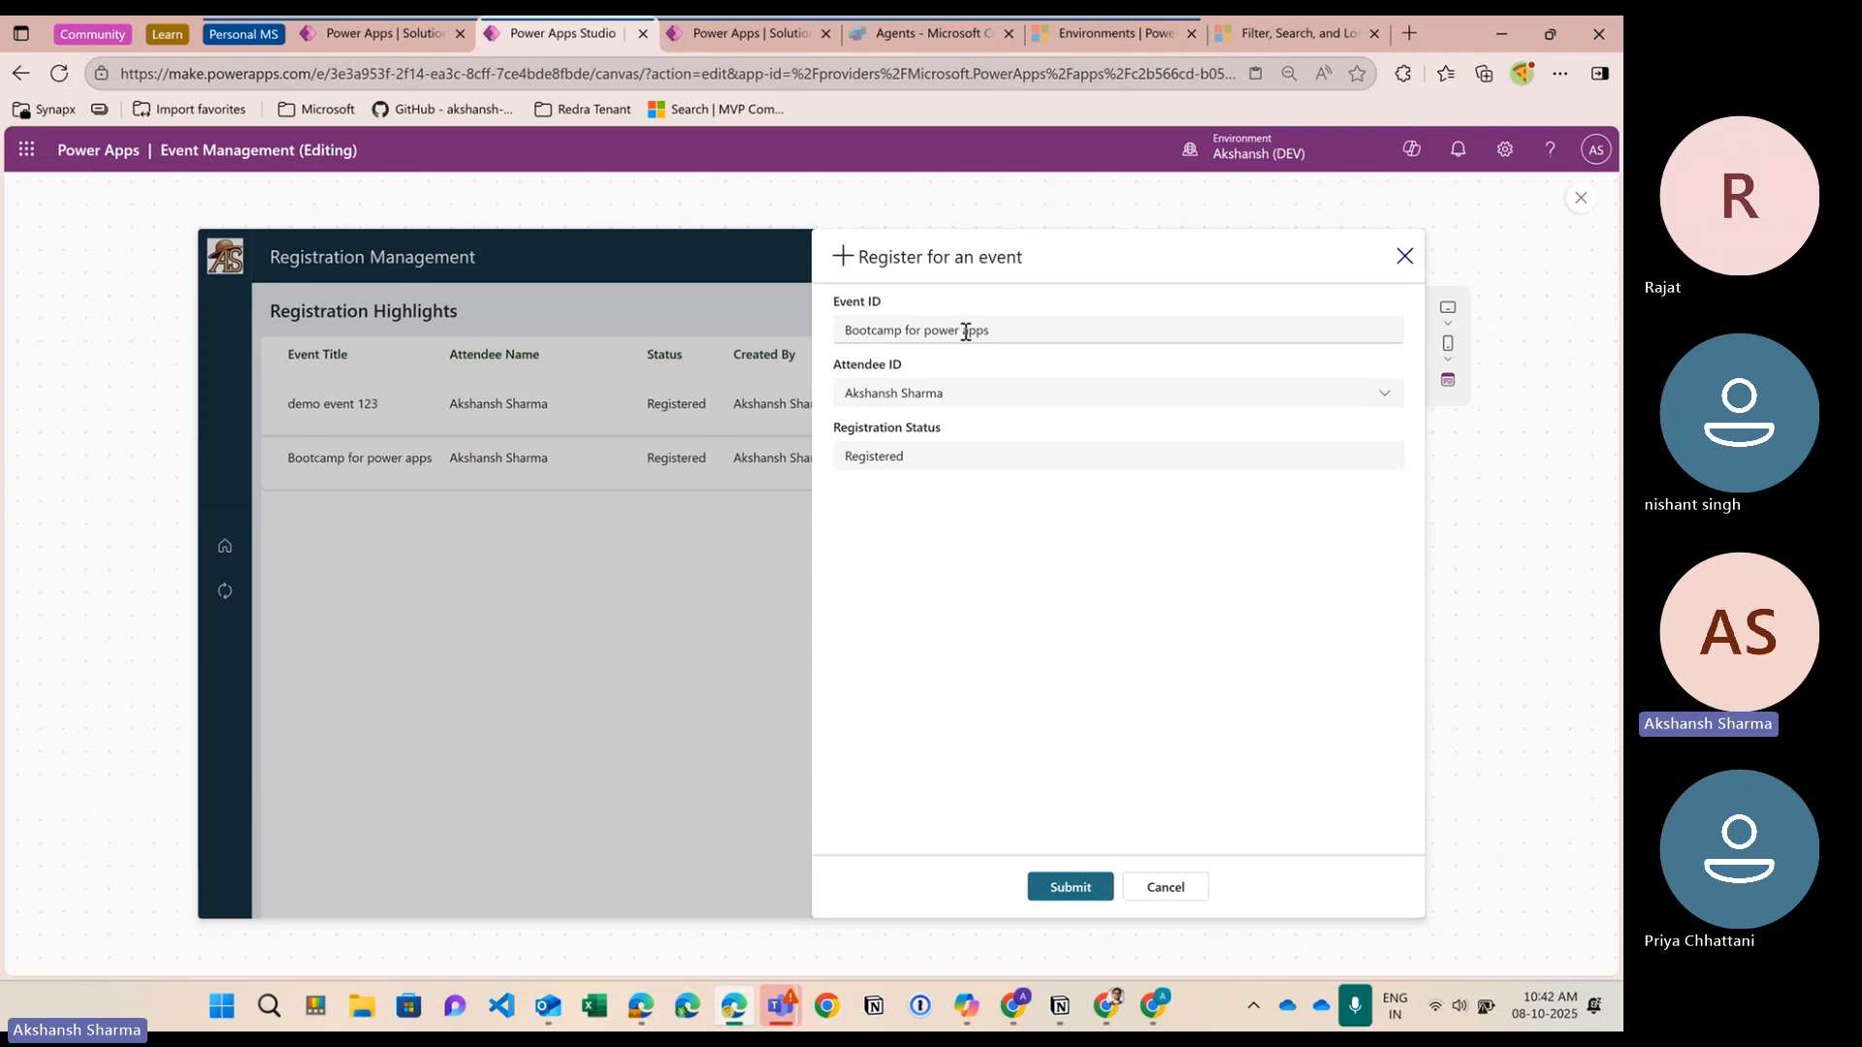
pyautogui.moveTo(876, 330); pyautogui.dragTo(1009, 329)
# Exit preview and copy the Event ID dropdown's conditional DisplayMode formula
pyautogui.click(1249, 338)
pyautogui.click(1580, 198)
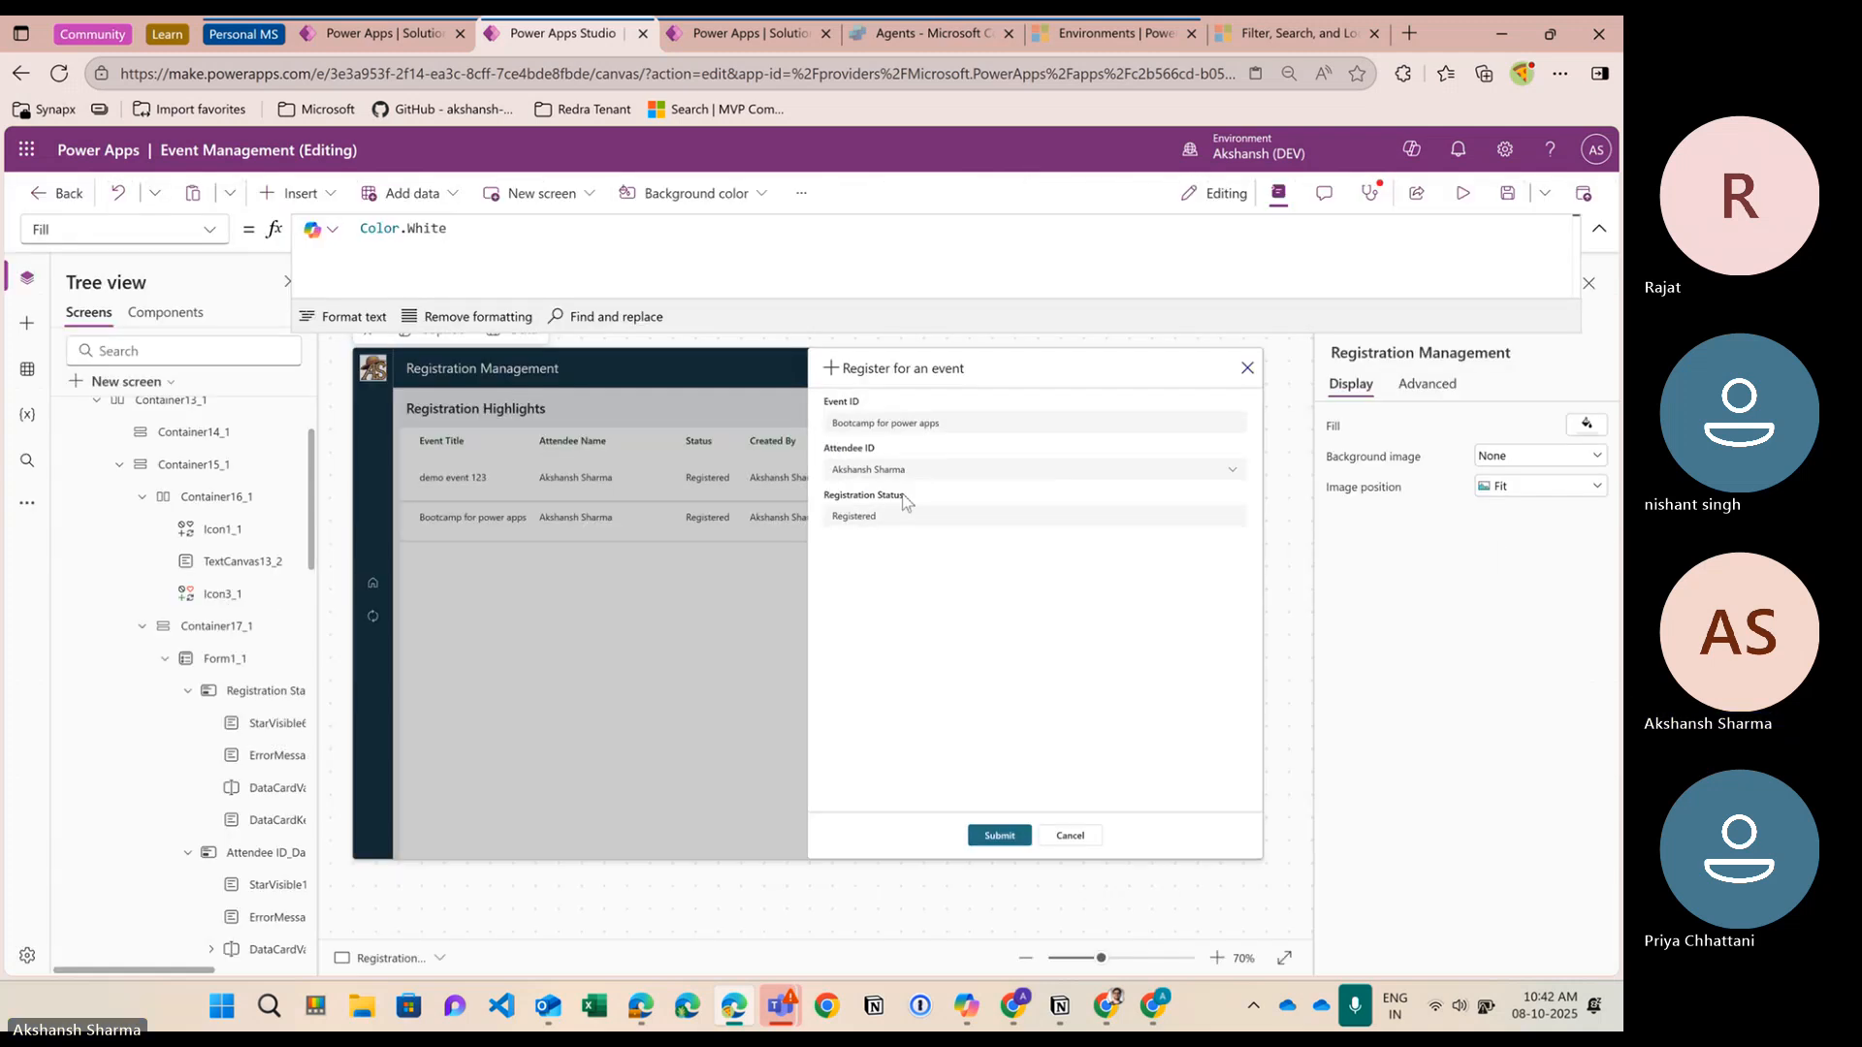
pyautogui.click(897, 524)
pyautogui.click(882, 521)
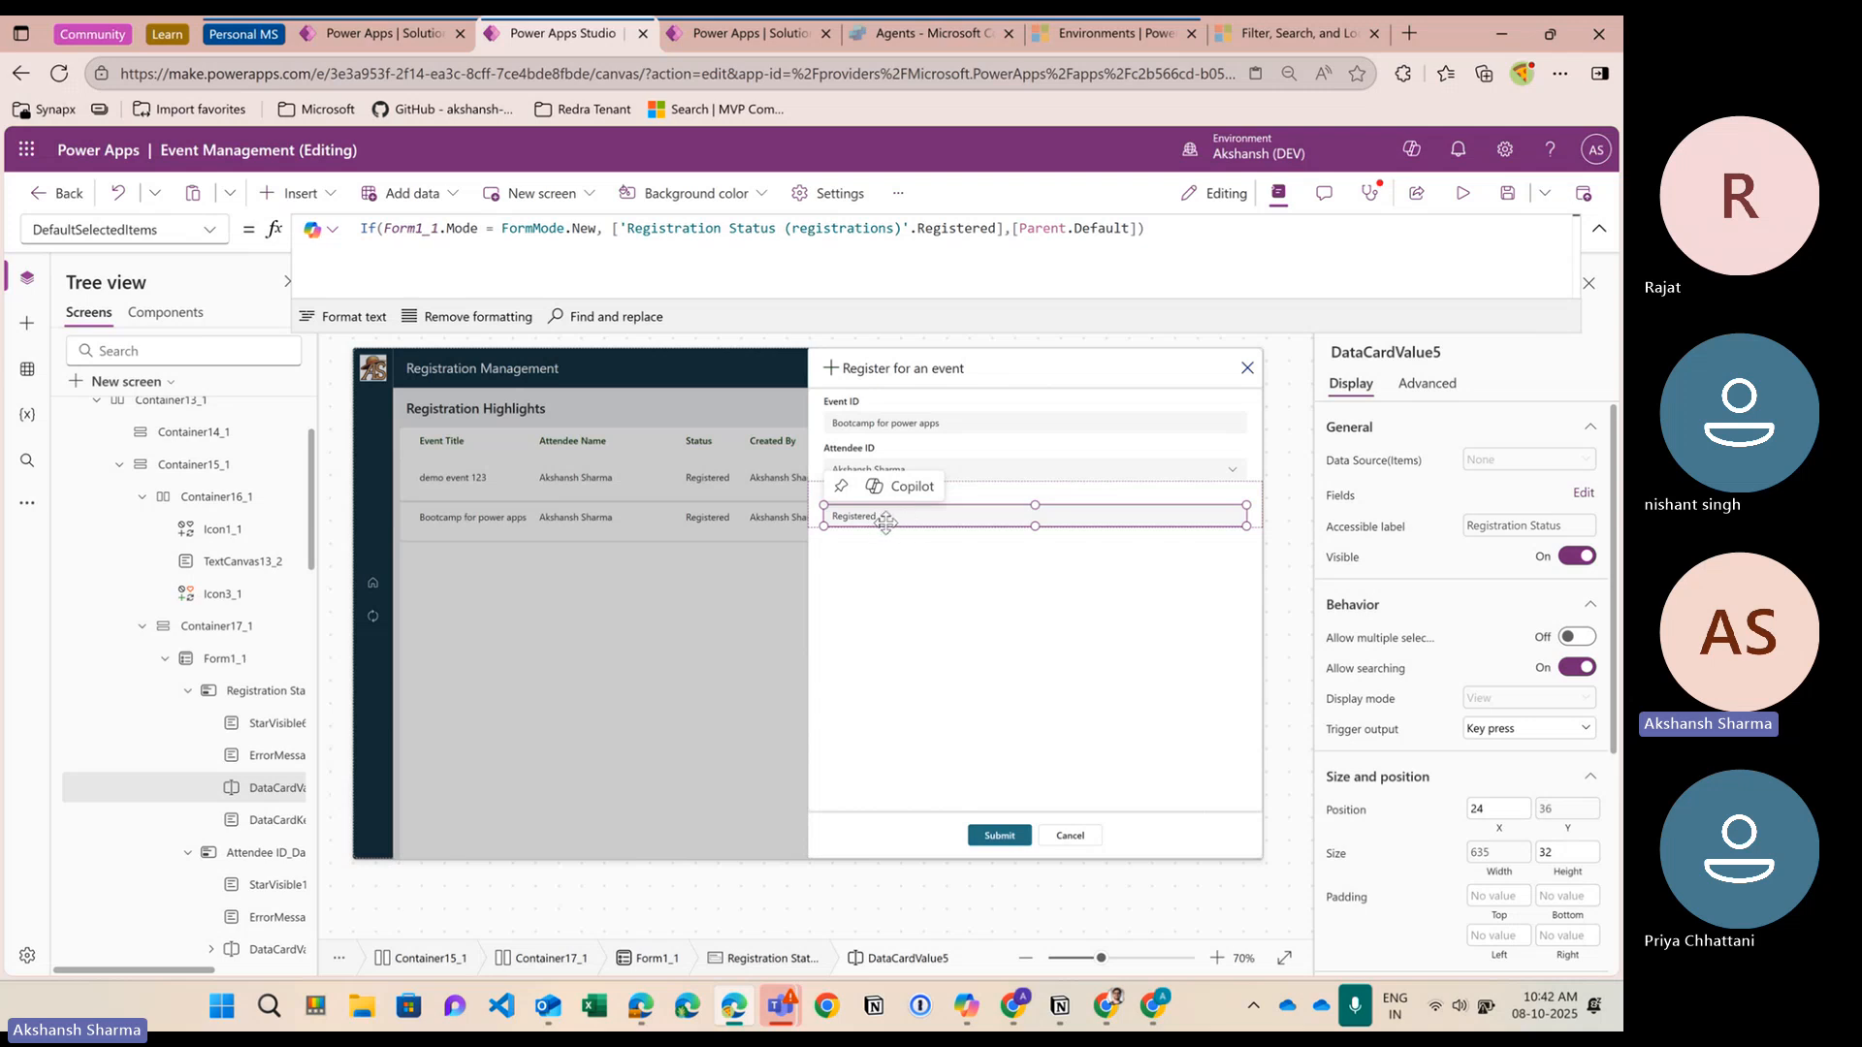
pyautogui.click(926, 427)
pyautogui.click(902, 426)
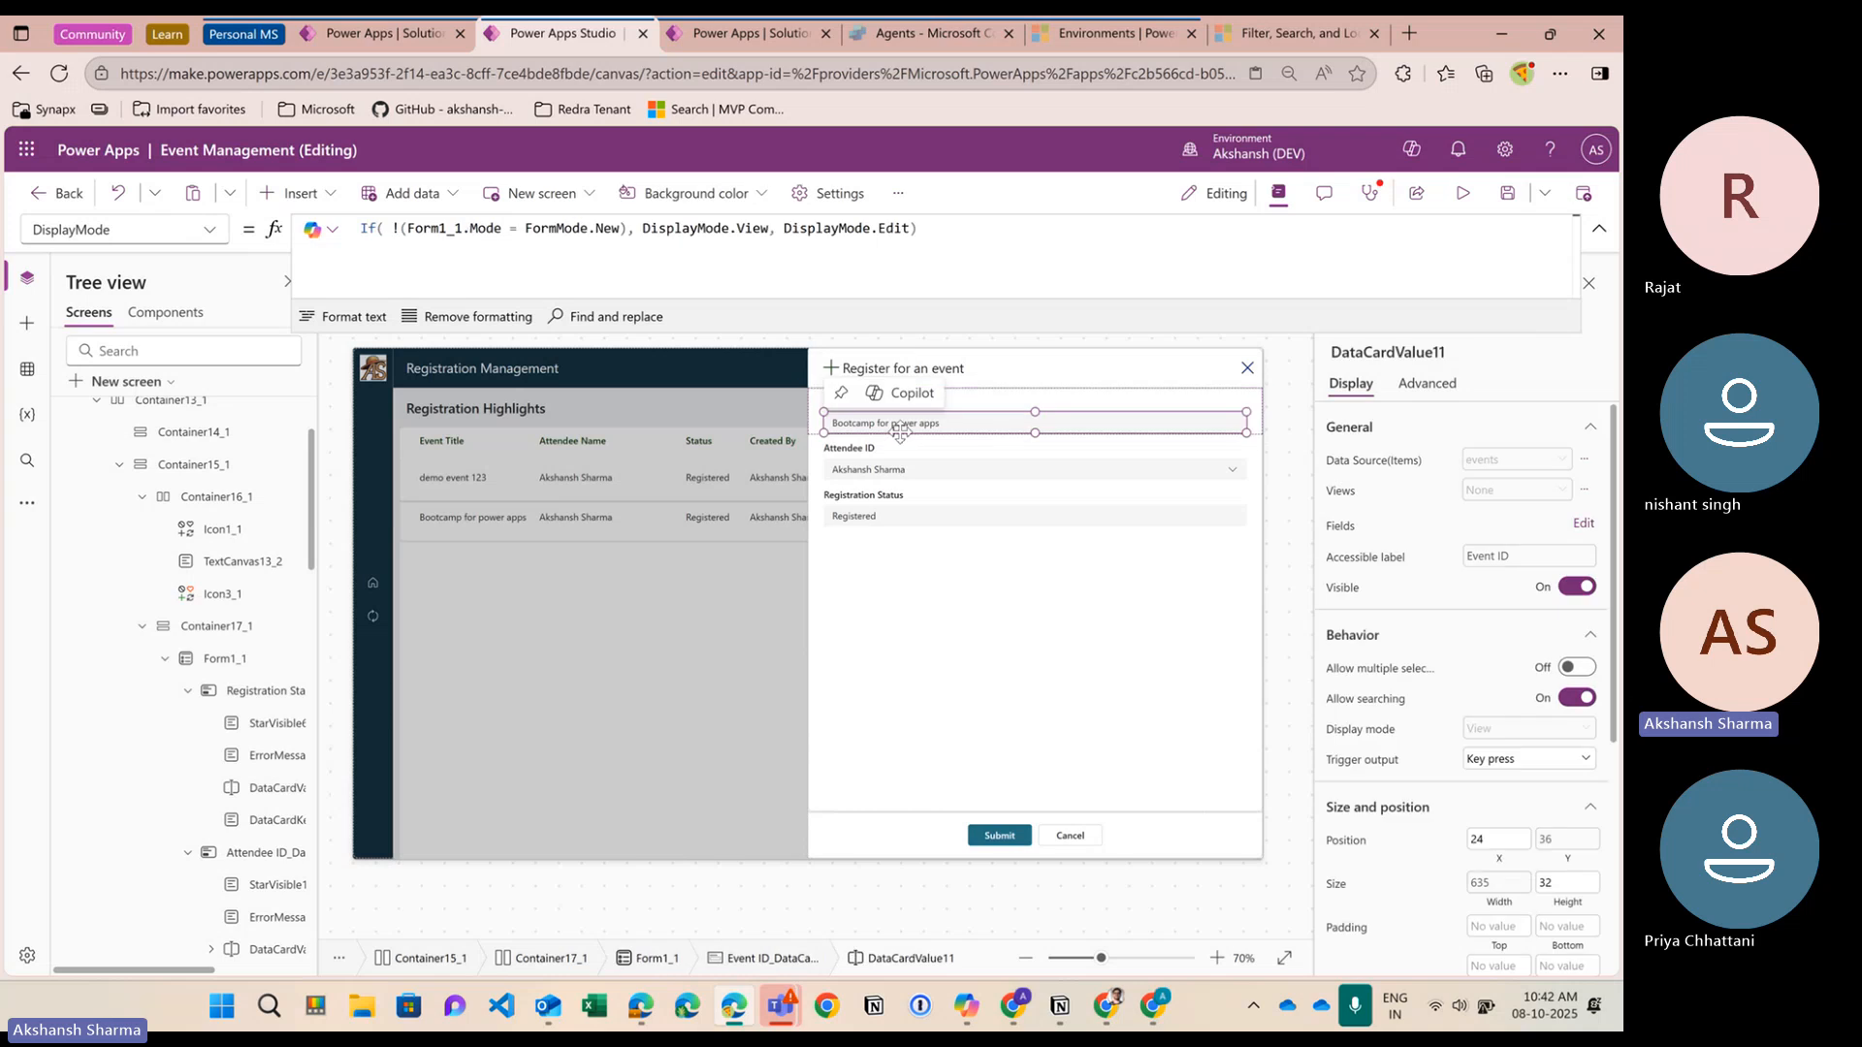
pyautogui.moveTo(933, 234); pyautogui.dragTo(359, 231)
pyautogui.hotkey('ctrl', 'c')
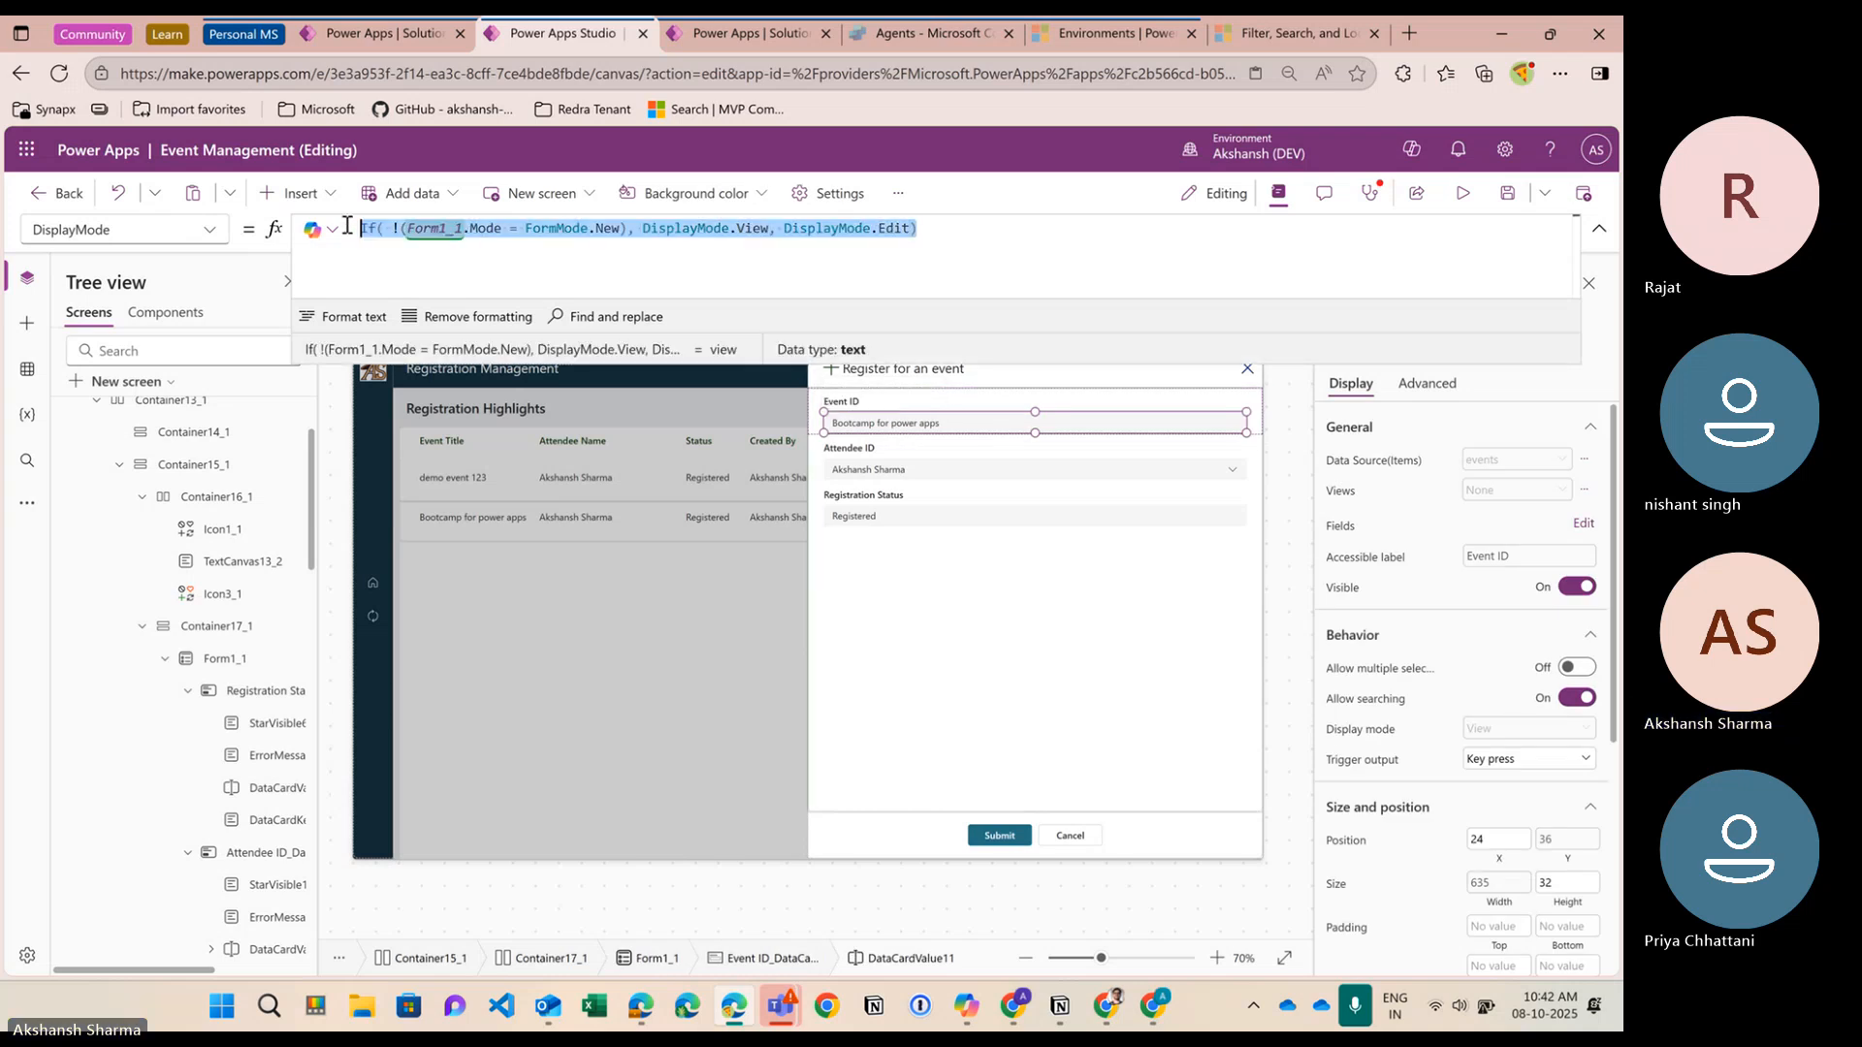
# Paste it into Registration Status's DisplayMode as If(!(Form1_1.Mode = FormMode.New), DisplayMode.Edit, DisplayMode.View), then preview with F5
pyautogui.click(929, 512)
pyautogui.click(929, 514)
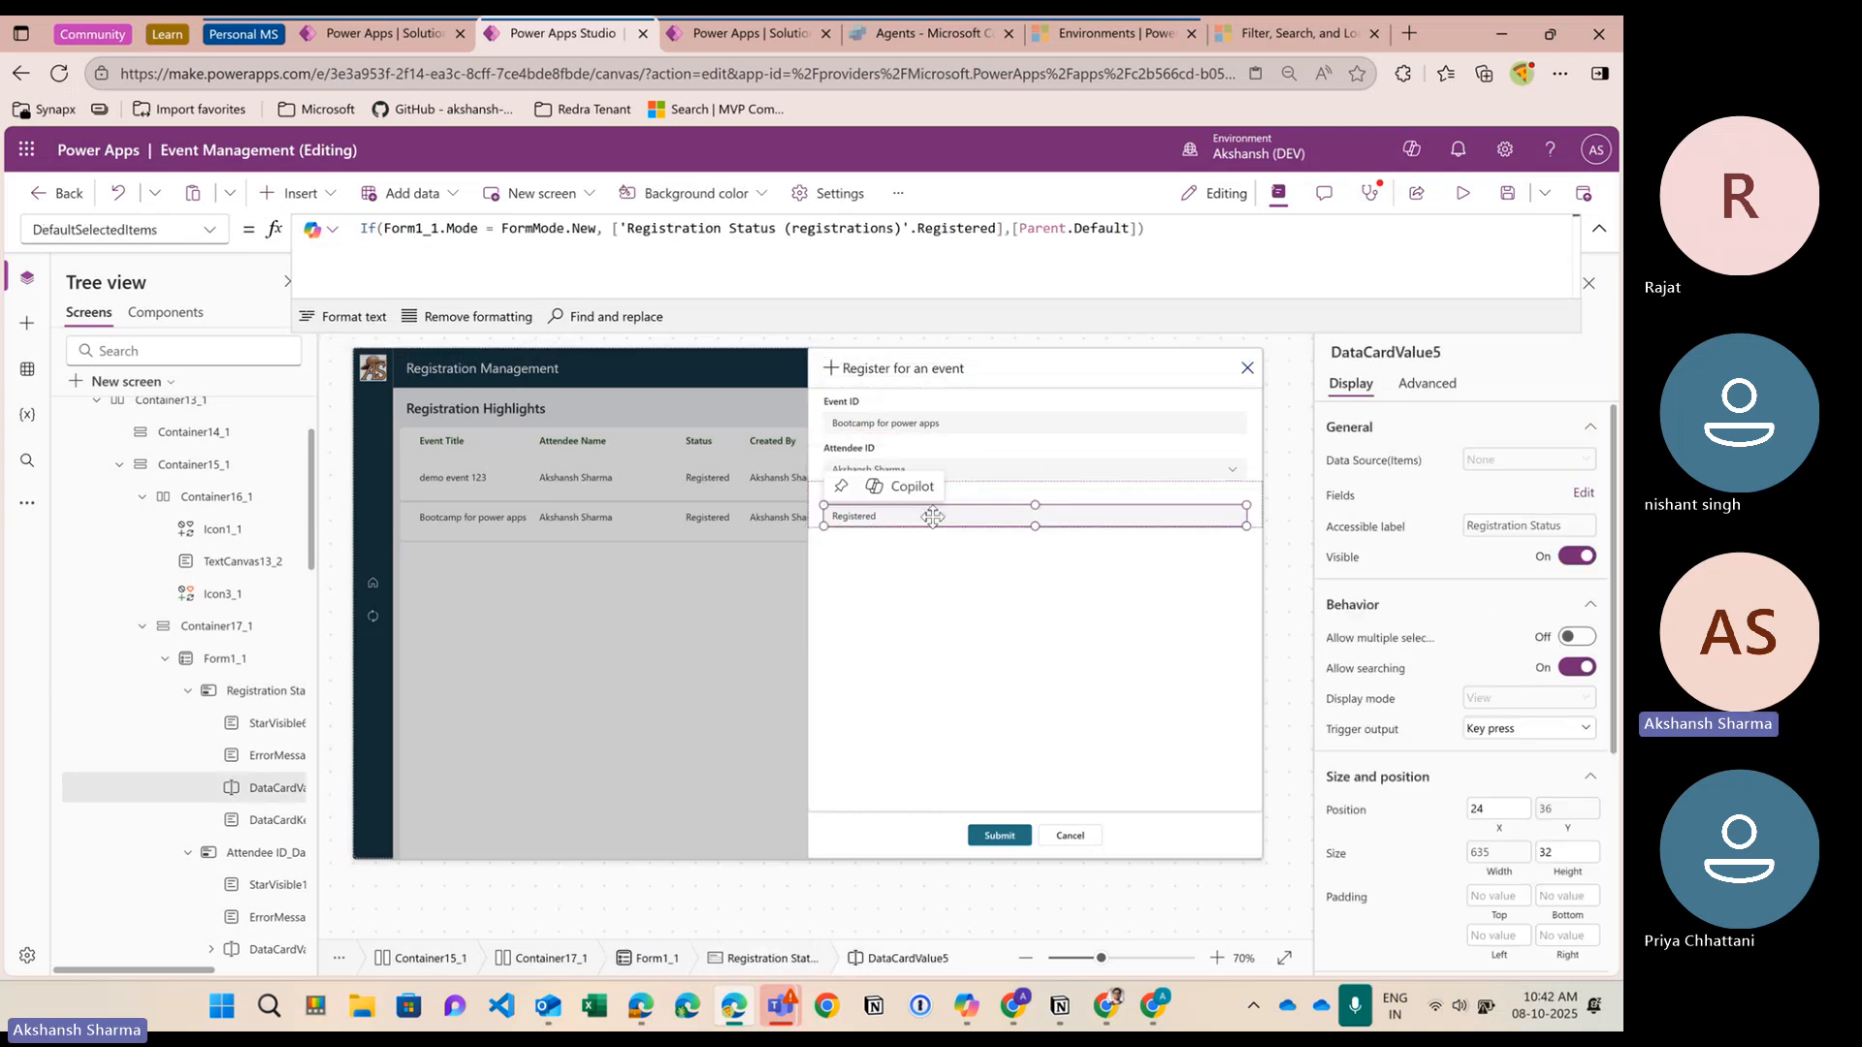
pyautogui.click(1360, 699)
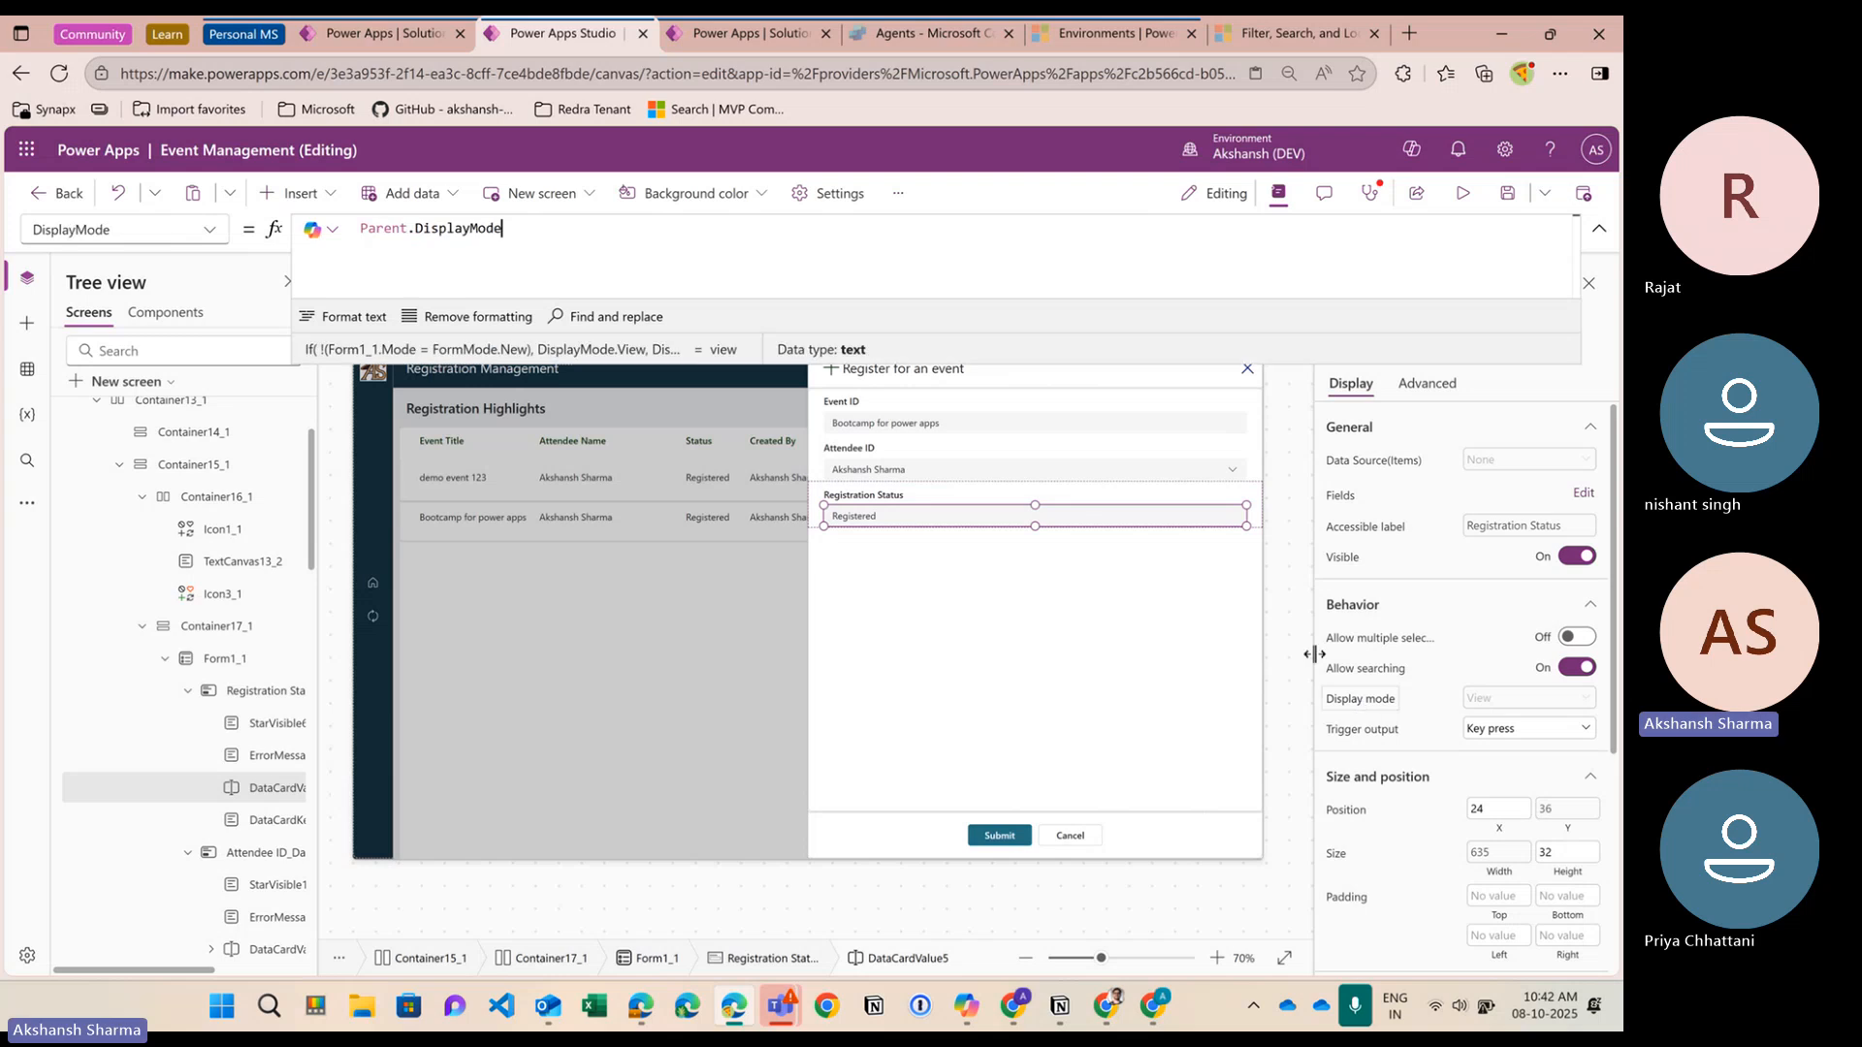
pyautogui.moveTo(504, 229); pyautogui.dragTo(367, 229)
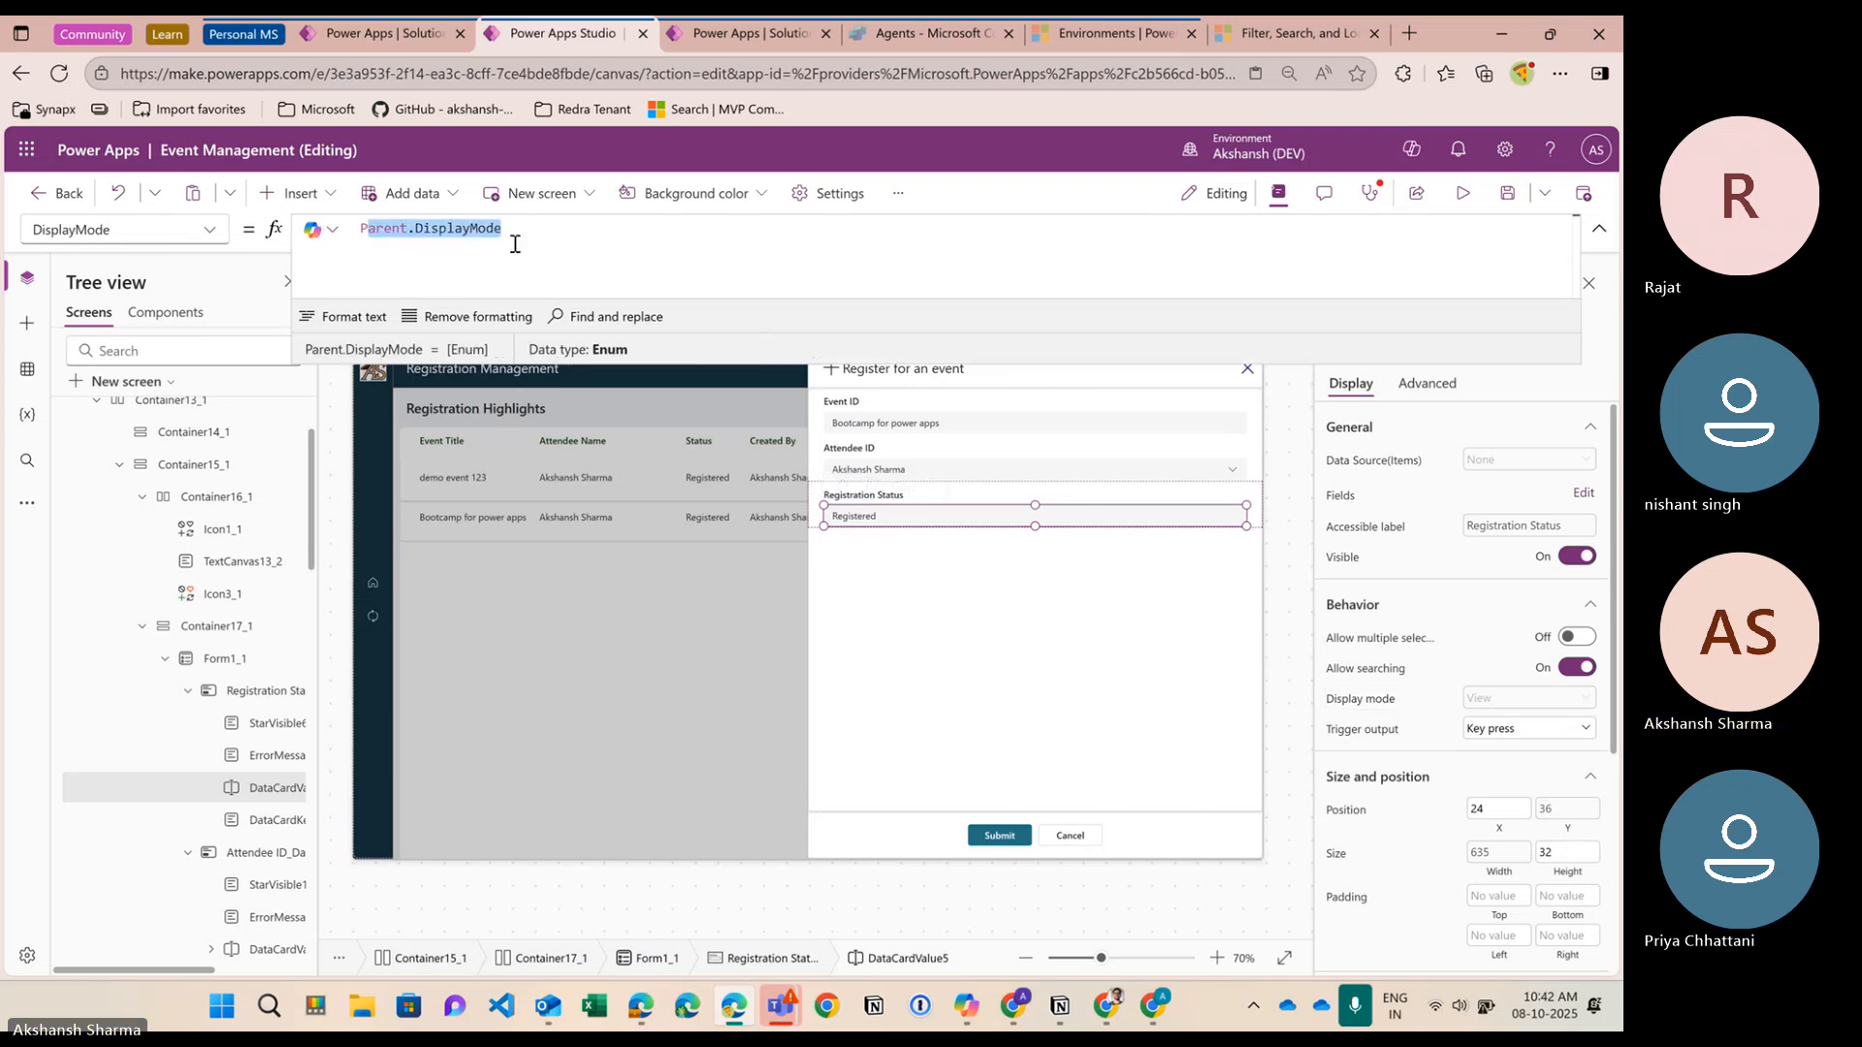
pyautogui.hotkey('ctrl', 'v')
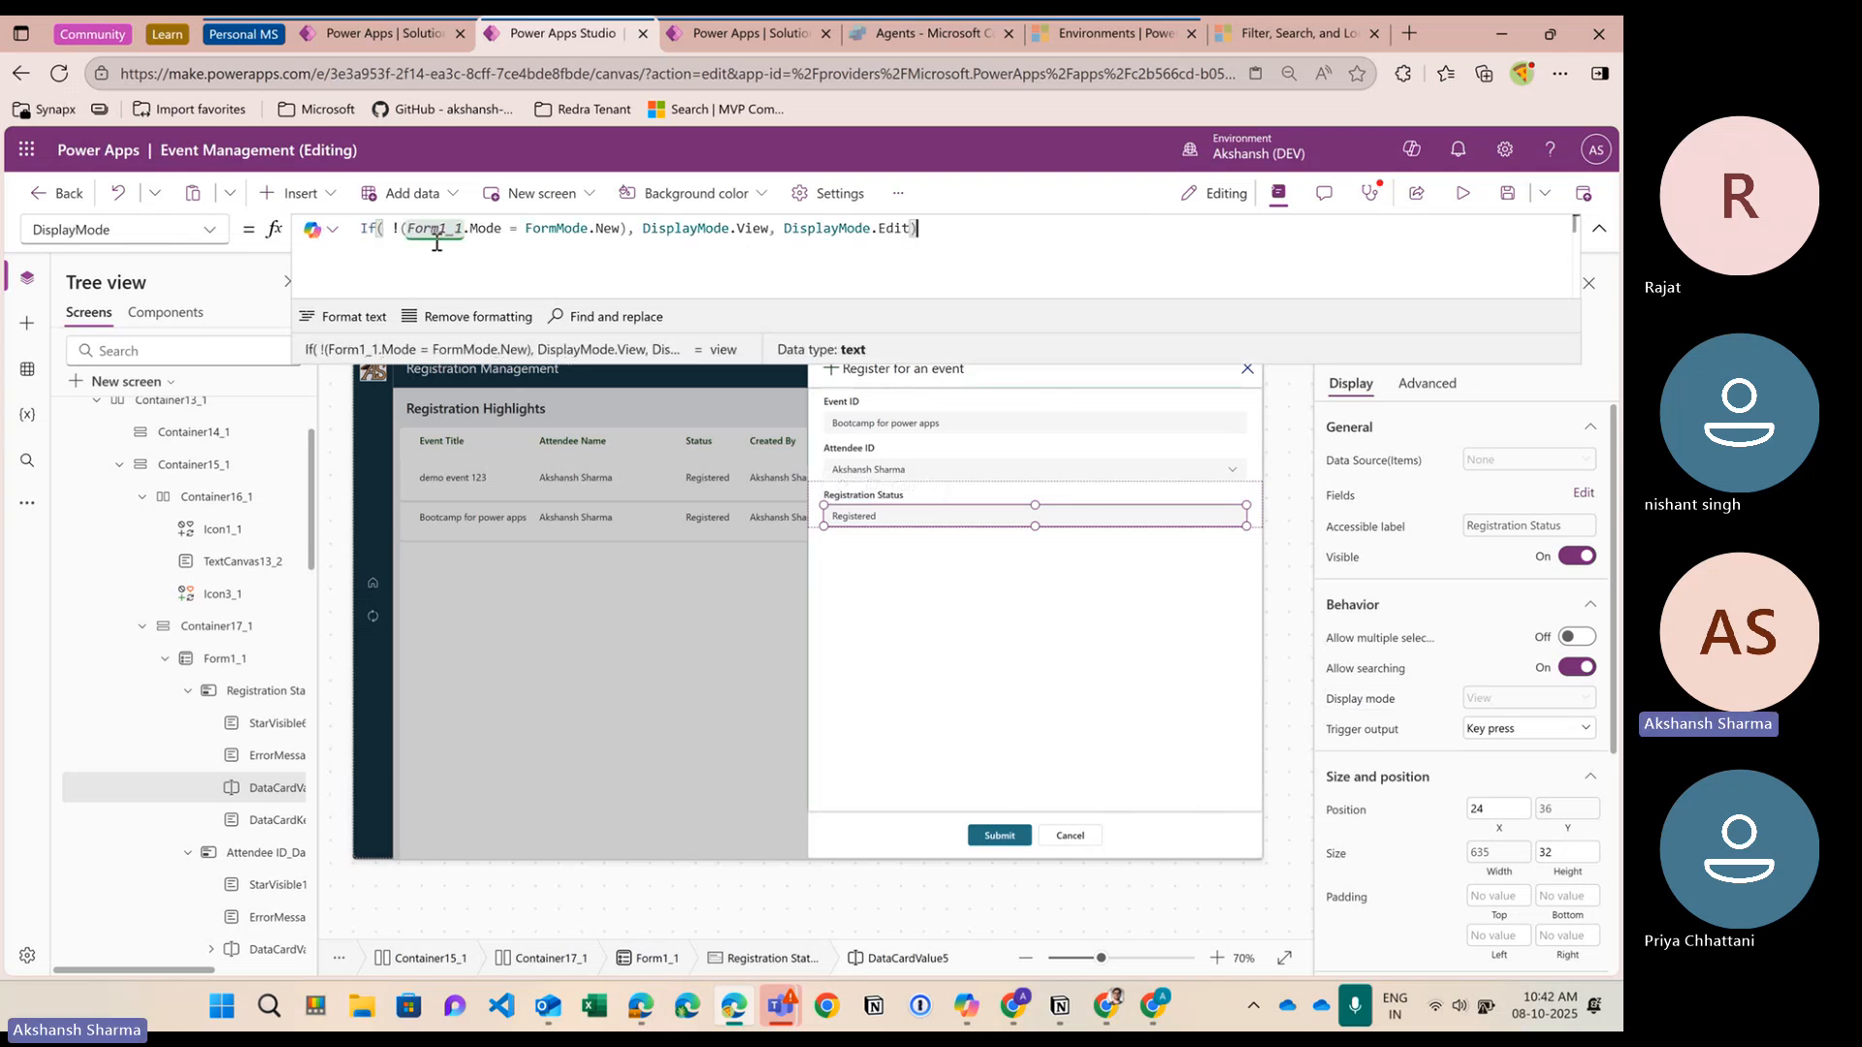
pyautogui.moveTo(644, 229); pyautogui.dragTo(777, 230)
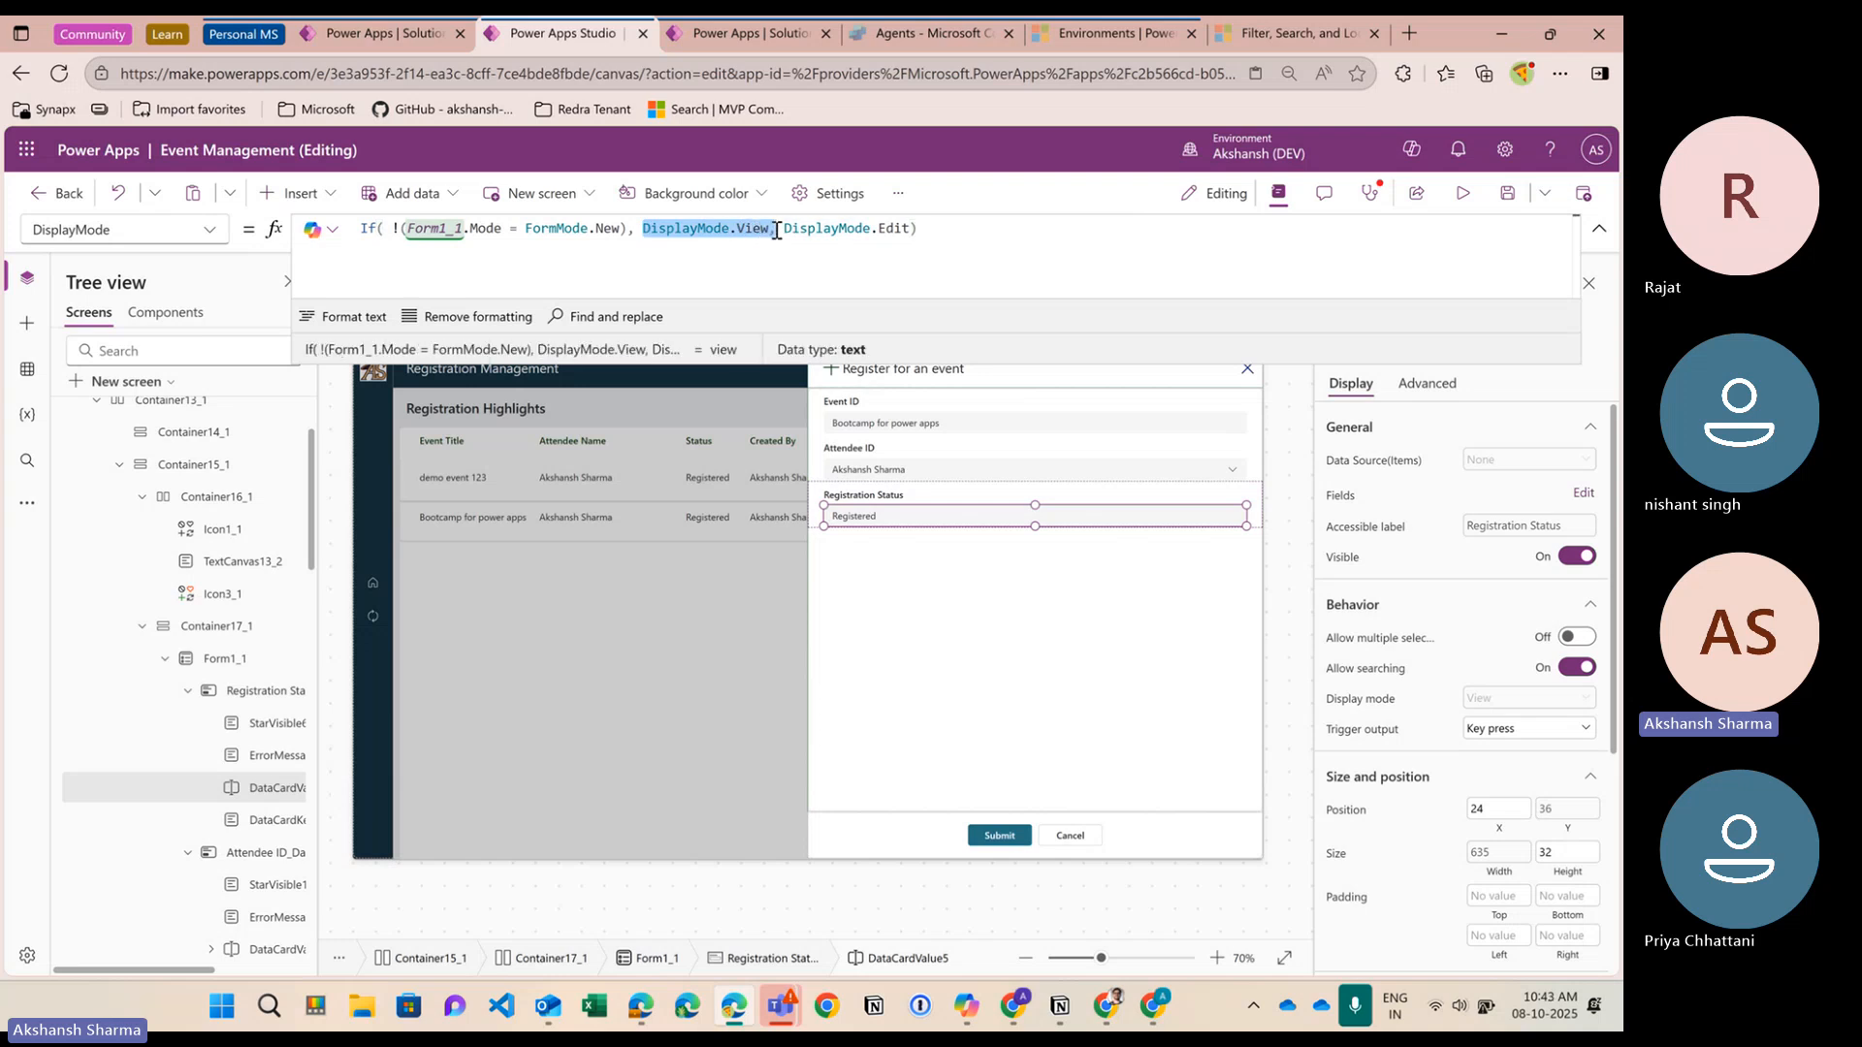
pyautogui.press('BackSpace')
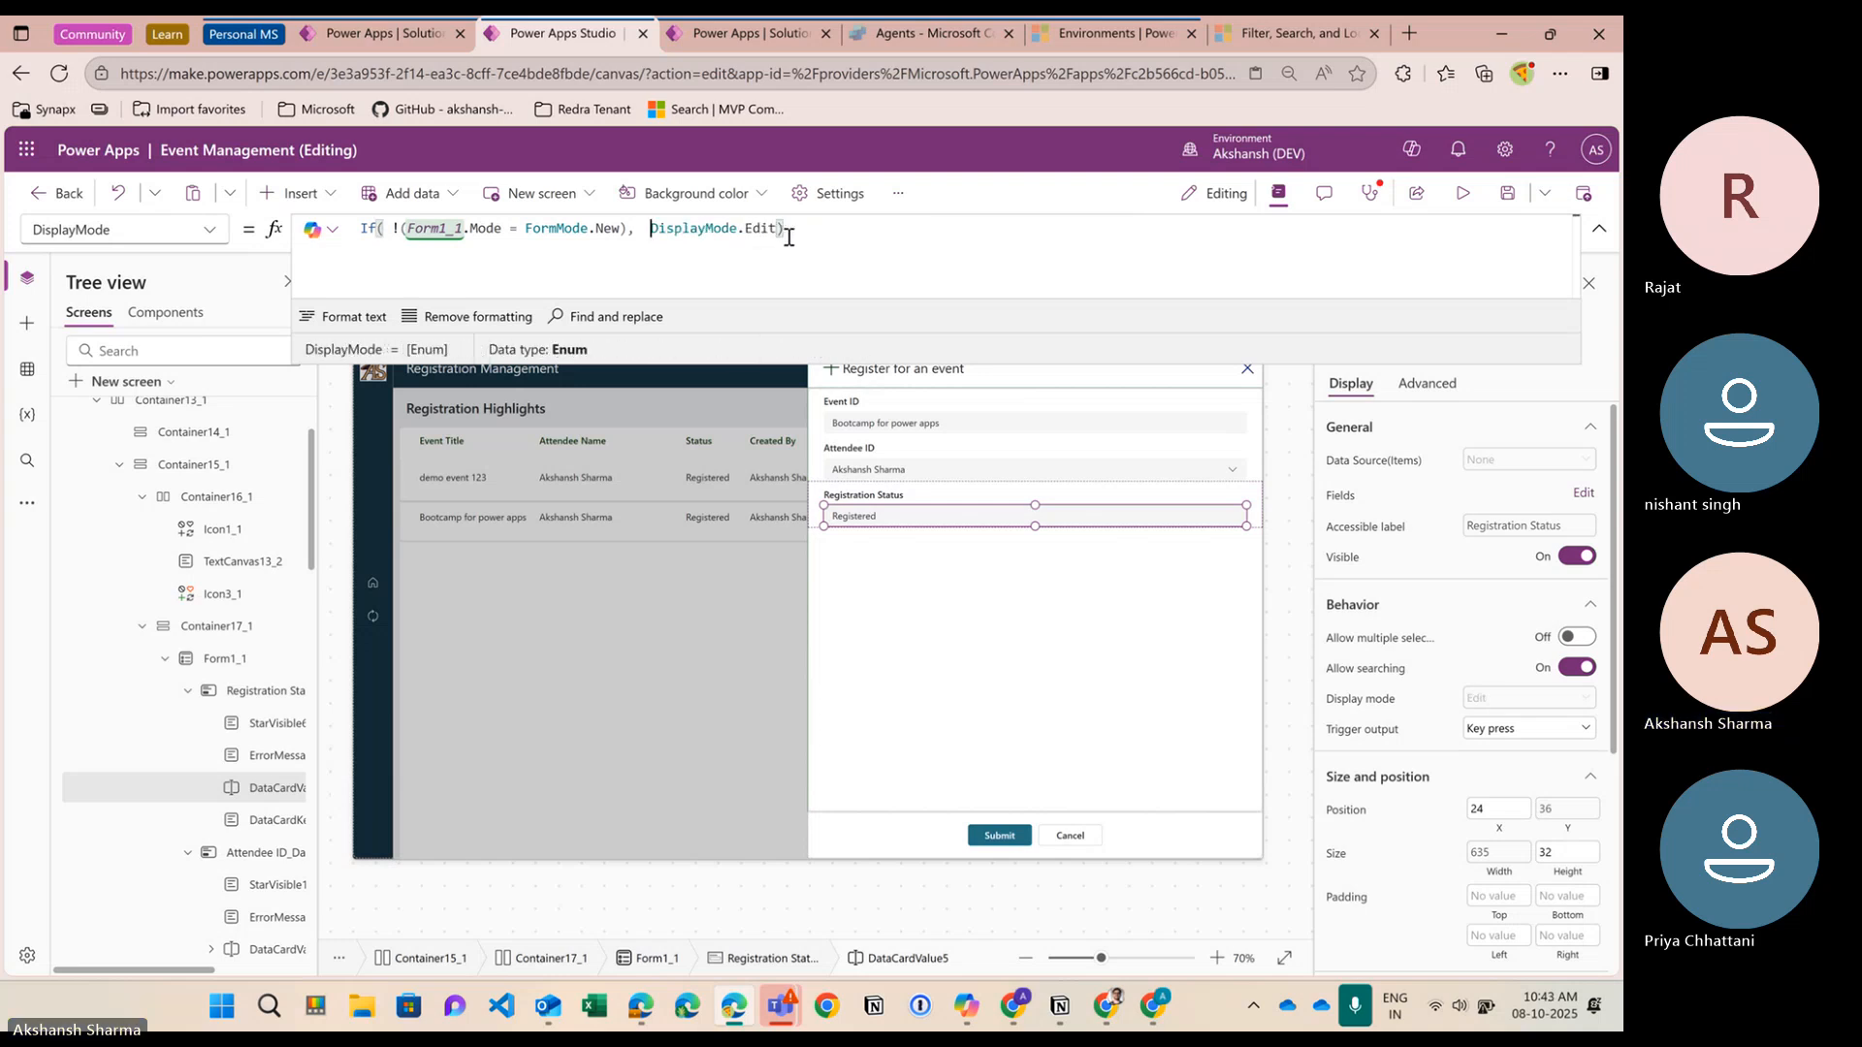
pyautogui.press('Delete')
pyautogui.click(789, 237)
pyautogui.write(',DisplayMode.View,')
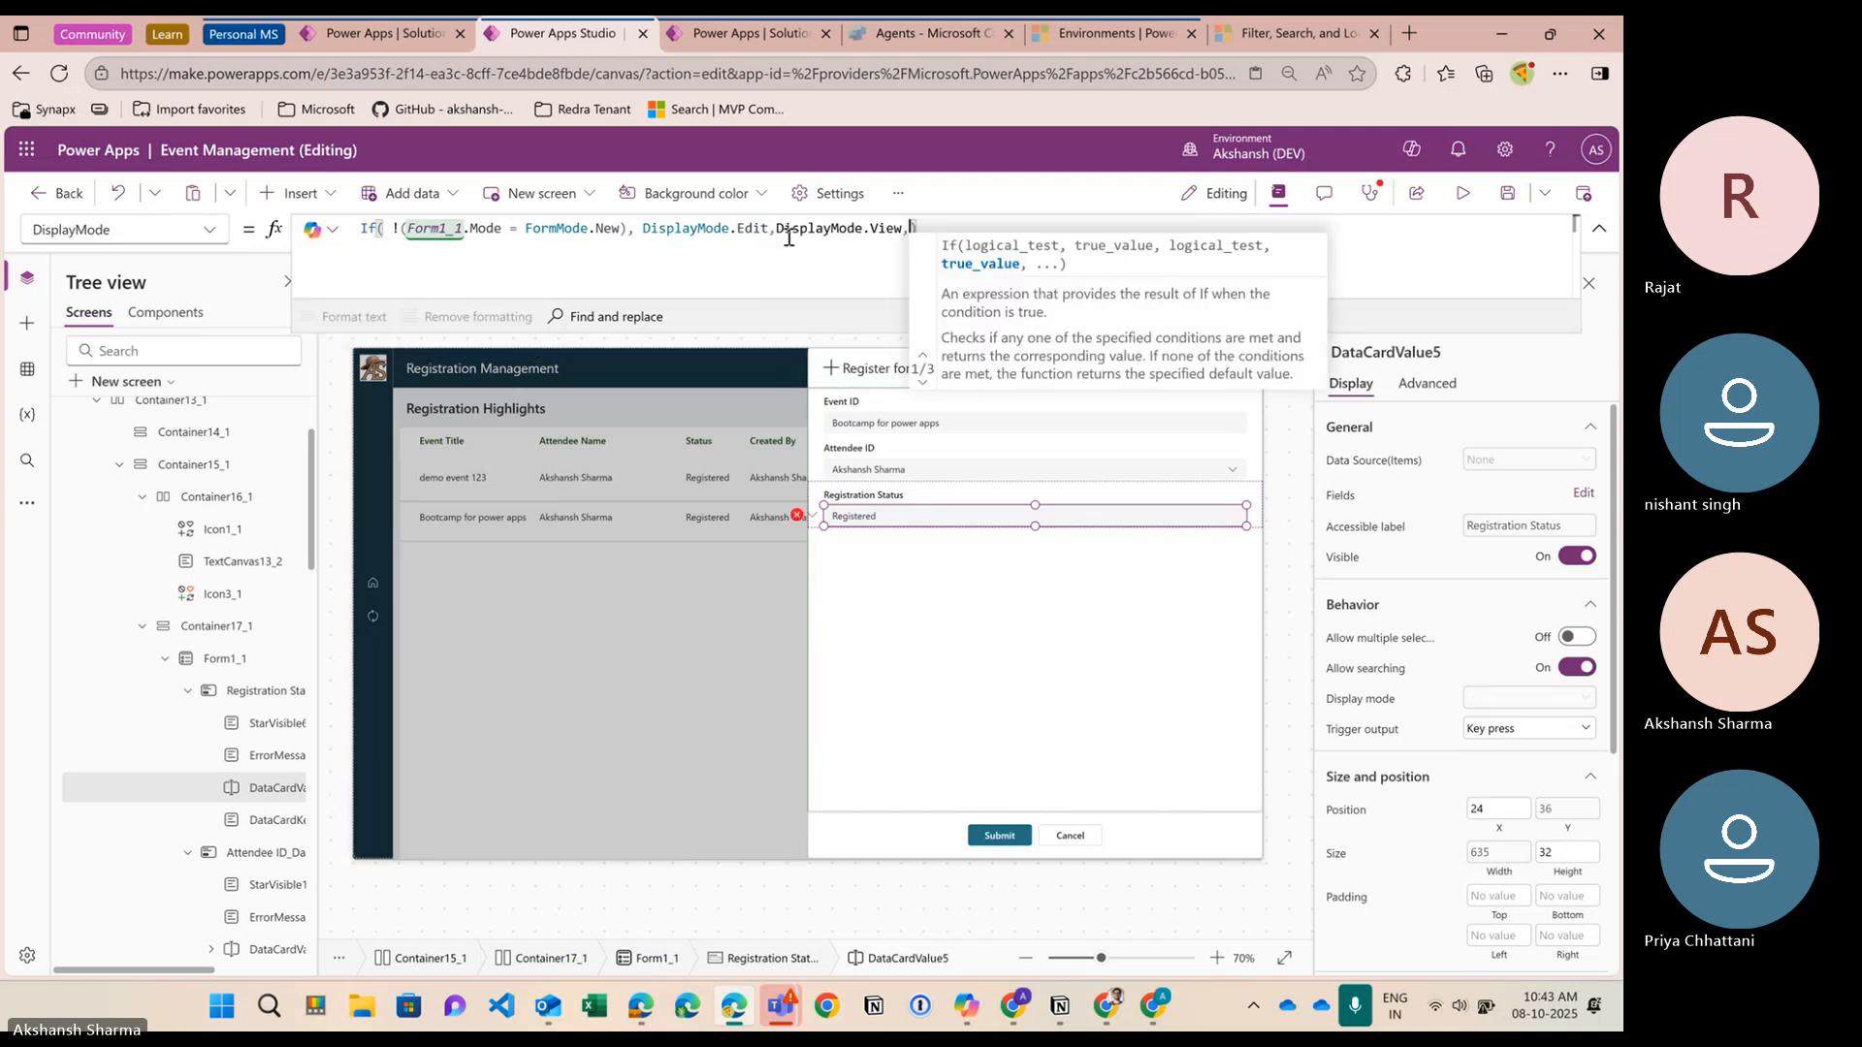
pyautogui.press('BackSpace')
pyautogui.press('BackSpace')
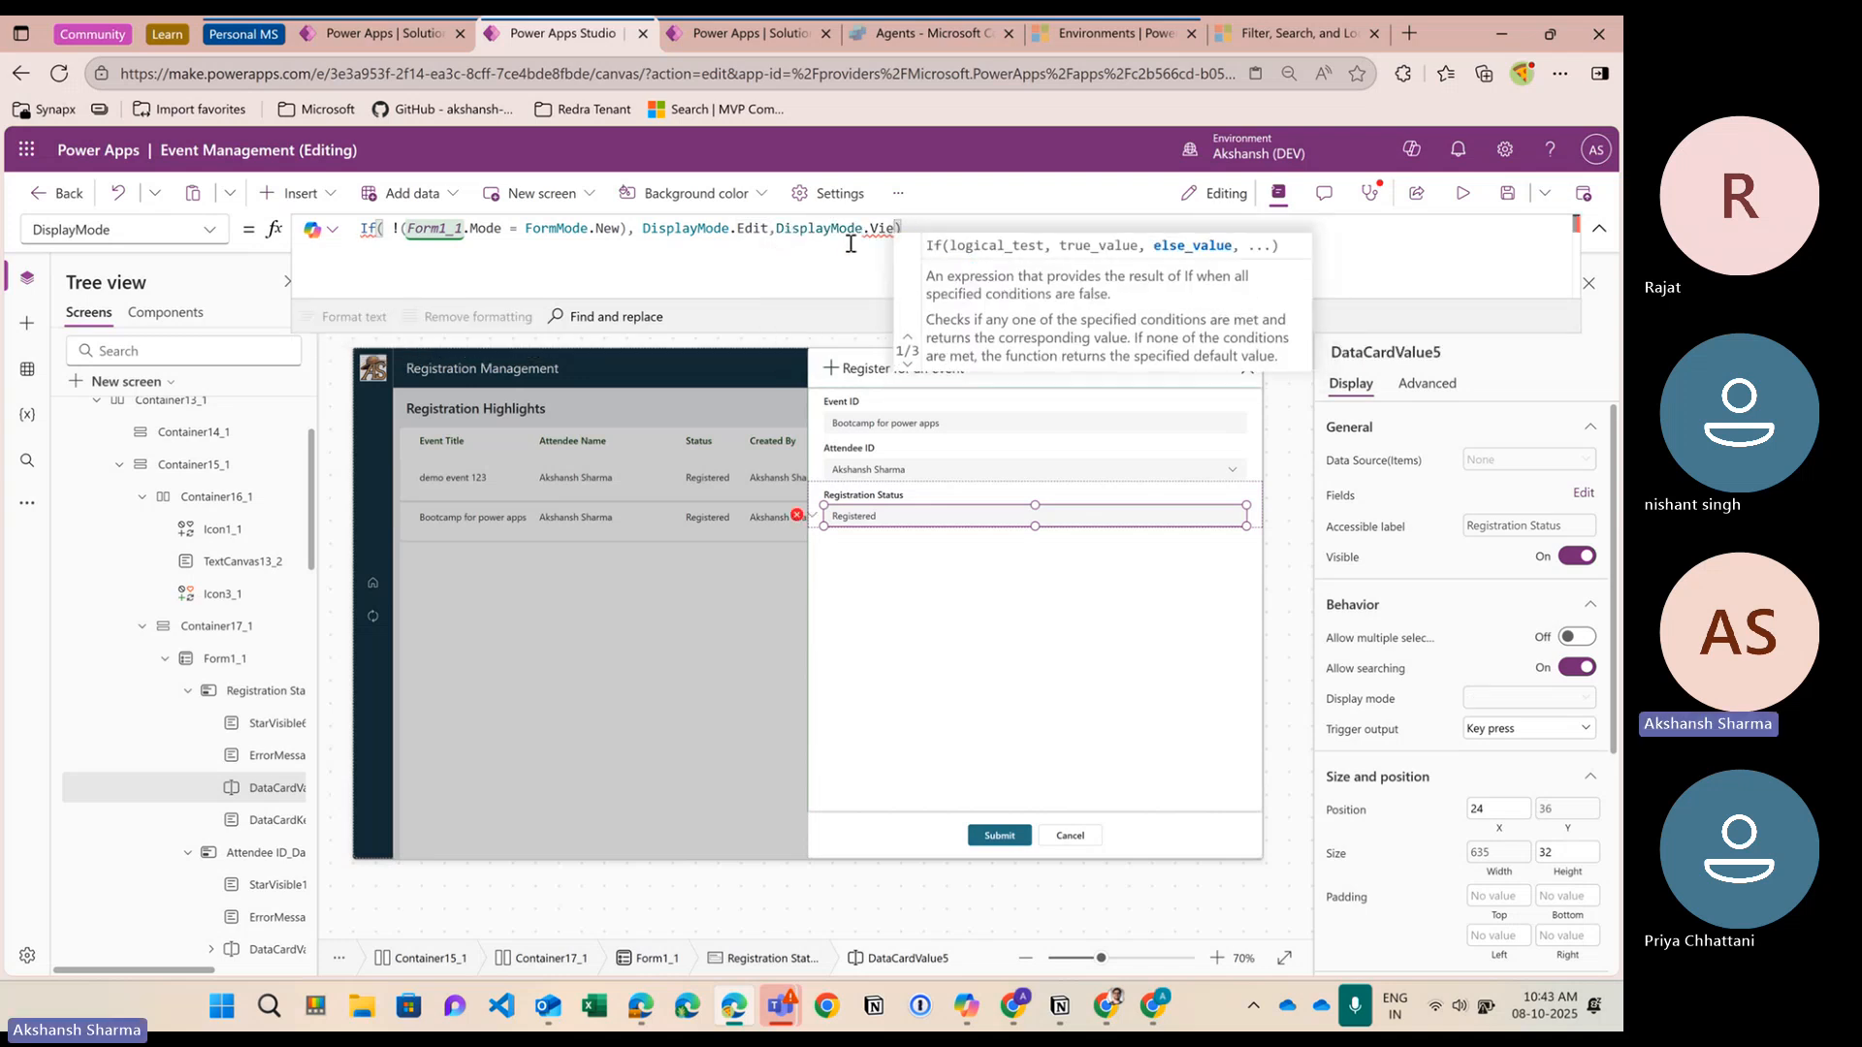
pyautogui.write('w')
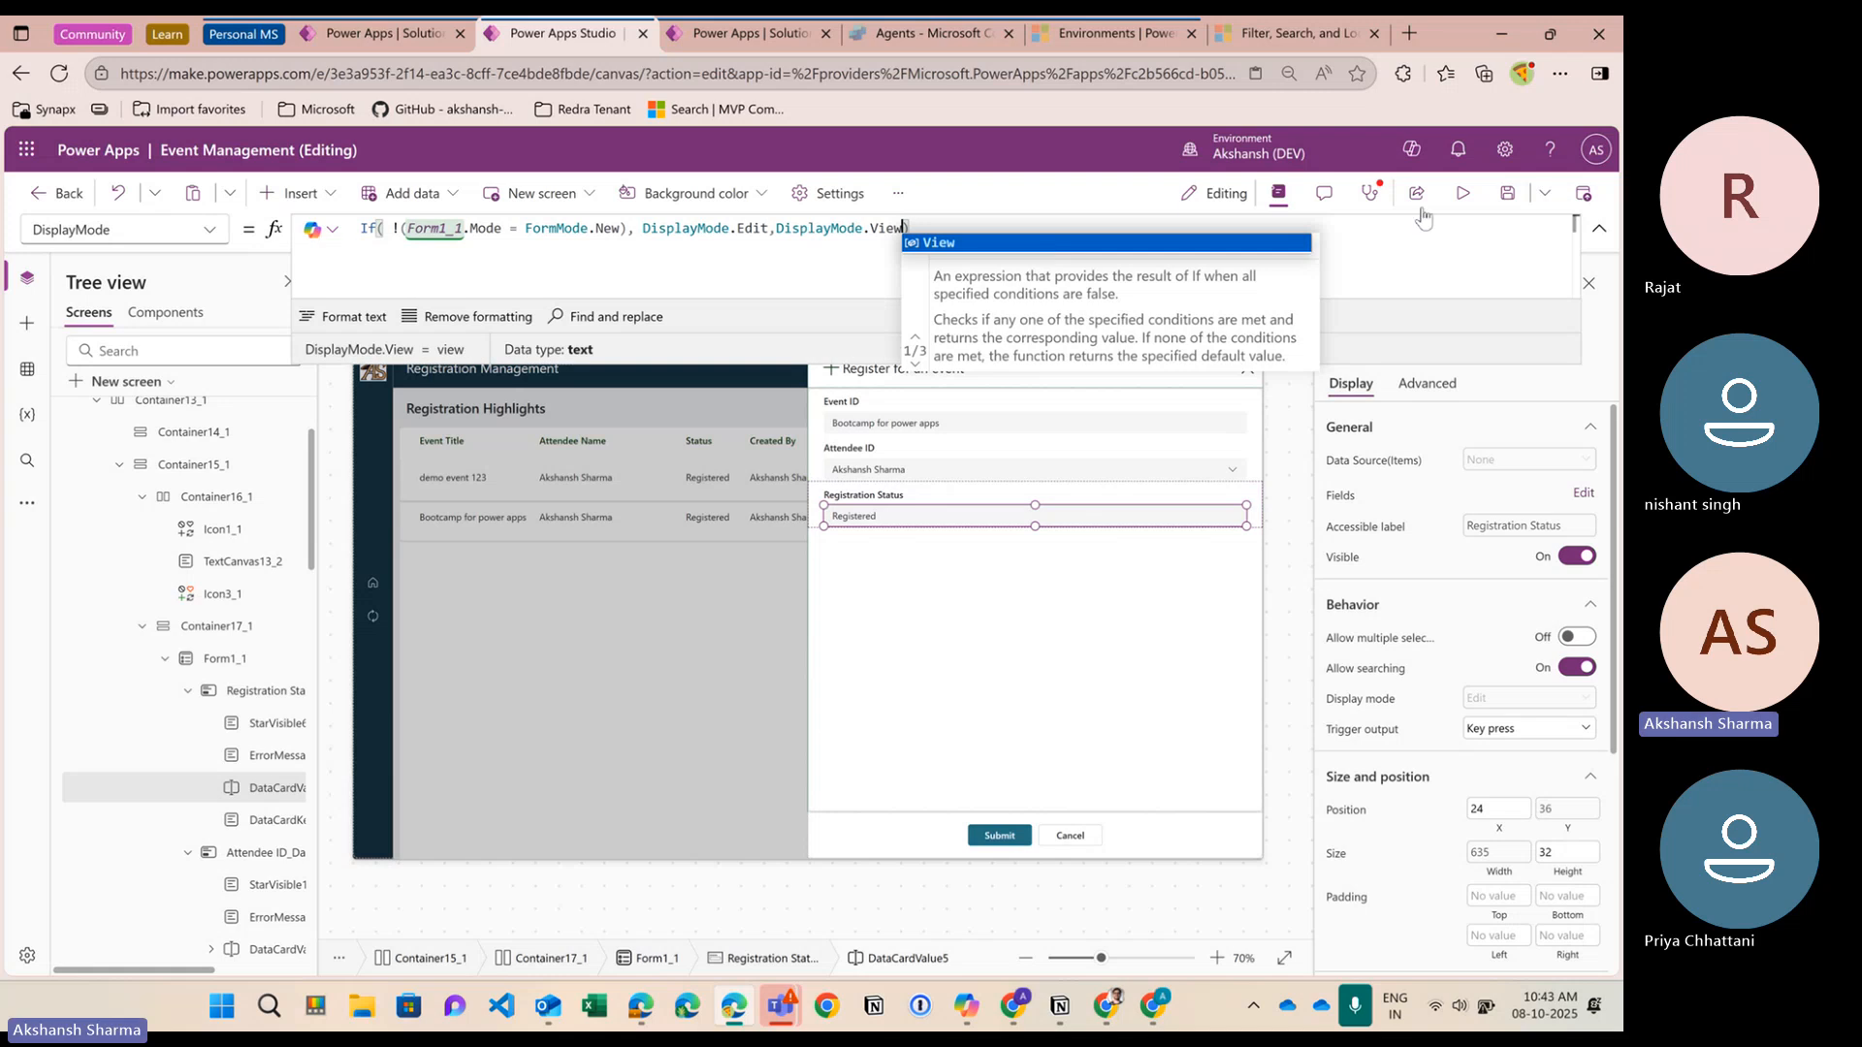
pyautogui.press('F5')
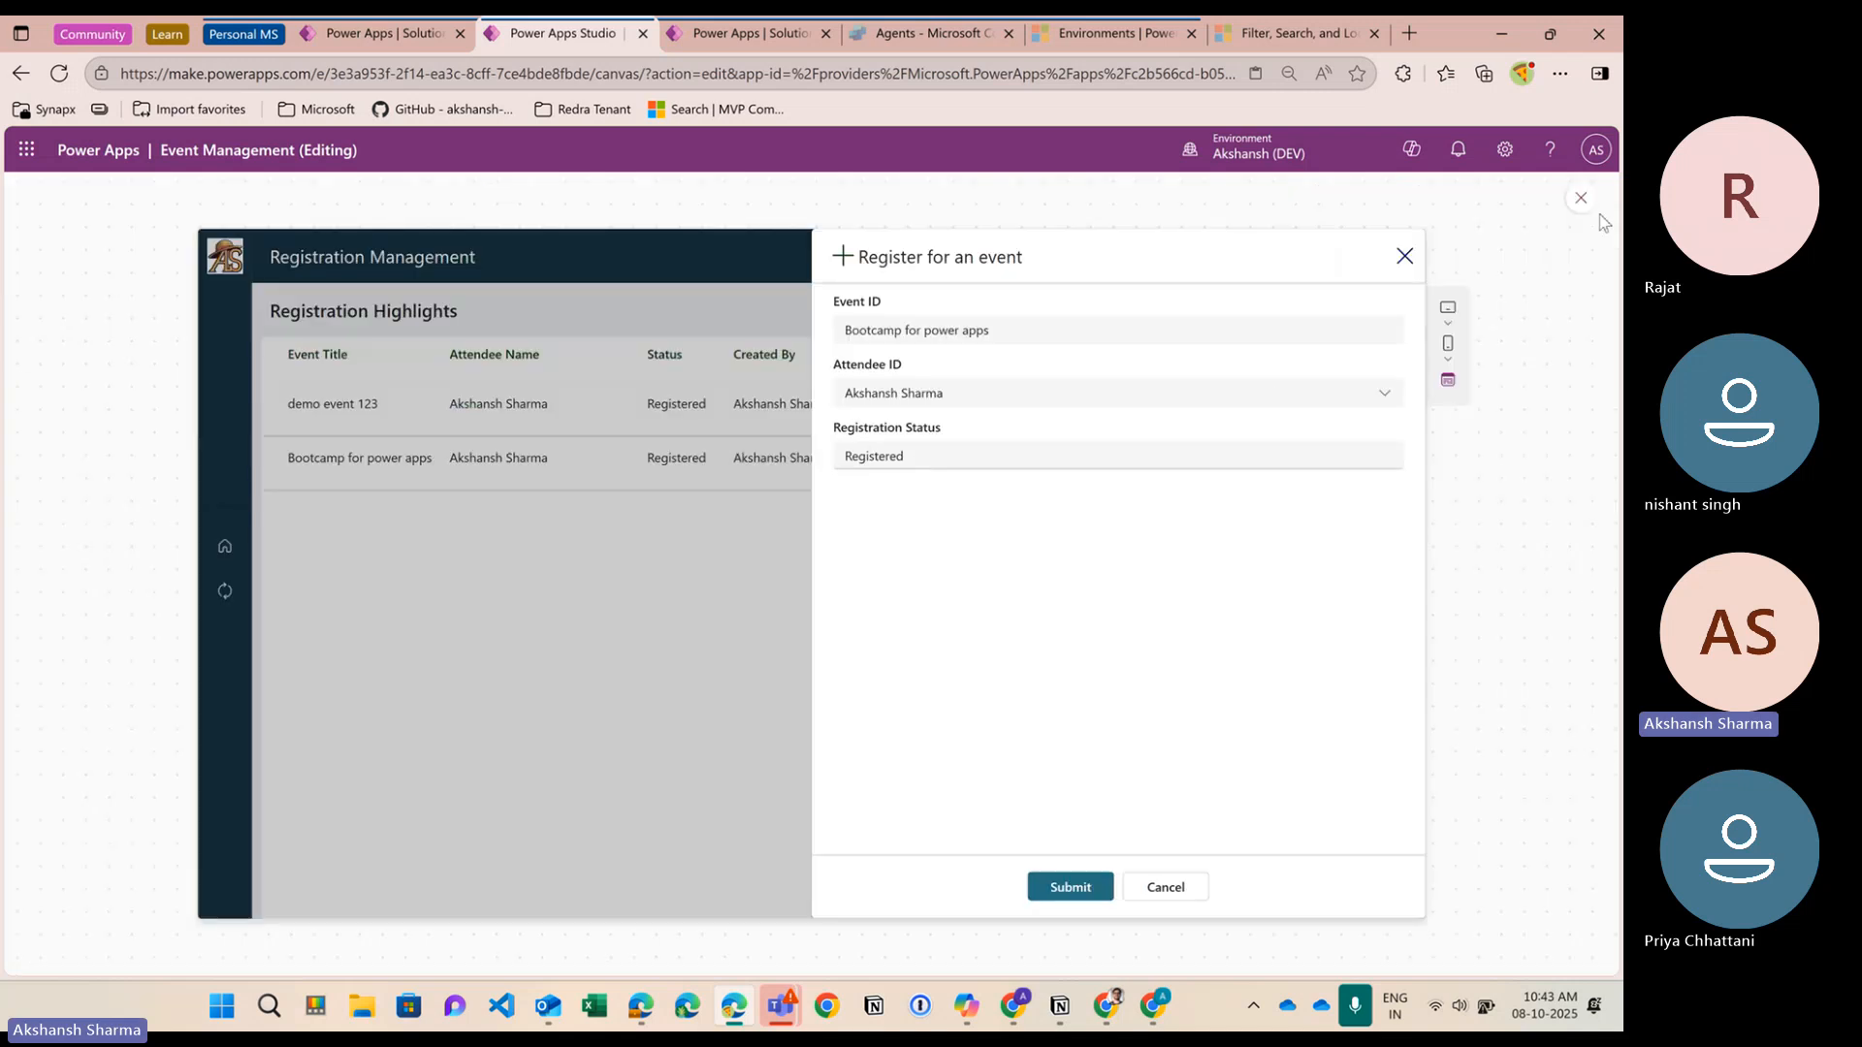
# Exit preview, inspect the Registration Status dropdown's DisplayMode condition, and preview once more
pyautogui.click(1581, 198)
pyautogui.click(956, 516)
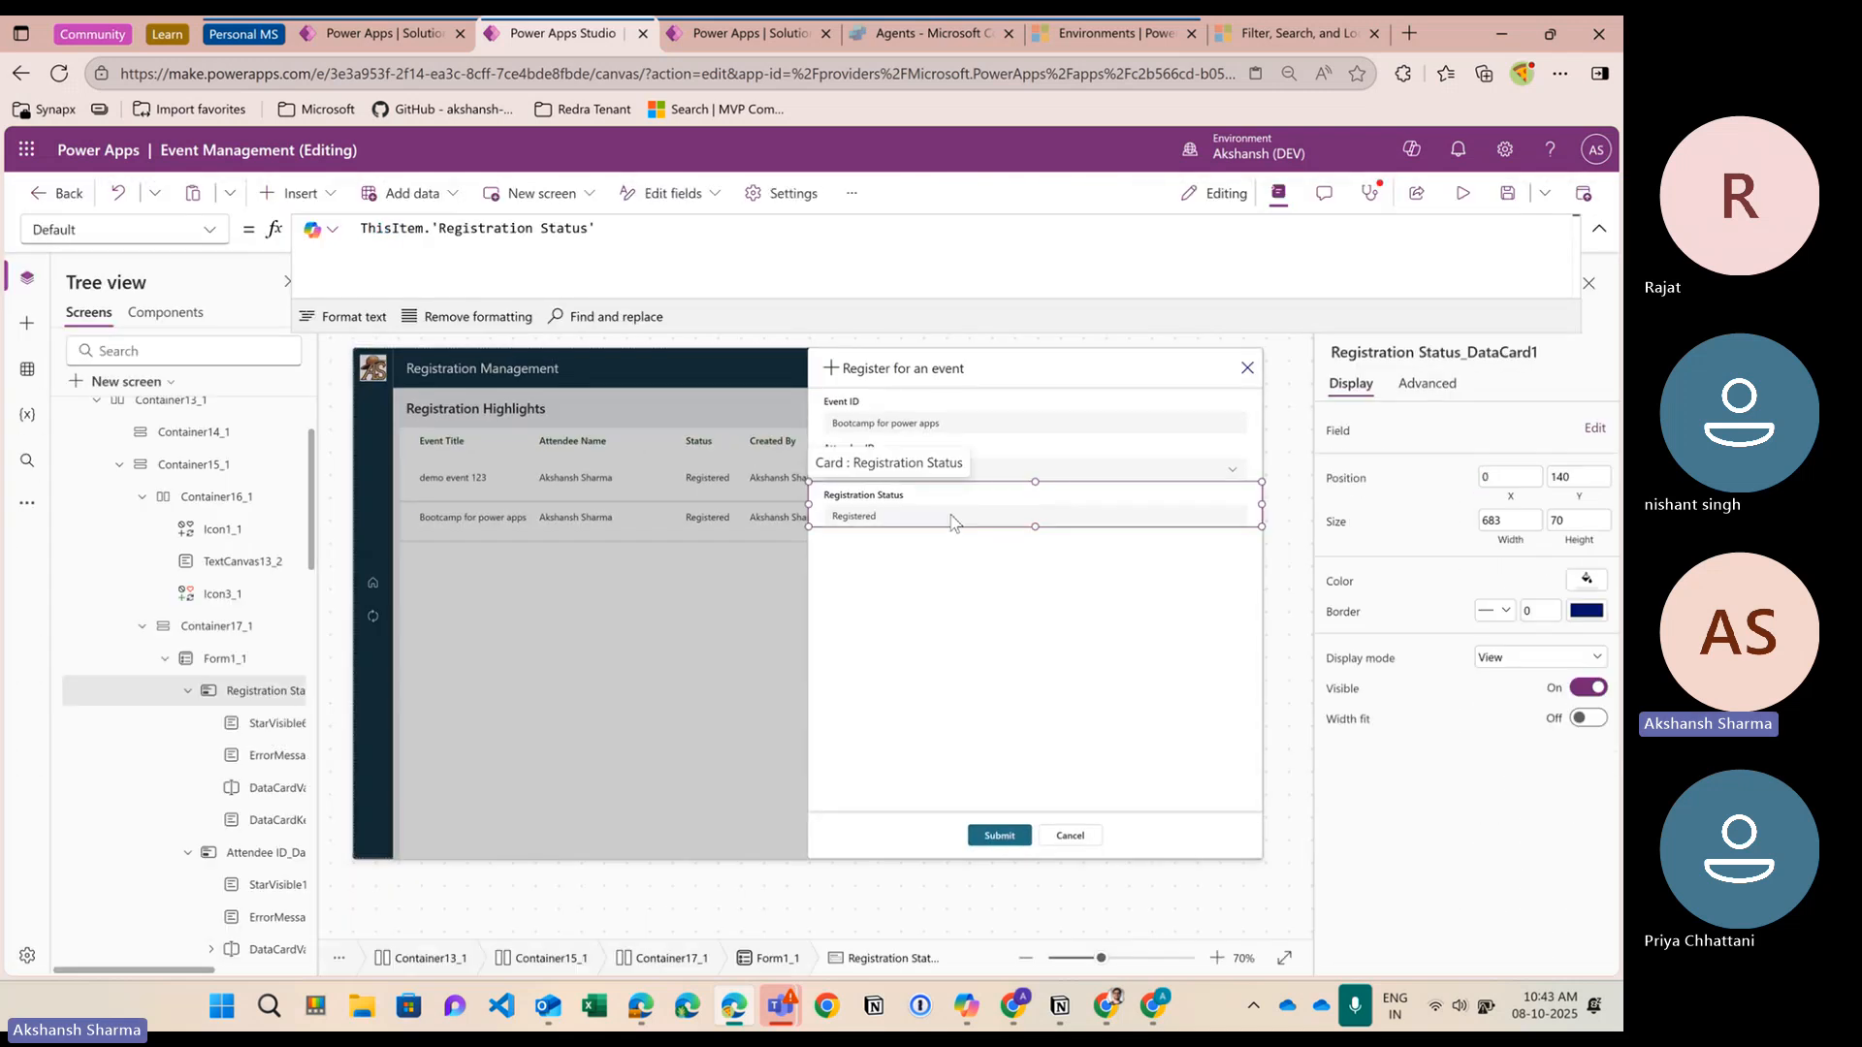
pyautogui.click(950, 522)
pyautogui.click(774, 233)
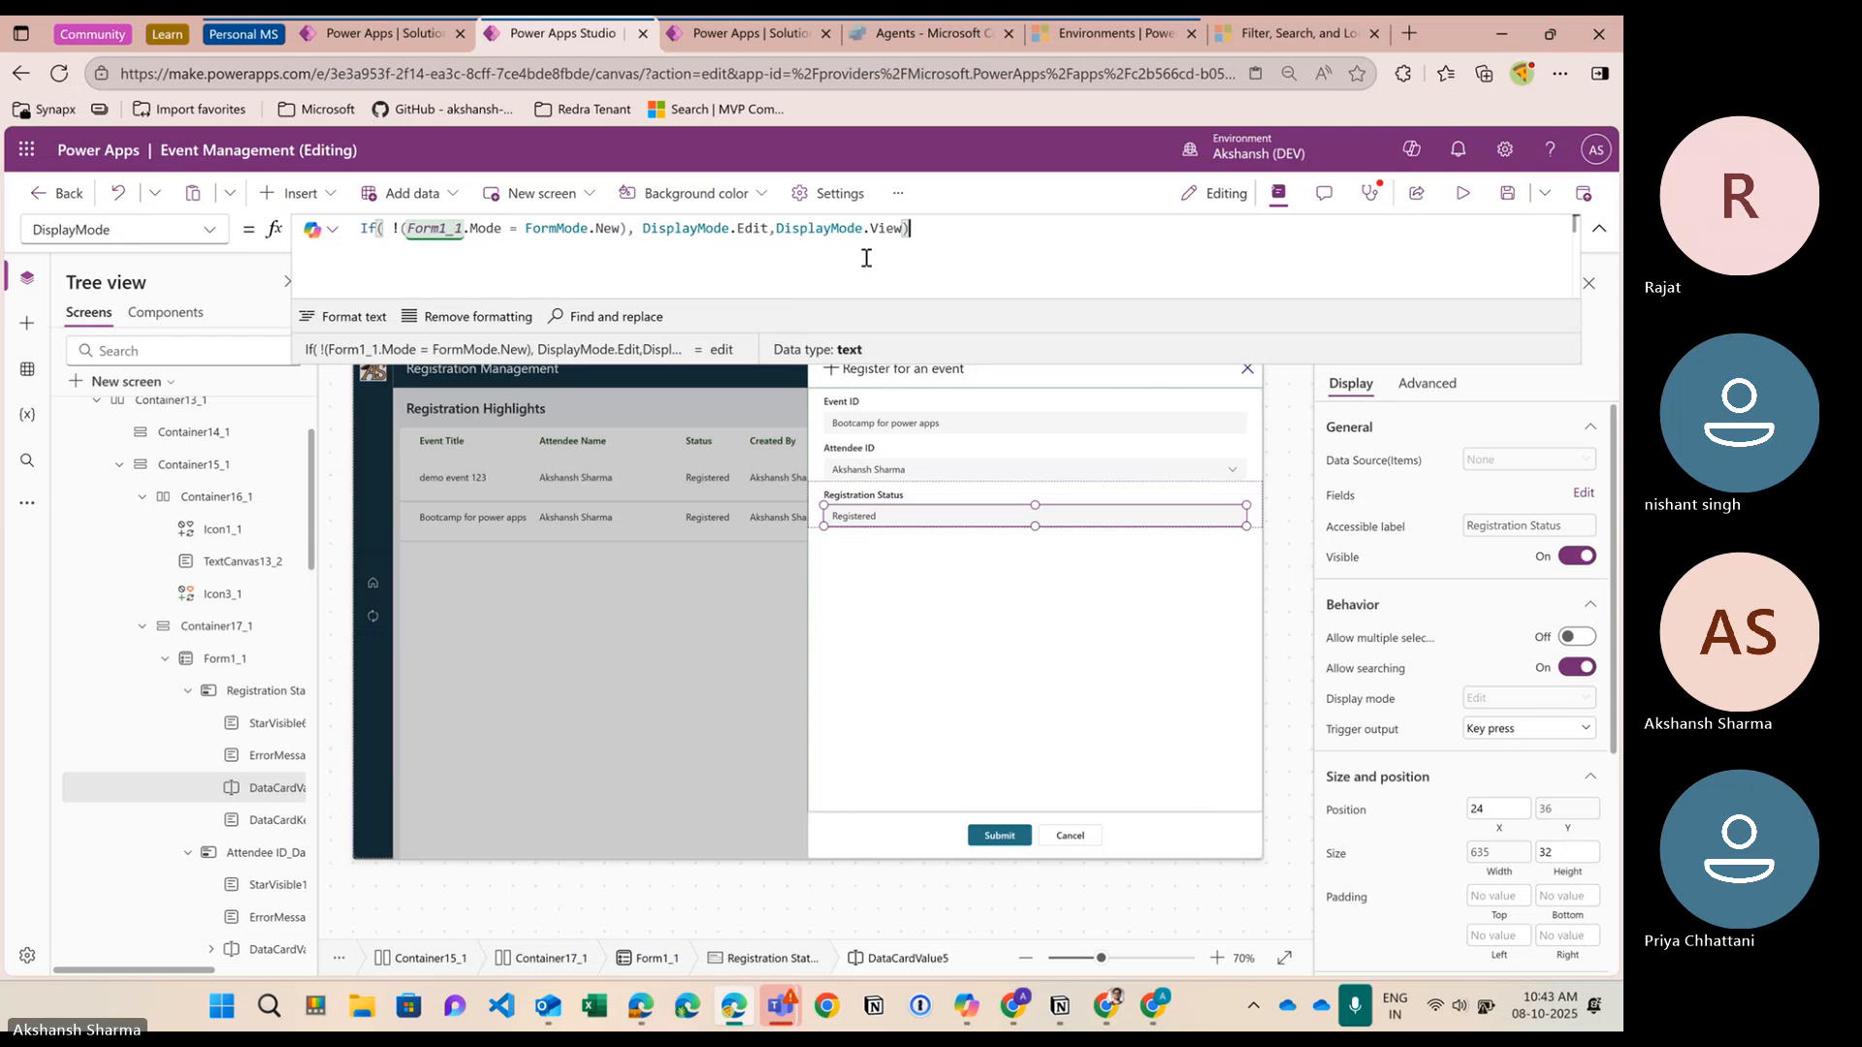
pyautogui.click(628, 232)
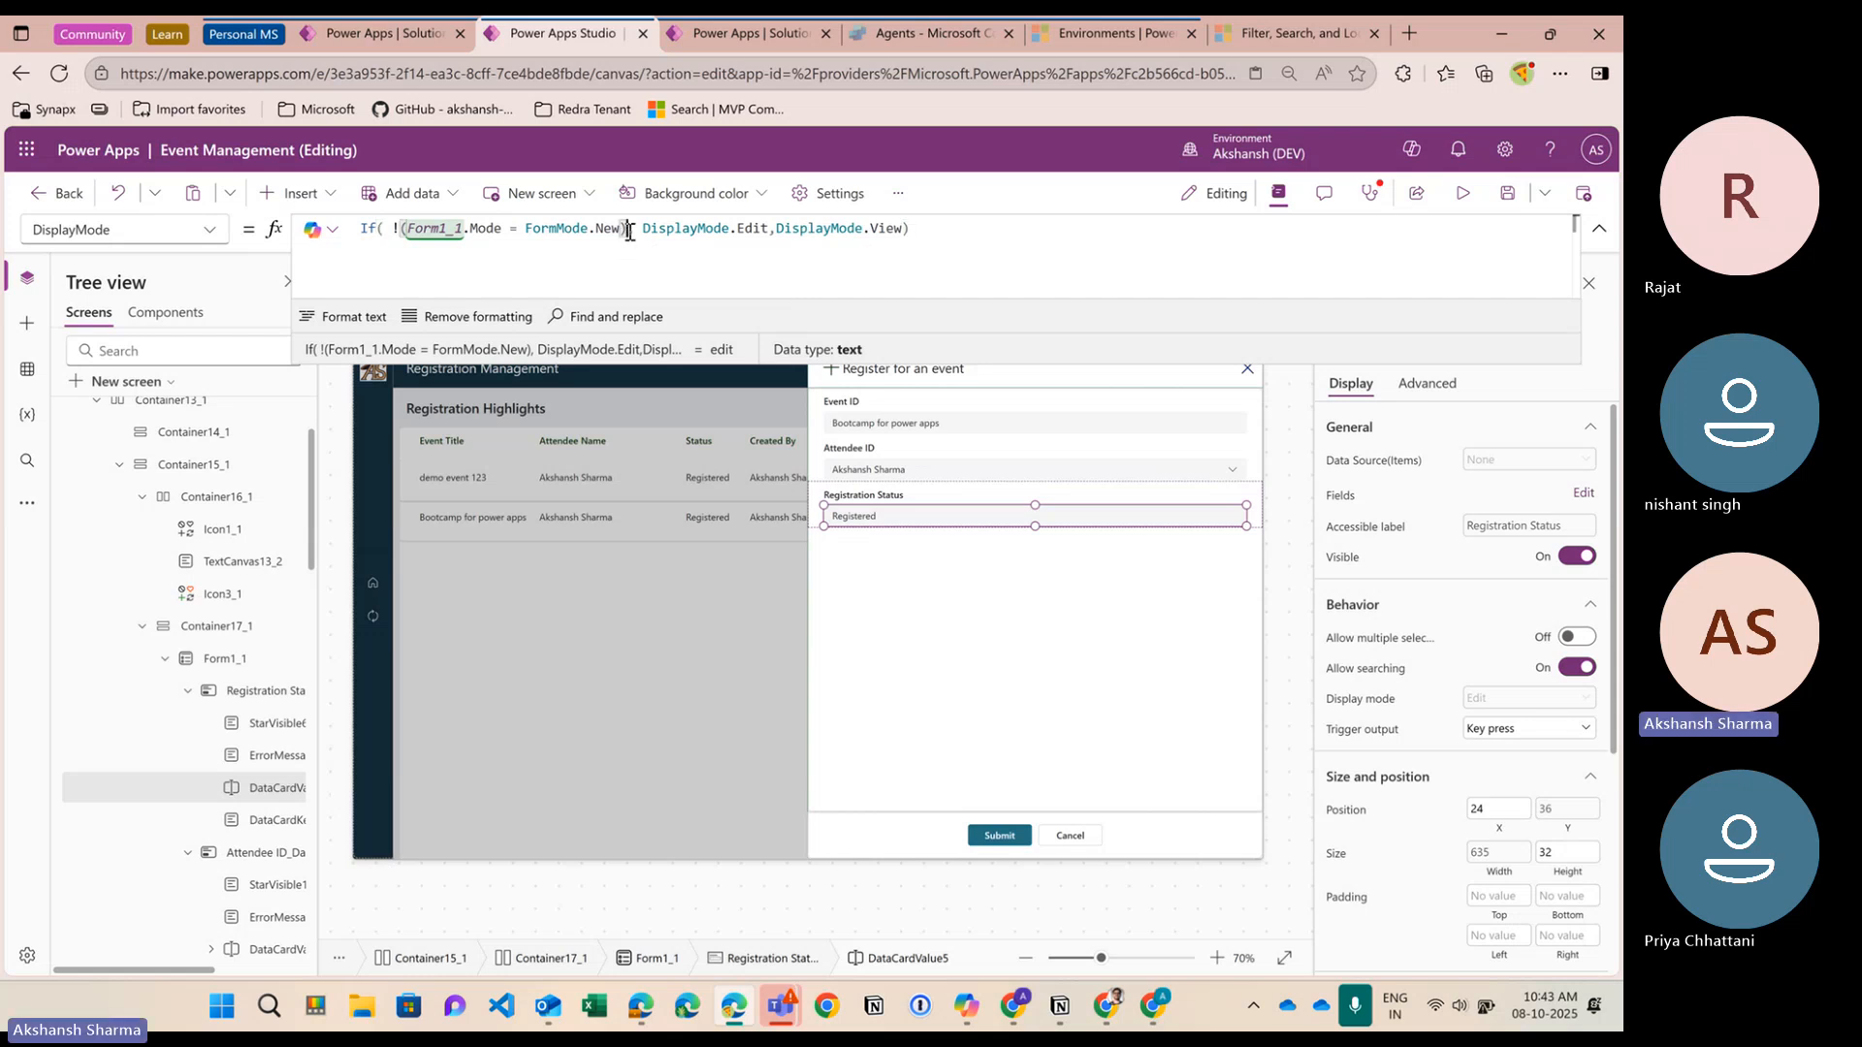
pyautogui.moveTo(629, 233); pyautogui.dragTo(396, 229)
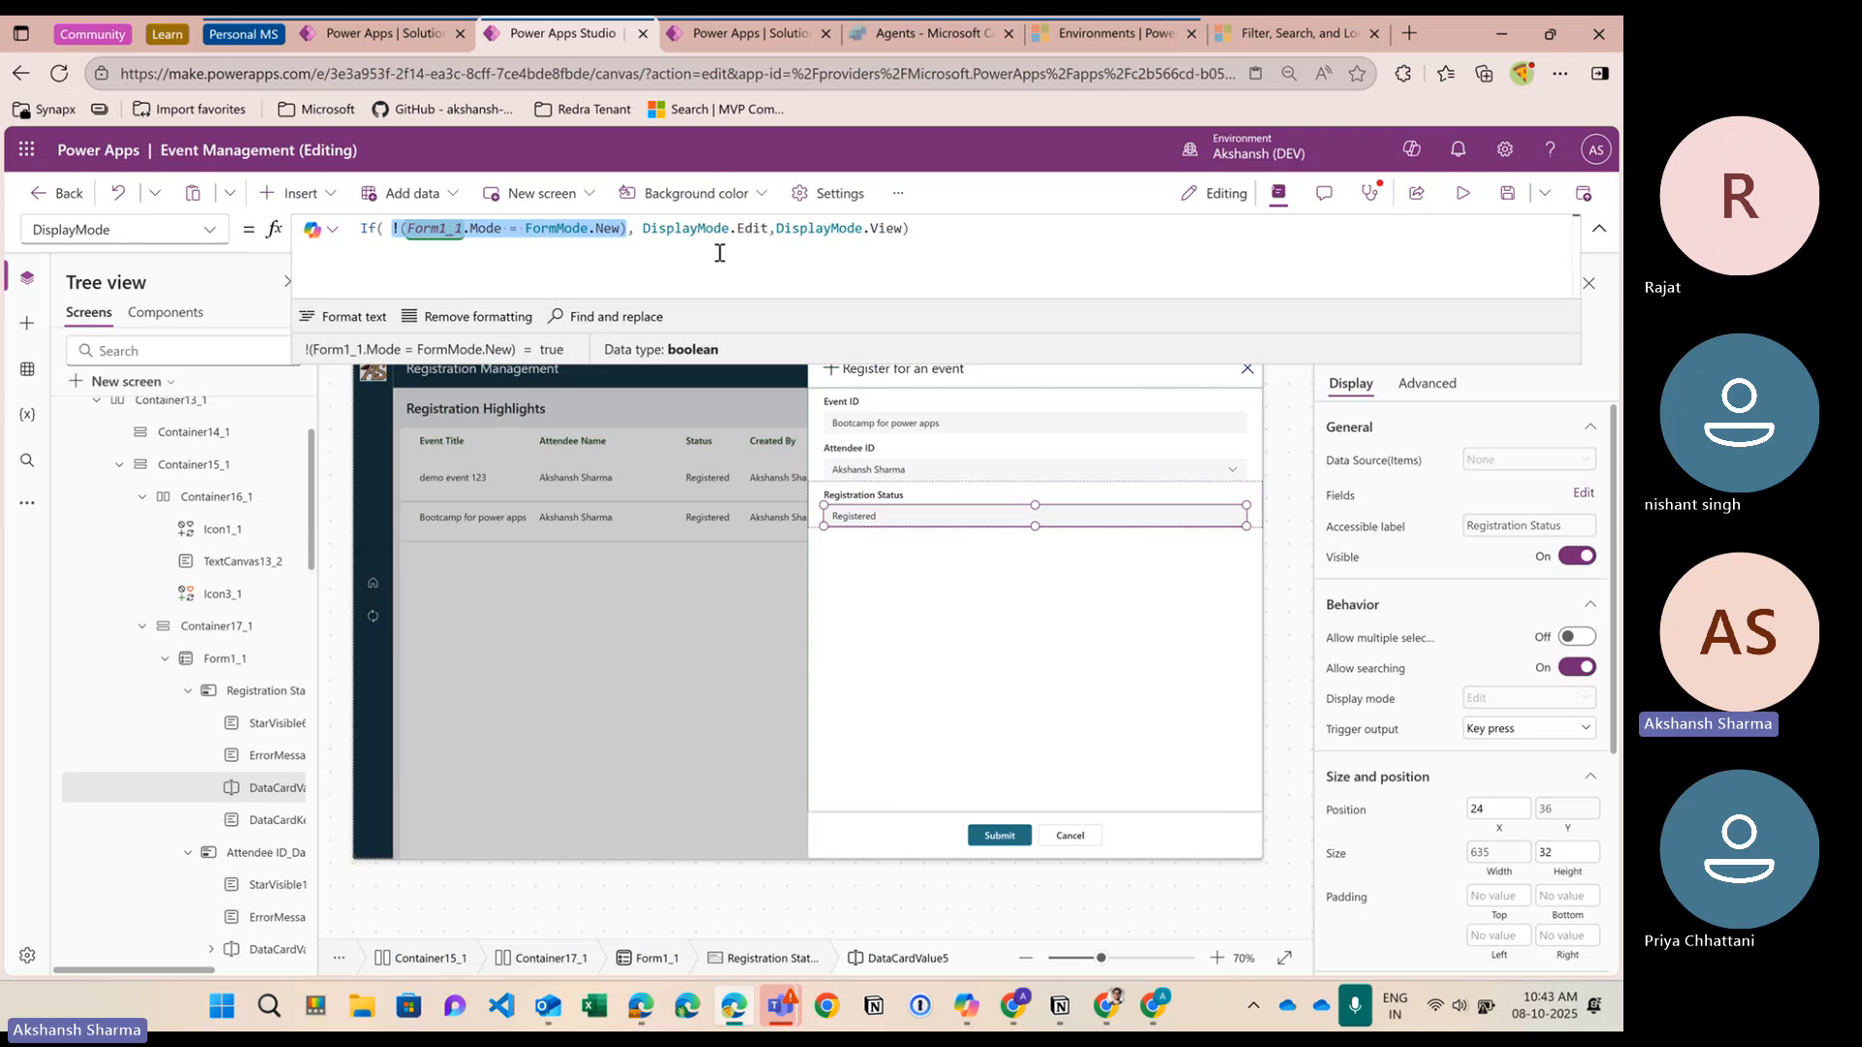
pyautogui.click(1464, 193)
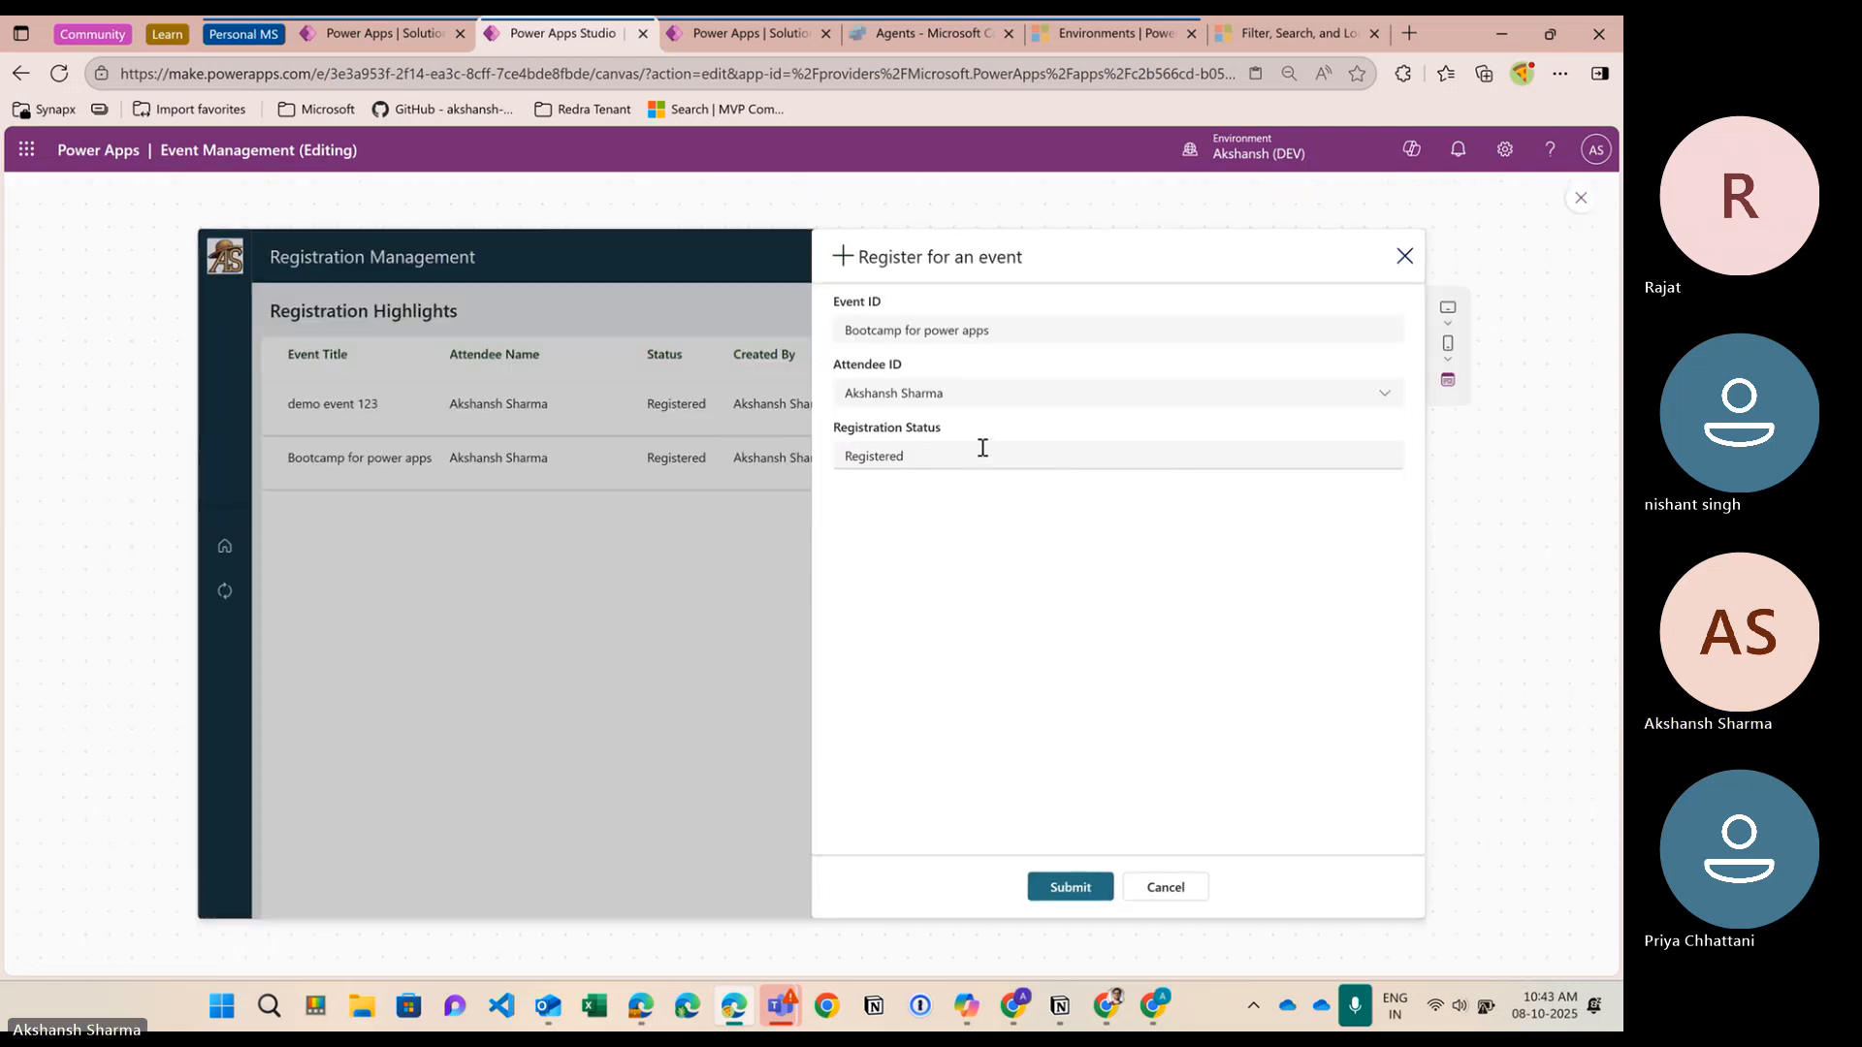
pyautogui.click(1580, 198)
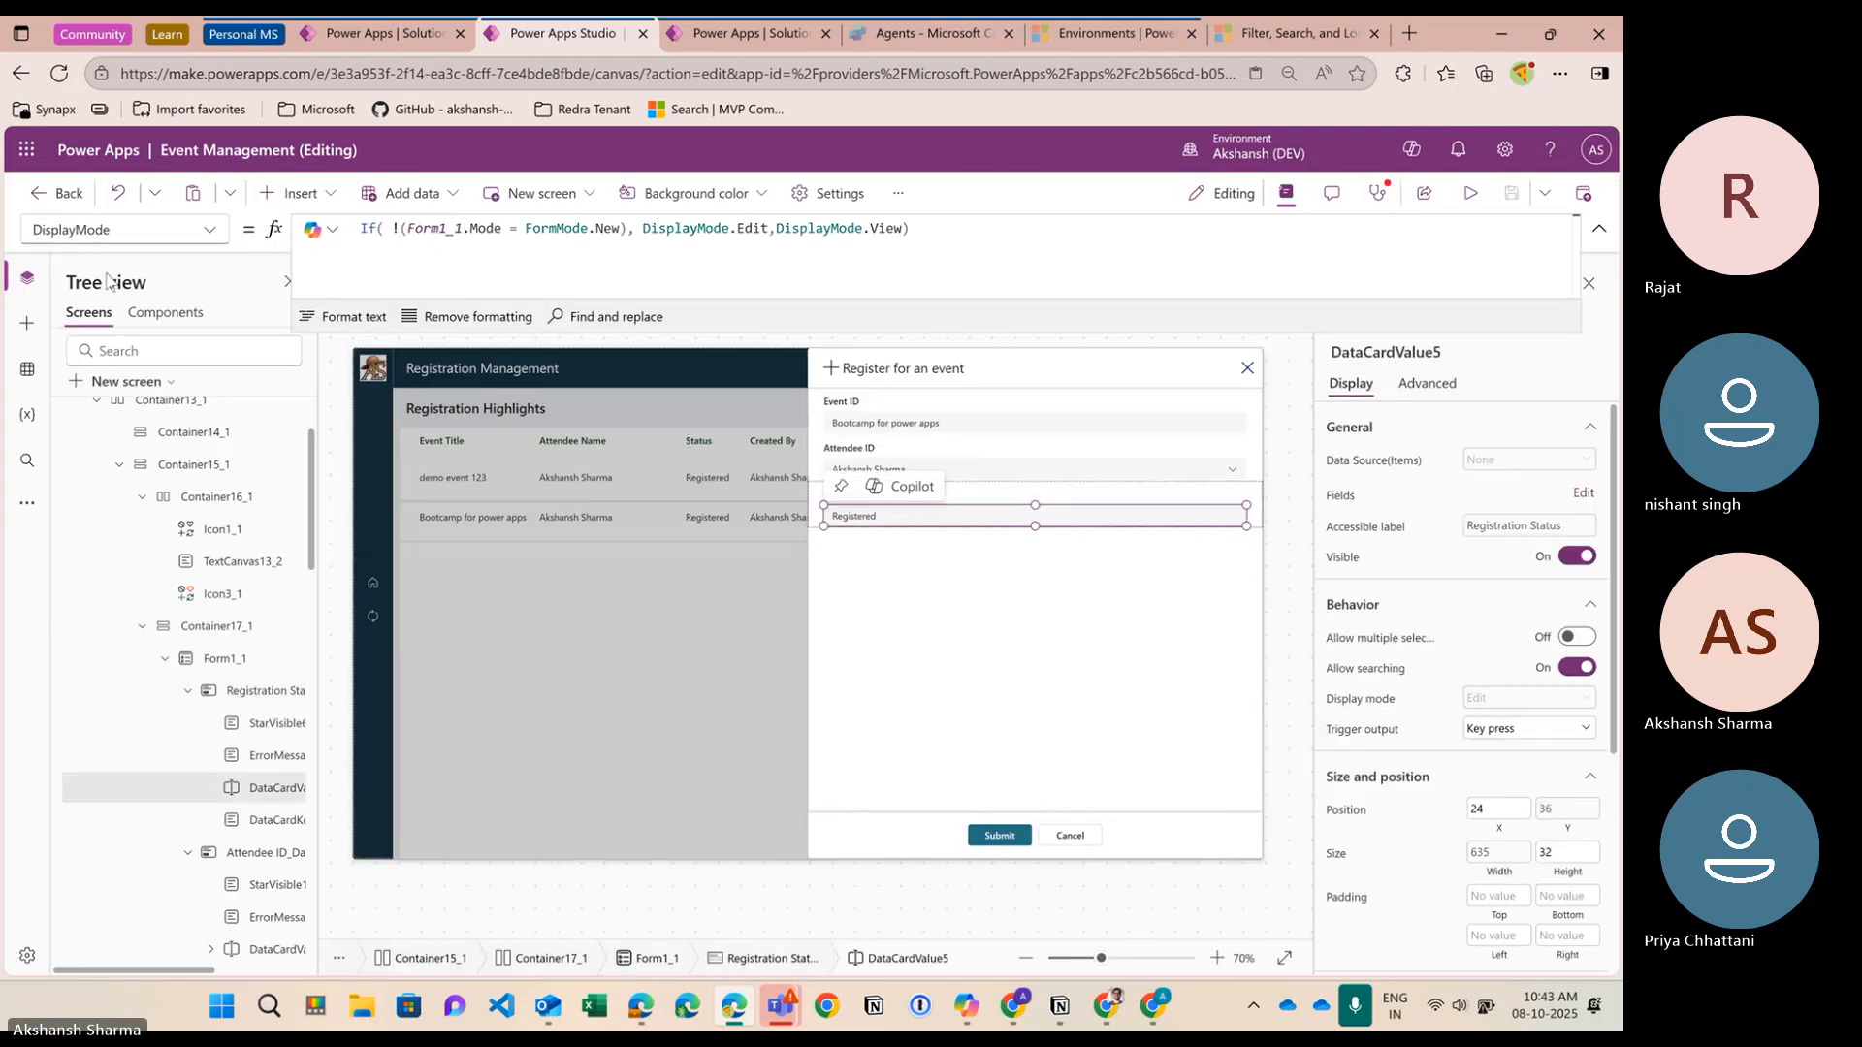
pyautogui.click(209, 230)
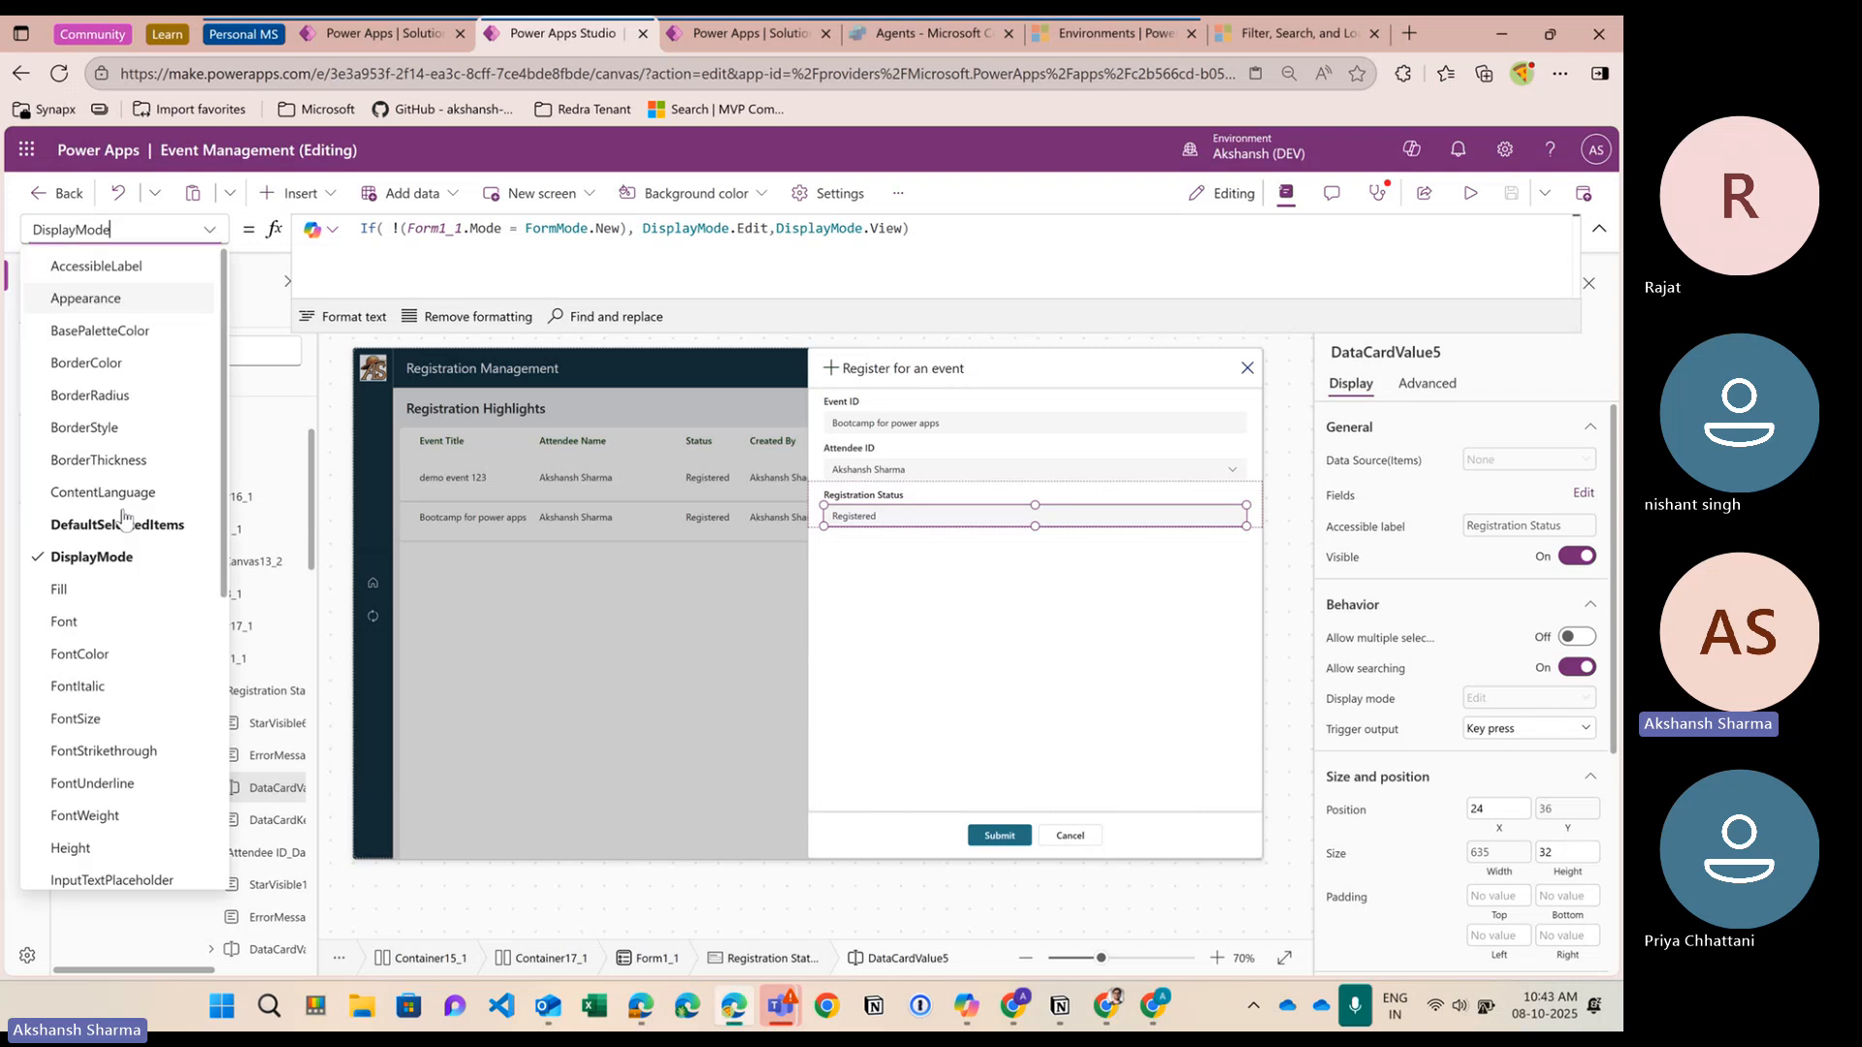
pyautogui.scroll(-4, 117, 669)
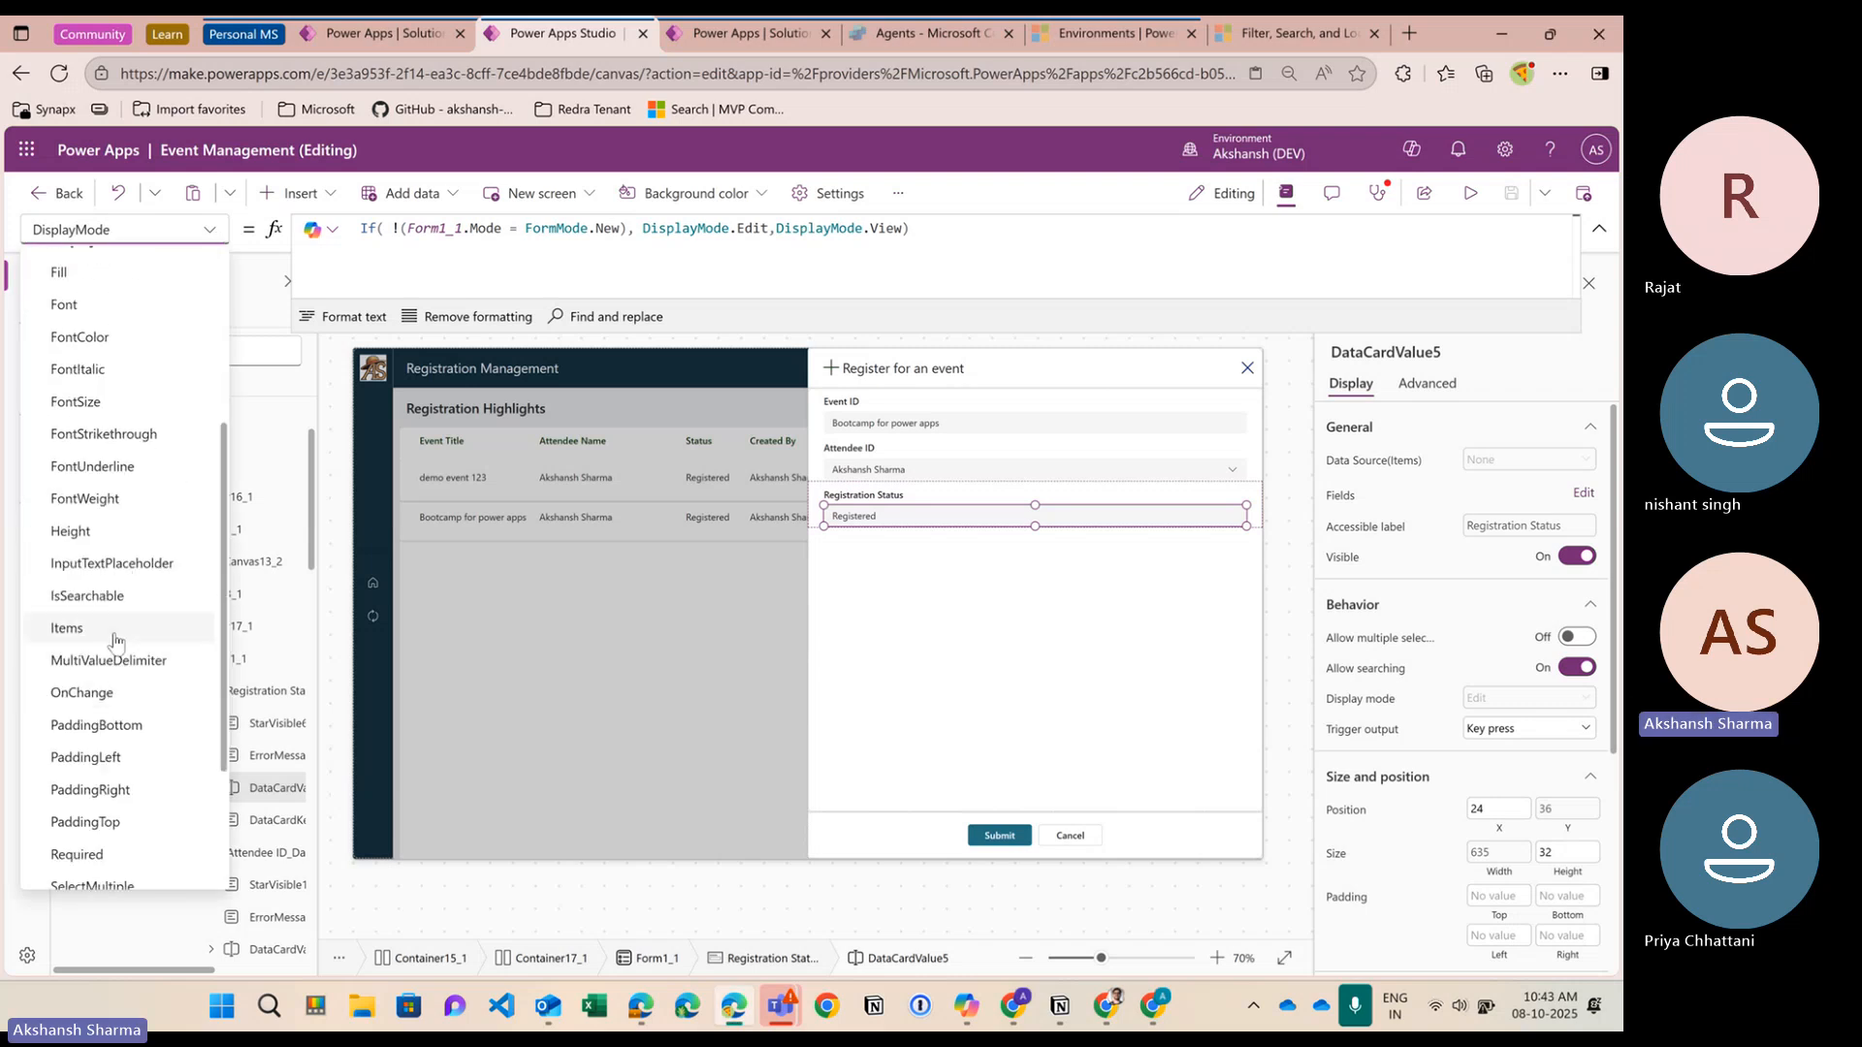
pyautogui.click(97, 628)
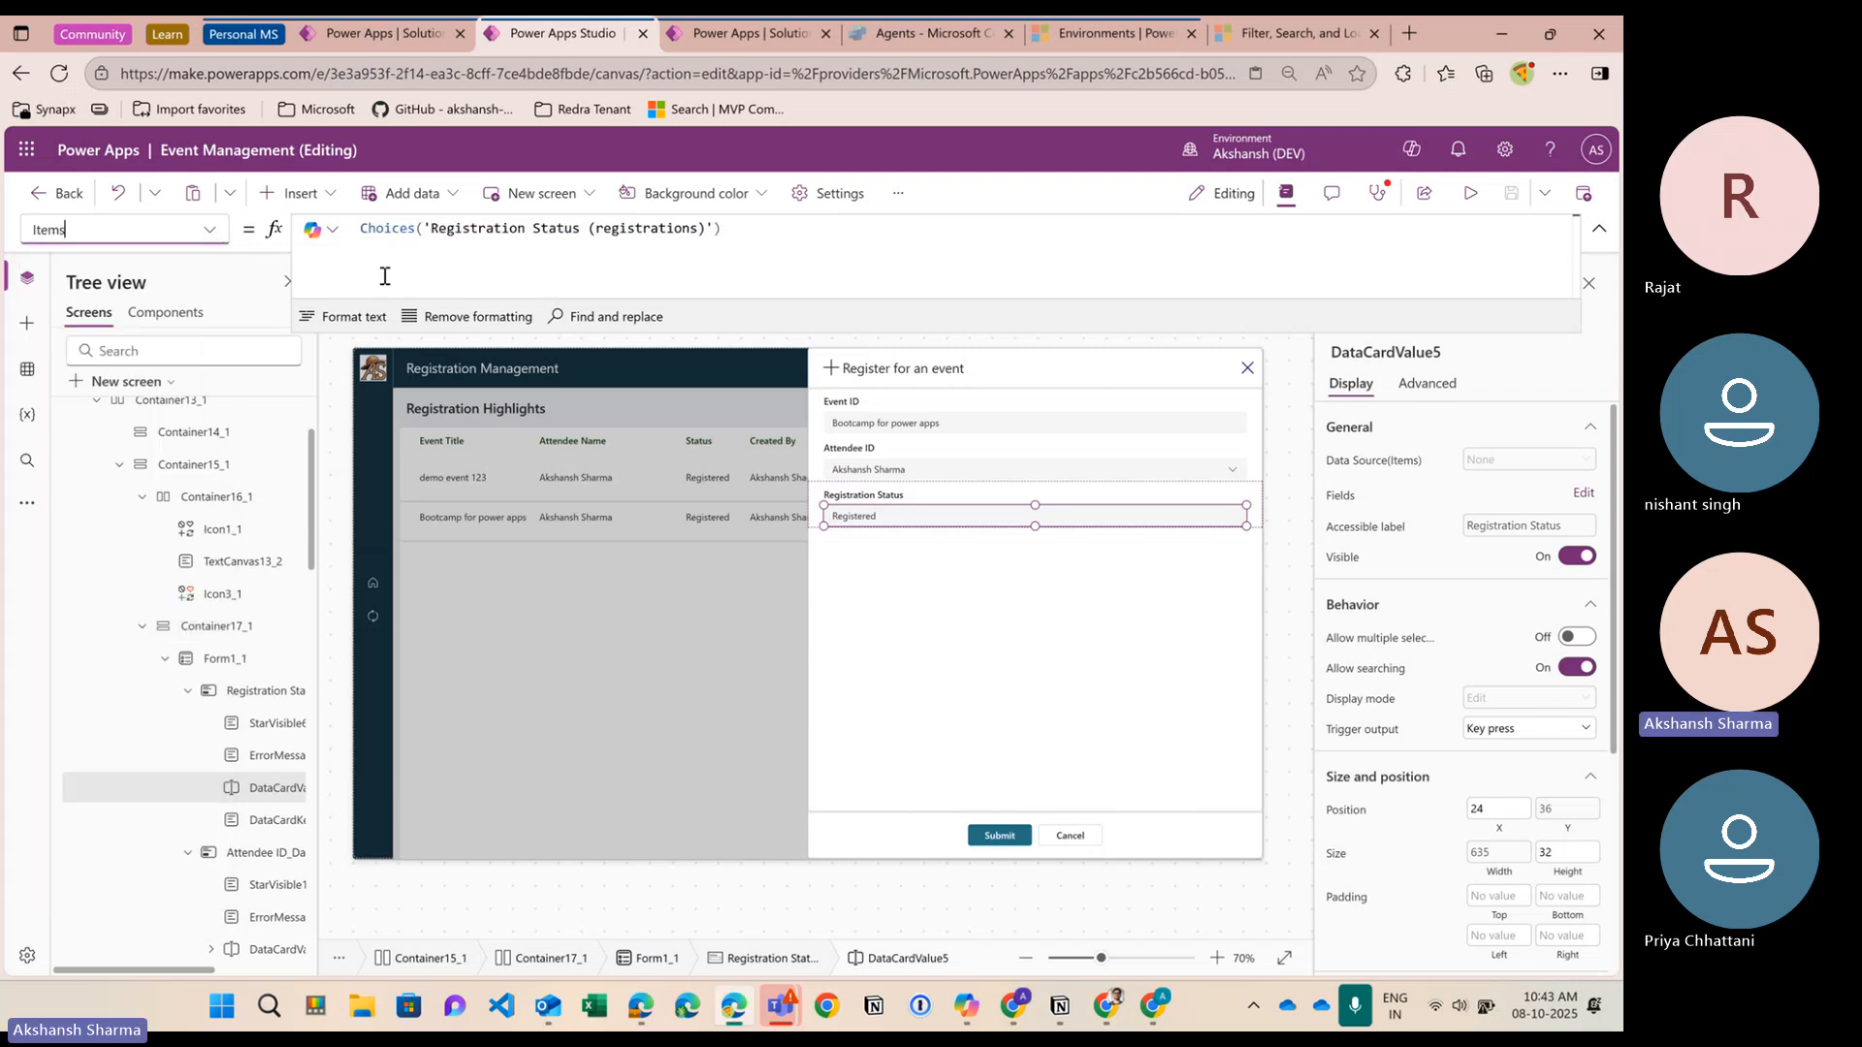
pyautogui.click(802, 244)
pyautogui.click(369, 351)
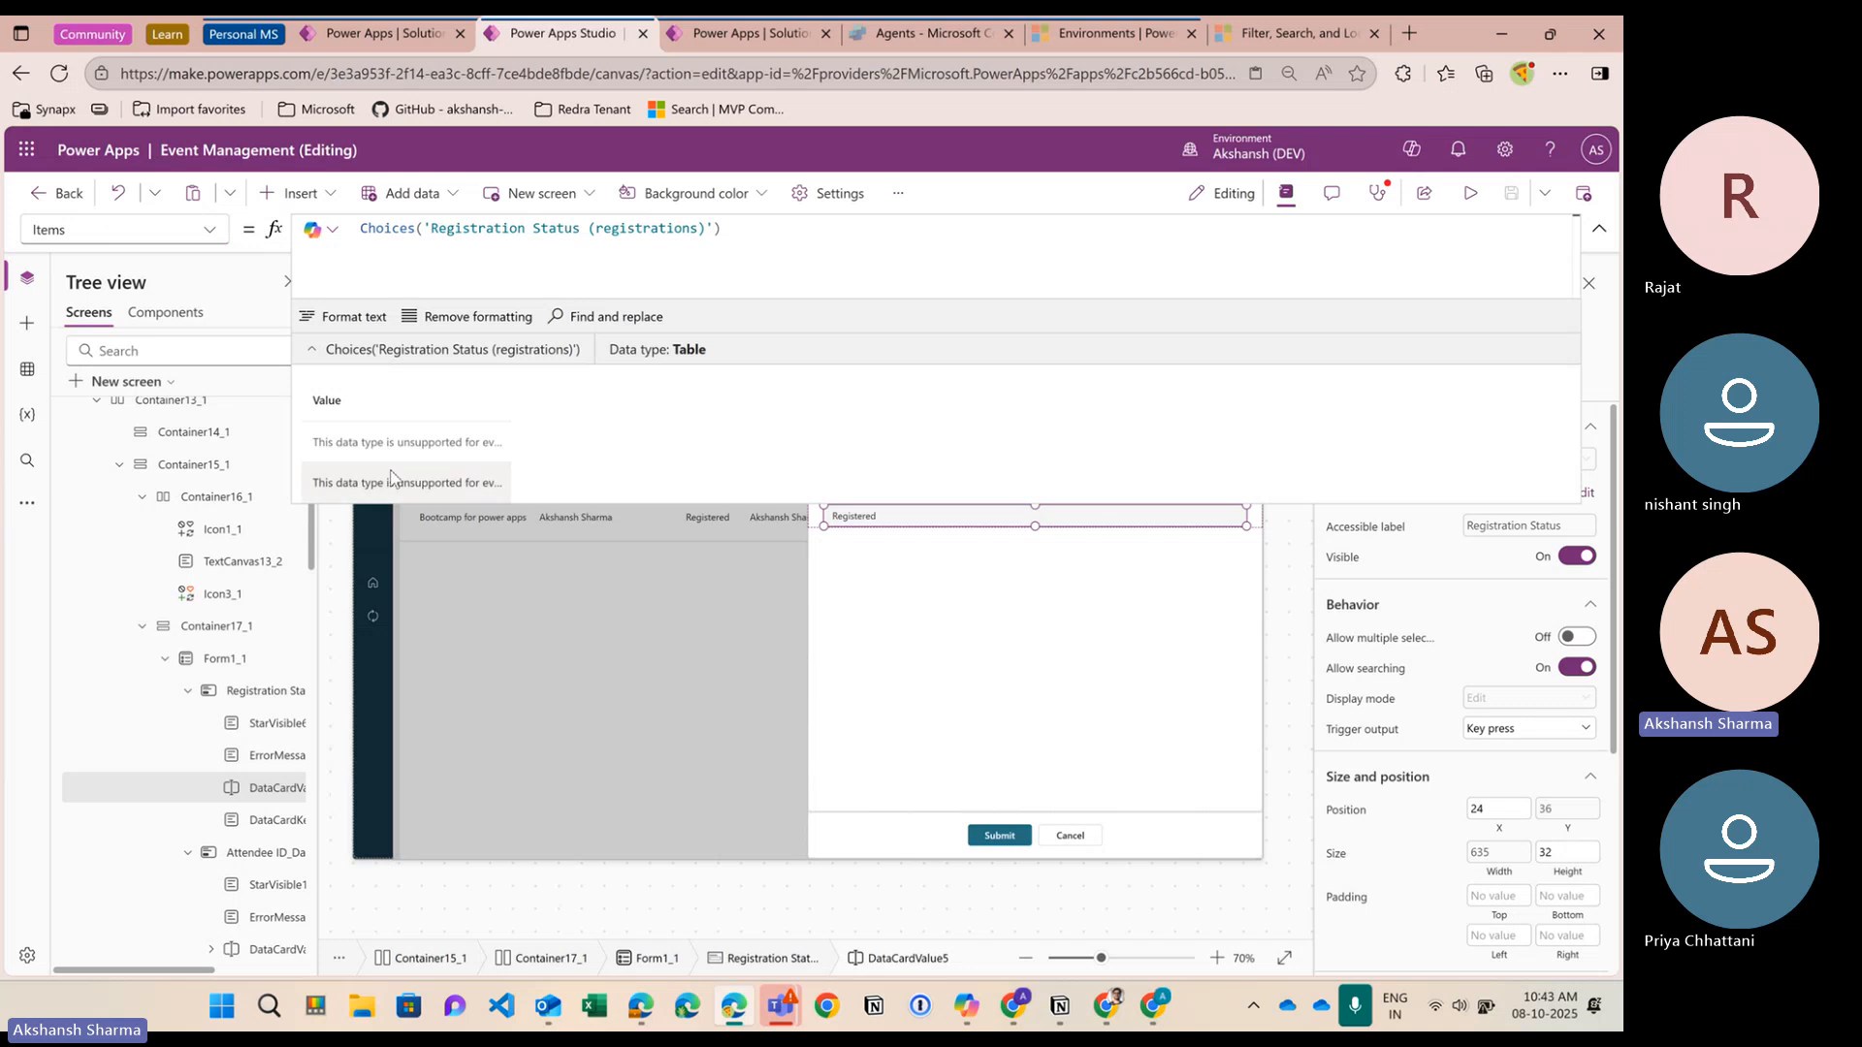
pyautogui.click(1599, 229)
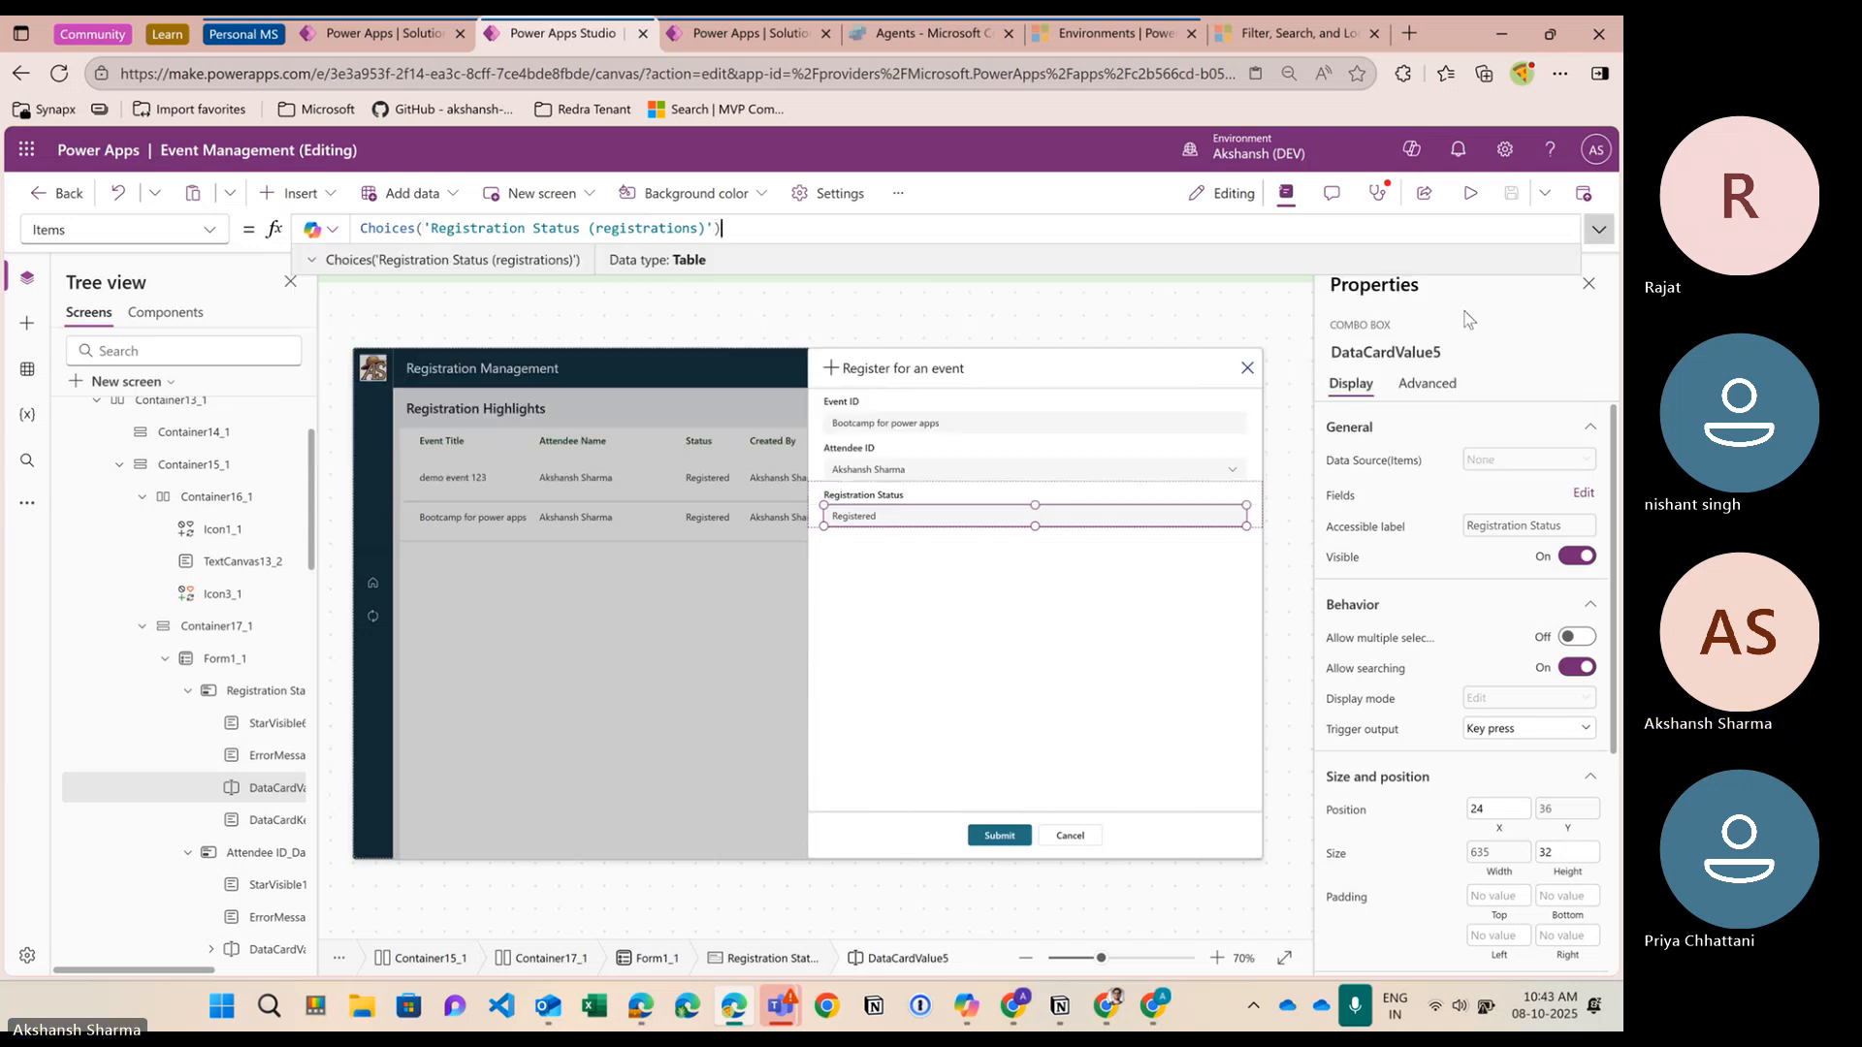
pyautogui.click(197, 231)
pyautogui.press('Escape')
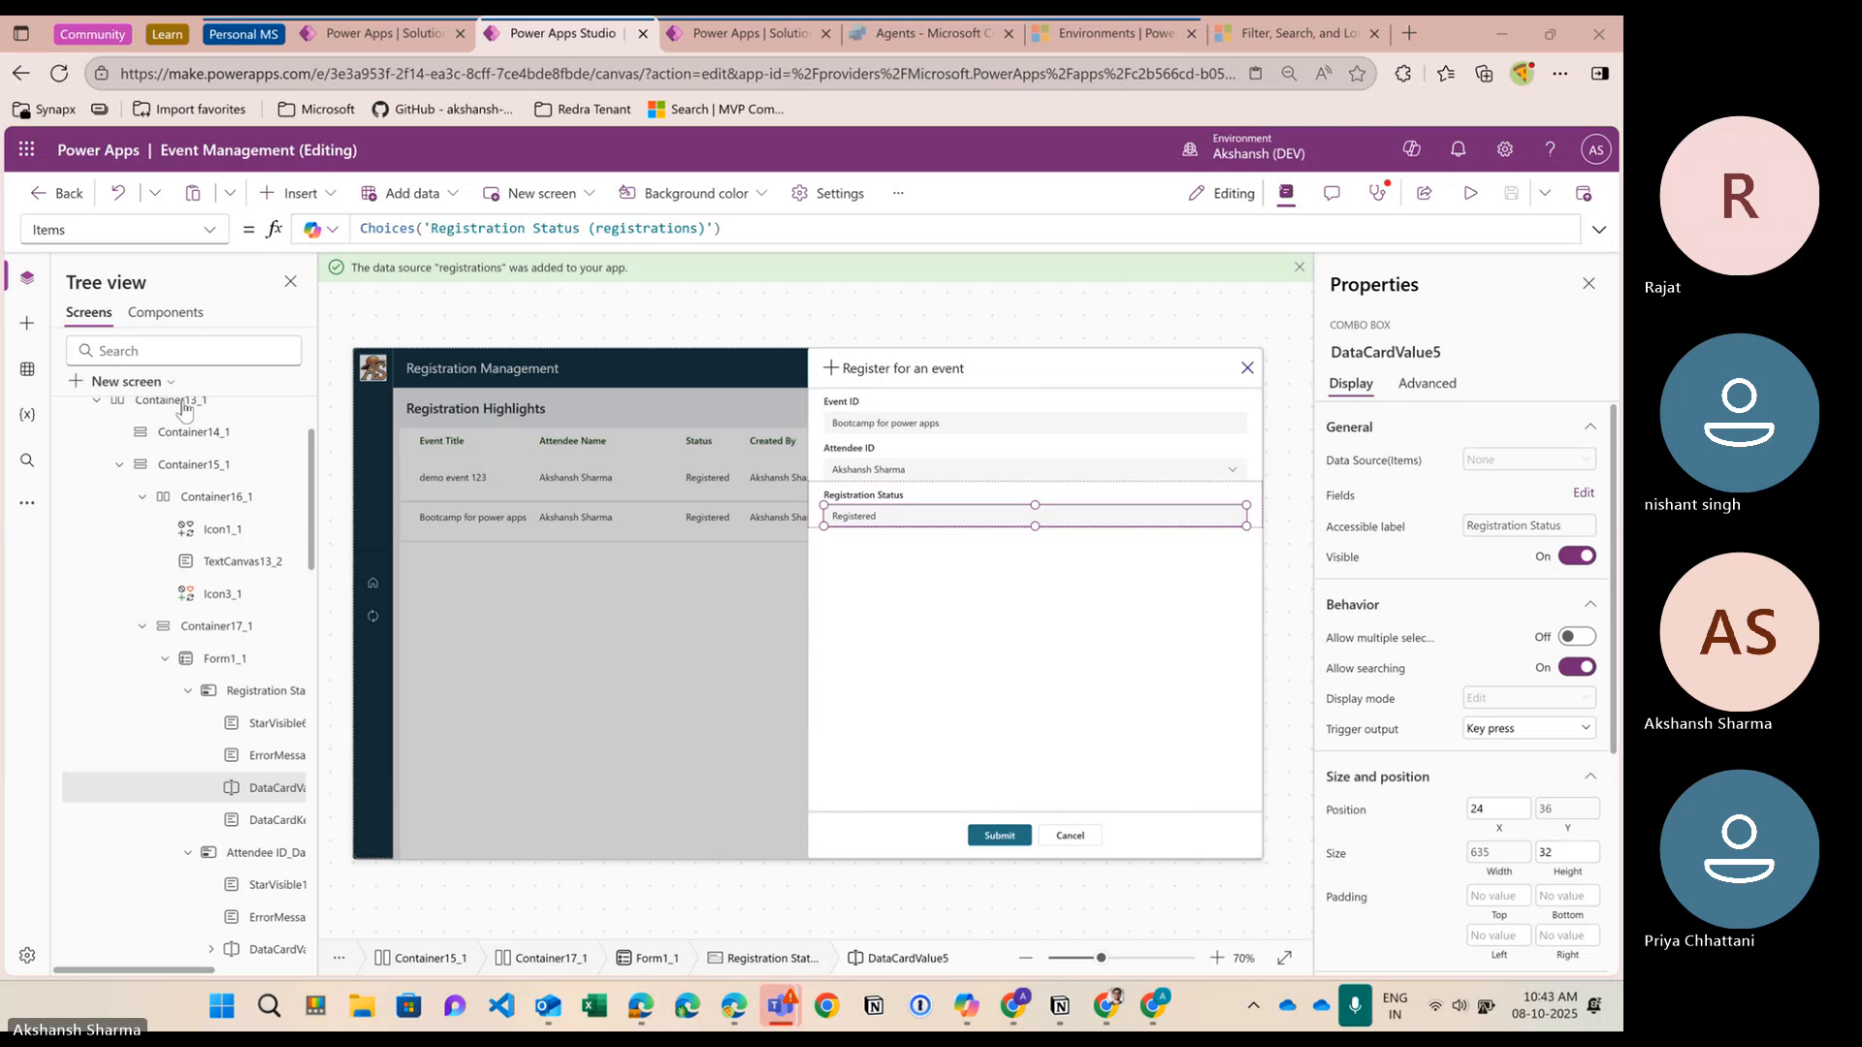
pyautogui.click(190, 231)
pyautogui.click(58, 453)
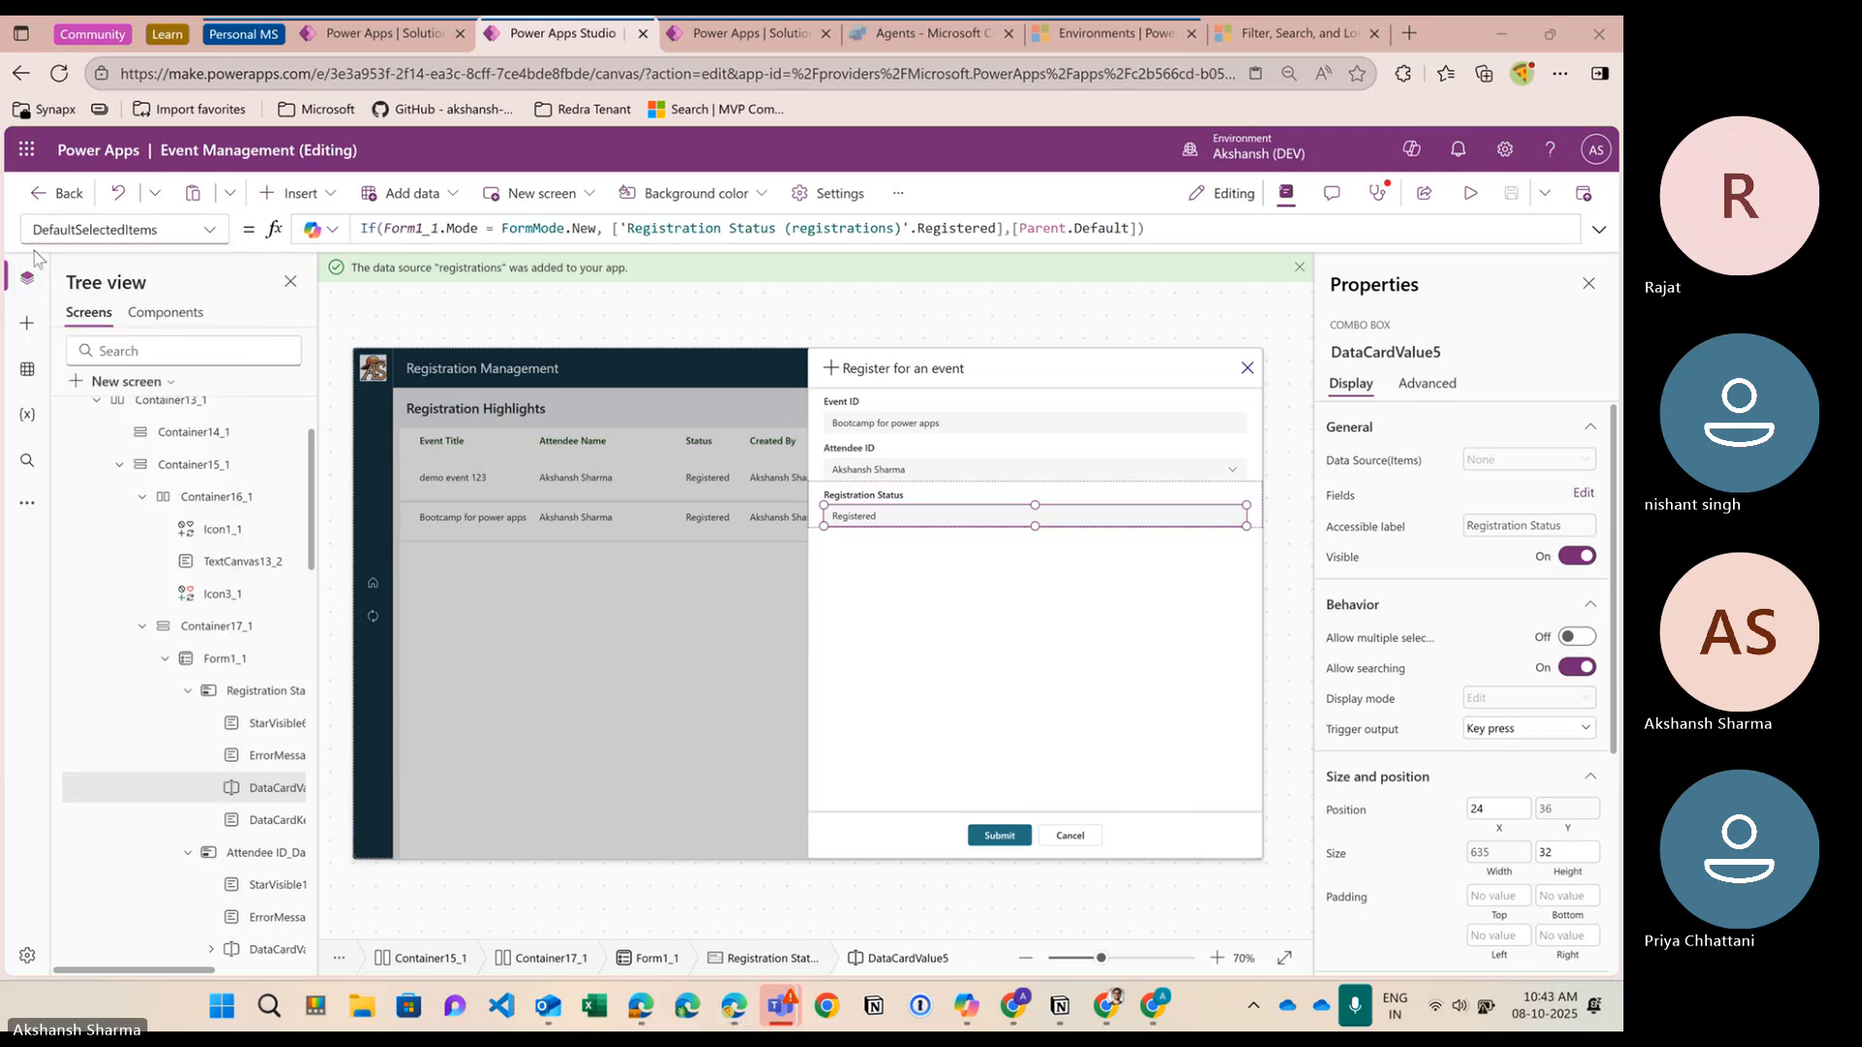
pyautogui.click(1181, 230)
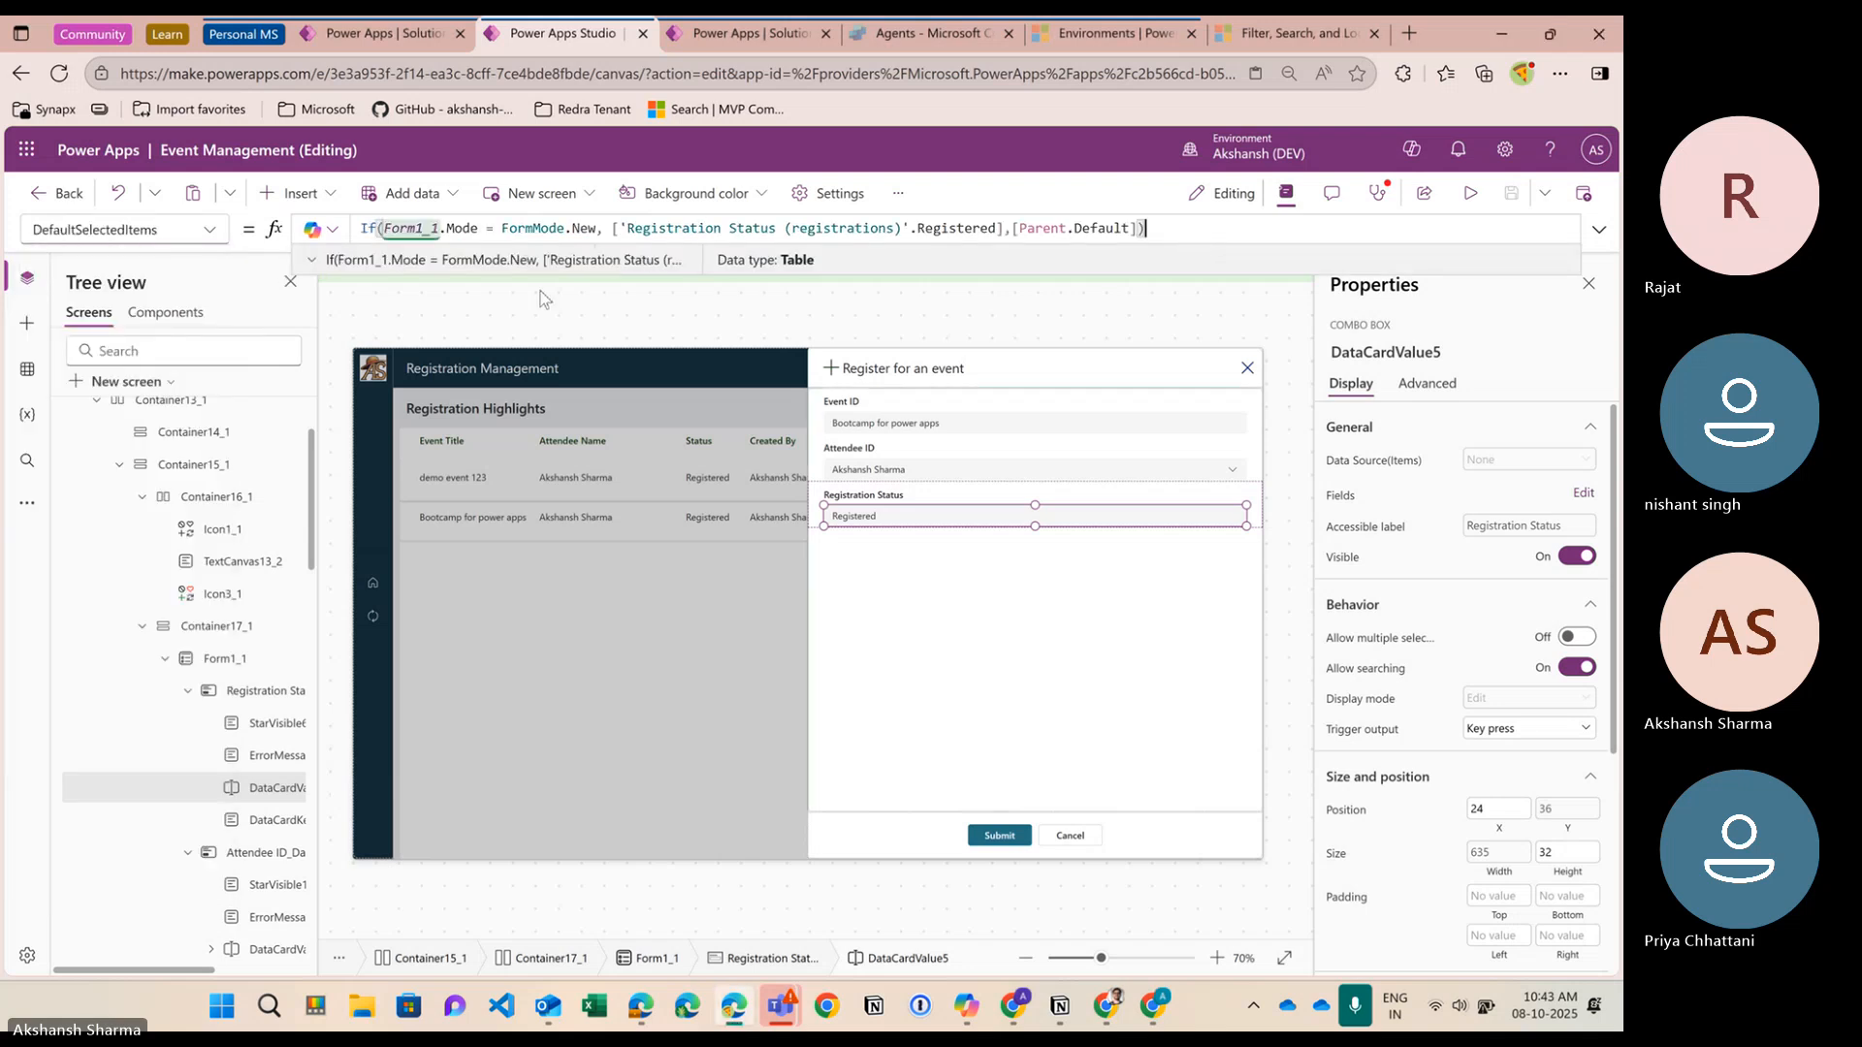
pyautogui.click(369, 261)
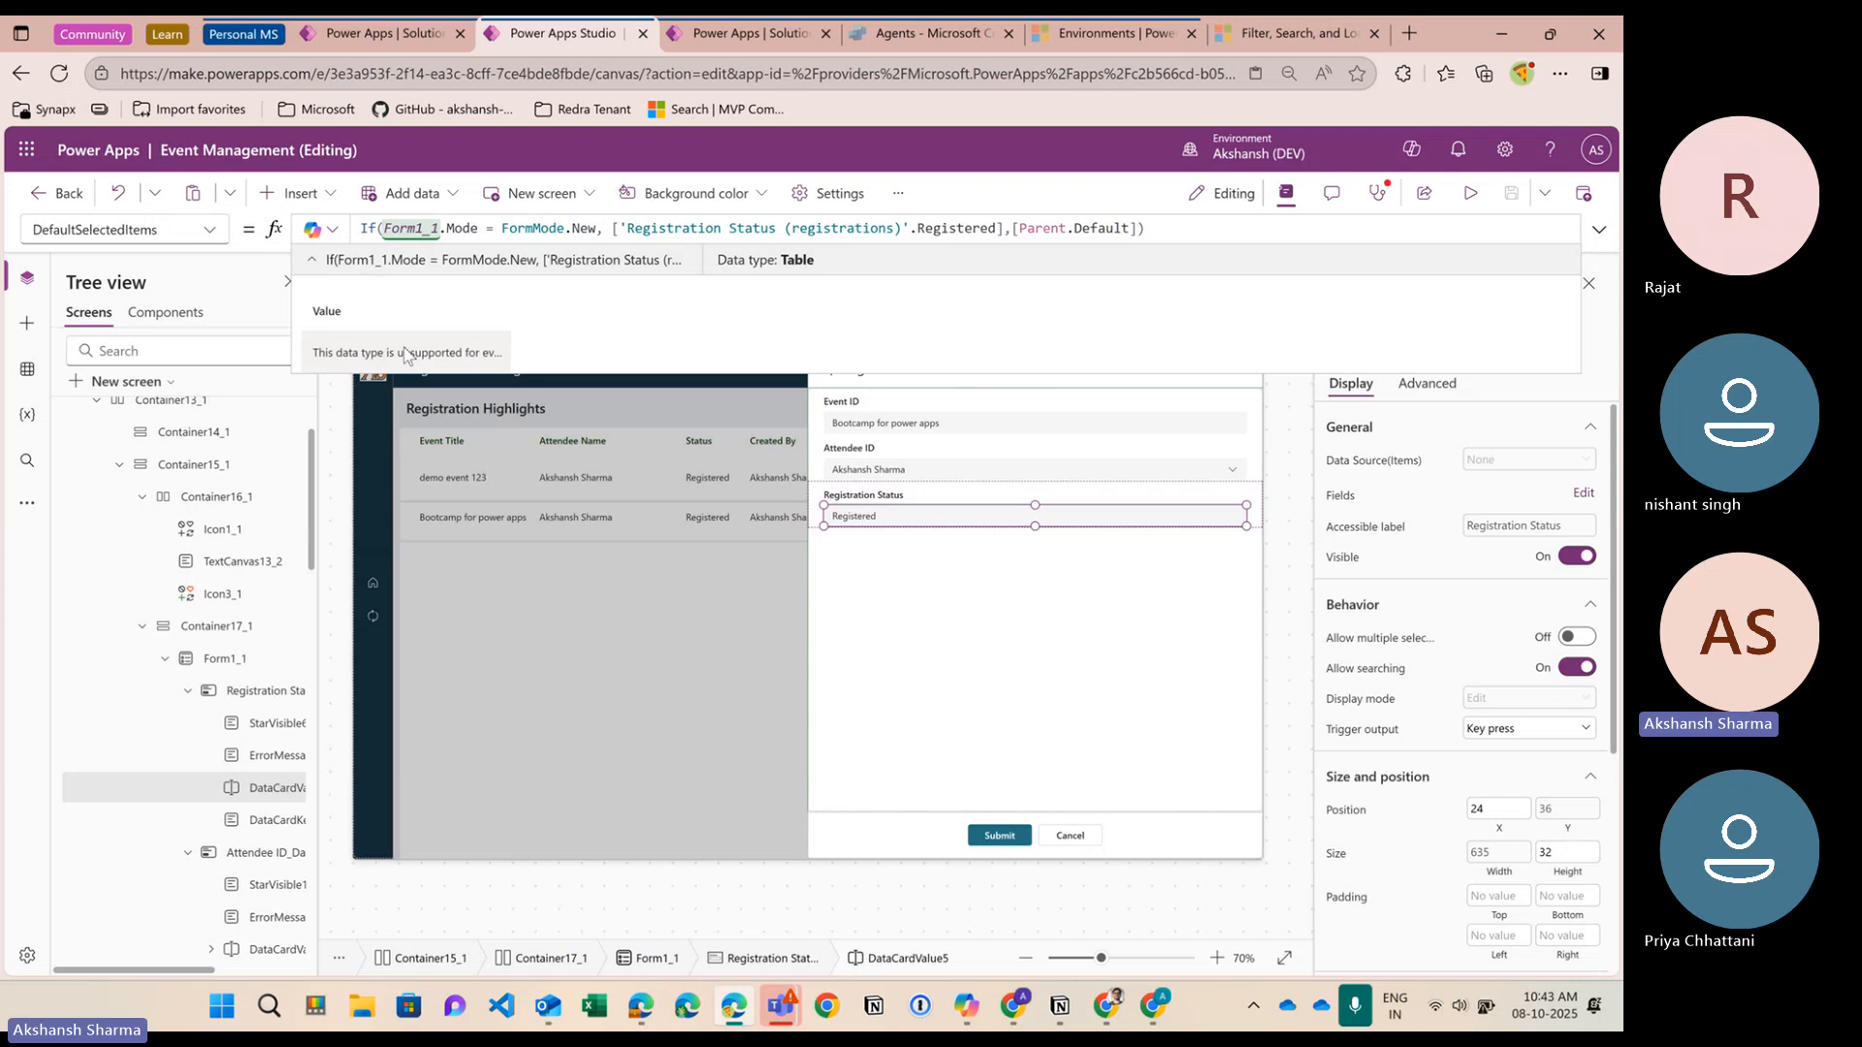
pyautogui.click(1362, 699)
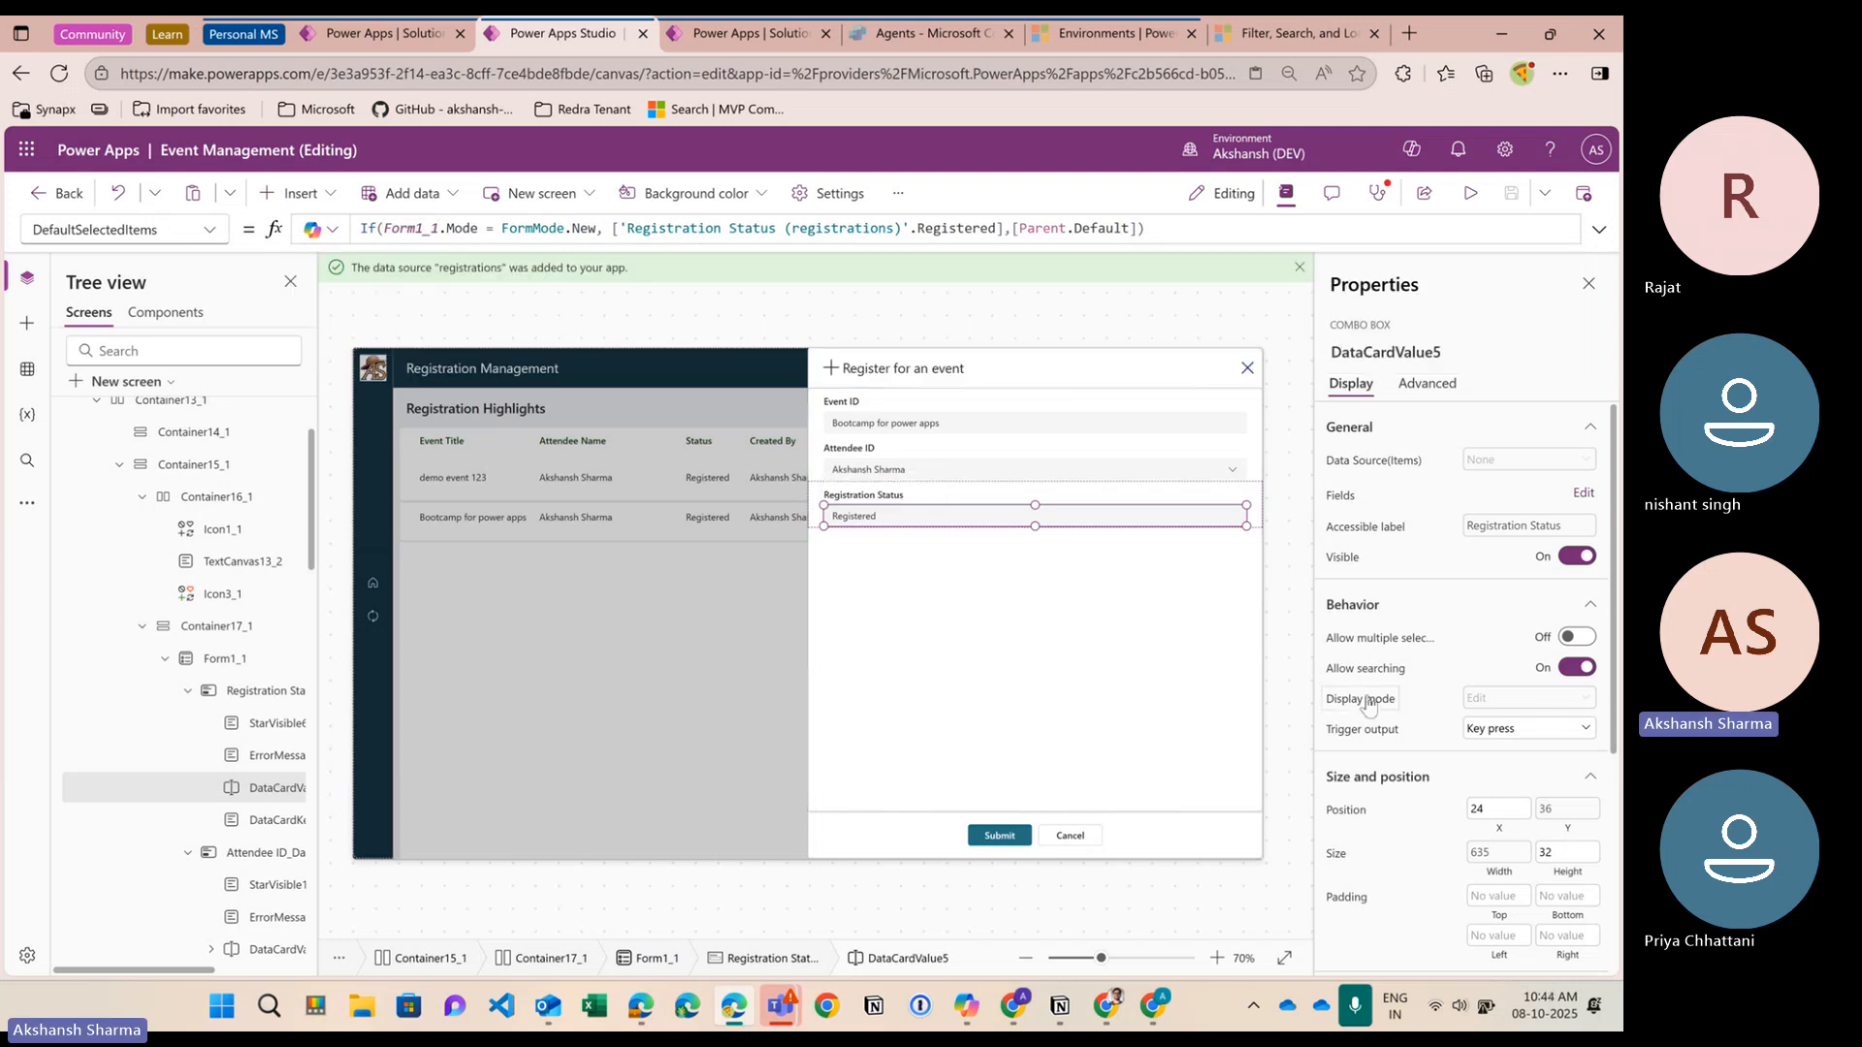
# Comment out the combo box's conditional DisplayMode formula, set it to Edit, and test in preview
pyautogui.doubleClick(368, 233)
pyautogui.hotkey('ctrl', '/')
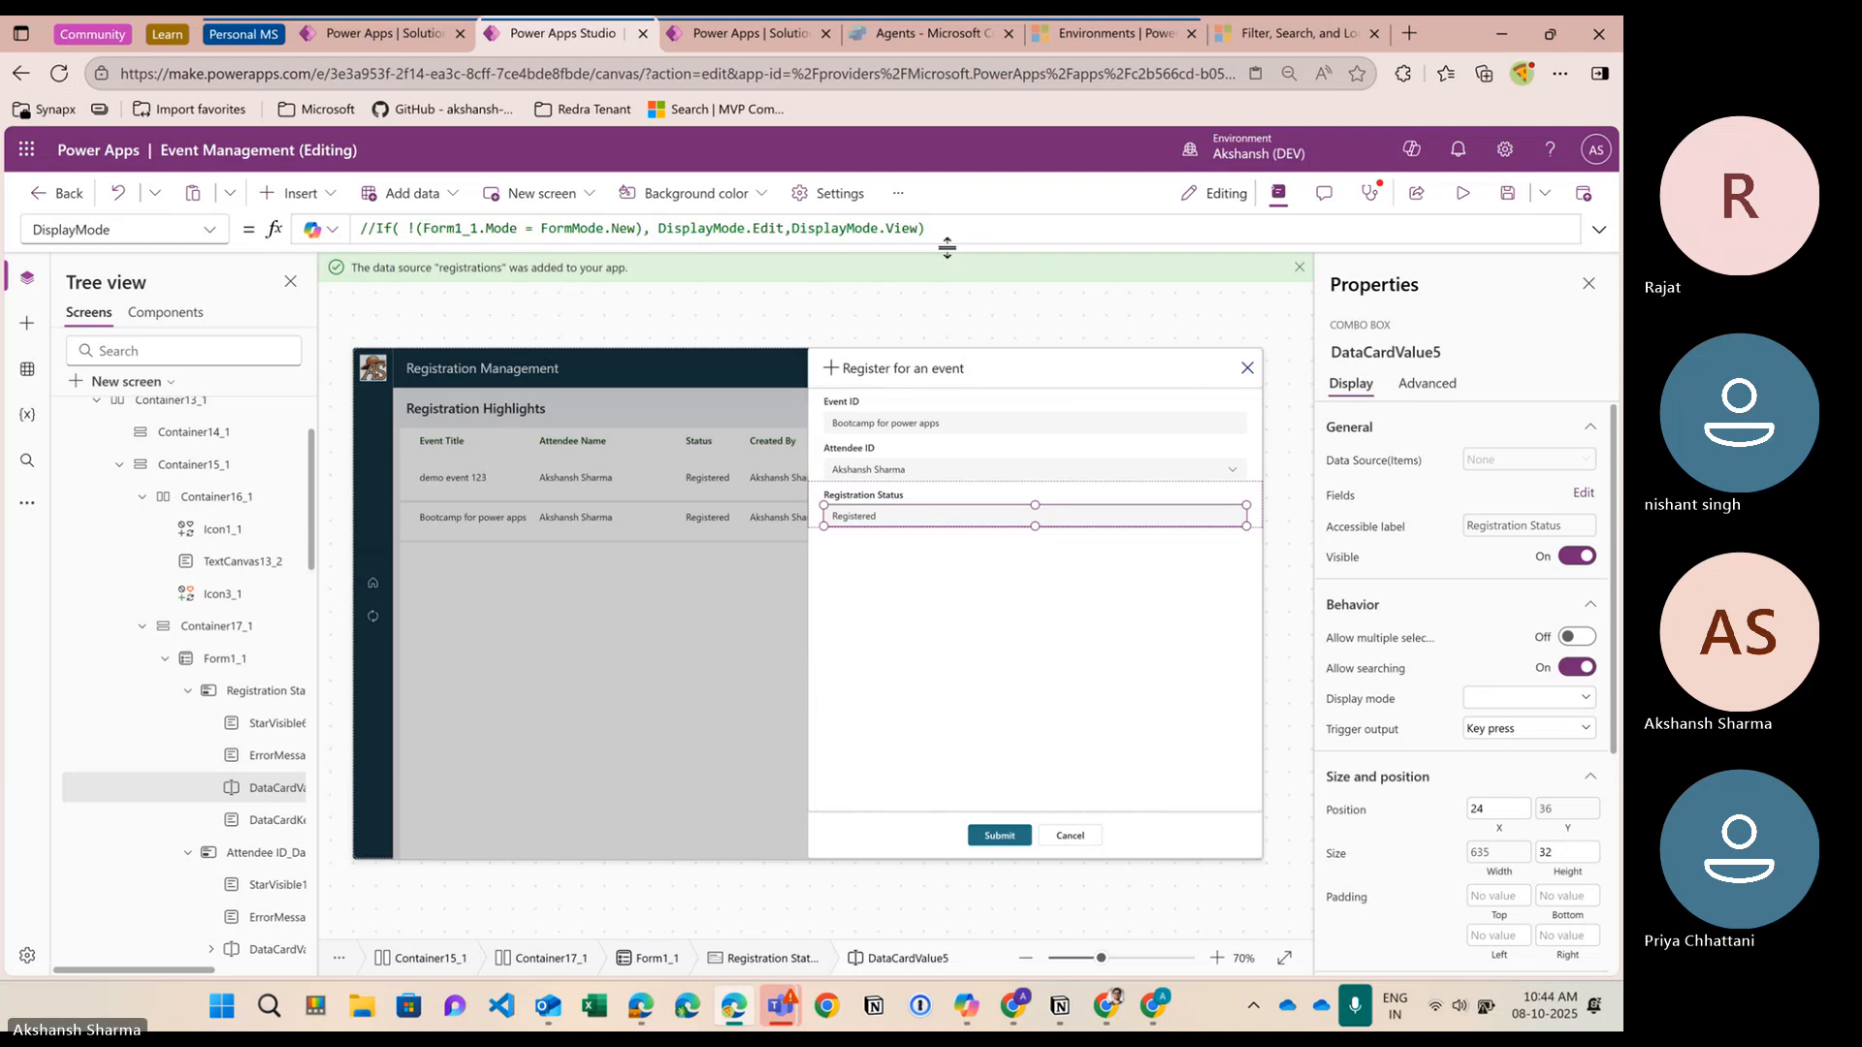
pyautogui.click(1488, 702)
pyautogui.click(1481, 739)
pyautogui.click(989, 528)
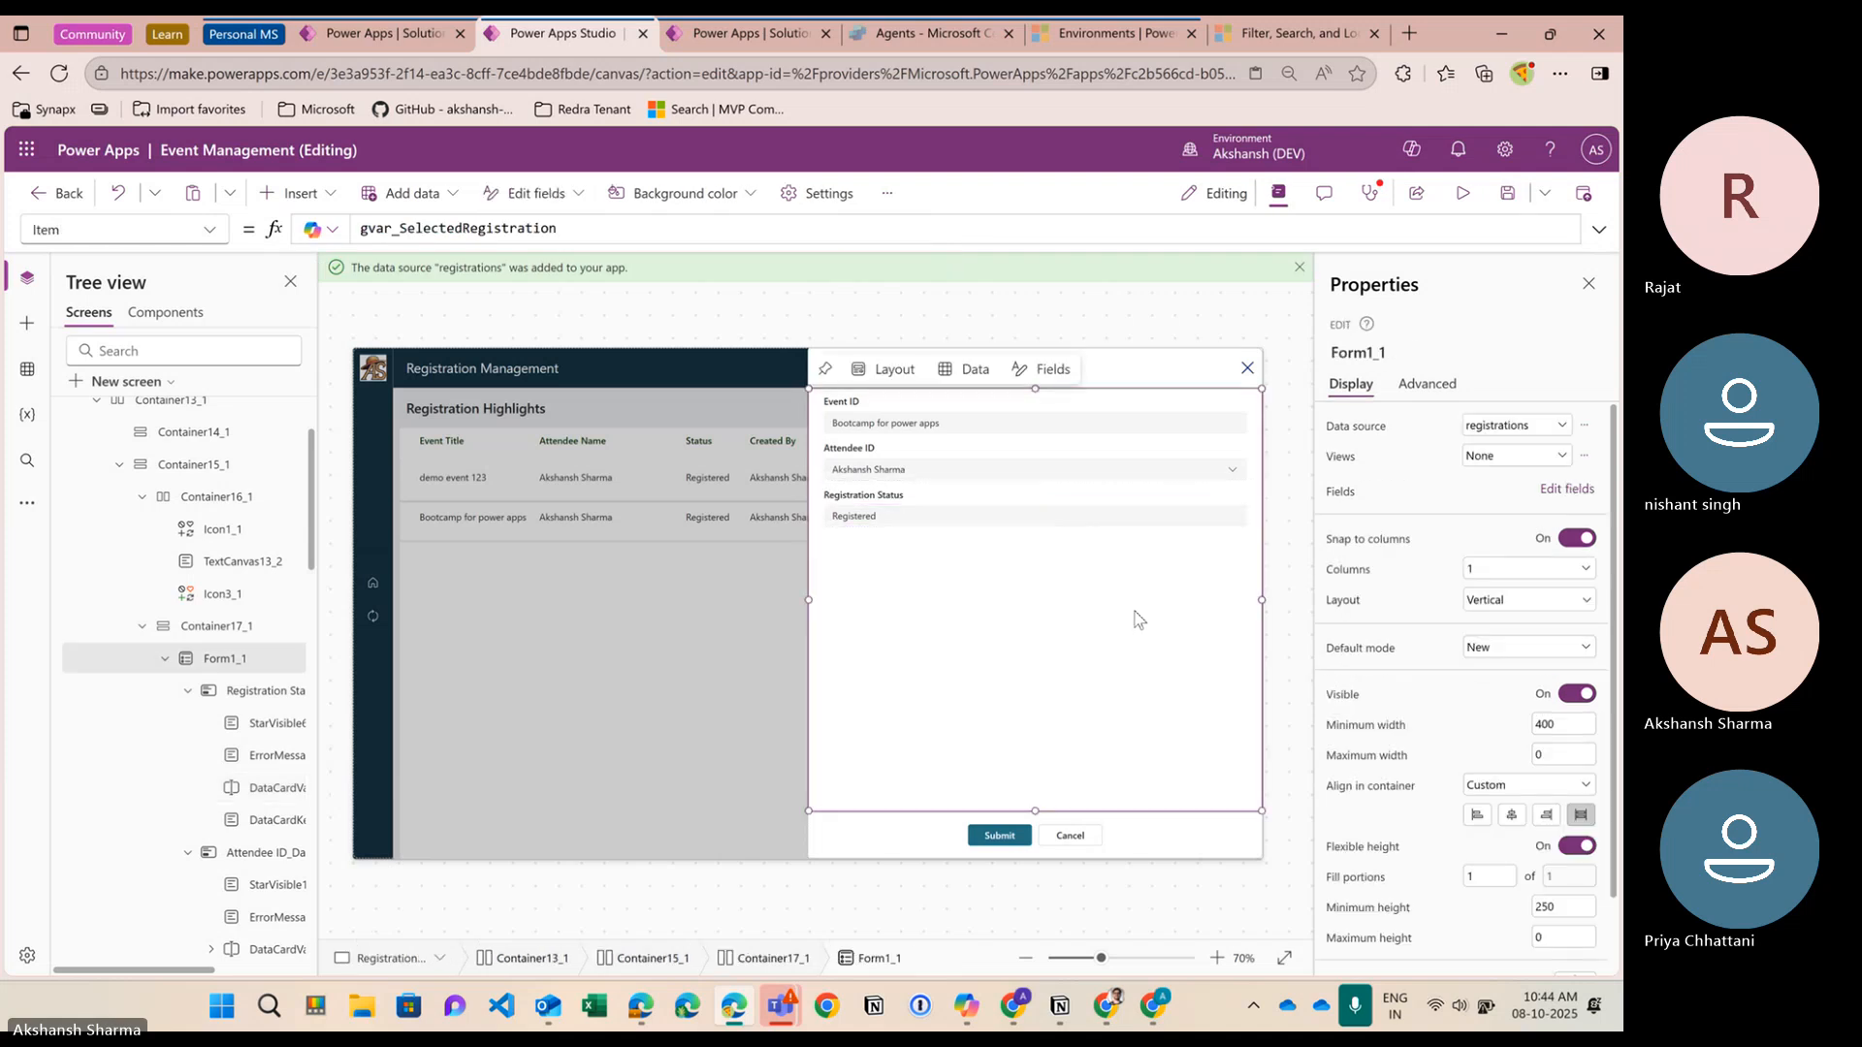
pyautogui.click(1462, 193)
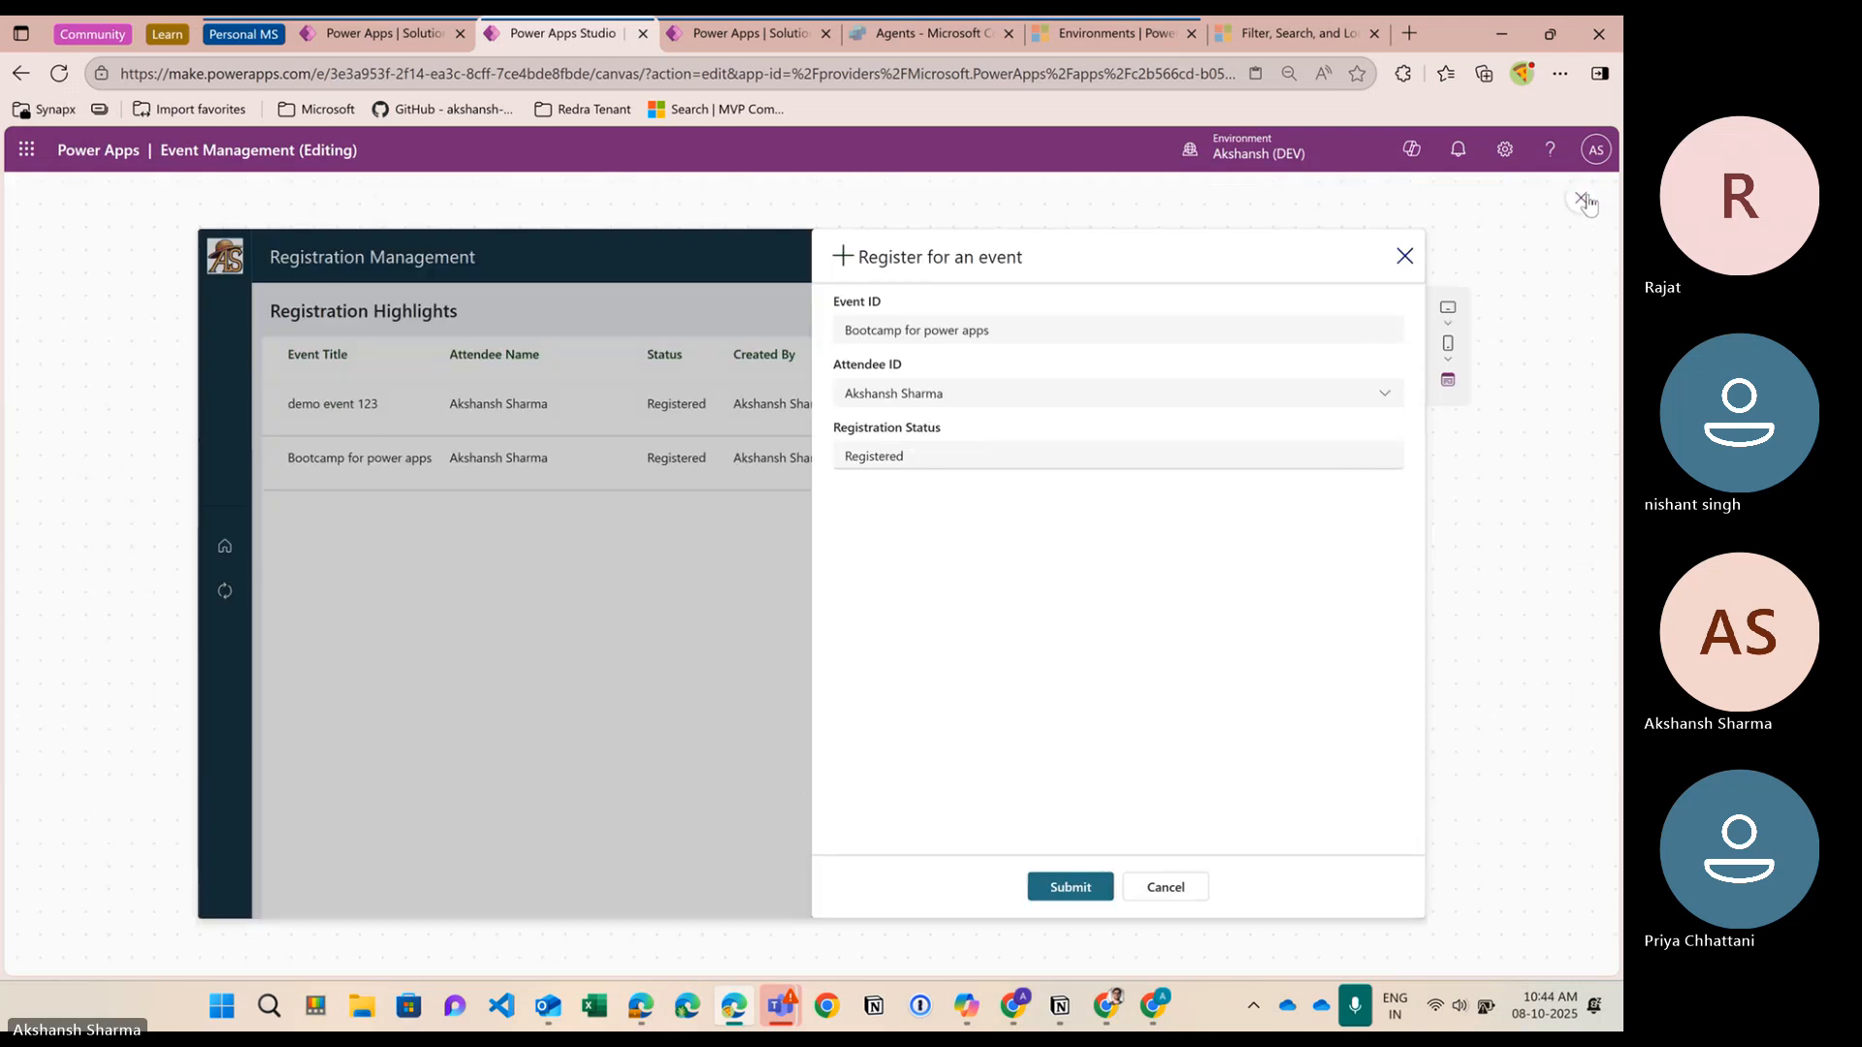
pyautogui.press('Escape')
# Comment out the combo box's DefaultSelectedItems If formula and add a new line below it
pyautogui.click(921, 521)
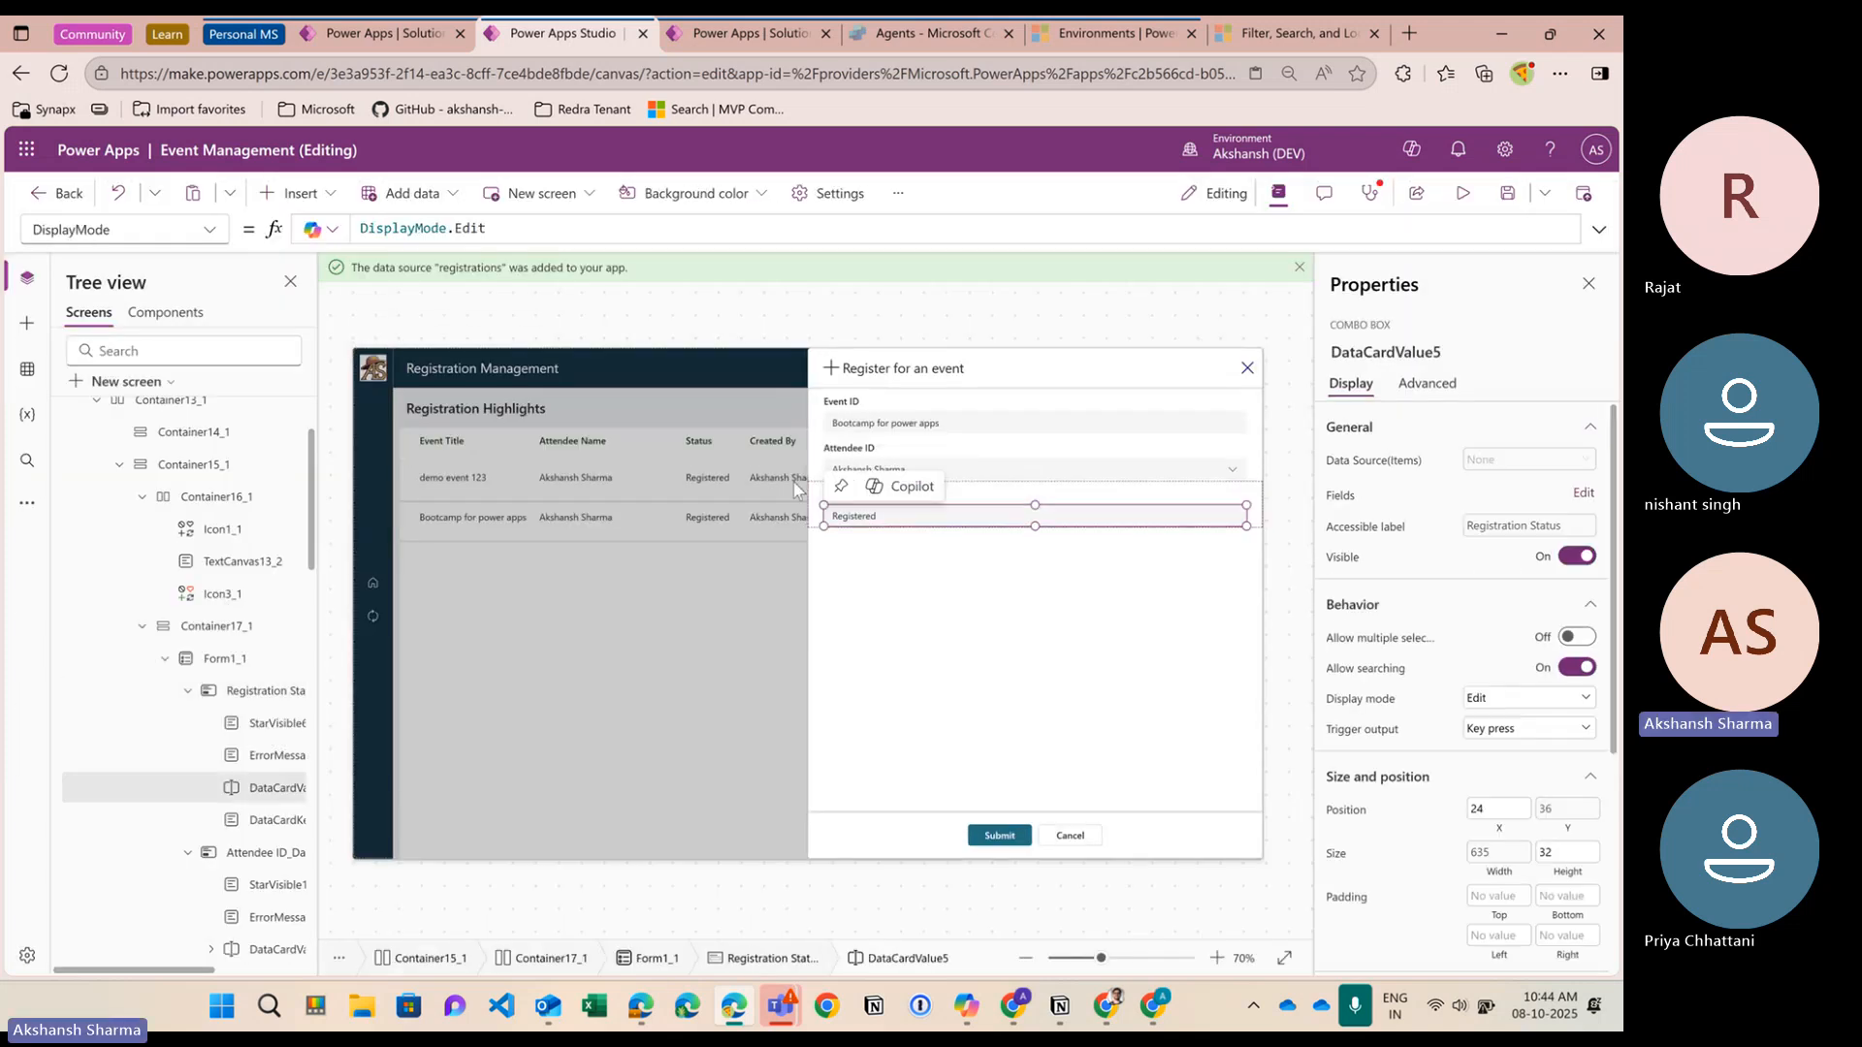
pyautogui.click(211, 231)
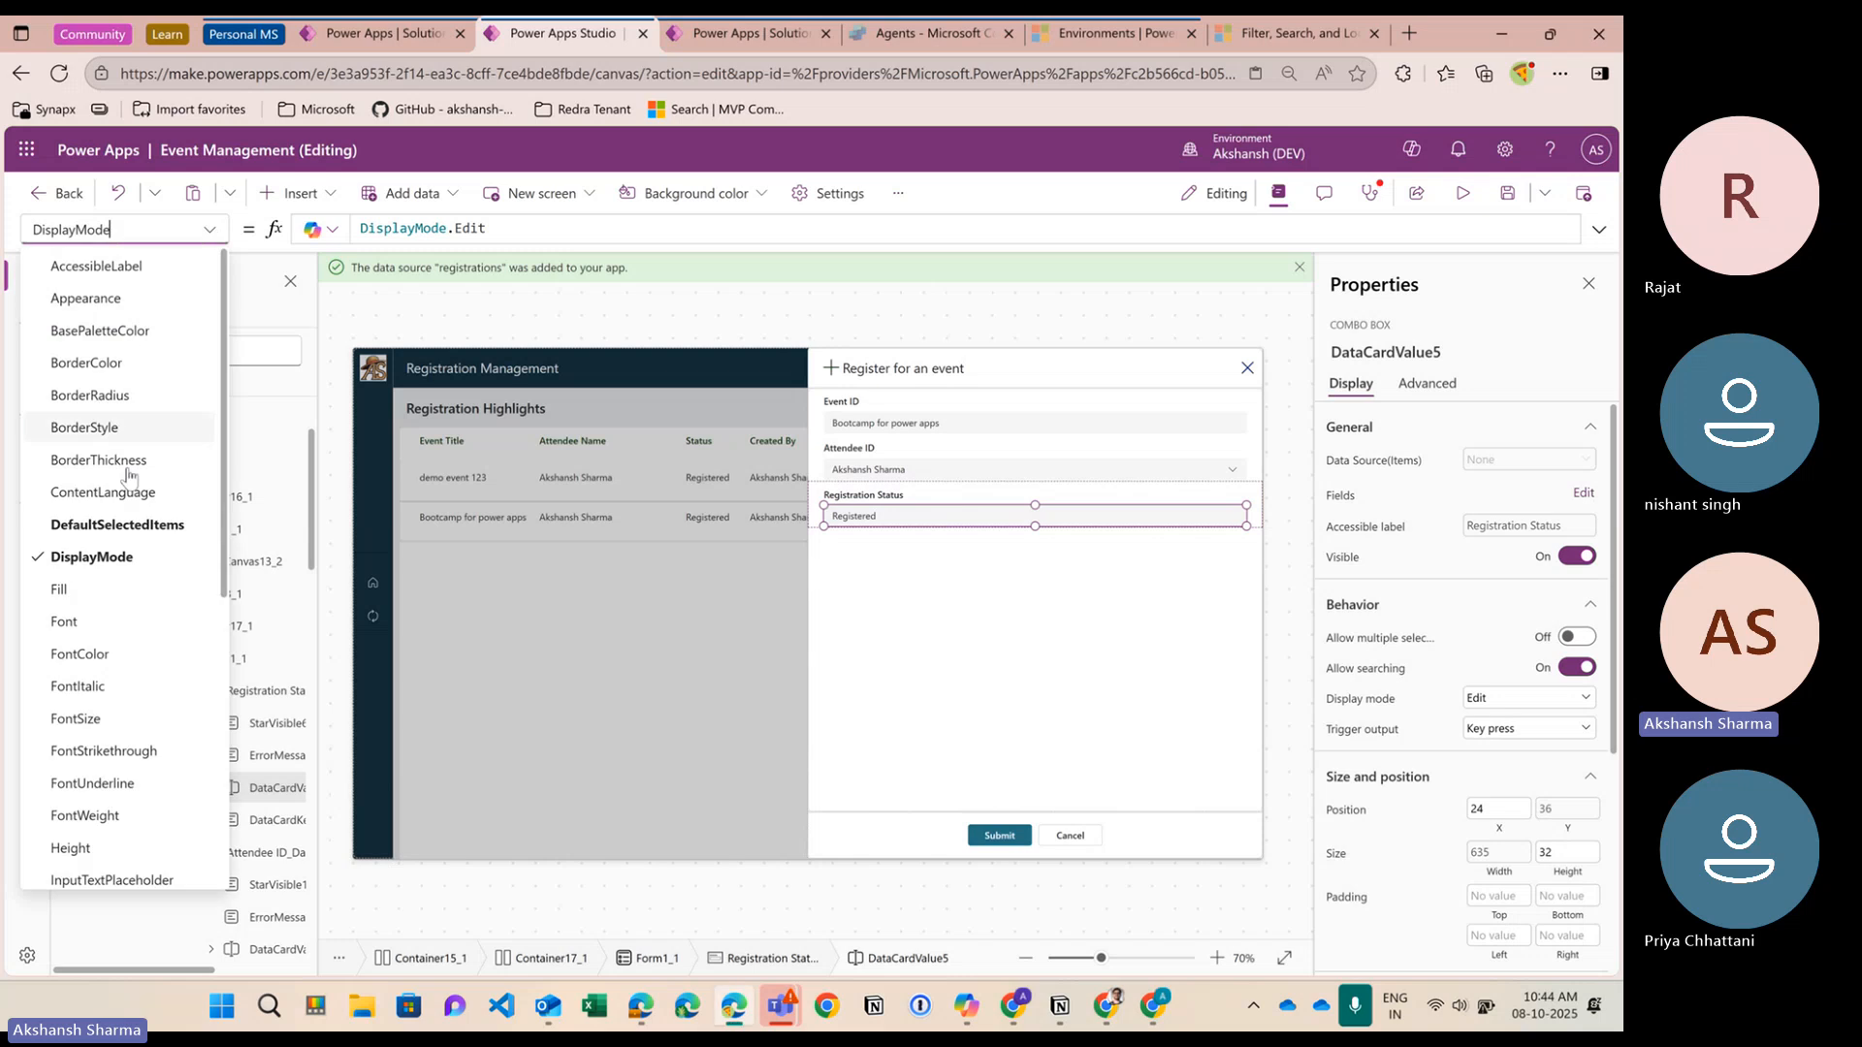
pyautogui.click(116, 530)
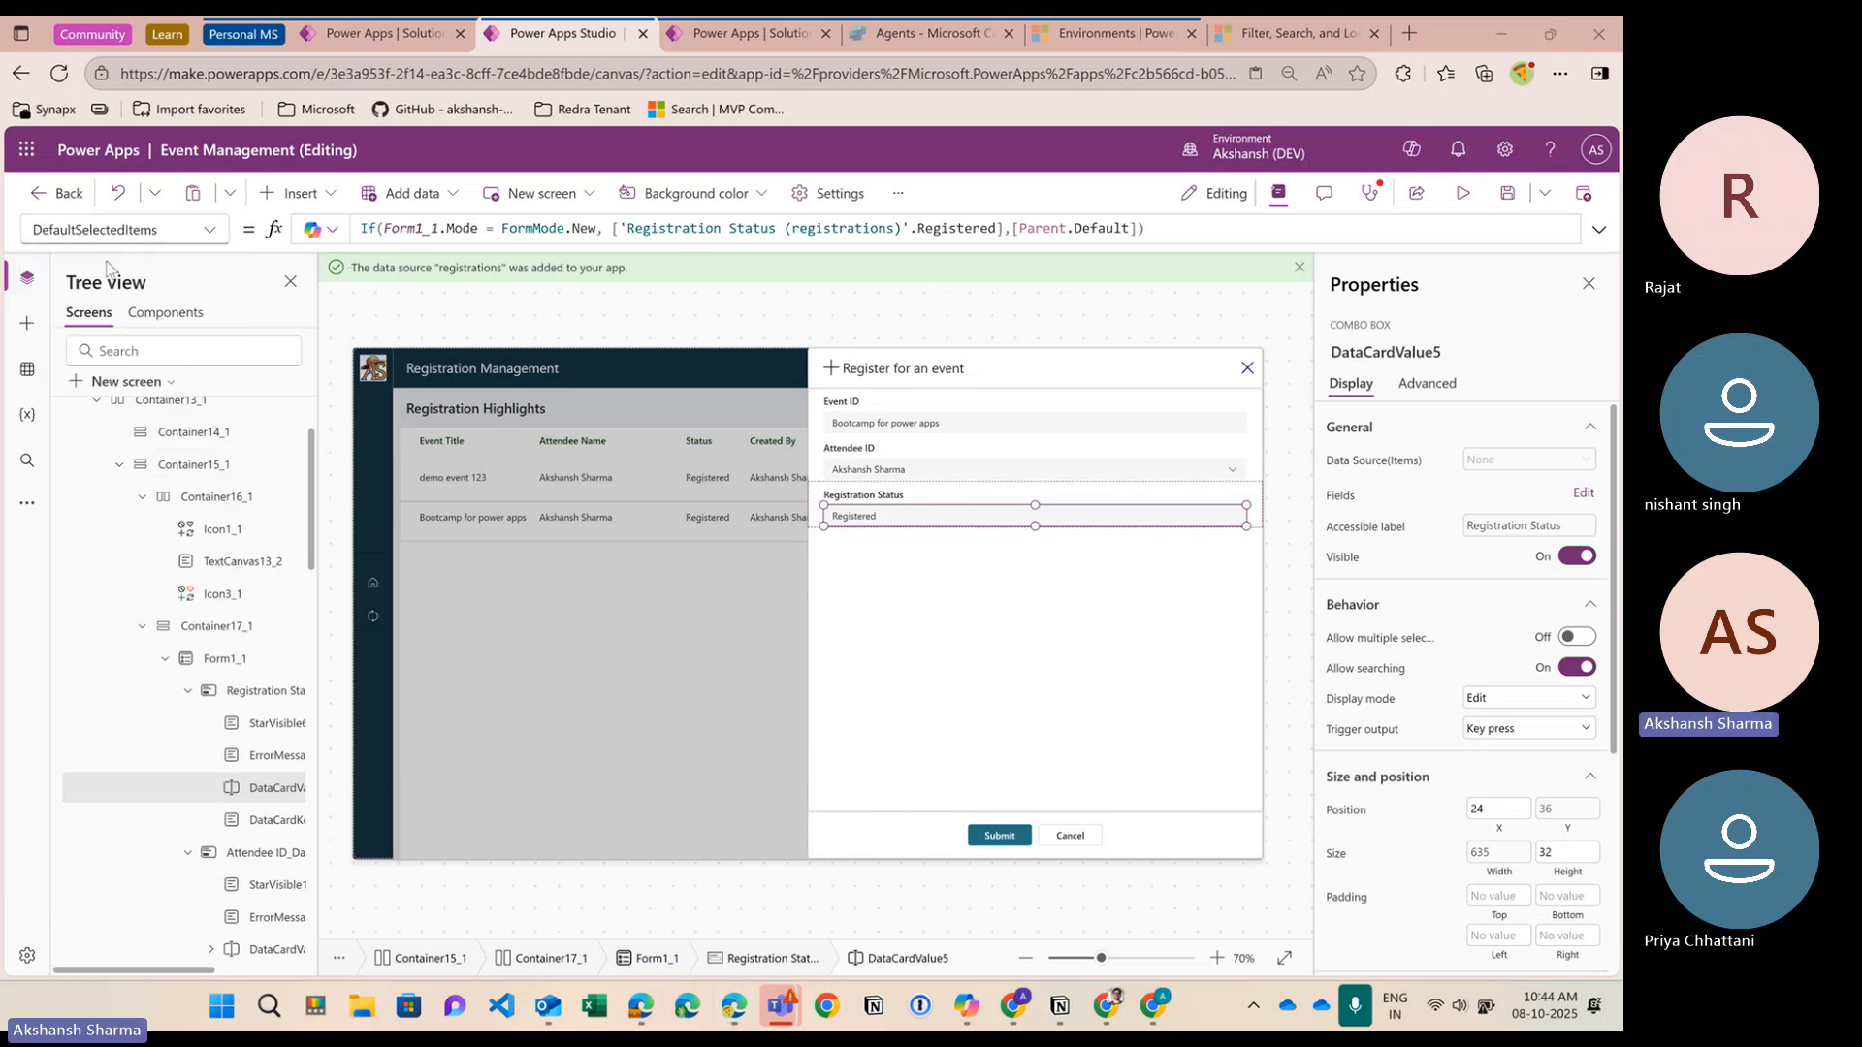
pyautogui.moveTo(444, 247); pyautogui.dragTo(396, 283)
pyautogui.click(364, 228)
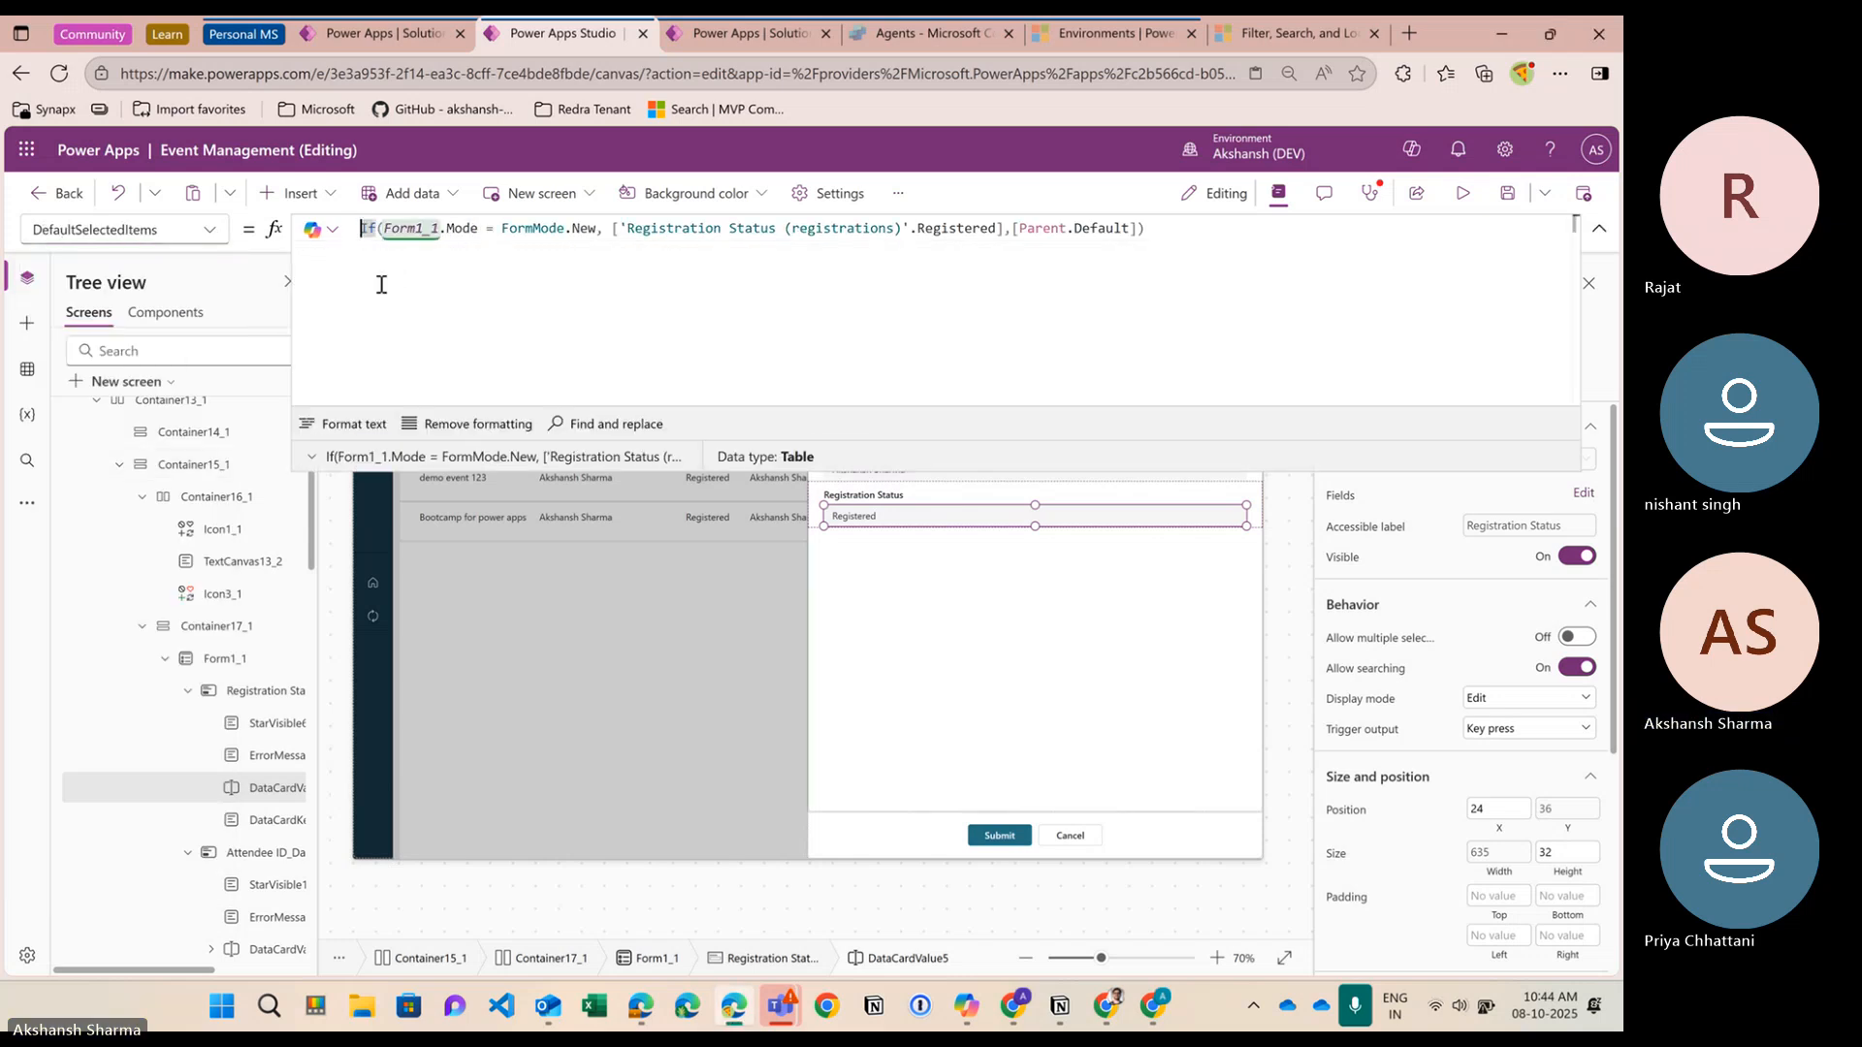
pyautogui.write('//')
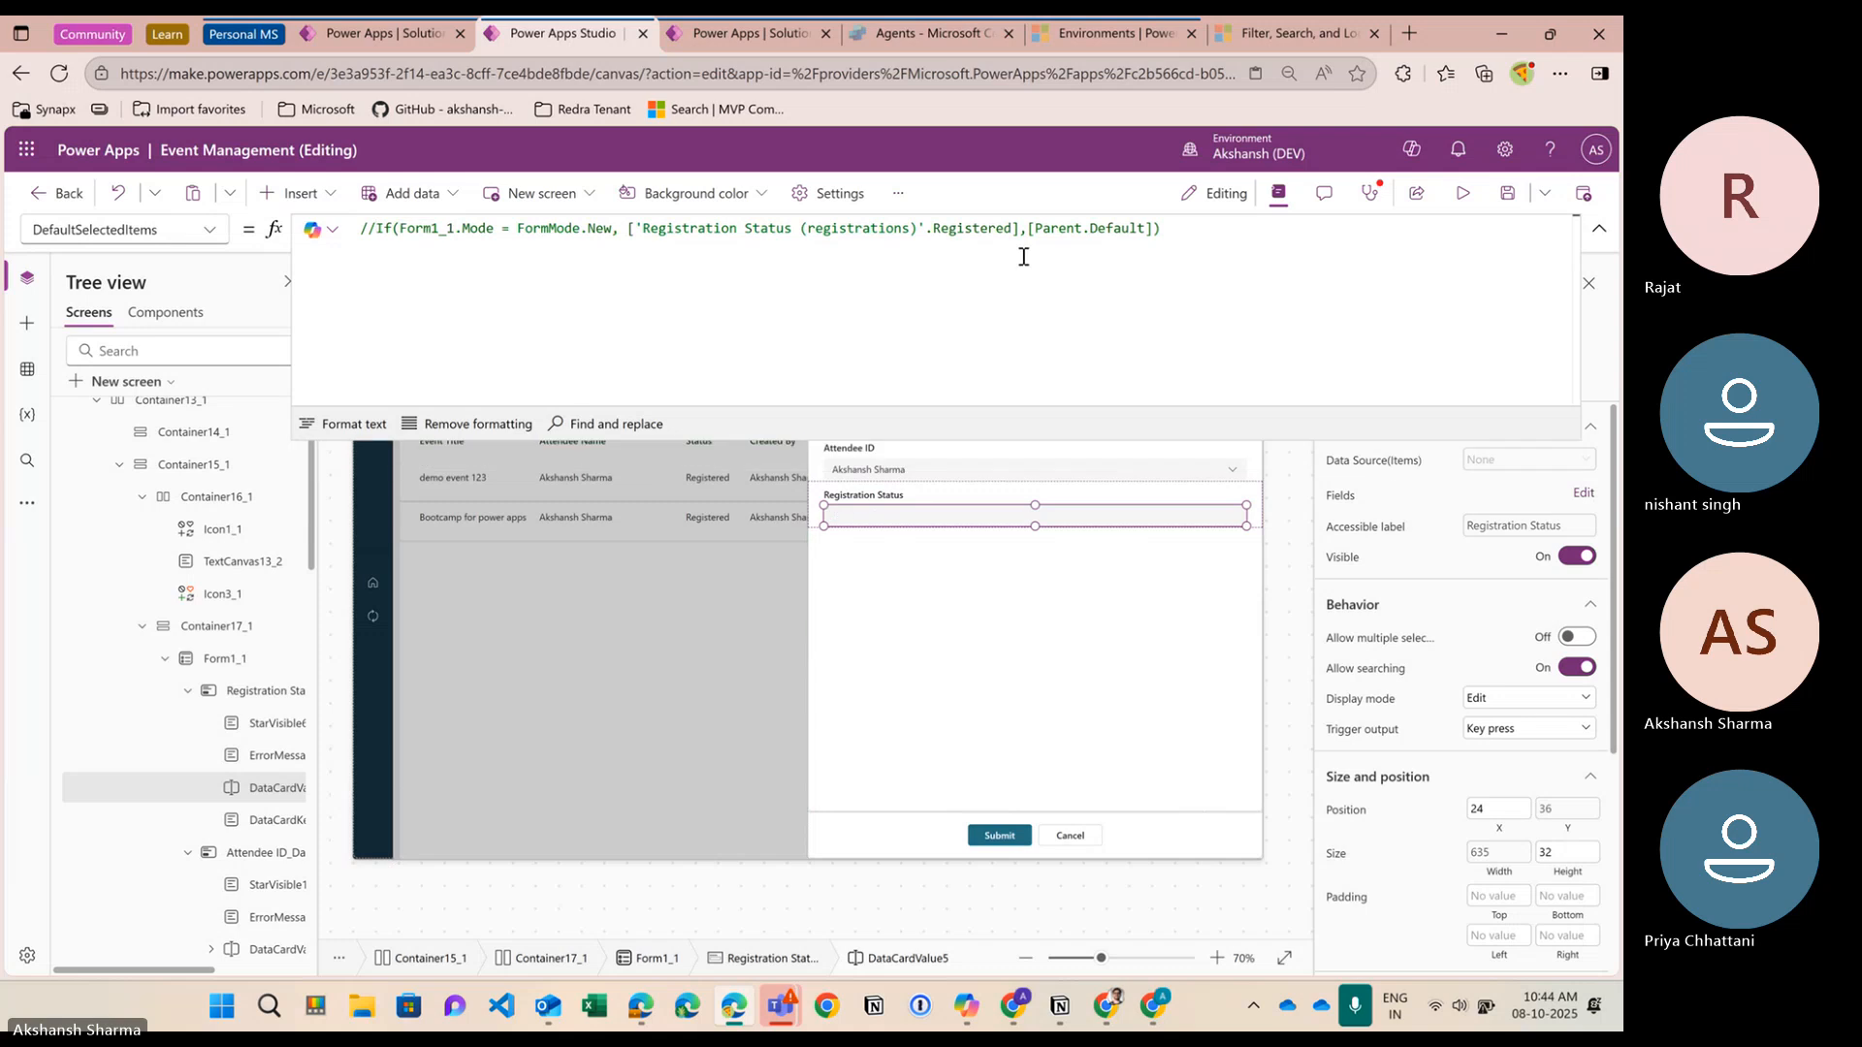
pyautogui.moveTo(1031, 230); pyautogui.dragTo(1149, 229)
pyautogui.click(1157, 229)
pyautogui.press('Return')
pyautogui.write('DisplayMode.View,')
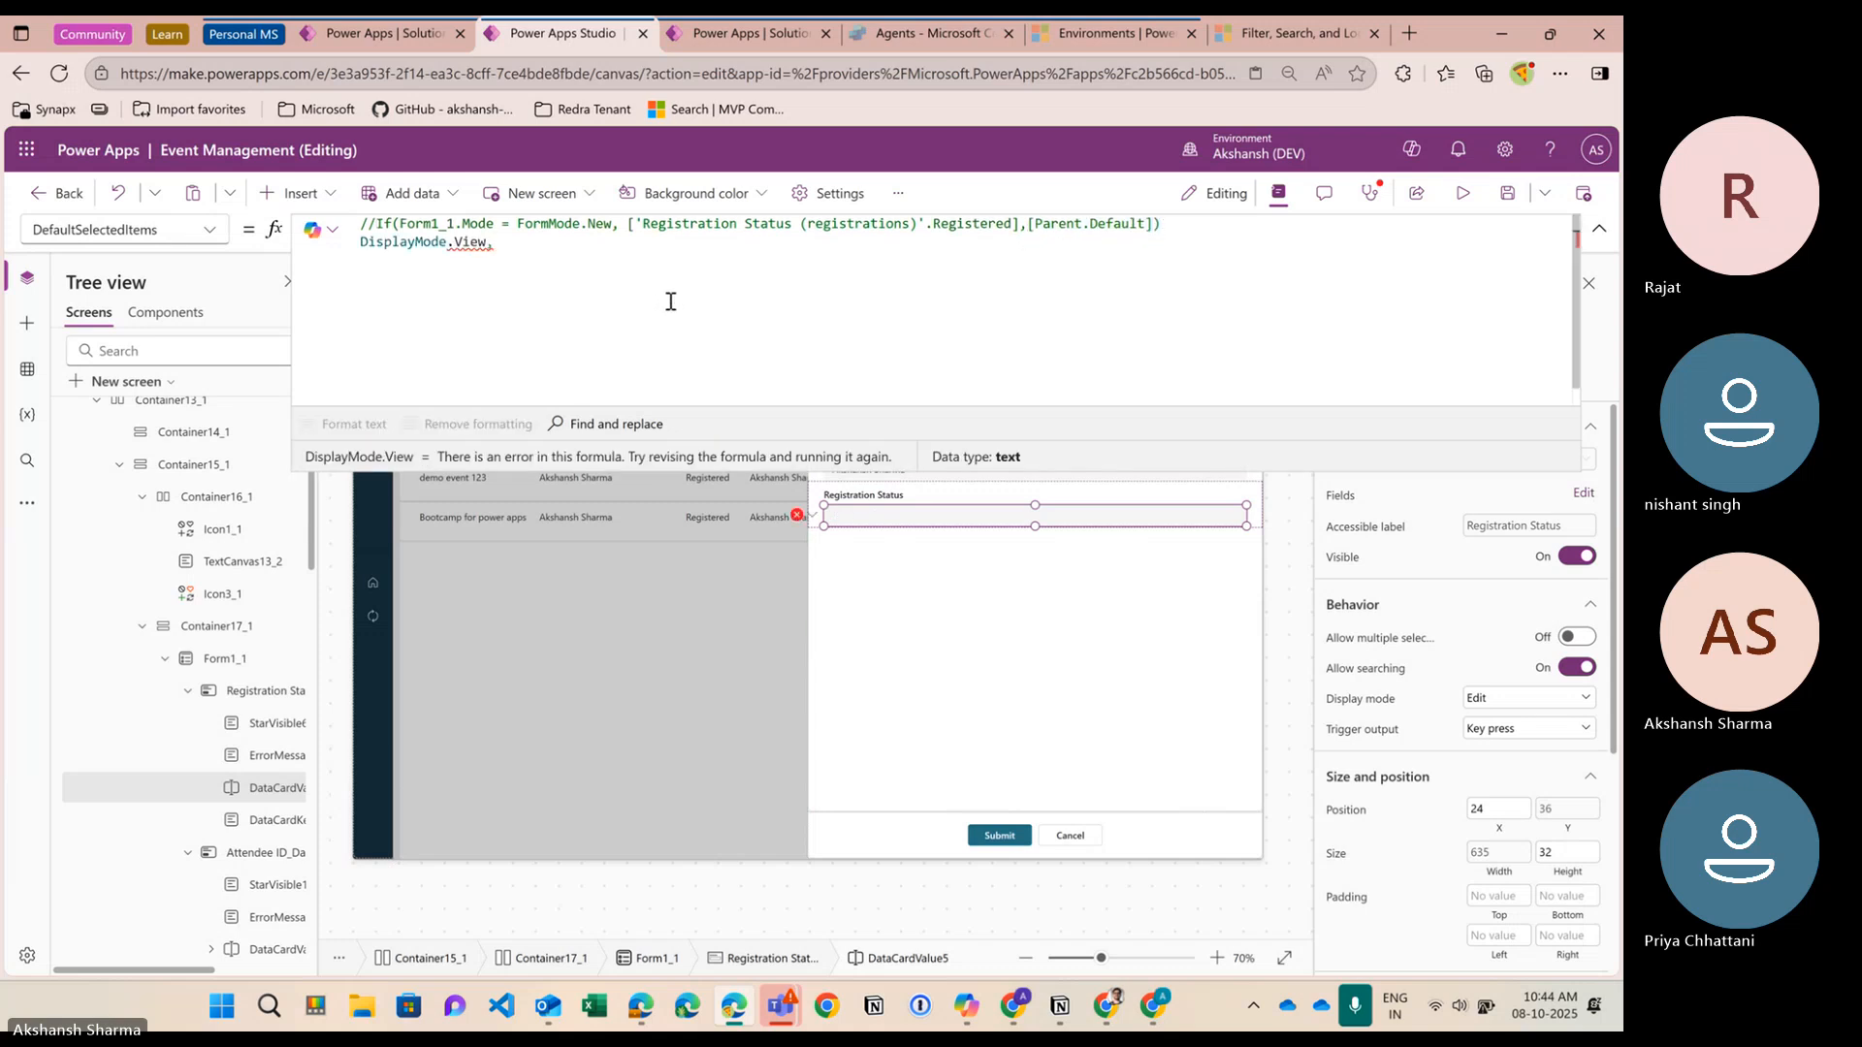
# Replace the new line with [Parent.Default] as the default selected items
pyautogui.moveTo(541, 254); pyautogui.dragTo(365, 249)
pyautogui.press('BackSpace')
pyautogui.click(1028, 227)
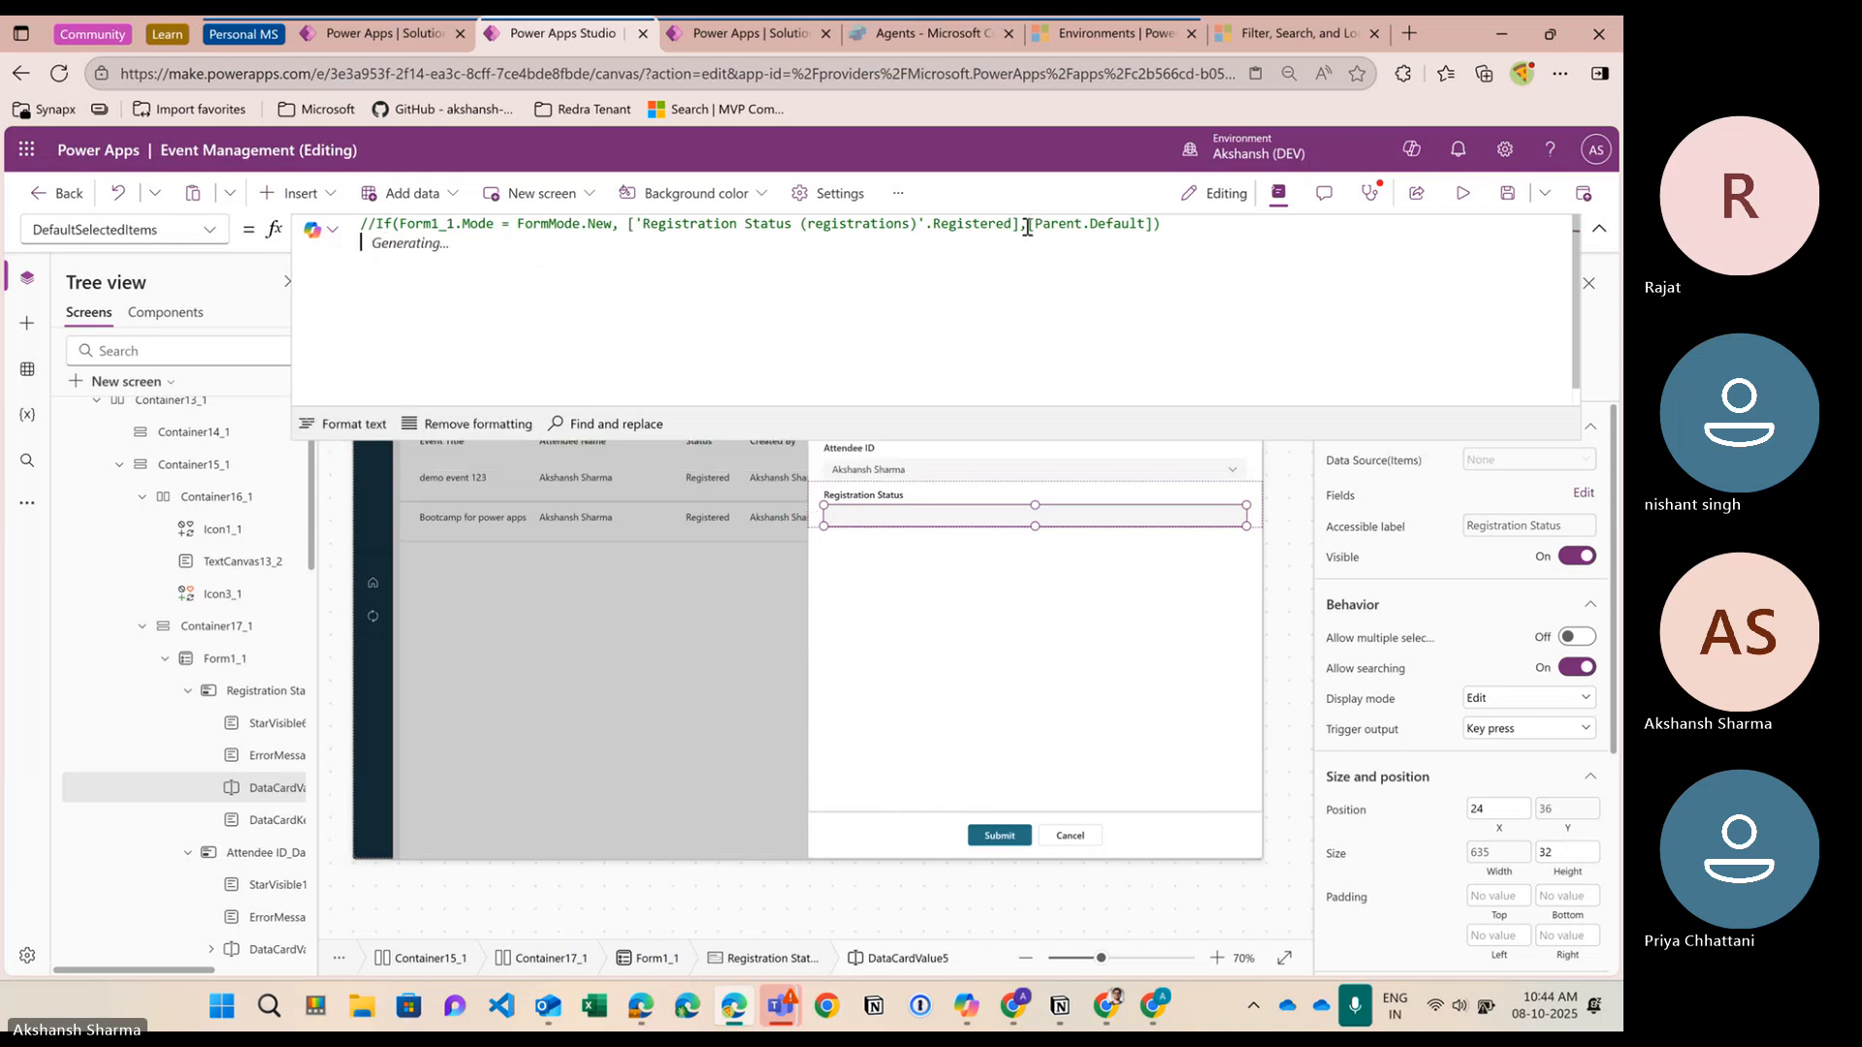
pyautogui.moveTo(1029, 227); pyautogui.dragTo(1156, 229)
pyautogui.hotkey('ctrl', 'c')
pyautogui.click(681, 292)
pyautogui.hotkey('ctrl', 'v')
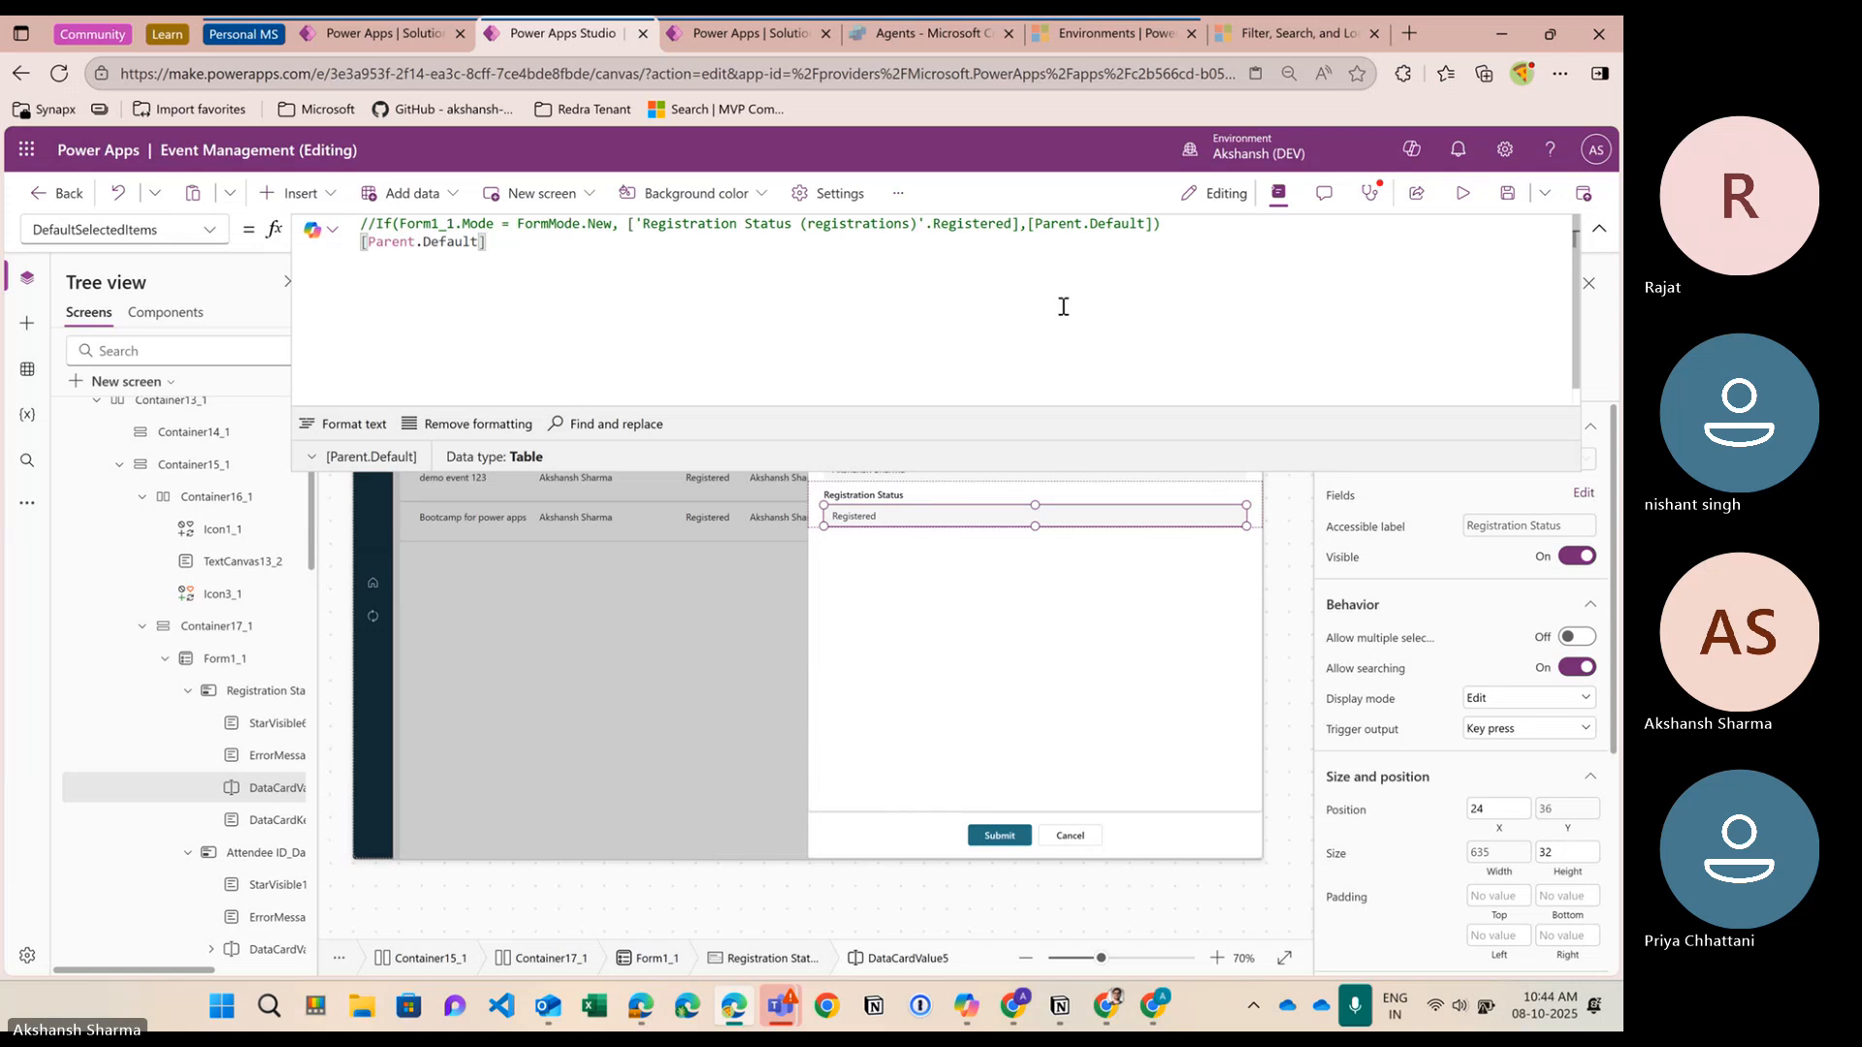
pyautogui.click(1600, 228)
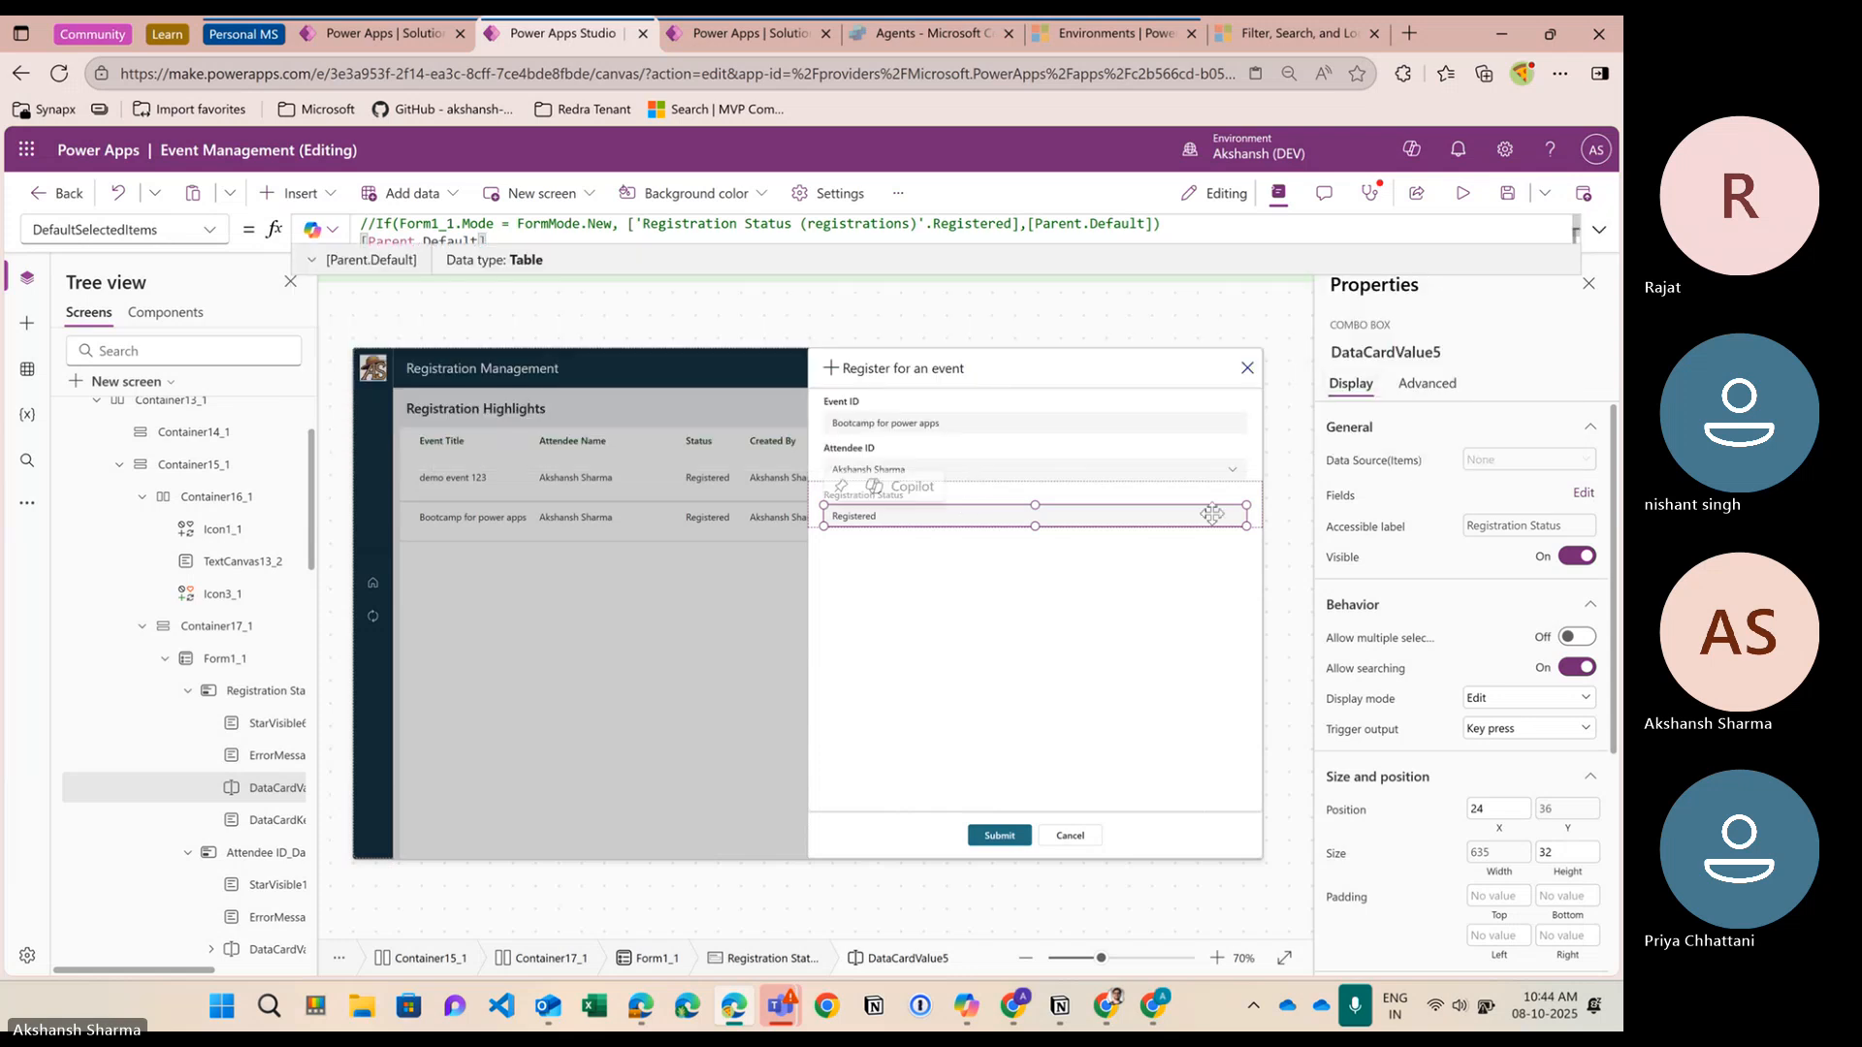
# Set the Registration Status card's DisplayMode to DisplayMode.Edit
pyautogui.click(1258, 508)
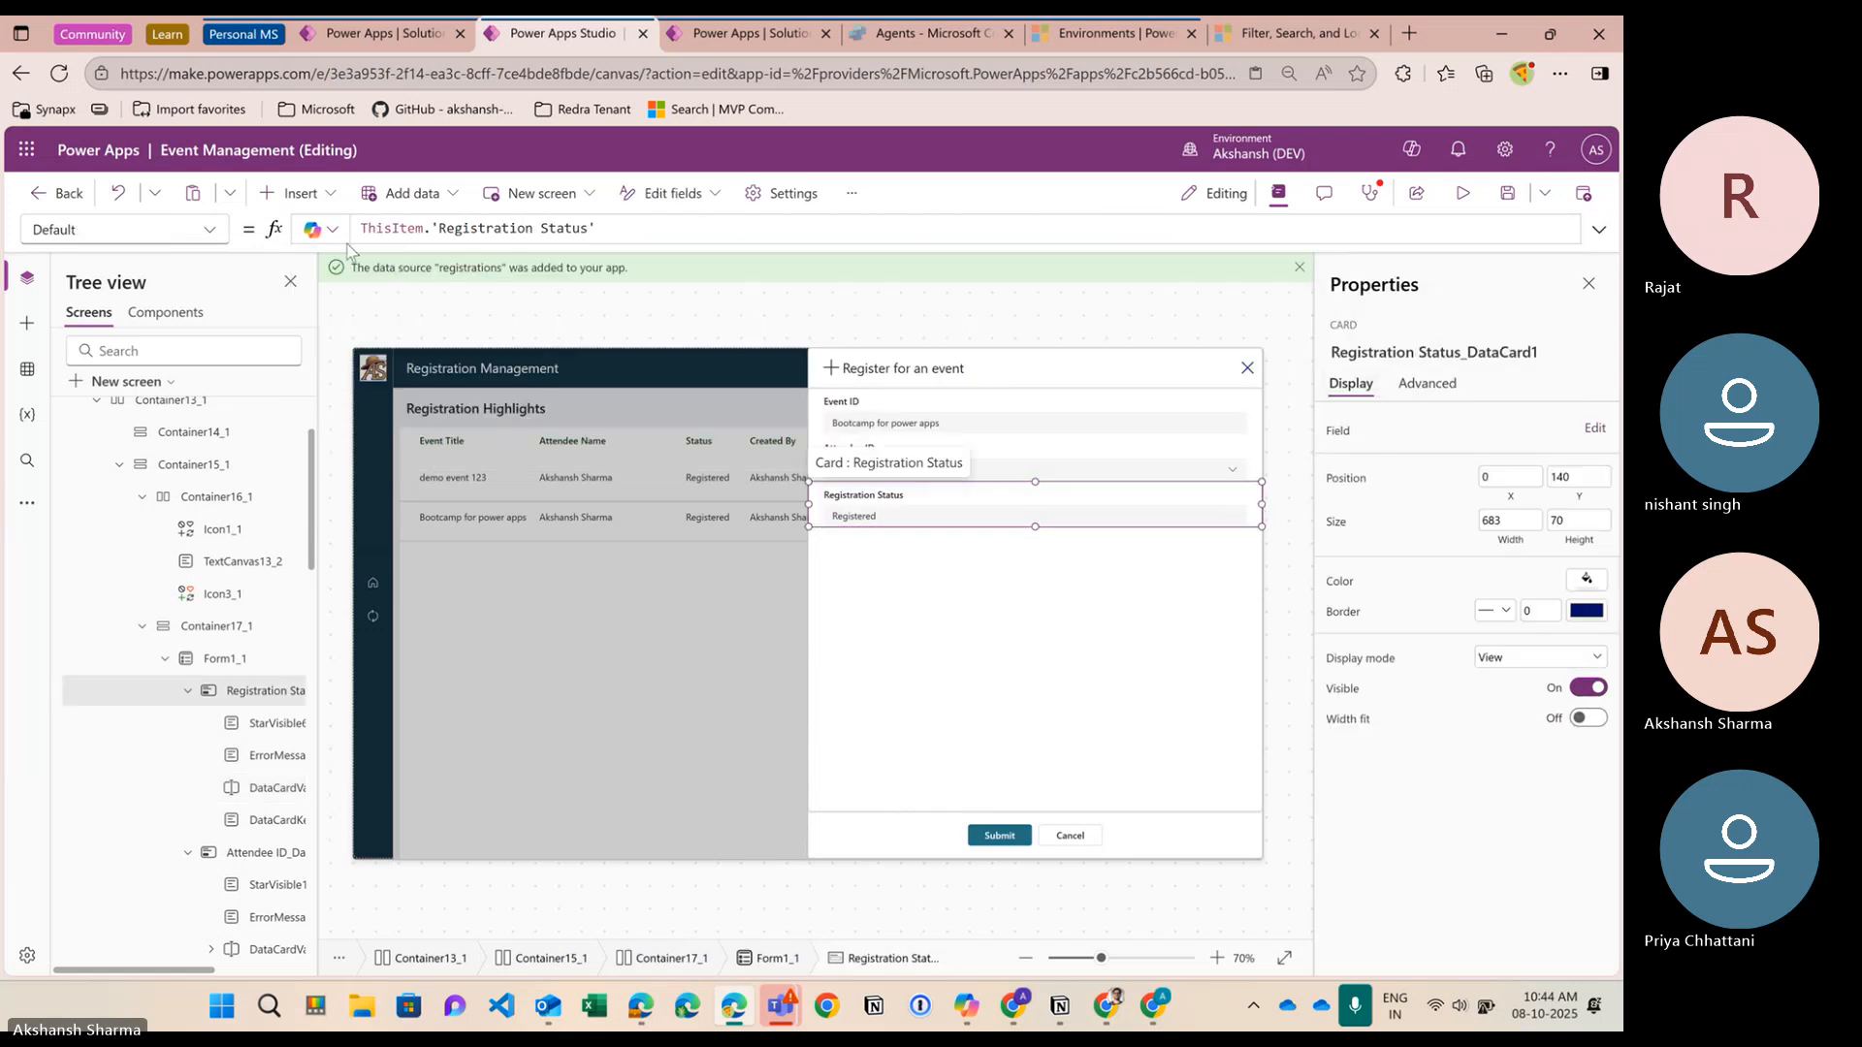
pyautogui.click(1356, 667)
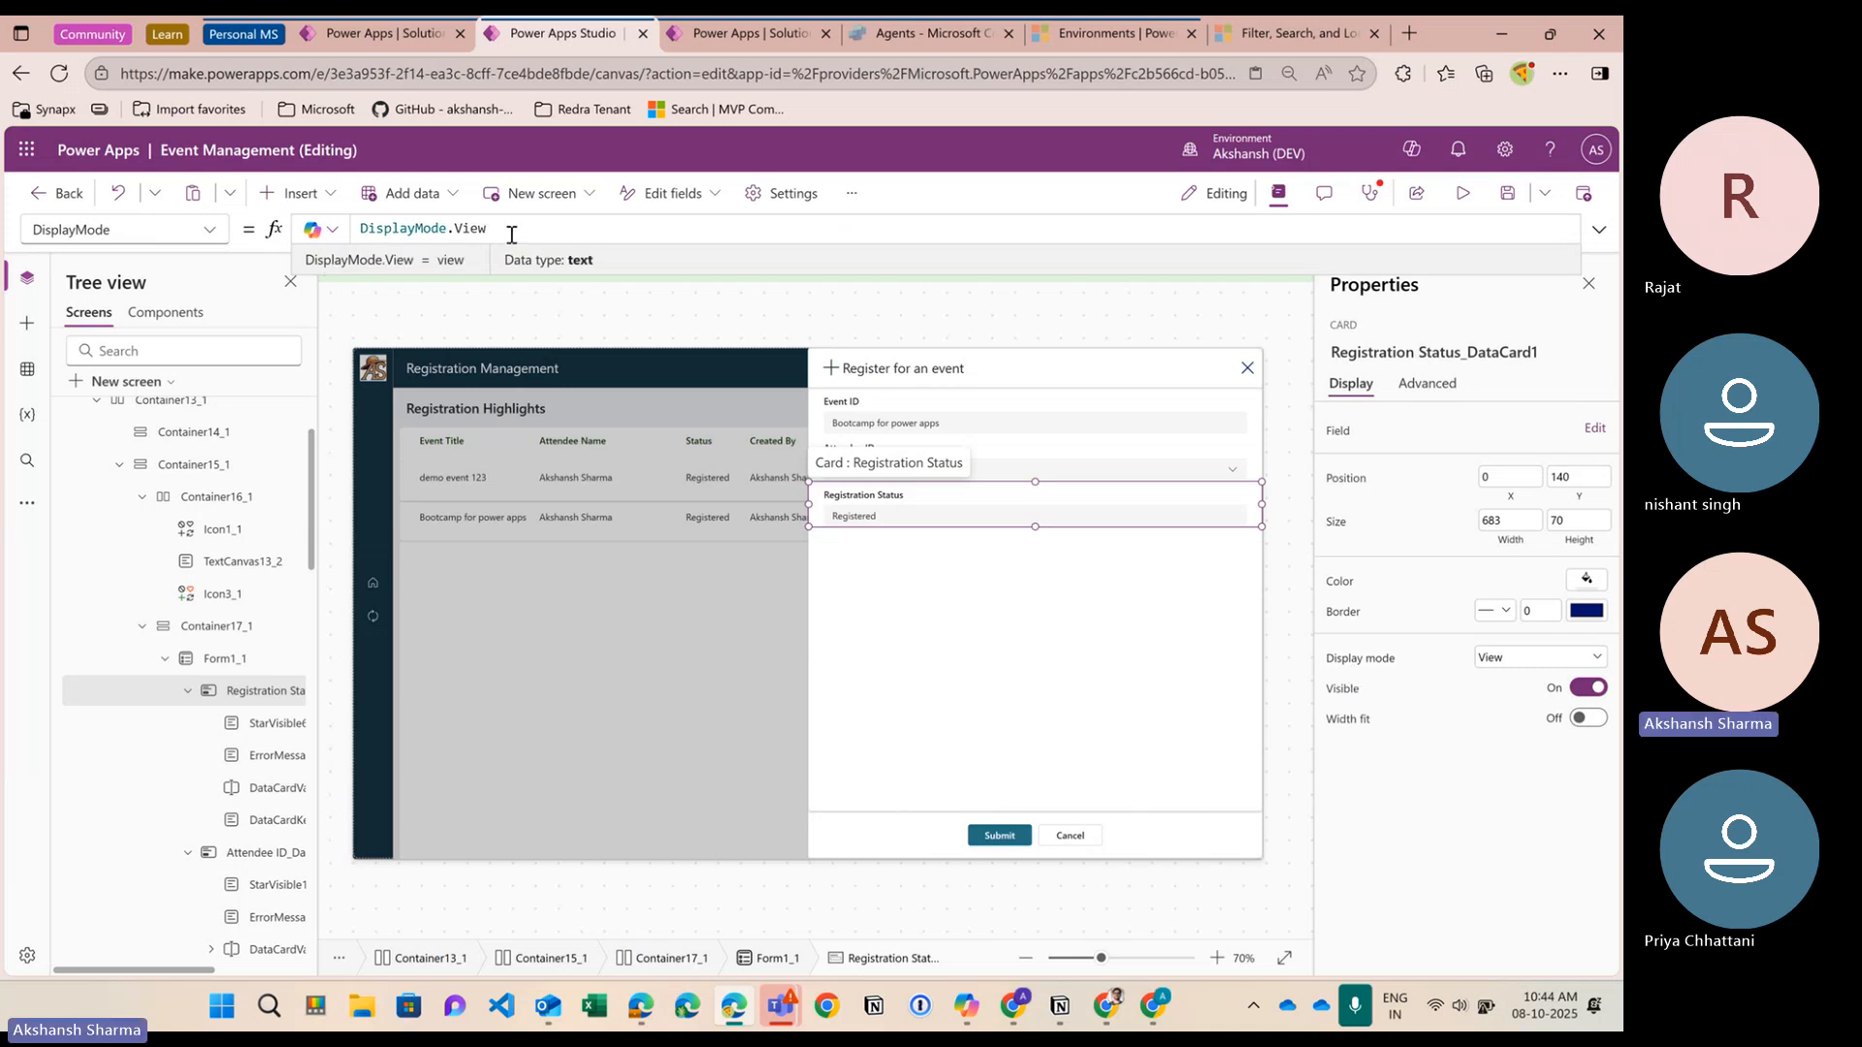
pyautogui.press('BackSpace')
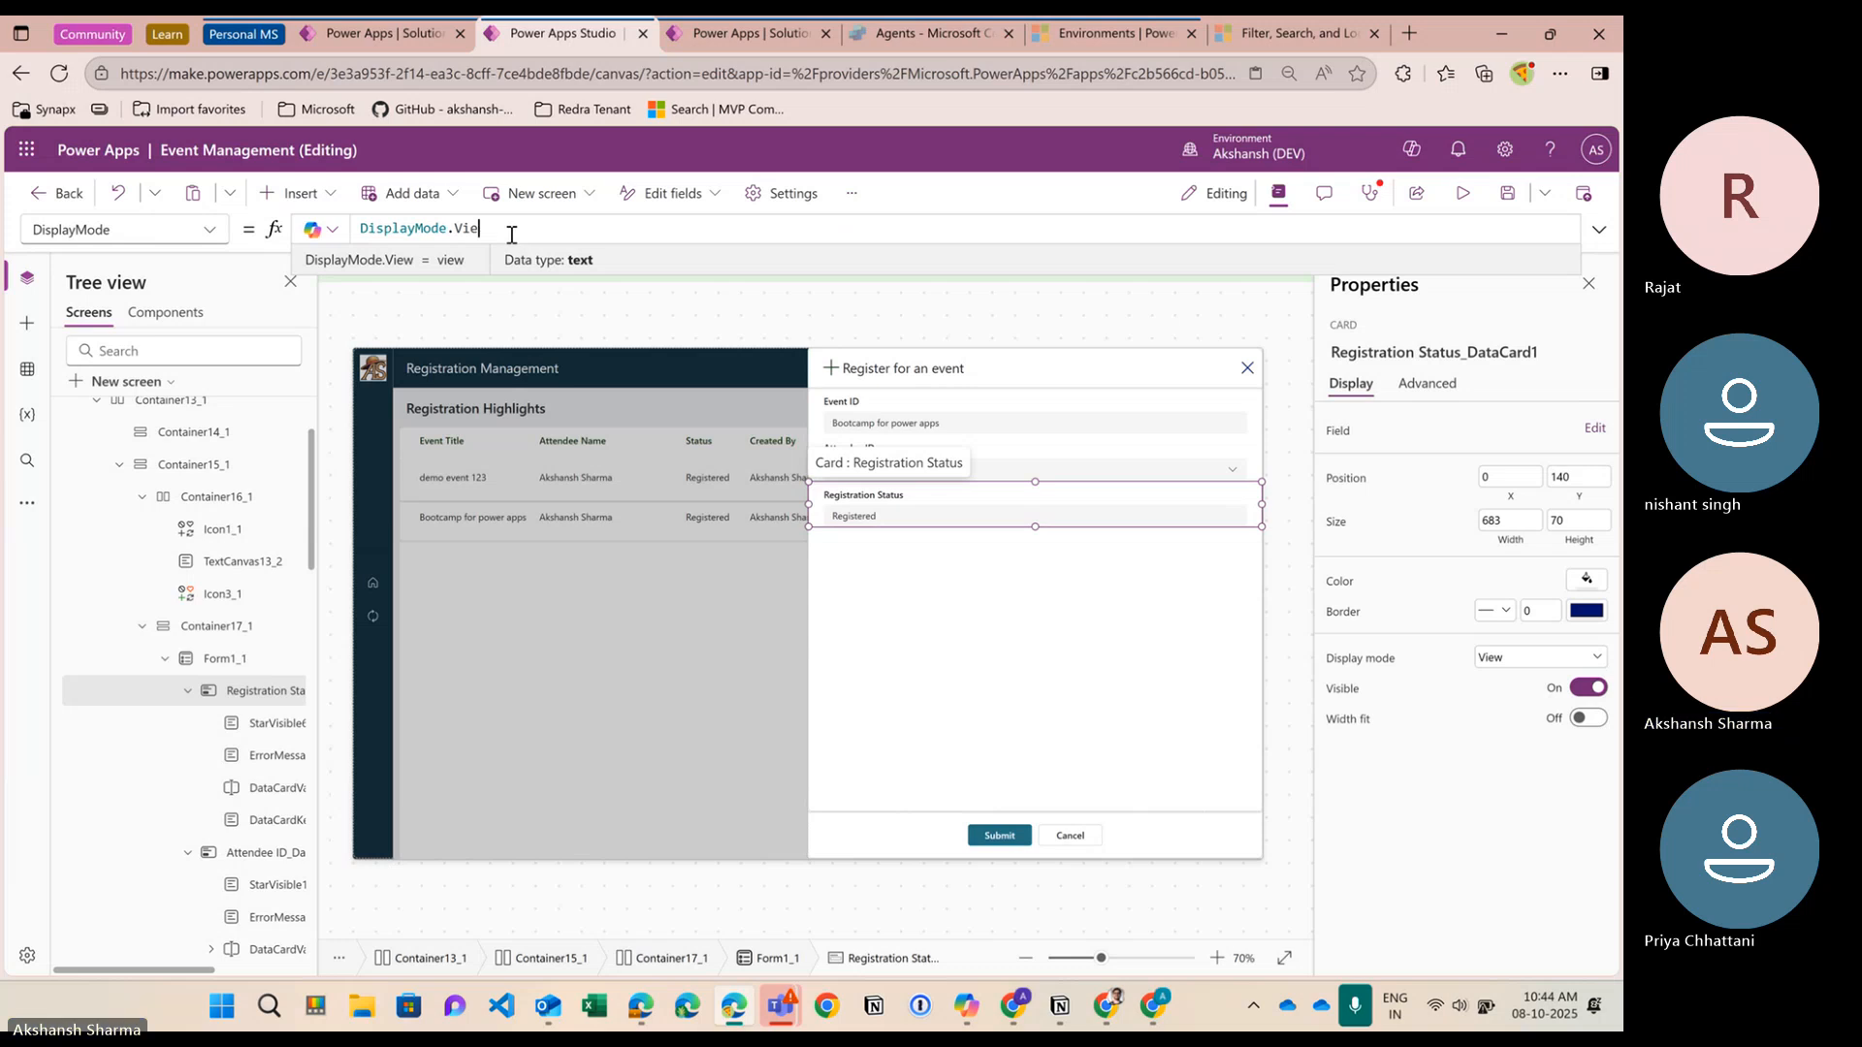
pyautogui.press('BackSpace')
pyautogui.press('BackSpace')
pyautogui.press('BackSpace')
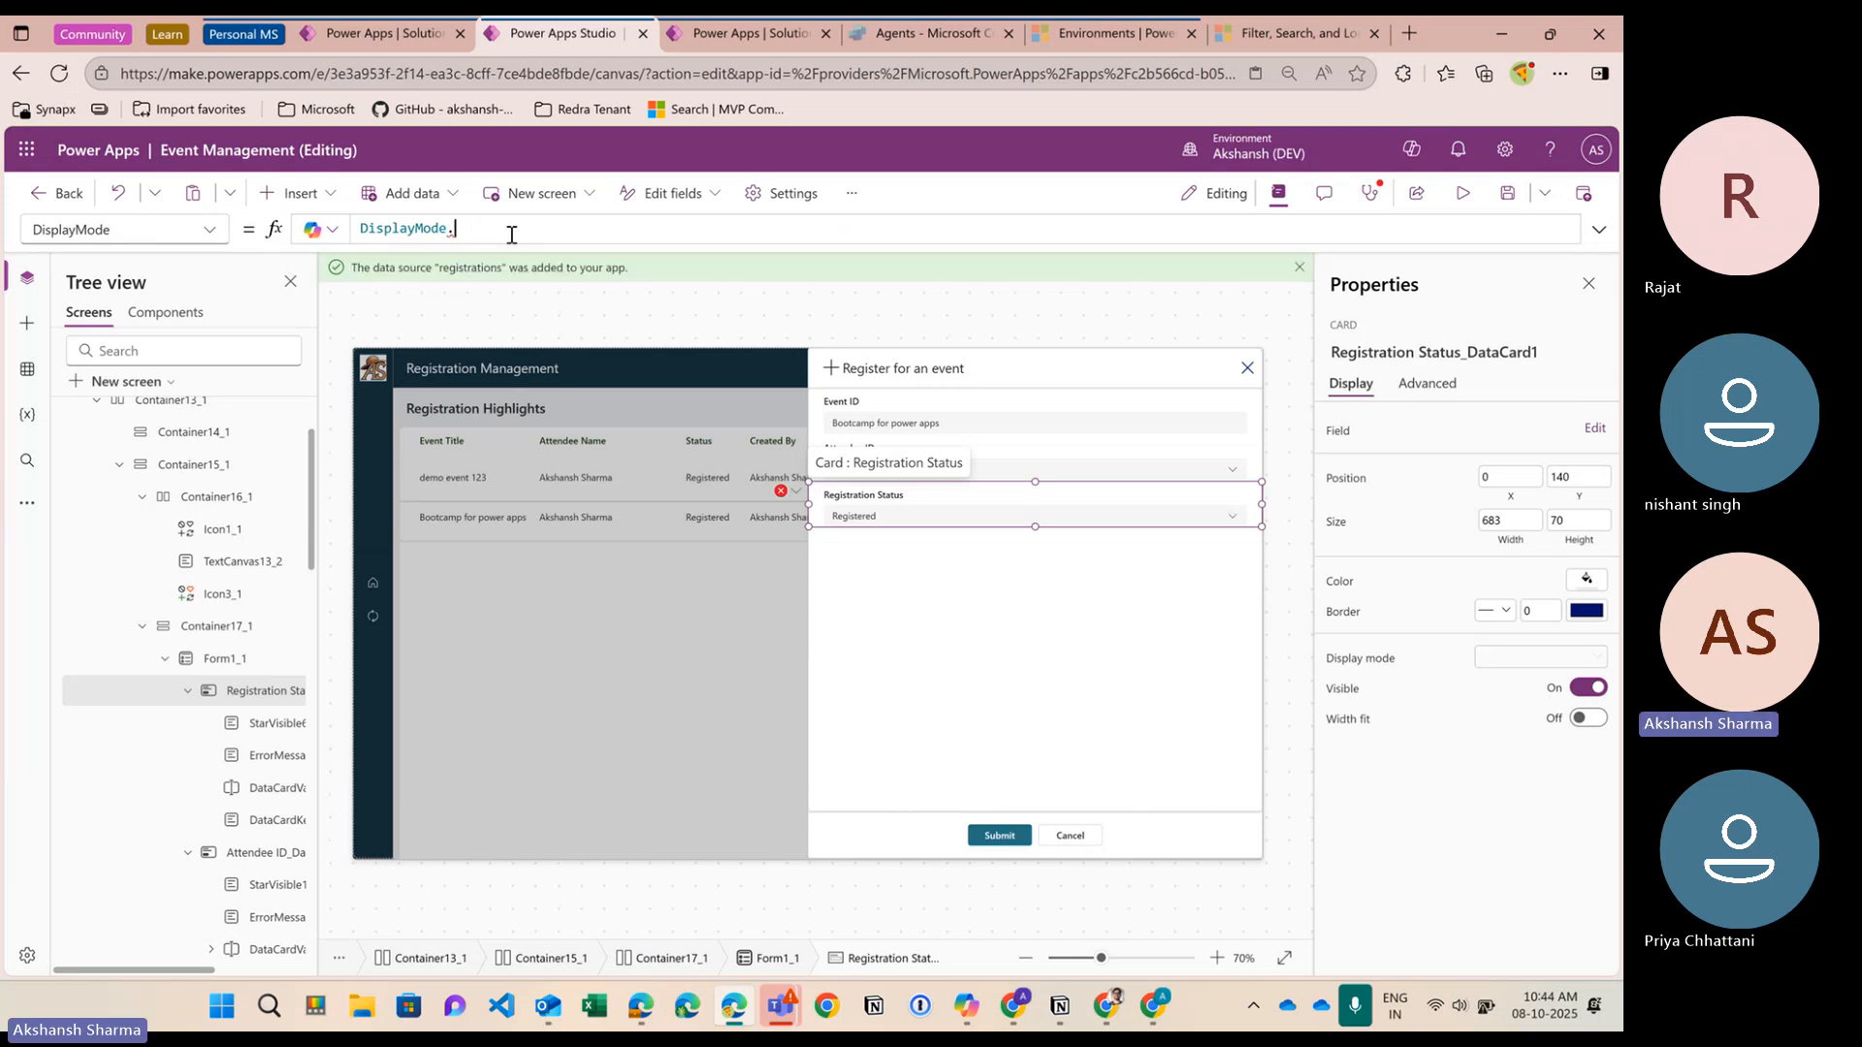
pyautogui.write('.edi')
pyautogui.click(511, 241)
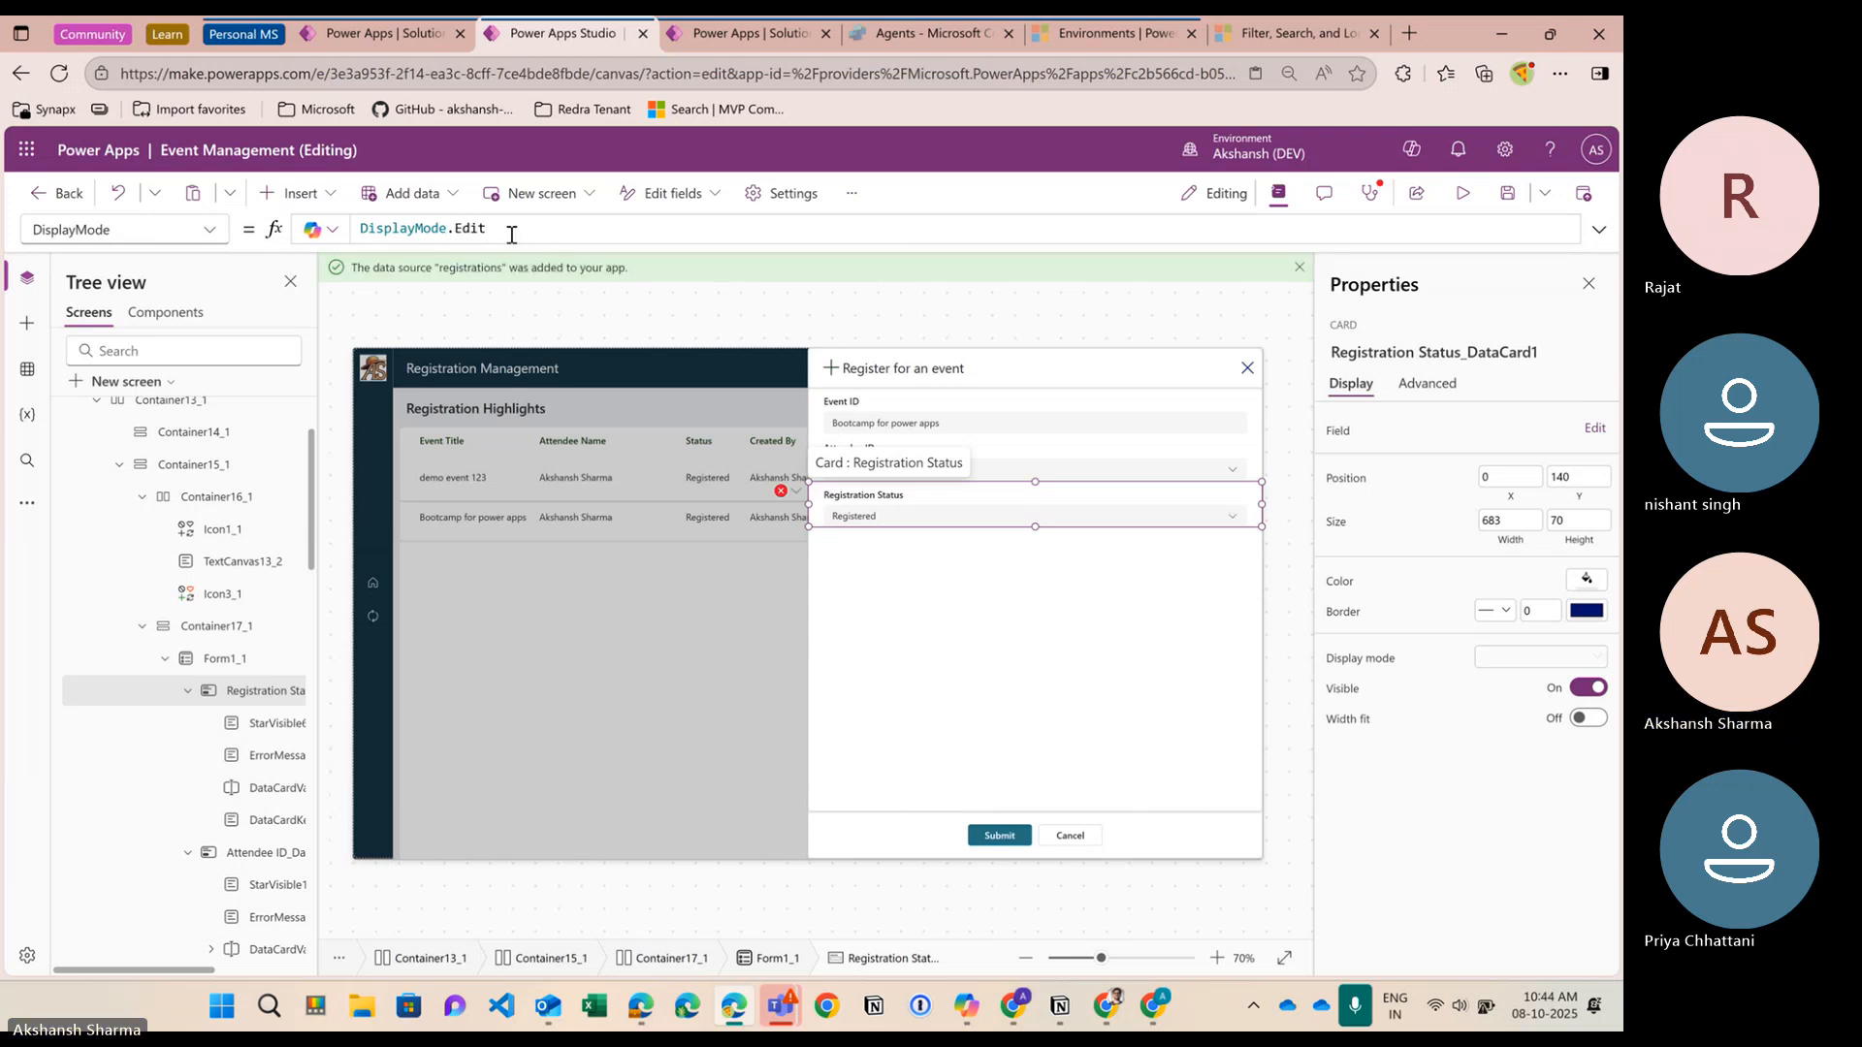
# Remove the [Parent.Default] line and uncomment the DefaultSelectedItems If formula
pyautogui.click(938, 526)
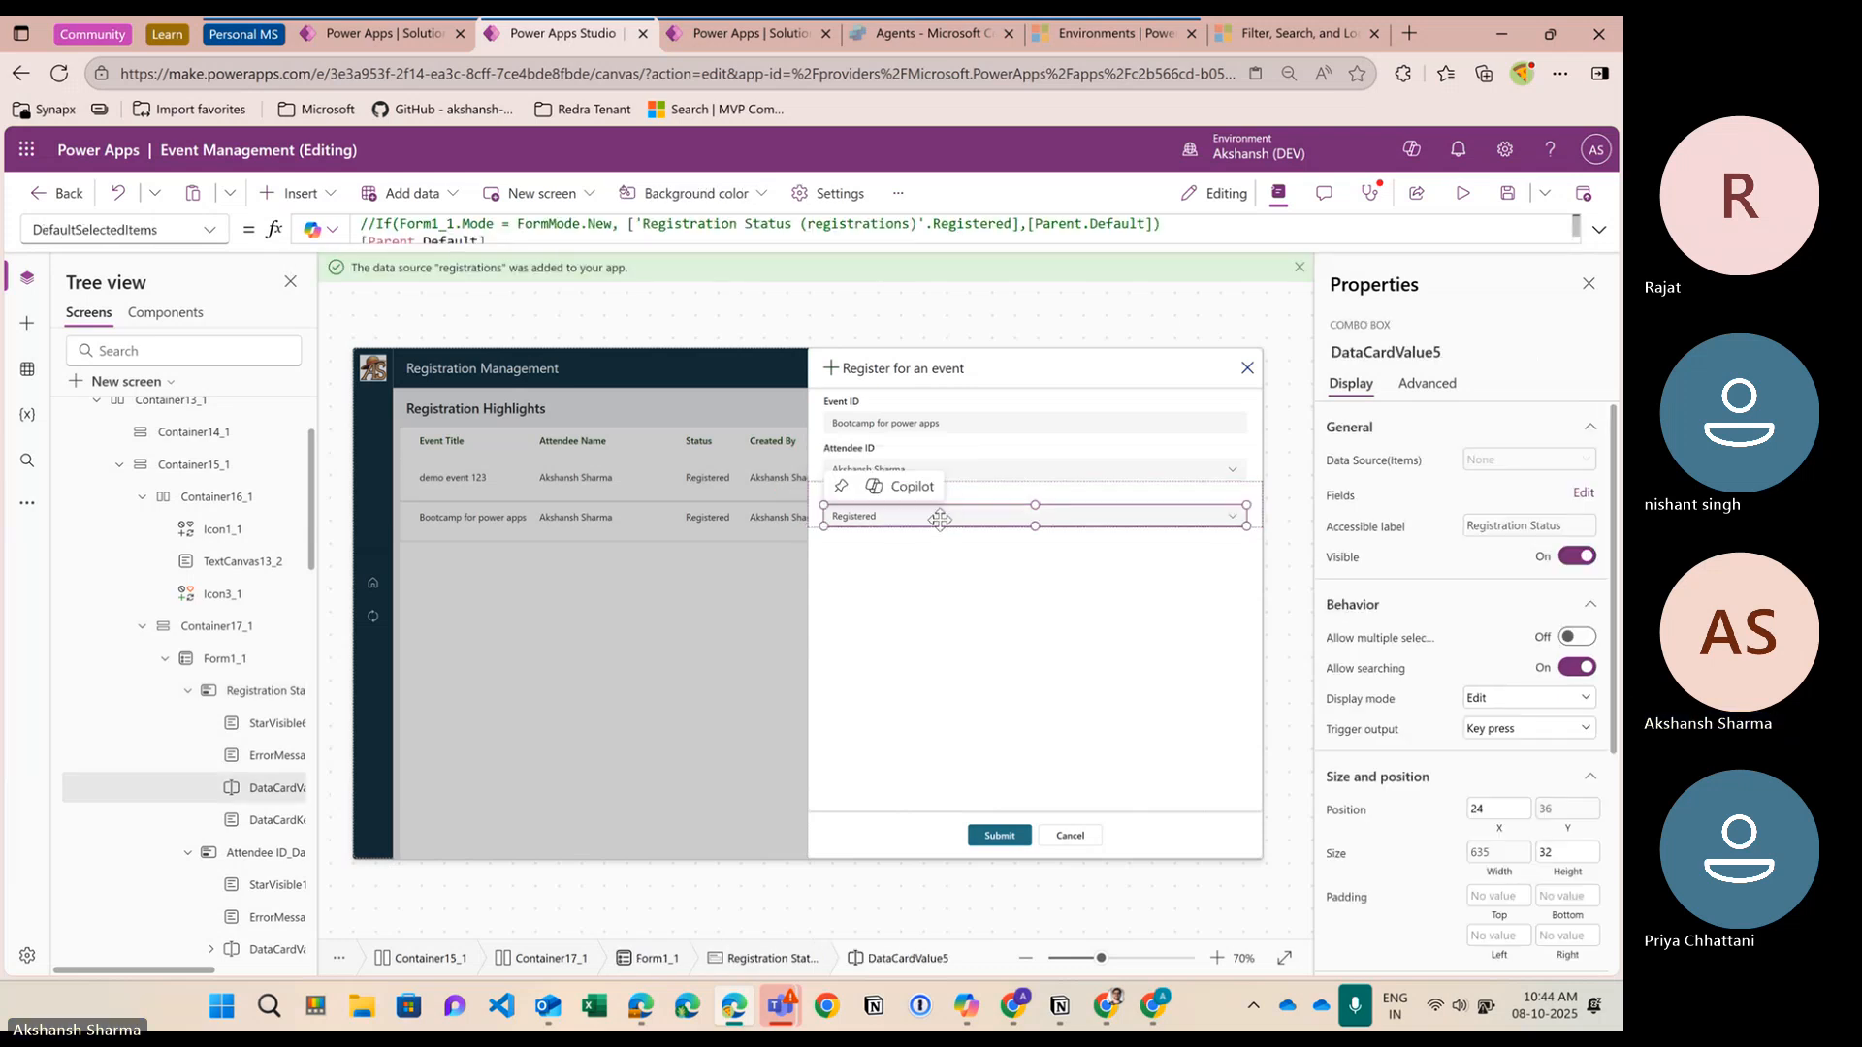
pyautogui.click(560, 242)
pyautogui.moveTo(485, 241); pyautogui.dragTo(358, 245)
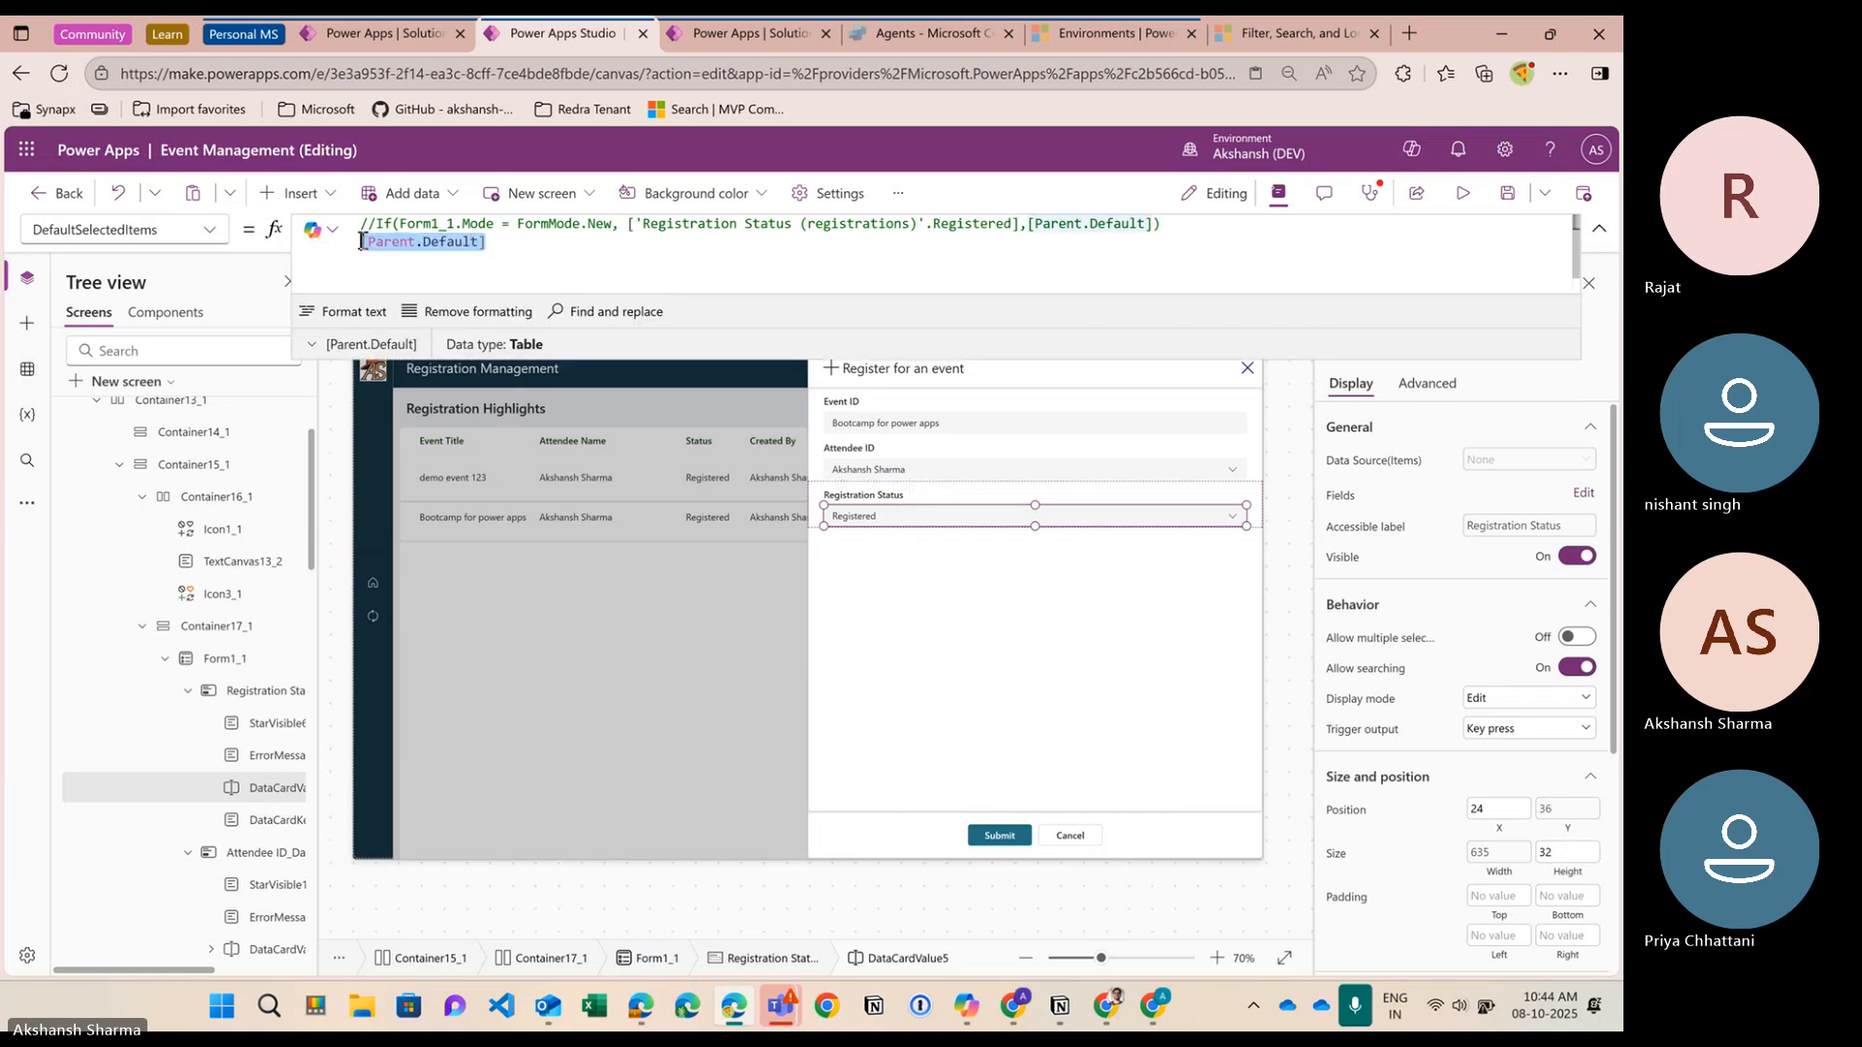
pyautogui.press('BackSpace')
pyautogui.press('BackSpace')
pyautogui.click(378, 230)
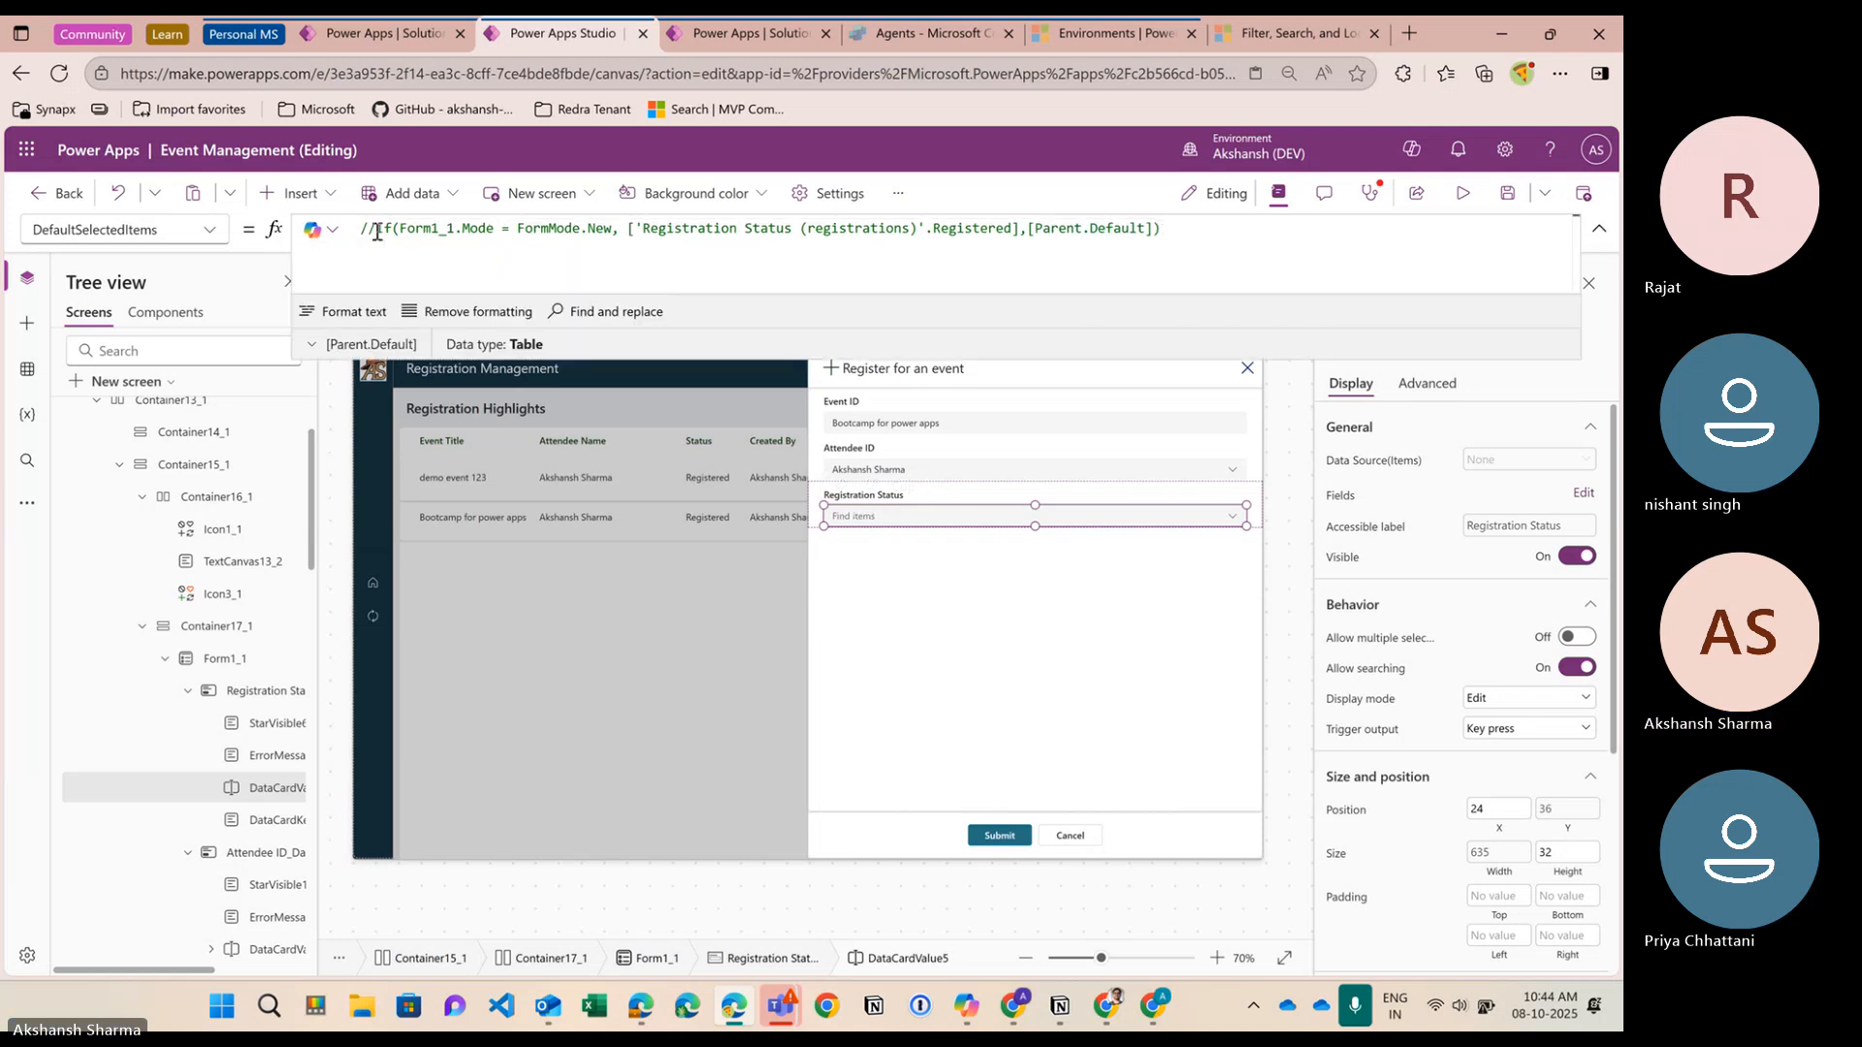
pyautogui.press('BackSpace')
pyautogui.press('BackSpace')
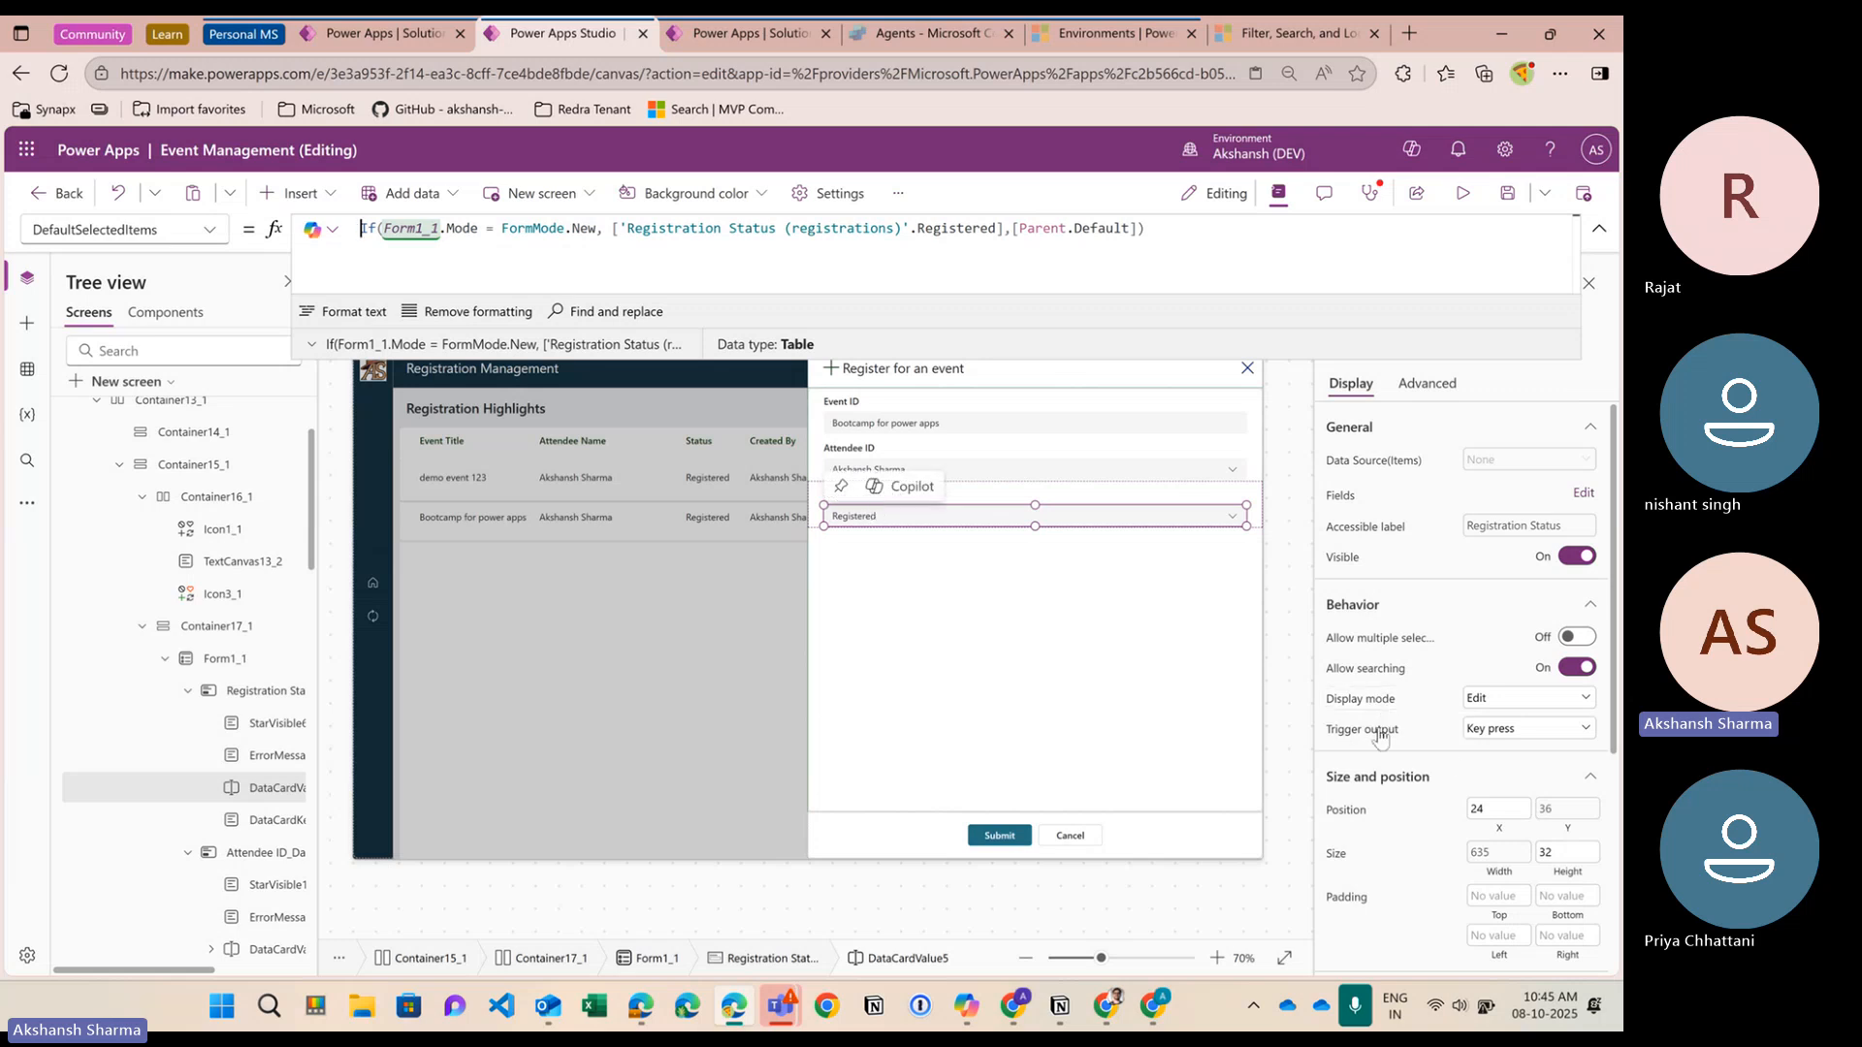
# Replace the combo box's DisplayMode.Edit formula with the saved conditional formula from clipboard history
pyautogui.click(1361, 699)
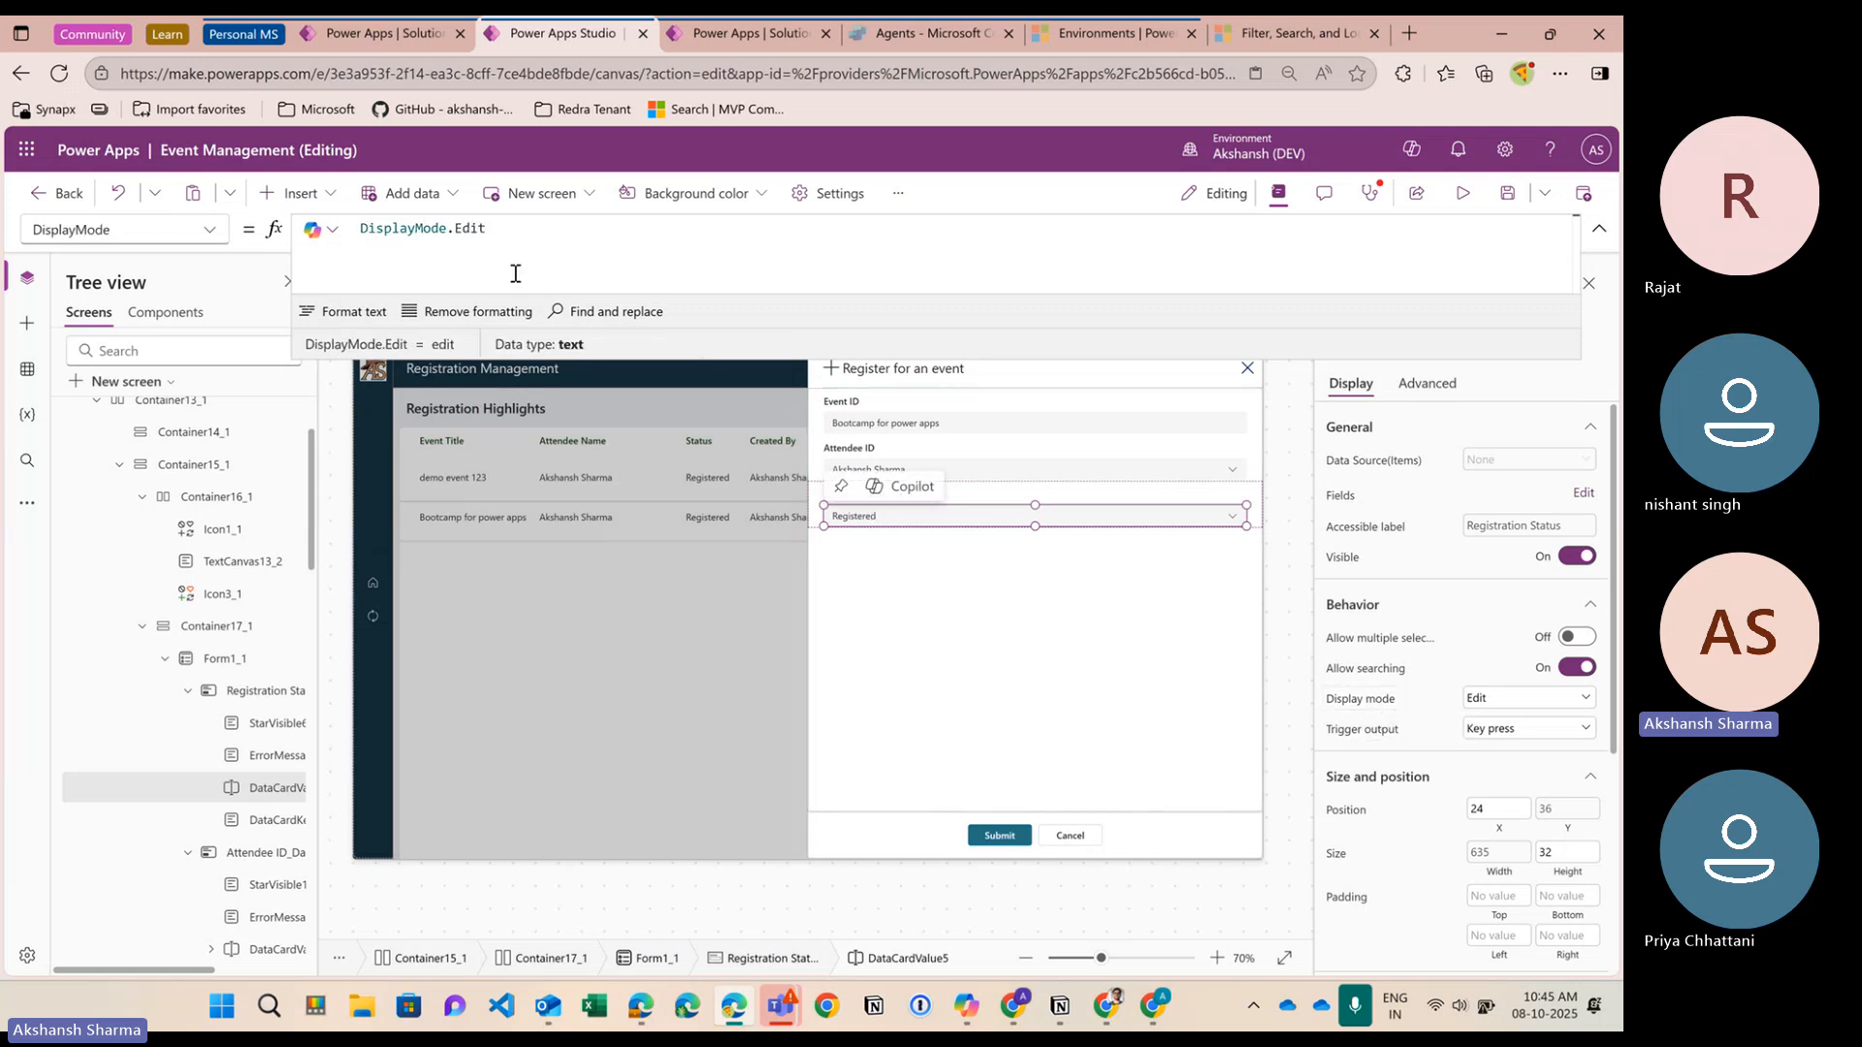
pyautogui.moveTo(507, 241); pyautogui.dragTo(360, 233)
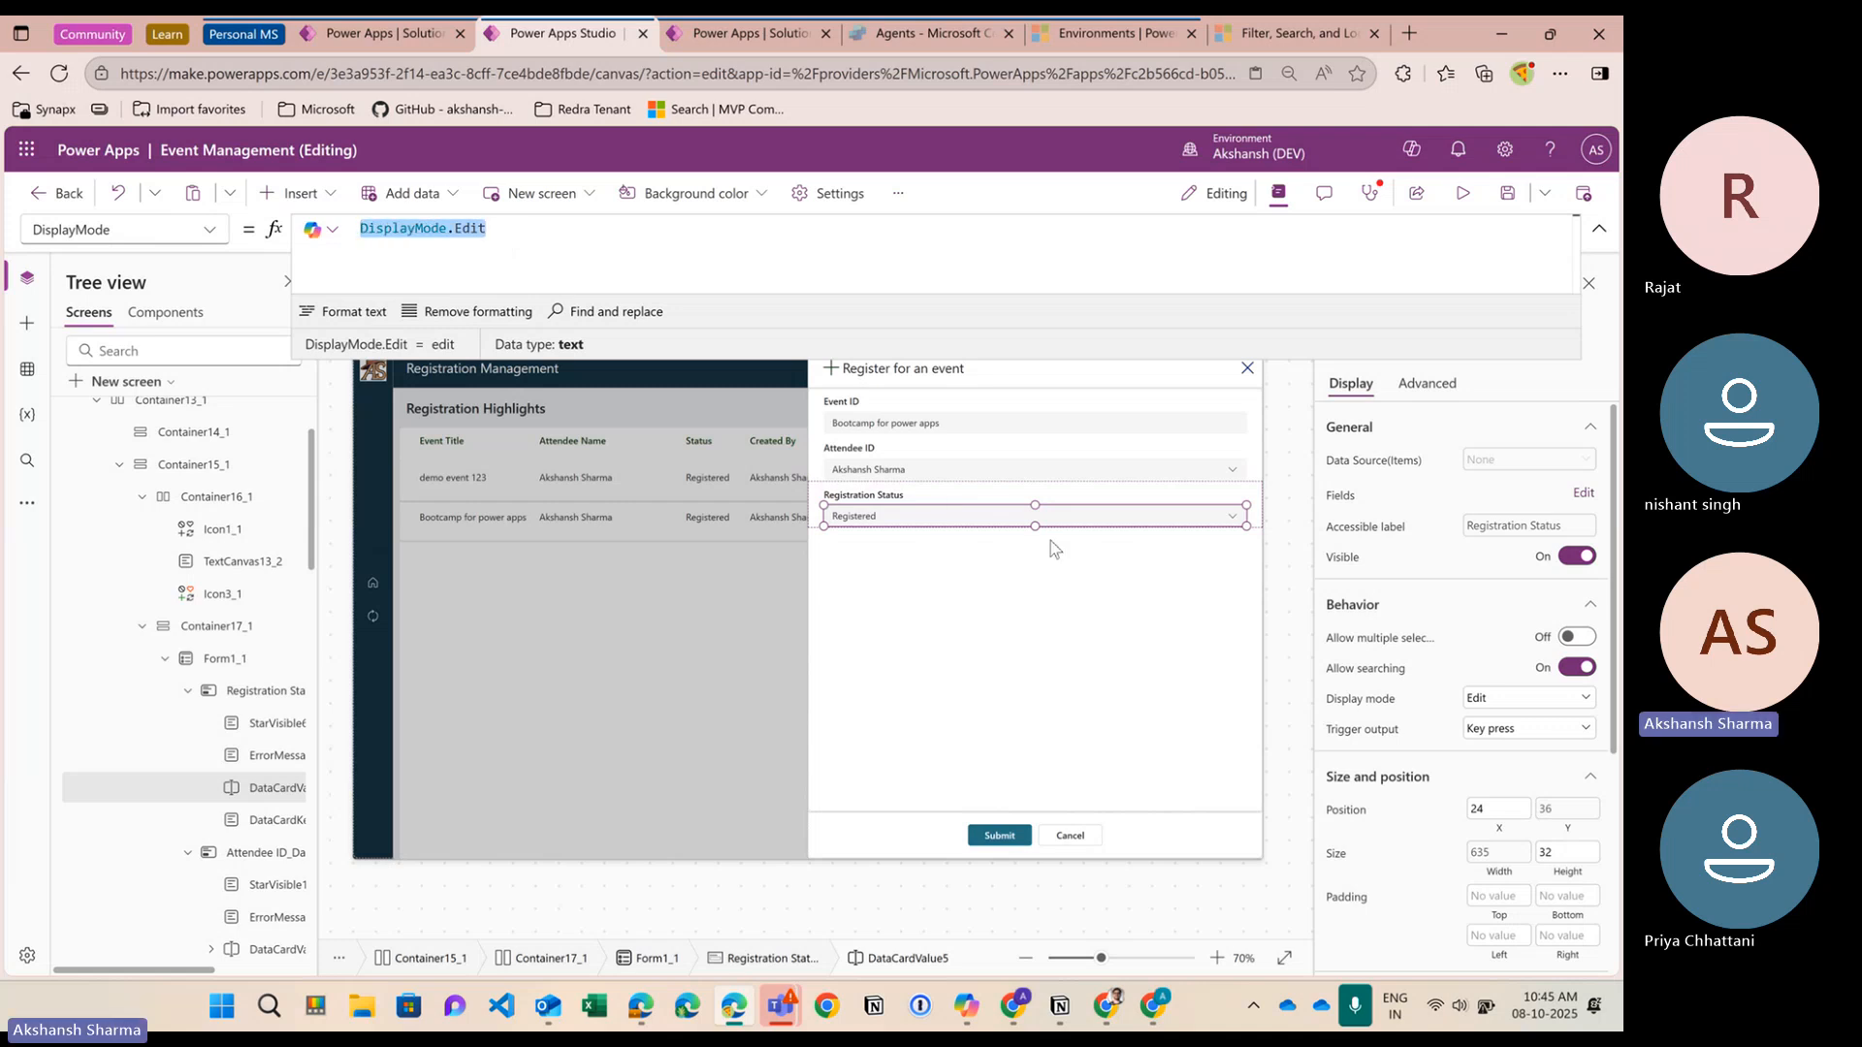
pyautogui.moveTo(948, 522)
pyautogui.press('super+v')
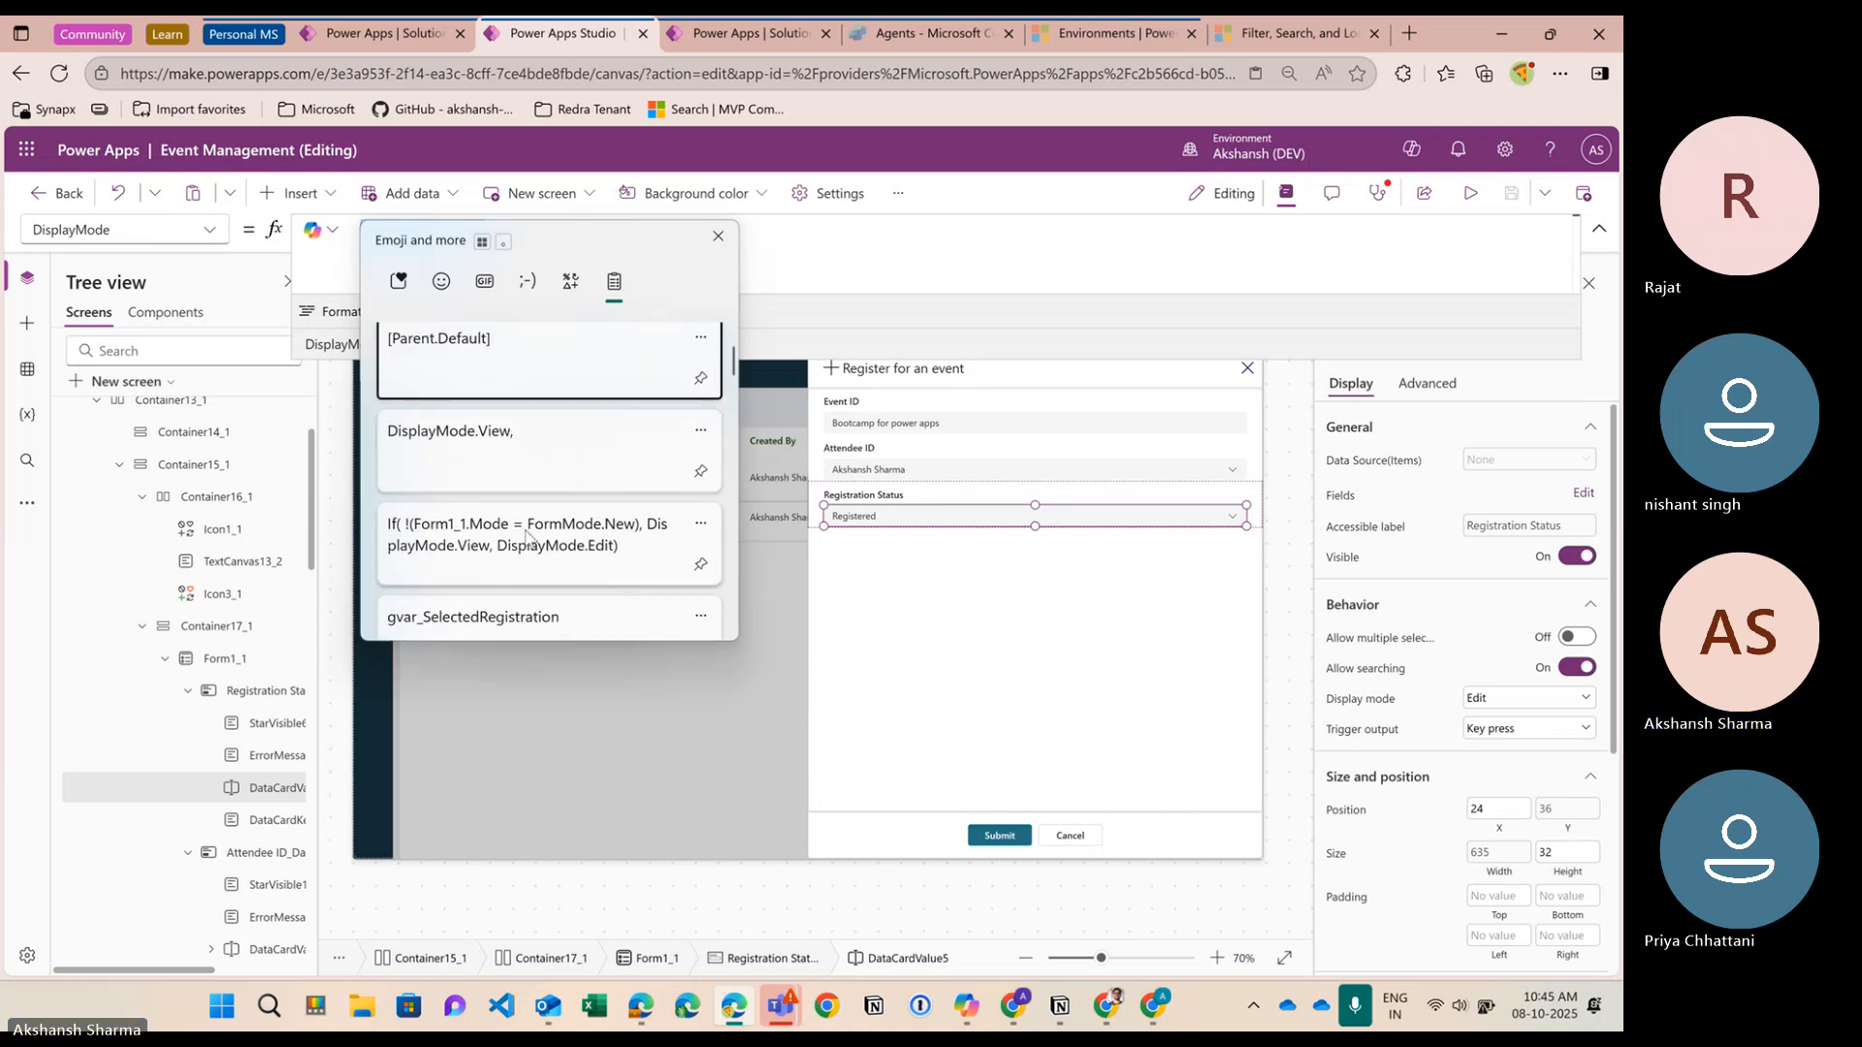
pyautogui.click(526, 536)
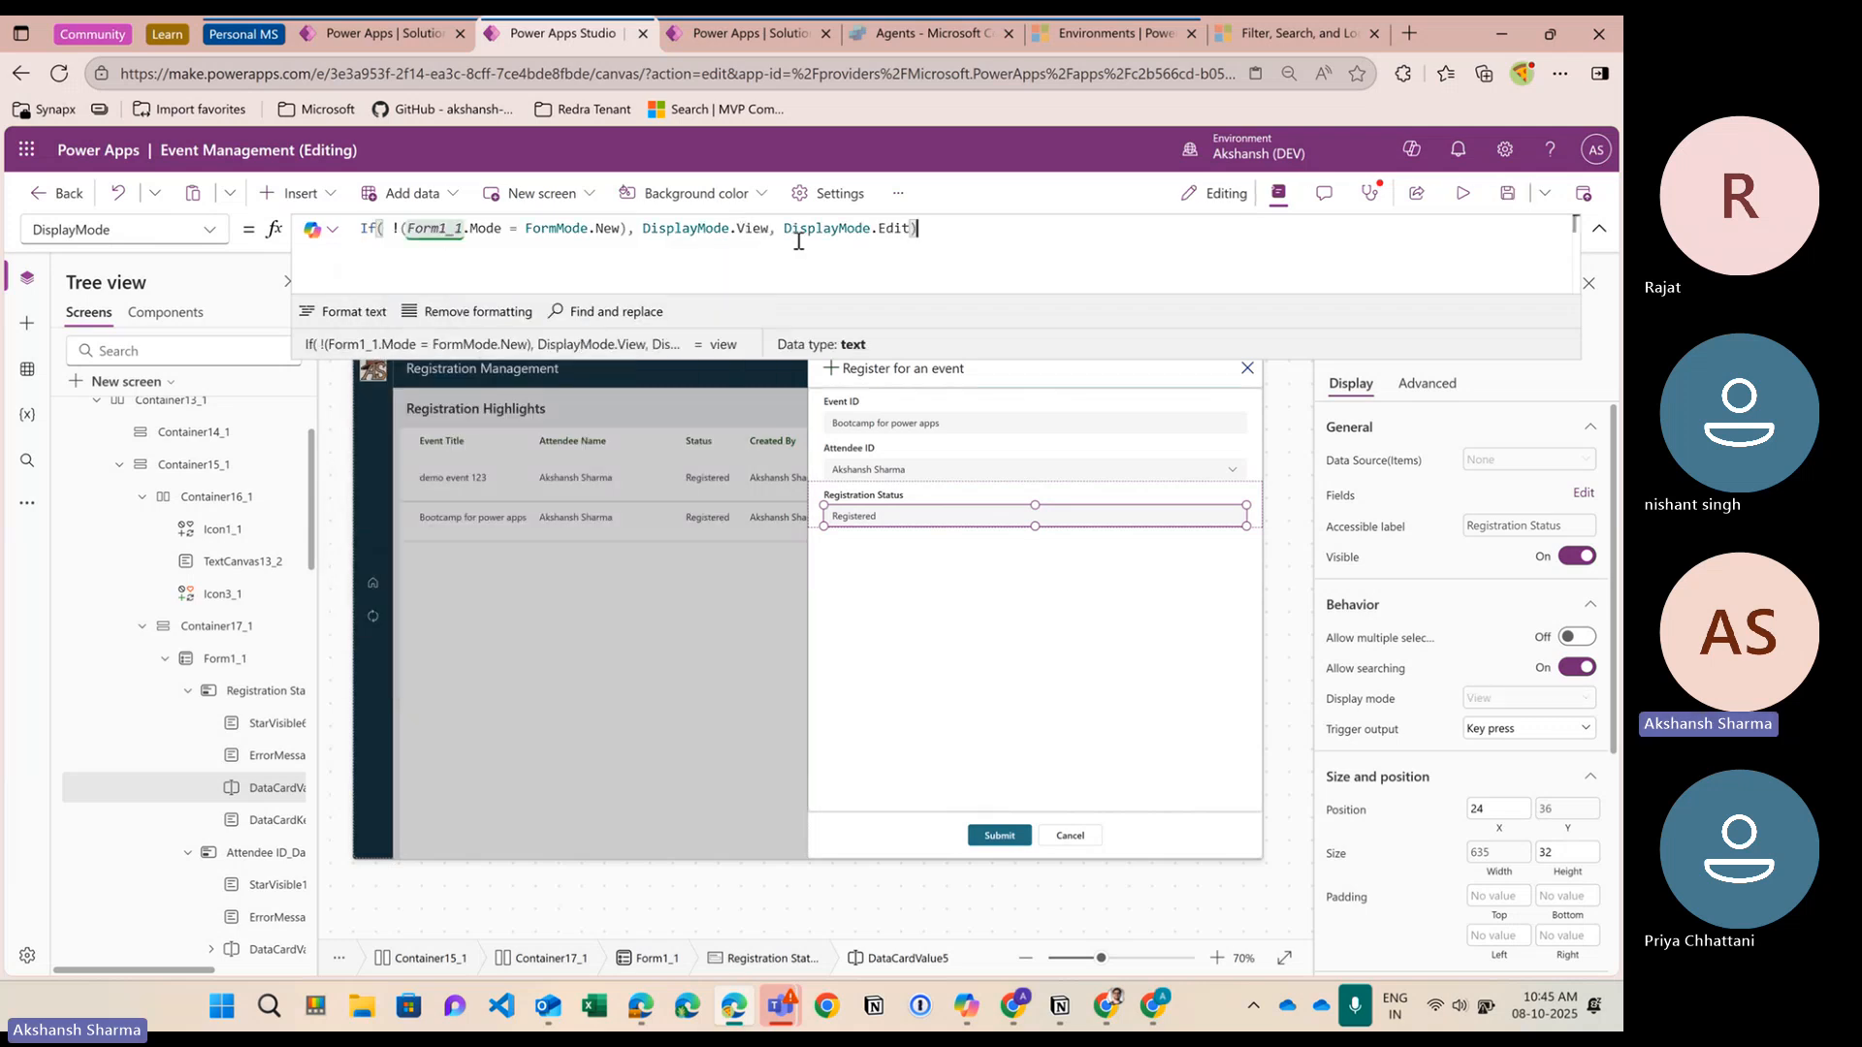
# Rework its results to DisplayMode.Edit when not new and DisplayMode.View otherwise
pyautogui.moveTo(782, 230); pyautogui.dragTo(642, 230)
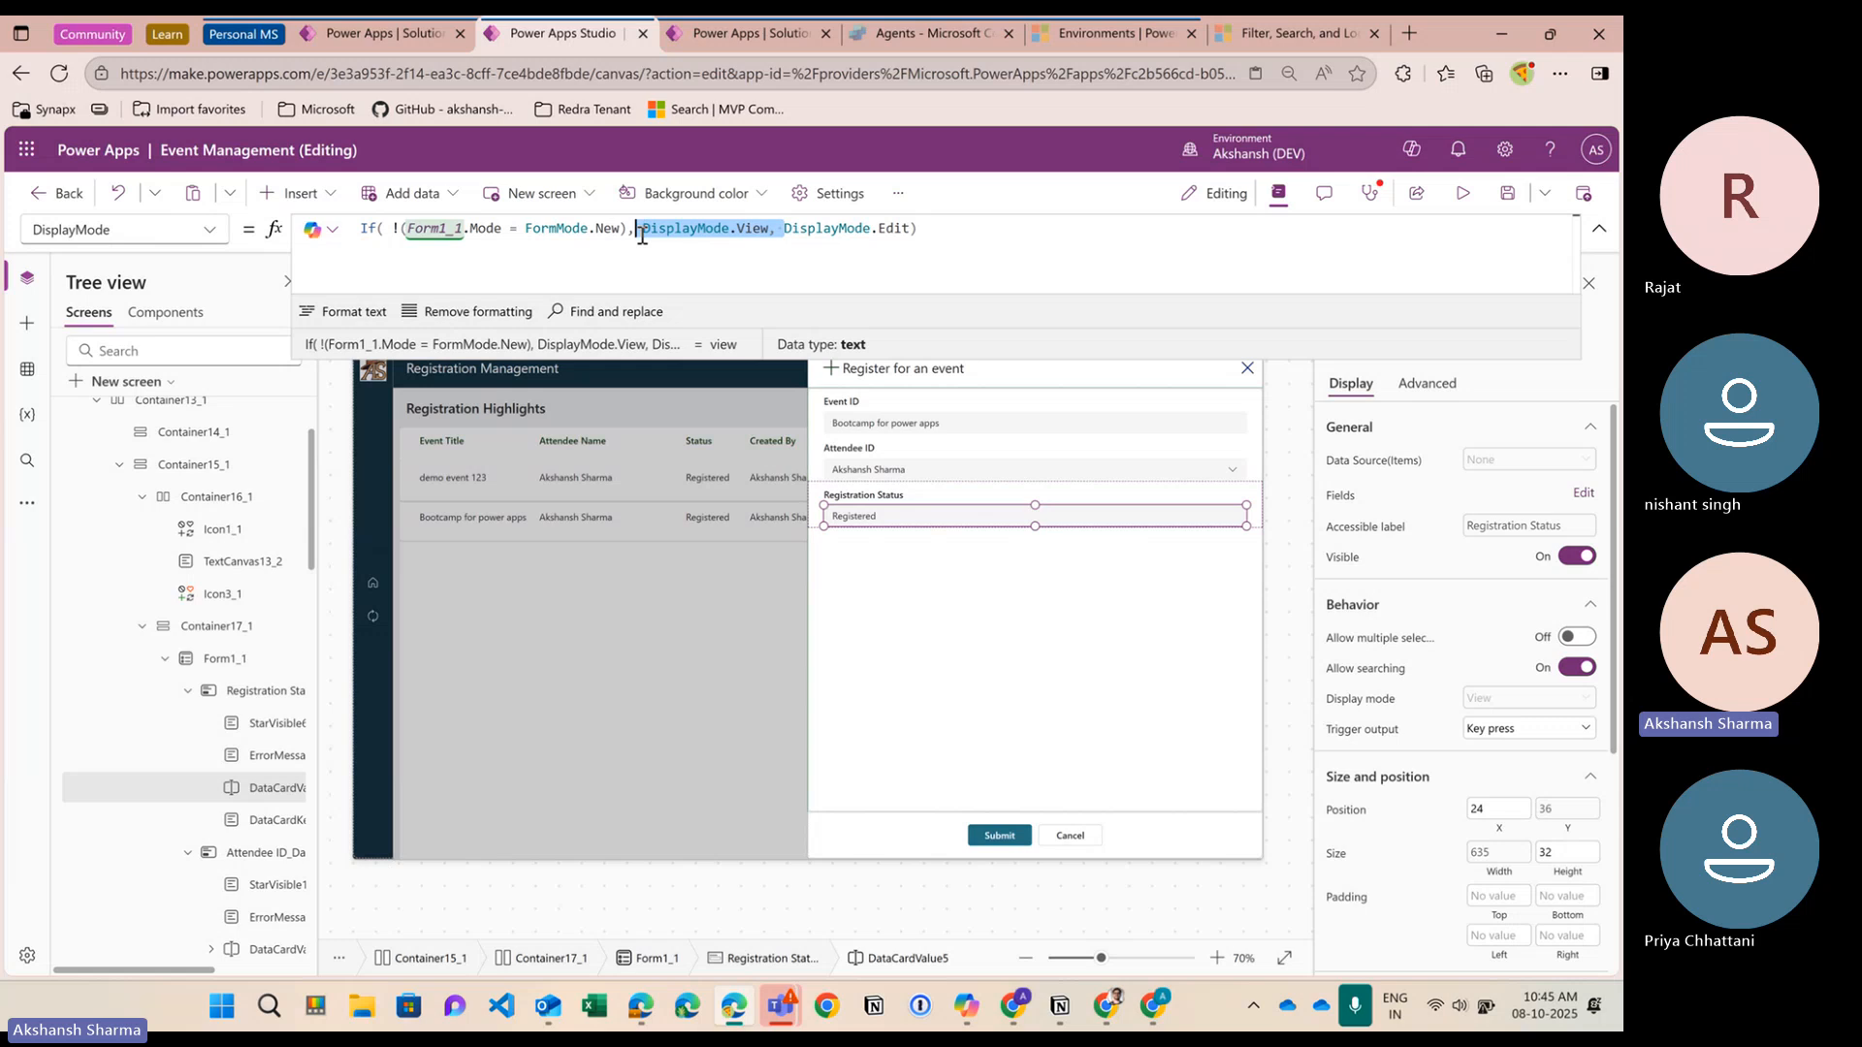
pyautogui.press('BackSpace')
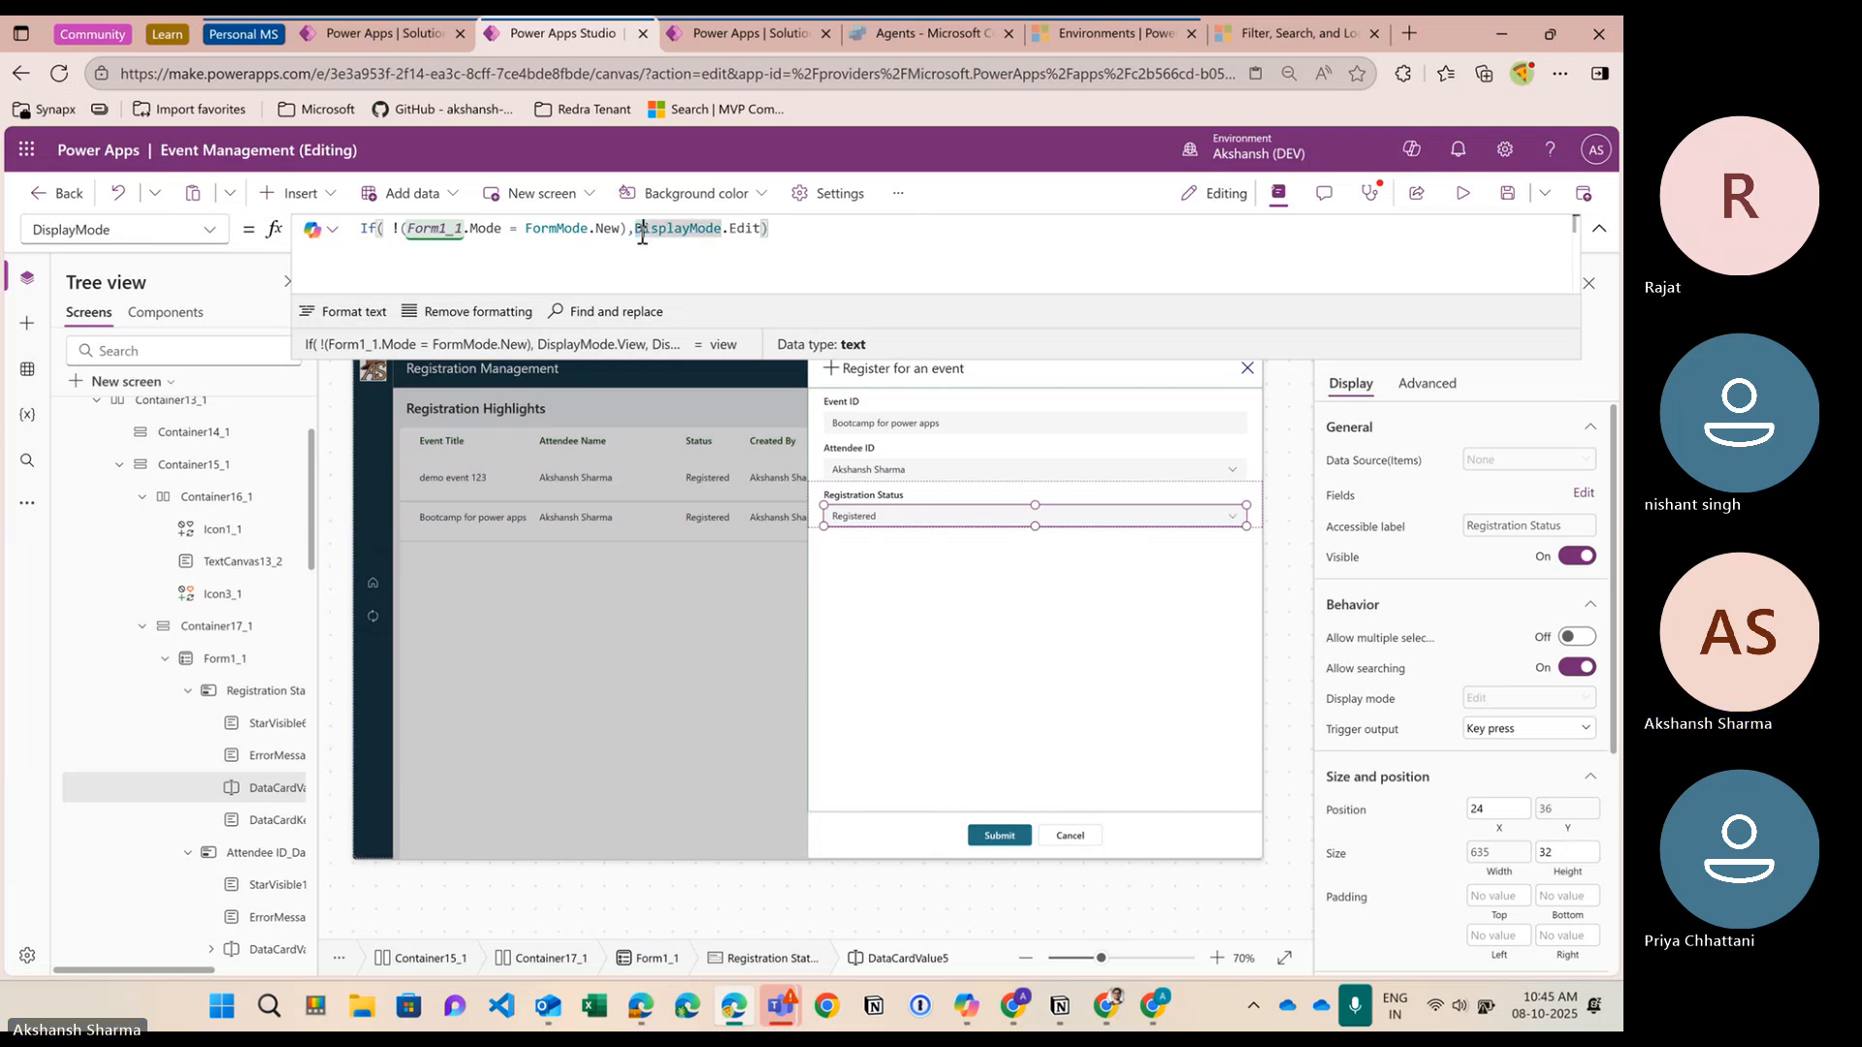
pyautogui.write(',')
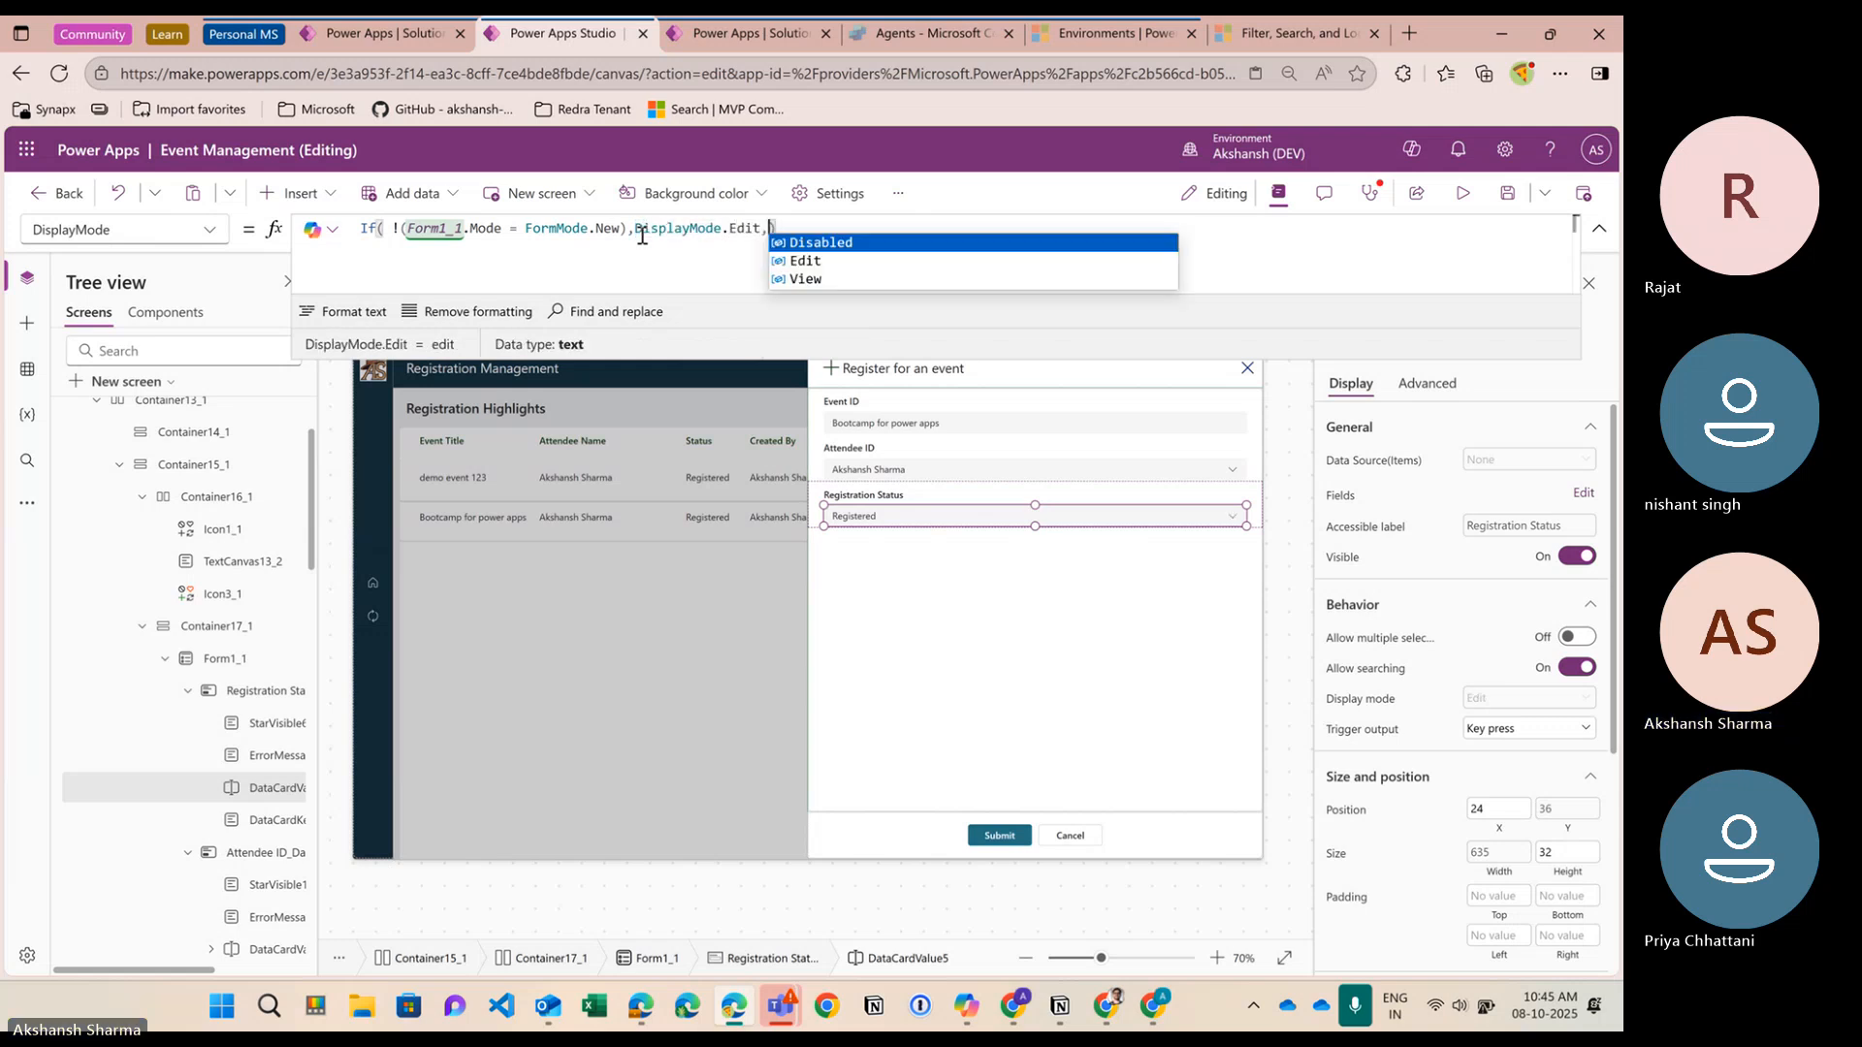
pyautogui.write('If( !(Form1_1.Mode = FormMode.New), DisplayMode.View, DisplayMode.Edit)')
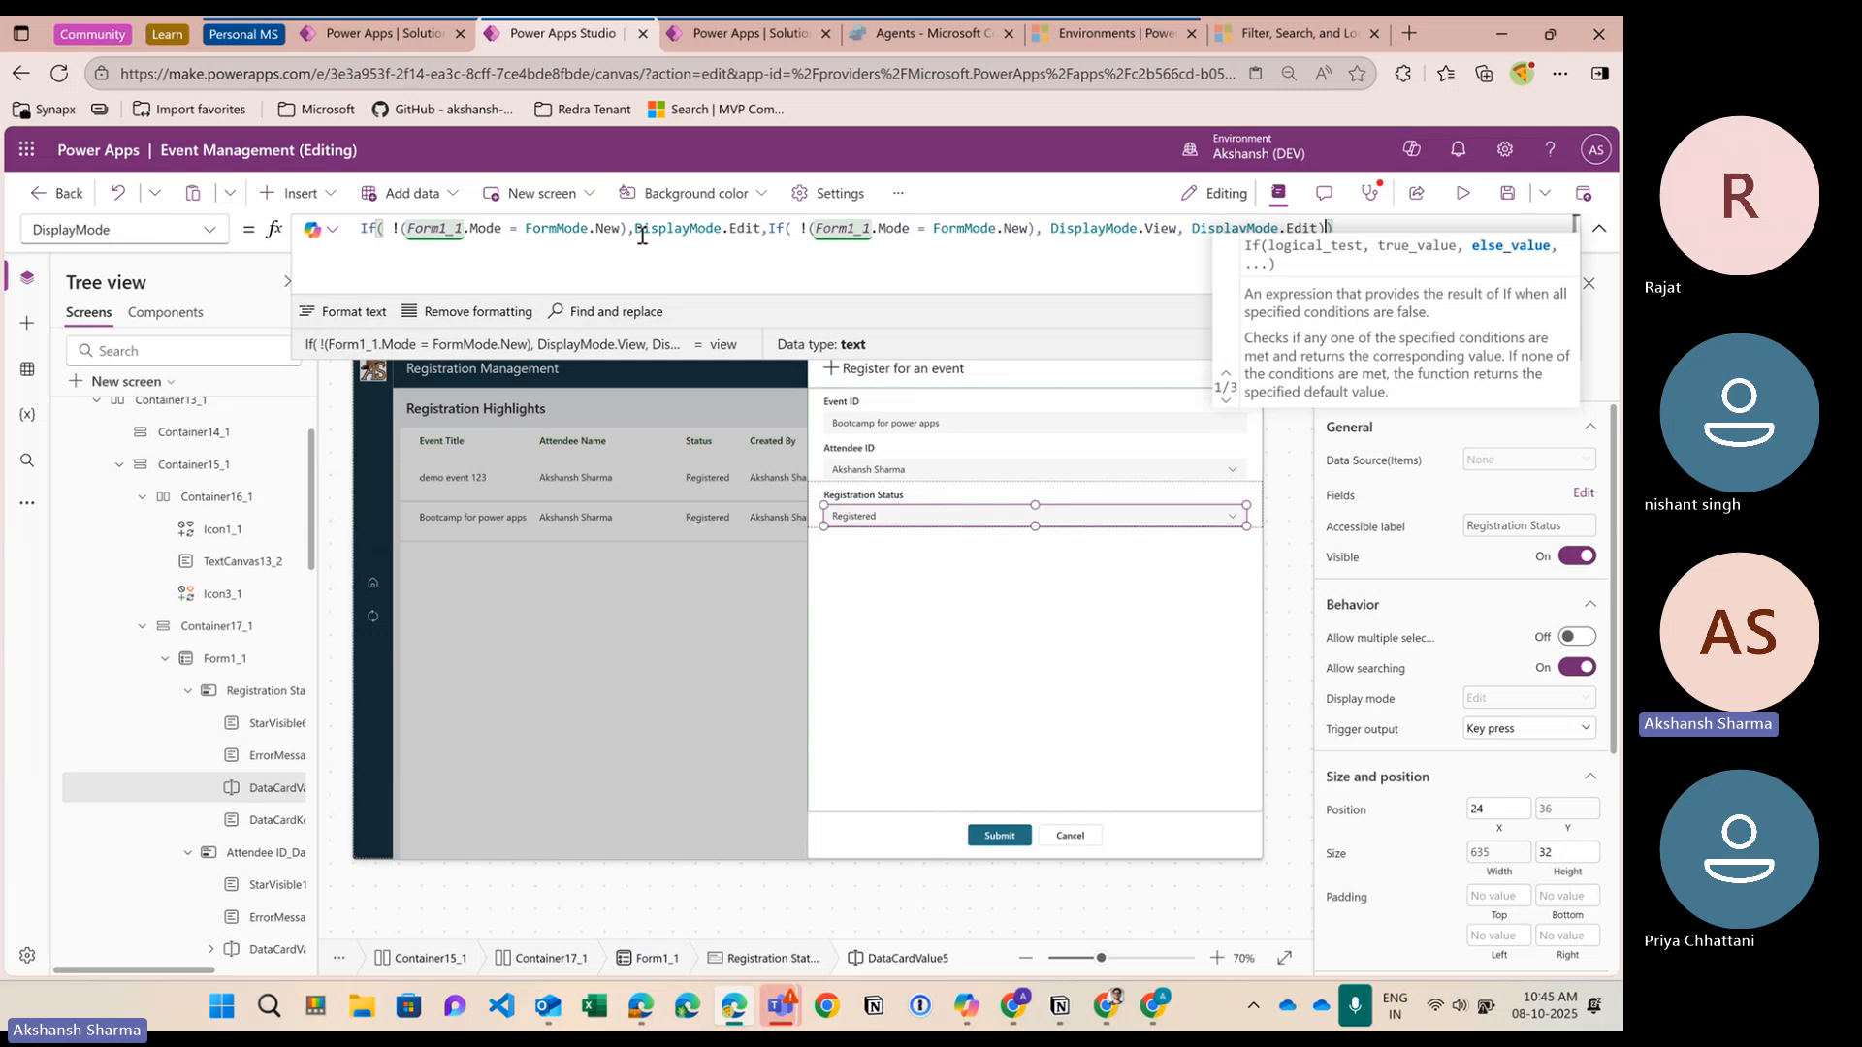
pyautogui.press('BackSpace')
pyautogui.press('BackSpace')
pyautogui.press('BackSpace')
pyautogui.press('BackSpace')
pyautogui.press('BackSpace')
pyautogui.press('BackSpace')
pyautogui.press('BackSpace')
pyautogui.press('BackSpace')
pyautogui.press('BackSpace')
pyautogui.press('BackSpace')
pyautogui.press('BackSpace')
pyautogui.press('BackSpace')
pyautogui.press('BackSpace')
pyautogui.press('BackSpace')
pyautogui.press('BackSpace')
pyautogui.press('BackSpace')
pyautogui.press('BackSpace')
pyautogui.press('BackSpace')
pyautogui.press('BackSpace')
pyautogui.press('BackSpace')
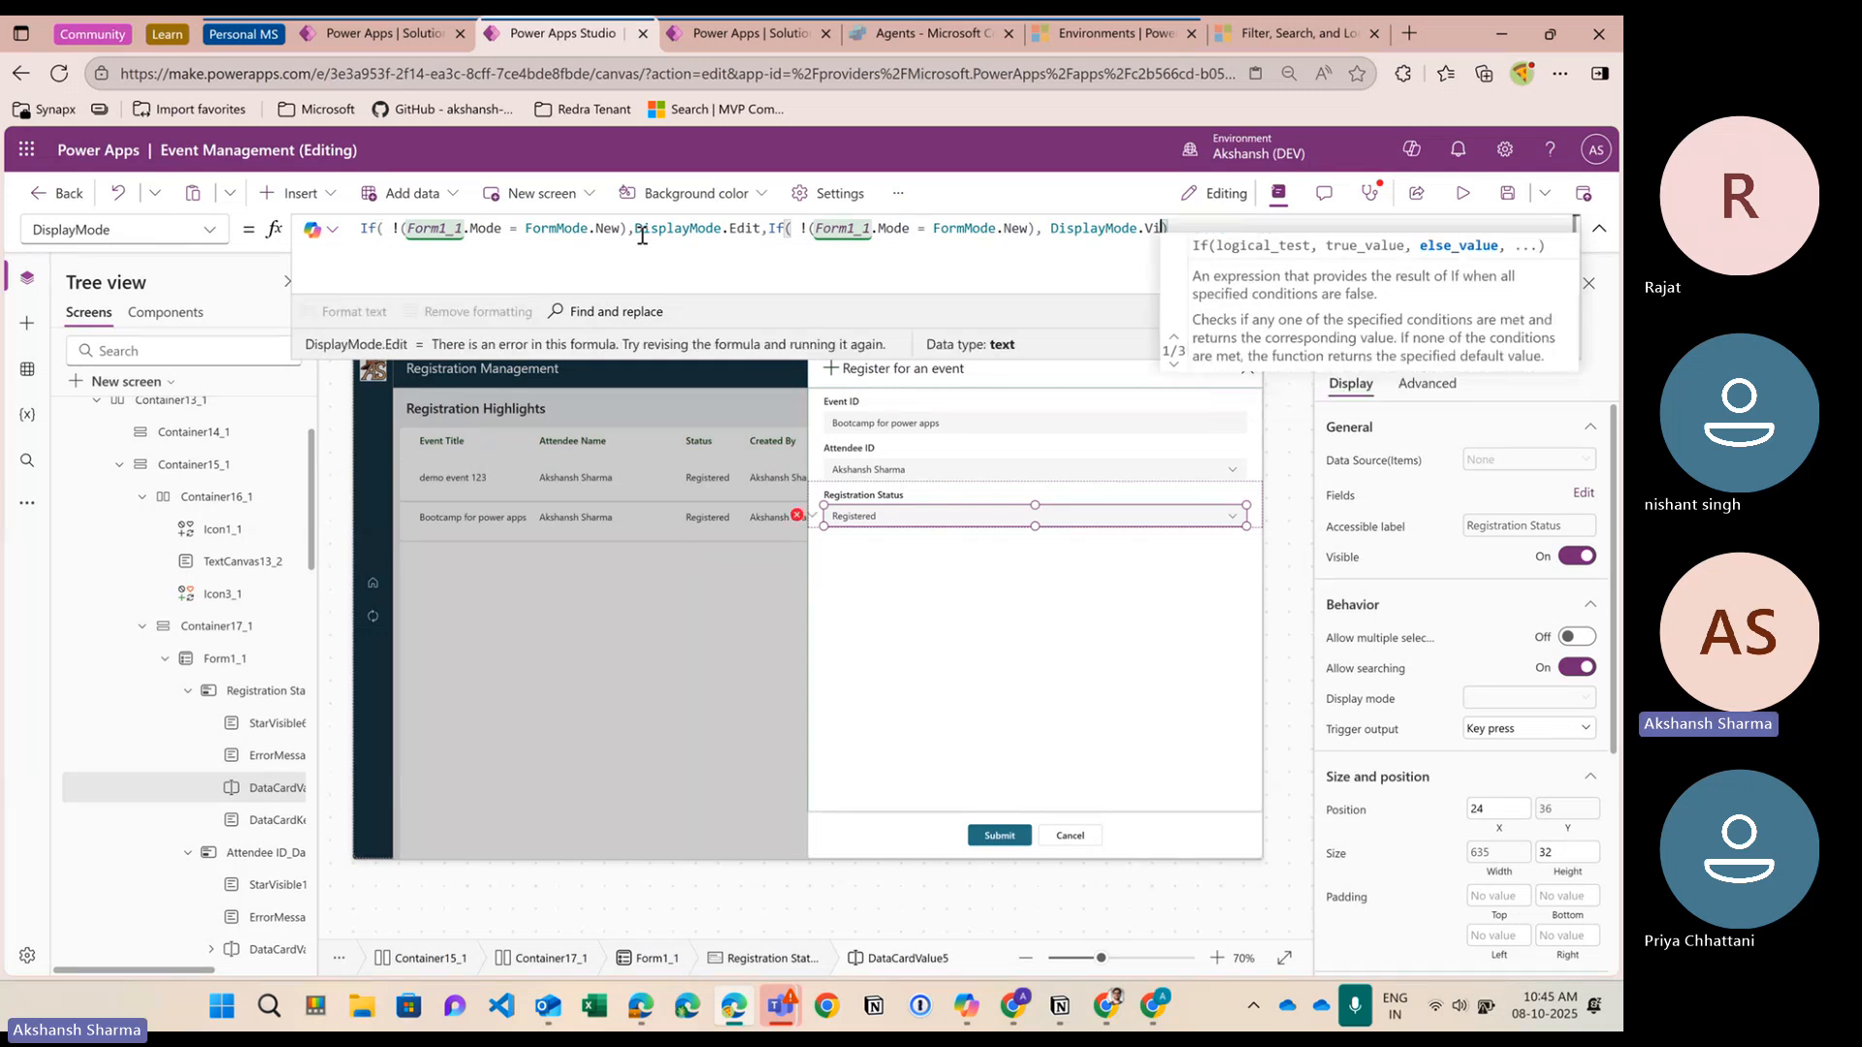
pyautogui.press('BackSpace')
pyautogui.press('BackSpace')
pyautogui.press('BackSpace')
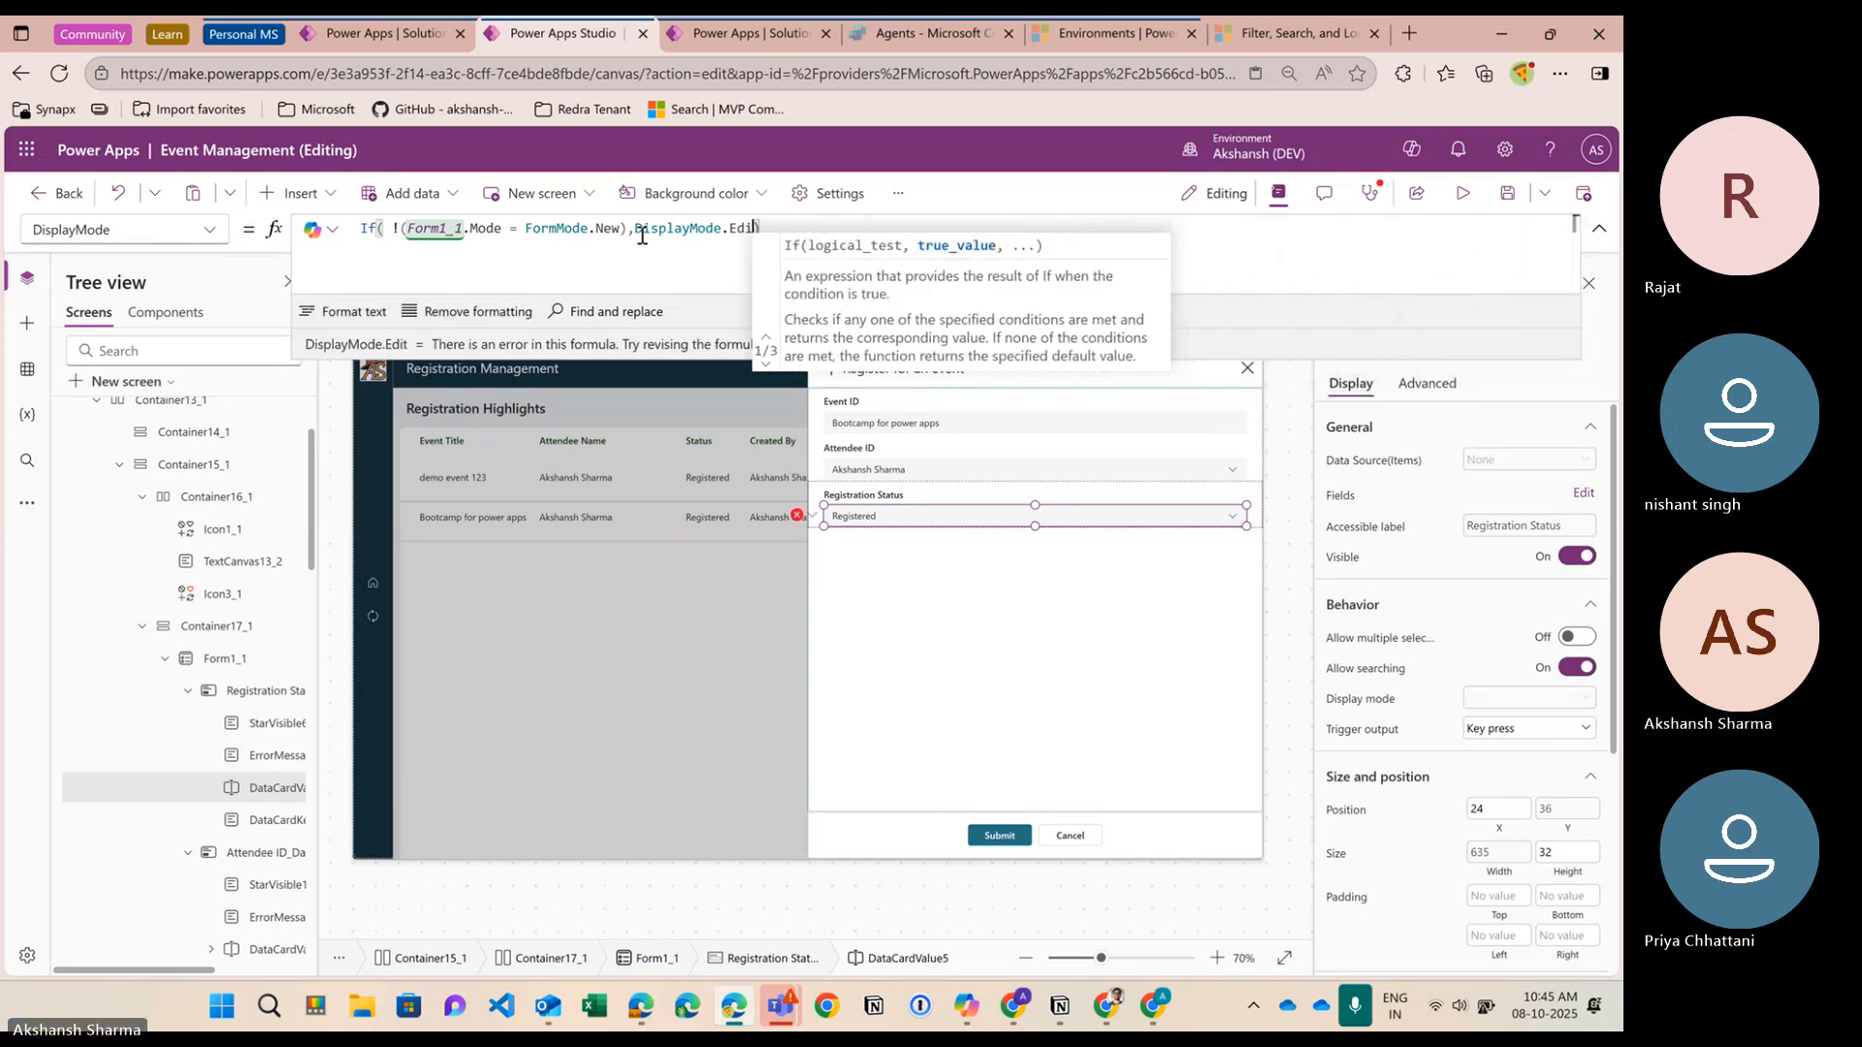
pyautogui.write('DisplayModel.')
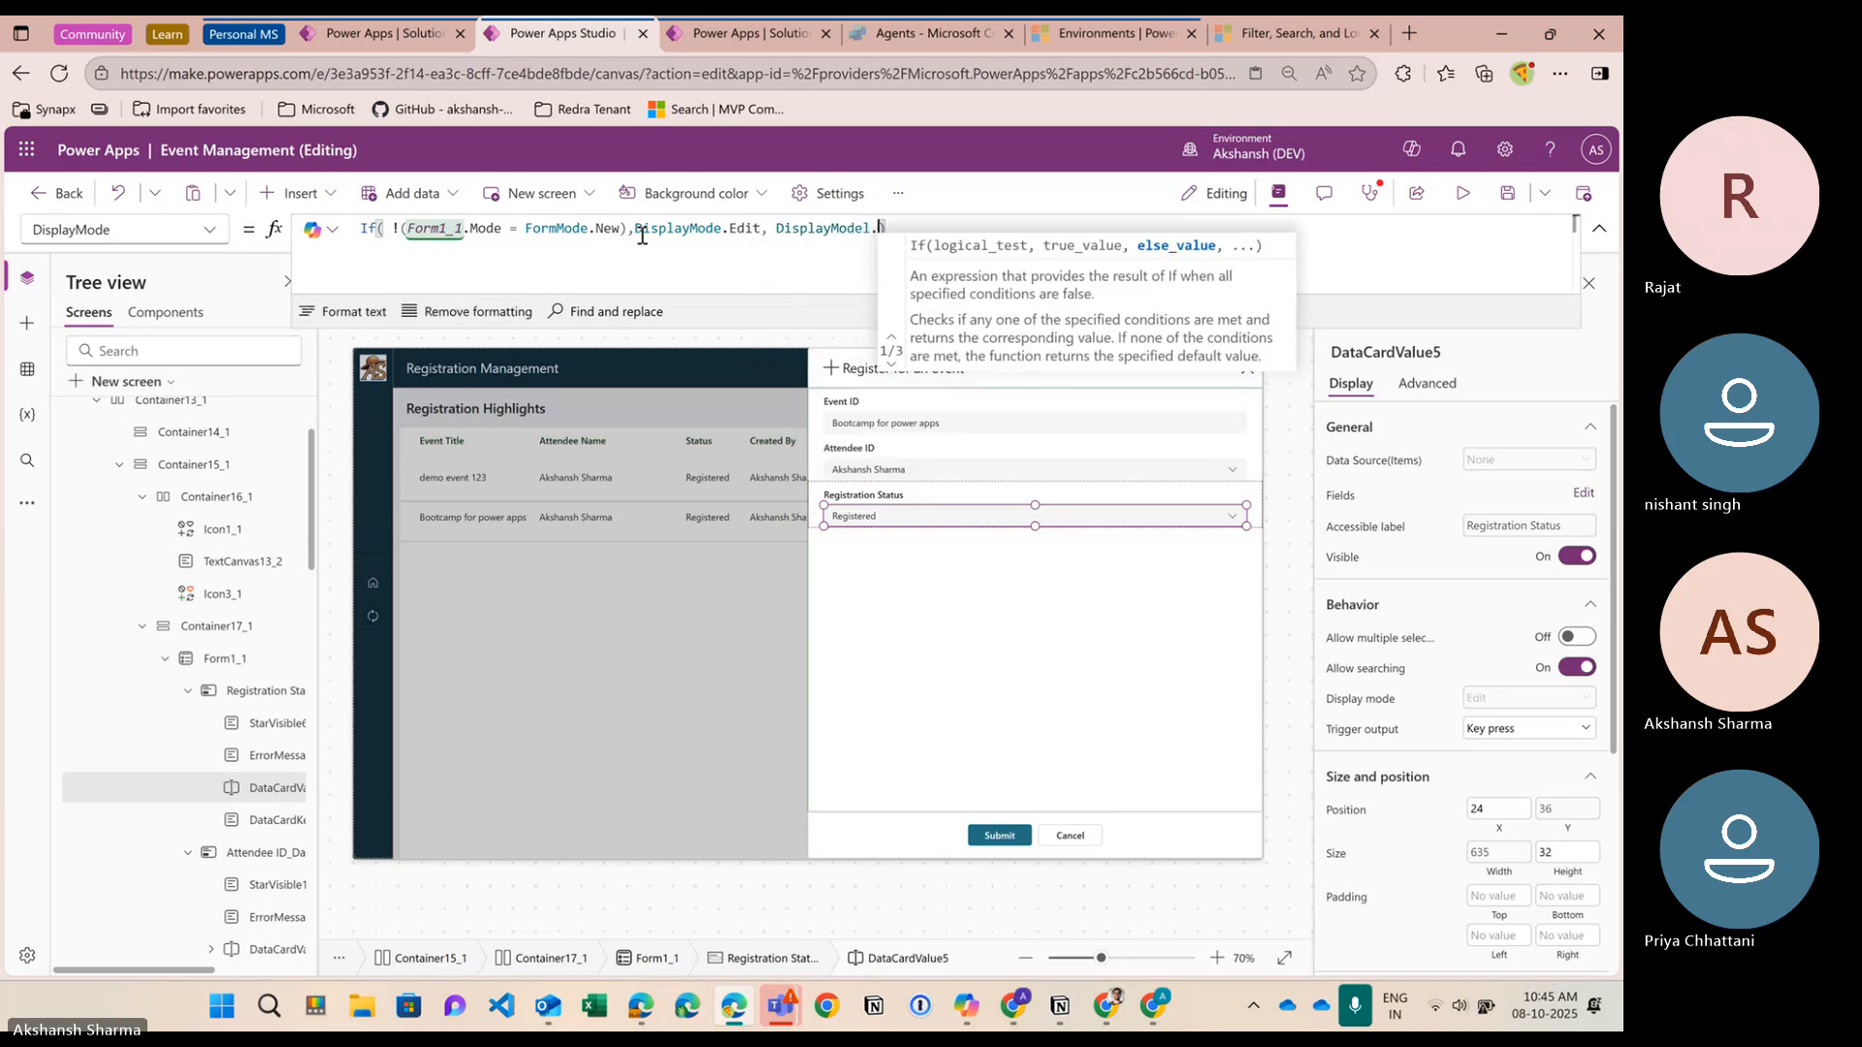
pyautogui.write('.')
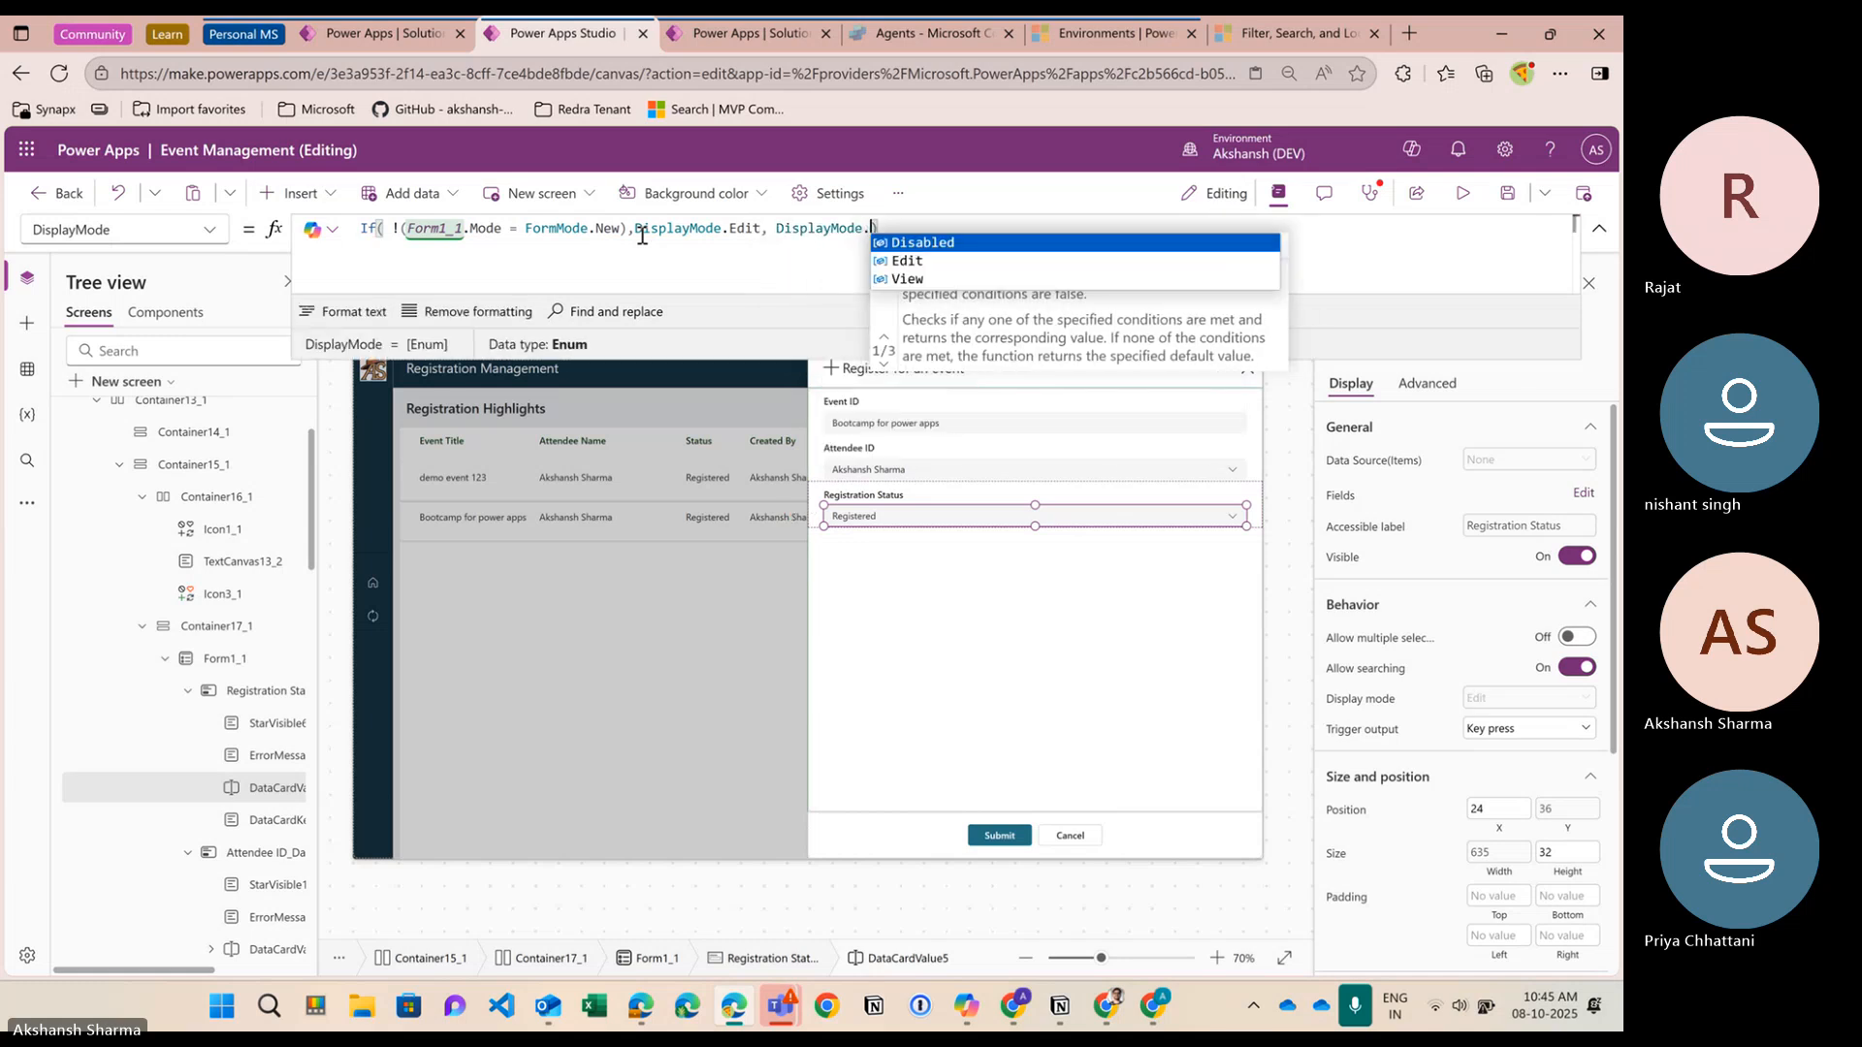
pyautogui.press('Down')
pyautogui.press('Down')
pyautogui.press('Tab')
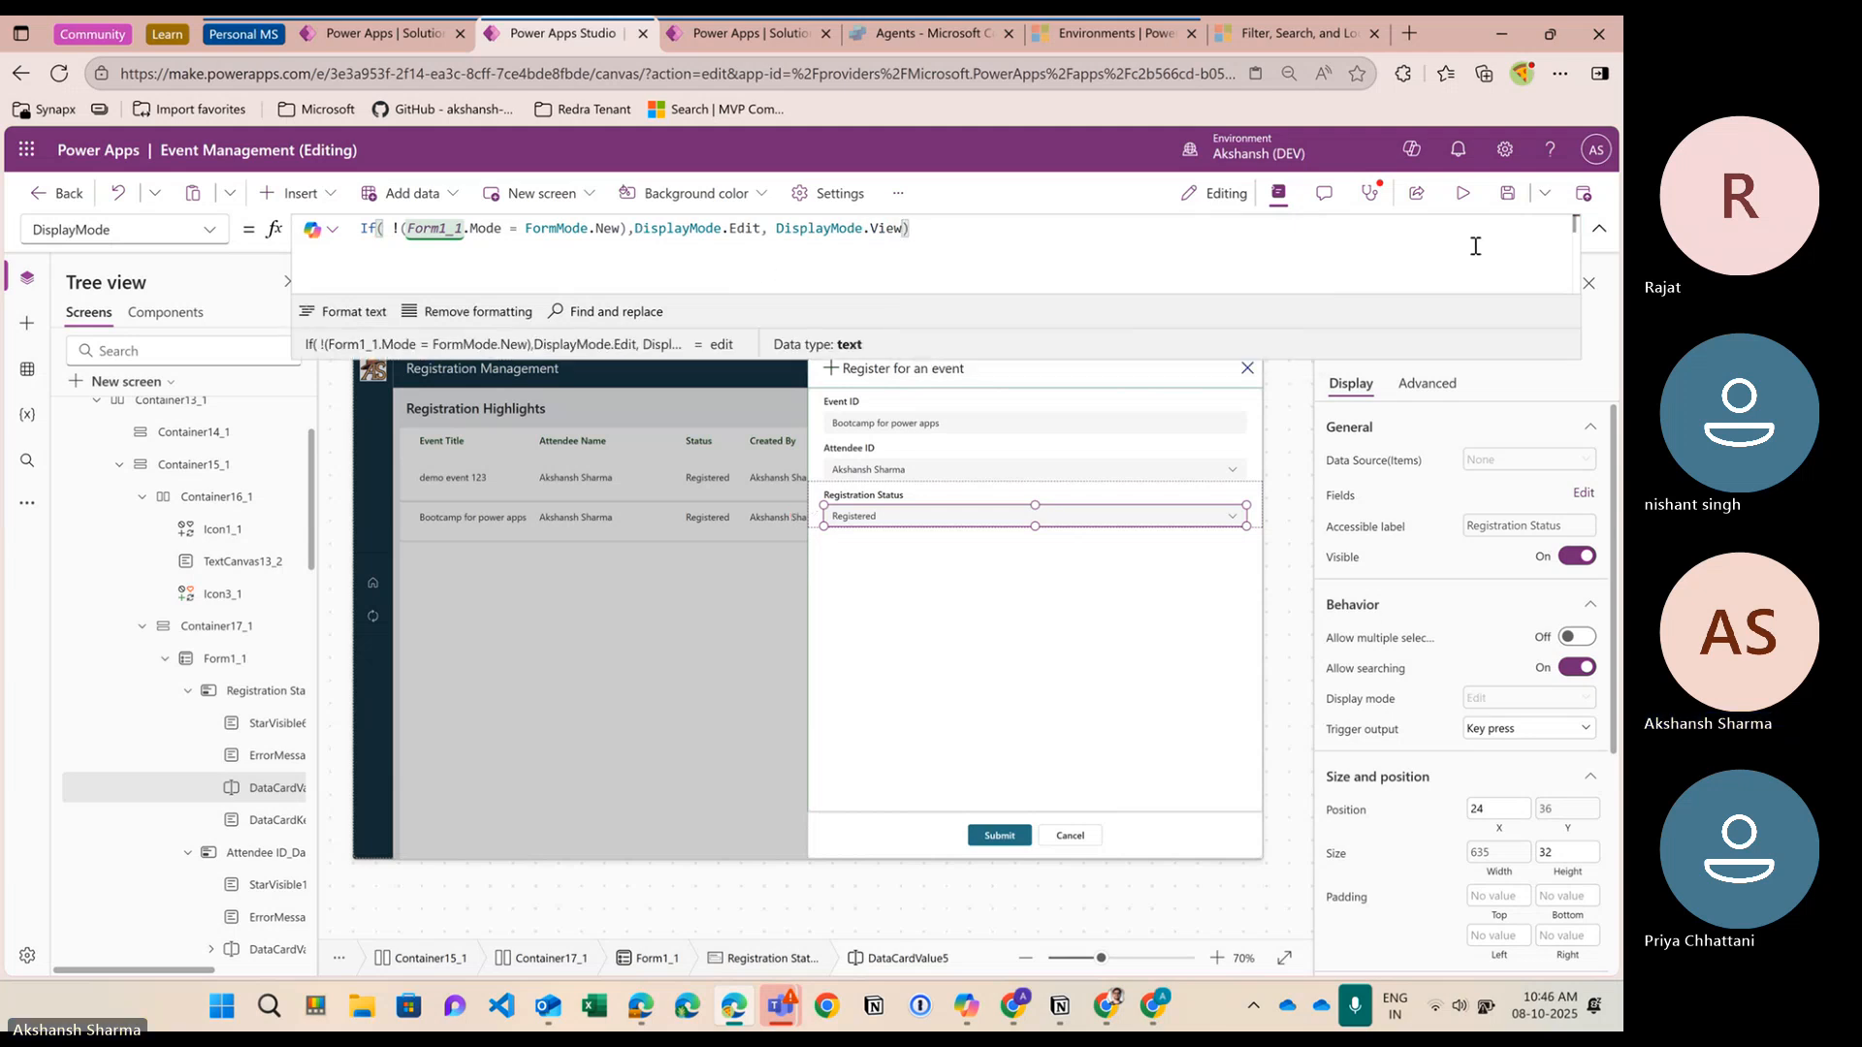
# Preview the form, switch Registration Status between Registered and Cancelled, leave it Cancelled, and exit
pyautogui.click(1466, 201)
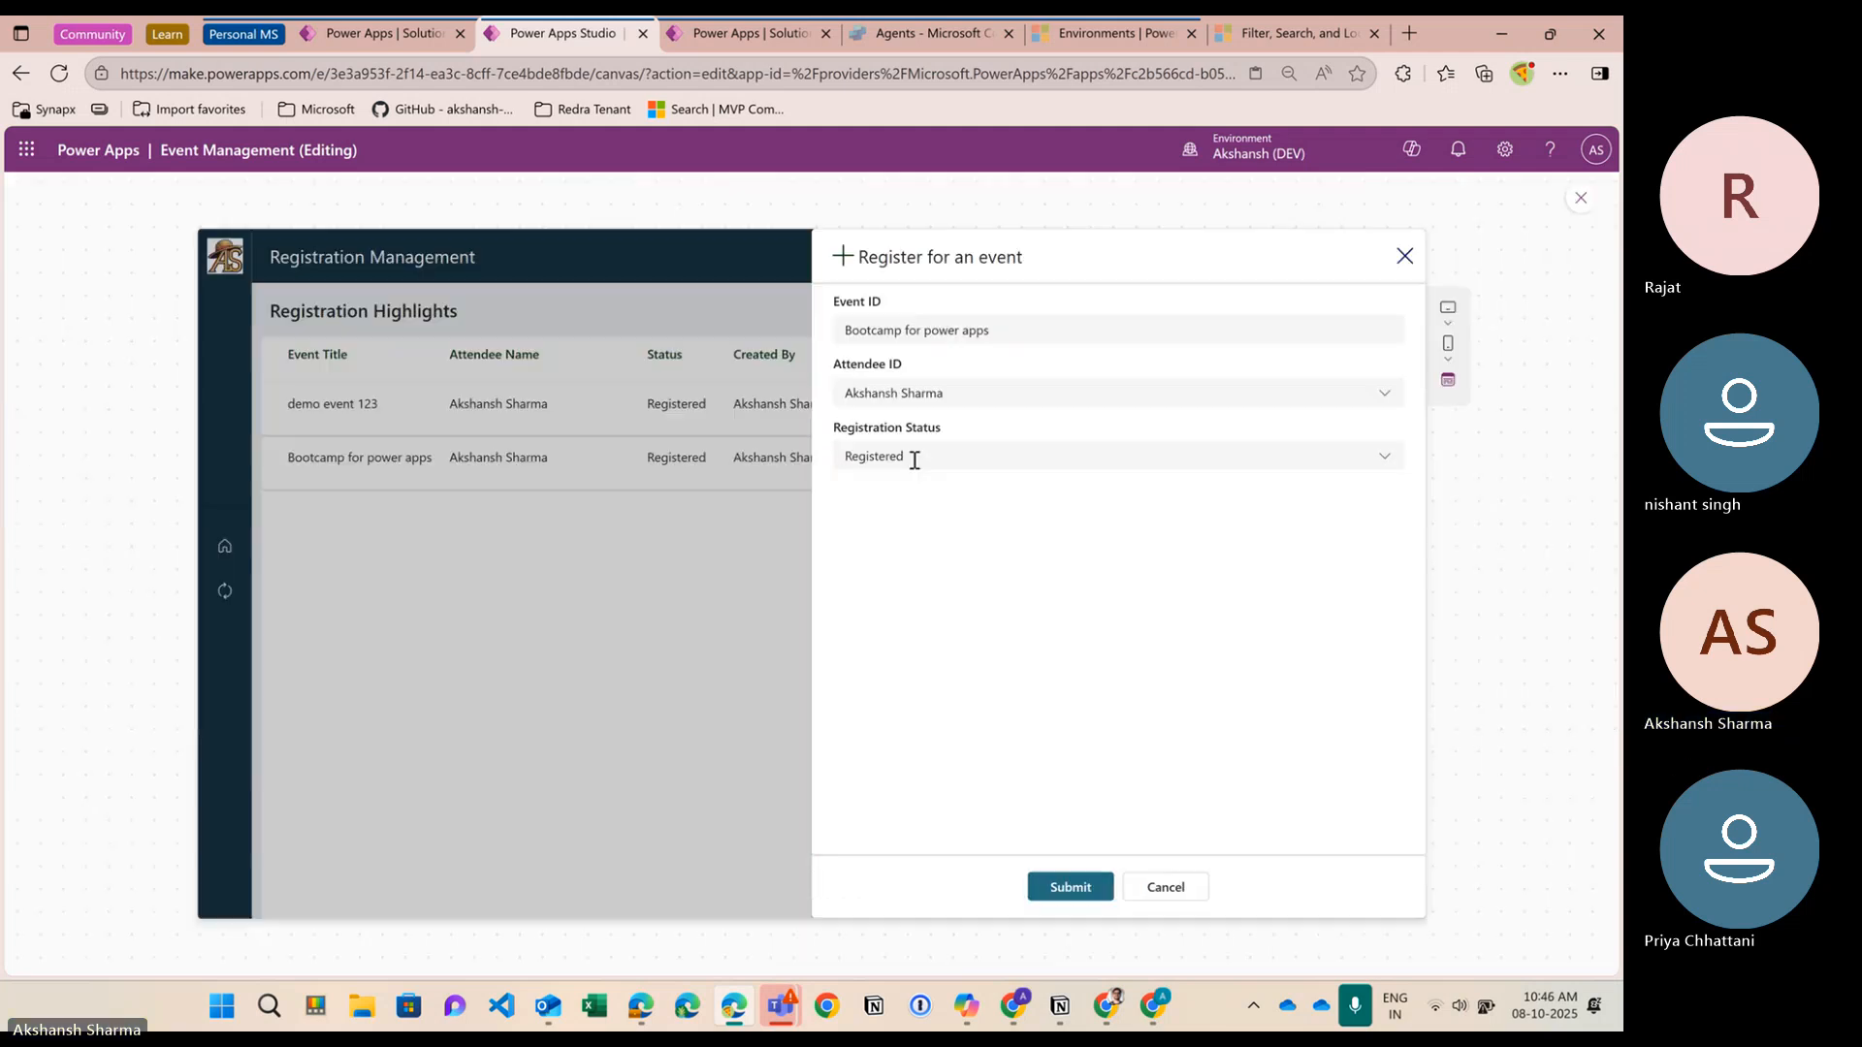
pyautogui.click(914, 457)
pyautogui.click(917, 522)
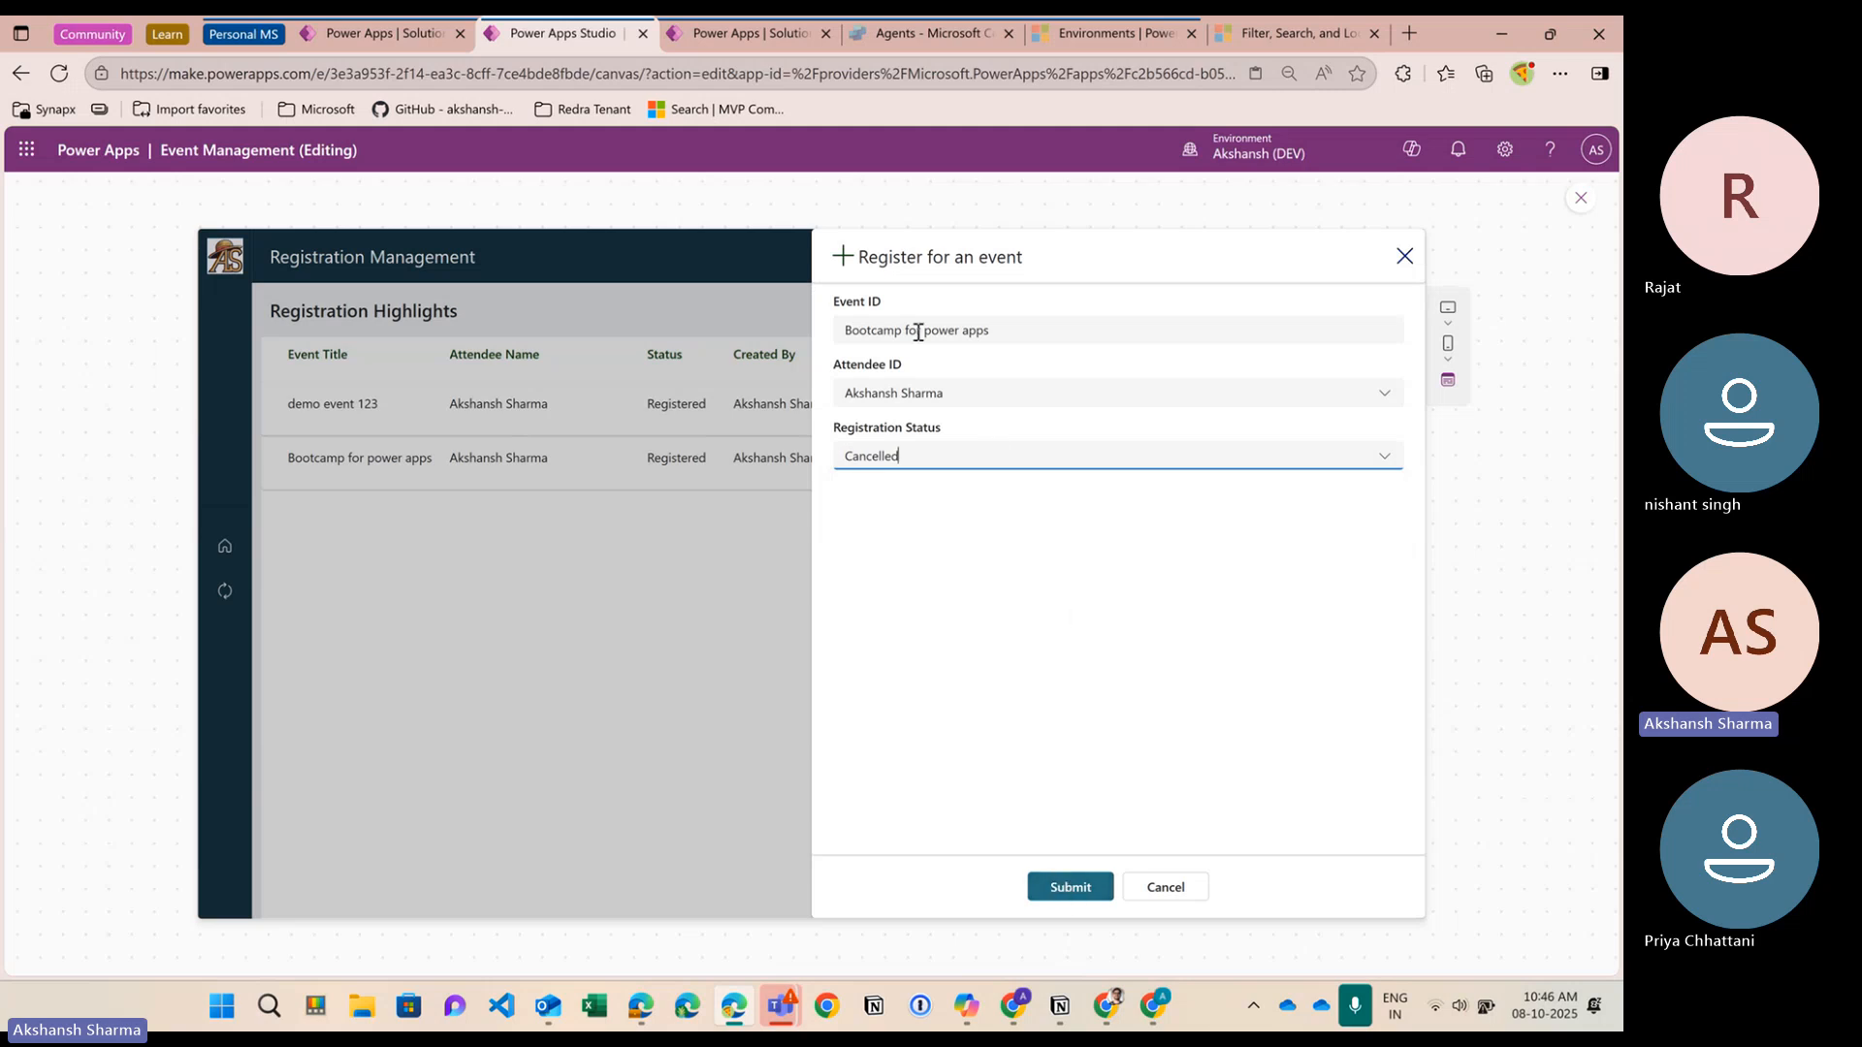
pyautogui.click(1004, 336)
pyautogui.click(946, 401)
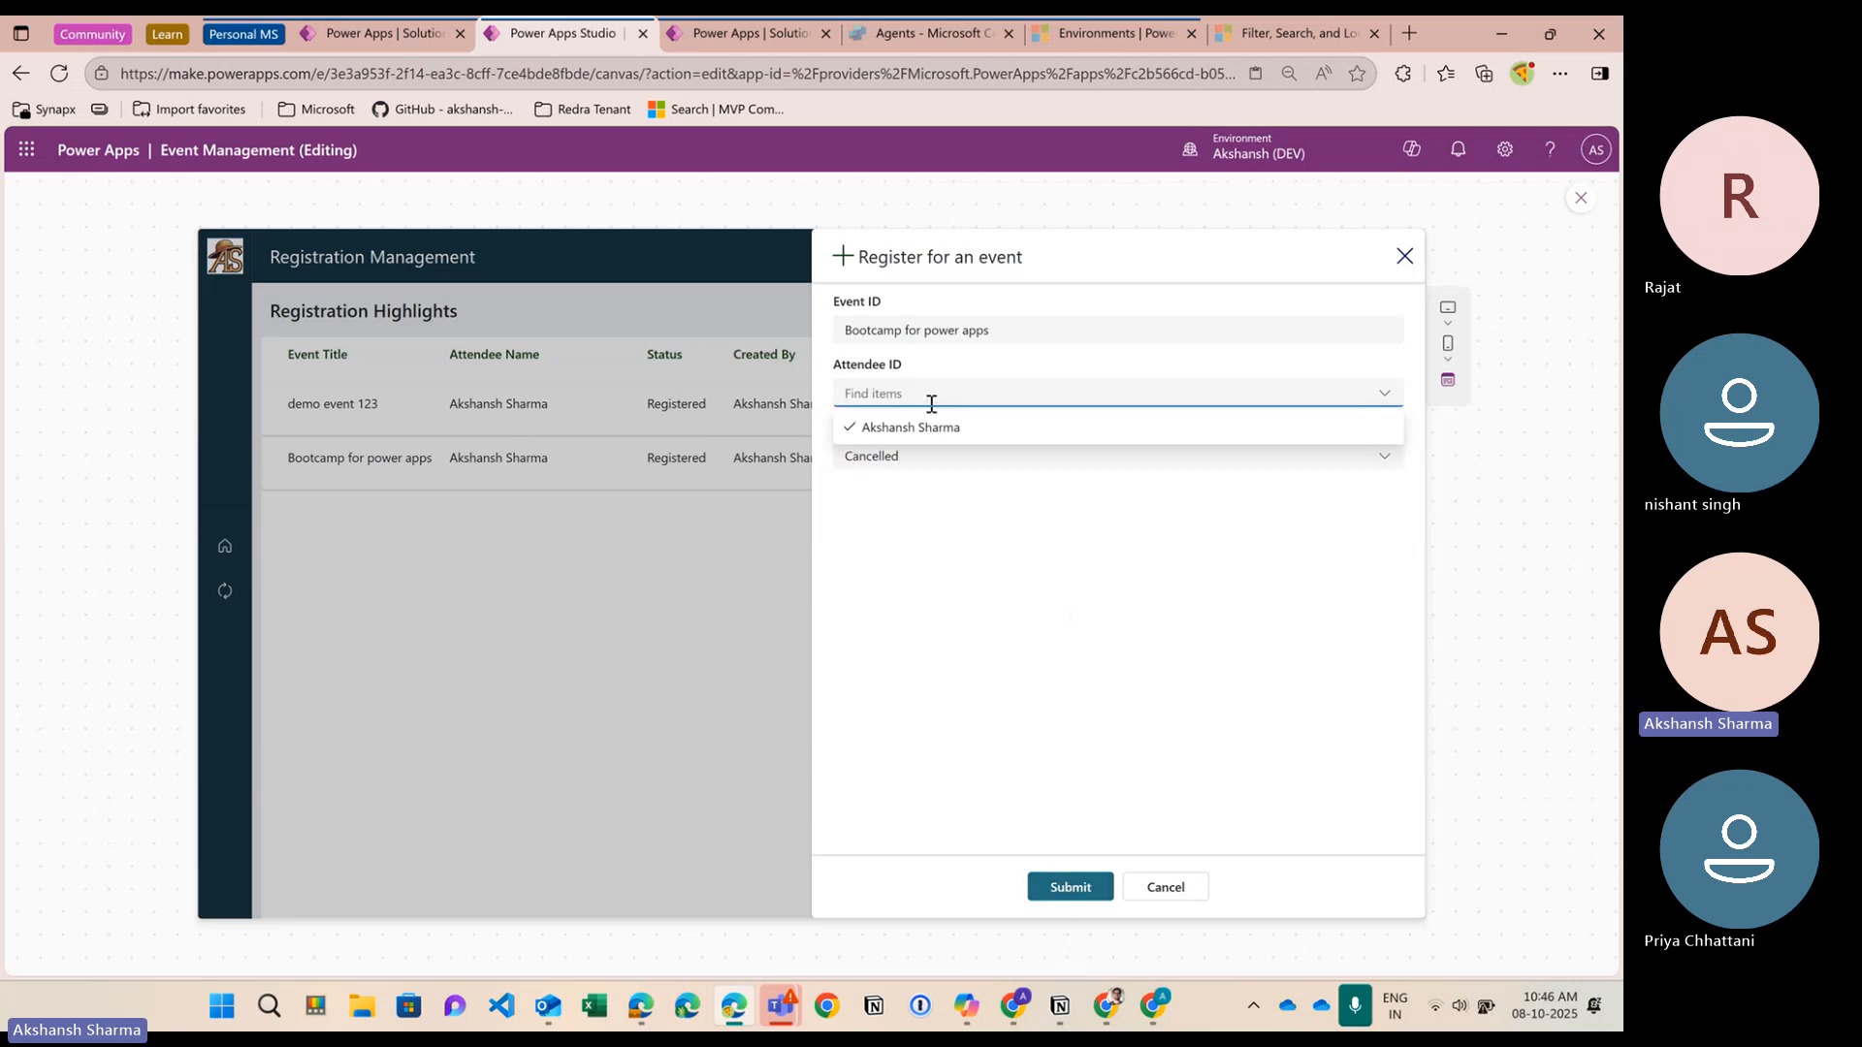
pyautogui.click(937, 462)
pyautogui.click(893, 490)
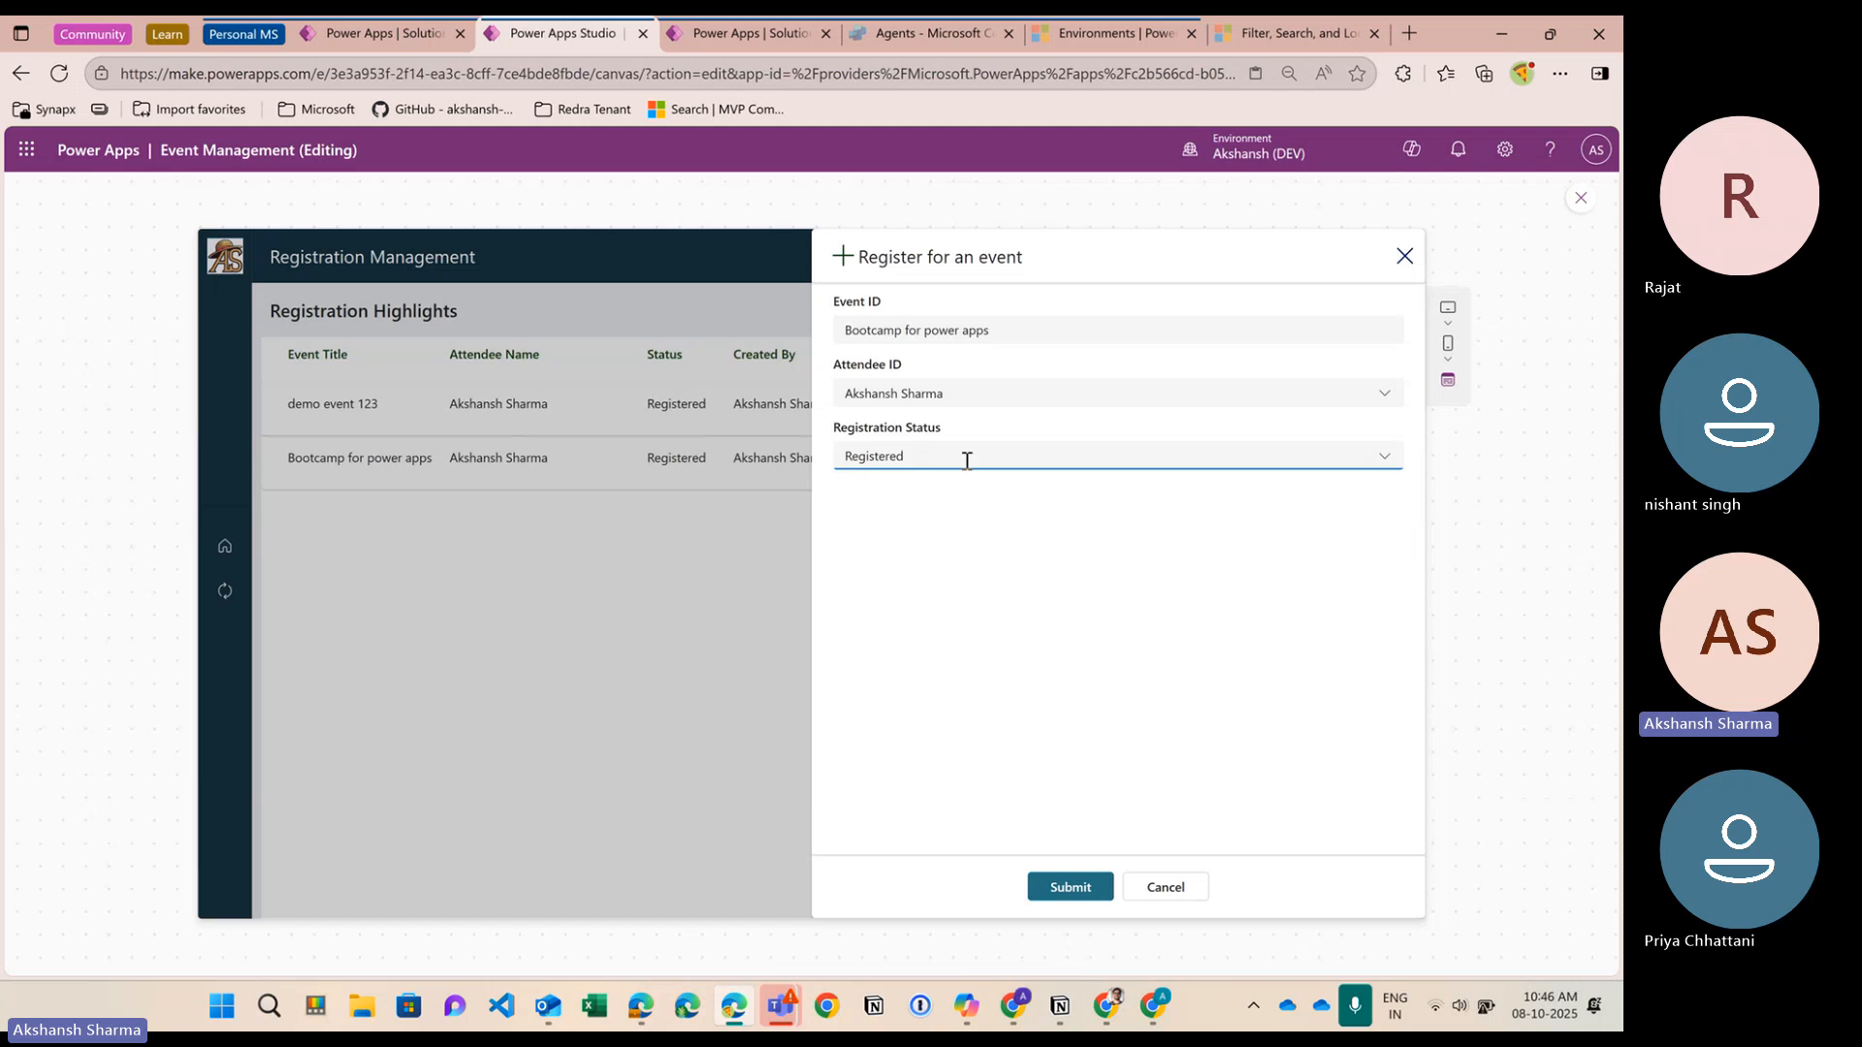
pyautogui.click(931, 460)
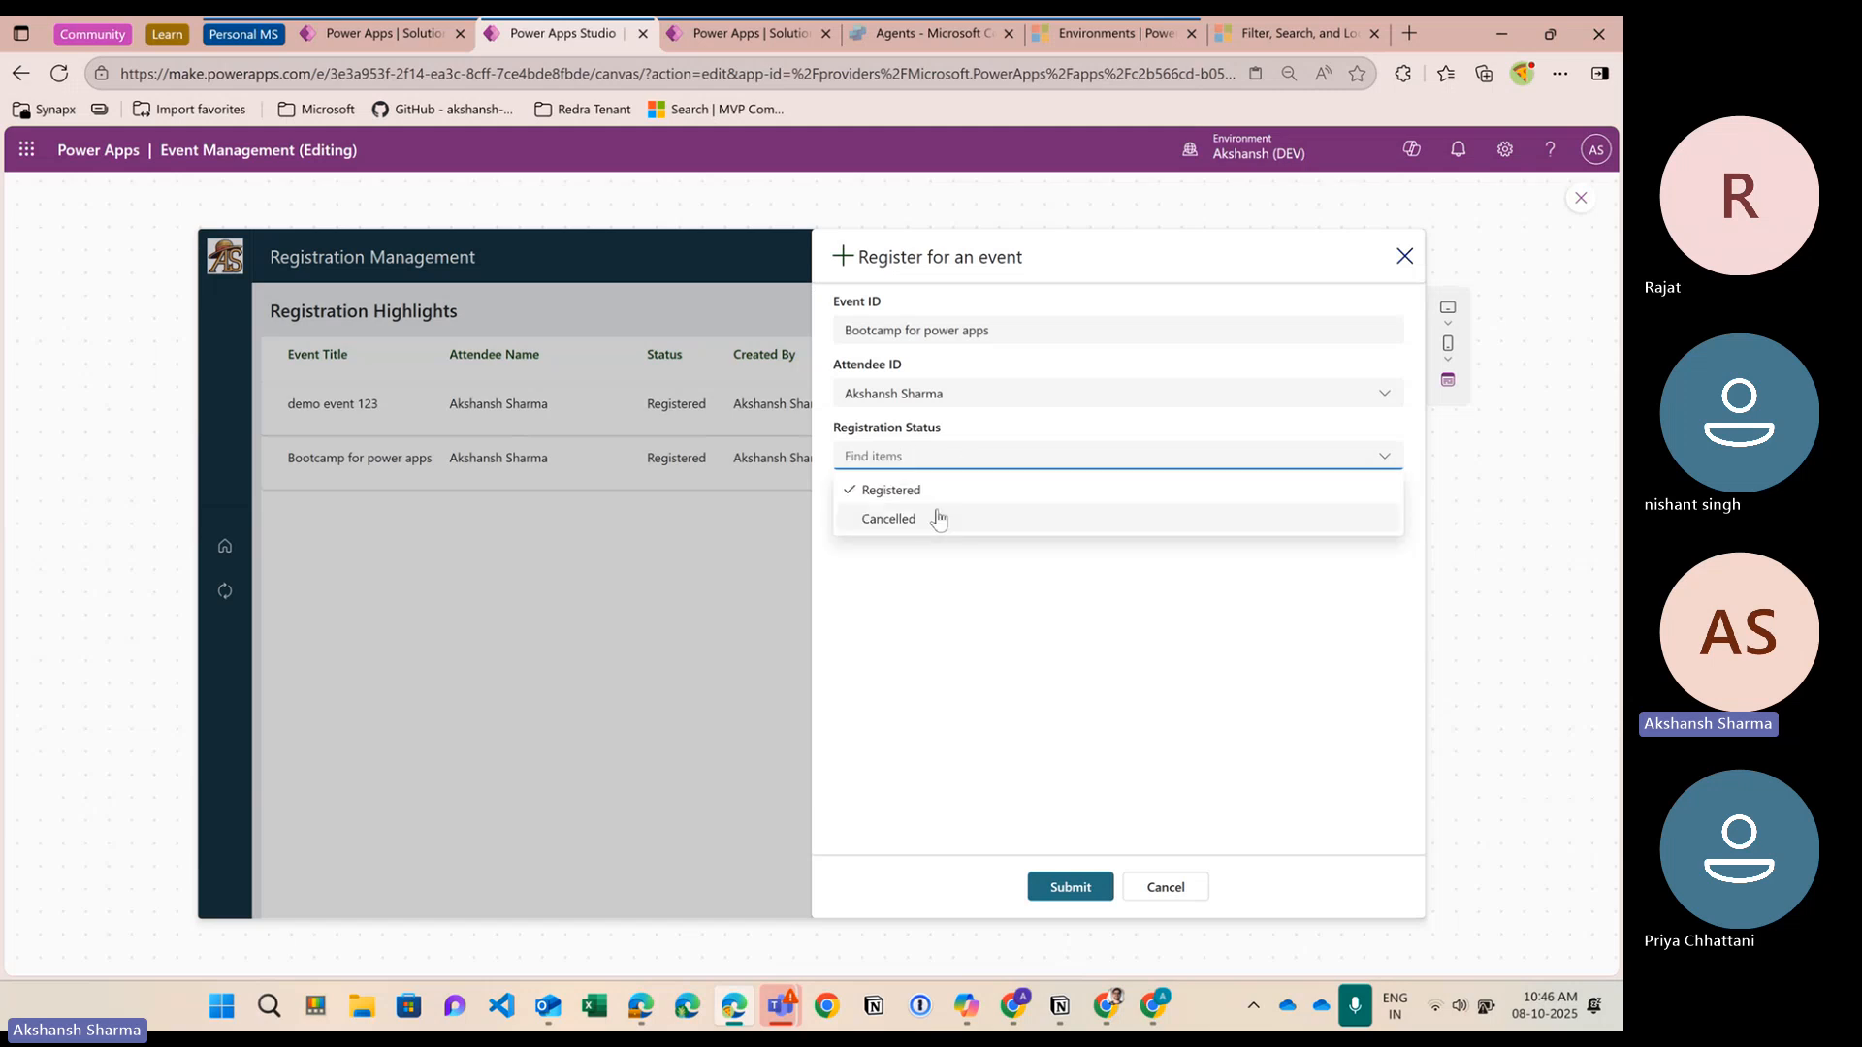
pyautogui.click(939, 514)
pyautogui.click(1077, 889)
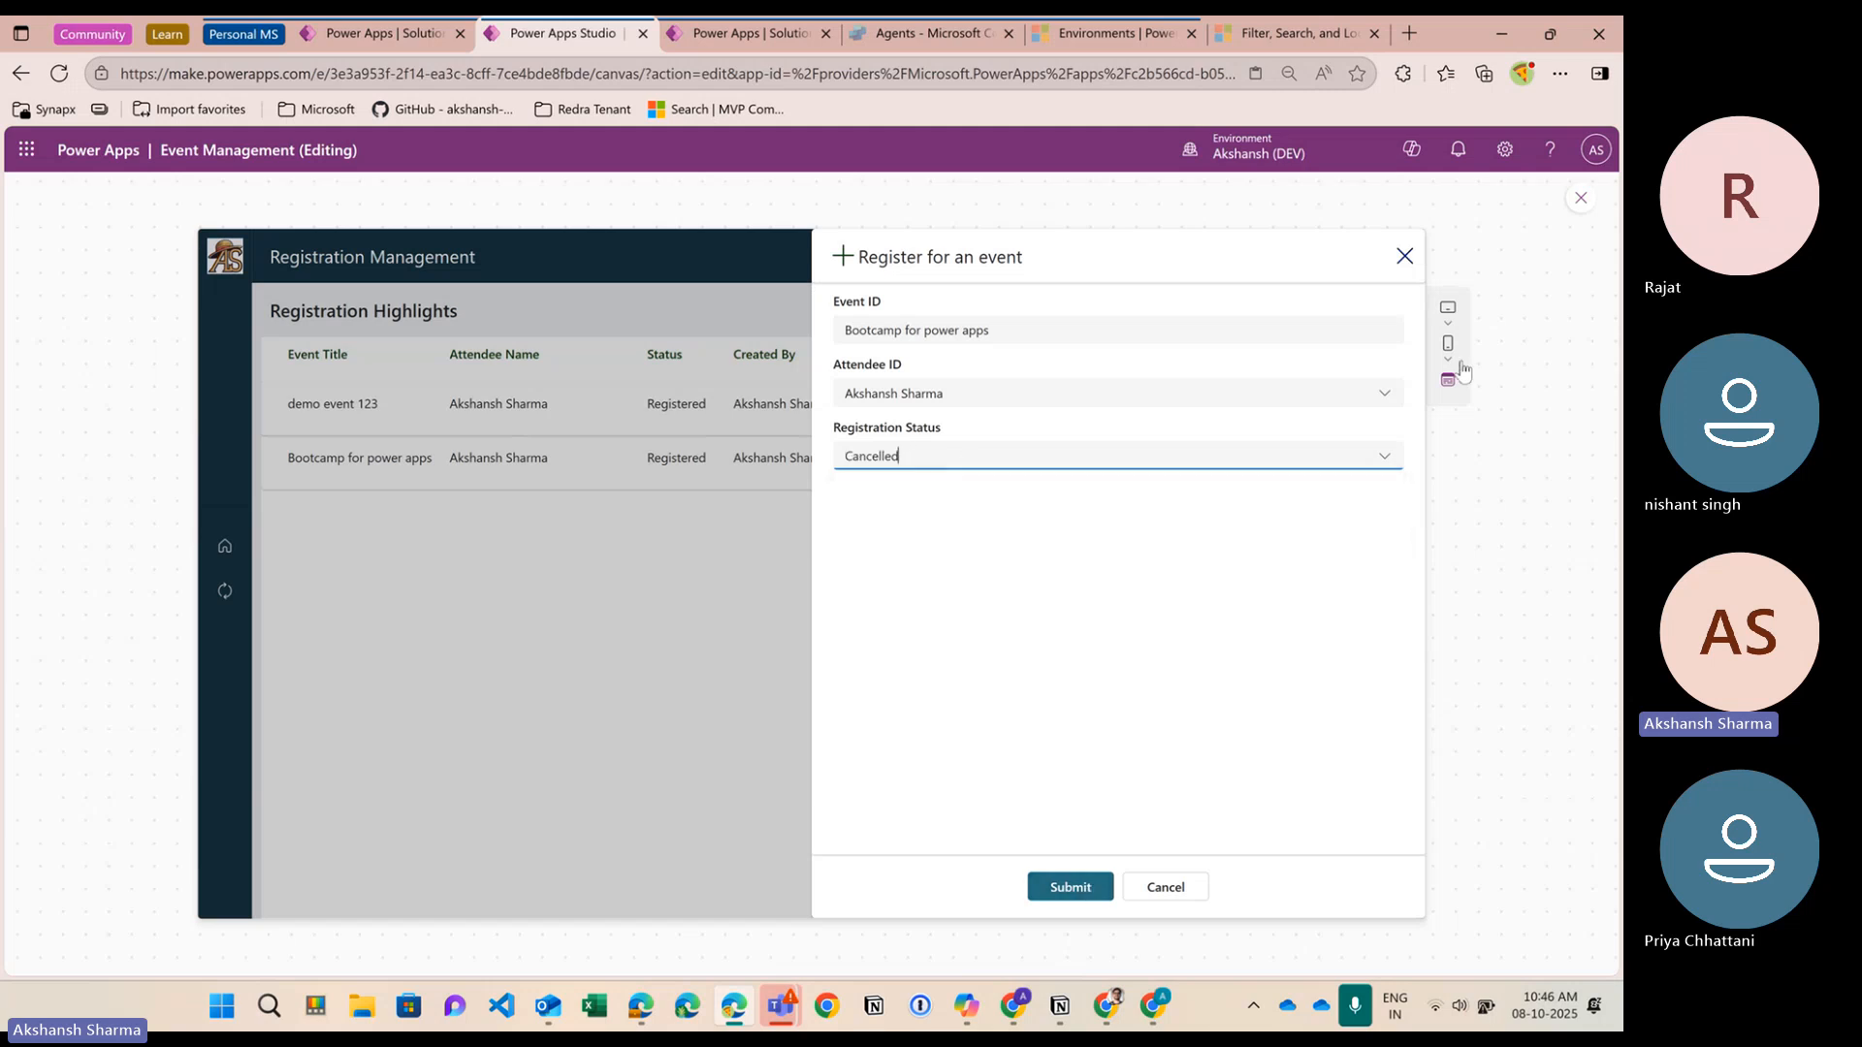
pyautogui.press('Escape')
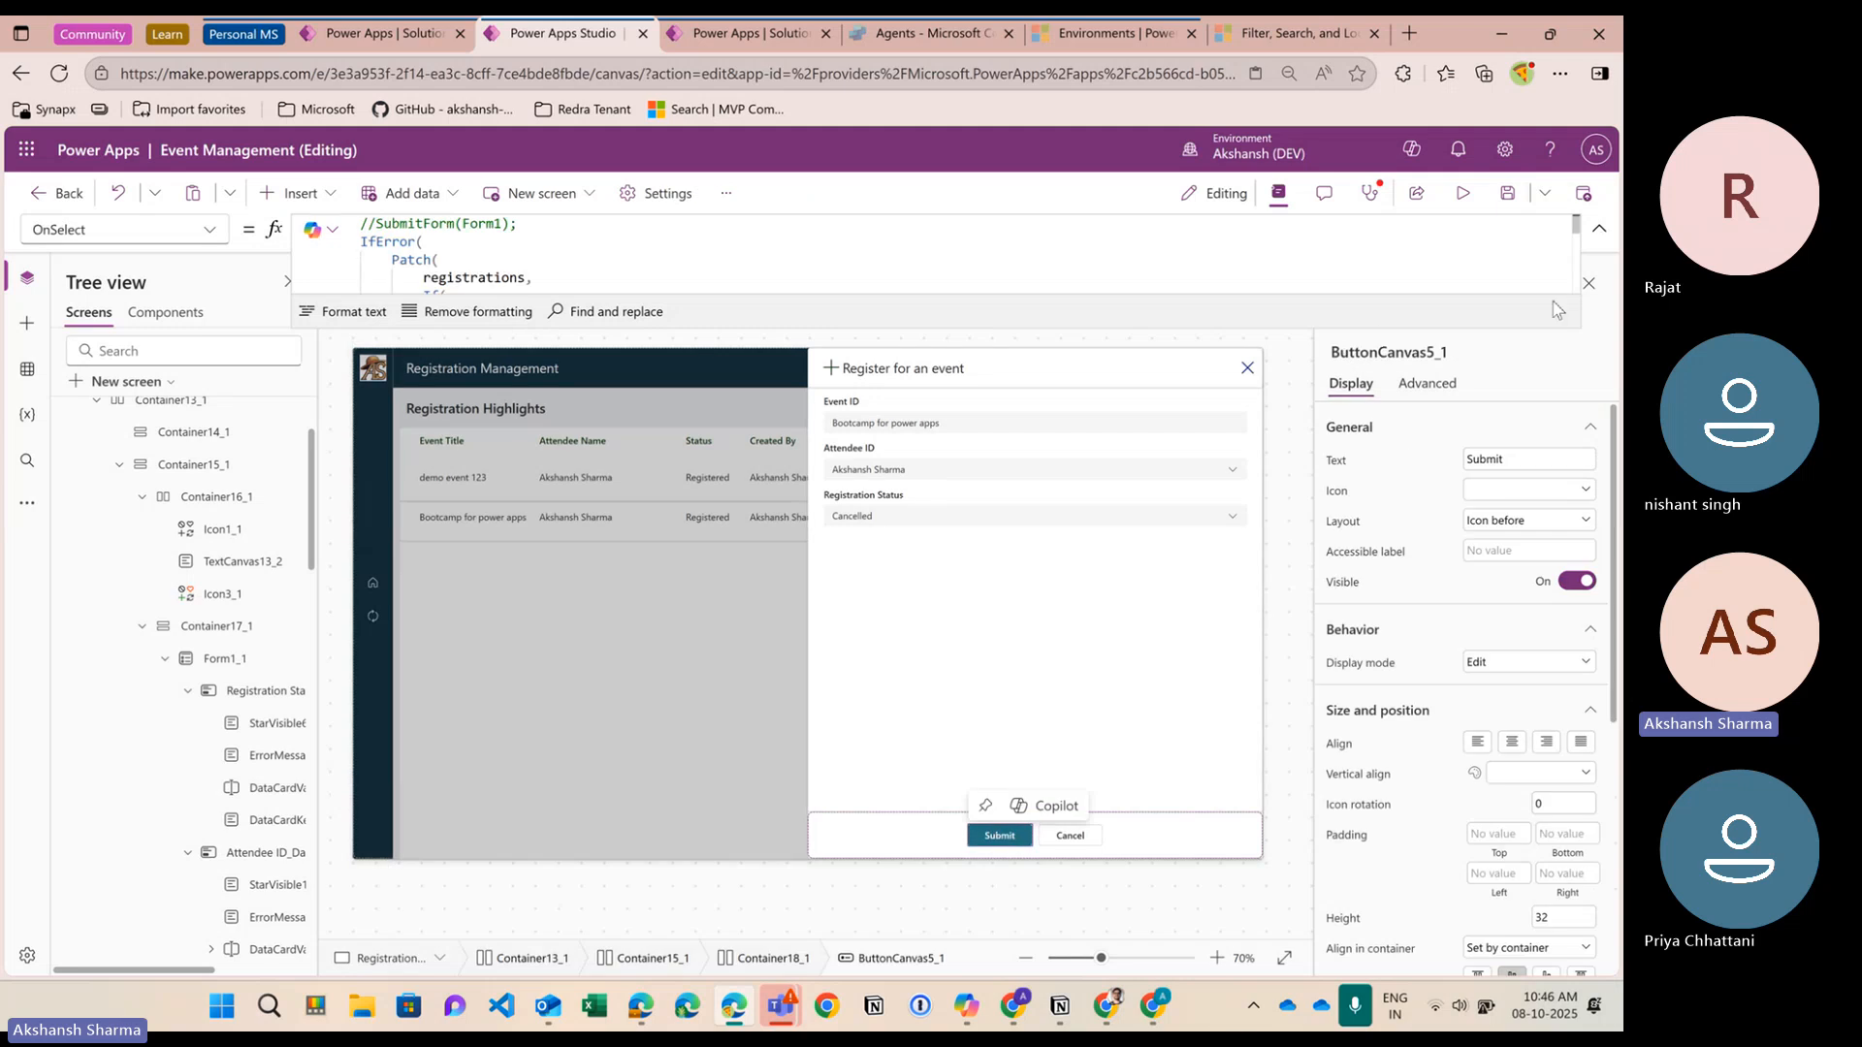
# In the Submit OnSelect formula, replace GUID() with gvar_SelectedRegistration.registrations
pyautogui.moveTo(1193, 331); pyautogui.dragTo(1147, 694)
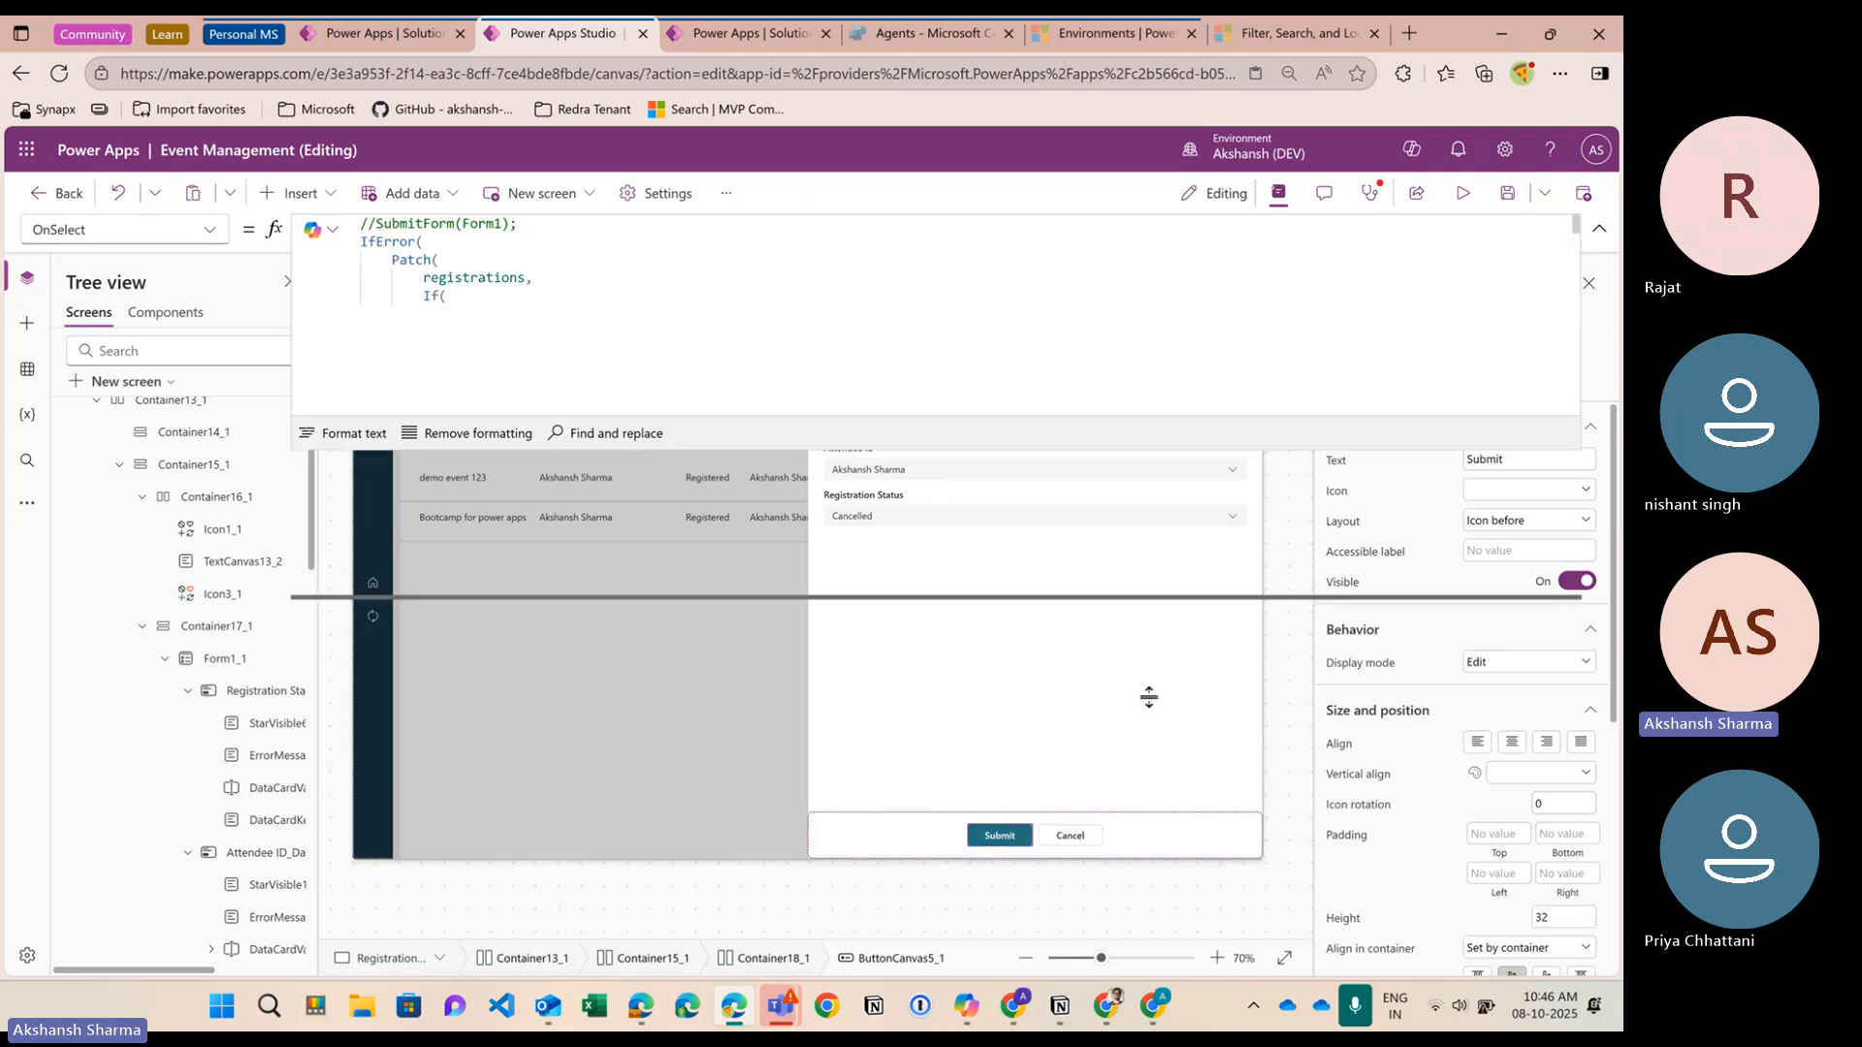
pyautogui.moveTo(672, 393); pyautogui.dragTo(614, 388)
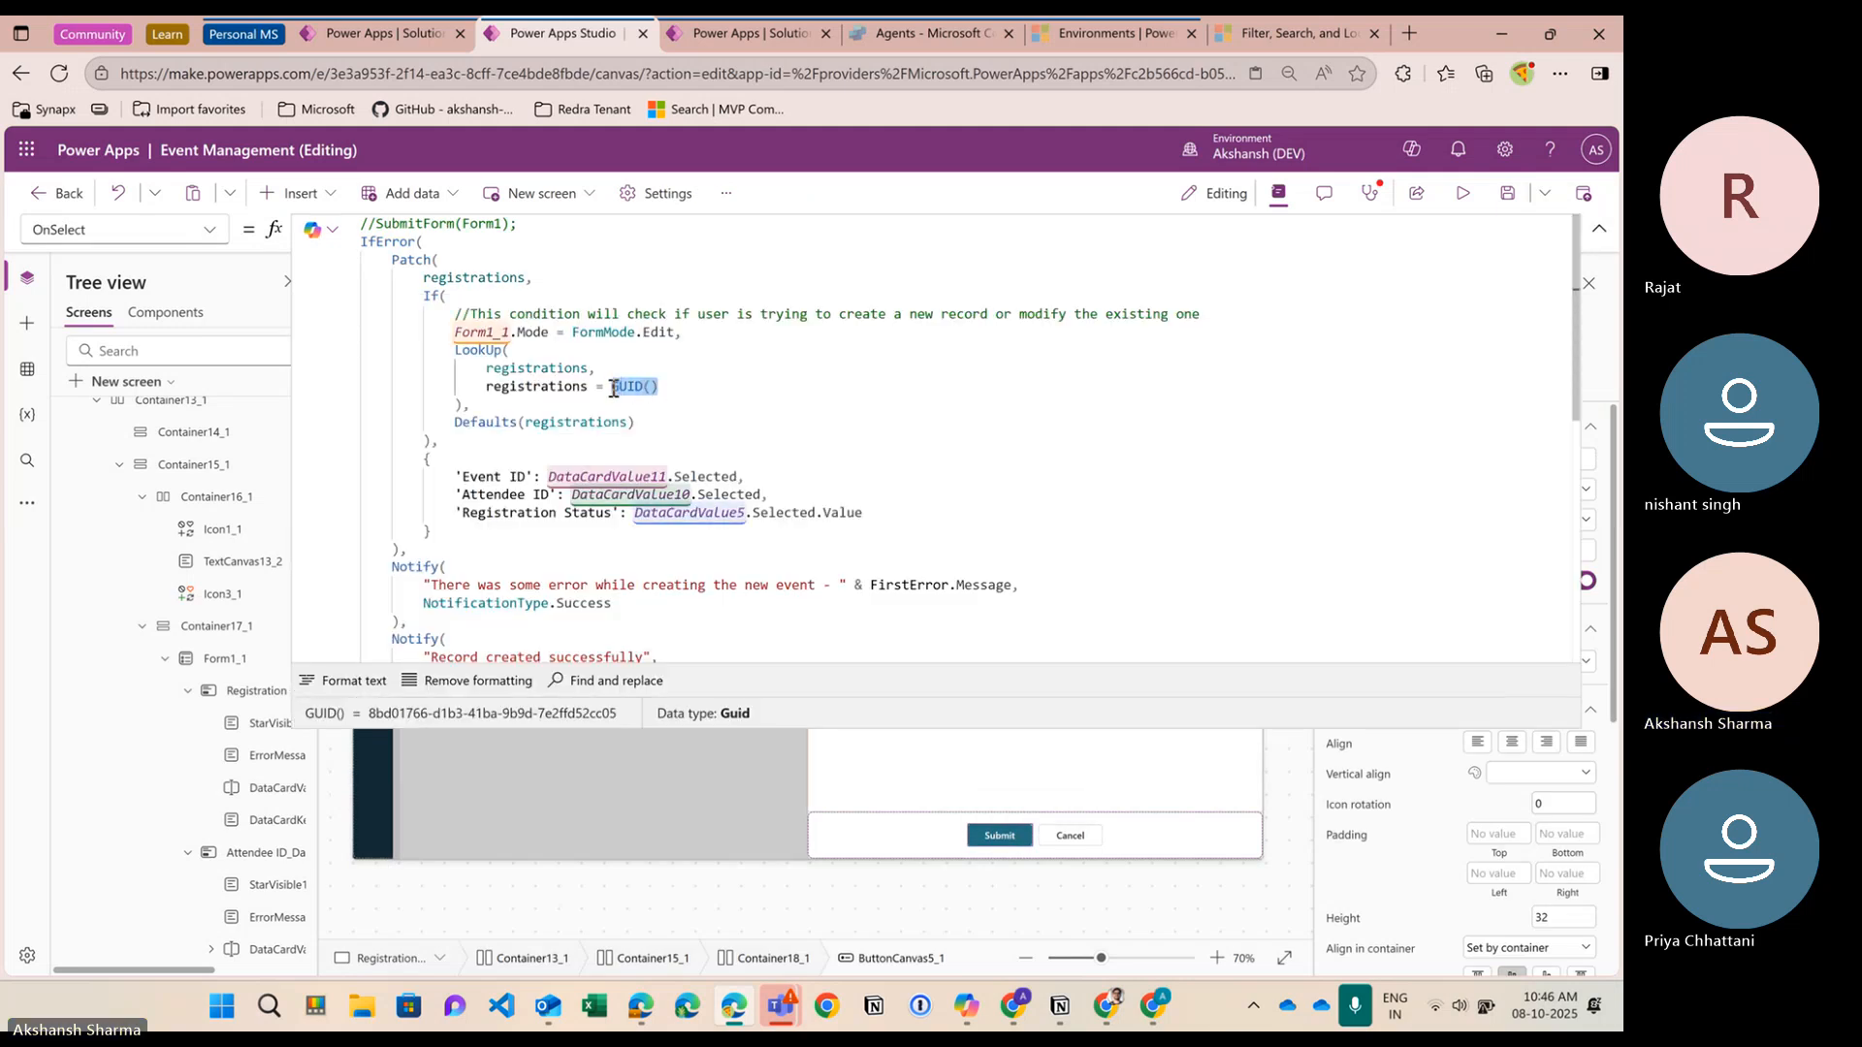
pyautogui.press('super+v')
pyautogui.scroll(-2, 754, 781)
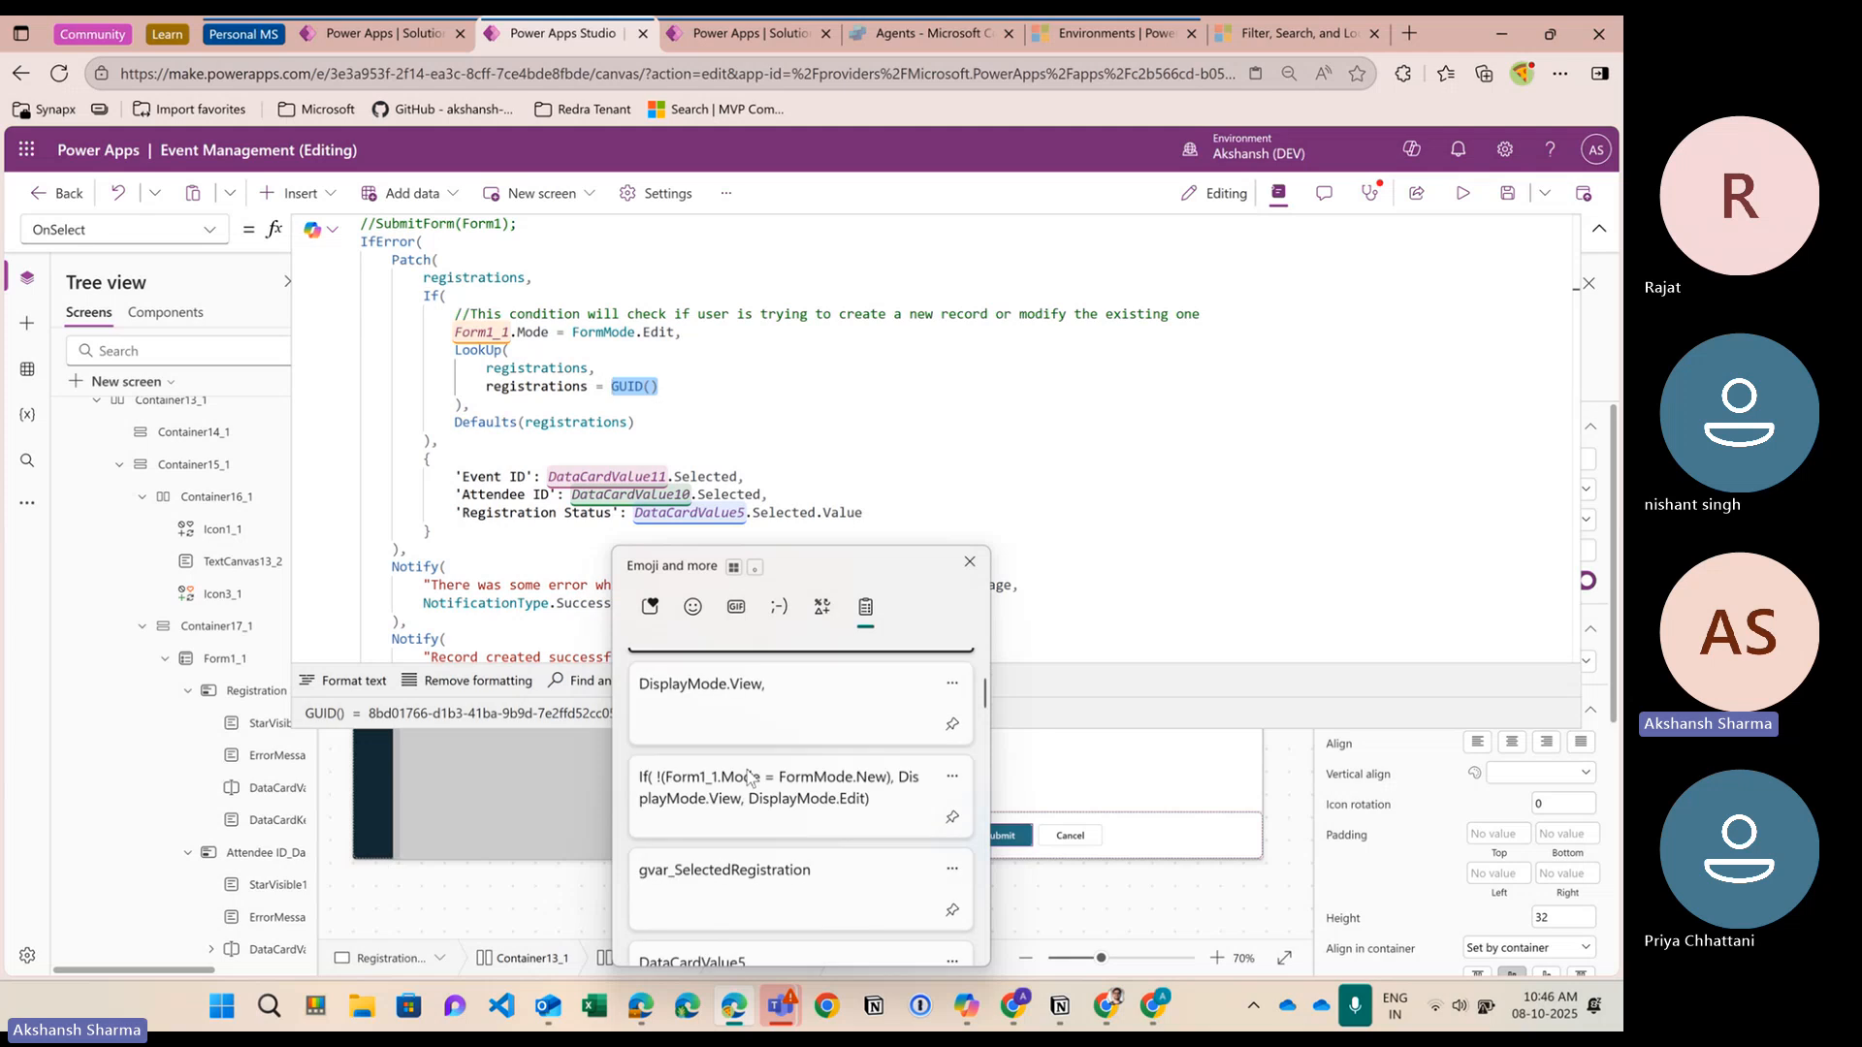
pyautogui.click(753, 767)
pyautogui.write('.')
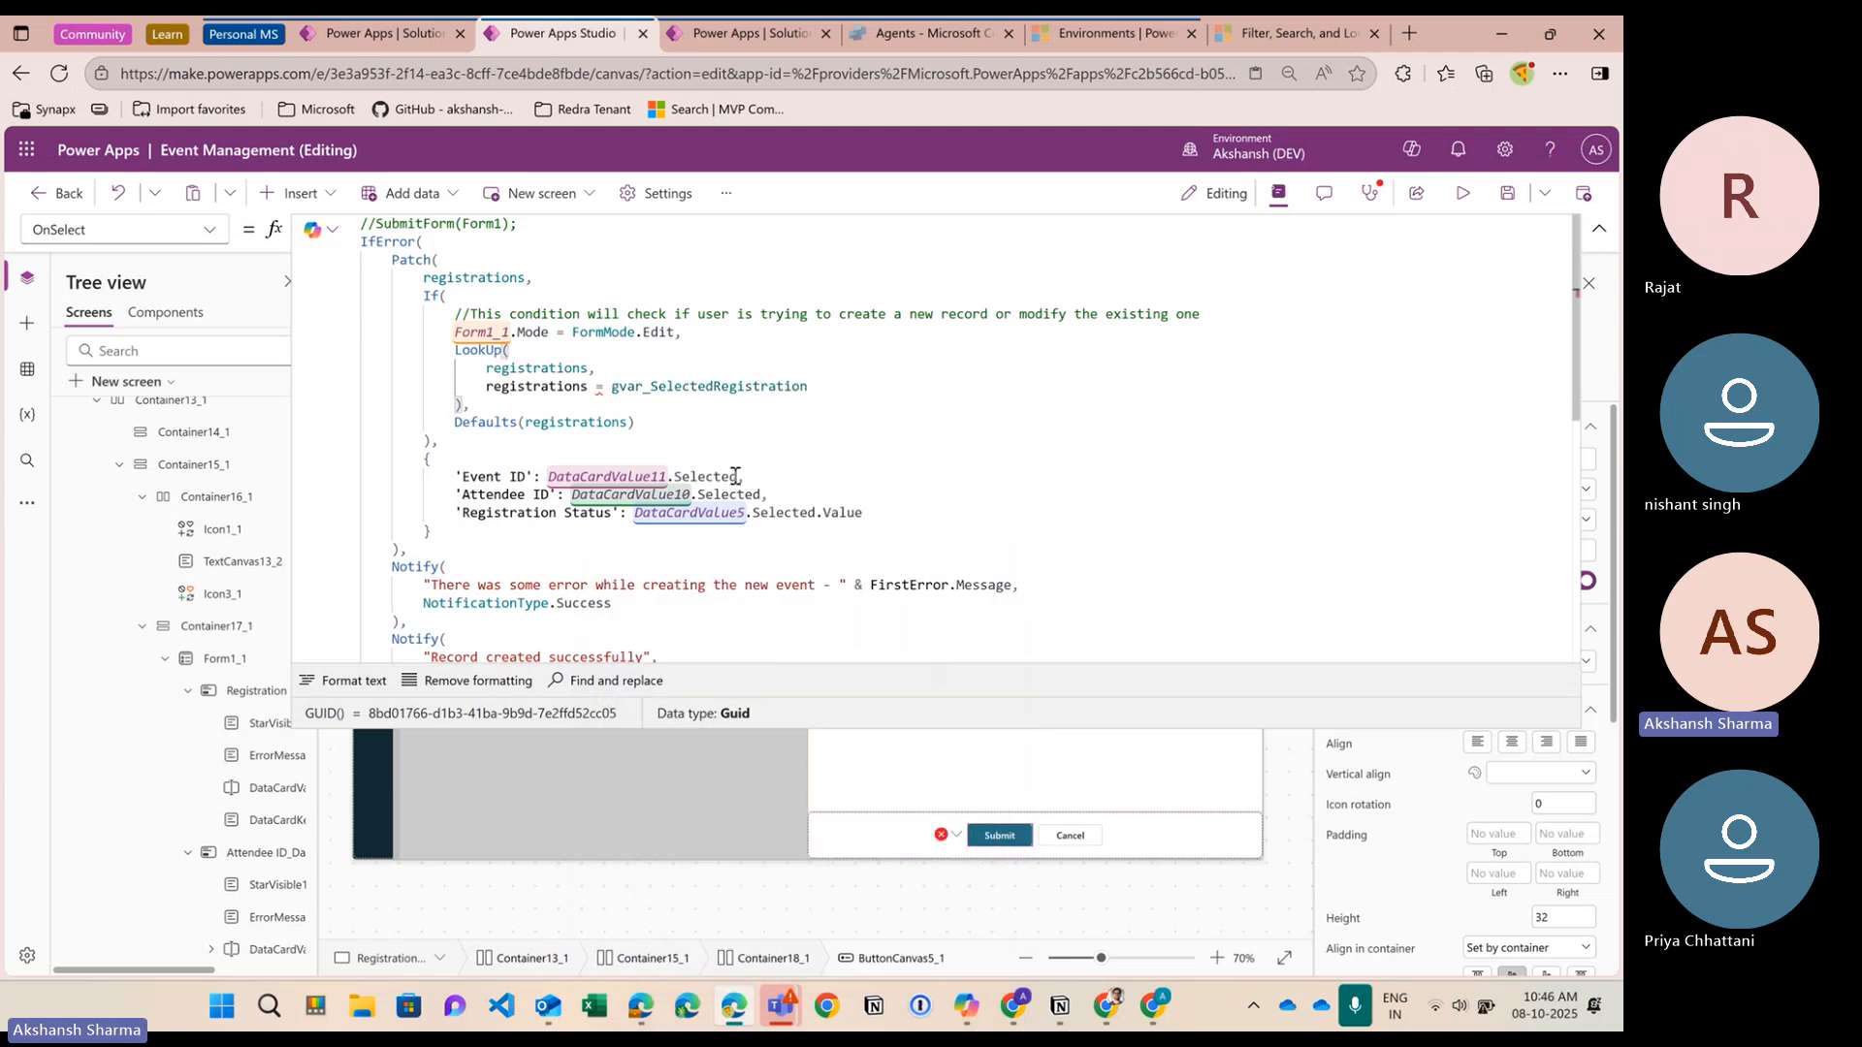
pyautogui.press('Tab')
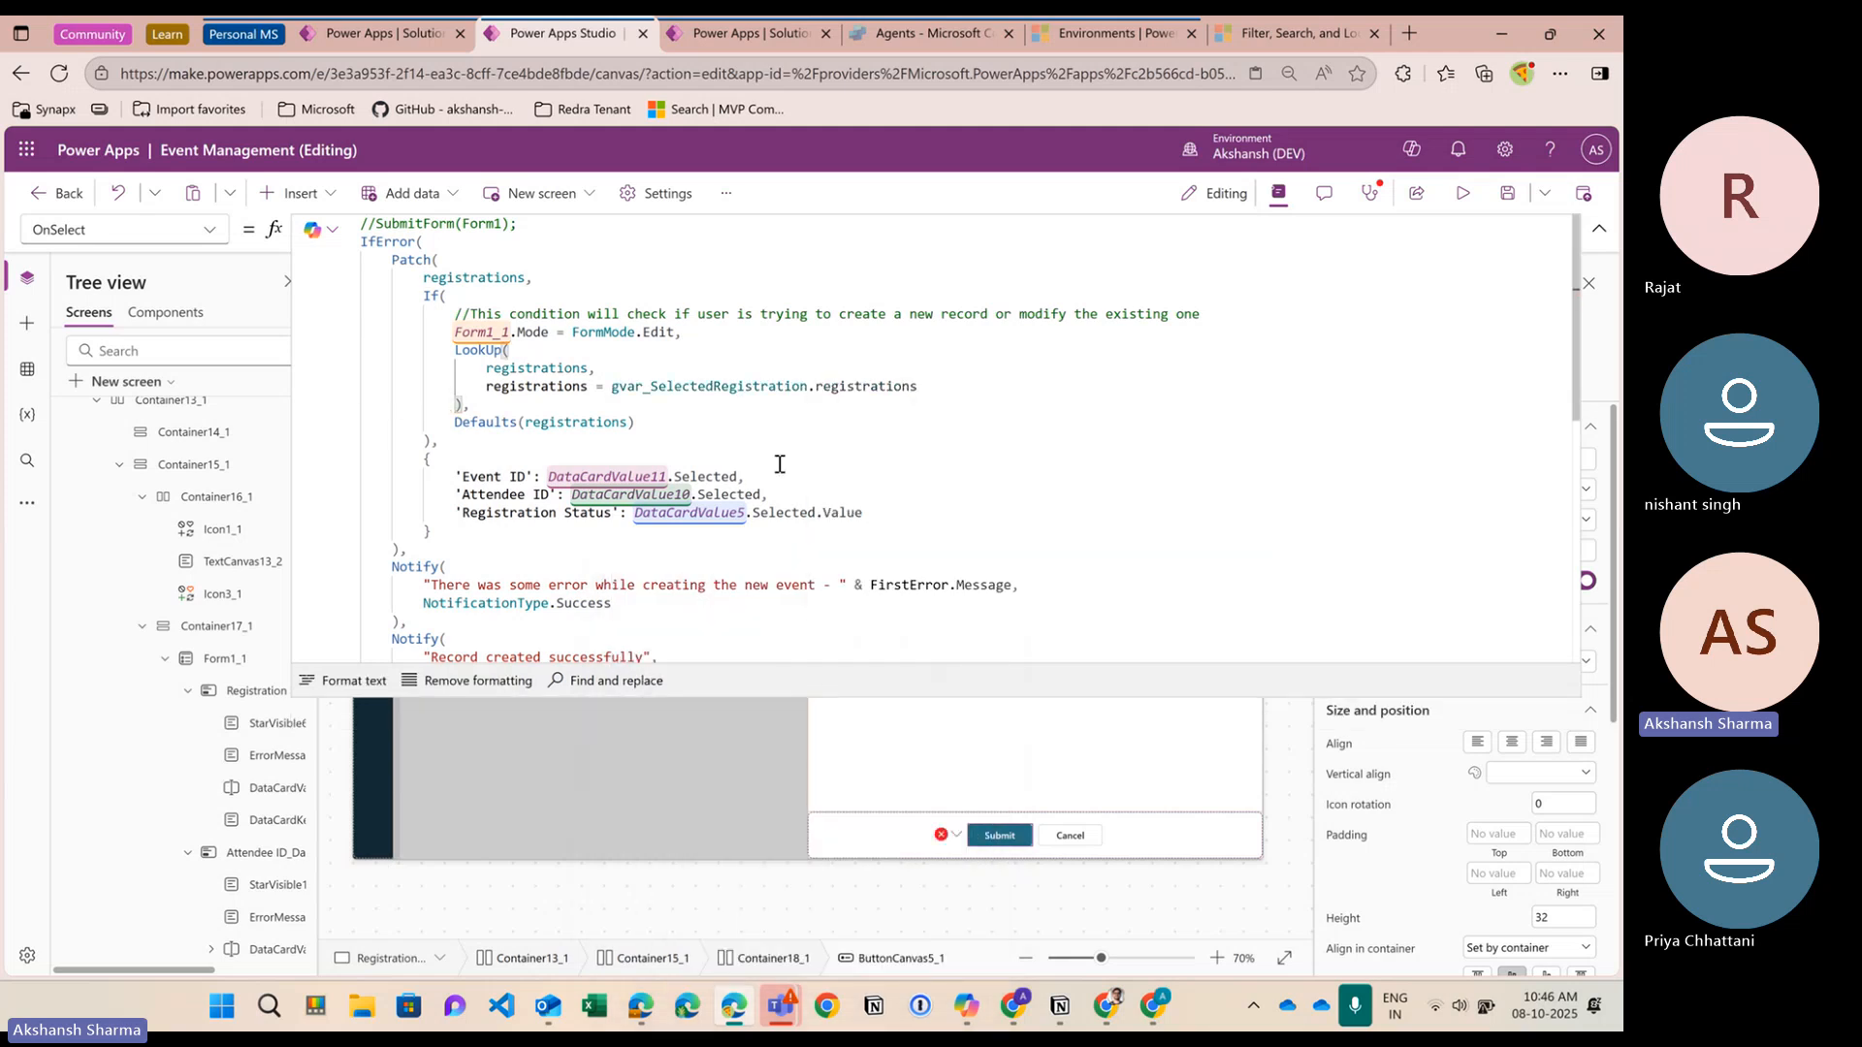
pyautogui.click(1599, 229)
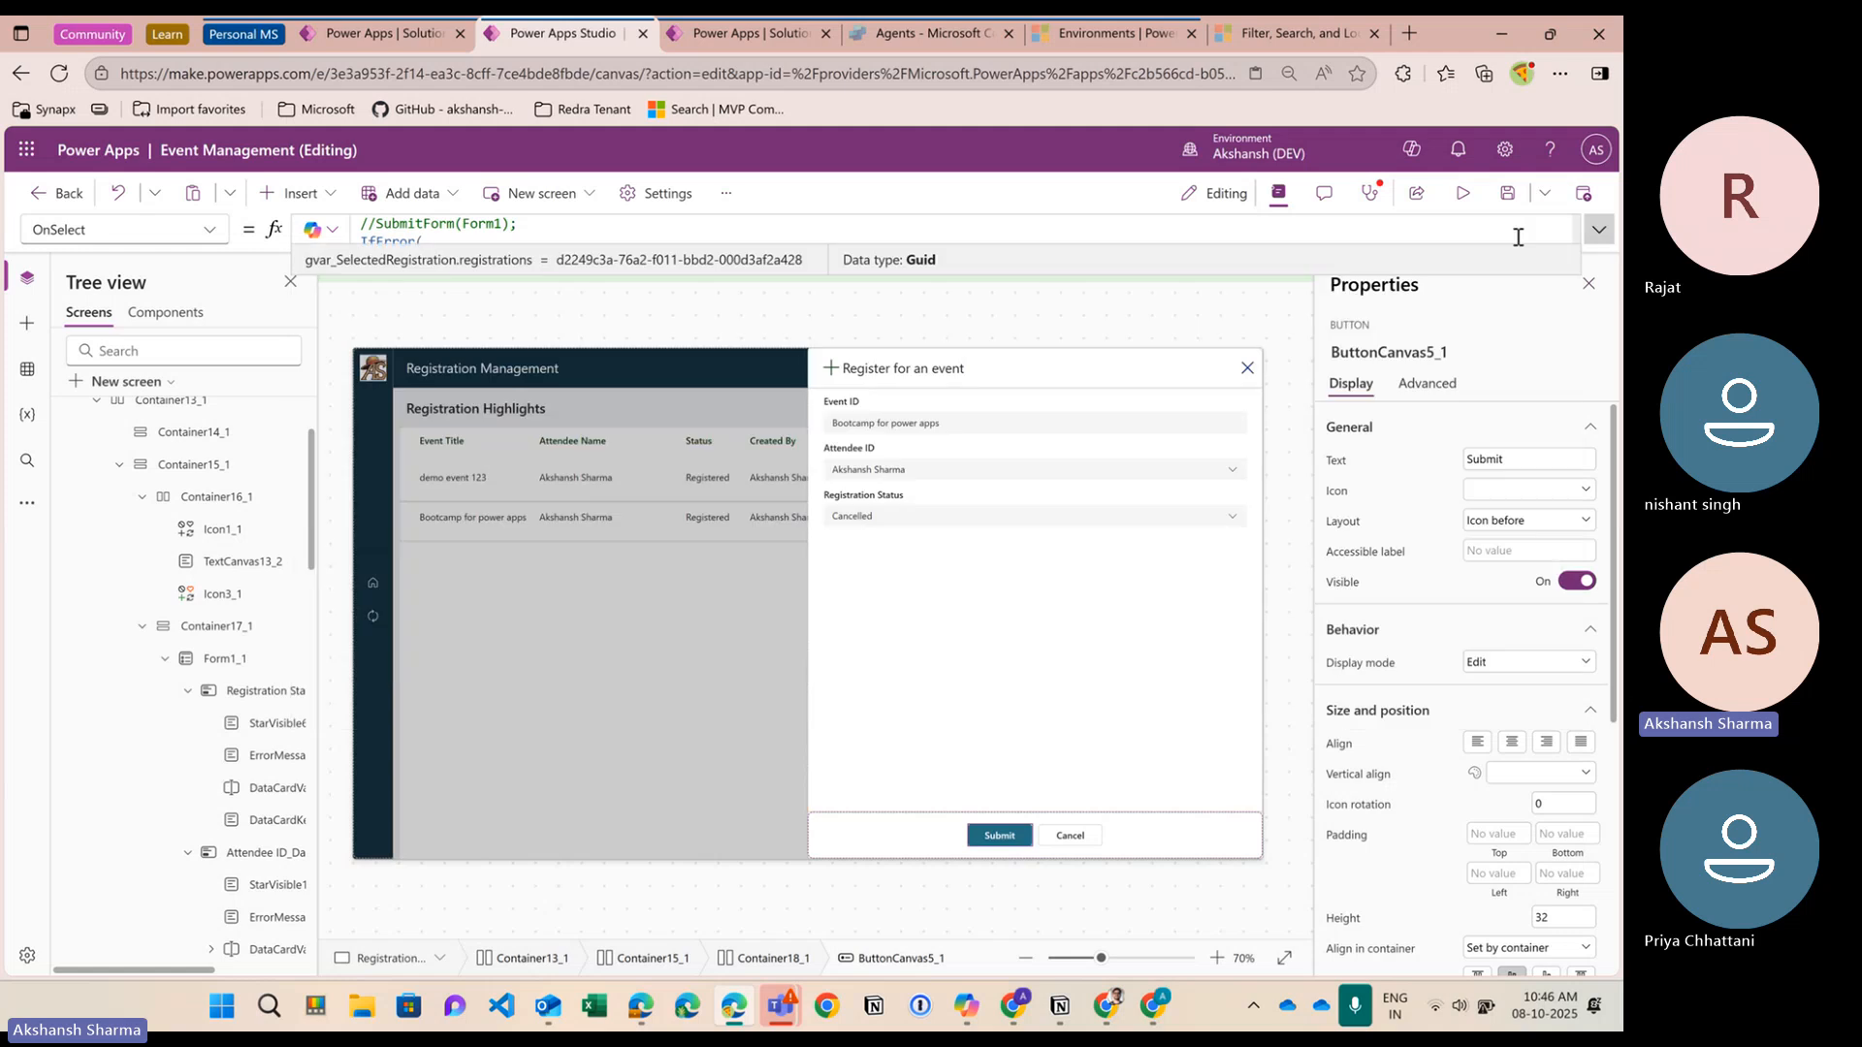
# Preview the app and submit the Bootcamp registration as Cancelled, then close the preview
pyautogui.click(1464, 194)
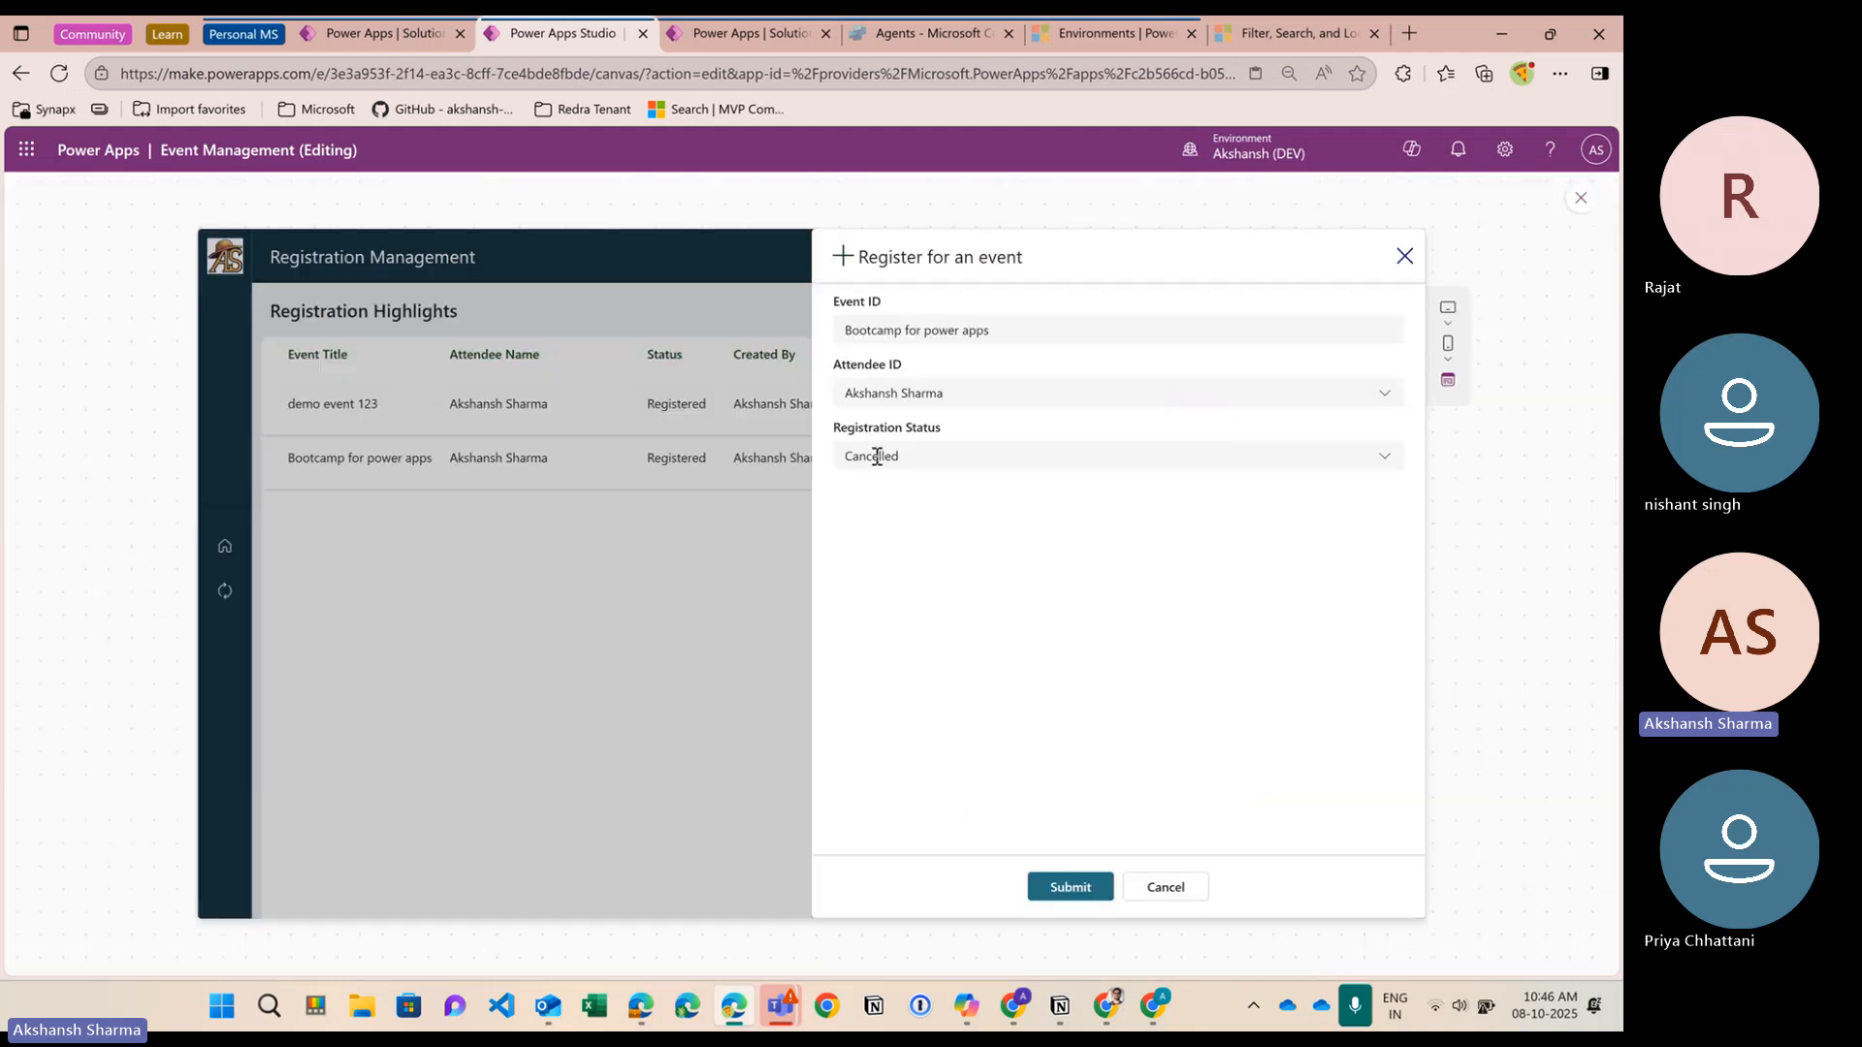
pyautogui.click(1084, 886)
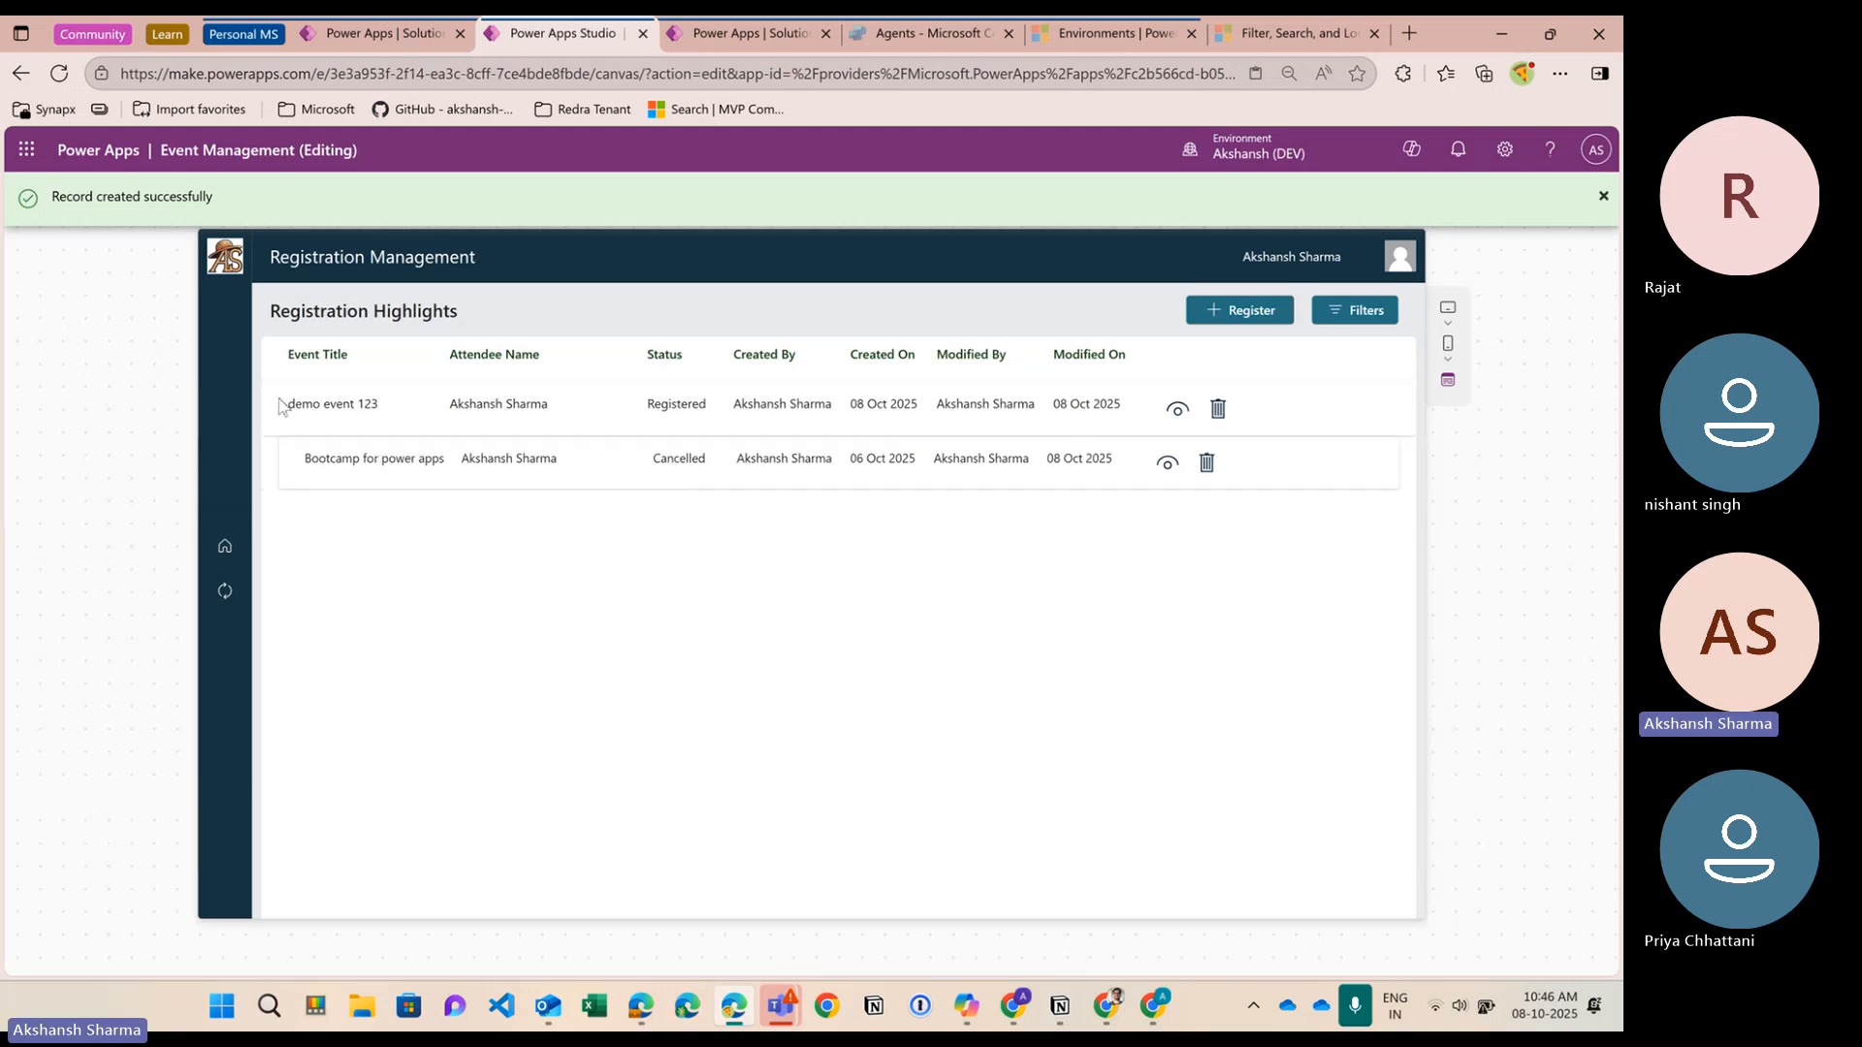
pyautogui.click(1604, 197)
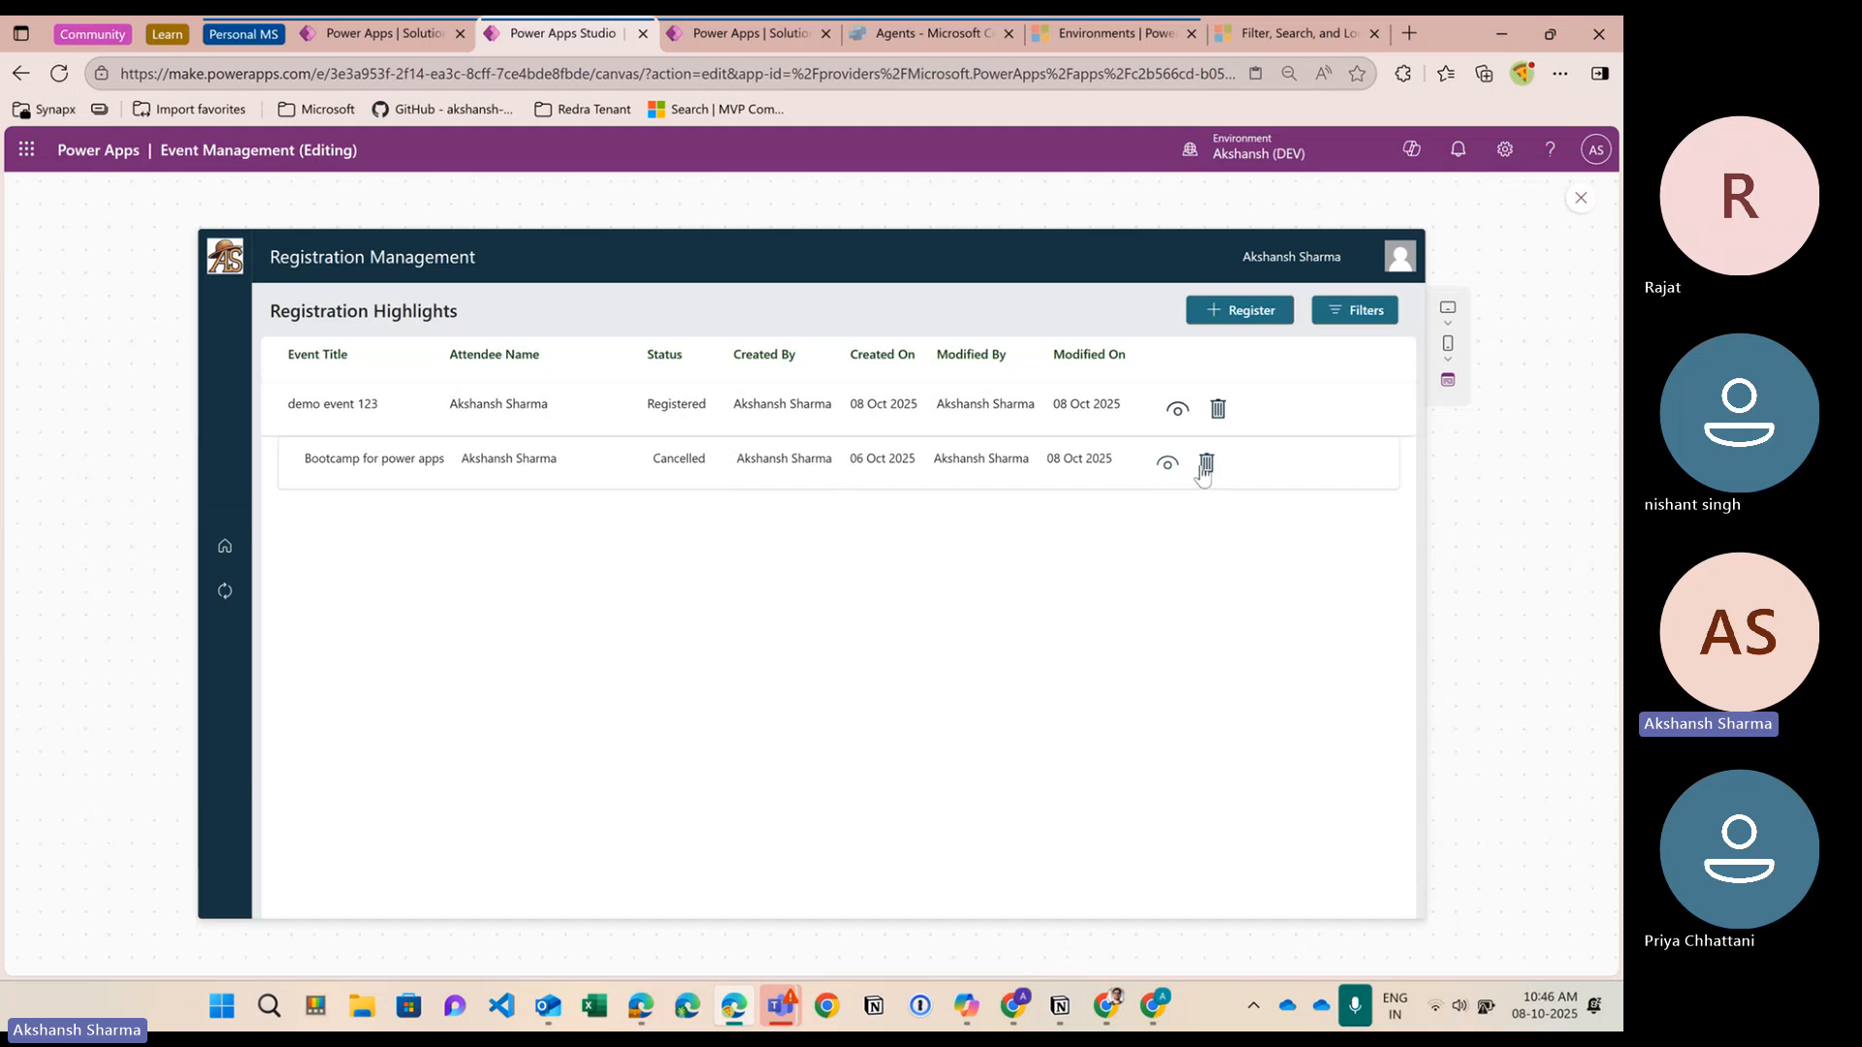
pyautogui.click(1581, 198)
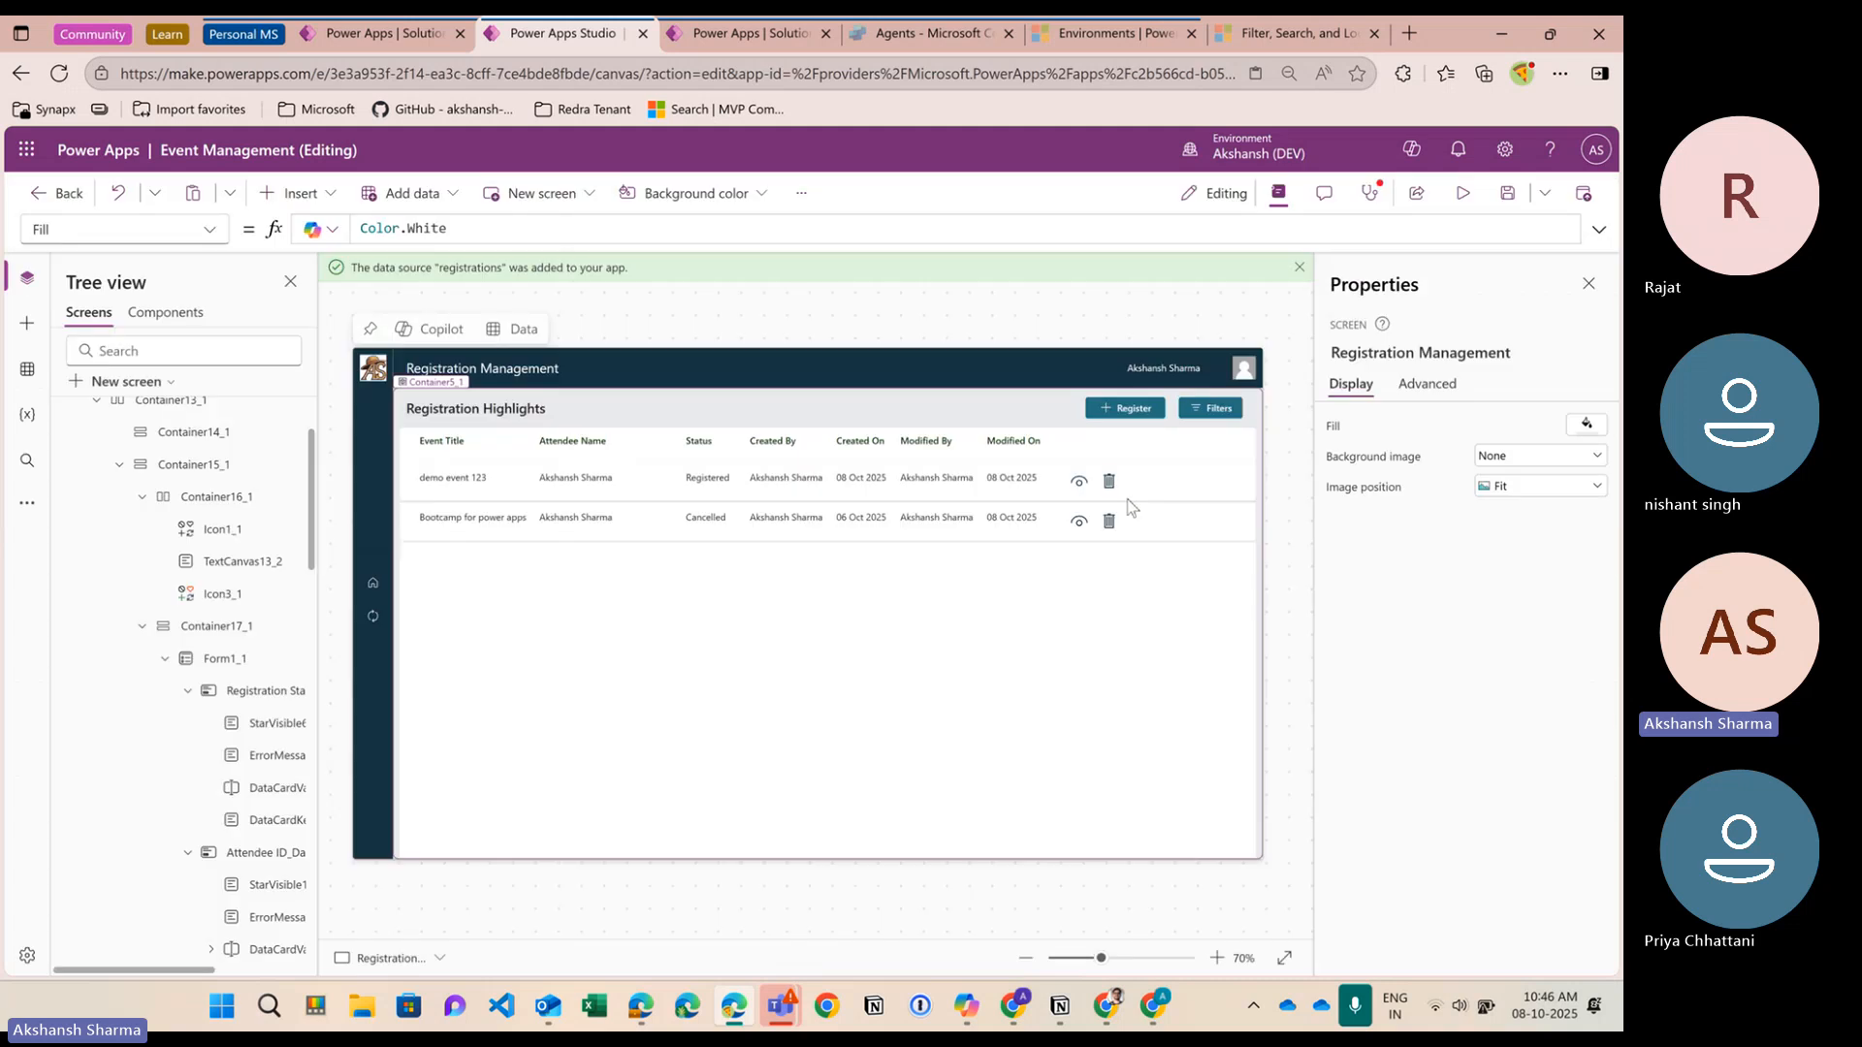
# Select the view icon and start its DisplayMode If condition on ThisItem.'Registration Status'
pyautogui.click(1079, 528)
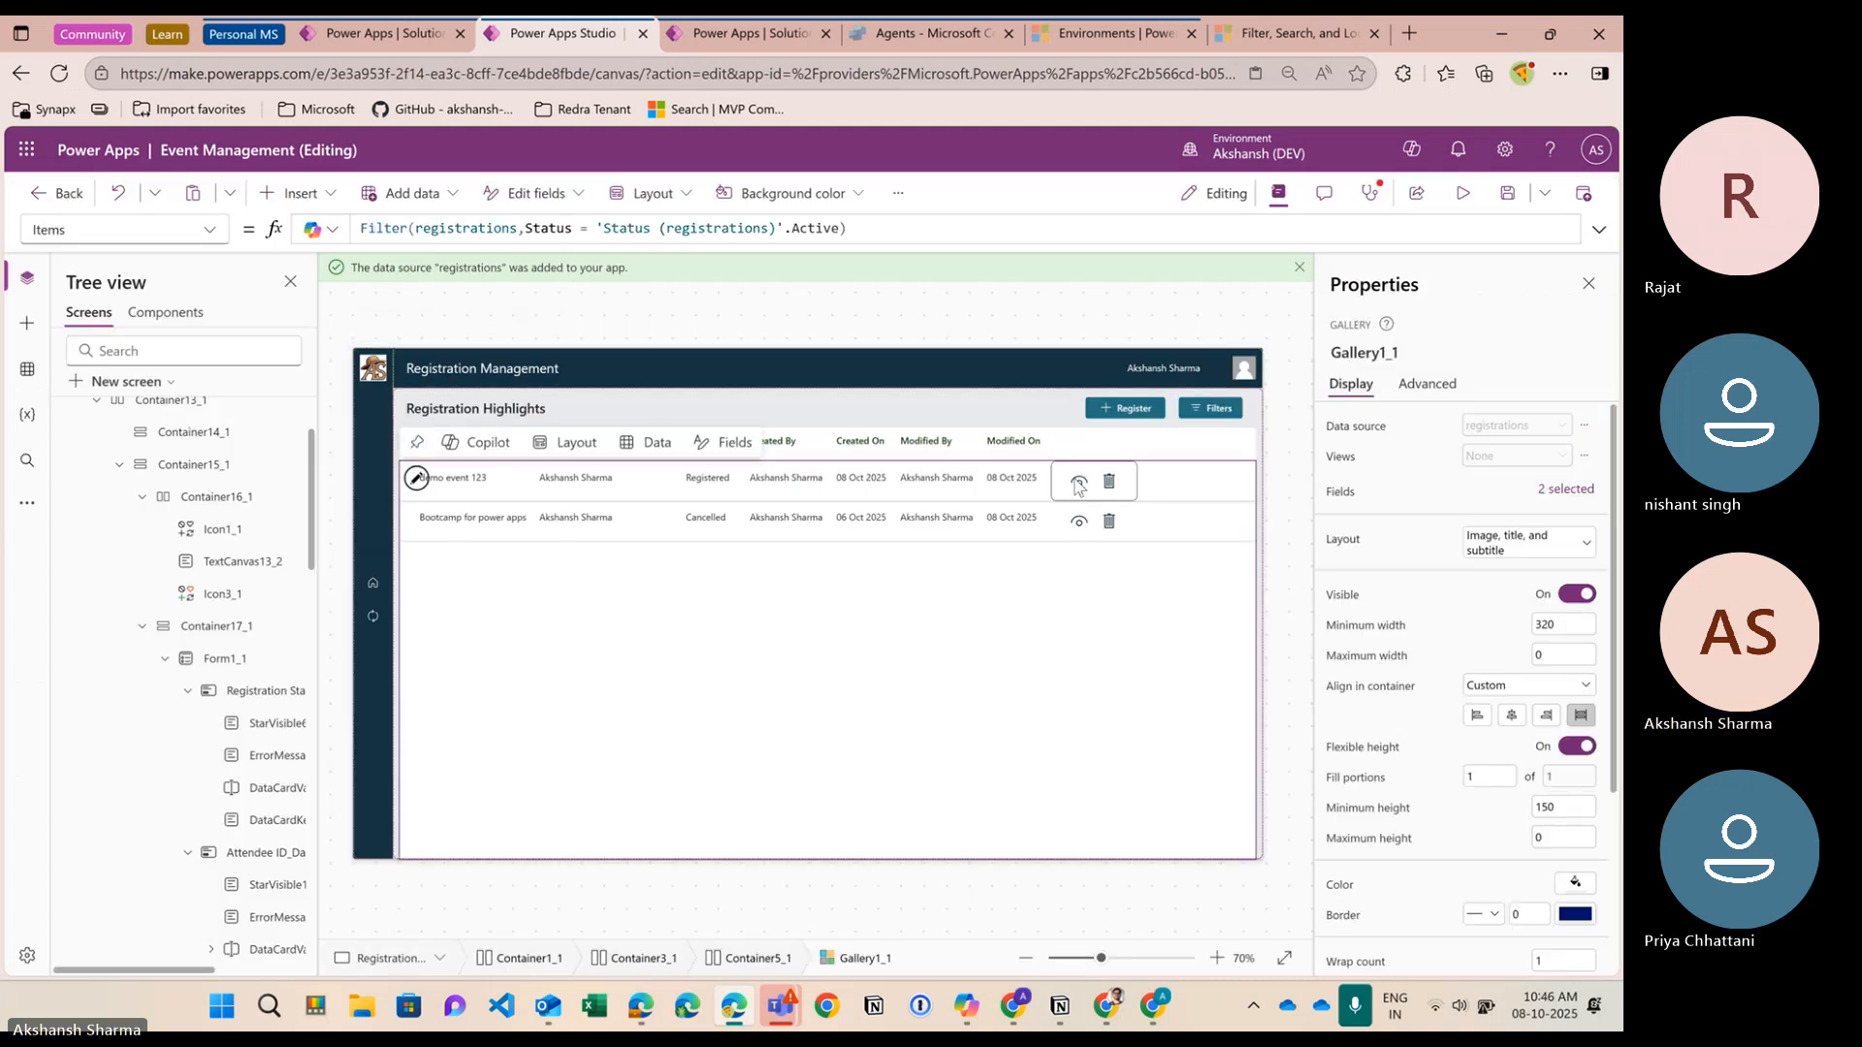
pyautogui.click(1078, 528)
pyautogui.click(1358, 487)
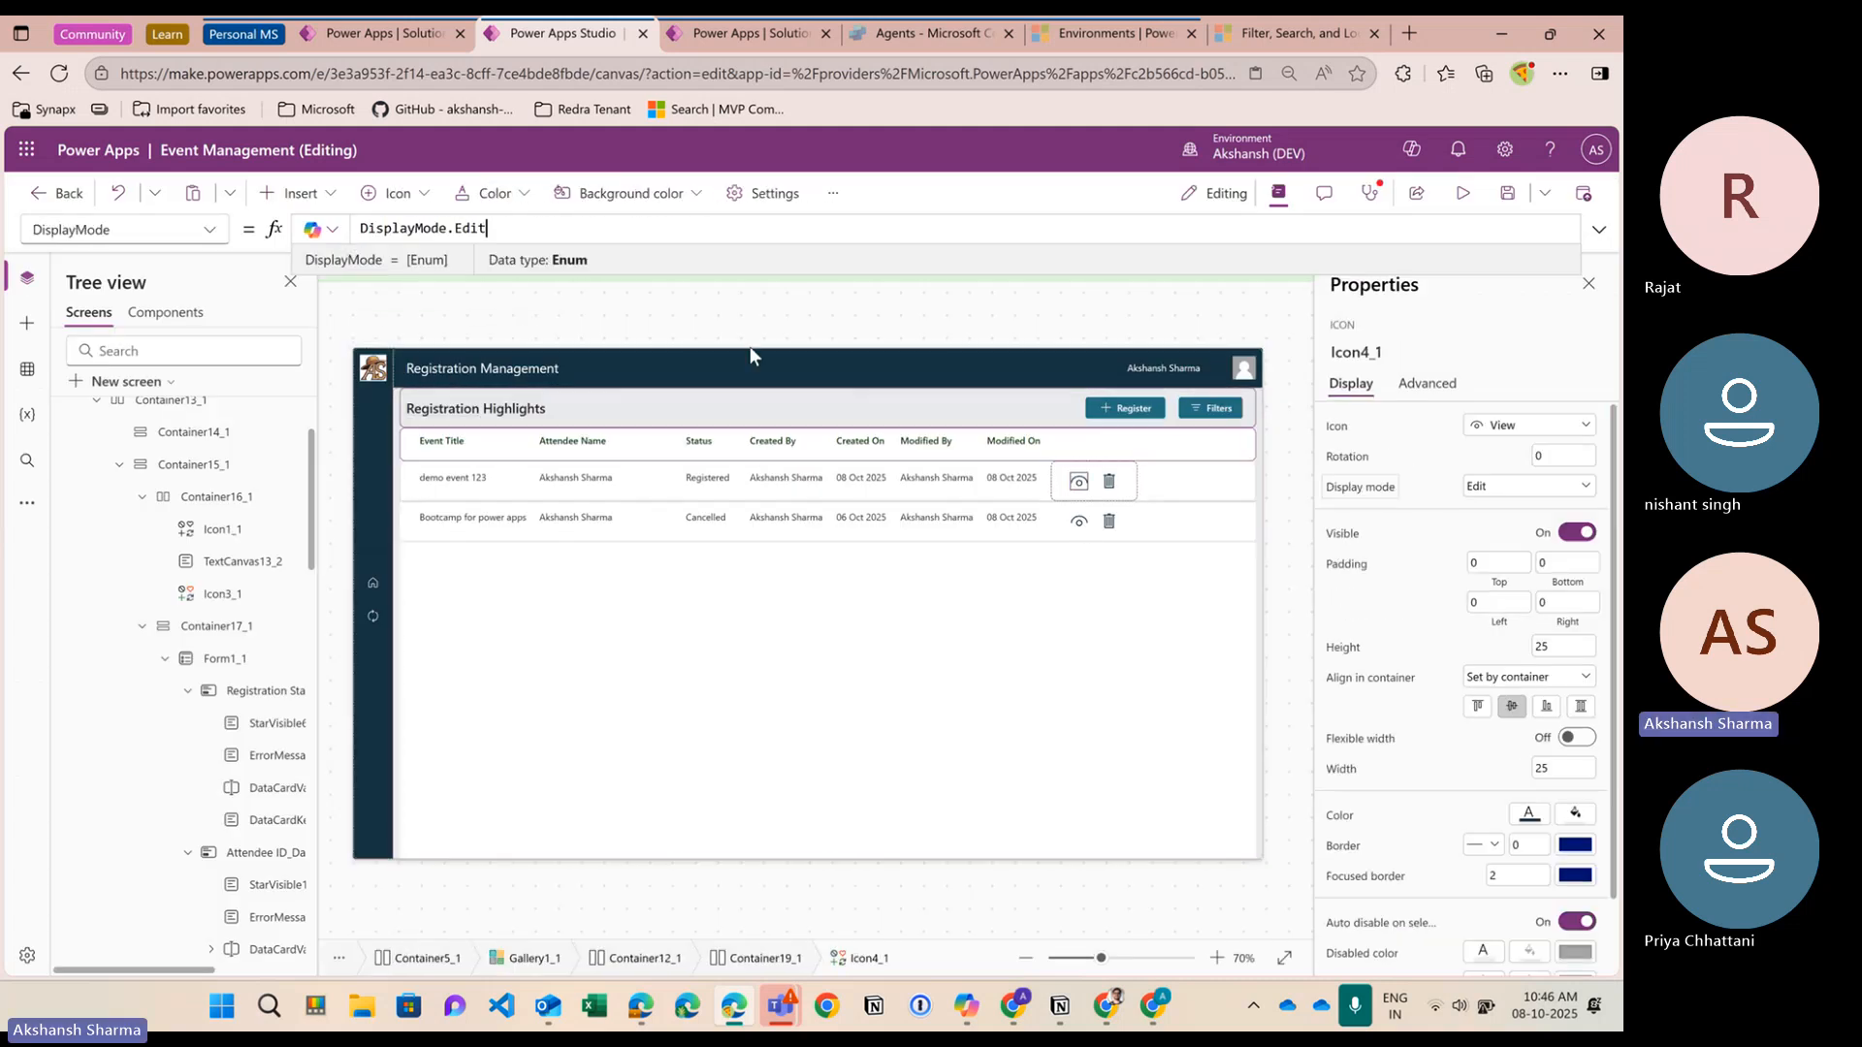
pyautogui.press('Home')
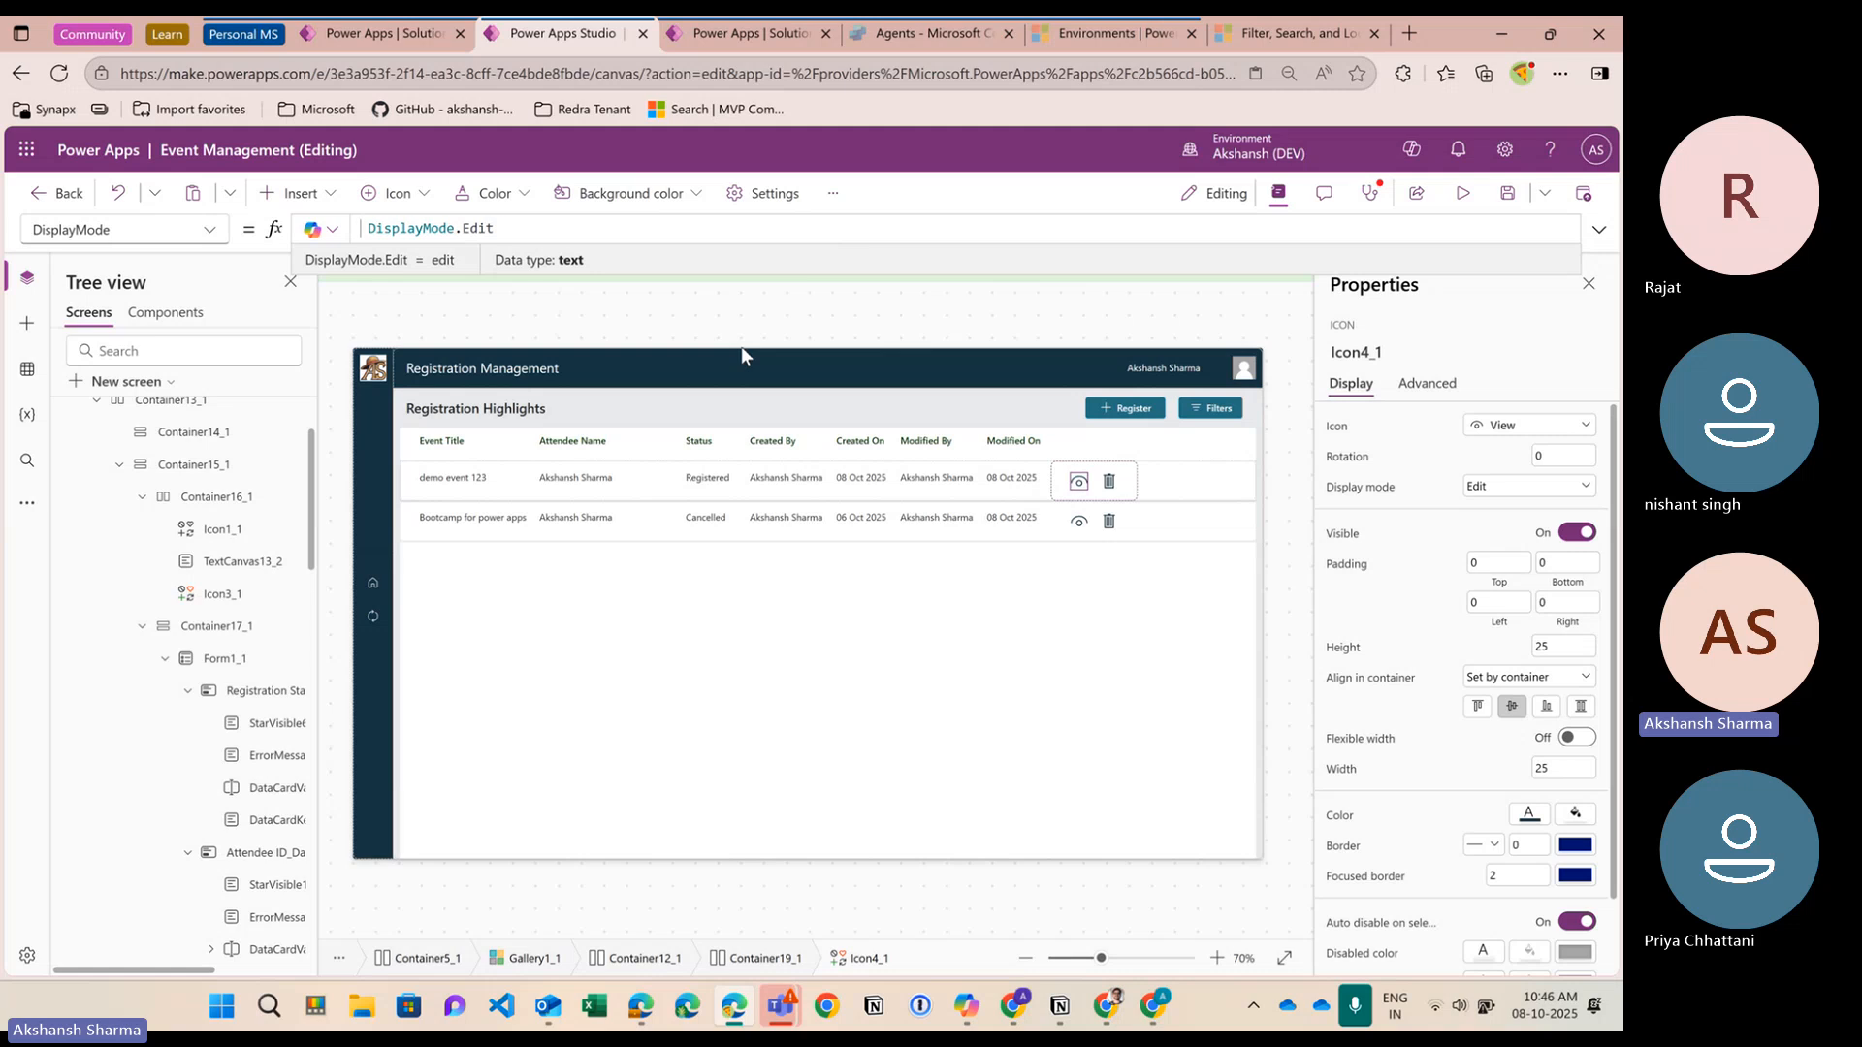
pyautogui.write('if(Self')
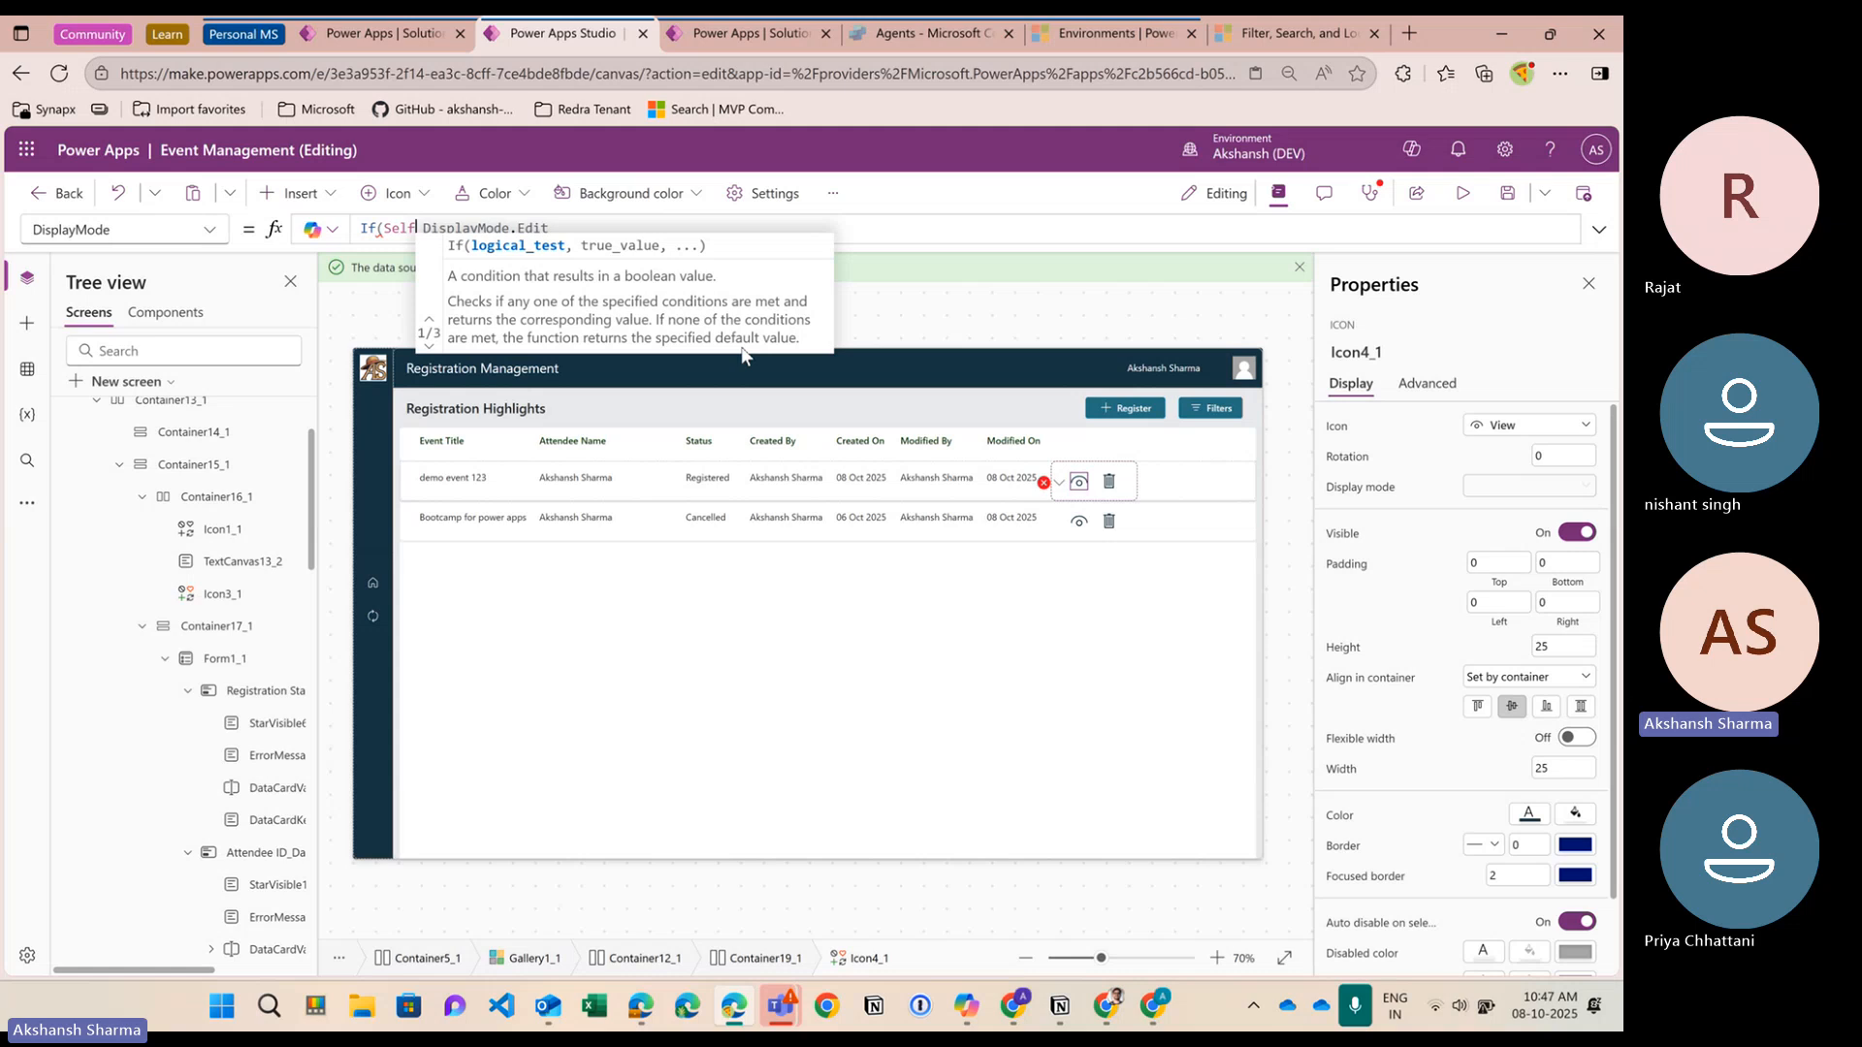
pyautogui.write('.')
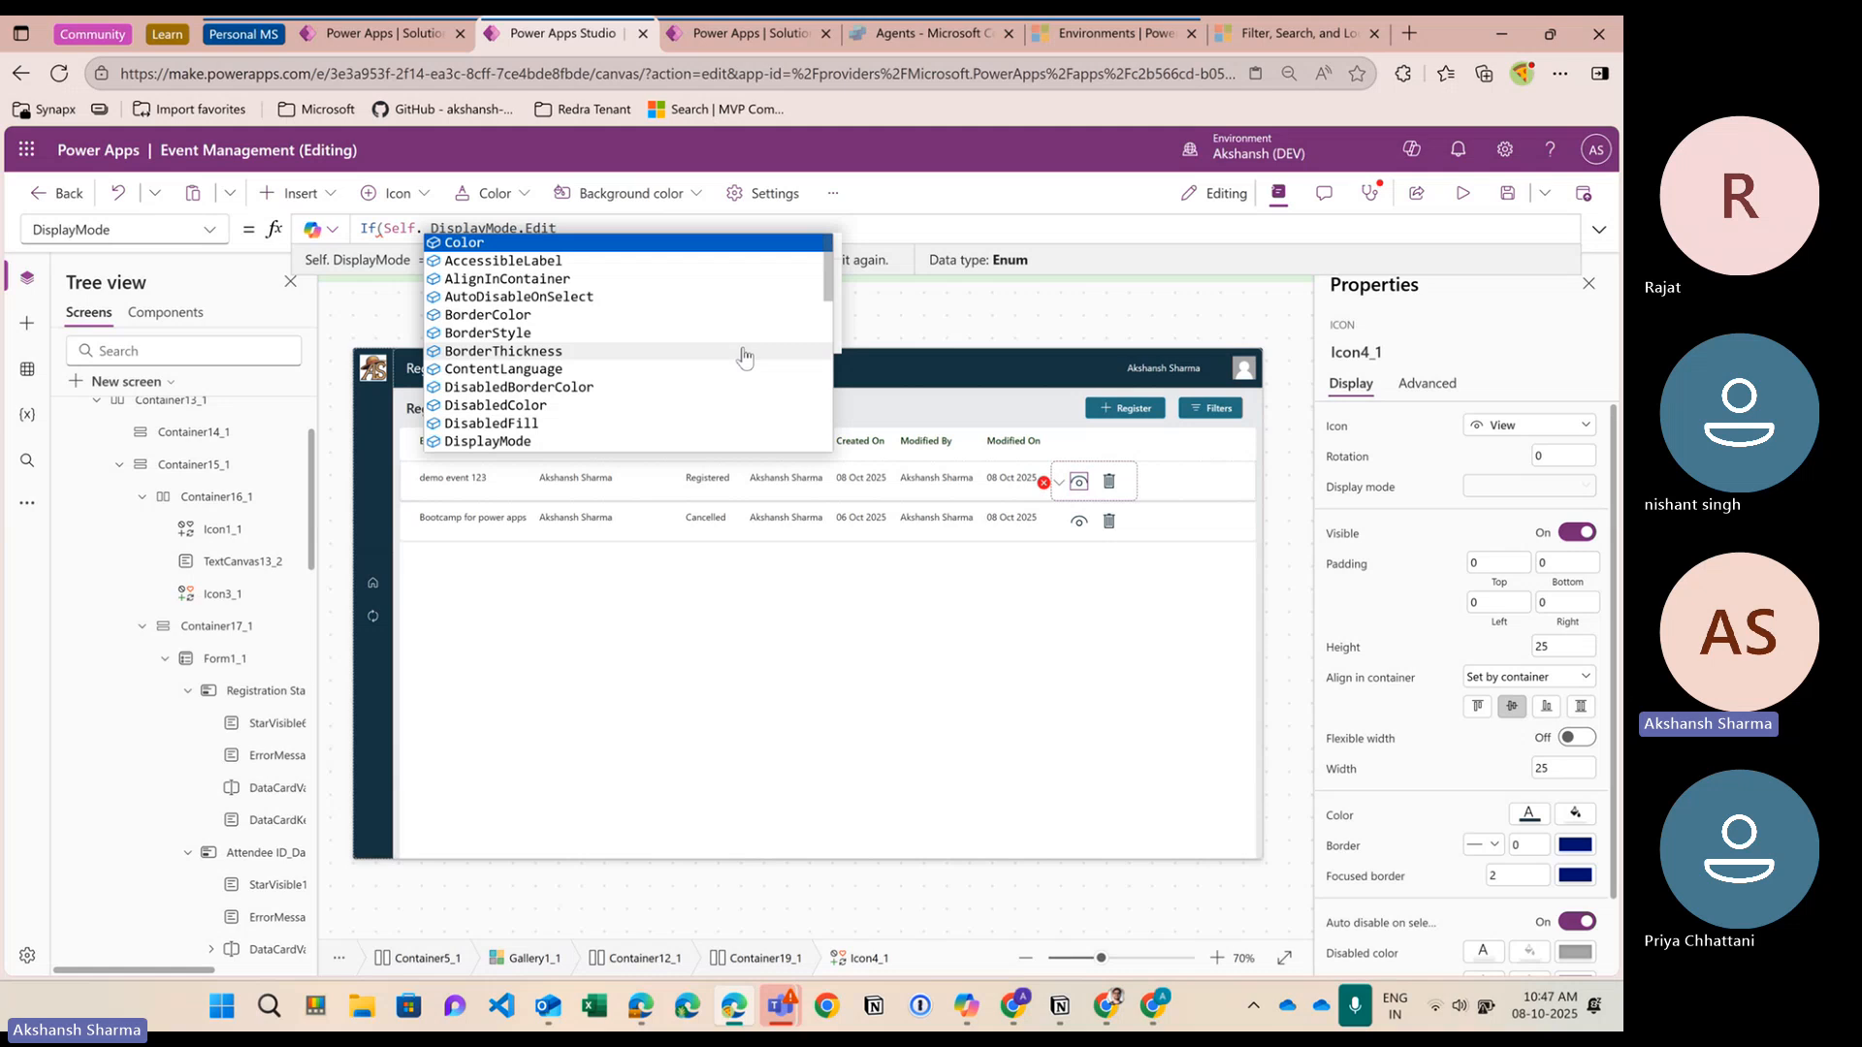
pyautogui.write('regis')
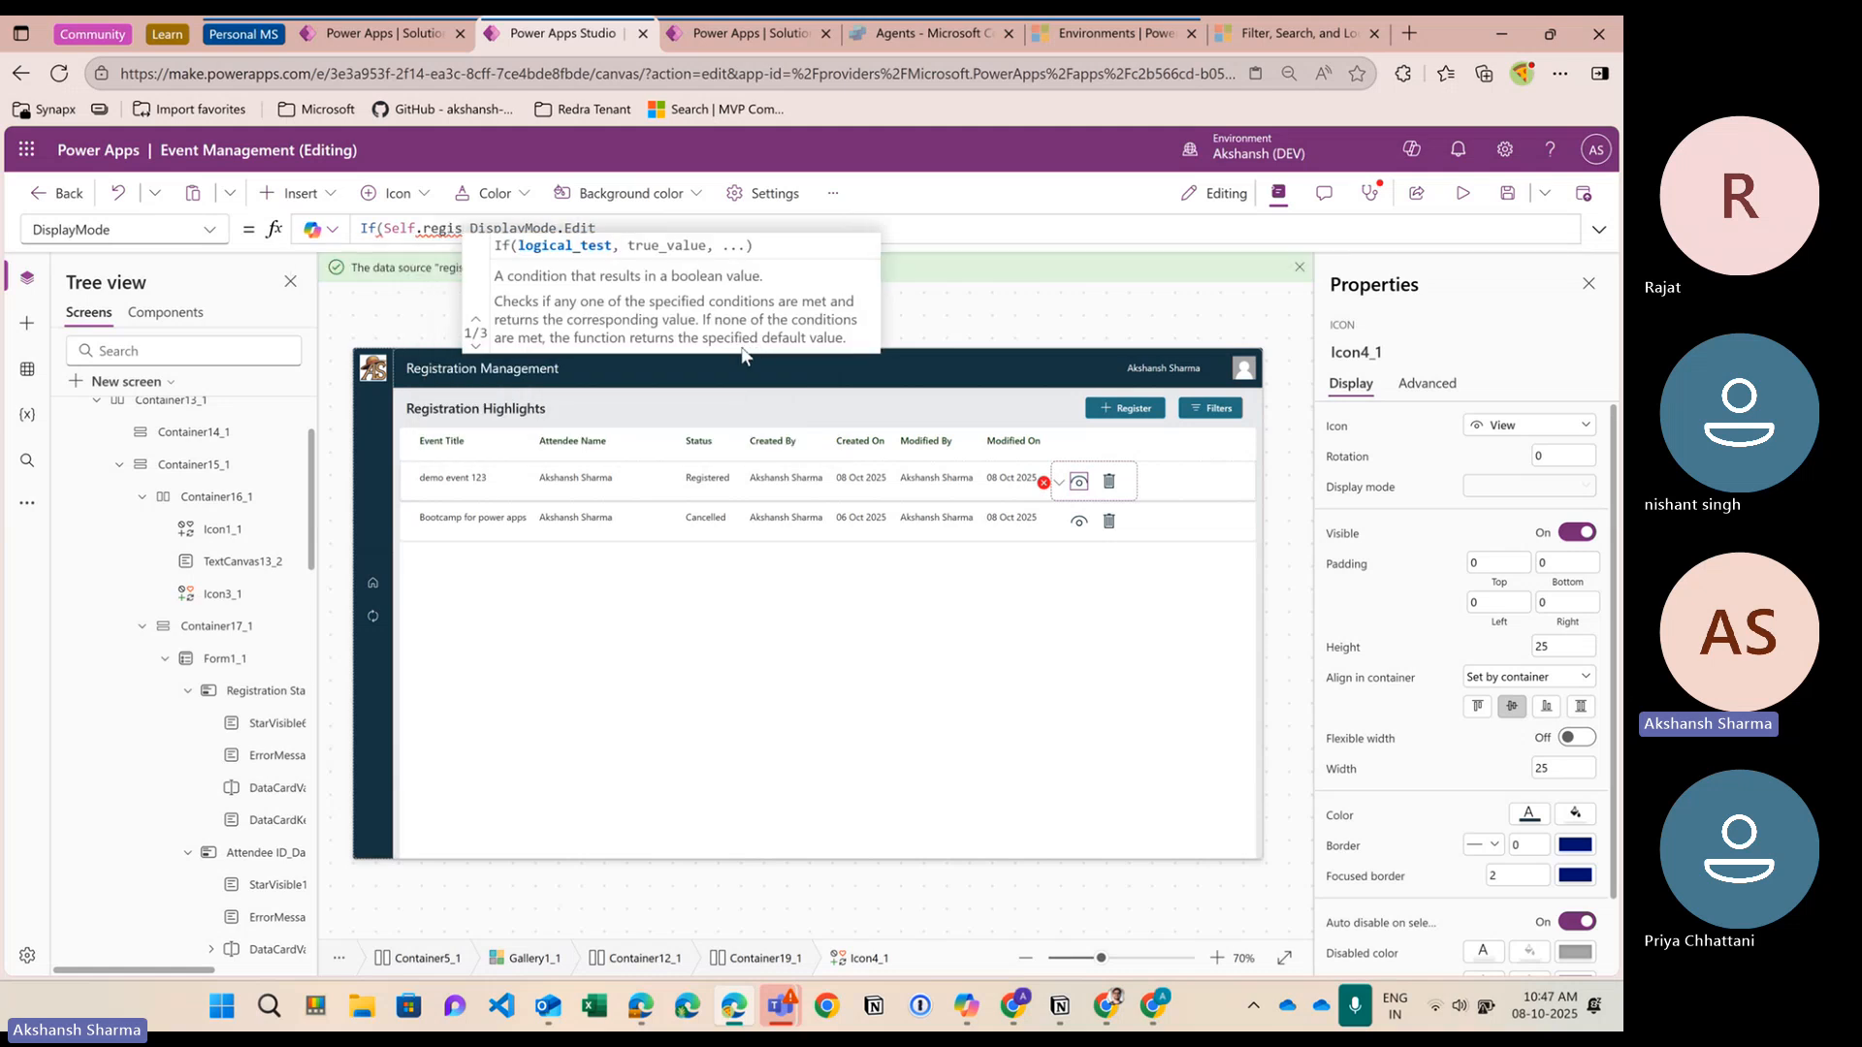
pyautogui.press('BackSpace')
pyautogui.press('BackSpace')
pyautogui.press('BackSpace')
pyautogui.press('BackSpace')
pyautogui.press('BackSpace')
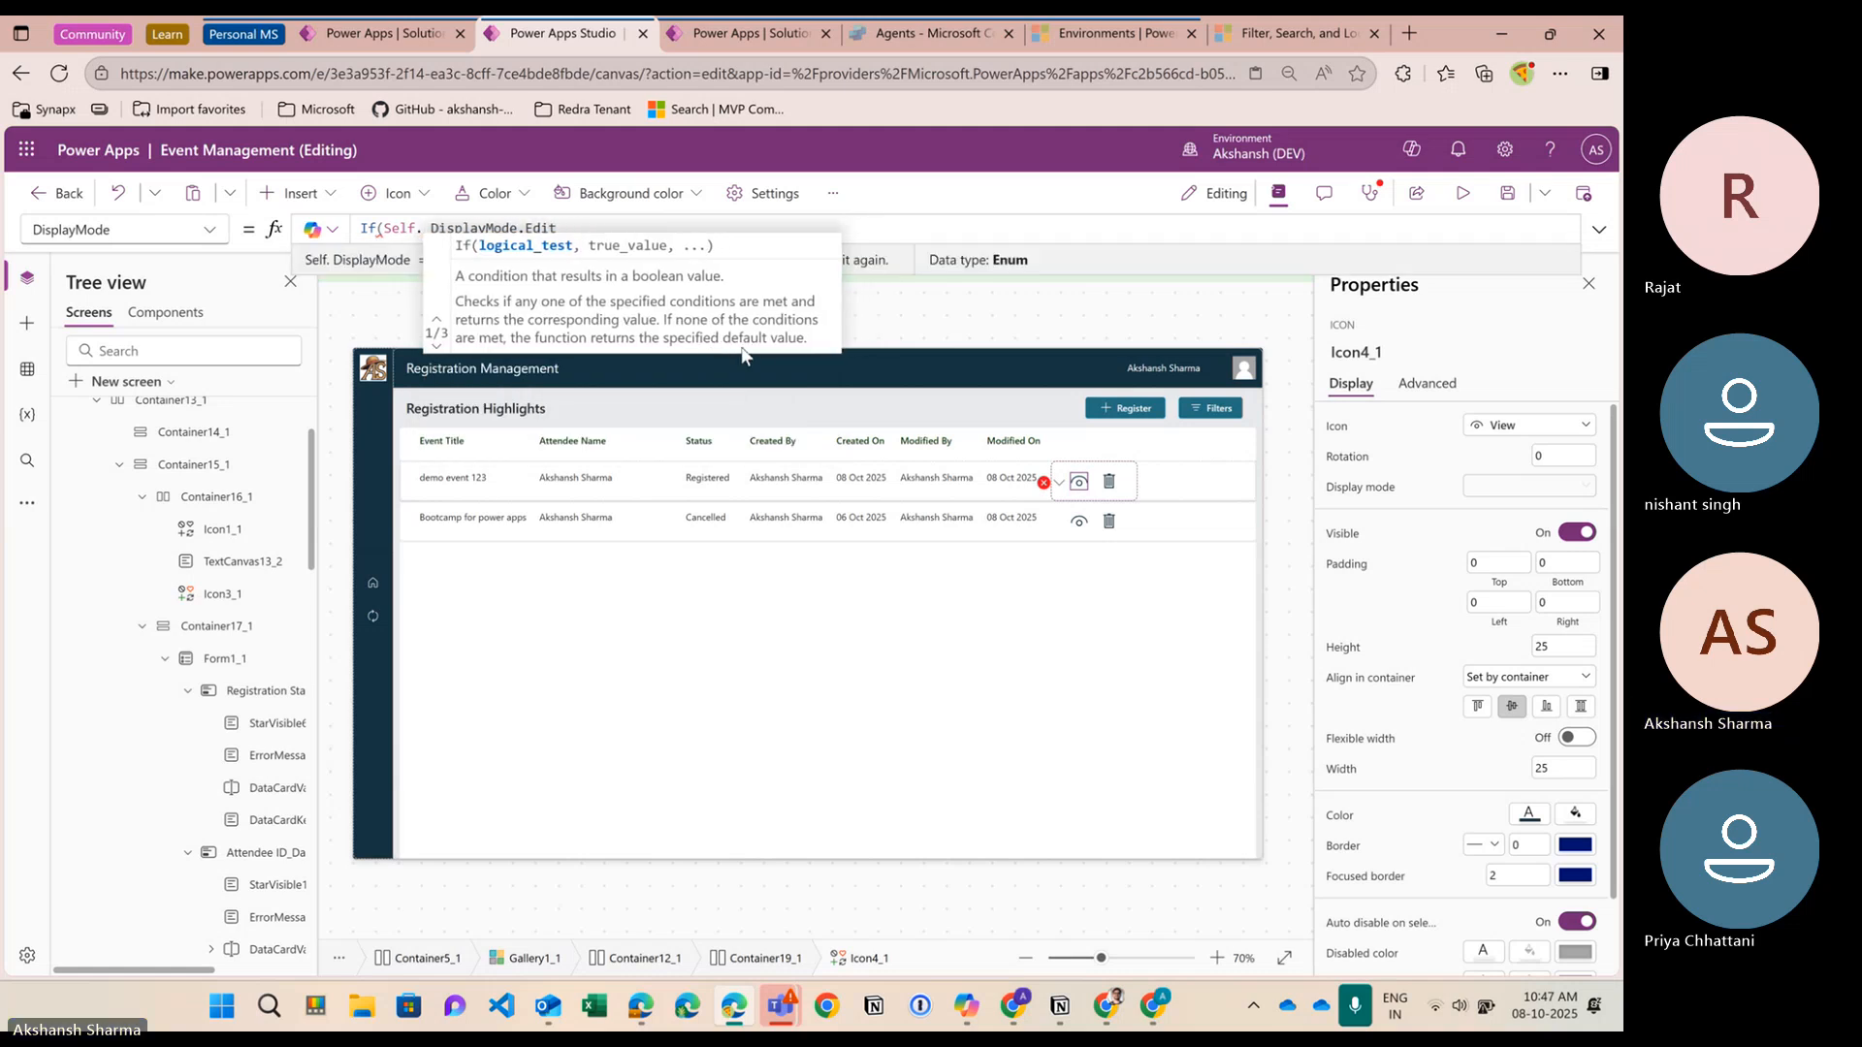
pyautogui.press('BackSpace')
pyautogui.press('BackSpace')
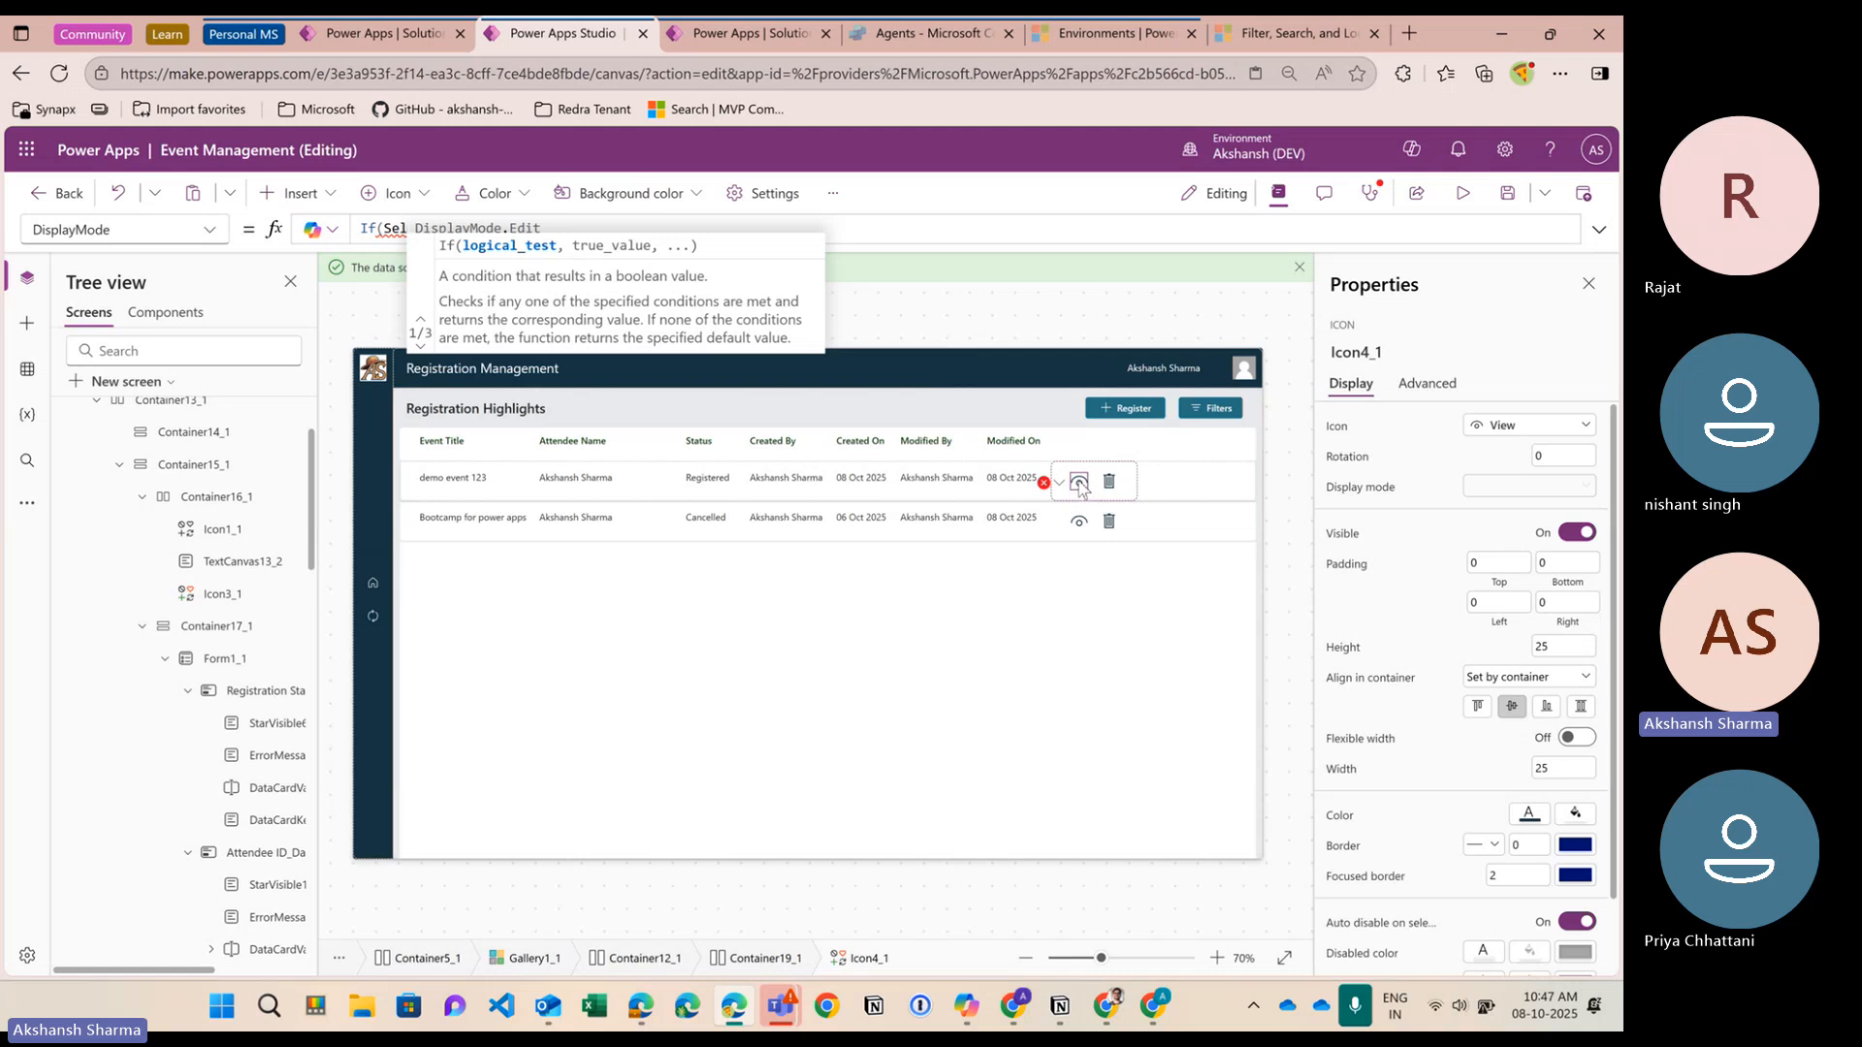
pyautogui.press('BackSpace')
pyautogui.press('BackSpace')
pyautogui.press('BackSpace')
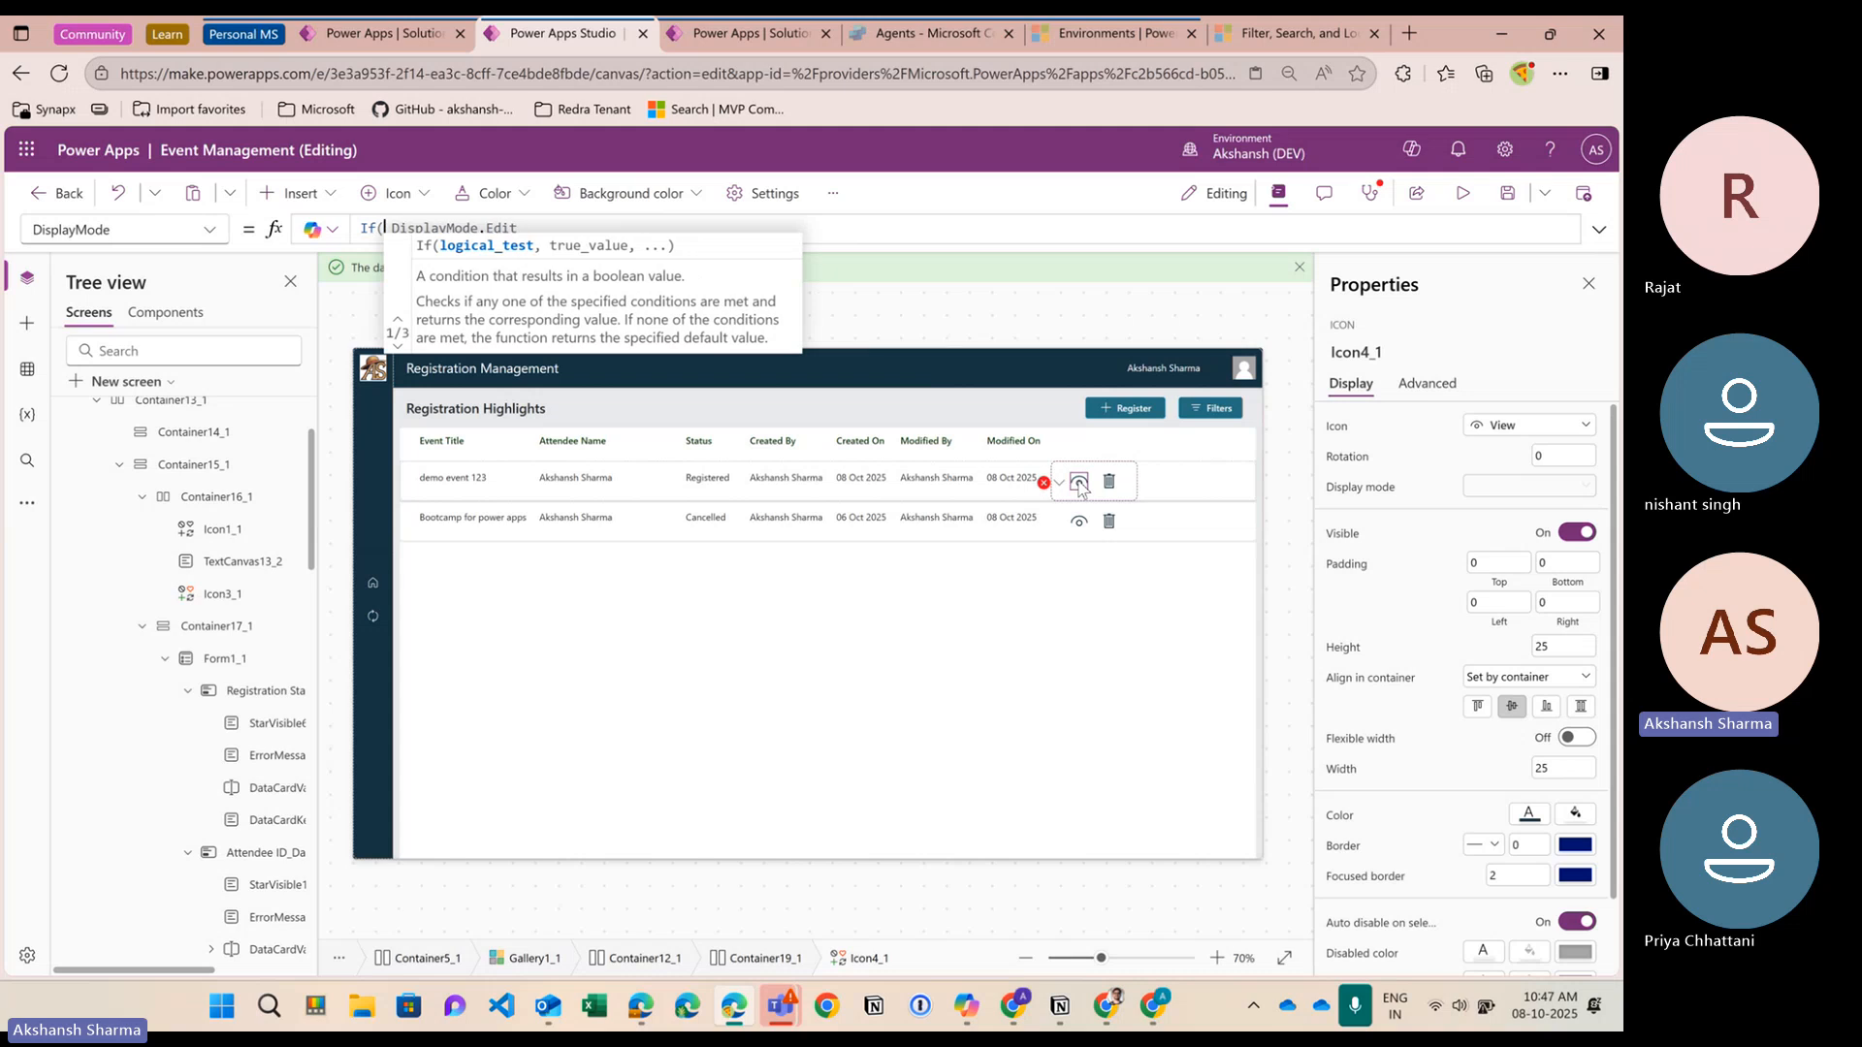
pyautogui.write('thisit')
pyautogui.press('Tab')
pyautogui.write('.')
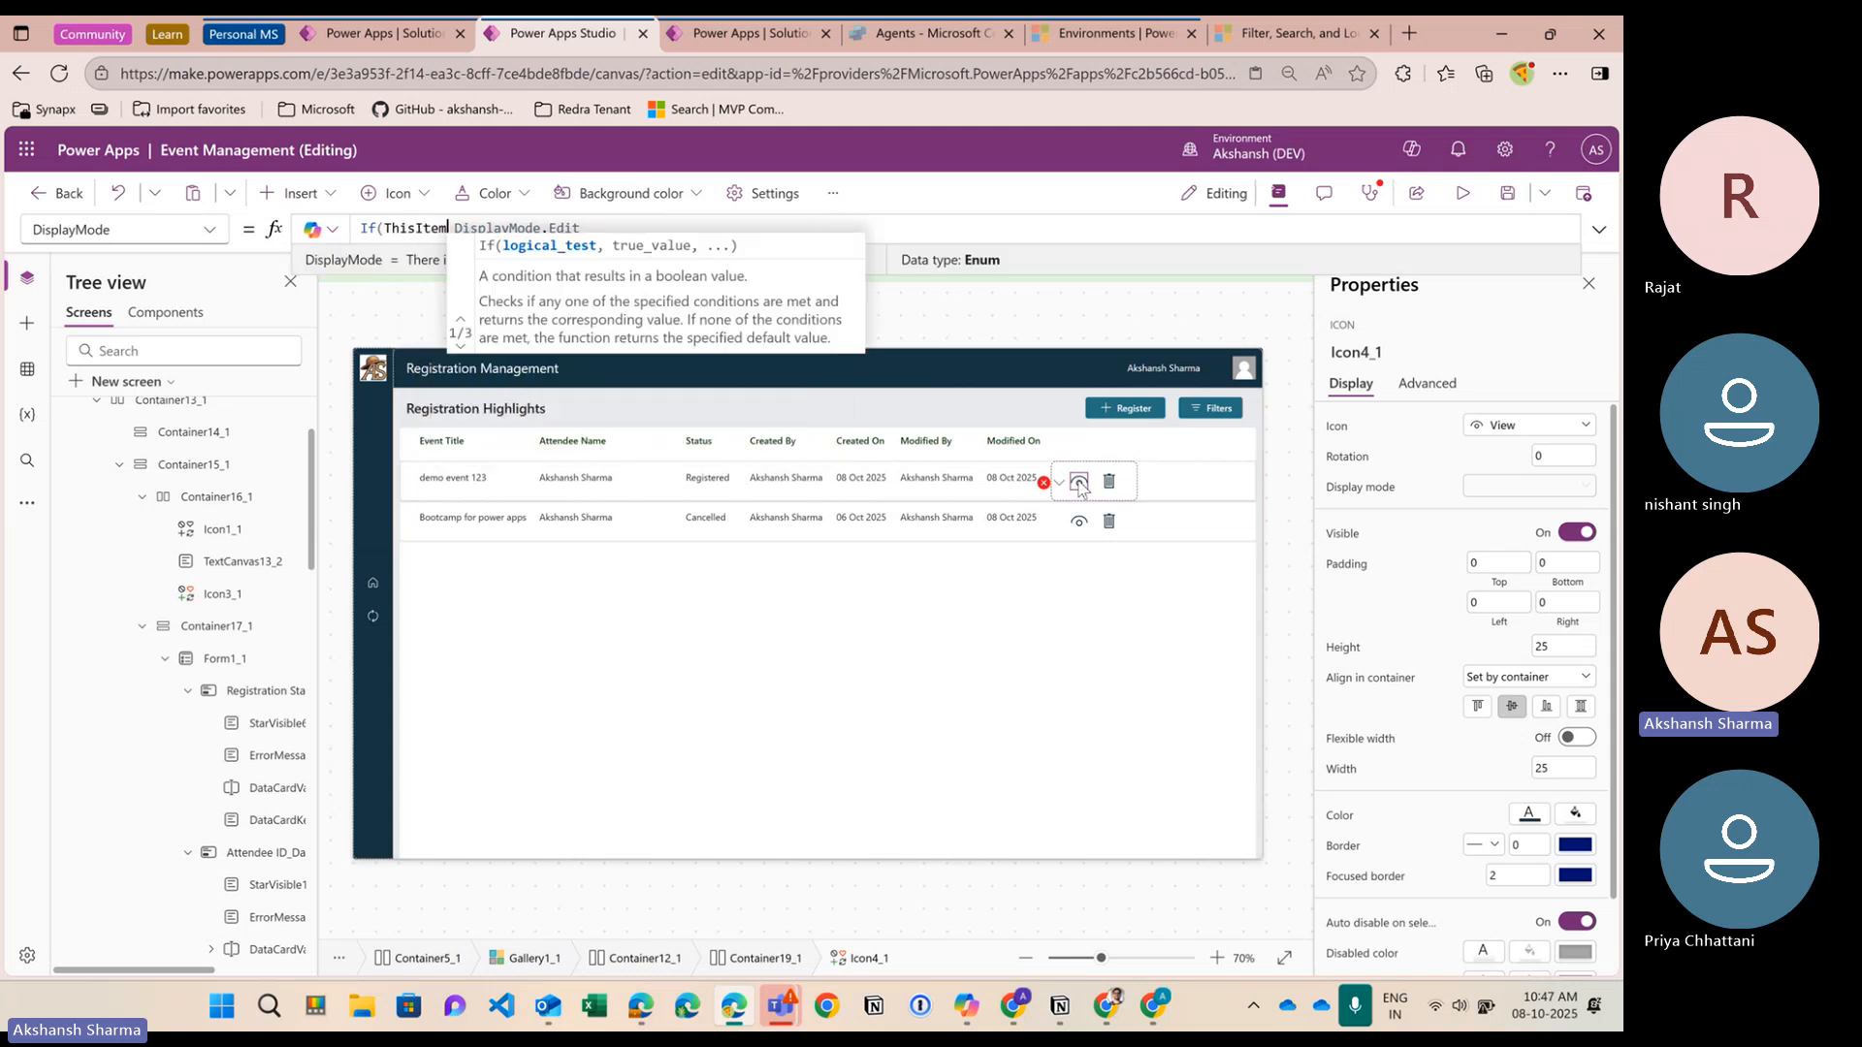
pyautogui.write('registratio')
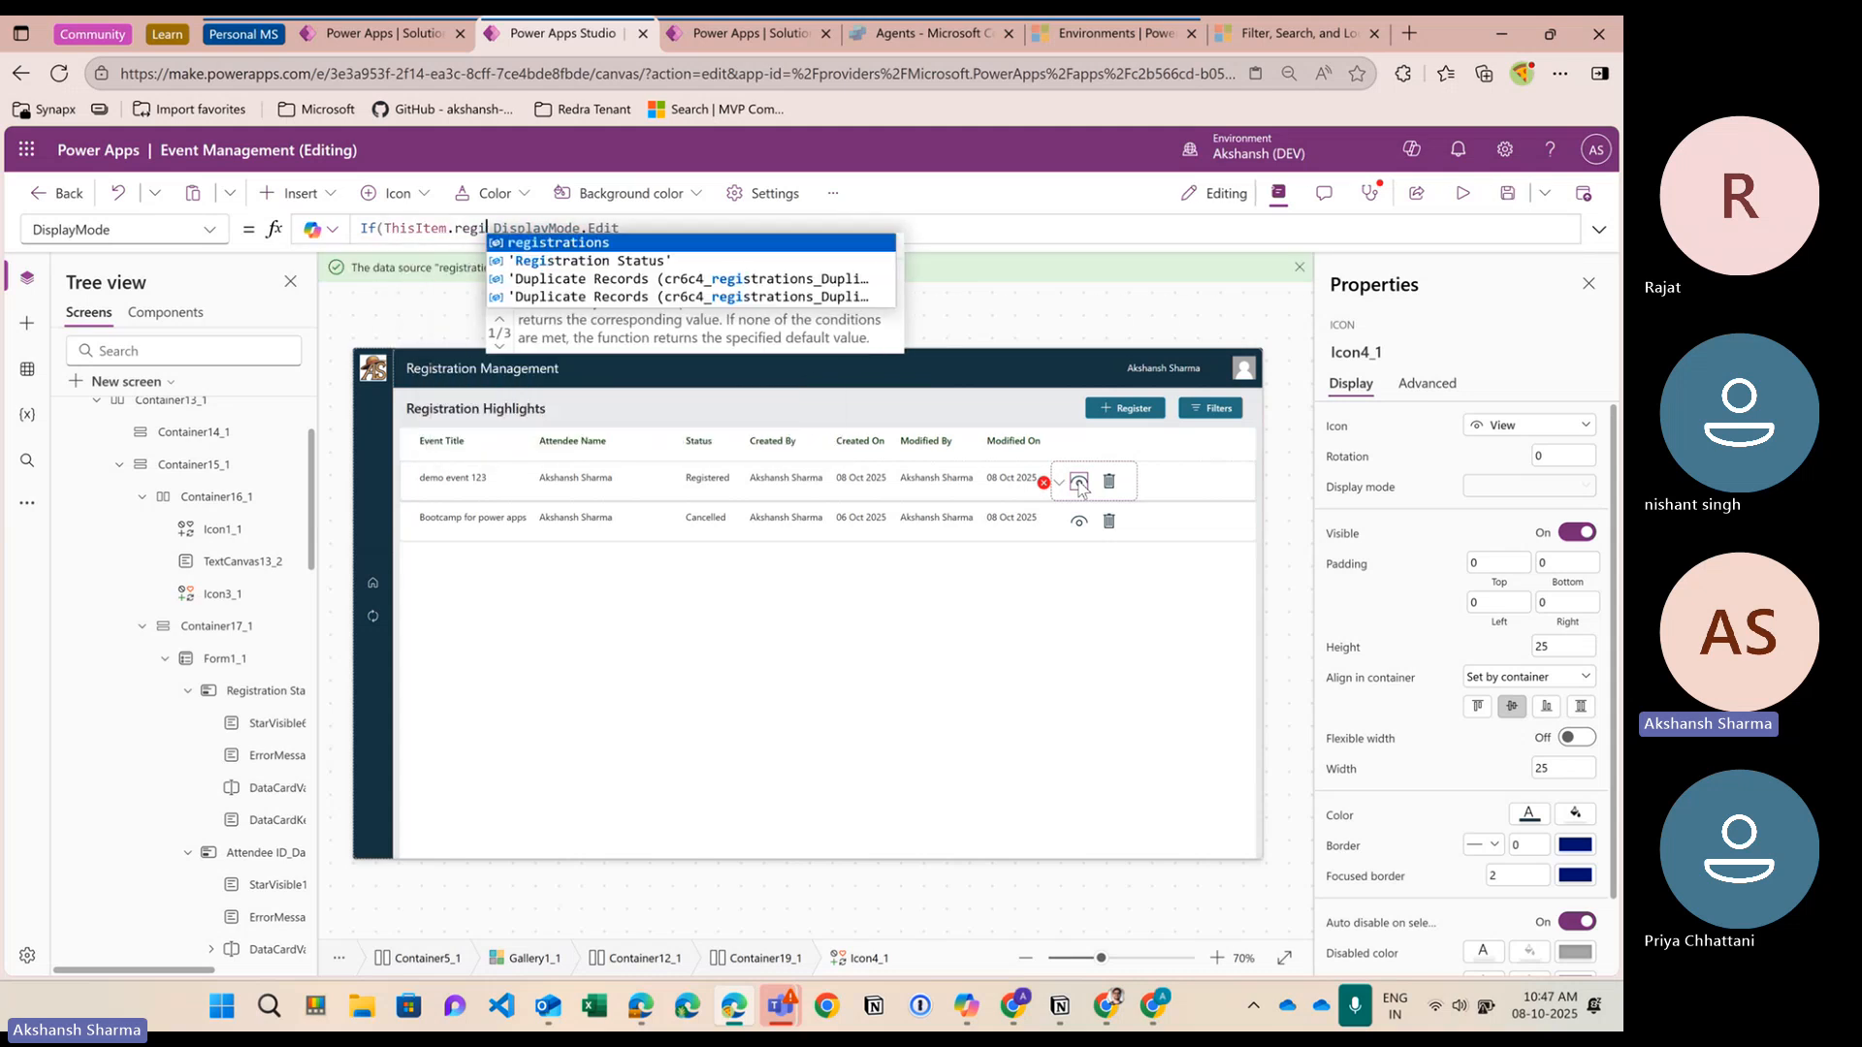
pyautogui.press('BackSpace')
pyautogui.press('BackSpace')
pyautogui.press('BackSpace')
pyautogui.press('BackSpace')
pyautogui.press('BackSpace')
pyautogui.press('BackSpace')
pyautogui.press('BackSpace')
pyautogui.press('BackSpace')
pyautogui.press('BackSpace')
pyautogui.press('BackSpace')
pyautogui.press('BackSpace')
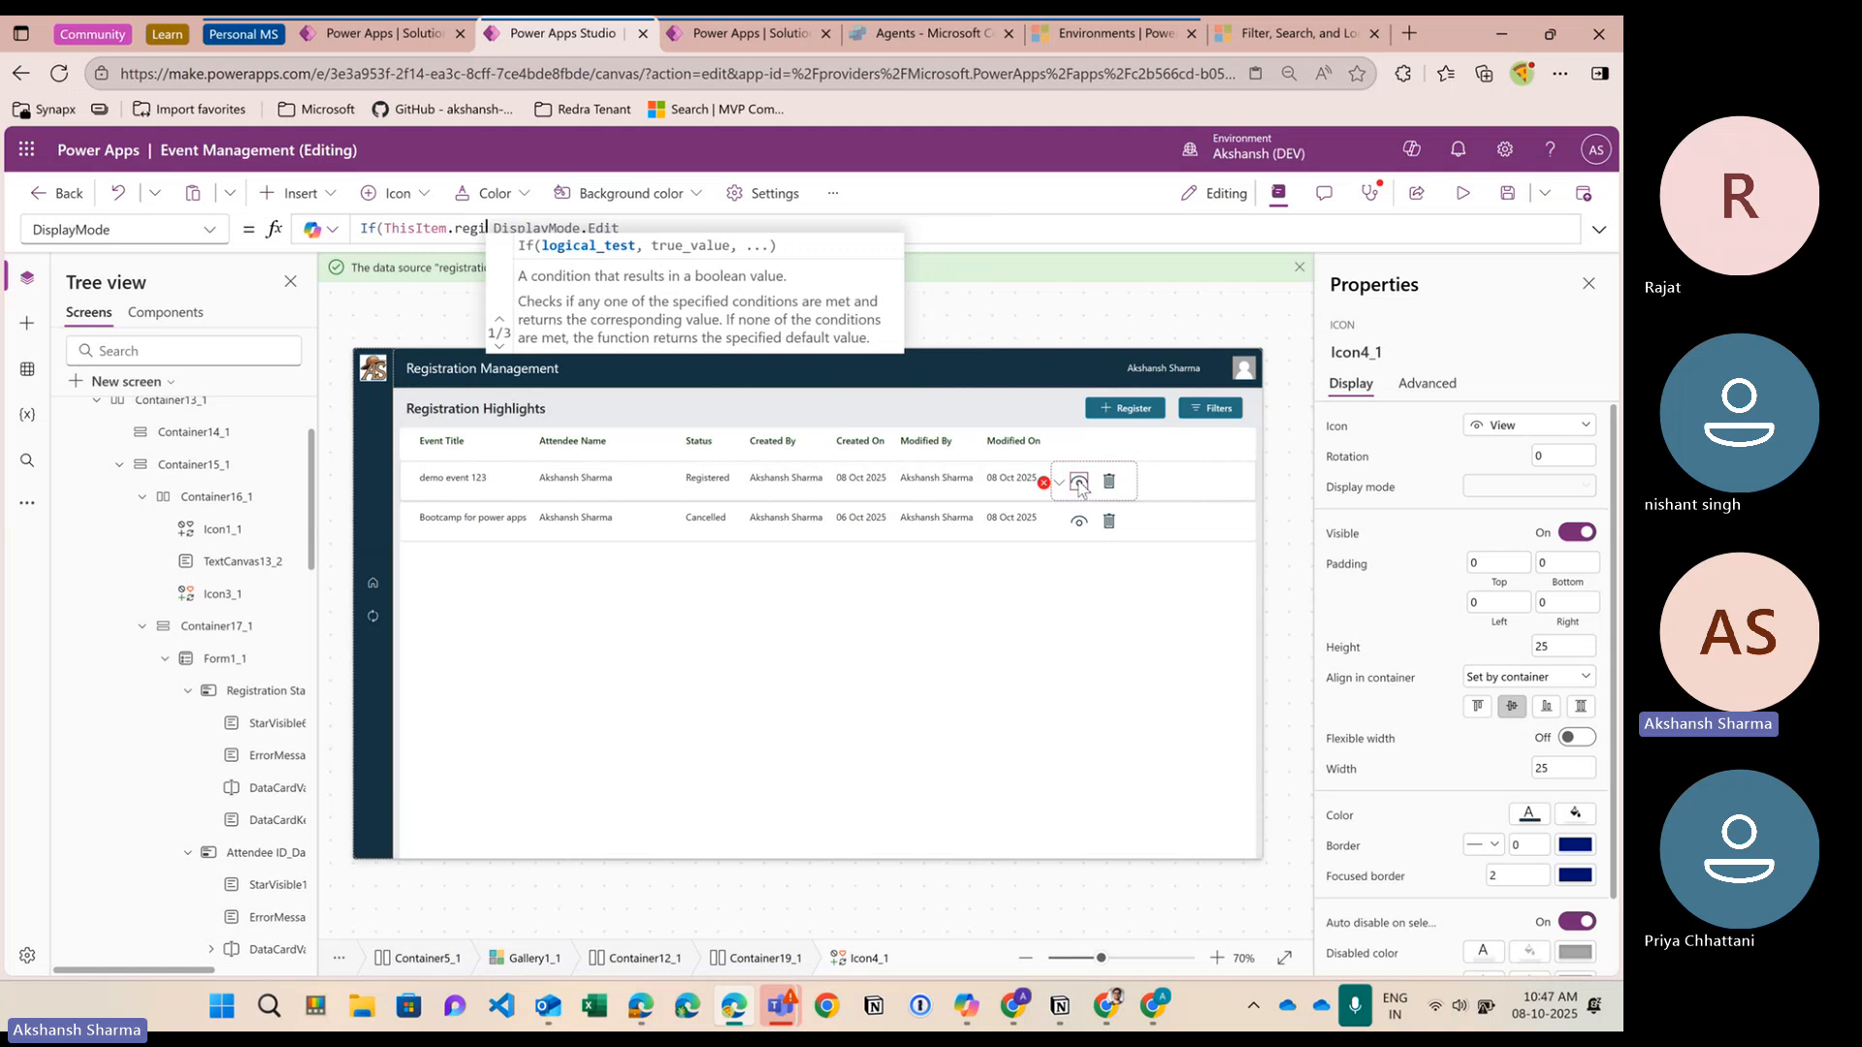
pyautogui.write('regis')
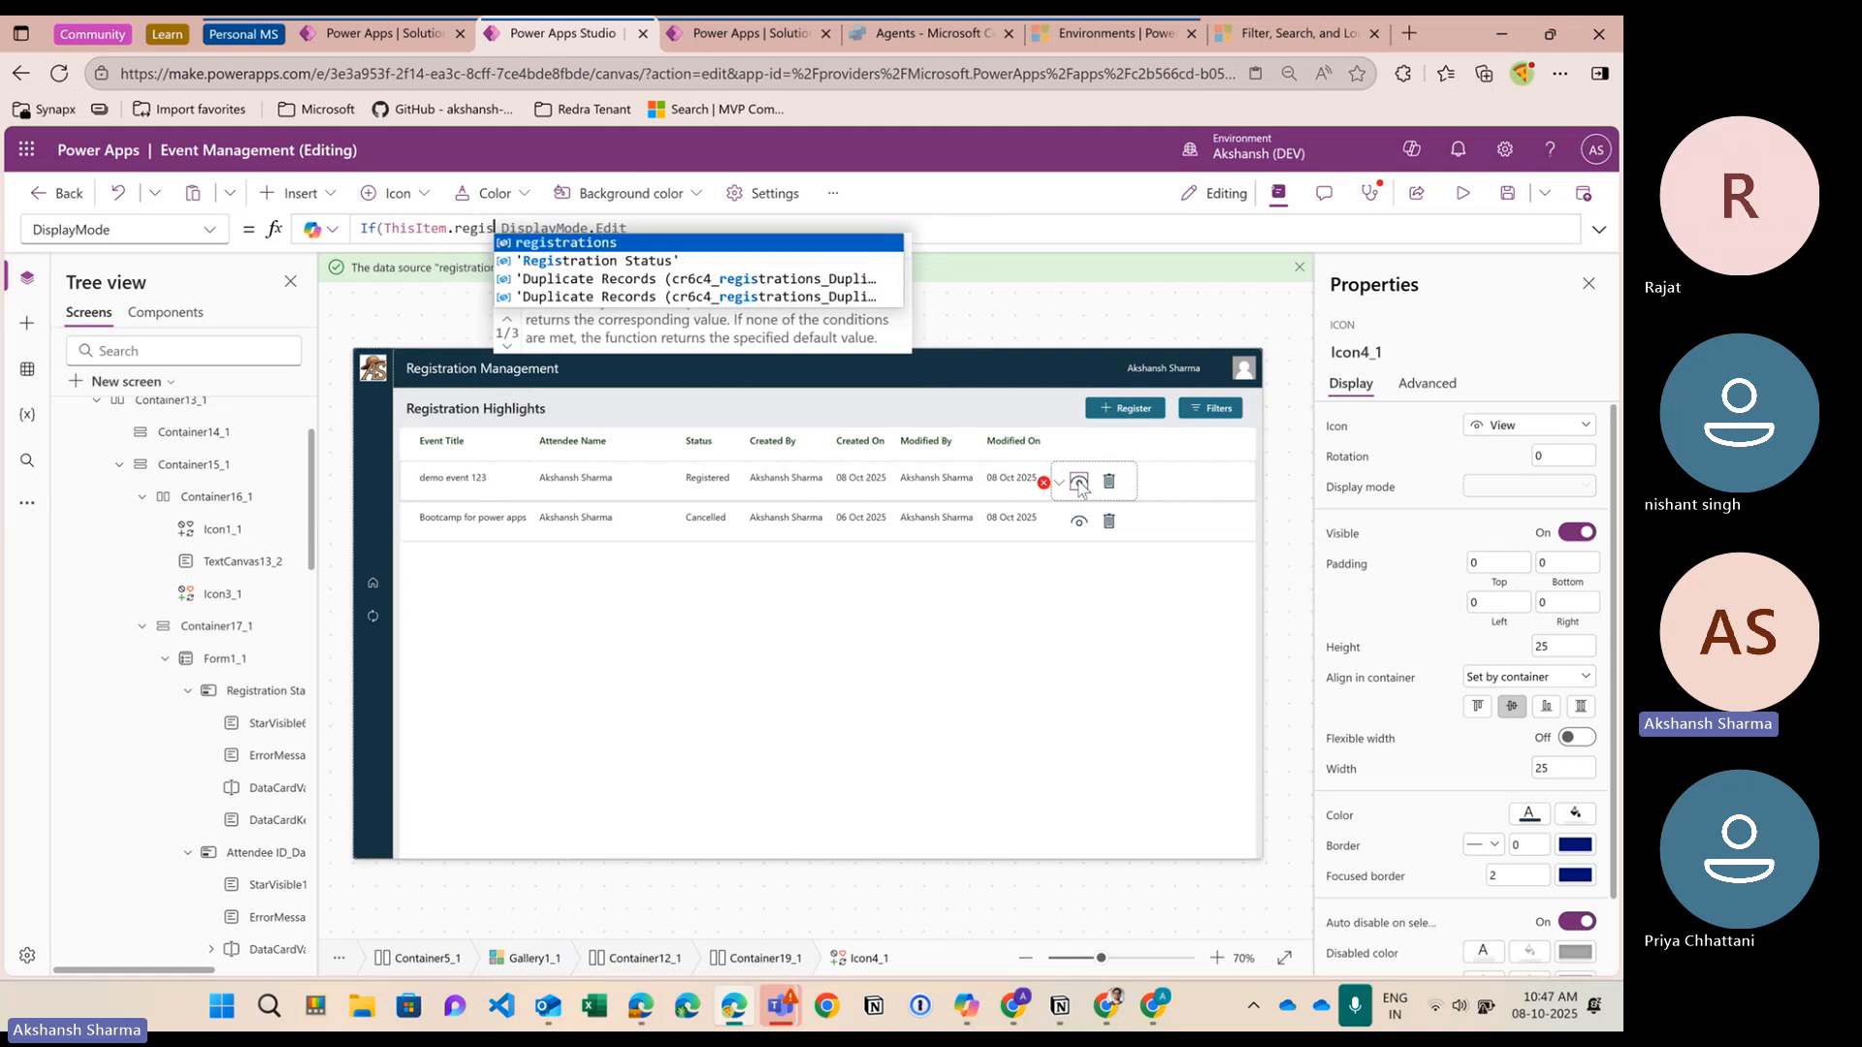
pyautogui.press('Down')
pyautogui.press('Tab')
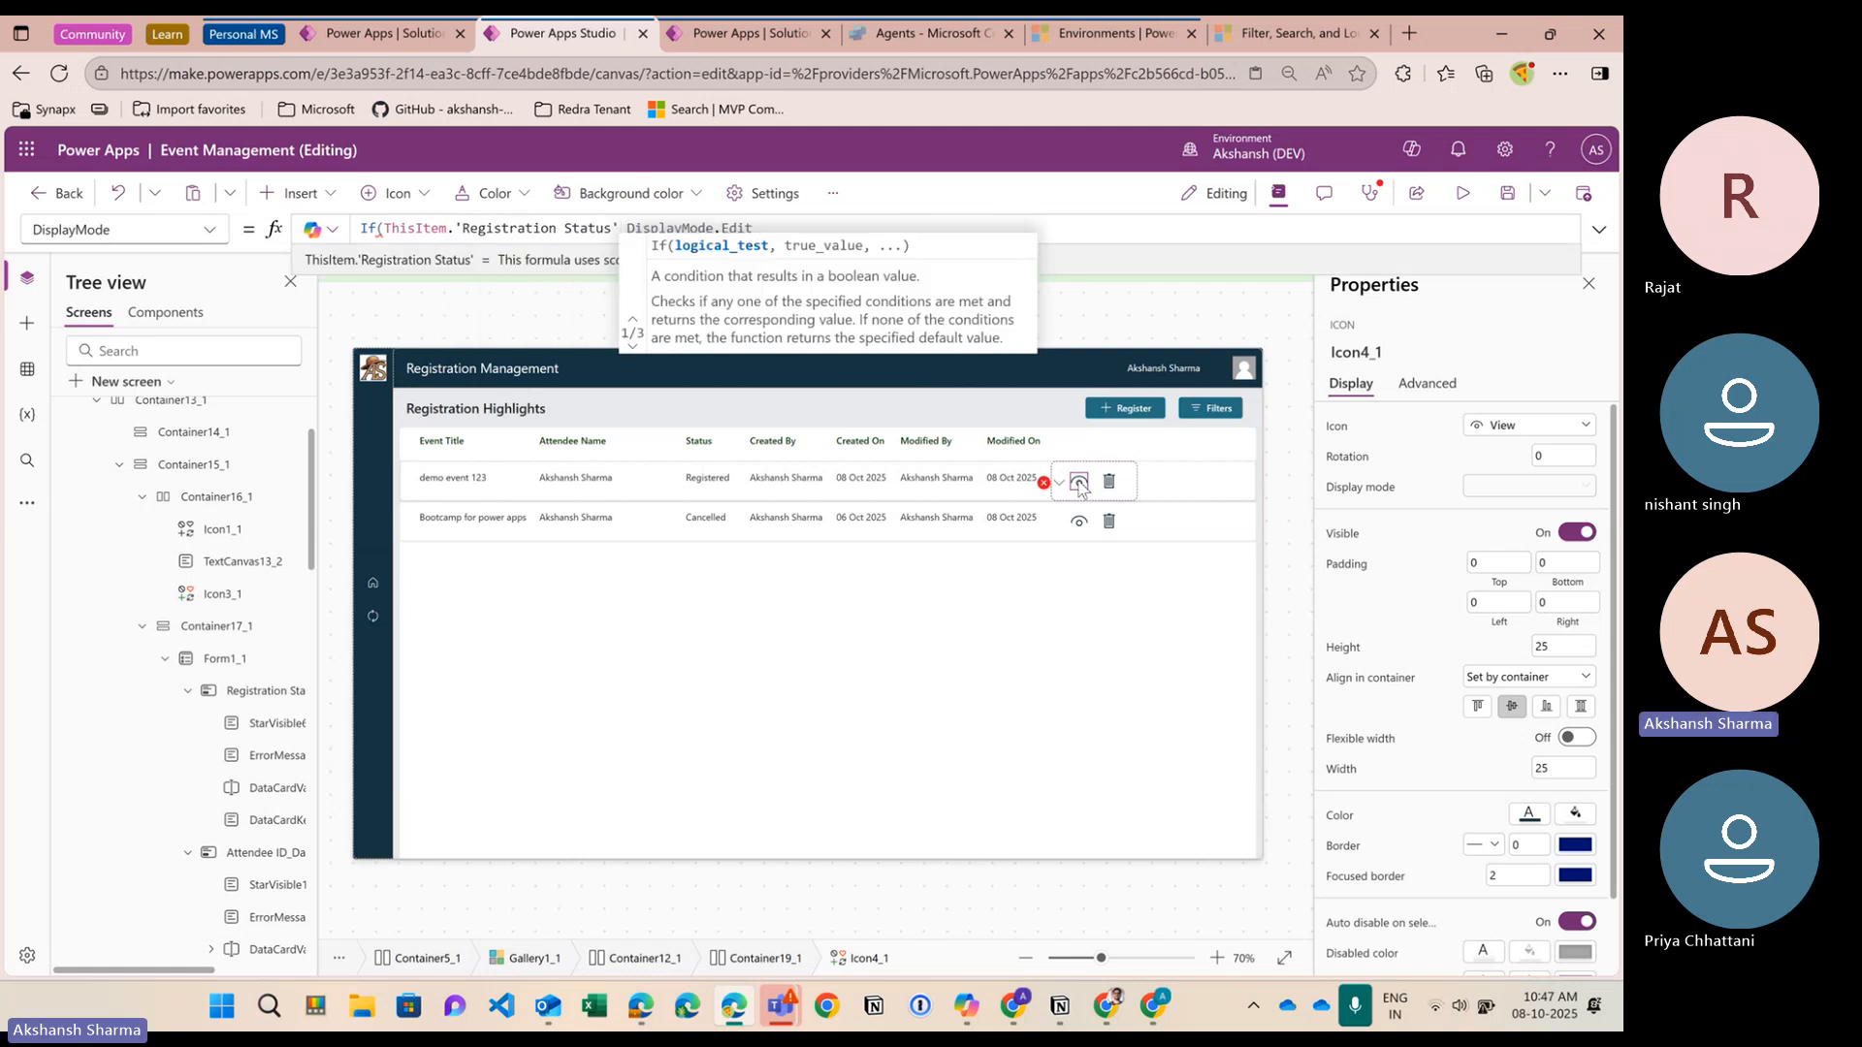
# Finish the condition: Cancelled gives DisplayMode.Disabled, otherwise DisplayMode.Edit; select the formula
pyautogui.write('= reg')
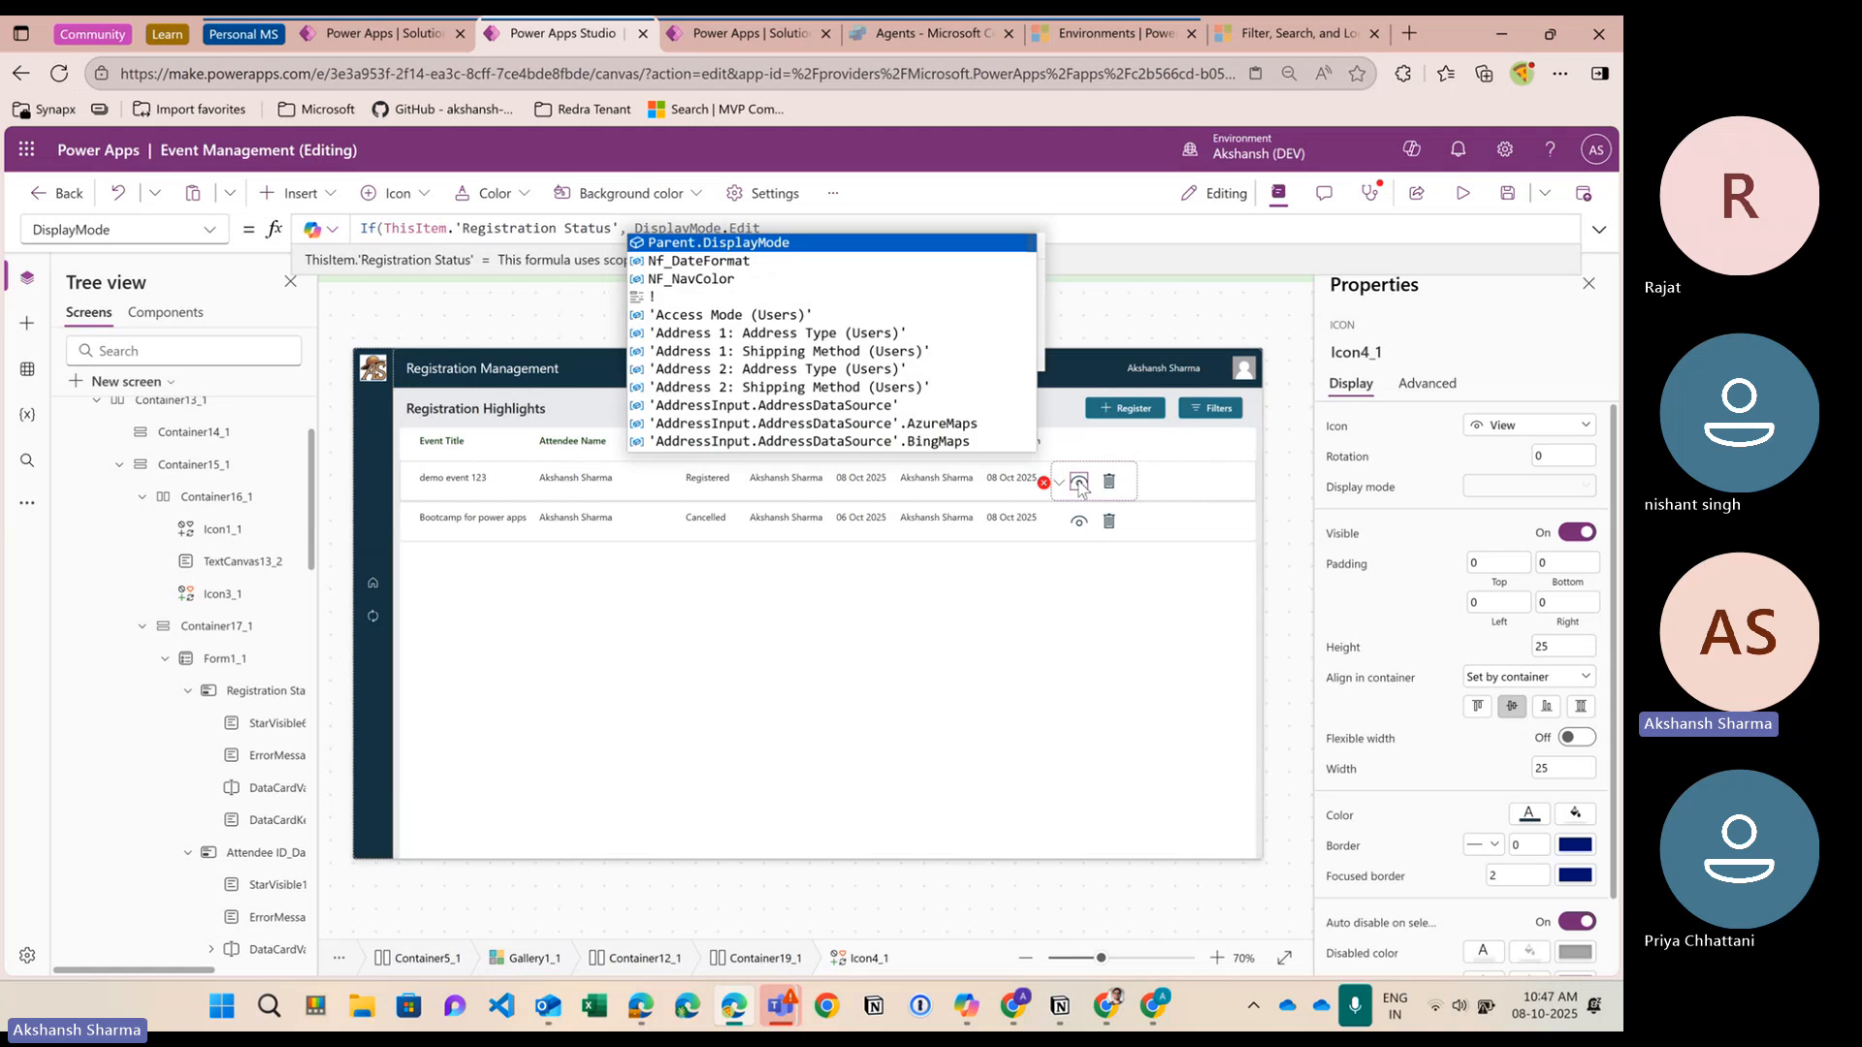
pyautogui.write('is')
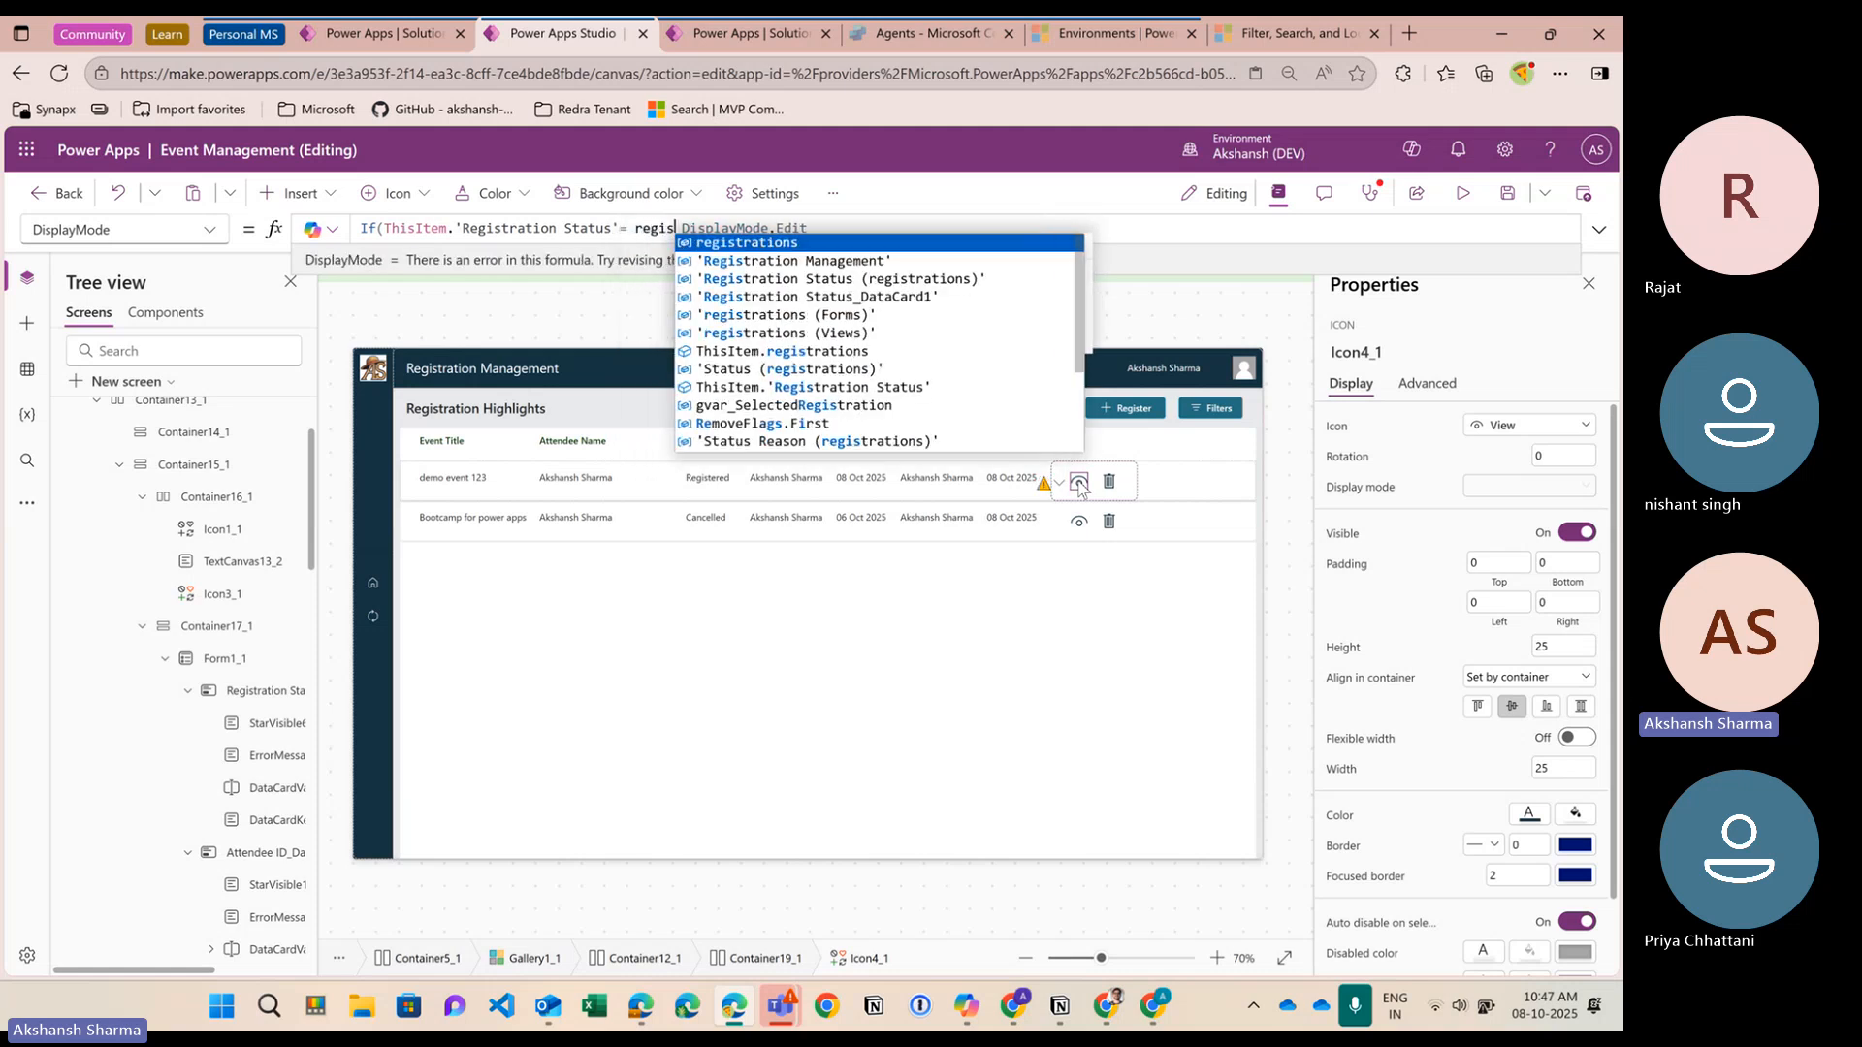
pyautogui.press('Down')
pyautogui.press('Down')
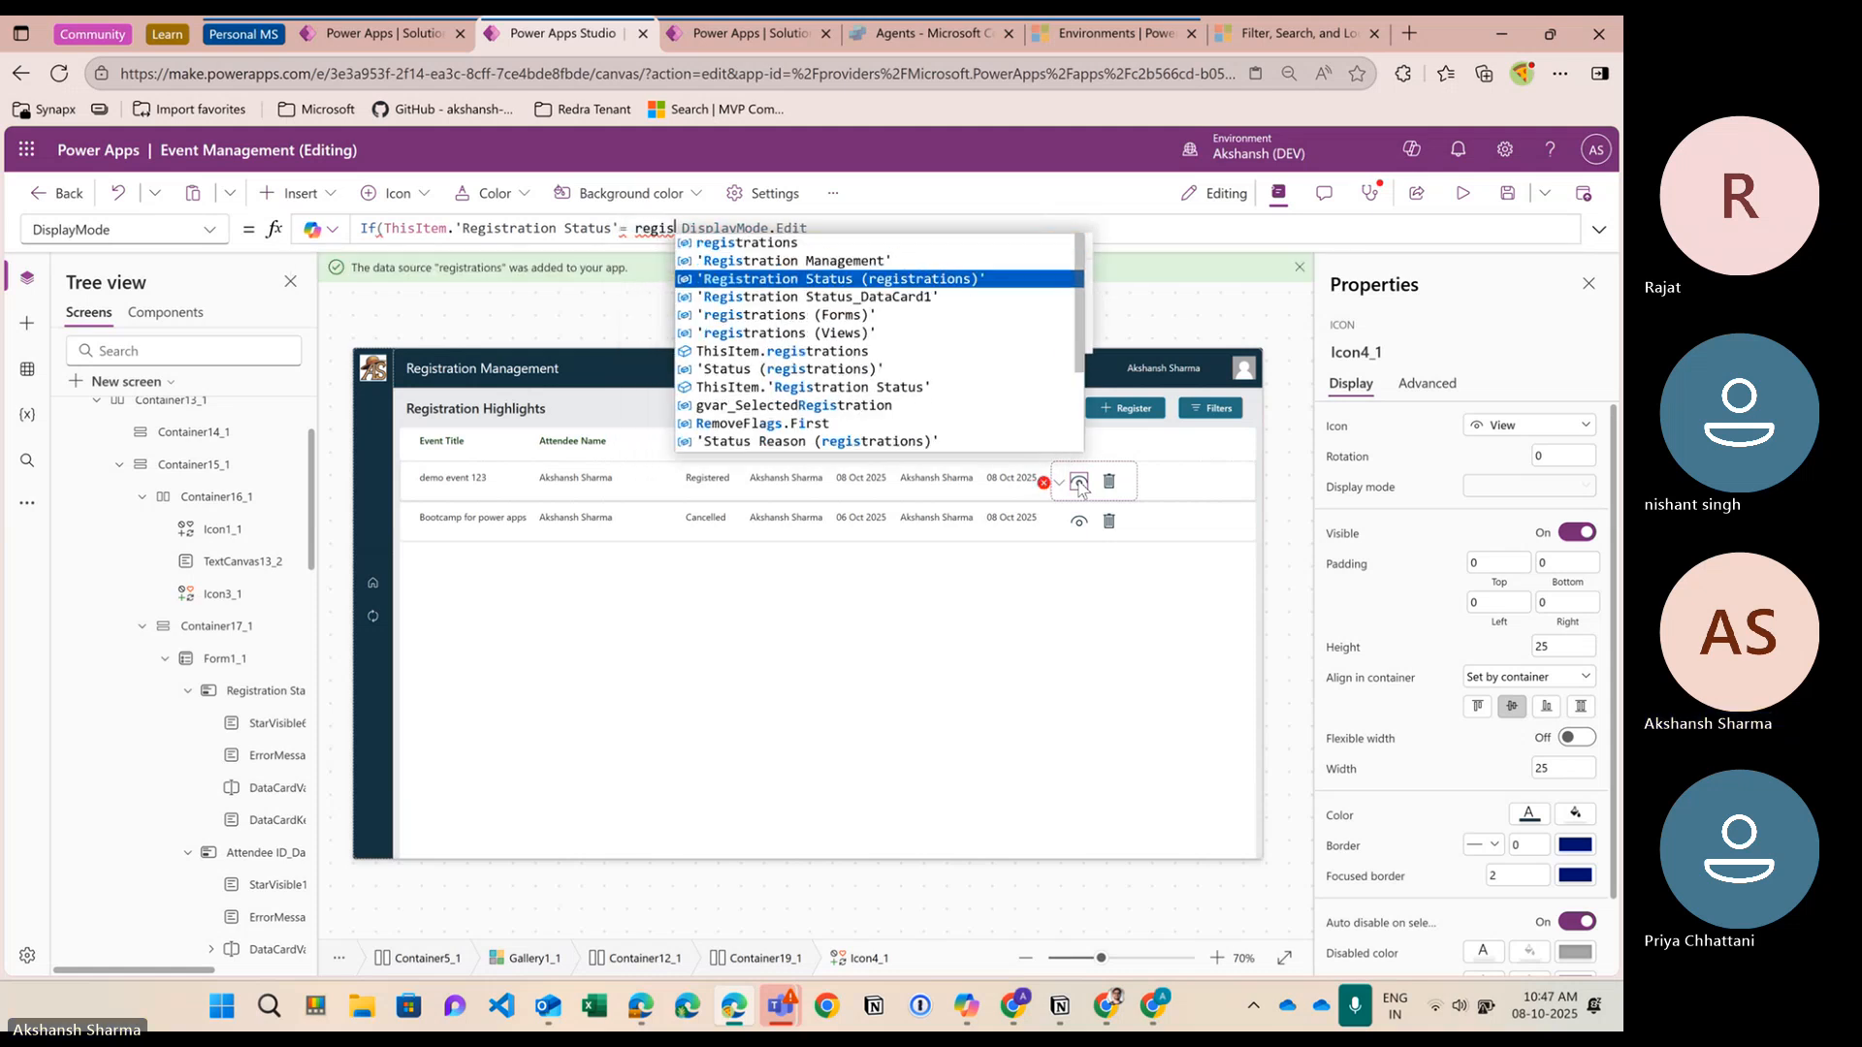
pyautogui.press('Tab')
pyautogui.write('.Cancelled,')
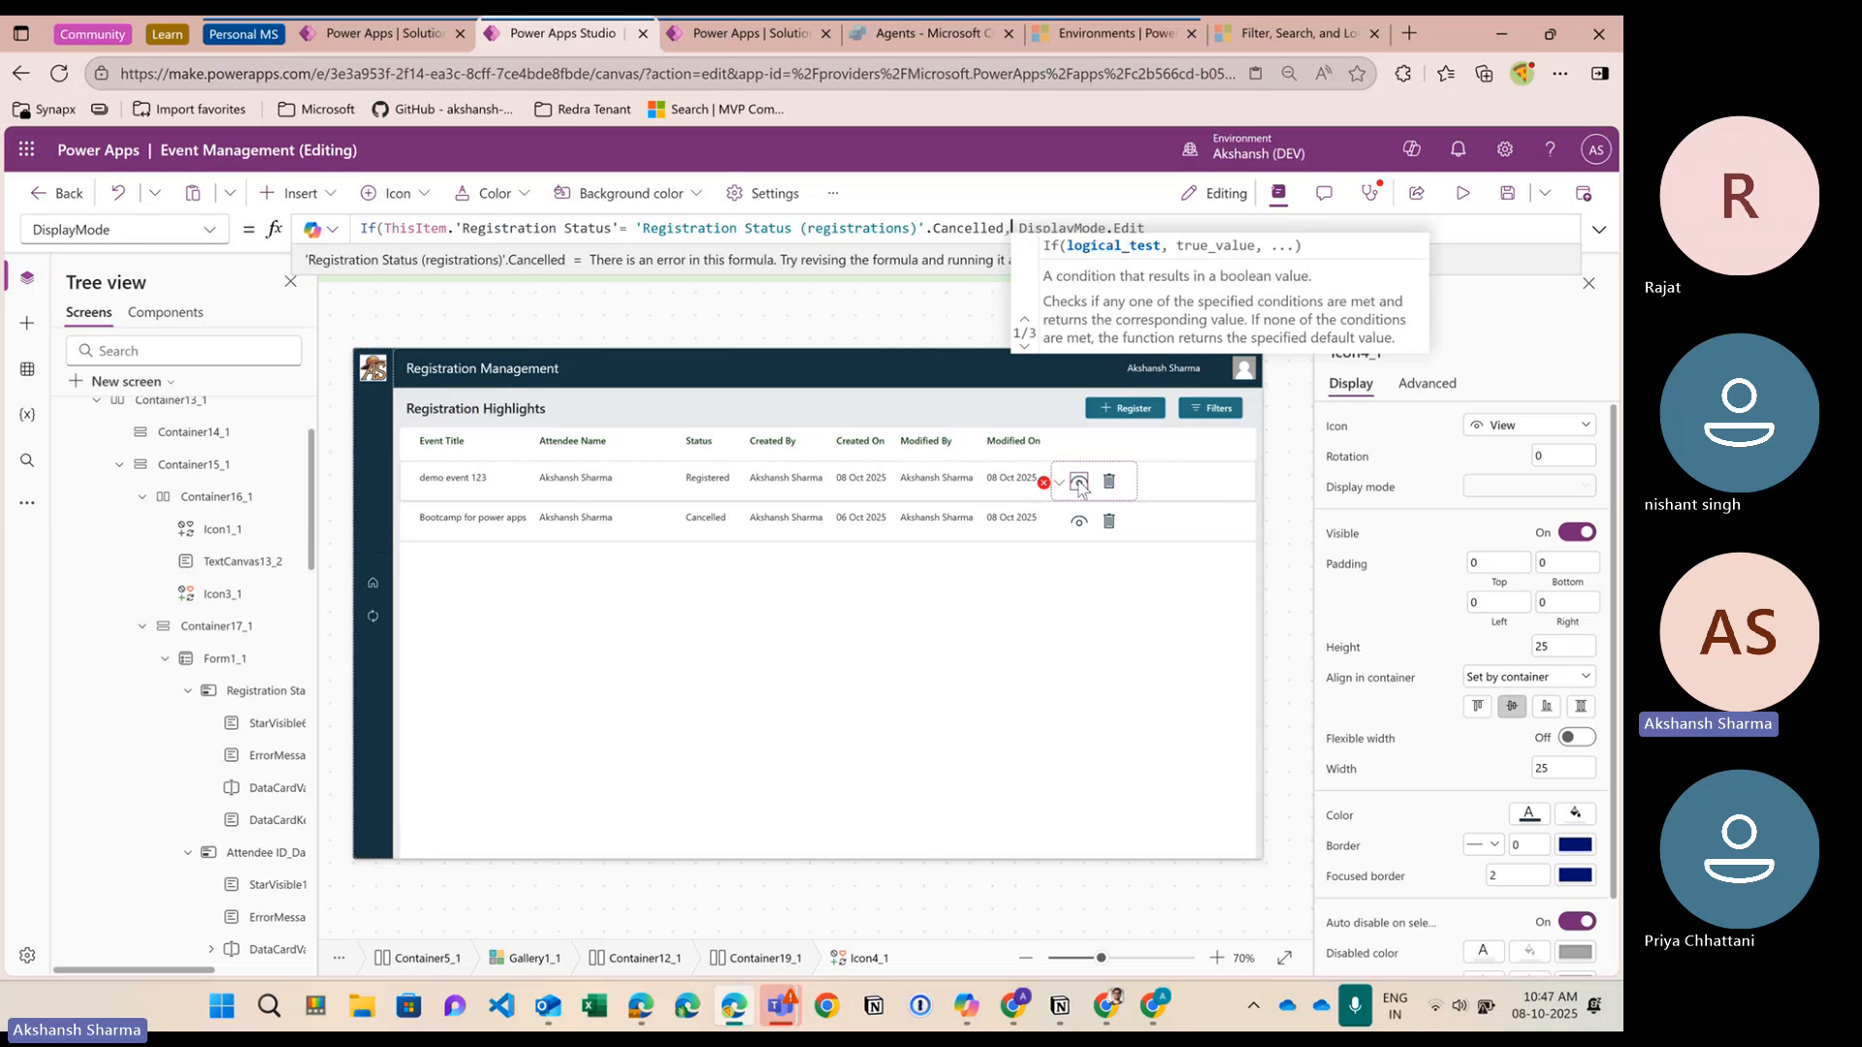
pyautogui.write('d')
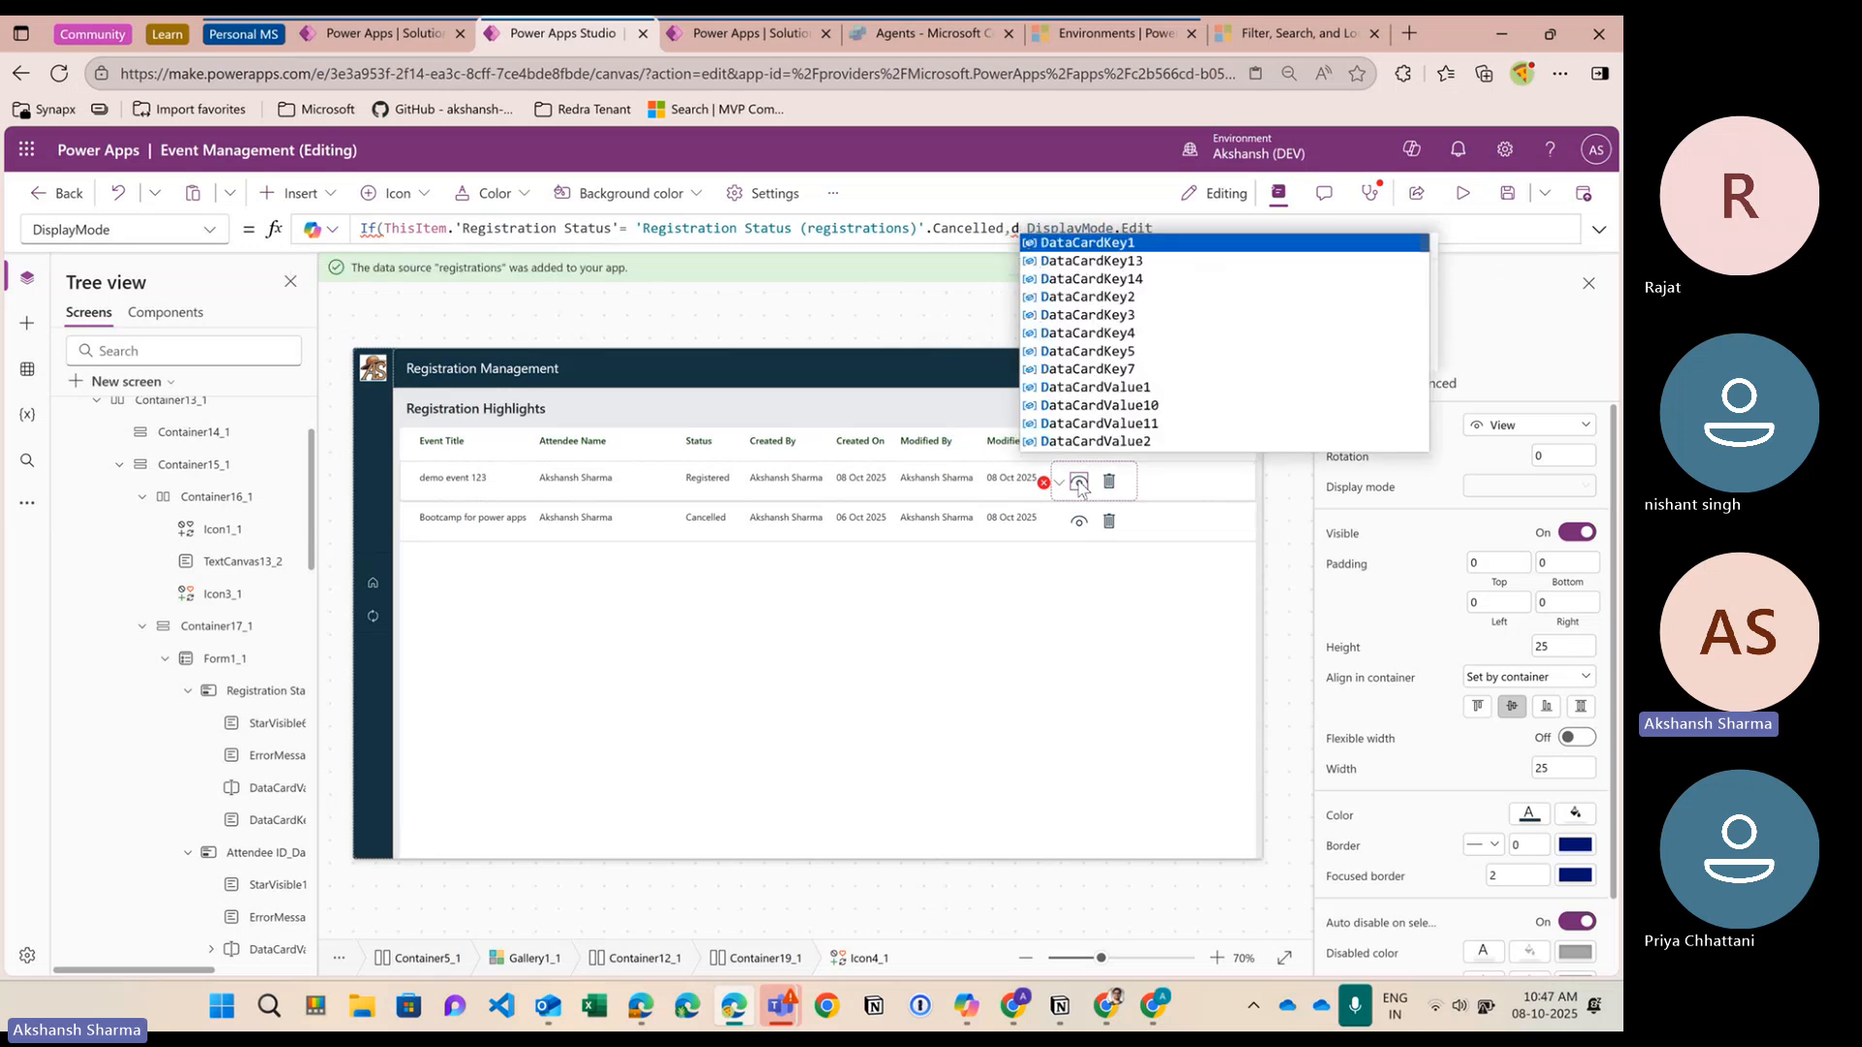
pyautogui.write('ispla')
pyautogui.press('Down')
pyautogui.press('Tab')
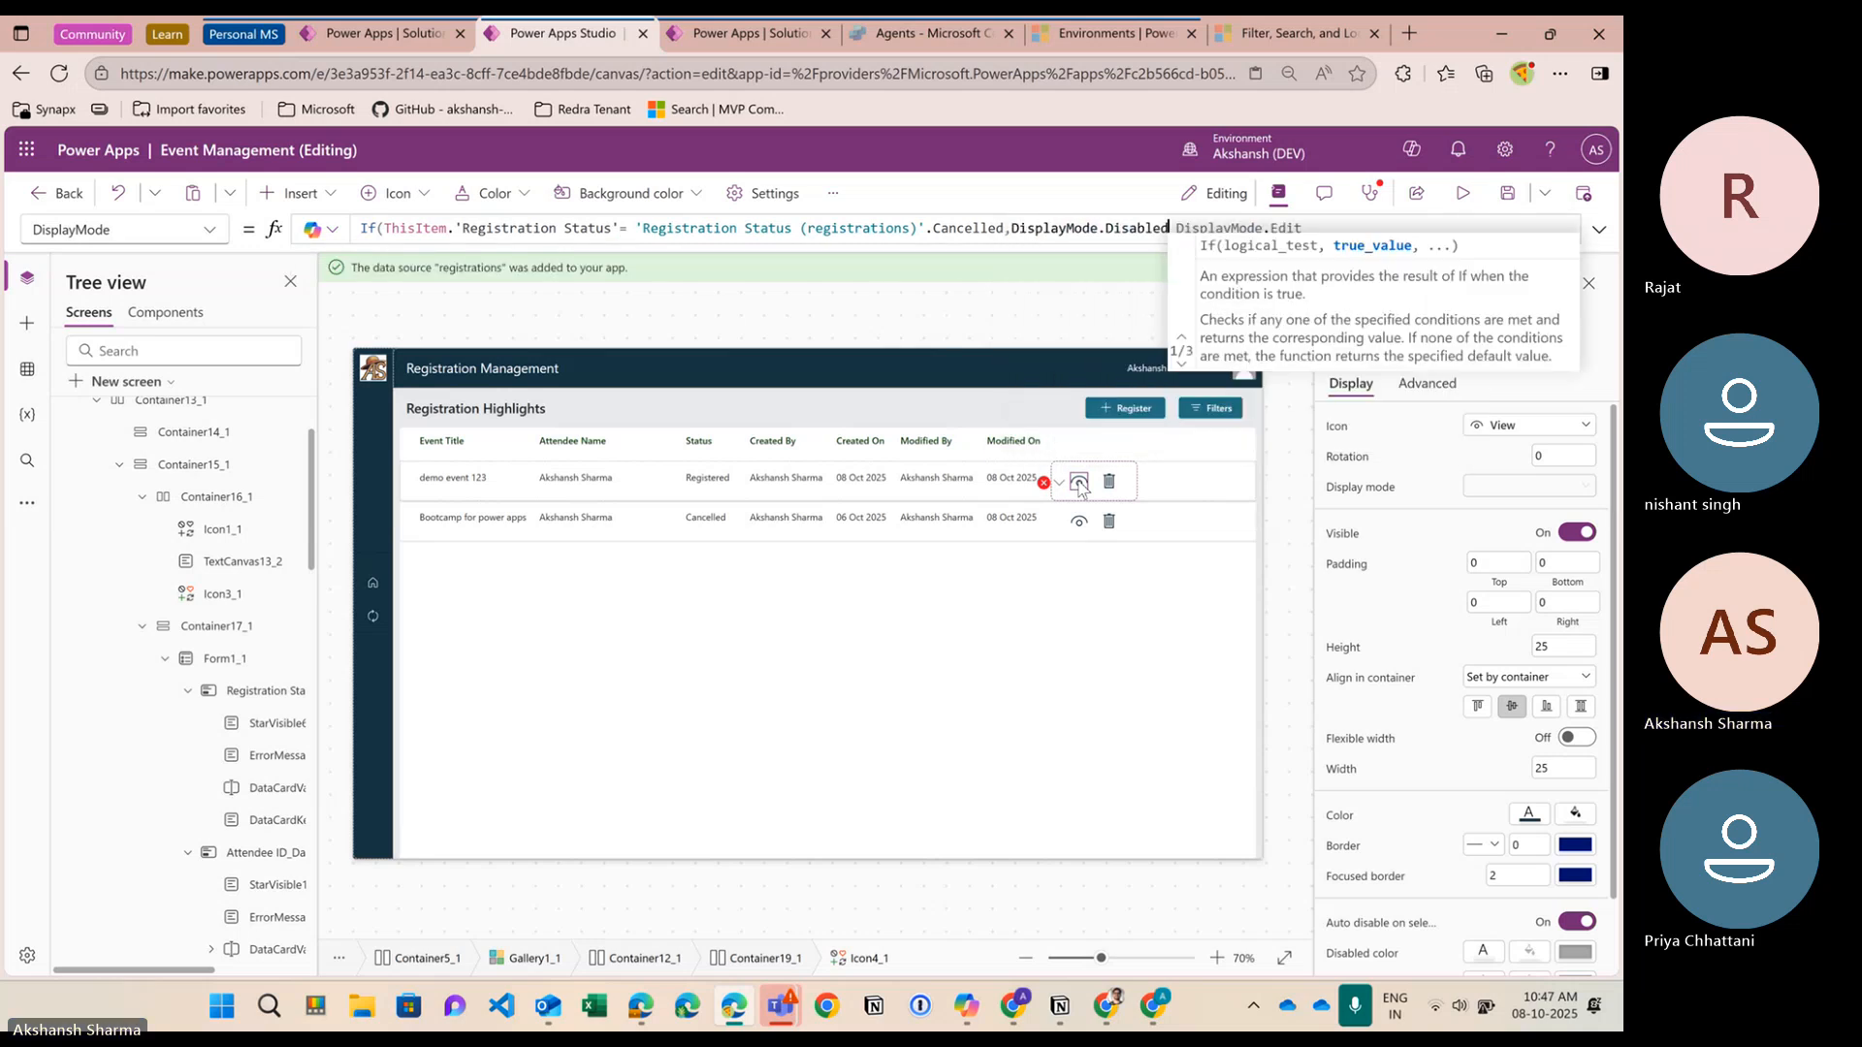
pyautogui.write(', DisplayMode.Ed')
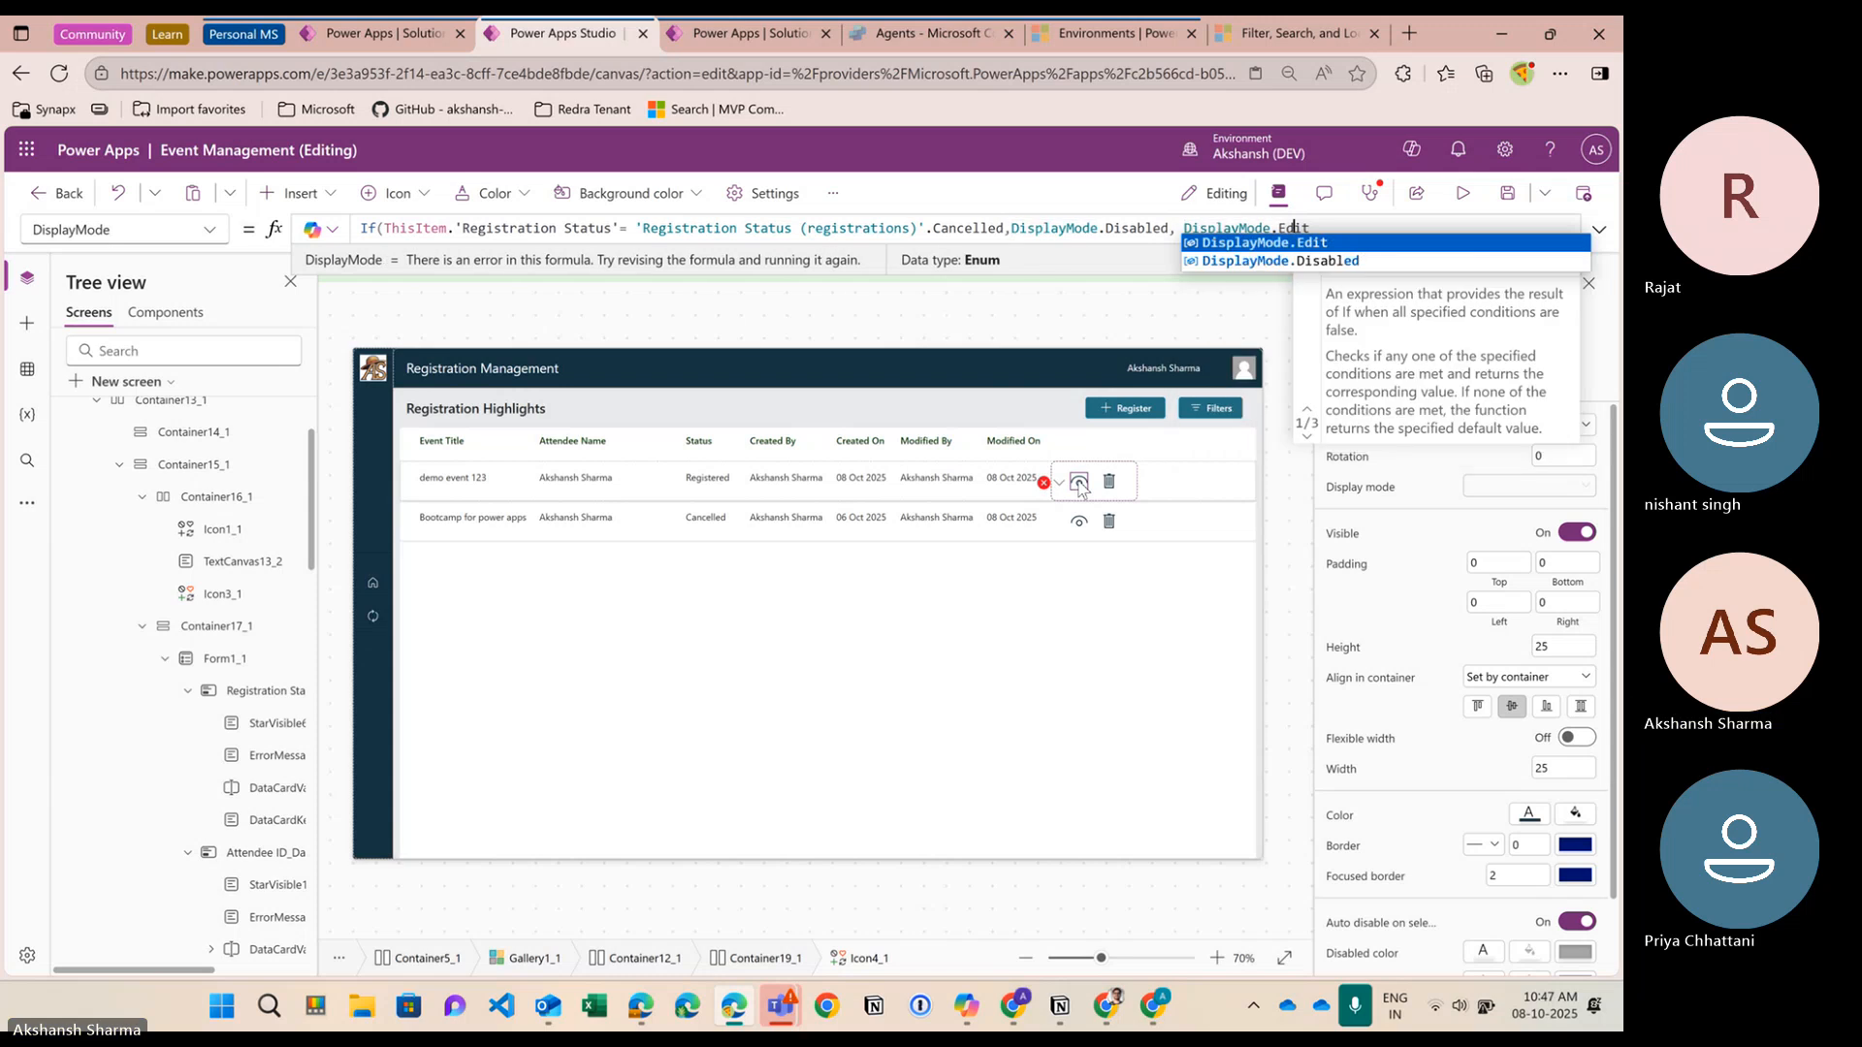
pyautogui.write('it)')
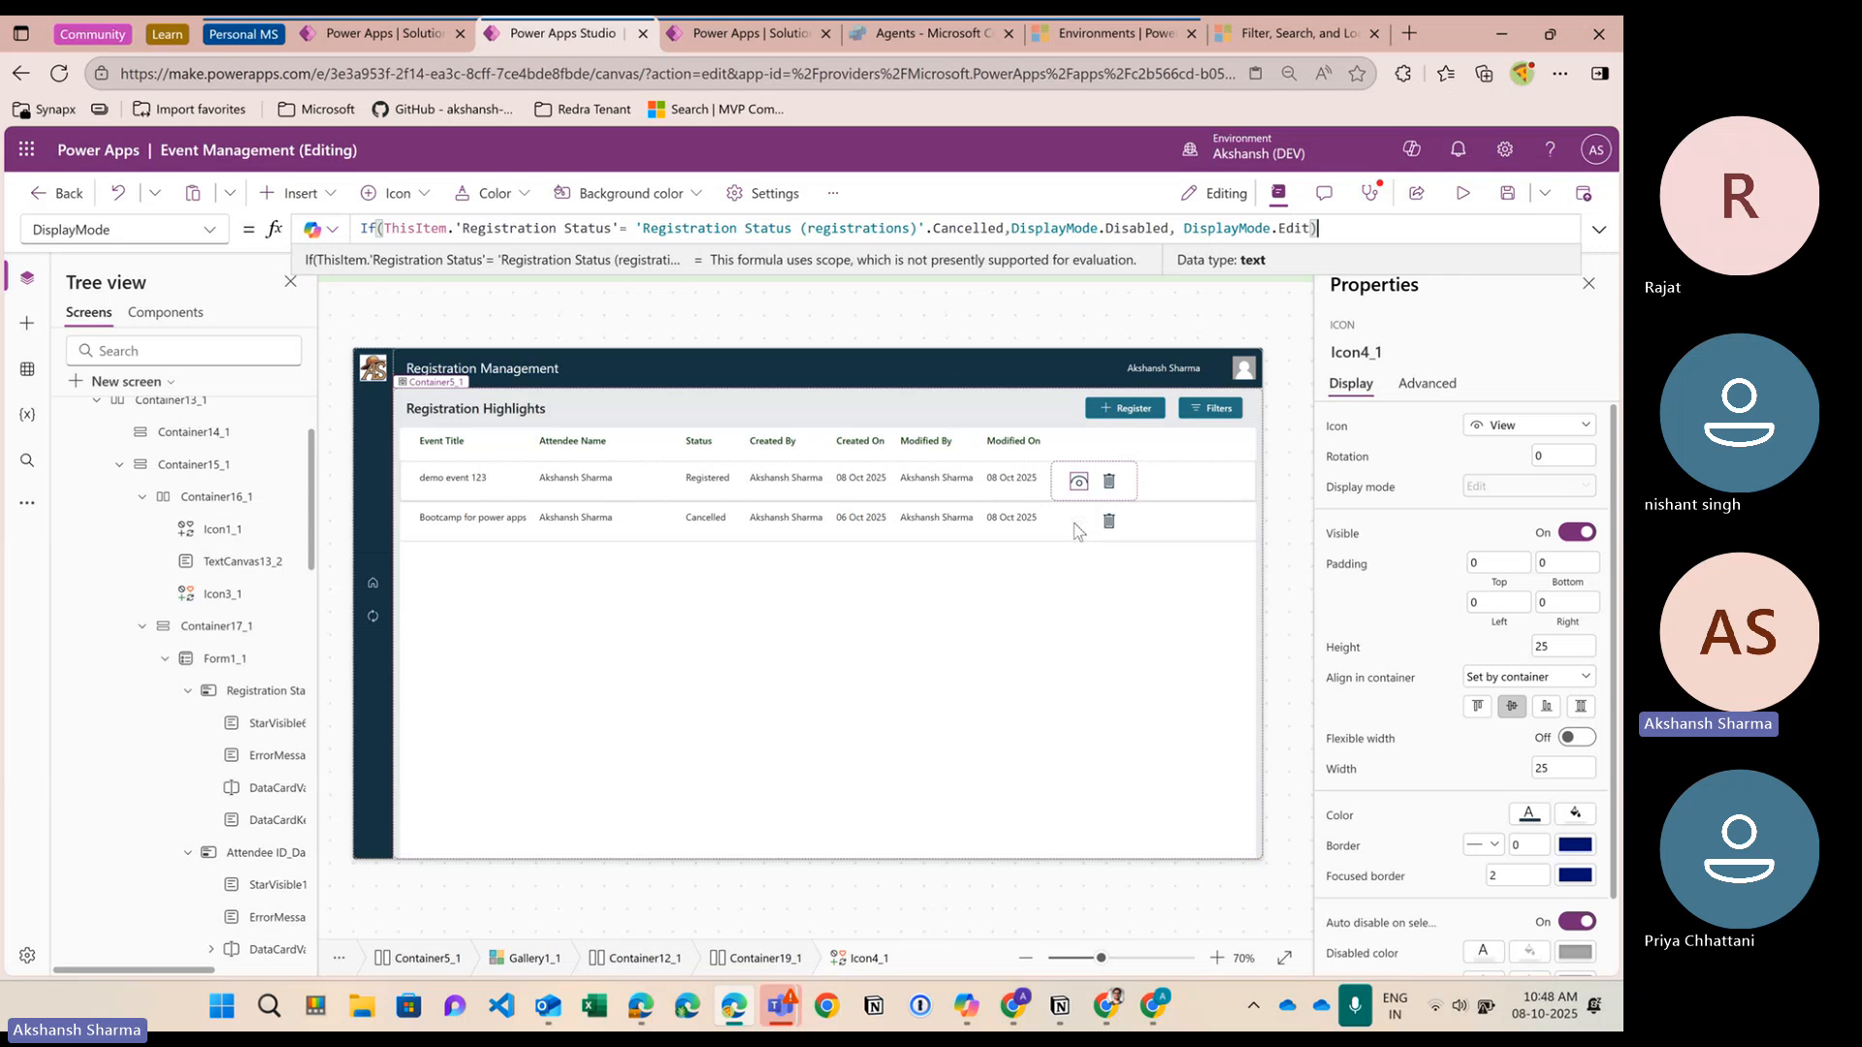
pyautogui.moveTo(1332, 234); pyautogui.dragTo(361, 233)
pyautogui.hotkey('ctrl', 'c')
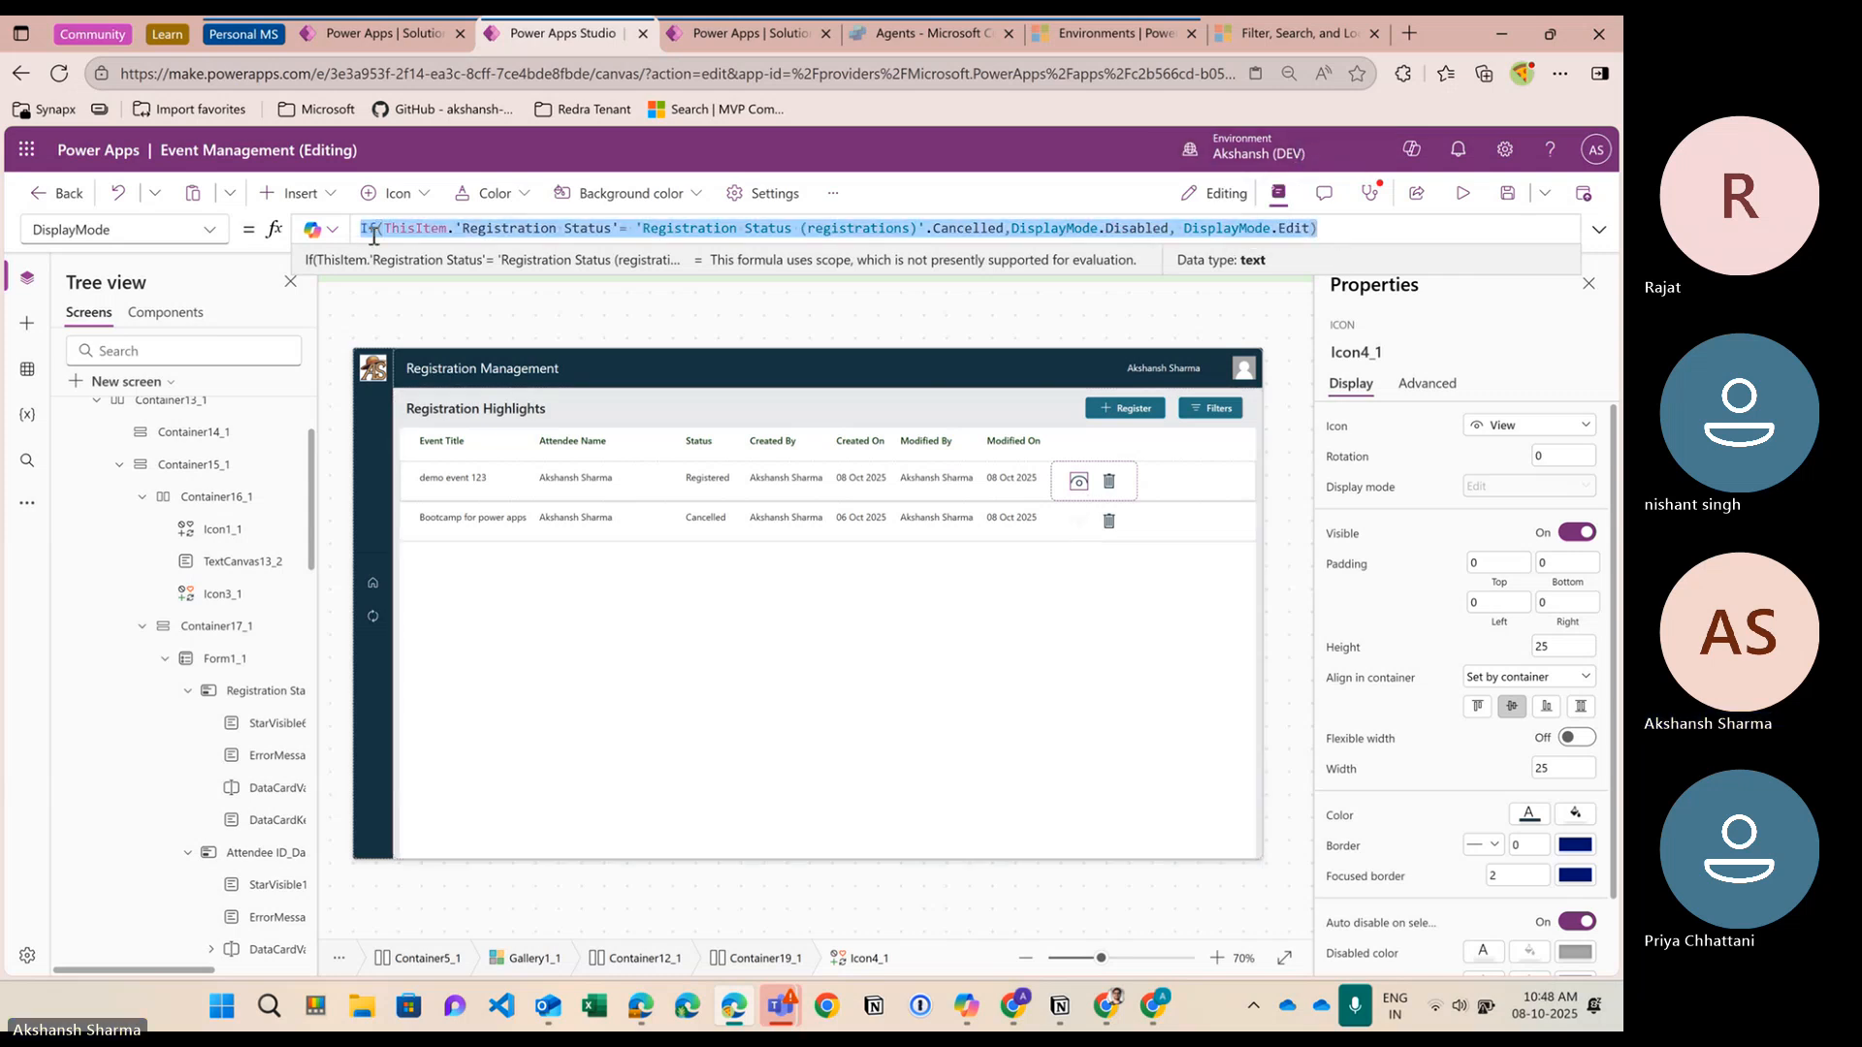
# Paste the Cancelled-status DisplayMode formula into the delete icon and test both icons in preview
pyautogui.click(1108, 481)
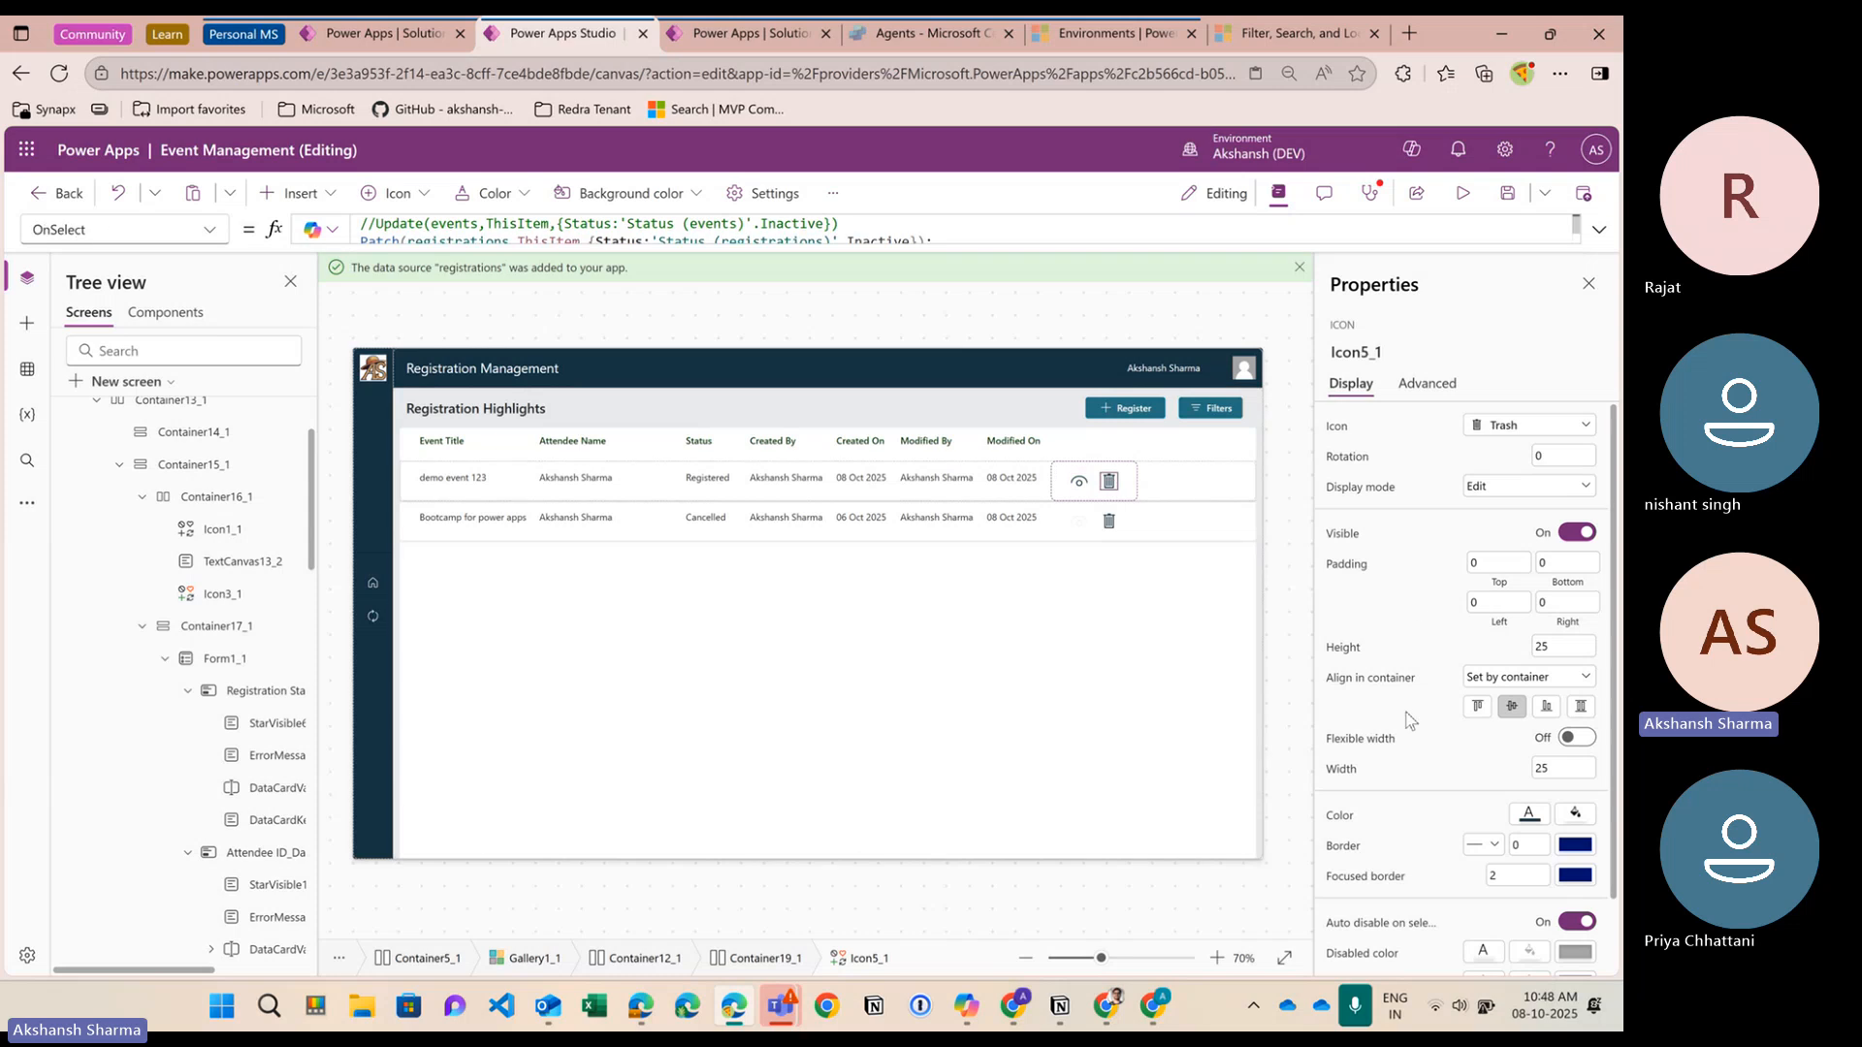
pyautogui.click(1361, 487)
pyautogui.moveTo(504, 233); pyautogui.dragTo(359, 233)
pyautogui.hotkey('ctrl', 'v')
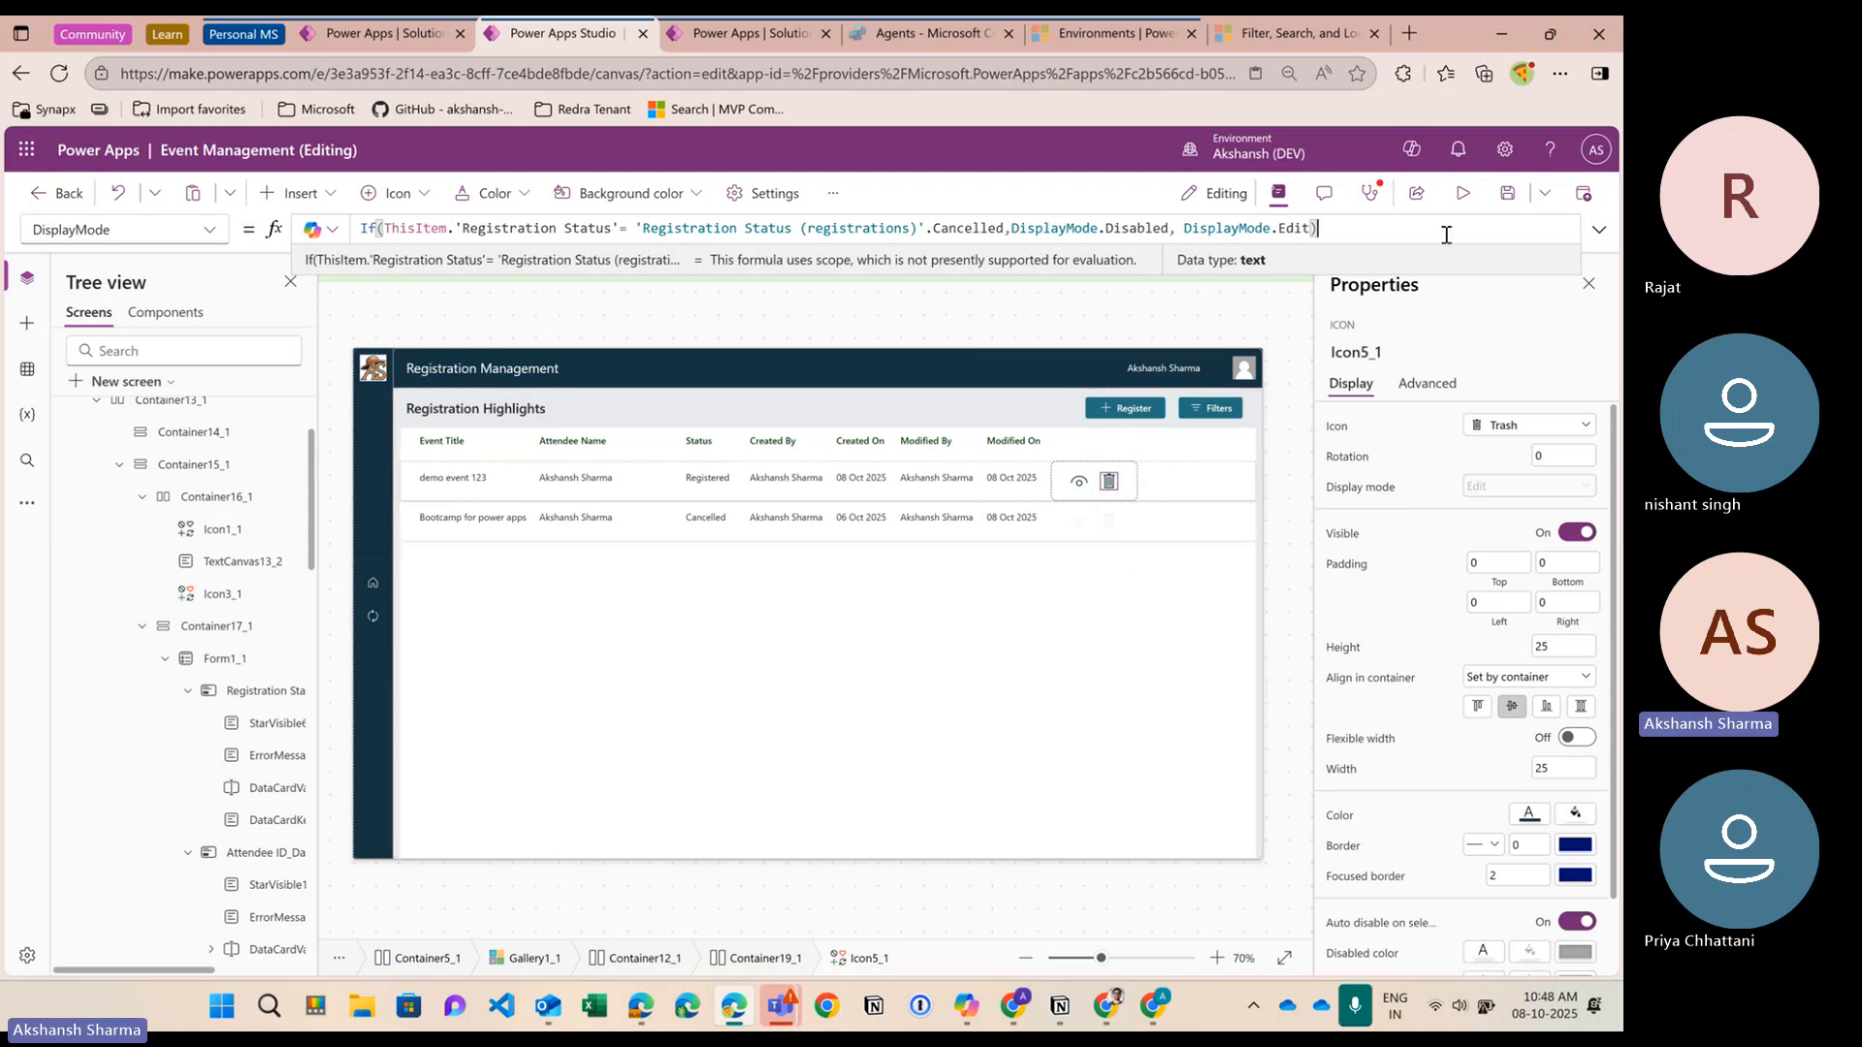
pyautogui.click(1462, 193)
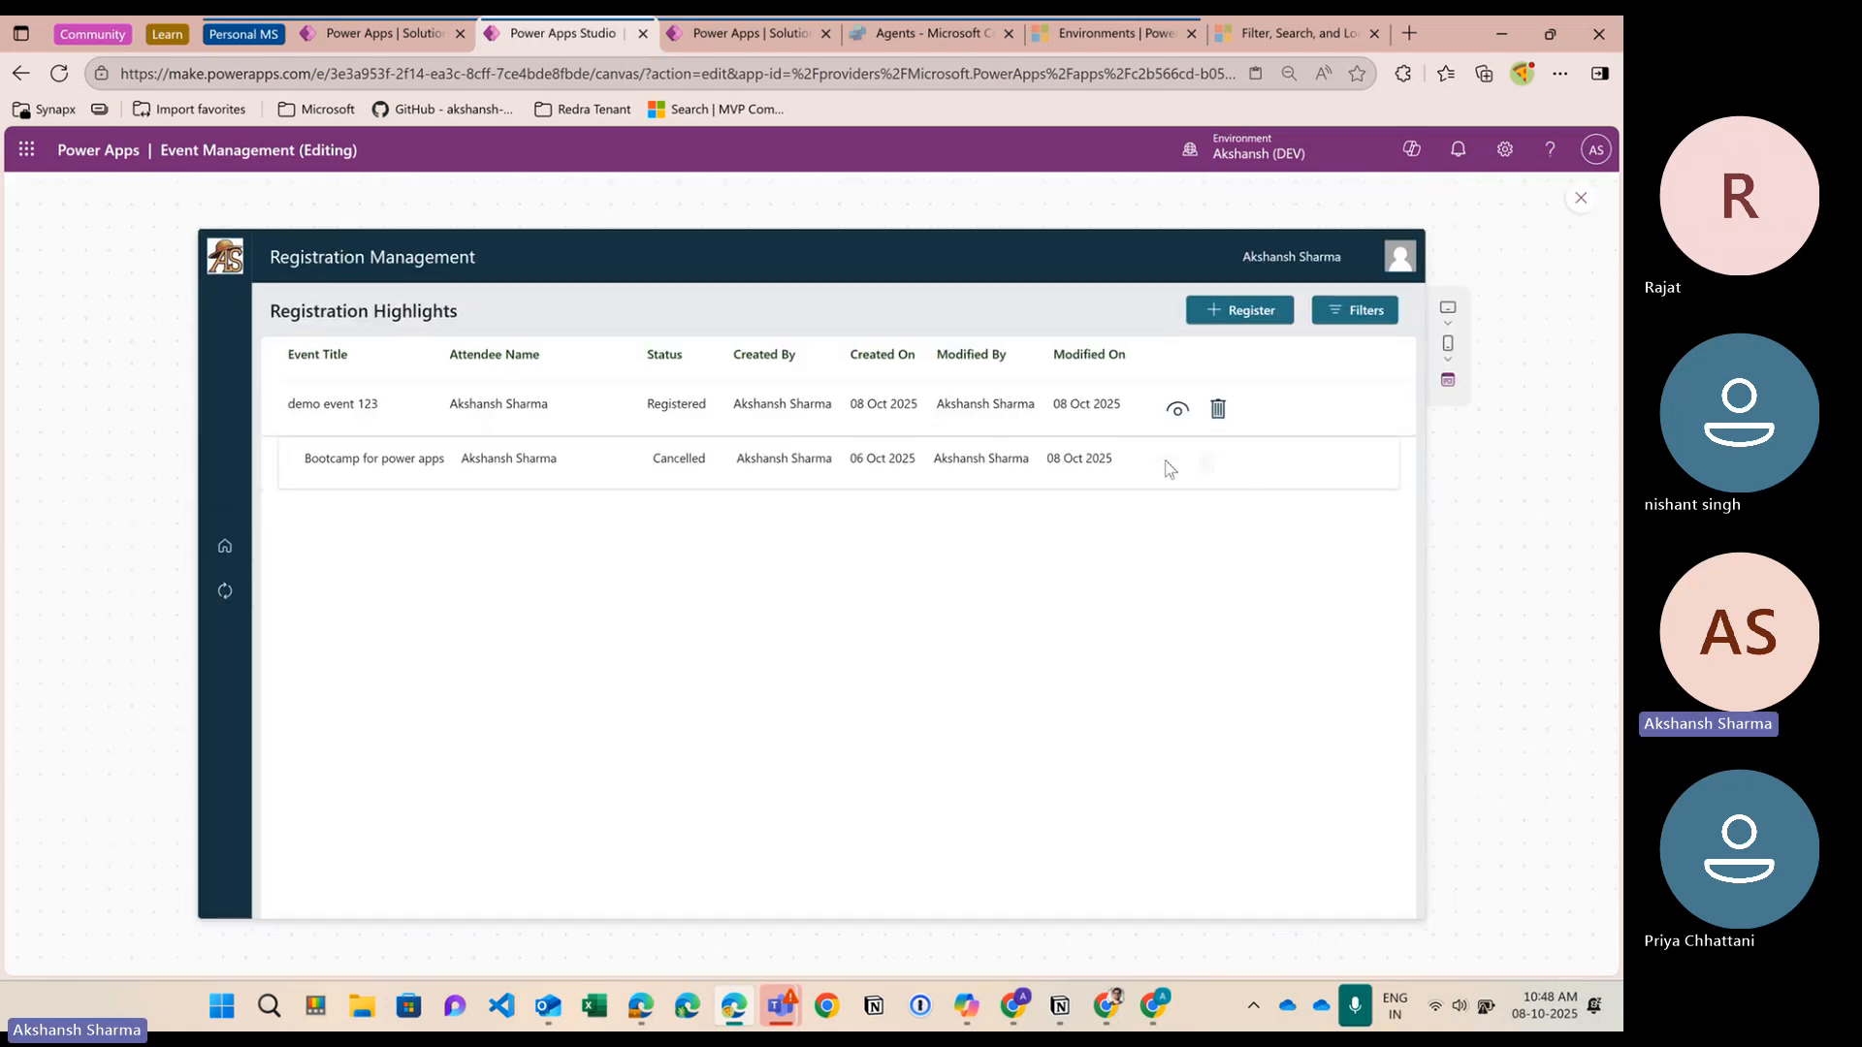
pyautogui.click(1581, 200)
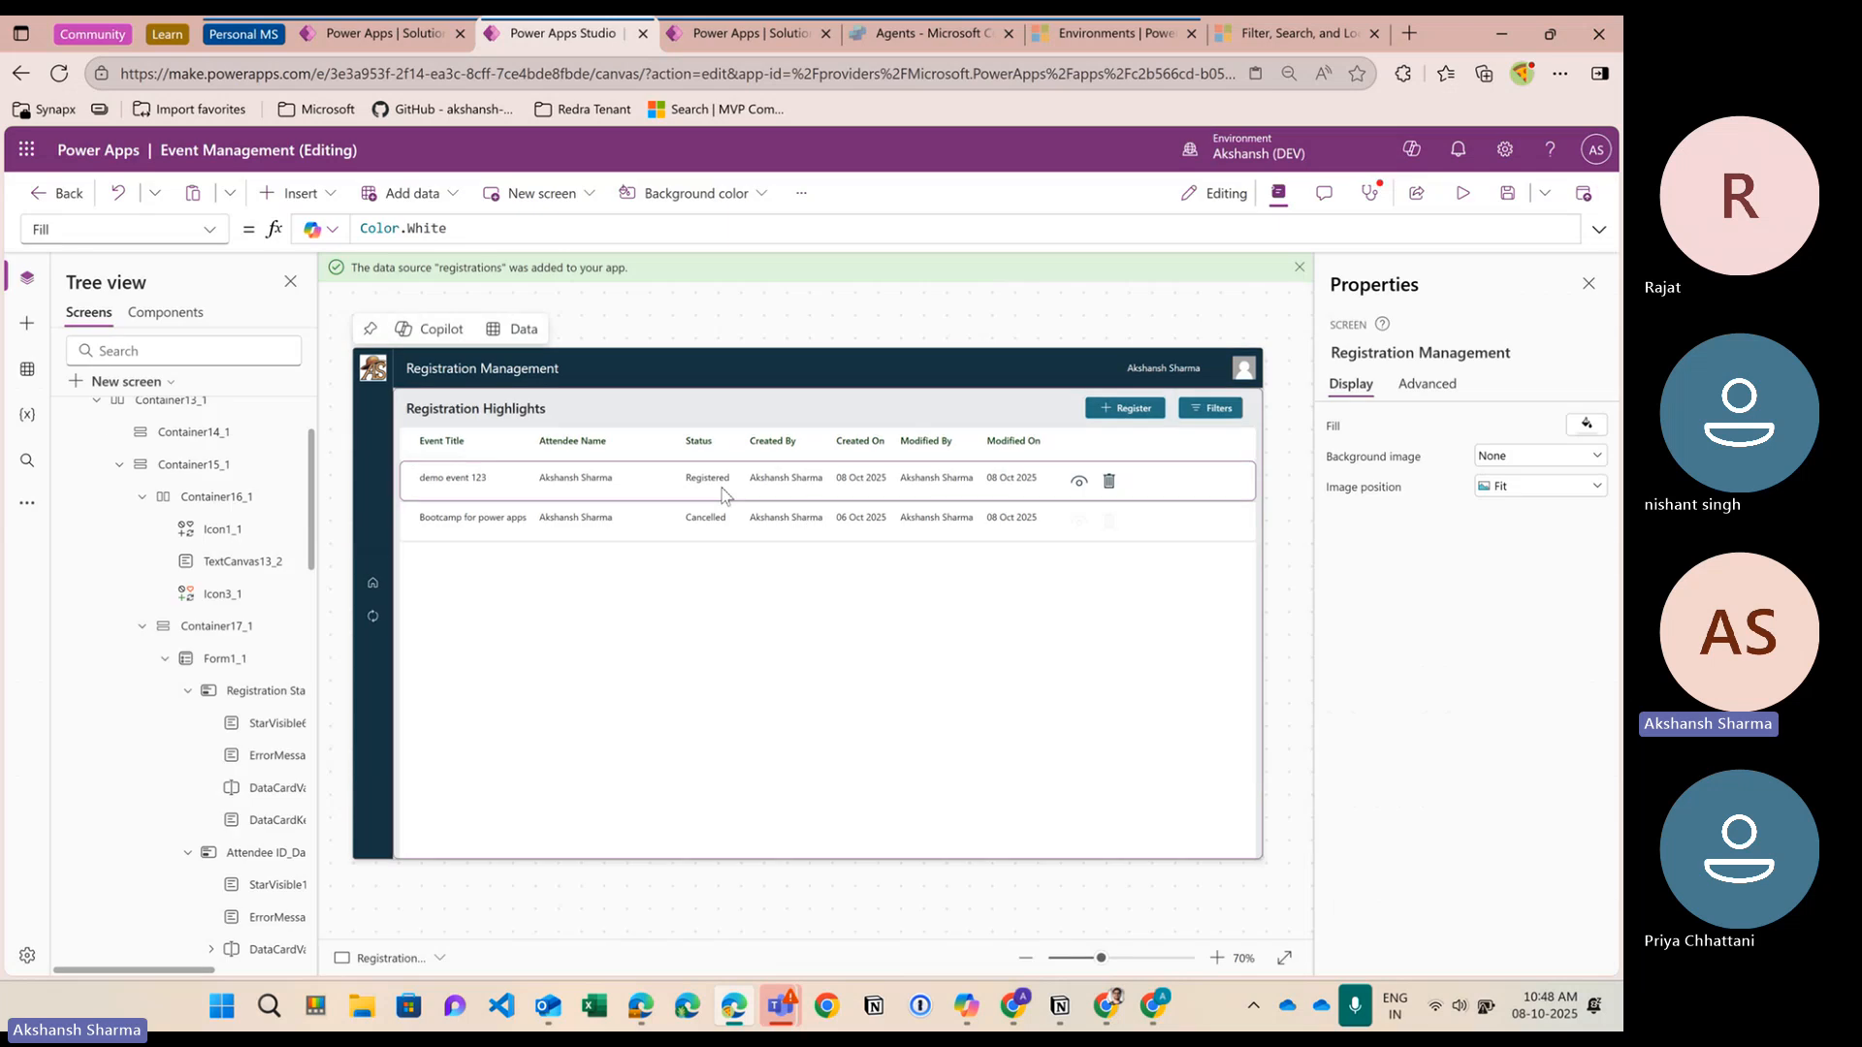
# Paste the Cancelled-status condition into the status label's FontColor, removing the DisplayMode results
pyautogui.click(720, 493)
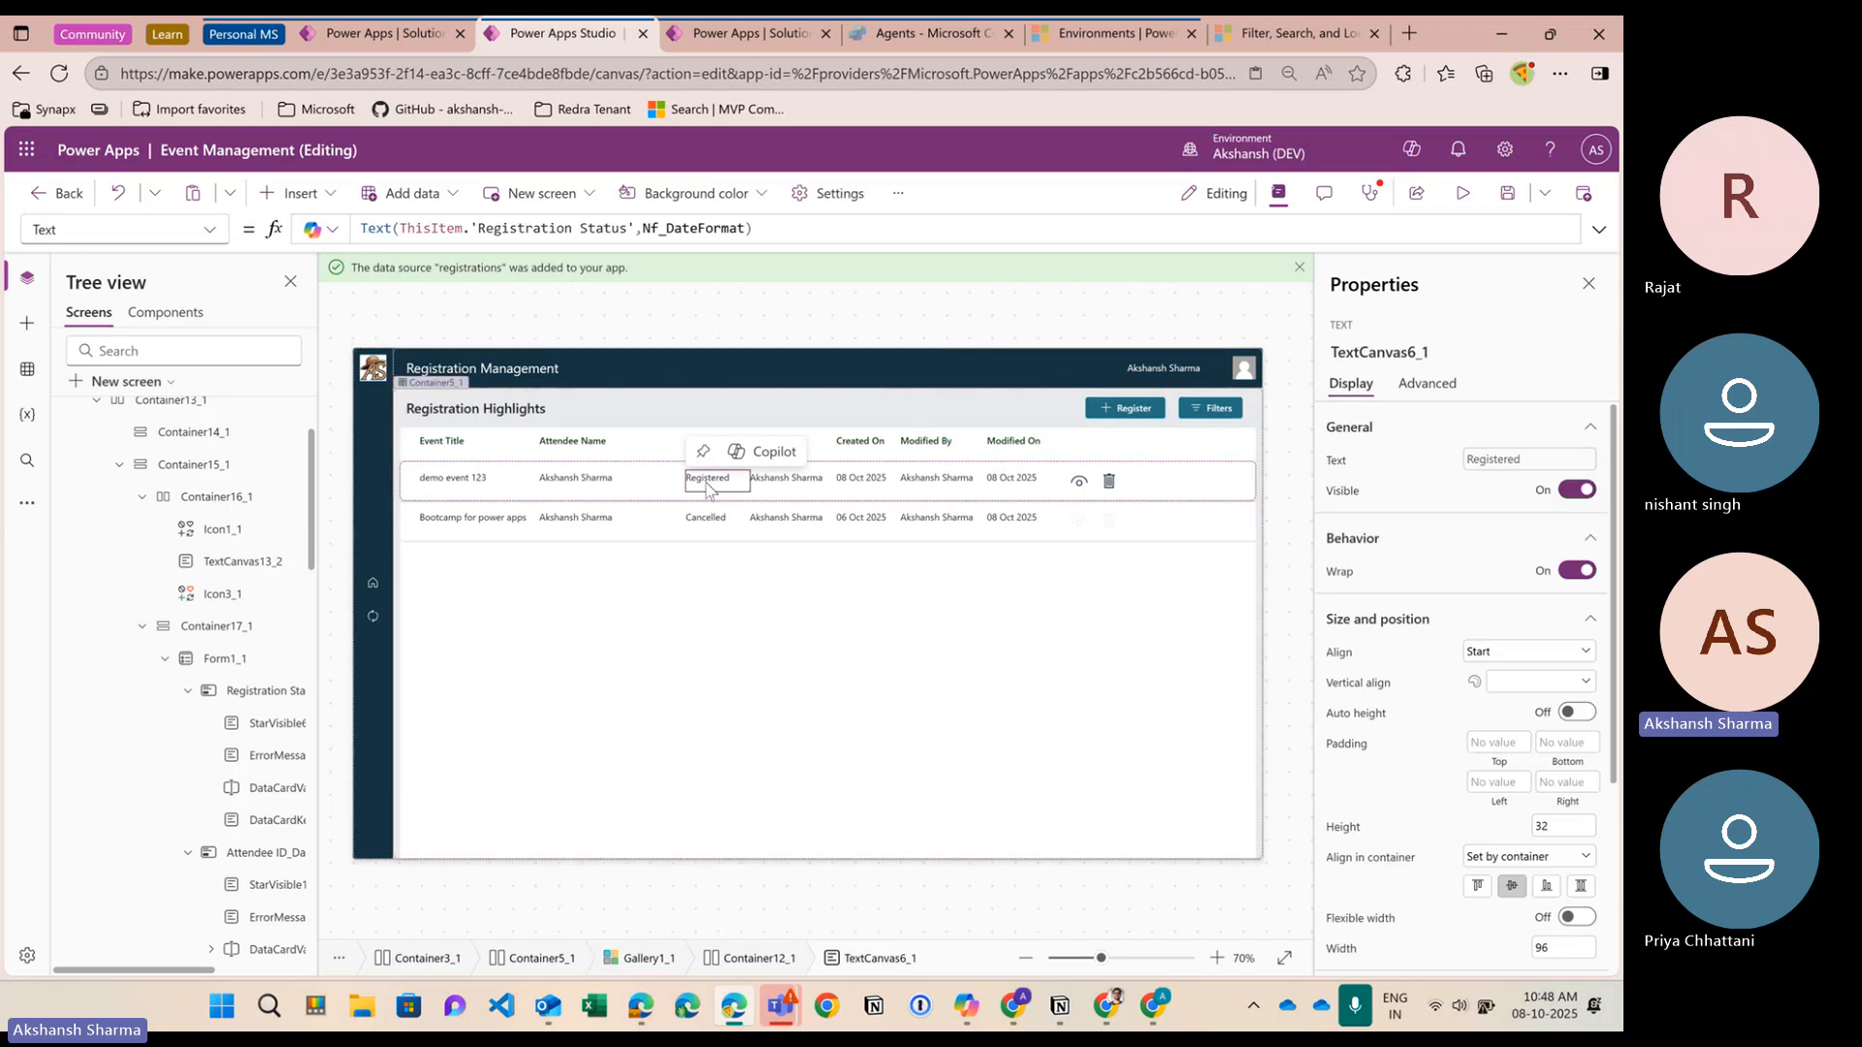
pyautogui.scroll(-2, 1440, 732)
pyautogui.scroll(-1, 1440, 732)
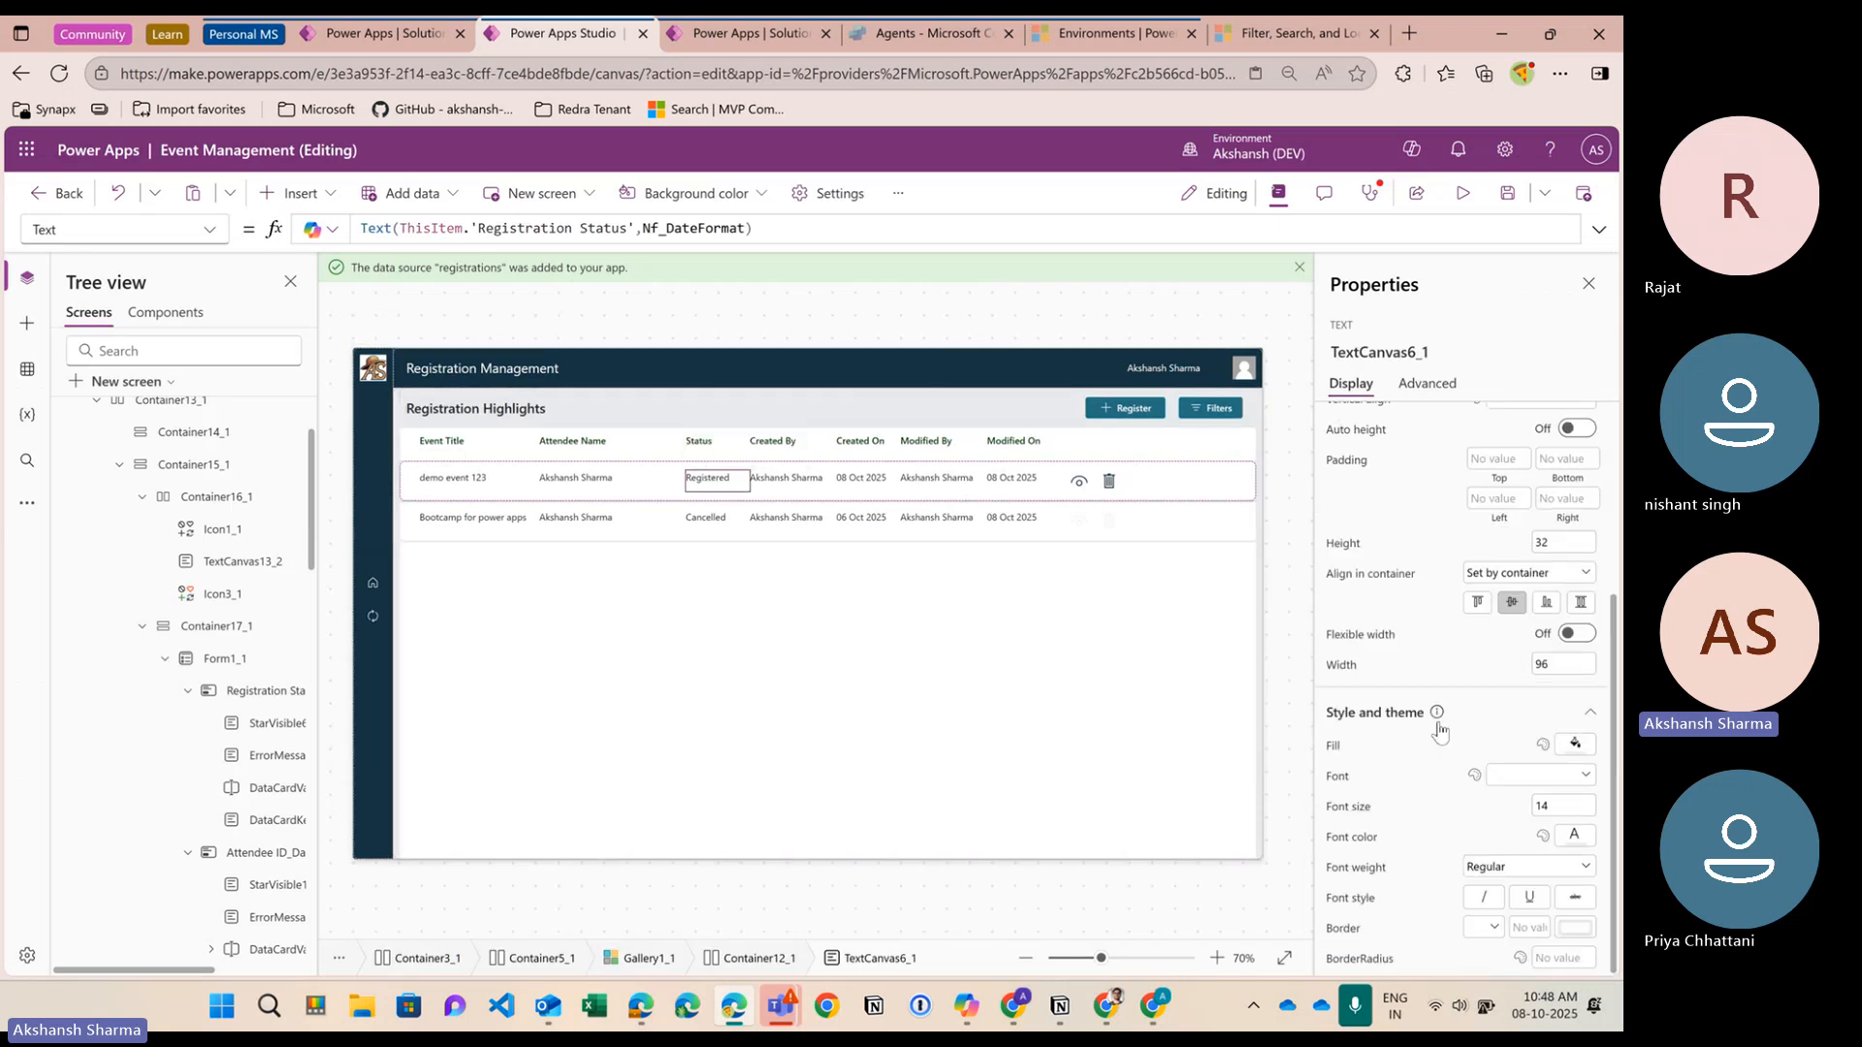
pyautogui.click(1362, 841)
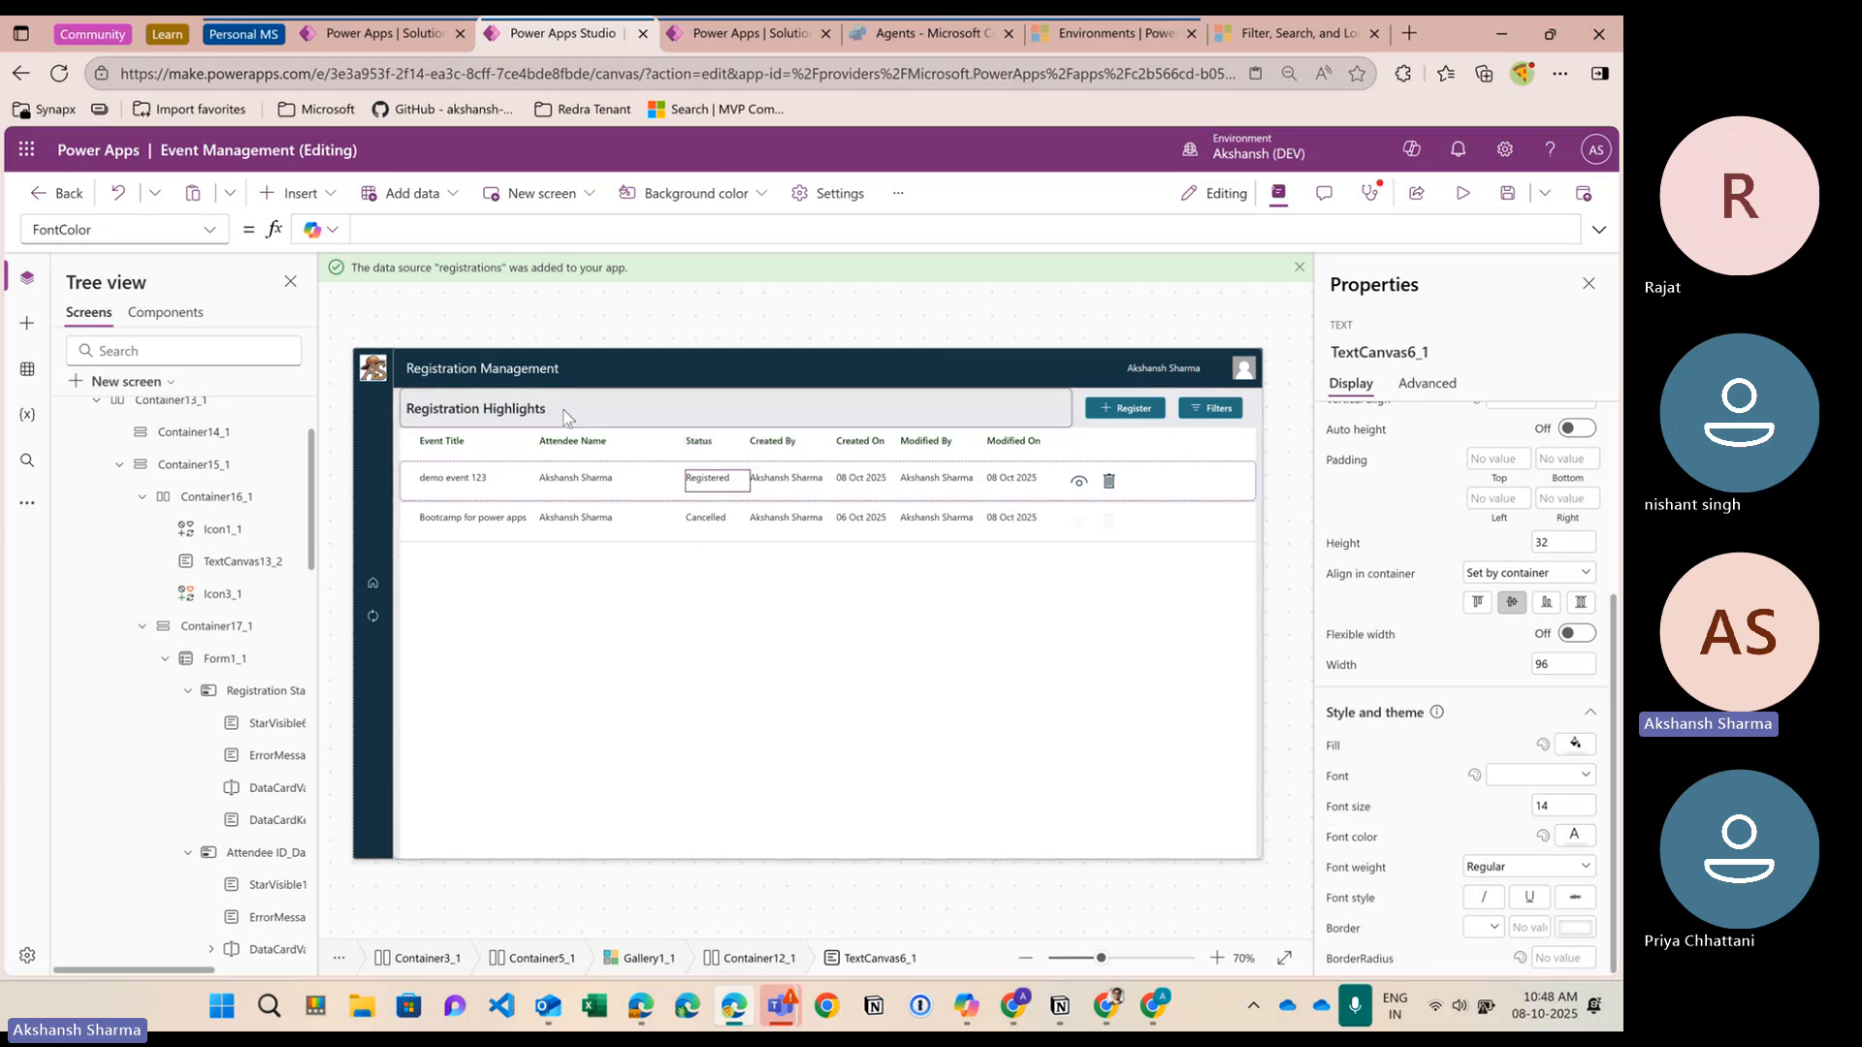
pyautogui.write("If(ThisItem.'Registration Status'= 'Registration Status (registrations)'.Cancelled.DisplayMode.Disabled, DisplayMode.Edit)")
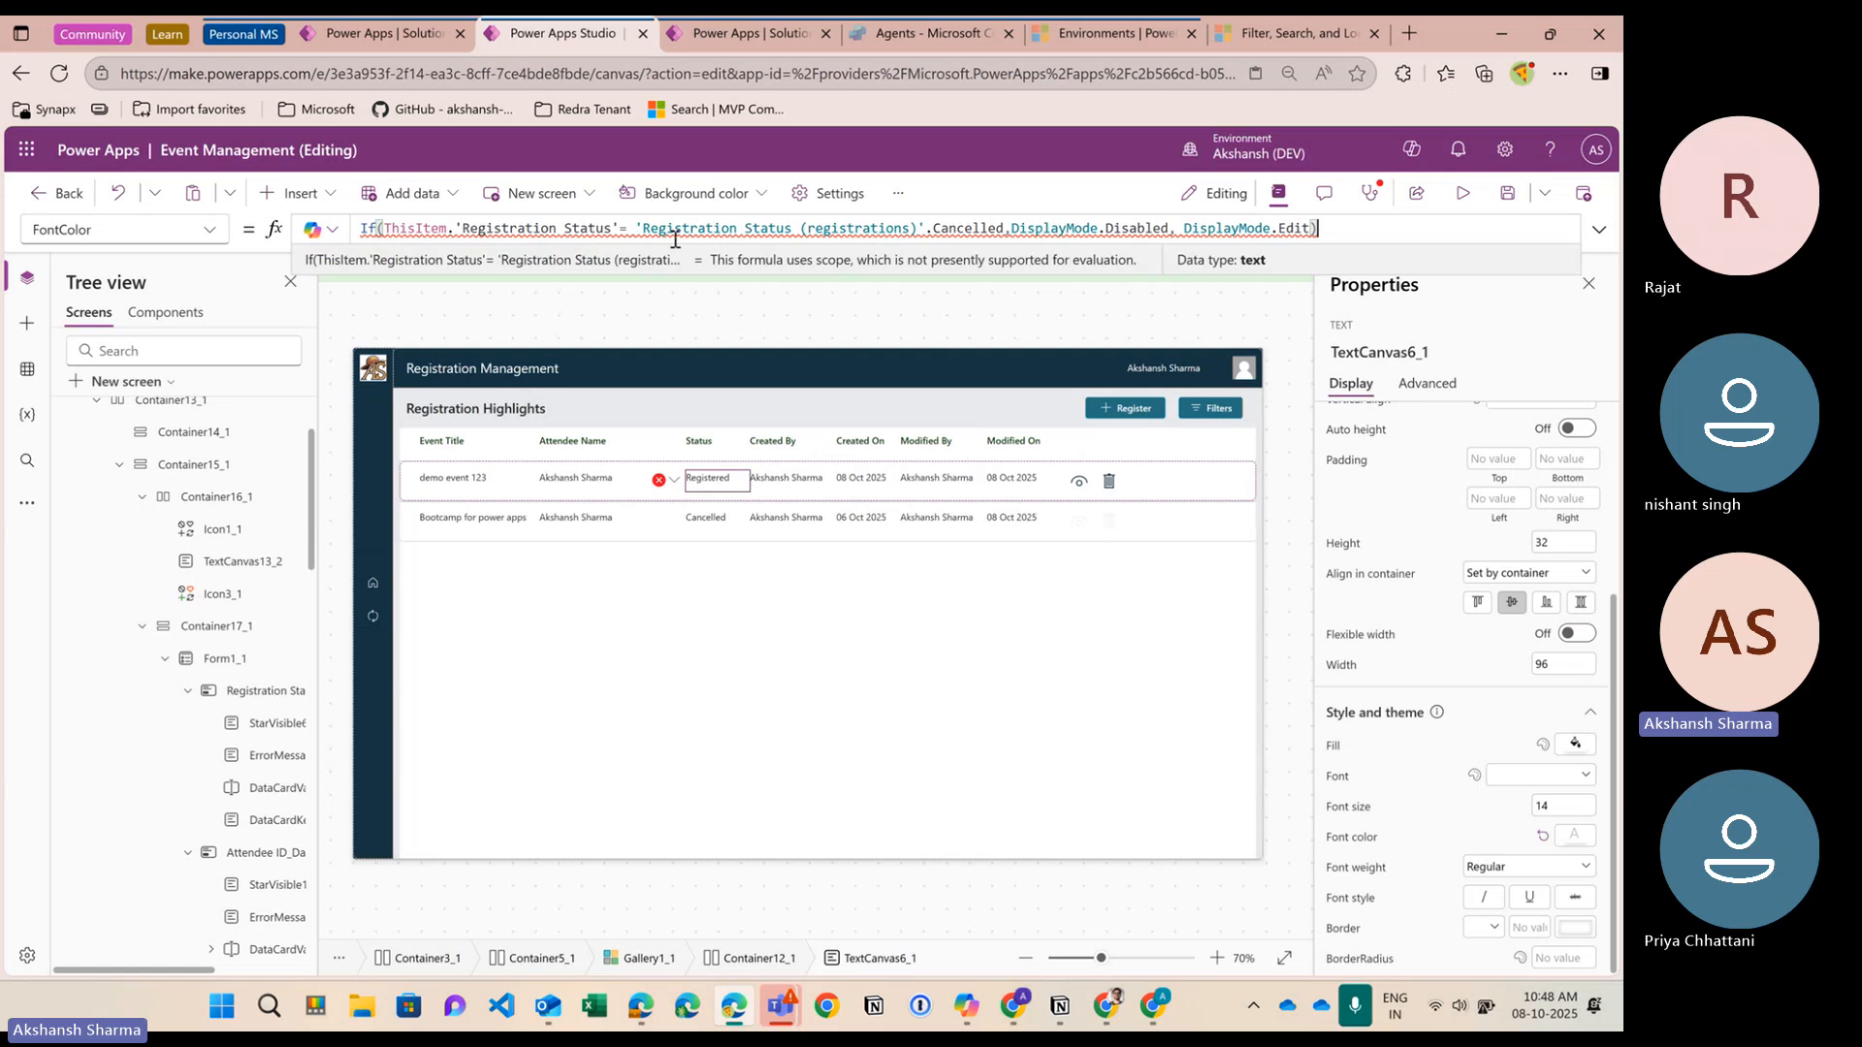
pyautogui.moveTo(1011, 228); pyautogui.dragTo(1378, 227)
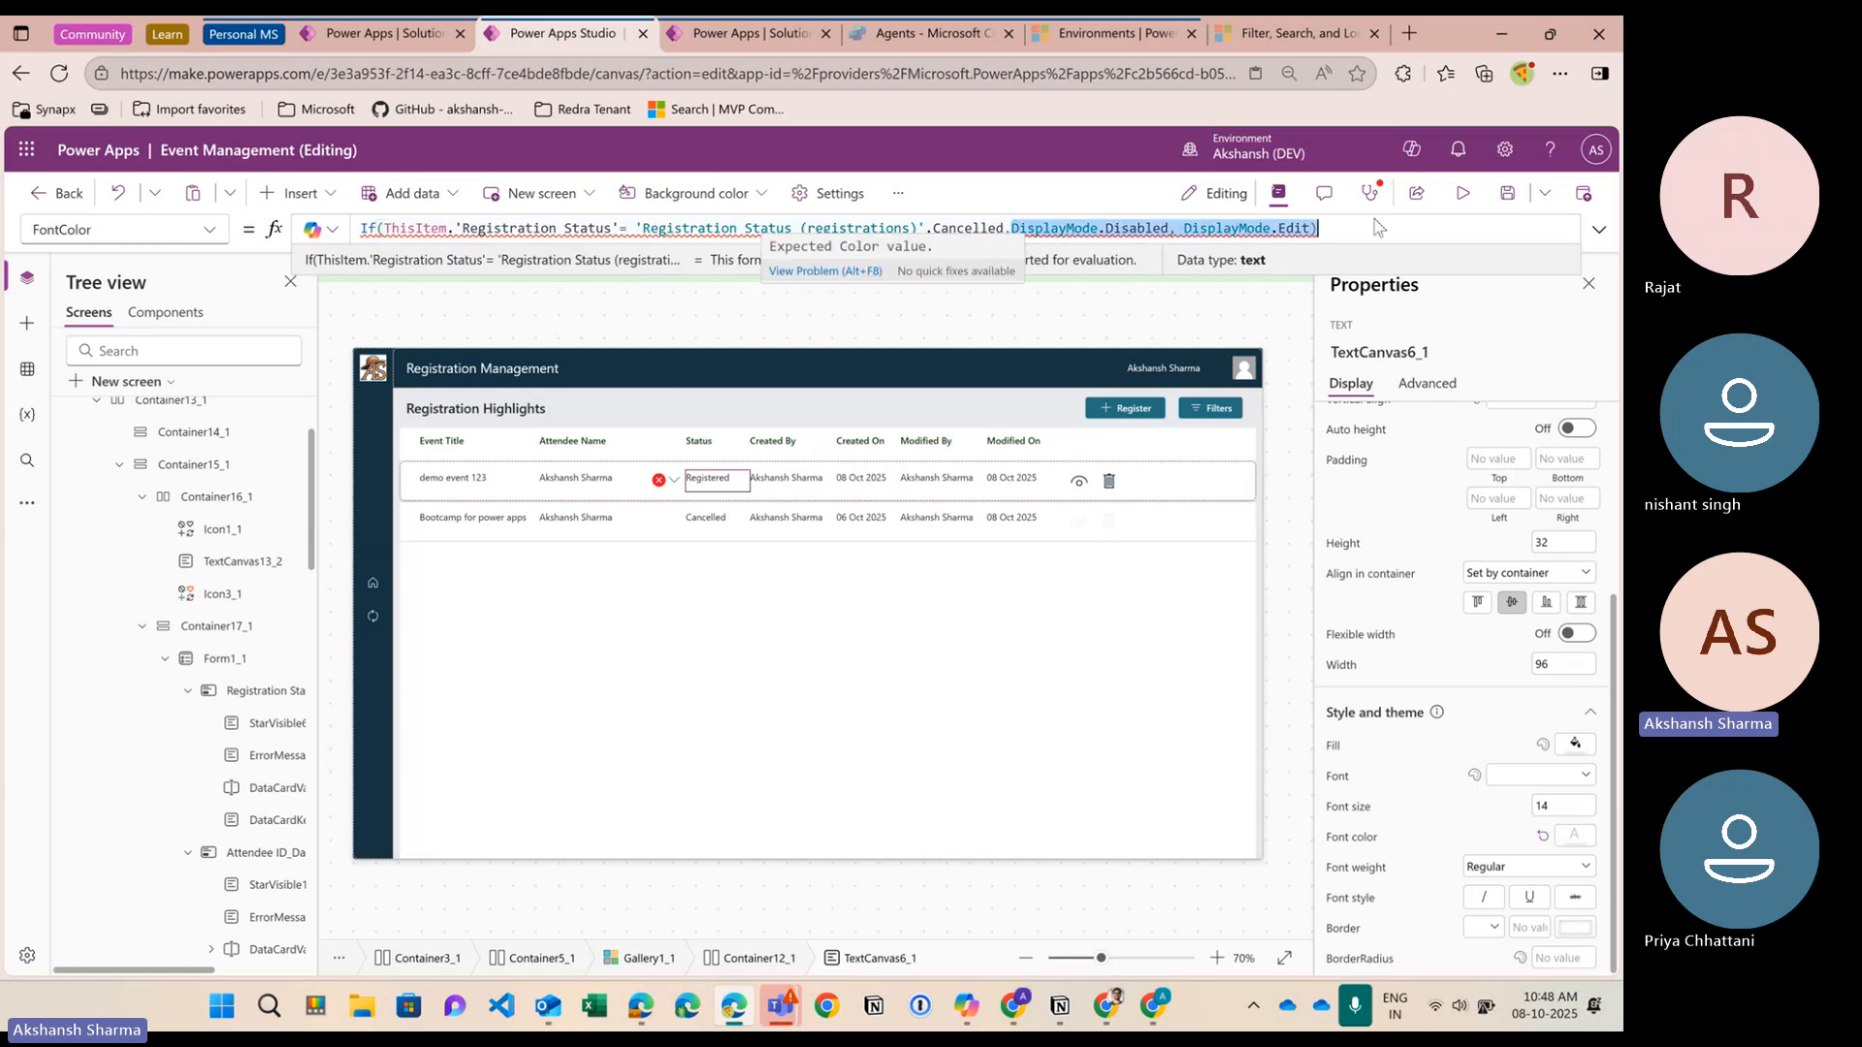
pyautogui.press('BackSpace')
# Complete the FontColor formula with Color.Red for Cancelled and Color.Green otherwise
pyautogui.write('cik')
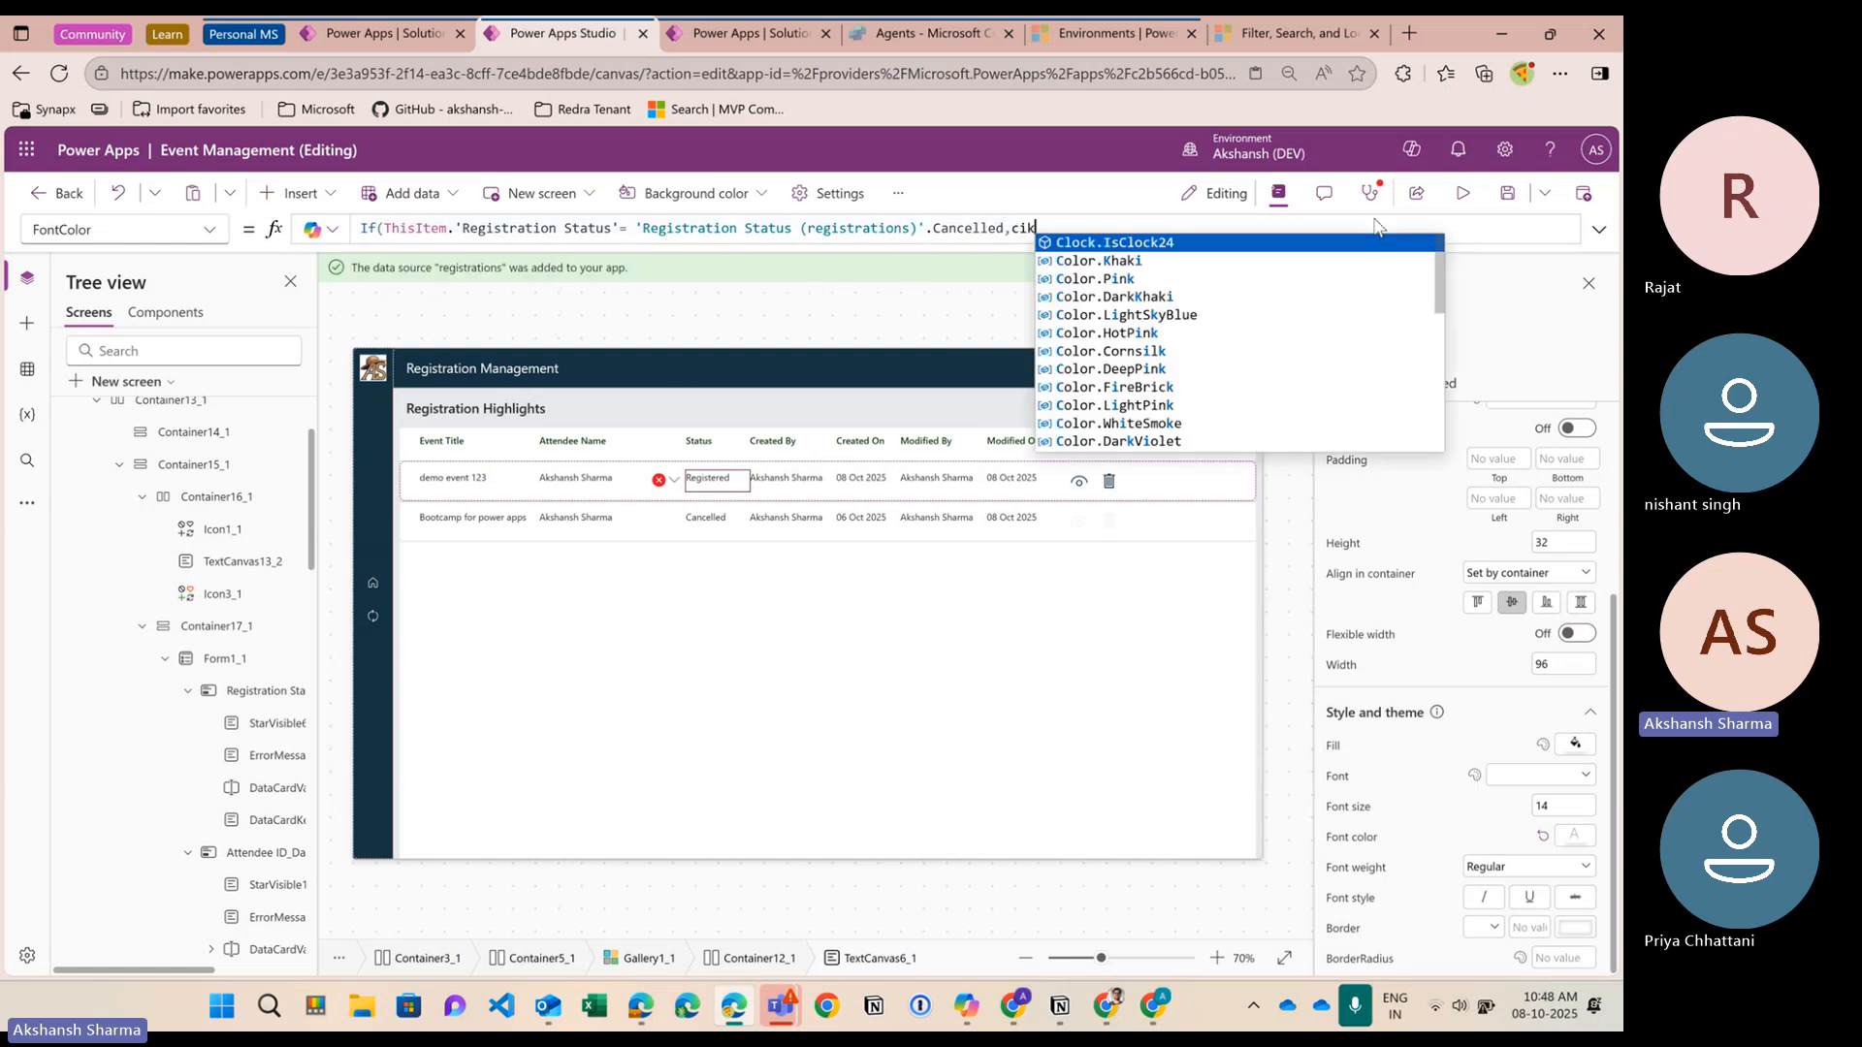
pyautogui.write('iolor,')
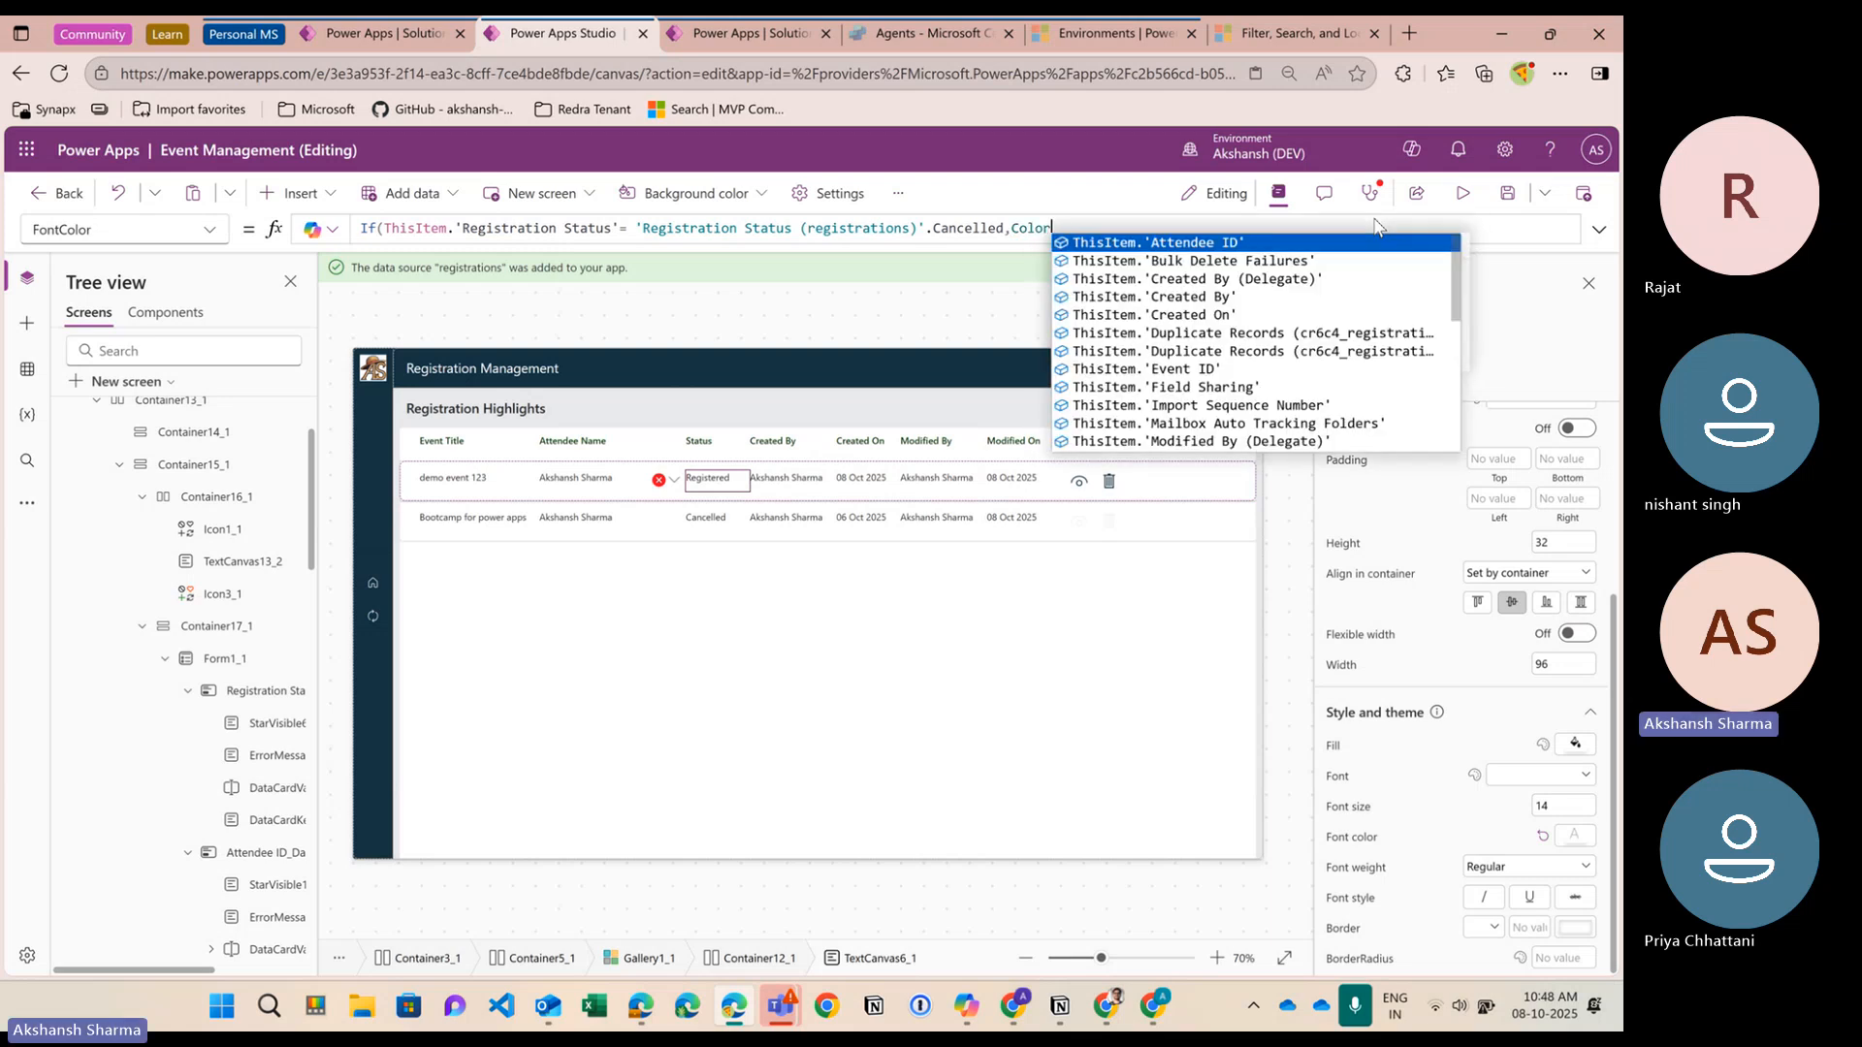
pyautogui.press('BackSpace')
pyautogui.write('.Red')
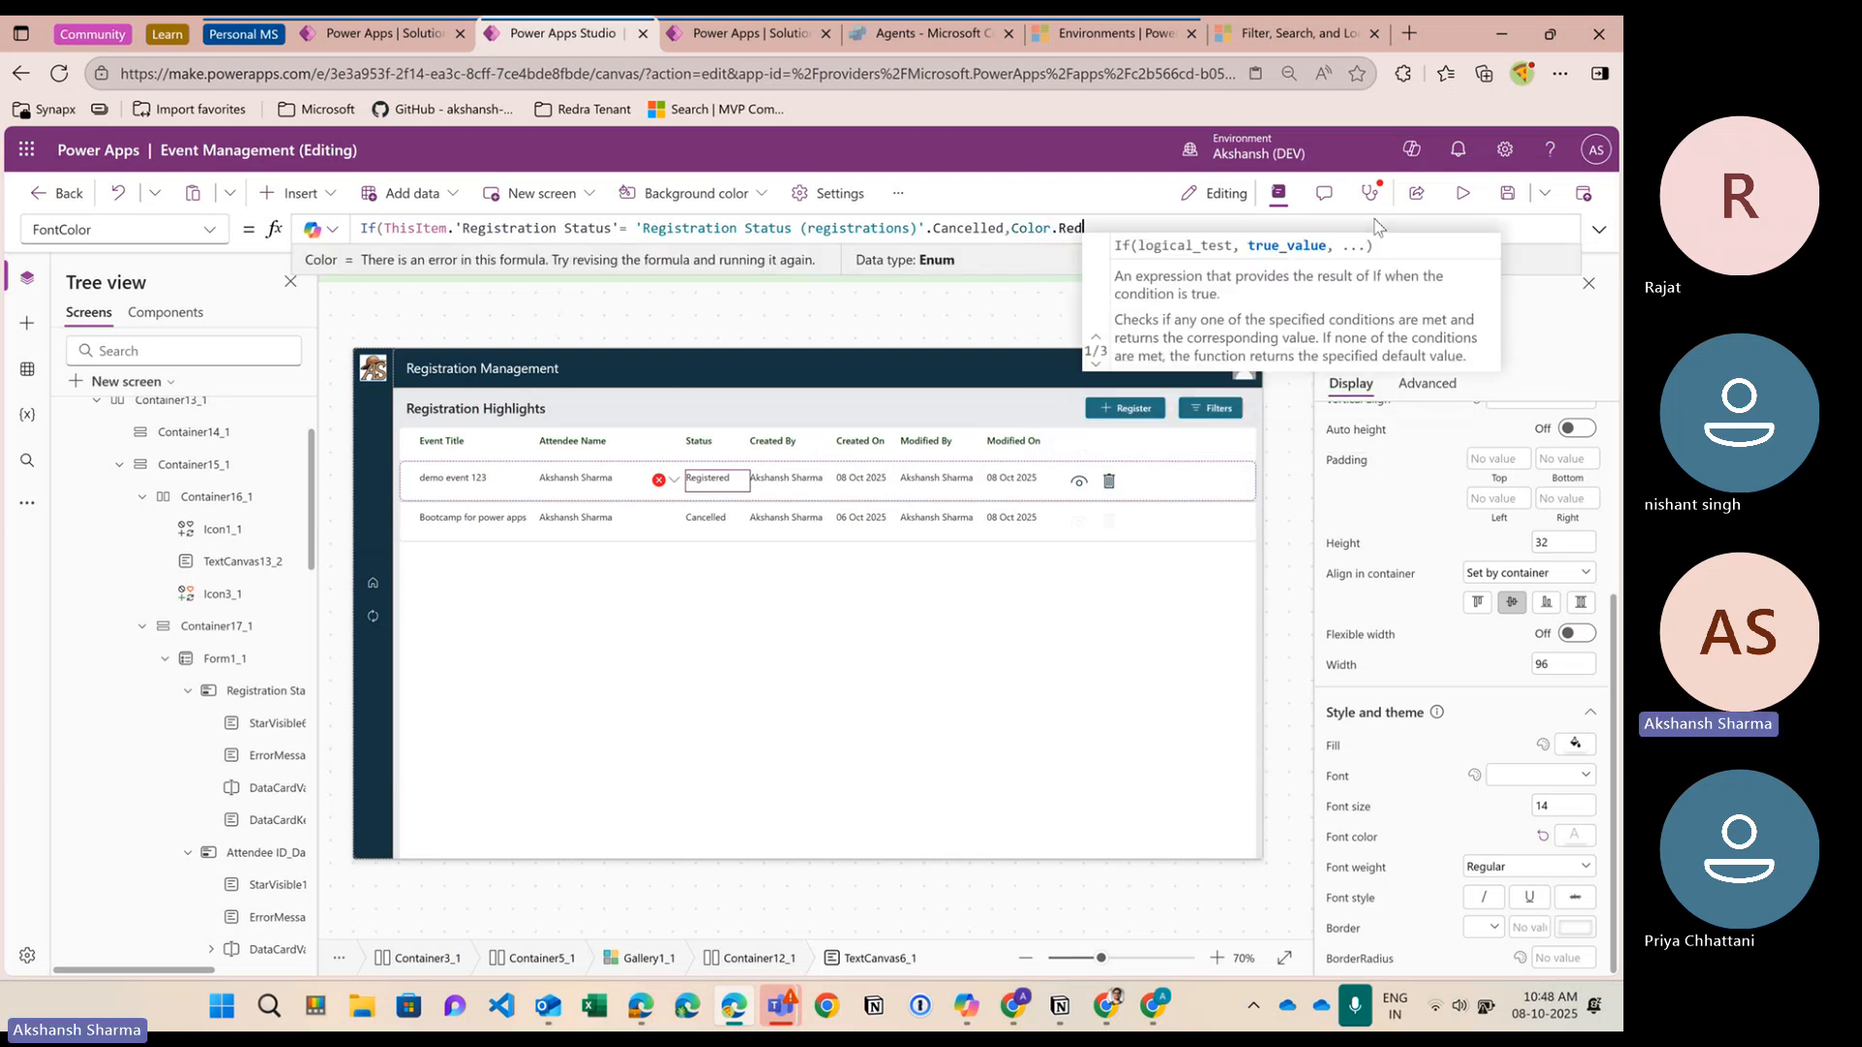
pyautogui.write(')')
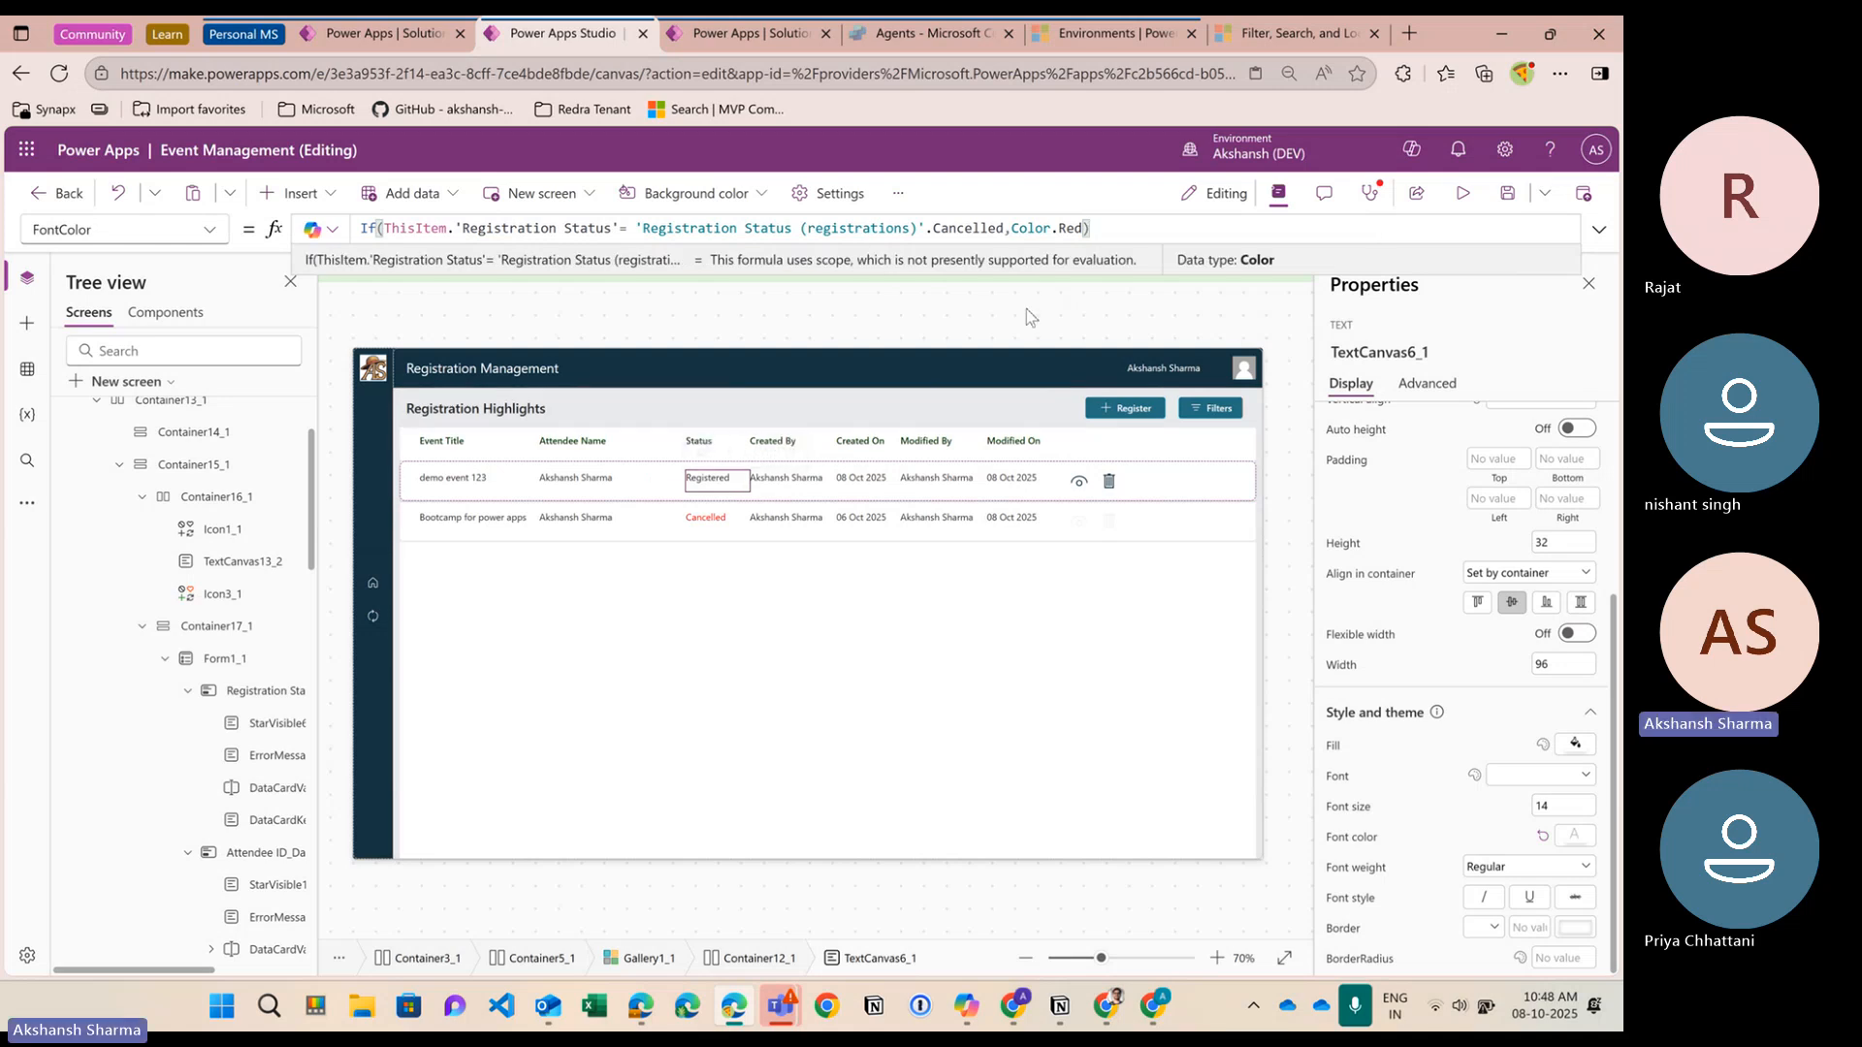
pyautogui.press('Left')
pyautogui.write(',col')
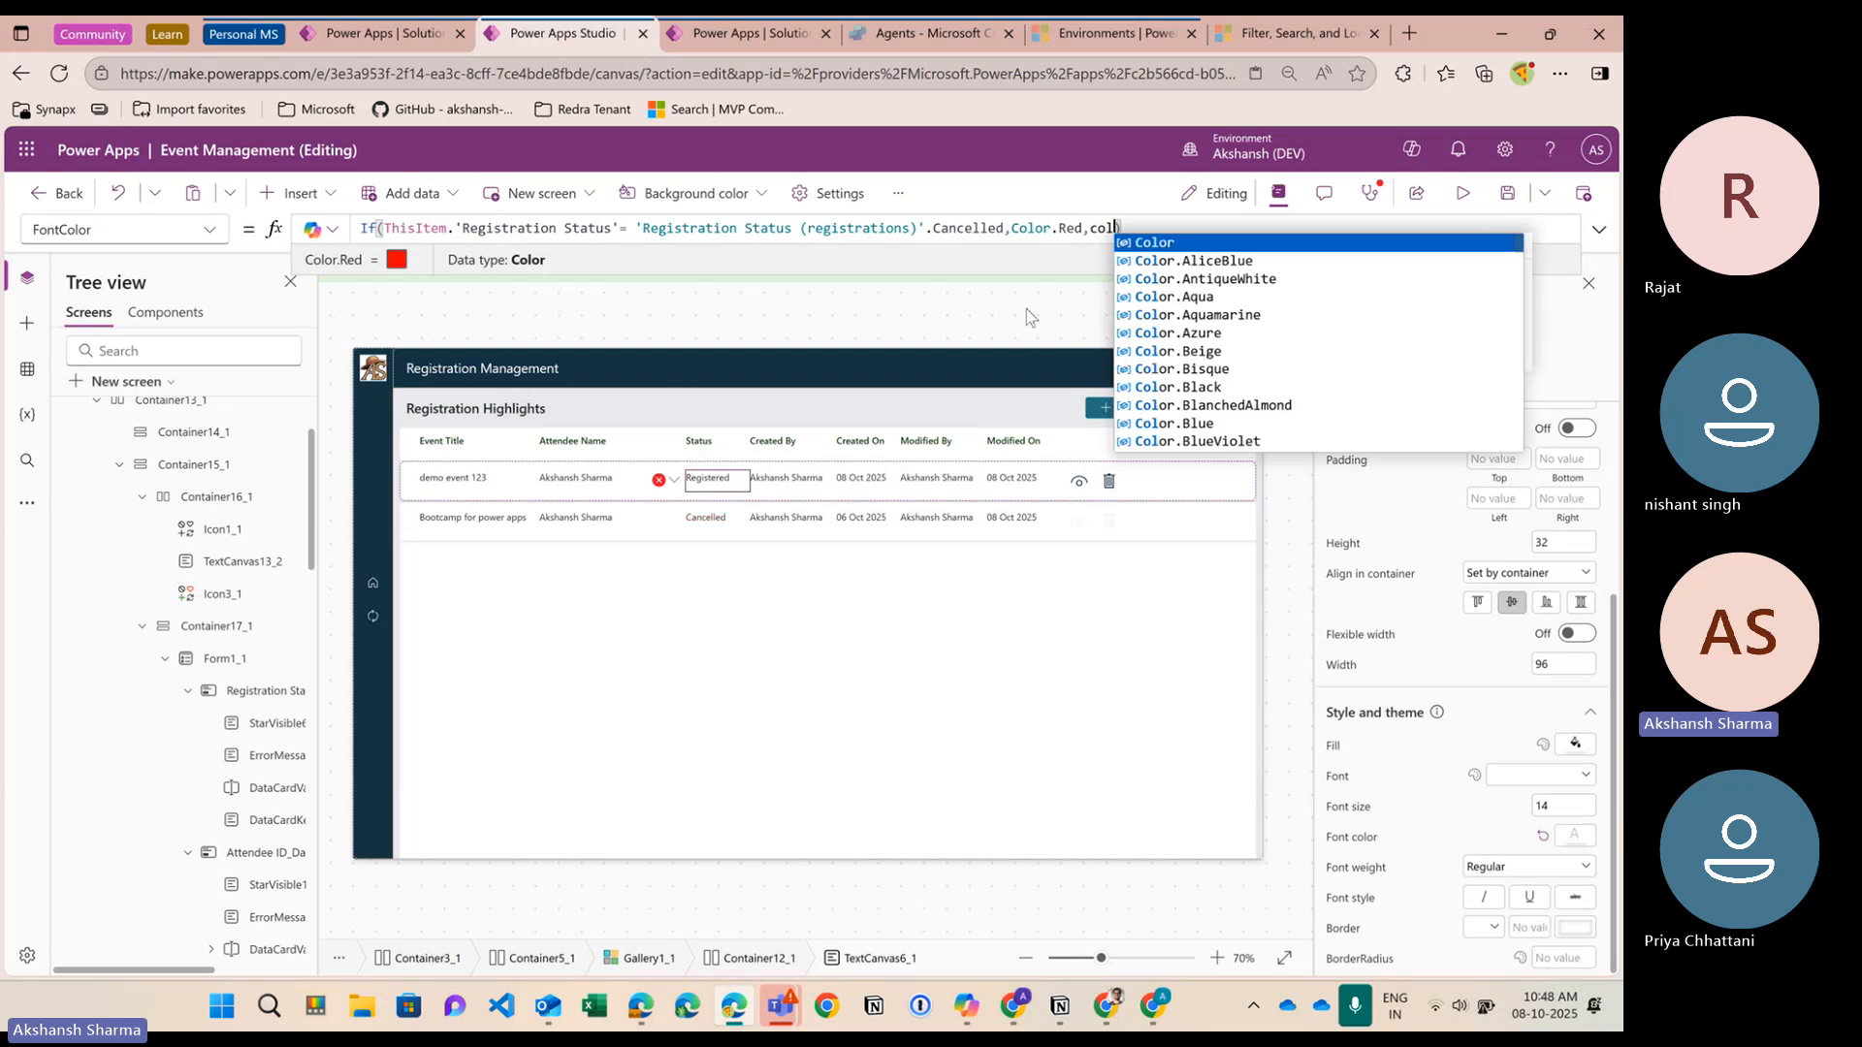
pyautogui.press('Tab')
pyautogui.write('.gre')
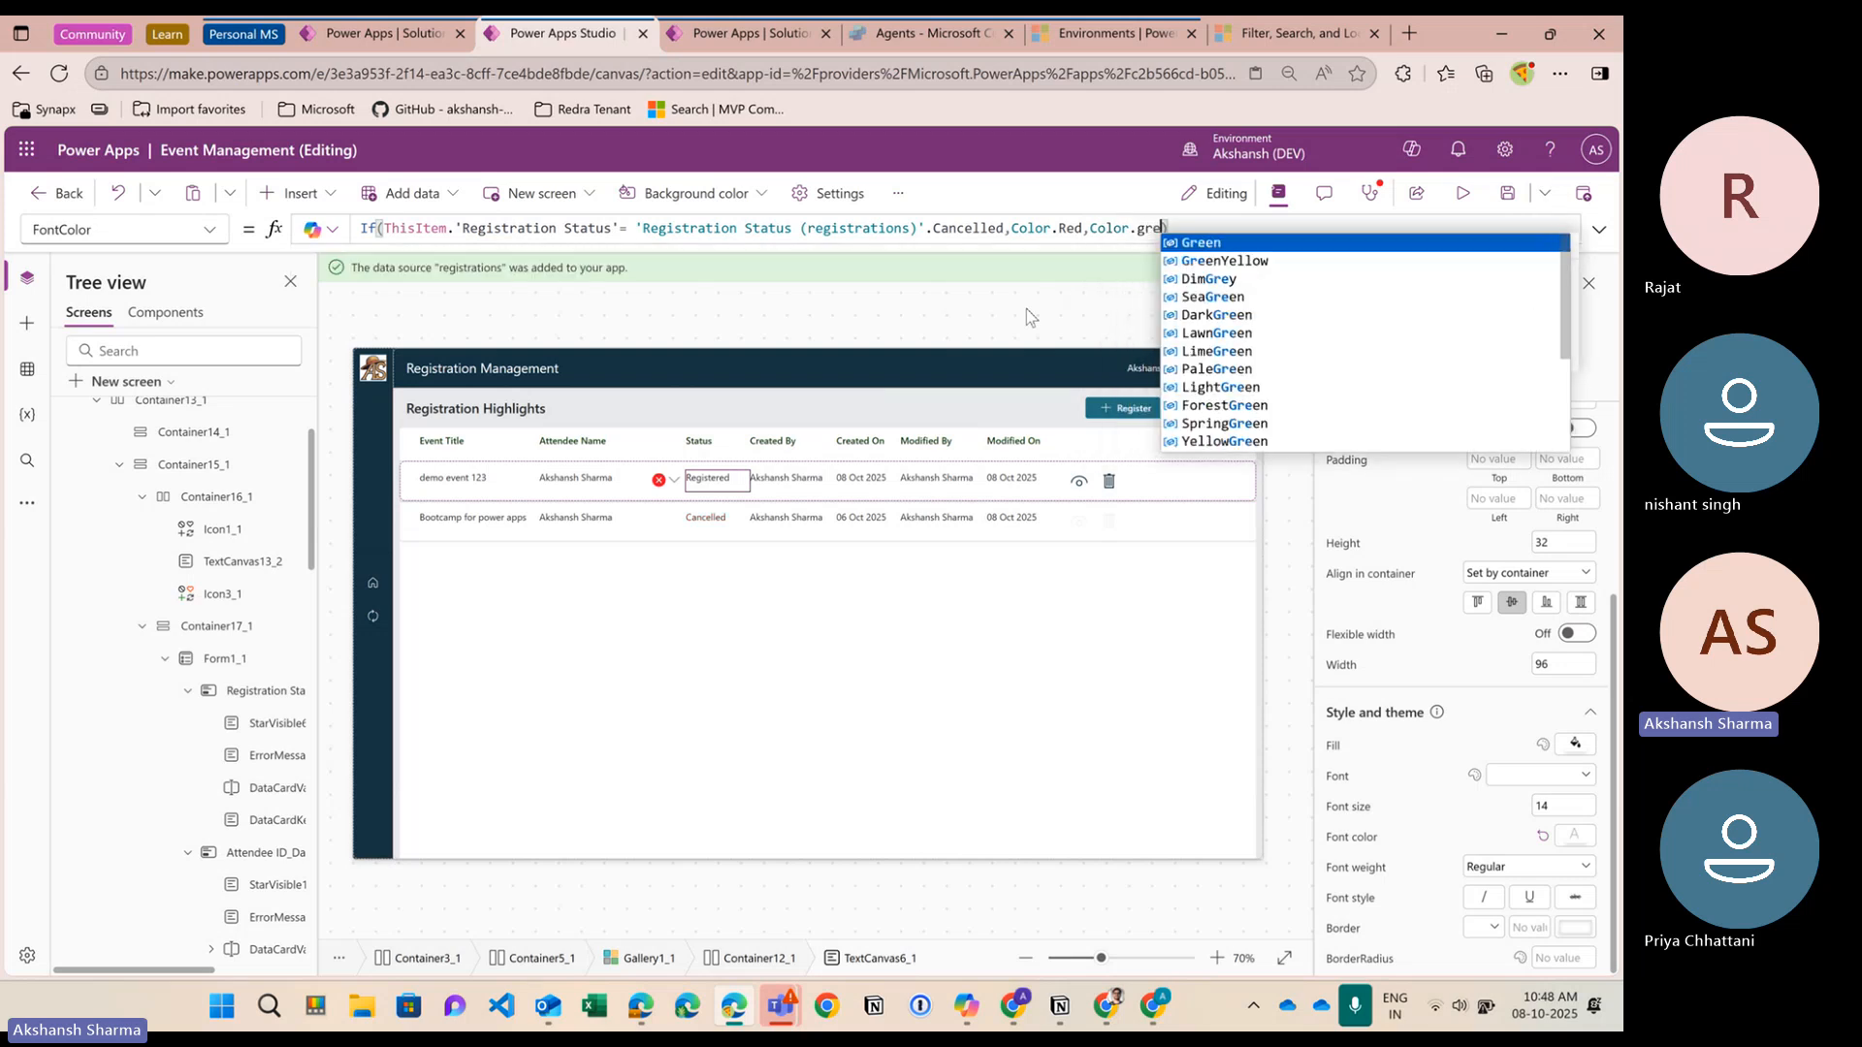
pyautogui.press('Tab')
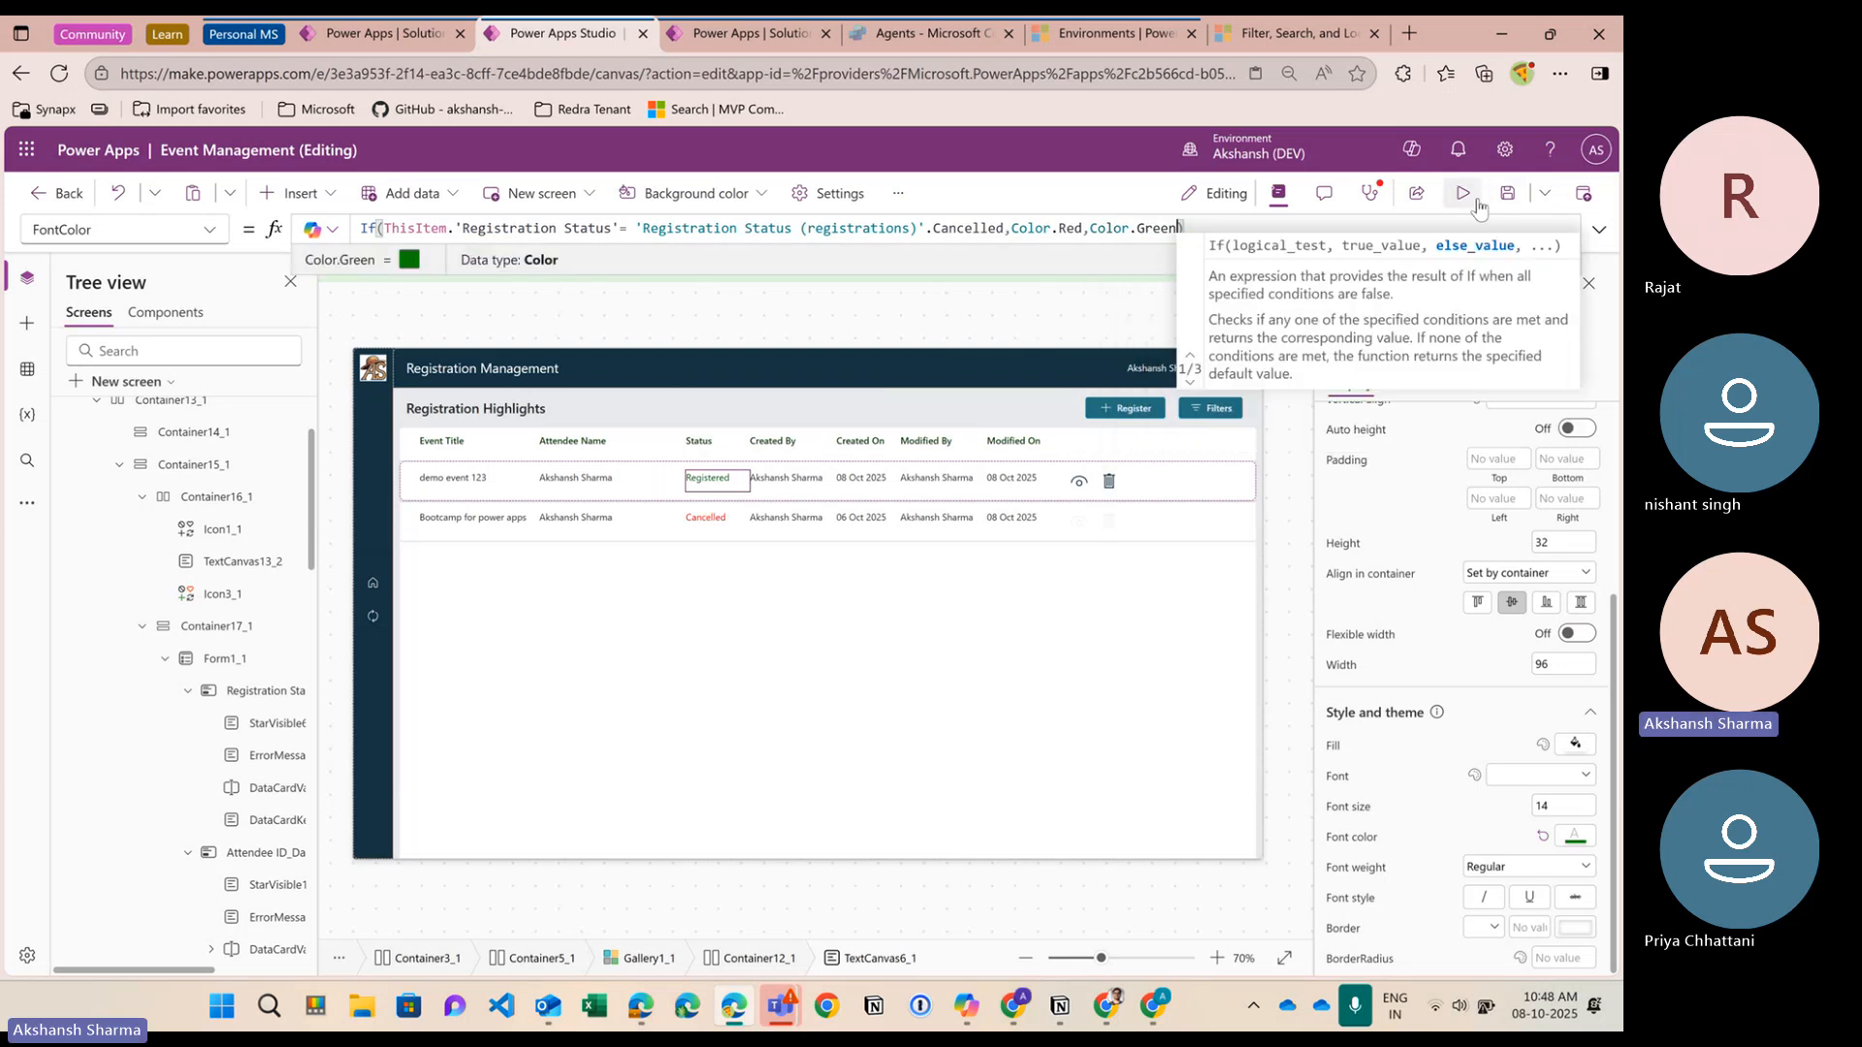
# Preview the app with F5 and navigate to the Event Management screen from the left nav
pyautogui.press('F5')
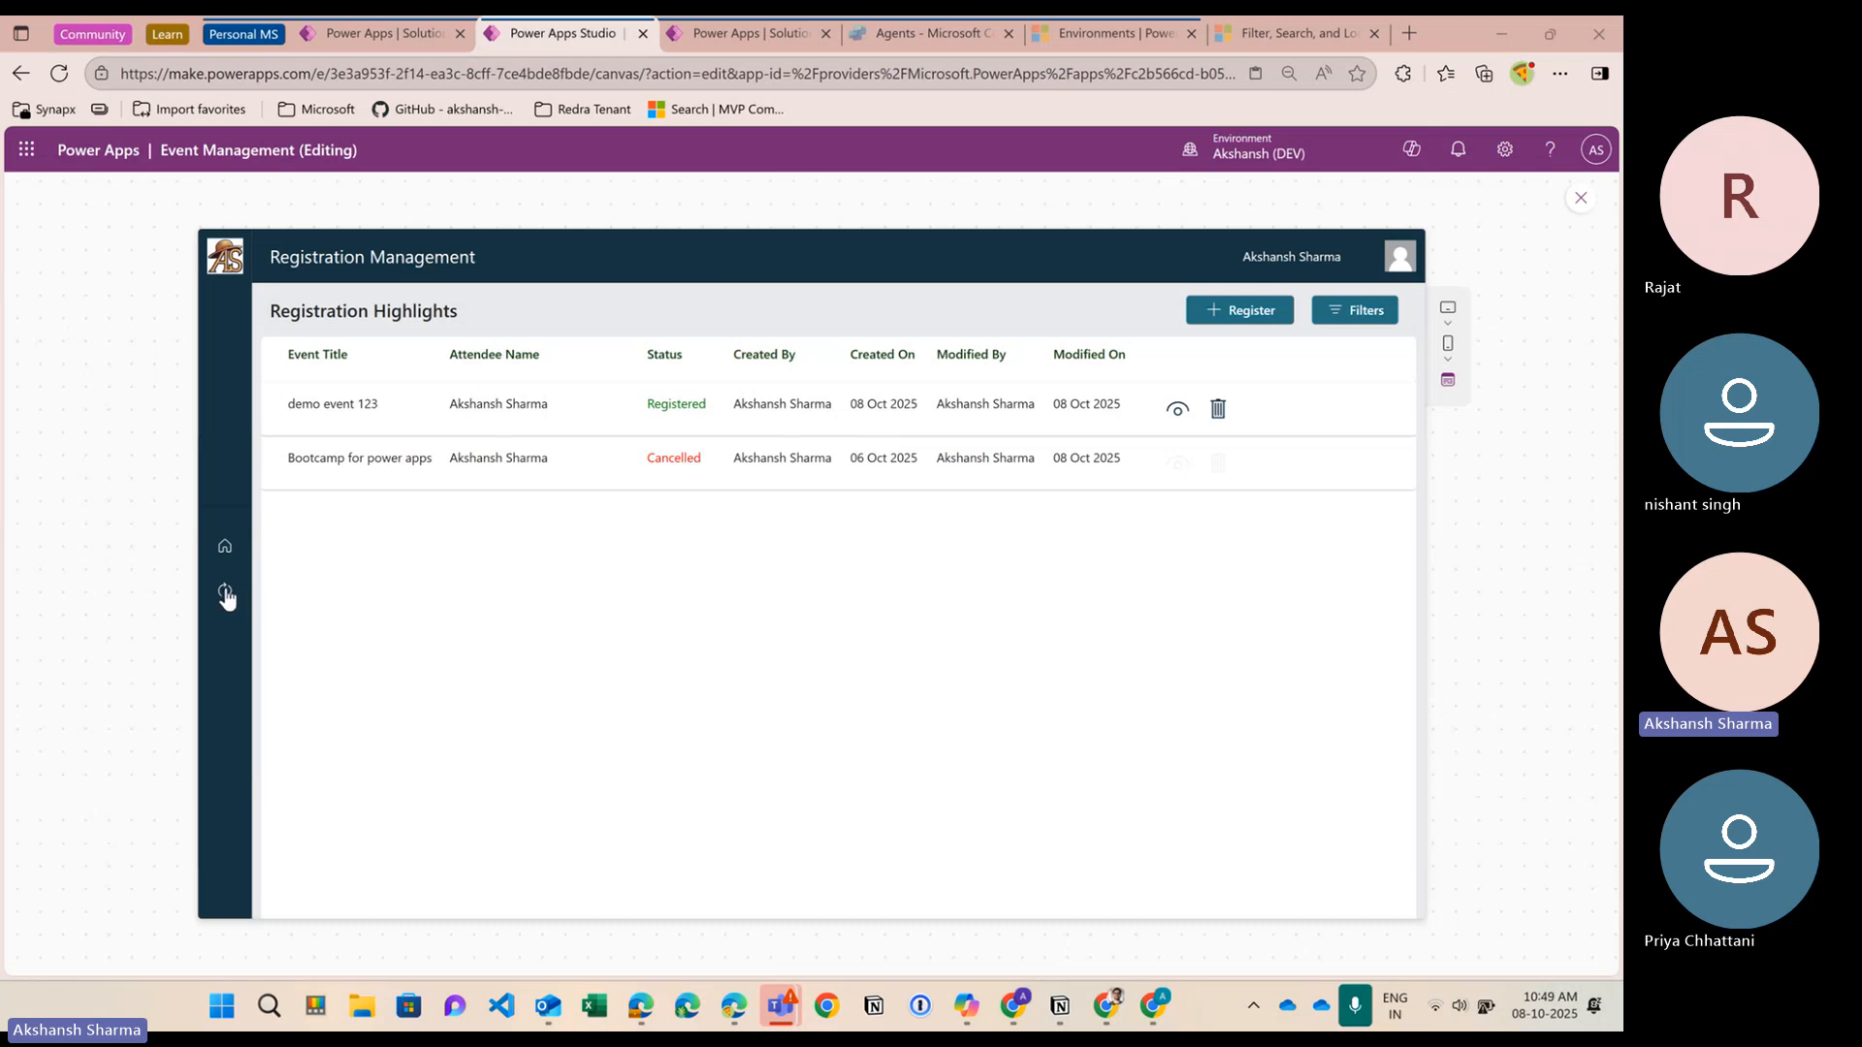
pyautogui.click(225, 549)
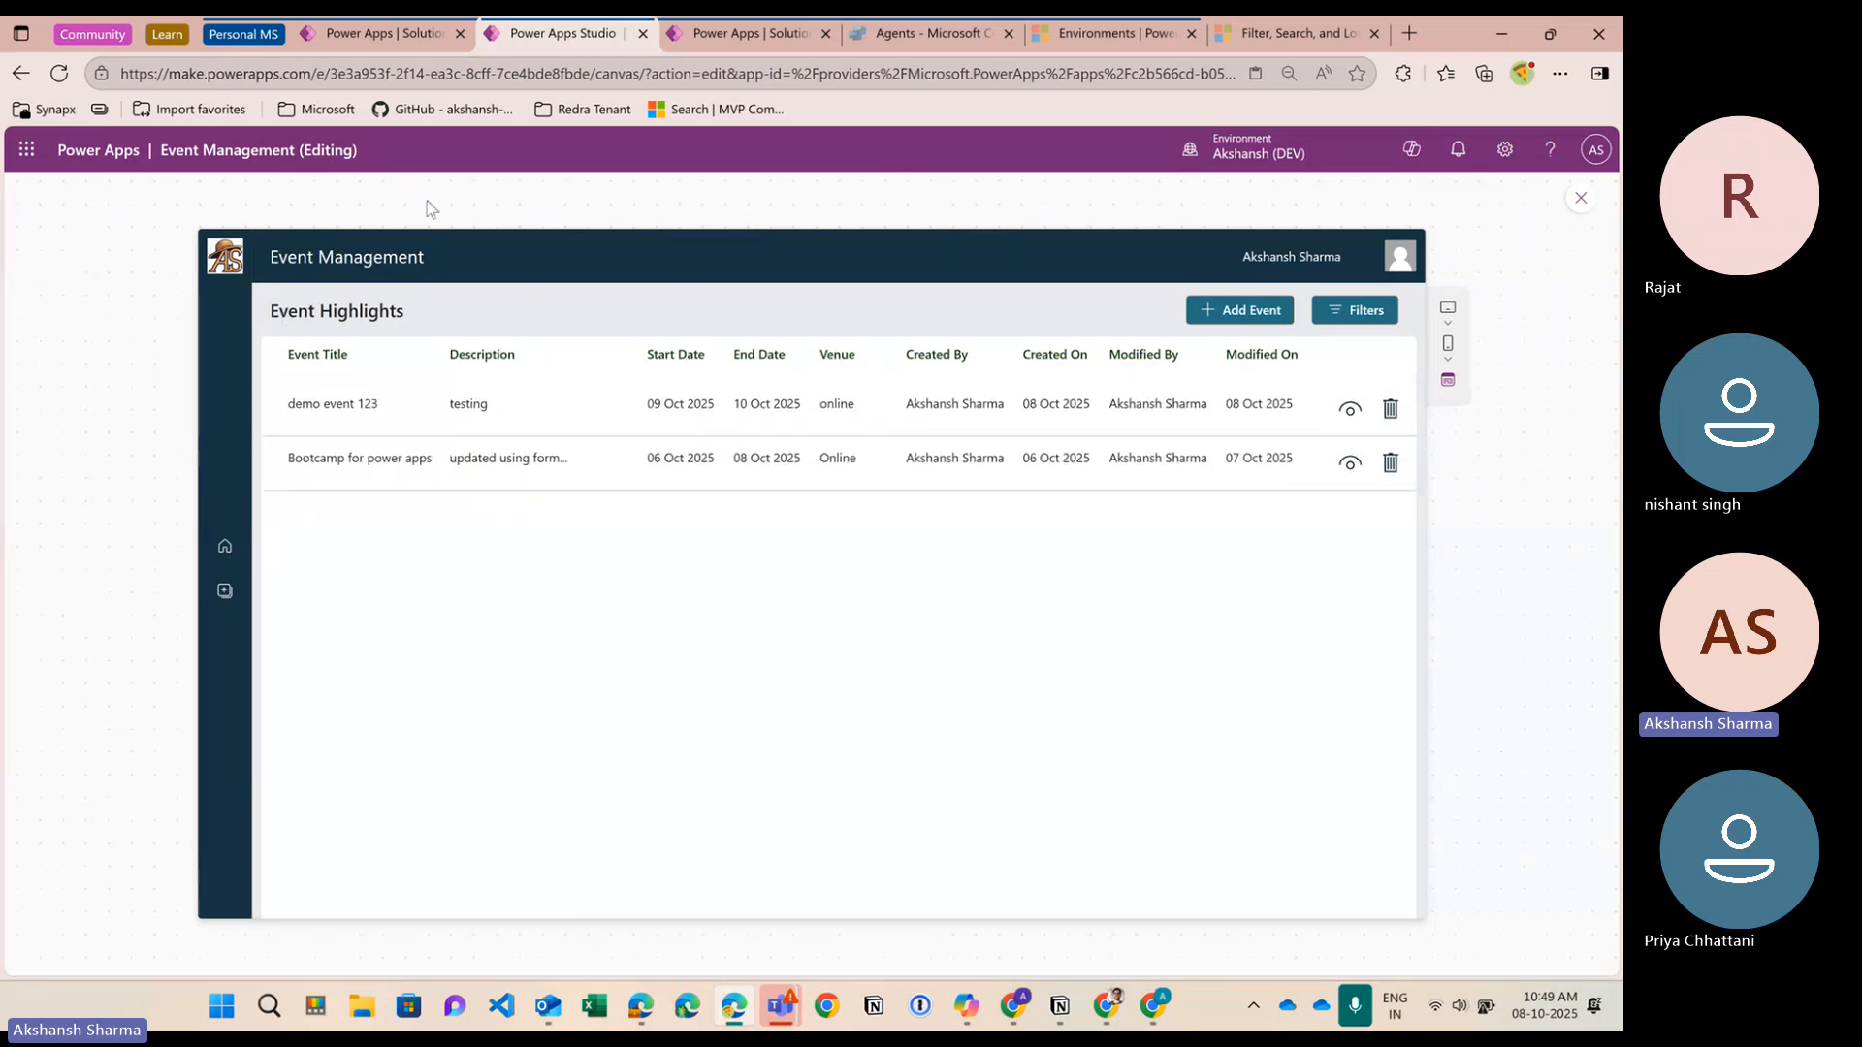
# Open the roles table in the solution and add rows named Organiser and Participant
pyautogui.click(385, 39)
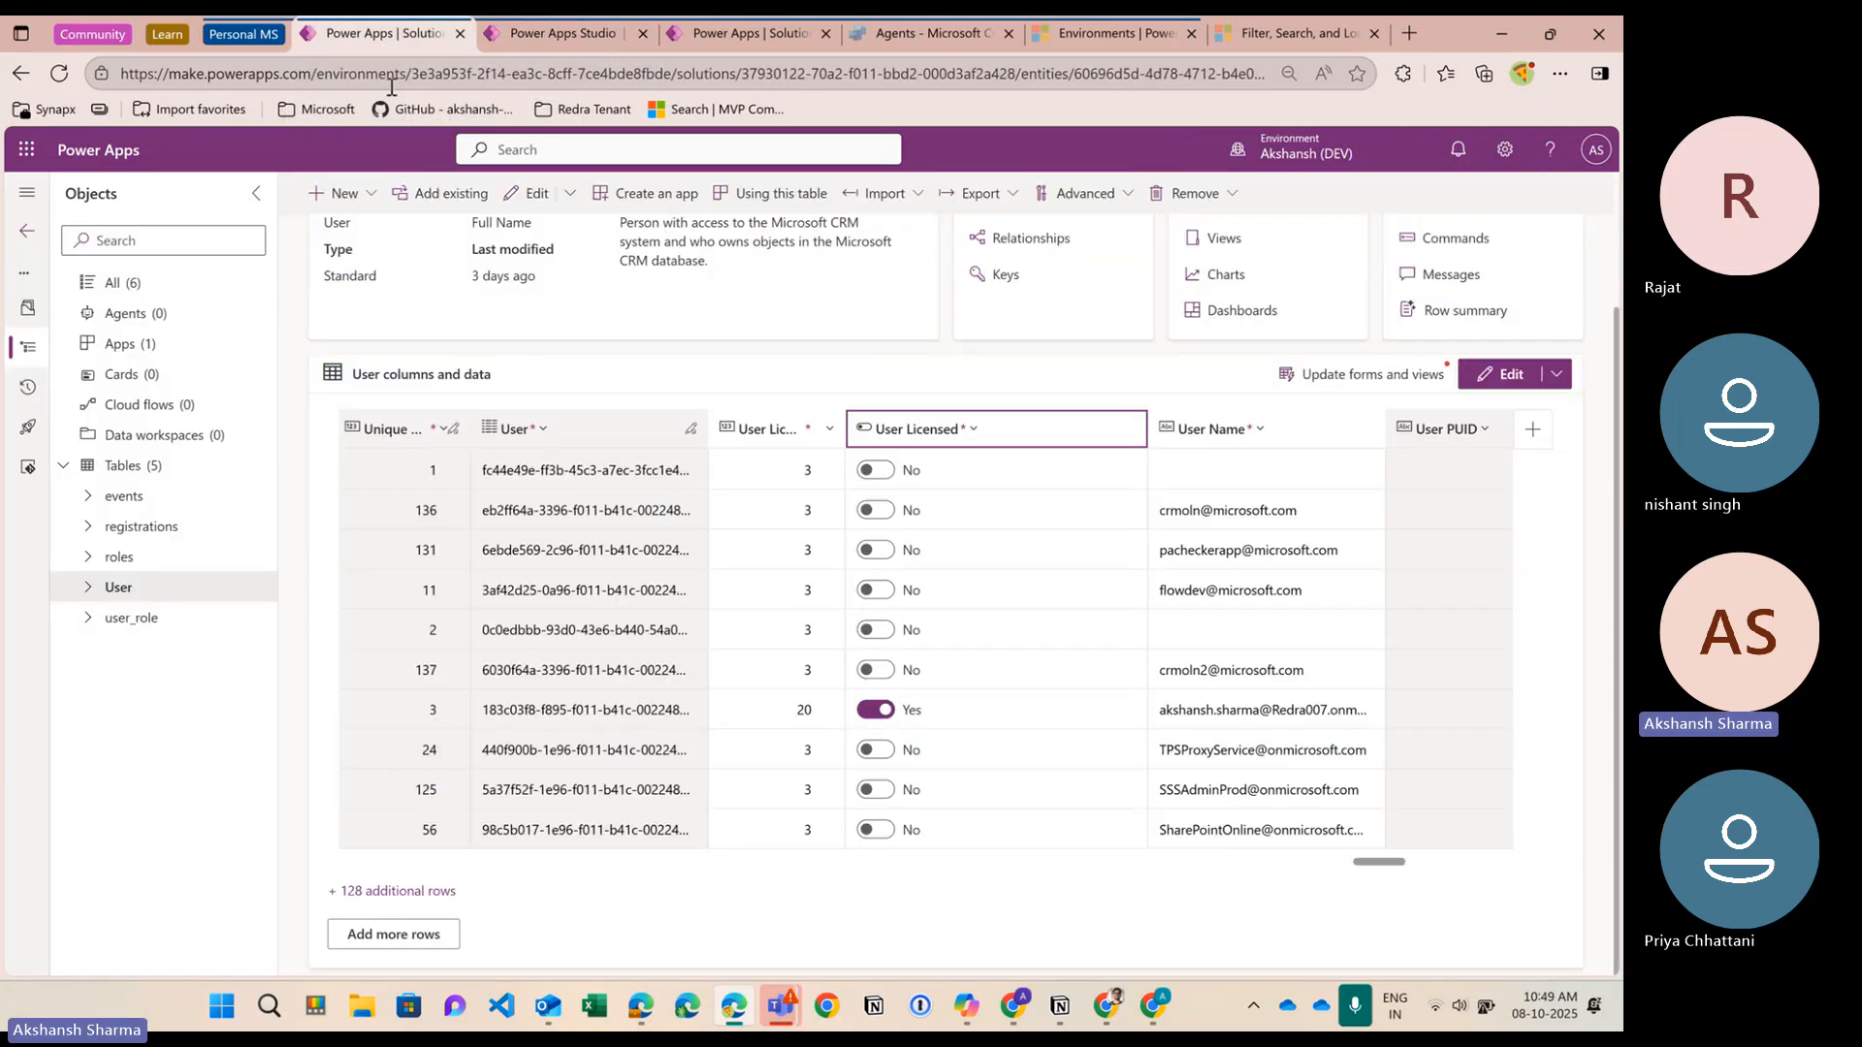
pyautogui.click(130, 567)
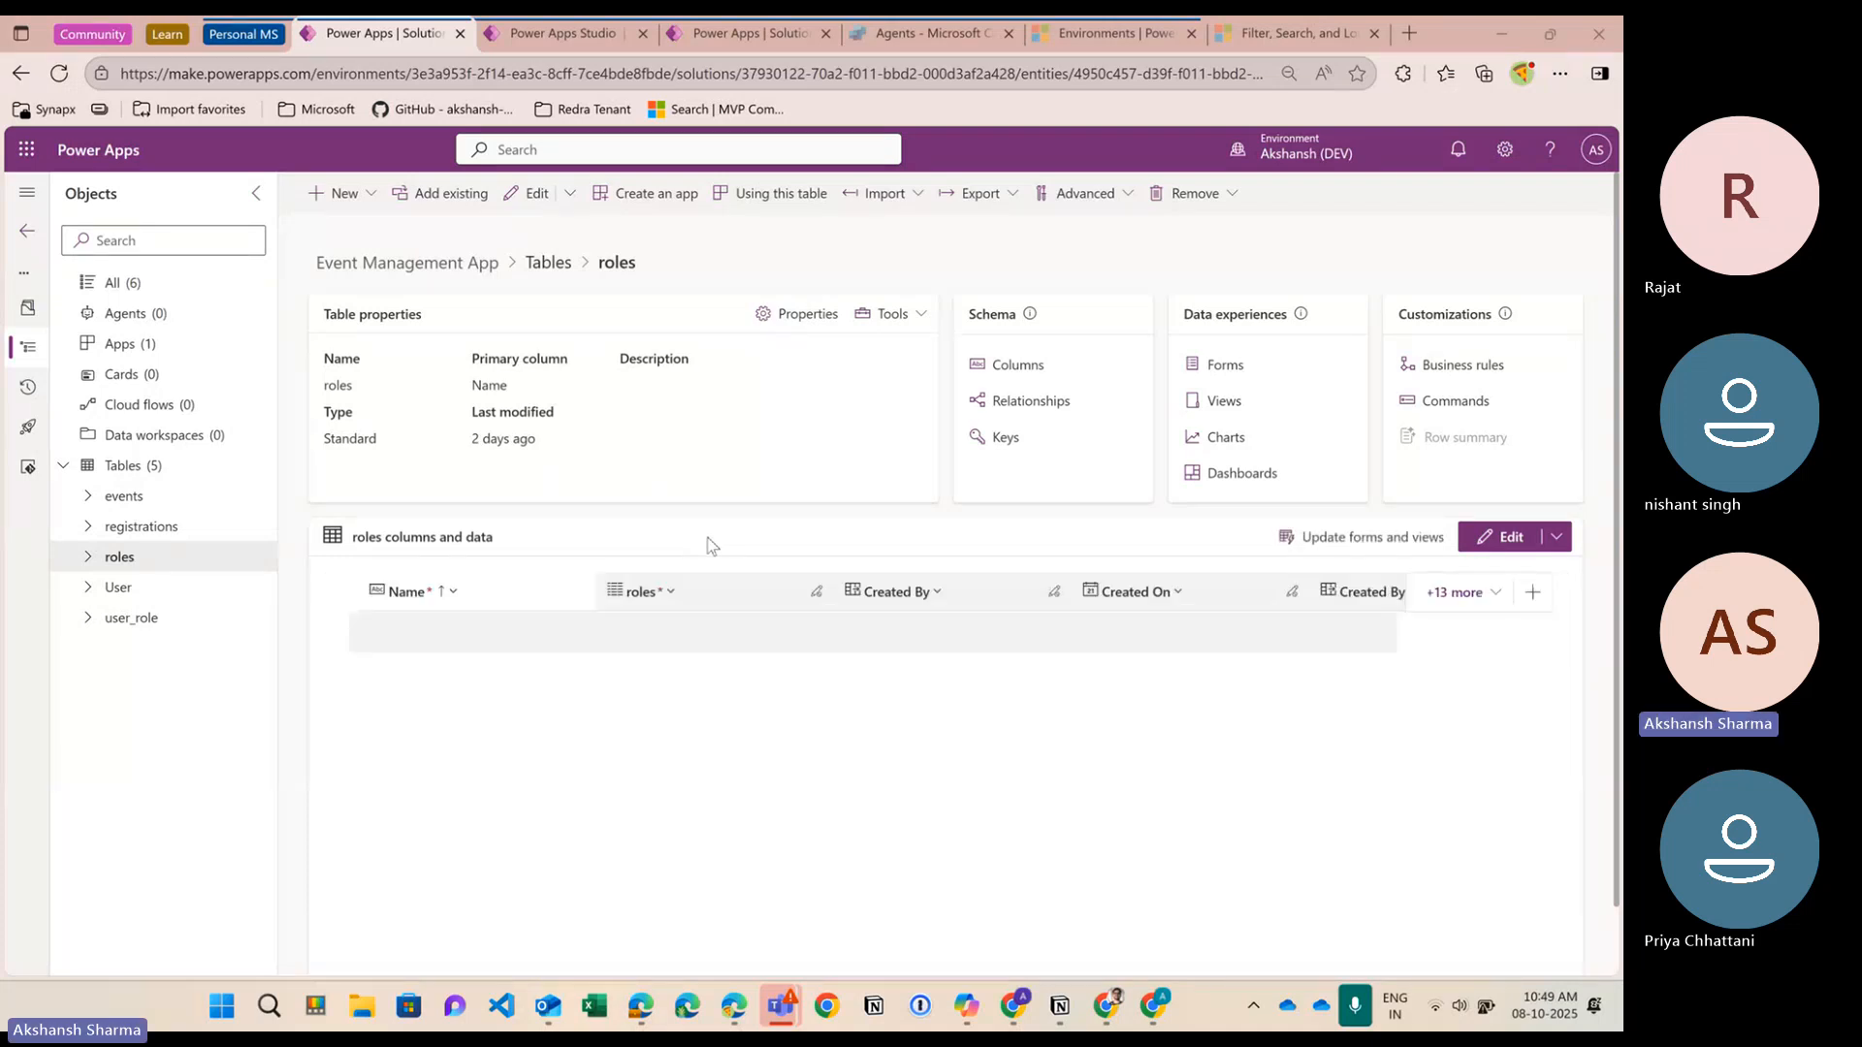
pyautogui.click(476, 632)
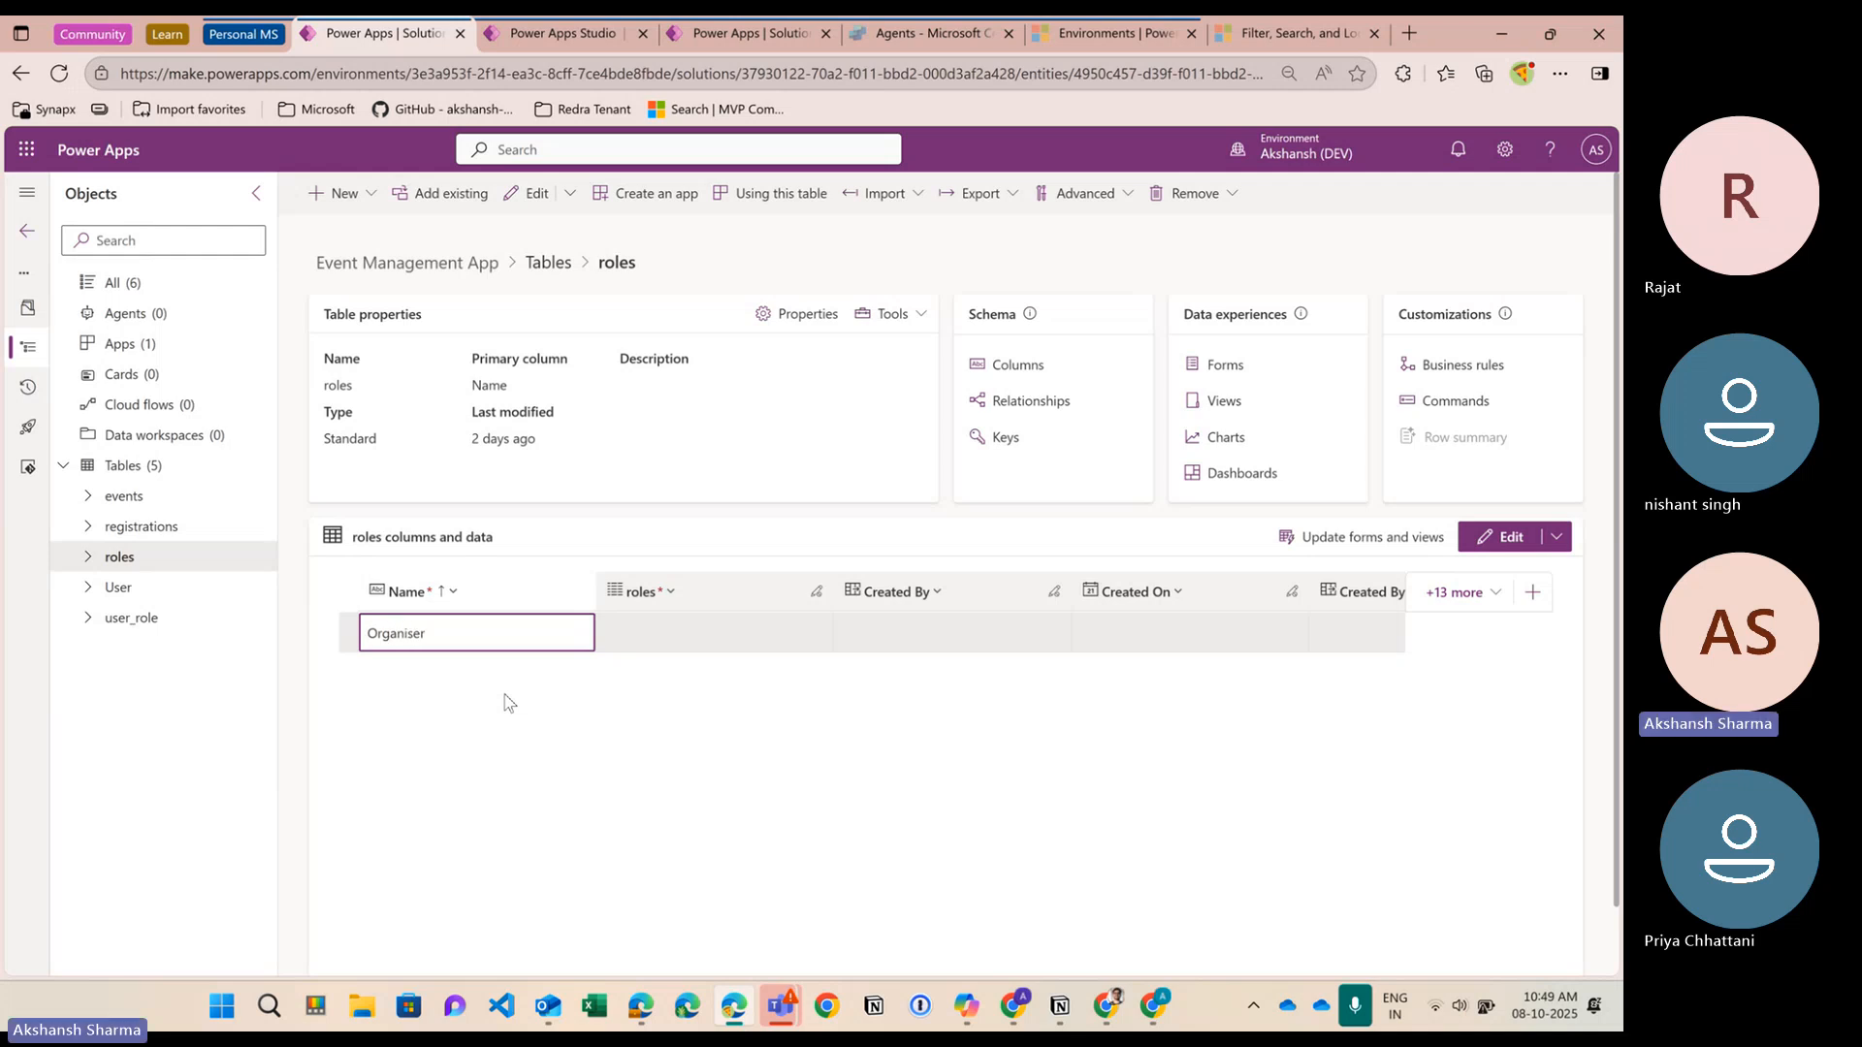
pyautogui.press('Return')
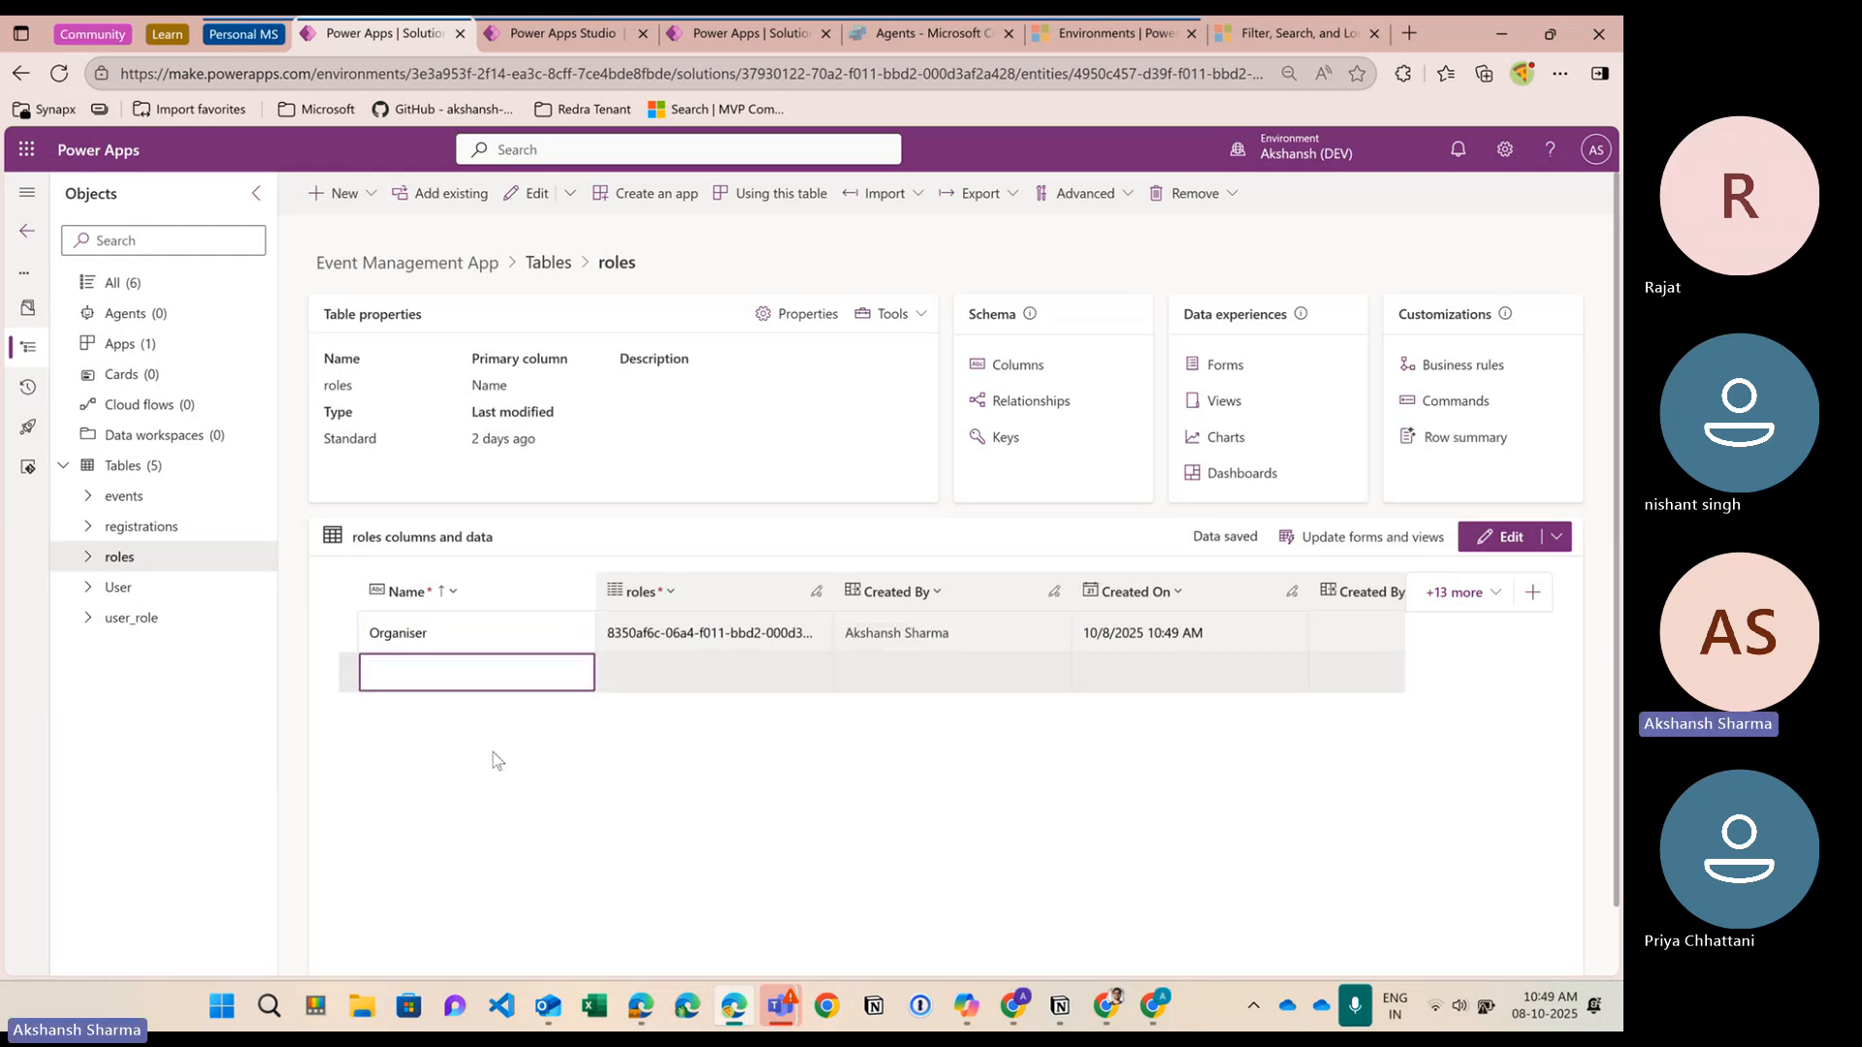
pyautogui.write('Participant')
pyautogui.press('Return')
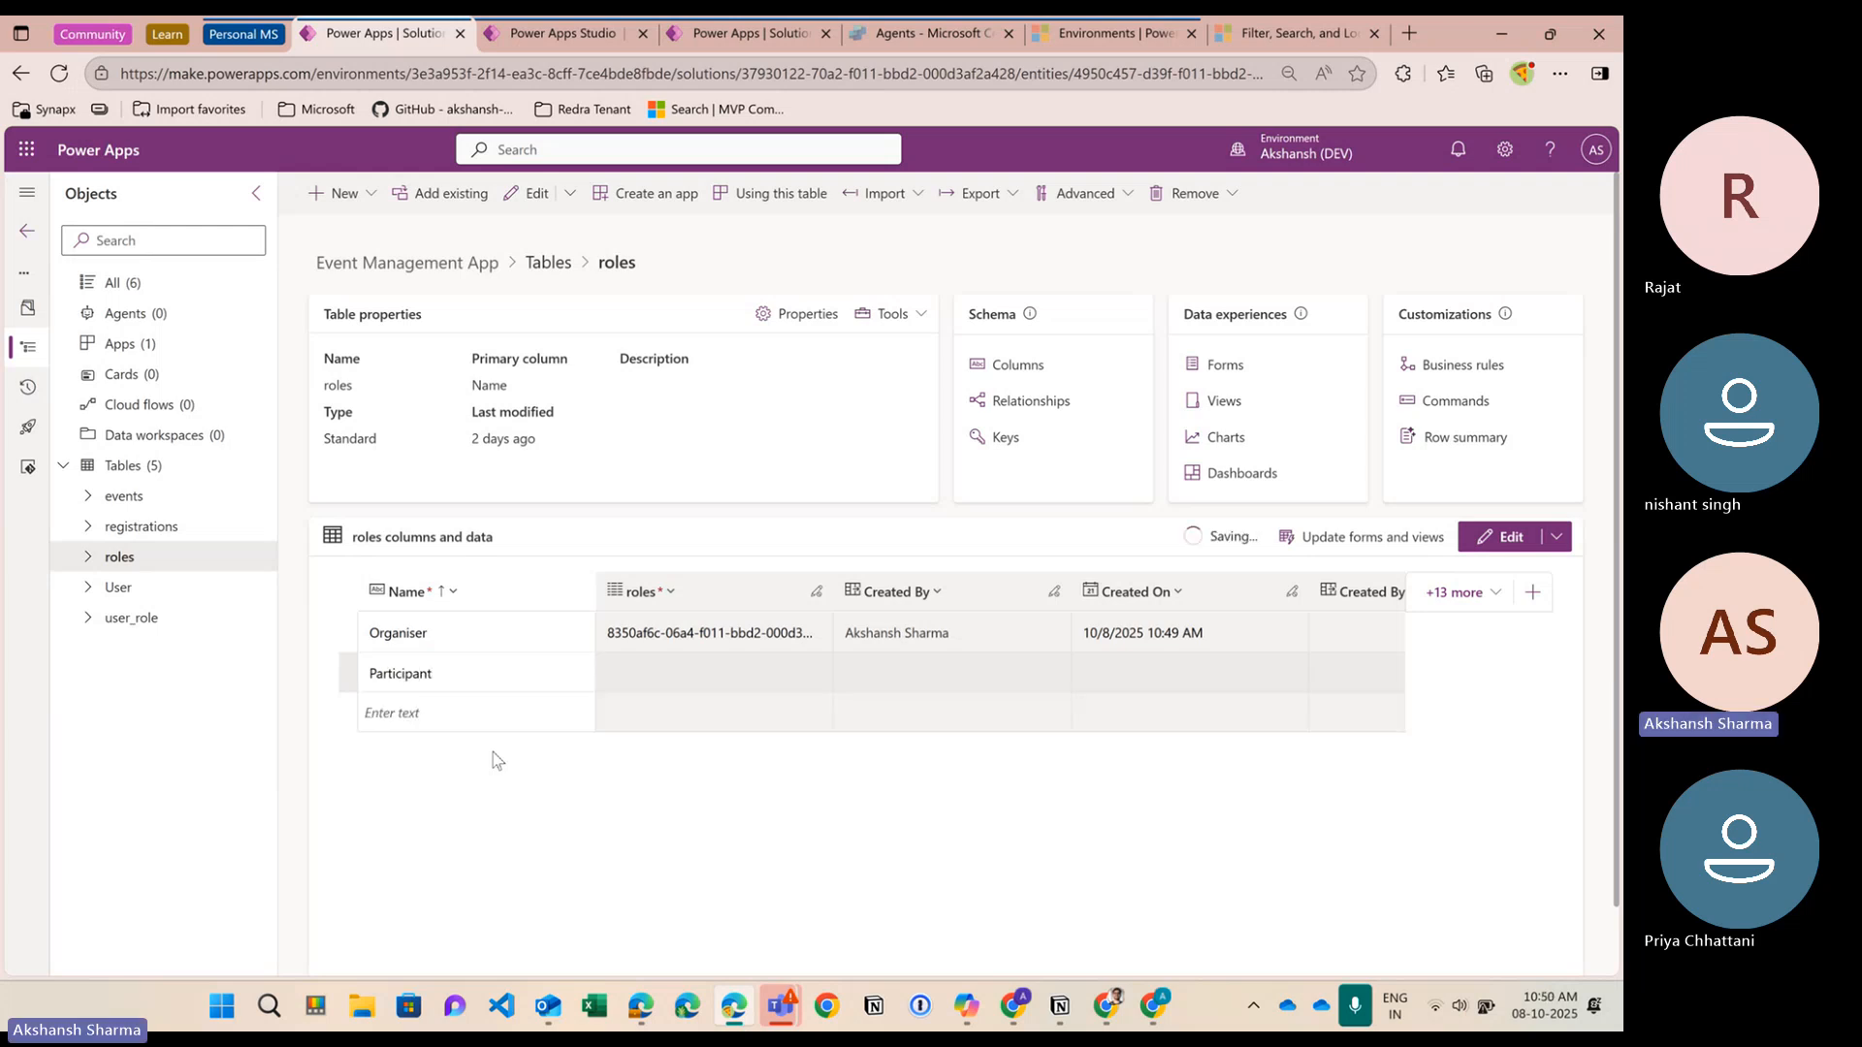
pyautogui.click(442, 673)
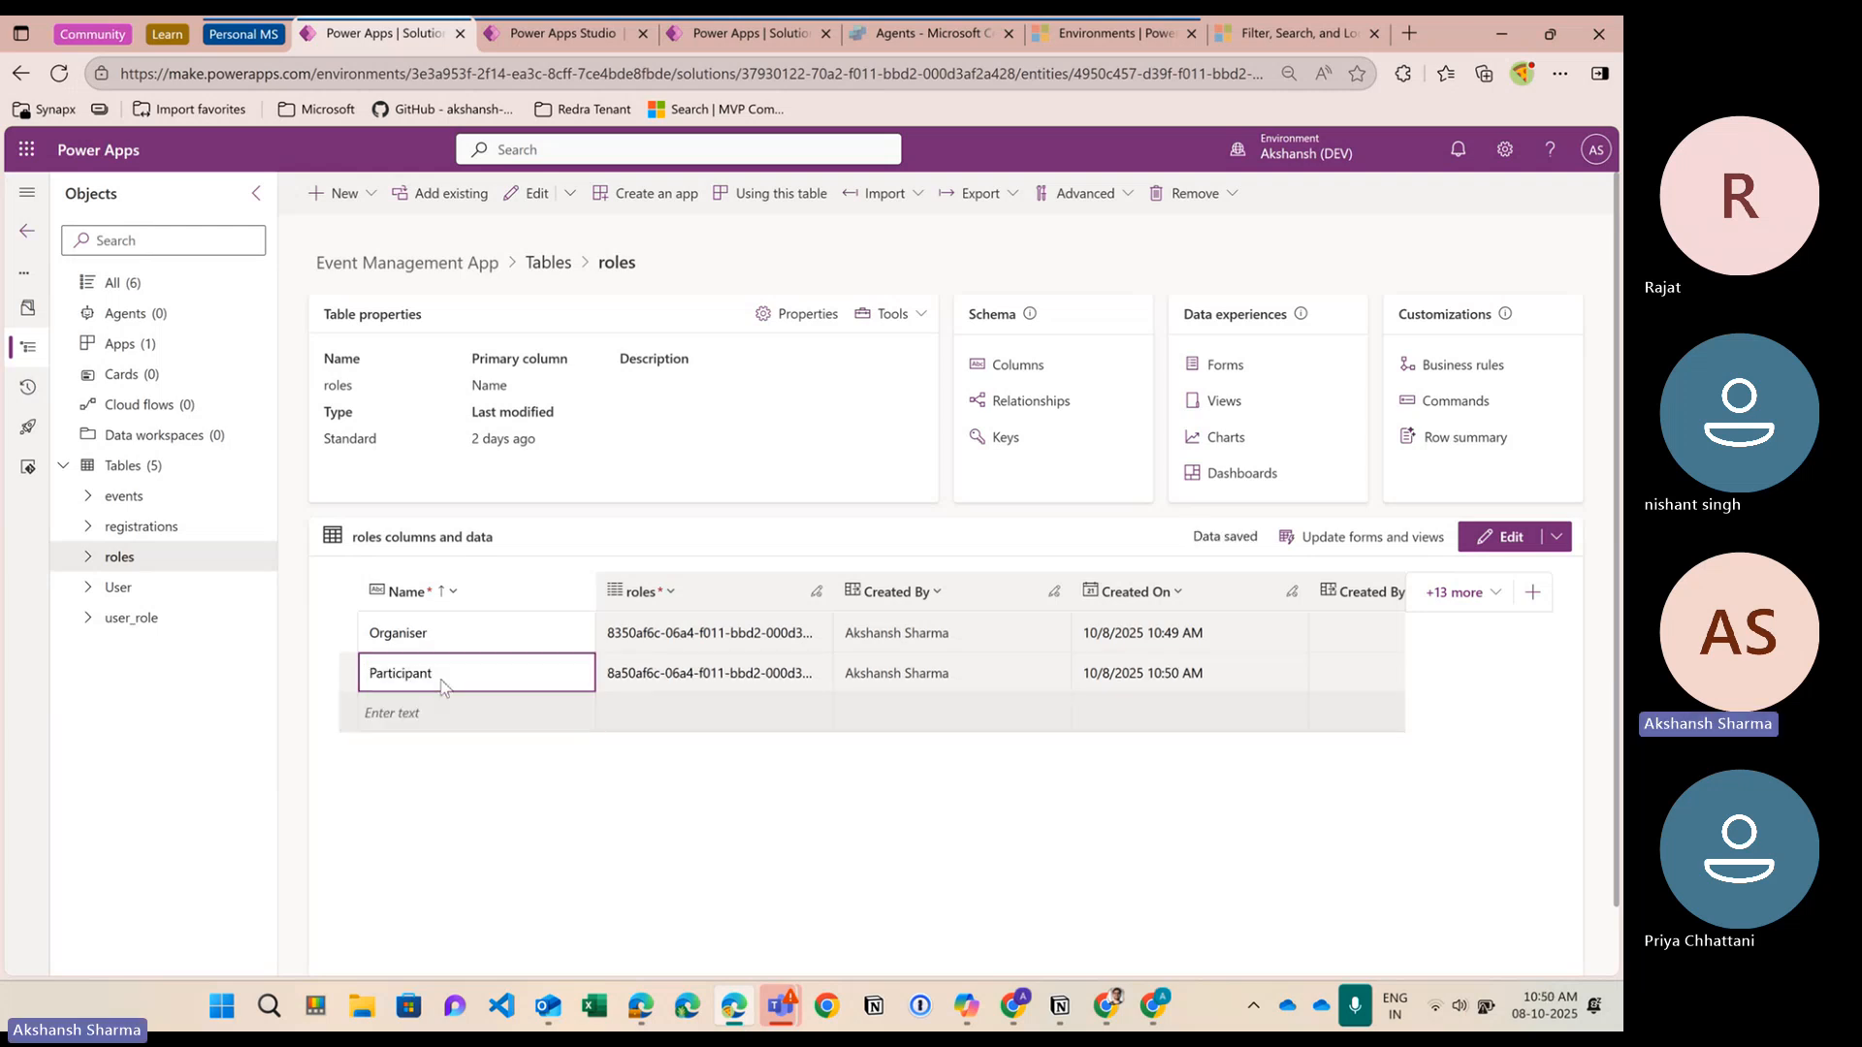
# Open the User table and browse across its columns to the User Licensed column menu
pyautogui.click(126, 594)
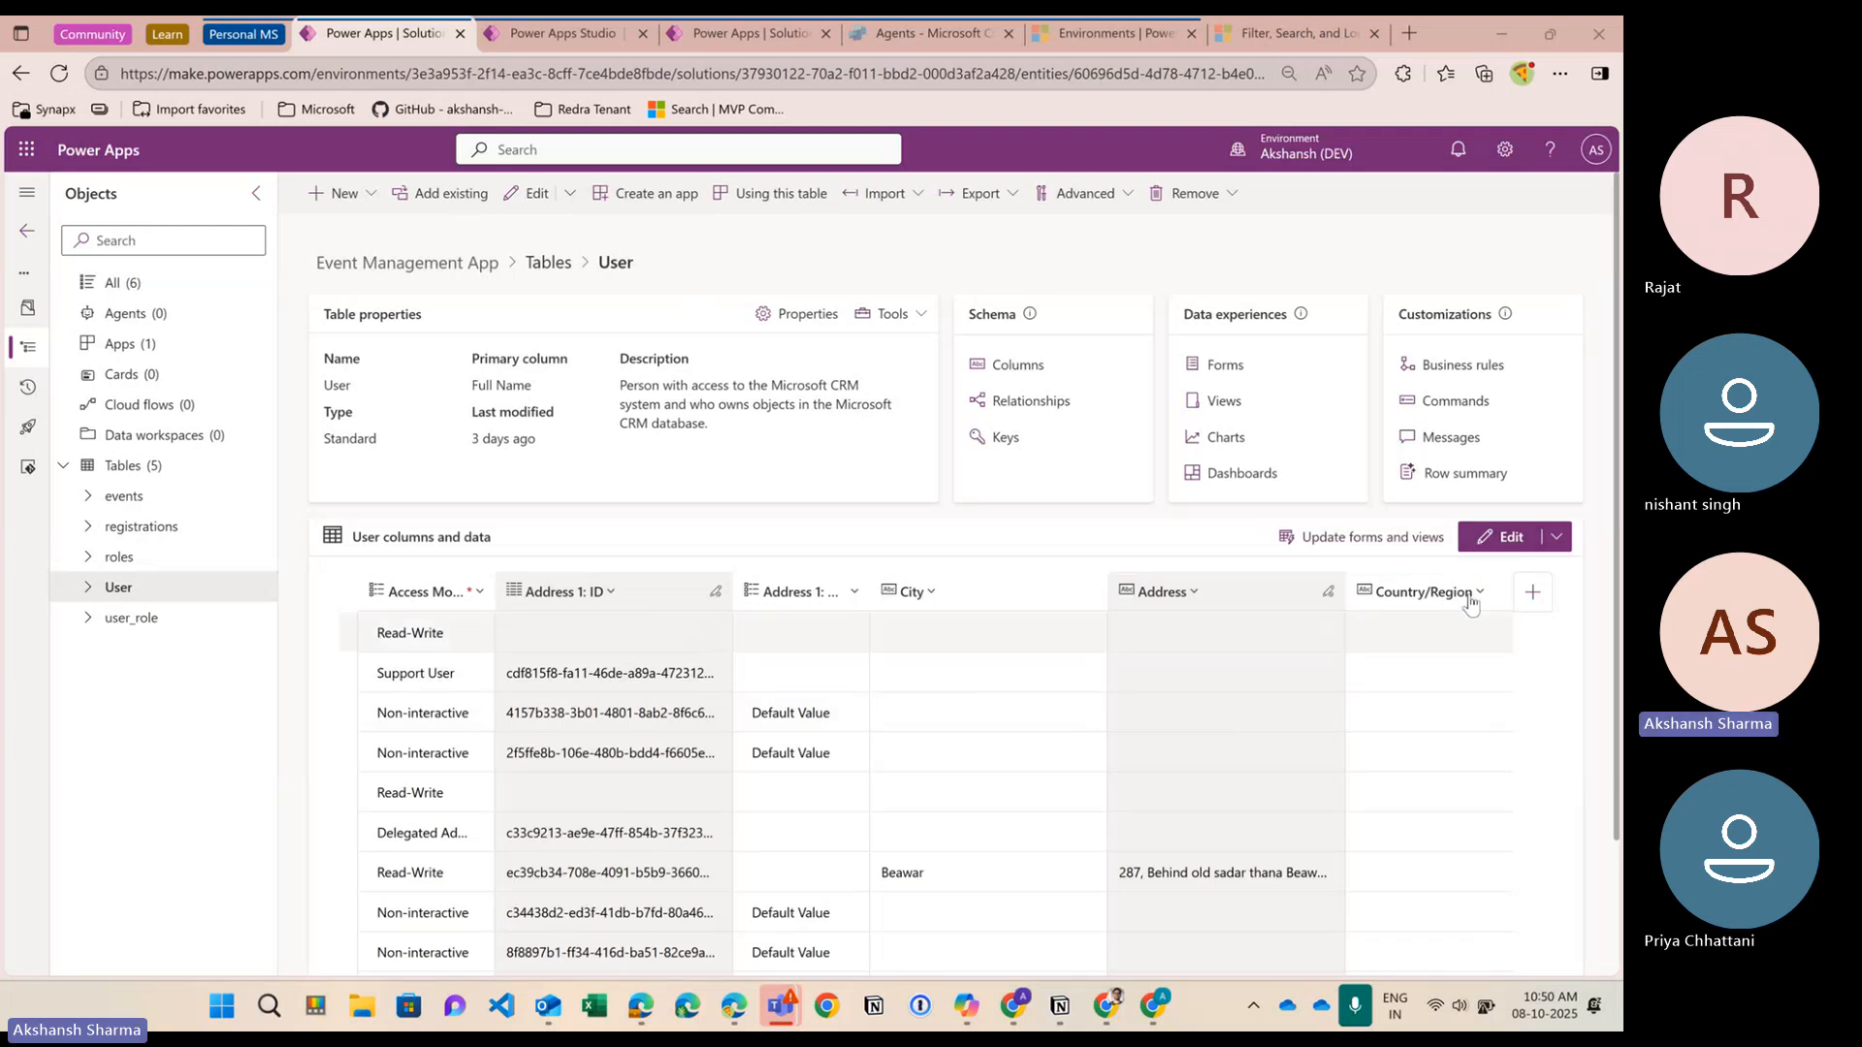
pyautogui.hscroll(15, 1435, 682)
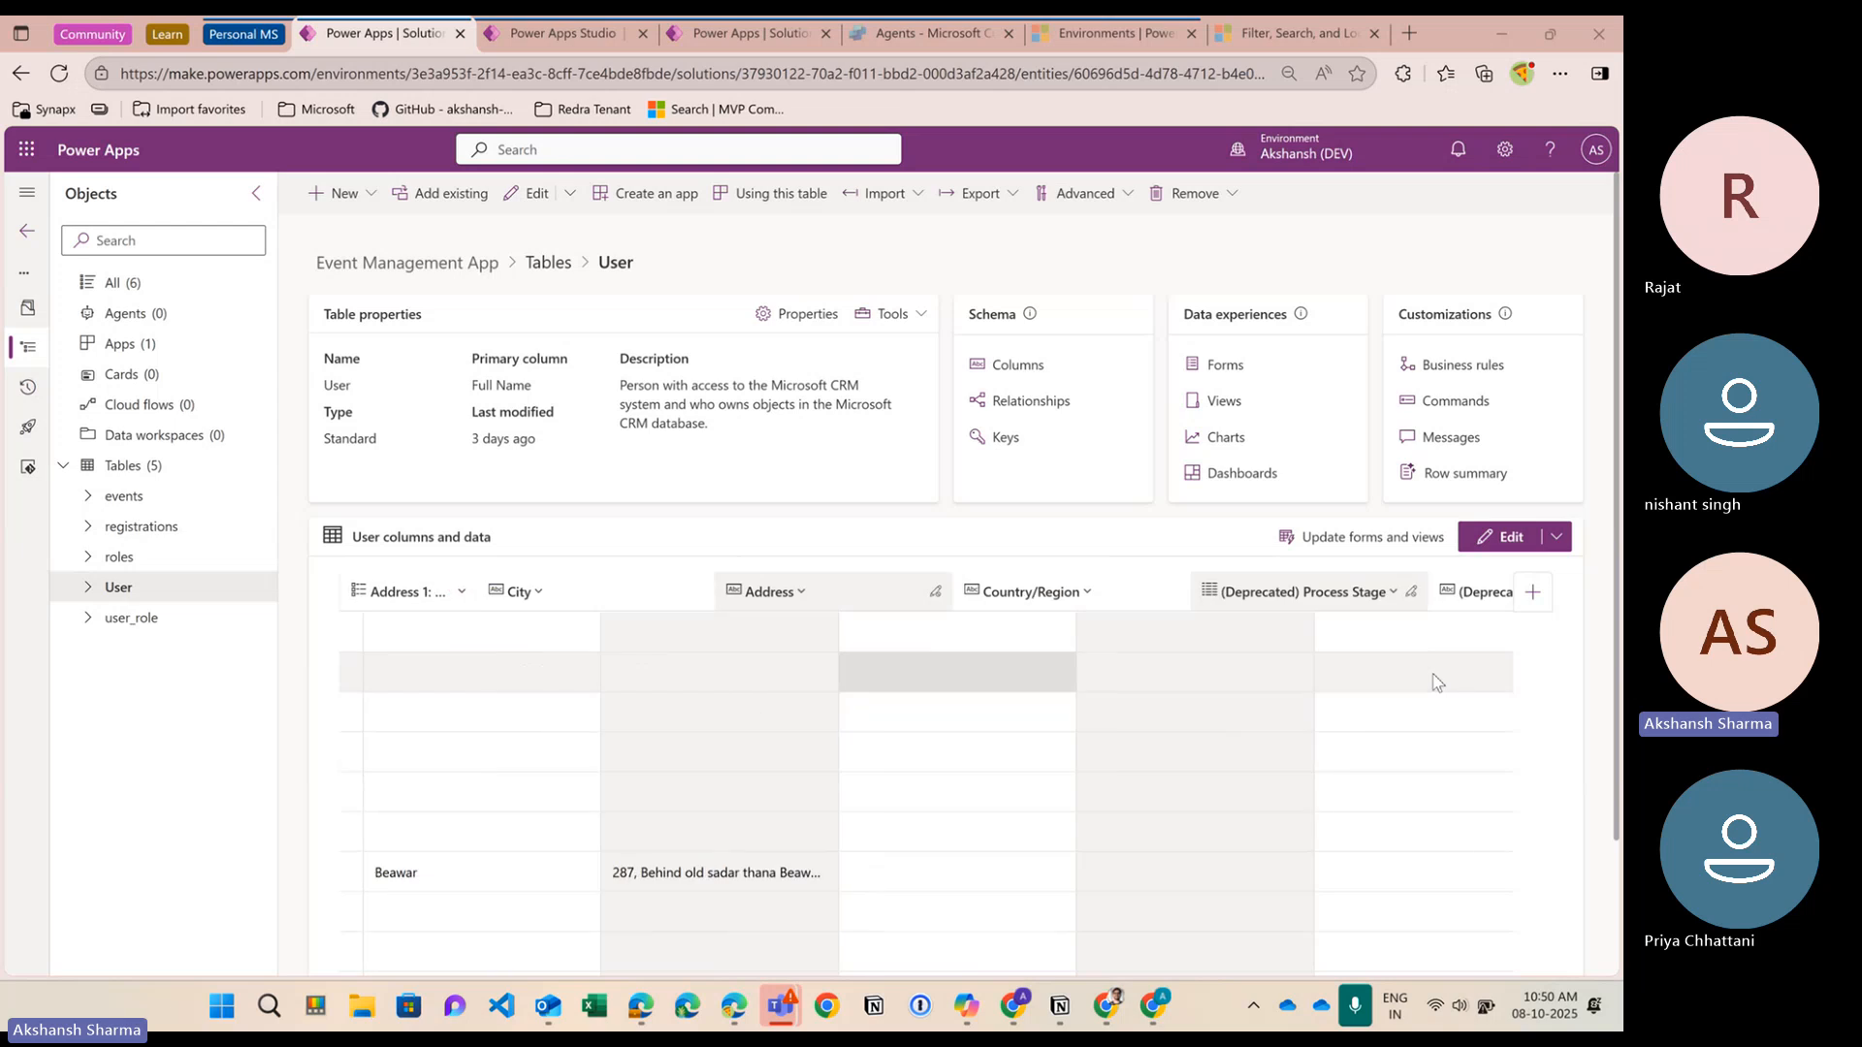
pyautogui.hscroll(20, 1433, 684)
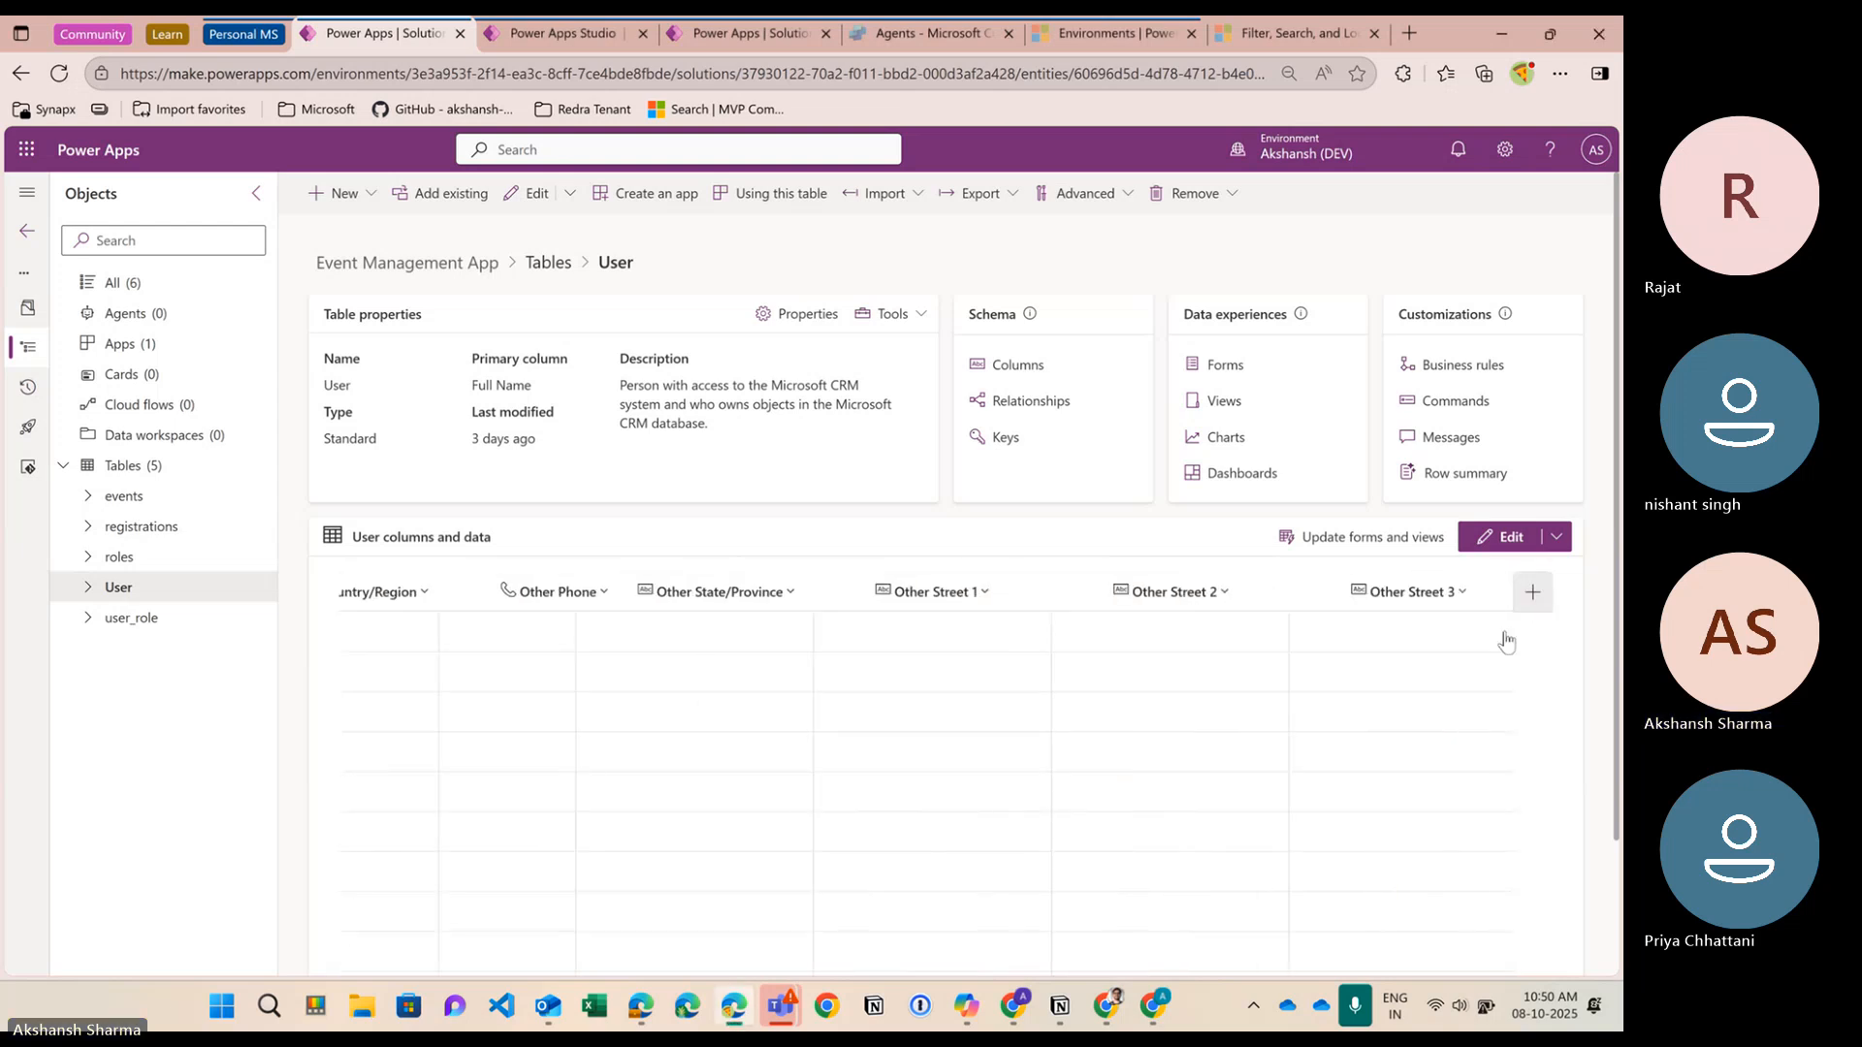
pyautogui.click(1531, 594)
pyautogui.click(1587, 175)
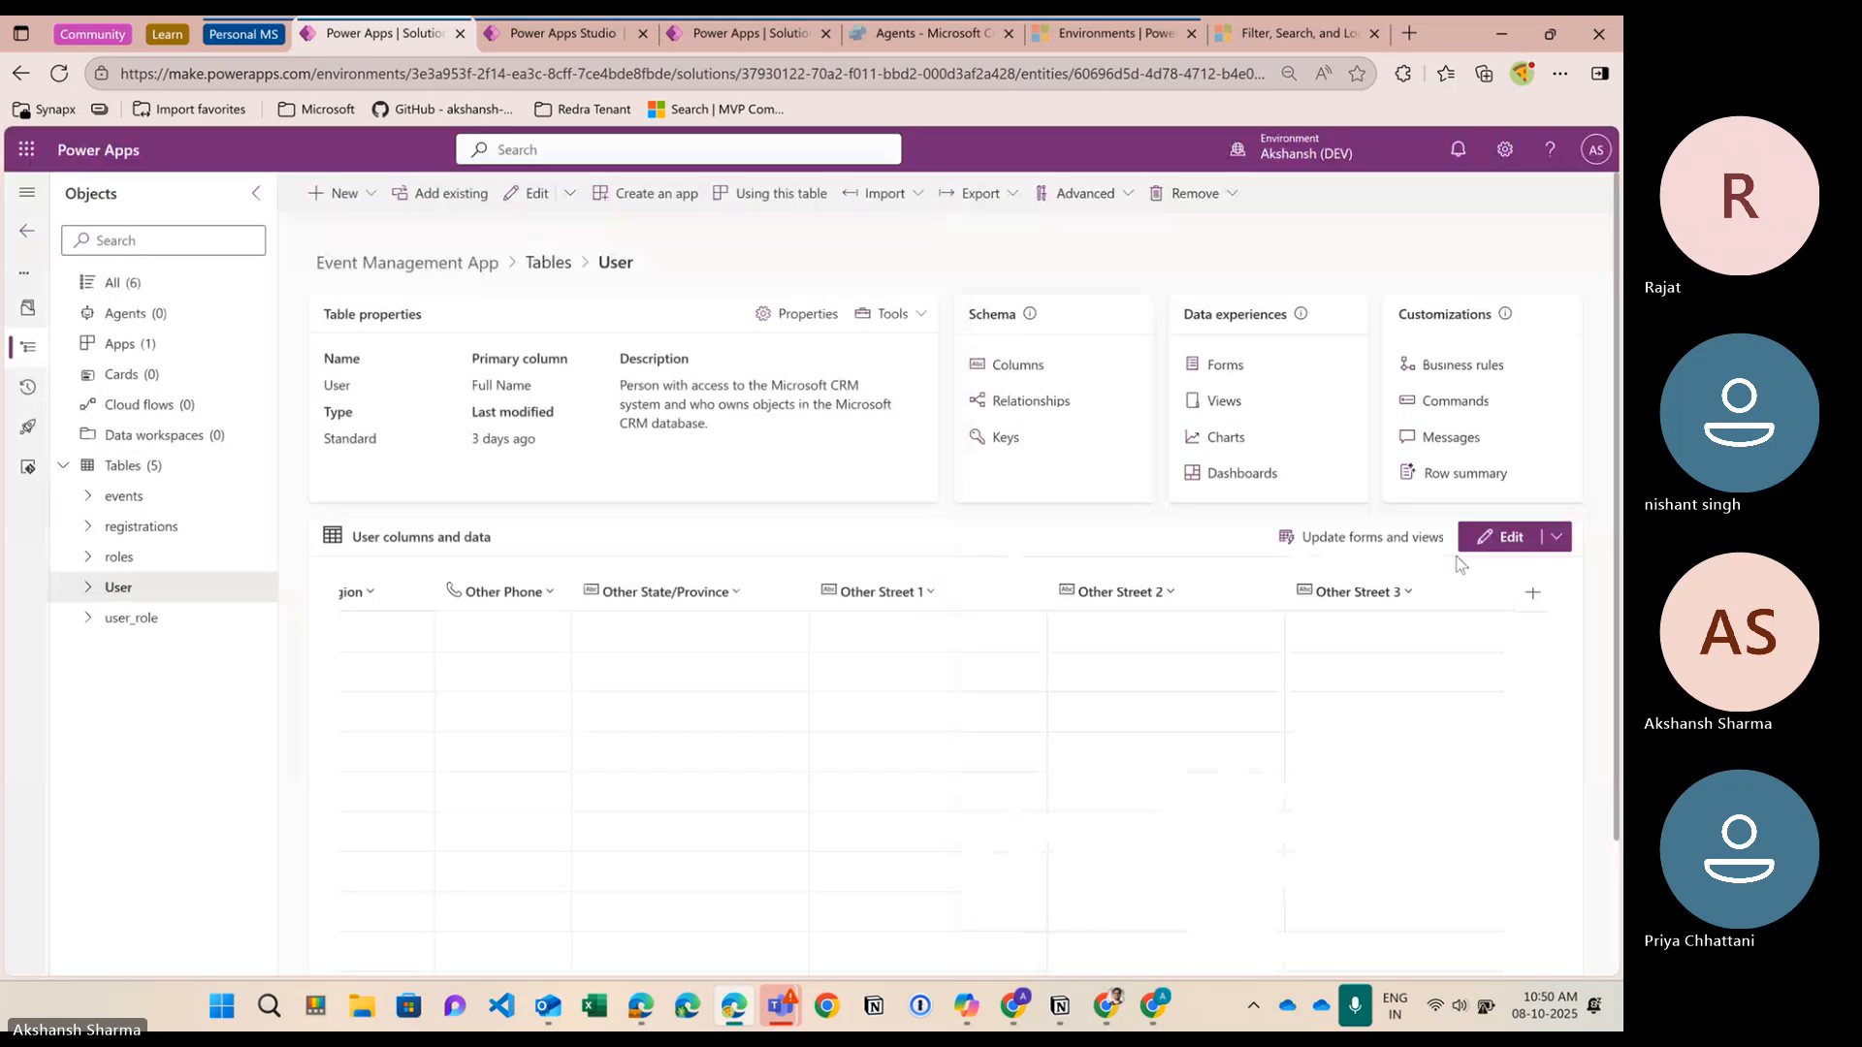
pyautogui.click(1382, 602)
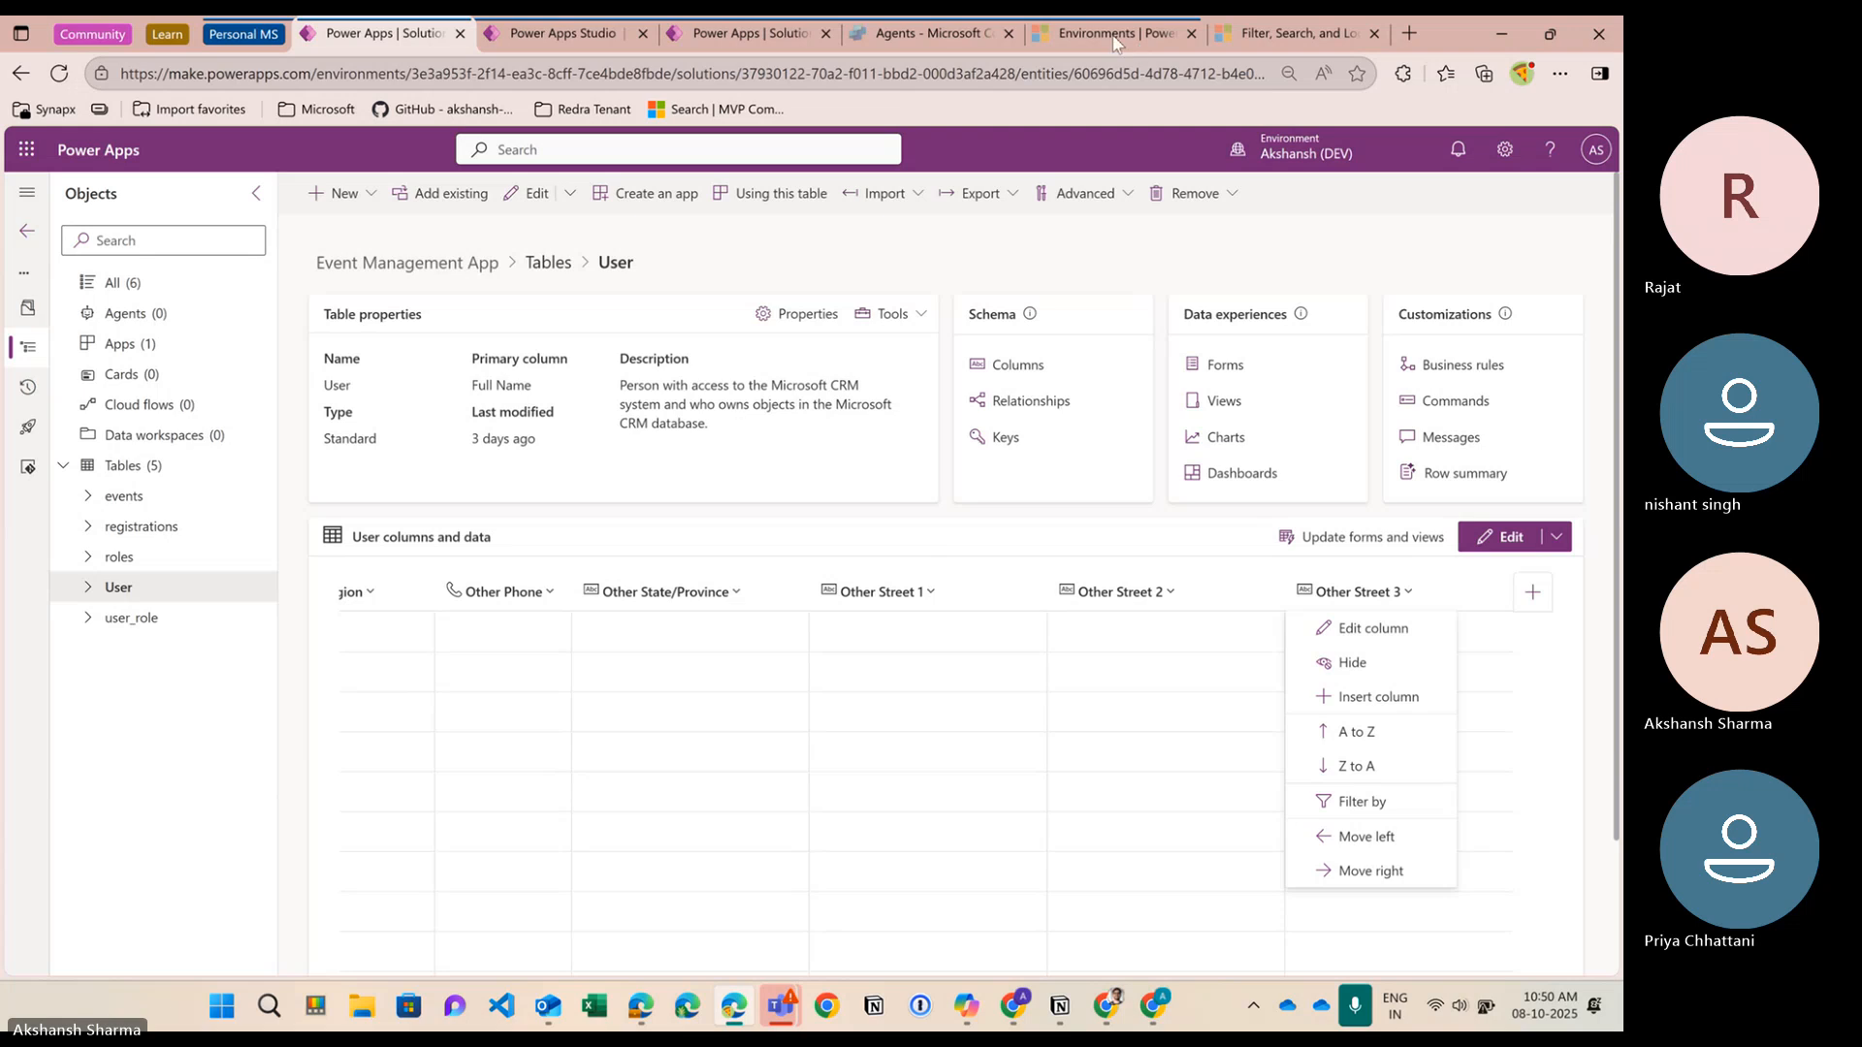
pyautogui.click(1101, 533)
pyautogui.hscroll(7, 1174, 797)
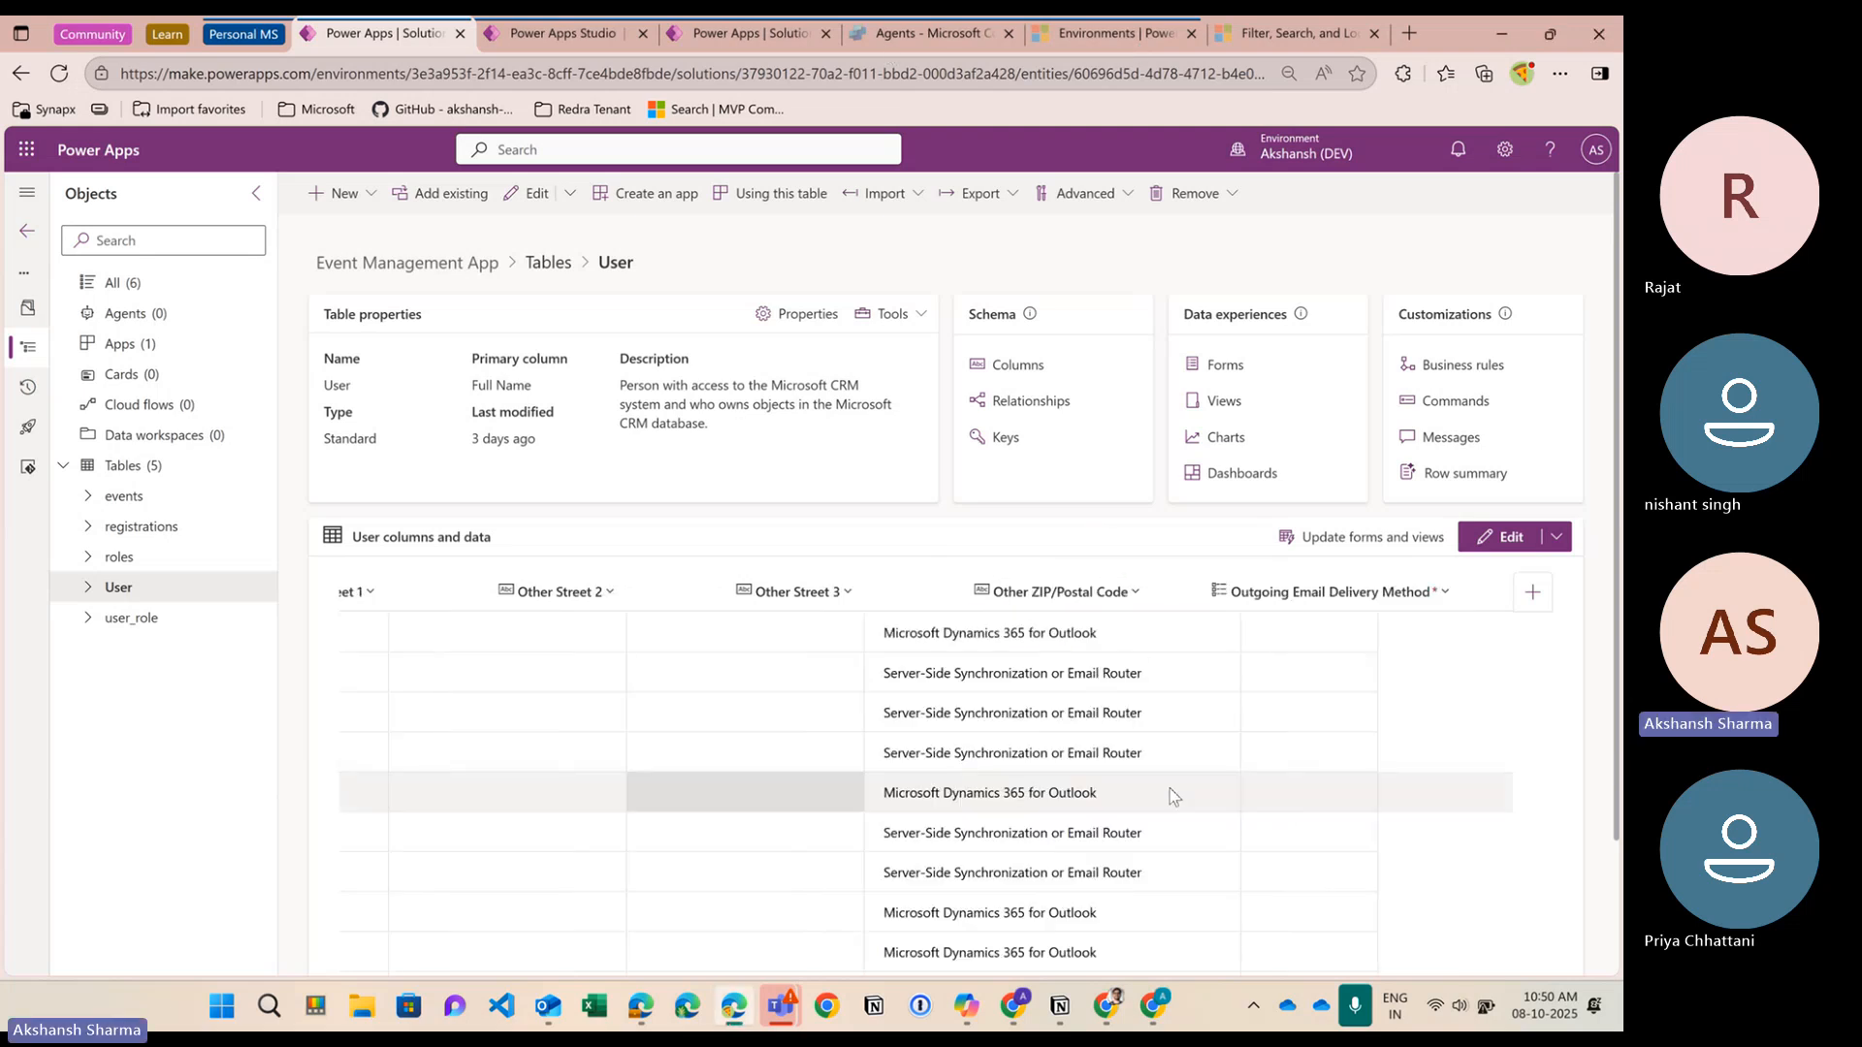
pyautogui.hscroll(10, 1174, 796)
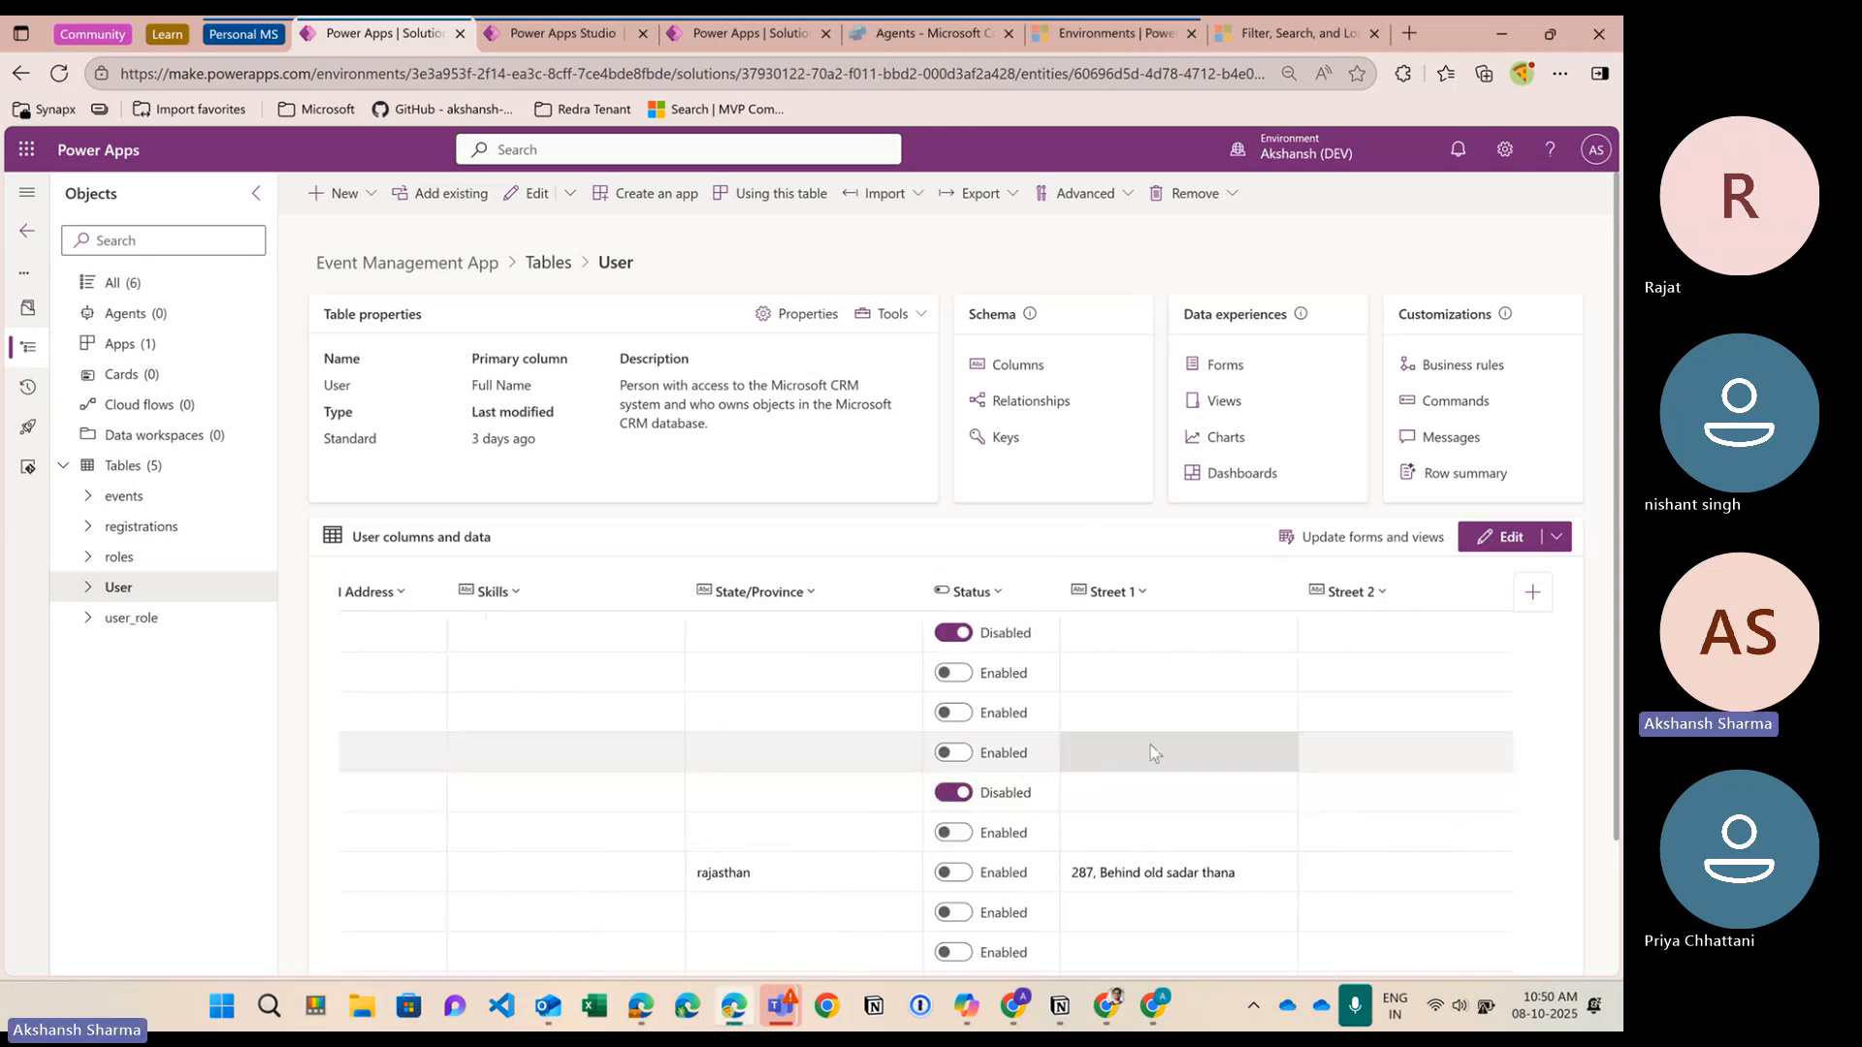
pyautogui.hscroll(8, 1150, 746)
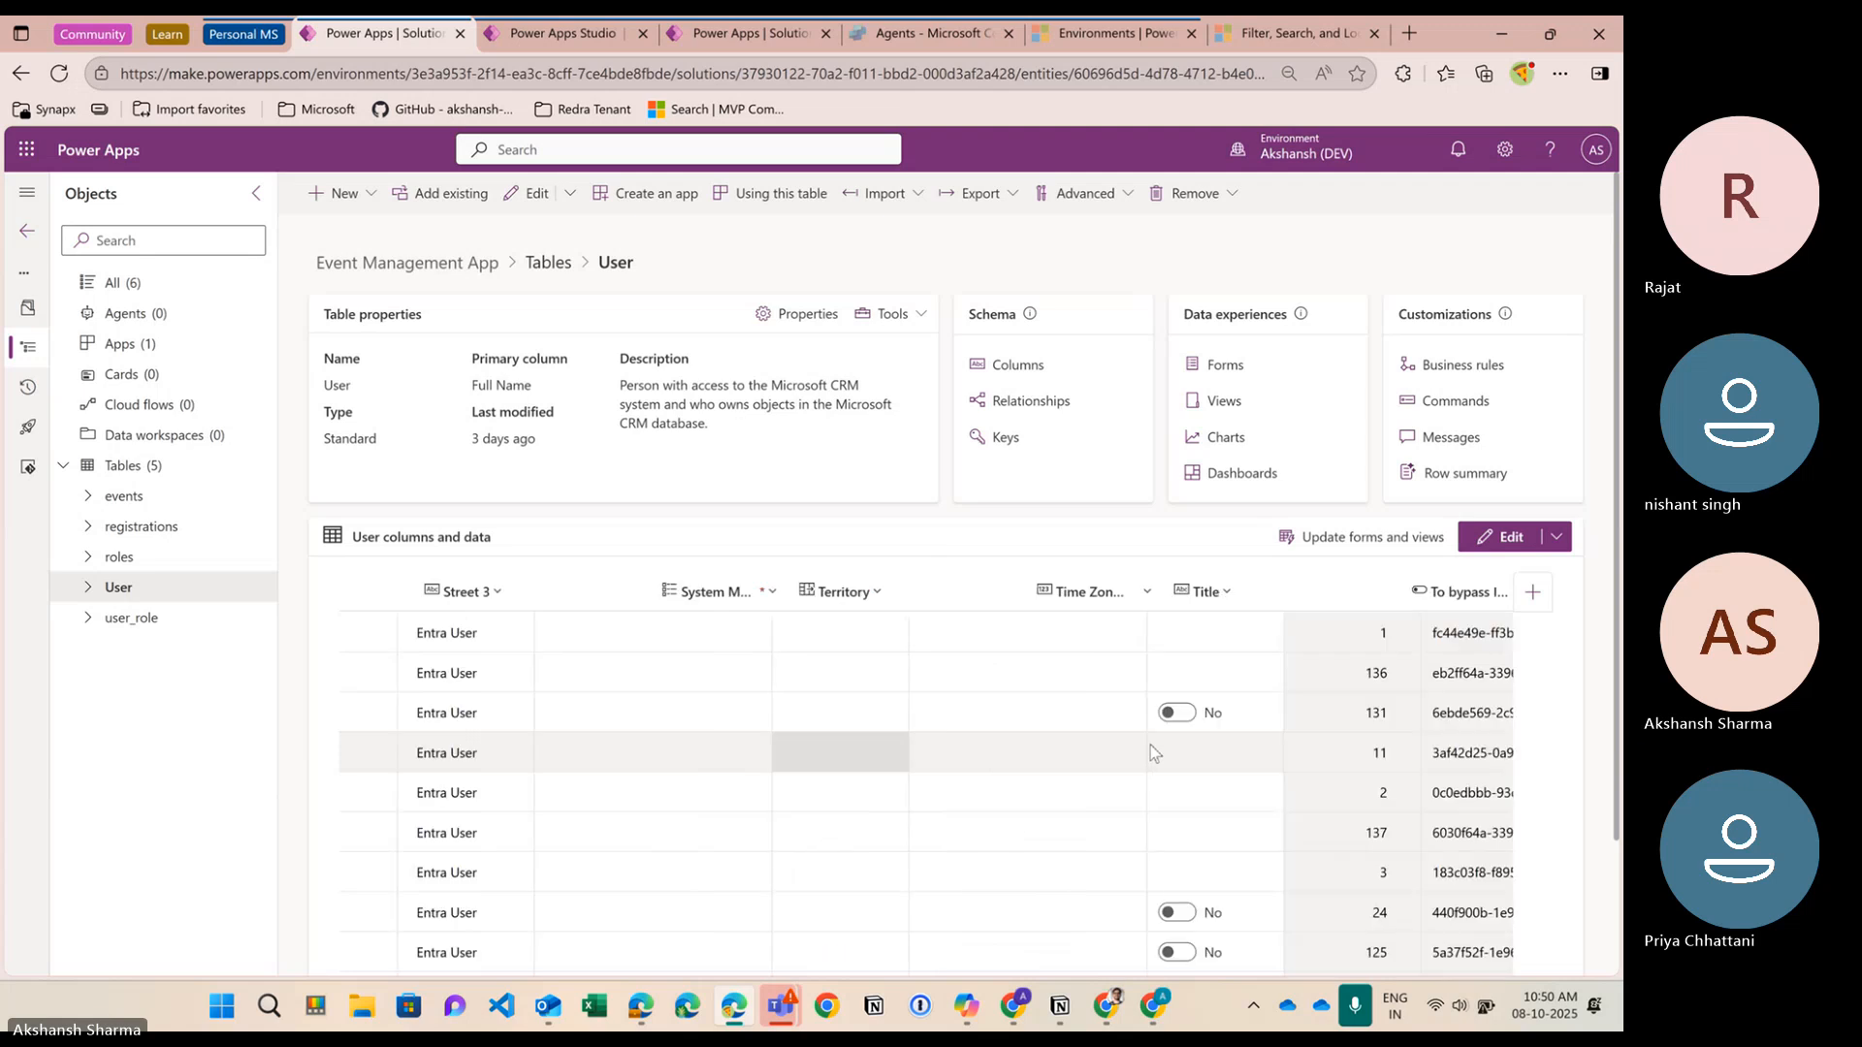
pyautogui.hscroll(9, 1151, 749)
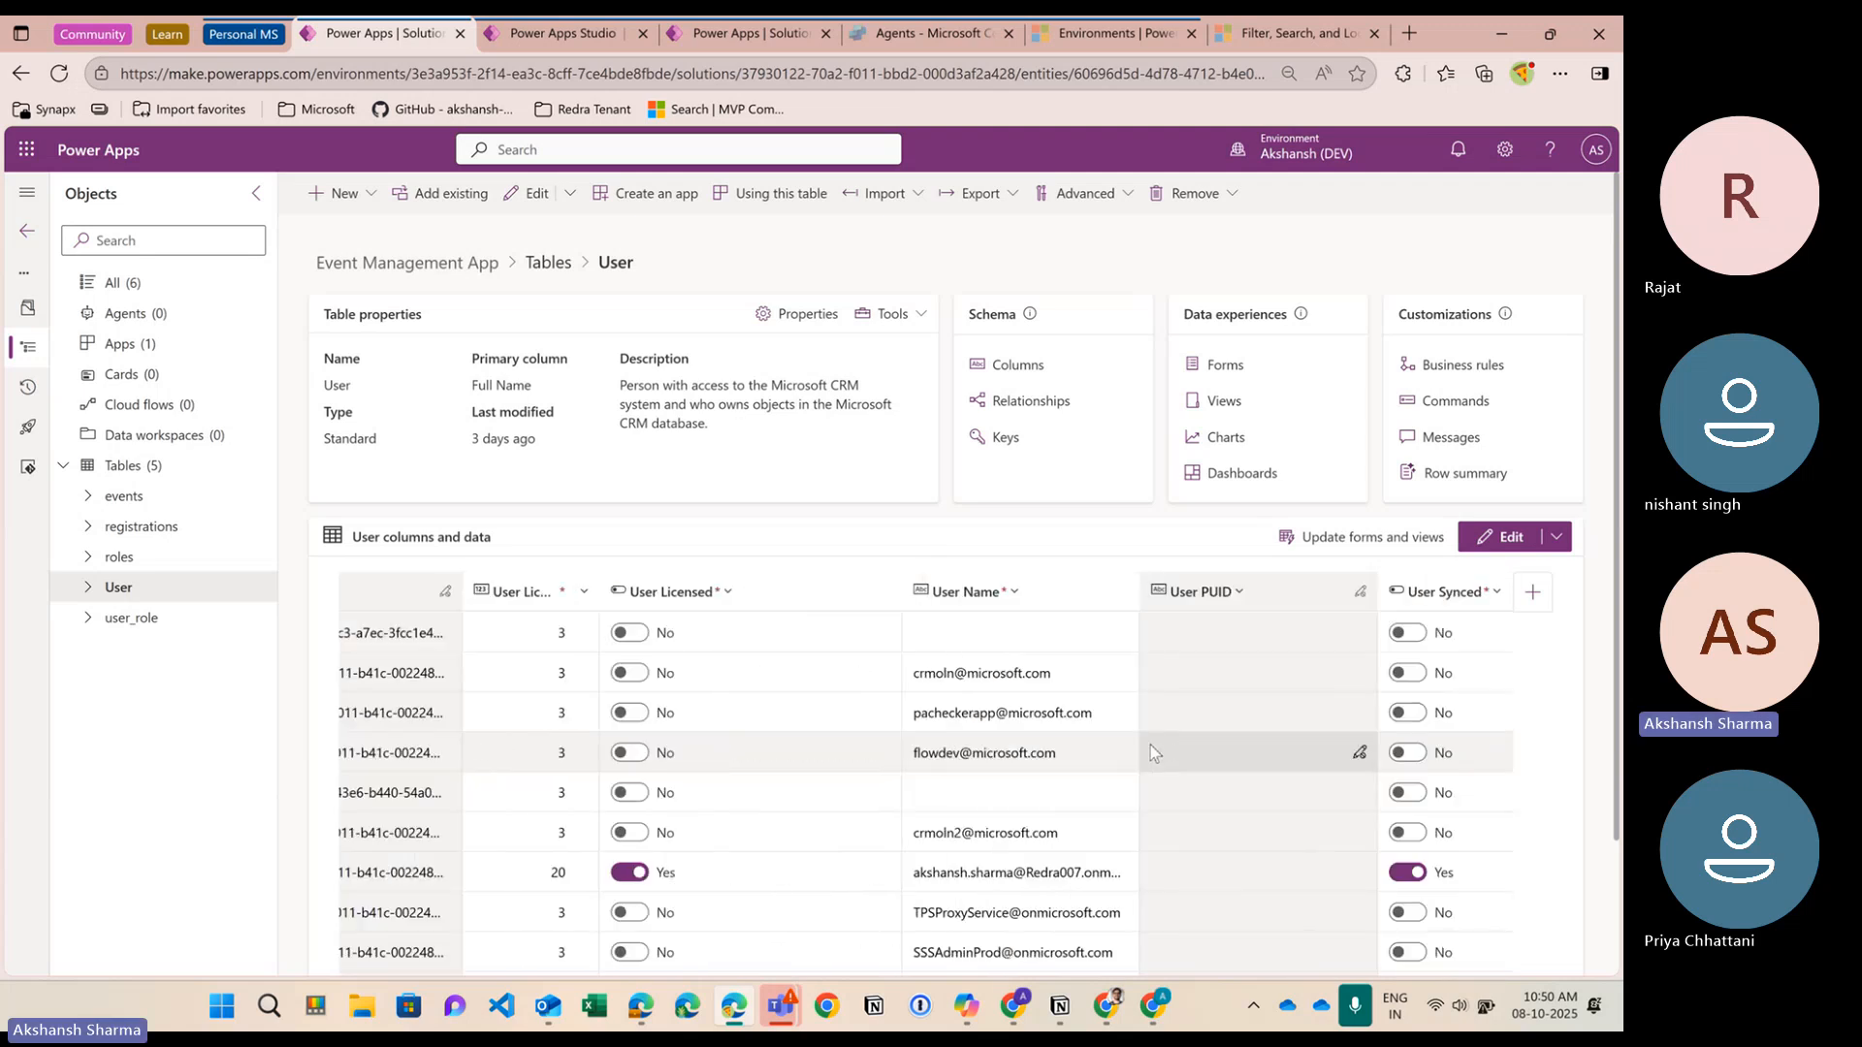
pyautogui.click(673, 591)
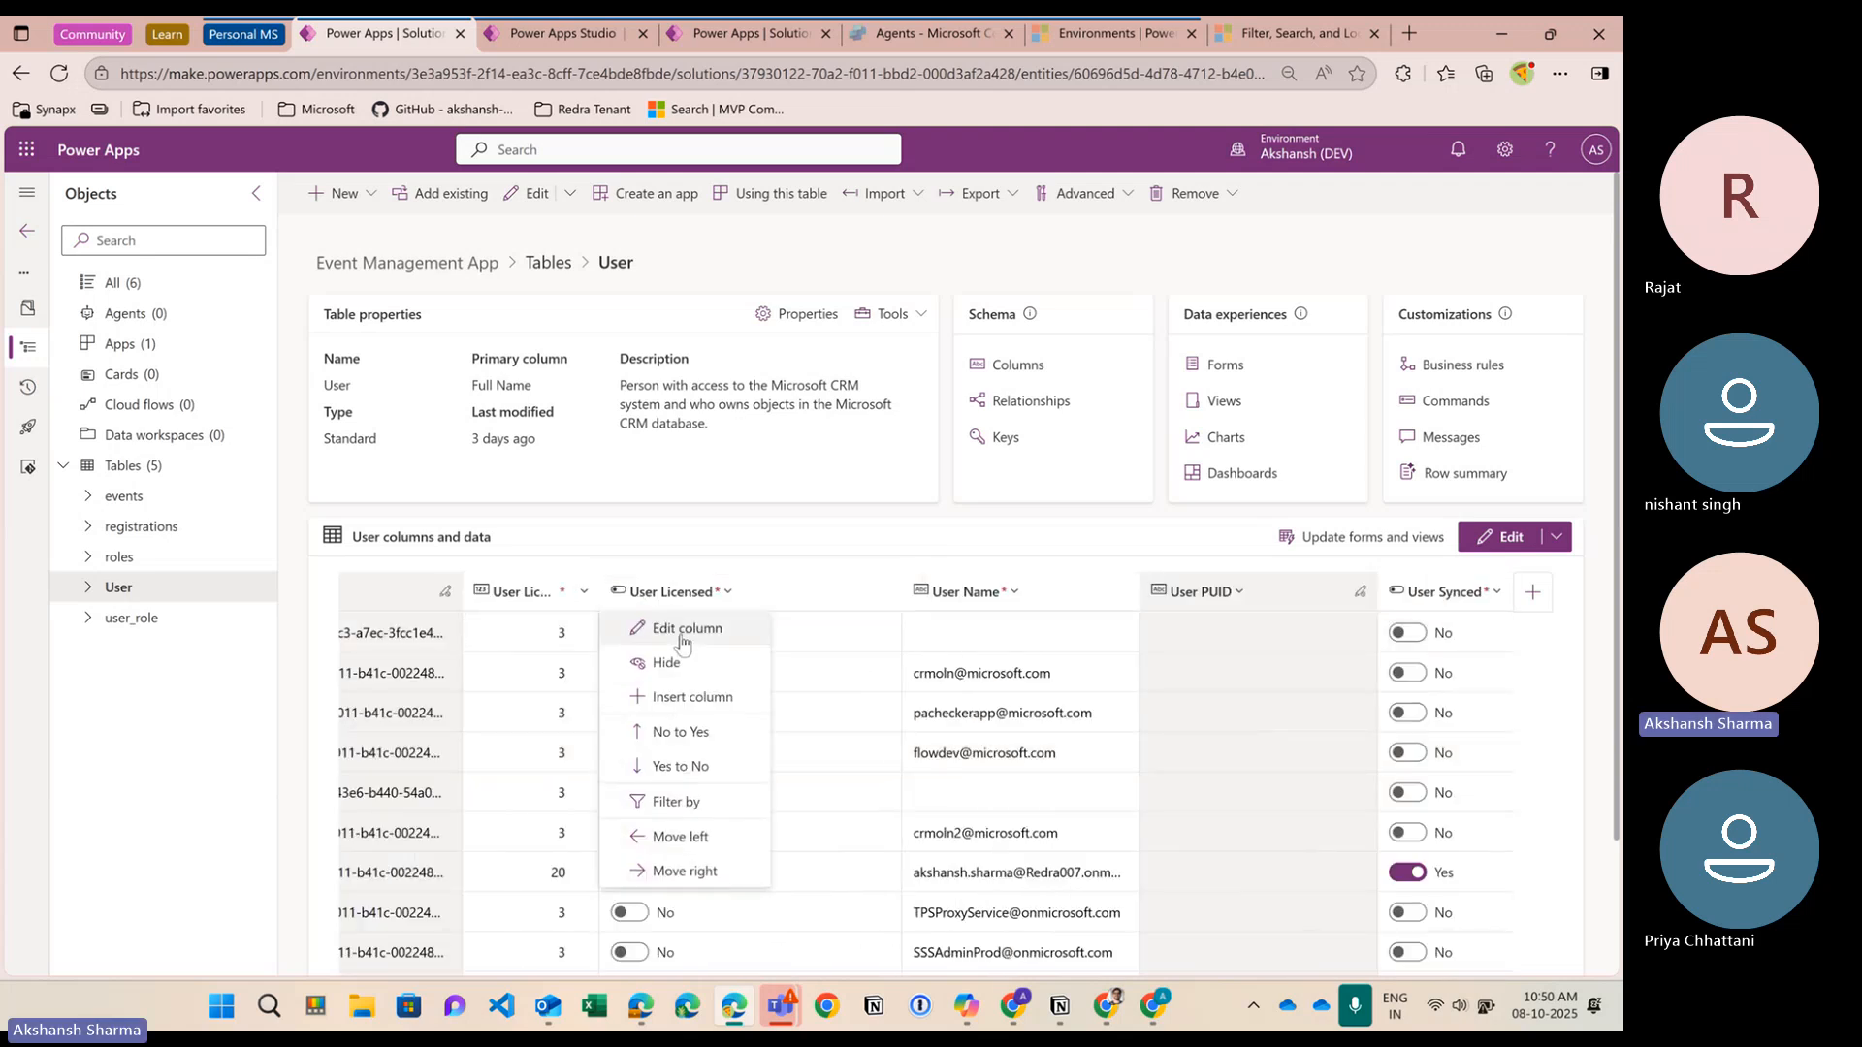
# Filter the User table to User Licensed equals Yes, then open the user_role table
pyautogui.click(684, 641)
pyautogui.click(1147, 943)
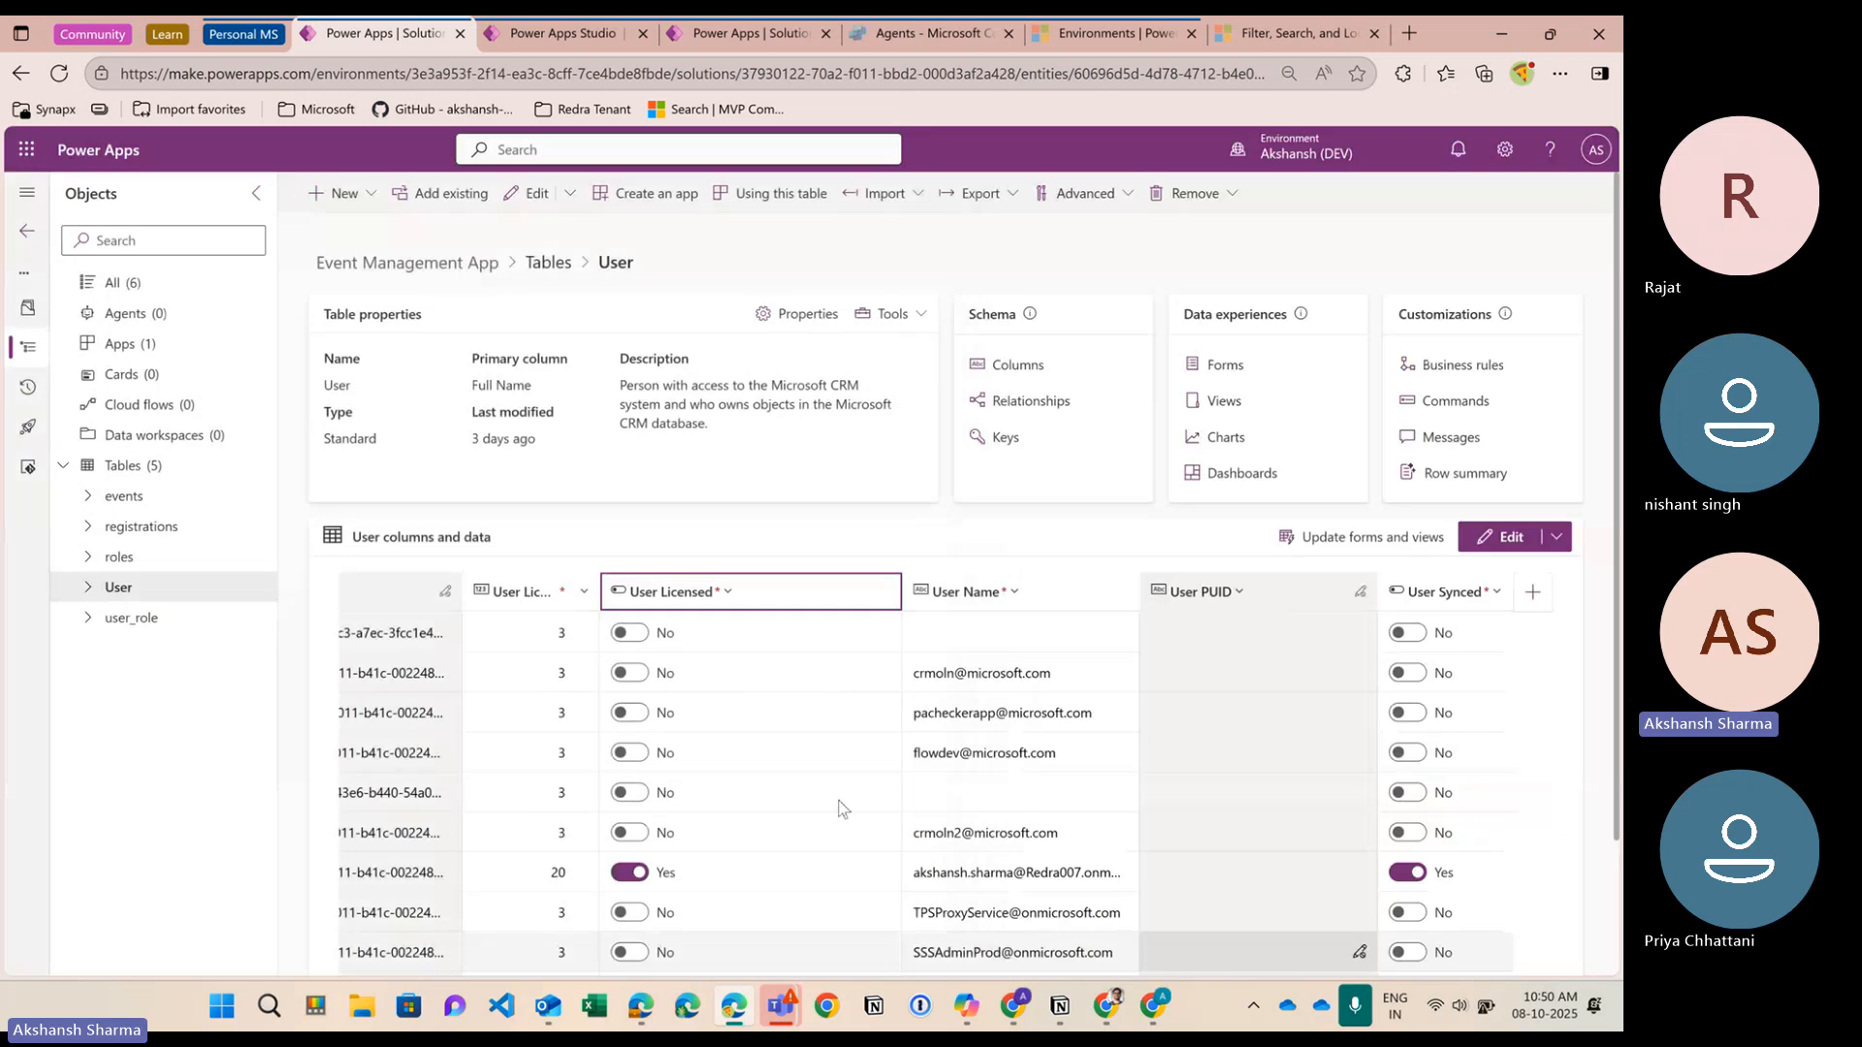
pyautogui.click(673, 592)
pyautogui.click(669, 805)
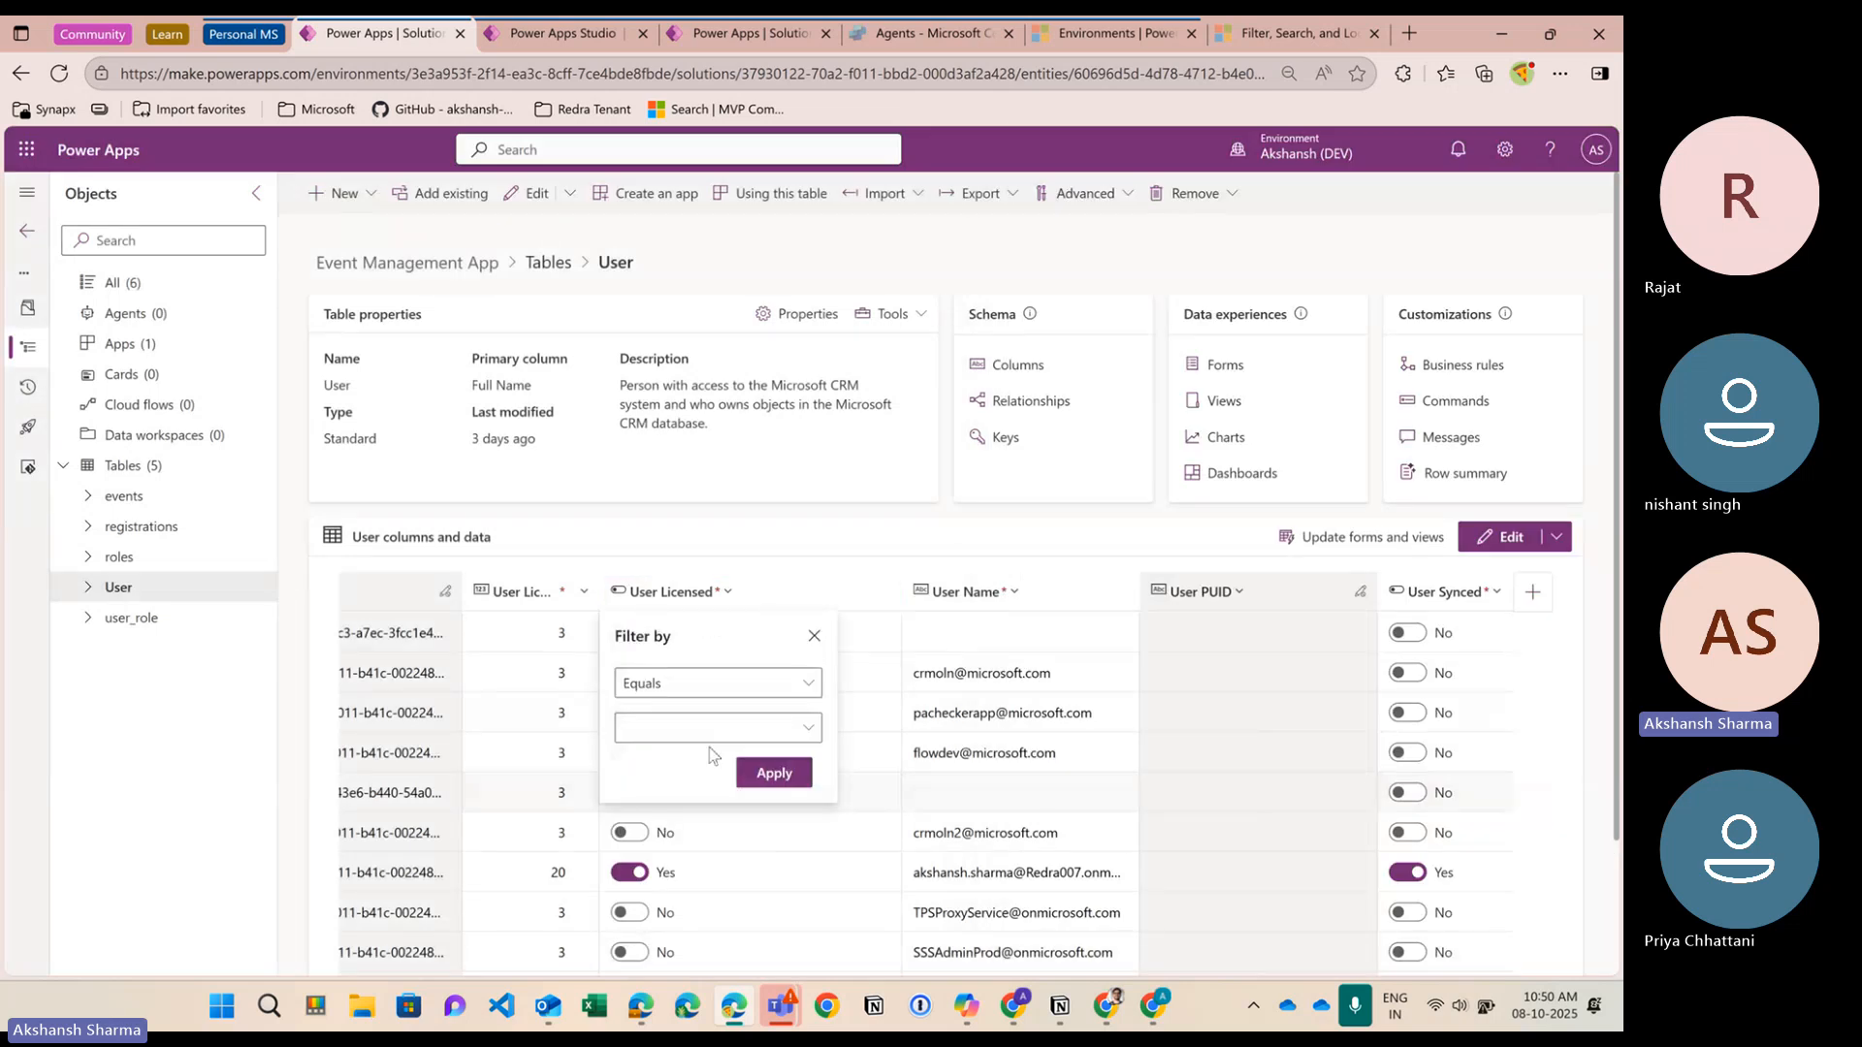
pyautogui.click(648, 760)
pyautogui.click(718, 632)
pyautogui.click(777, 773)
pyautogui.hscroll(10, 707, 735)
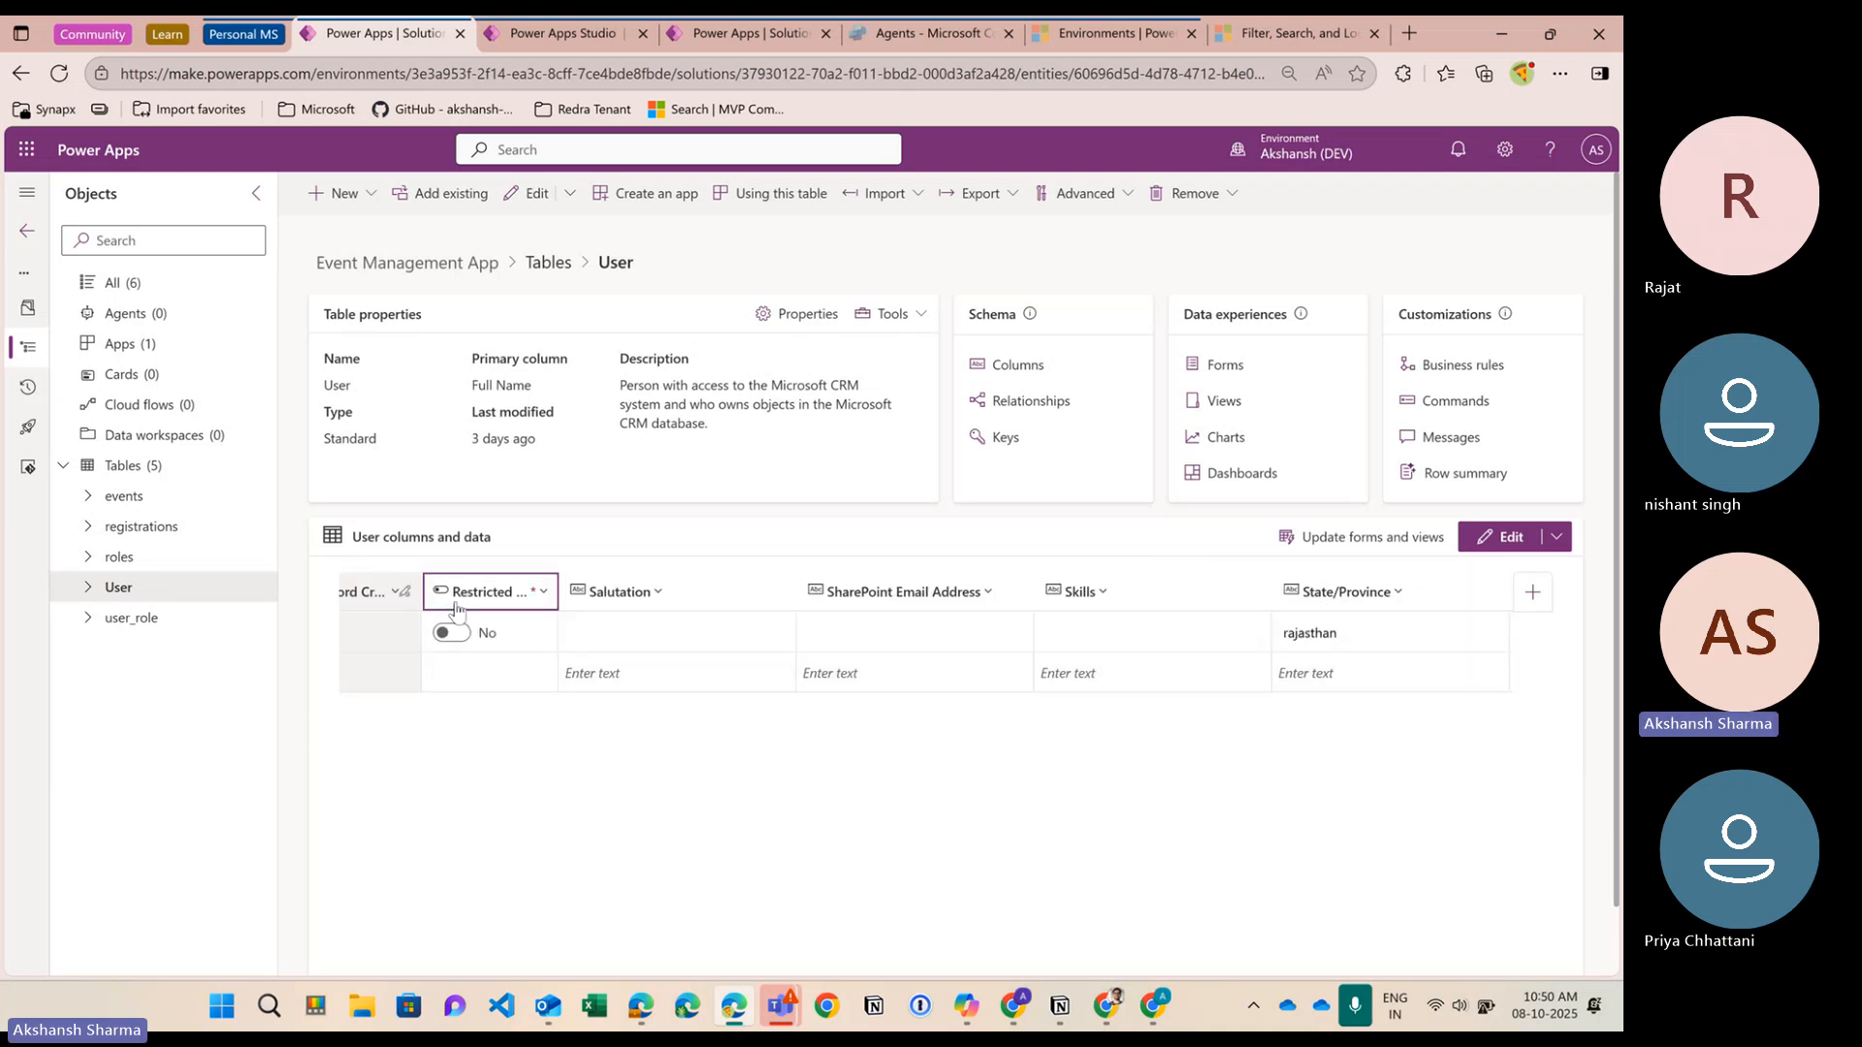
pyautogui.click(153, 628)
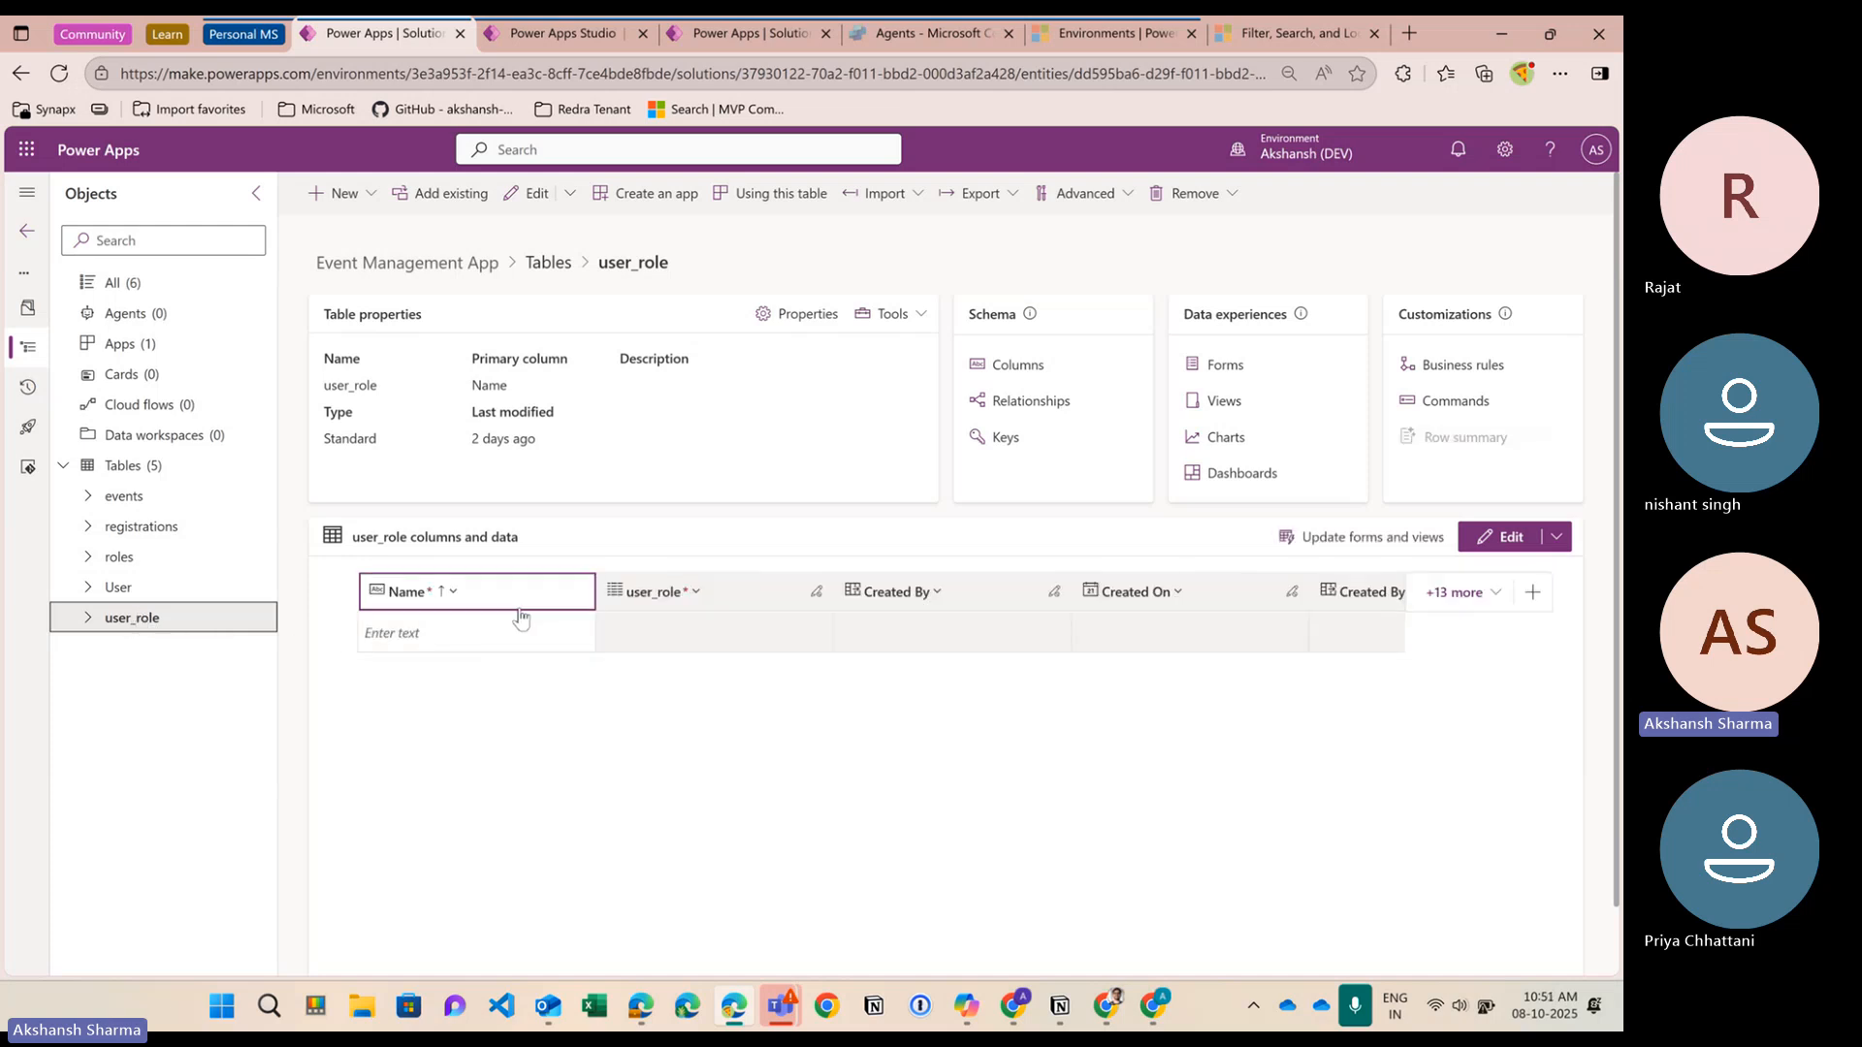
# Create a 'User ID' column of type Lookup related to the User table and save it
pyautogui.click(368, 197)
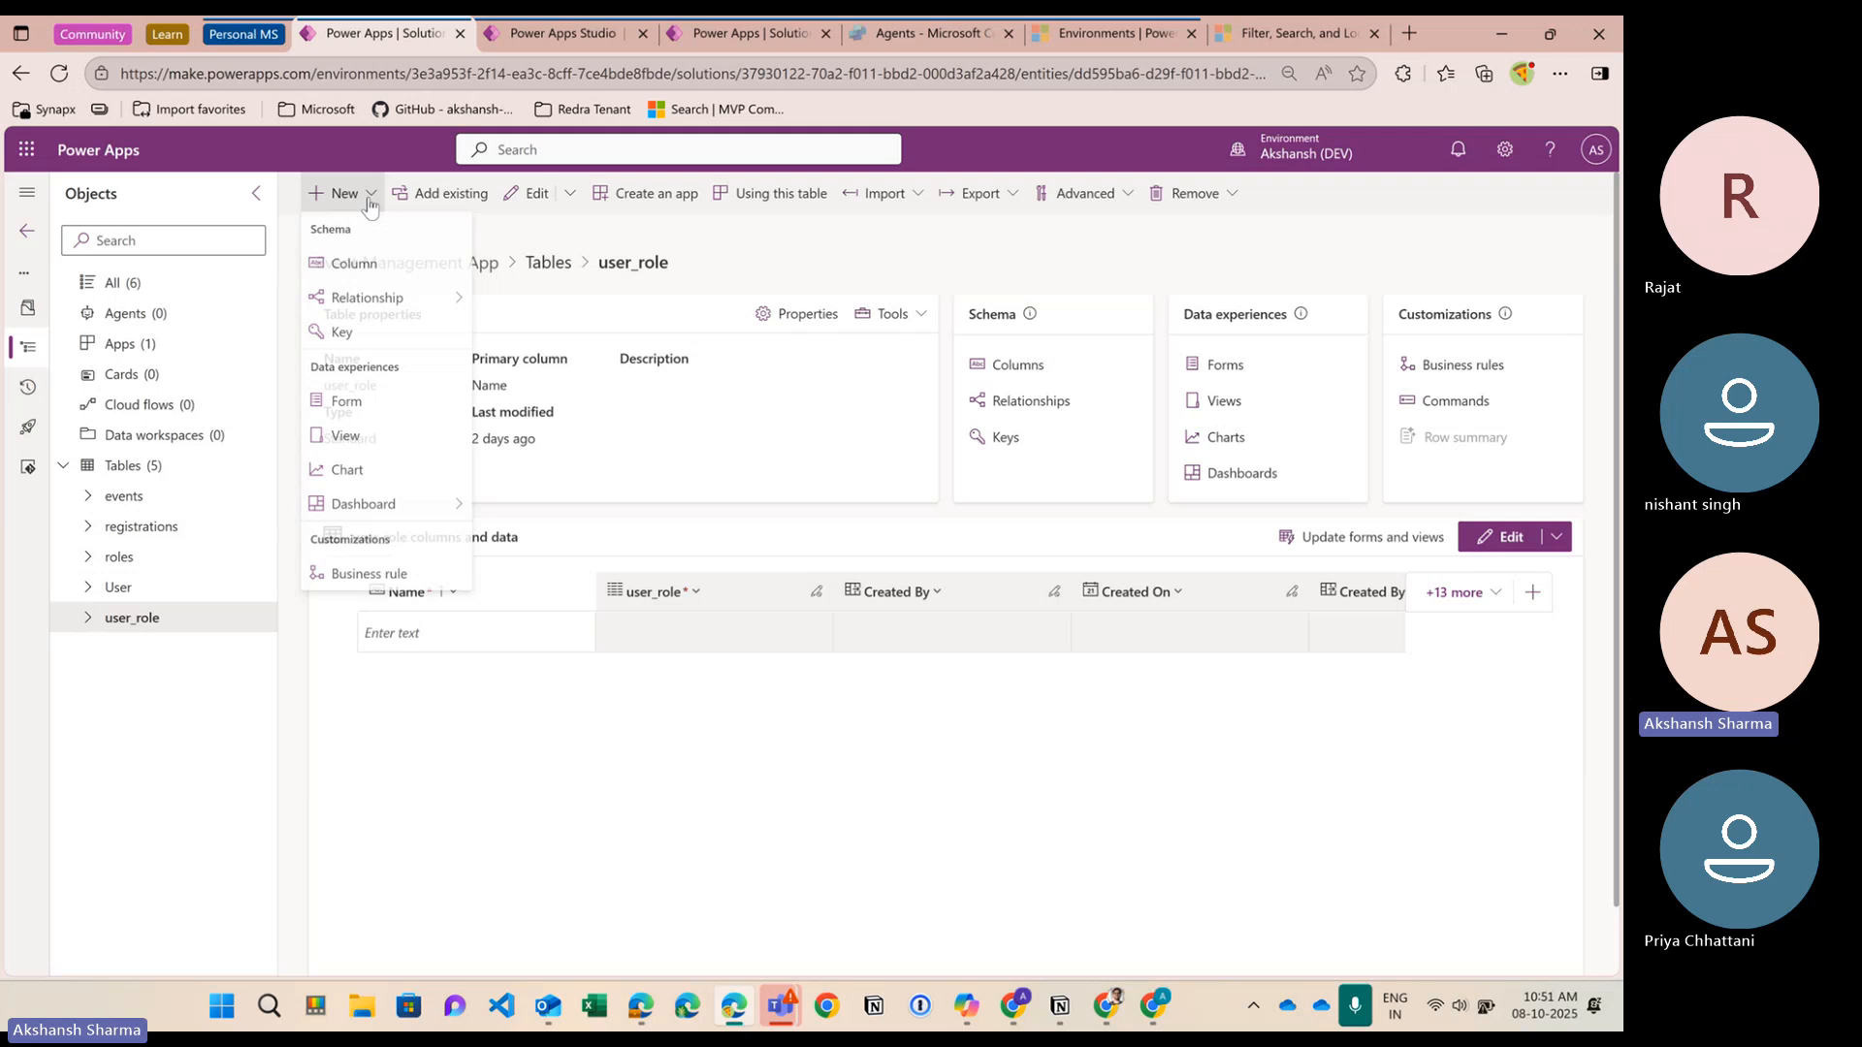
pyautogui.click(360, 268)
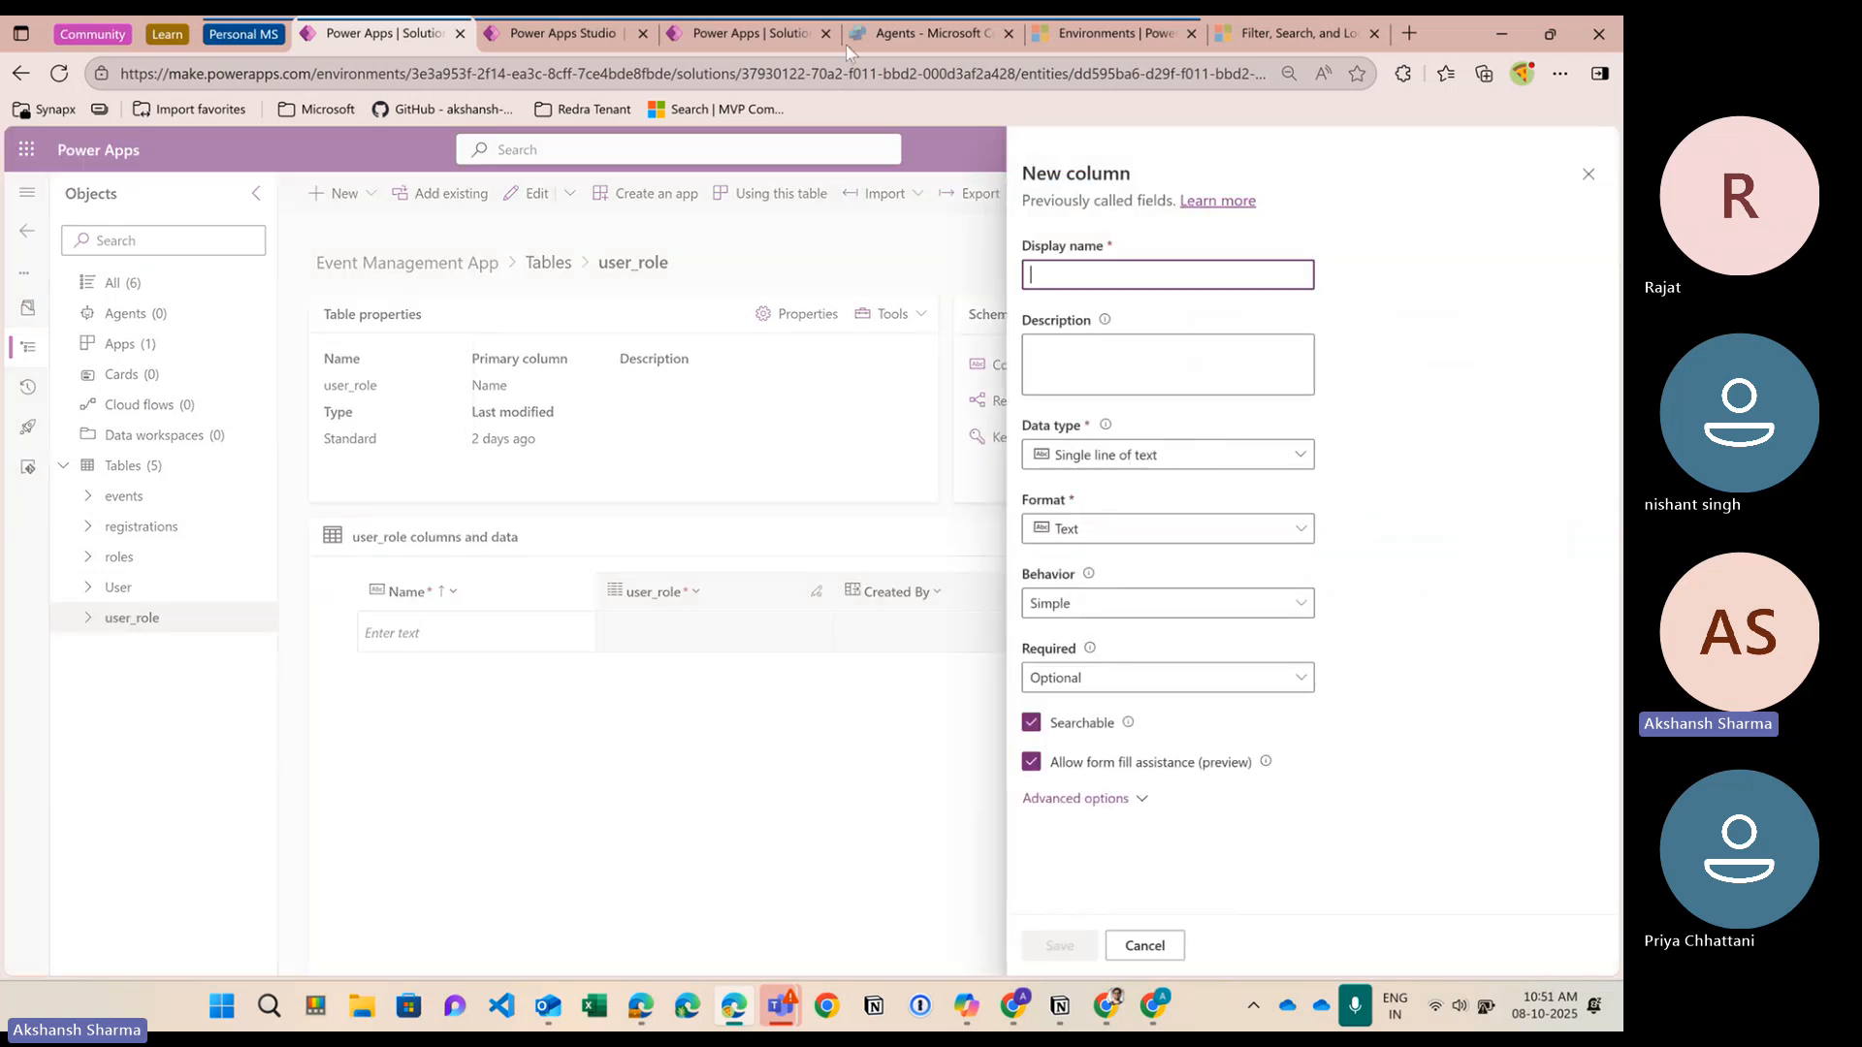
pyautogui.click(846, 45)
pyautogui.click(1233, 279)
pyautogui.click(1233, 279)
pyautogui.write('User')
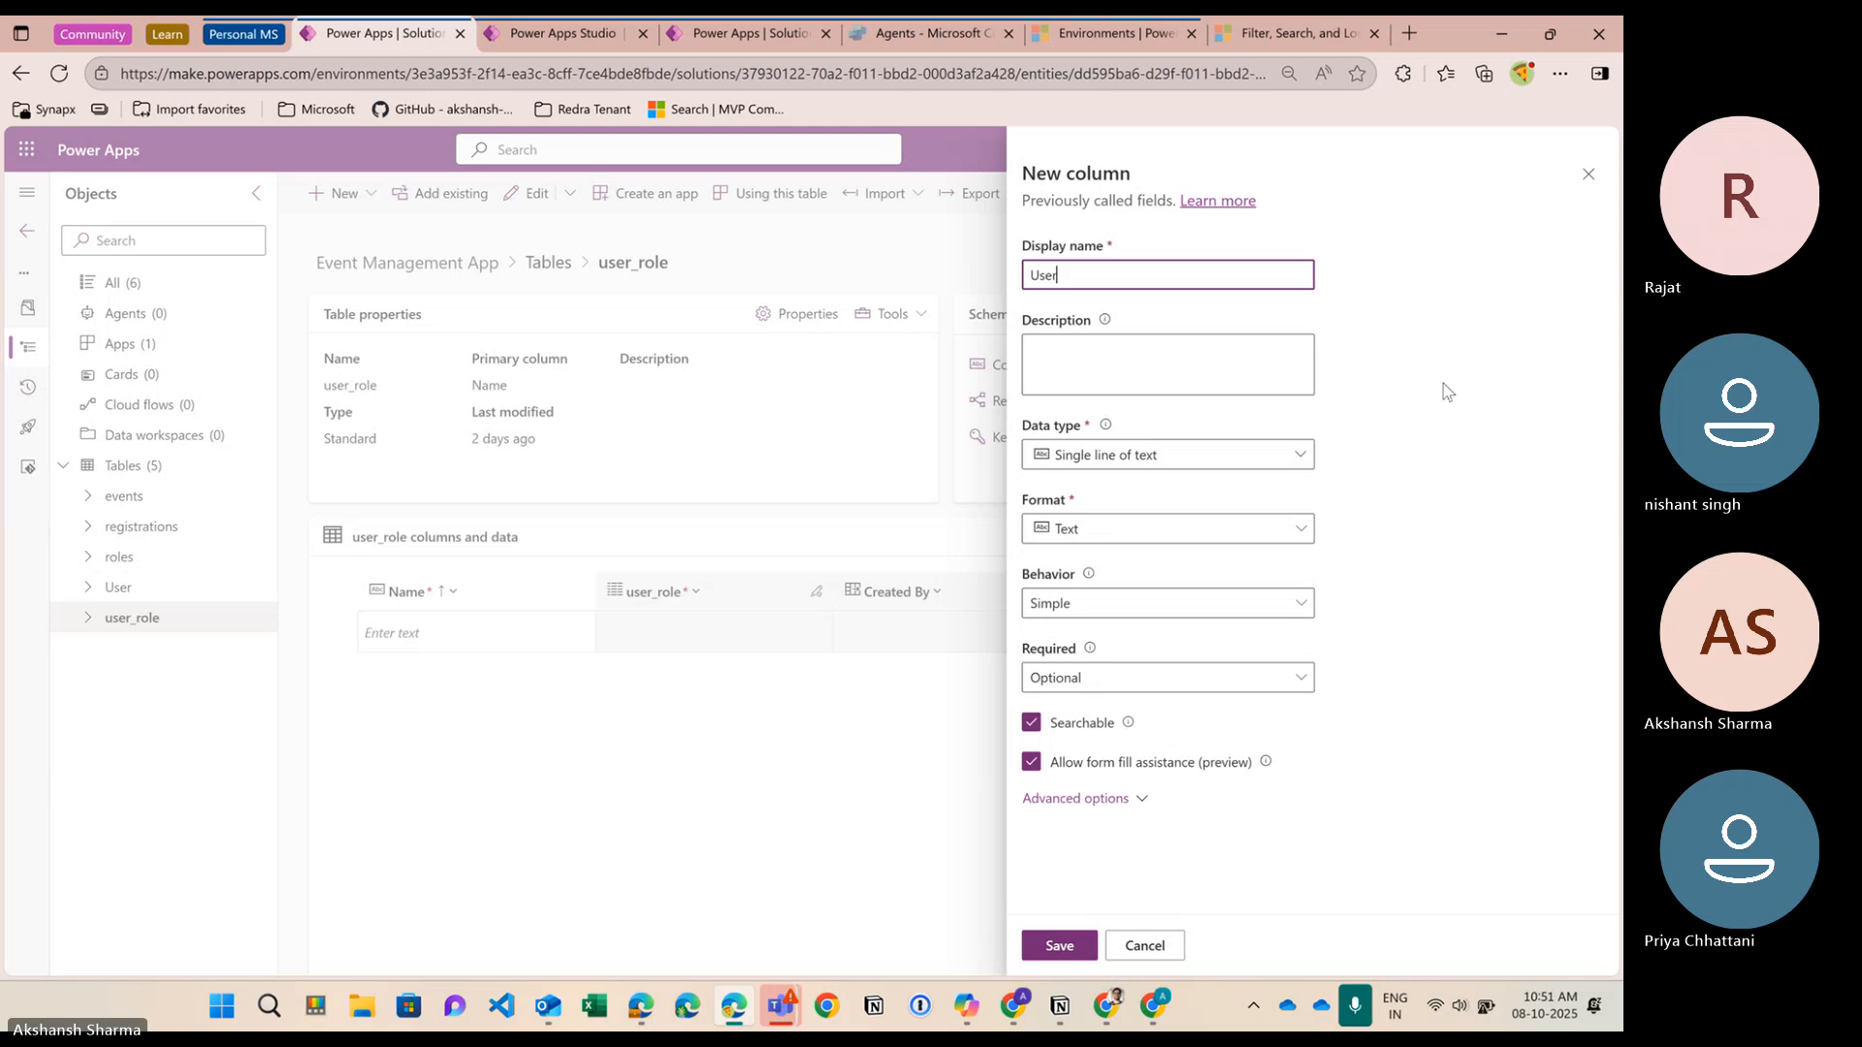
pyautogui.write(' ID')
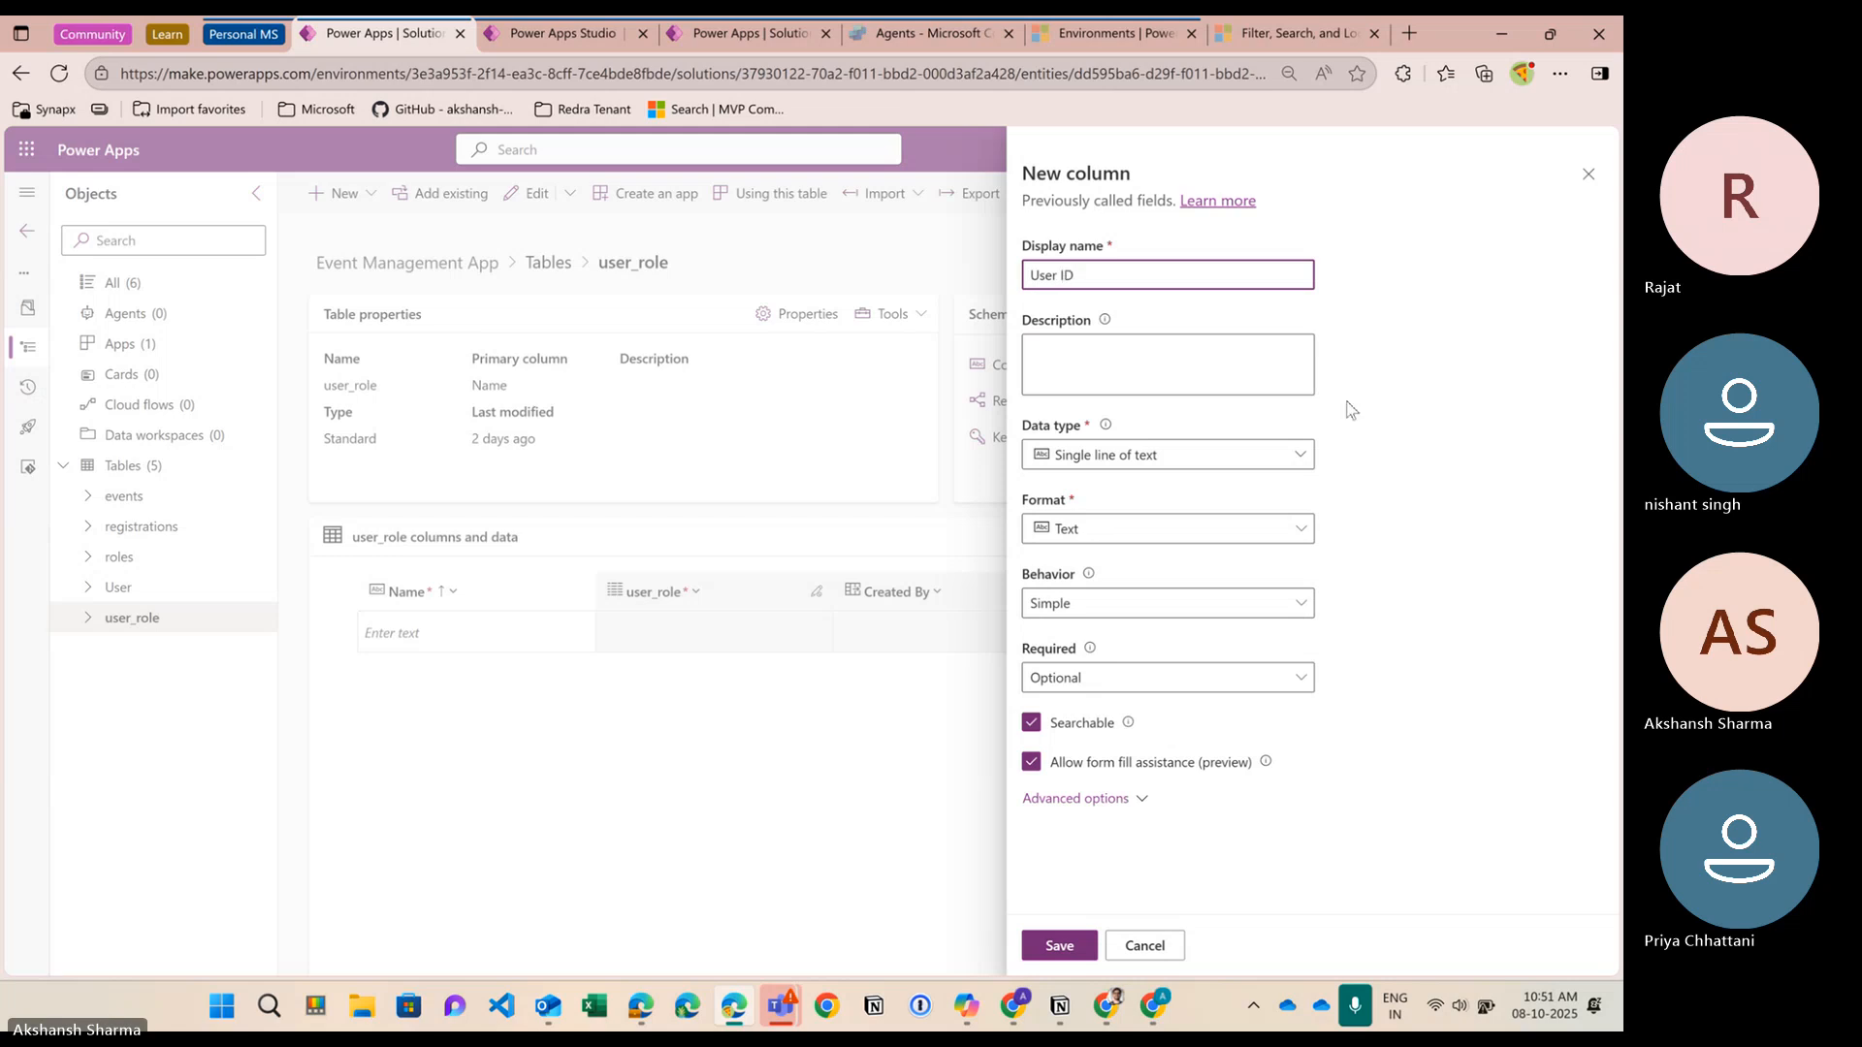
pyautogui.click(1301, 457)
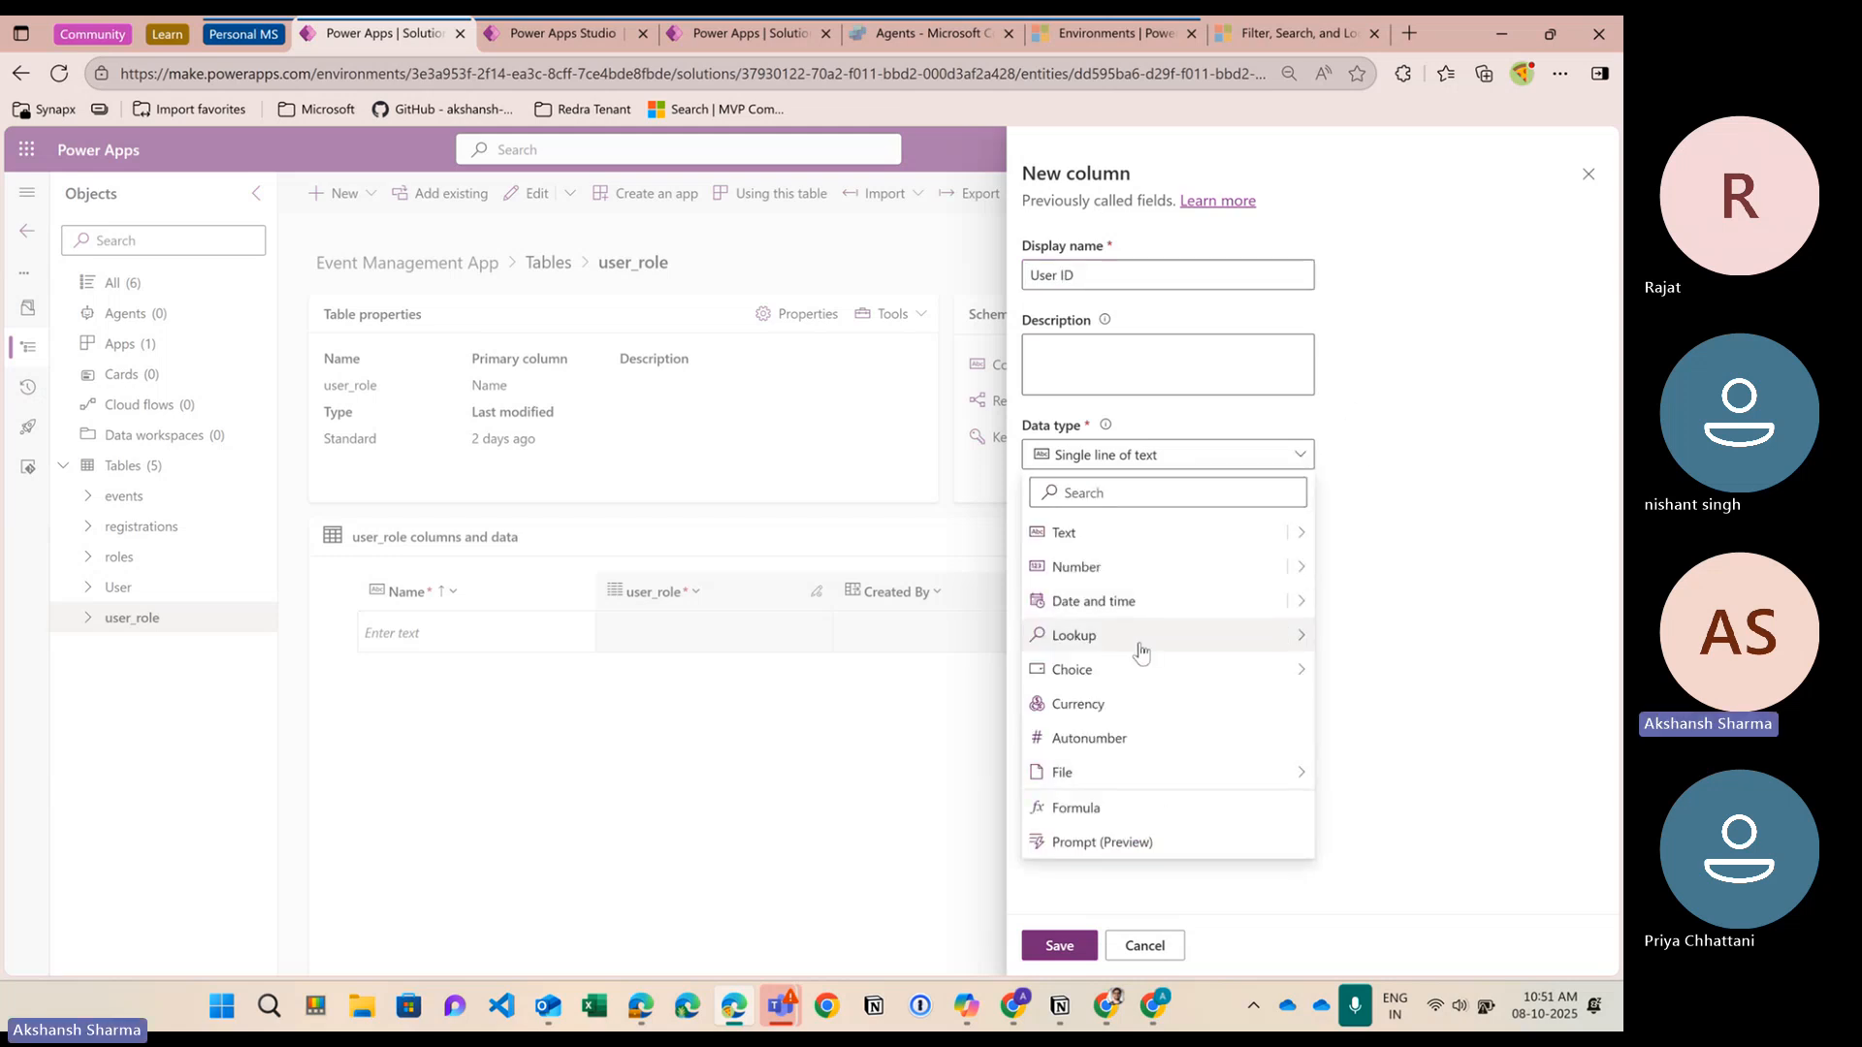
pyautogui.click(1368, 637)
pyautogui.click(1090, 683)
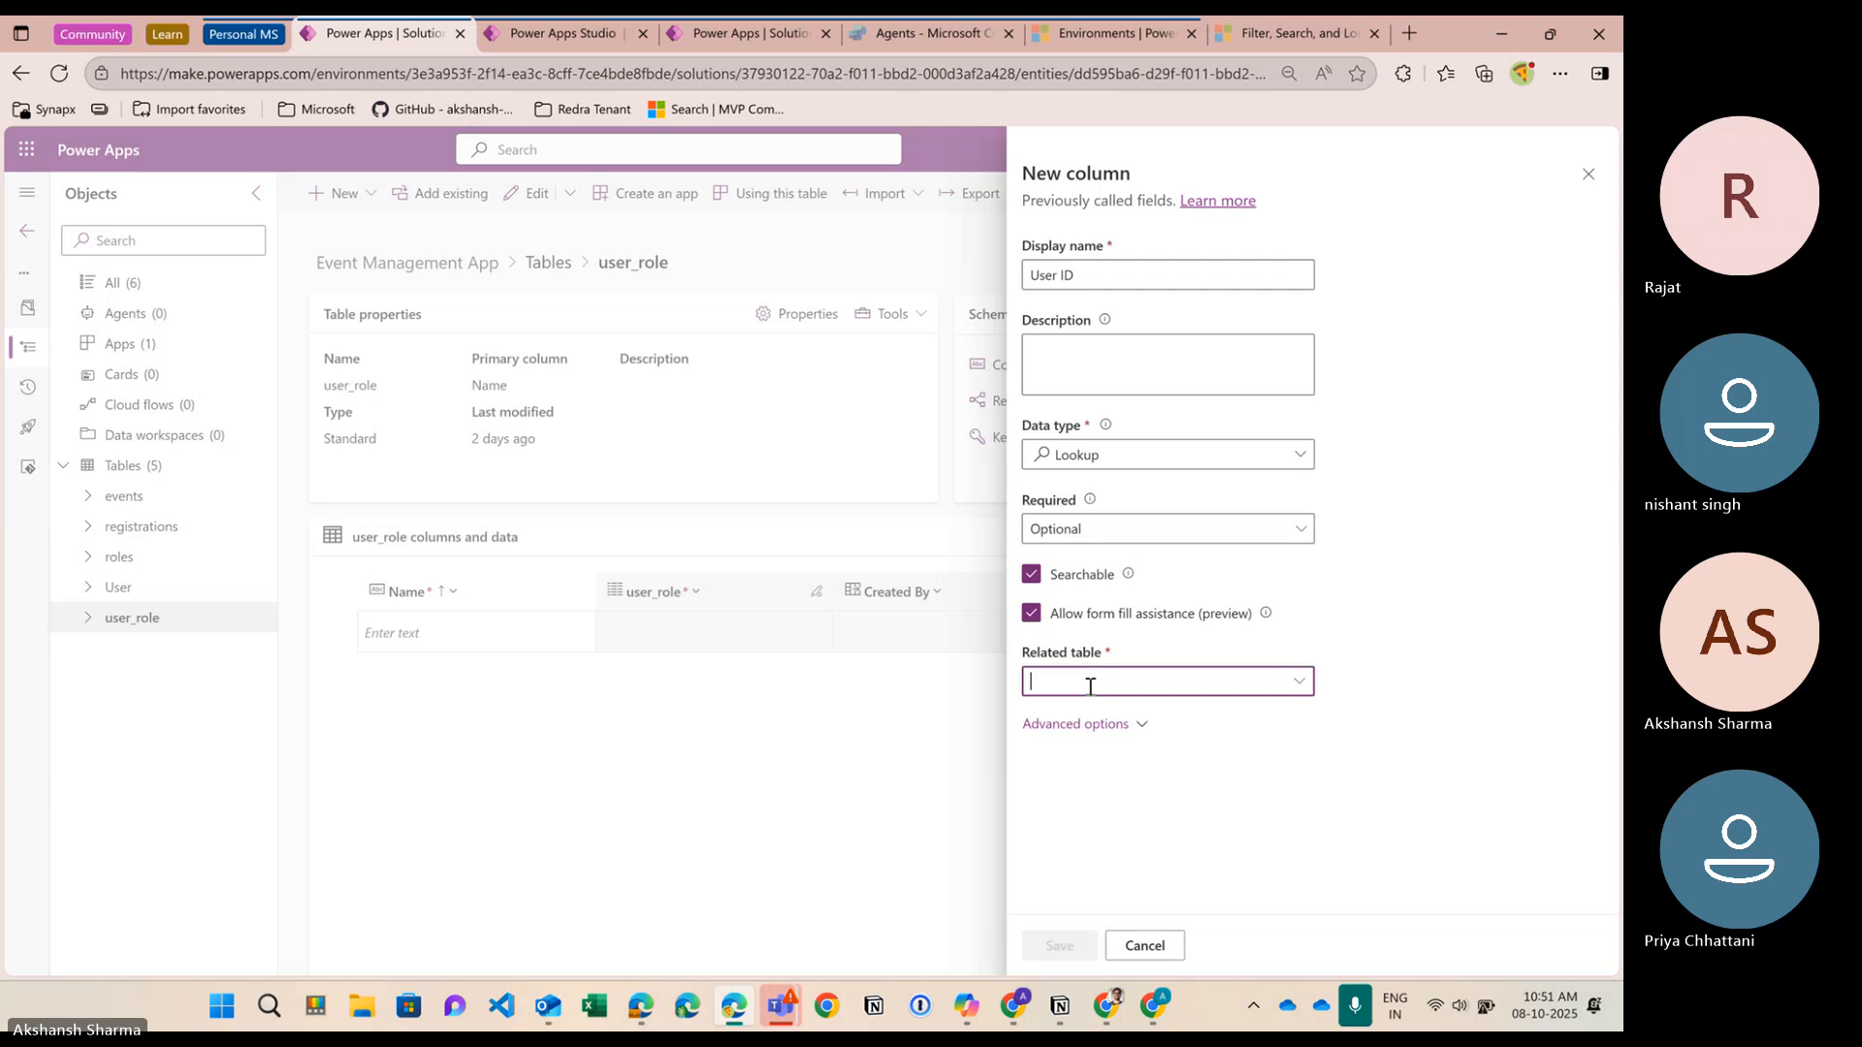
pyautogui.write('user')
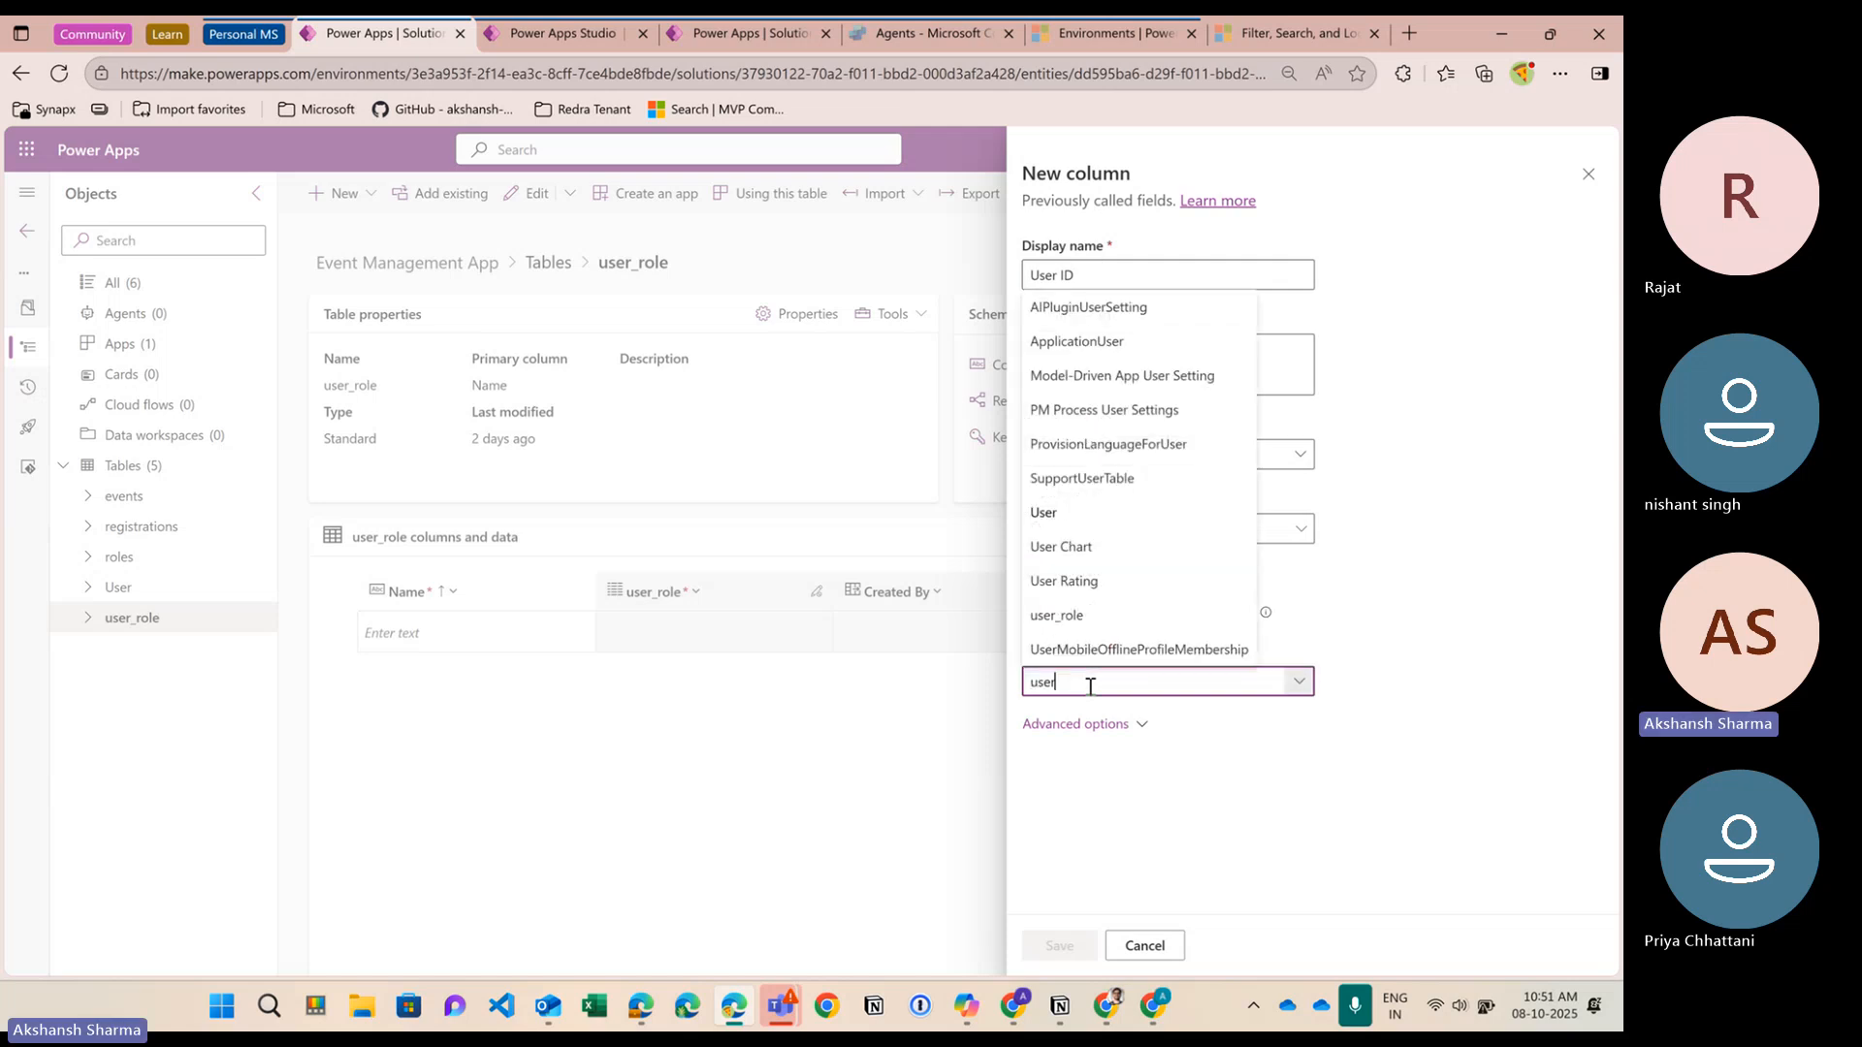
pyautogui.click(1097, 514)
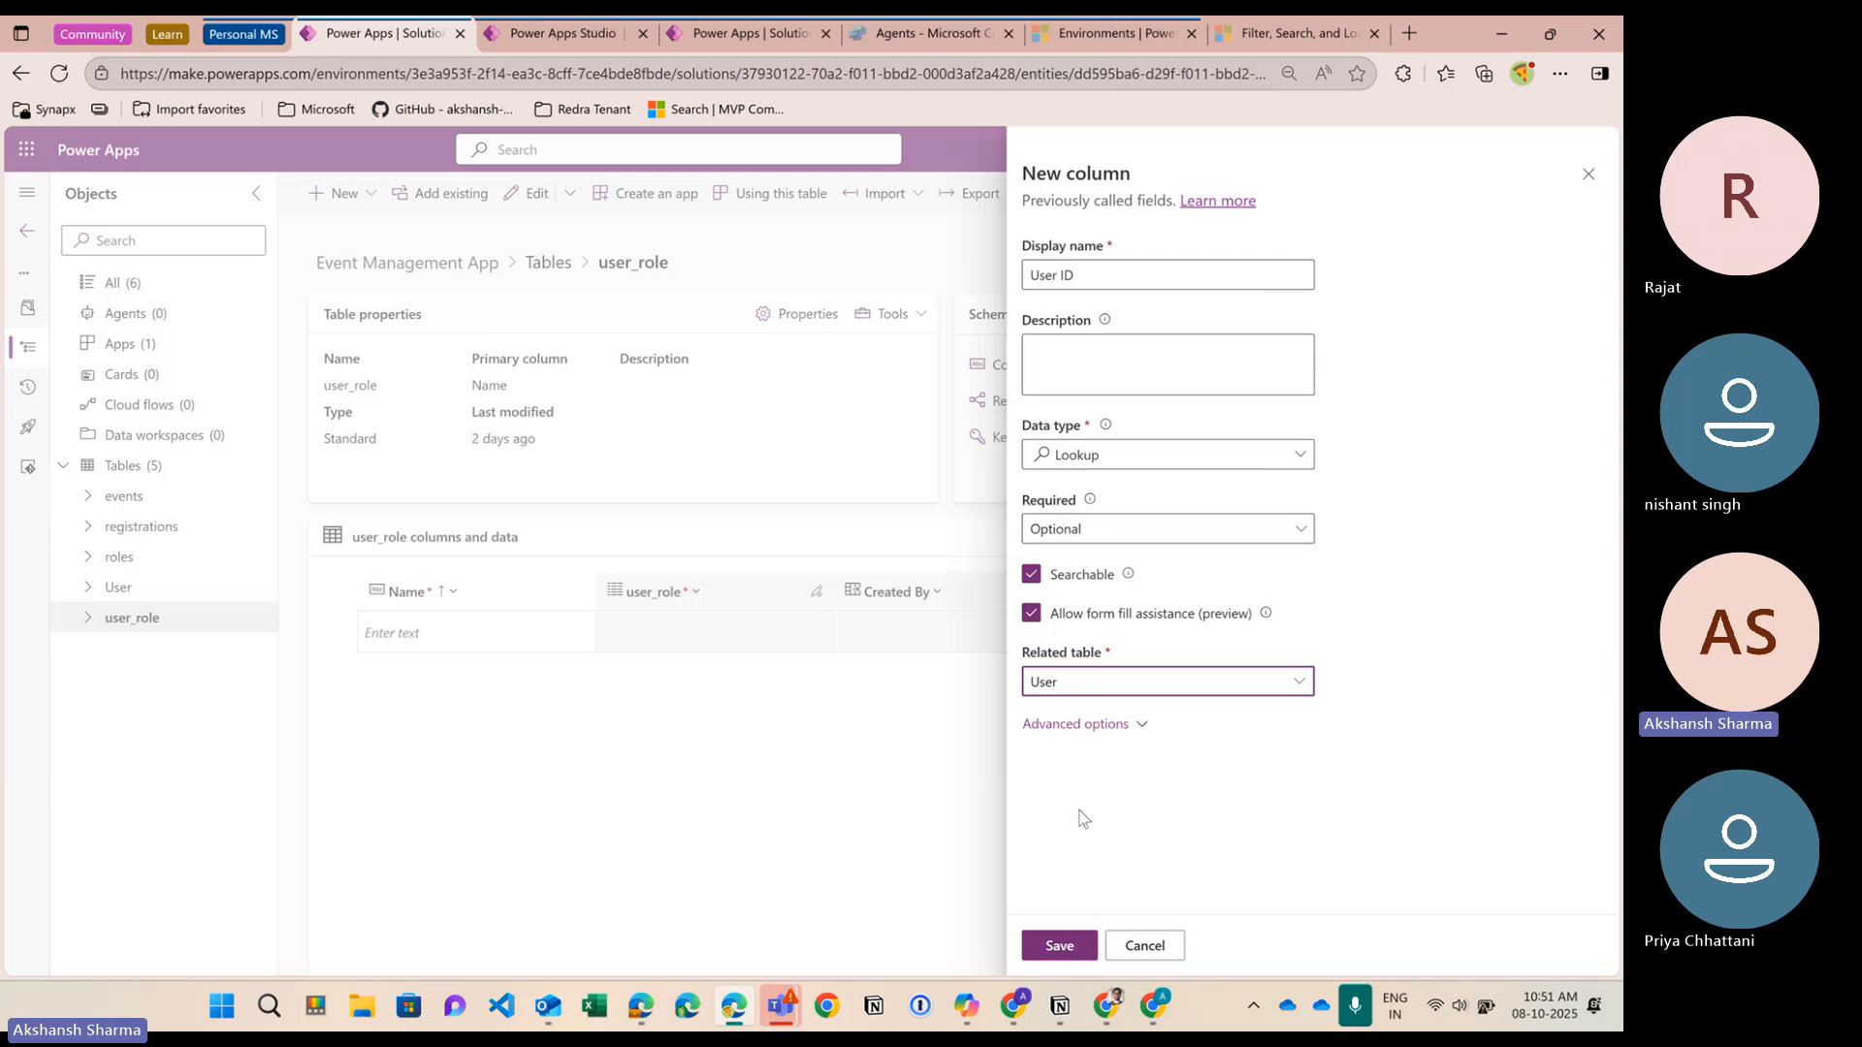
pyautogui.click(1060, 946)
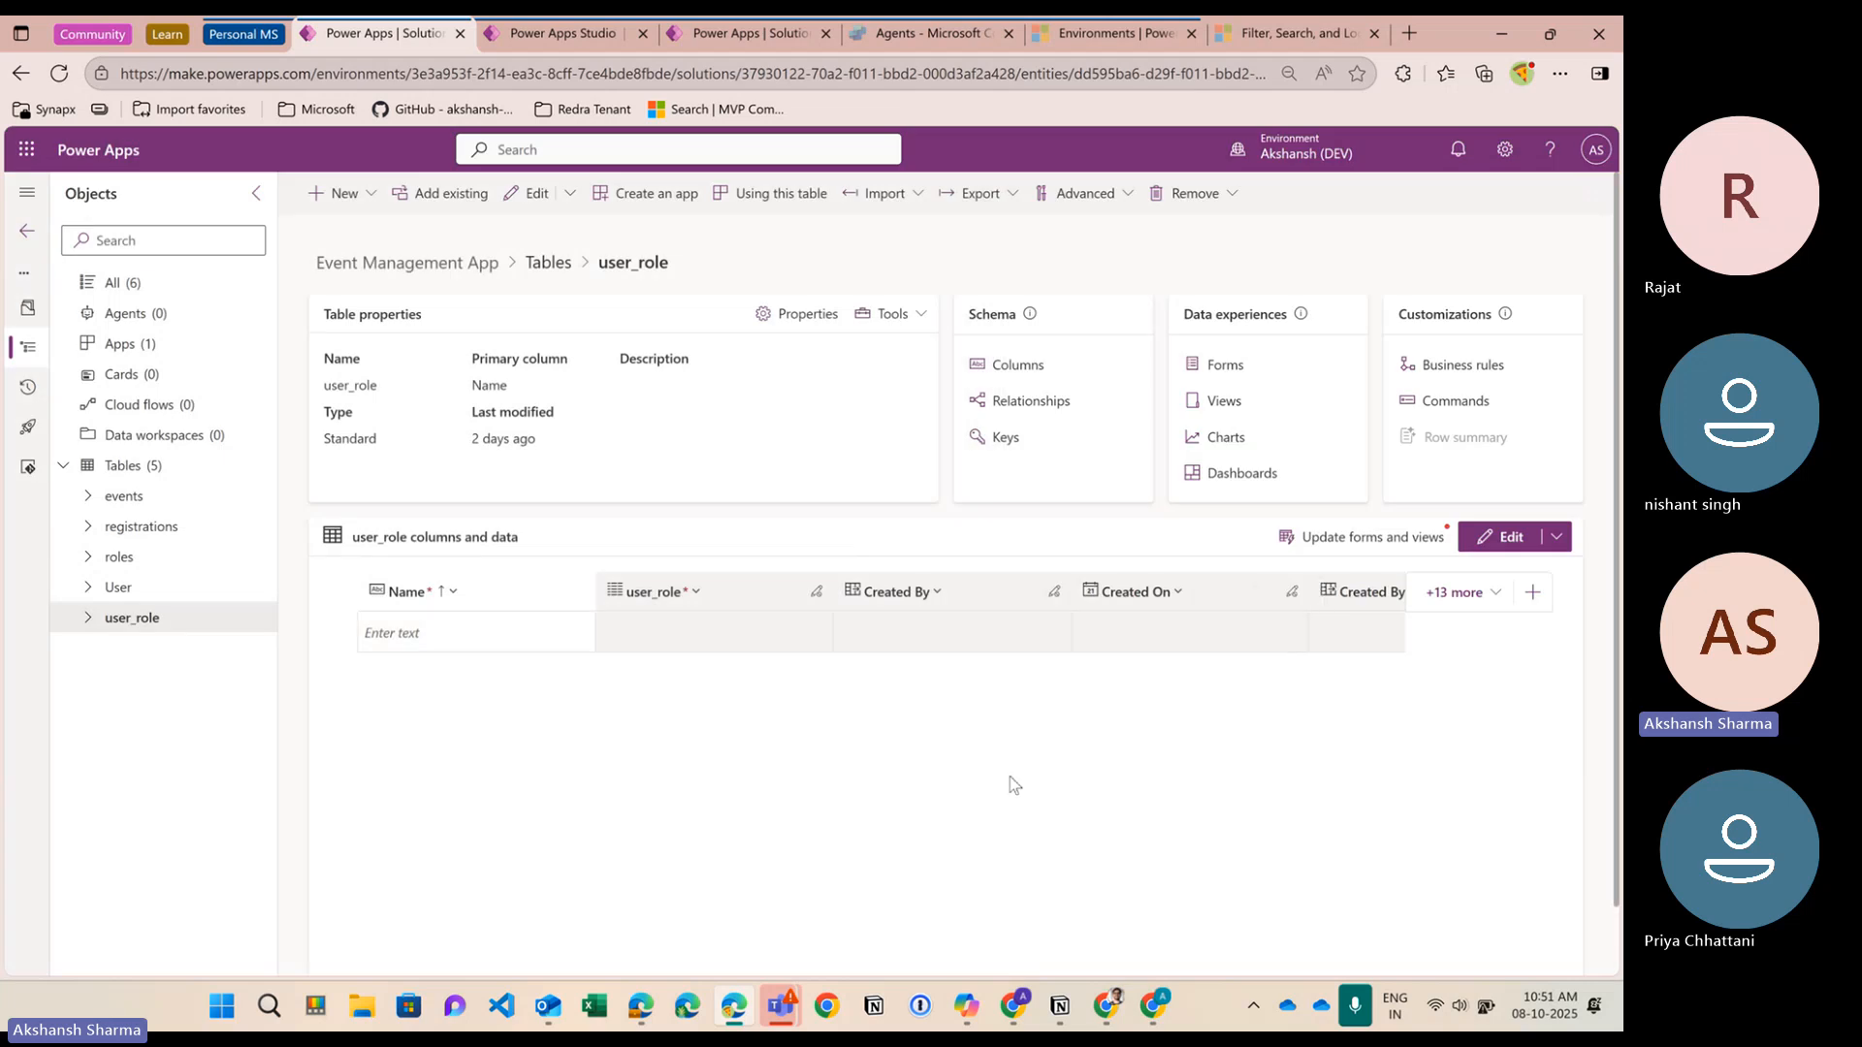
# Hide Created By and Created On in the user_role grid and place User ID next to Name
pyautogui.click(1480, 601)
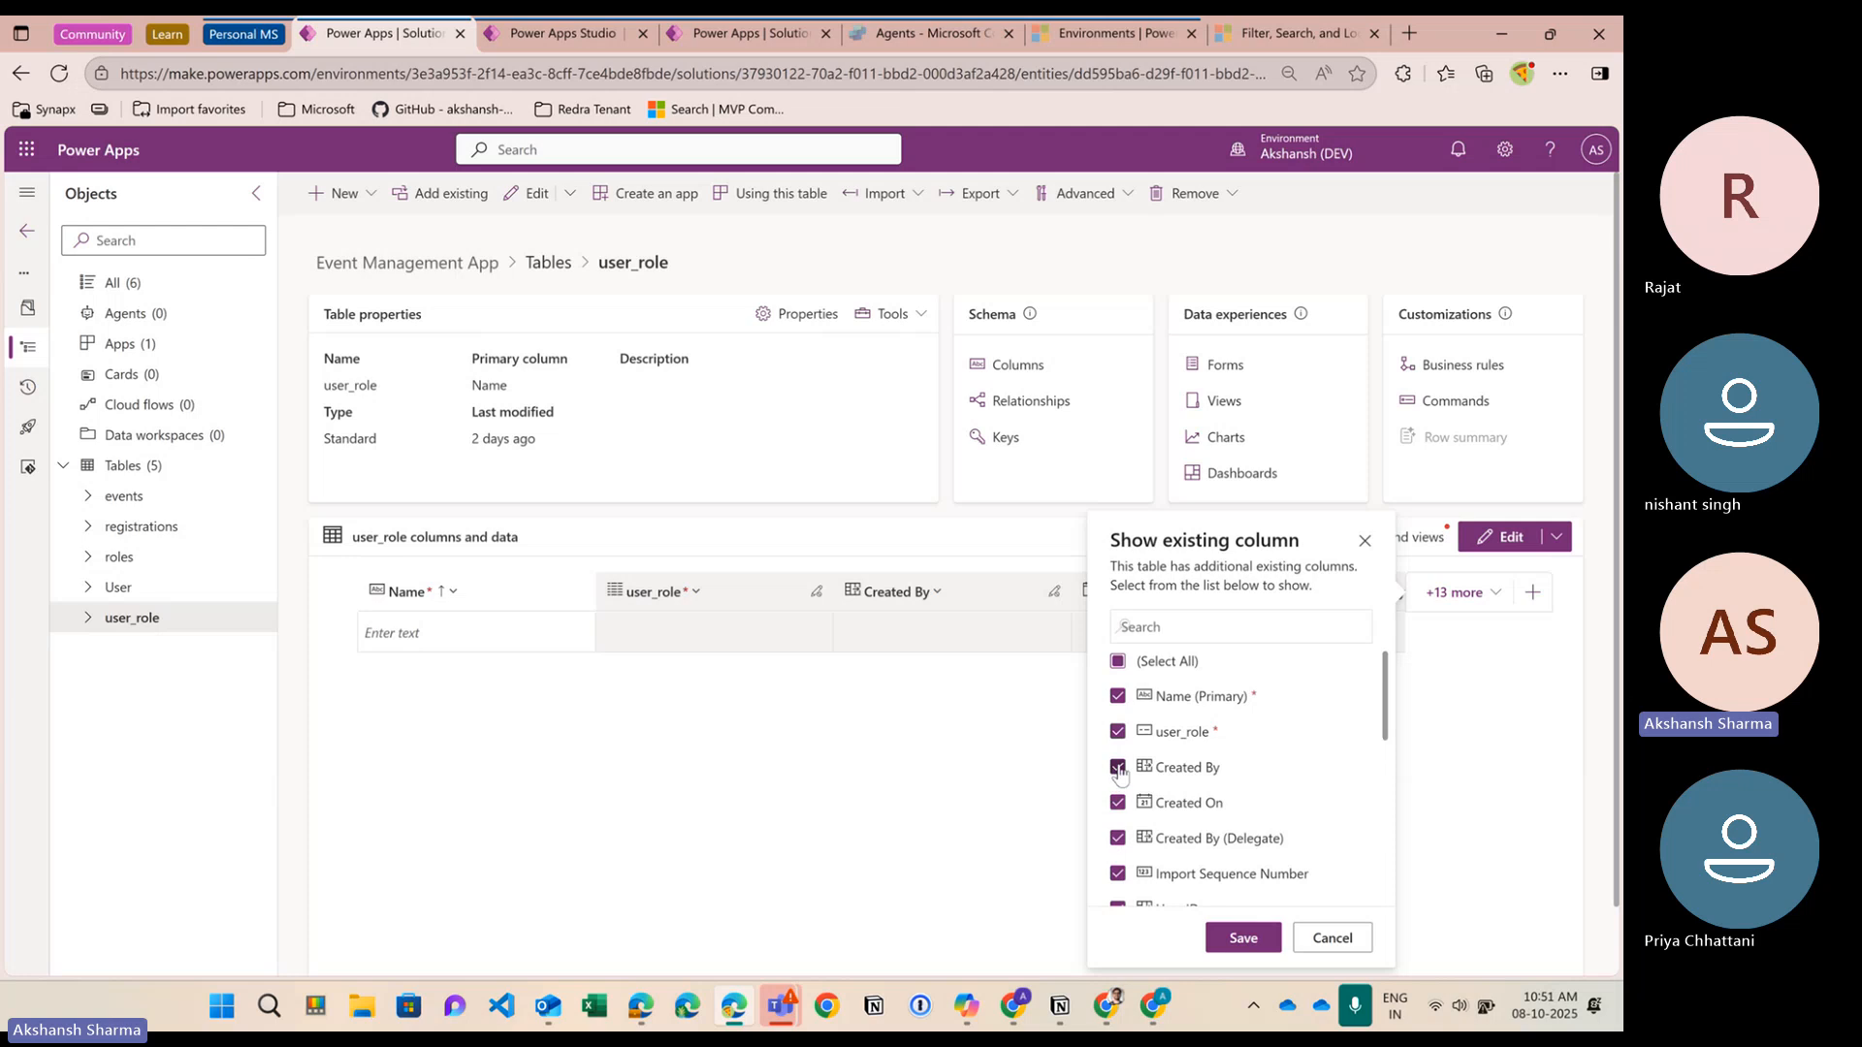
pyautogui.click(1118, 803)
pyautogui.scroll(-1, 1163, 805)
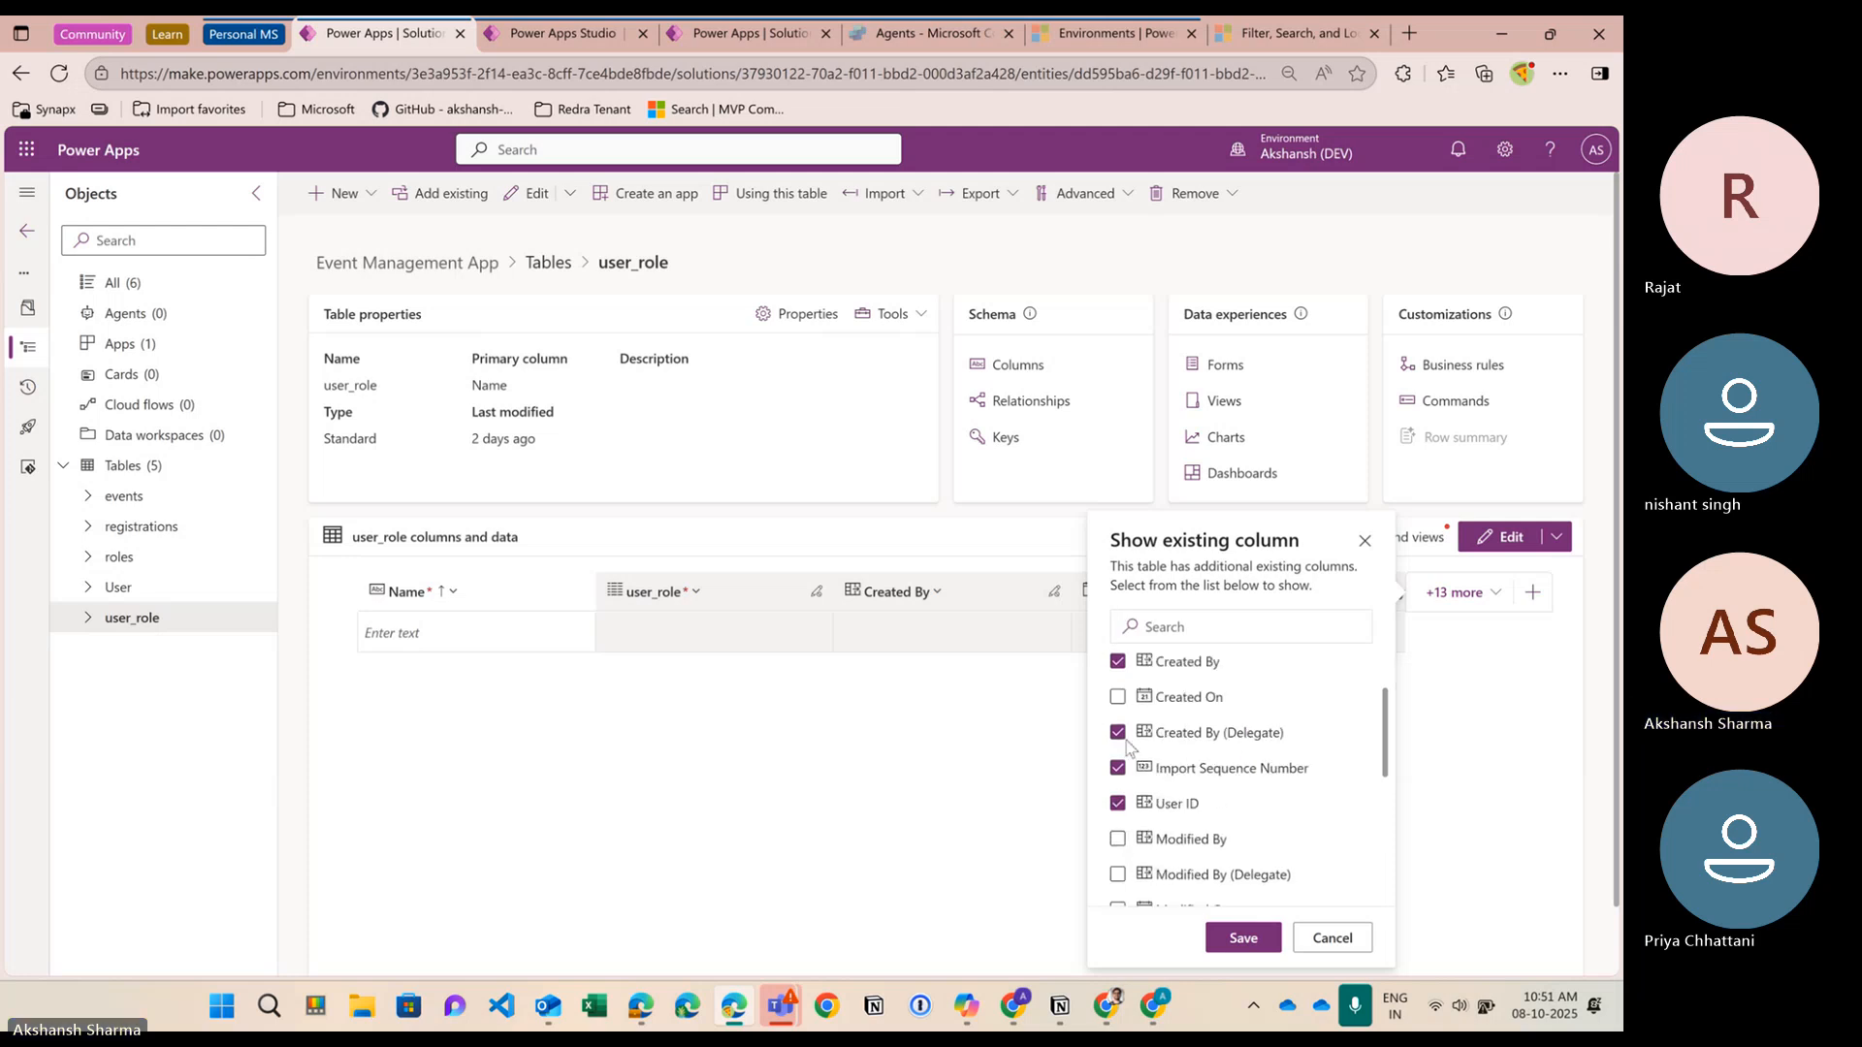
pyautogui.click(1118, 696)
pyautogui.click(1119, 732)
pyautogui.click(1118, 768)
pyautogui.scroll(3, 1122, 810)
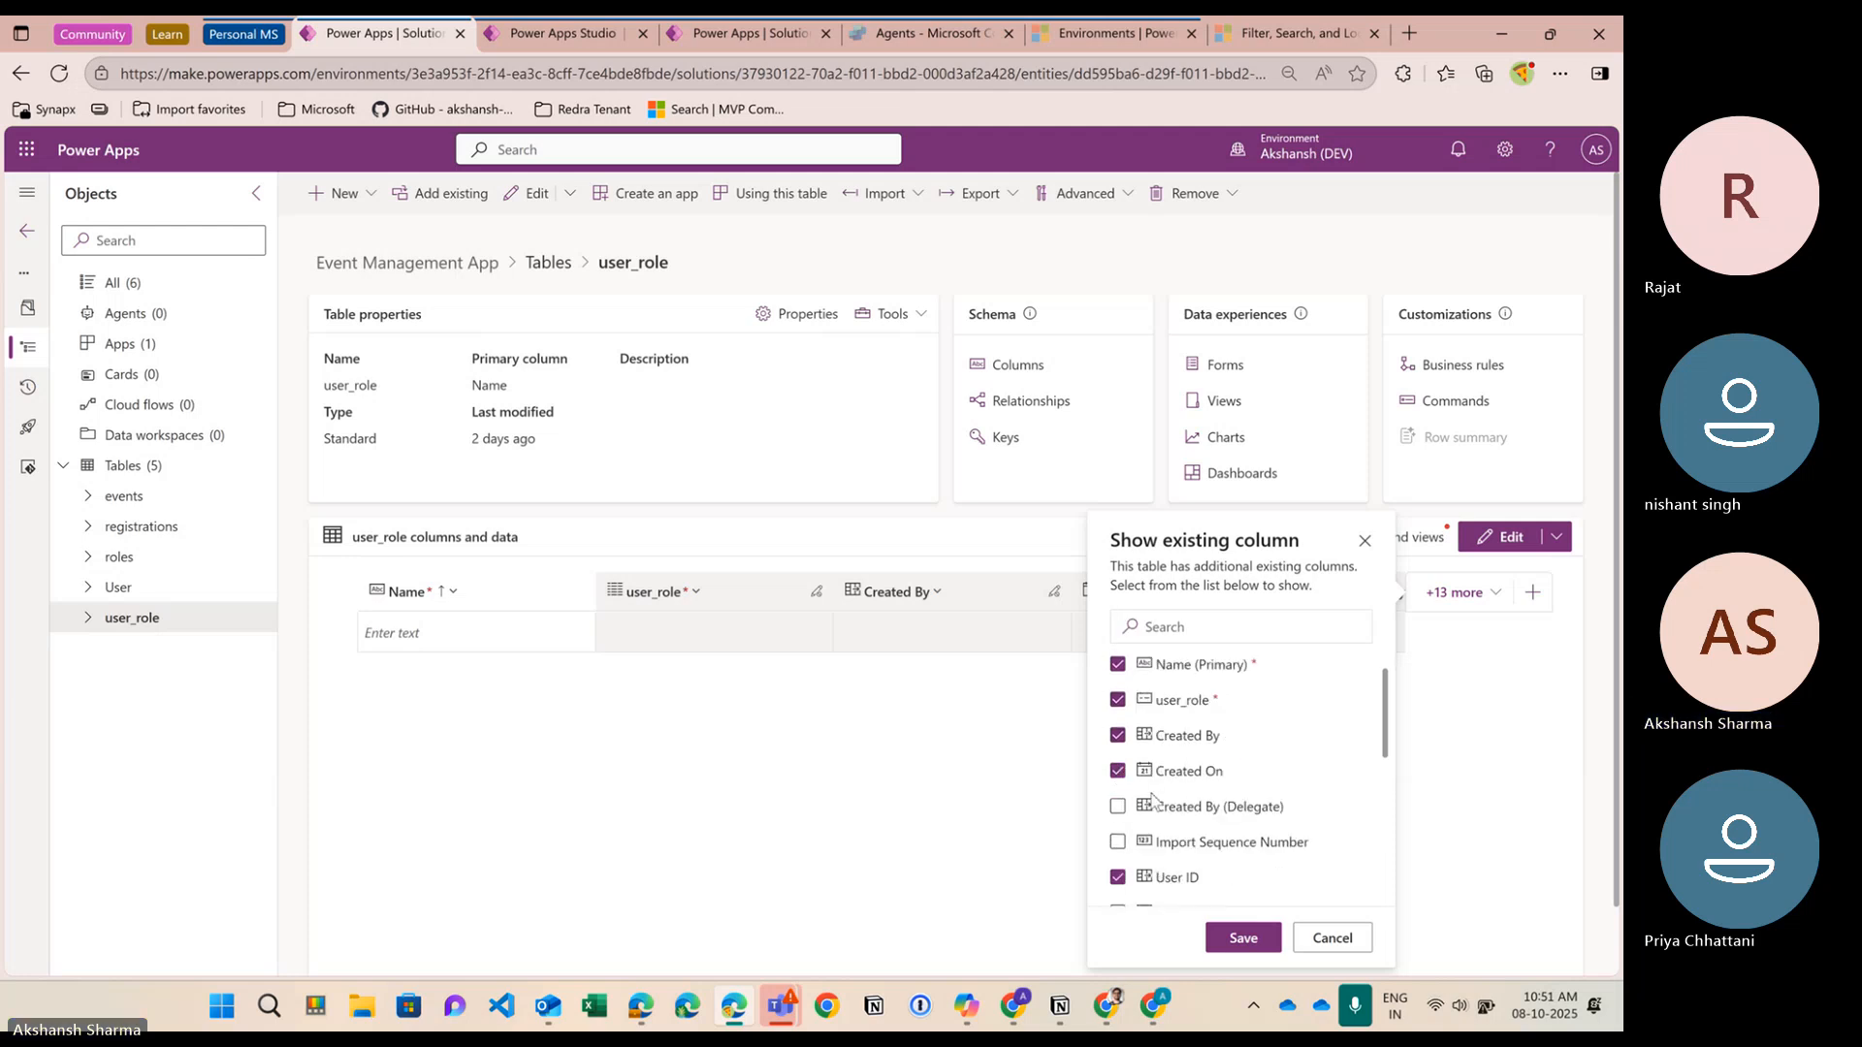
pyautogui.click(1118, 768)
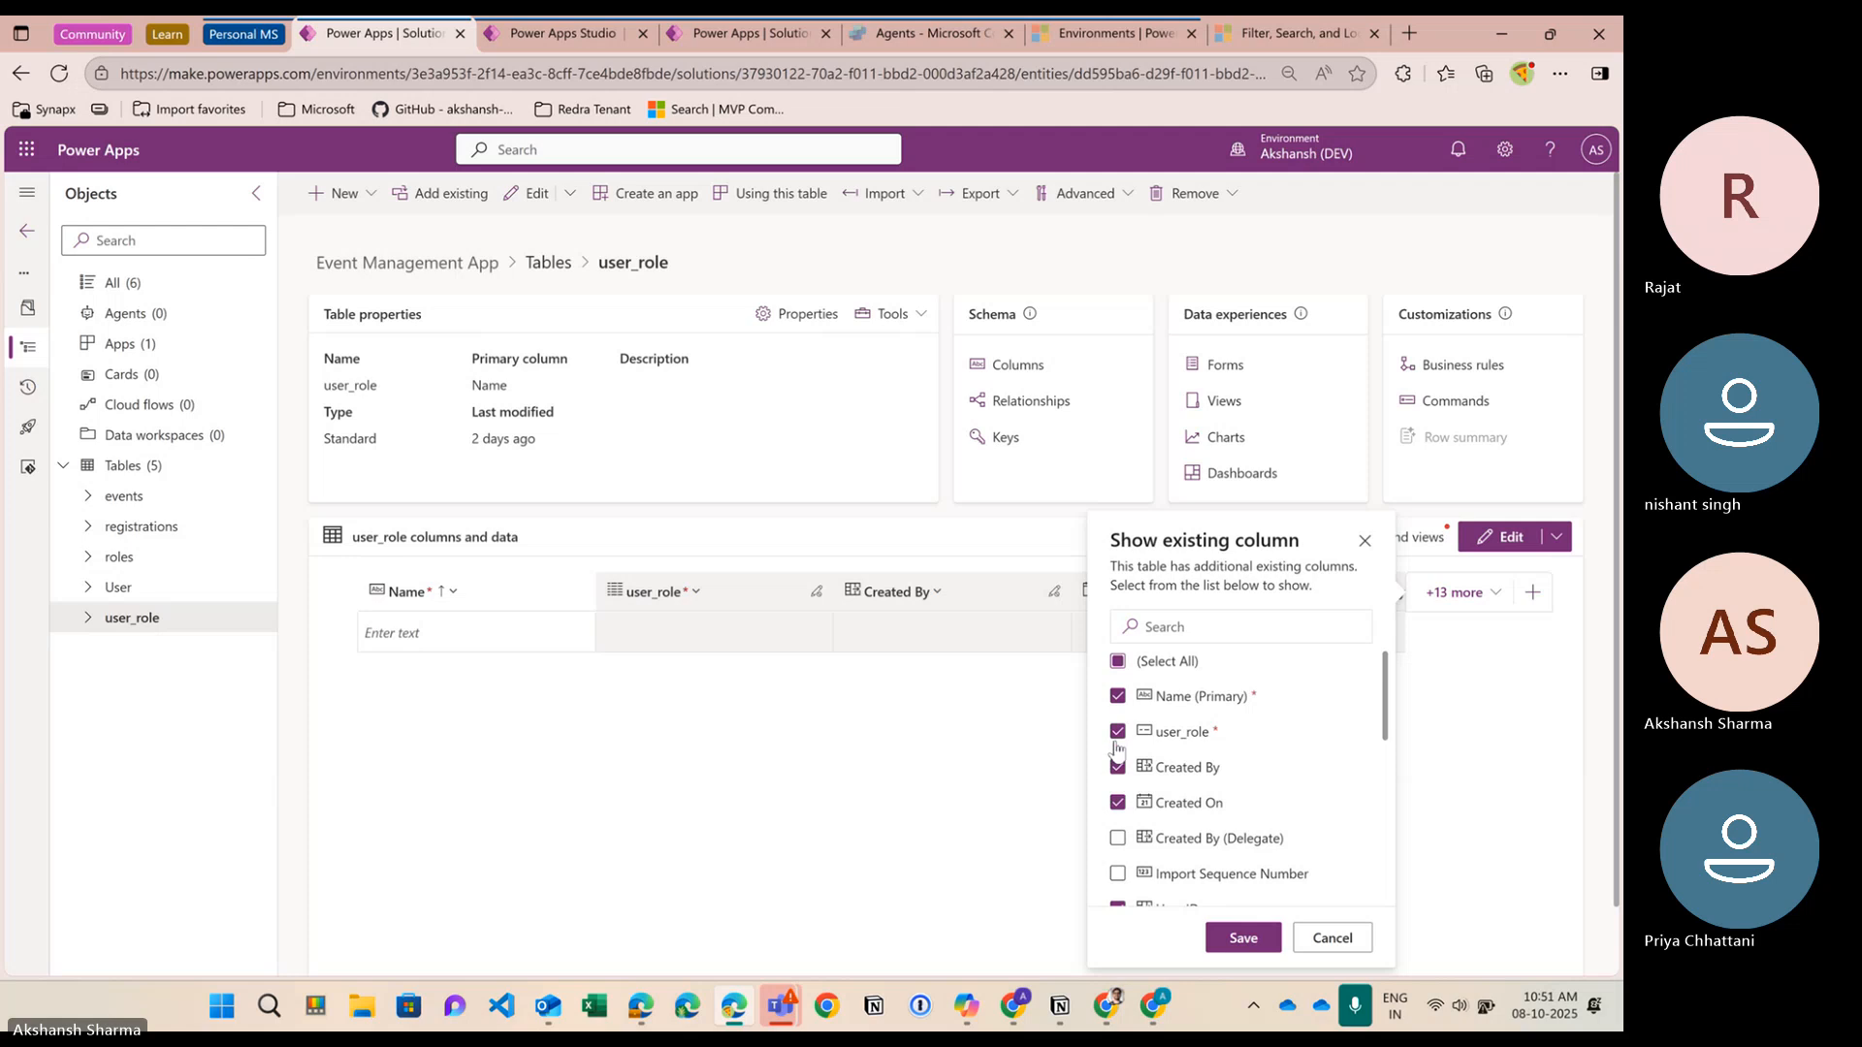
pyautogui.click(1118, 768)
pyautogui.click(1118, 803)
pyautogui.click(1244, 936)
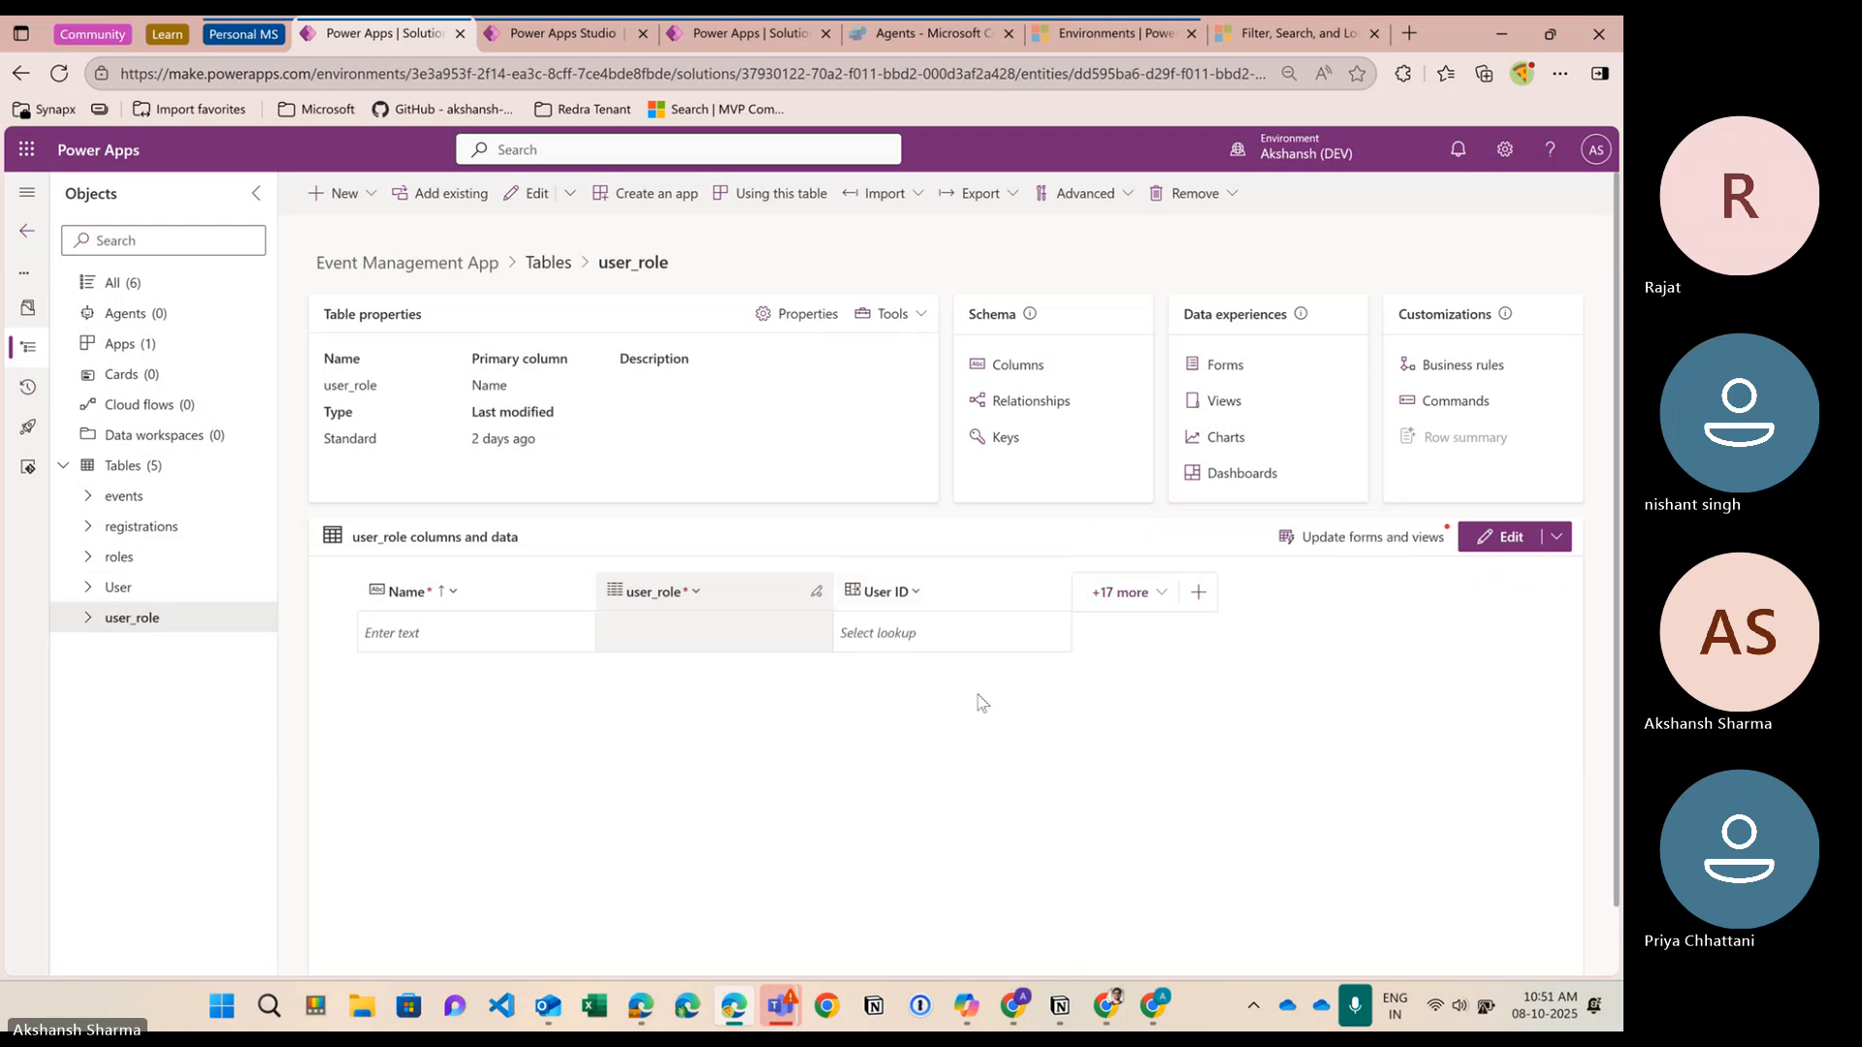
pyautogui.moveTo(1002, 603); pyautogui.dragTo(686, 601)
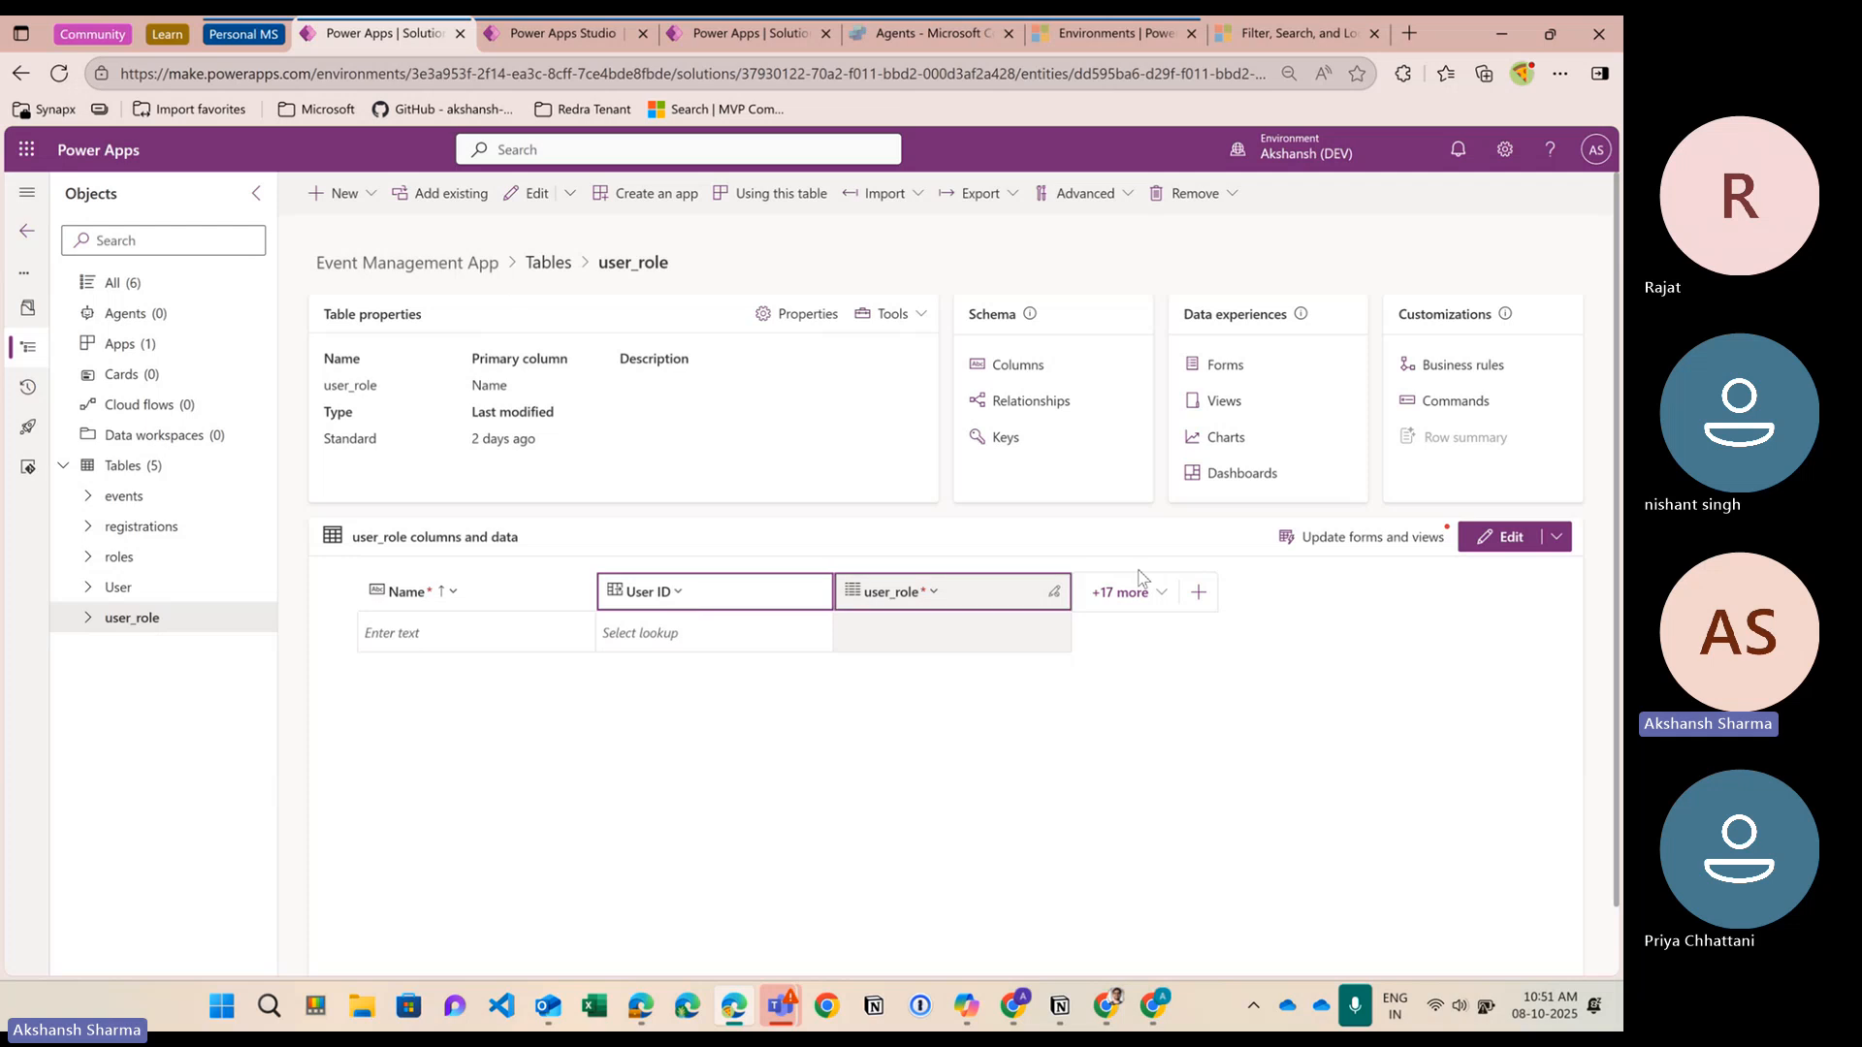
# Create a new column named Role ID with the Lookup data type
pyautogui.click(341, 193)
pyautogui.click(356, 266)
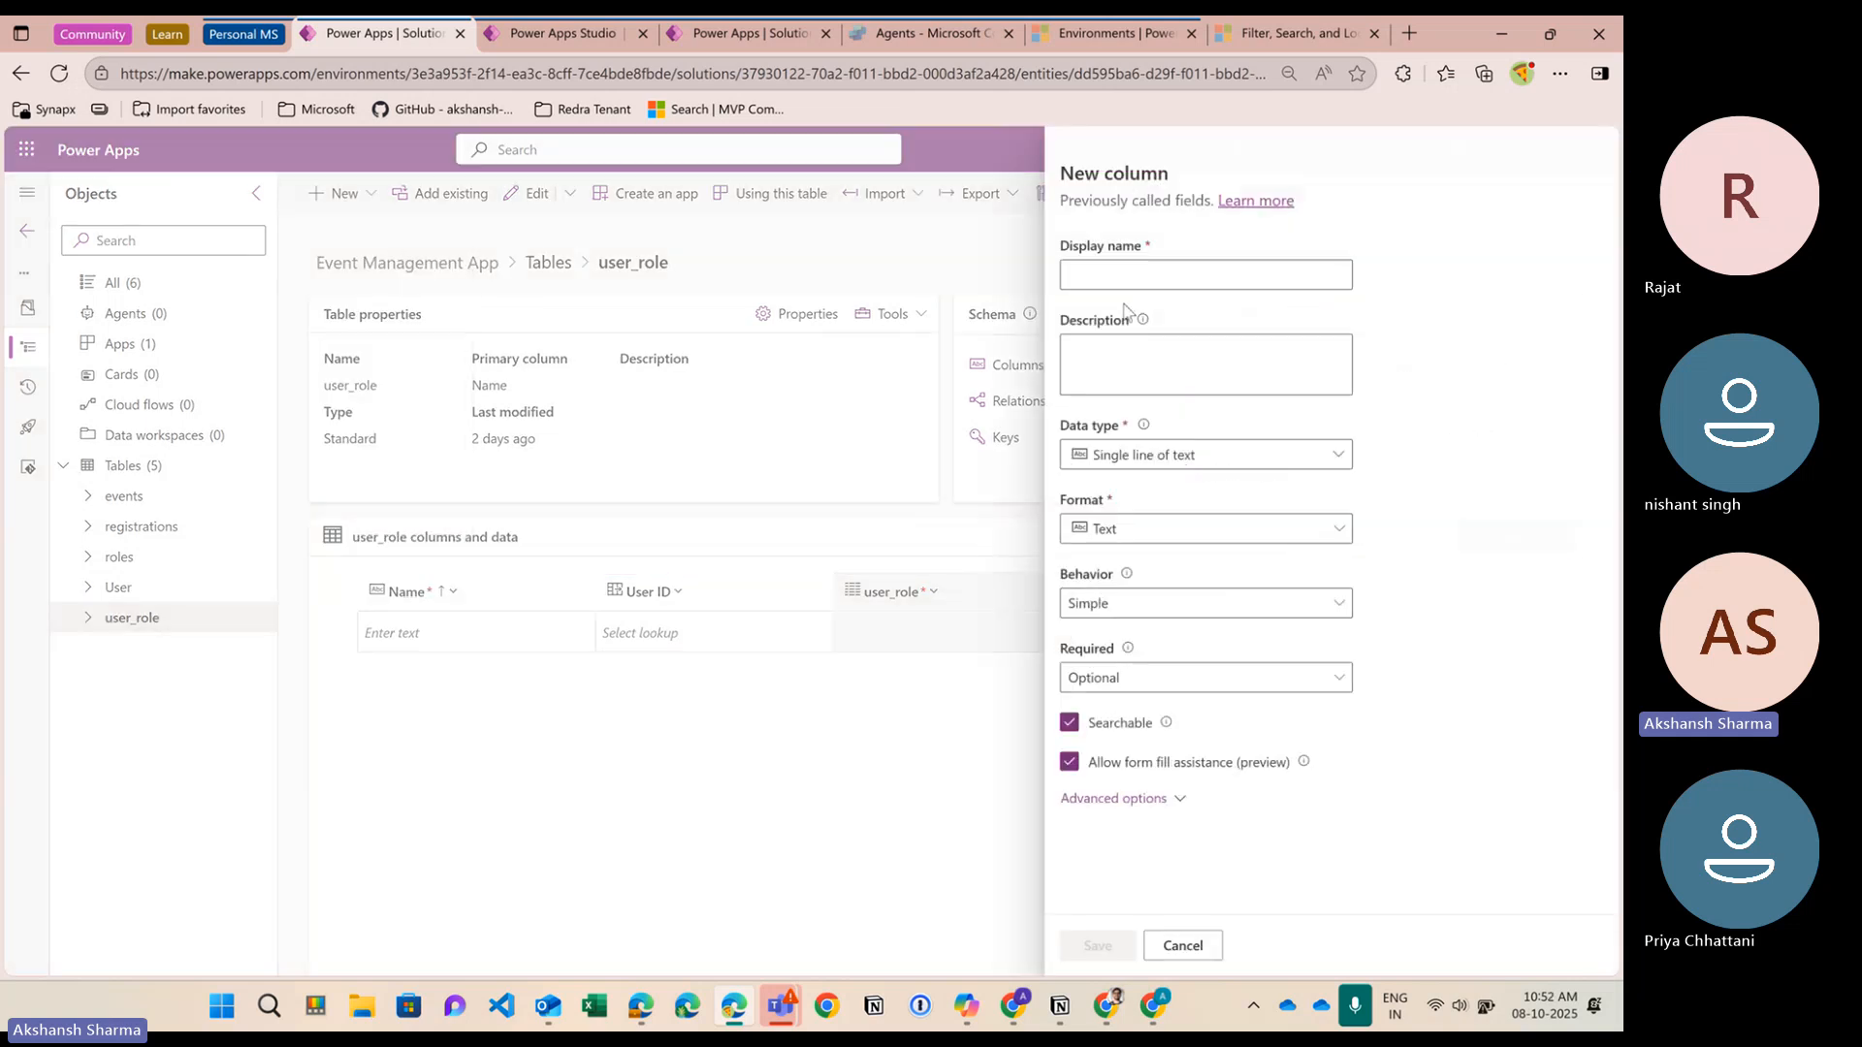
pyautogui.write('Role ID')
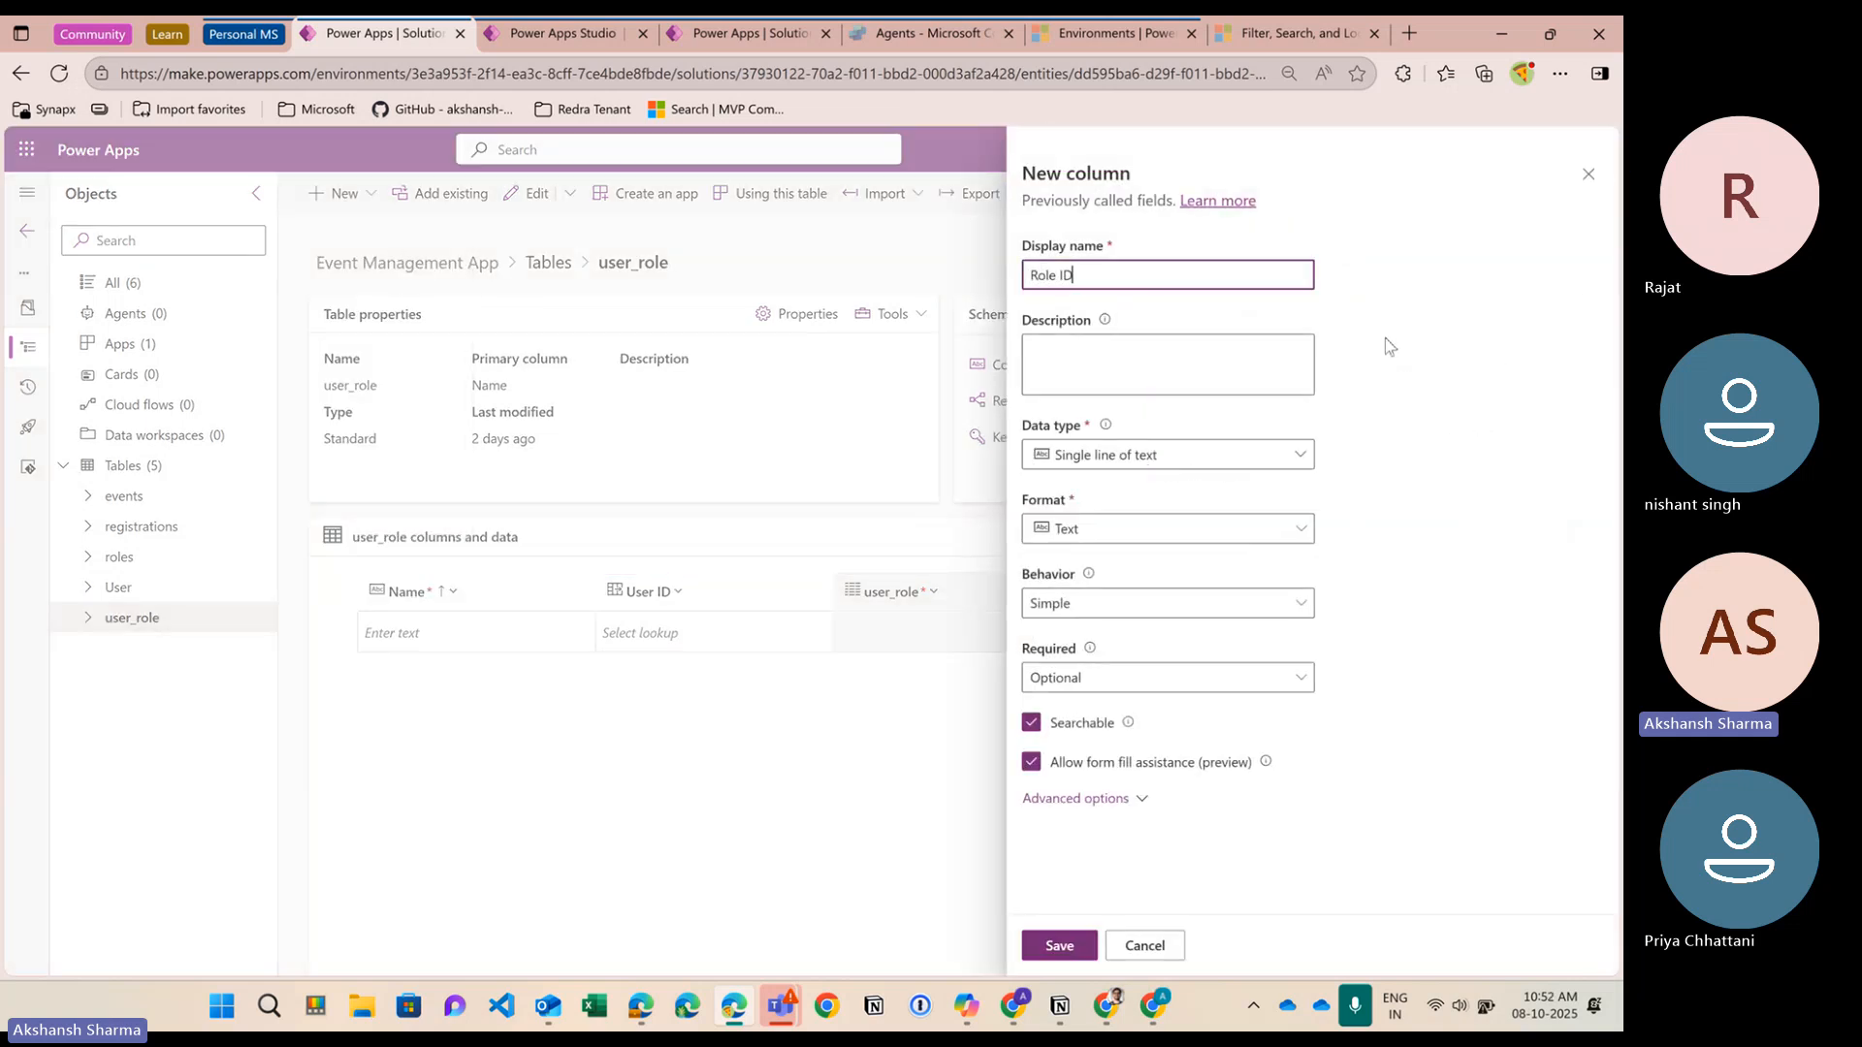
pyautogui.click(1256, 462)
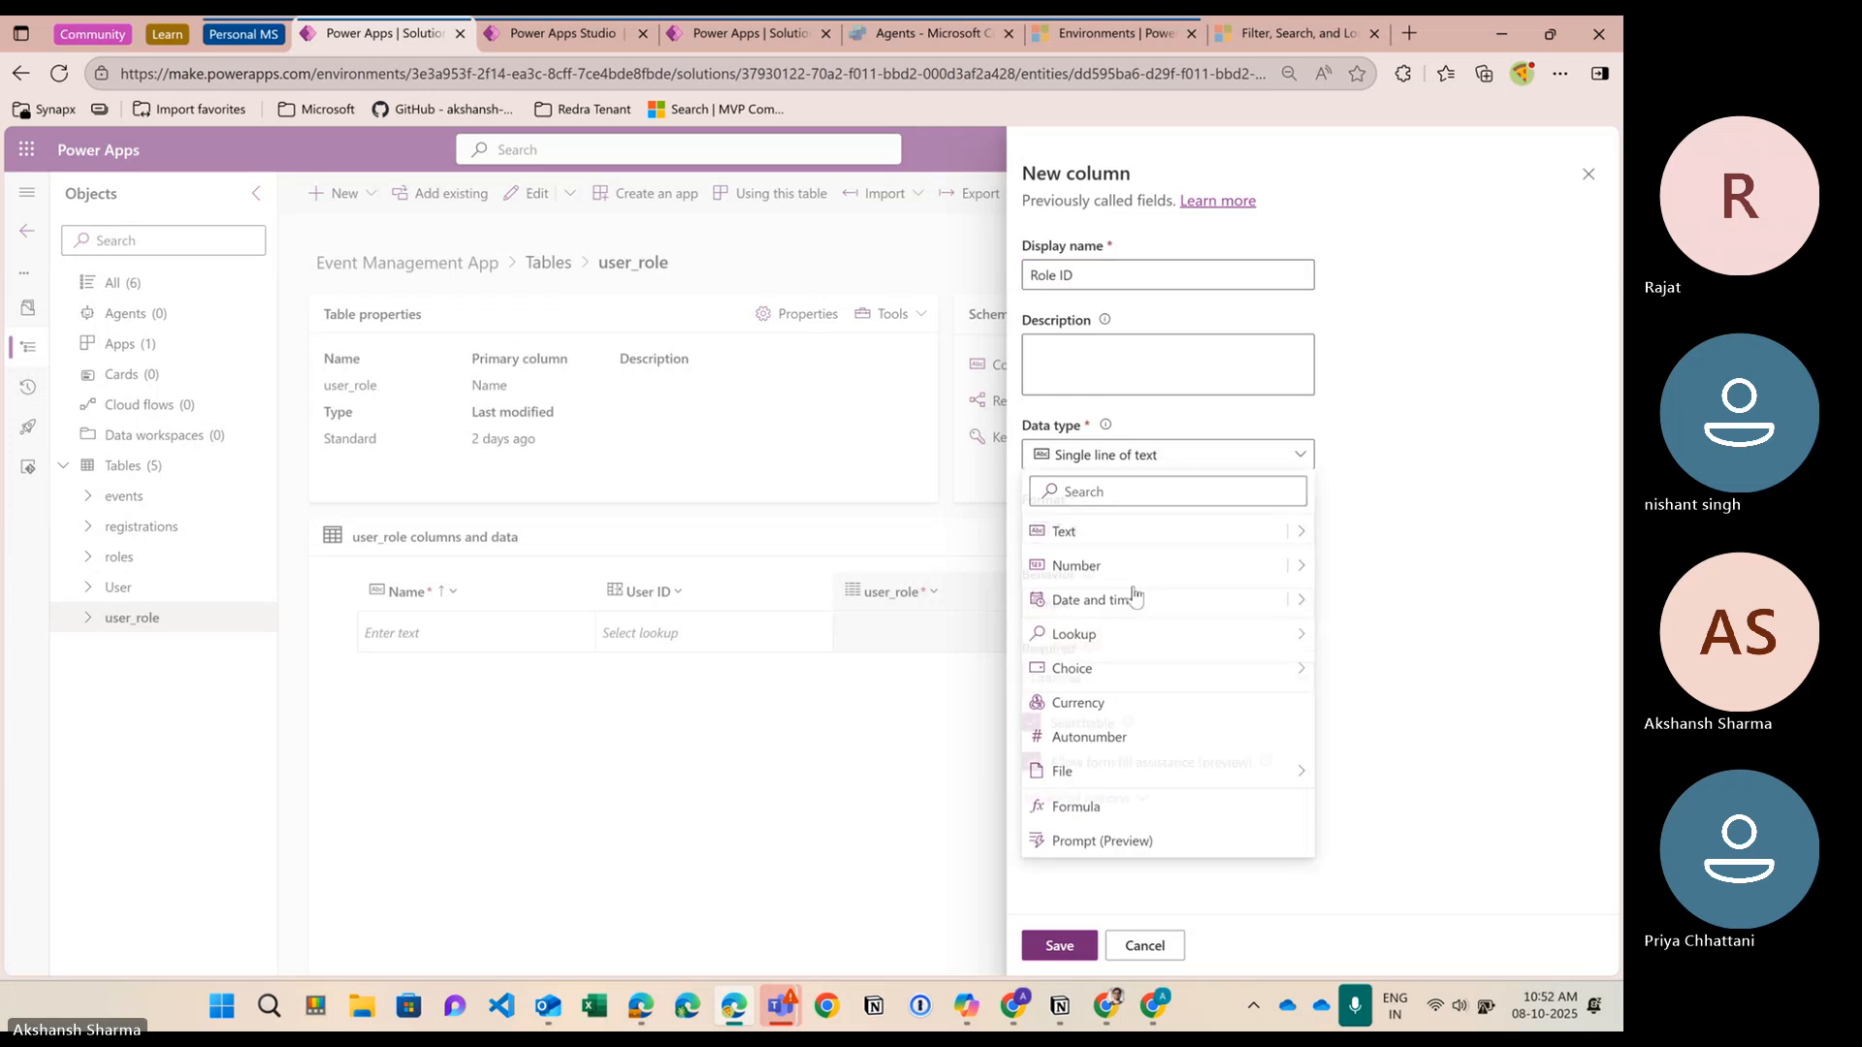
pyautogui.click(1411, 653)
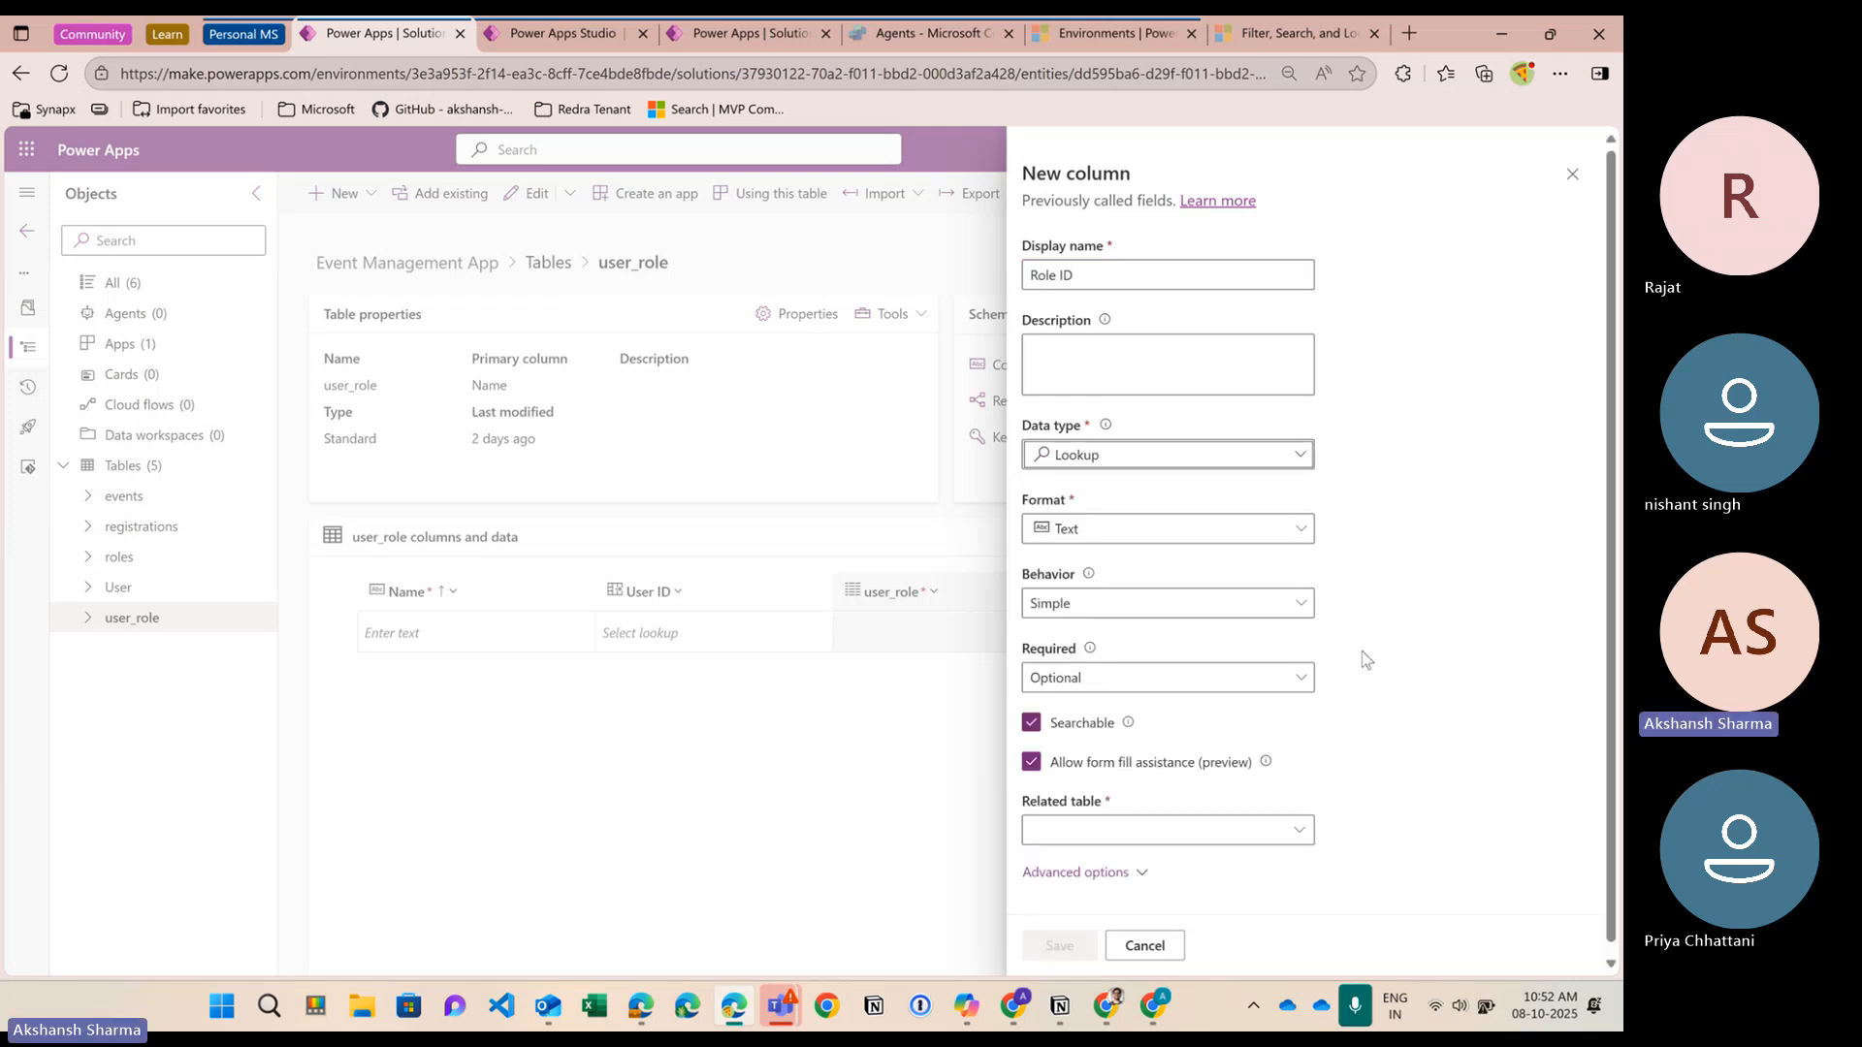
# Set the Role ID lookup's related table to roles and save the column
pyautogui.write('role')
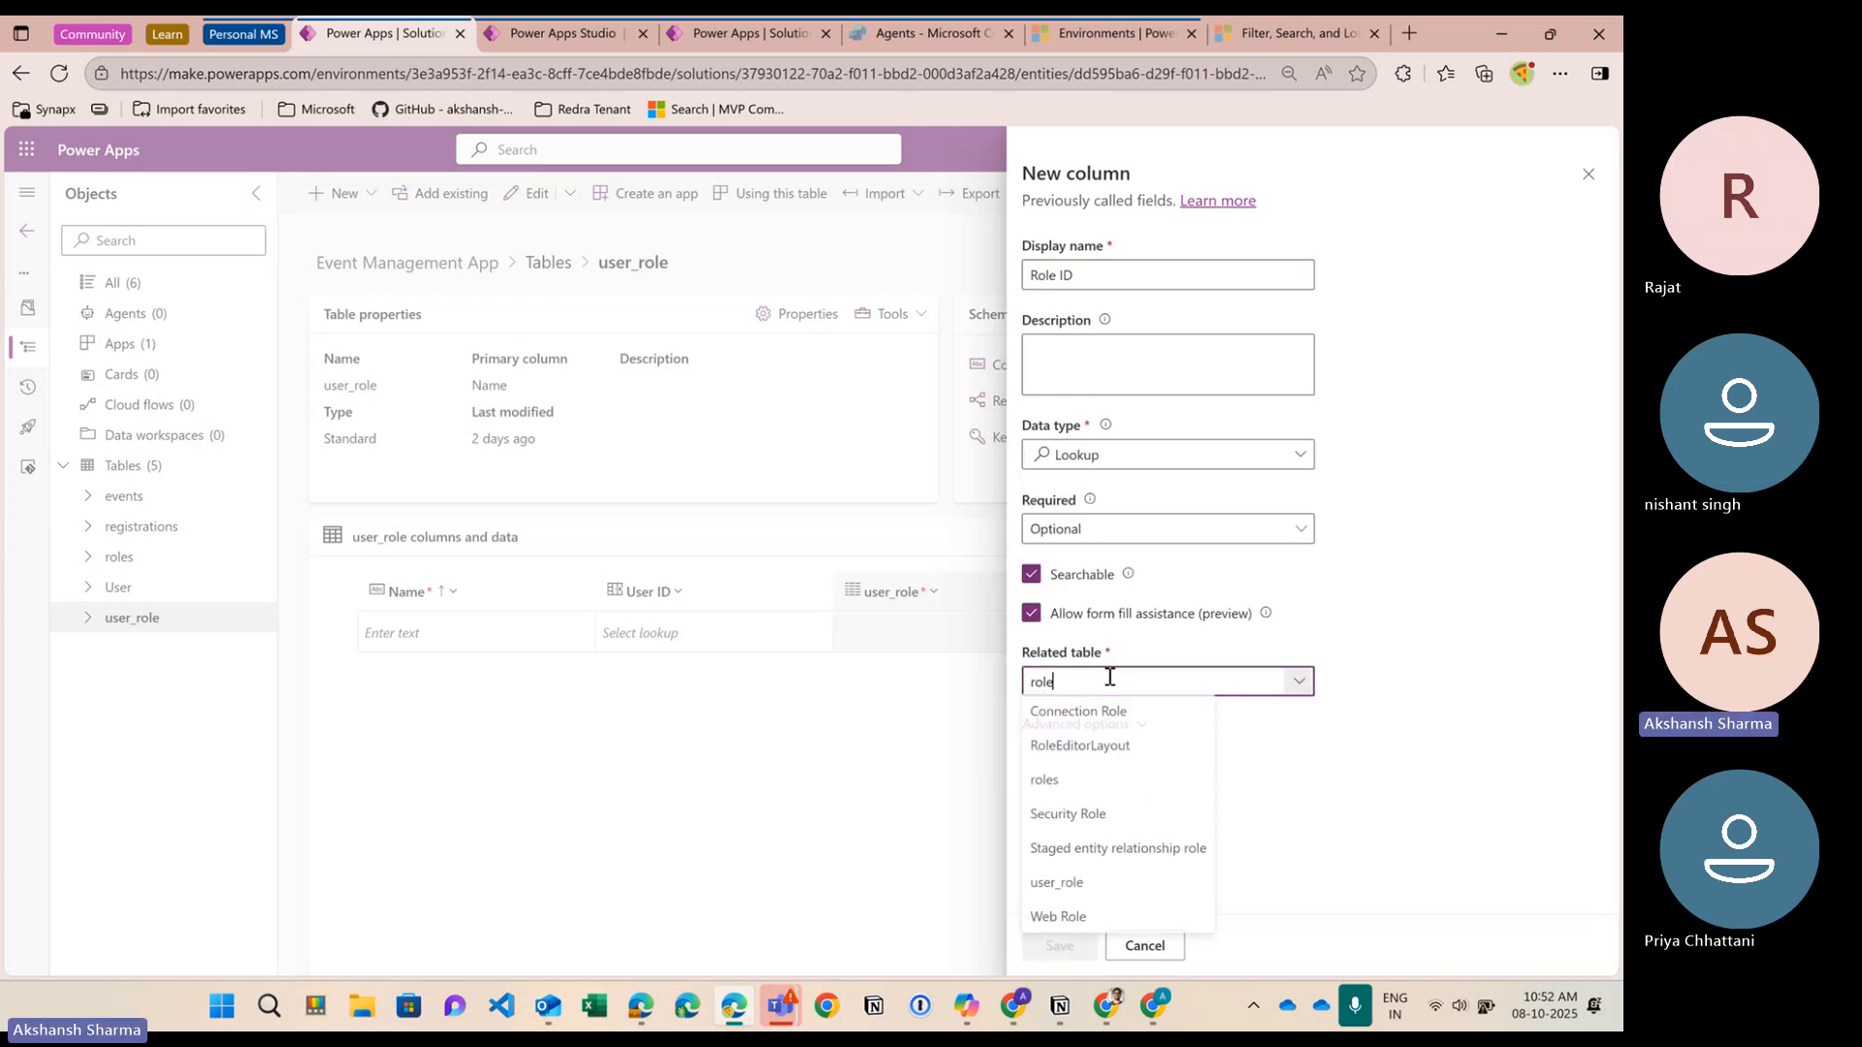
pyautogui.click(1074, 783)
pyautogui.click(1087, 682)
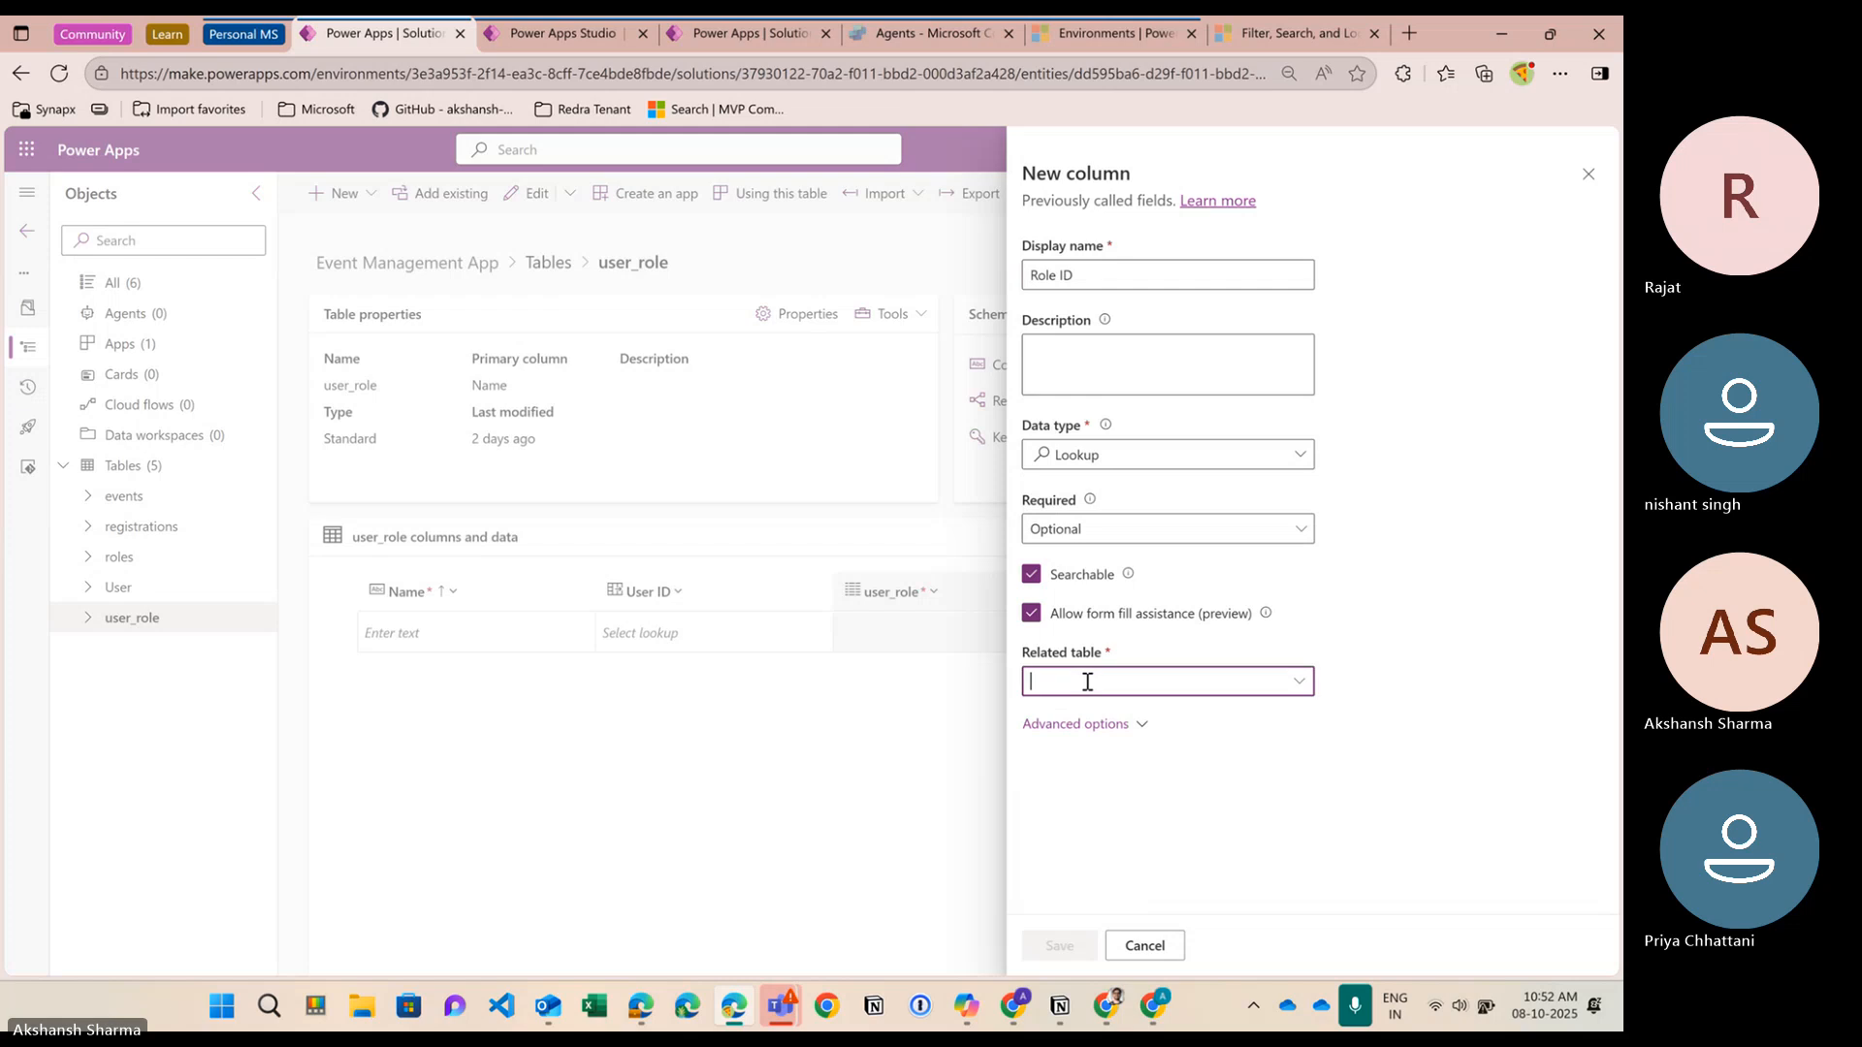
pyautogui.write('rol')
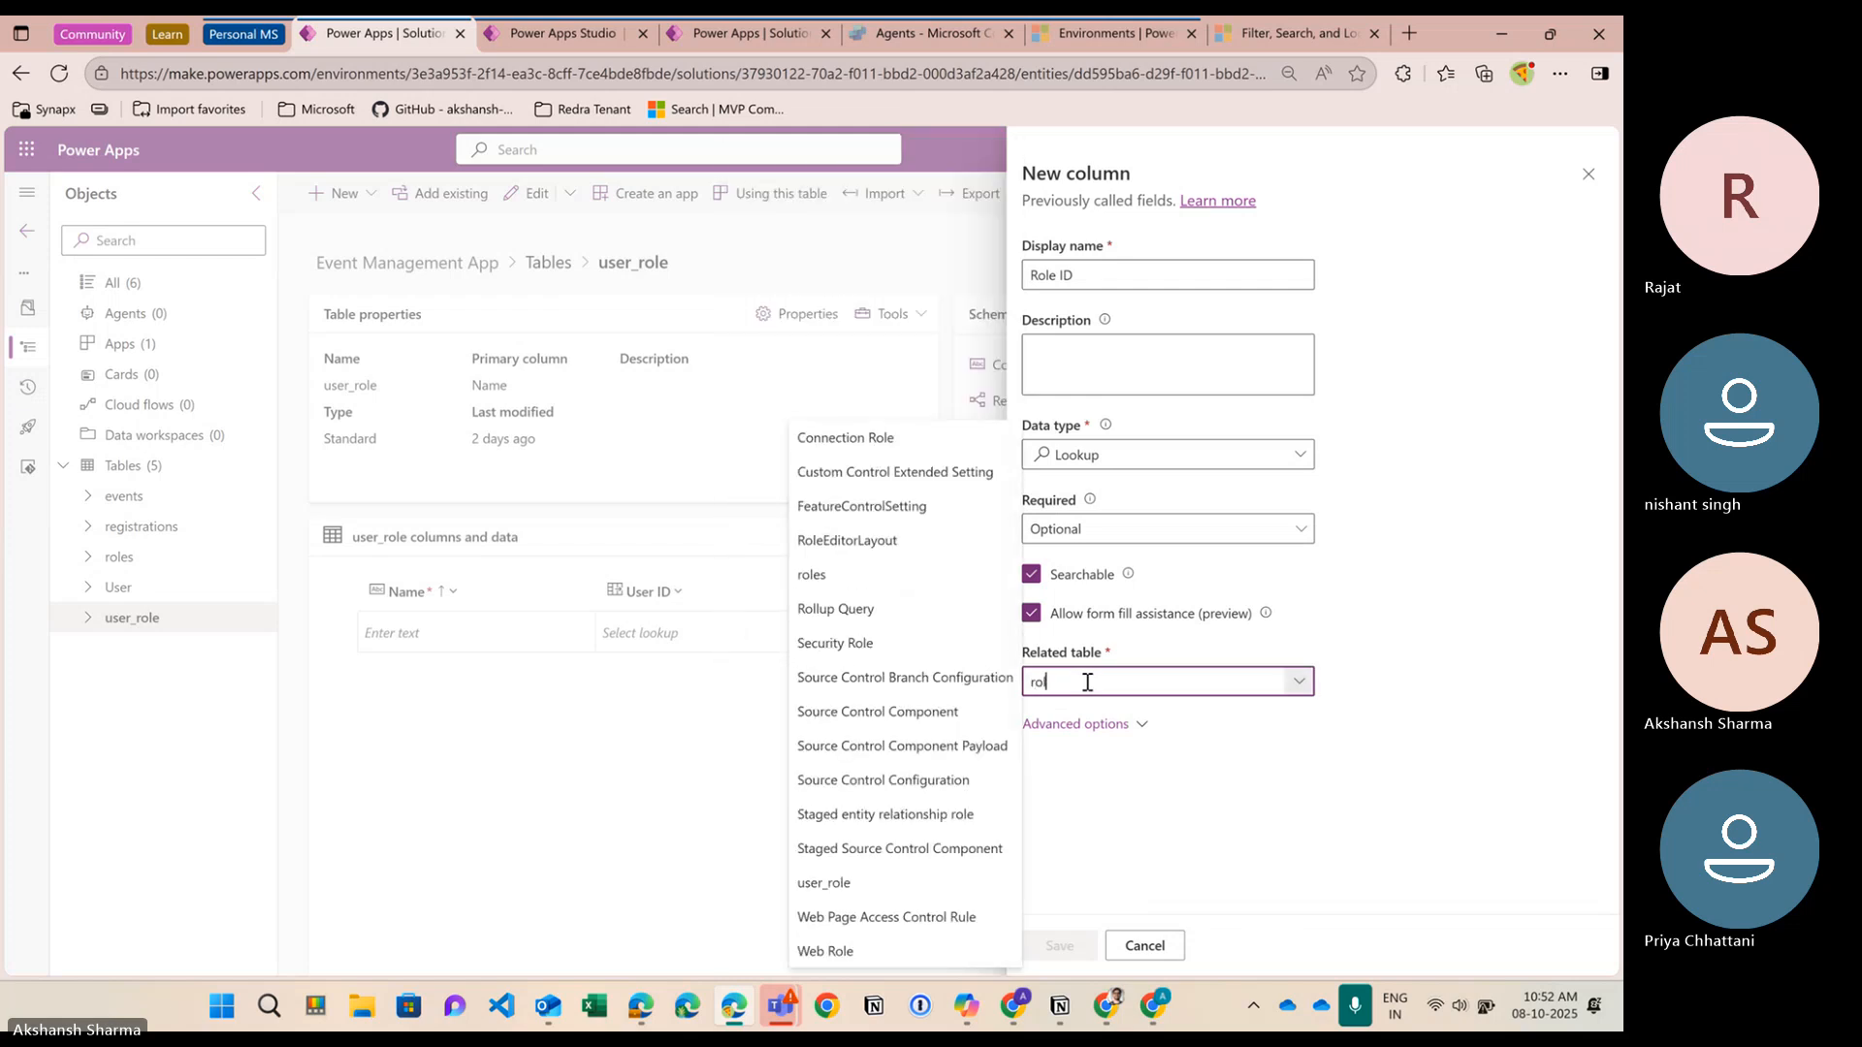
pyautogui.click(984, 574)
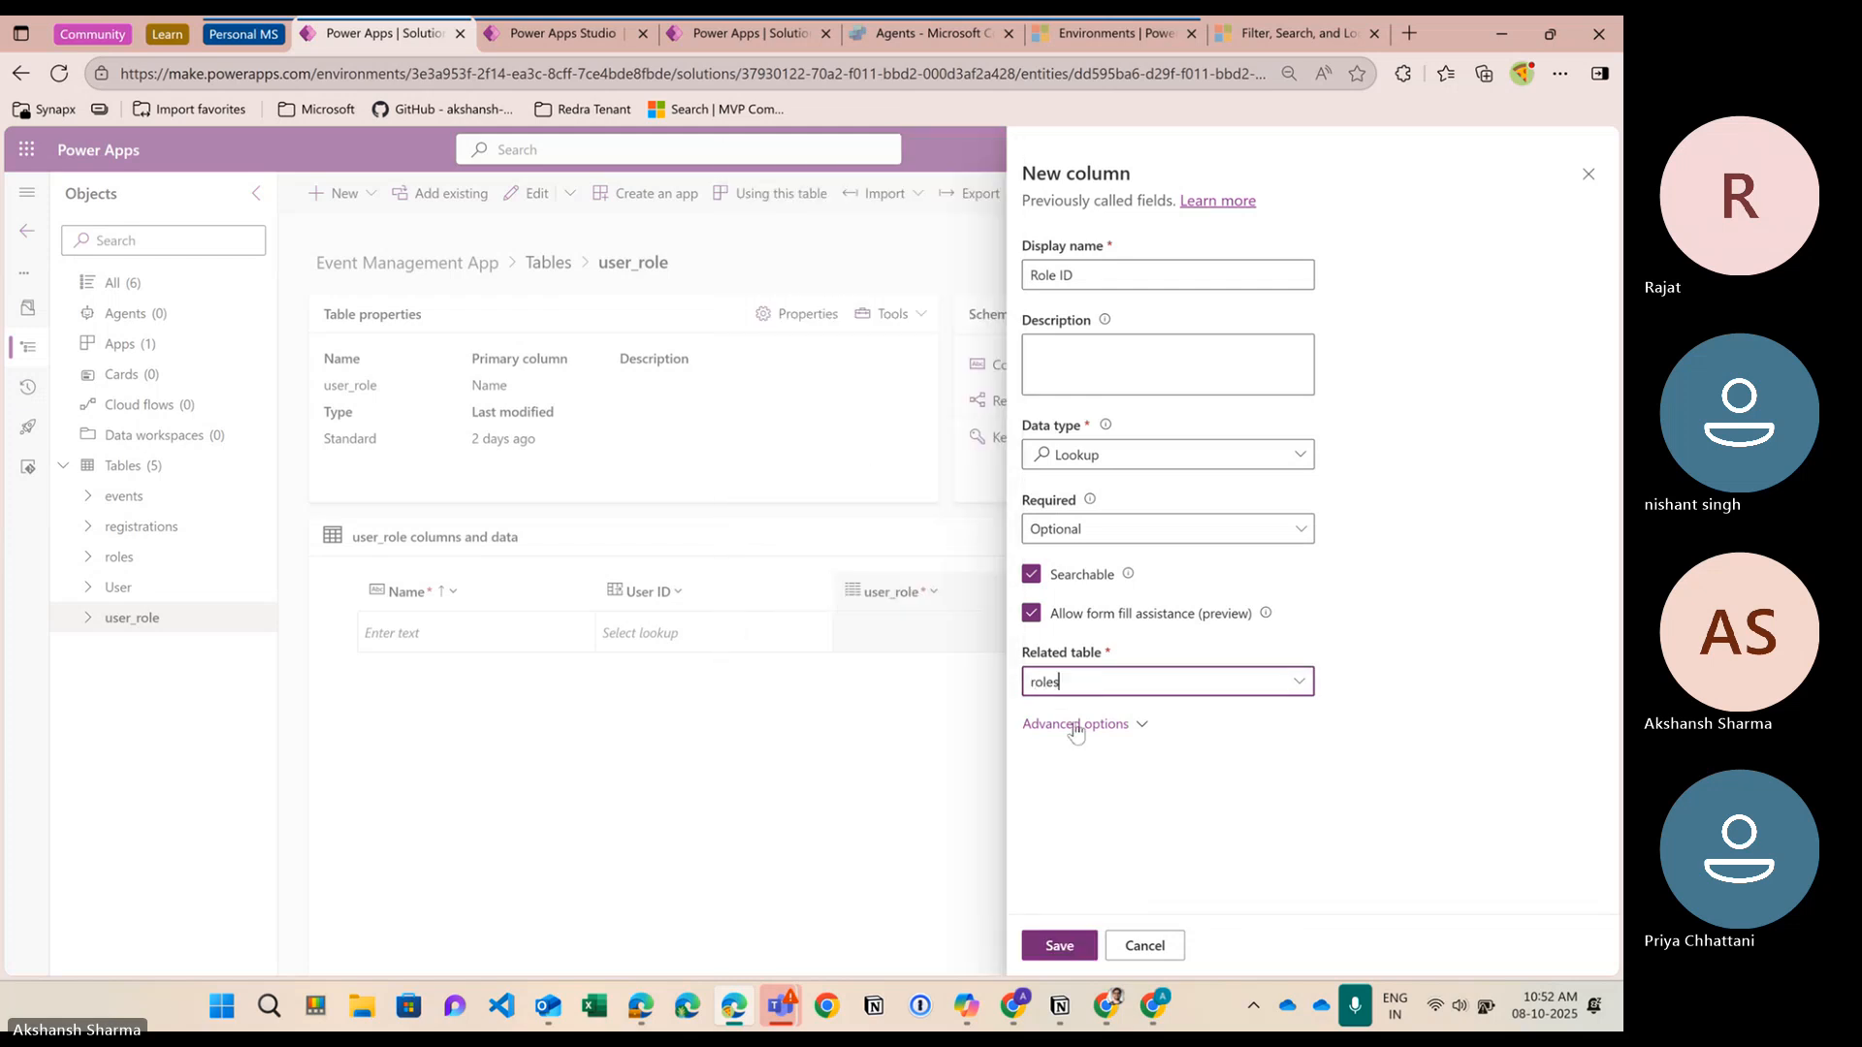
pyautogui.click(1062, 948)
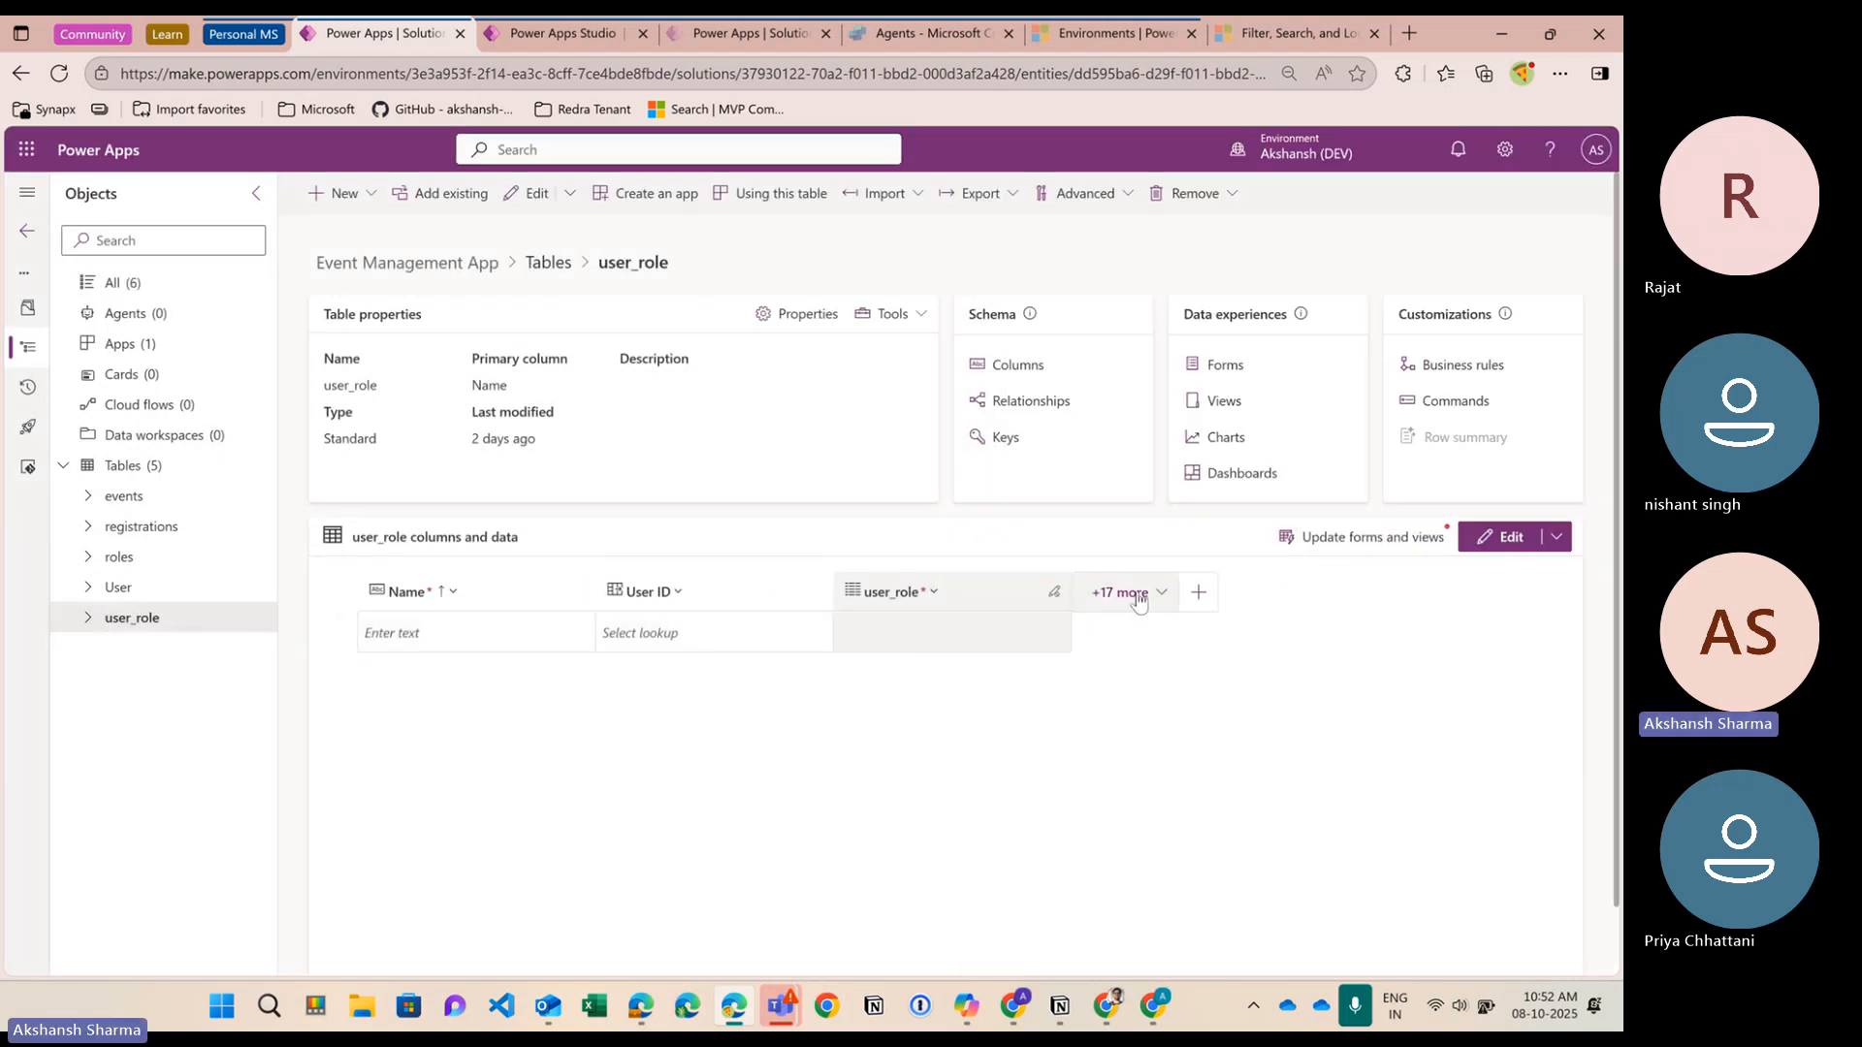
pyautogui.click(445, 593)
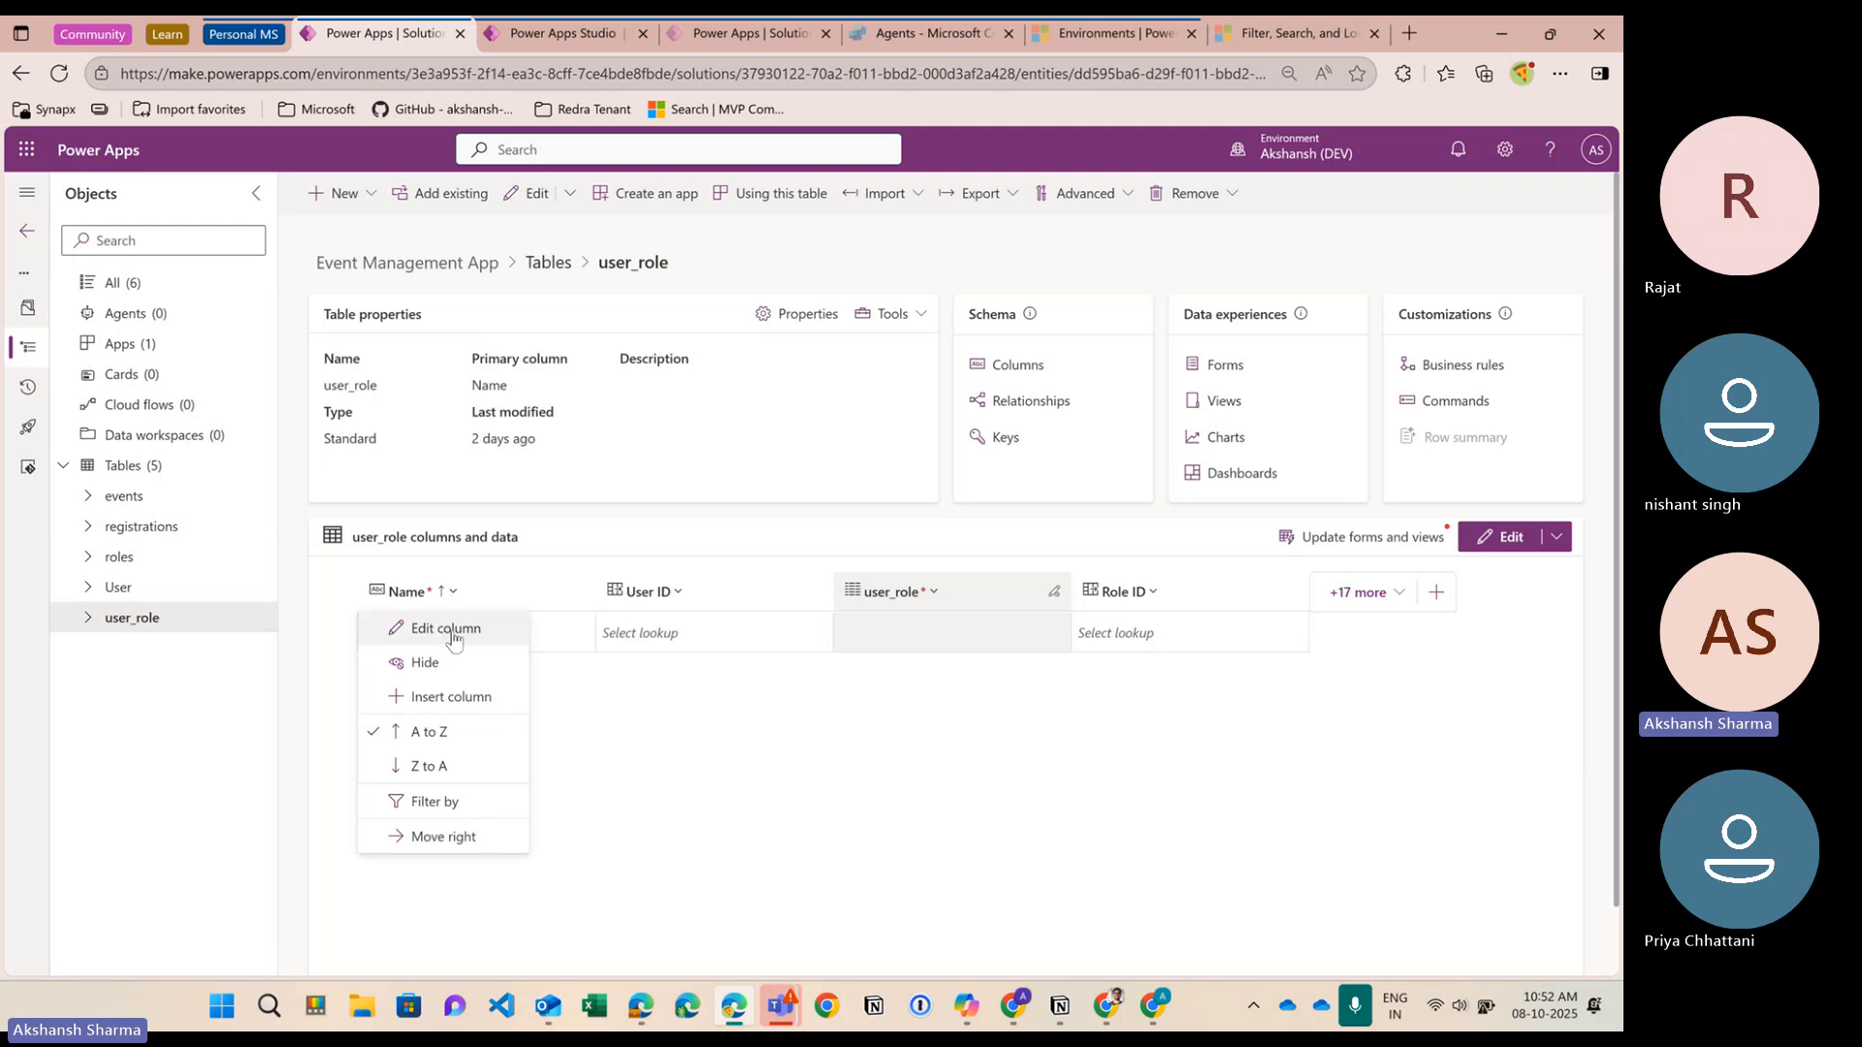
# Change the Name column's data type to Autonumber with prefix UR
pyautogui.click(451, 630)
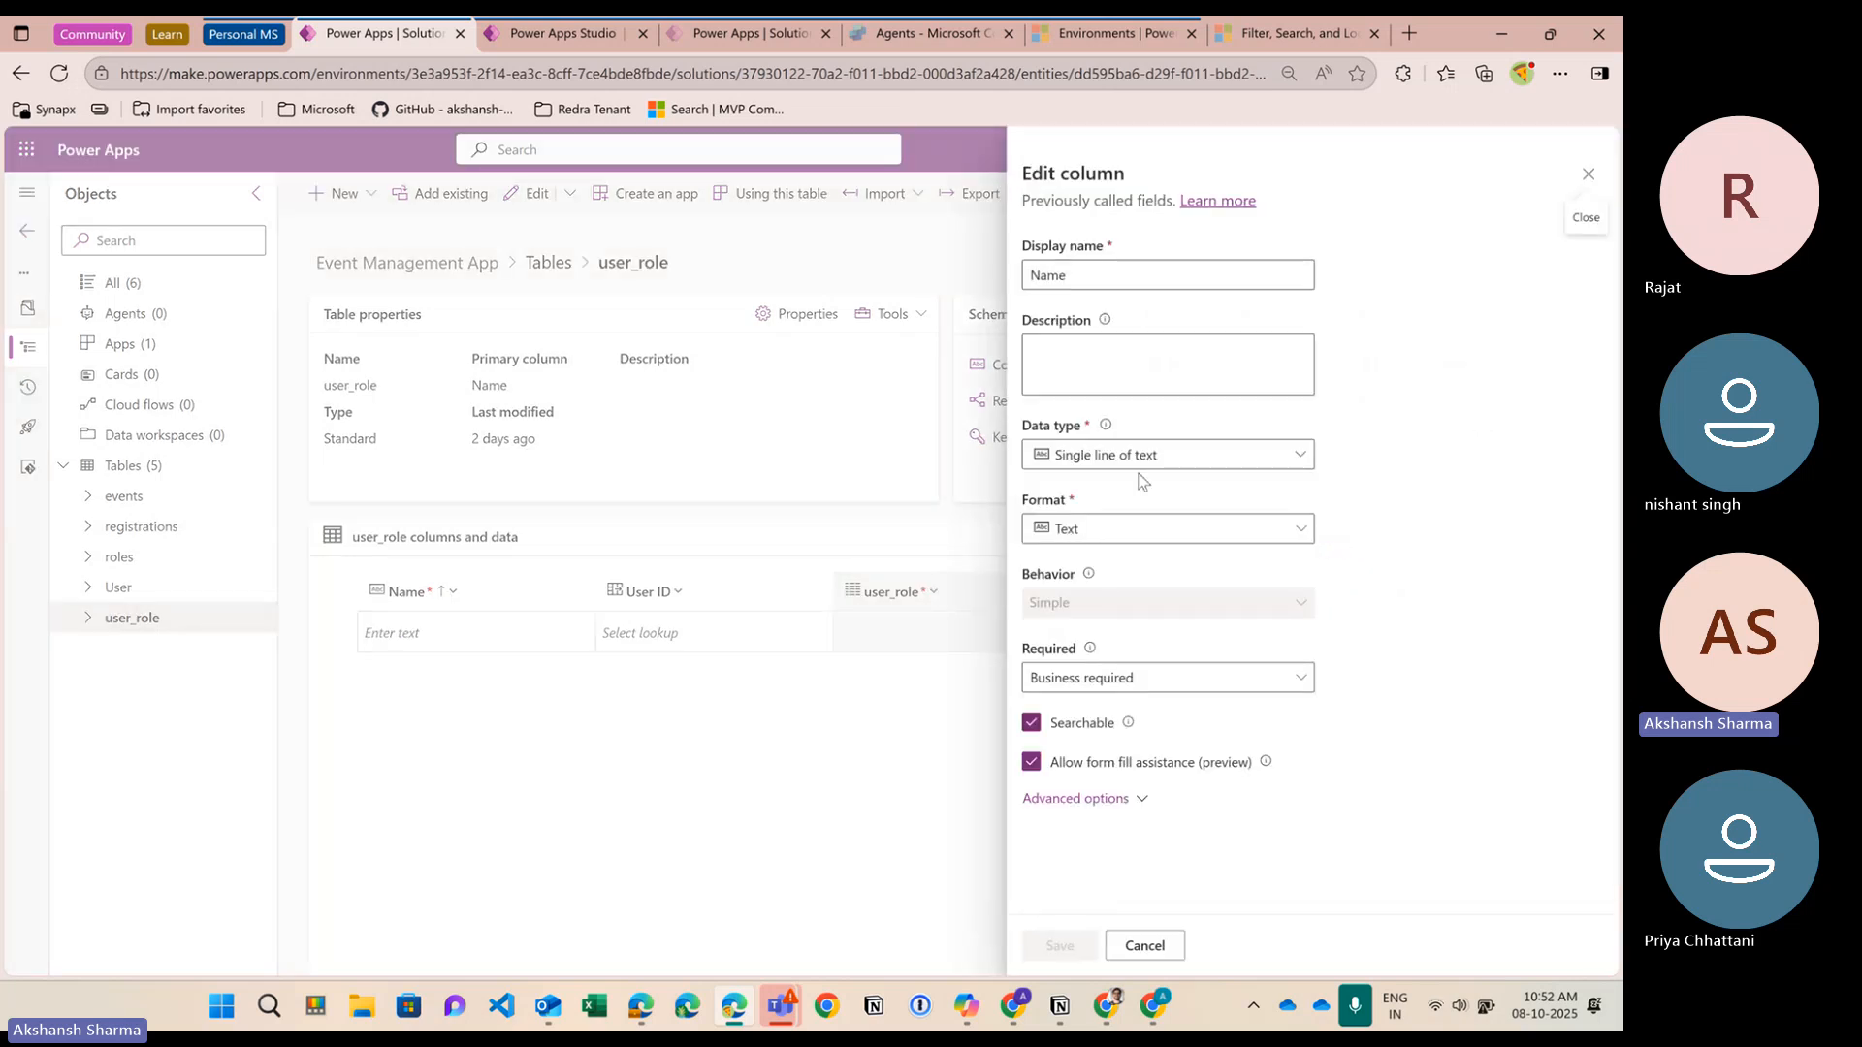
pyautogui.click(1140, 462)
pyautogui.click(1096, 521)
pyautogui.scroll(-2, 1057, 621)
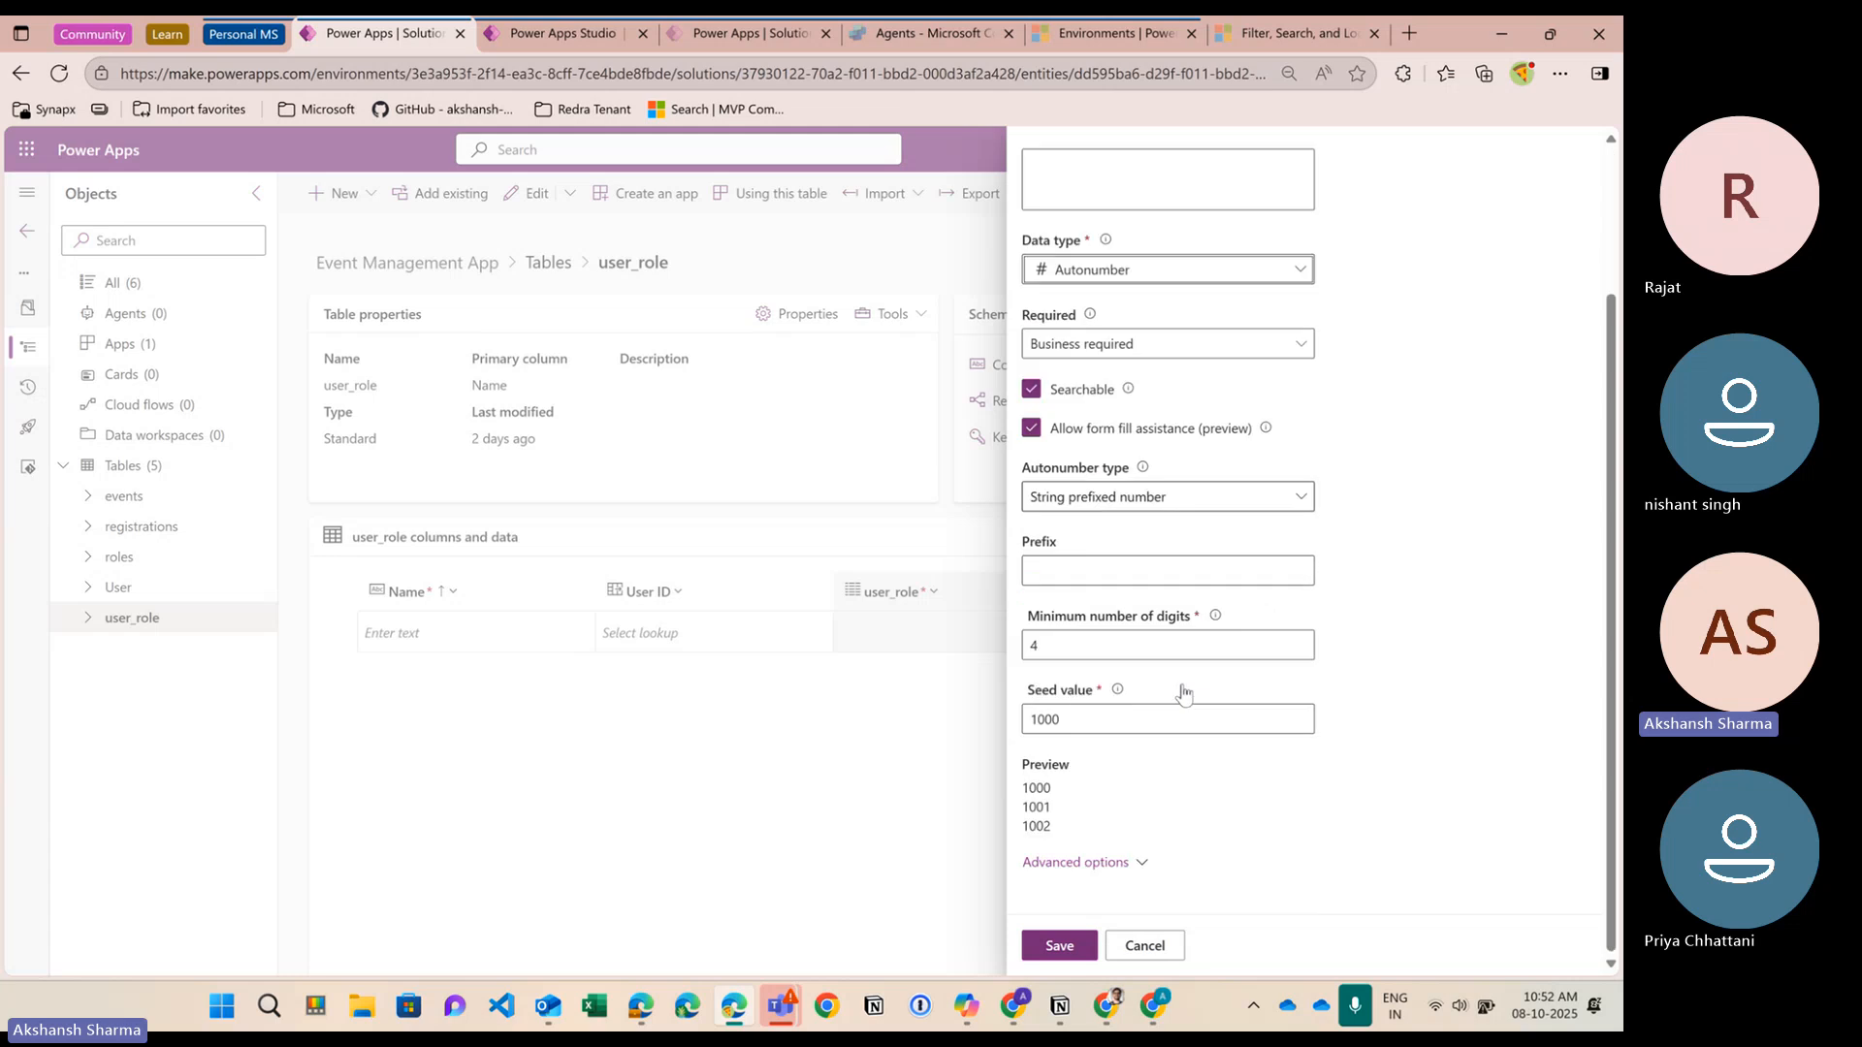
pyautogui.click(1041, 572)
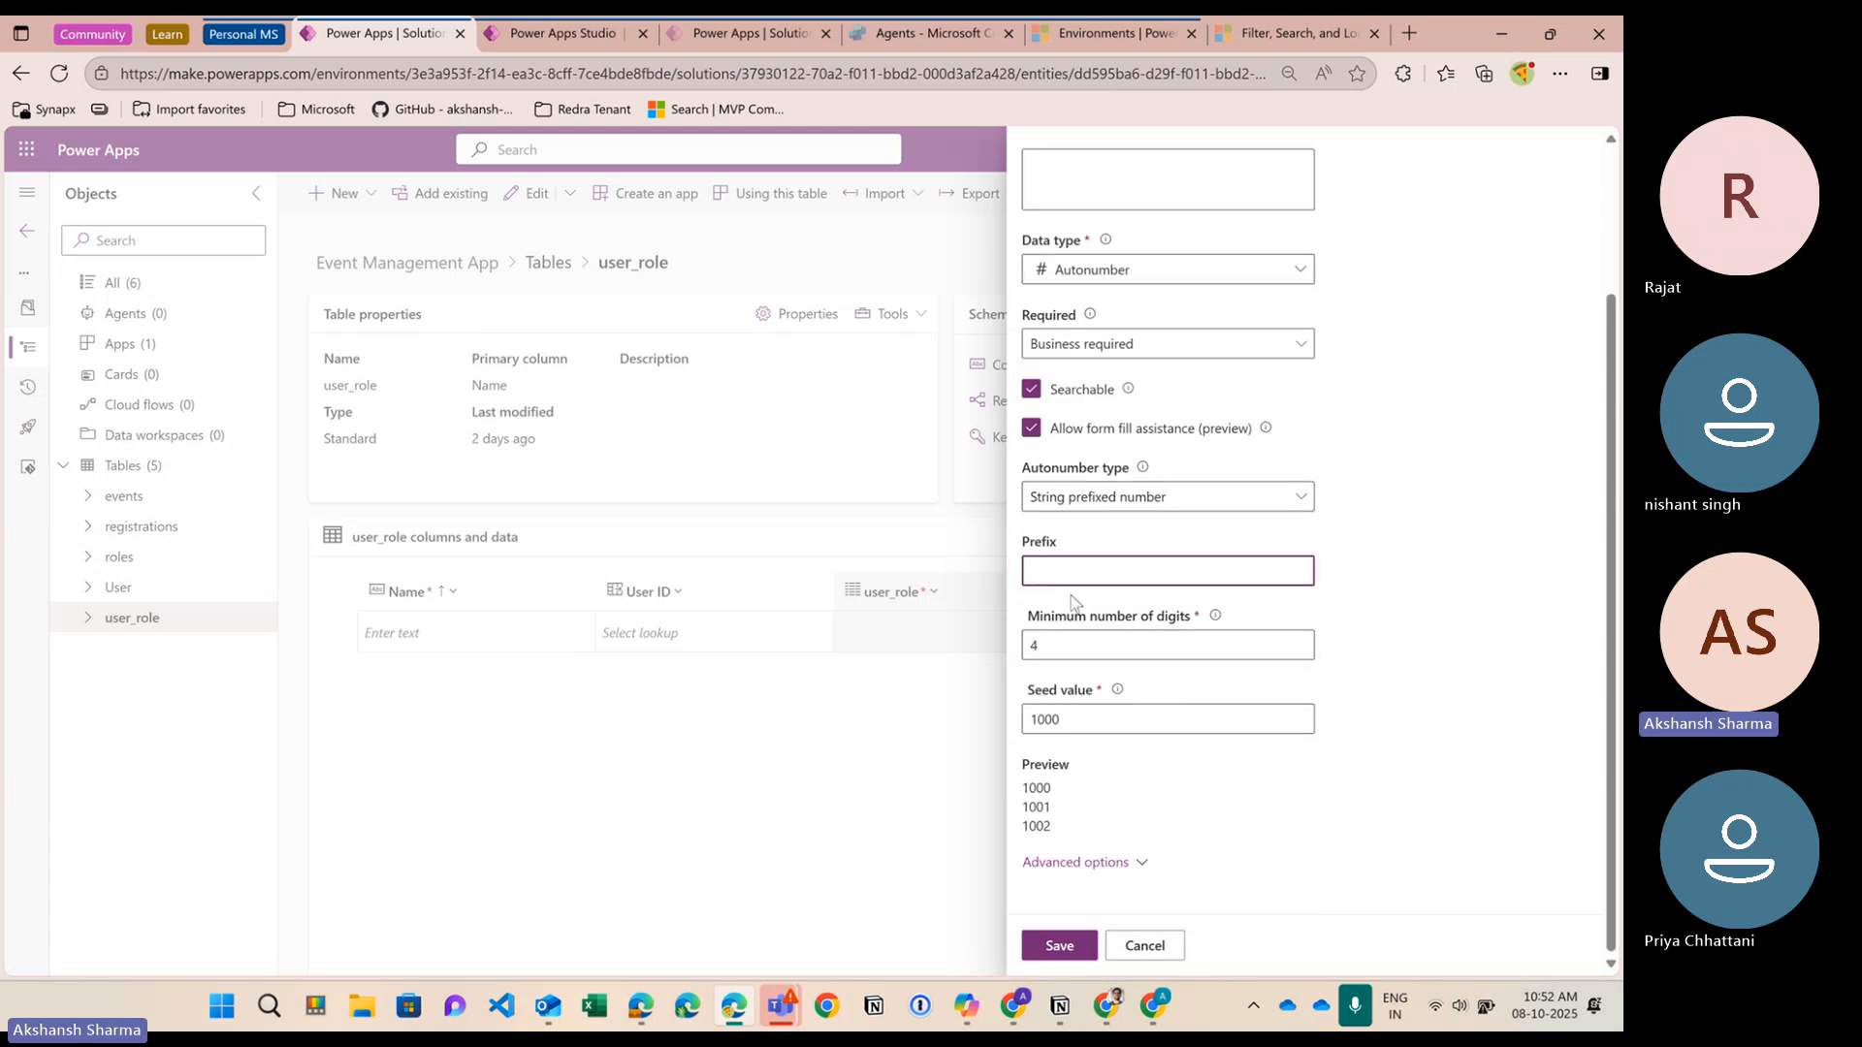
pyautogui.write('UR')
# Set the autonumber seed to 100 and minimum digits to 3, then save the column
pyautogui.click(1066, 721)
pyautogui.press('BackSpace')
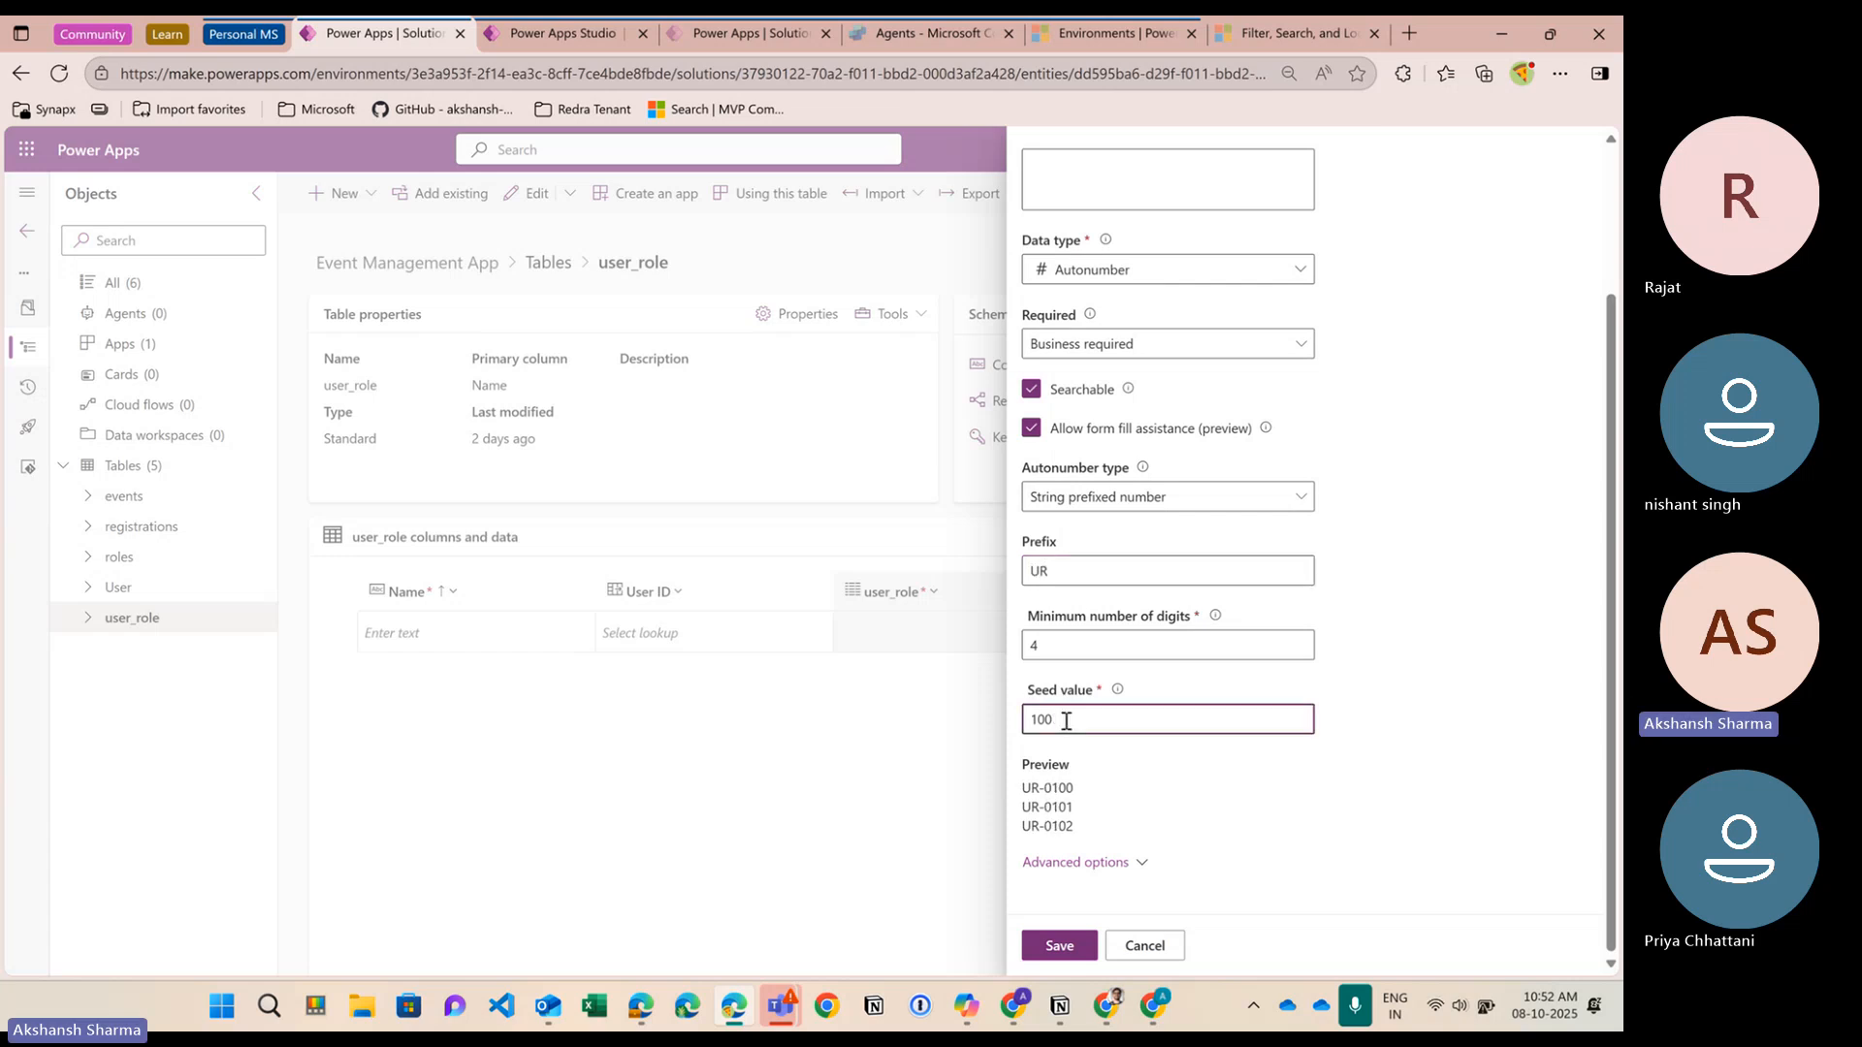
pyautogui.click(1088, 649)
pyautogui.press('BackSpace')
pyautogui.write('3')
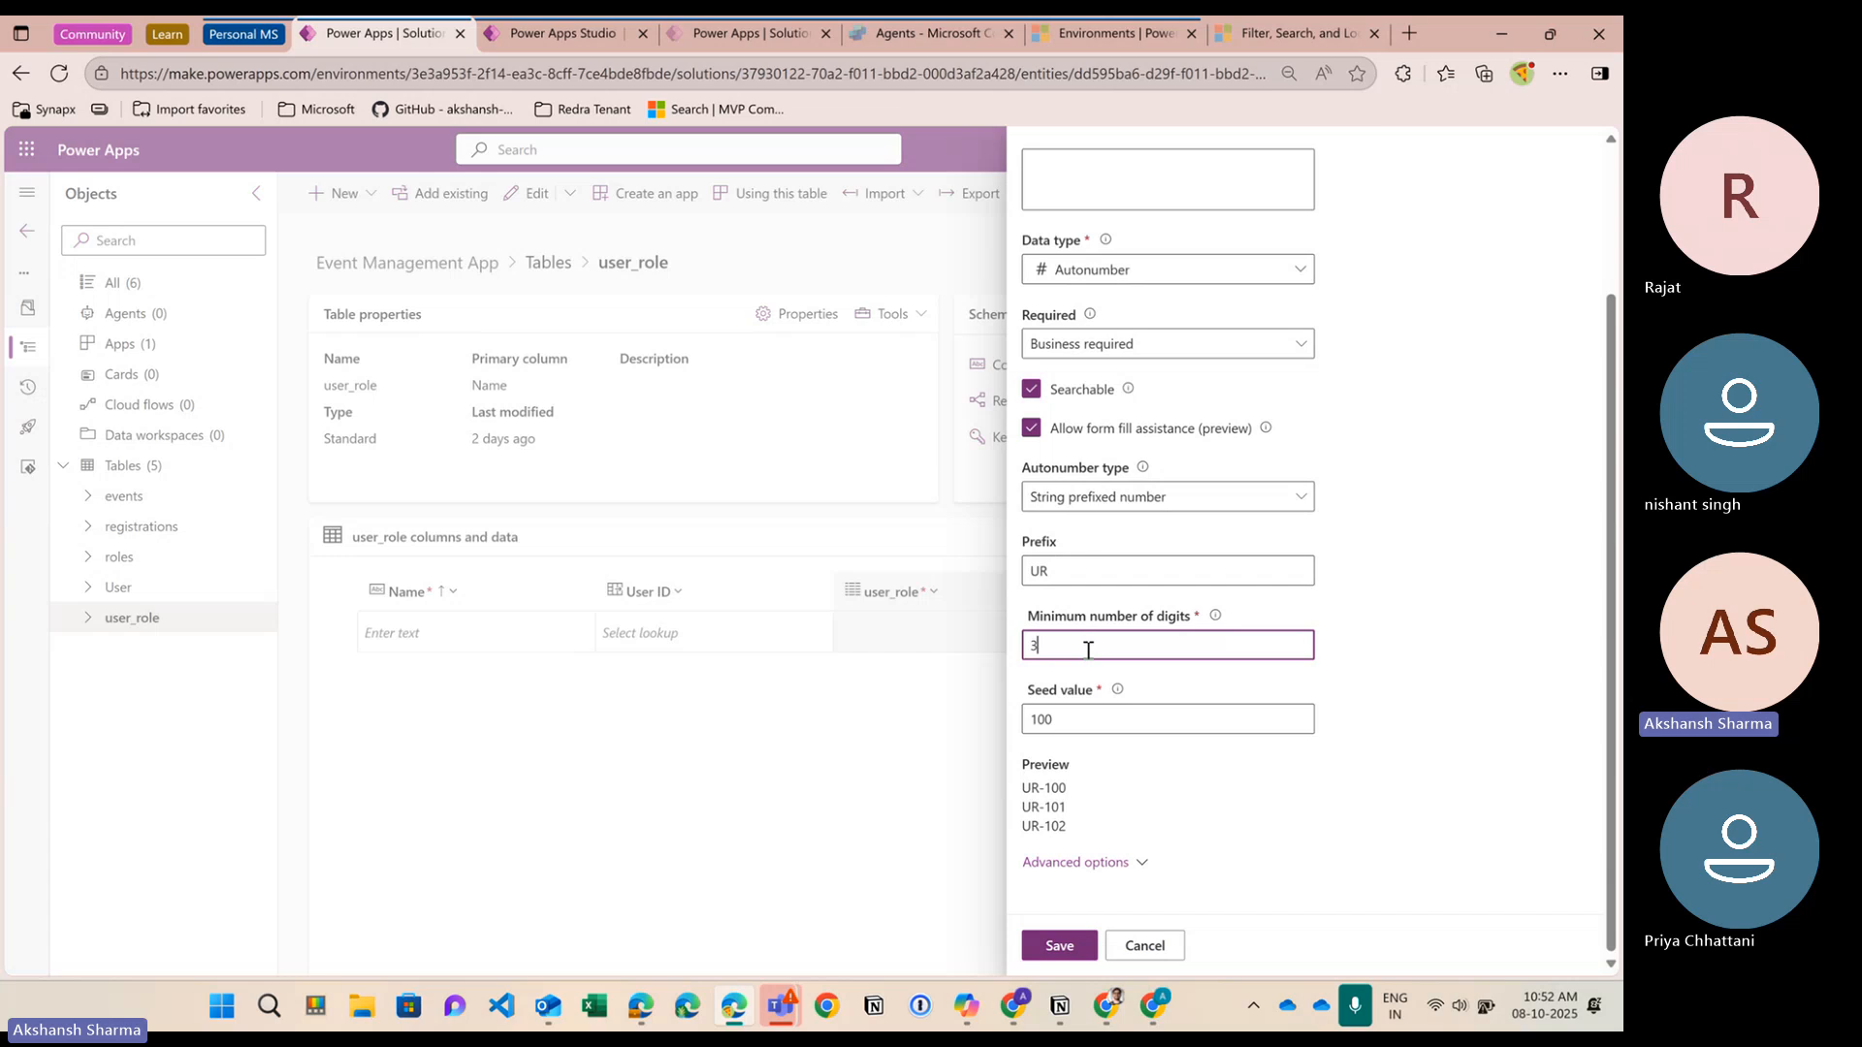
pyautogui.click(1060, 945)
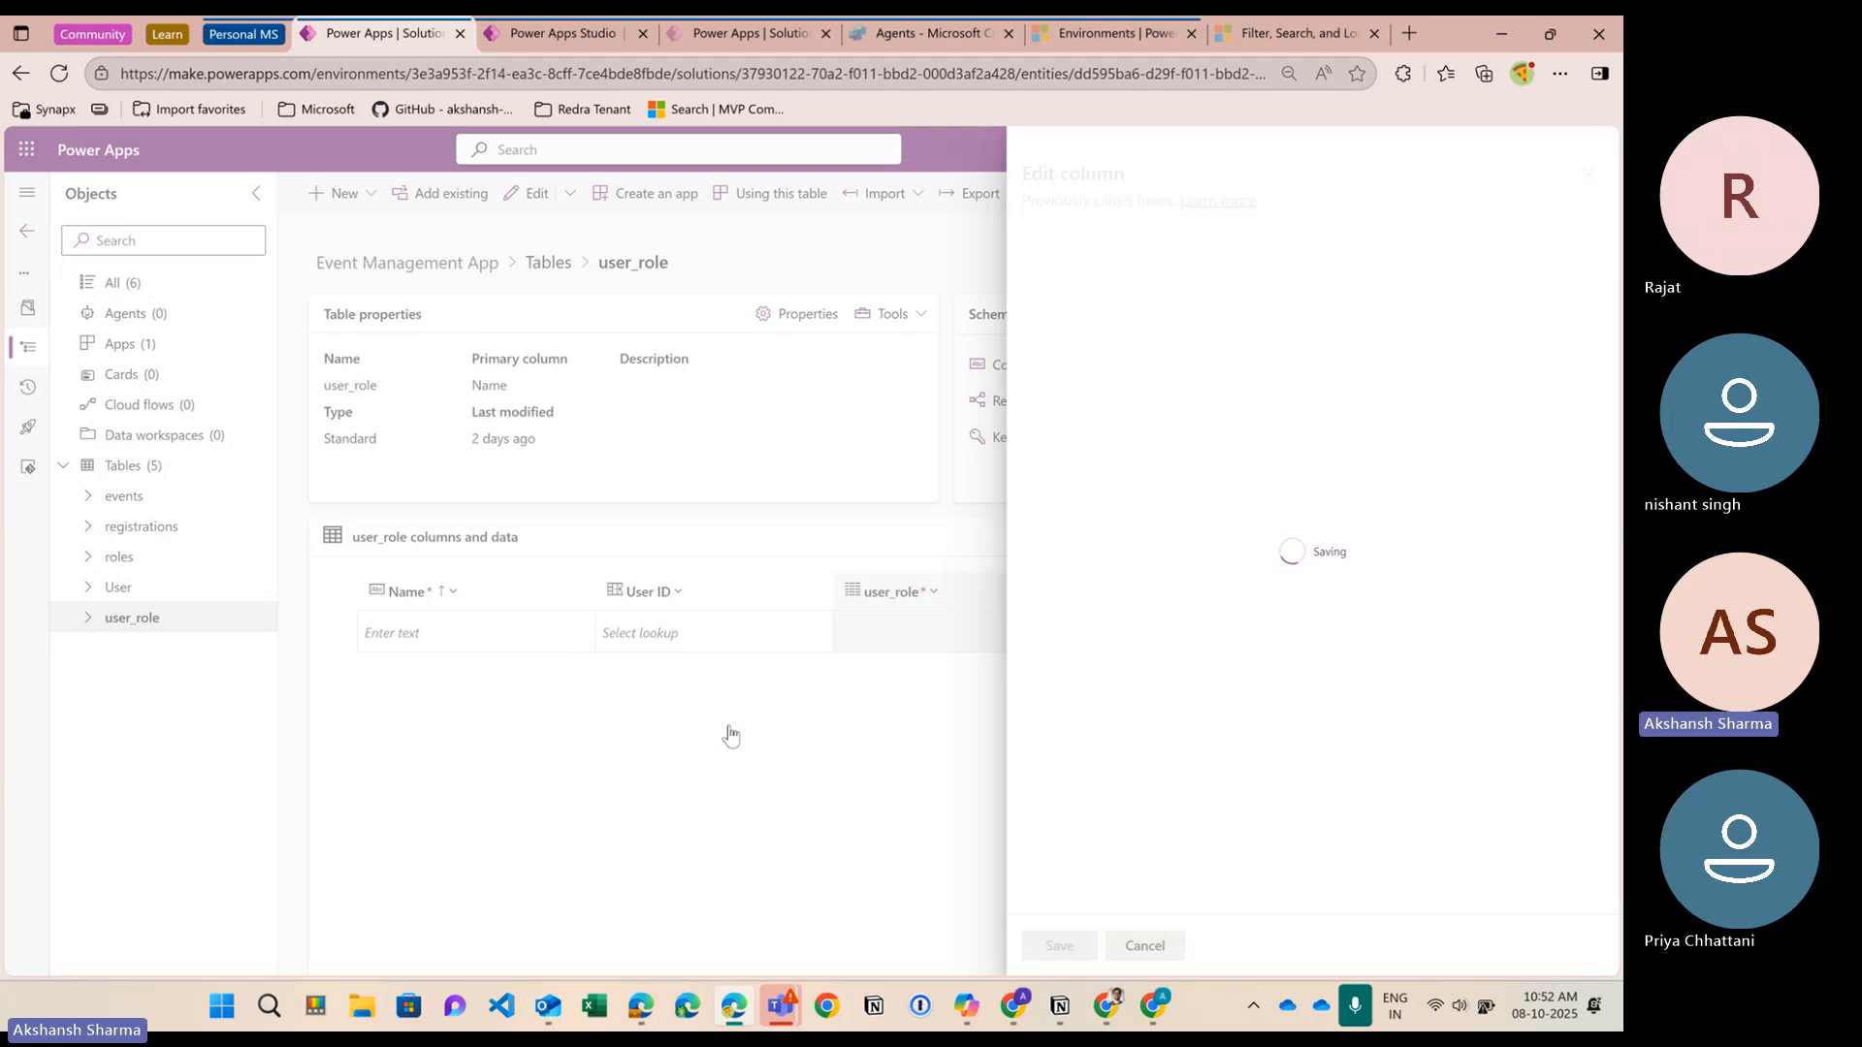
pyautogui.click(669, 642)
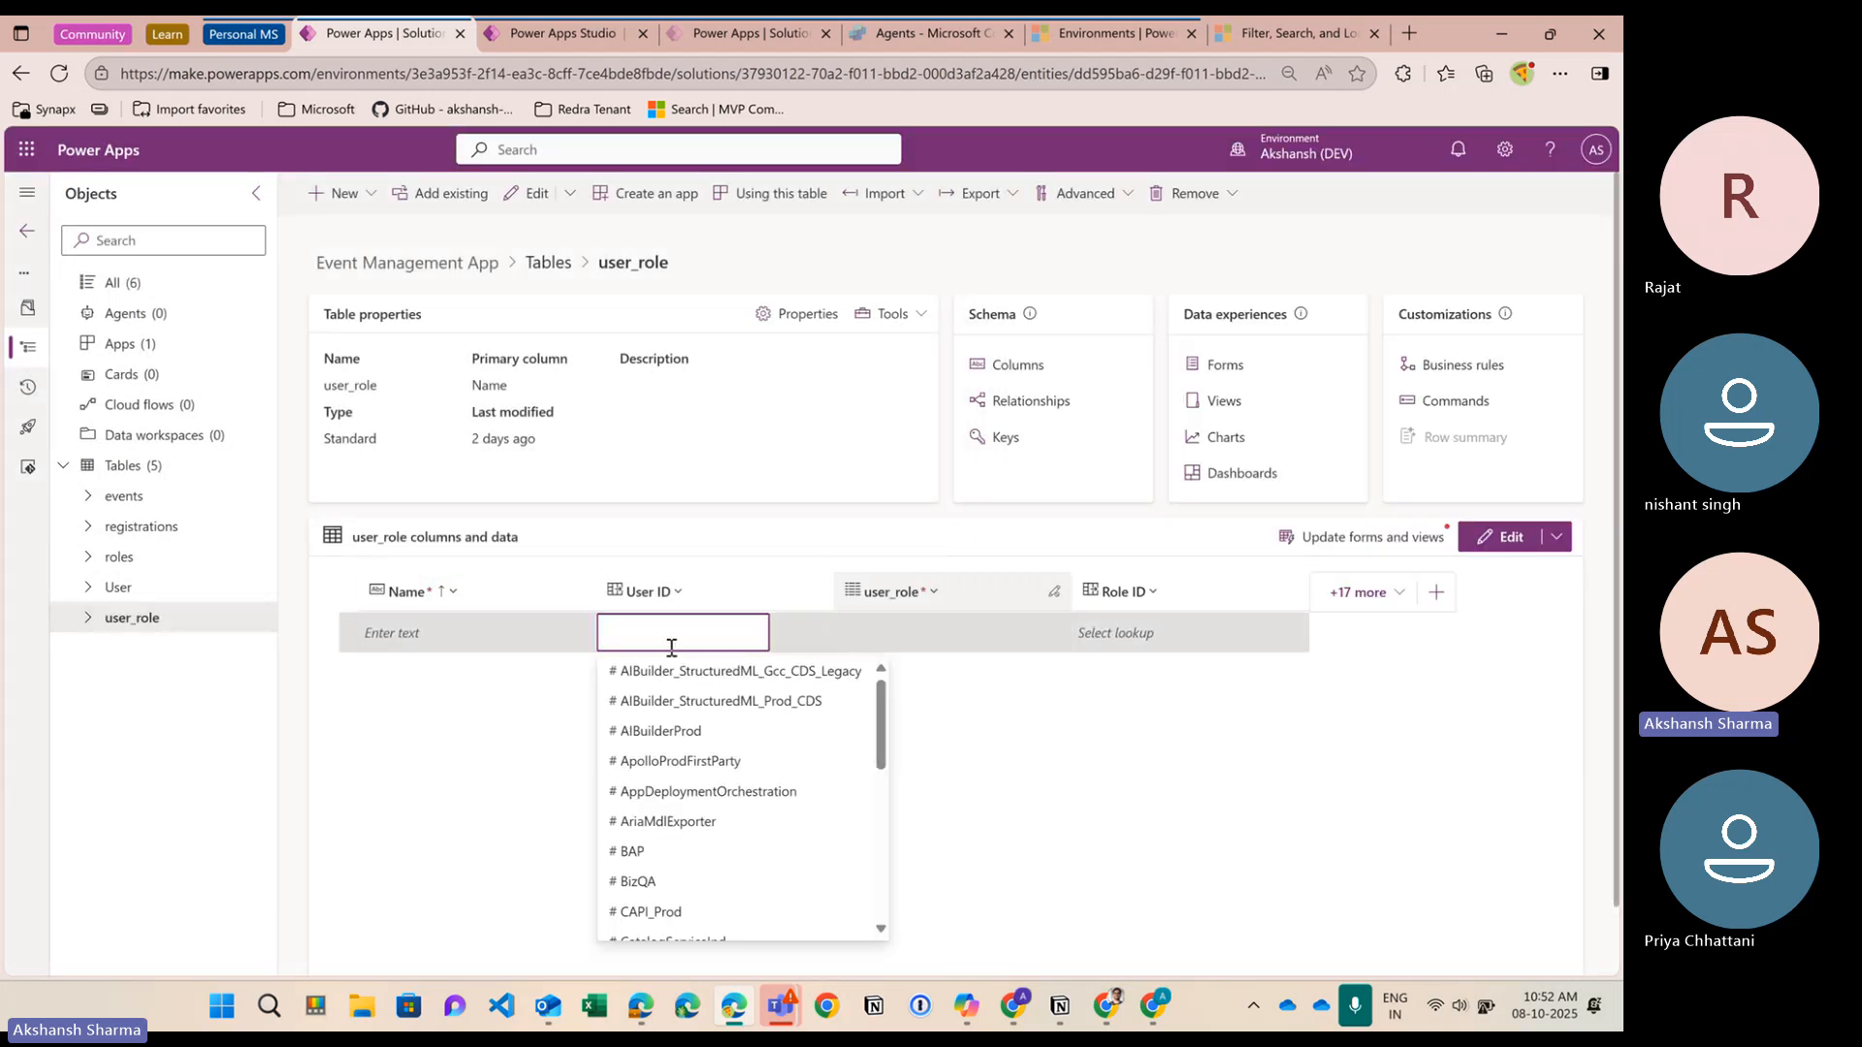
# Search for and pick your own user as the first row's User ID, then reload the page
pyautogui.write('Akshansh Sharma')
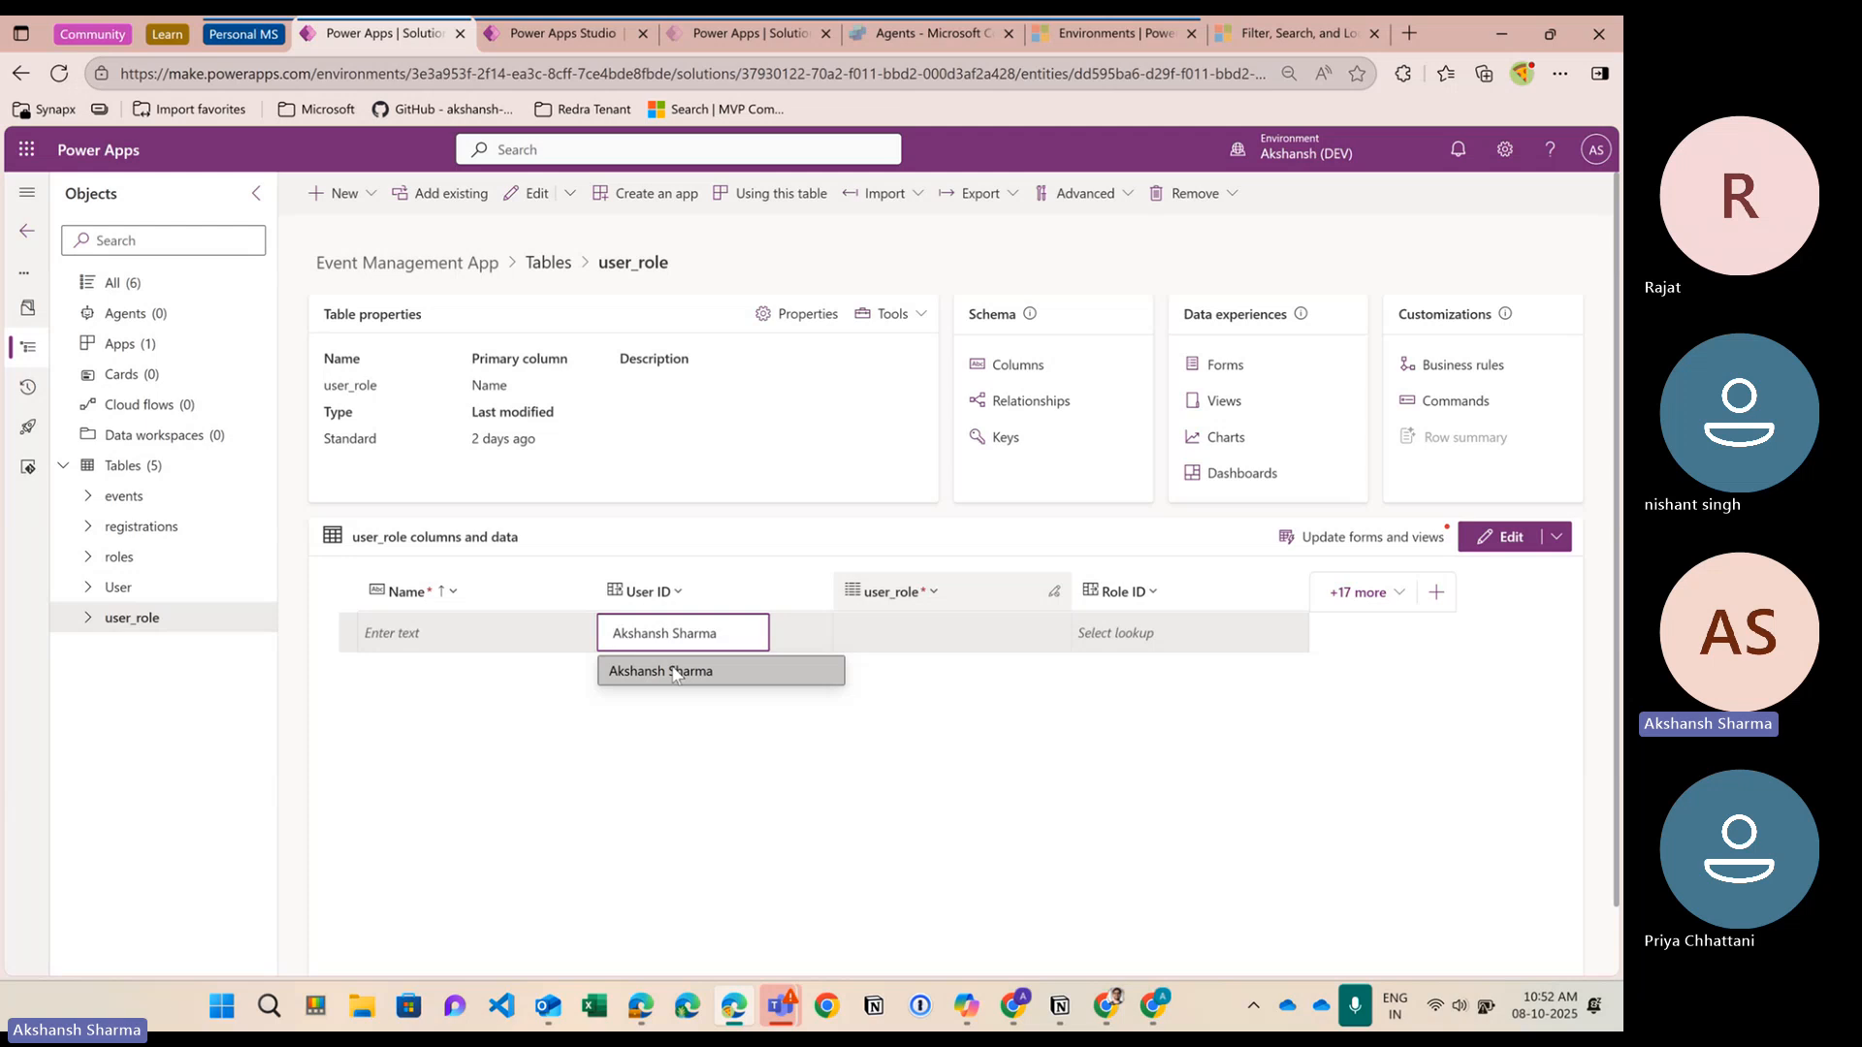
pyautogui.click(660, 669)
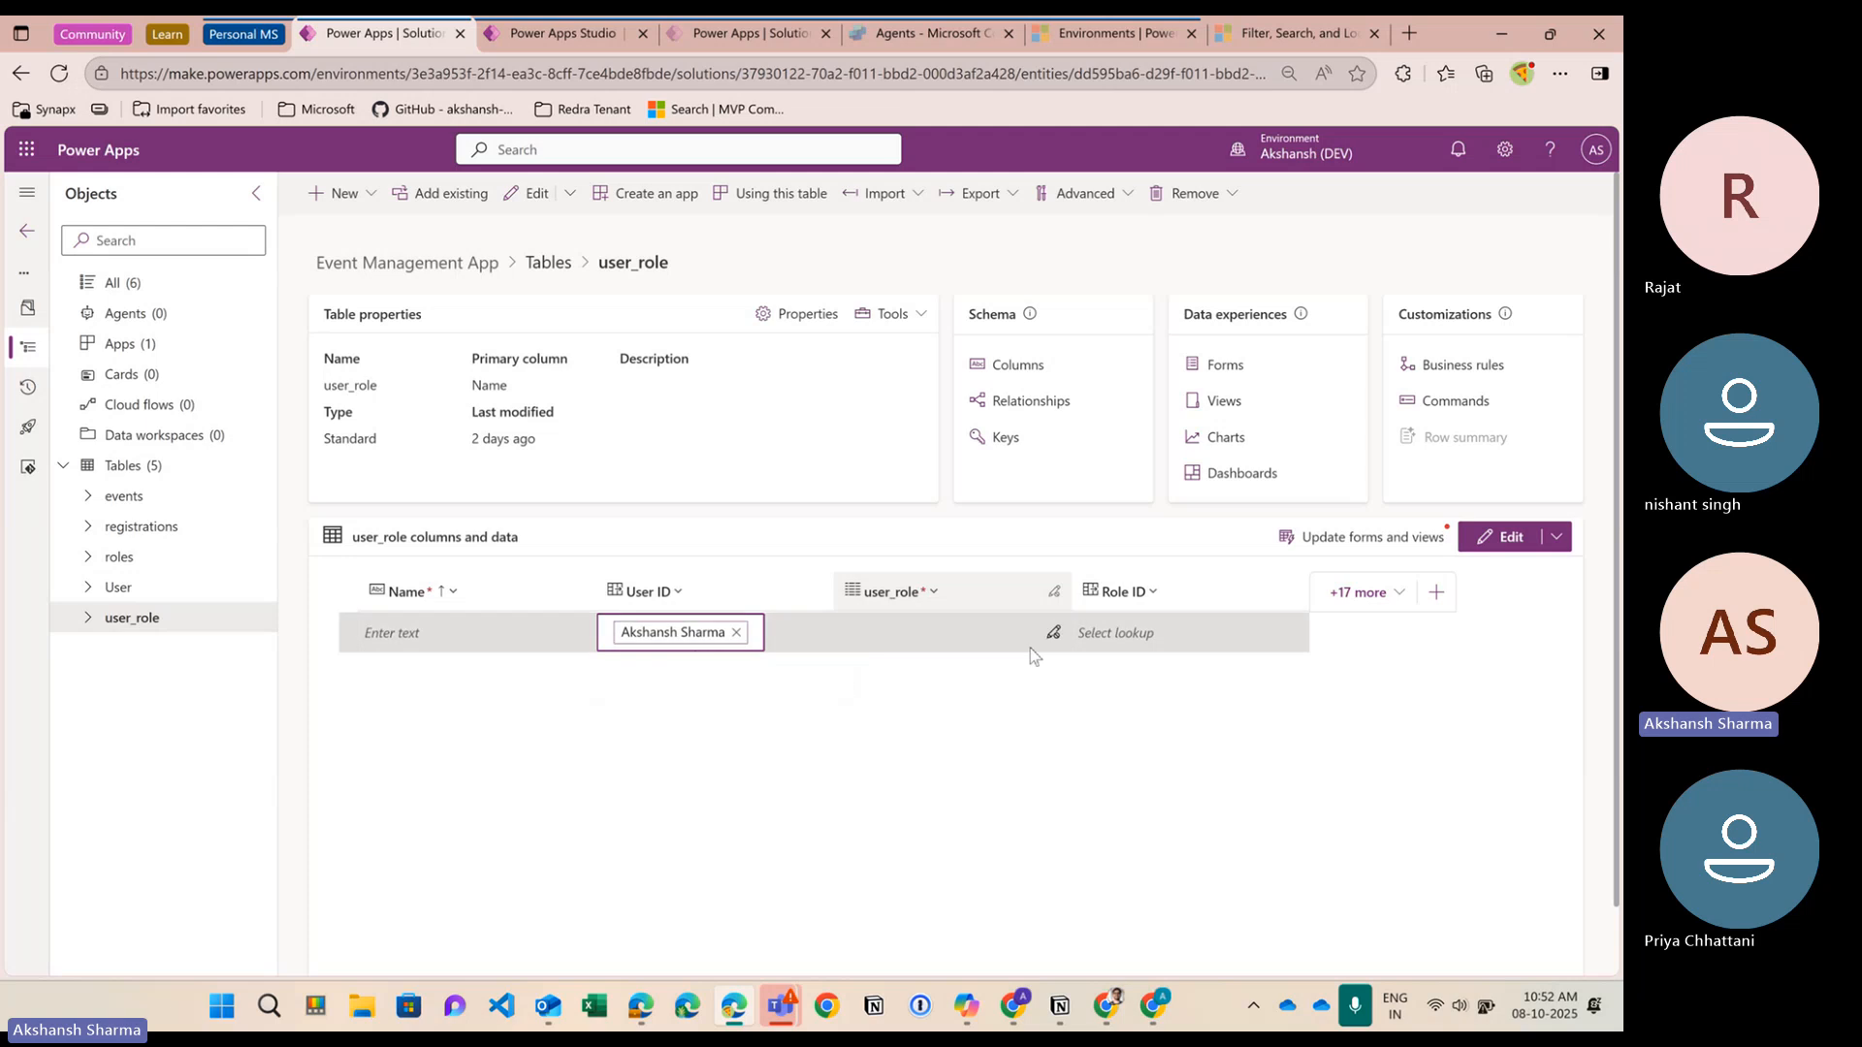
pyautogui.click(1105, 640)
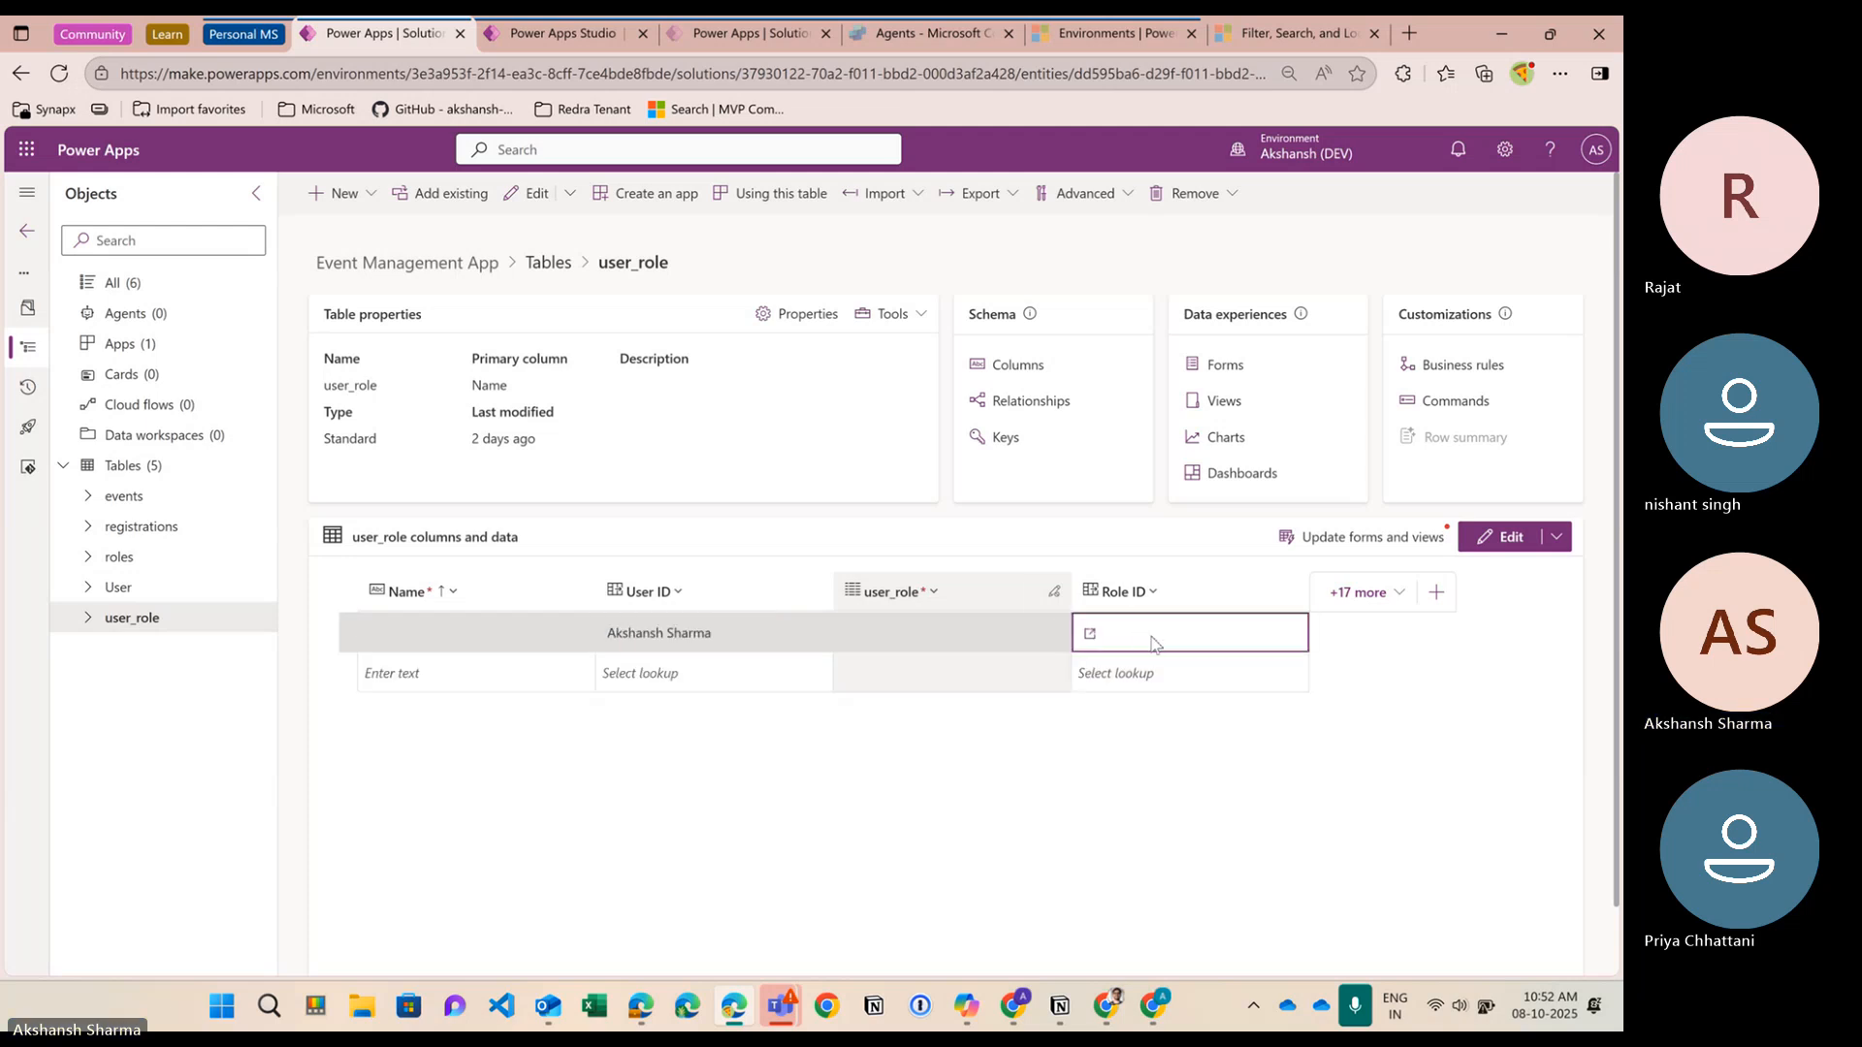
pyautogui.click(711, 670)
pyautogui.click(1149, 637)
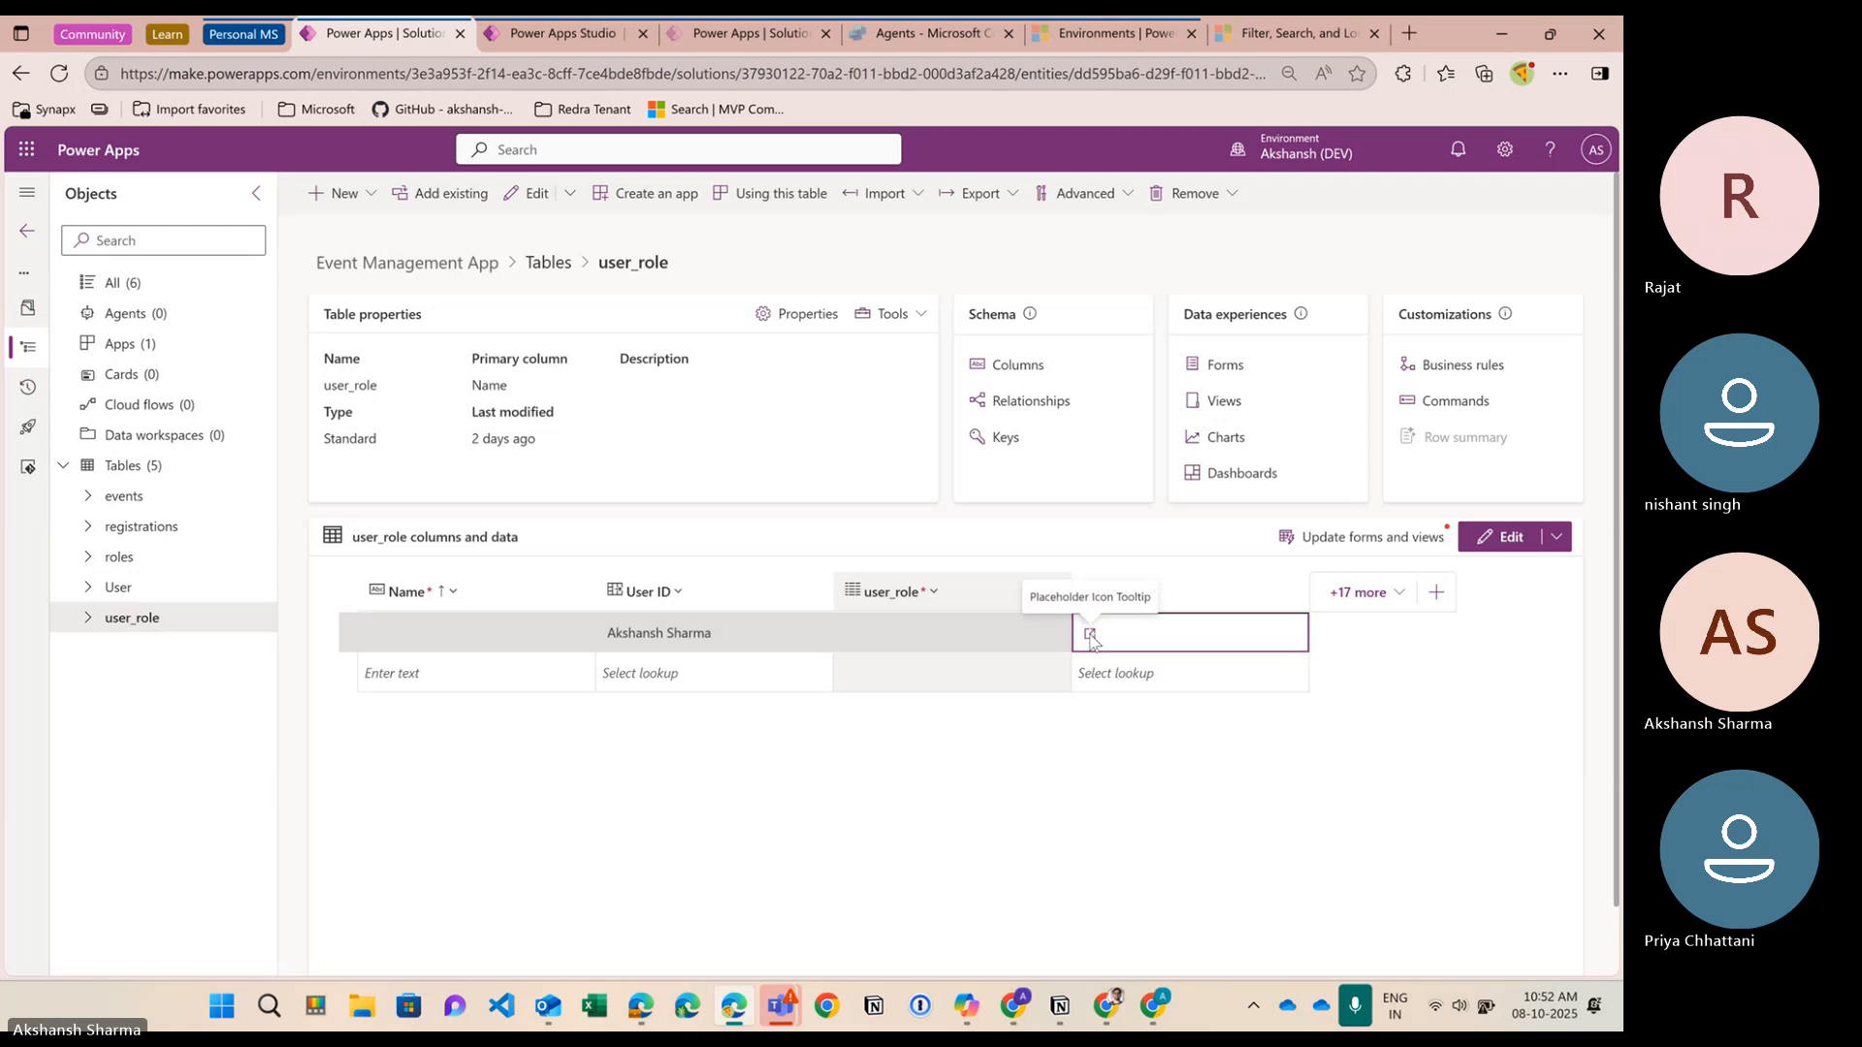
pyautogui.click(523, 679)
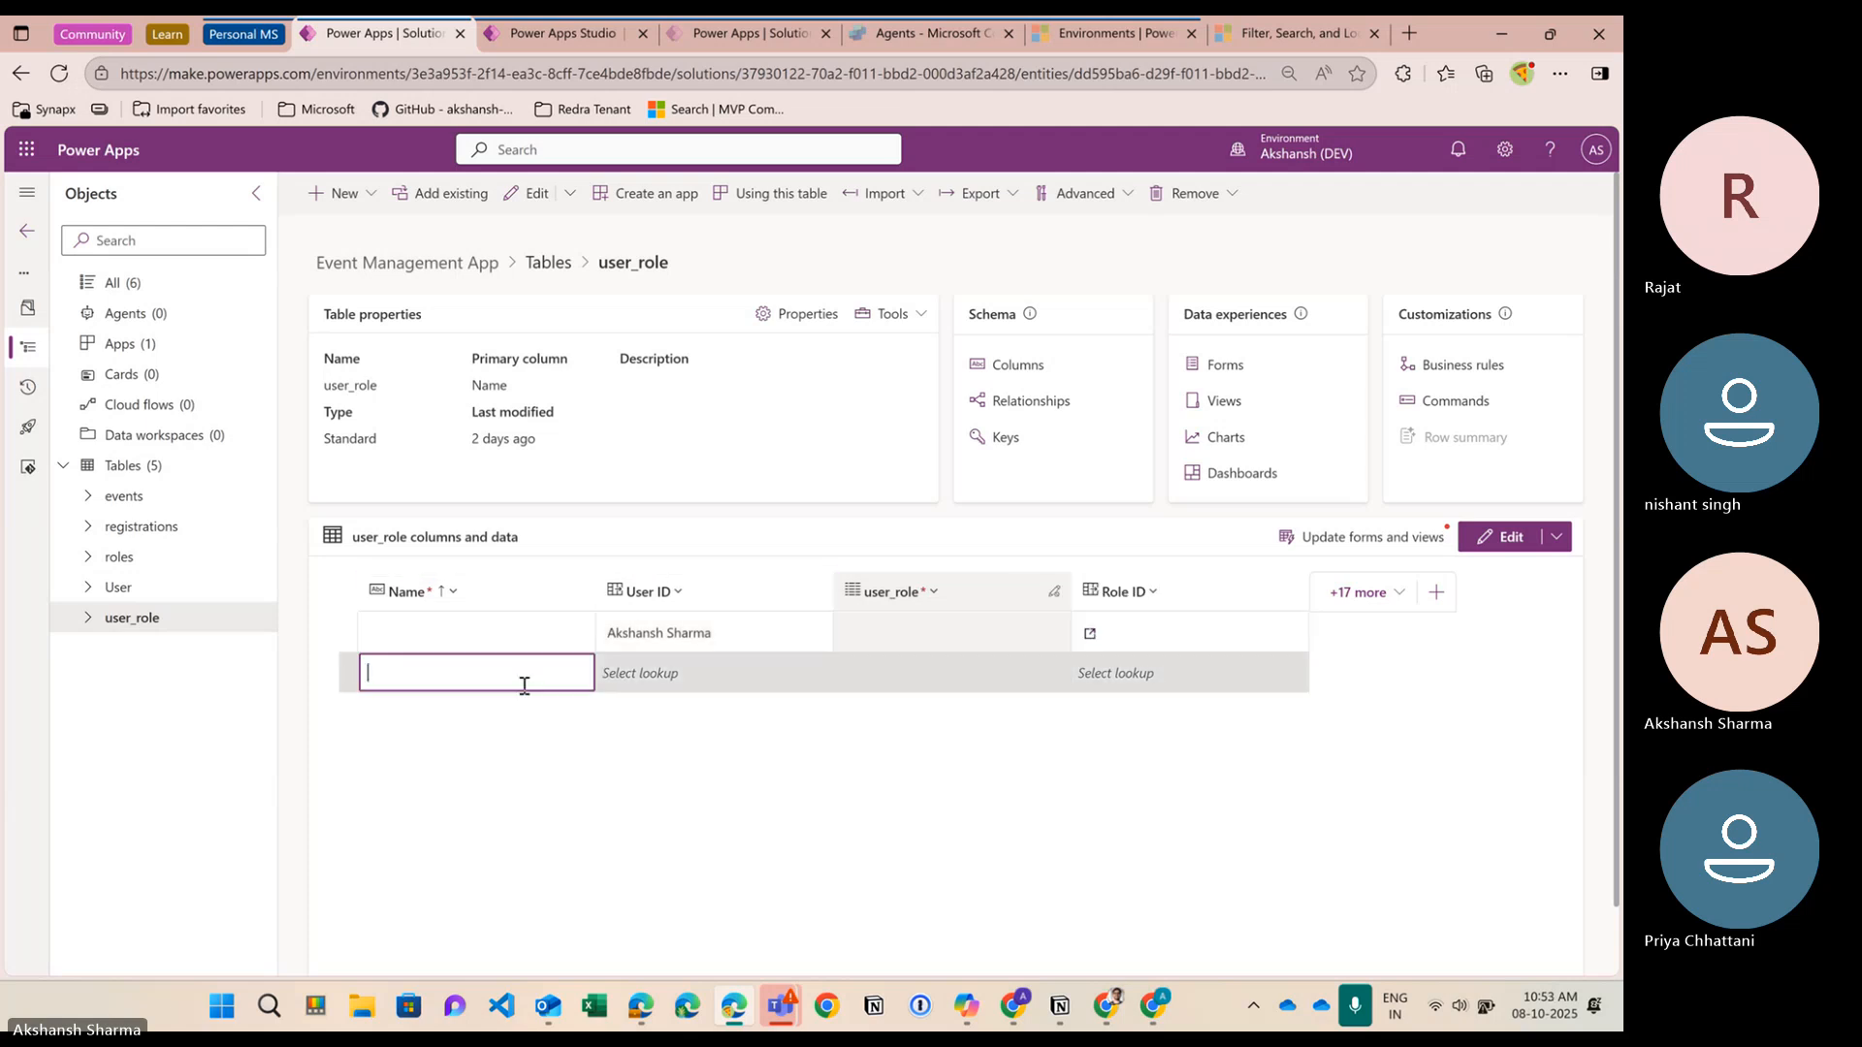
pyautogui.click(59, 73)
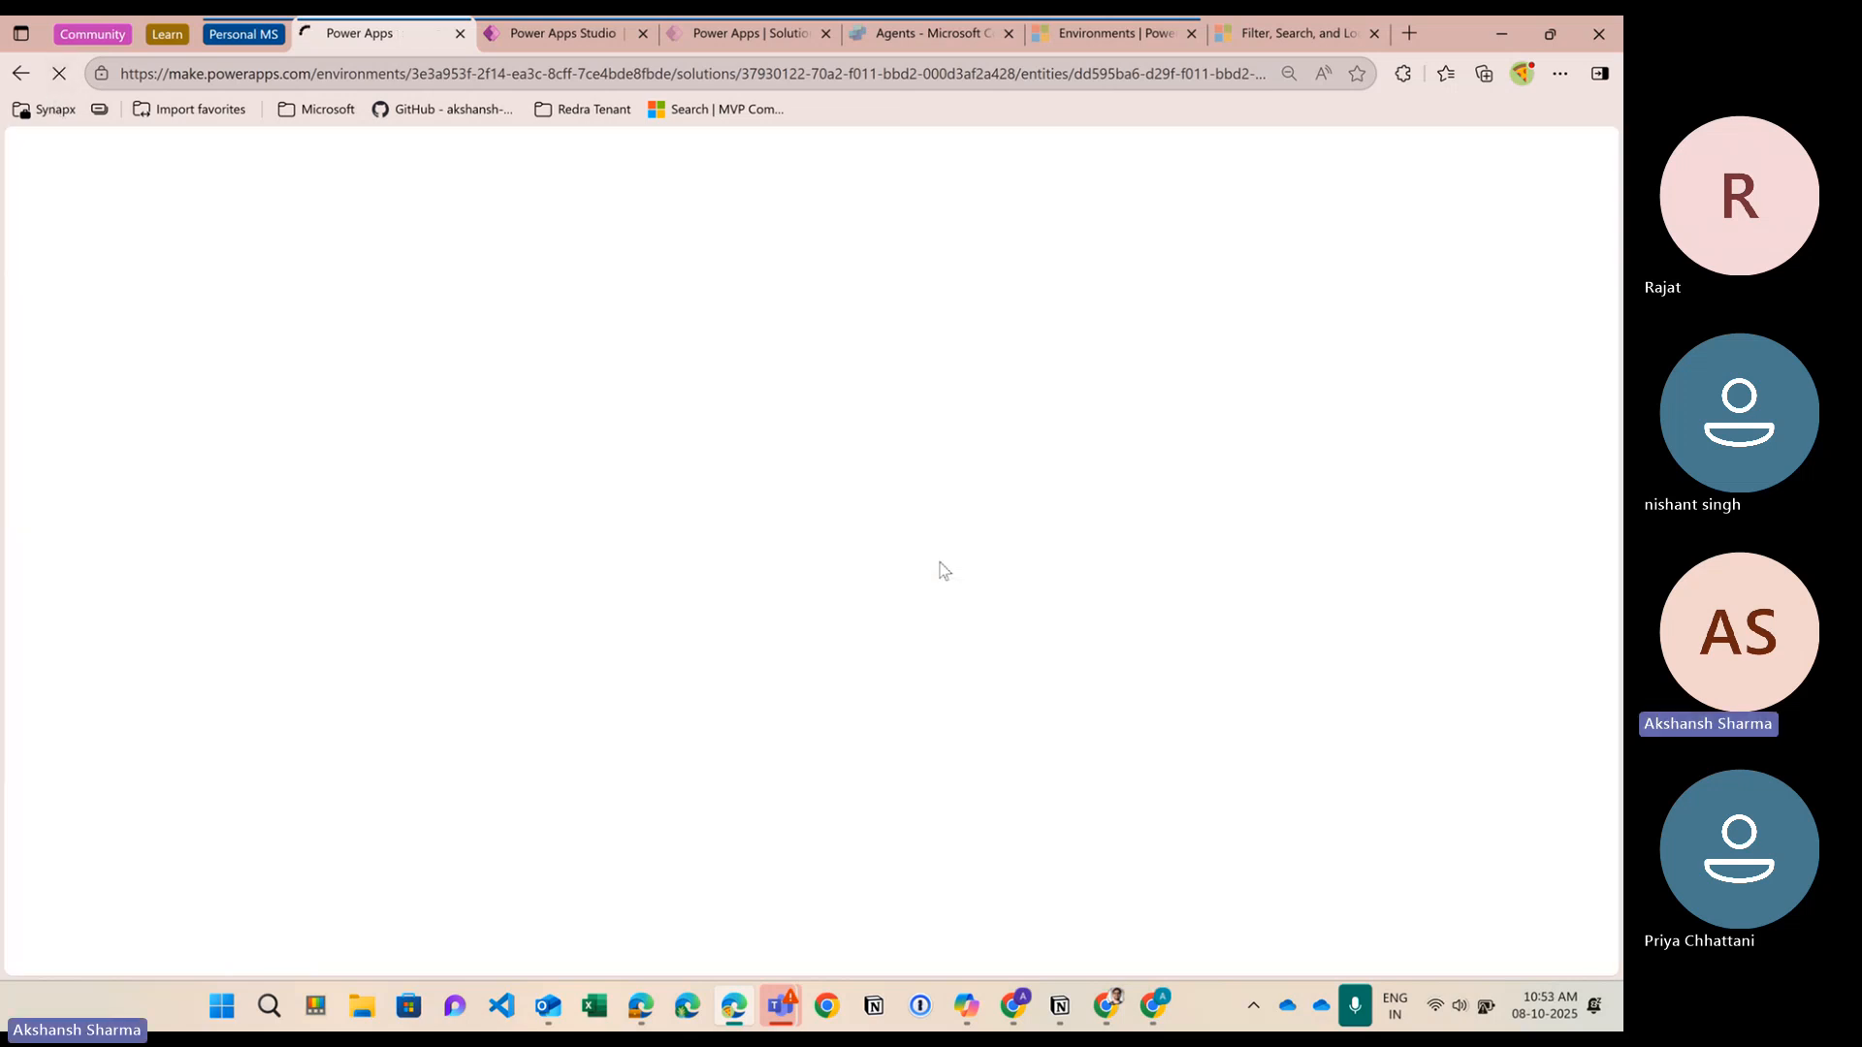
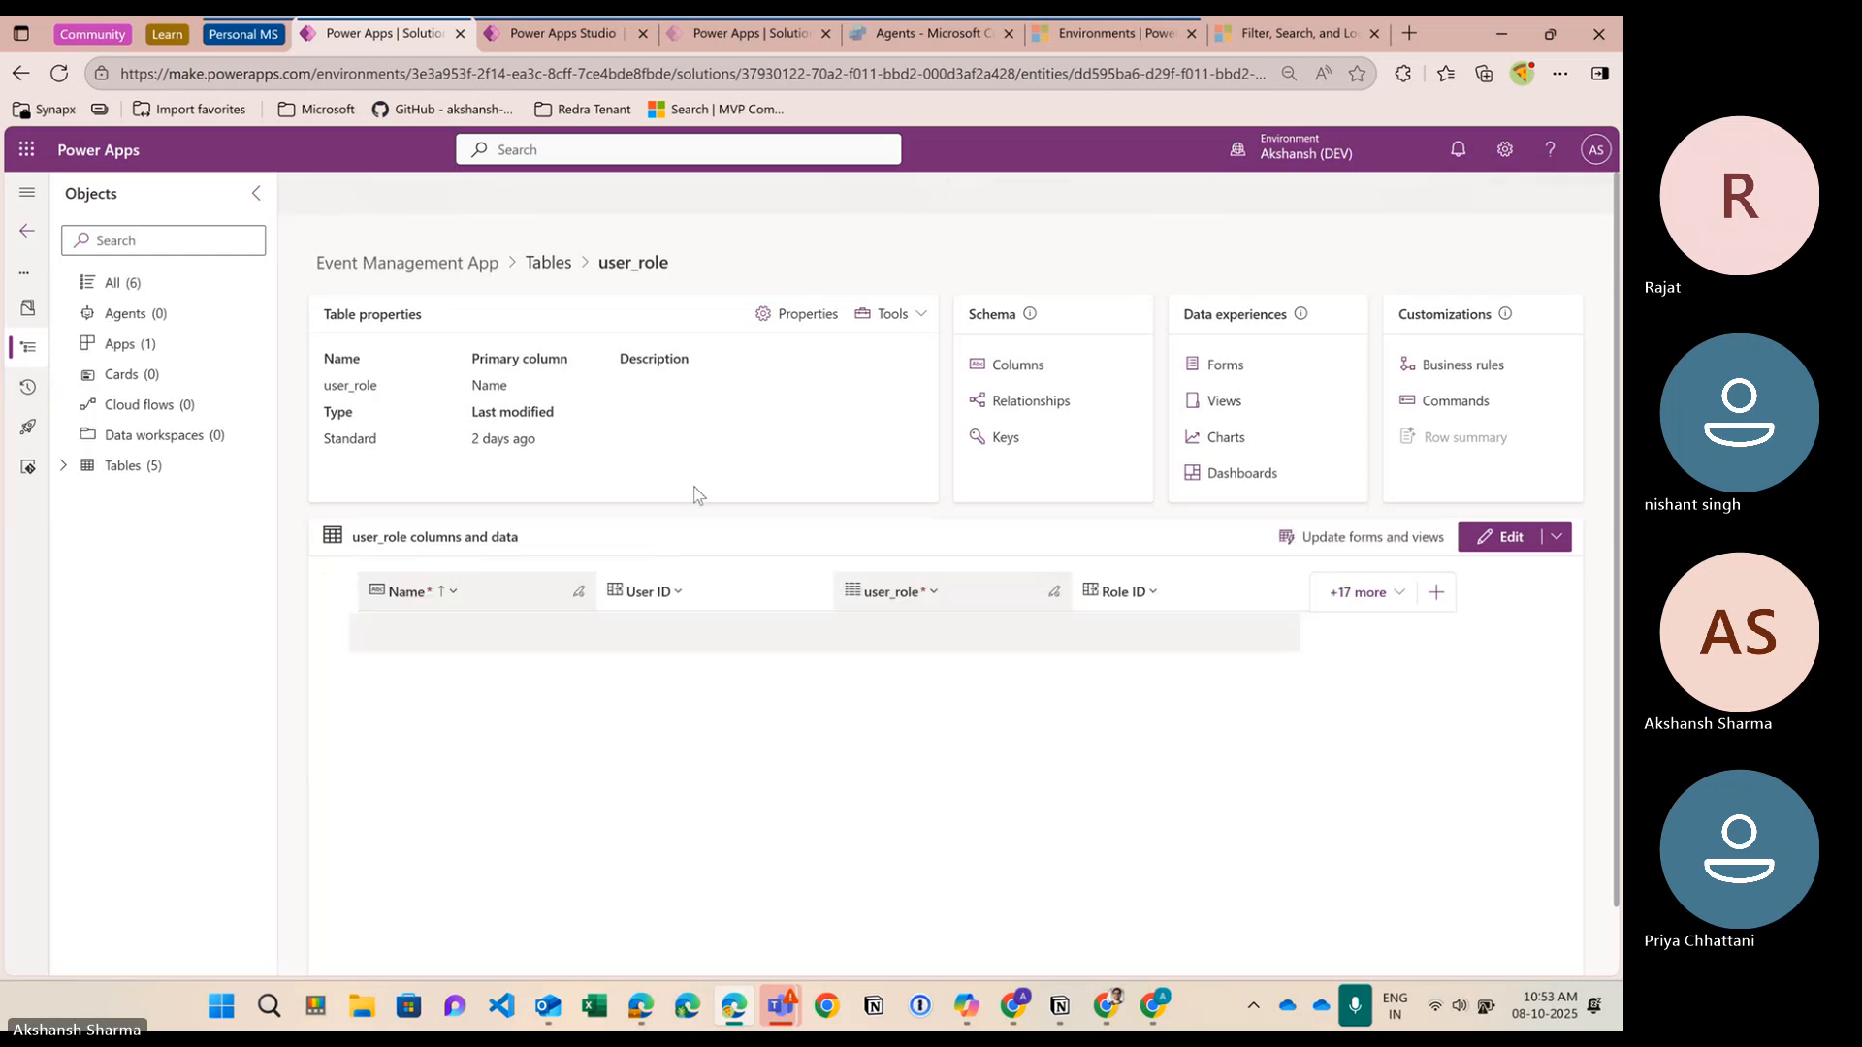
# Fill row UR-100 with the searched user as User ID and Participant as Role ID
pyautogui.click(683, 630)
pyautogui.write('ak')
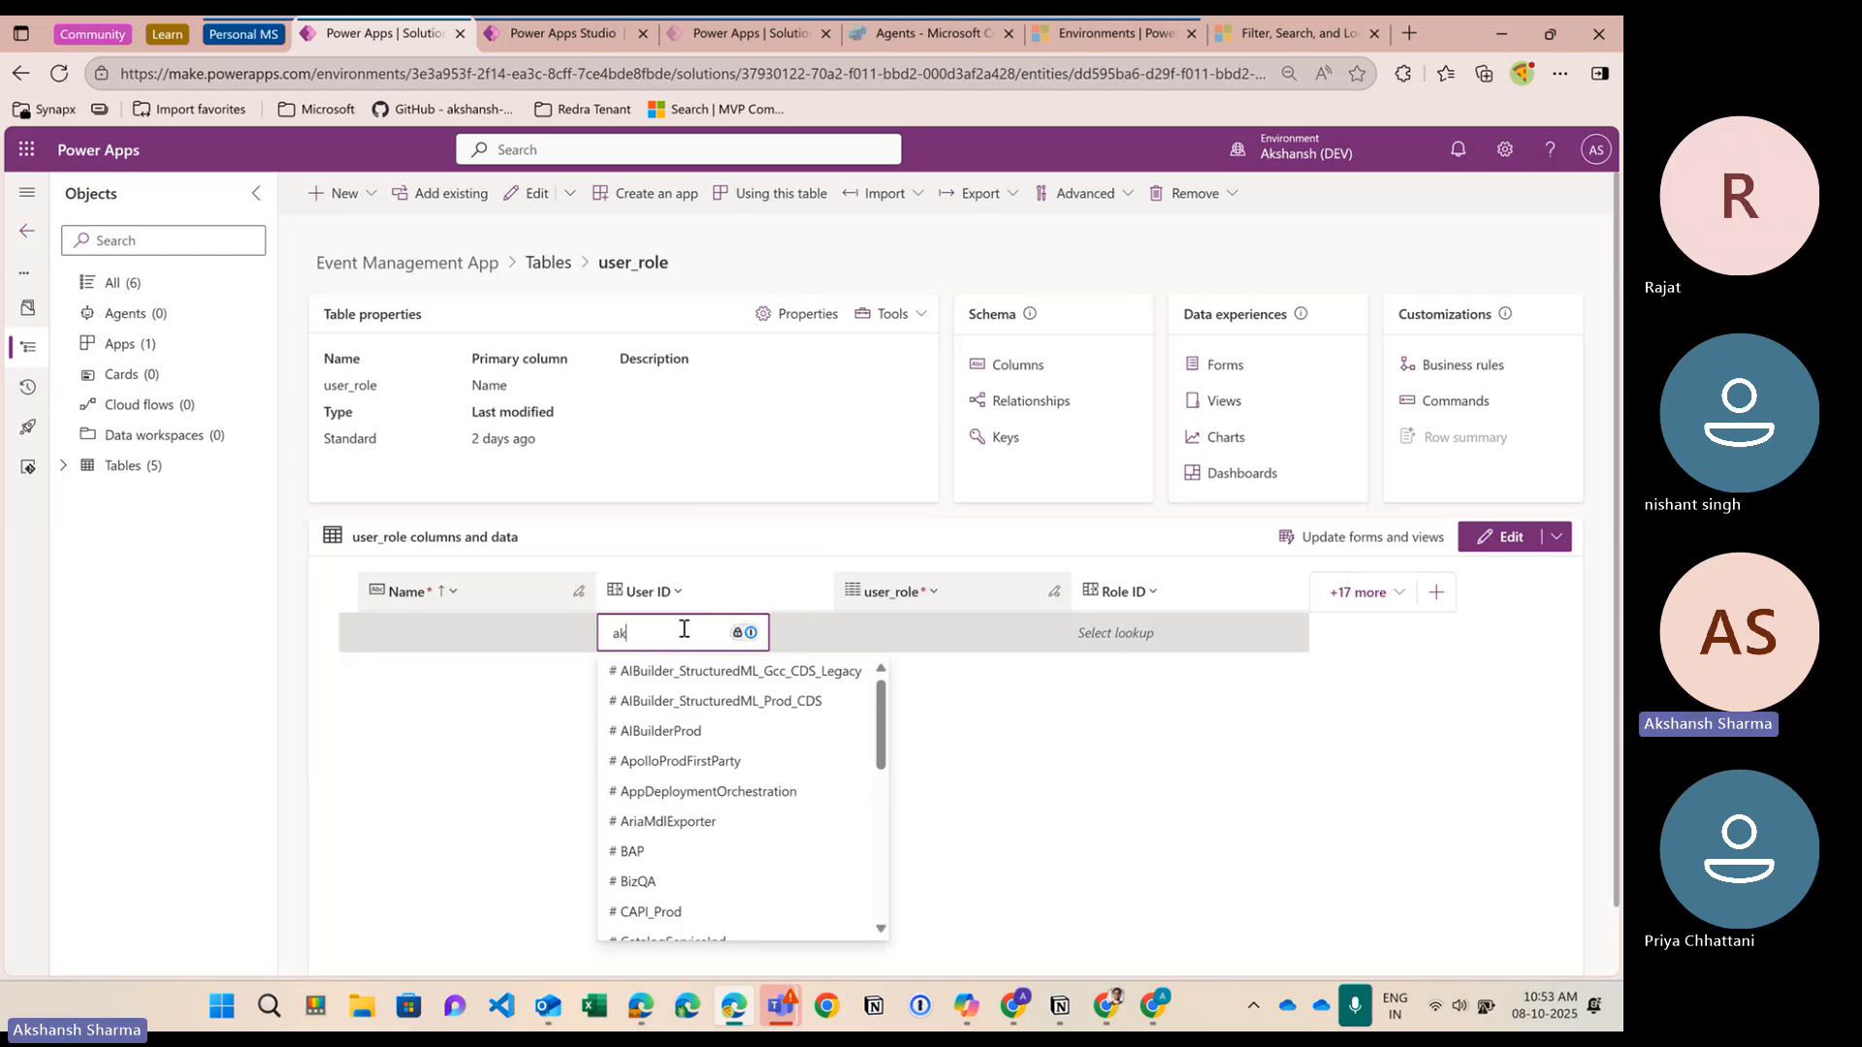
pyautogui.click(674, 700)
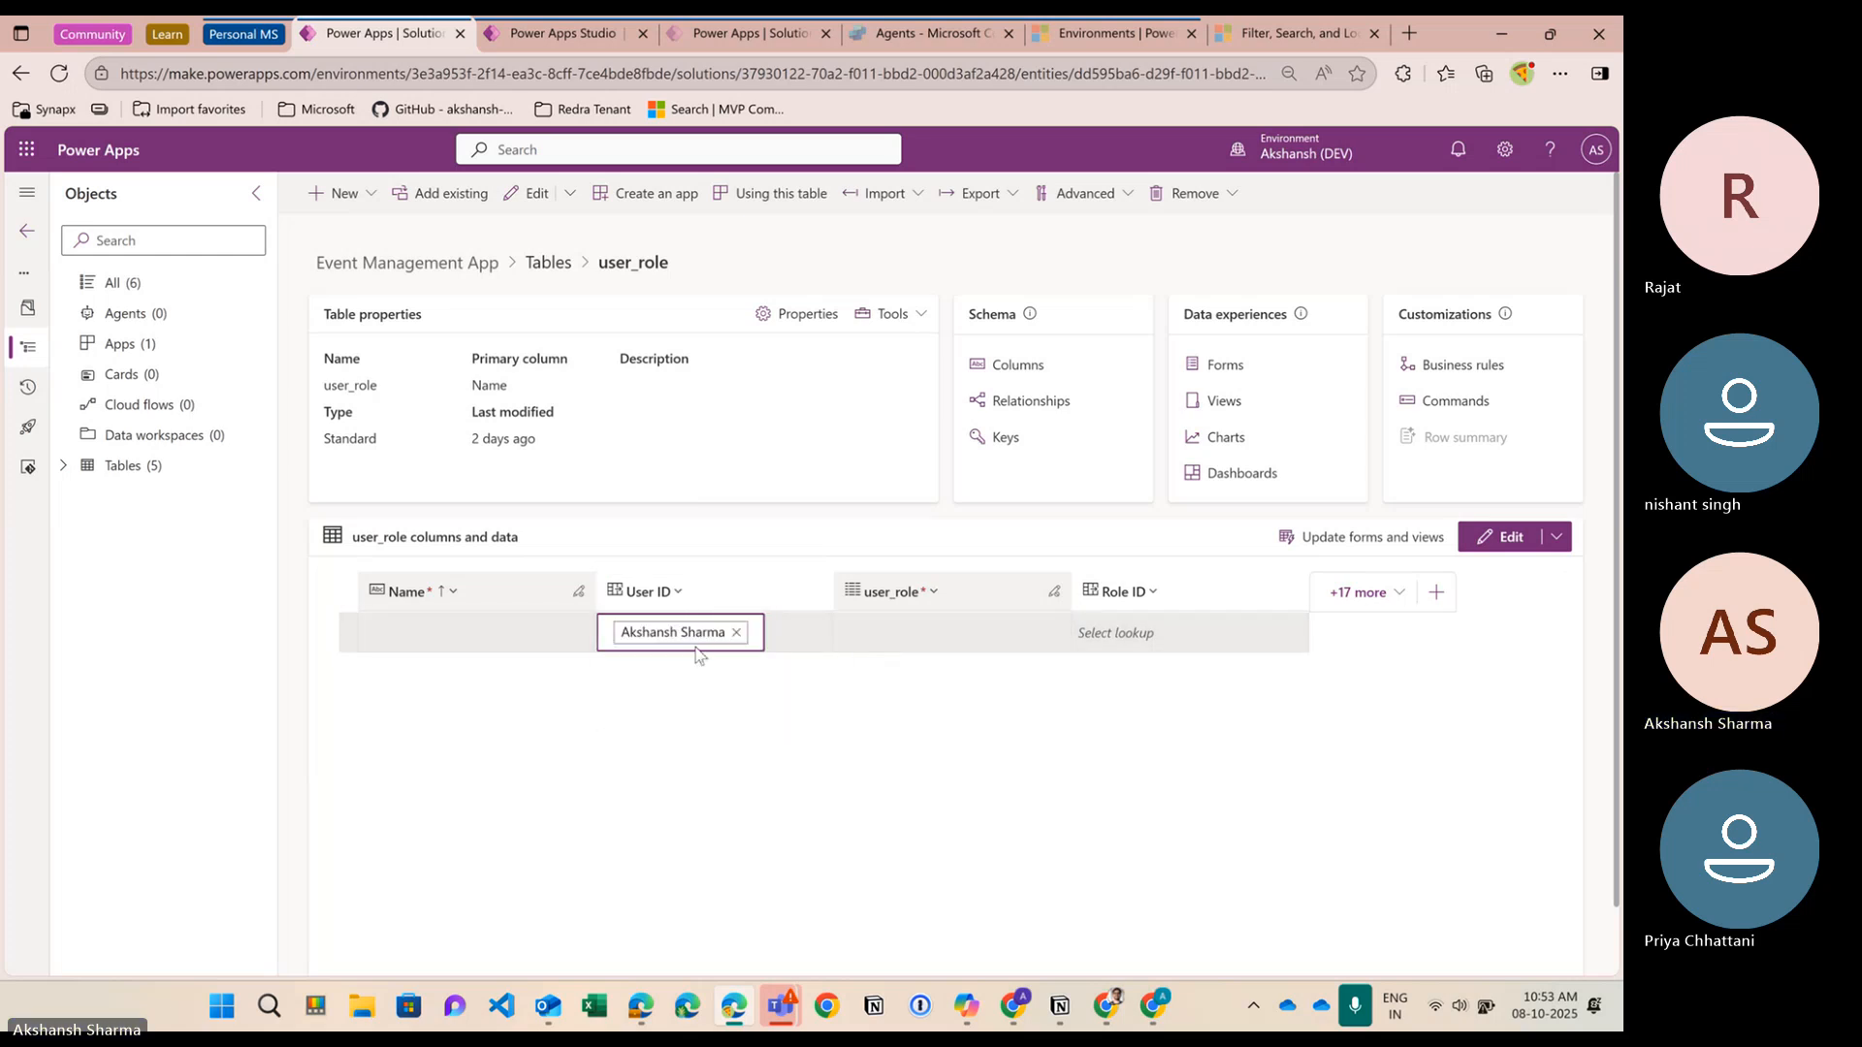
pyautogui.click(1164, 632)
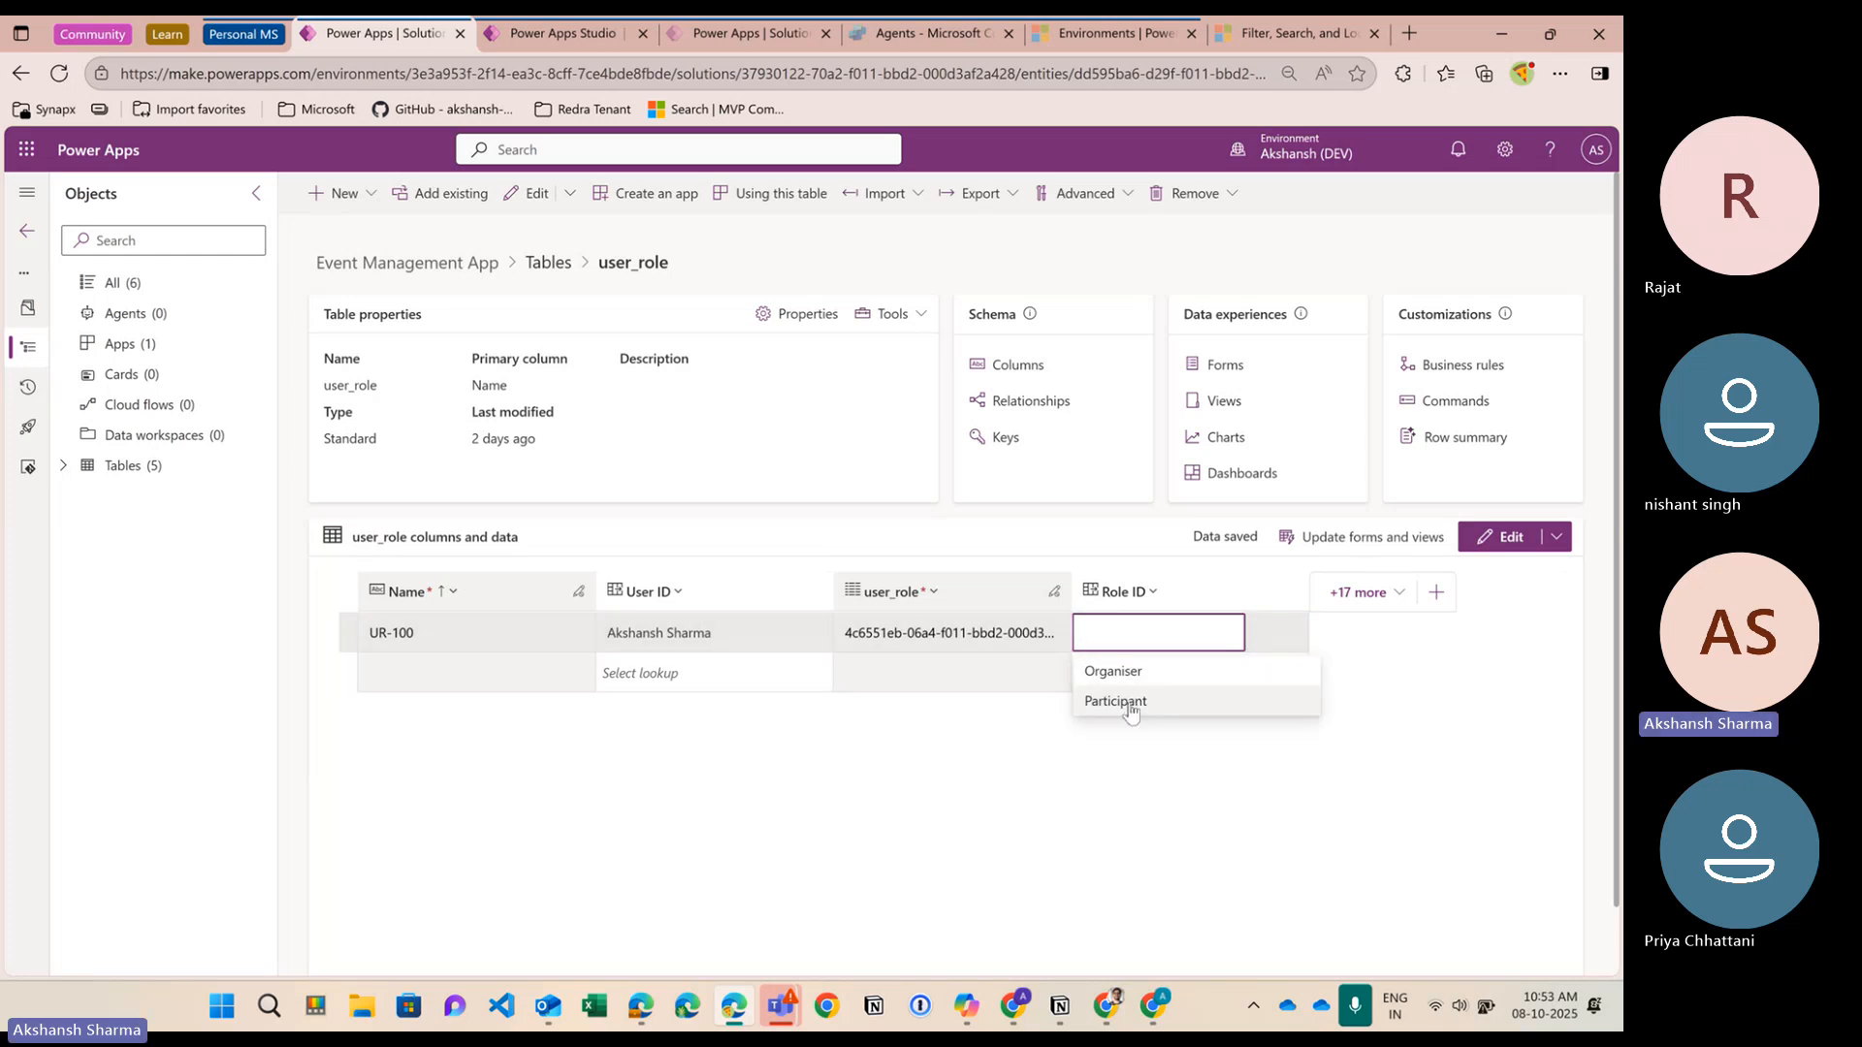
pyautogui.click(1115, 701)
pyautogui.click(1126, 676)
pyautogui.click(669, 765)
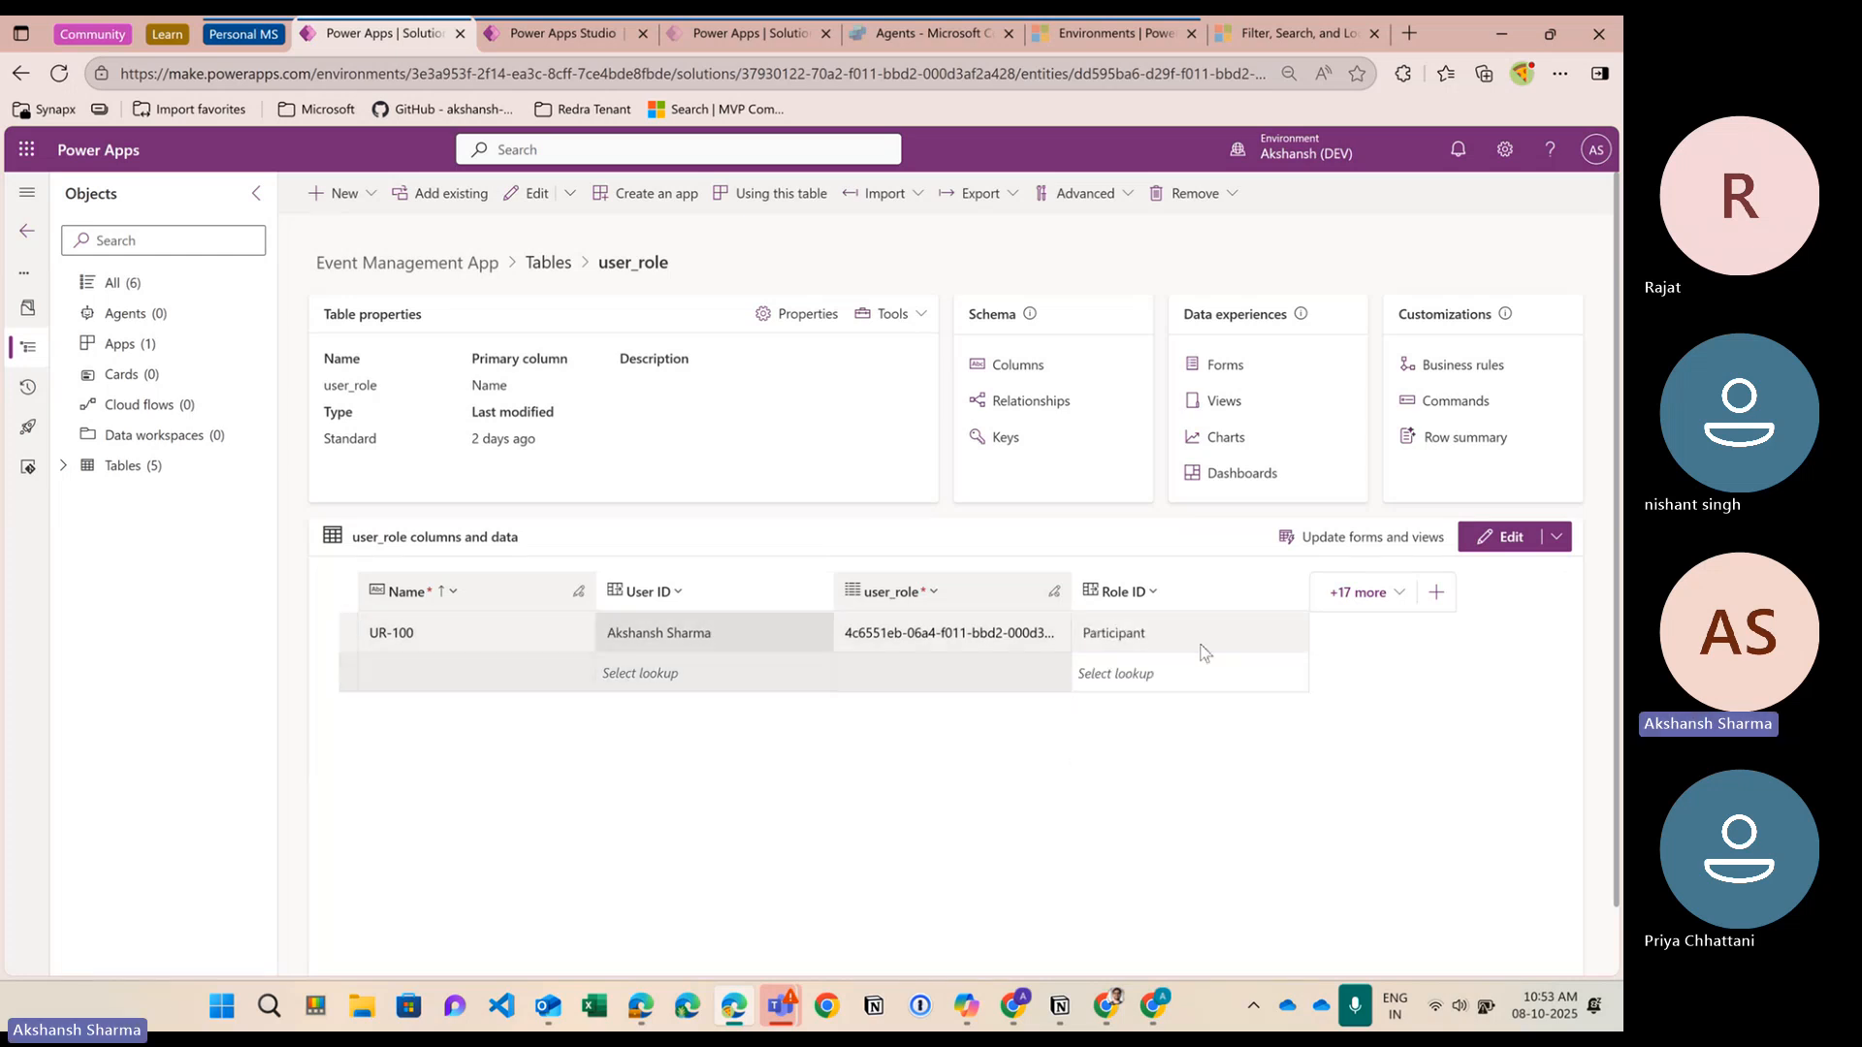
# Move the Role ID column right after User ID and autofit the Name and Role ID columns
pyautogui.moveTo(1187, 608); pyautogui.dragTo(844, 593)
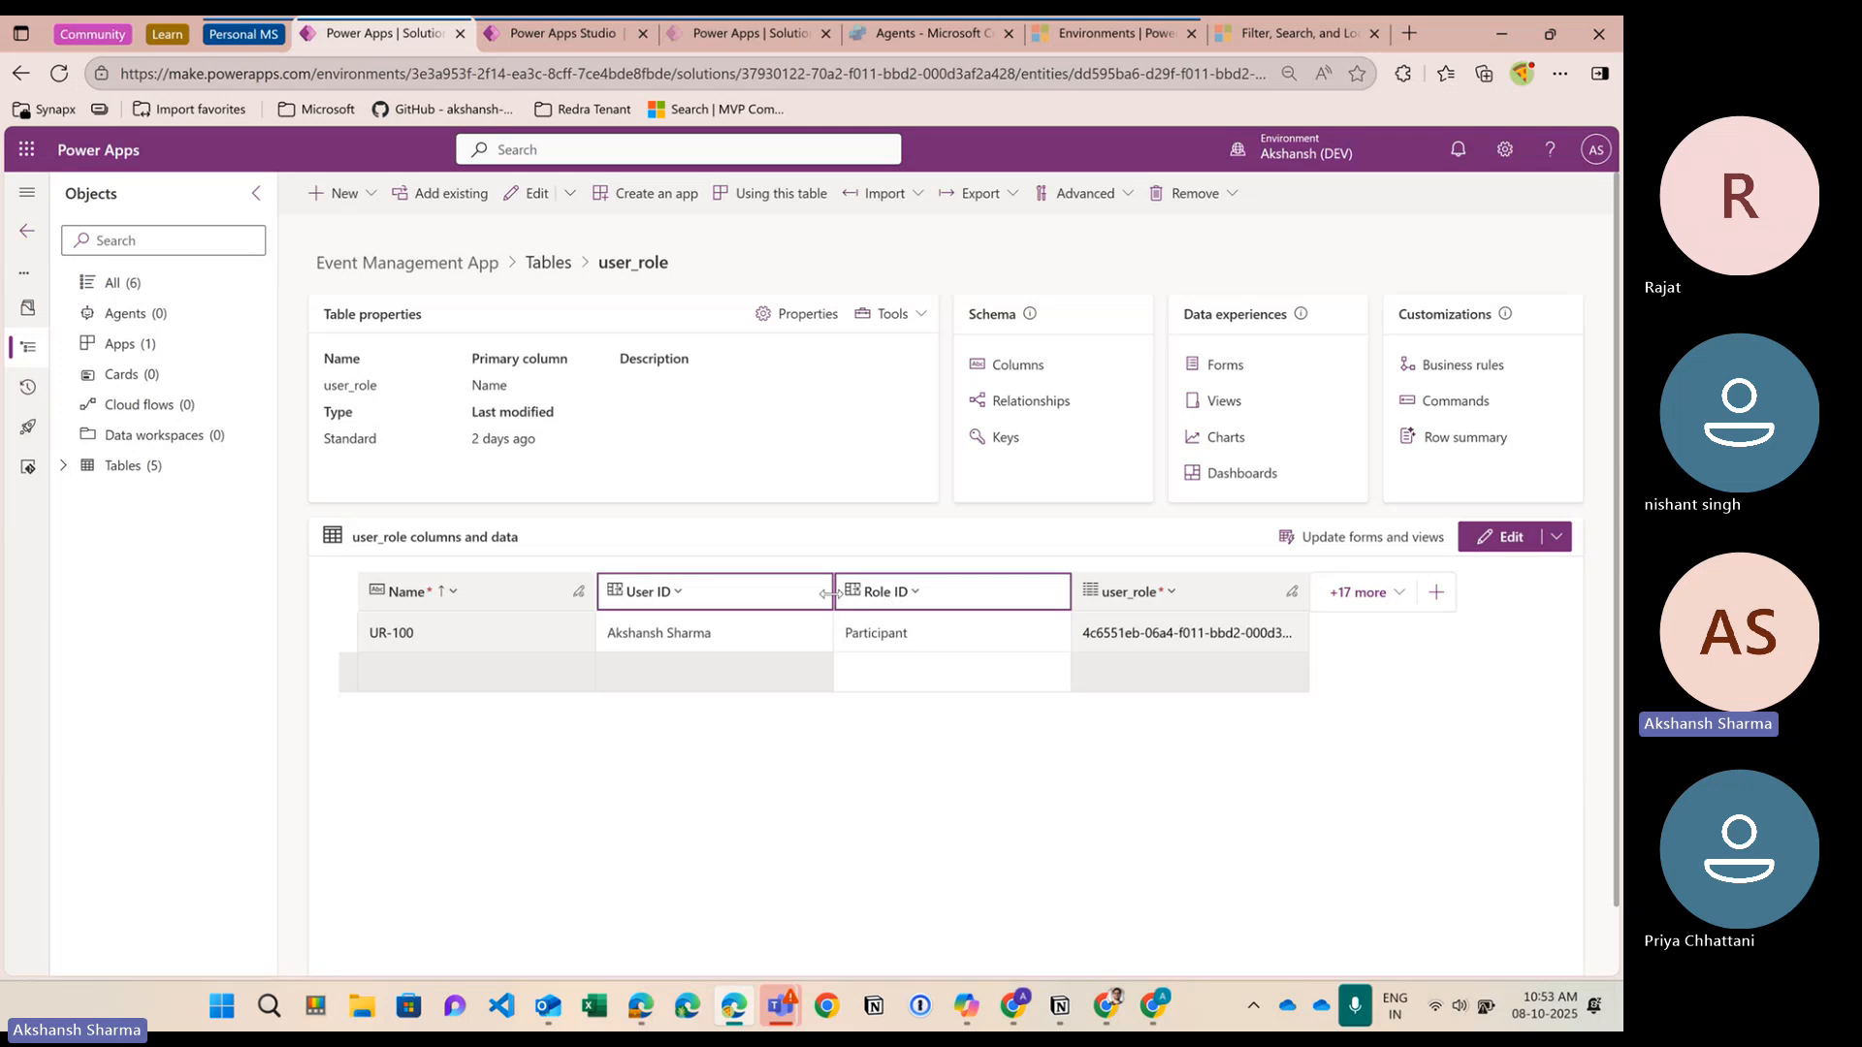
pyautogui.doubleClick(596, 593)
pyautogui.doubleClick(887, 595)
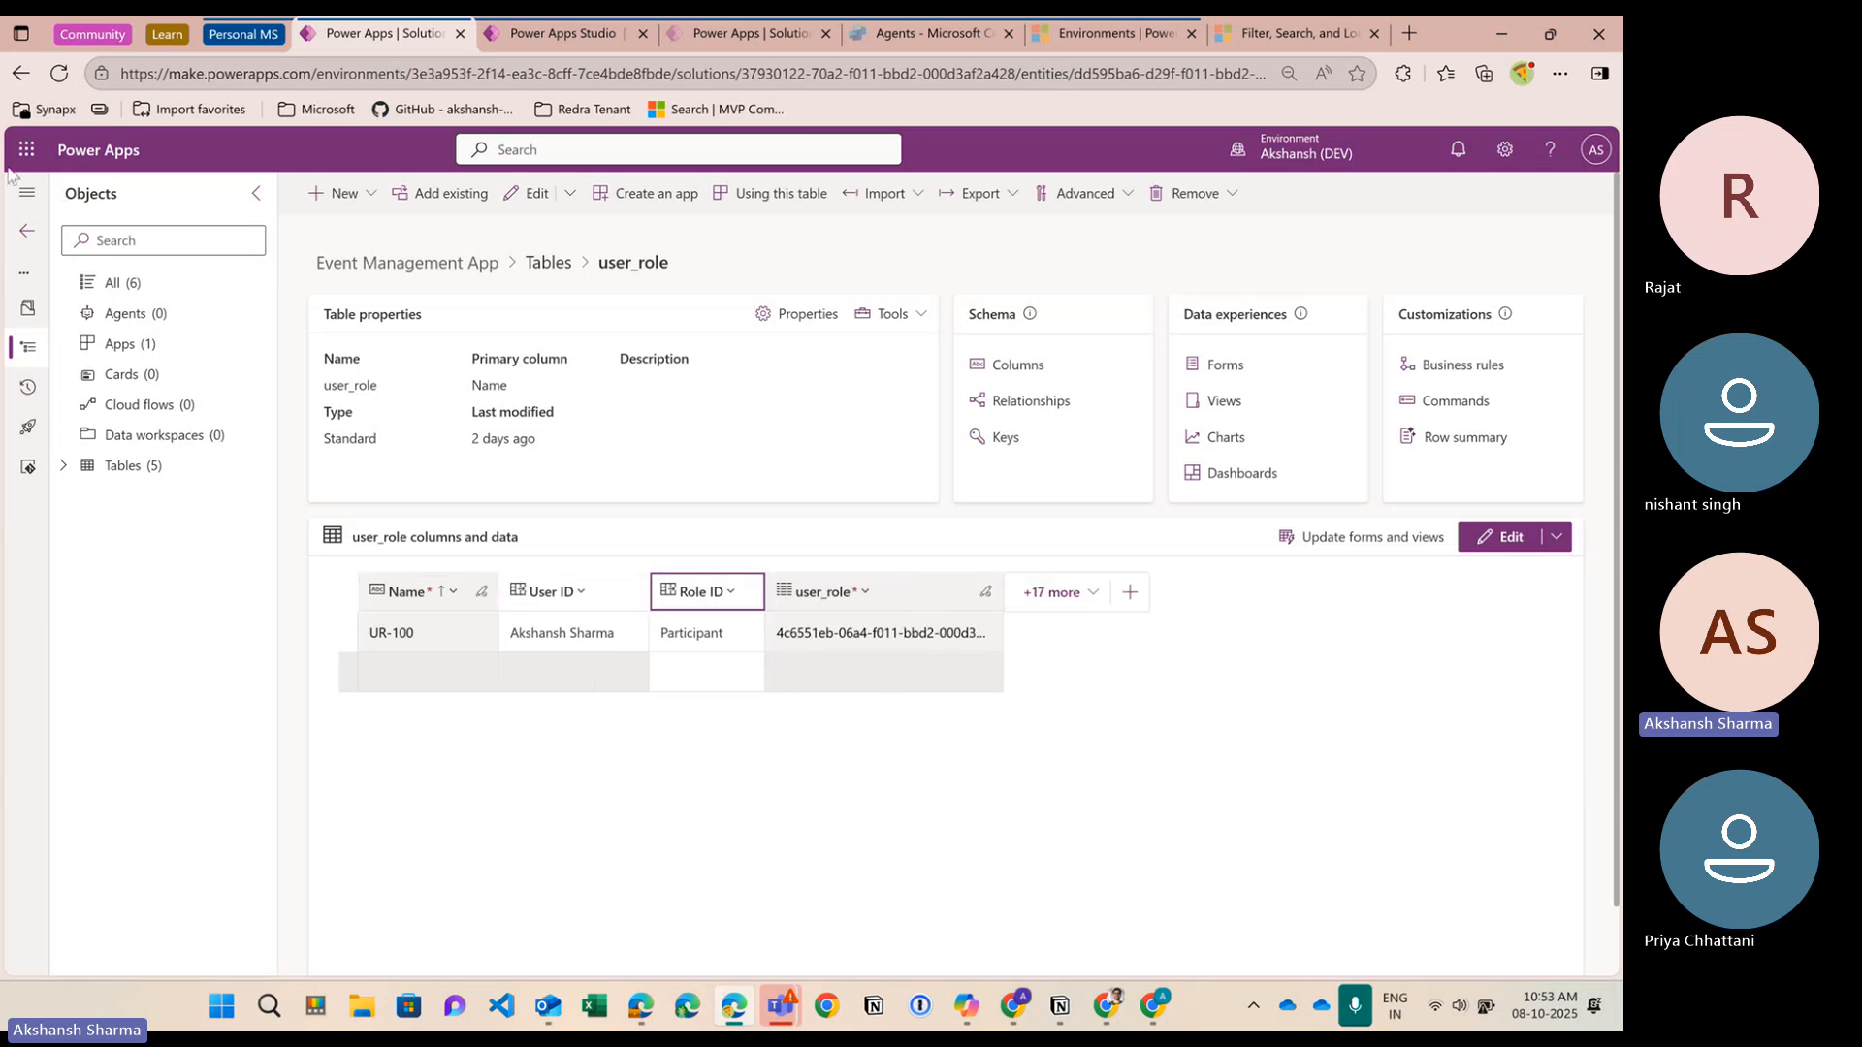
# In the Event Management app editor, add the user_roles table found by searching 'user_' as a data source
pyautogui.click(537, 38)
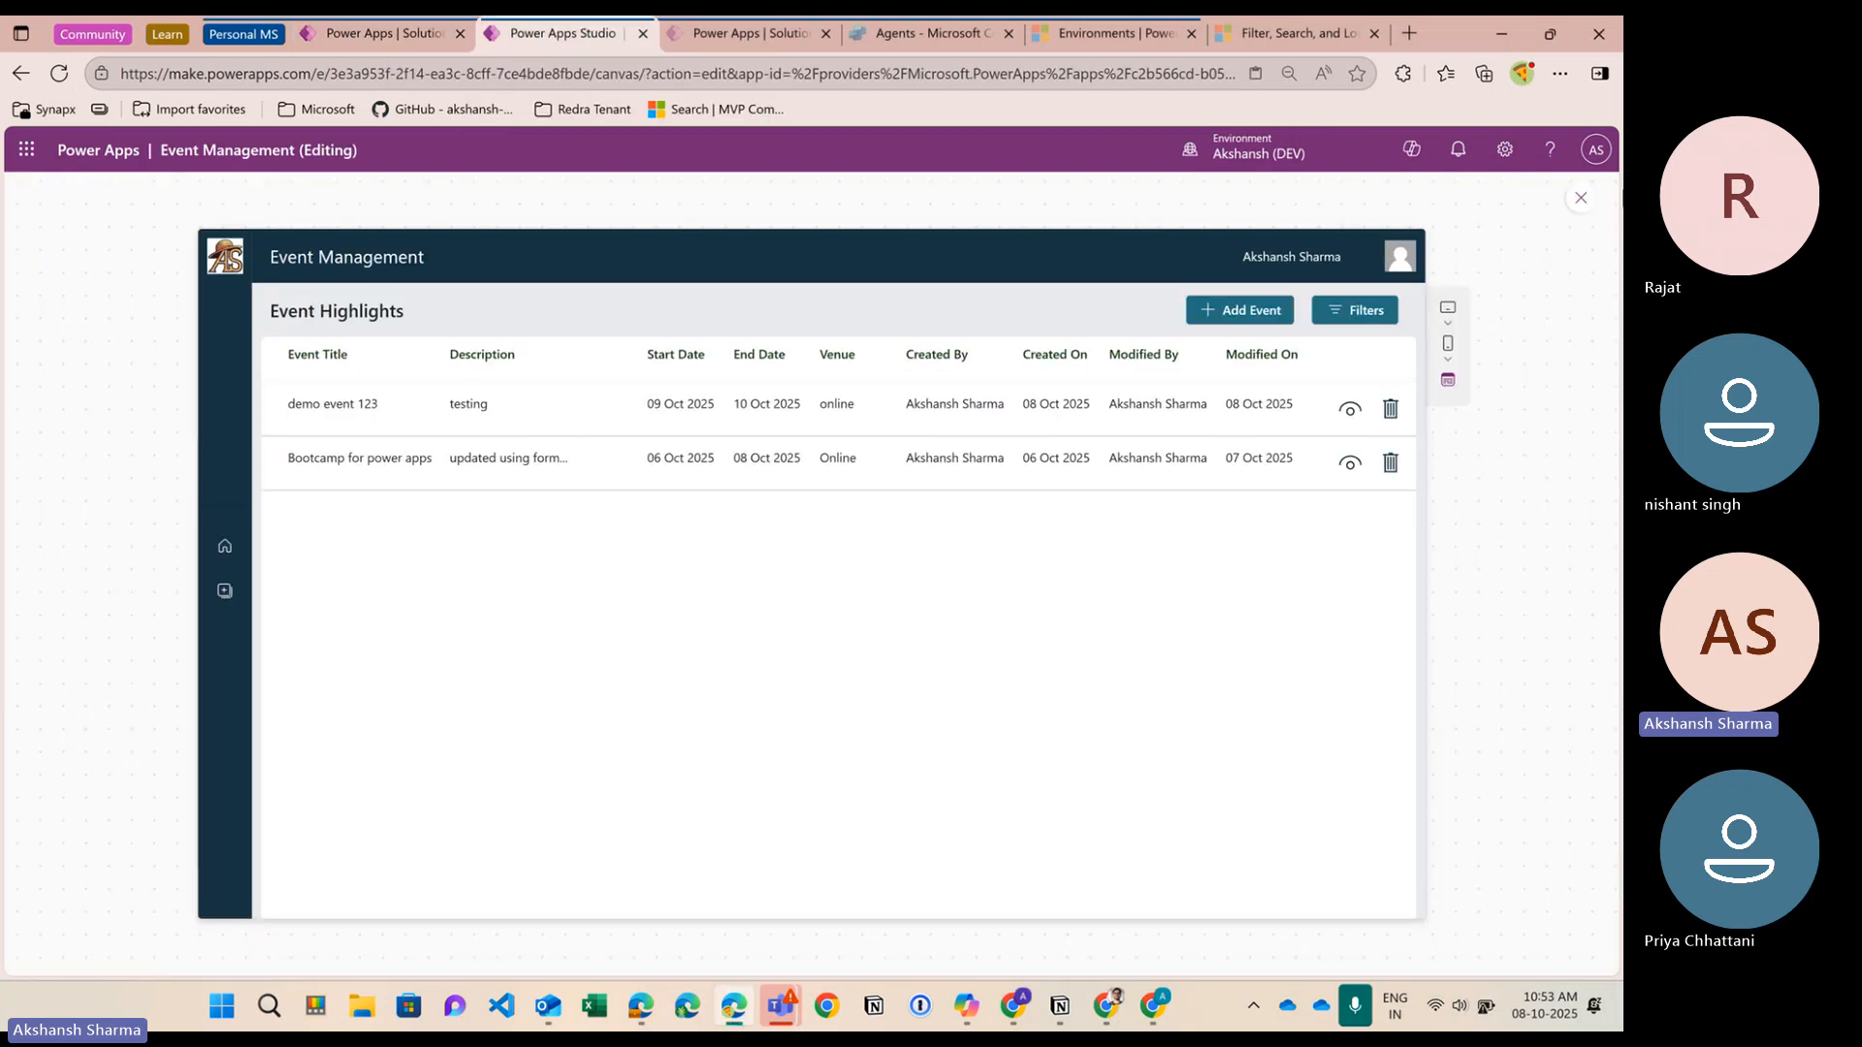
pyautogui.click(1580, 199)
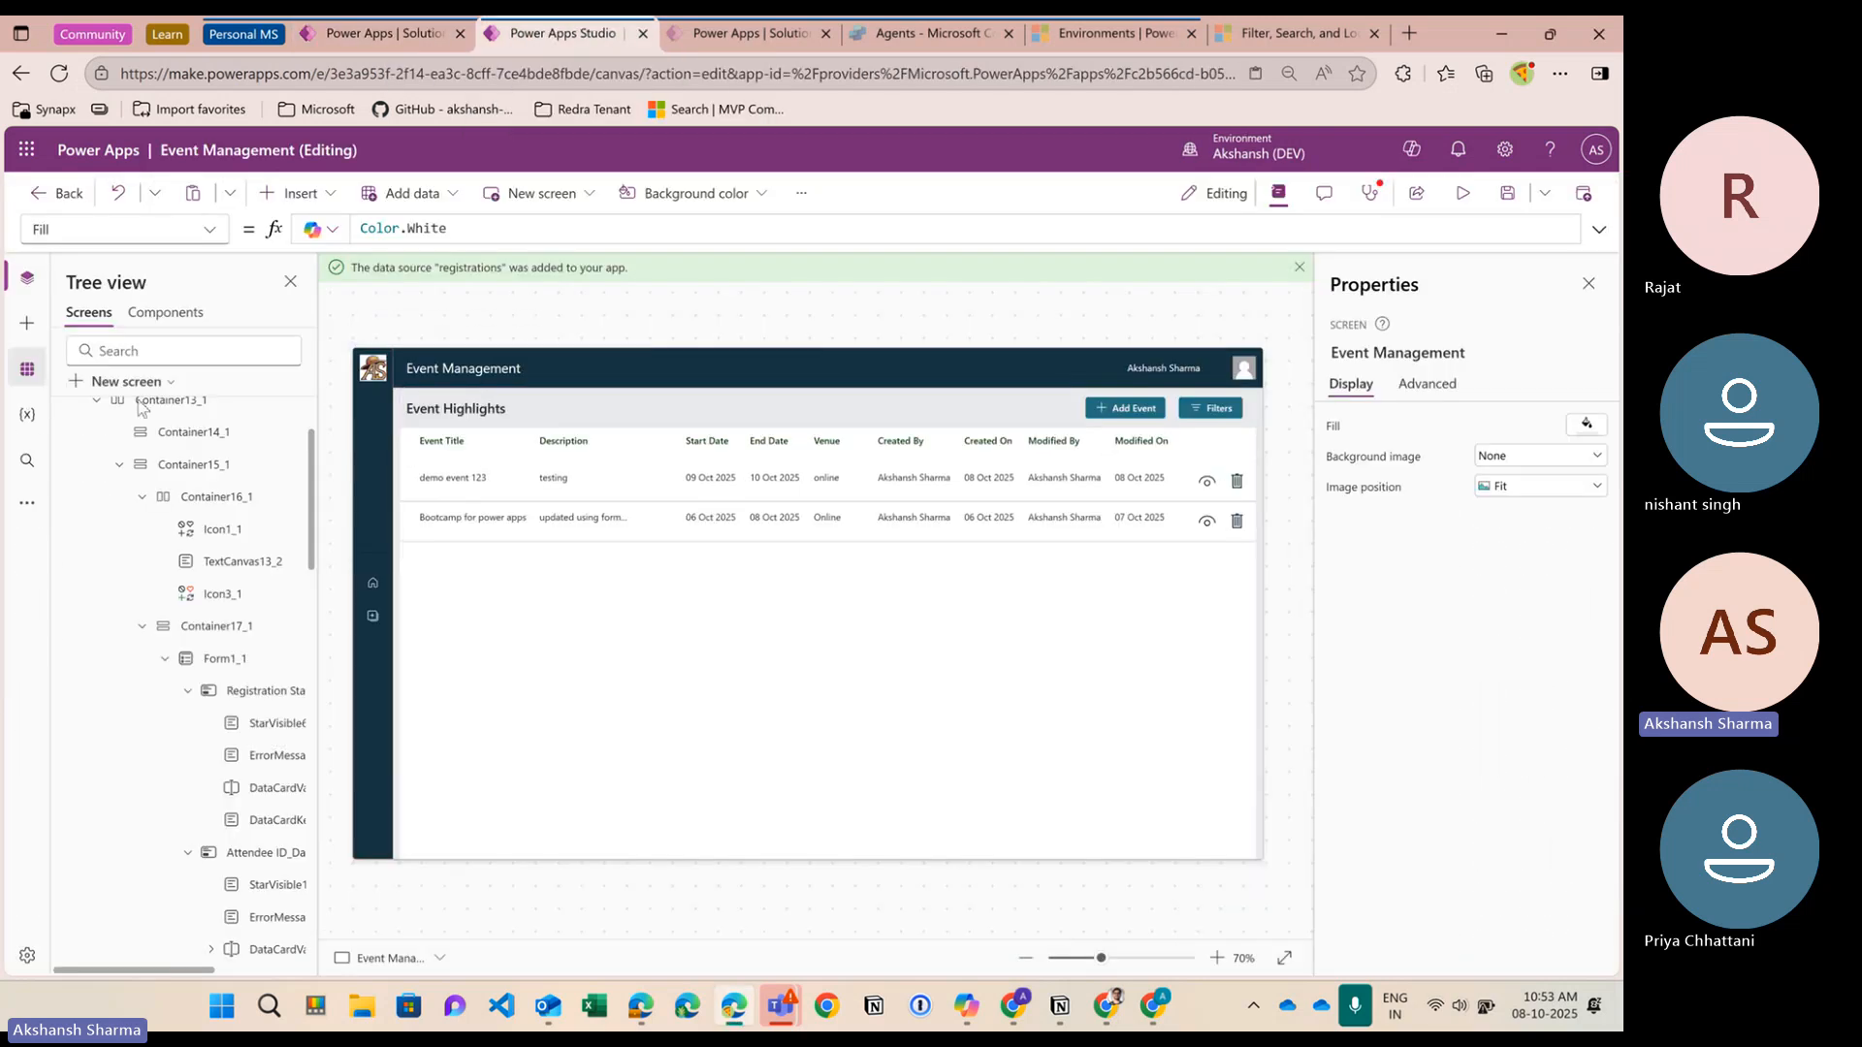
pyautogui.click(27, 369)
pyautogui.click(121, 348)
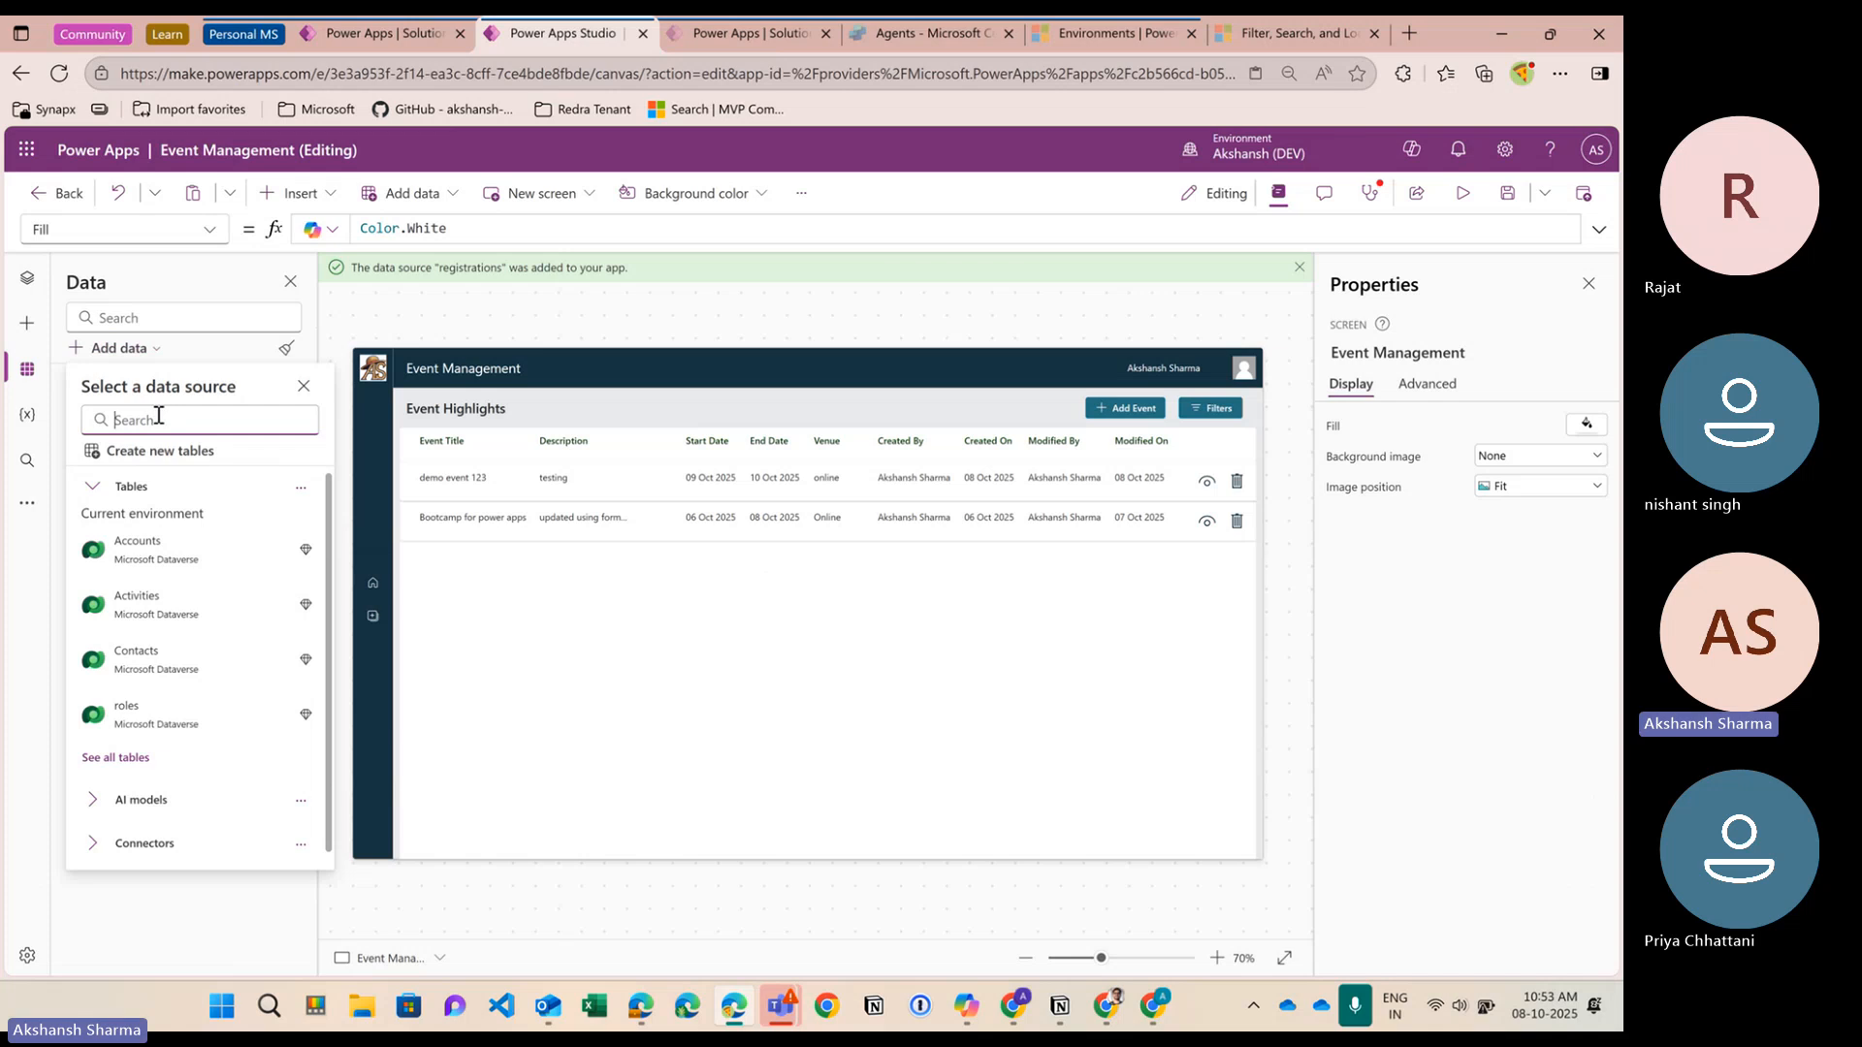
pyautogui.write('user')
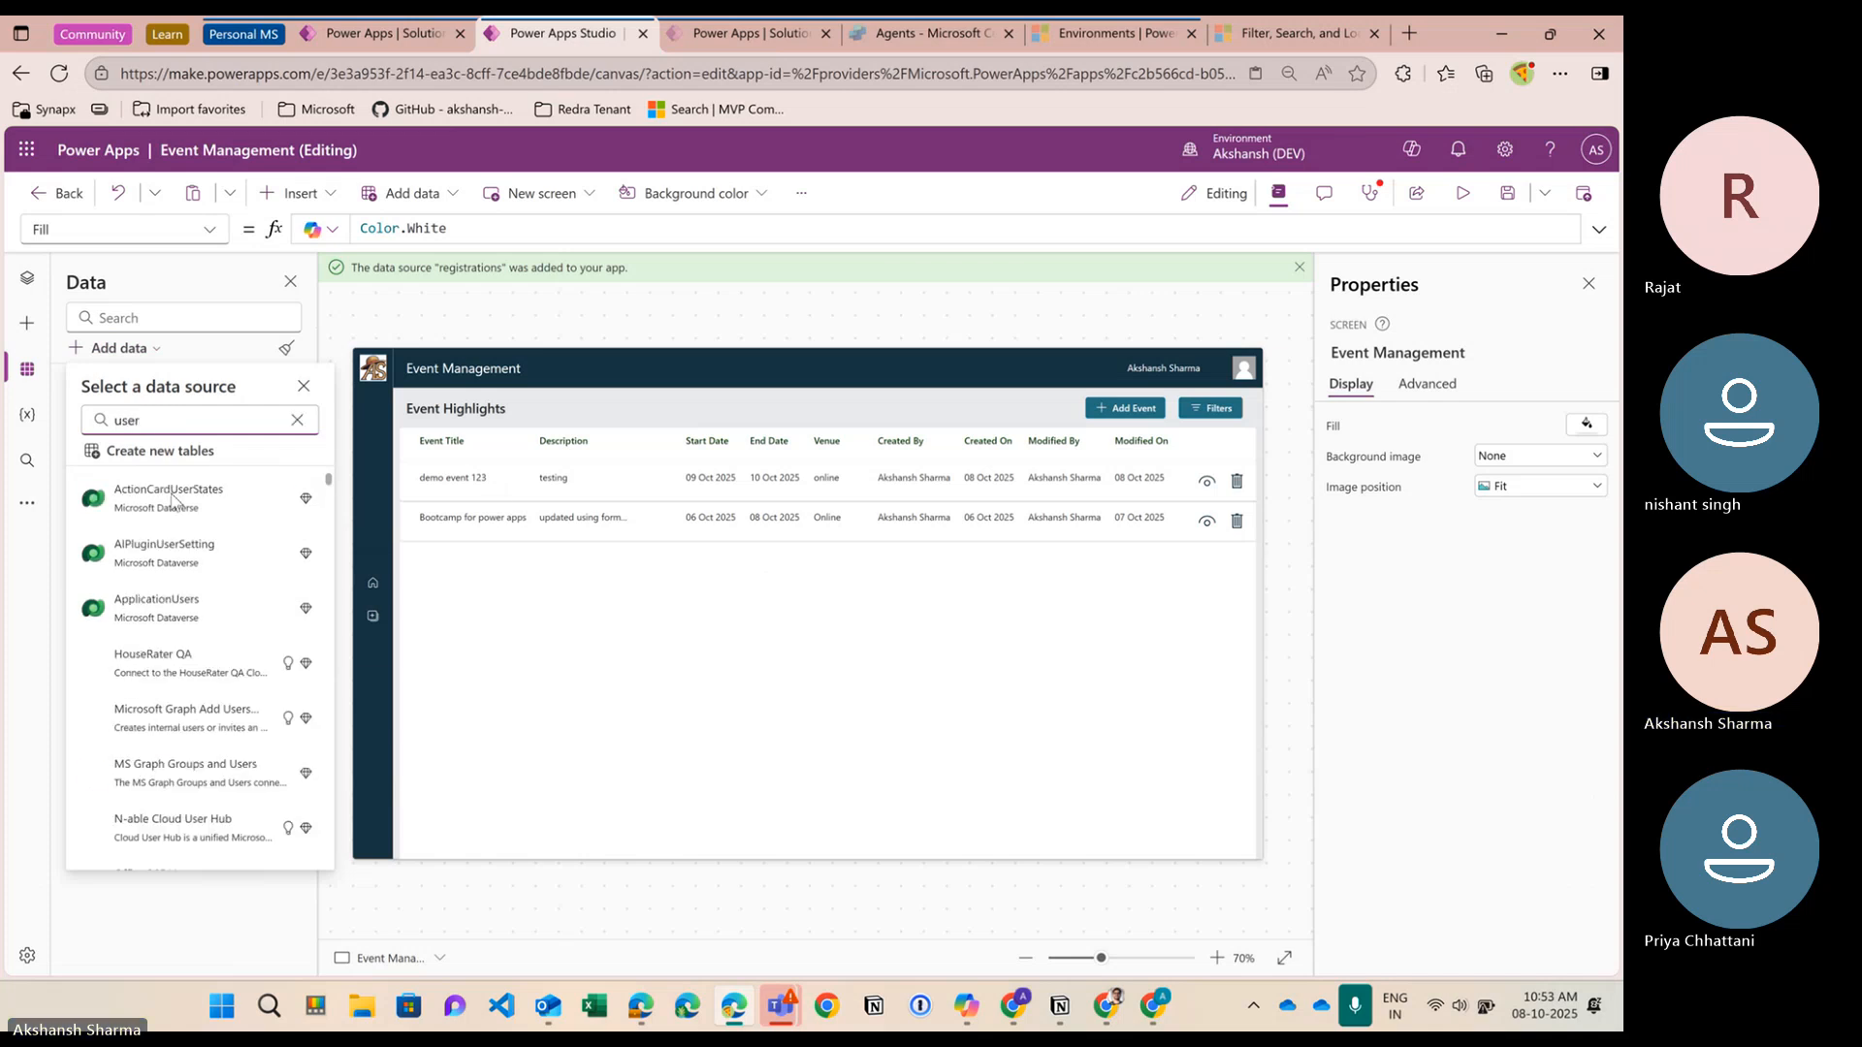
pyautogui.write('_')
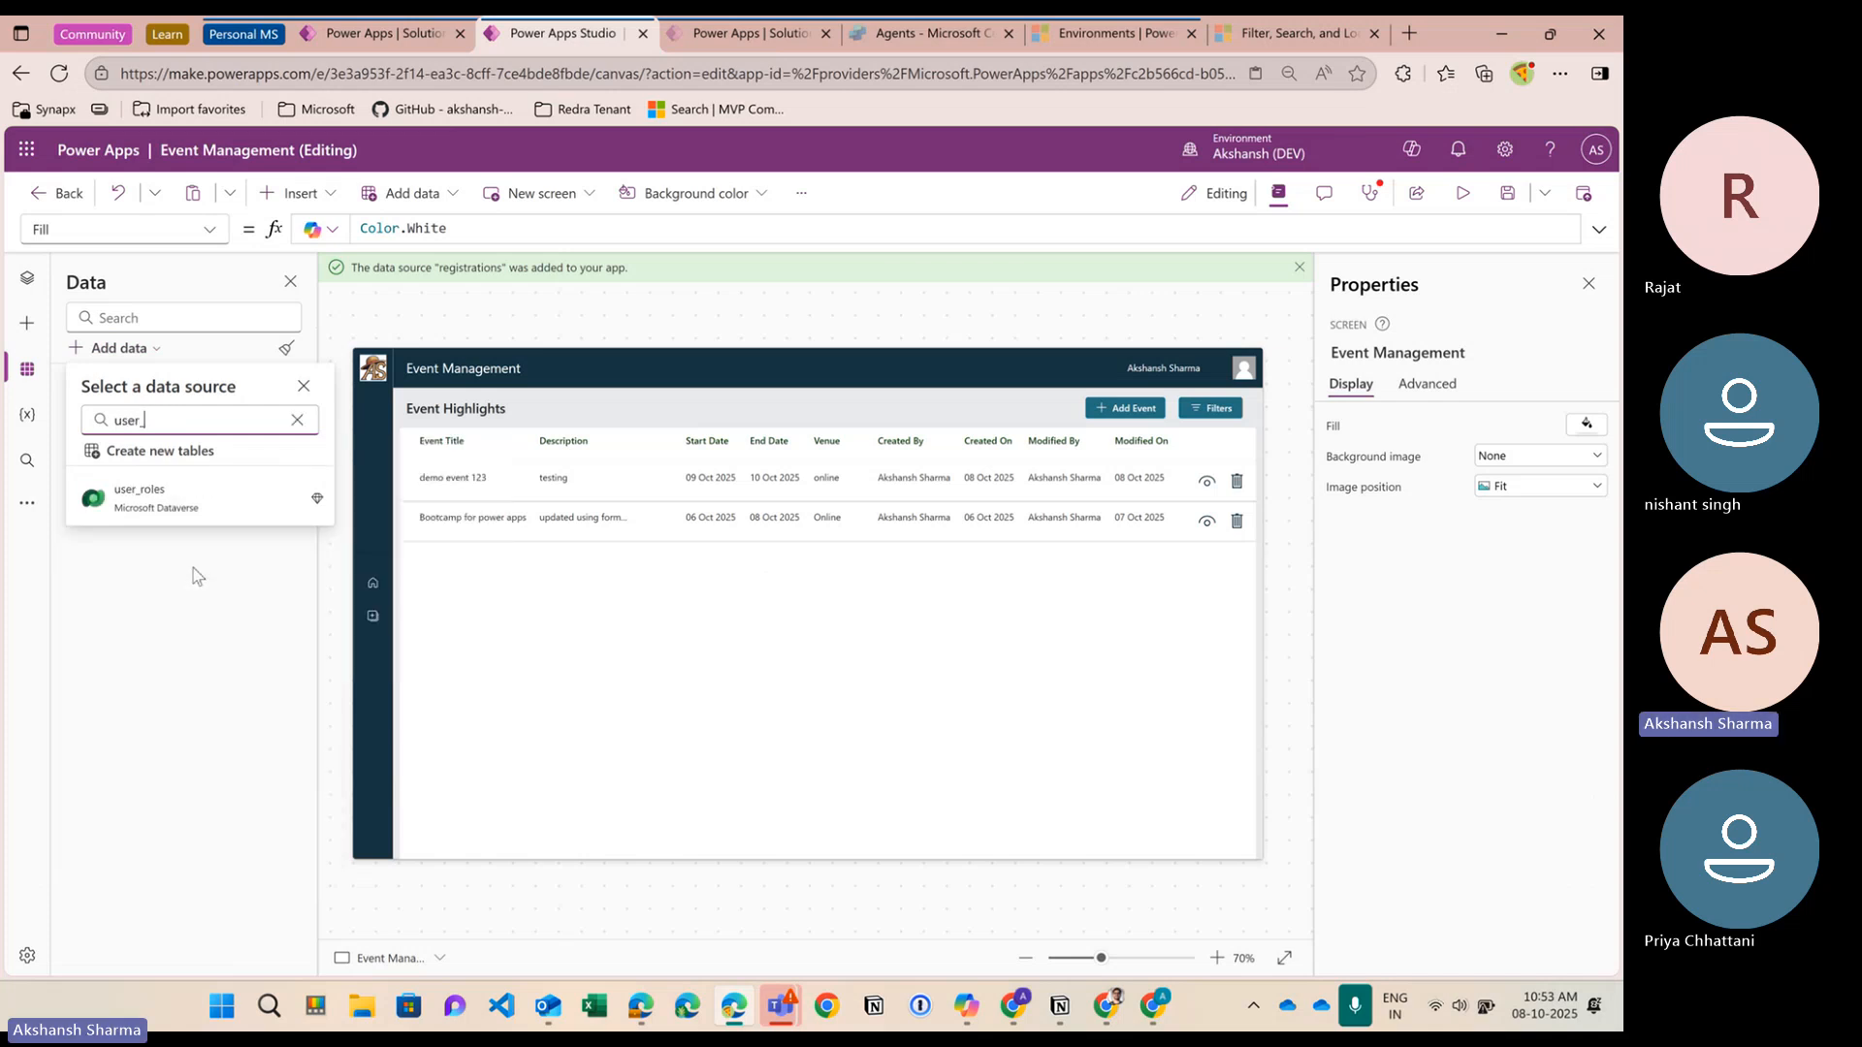
pyautogui.click(146, 498)
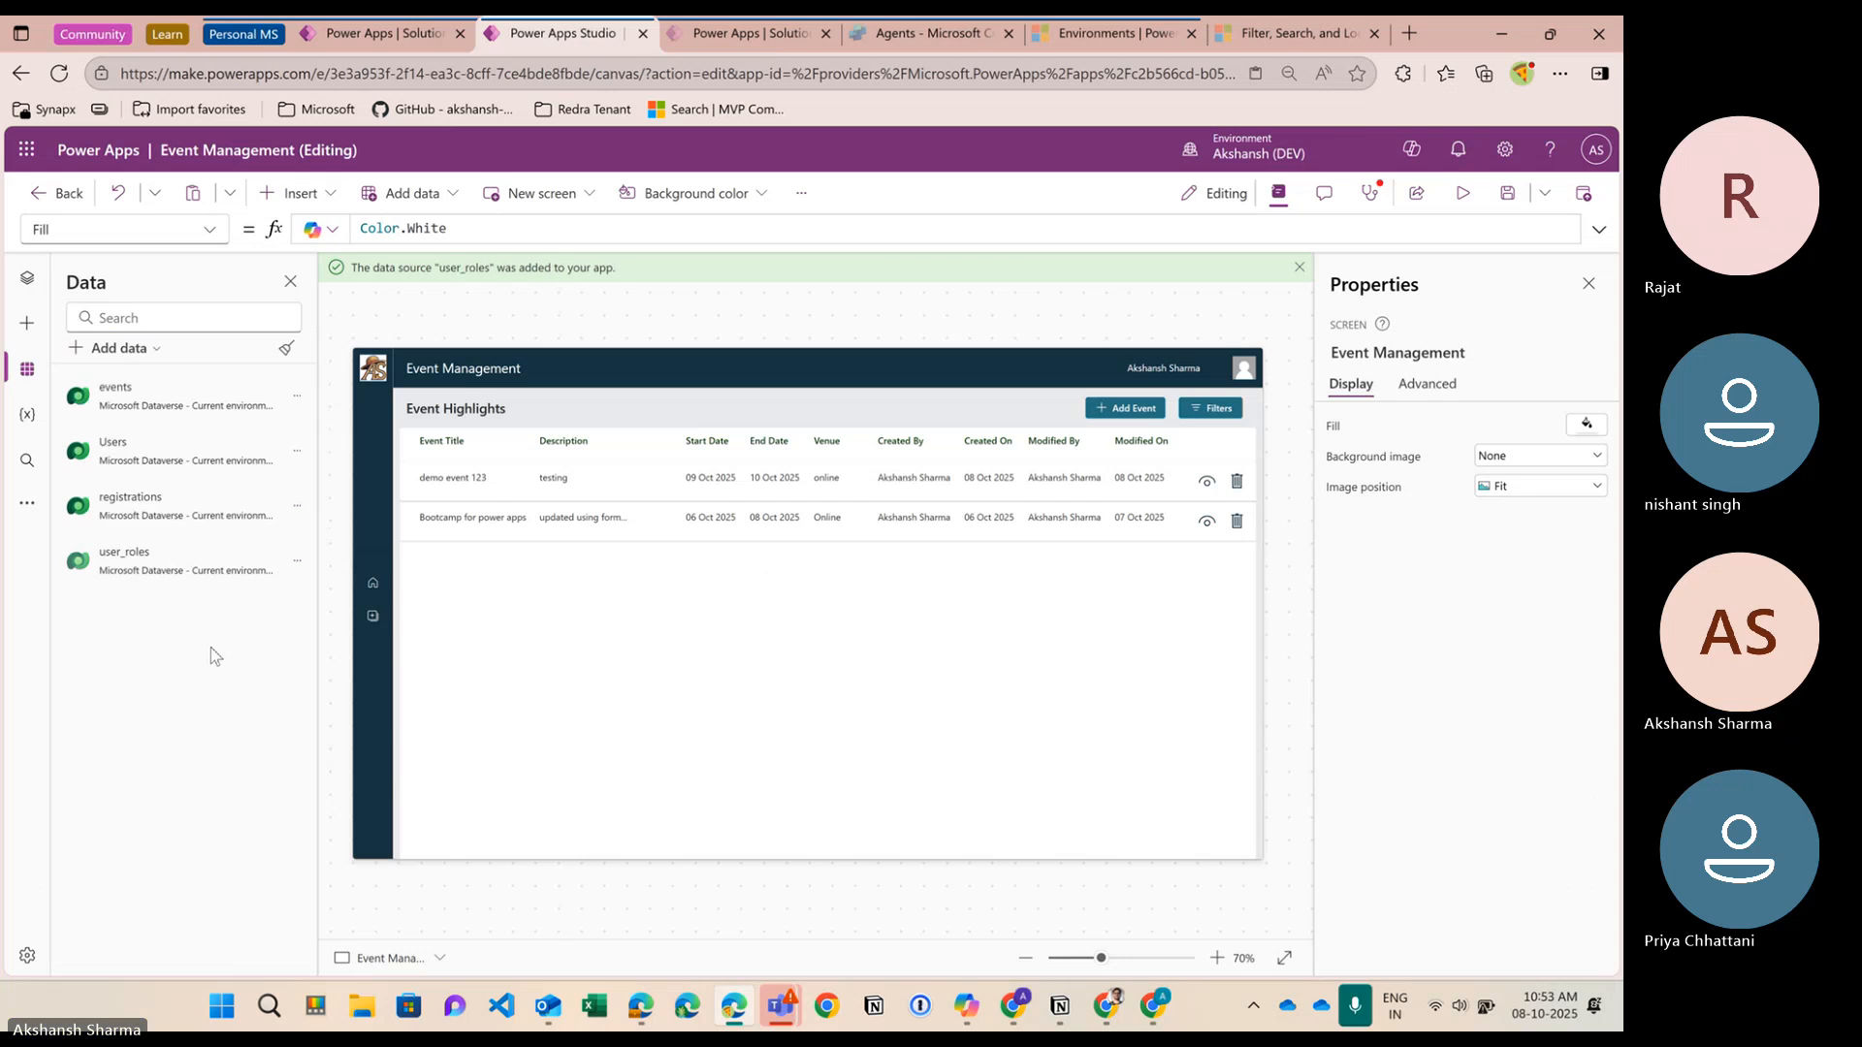
# Select the App object in the Tree view and open its property list
pyautogui.click(27, 278)
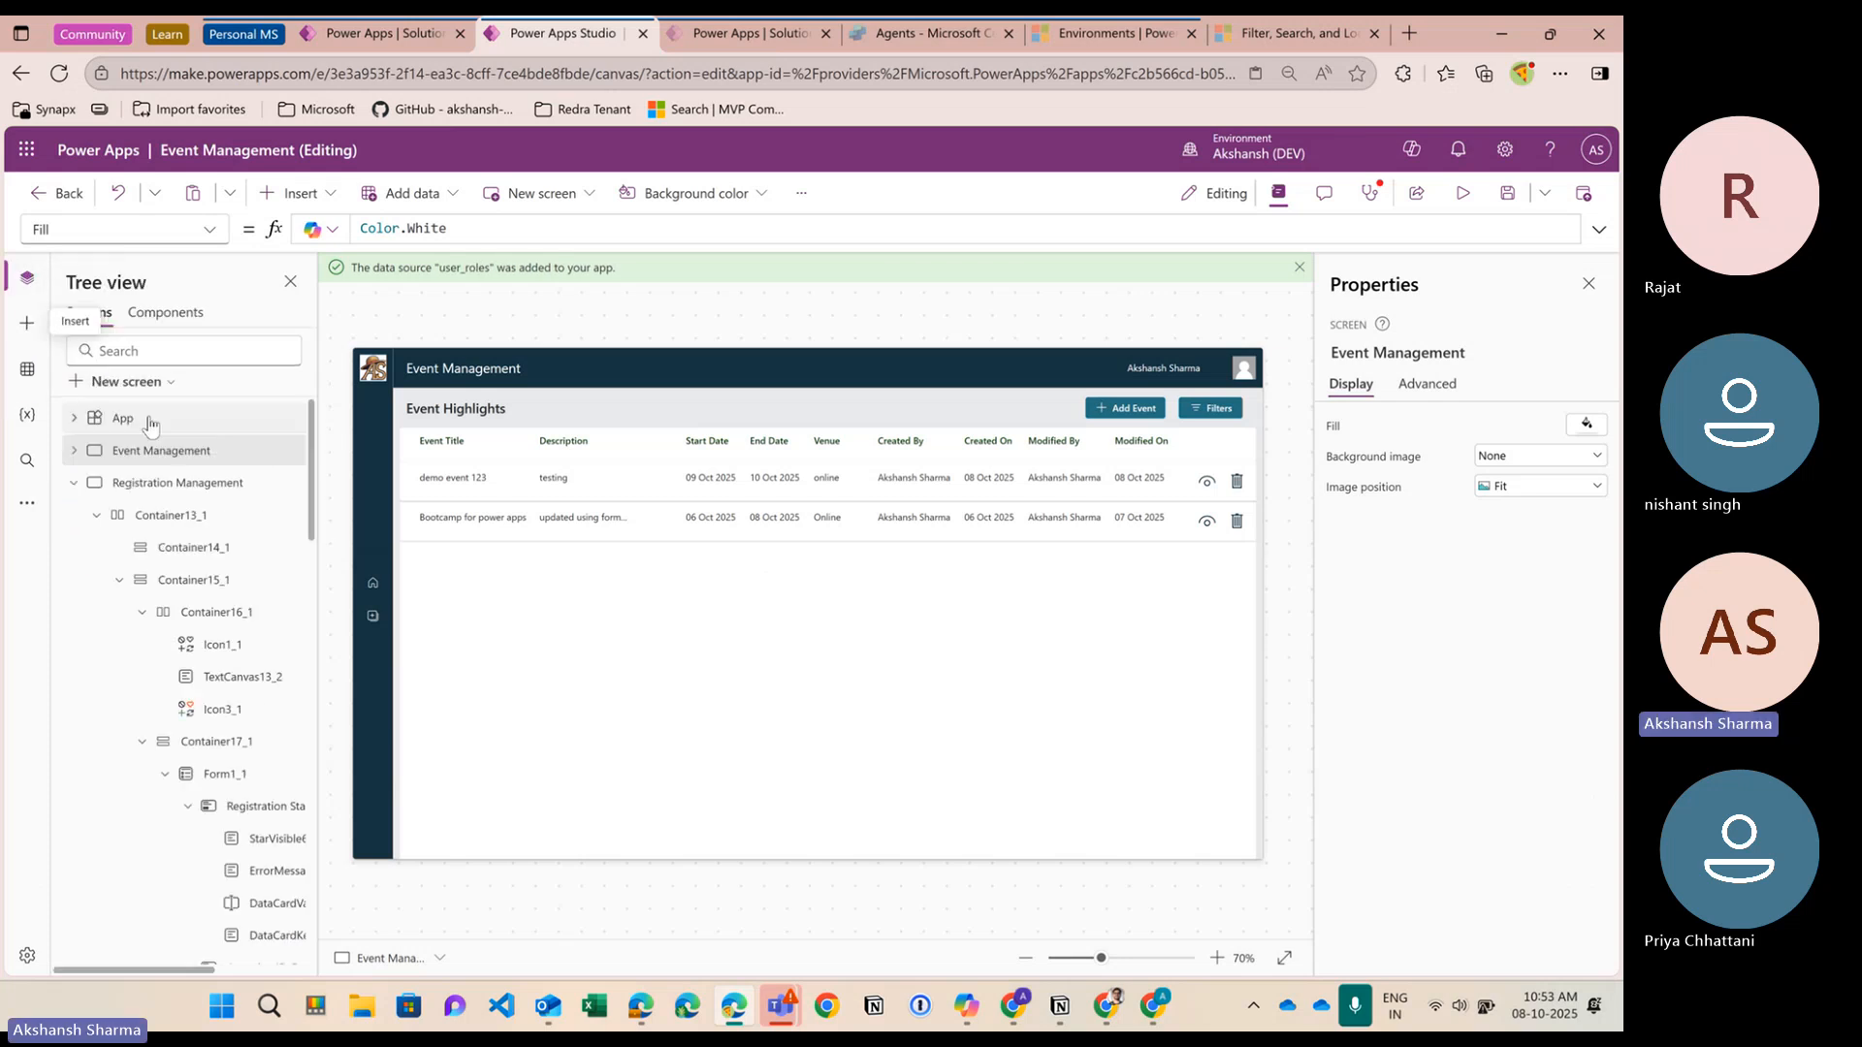
pyautogui.click(150, 420)
pyautogui.click(209, 229)
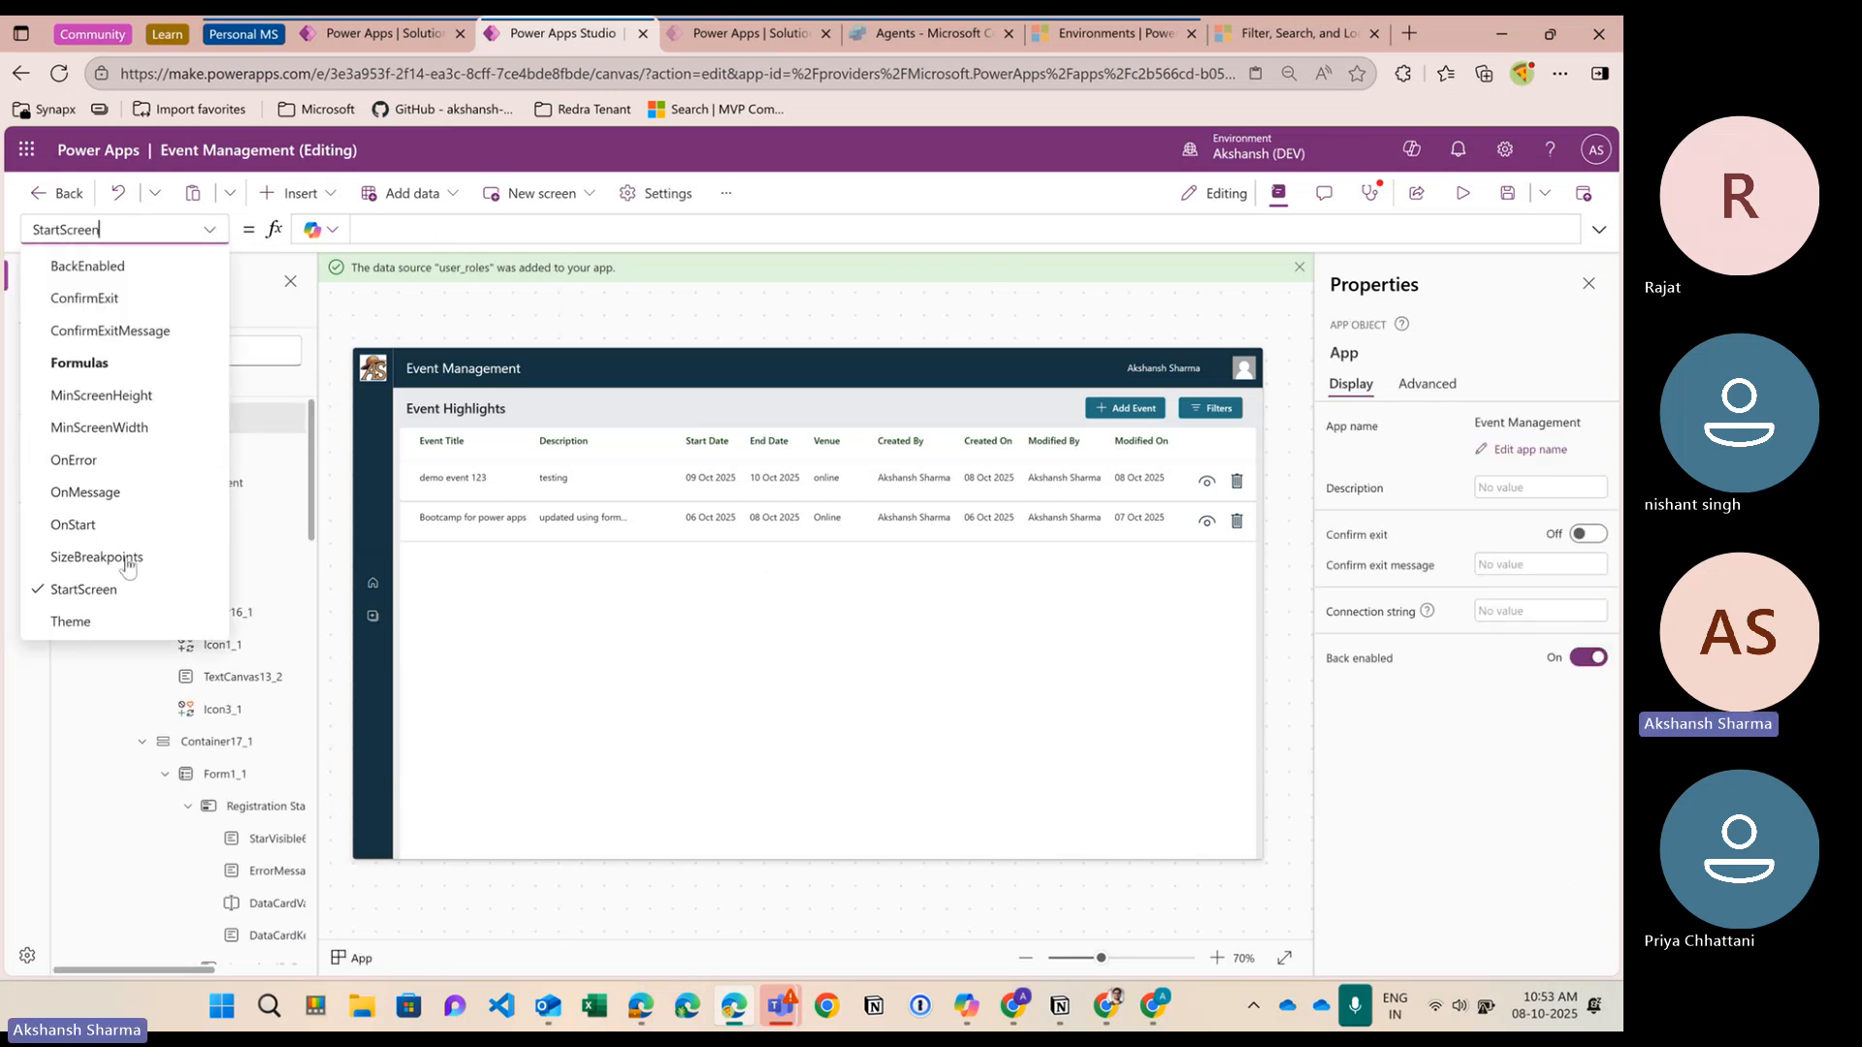
# Begin the App OnStart formula with Set(gvar_UserRole, LookUp(user_roles, 'User ID'
pyautogui.click(73, 523)
pyautogui.moveTo(434, 244); pyautogui.dragTo(422, 489)
pyautogui.write('Set(g')
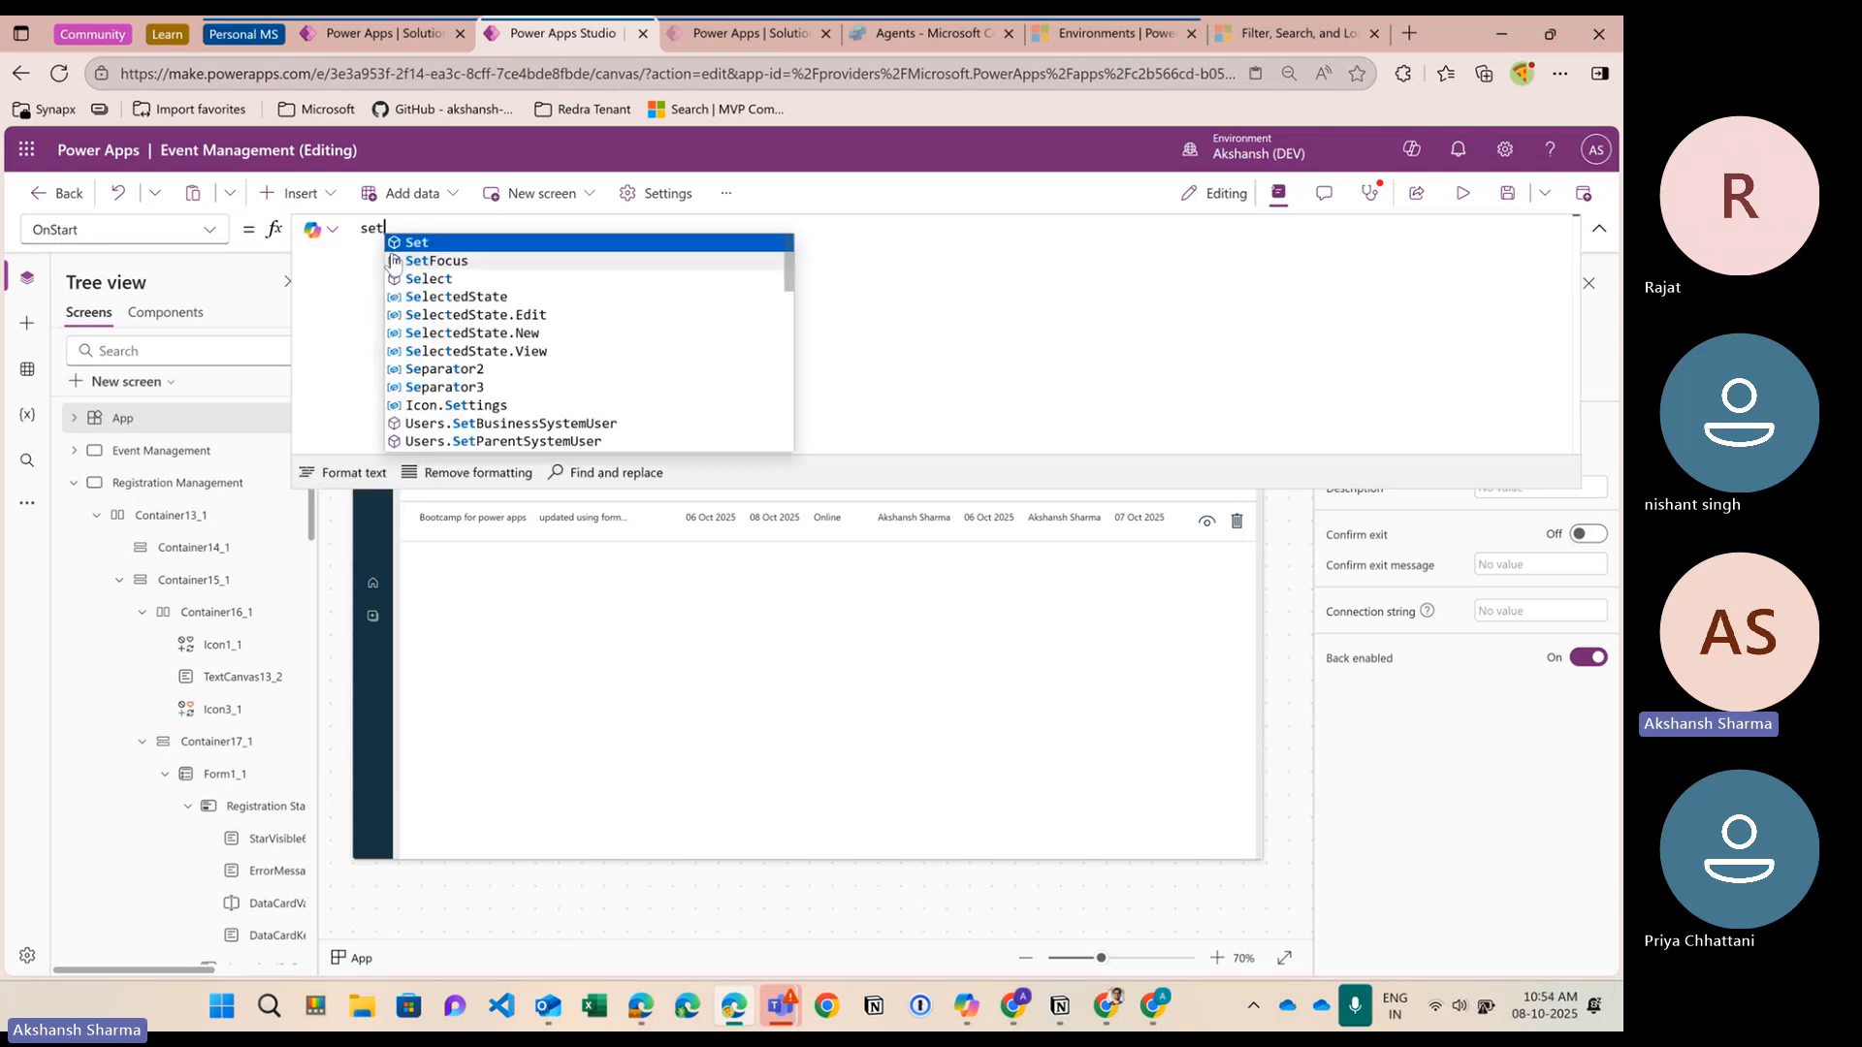
pyautogui.write('var')
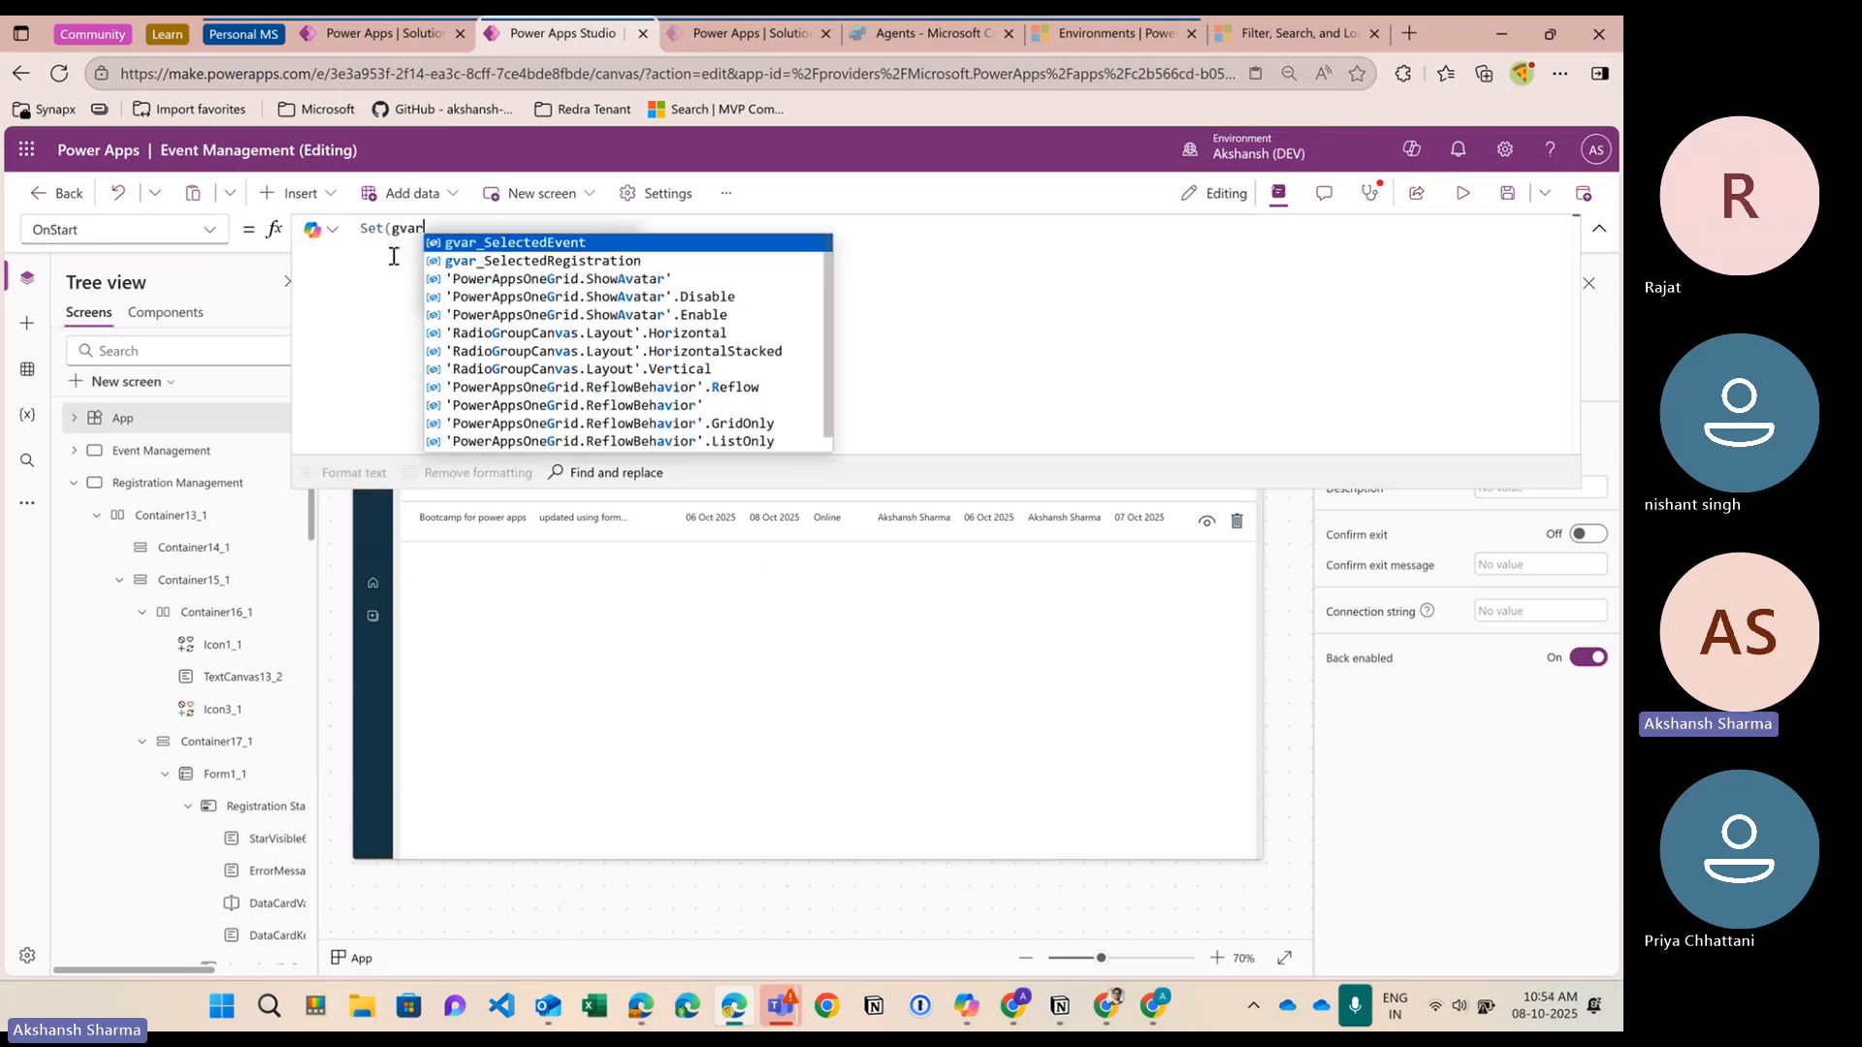
pyautogui.write('_UserRole')
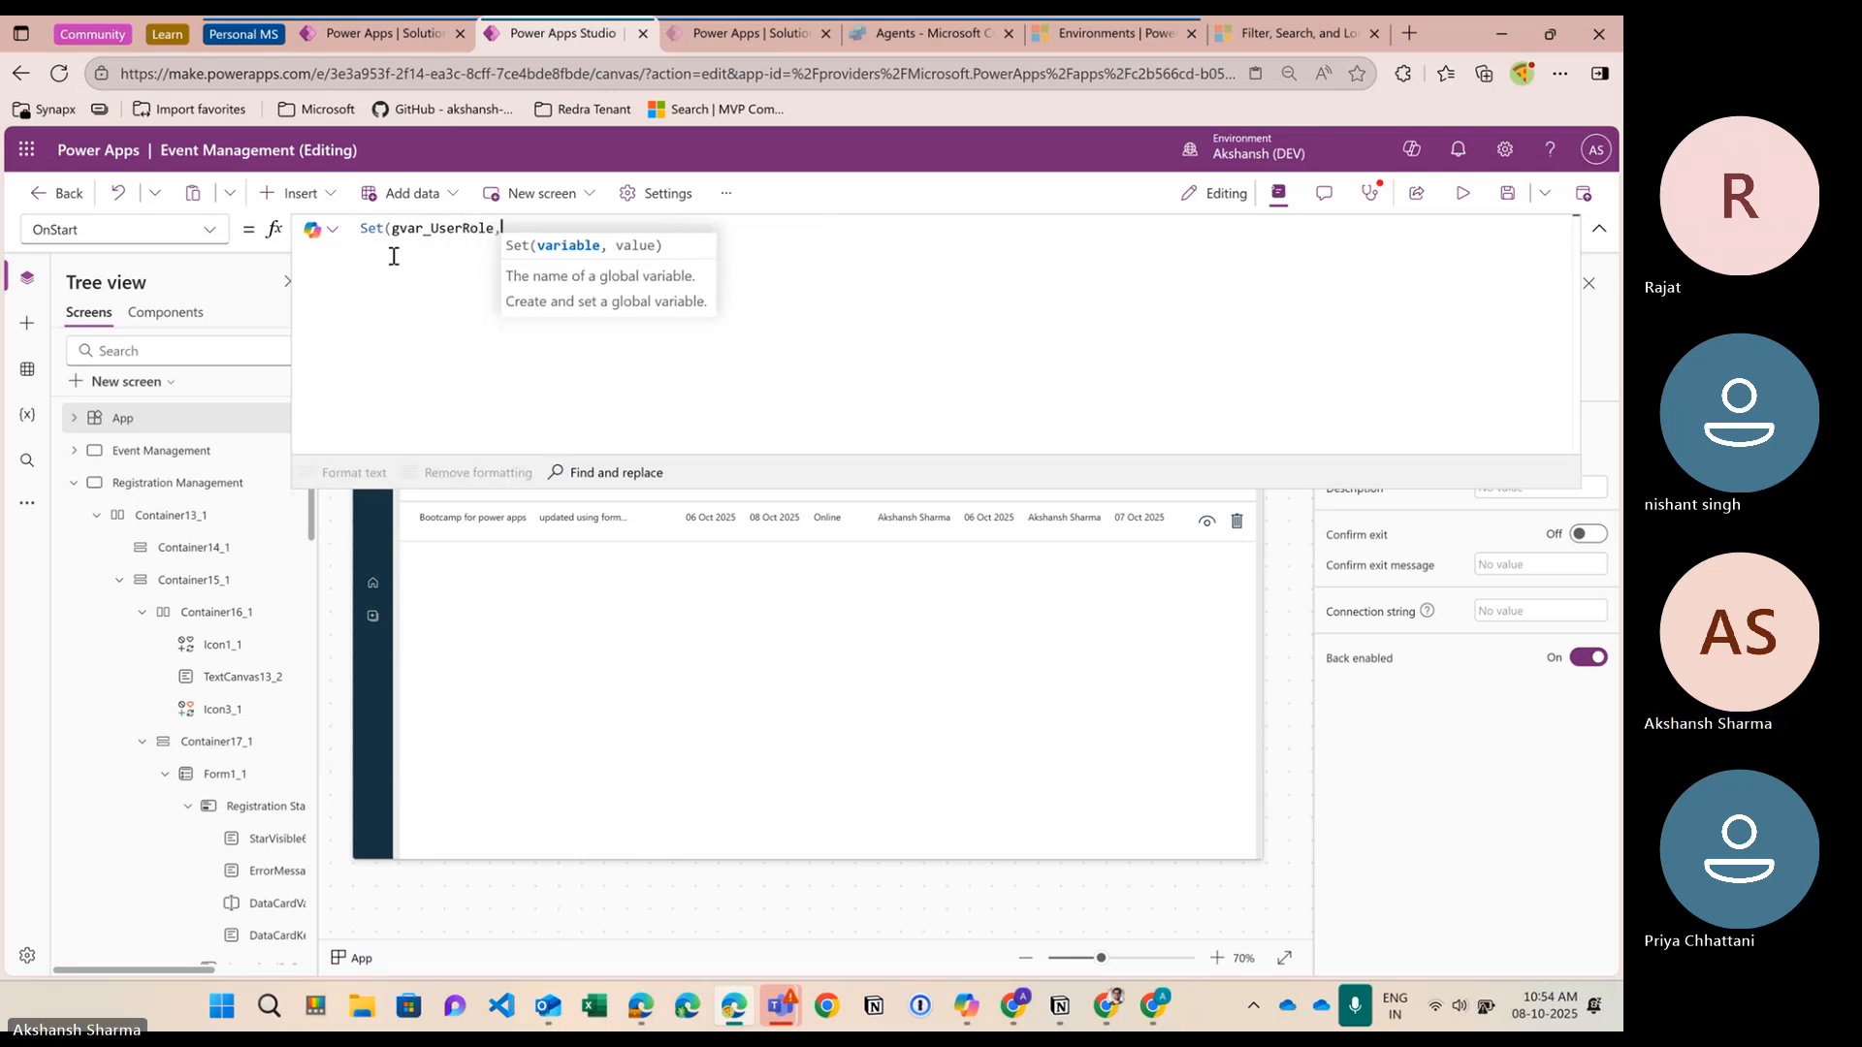
pyautogui.write(', look')
pyautogui.press('Tab')
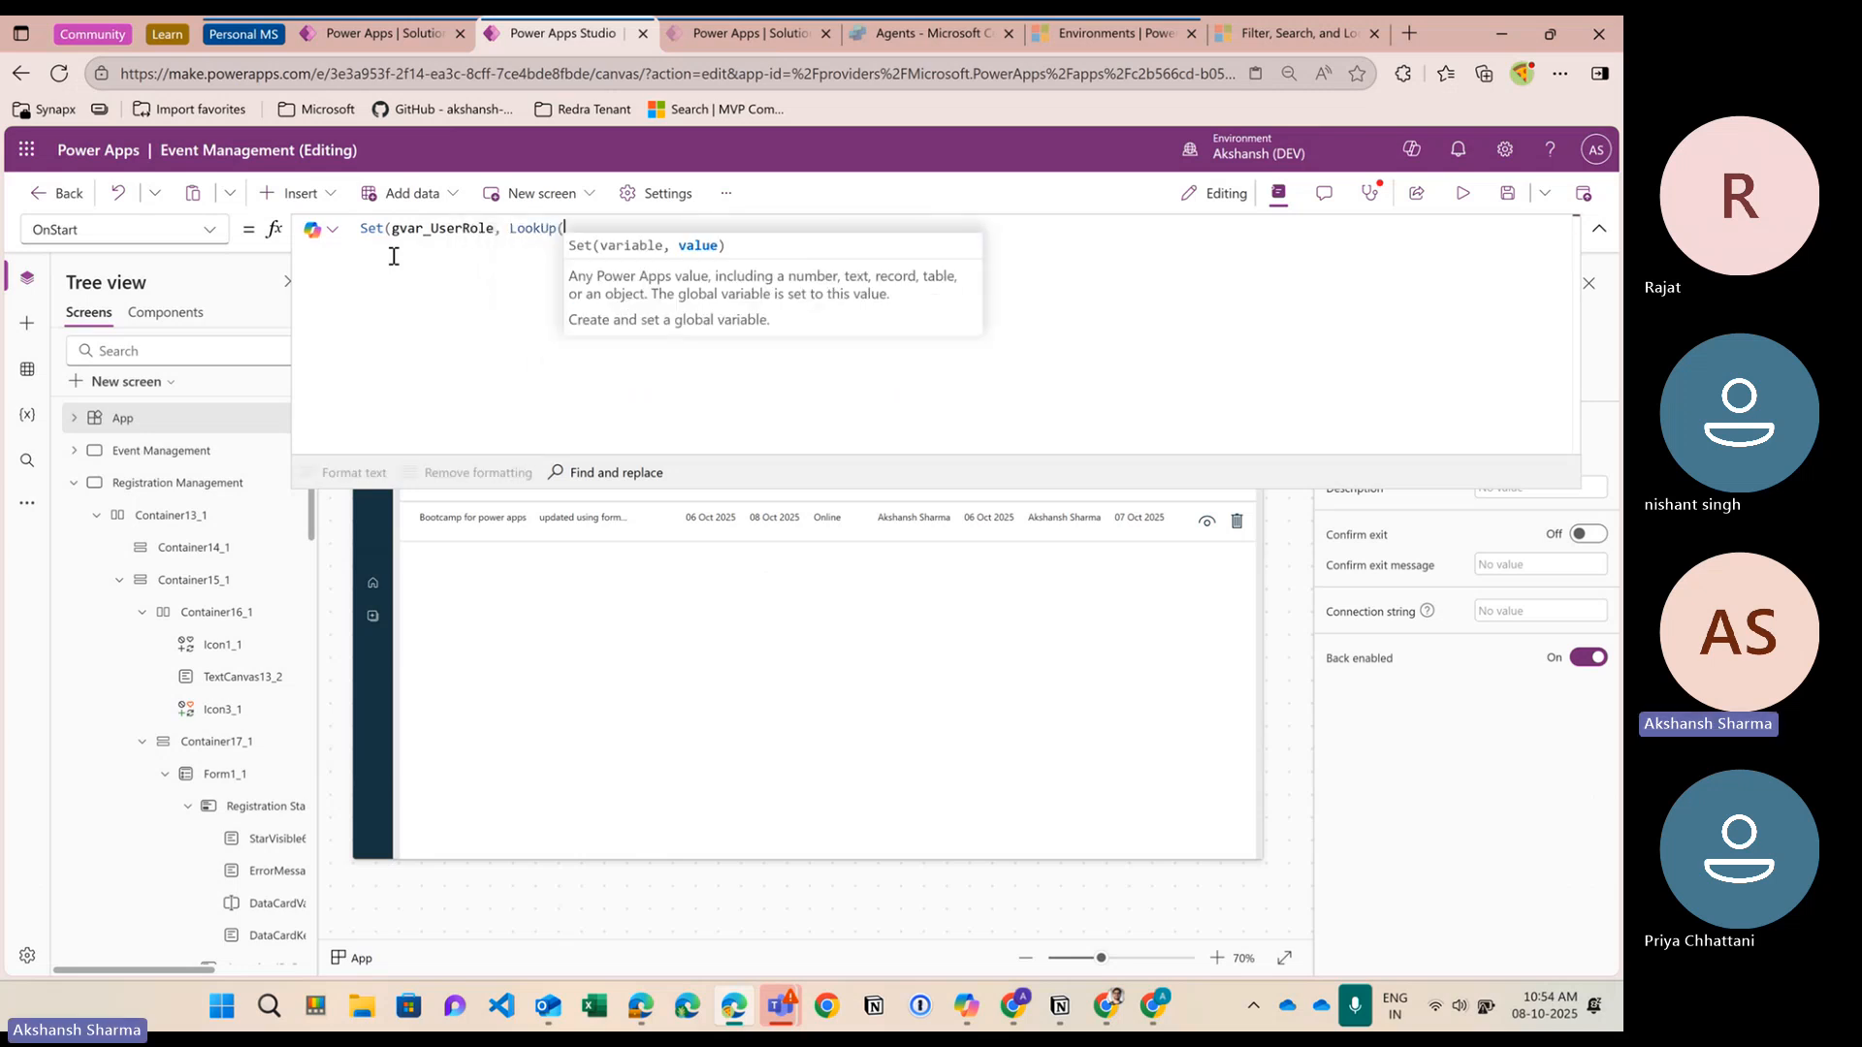
pyautogui.write('(user_roles,')
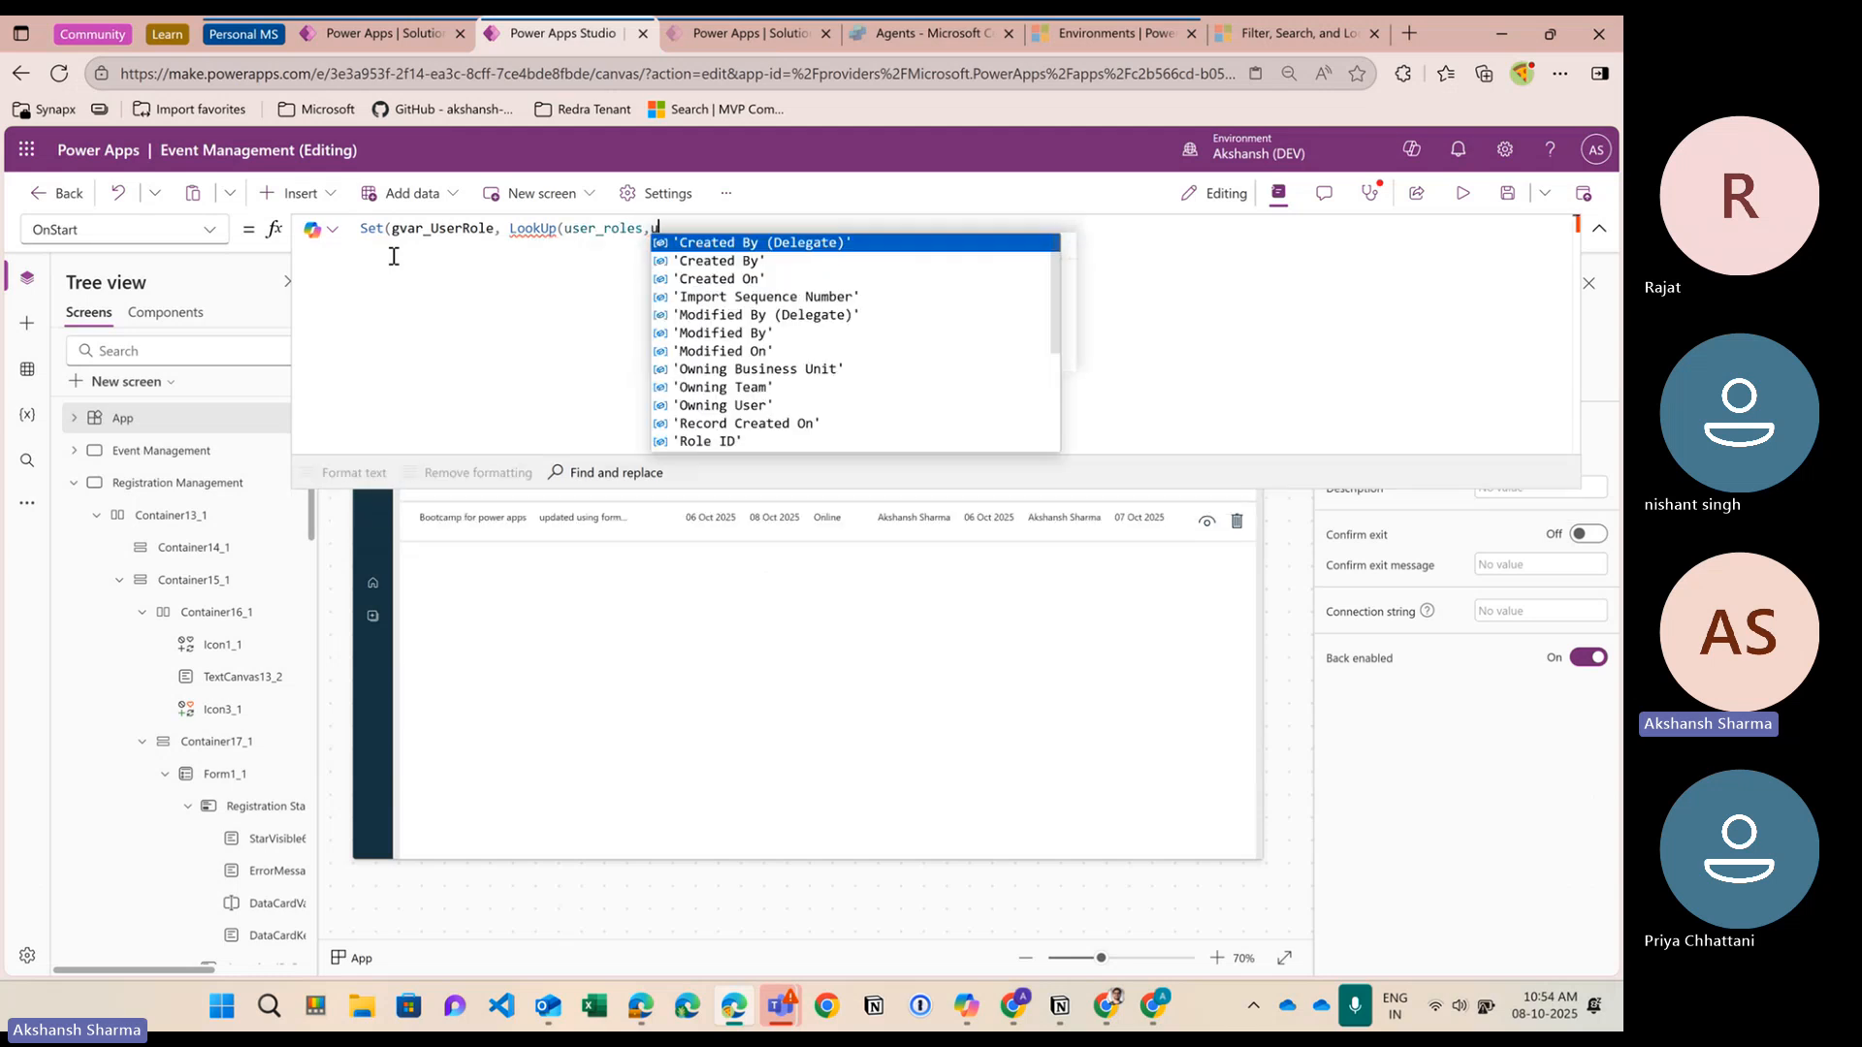
pyautogui.write('user')
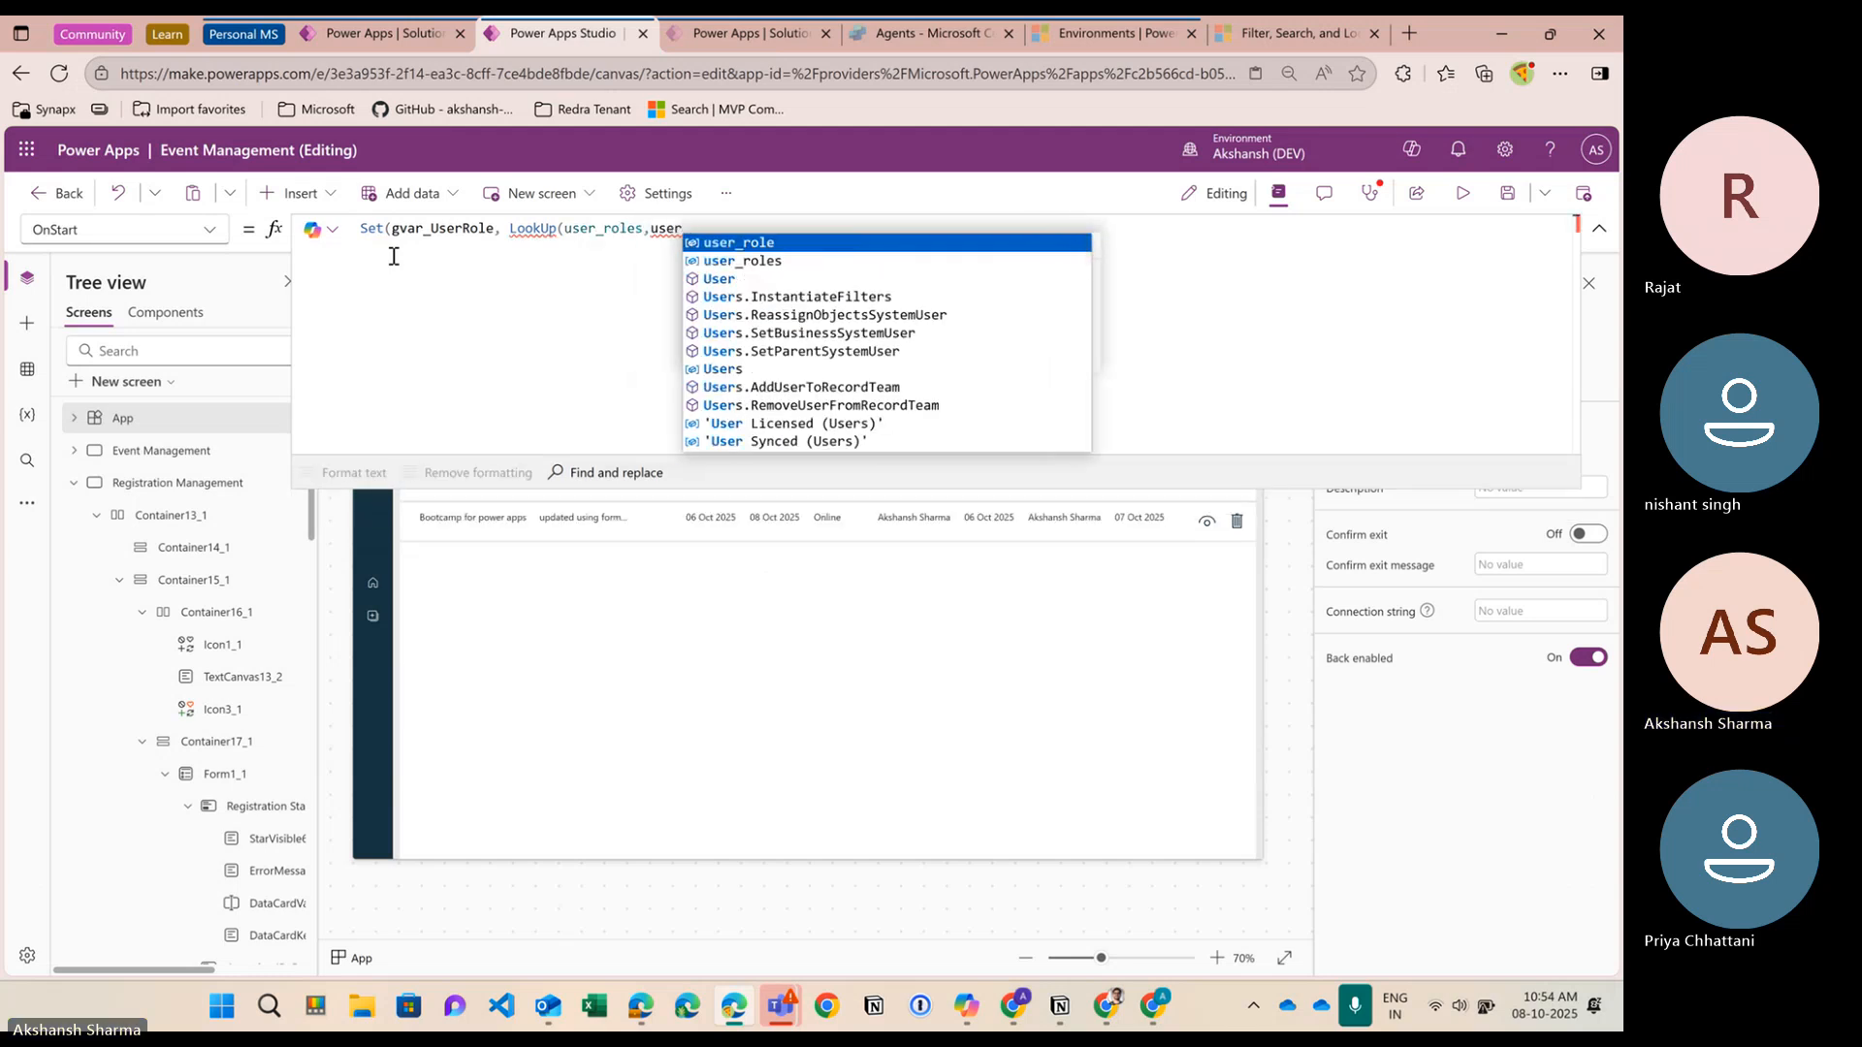
pyautogui.press('Down')
pyautogui.press('Down')
pyautogui.press('Down')
pyautogui.press('Down')
pyautogui.press('Down')
pyautogui.press('Down')
pyautogui.press('Down')
pyautogui.press('Down')
pyautogui.press('Down')
pyautogui.press('Down')
pyautogui.press('Down')
pyautogui.press('Down')
pyautogui.press('Down')
pyautogui.press('Down')
pyautogui.press('Down')
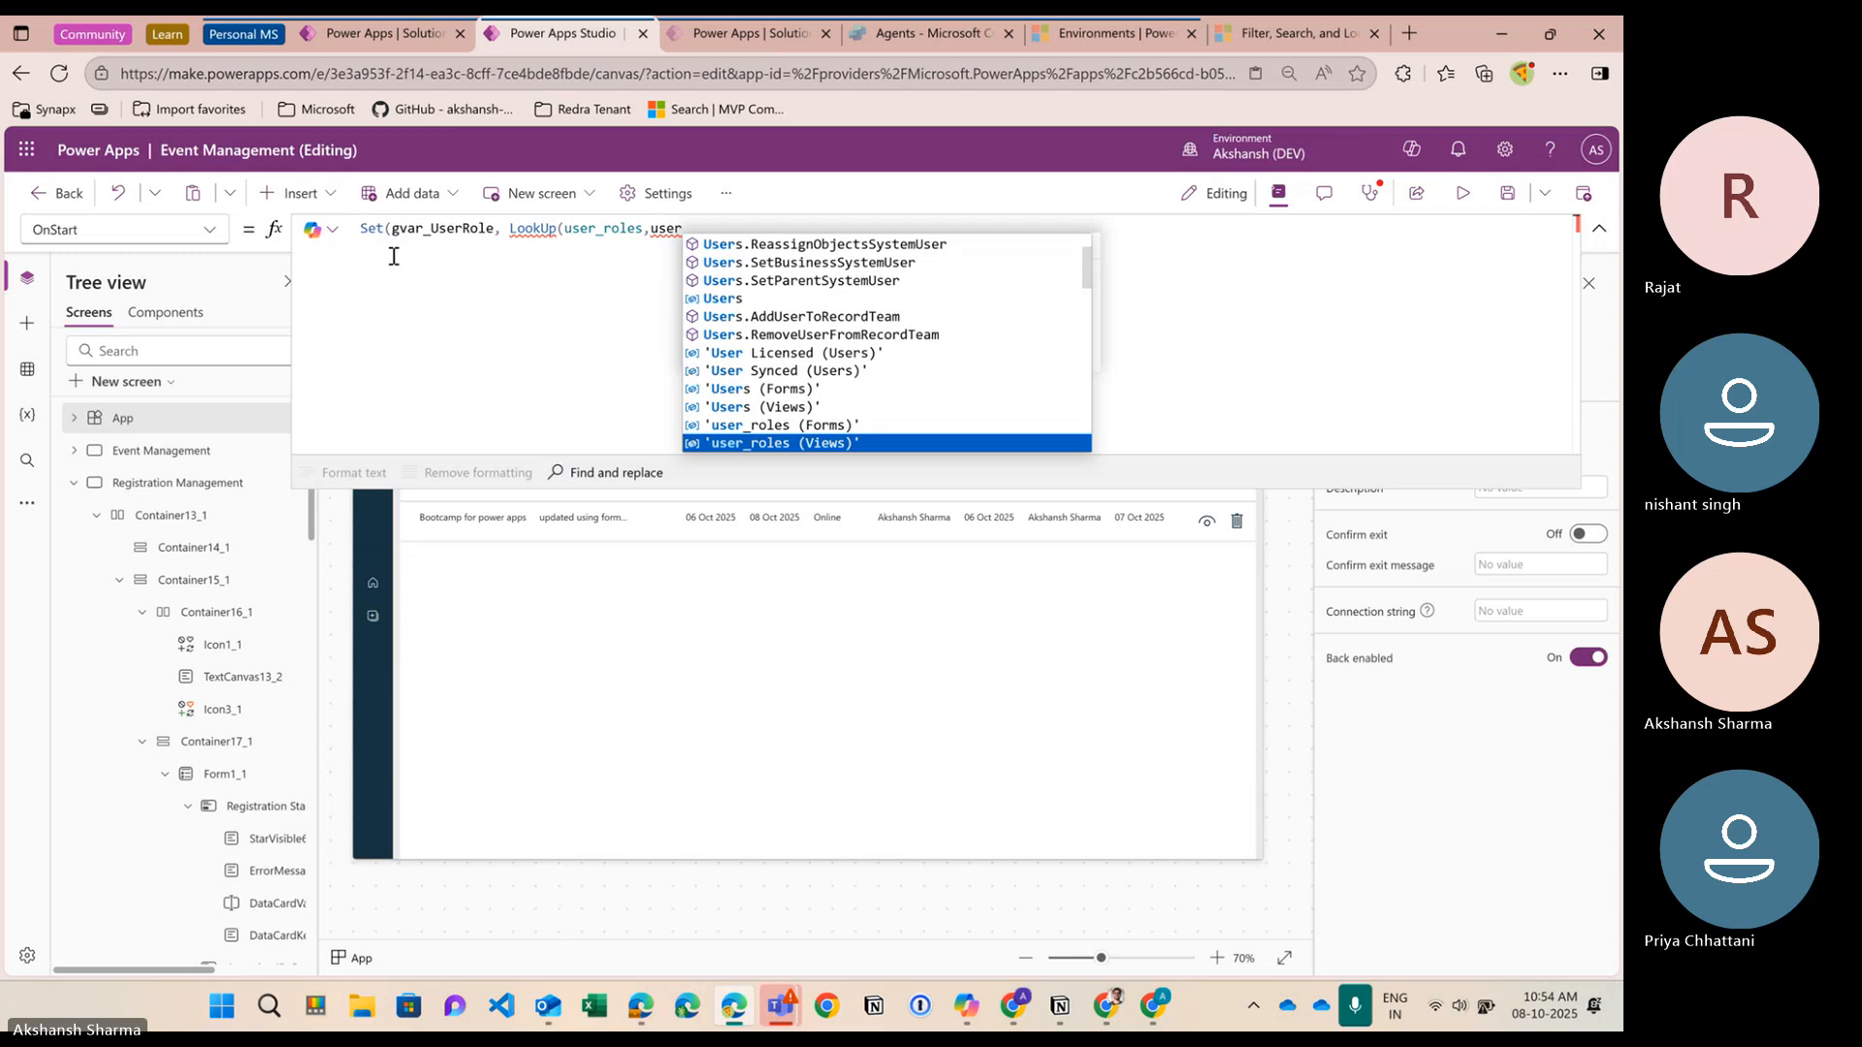
pyautogui.press('Down')
pyautogui.press('Down')
pyautogui.press('Down')
pyautogui.press('Down')
pyautogui.press('Tab')
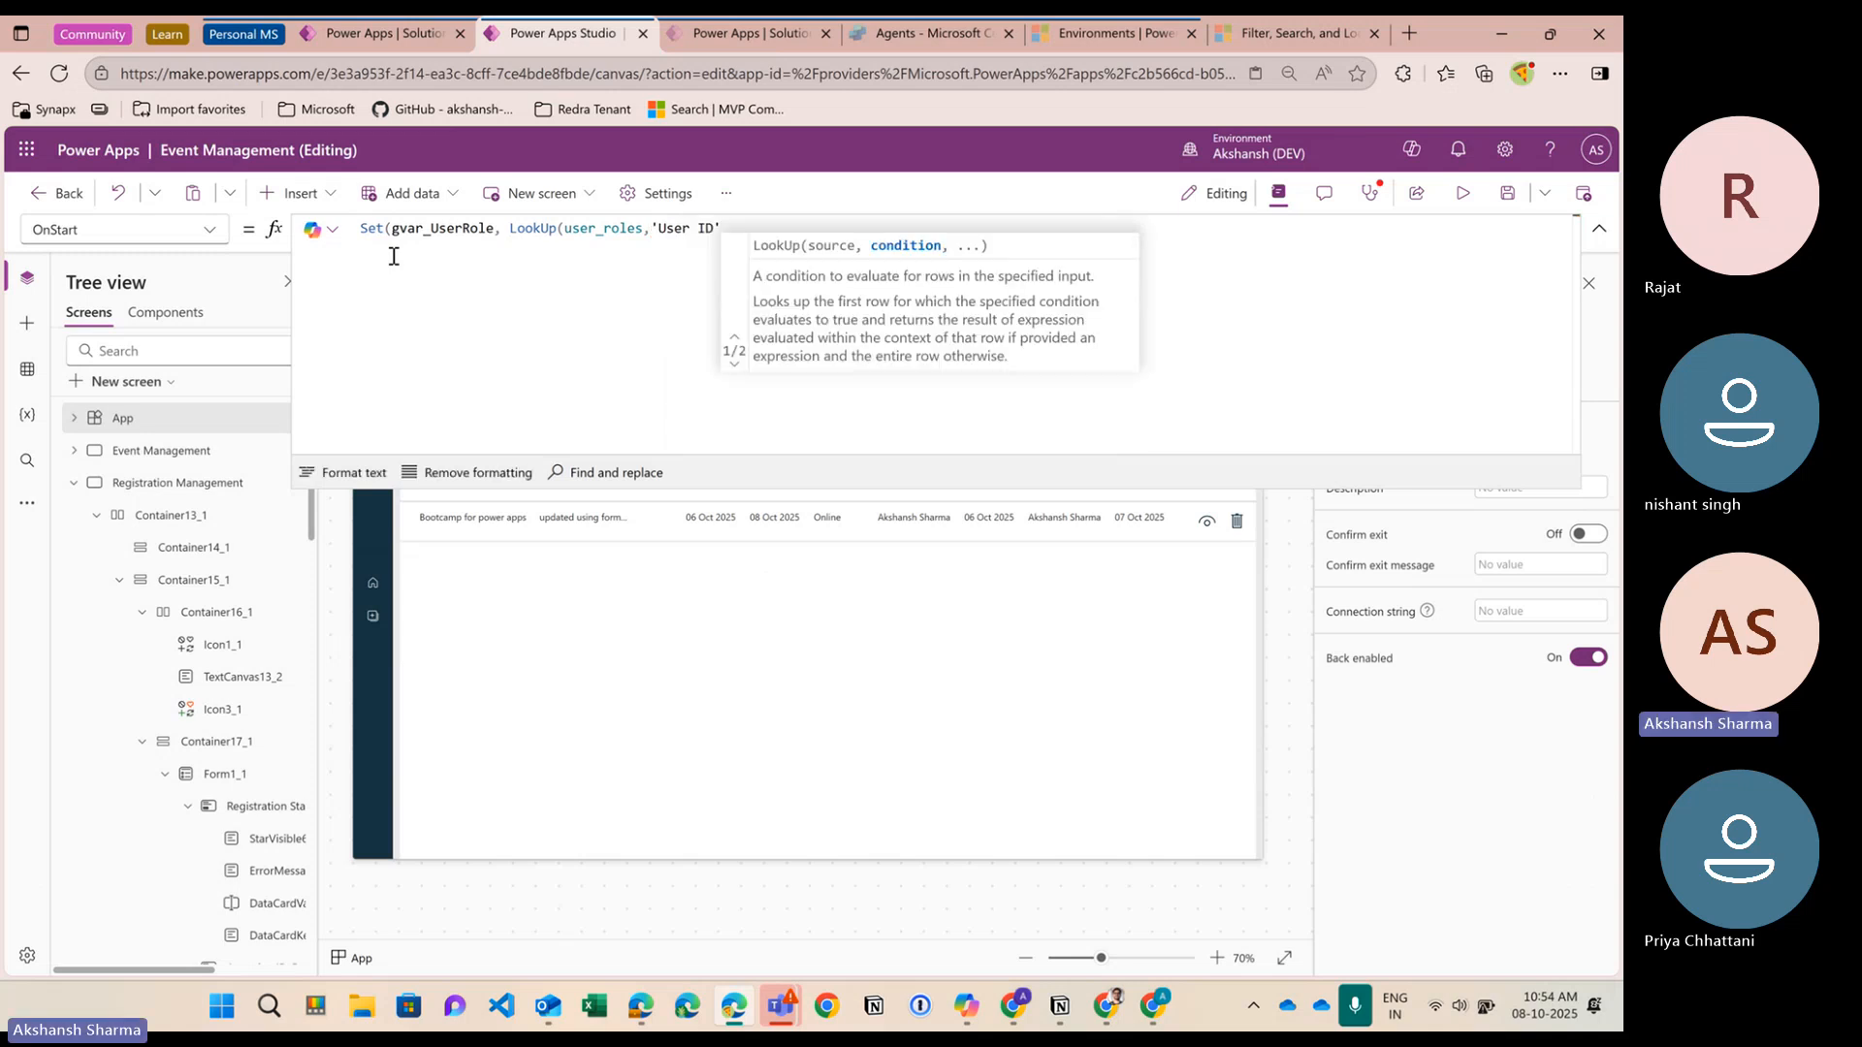
# Complete the lookup with 'Azure AD Object ID'=User().EntraObjectId and return 'Role ID'.Name
pyautogui.write('.')
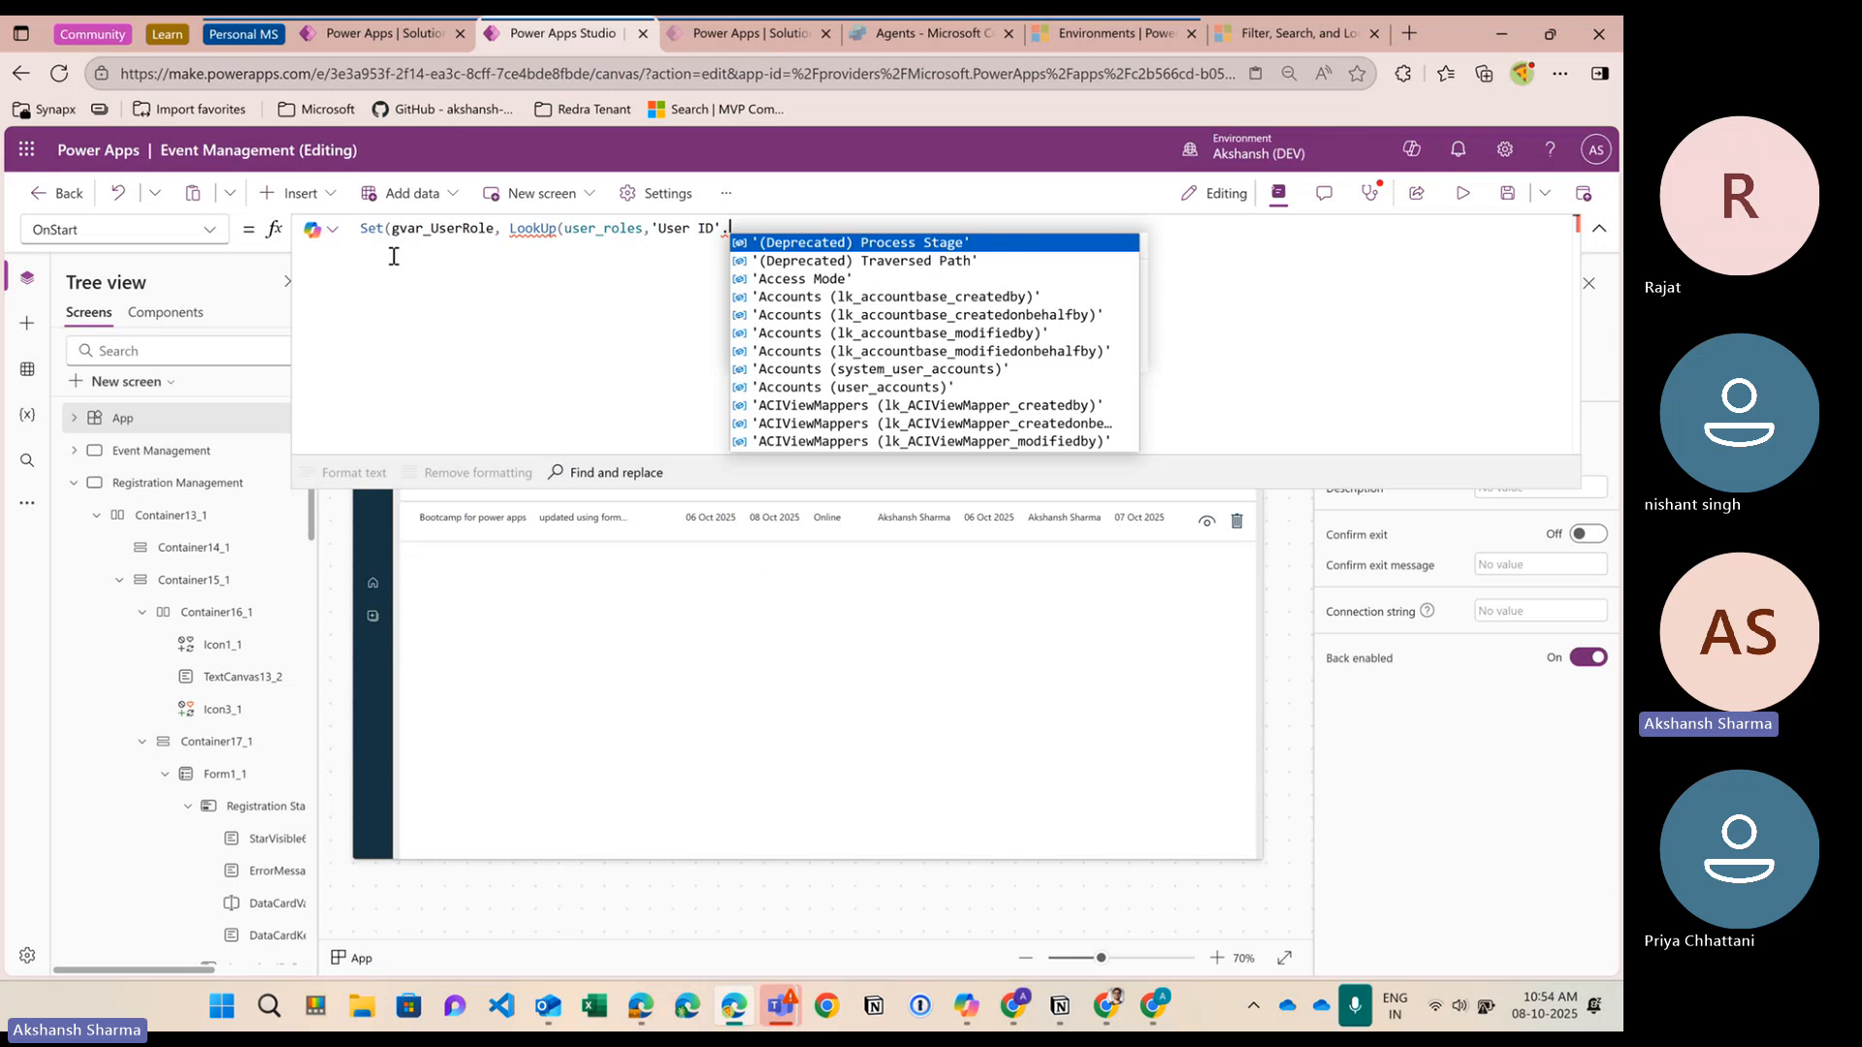
pyautogui.write('e')
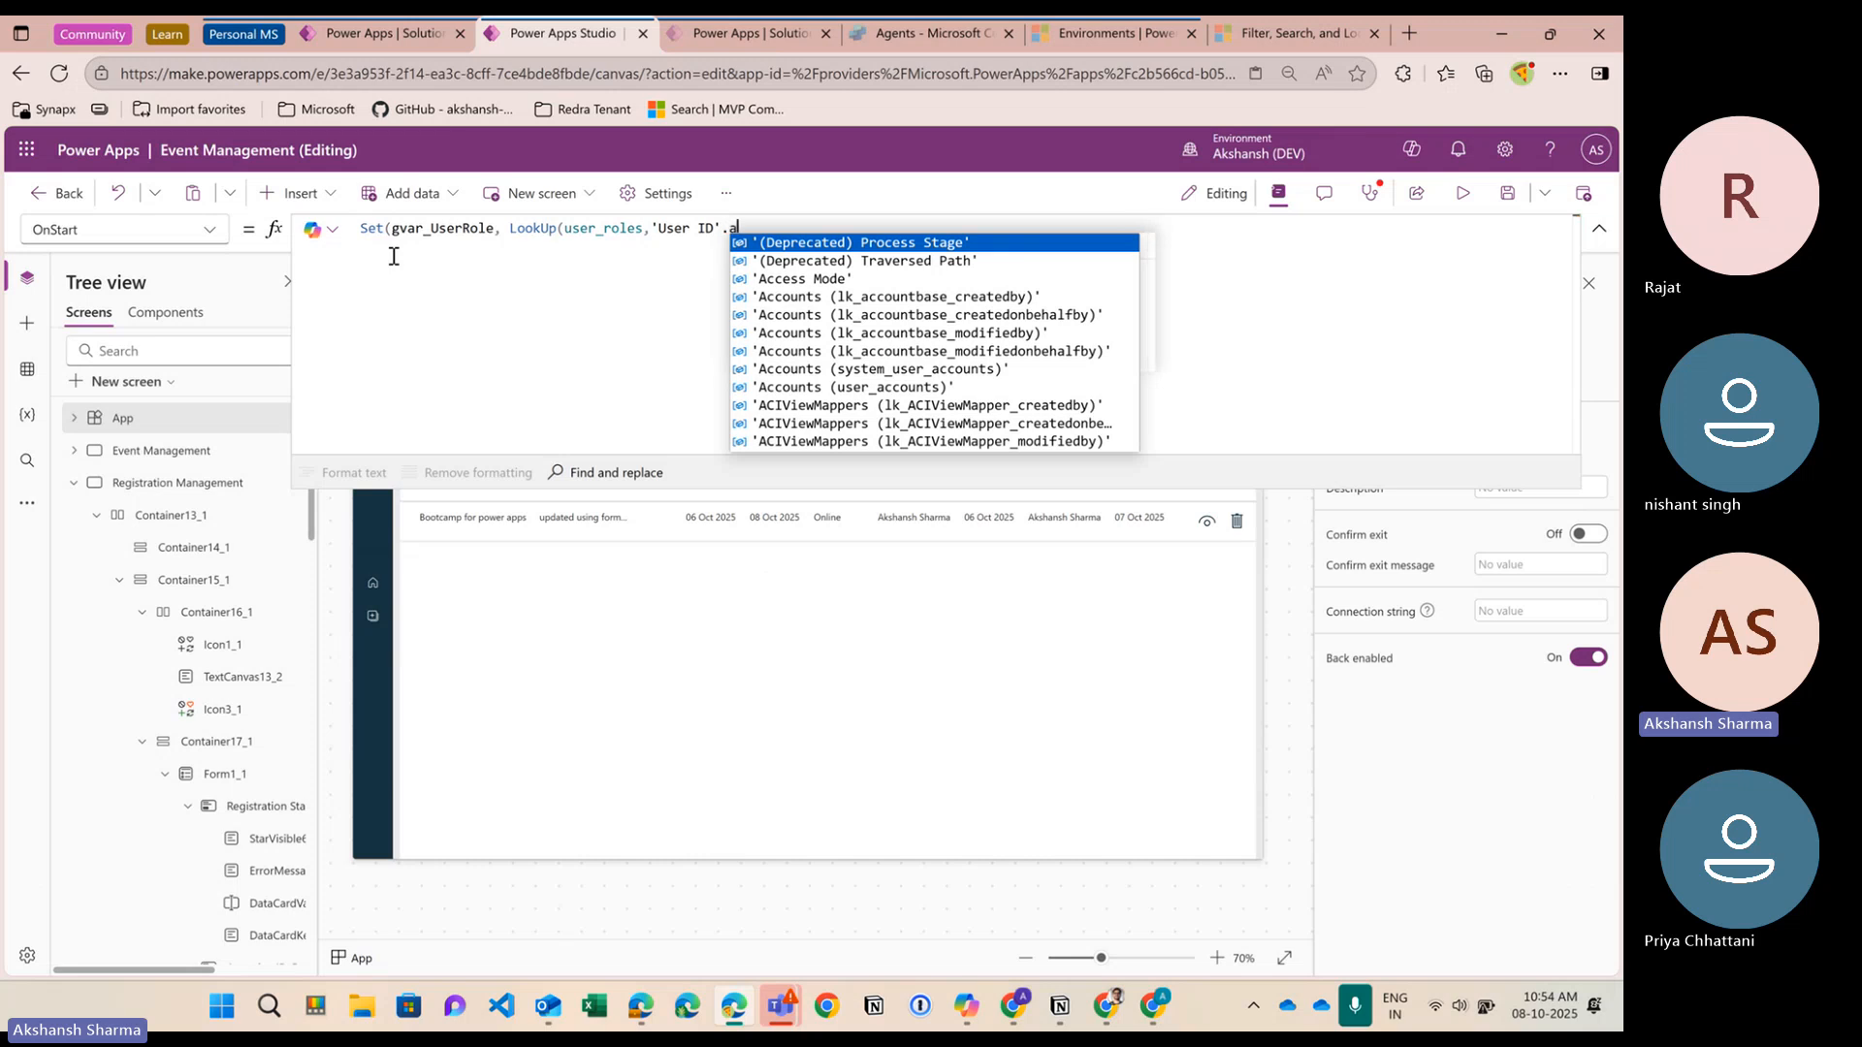
pyautogui.press('BackSpace')
pyautogui.write('azure')
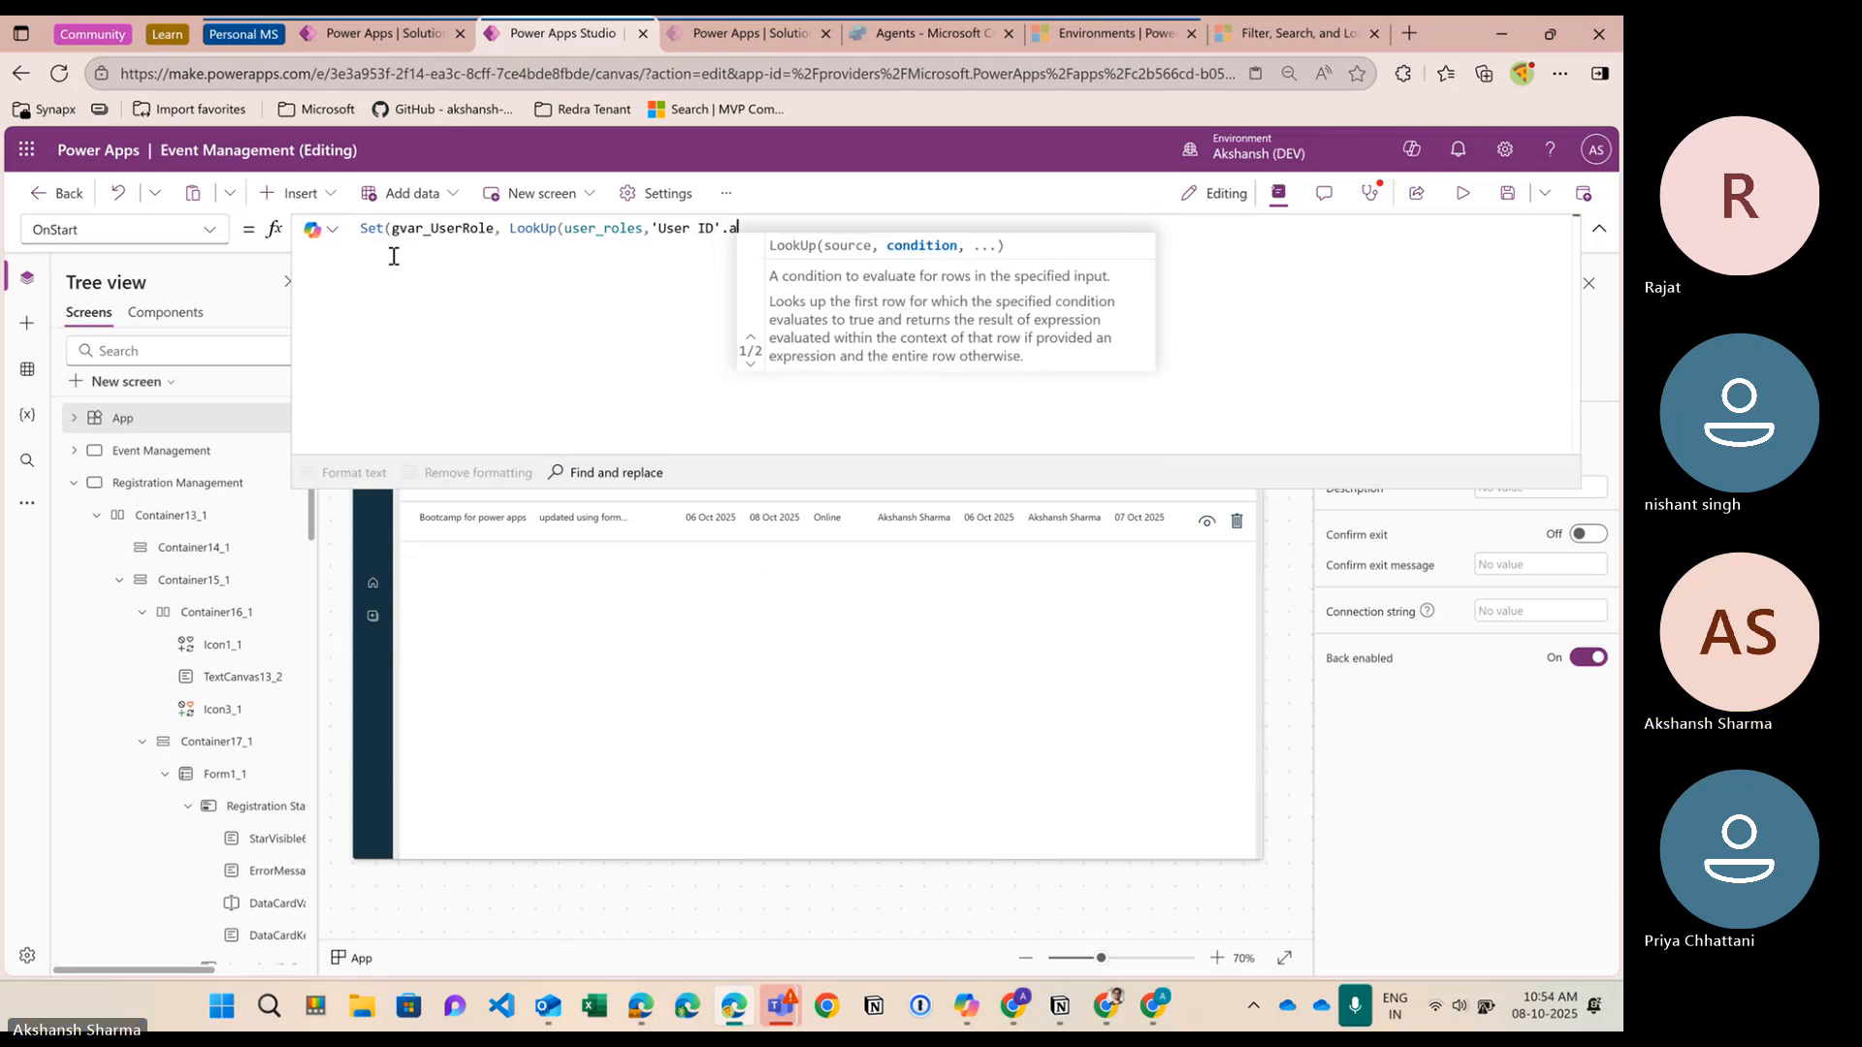
pyautogui.press('Tab')
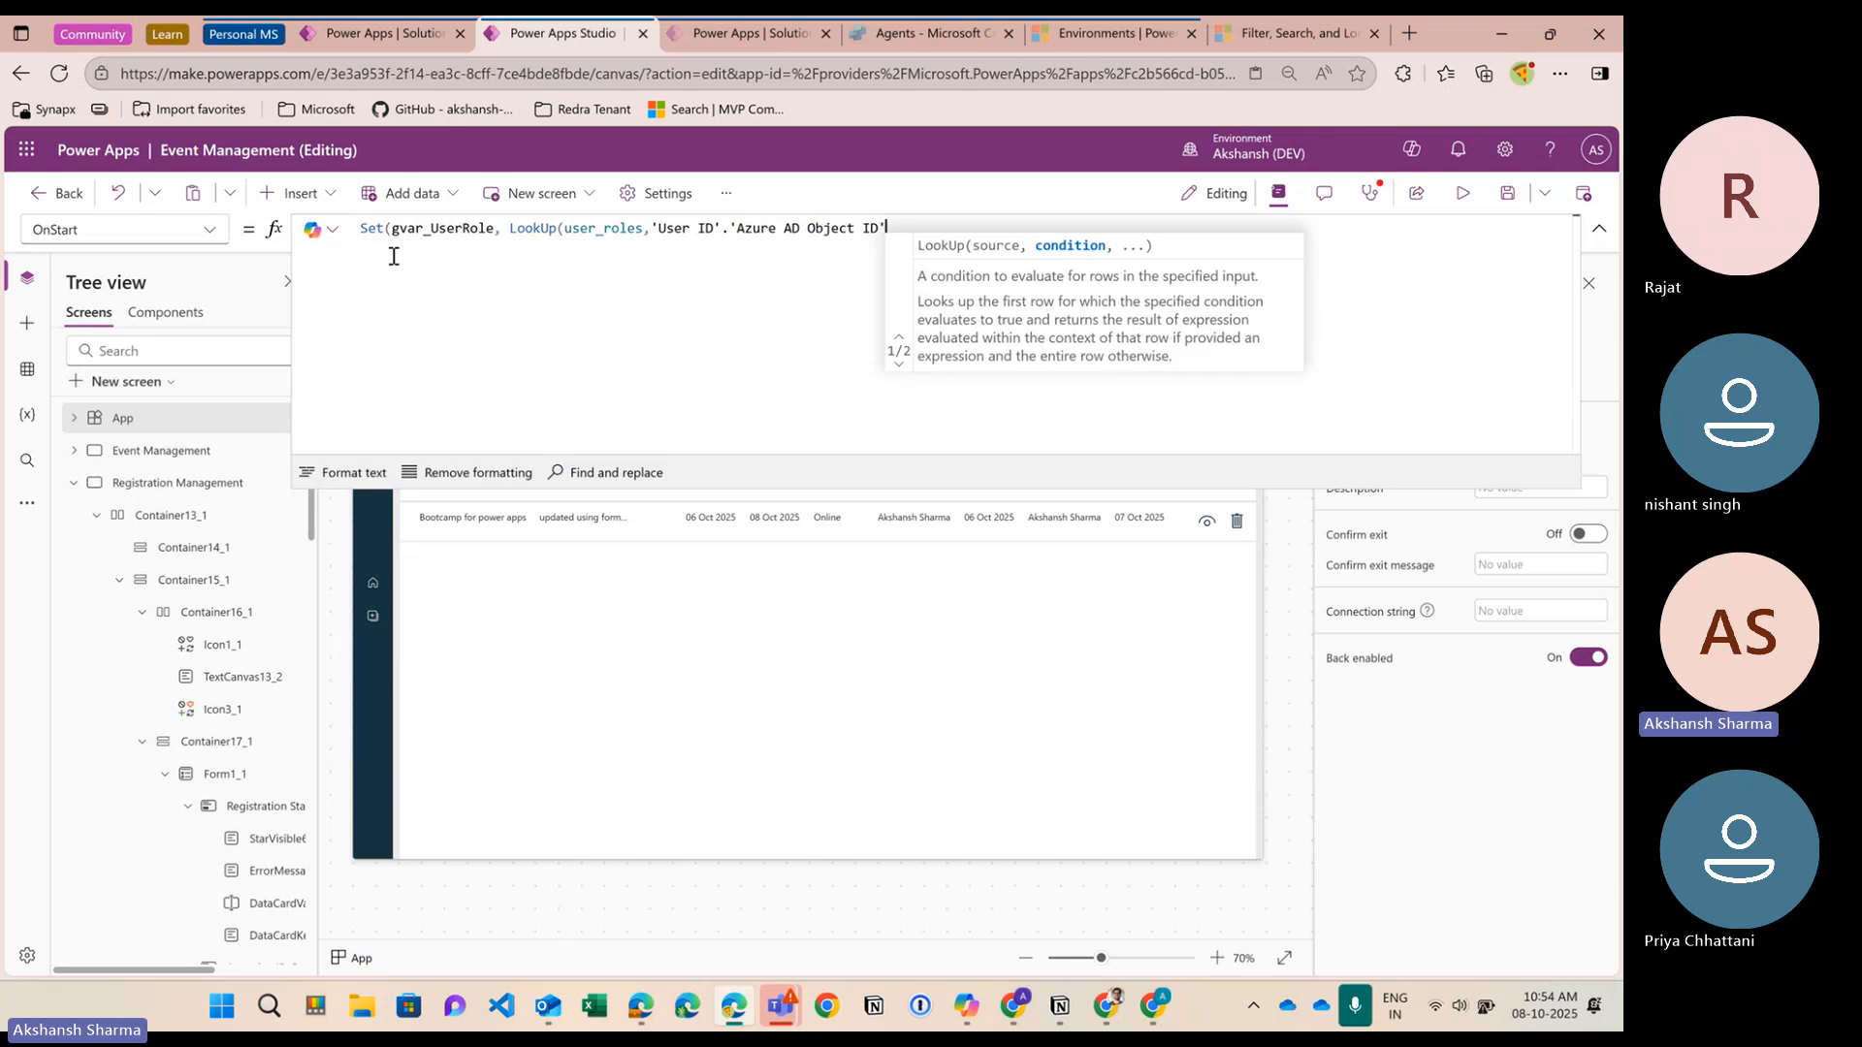
pyautogui.write('=')
pyautogui.write('user')
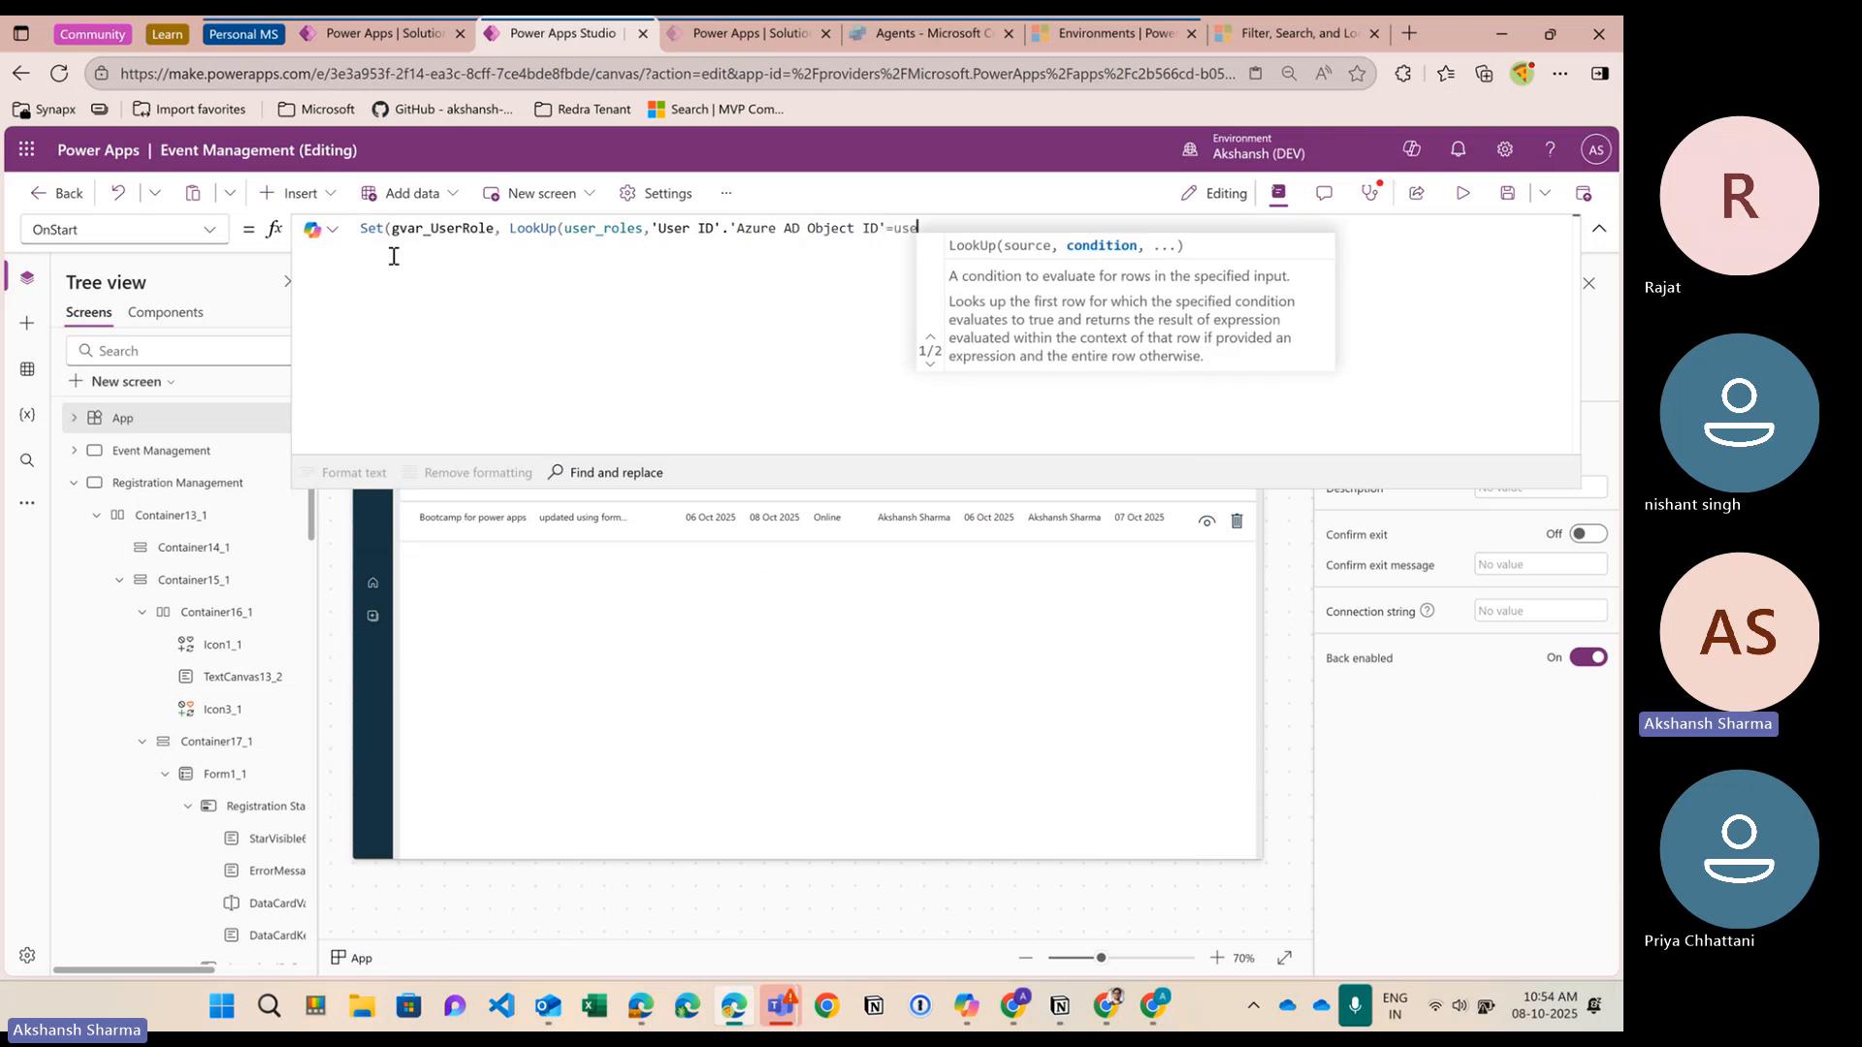
pyautogui.press('Down')
pyautogui.press('Down')
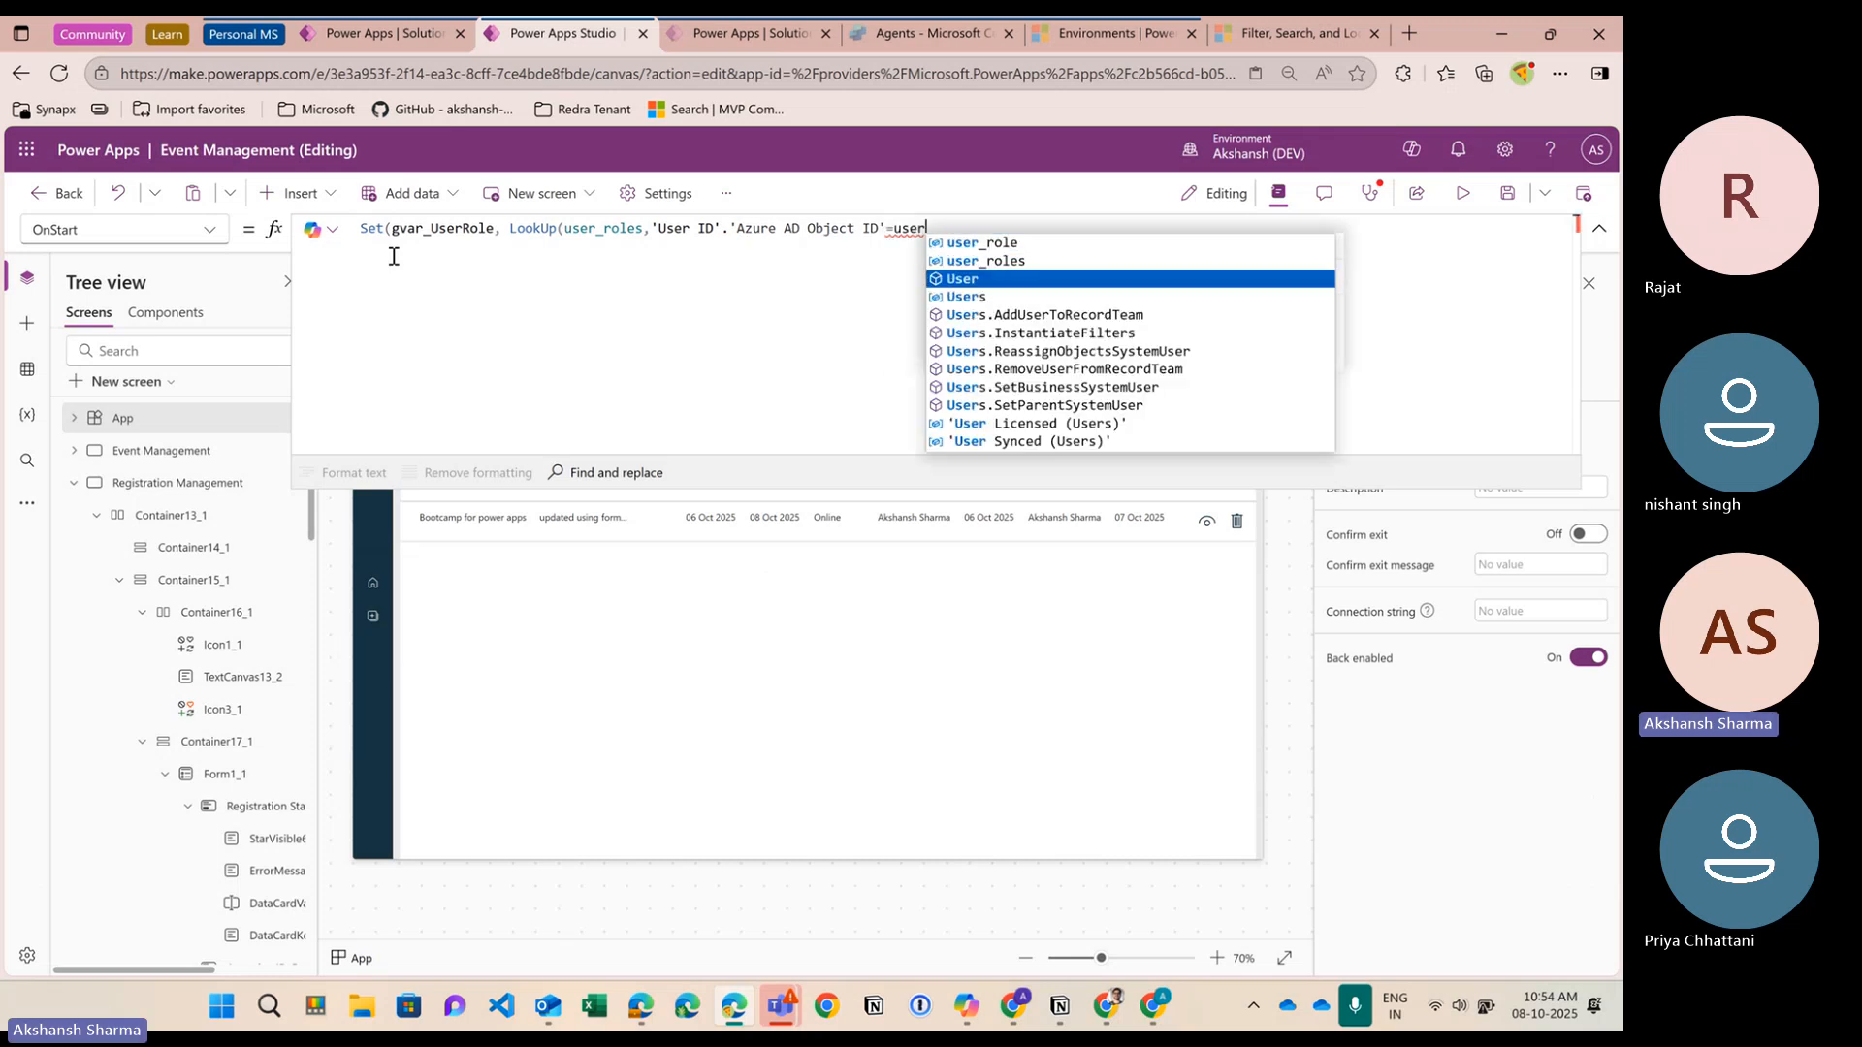
pyautogui.press('Tab')
pyautogui.write('.EntraObjectId')
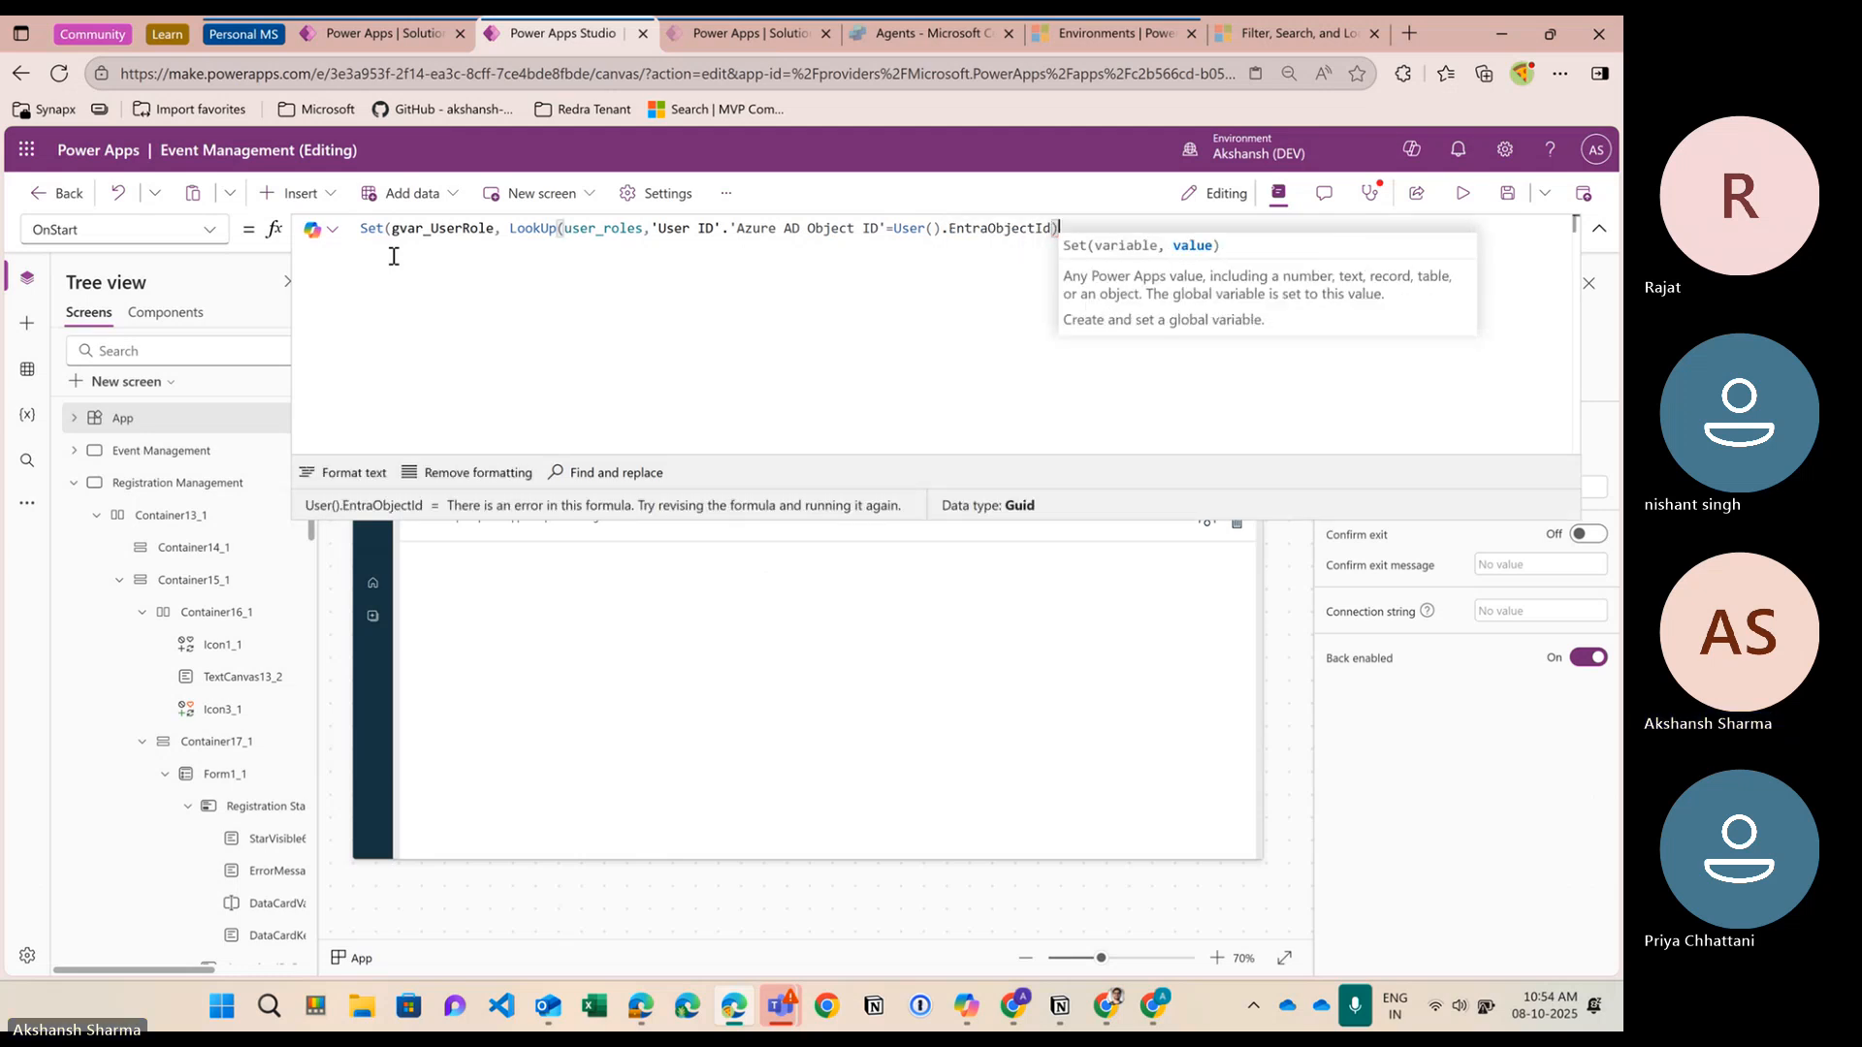
pyautogui.write(',')
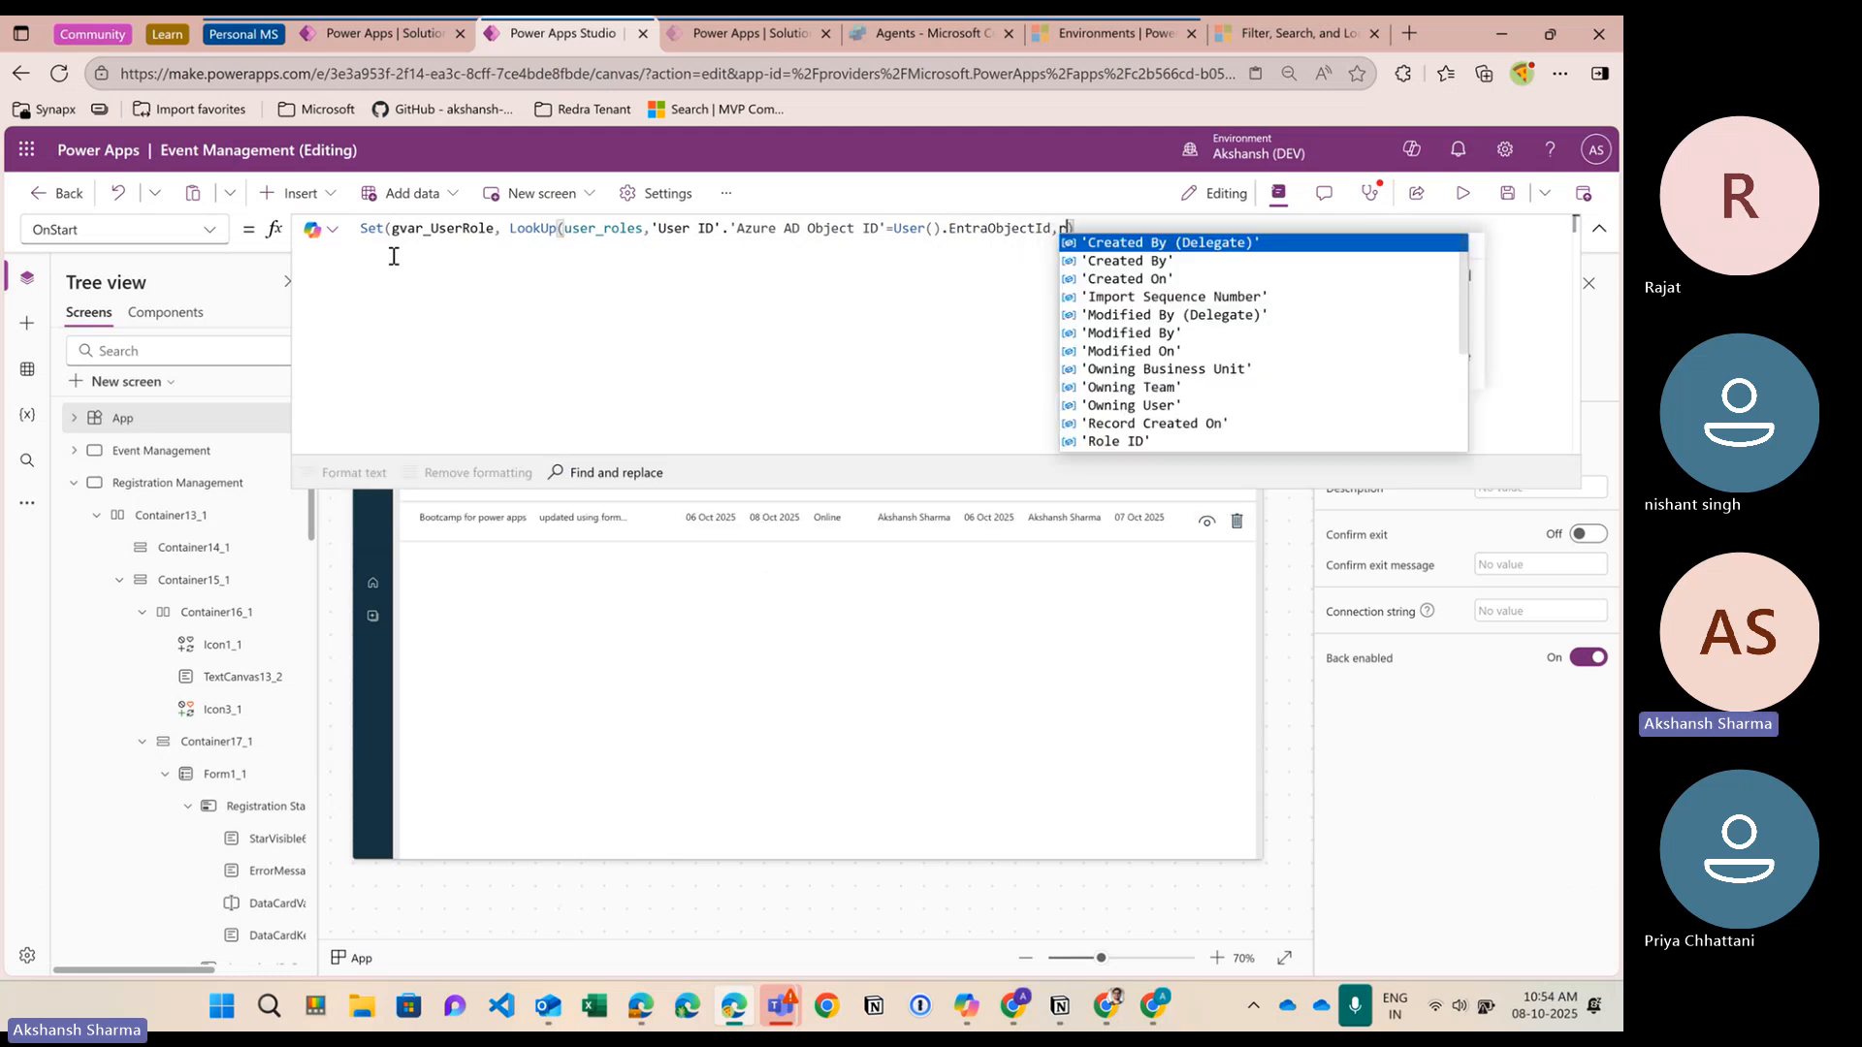
pyautogui.write('role')
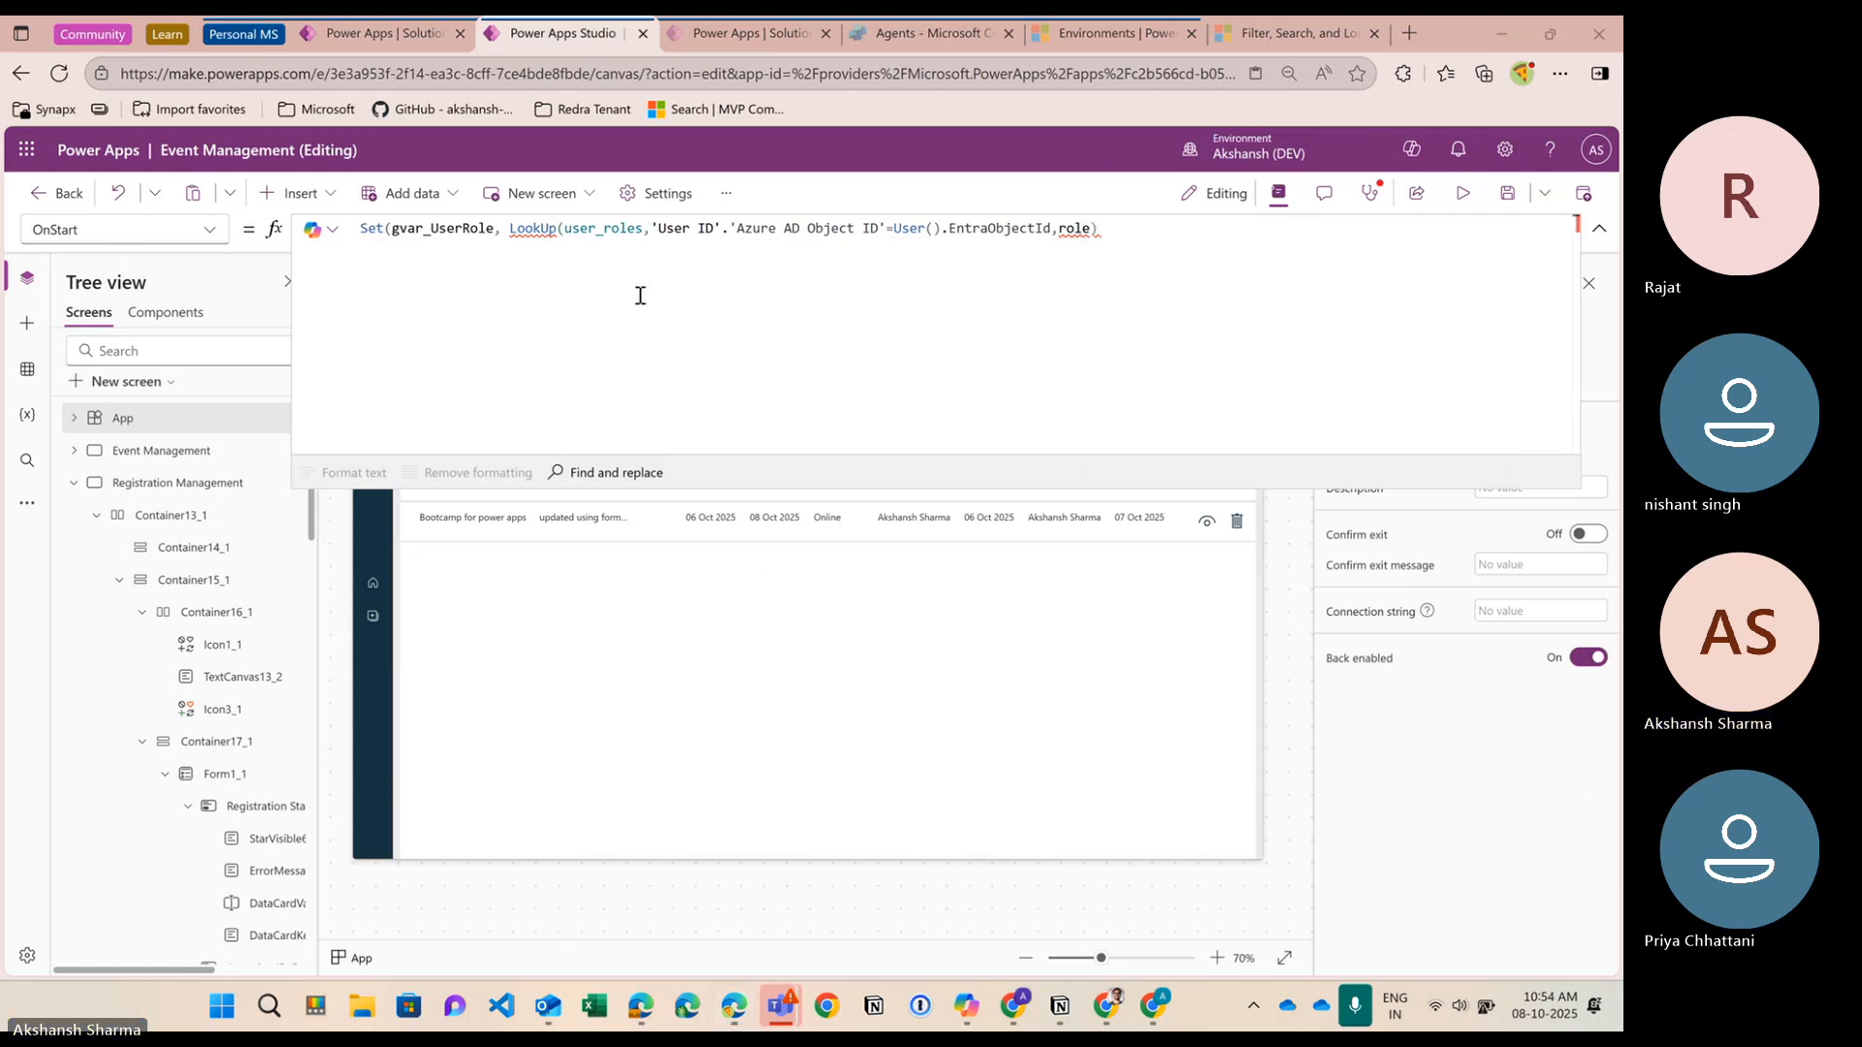
pyautogui.click(1093, 233)
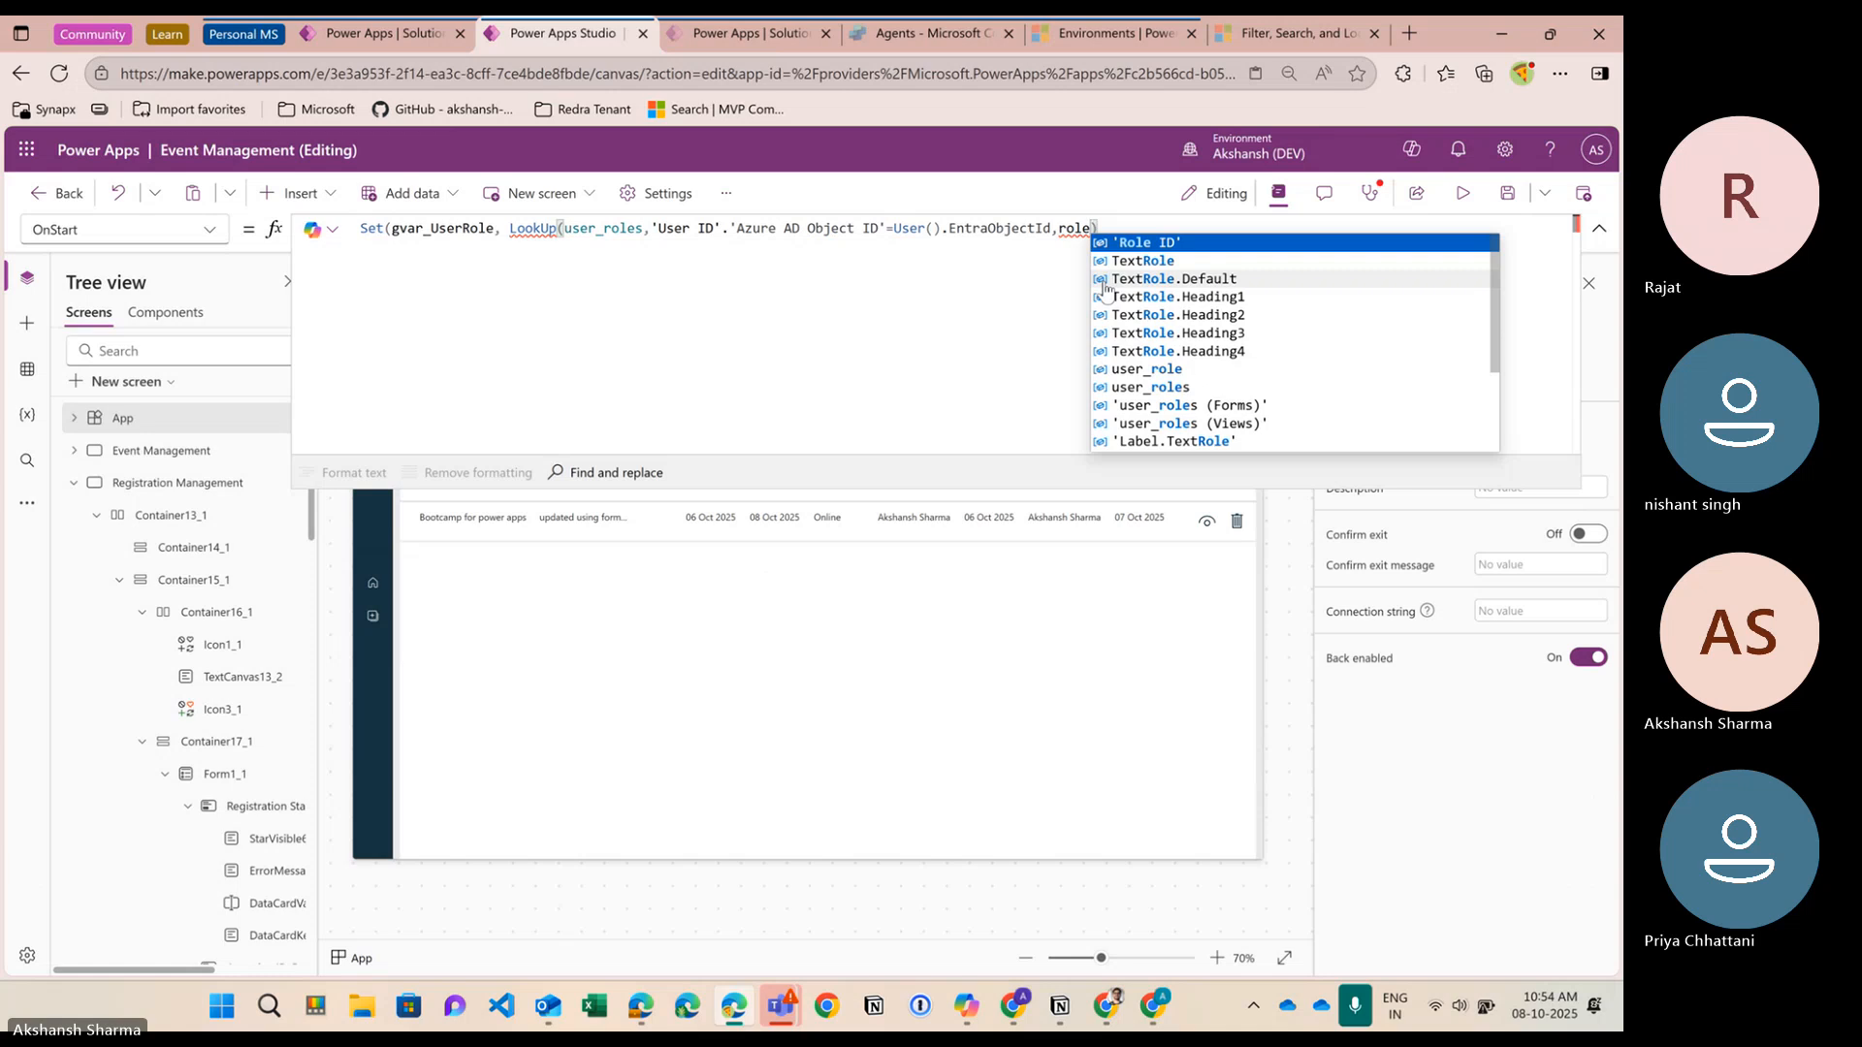
pyautogui.press('Tab')
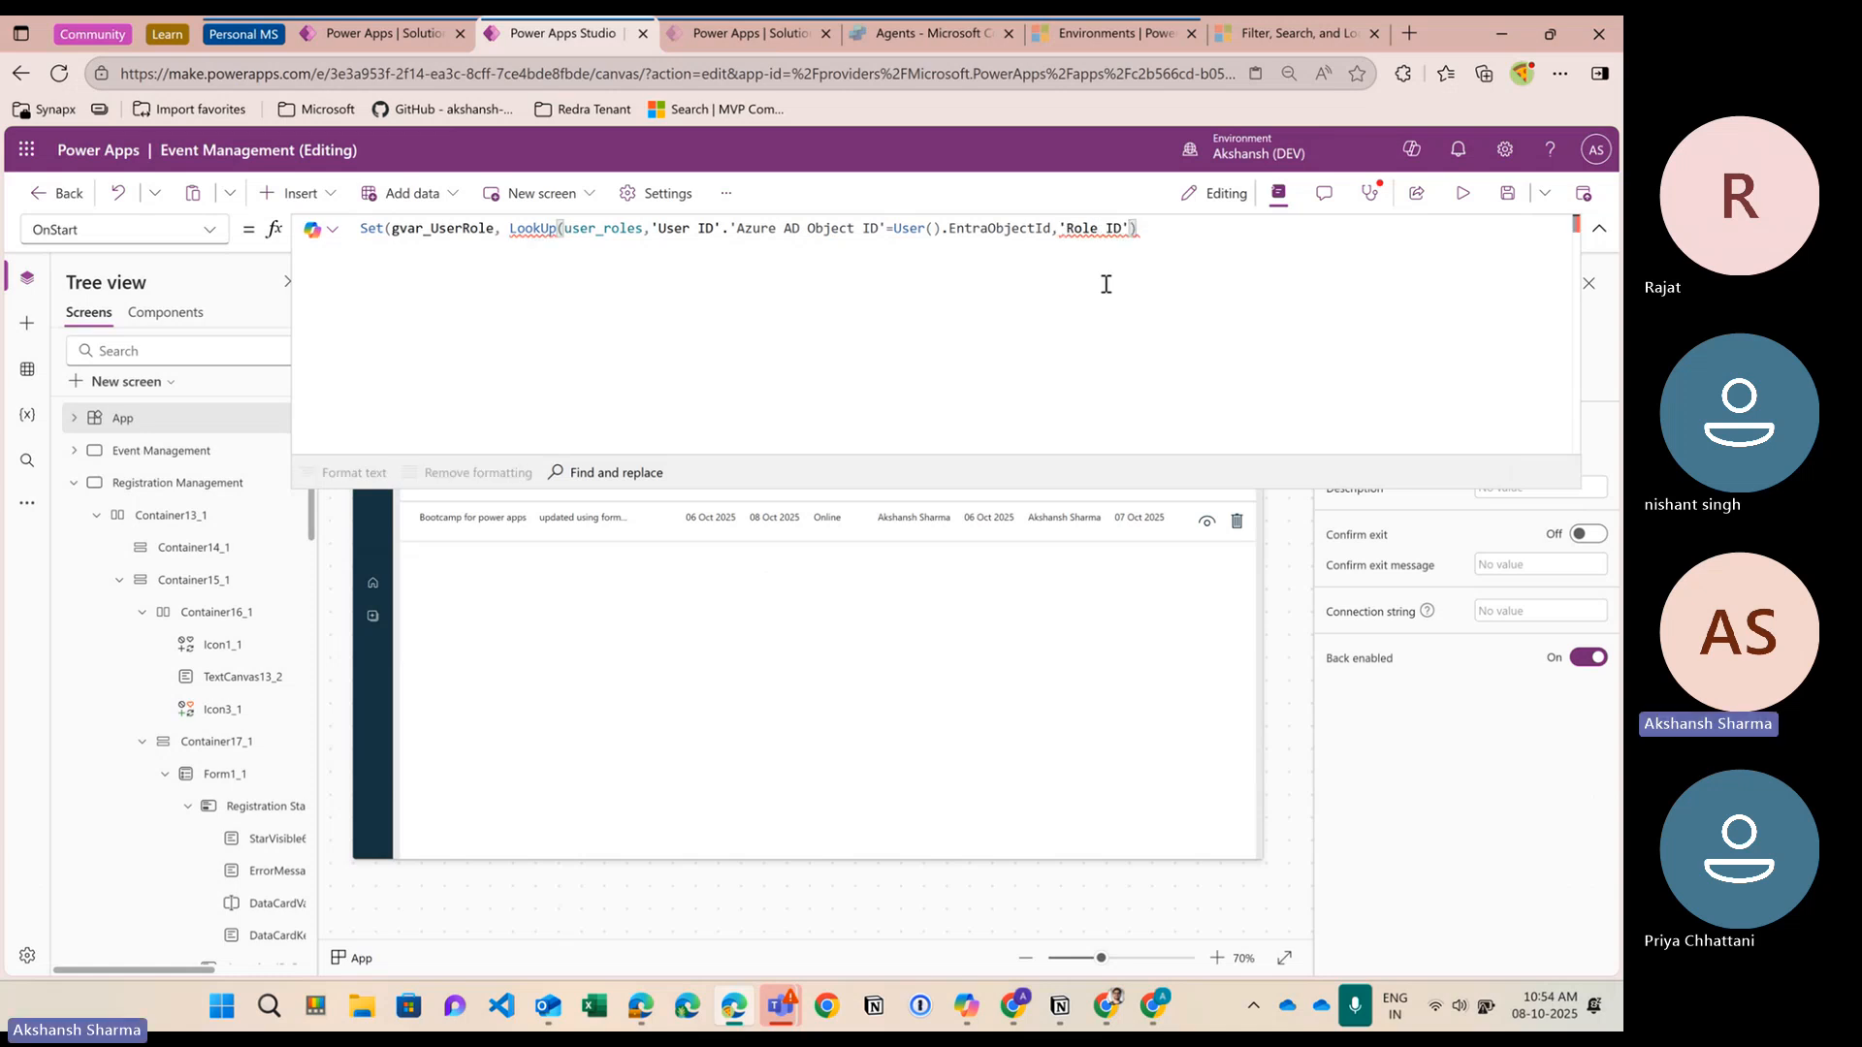
pyautogui.write('.')
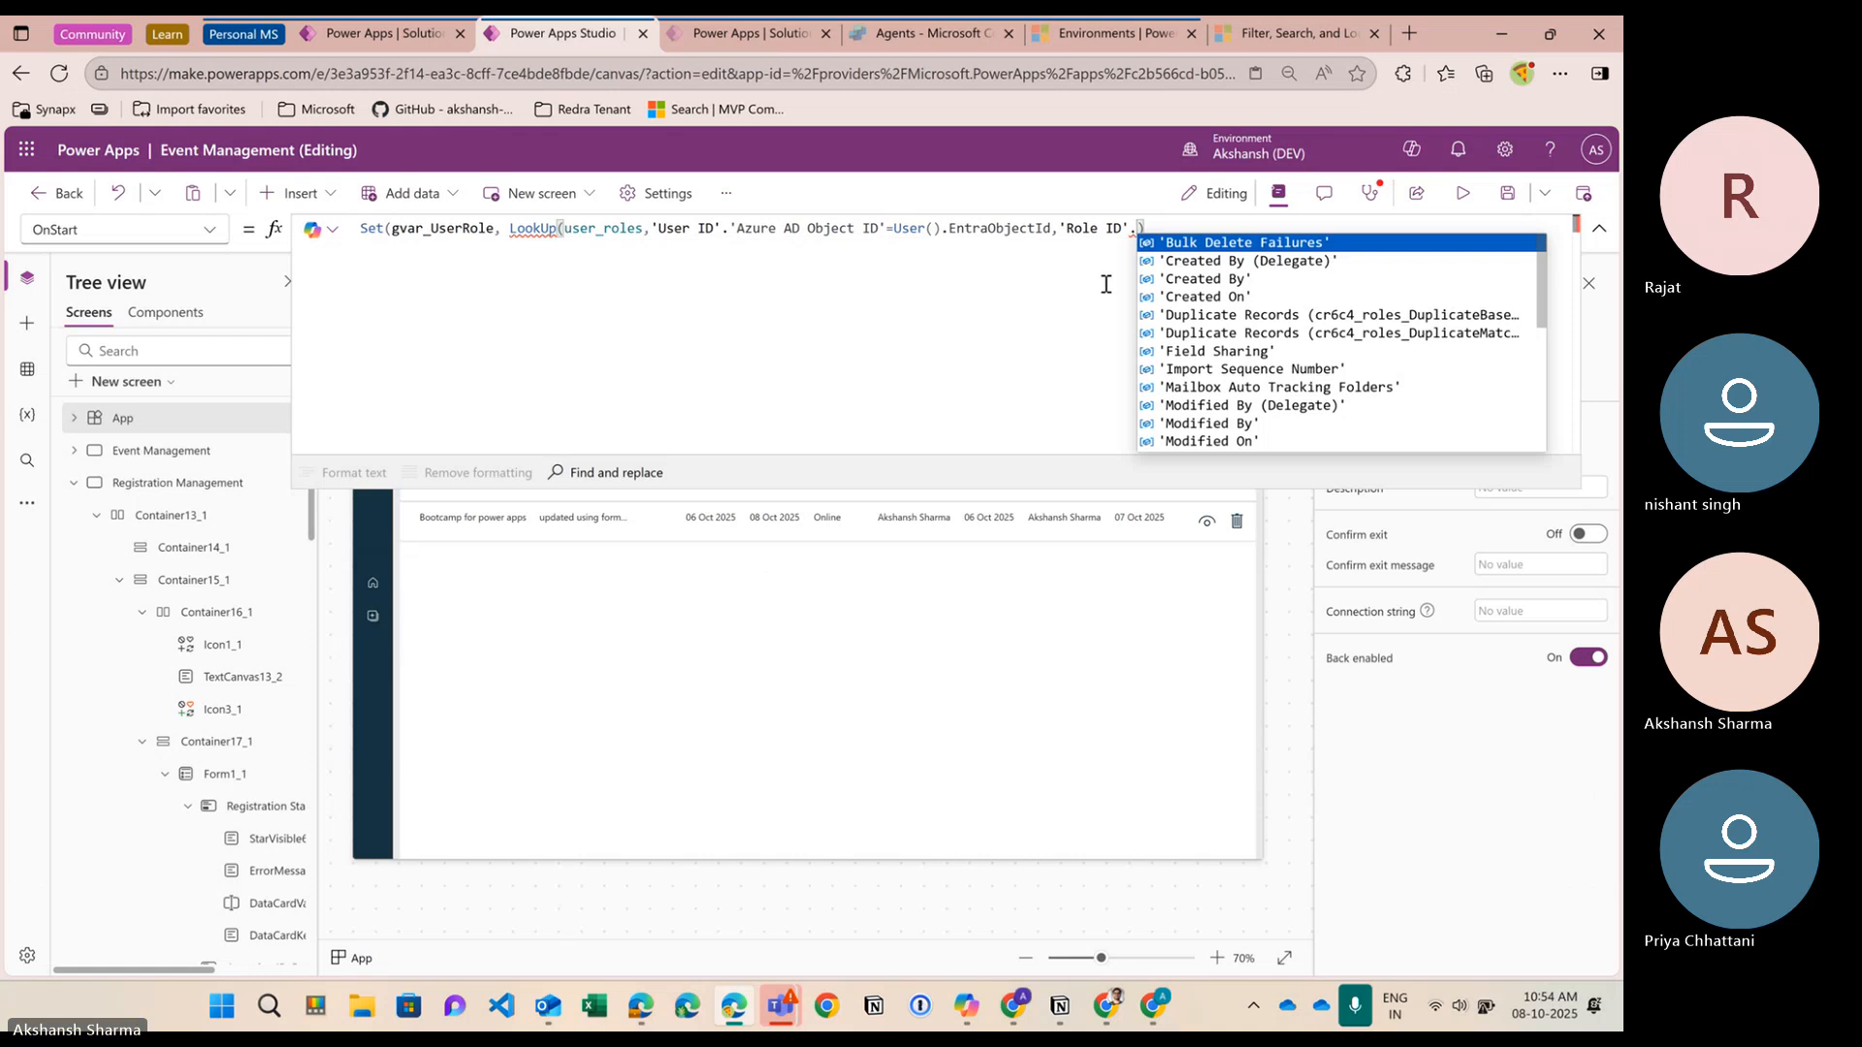
pyautogui.write('Name')
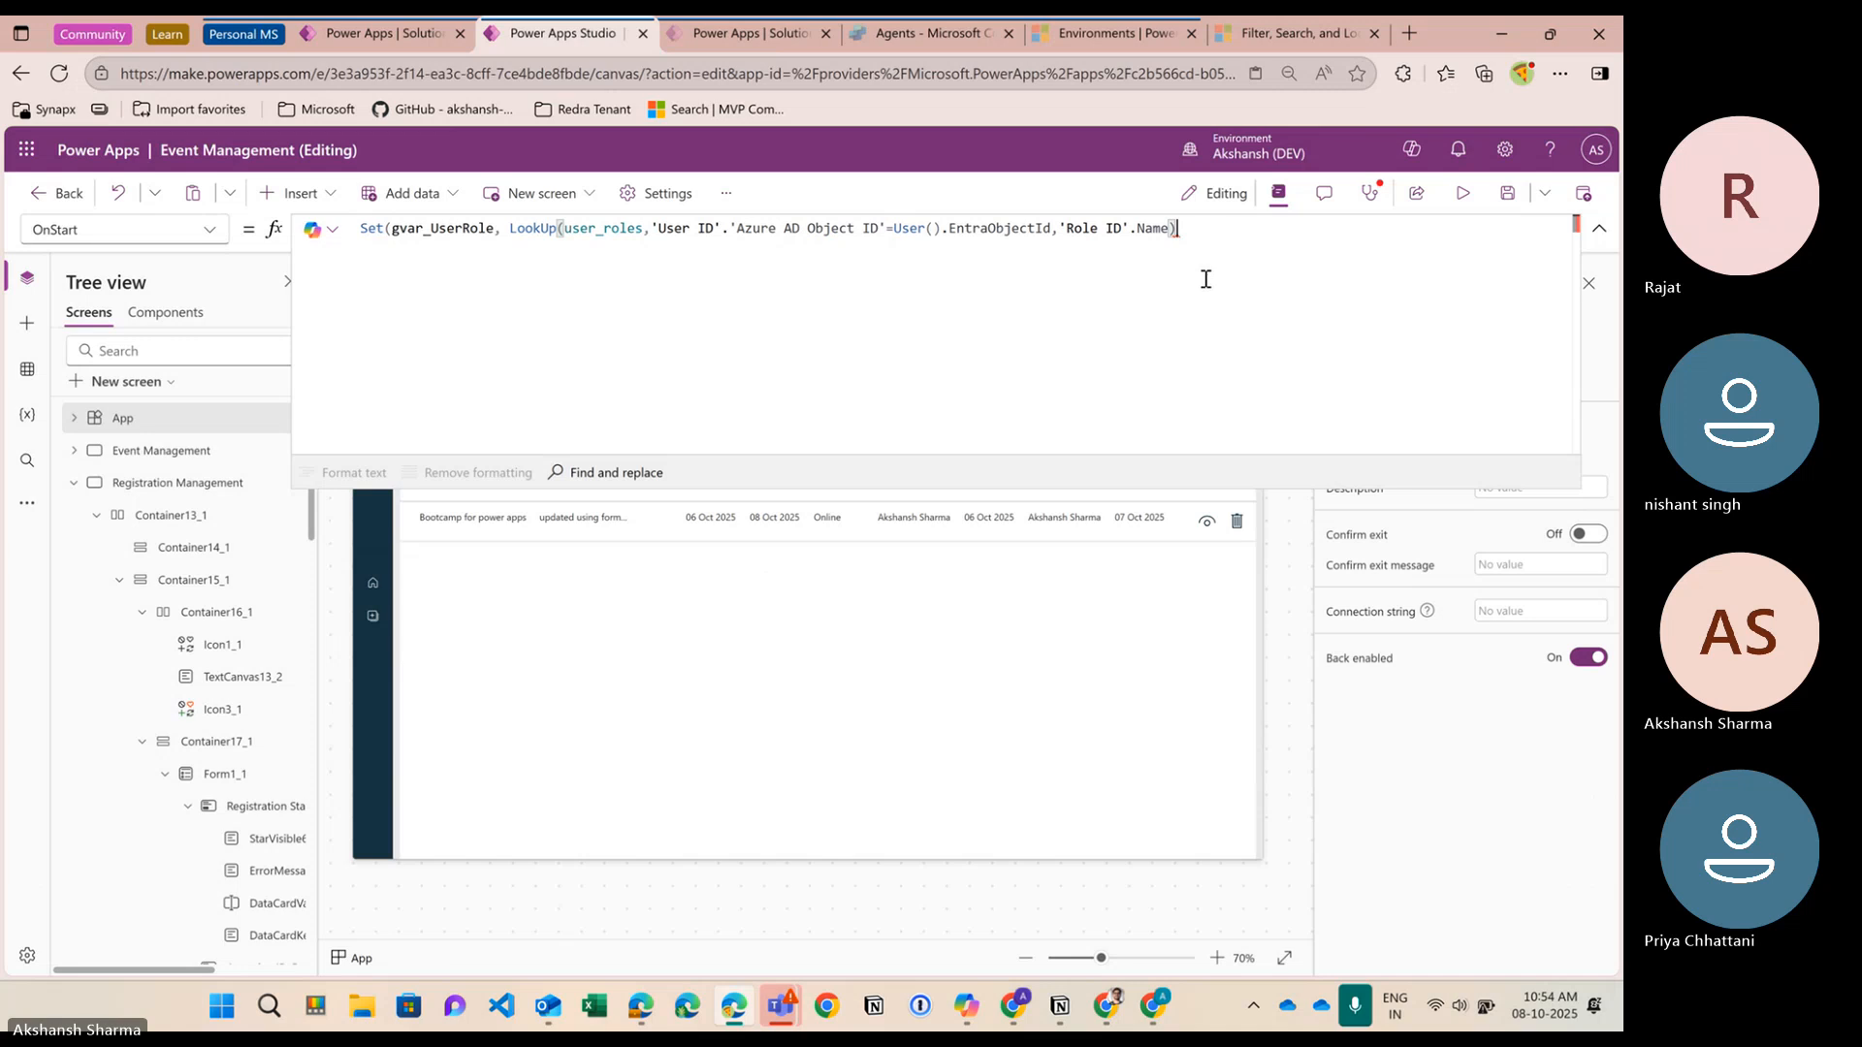
pyautogui.write(')')
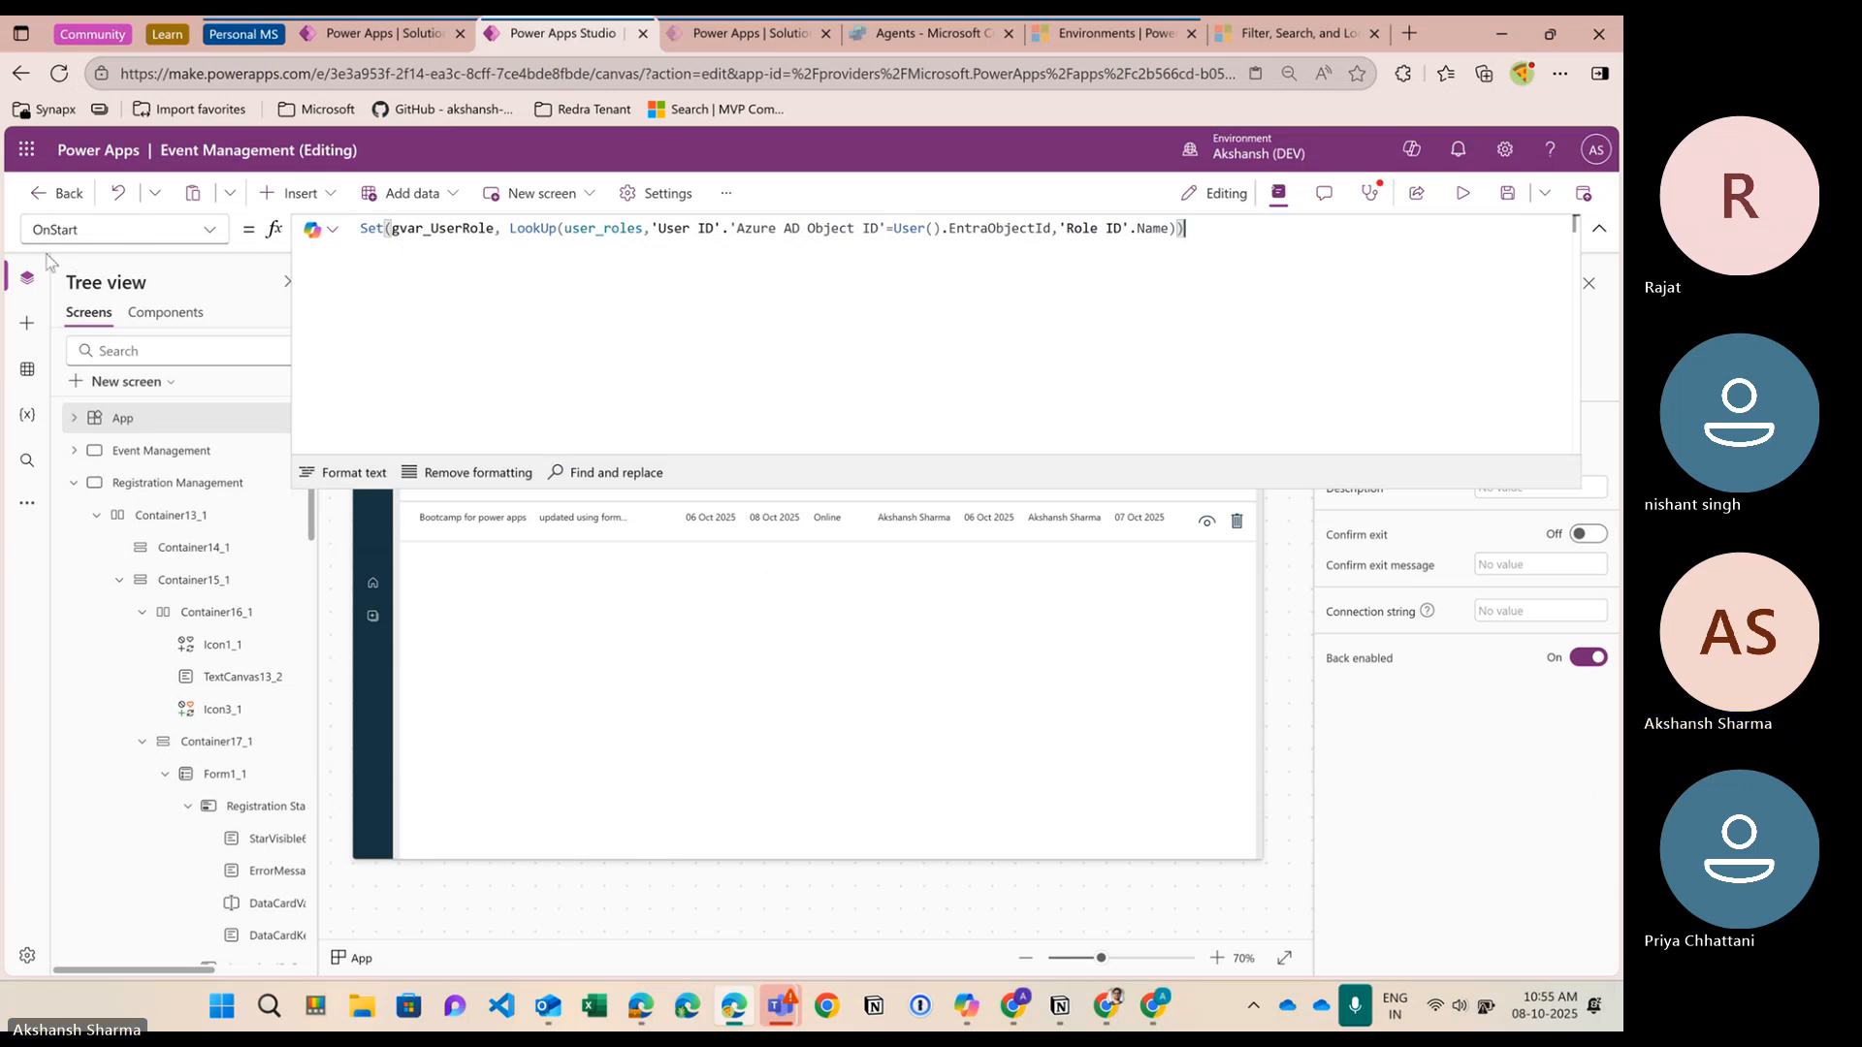
# Run App OnStart and check the value of gvar_UserRole
pyautogui.rightClick(142, 420)
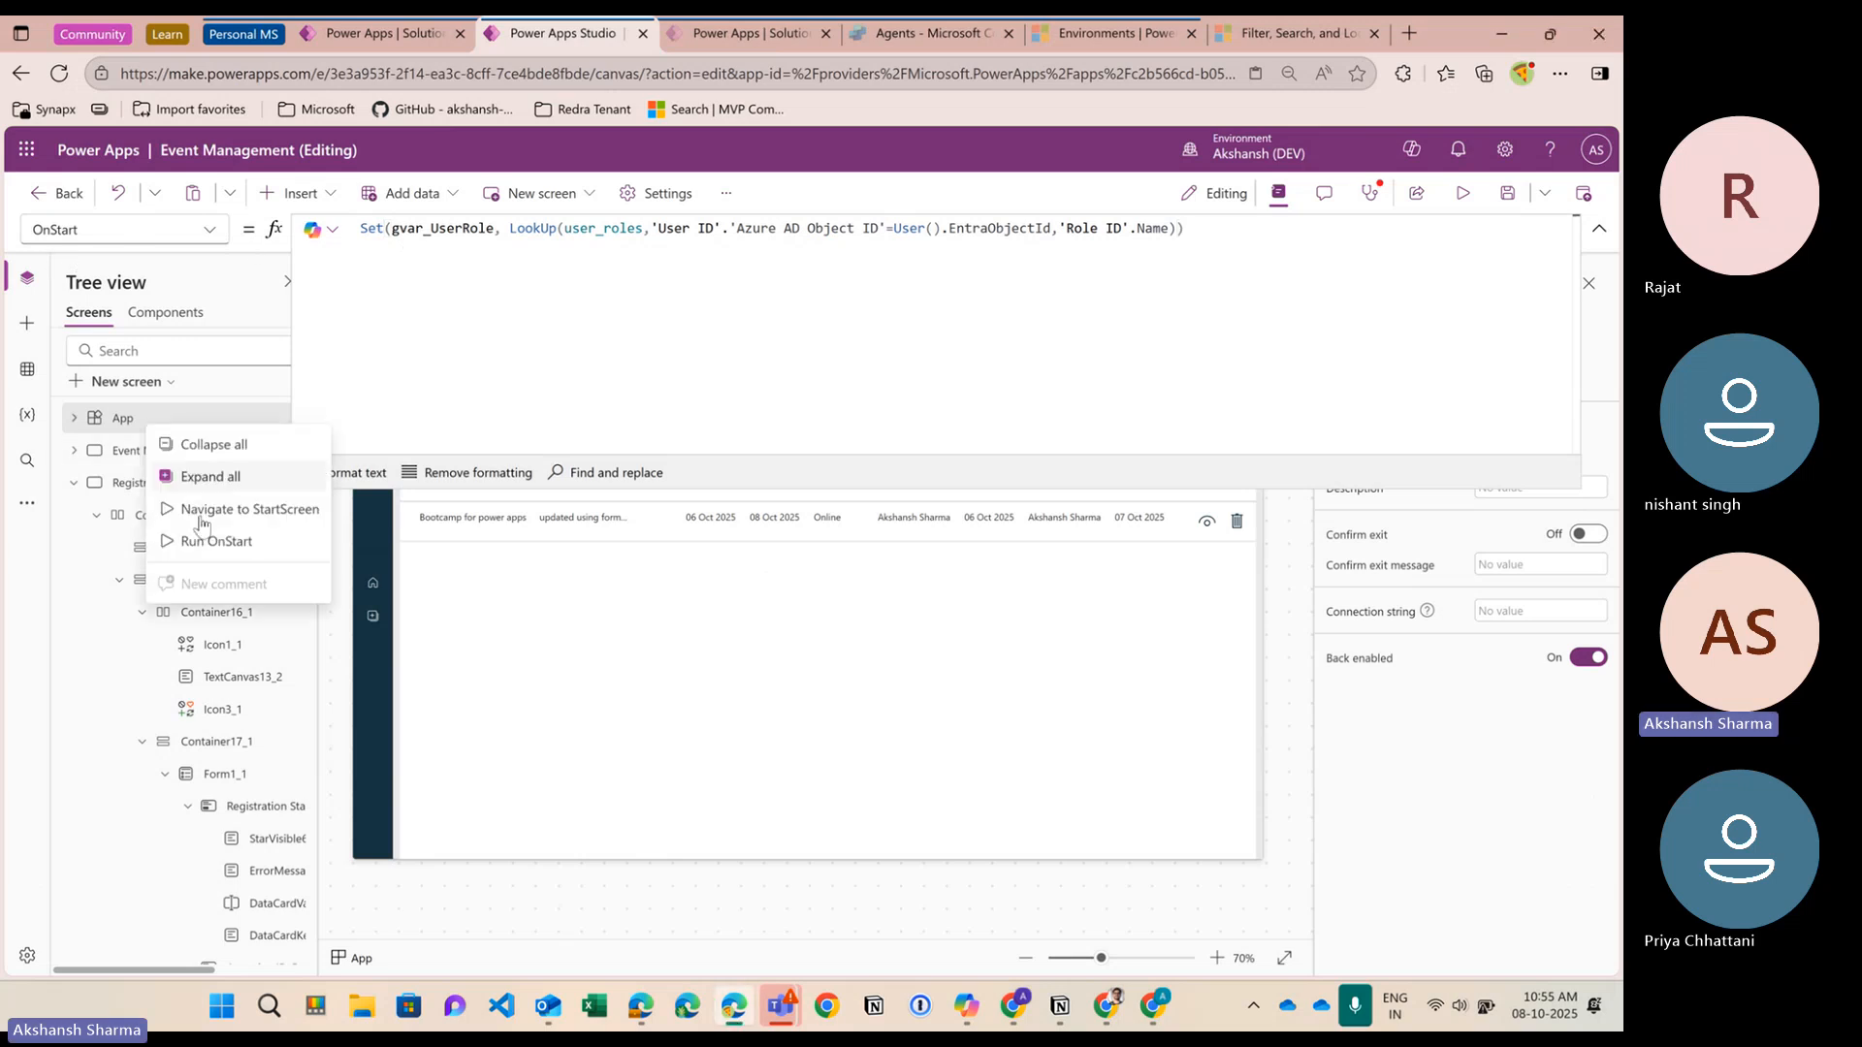
pyautogui.click(207, 545)
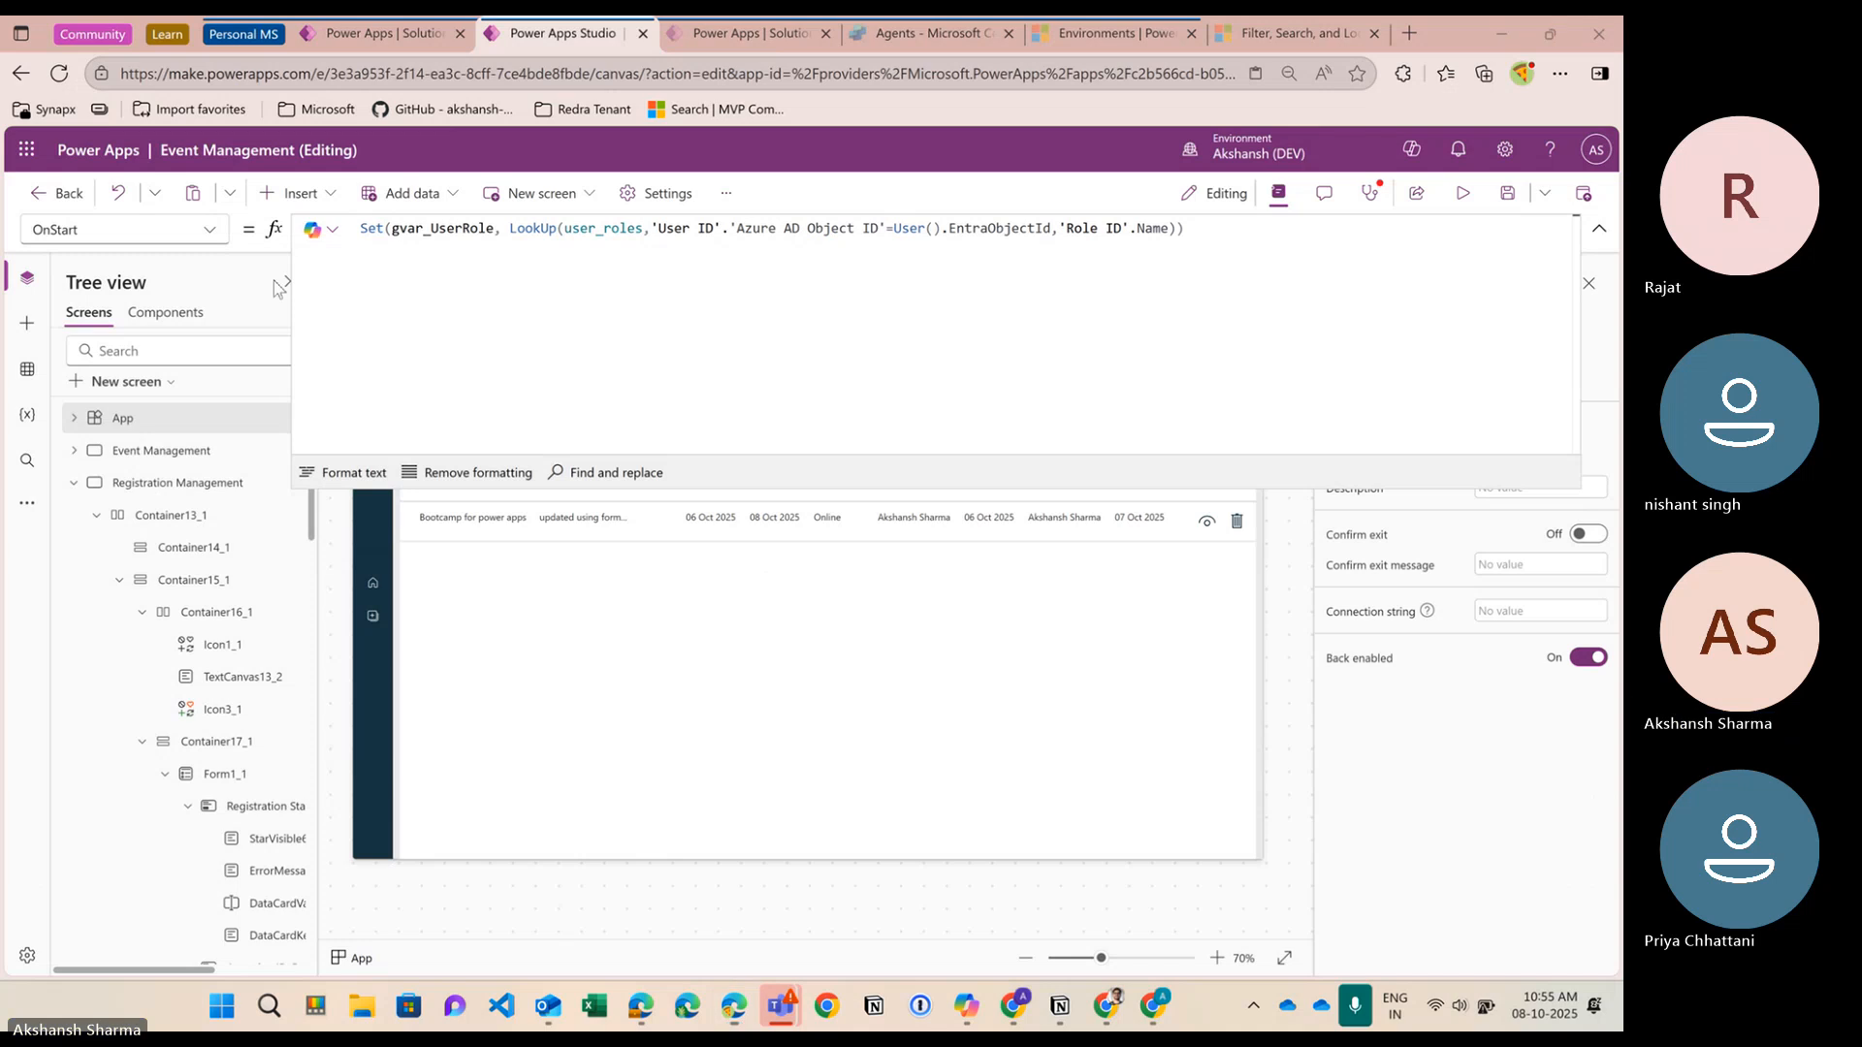
pyautogui.doubleClick(421, 233)
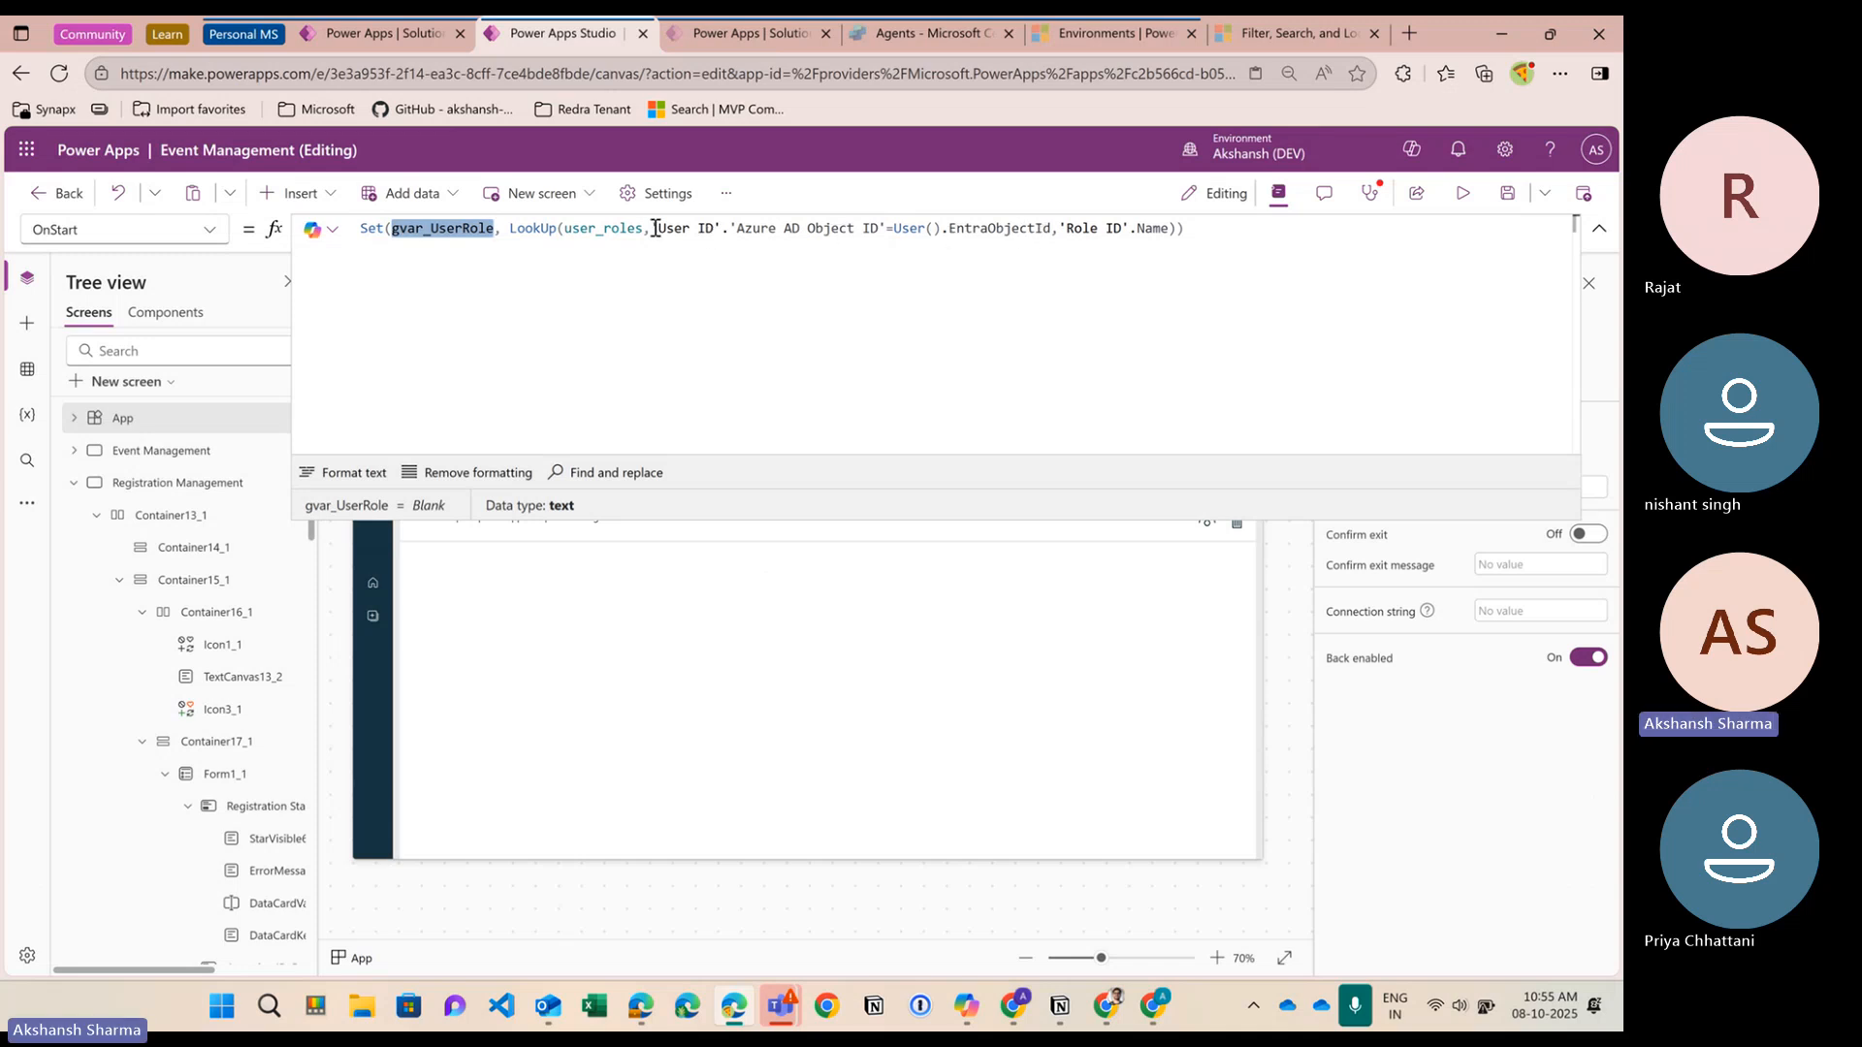
# Format the OnStart formula onto indented lines and run OnStart again
pyautogui.click(1181, 232)
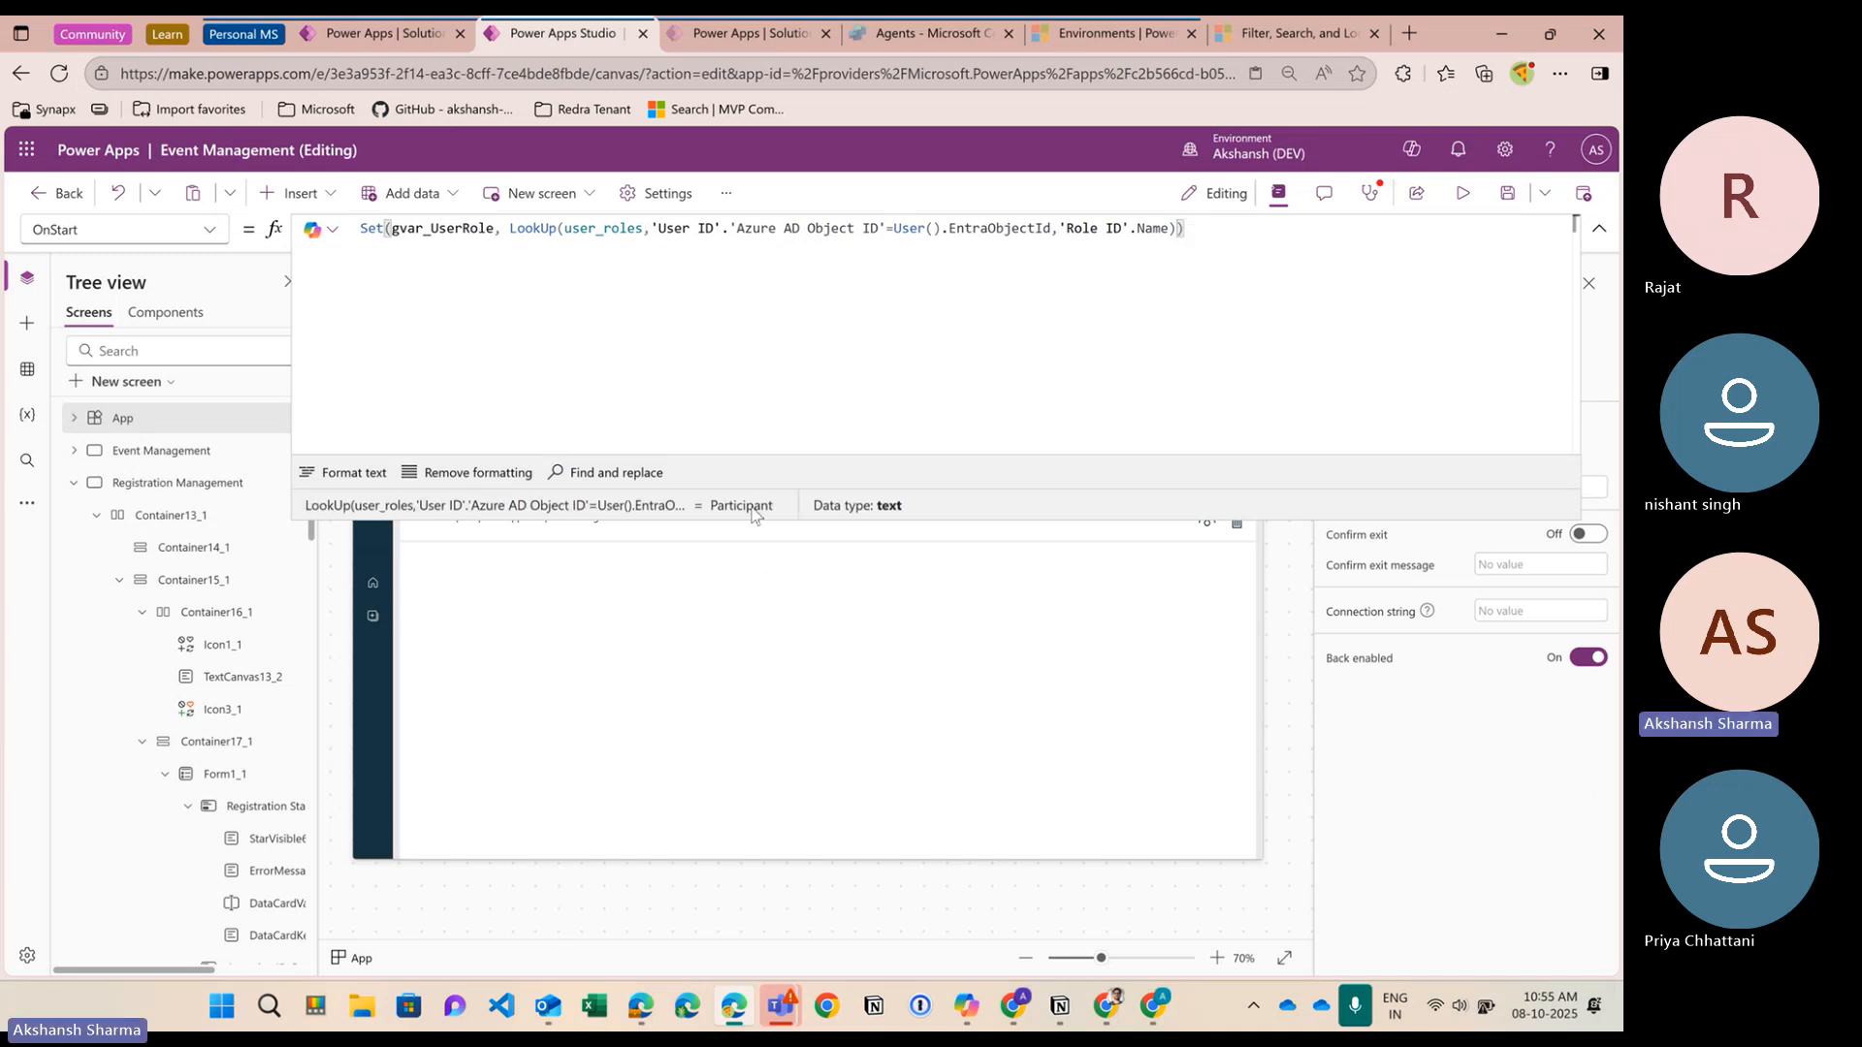
pyautogui.click(344, 472)
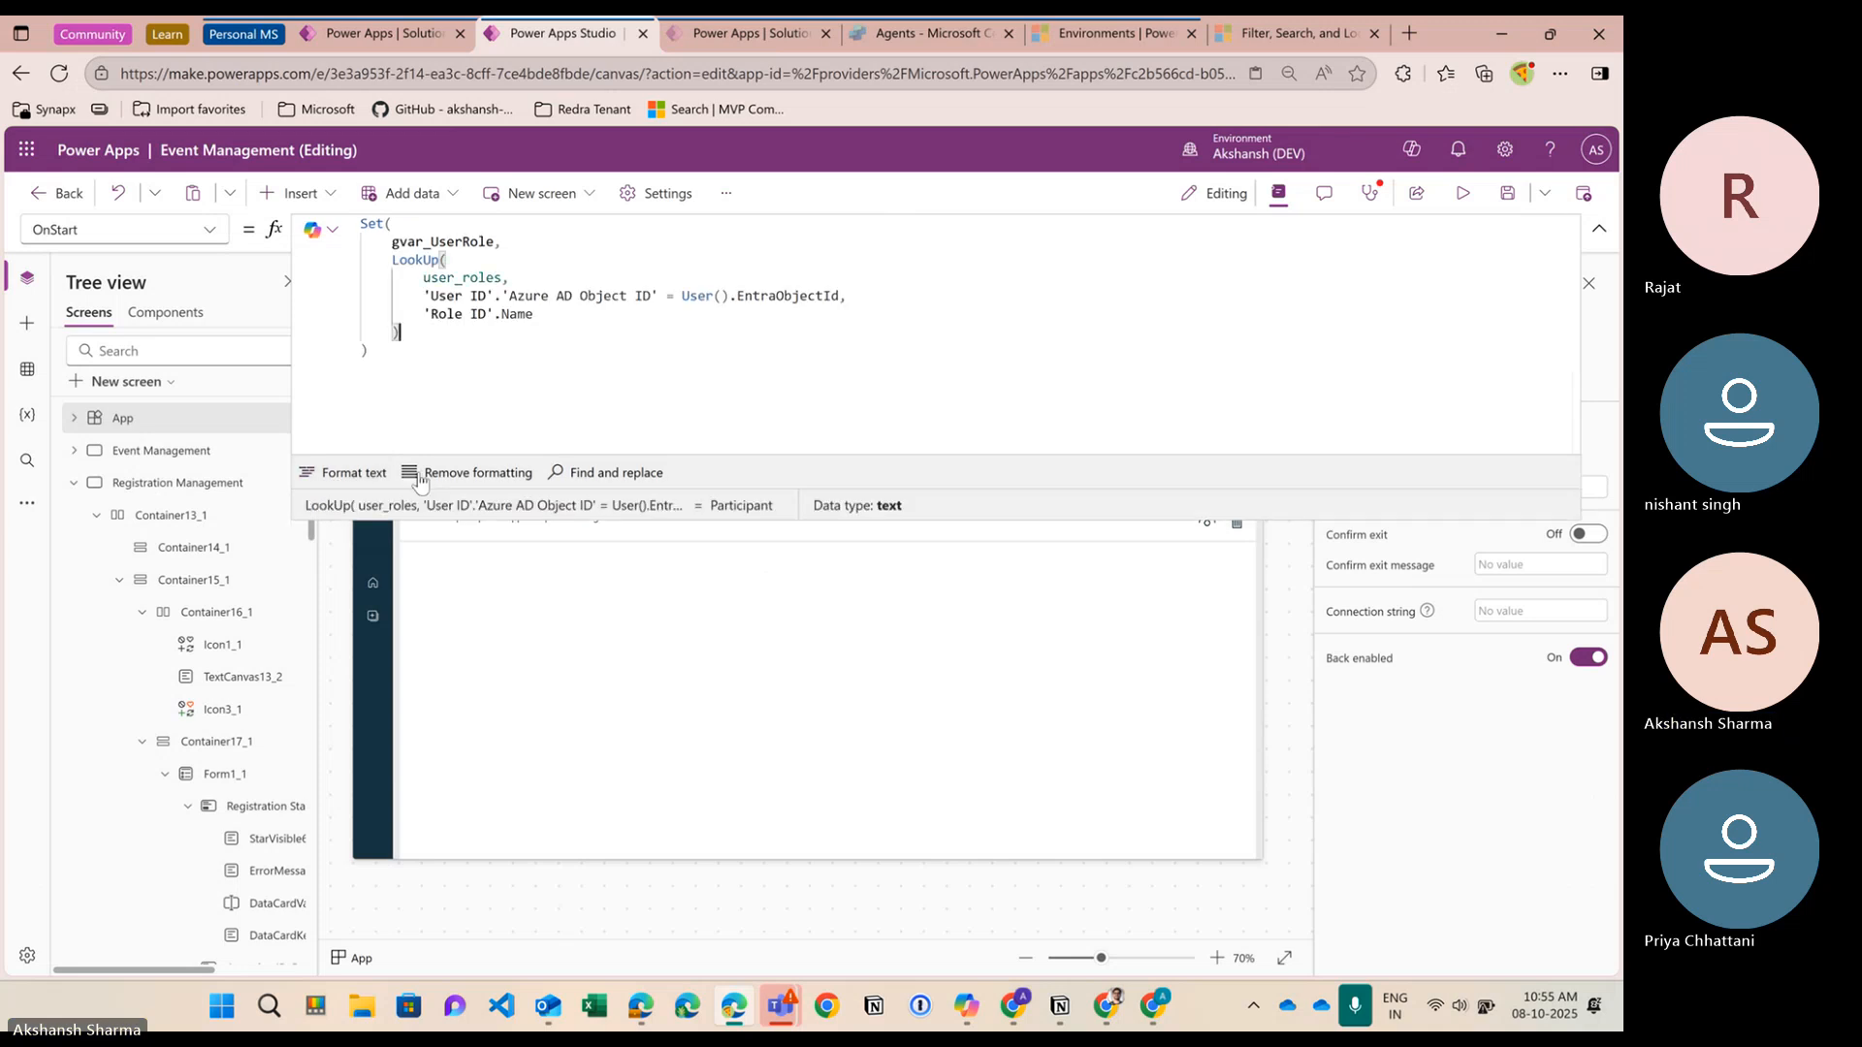
pyautogui.click(441, 358)
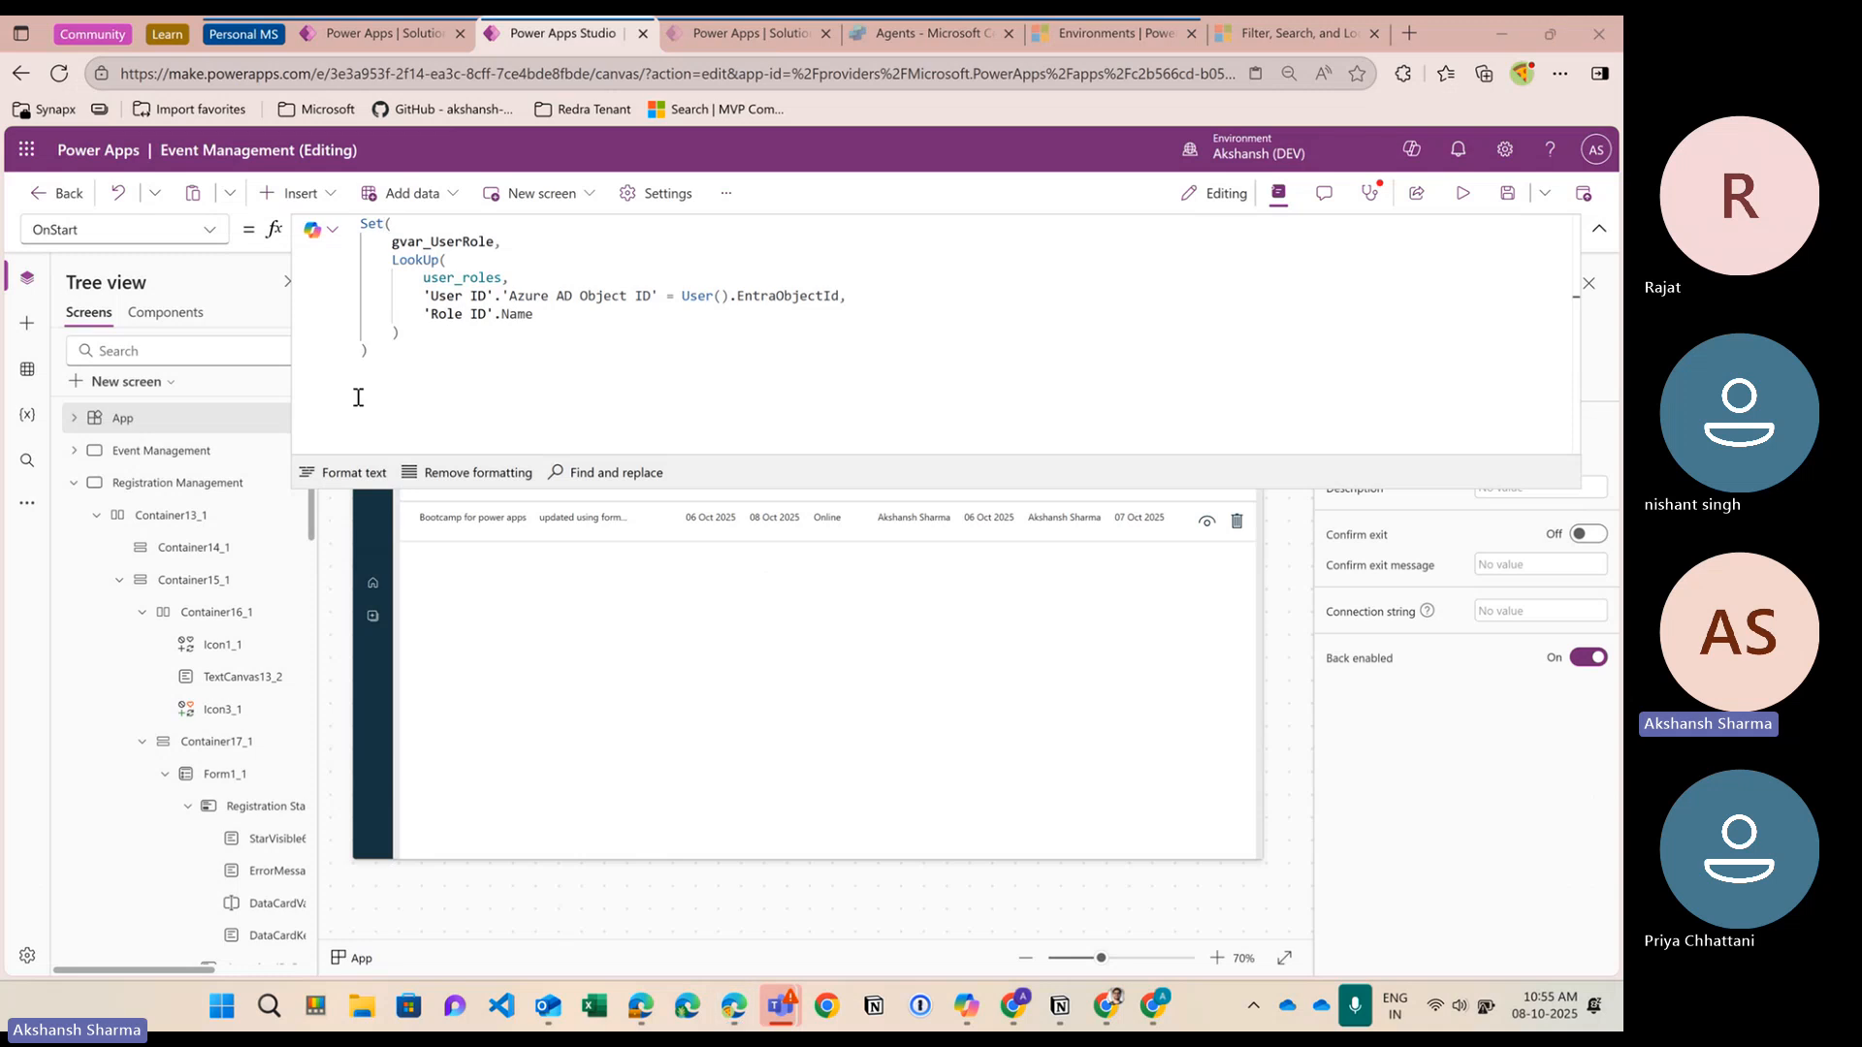
pyautogui.rightClick(155, 419)
pyautogui.click(213, 532)
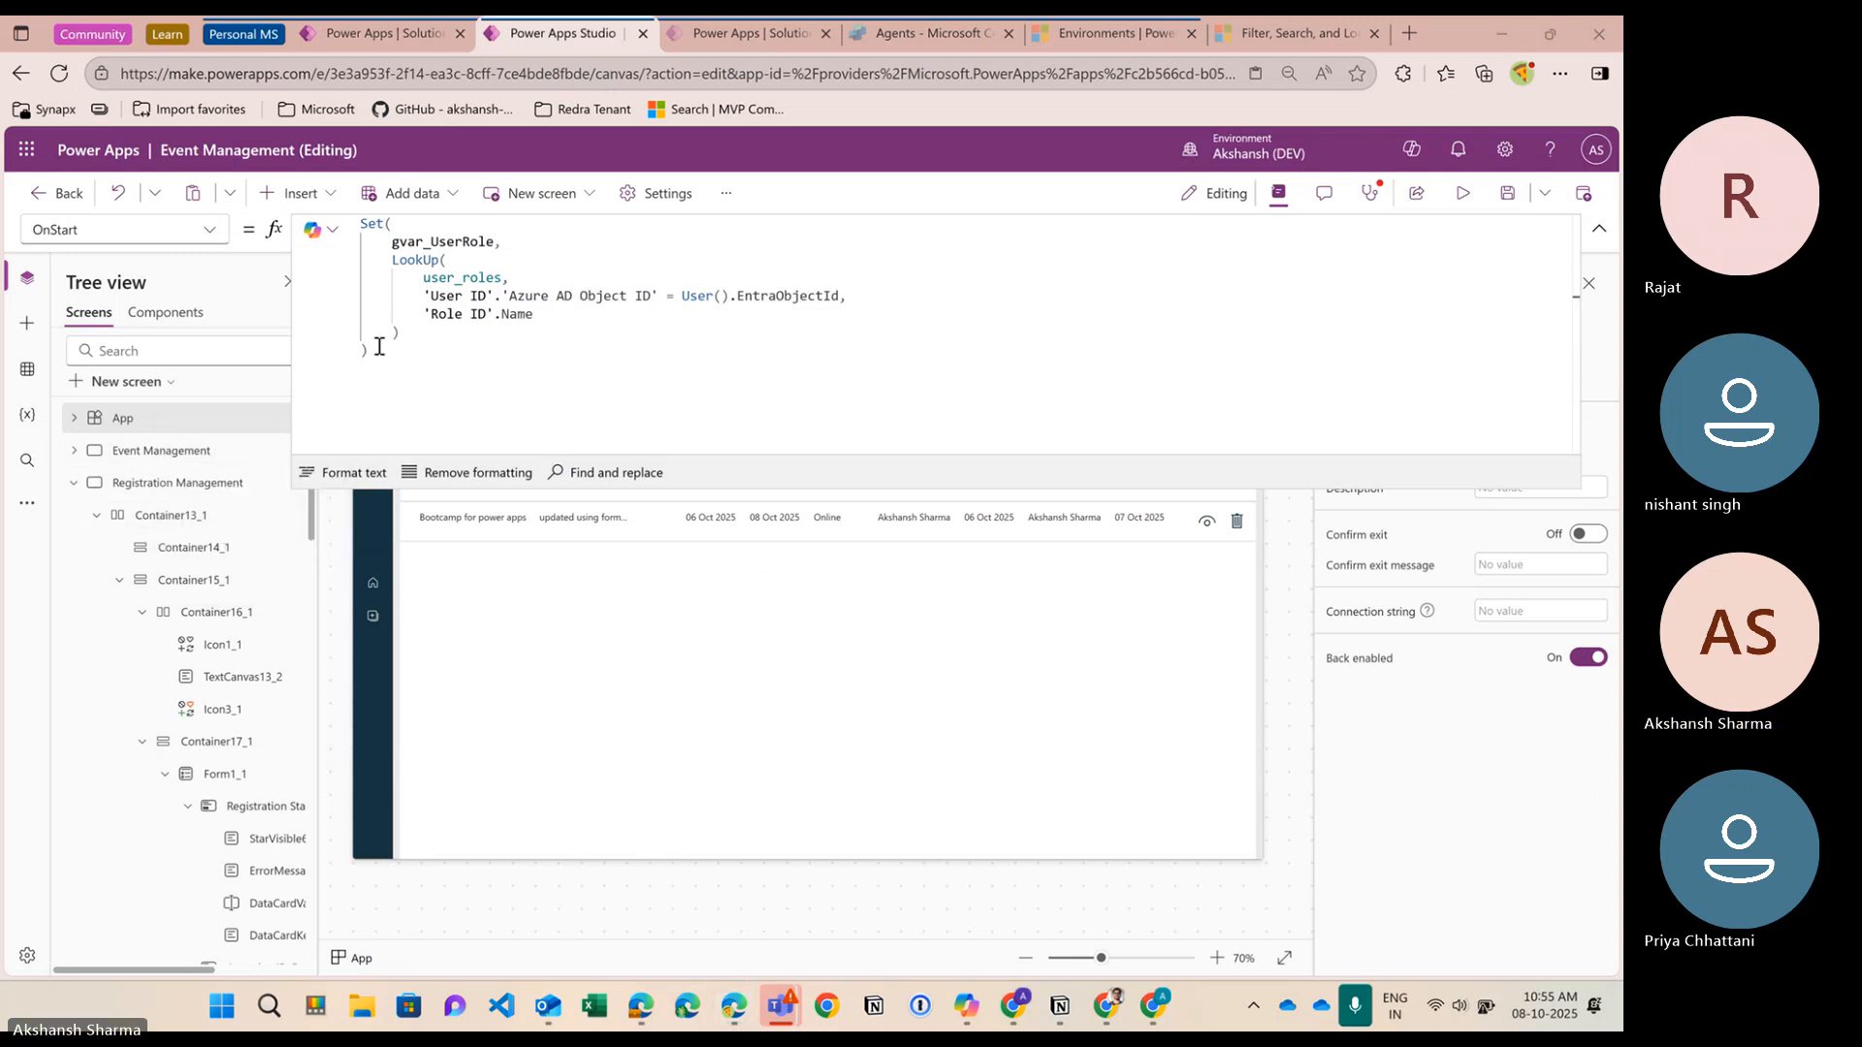
# Inspect gvar_UserRole in the formula to confirm it returns Participant
pyautogui.click(440, 357)
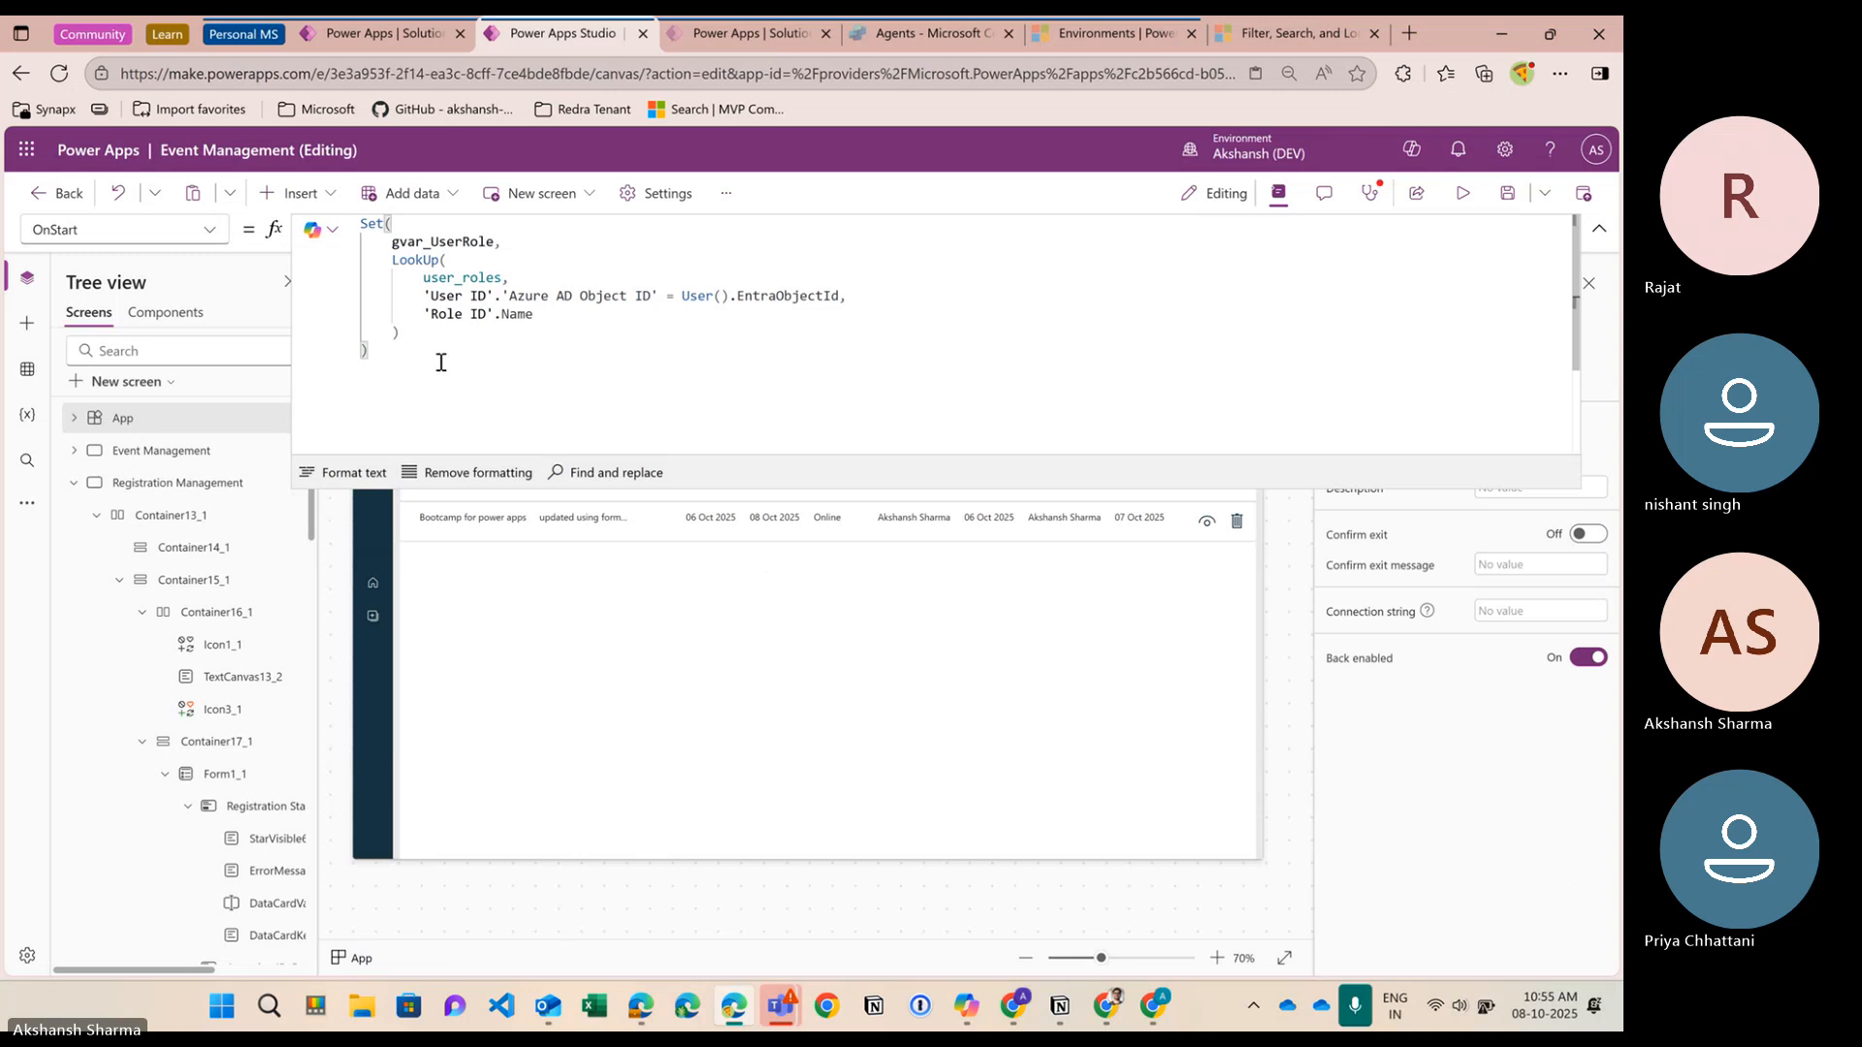
pyautogui.moveTo(379, 354); pyautogui.dragTo(343, 222)
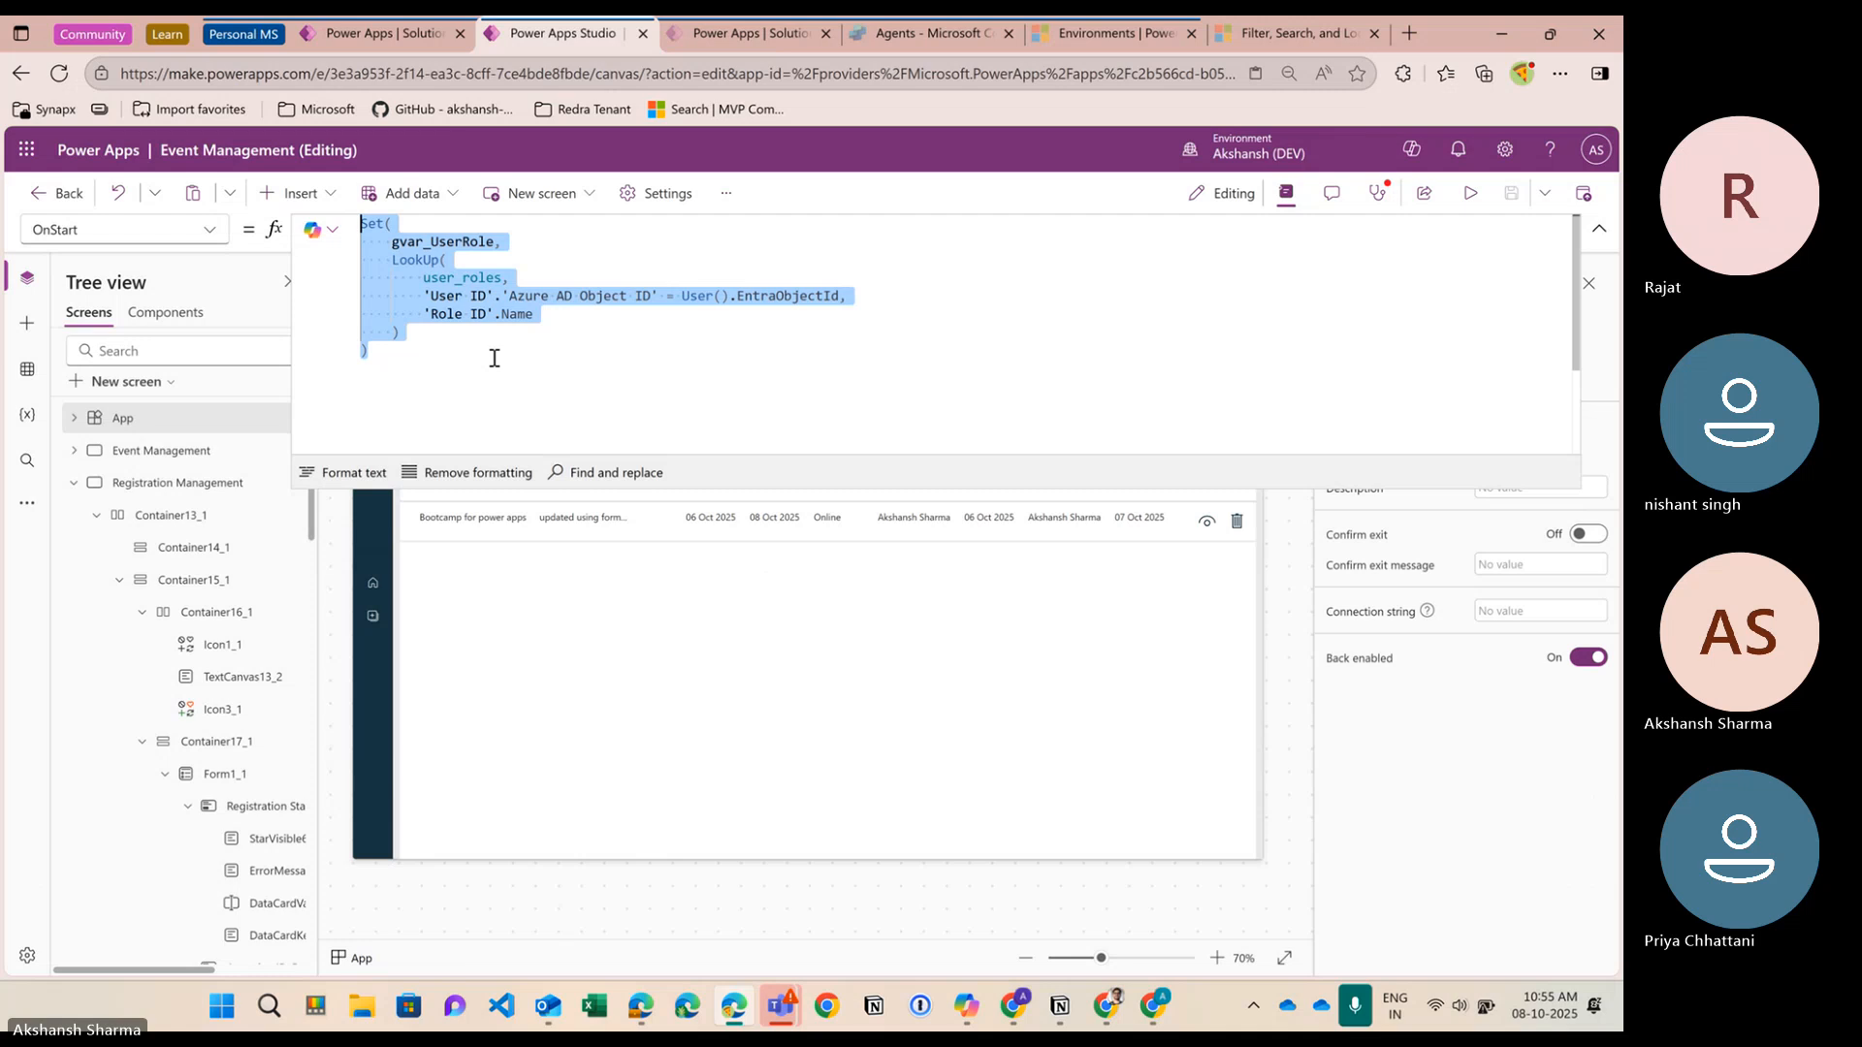
pyautogui.click(377, 351)
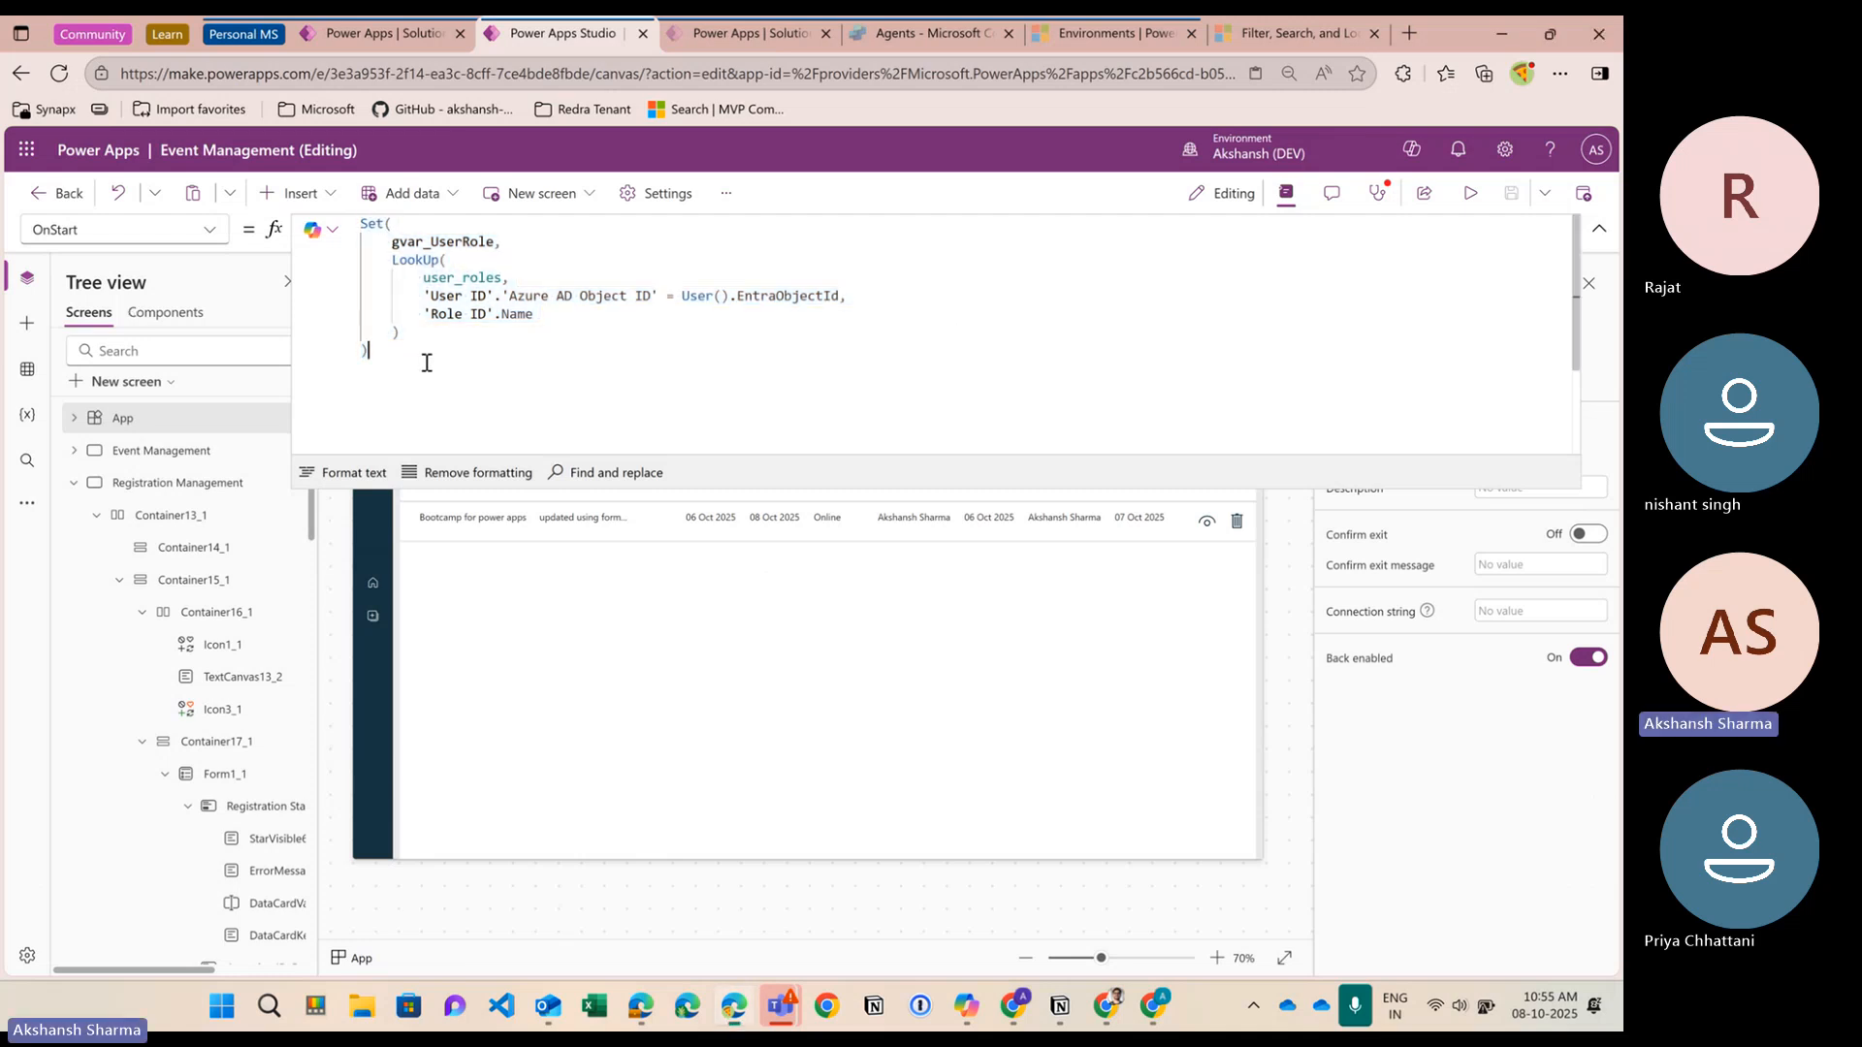
pyautogui.doubleClick(457, 242)
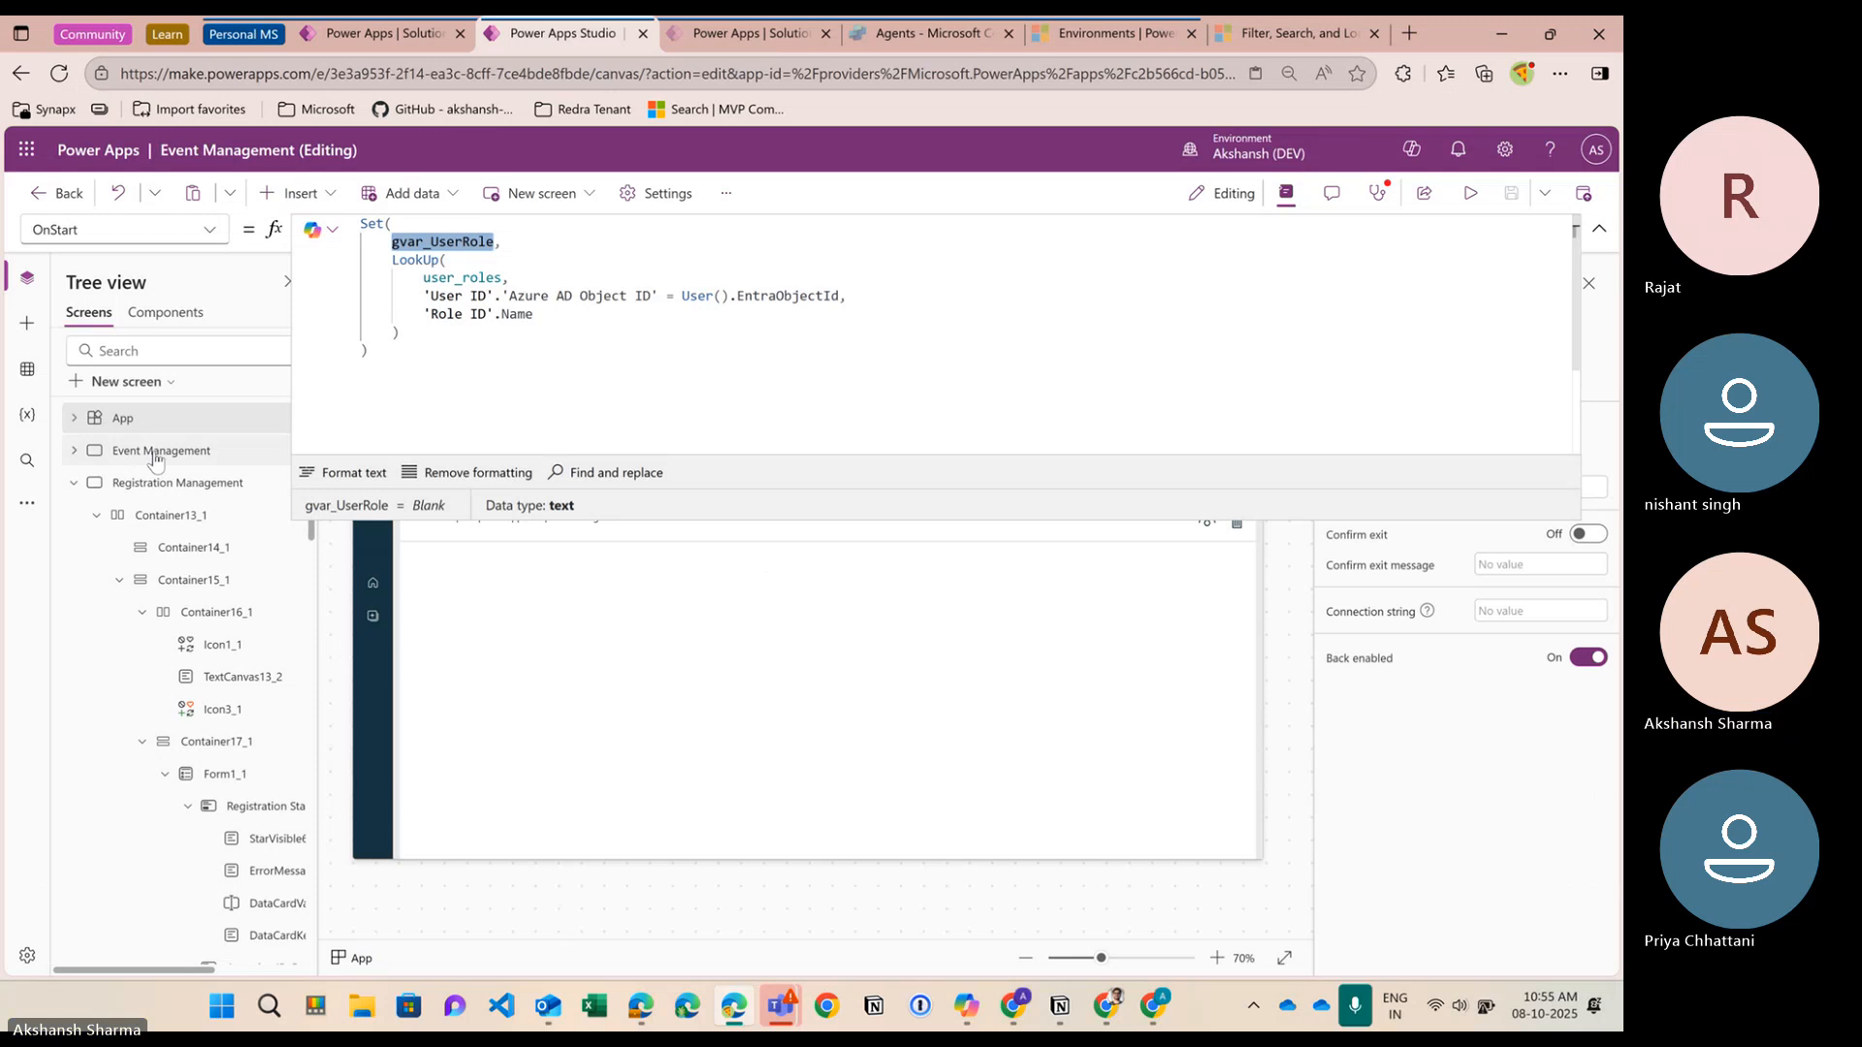
pyautogui.click(397, 351)
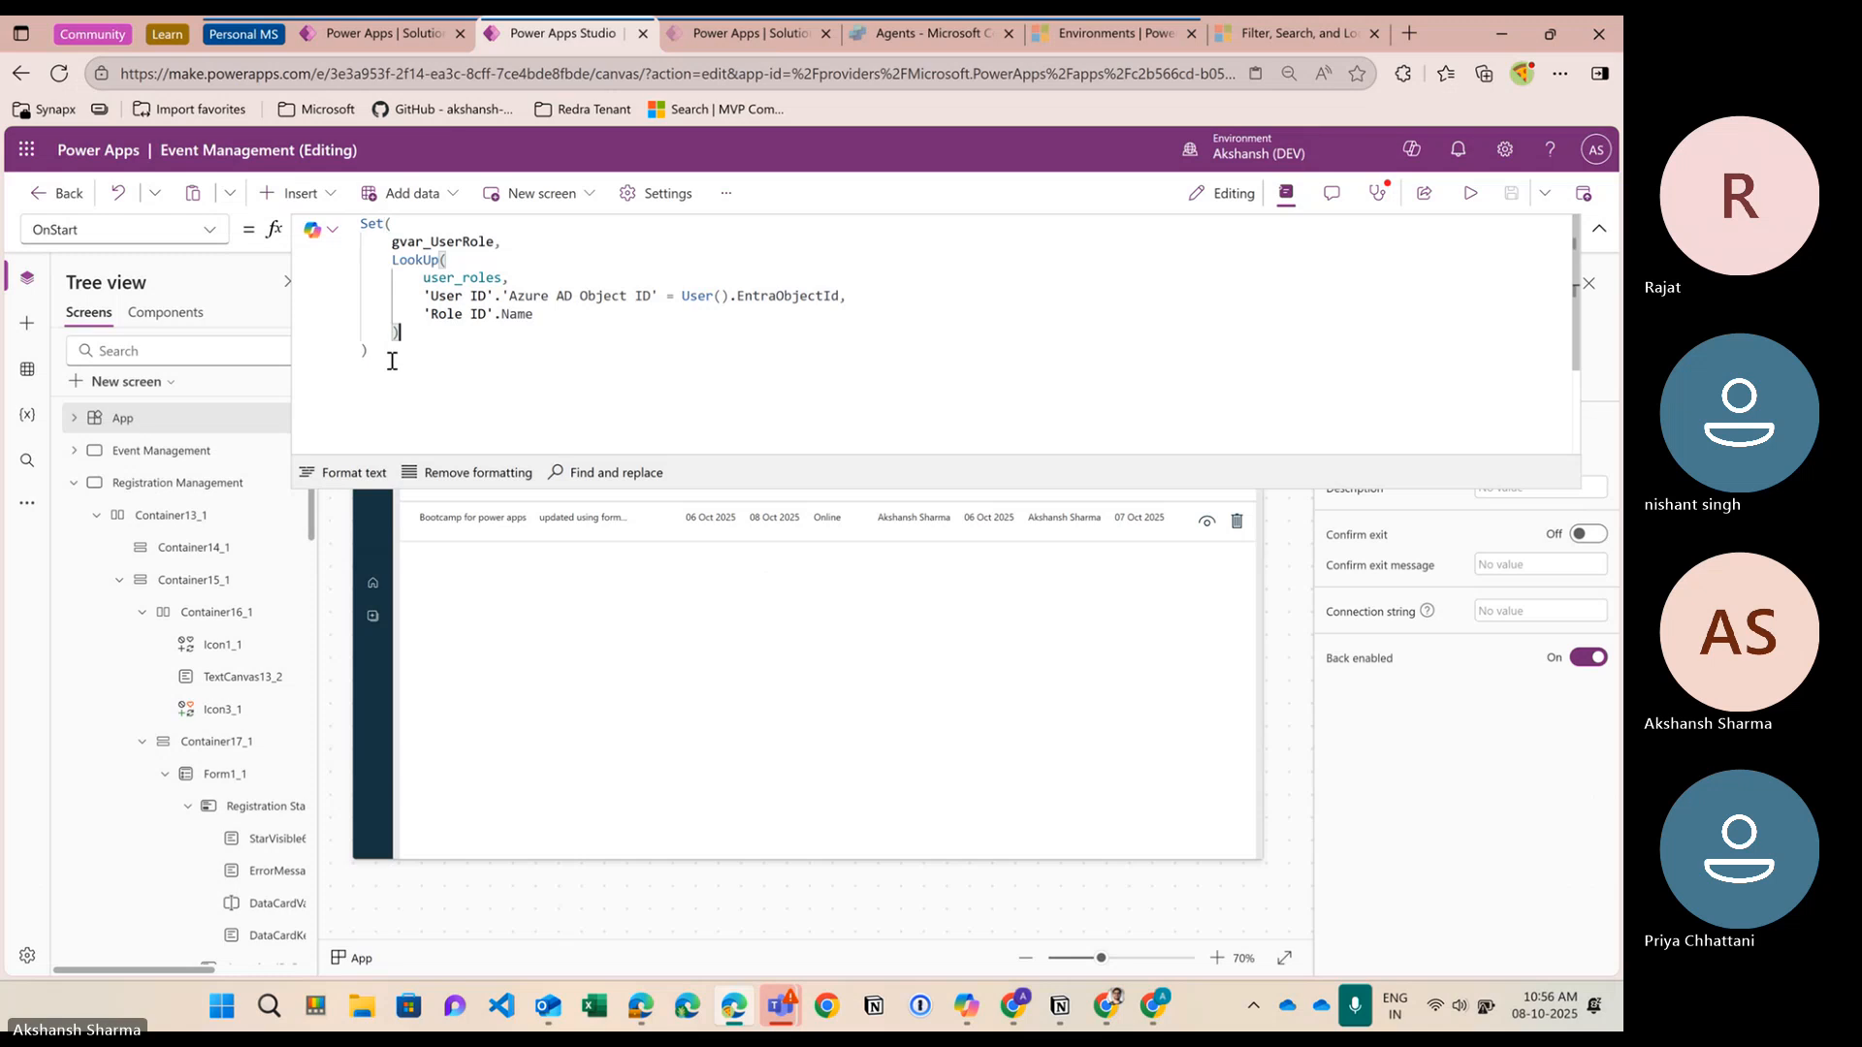
pyautogui.hotkey('ctrl', 'a')
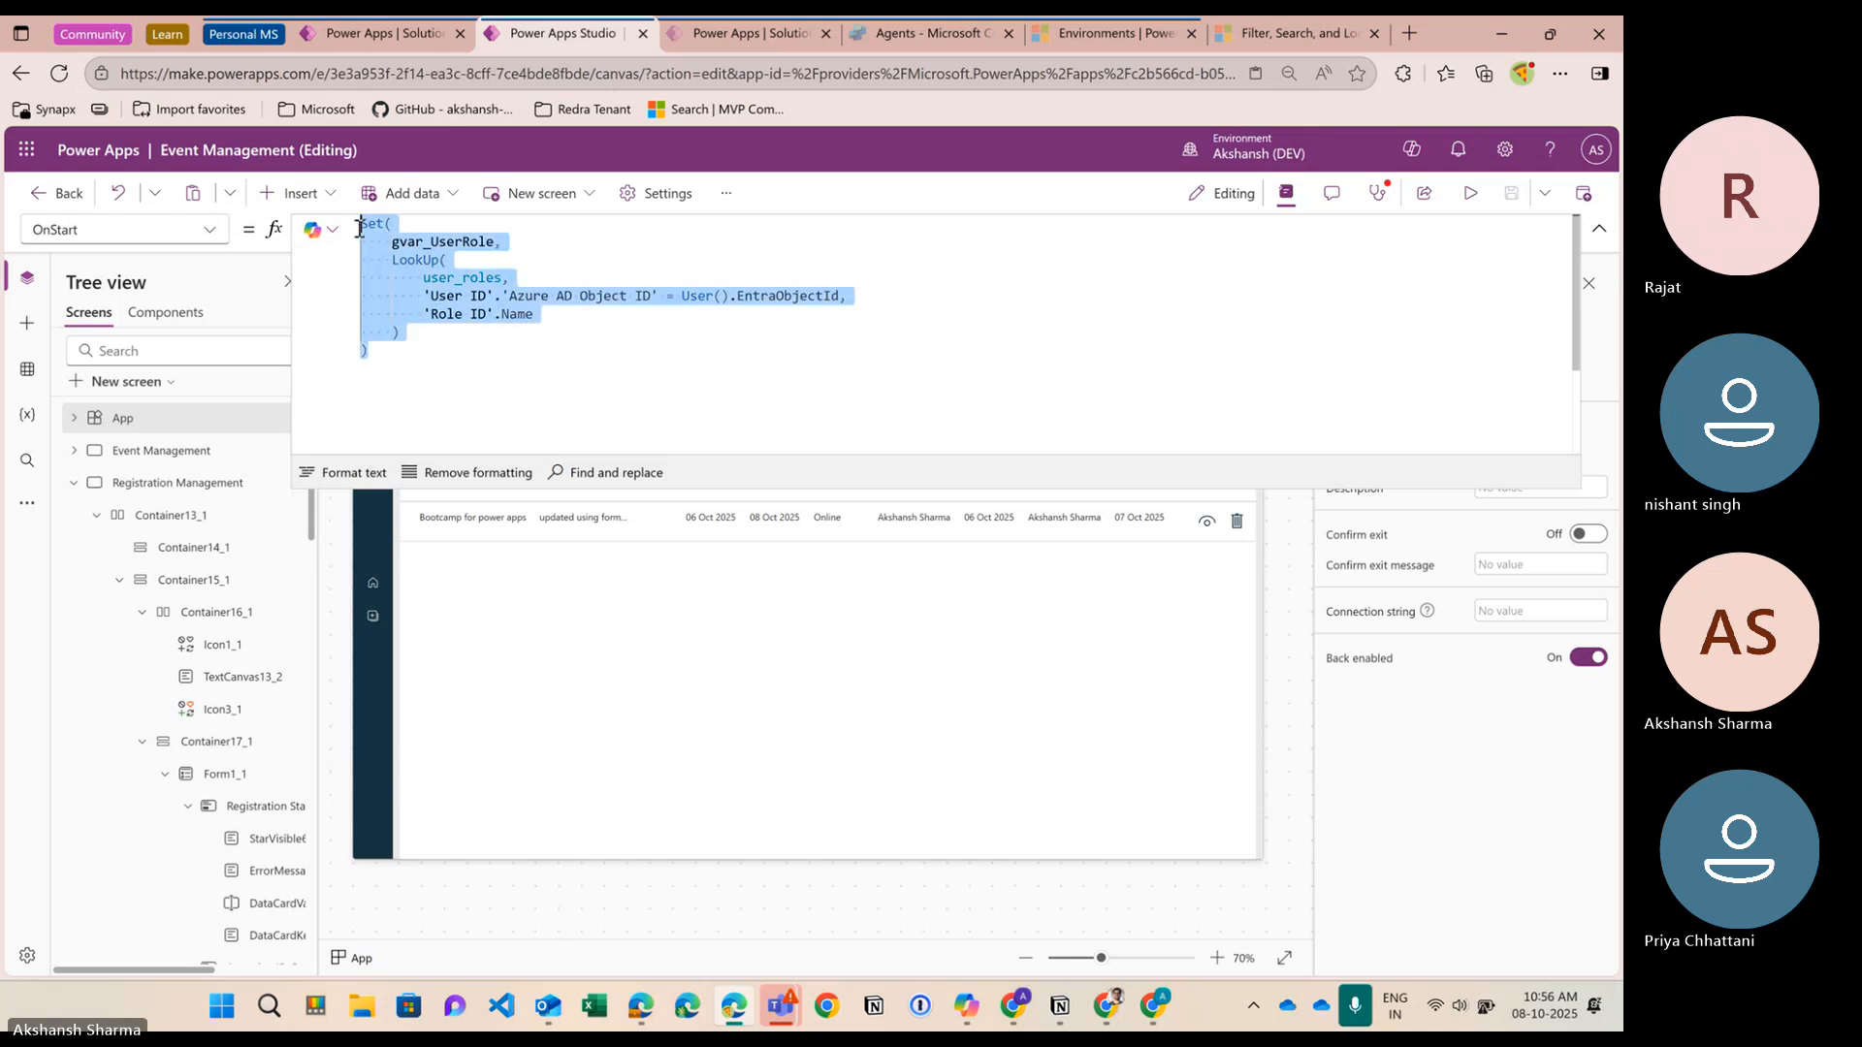
pyautogui.click(420, 340)
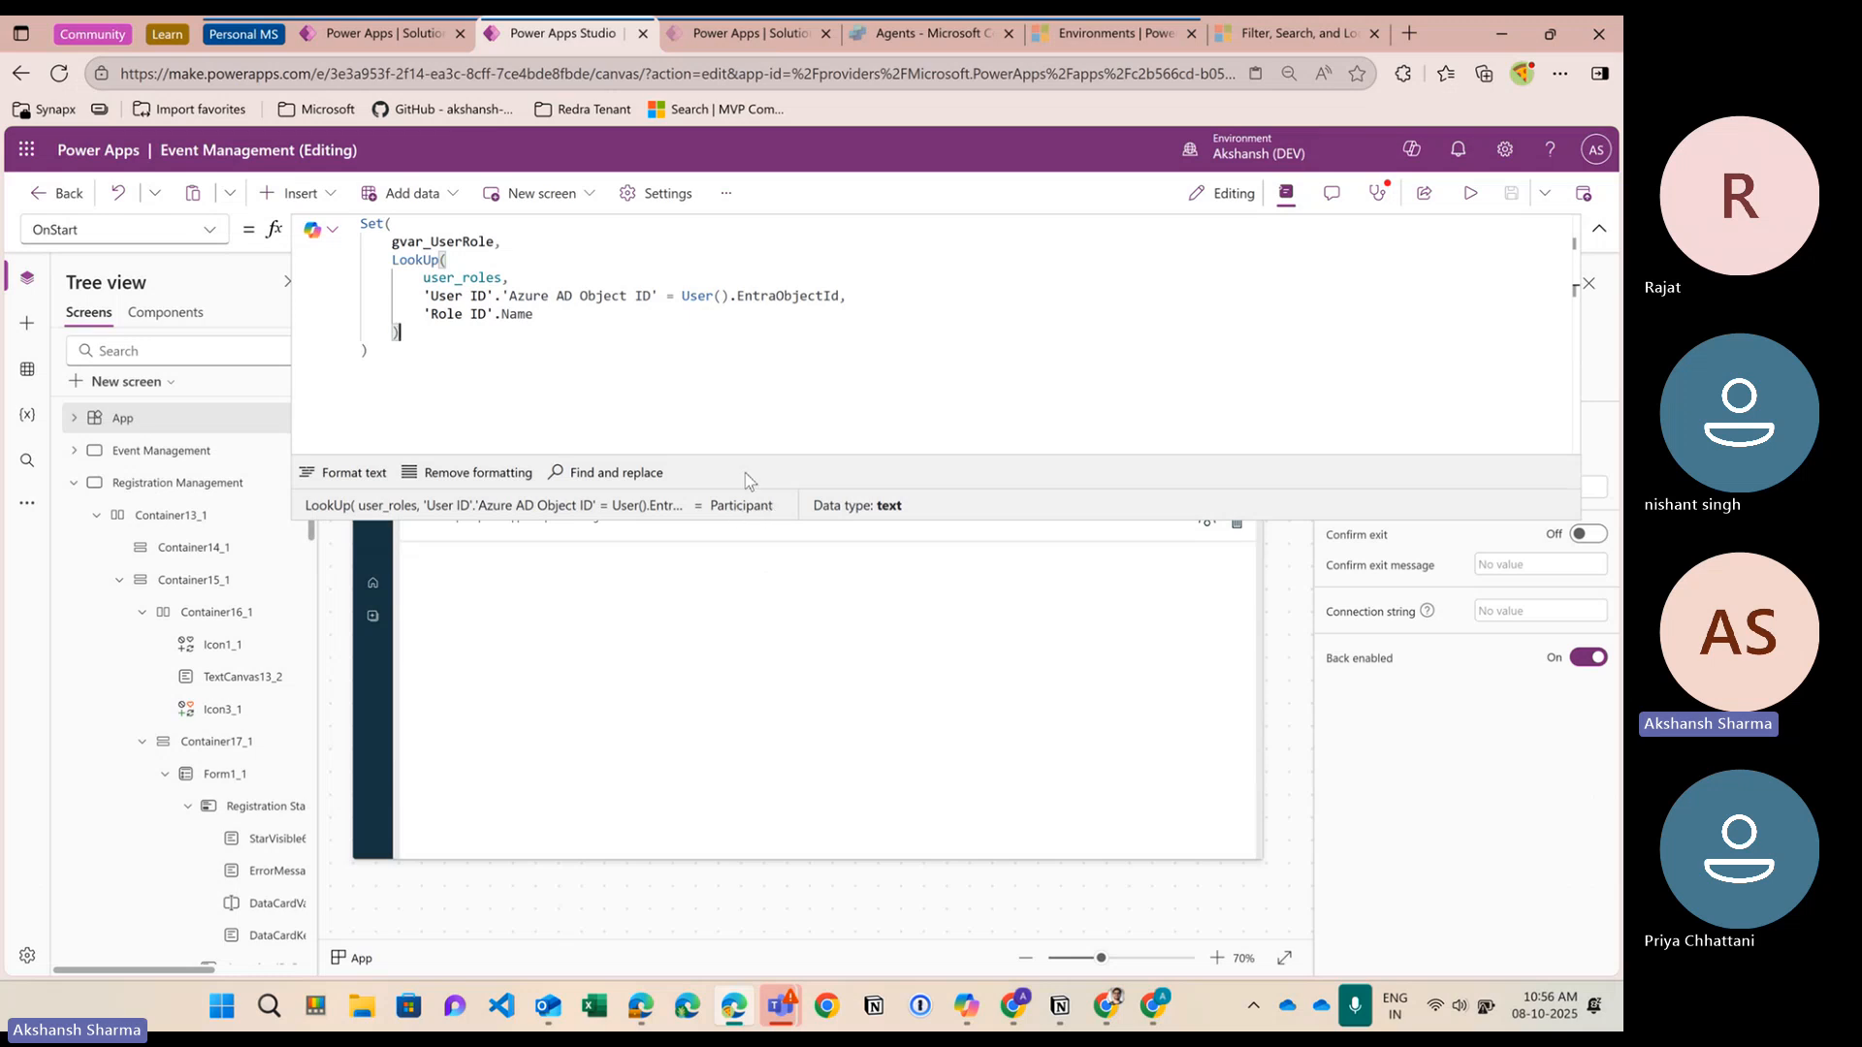
pyautogui.doubleClick(460, 245)
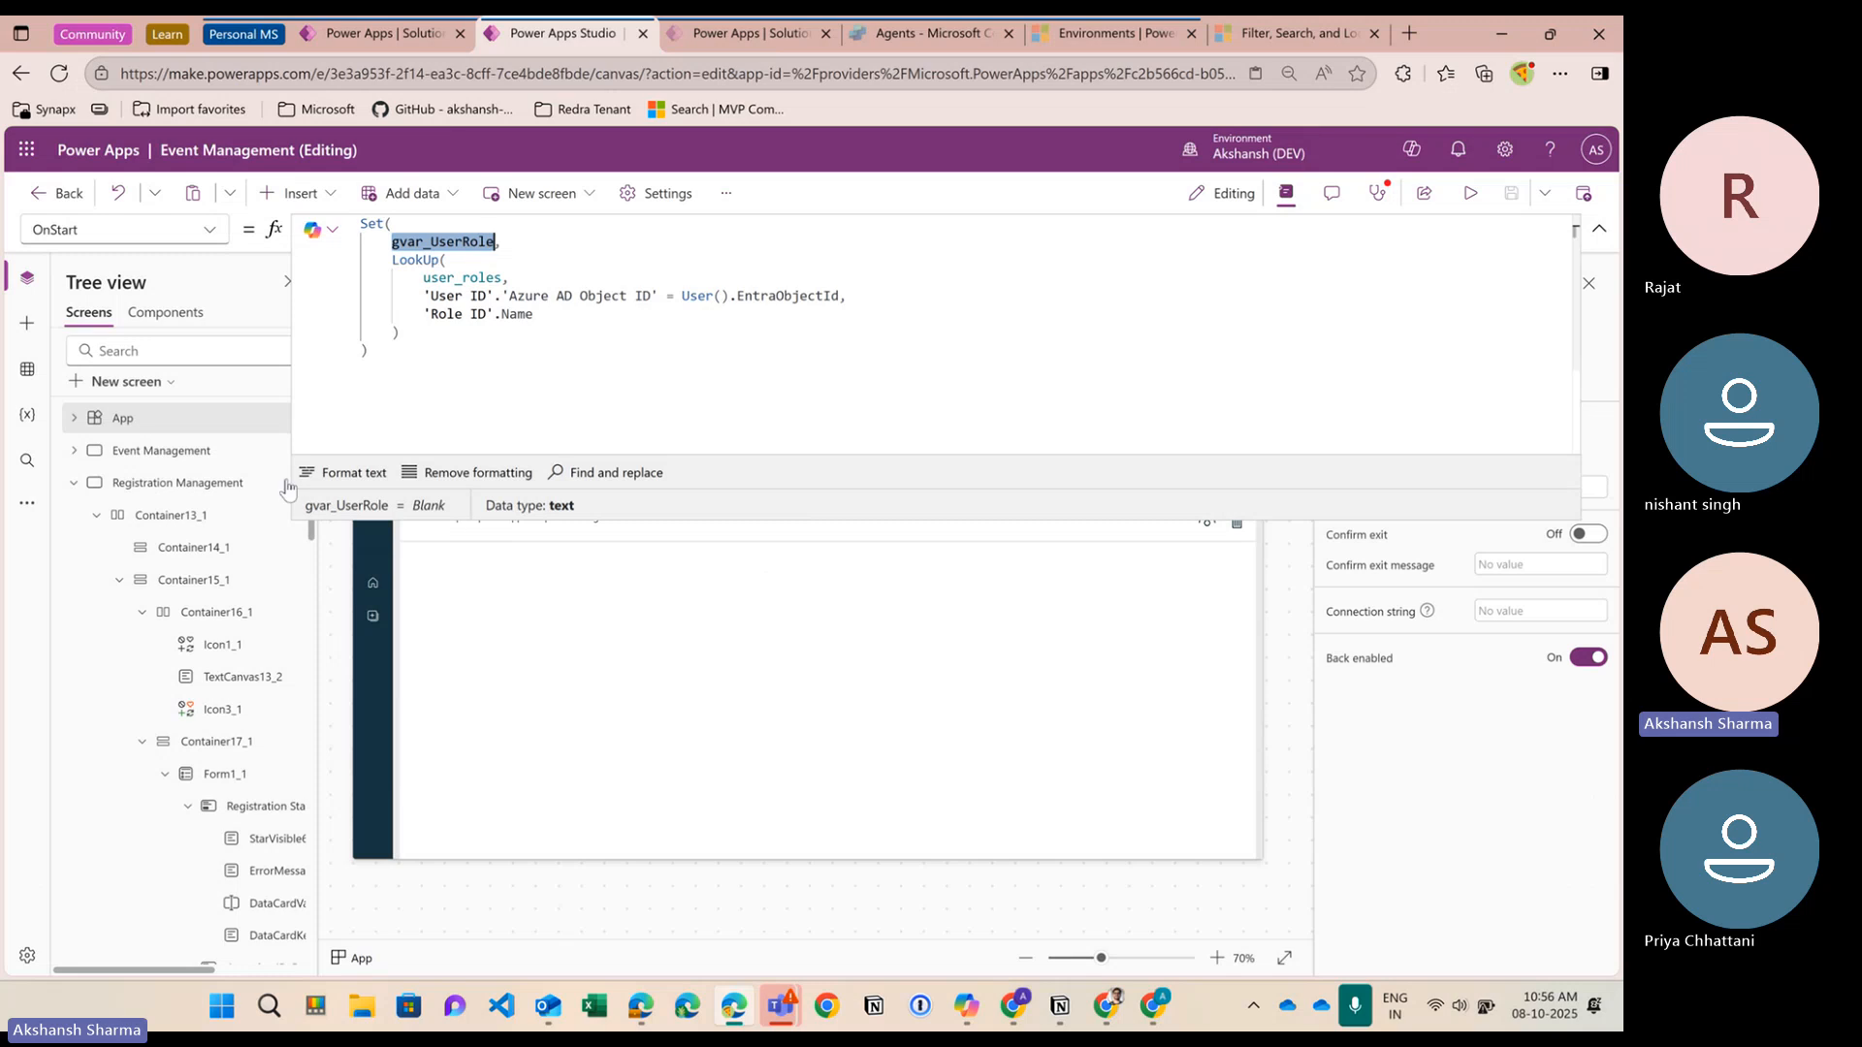
# Recheck the lookup result on the App object, then collapse Registration Management and the formula editor
pyautogui.click(160, 459)
pyautogui.click(160, 424)
pyautogui.click(176, 456)
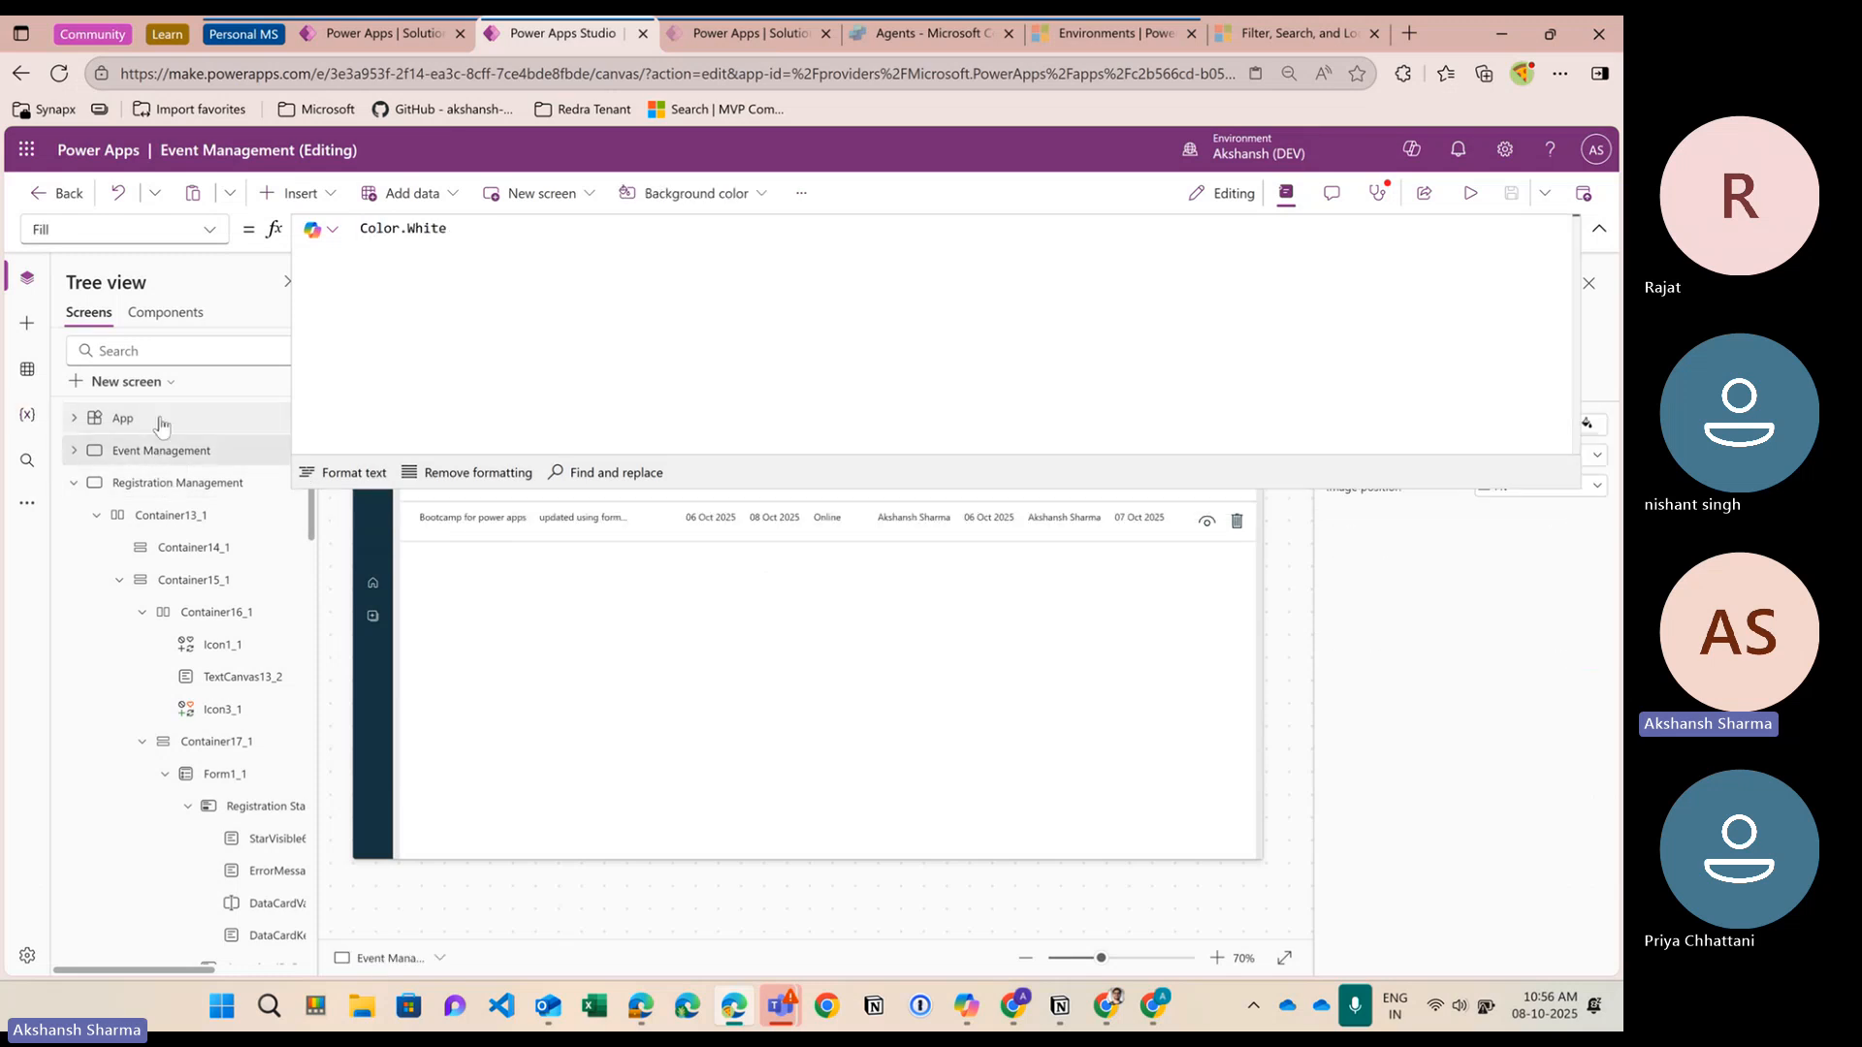
pyautogui.click(160, 423)
pyautogui.click(417, 334)
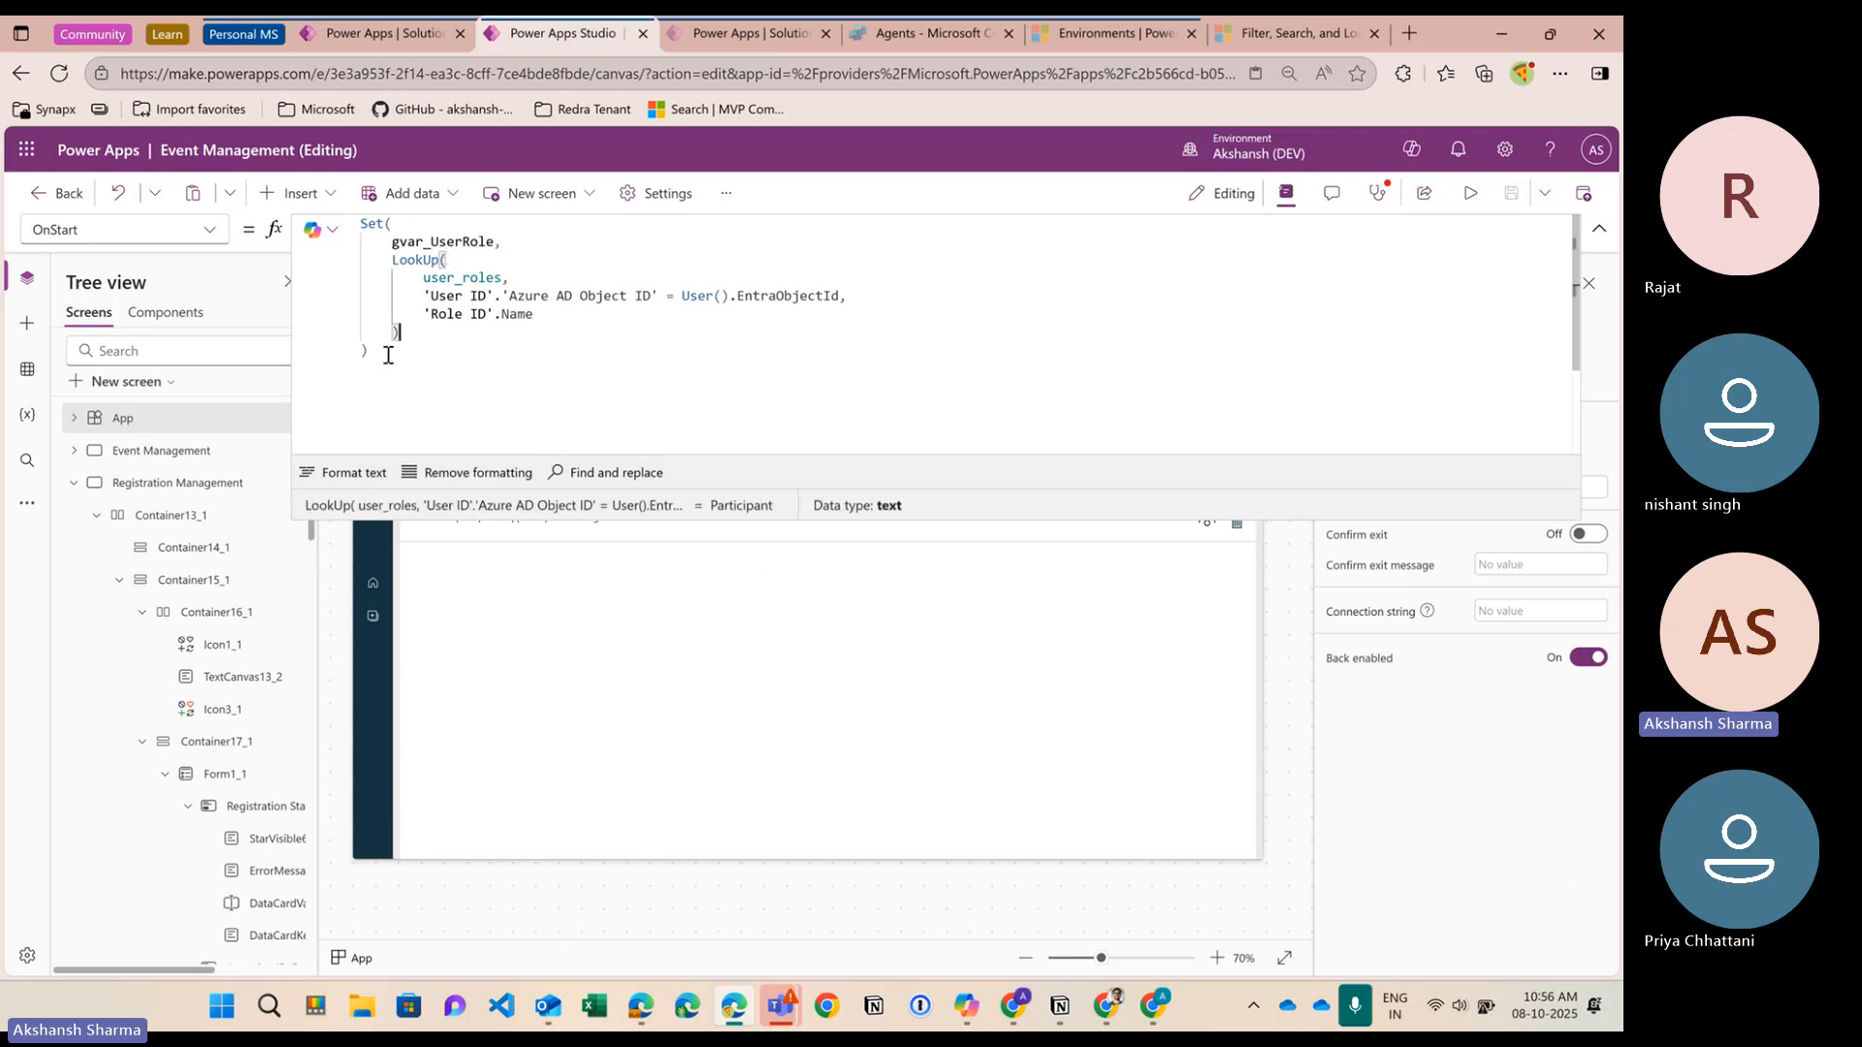
pyautogui.click(388, 355)
pyautogui.click(177, 427)
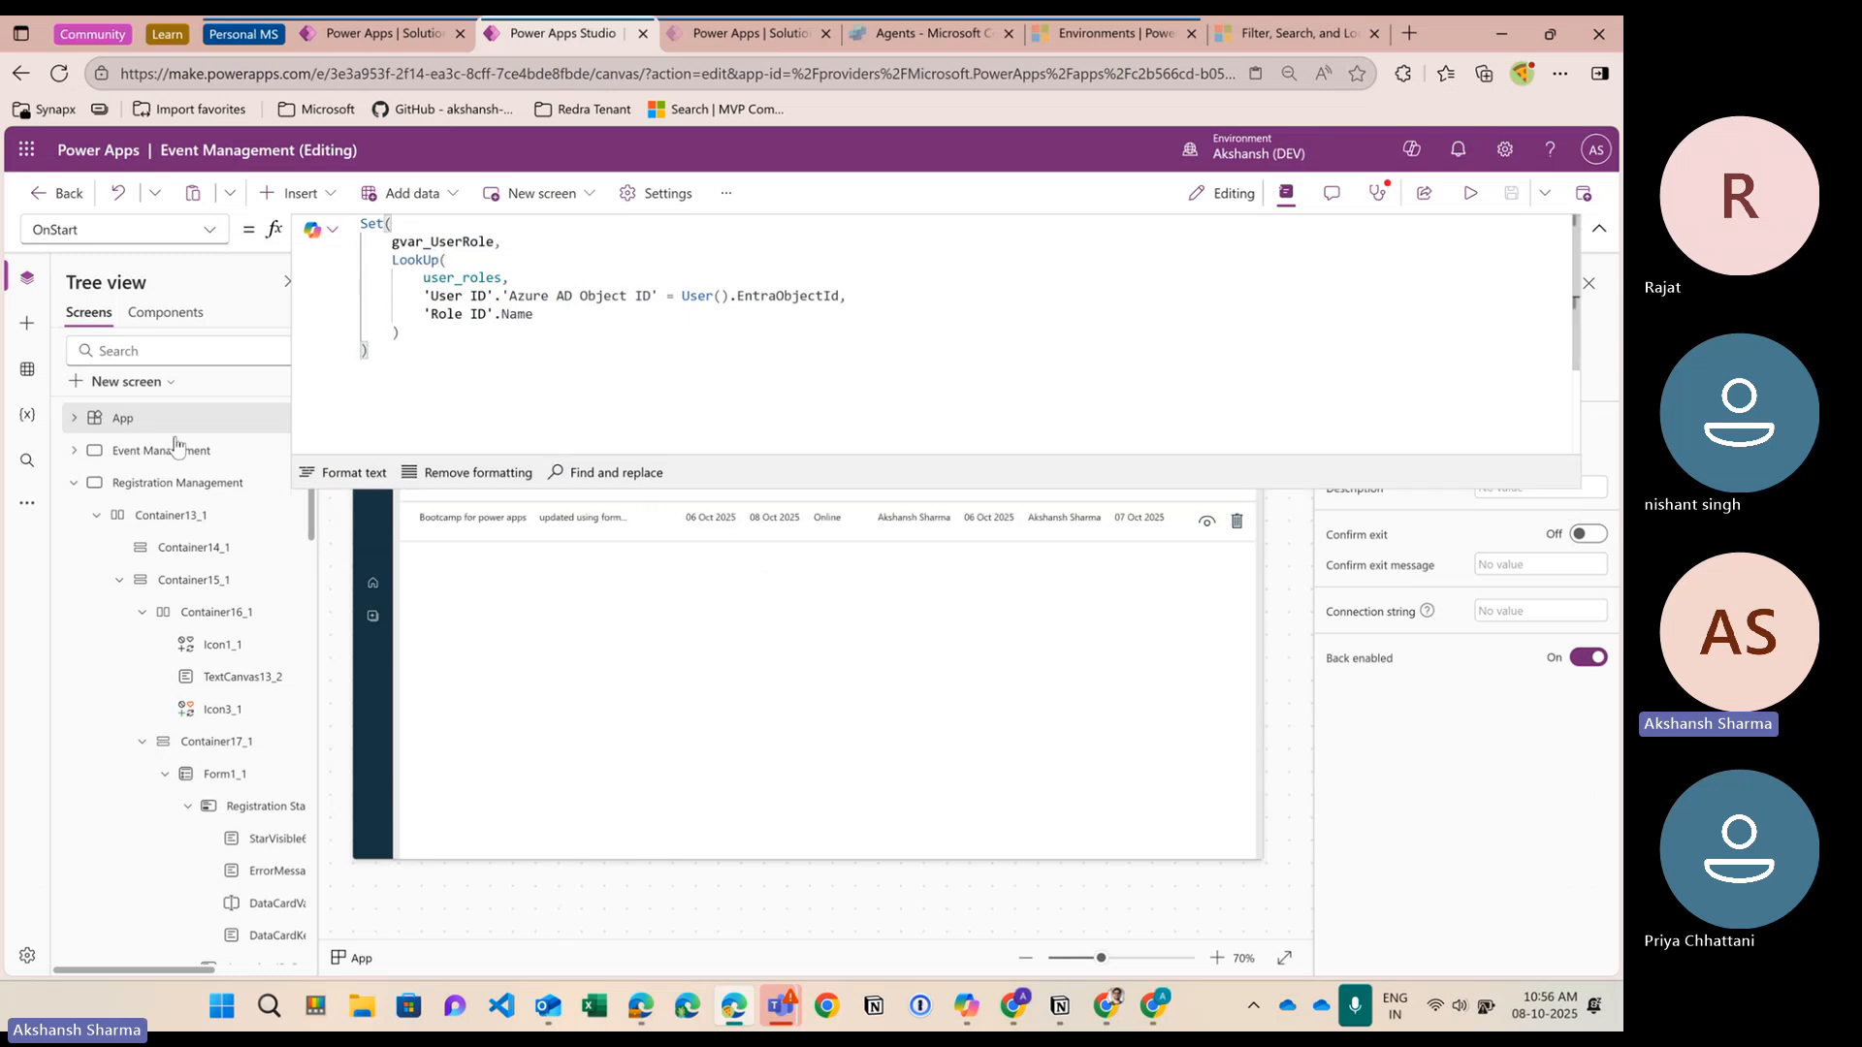
pyautogui.click(73, 484)
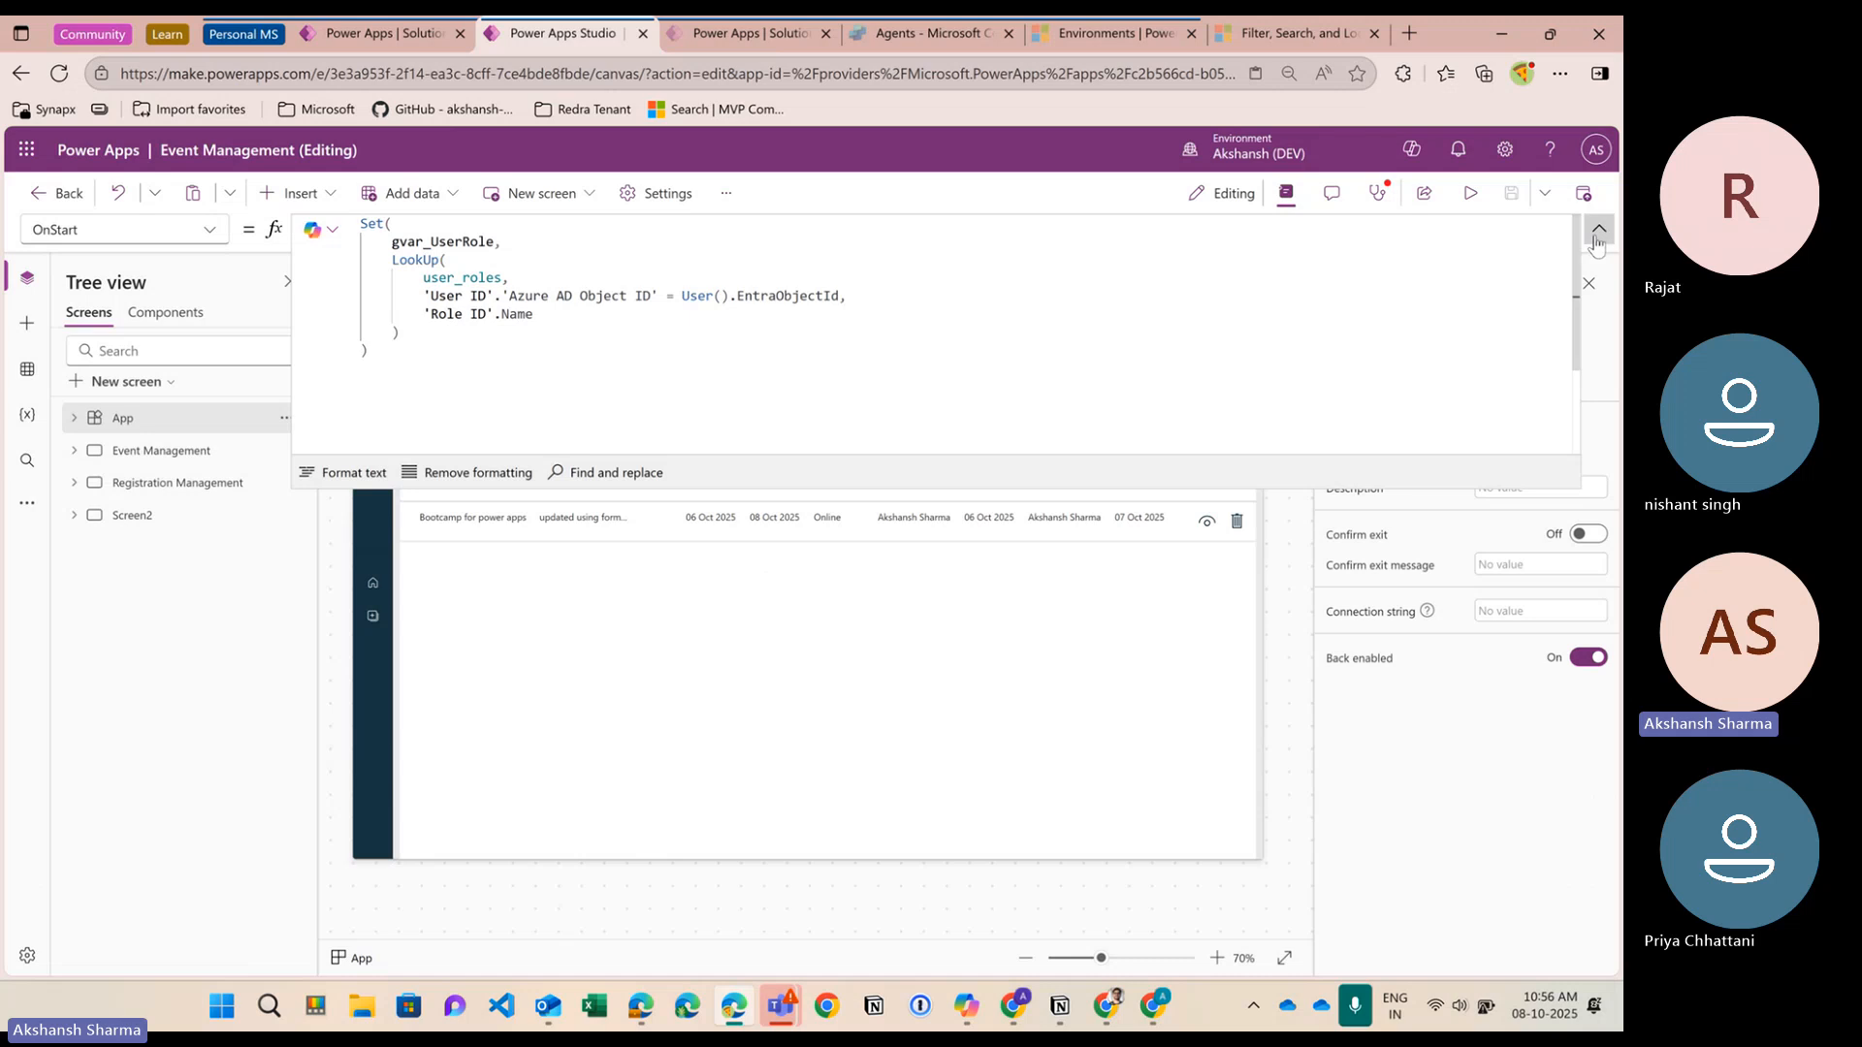
pyautogui.click(407, 582)
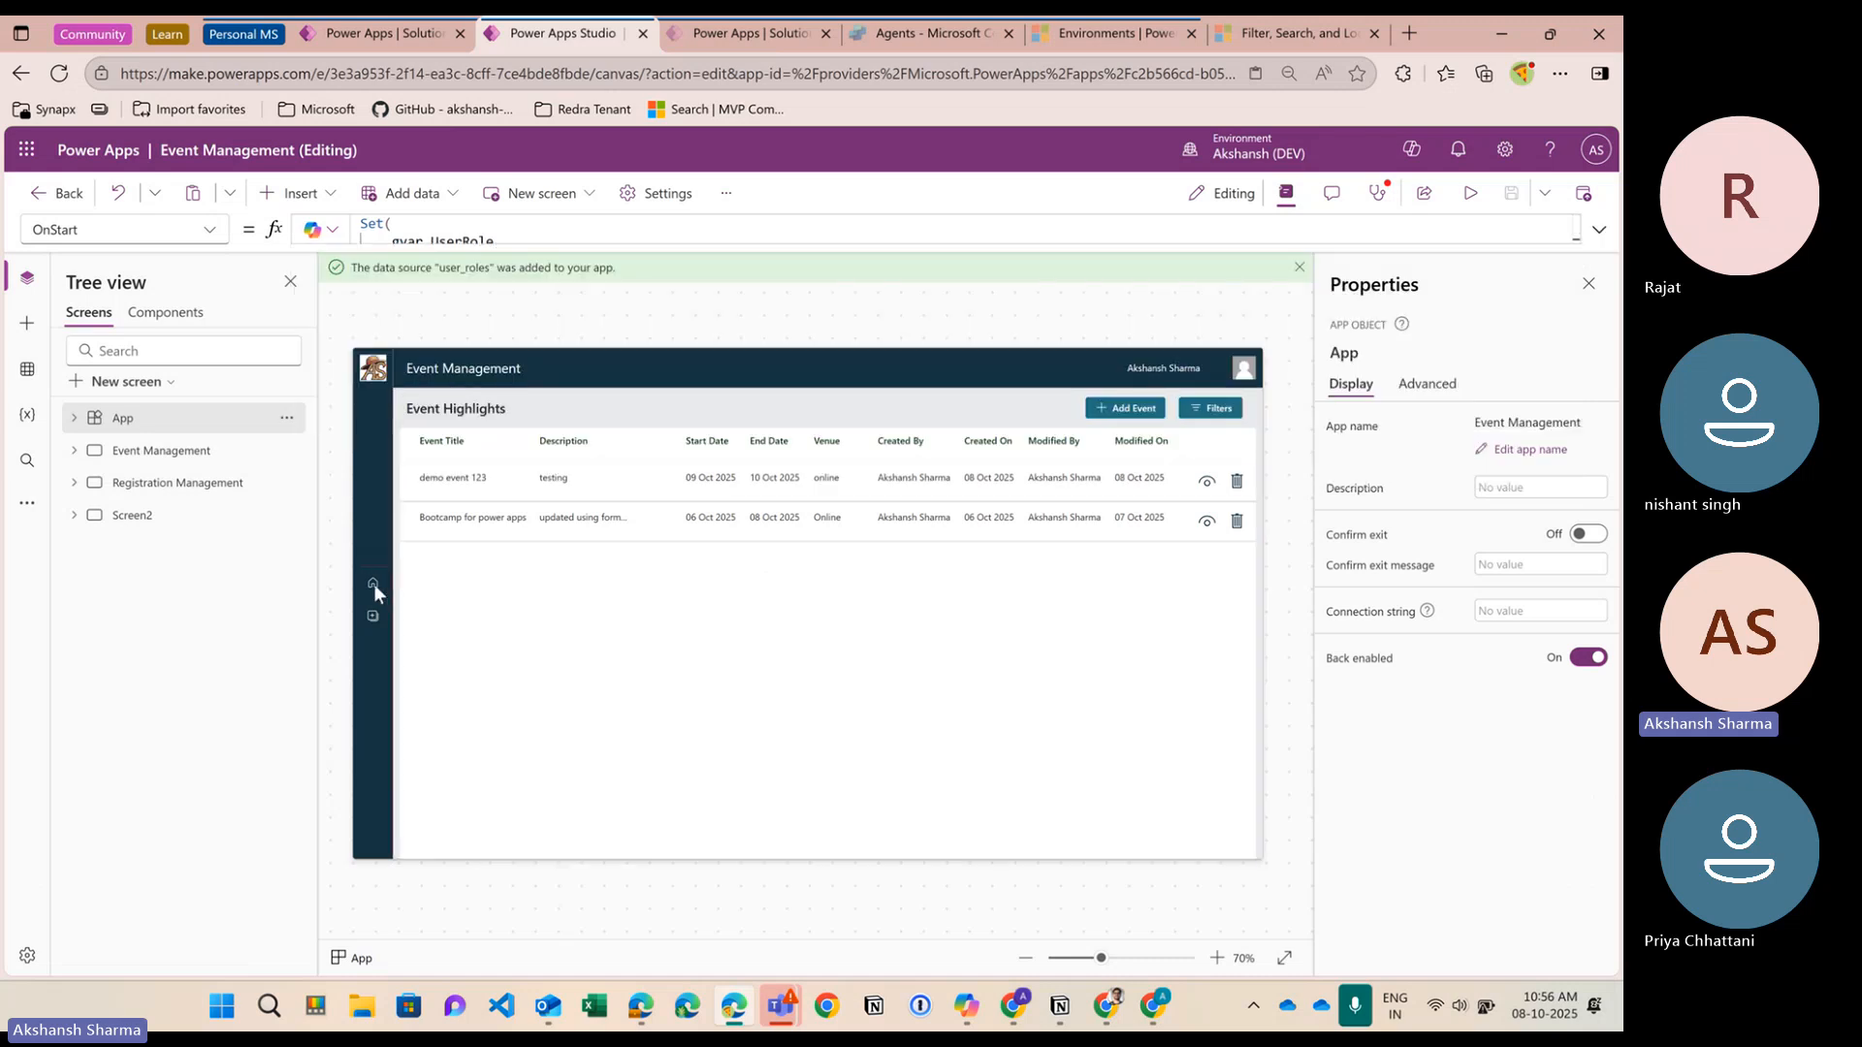
# Set ButtonCanvas1's Visible property to If(Not(gvar_UserRole="Participant"),true,false)
pyautogui.click(373, 584)
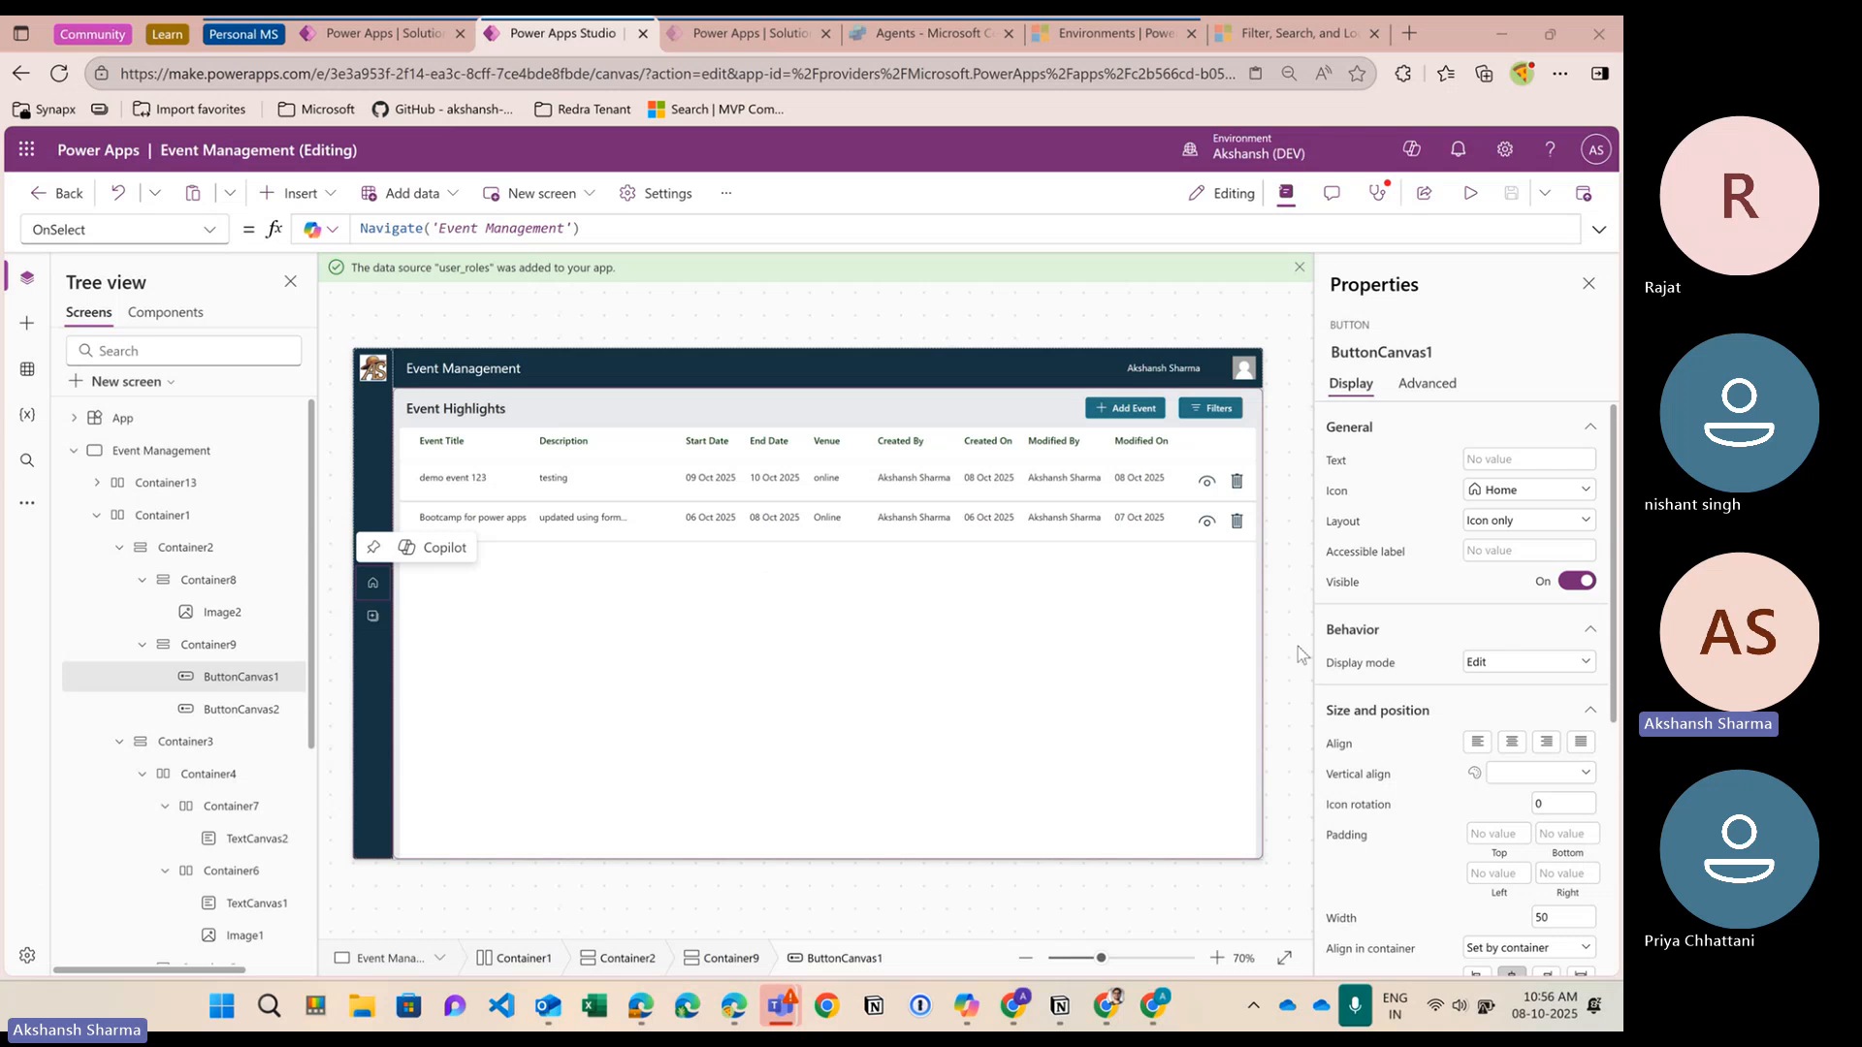
pyautogui.click(1590, 594)
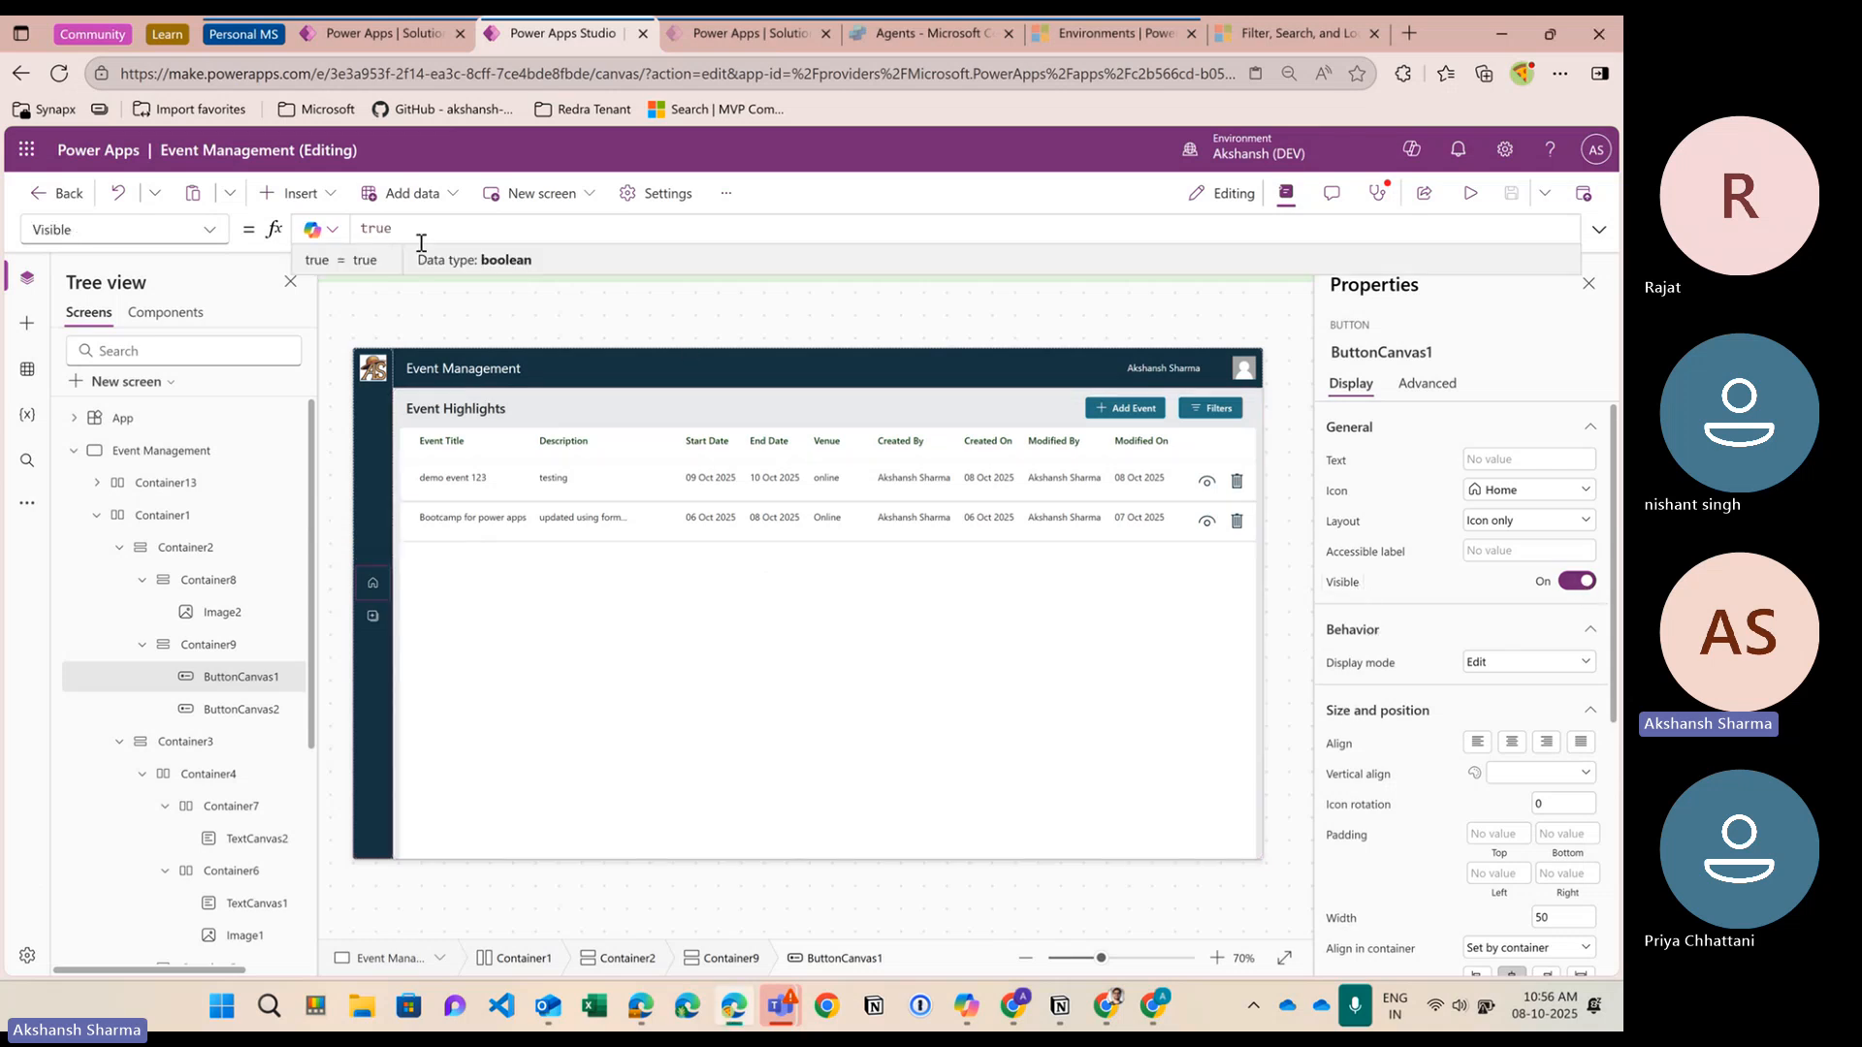
pyautogui.press('BackSpace')
pyautogui.press('BackSpace')
pyautogui.press('BackSpace')
pyautogui.press('BackSpace')
pyautogui.write('if(g')
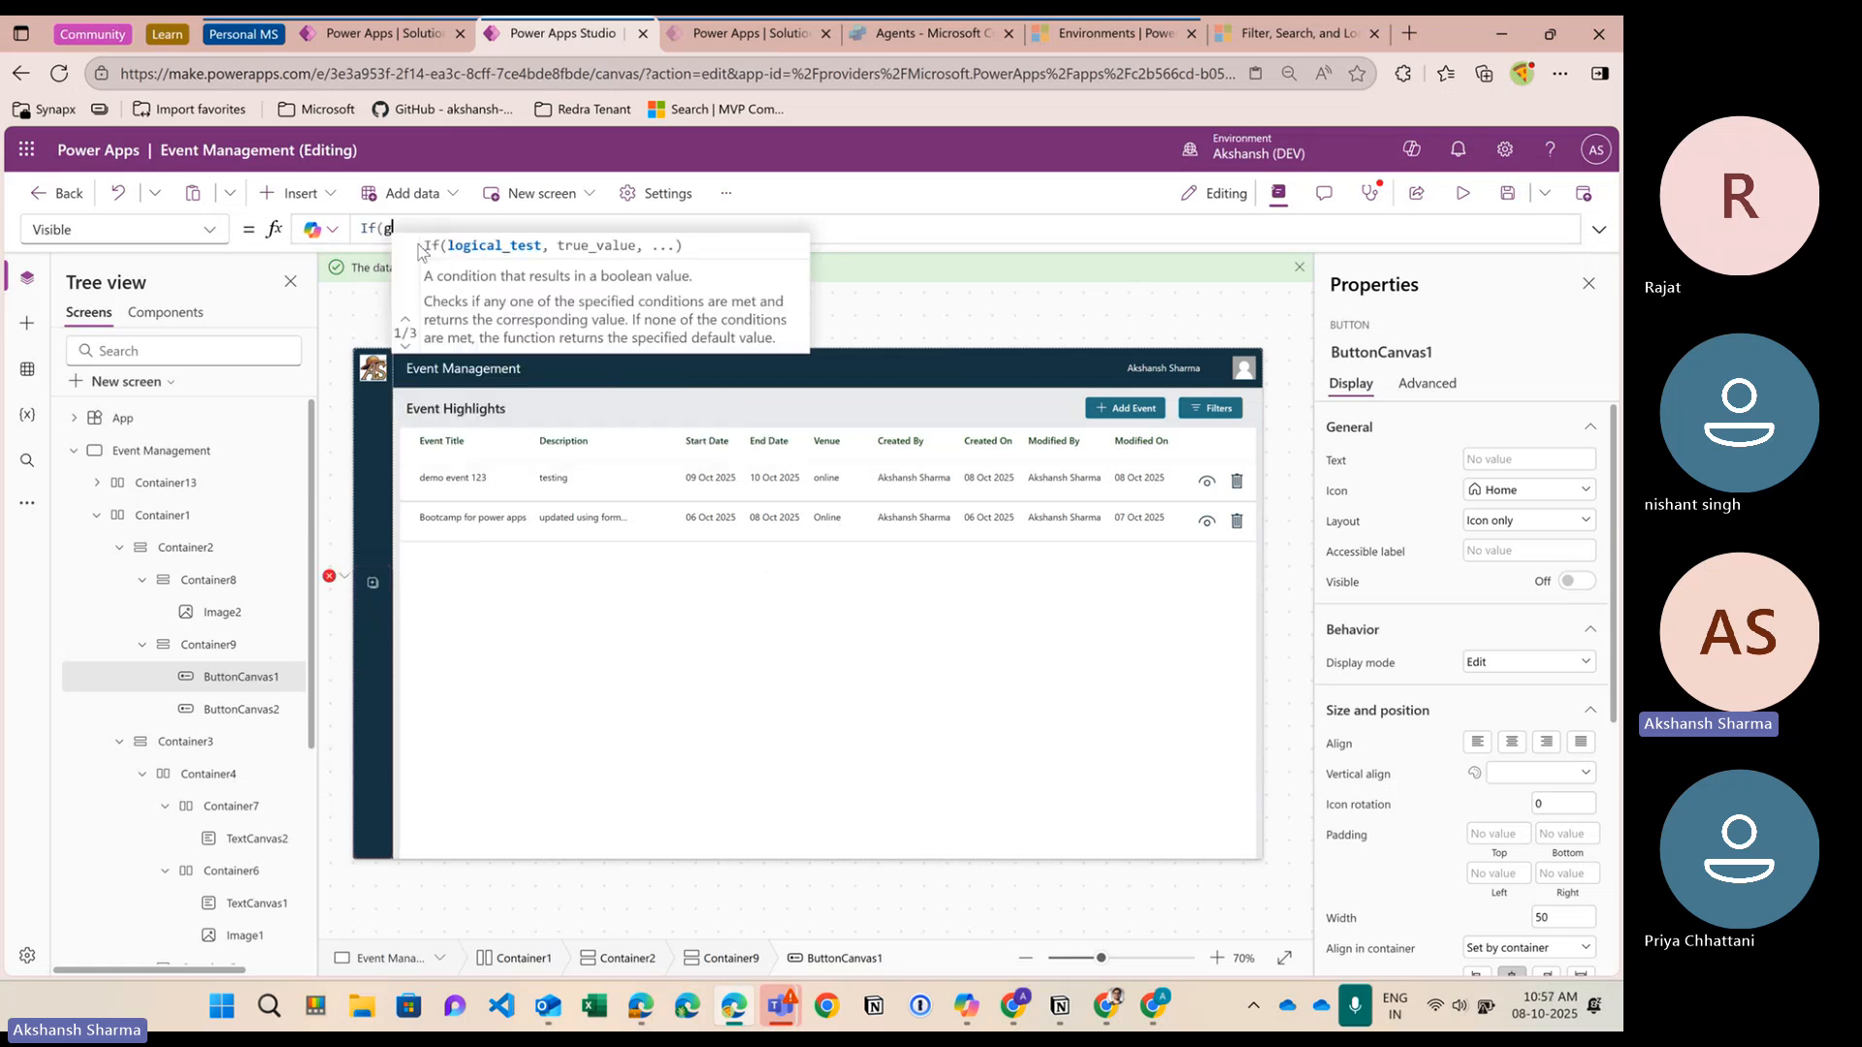
pyautogui.write('var')
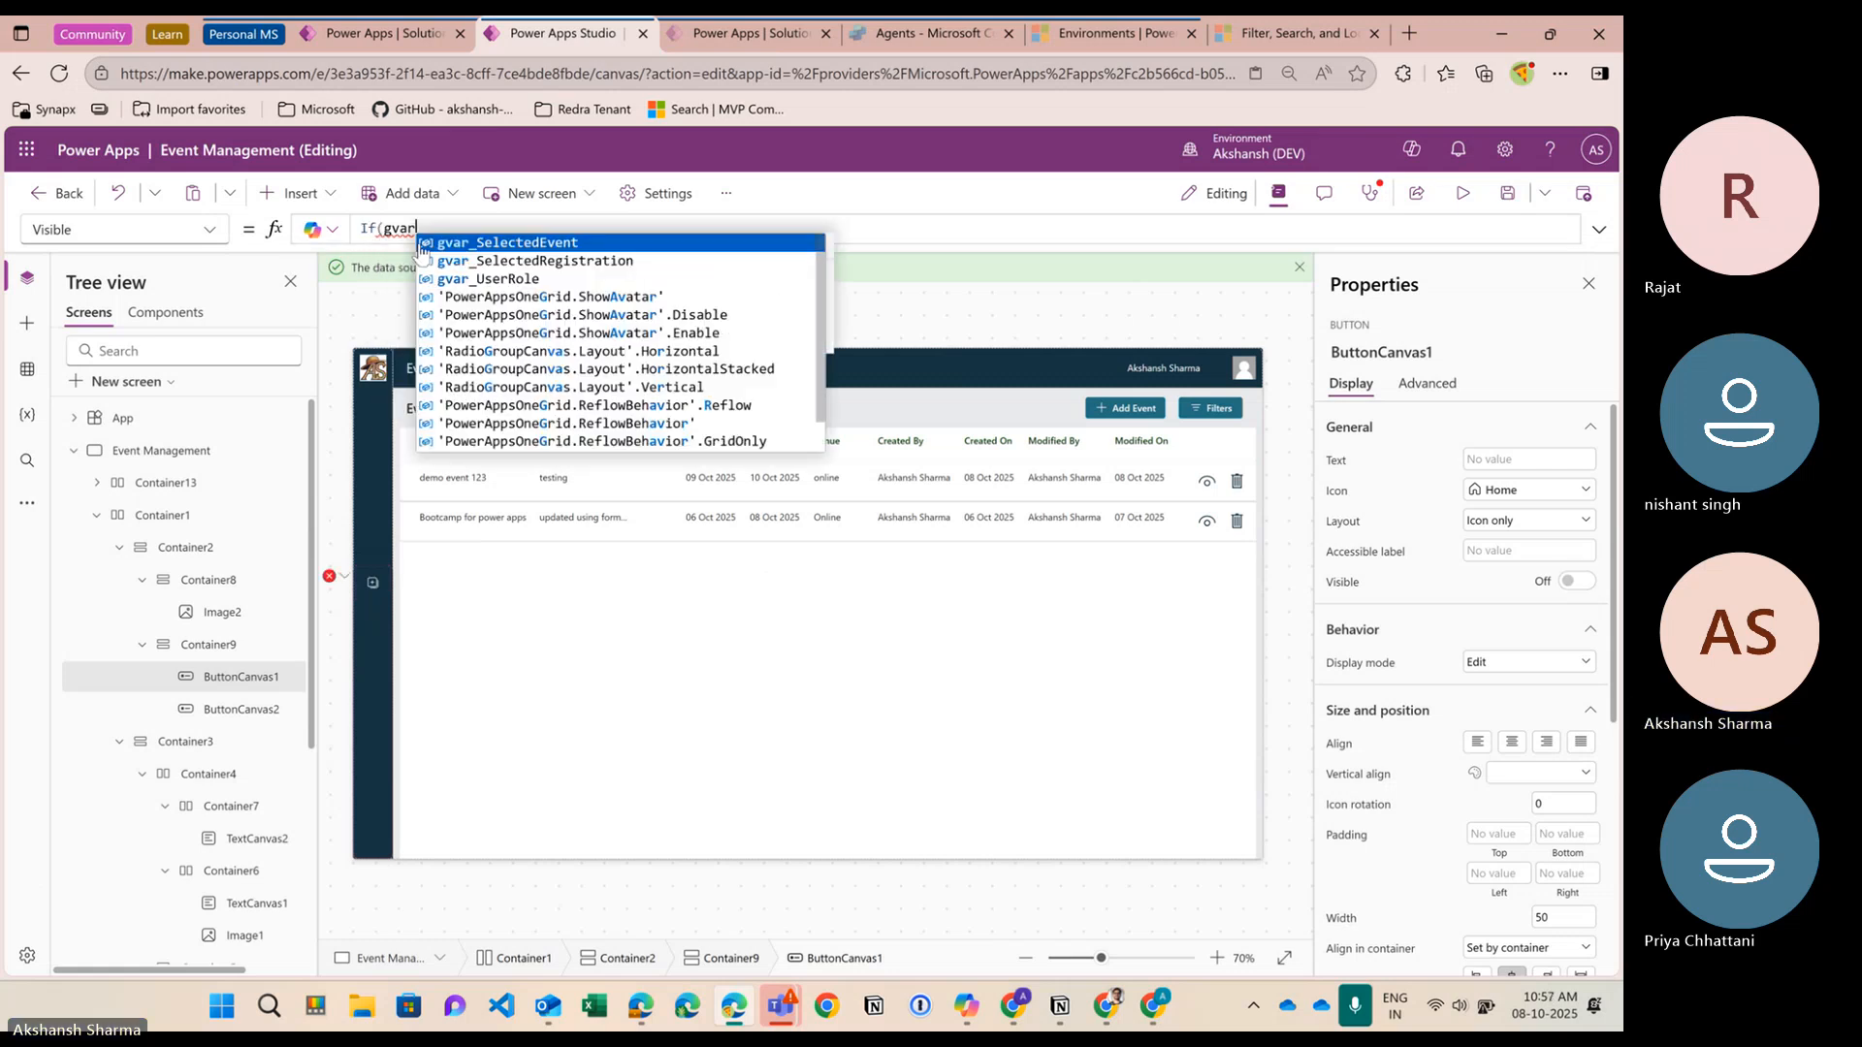
pyautogui.write('_UserRole=')
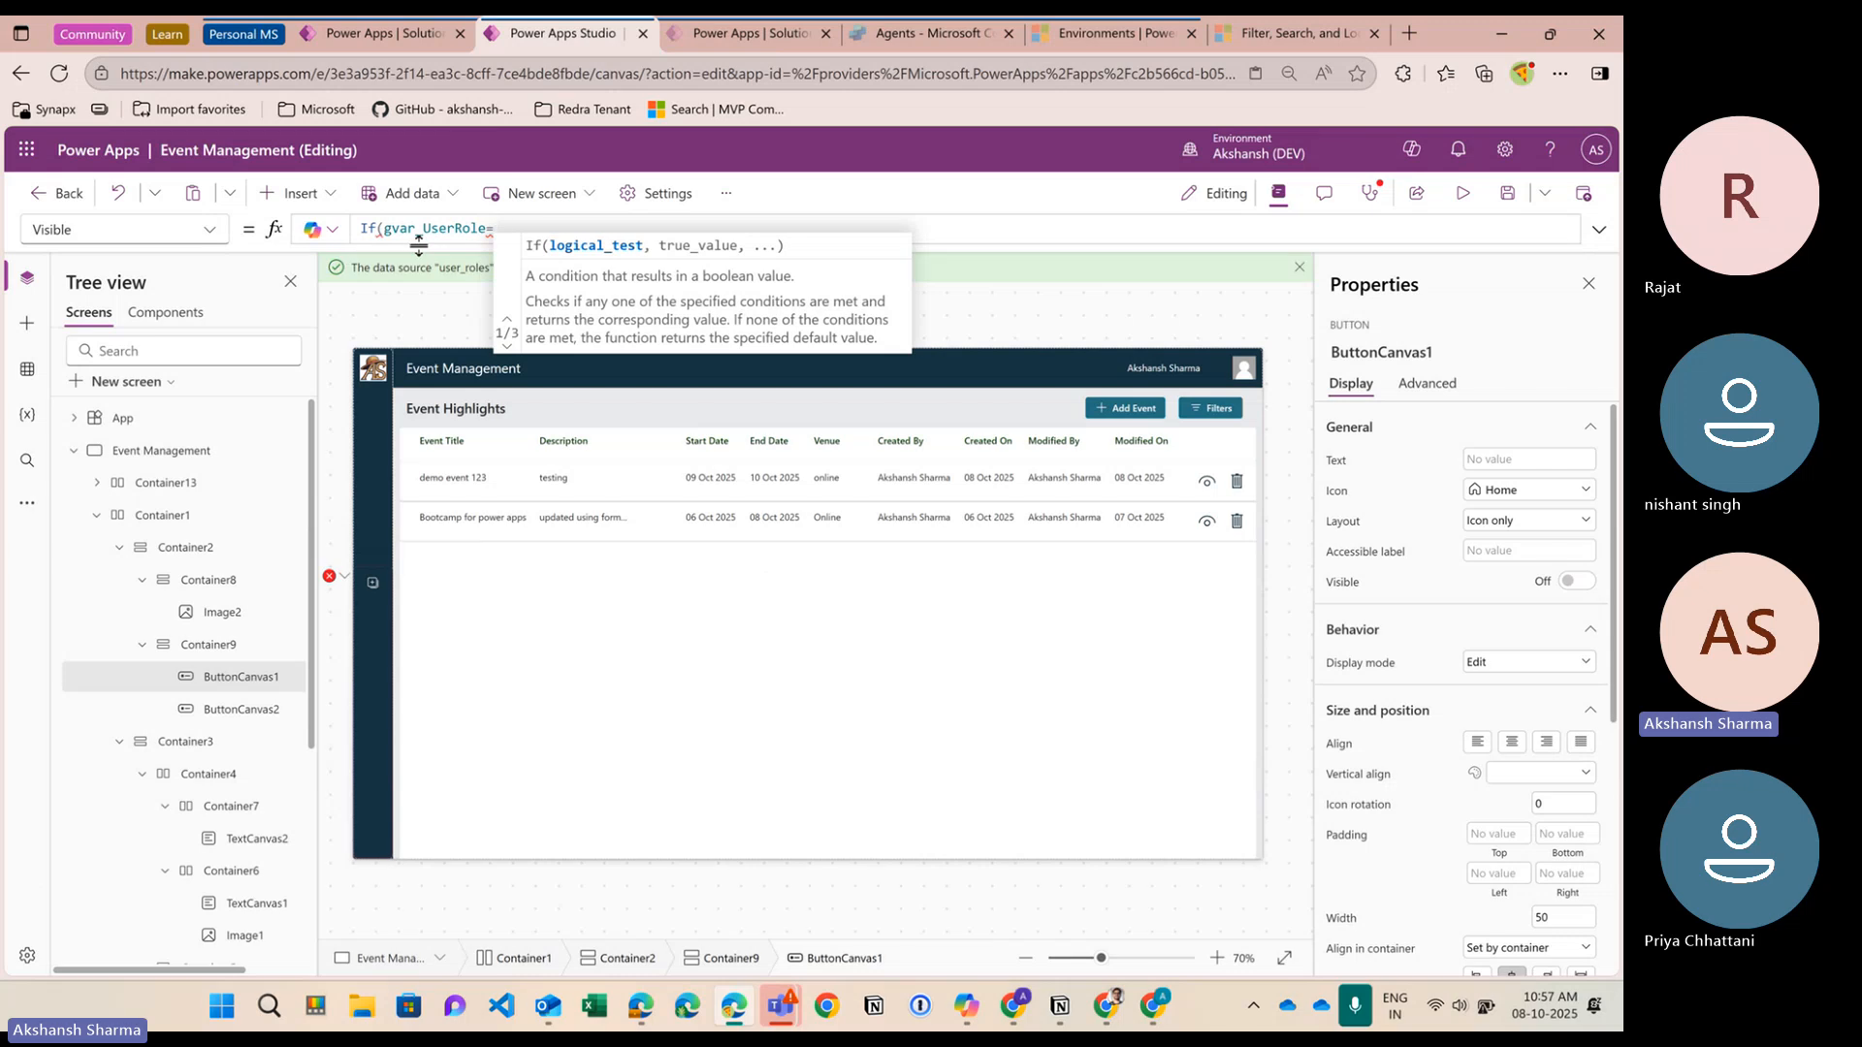
pyautogui.write('"Partic')
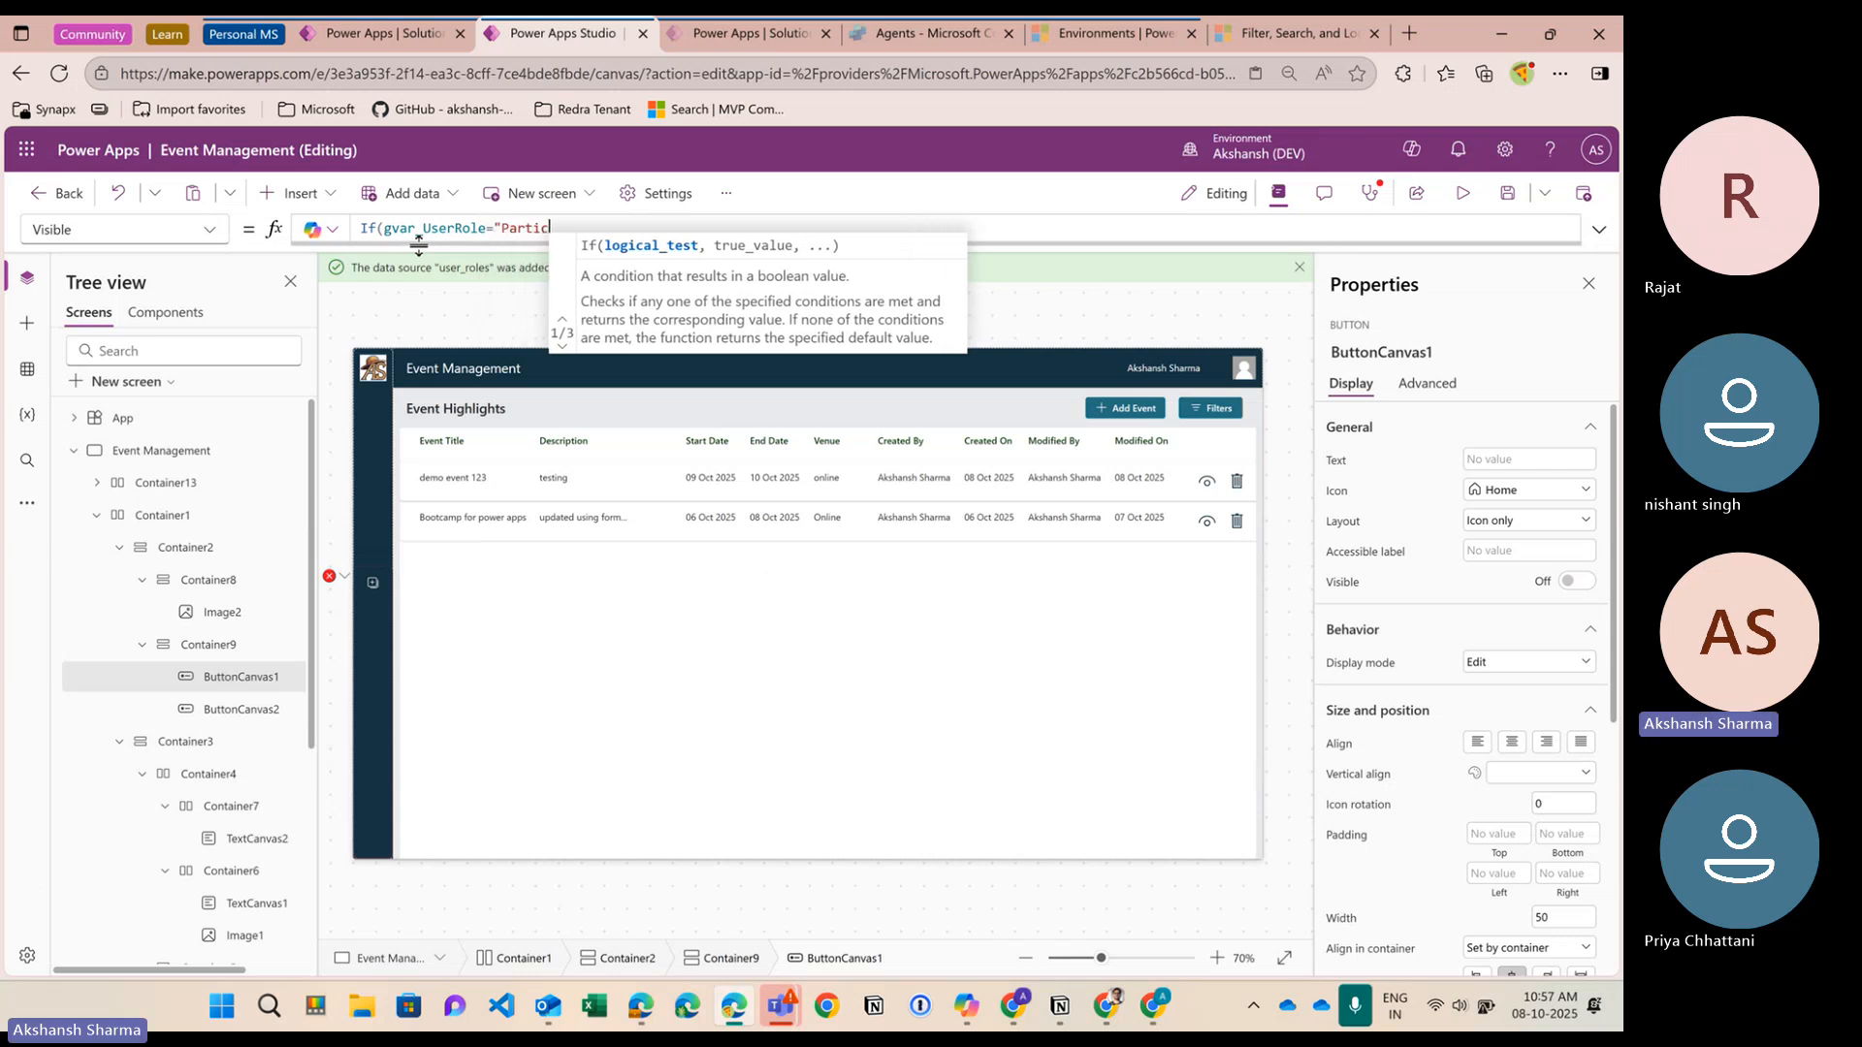
pyautogui.write('ipant"')
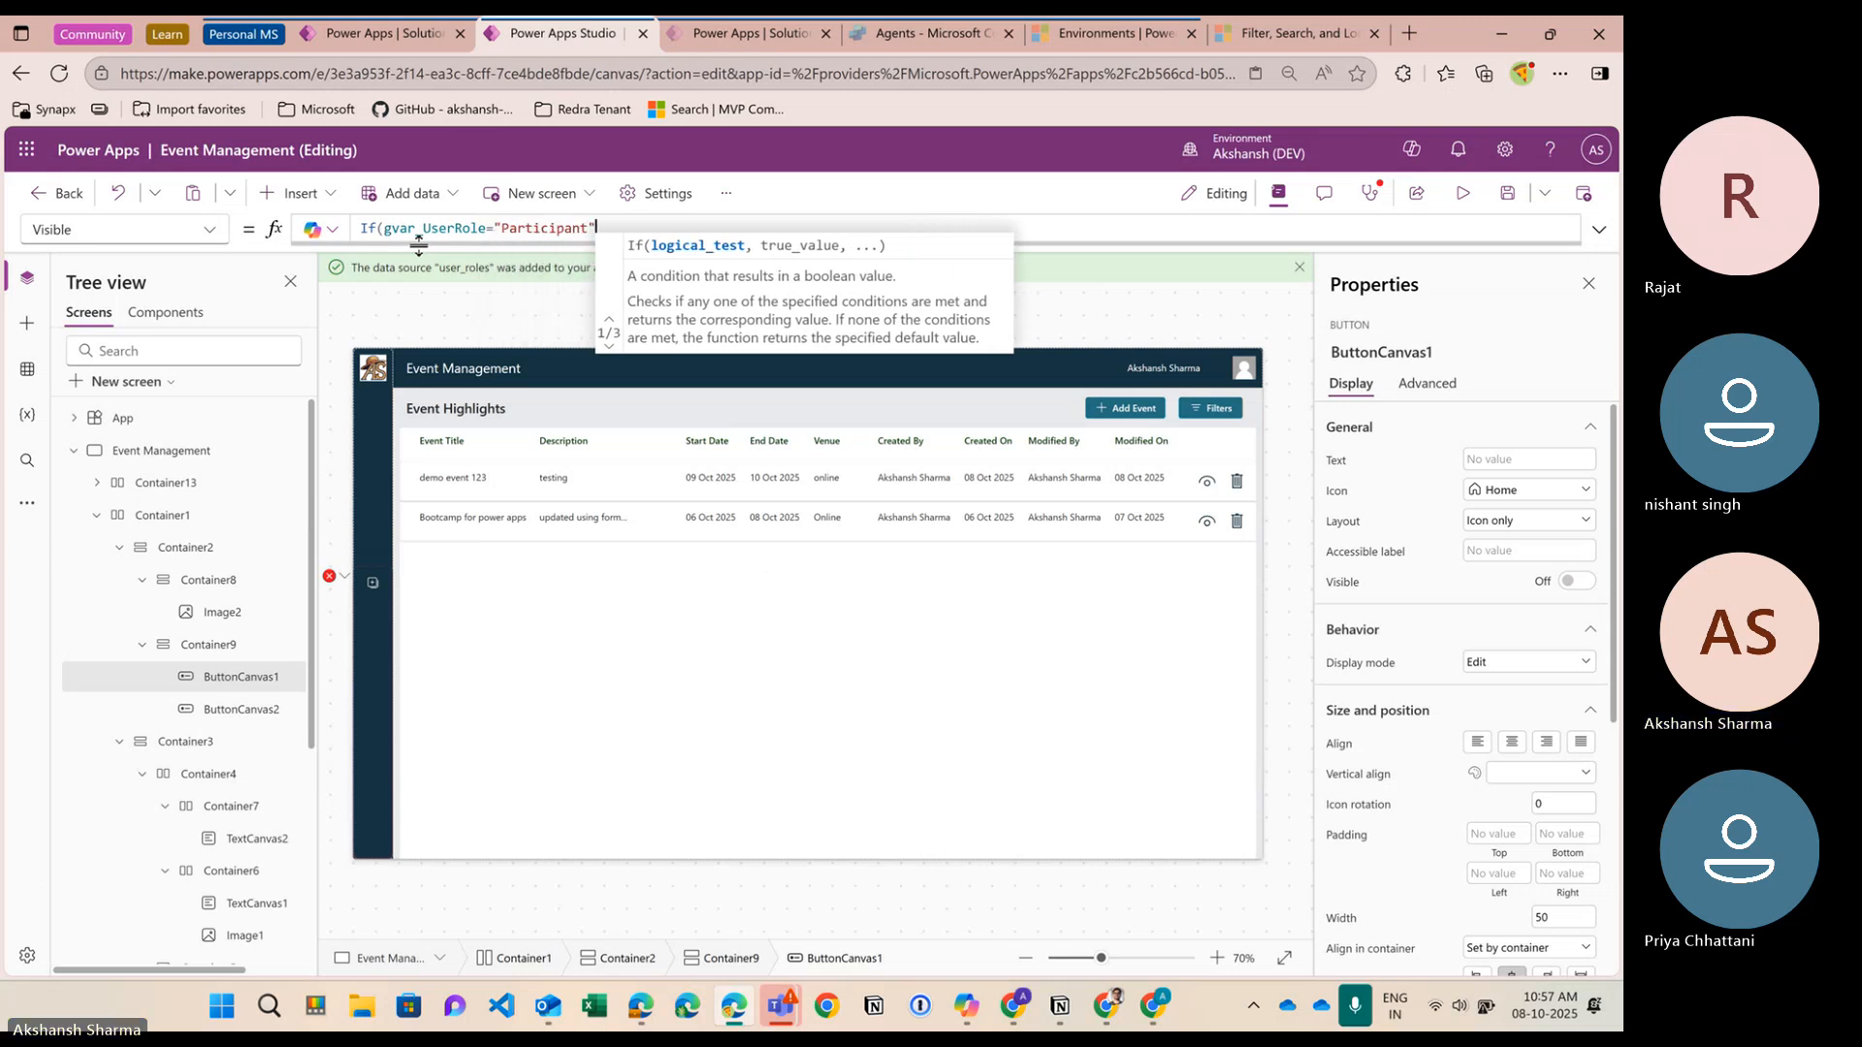
pyautogui.press('Left')
pyautogui.press('Left')
pyautogui.press('Left')
pyautogui.press('Left')
pyautogui.press('Left')
pyautogui.press('Left')
pyautogui.press('Left')
pyautogui.press('Left')
pyautogui.press('Left')
pyautogui.press('Left')
pyautogui.press('Left')
pyautogui.press('Left')
pyautogui.press('Left')
pyautogui.press('Left')
pyautogui.press('Left')
pyautogui.press('Left')
pyautogui.press('Left')
pyautogui.press('Left')
pyautogui.press('Left')
pyautogui.press('Left')
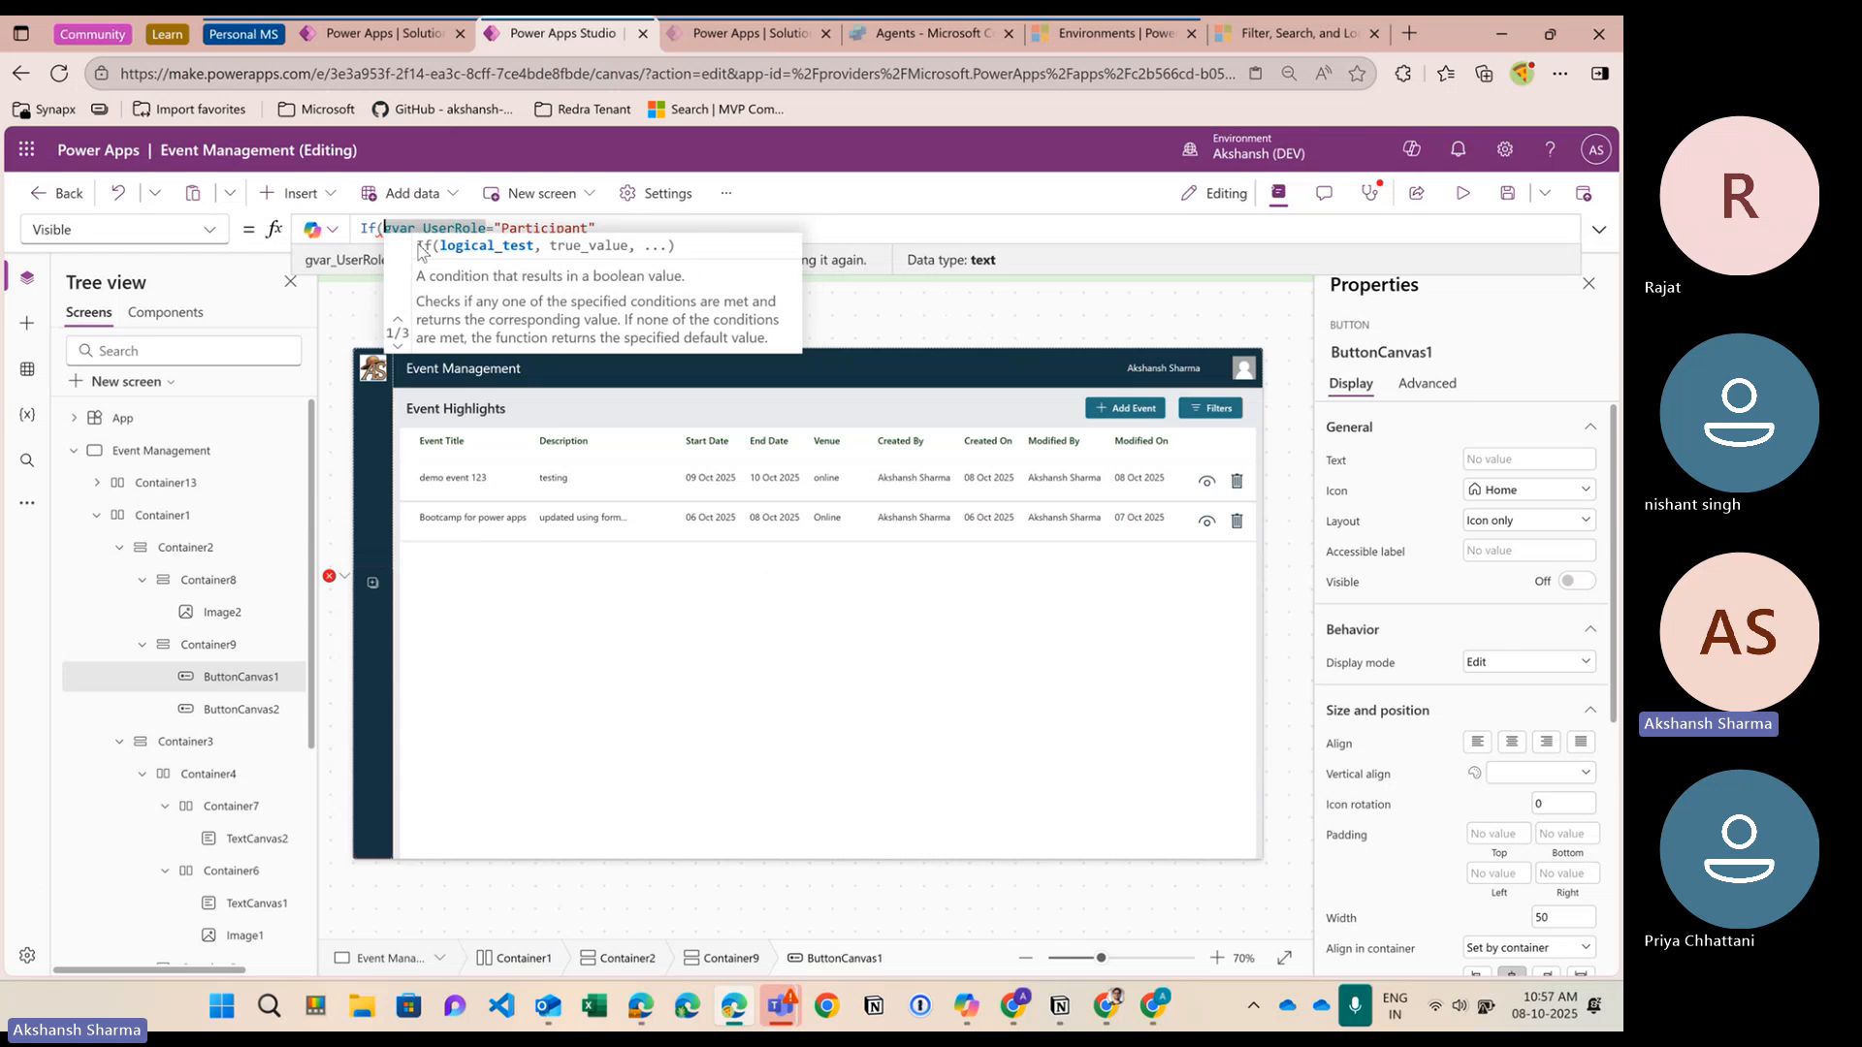
pyautogui.write('Not(')
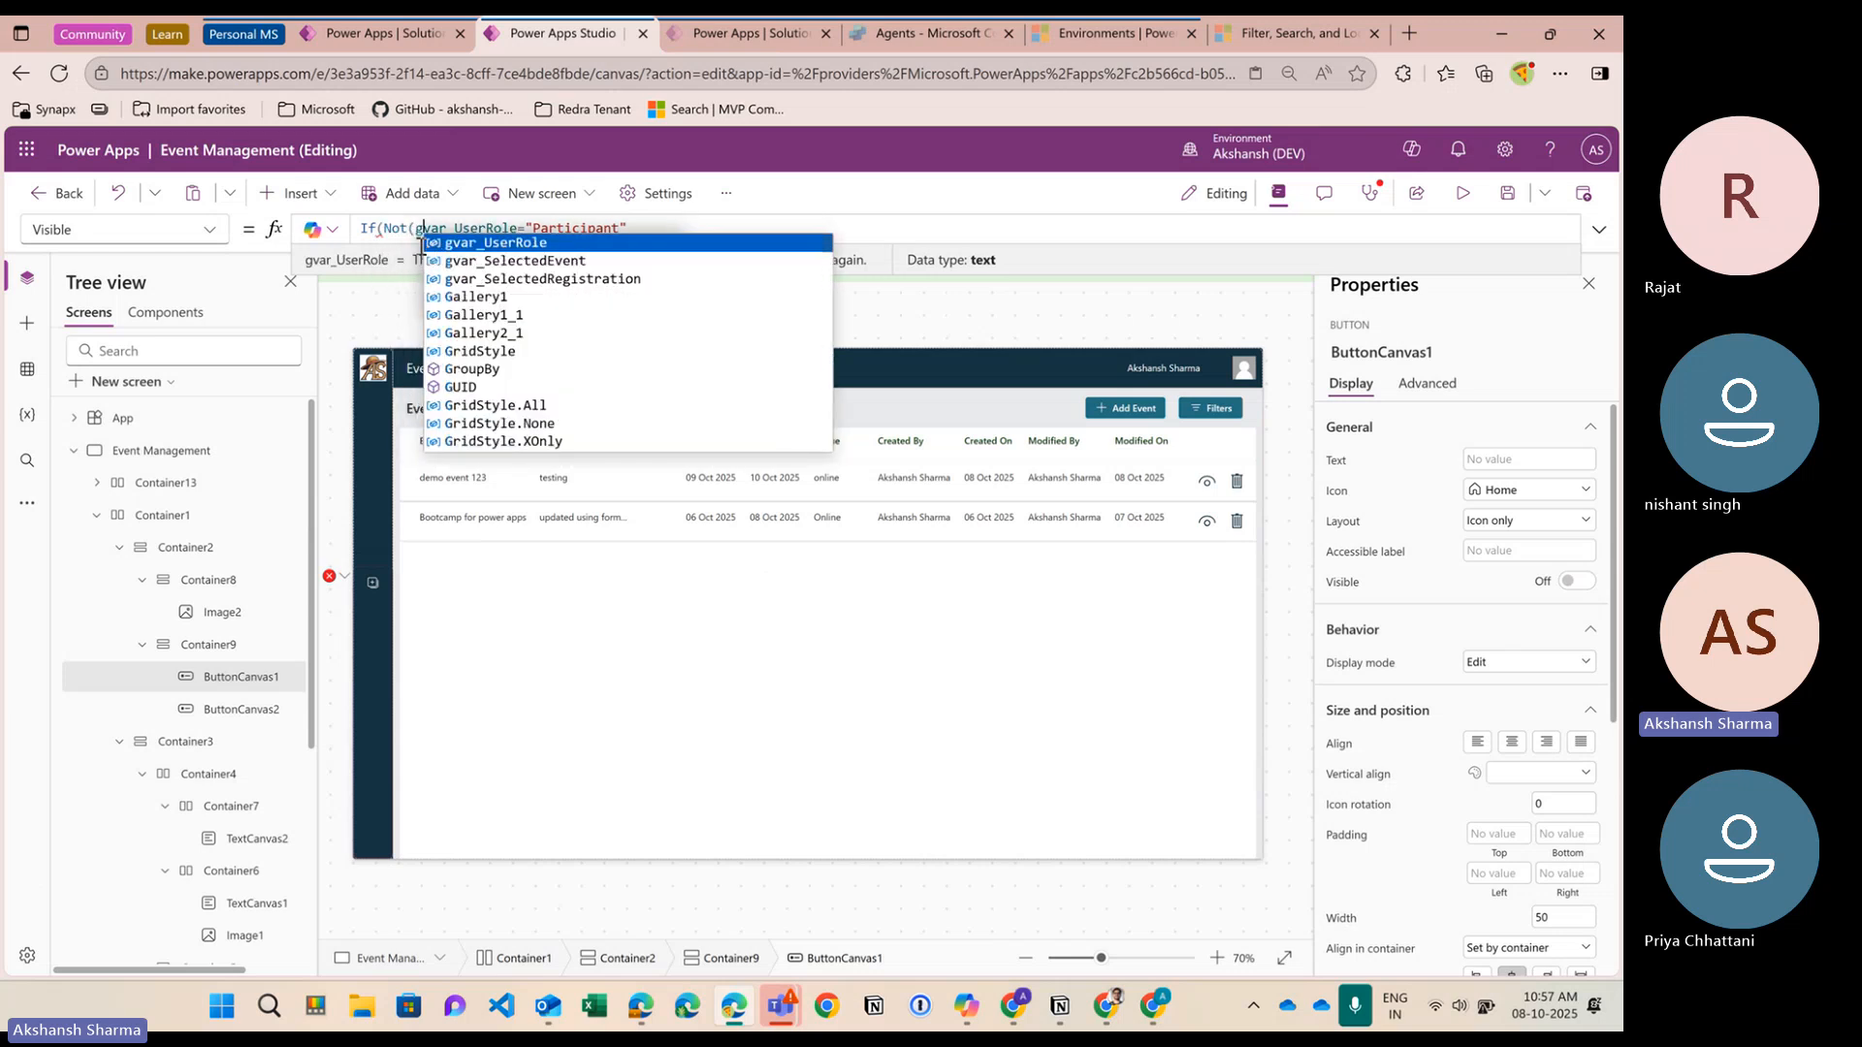
pyautogui.press('End')
pyautogui.write(')')
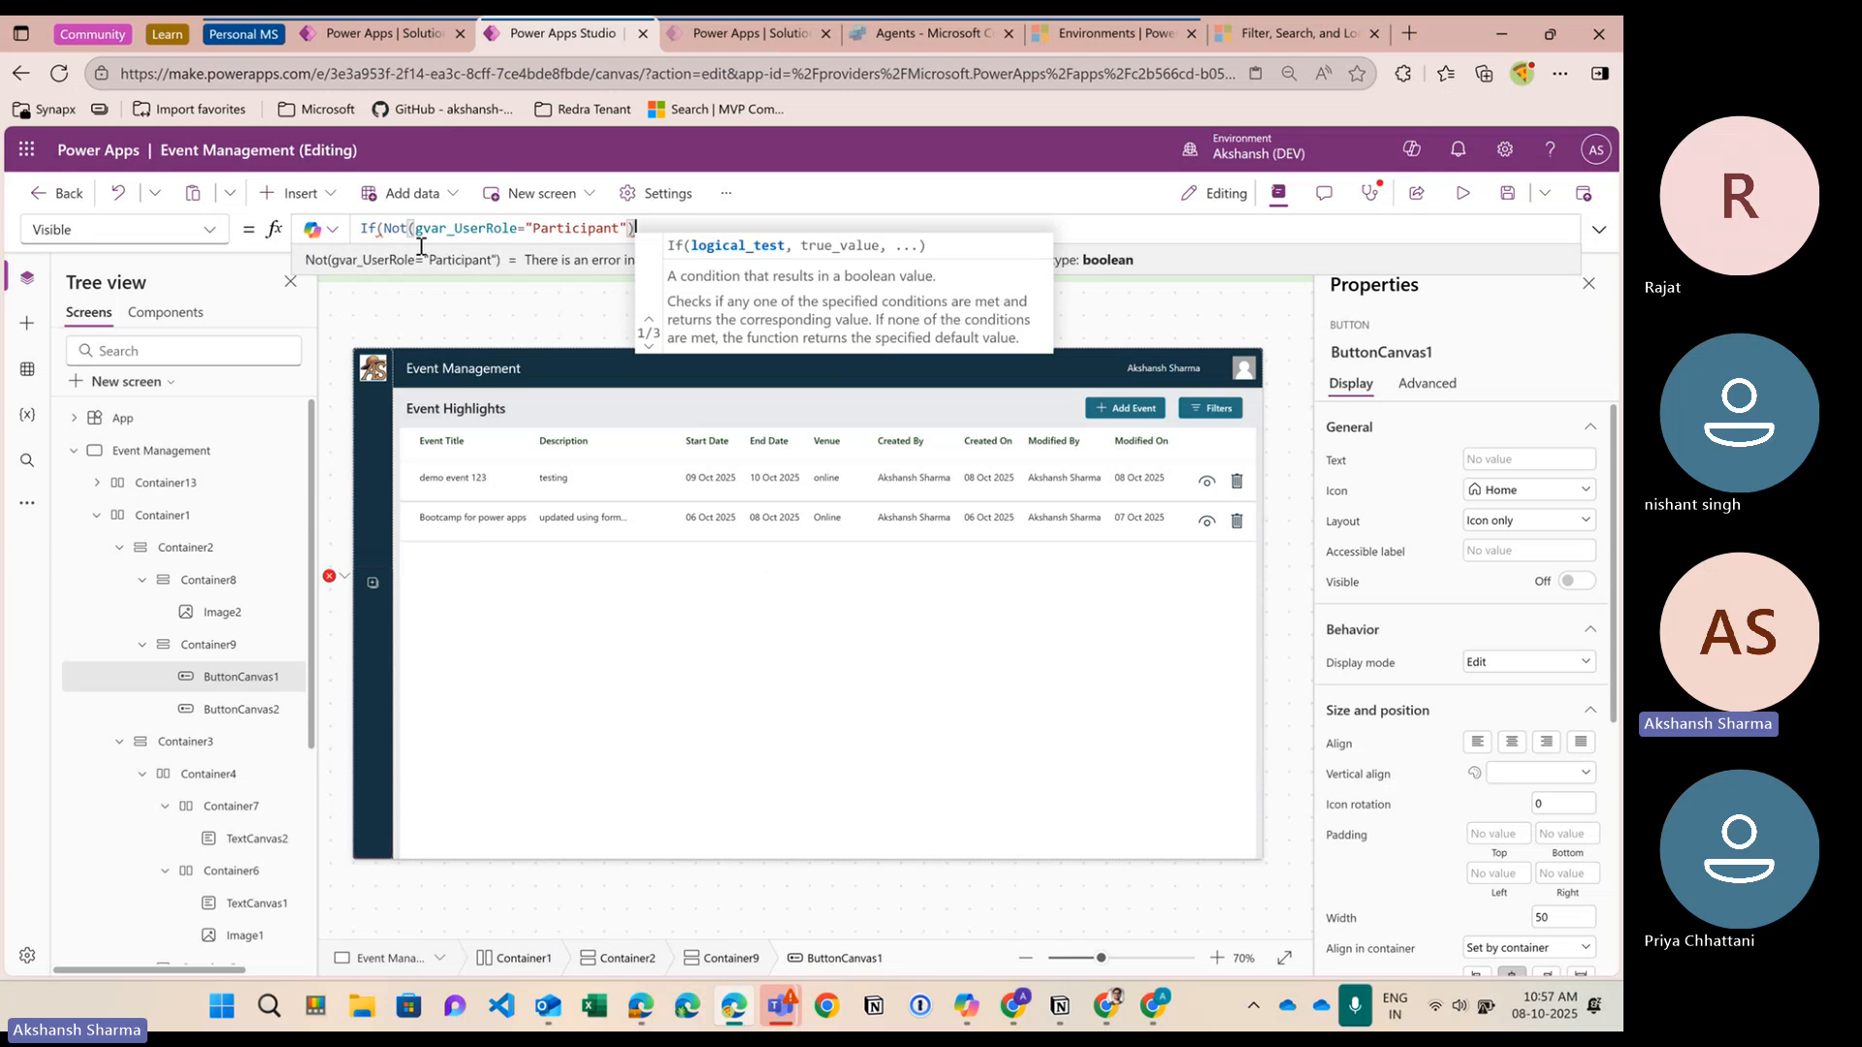
pyautogui.write(',t')
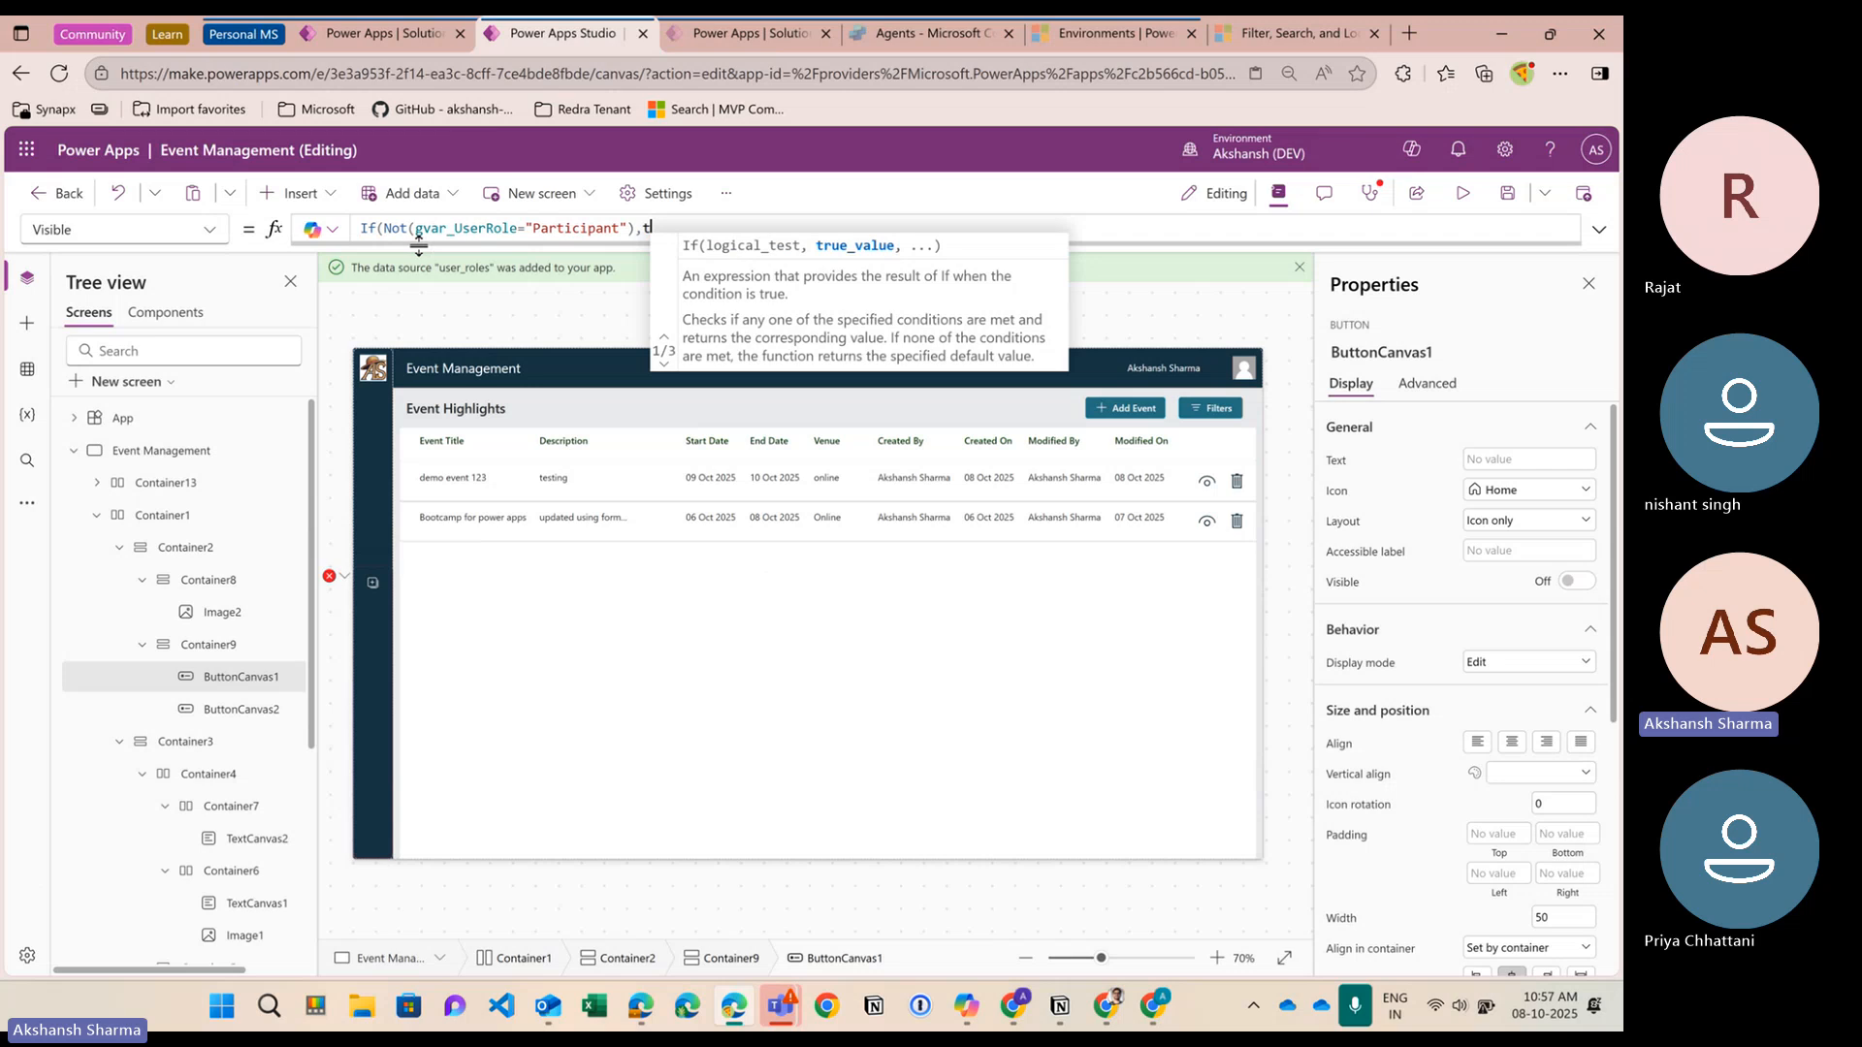
pyautogui.write('rue,')
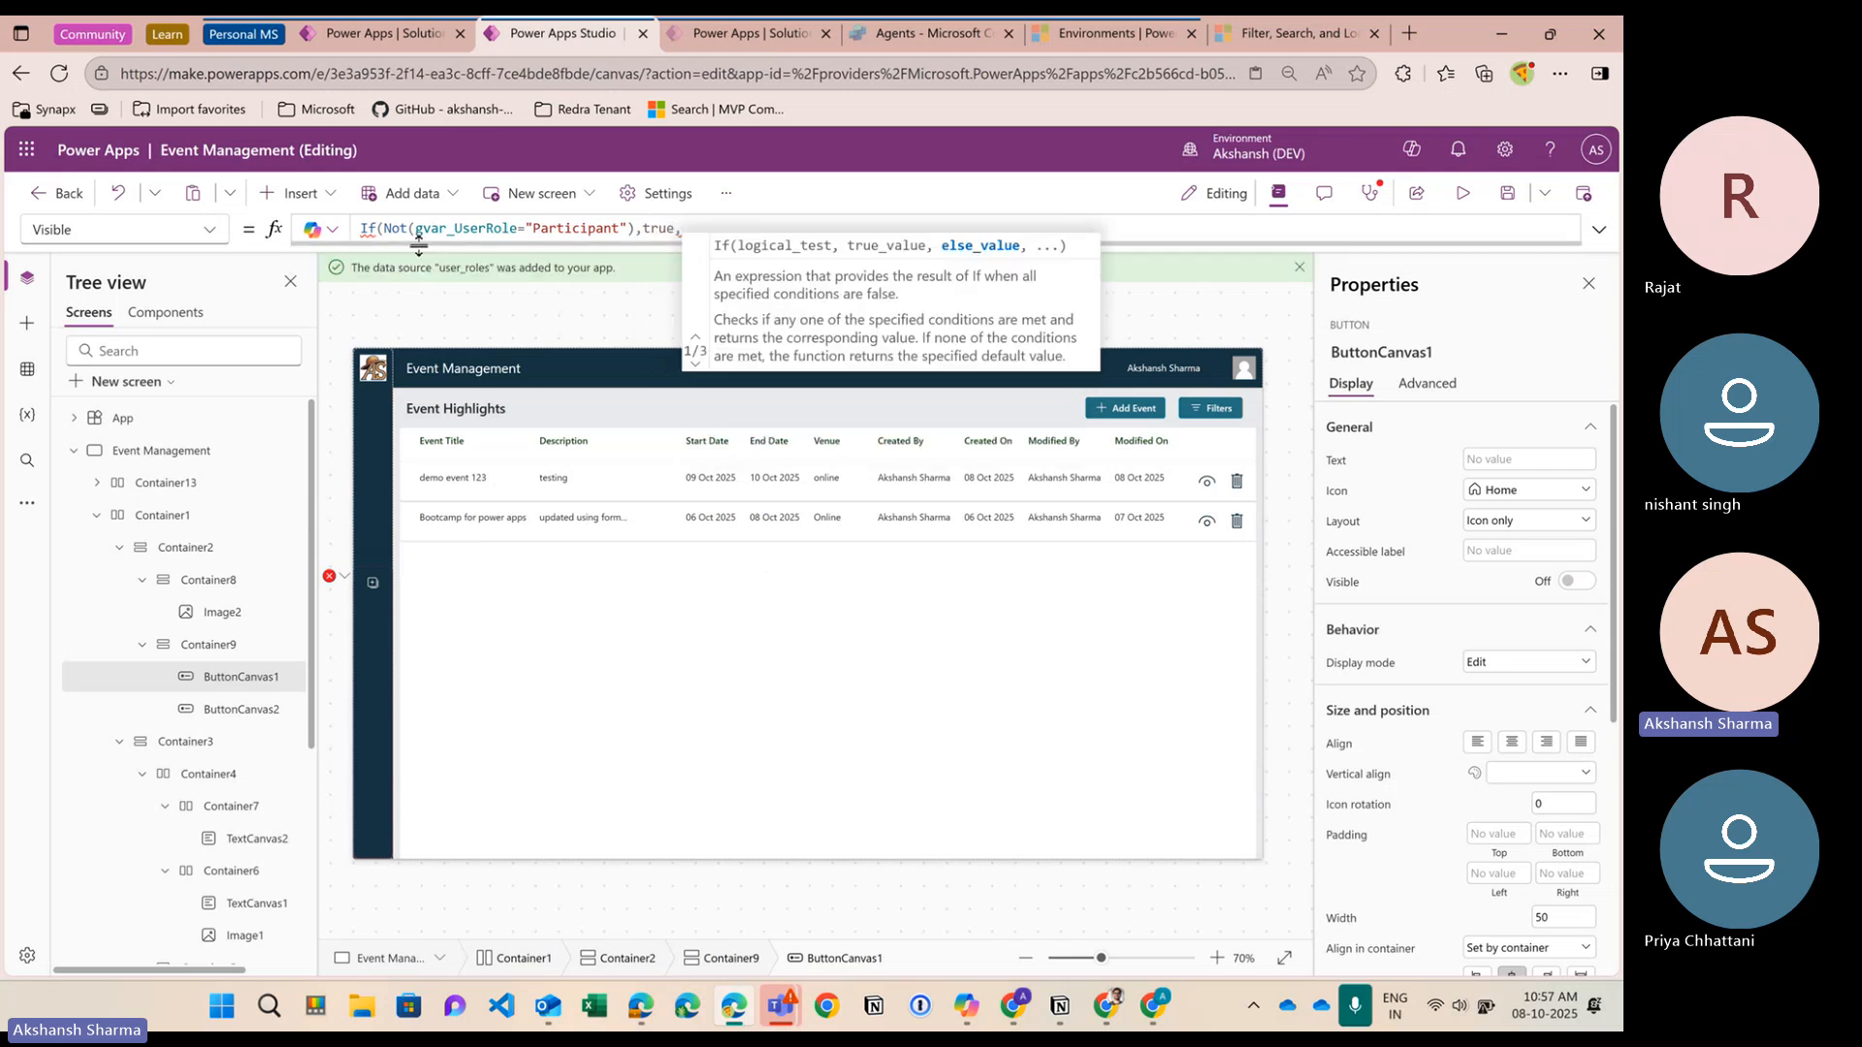
pyautogui.write('false)')
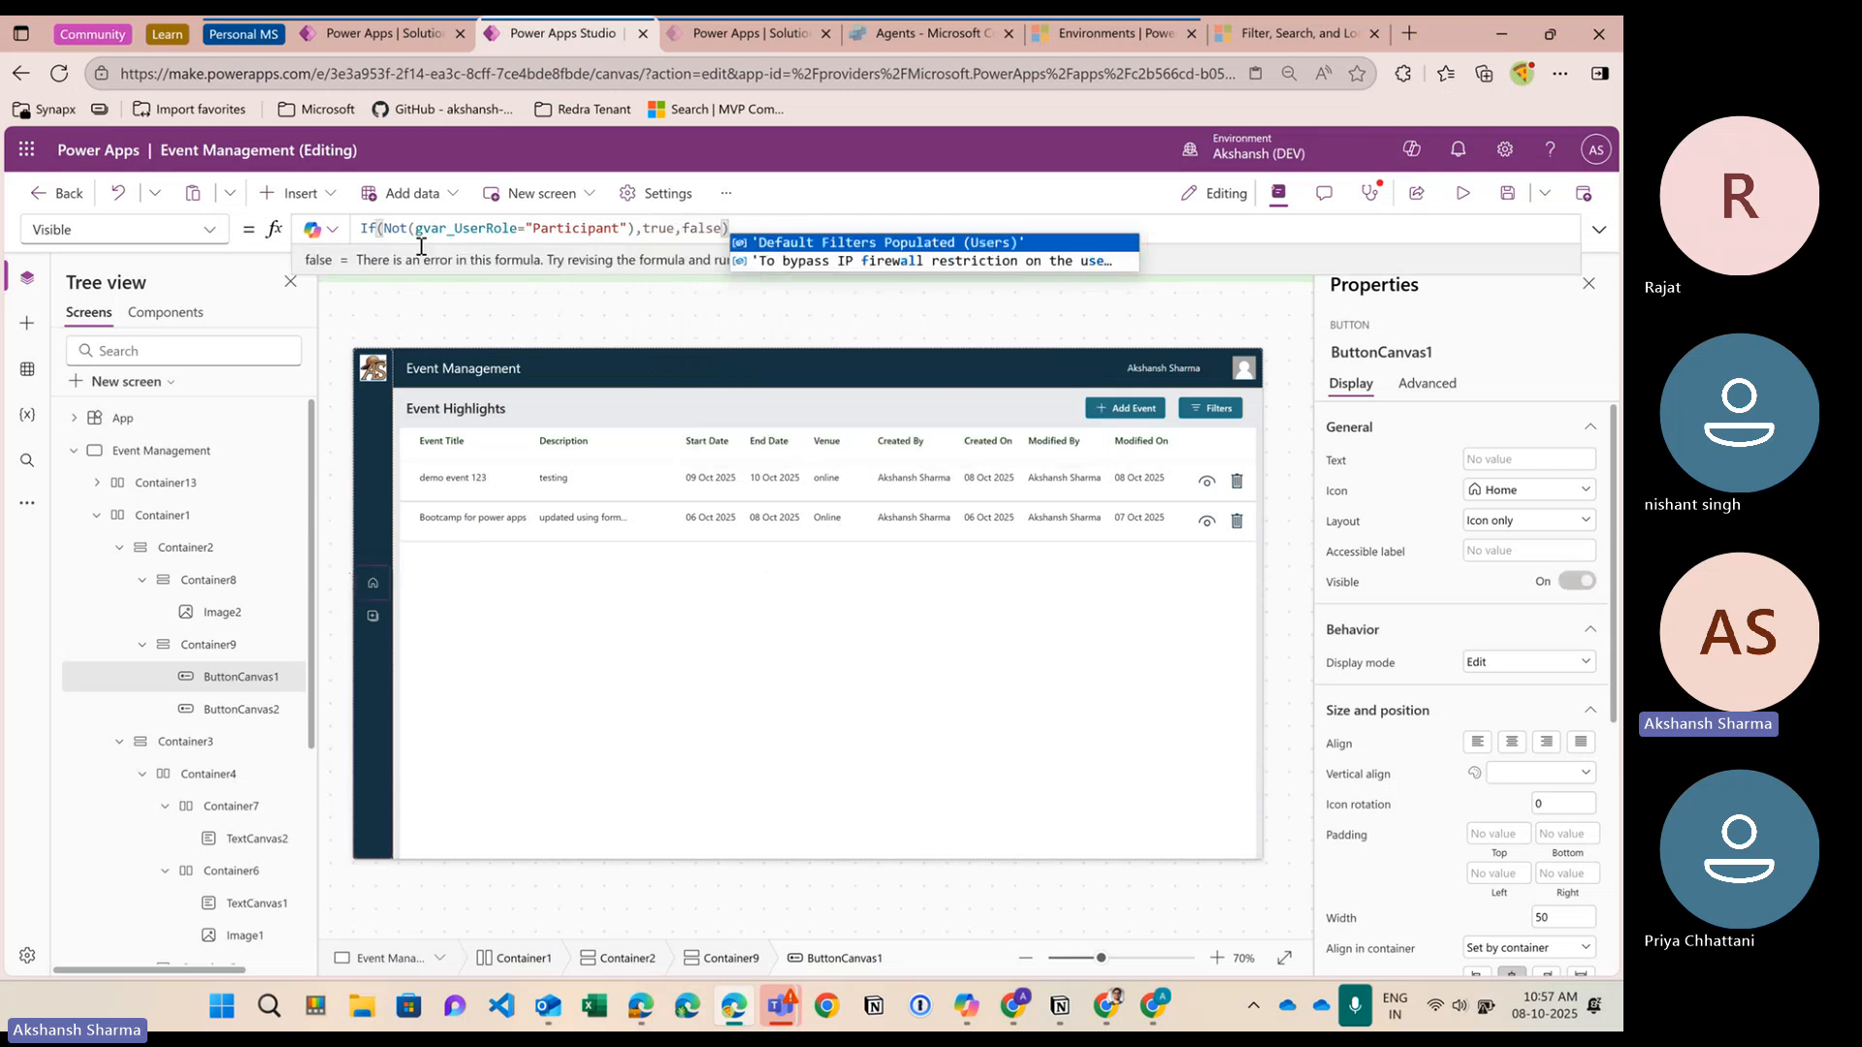
# Check the role variable's current value, then collapse the Event Management screen in the tree
pyautogui.doubleClick(477, 229)
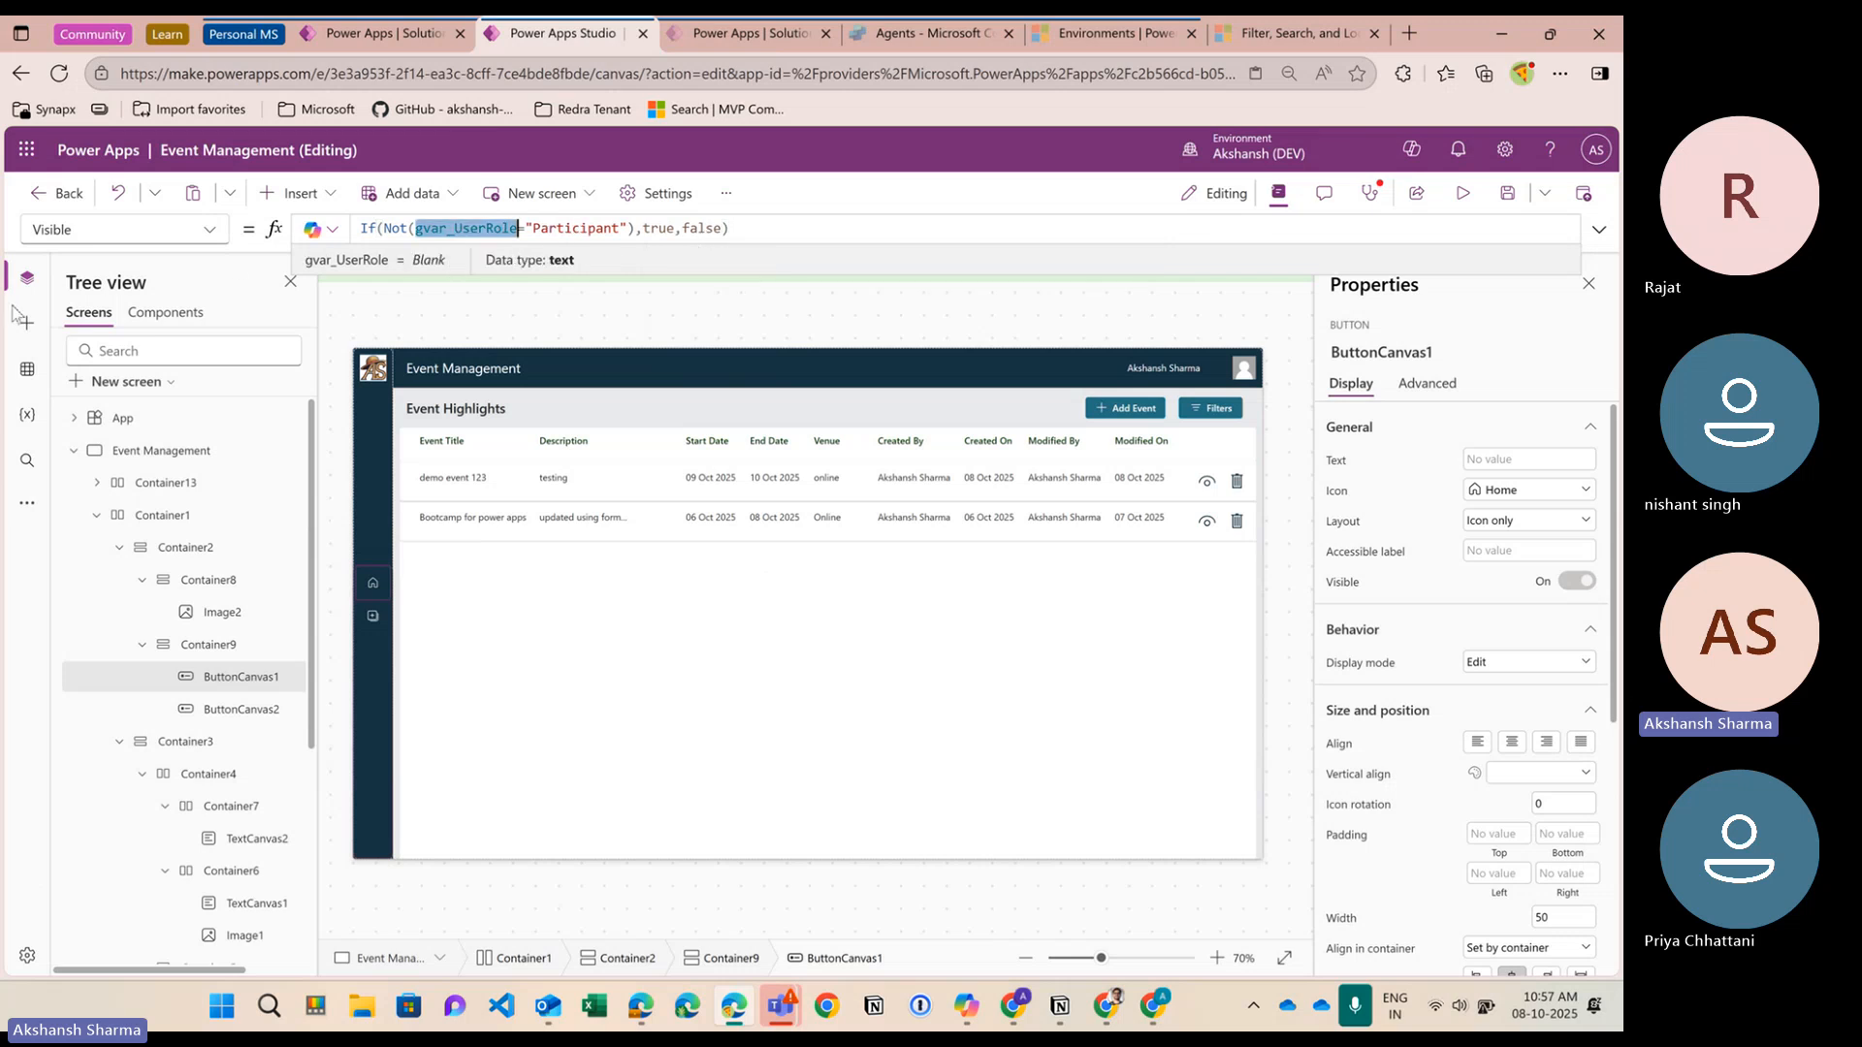
pyautogui.click(768, 227)
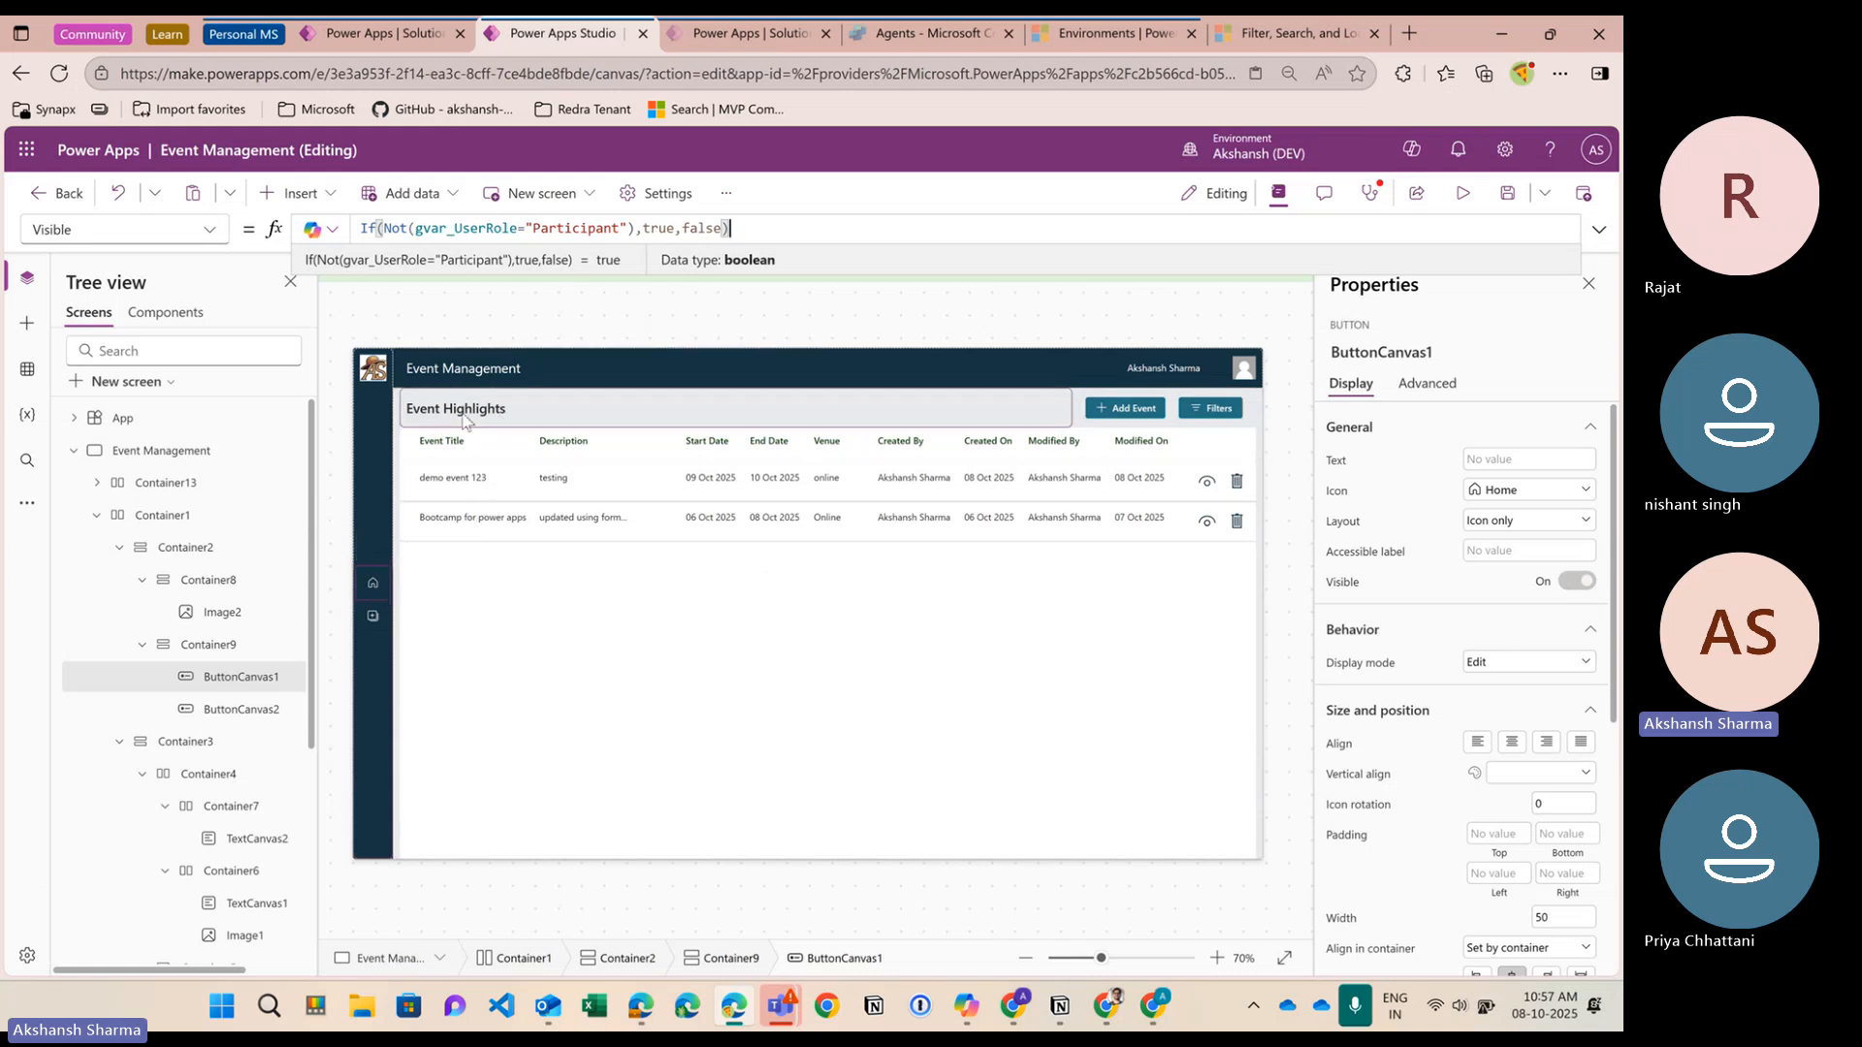
pyautogui.click(75, 453)
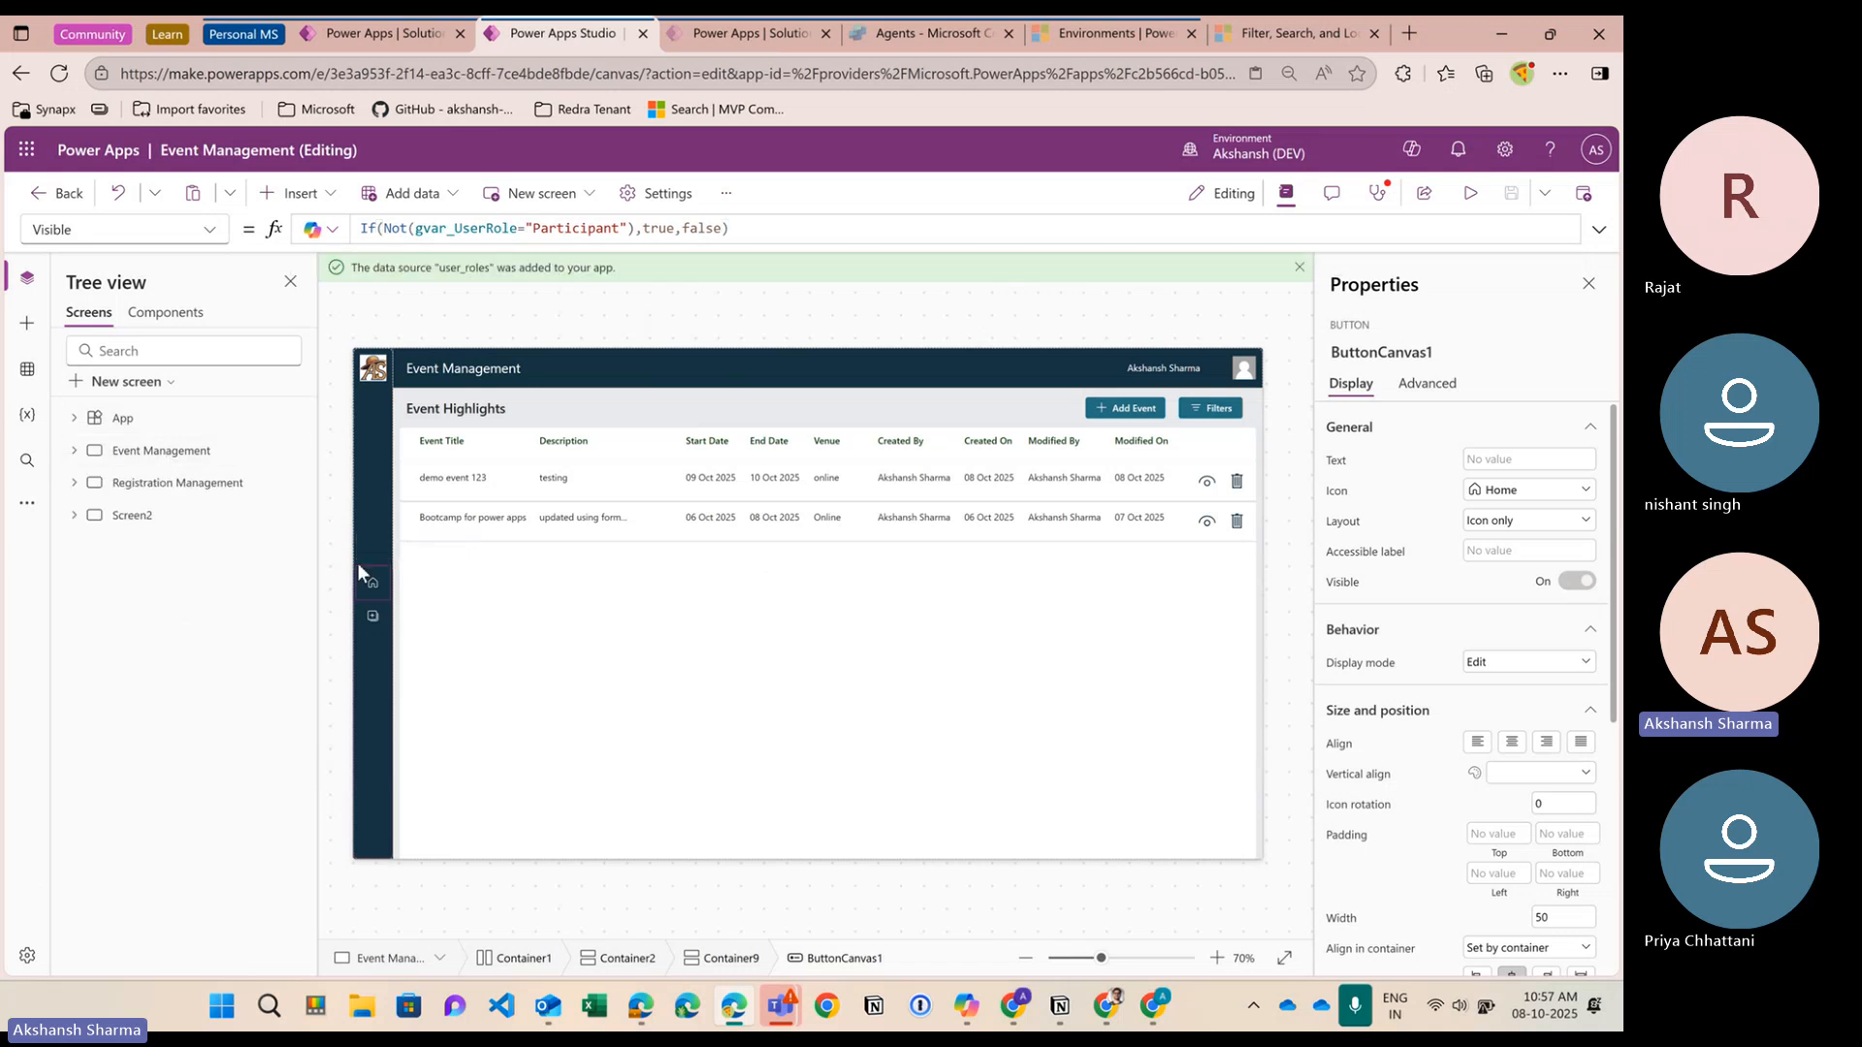
# Set the App's StartScreen property to 'Registration Management'
pyautogui.click(146, 427)
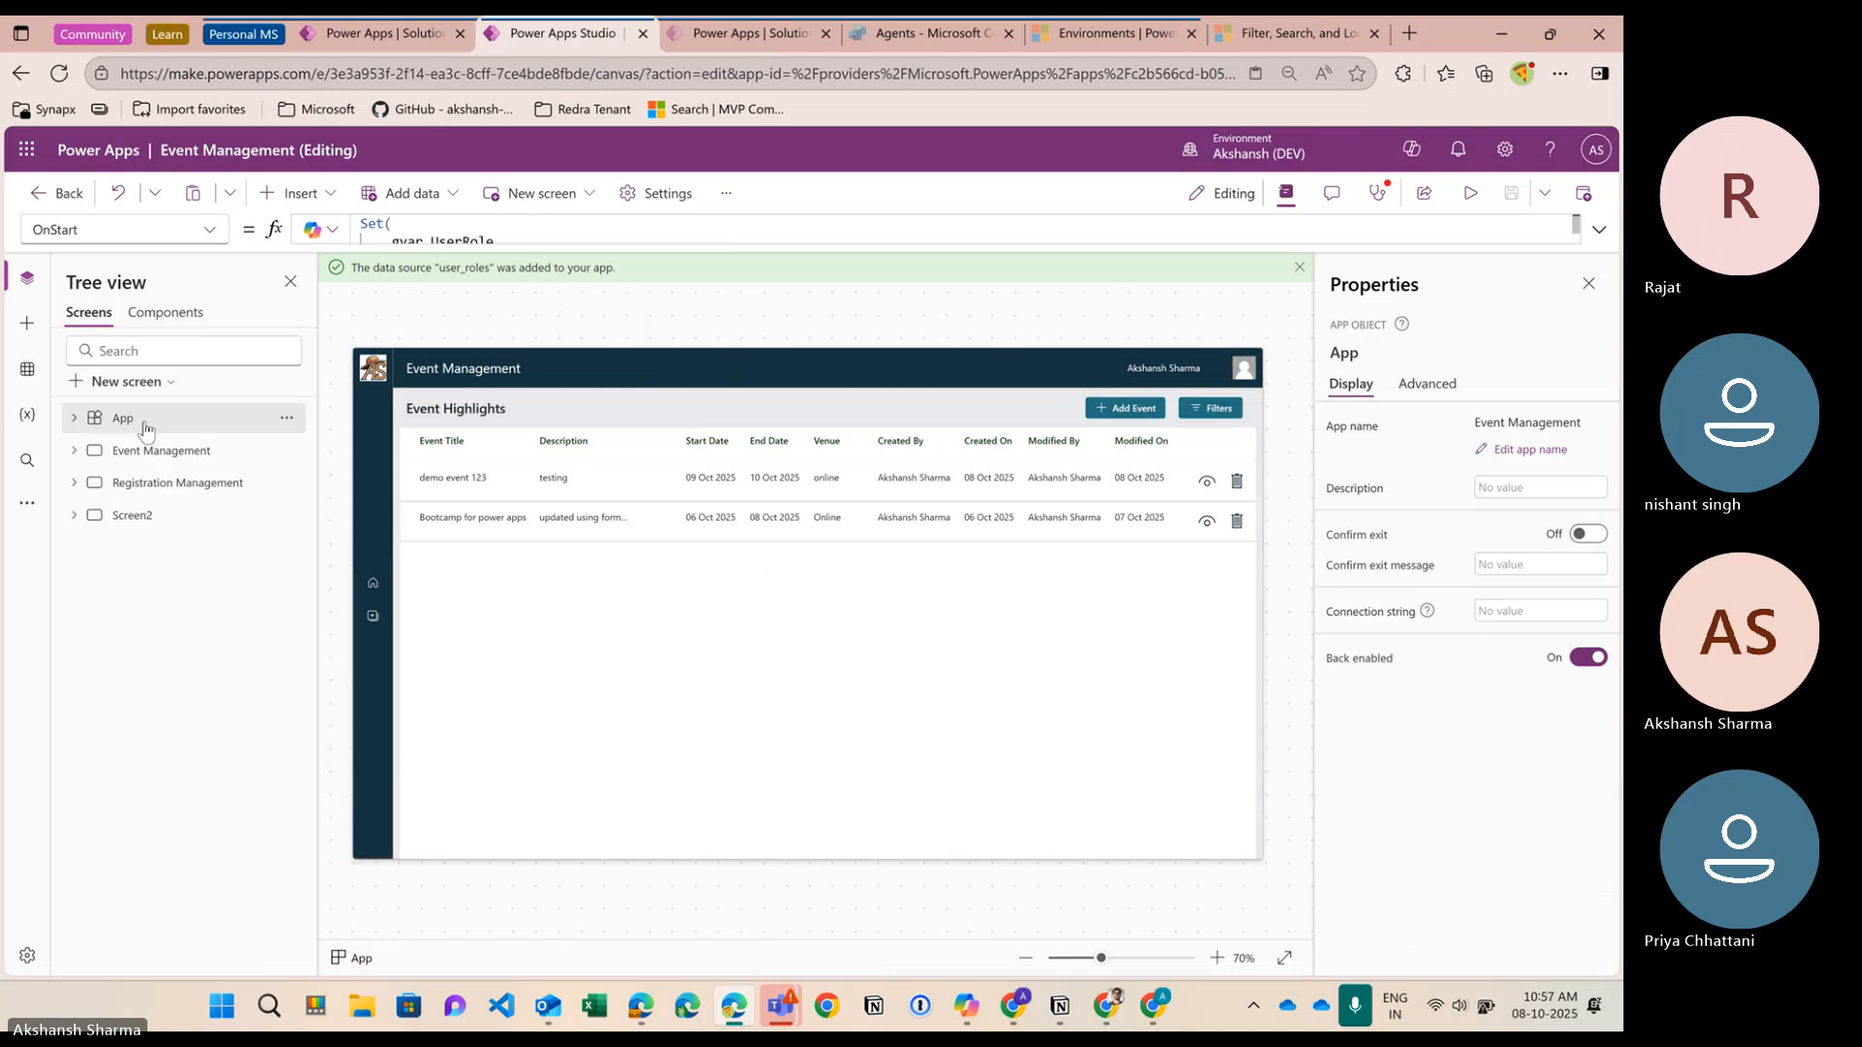
pyautogui.click(124, 229)
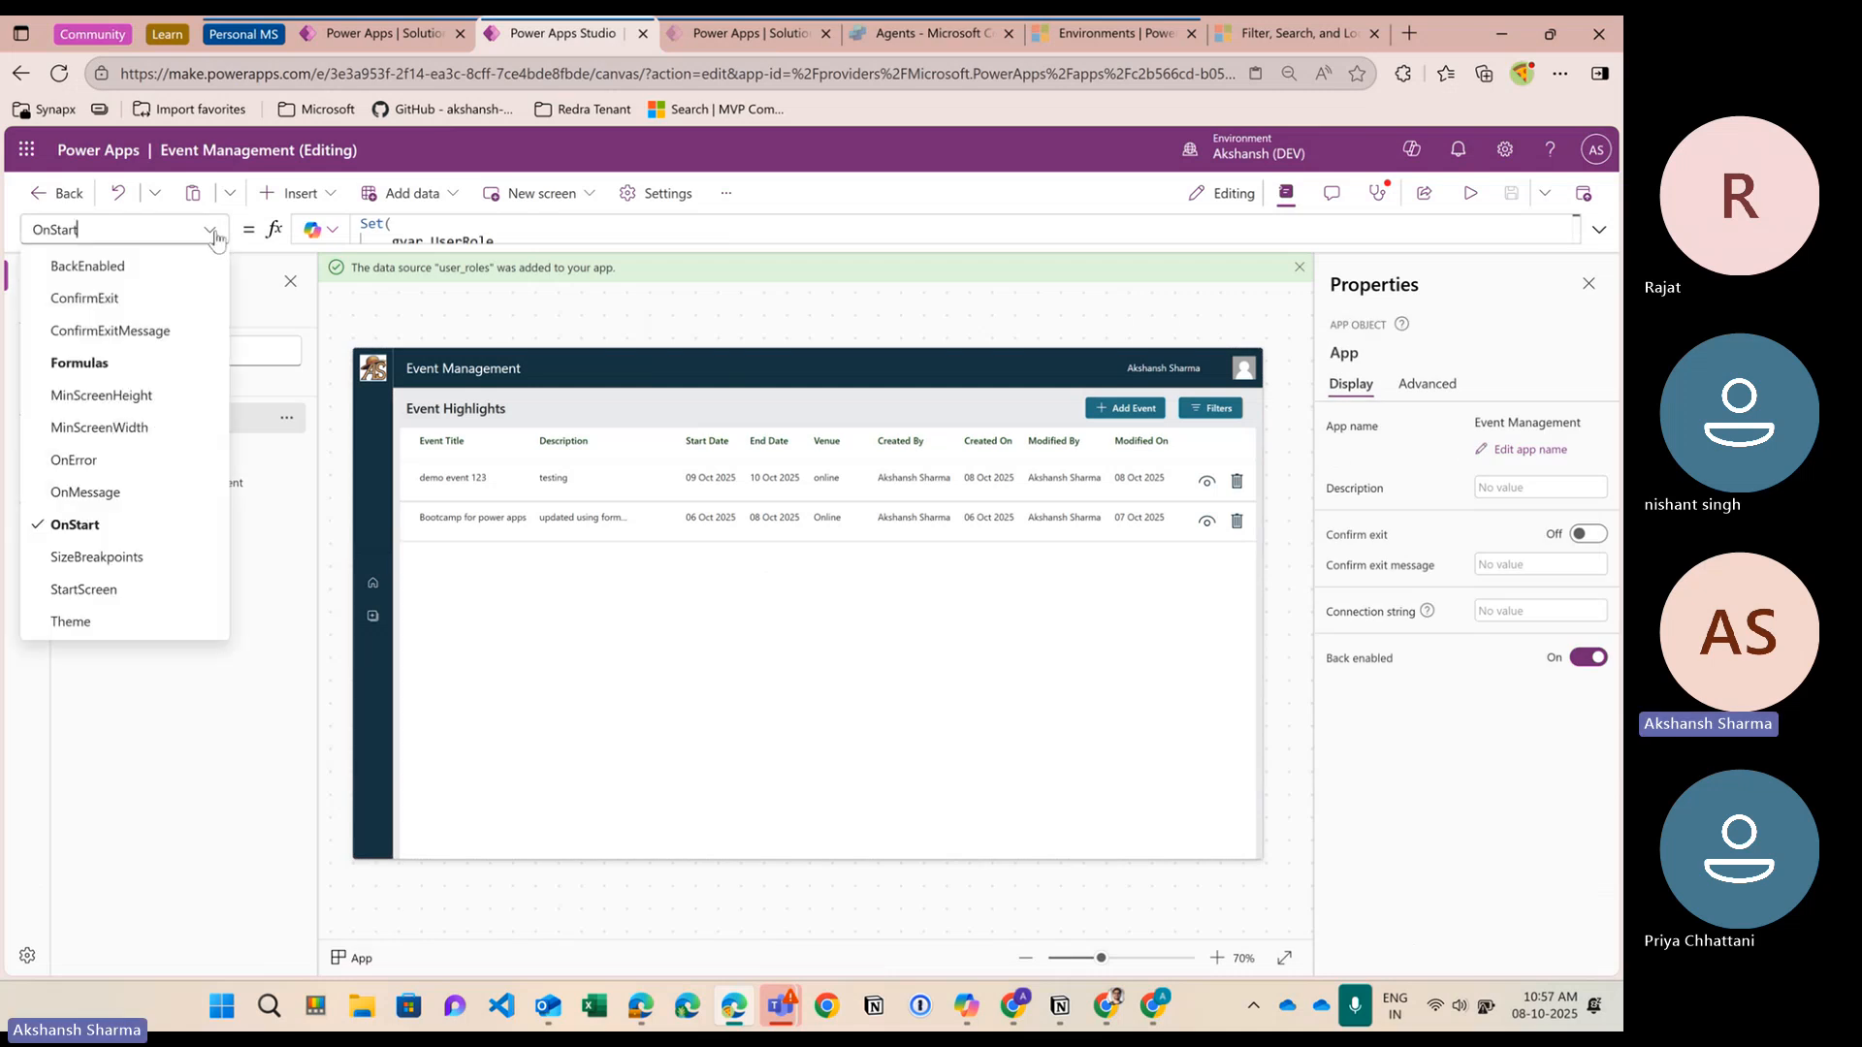
pyautogui.click(146, 593)
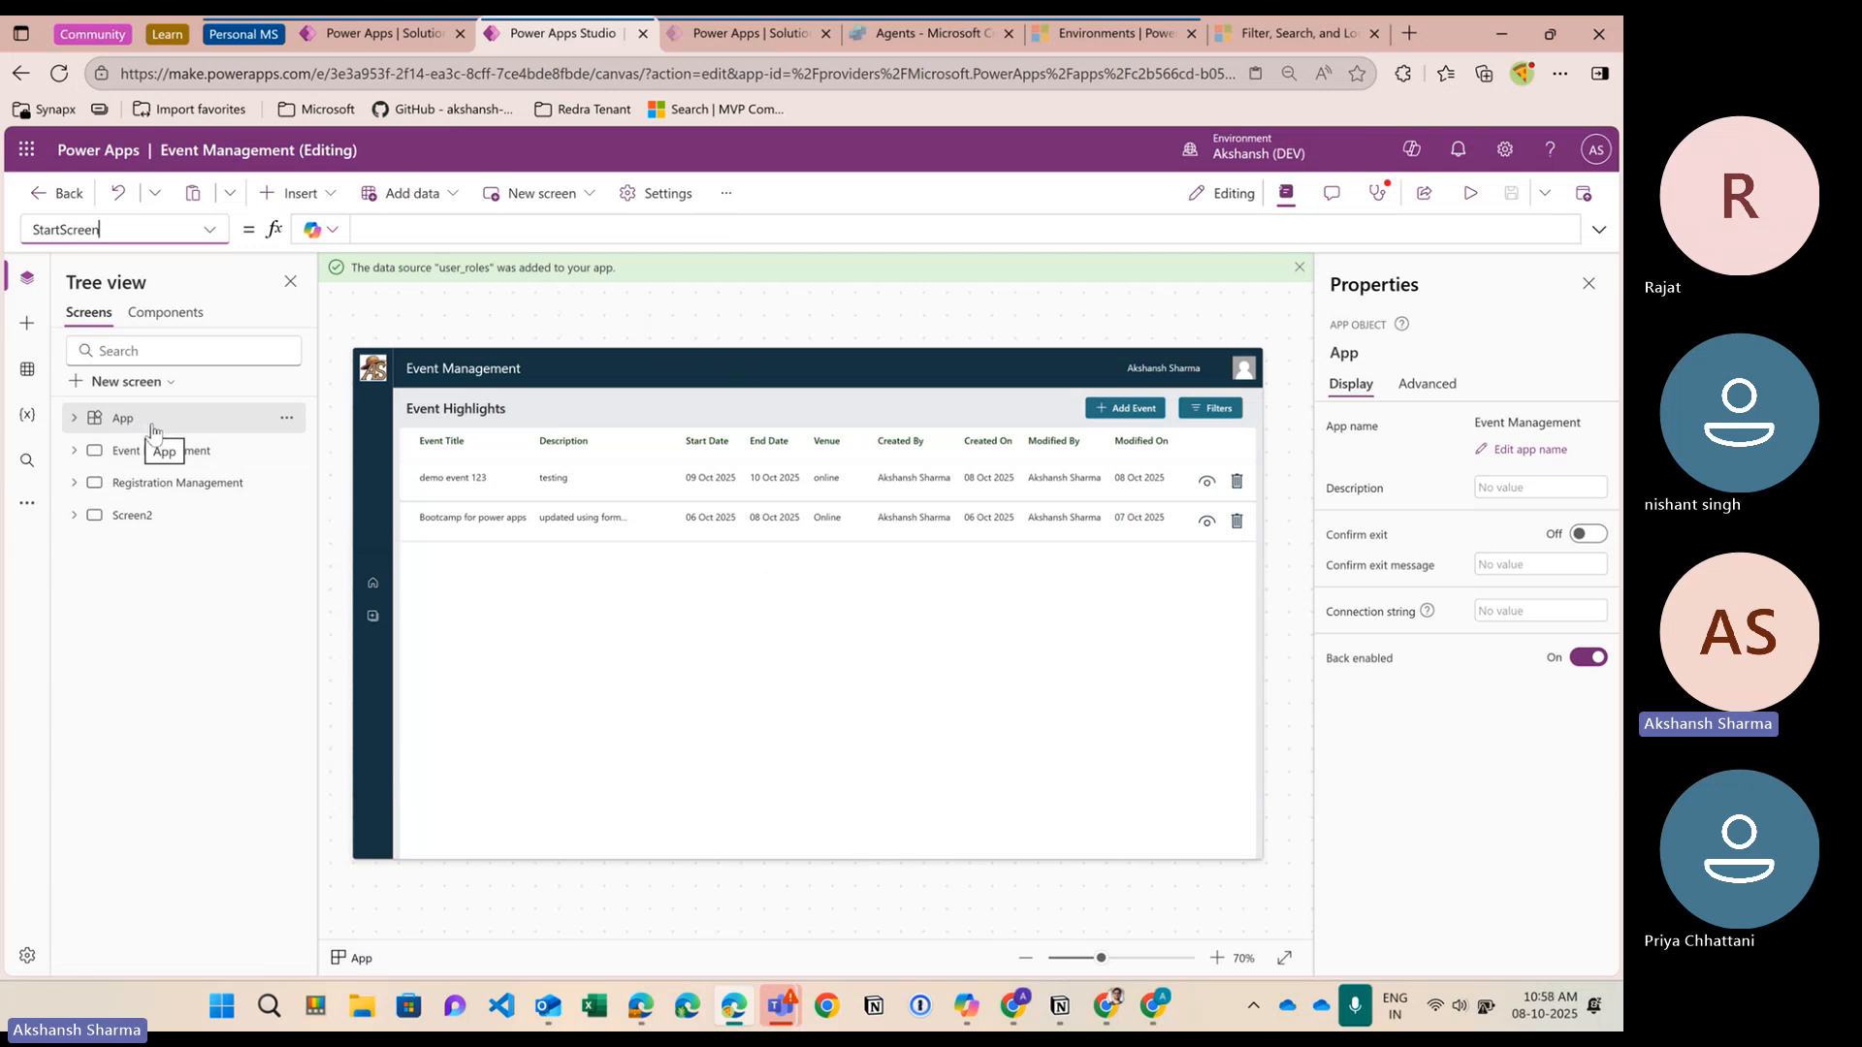
pyautogui.click(393, 230)
pyautogui.write('registrations')
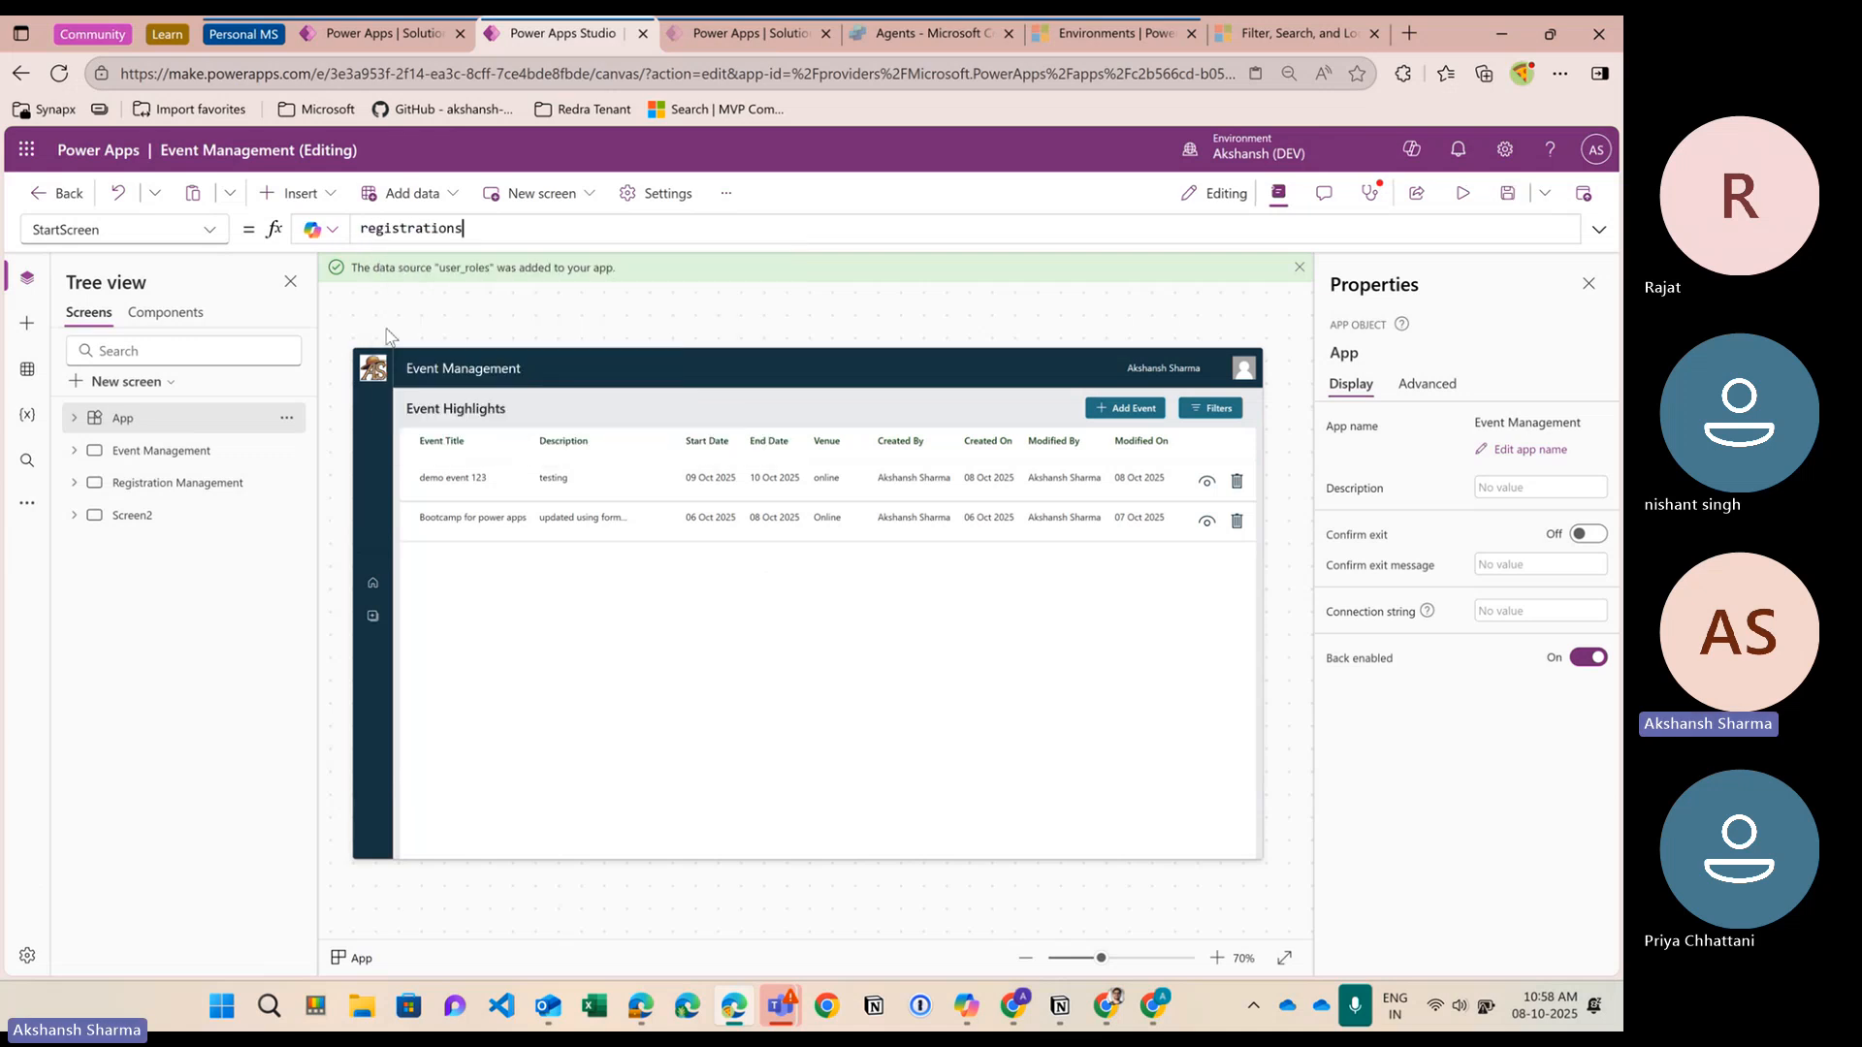
pyautogui.hotkey('ctrl', 'a')
pyautogui.press('BackSpace')
pyautogui.write('regis')
pyautogui.press('Down')
pyautogui.press('Tab')
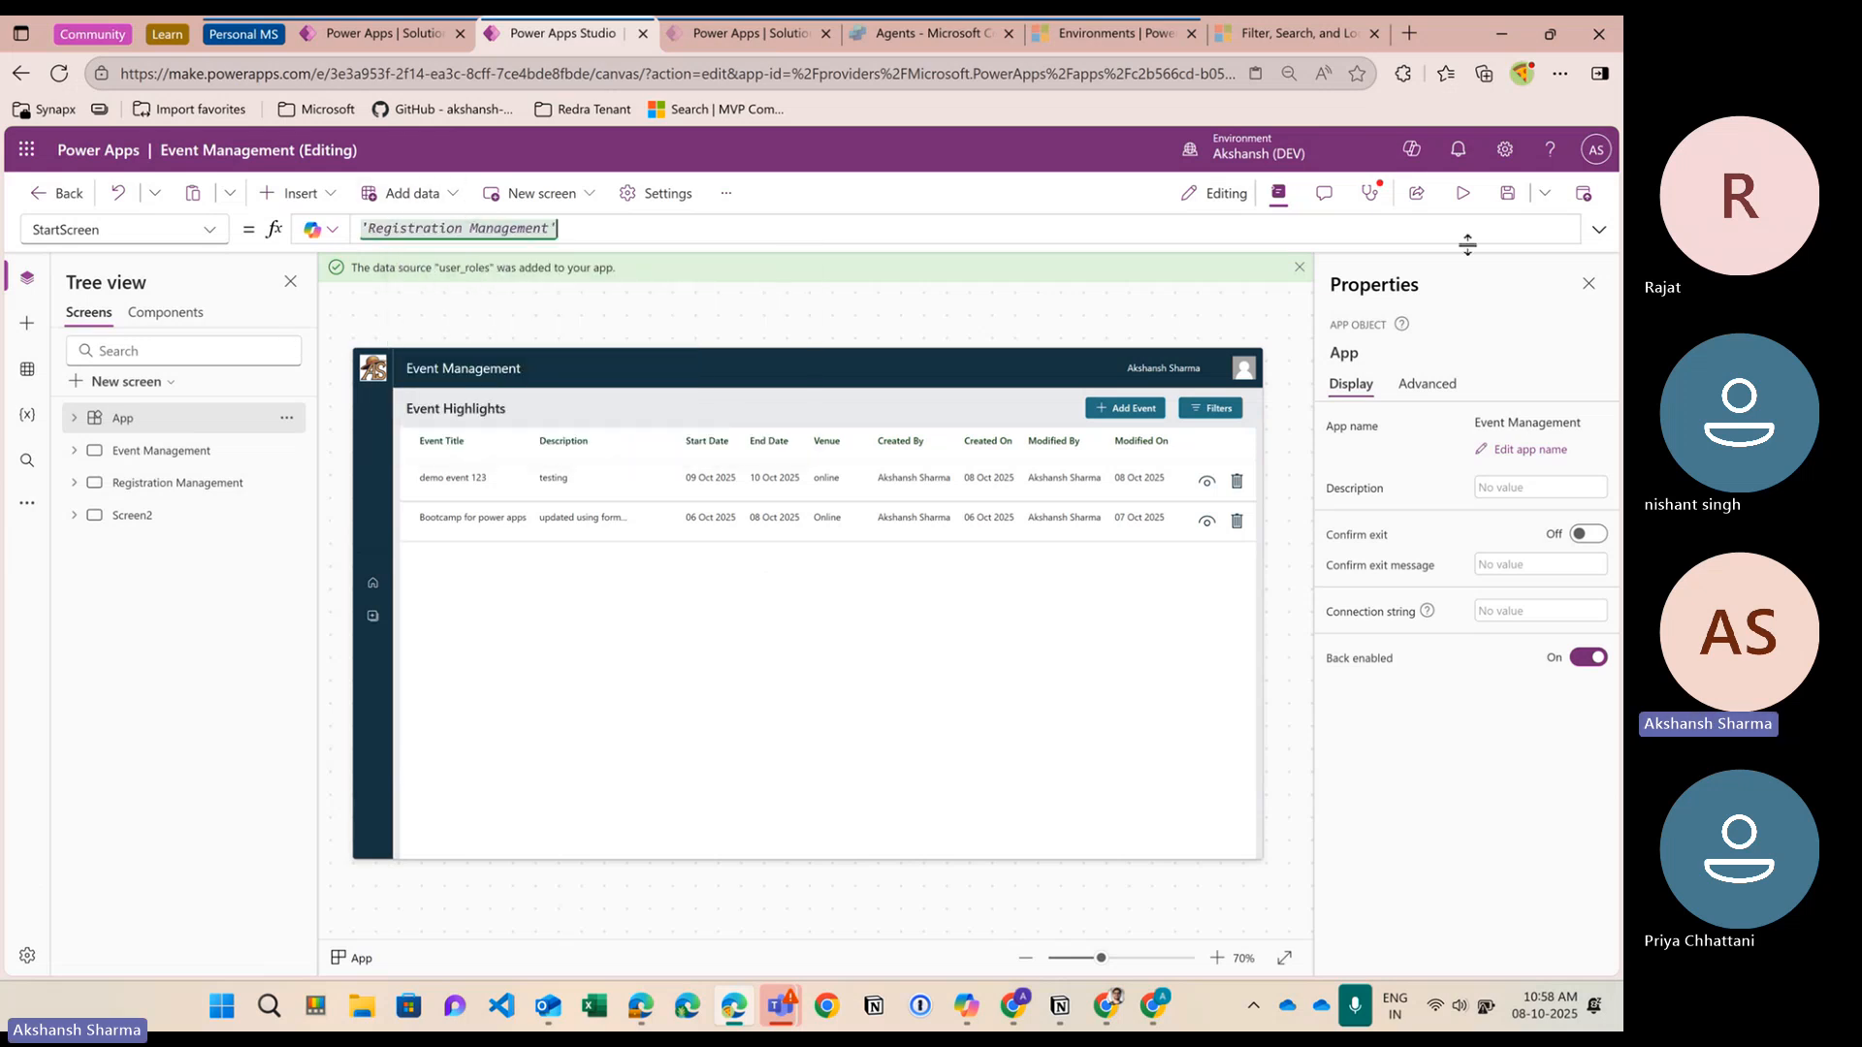
# Preview the app, switching between Registration Management and Event Management, then close the preview
pyautogui.click(1462, 193)
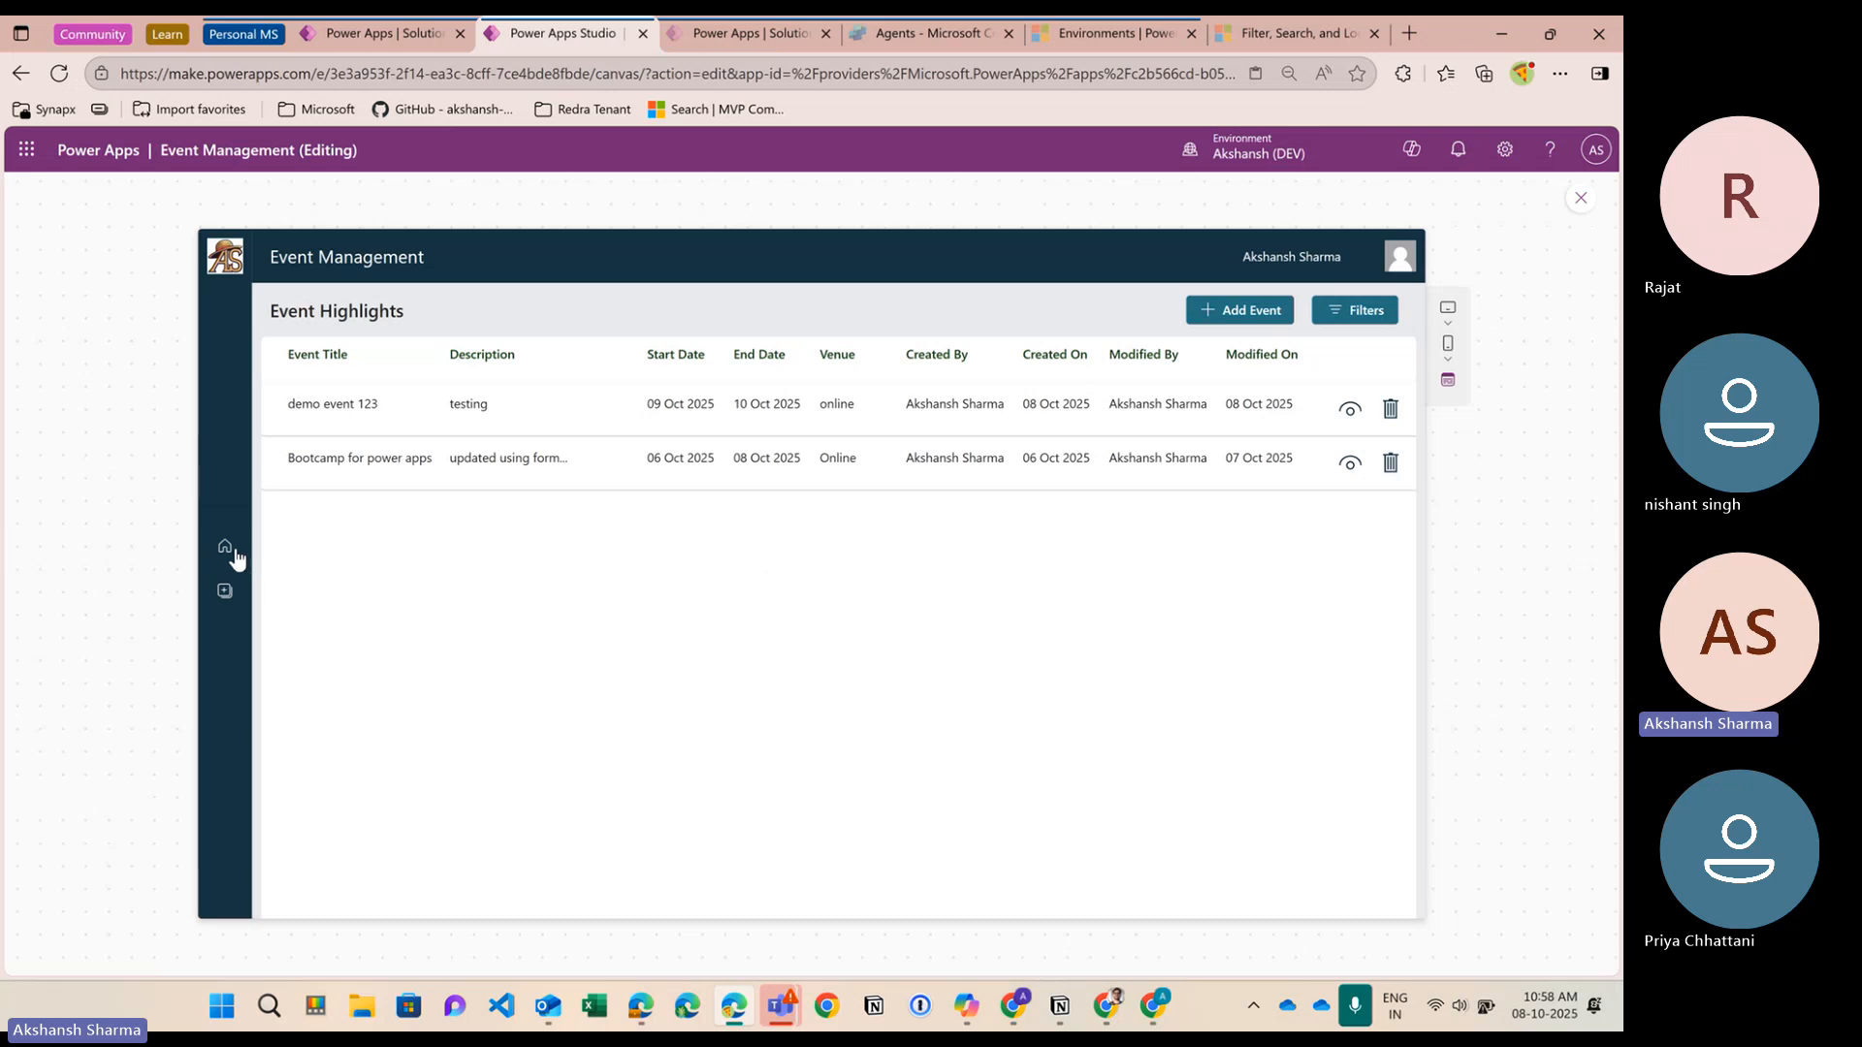
pyautogui.click(227, 589)
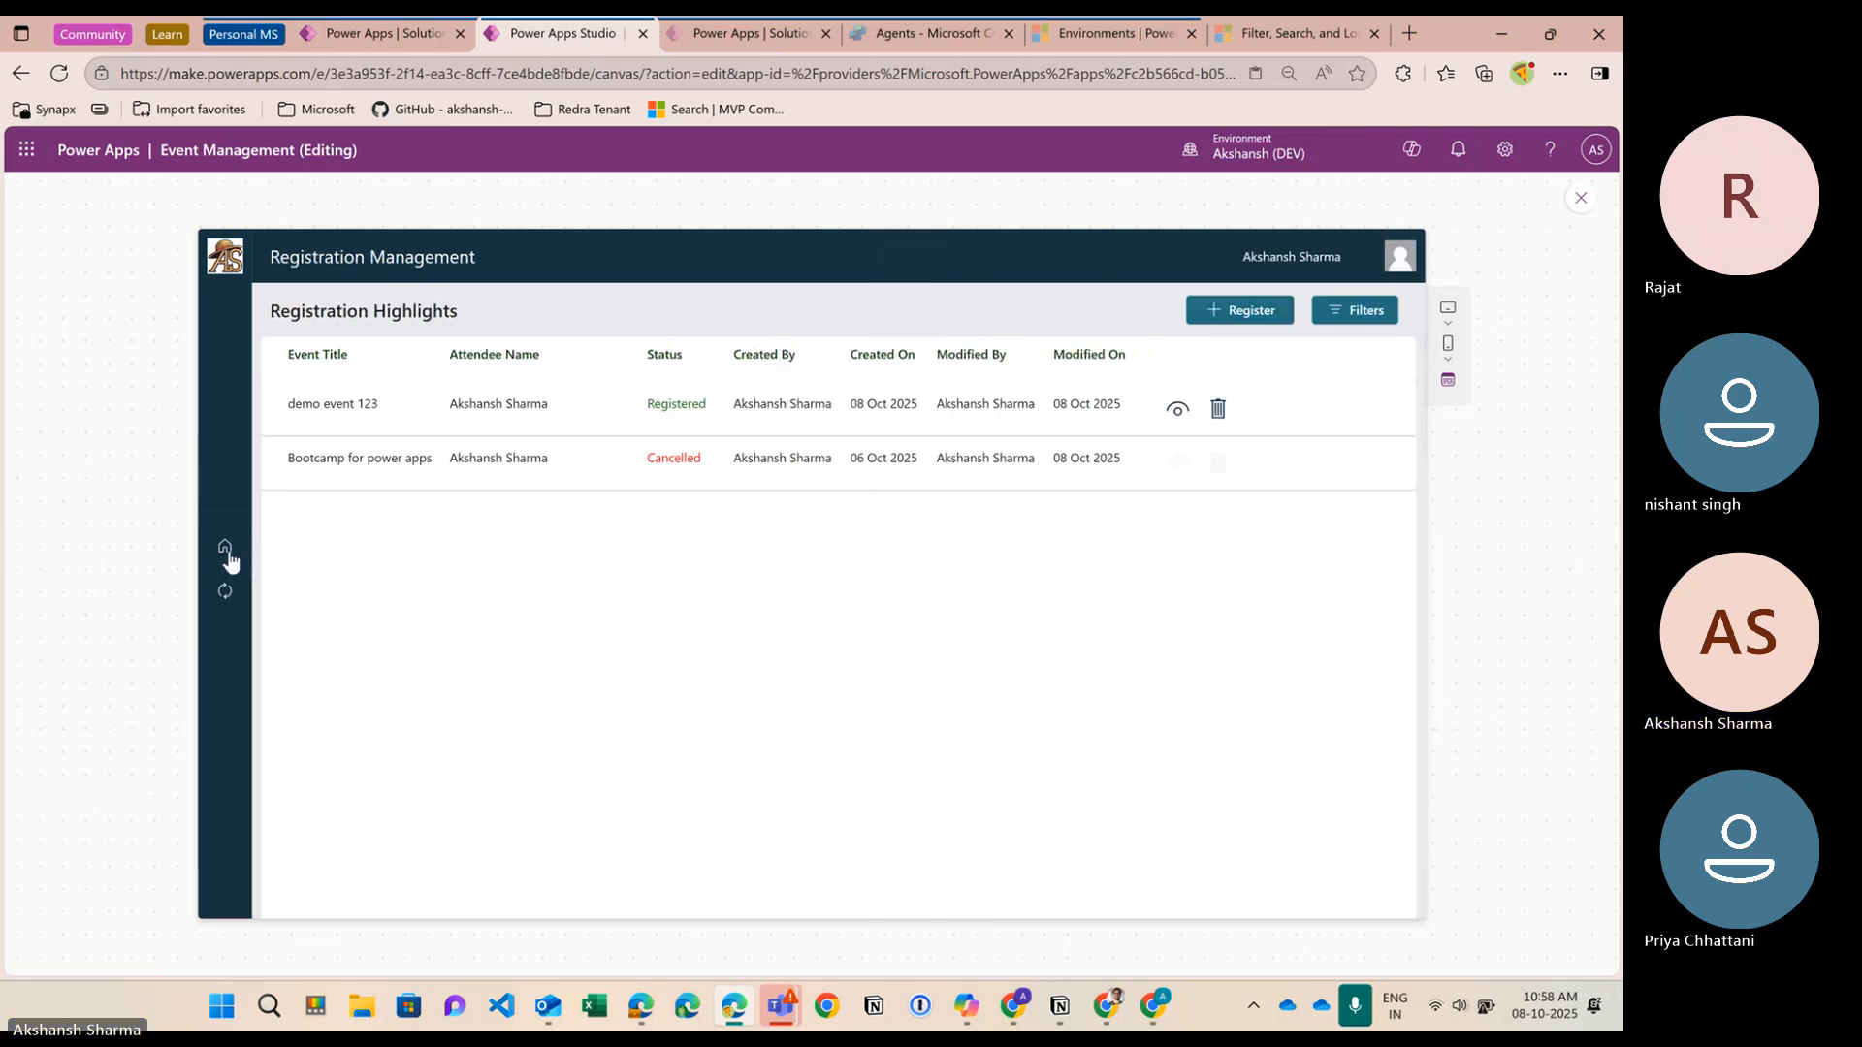
pyautogui.click(231, 558)
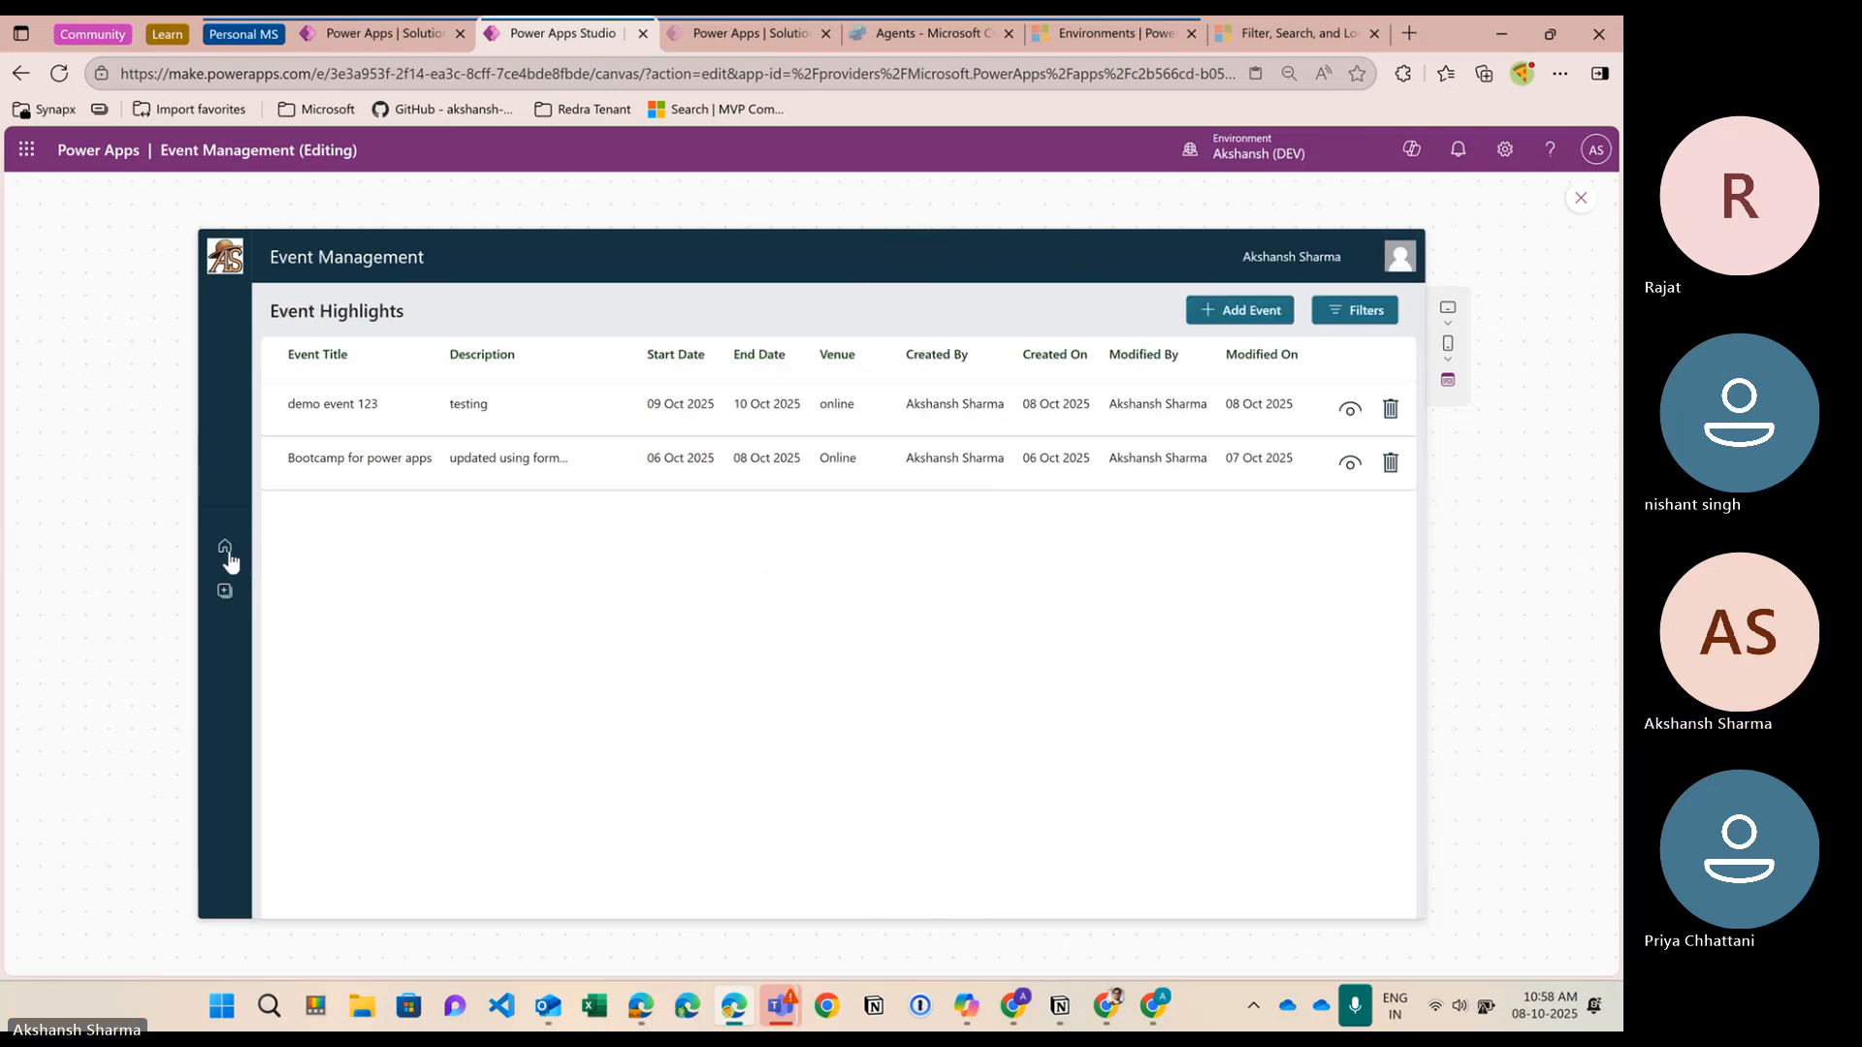
pyautogui.click(1581, 197)
# Refresh the user_roles data source from the Data pane
pyautogui.click(27, 414)
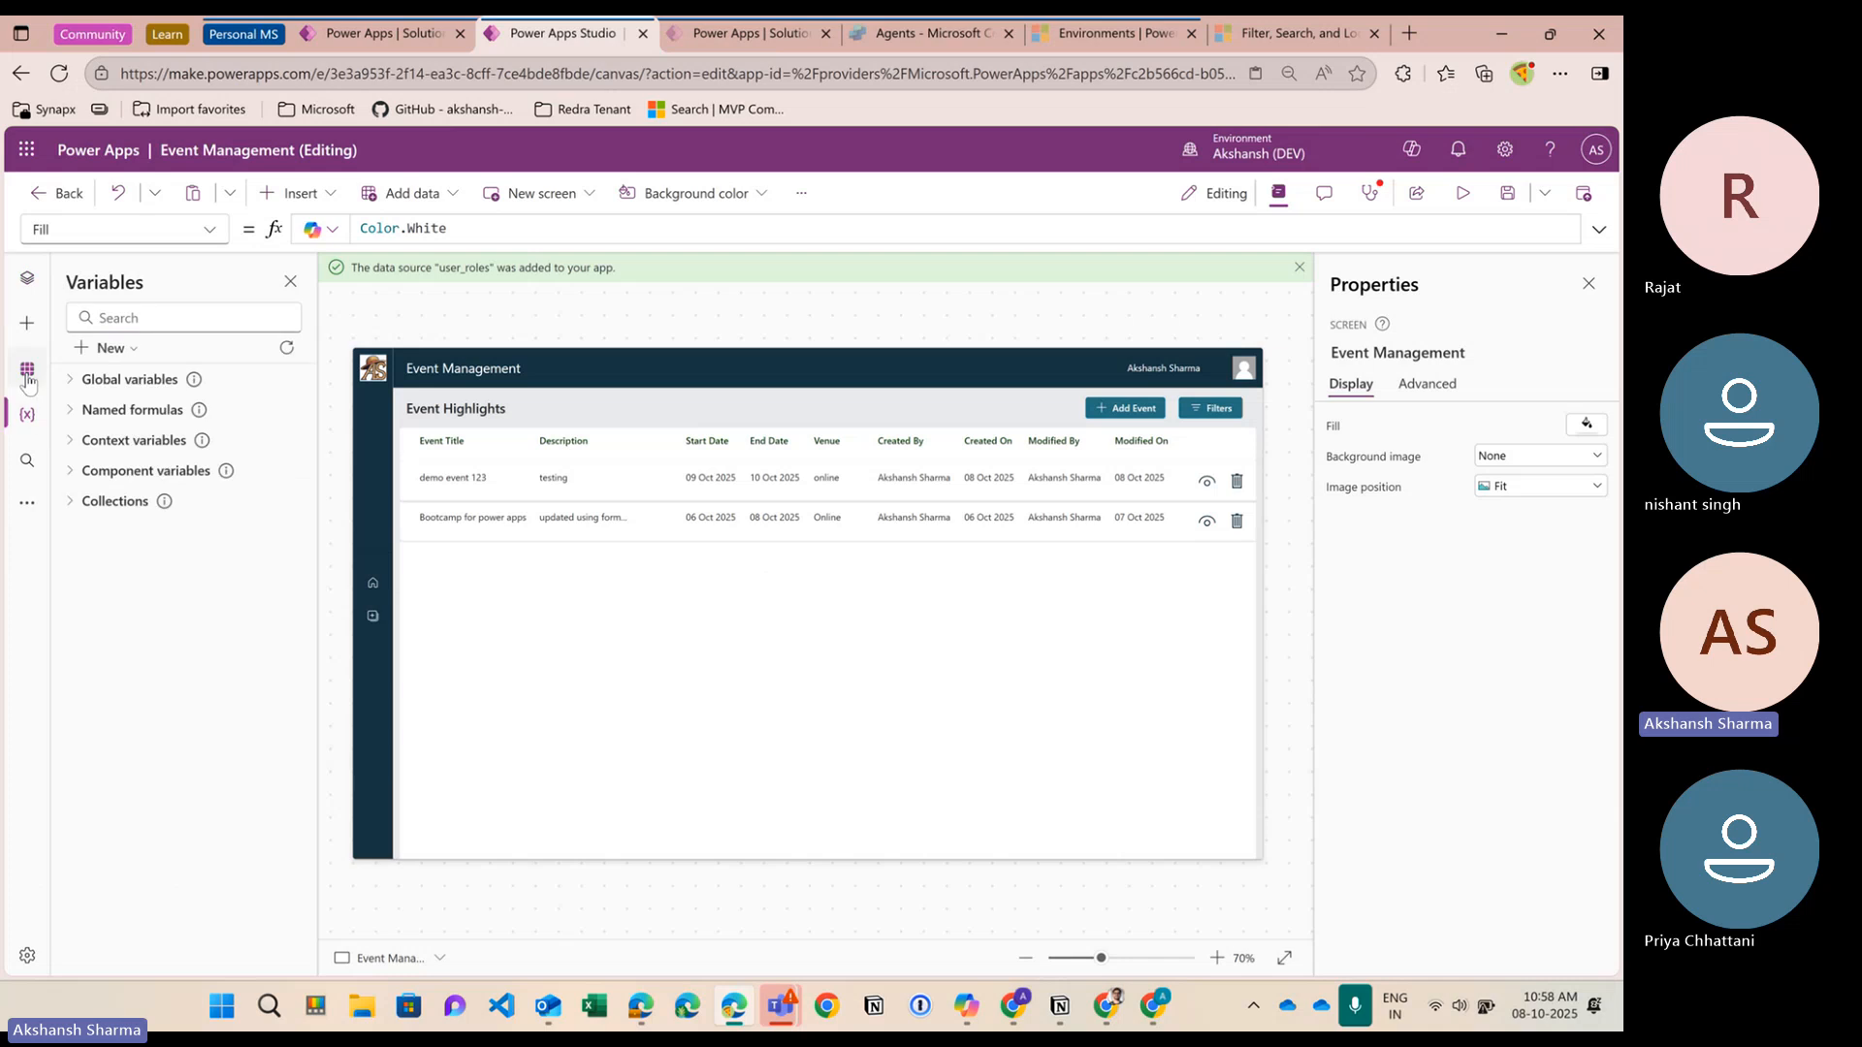
pyautogui.click(27, 369)
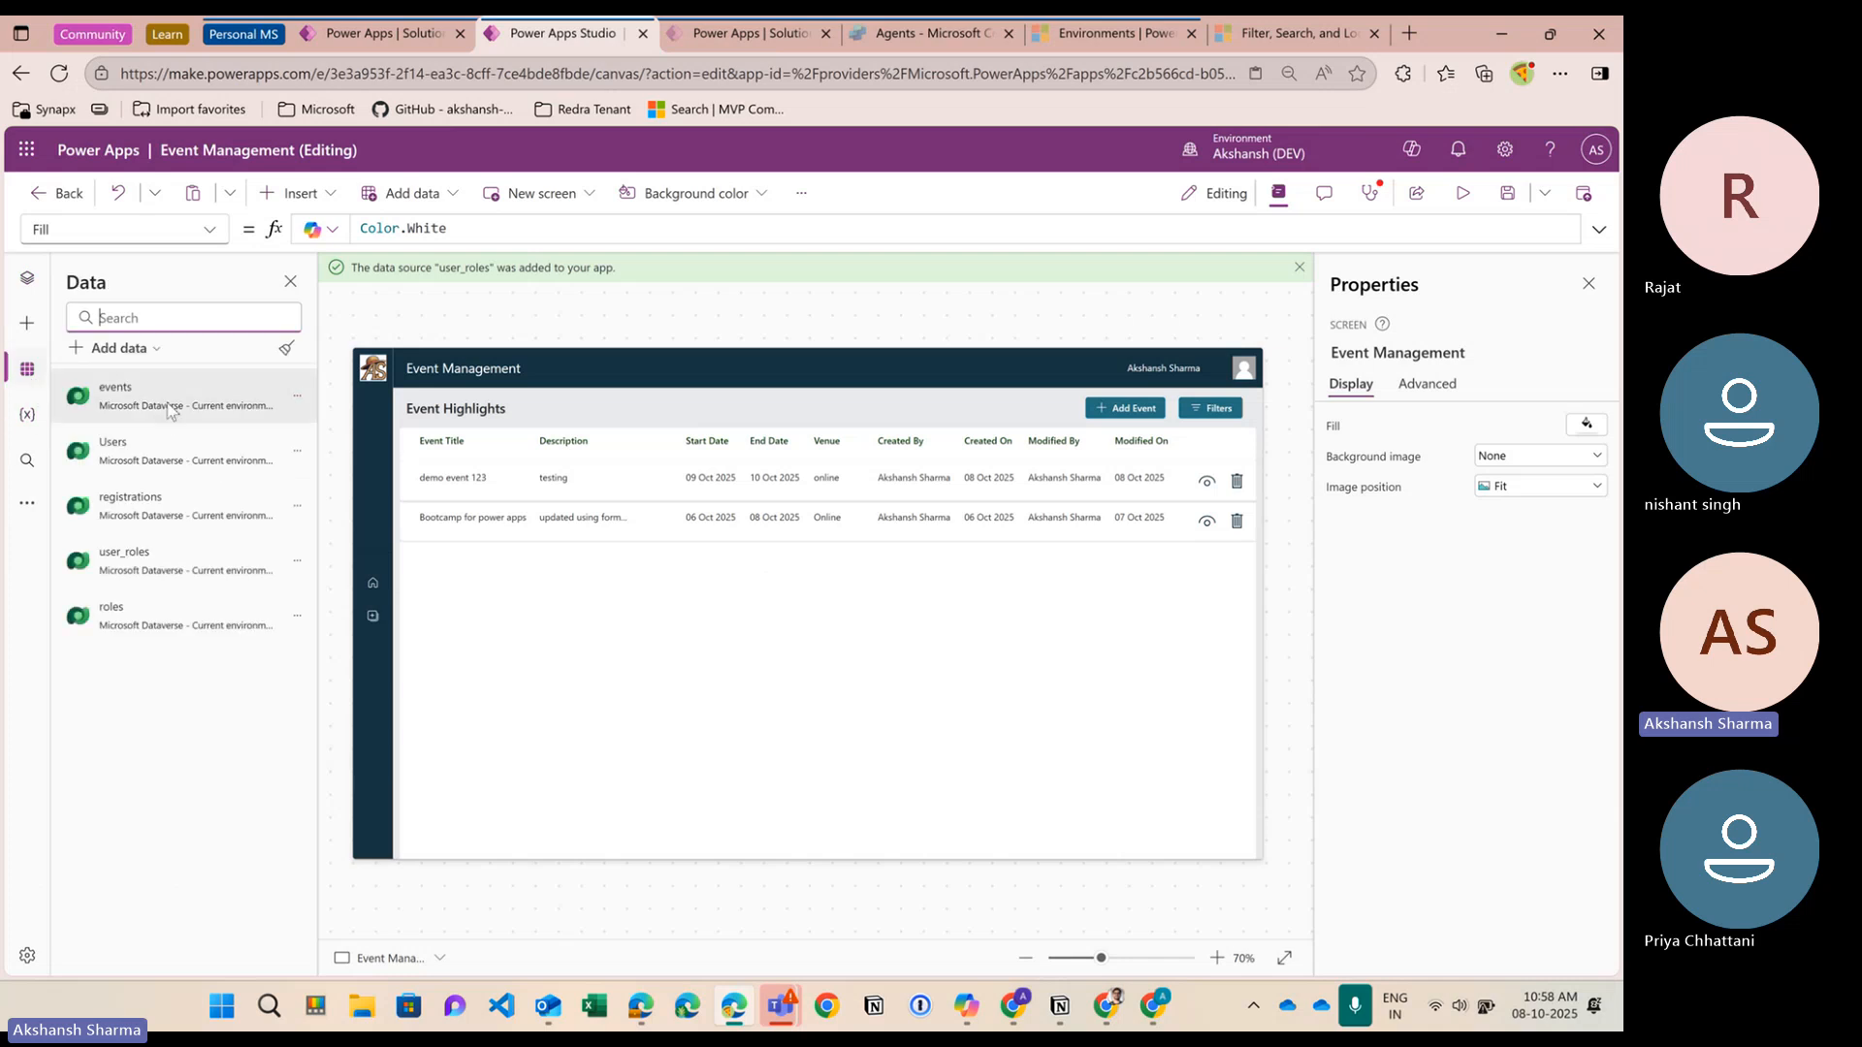
pyautogui.click(297, 562)
pyautogui.click(312, 630)
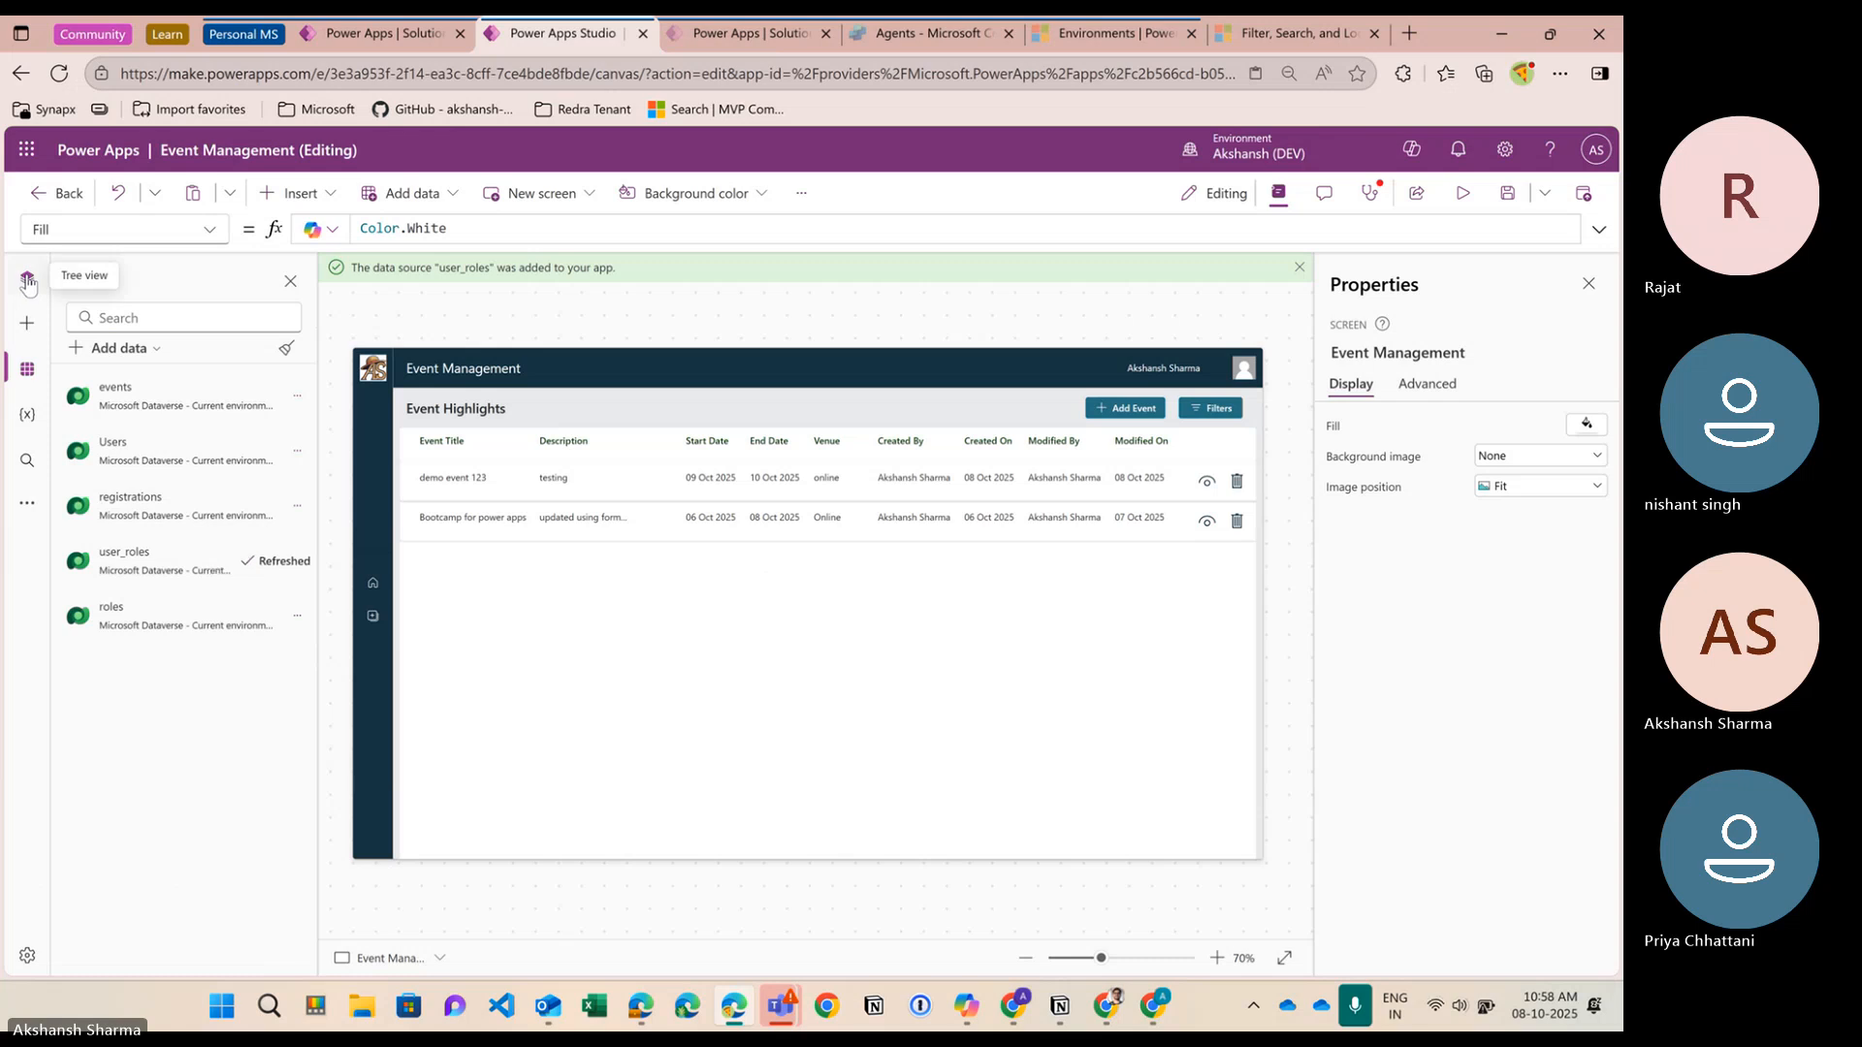
pyautogui.click(27, 282)
# Re-run the App's OnStart formula twice
pyautogui.rightClick(159, 422)
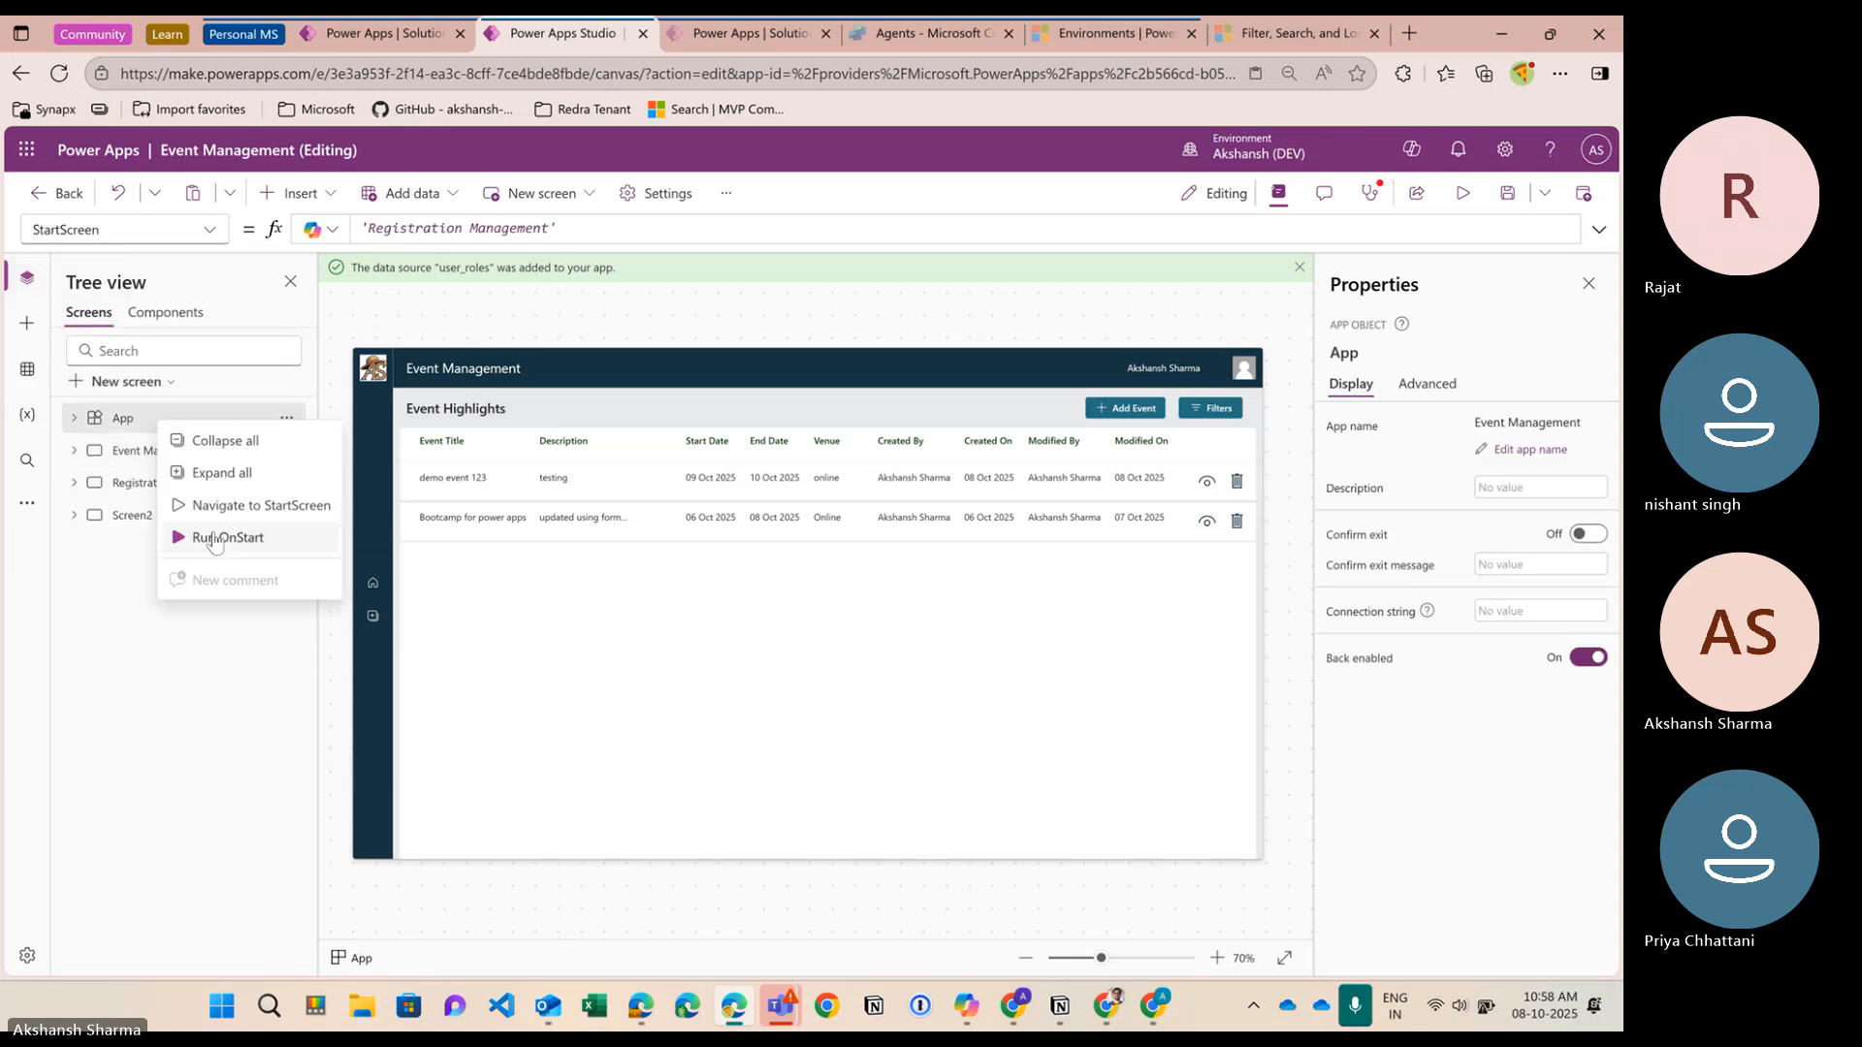
pyautogui.click(215, 540)
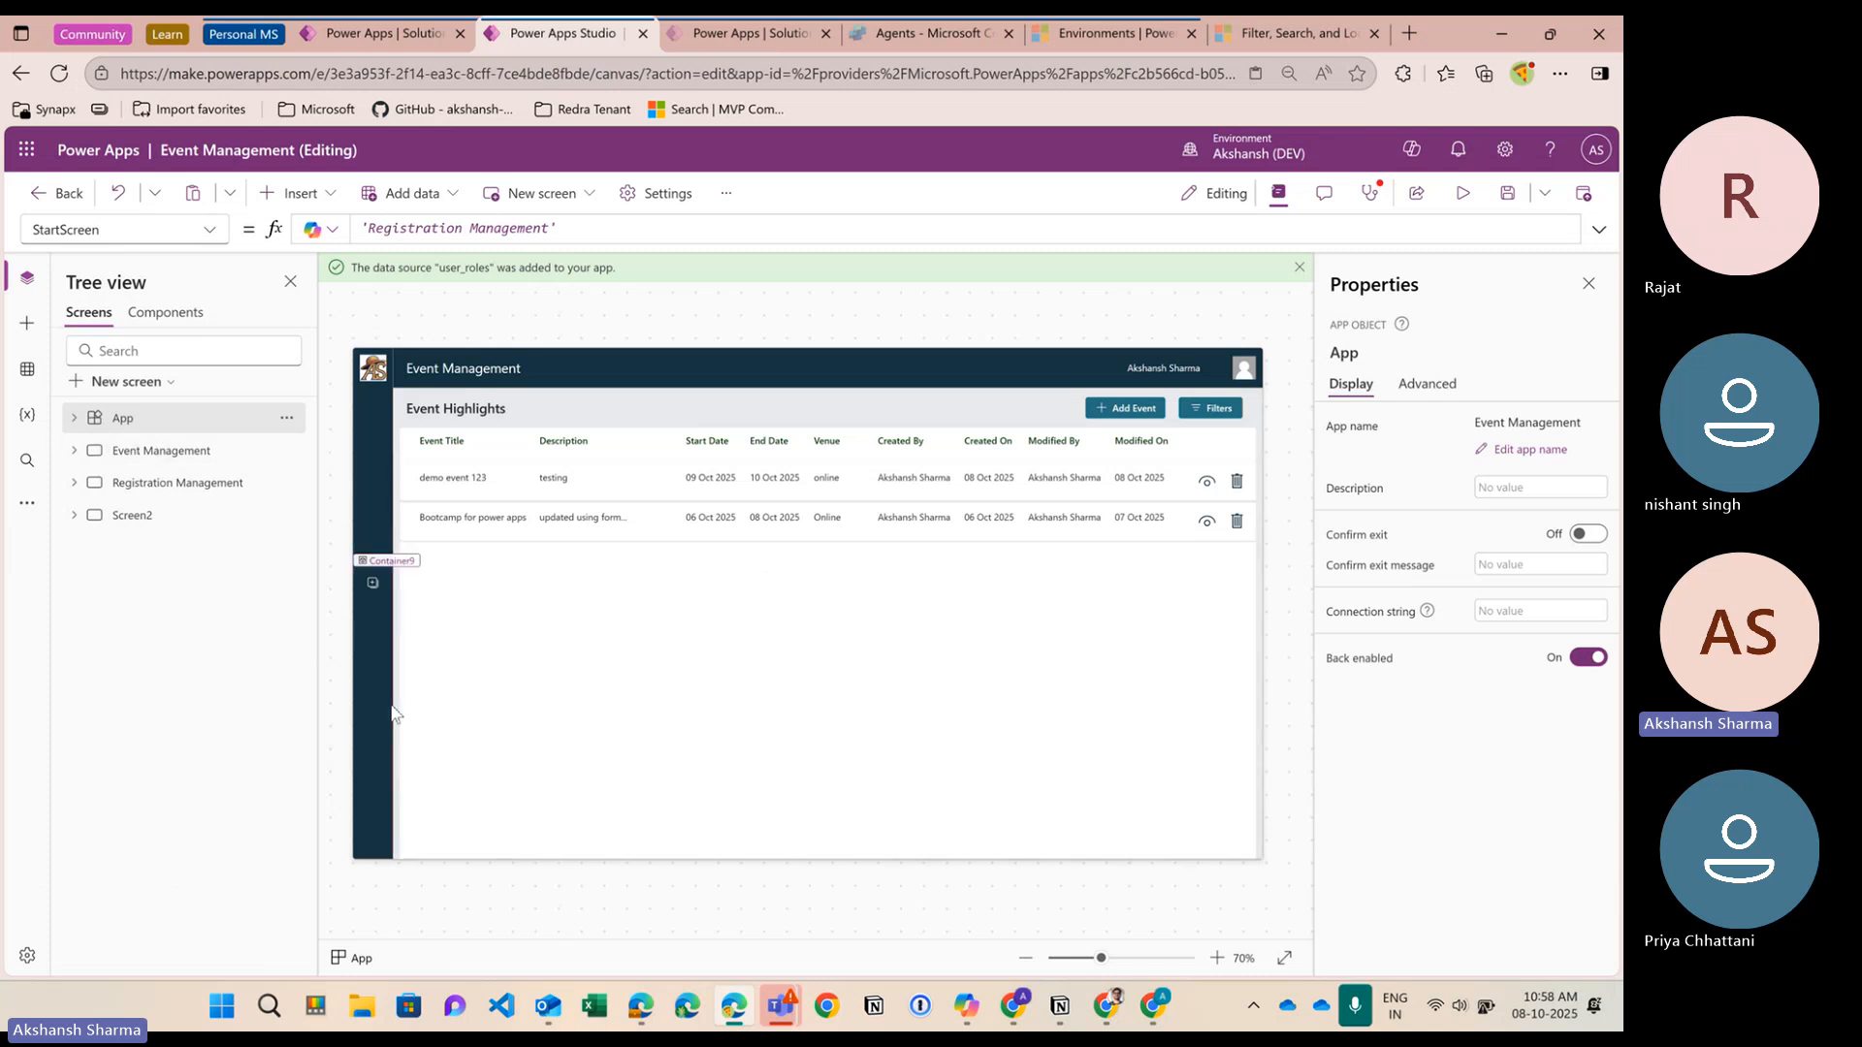
pyautogui.rightClick(147, 425)
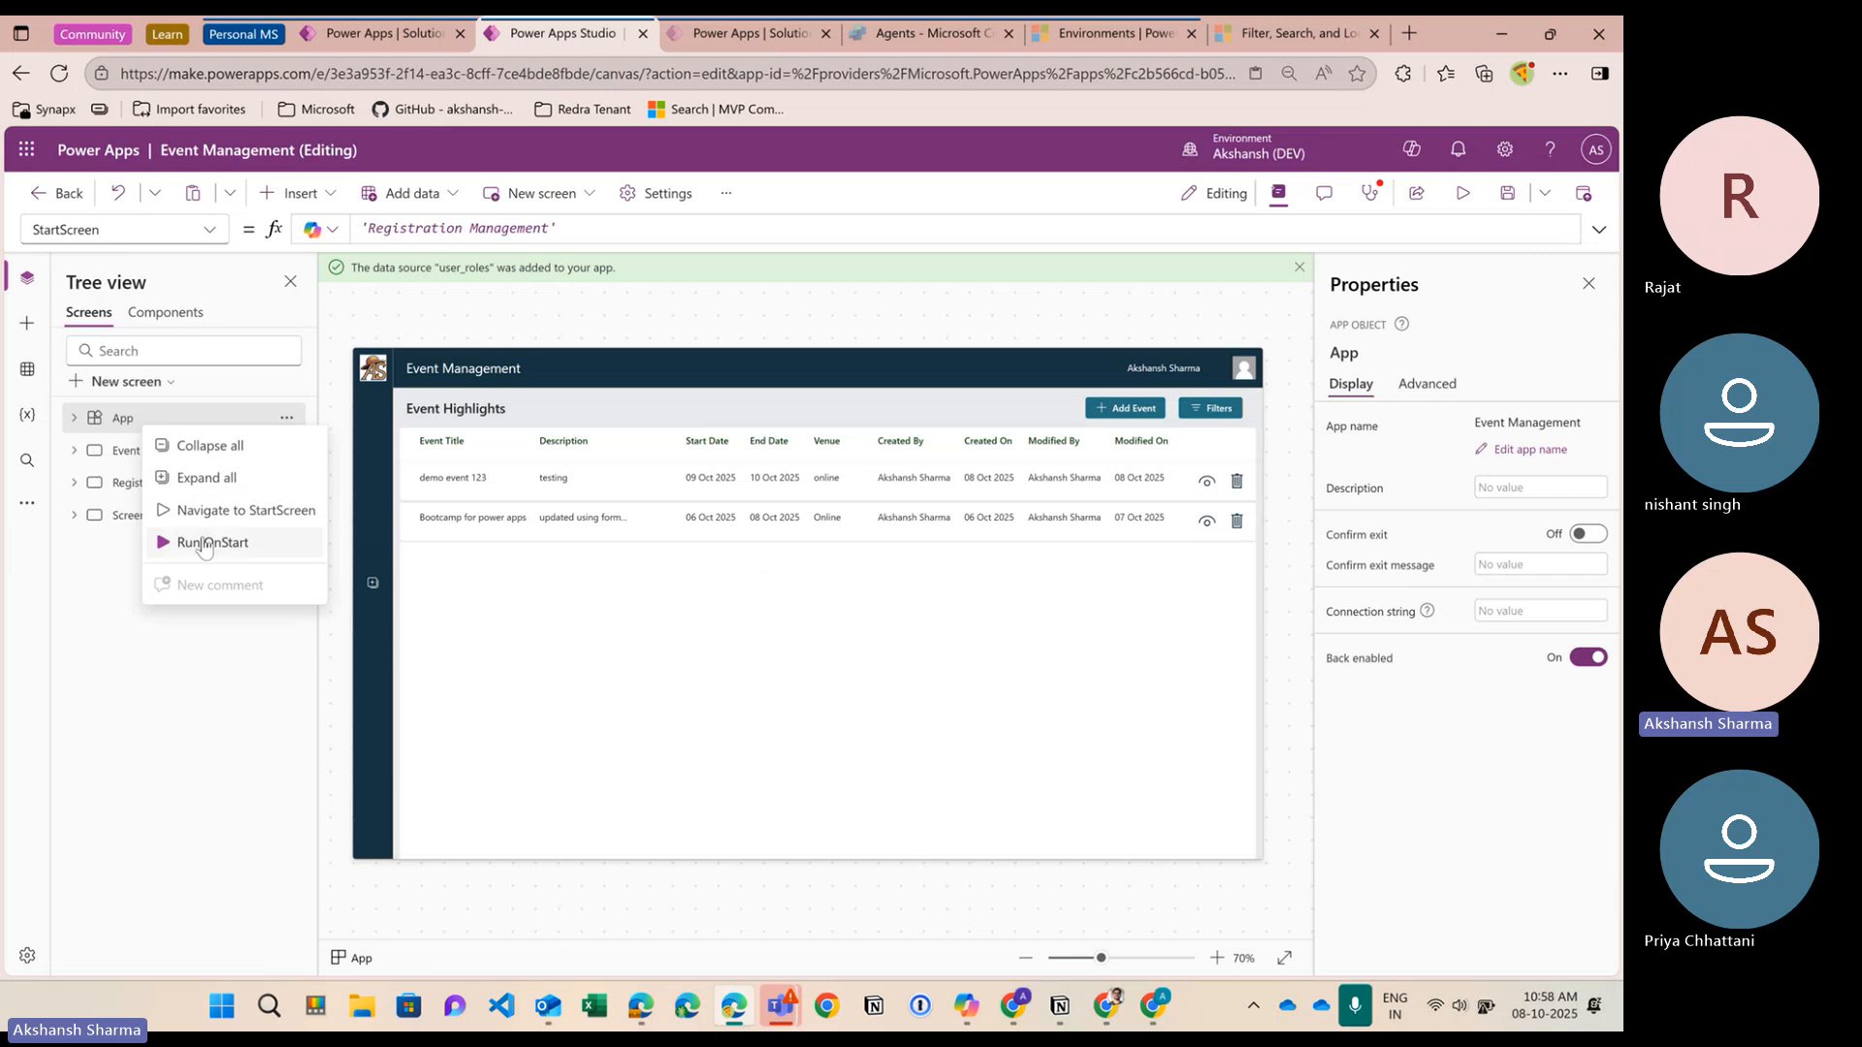
pyautogui.click(170, 546)
# Preview again on Registration Management, close the preview and select that screen's home button
pyautogui.click(1462, 193)
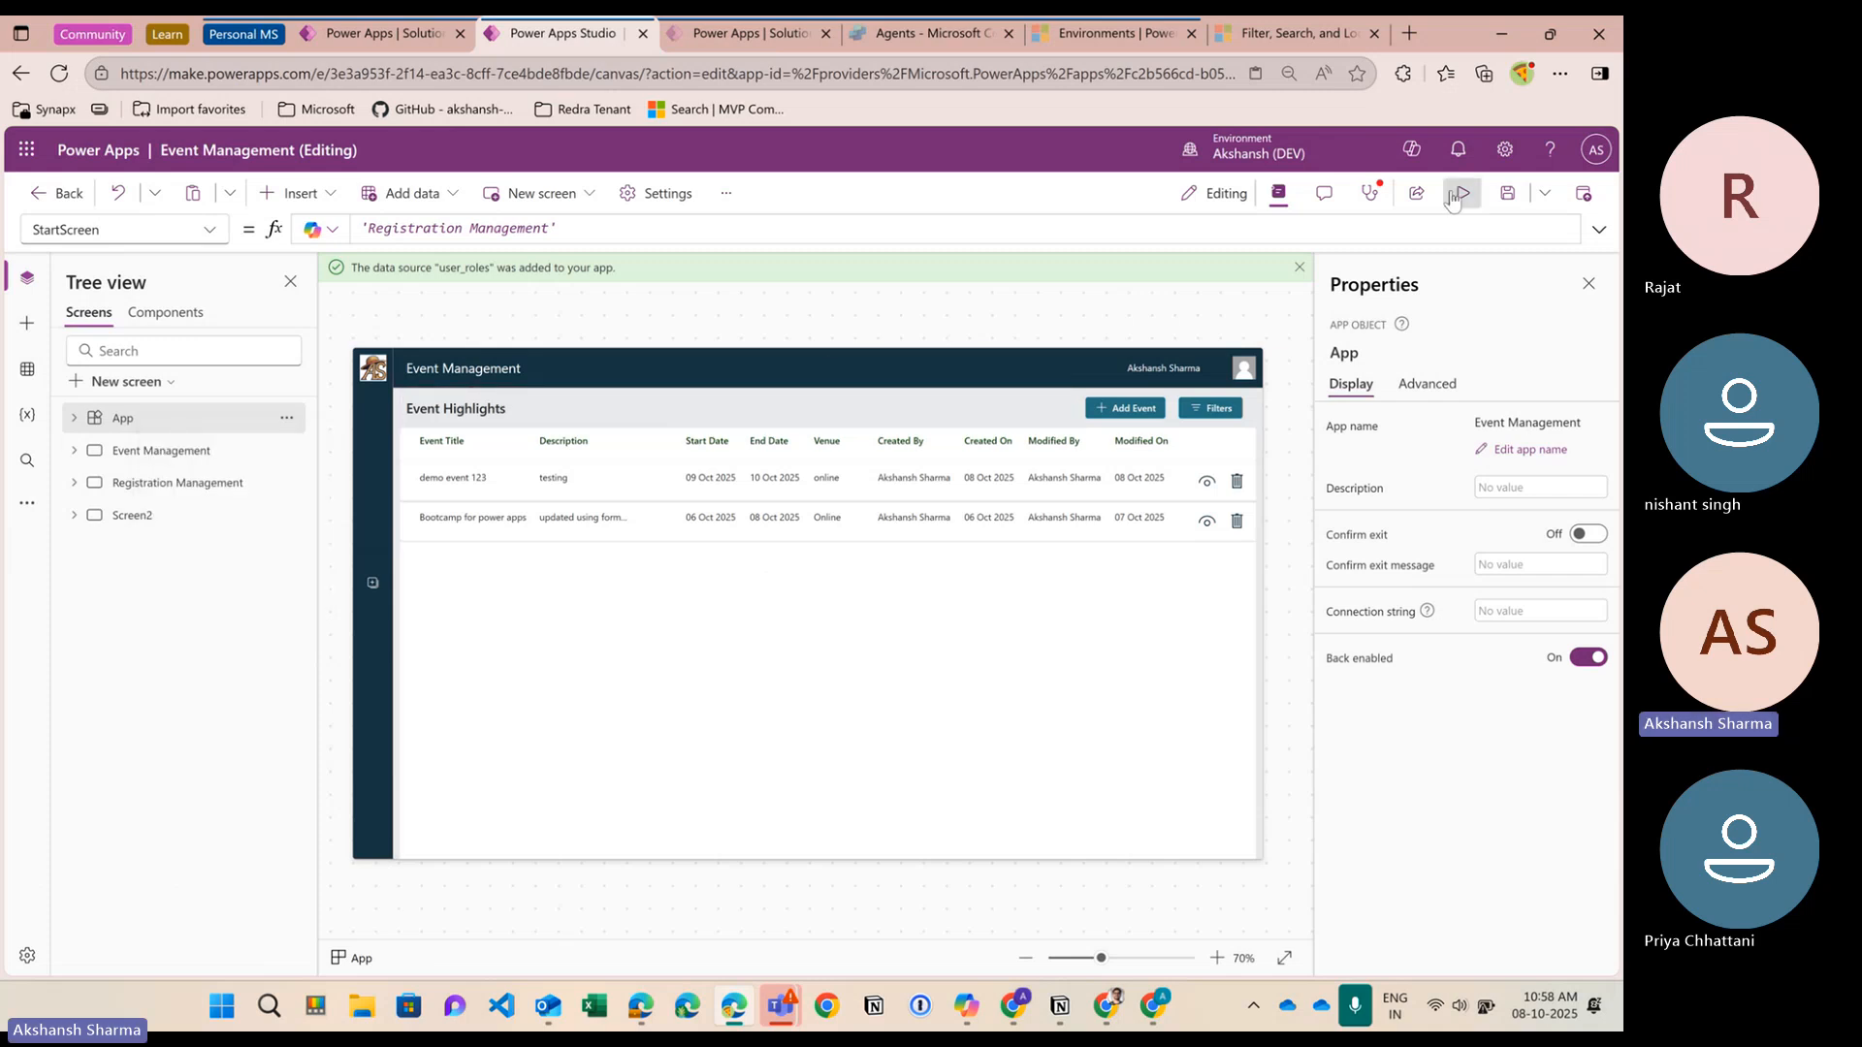
pyautogui.click(220, 549)
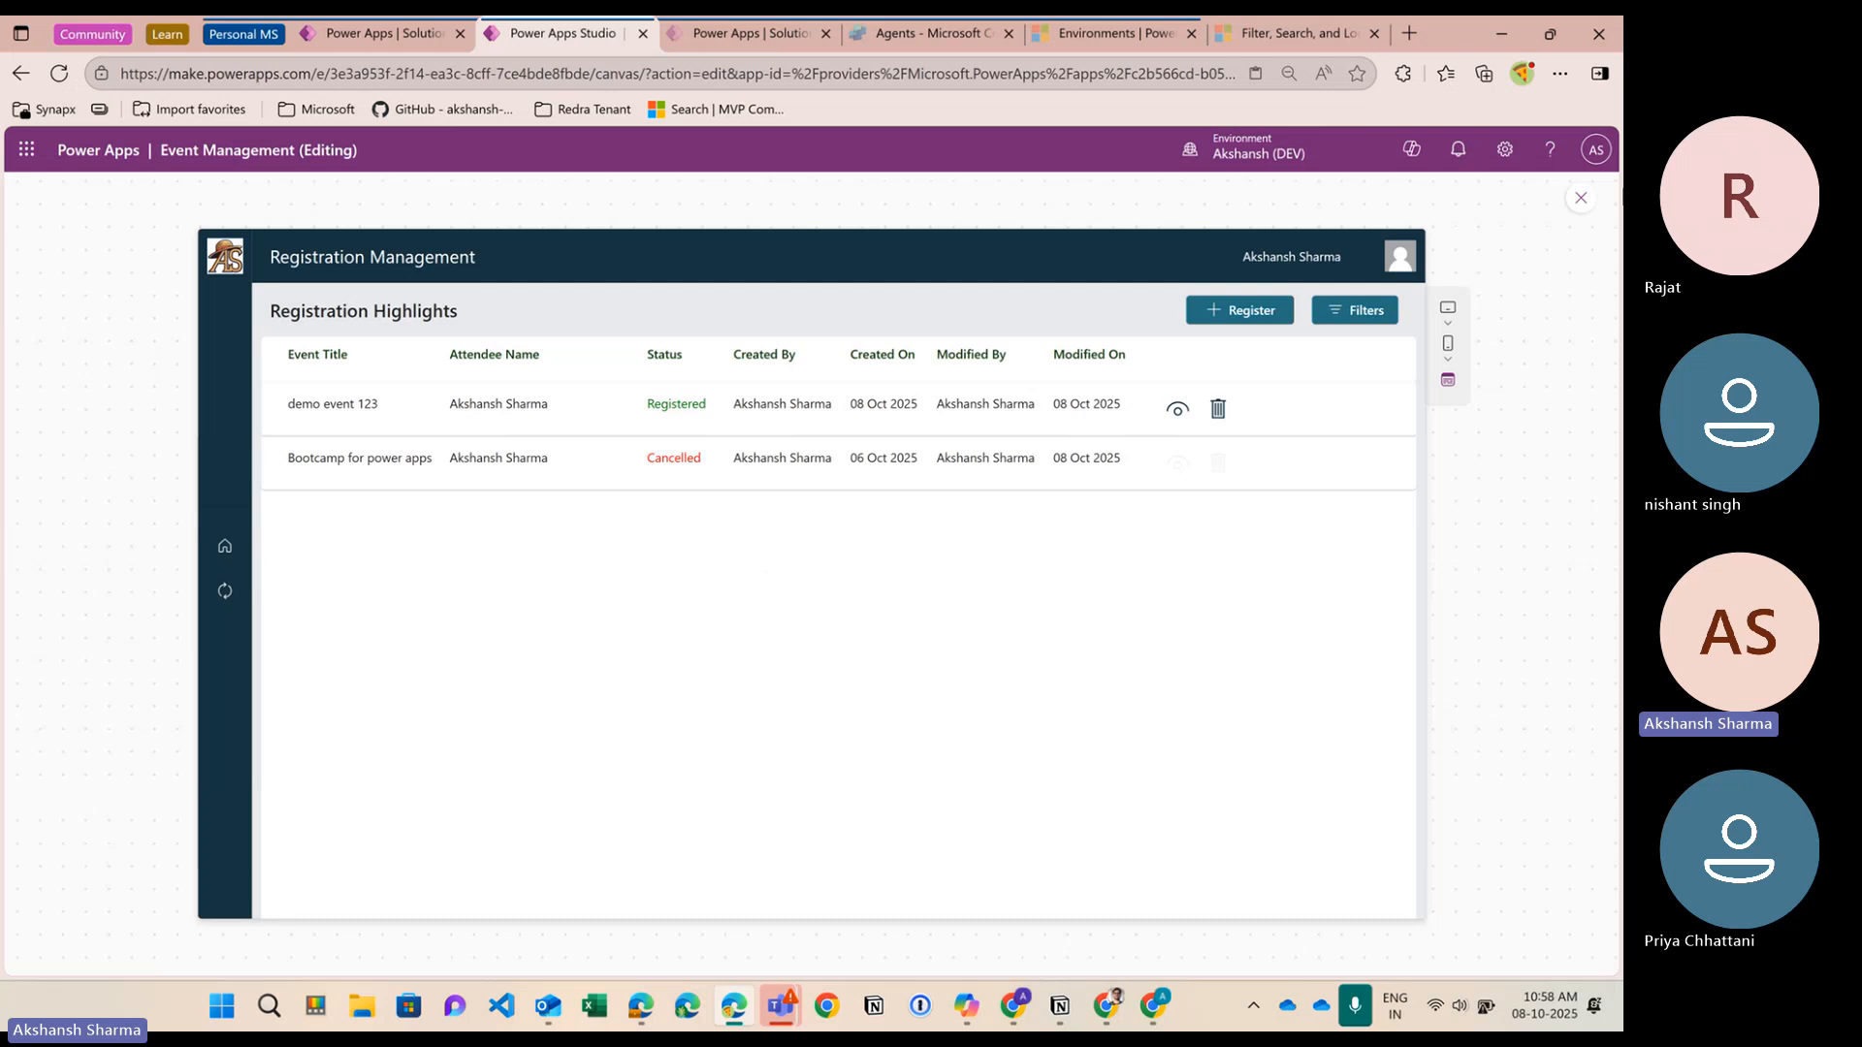
pyautogui.click(1582, 200)
pyautogui.click(372, 582)
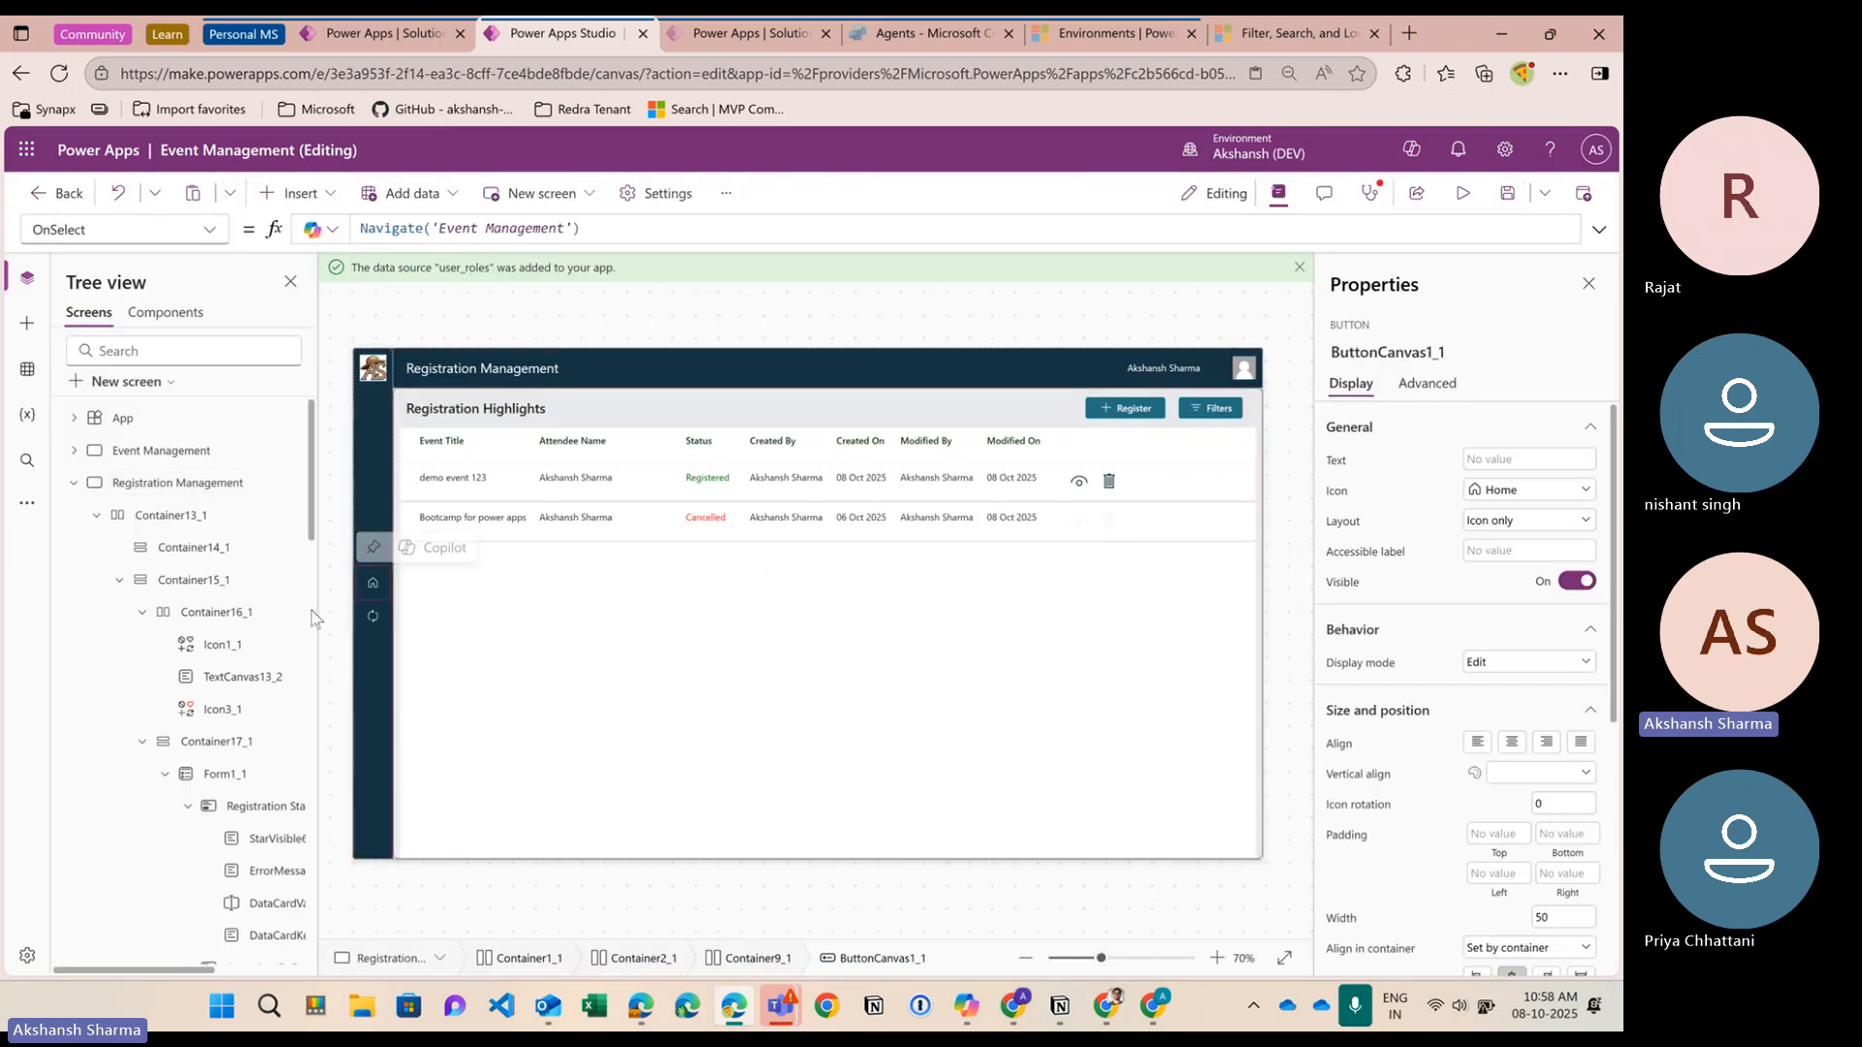
# Copy the Visible formula from the Event Management home button
pyautogui.click(74, 450)
pyautogui.click(242, 676)
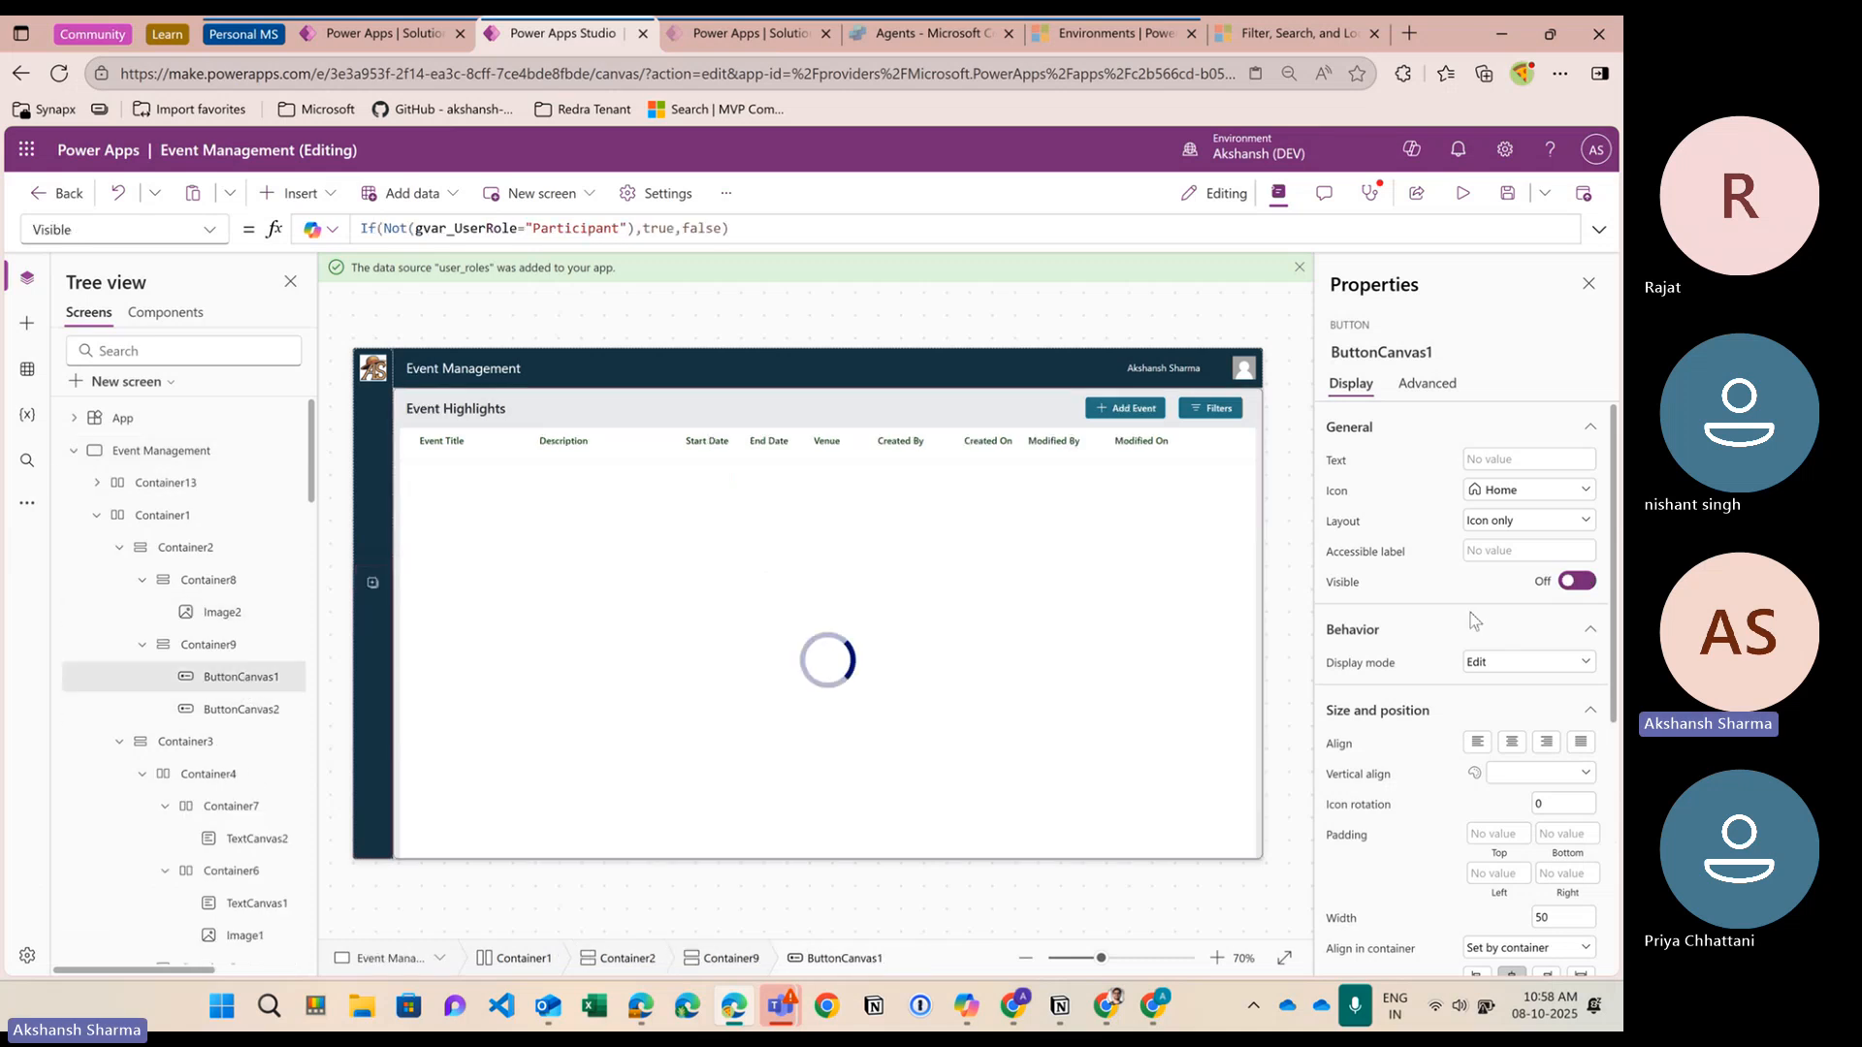
pyautogui.click(538, 235)
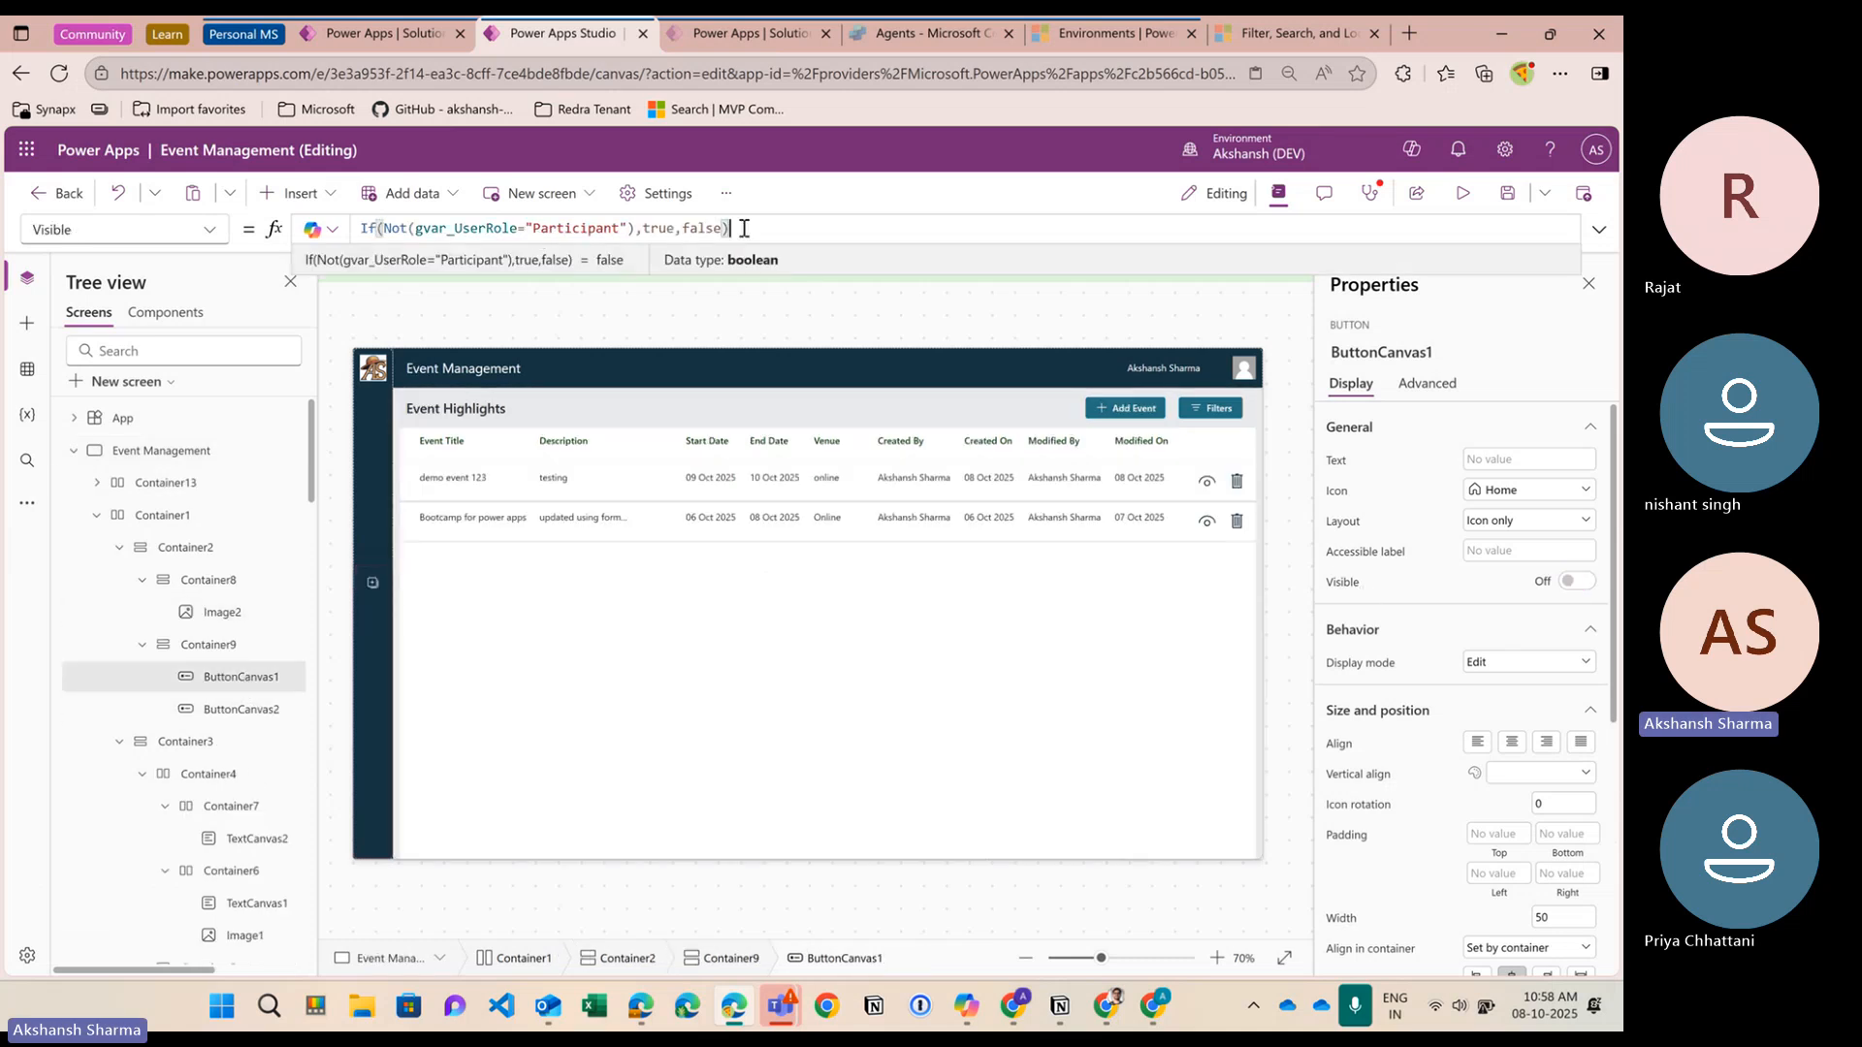
pyautogui.moveTo(743, 229); pyautogui.dragTo(349, 229)
pyautogui.click(74, 450)
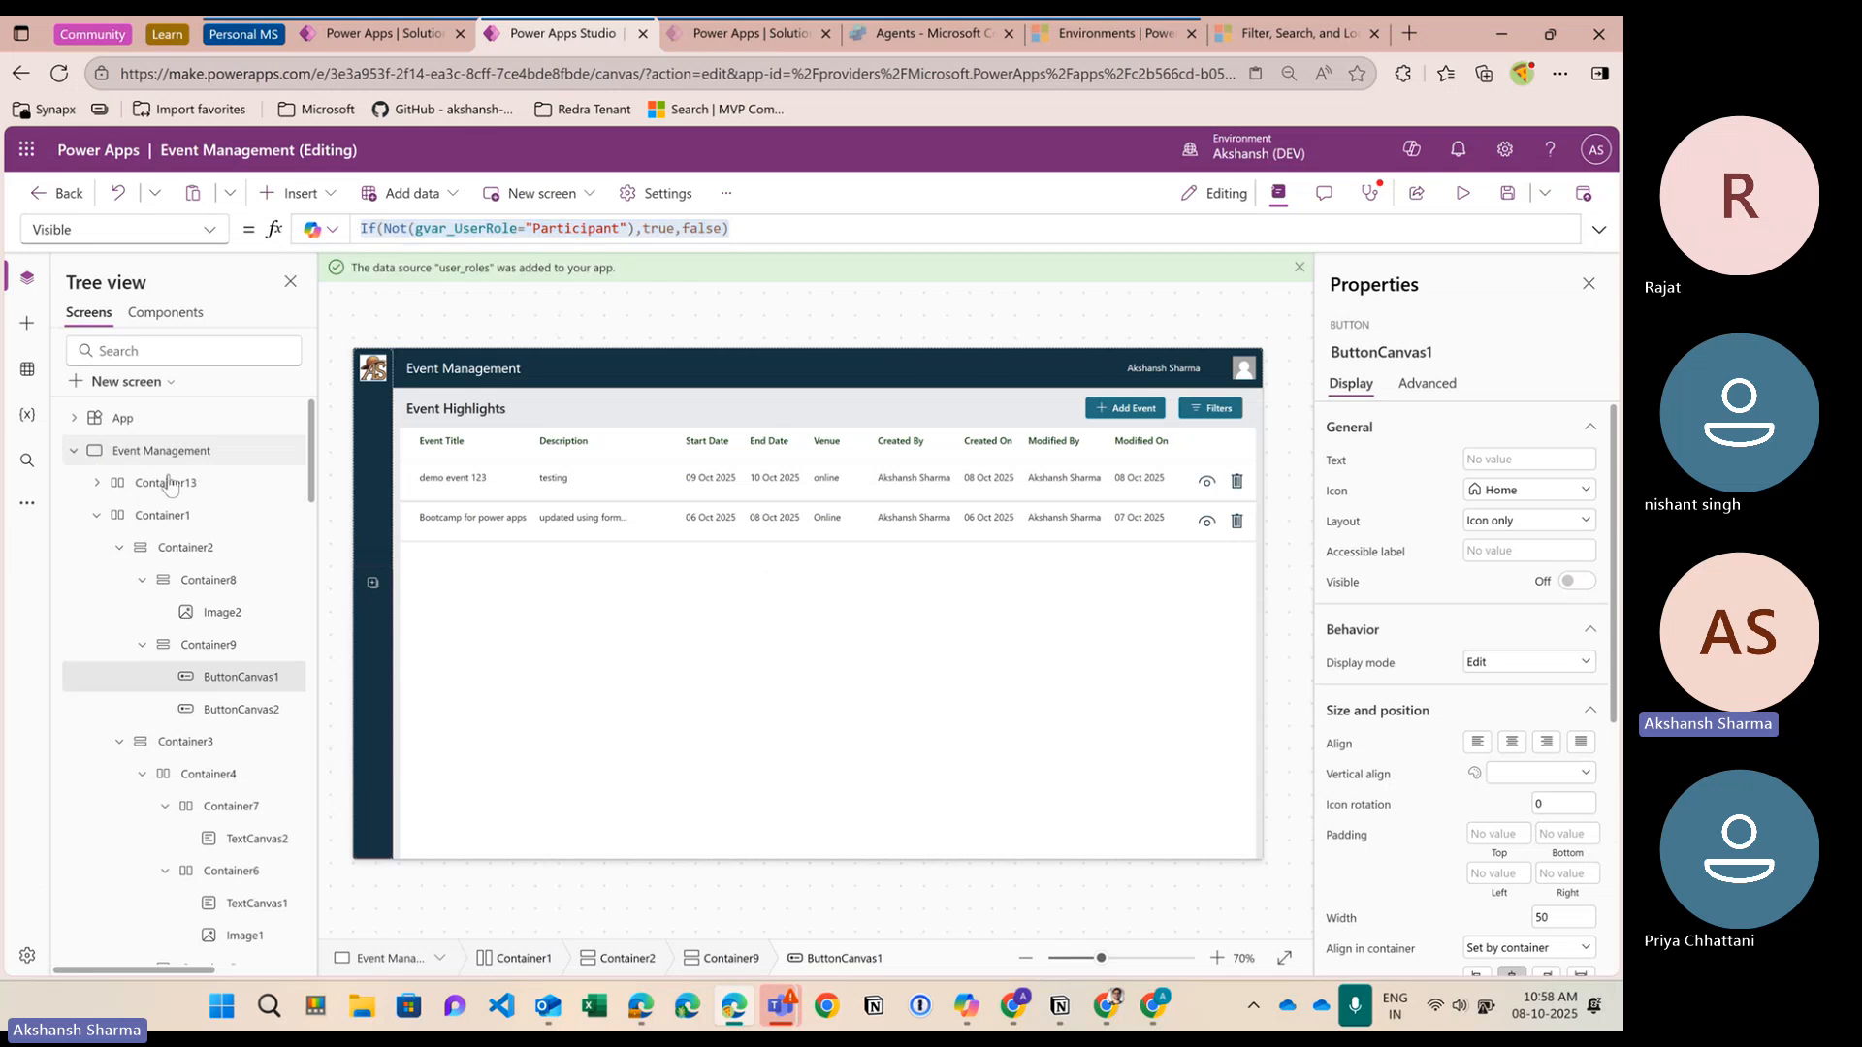
# Paste the role-based formula into the Registration Management home button's Visible property
pyautogui.click(177, 482)
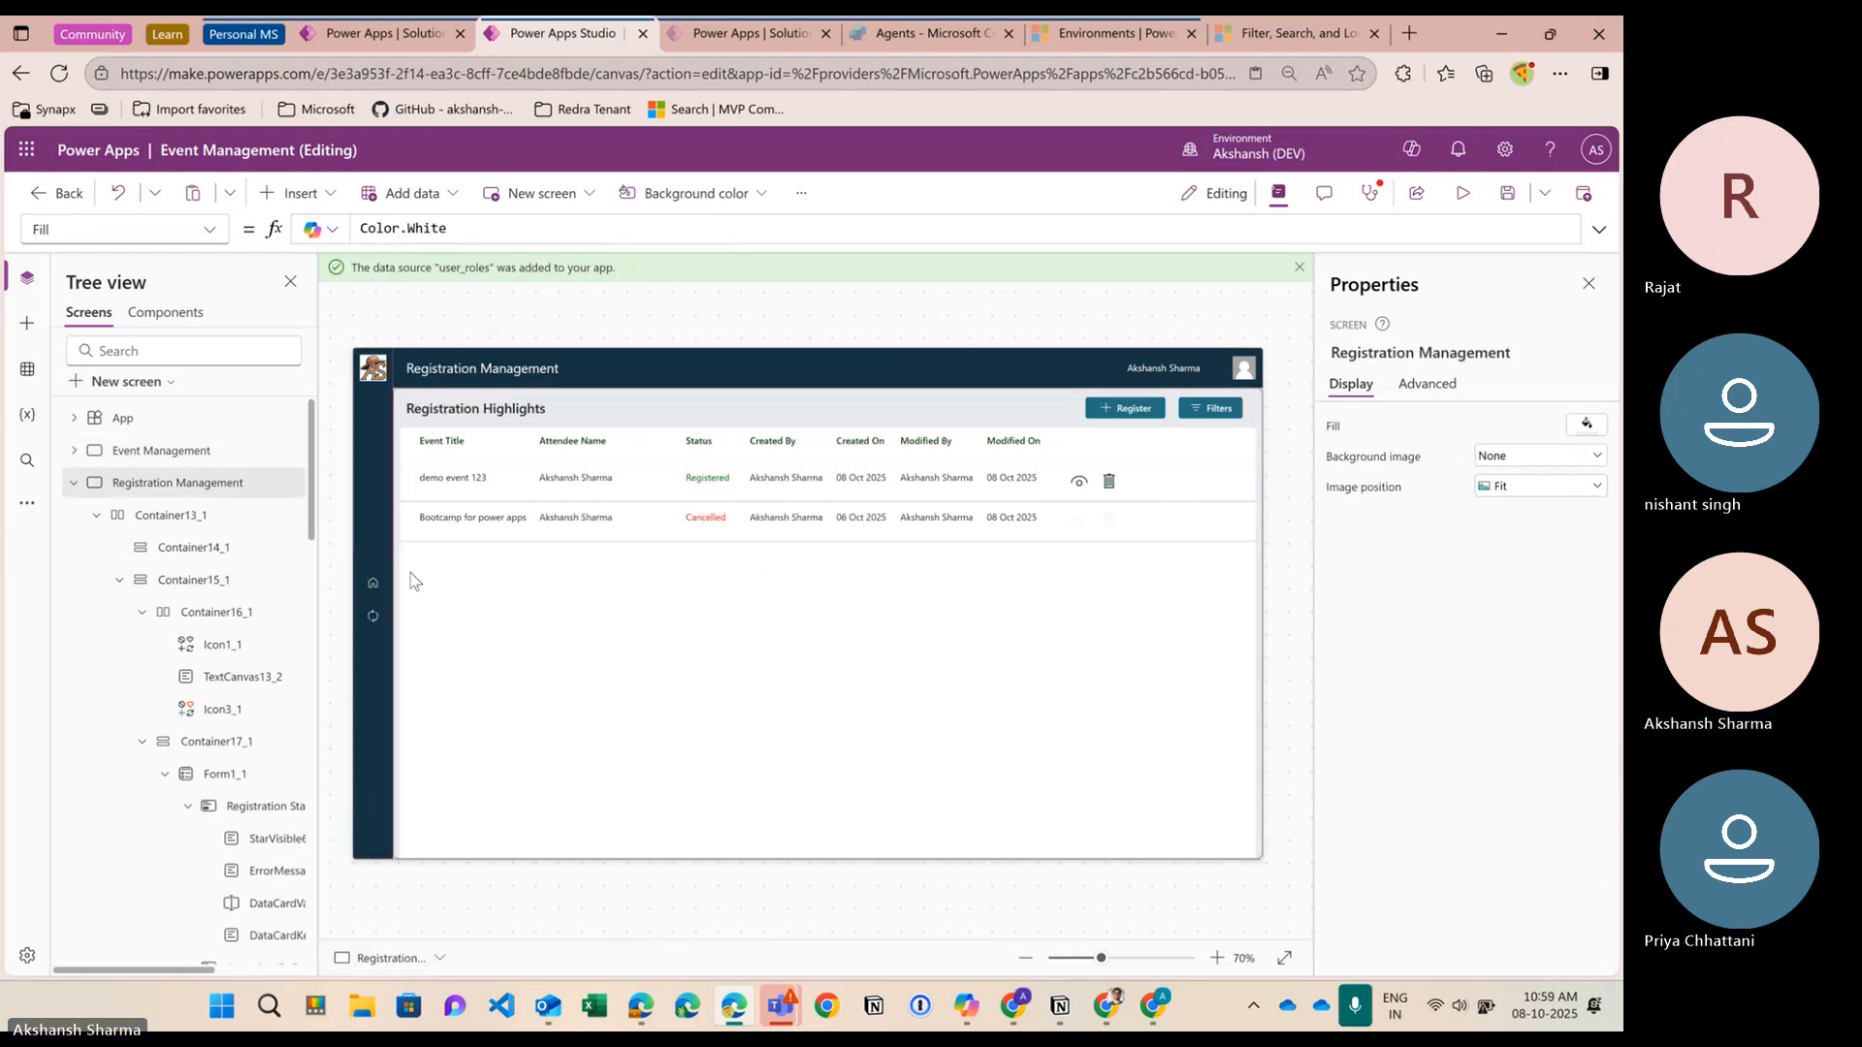
pyautogui.click(371, 584)
pyautogui.click(1343, 585)
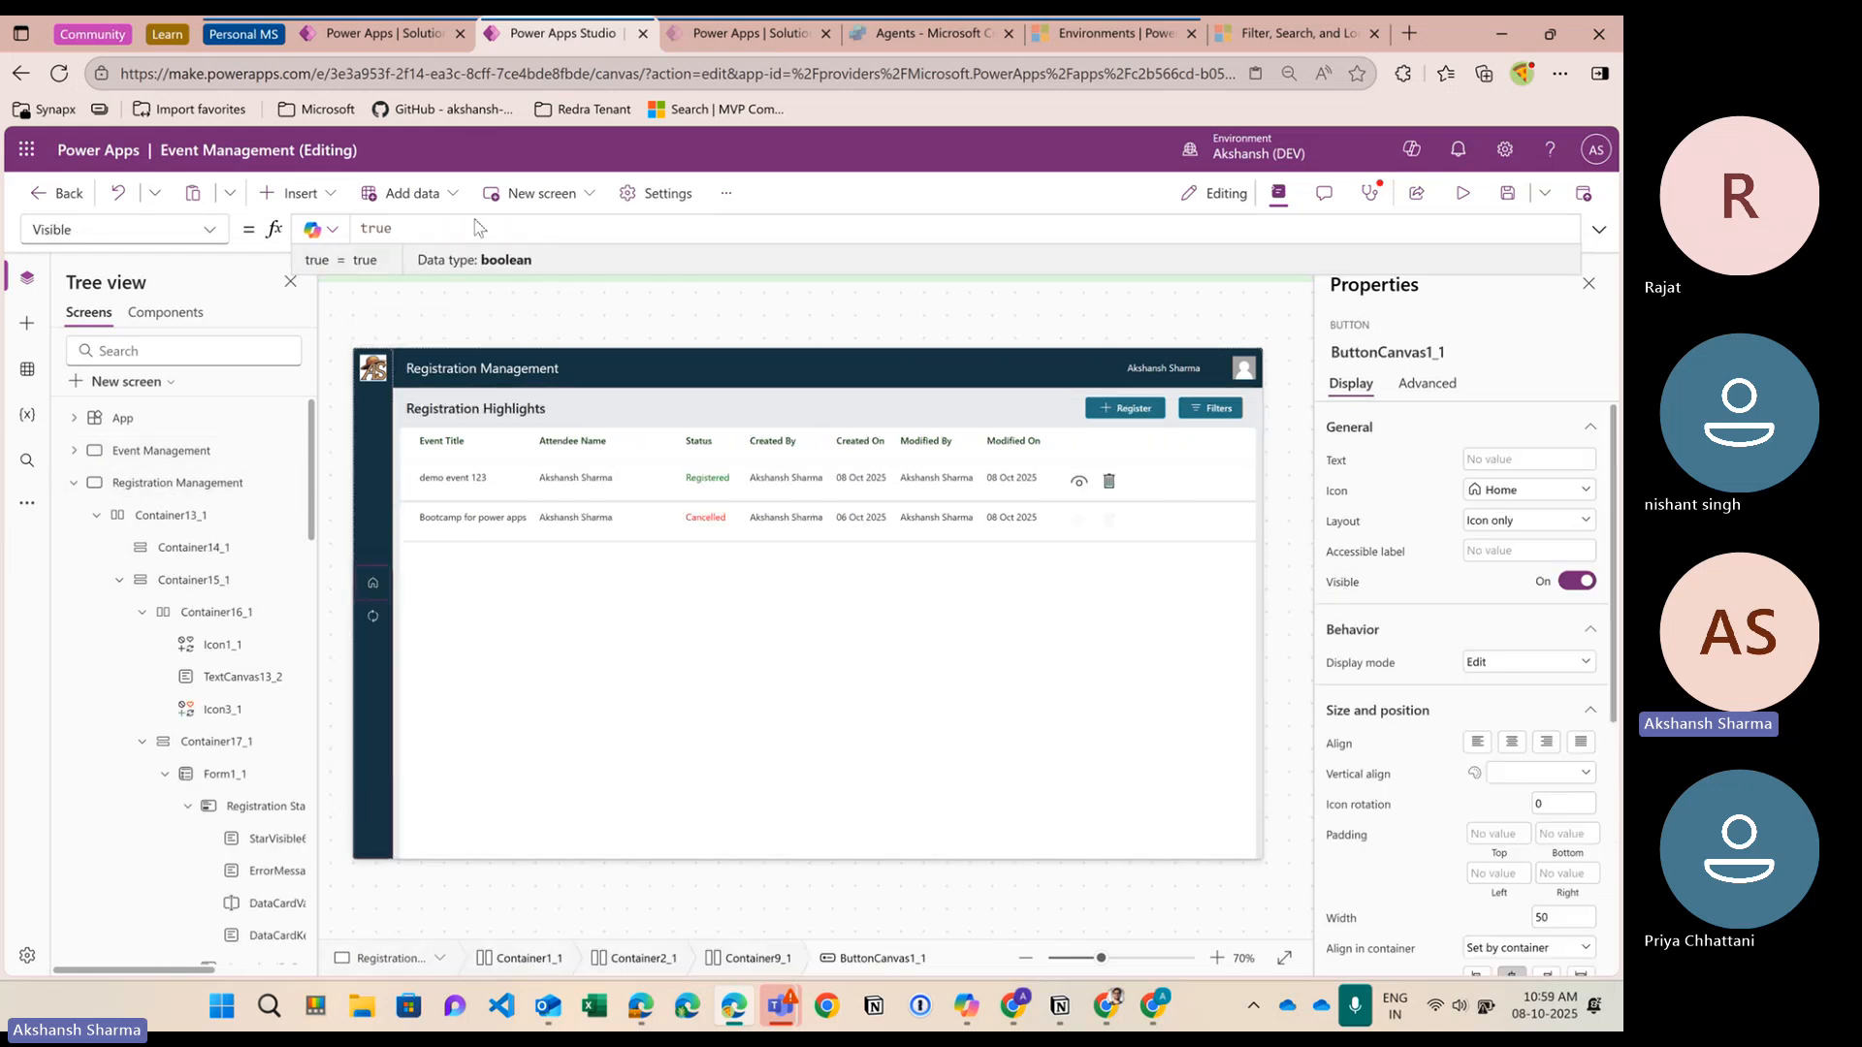
pyautogui.moveTo(436, 228); pyautogui.dragTo(337, 229)
pyautogui.write('If(Not(gvar_UserRole="Participant"),true,false)')
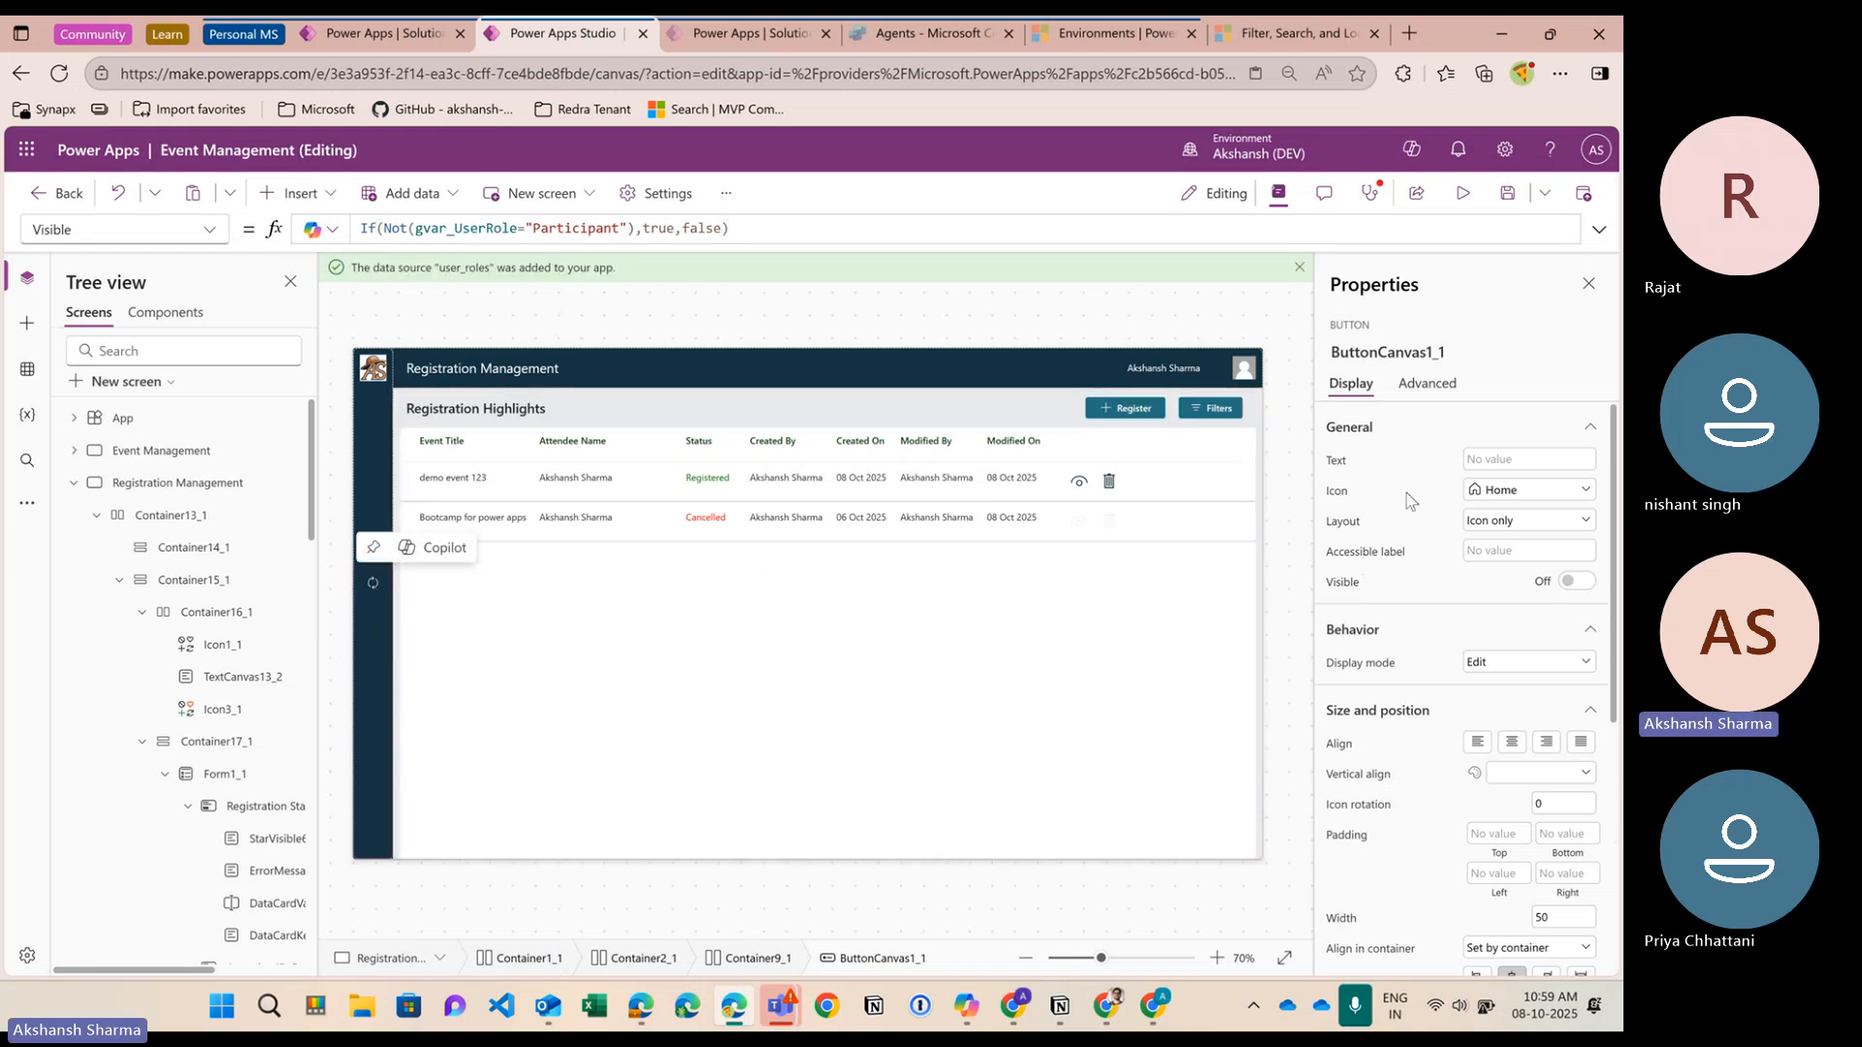
pyautogui.click(1501, 496)
pyautogui.click(1500, 497)
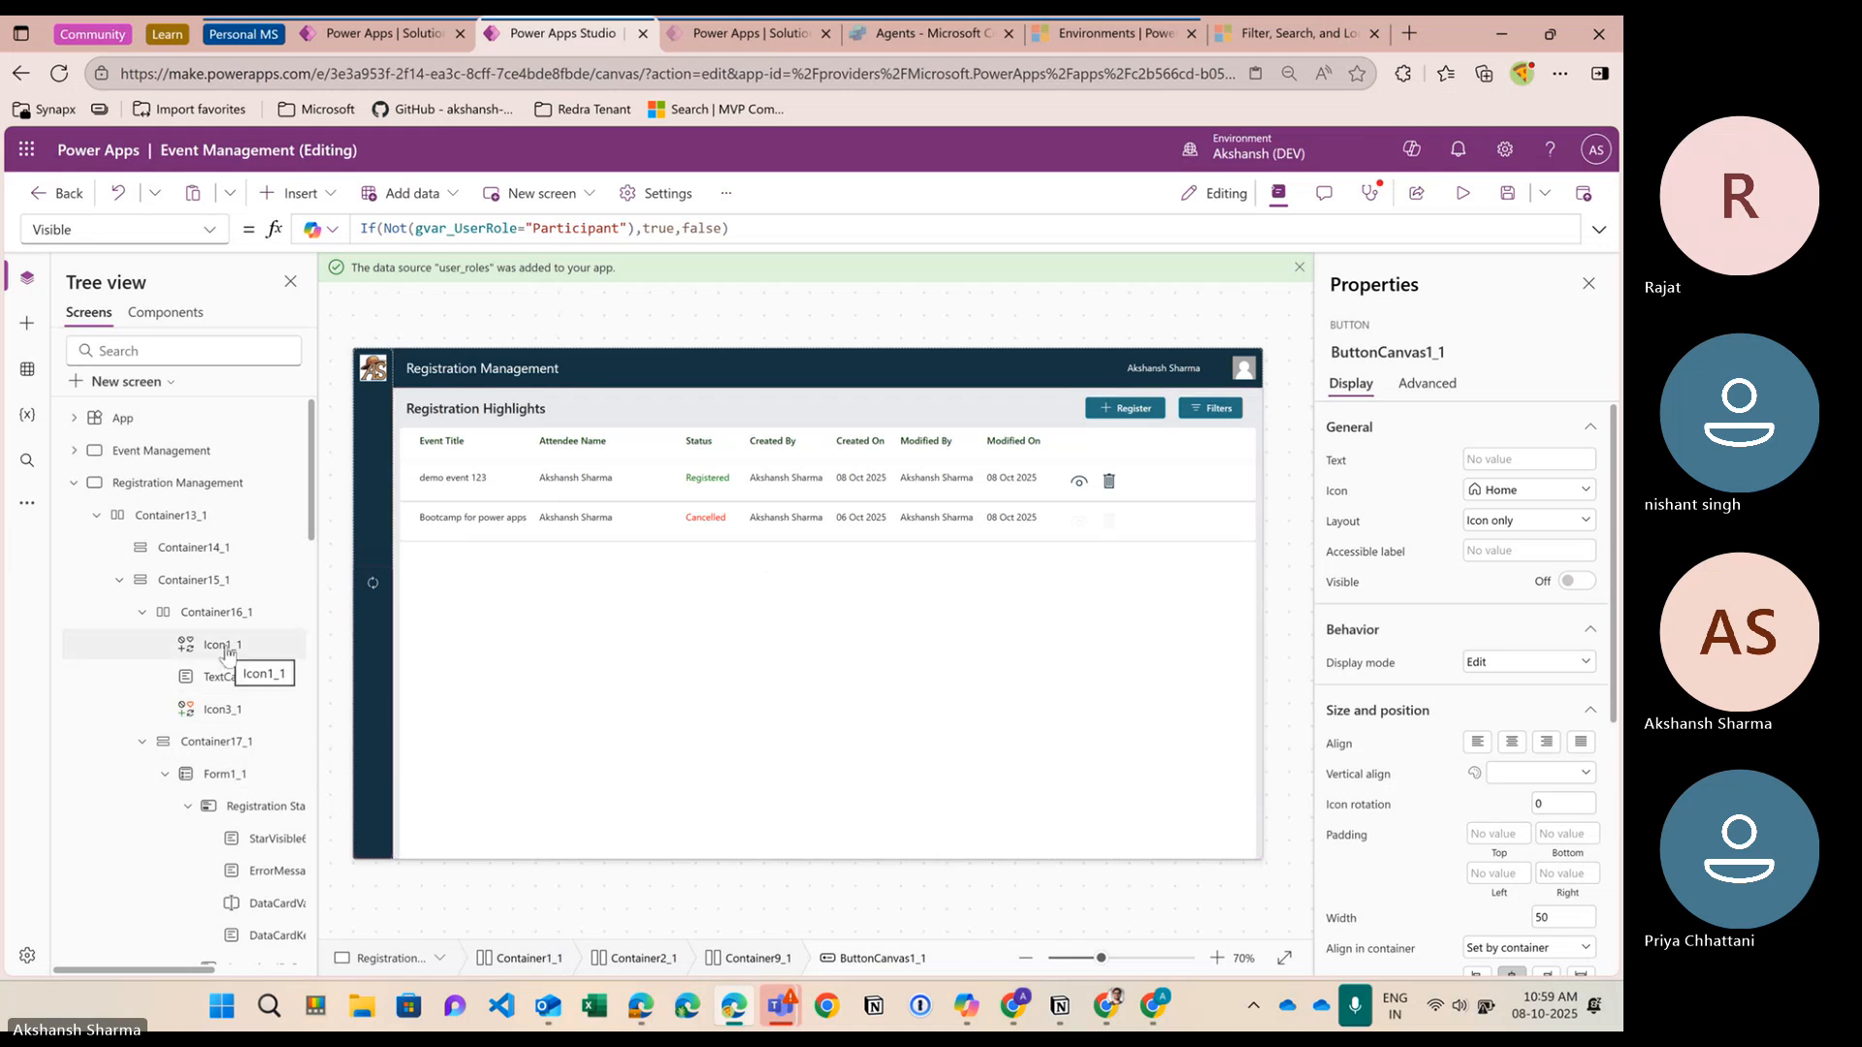
pyautogui.scroll(-2, 233, 647)
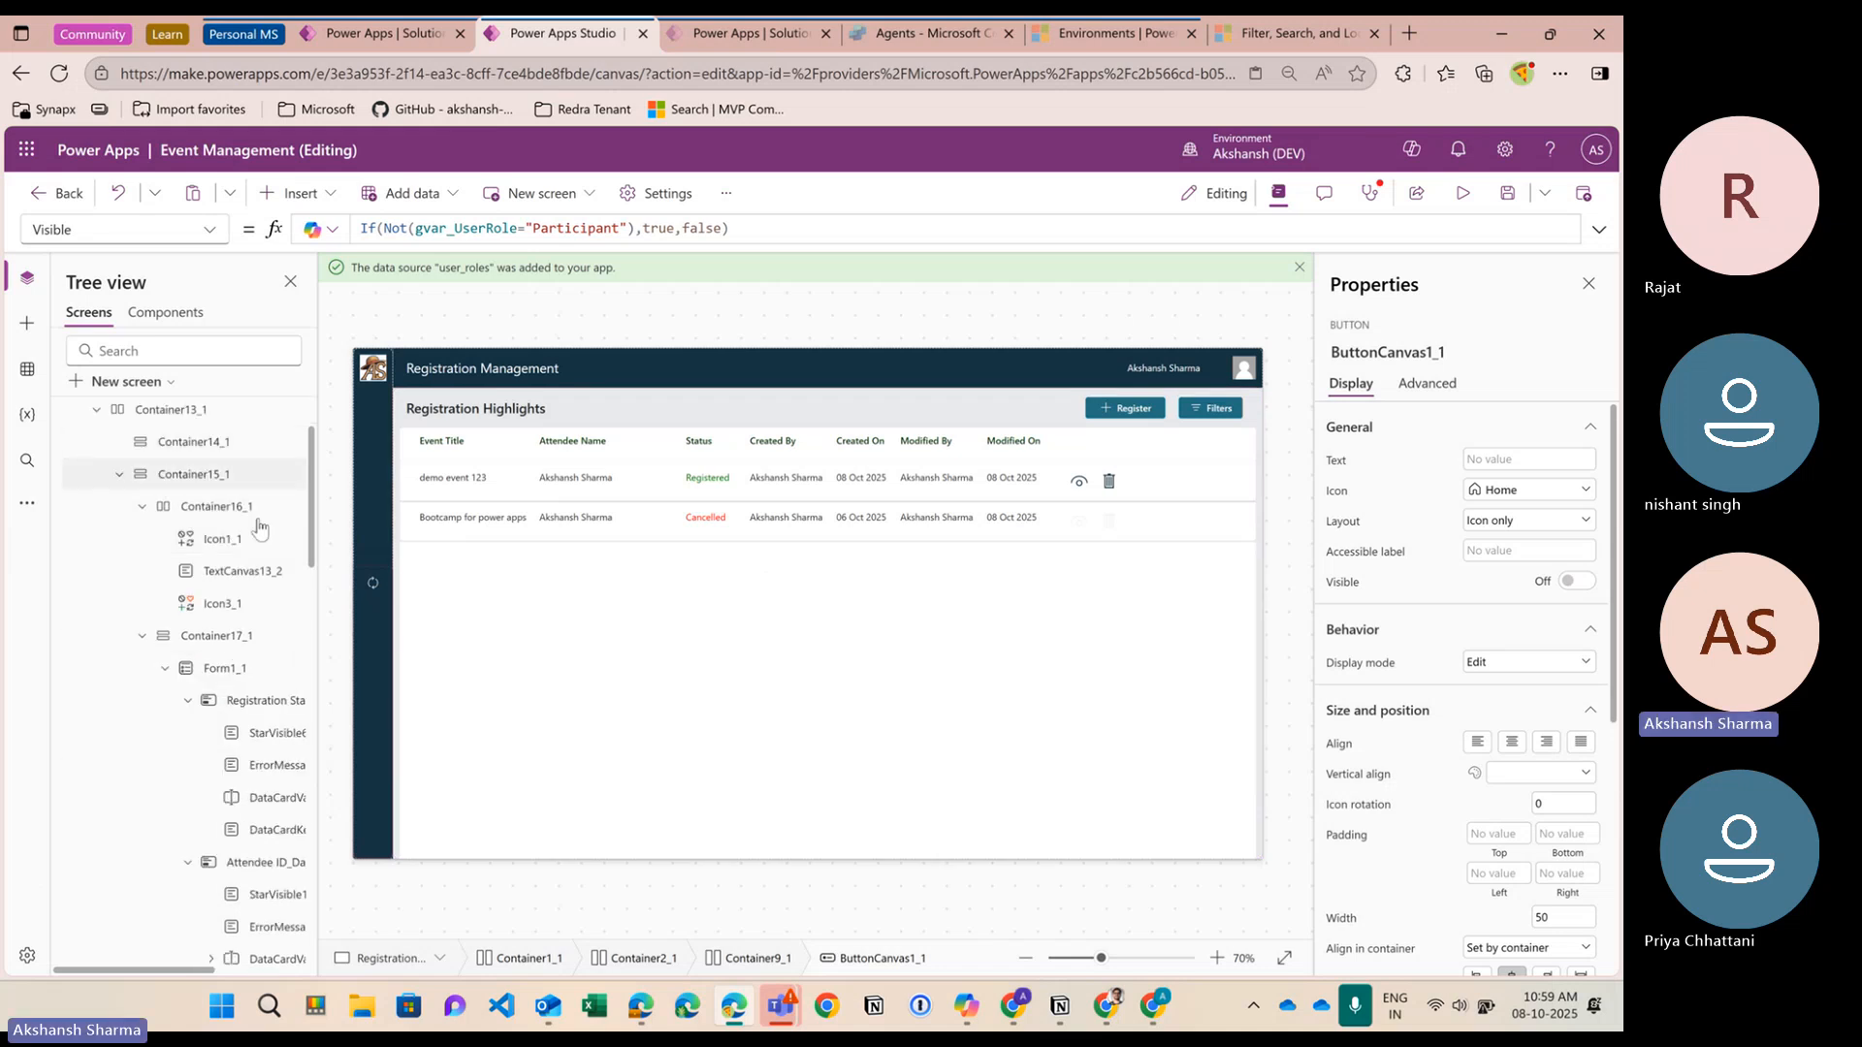
# Give ButtonCanvas2_1 the SaveCopy icon, then preview the app
pyautogui.click(240, 582)
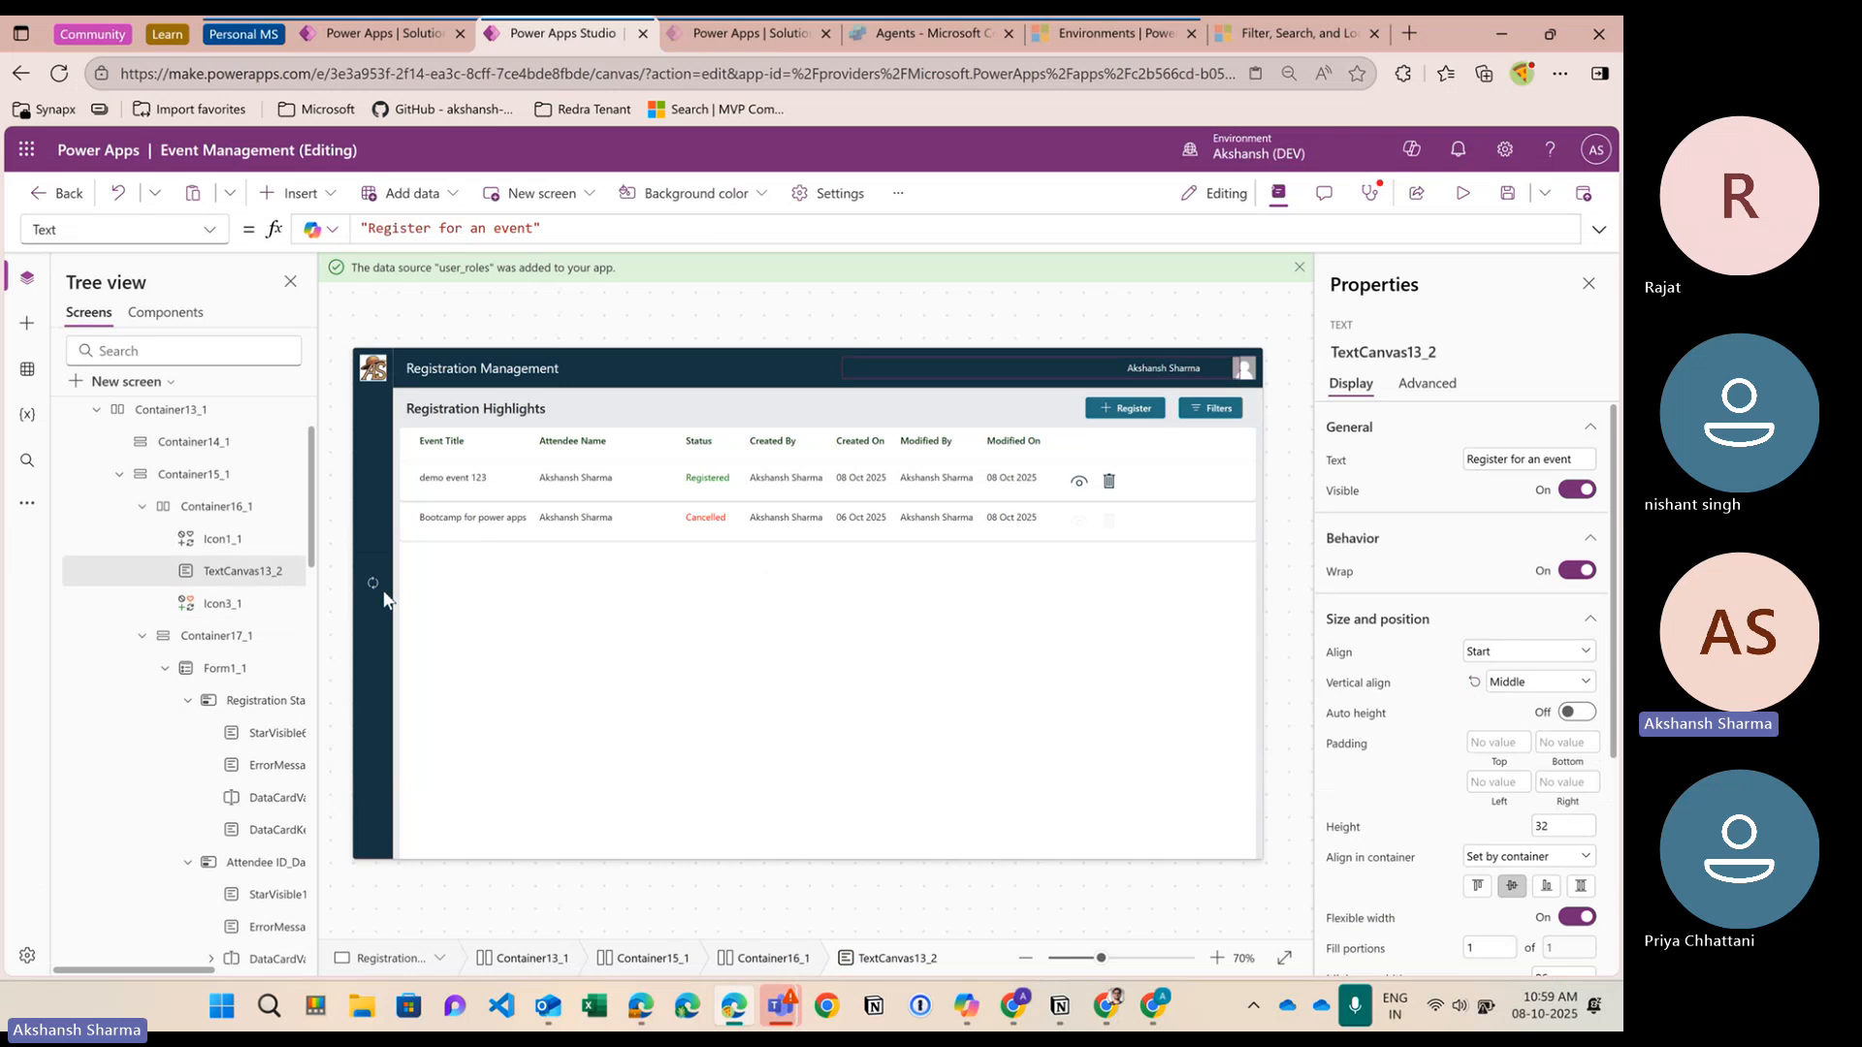
pyautogui.click(374, 582)
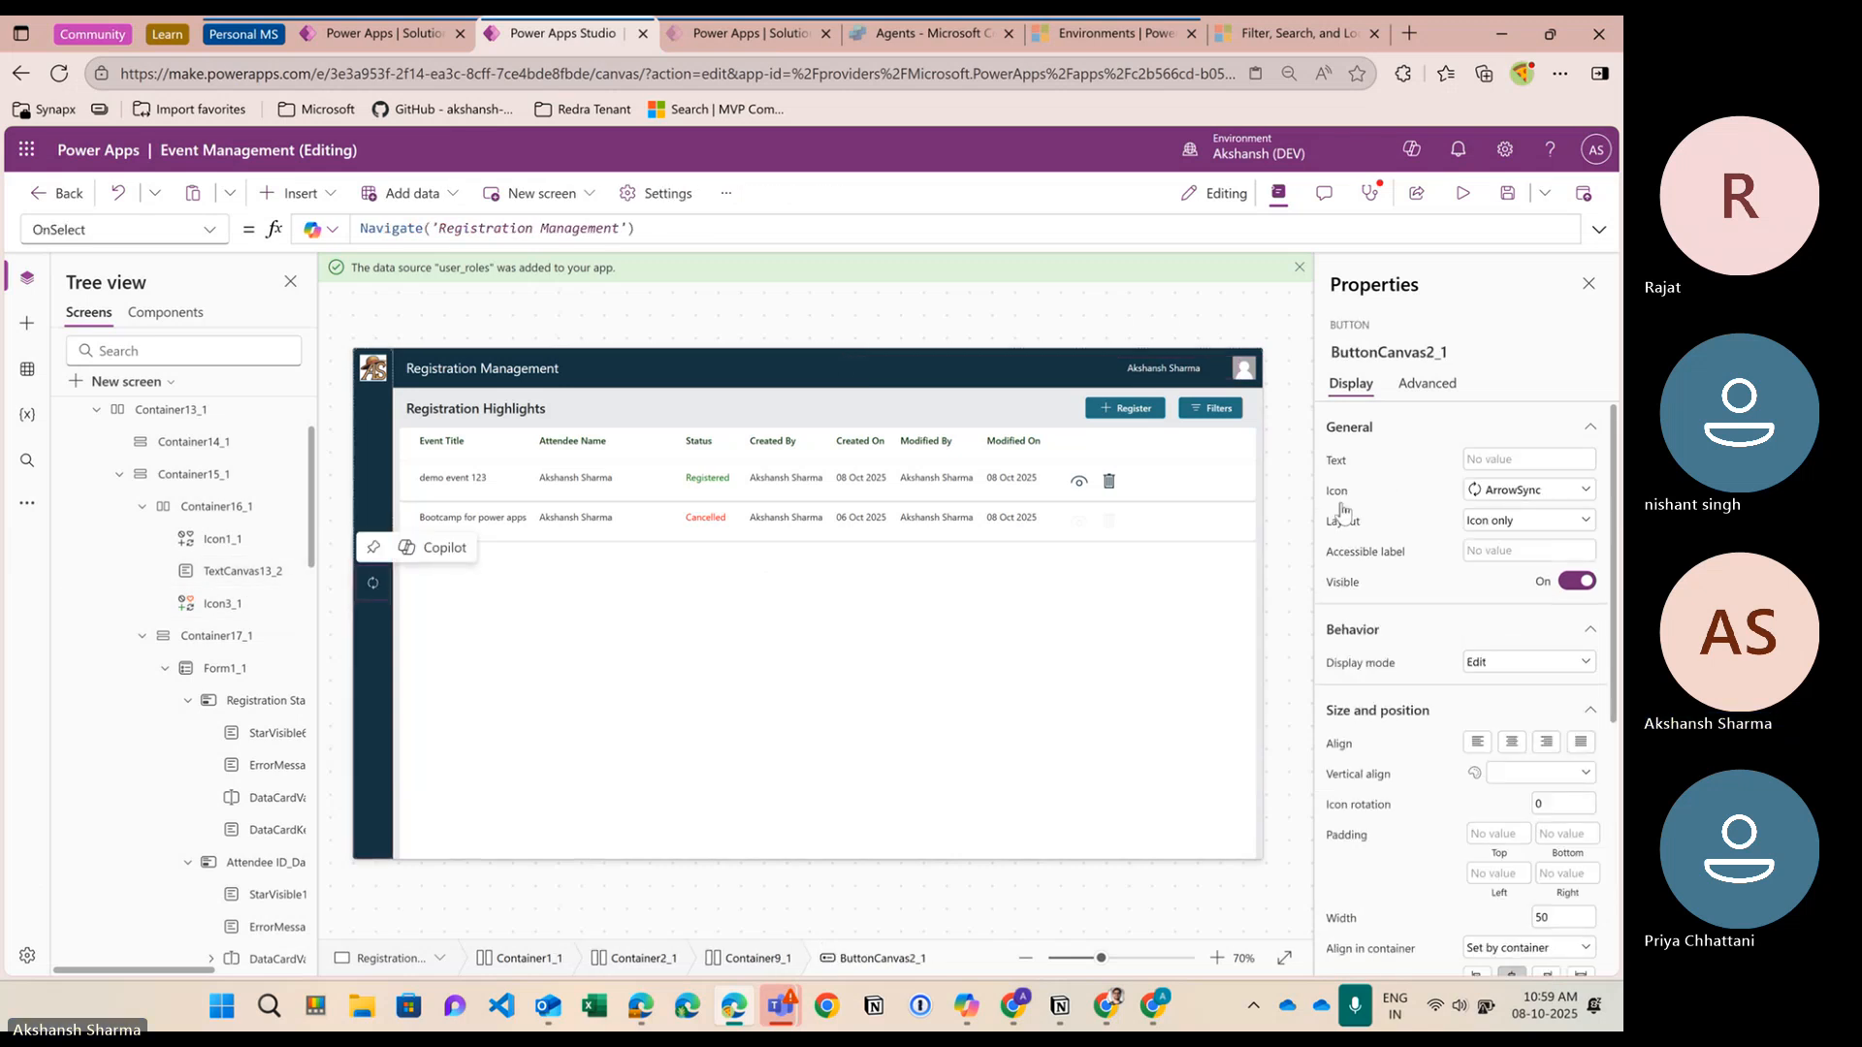
pyautogui.click(1542, 489)
pyautogui.scroll(-10, 1355, 732)
pyautogui.scroll(-2, 1355, 732)
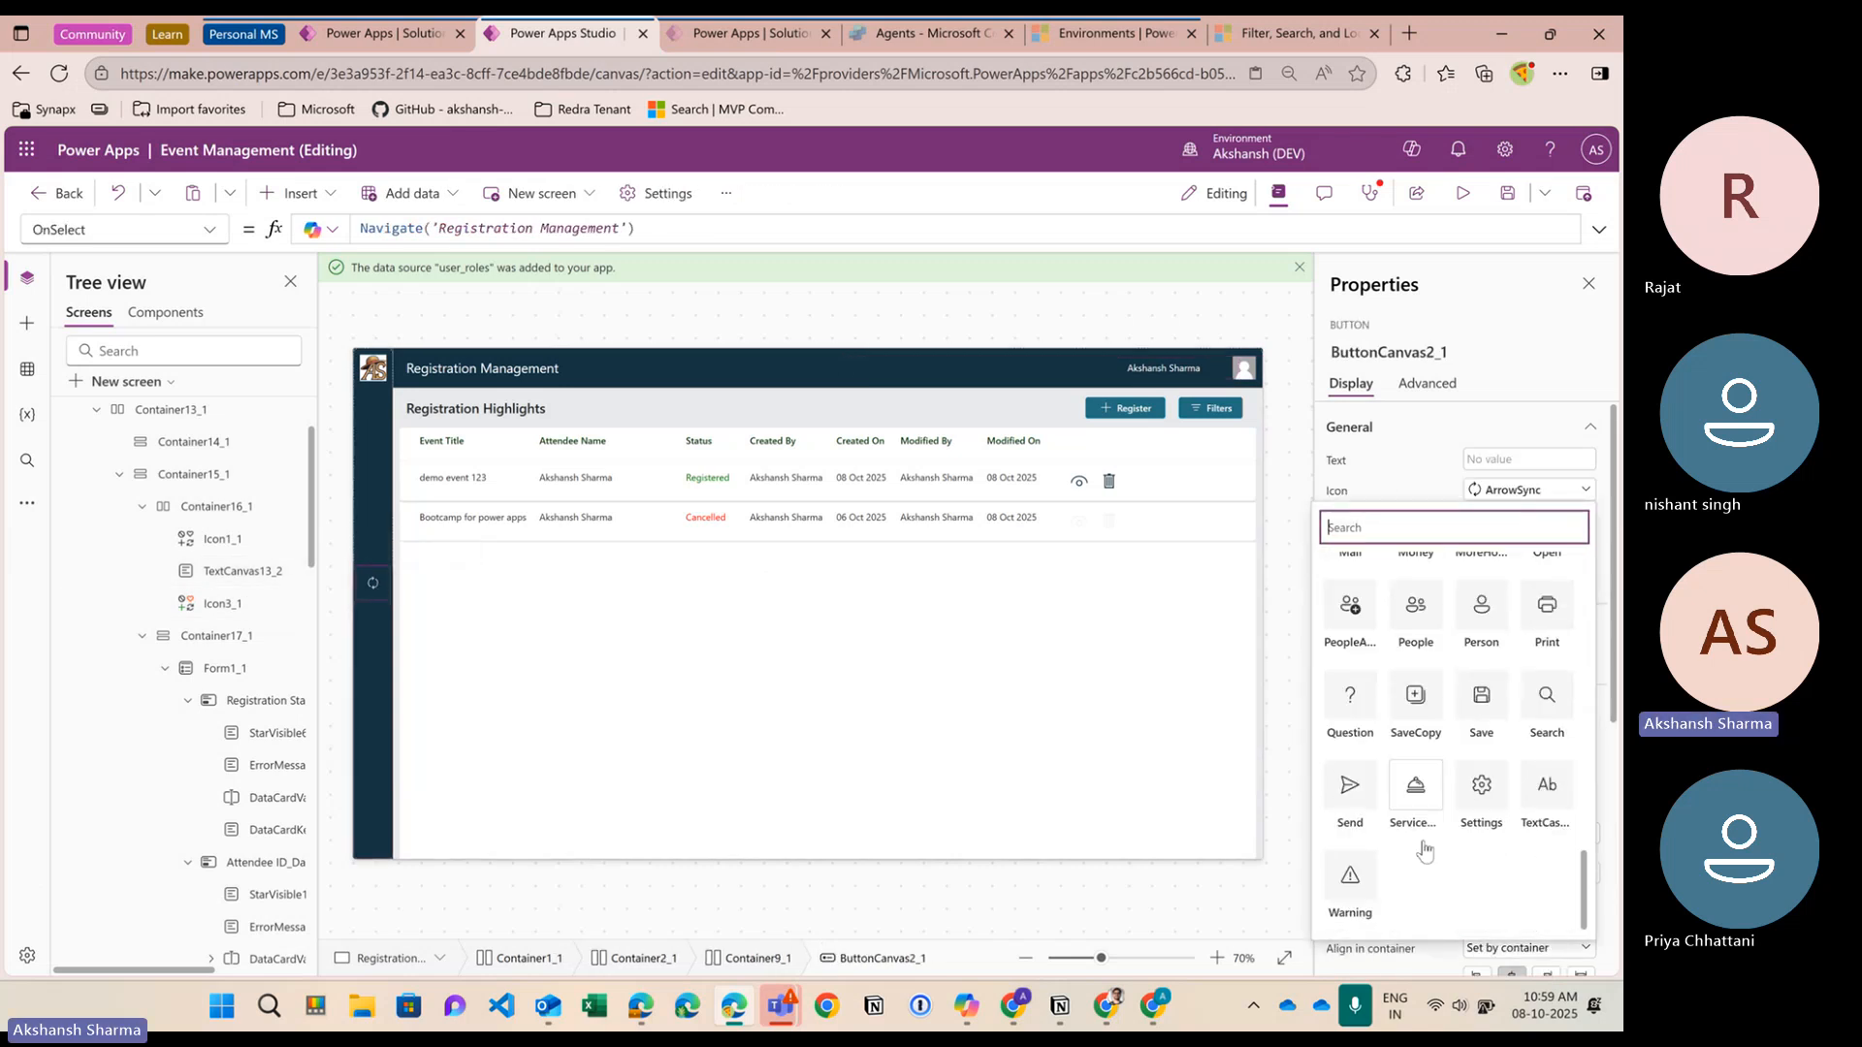
pyautogui.click(1416, 729)
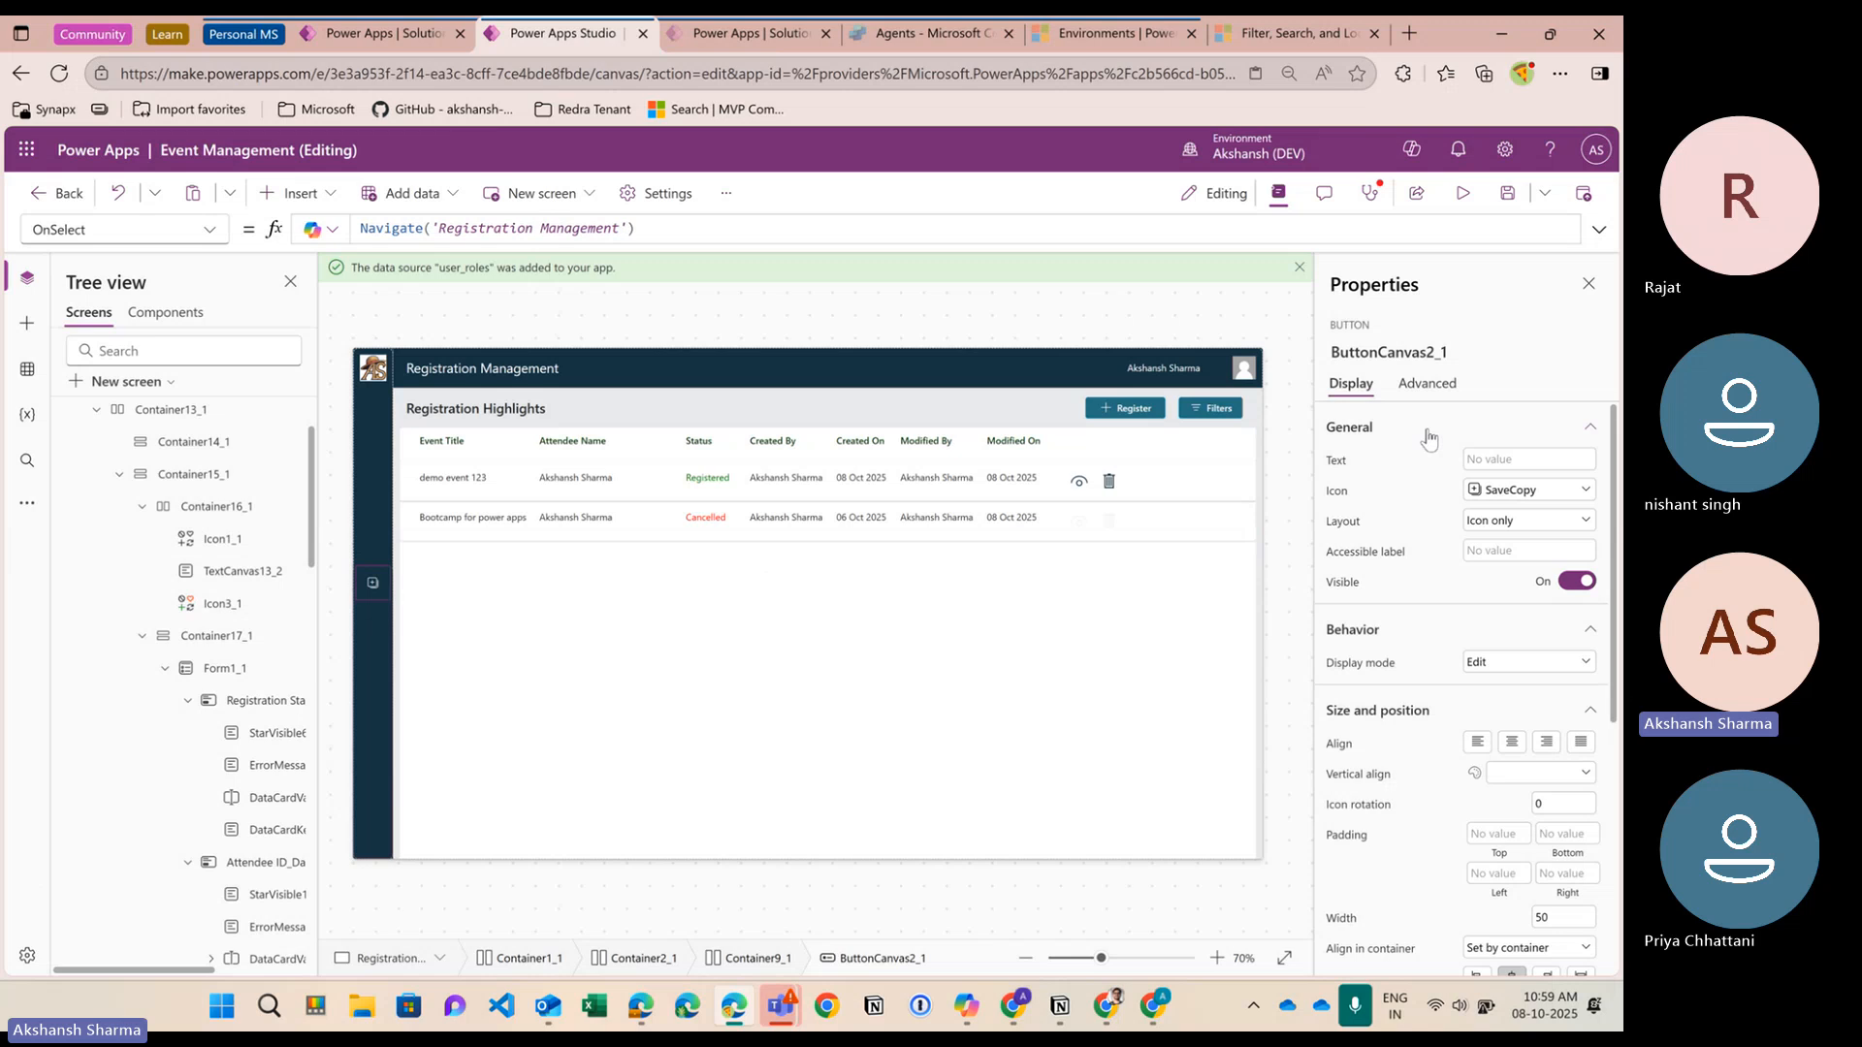
pyautogui.scroll(1, 208, 560)
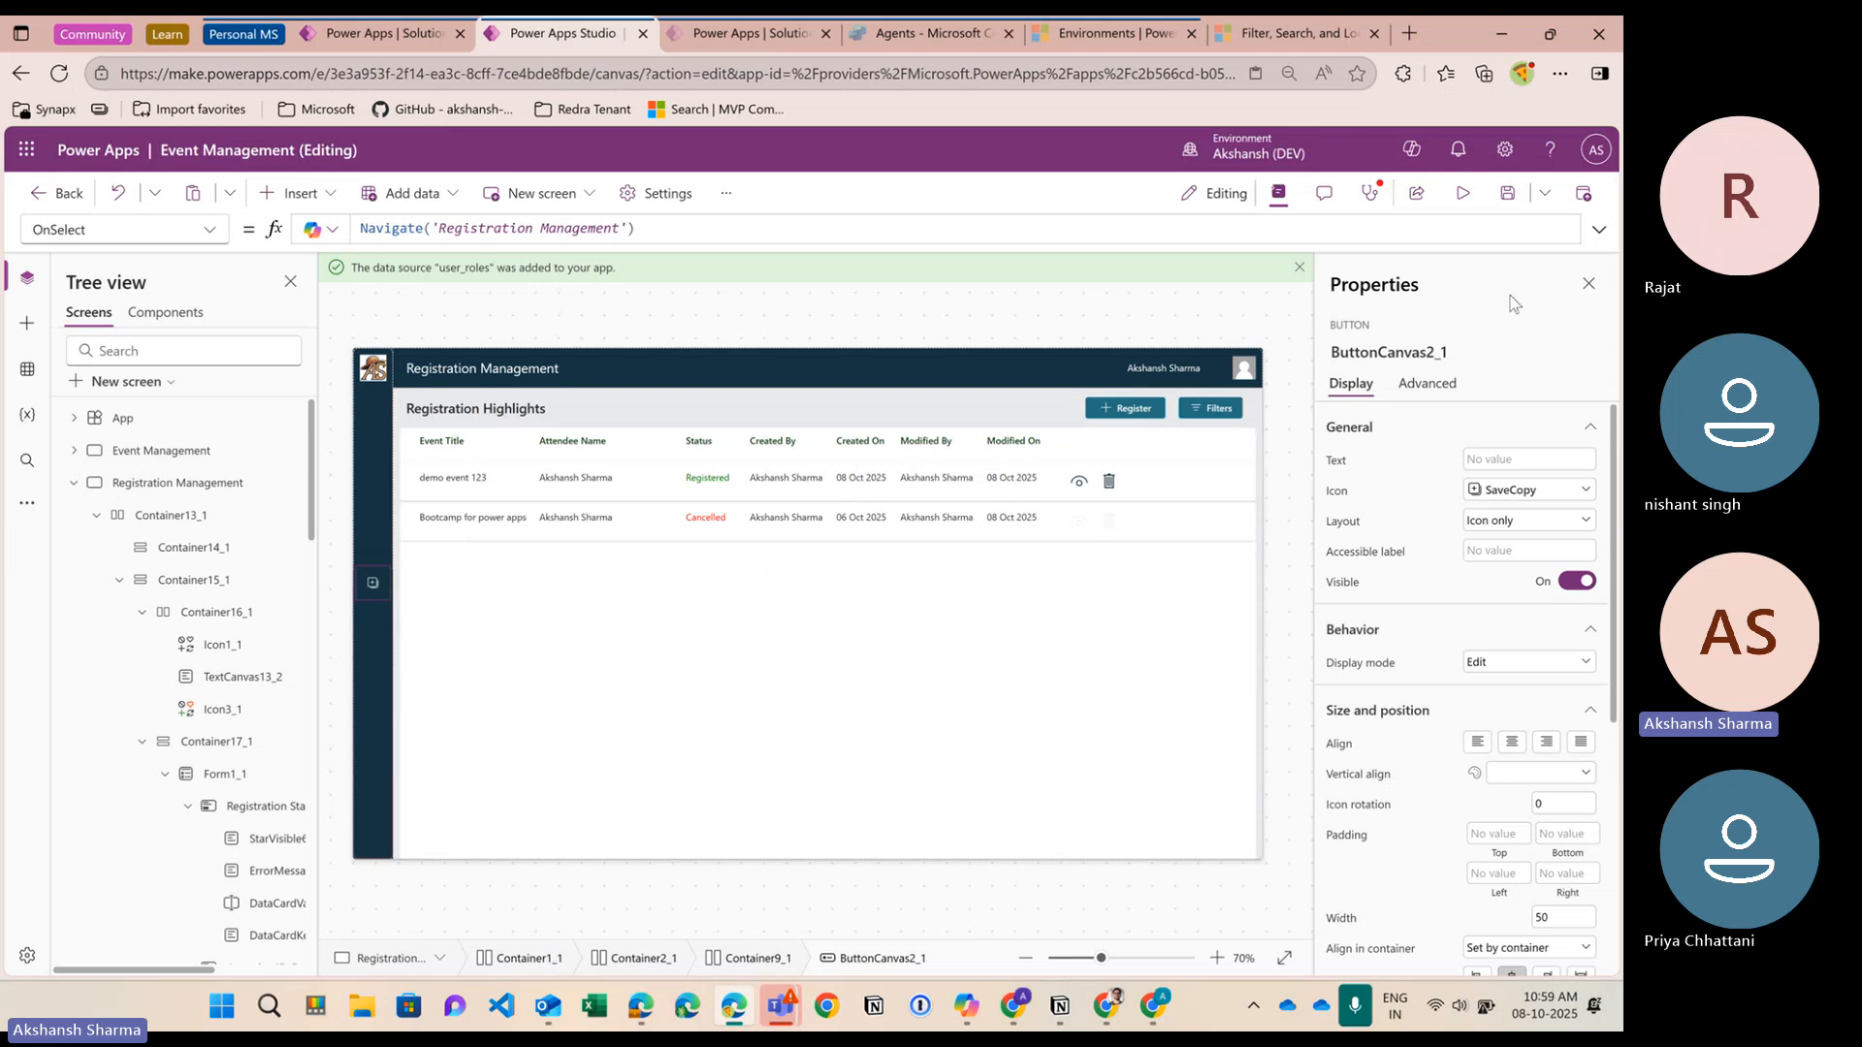
pyautogui.click(1464, 195)
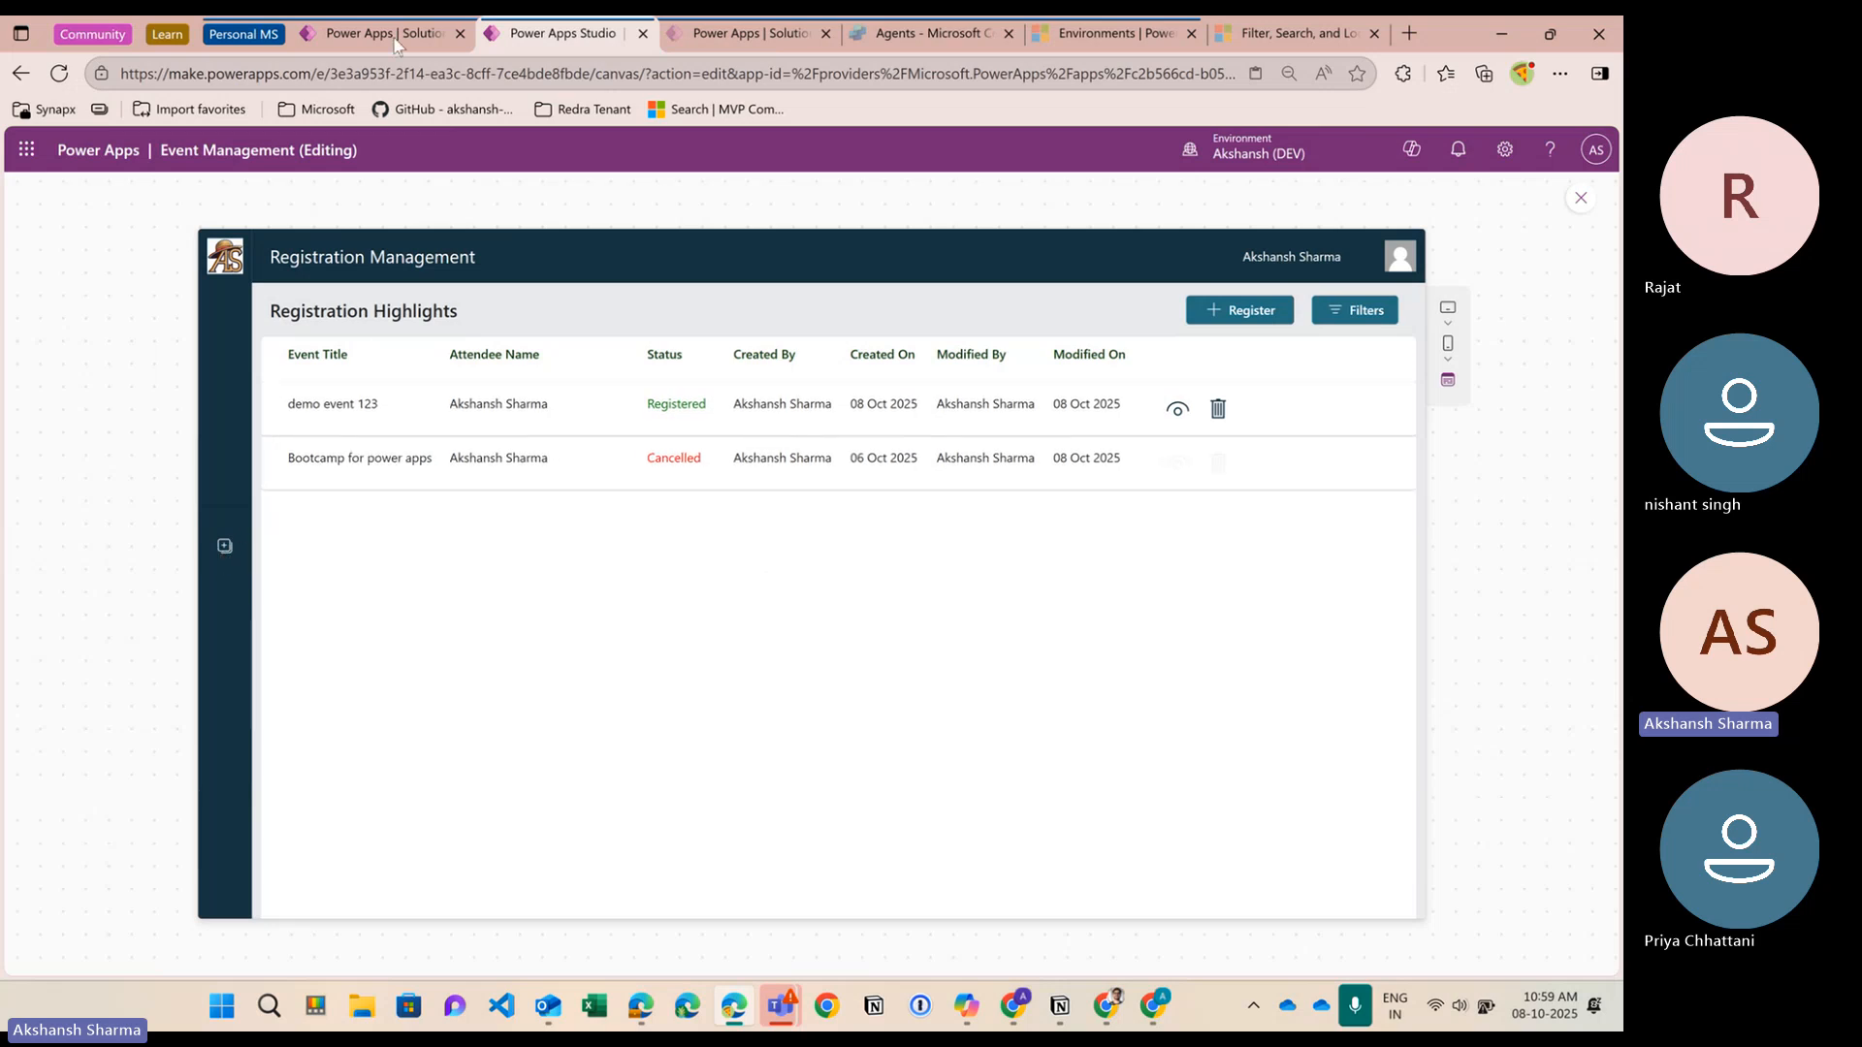
# Change row UR-100's Role ID from Participant to Organiser in the user_role table
pyautogui.click(378, 33)
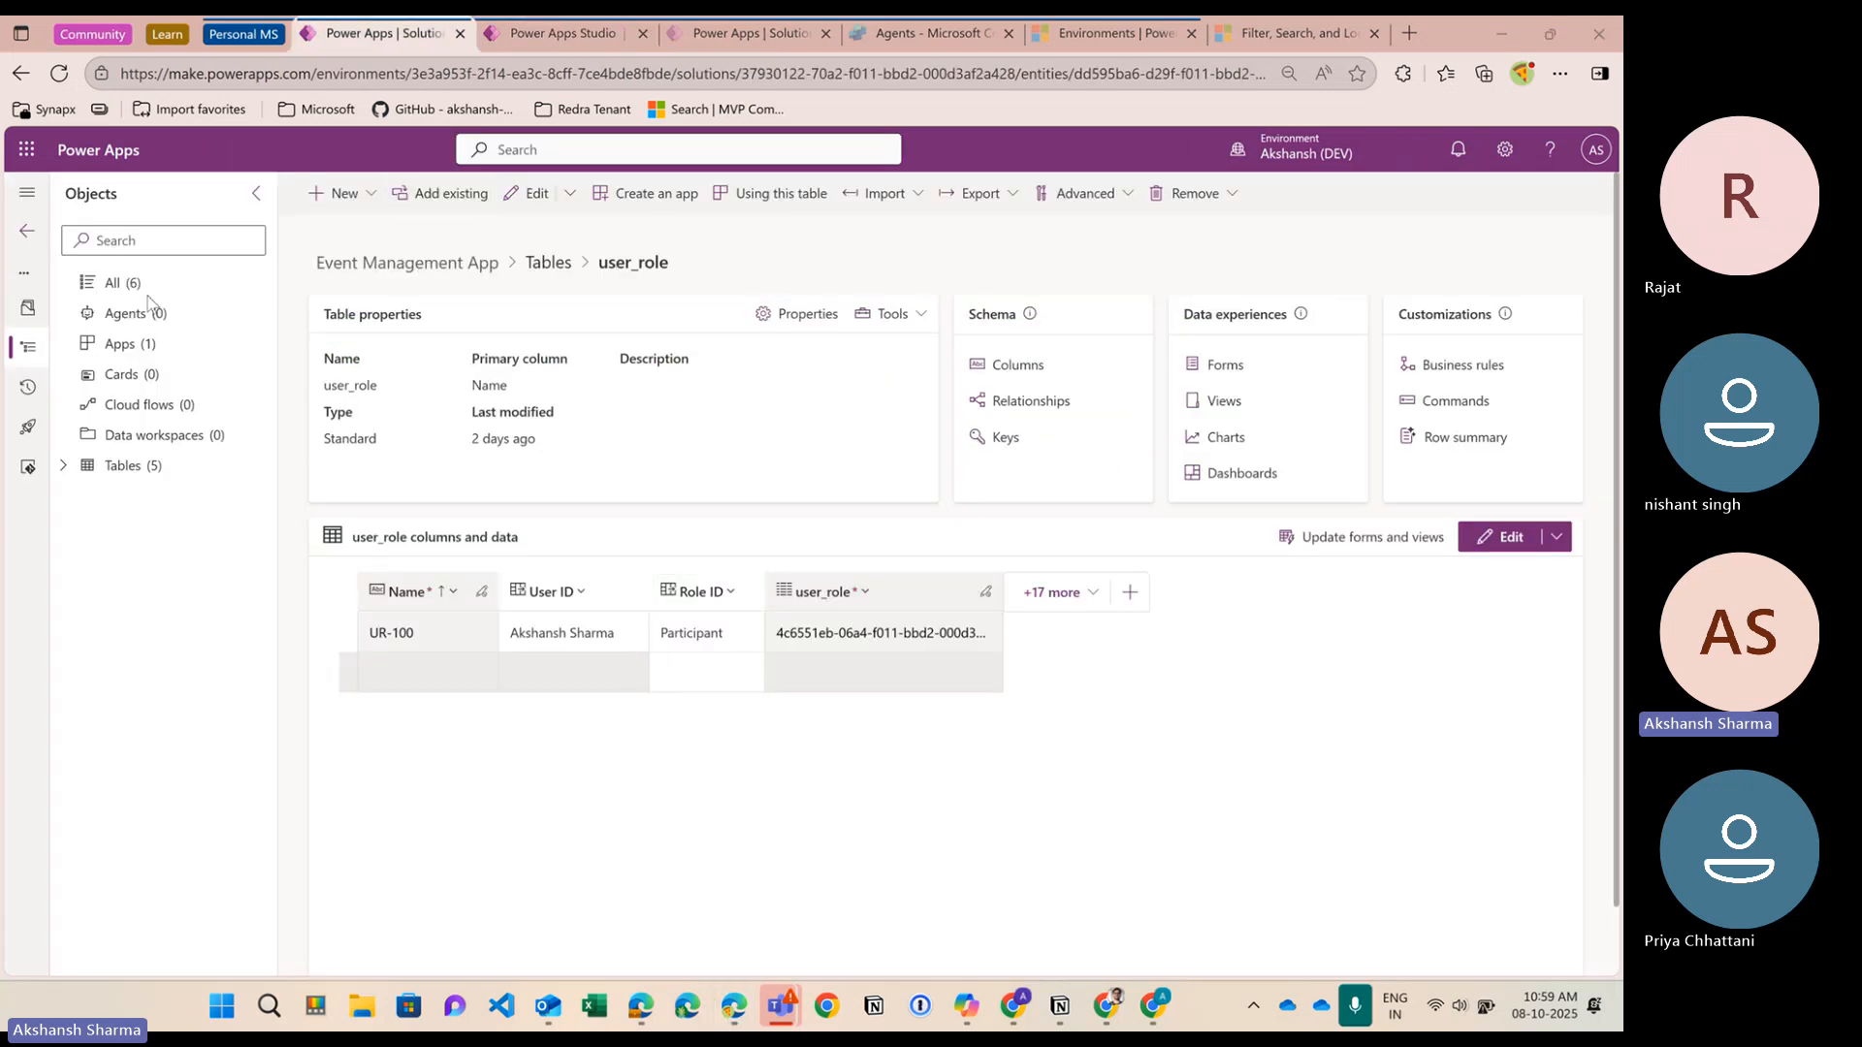
pyautogui.click(746, 644)
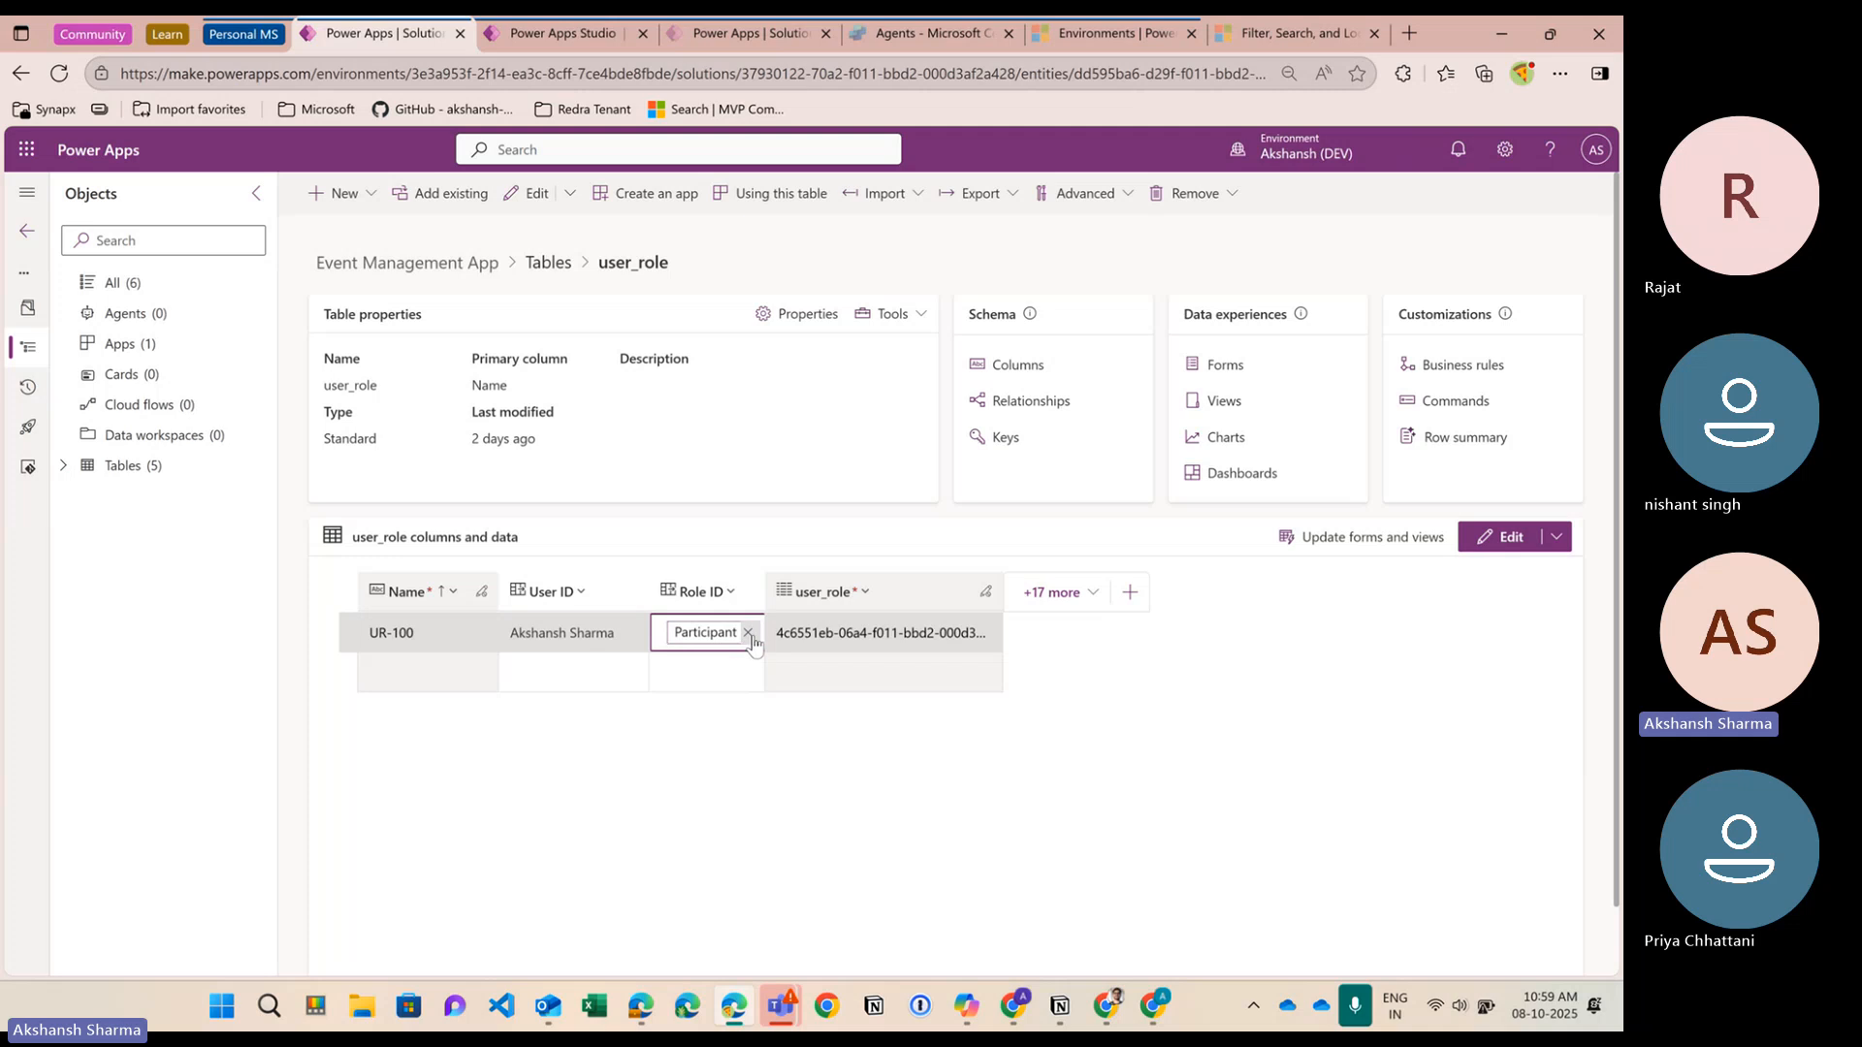
pyautogui.click(752, 638)
pyautogui.click(723, 667)
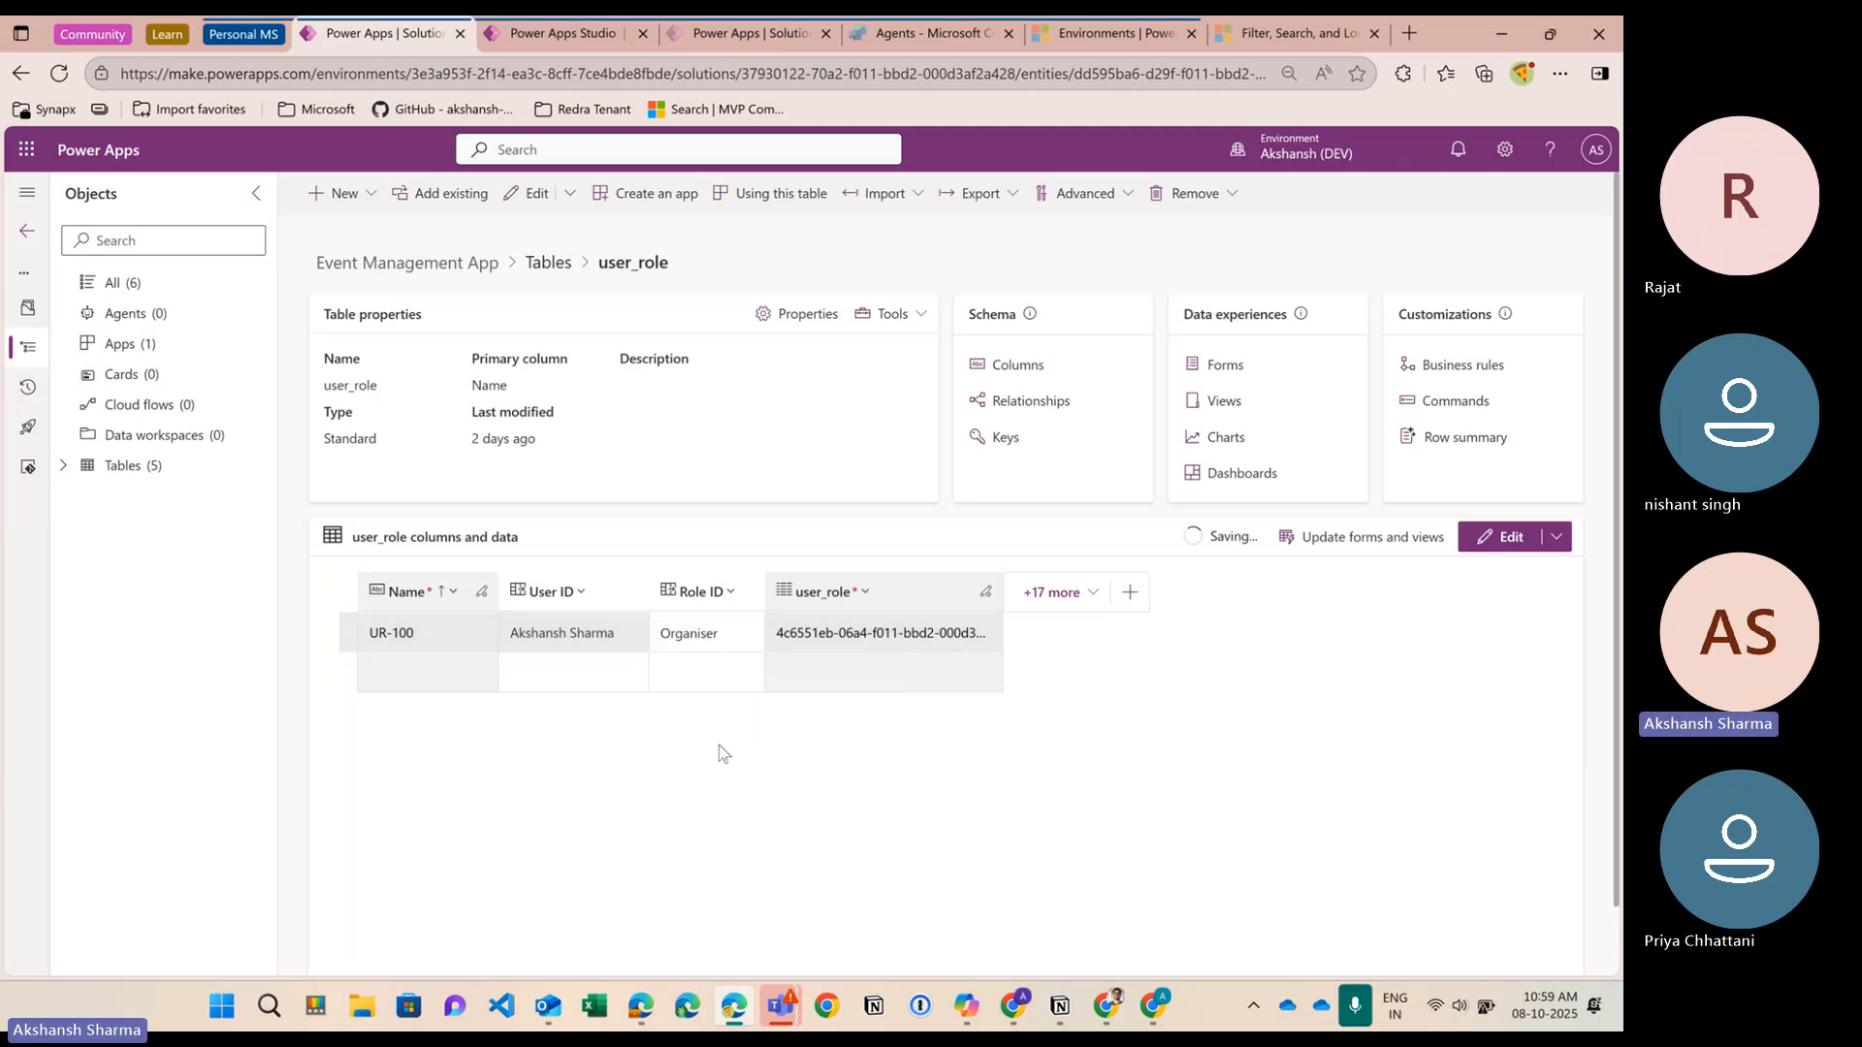
# Back in Studio, exit the preview and refresh the user_roles data source
pyautogui.click(552, 33)
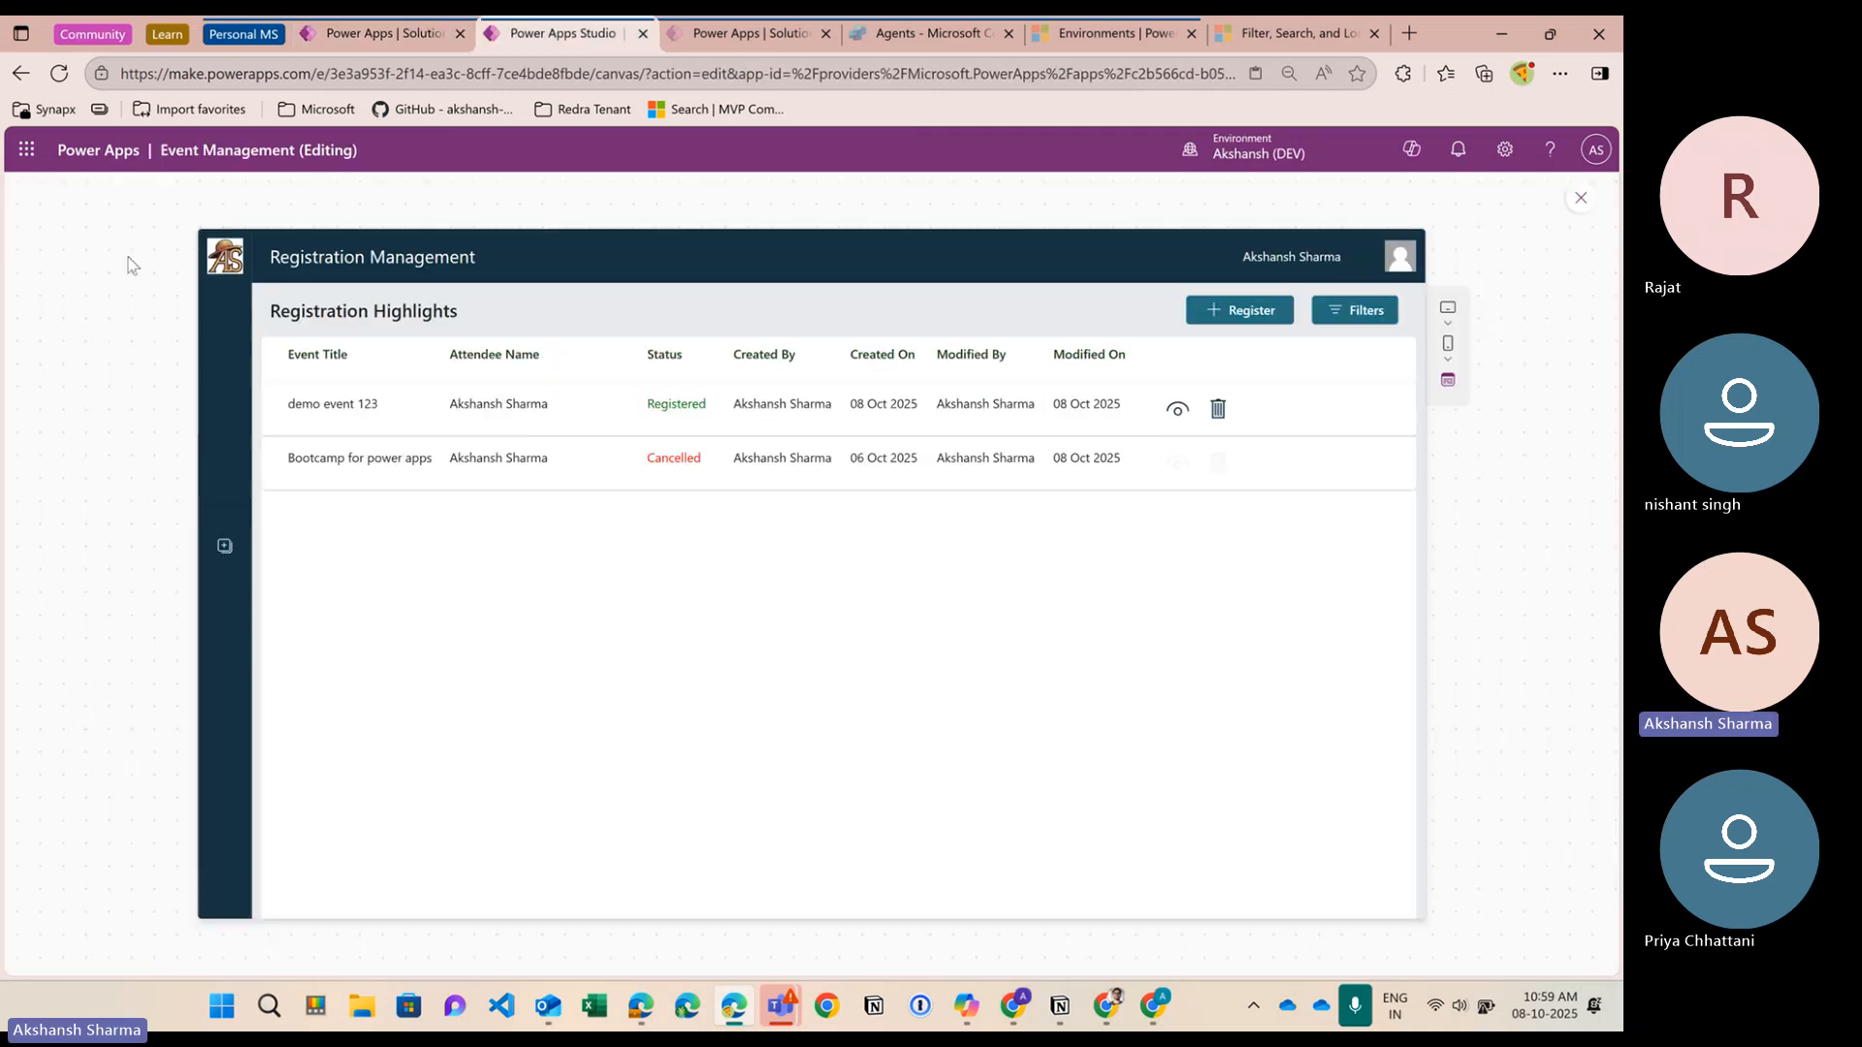
pyautogui.press('Escape')
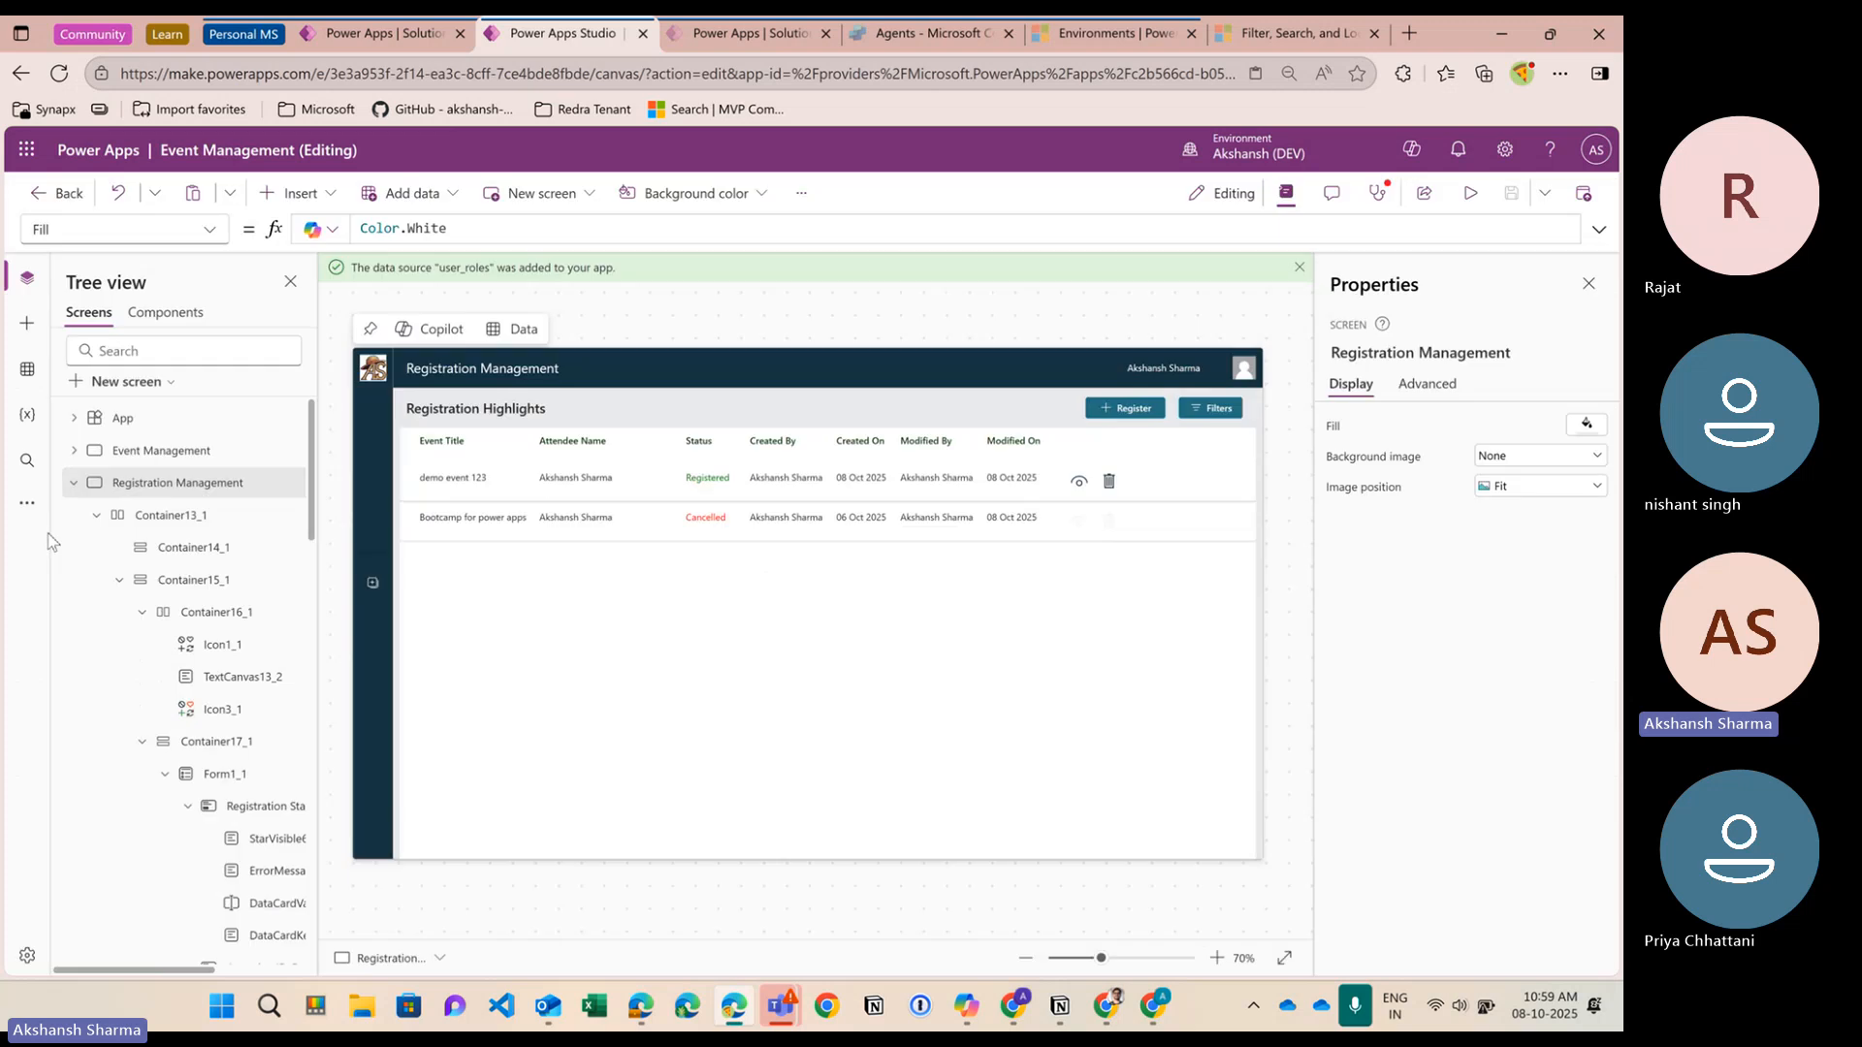
pyautogui.click(27, 370)
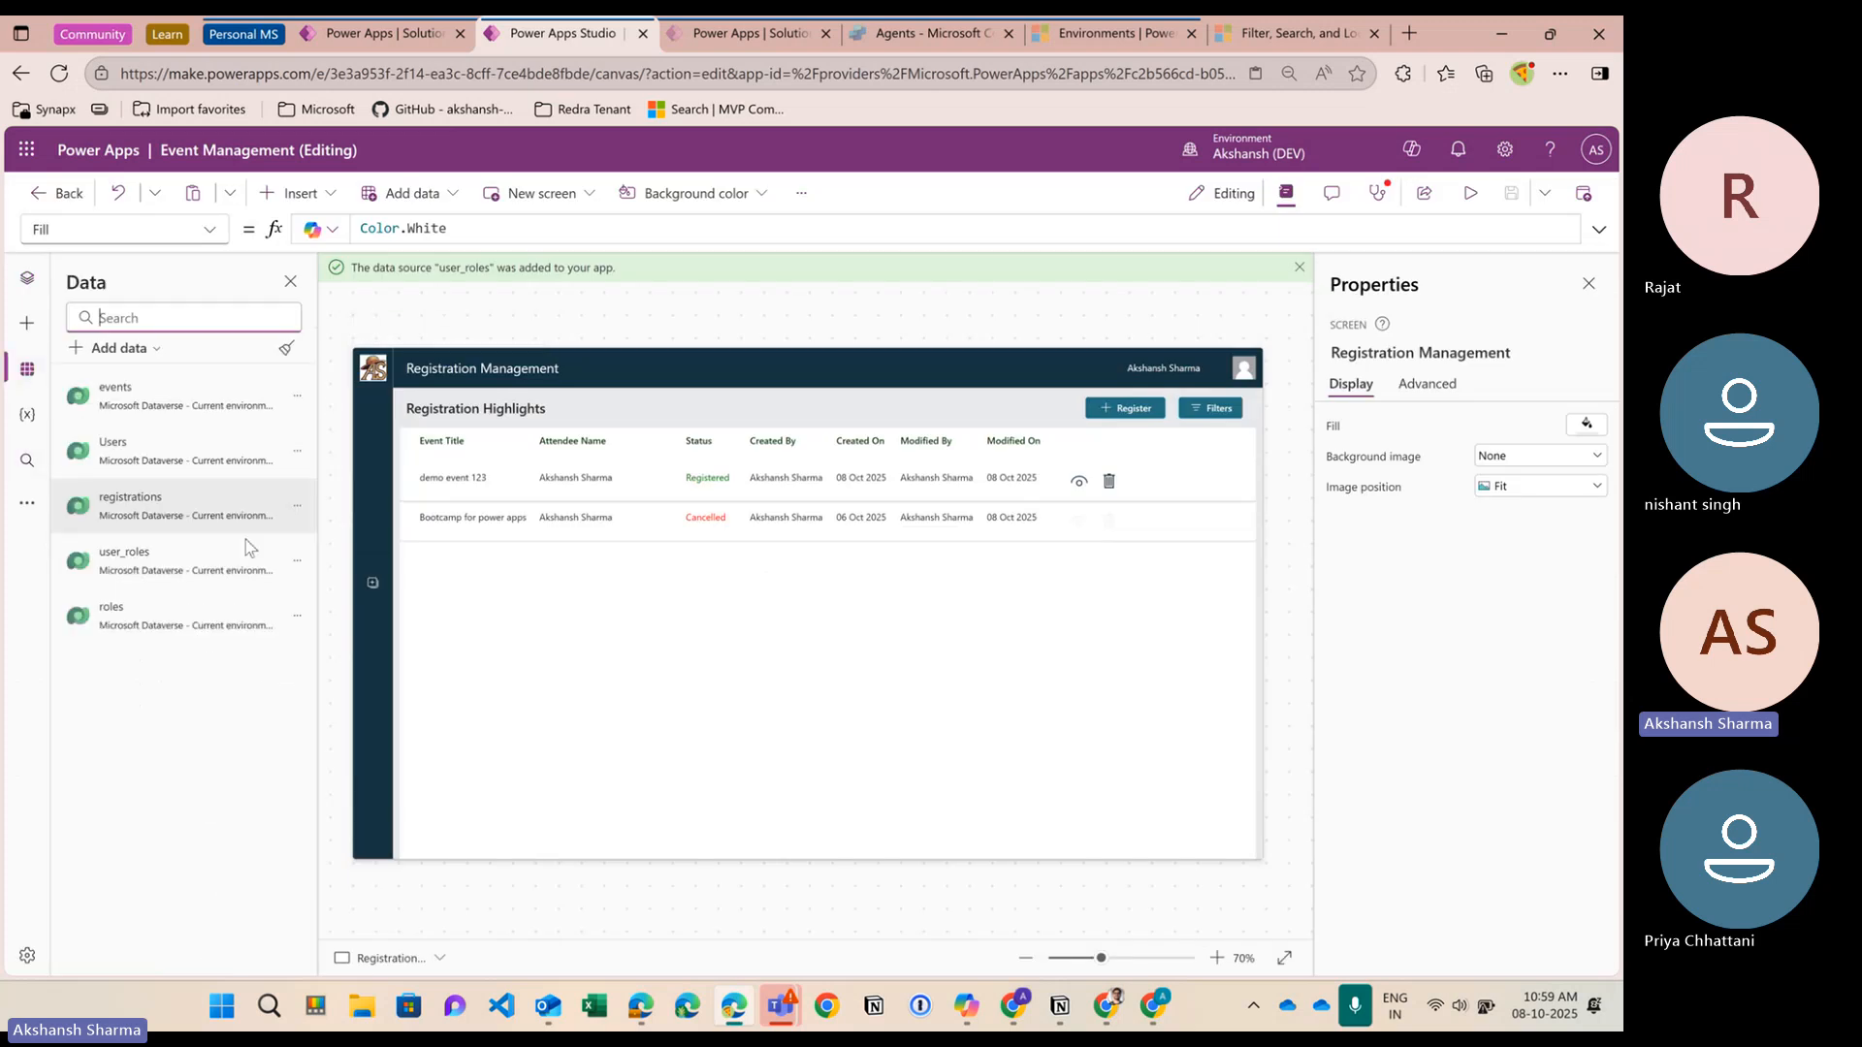
pyautogui.click(297, 567)
pyautogui.click(320, 631)
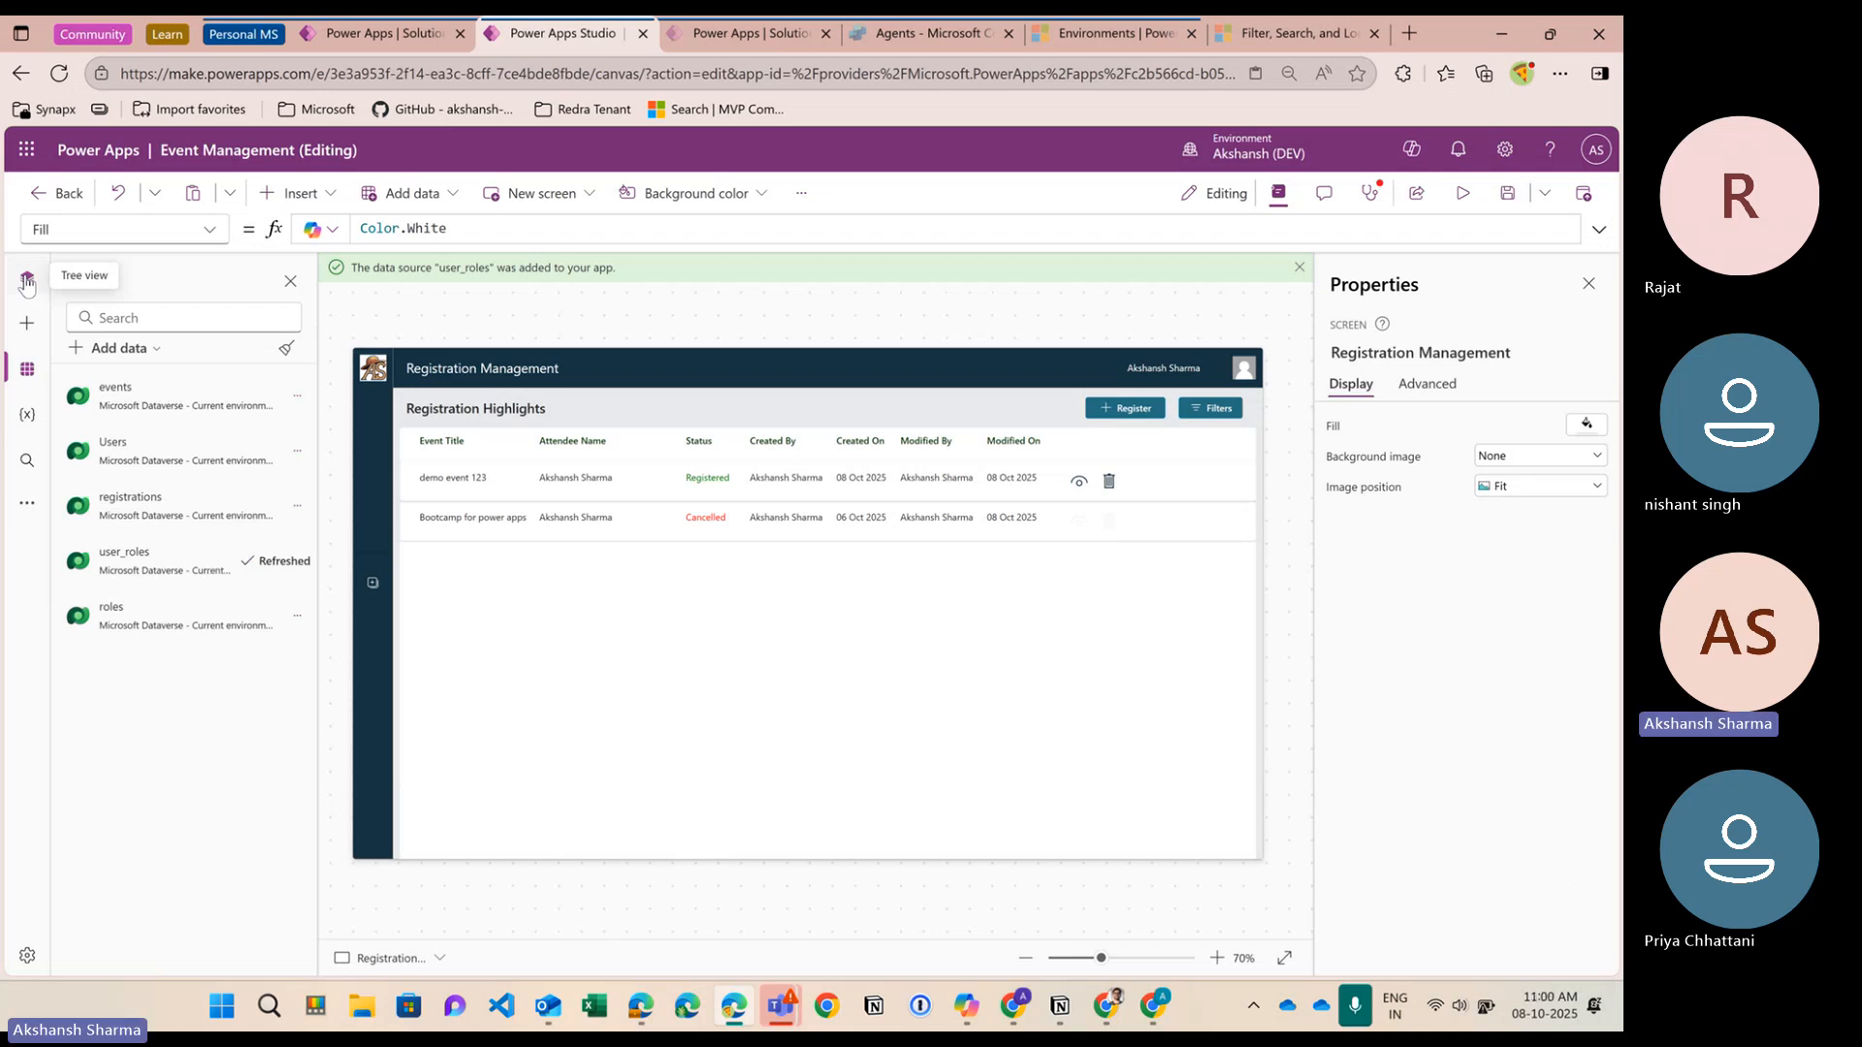
pyautogui.click(28, 281)
# Rerun the App's OnStart formula, then preview the app on the Event Management screen
pyautogui.rightClick(131, 418)
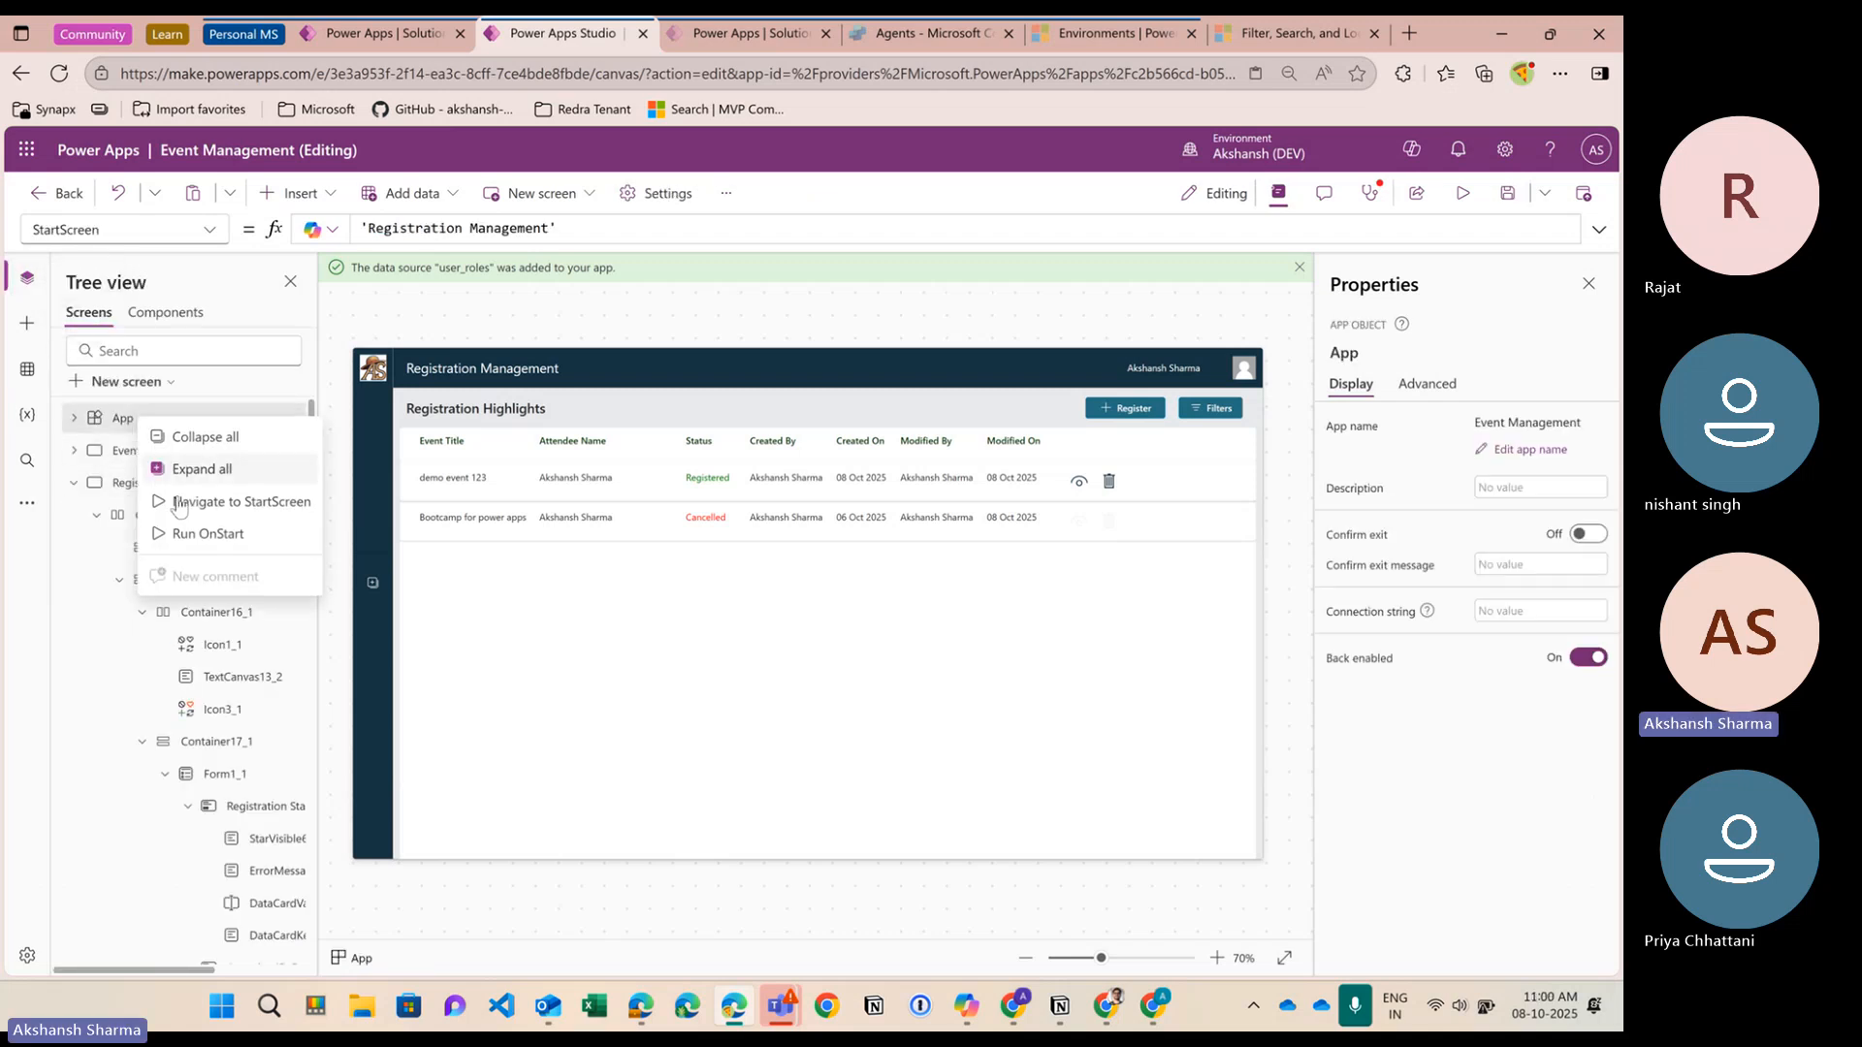
pyautogui.click(189, 534)
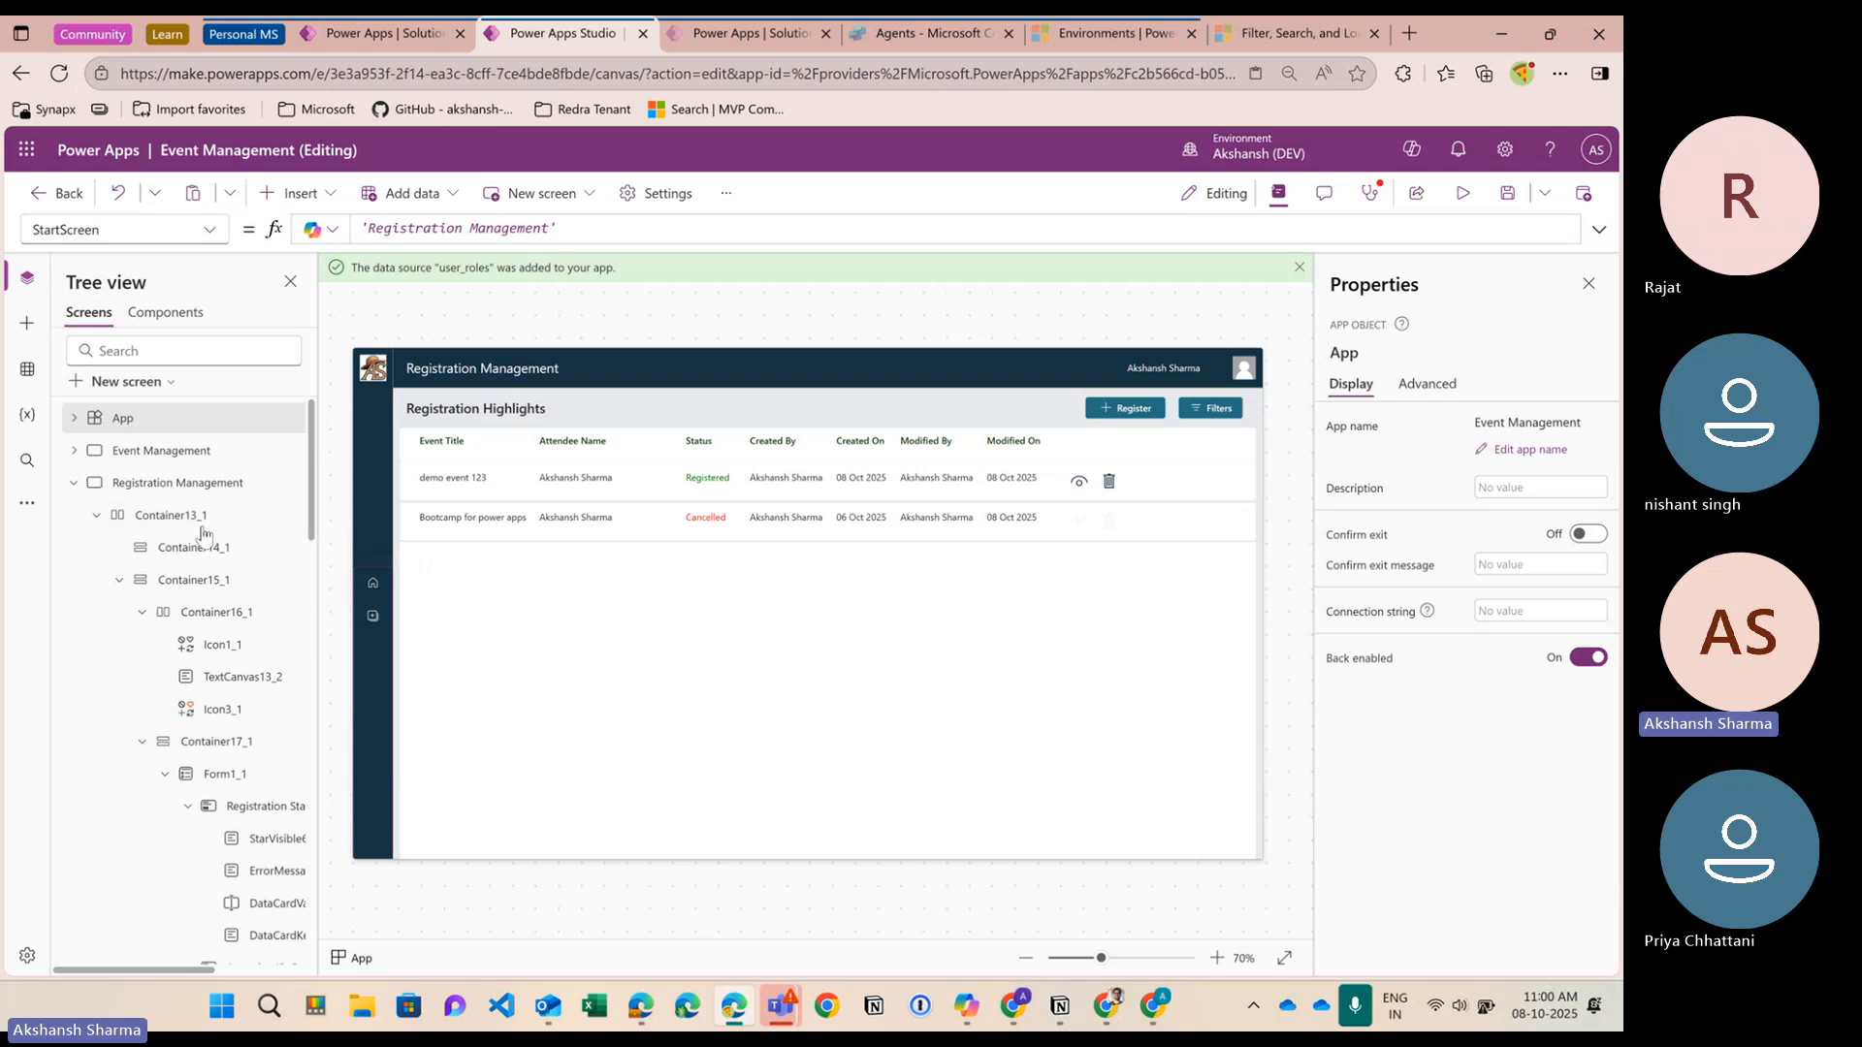
pyautogui.click(75, 483)
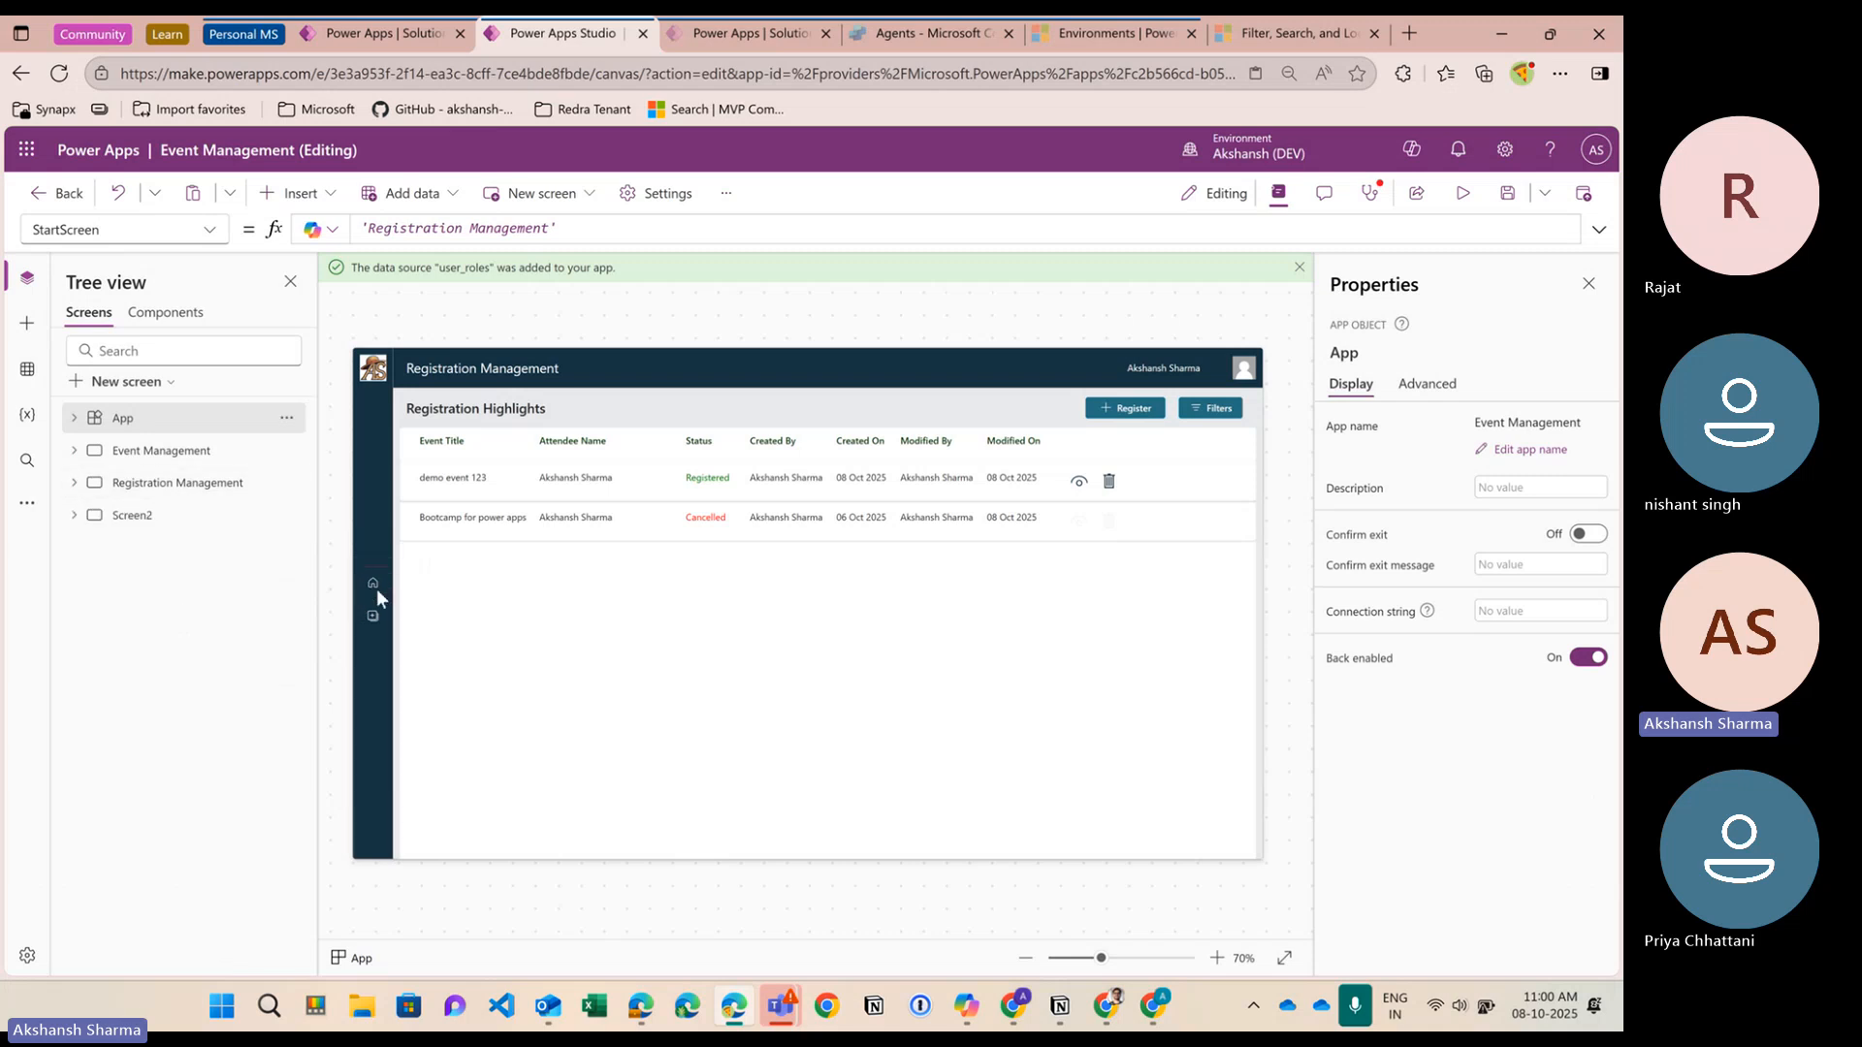
pyautogui.click(1462, 193)
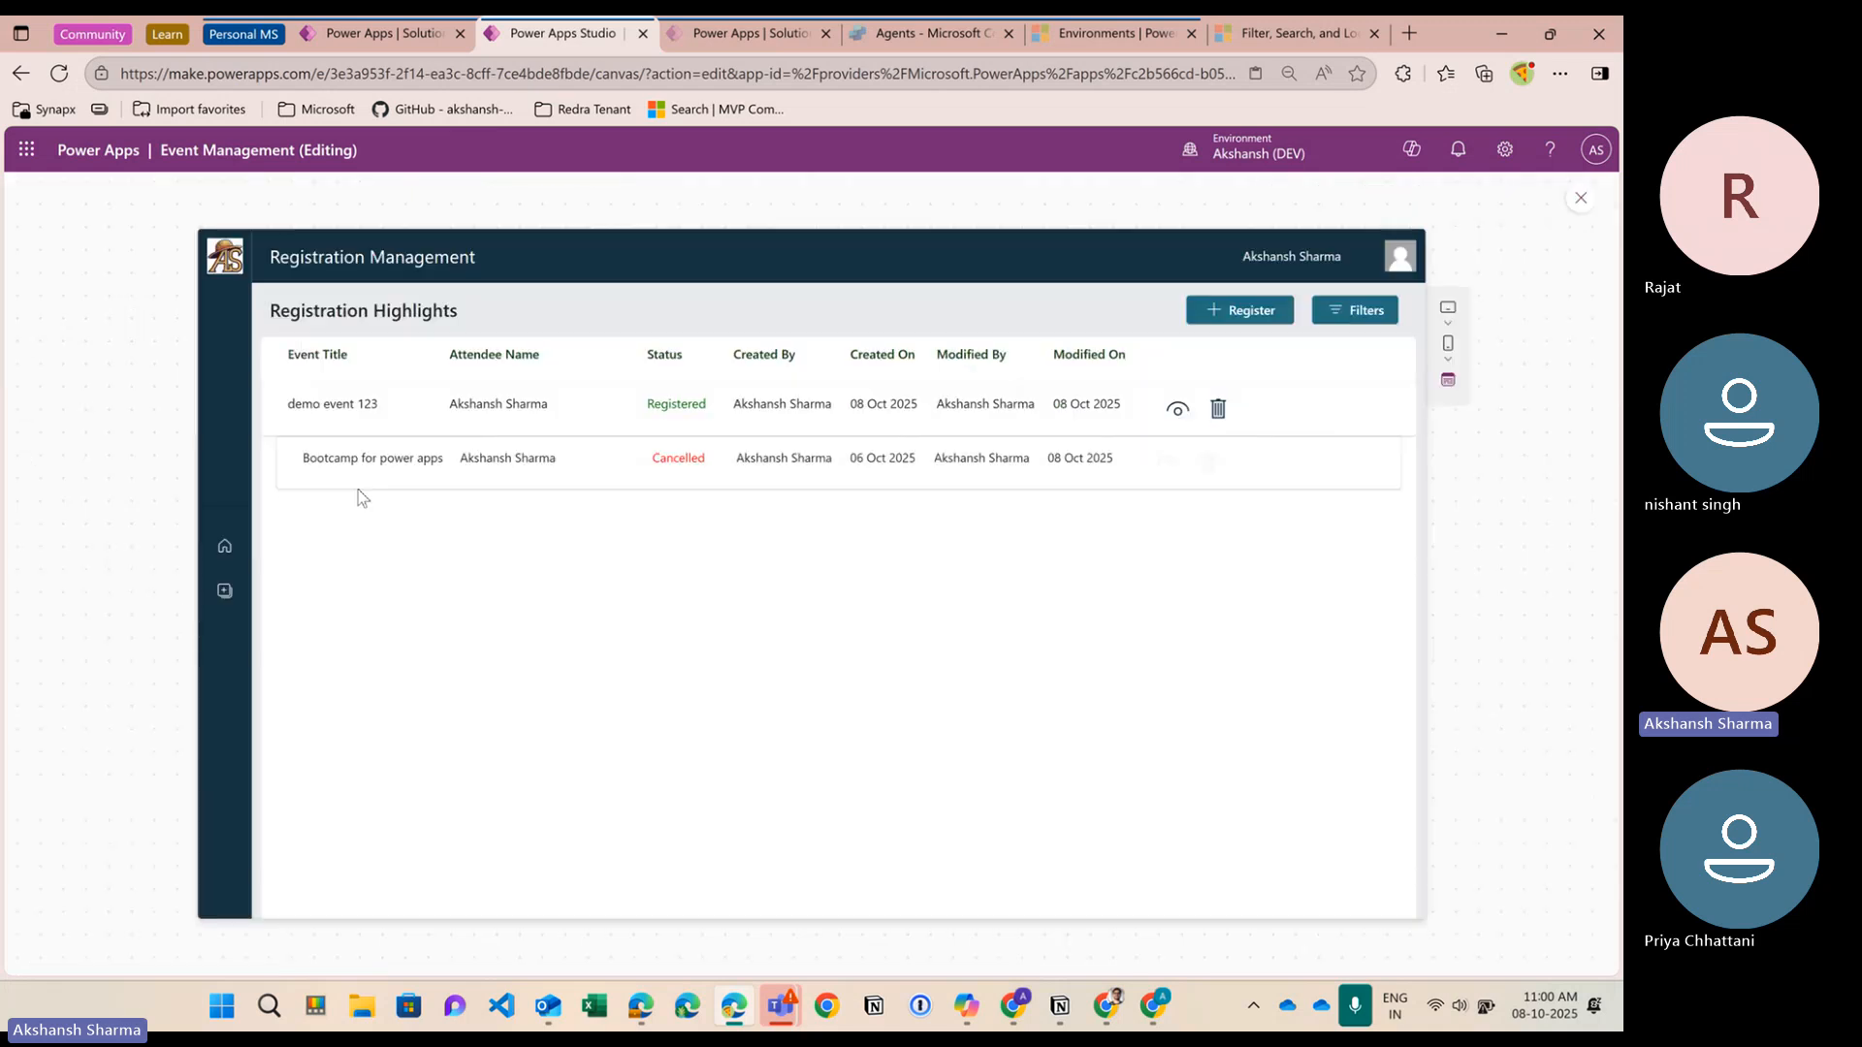
pyautogui.click(224, 552)
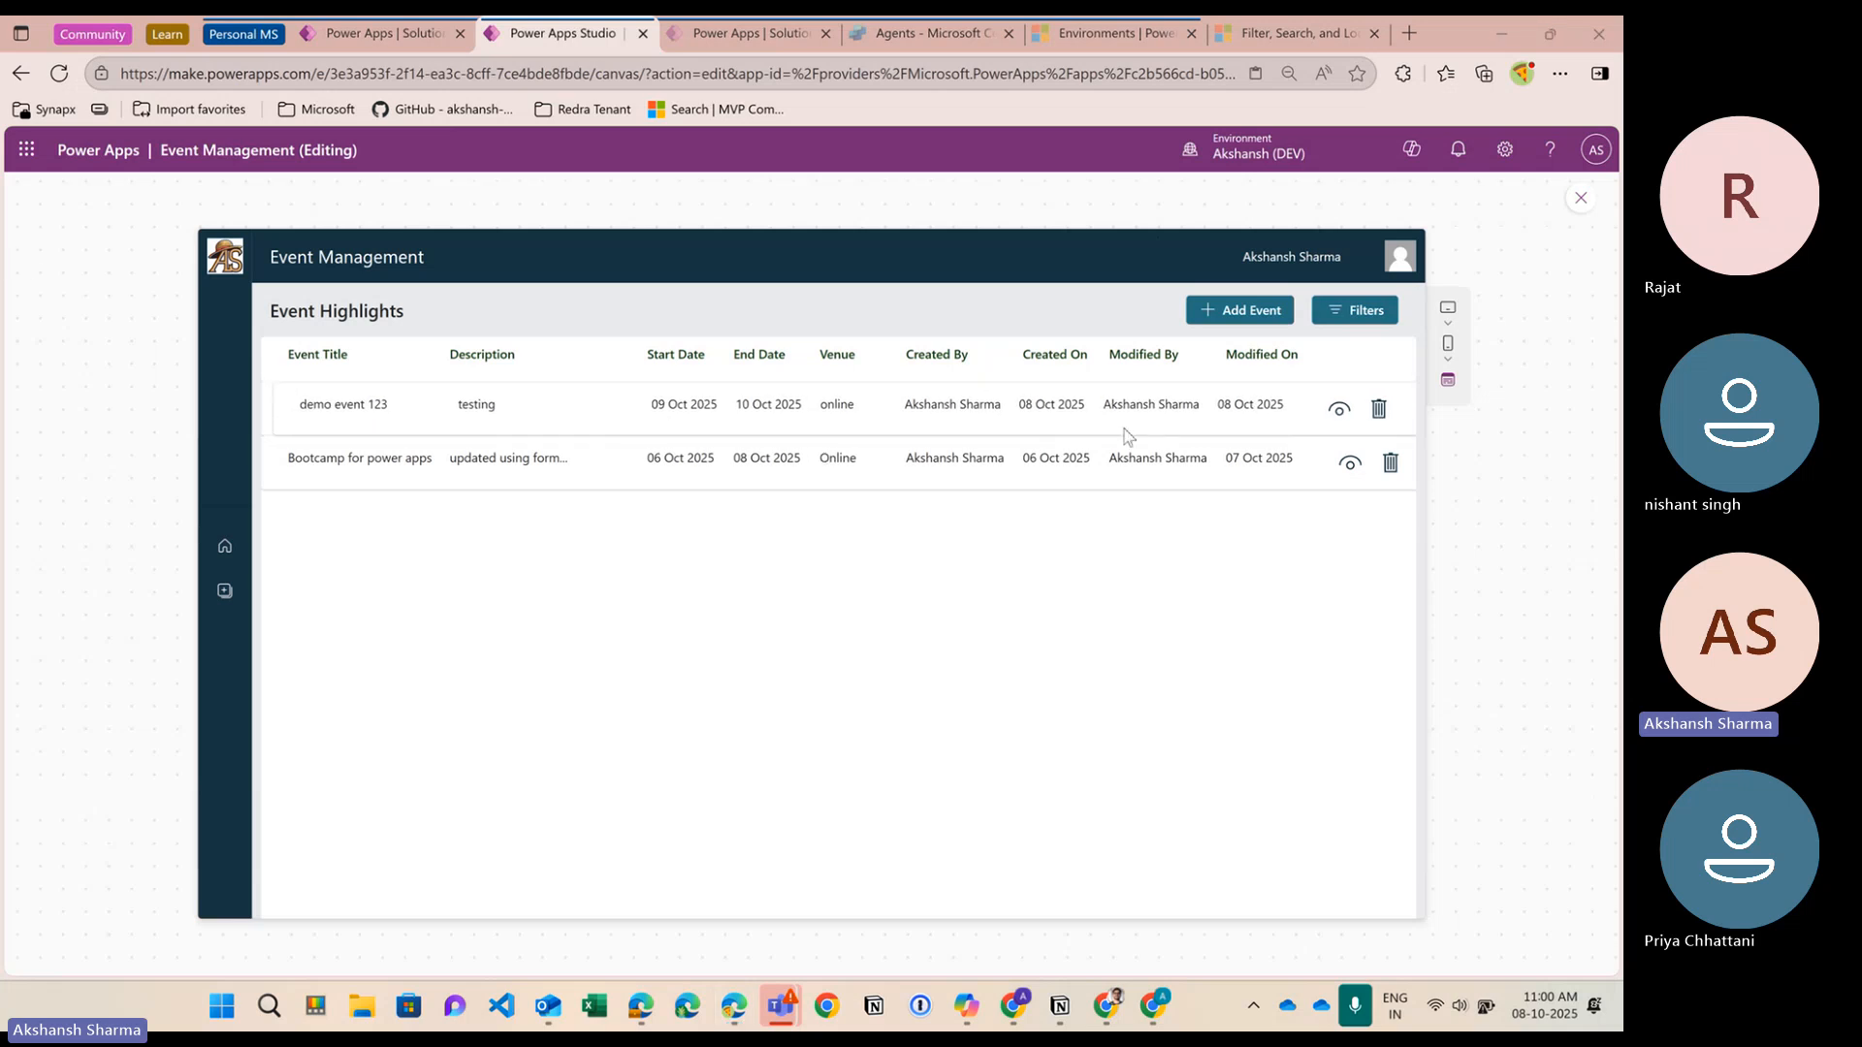
# Leave the preview and copy the Add Event button's lvar_ShowAddEventForm OnSelect formula
pyautogui.click(1580, 199)
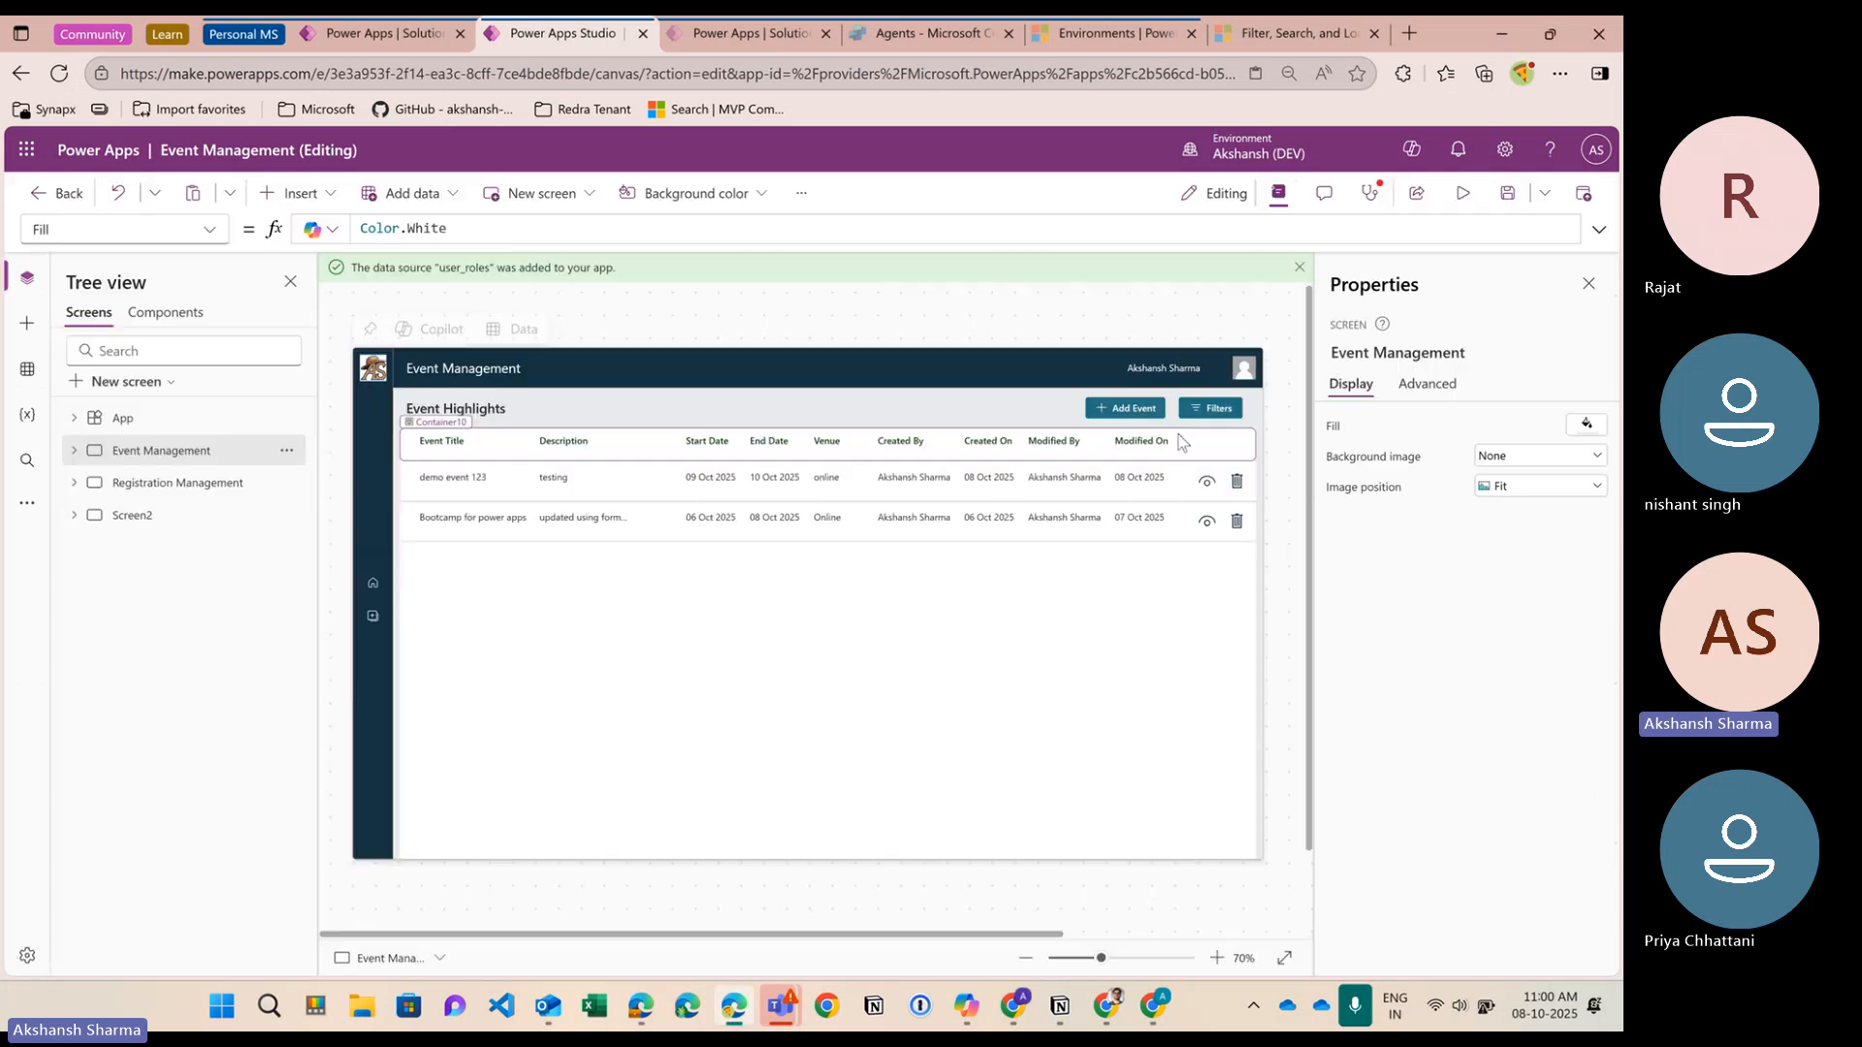
pyautogui.click(1299, 270)
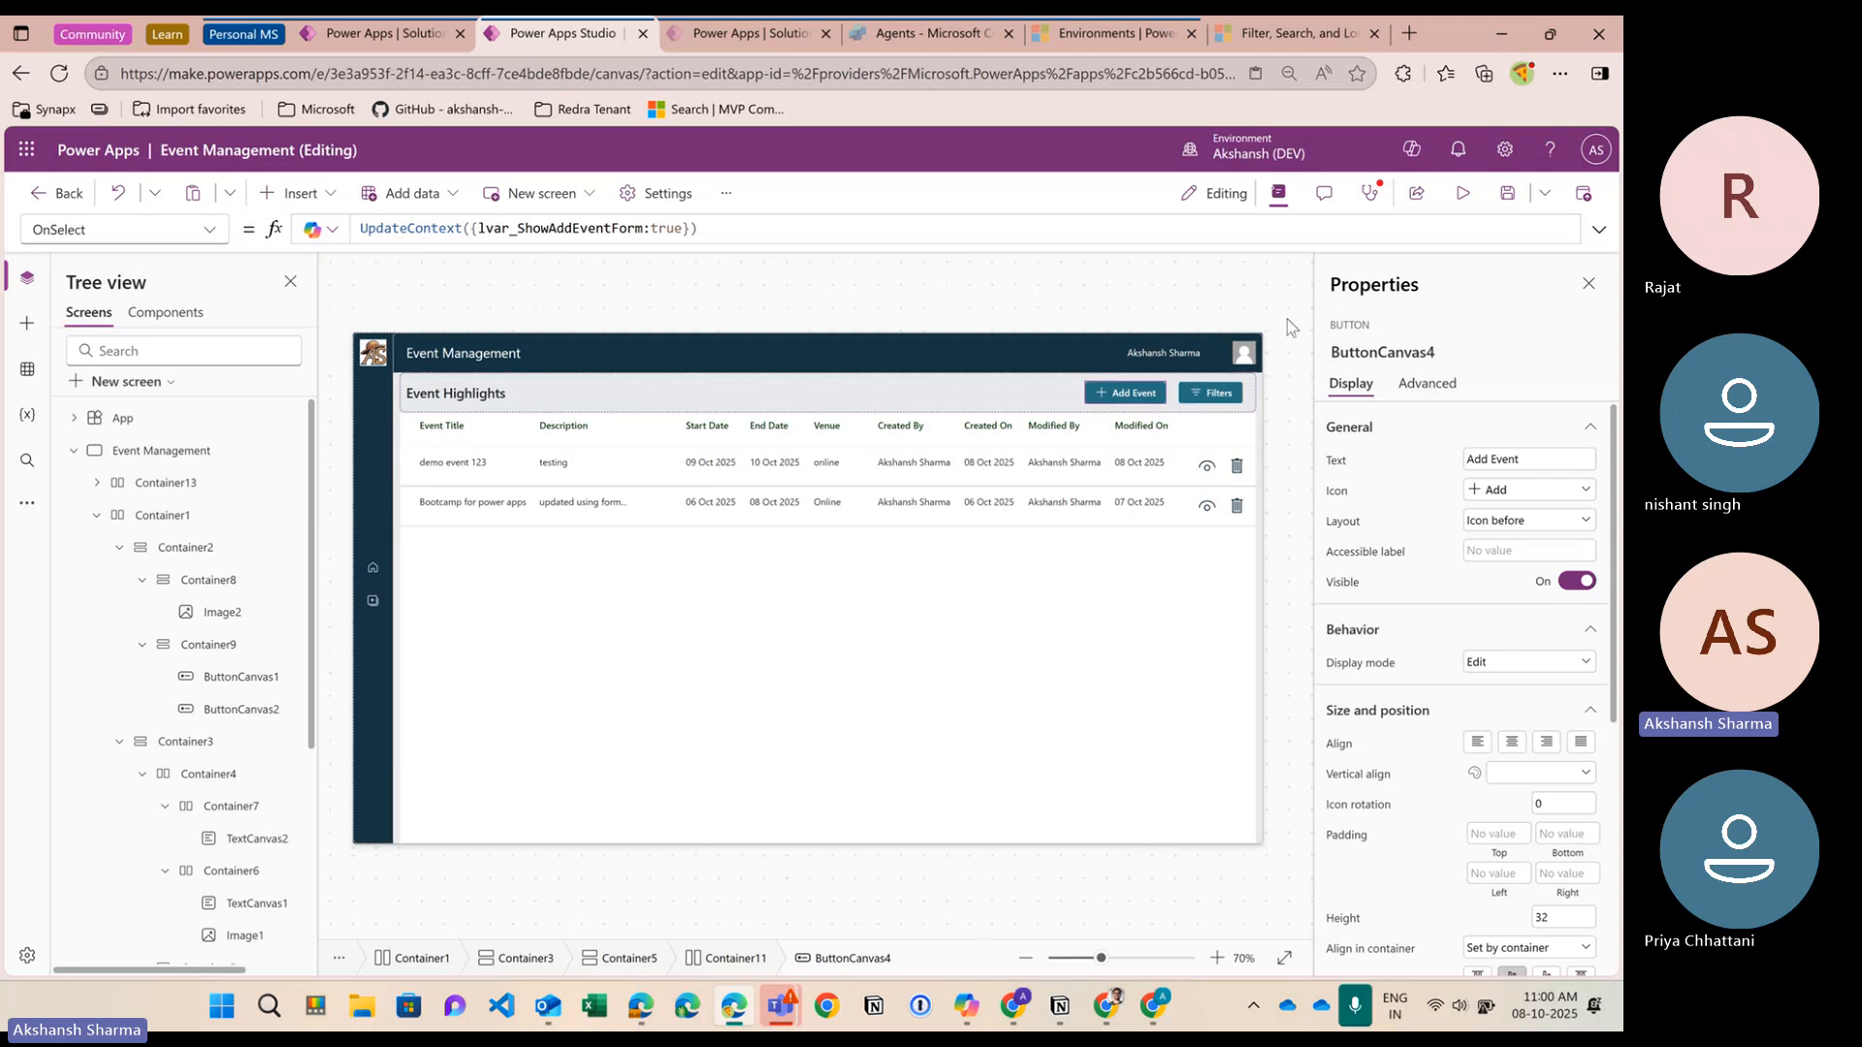
pyautogui.click(1599, 231)
pyautogui.click(1599, 231)
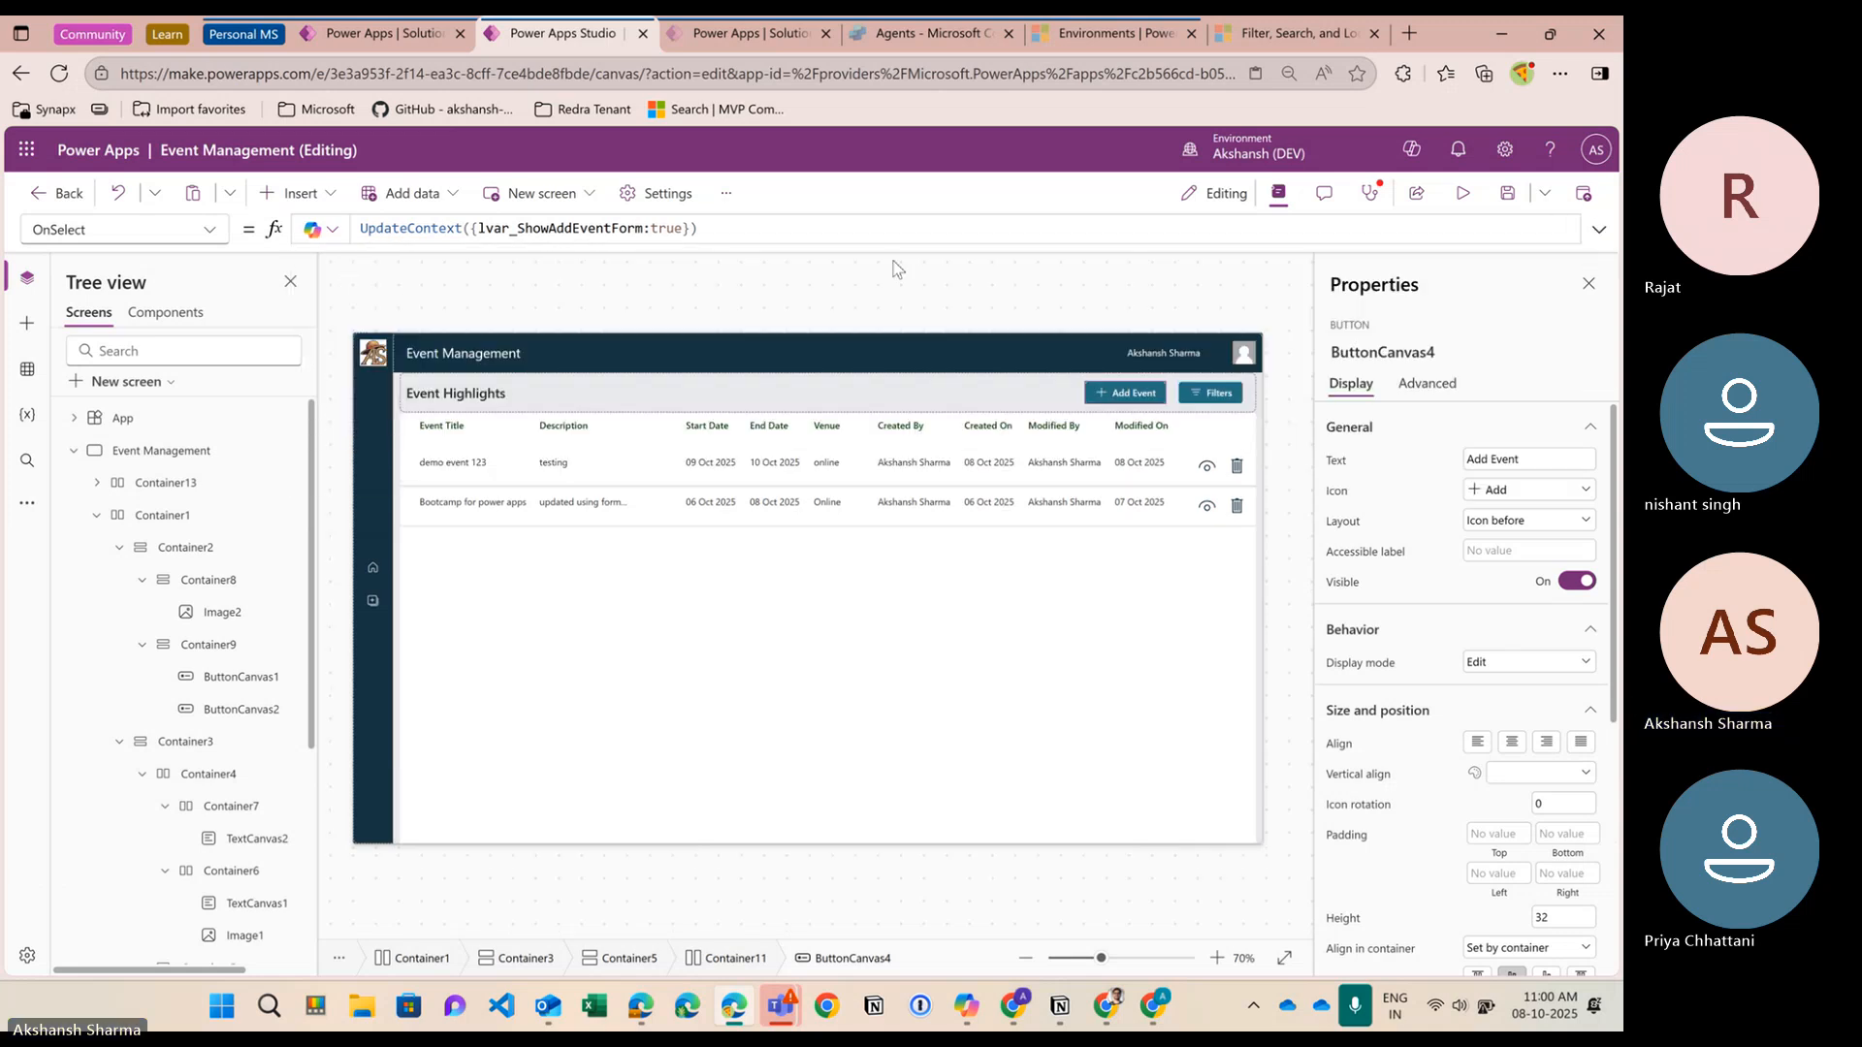
pyautogui.moveTo(709, 227); pyautogui.dragTo(358, 227)
pyautogui.hotkey('ctrl', 'c')
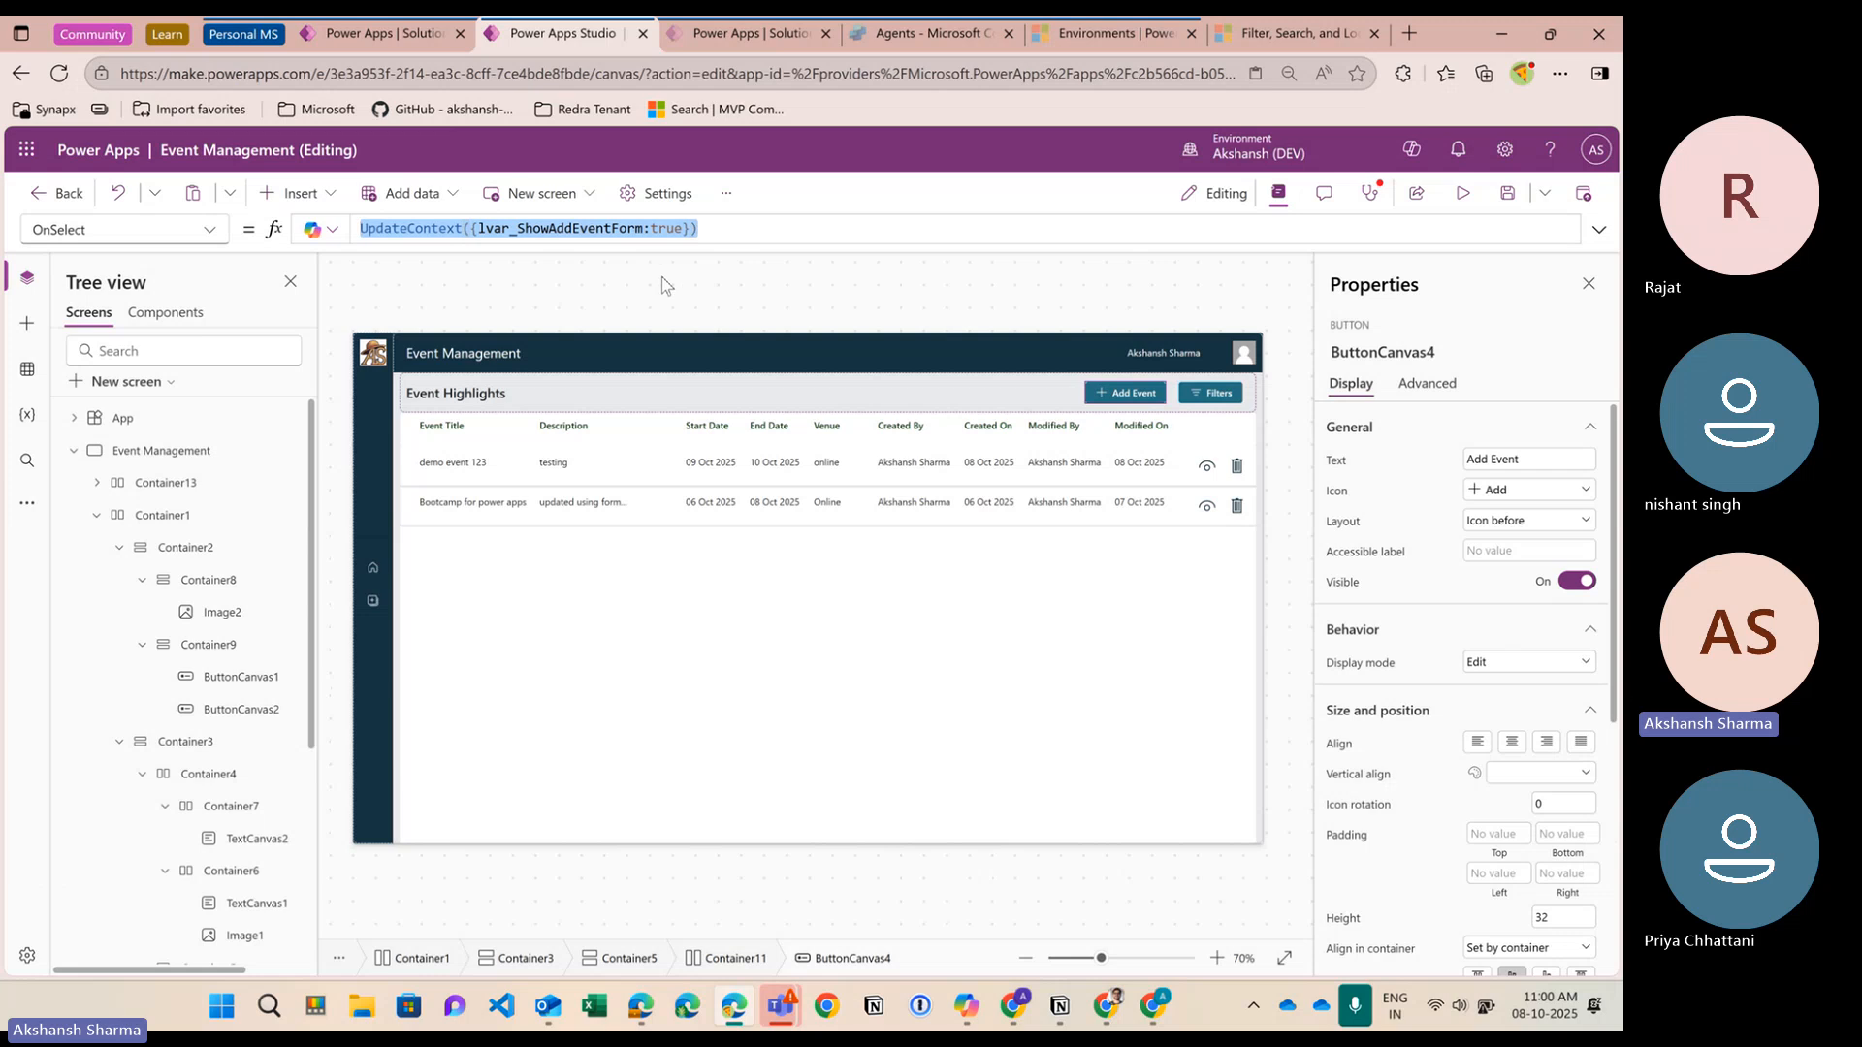
# Paste it into the Filters button's OnSelect and rename the variable to lvar_ShowFilters
pyautogui.click(1210, 393)
pyautogui.click(453, 224)
pyautogui.hotkey('ctrl', 'a')
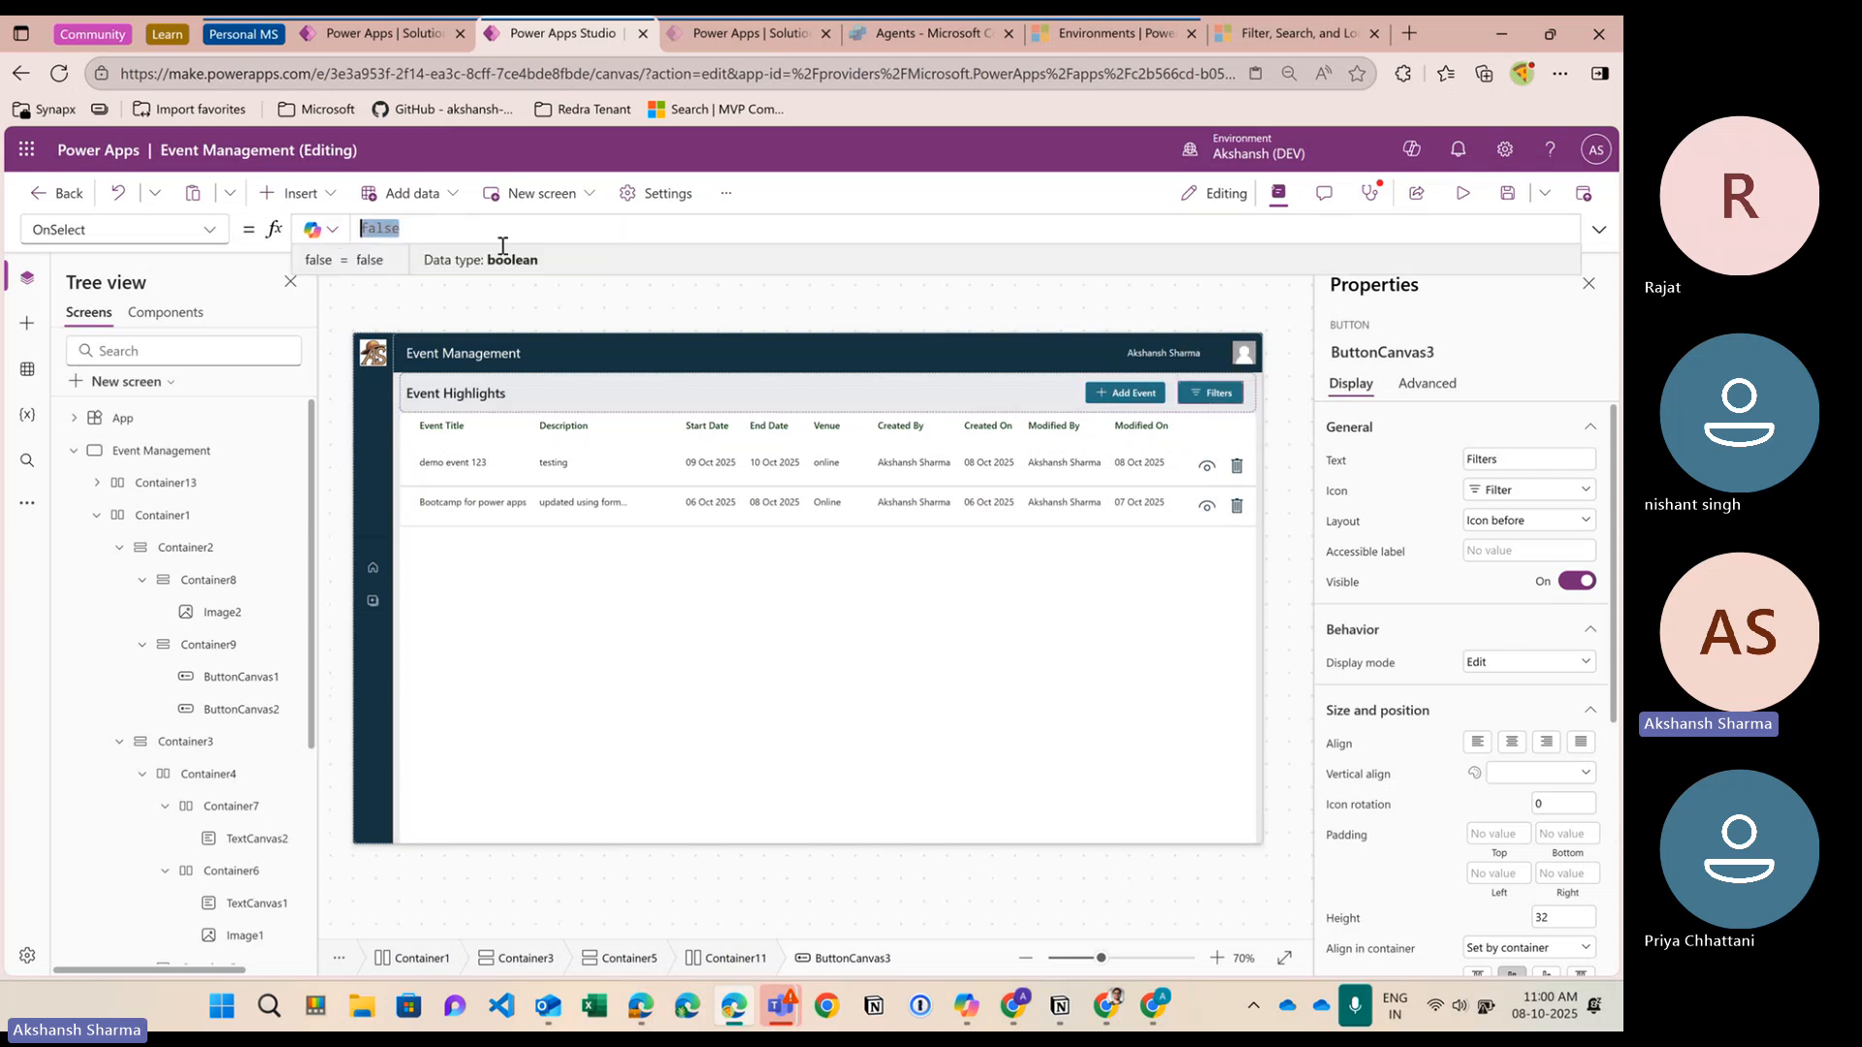
pyautogui.hotkey('ctrl', 'v')
pyautogui.doubleClick(640, 229)
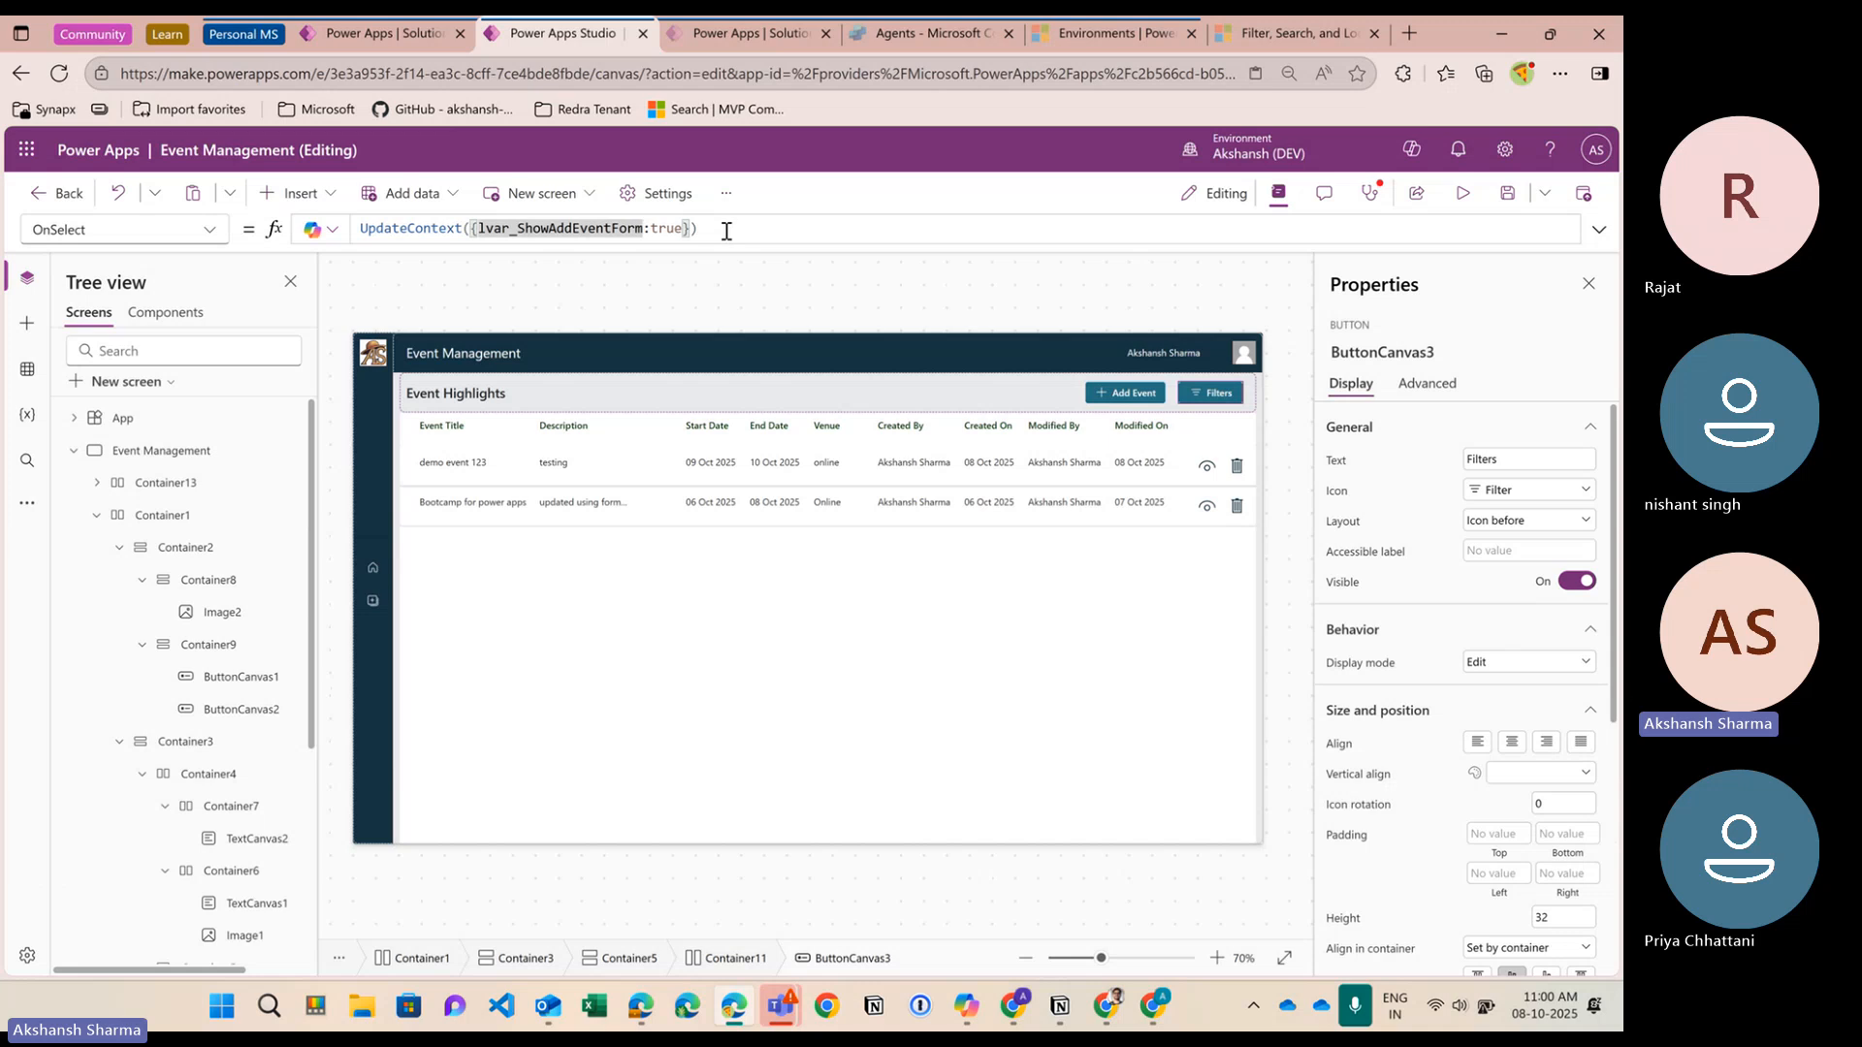
pyautogui.press('Right')
pyautogui.press('BackSpace')
pyautogui.press('BackSpace')
pyautogui.press('BackSpace')
pyautogui.press('BackSpace')
pyautogui.press('BackSpace')
pyautogui.press('BackSpace')
pyautogui.press('BackSpace')
pyautogui.press('BackSpace')
pyautogui.press('BackSpace')
pyautogui.press('BackSpace')
pyautogui.press('BackSpace')
pyautogui.press('BackSpace')
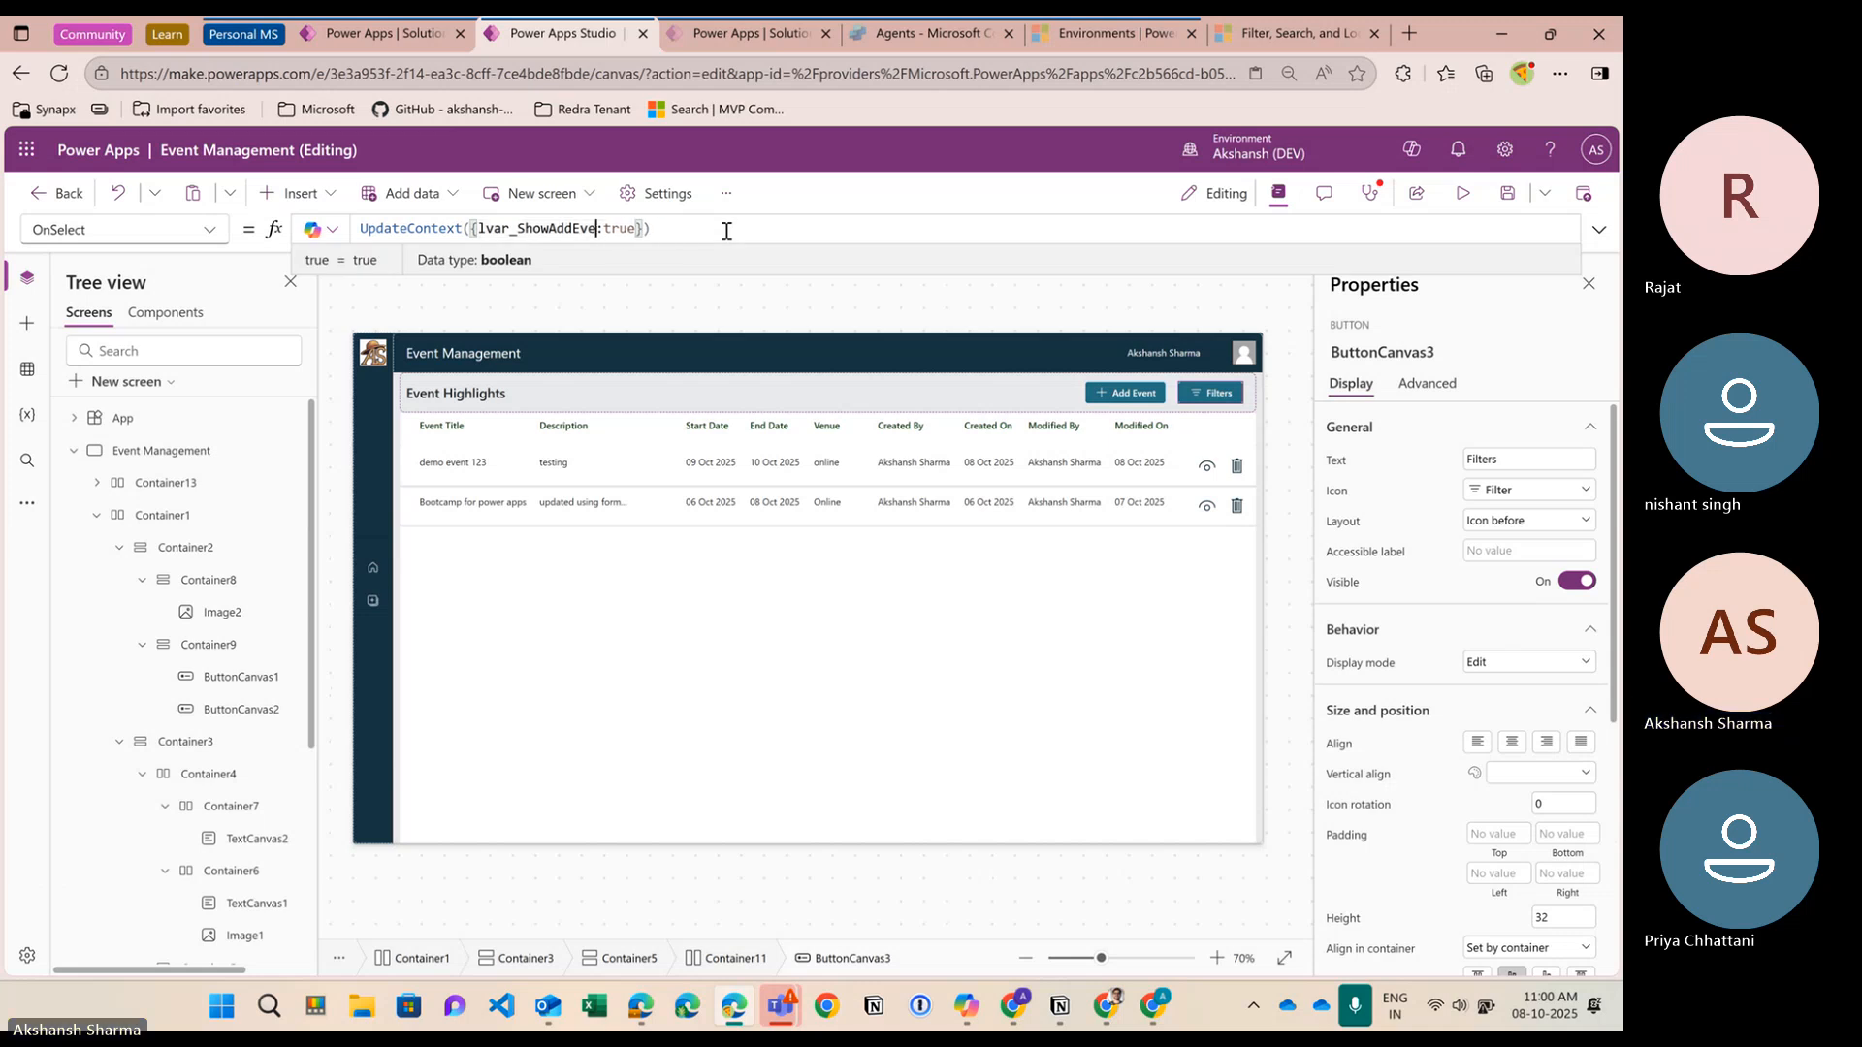
pyautogui.write('Filters')
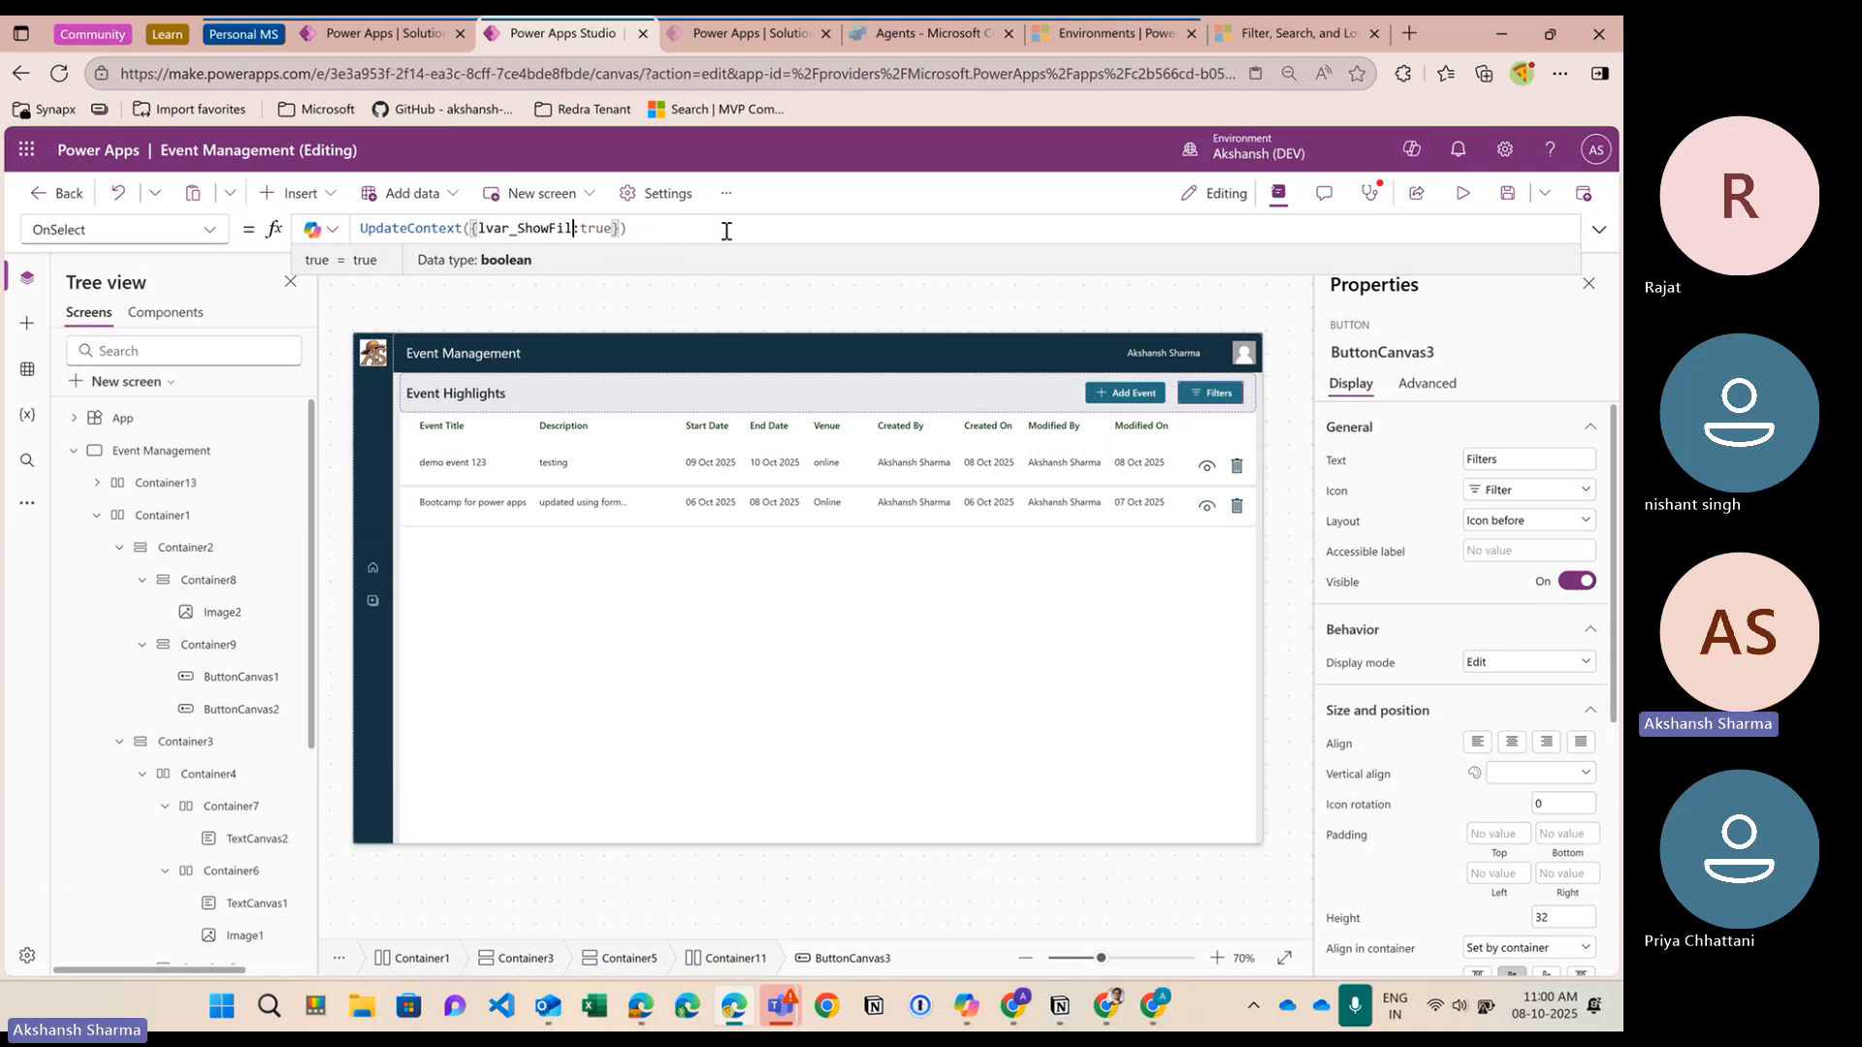
pyautogui.click(726, 231)
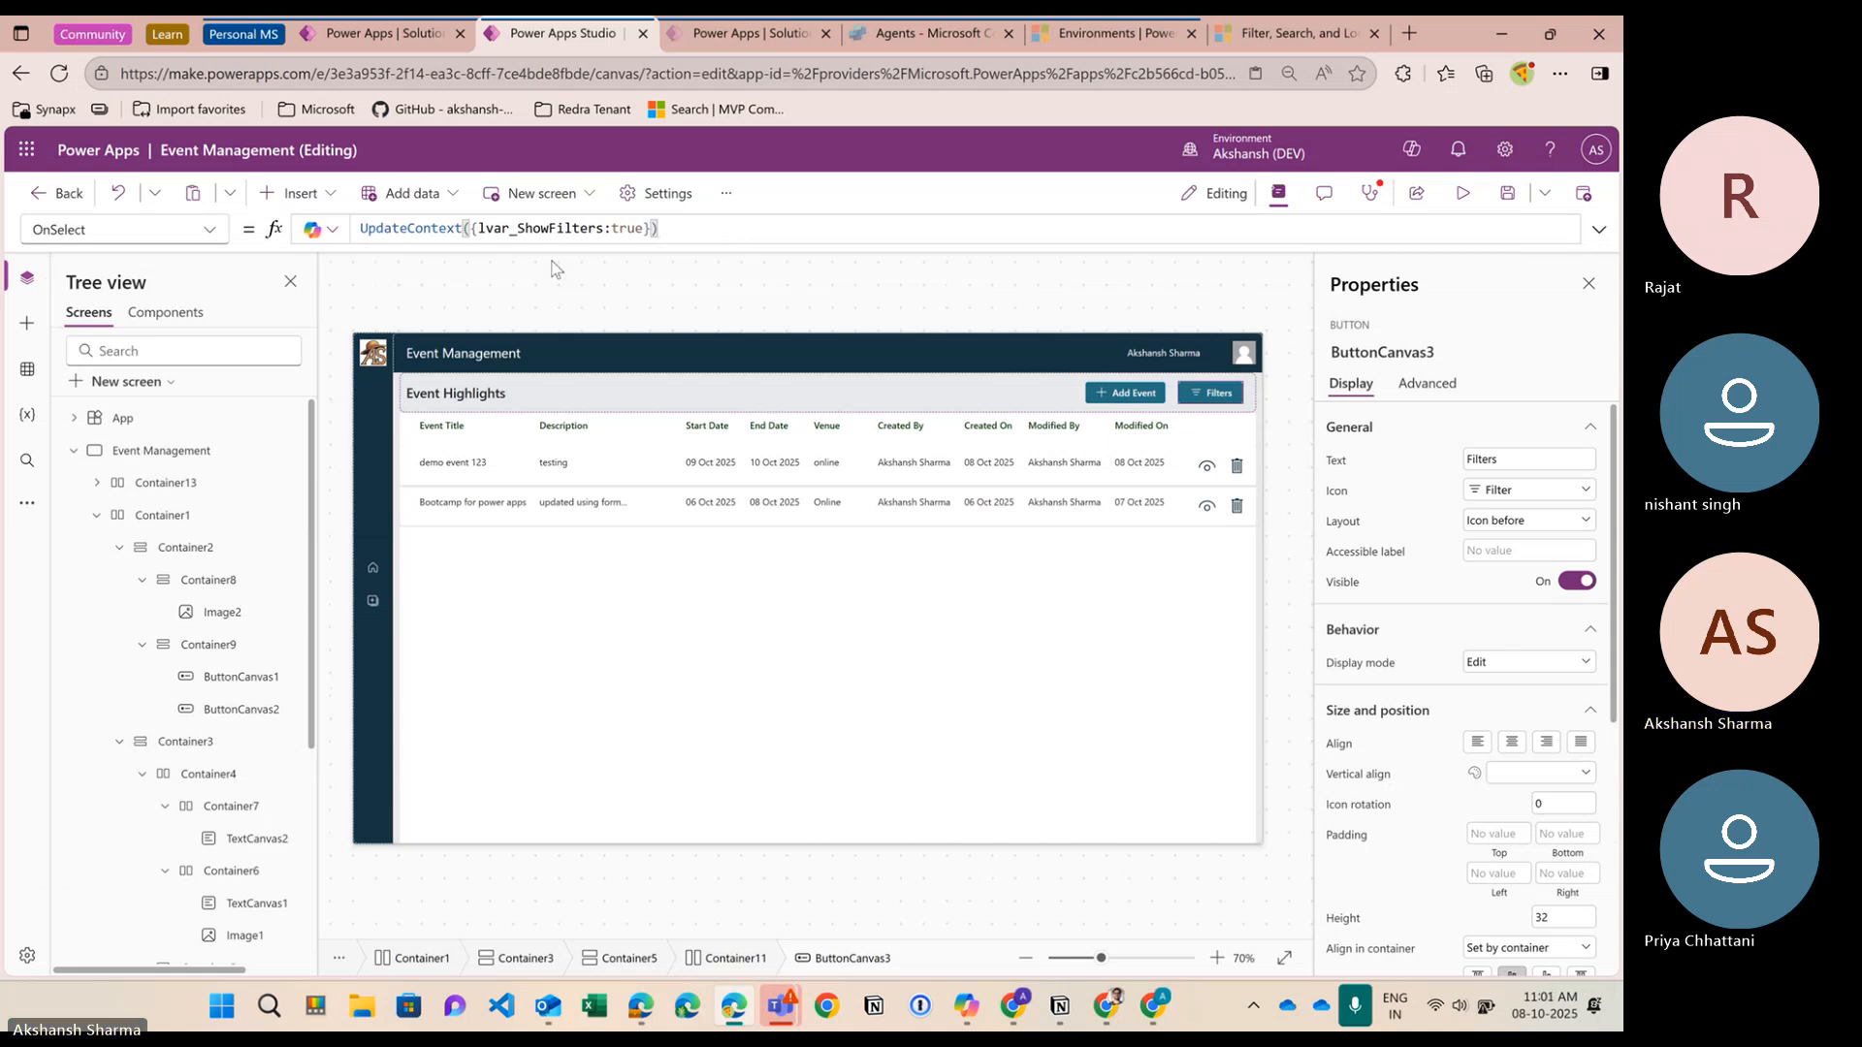
pyautogui.click(1137, 397)
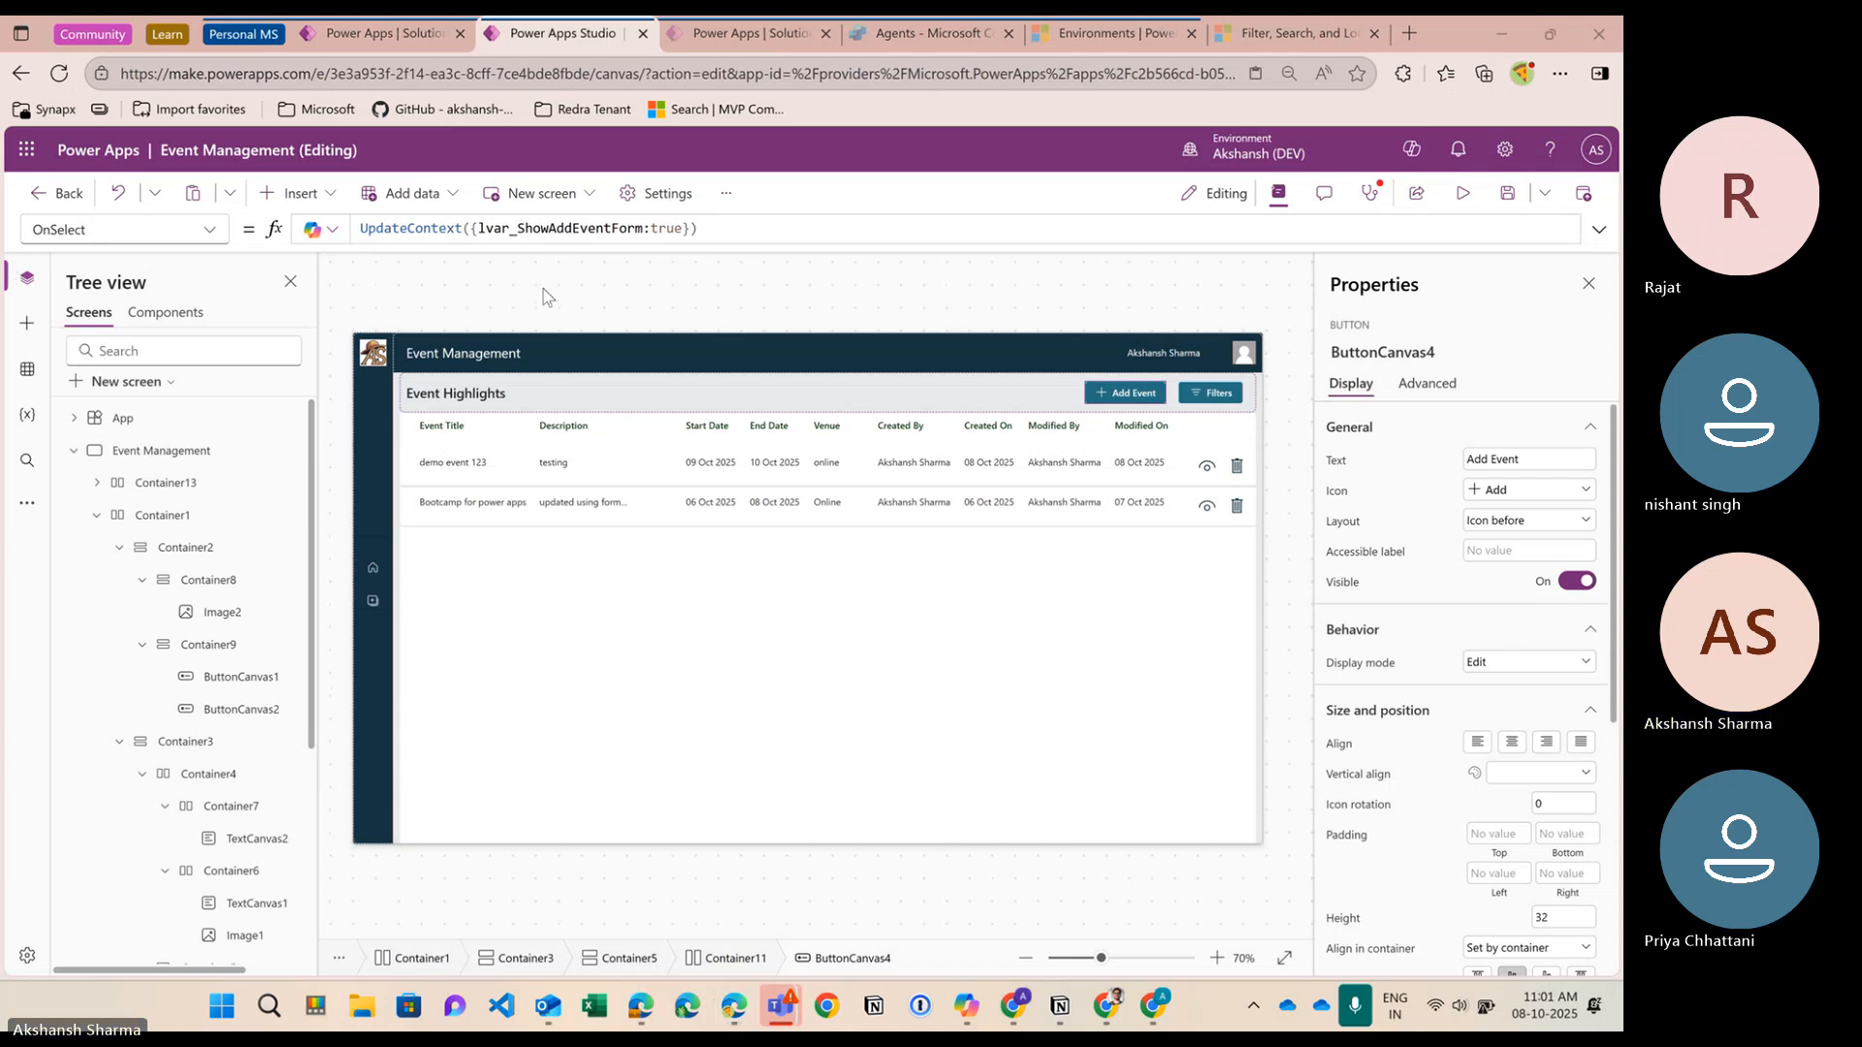
# Compare Container13's Visible formula with the Filters button's lvar_ShowFilters variable
pyautogui.click(170, 485)
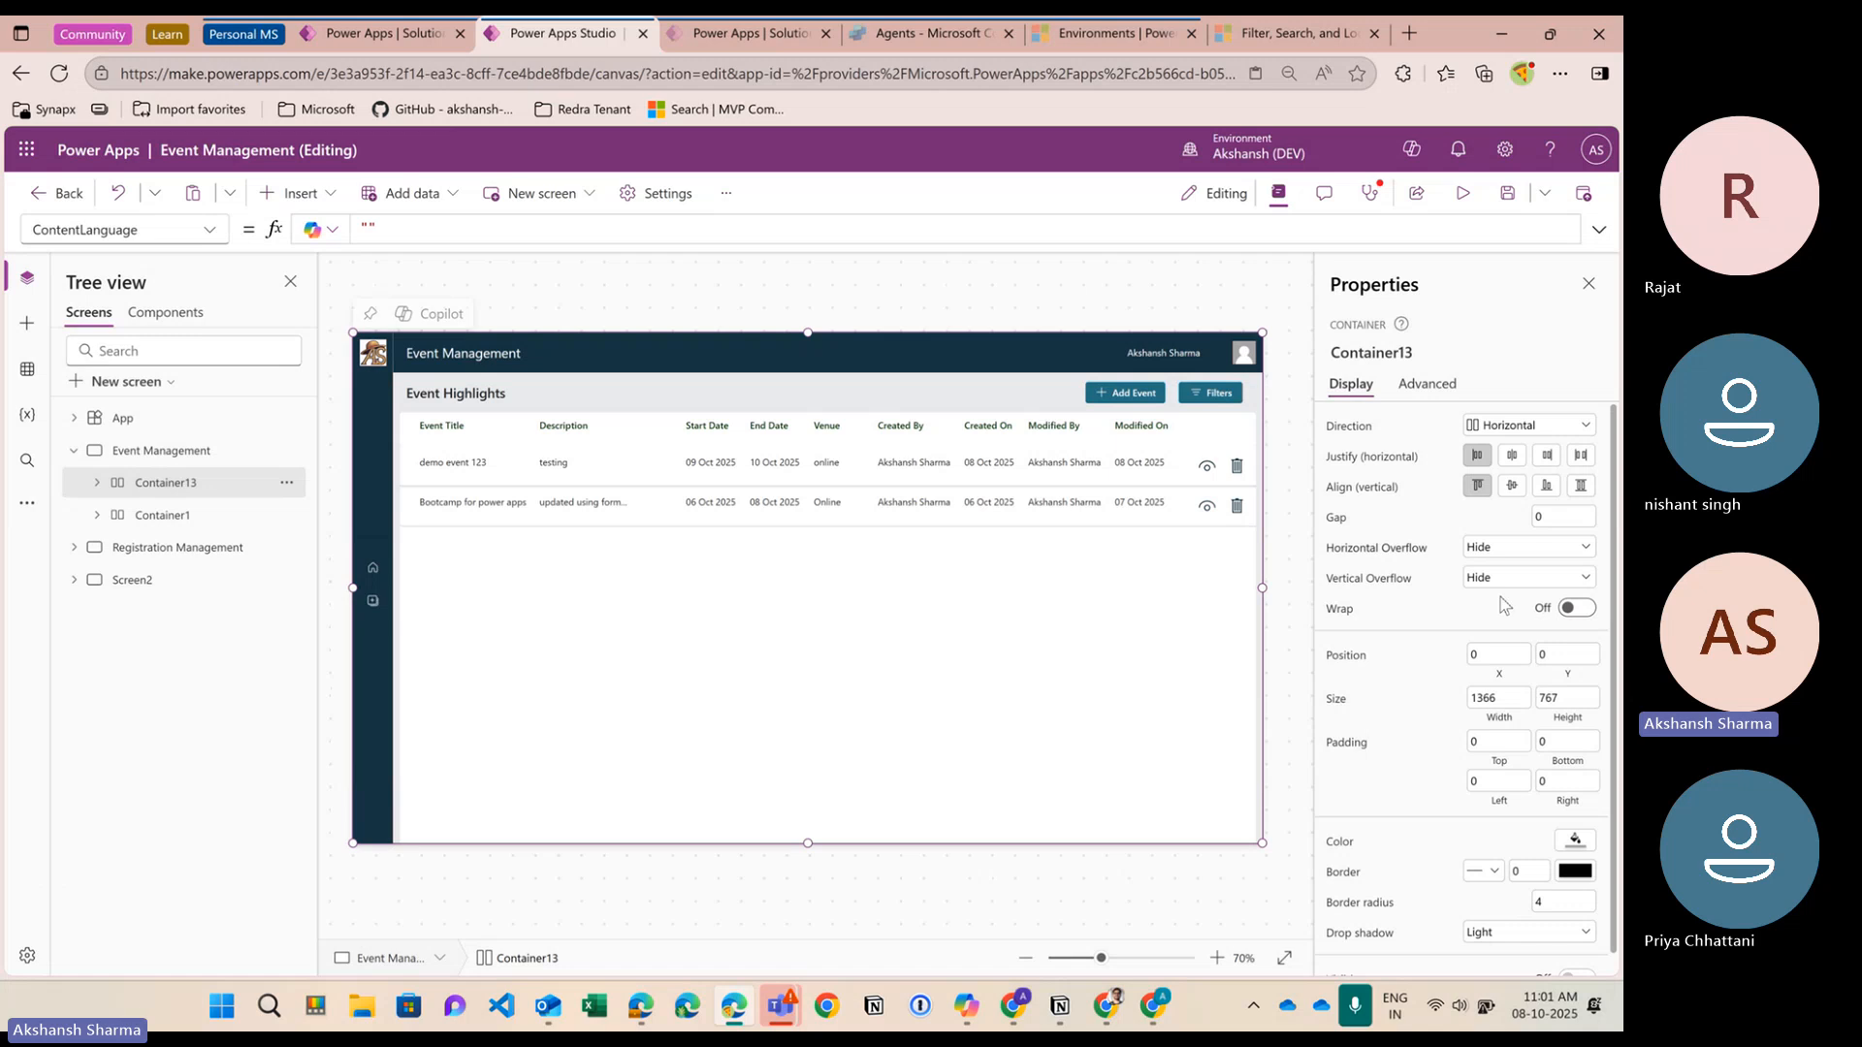
pyautogui.scroll(-1, 1361, 679)
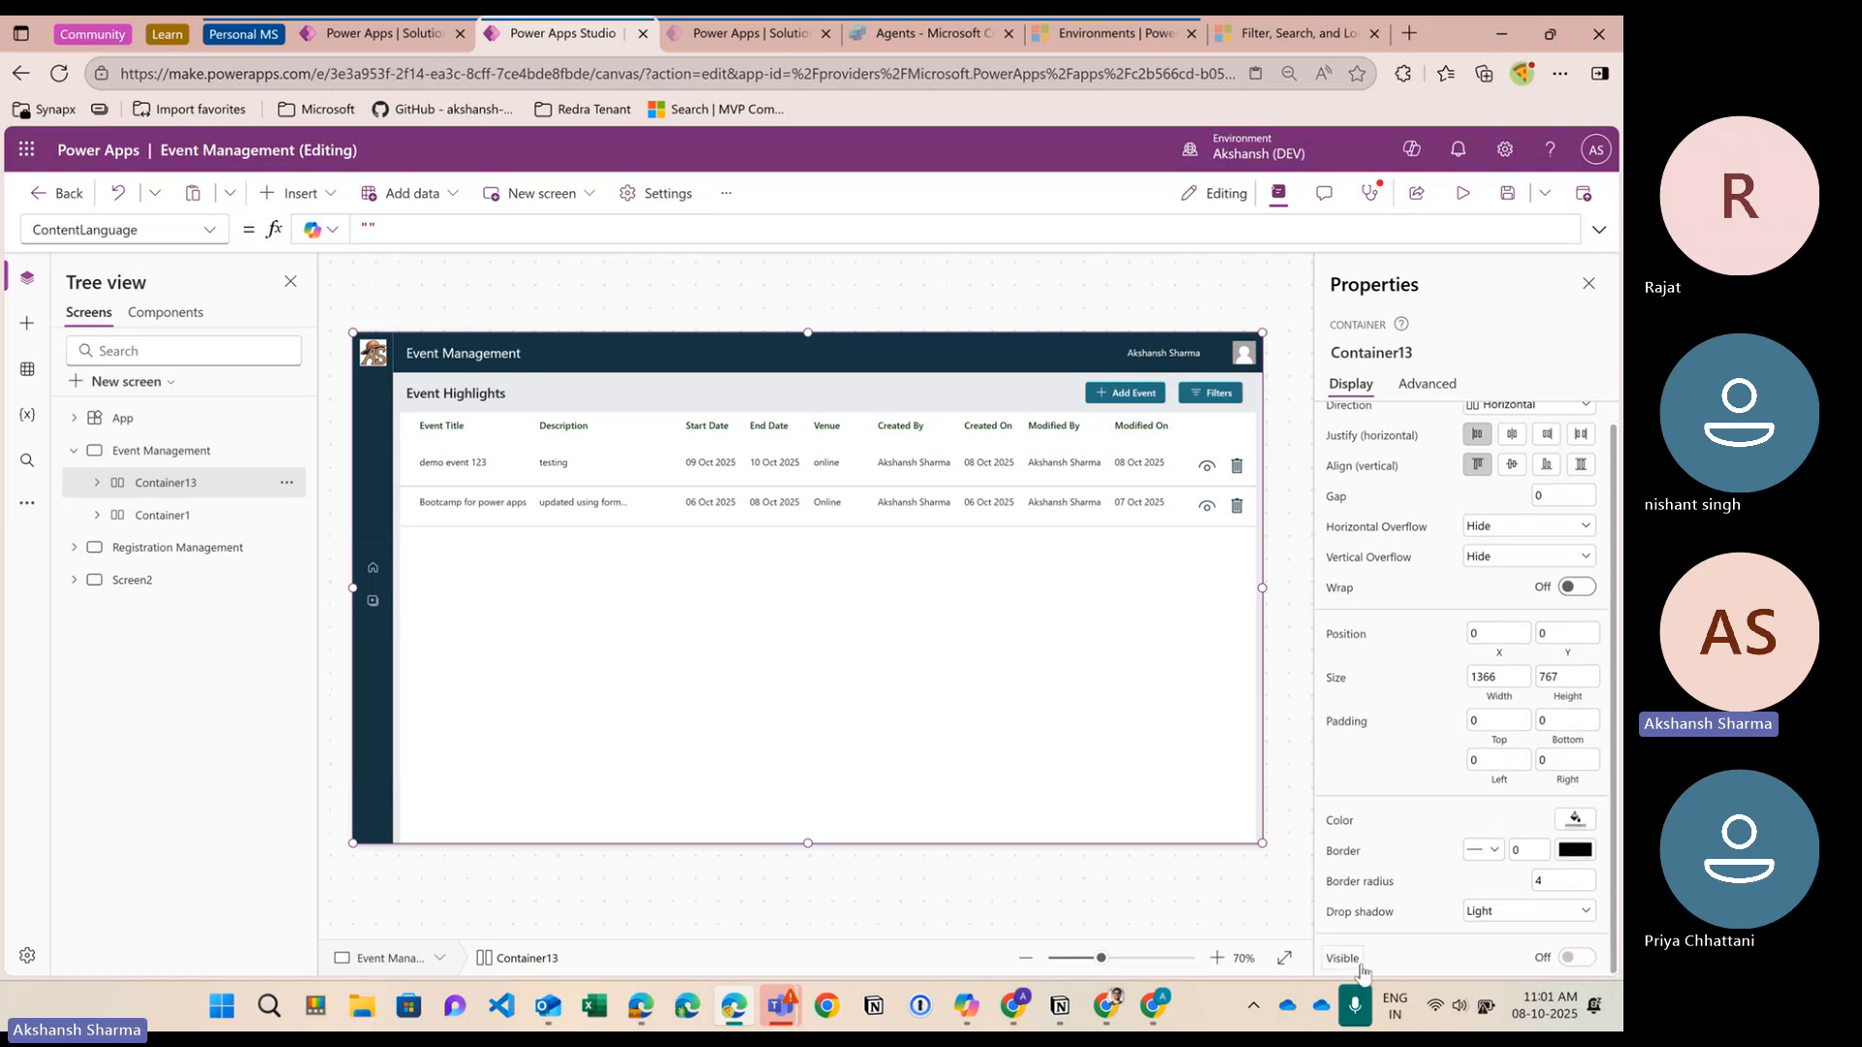
pyautogui.click(1346, 958)
pyautogui.click(191, 299)
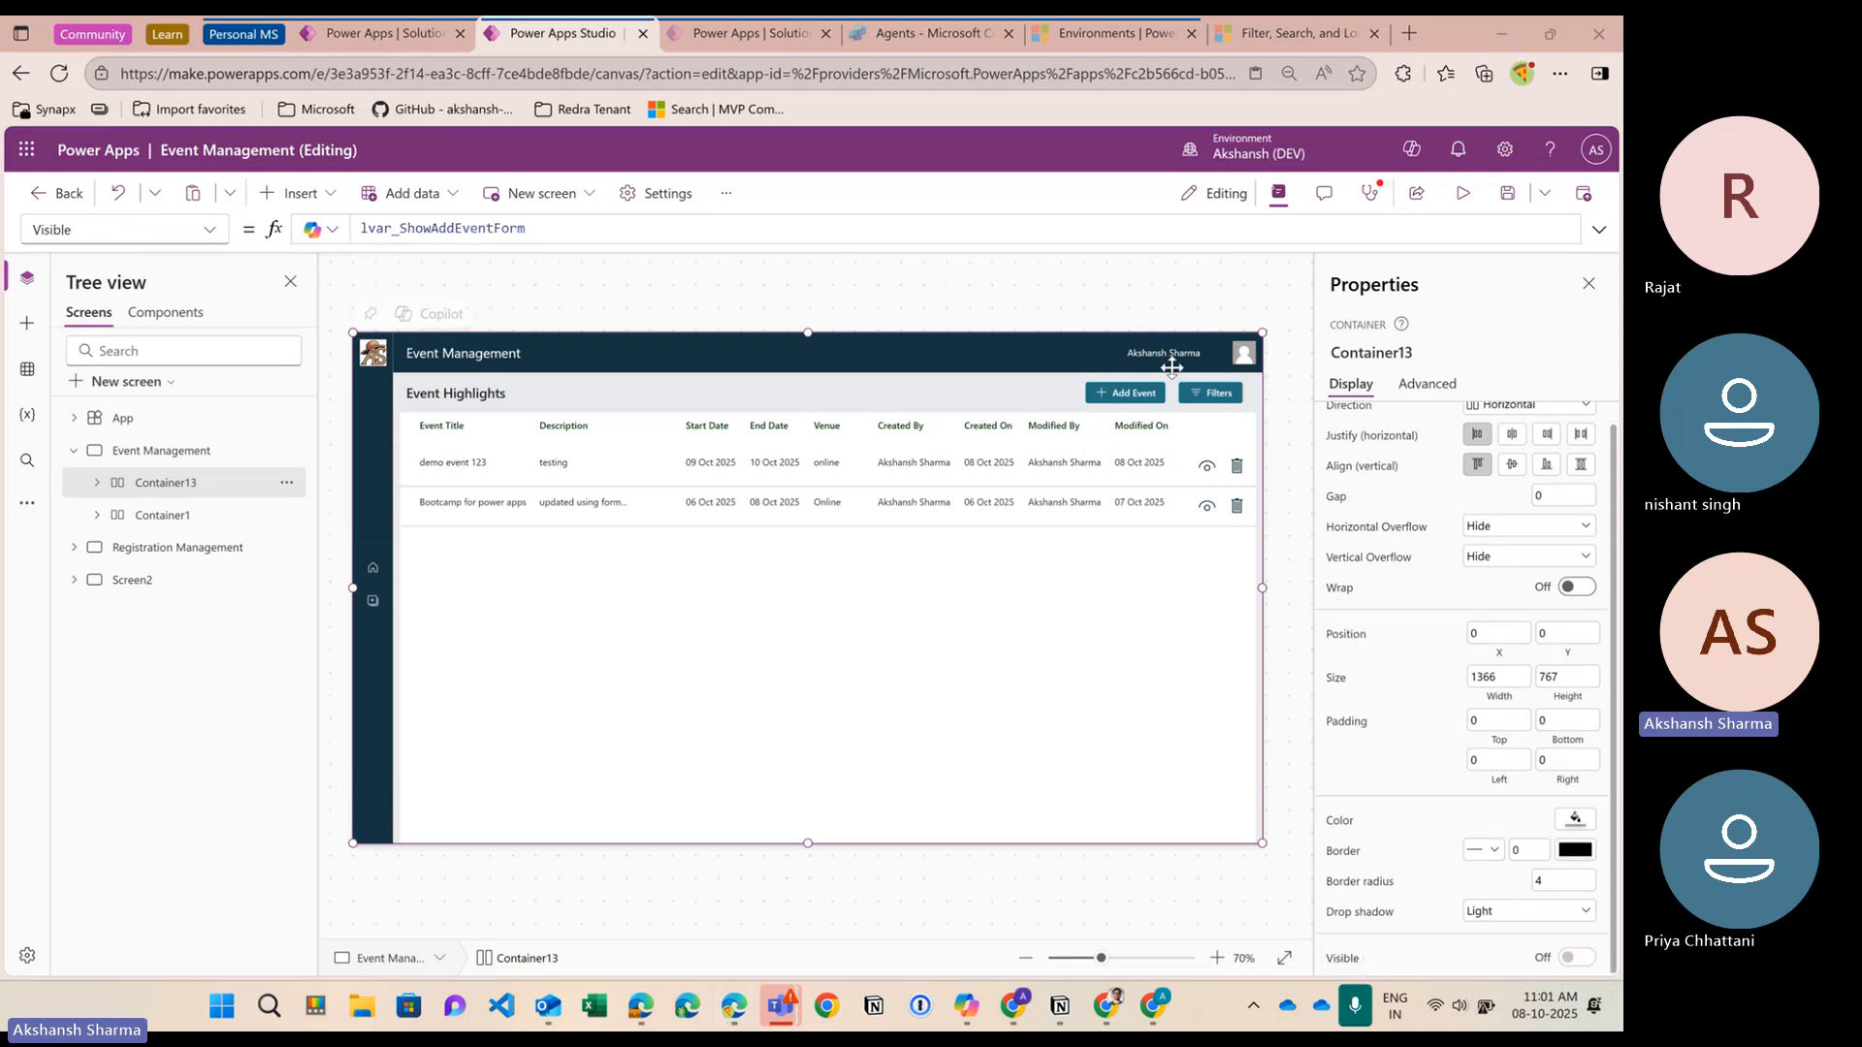
pyautogui.click(1215, 404)
pyautogui.click(1215, 403)
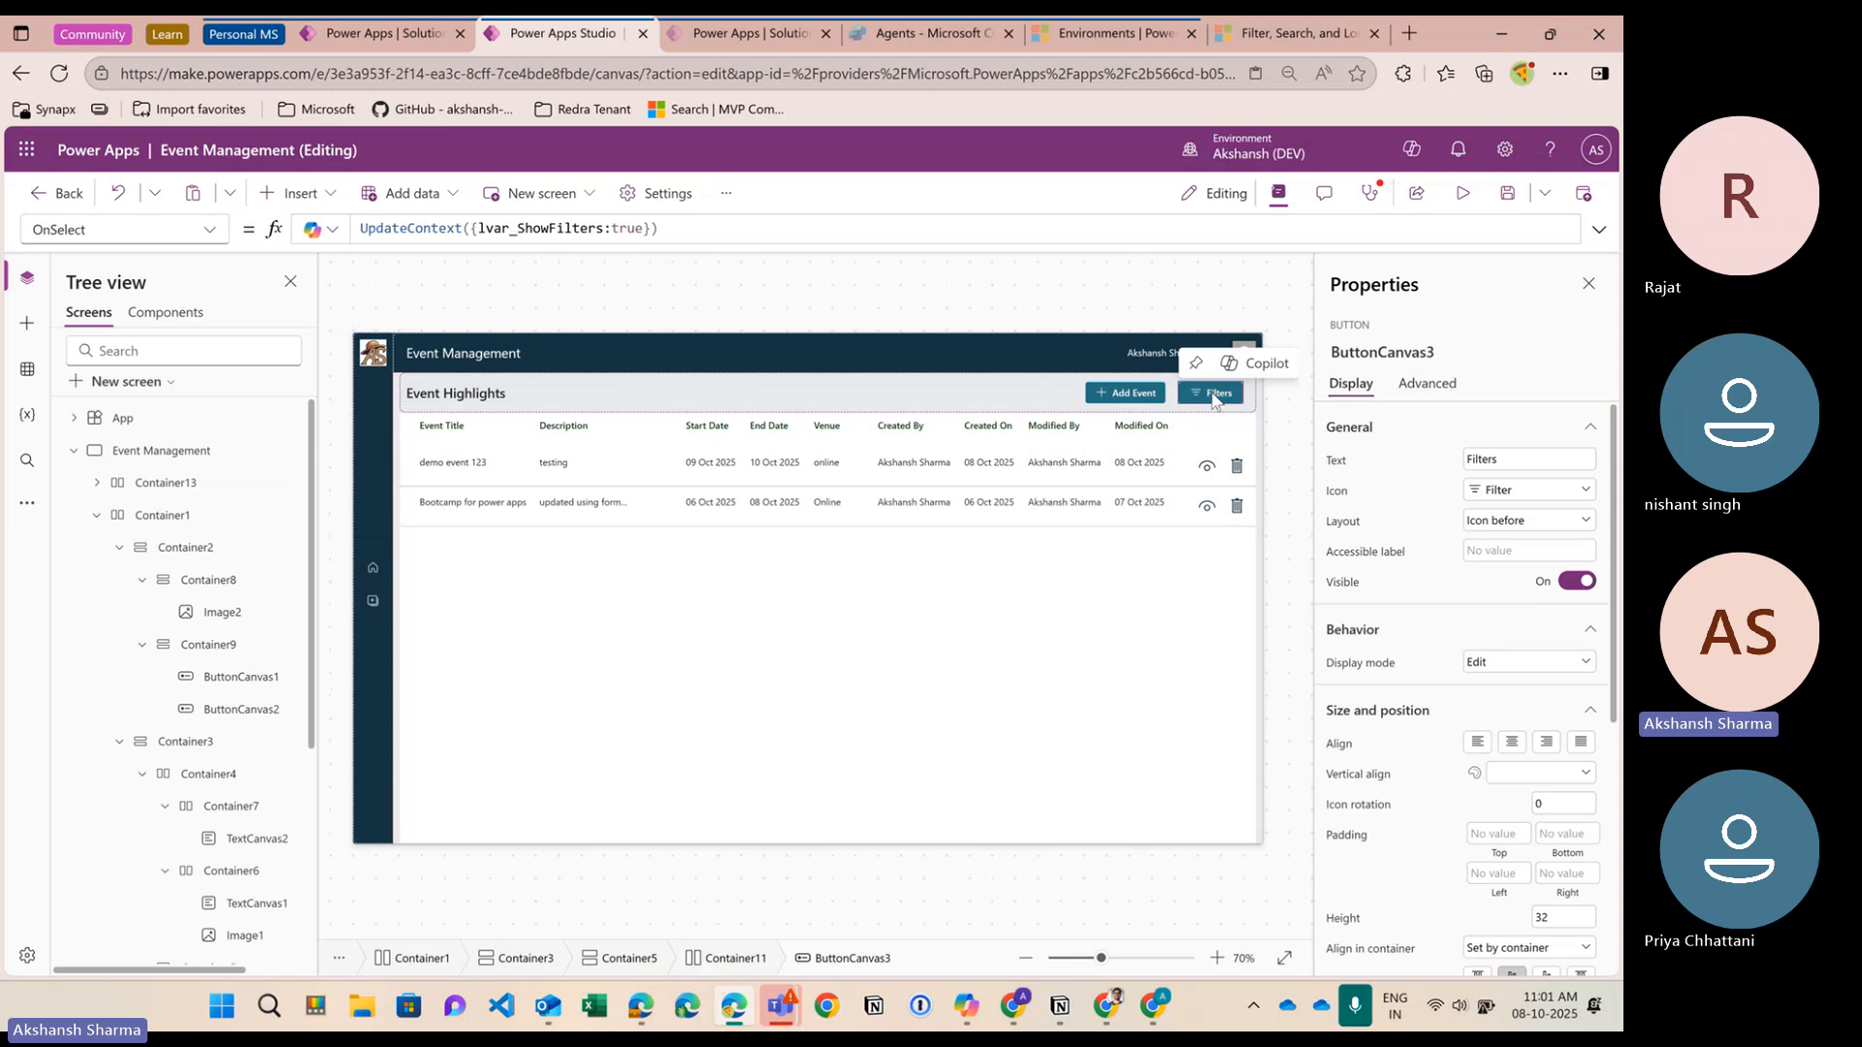
pyautogui.doubleClick(571, 229)
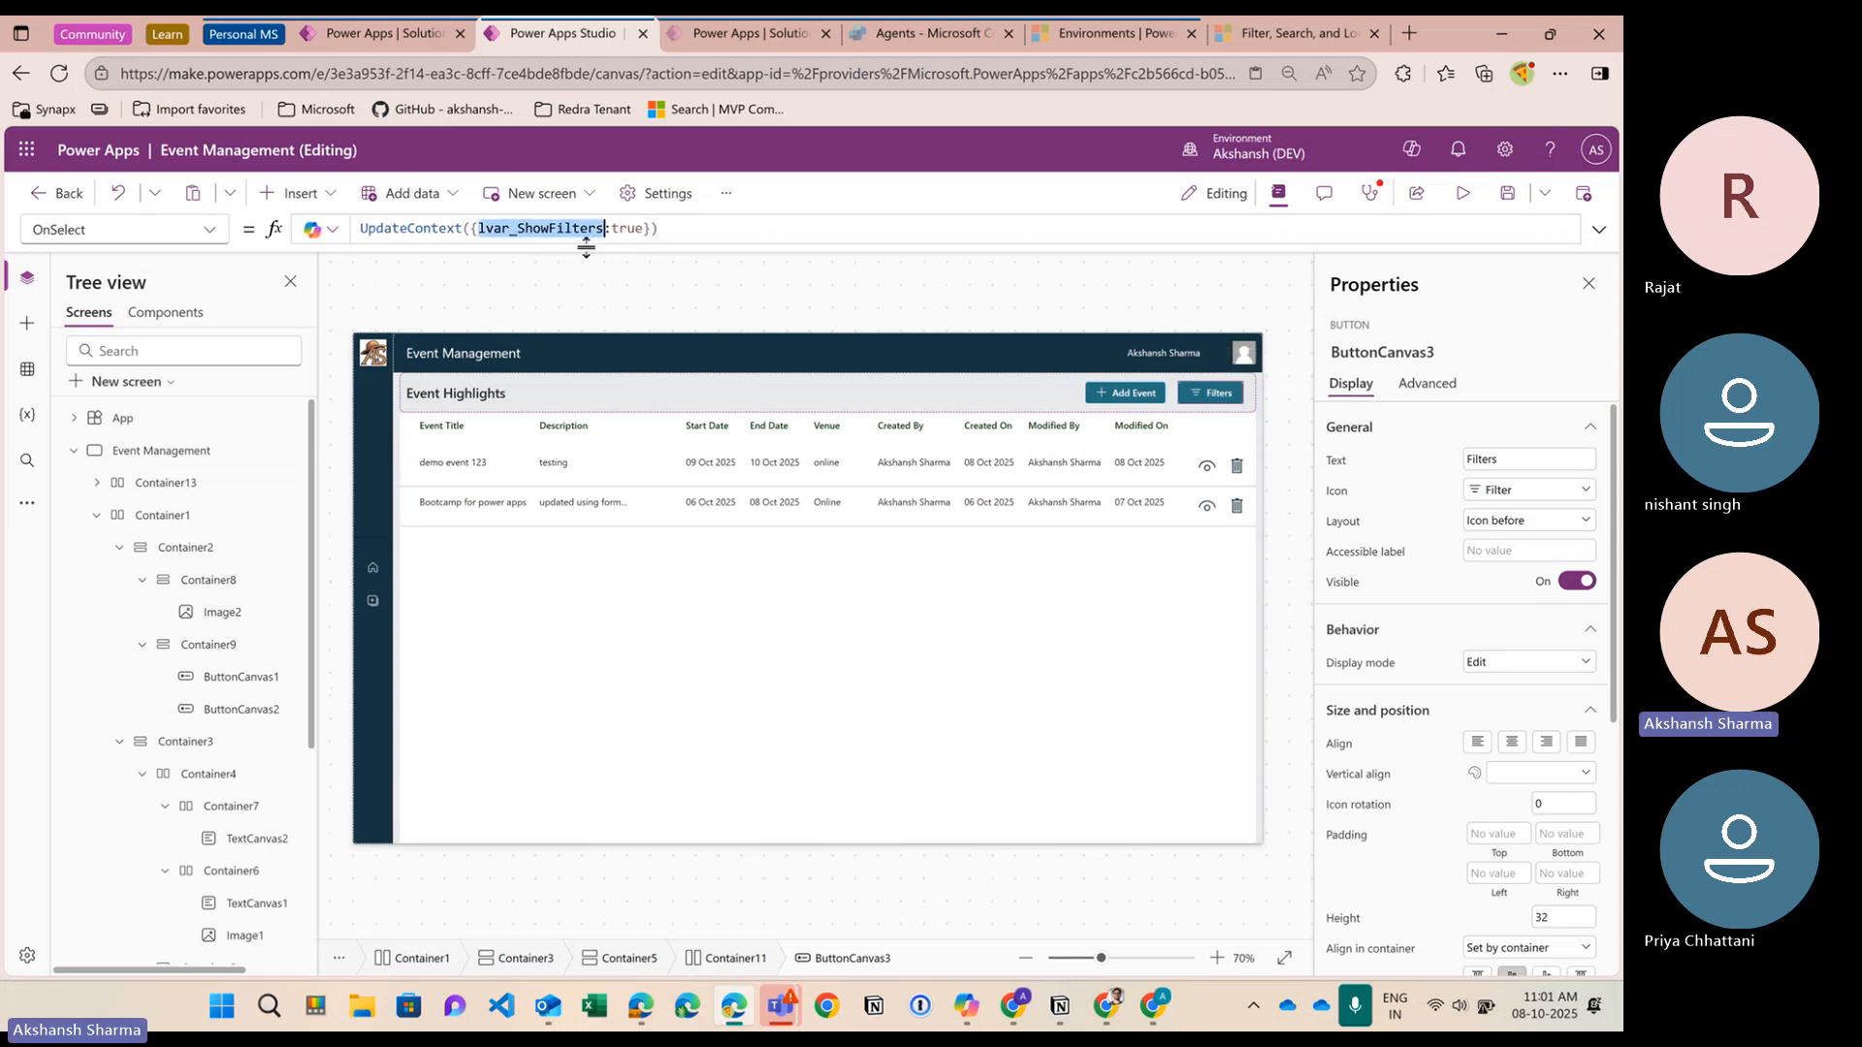
pyautogui.click(201, 293)
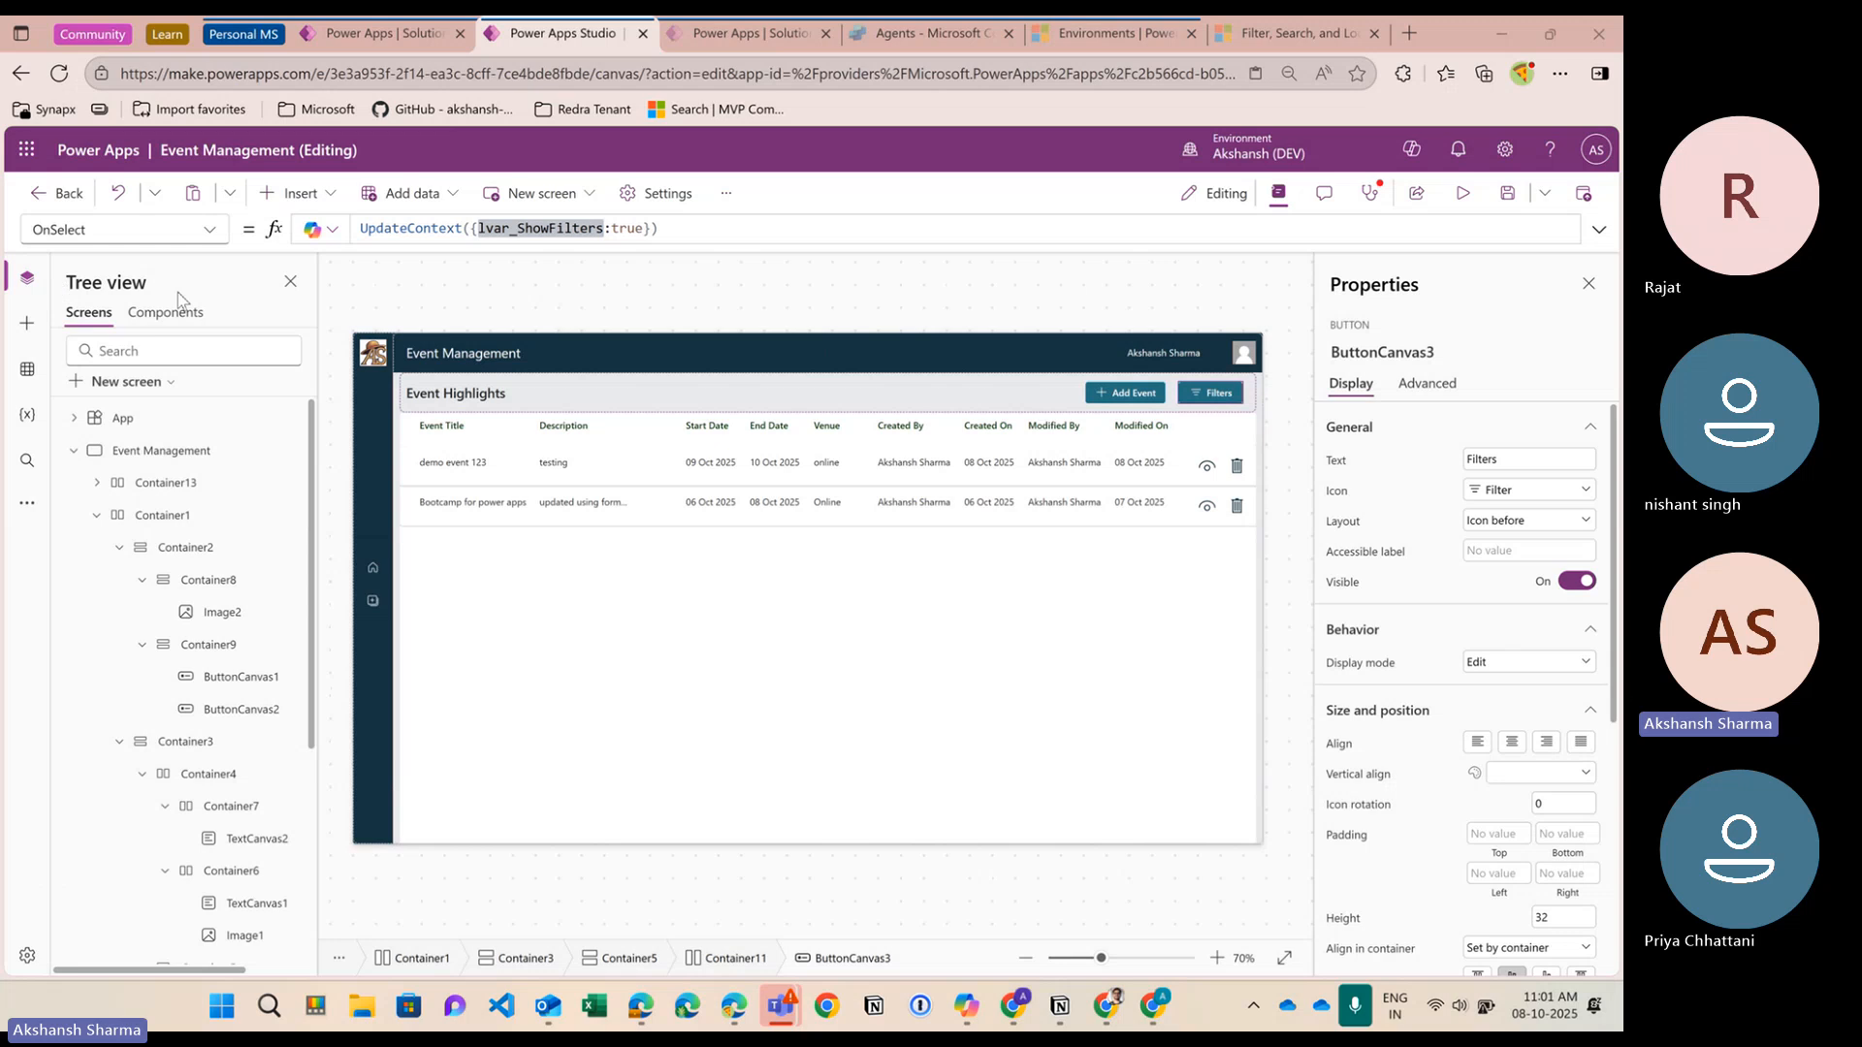
# Append || lvar_ShowFilters to Container13's Visible formula
pyautogui.click(165, 482)
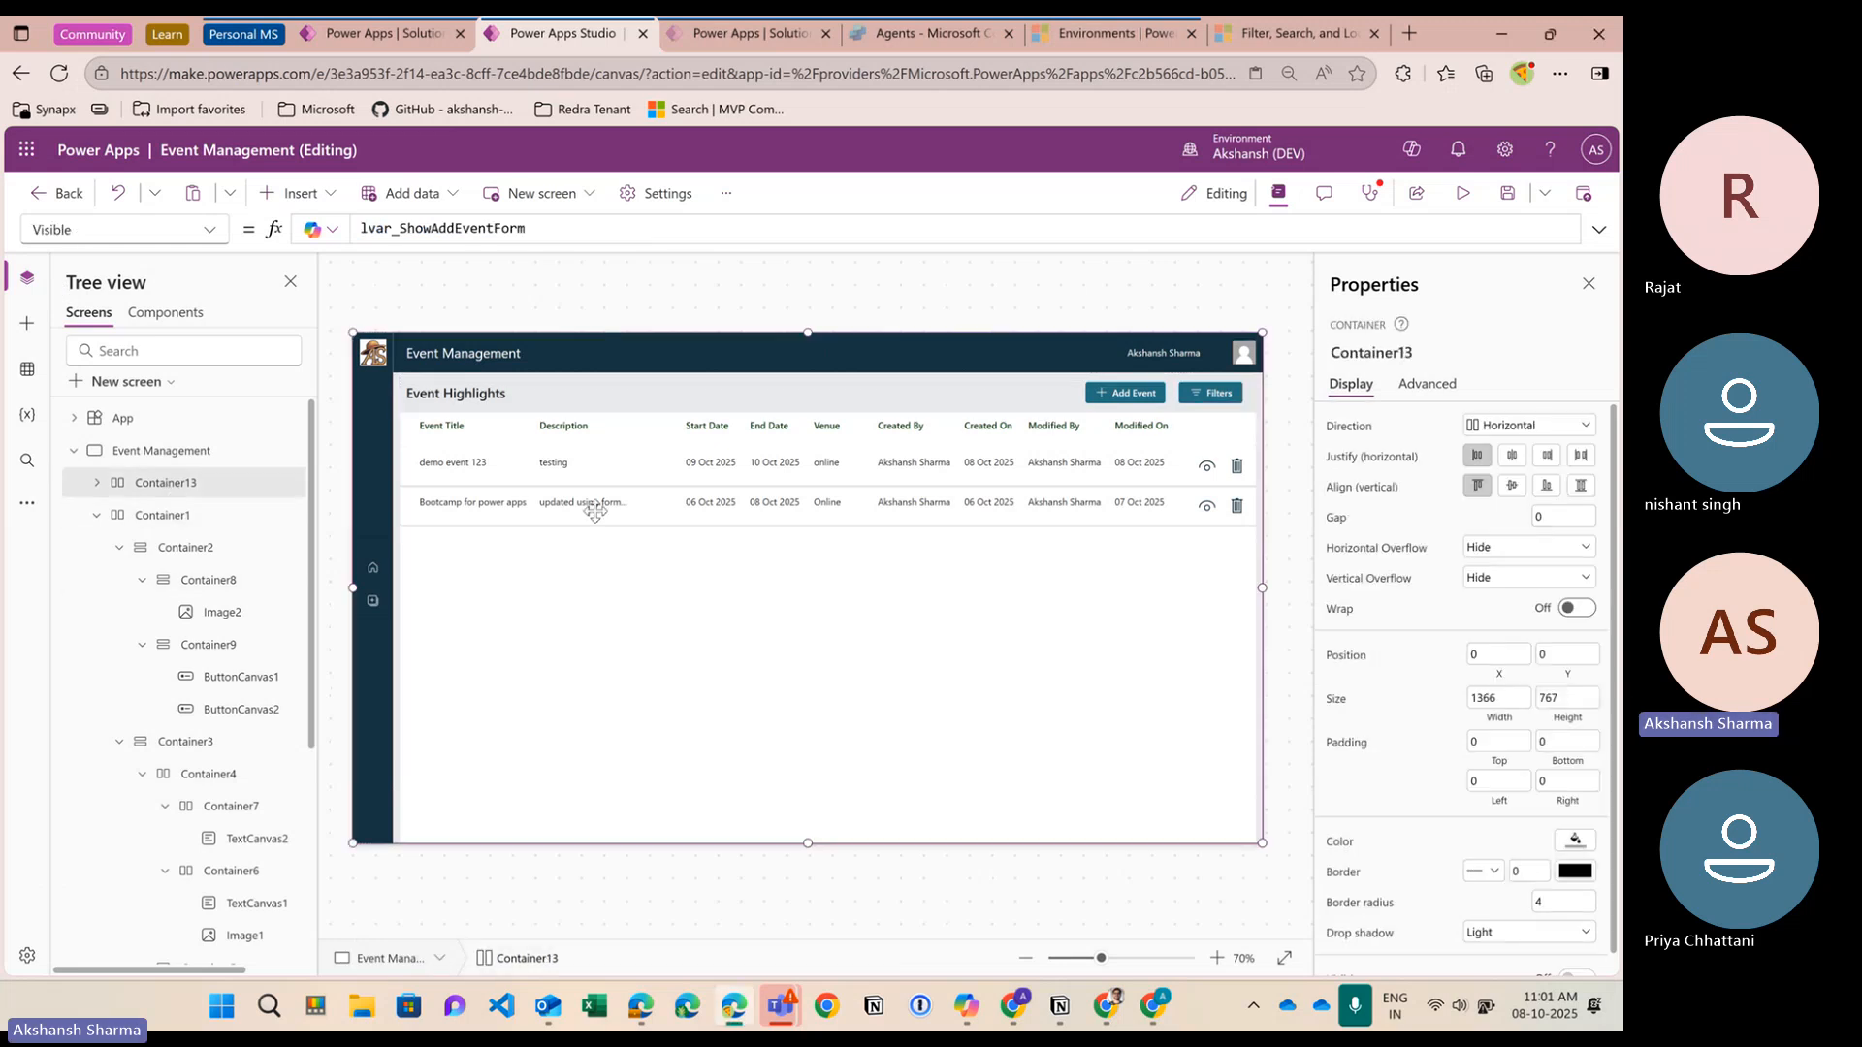
pyautogui.click(539, 231)
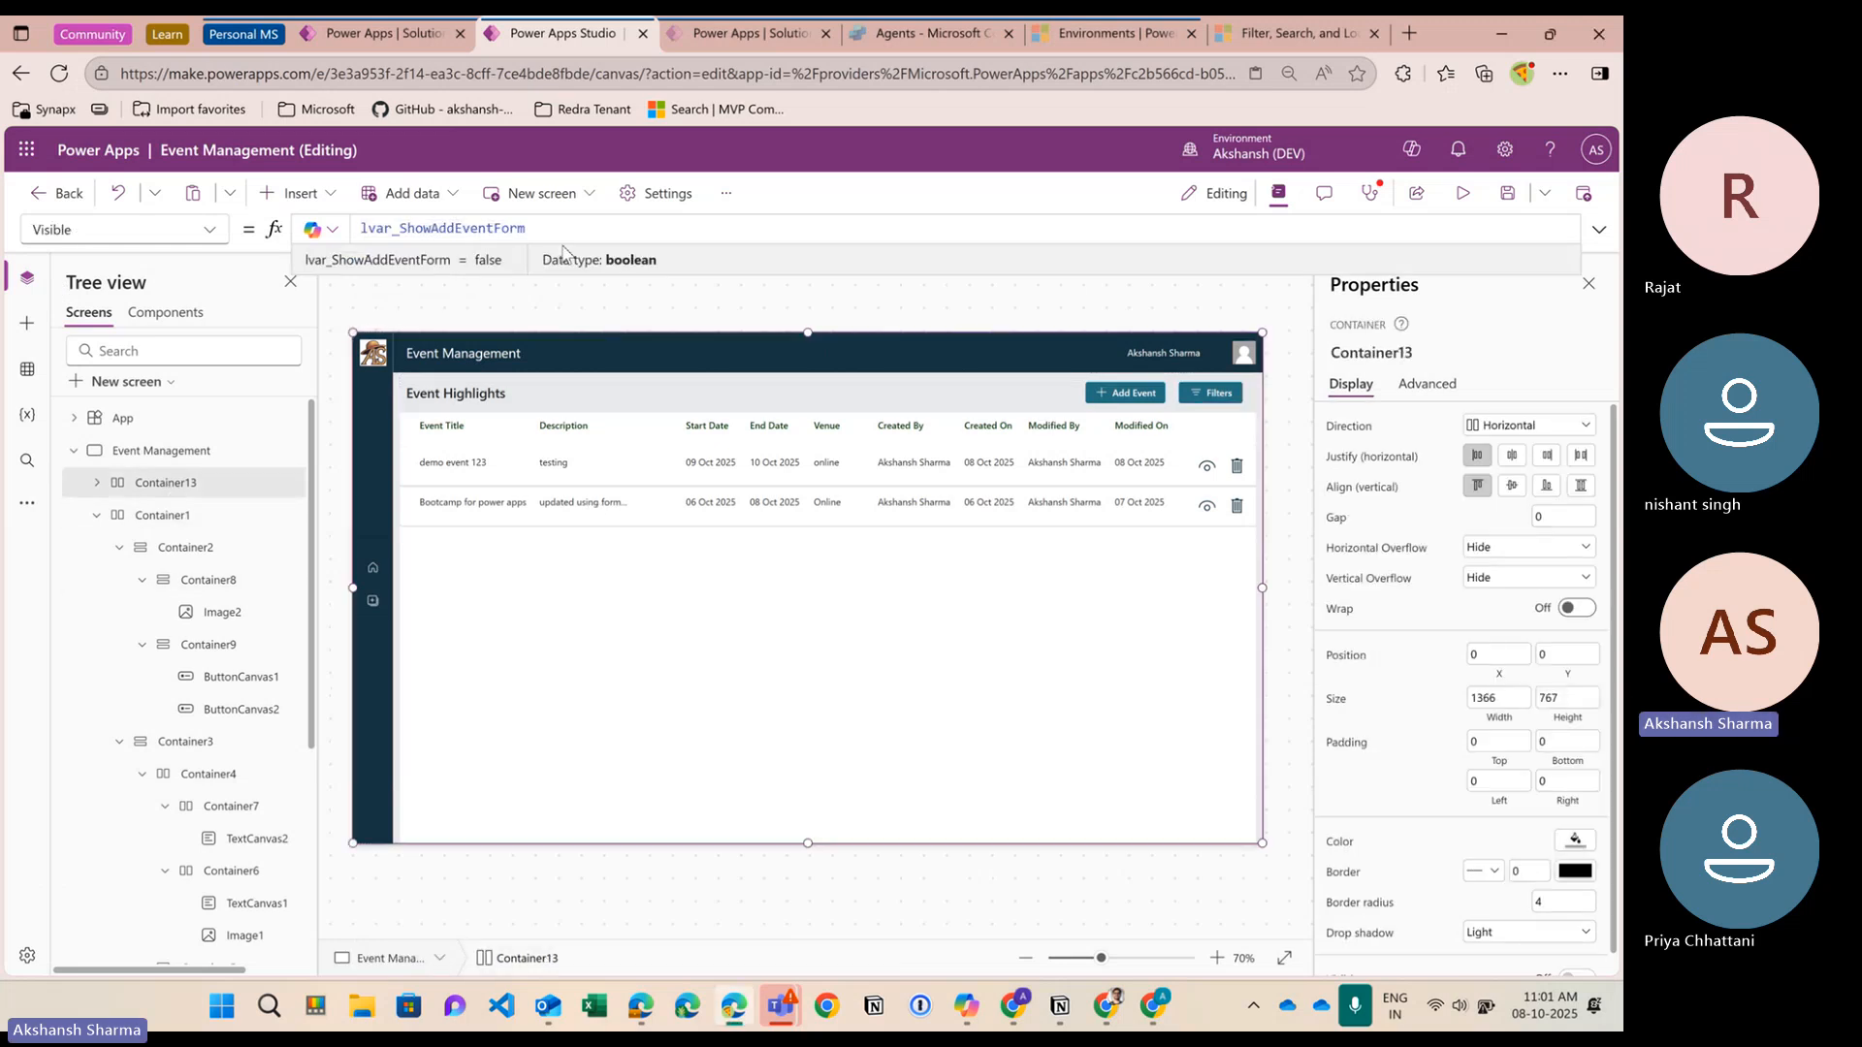
pyautogui.write('||')
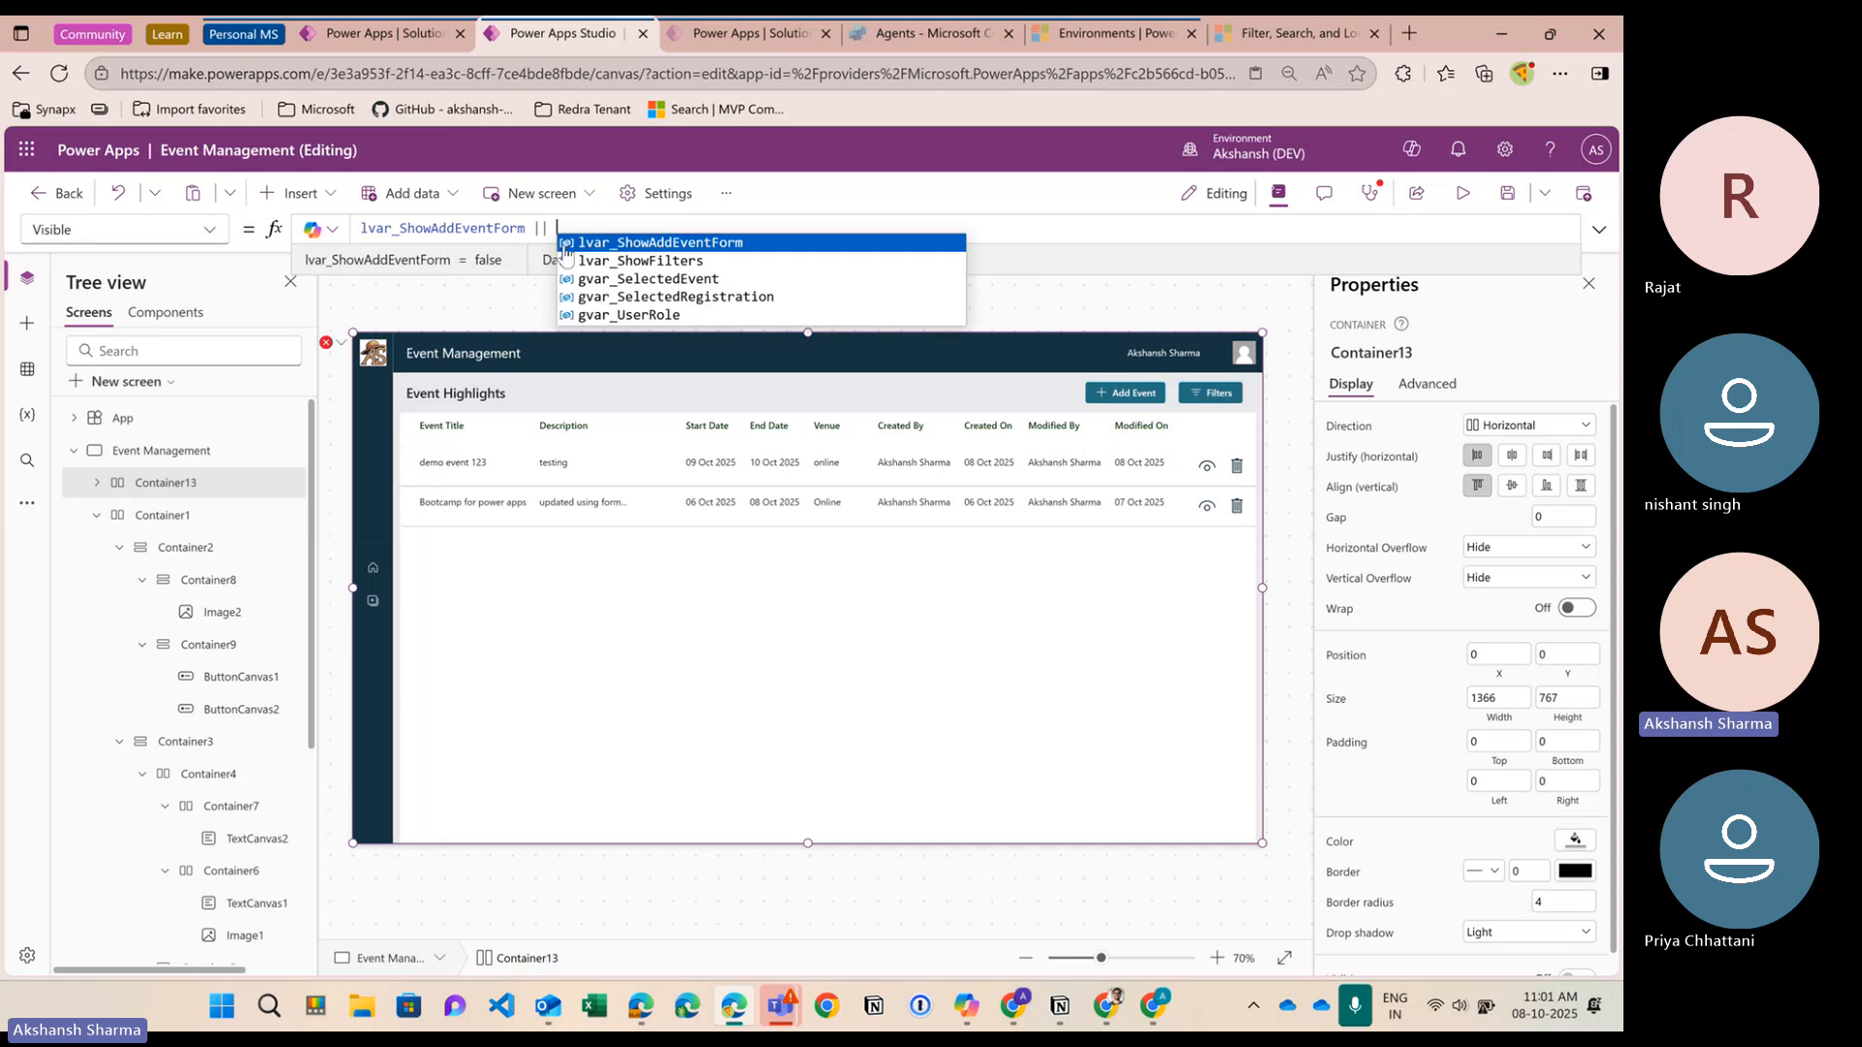
pyautogui.click(591, 260)
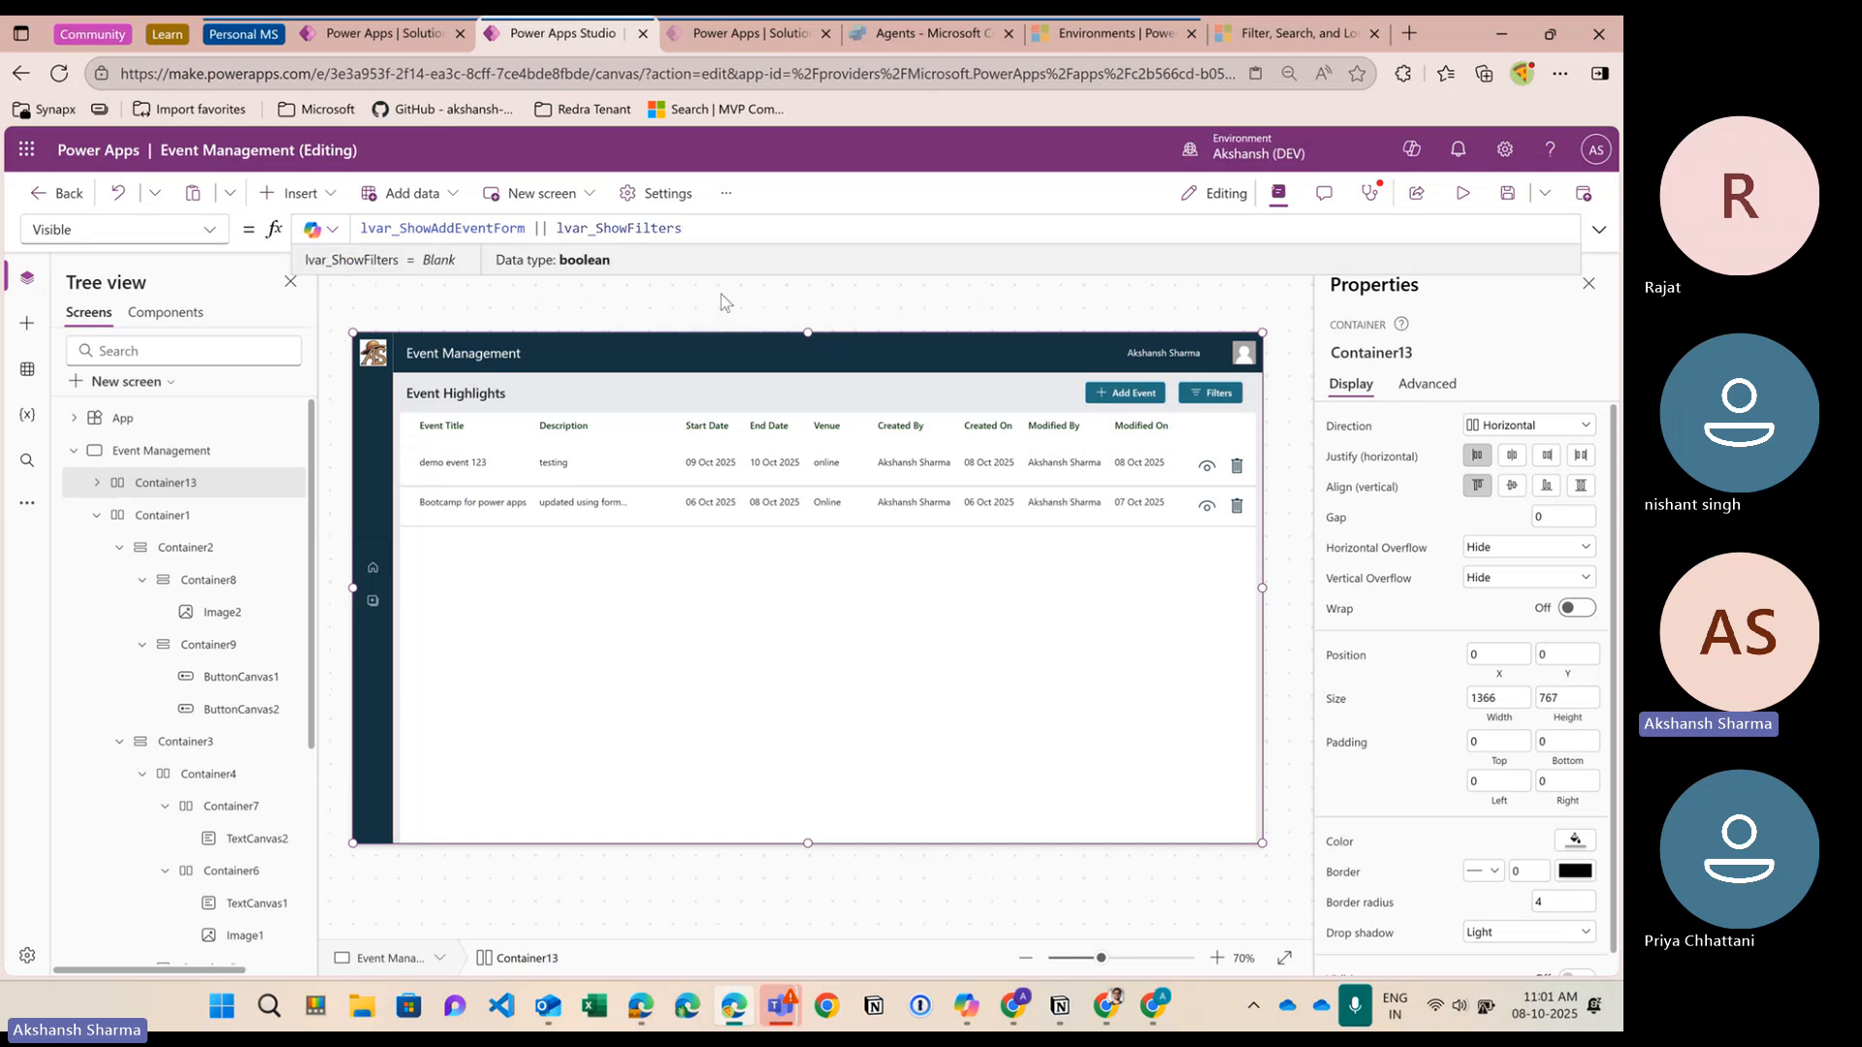
# Trigger the Filters button to show the side panel and expand Container13 in the tree
pyautogui.click(1178, 311)
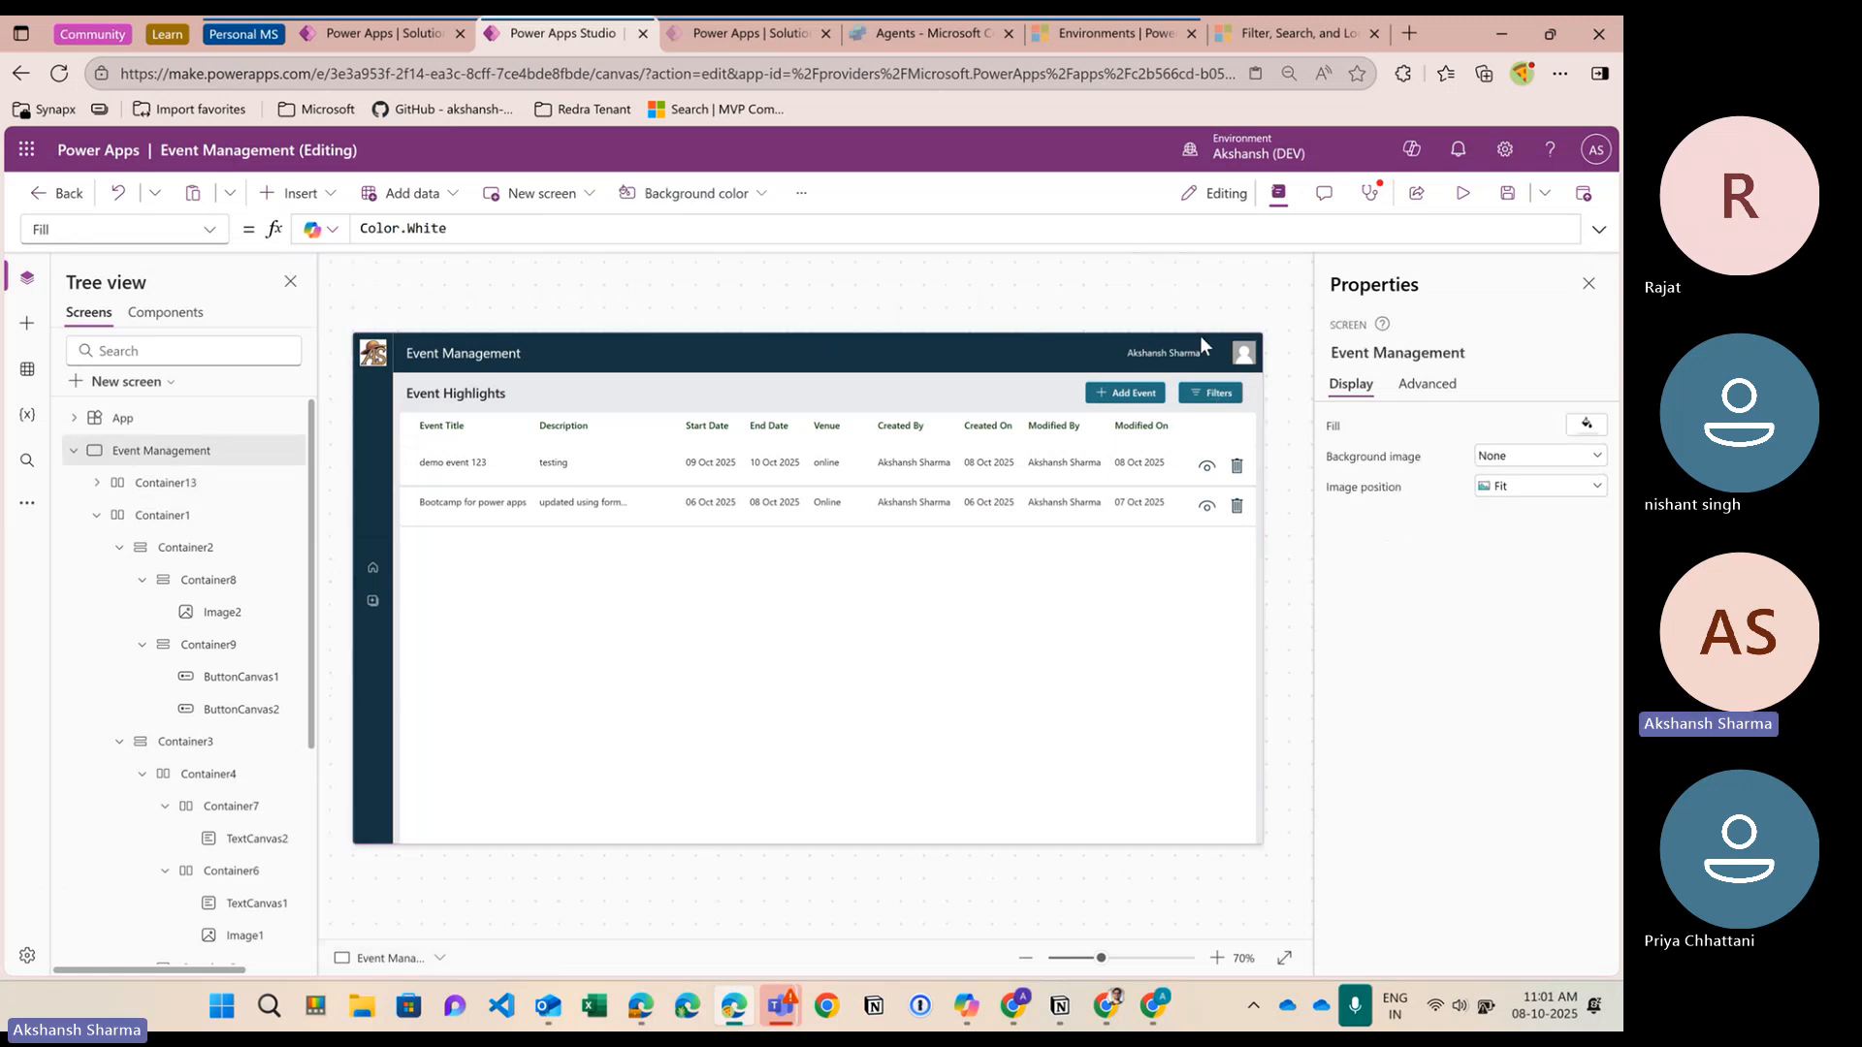
pyautogui.keyDown('alt'); pyautogui.click(1207, 398); pyautogui.keyUp('alt')
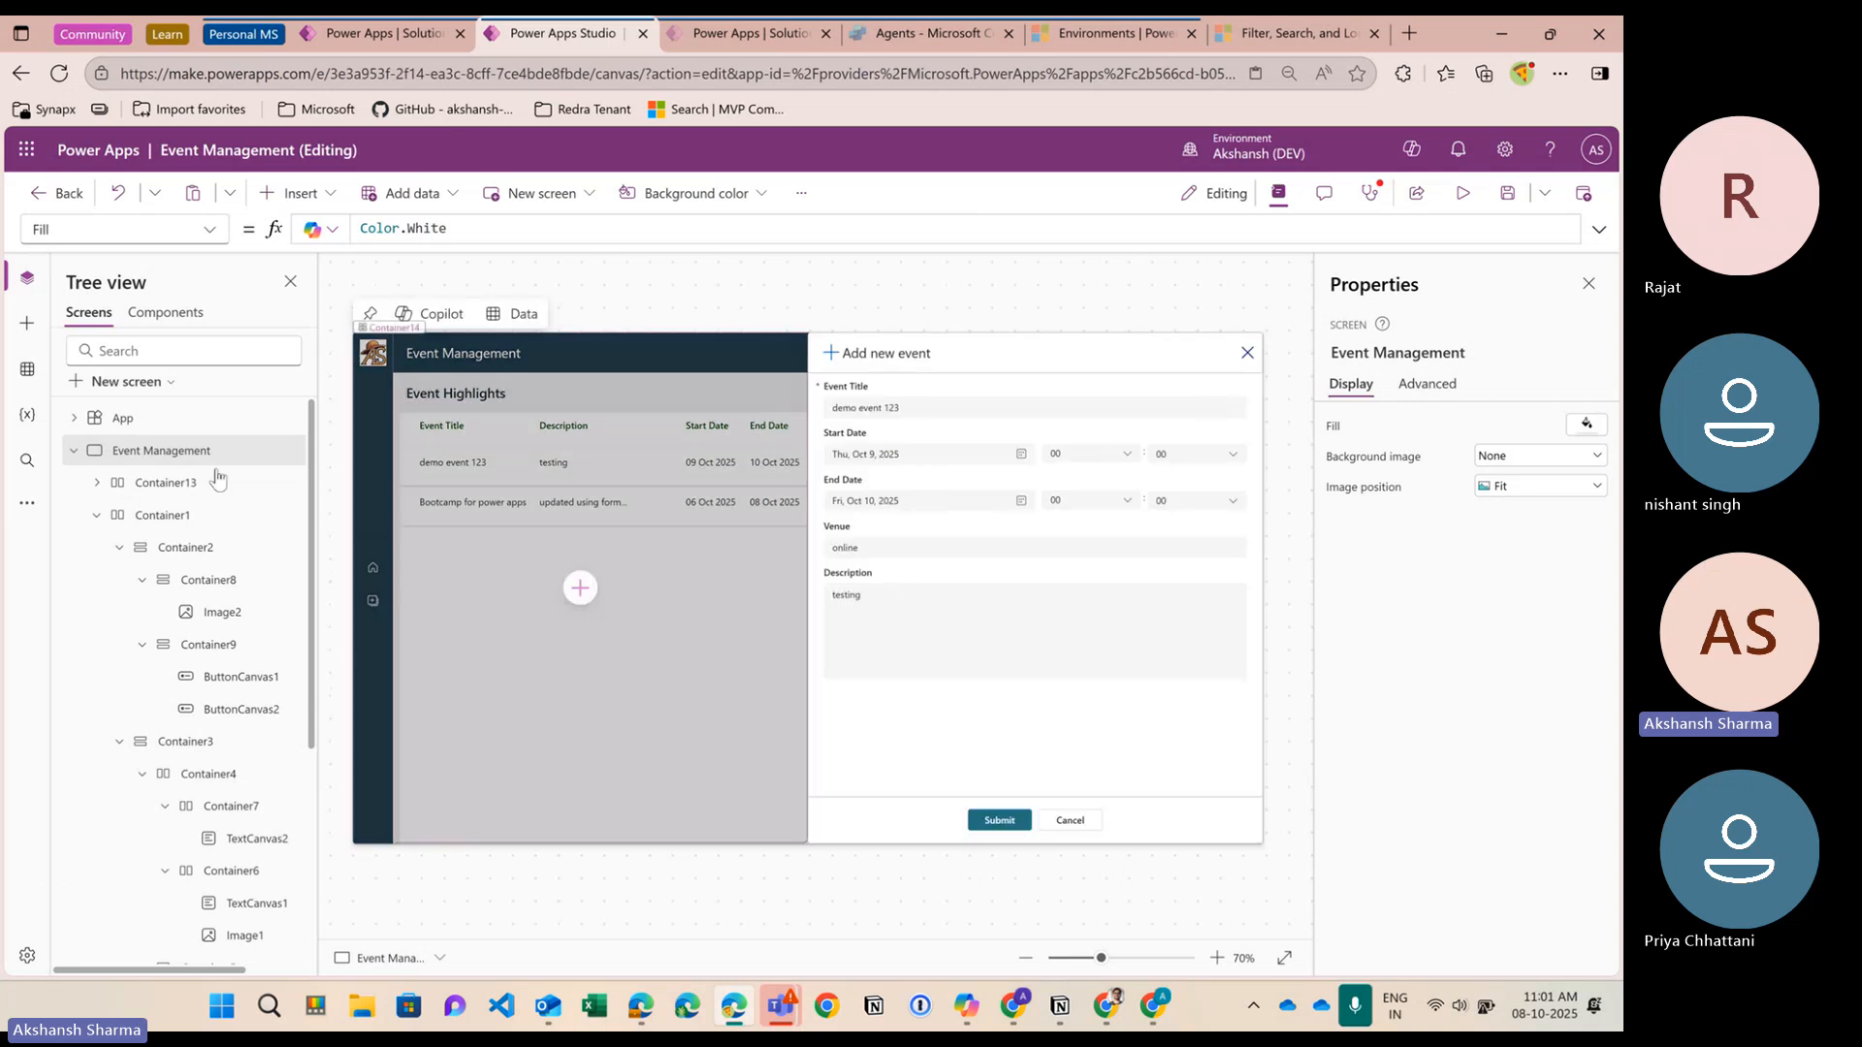
pyautogui.click(97, 515)
pyautogui.click(97, 484)
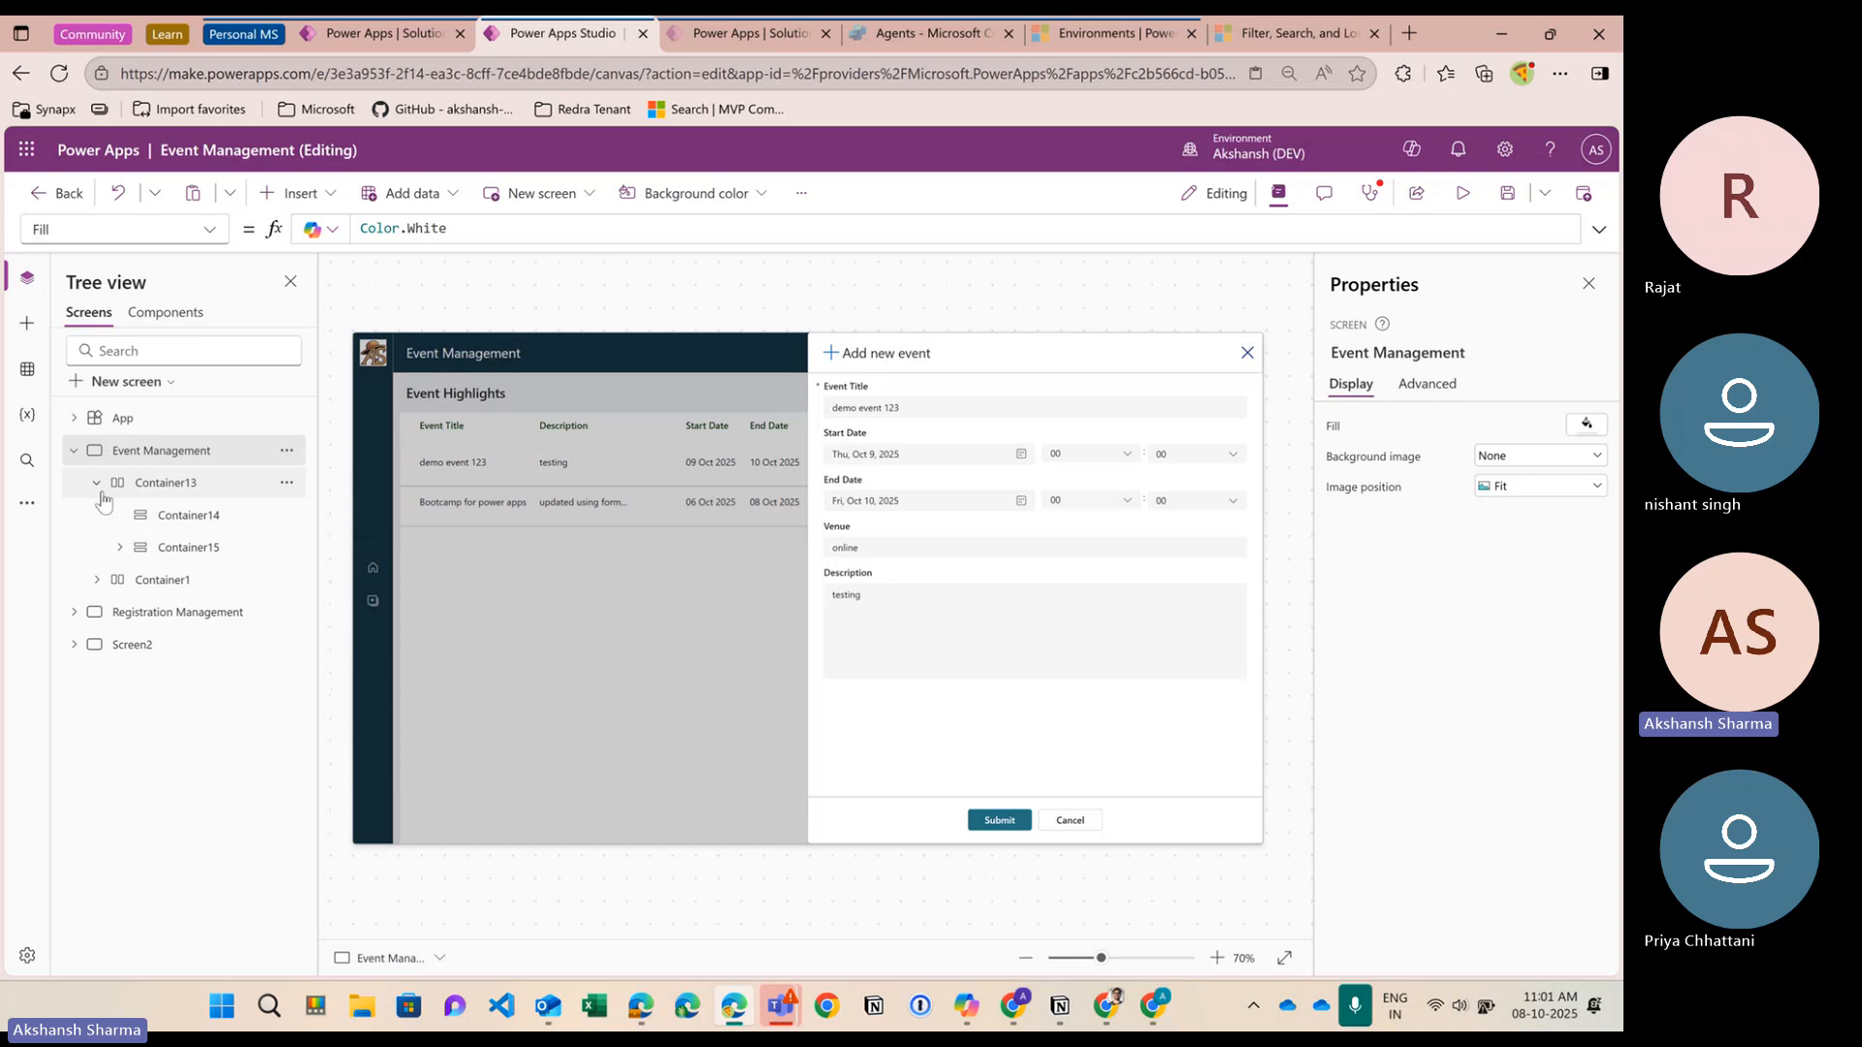
# Expand Container15 through Container18 to find Form1's Container17 and the Submit/Cancel Container18
pyautogui.click(186, 548)
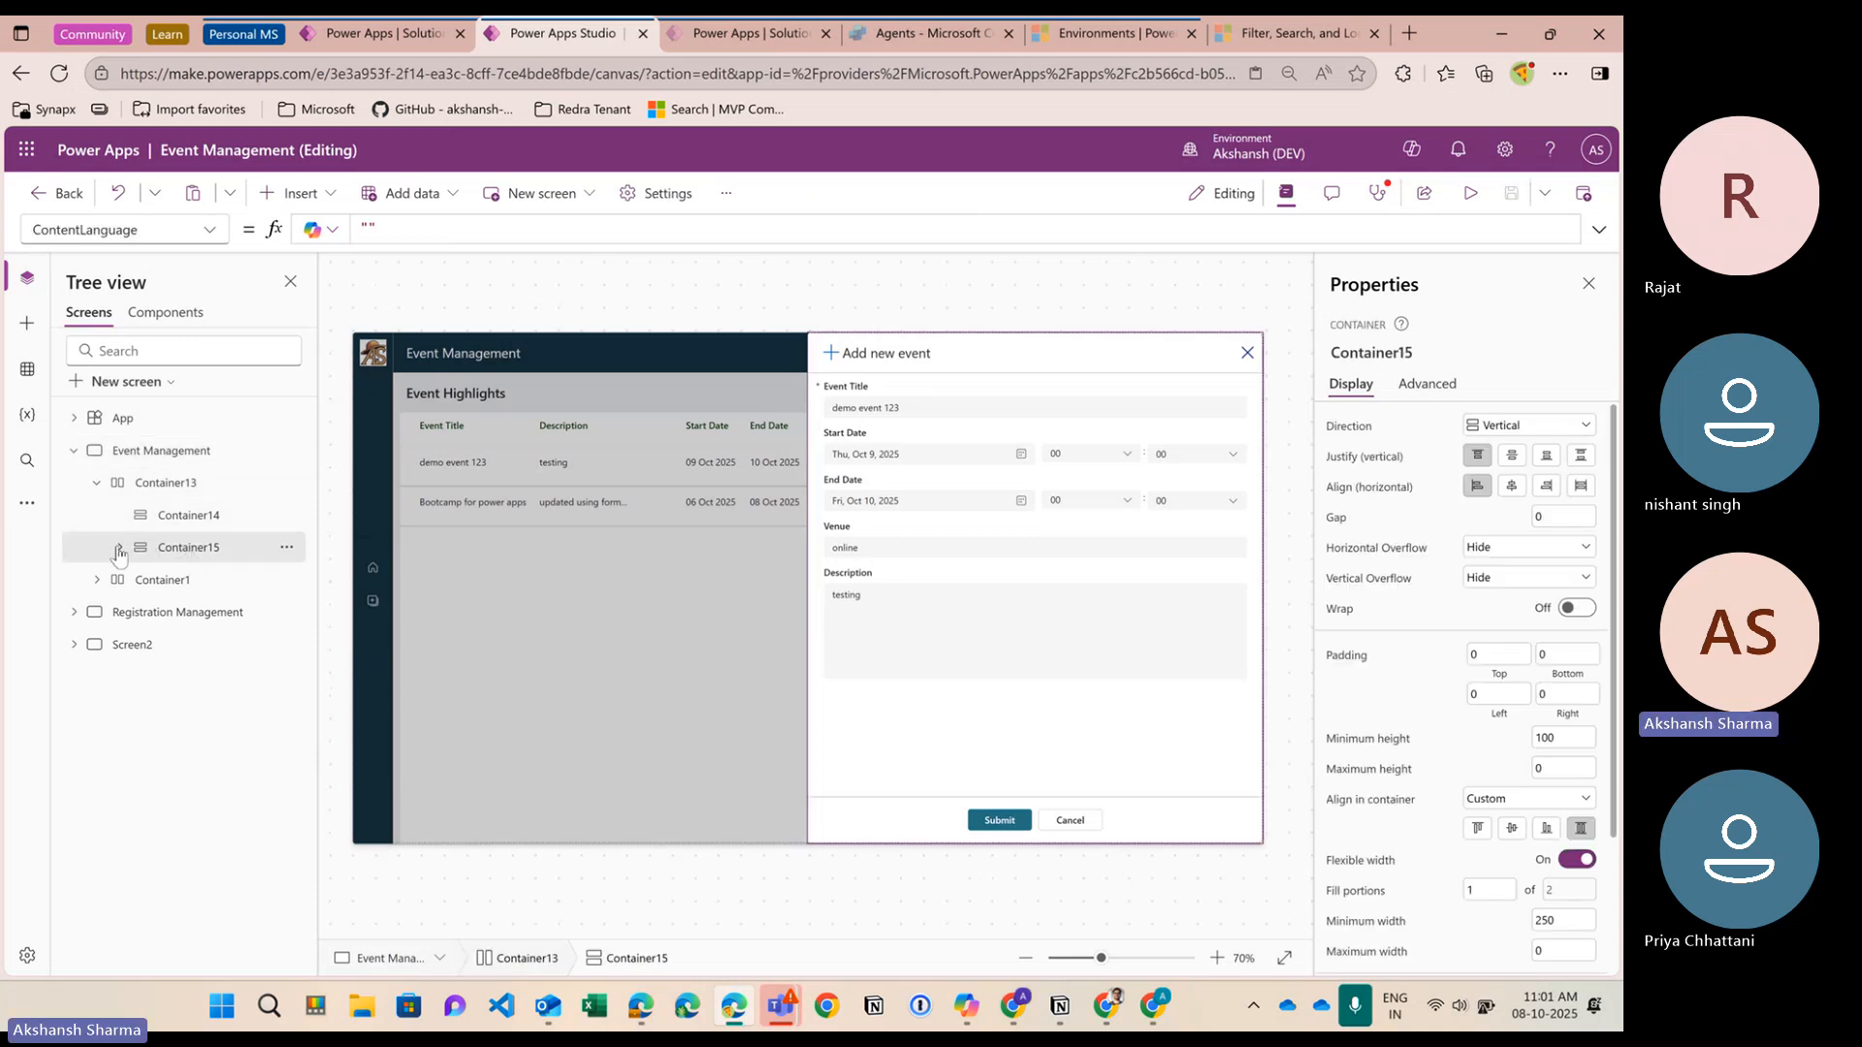
pyautogui.click(120, 549)
pyautogui.click(196, 581)
pyautogui.click(200, 614)
pyautogui.click(197, 646)
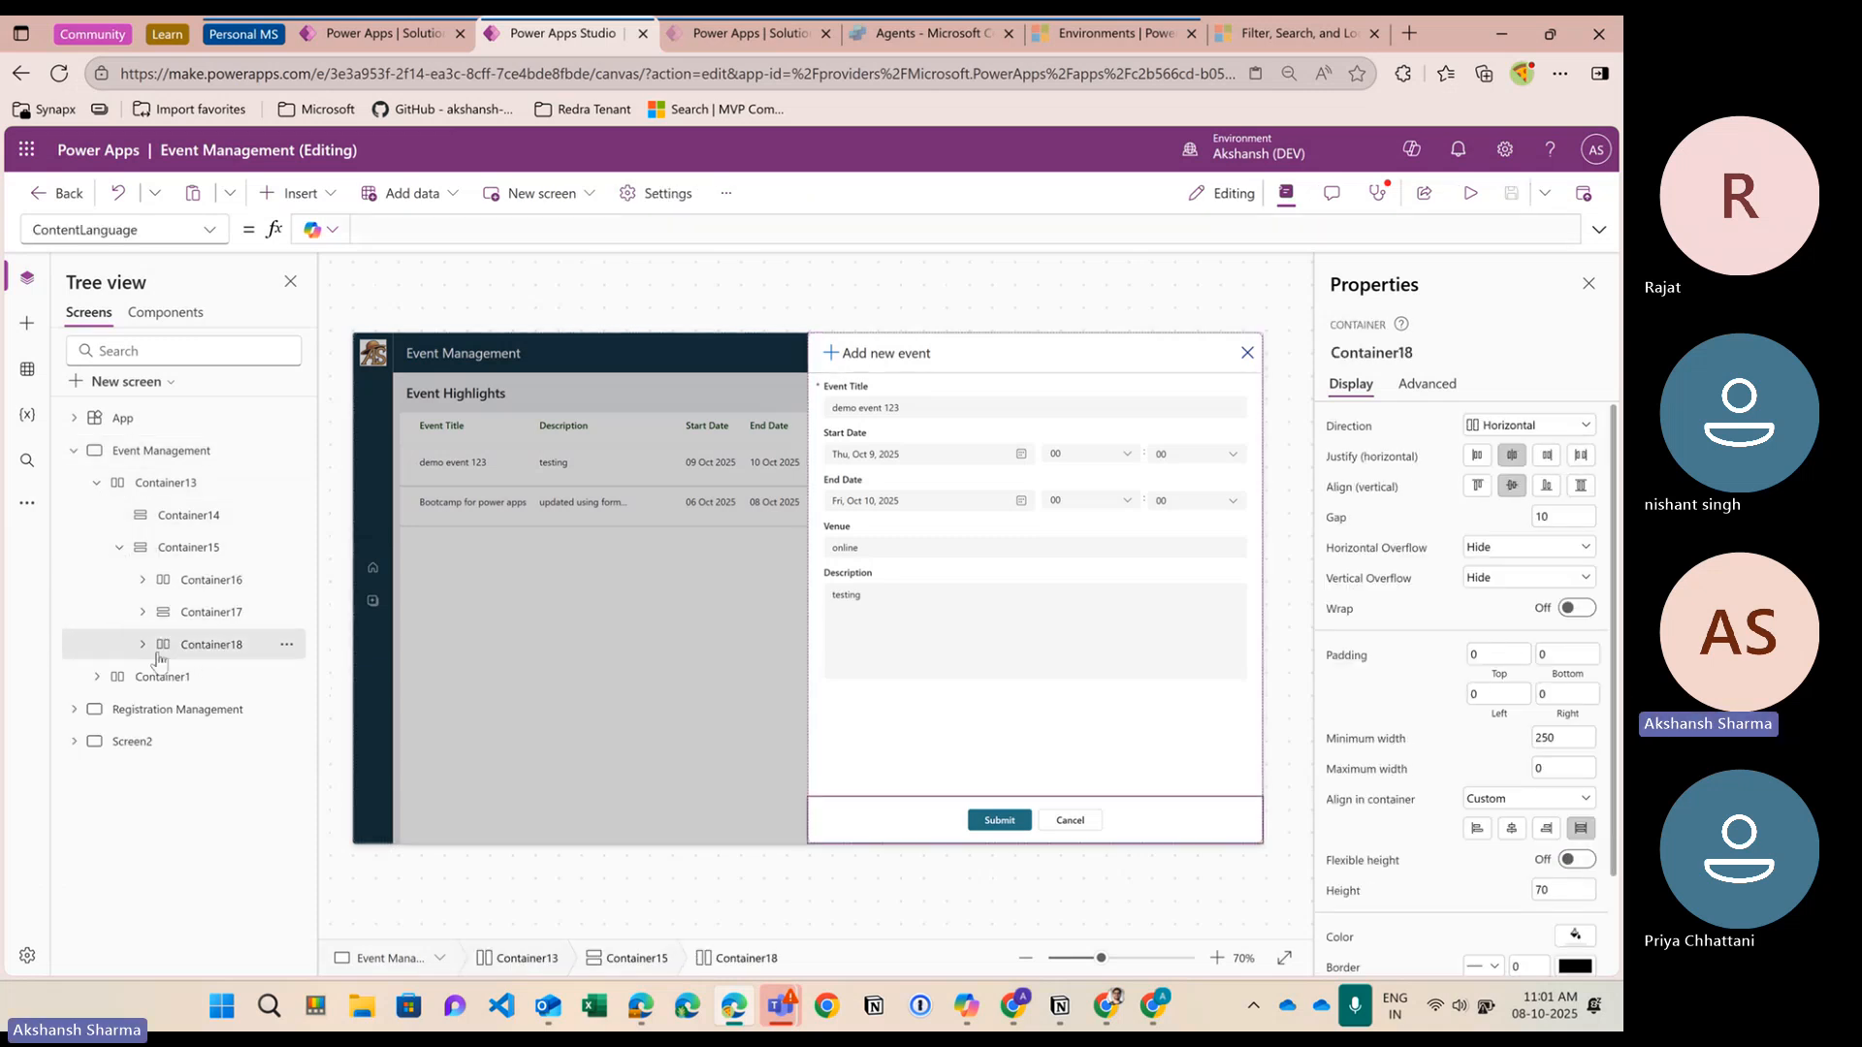
pyautogui.click(144, 645)
pyautogui.click(143, 612)
pyautogui.click(143, 580)
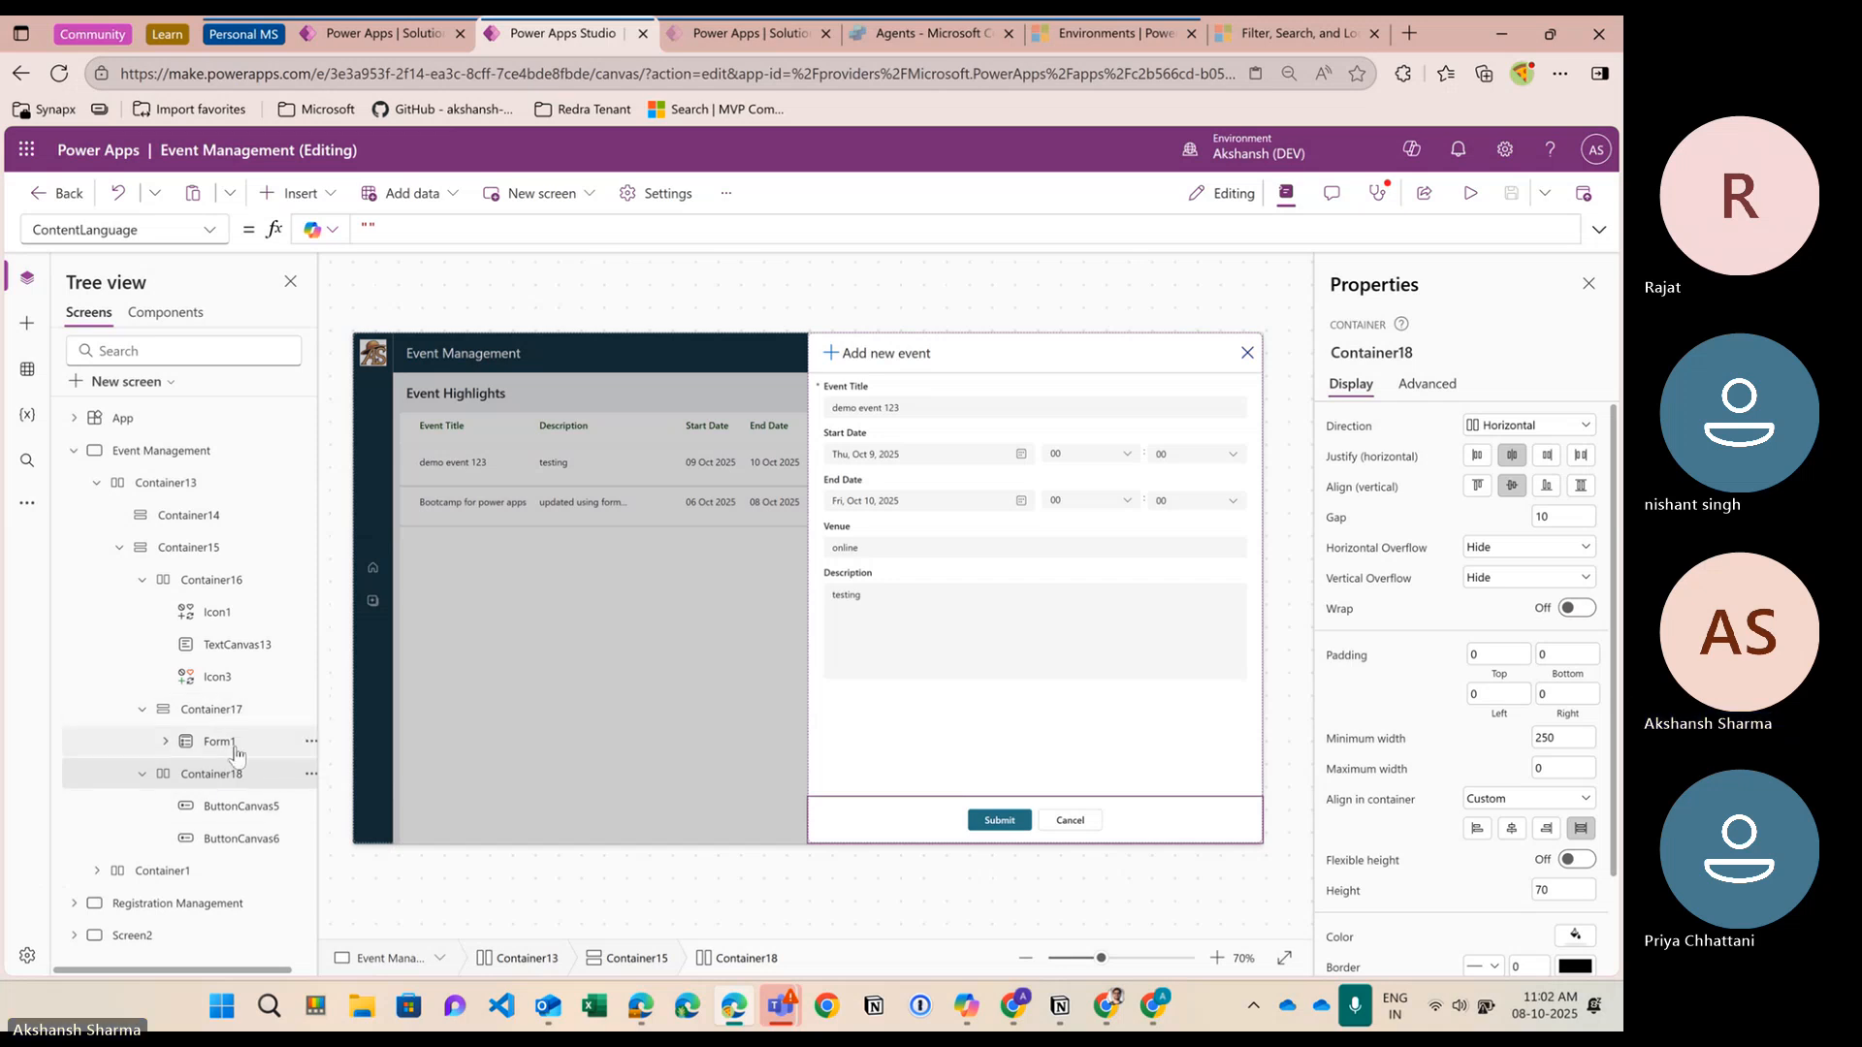
pyautogui.click(225, 713)
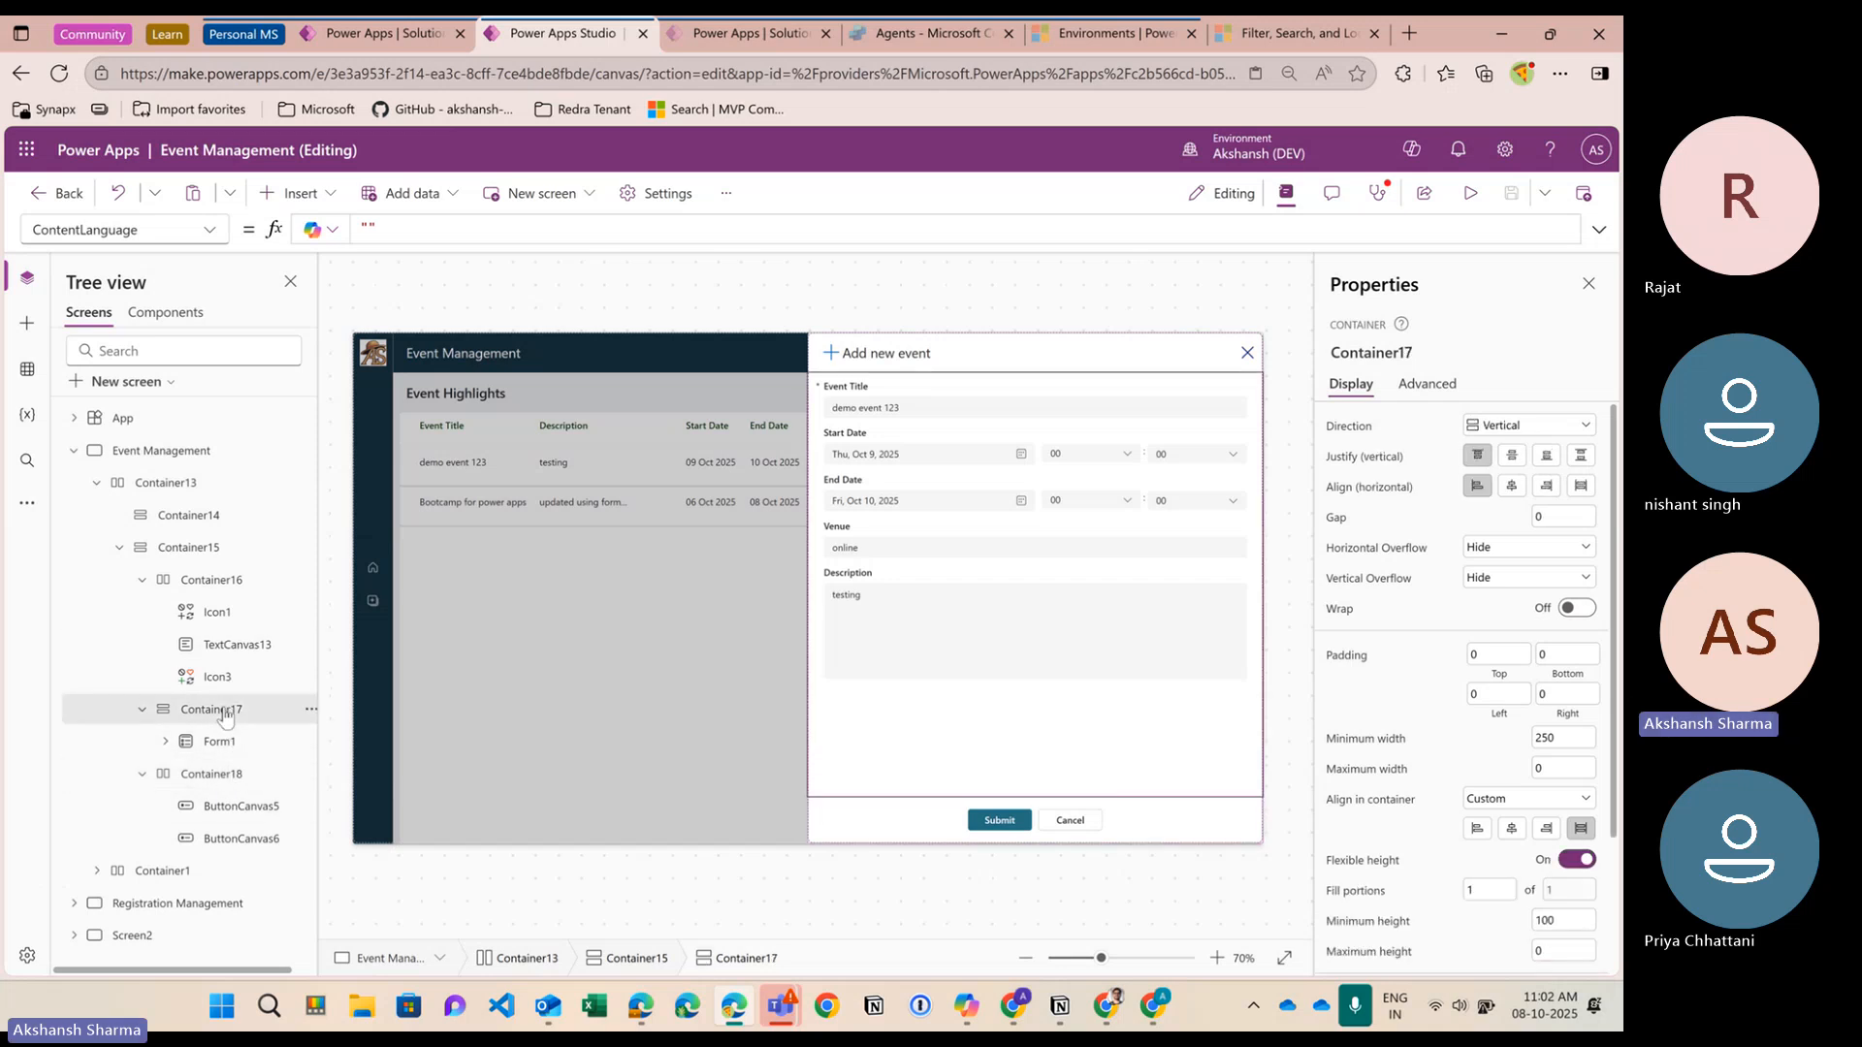
pyautogui.click(231, 780)
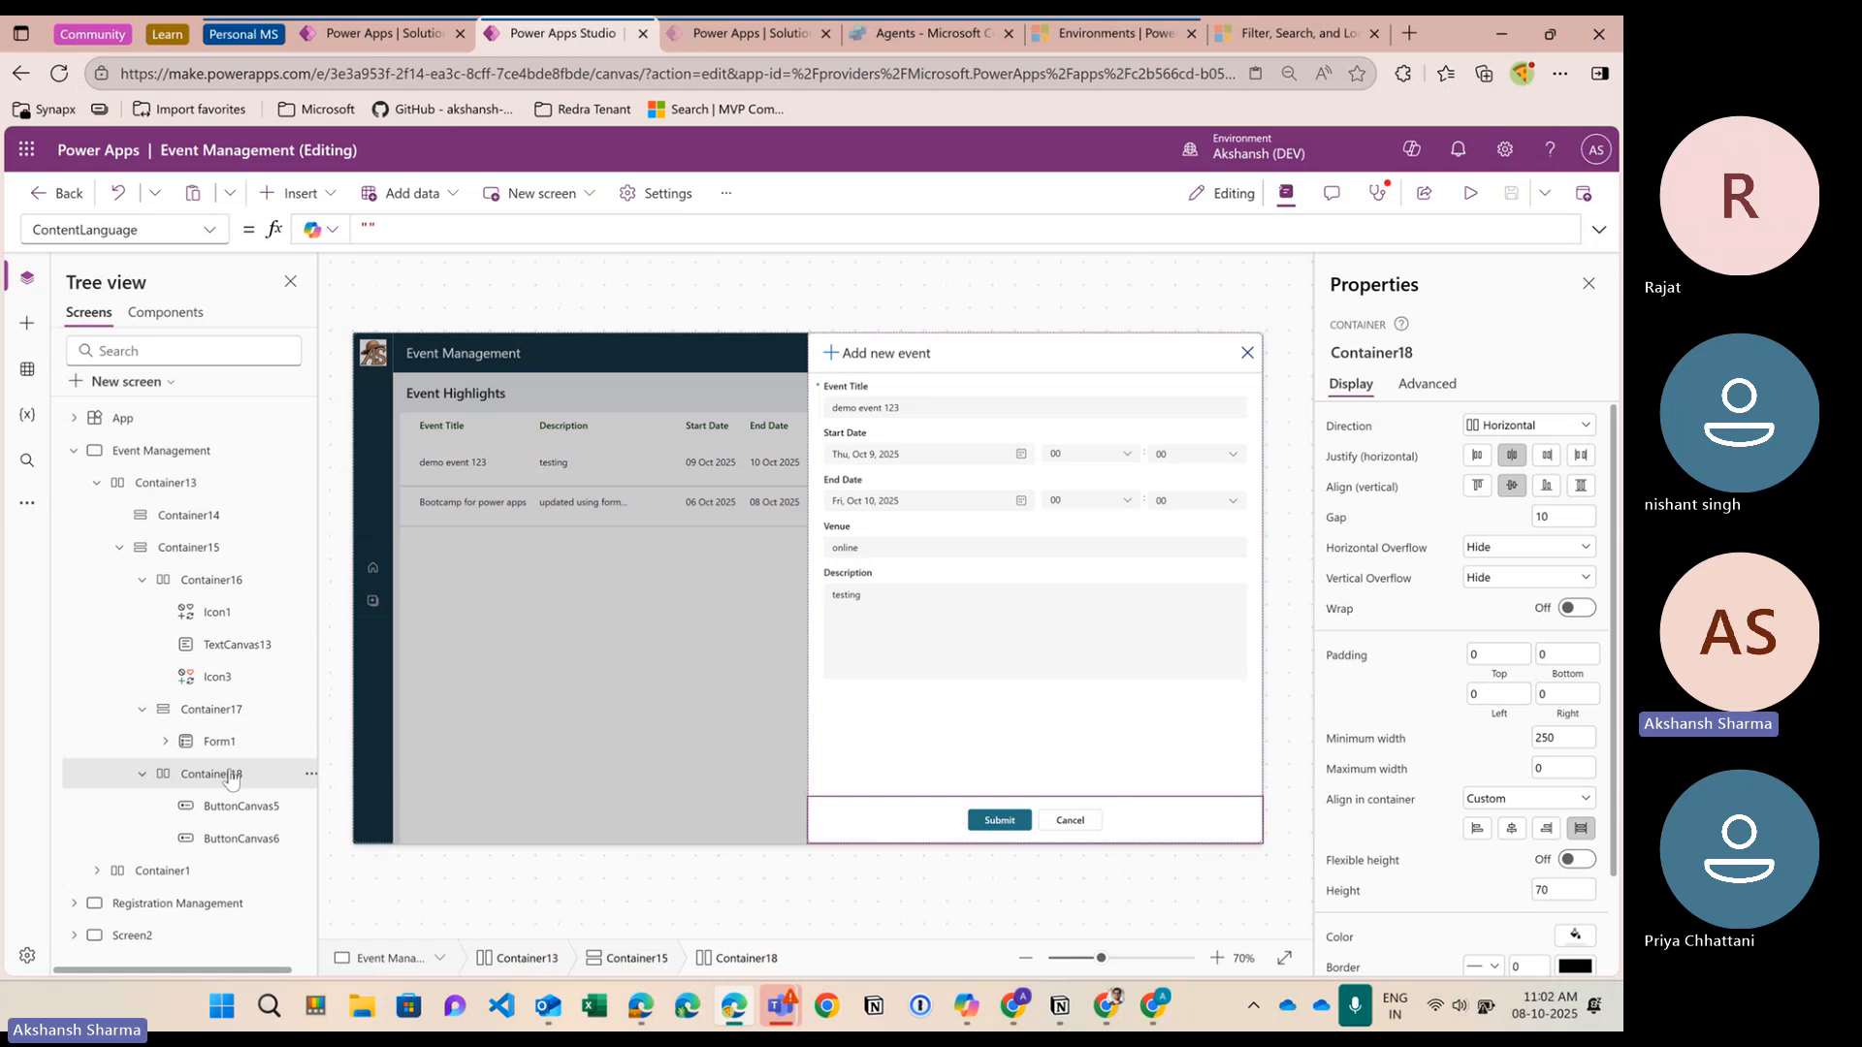
pyautogui.click(238, 714)
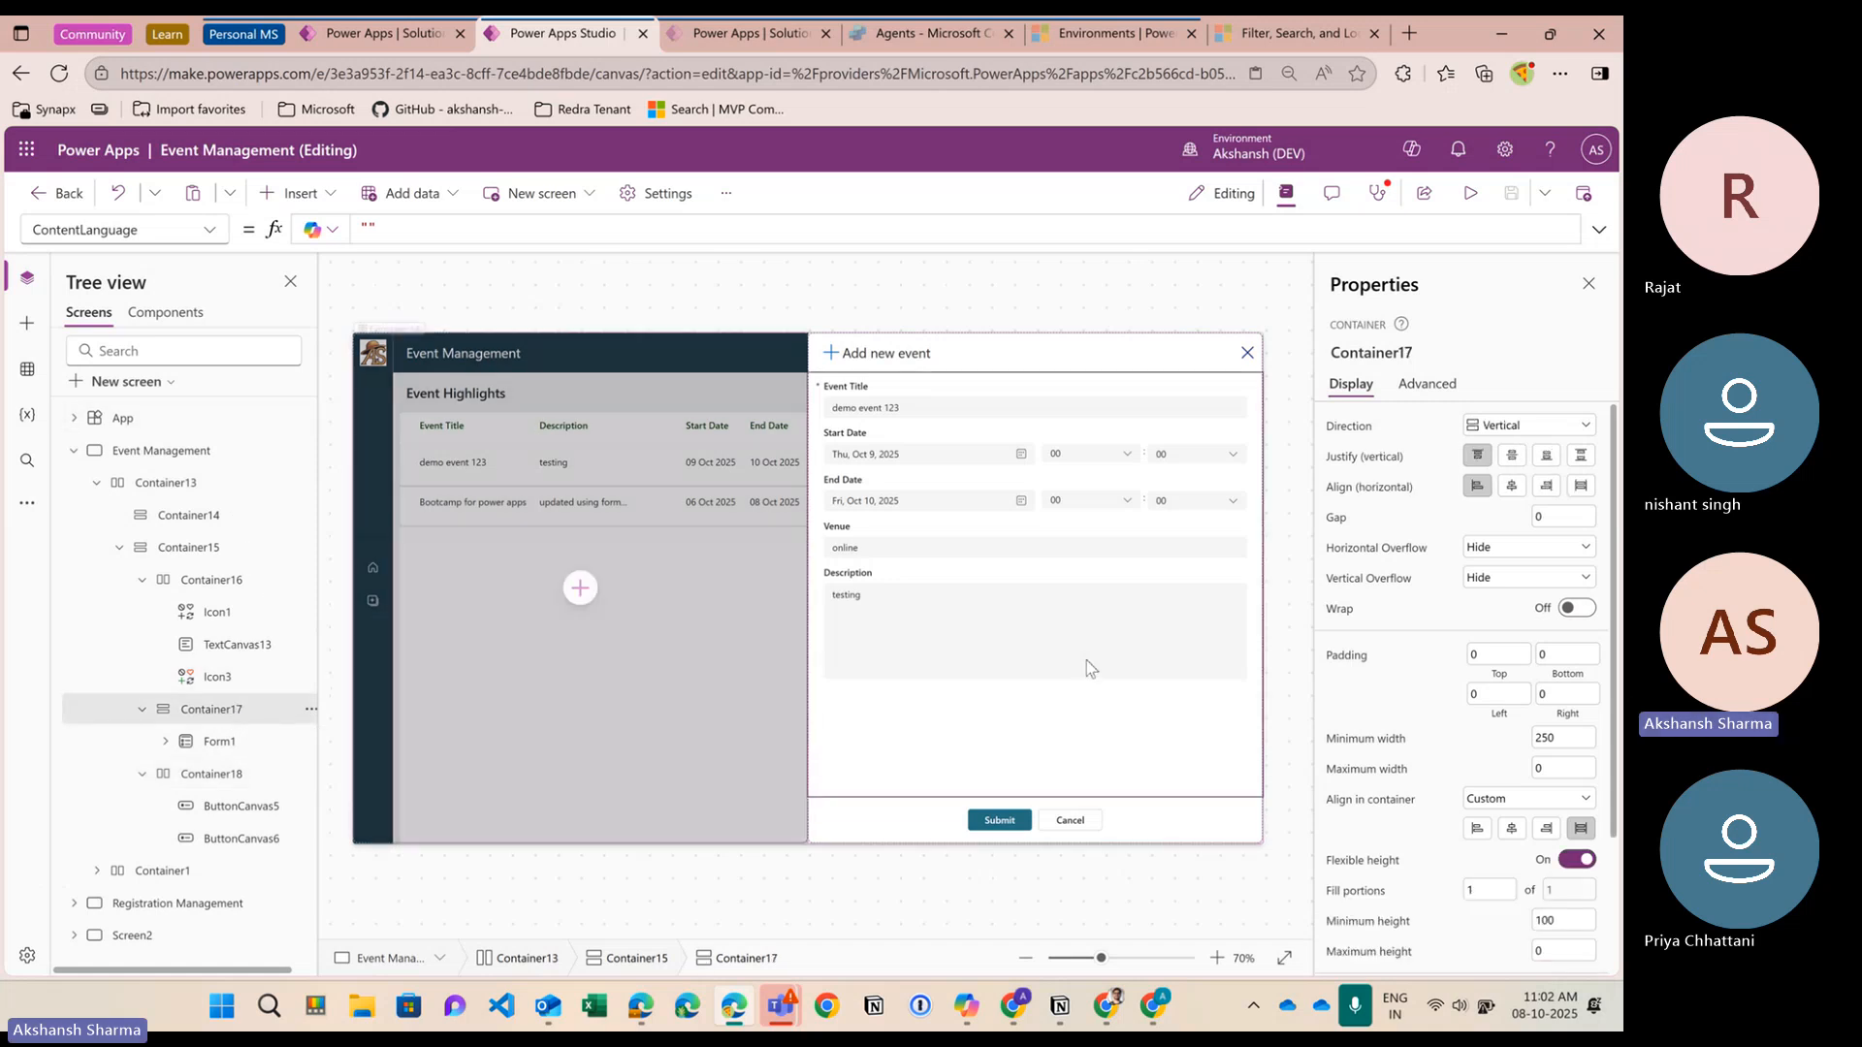
pyautogui.scroll(-2, 1362, 897)
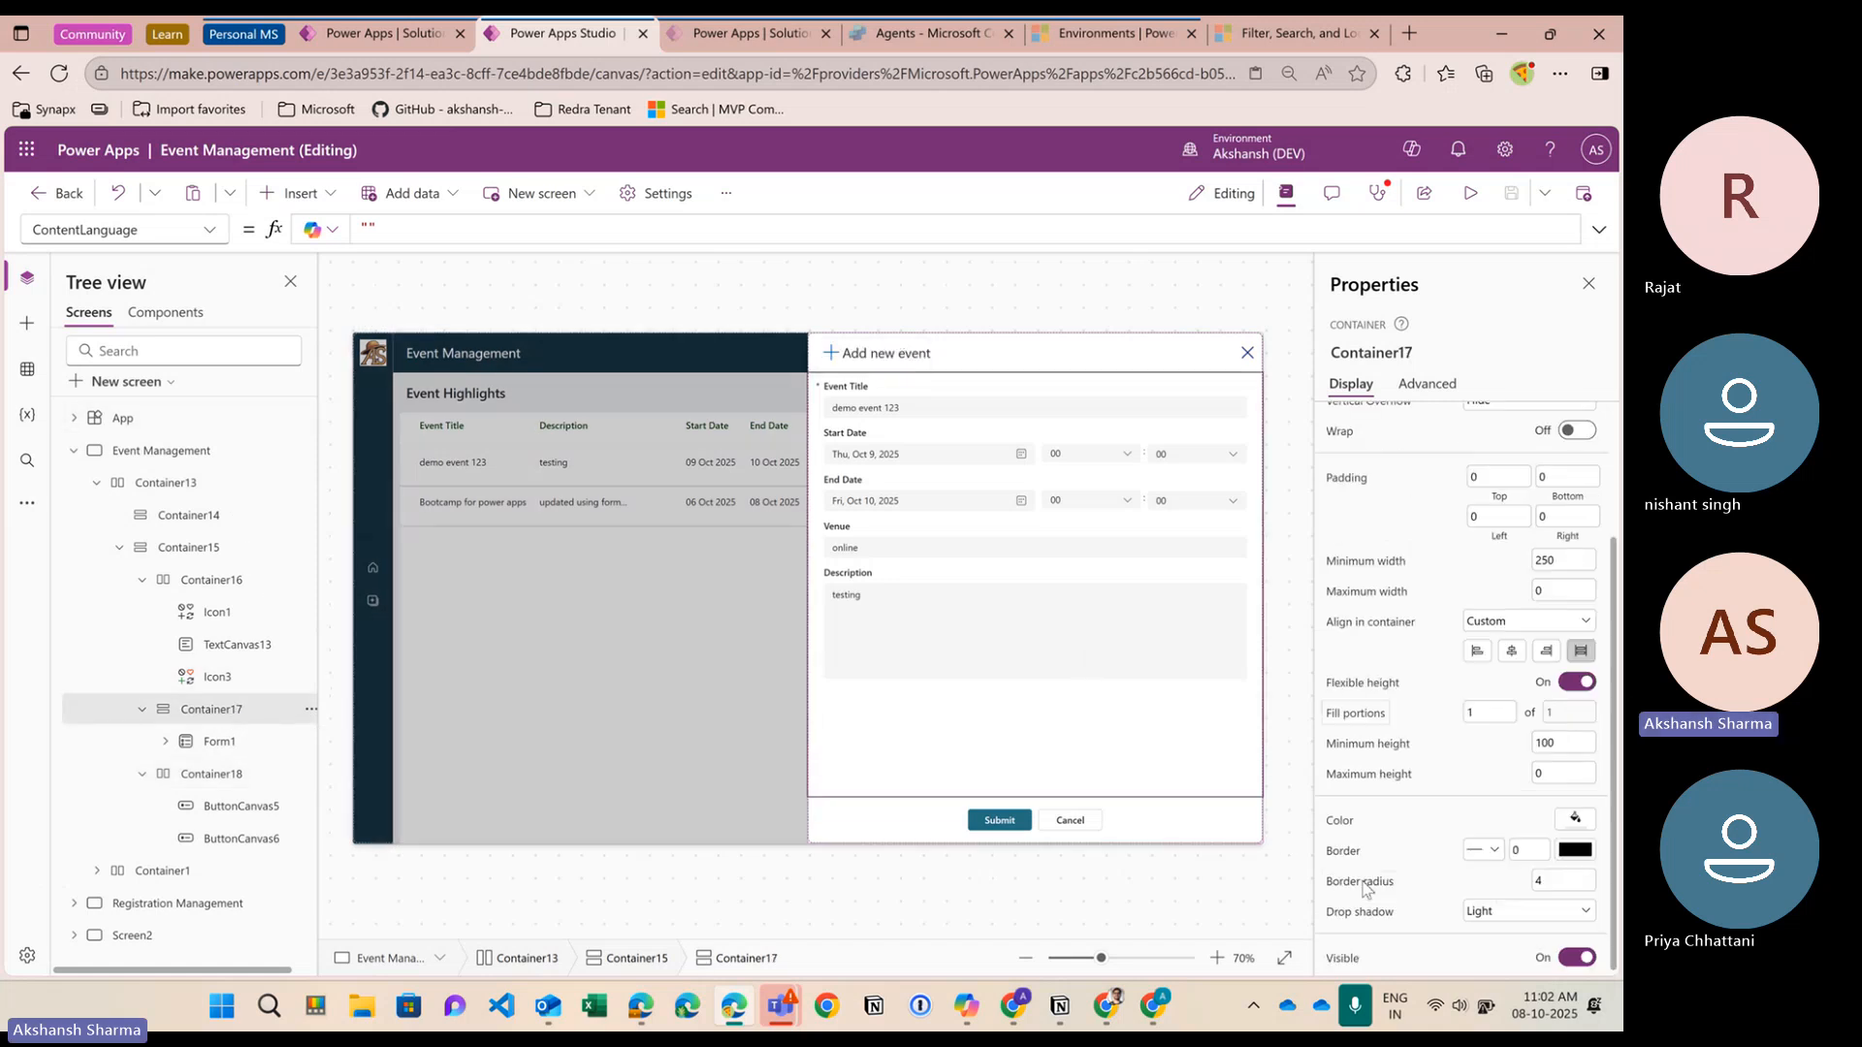
# Replace Container17's Visible formula with Container13's copied lvar_ShowAddEventForm || lvar_ShowFilters condition
pyautogui.click(1343, 958)
pyautogui.press('BackSpace')
pyautogui.press('BackSpace')
pyautogui.press('BackSpace')
pyautogui.press('BackSpace')
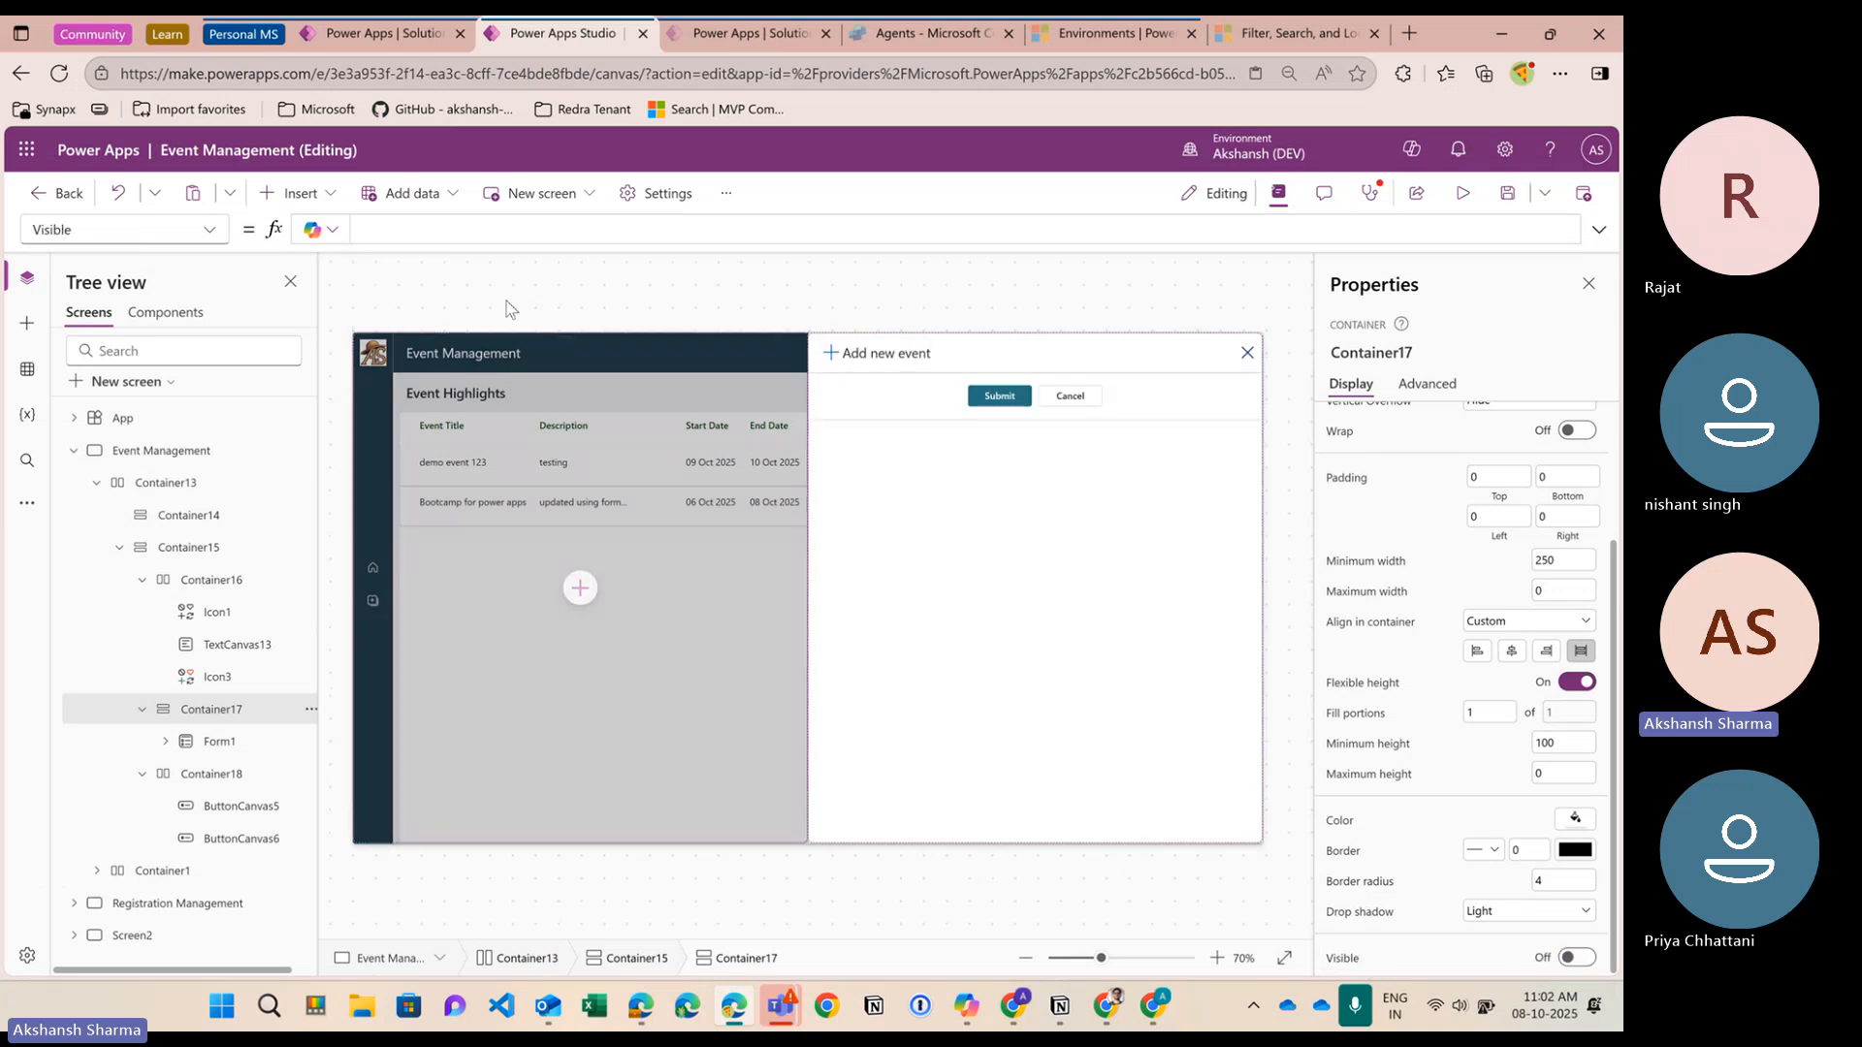
pyautogui.click(174, 492)
pyautogui.moveTo(684, 229); pyautogui.dragTo(361, 238)
pyautogui.hotkey('ctrl', 'c')
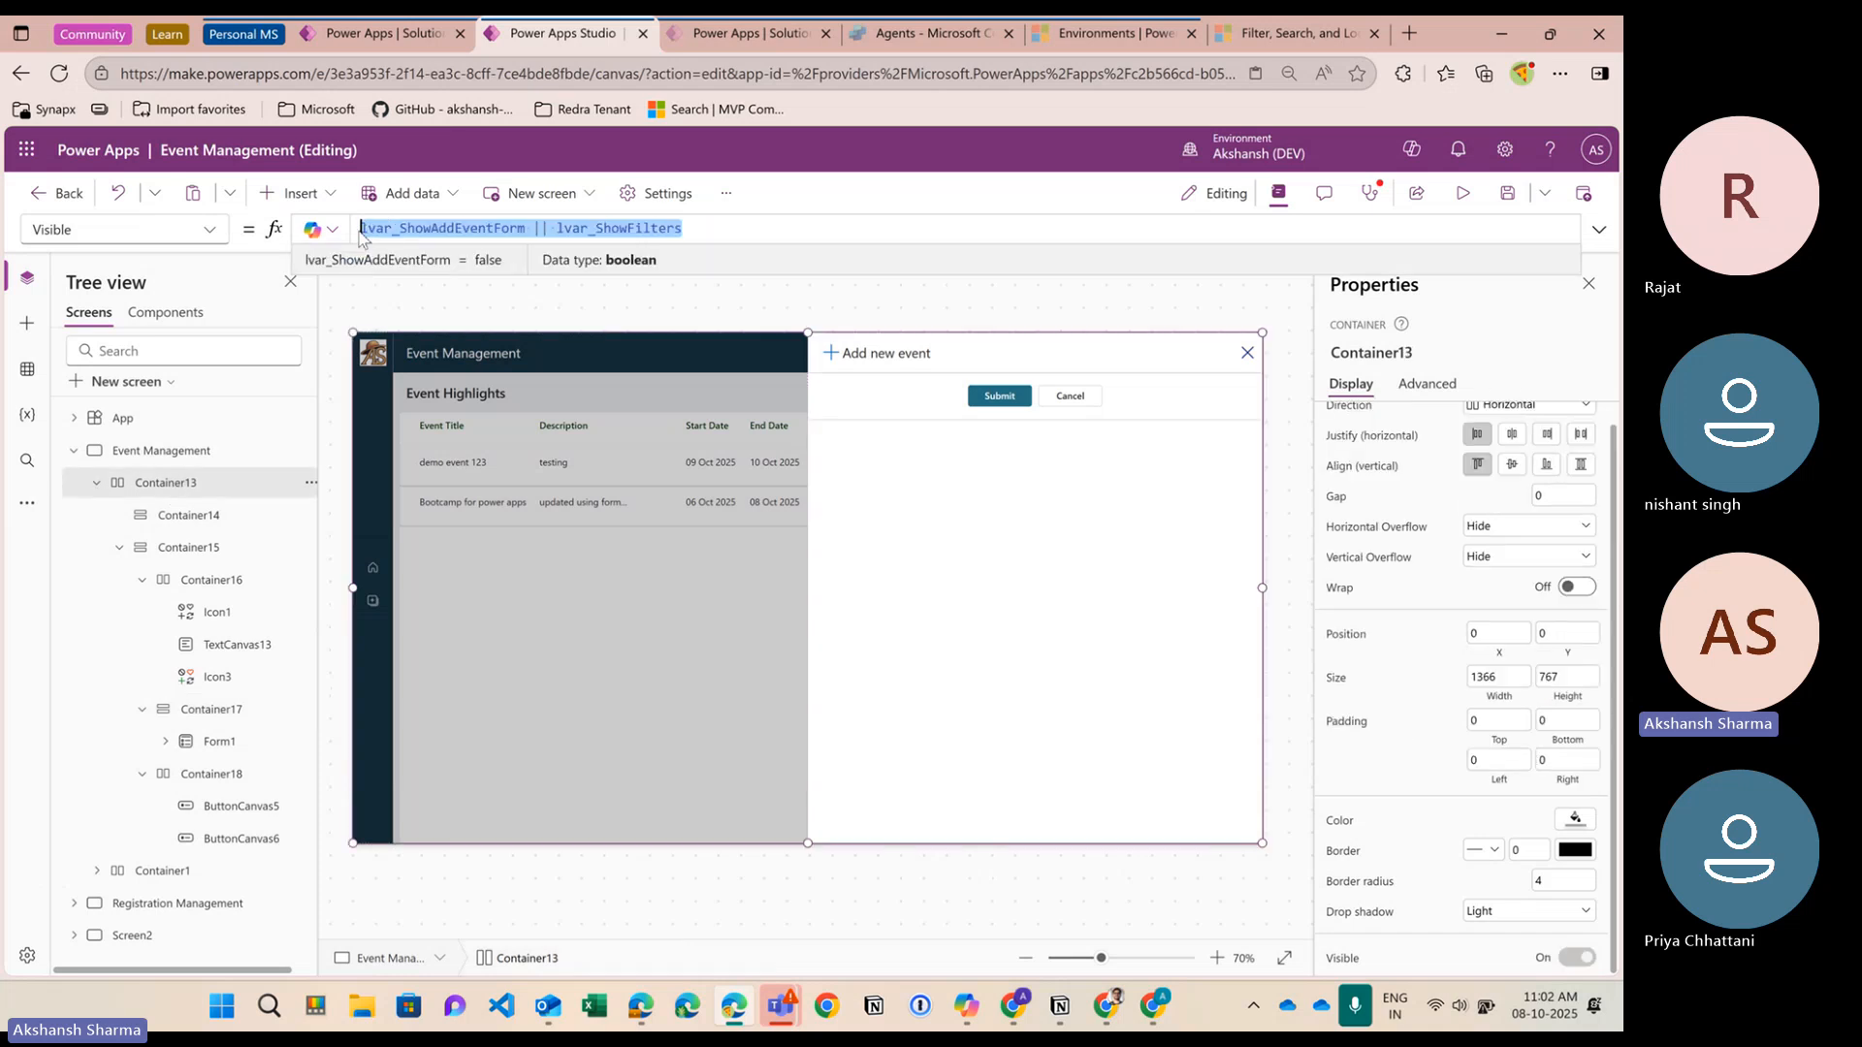
pyautogui.click(223, 711)
pyautogui.click(397, 230)
pyautogui.hotkey('ctrl', 'v')
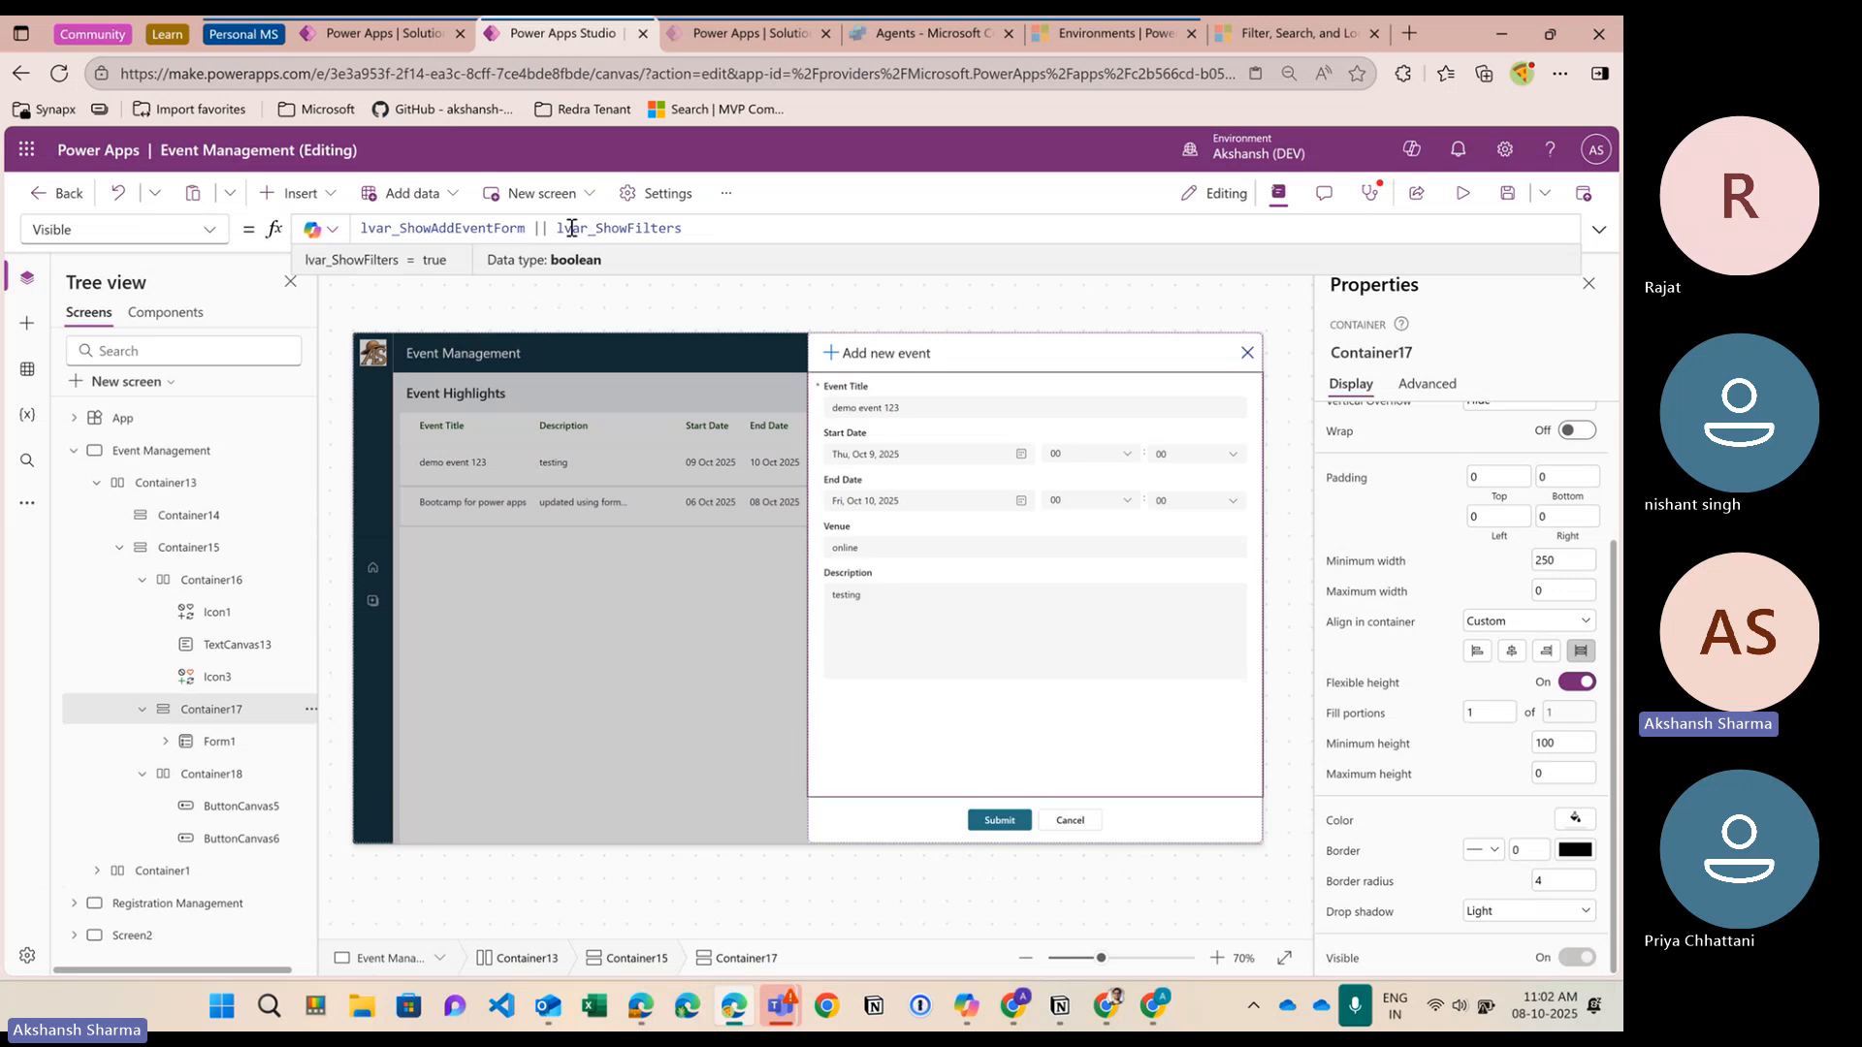
# Change it to lvar_ShowAddEventForm && !lvar_ShowFilters and copy the finished formula
pyautogui.doubleClick(472, 229)
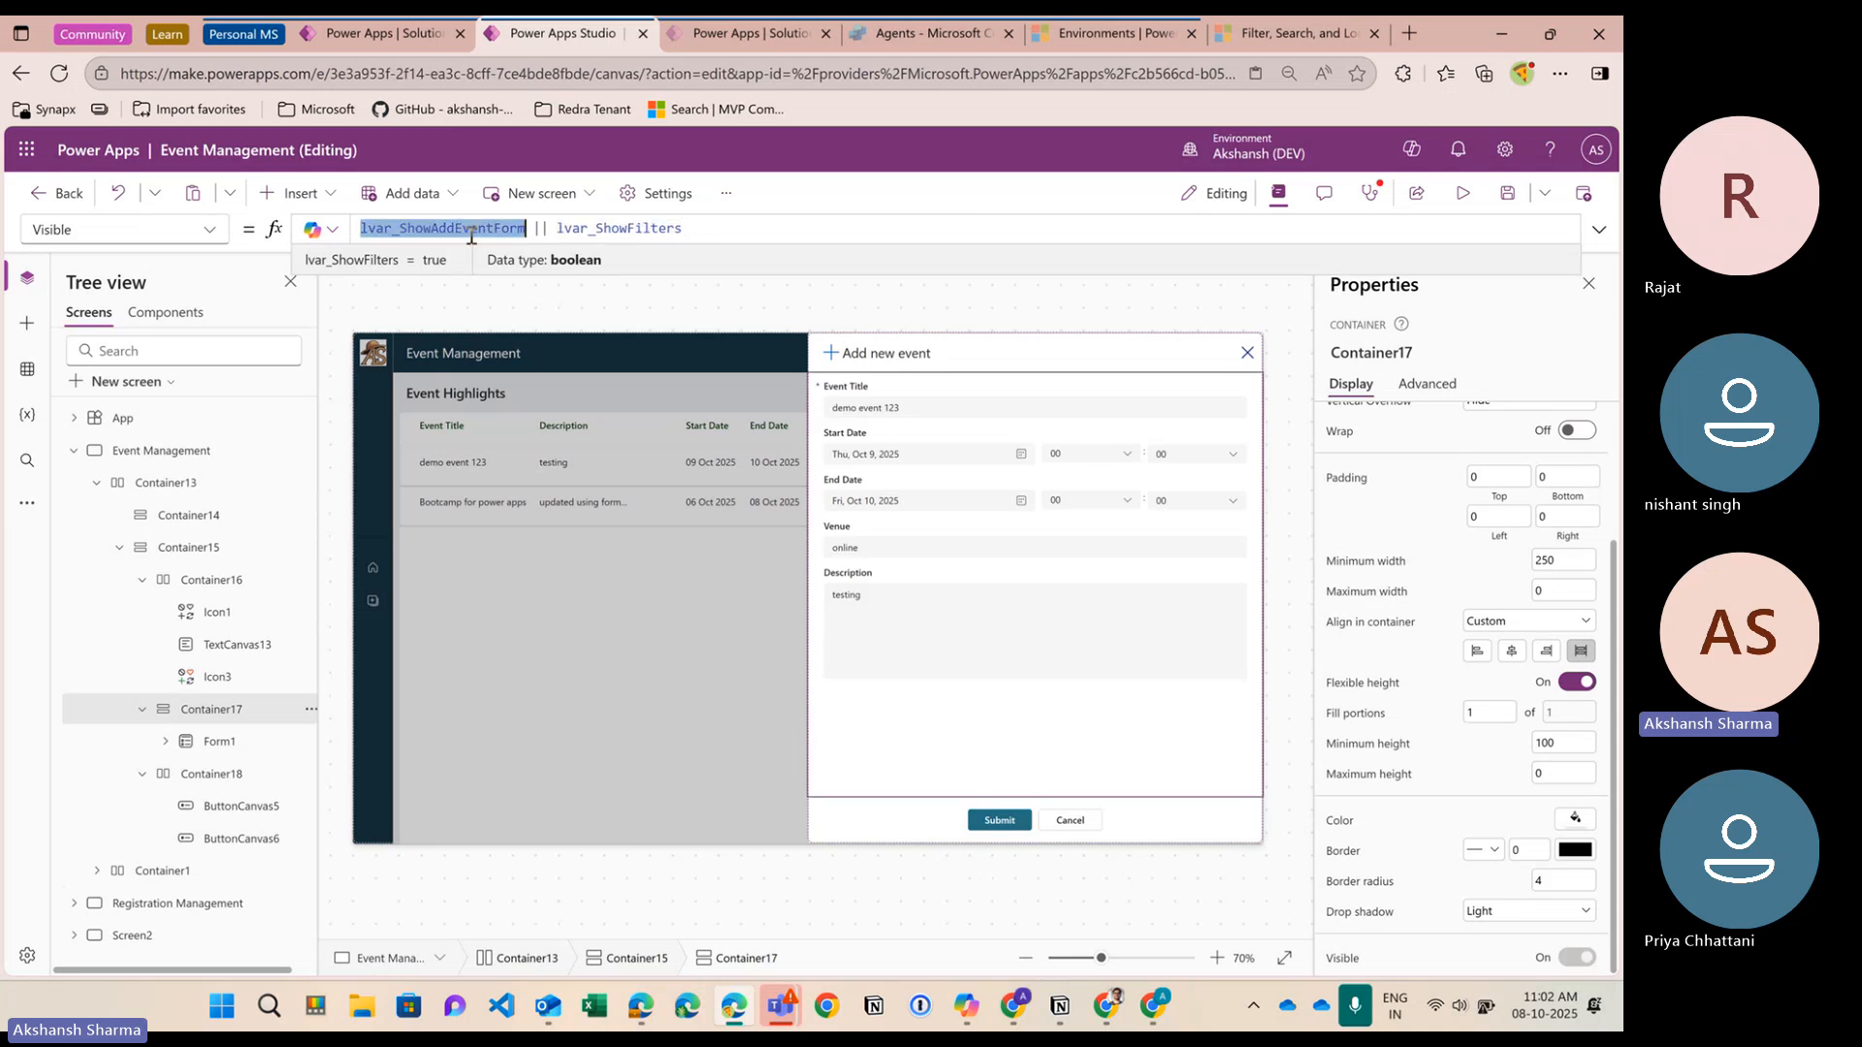
pyautogui.doubleClick(561, 229)
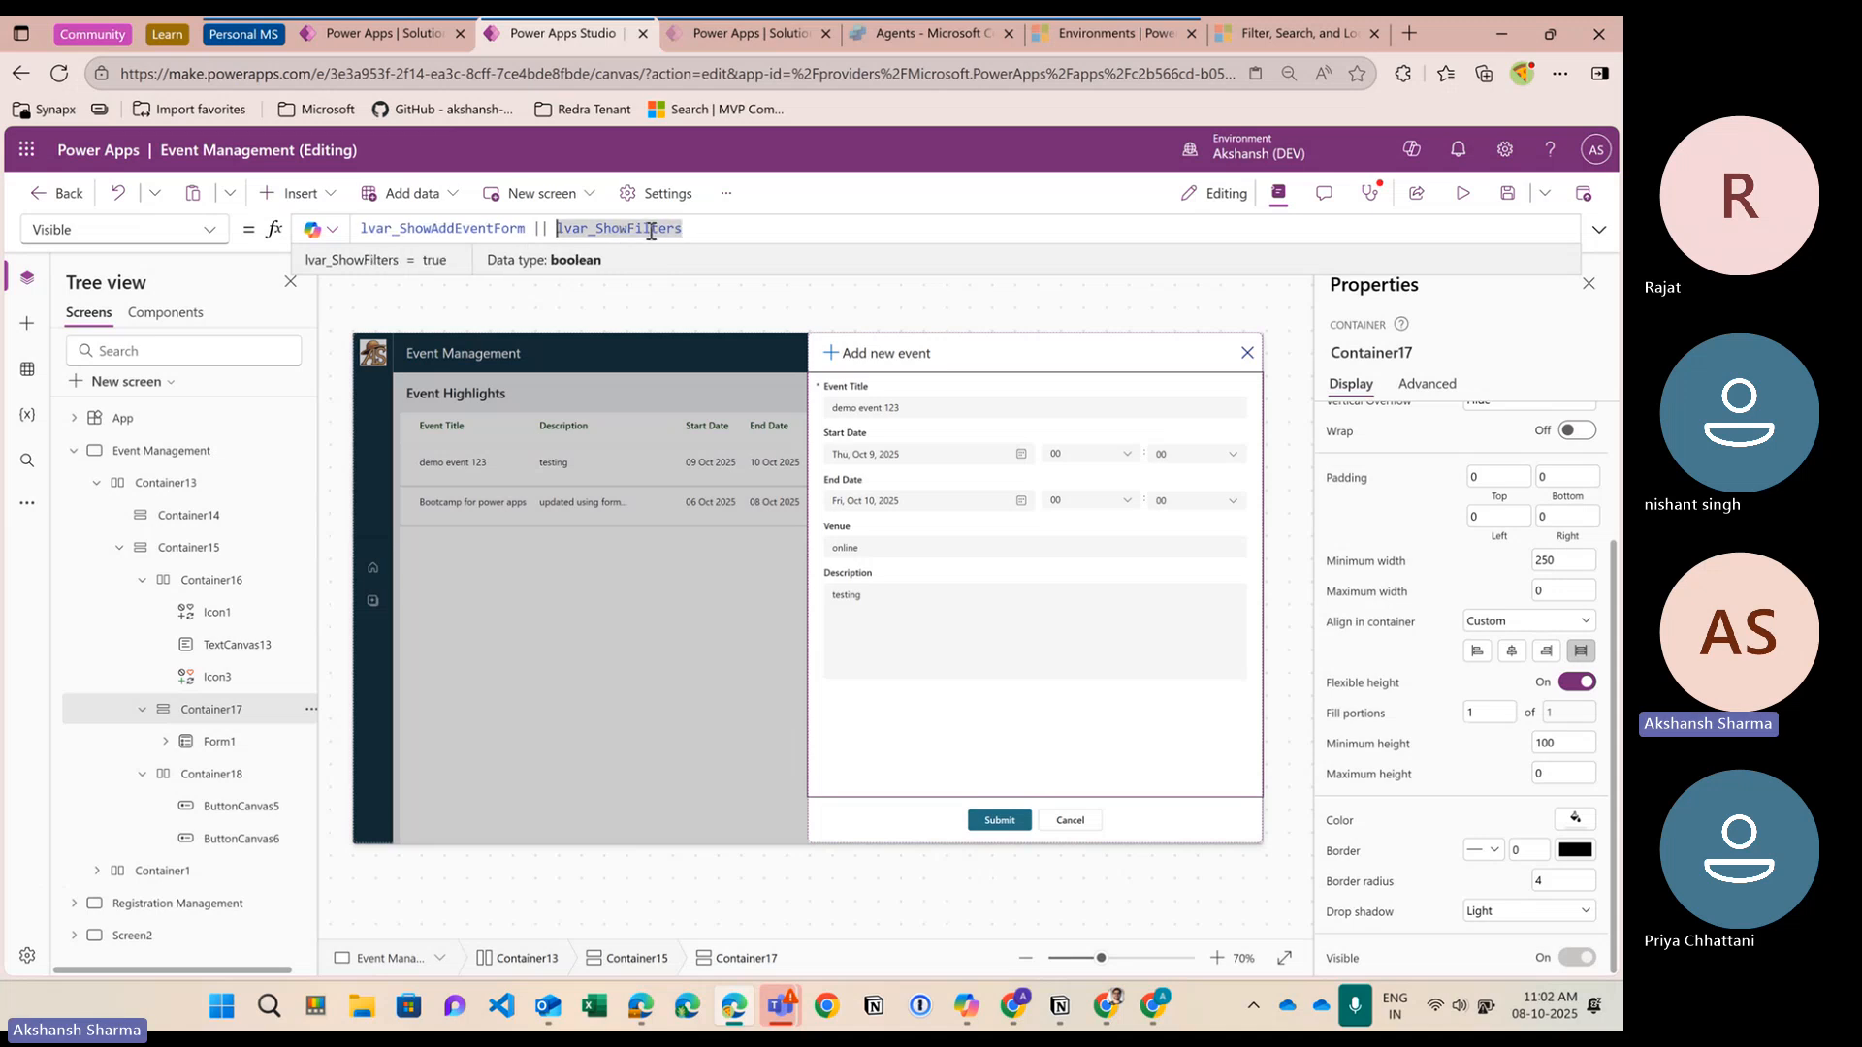
pyautogui.click(557, 229)
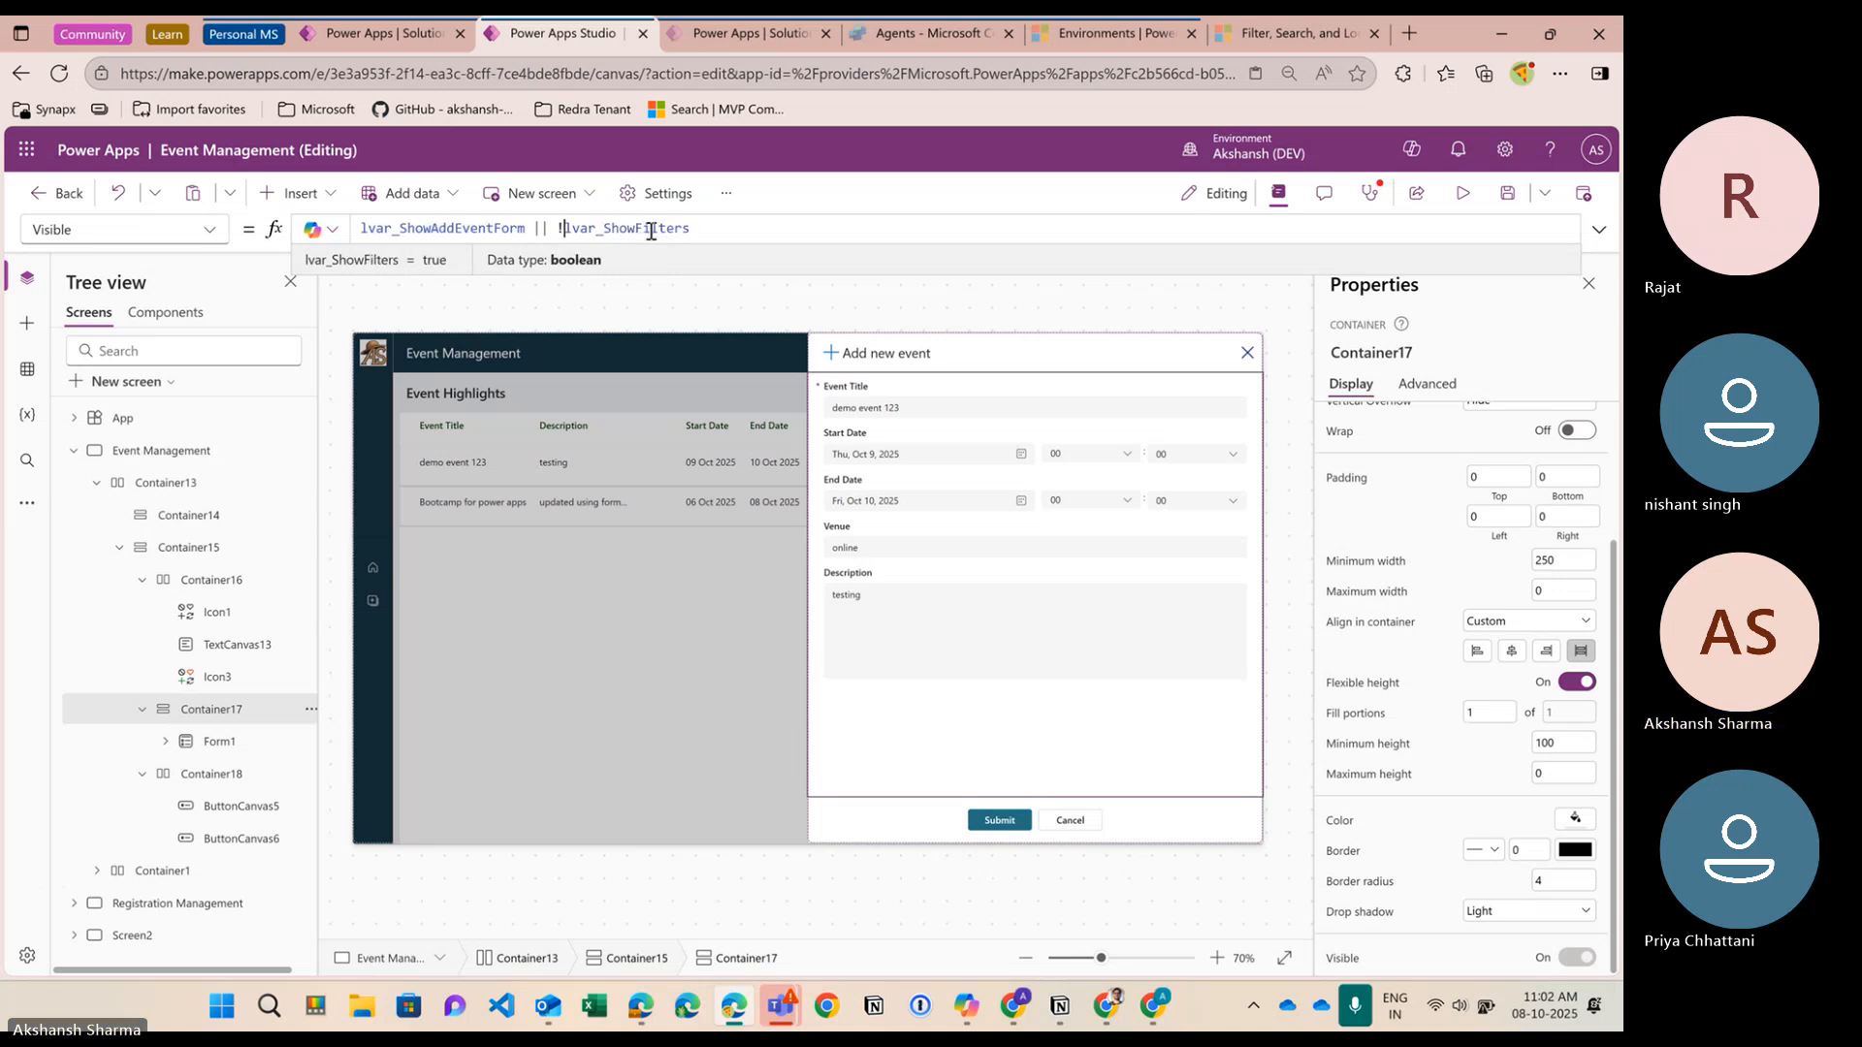
pyautogui.write('!')
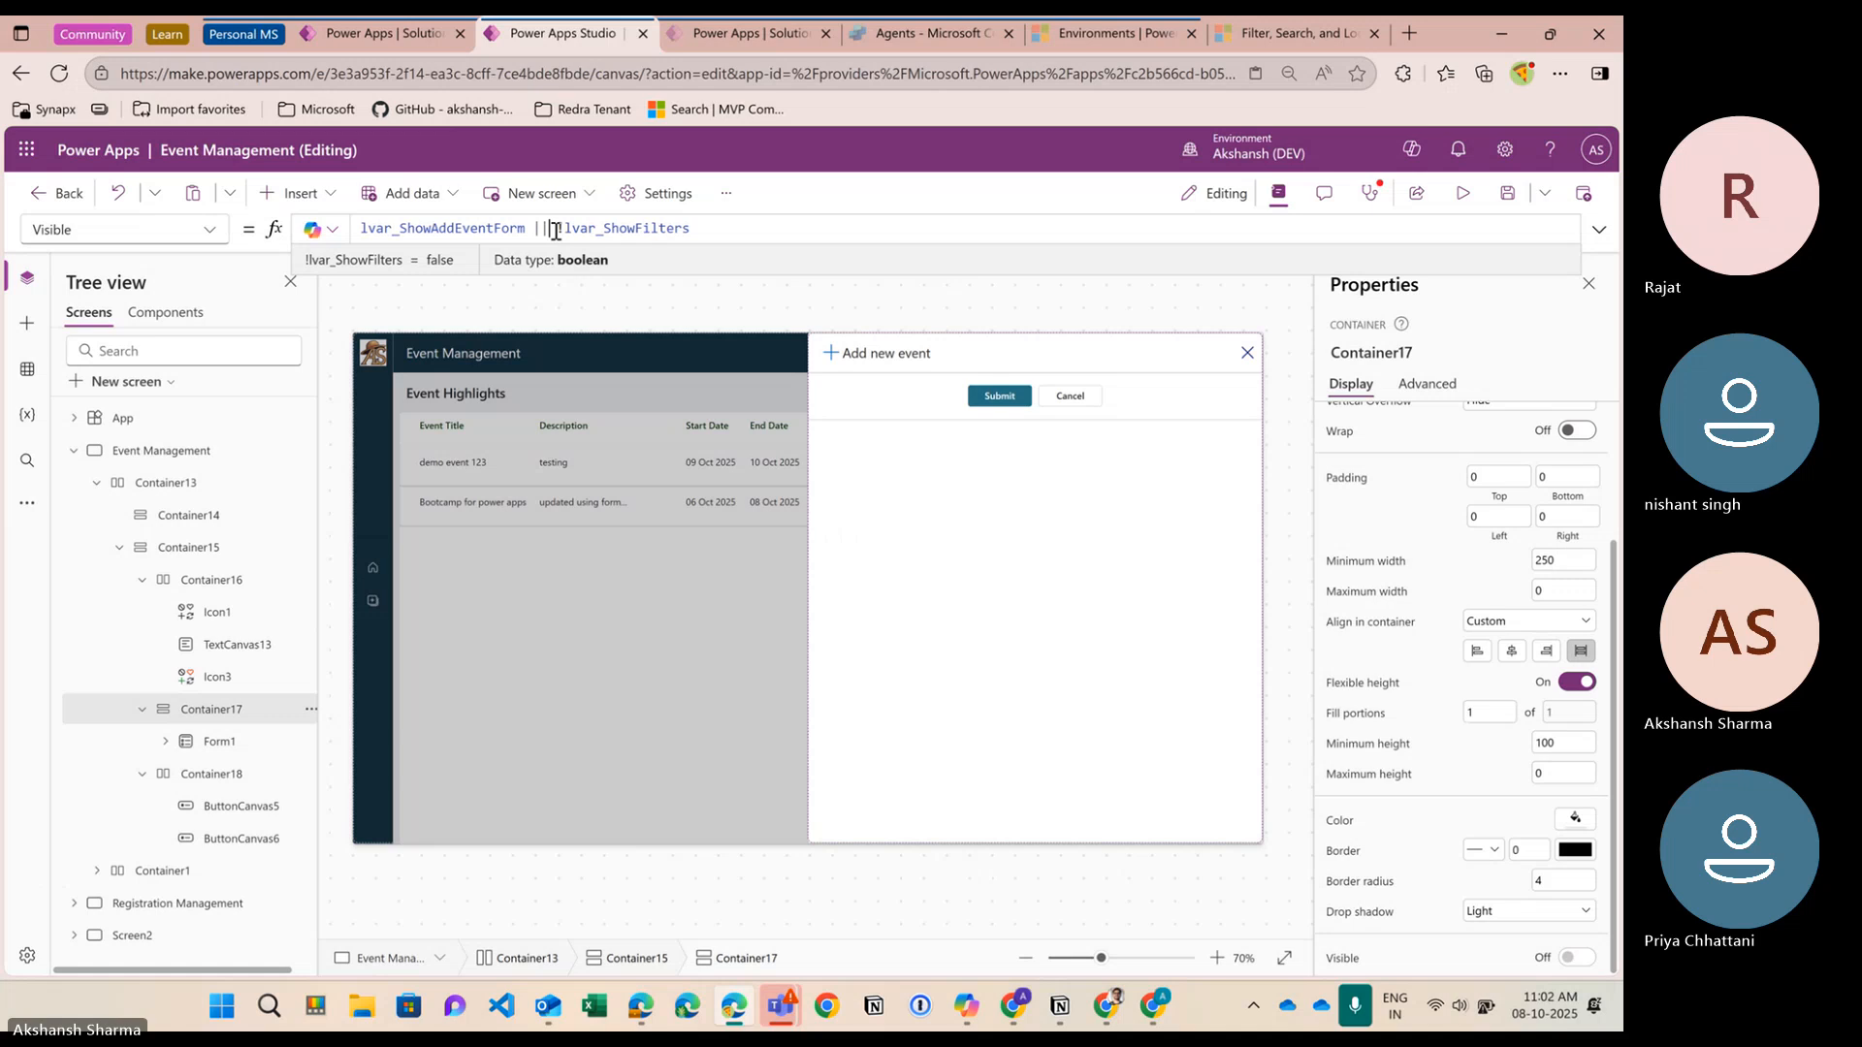
pyautogui.press('BackSpace')
pyautogui.press('BackSpace')
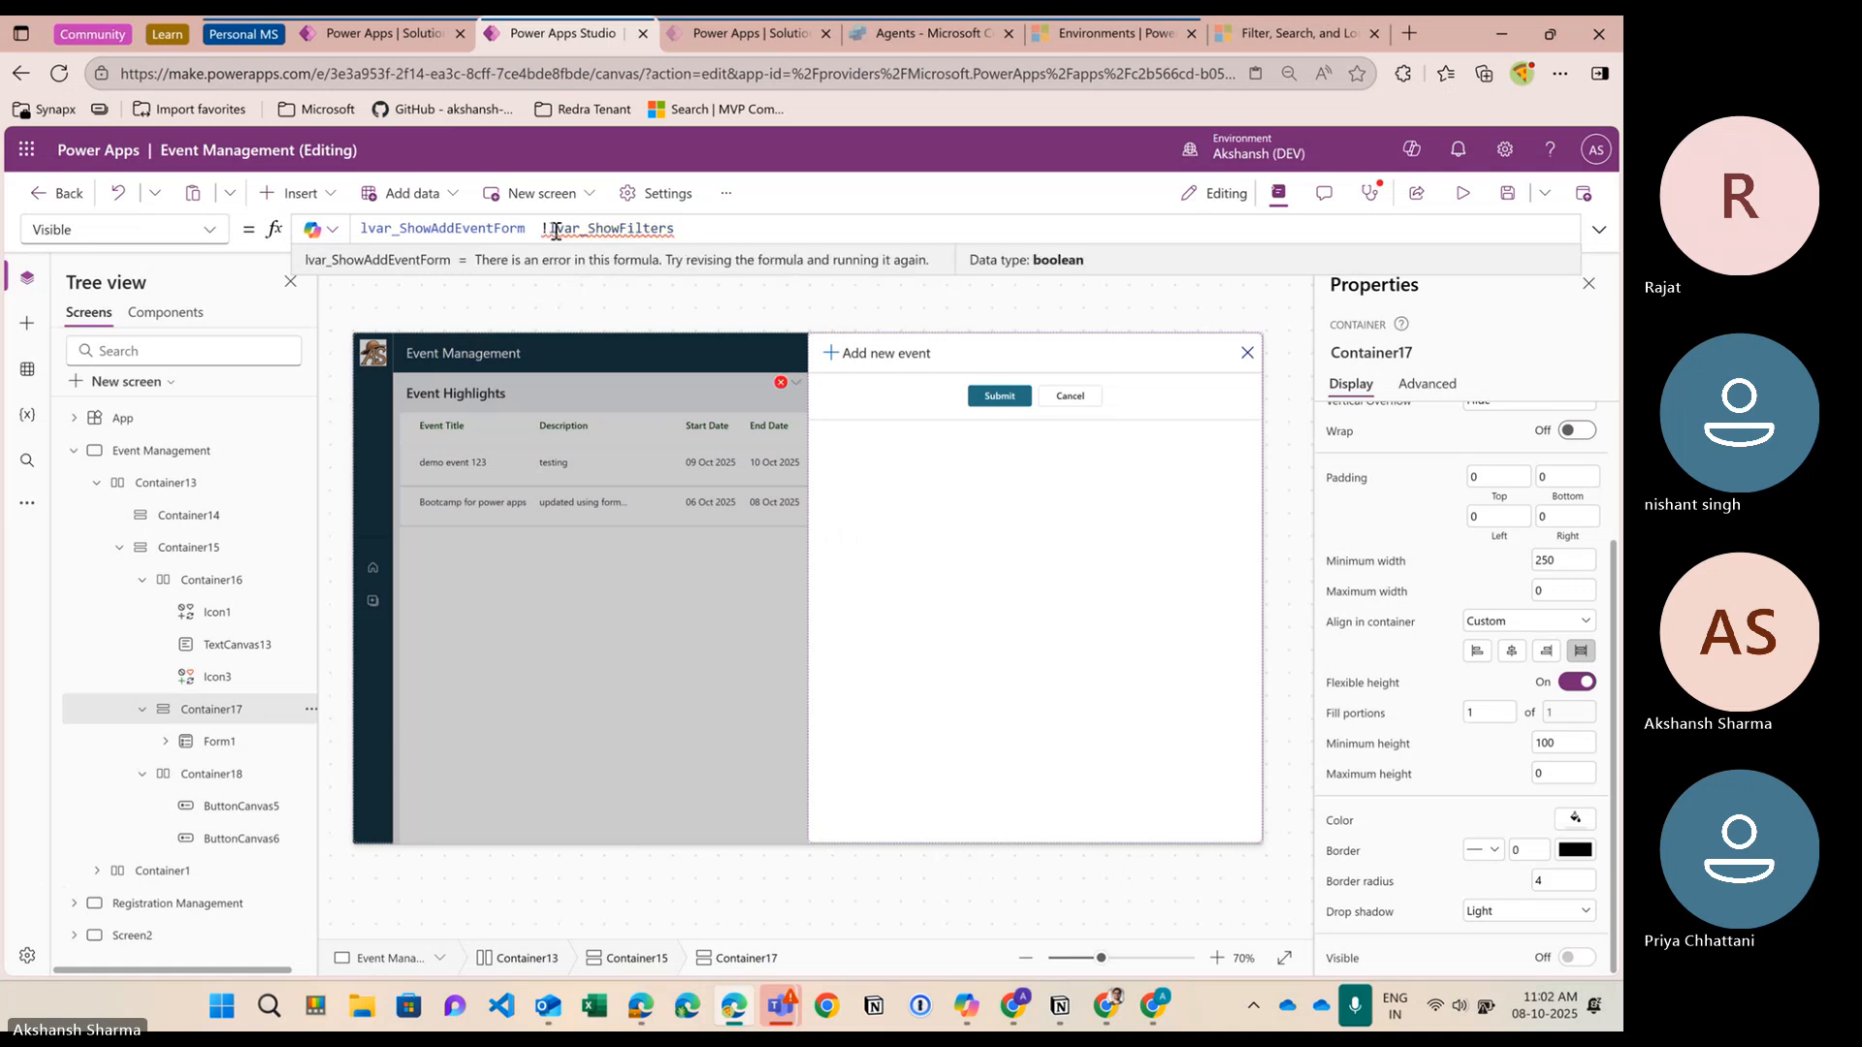
pyautogui.write('&&')
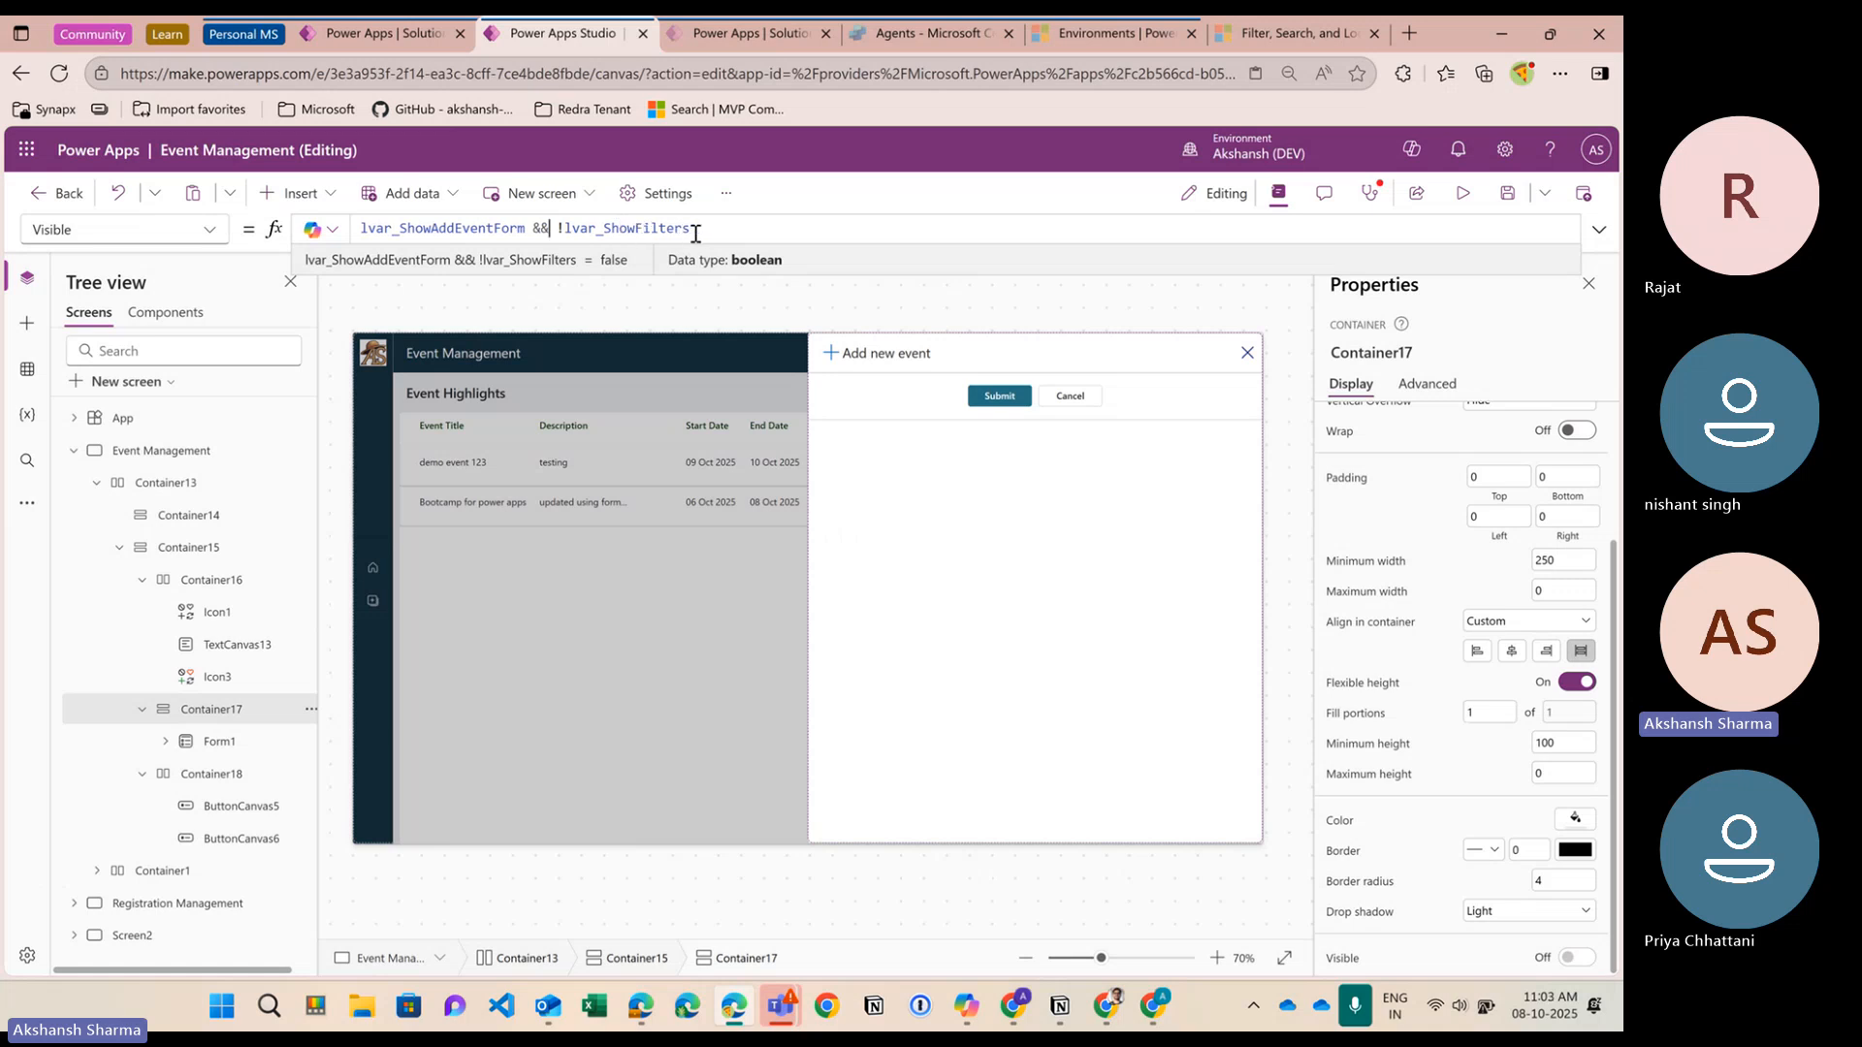
pyautogui.moveTo(696, 233); pyautogui.dragTo(354, 233)
pyautogui.hotkey('ctrl', 'c')
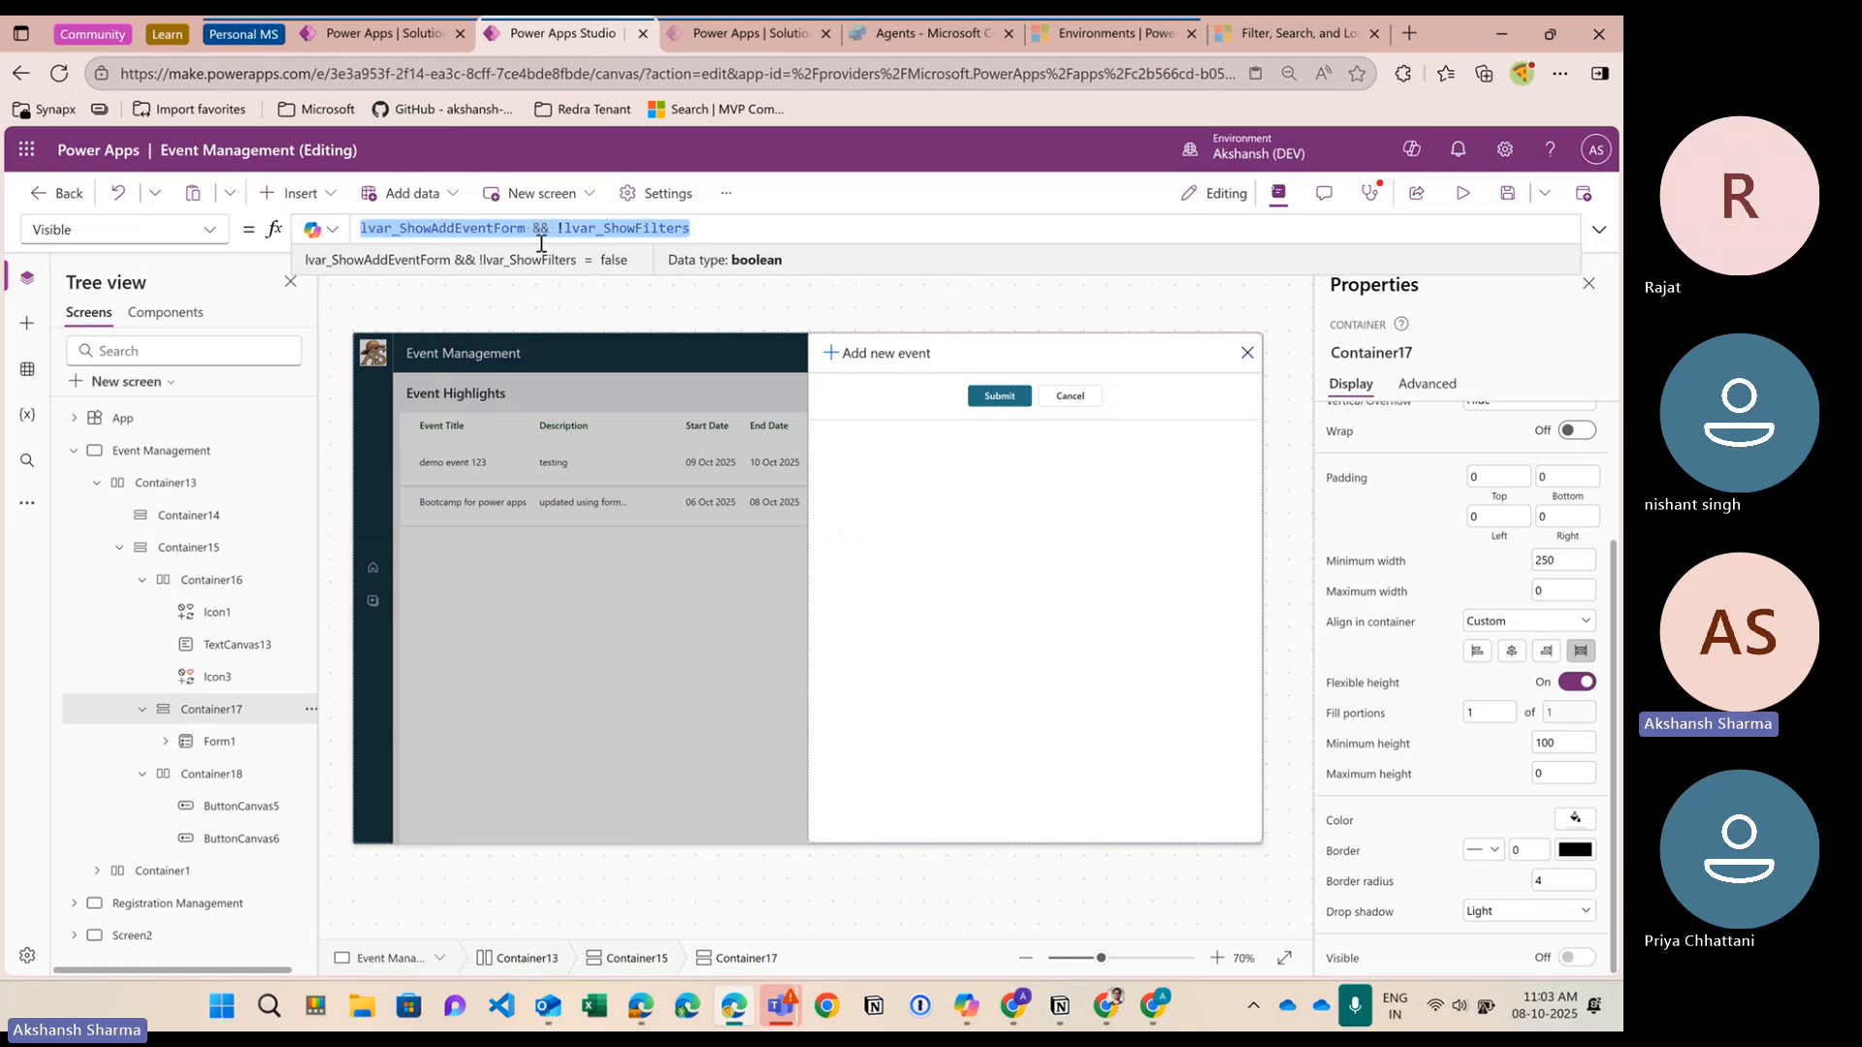
pyautogui.click(264, 776)
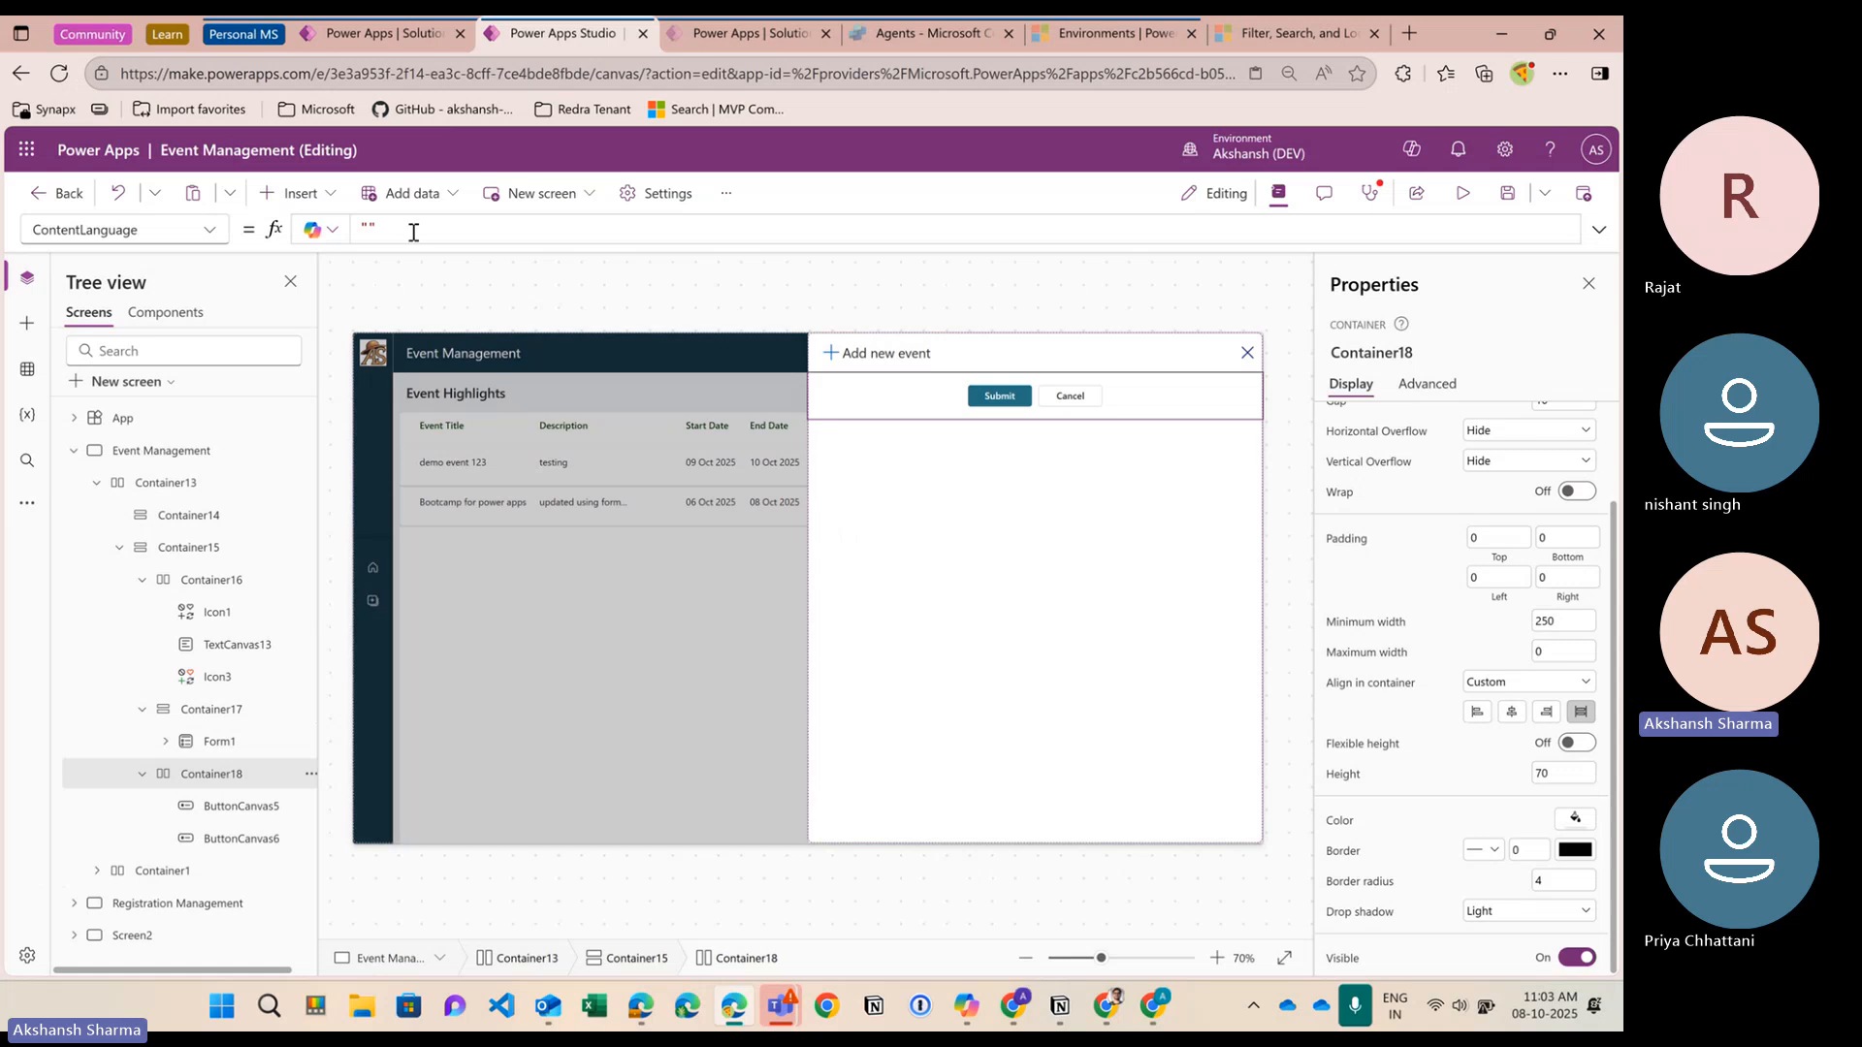
pyautogui.click(1343, 958)
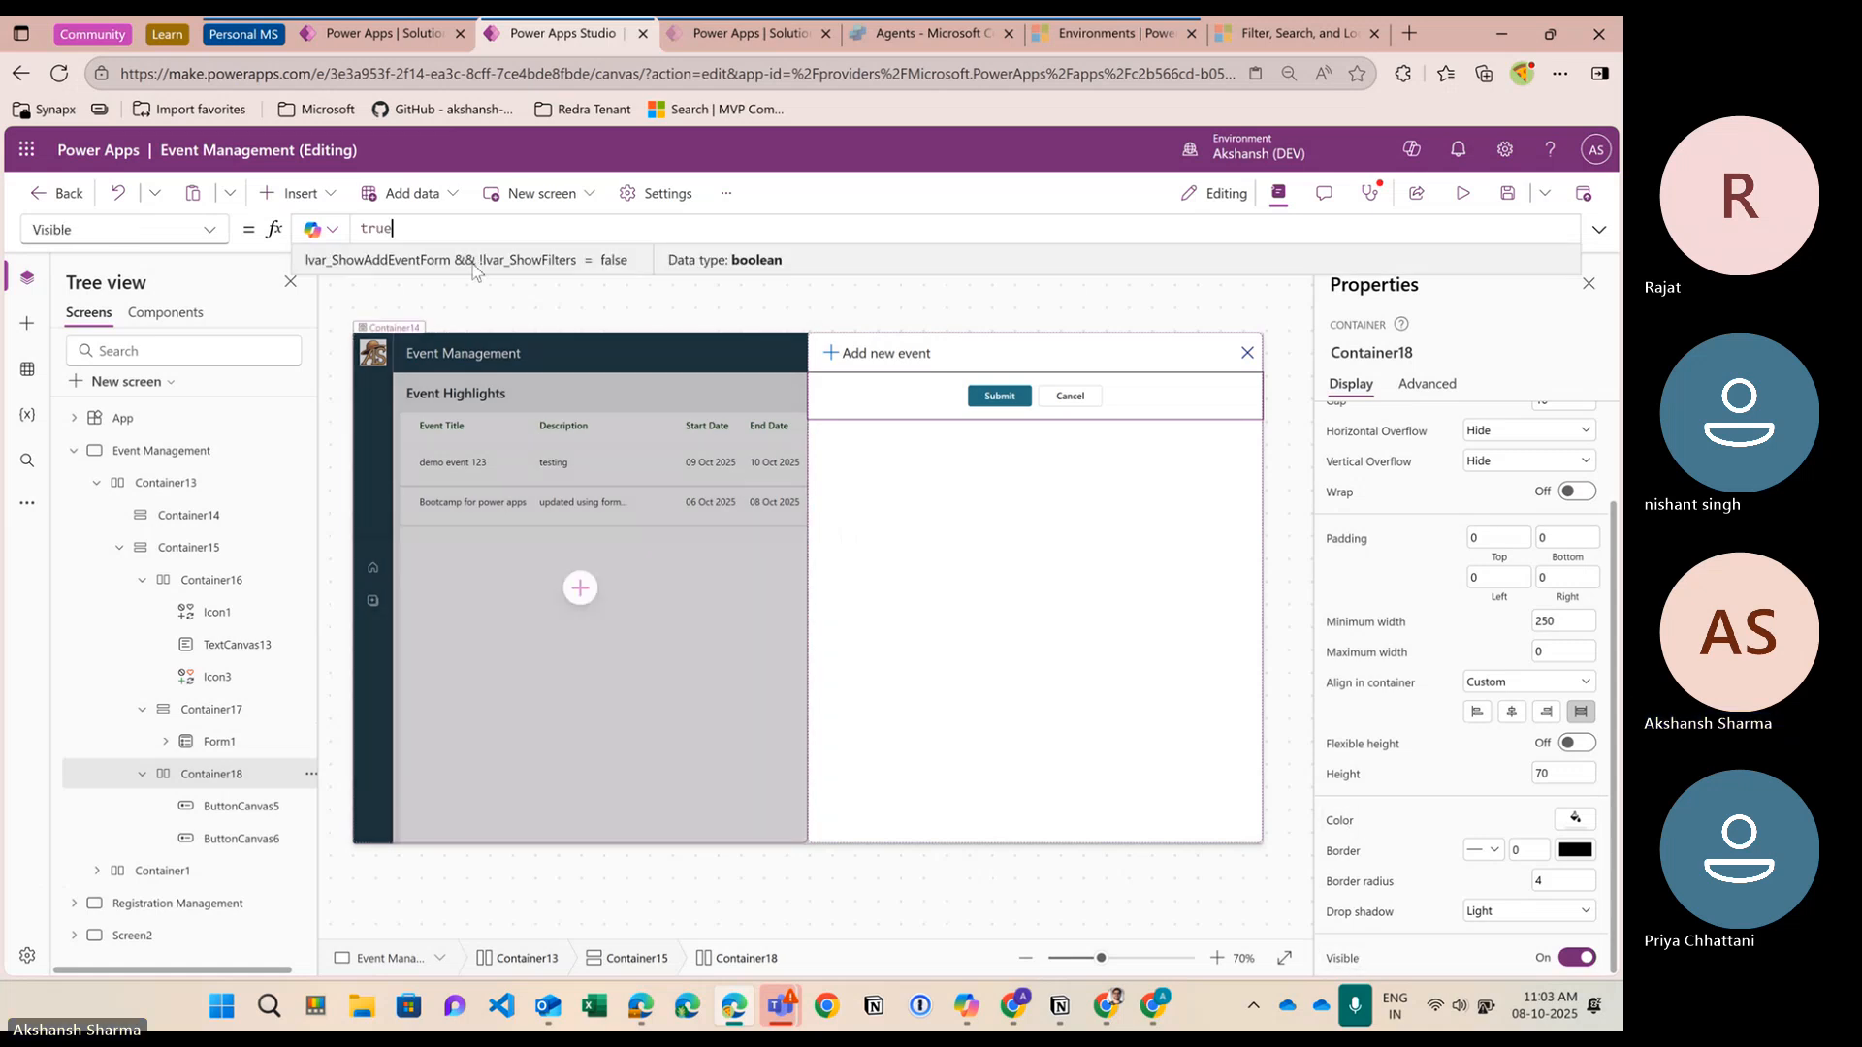
pyautogui.hotkey('ctrl', 'a')
pyautogui.hotkey('ctrl', 'v')
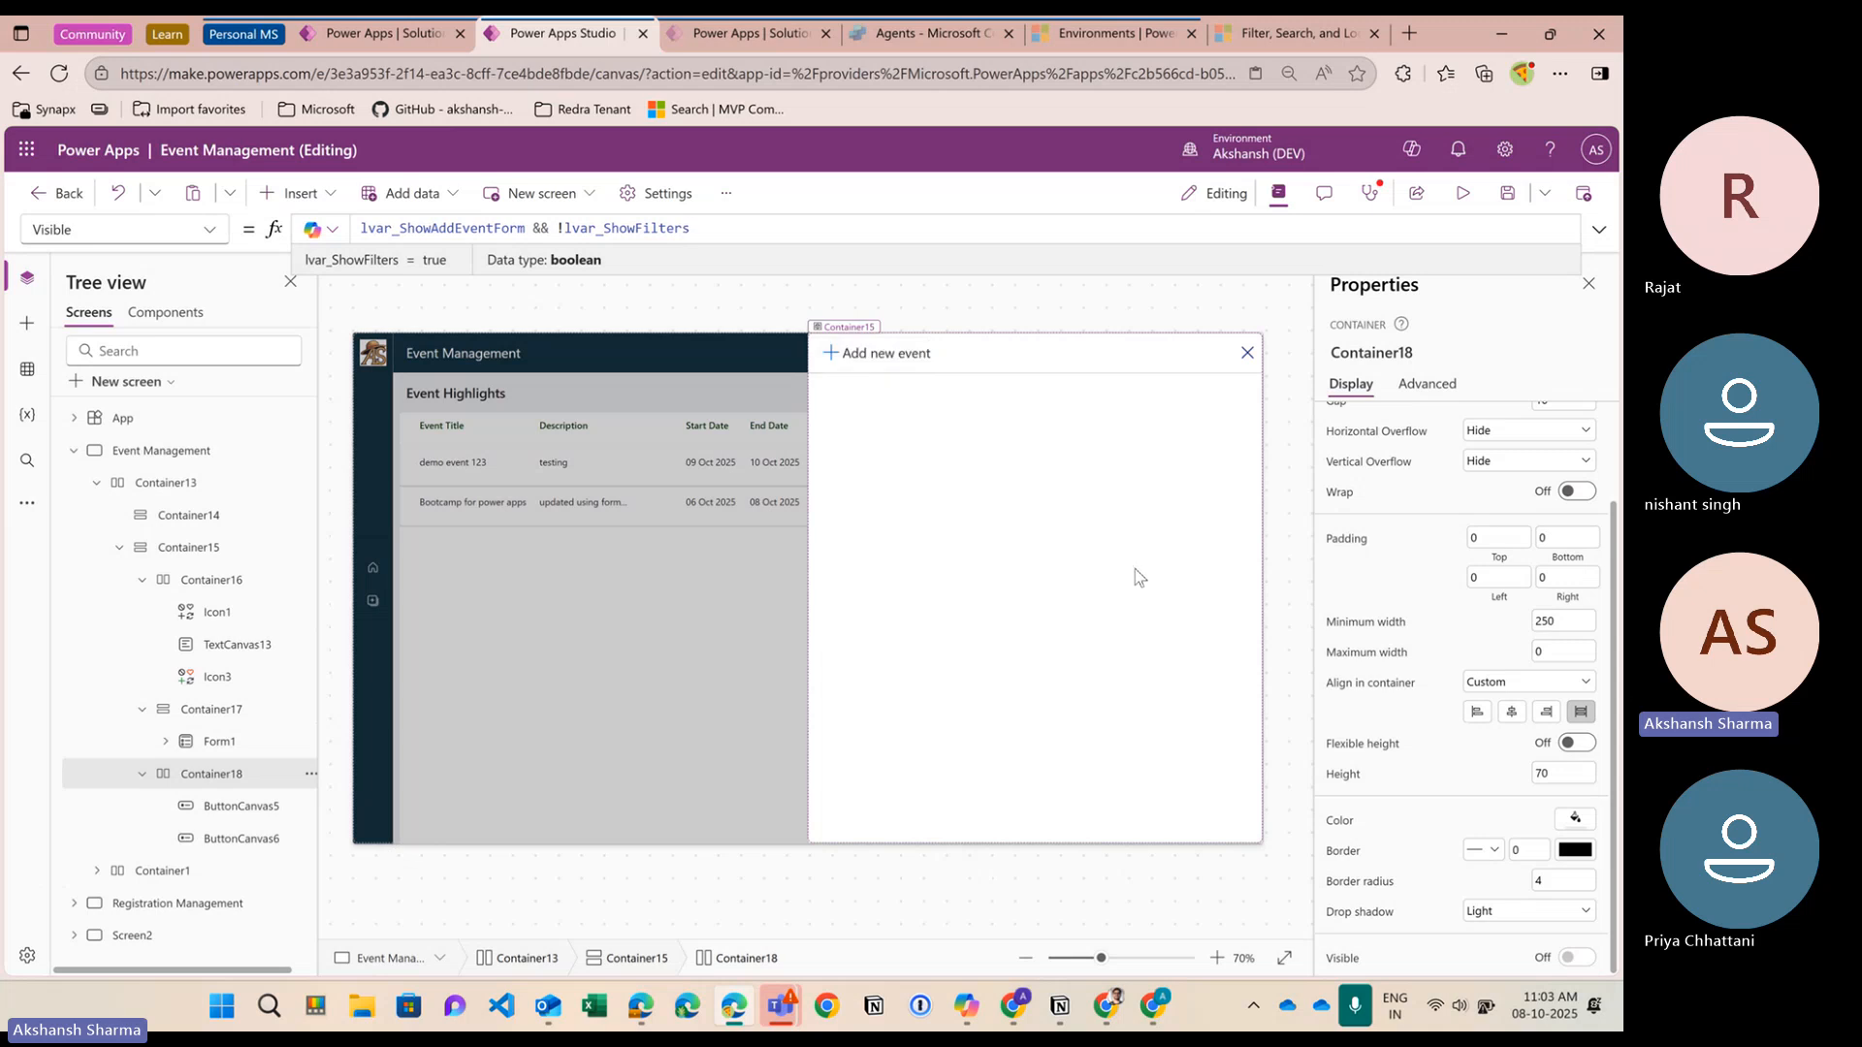
pyautogui.click(143, 708)
pyautogui.click(143, 741)
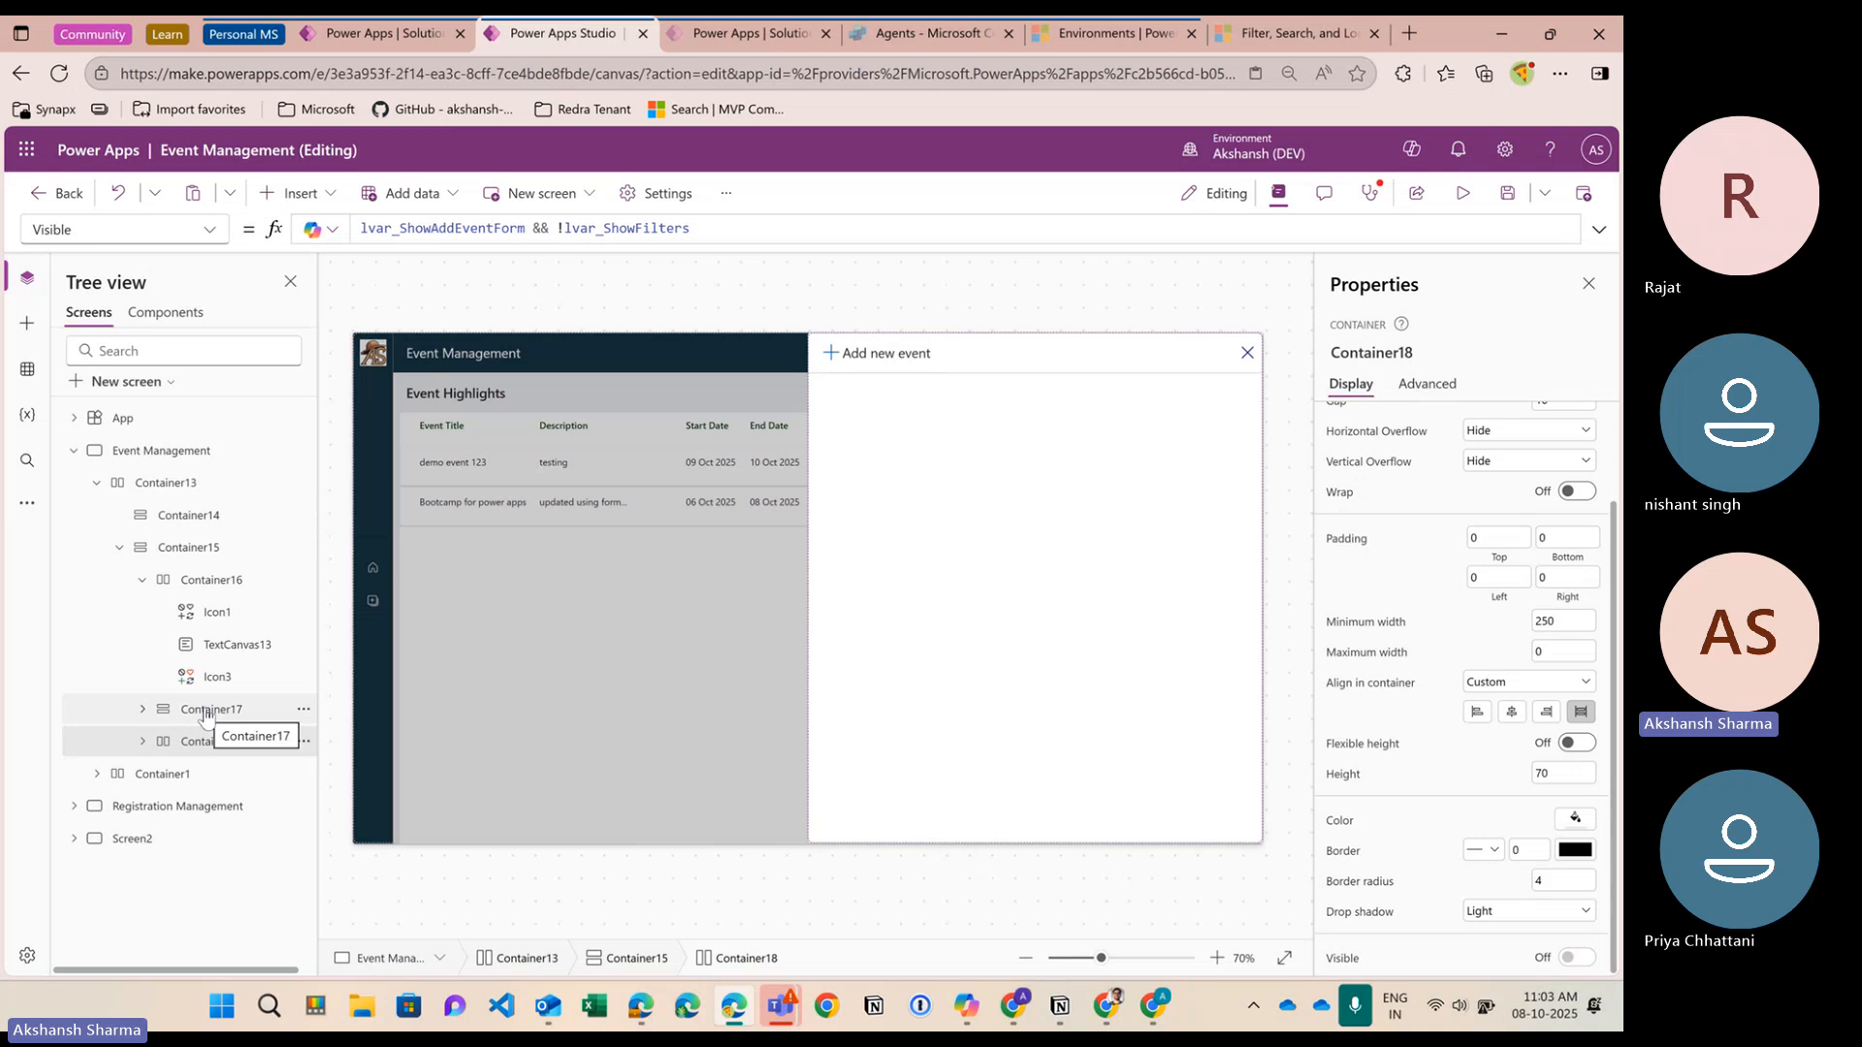
pyautogui.click(143, 741)
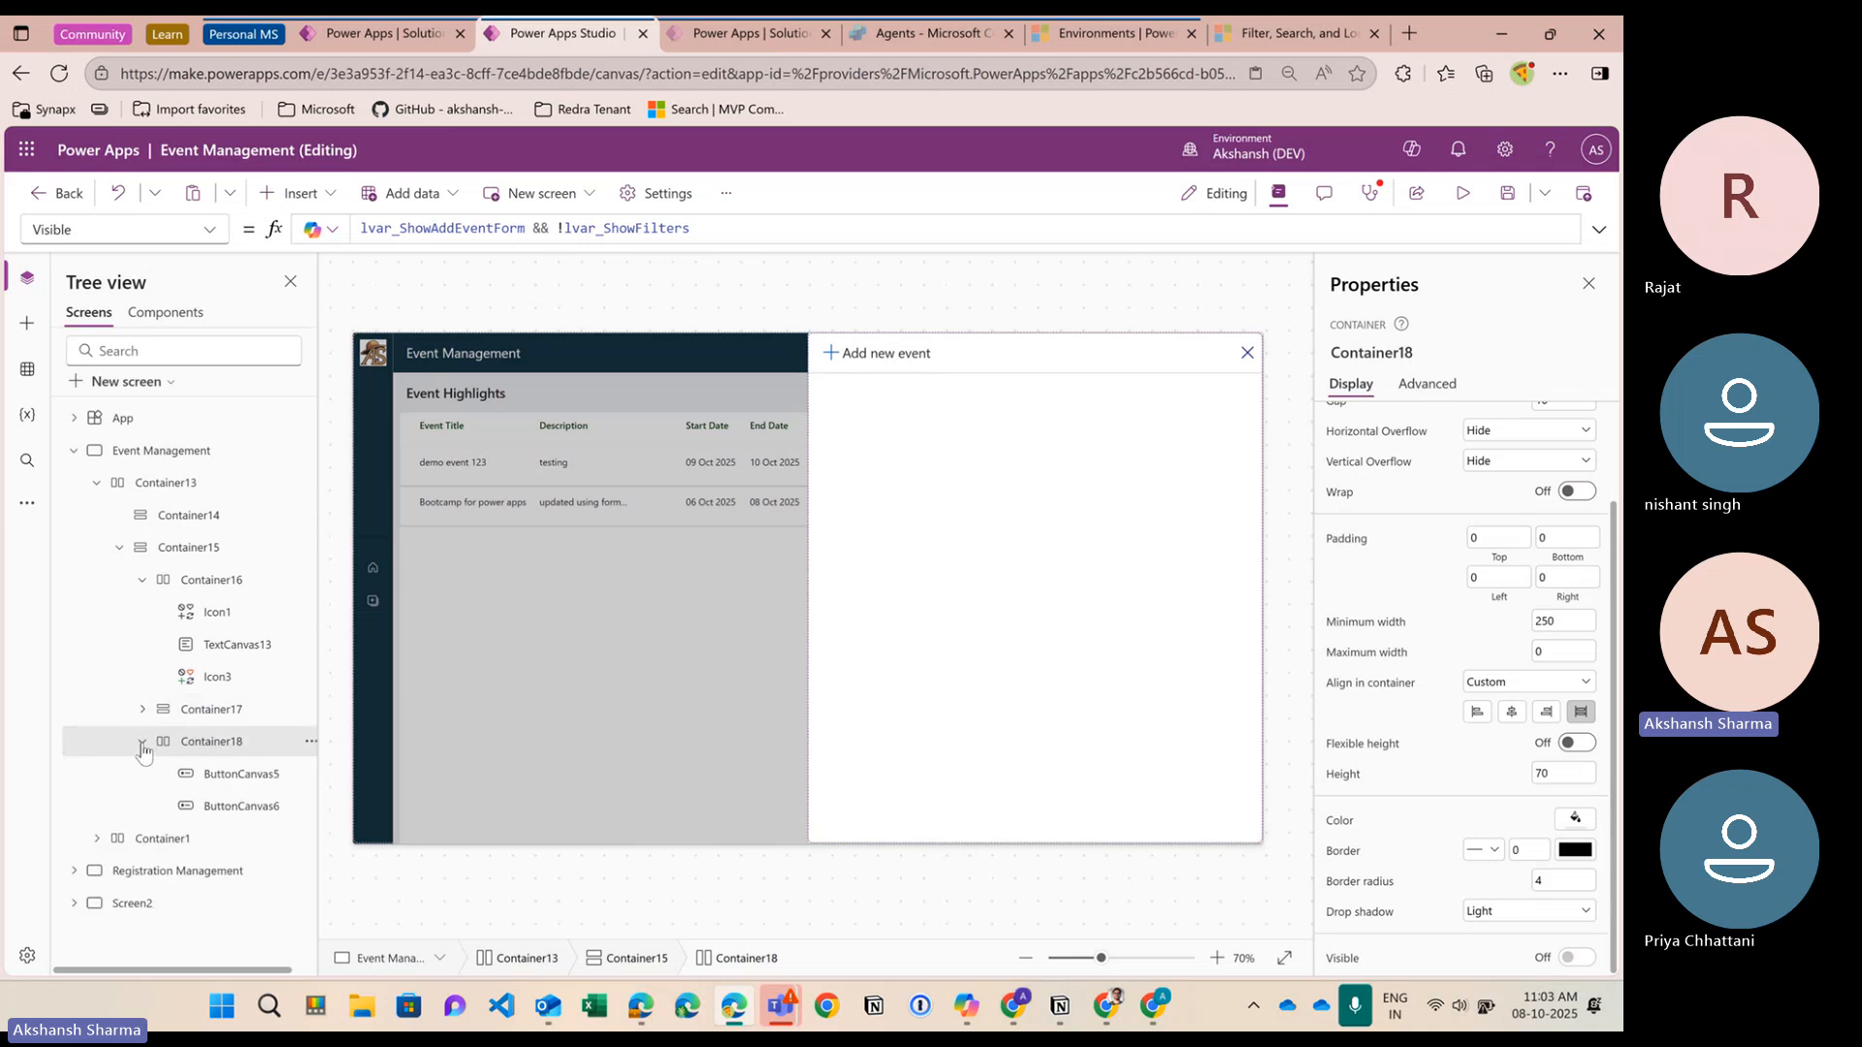
pyautogui.click(143, 742)
pyautogui.click(144, 710)
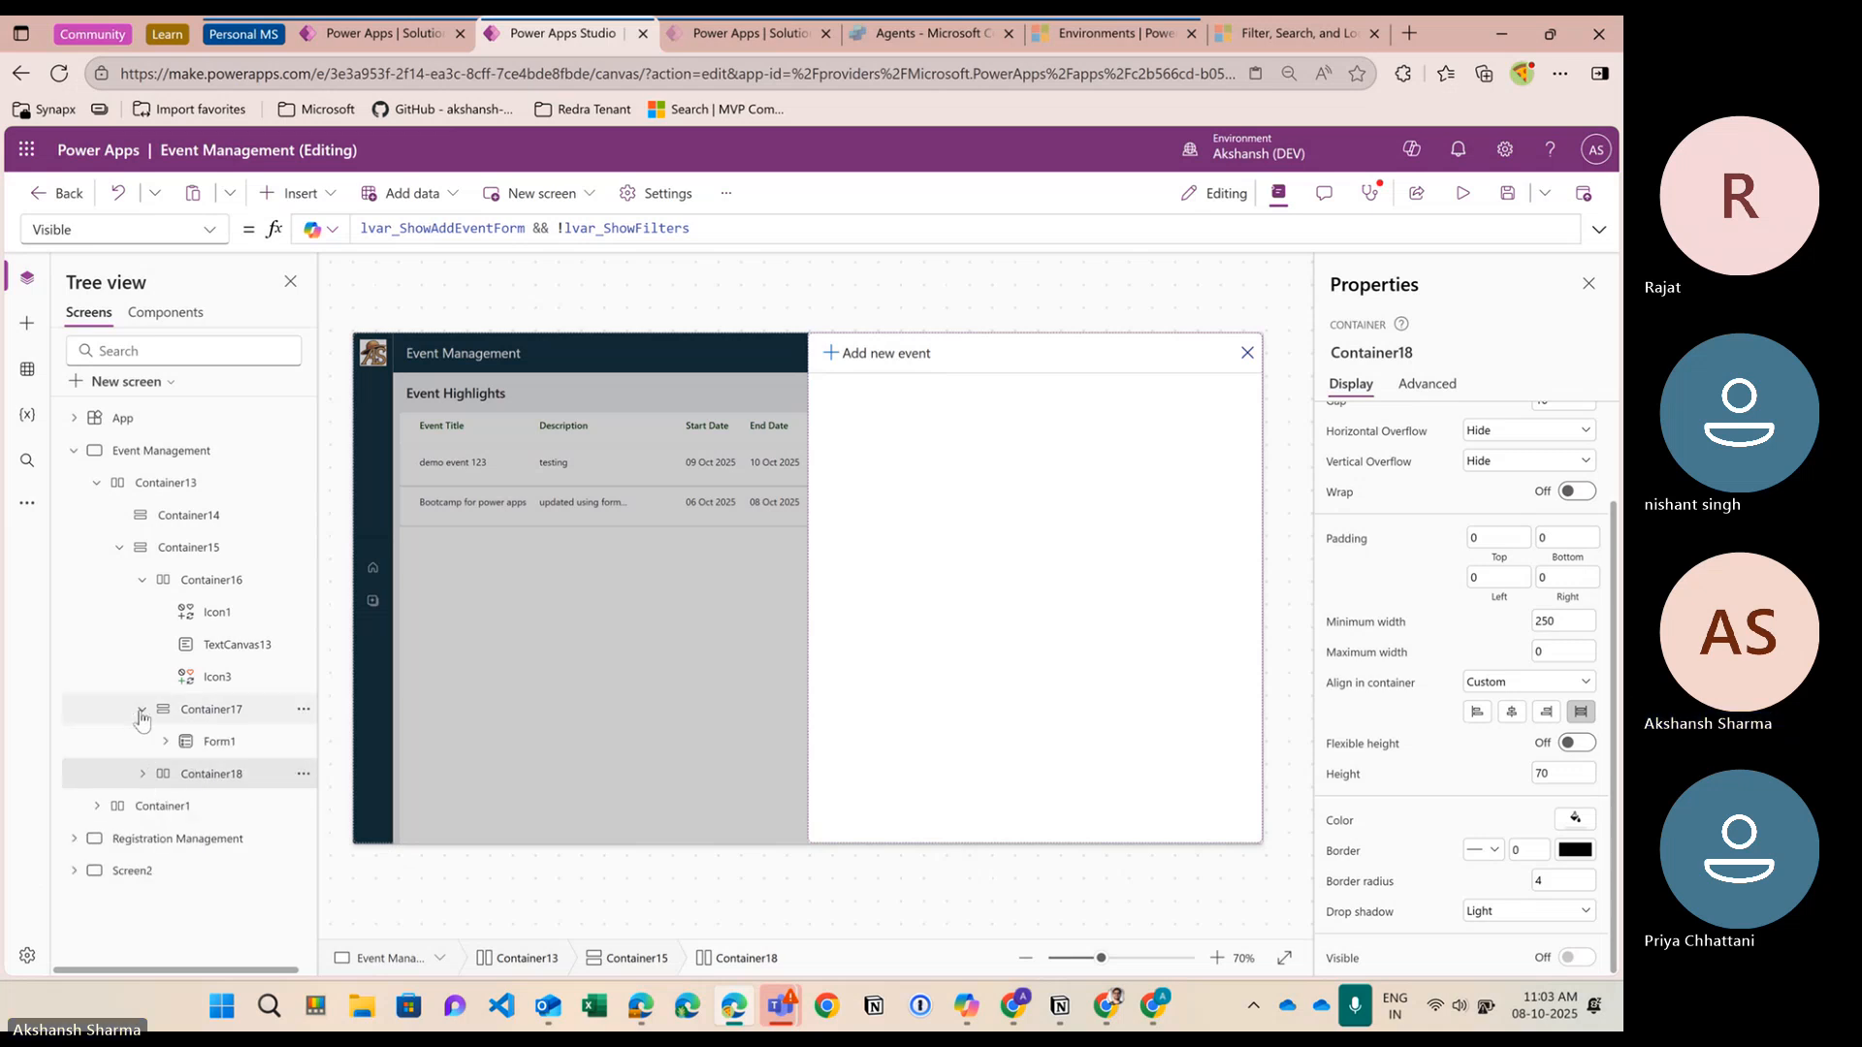
pyautogui.click(145, 710)
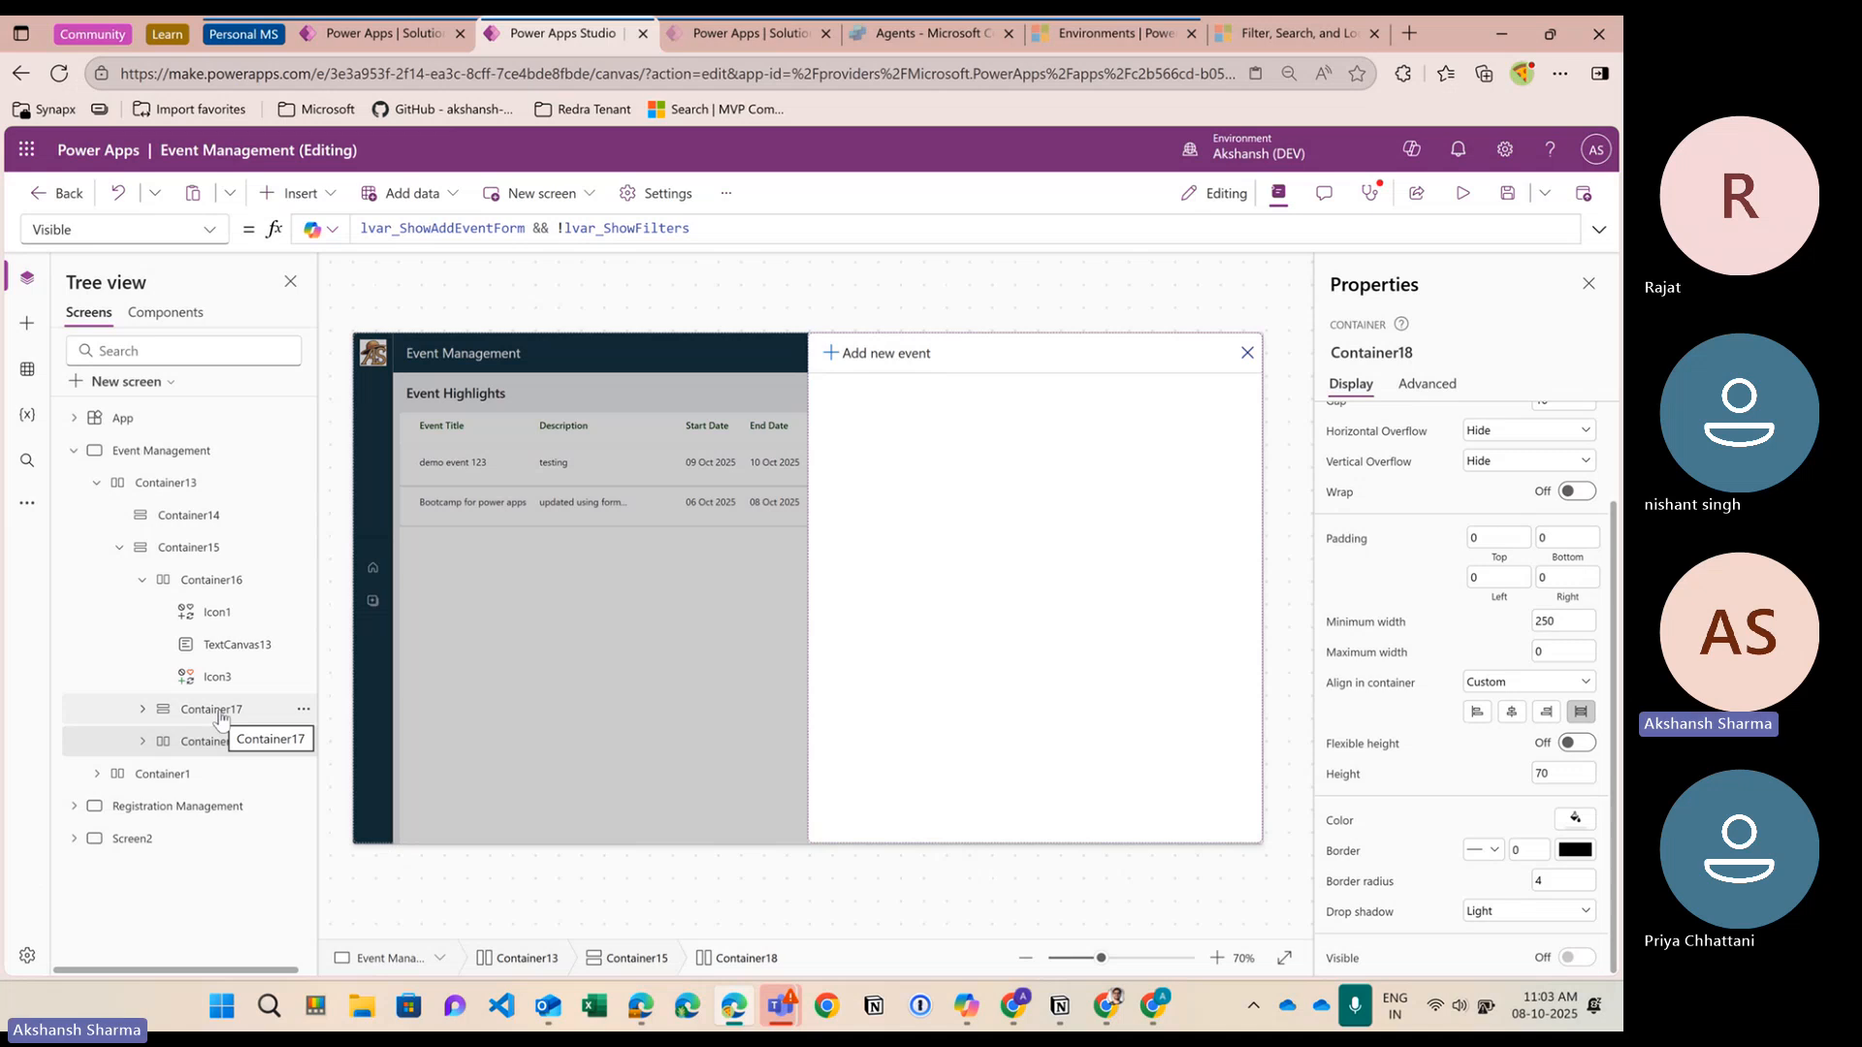
pyautogui.click(192, 551)
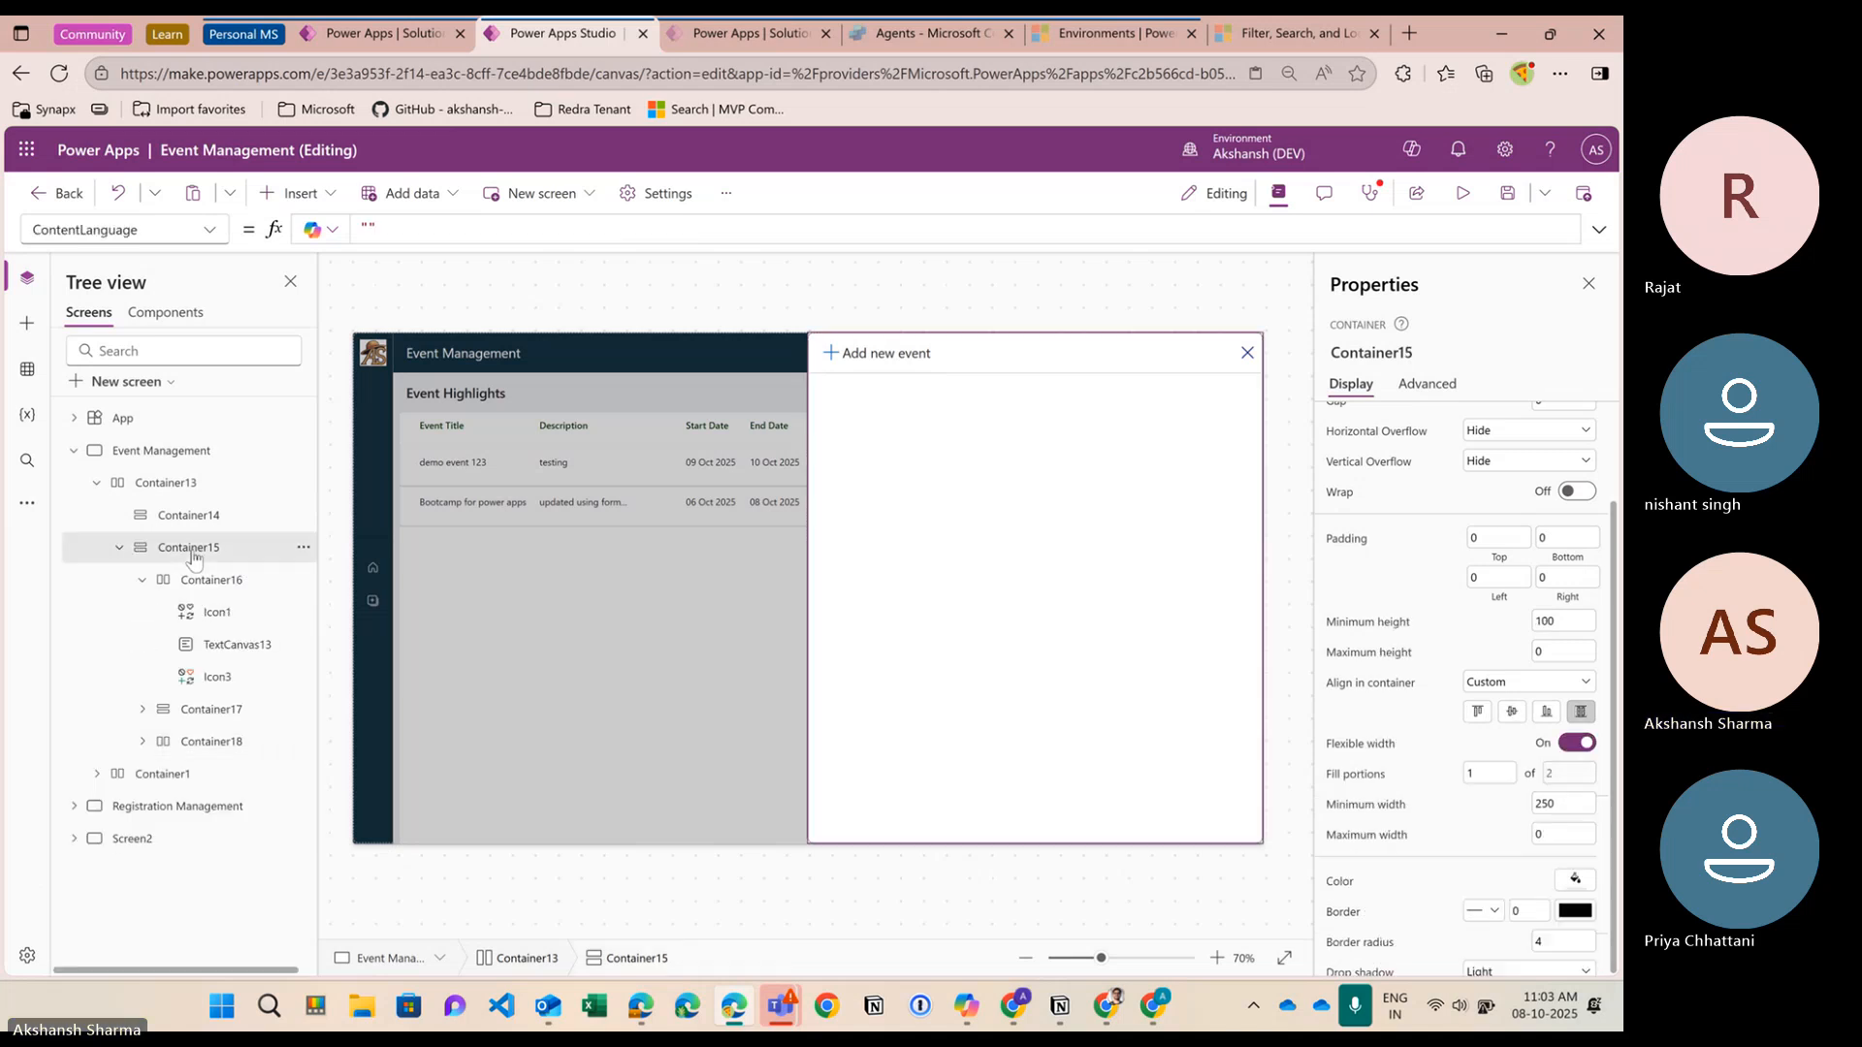
# Add a vertical container inside Container15 with a horizontal container inside it
pyautogui.click(143, 580)
pyautogui.click(310, 197)
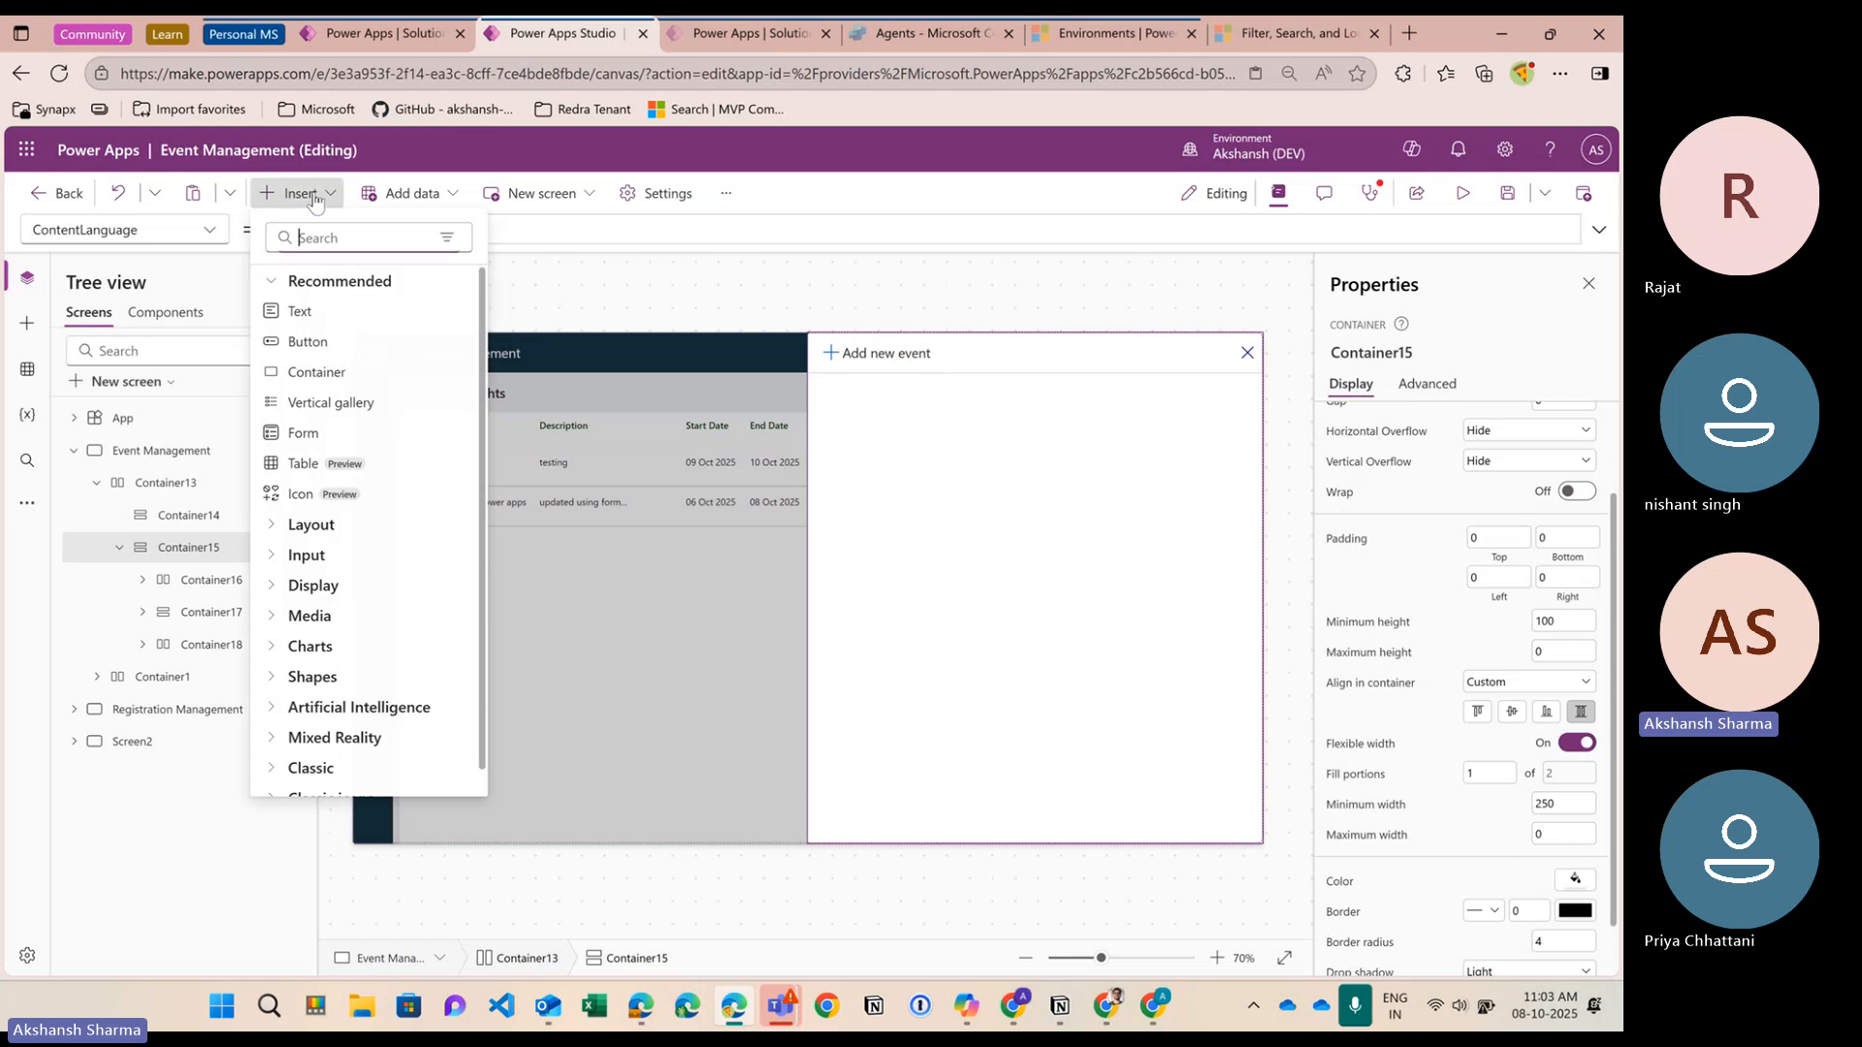
pyautogui.write('vertical')
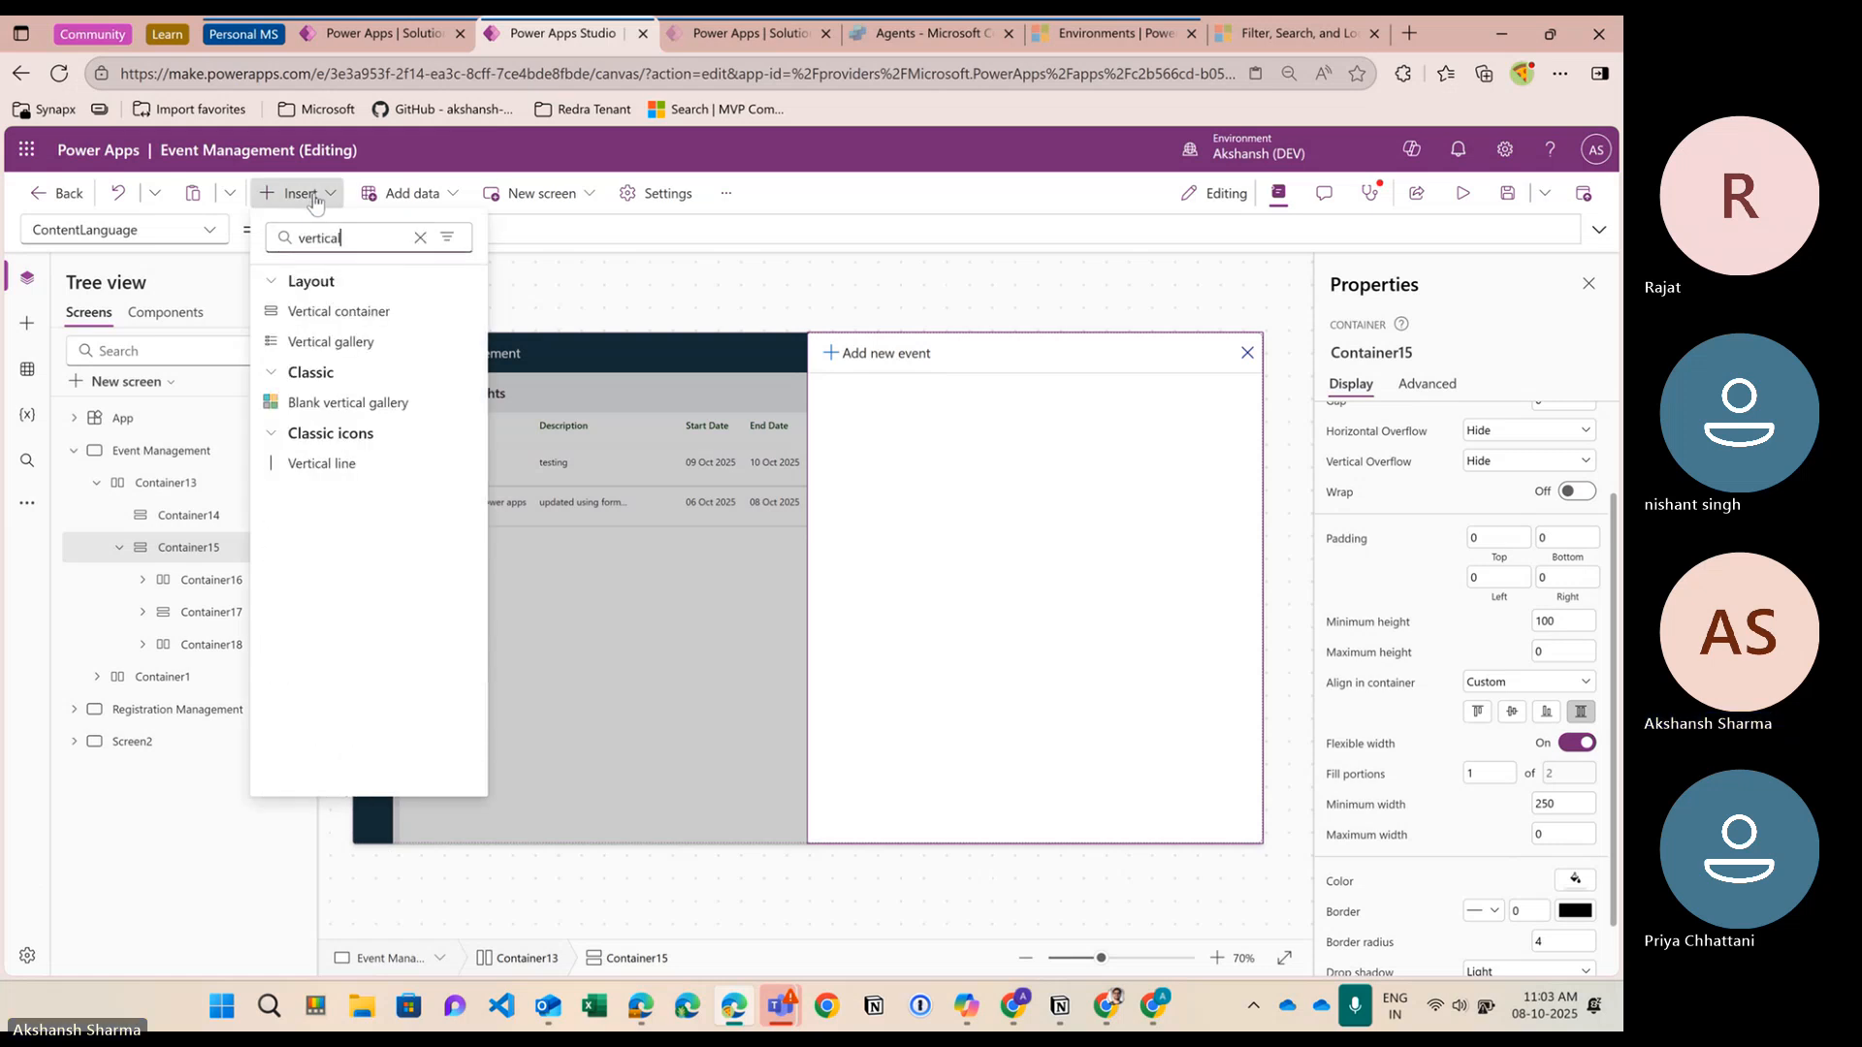
pyautogui.click(348, 314)
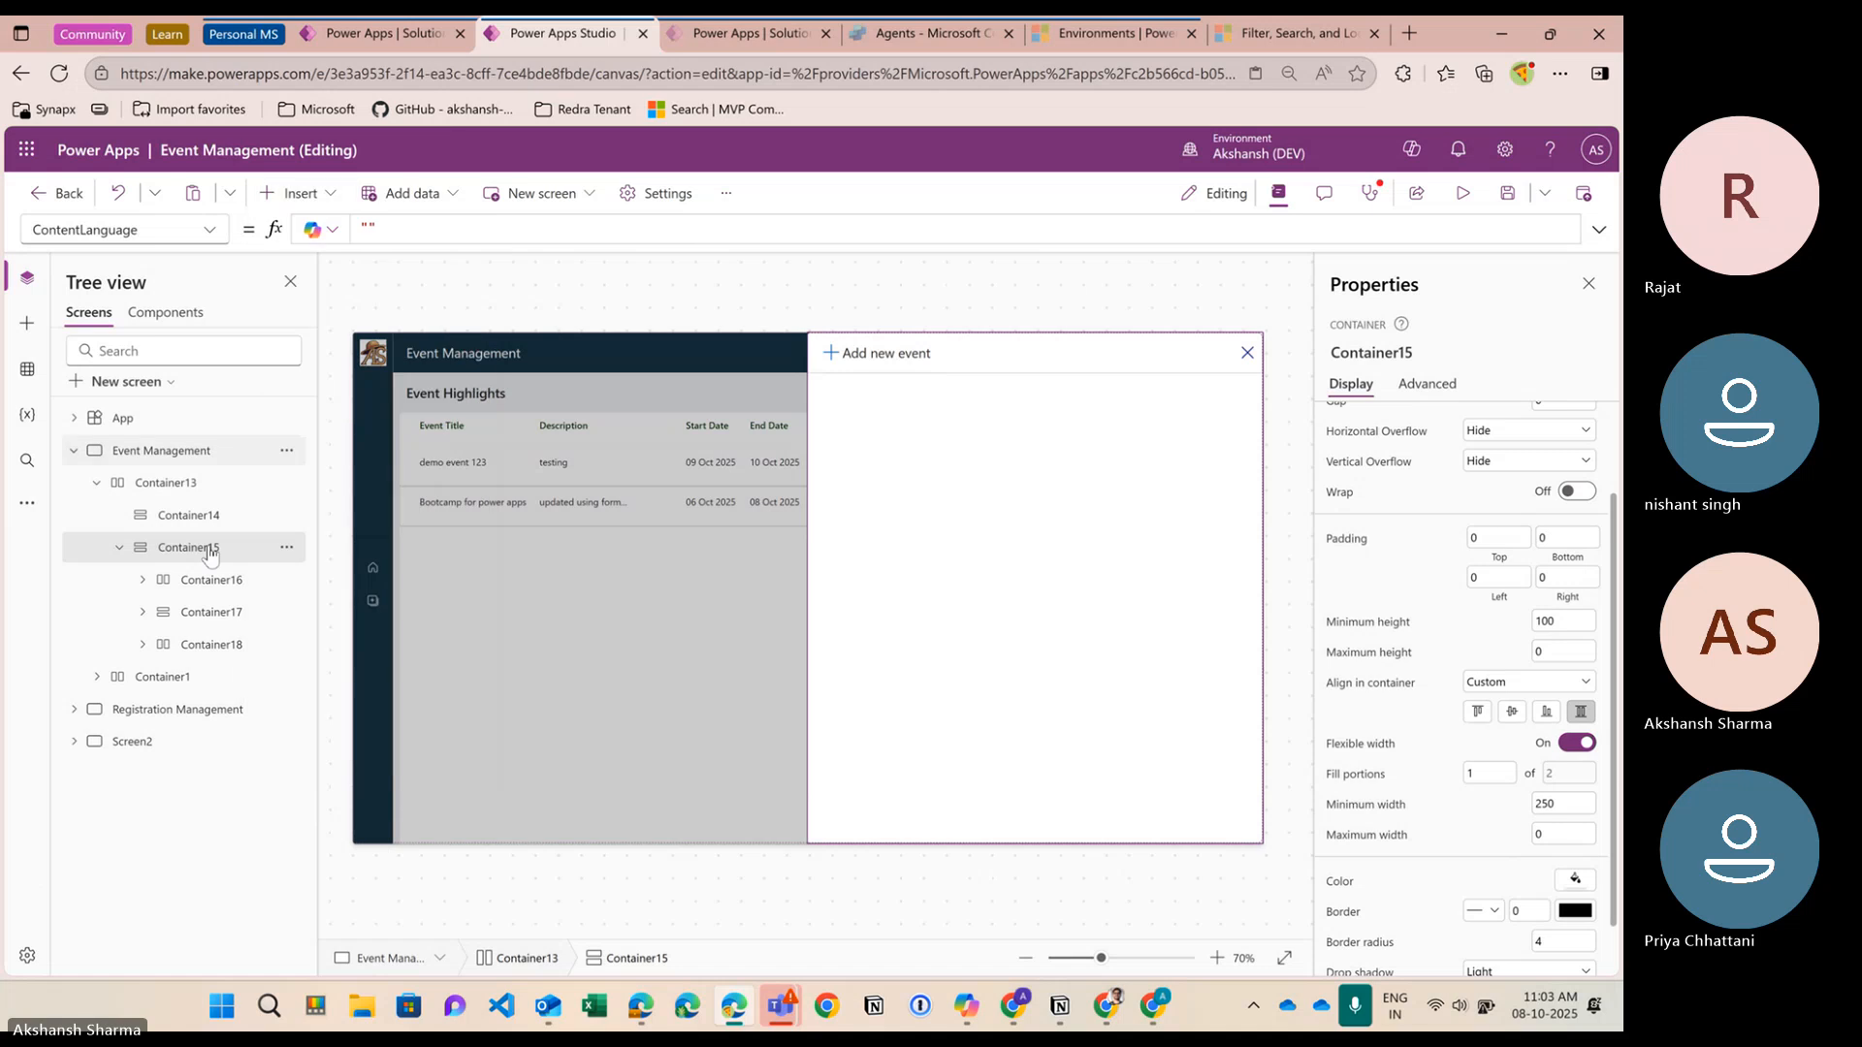
pyautogui.click(296, 193)
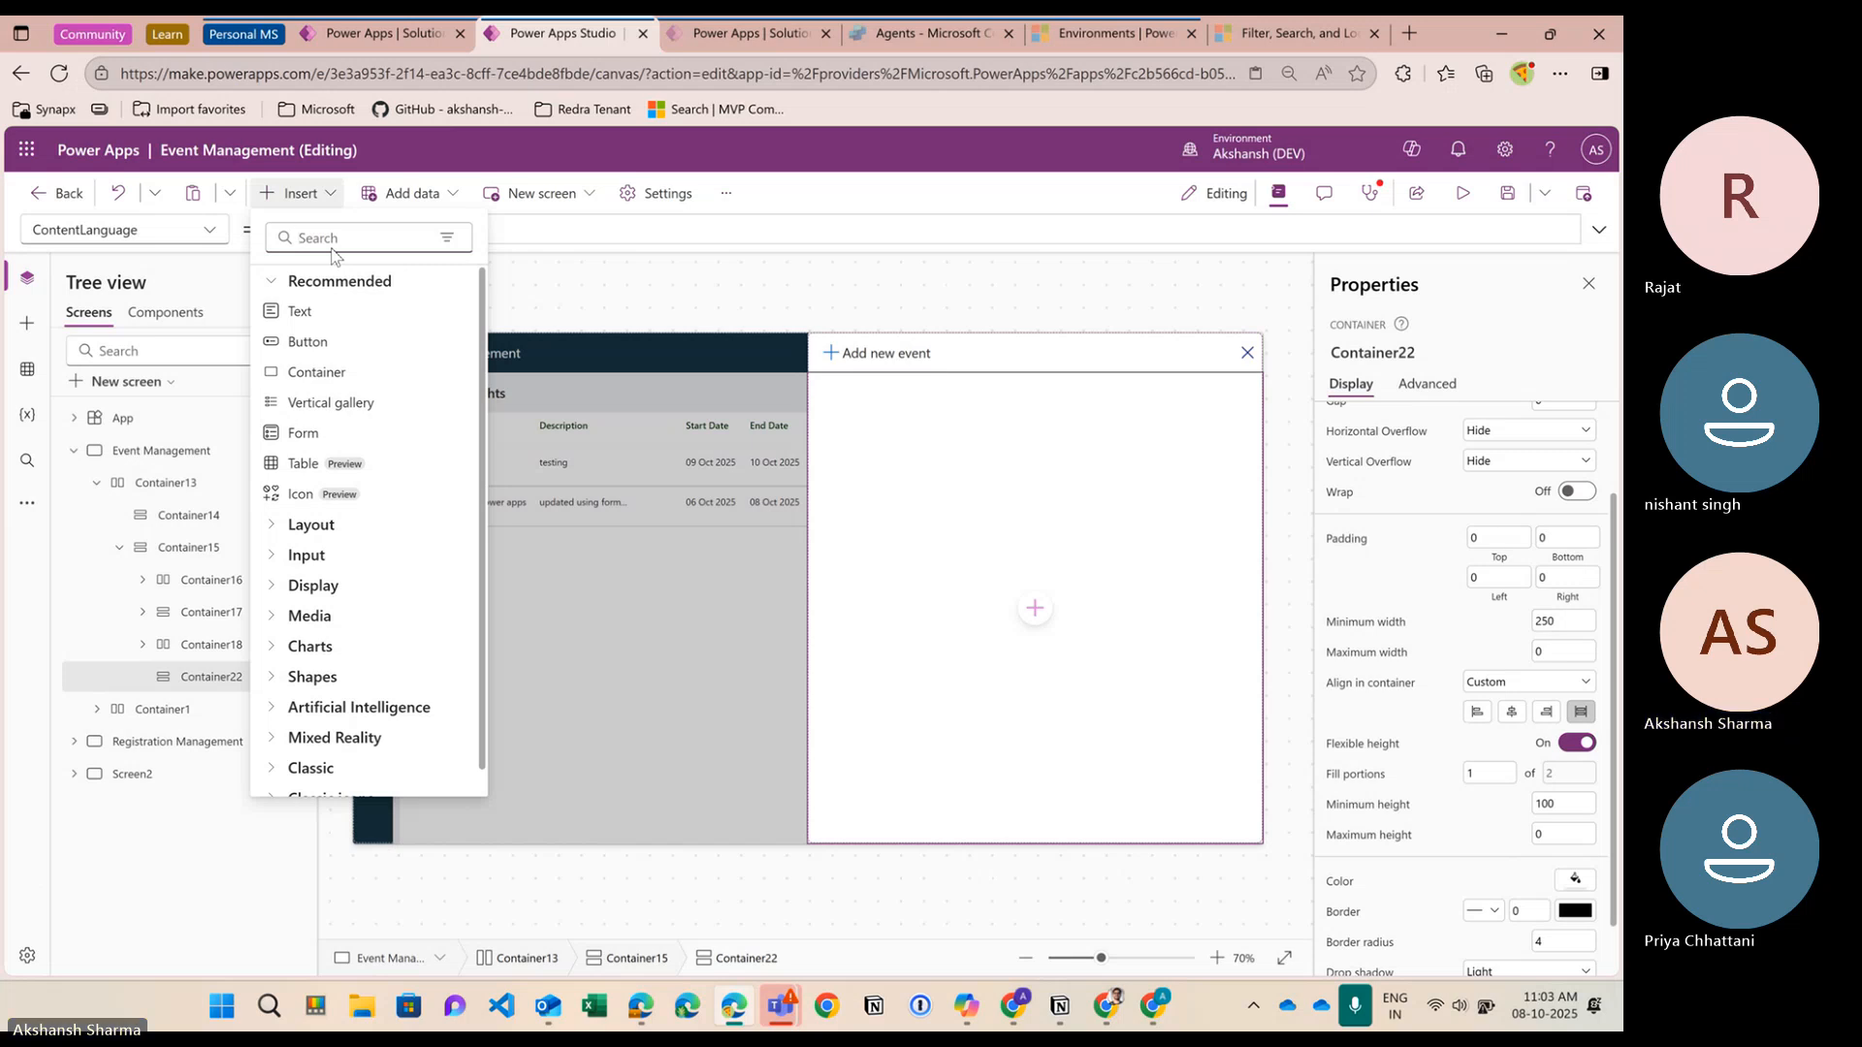
pyautogui.write('hori')
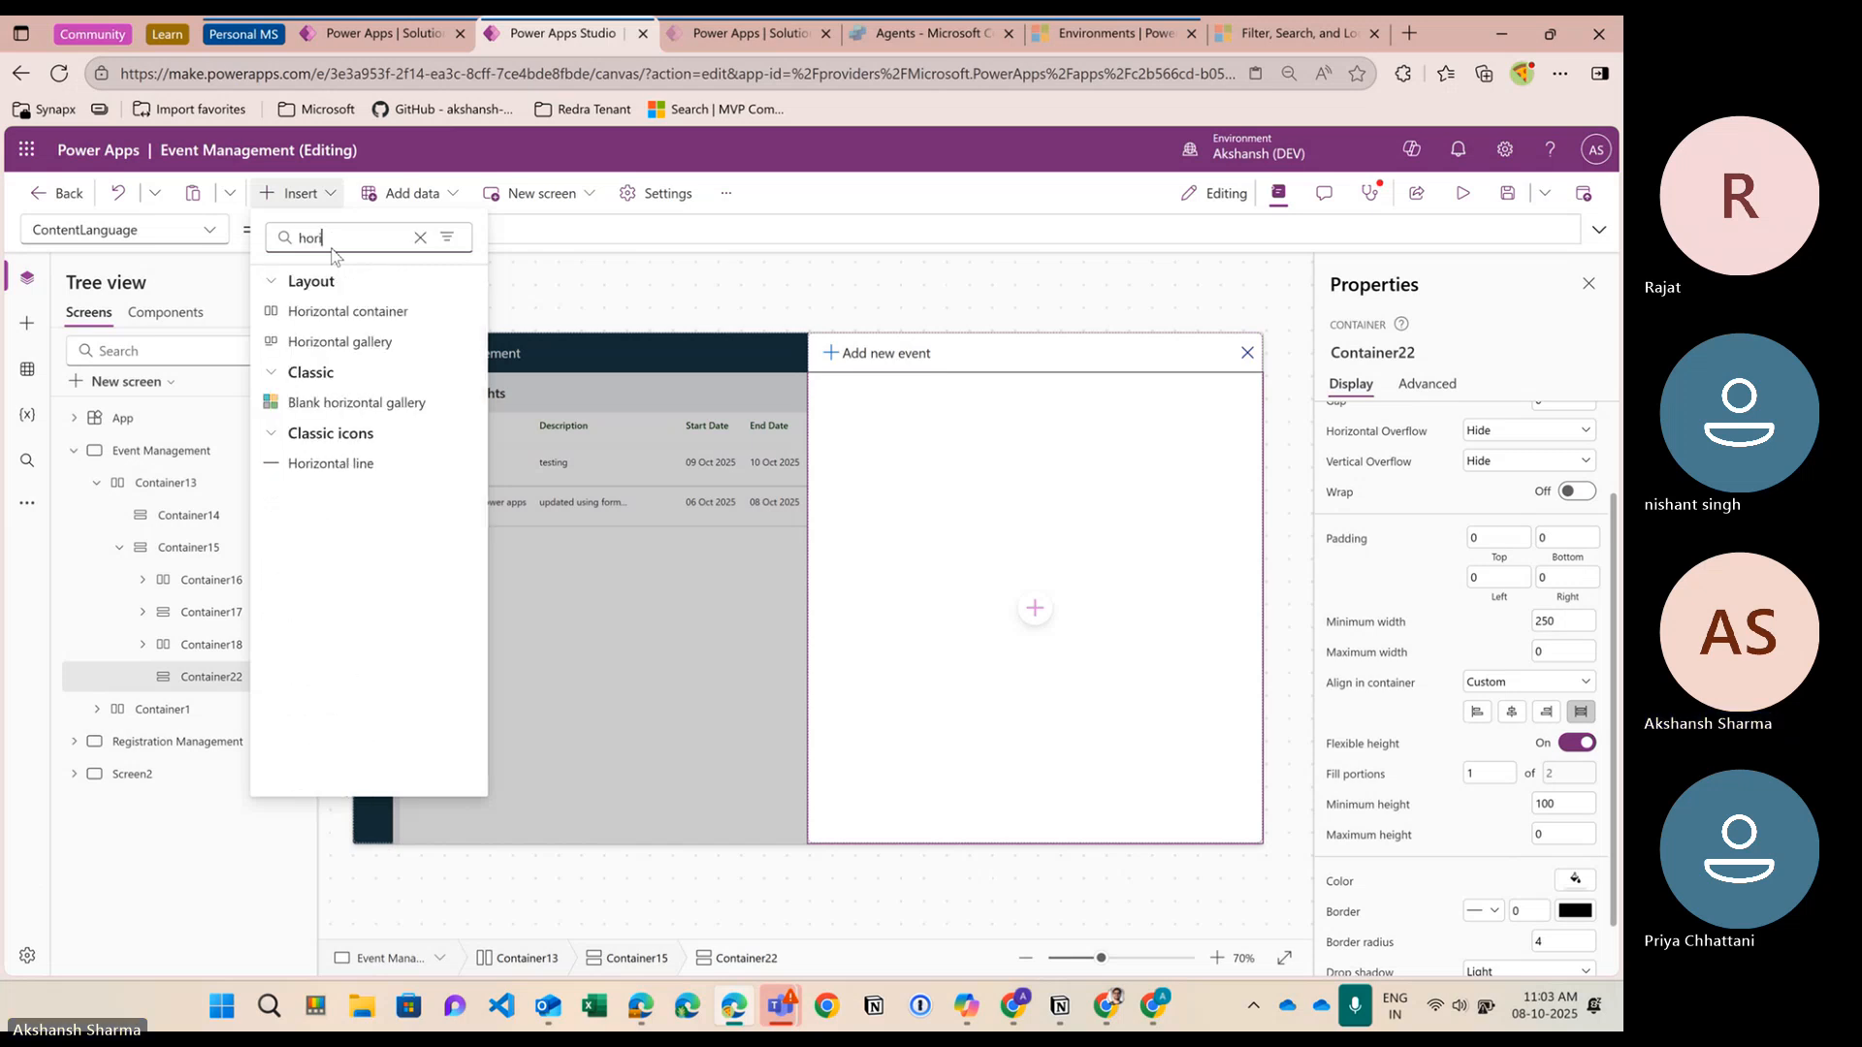
pyautogui.click(352, 311)
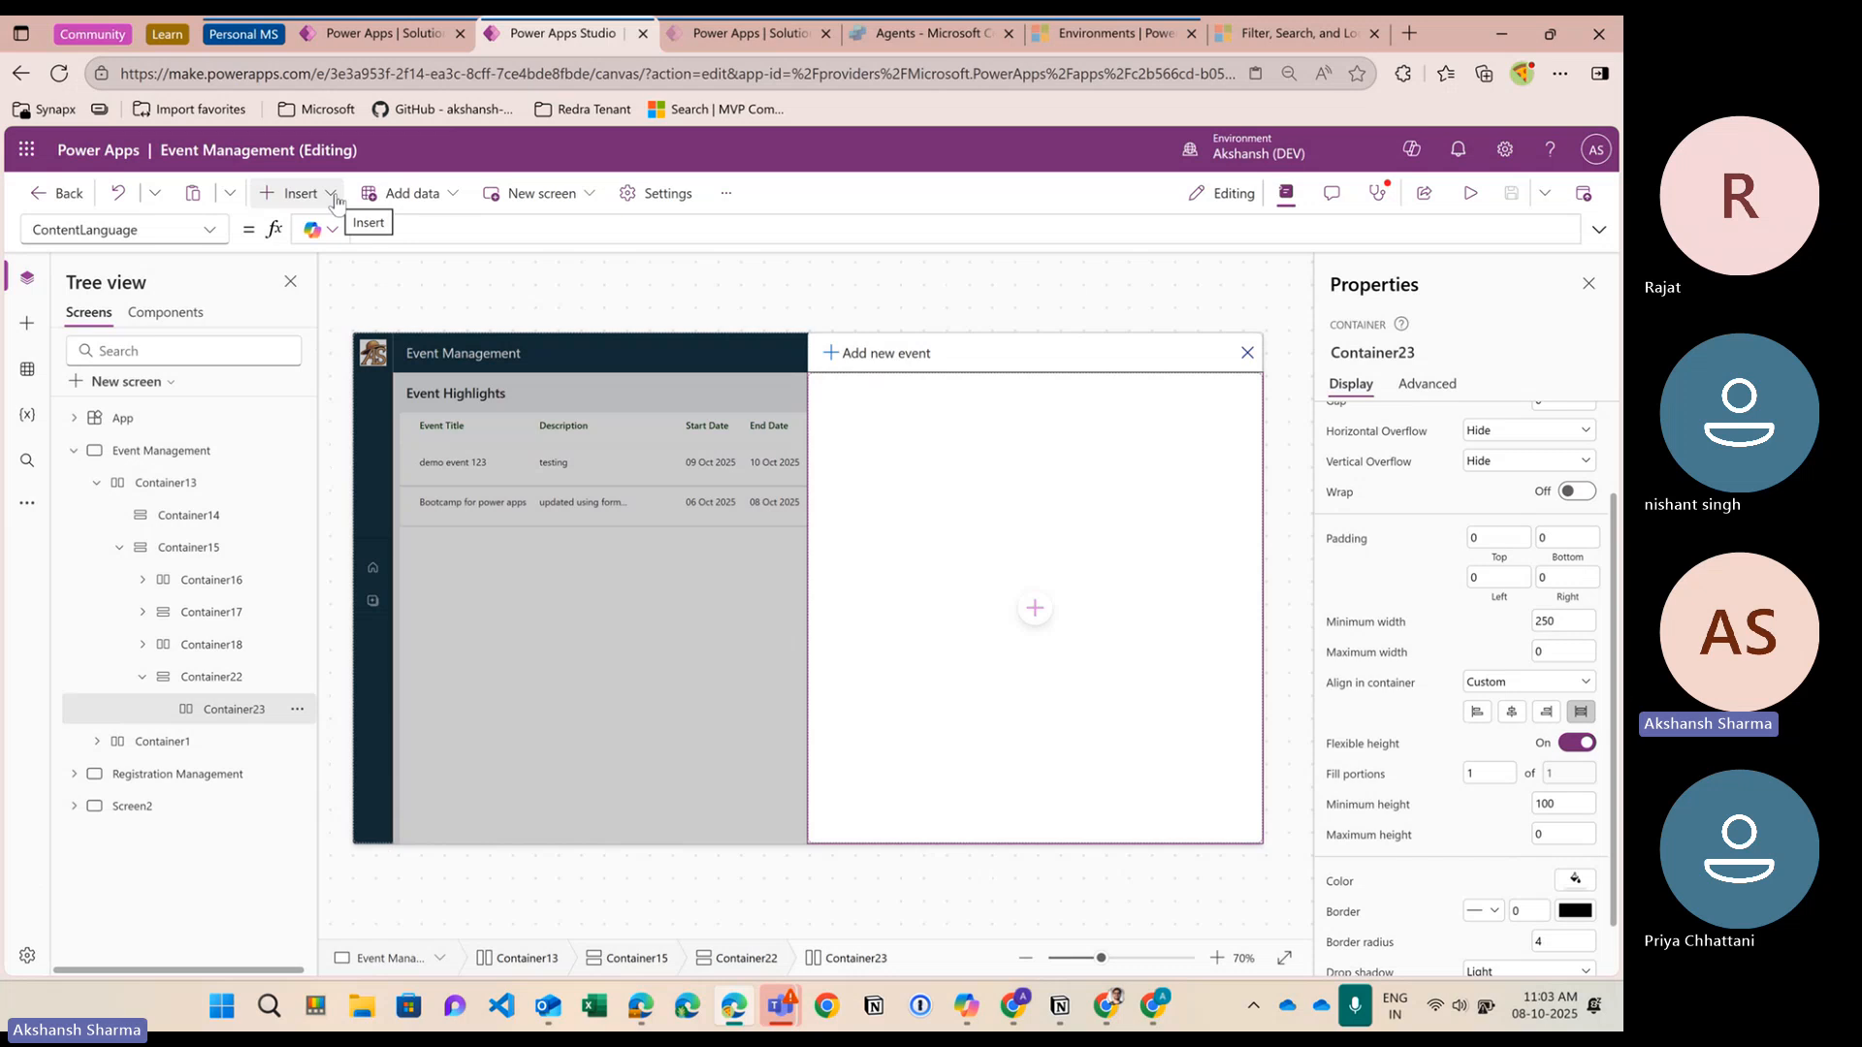
# Search the insert list for a date control, then switch to the solution's user_role table
pyautogui.click(330, 193)
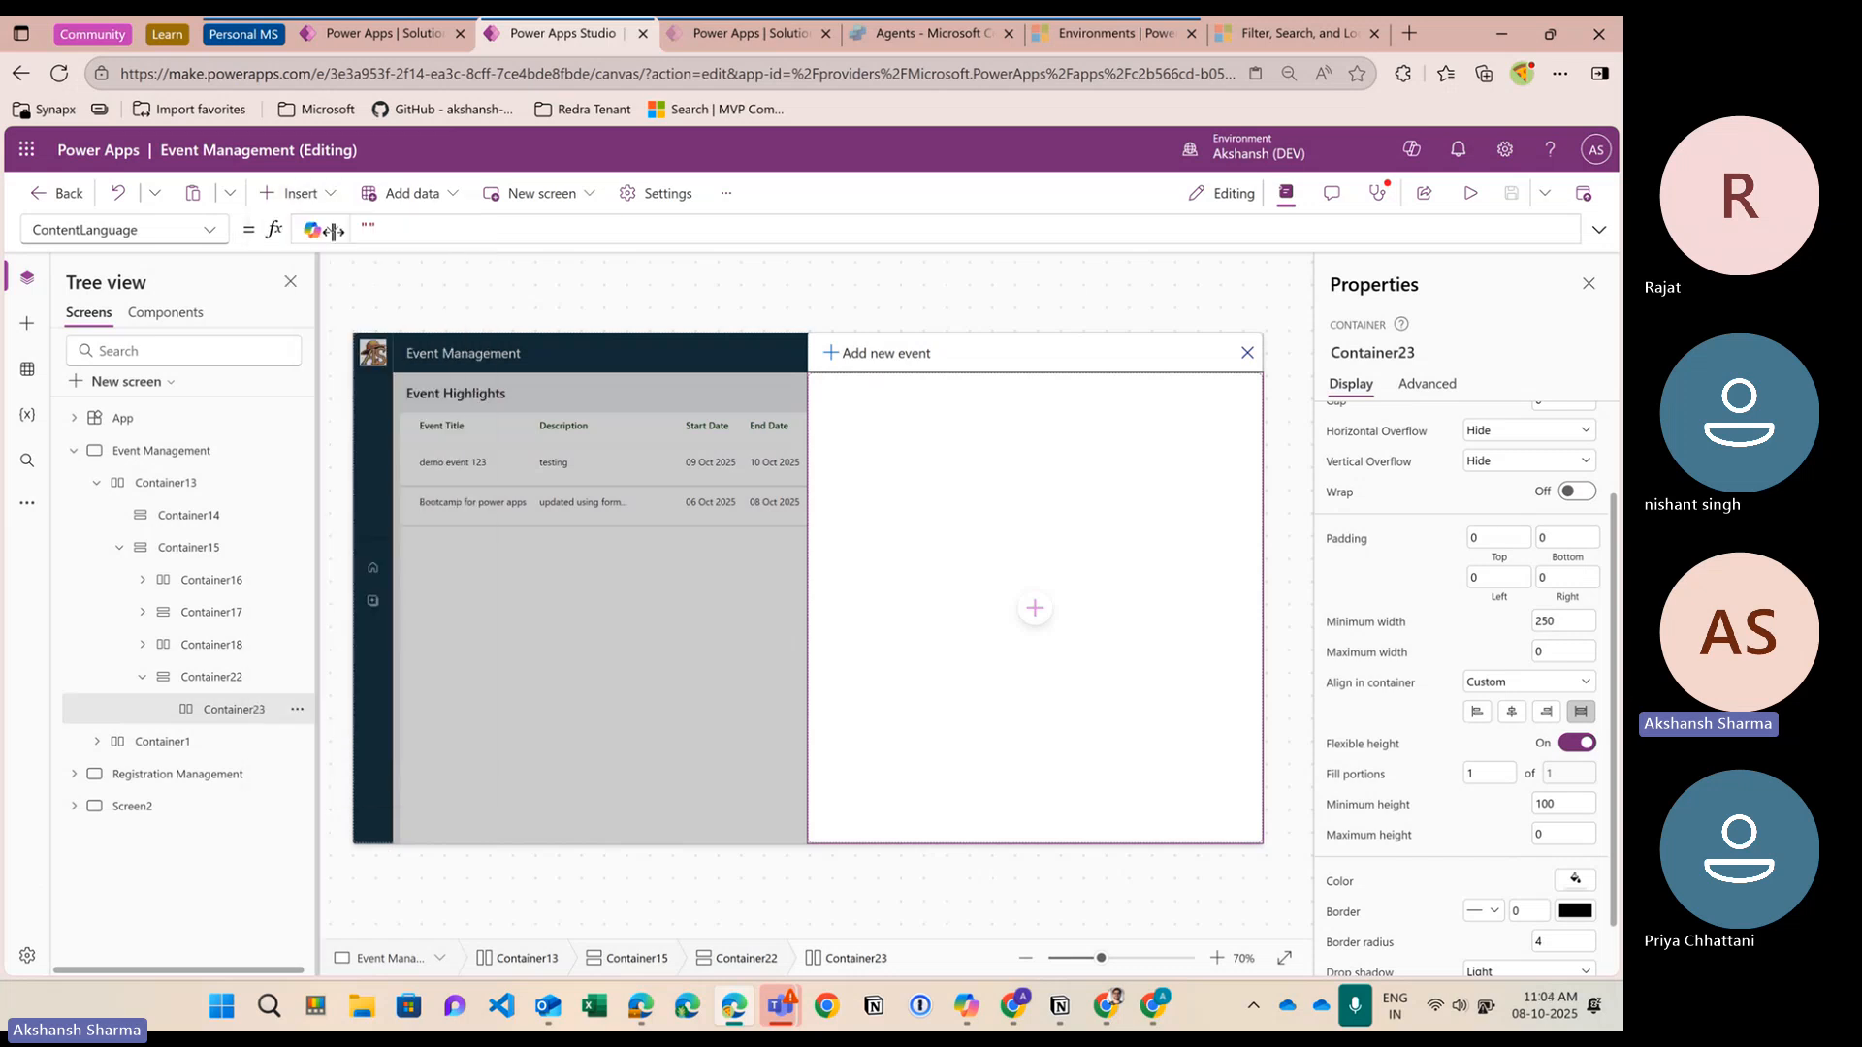
pyautogui.click(335, 197)
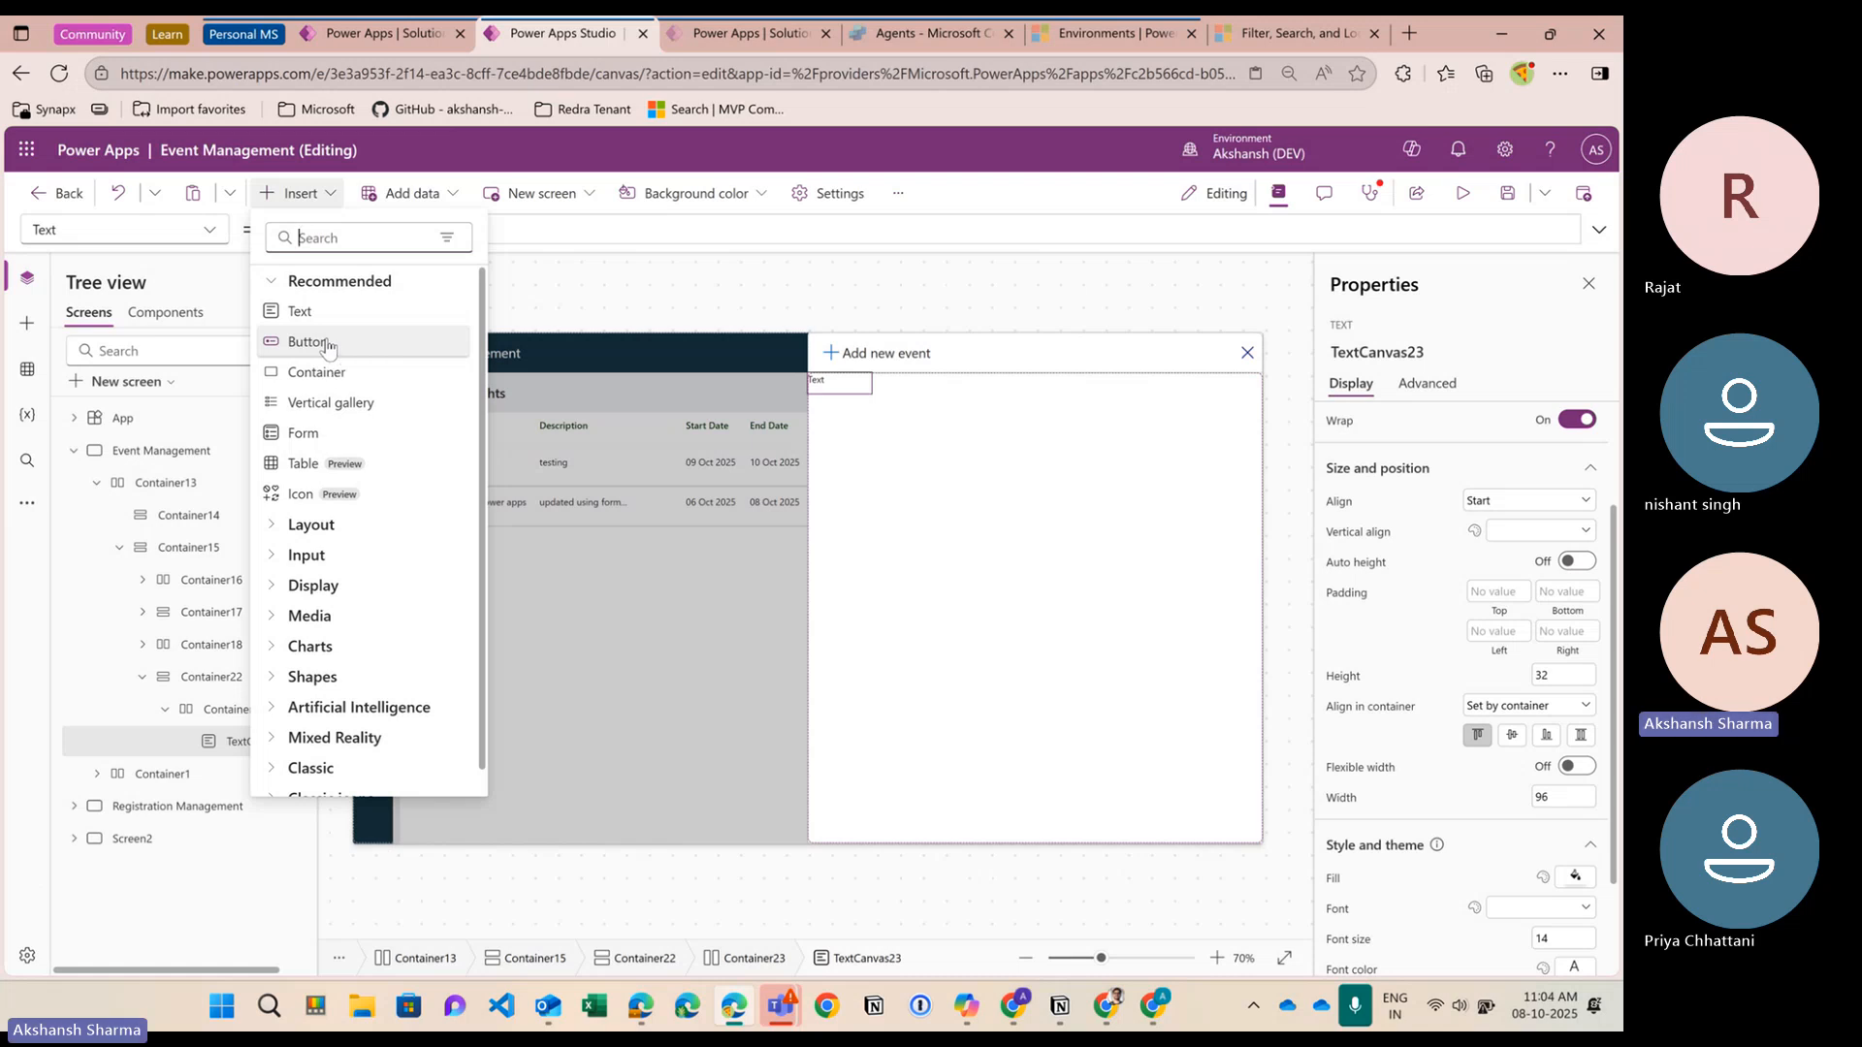
pyautogui.write('date')
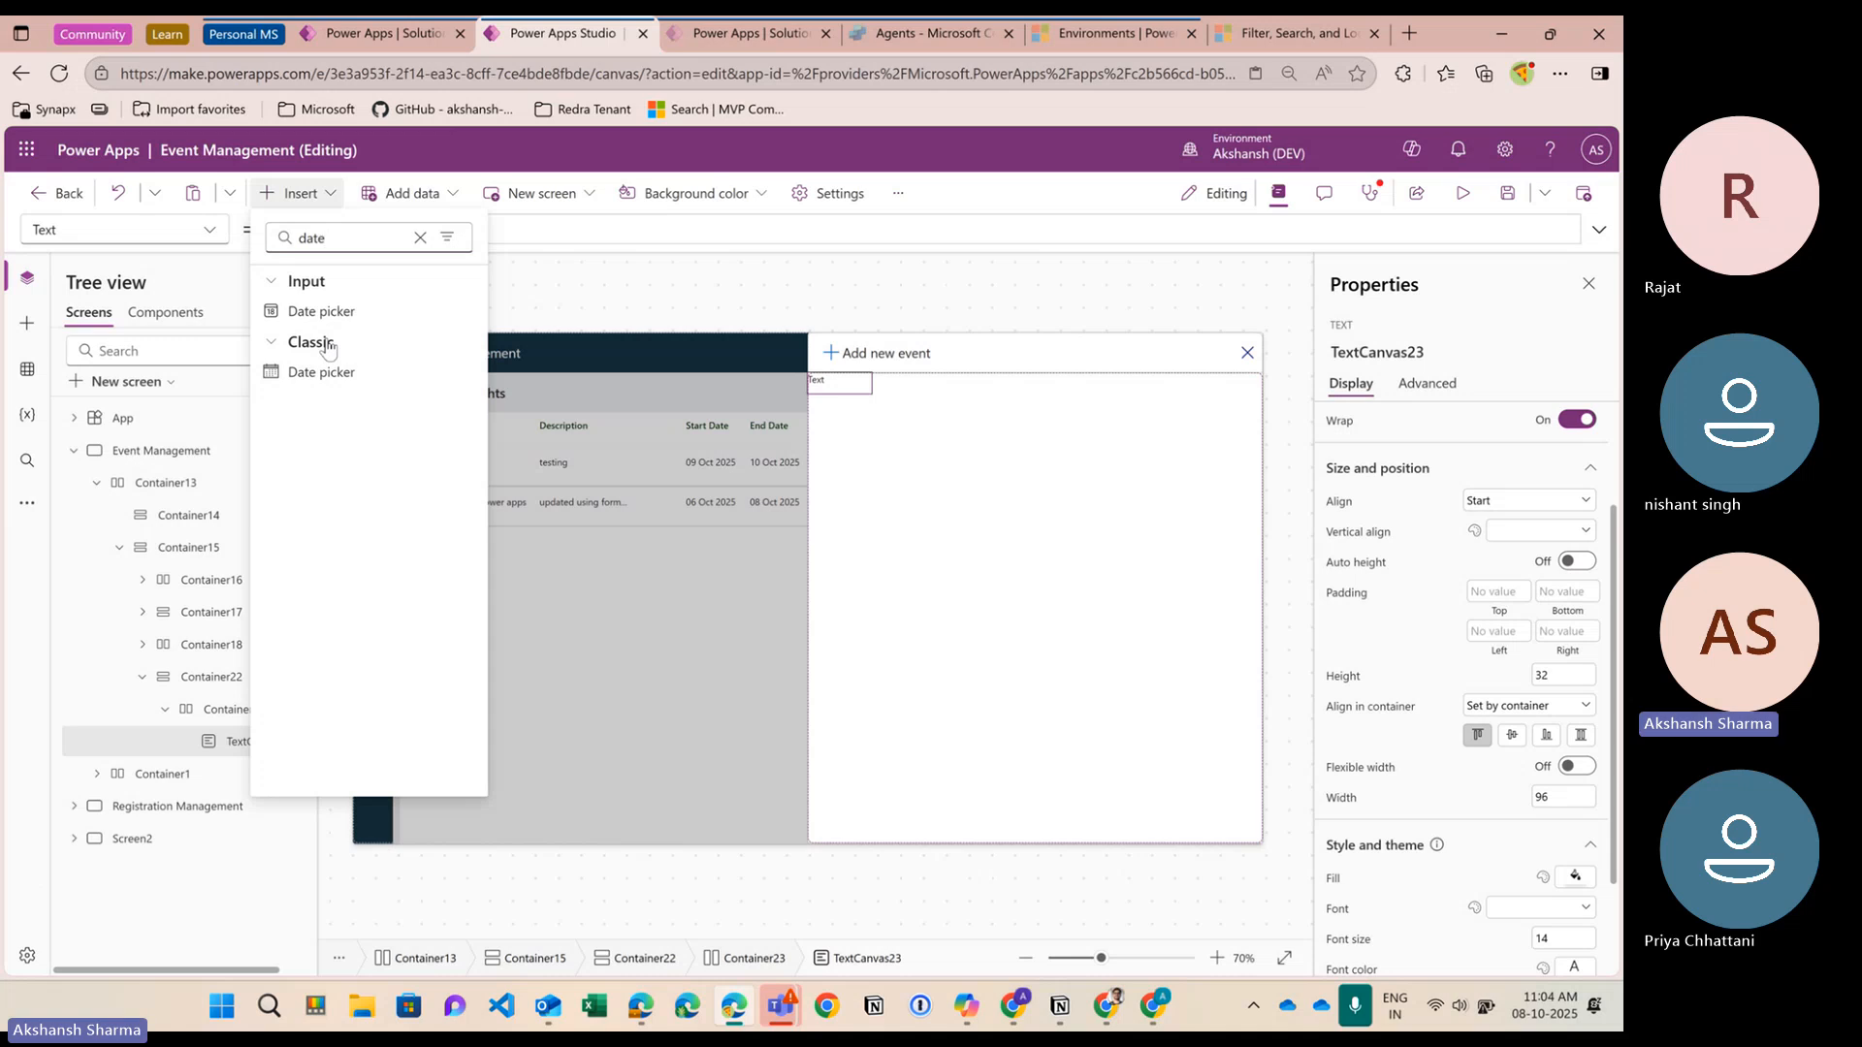
pyautogui.press('BackSpace')
pyautogui.press('BackSpace')
pyautogui.press('BackSpace')
pyautogui.press('BackSpace')
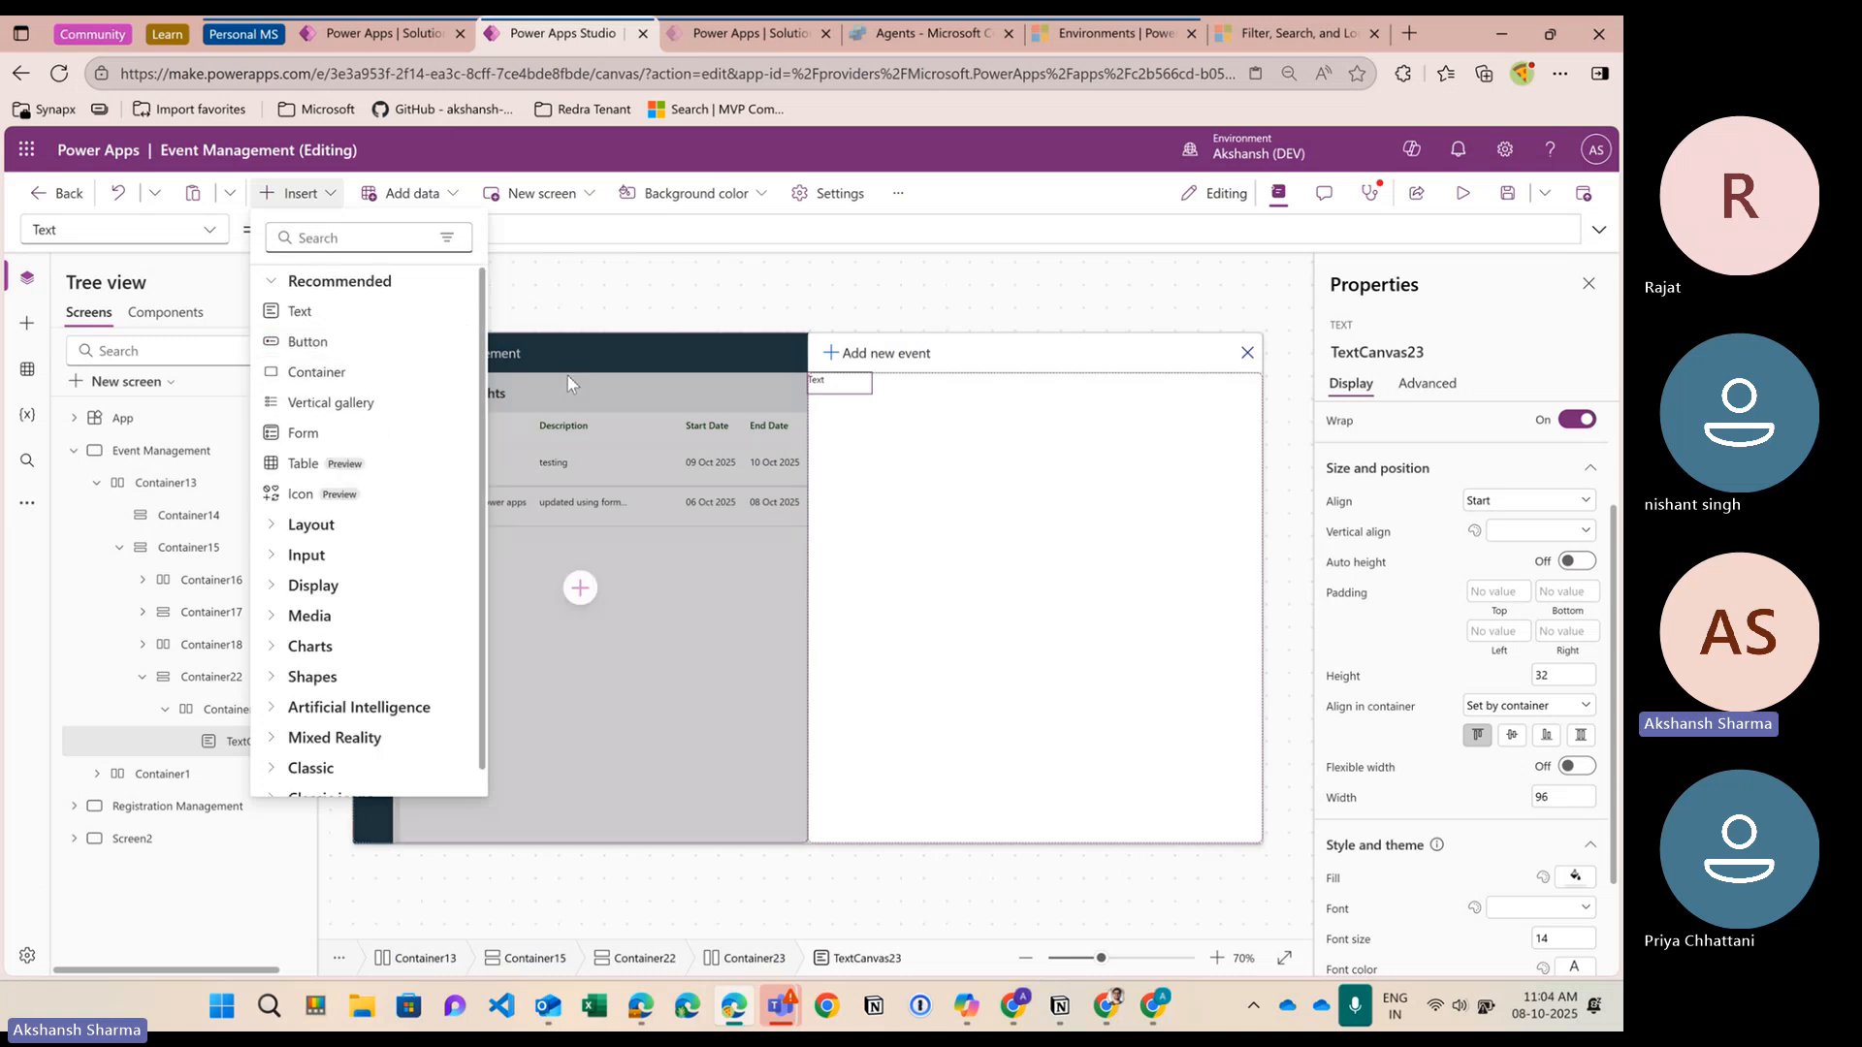
pyautogui.click(393, 37)
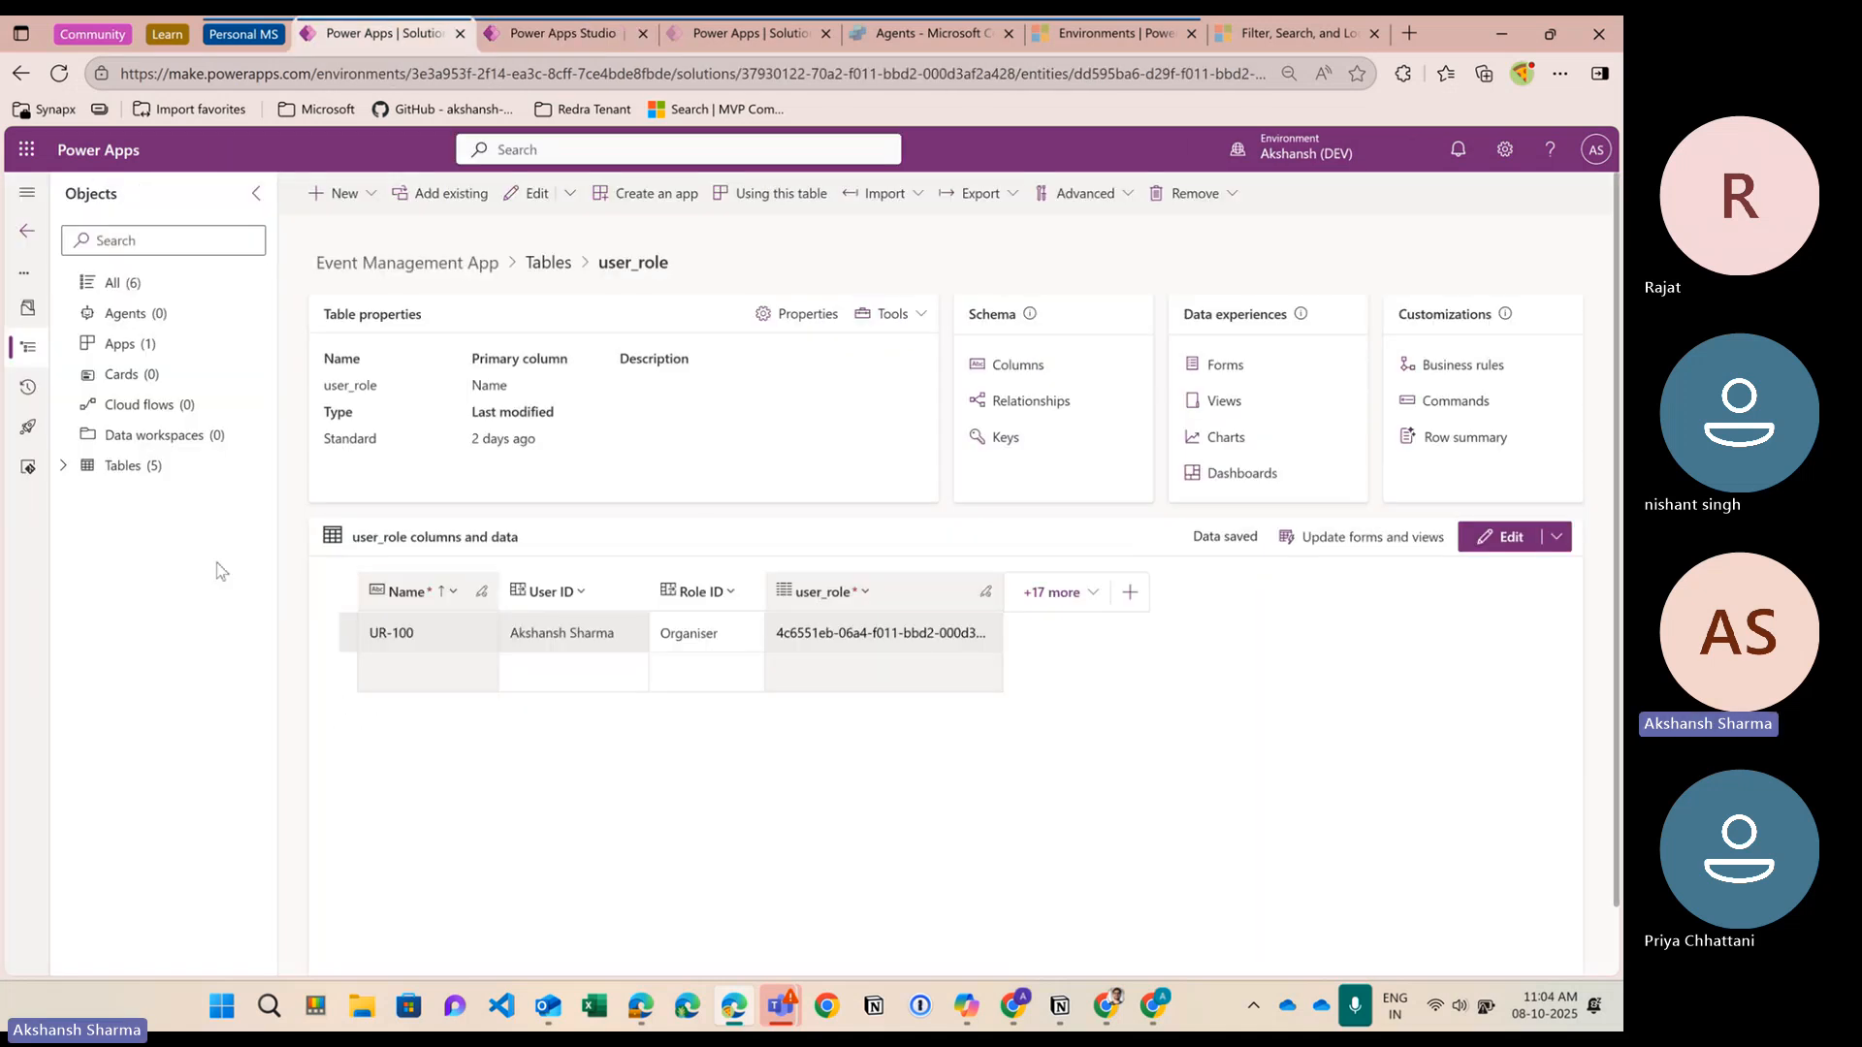
# Open the events table, widen the Event Title column, and scan the rows' Venue values
pyautogui.click(76, 468)
pyautogui.click(163, 503)
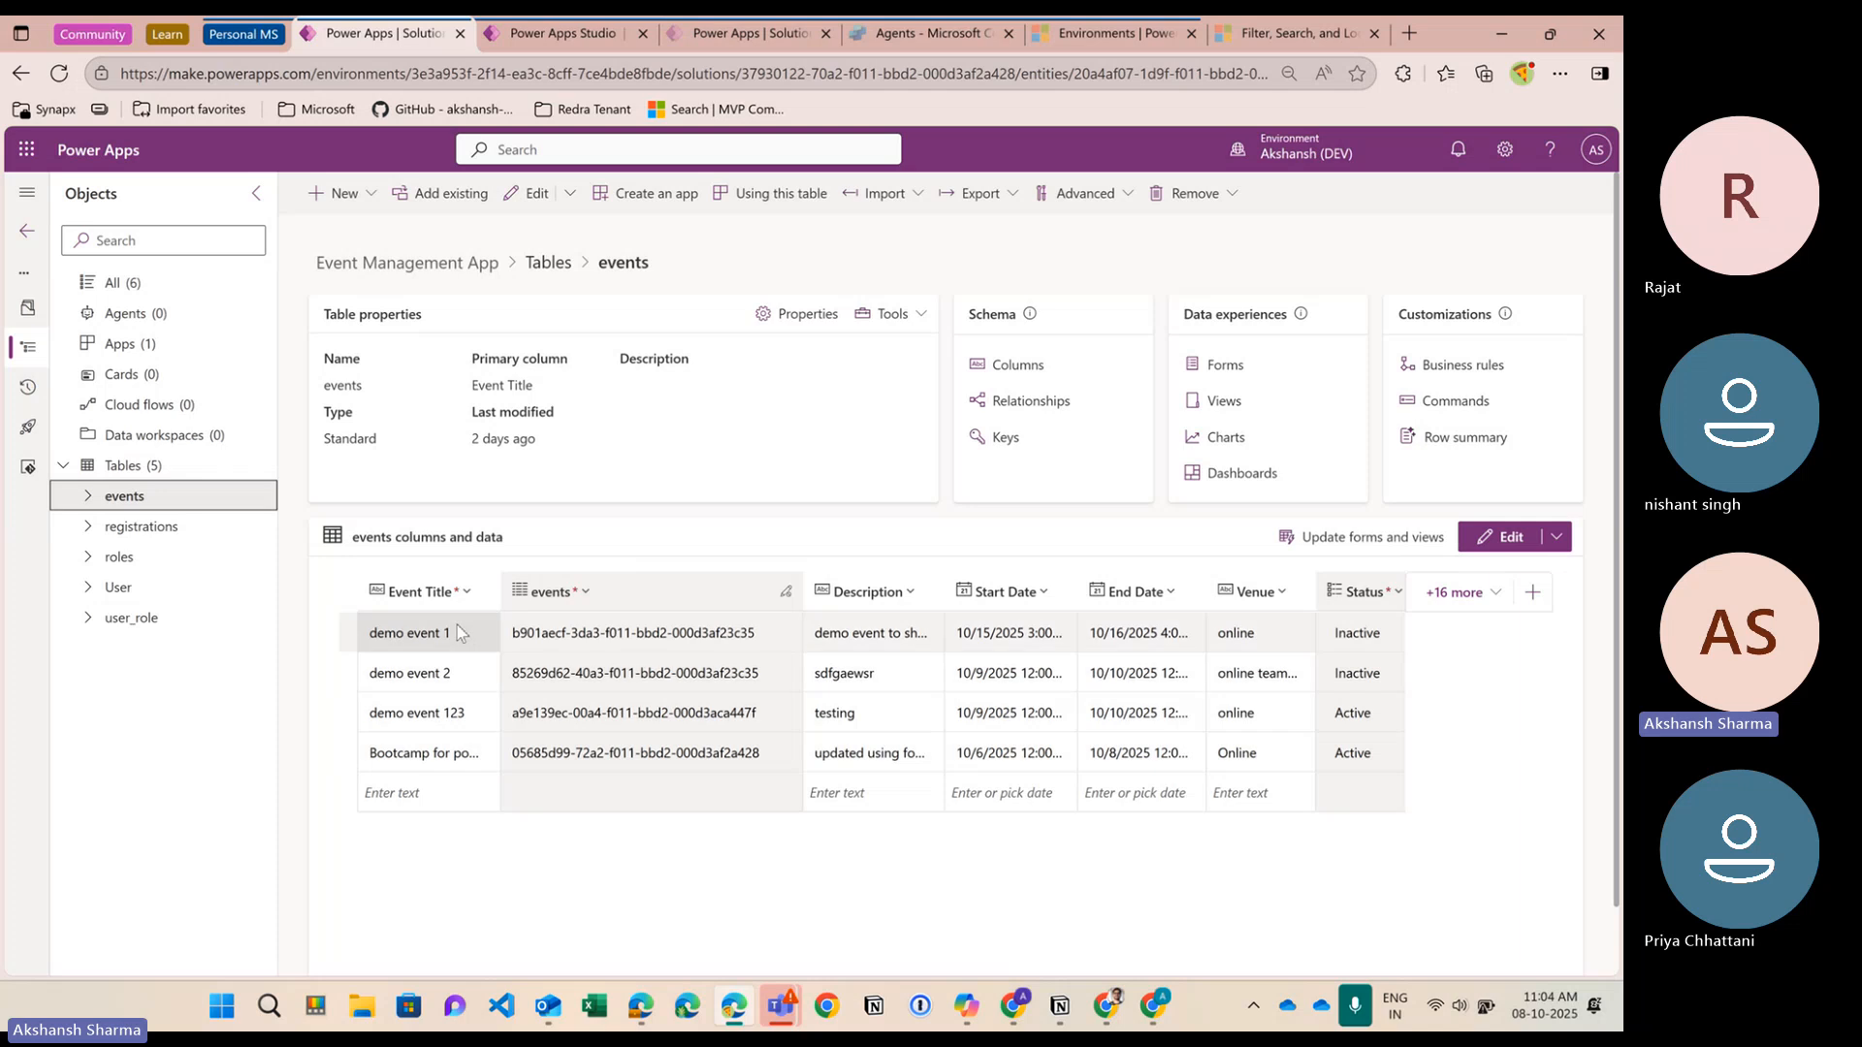
pyautogui.moveTo(500, 598); pyautogui.dragTo(546, 598)
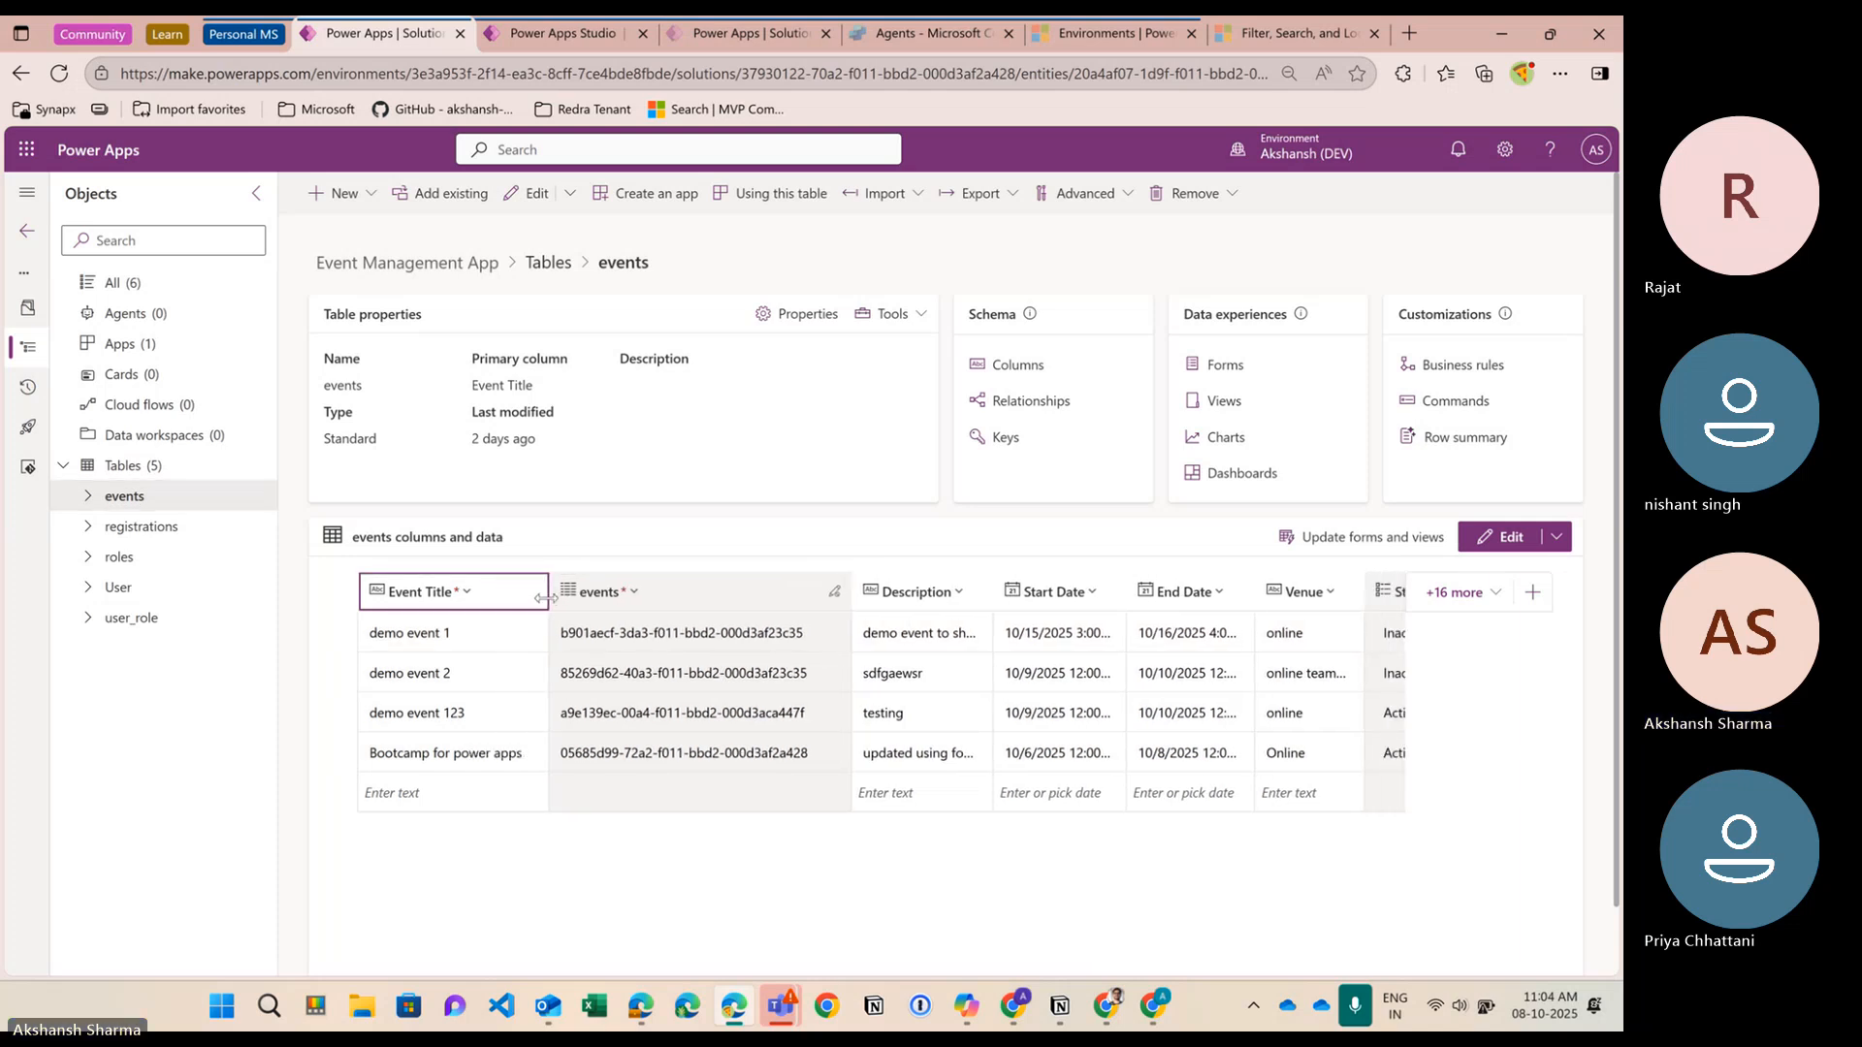
pyautogui.hscroll(1, 941, 684)
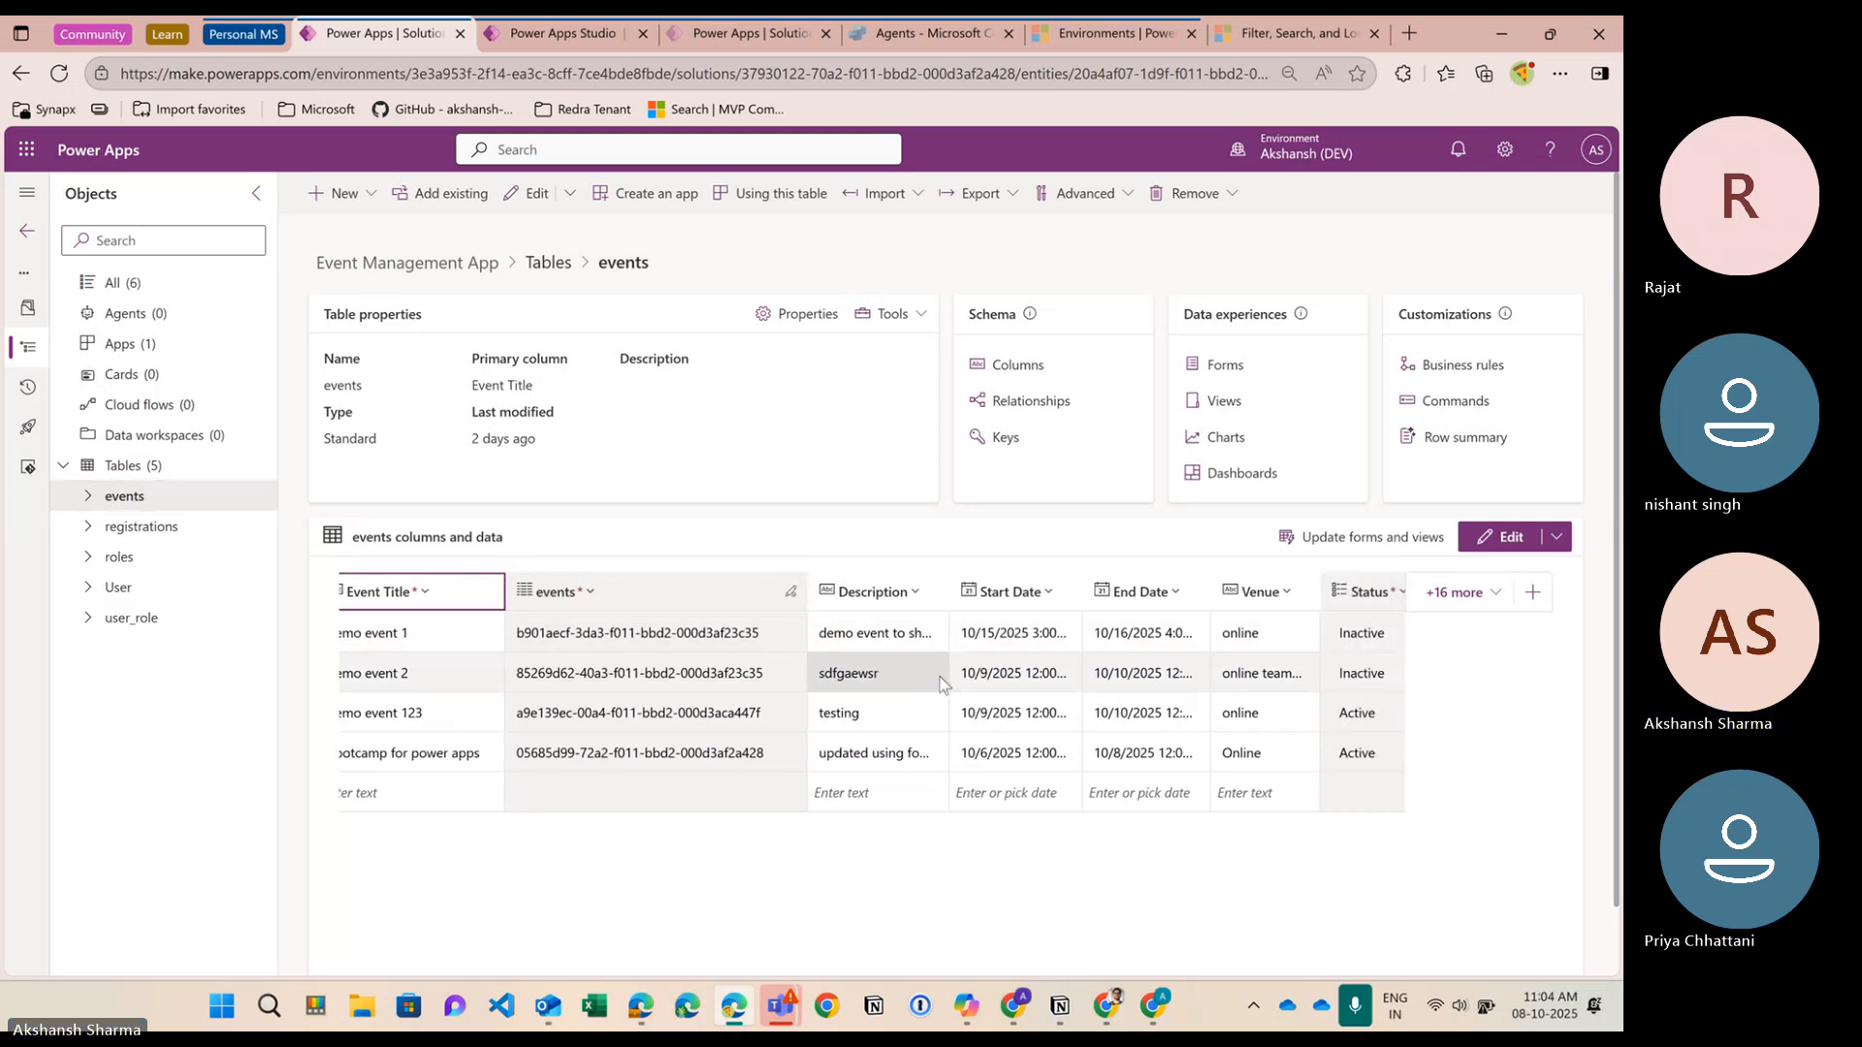
pyautogui.hscroll(1, 941, 684)
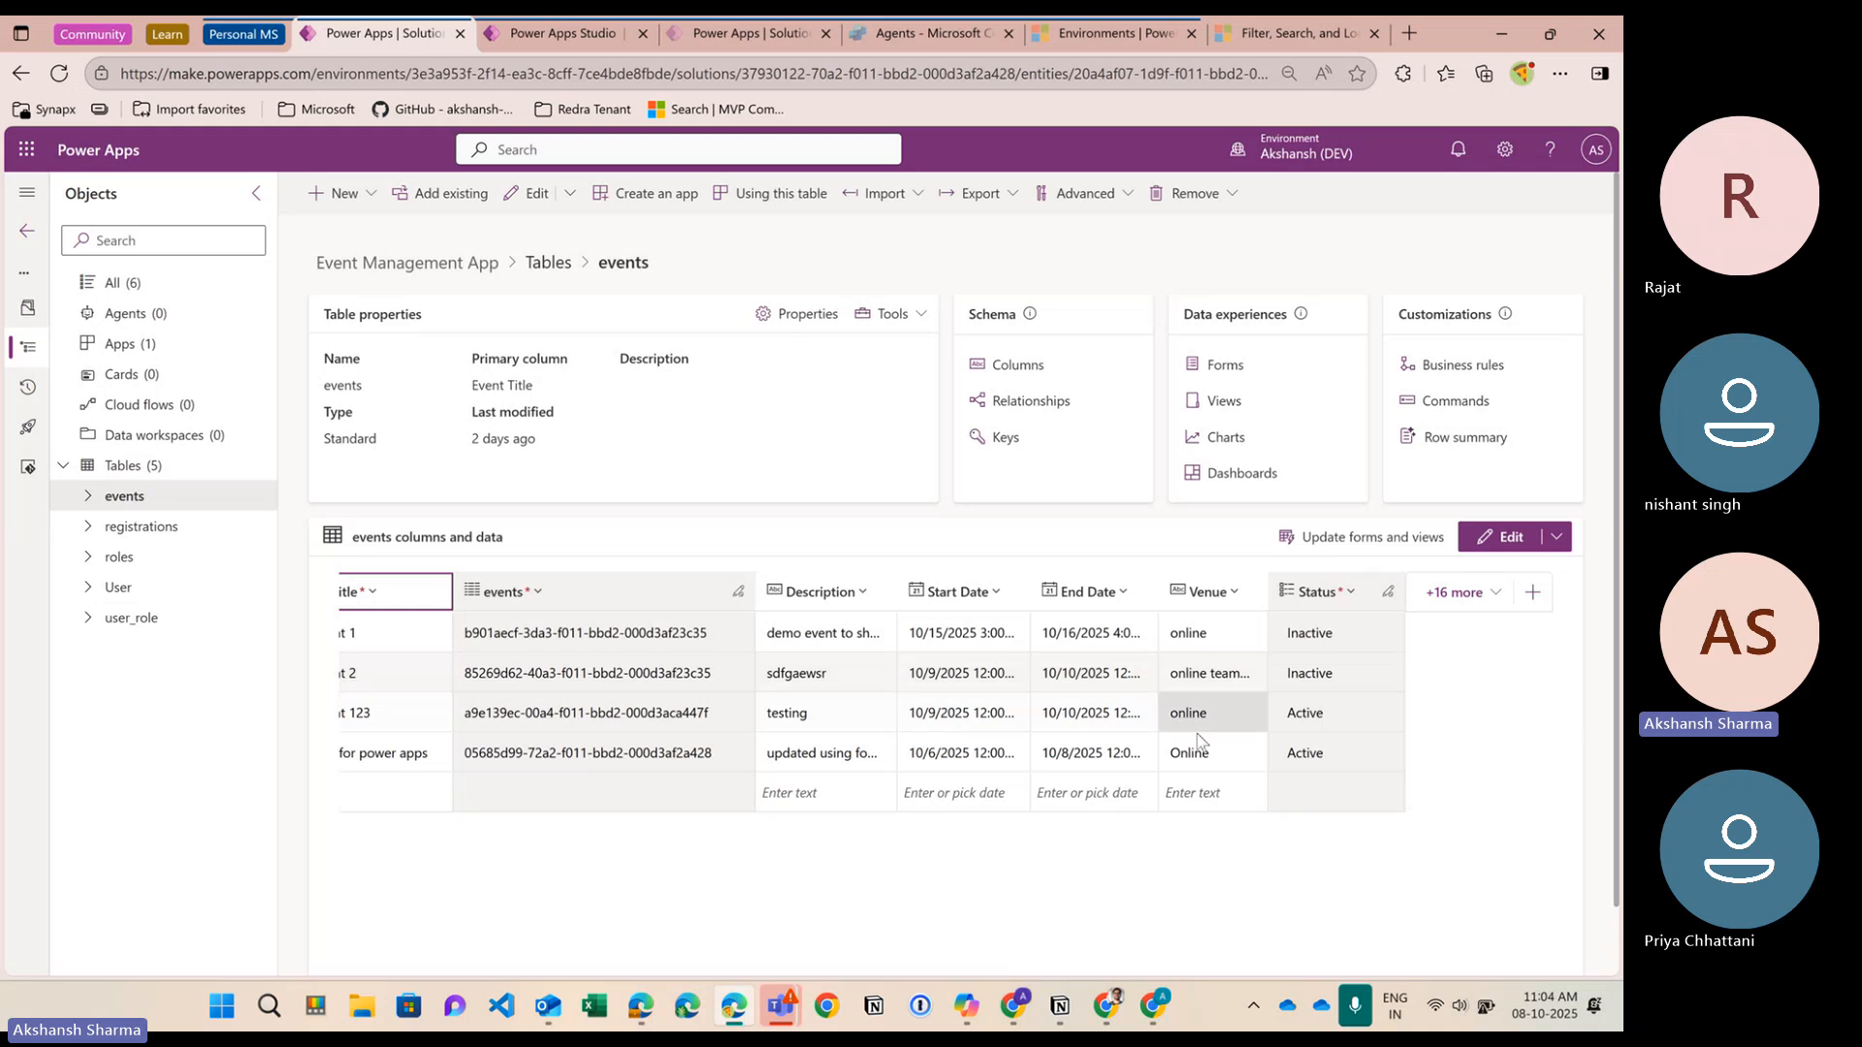
pyautogui.hscroll(-2, 1200, 742)
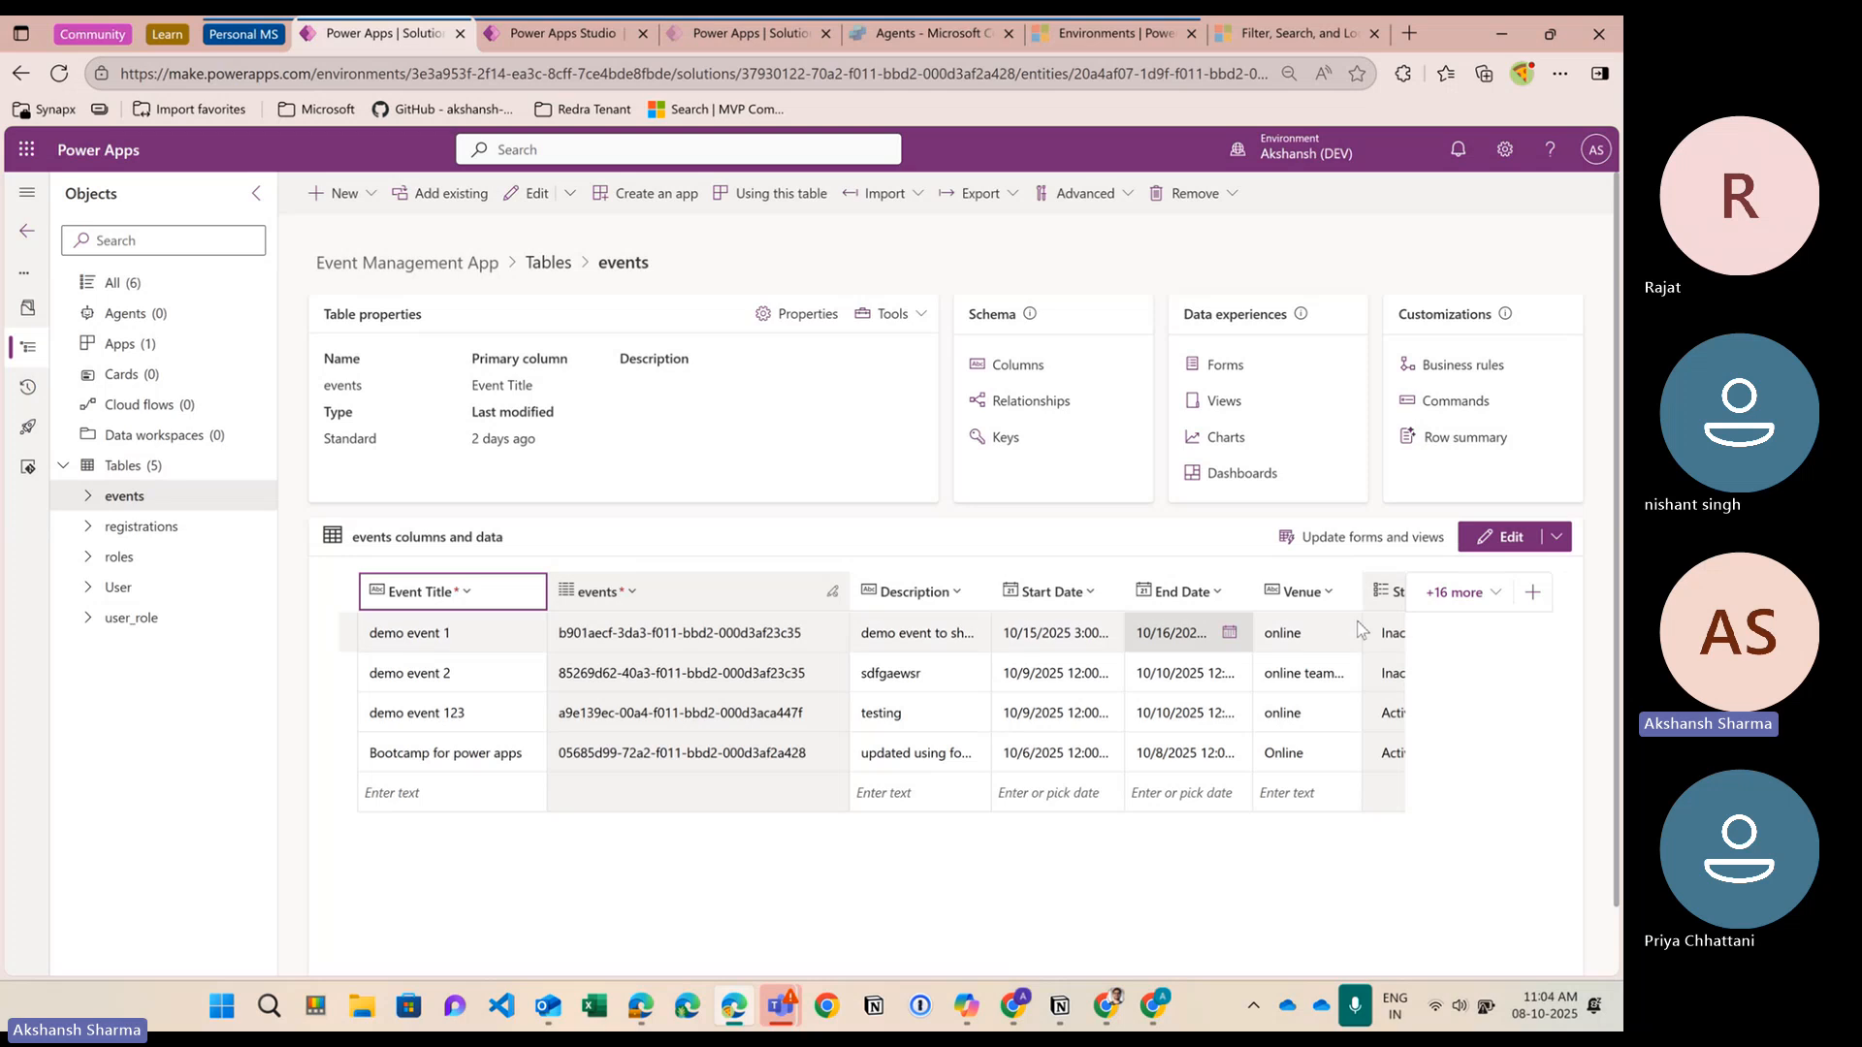
pyautogui.click(529, 39)
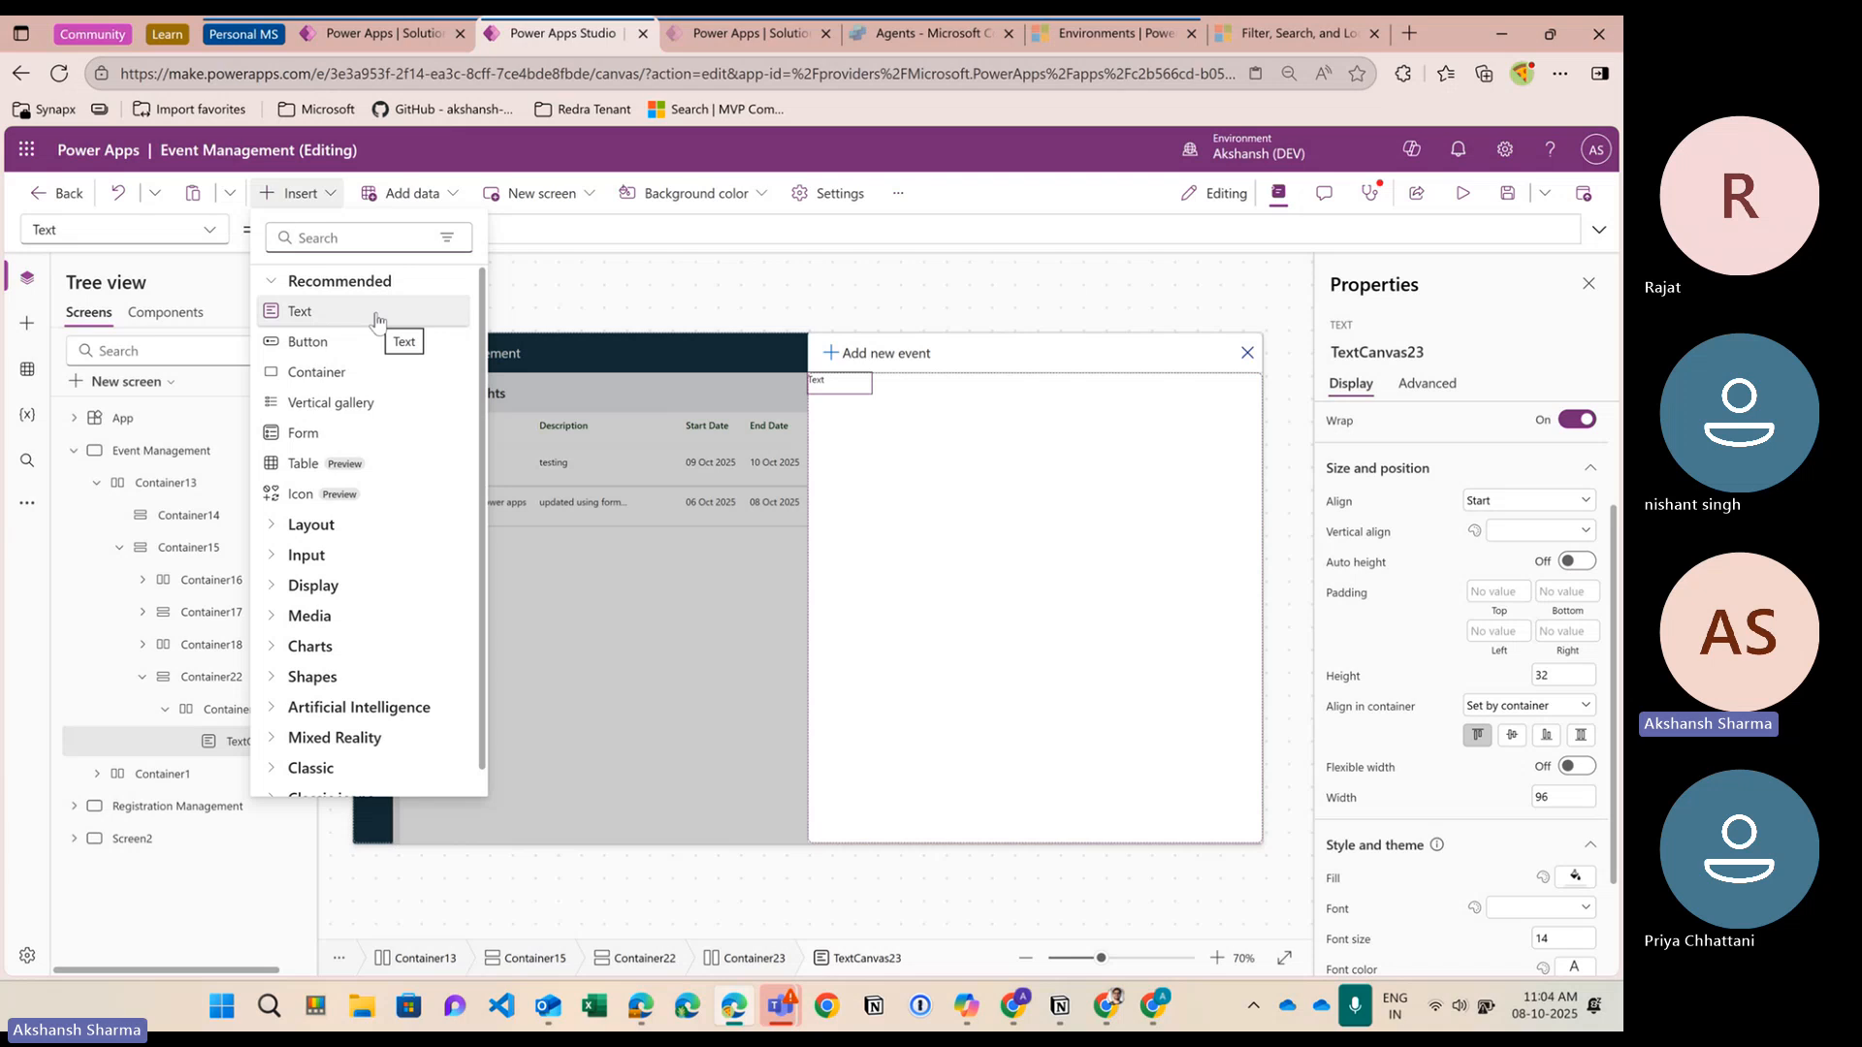
# Add a second text label to the first row, Container23
pyautogui.click(388, 34)
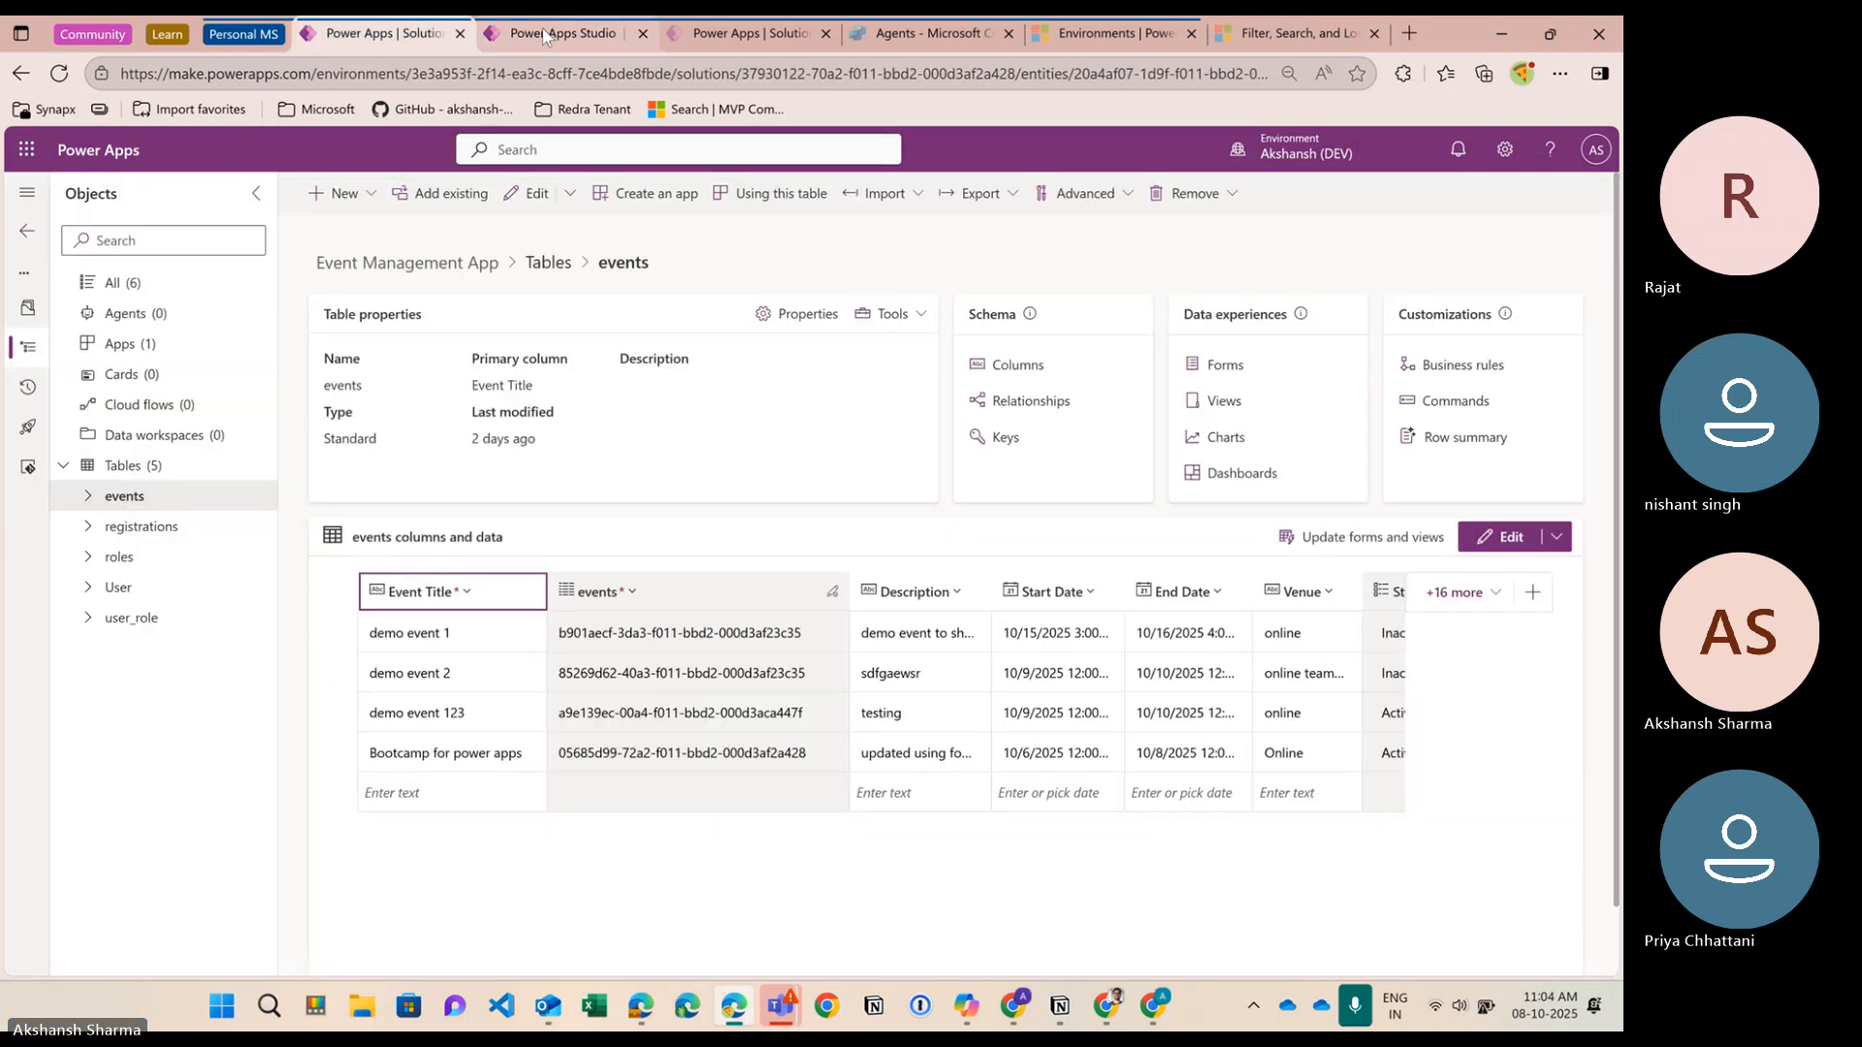
pyautogui.click(544, 37)
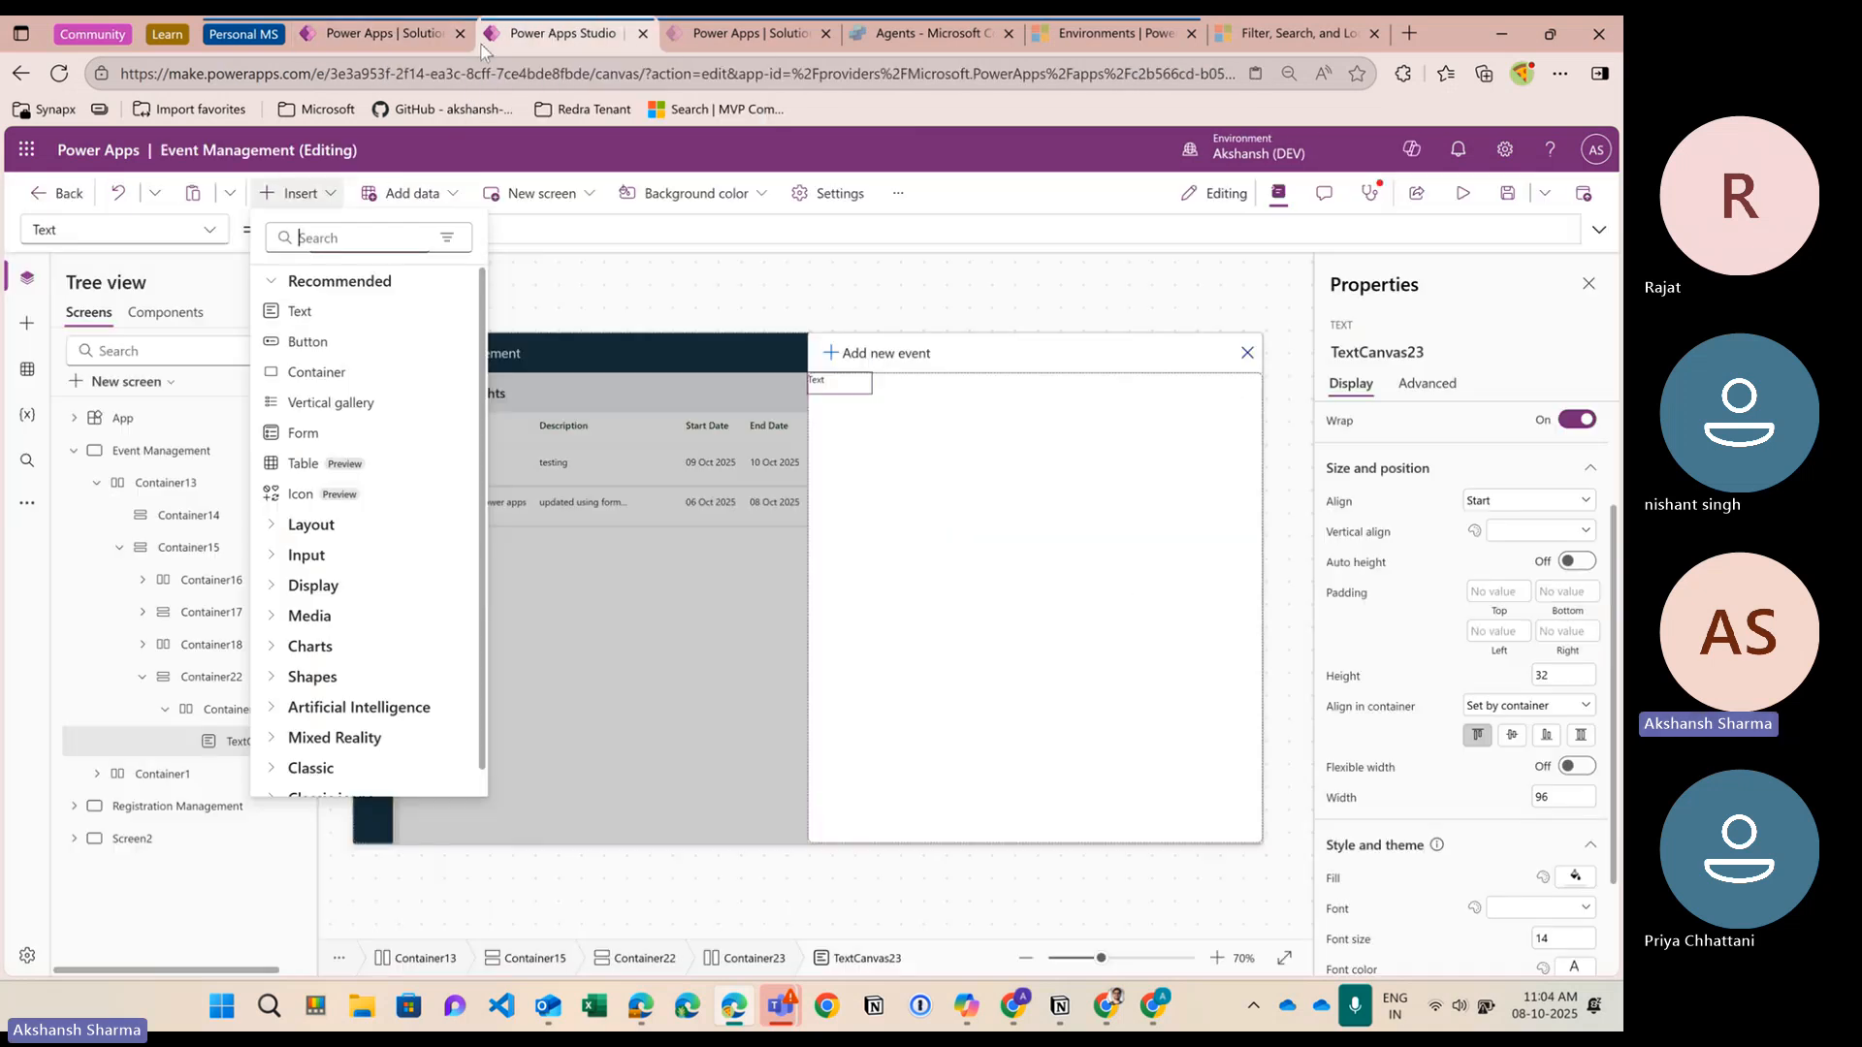
pyautogui.click(326, 315)
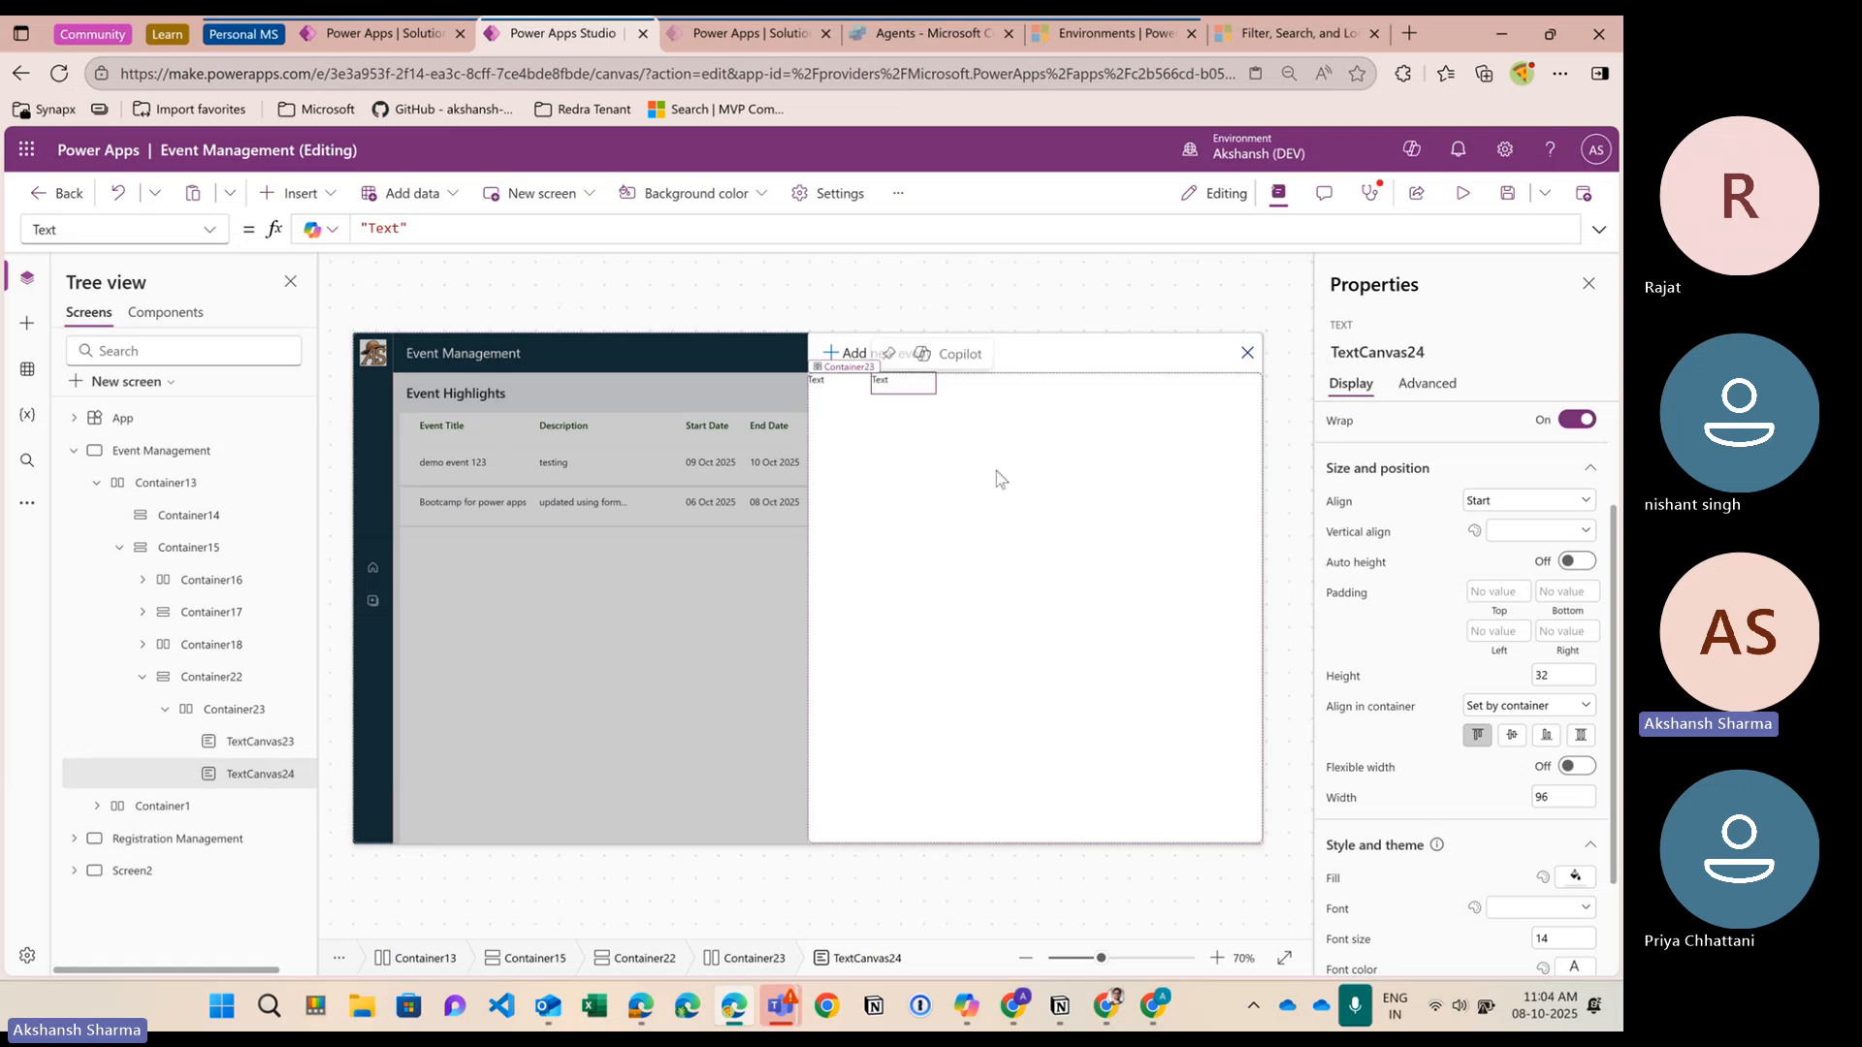
# Add a new horizontal row to Container22 holding a text label and a combo box
pyautogui.click(221, 676)
pyautogui.click(305, 200)
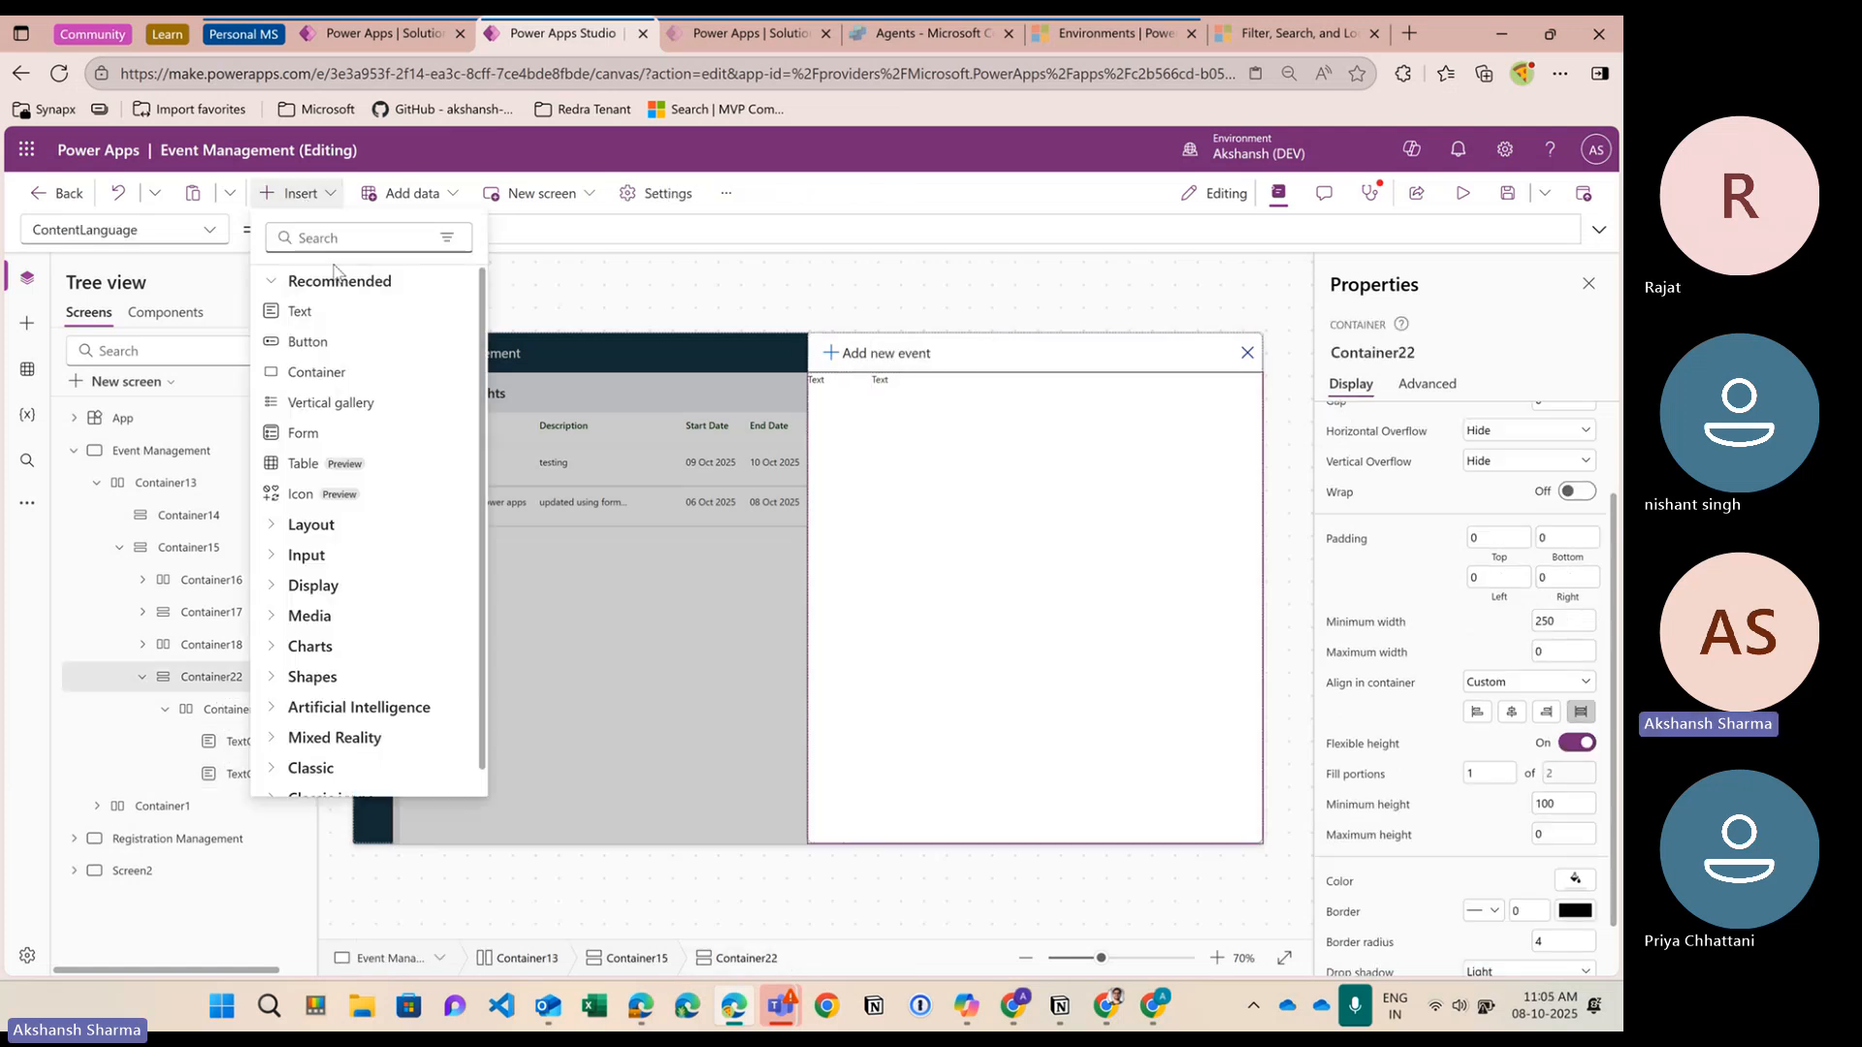
pyautogui.write('horizo')
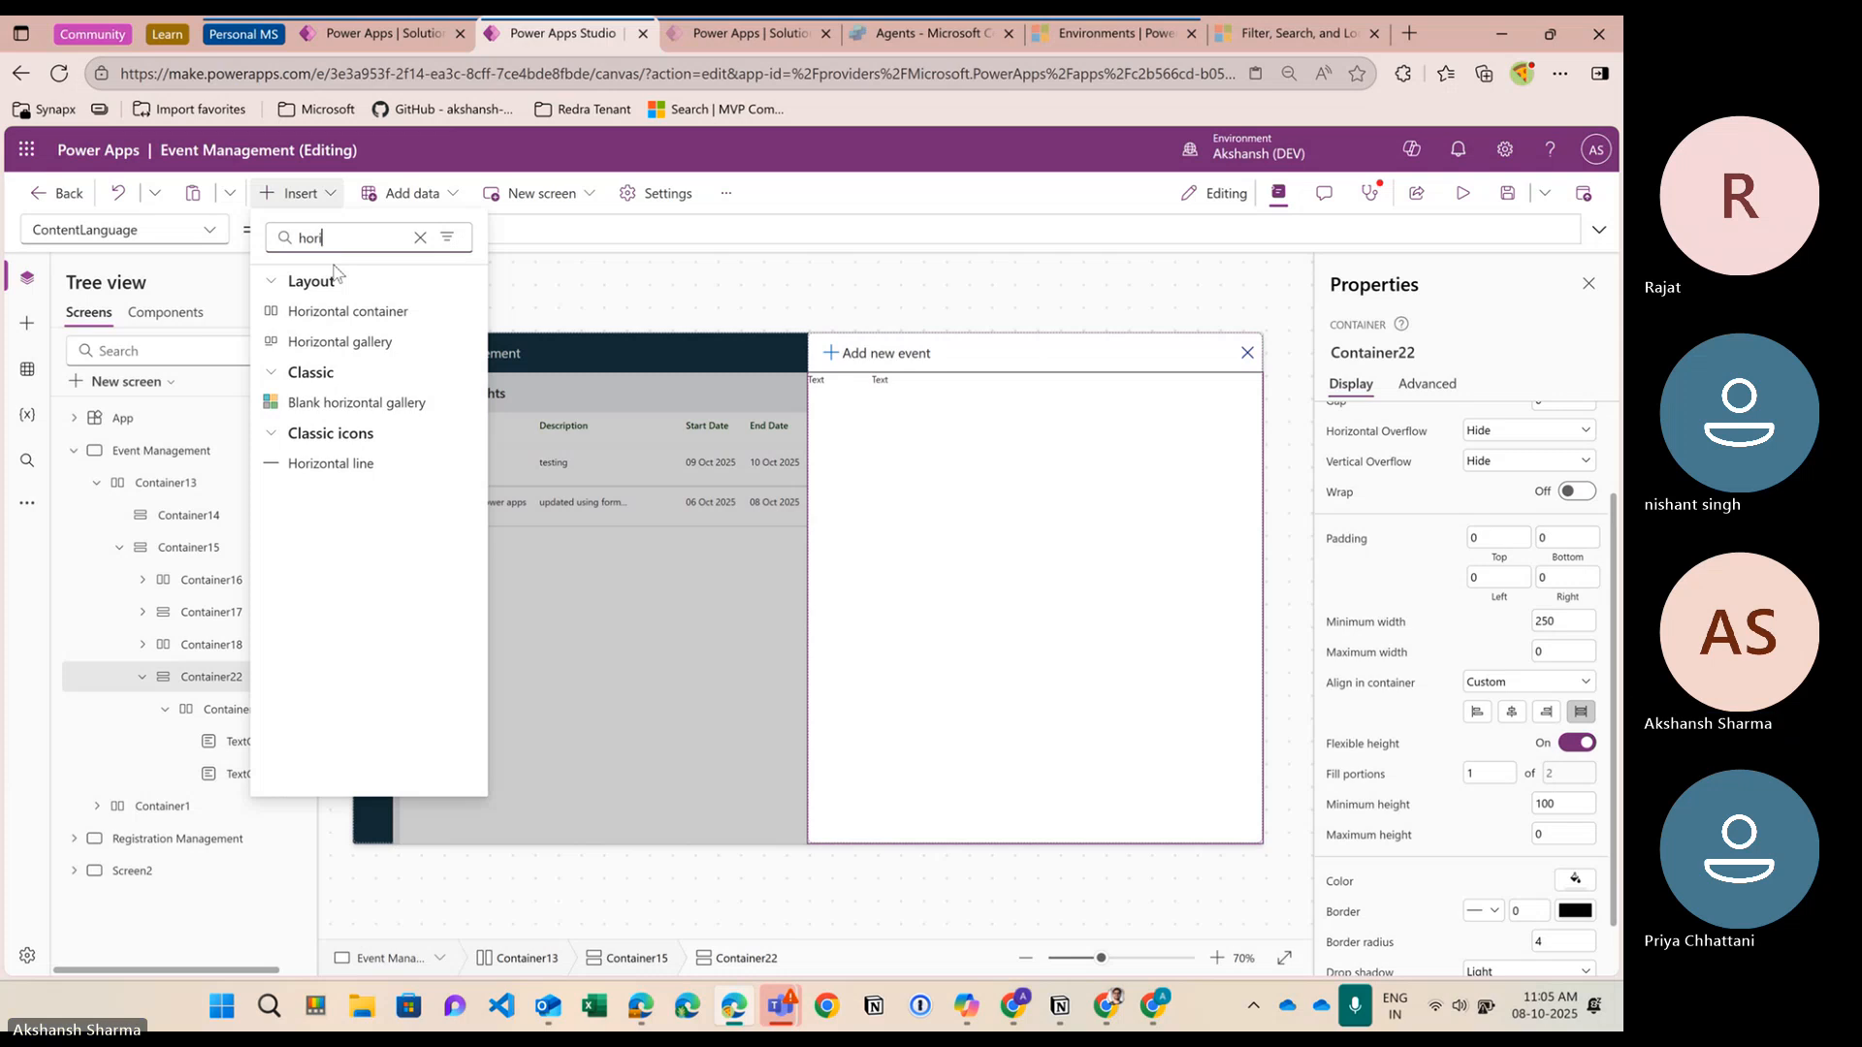
pyautogui.click(351, 318)
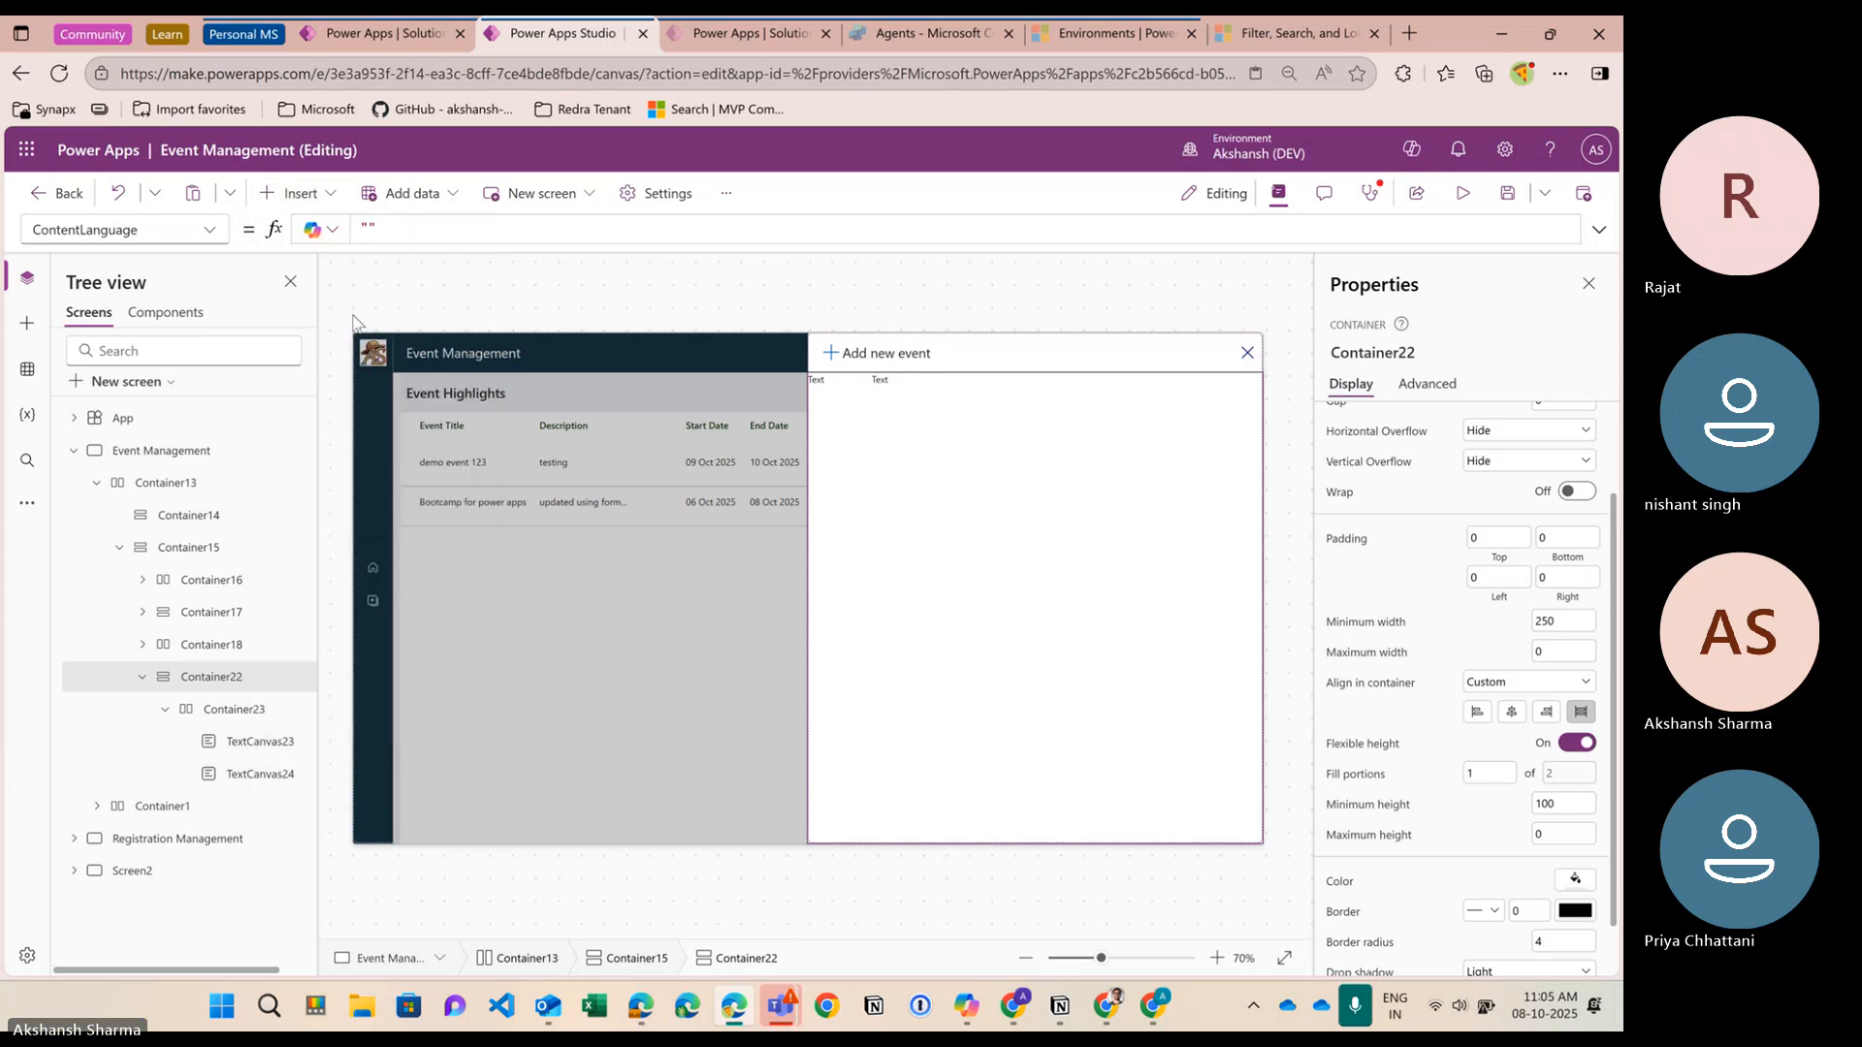
pyautogui.click(334, 198)
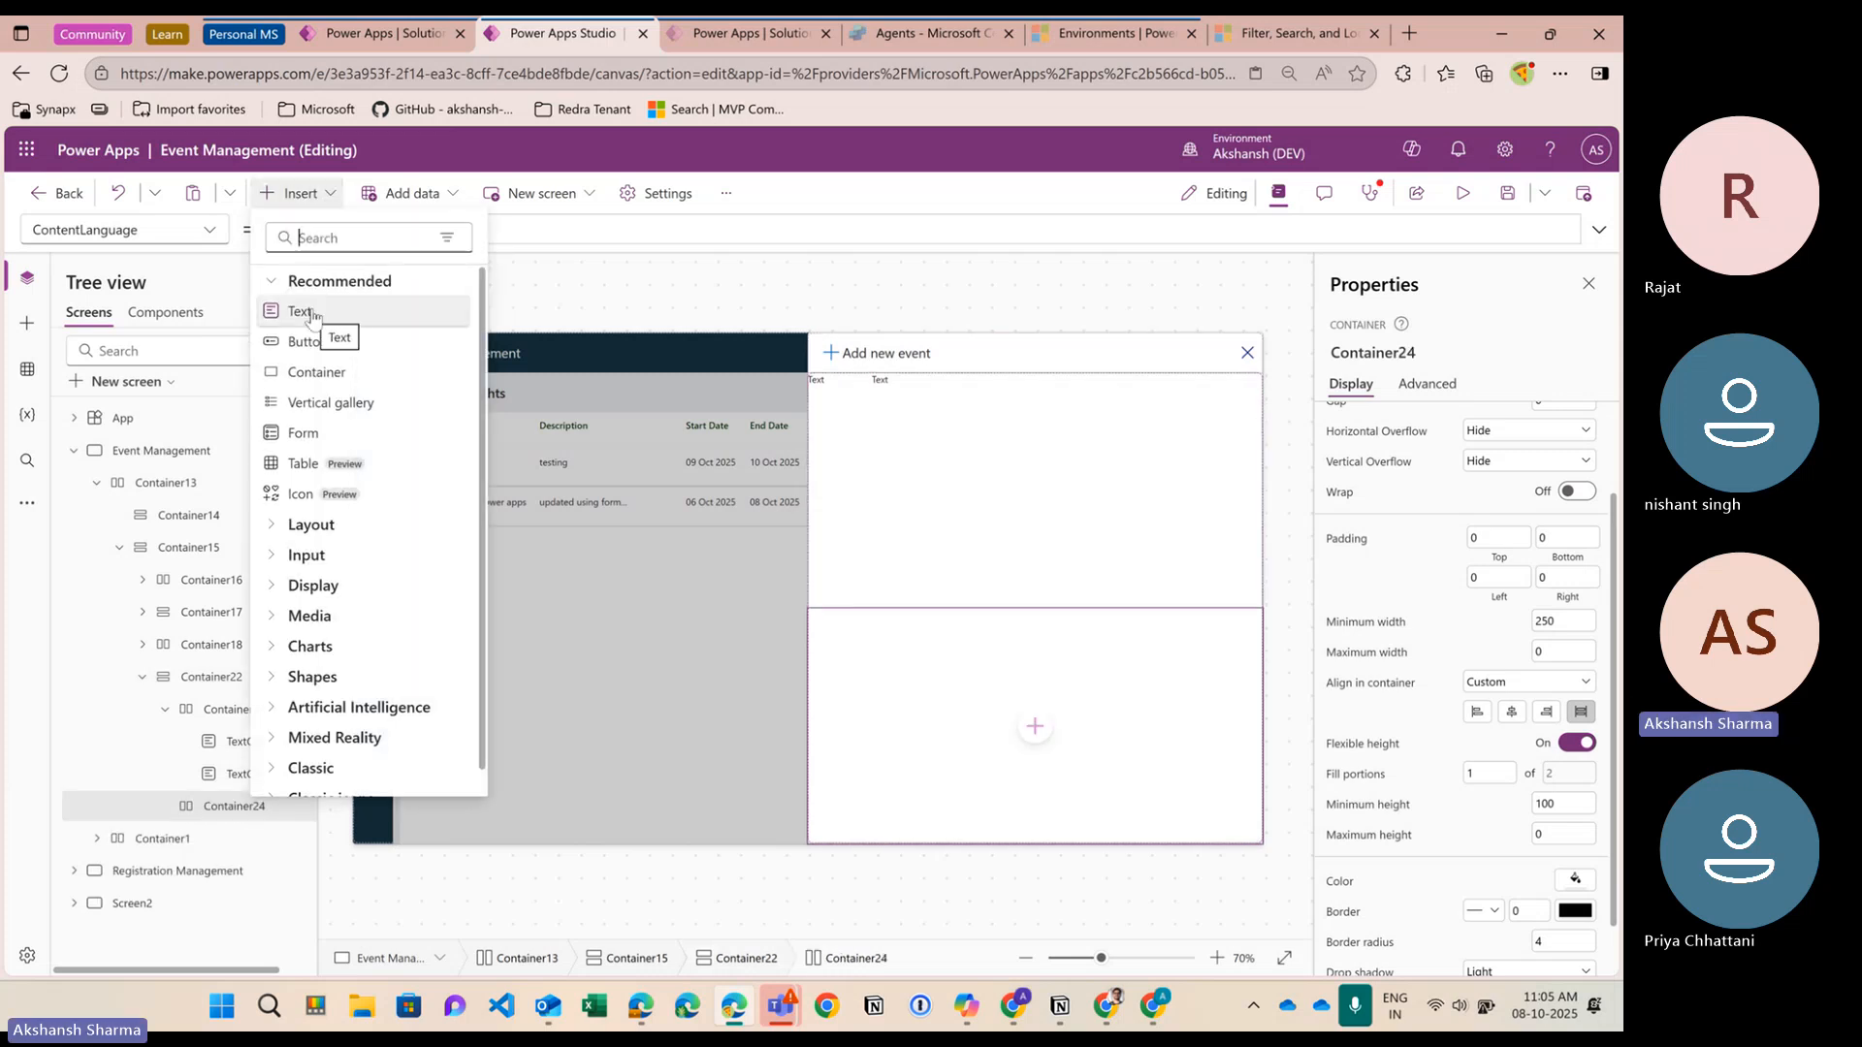
pyautogui.click(310, 312)
pyautogui.click(296, 193)
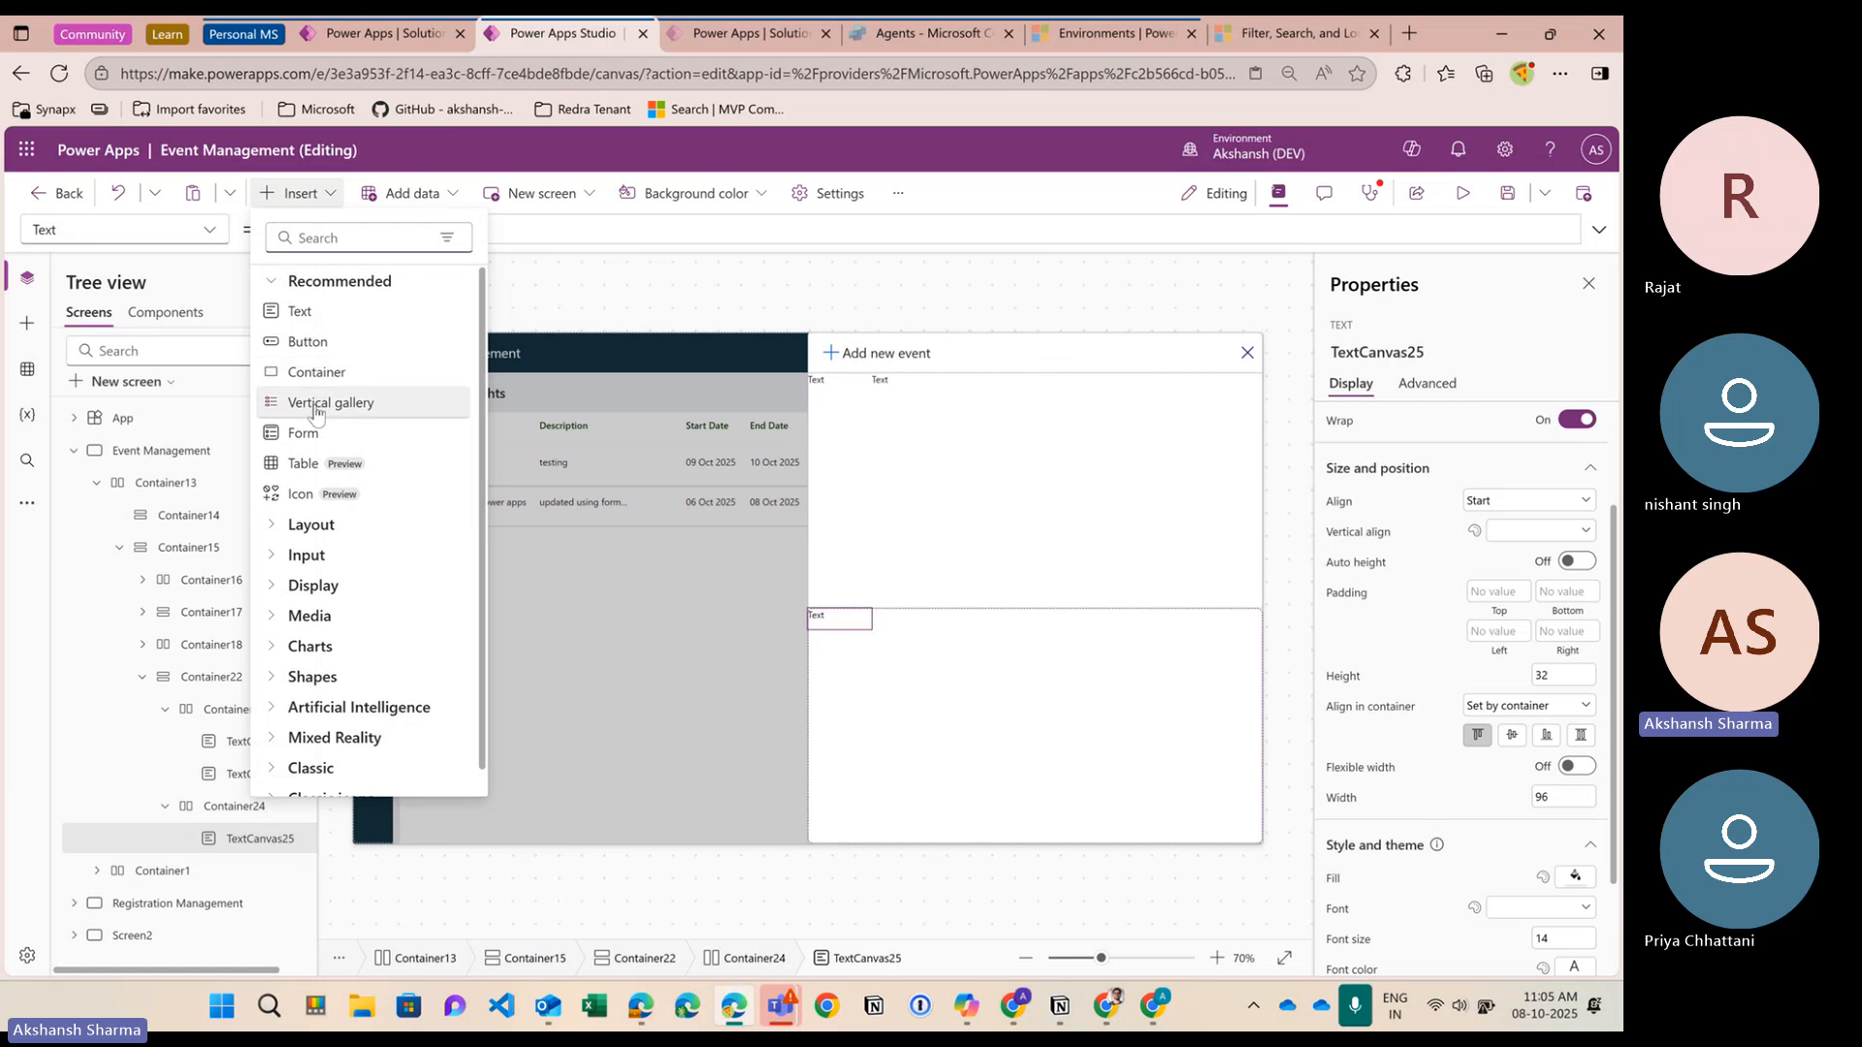
pyautogui.write('combo')
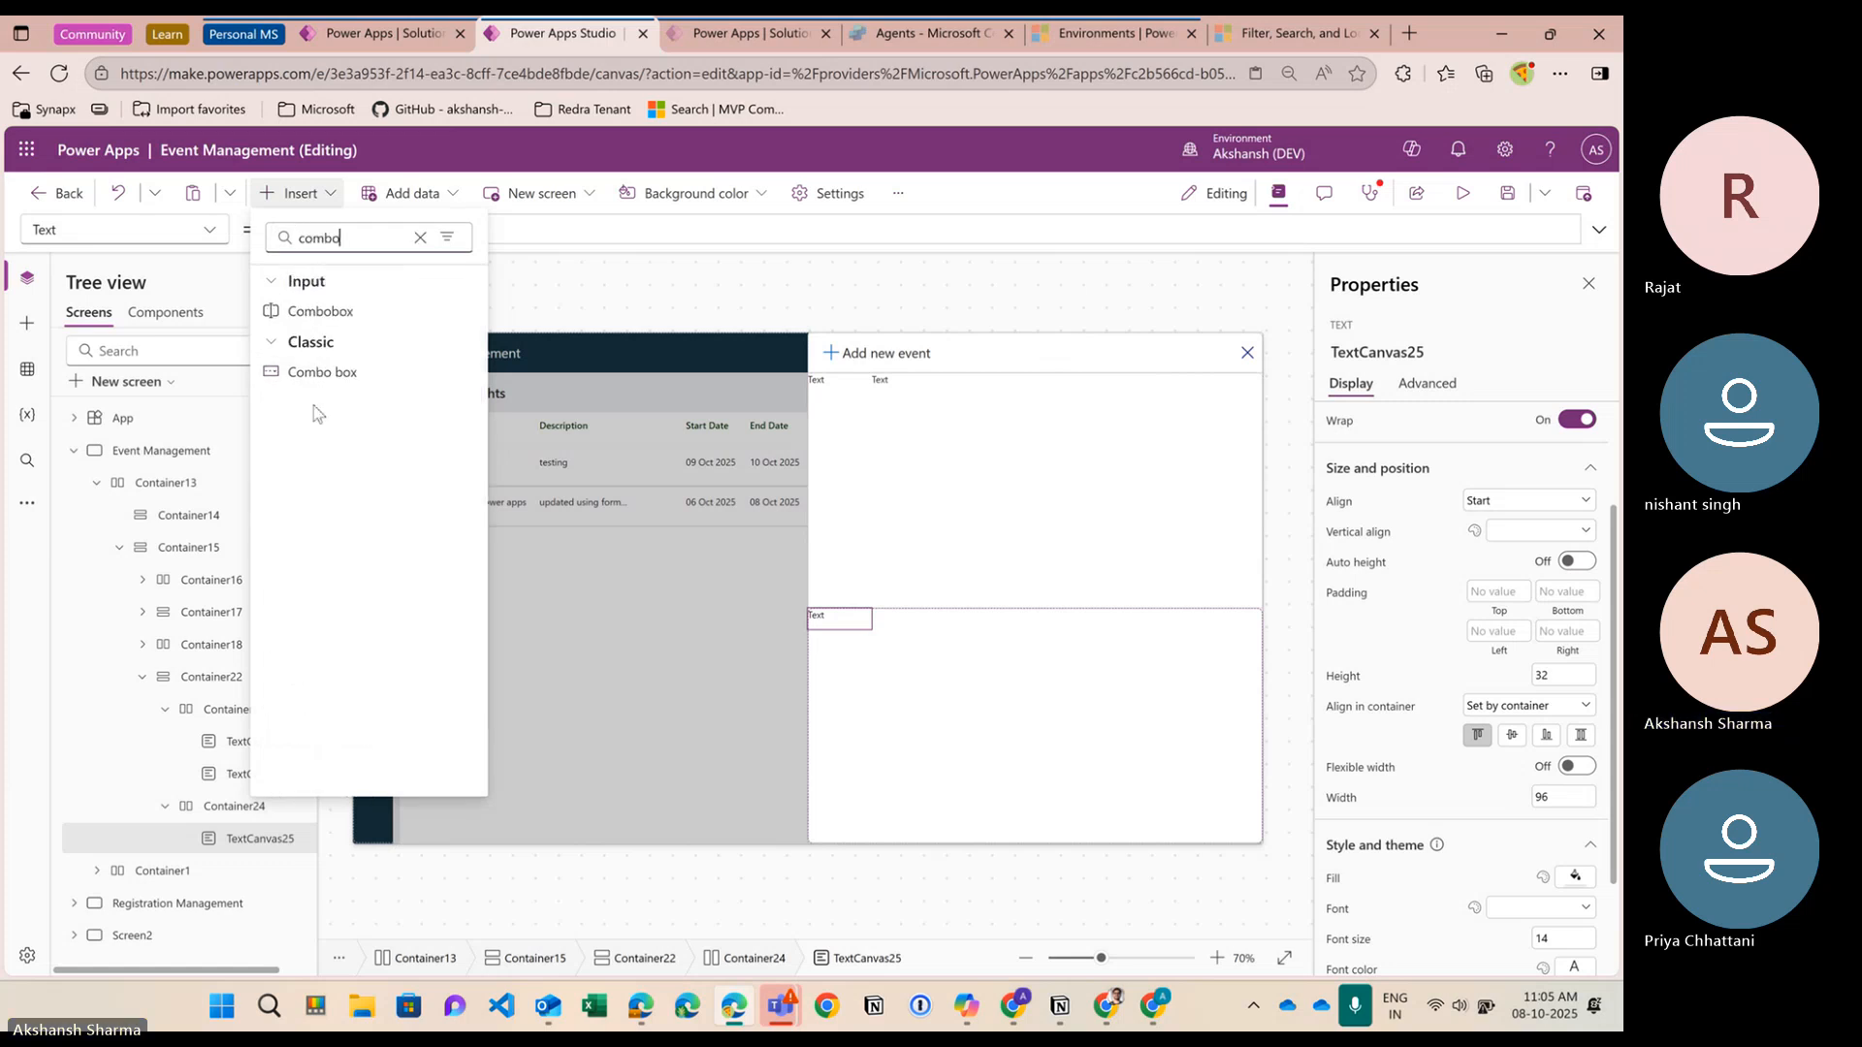
pyautogui.click(334, 318)
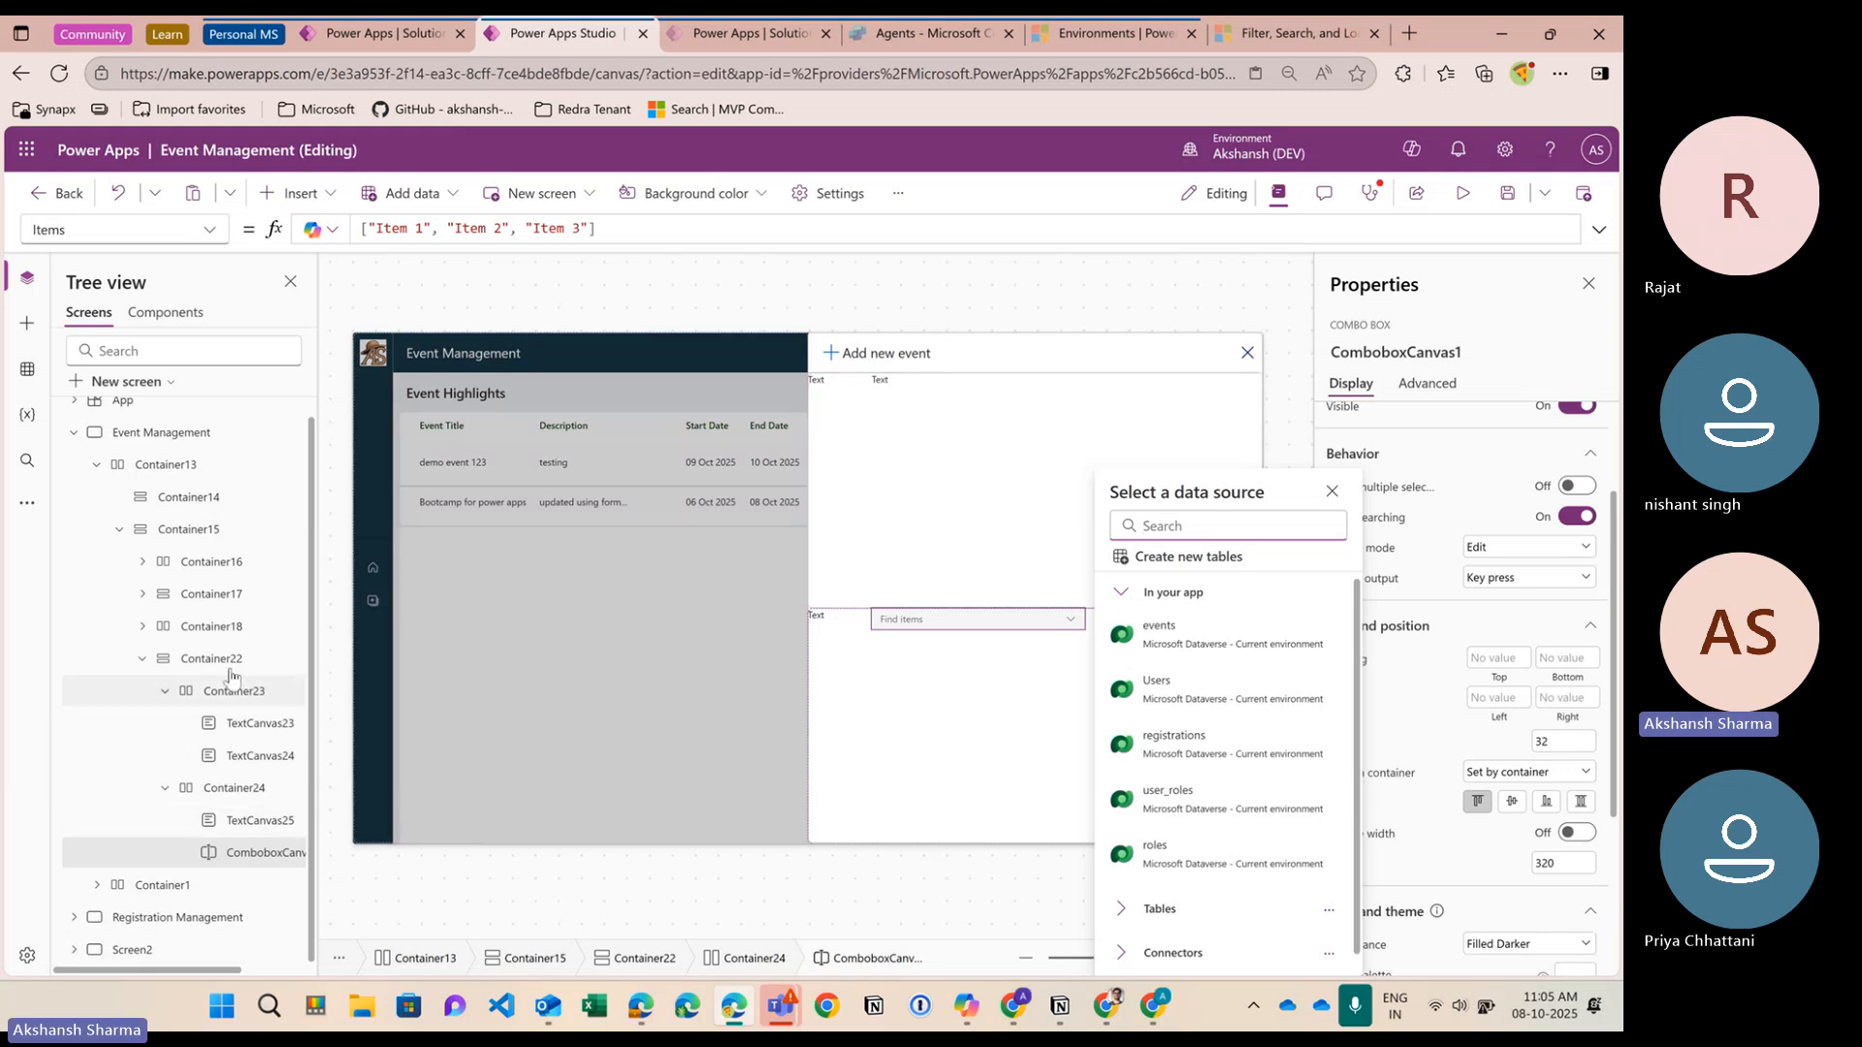
pyautogui.click(230, 700)
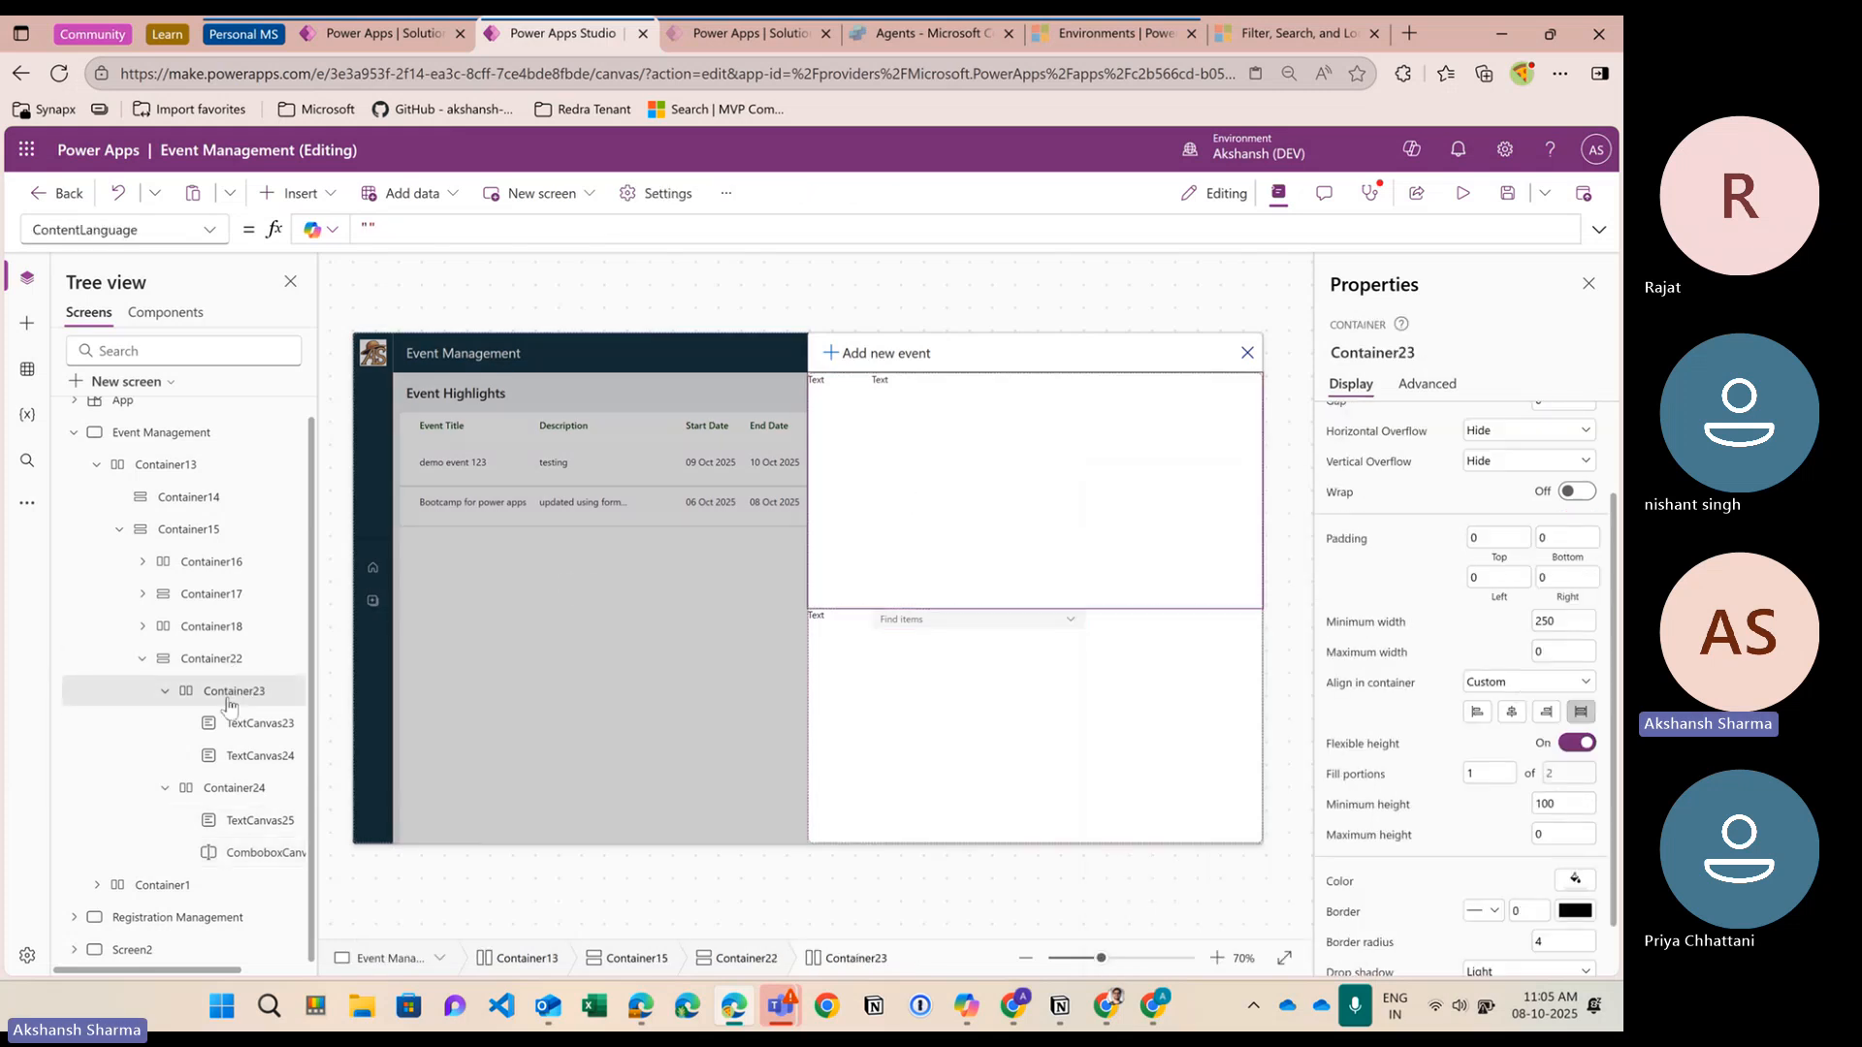
pyautogui.click(238, 724)
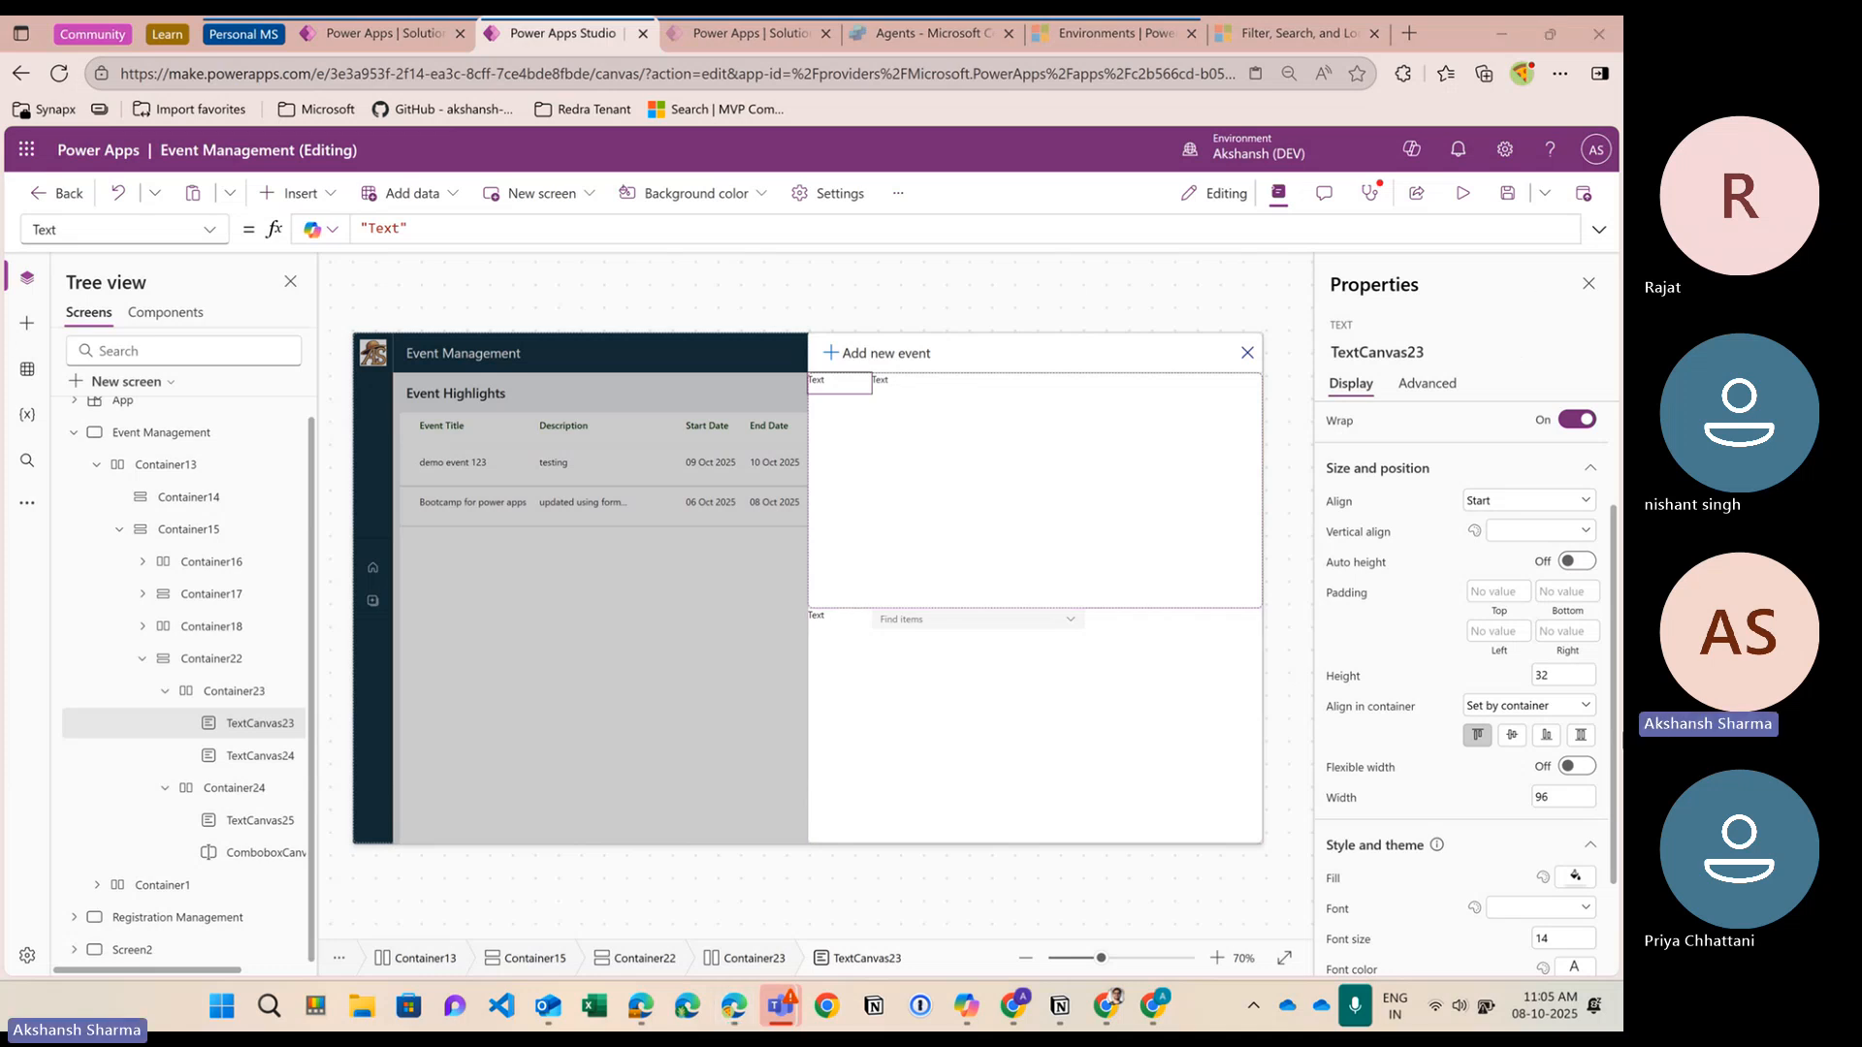
# Turn Flexible width on for all three text labels and the combo box
pyautogui.click(1577, 766)
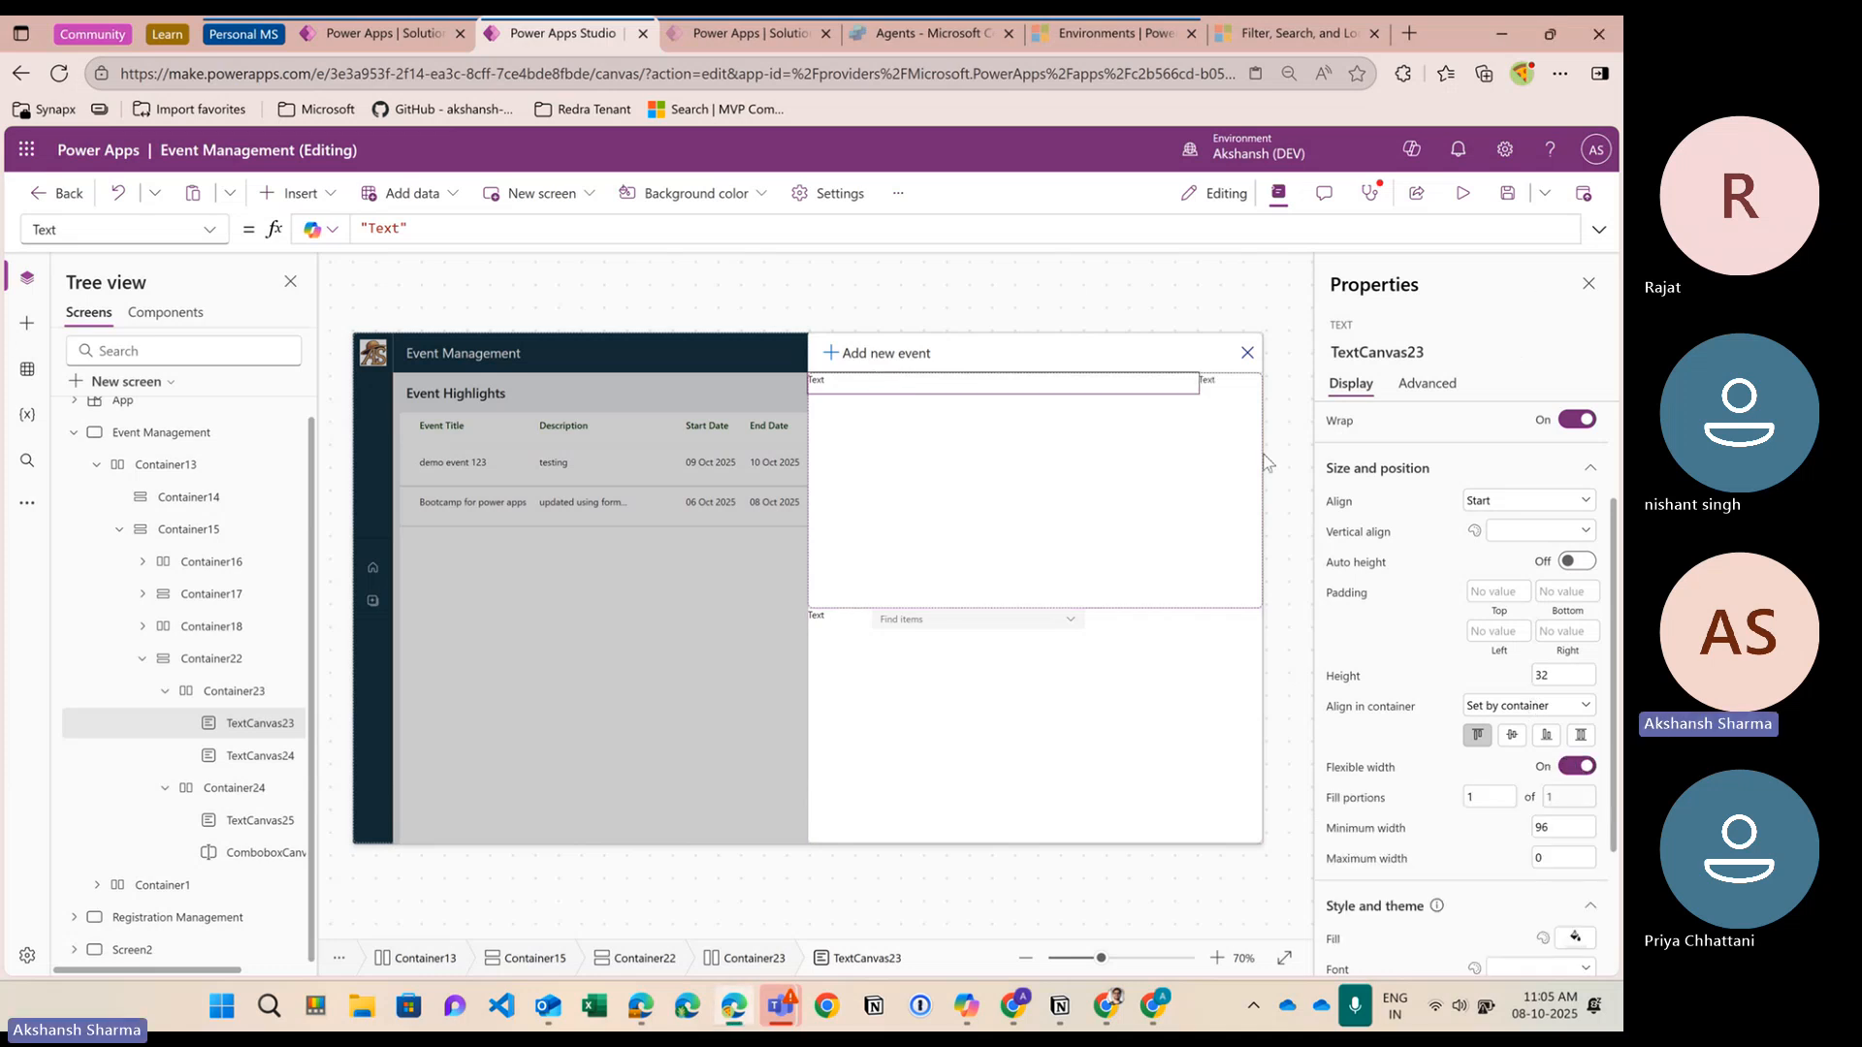
pyautogui.click(1207, 382)
pyautogui.click(1573, 766)
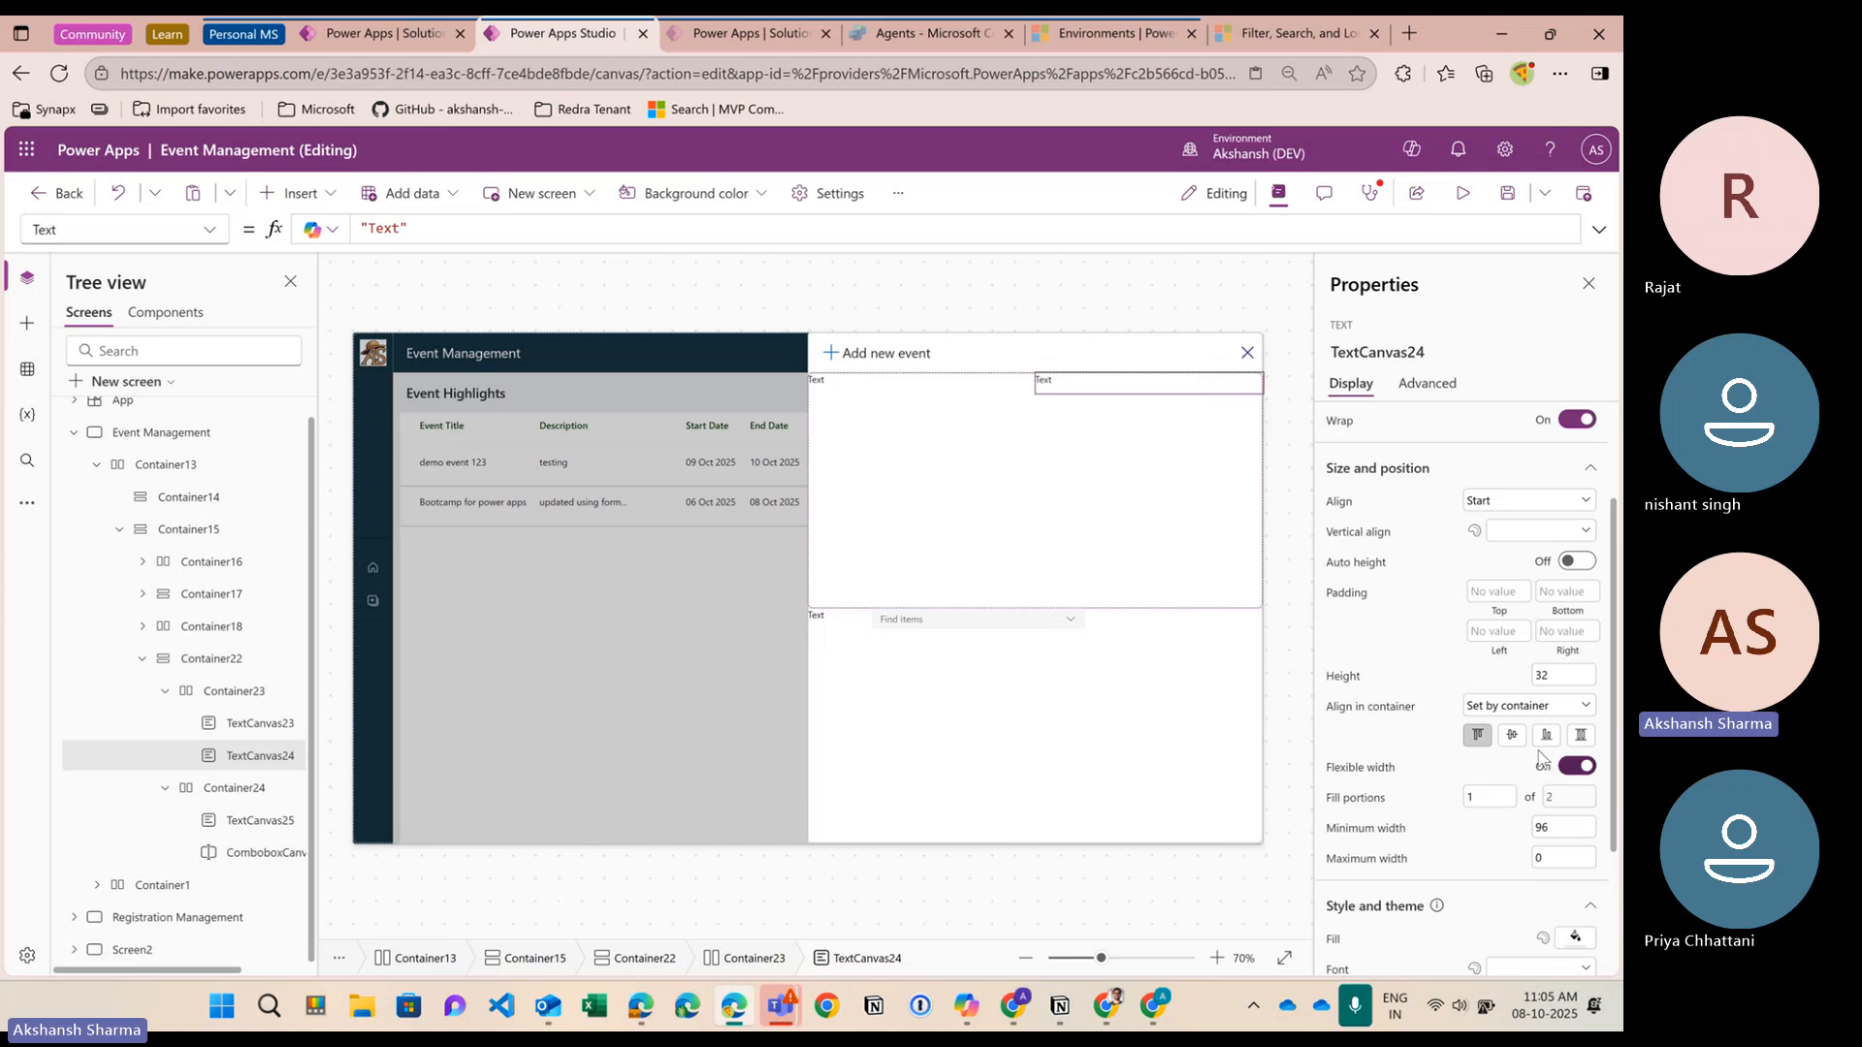
pyautogui.click(836, 619)
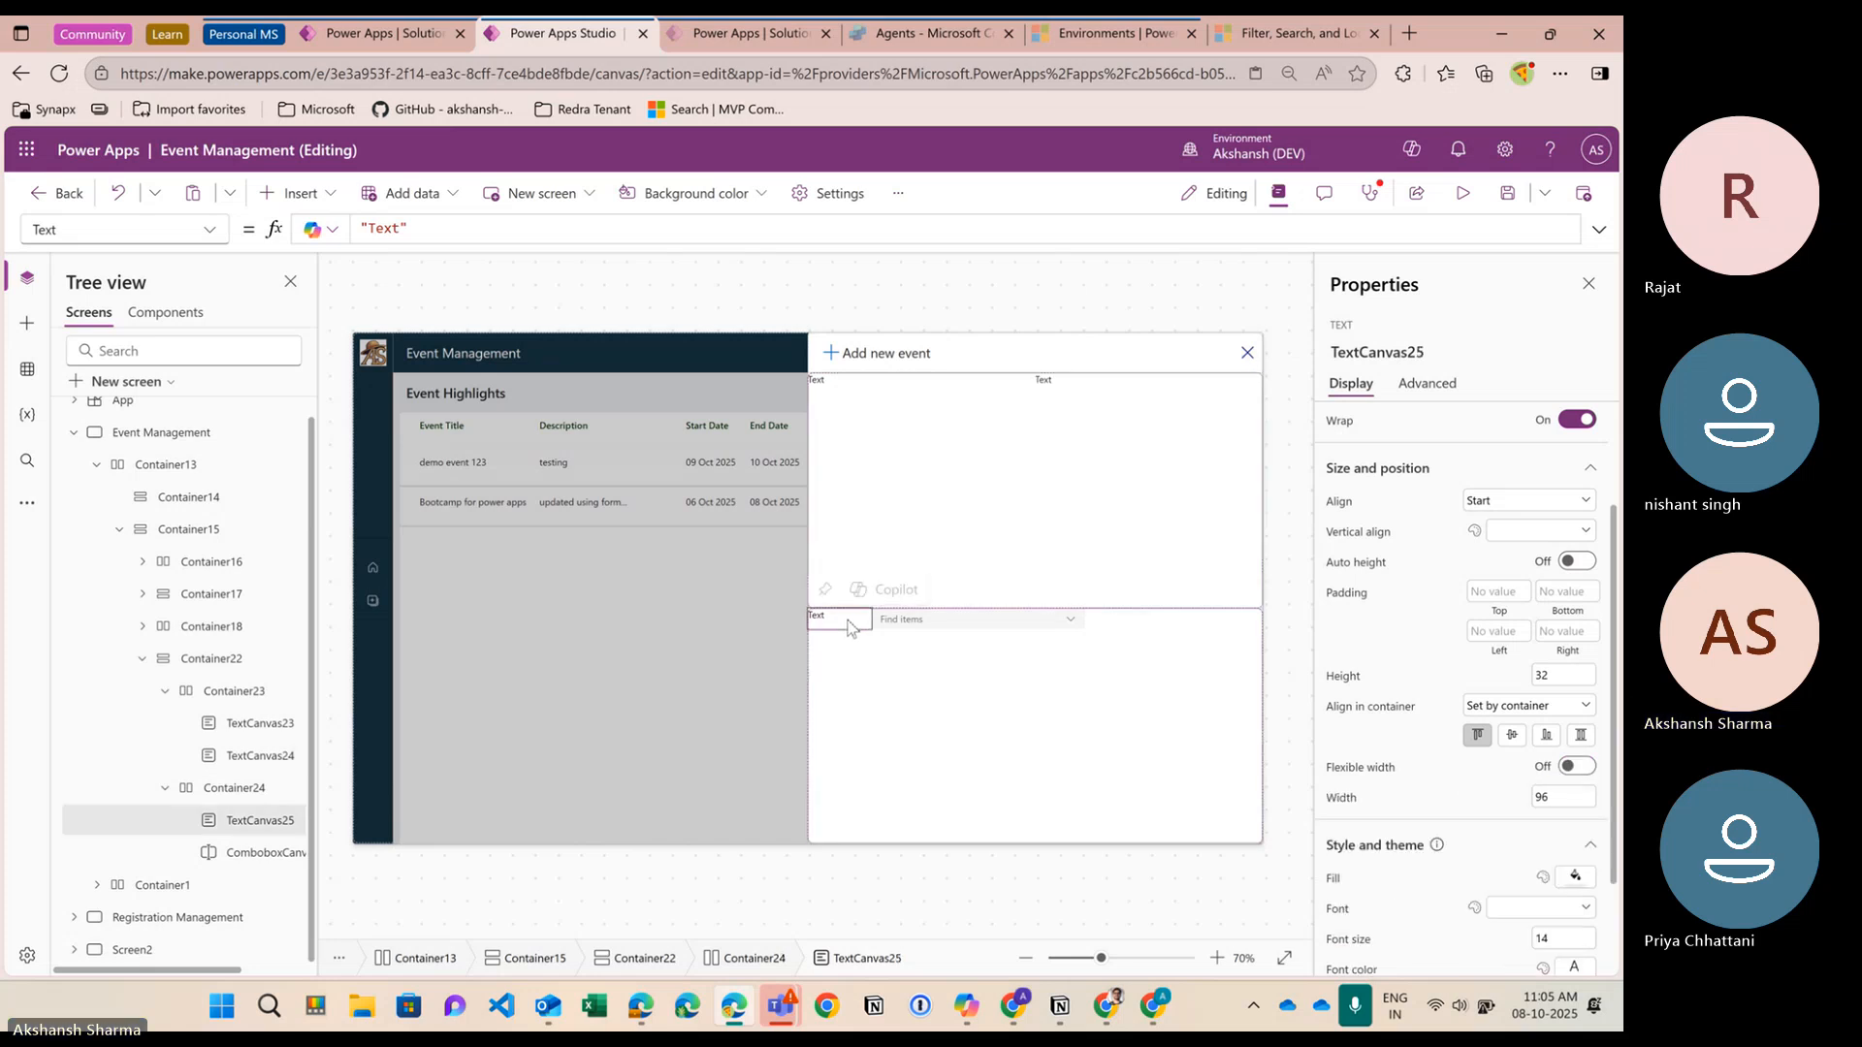
pyautogui.click(1567, 766)
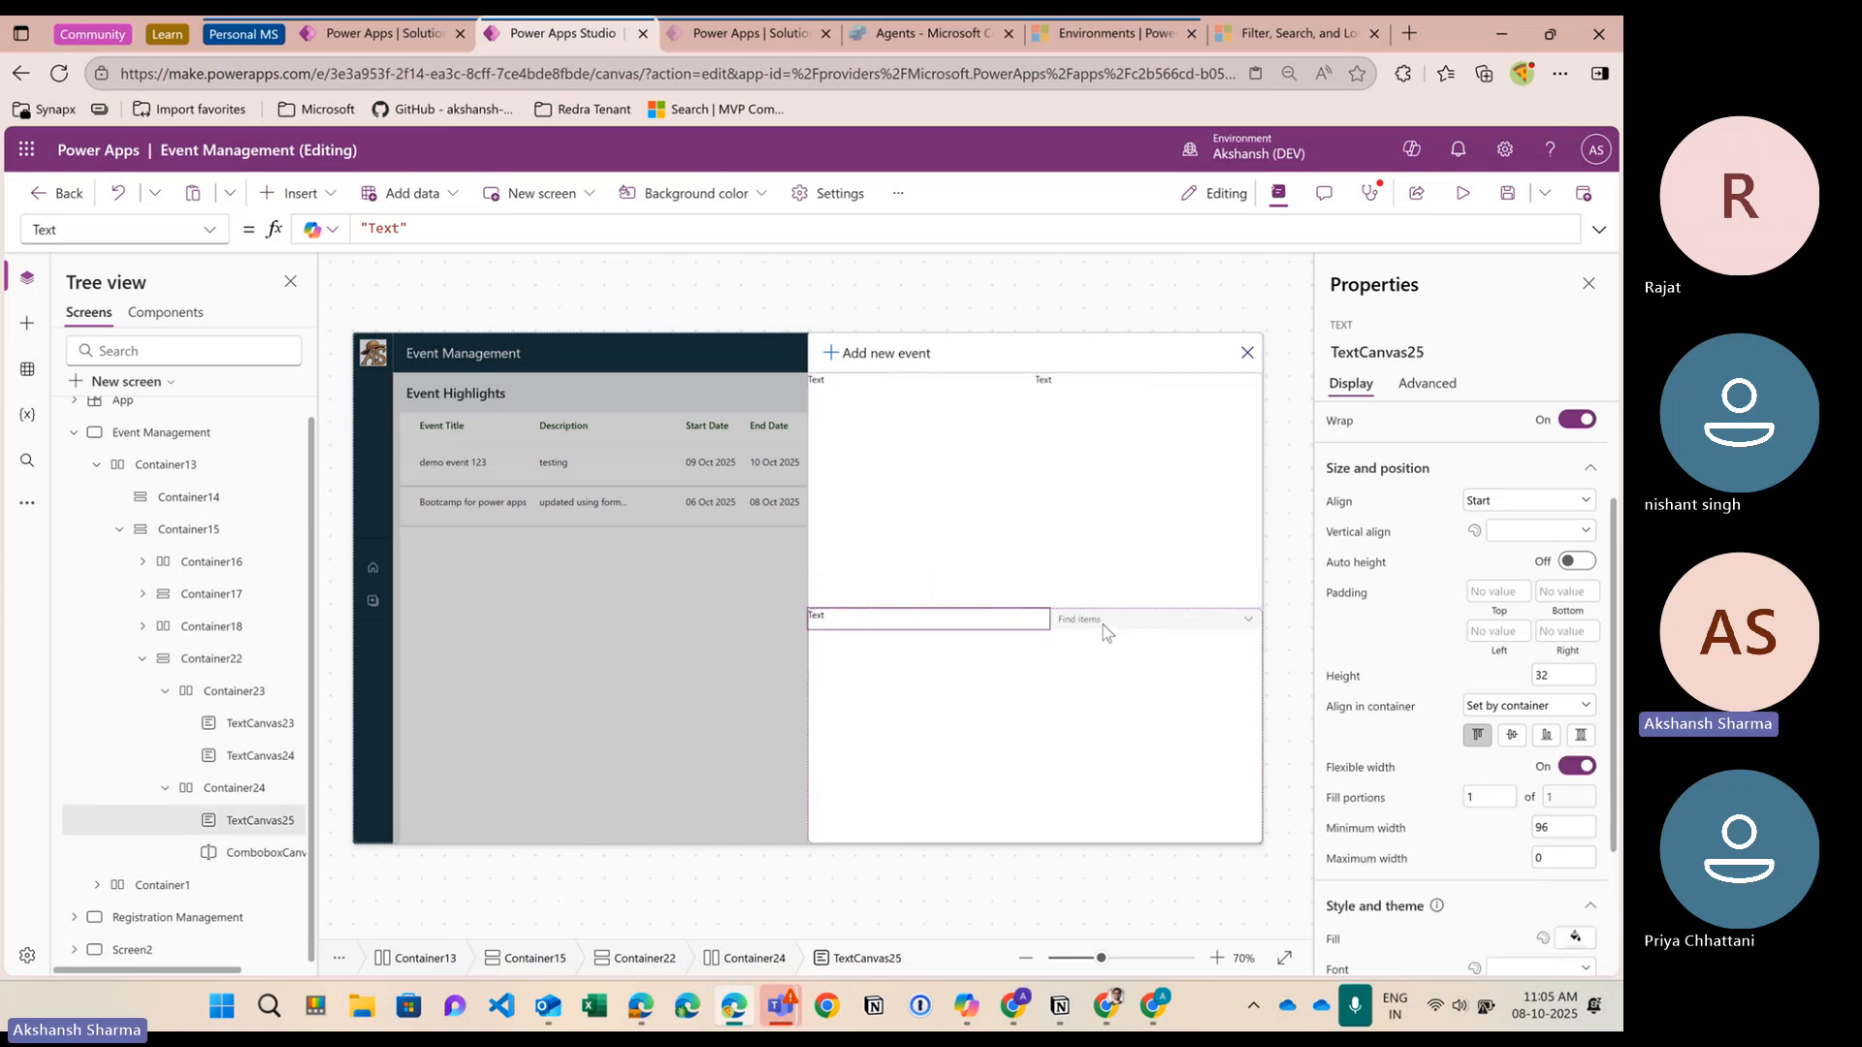
pyautogui.click(1103, 624)
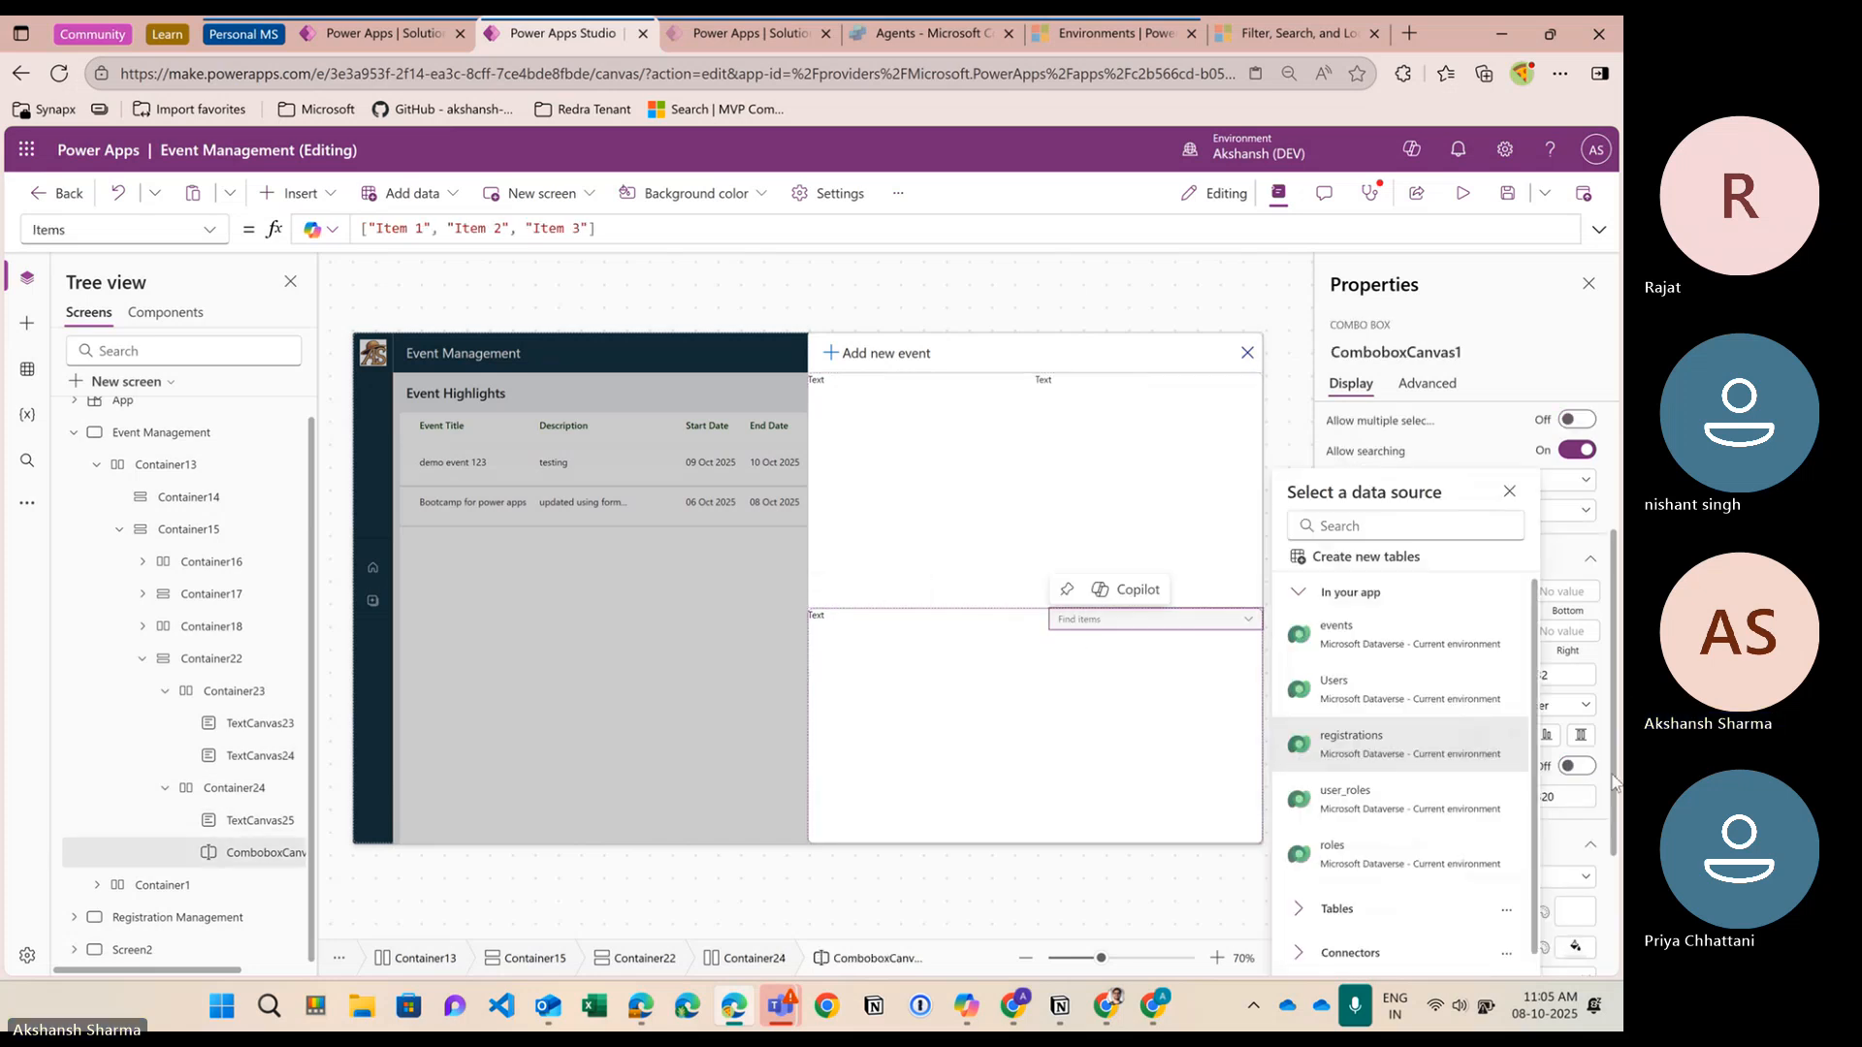
pyautogui.click(1563, 767)
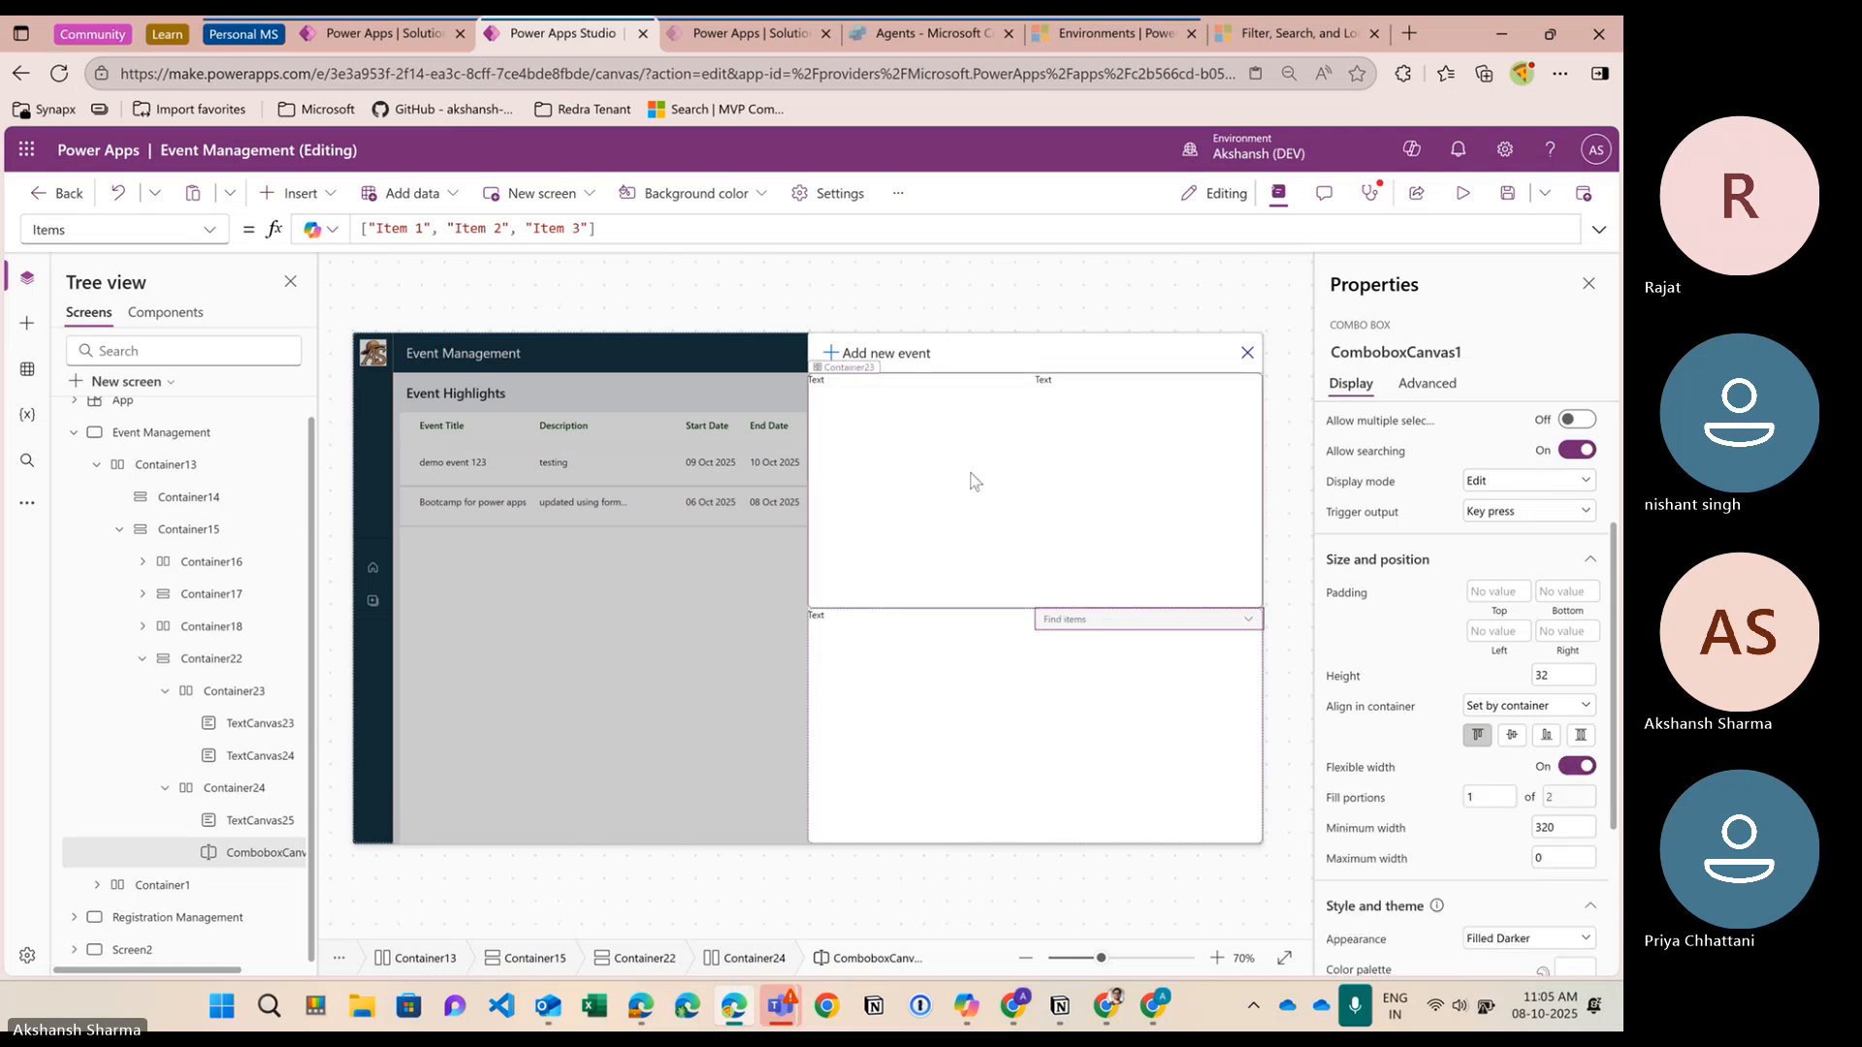
# Turn Flexible height off for Container23 and Container24 so both rows have fixed heights
pyautogui.click(850, 386)
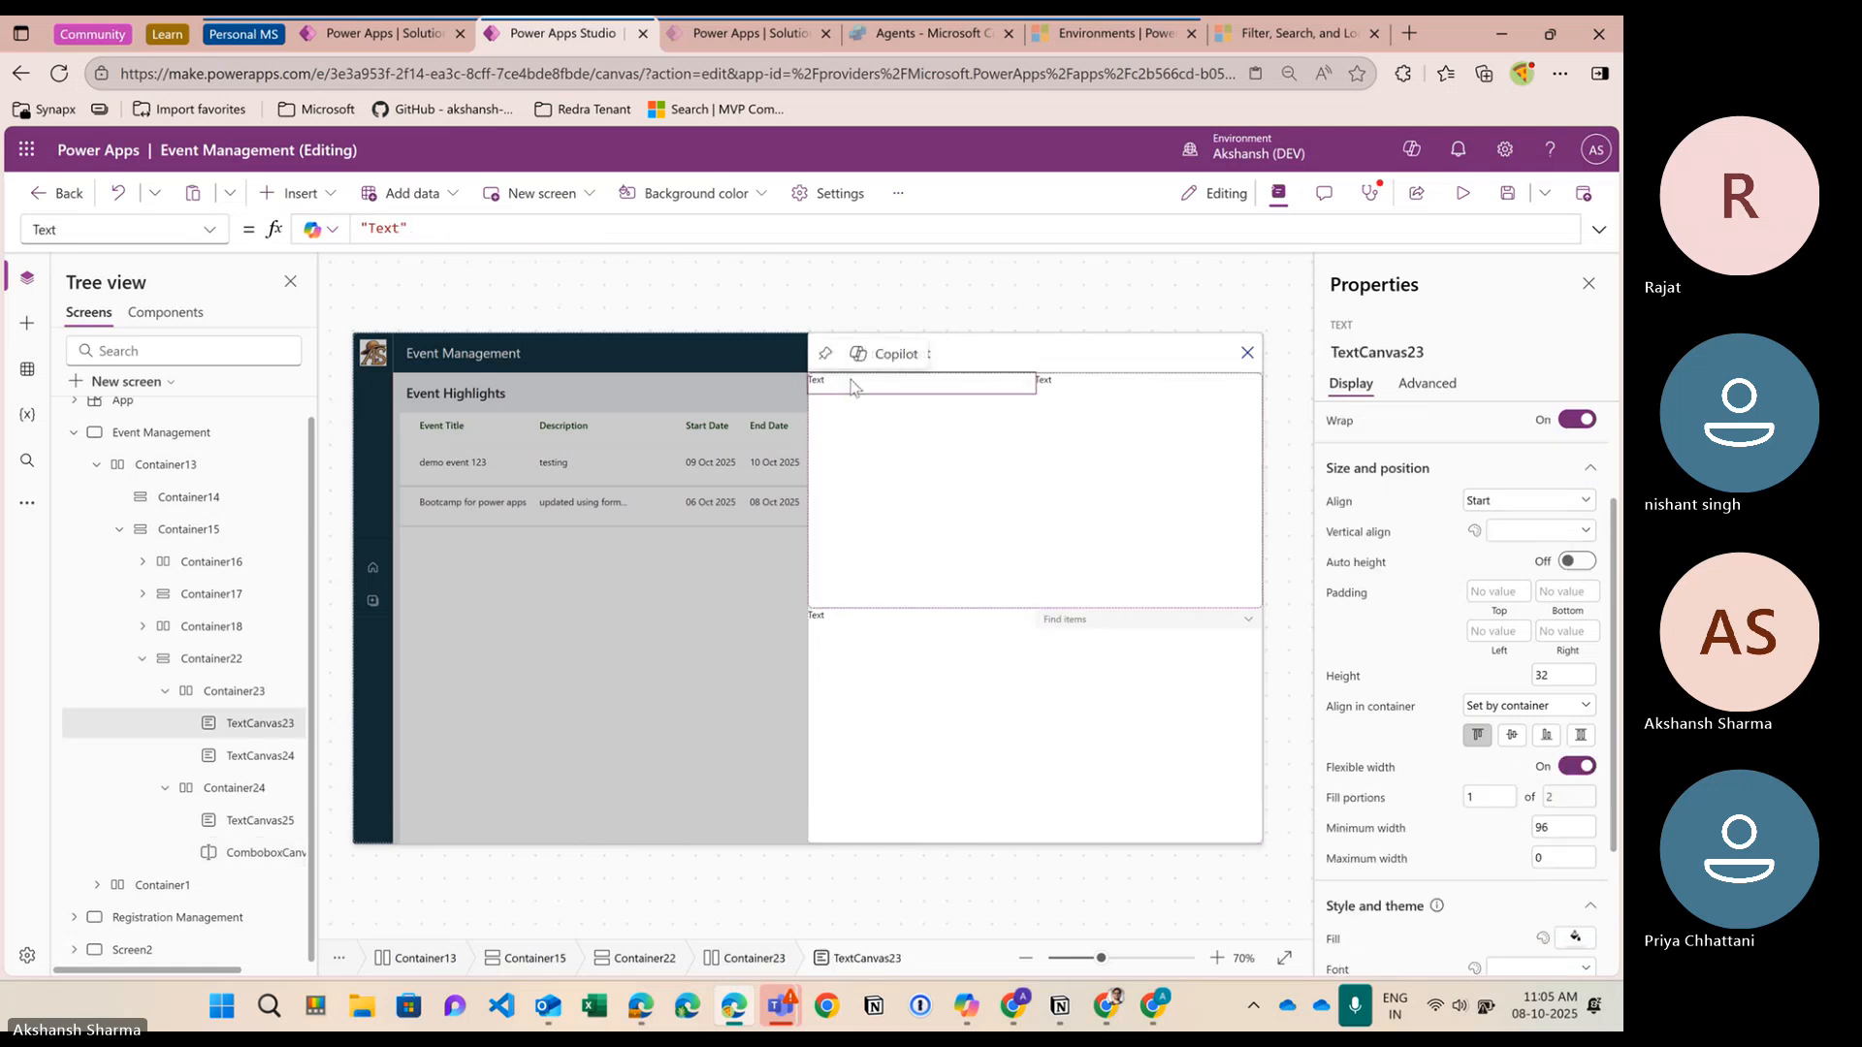
pyautogui.click(1006, 529)
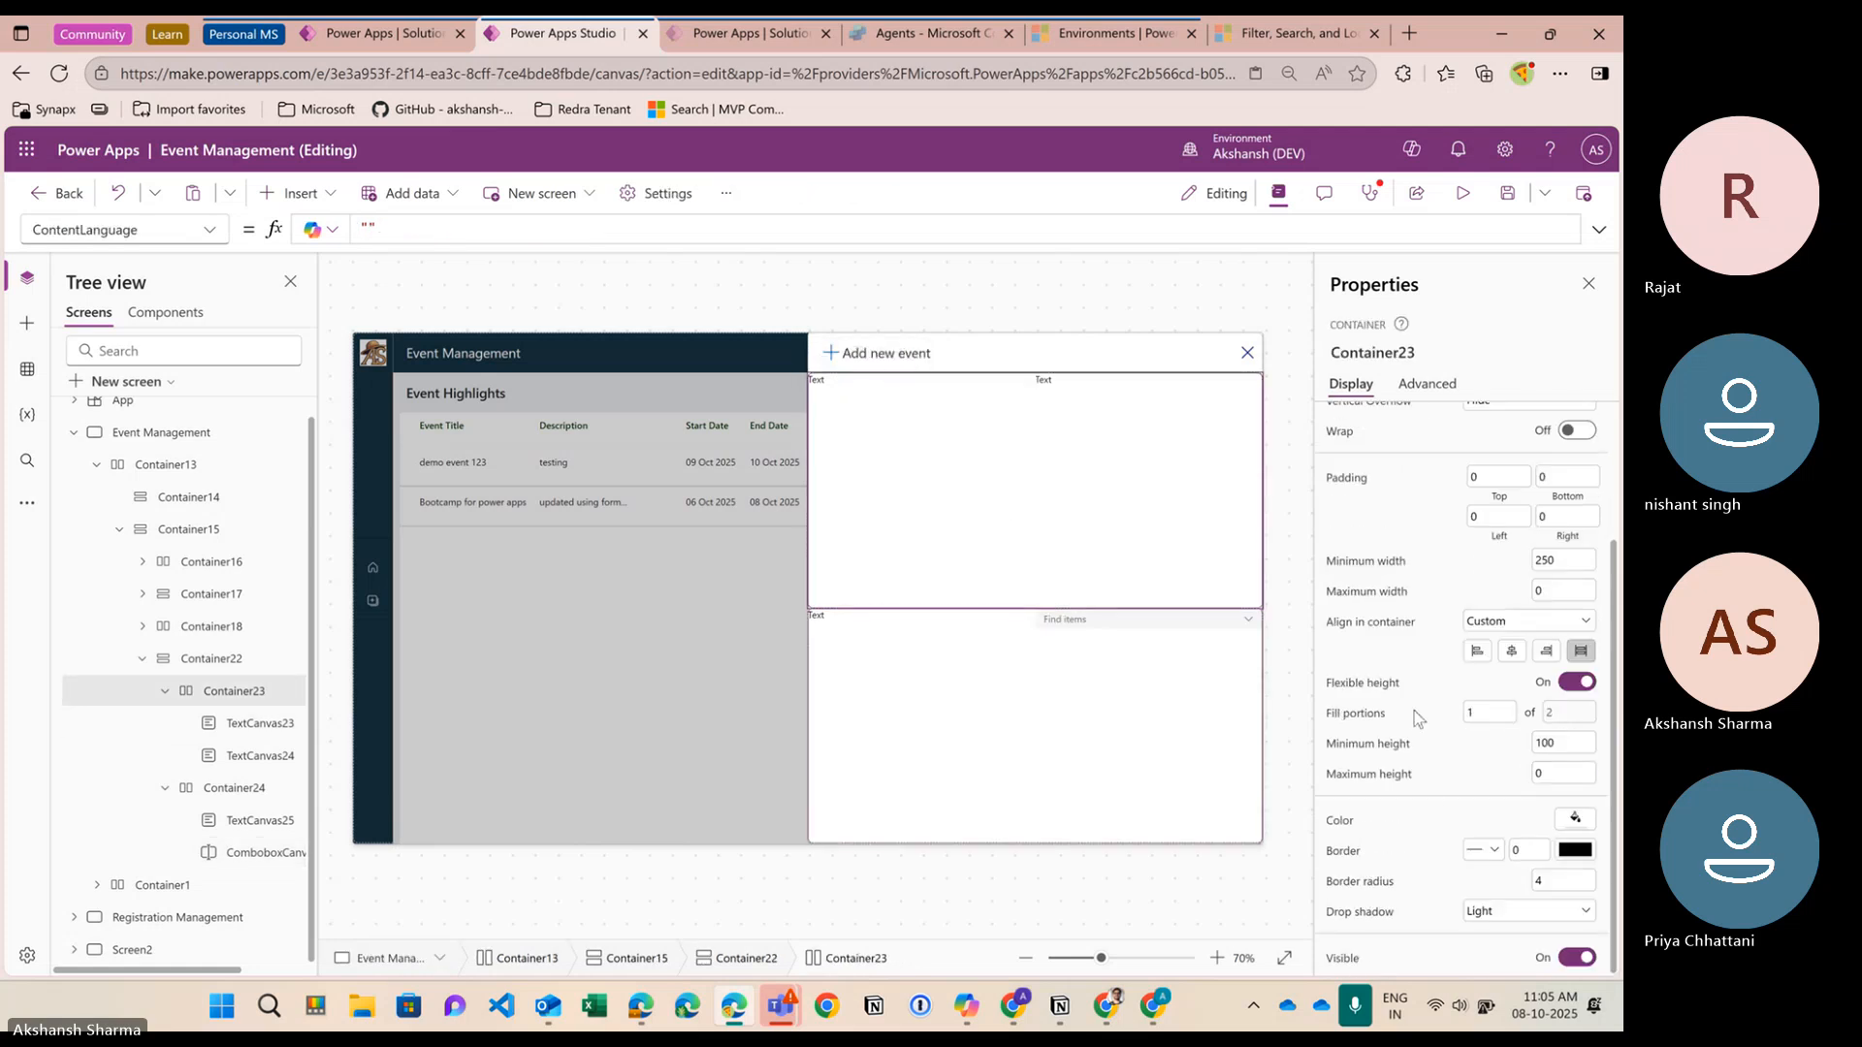
pyautogui.click(1578, 683)
pyautogui.click(1014, 652)
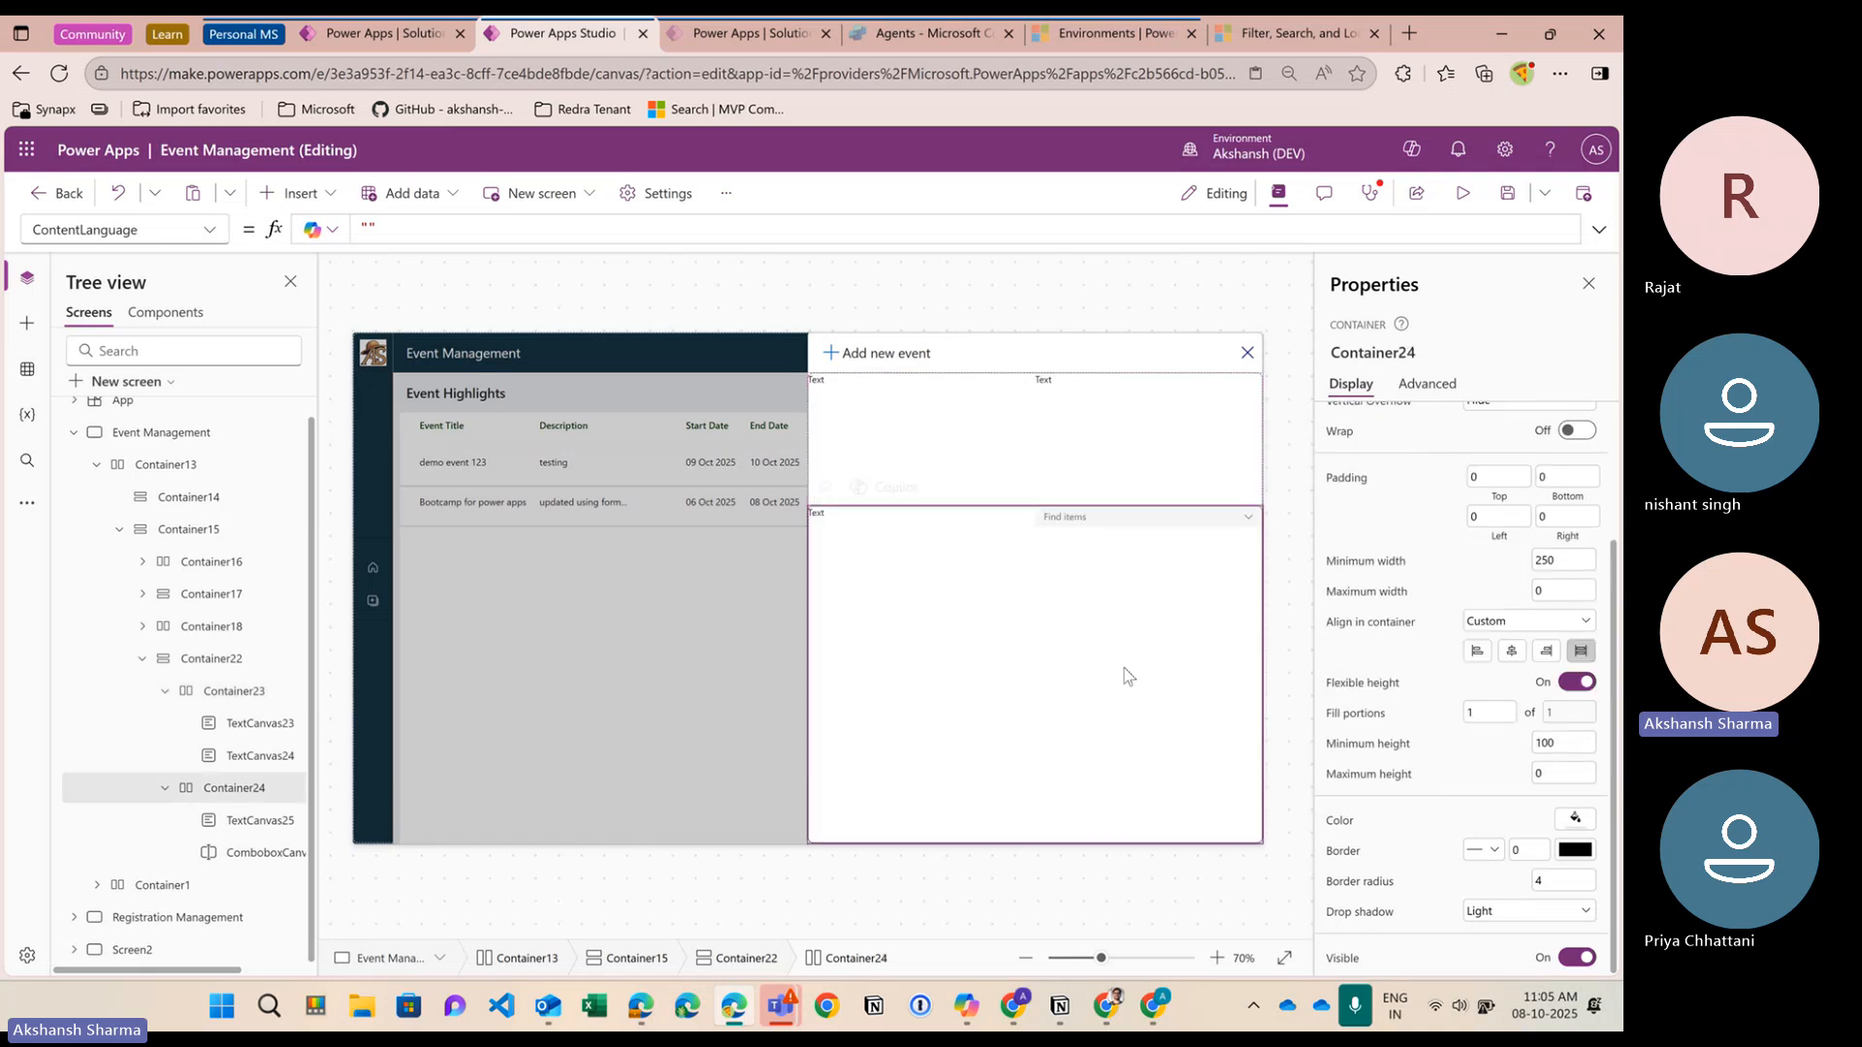
pyautogui.click(1591, 685)
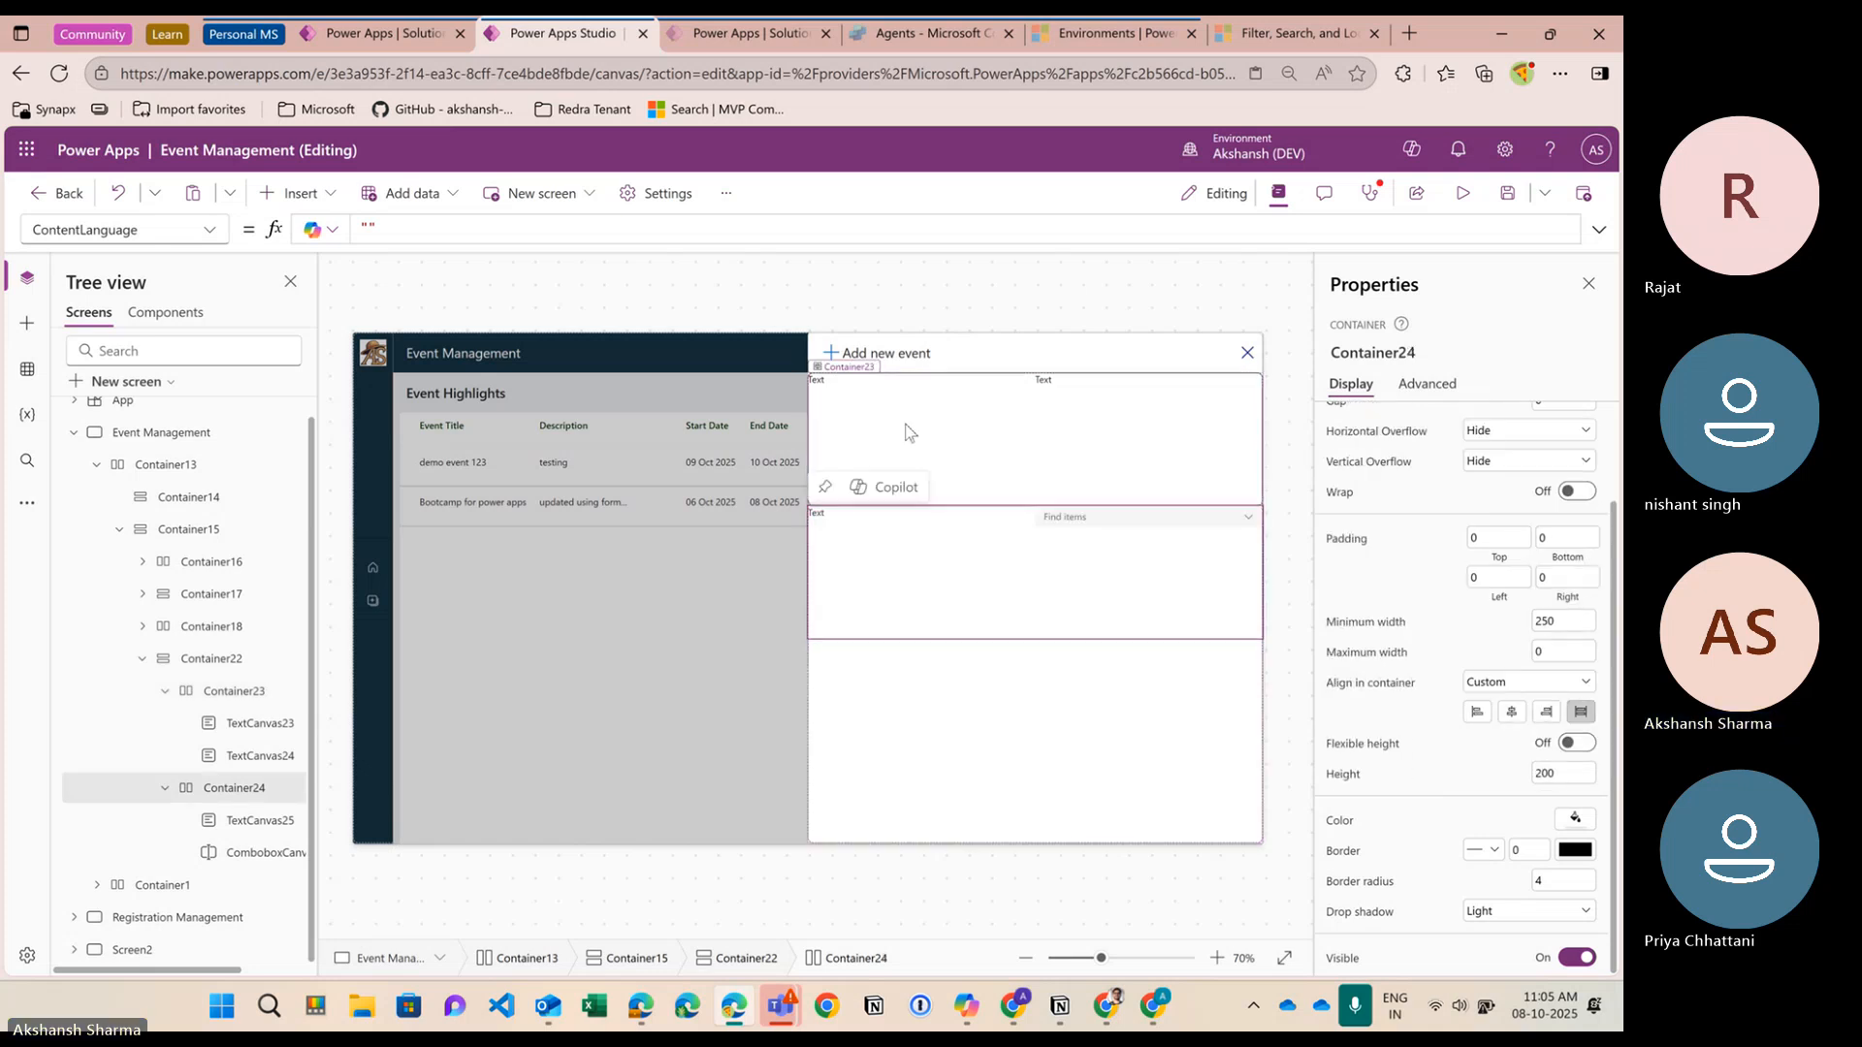
# Centre the top row's labels and Container24's label and combo box vertically
pyautogui.click(890, 388)
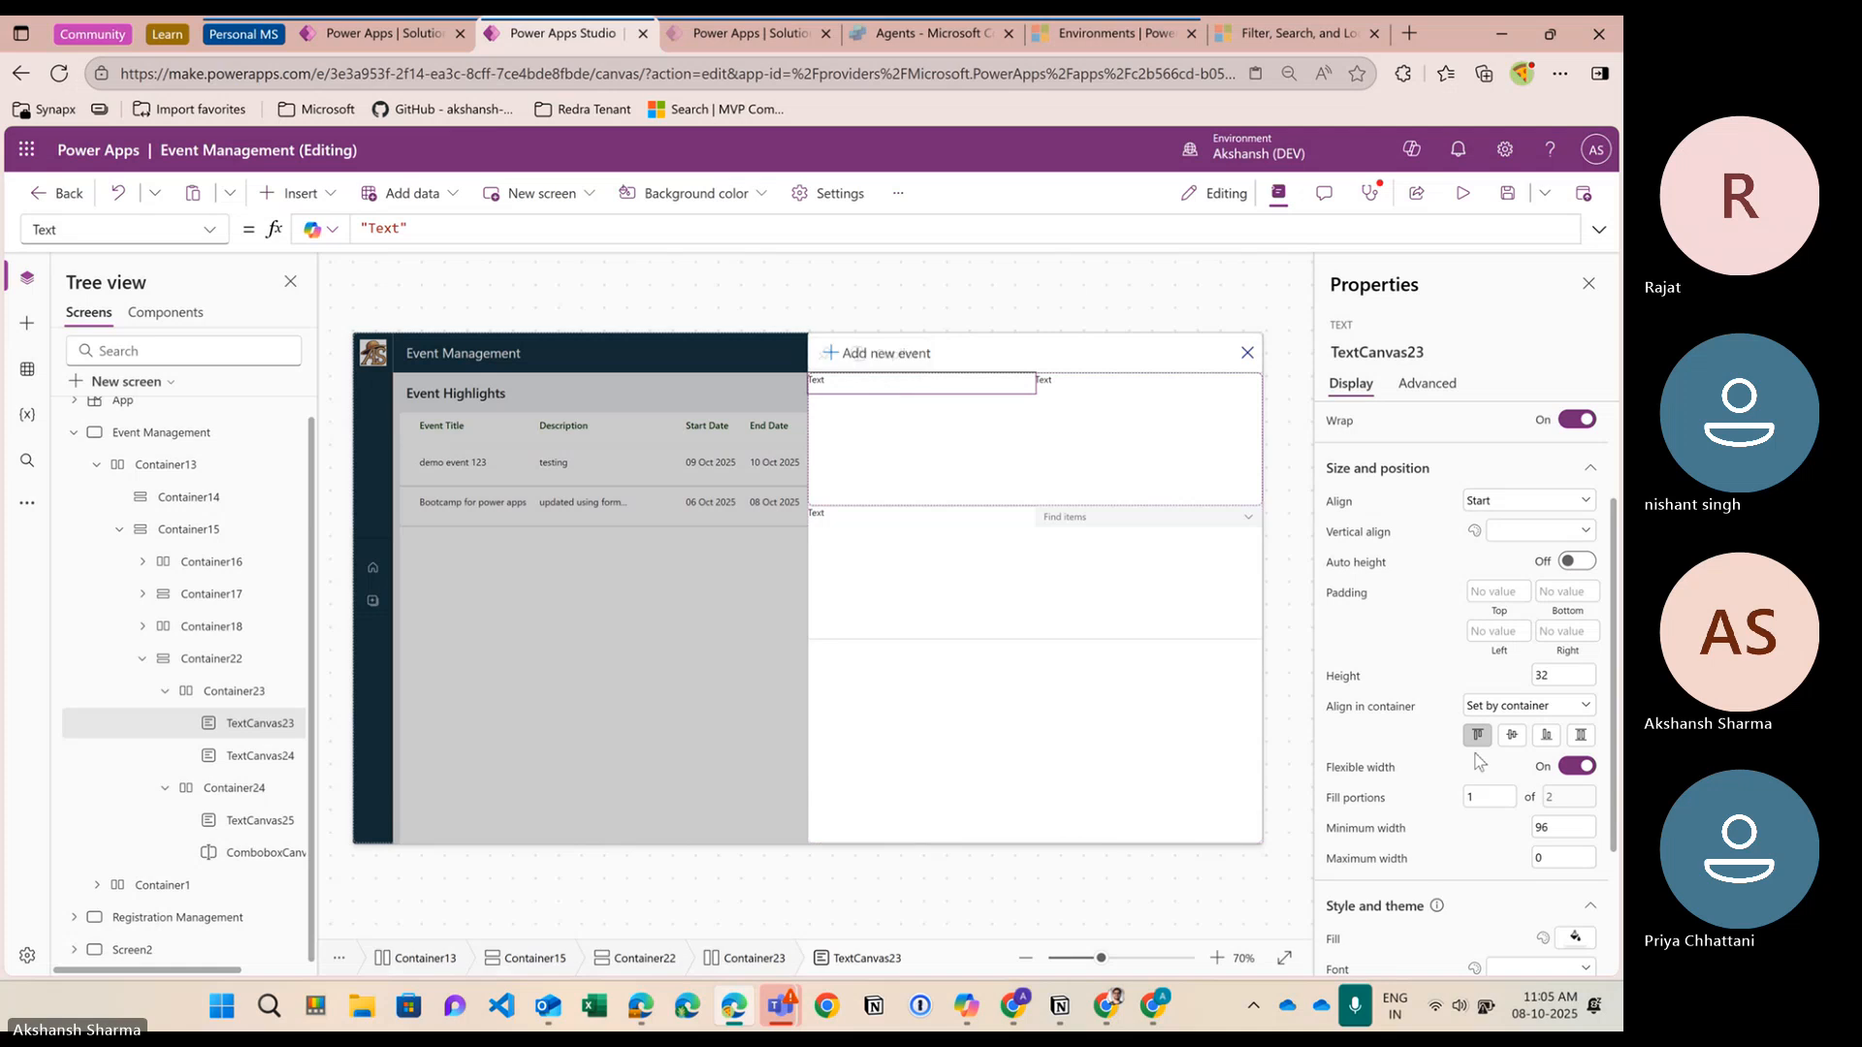
pyautogui.scroll(2, 1477, 762)
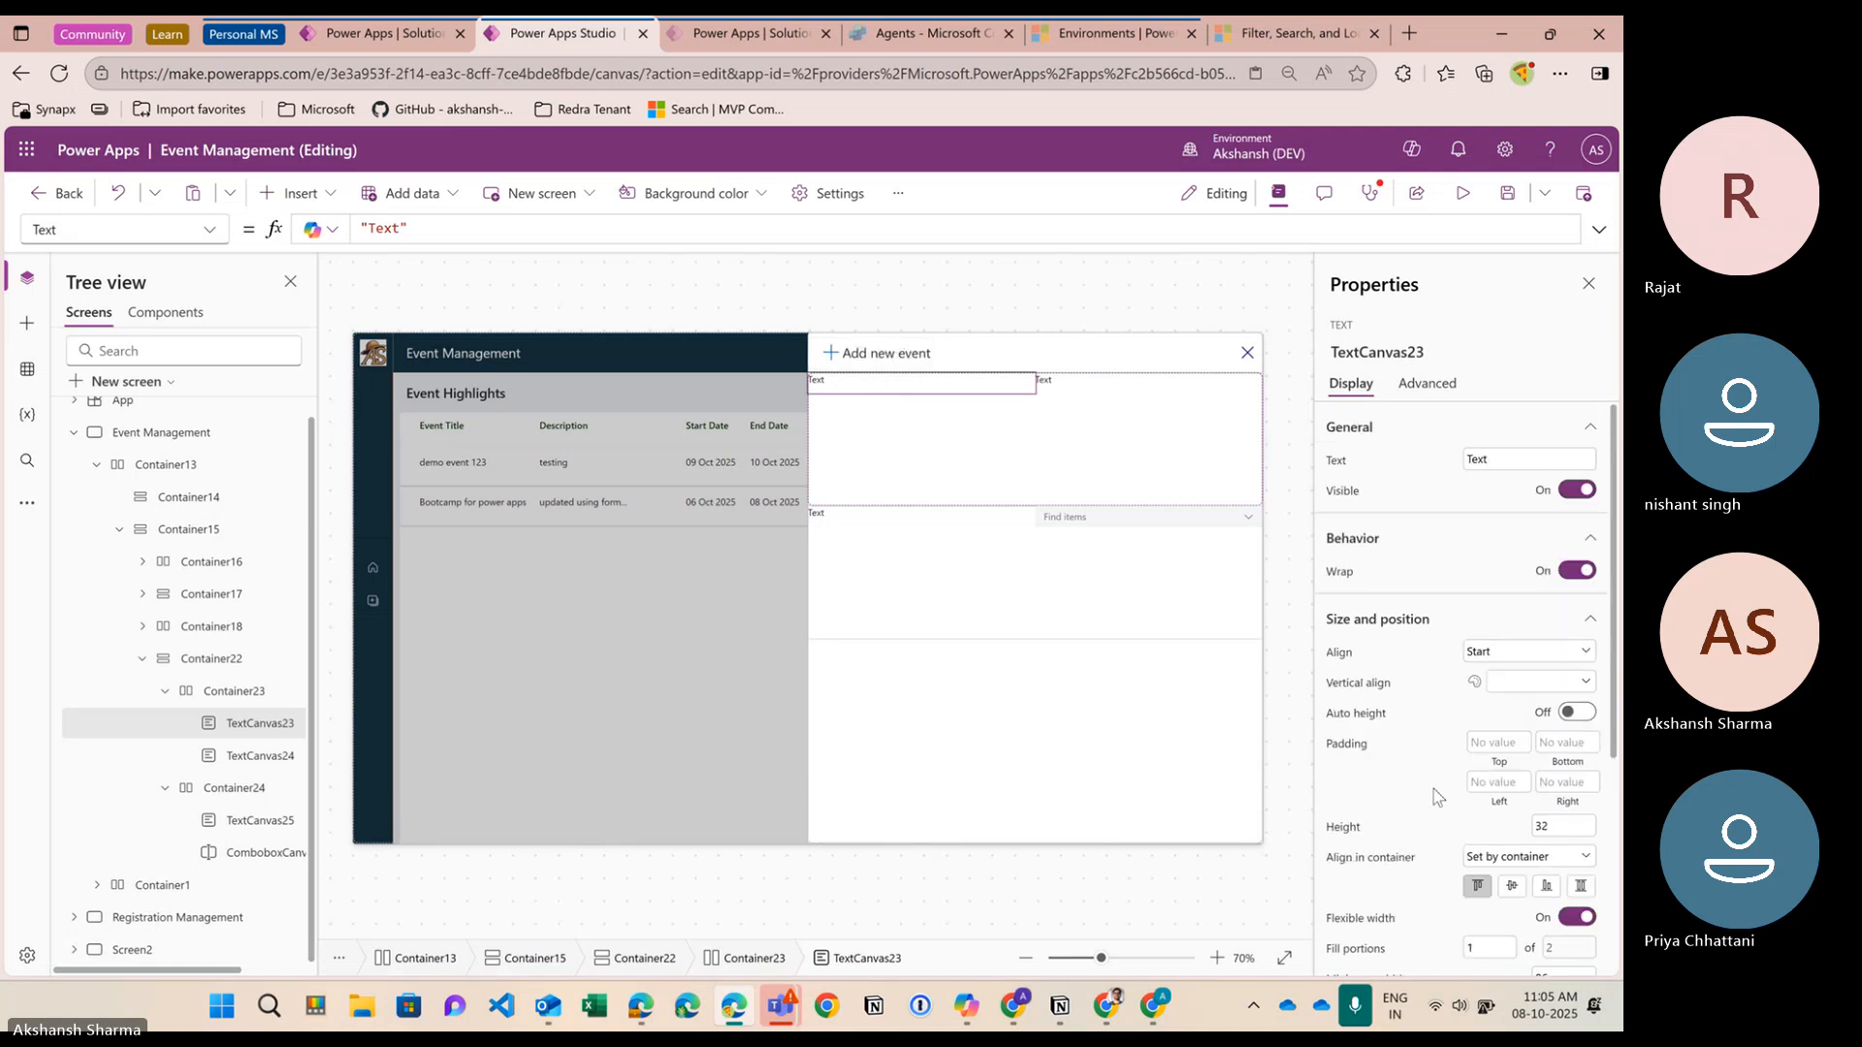
pyautogui.click(1514, 887)
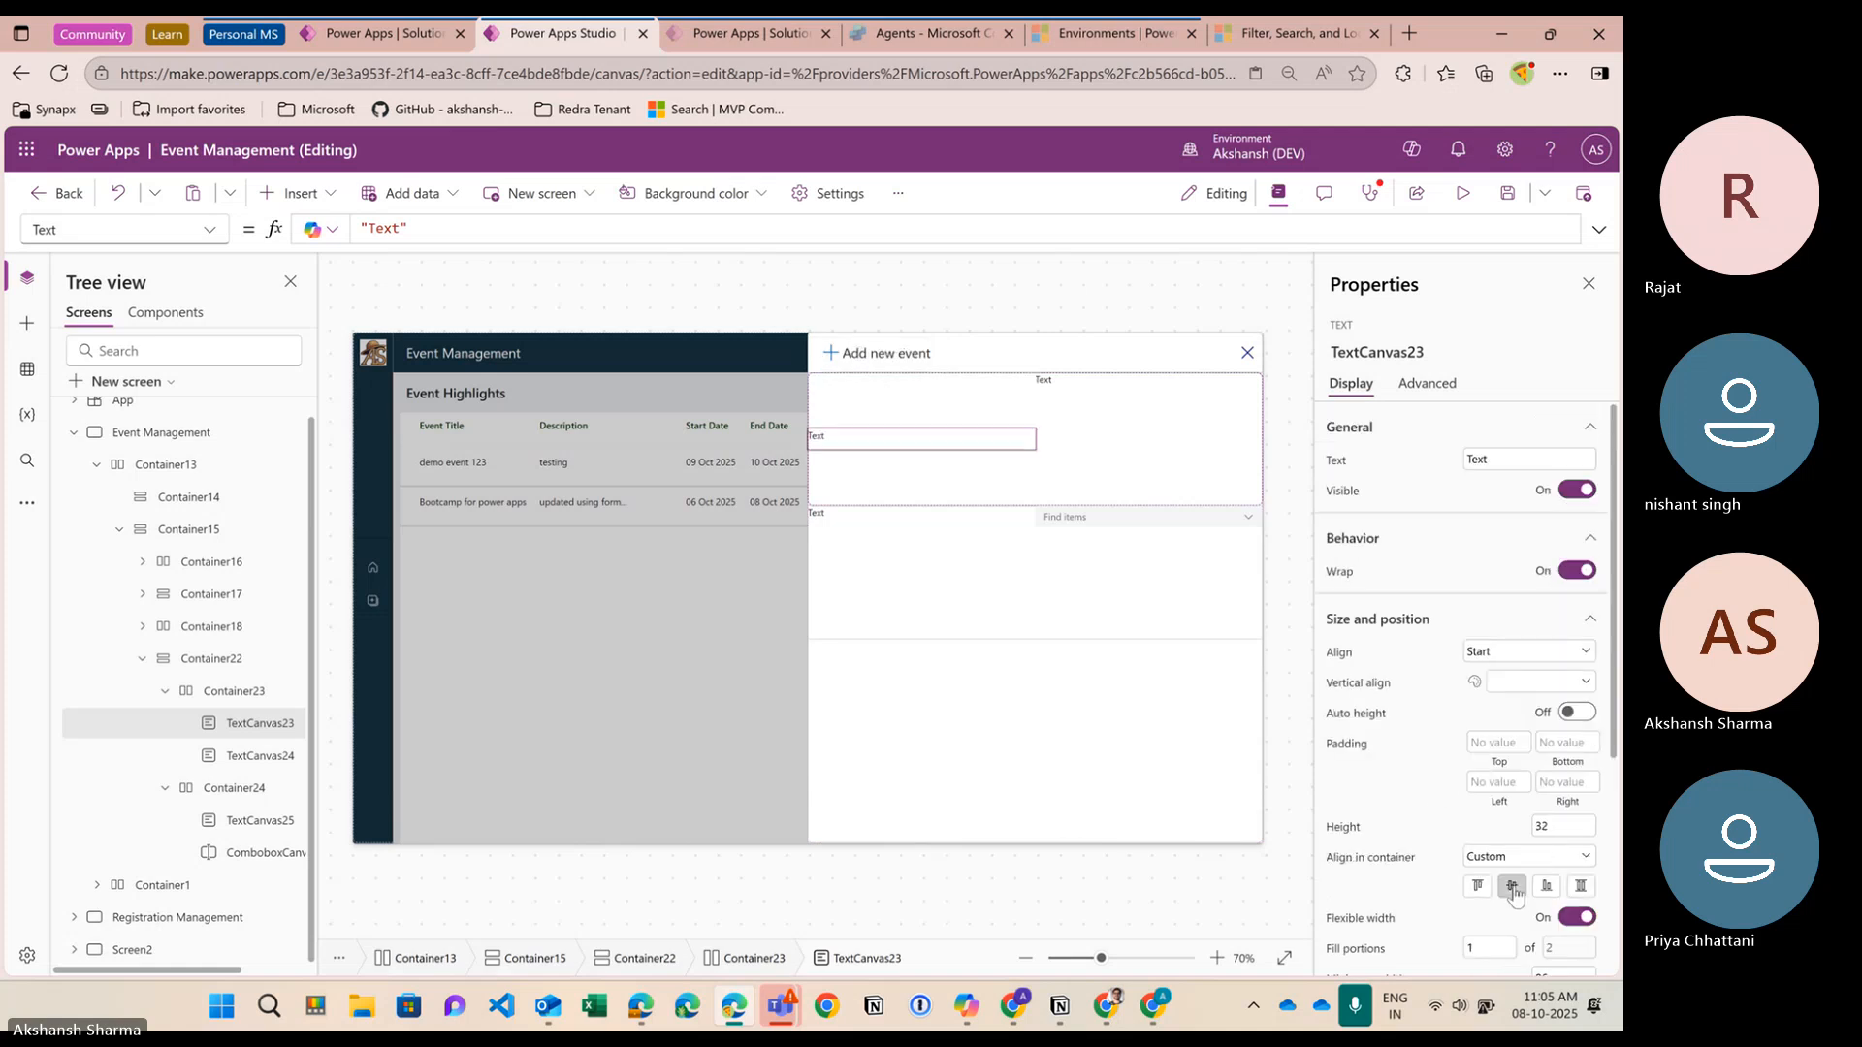
pyautogui.click(1098, 390)
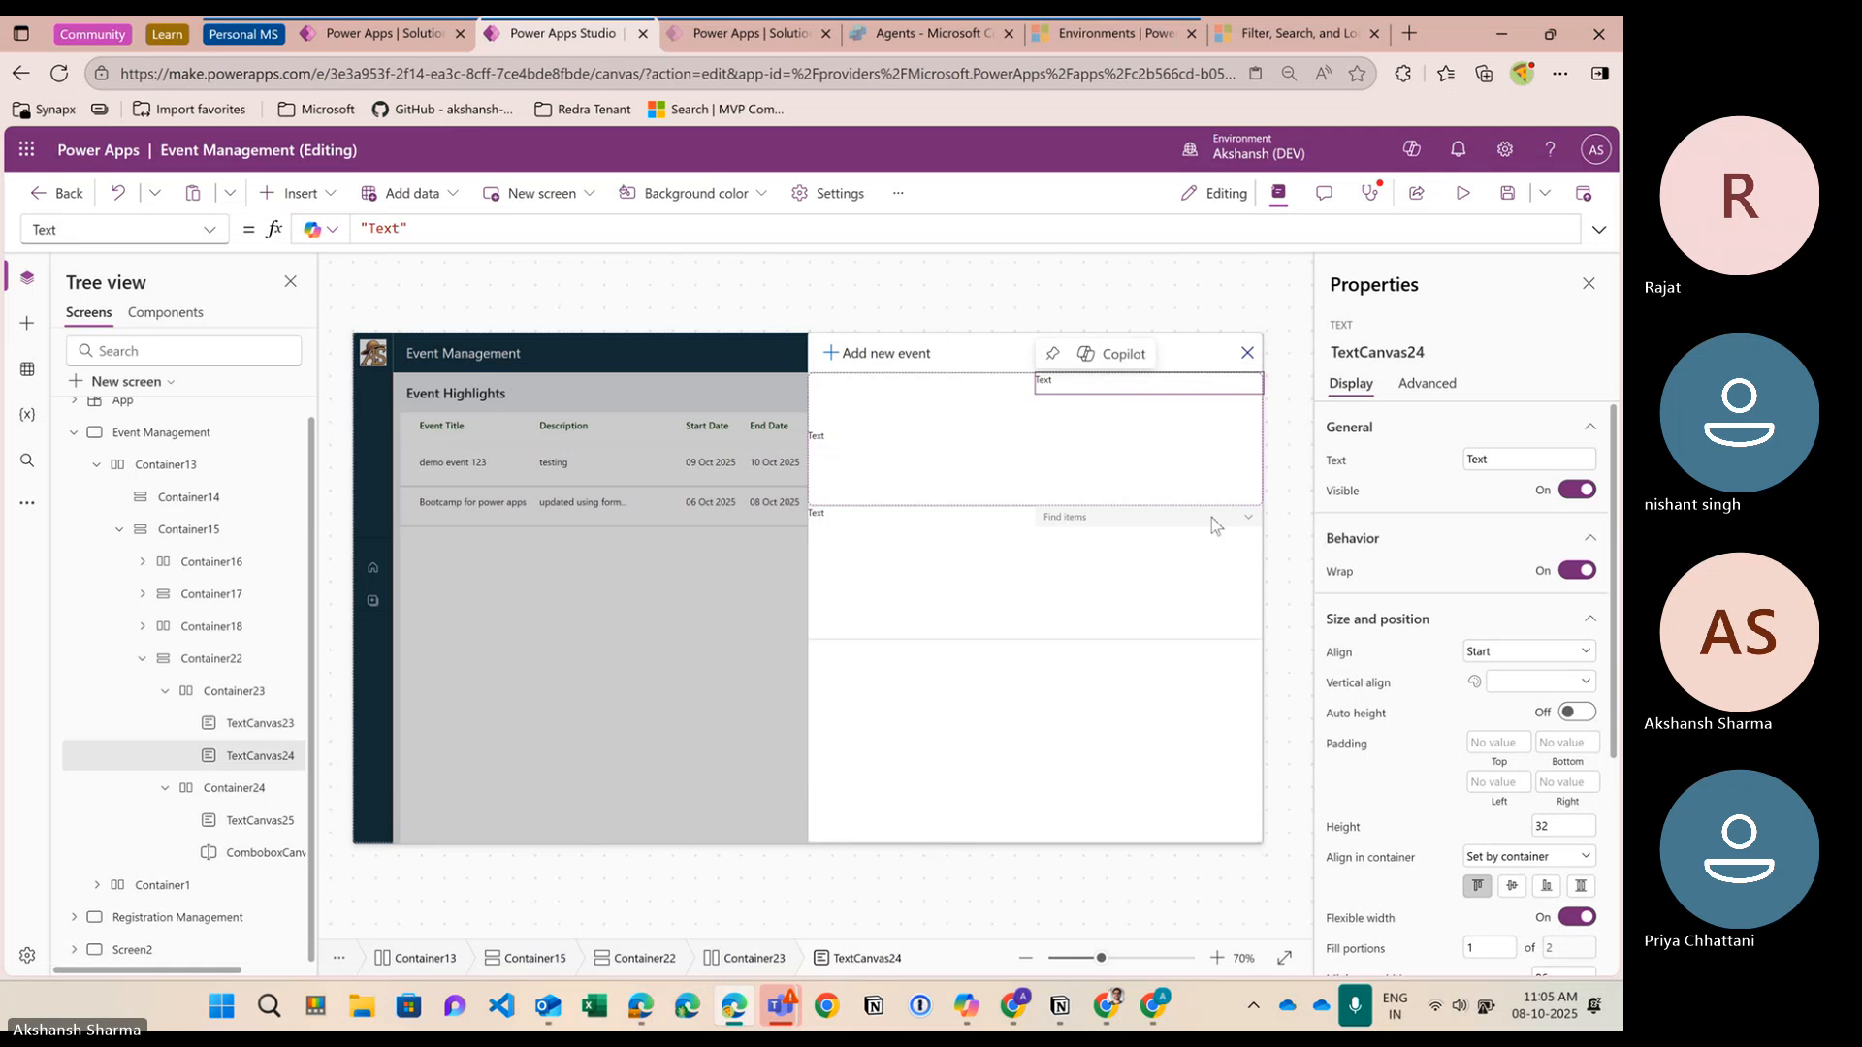
pyautogui.click(1514, 887)
pyautogui.click(875, 524)
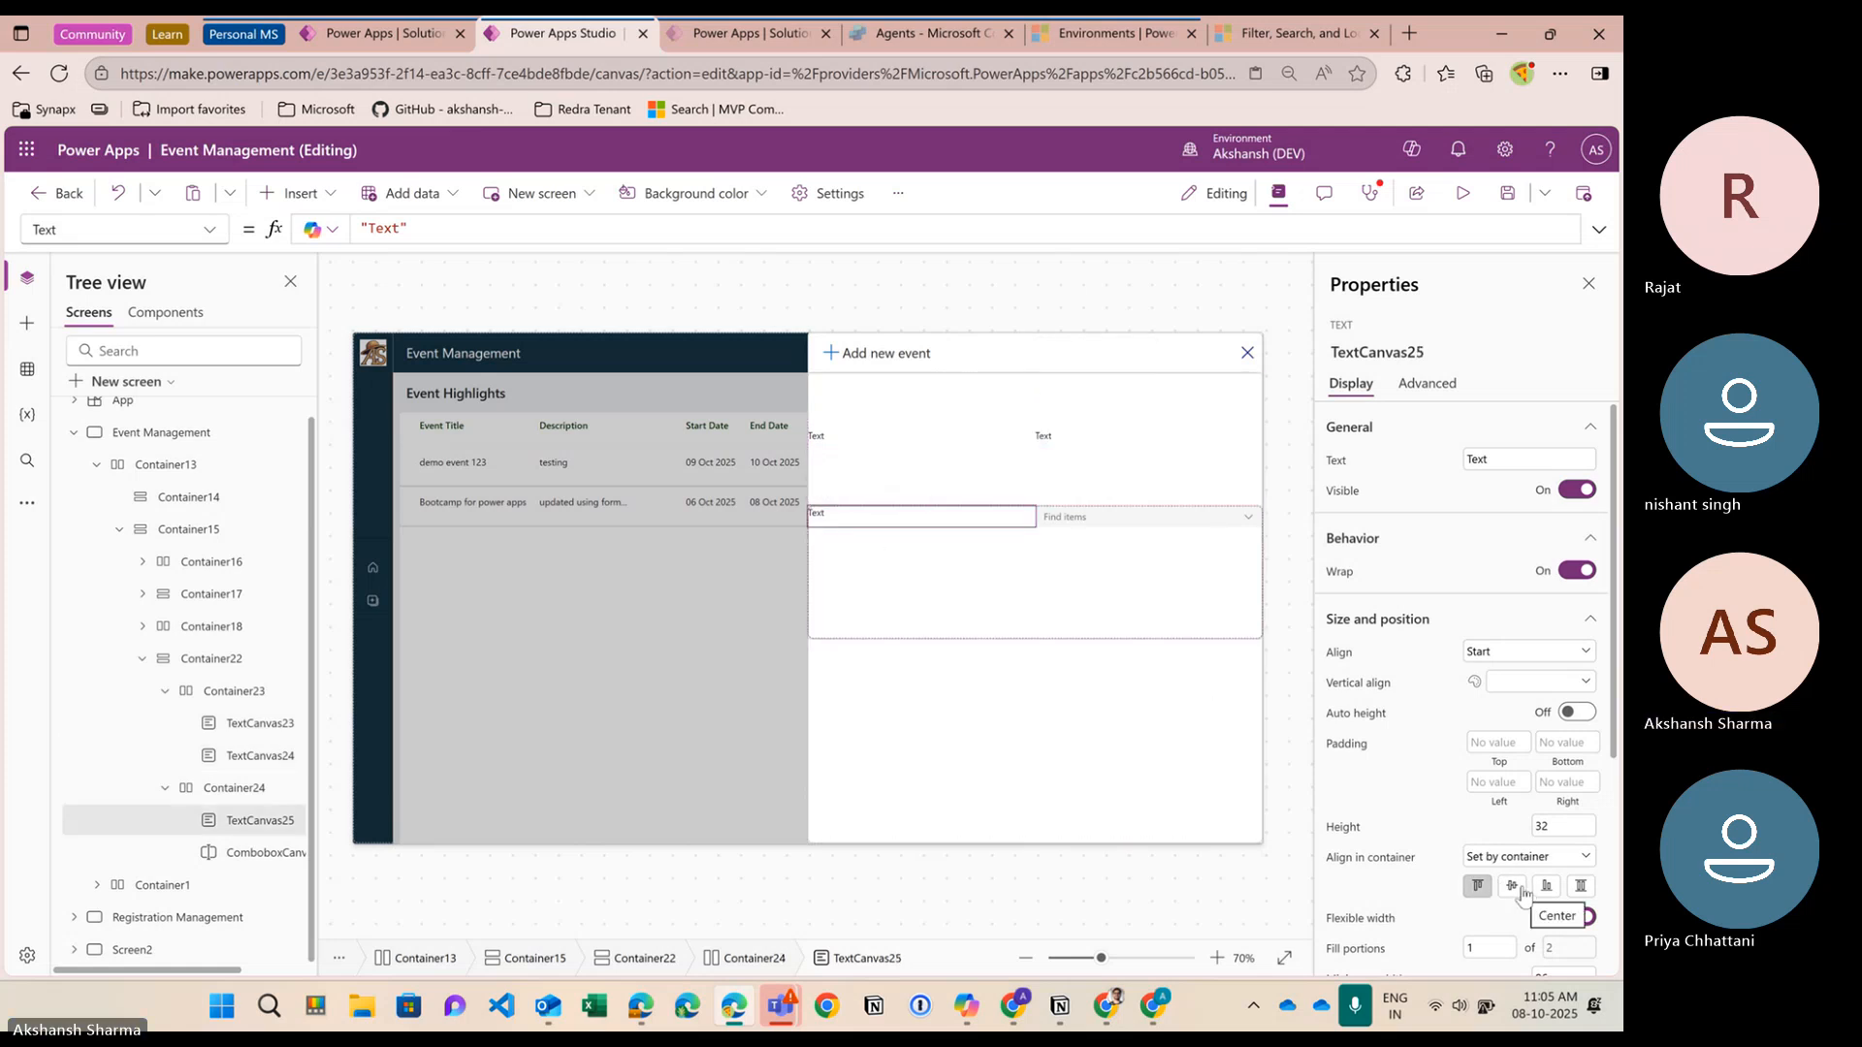
pyautogui.click(228, 788)
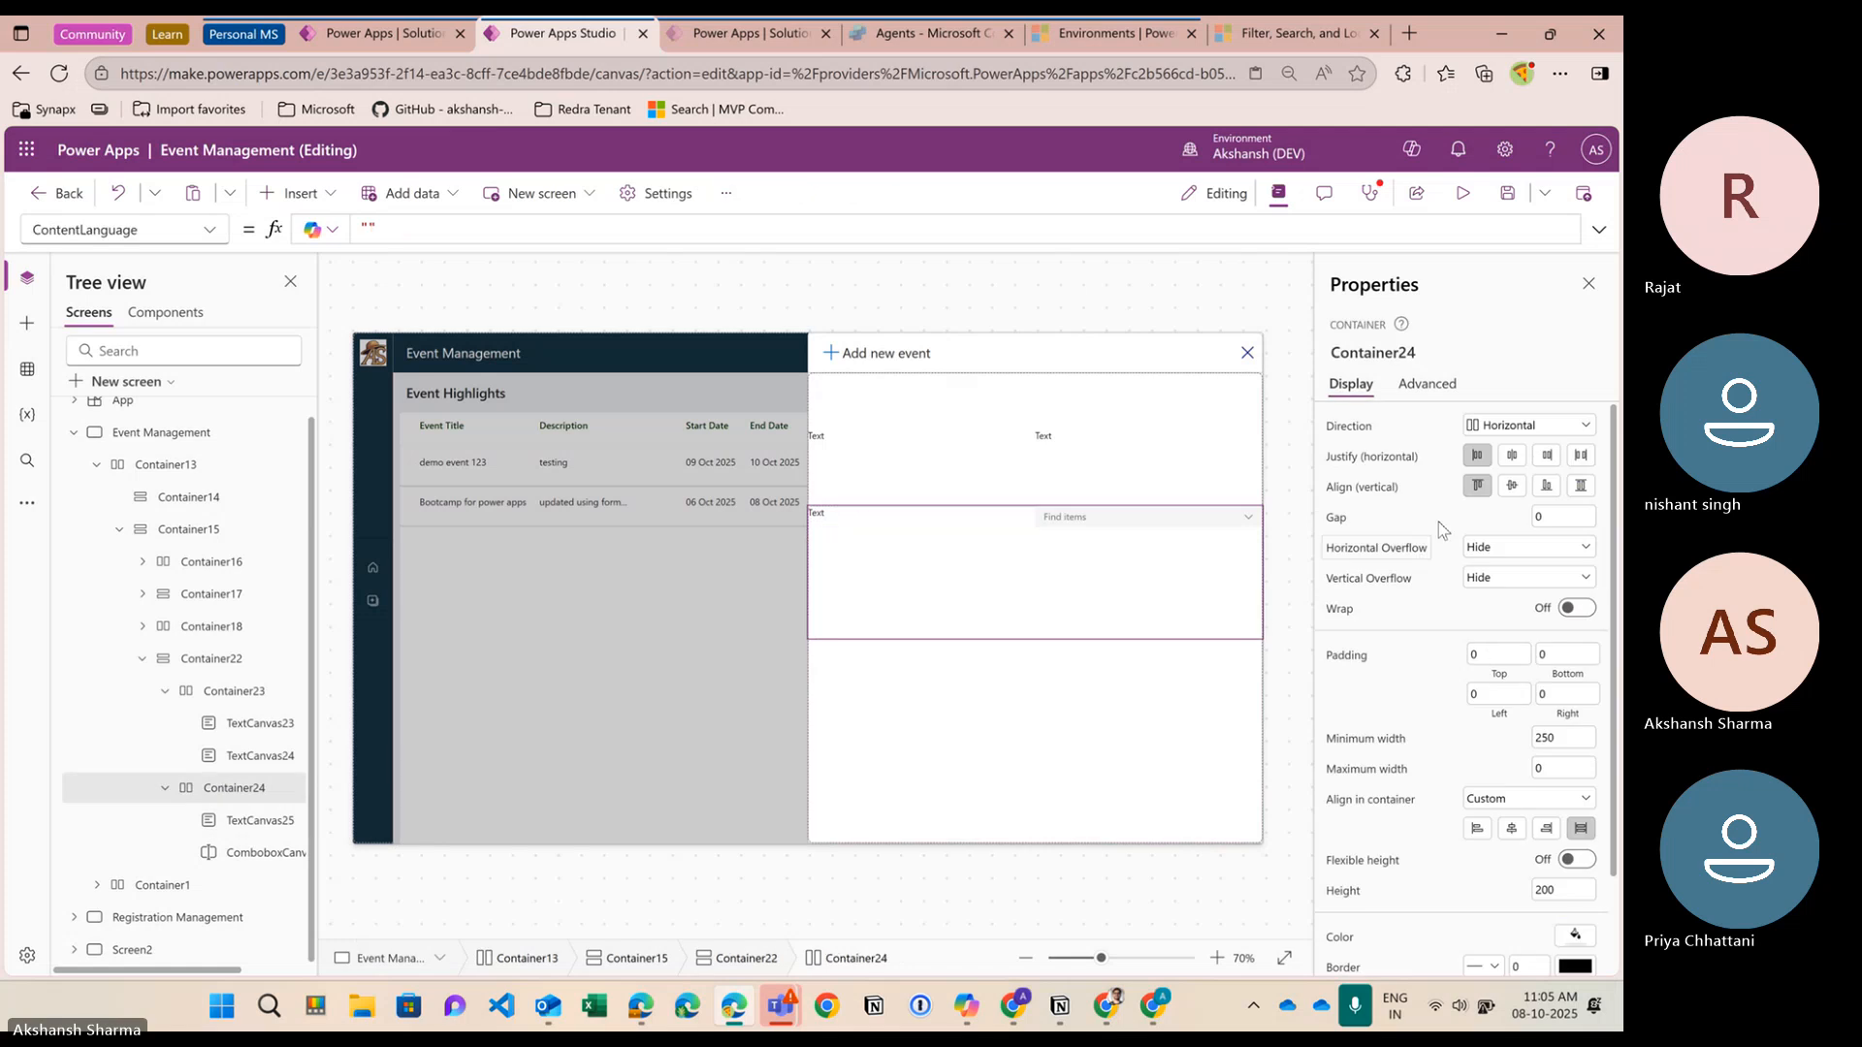
pyautogui.click(1513, 487)
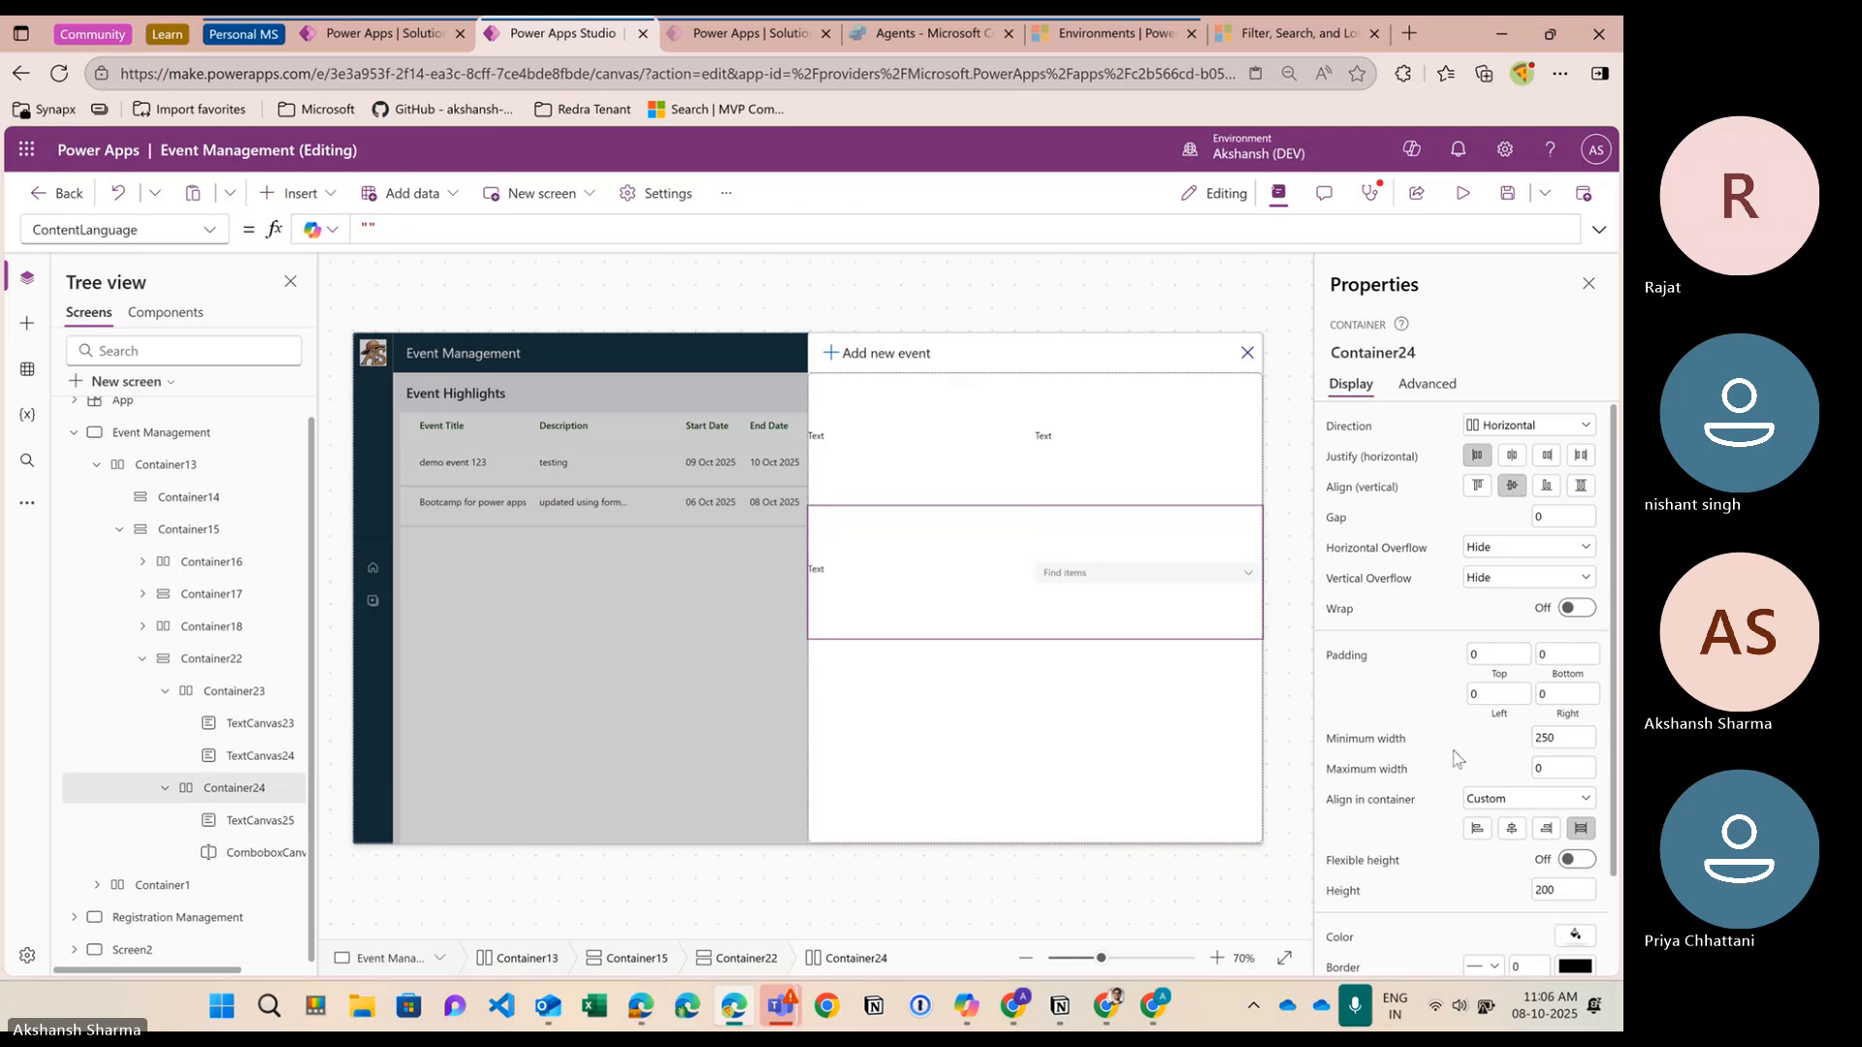
pyautogui.click(921, 438)
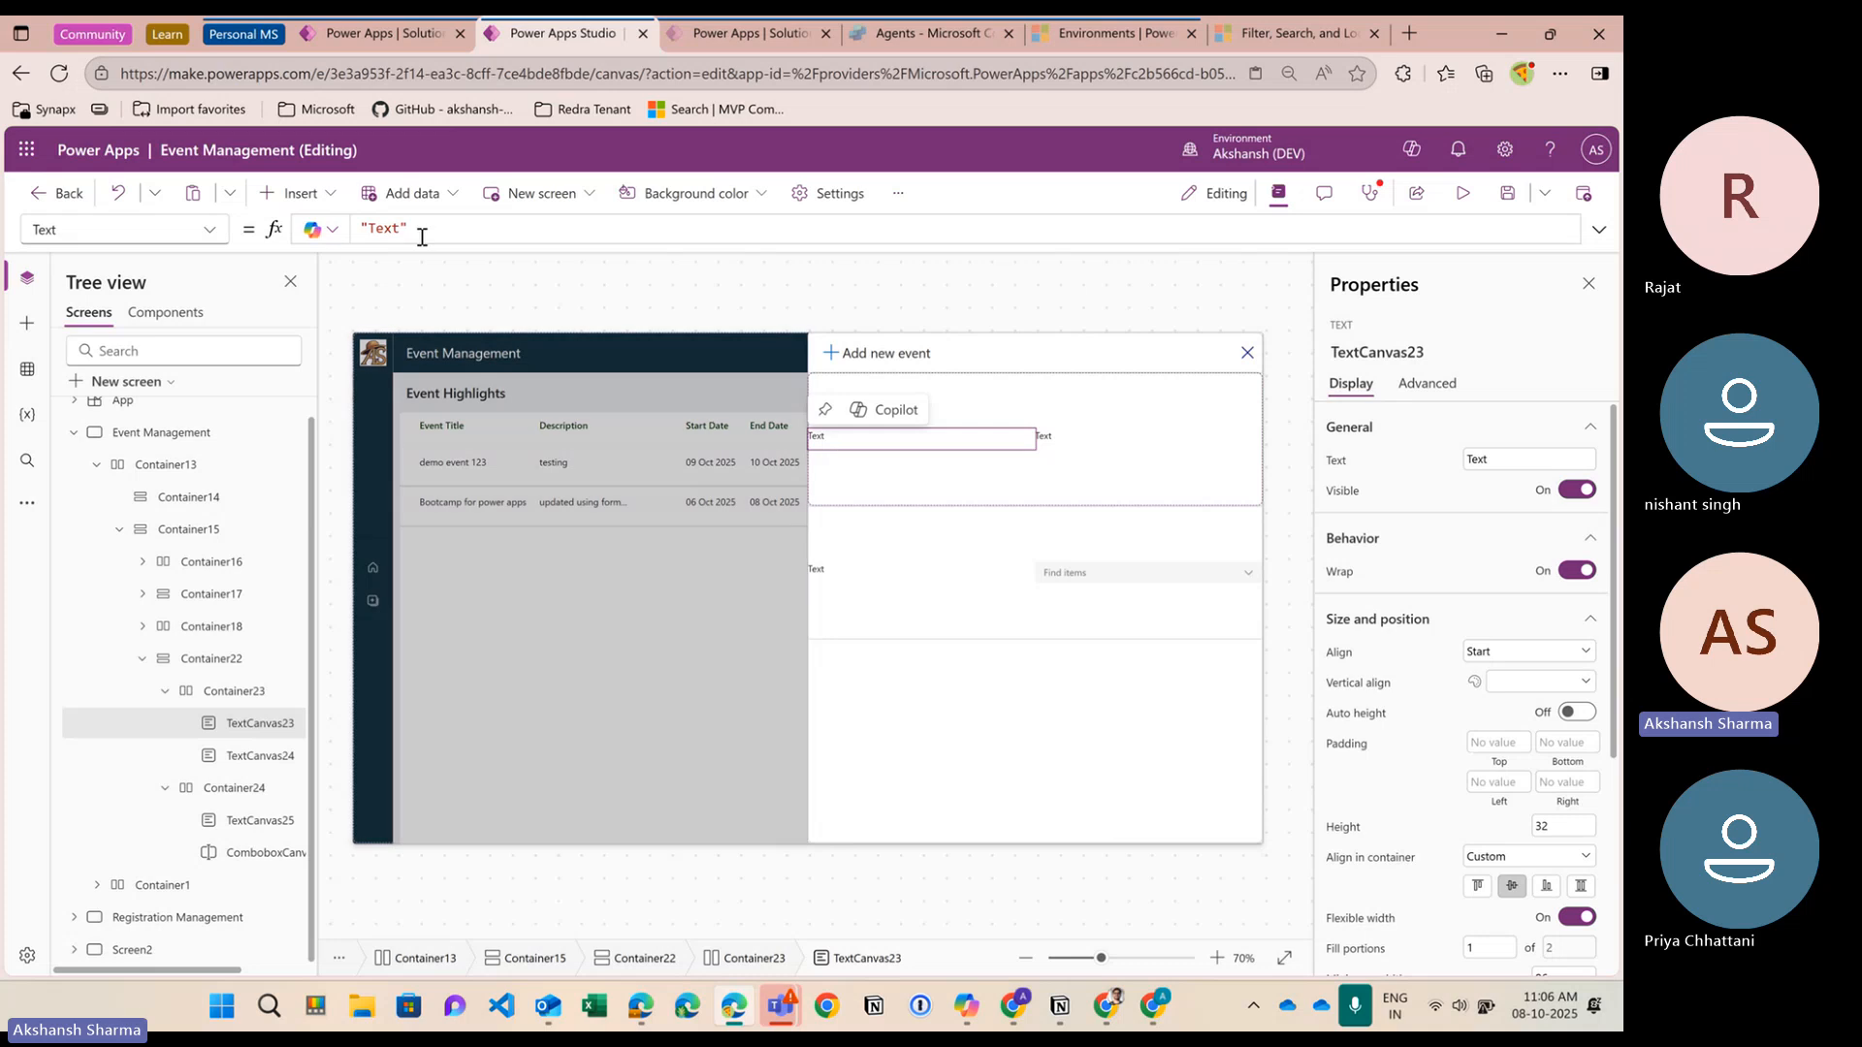
# Set the row labels' text to "Event Title" and "Venue"
pyautogui.moveTo(417, 229); pyautogui.dragTo(358, 226)
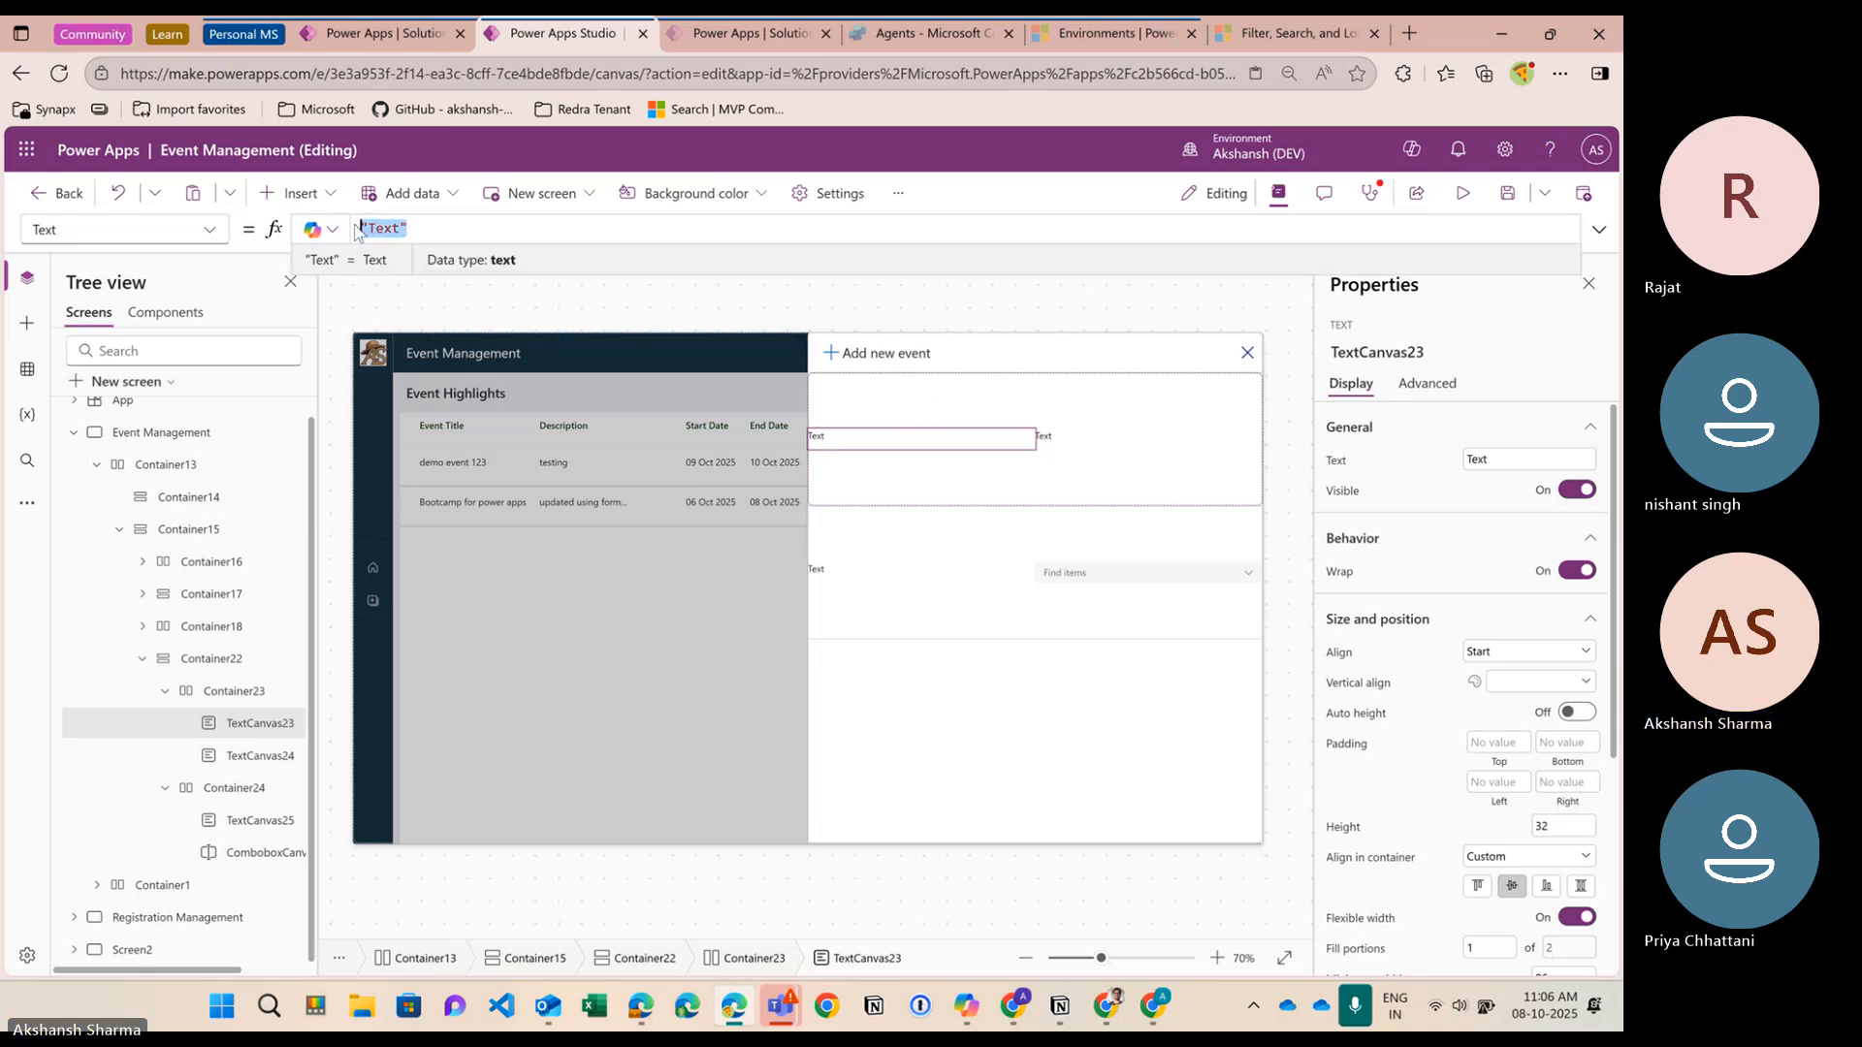
pyautogui.press('Right')
pyautogui.press('Left')
pyautogui.write('T')
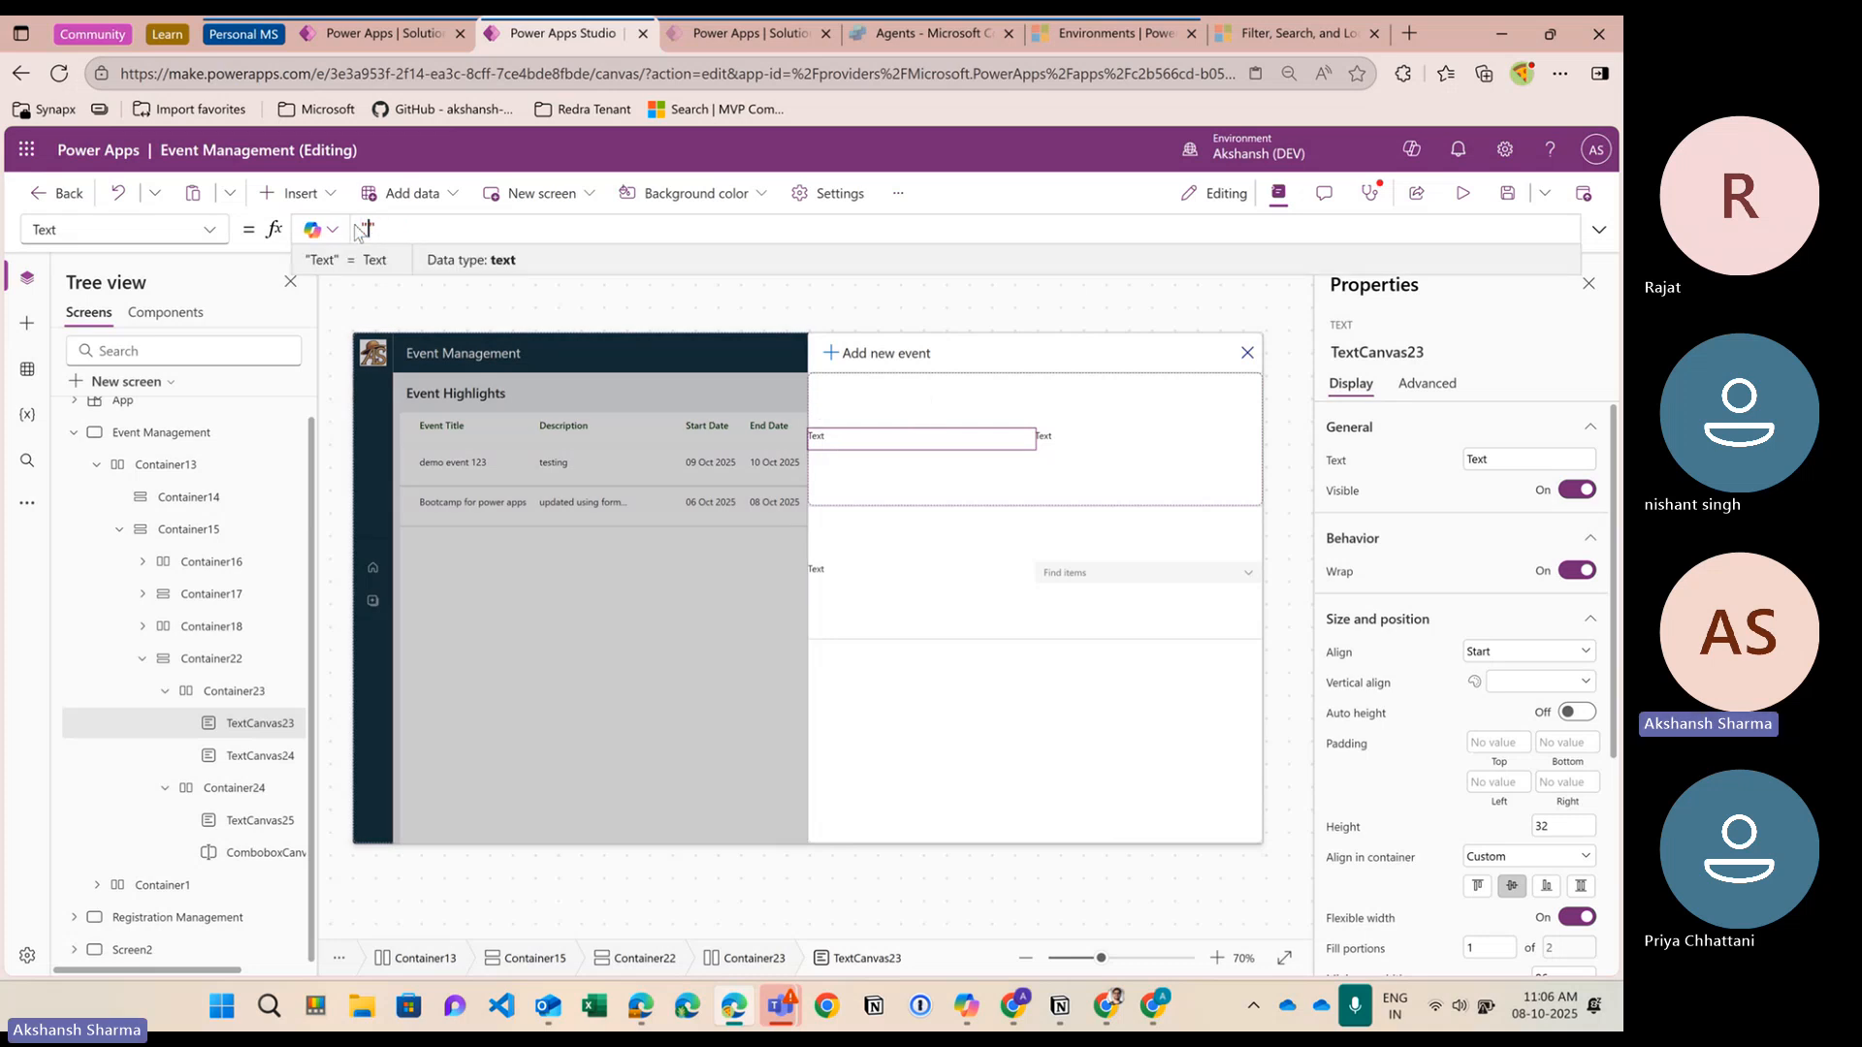
pyautogui.write('vent ')
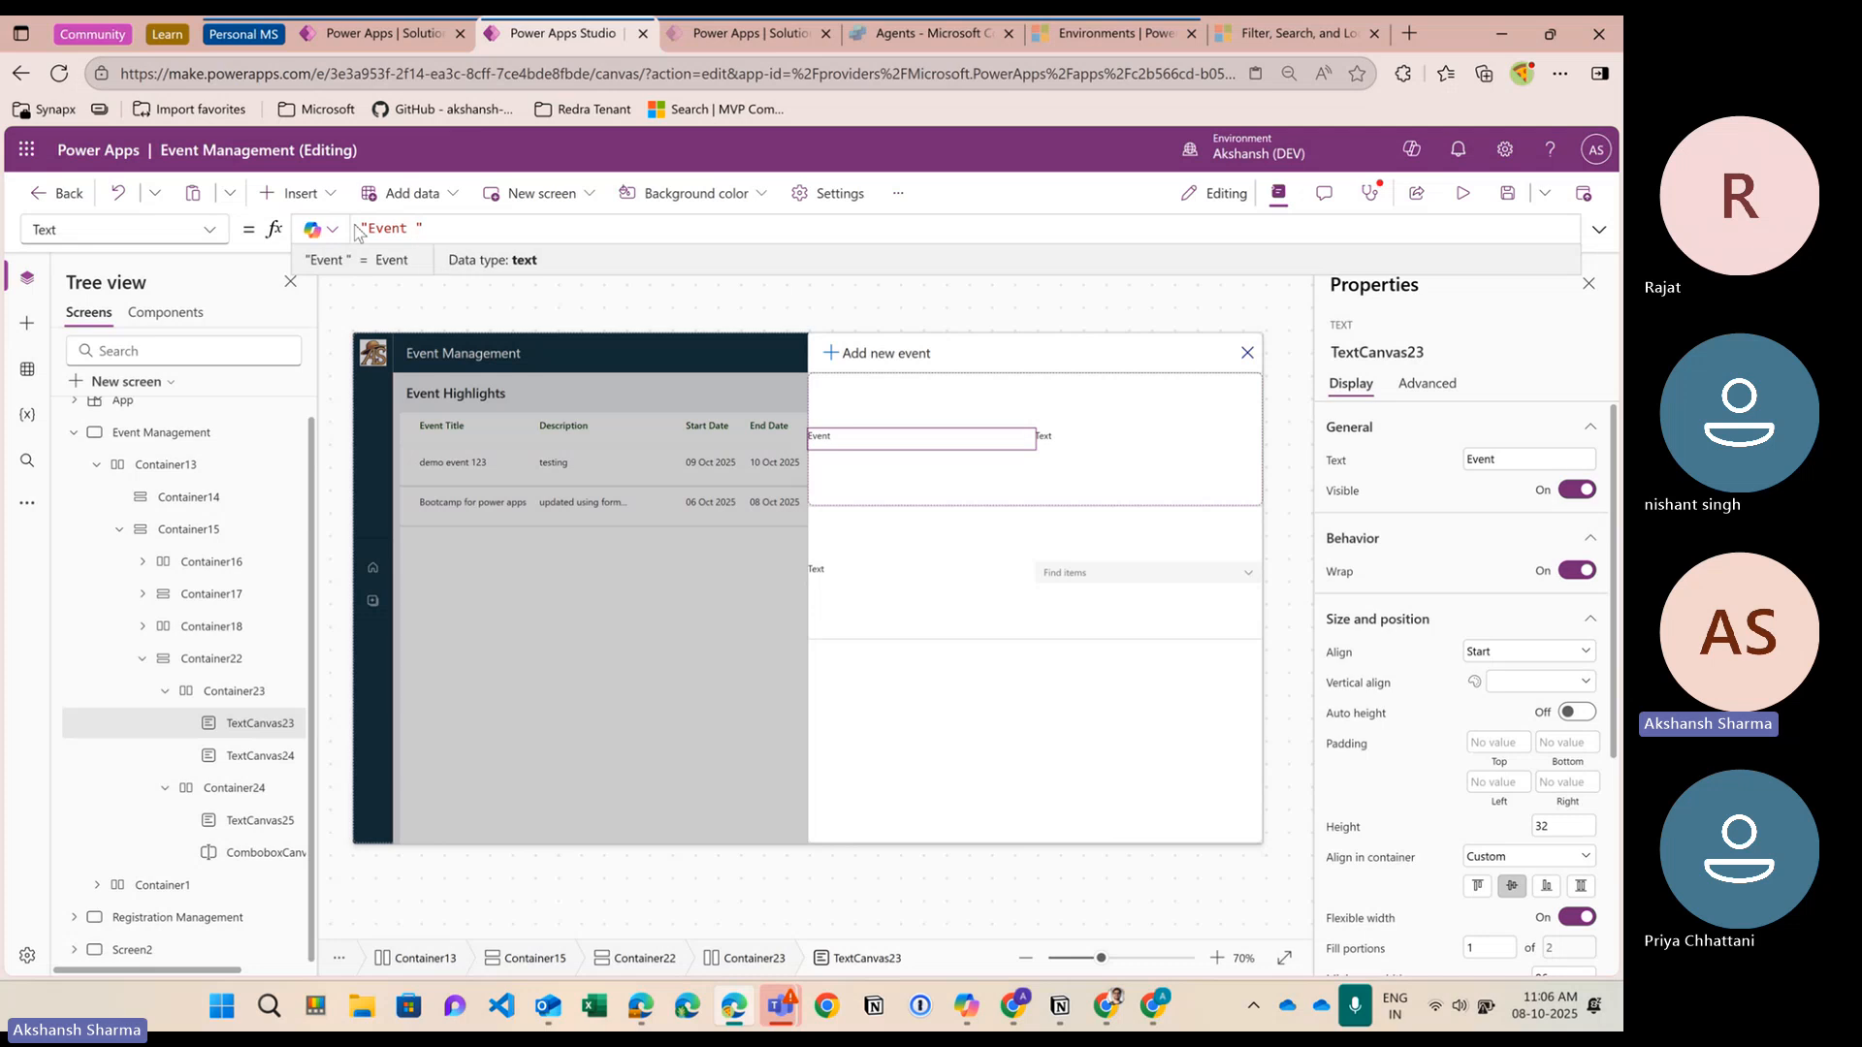
pyautogui.write('Tit')
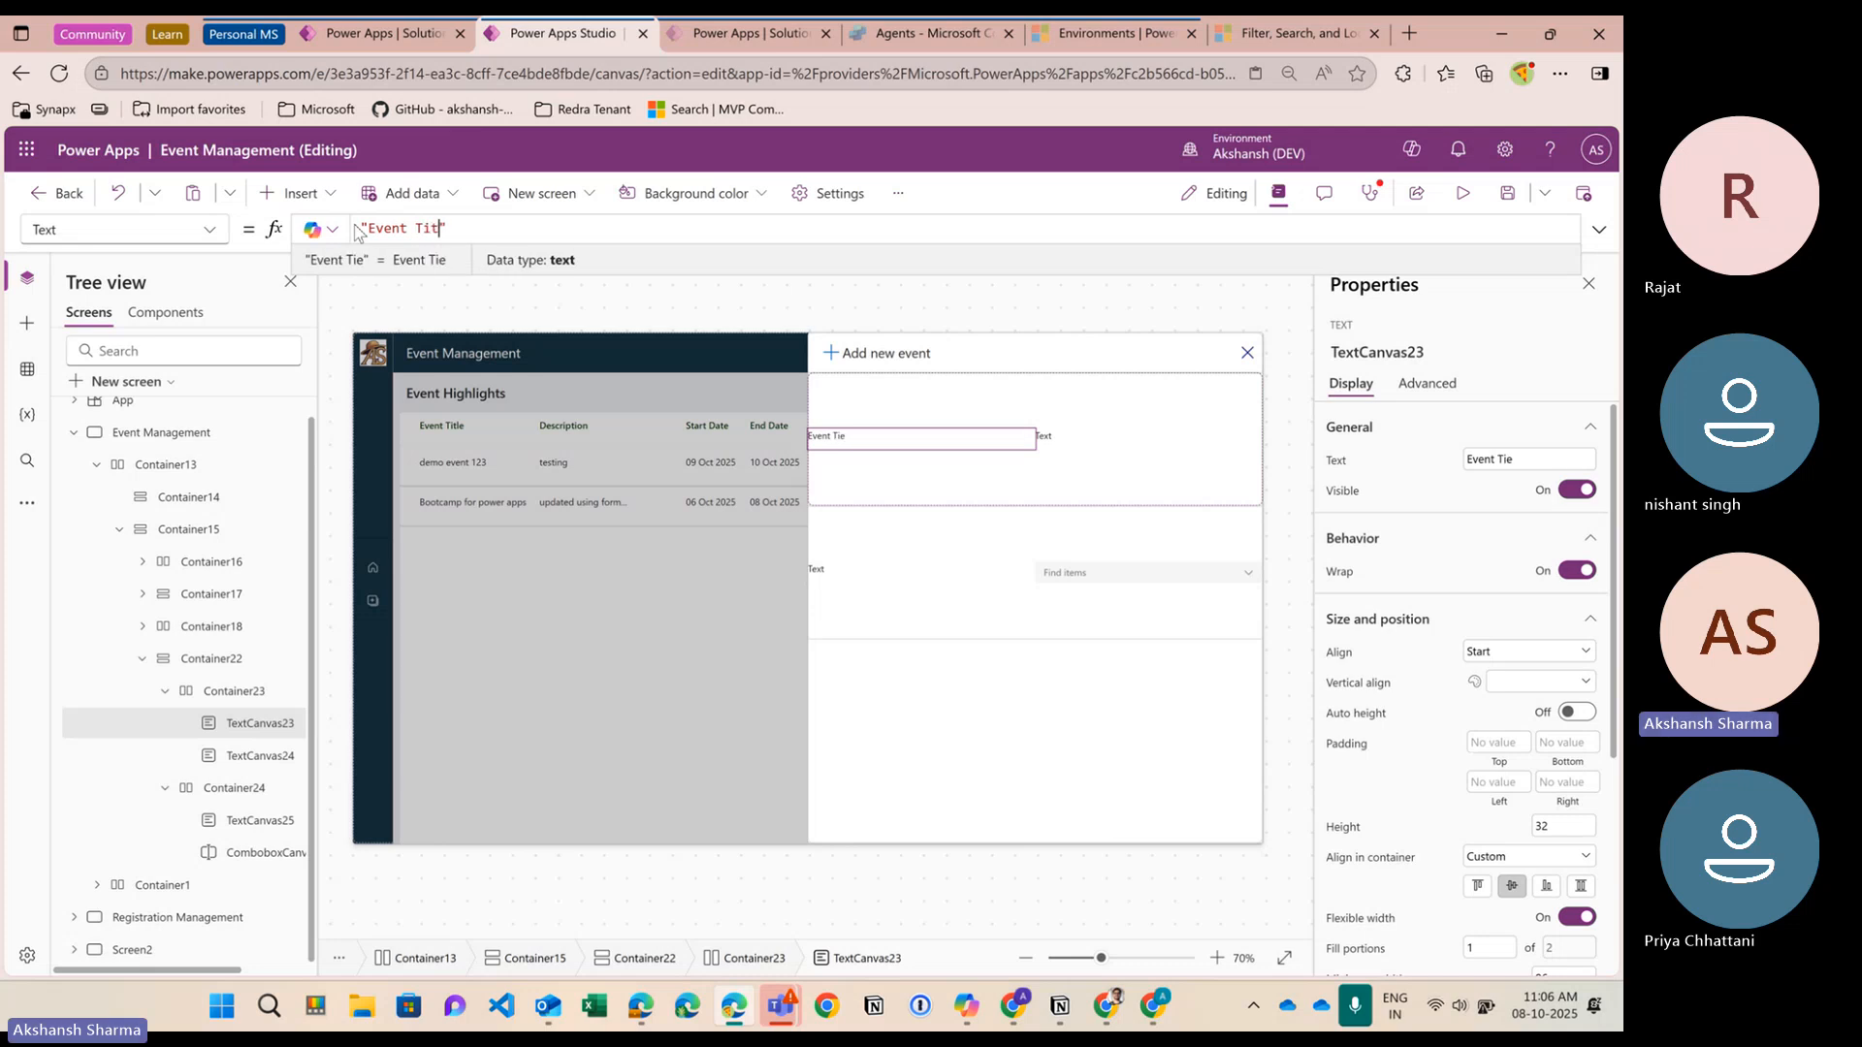
pyautogui.write('le')
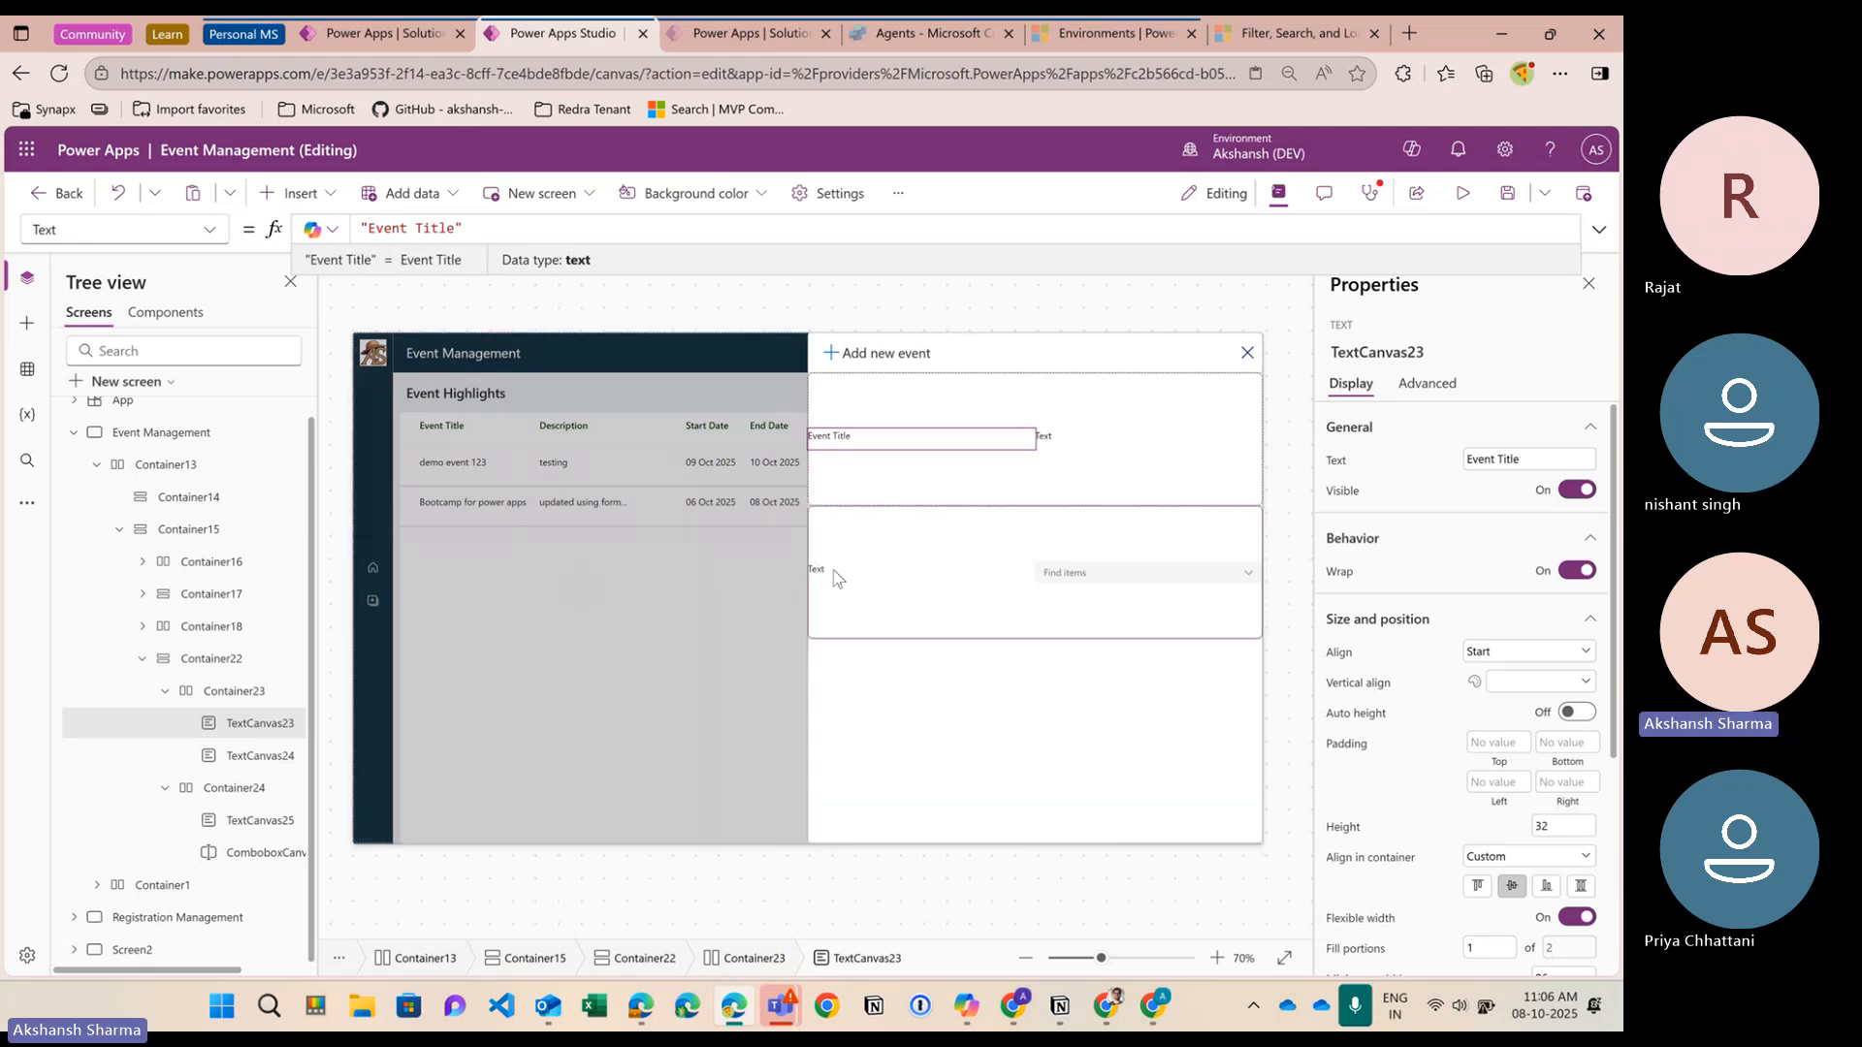
pyautogui.click(831, 572)
pyautogui.doubleClick(405, 230)
pyautogui.press('BackSpace')
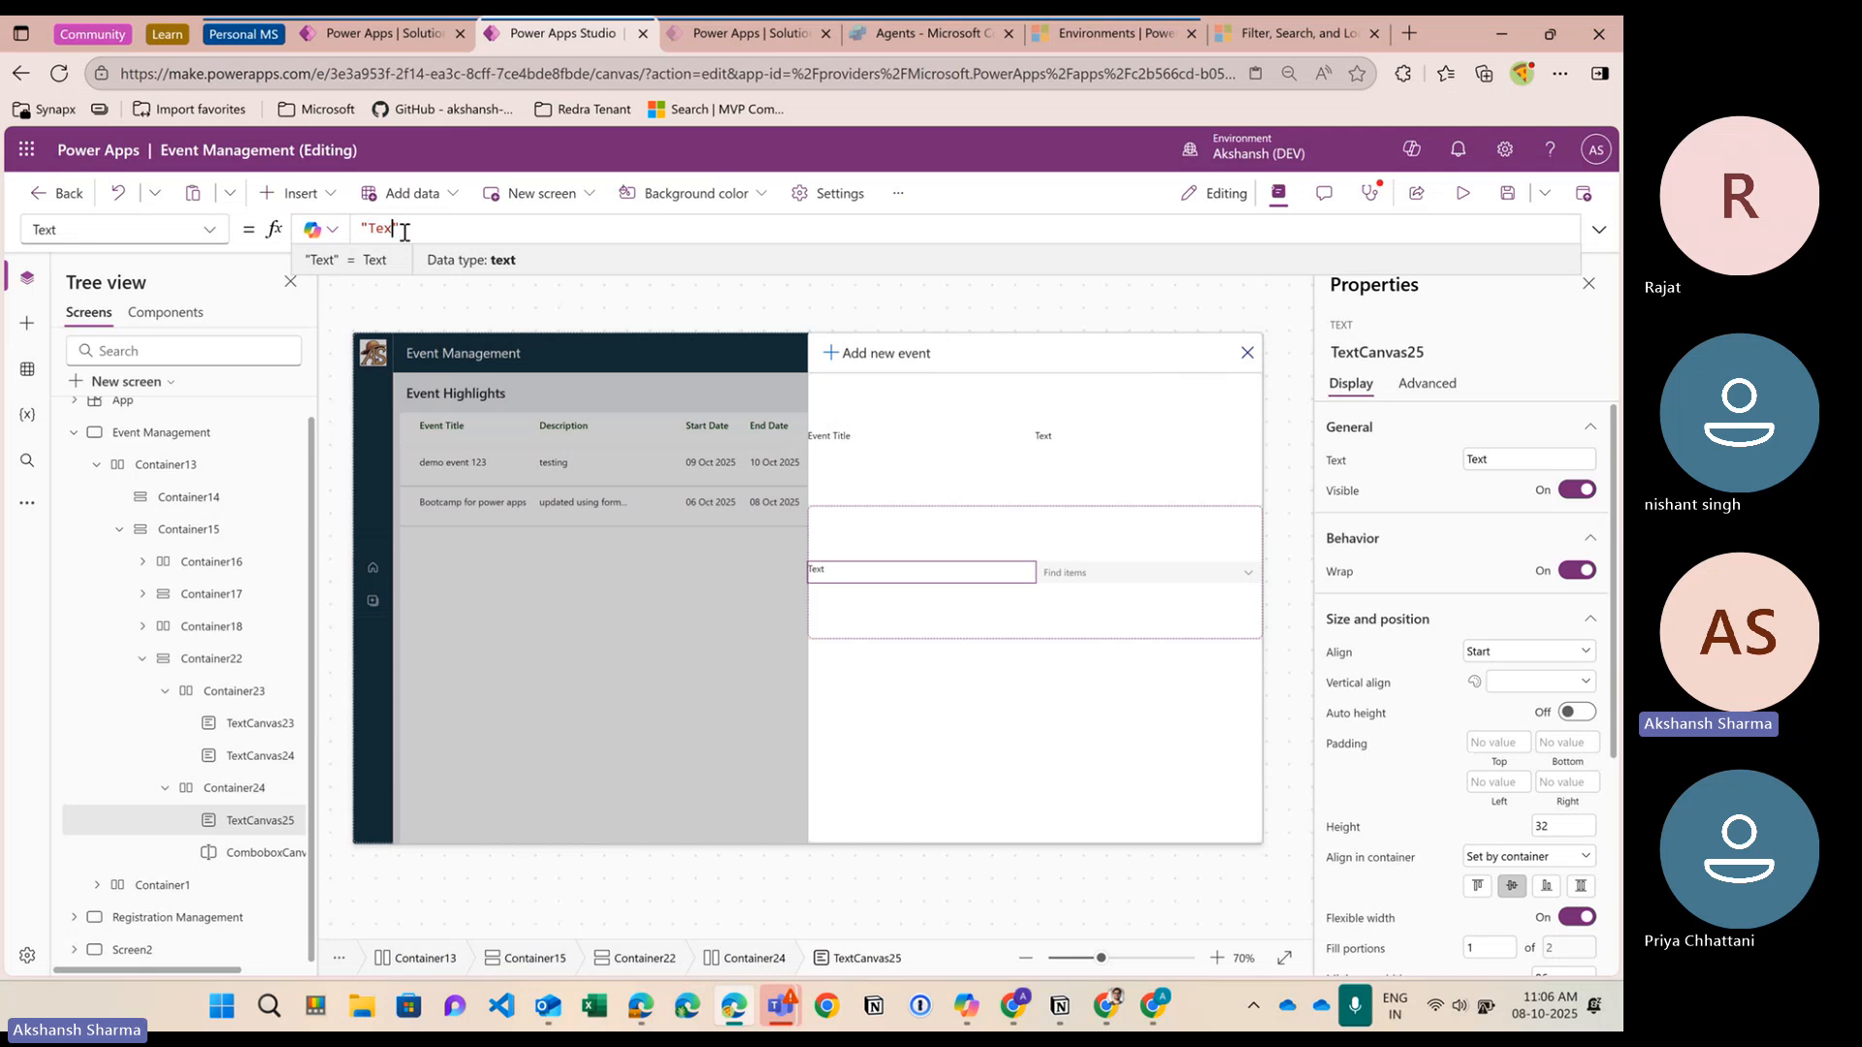
pyautogui.write('Venue')
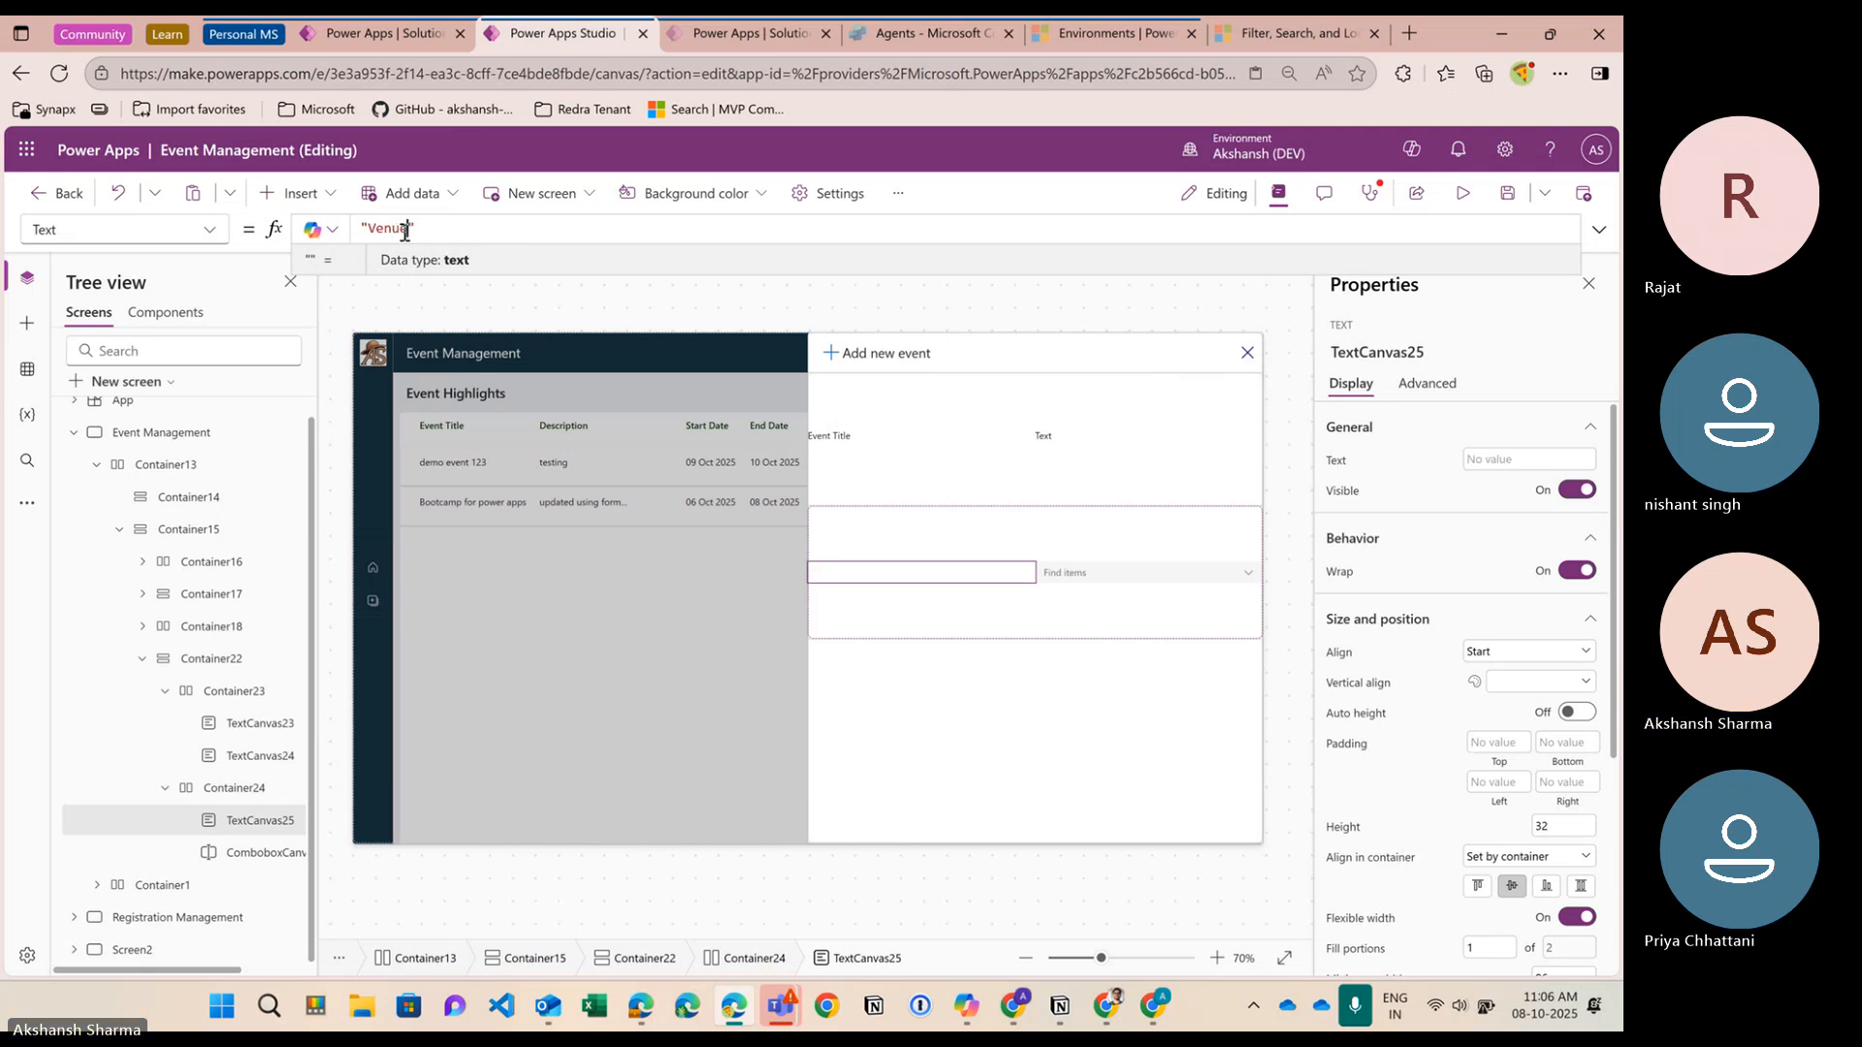
# Delete the spare TextCanvas24 label beside Event Title
pyautogui.click(1046, 441)
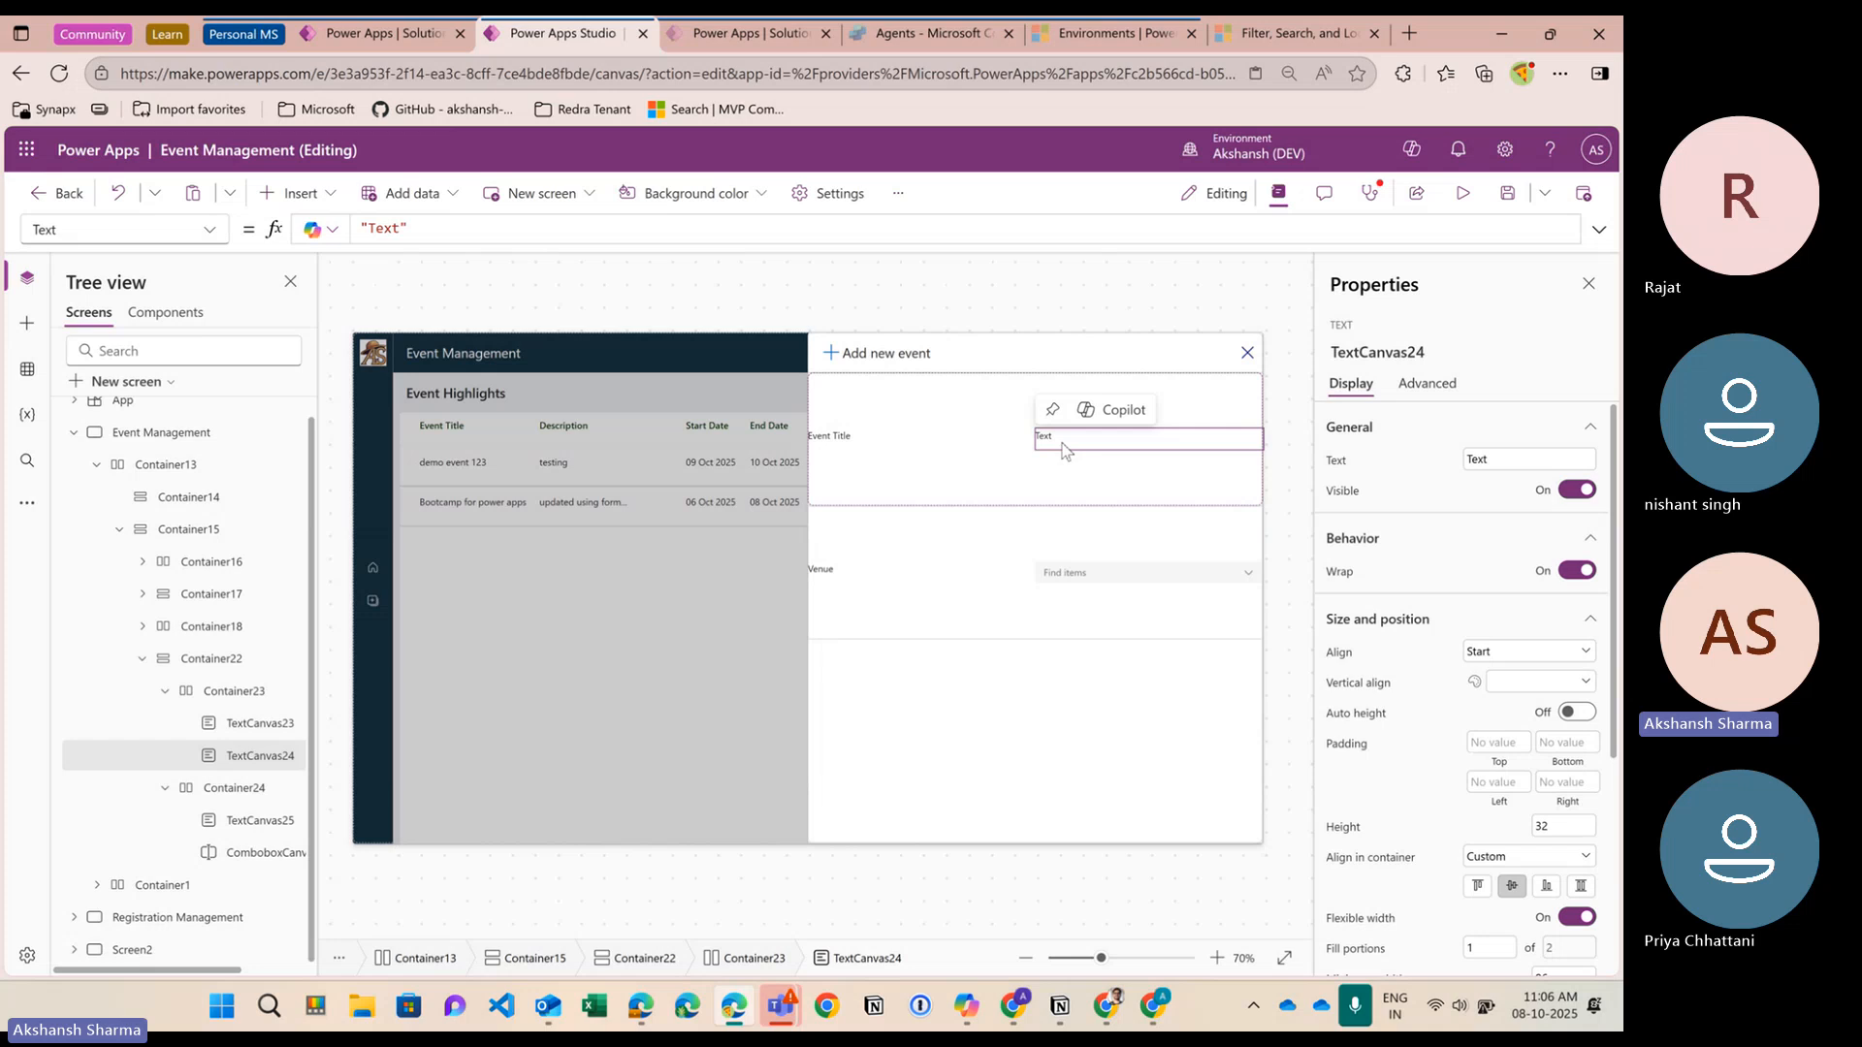
pyautogui.press('Delete')
pyautogui.click(894, 441)
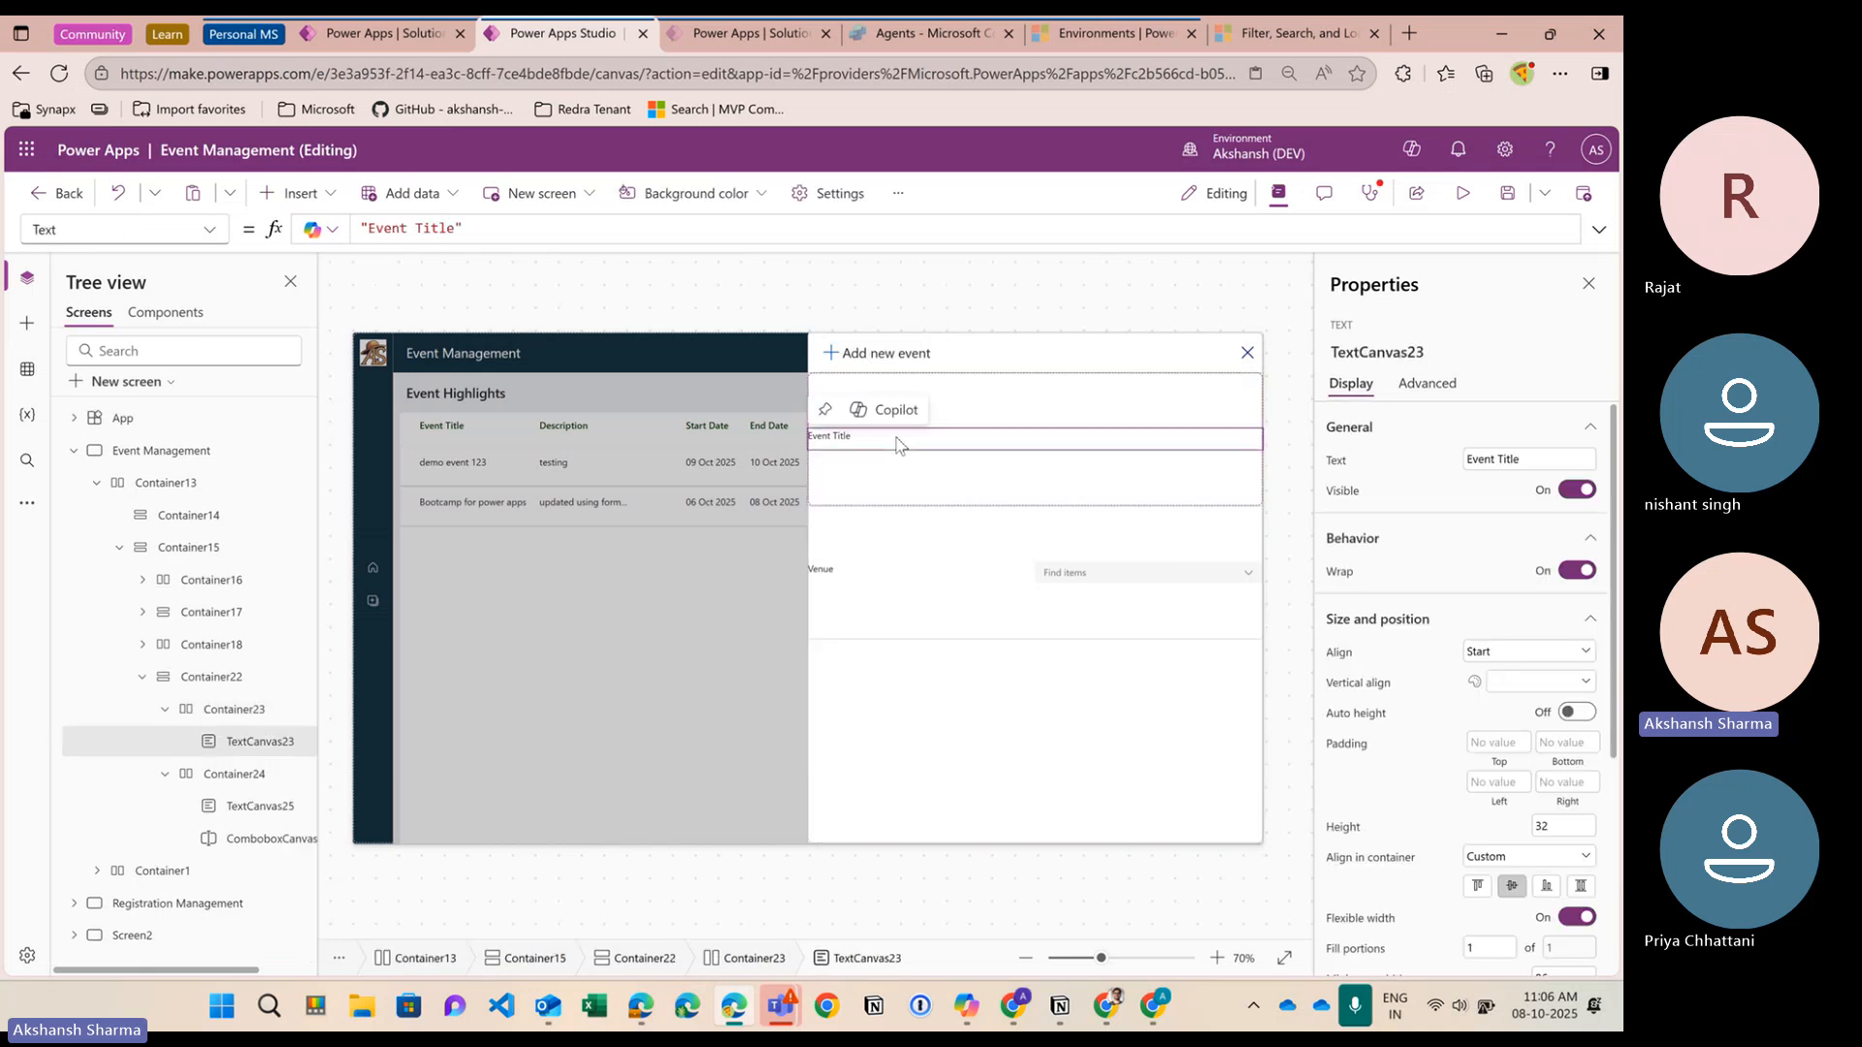
pyautogui.click(923, 477)
pyautogui.click(294, 192)
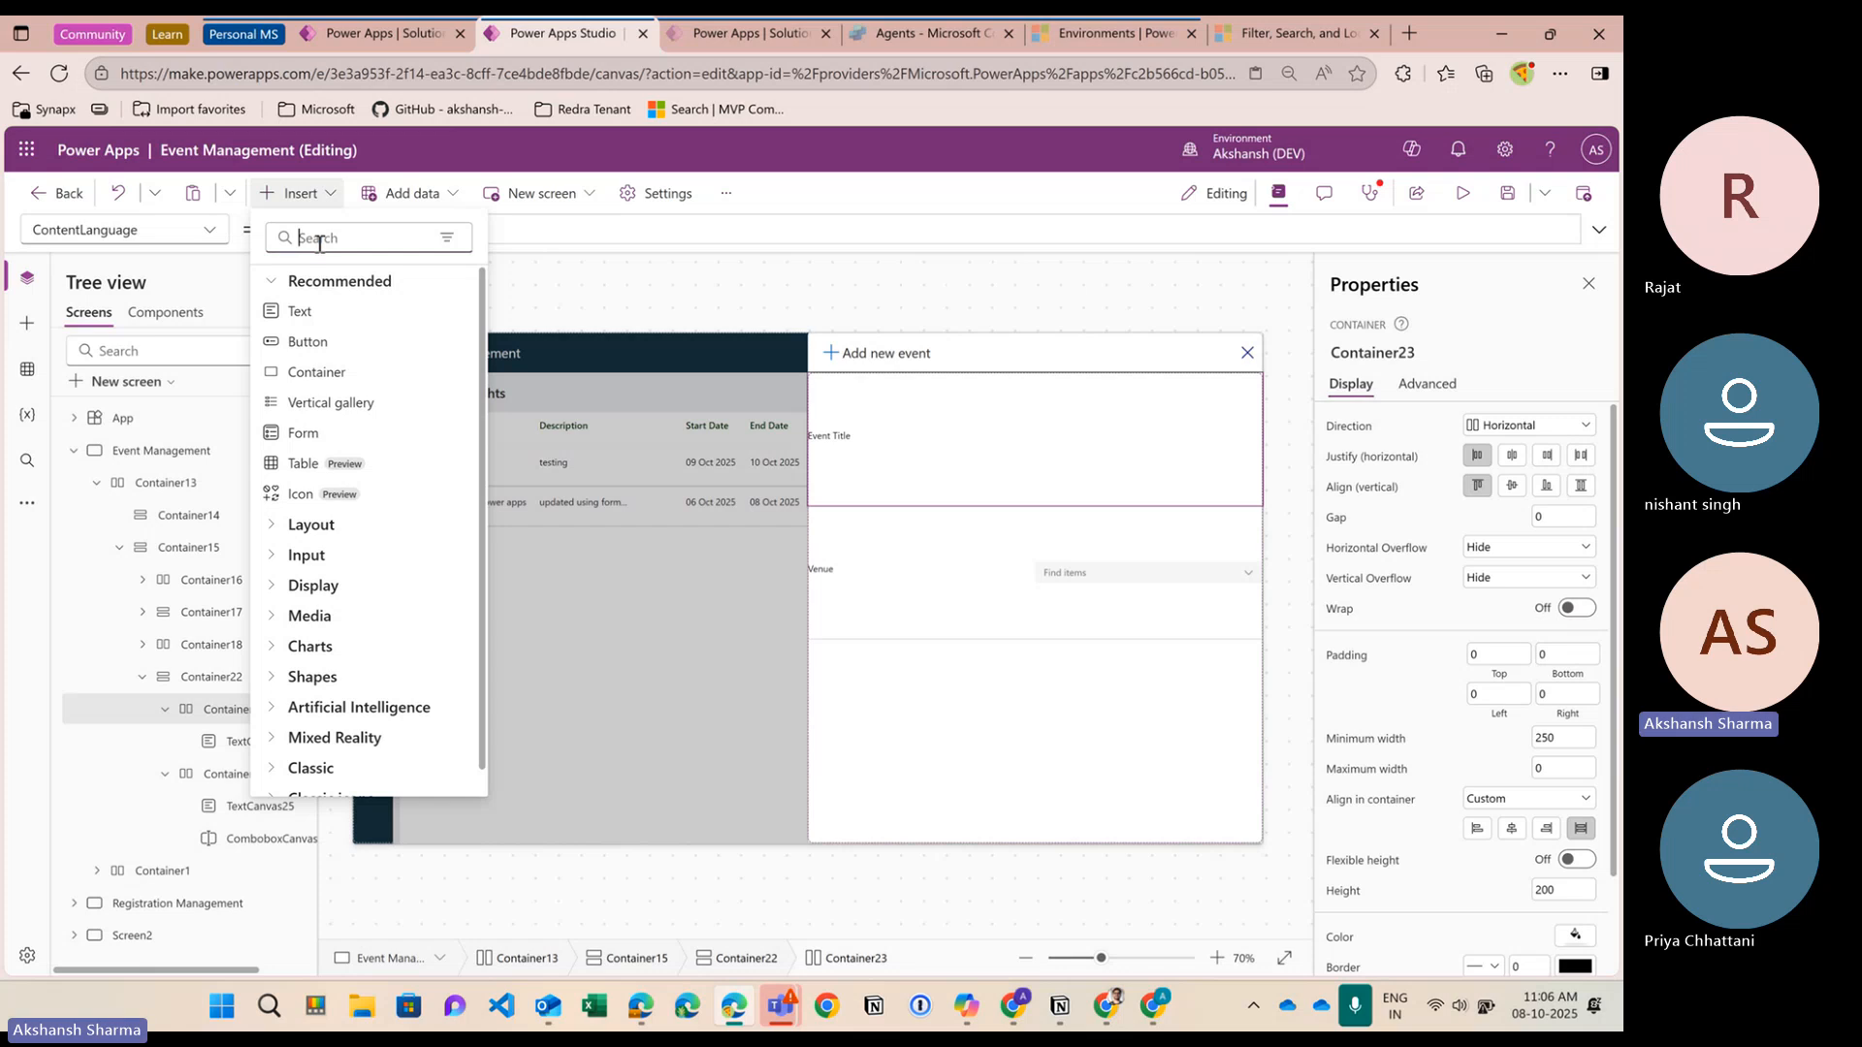
# Add a text input to the Event Title row and centre the row's contents horizontally and vertically
pyautogui.write('input')
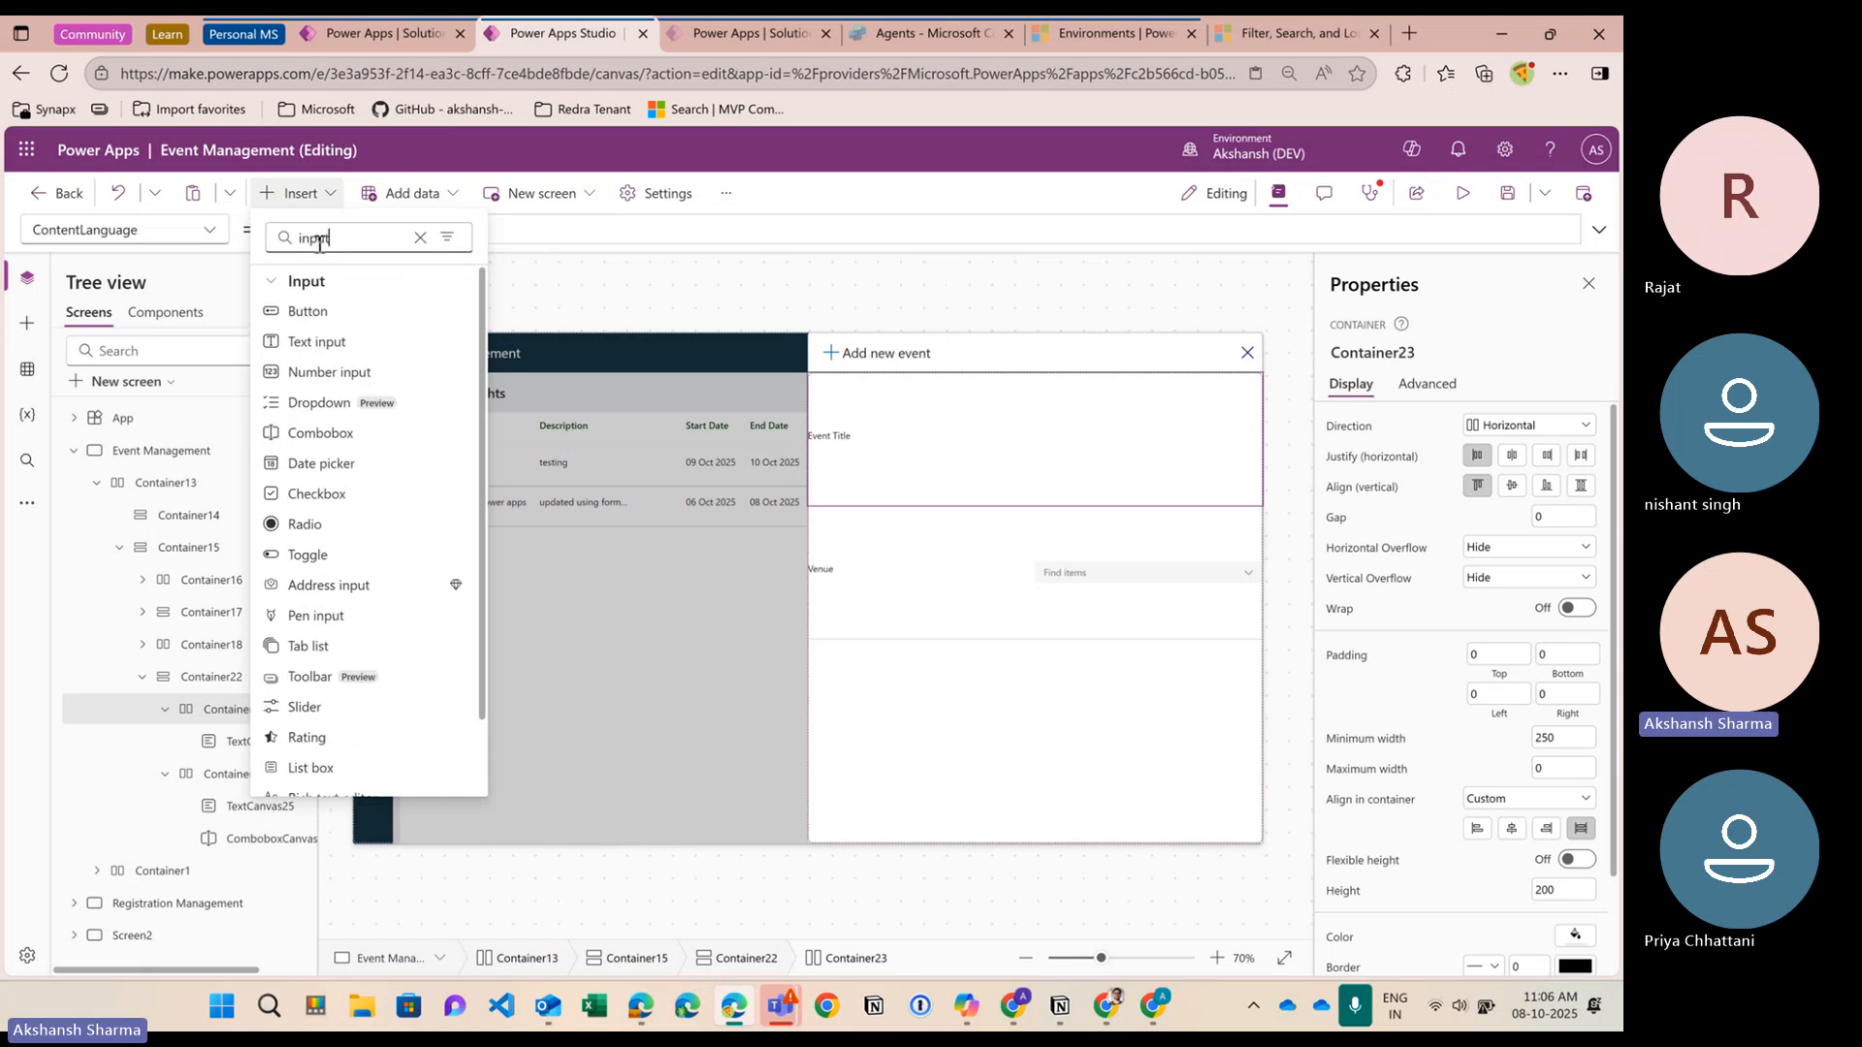
pyautogui.click(318, 342)
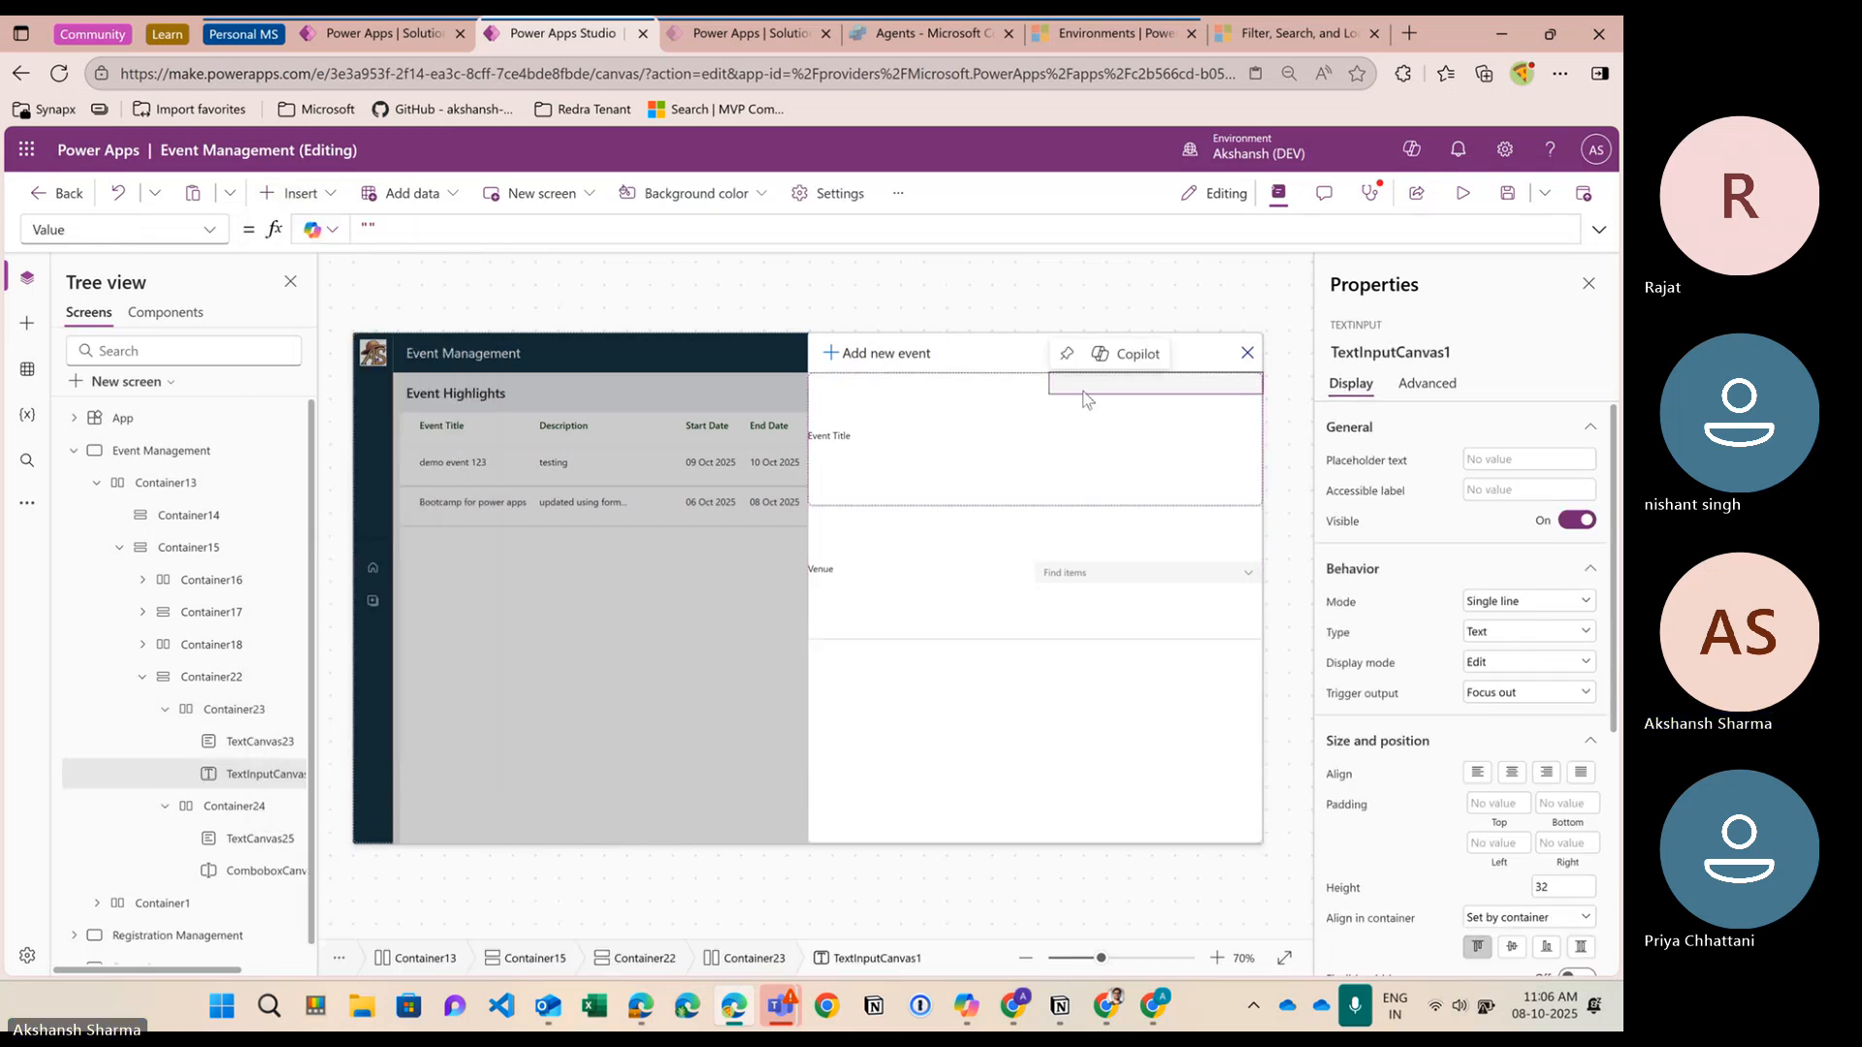
pyautogui.click(237, 708)
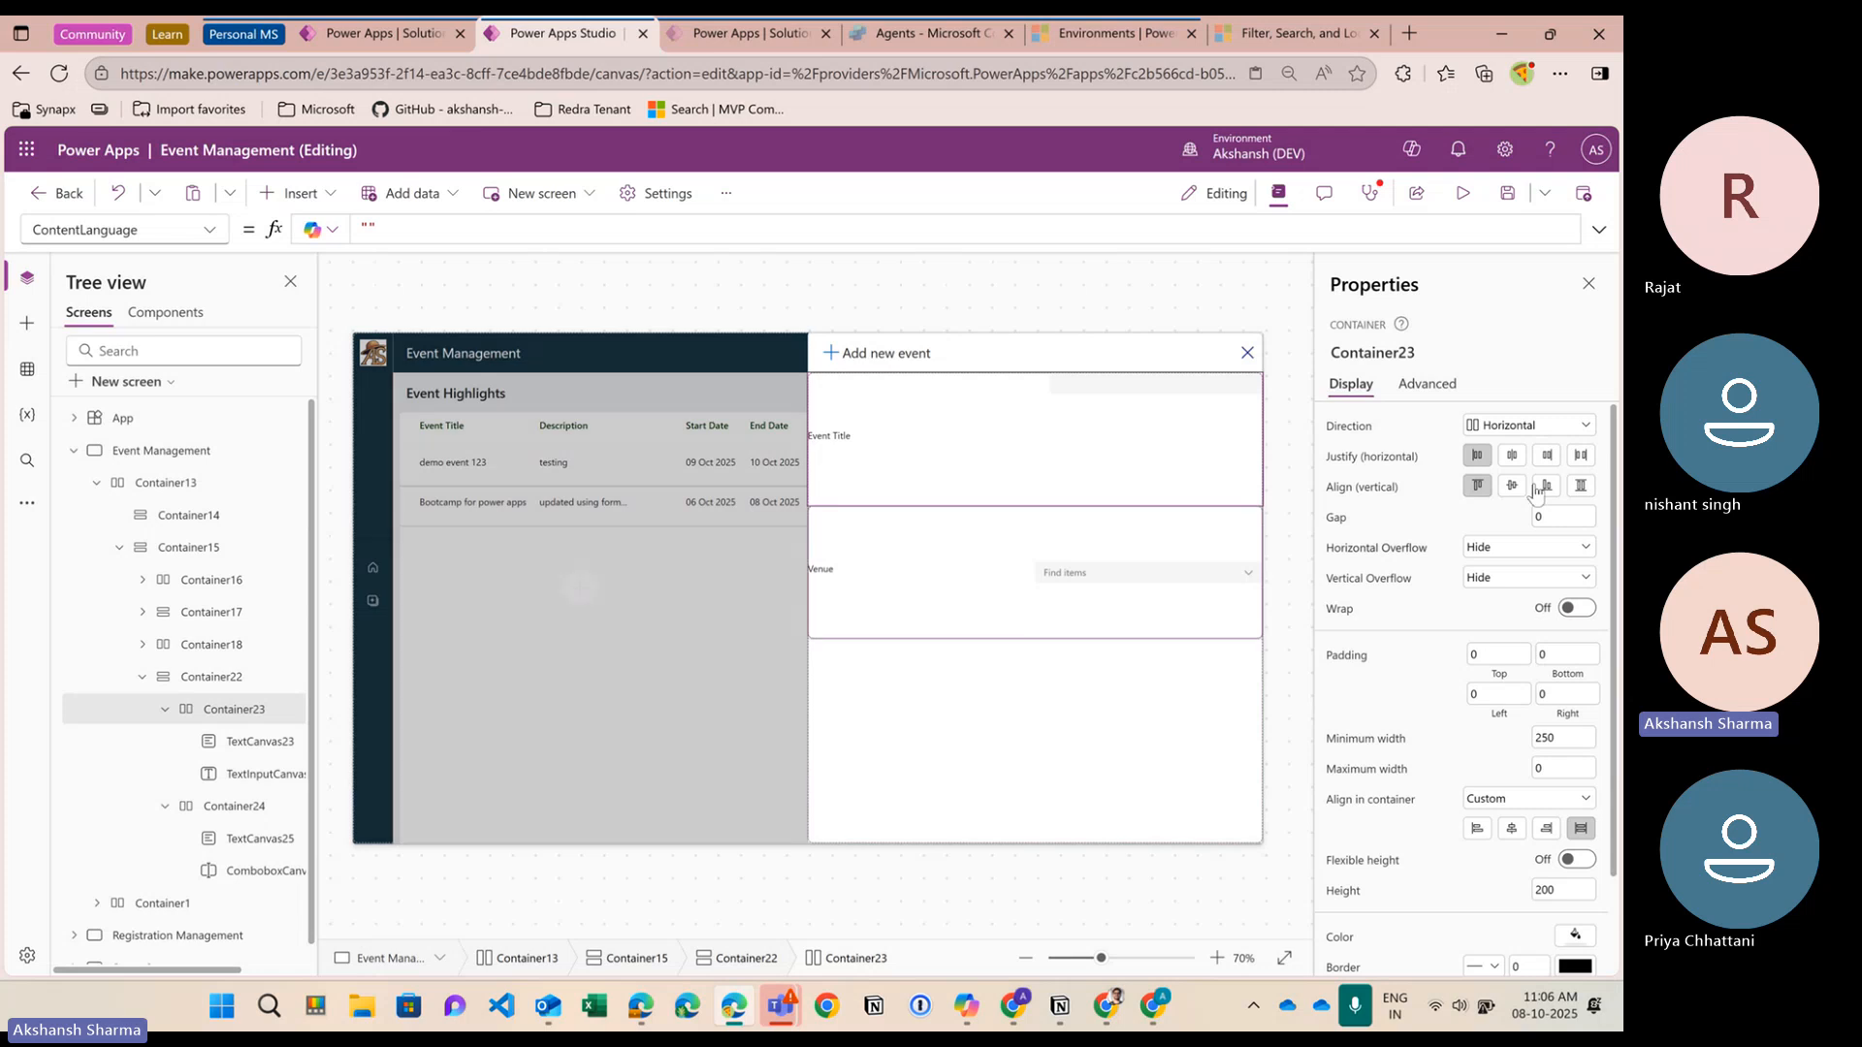
pyautogui.click(1513, 456)
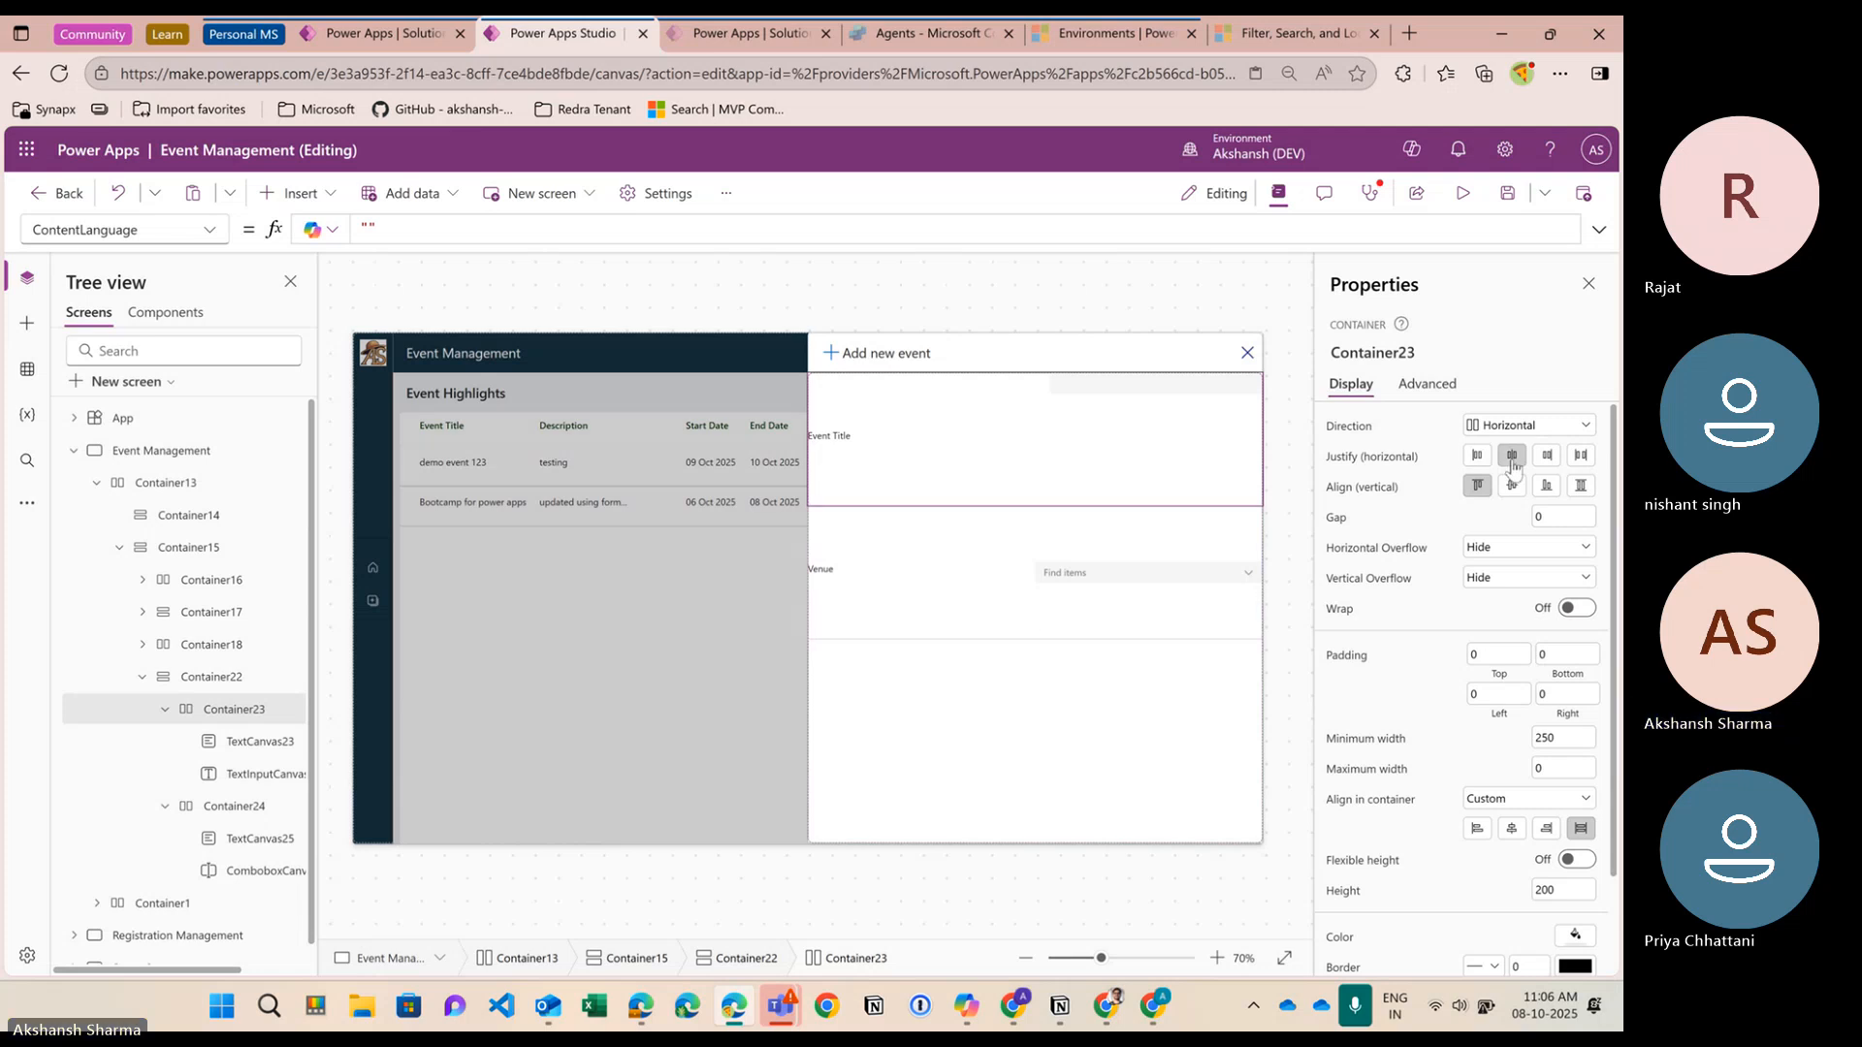
pyautogui.click(1511, 486)
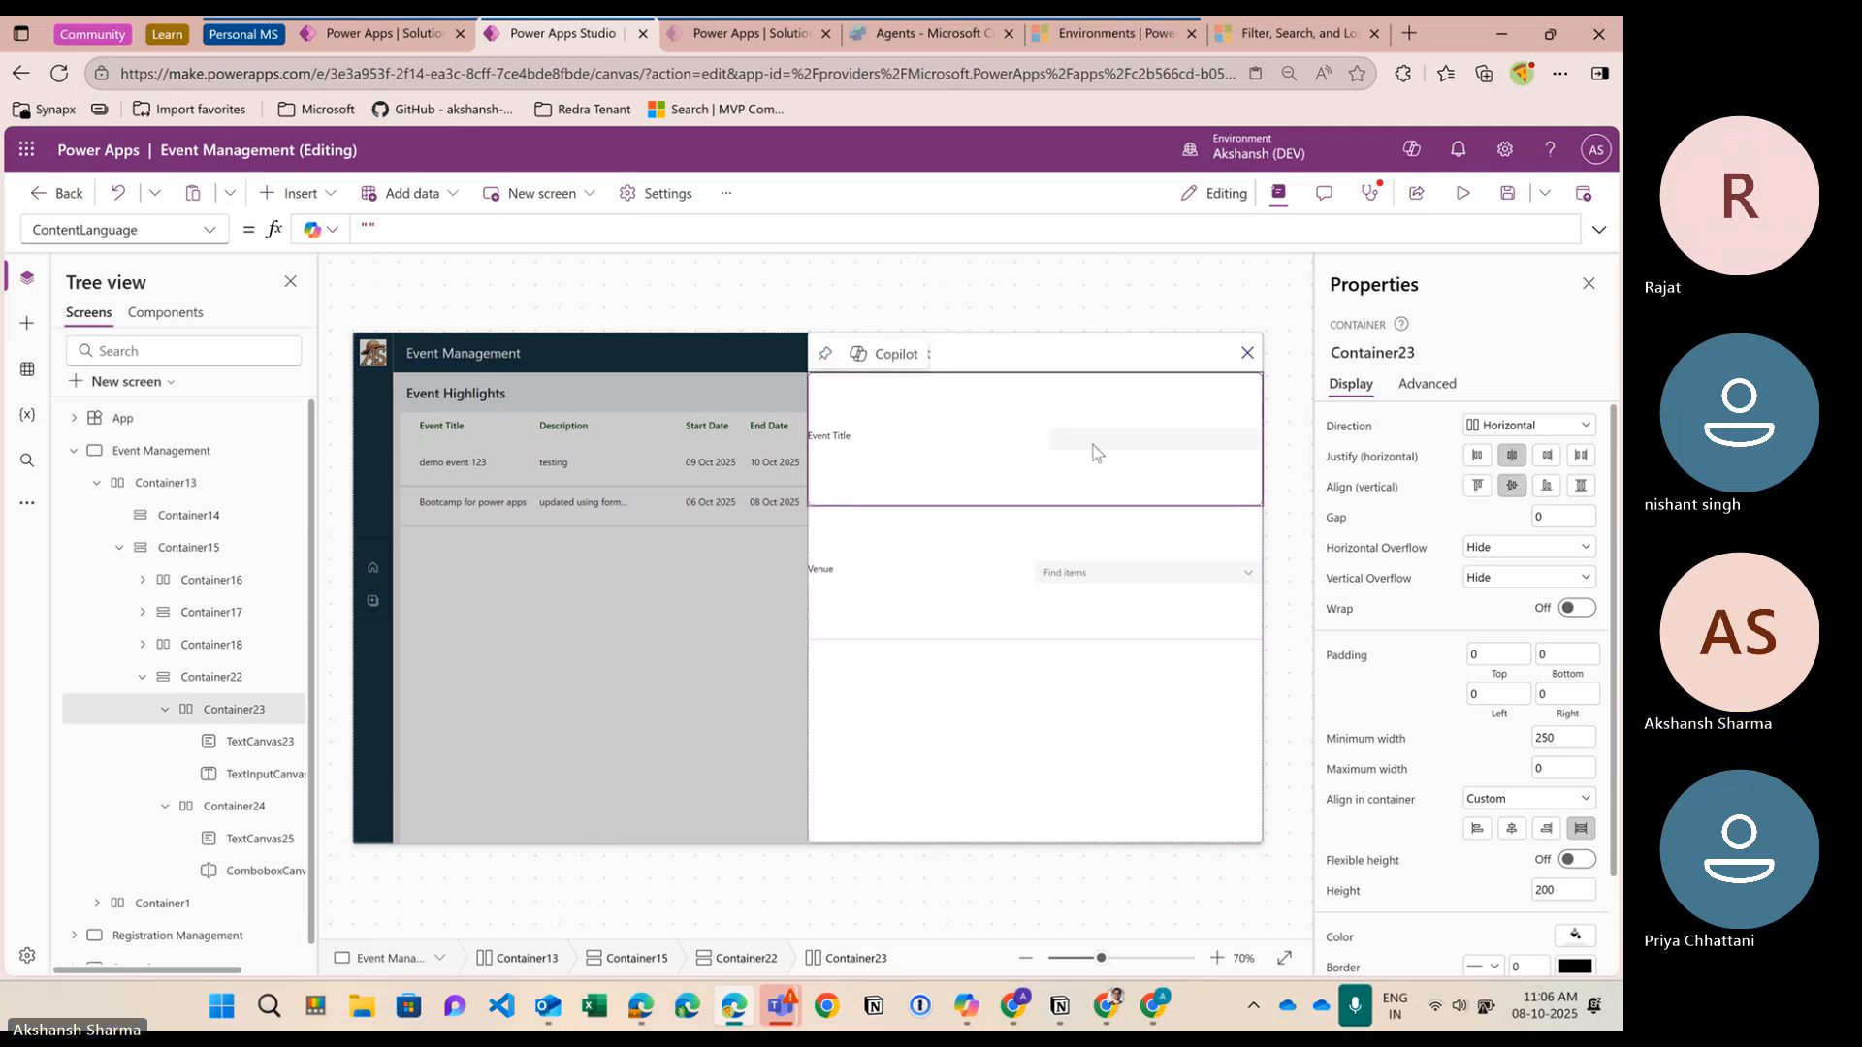
# Give the Event Title search box the placeholder text 'Search Event Title'
pyautogui.click(1095, 451)
pyautogui.click(1529, 459)
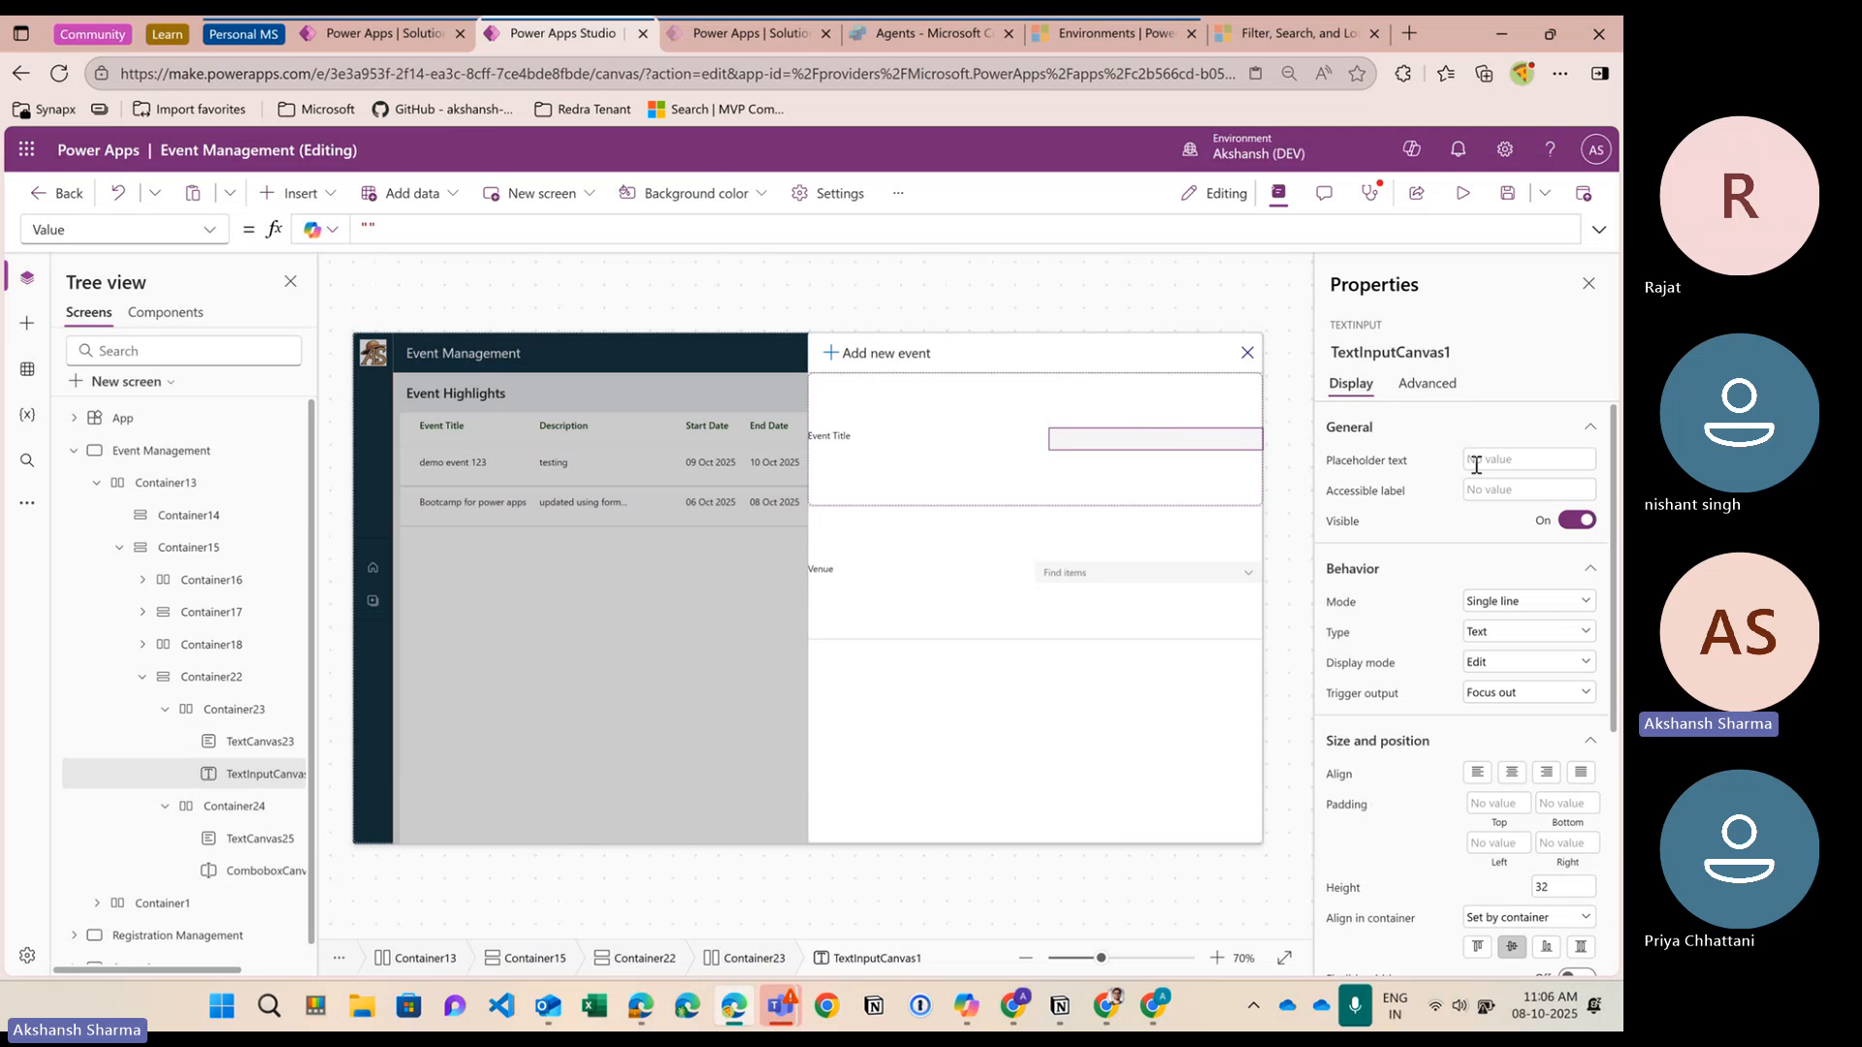
pyautogui.write('Search Event Title')
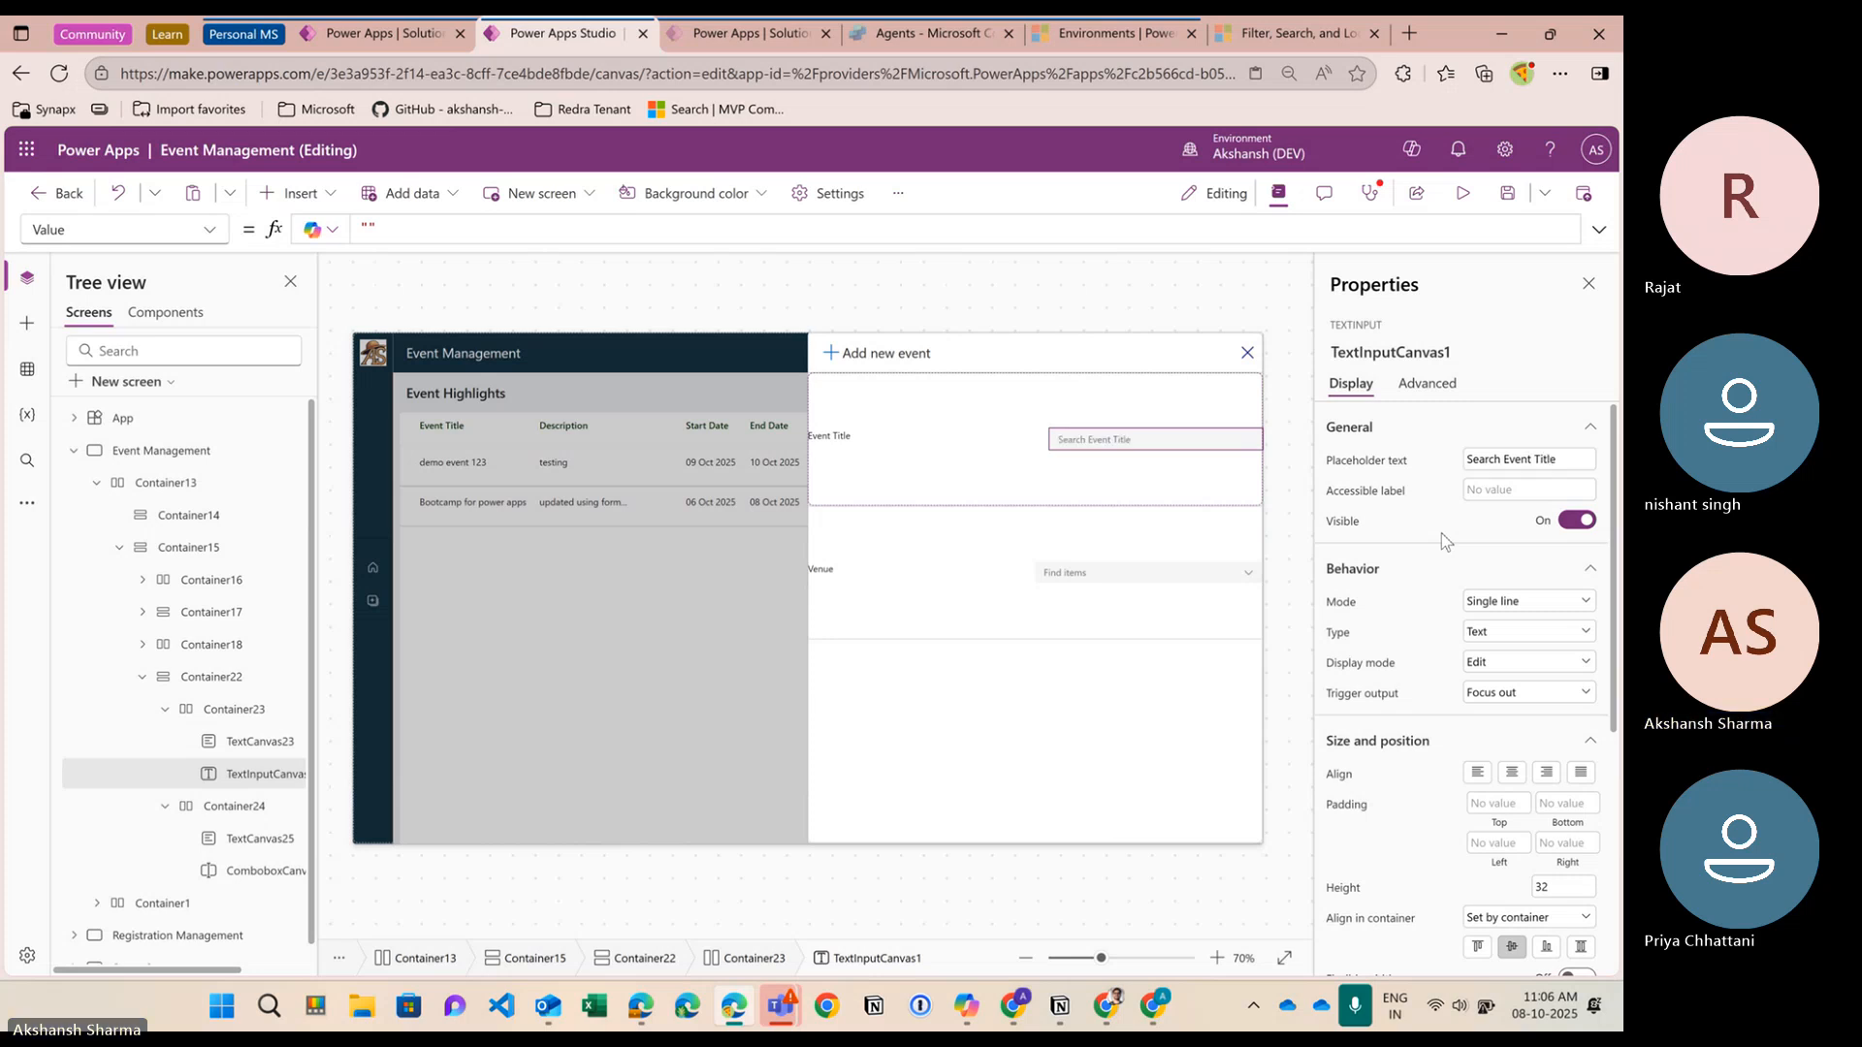
pyautogui.click(1057, 441)
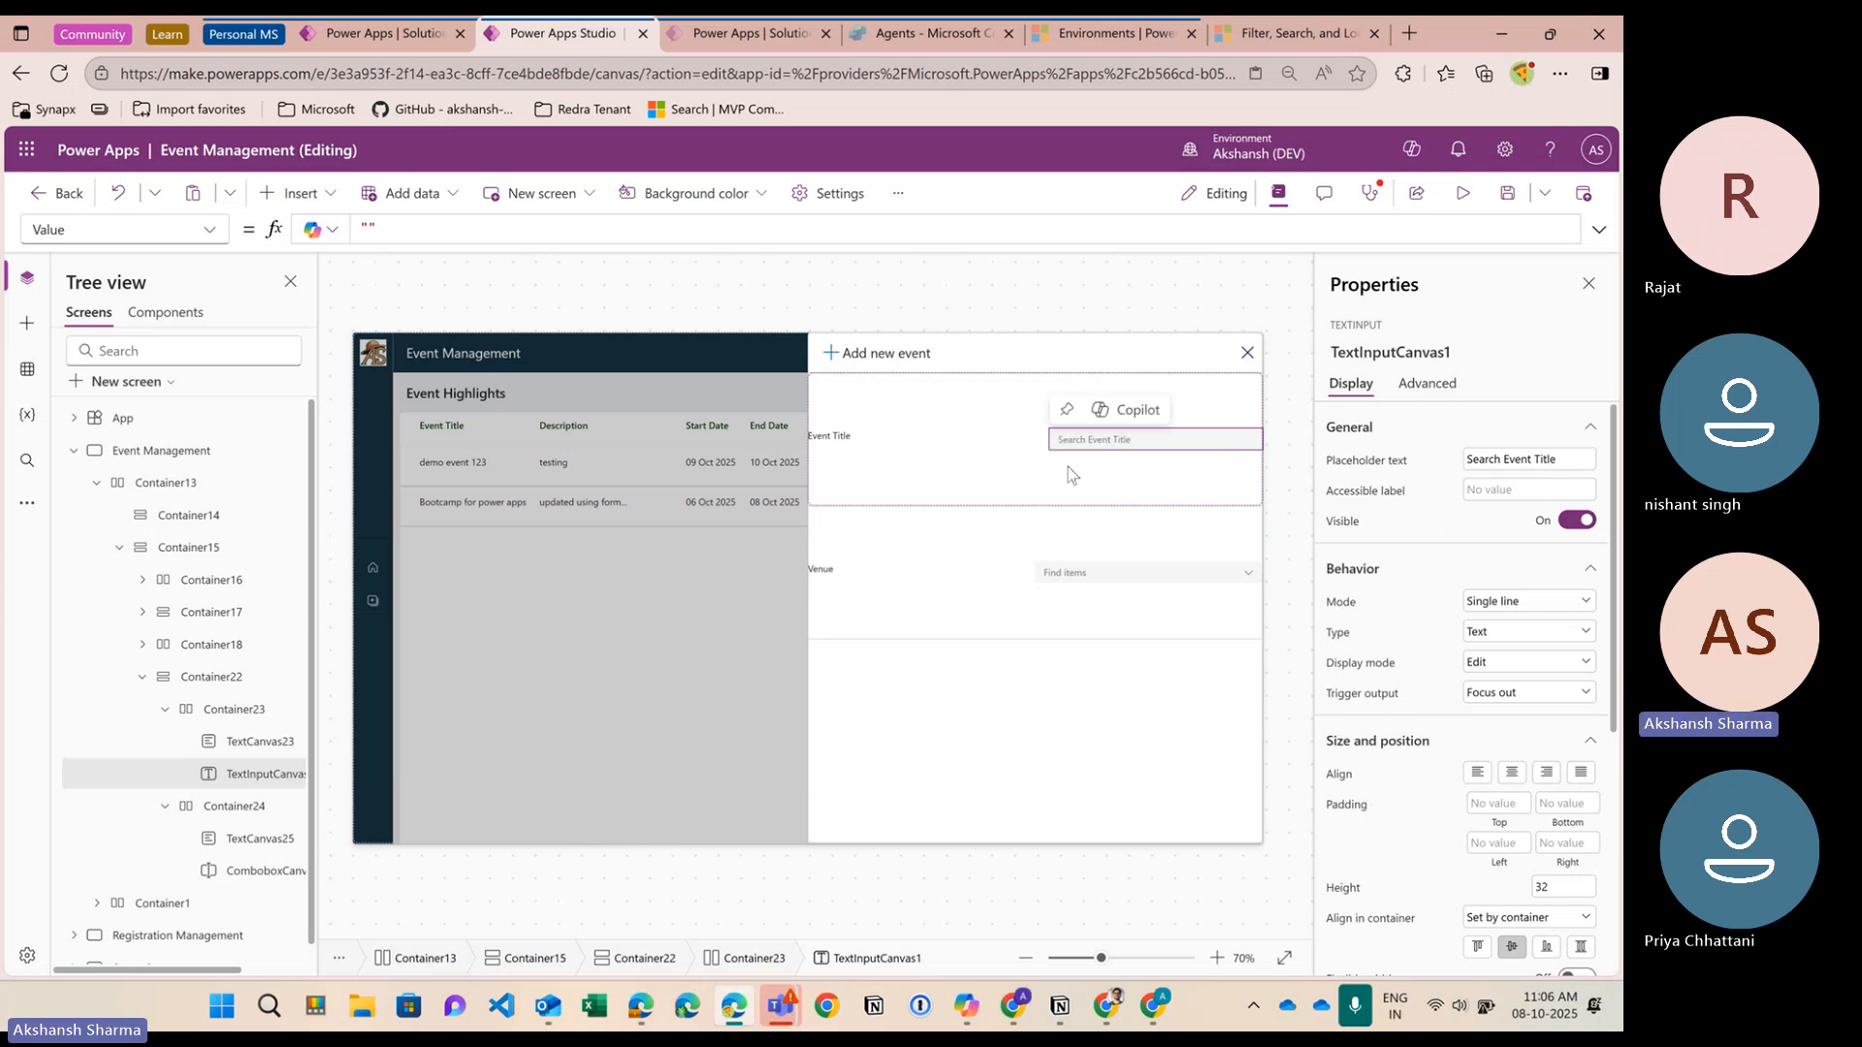
pyautogui.click(842, 575)
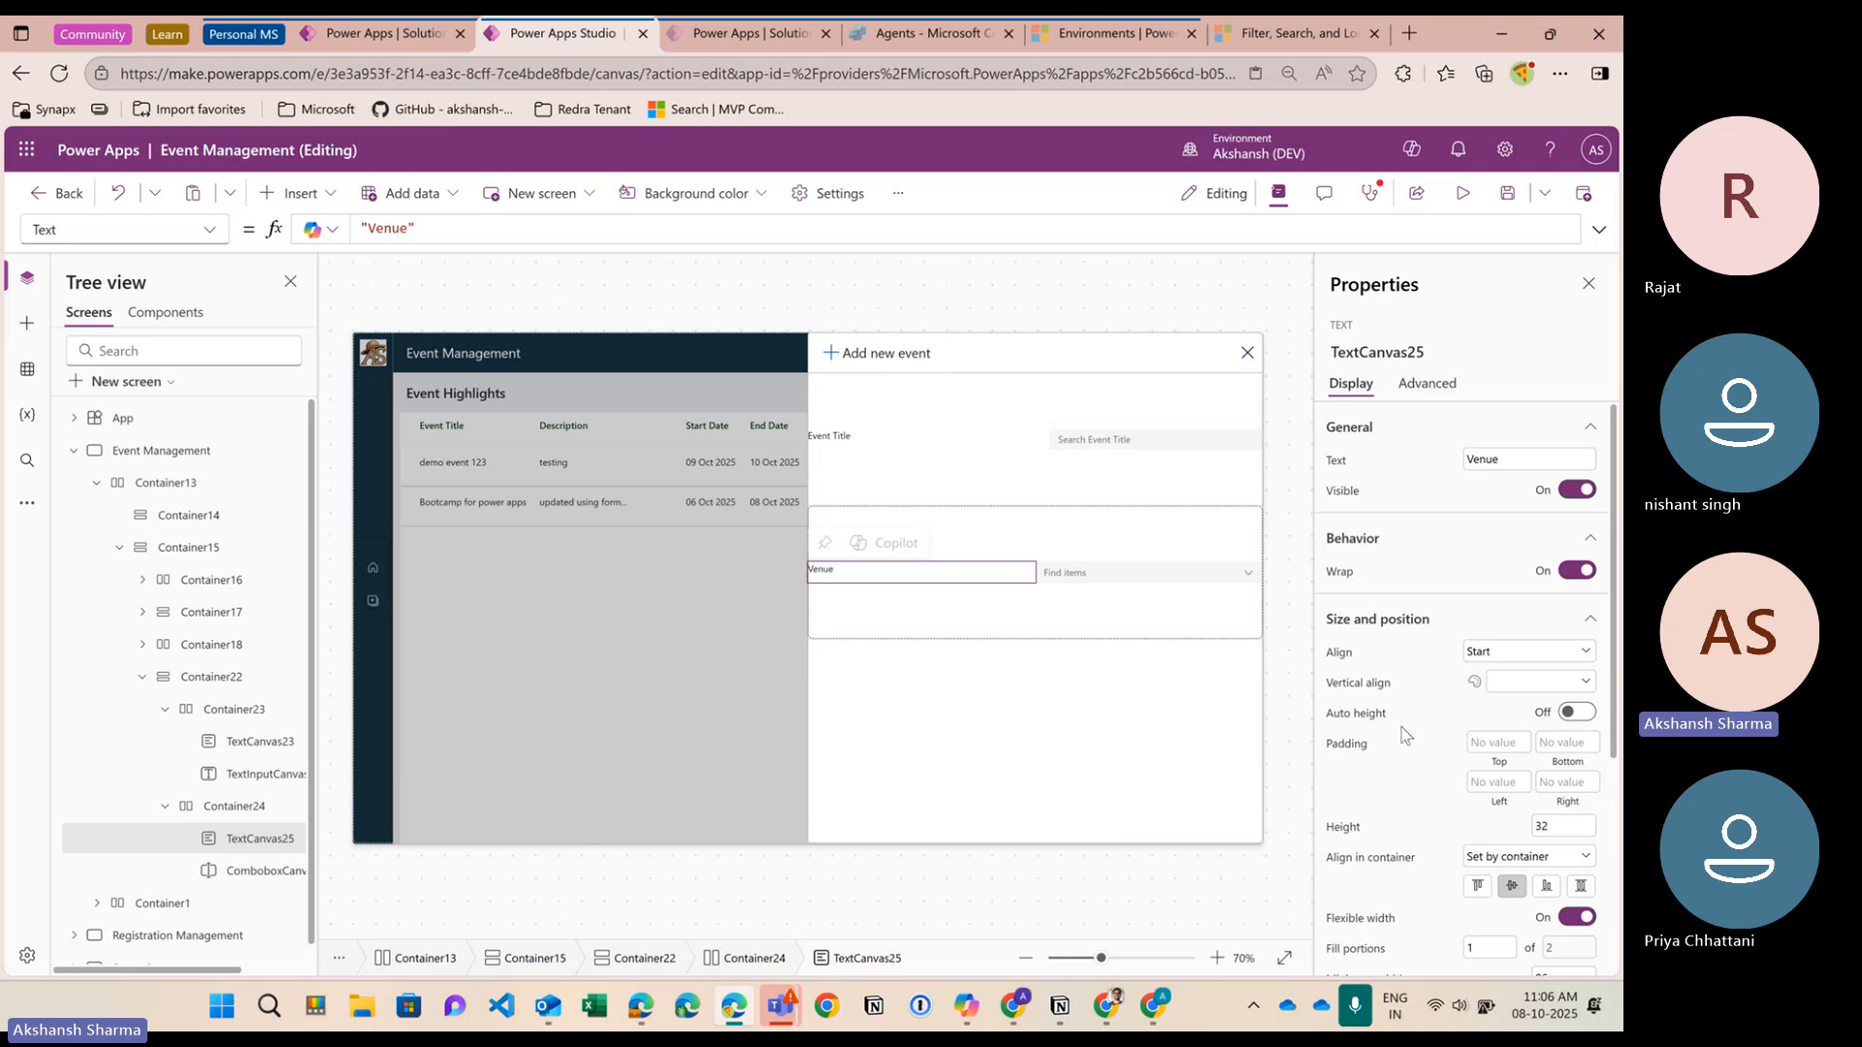
# Set the Venue label's vertical alignment to middle
pyautogui.scroll(-1, 1513, 591)
pyautogui.click(1539, 576)
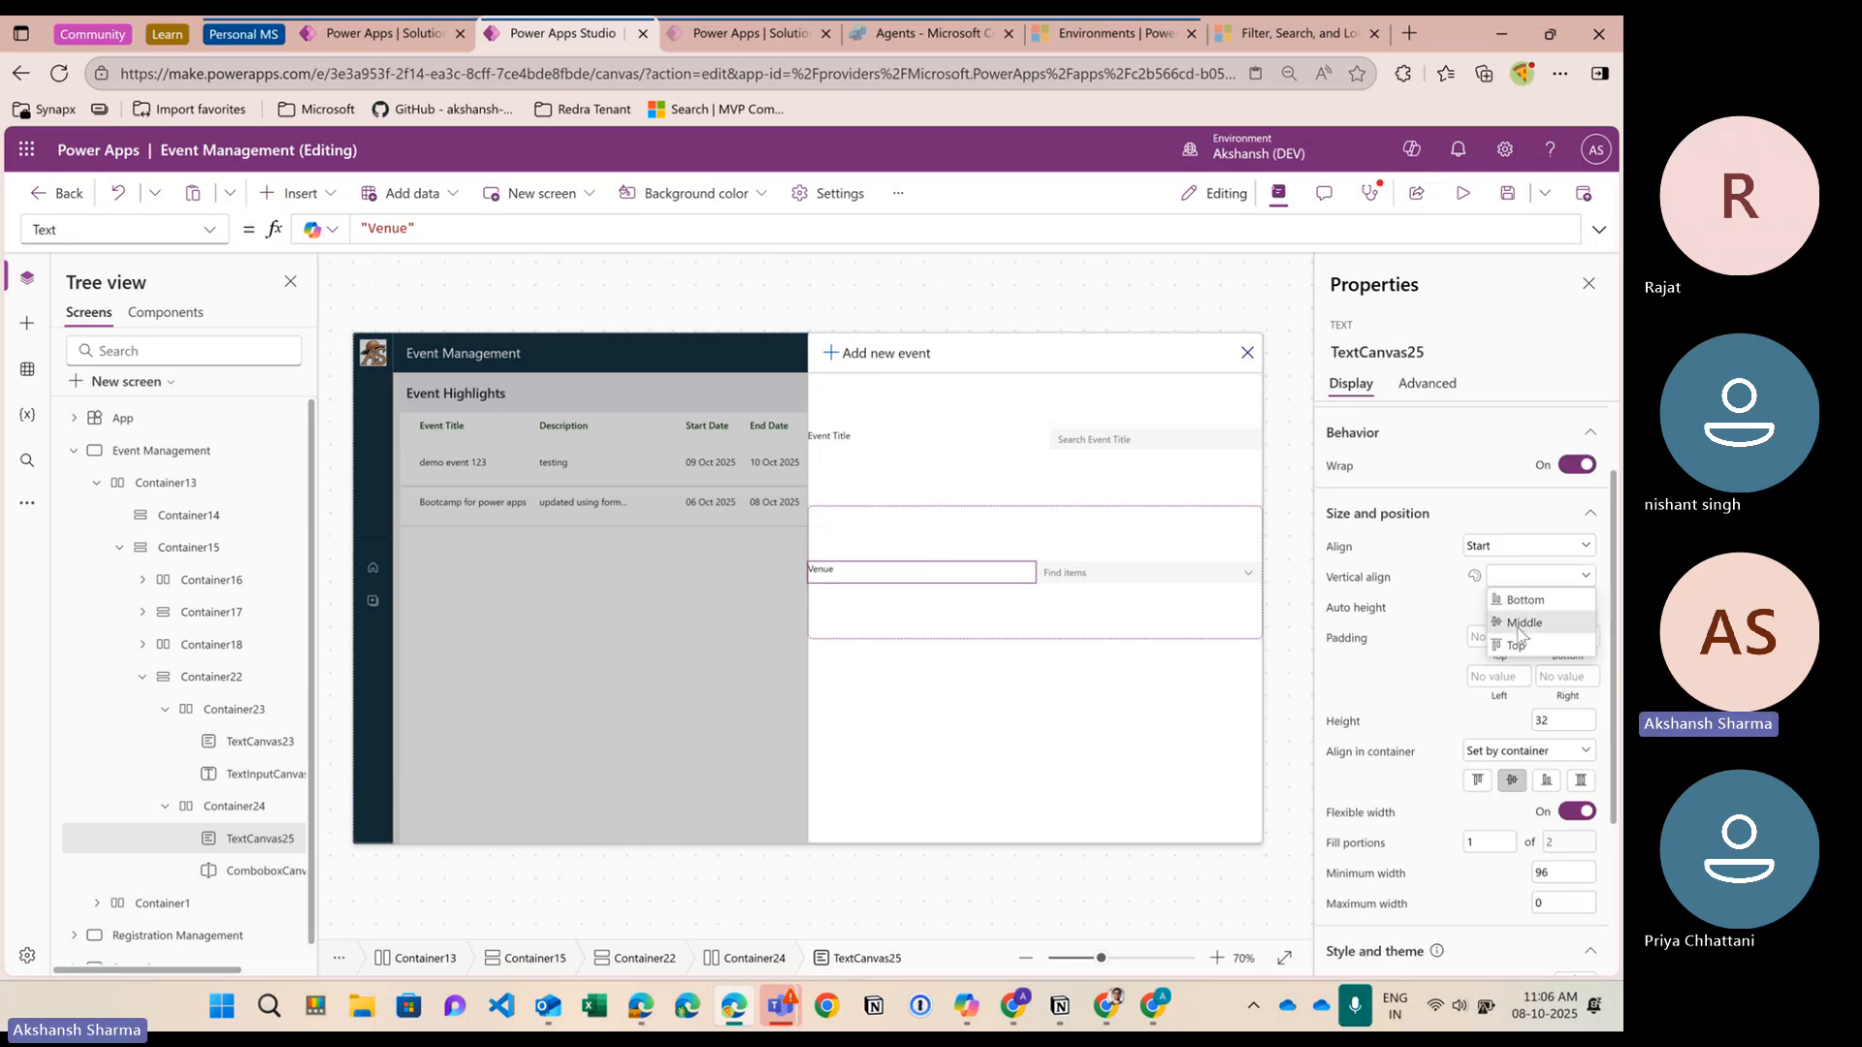
pyautogui.click(1518, 620)
# Centre the text of the Event Title and Venue labels horizontally
pyautogui.click(870, 439)
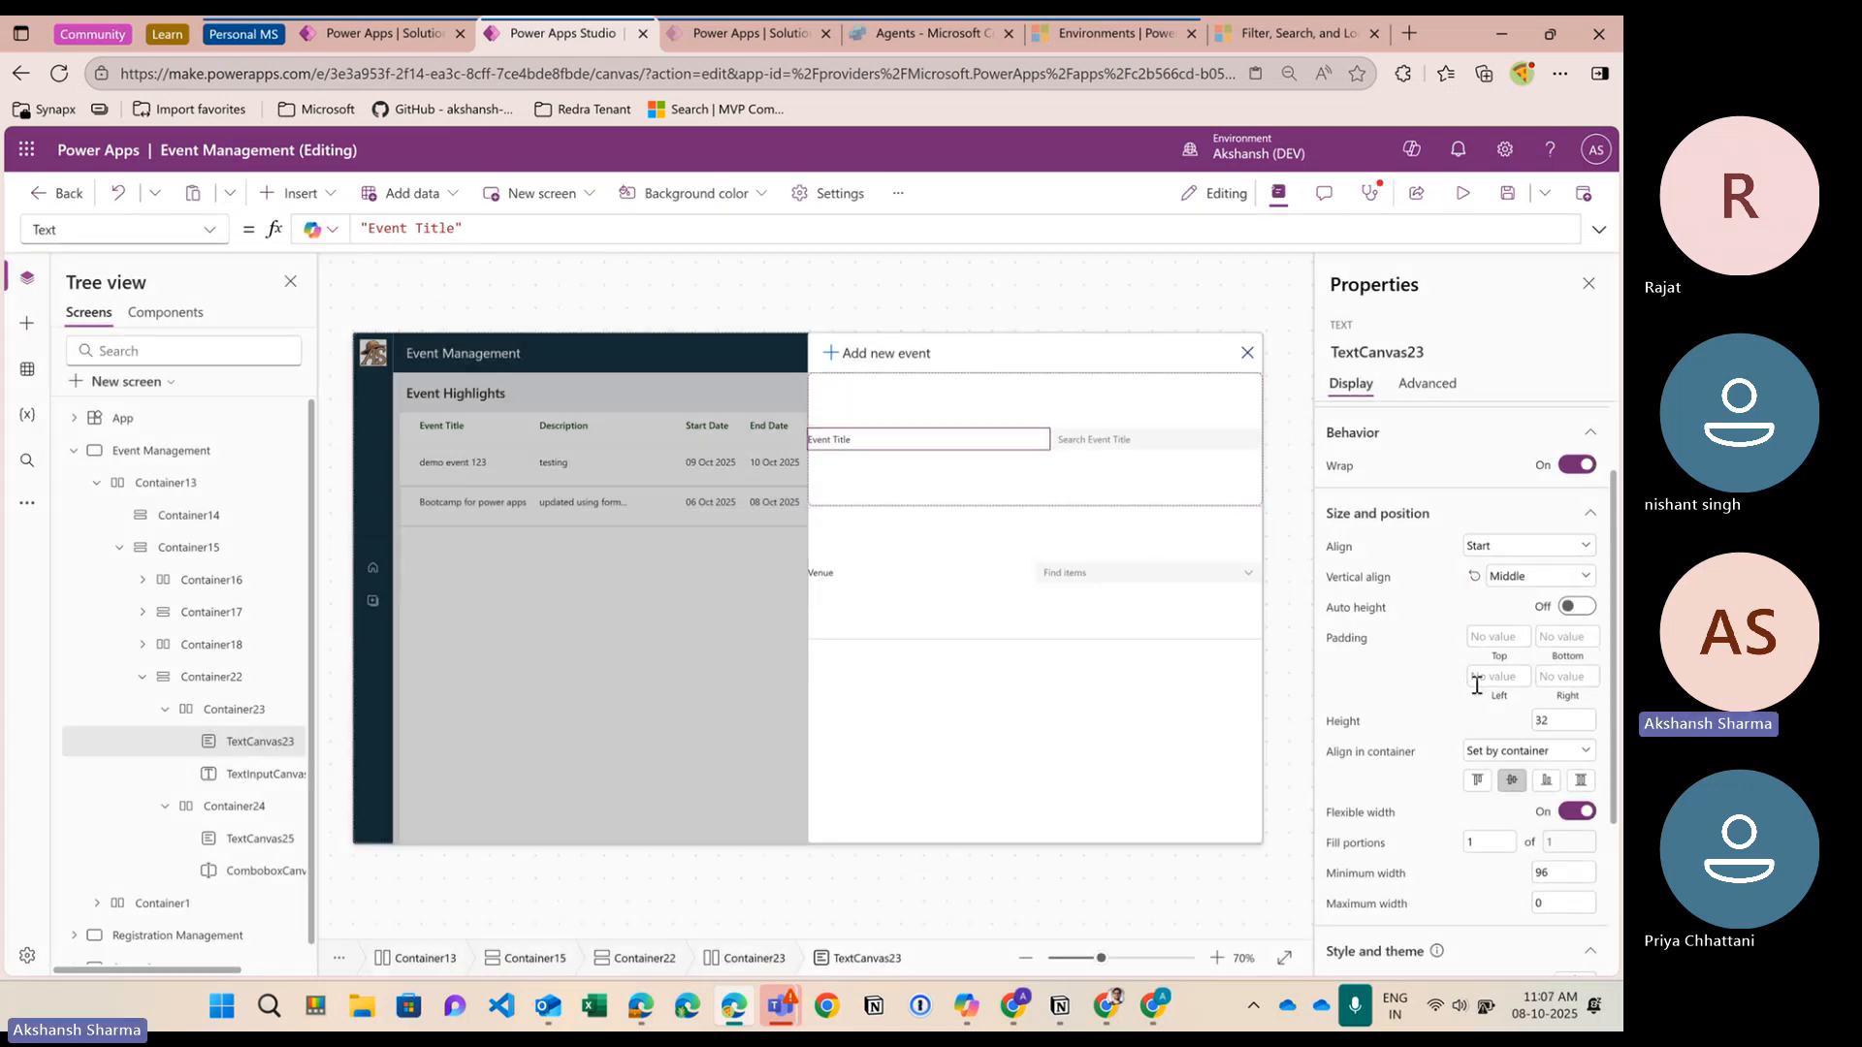
pyautogui.scroll(1, 1410, 706)
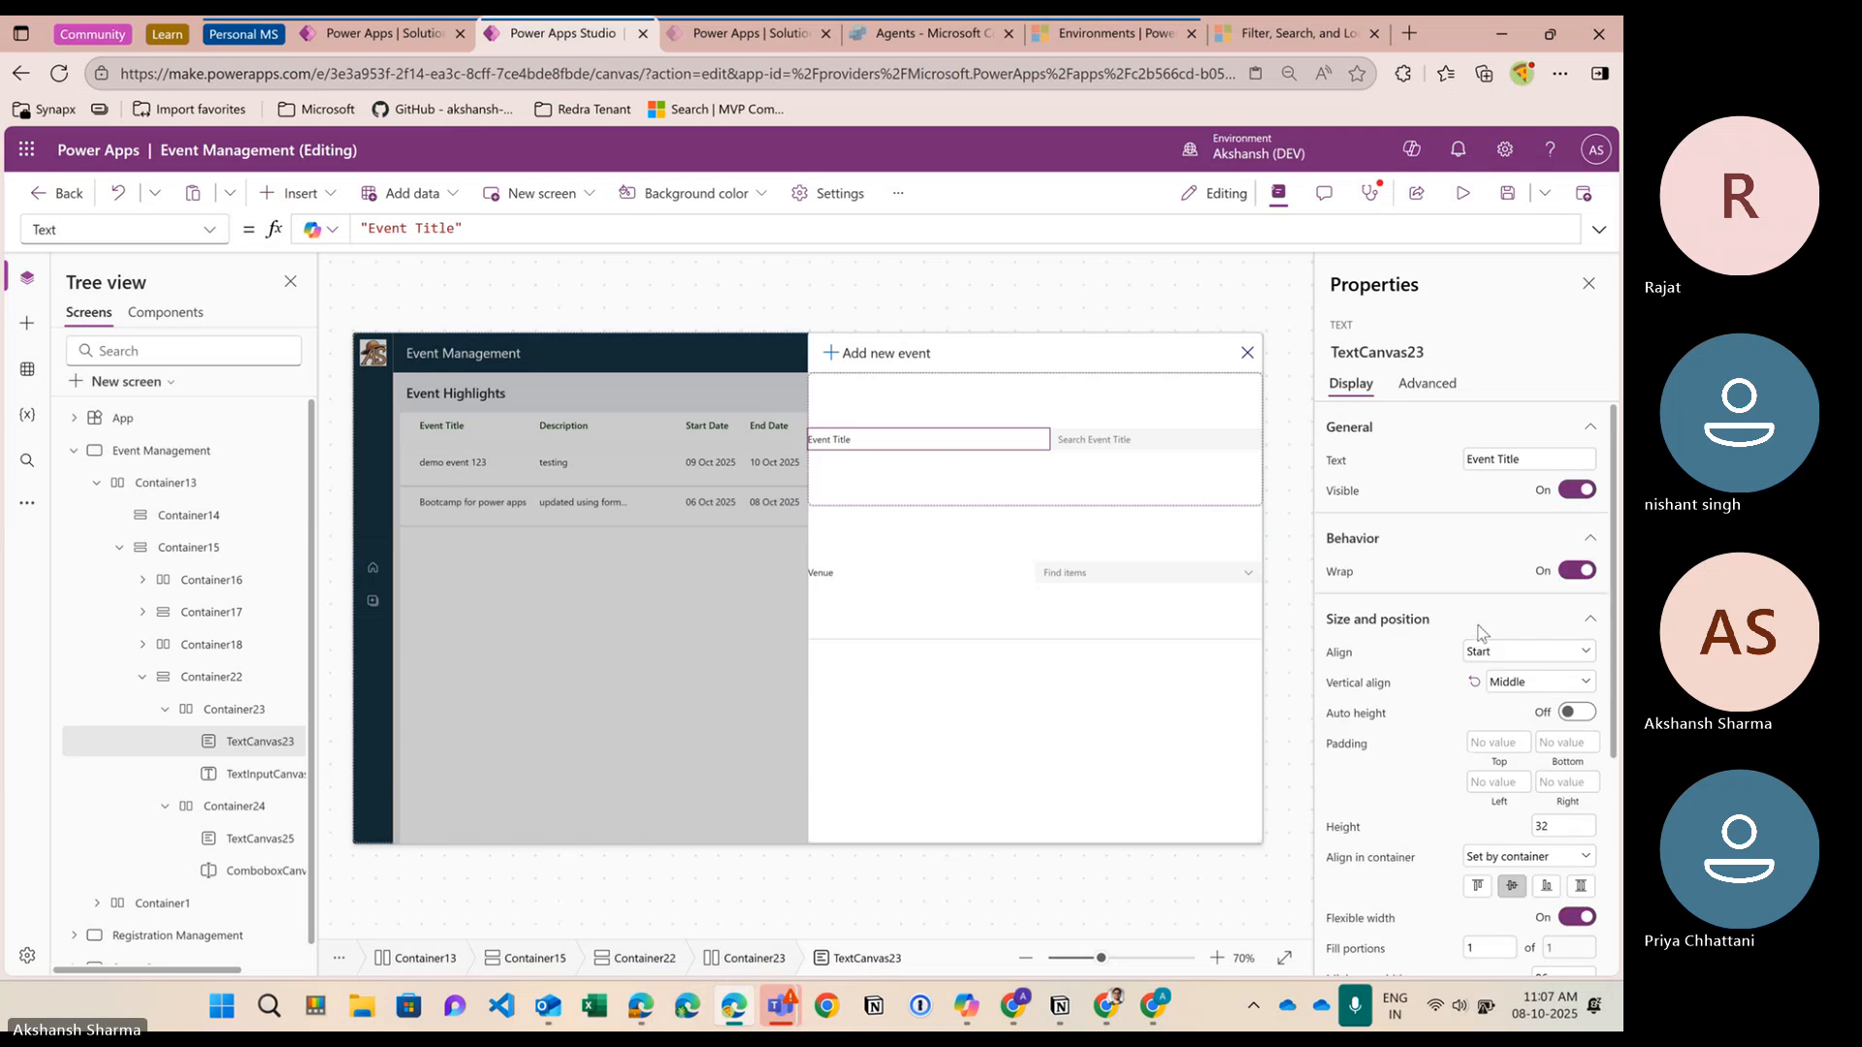
pyautogui.click(1496, 653)
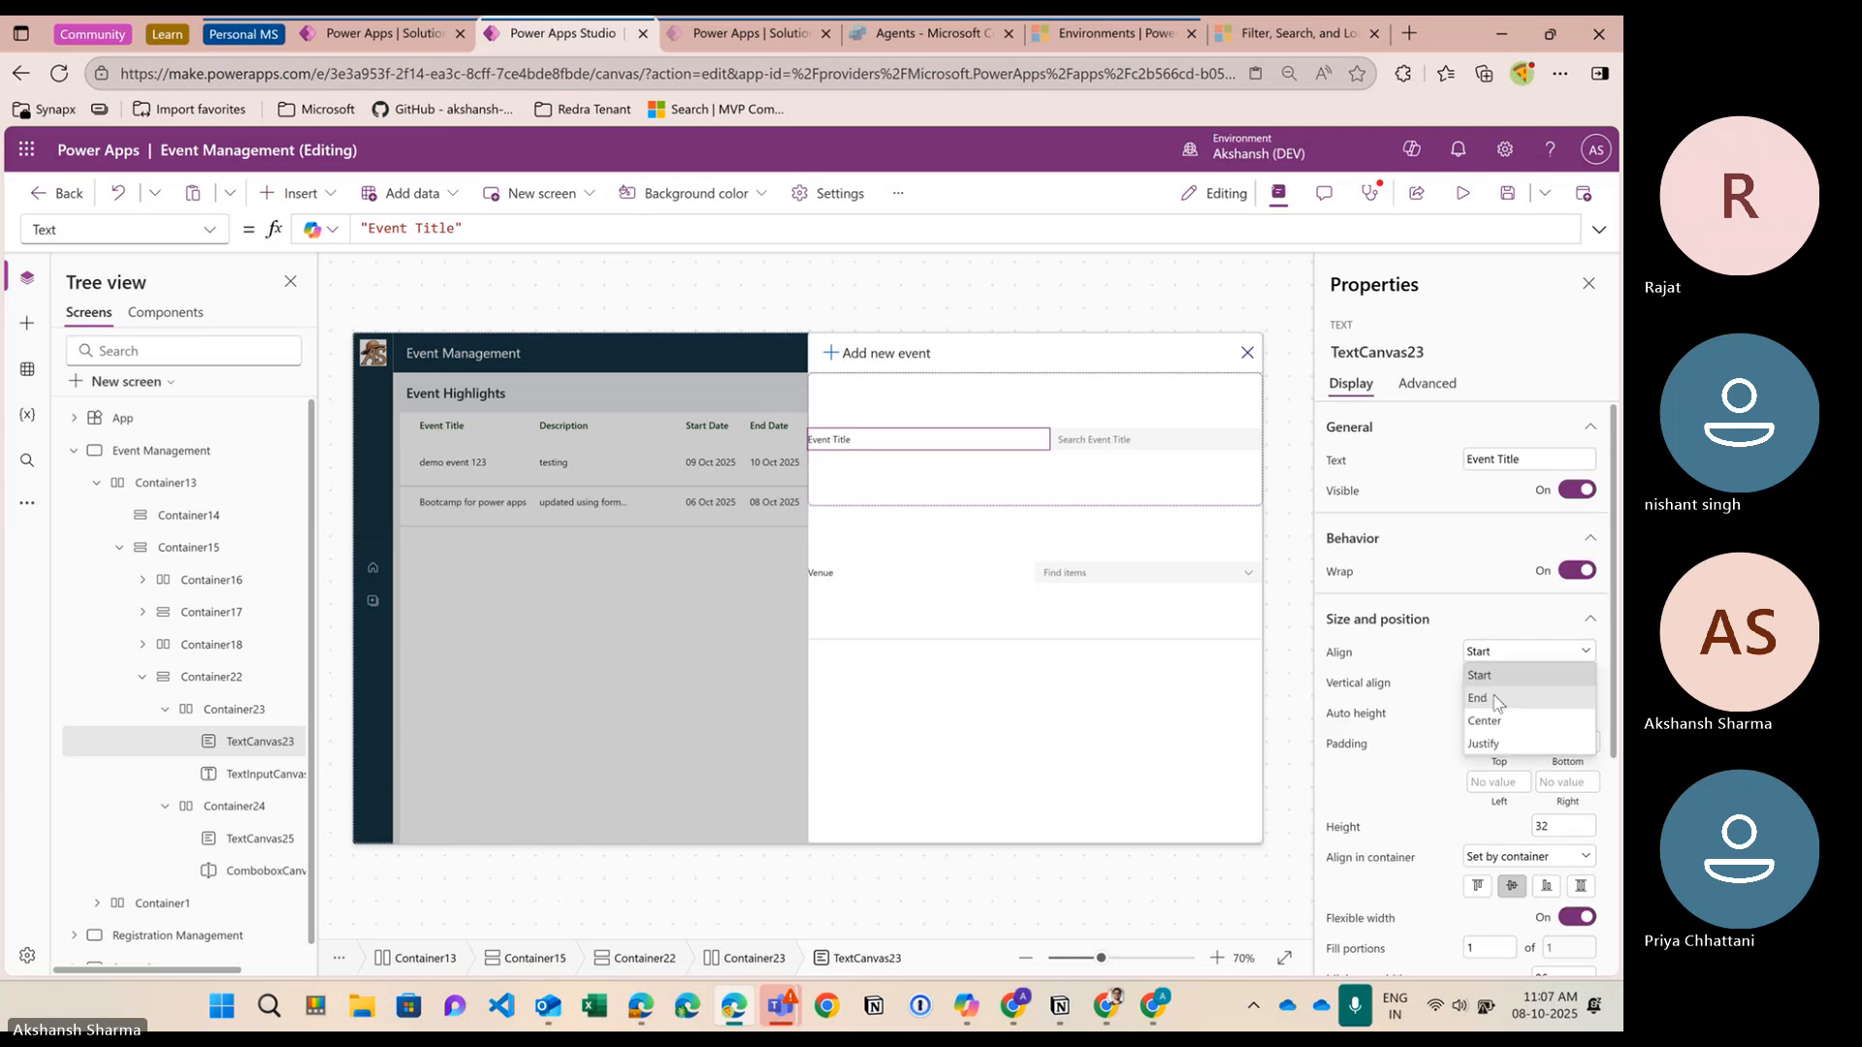
pyautogui.click(1498, 699)
pyautogui.click(859, 574)
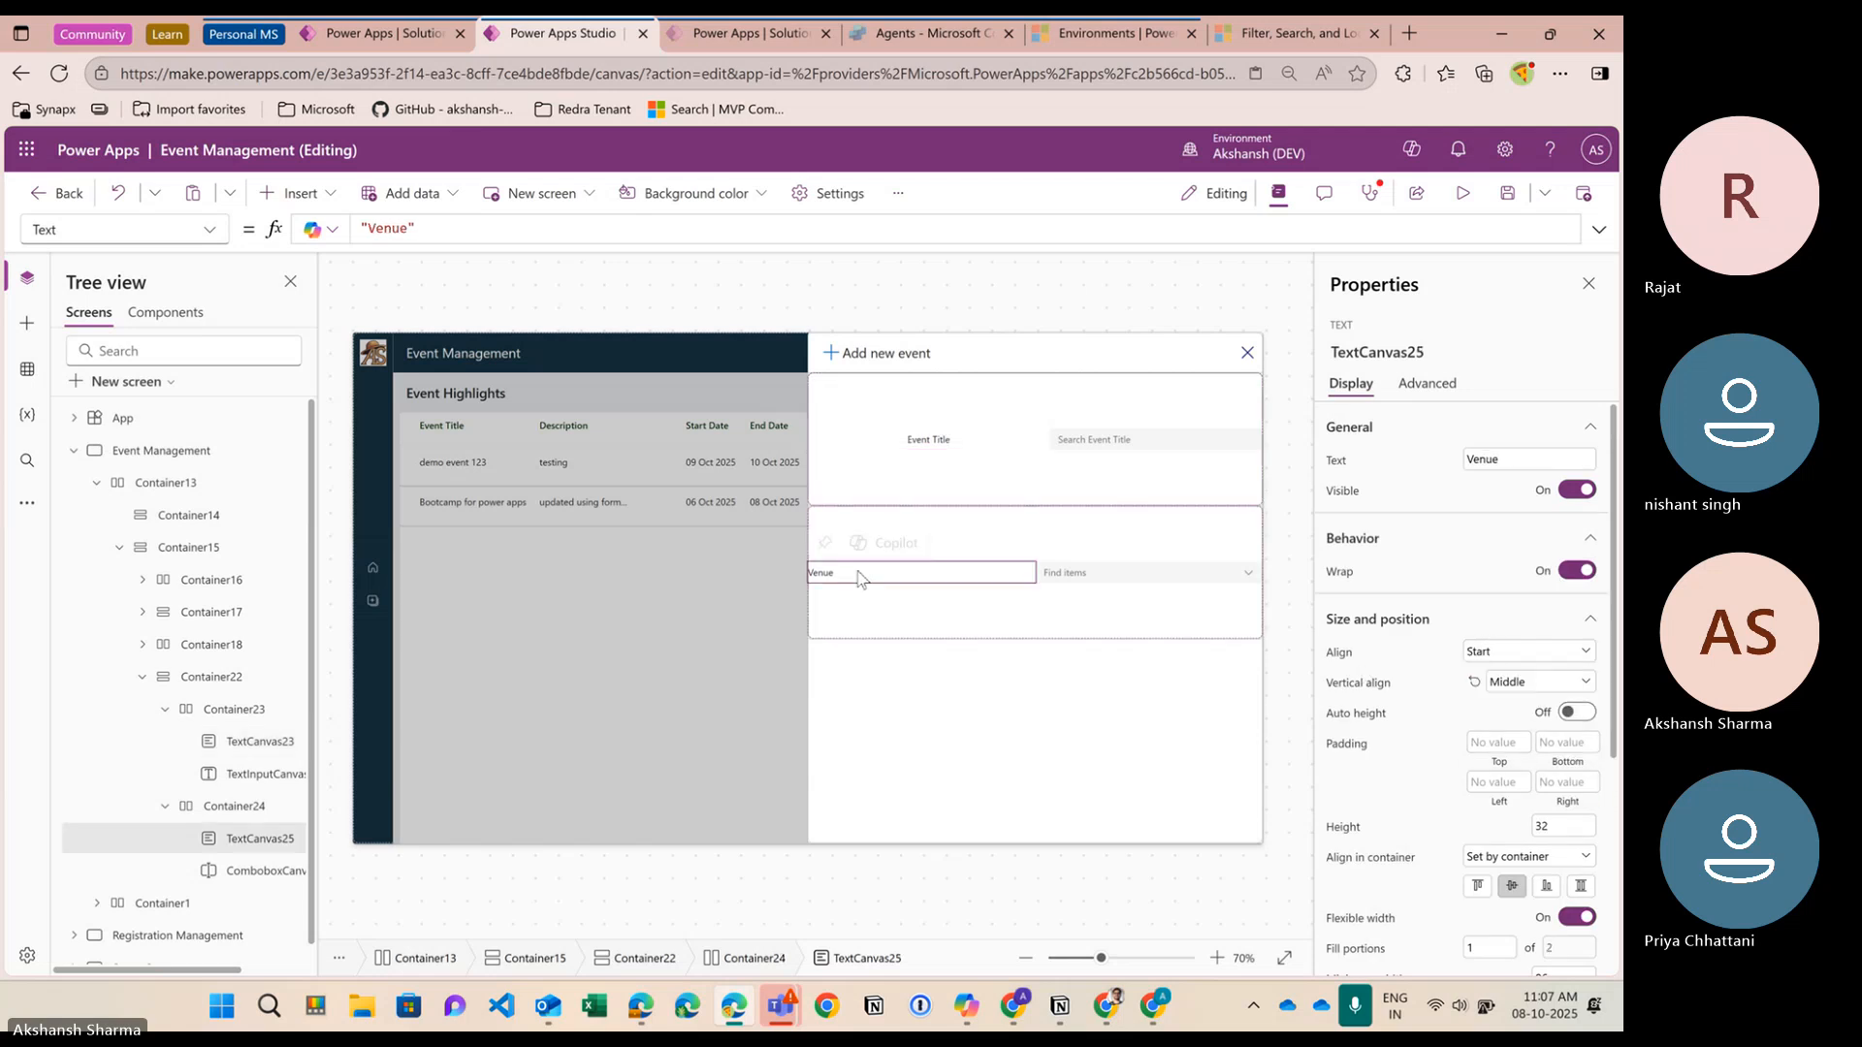
pyautogui.click(1501, 653)
pyautogui.click(1499, 699)
# Preview the running app, then close the preview to return to editing
pyautogui.click(931, 353)
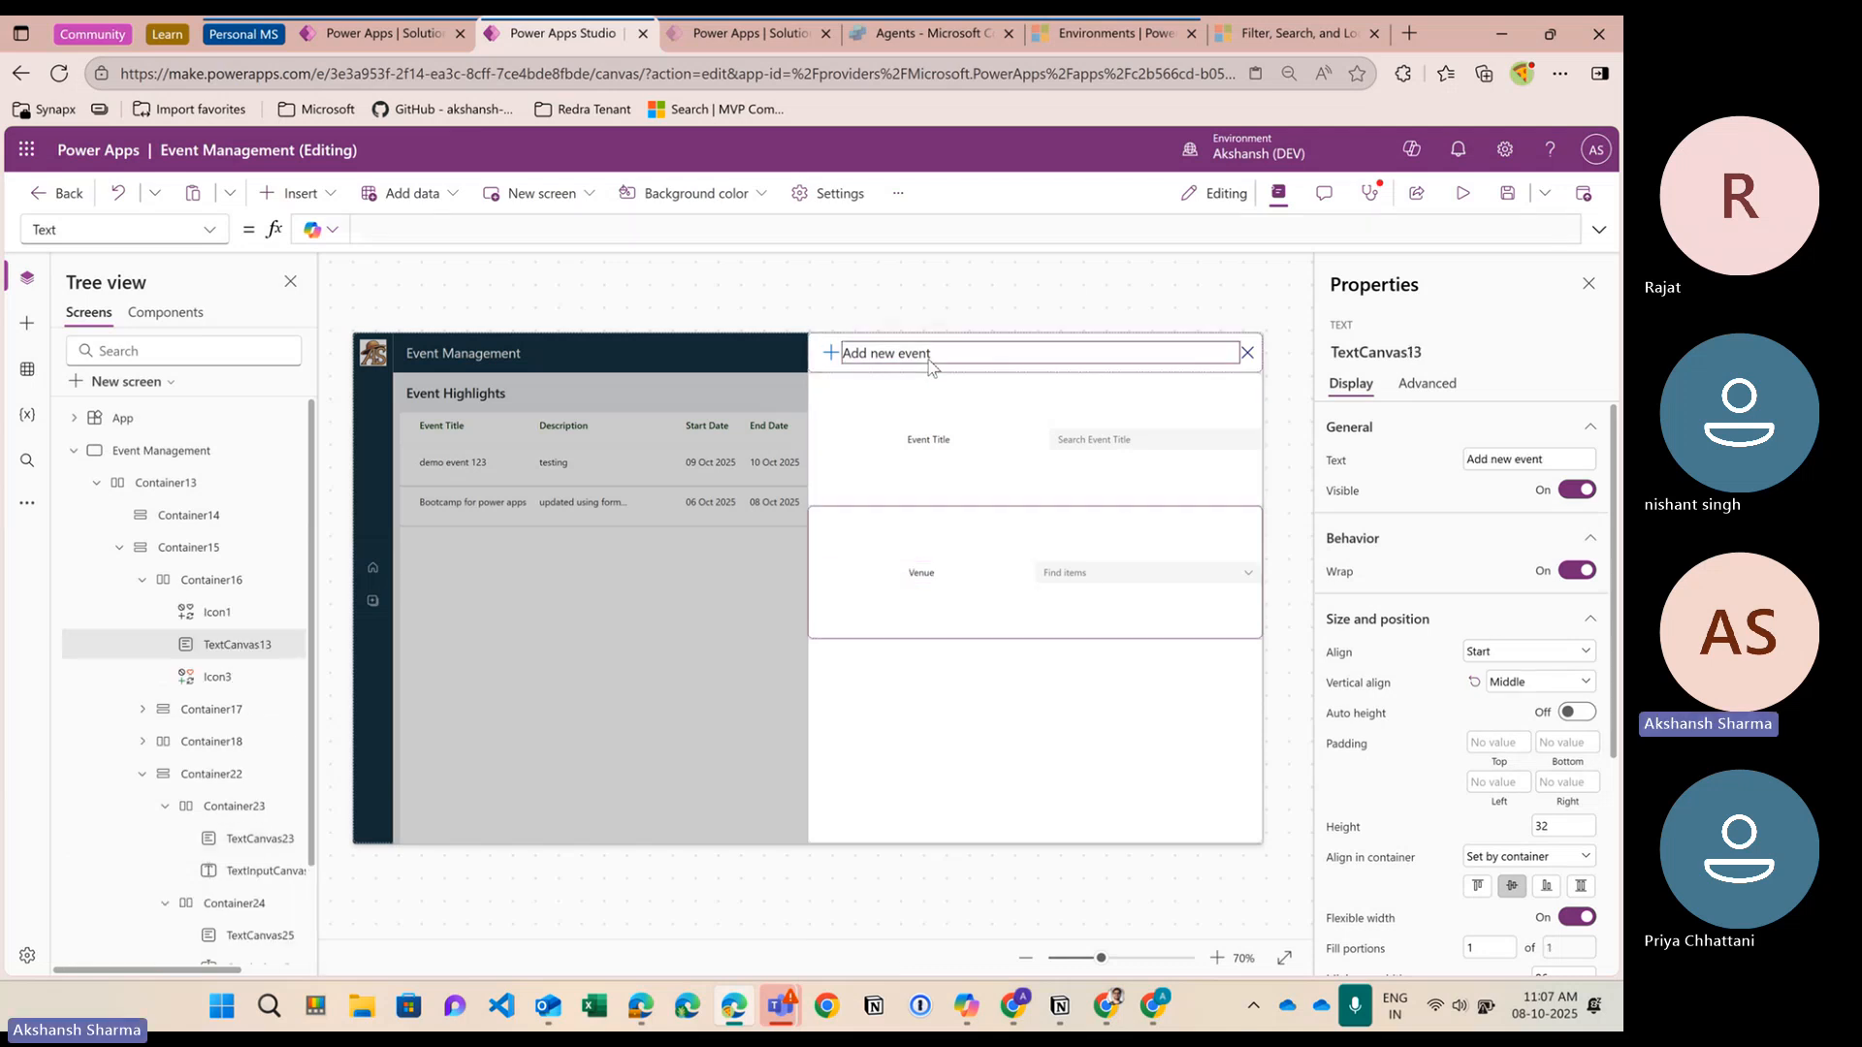
pyautogui.click(943, 444)
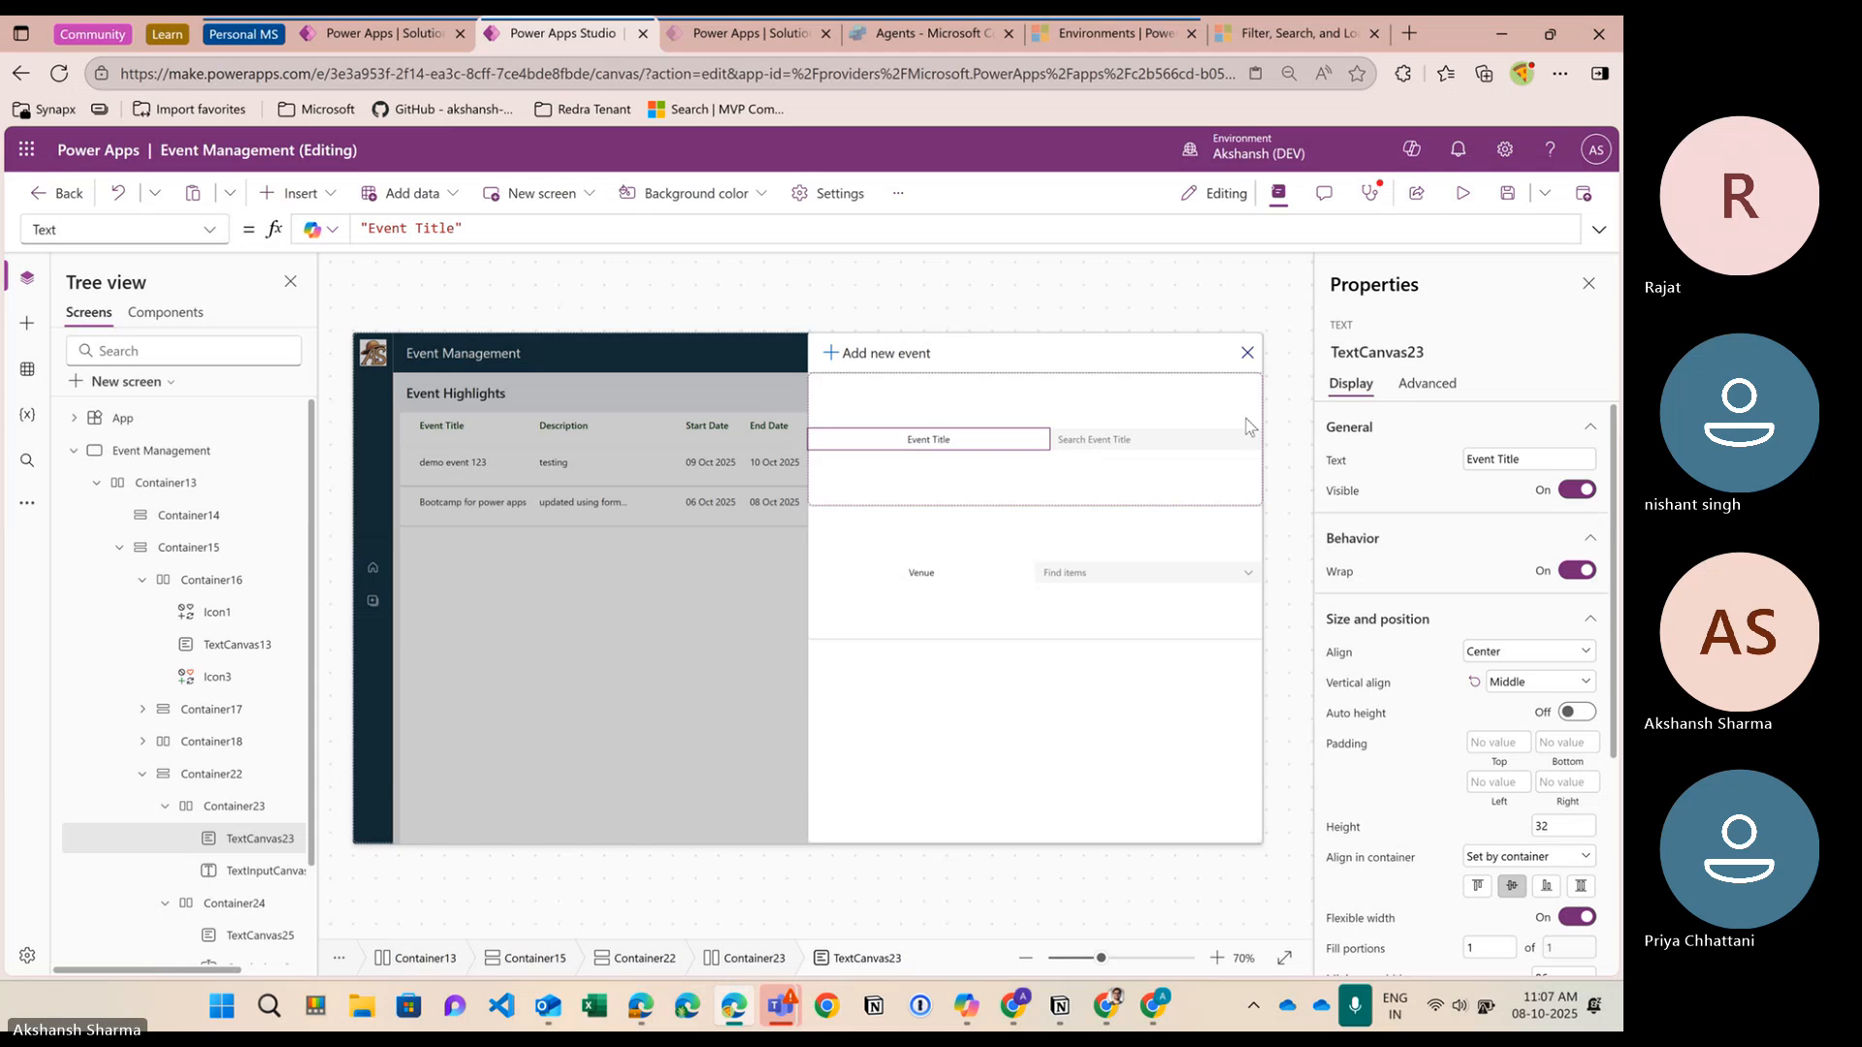
pyautogui.click(1462, 193)
pyautogui.click(1580, 198)
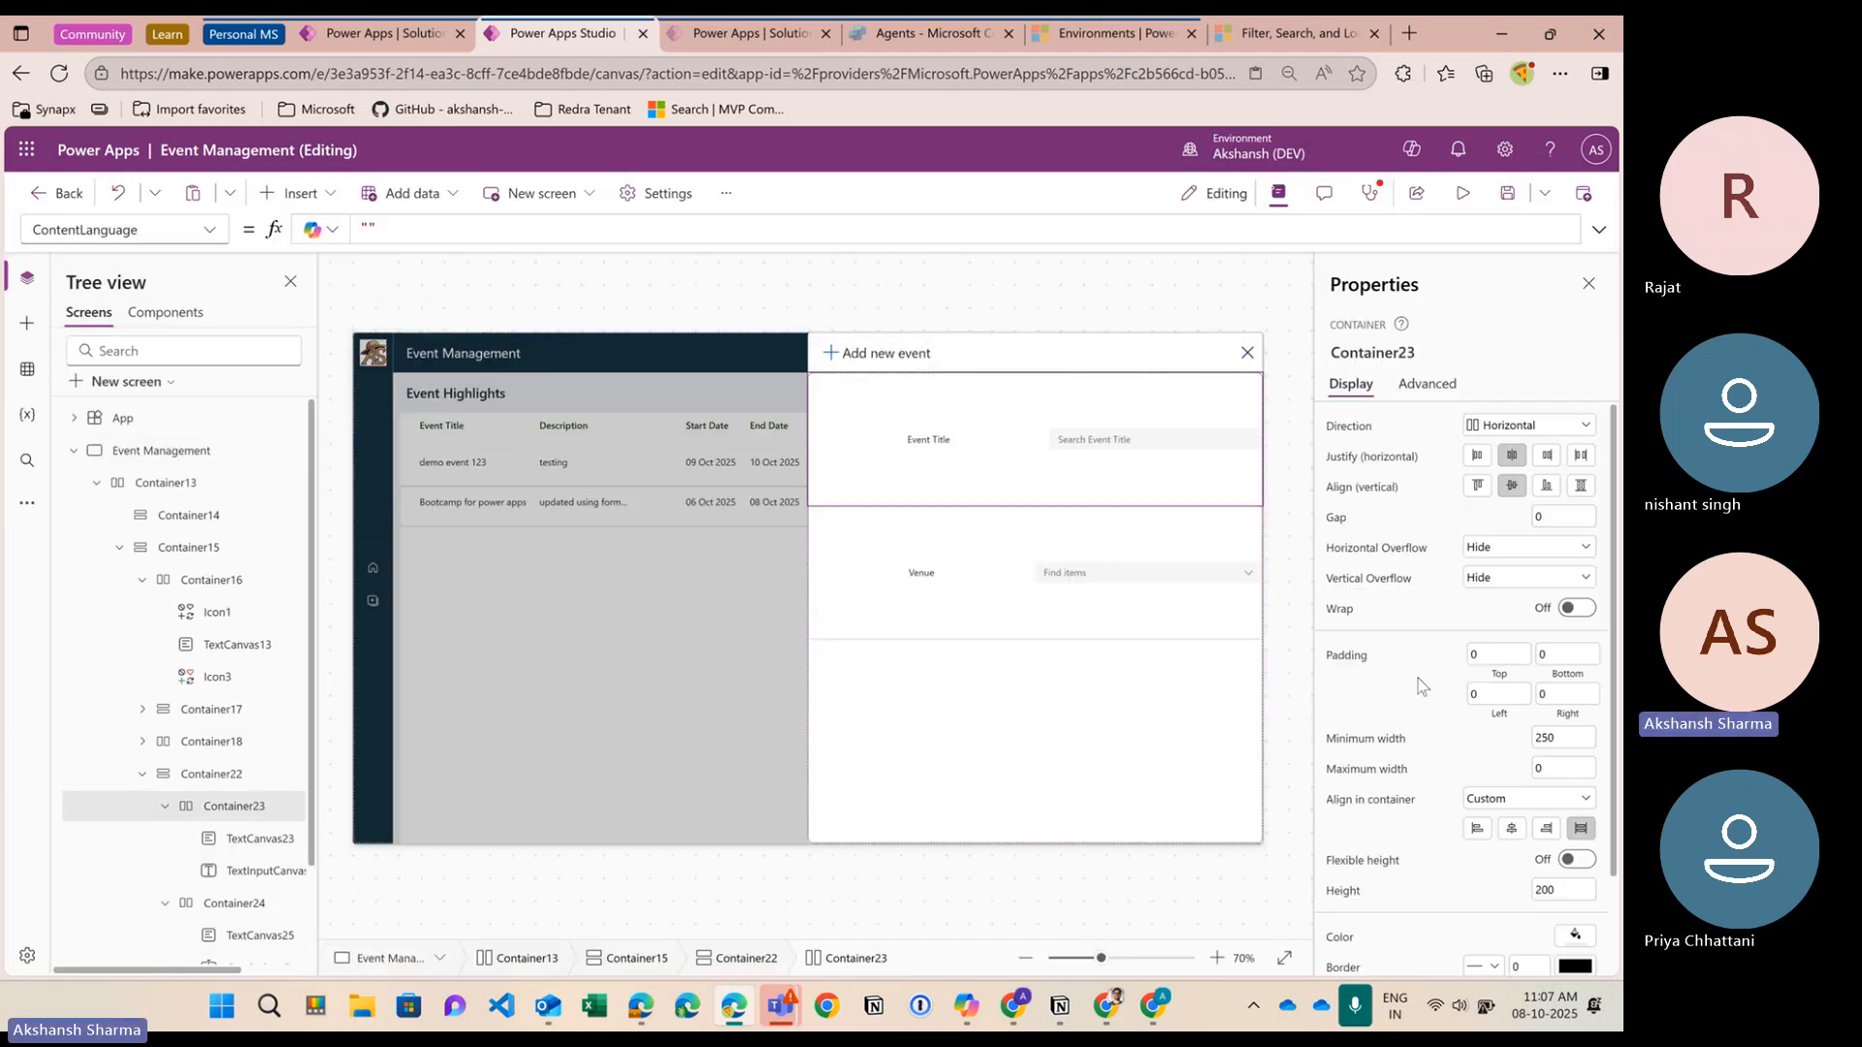
# Set the height of the Event Title and Venue row containers to 100
pyautogui.scroll(-1, 1513, 718)
pyautogui.doubleClick(1576, 781)
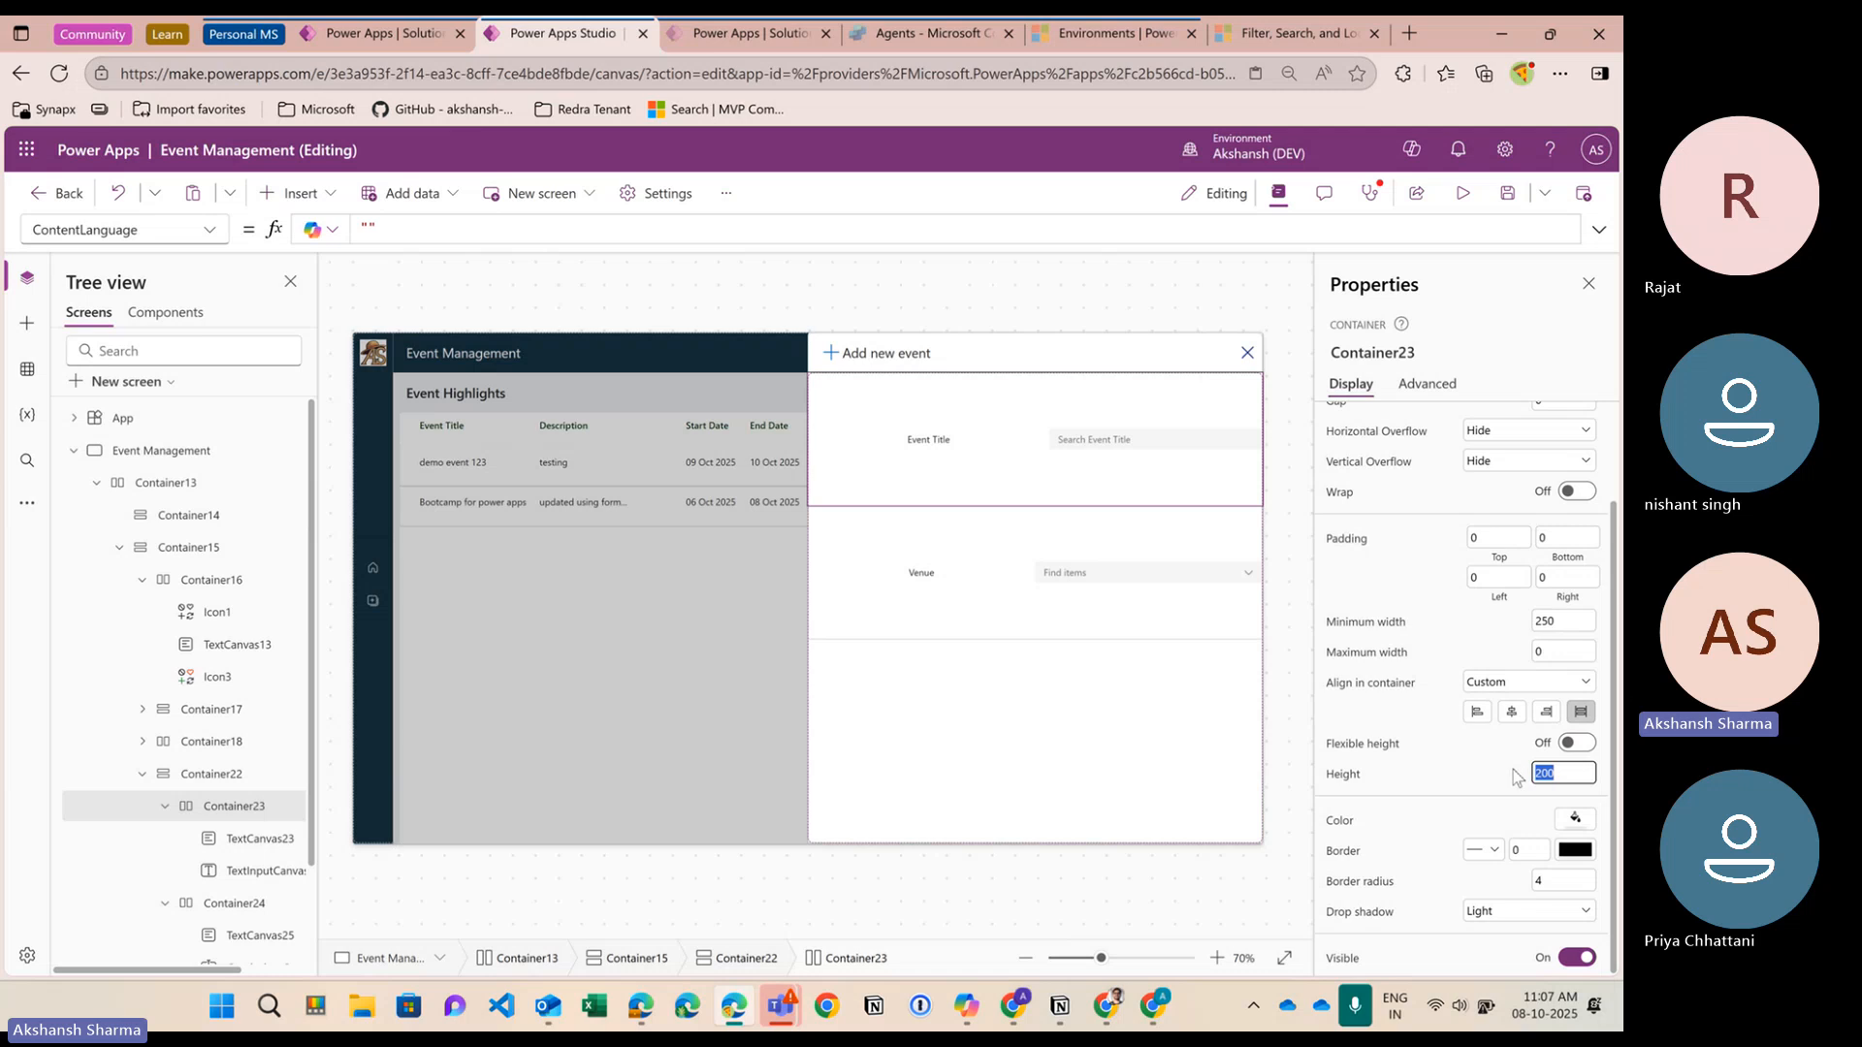
pyautogui.write('100')
pyautogui.click(1048, 528)
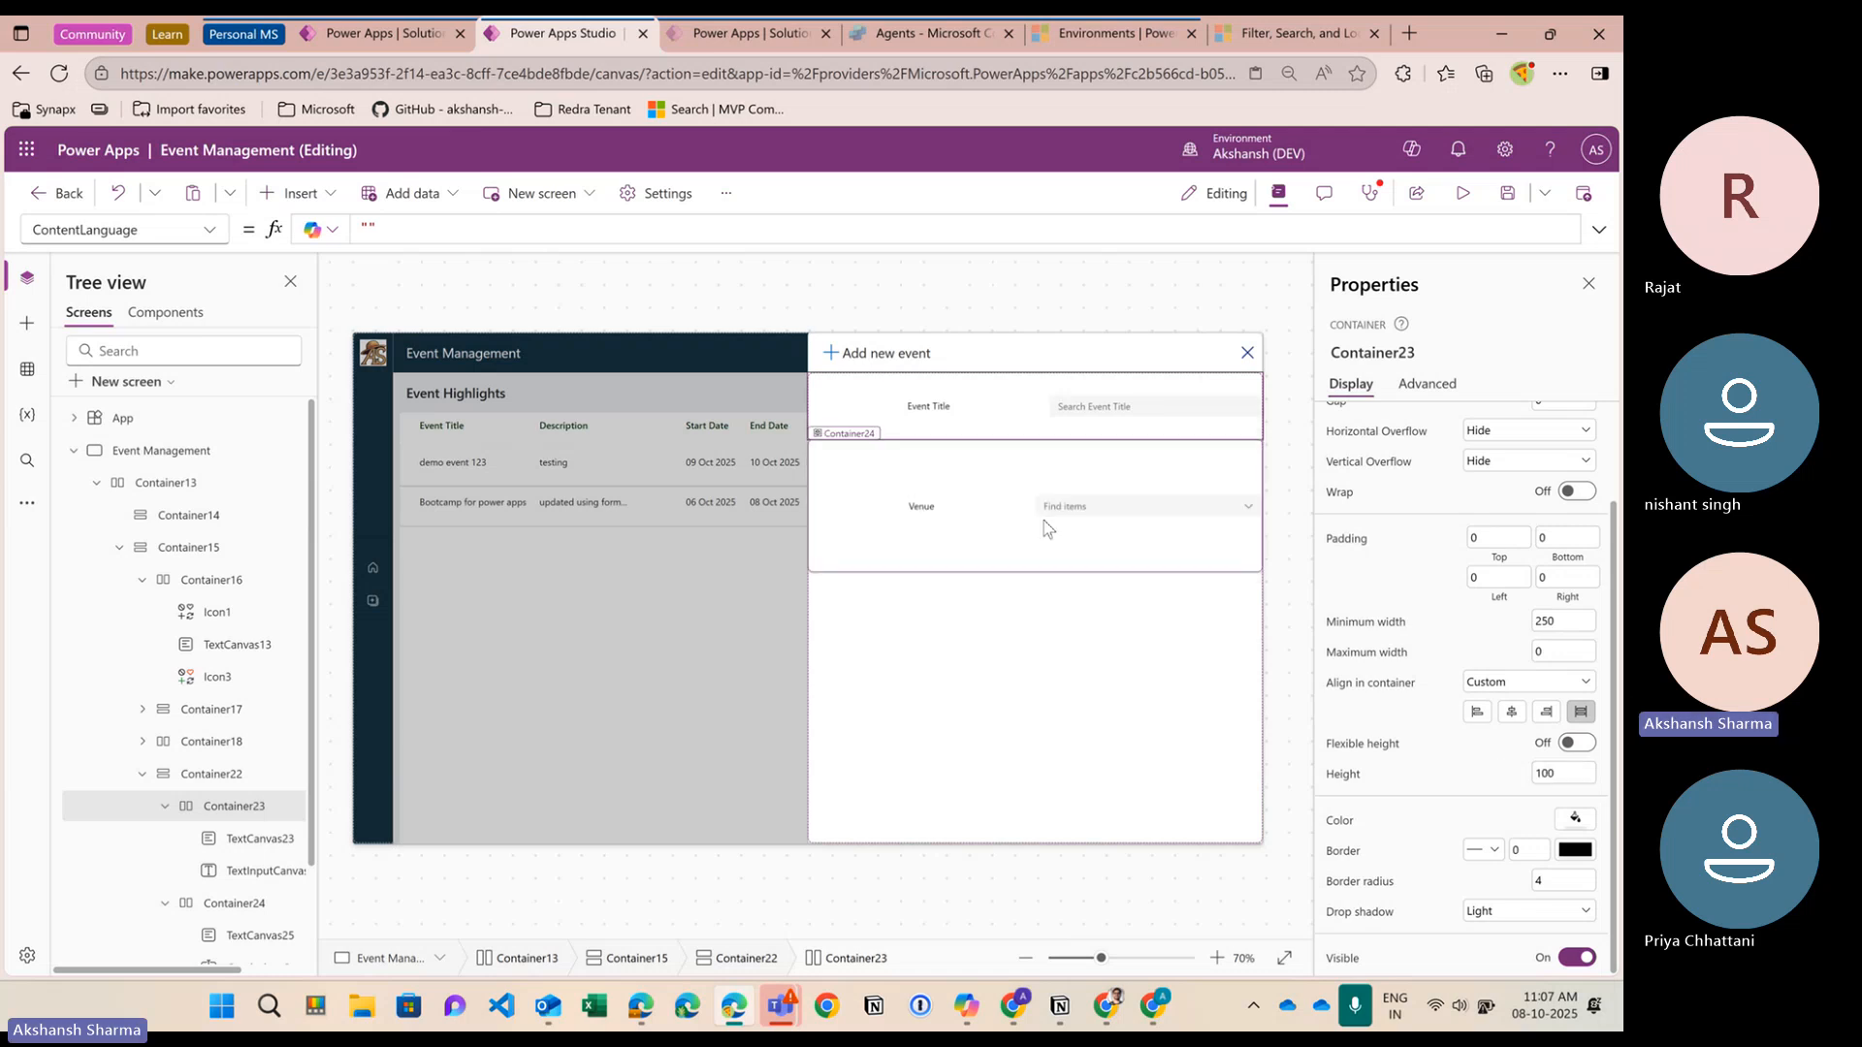
pyautogui.moveTo(1572, 776); pyautogui.dragTo(1519, 778)
pyautogui.write('100')
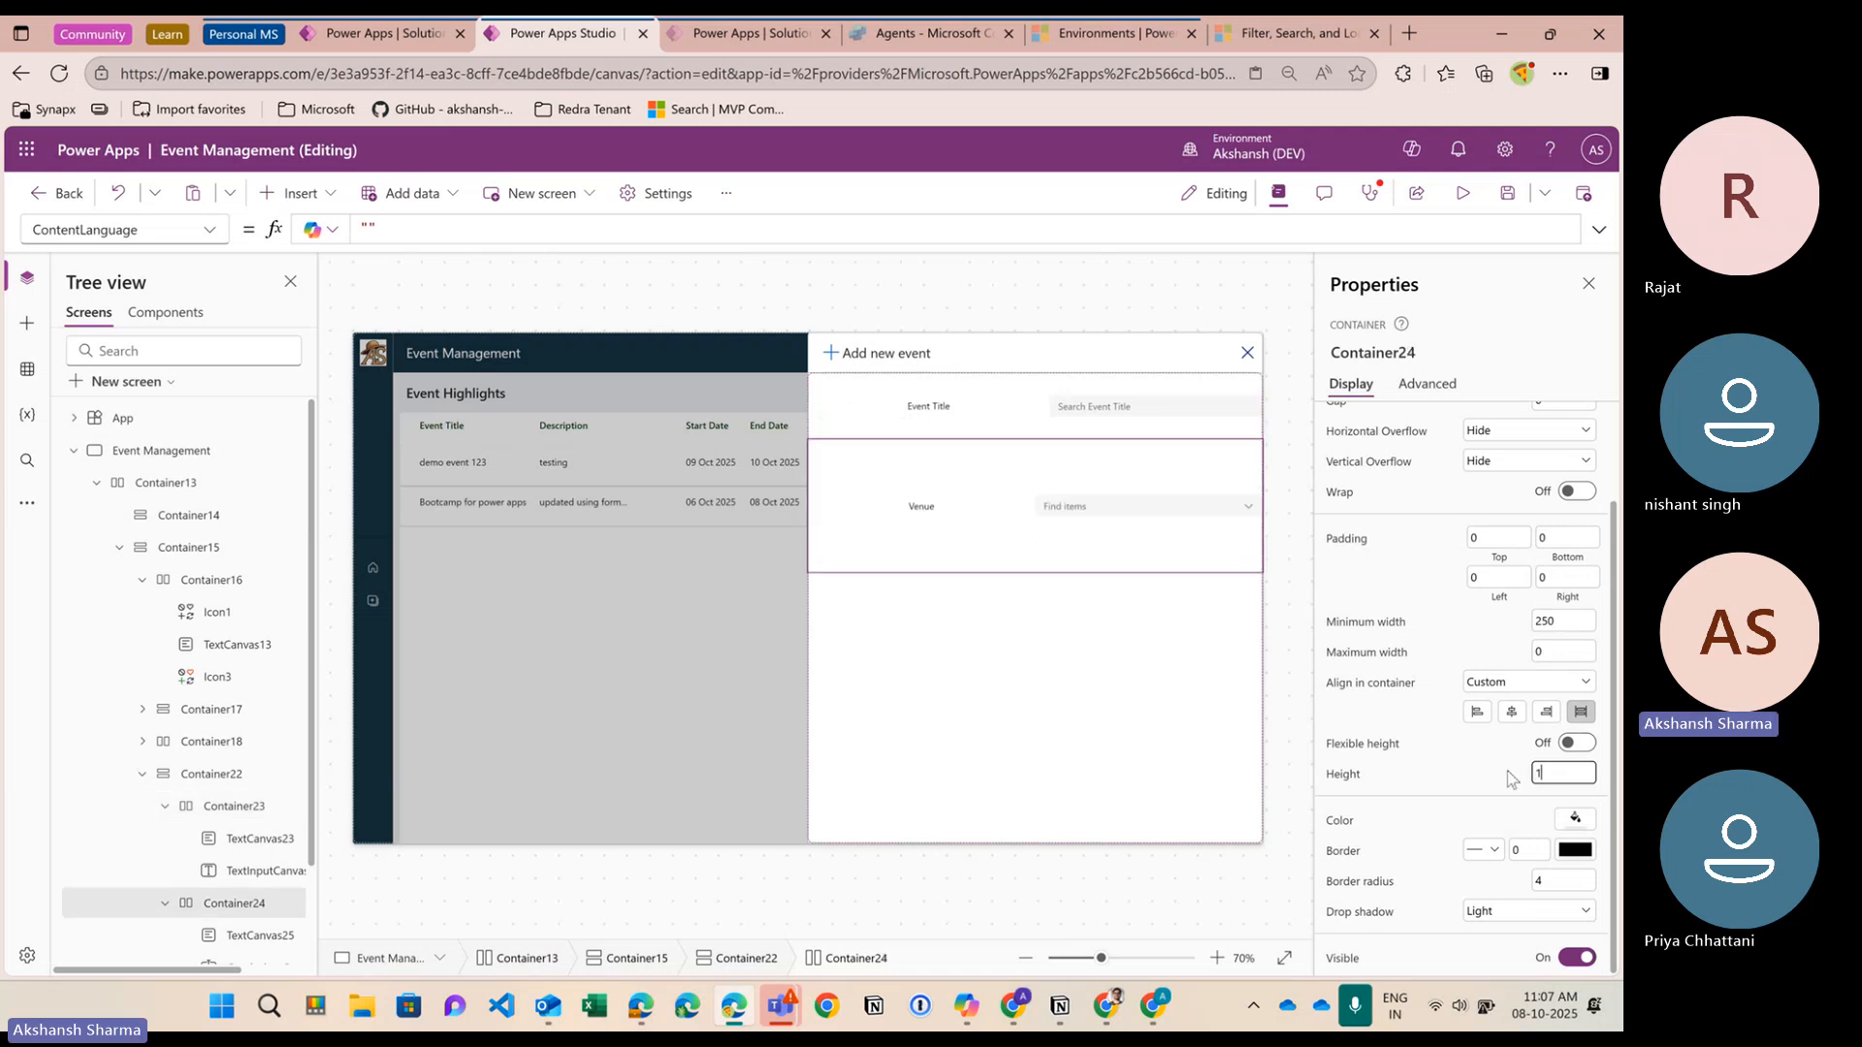
pyautogui.click(1464, 770)
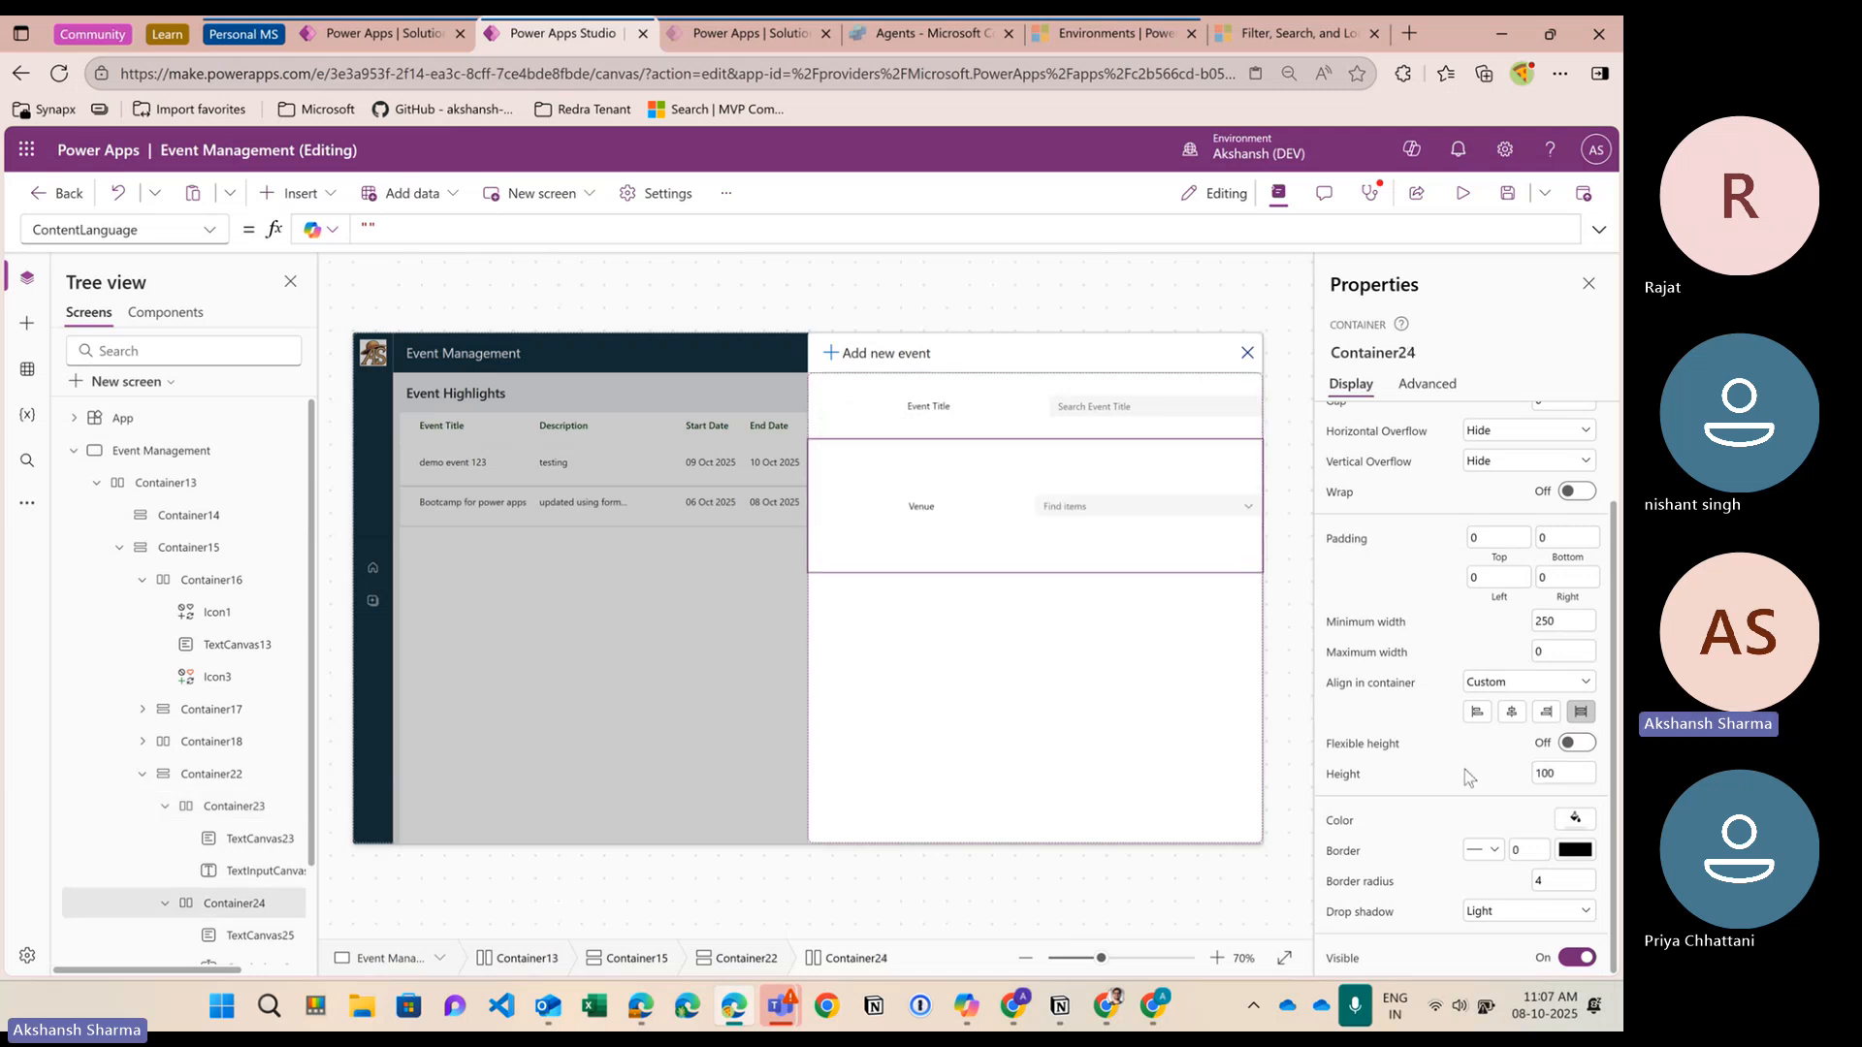
# Inspect the Event Title and Venue row controls and collapse the combo box's behavior settings
pyautogui.click(1070, 433)
pyautogui.click(1067, 410)
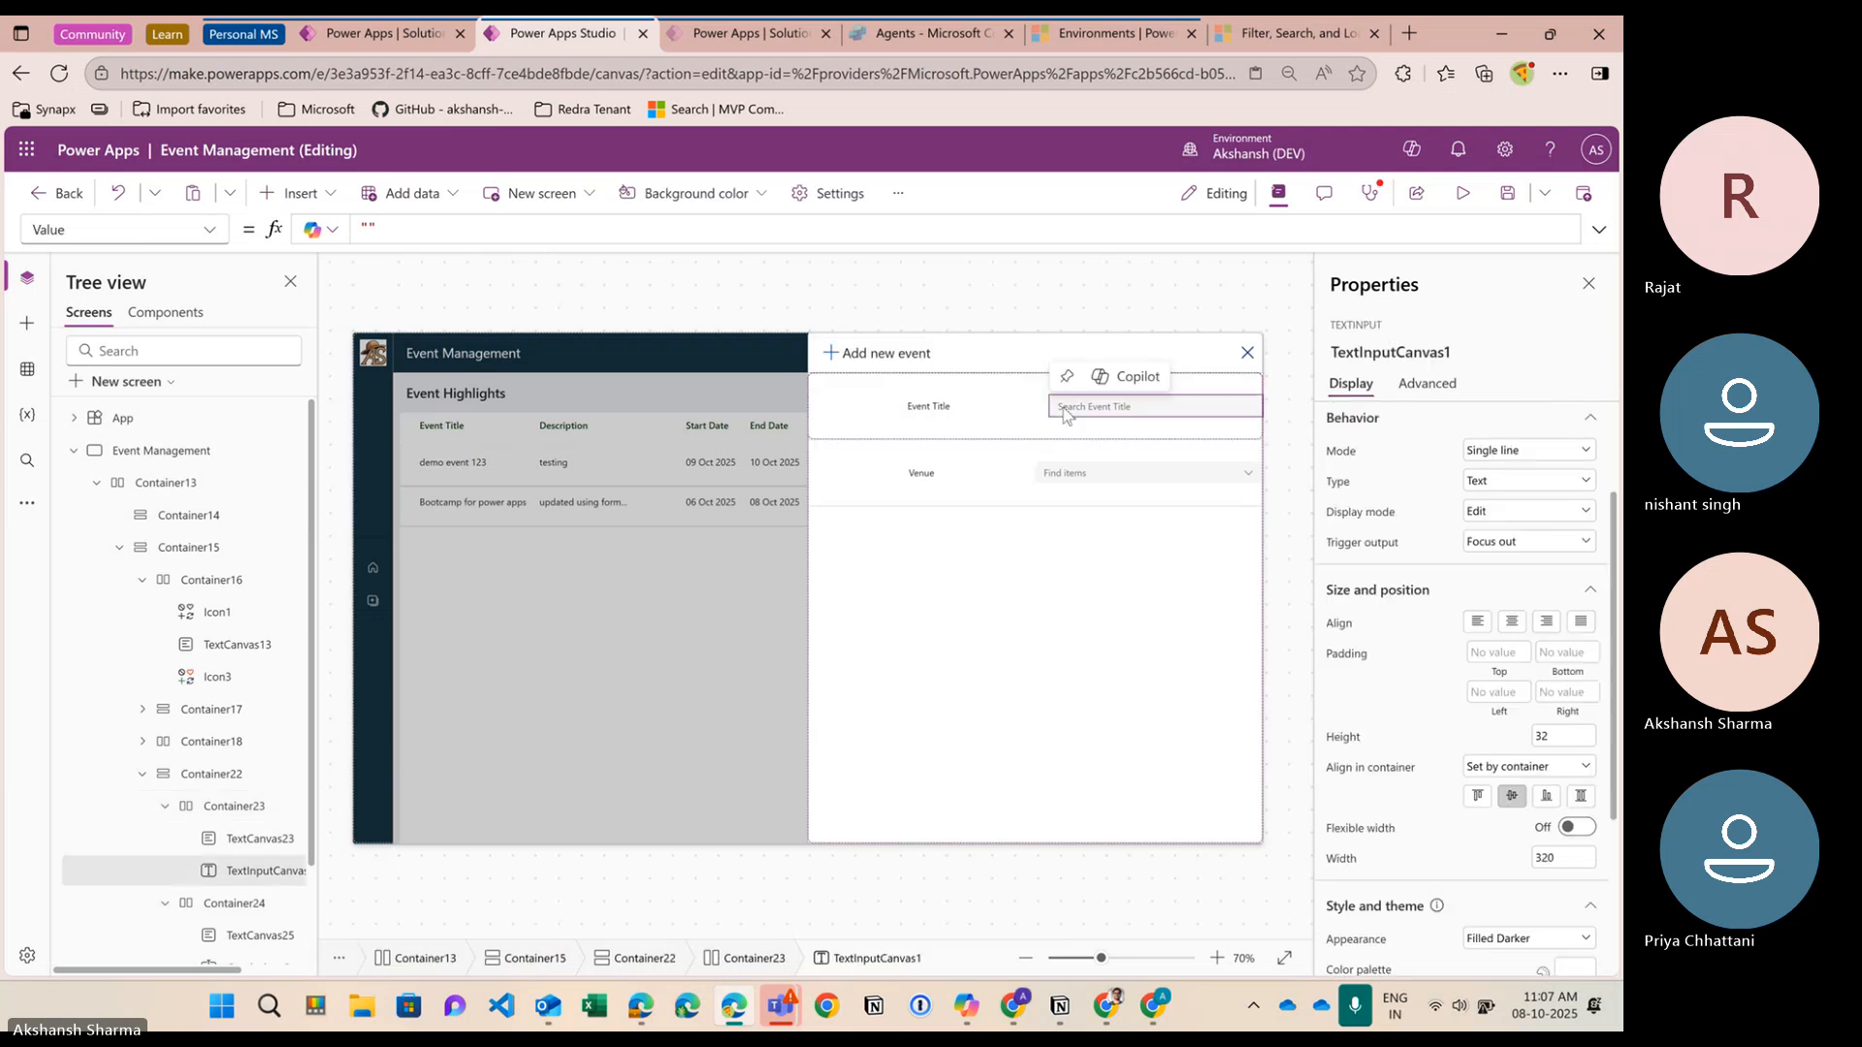
pyautogui.click(1018, 412)
pyautogui.click(1091, 413)
pyautogui.click(982, 480)
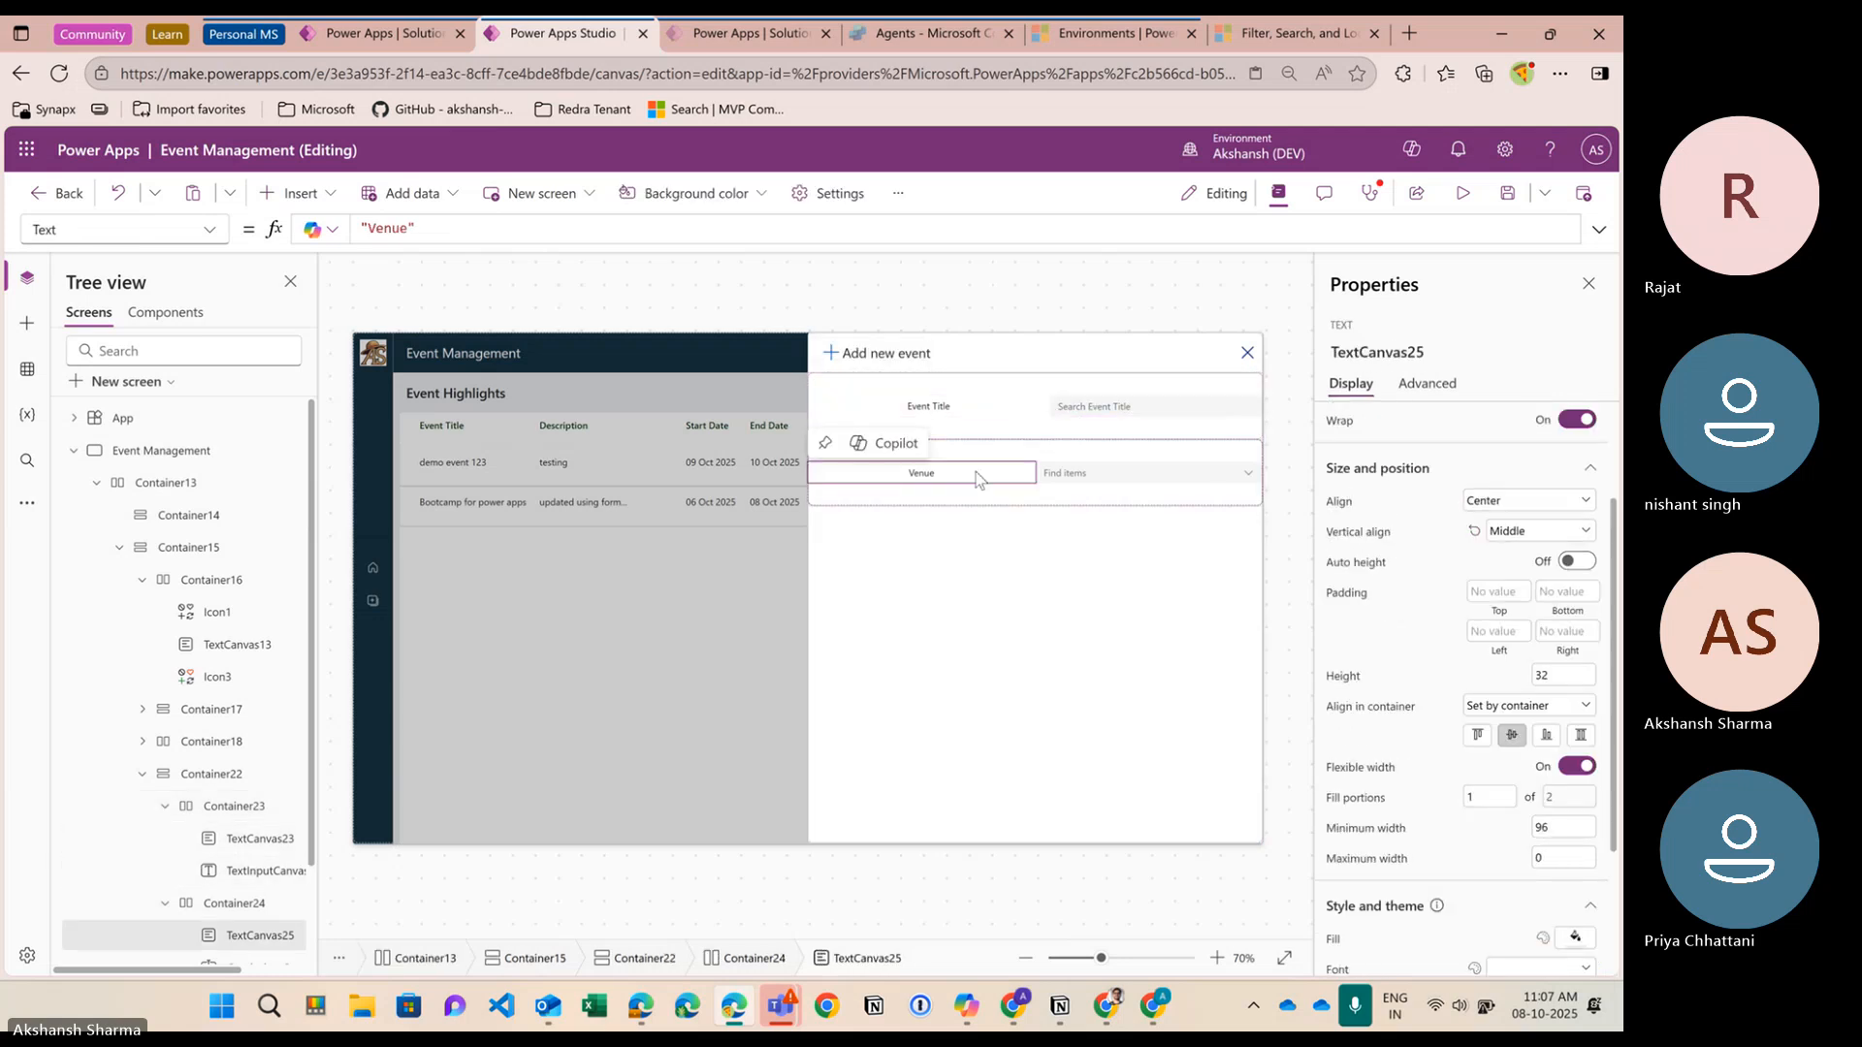
pyautogui.click(1074, 483)
pyautogui.click(1088, 412)
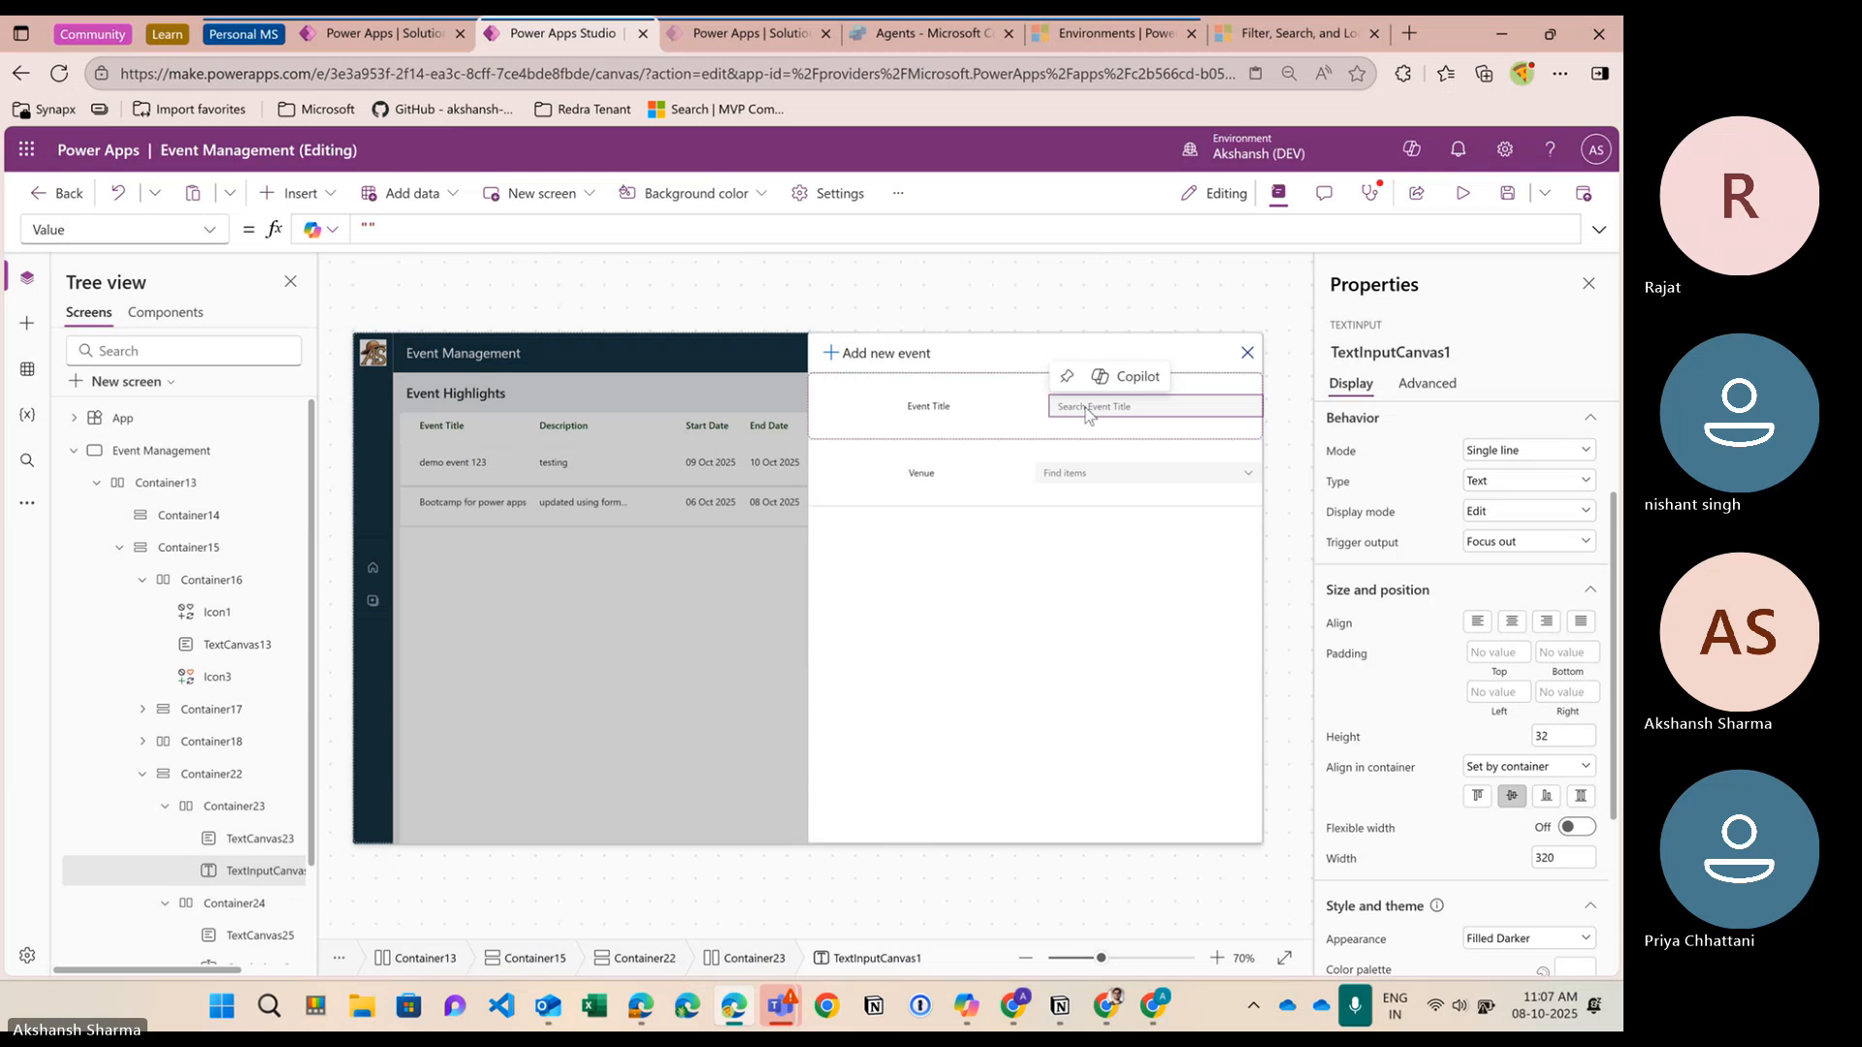
pyautogui.click(1012, 419)
pyautogui.click(1090, 415)
pyautogui.click(1073, 483)
pyautogui.click(1425, 458)
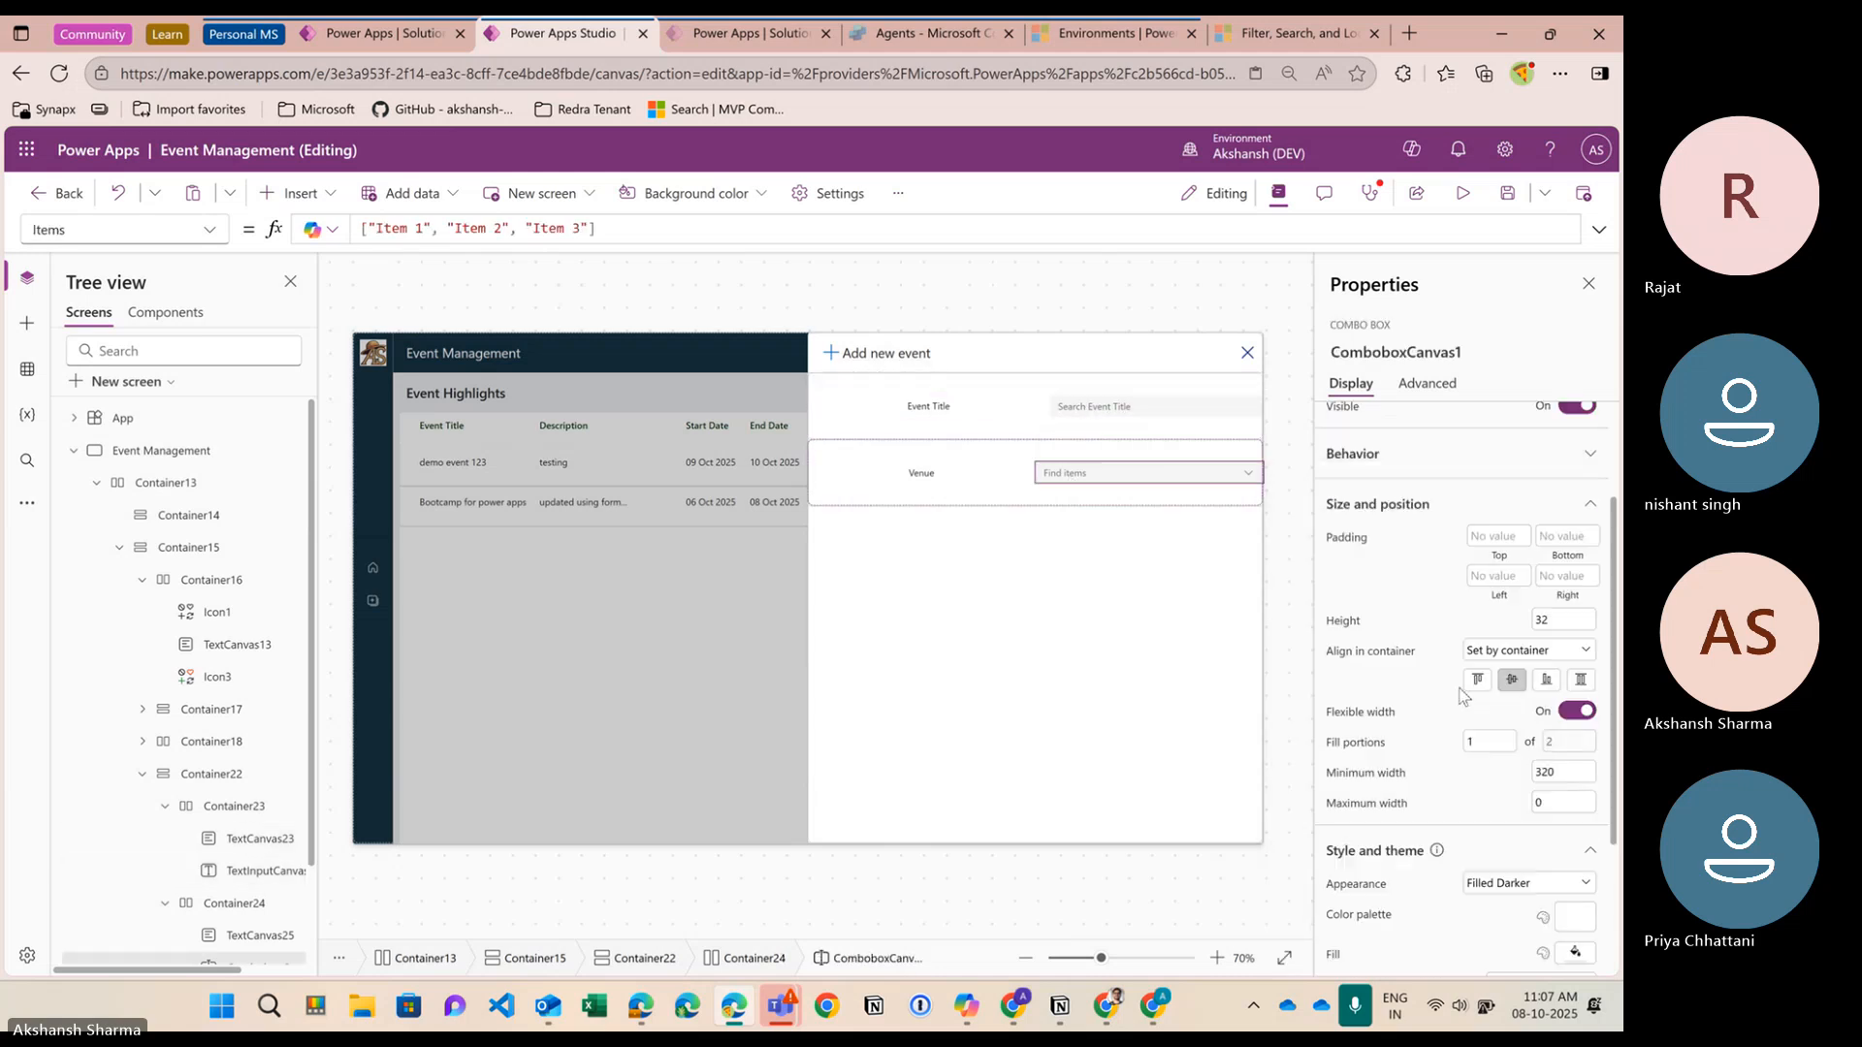
# Turn Flexible width on for the Event Title search box so it fills its row
pyautogui.scroll(-3, 1454, 708)
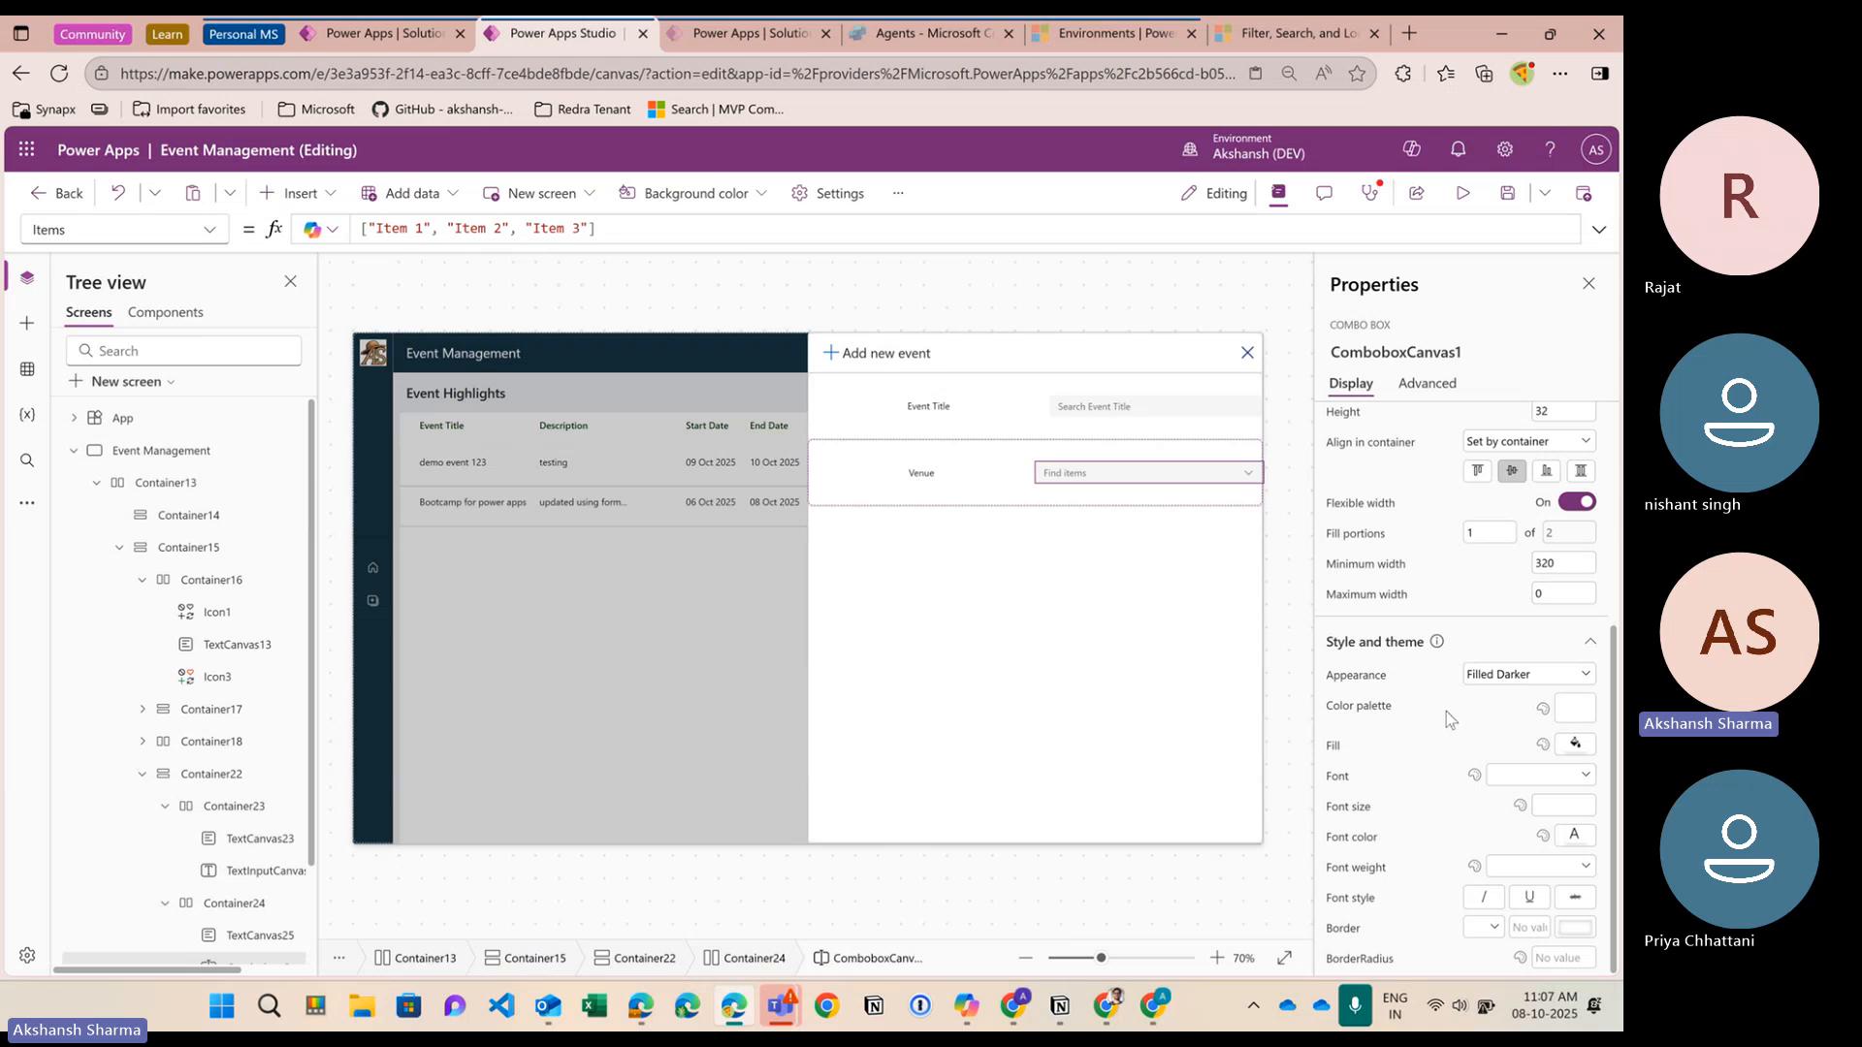
pyautogui.click(1154, 407)
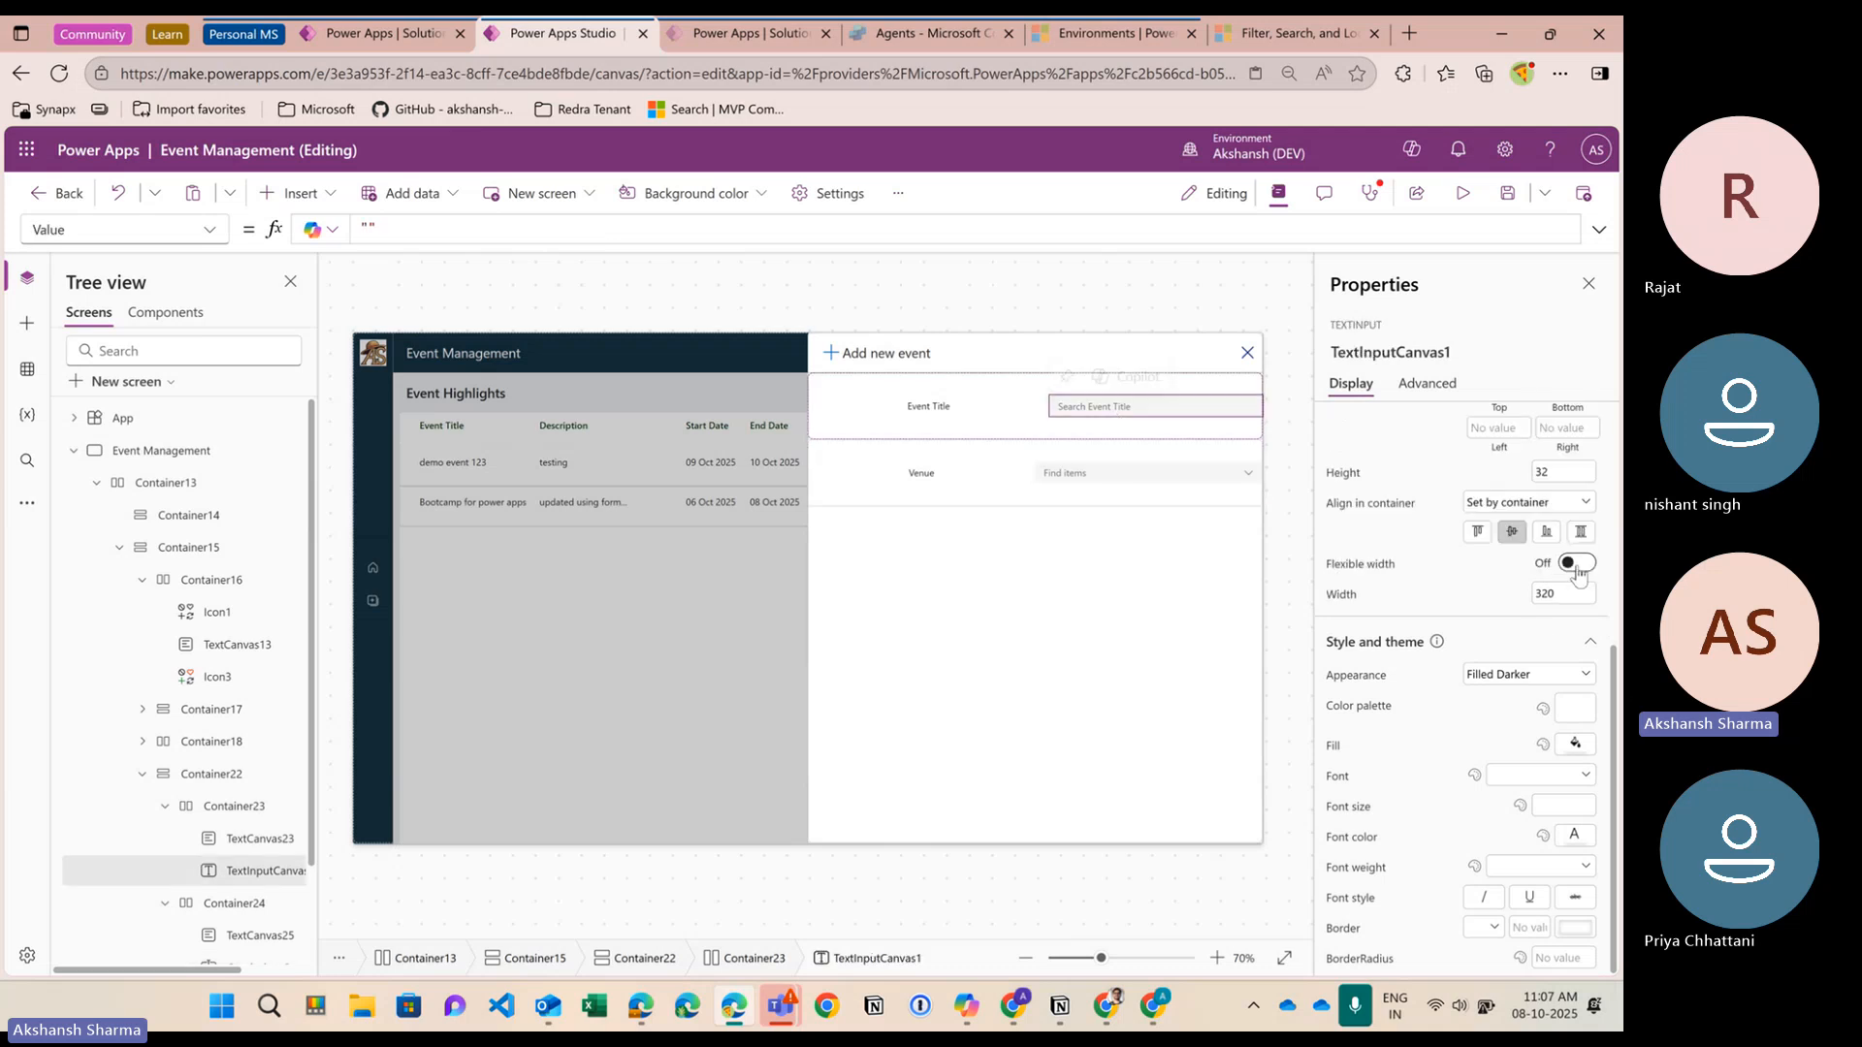
pyautogui.click(1576, 567)
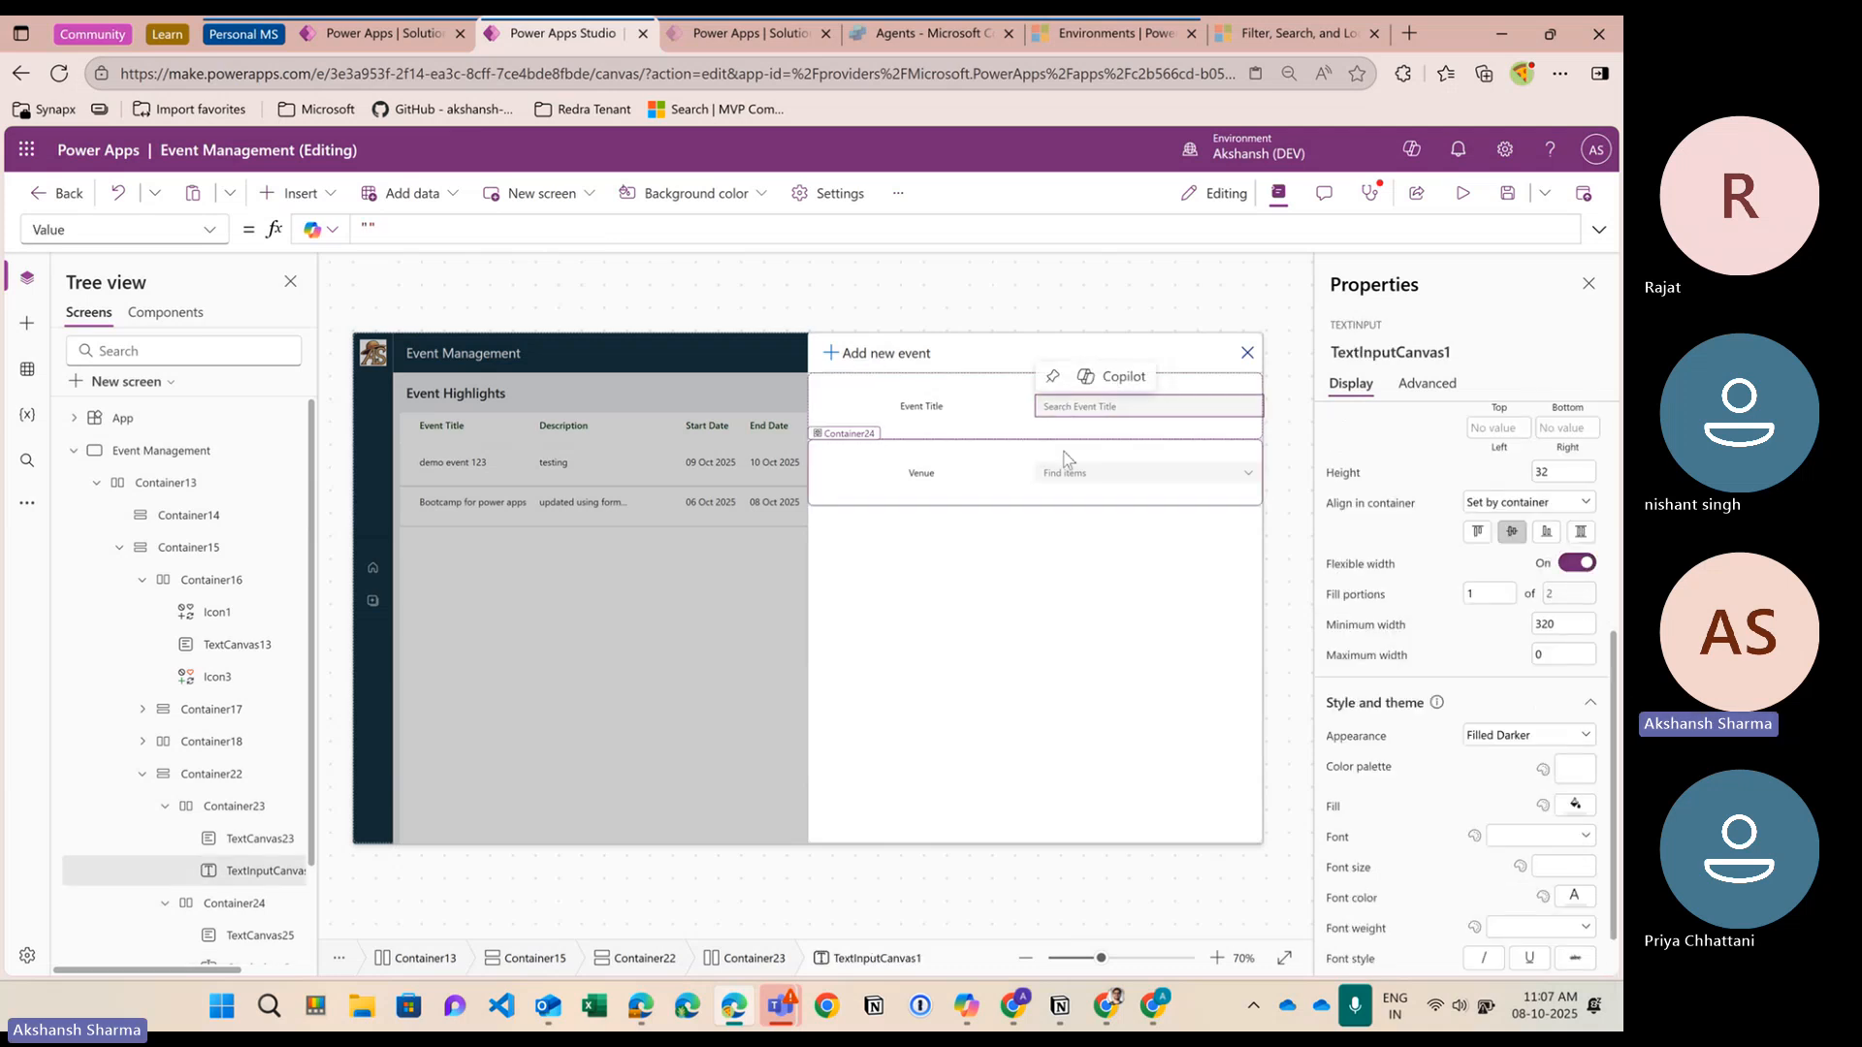
pyautogui.click(1090, 479)
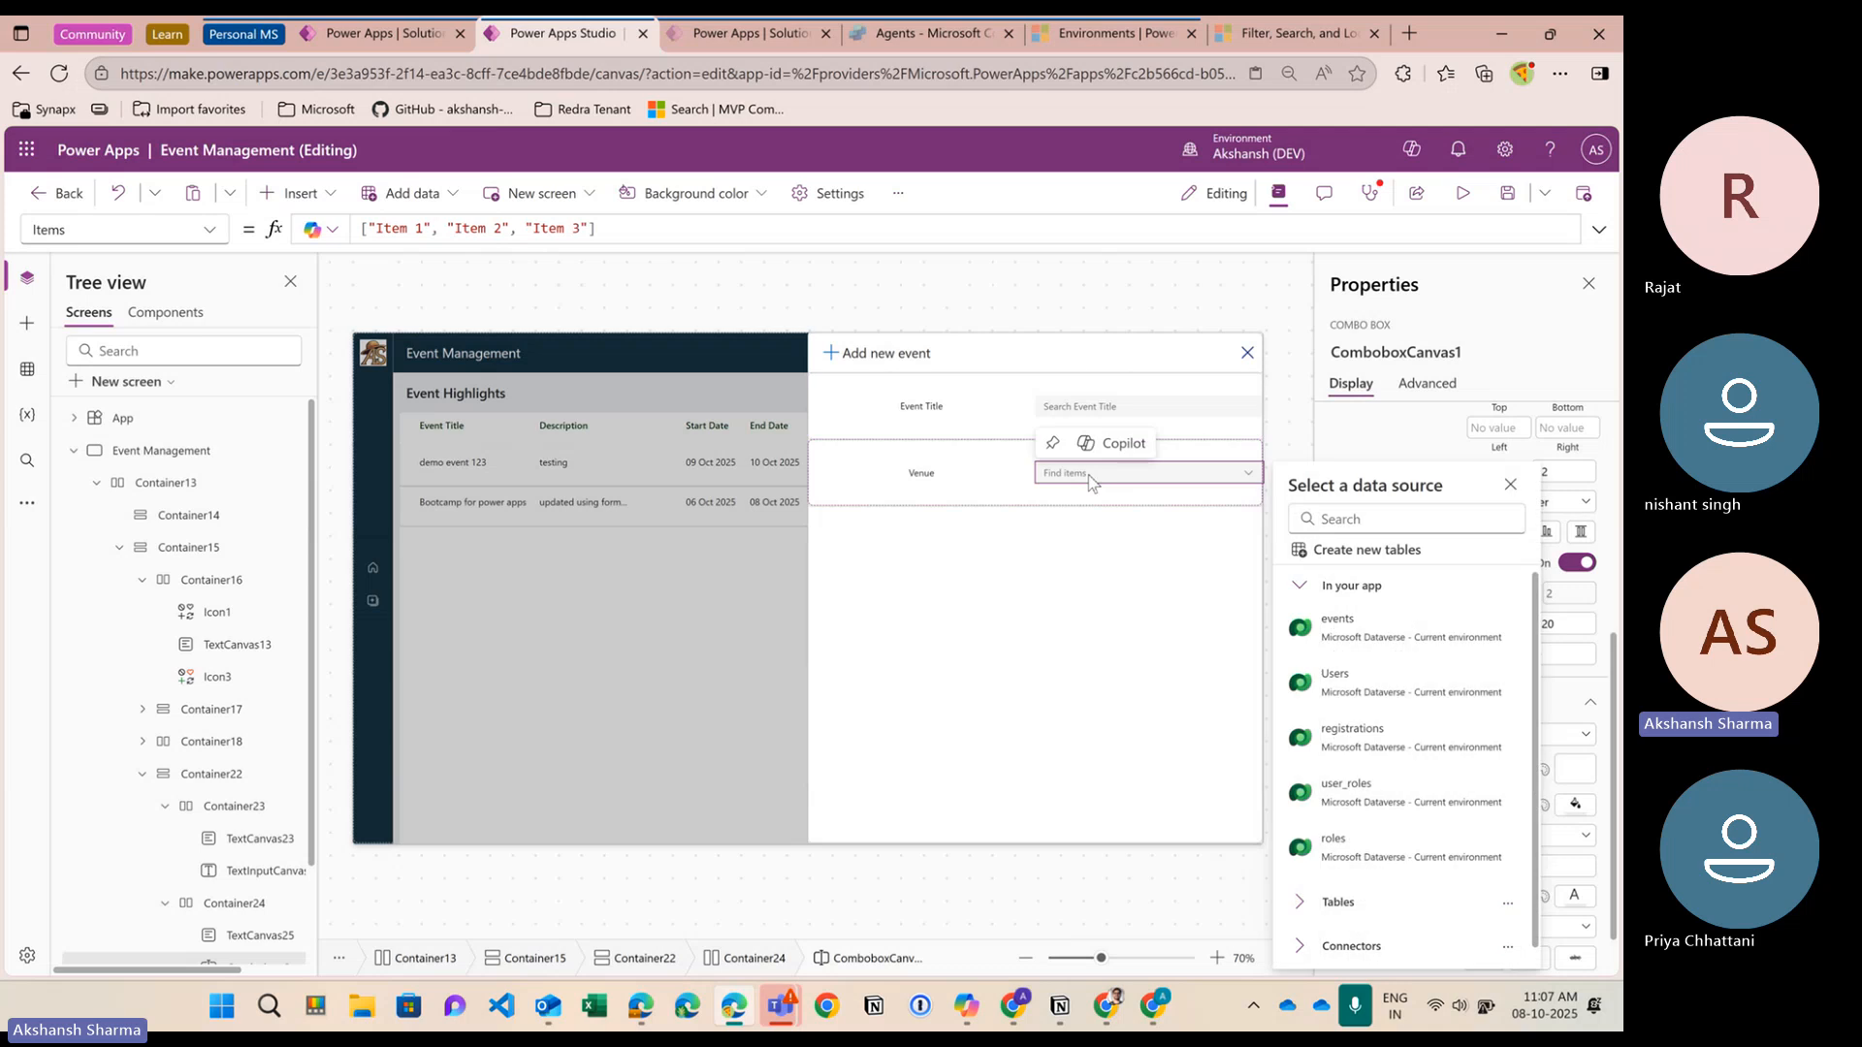
# Replace the Venue combo box's Items formula with Distinct(events,Venue) and check the listed venues
pyautogui.click(630, 229)
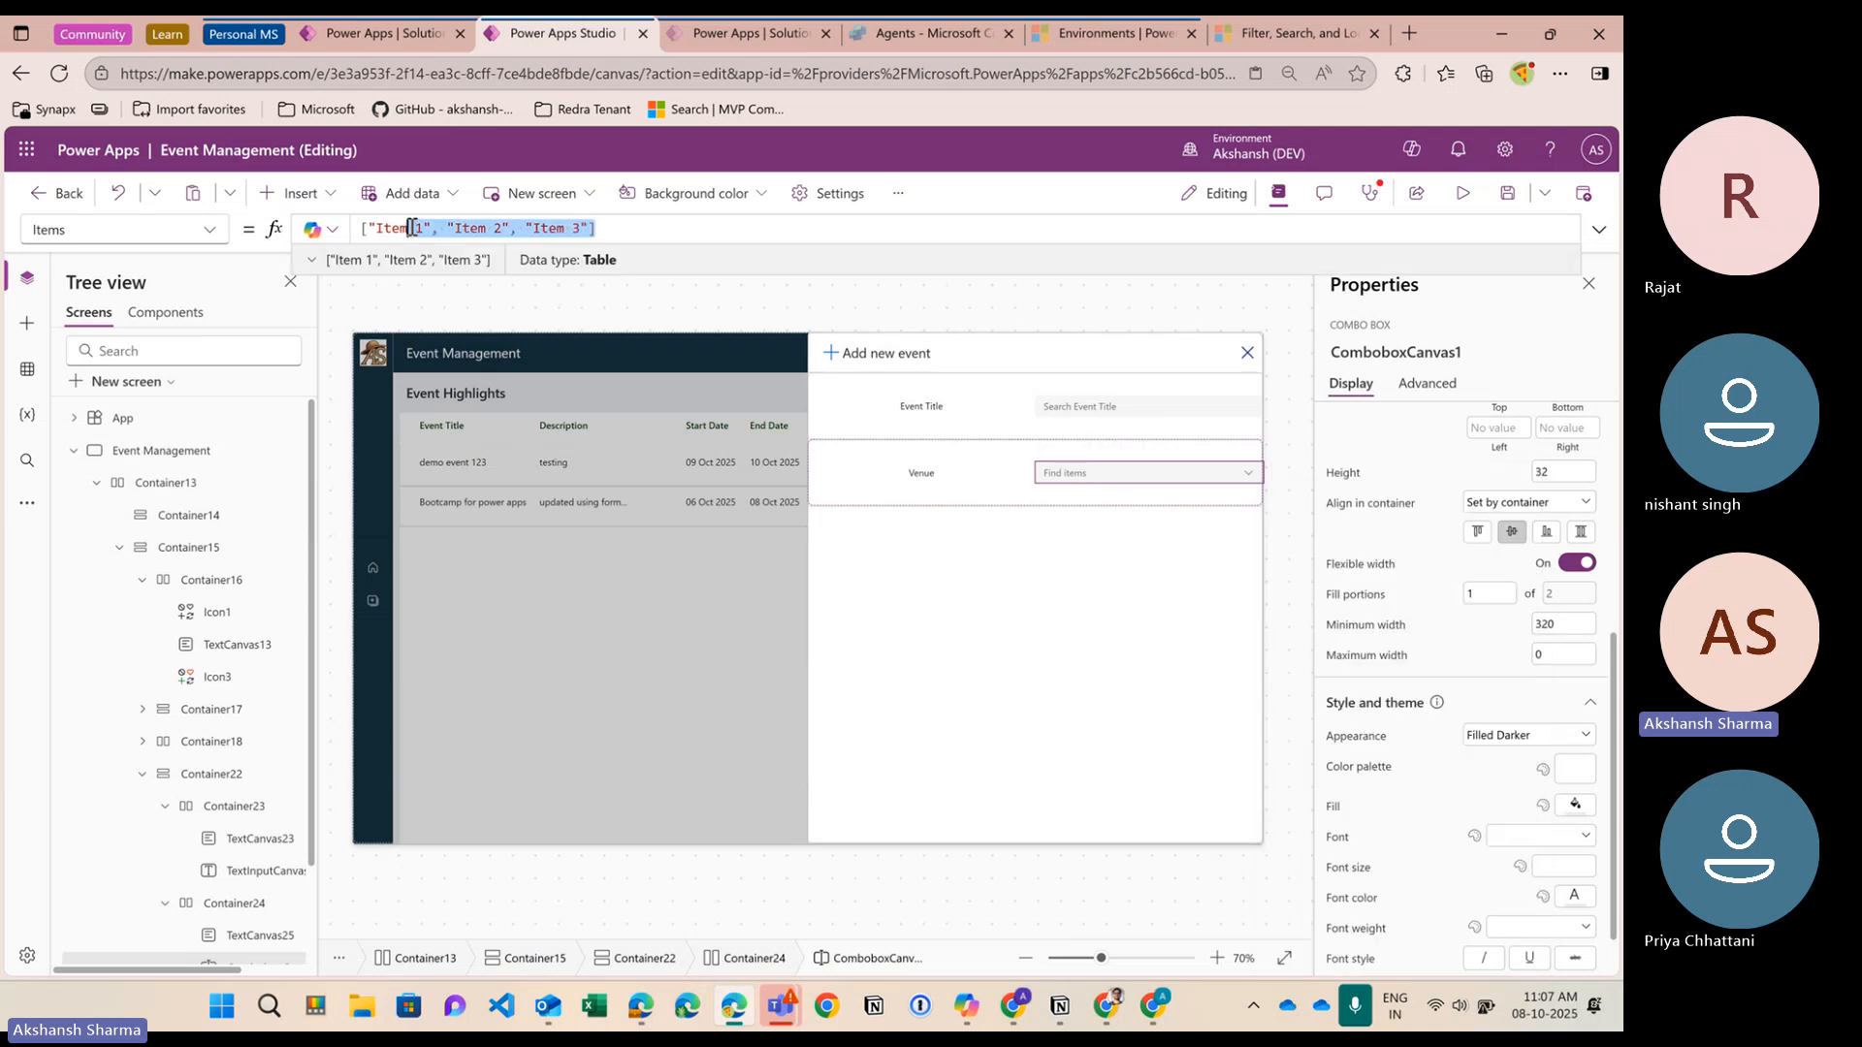
pyautogui.moveTo(609, 231); pyautogui.dragTo(339, 235)
pyautogui.write('Distinct(')
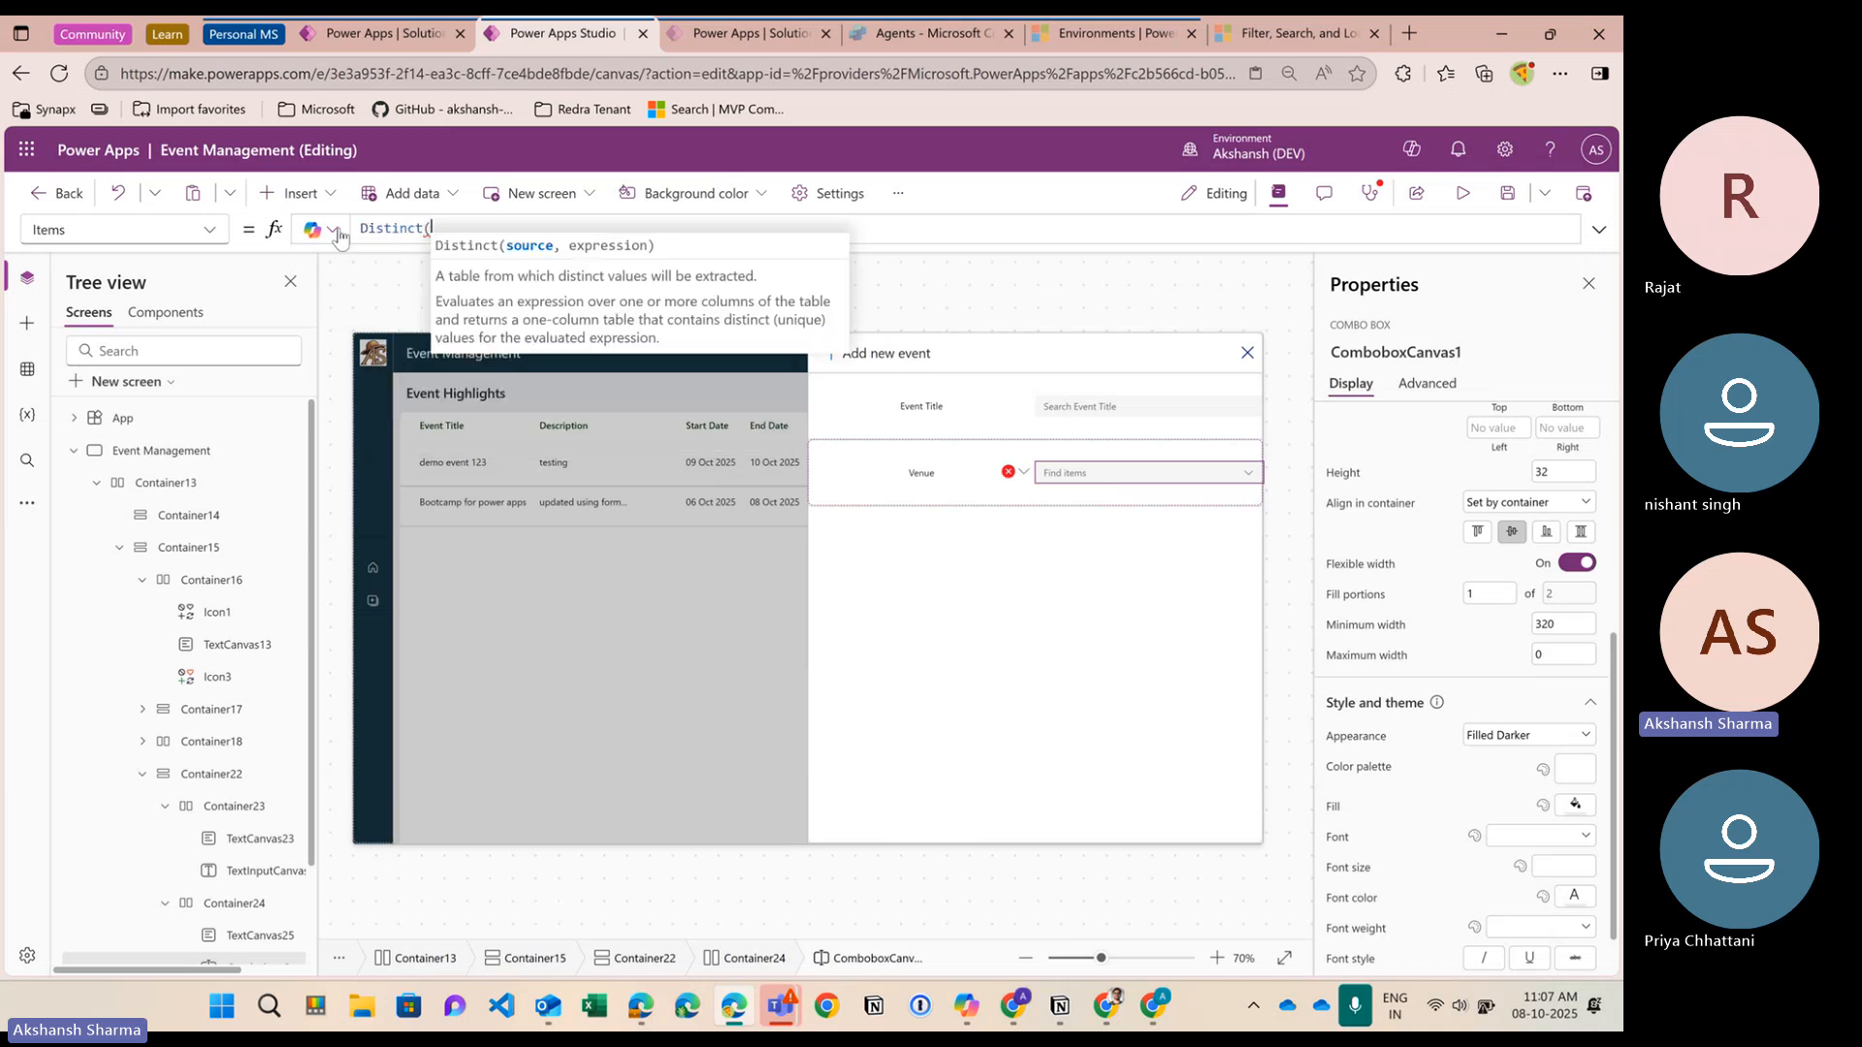
pyautogui.write('events,')
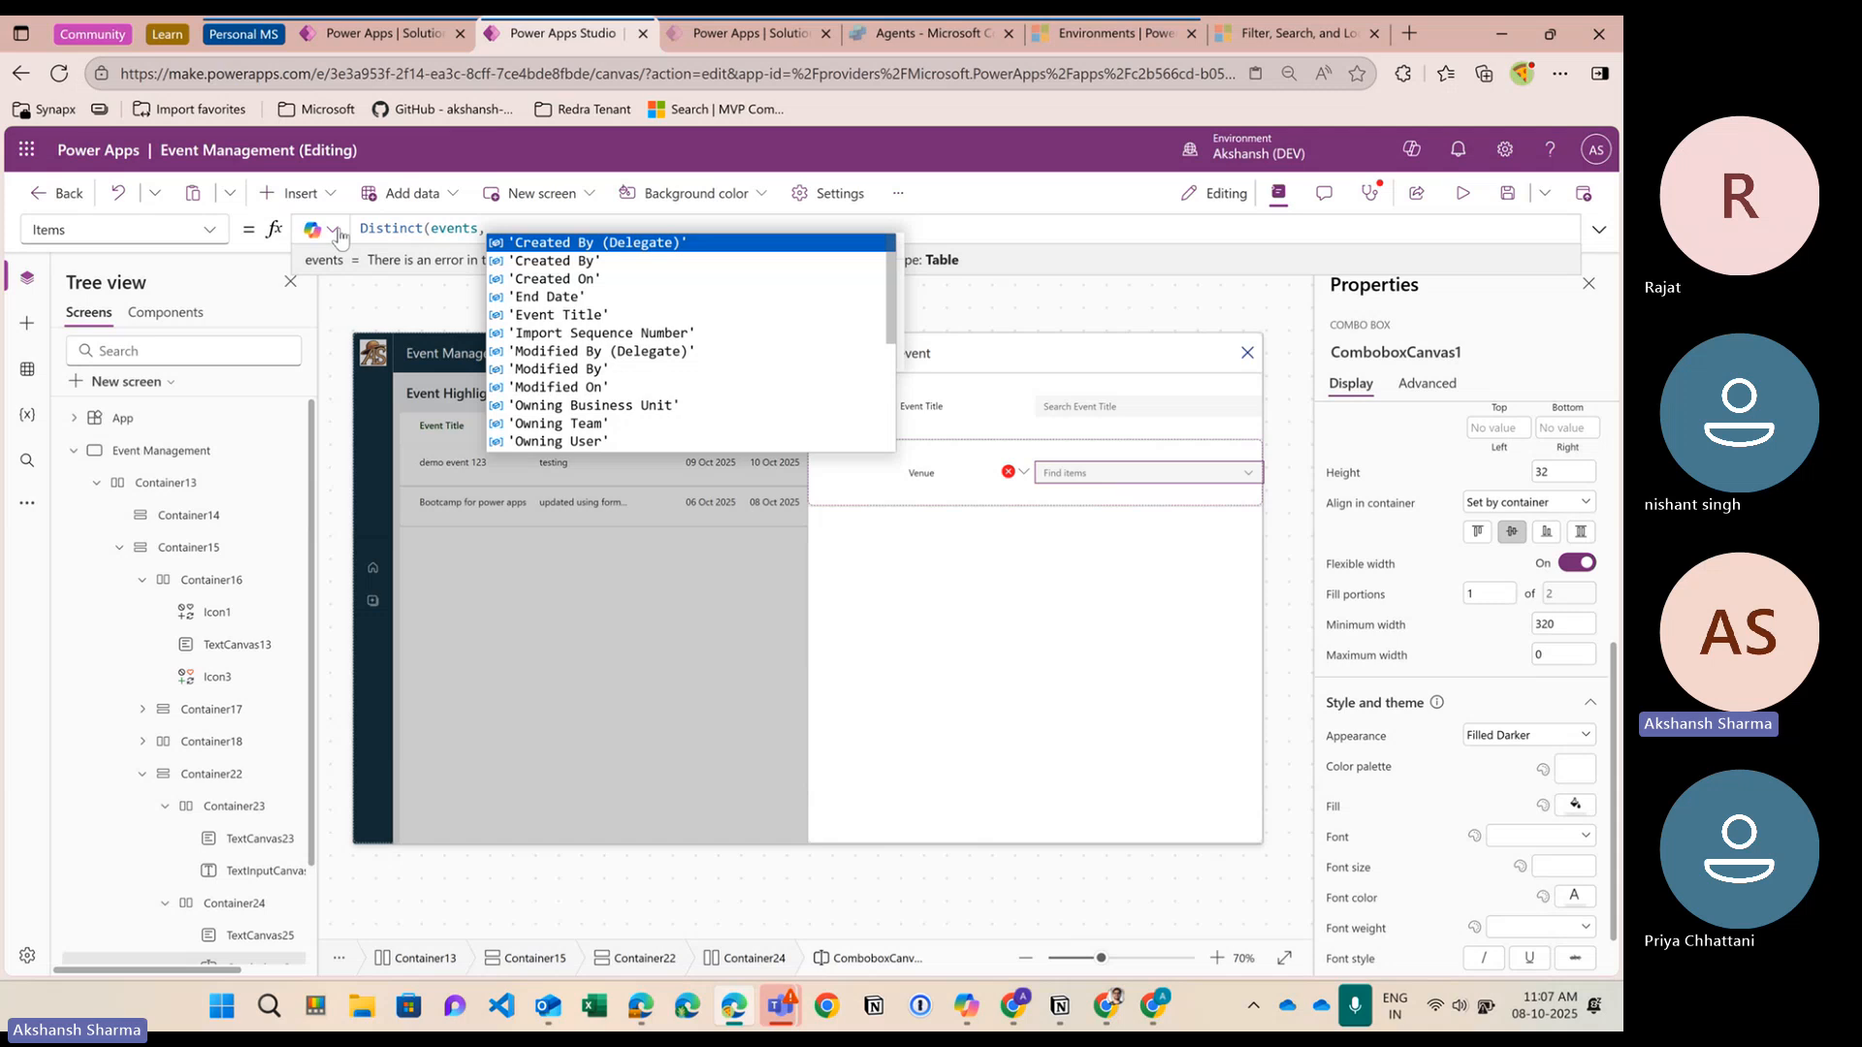
pyautogui.write('Venue')
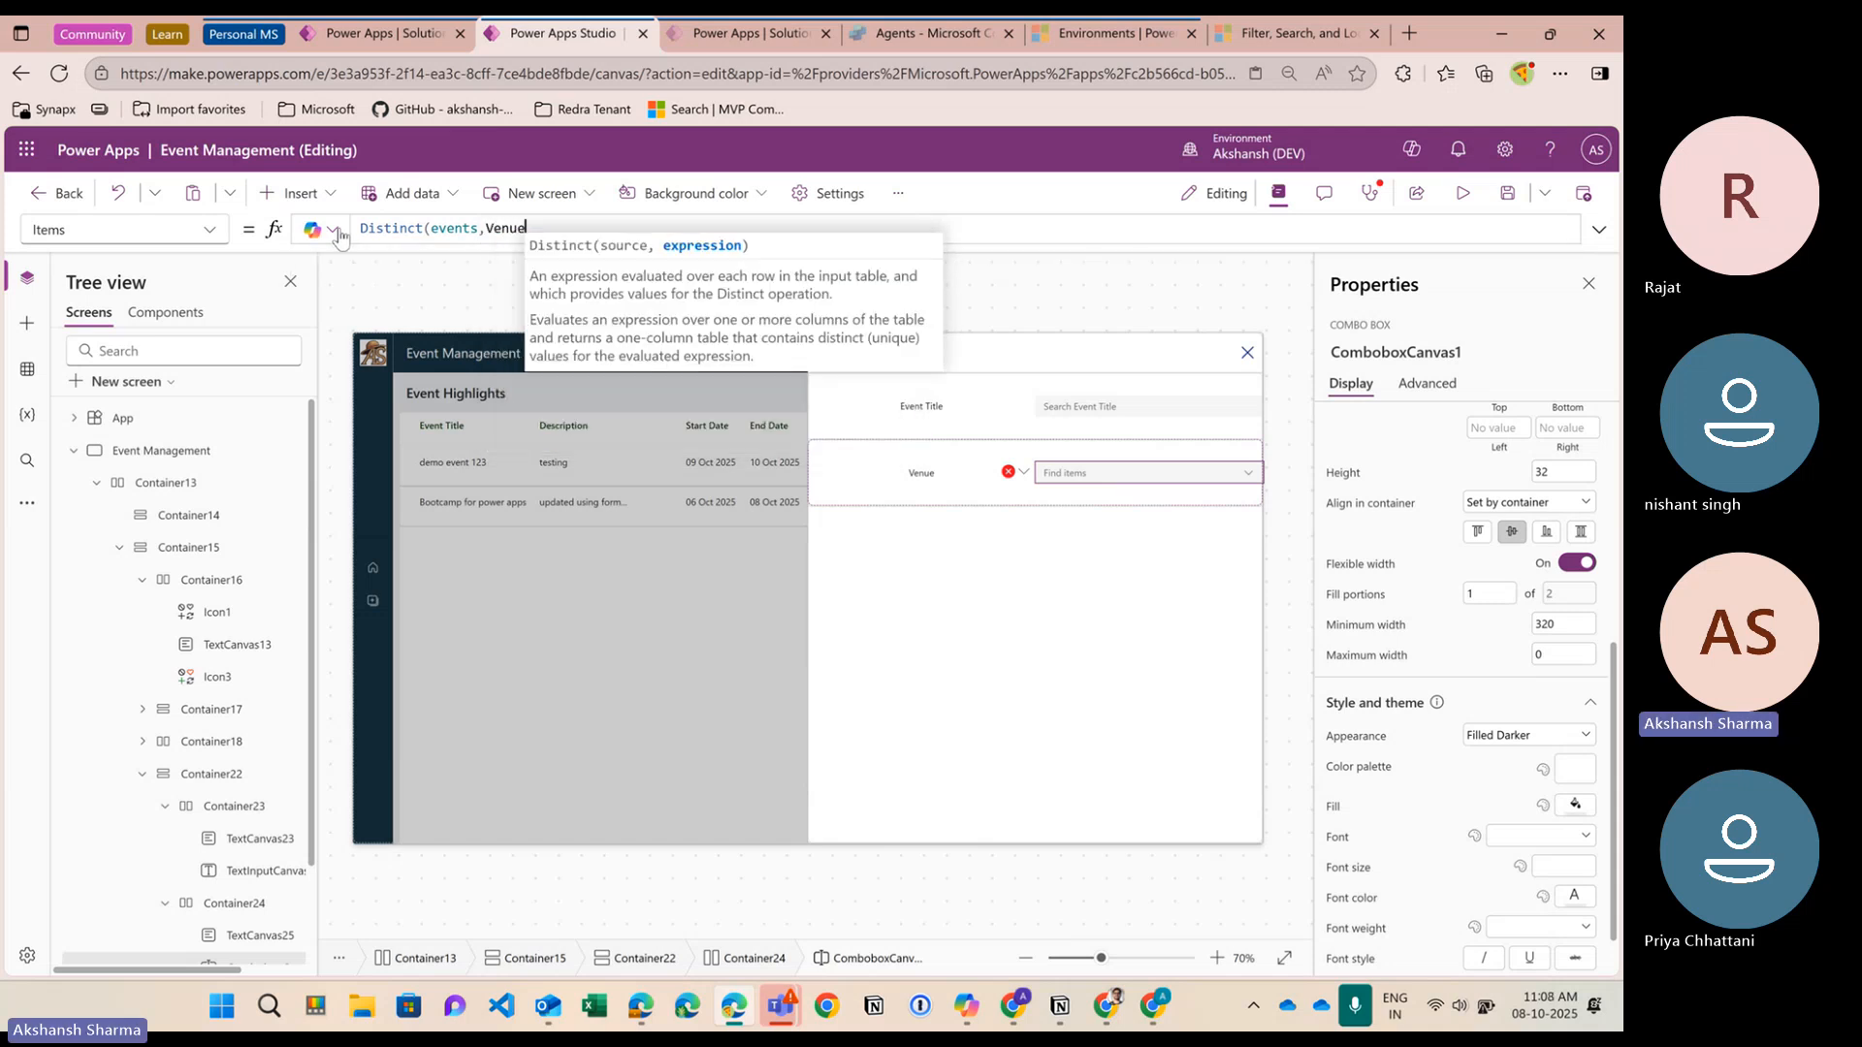
pyautogui.write(')')
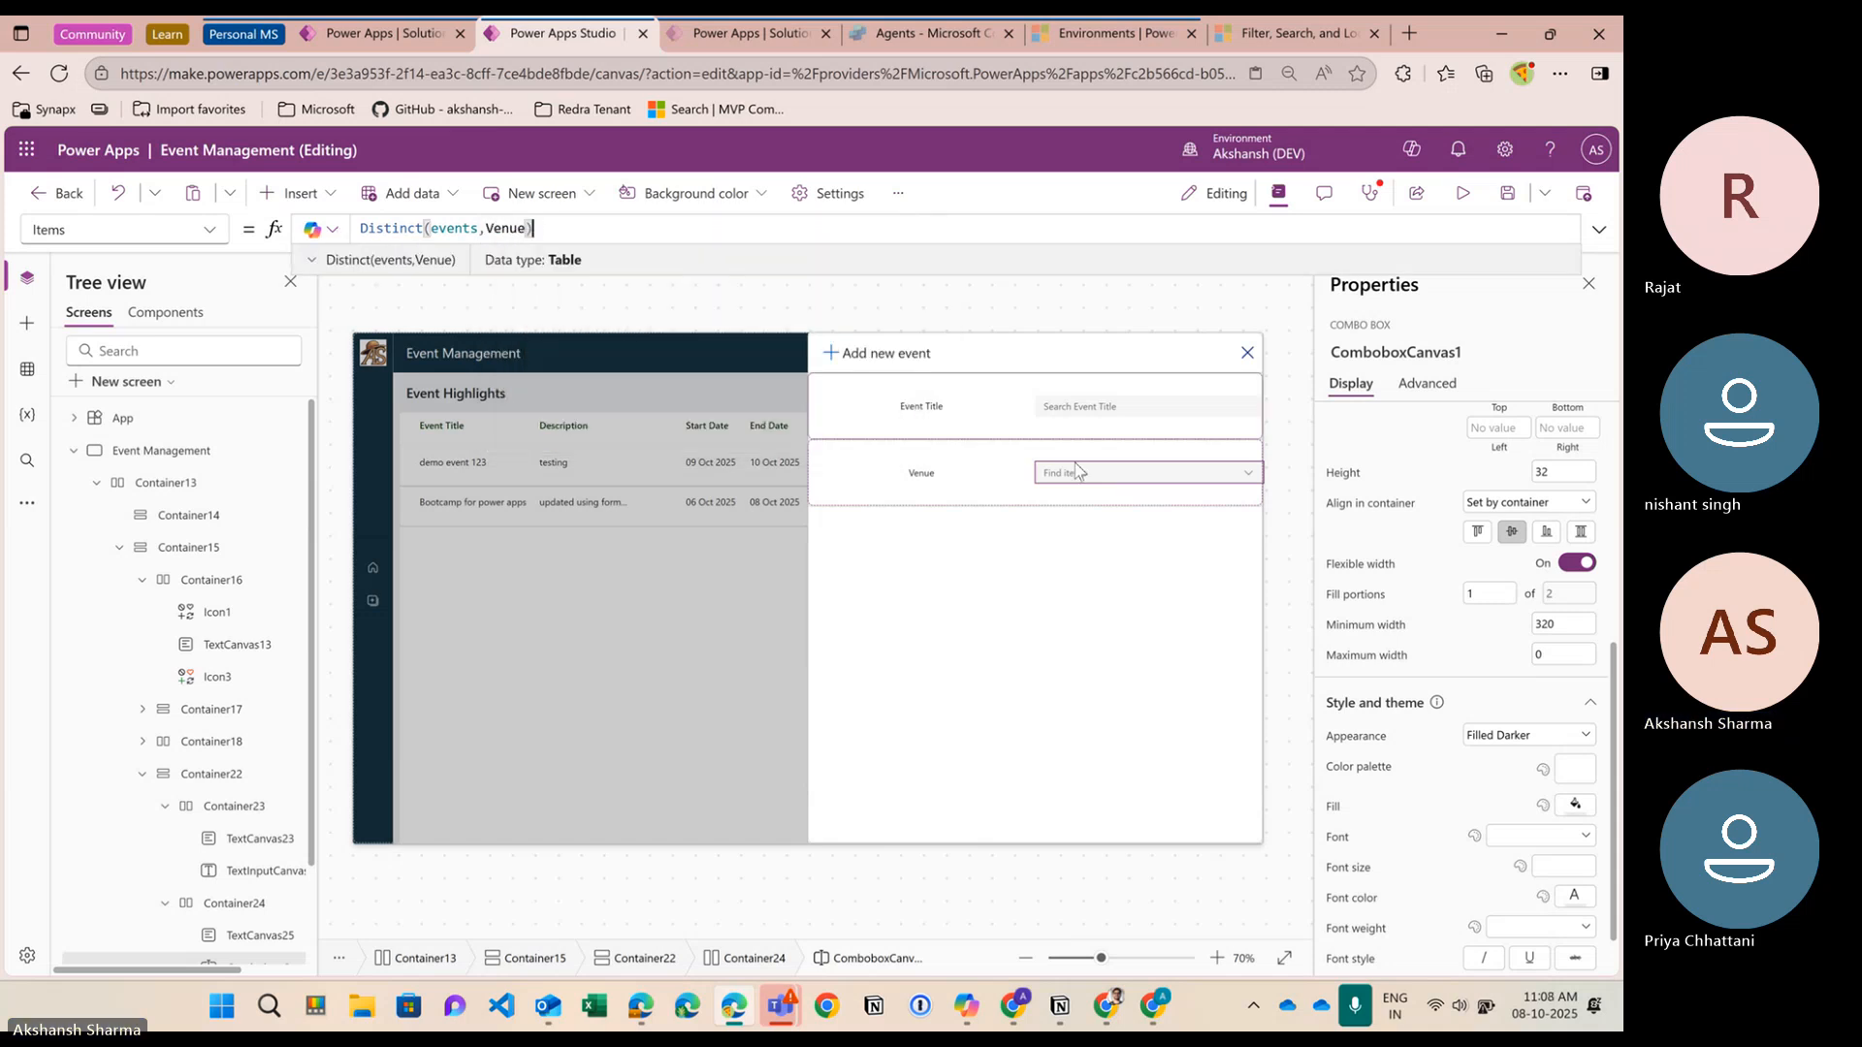
pyautogui.click(1095, 482)
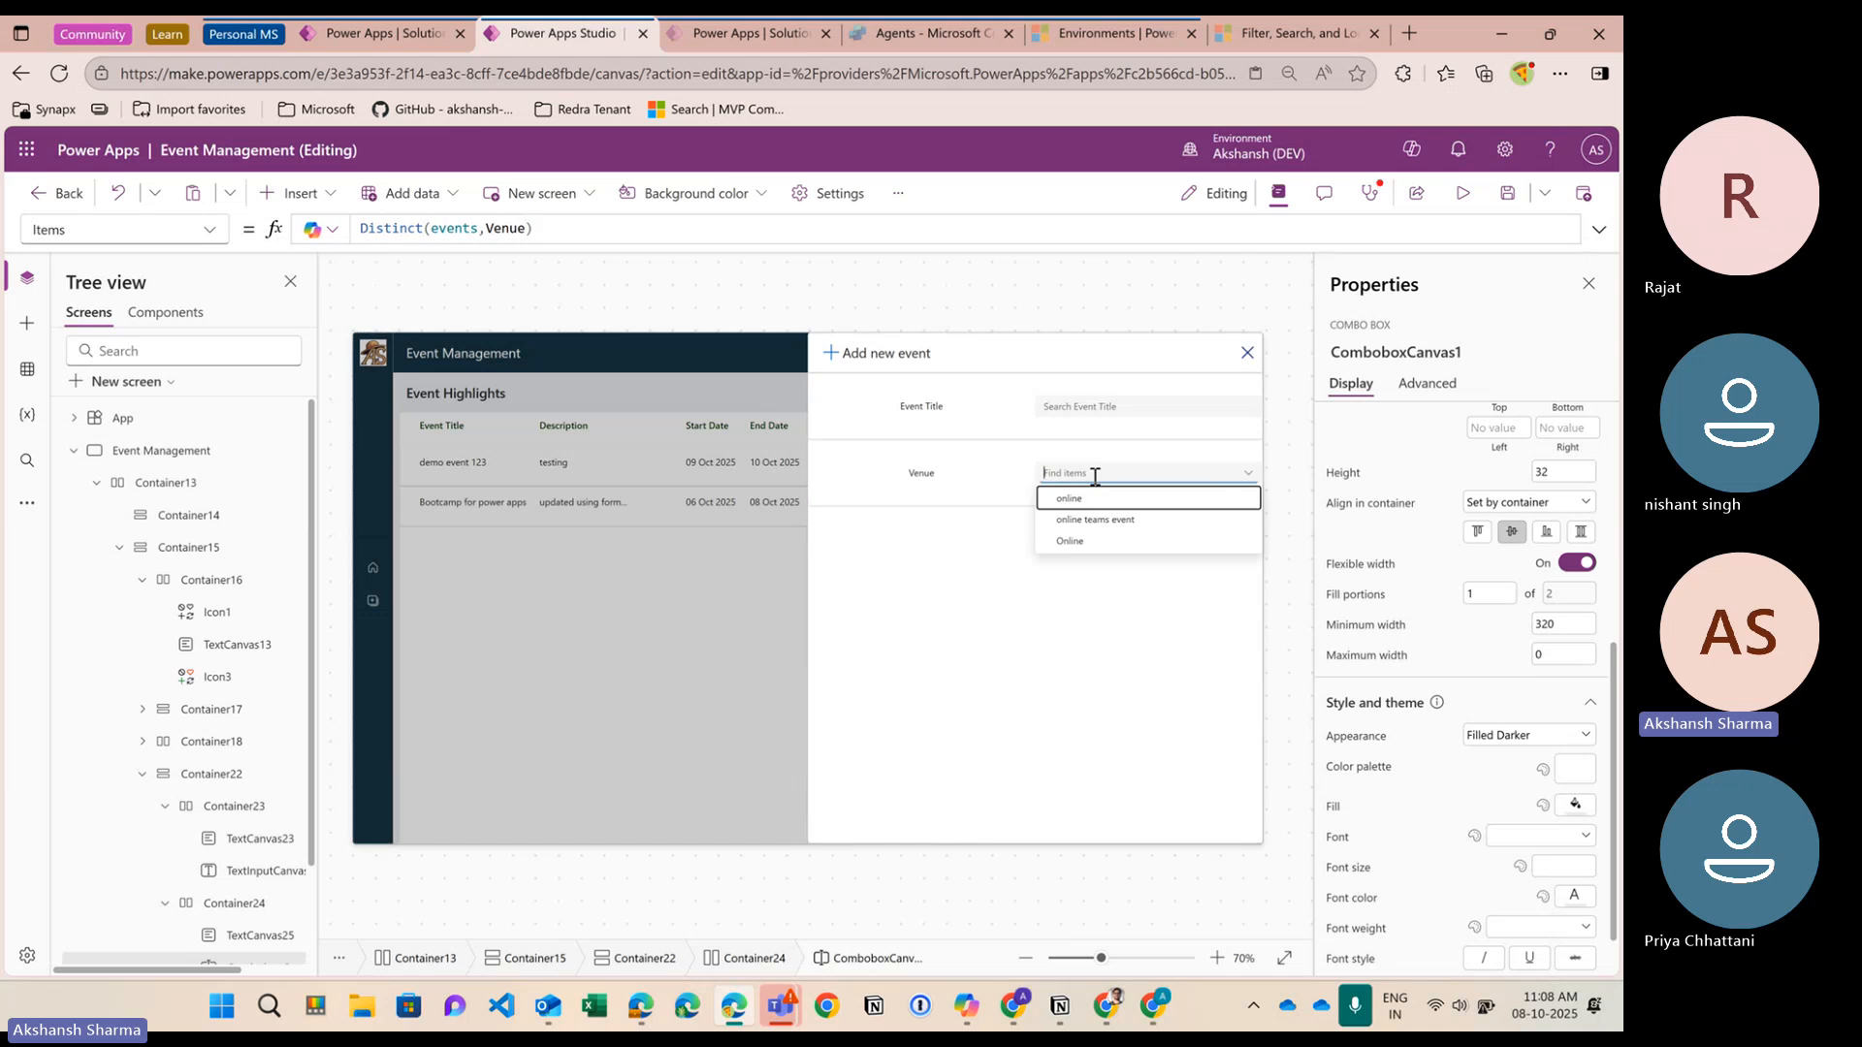
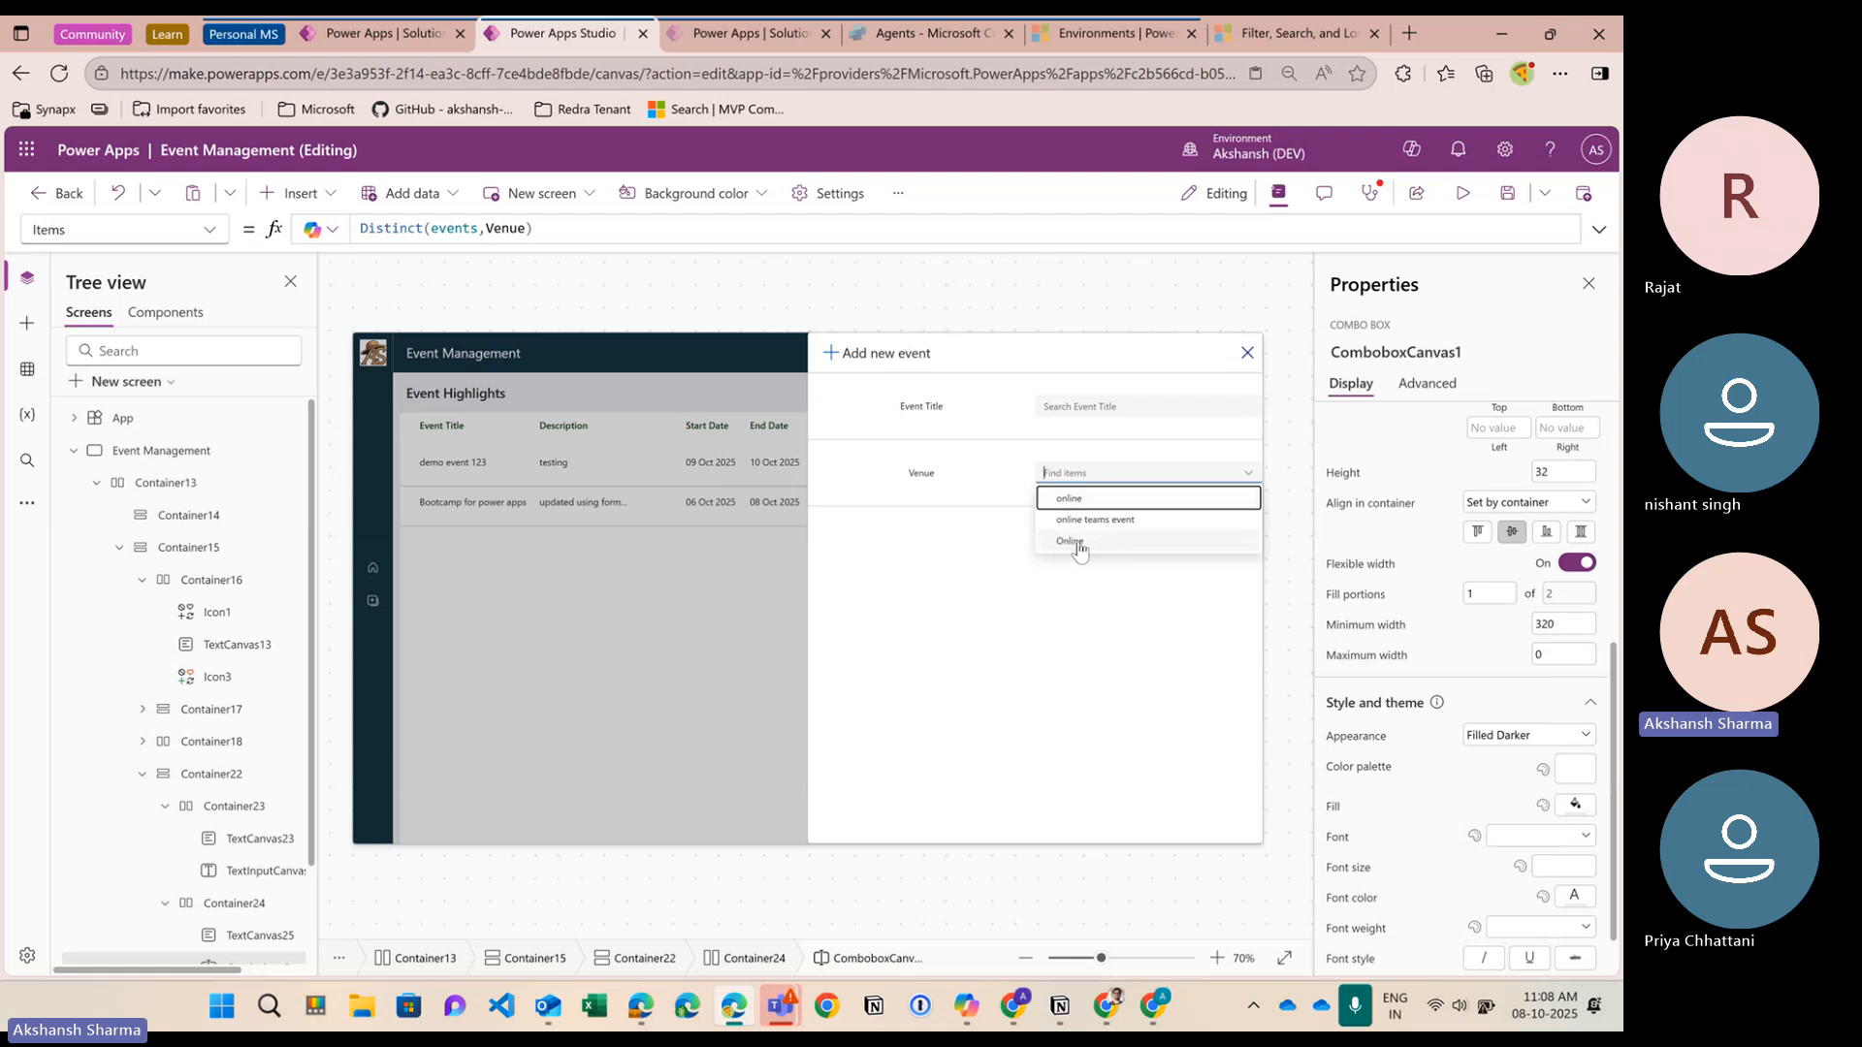
# Select the Event Title row container (Container23), then Container22 holding the form rows
pyautogui.click(977, 437)
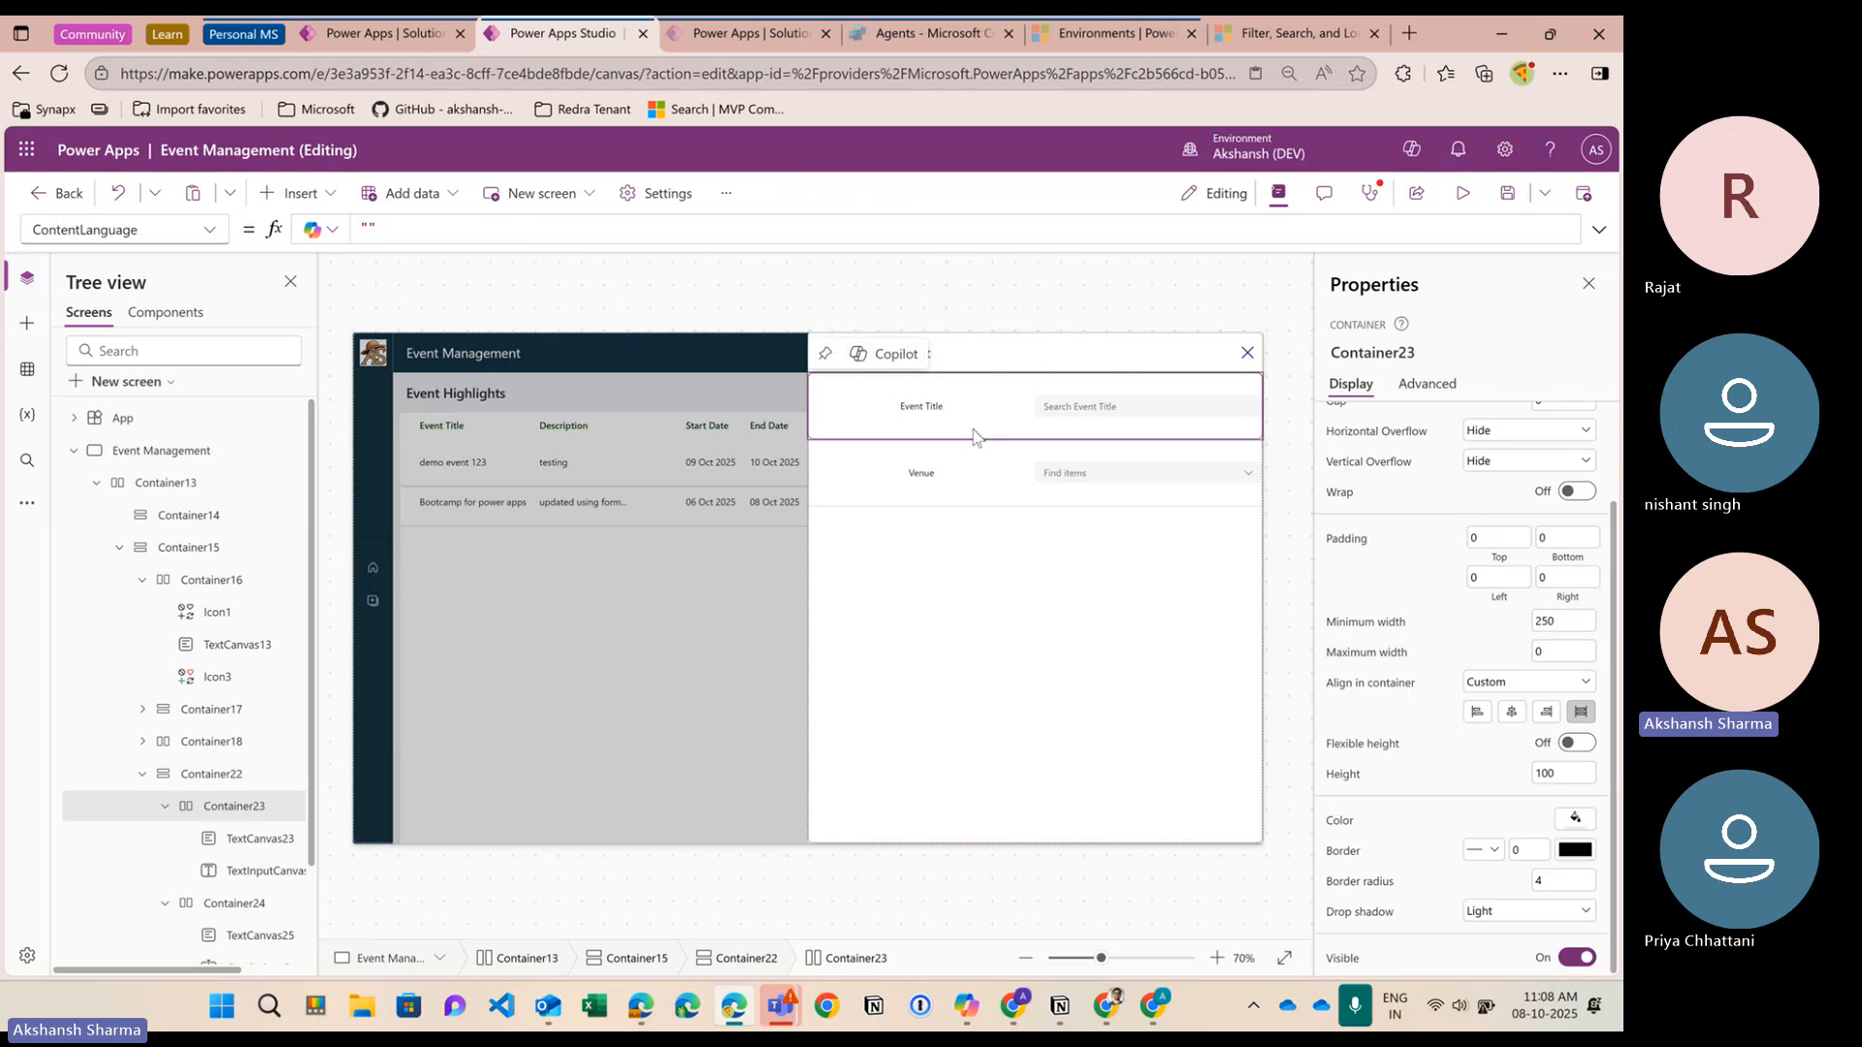
pyautogui.click(985, 616)
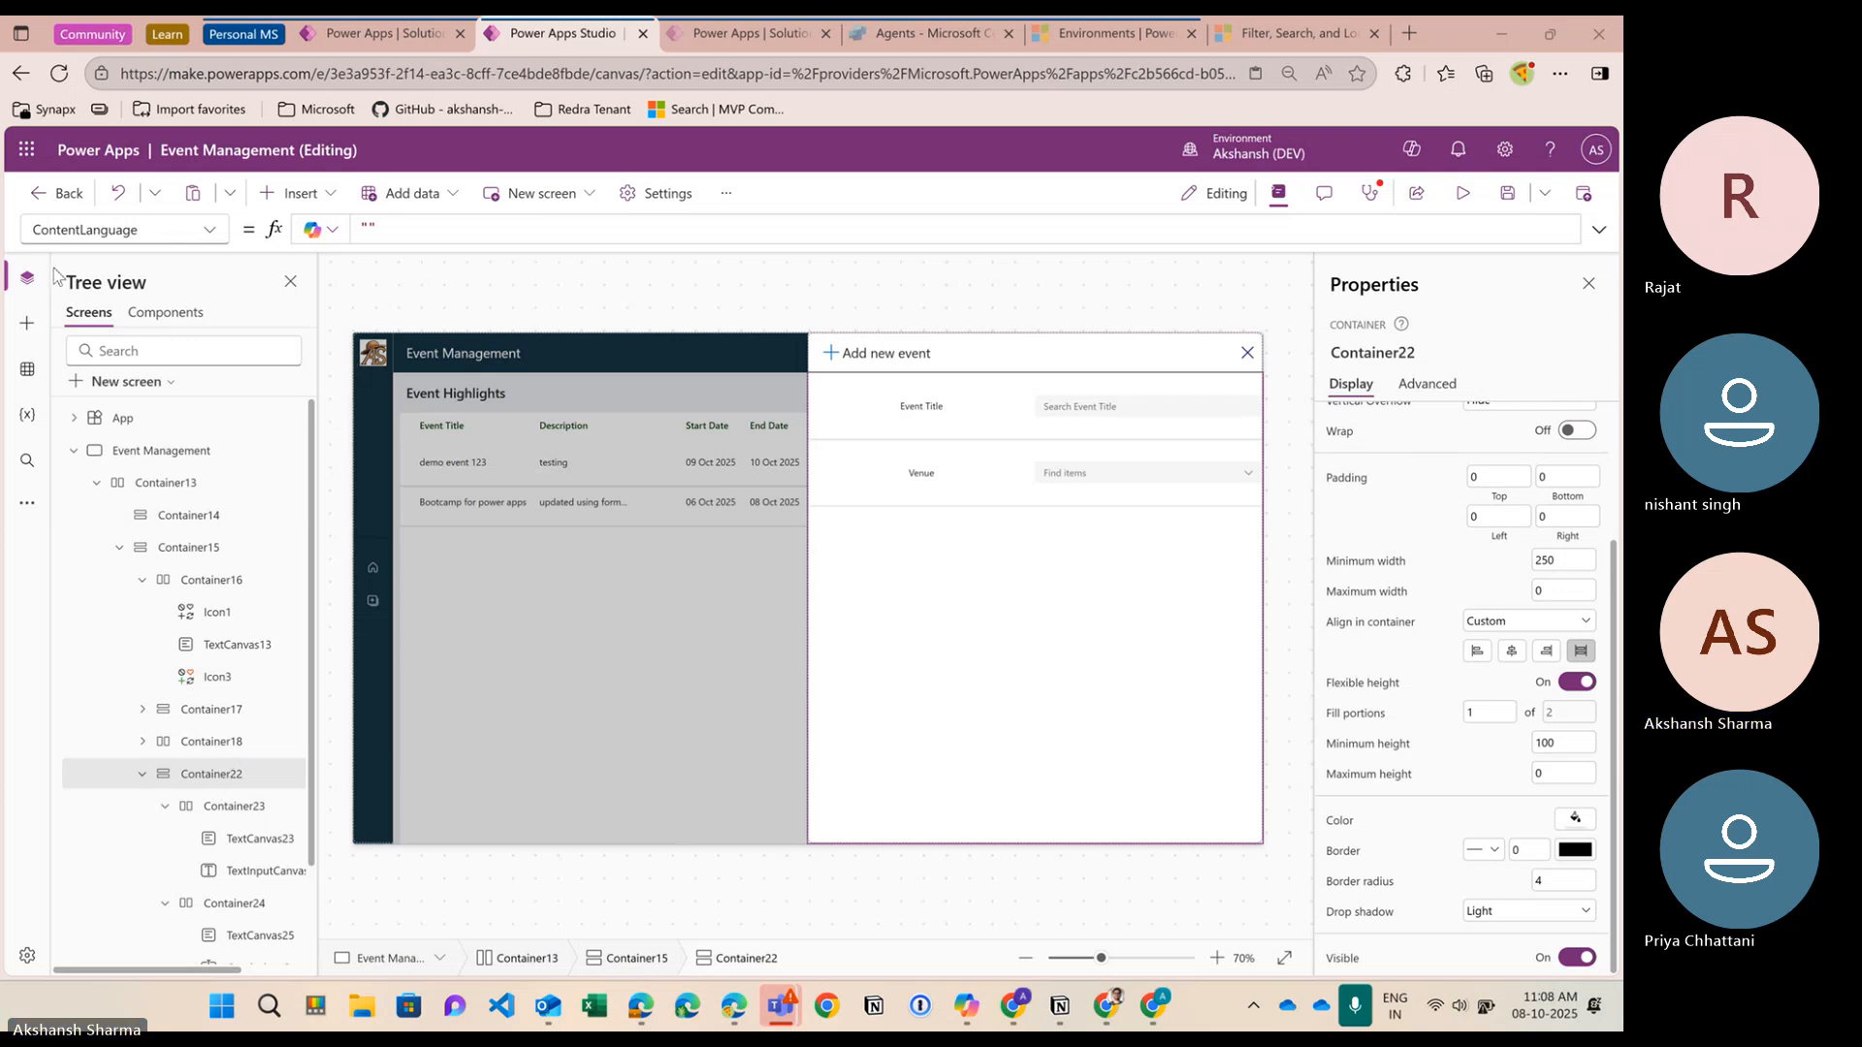
# Preview the app, try the Event Title box and the Venue options list, then exit preview
pyautogui.click(1462, 194)
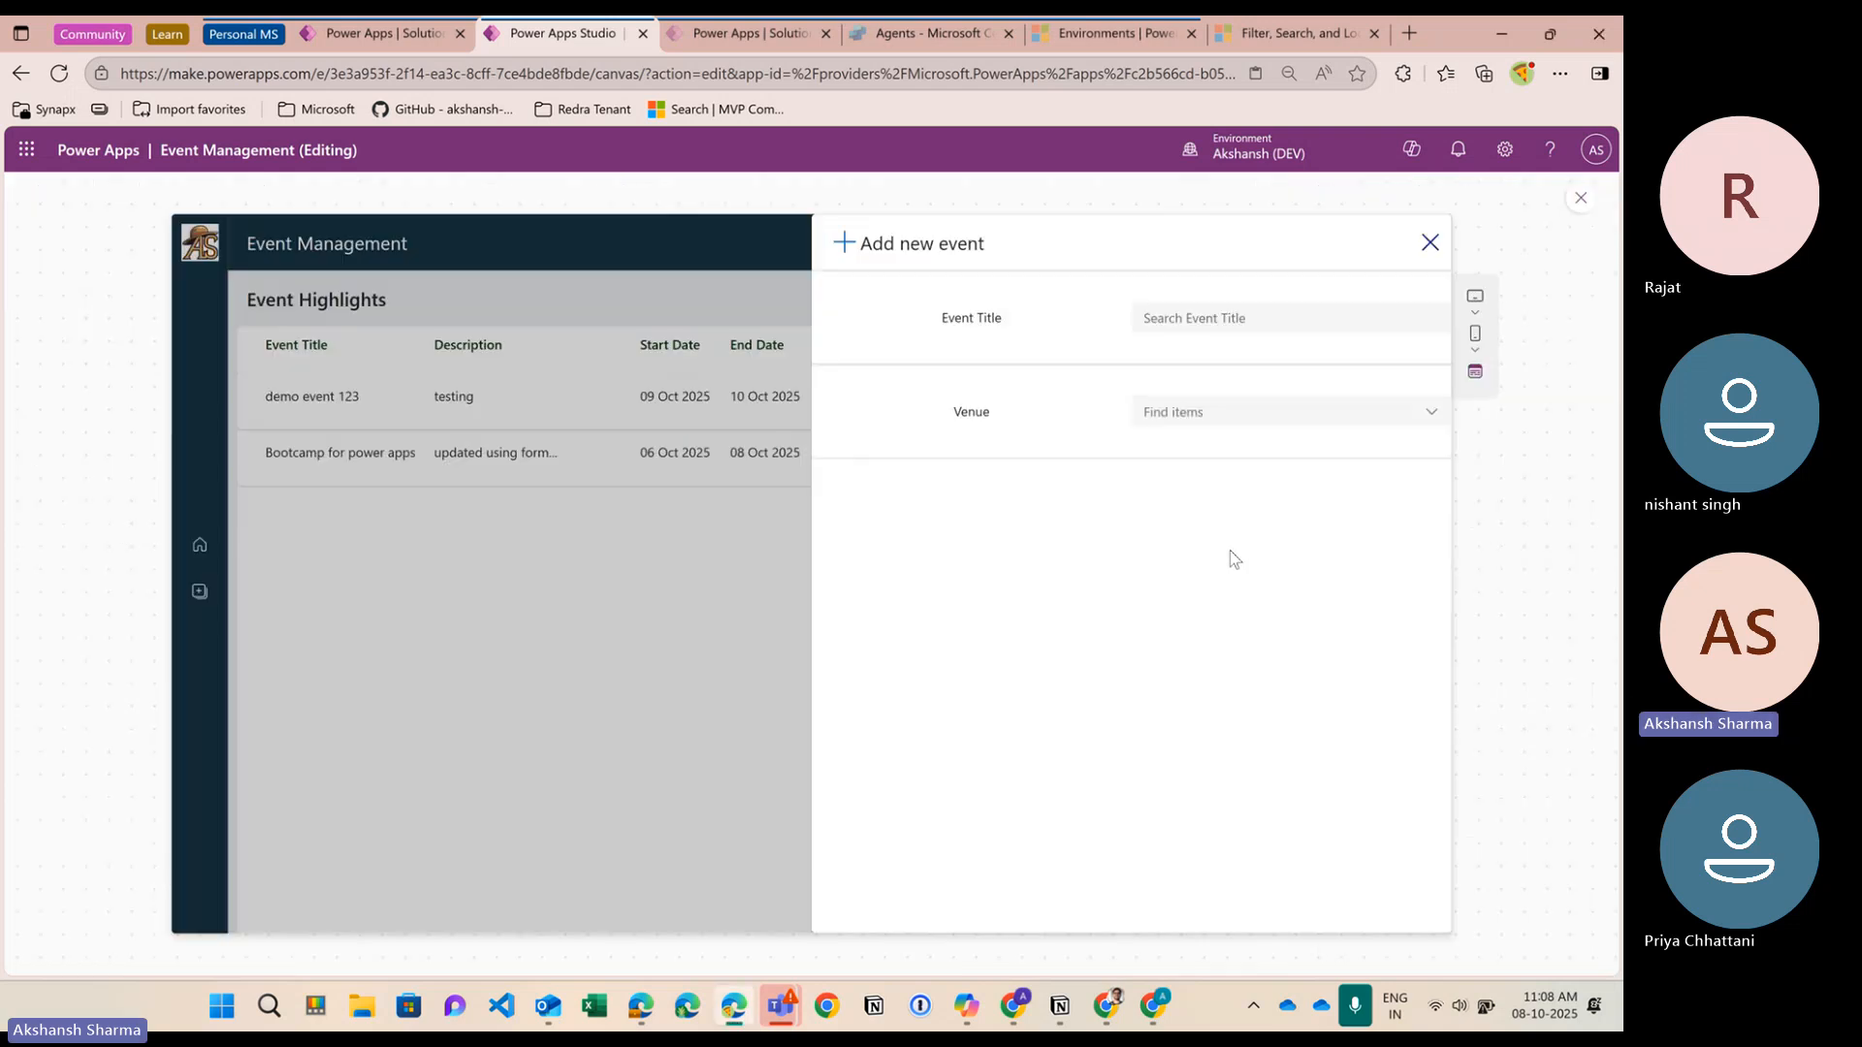
pyautogui.click(1193, 329)
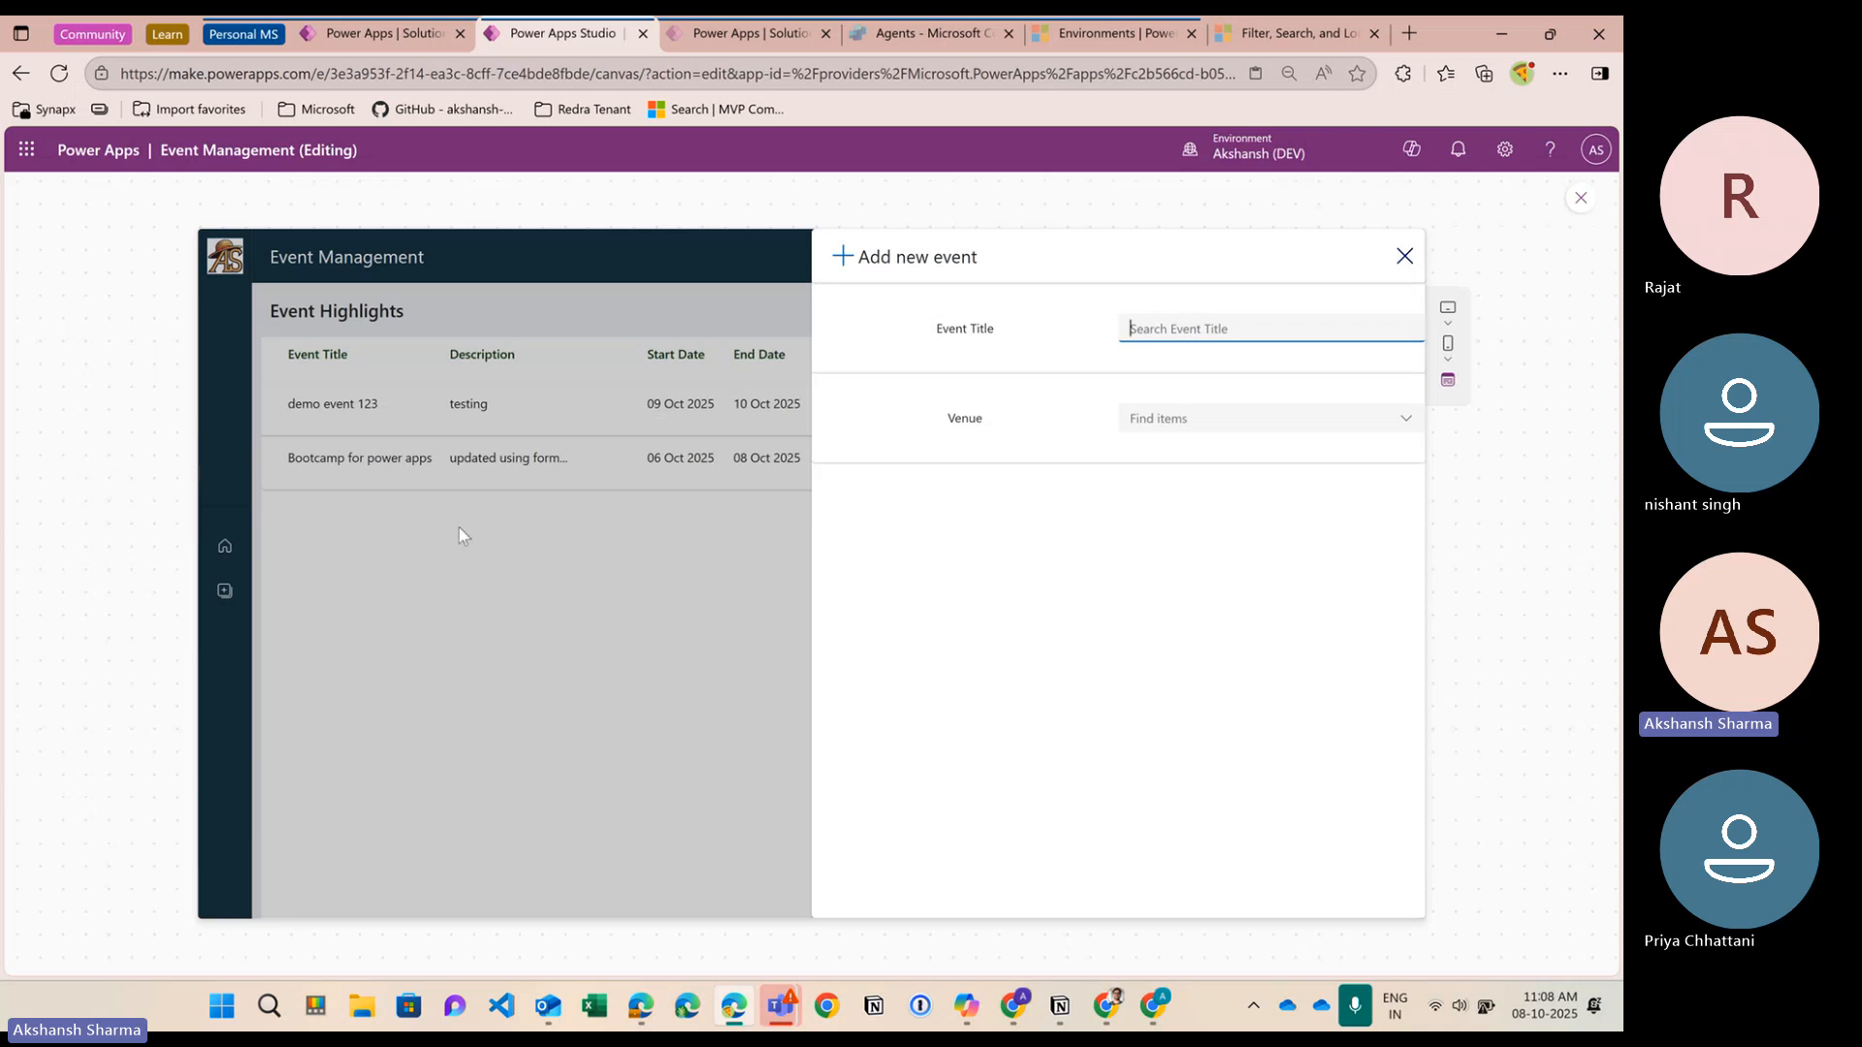
pyautogui.click(1205, 427)
pyautogui.click(1188, 420)
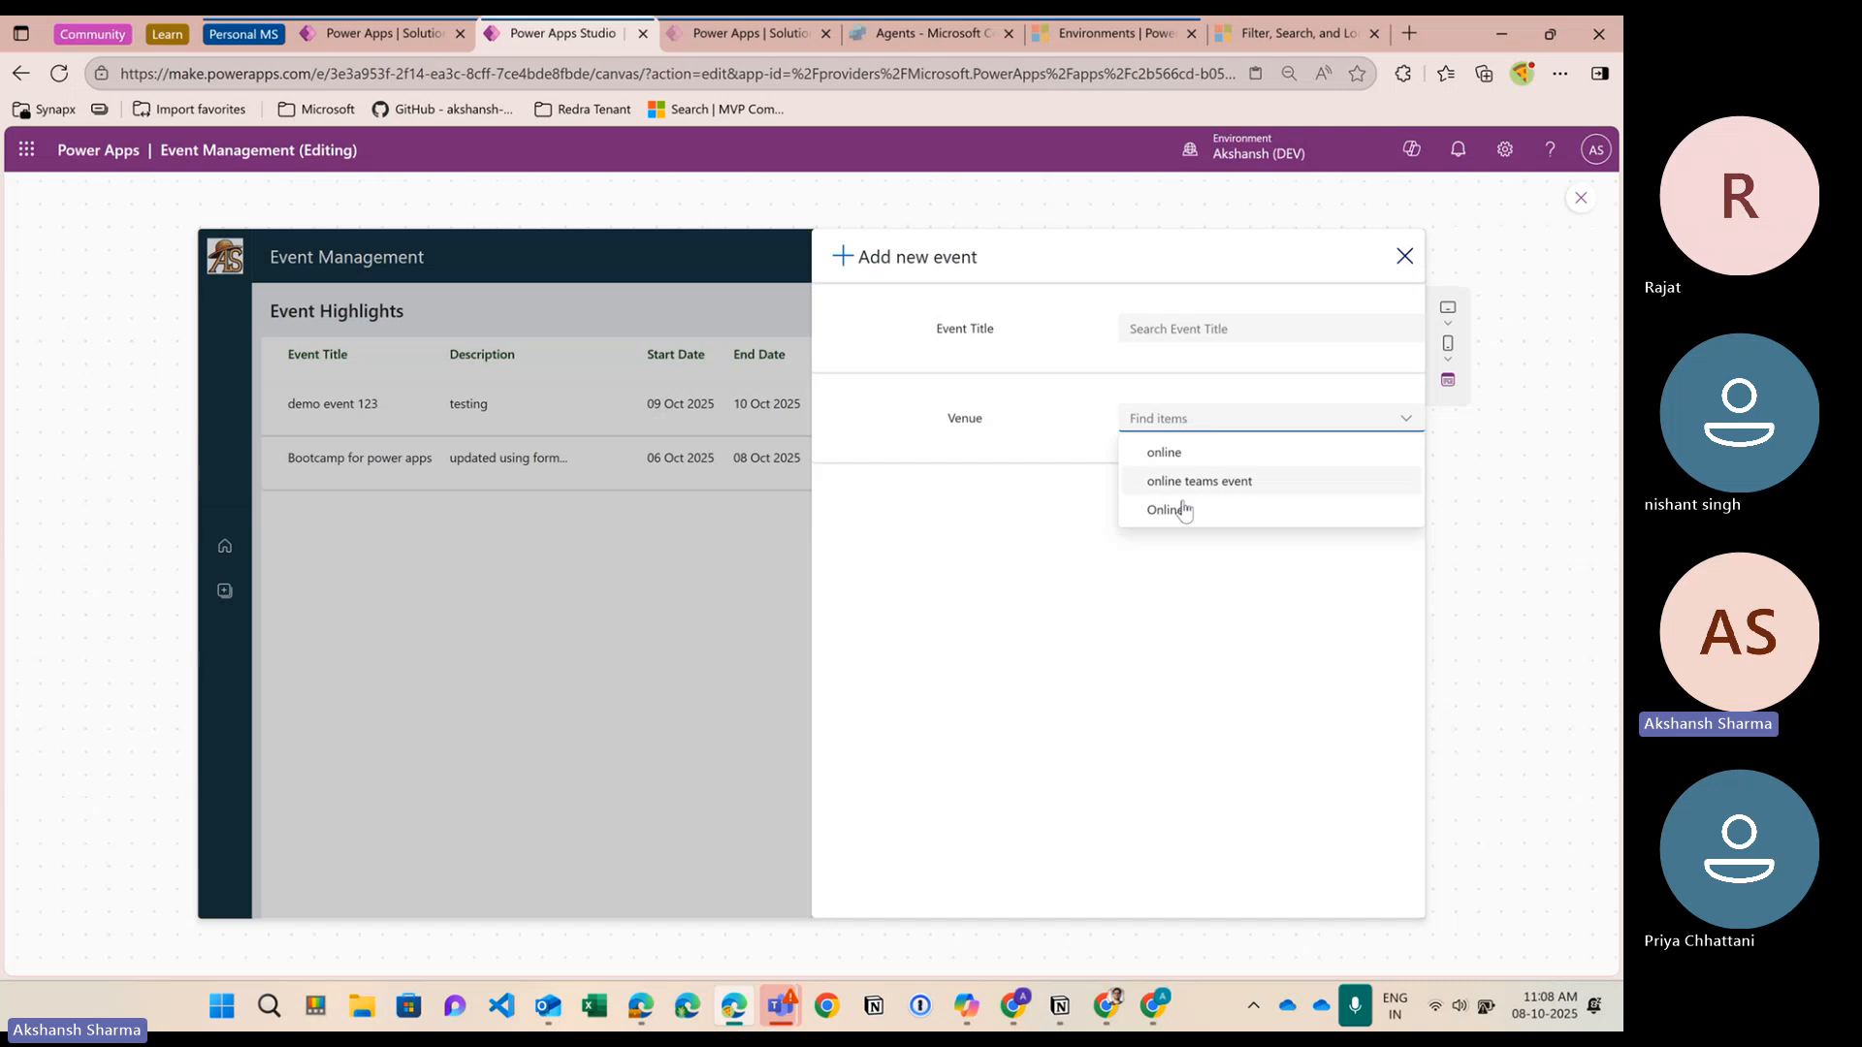
pyautogui.click(1020, 543)
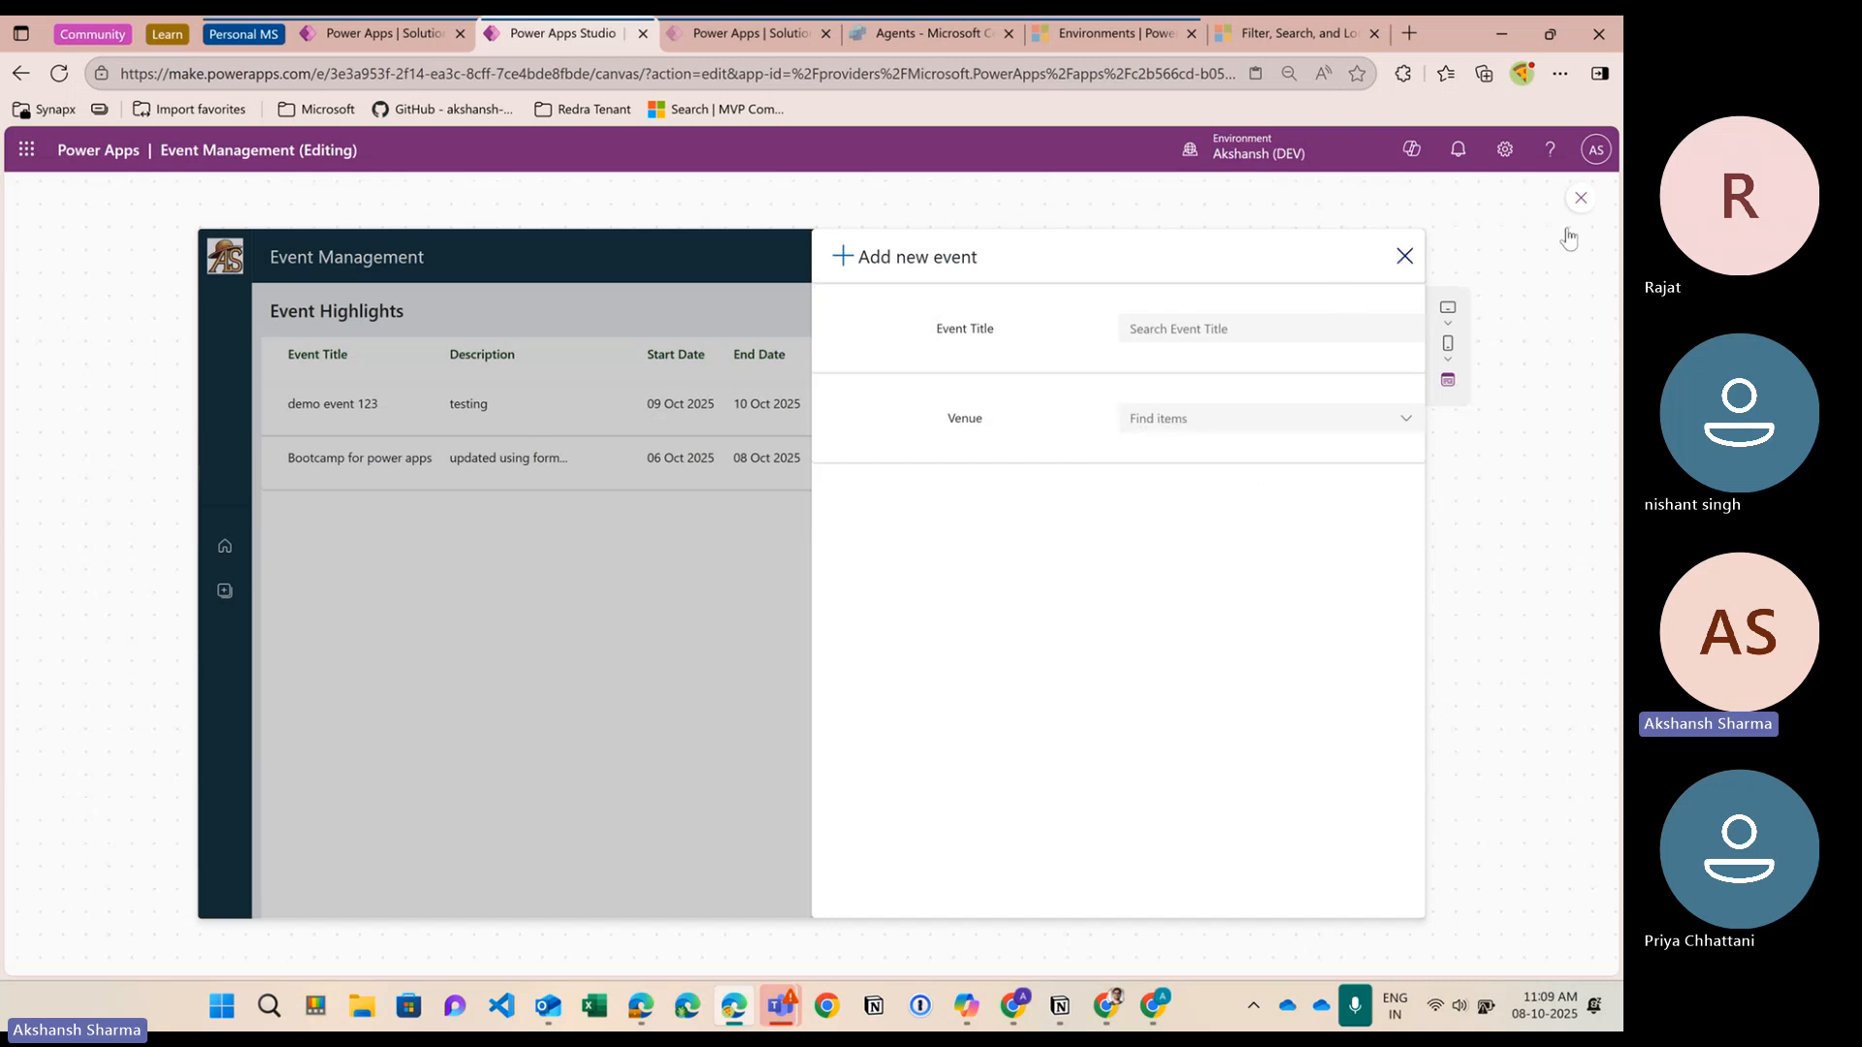
pyautogui.click(1580, 198)
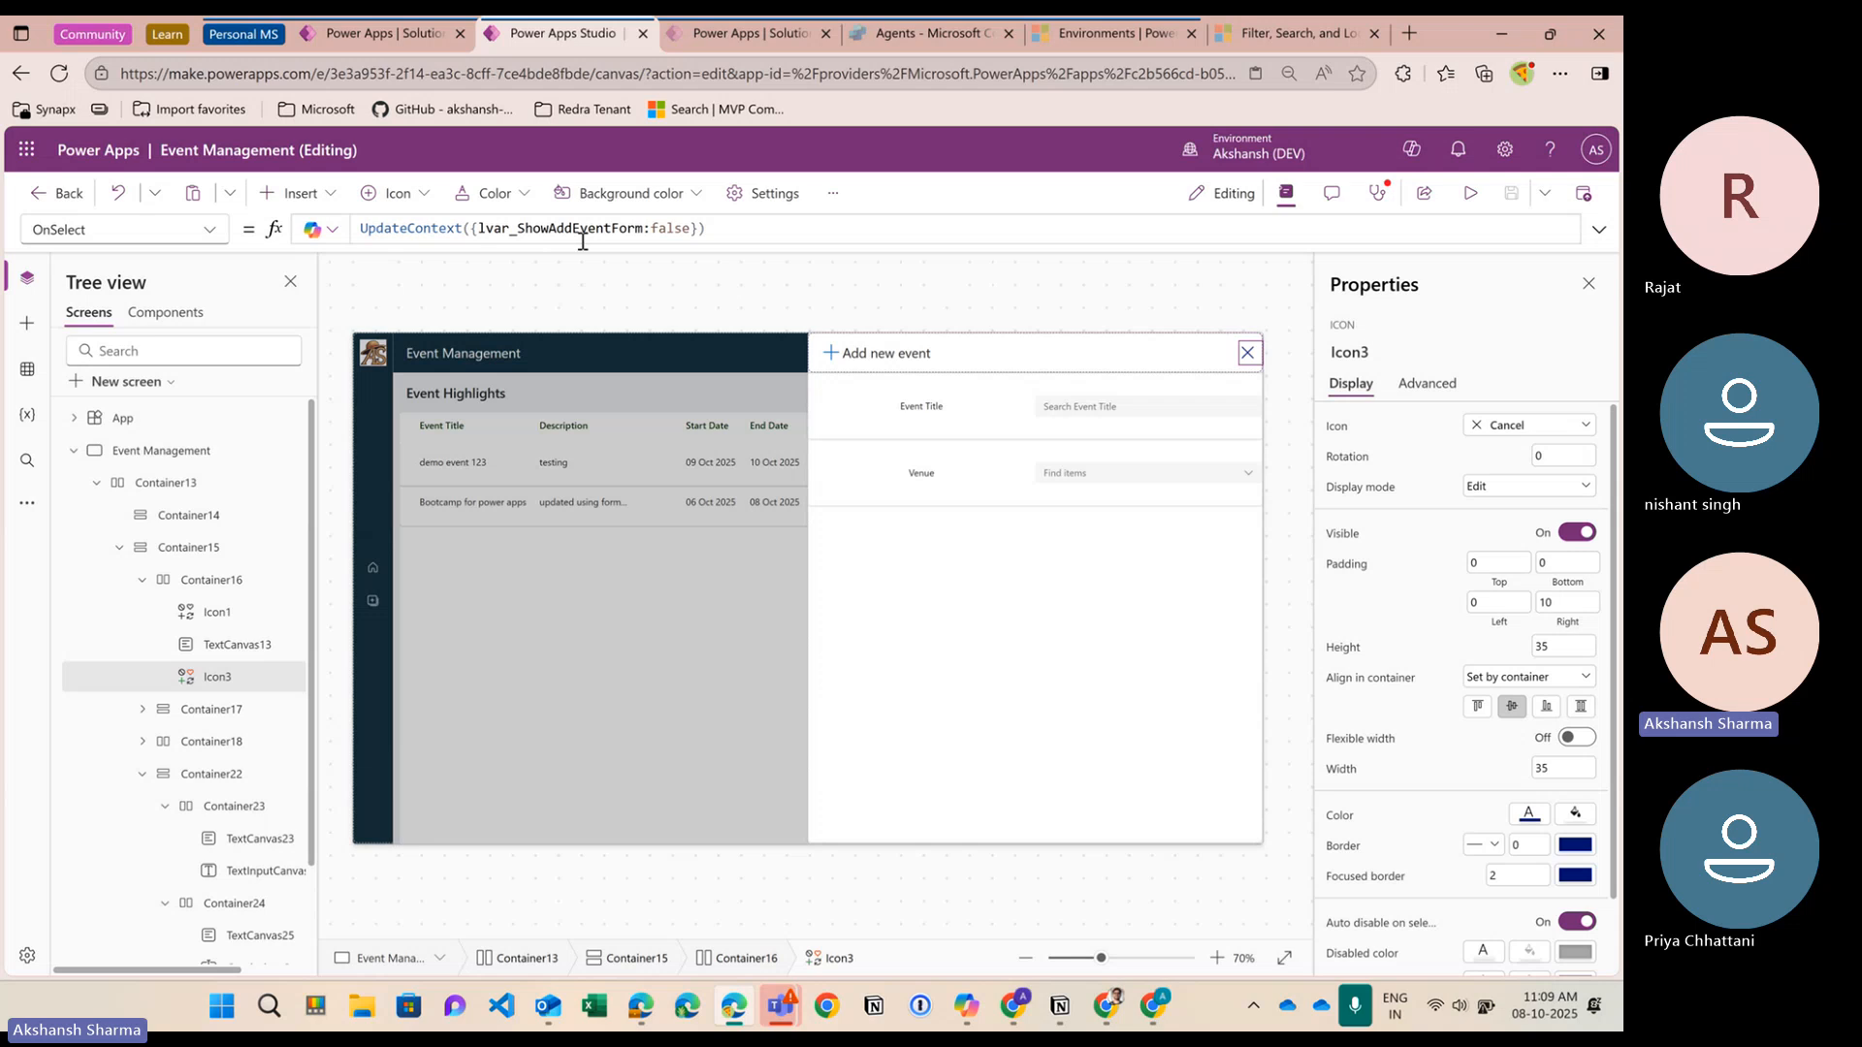
# Append ,lvar_ShowFilters:false to the close icon's UpdateContext, then select the events gallery
pyautogui.click(692, 229)
pyautogui.write(',lvar_ShowFilters:')
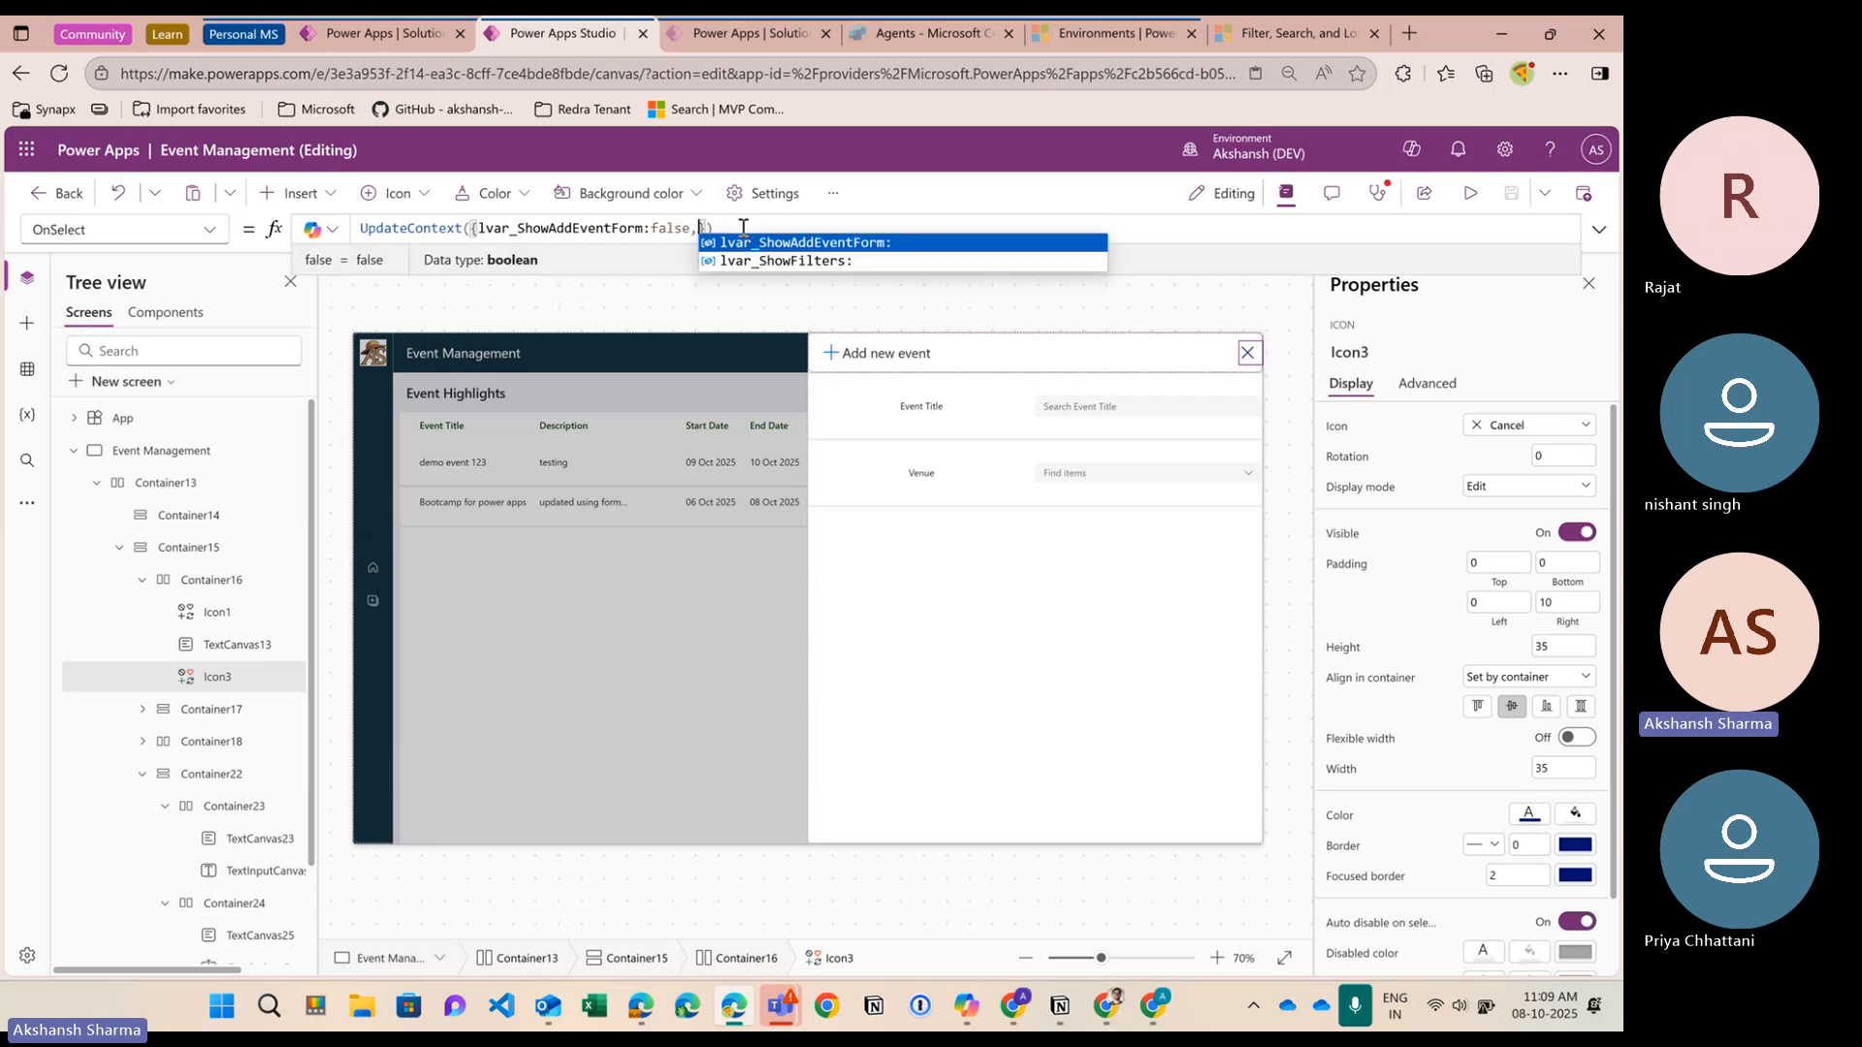
pyautogui.write('false')
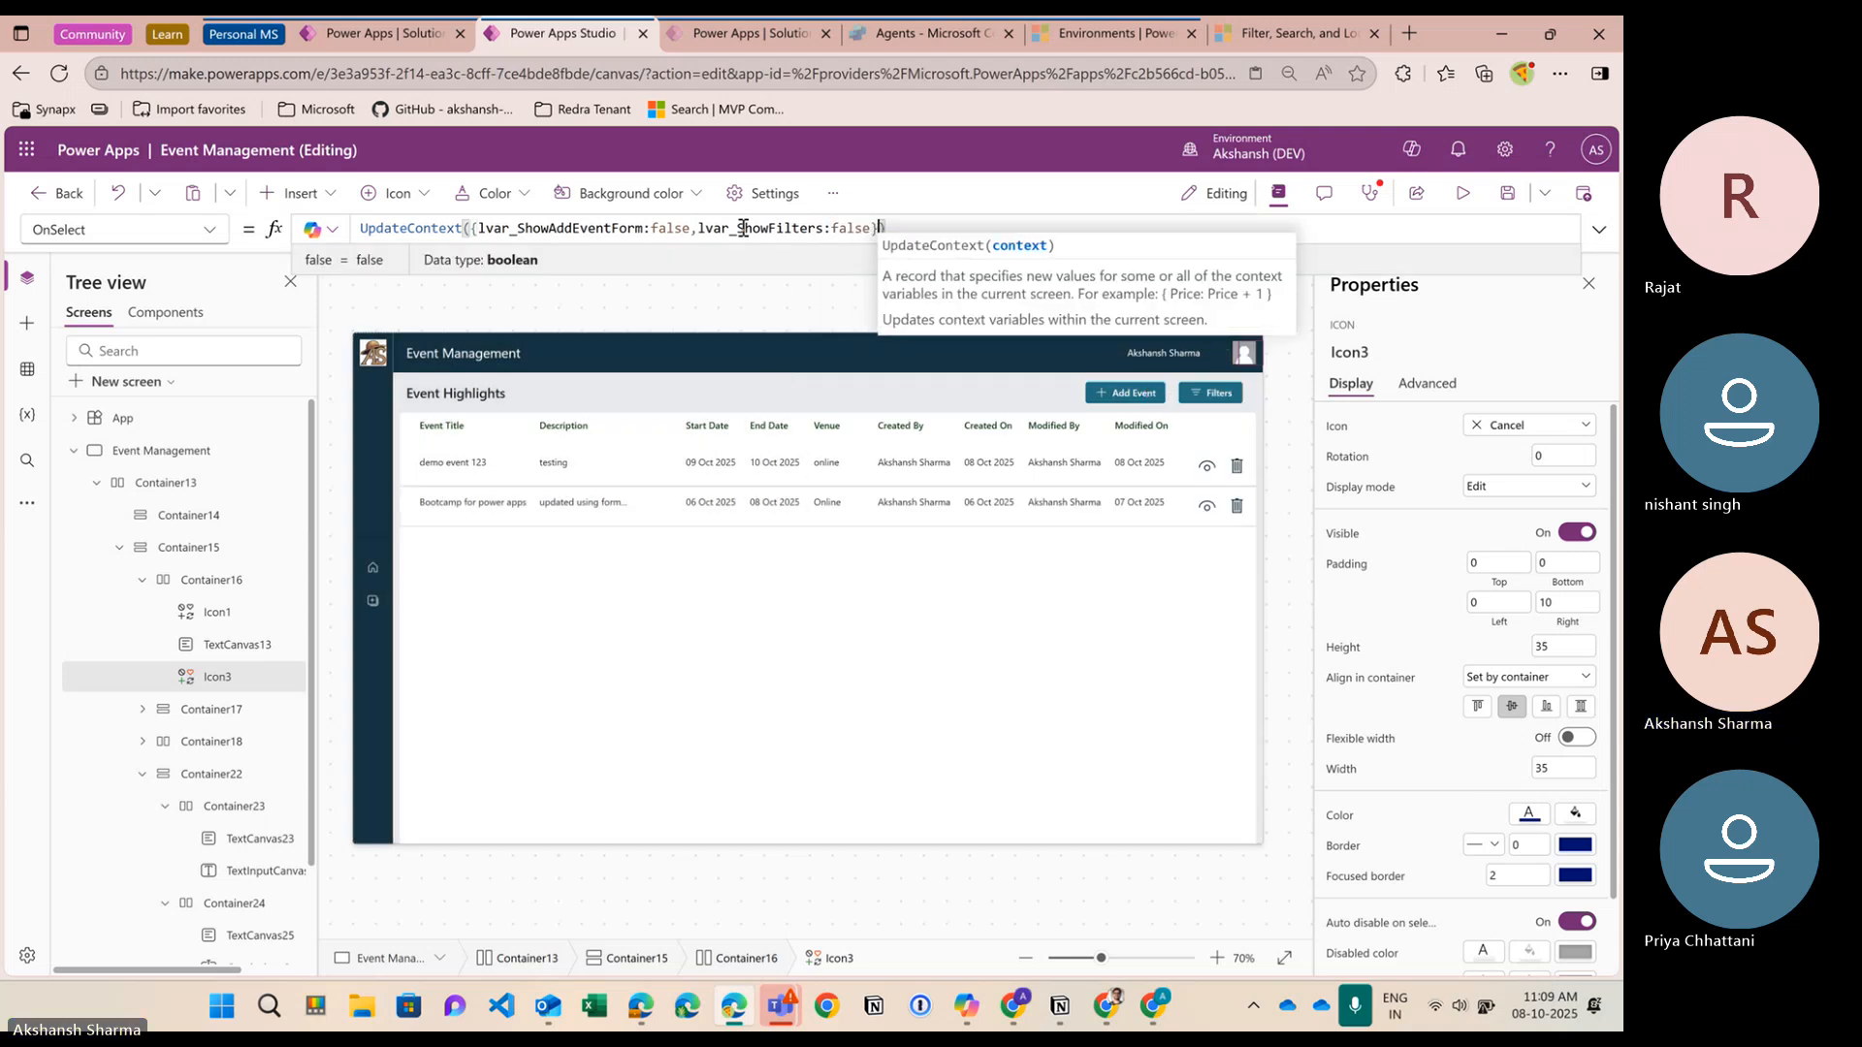
pyautogui.click(851, 595)
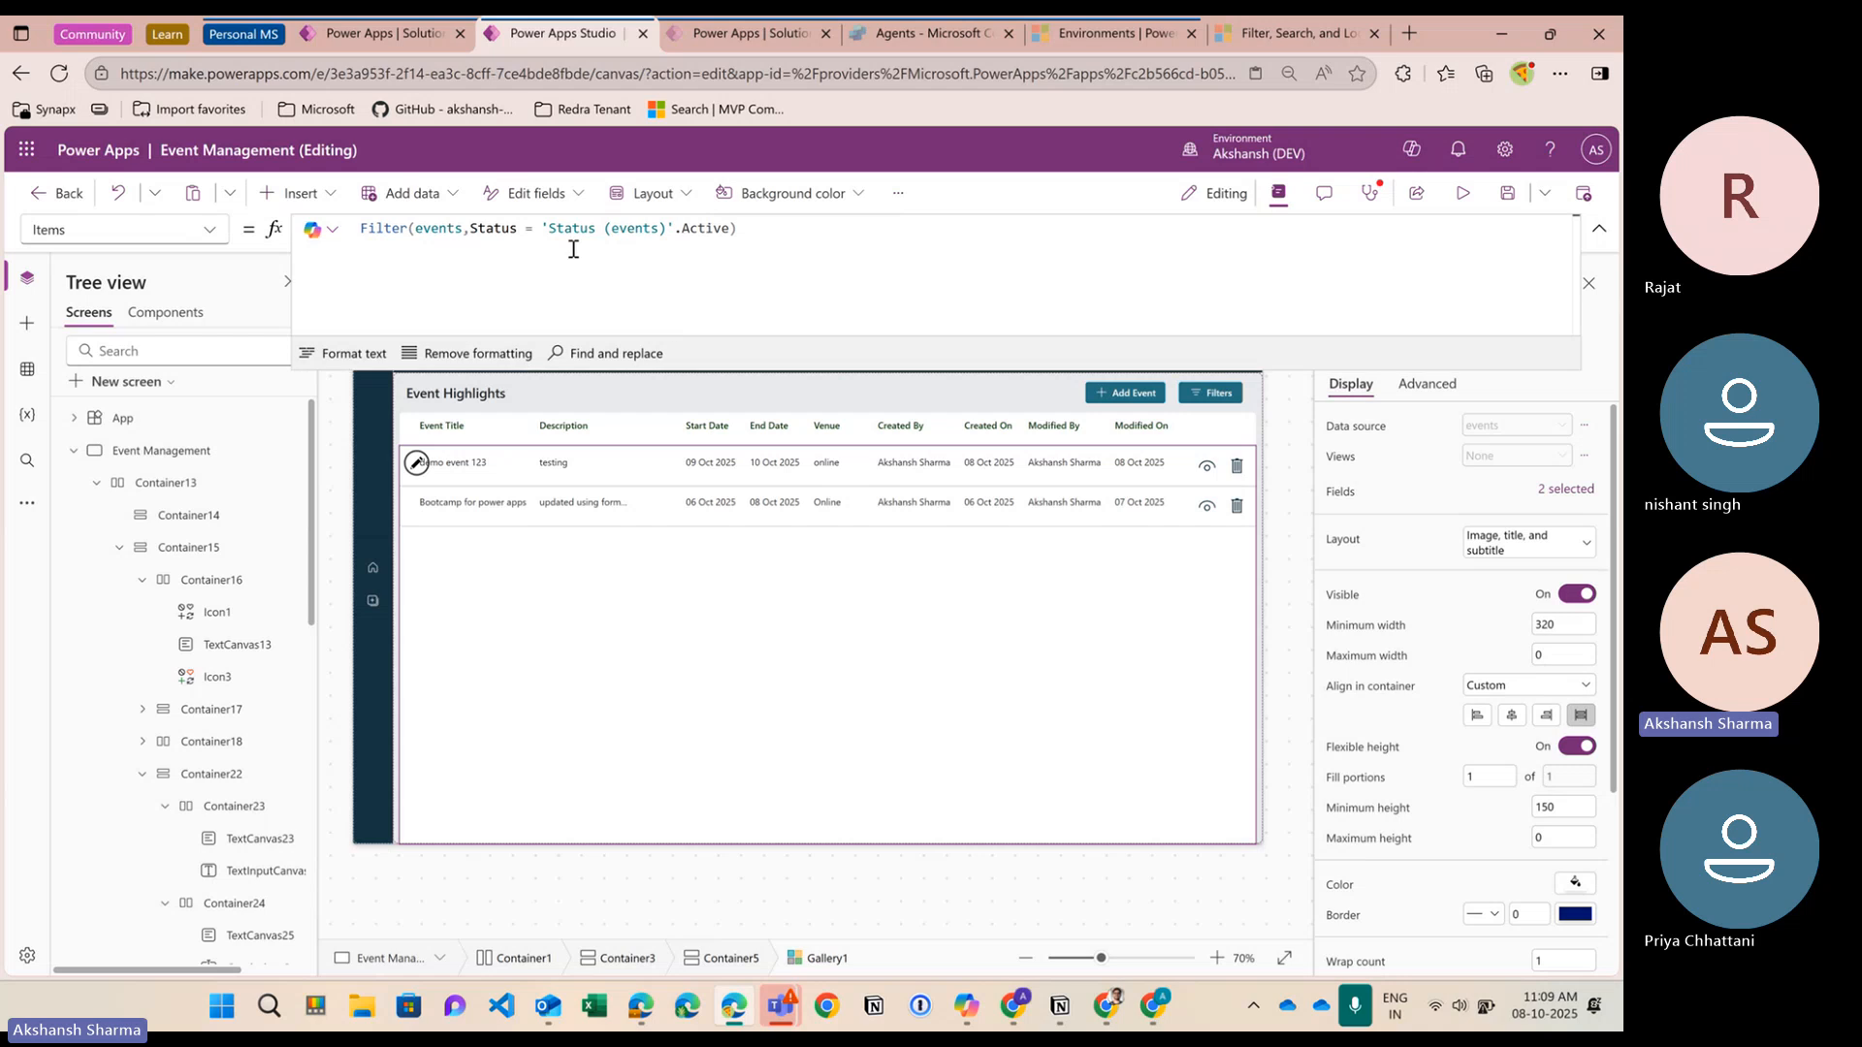
# Format the Items formula and try, then remove, a Created By condition after Status
pyautogui.click(348, 353)
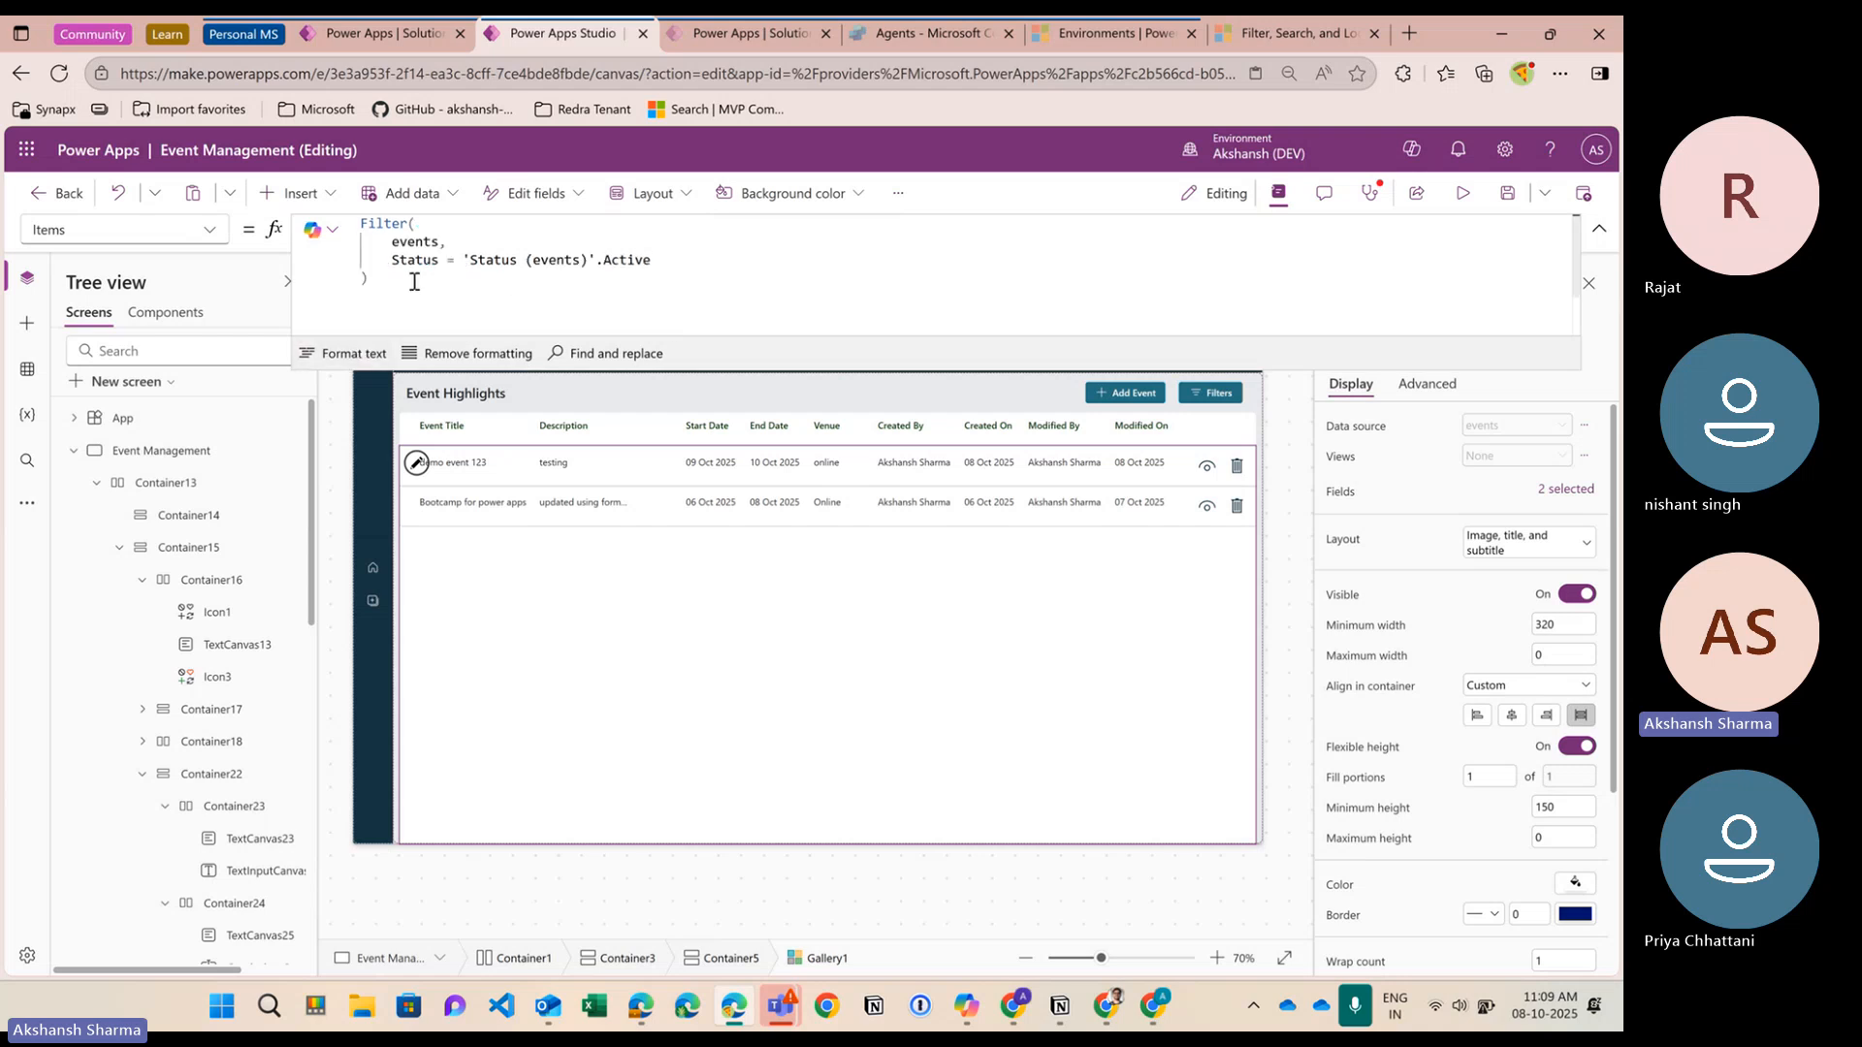
pyautogui.click(689, 268)
pyautogui.write(",'Created By (Delegate)'")
pyautogui.press('BackSpace')
pyautogui.press('BackSpace')
pyautogui.press('BackSpace')
pyautogui.press('BackSpace')
pyautogui.press('BackSpace')
pyautogui.press('BackSpace')
pyautogui.press('BackSpace')
pyautogui.press('BackSpace')
pyautogui.press('BackSpace')
pyautogui.press('BackSpace')
pyautogui.press('BackSpace')
pyautogui.press('BackSpace')
pyautogui.press('BackSpace')
pyautogui.press('BackSpace')
pyautogui.press('BackSpace')
pyautogui.press('BackSpace')
pyautogui.press('BackSpace')
pyautogui.press('BackSpace')
pyautogui.press('BackSpace')
pyautogui.press('BackSpace')
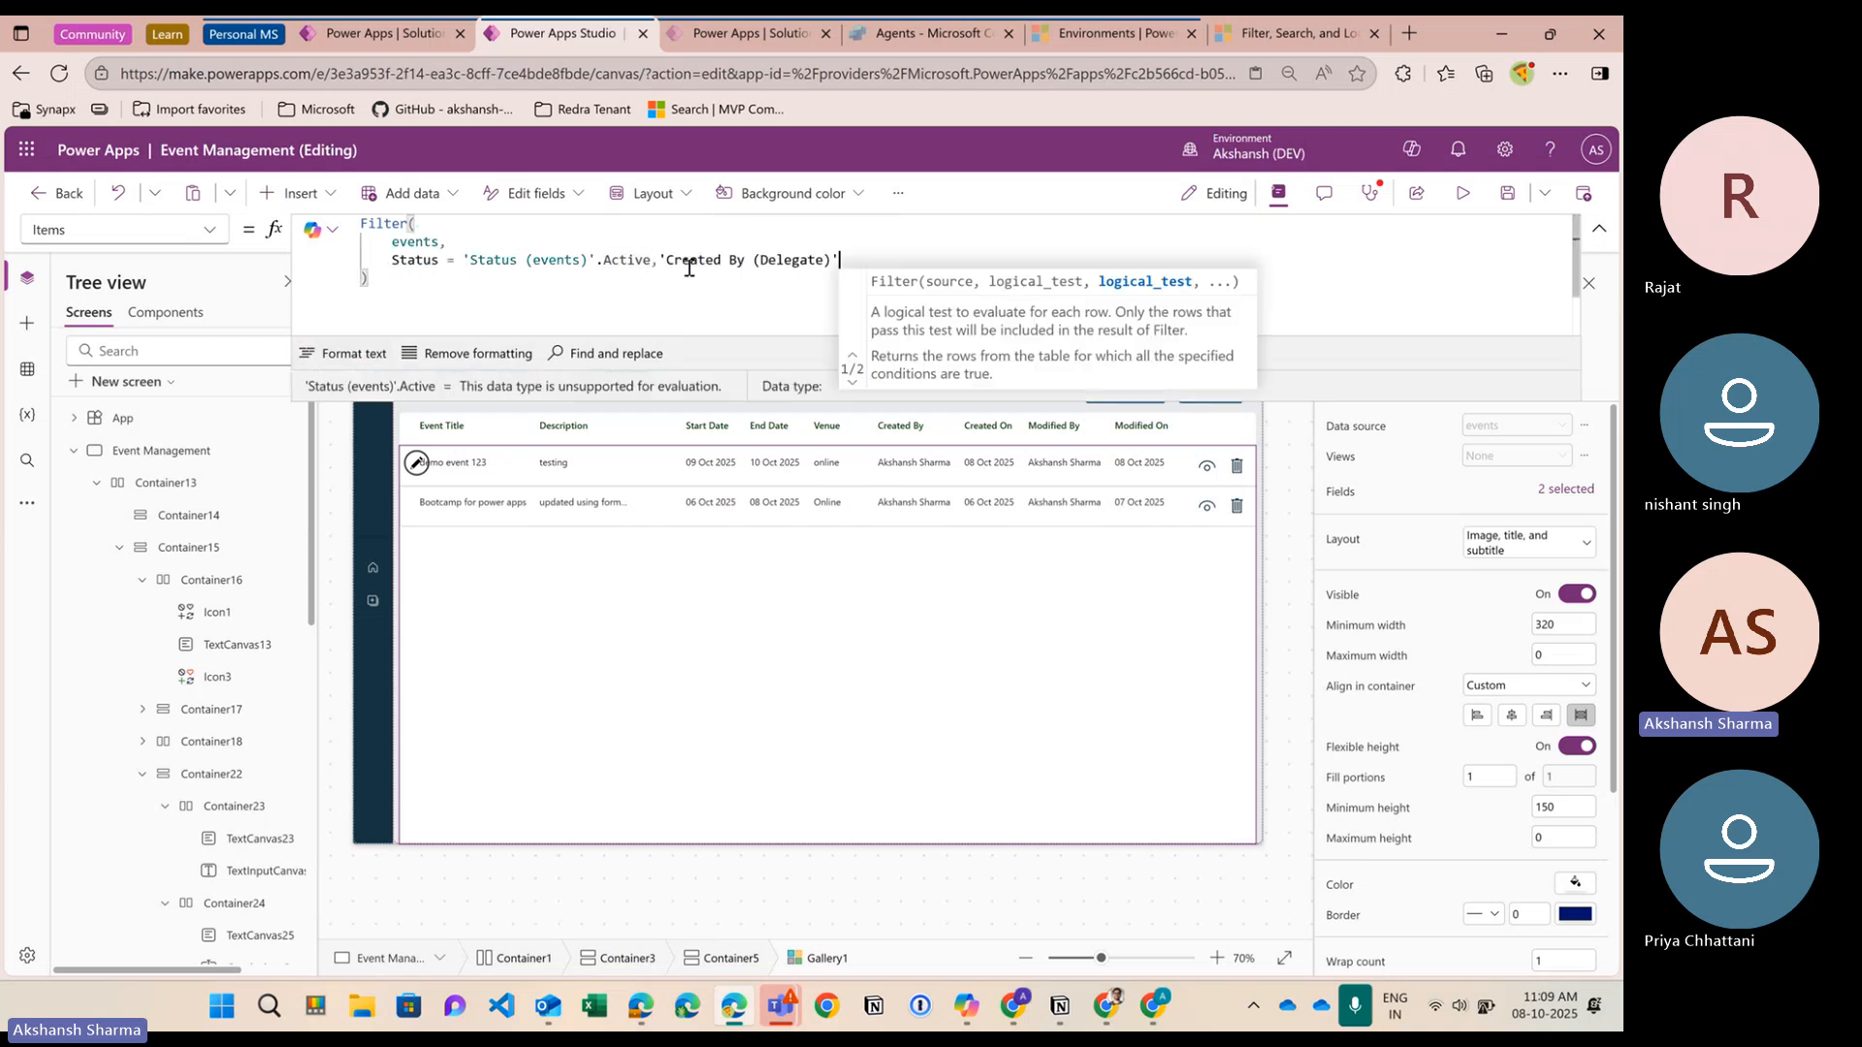
pyautogui.press('BackSpace')
pyautogui.press('BackSpace')
pyautogui.press('BackSpace')
pyautogui.press('BackSpace')
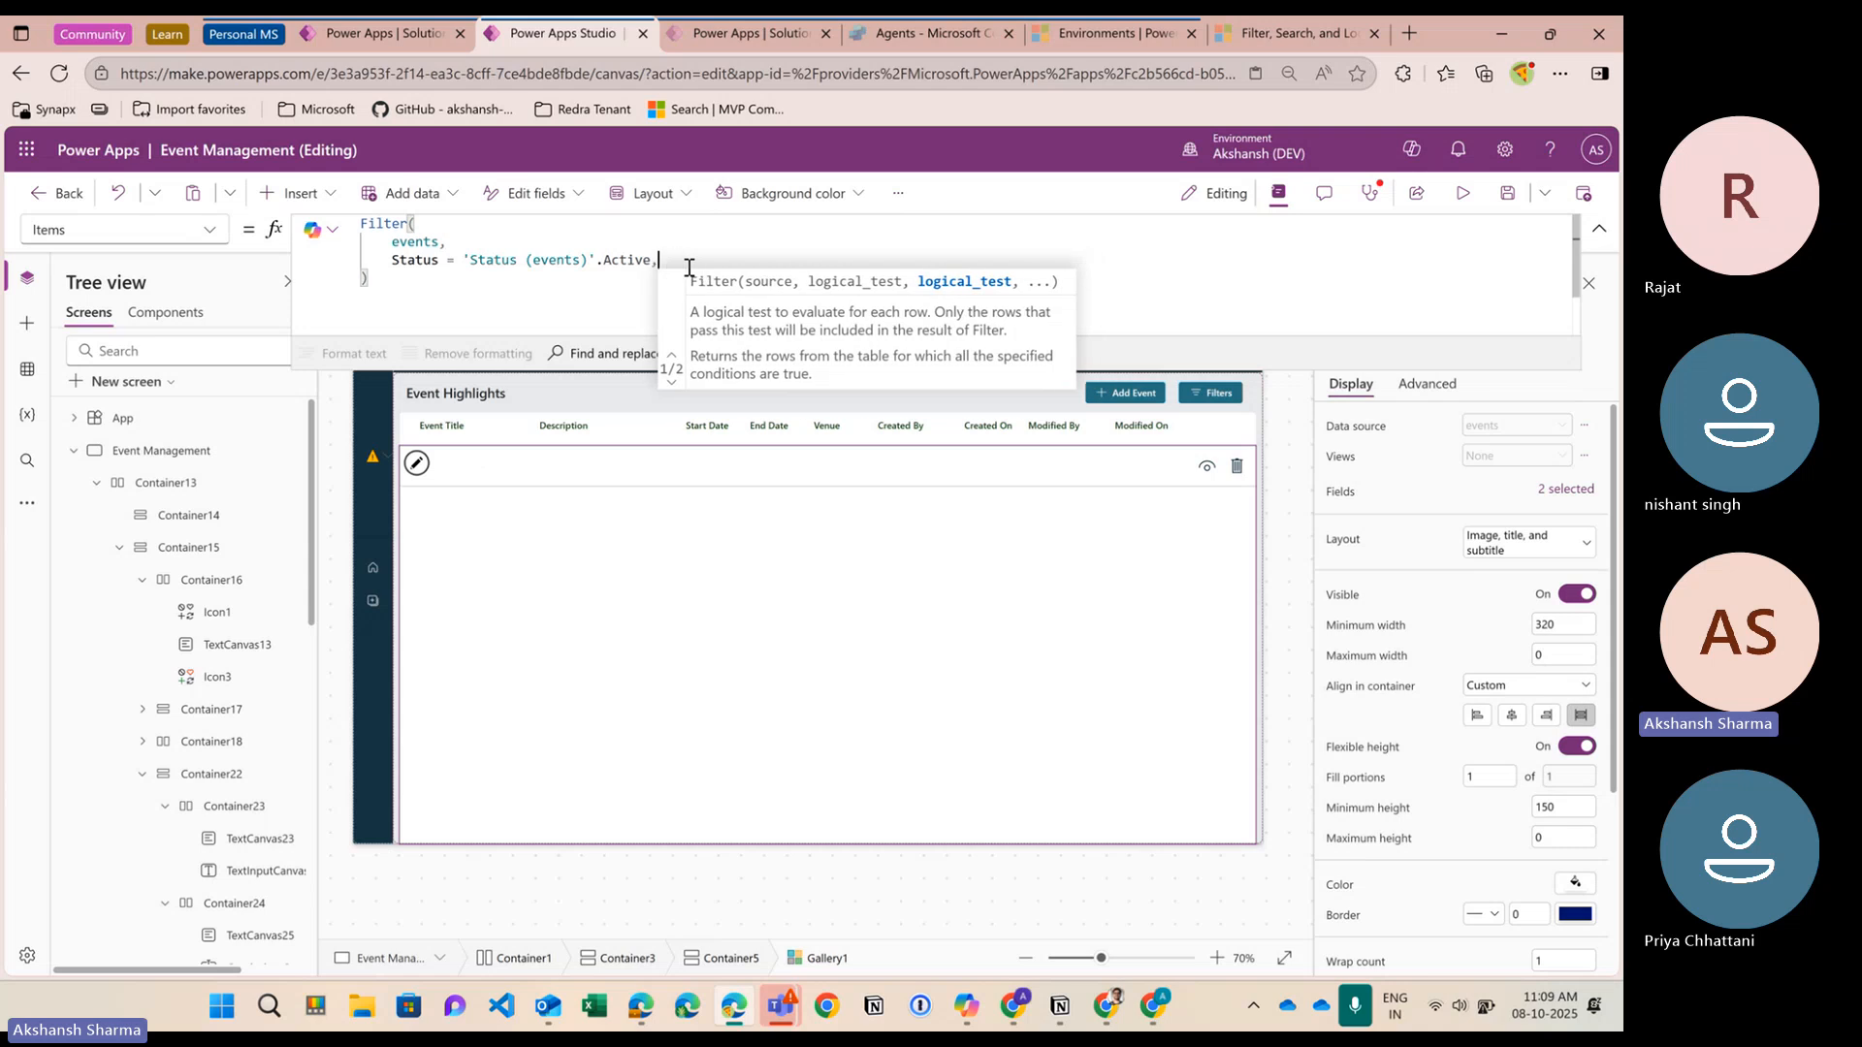
pyautogui.write(",'Created By (Delegate)'")
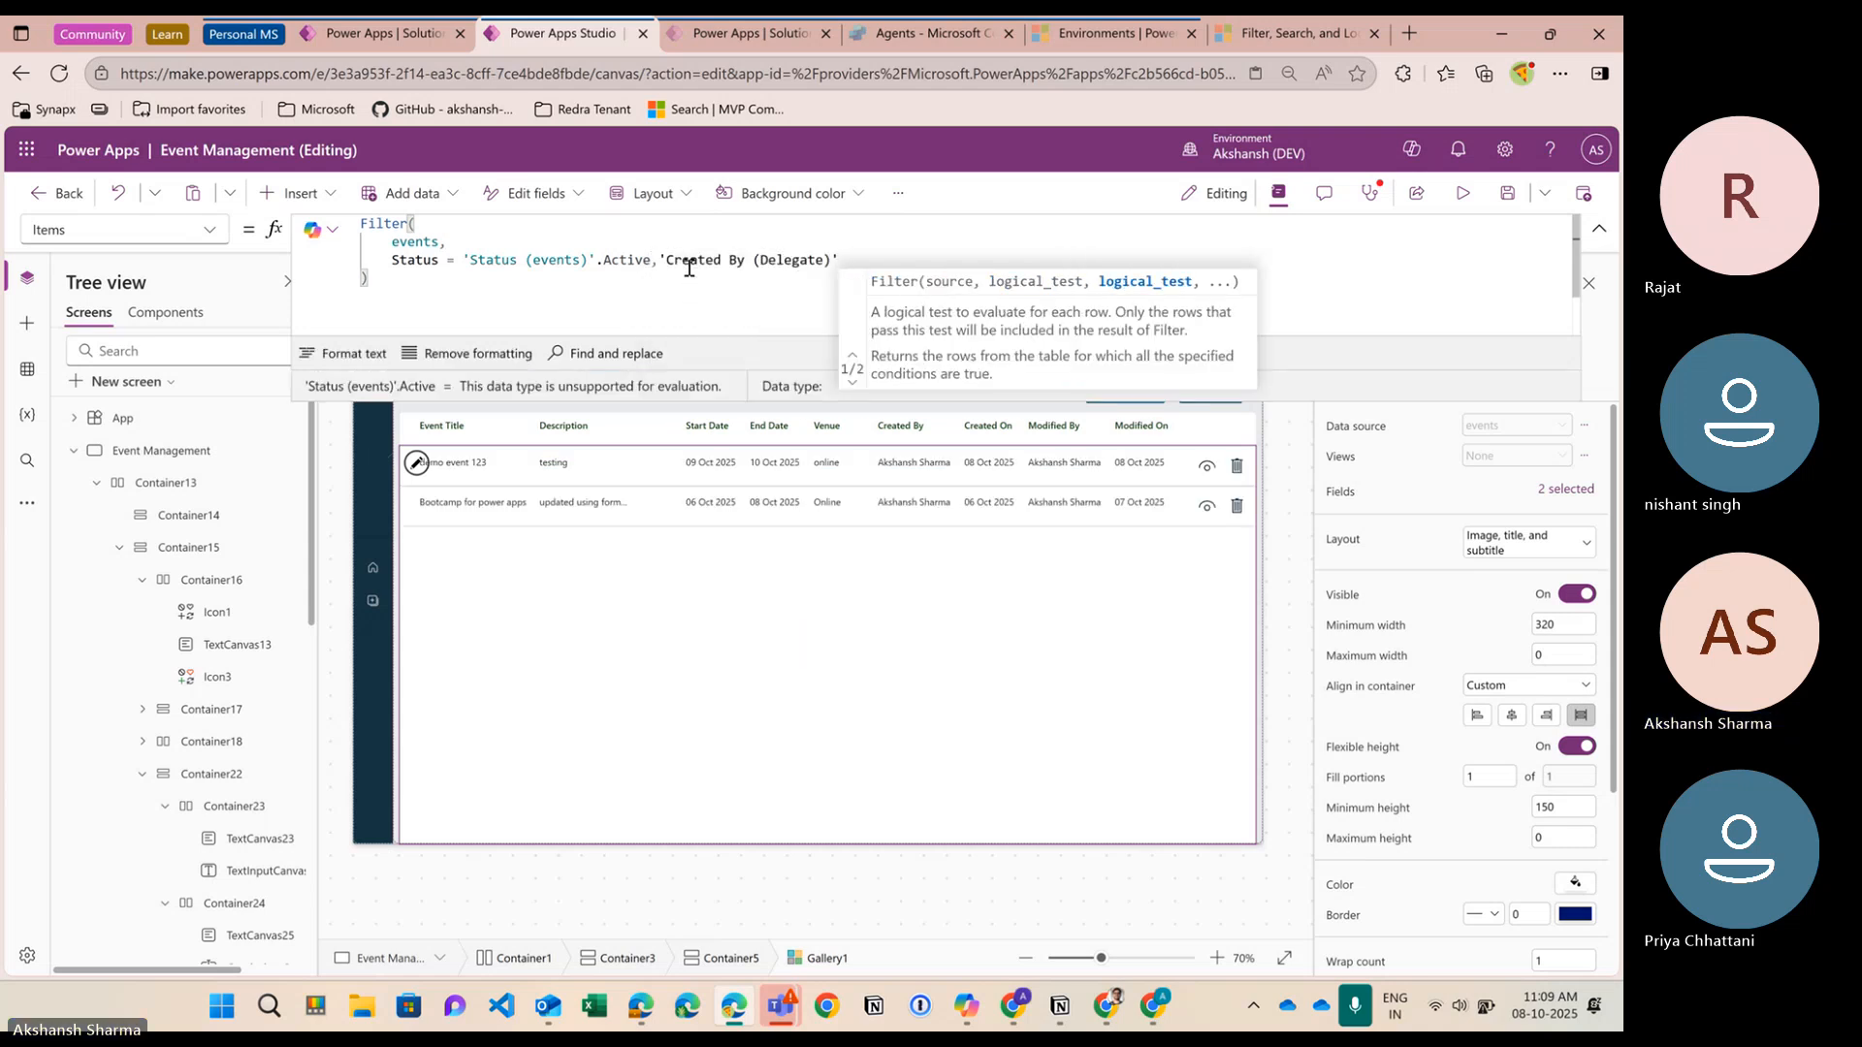
pyautogui.press('BackSpace')
pyautogui.press('BackSpace')
pyautogui.press('BackSpace')
pyautogui.press('BackSpace')
pyautogui.press('BackSpace')
pyautogui.press('BackSpace')
pyautogui.press('BackSpace')
pyautogui.press('BackSpace')
pyautogui.press('BackSpace')
pyautogui.press('BackSpace')
pyautogui.press('BackSpace')
pyautogui.press('BackSpace')
pyautogui.press('BackSpace')
pyautogui.press('BackSpace')
pyautogui.press('BackSpace')
pyautogui.press('BackSpace')
pyautogui.press('BackSpace')
pyautogui.press('BackSpace')
pyautogui.press('BackSpace')
pyautogui.press('BackSpace')
pyautogui.press('BackSpace')
pyautogui.press('BackSpace')
pyautogui.press('BackSpace')
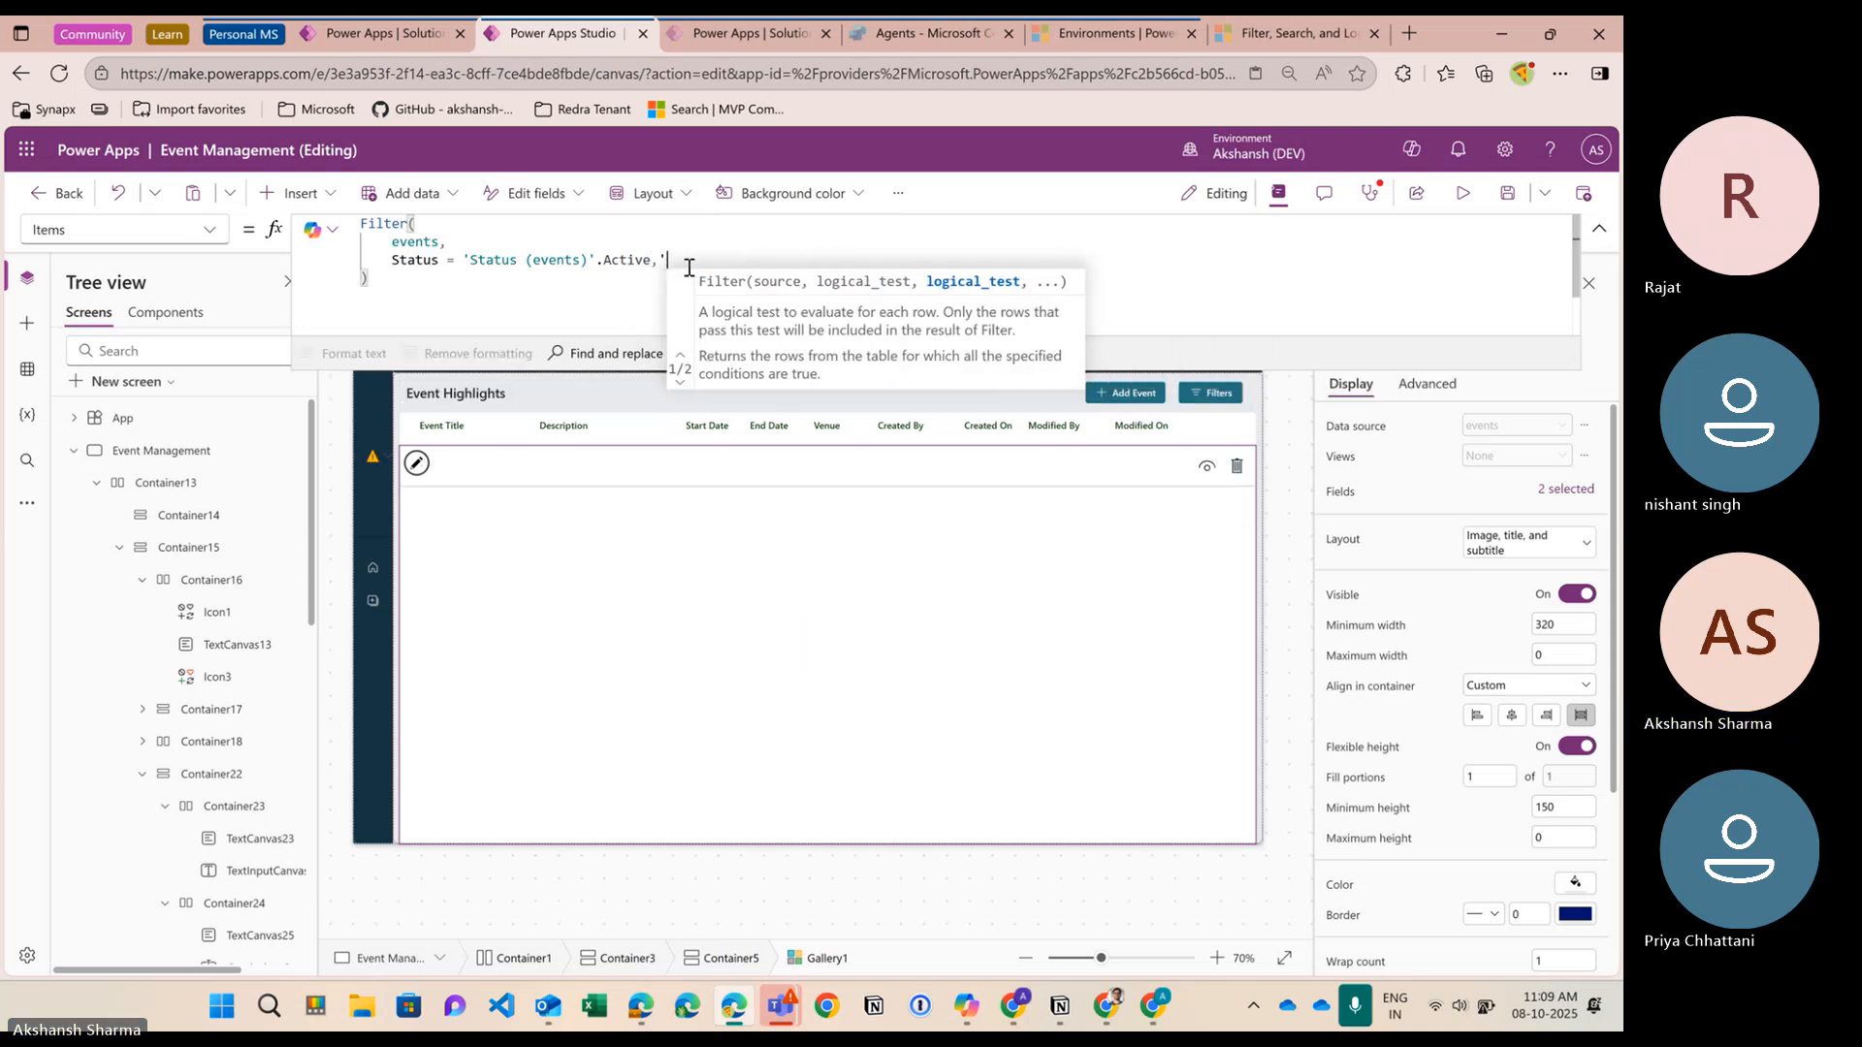
pyautogui.hotkey('shift', 'Return')
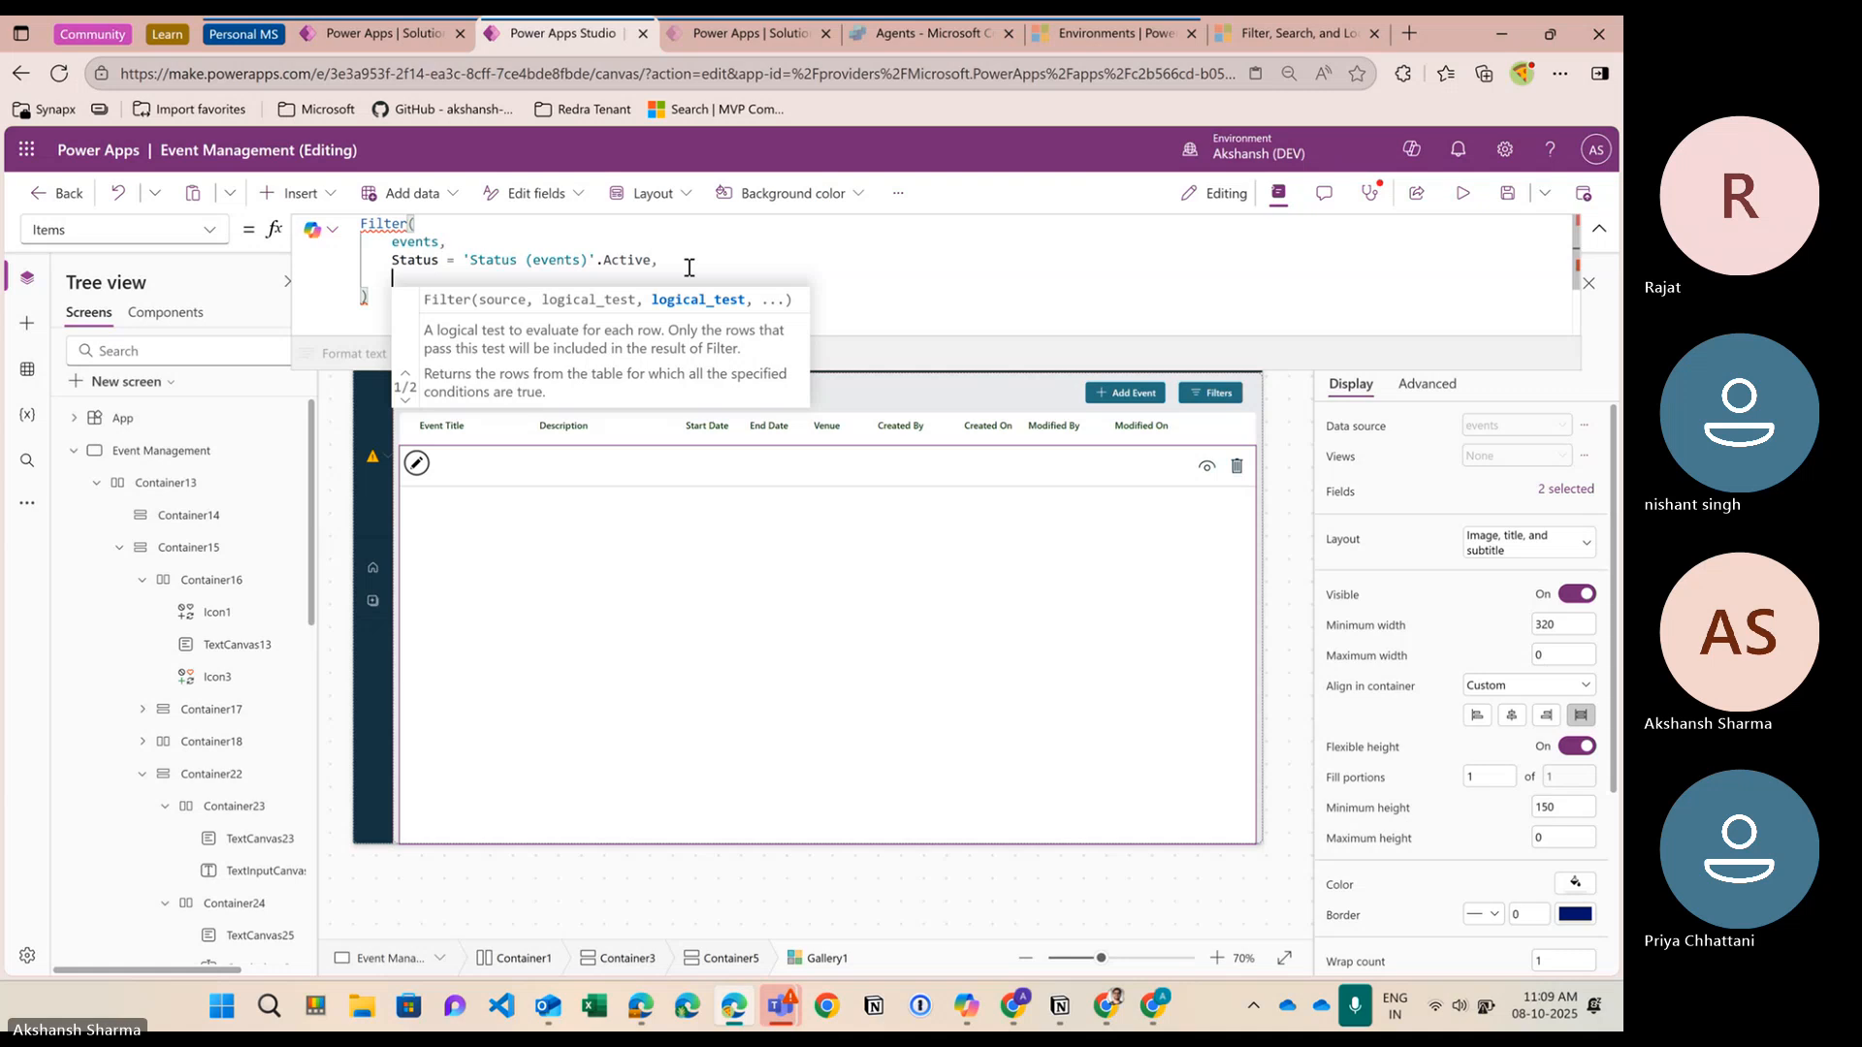
# Start a Search(events,'Event Title', condition on a new formula line
pyautogui.write('se')
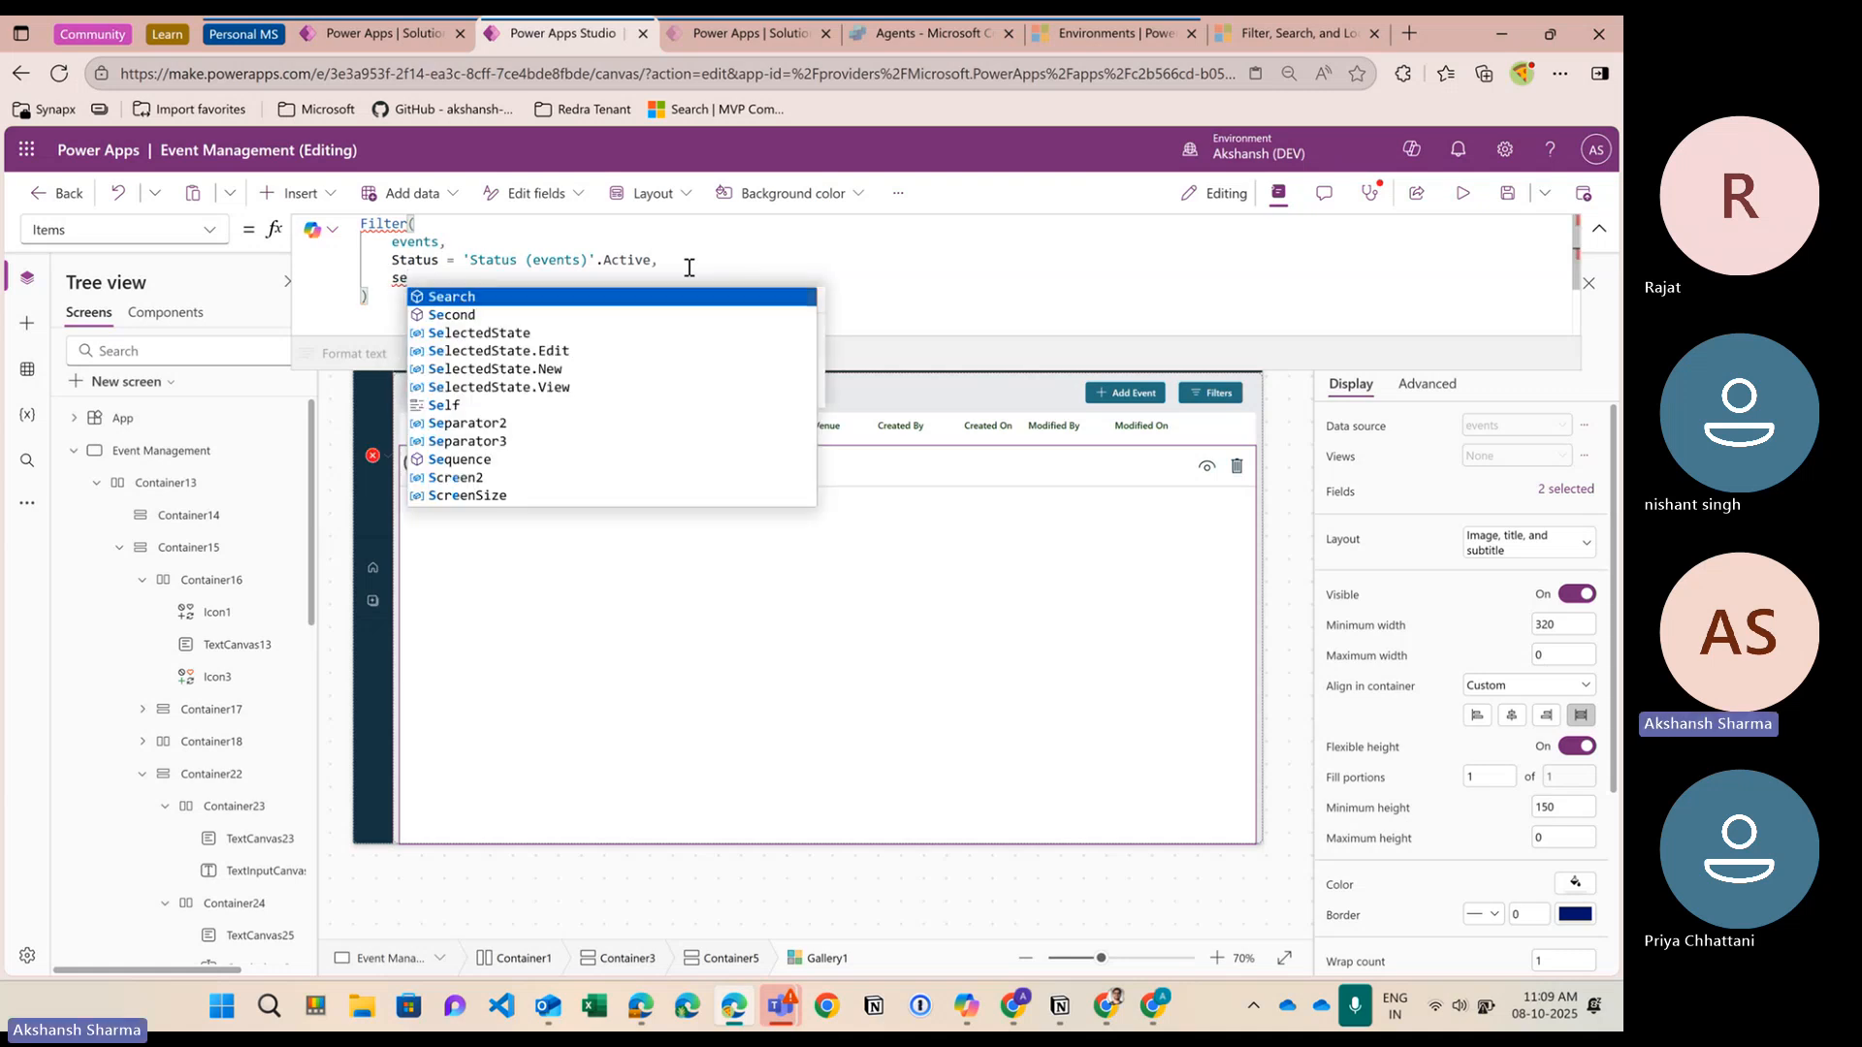
pyautogui.press('Tab')
pyautogui.write('e')
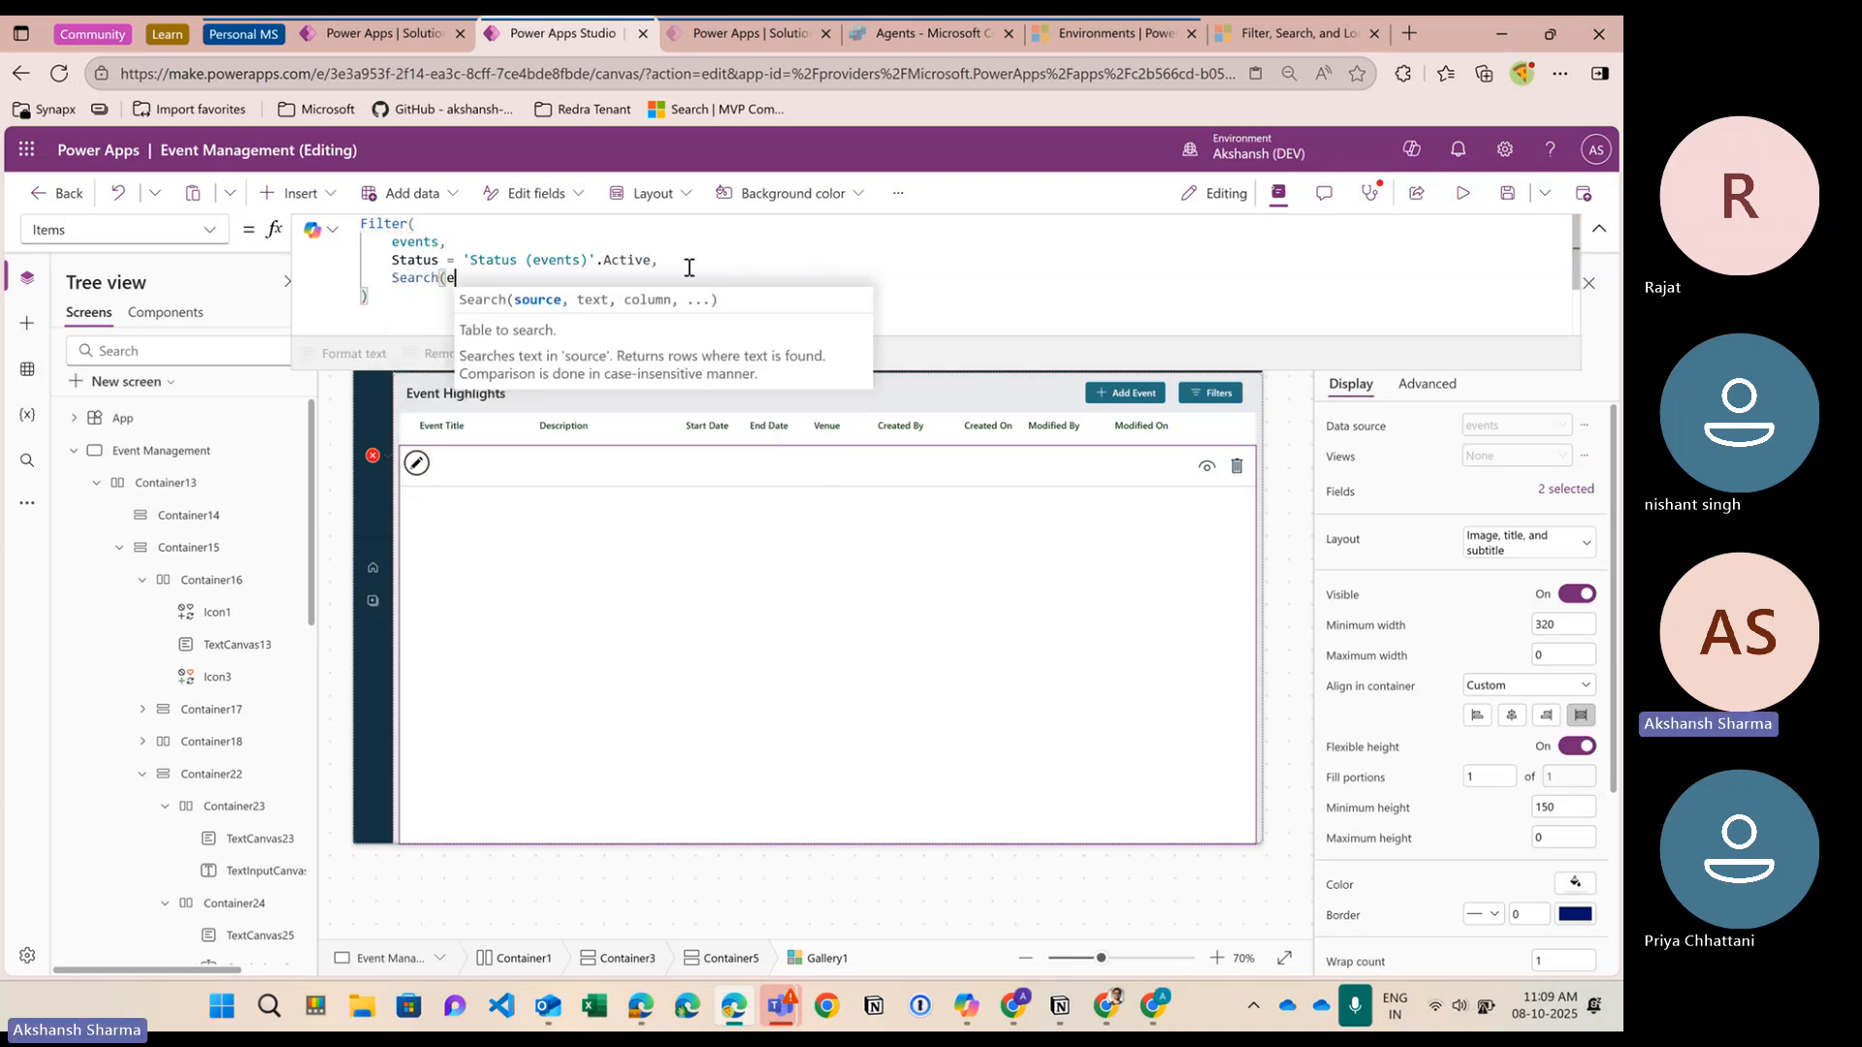
pyautogui.write('ve')
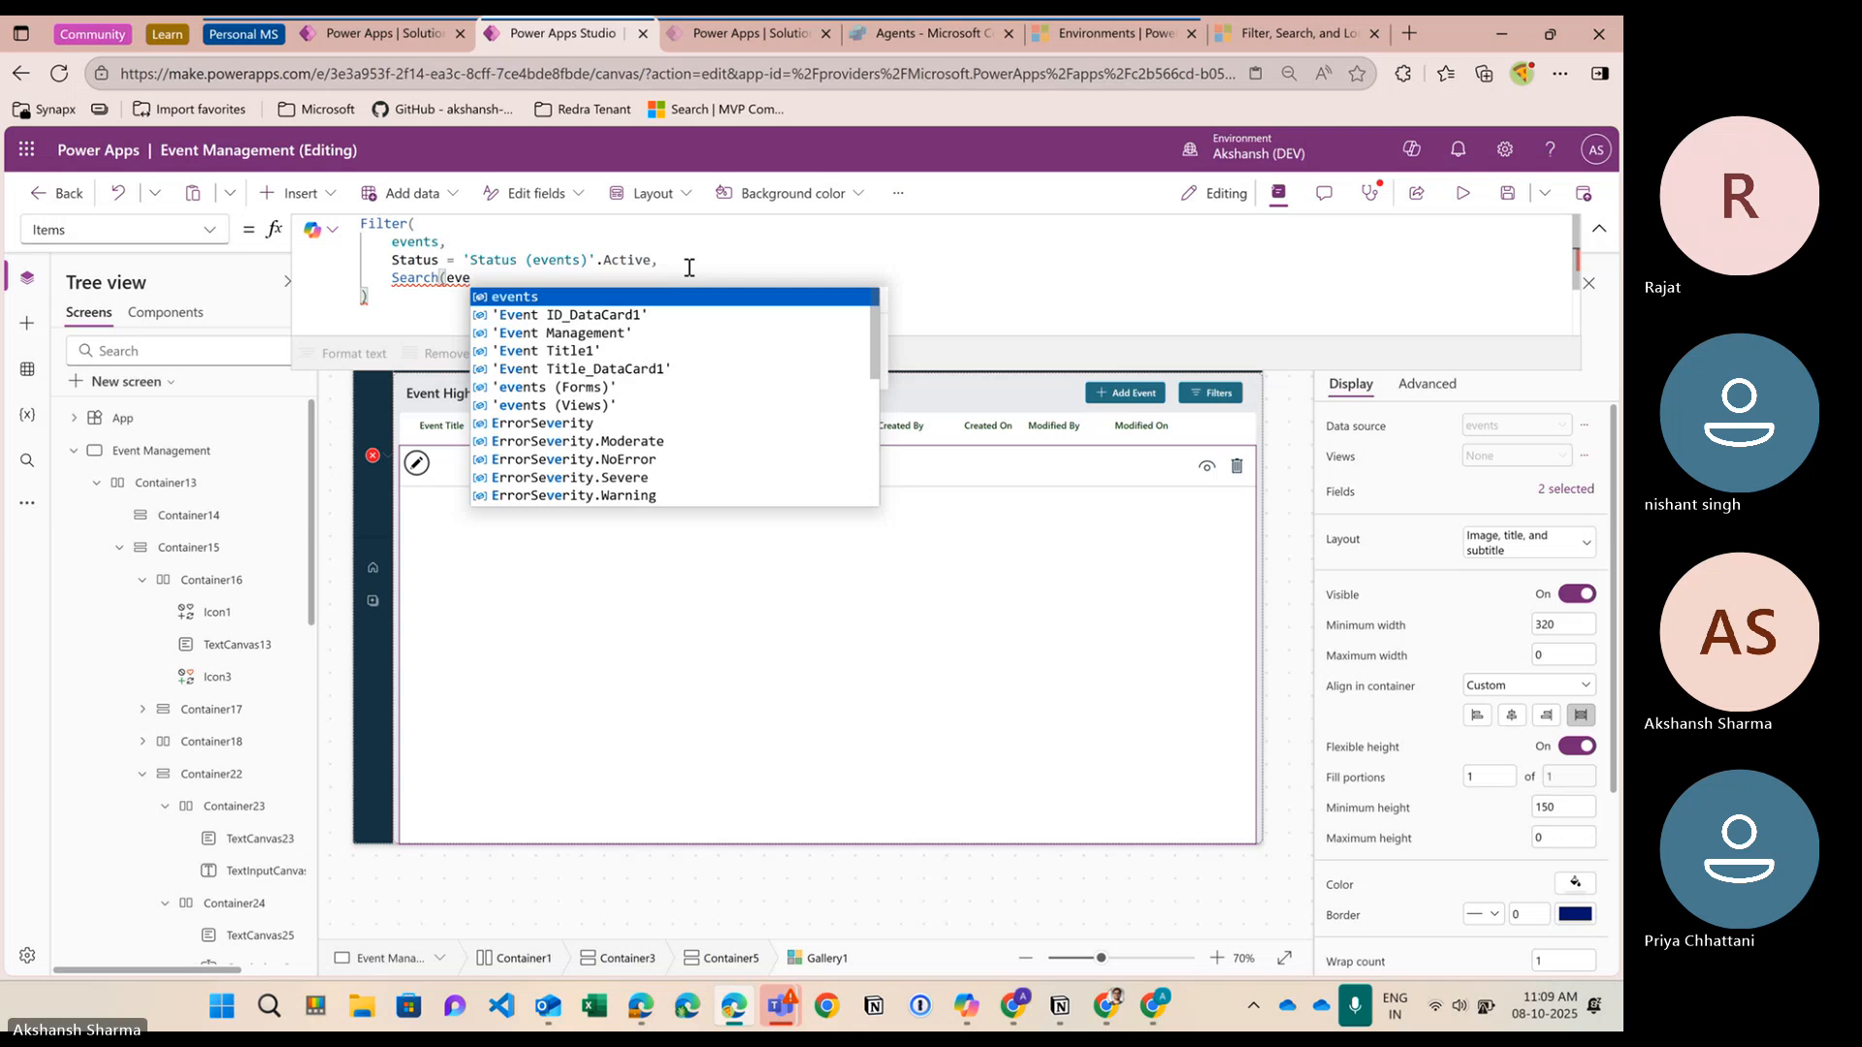
pyautogui.write('n')
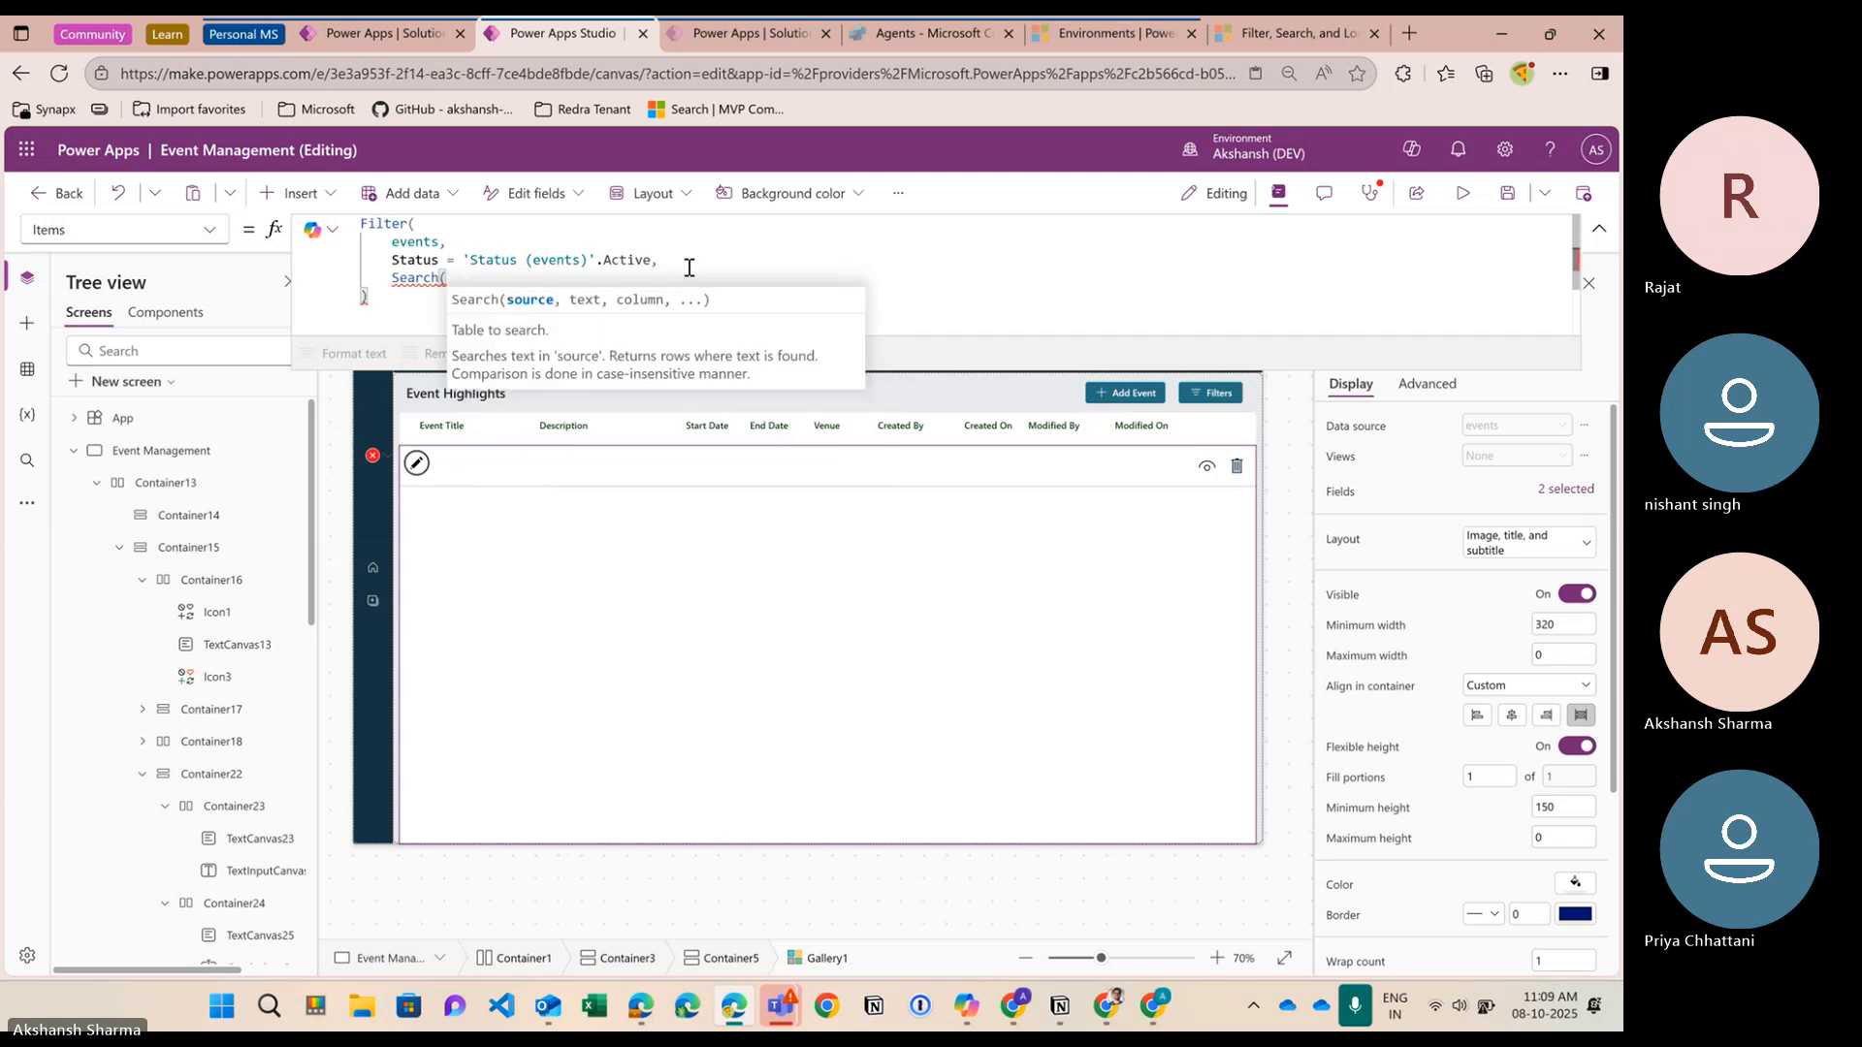
pyautogui.press('Tab')
pyautogui.write(',')
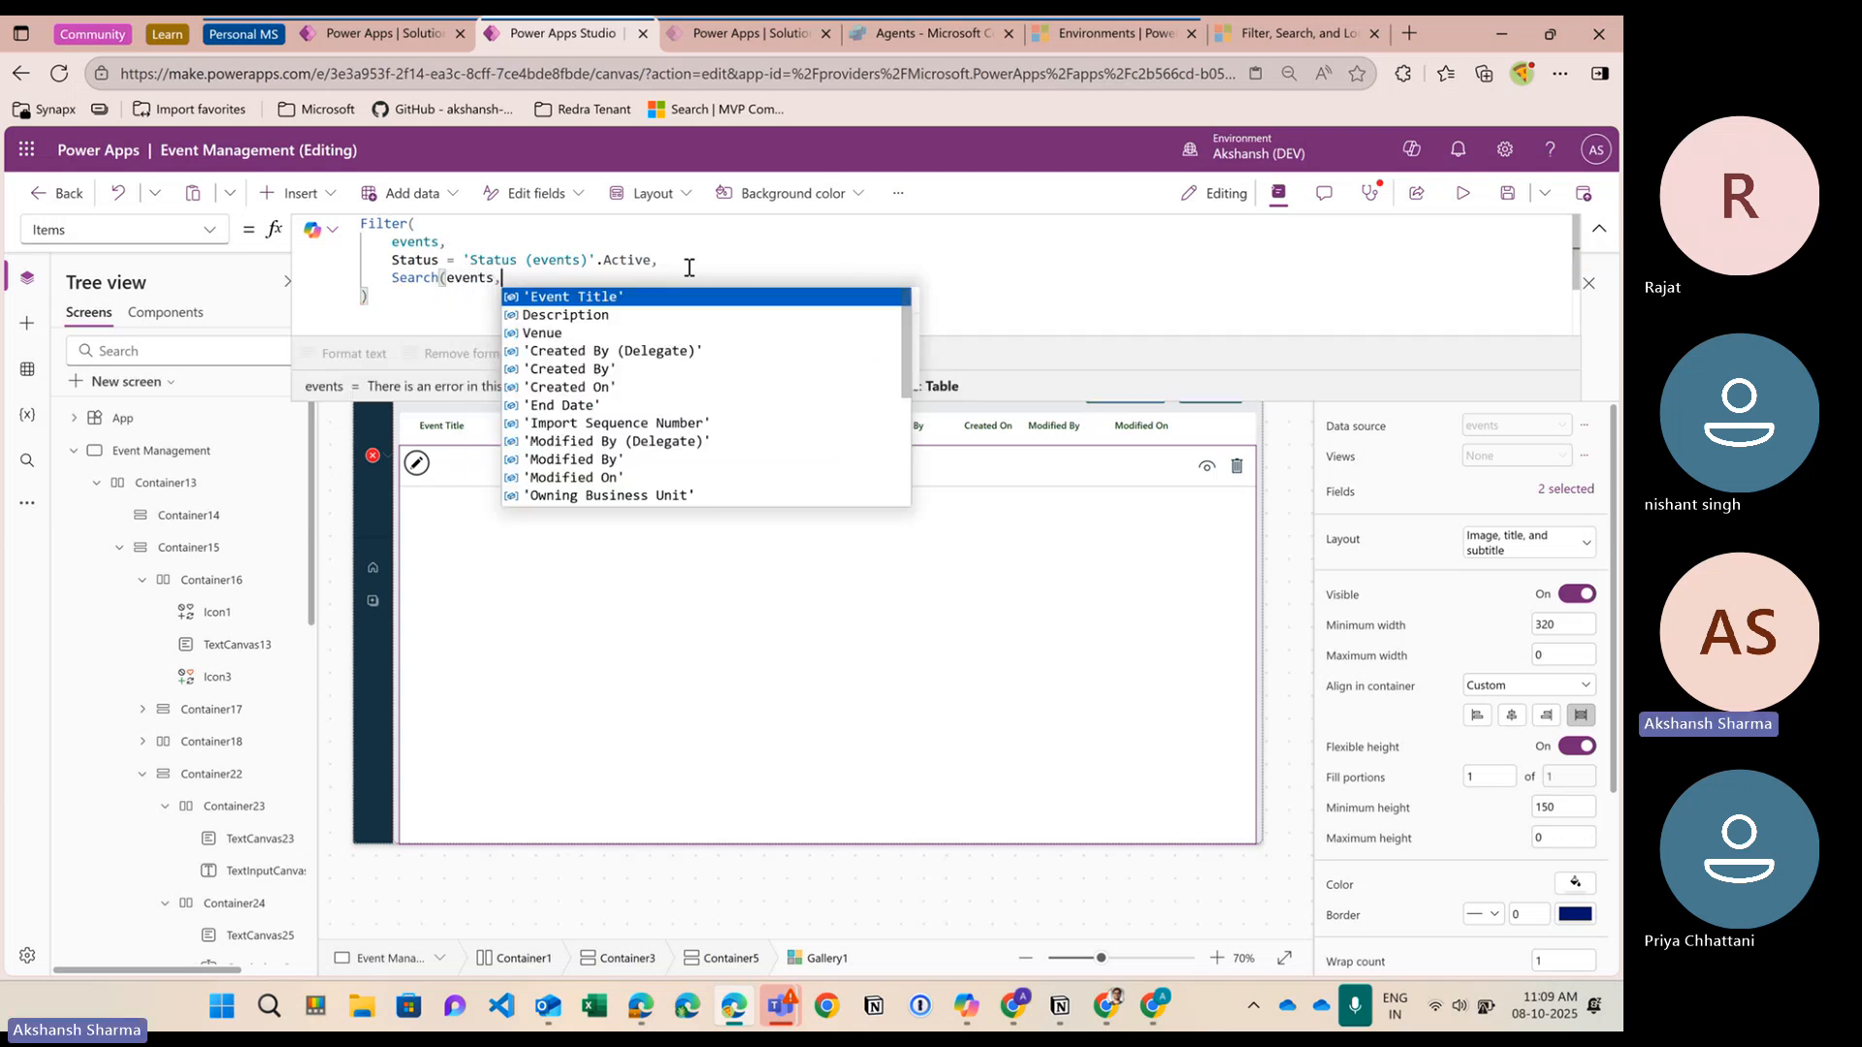
pyautogui.press('Tab')
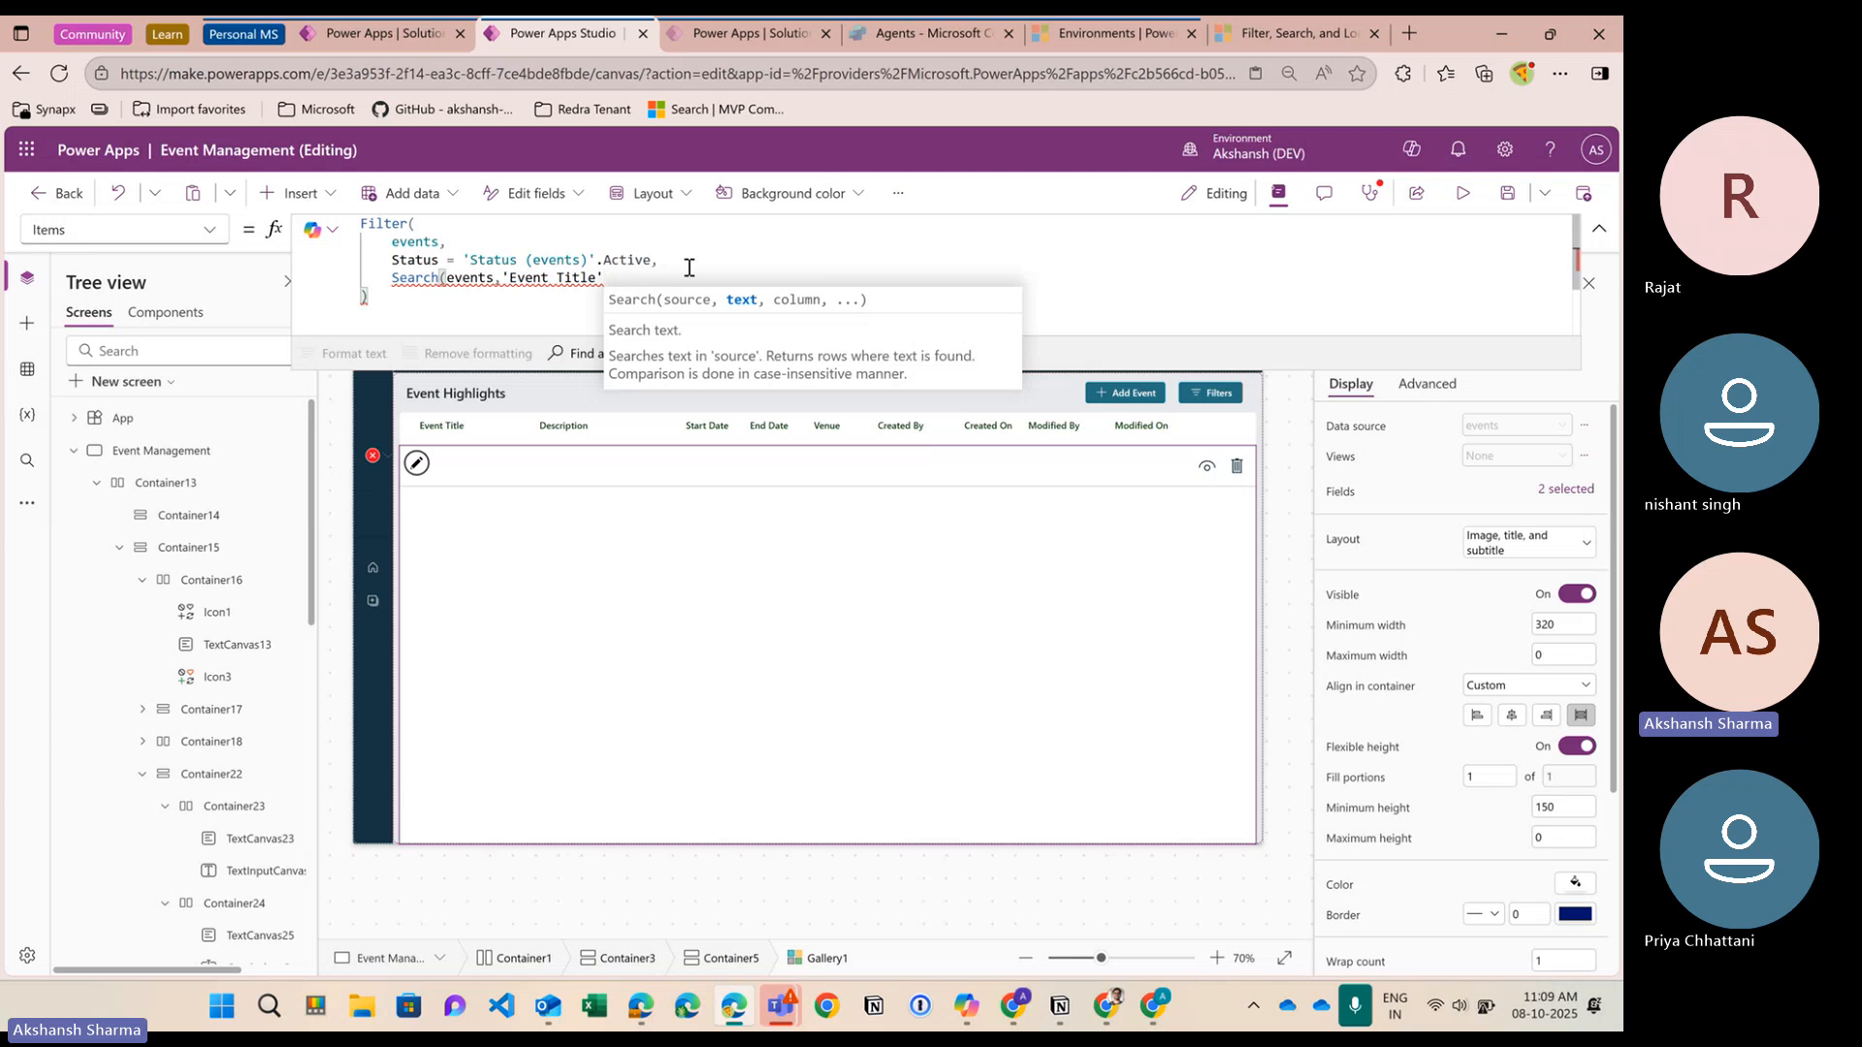
pyautogui.write(',')
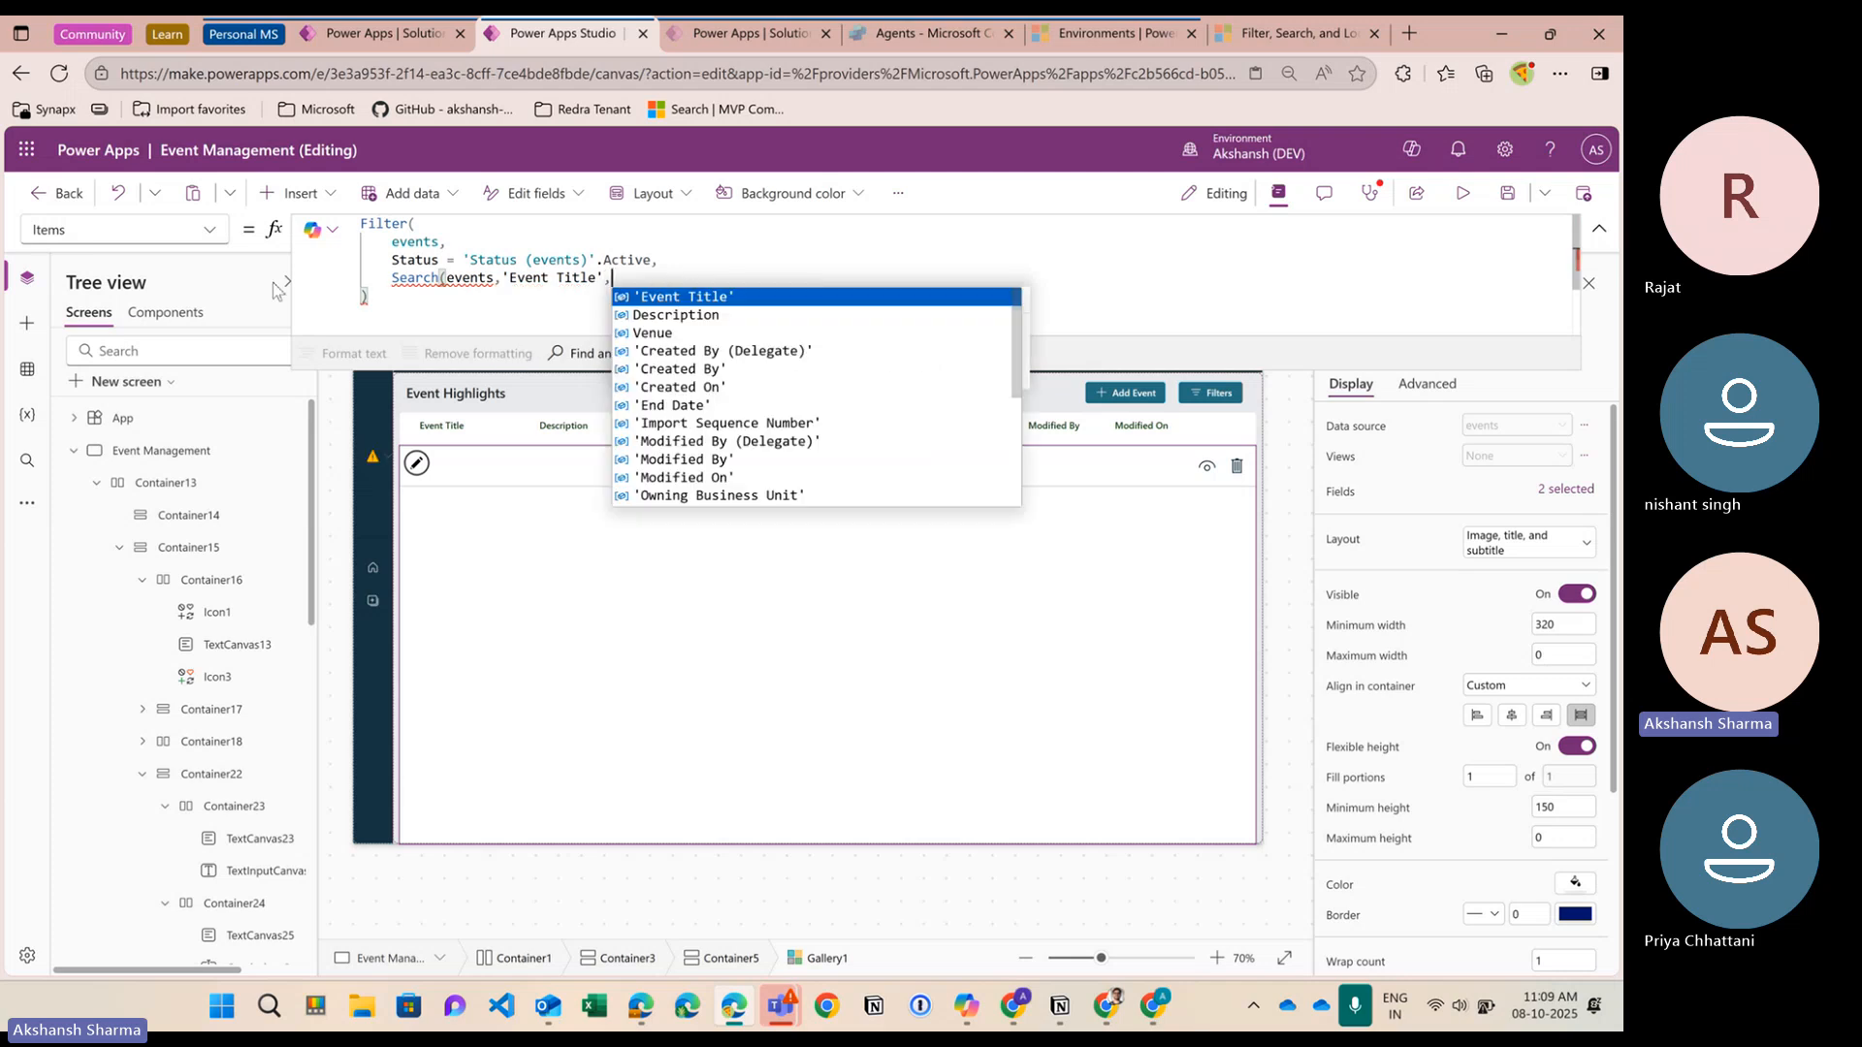
pyautogui.click(1264, 294)
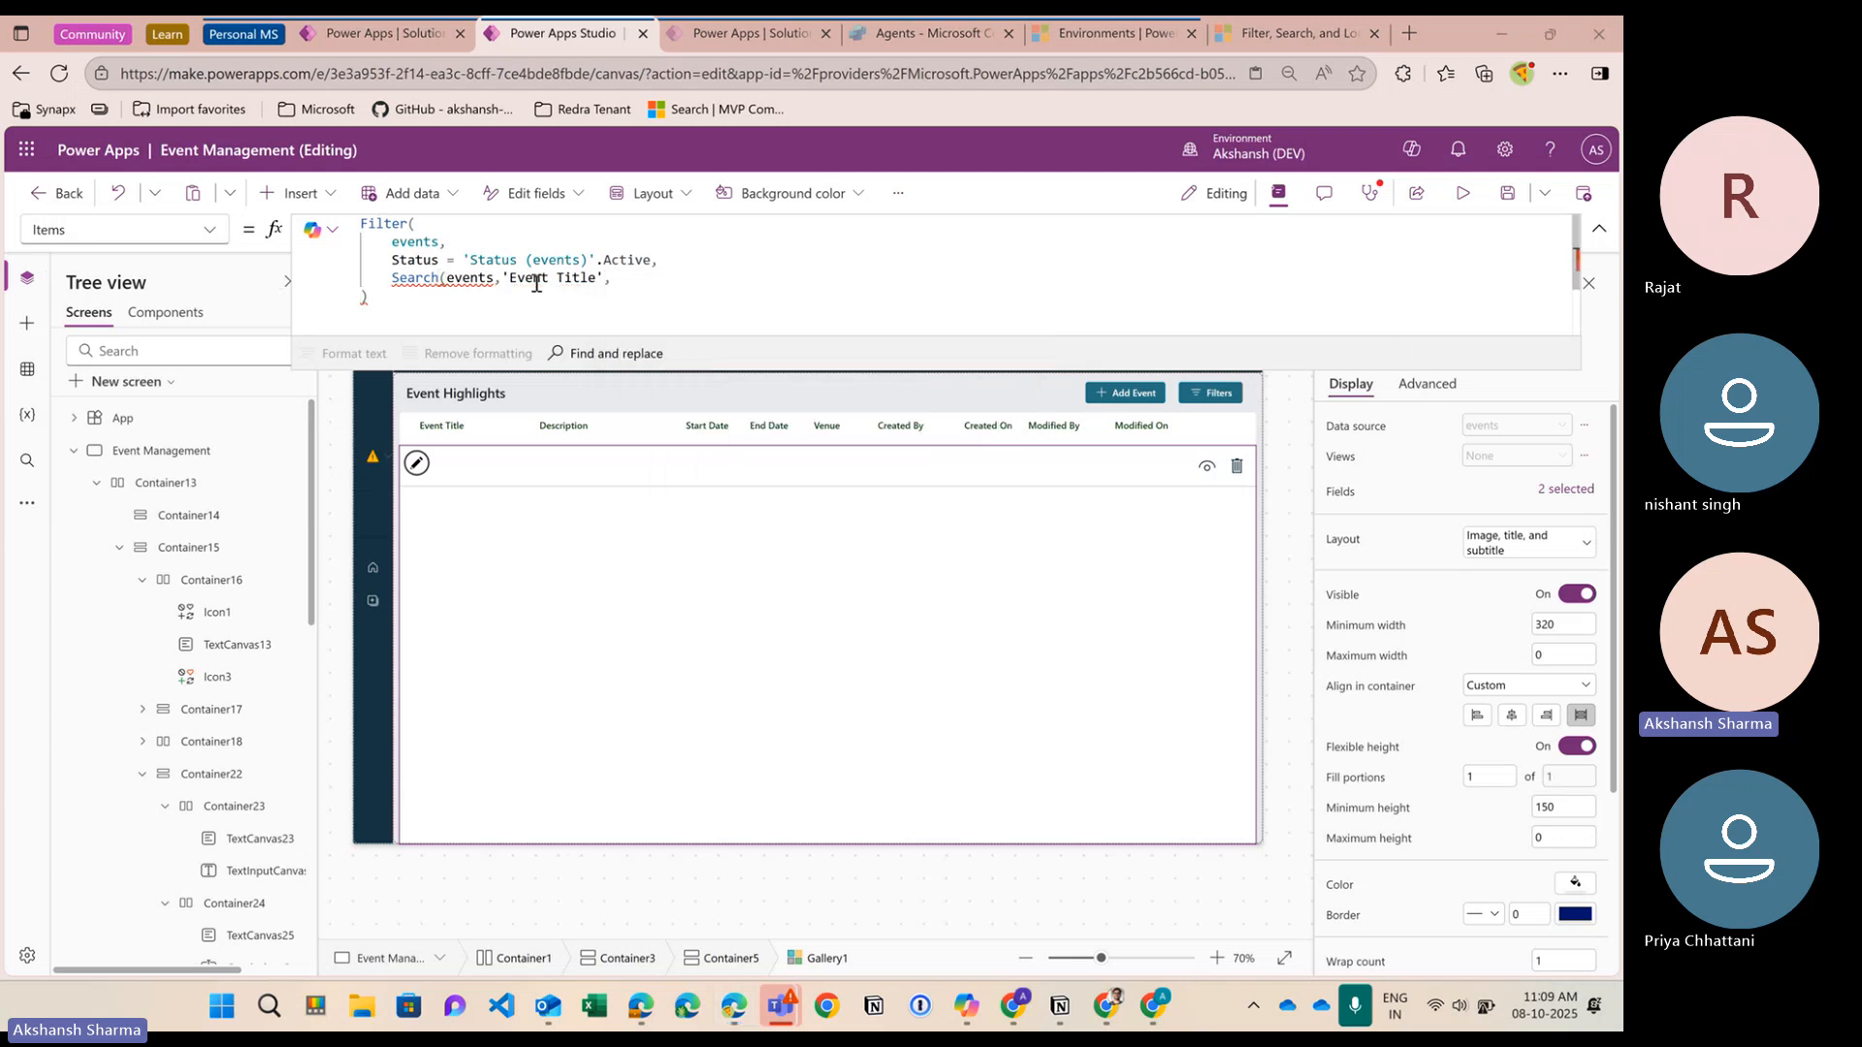
# Complete the Search with TextInputCanvas1.Value, then delete the Search function name
pyautogui.scroll(-3, 250, 775)
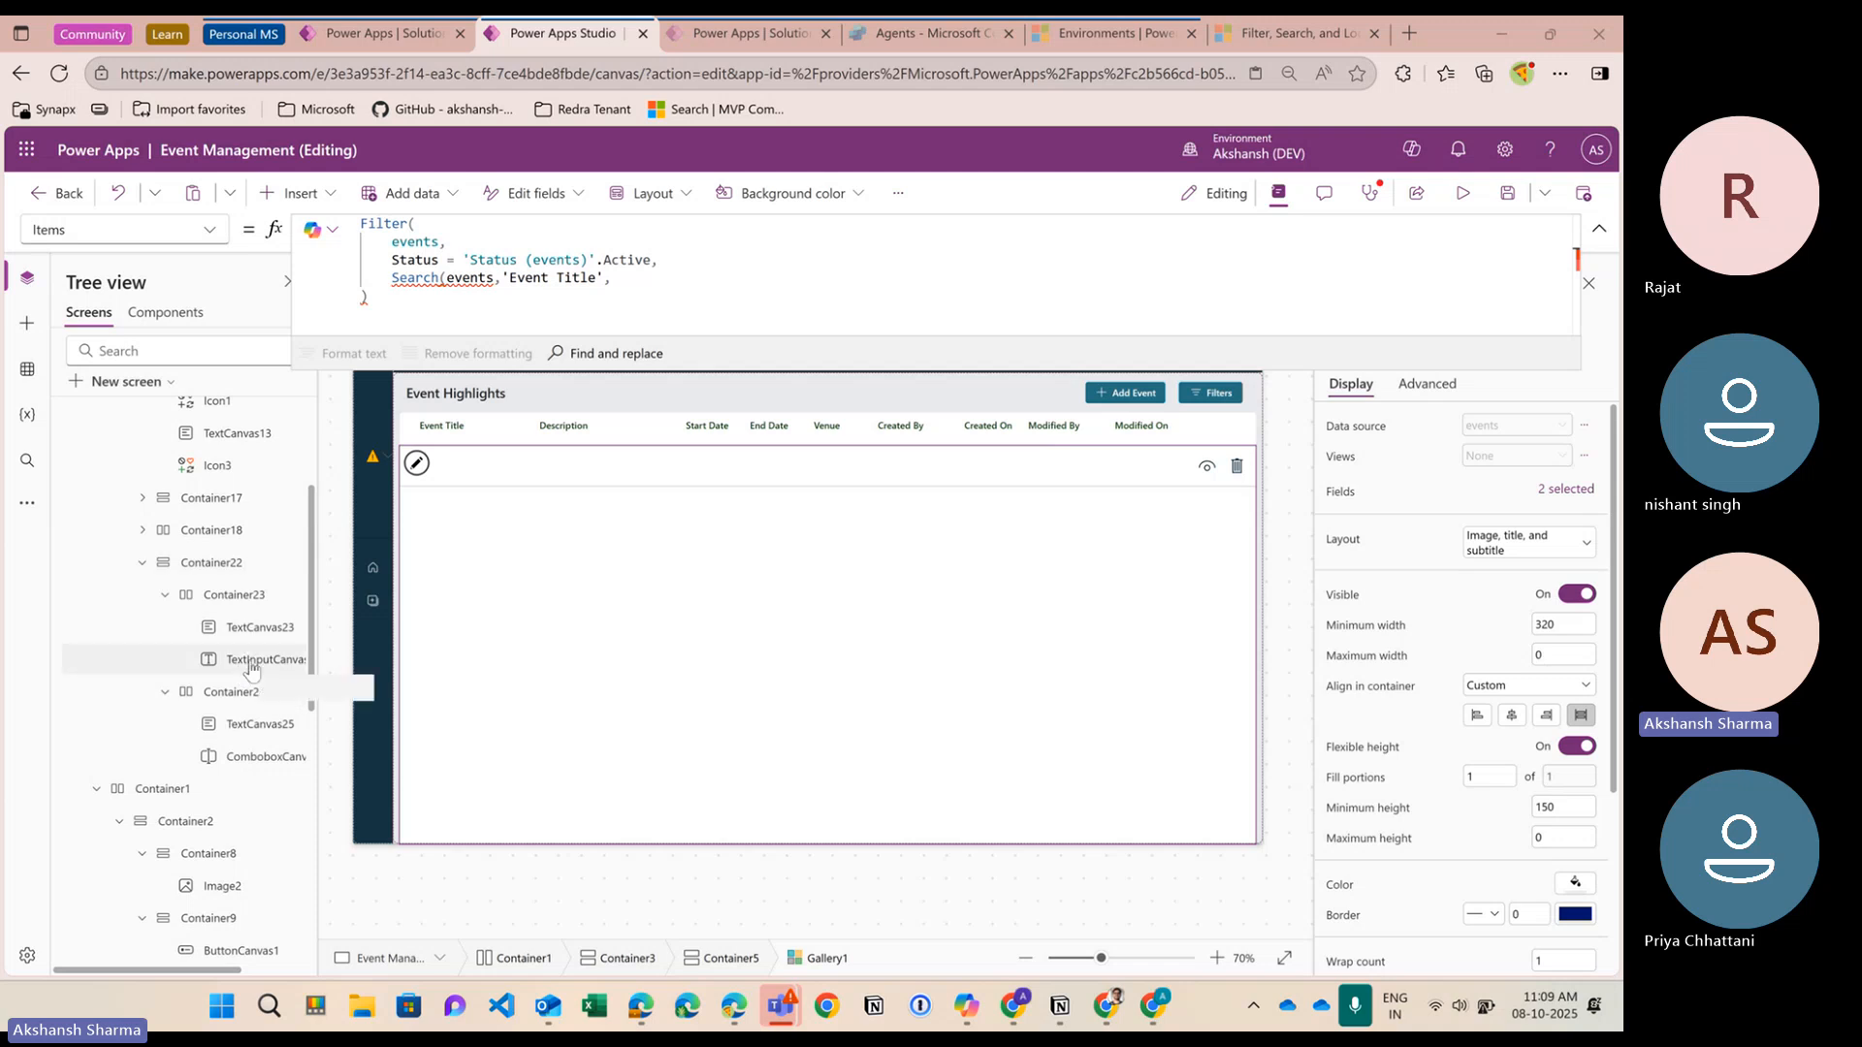
pyautogui.click(623, 288)
pyautogui.write('textin')
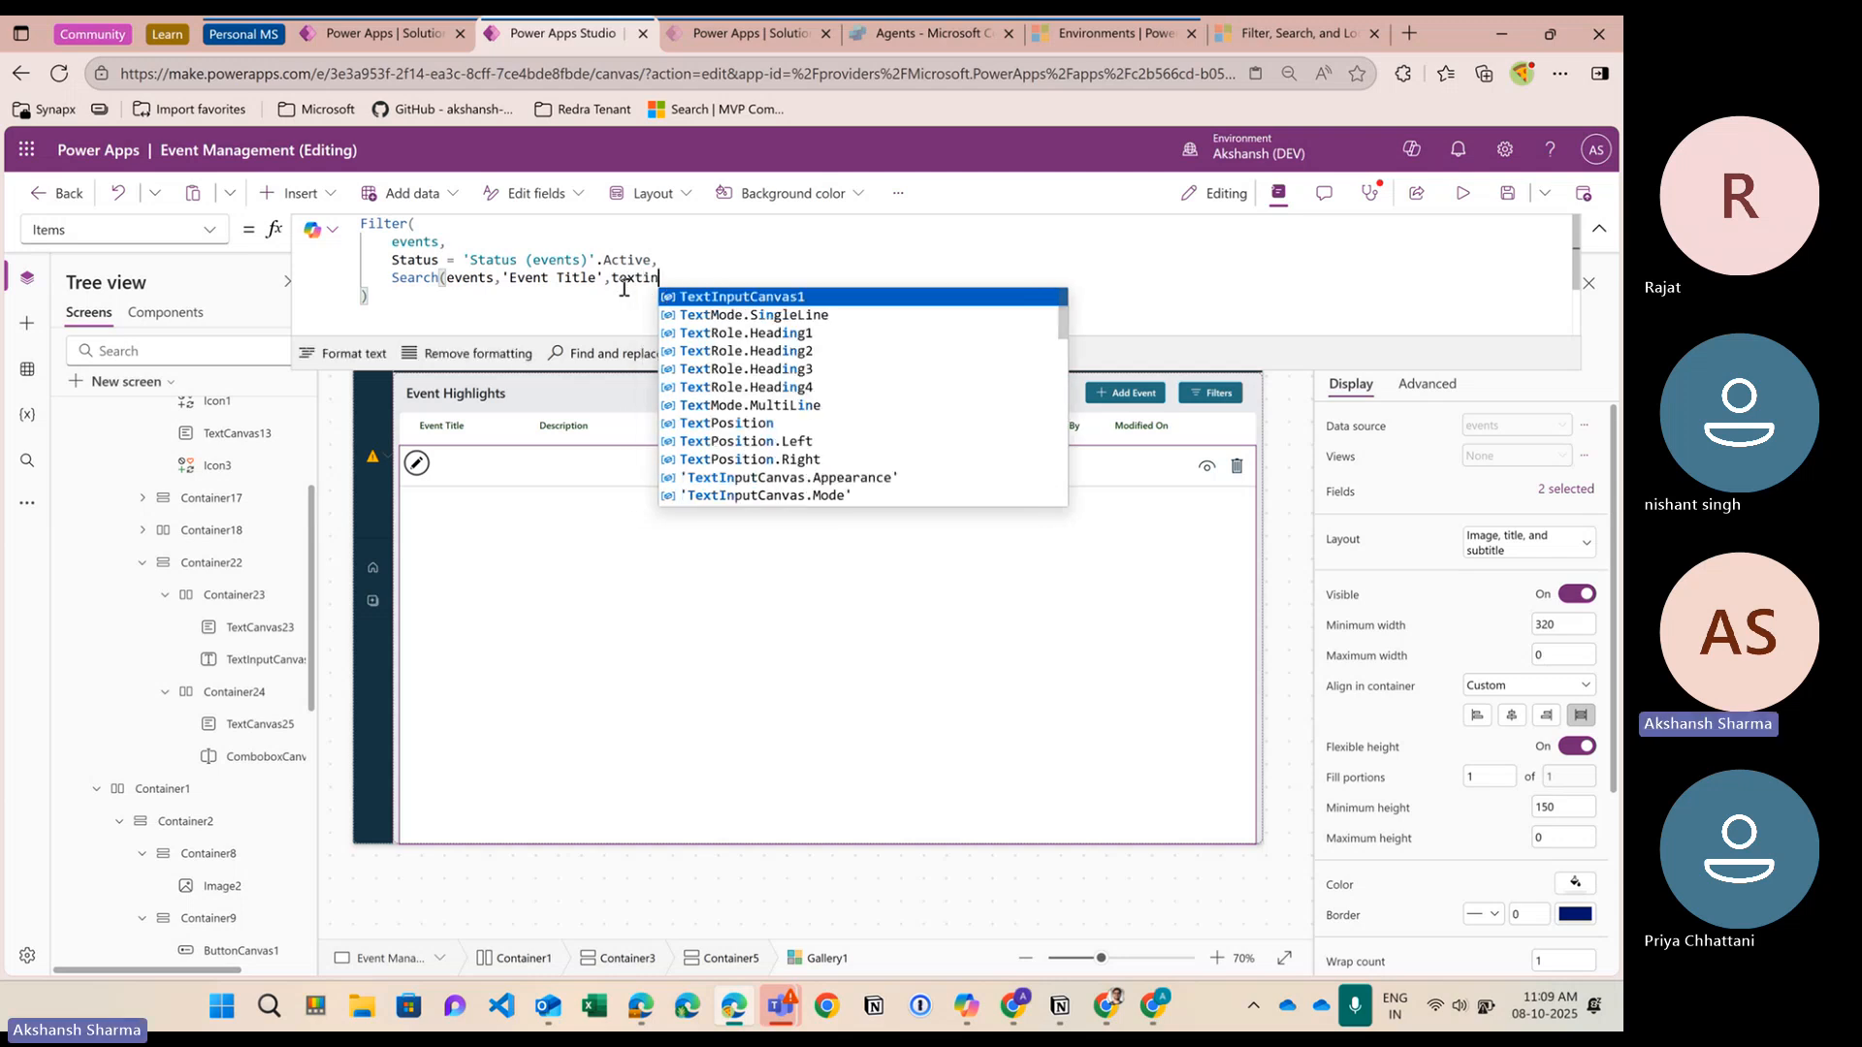
pyautogui.press('Tab')
pyautogui.write('.')
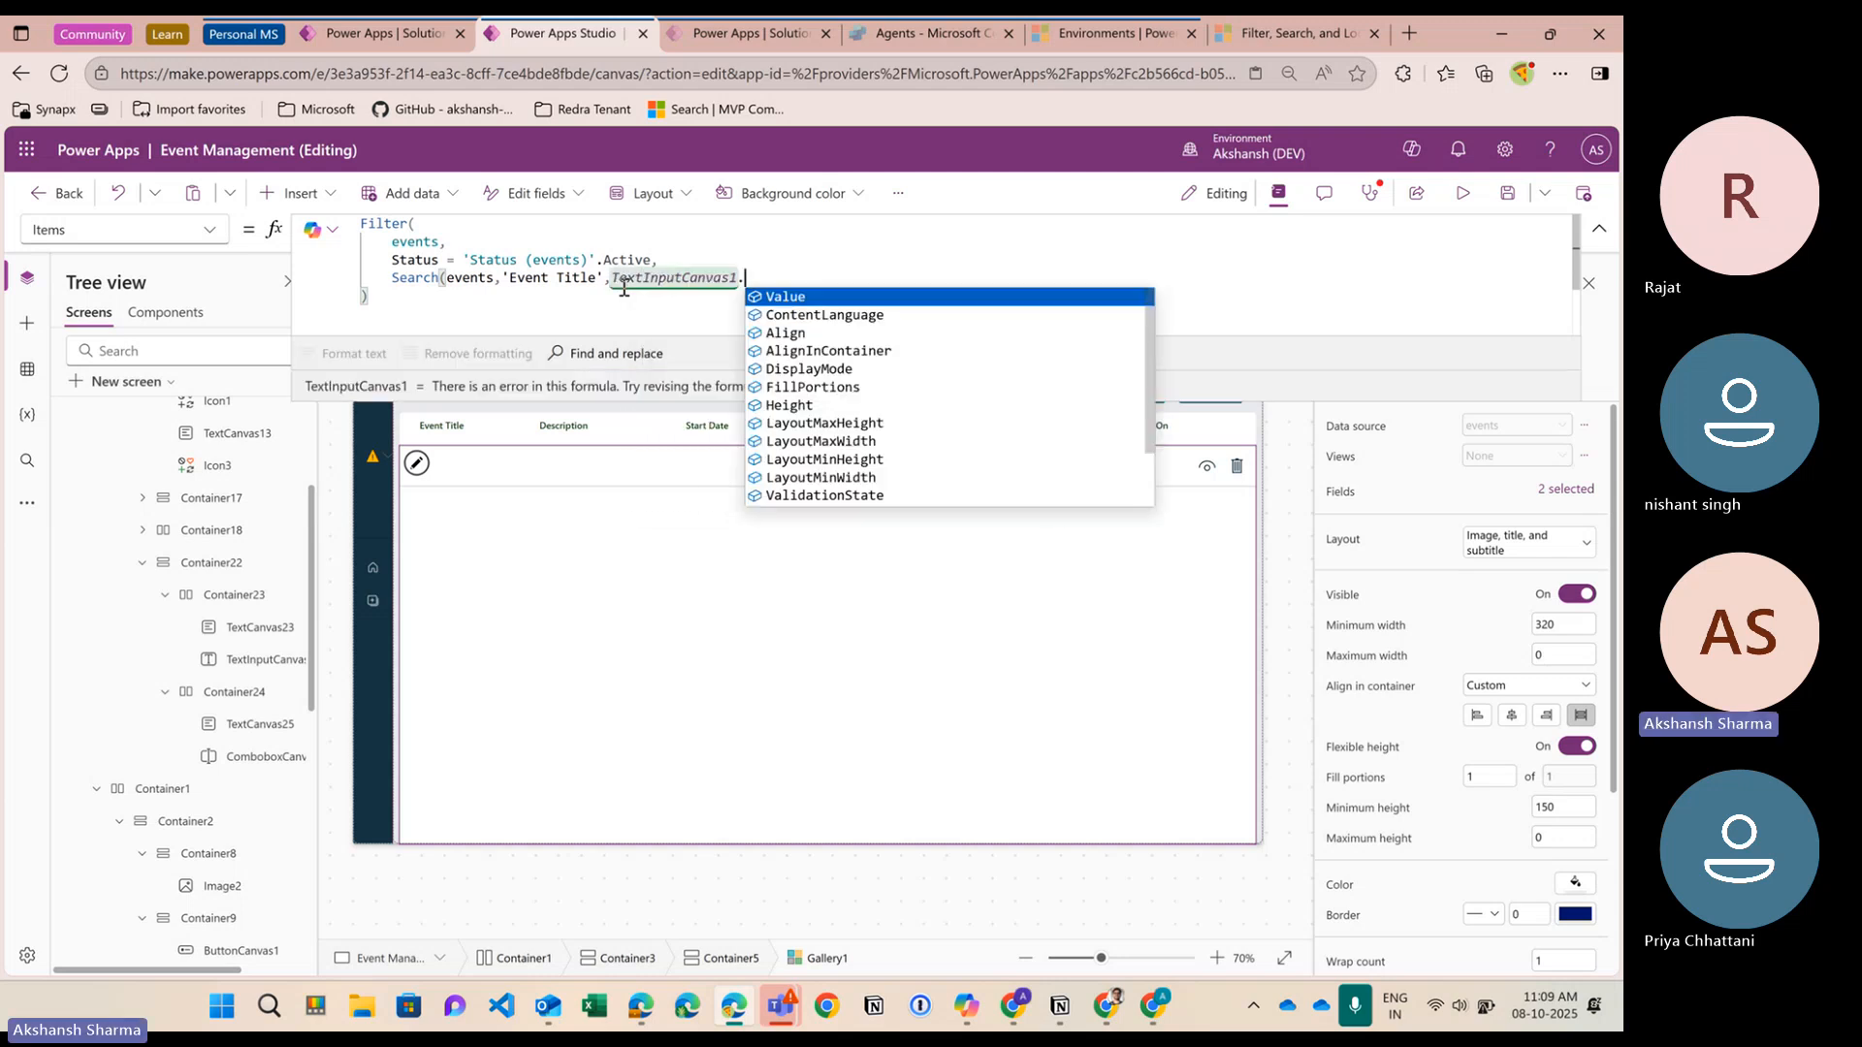
pyautogui.press('Tab')
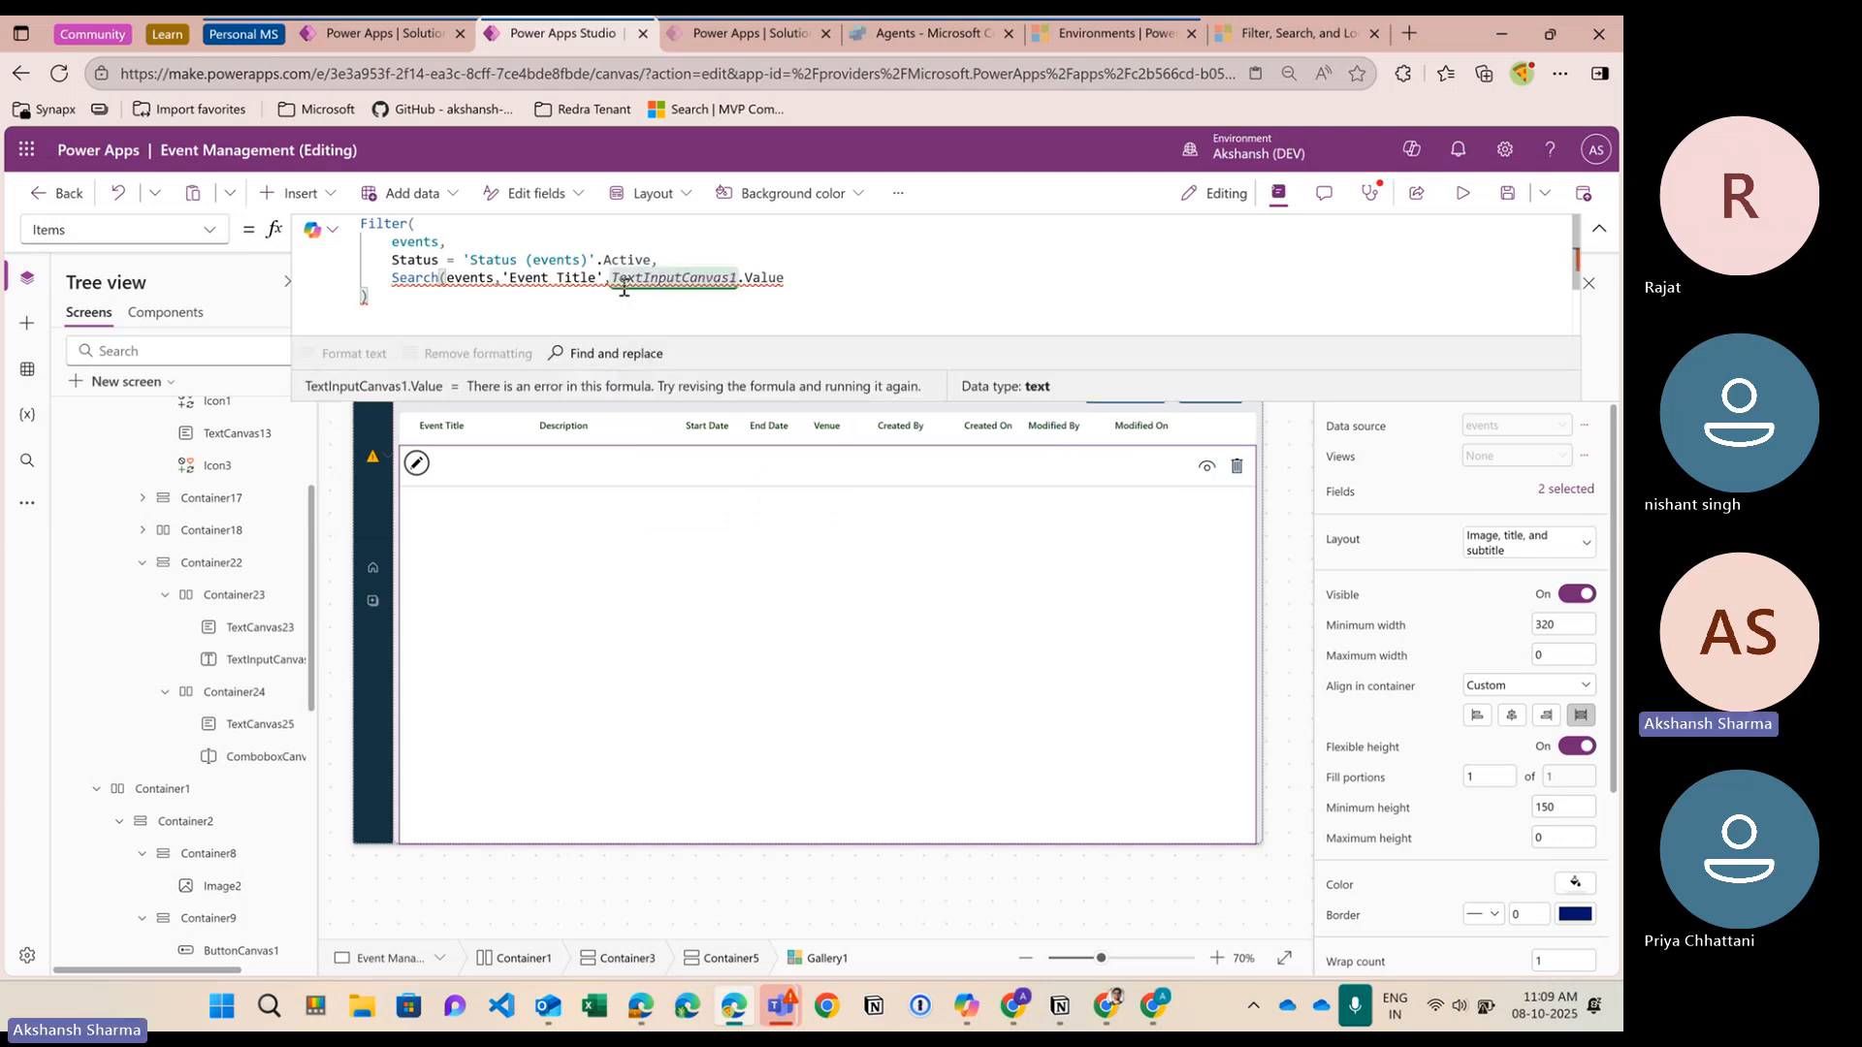
pyautogui.write('),')
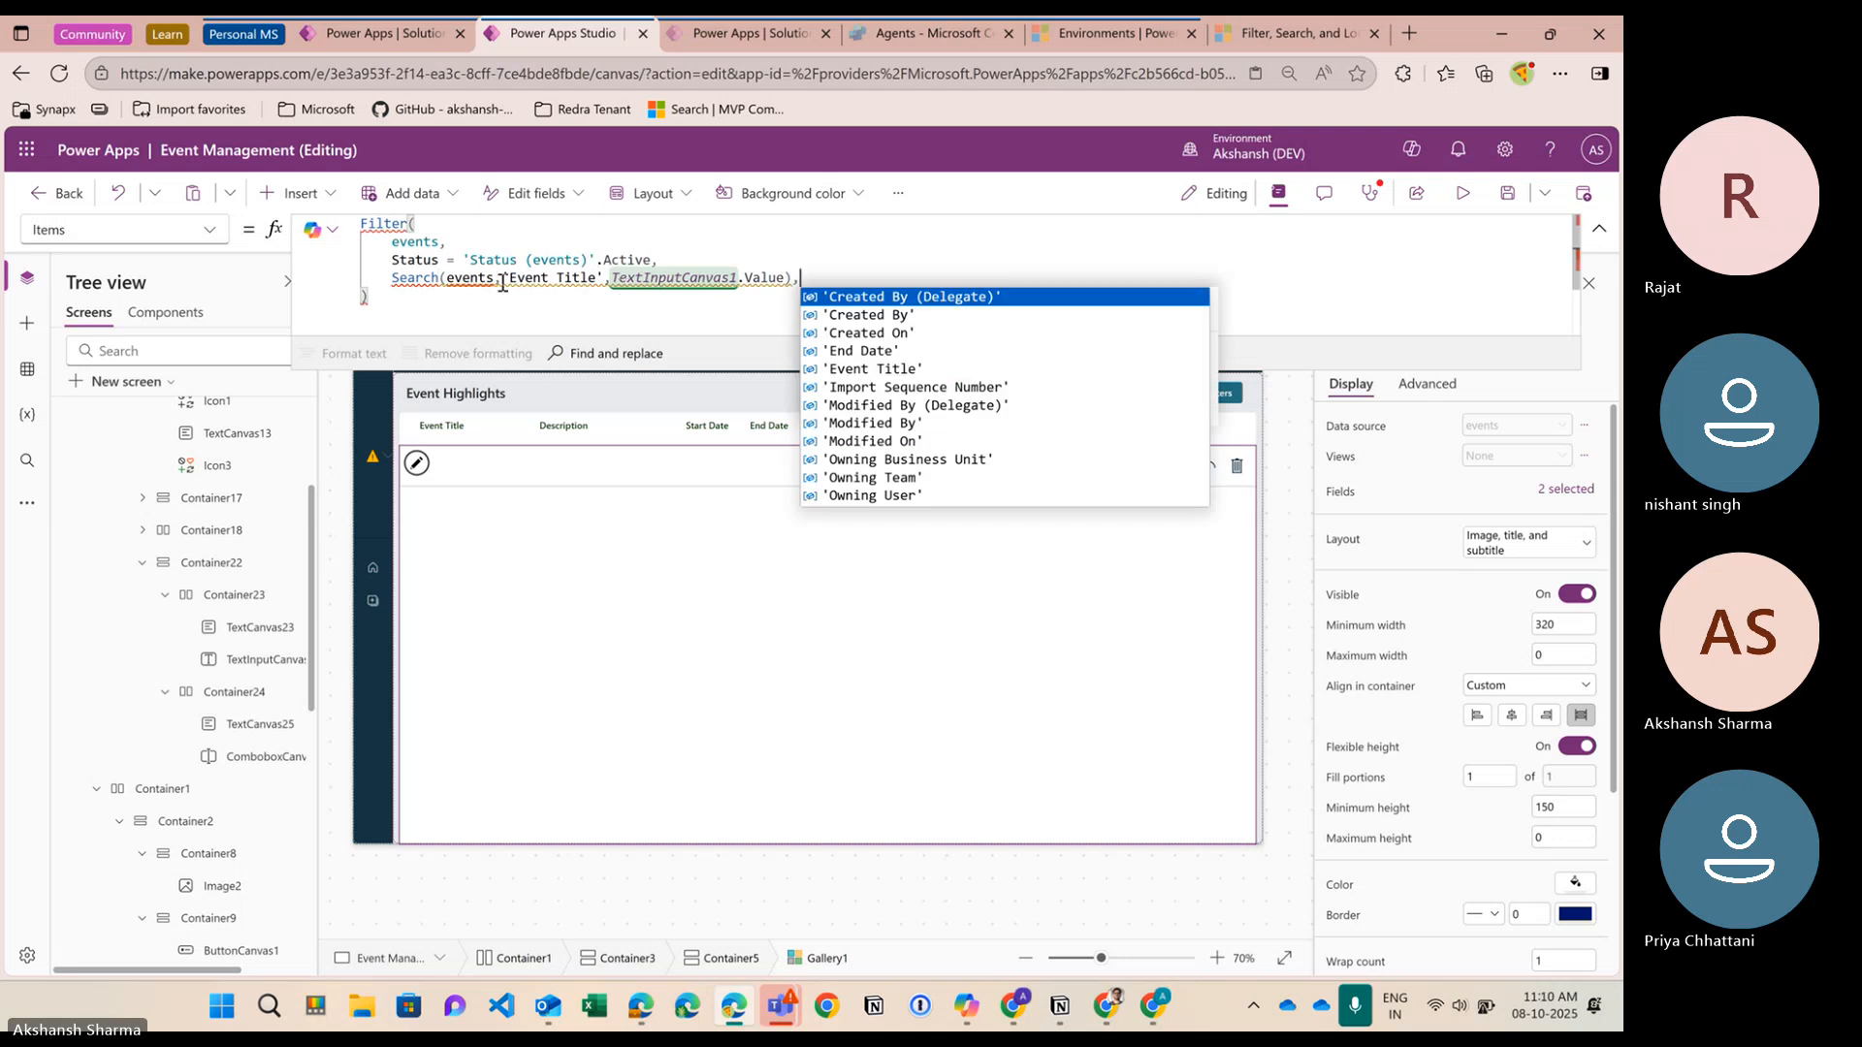
pyautogui.moveTo(502, 283)
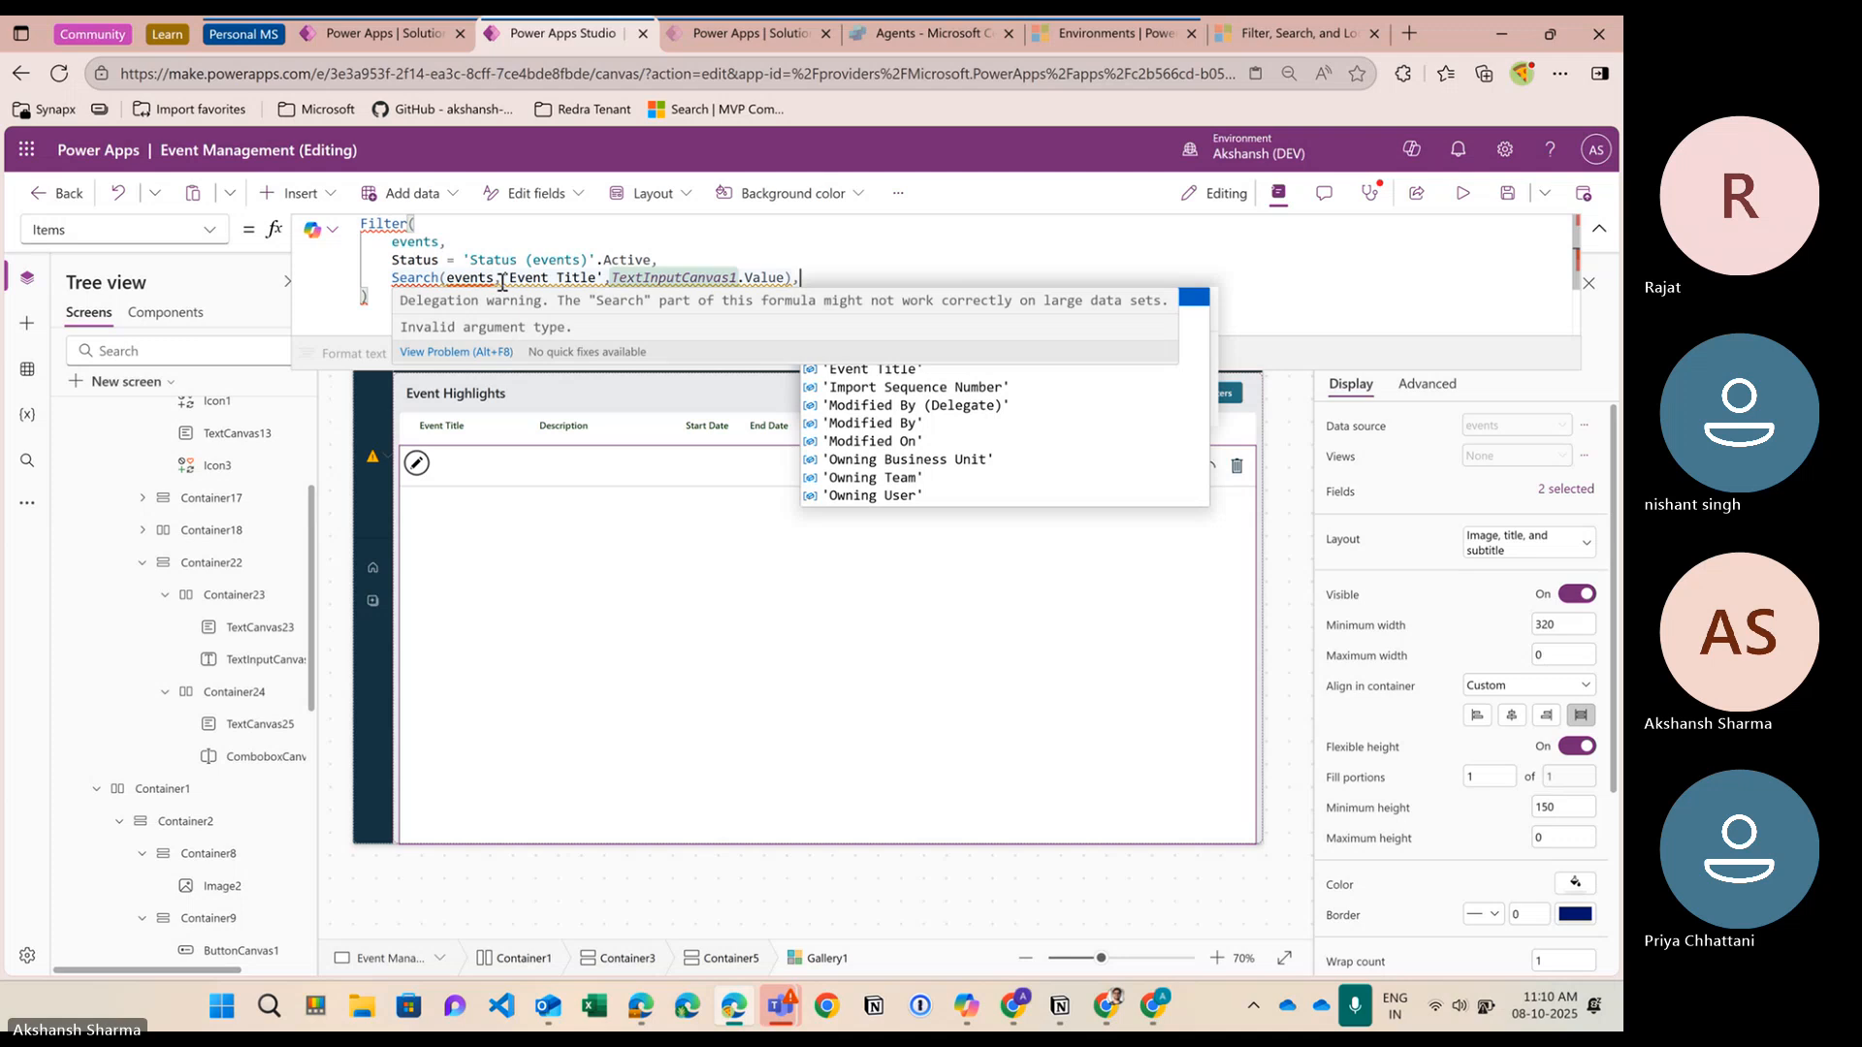
pyautogui.click(444, 280)
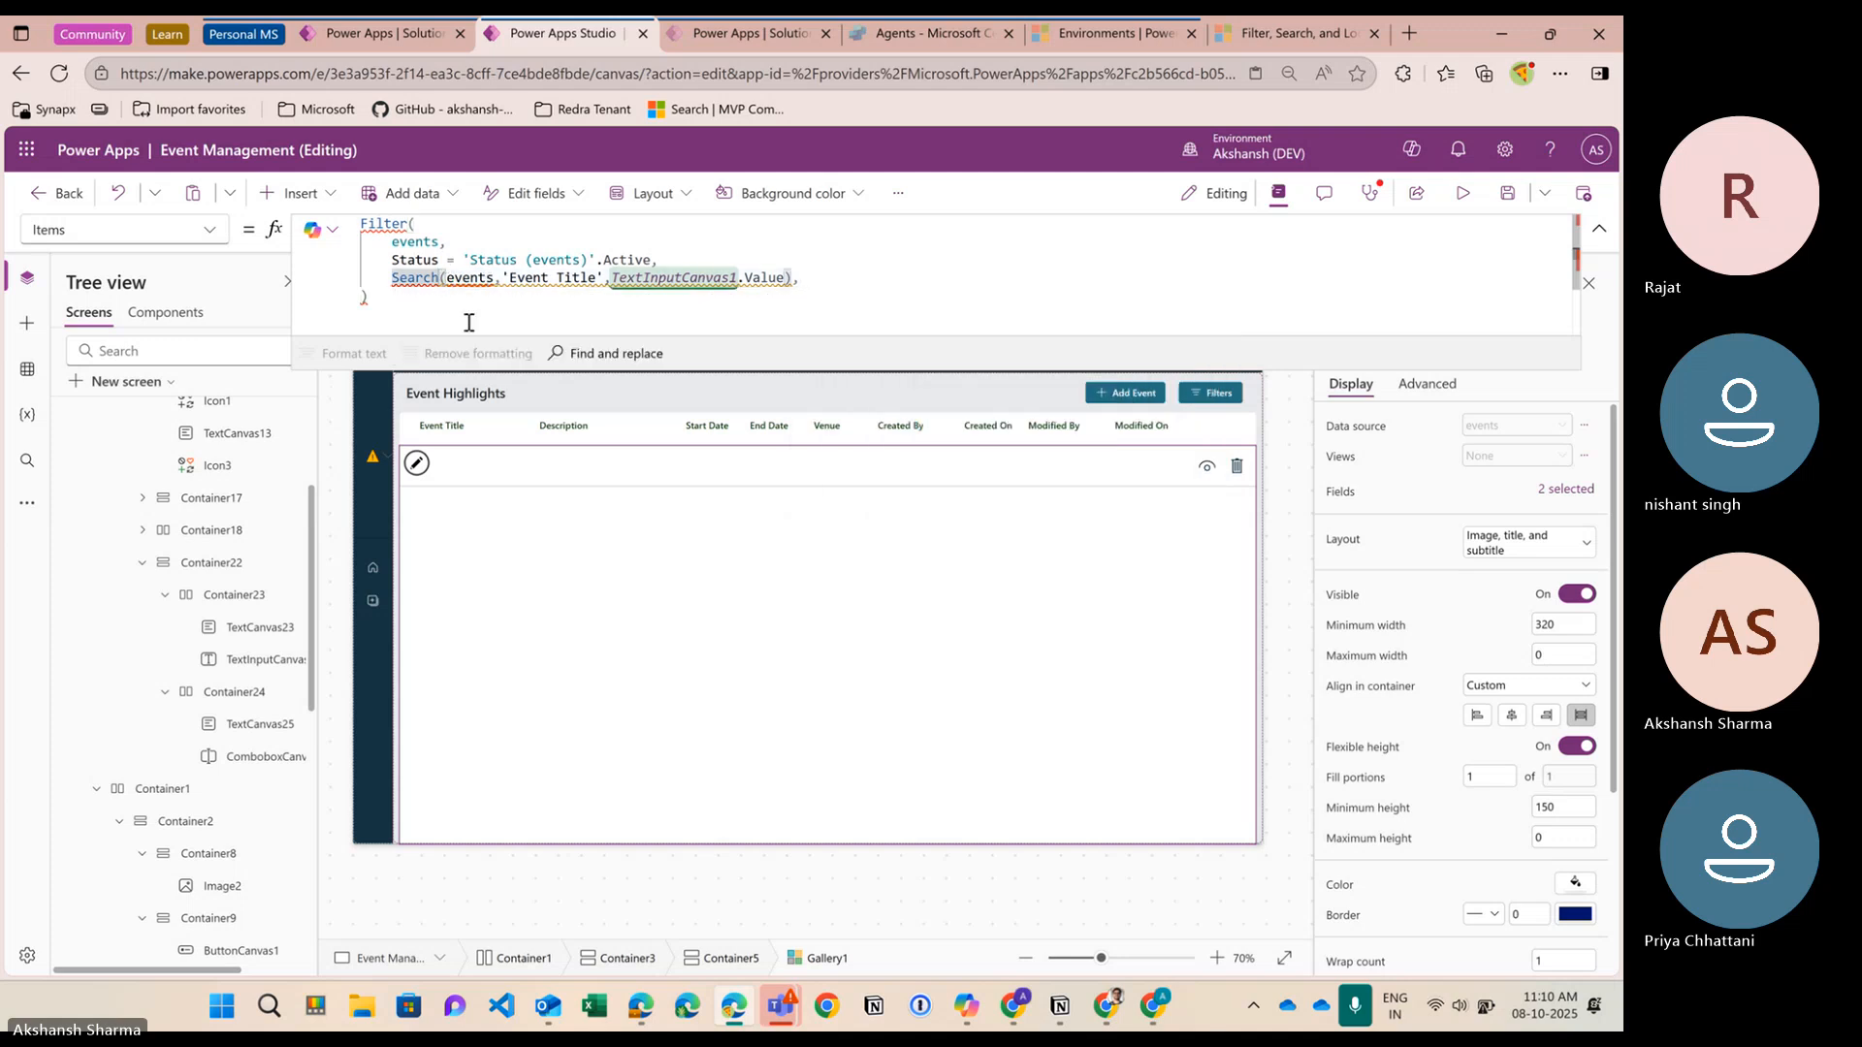
pyautogui.press('BackSpace')
pyautogui.press('BackSpace')
pyautogui.press('BackSpace')
pyautogui.press('BackSpace')
pyautogui.press('BackSpace')
pyautogui.press('BackSpace')
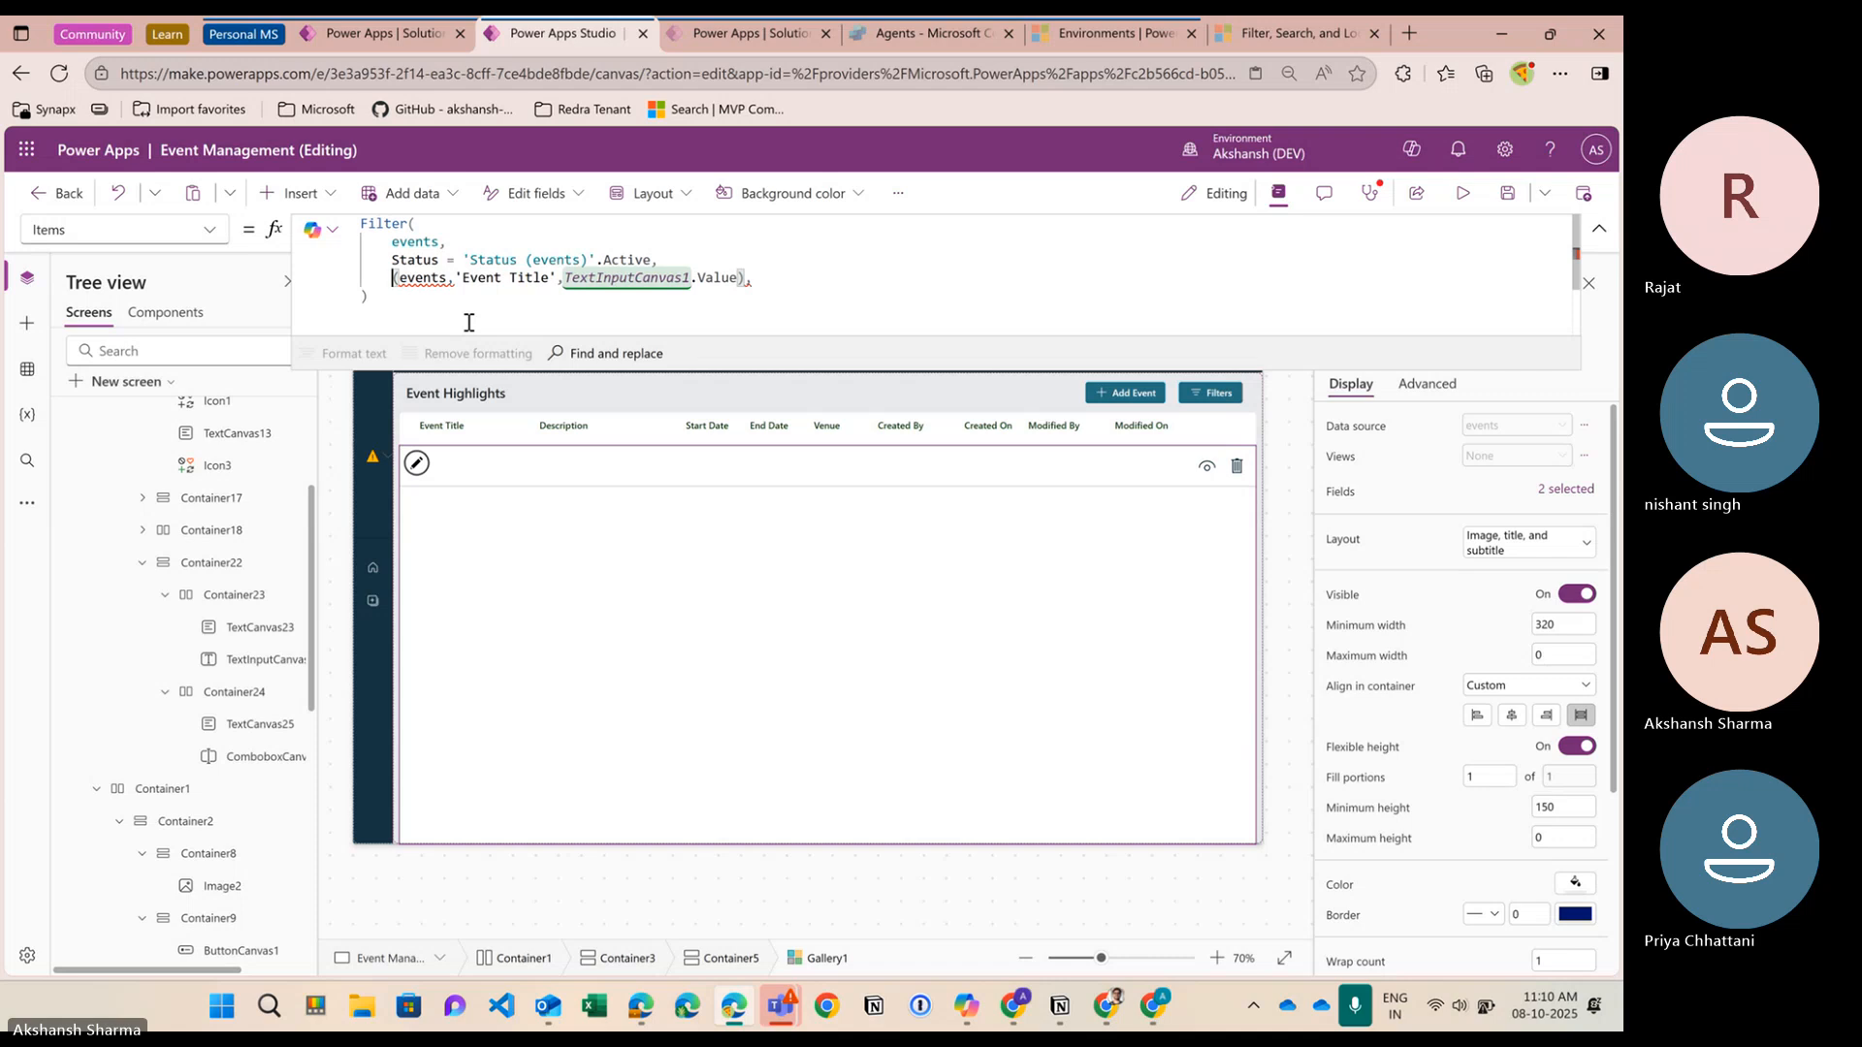
# Replace Search with StartsWith('Event Title', TextInputCanvas1.Value) in the filter
pyautogui.write('star')
pyautogui.press('Tab')
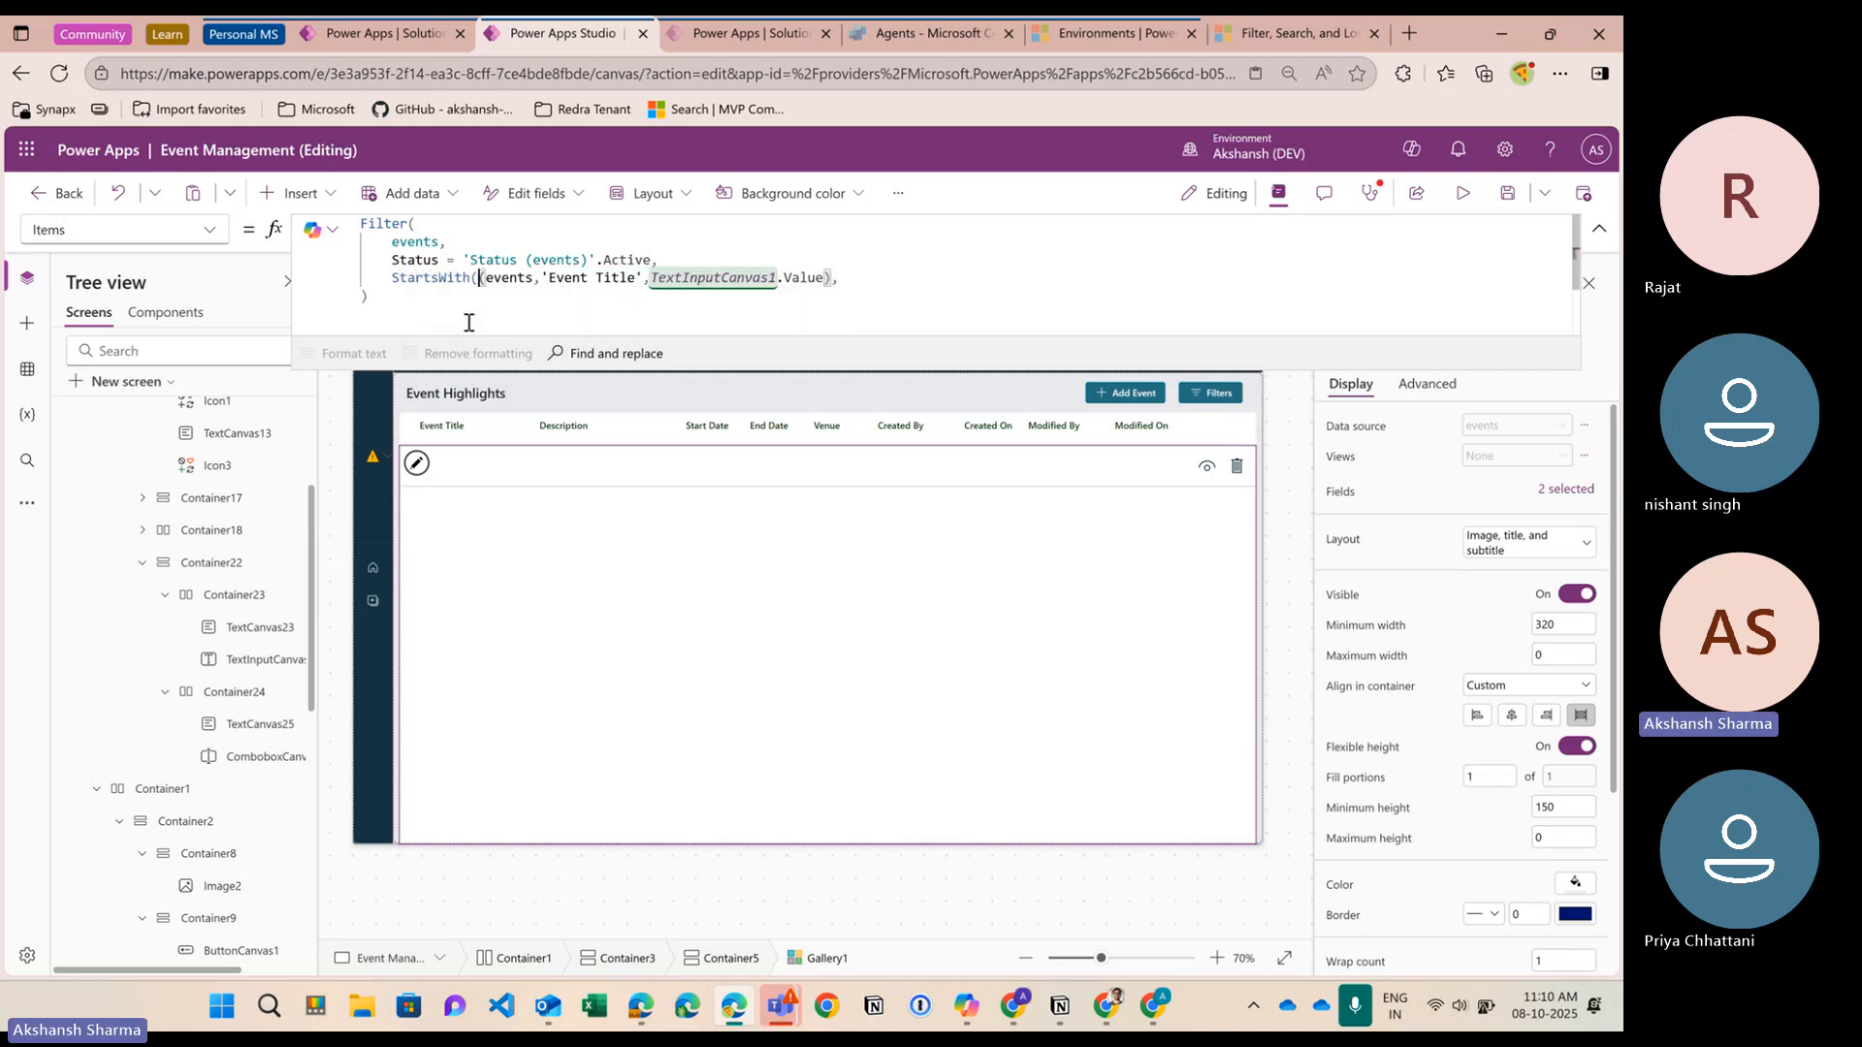
pyautogui.press('BackSpace')
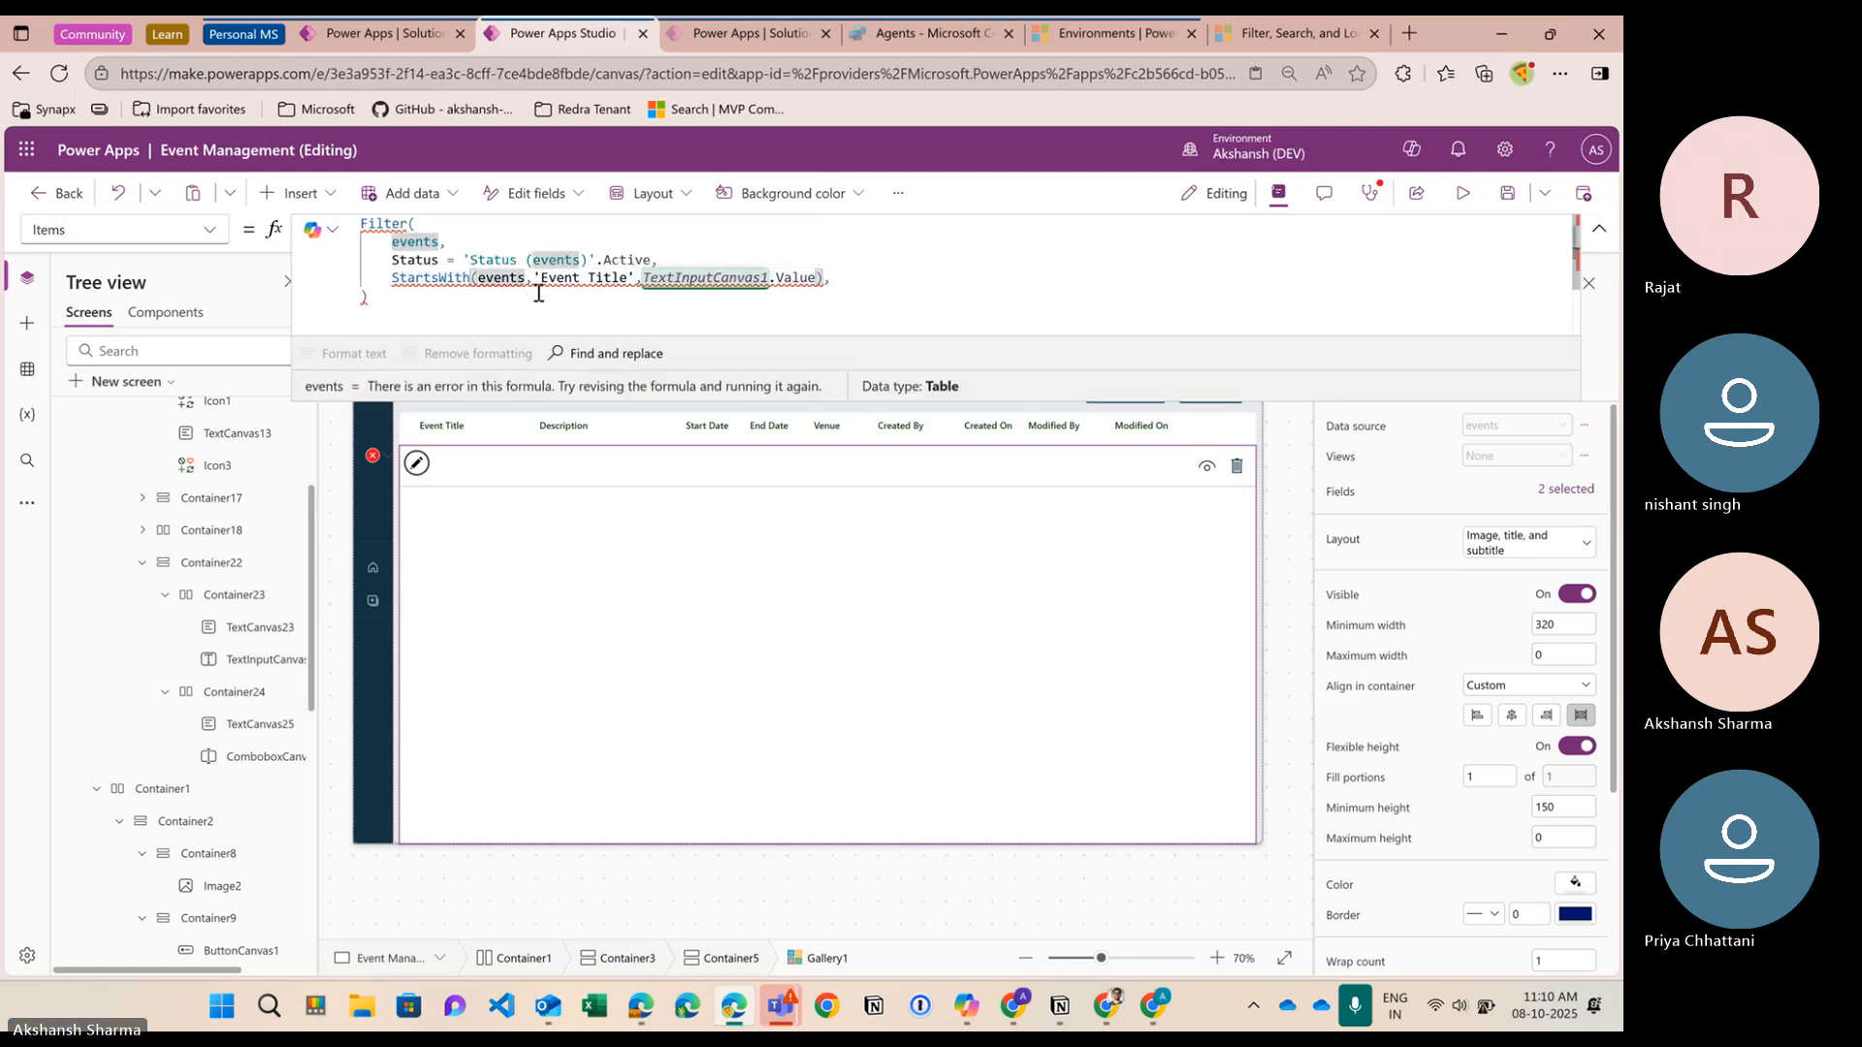
pyautogui.moveTo(632, 281); pyautogui.dragTo(535, 284)
pyautogui.press('BackSpace')
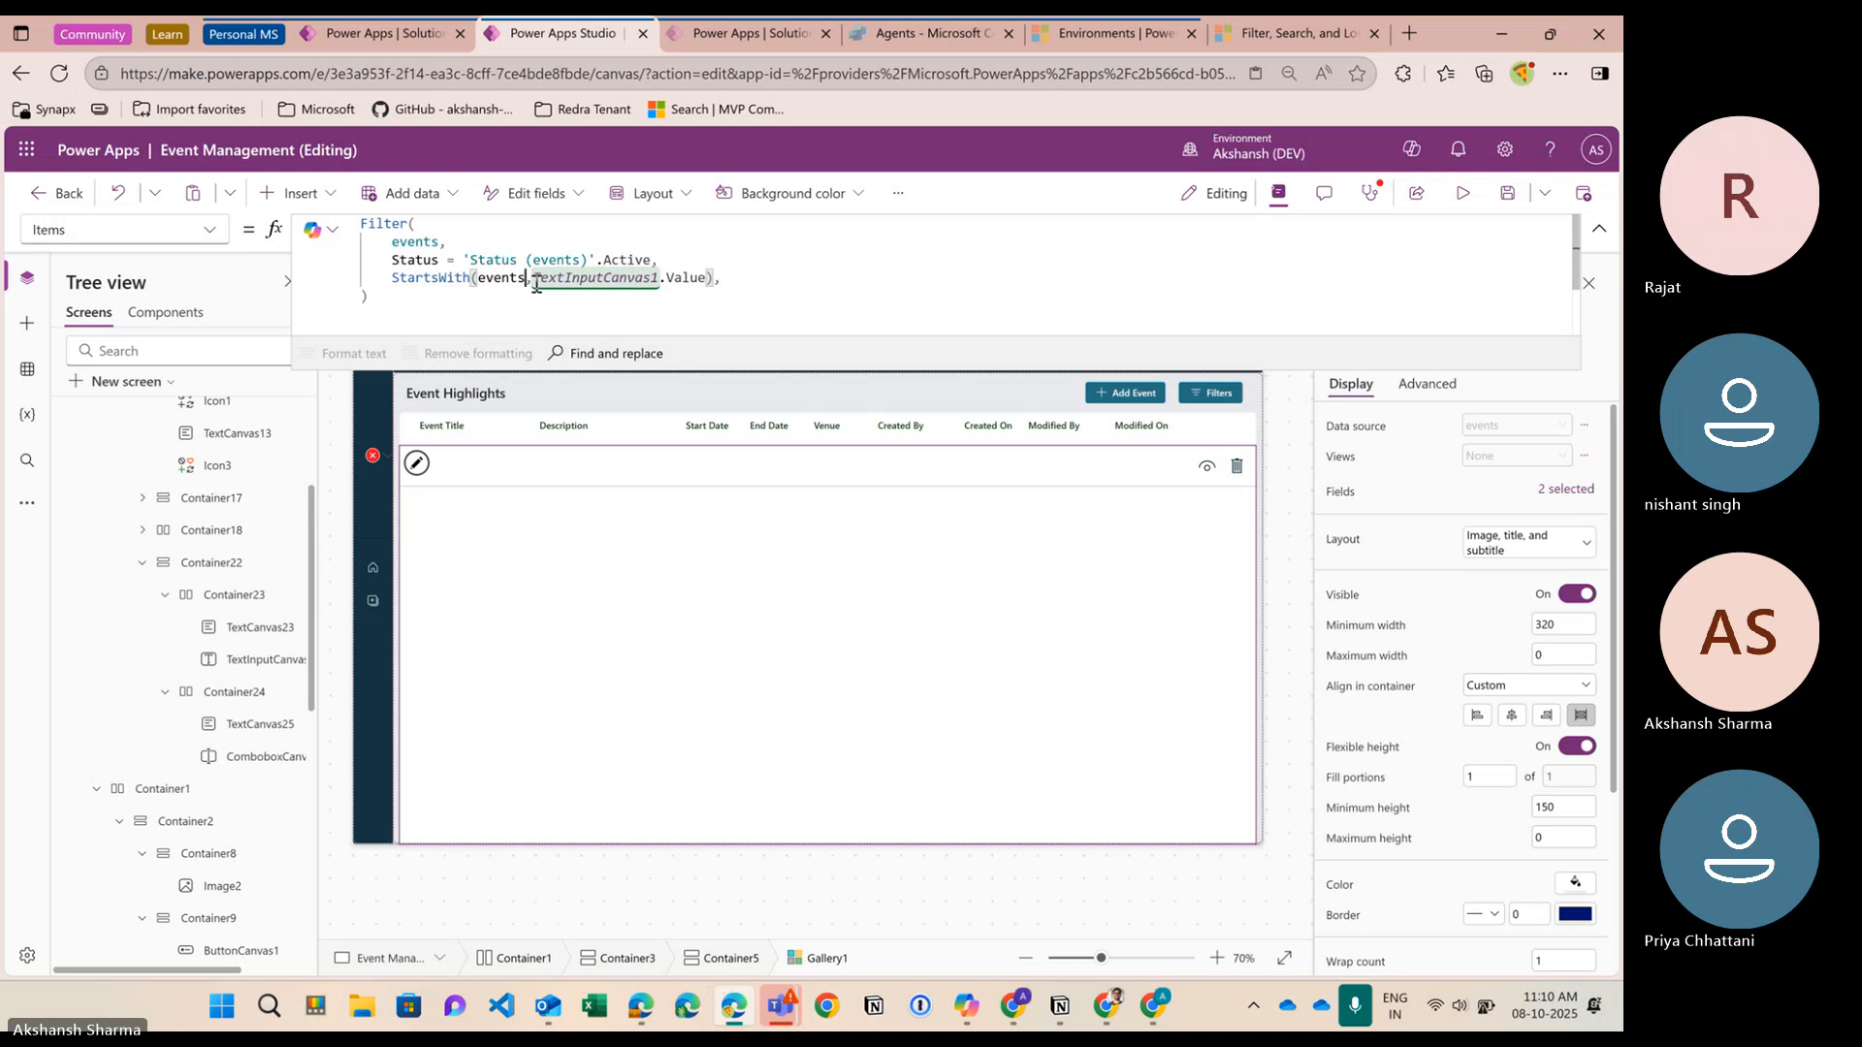
pyautogui.write(',')
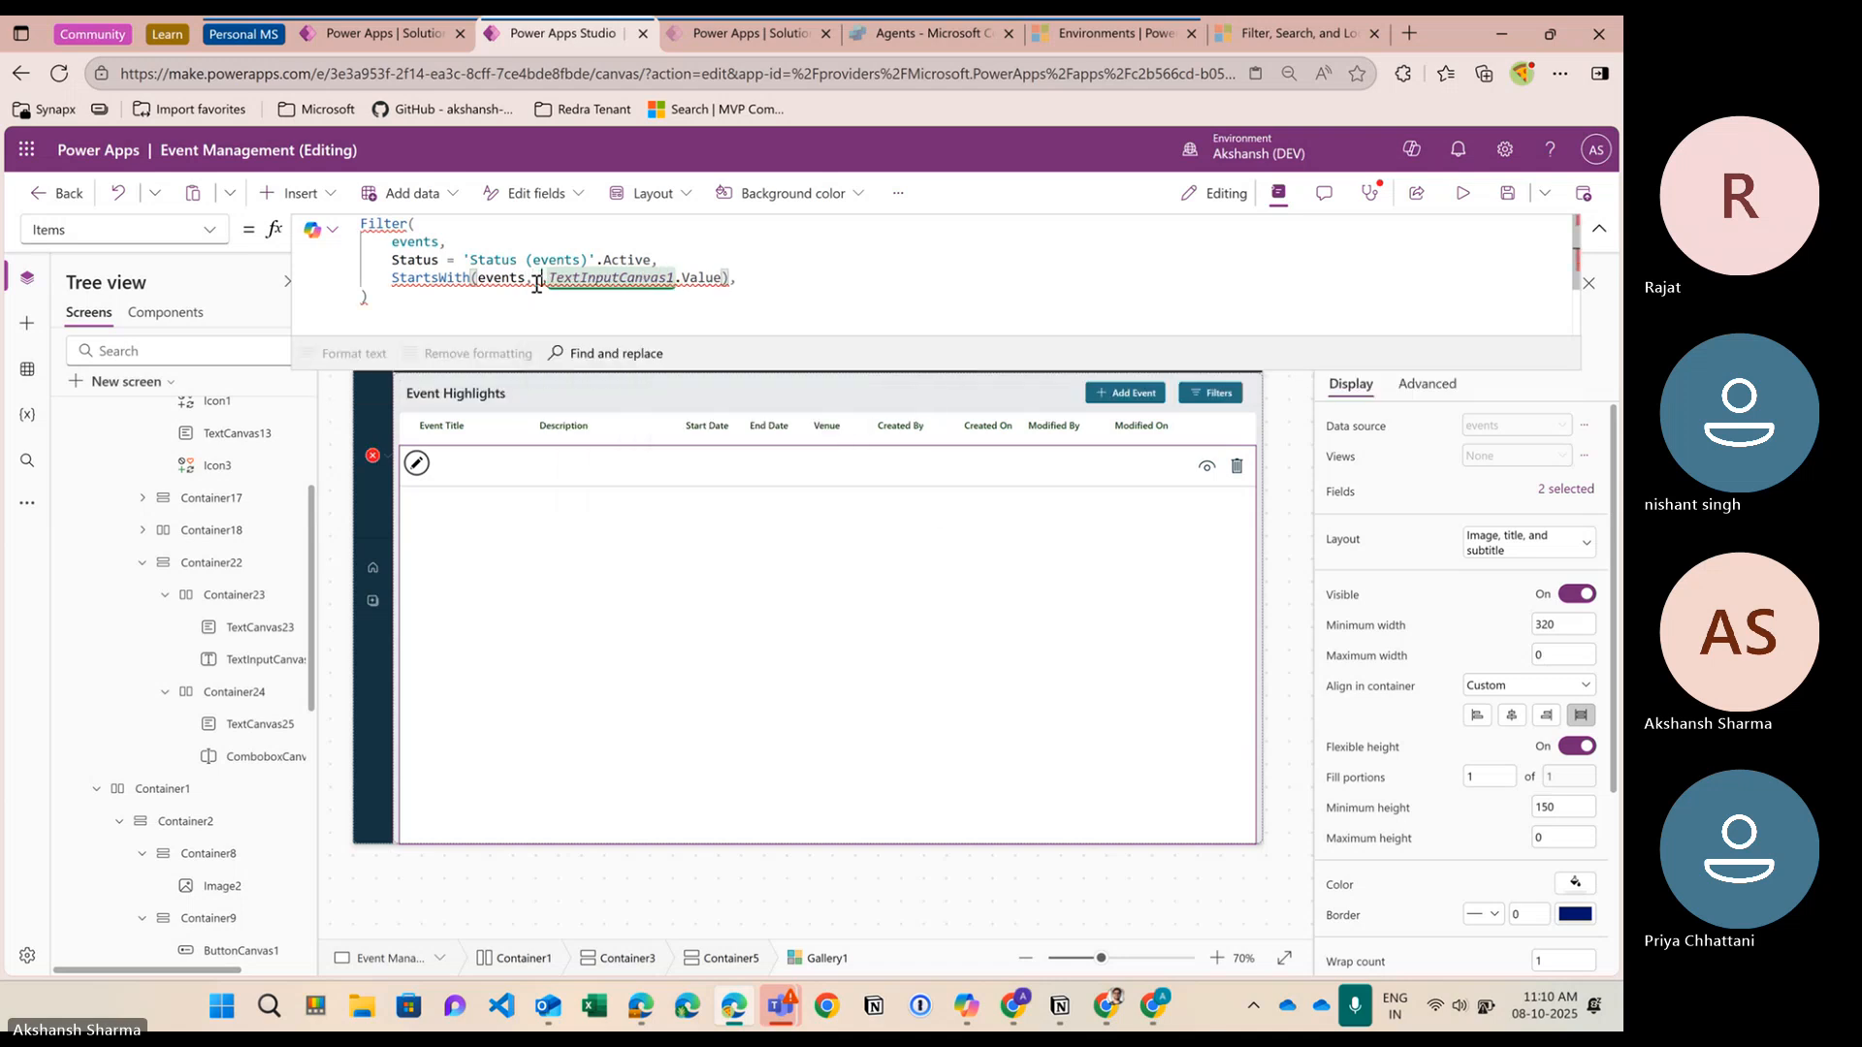
pyautogui.press('BackSpace')
pyautogui.press('BackSpace')
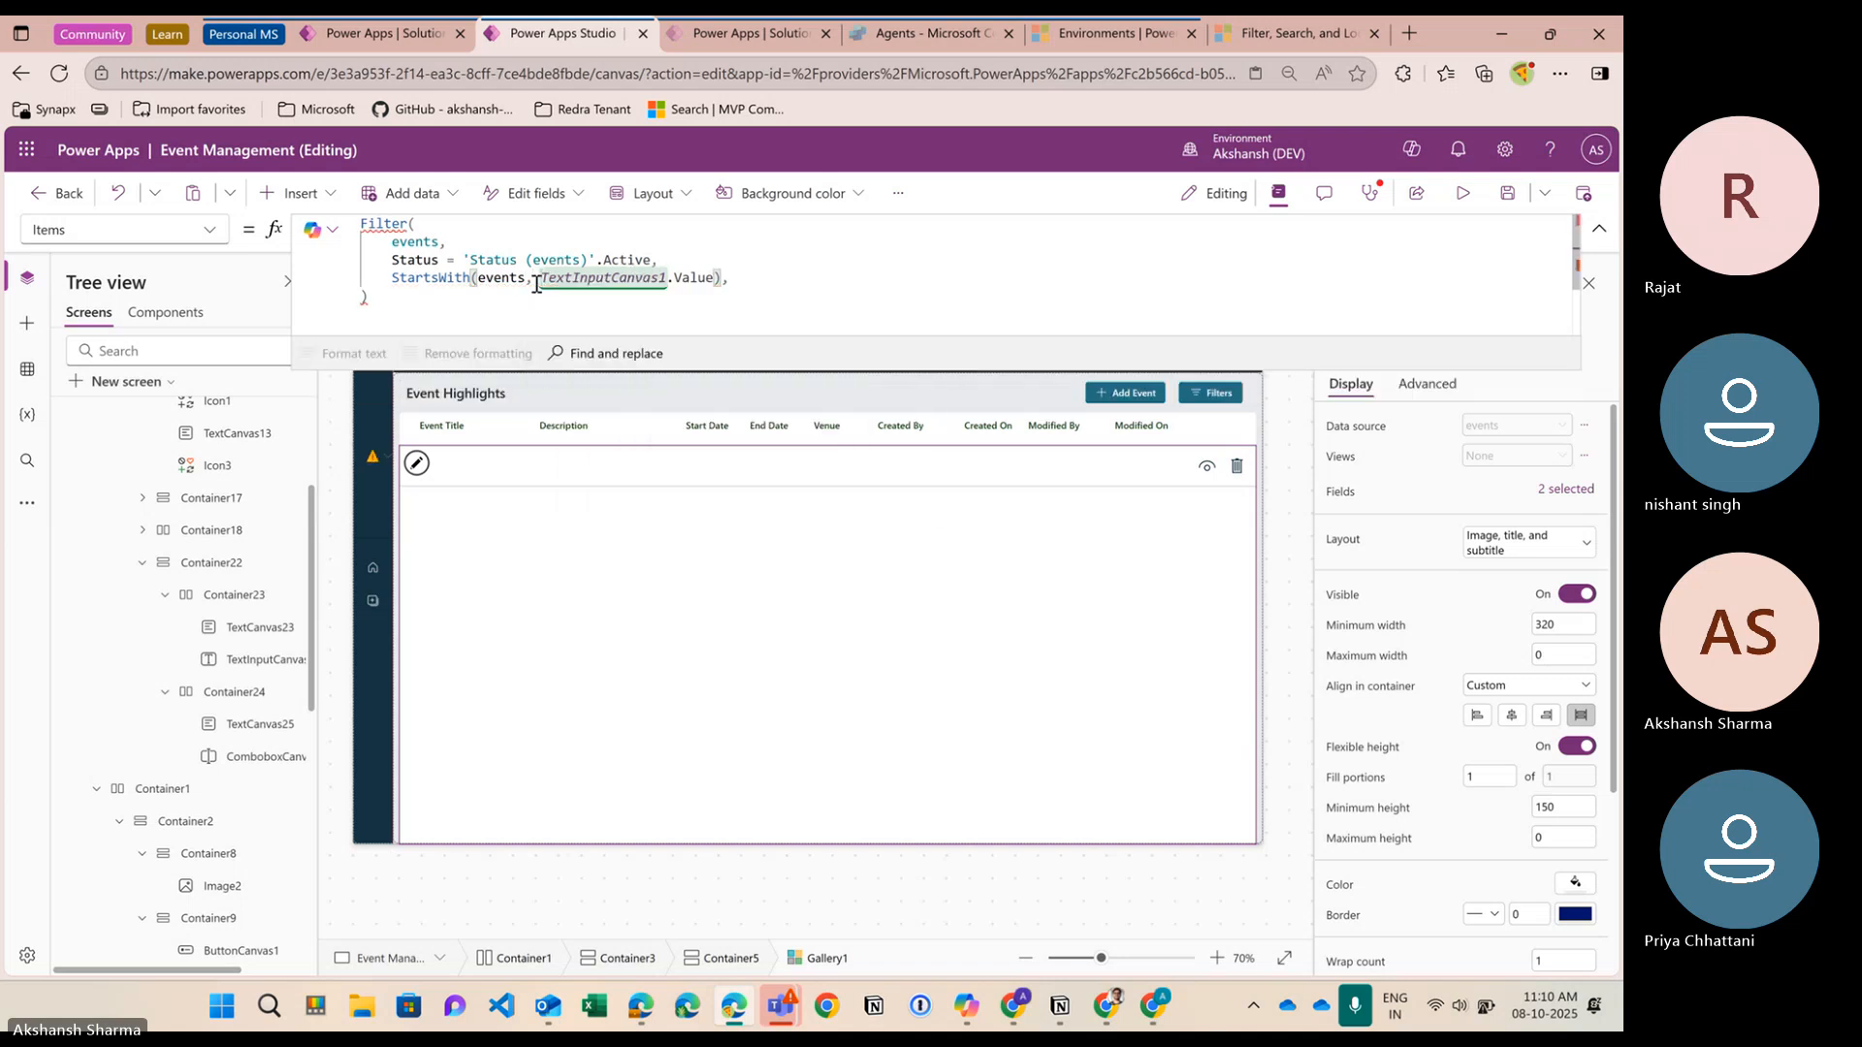
pyautogui.write(',')
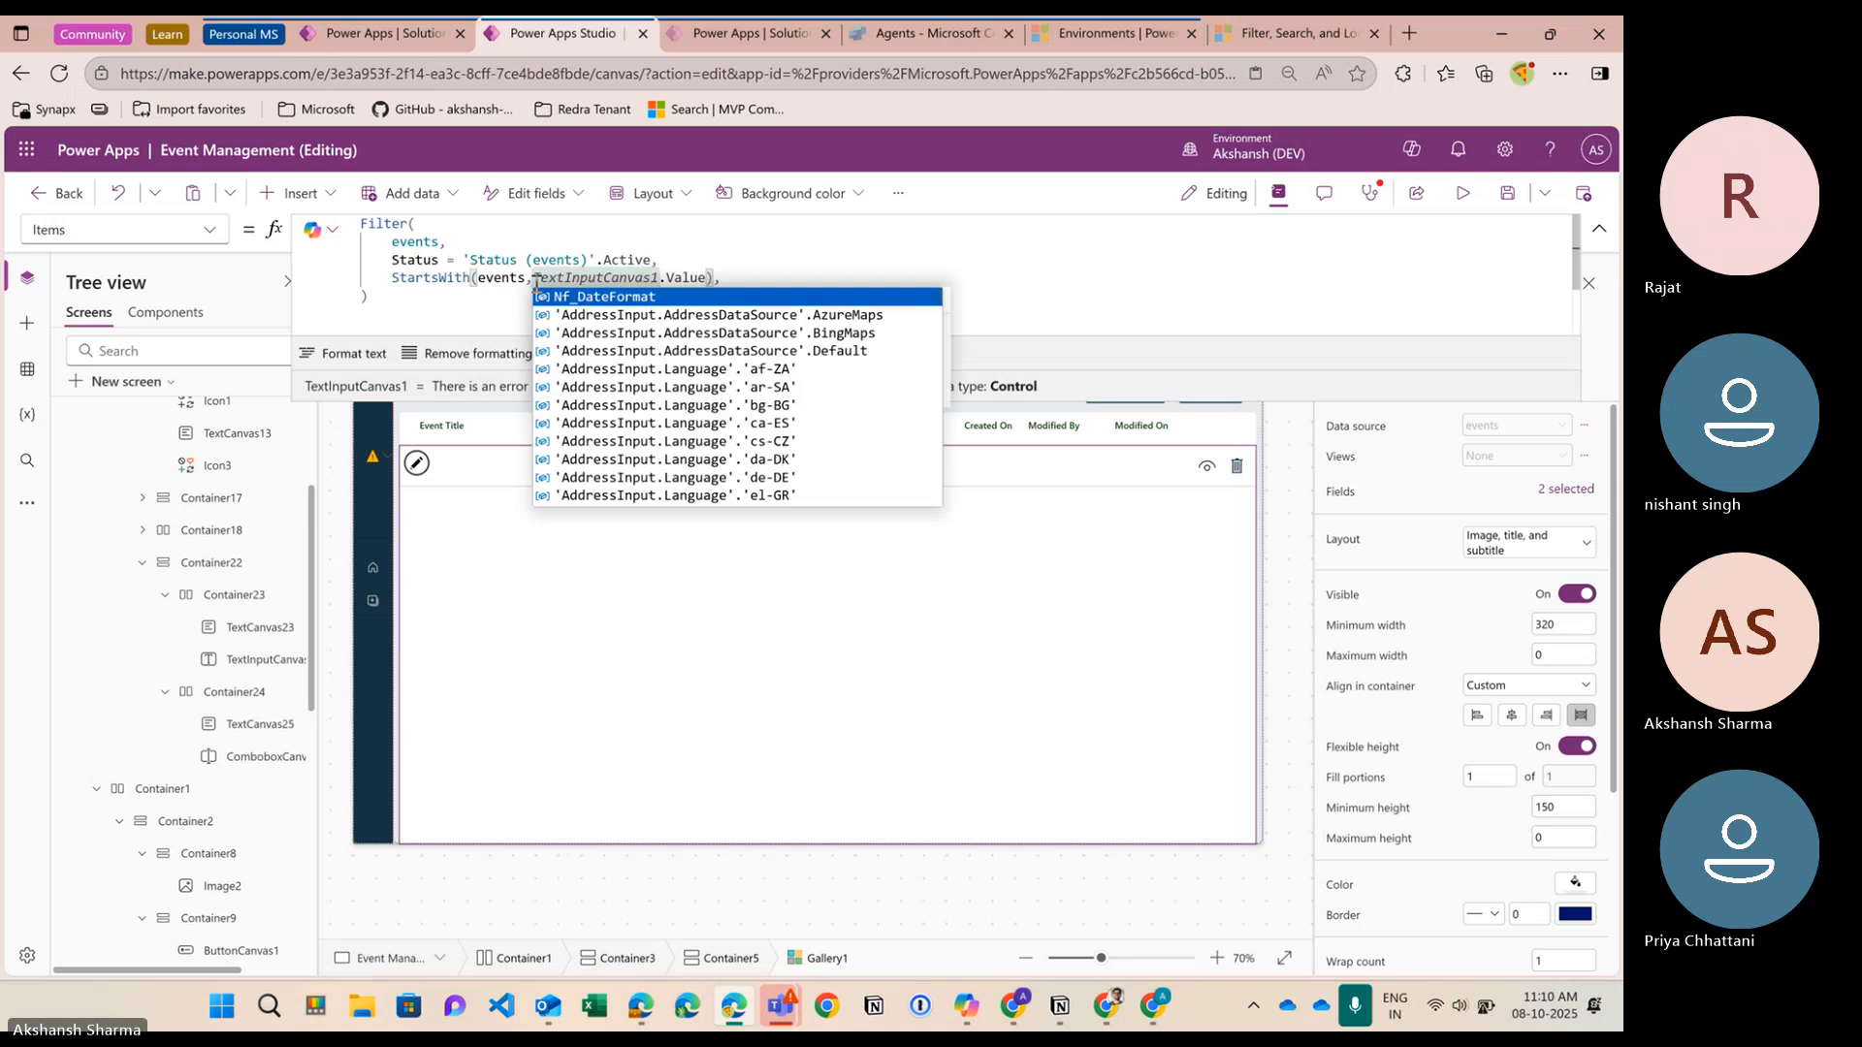
pyautogui.press('Right')
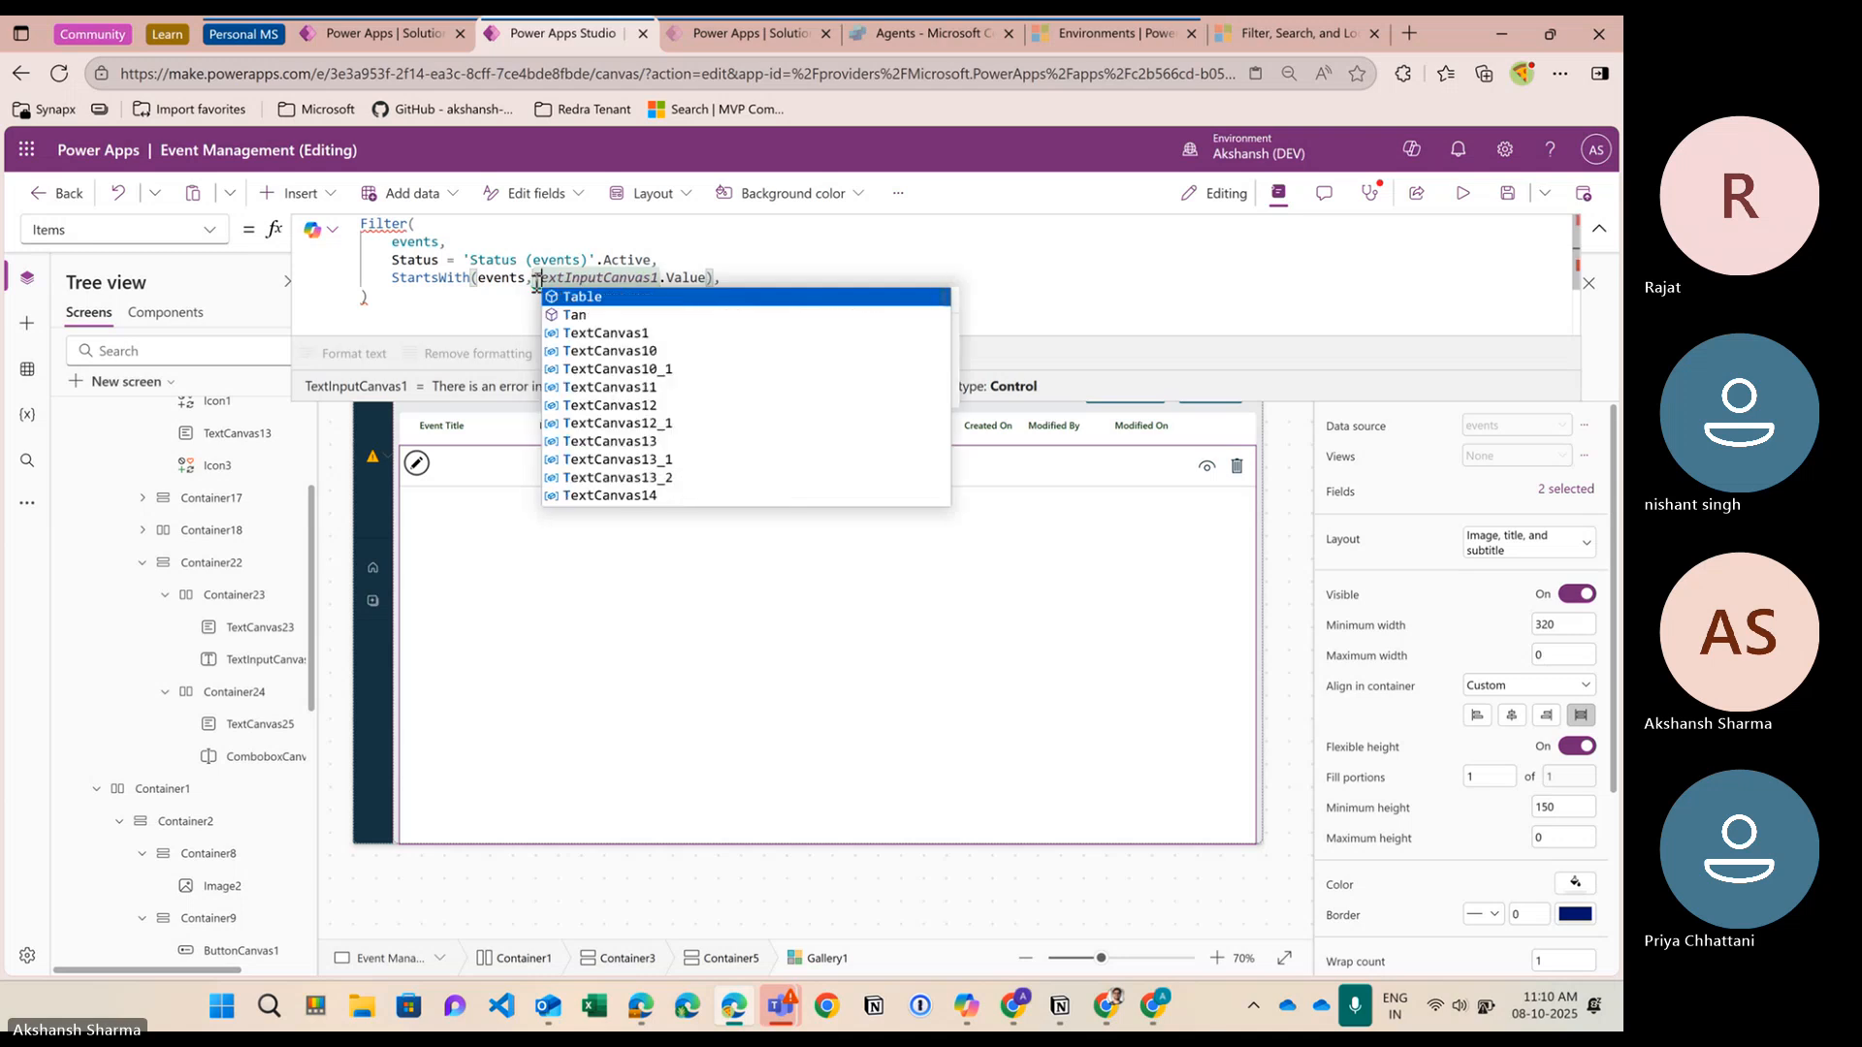
pyautogui.press('Left')
pyautogui.press('Left')
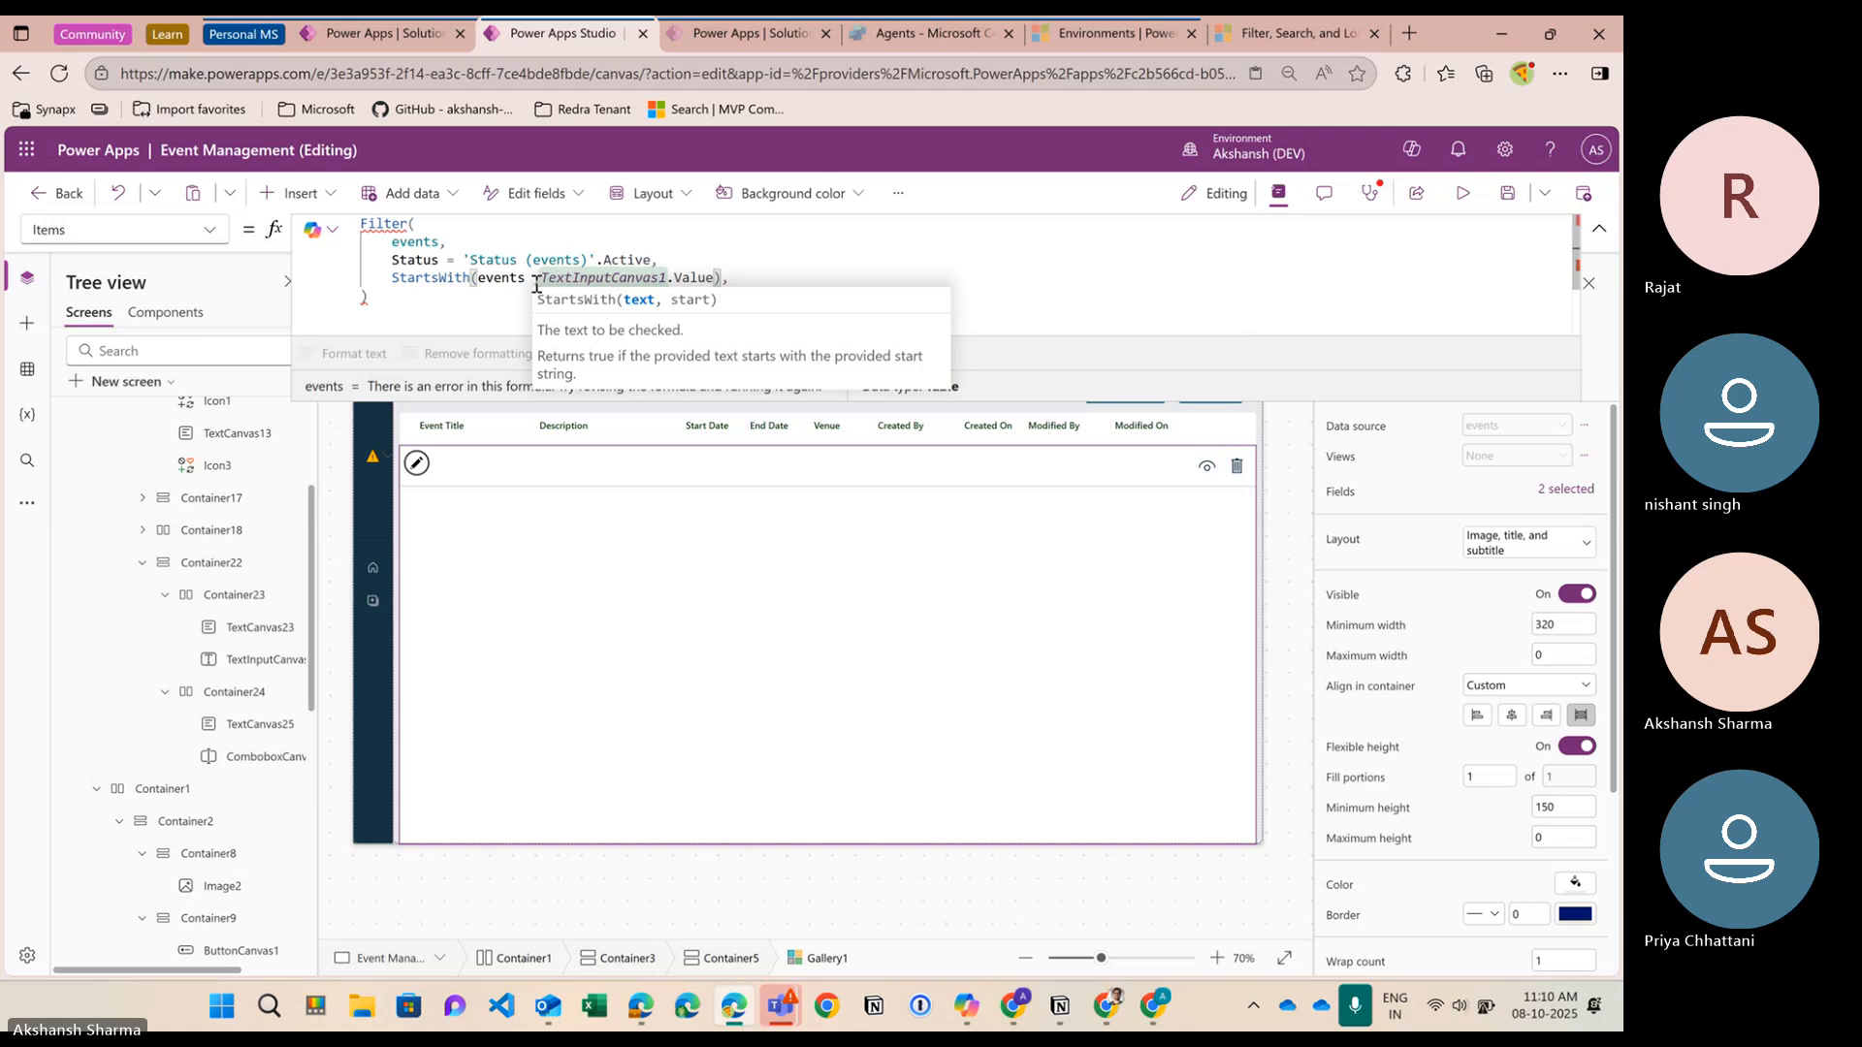
pyautogui.press('BackSpace')
pyautogui.press('BackSpace')
pyautogui.press('BackSpace')
pyautogui.press('BackSpace')
pyautogui.press('BackSpace')
pyautogui.press('BackSpace')
pyautogui.press('BackSpace')
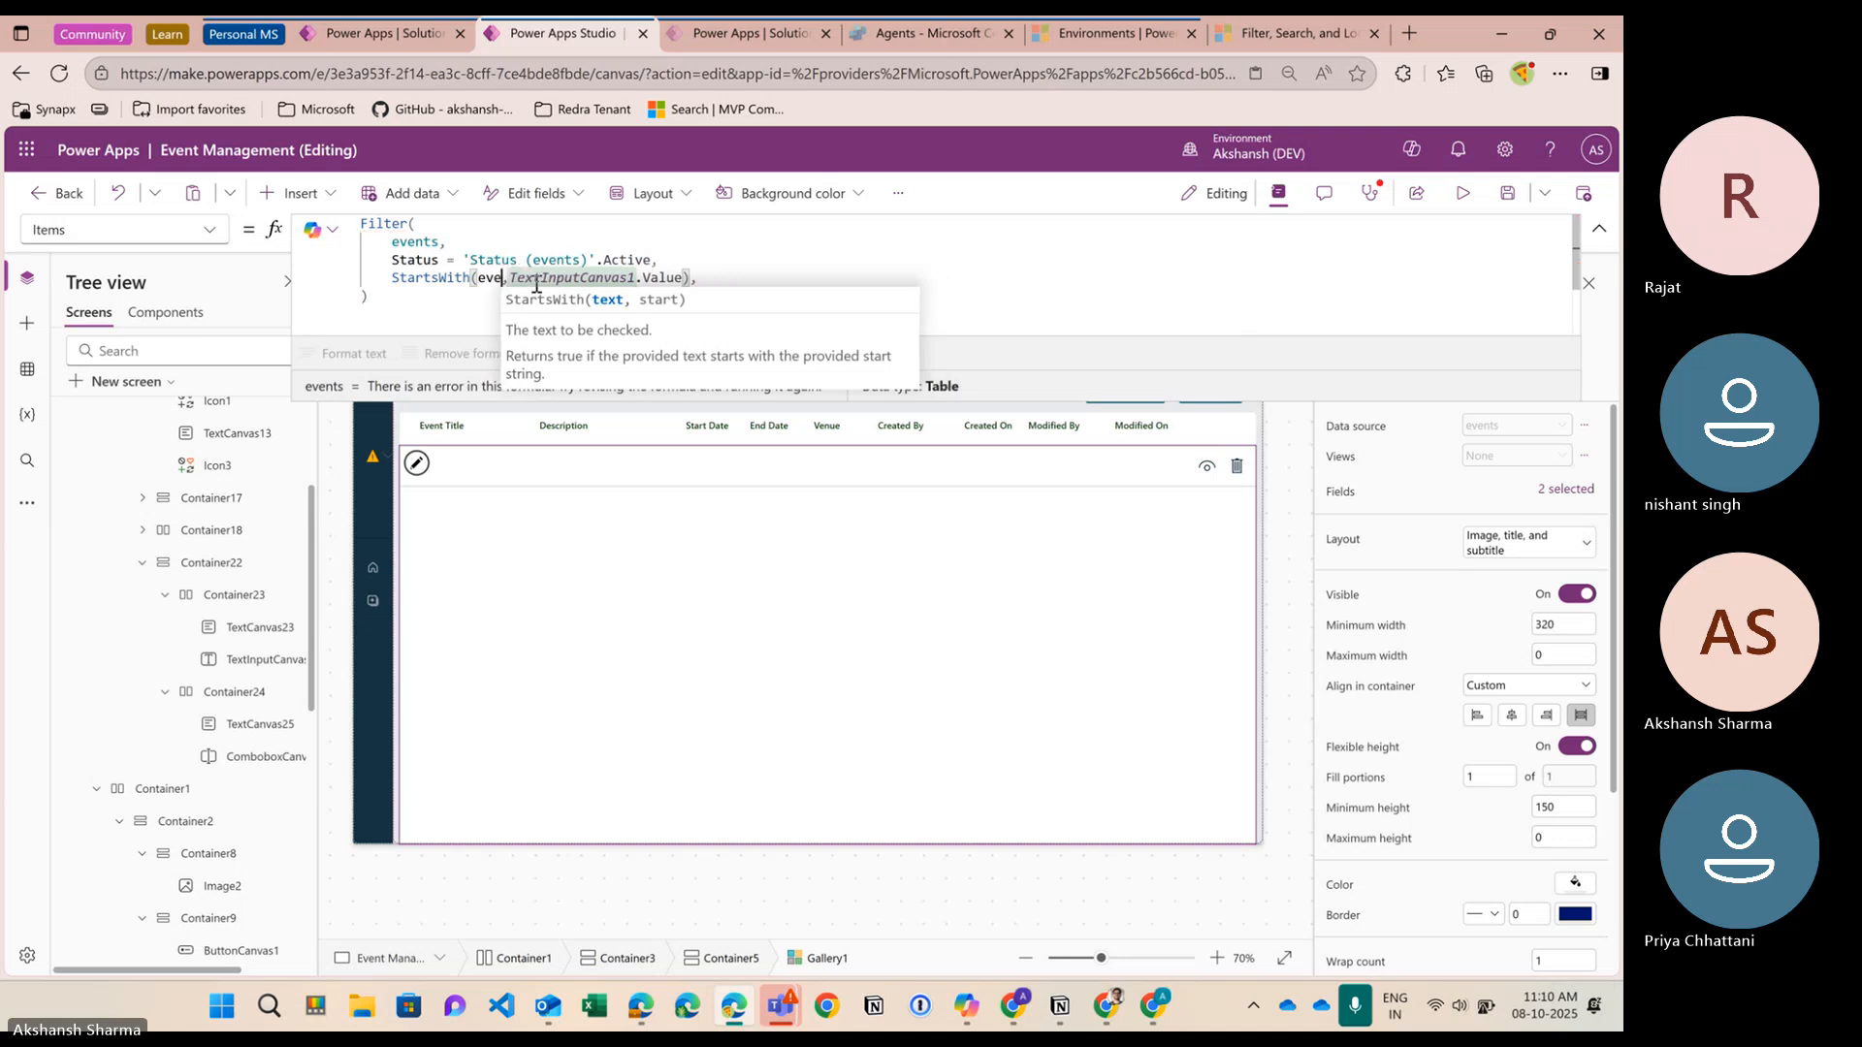
pyautogui.write('even')
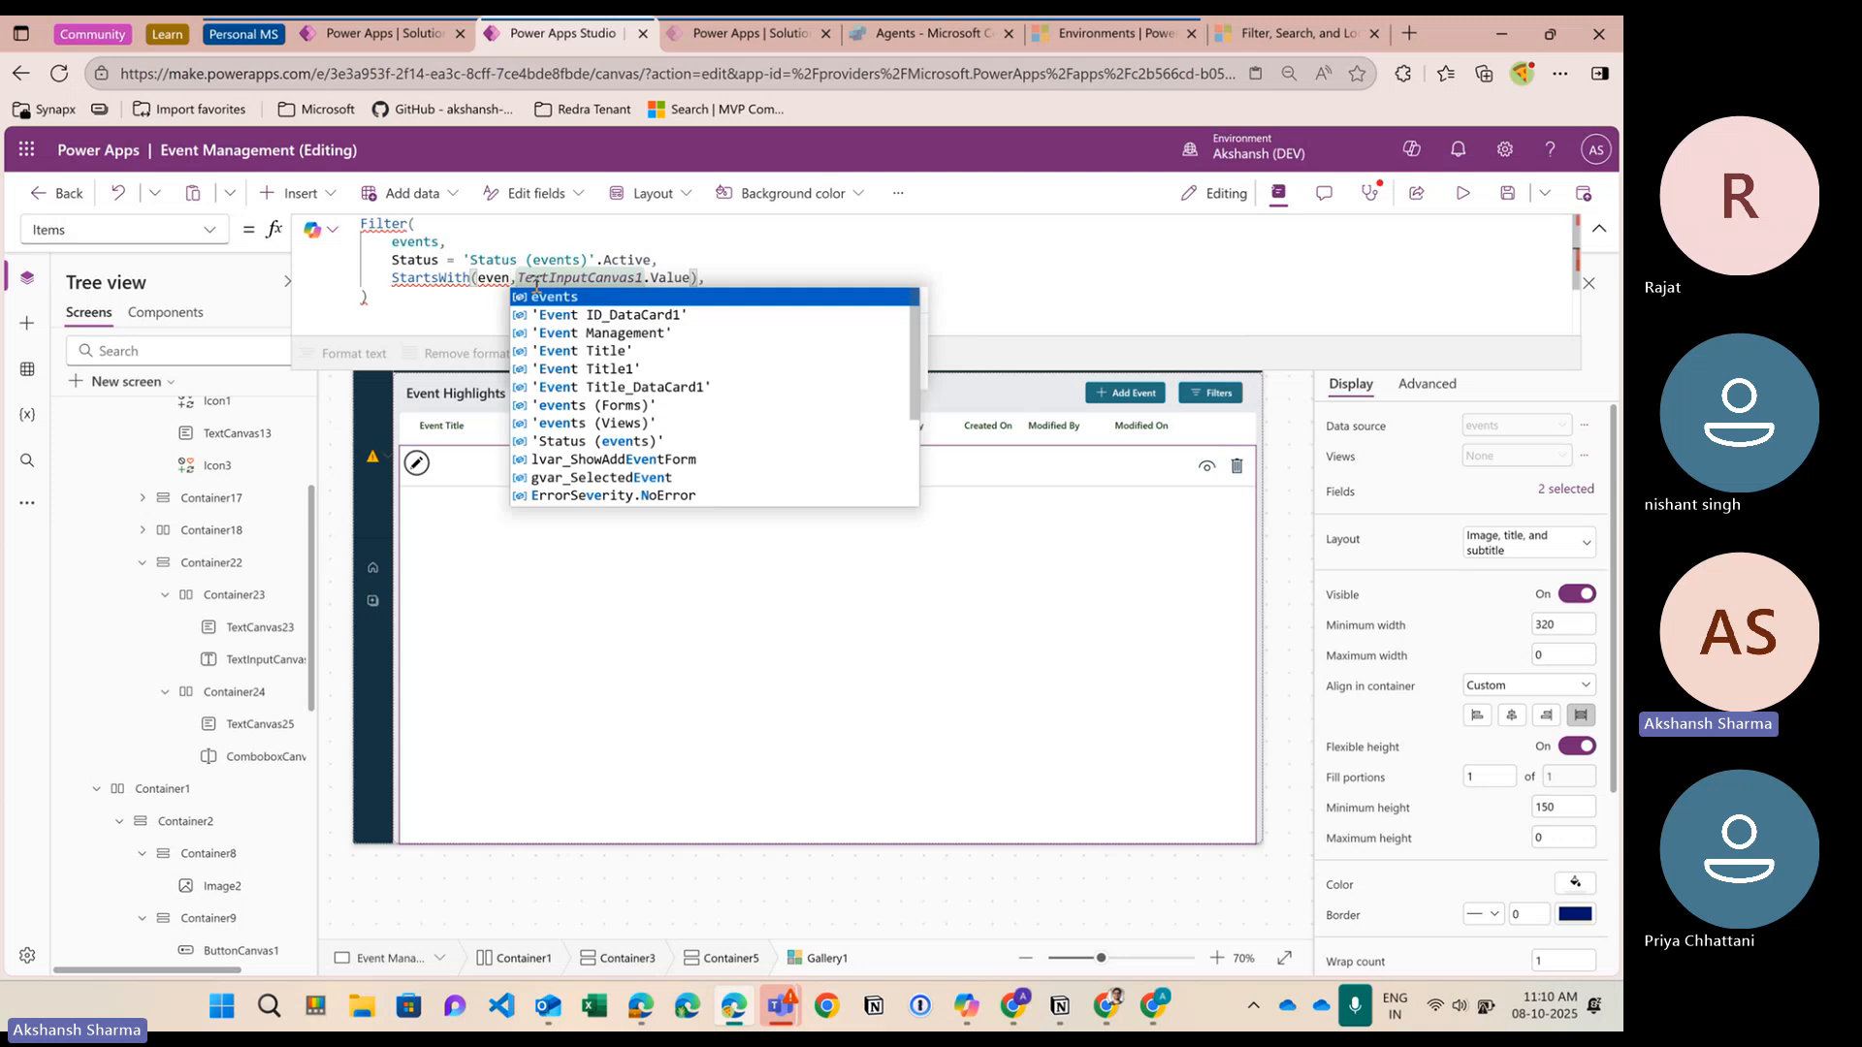
pyautogui.press('Tab')
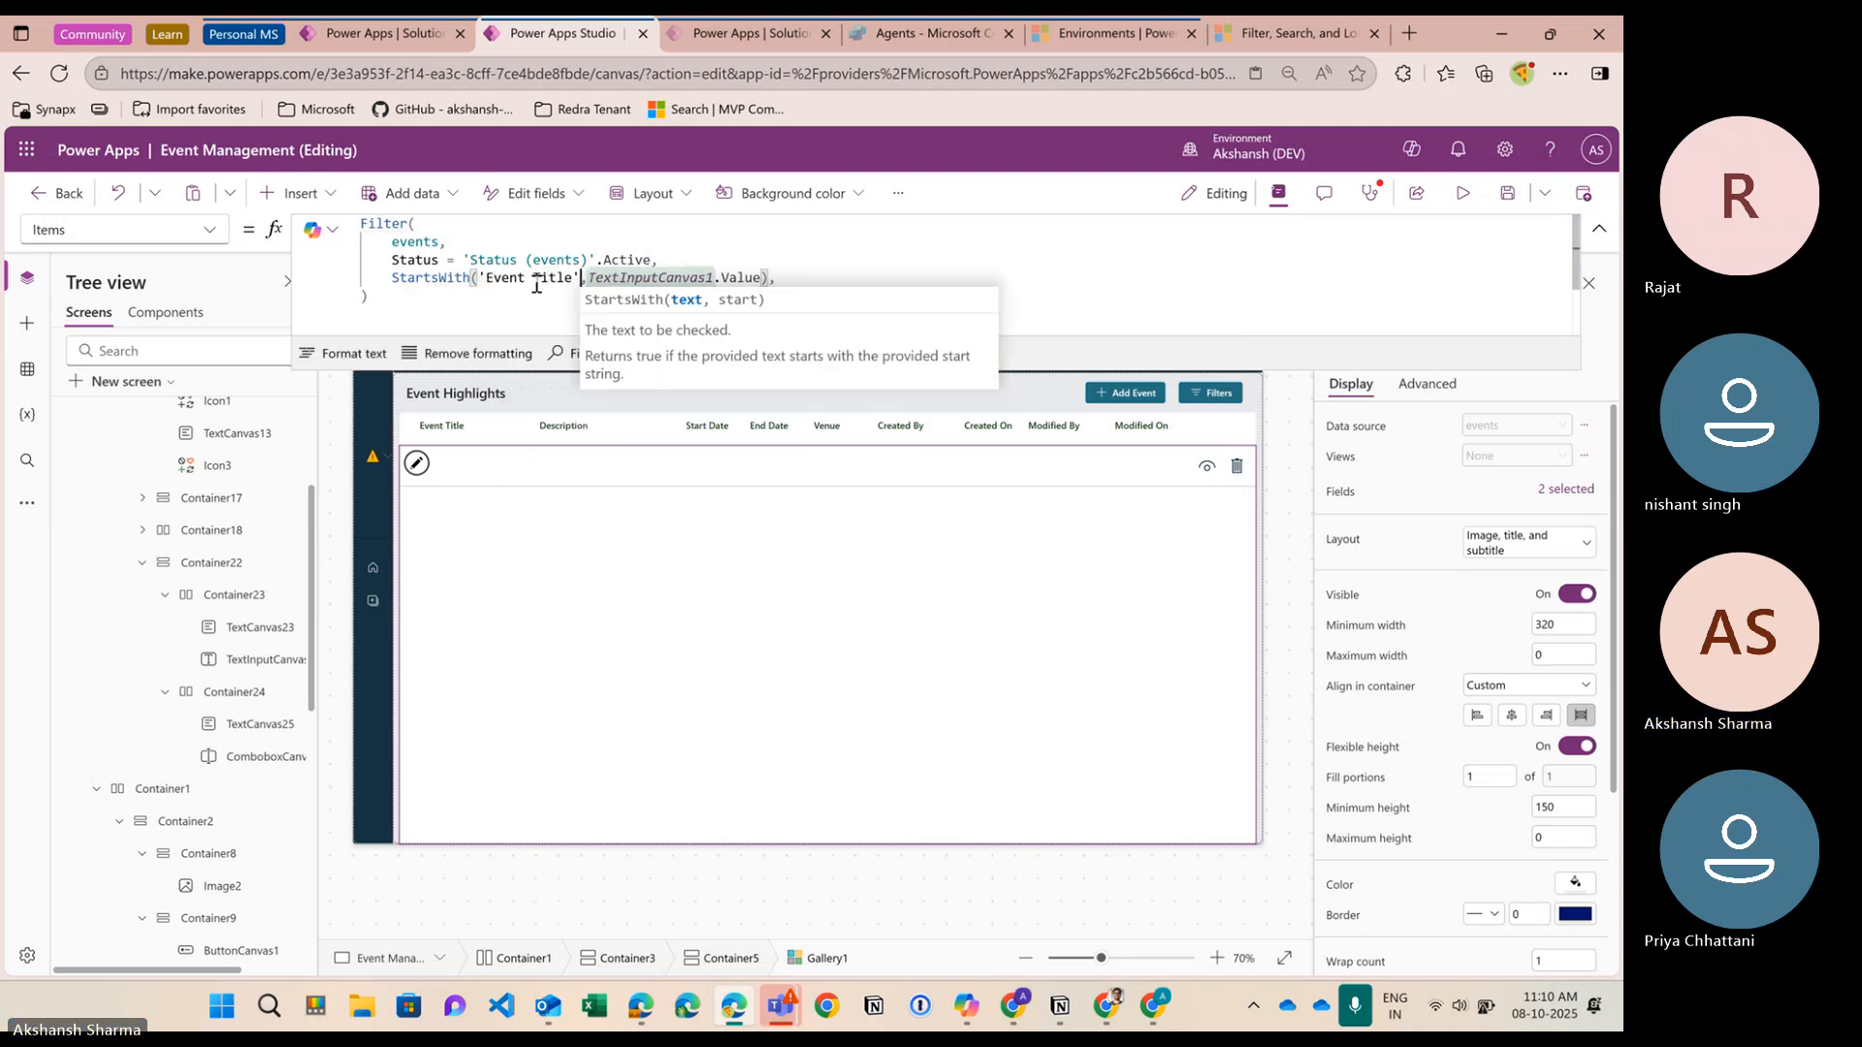
# Start a new filter line with a StartsWith call for the venue
pyautogui.click(793, 282)
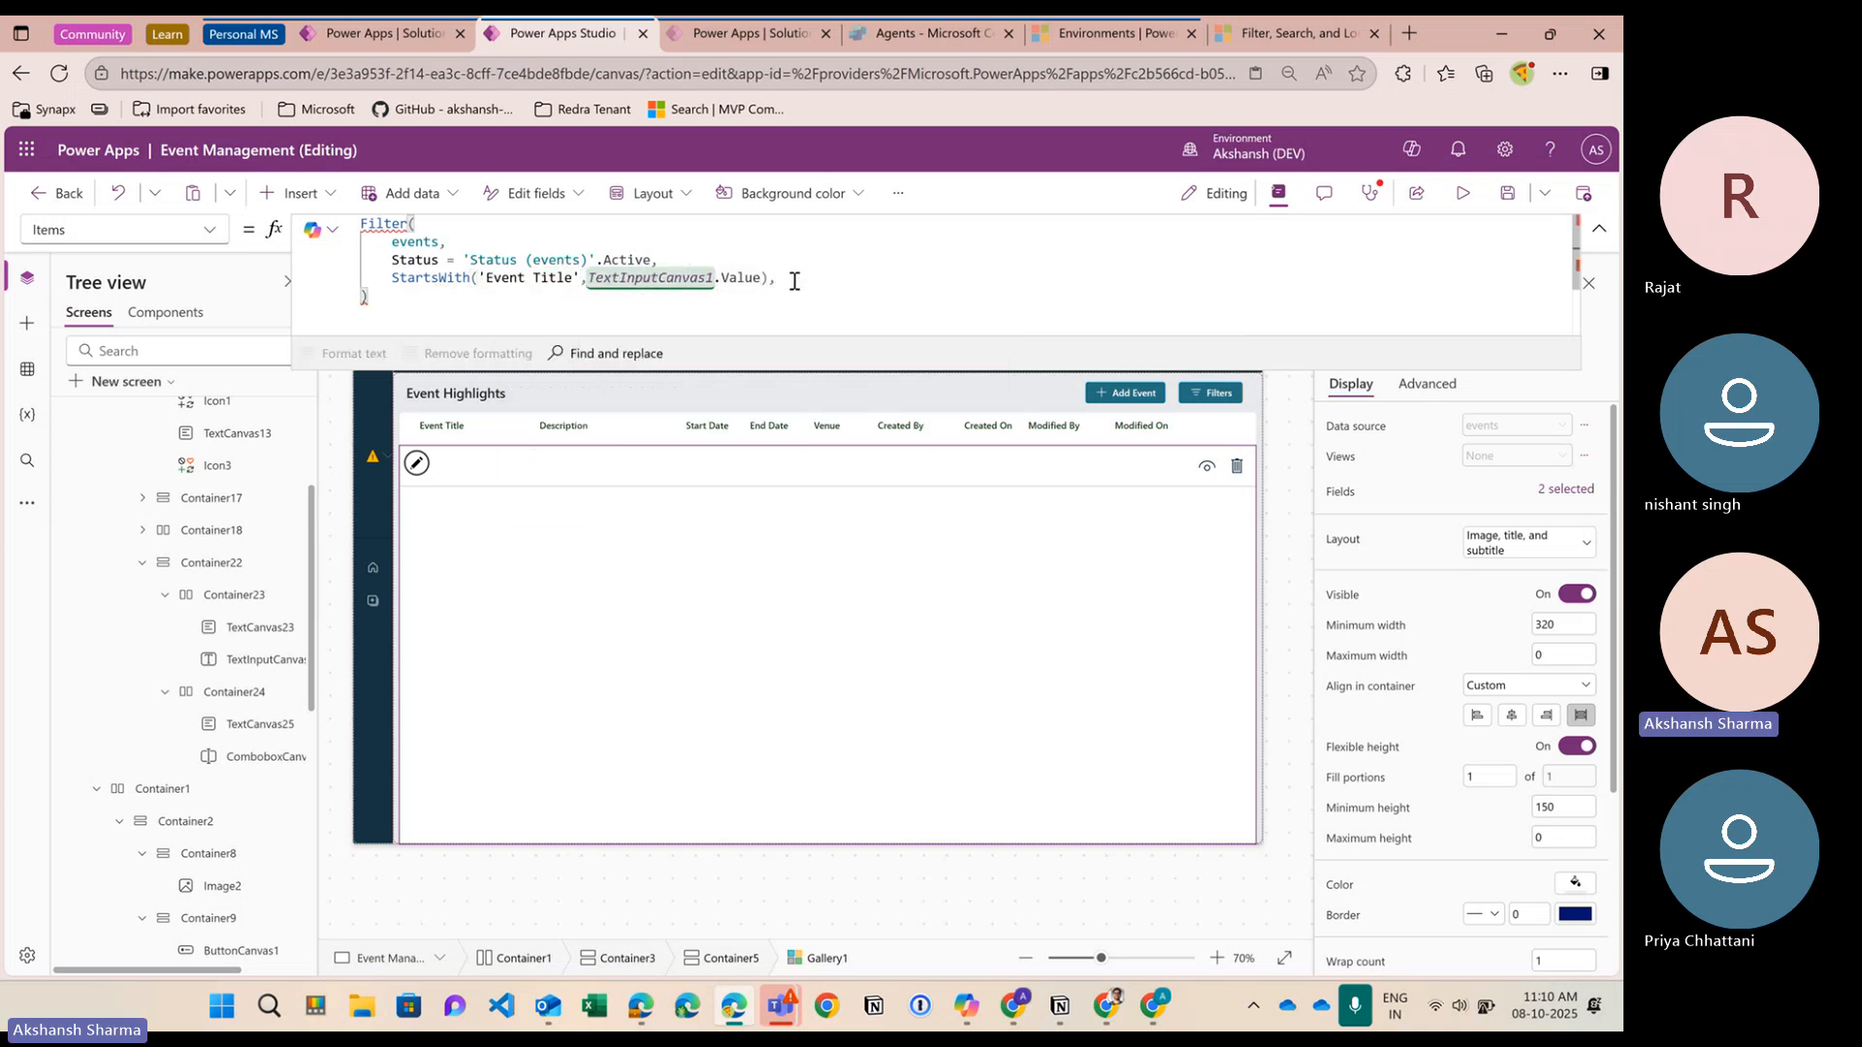
pyautogui.press('Return')
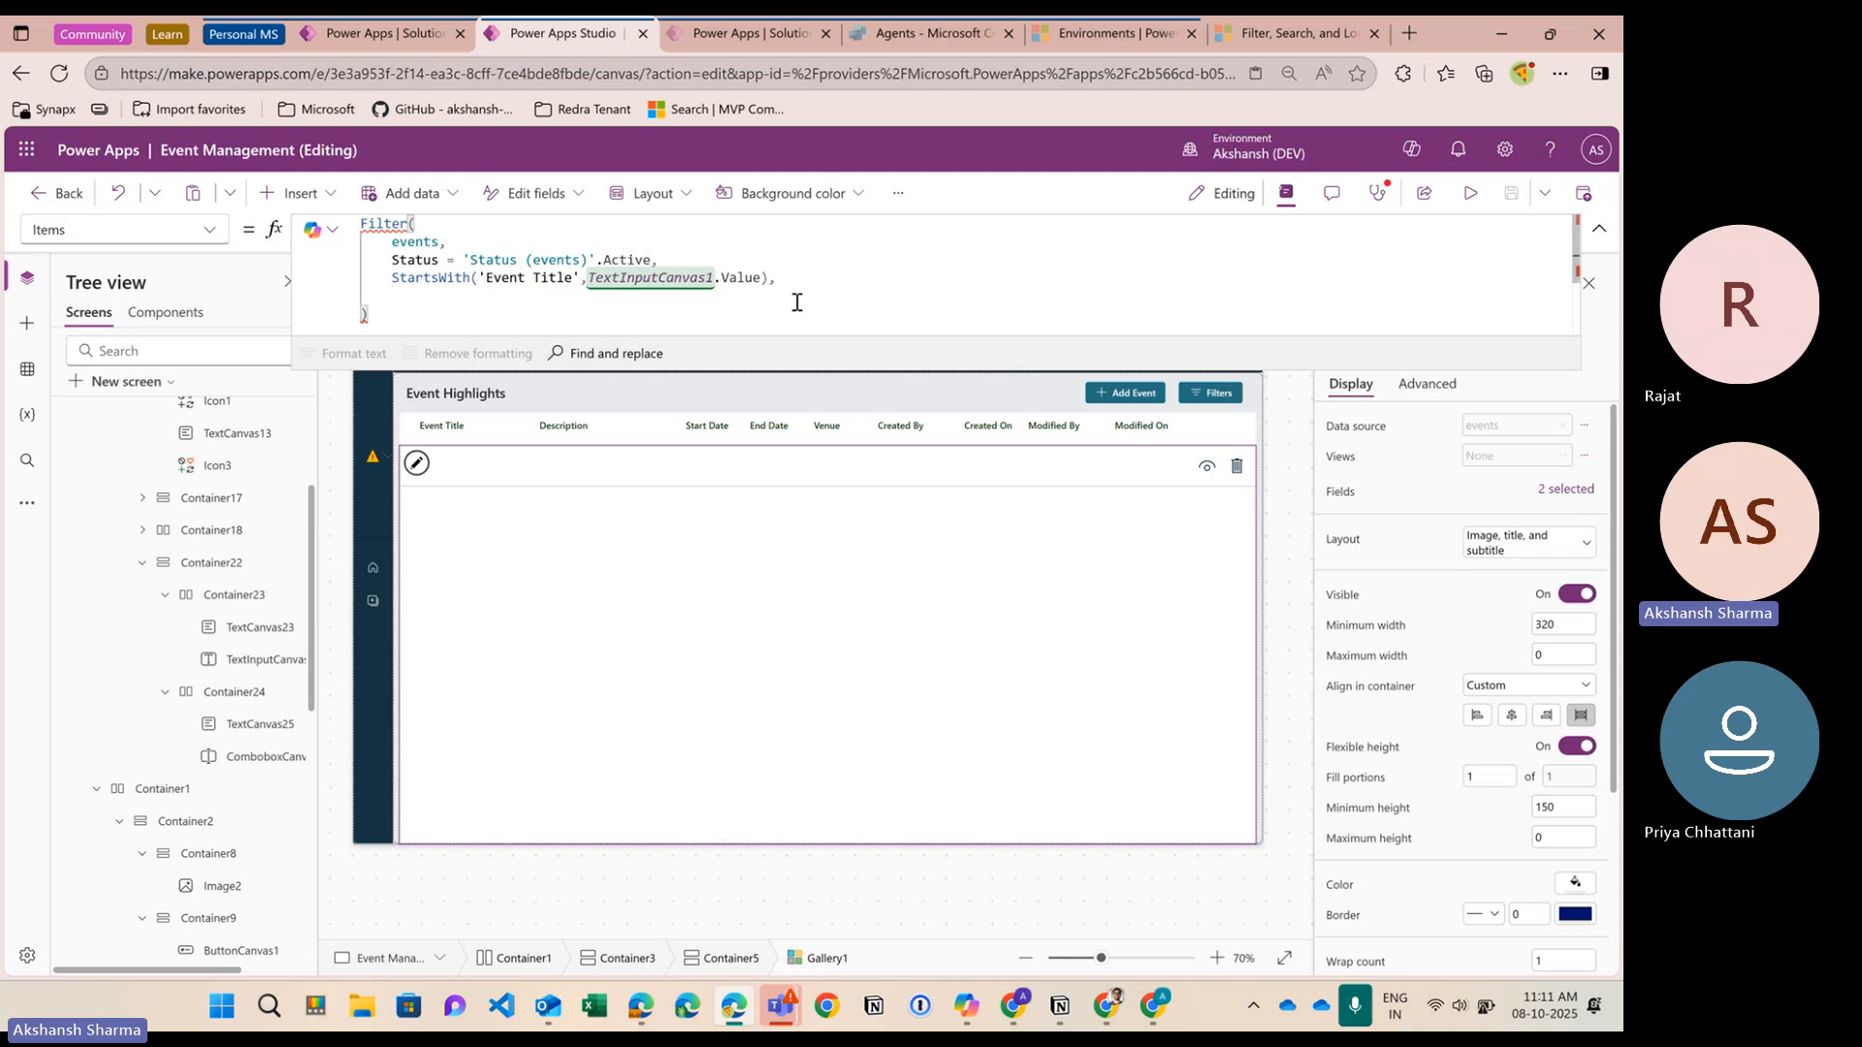
pyautogui.write('Venue')
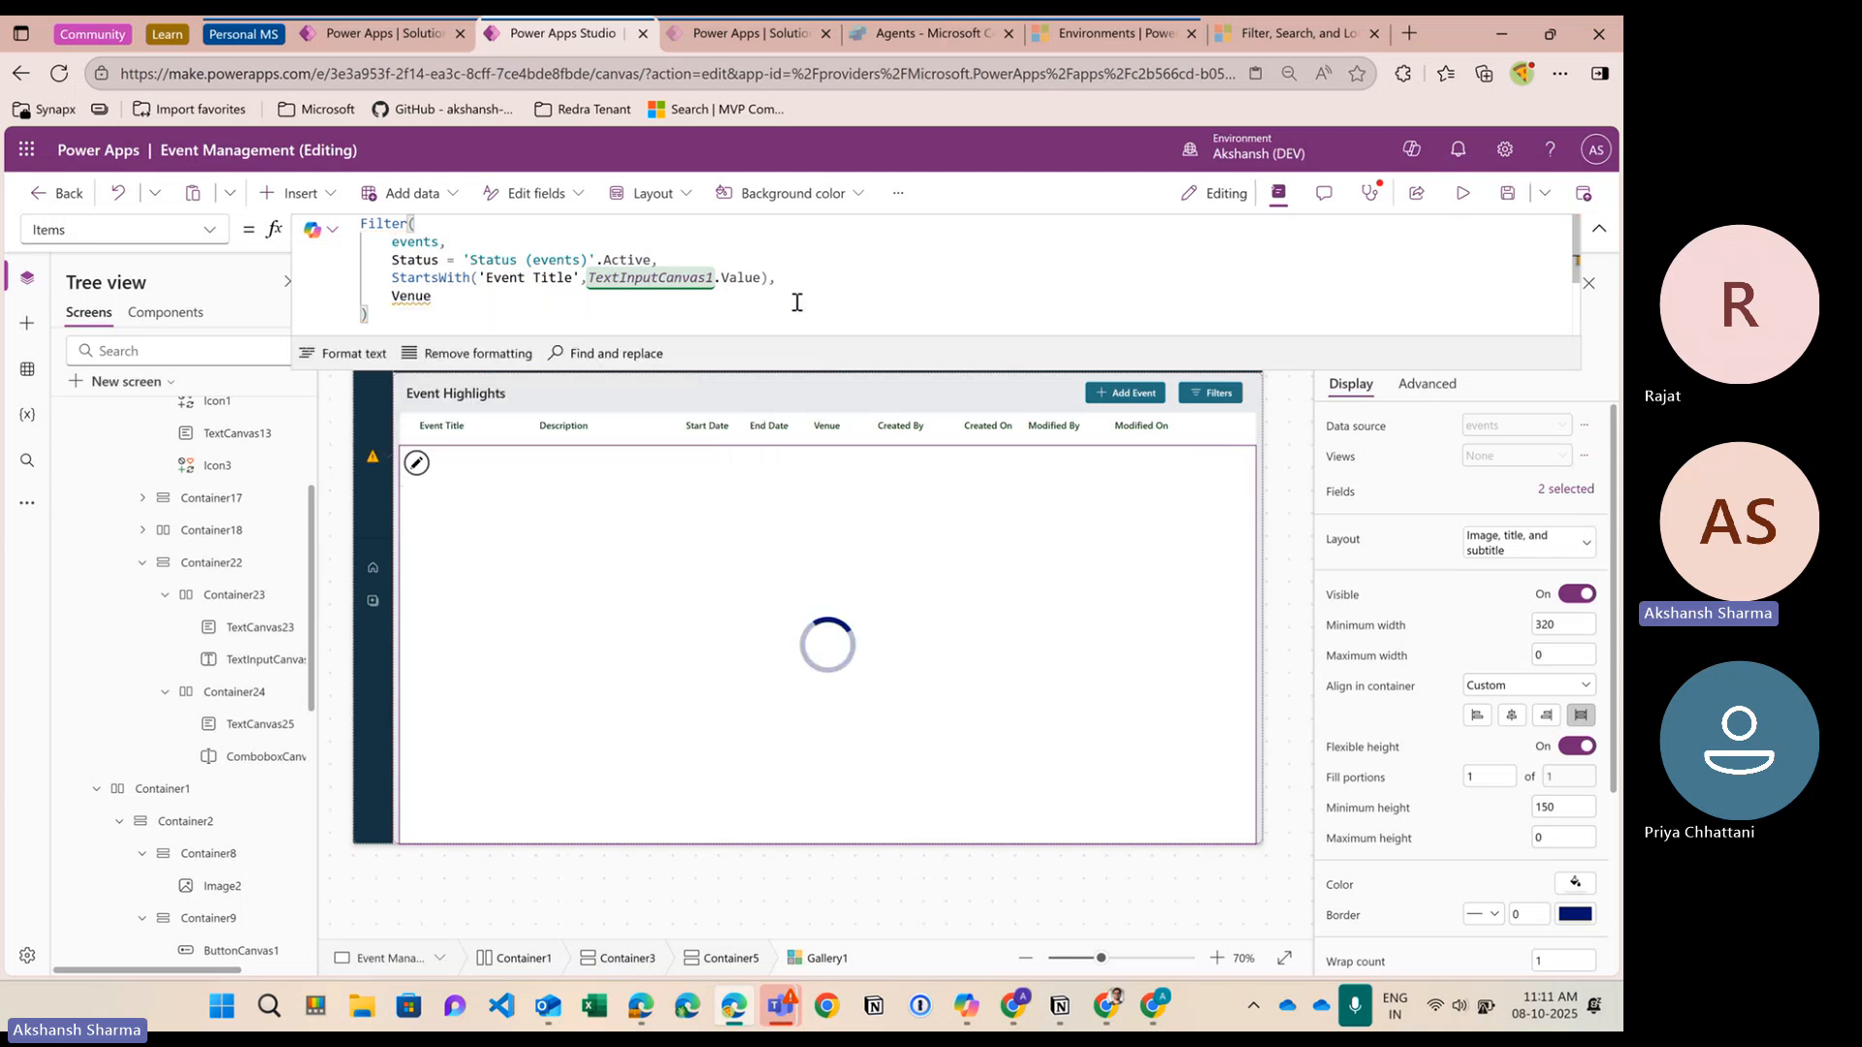
pyautogui.press('BackSpace')
pyautogui.press('BackSpace')
pyautogui.press('BackSpace')
pyautogui.press('BackSpace')
pyautogui.press('BackSpace')
pyautogui.press('BackSpace')
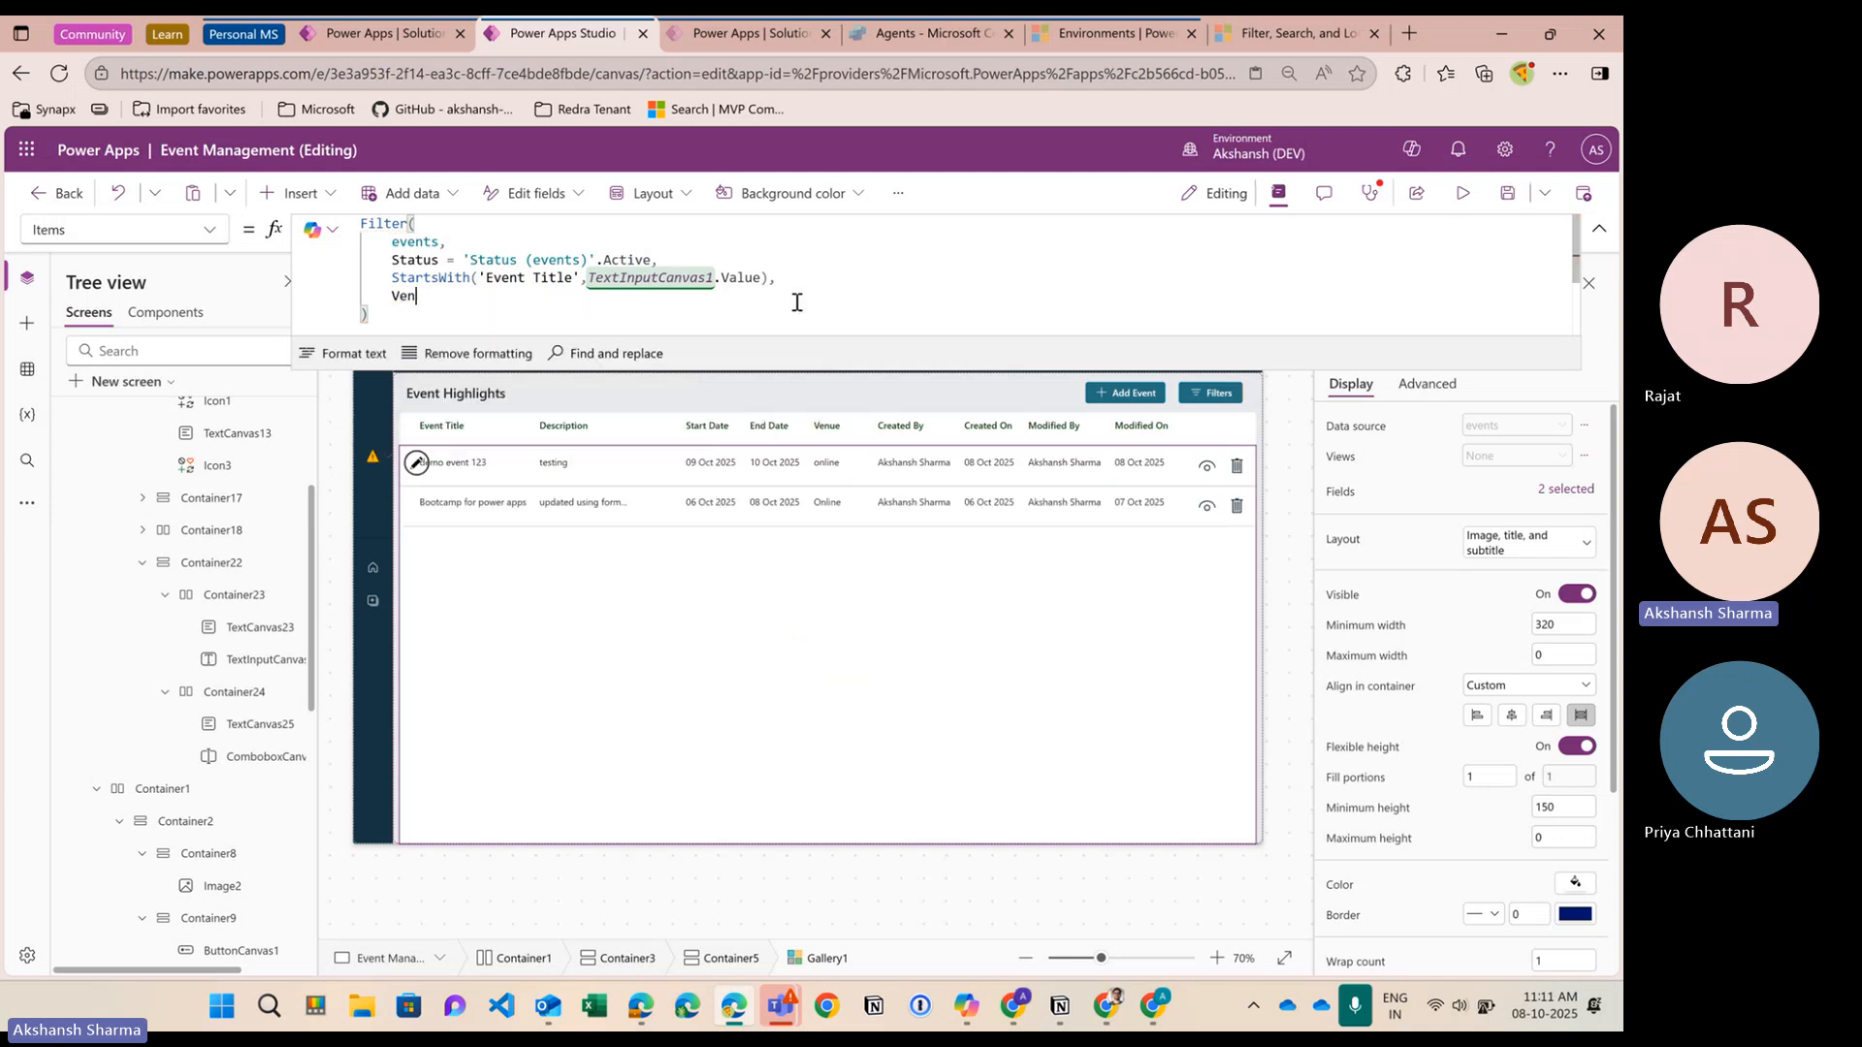
pyautogui.write('st')
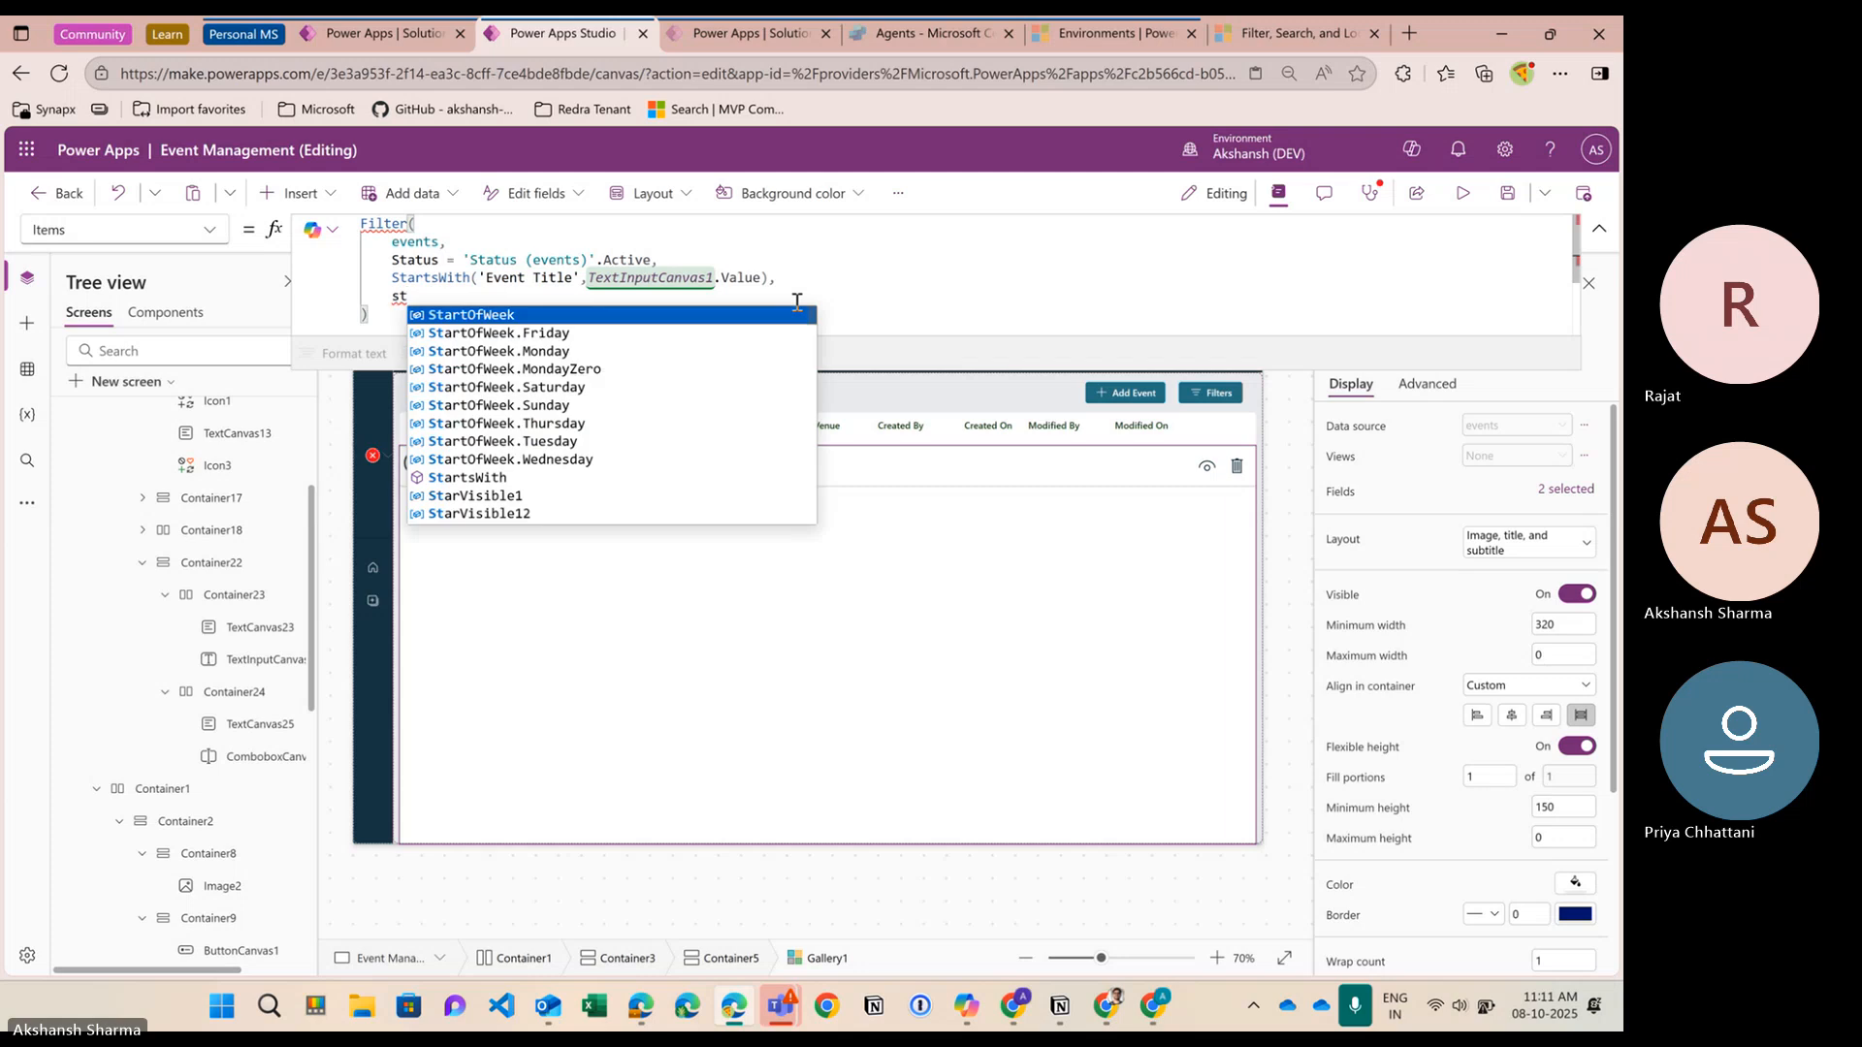
pyautogui.write('a')
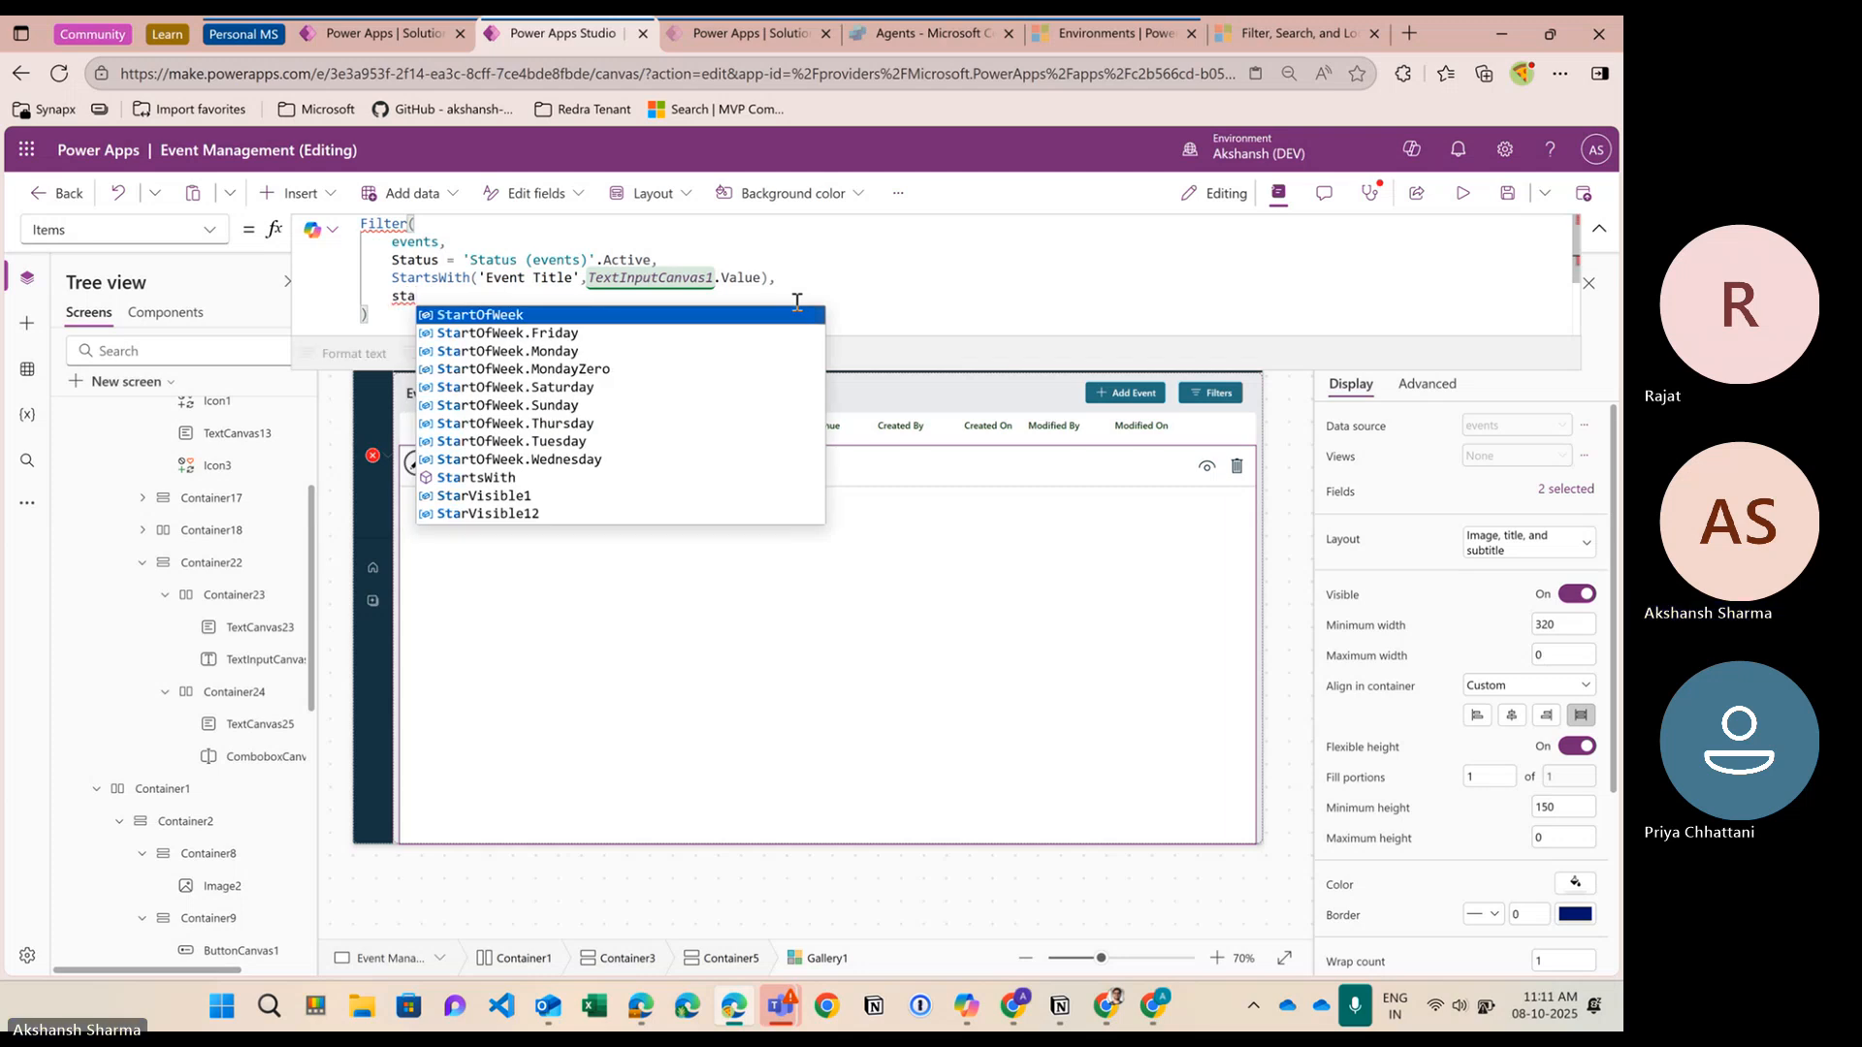
pyautogui.write('r')
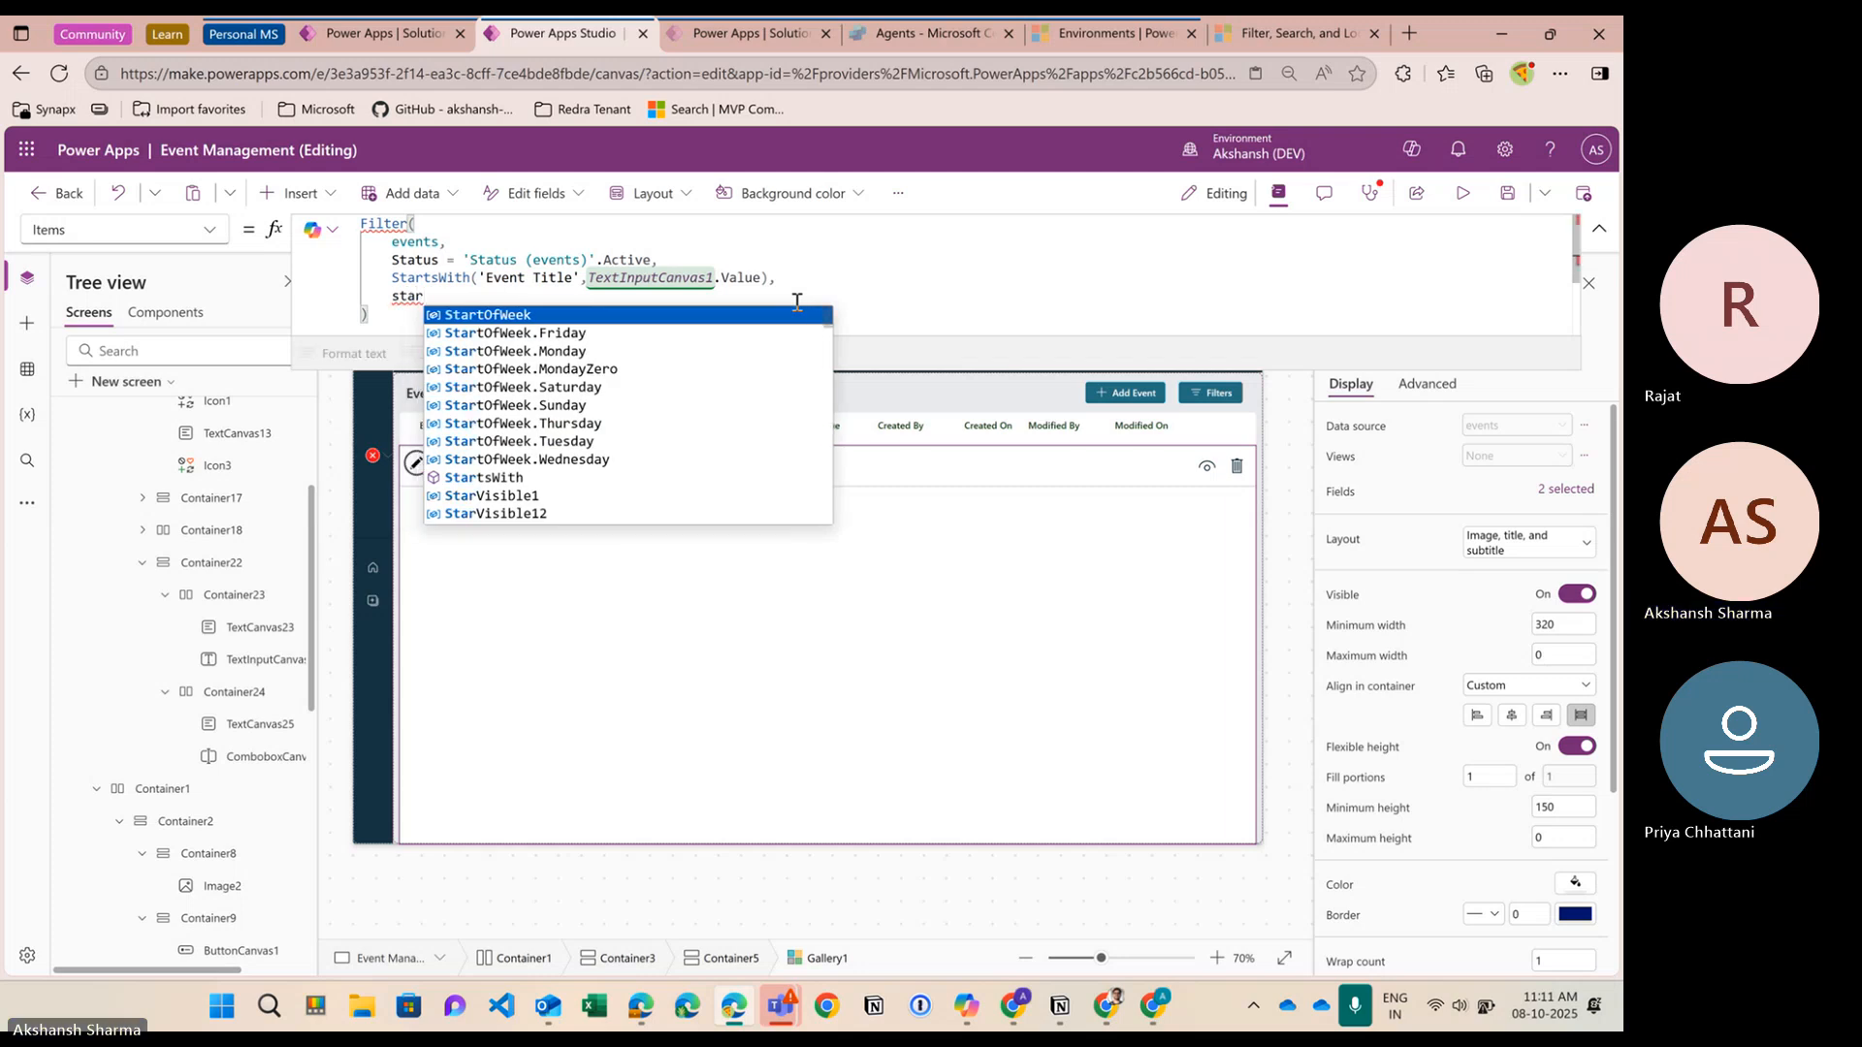
pyautogui.write('ts')
pyautogui.press('Tab')
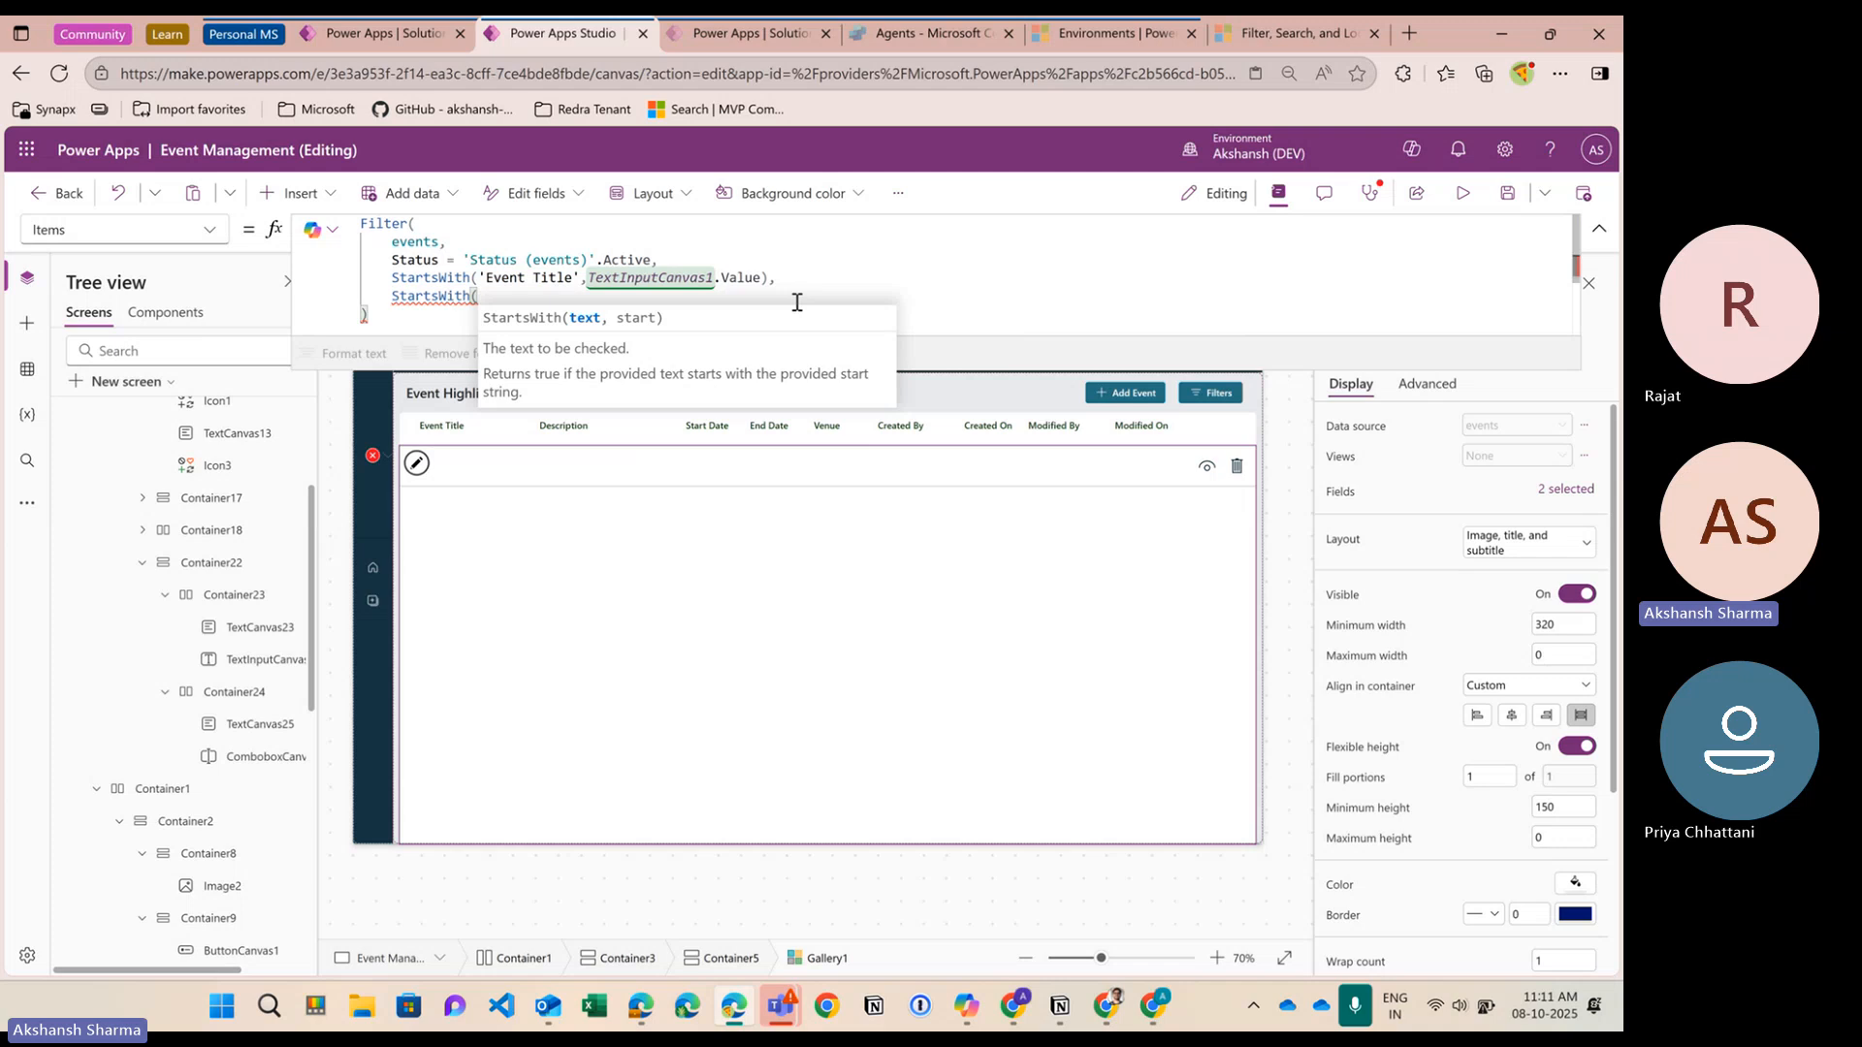
# Complete it as StartsWith(Venue, ComboboxCanvas1.Selected.Value), briefly trying a || operator
pyautogui.write('Venue, ')
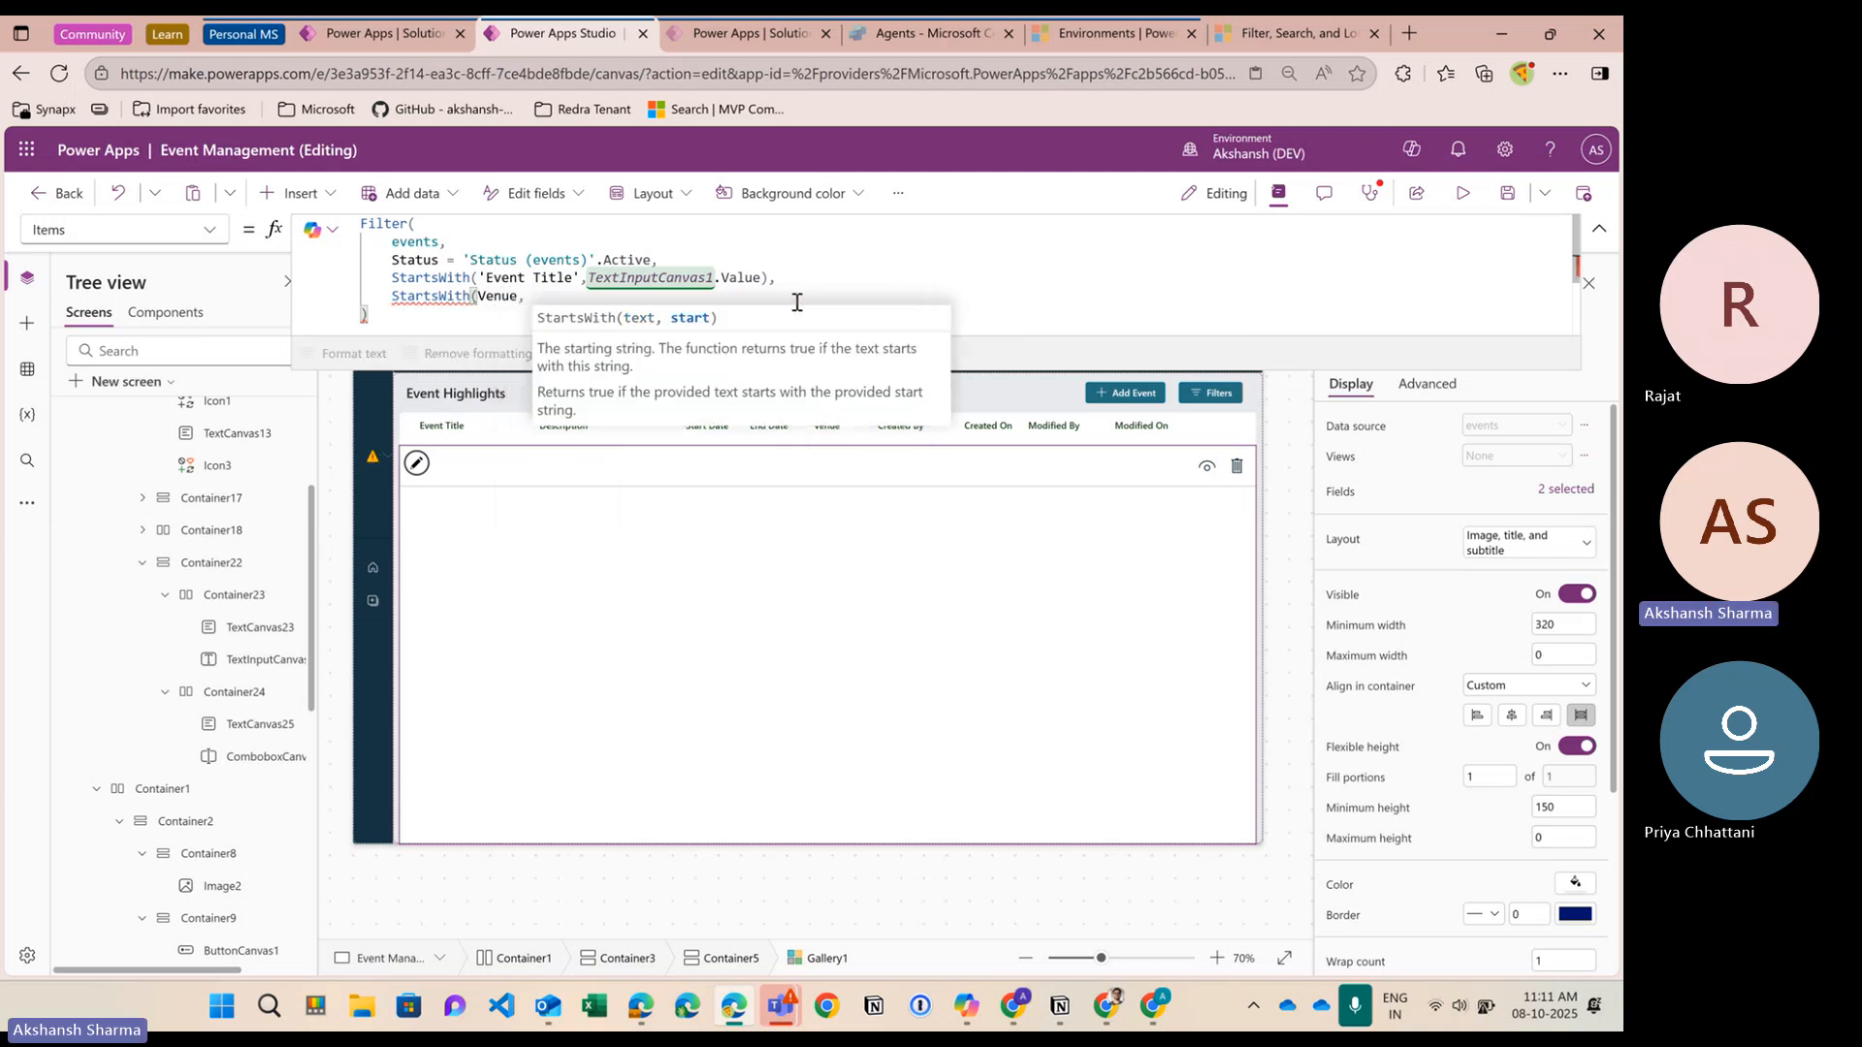
pyautogui.write('combo')
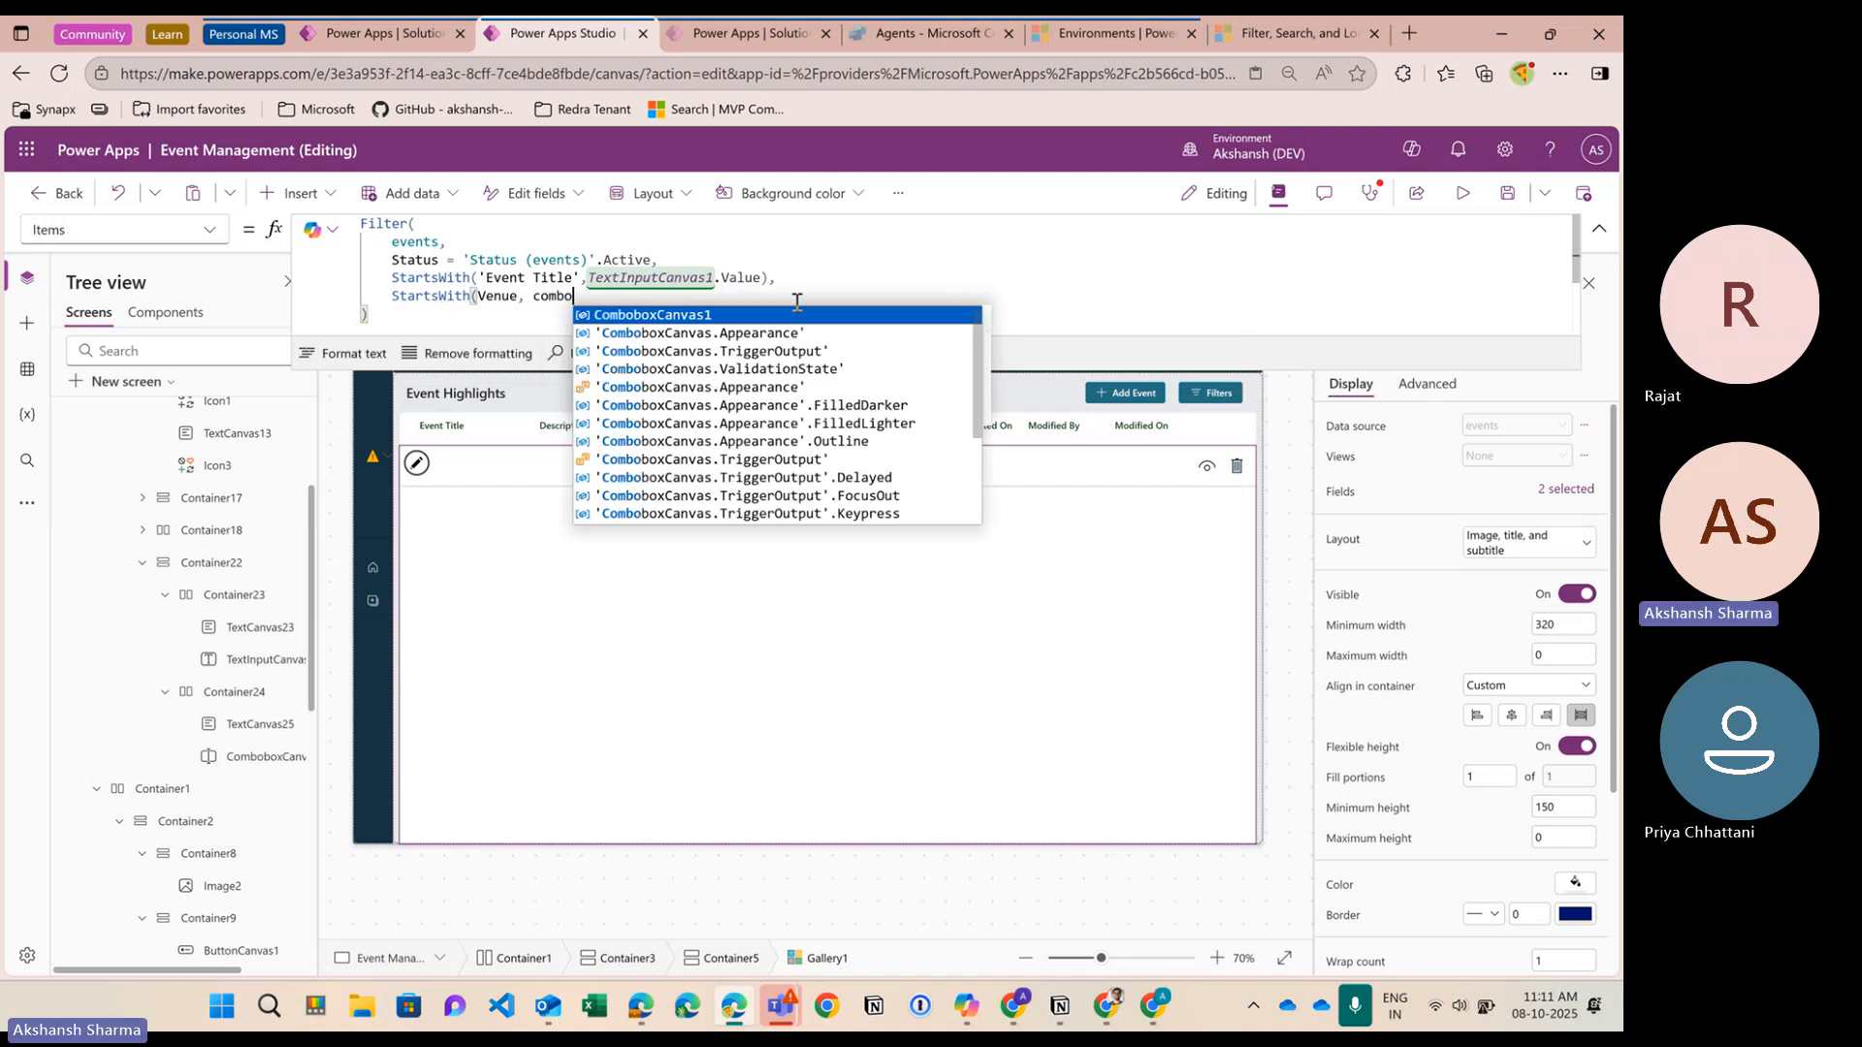
pyautogui.press('Tab')
pyautogui.write('.se')
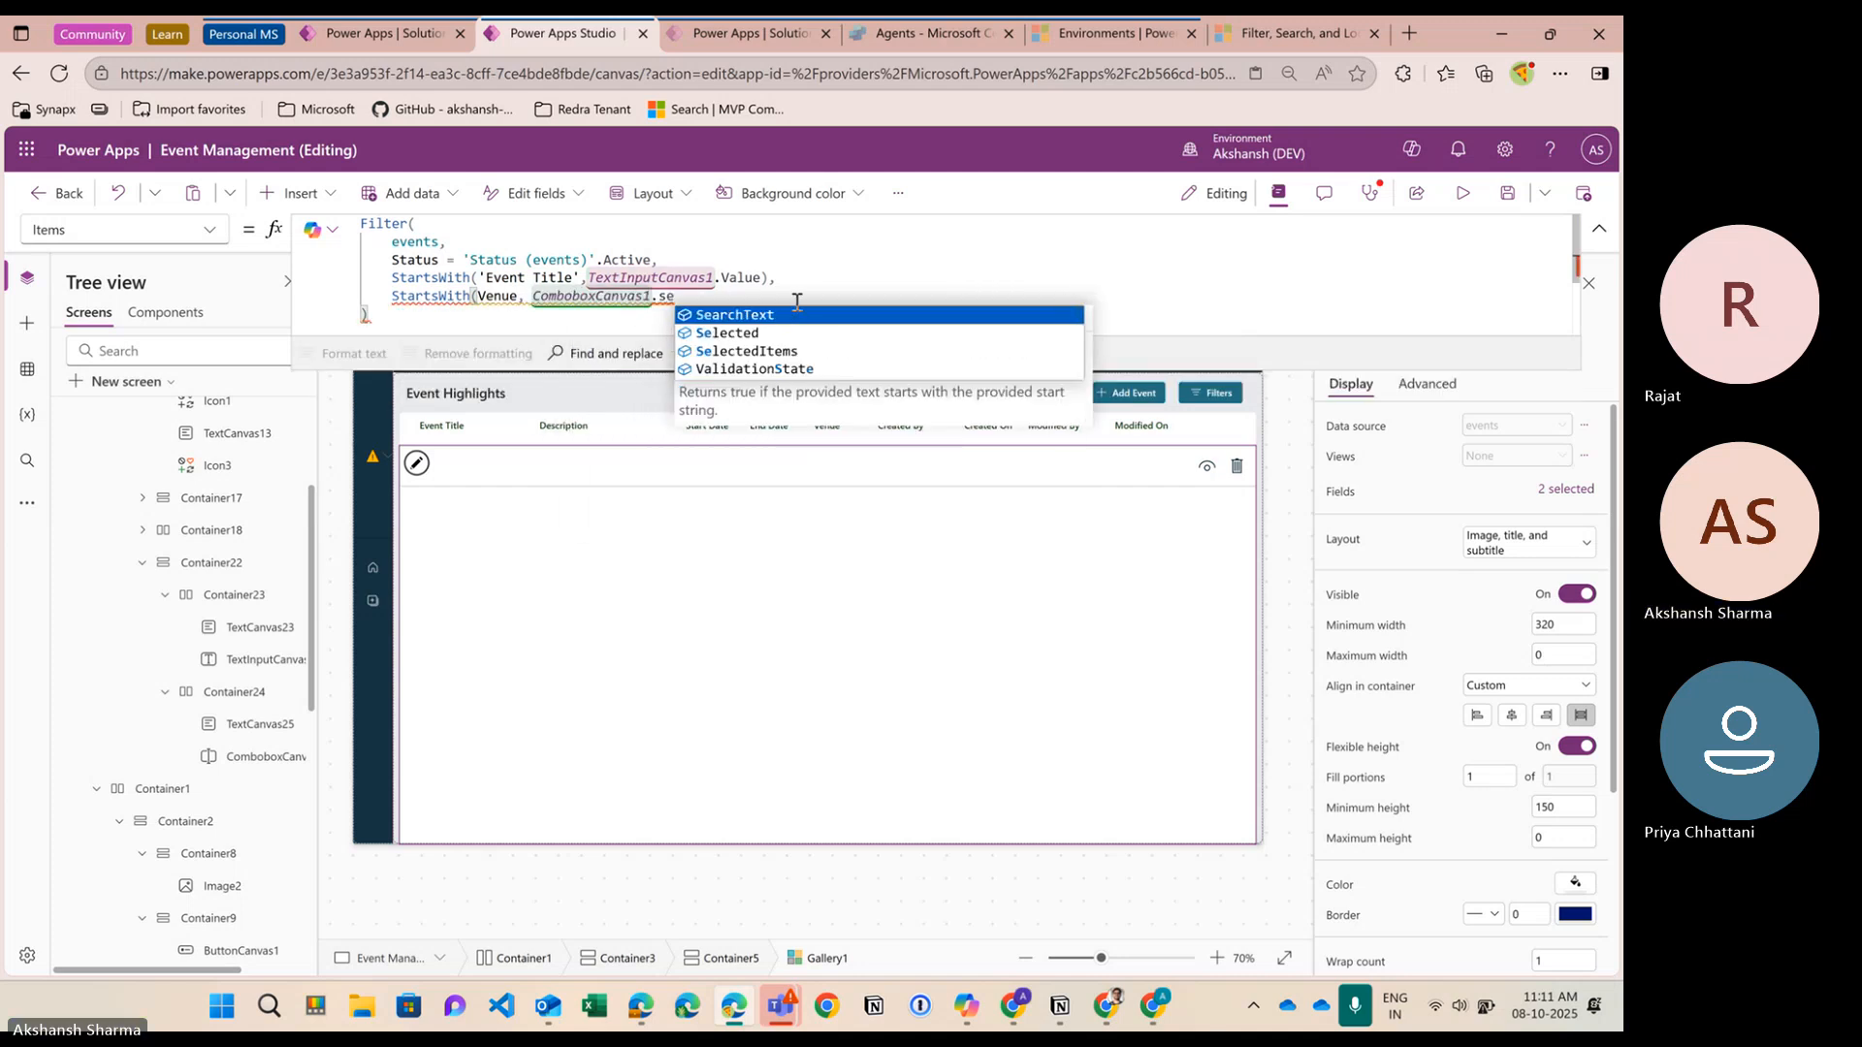
pyautogui.press('Down')
pyautogui.press('Tab')
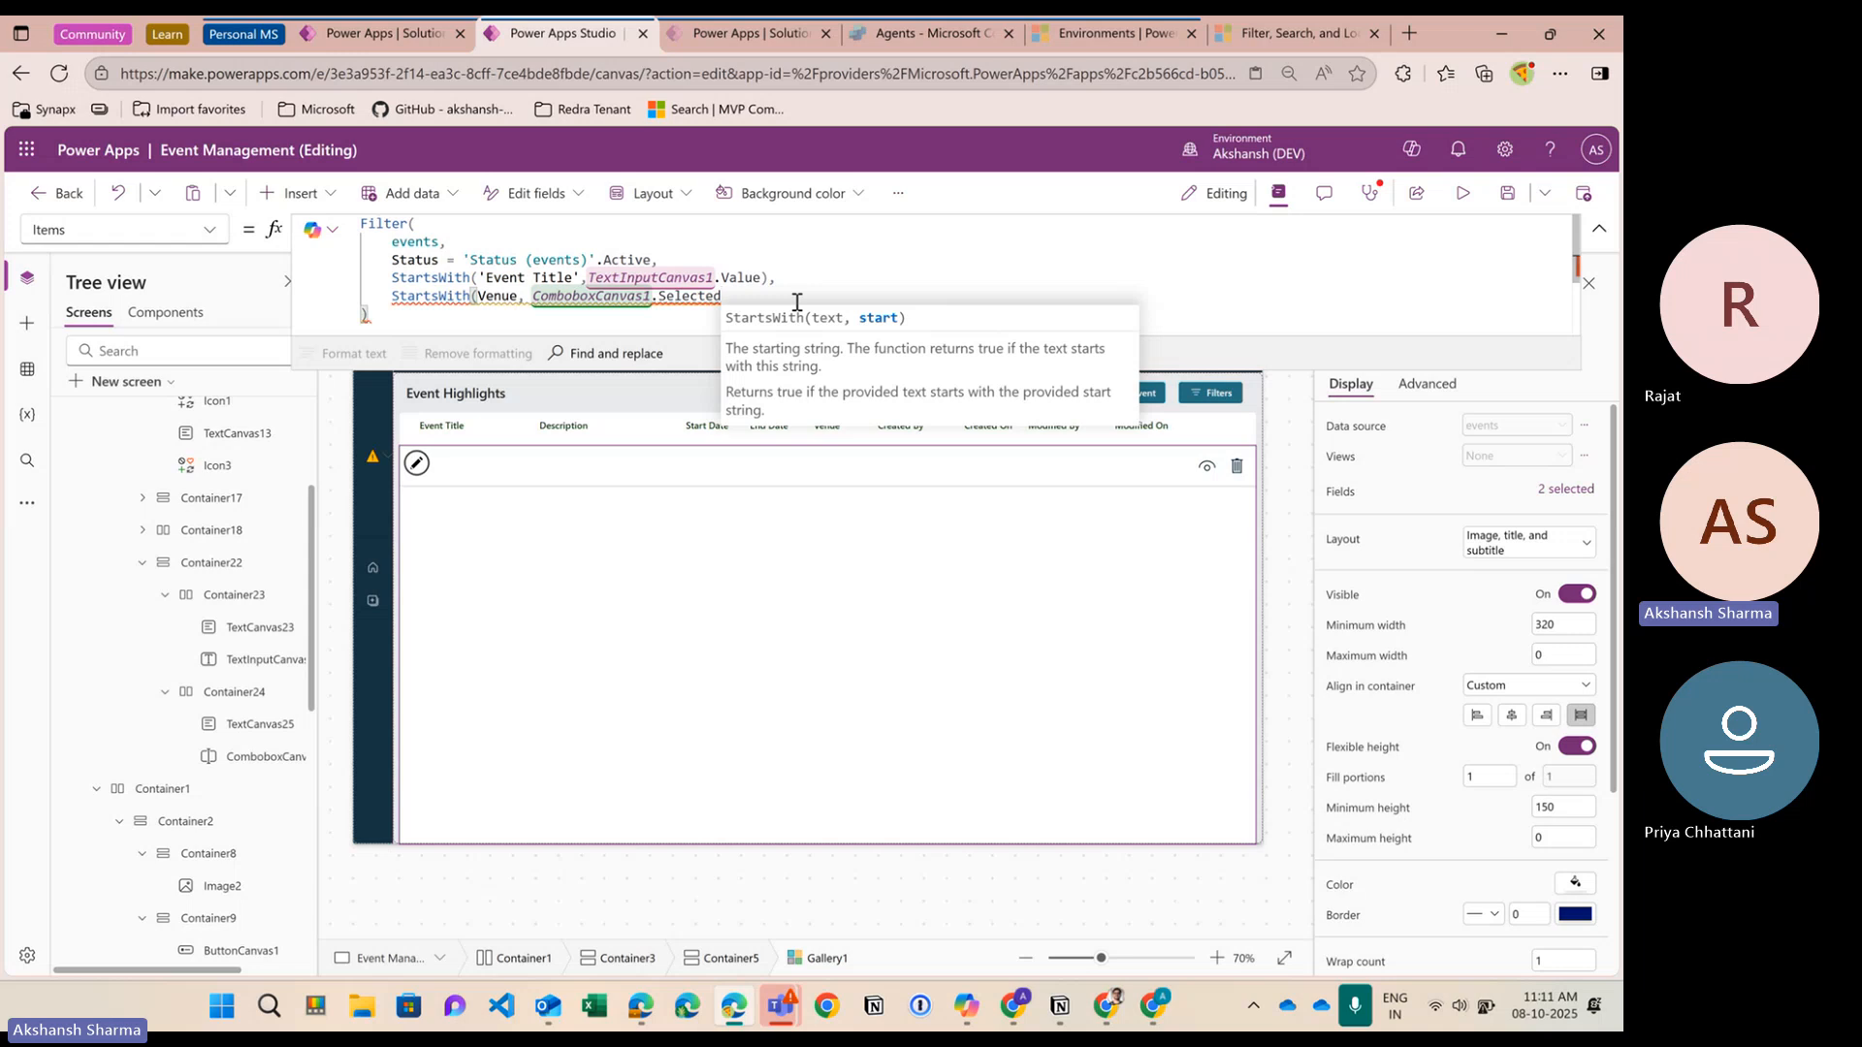
pyautogui.write('.')
pyautogui.press('Tab')
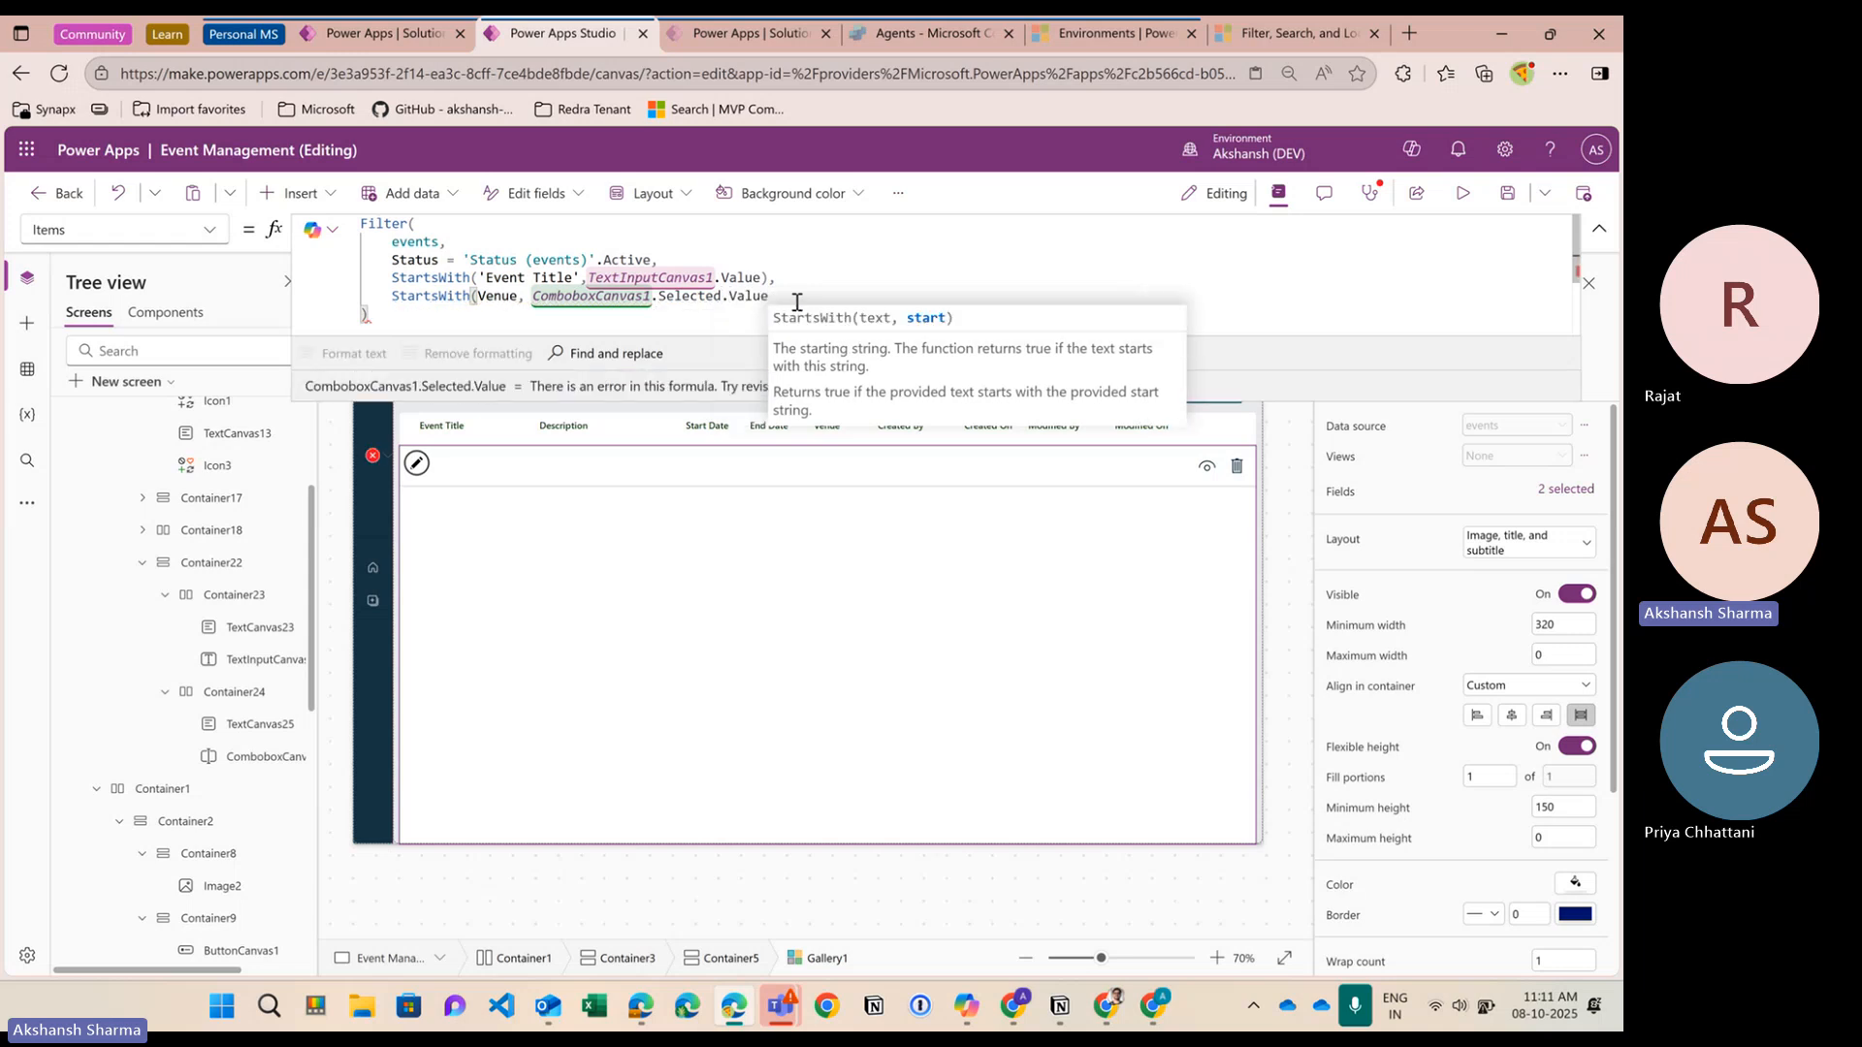
pyautogui.write(')')
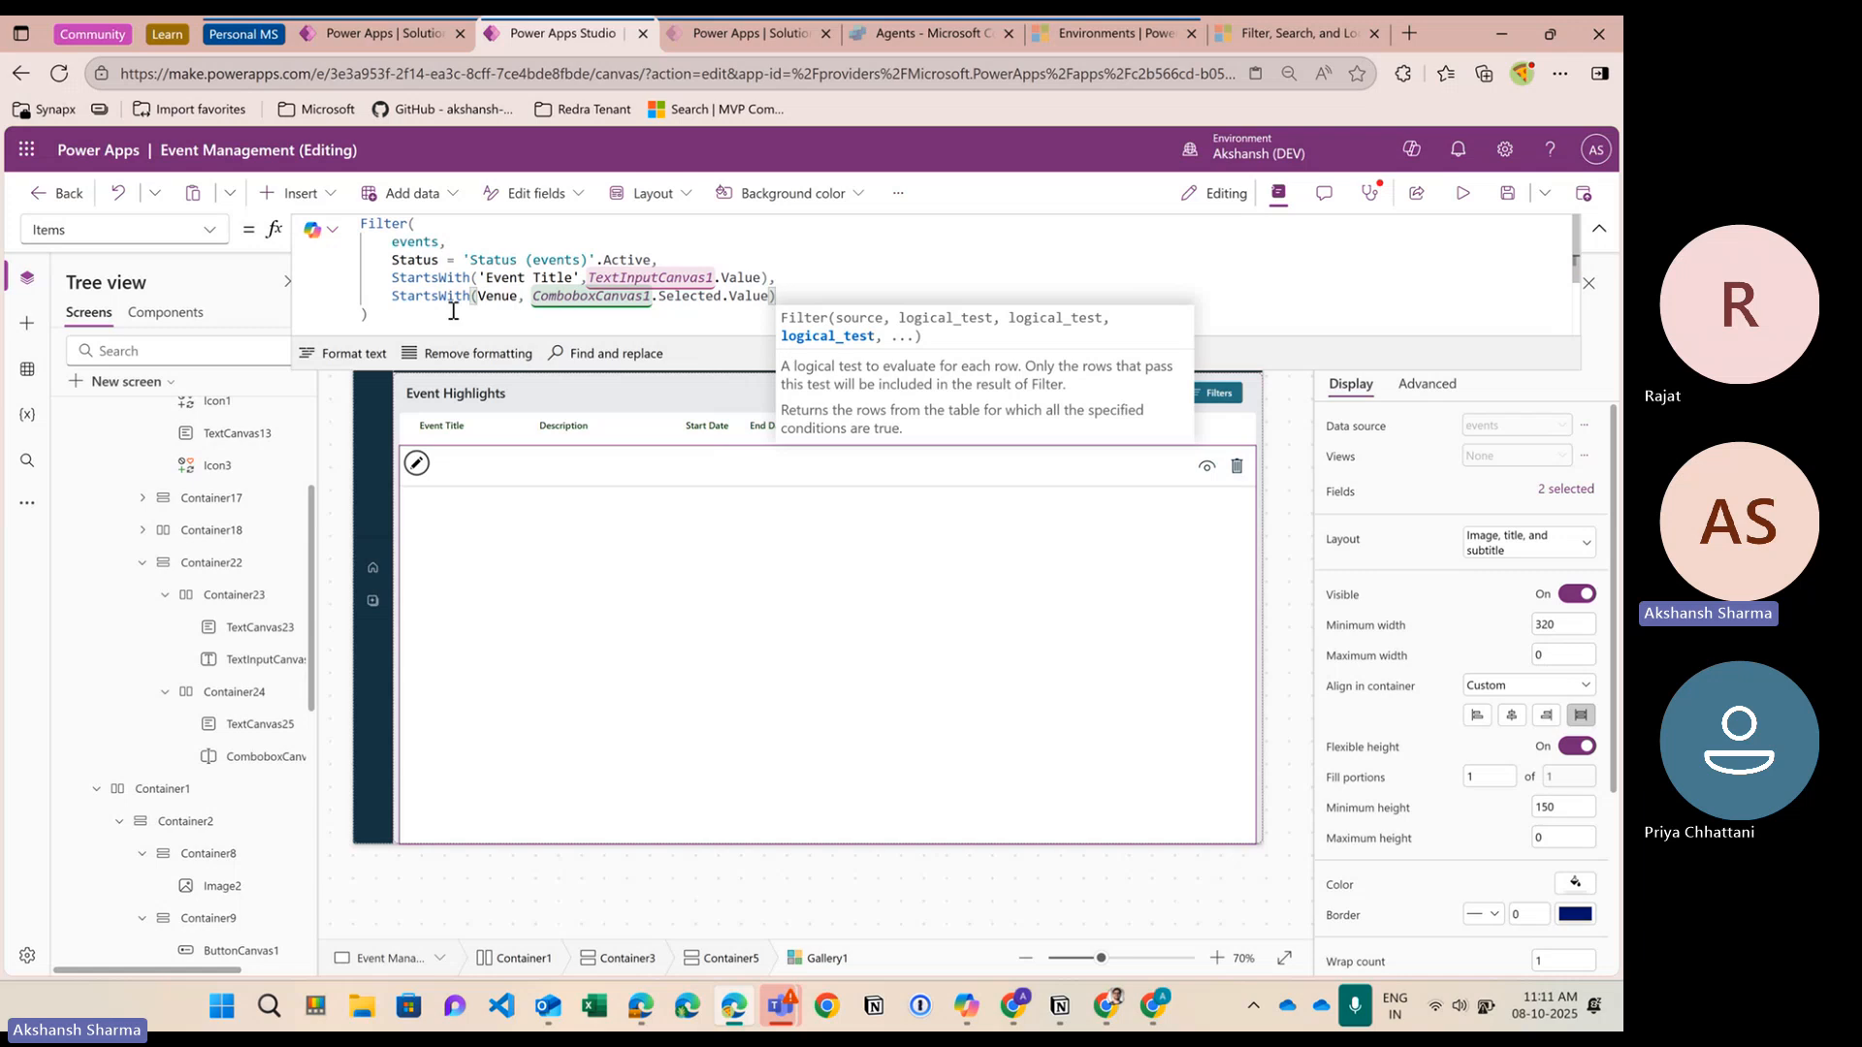
pyautogui.click(773, 278)
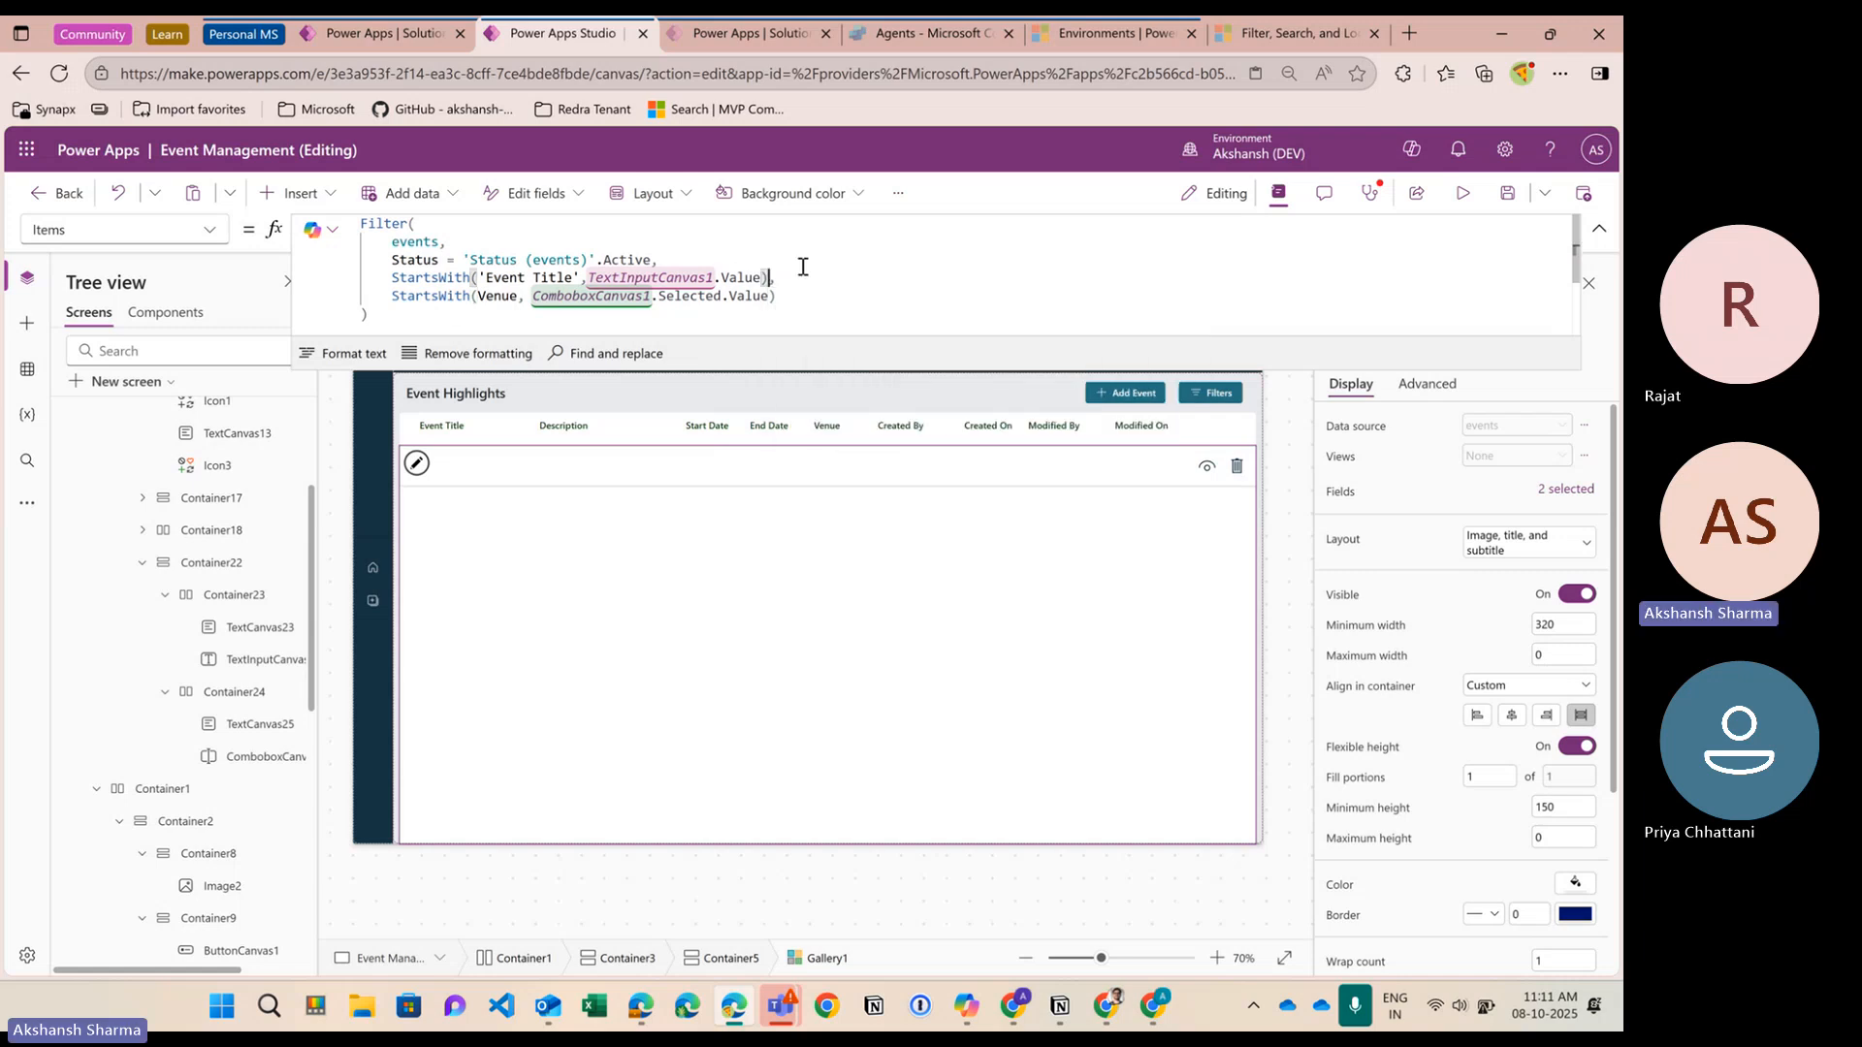
pyautogui.write('||')
pyautogui.press('BackSpace')
pyautogui.press('BackSpace')
# Add || IsBlank(TextInputCanvas1.Value) to the Event Title condition
pyautogui.click(777, 280)
pyautogui.write('||')
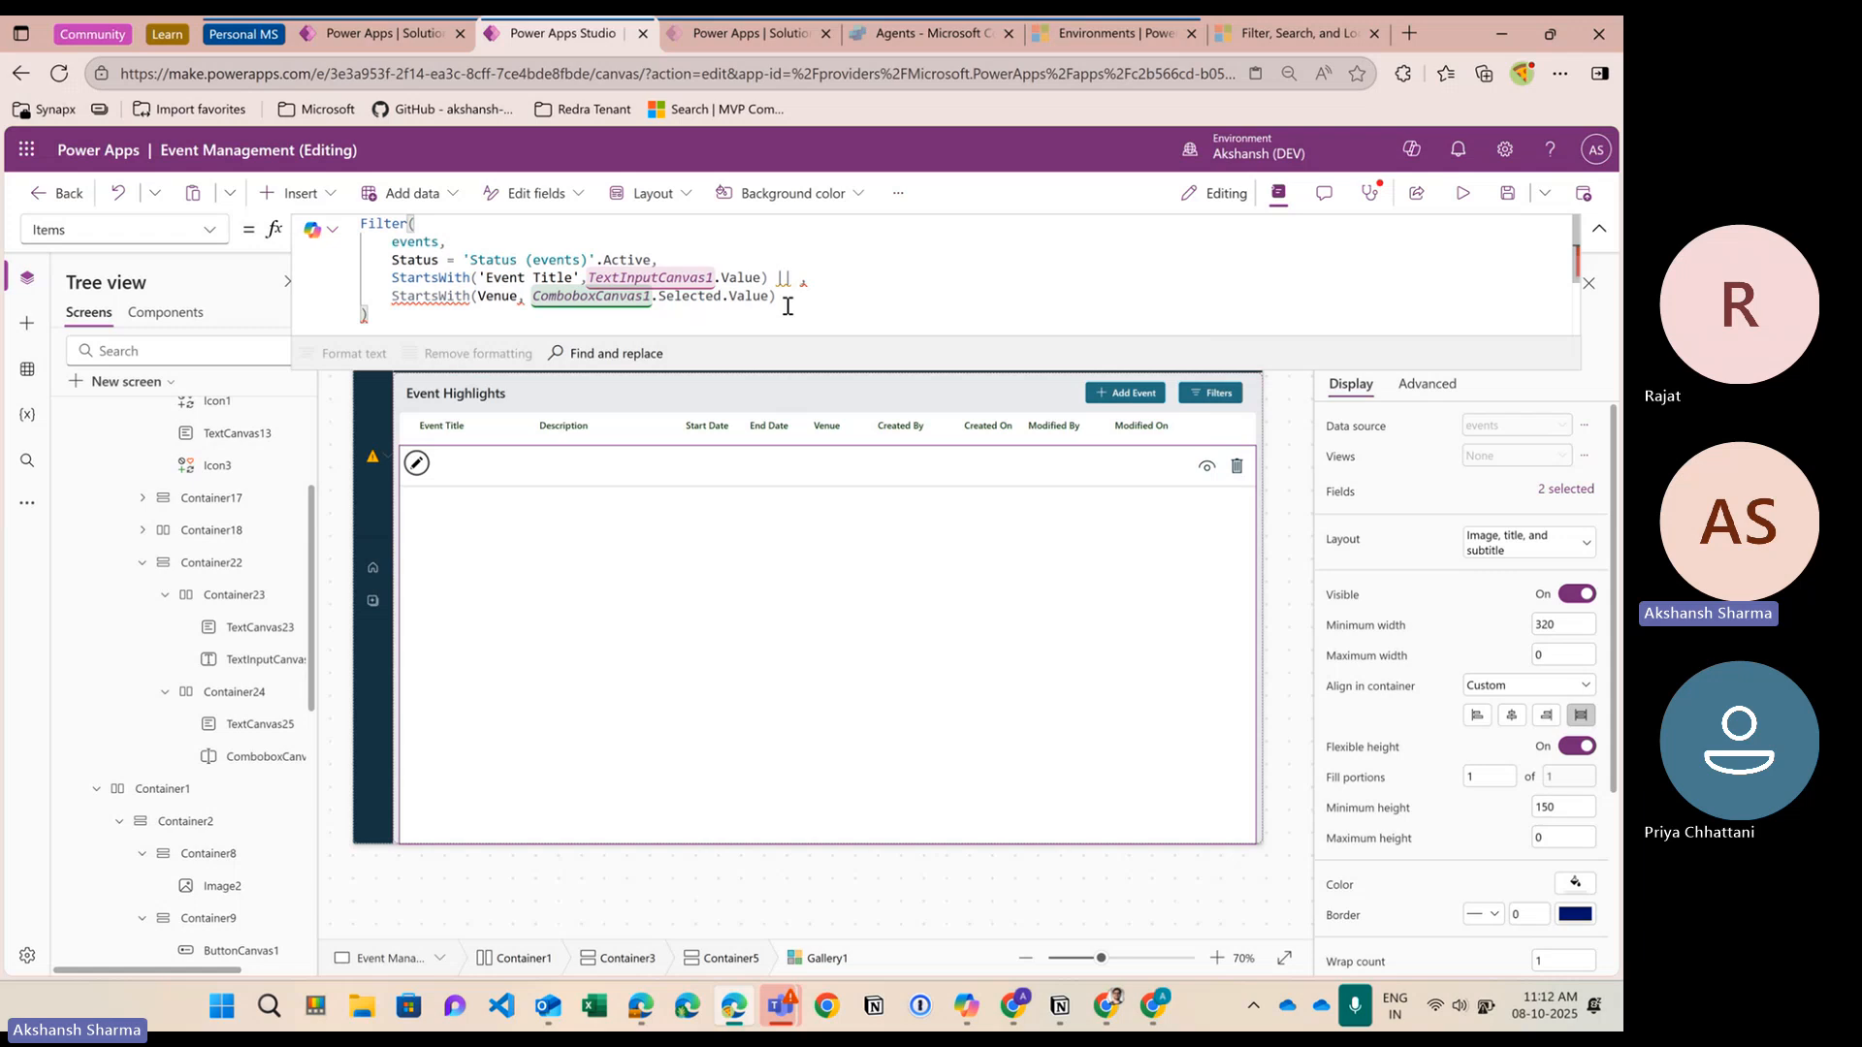
pyautogui.write(' isbla')
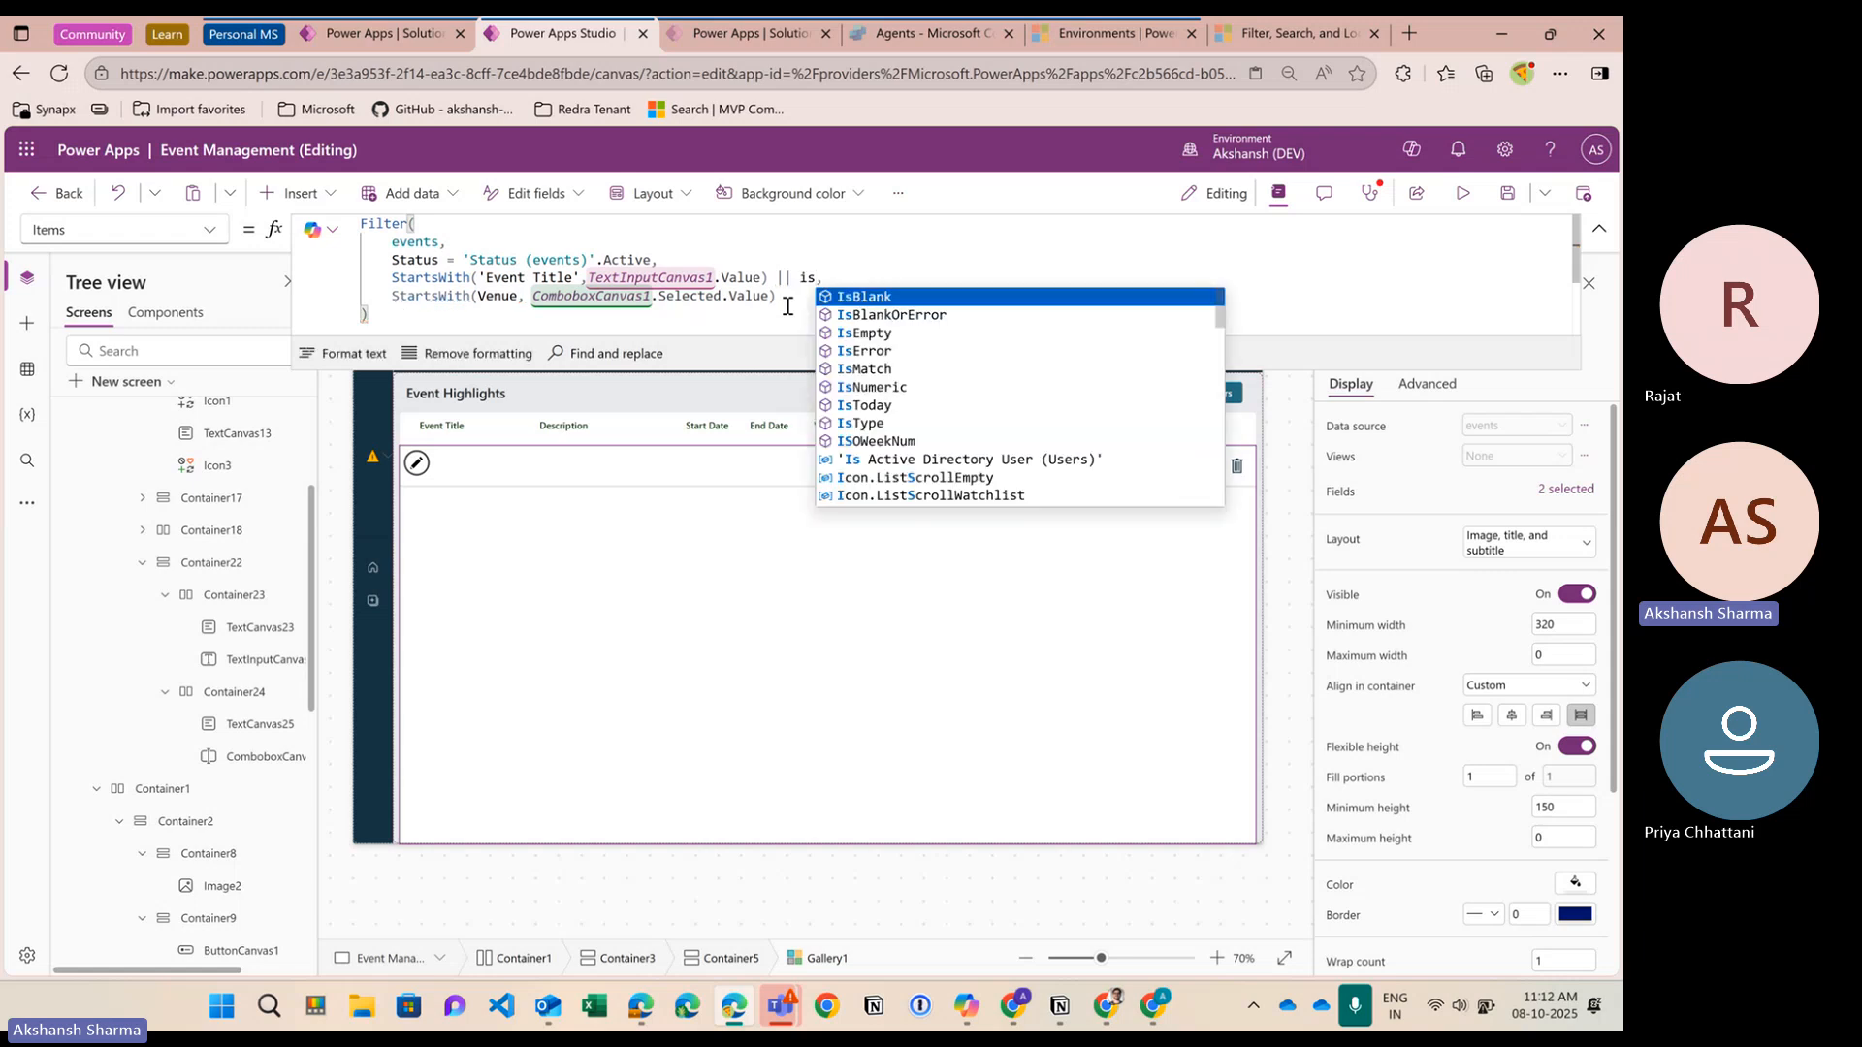
pyautogui.press('Tab')
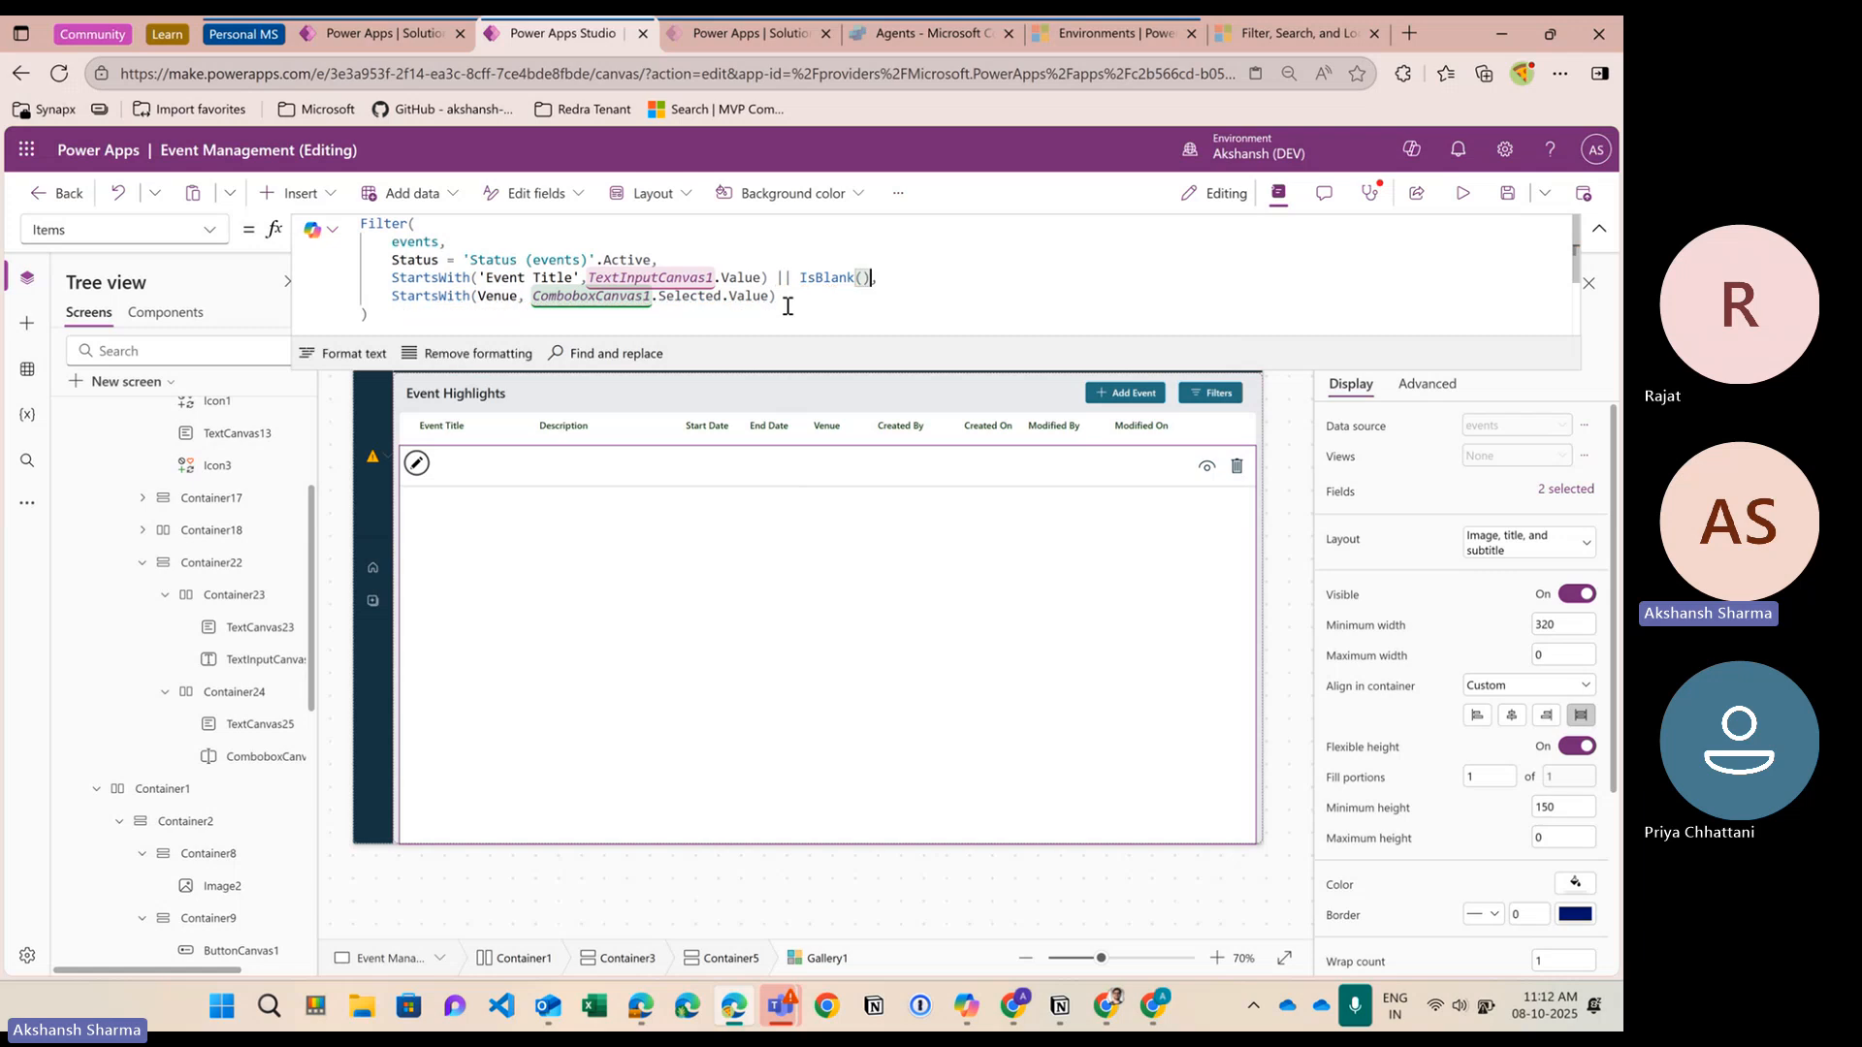
pyautogui.moveTo(765, 280); pyautogui.dragTo(587, 280)
pyautogui.hotkey('ctrl', 'c')
pyautogui.click(864, 278)
pyautogui.hotkey('ctrl', 'v')
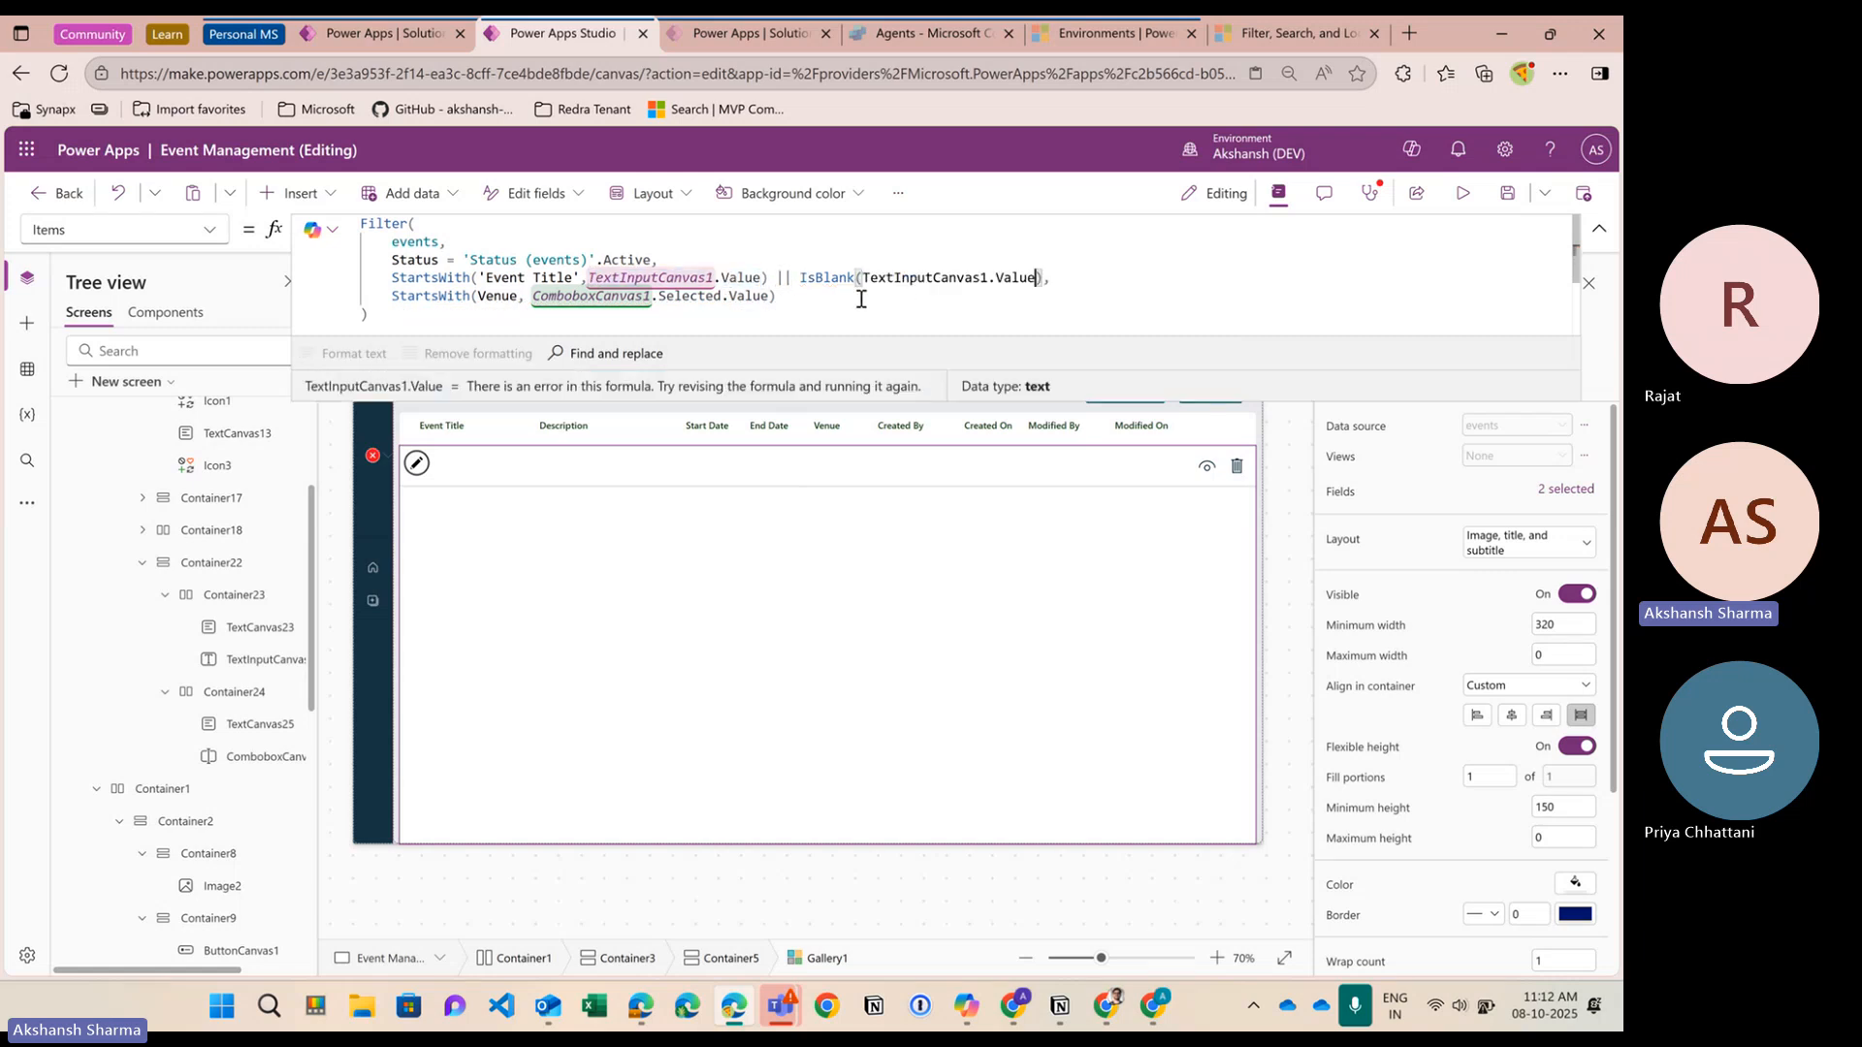
# Add || IsBlank(ComboboxCanvas1.Selected.Value) to the Venue condition and confirm the formula is valid
pyautogui.click(851, 303)
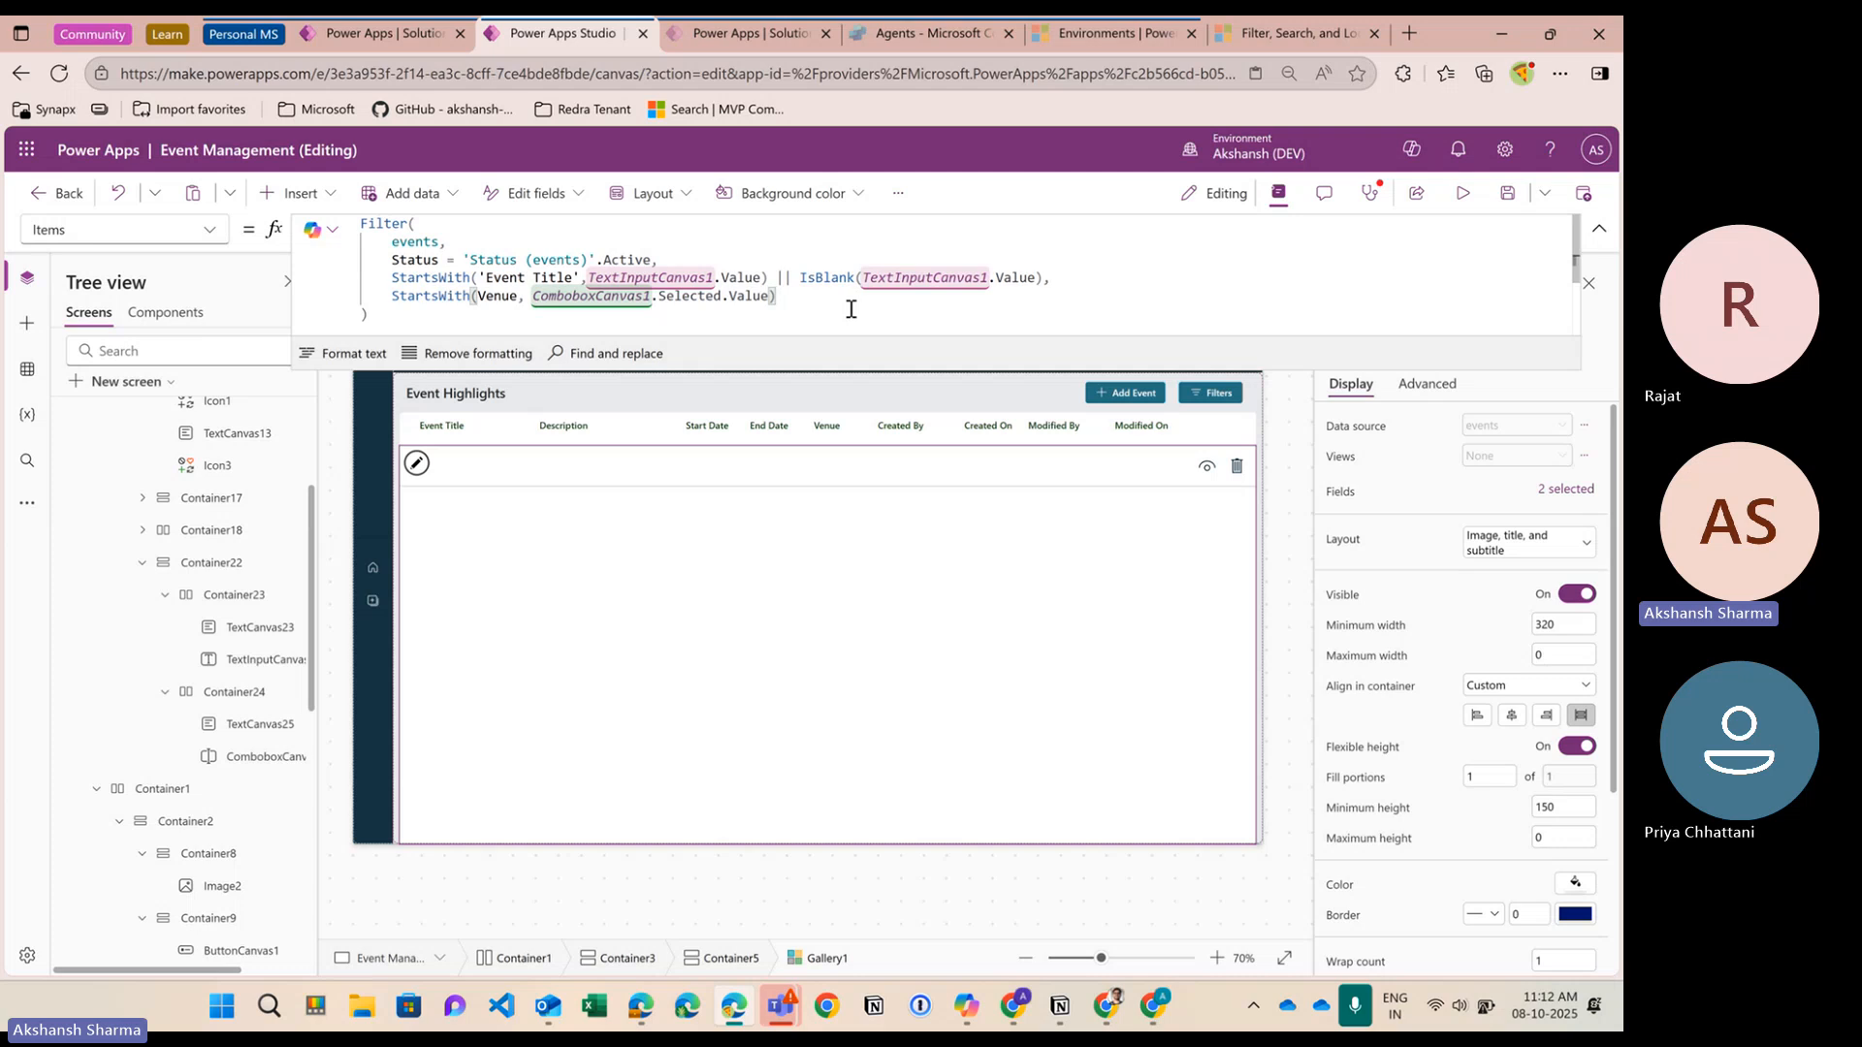
pyautogui.write('||')
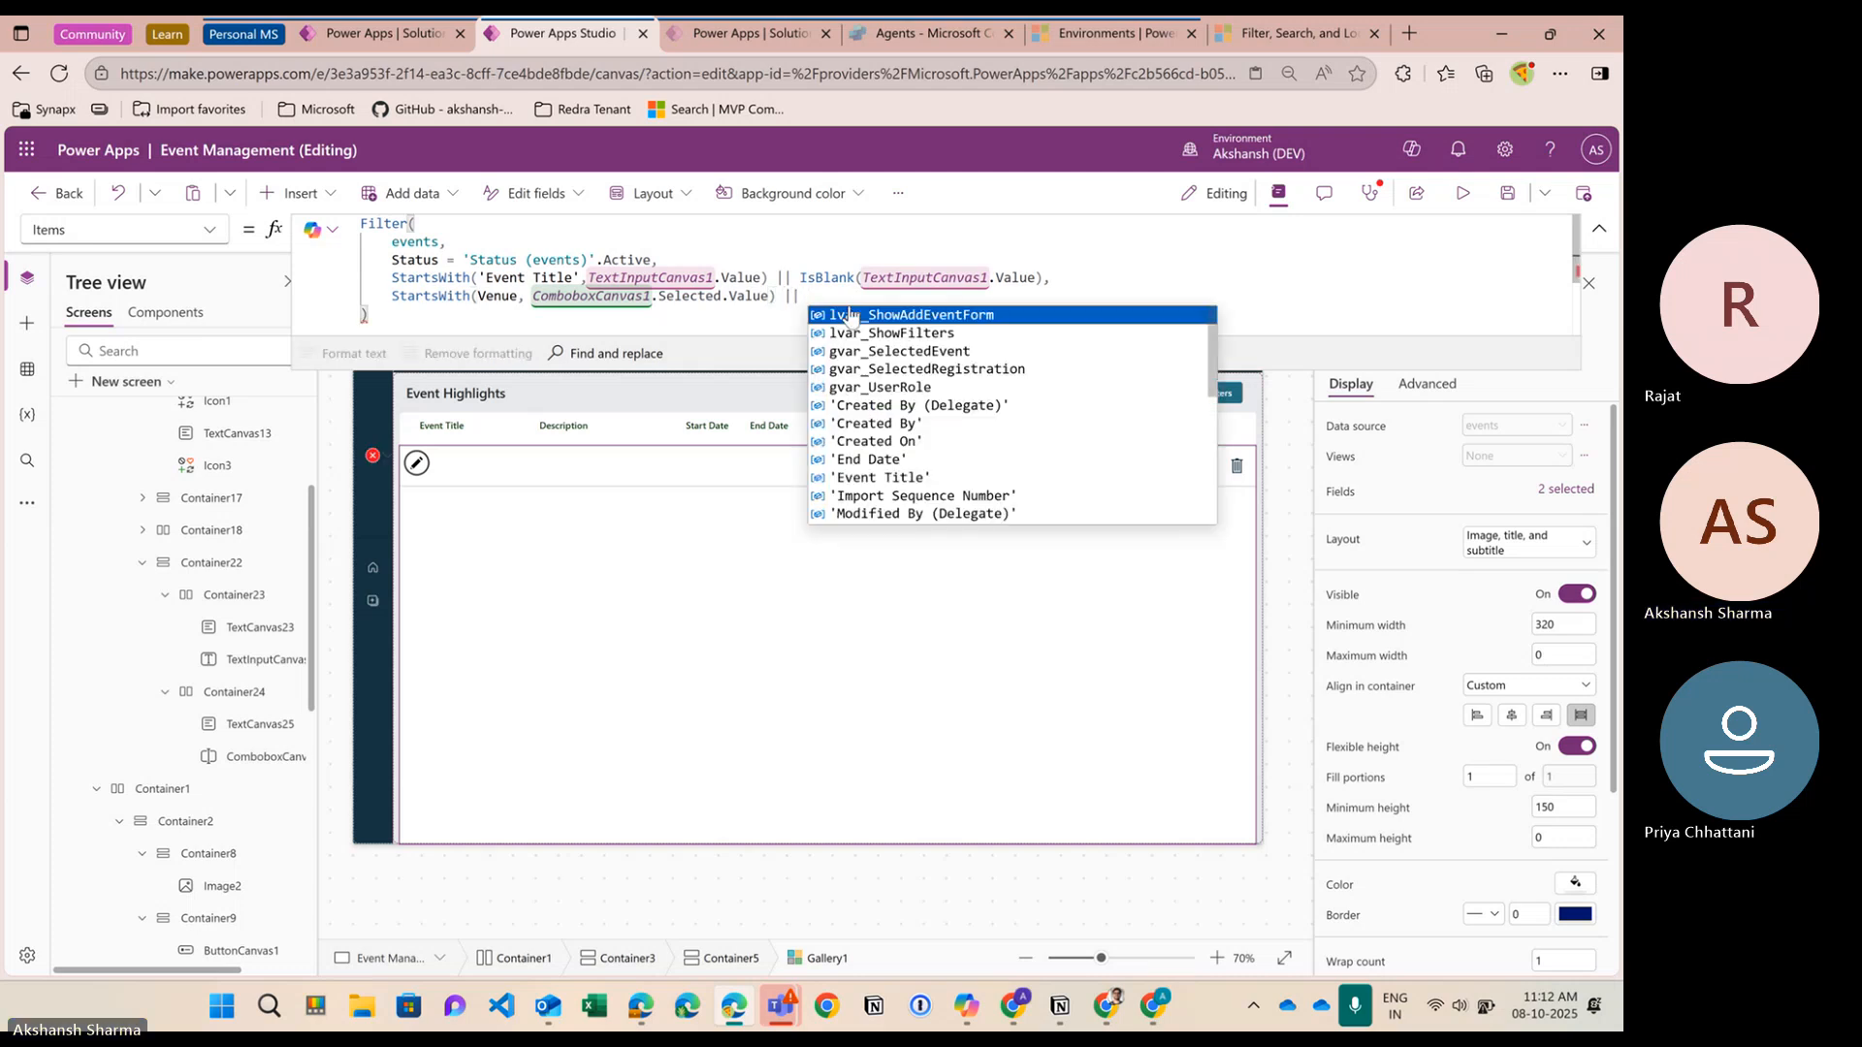
pyautogui.write(' IsBlank(')
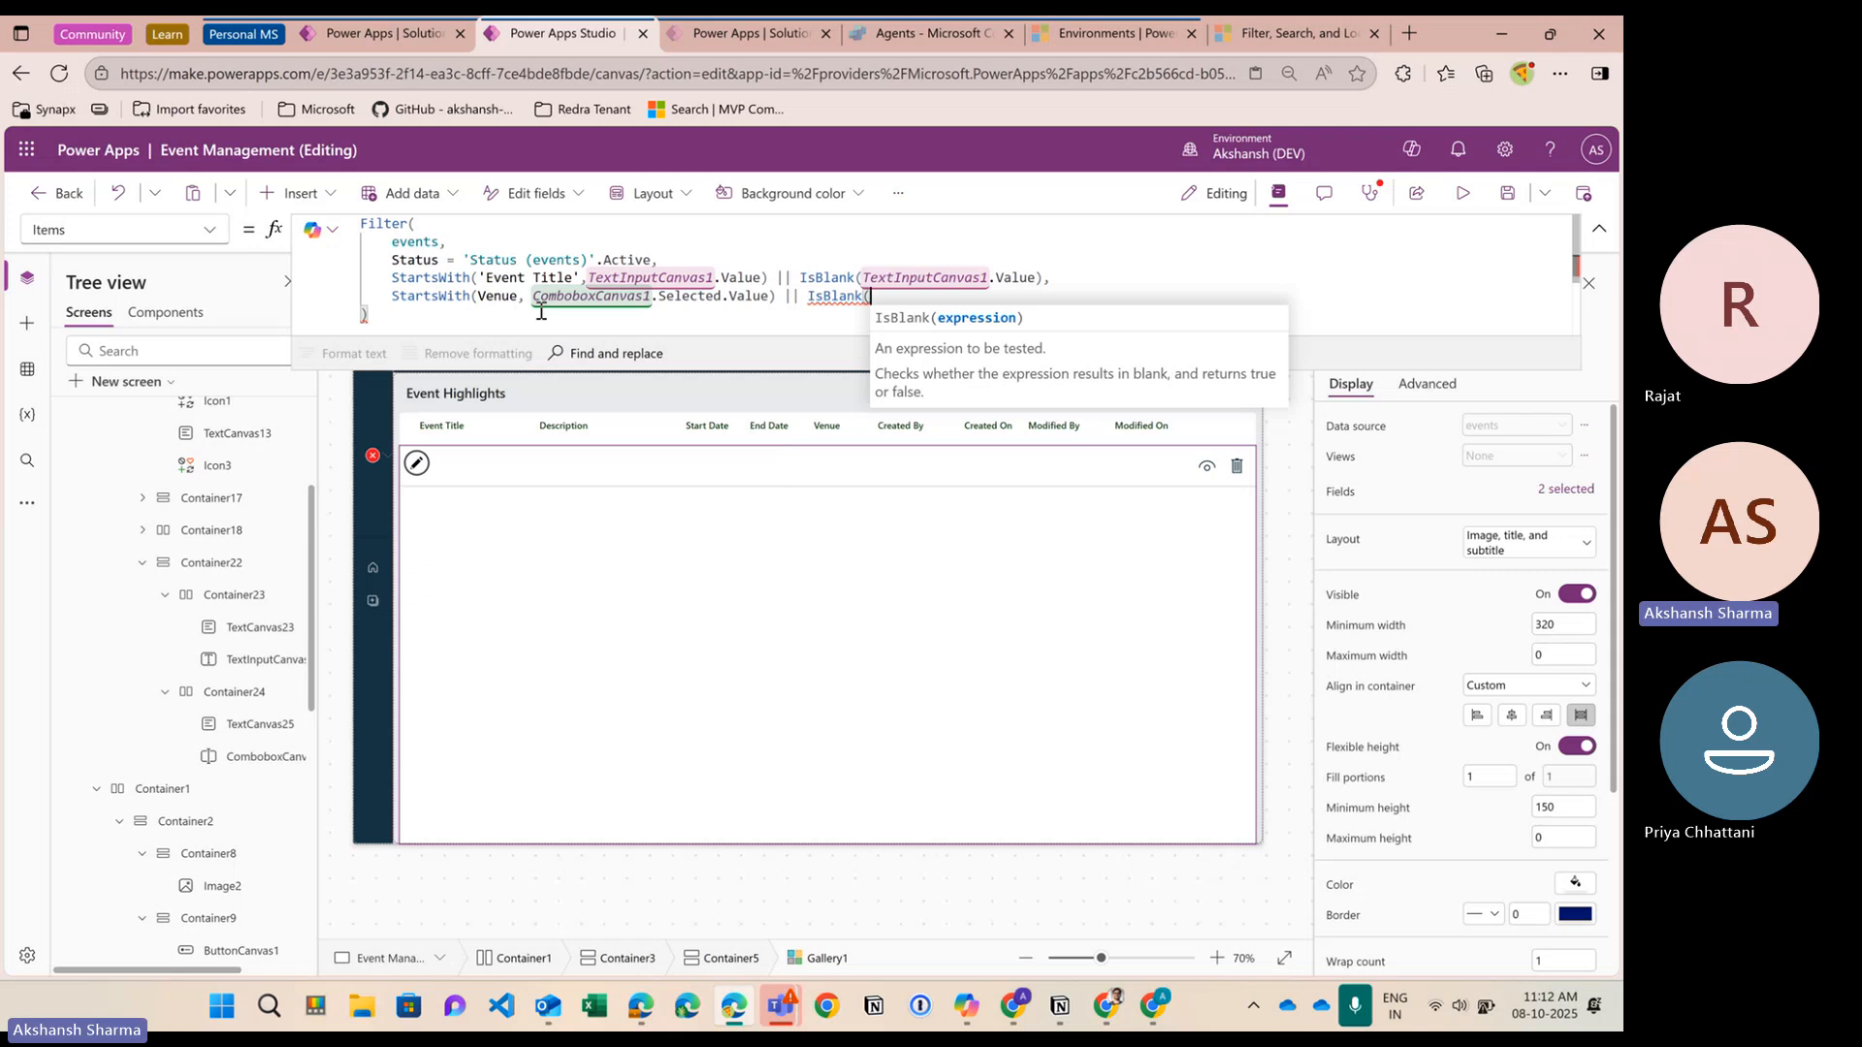
pyautogui.moveTo(533, 296); pyautogui.dragTo(768, 297)
pyautogui.hotkey('ctrl', 'c')
pyautogui.click(866, 297)
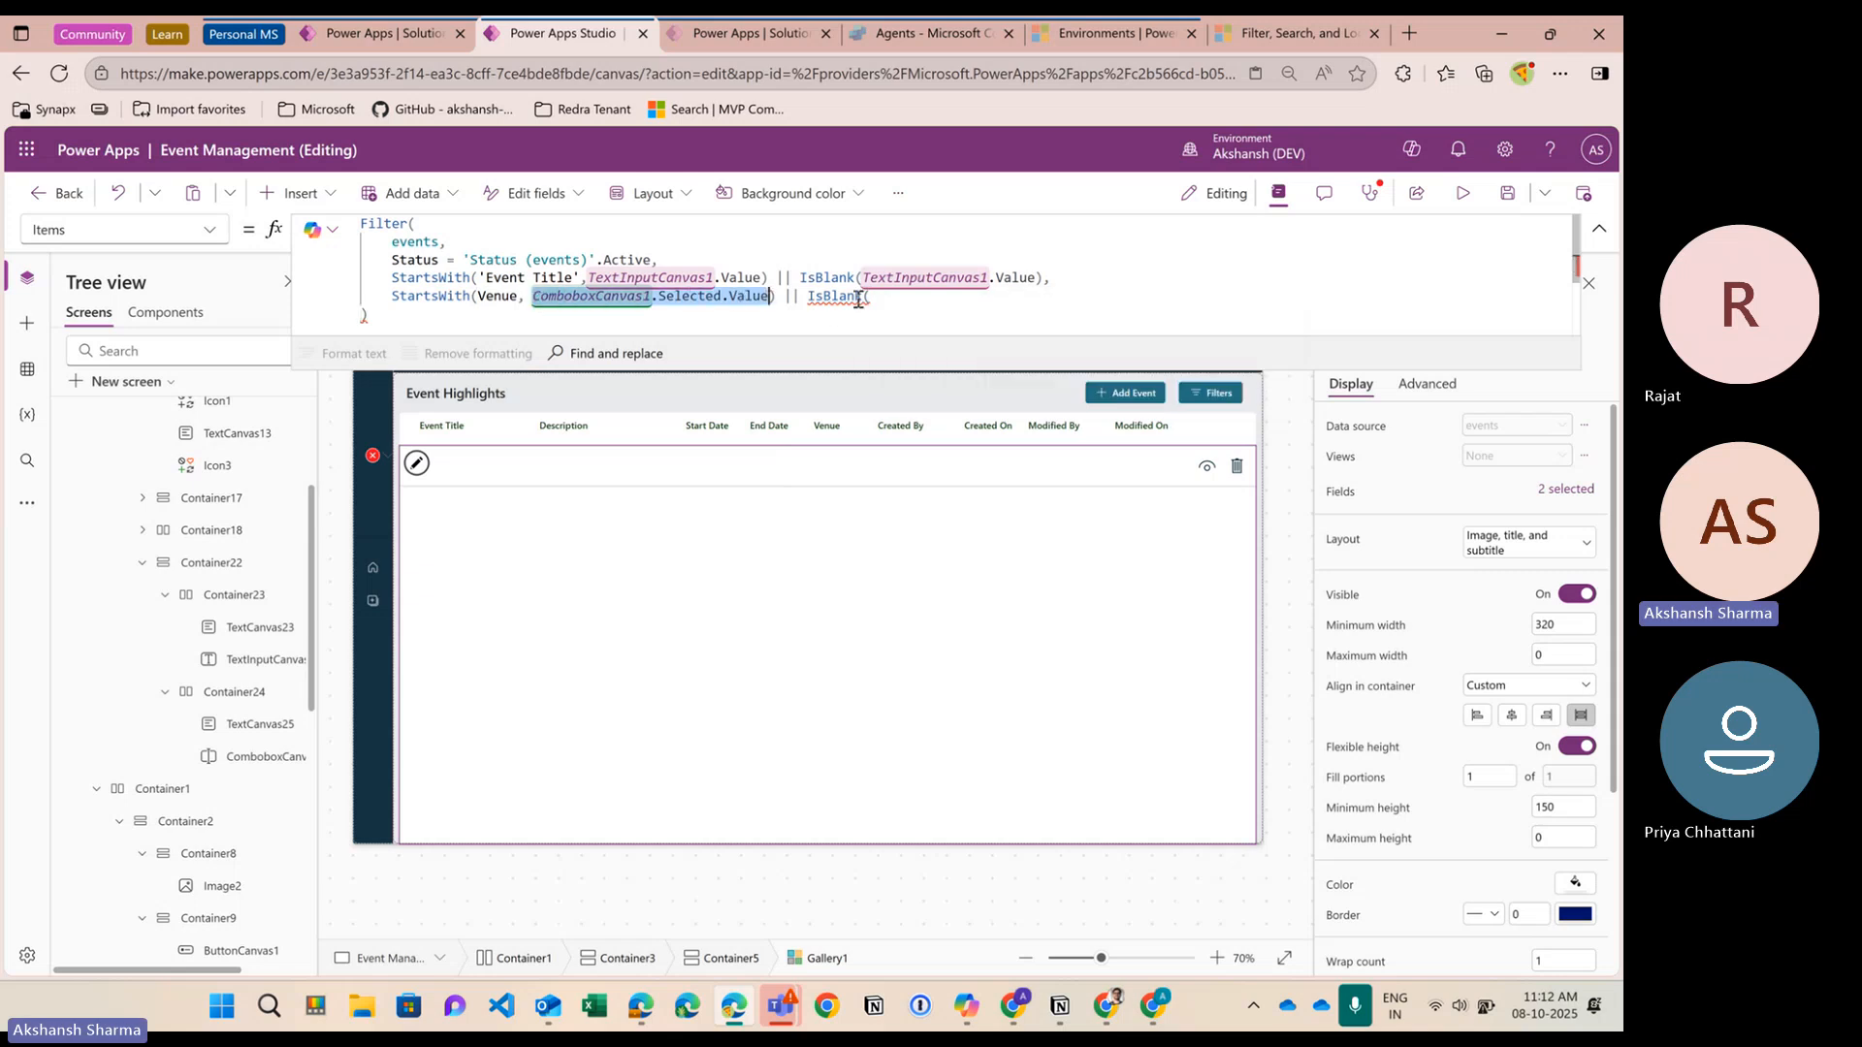
pyautogui.hotkey('ctrl', 'v')
pyautogui.write(')')
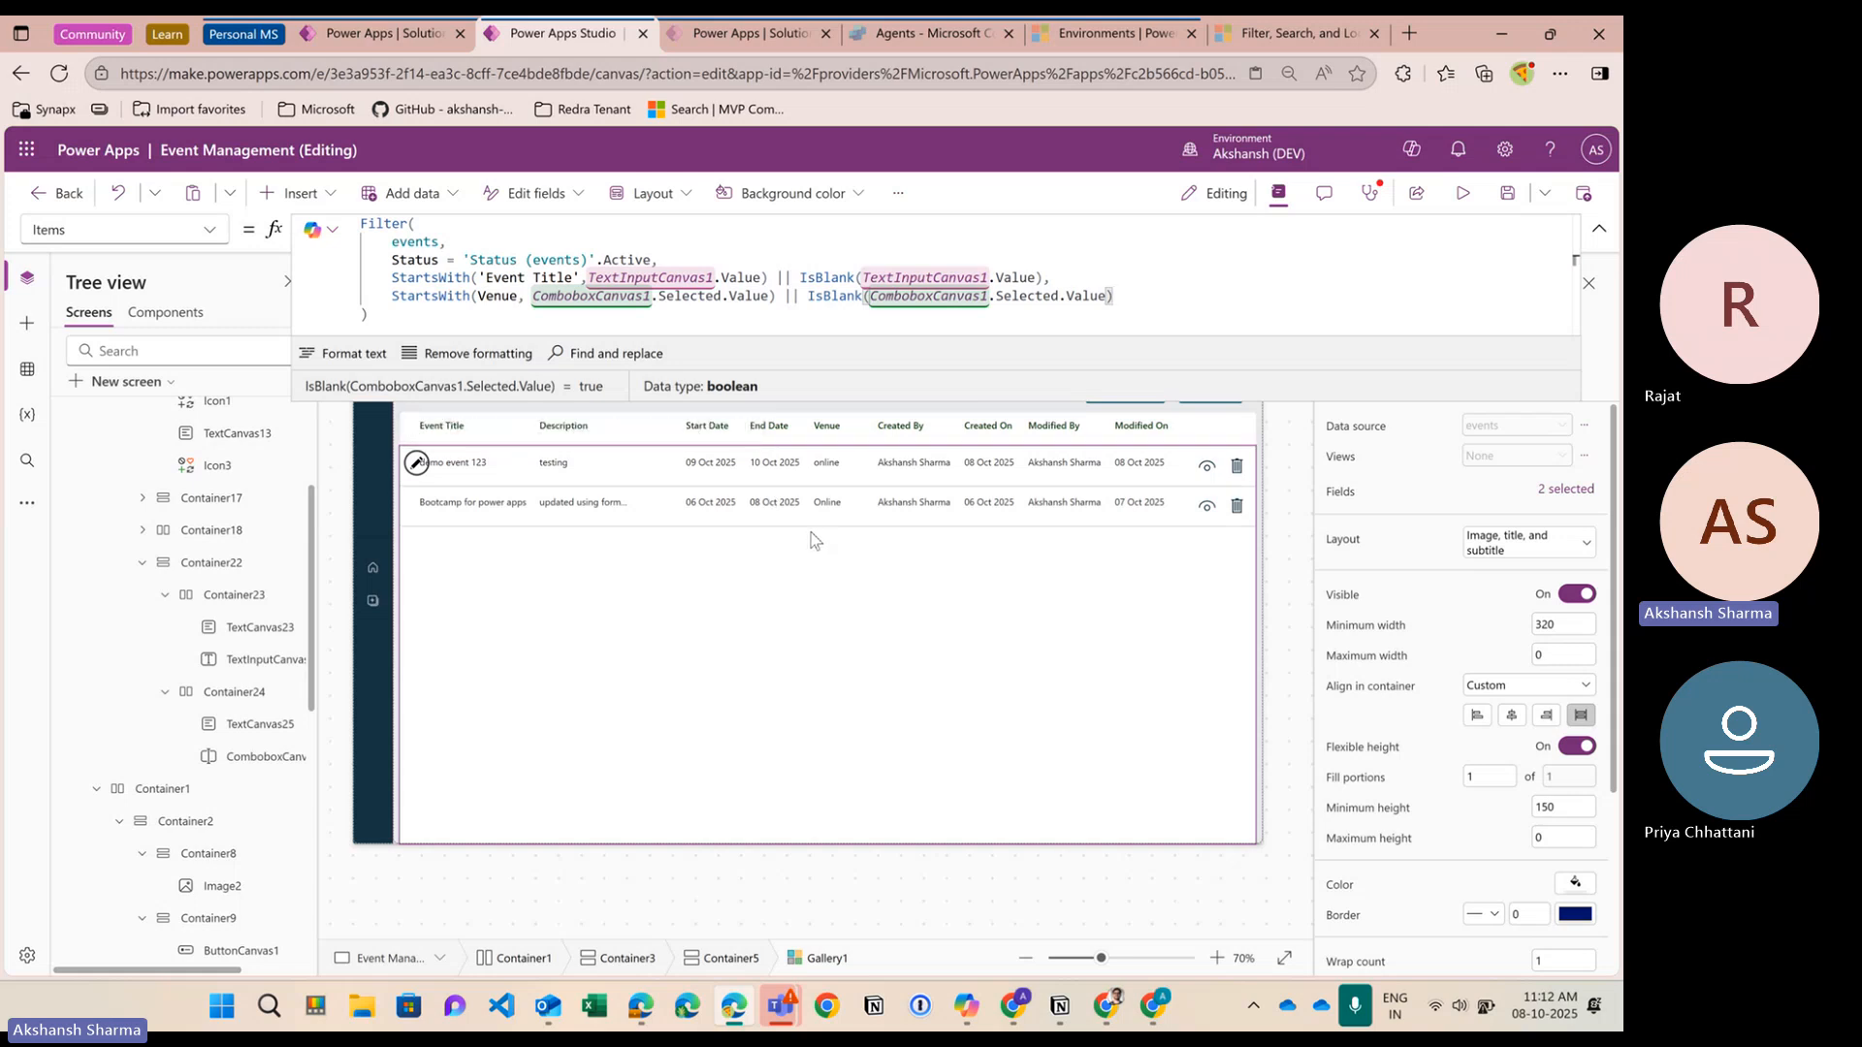
pyautogui.click(462, 315)
pyautogui.click(151, 288)
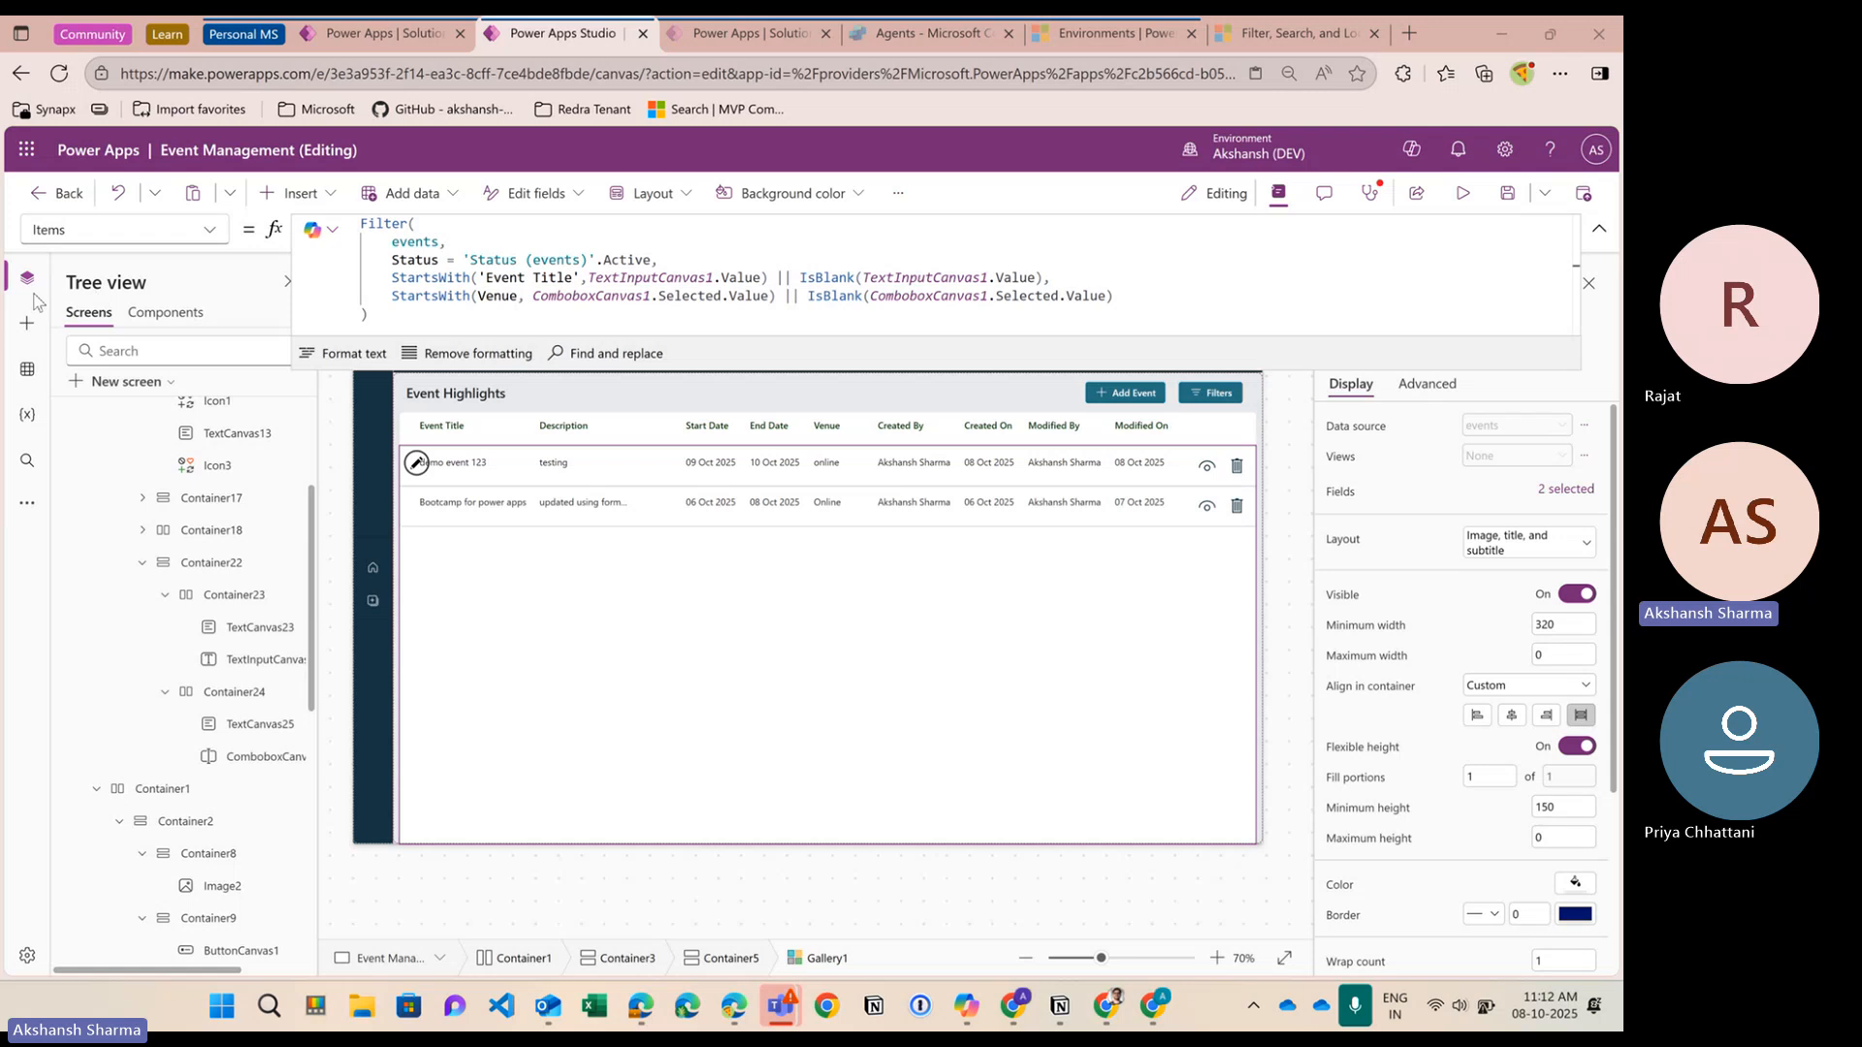
# Preview the app, open Filters, and test the Event Title search with sample text
pyautogui.click(1462, 193)
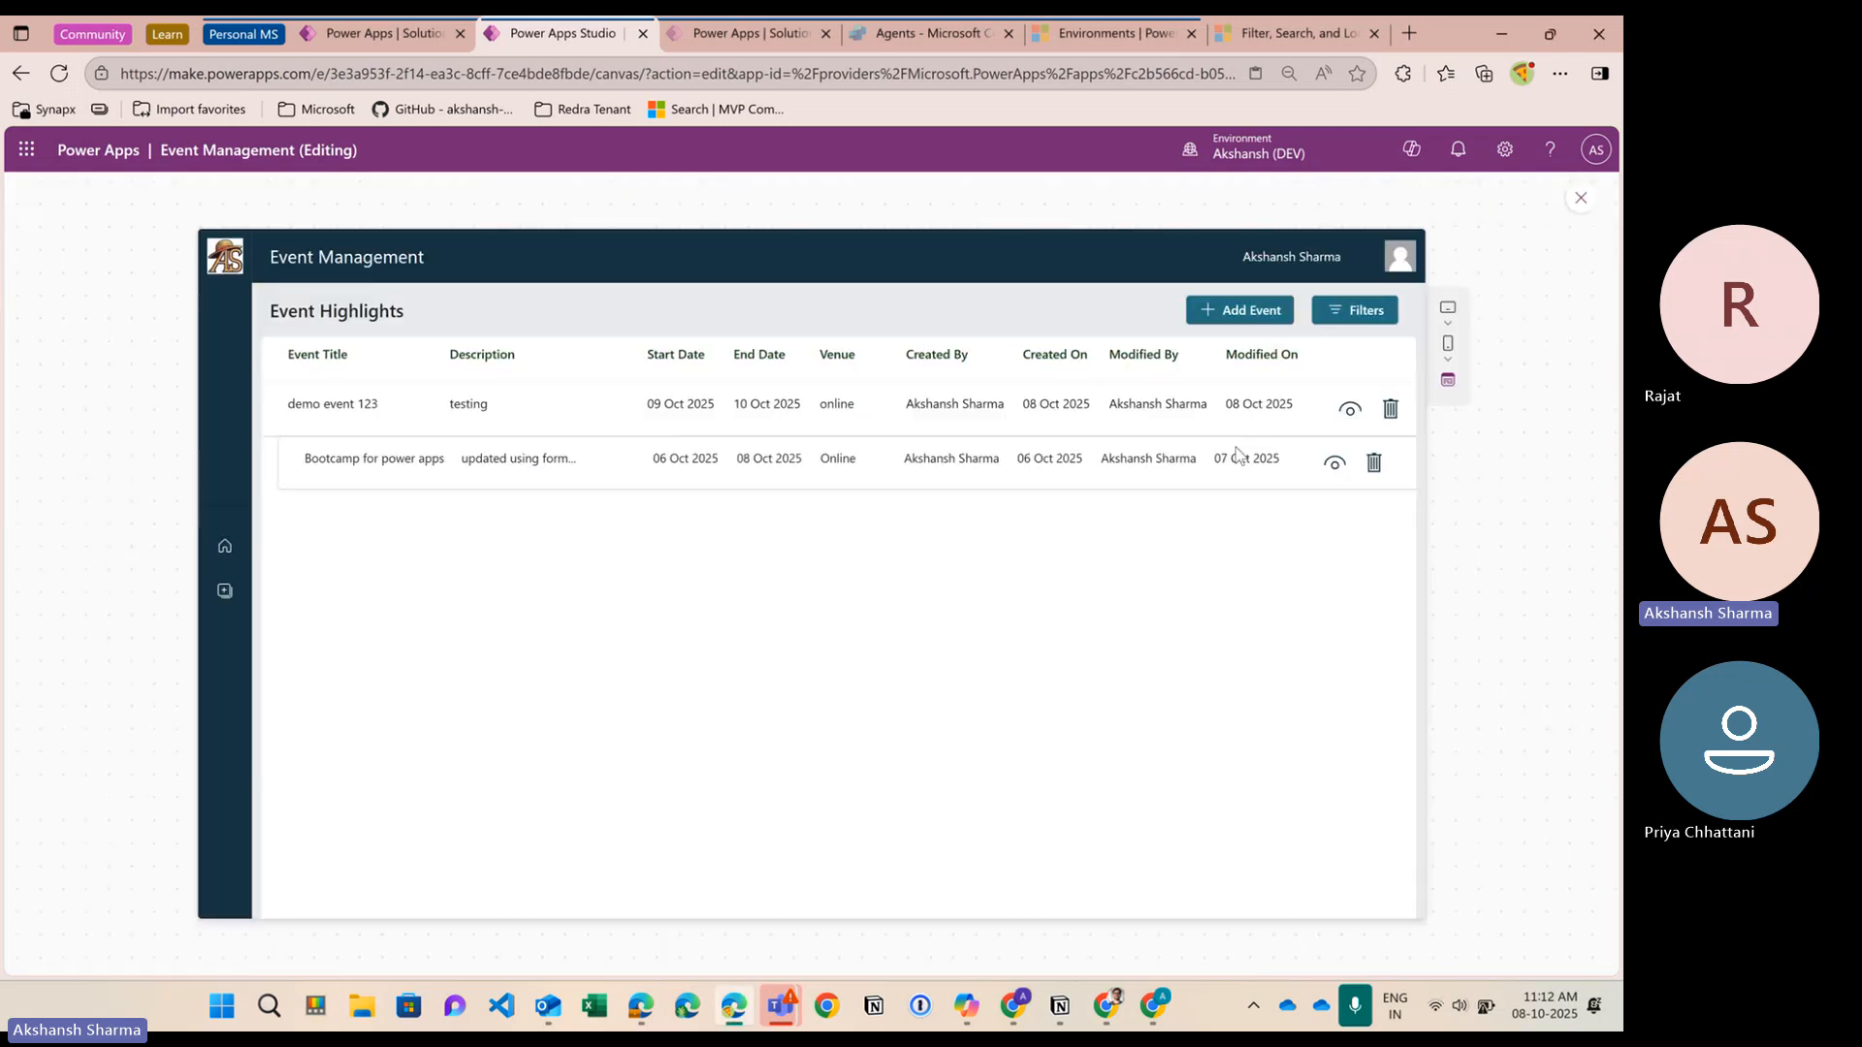
pyautogui.click(1360, 309)
pyautogui.click(1235, 334)
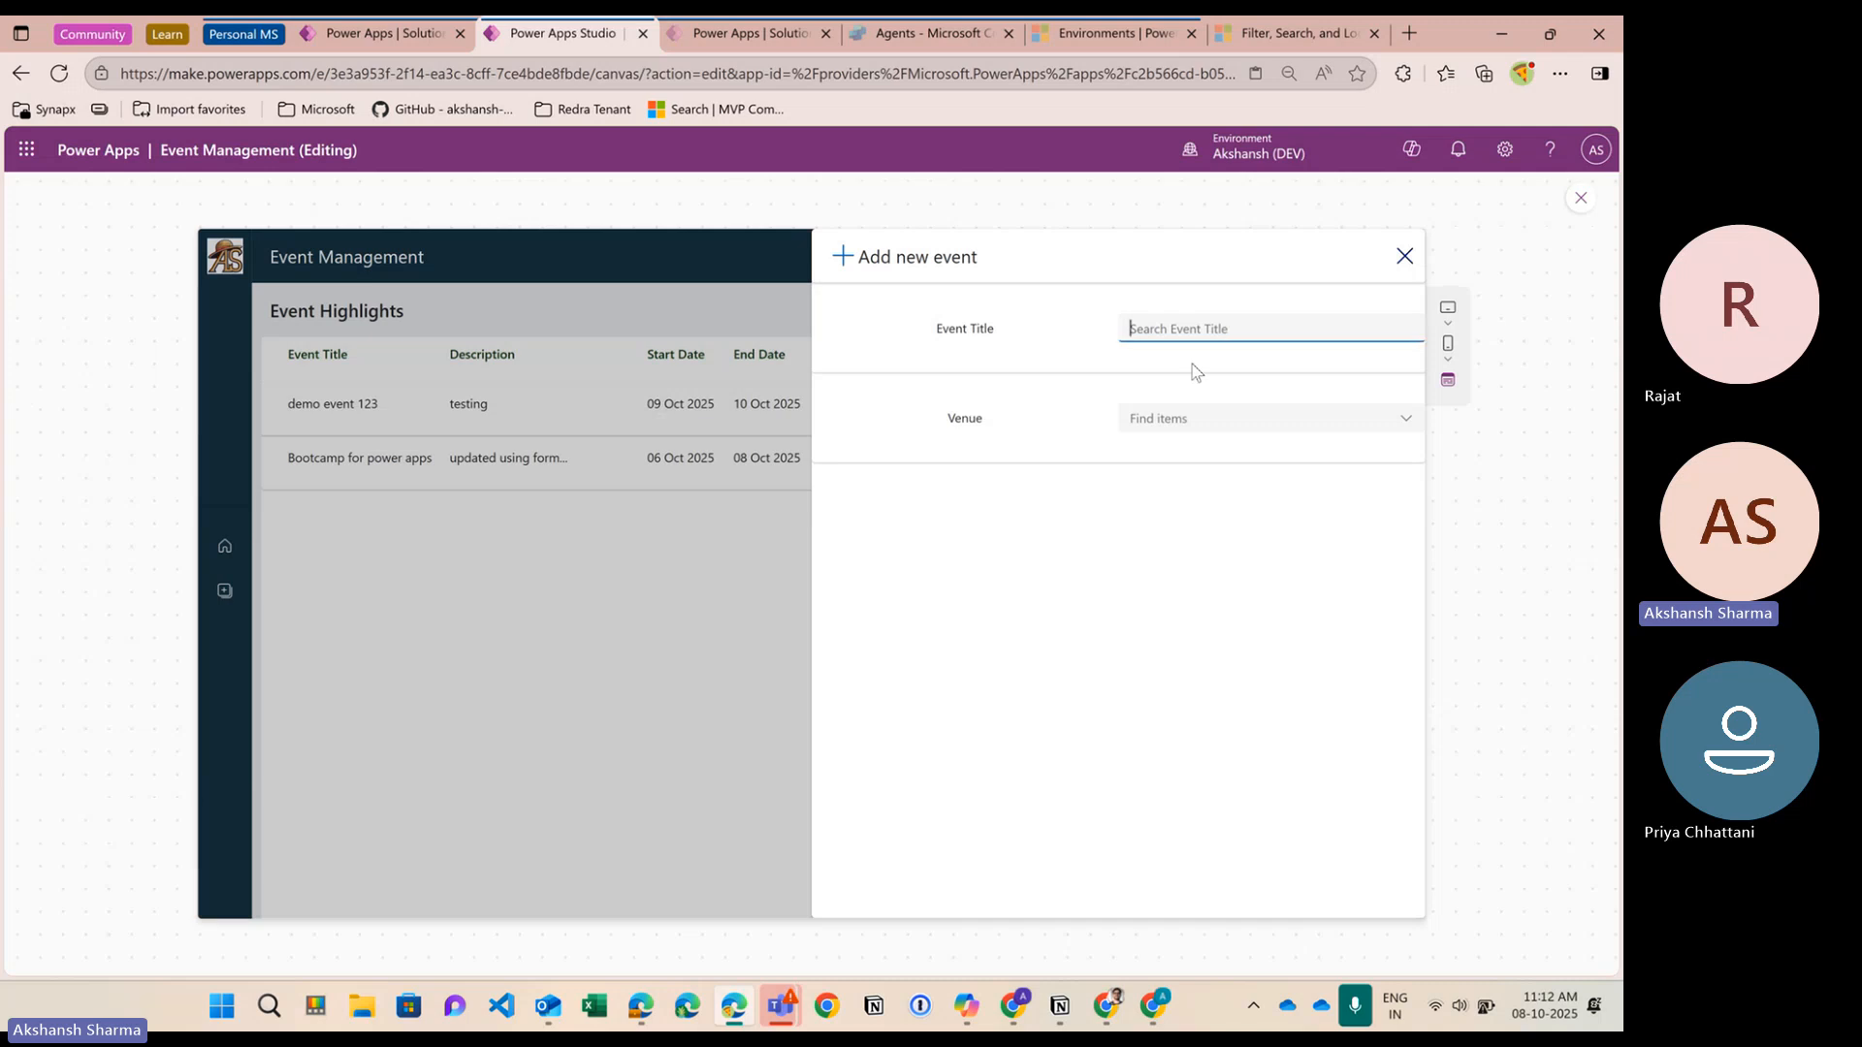
pyautogui.write('bootcam')
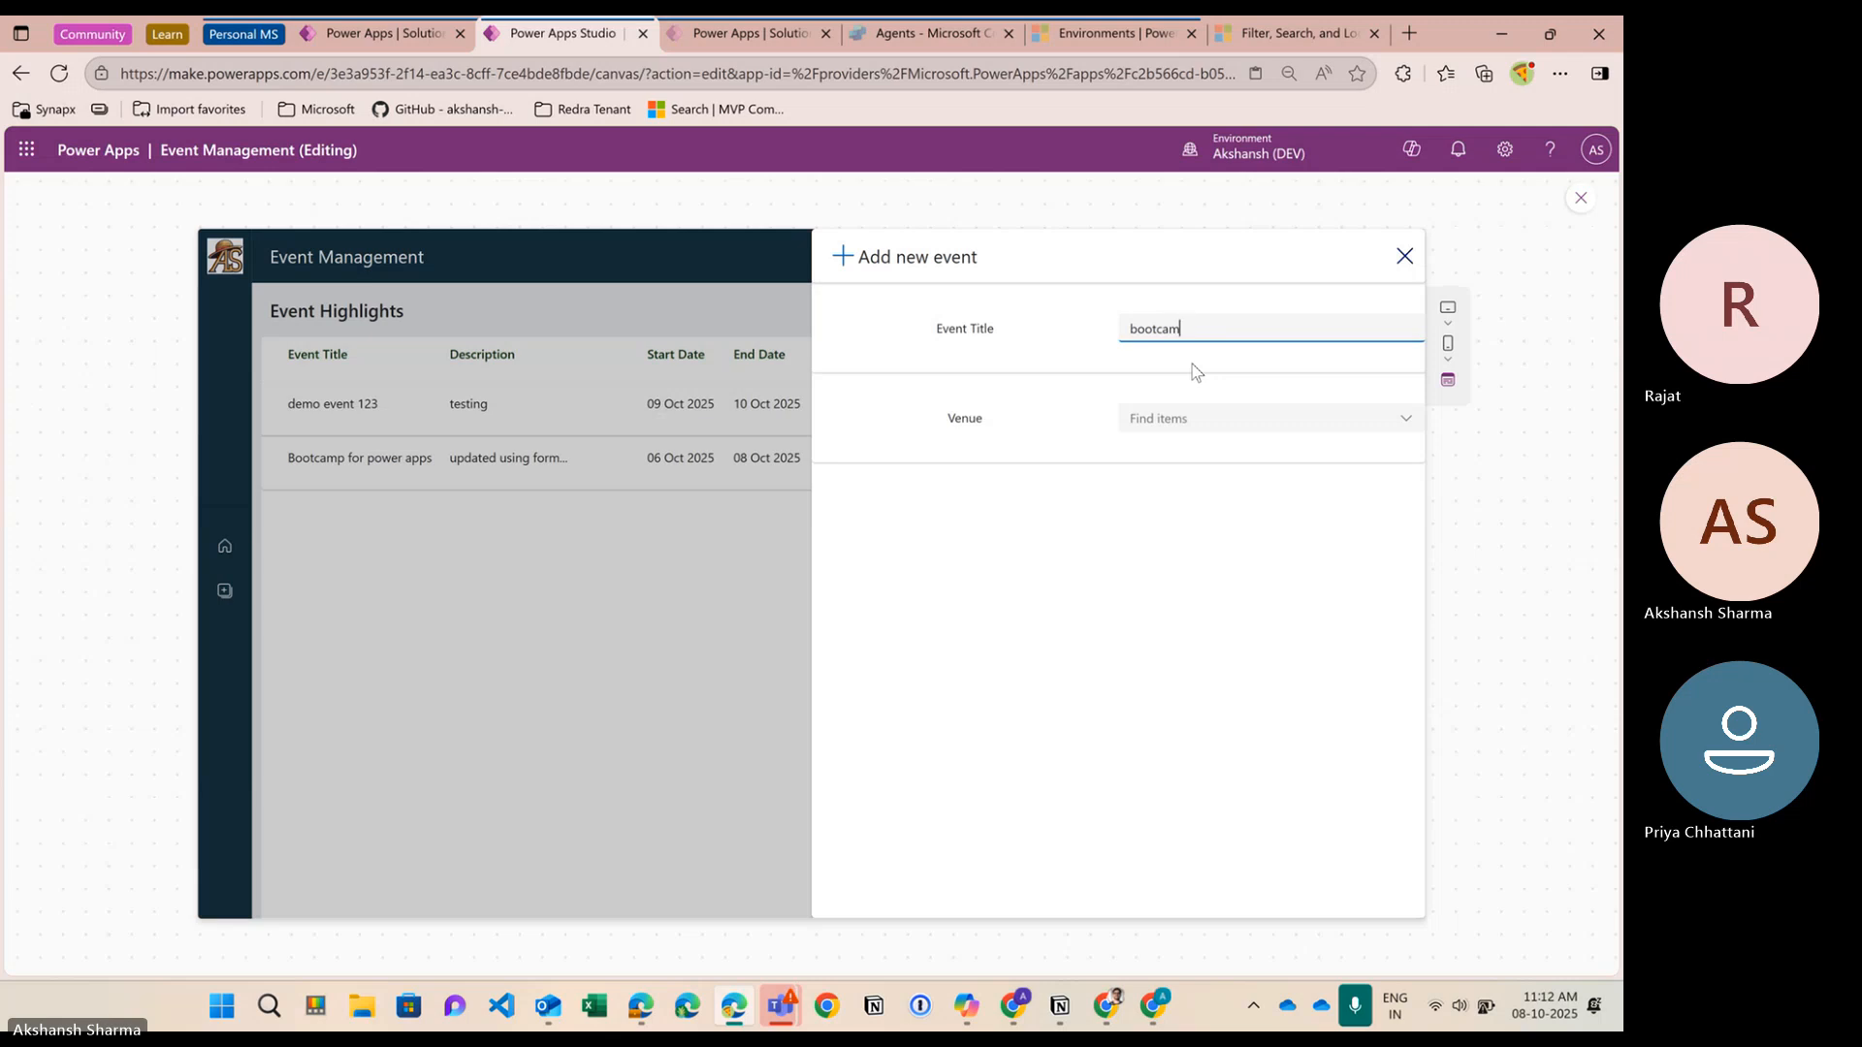
pyautogui.press('BackSpace')
pyautogui.press('BackSpace')
pyautogui.press('BackSpace')
pyautogui.press('BackSpace')
pyautogui.press('BackSpace')
pyautogui.press('BackSpace')
pyautogui.press('BackSpace')
pyautogui.write('asdfkjihlj')
pyautogui.press('BackSpace')
pyautogui.press('BackSpace')
pyautogui.press('BackSpace')
pyautogui.press('BackSpace')
pyautogui.press('BackSpace')
pyautogui.press('BackSpace')
pyautogui.press('BackSpace')
pyautogui.press('BackSpace')
pyautogui.press('BackSpace')
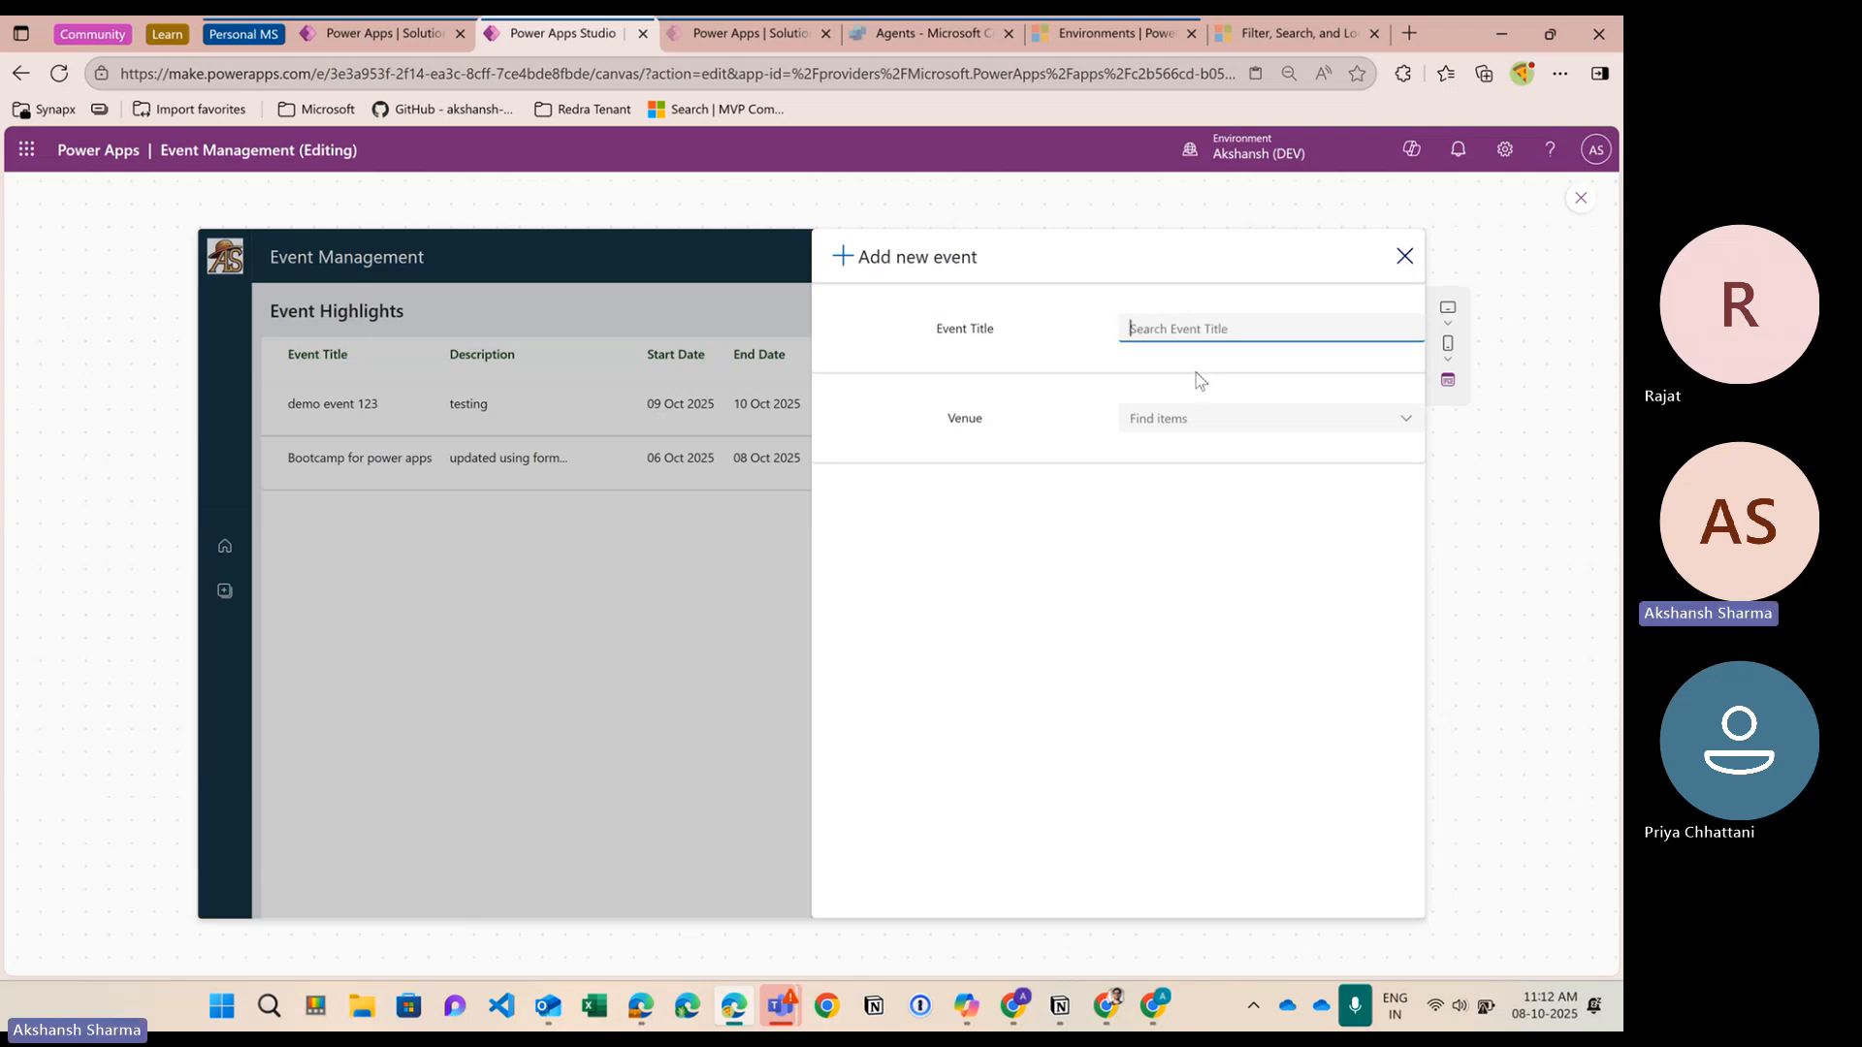
pyautogui.click(1200, 378)
# Try several Venue choices, ending on Online, then close the filter panel
pyautogui.click(1188, 422)
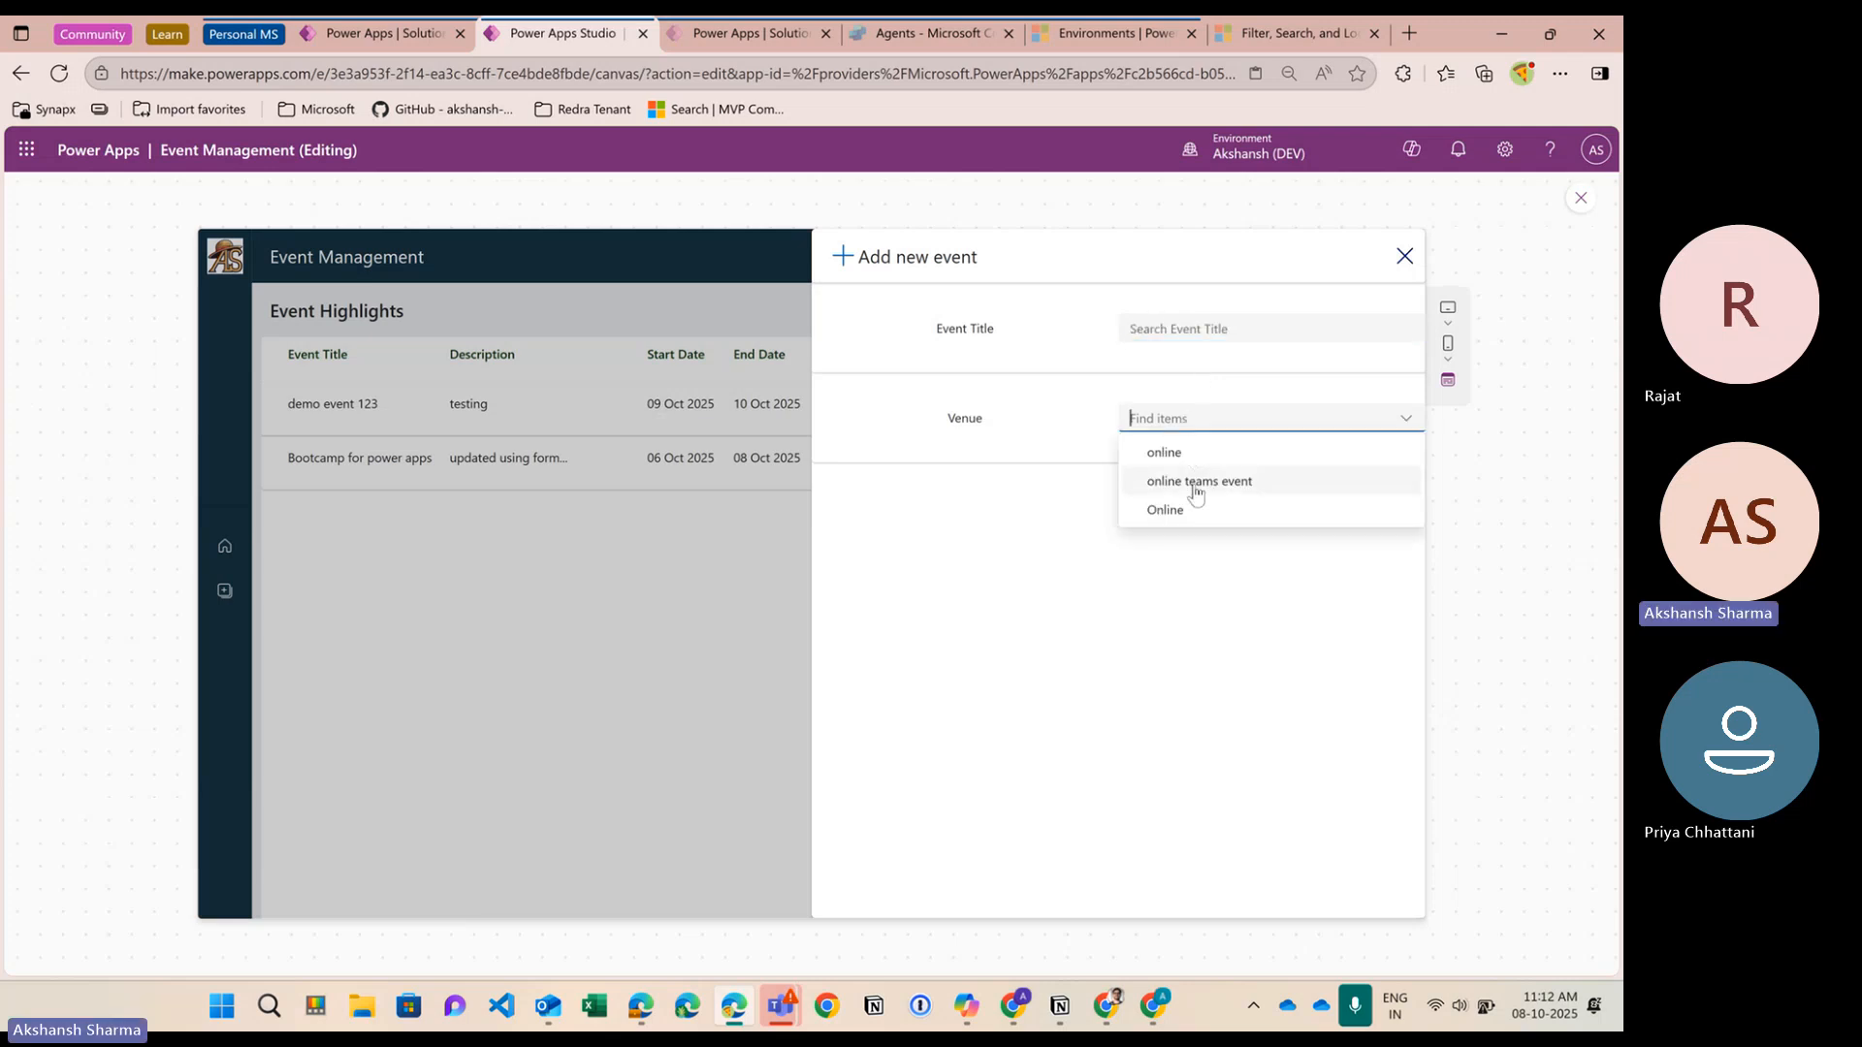
pyautogui.click(1197, 482)
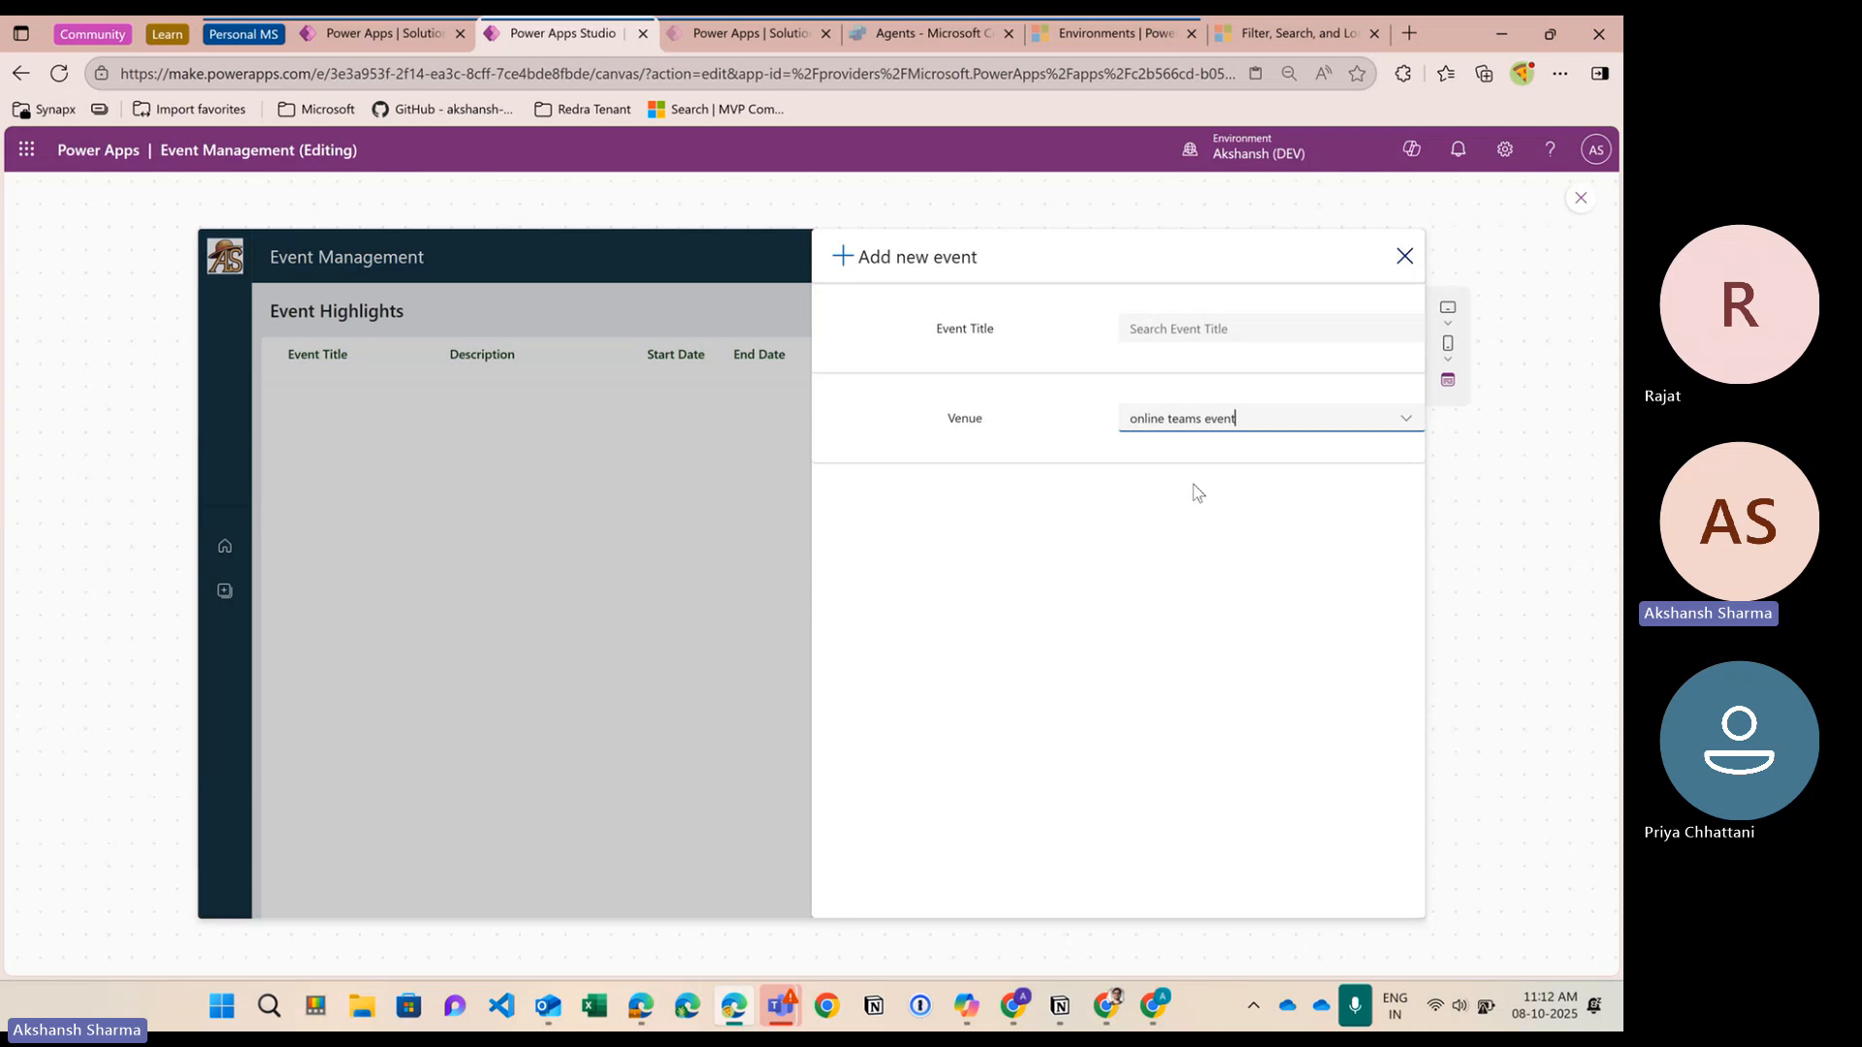
pyautogui.click(1252, 420)
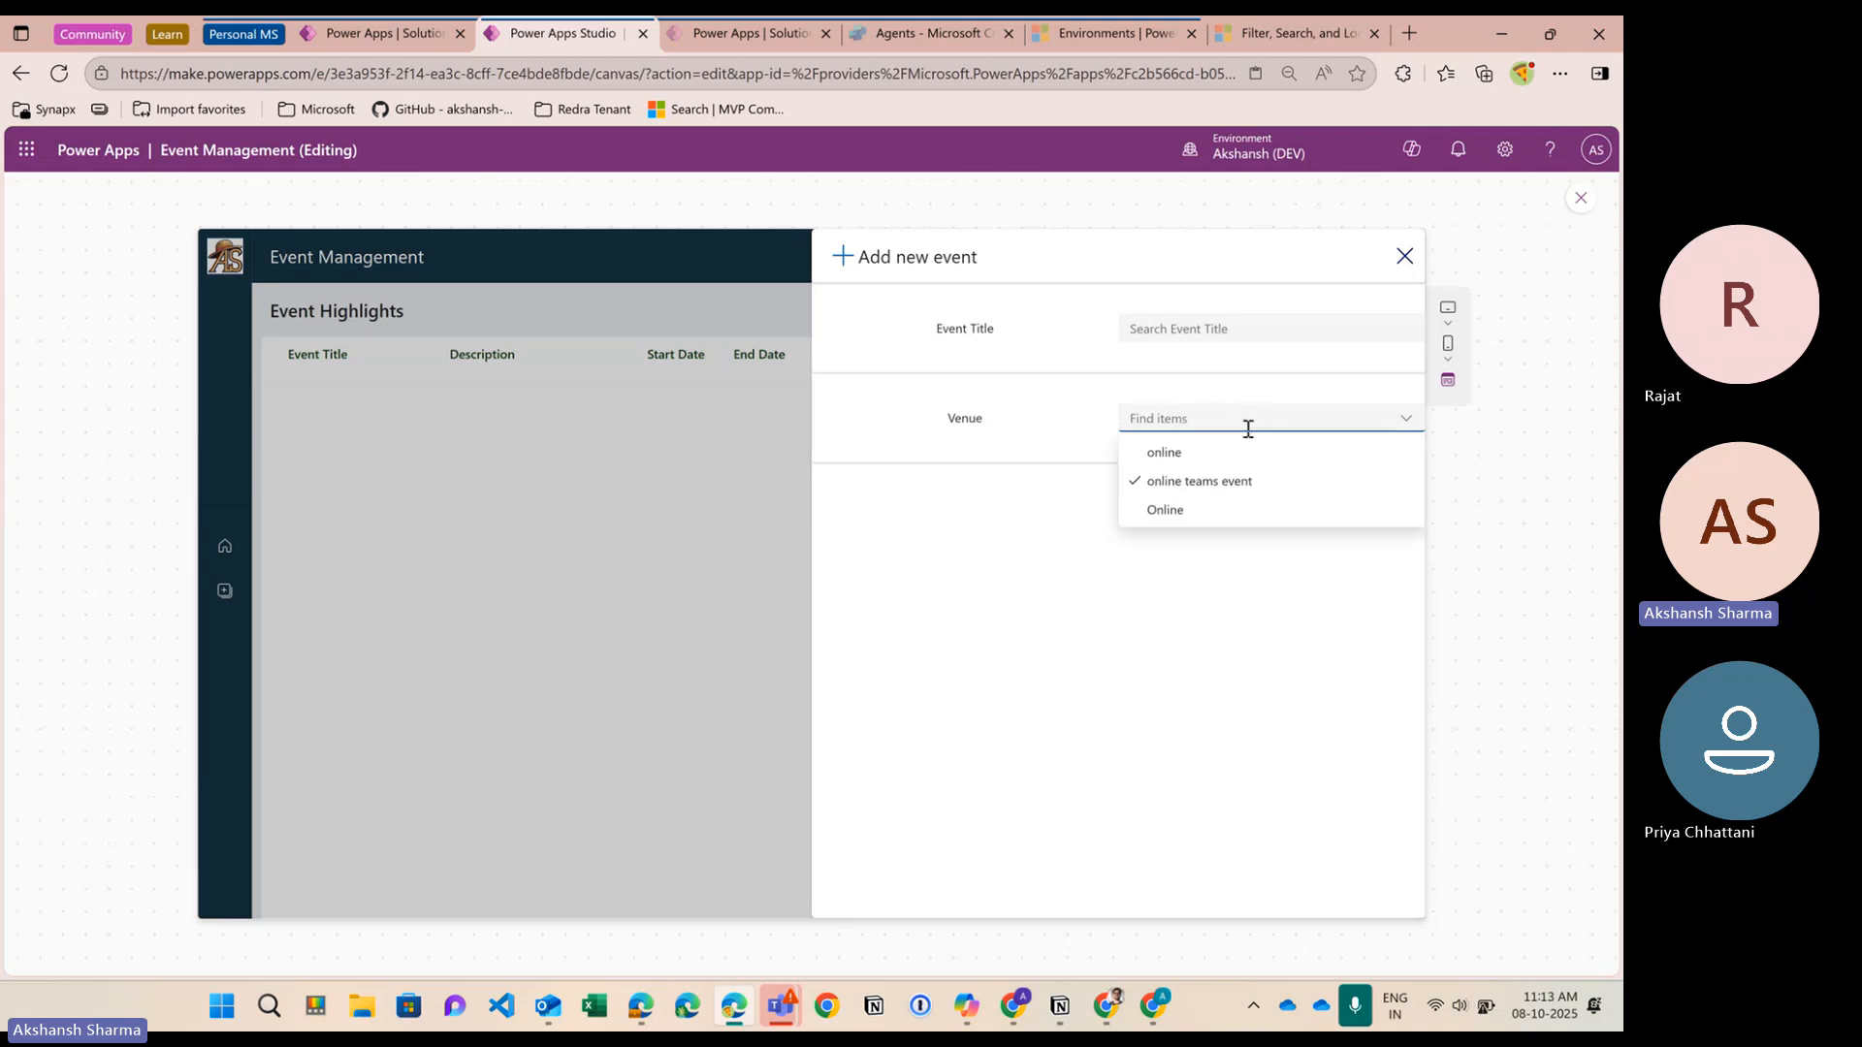
pyautogui.click(1183, 462)
pyautogui.click(1178, 421)
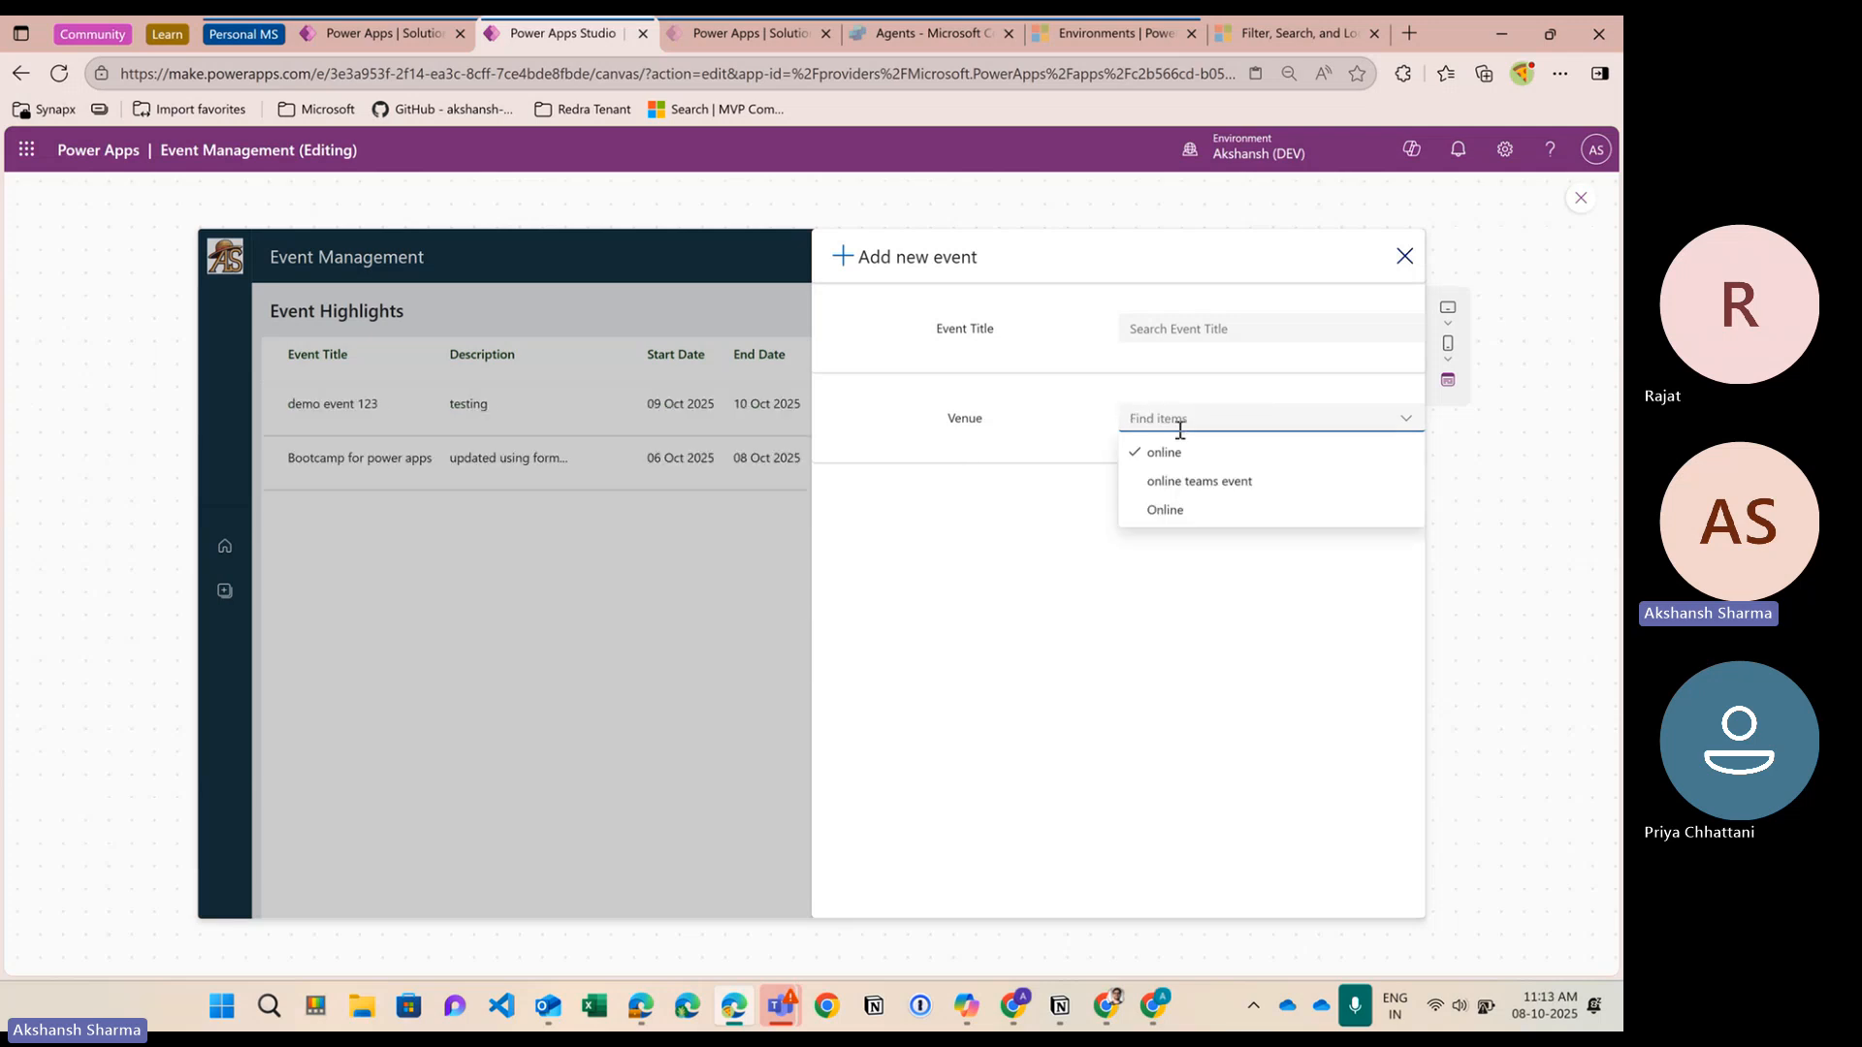
pyautogui.click(1194, 482)
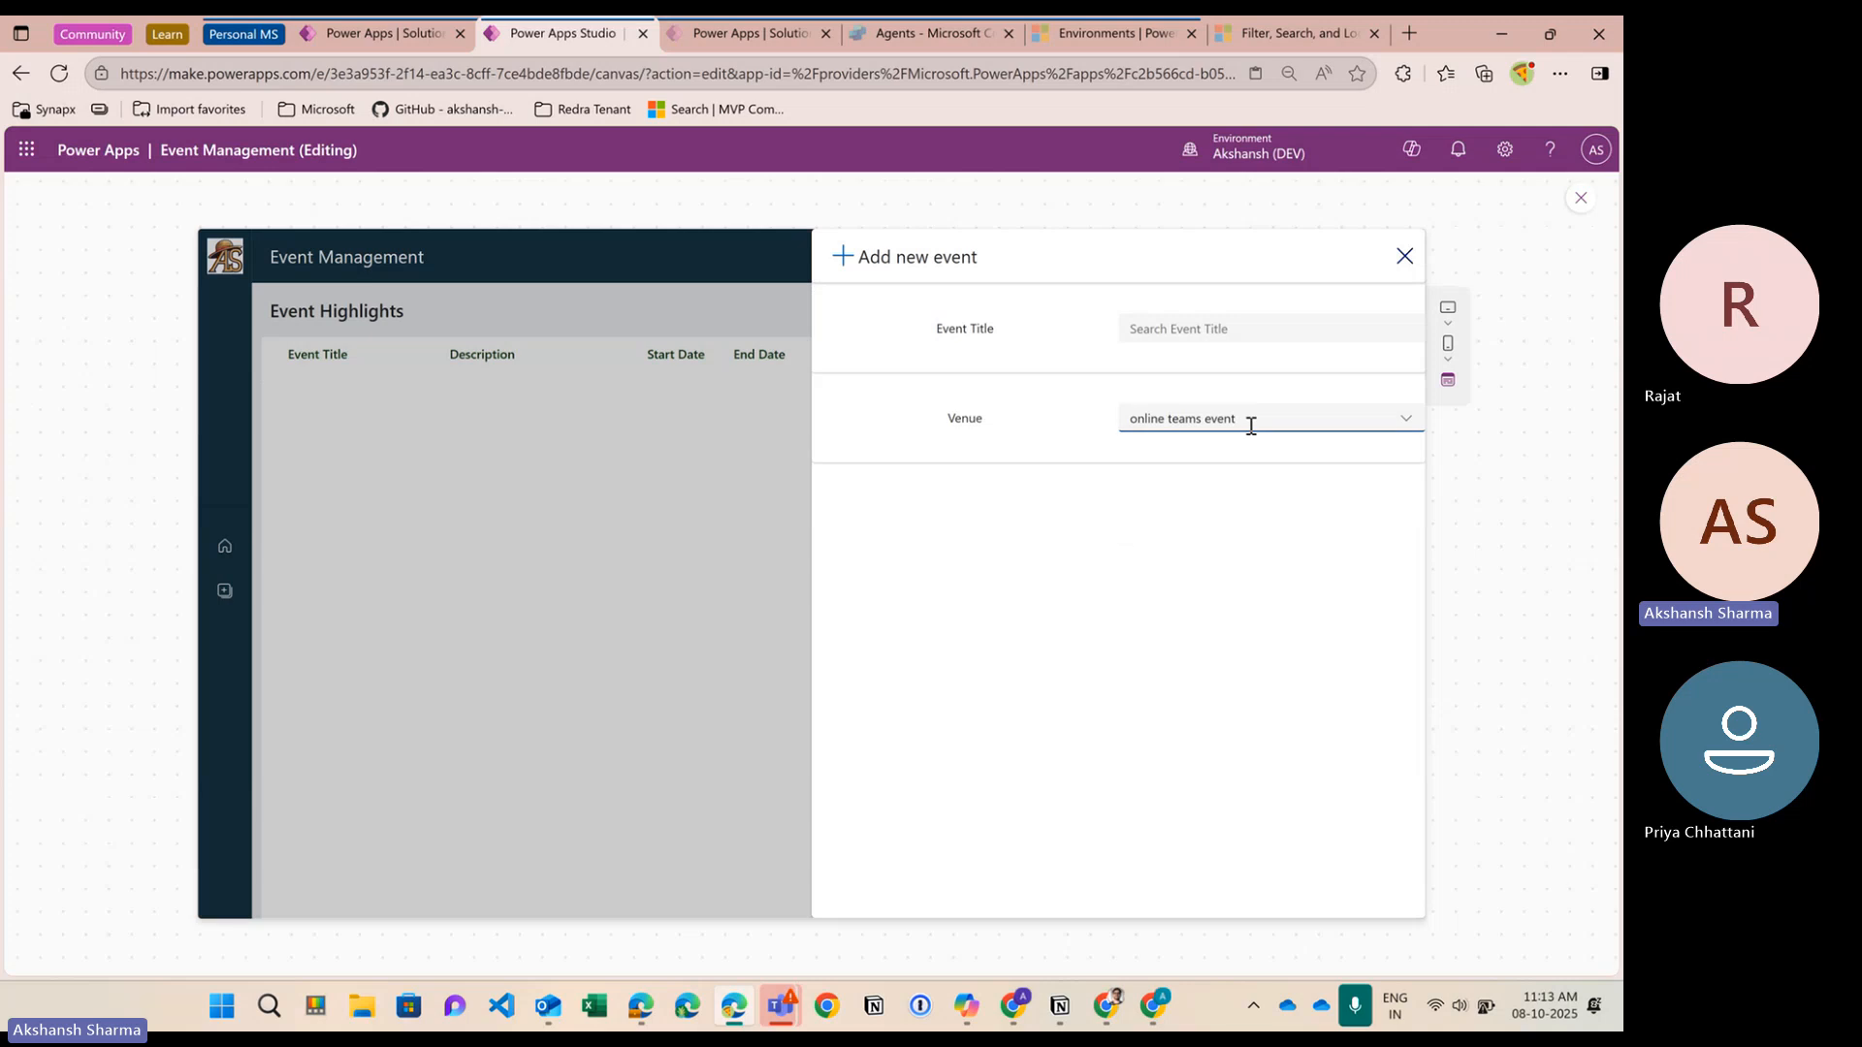
pyautogui.click(1247, 420)
pyautogui.click(1218, 522)
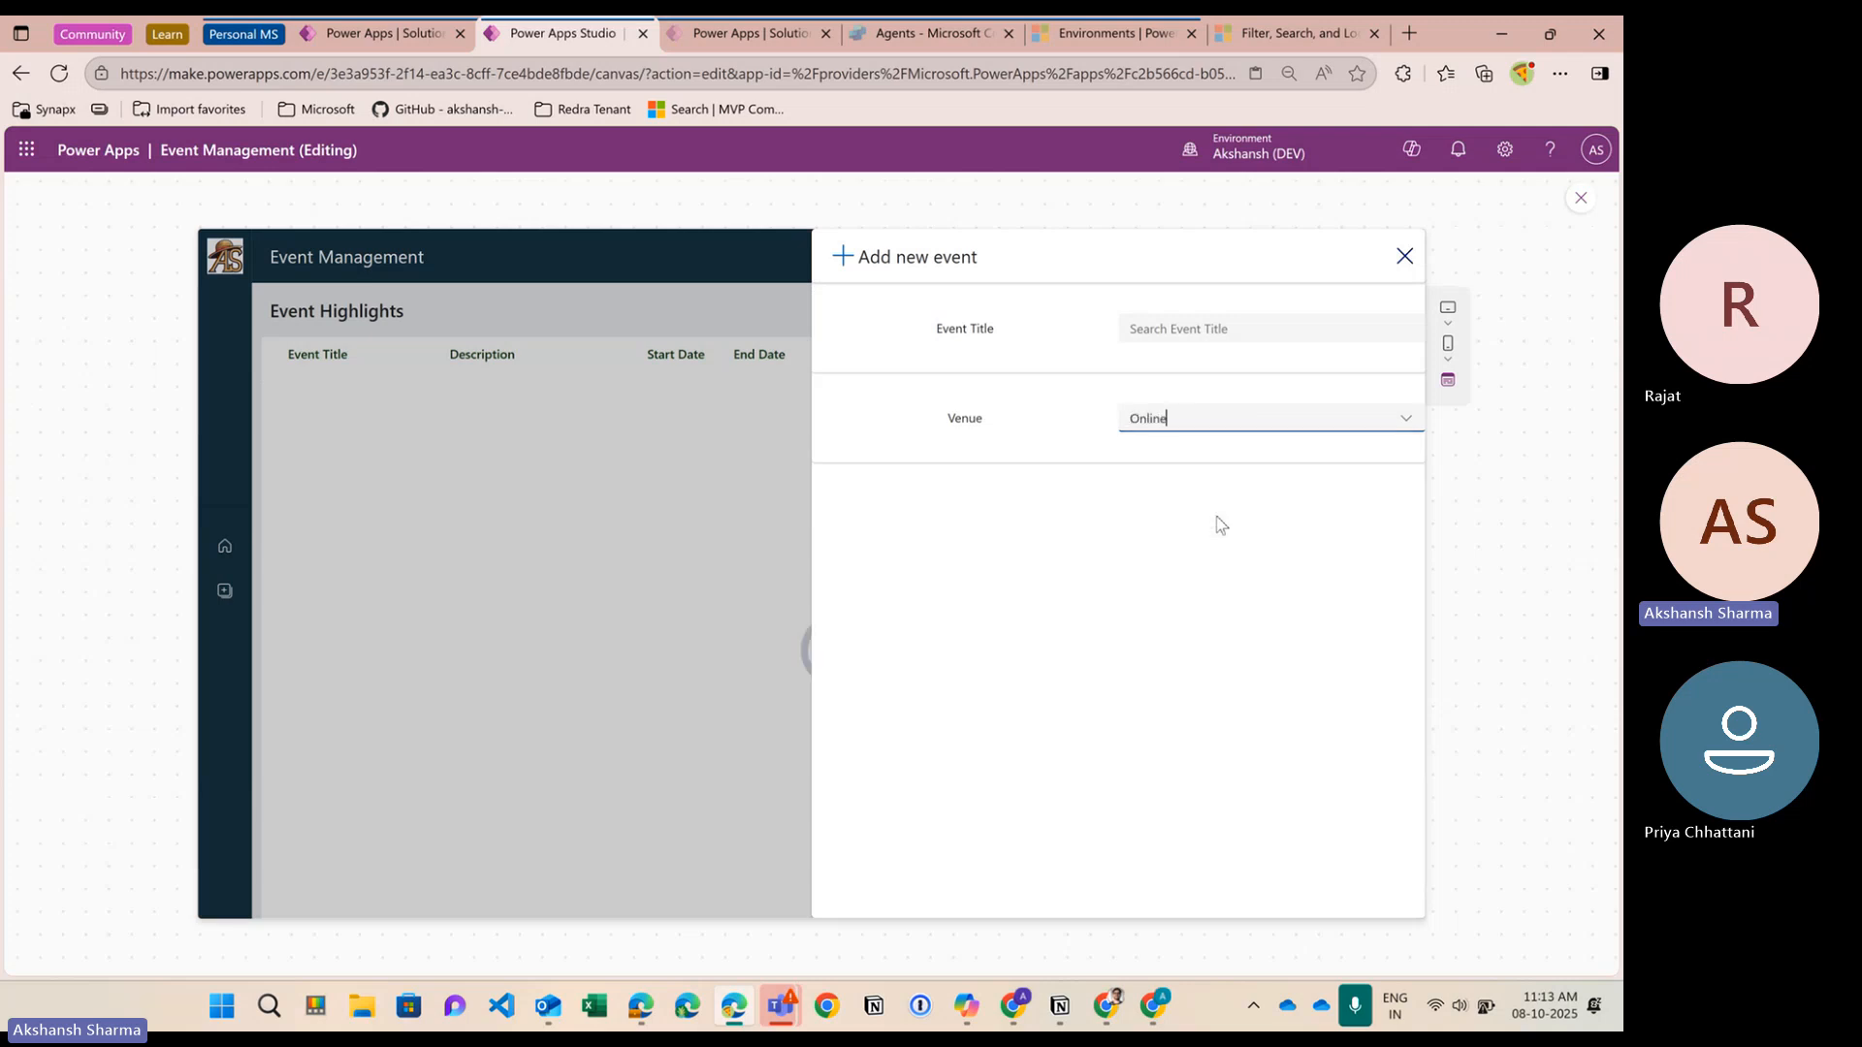
pyautogui.click(1405, 256)
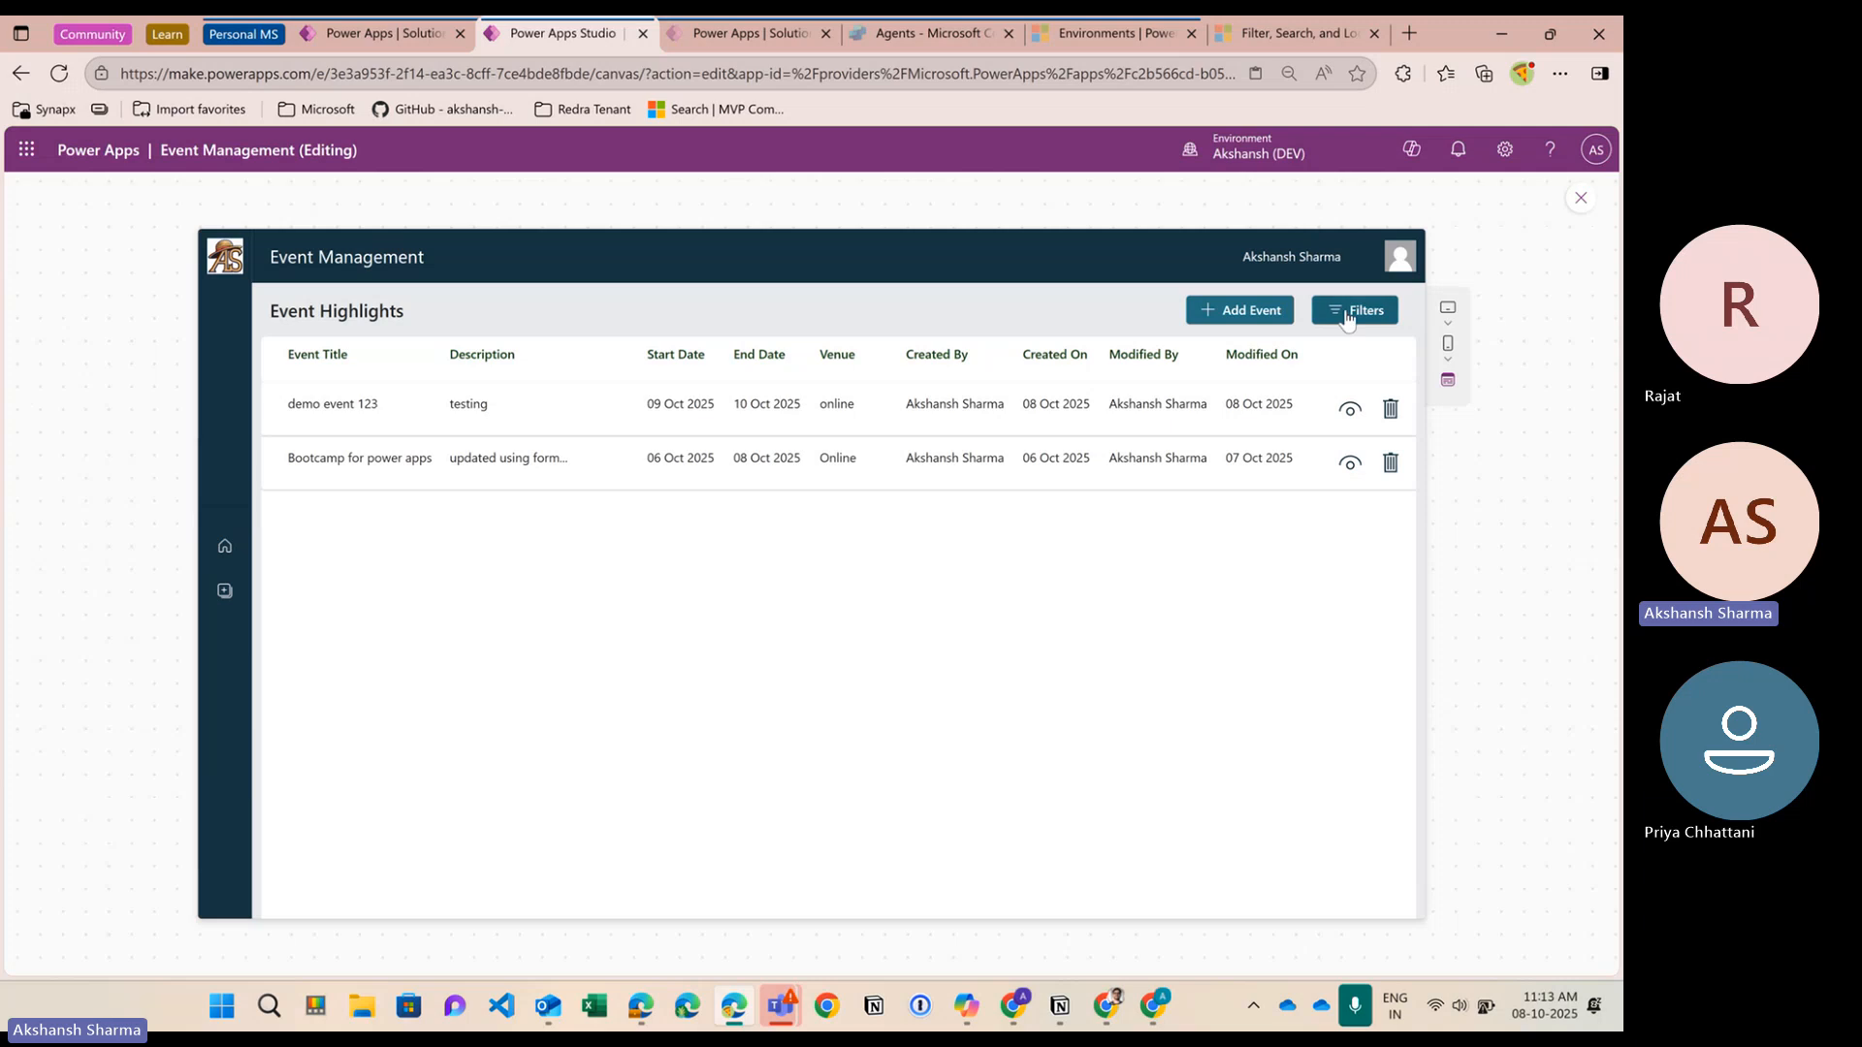
# Reopen Filters and search the title 'boot' with venue Online kept
pyautogui.click(1353, 313)
pyautogui.write('sadf')
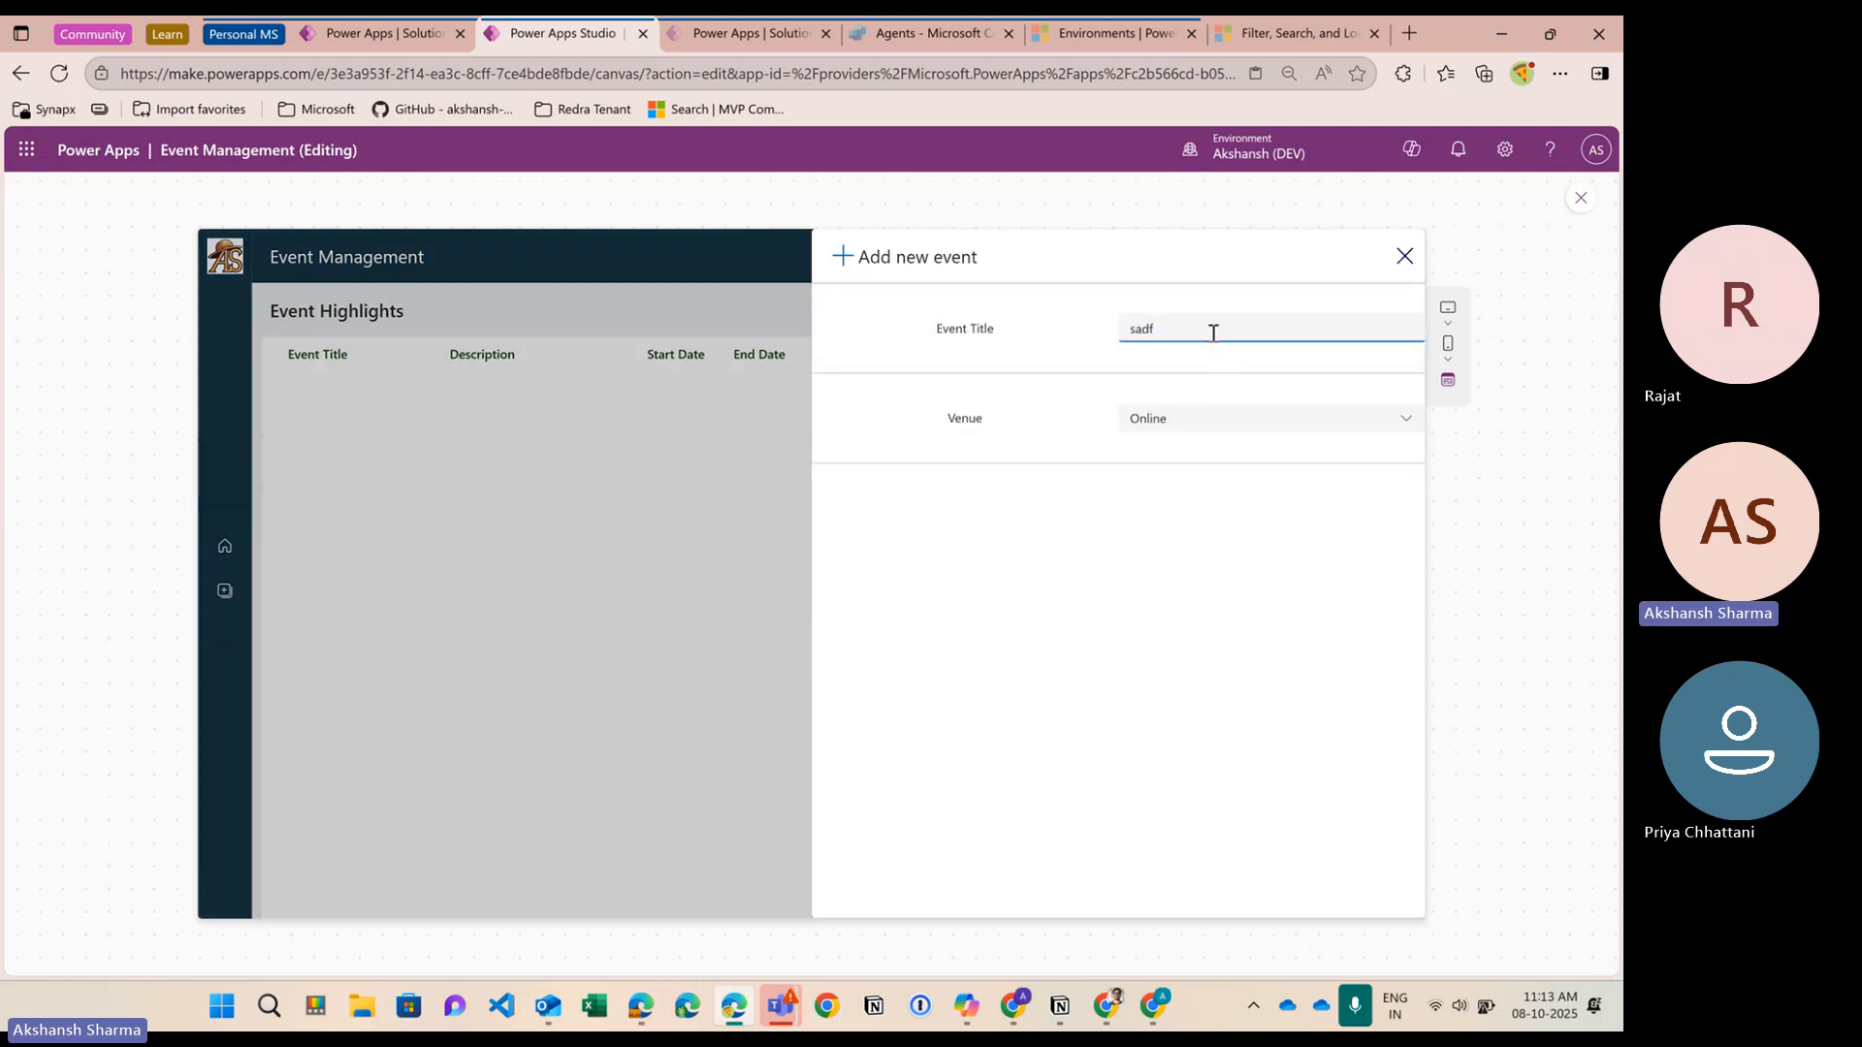
pyautogui.press('BackSpace')
pyautogui.press('BackSpace')
pyautogui.press('BackSpace')
pyautogui.press('BackSpace')
pyautogui.write('boot')
pyautogui.click(1209, 361)
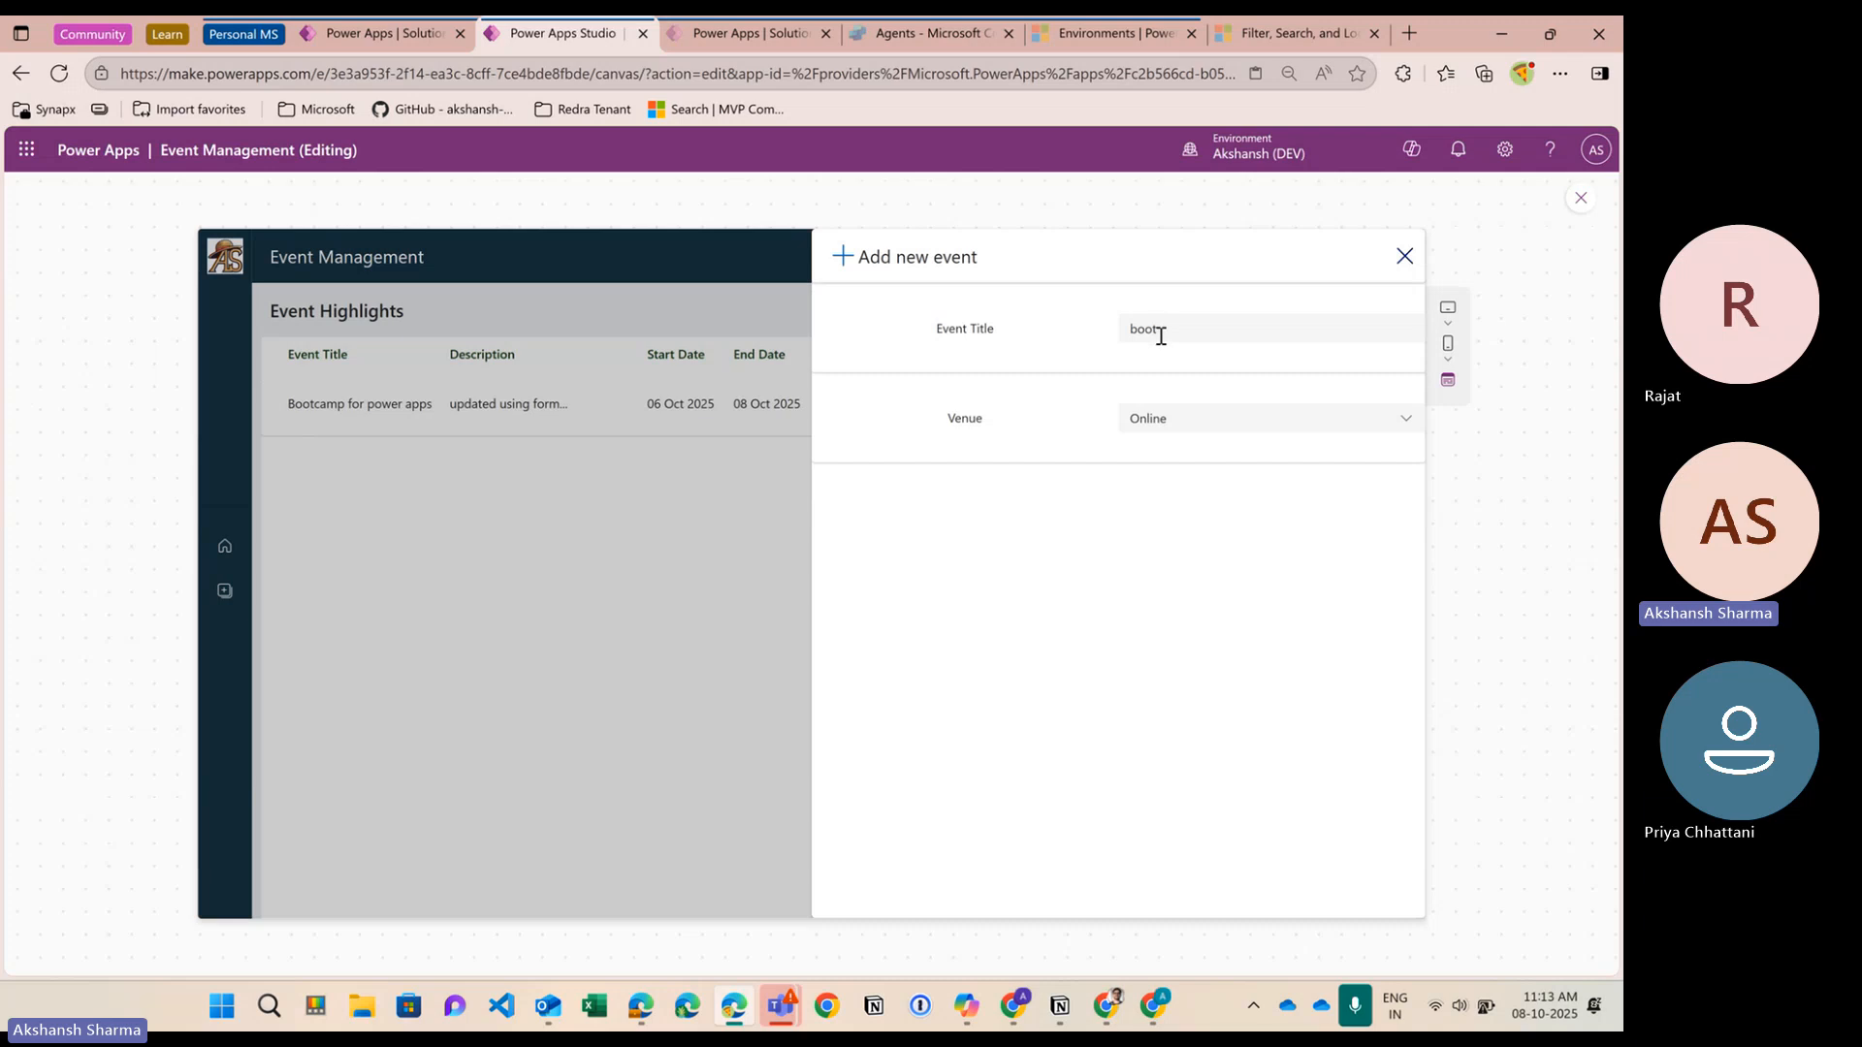
pyautogui.click(1230, 418)
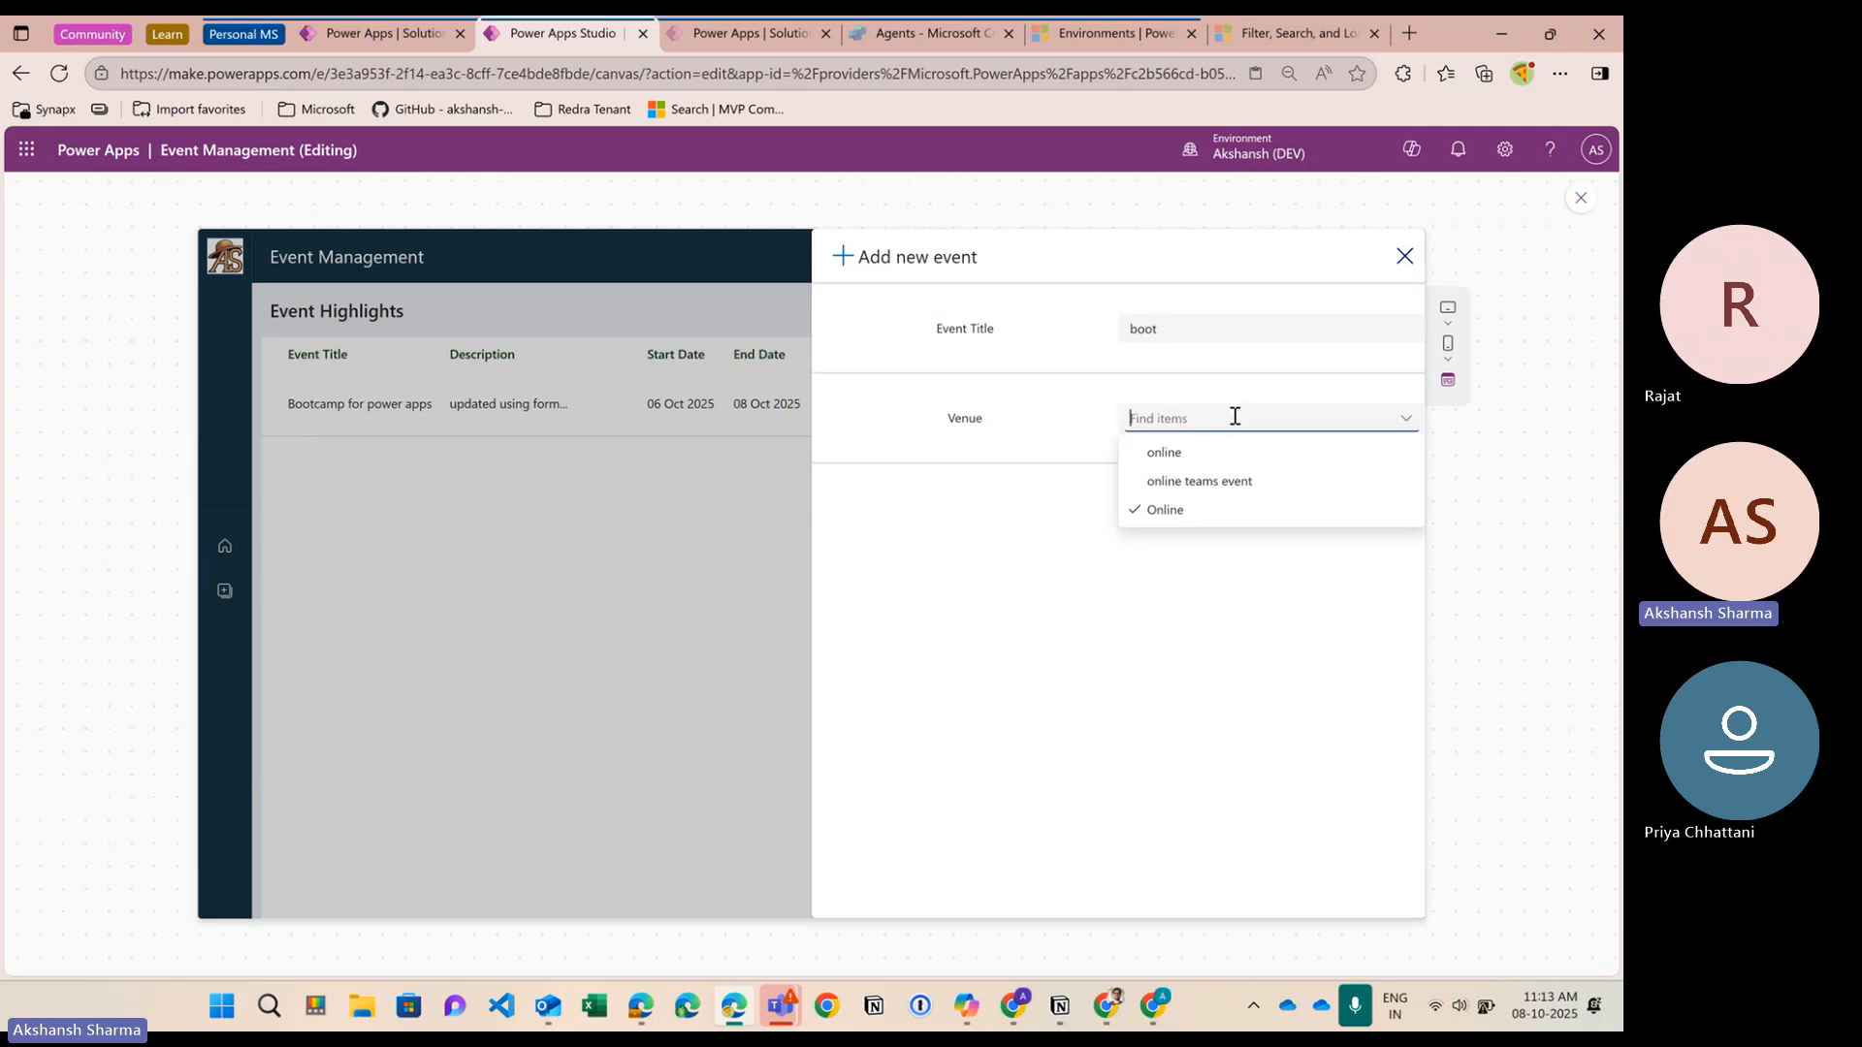
pyautogui.click(1096, 424)
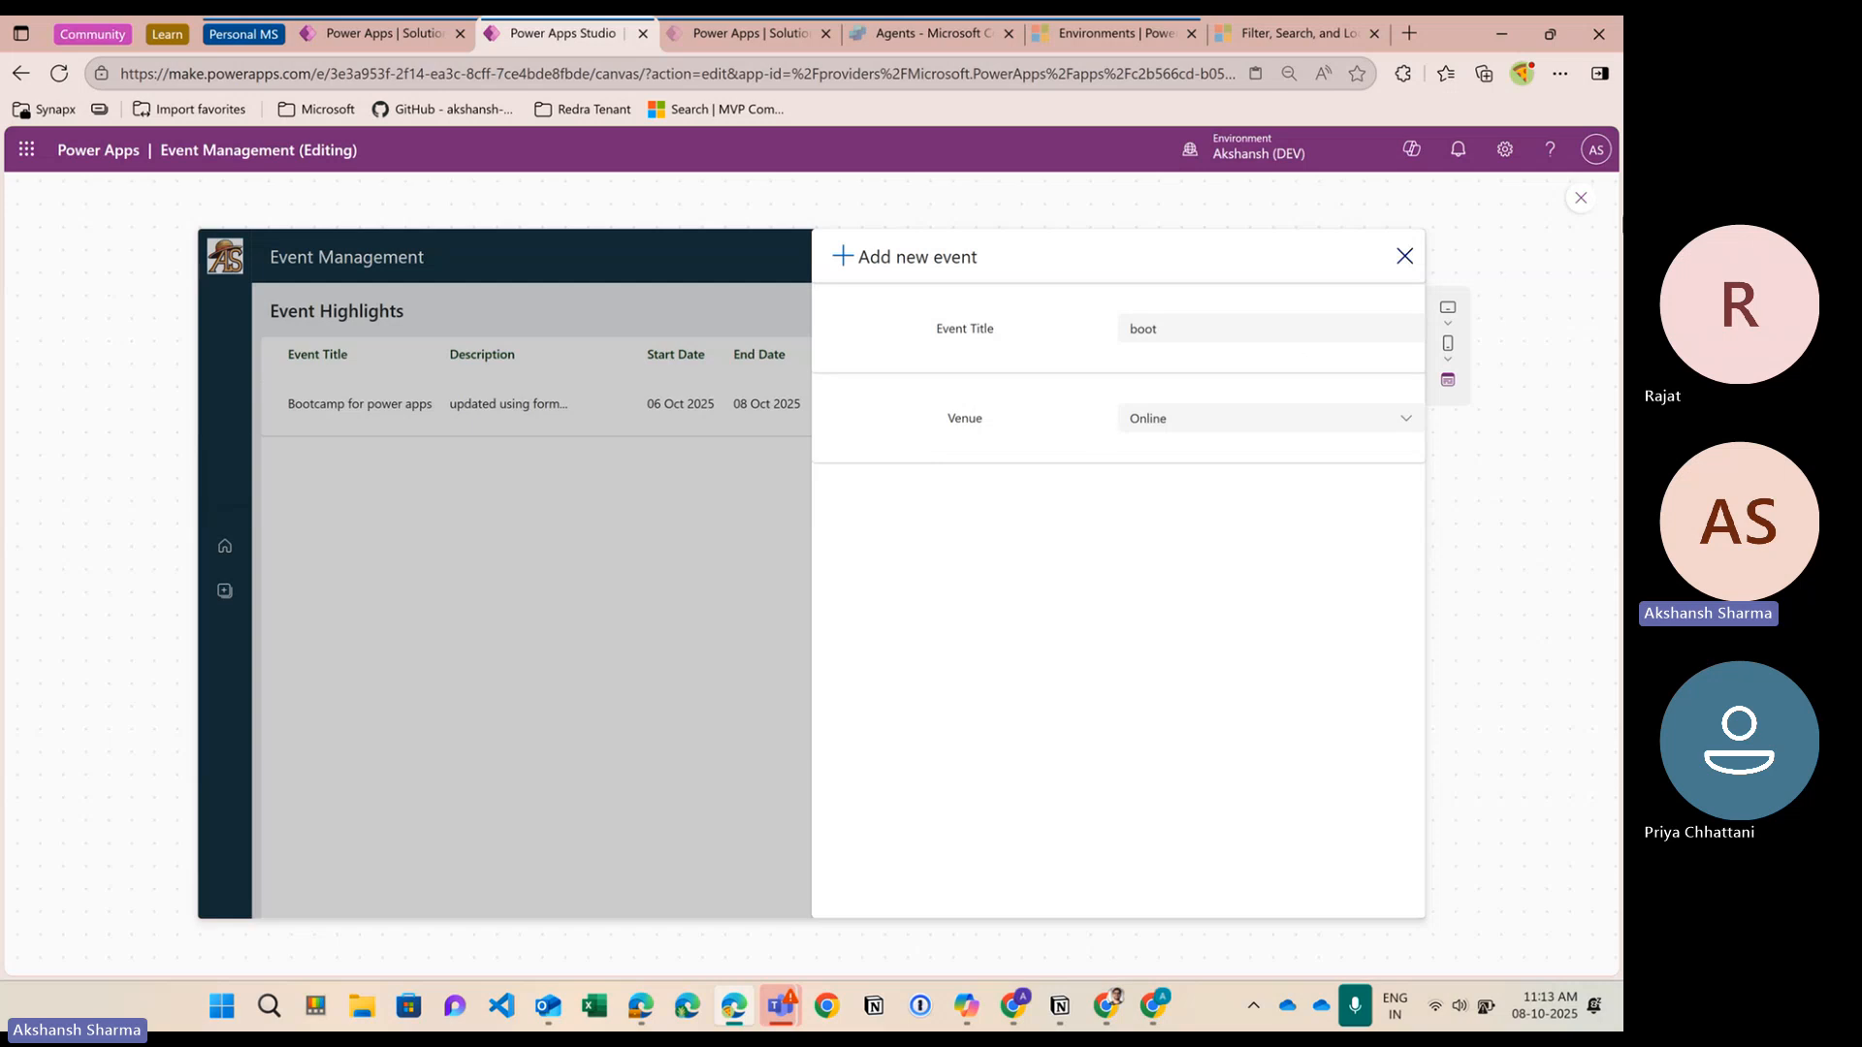
# Append Reset(TextInputCanvas1);Reset(ComboboxCanvas1) to the close icon's OnSelect and preview the app
pyautogui.click(1580, 198)
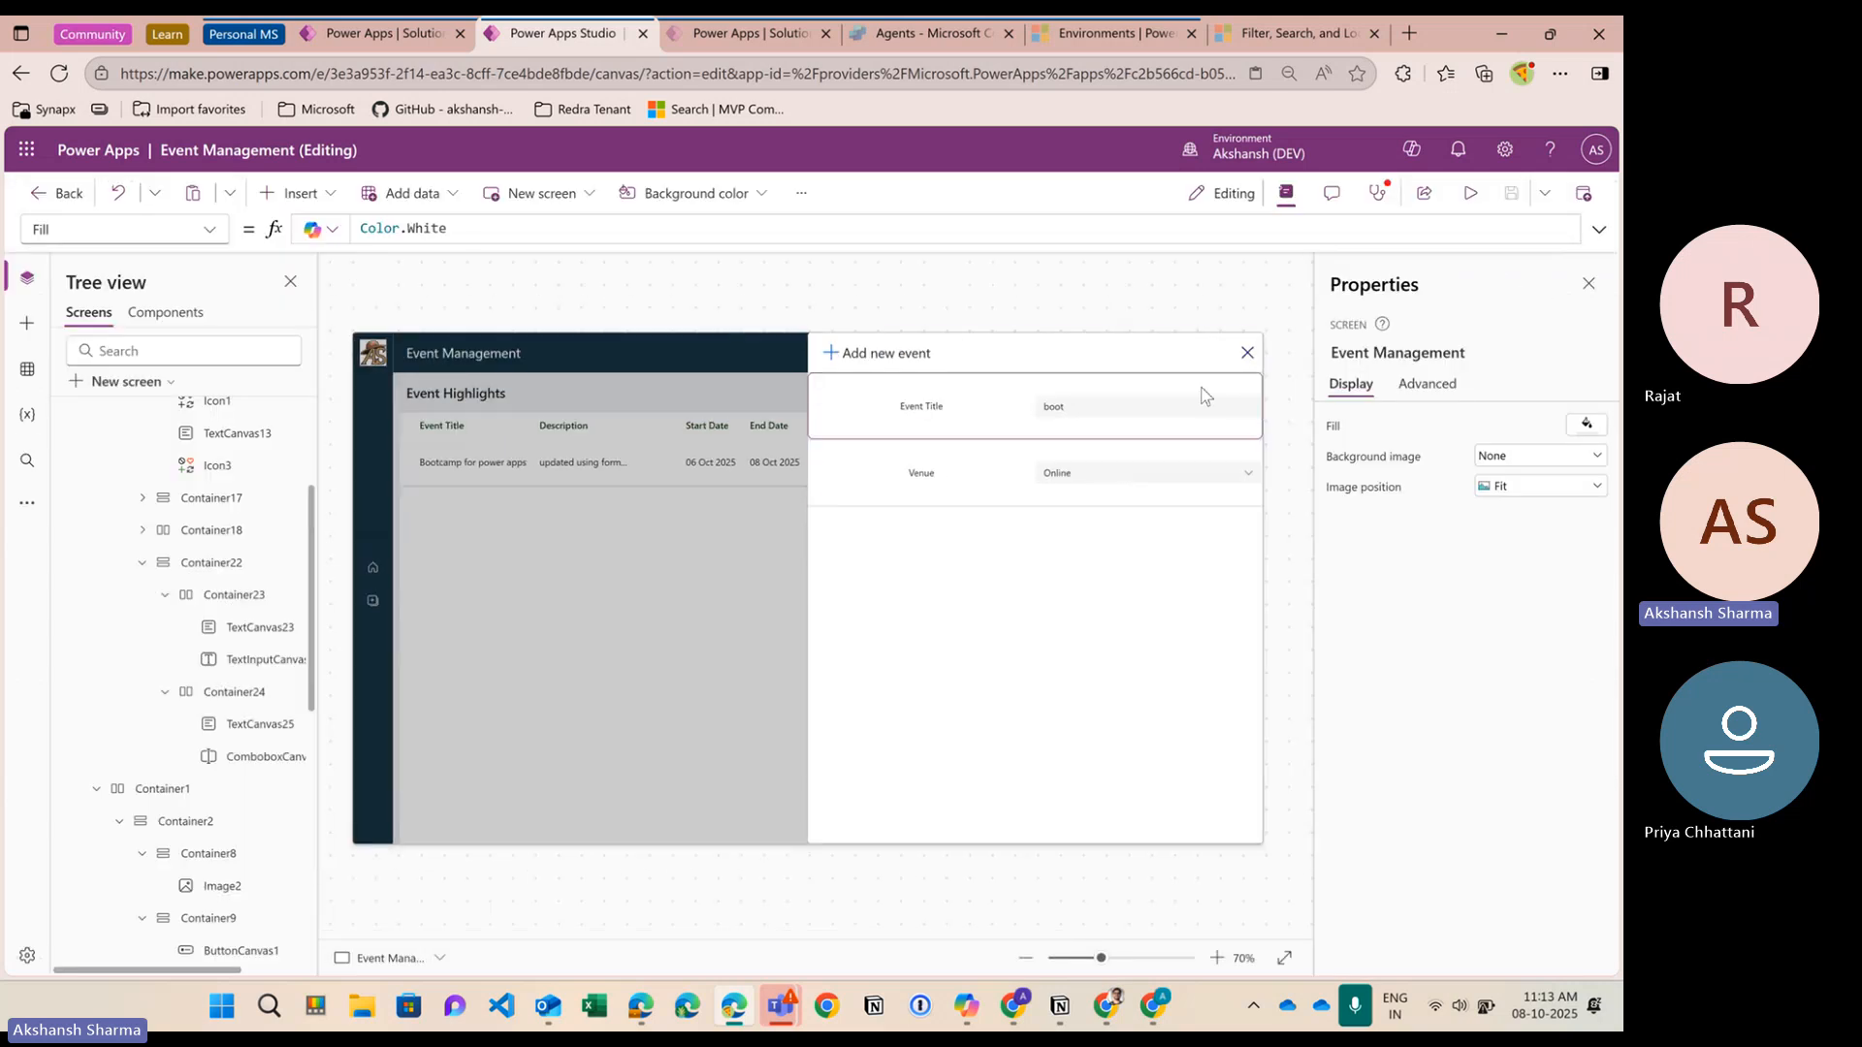
pyautogui.click(1248, 354)
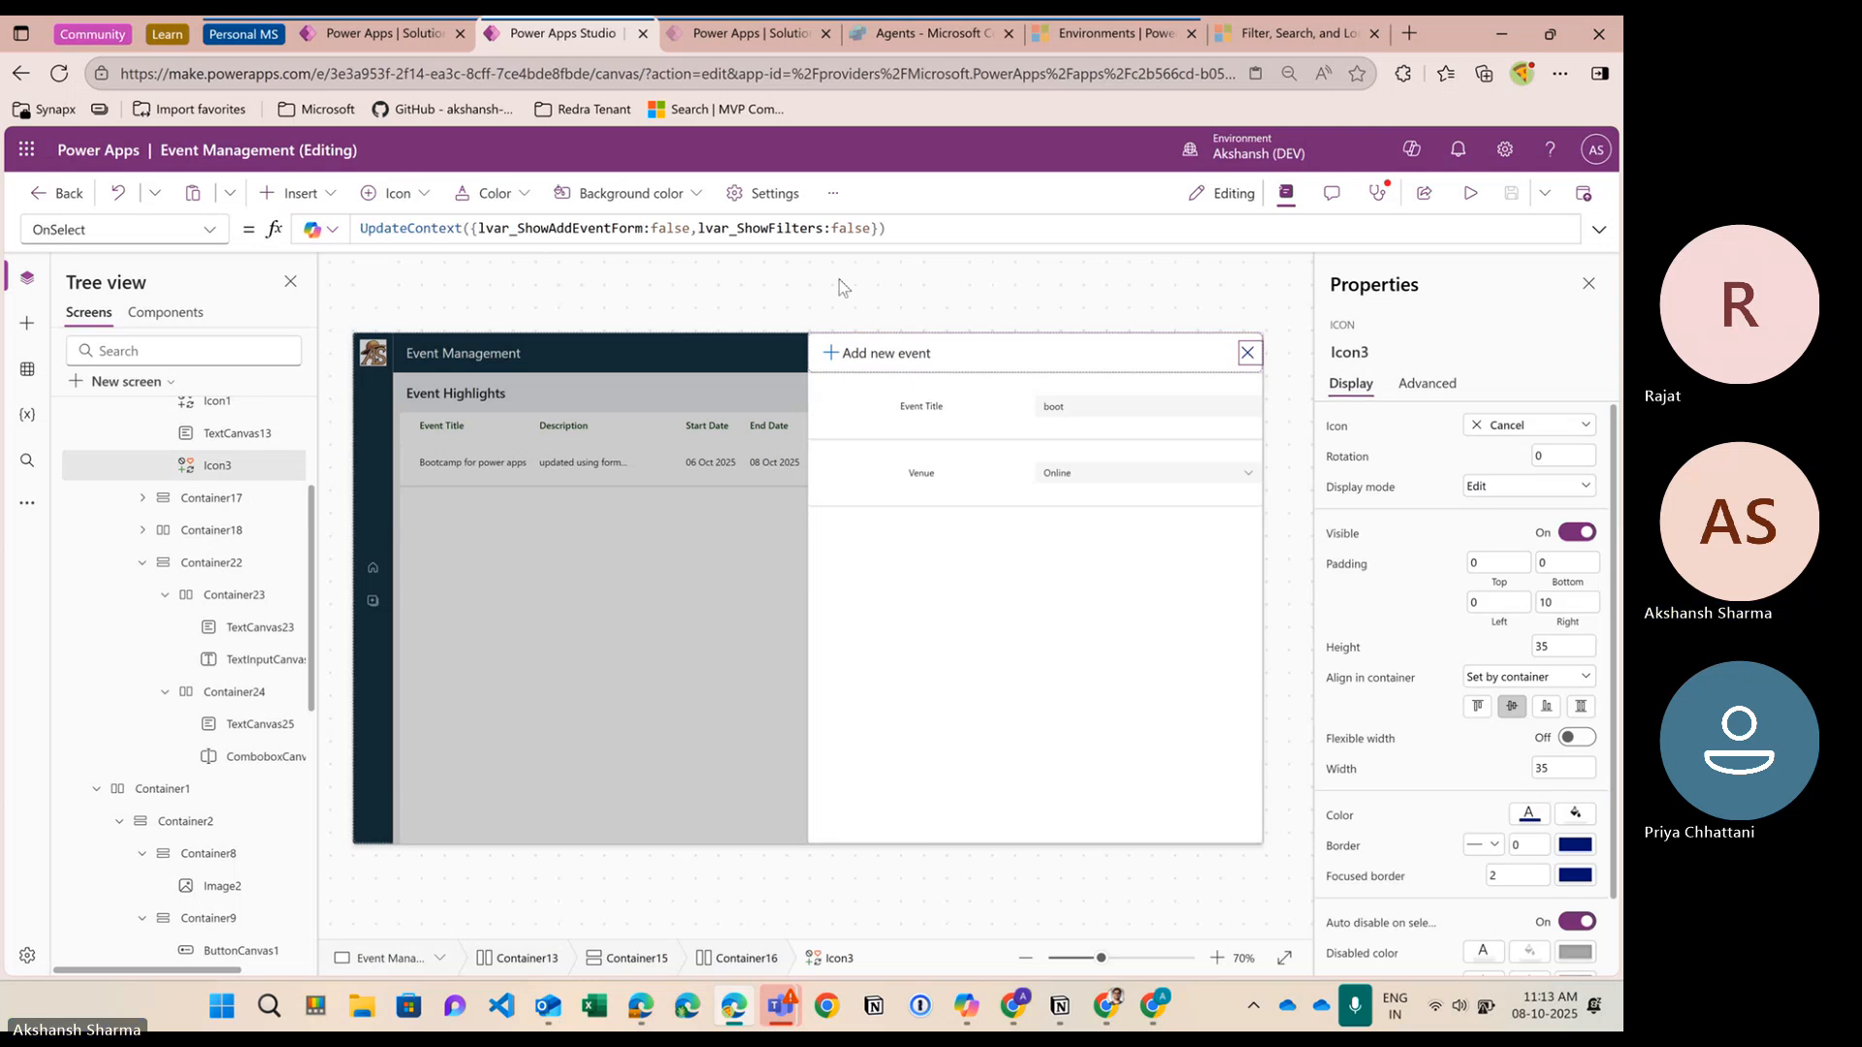
pyautogui.click(939, 231)
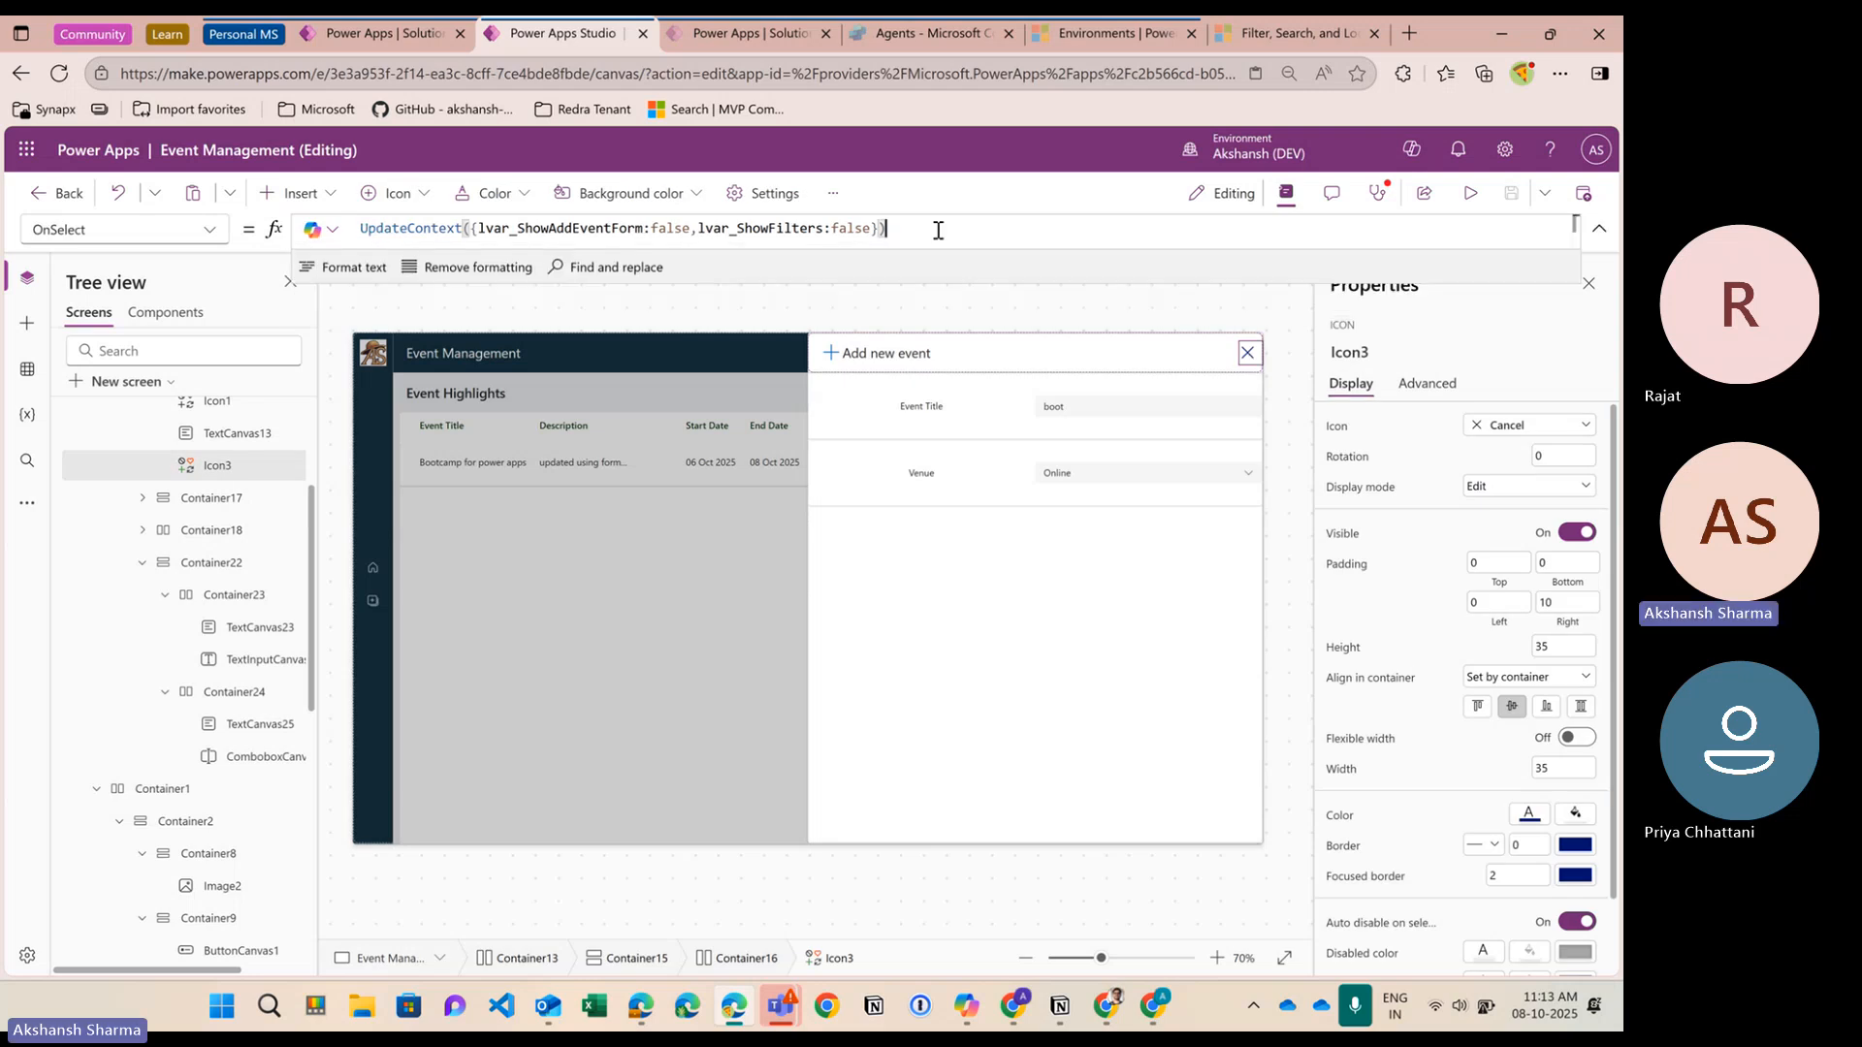
pyautogui.write('reset')
pyautogui.press('Tab')
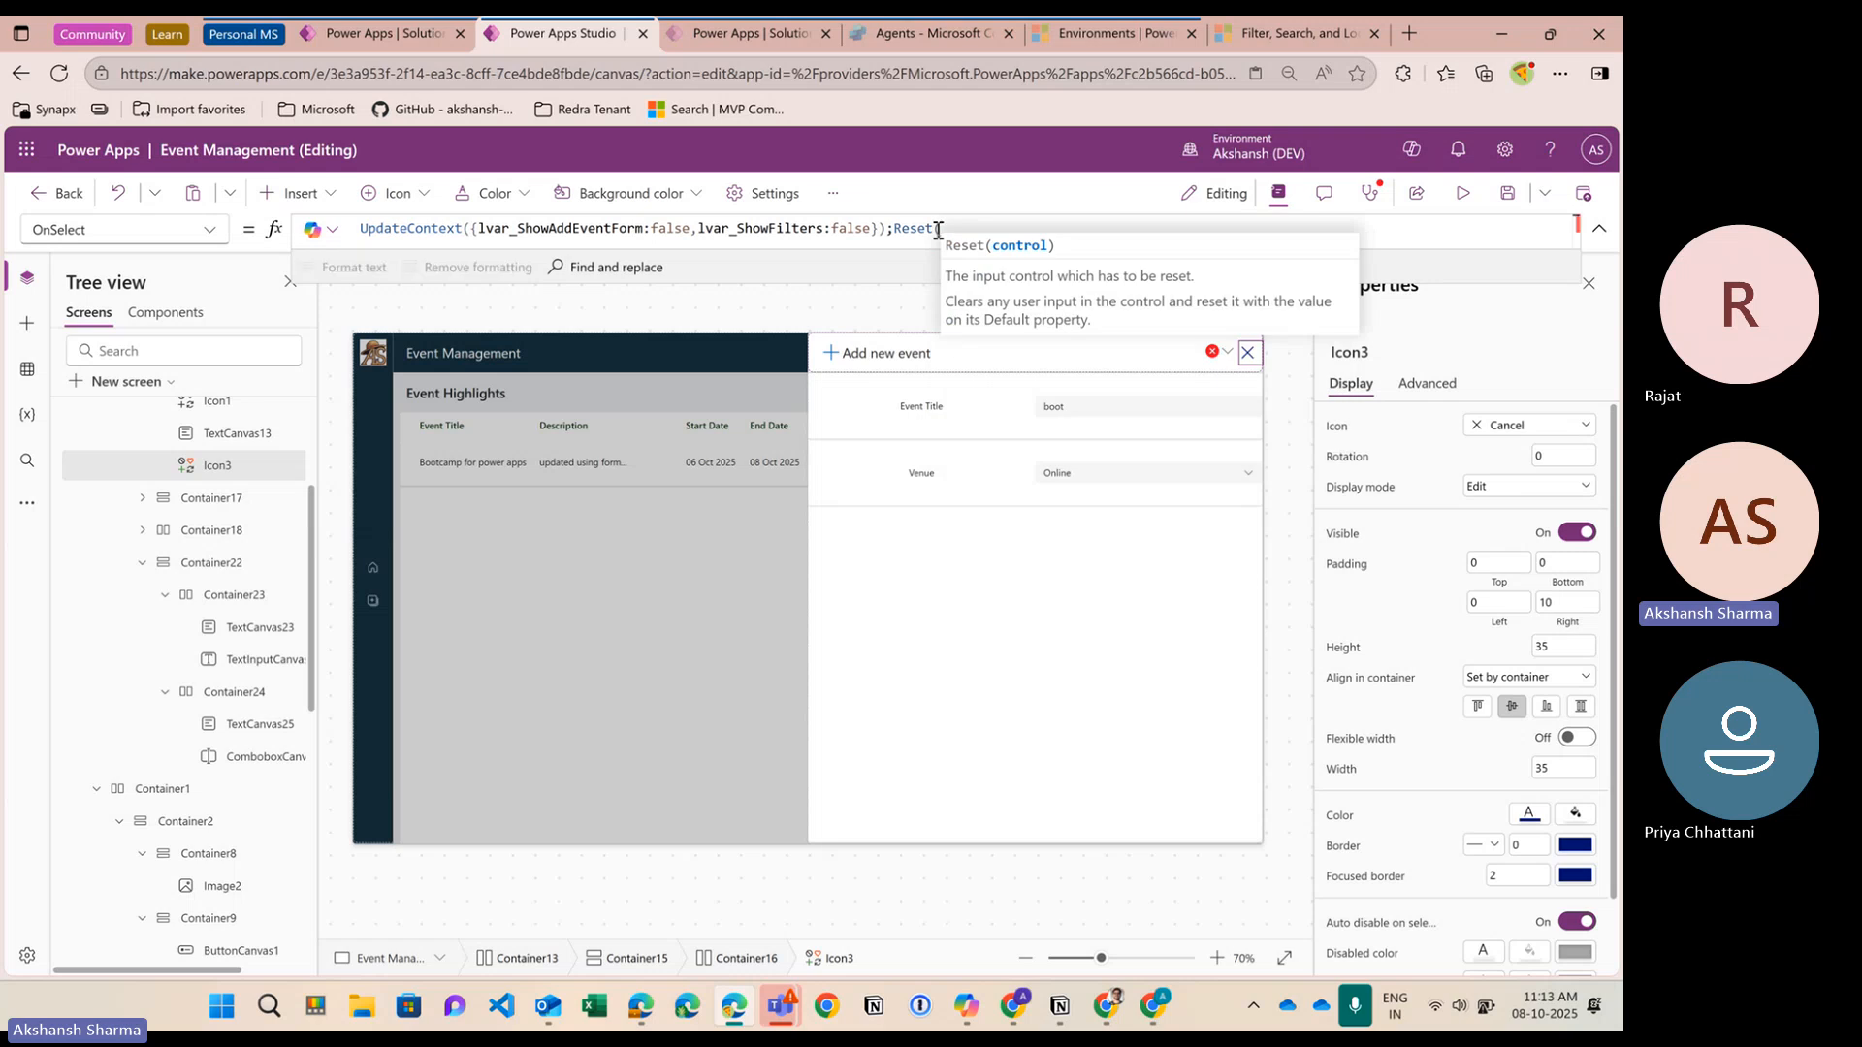
pyautogui.write('textin')
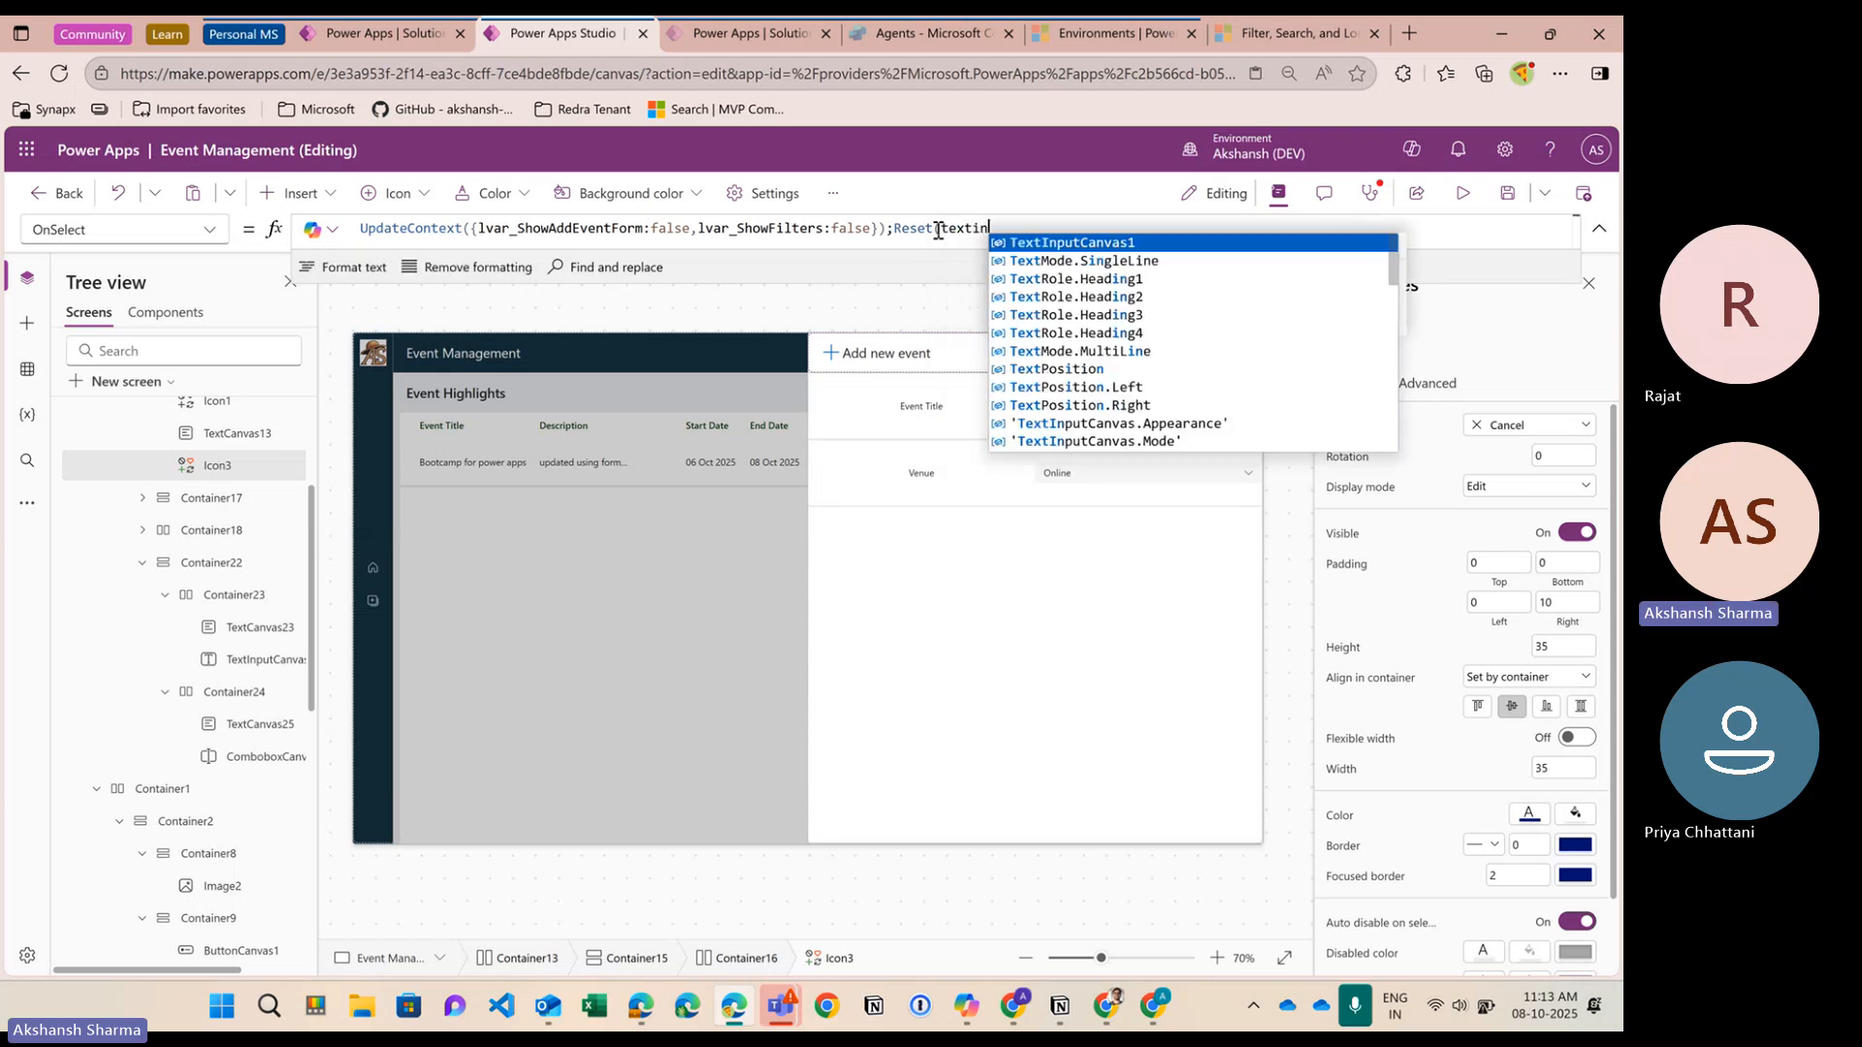
pyautogui.press('Tab')
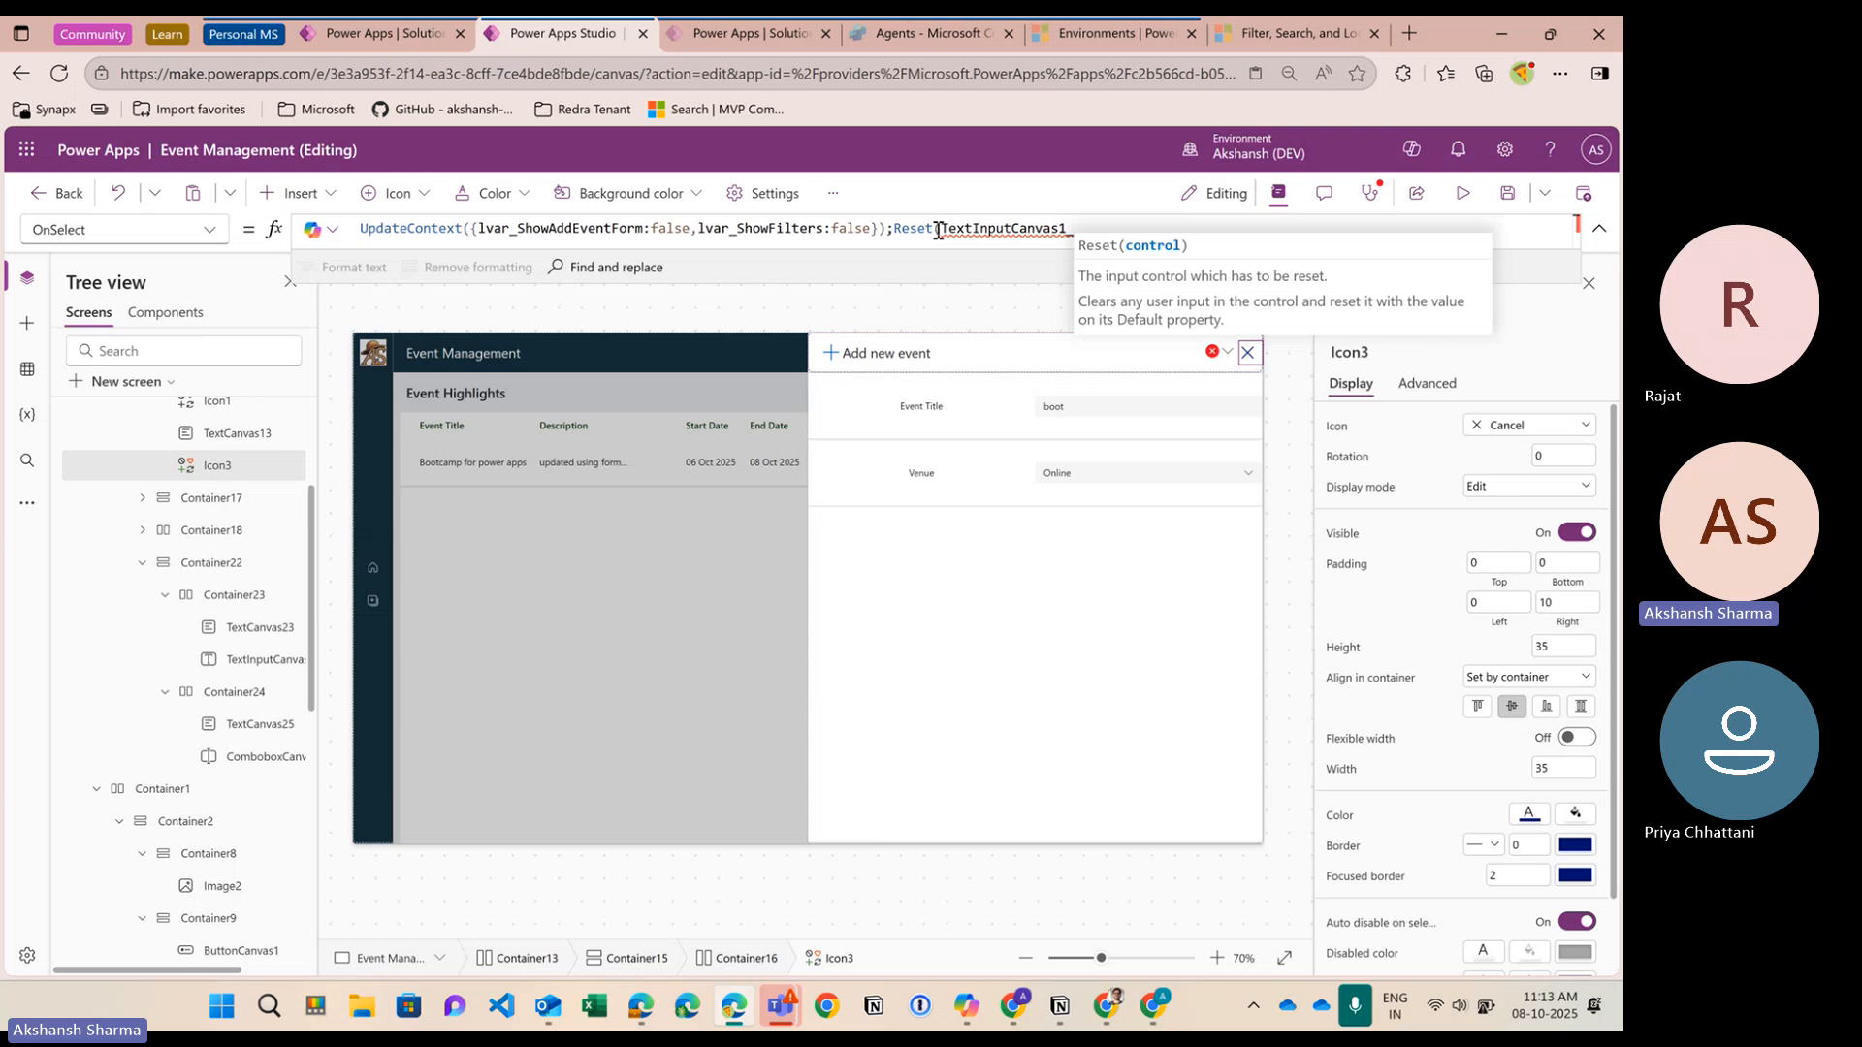
pyautogui.write(')')
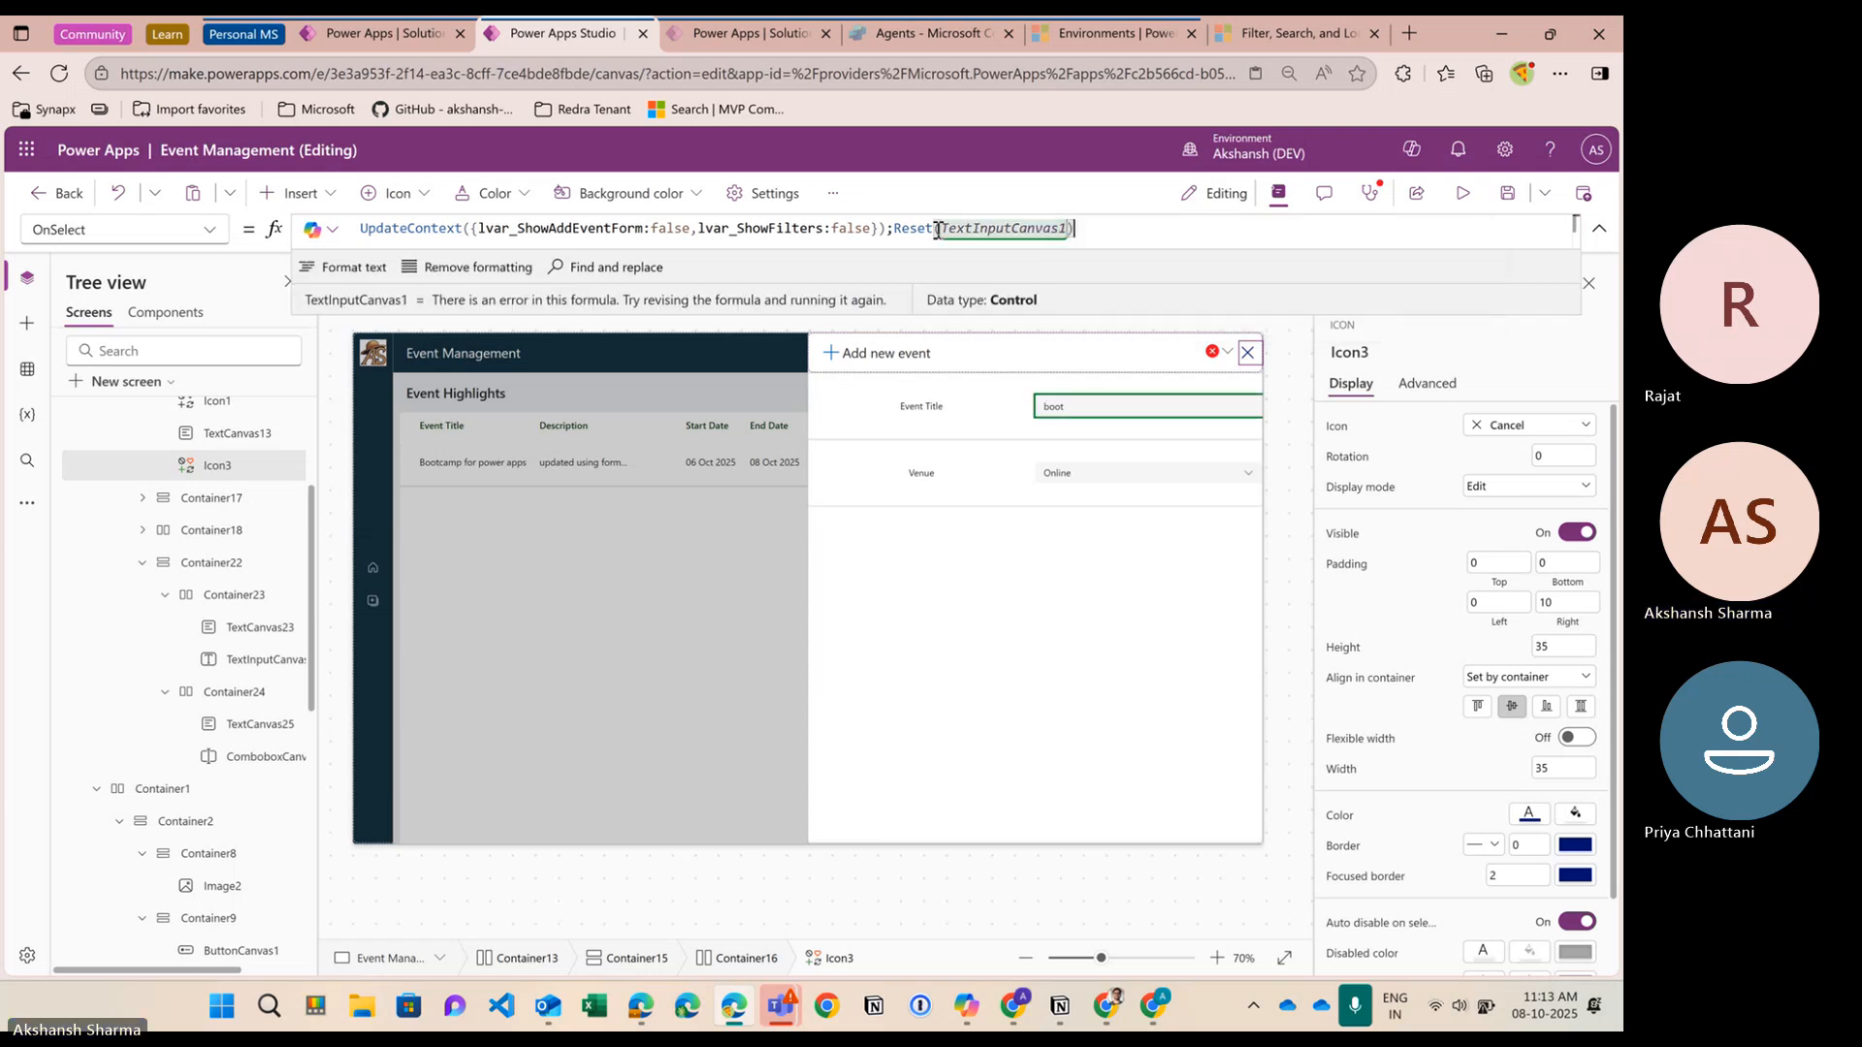
pyautogui.write(';Reset(')
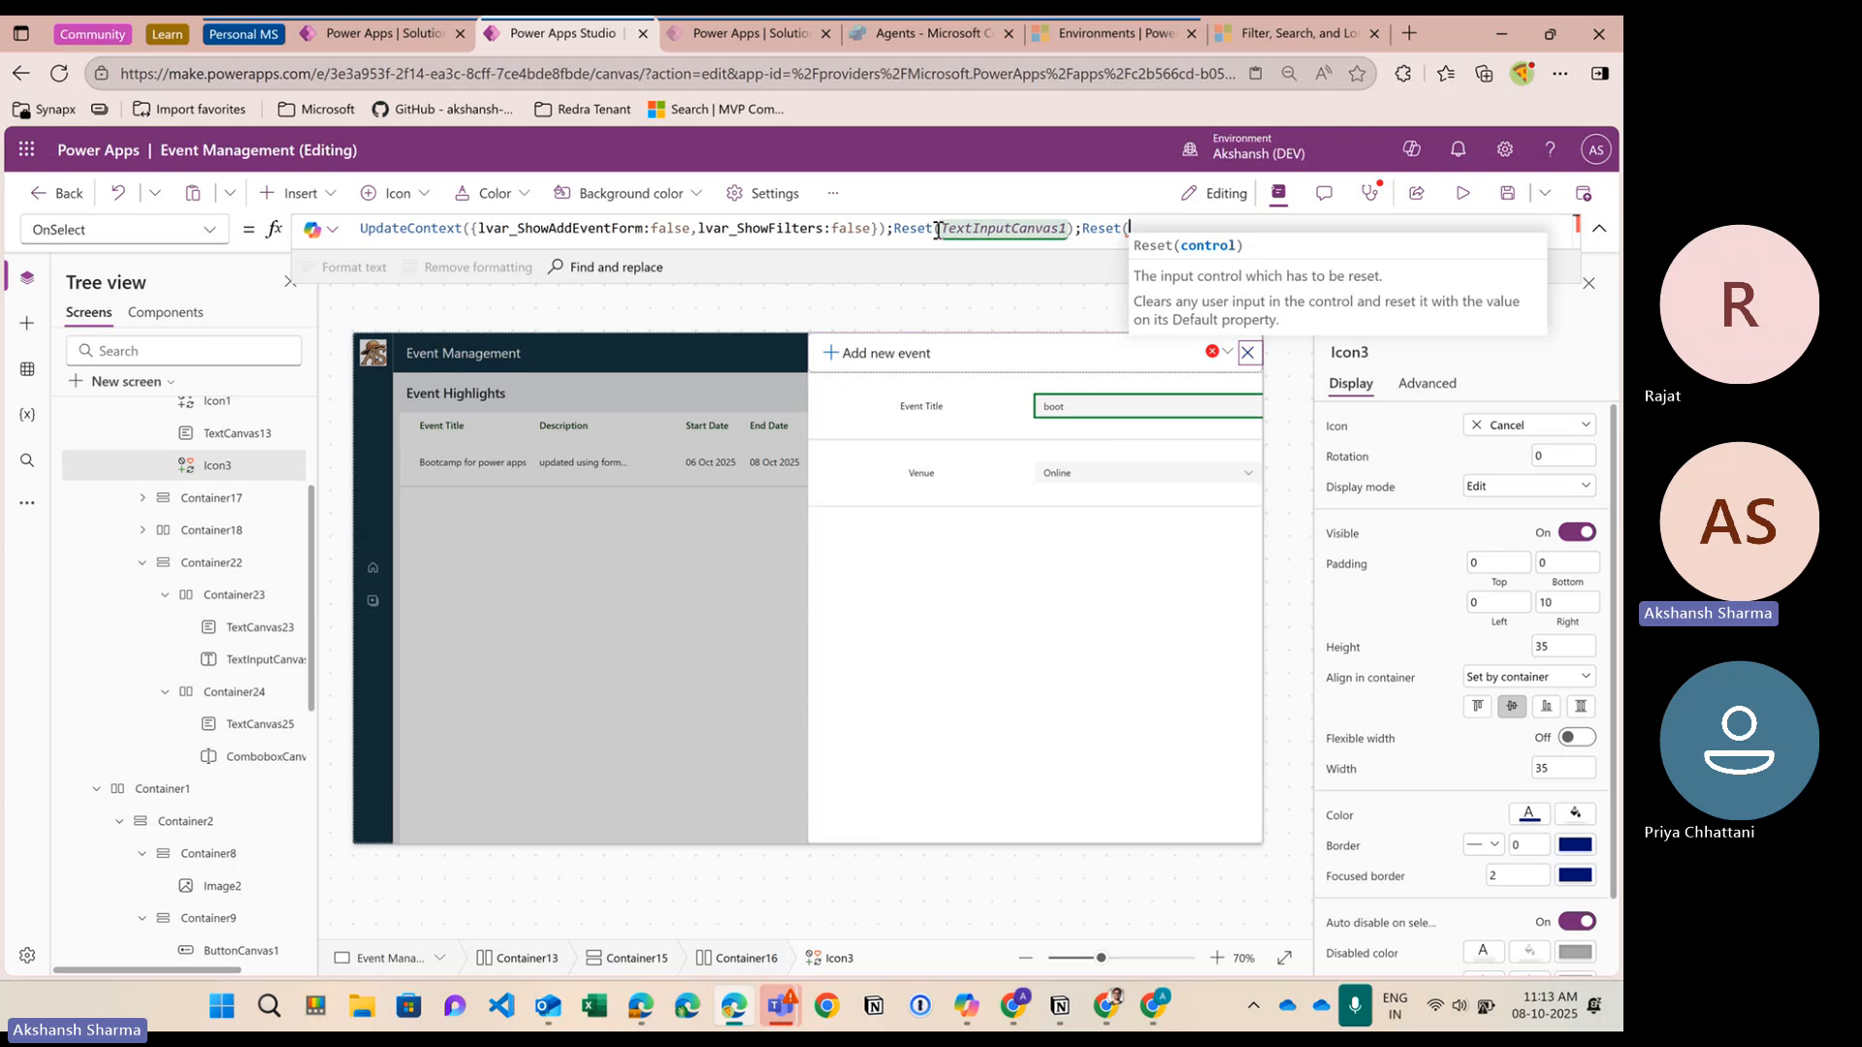
pyautogui.write('ComboboxCanvas1)')
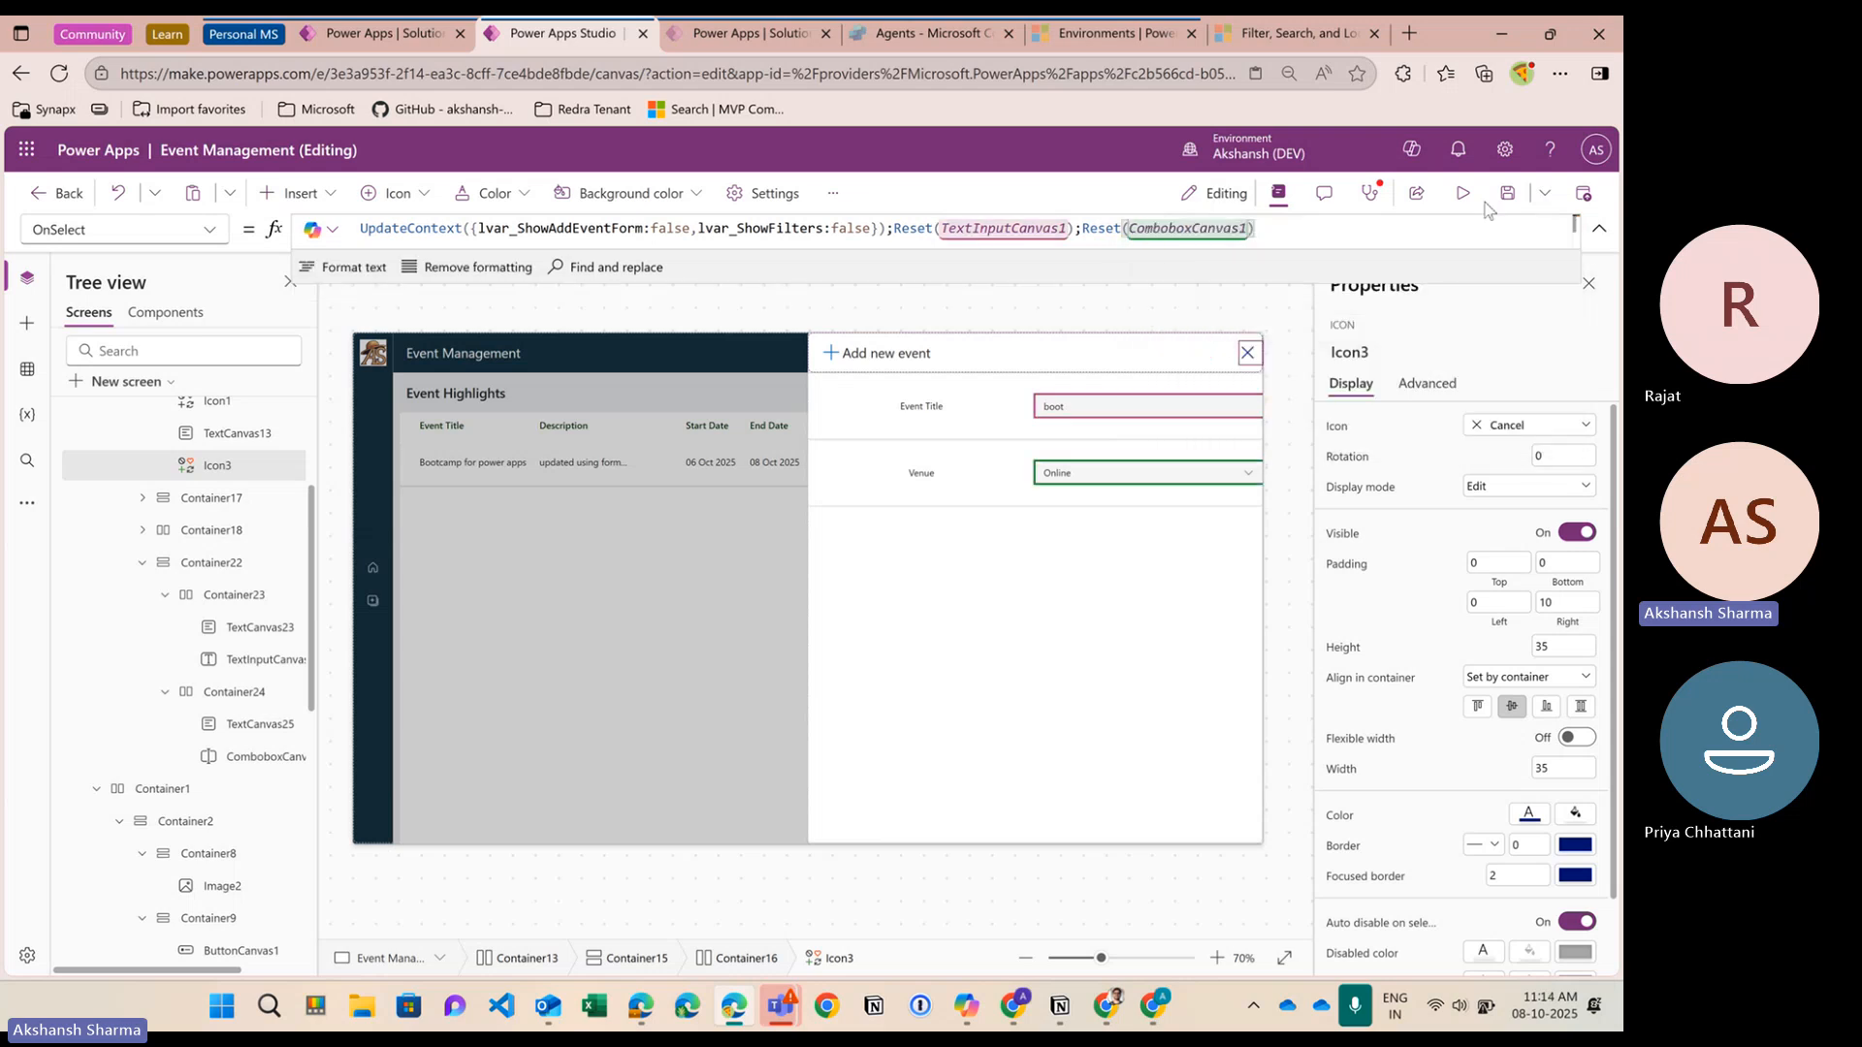
pyautogui.press('F5')
# Open and close the filter panel, switch between Event and Registration Management screens, then exit preview
pyautogui.click(1399, 258)
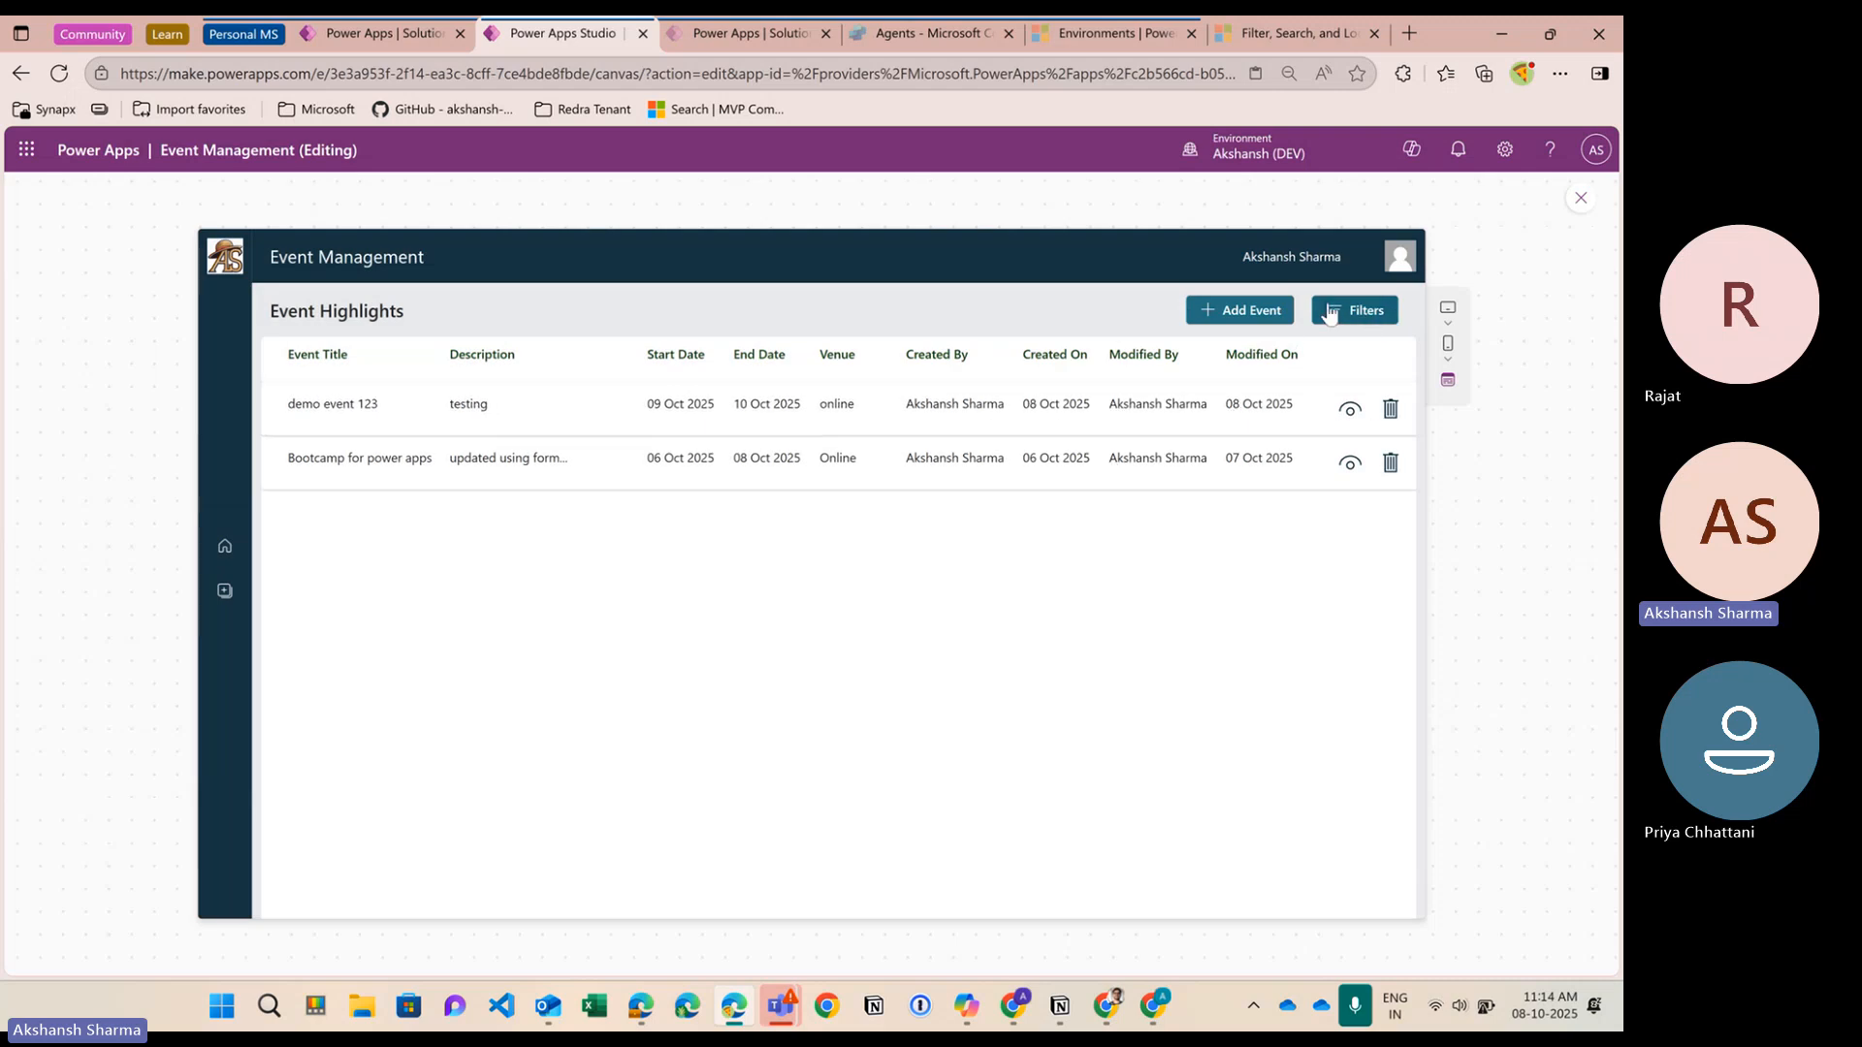
pyautogui.click(1331, 312)
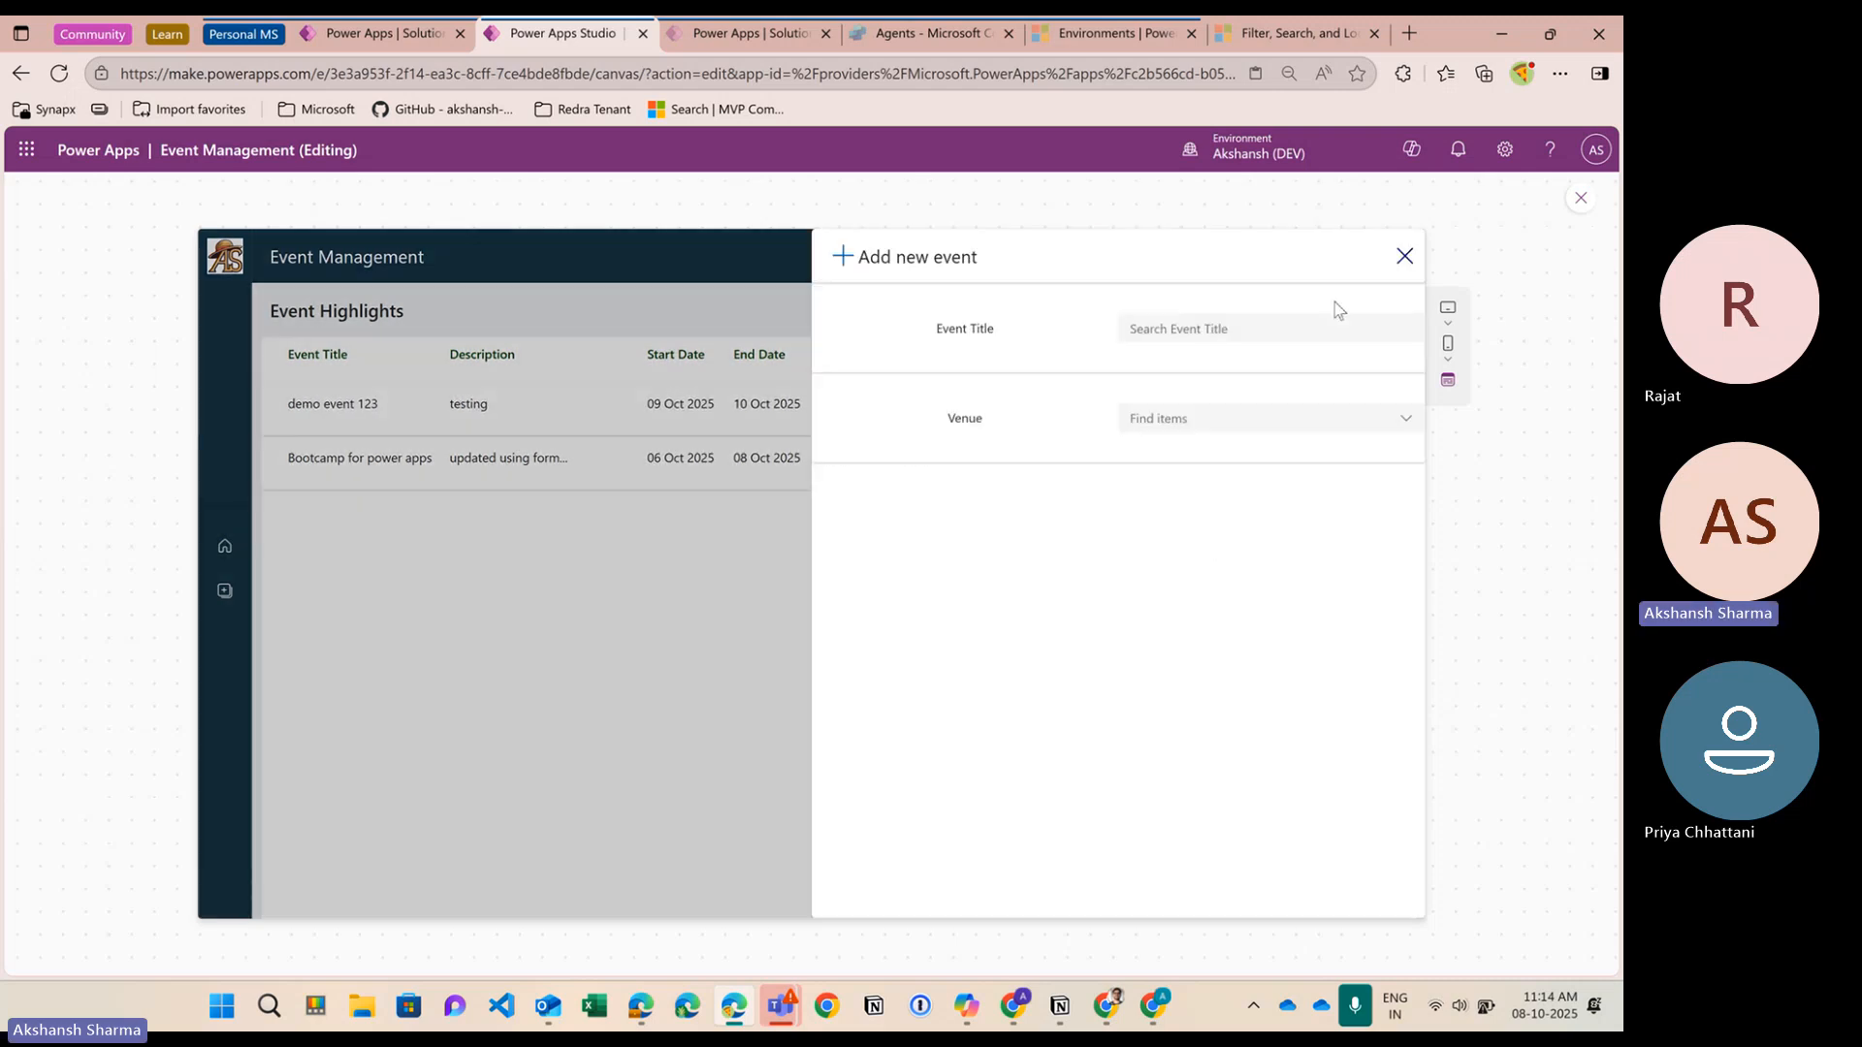
pyautogui.click(1404, 256)
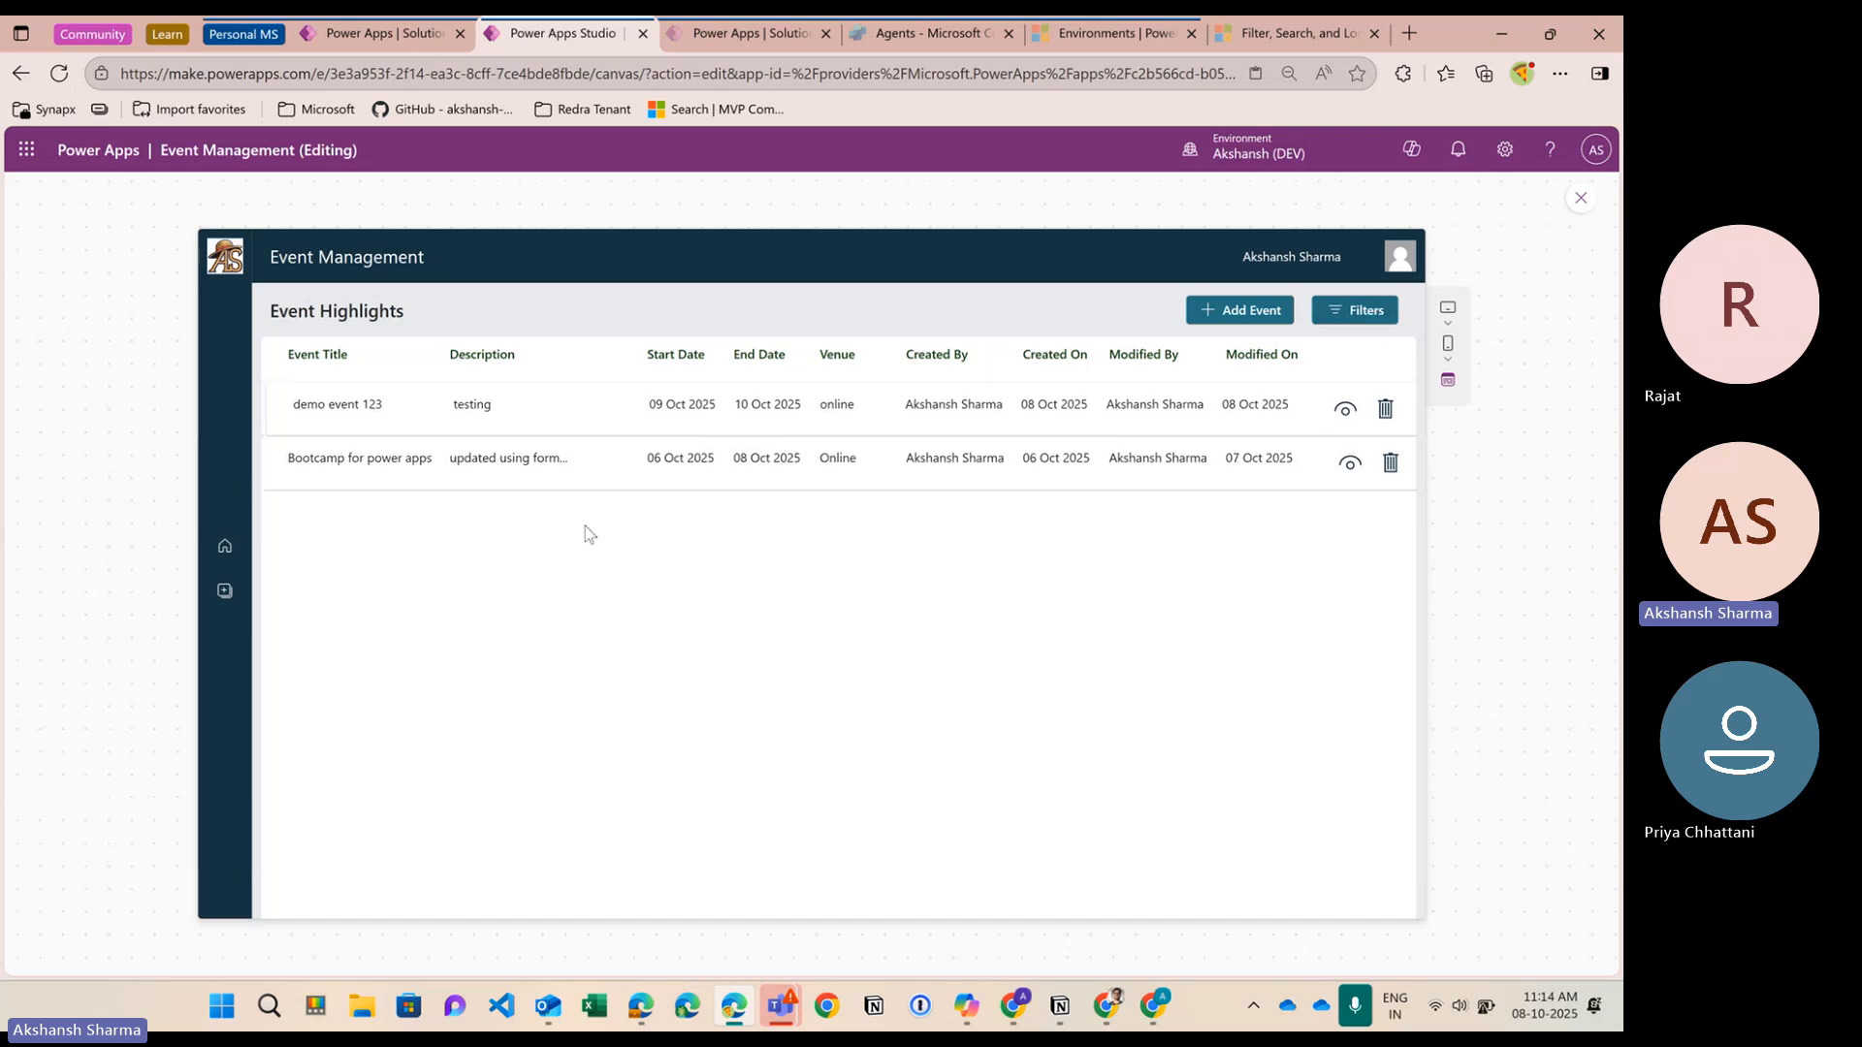
pyautogui.click(226, 592)
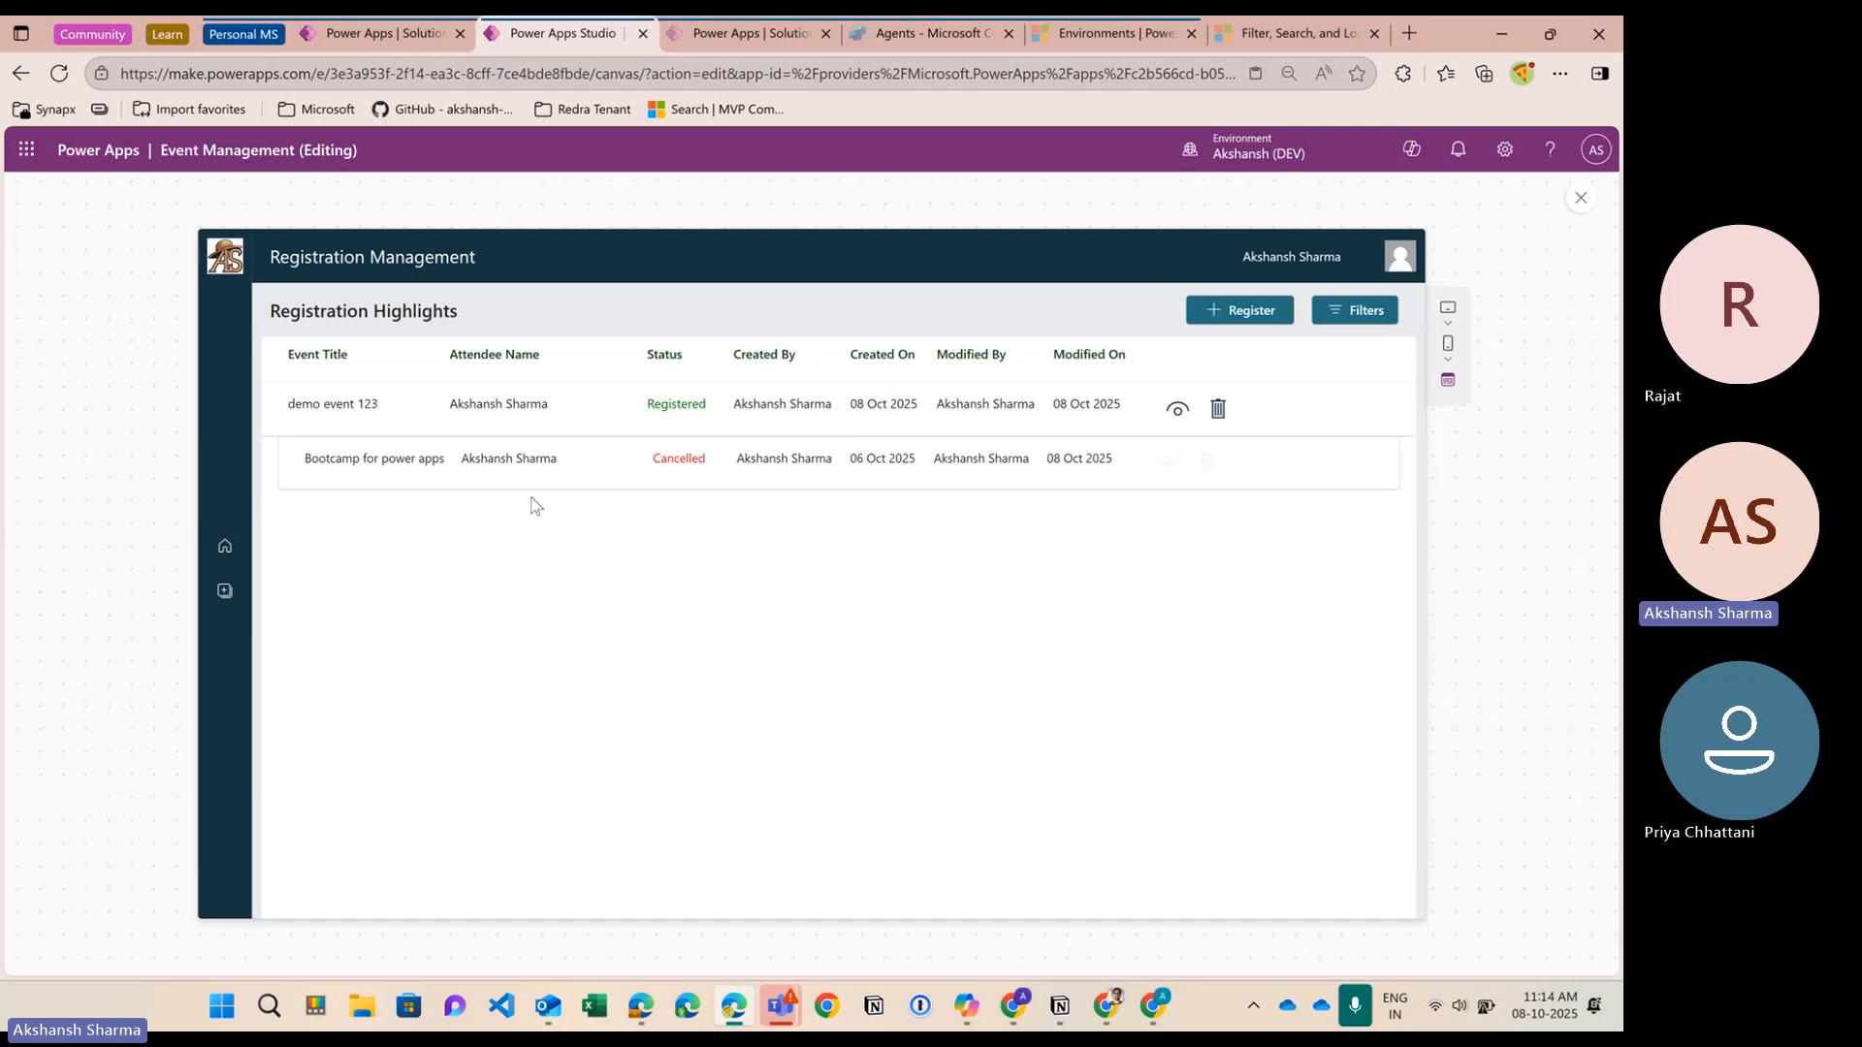
pyautogui.click(226, 547)
pyautogui.click(1342, 320)
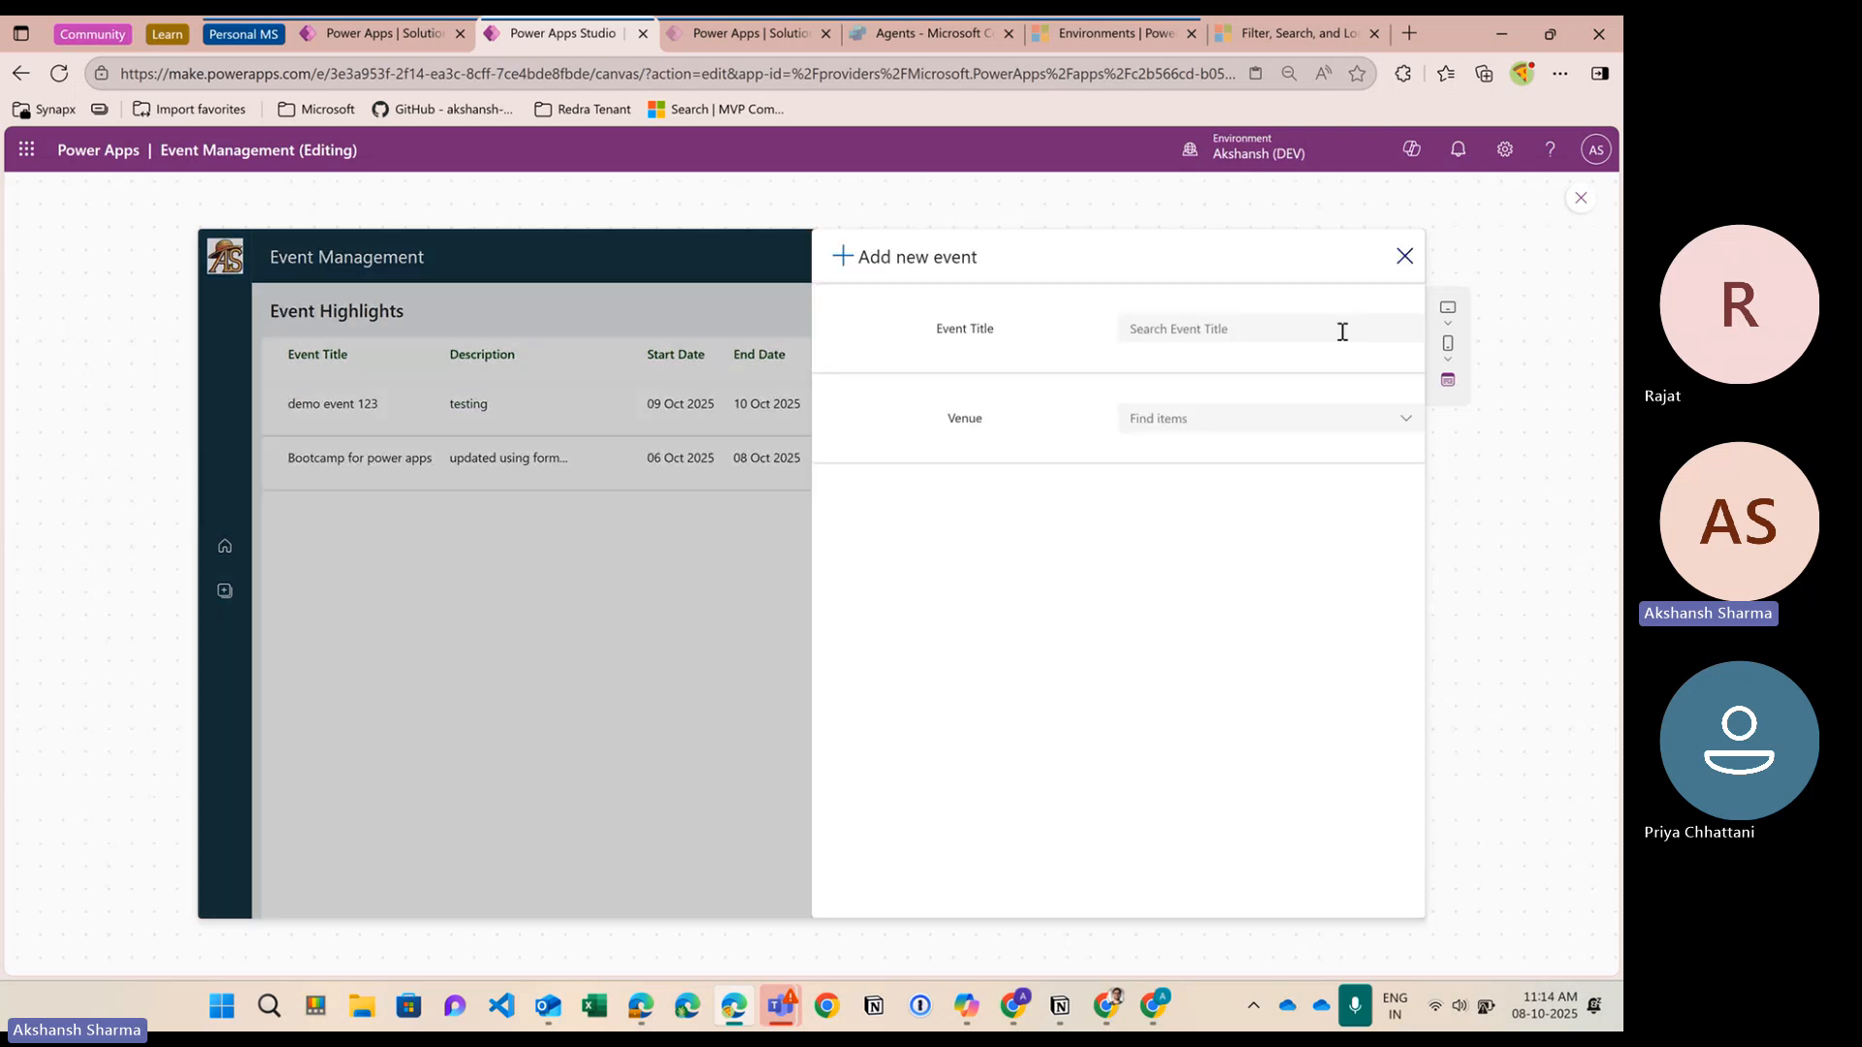
pyautogui.click(1404, 257)
pyautogui.click(231, 595)
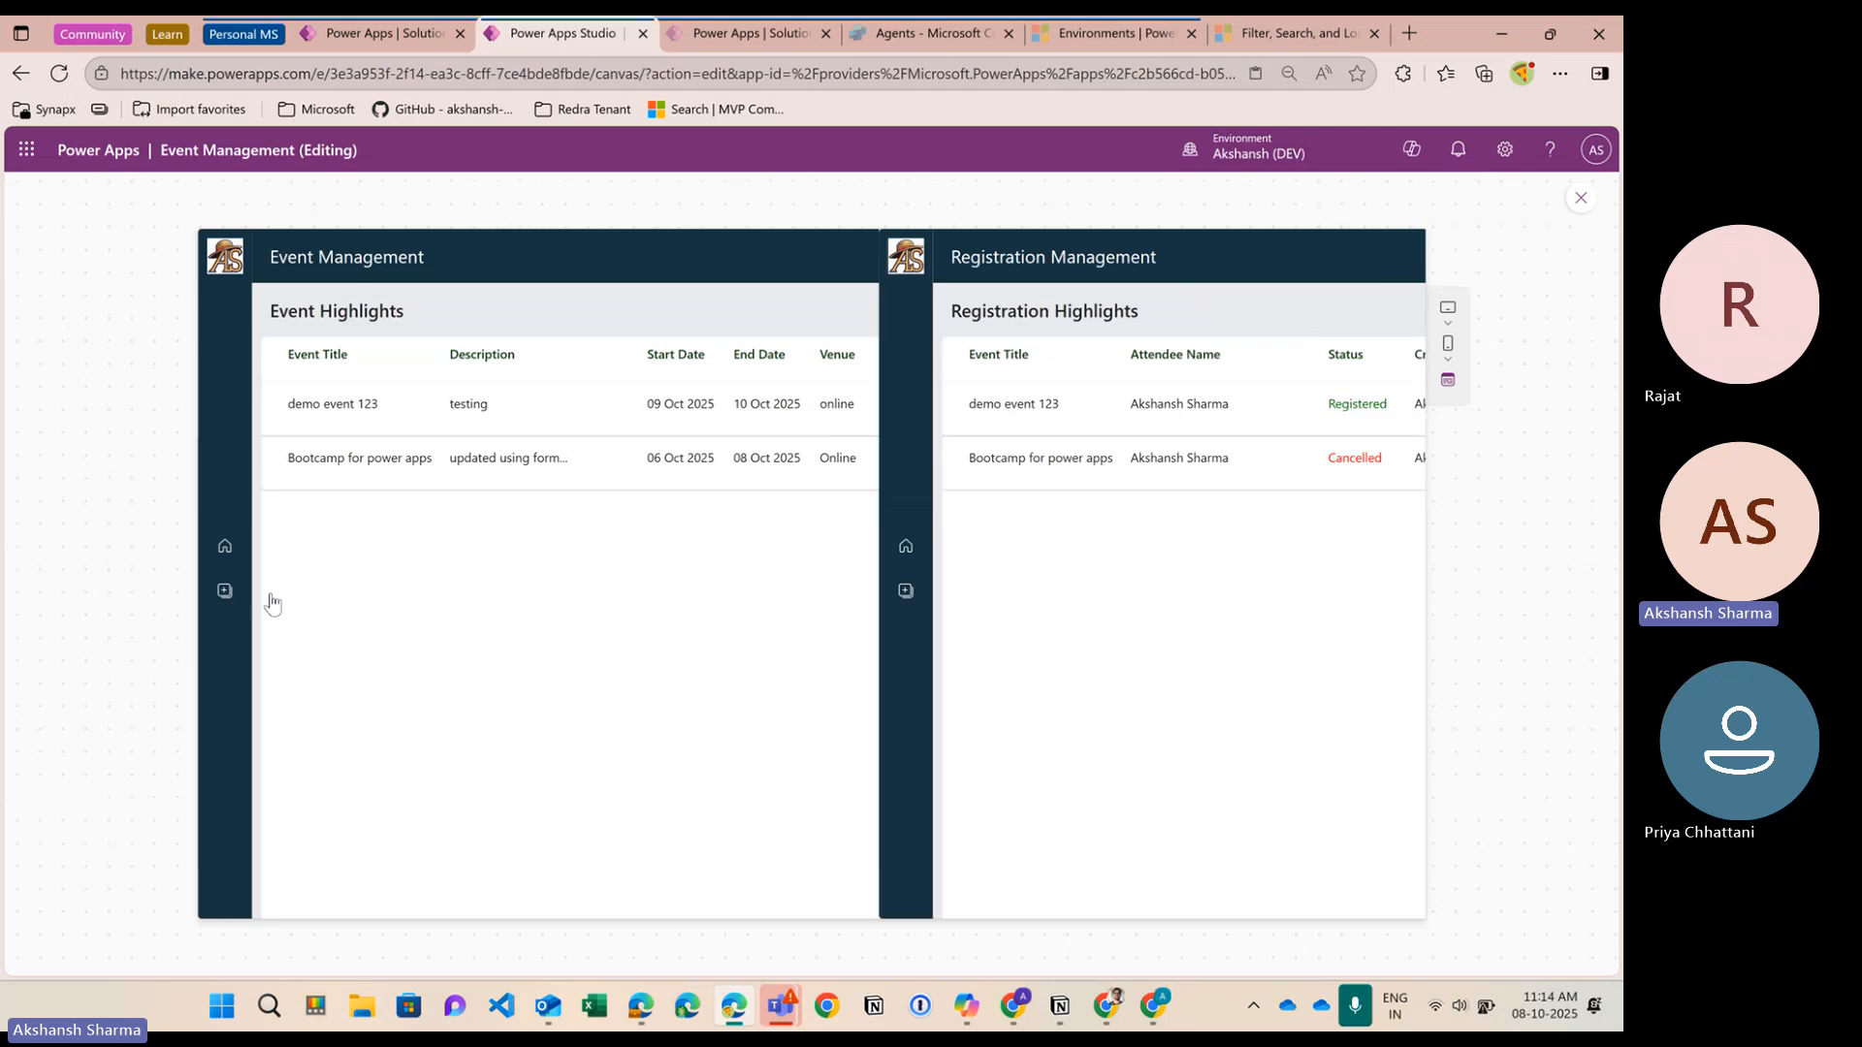
pyautogui.click(226, 549)
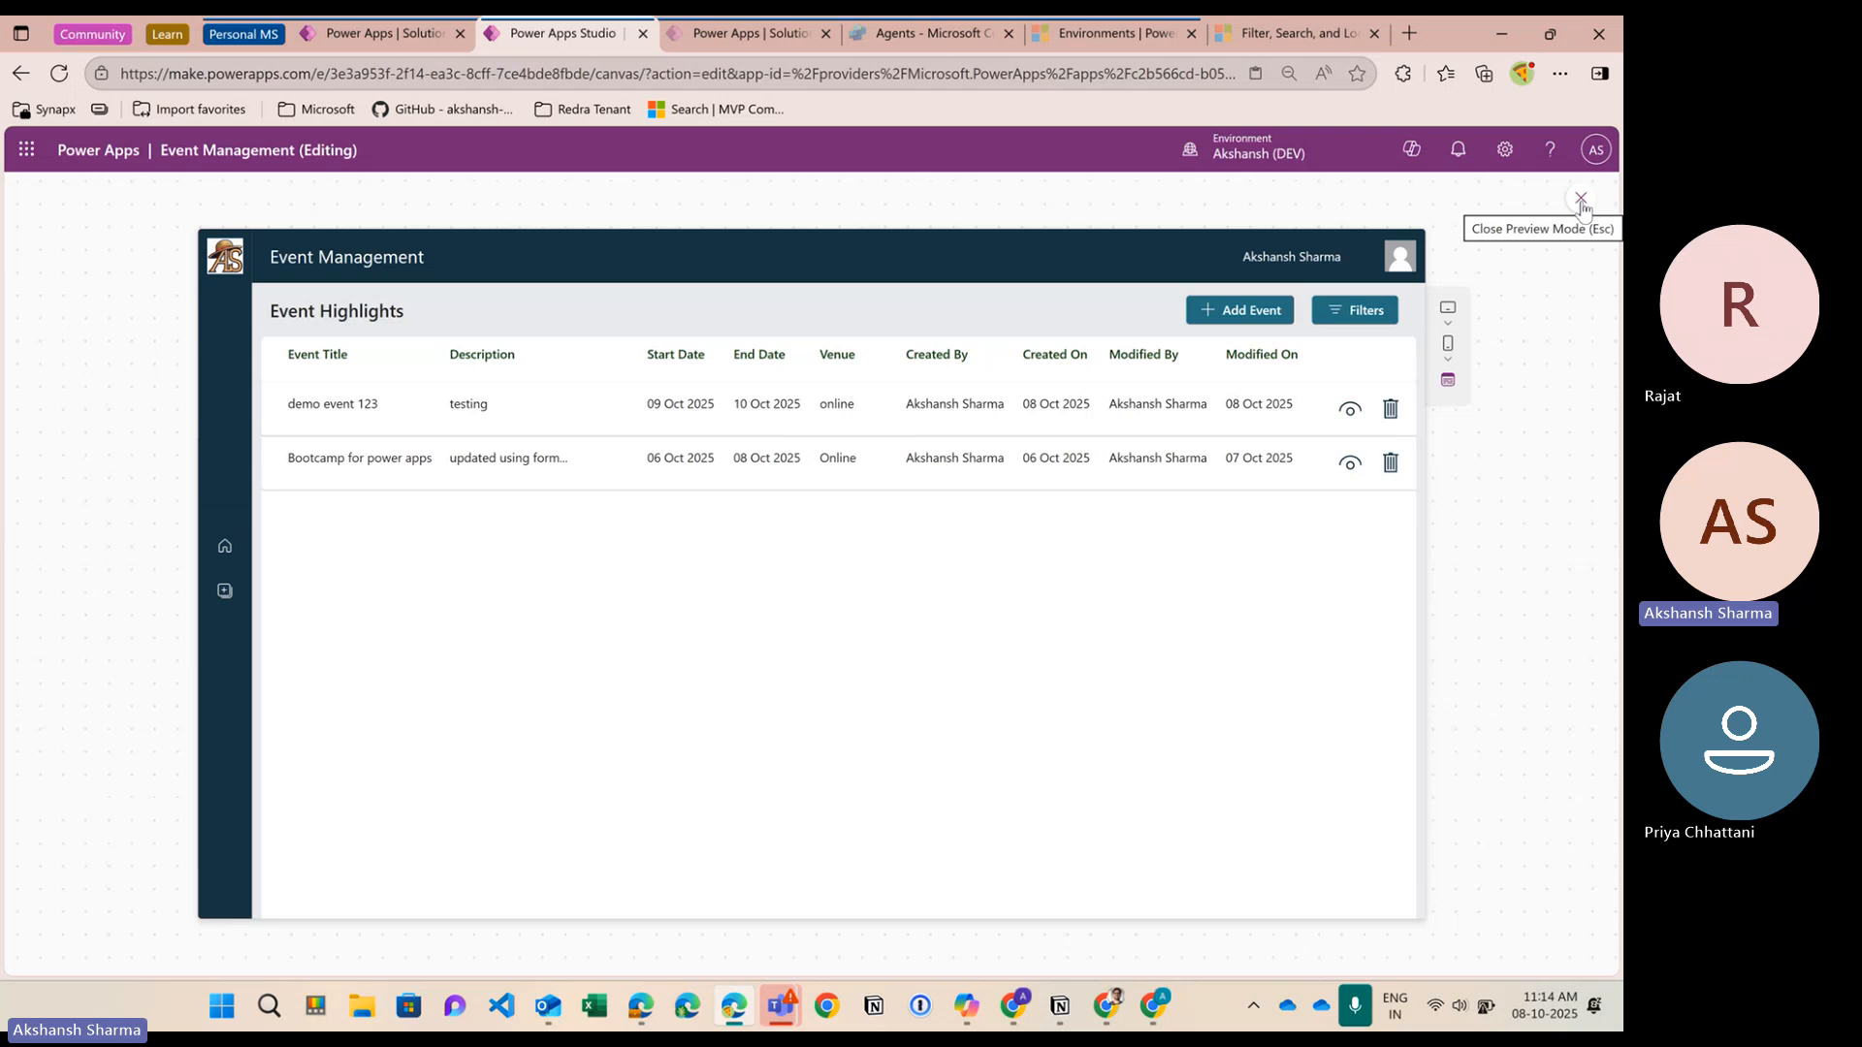
pyautogui.click(1580, 199)
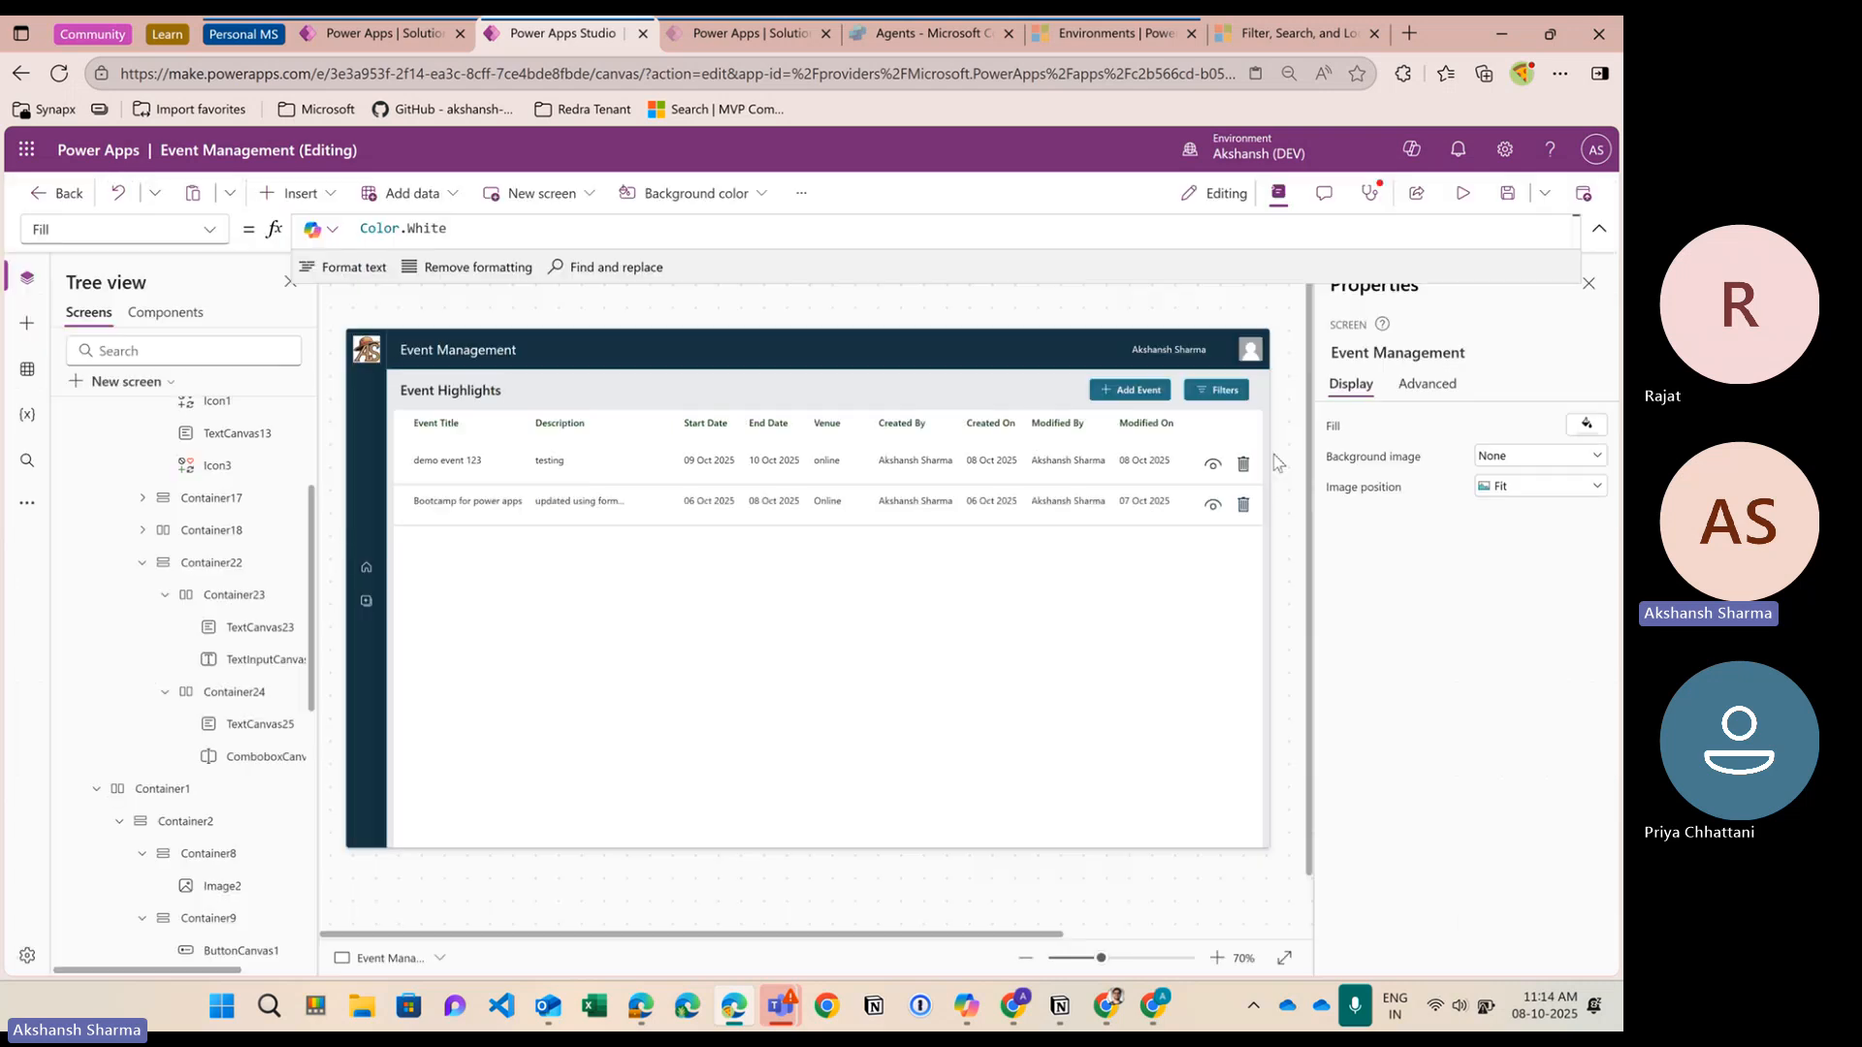
# Save the app with a version note about creating 2 different screens and the filter feature
pyautogui.click(1545, 193)
pyautogui.click(1501, 204)
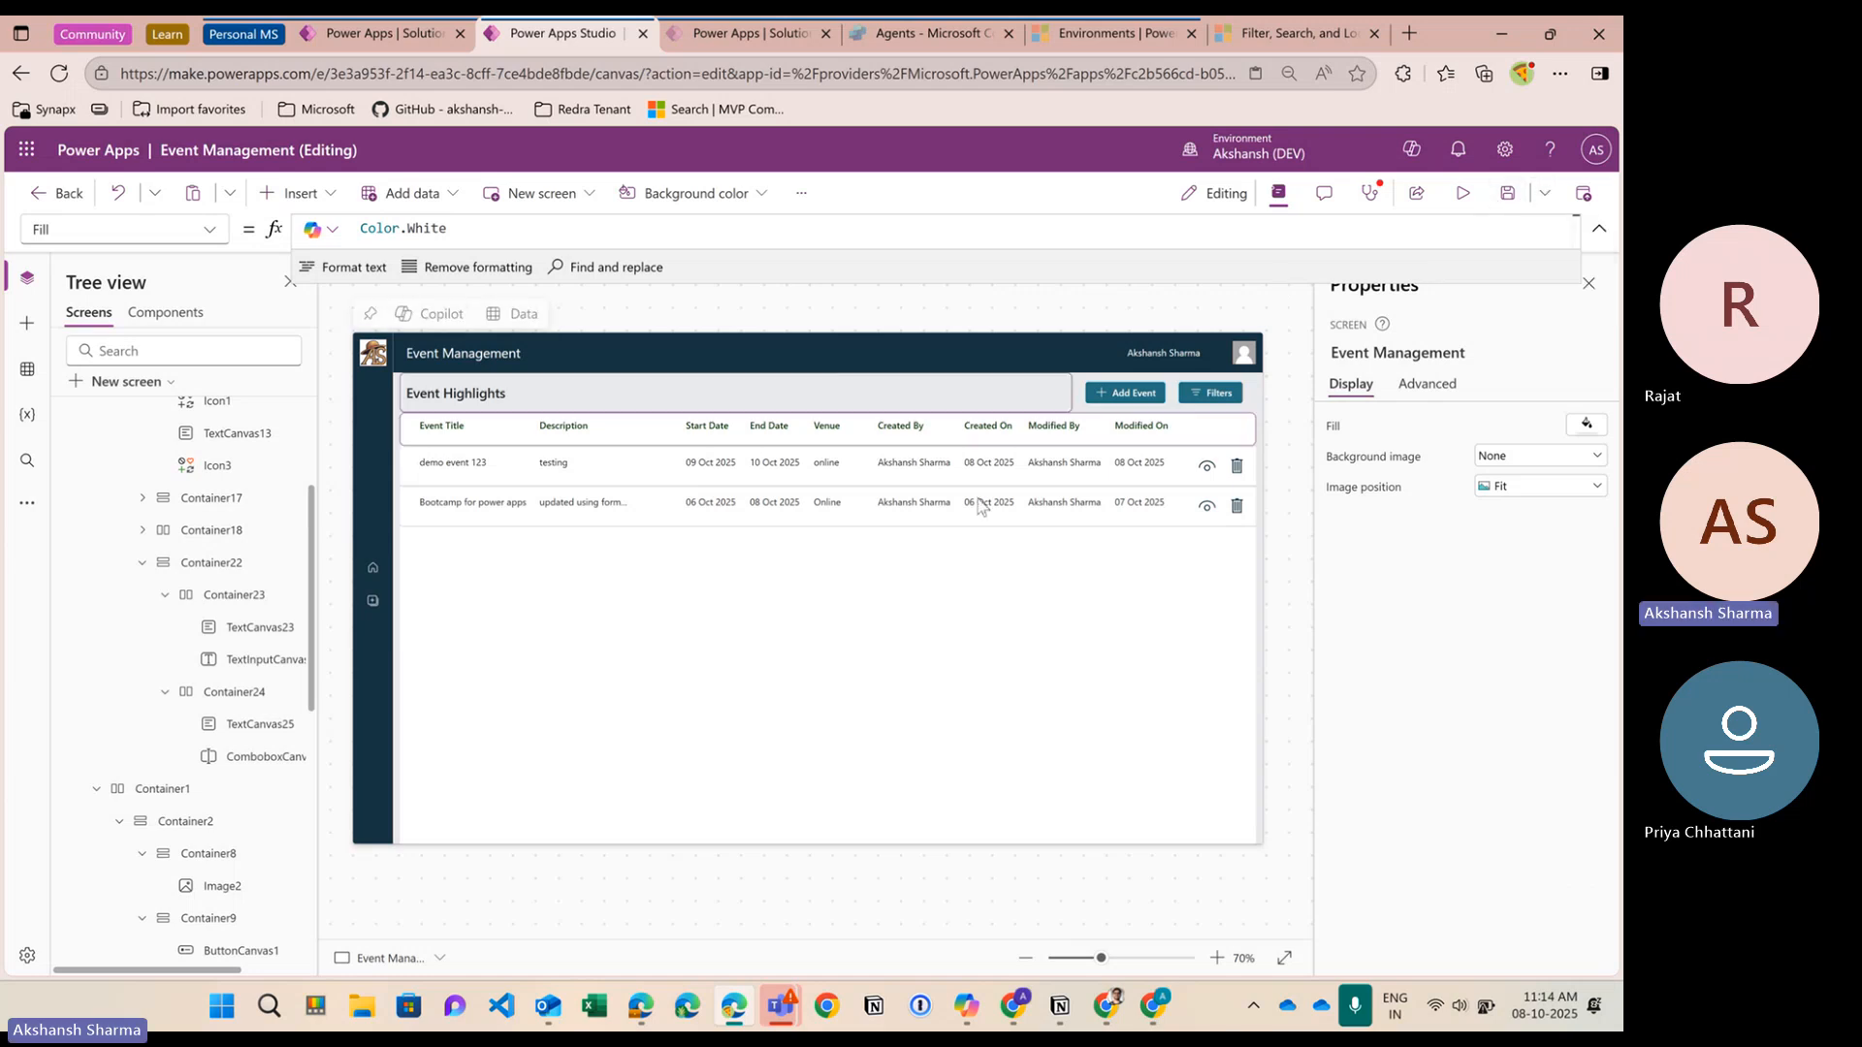
pyautogui.click(1544, 196)
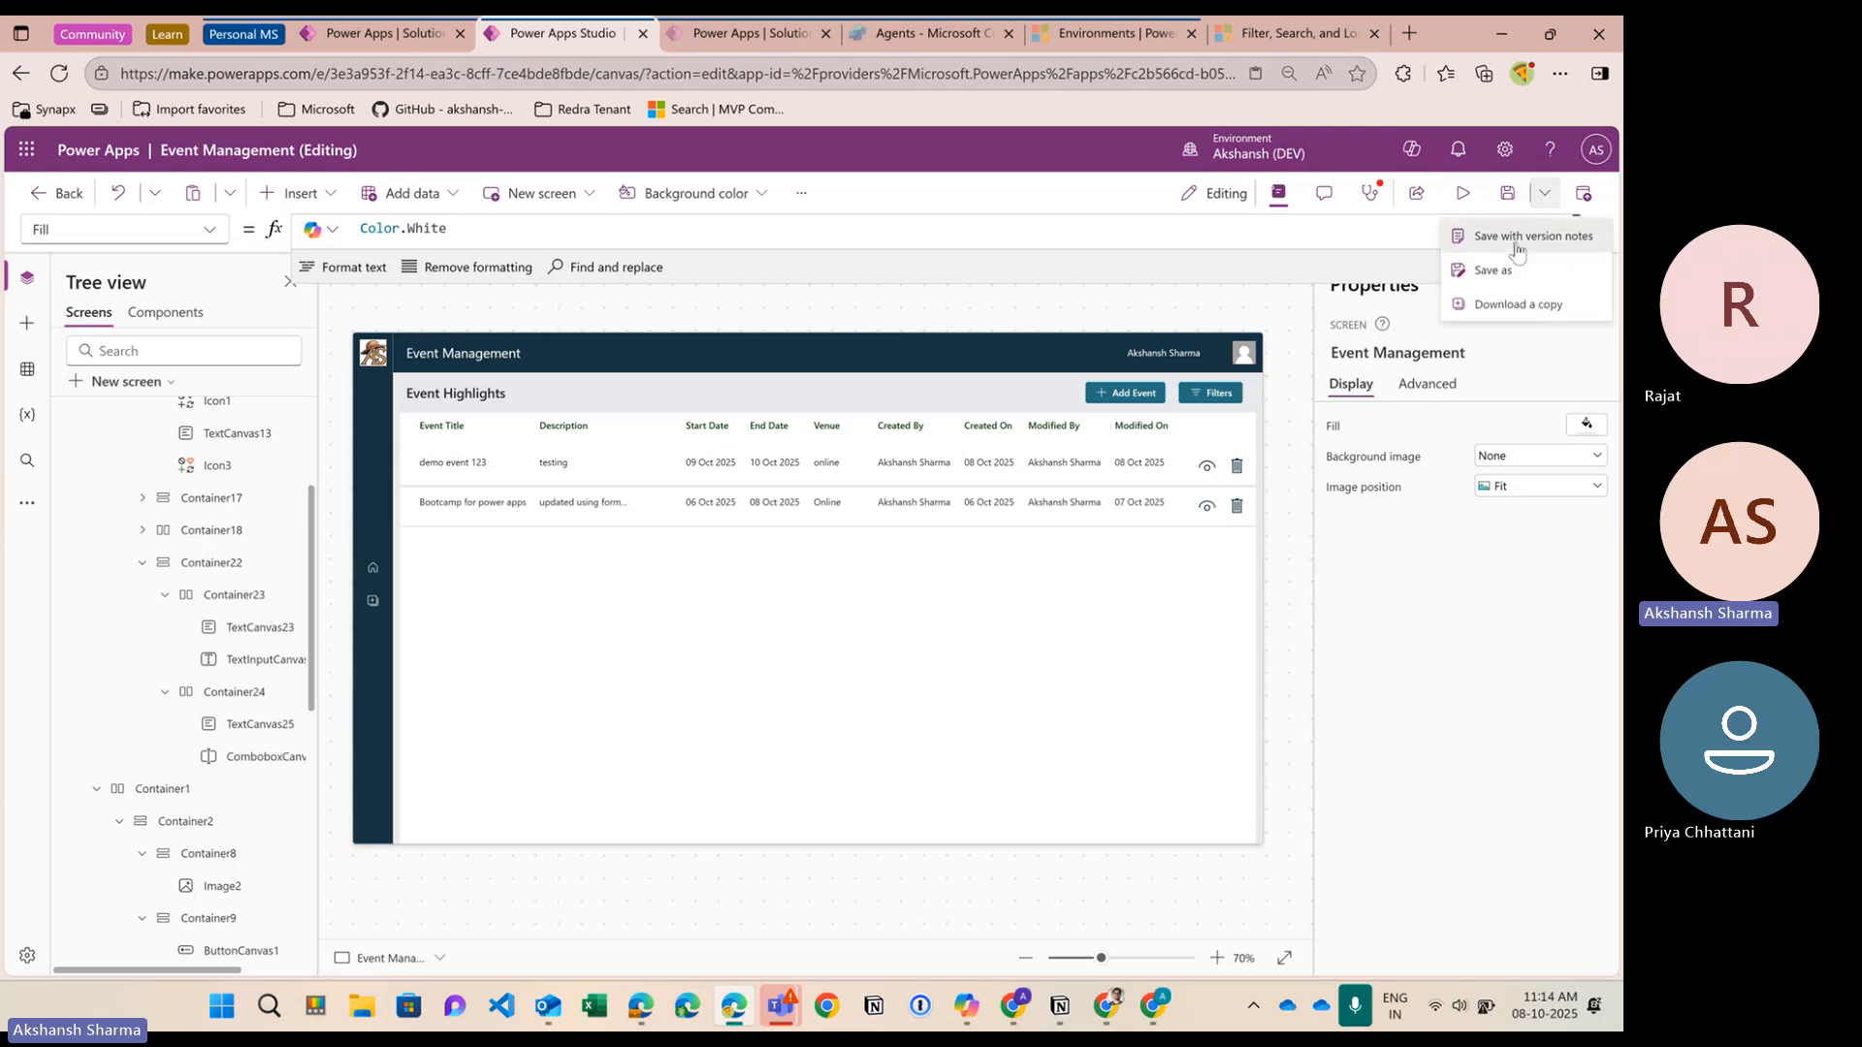
pyautogui.click(1519, 247)
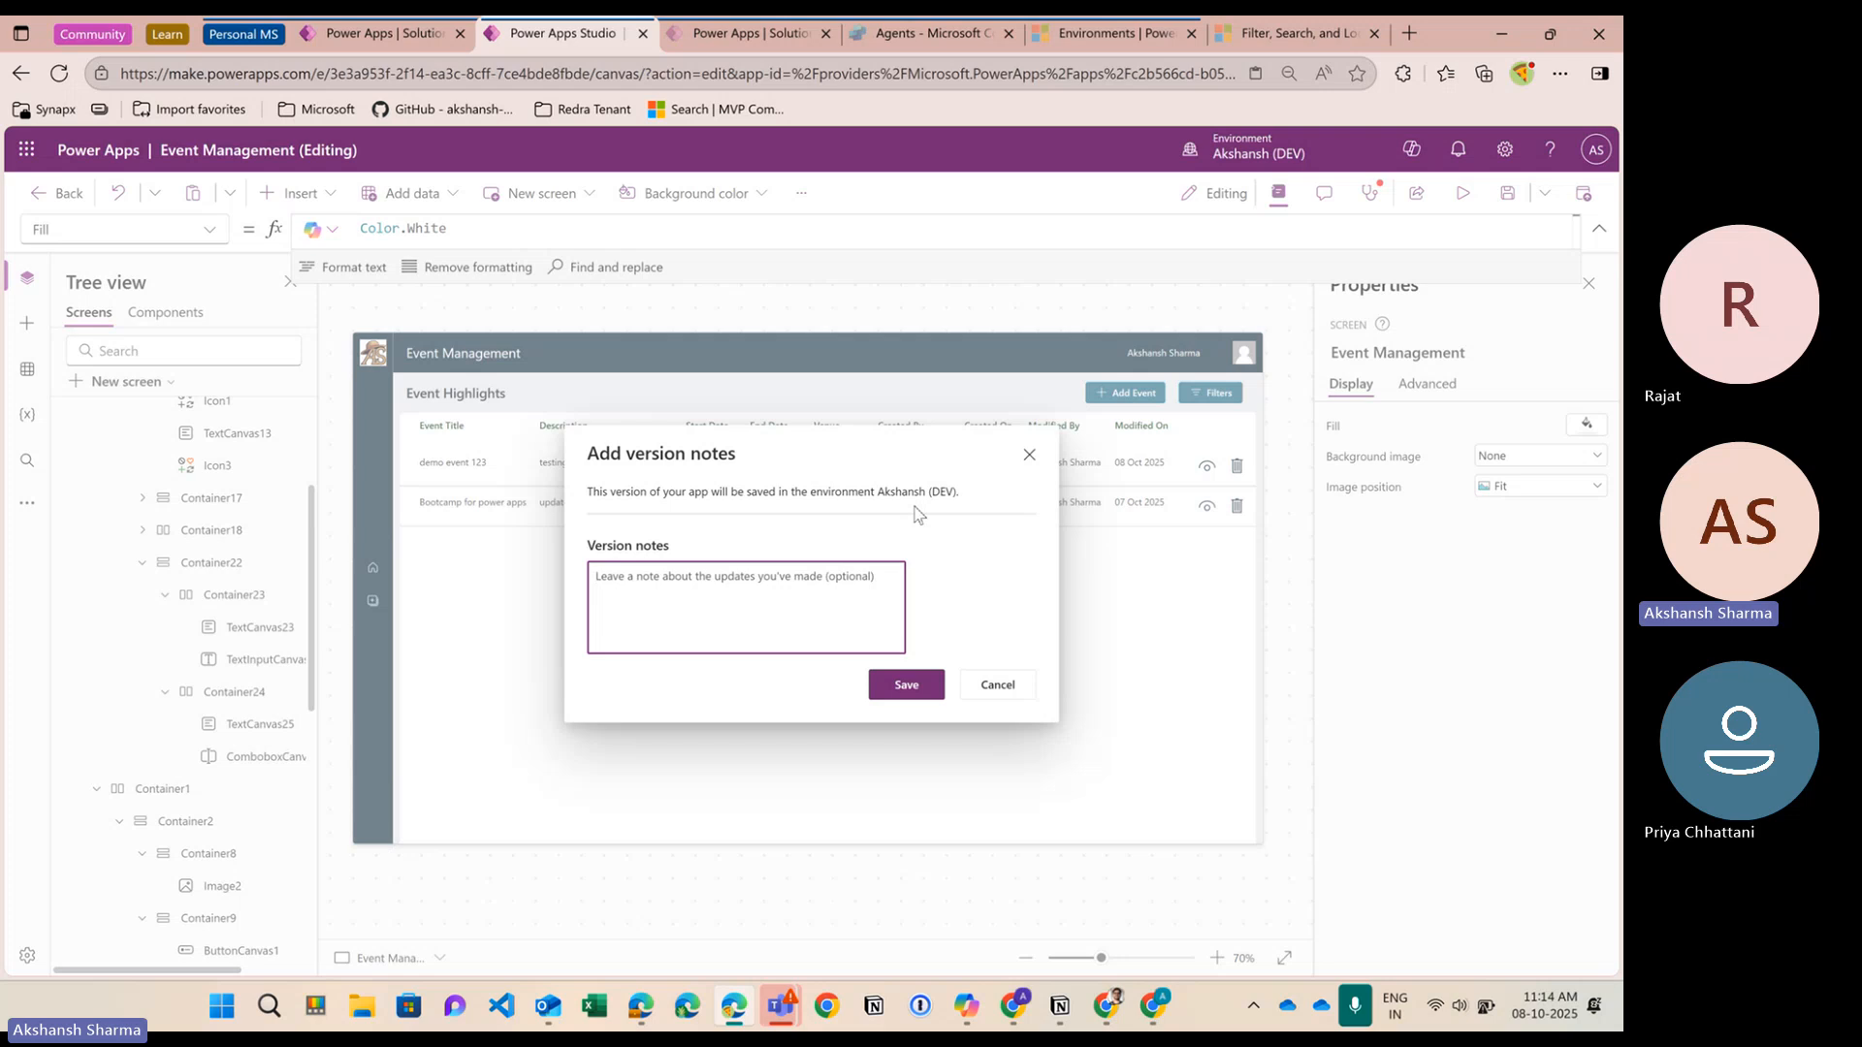
pyautogui.write('AS -')
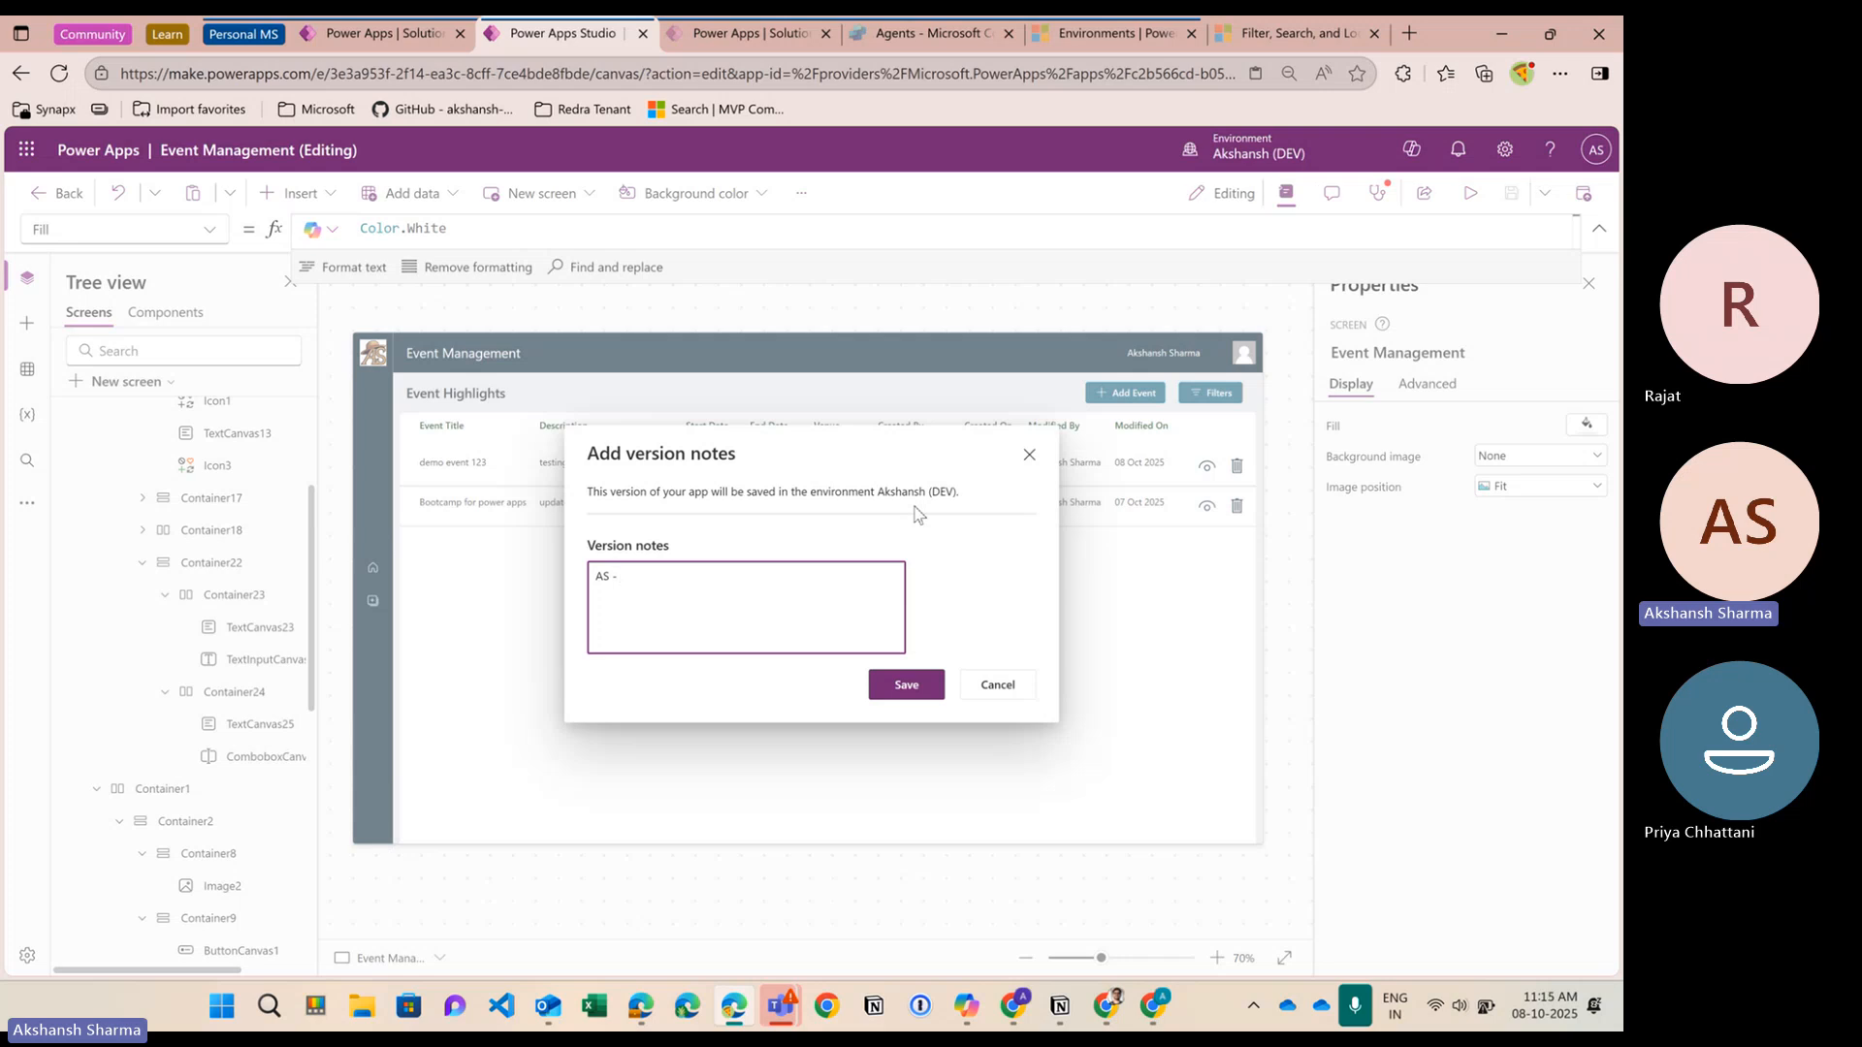
pyautogui.write('ated 2 different screens and filter feature')
pyautogui.click(911, 692)
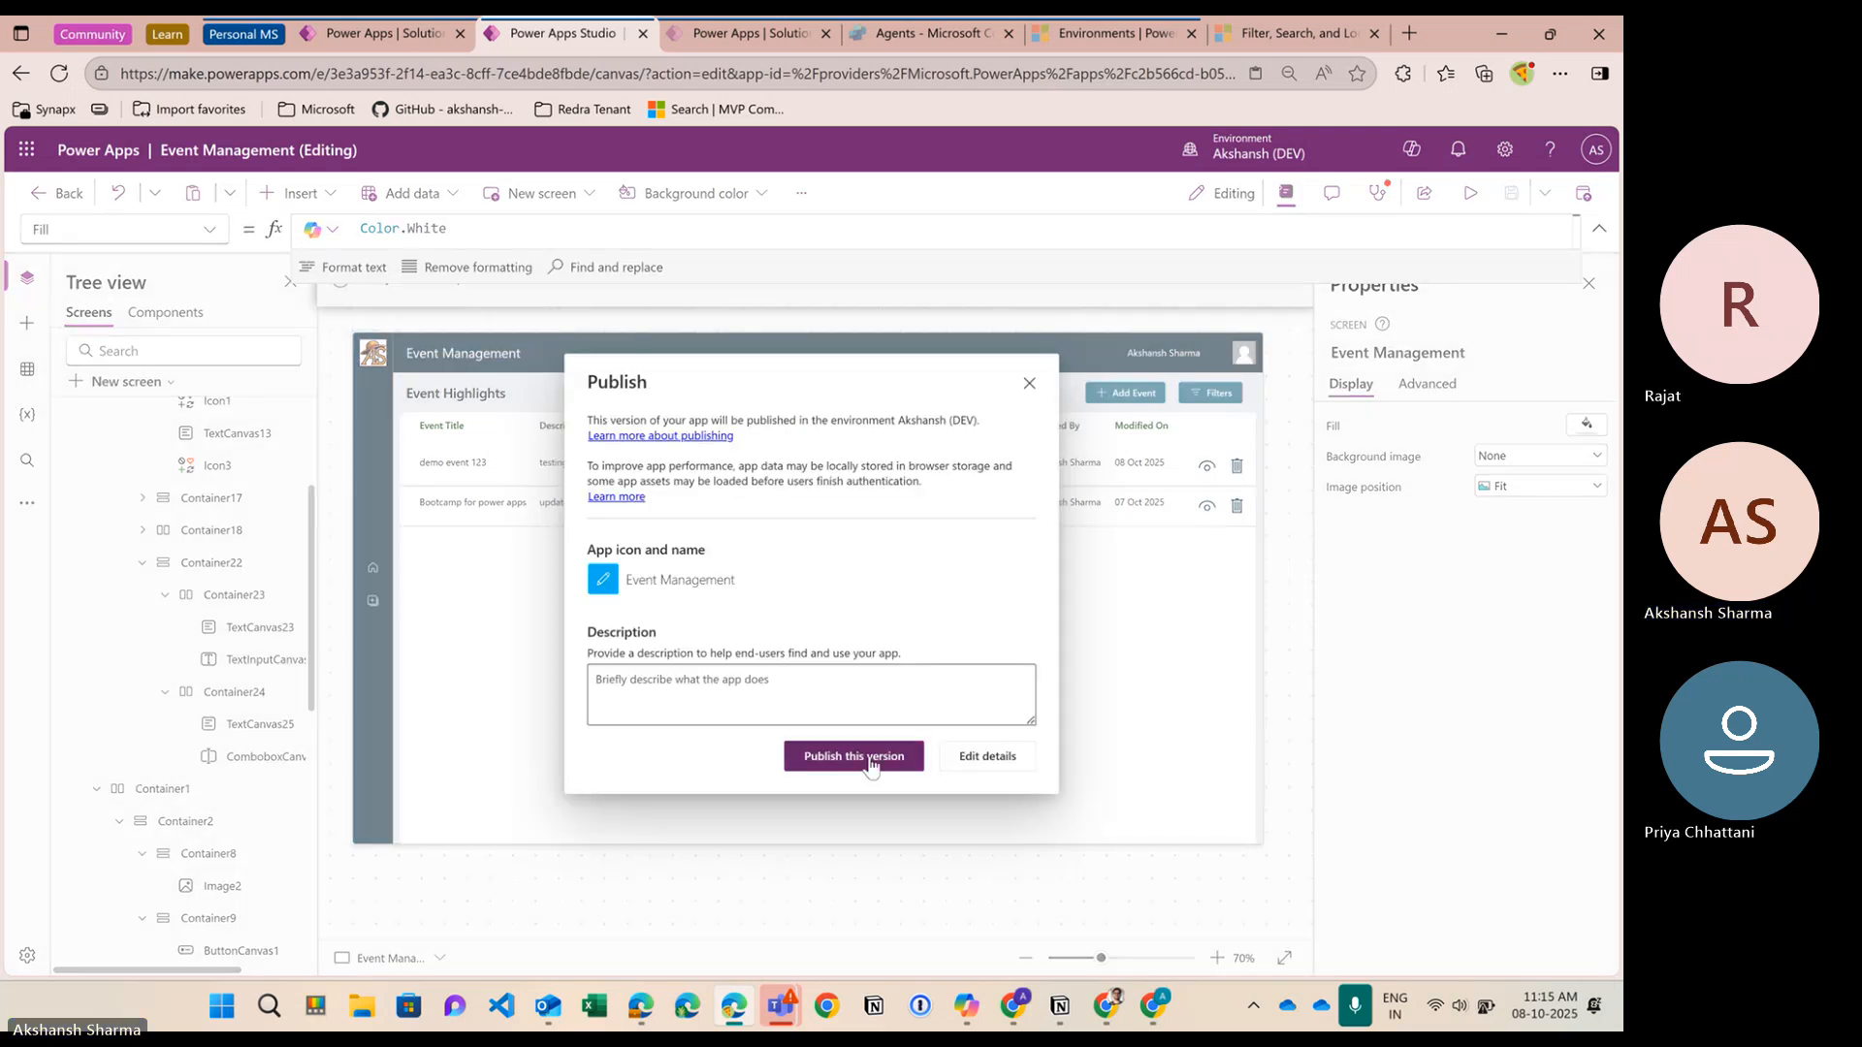
# Publish this version and leave the app editor
pyautogui.click(871, 765)
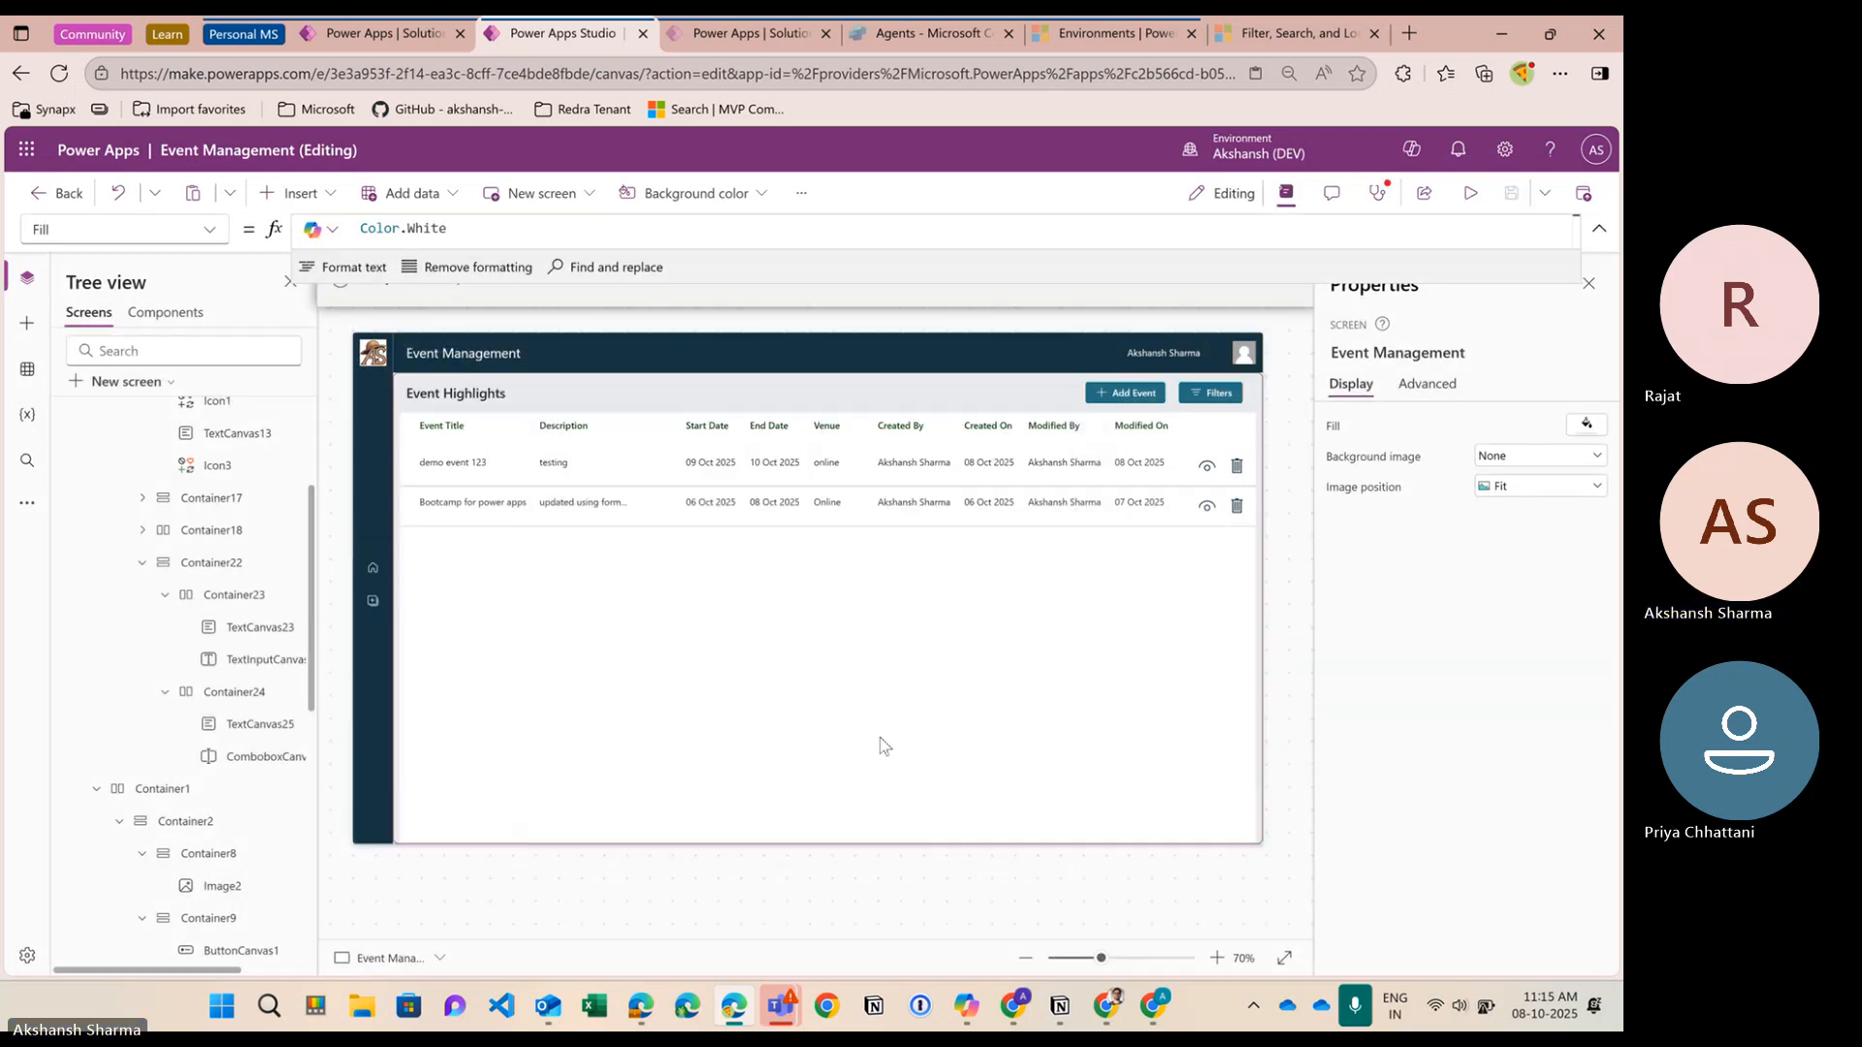
pyautogui.click(1599, 228)
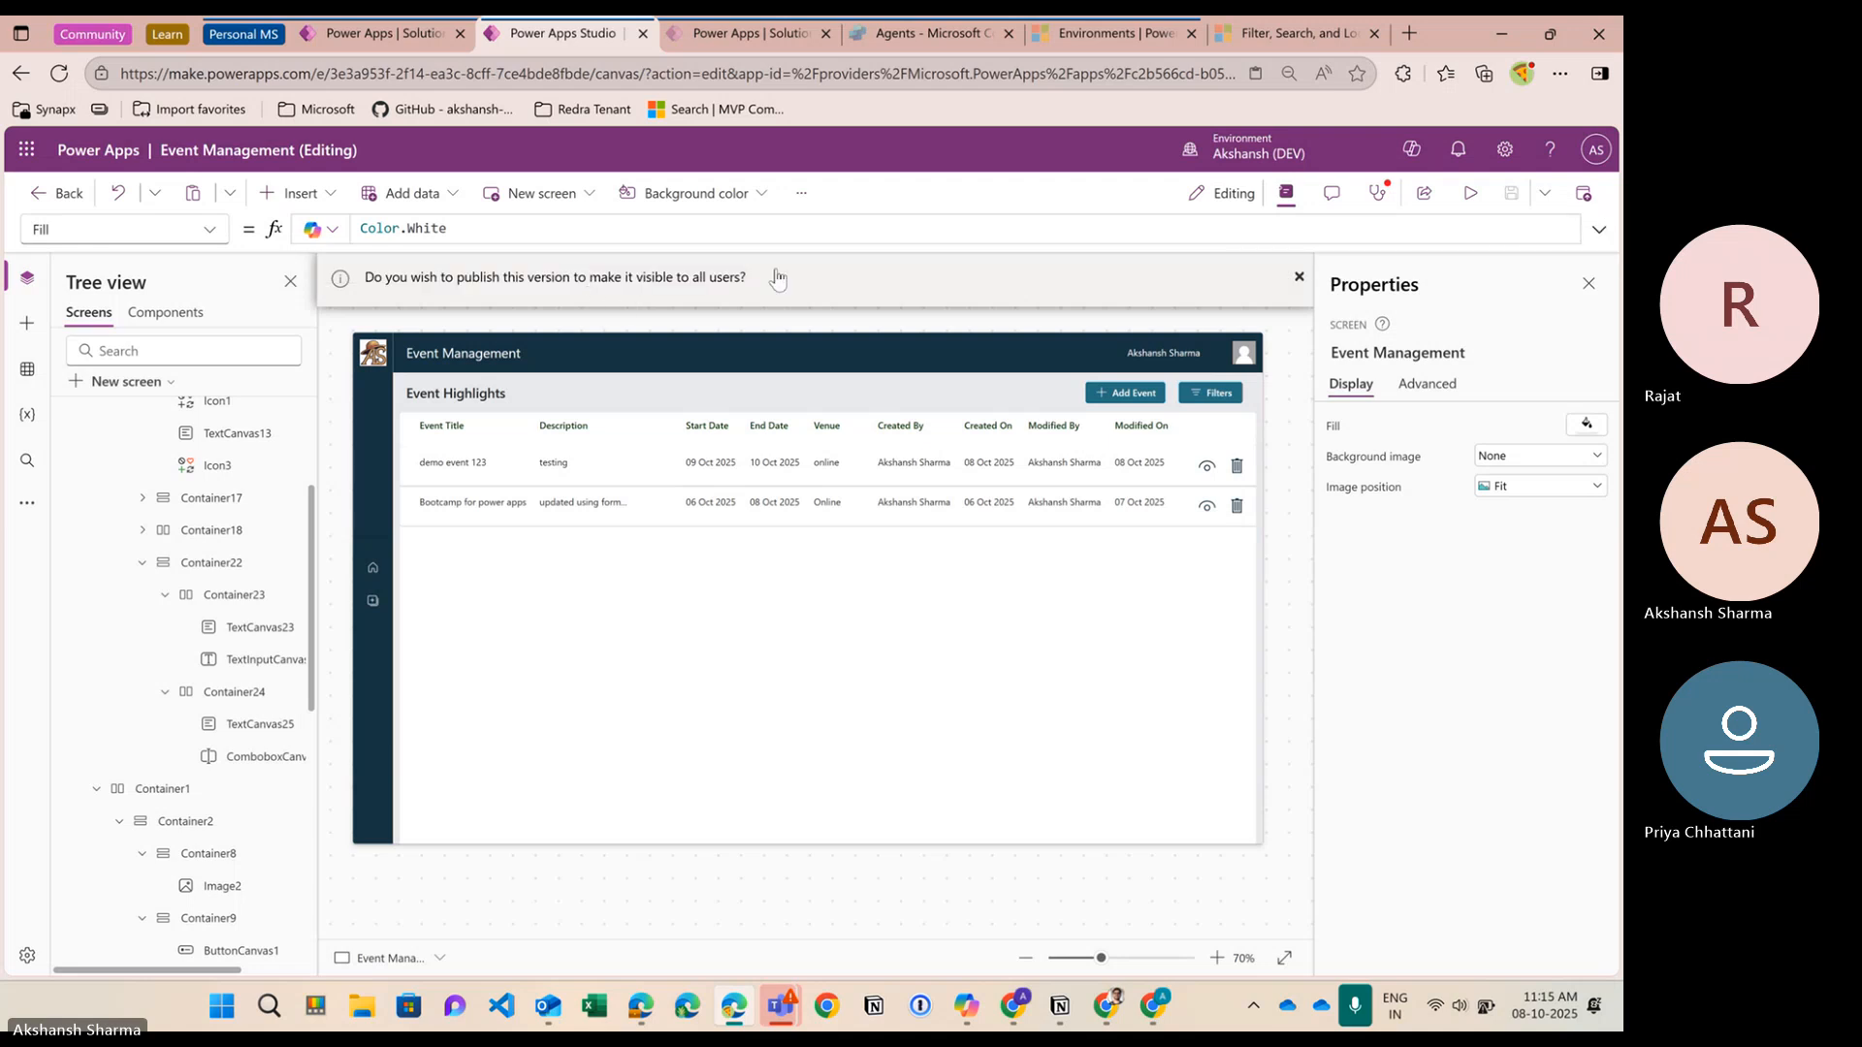
pyautogui.click(56, 199)
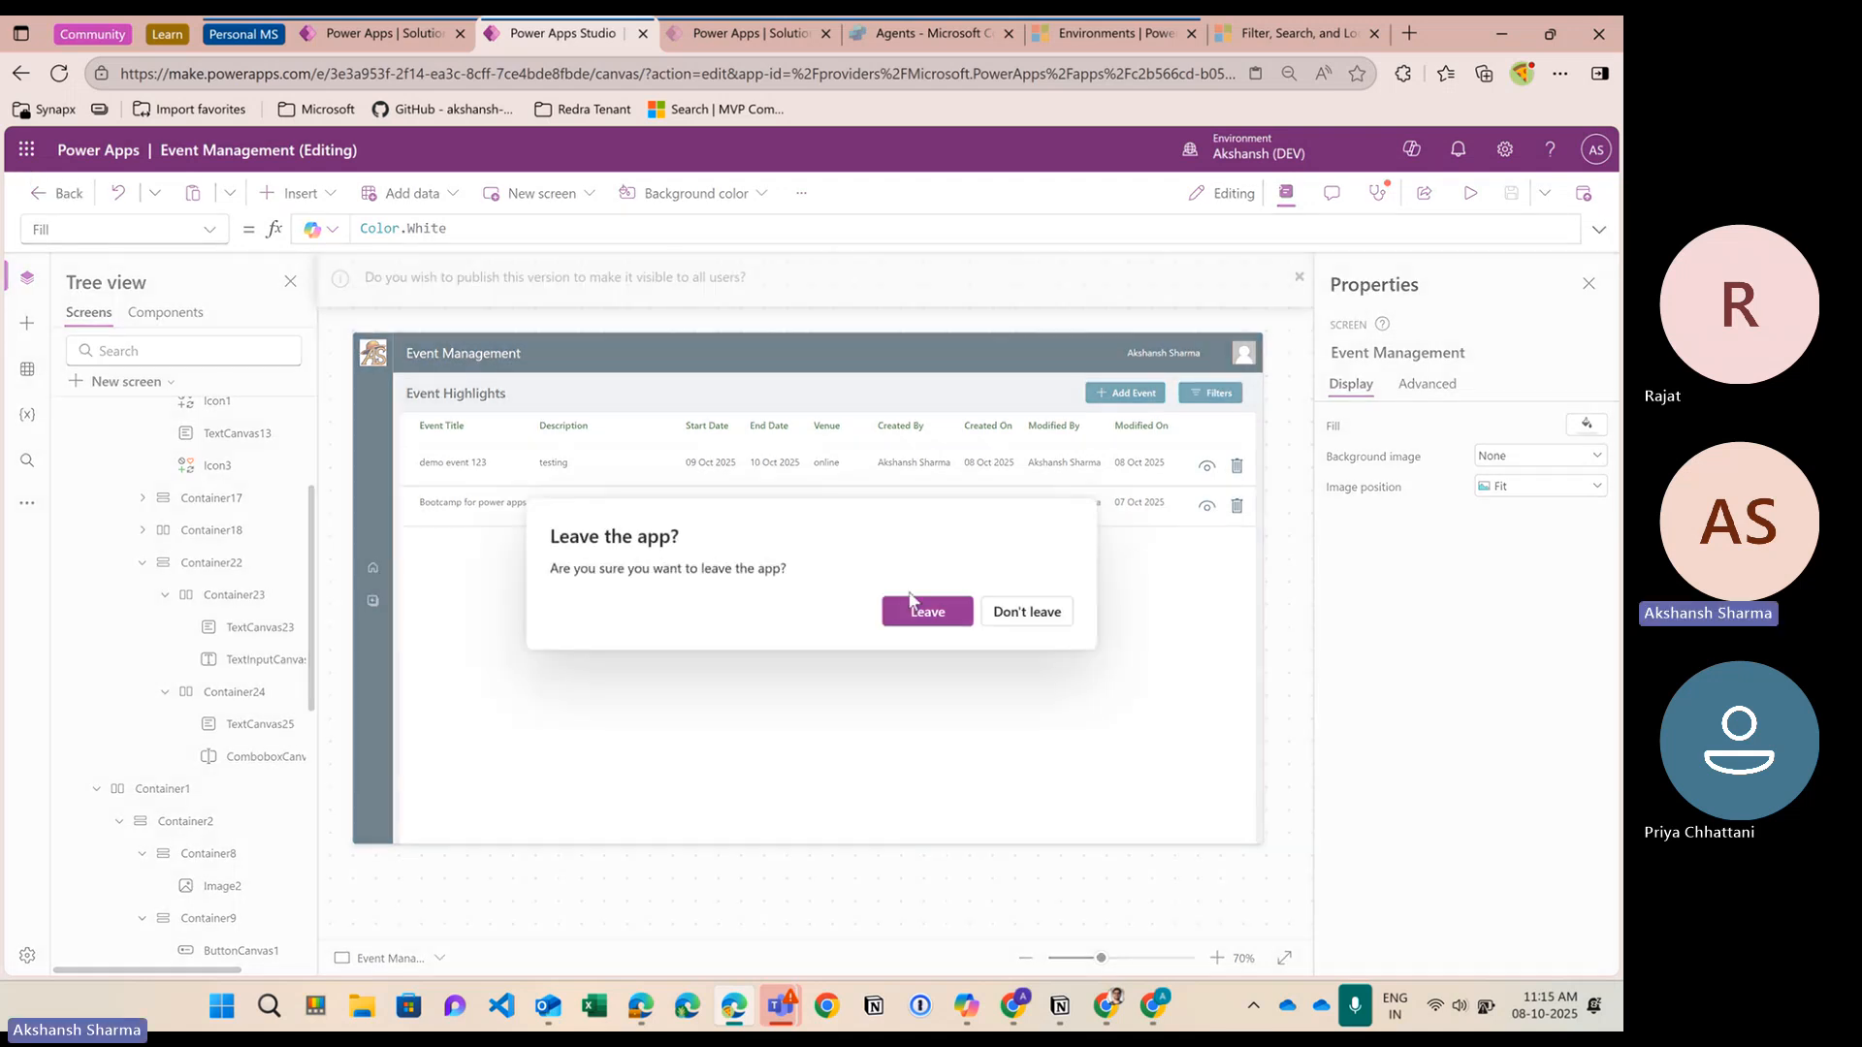
# Leave the app and open the Event Management App solution's Pipelines page
pyautogui.click(917, 607)
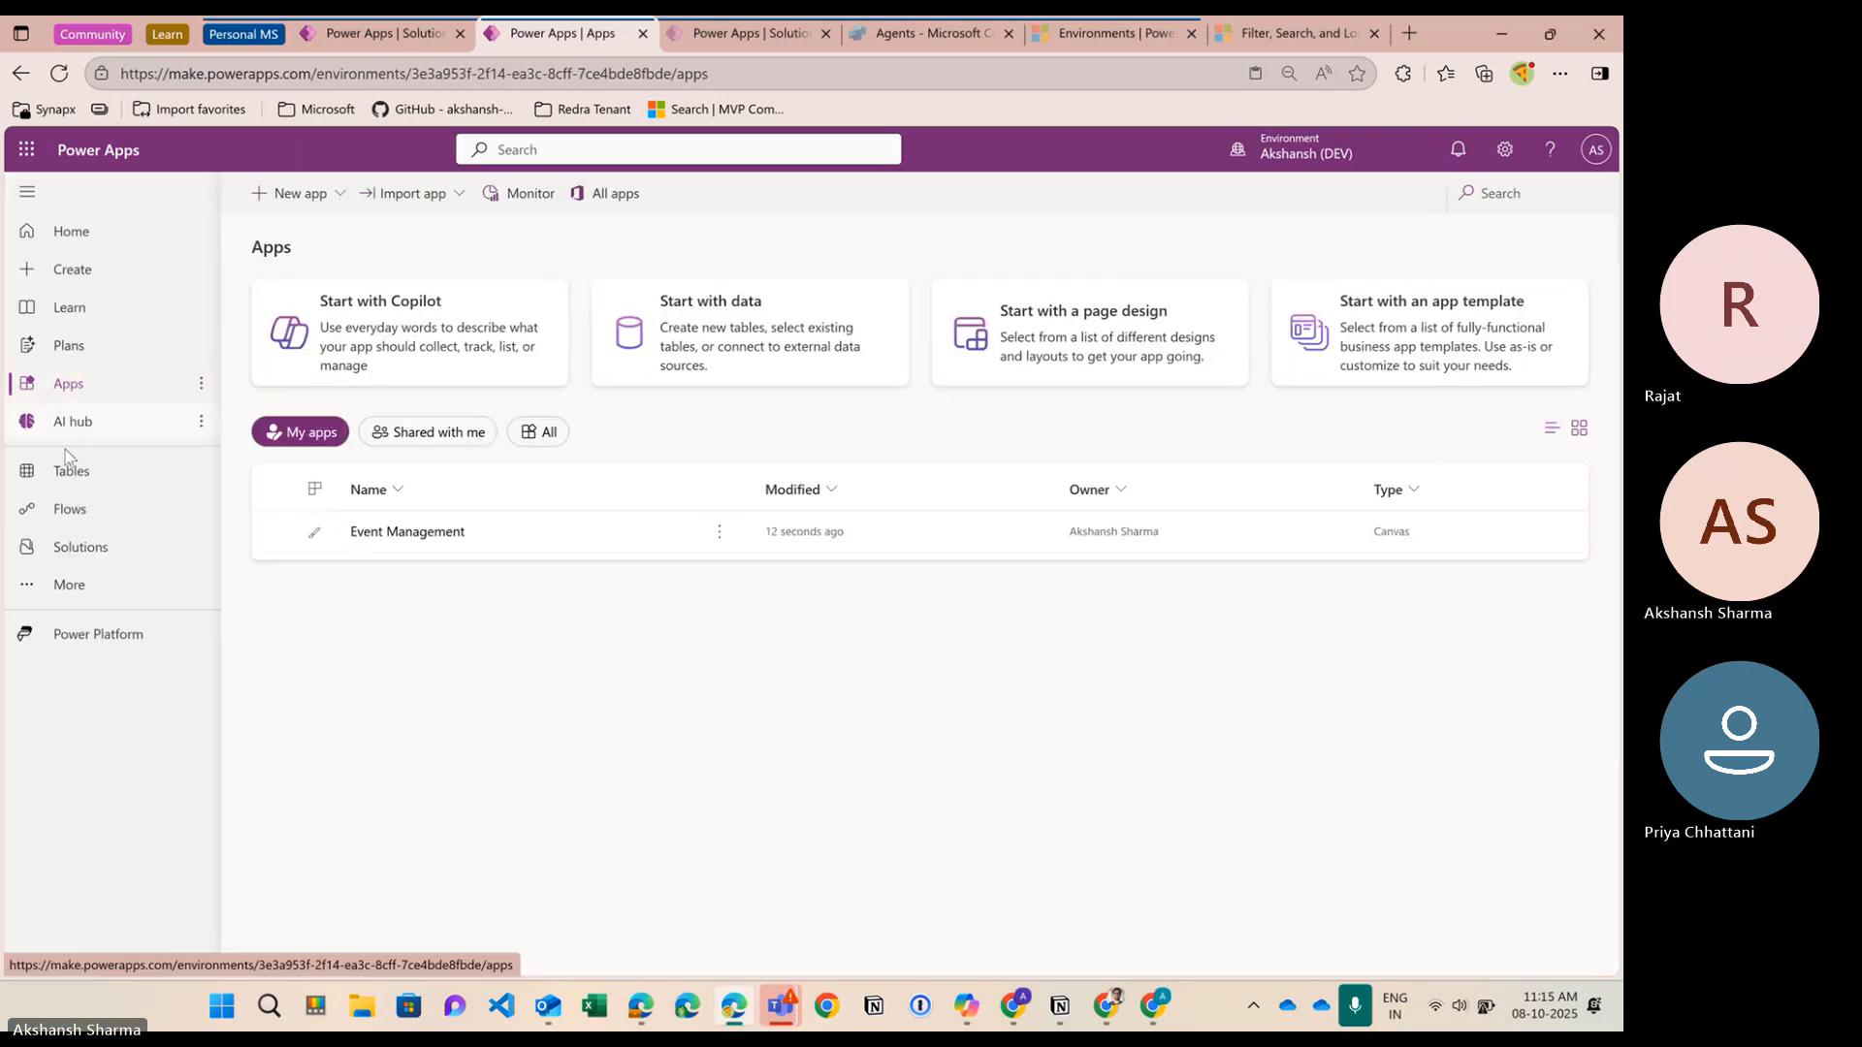
pyautogui.click(78, 547)
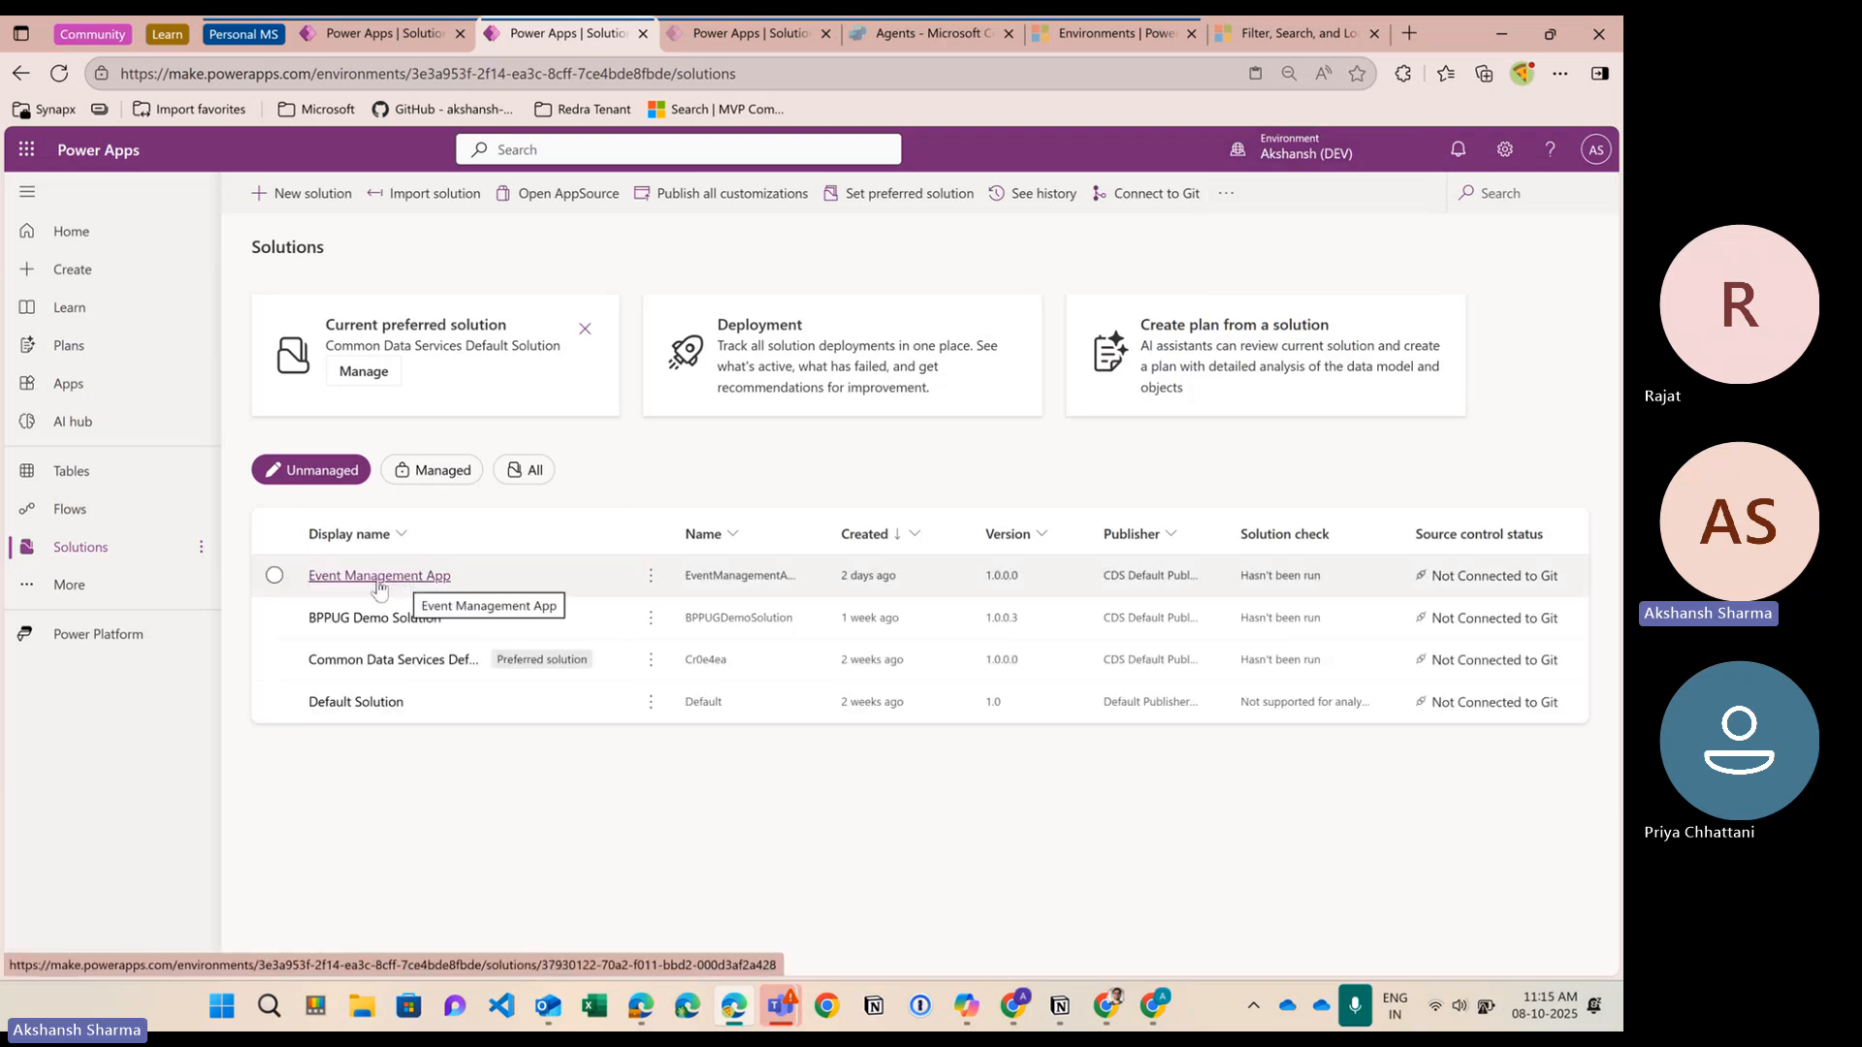
pyautogui.click(379, 576)
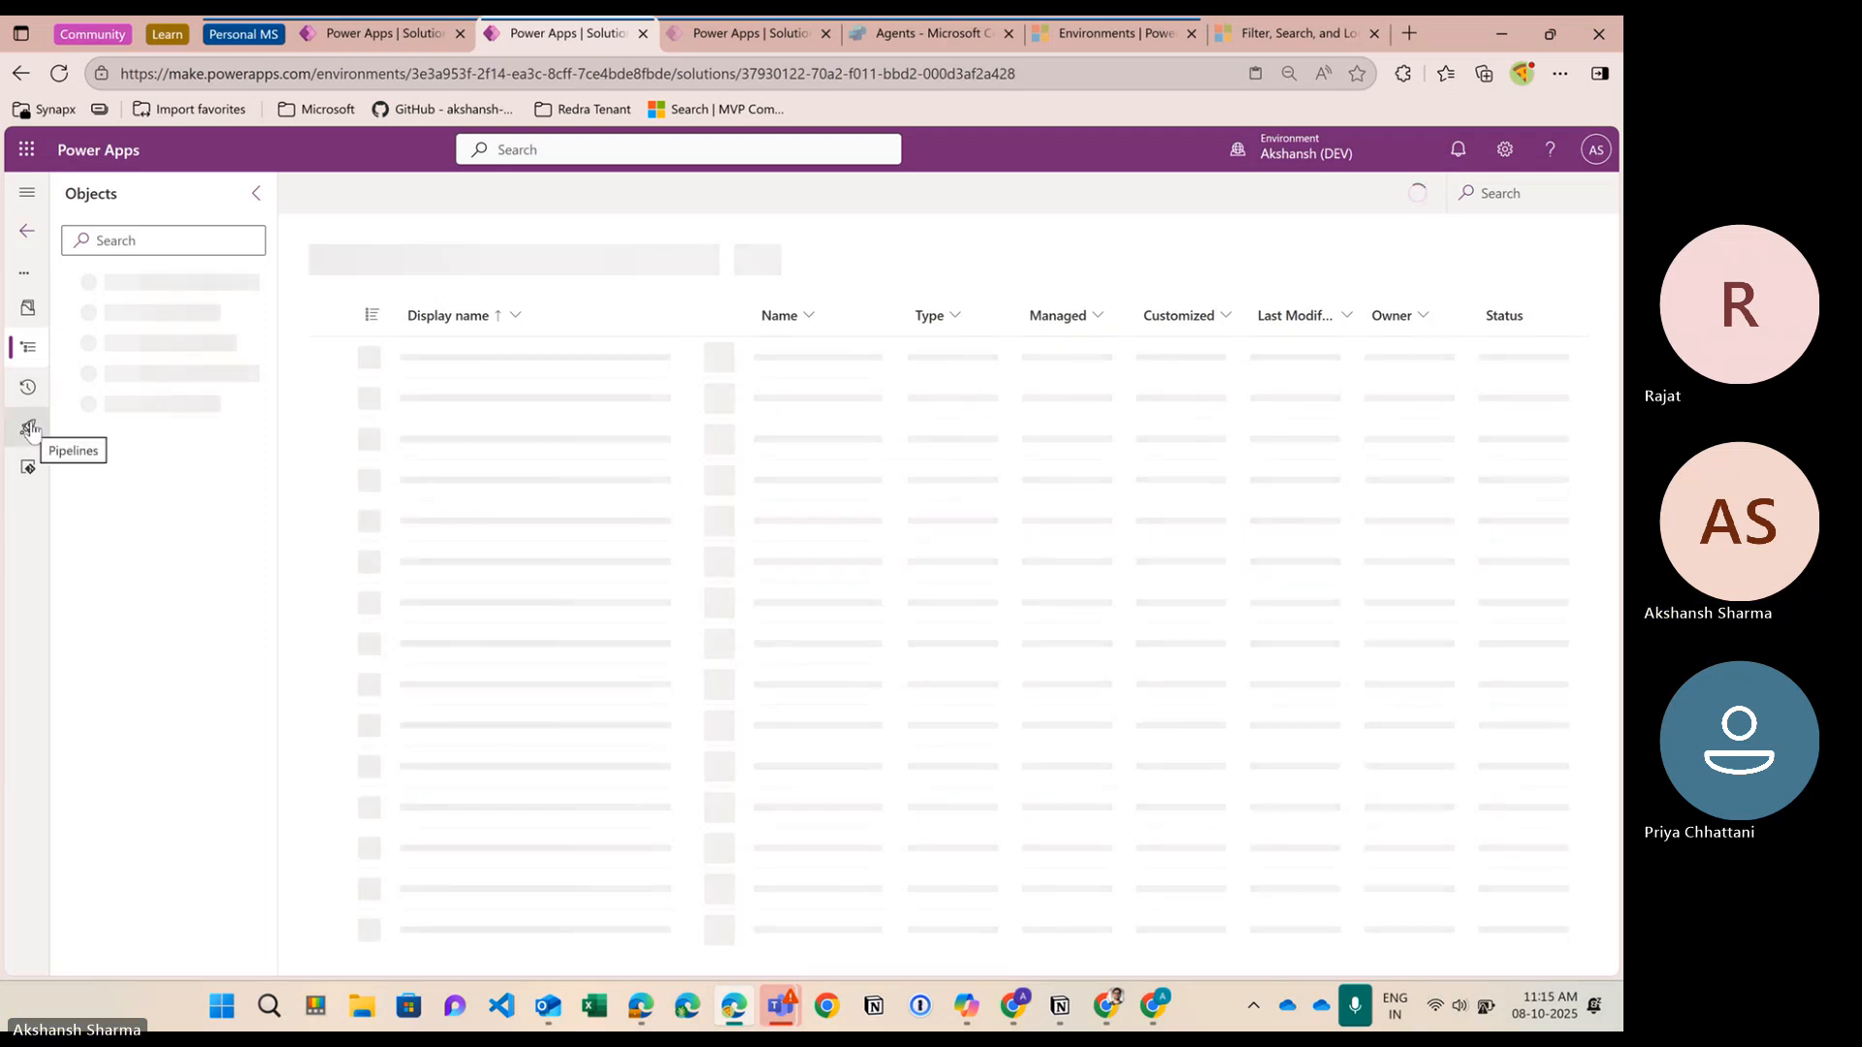
pyautogui.click(30, 430)
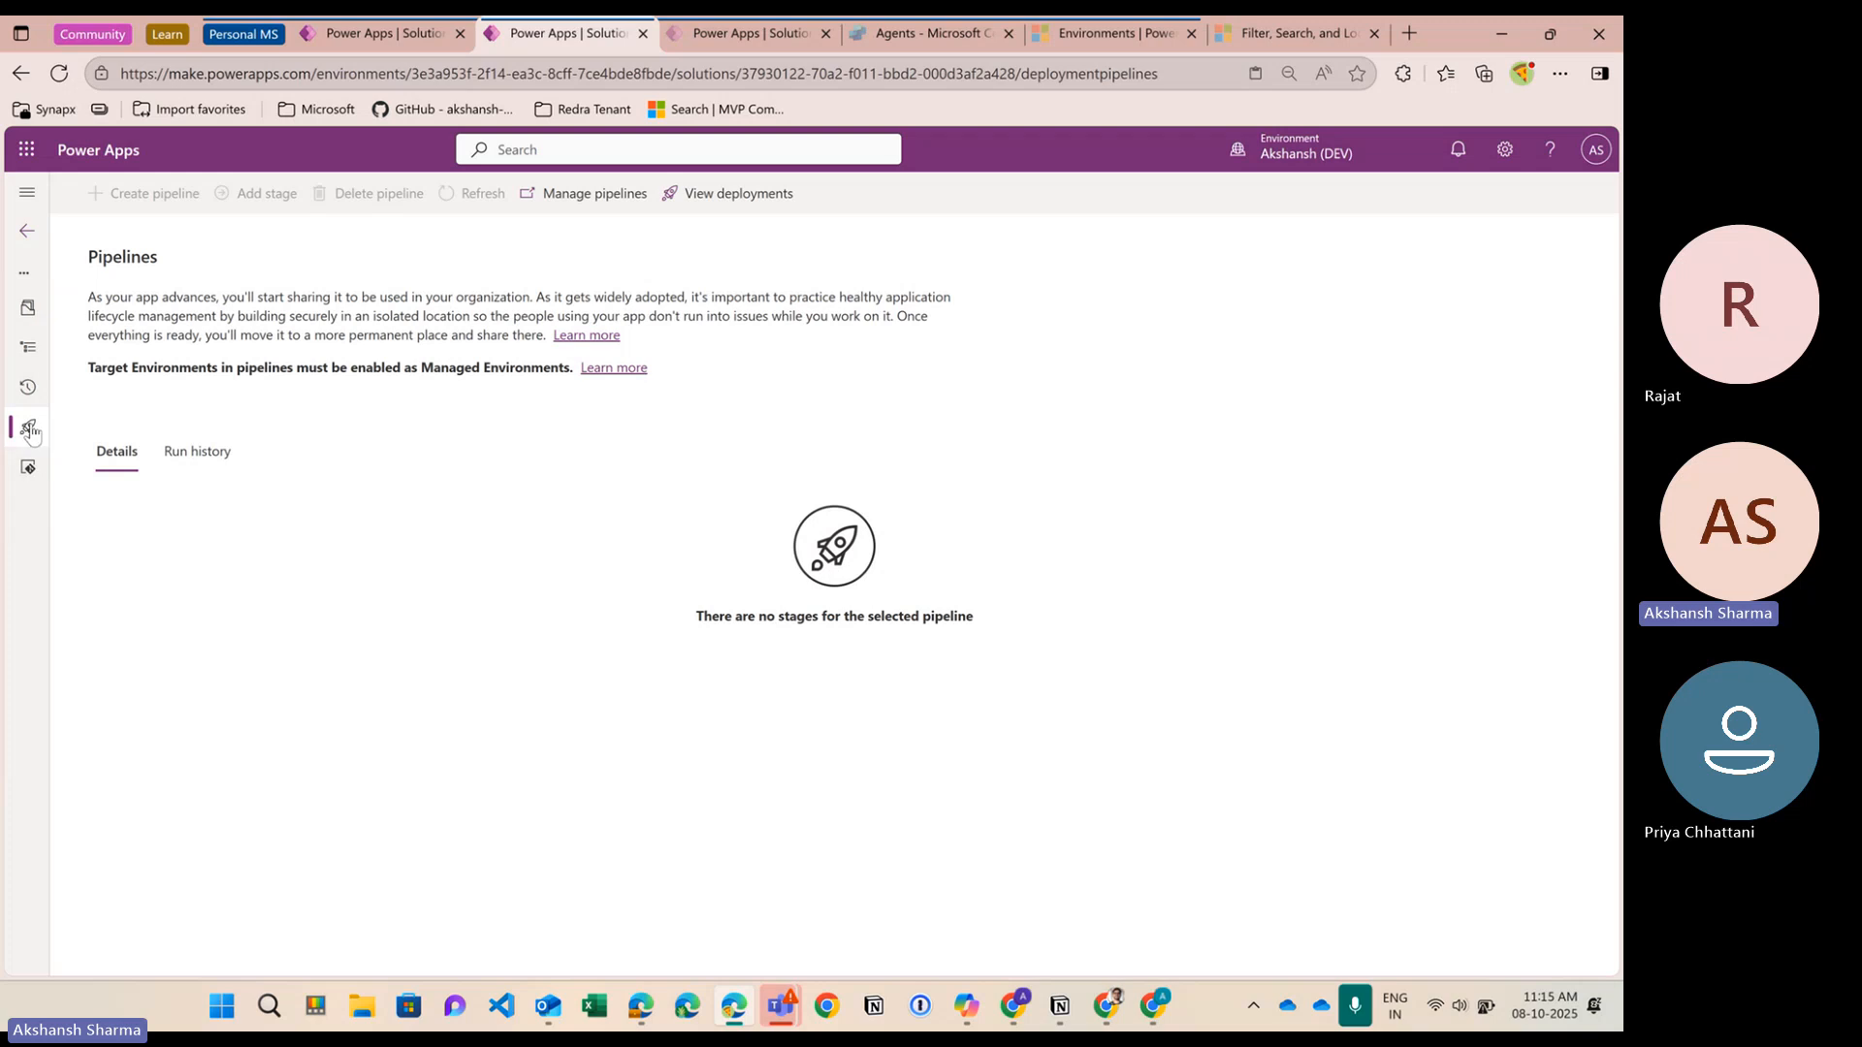
# Check the Test Pipeline dropdown and review the DEV to UAT stage and its UAT target
pyautogui.click(261, 456)
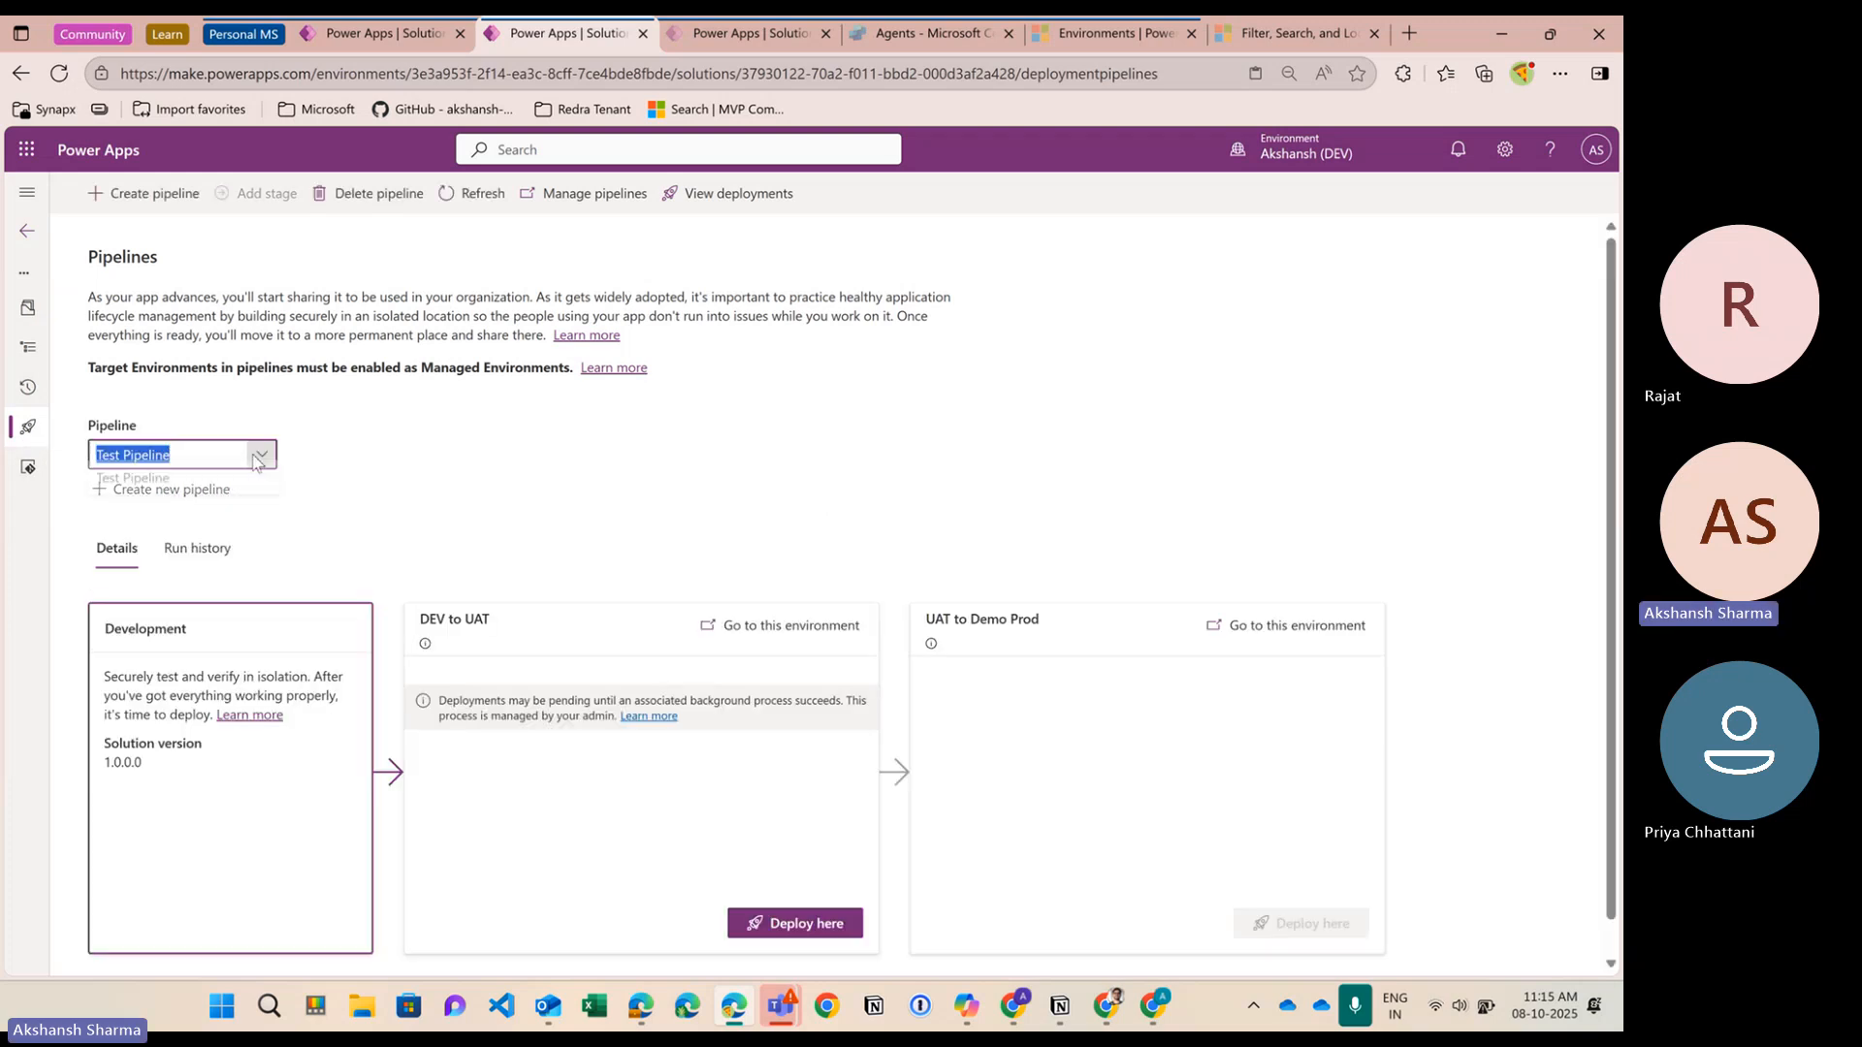
pyautogui.click(317, 508)
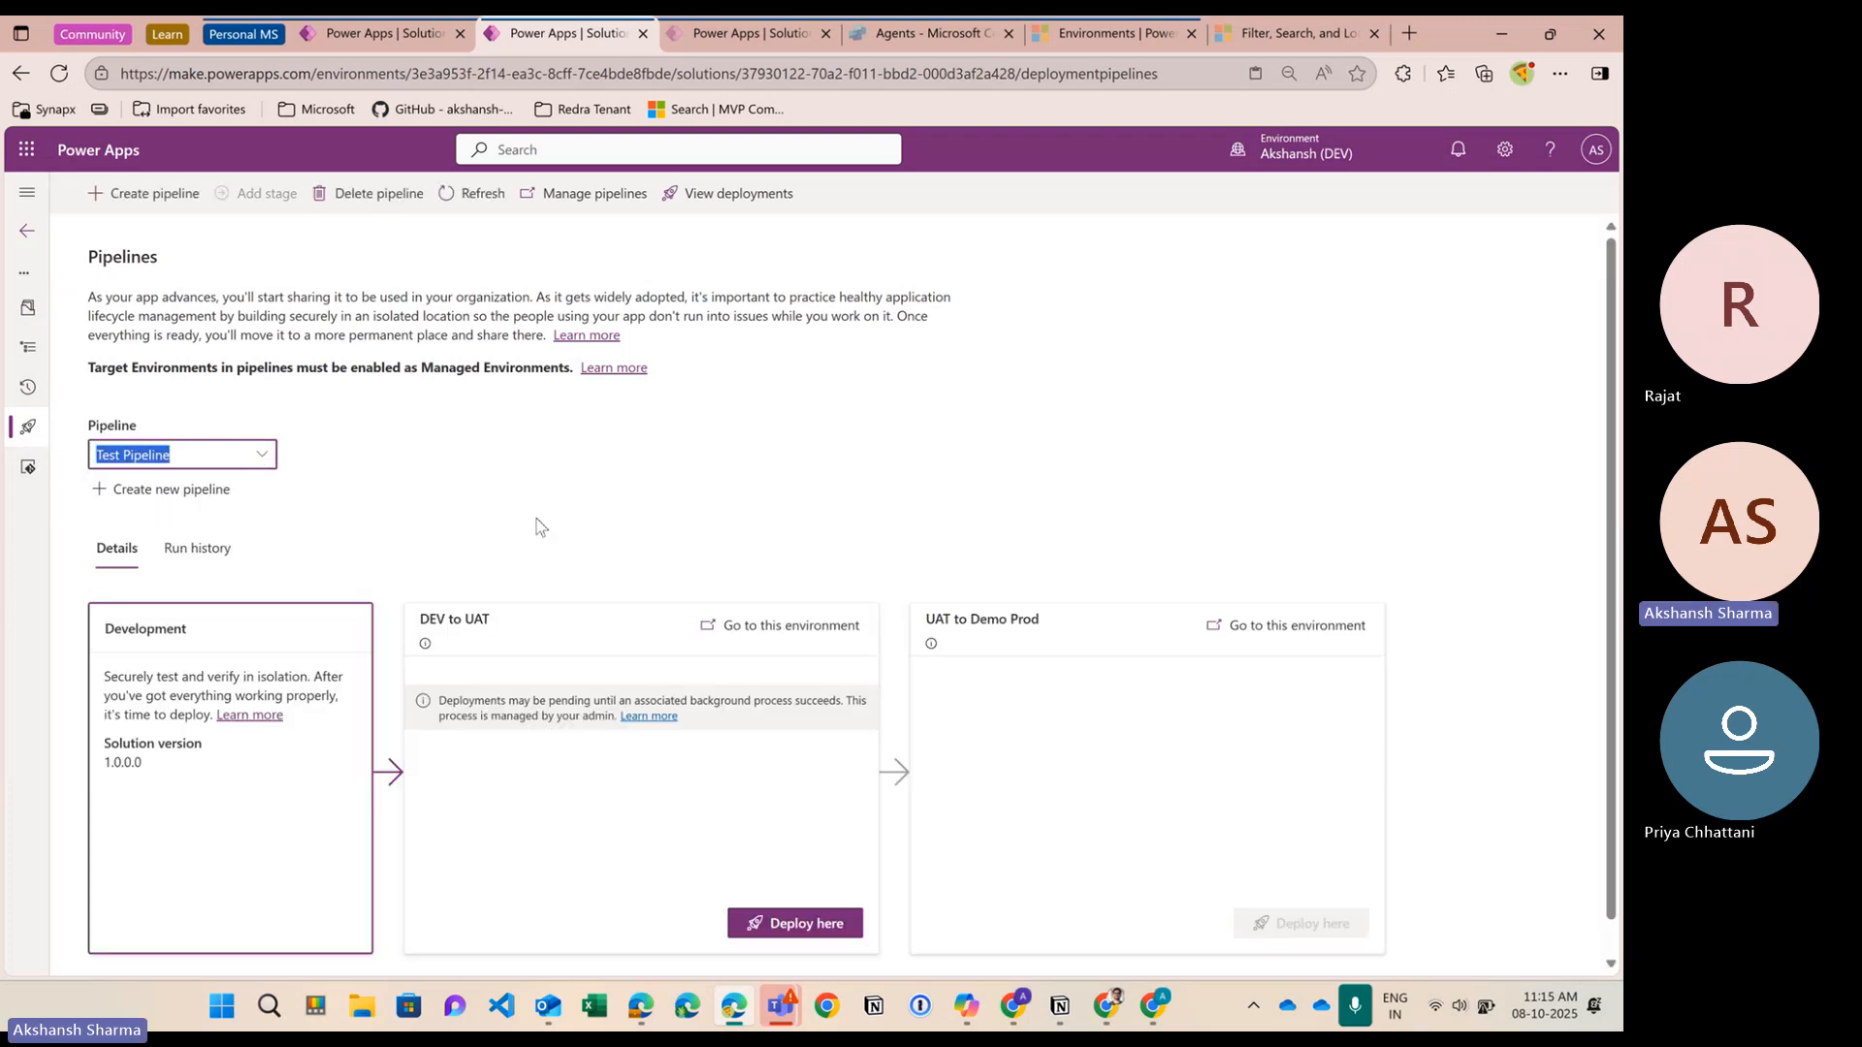
pyautogui.click(257, 454)
pyautogui.click(427, 514)
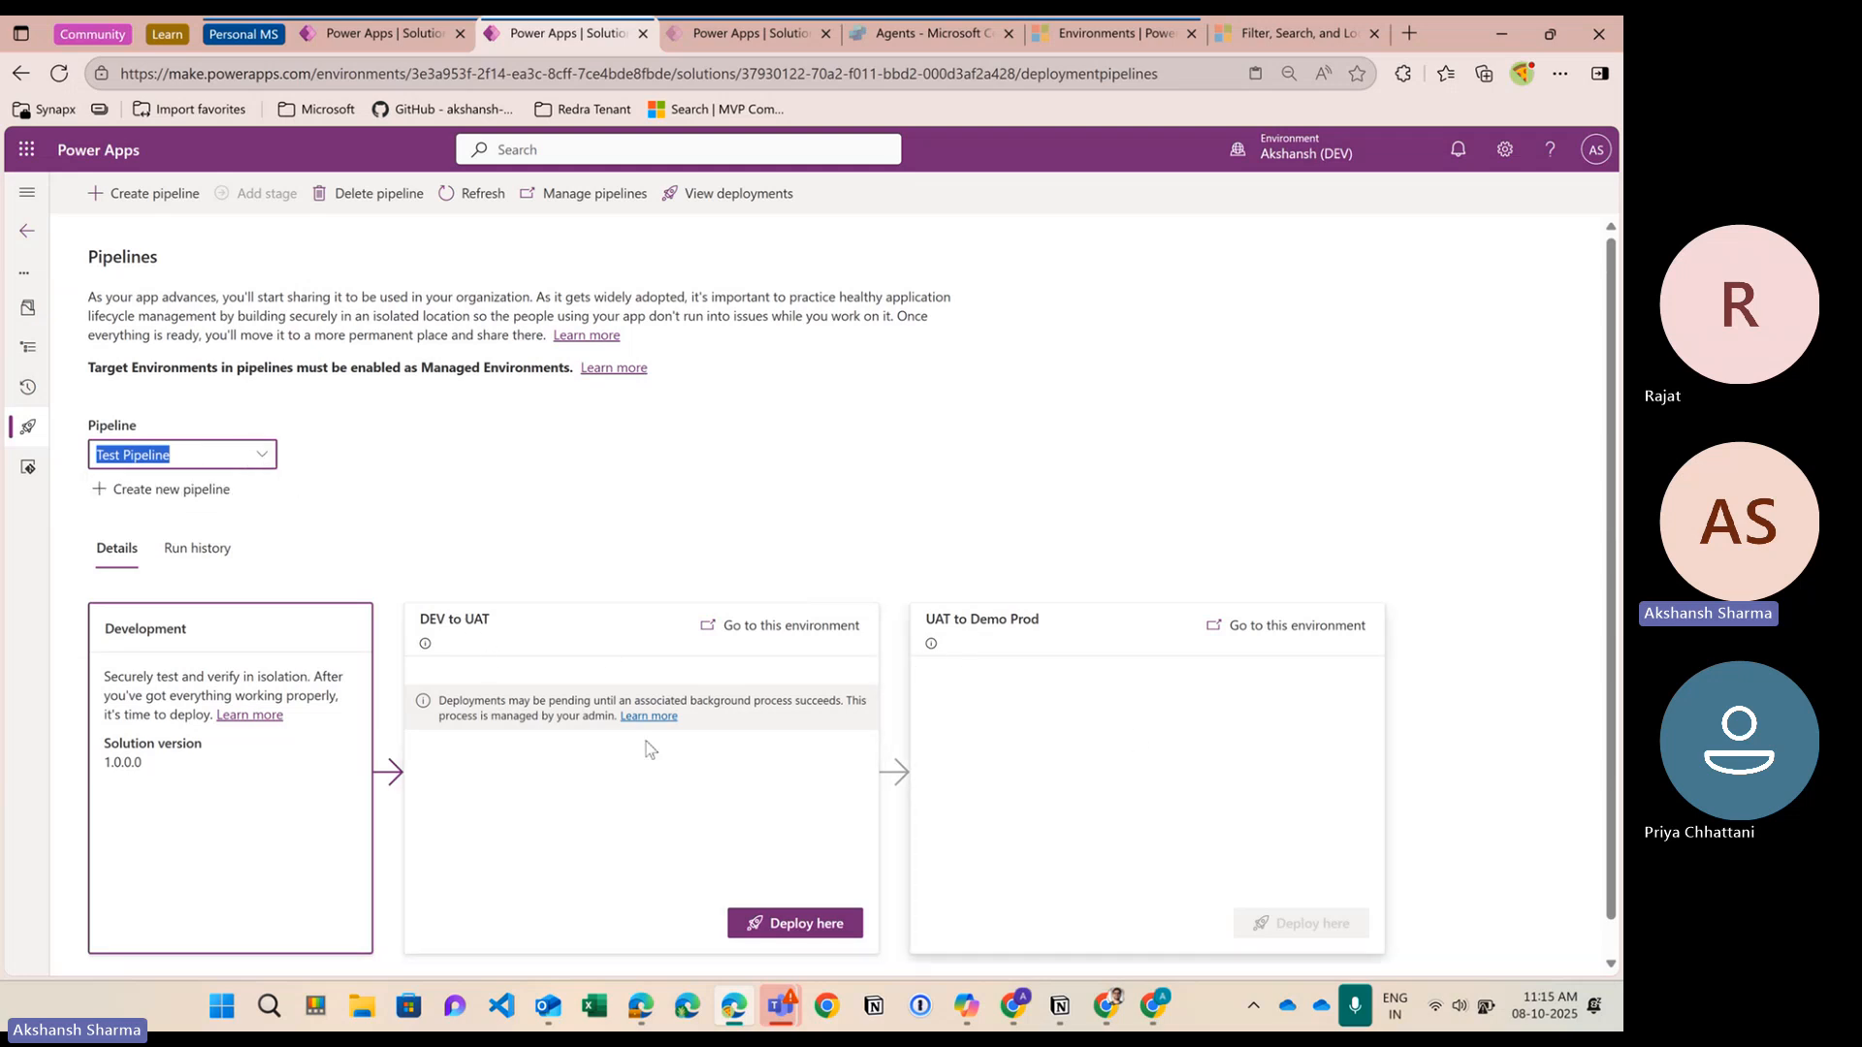
pyautogui.tripleClick(440, 622)
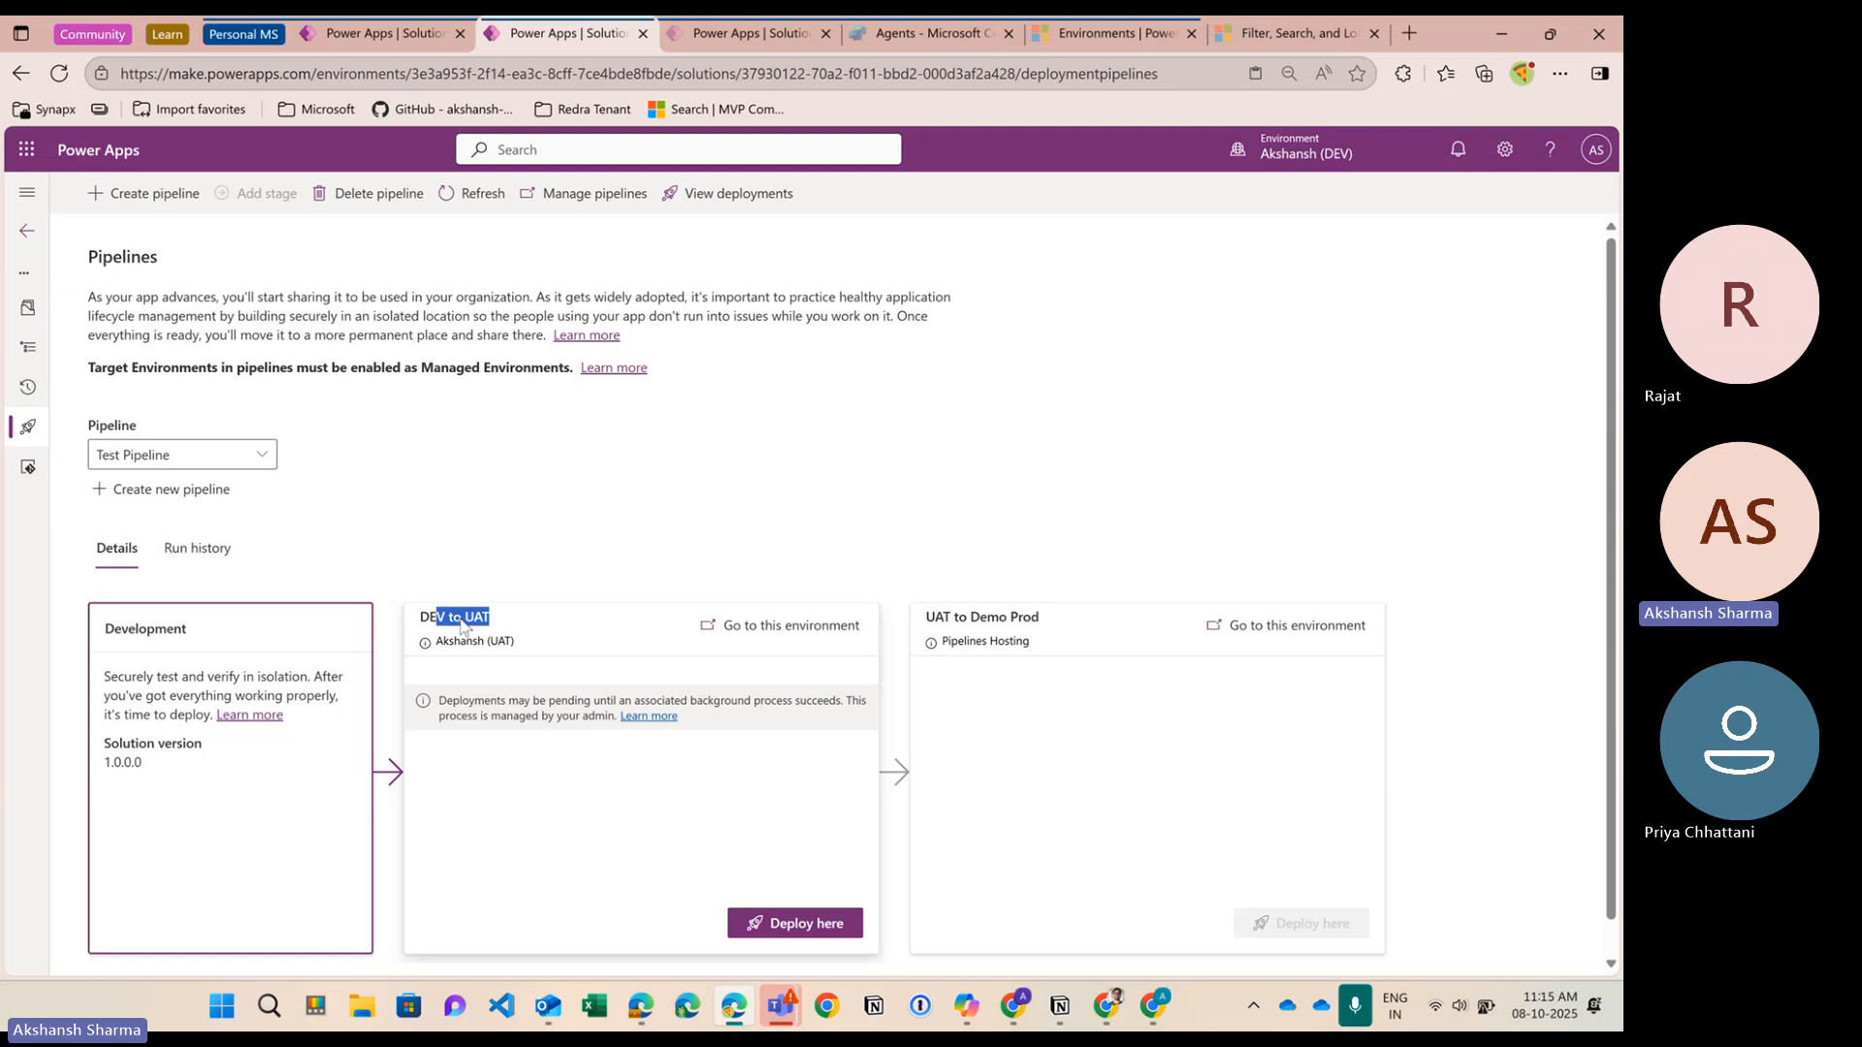
pyautogui.click(478, 640)
pyautogui.moveTo(437, 642); pyautogui.dragTo(521, 652)
pyautogui.click(748, 645)
pyautogui.scroll(-1, 720, 862)
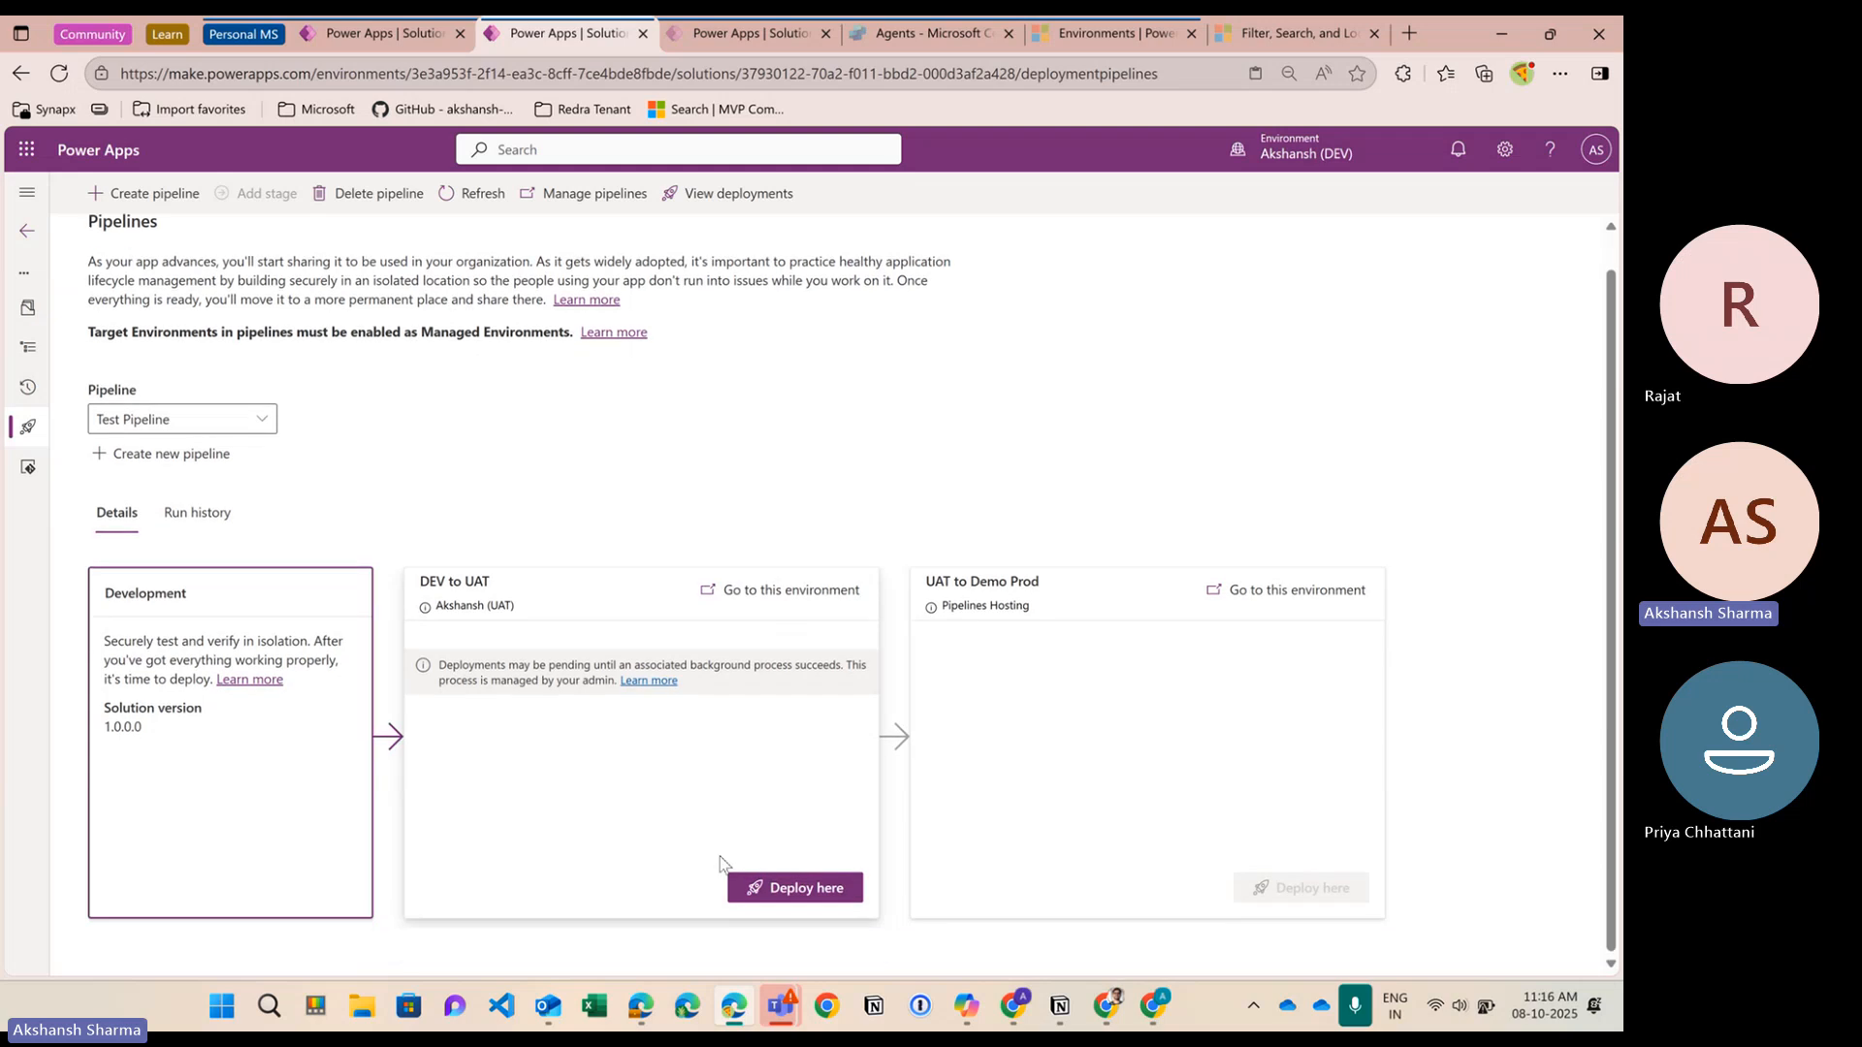
# Start a DEV to UAT deployment set to Now, then open the registrations page's environment picker
pyautogui.click(811, 897)
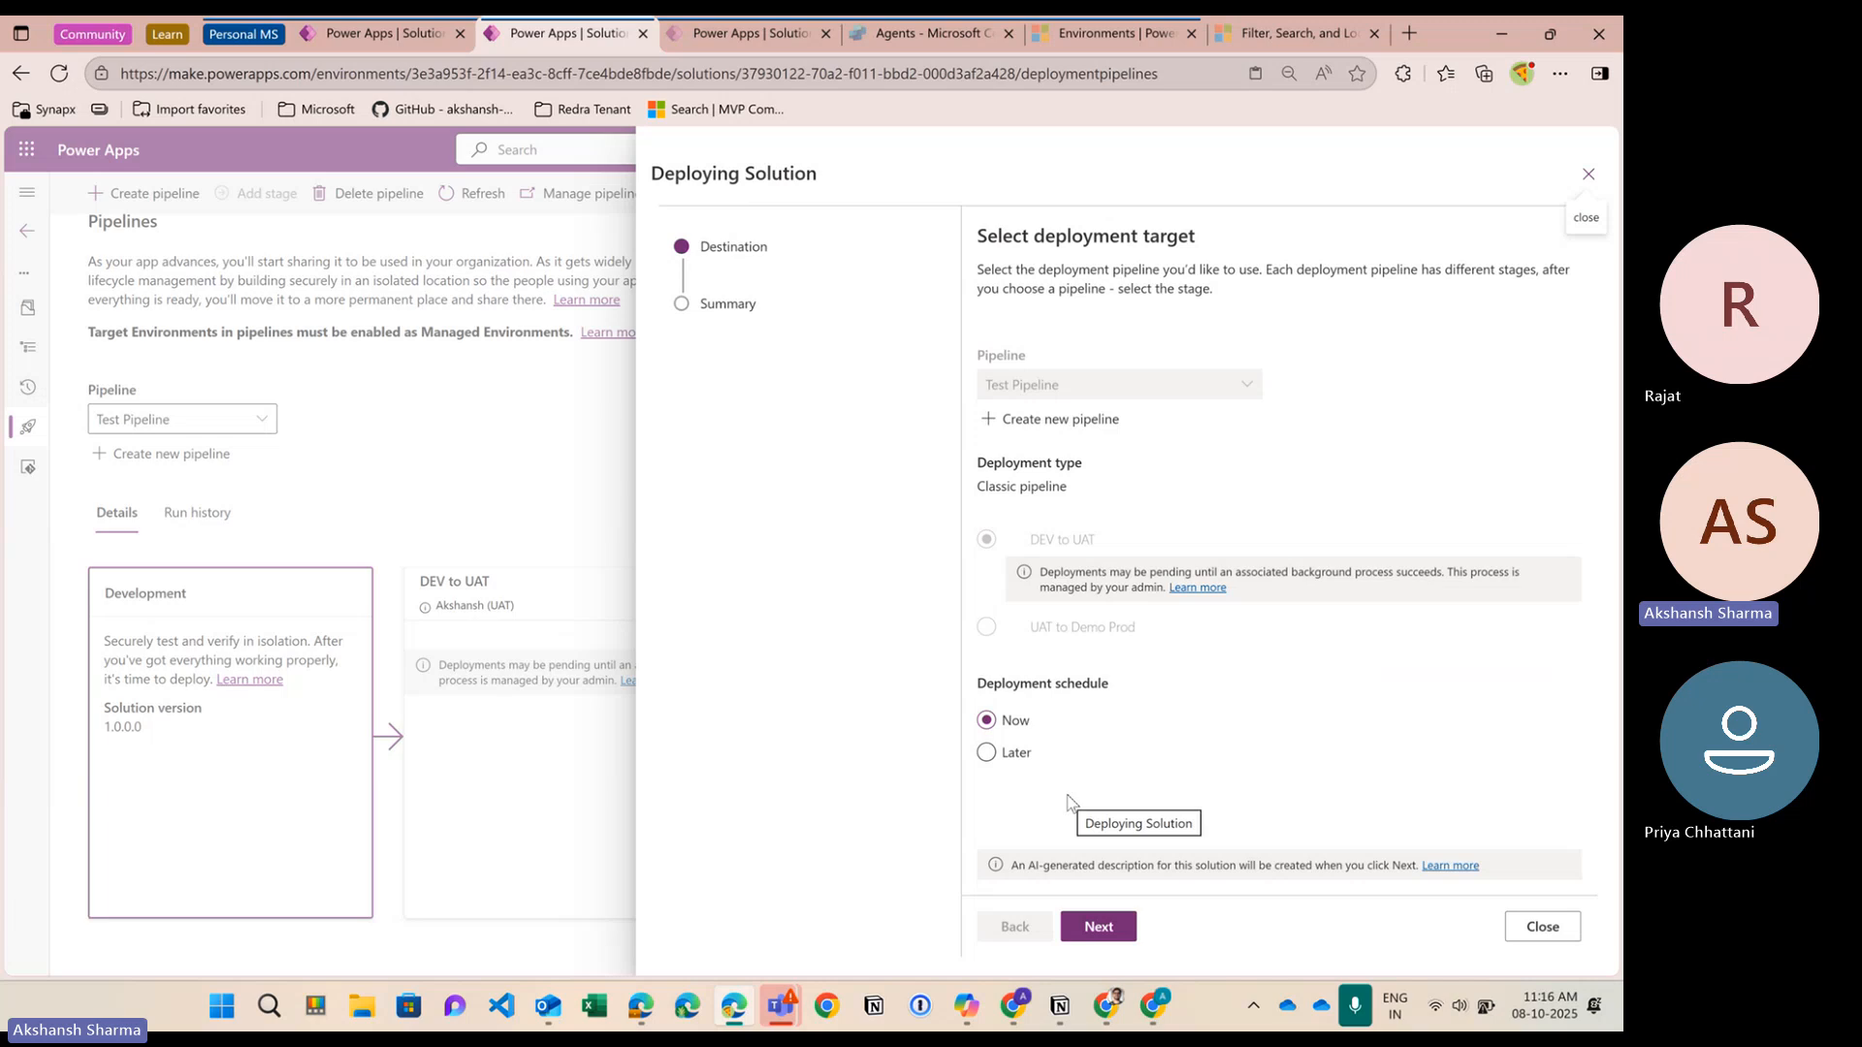
pyautogui.click(1115, 926)
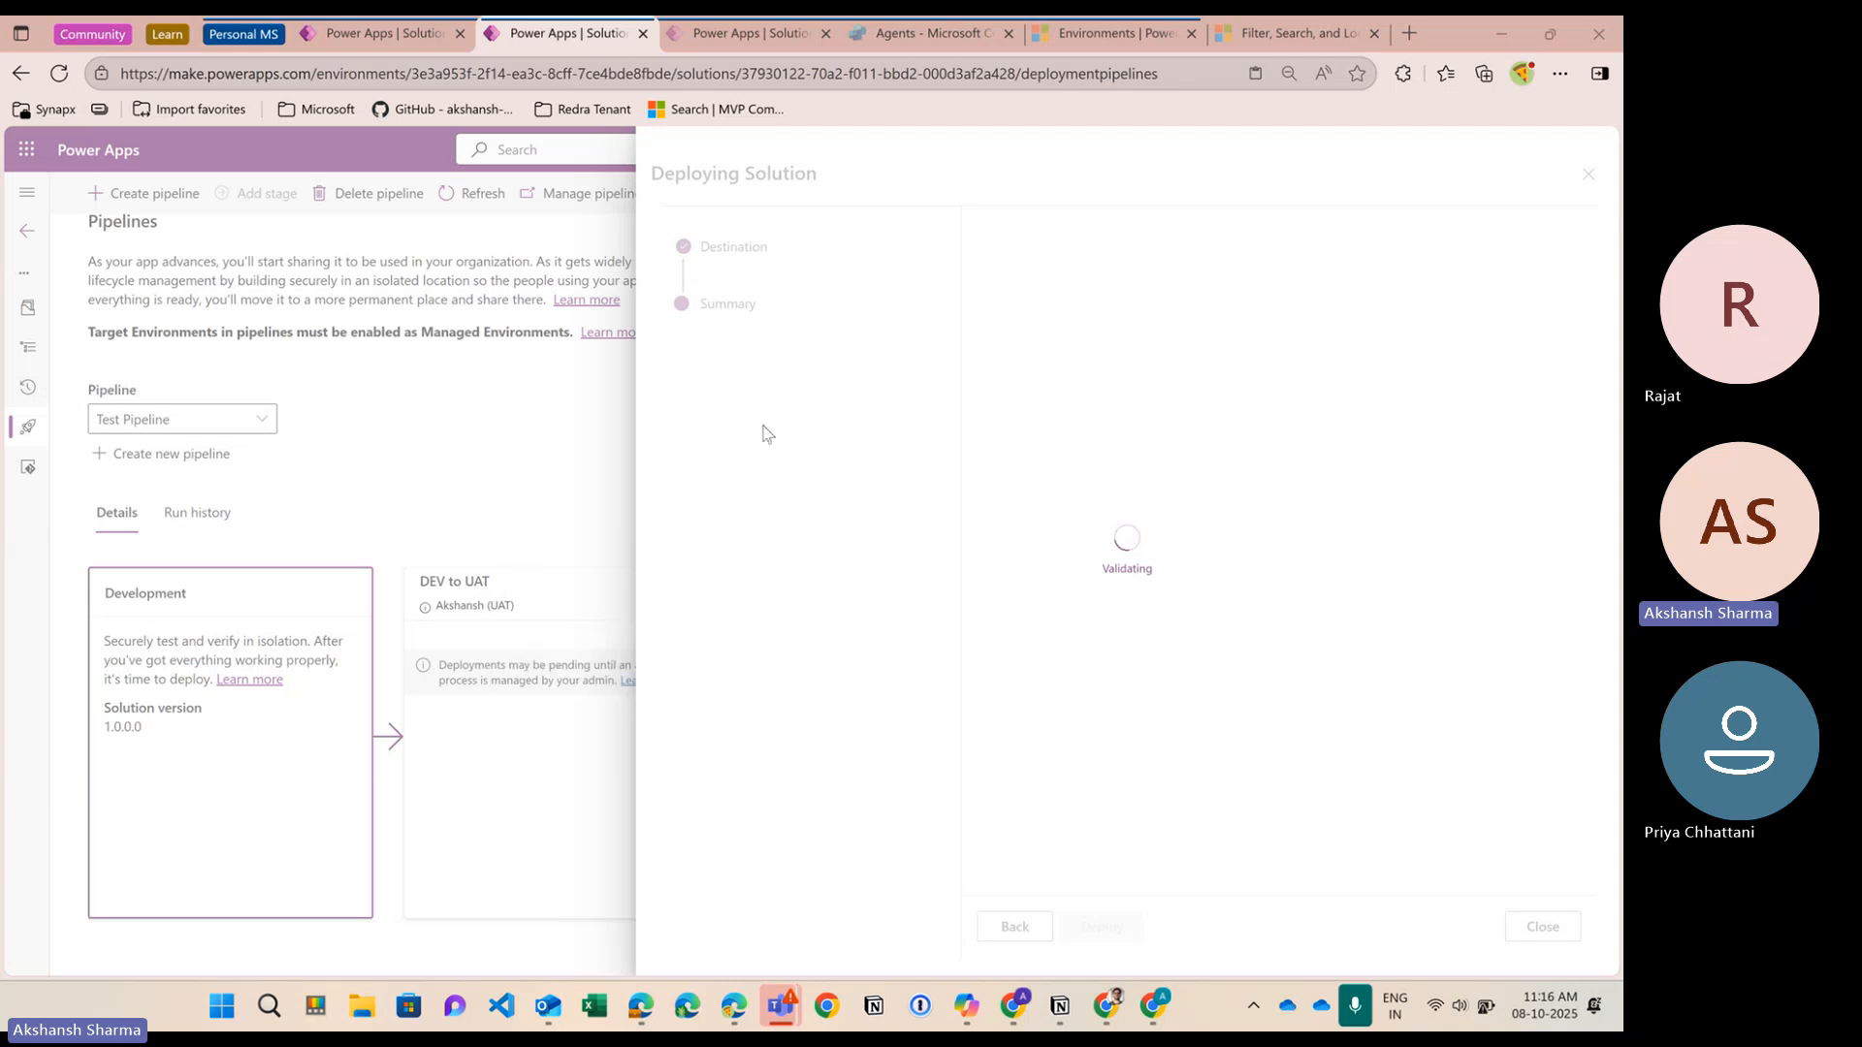
pyautogui.click(754, 38)
pyautogui.click(1307, 156)
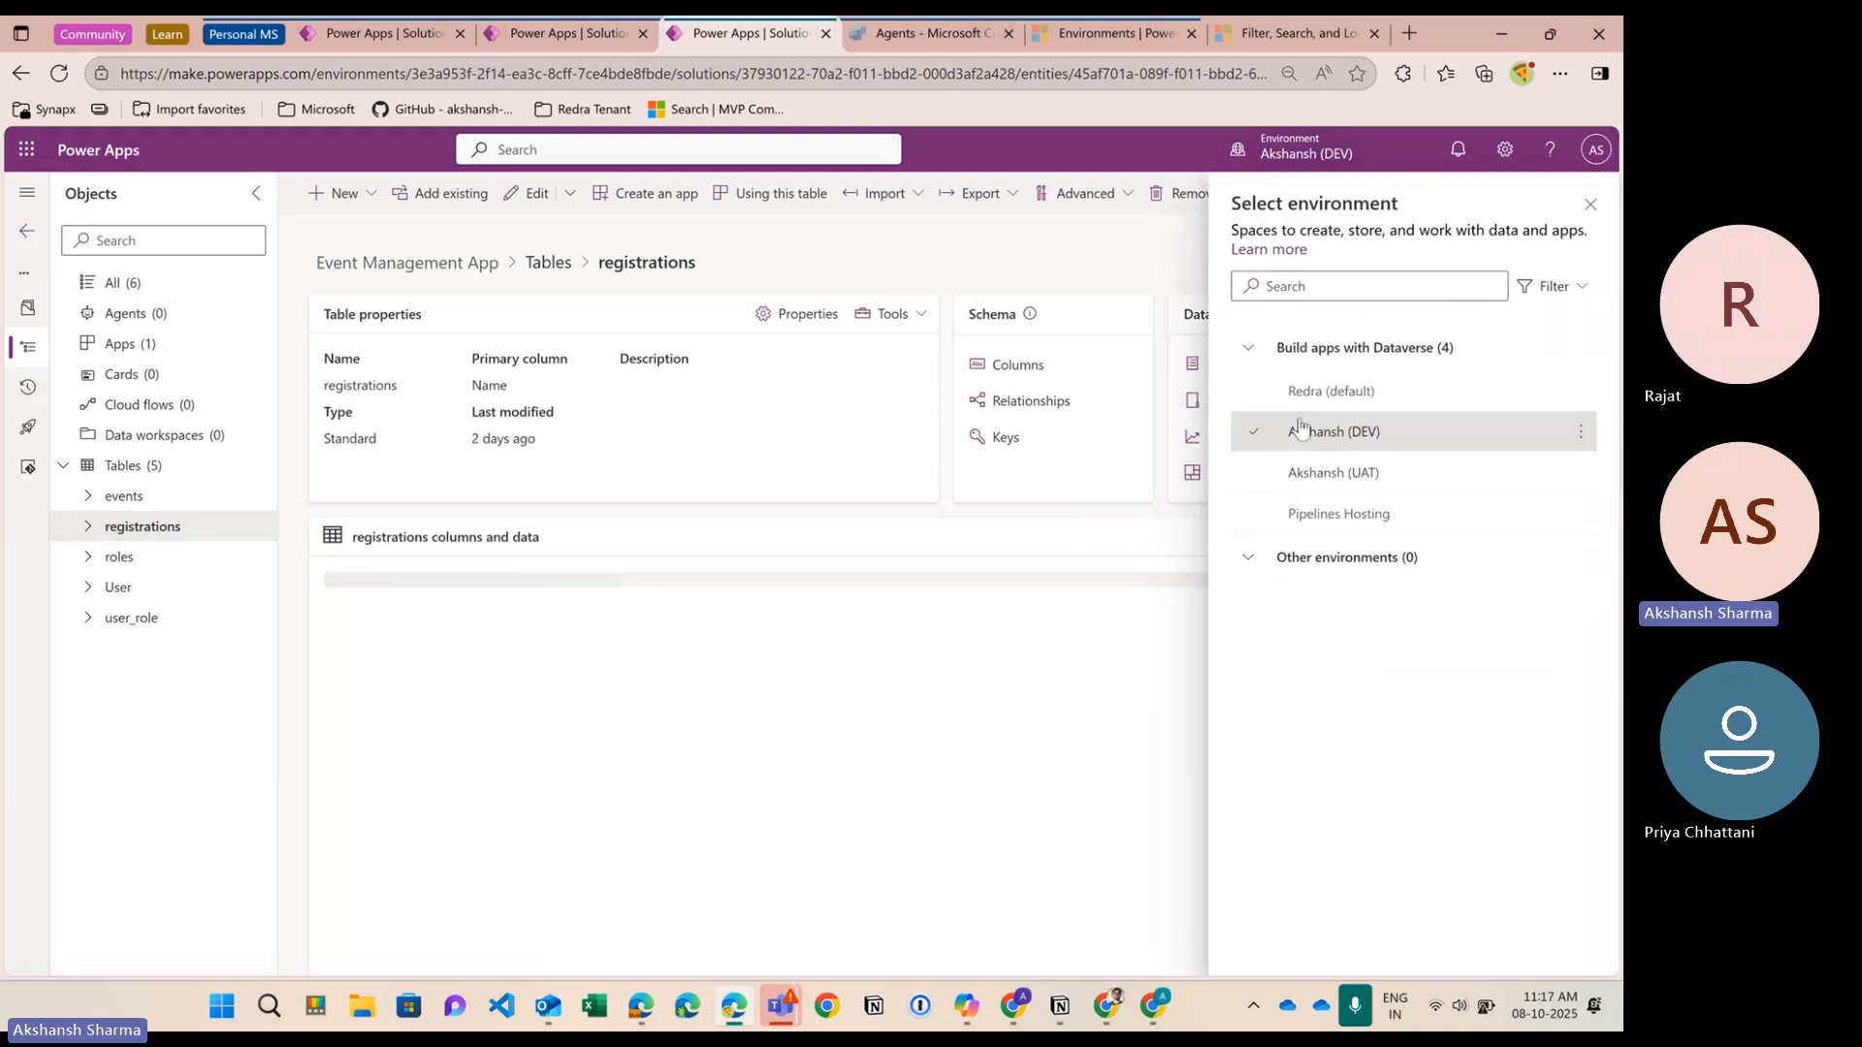
# Switch to Pipelines Hosting, browse its solutions and apps, then view the admin center's Environments list
pyautogui.click(1329, 514)
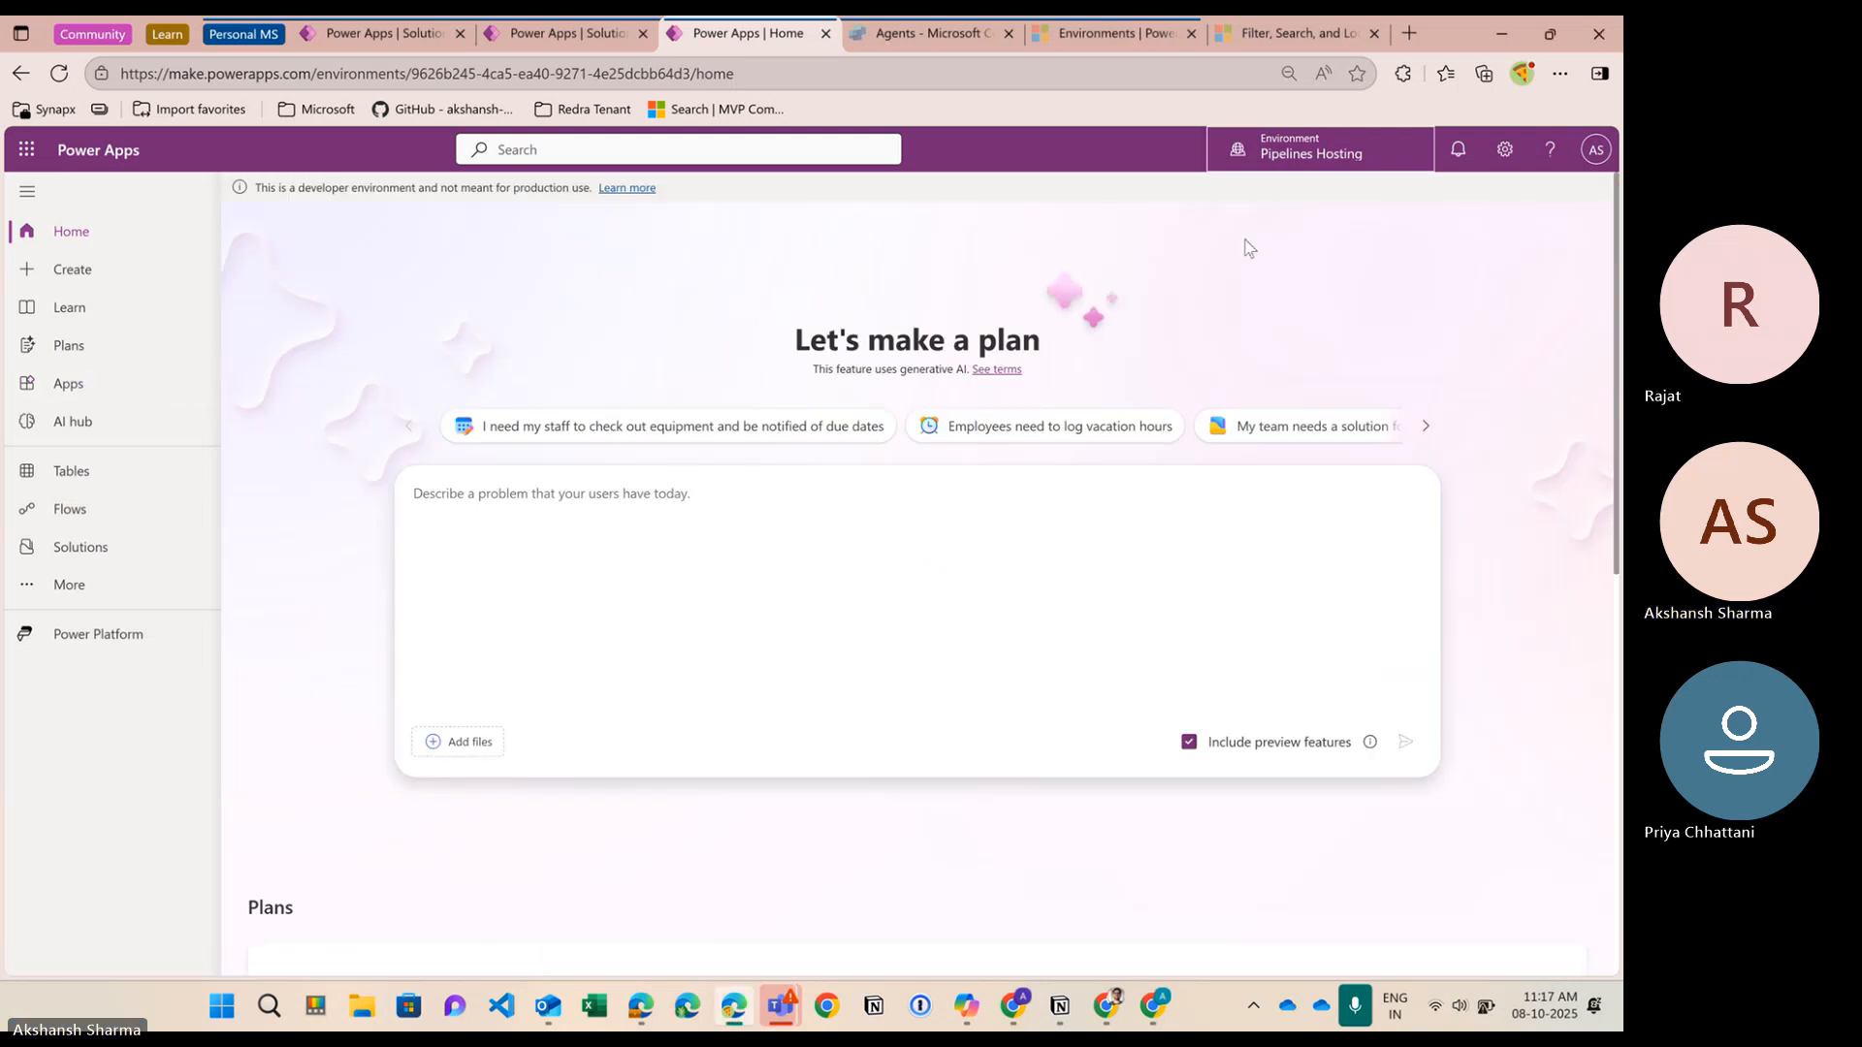
pyautogui.click(87, 549)
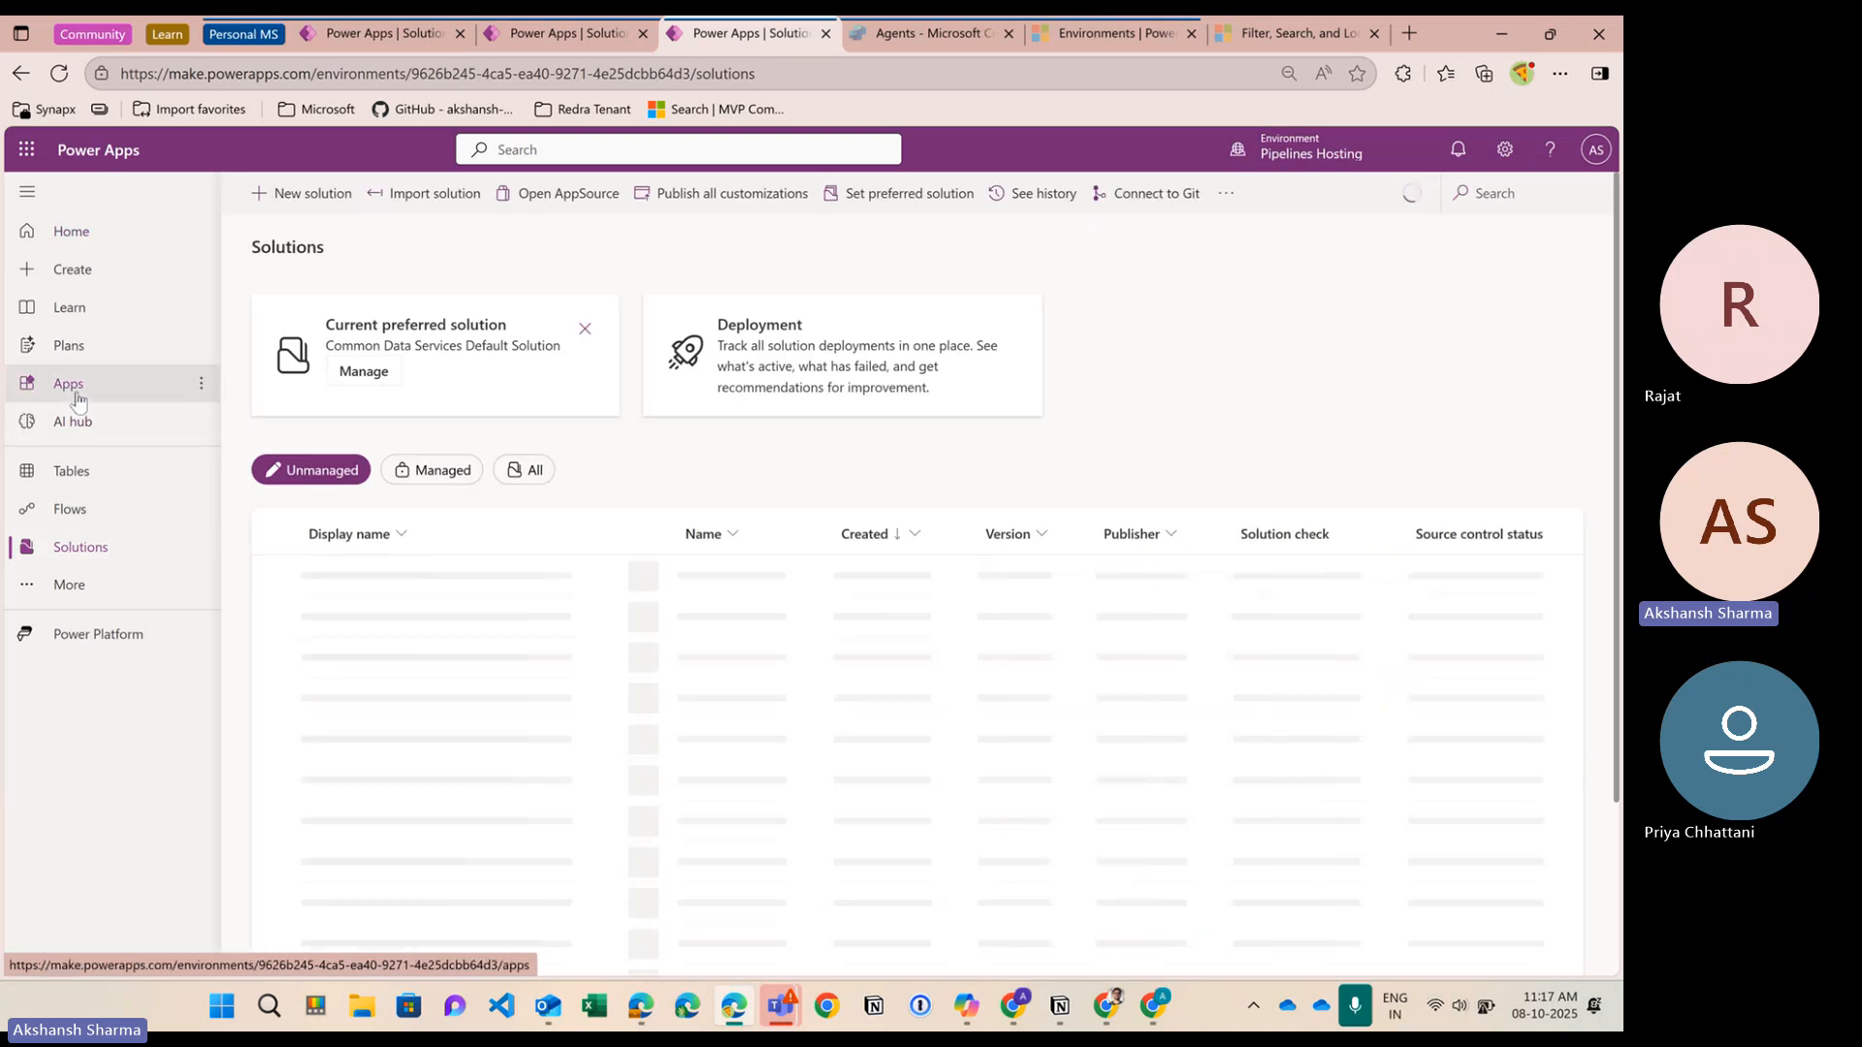
pyautogui.click(136, 383)
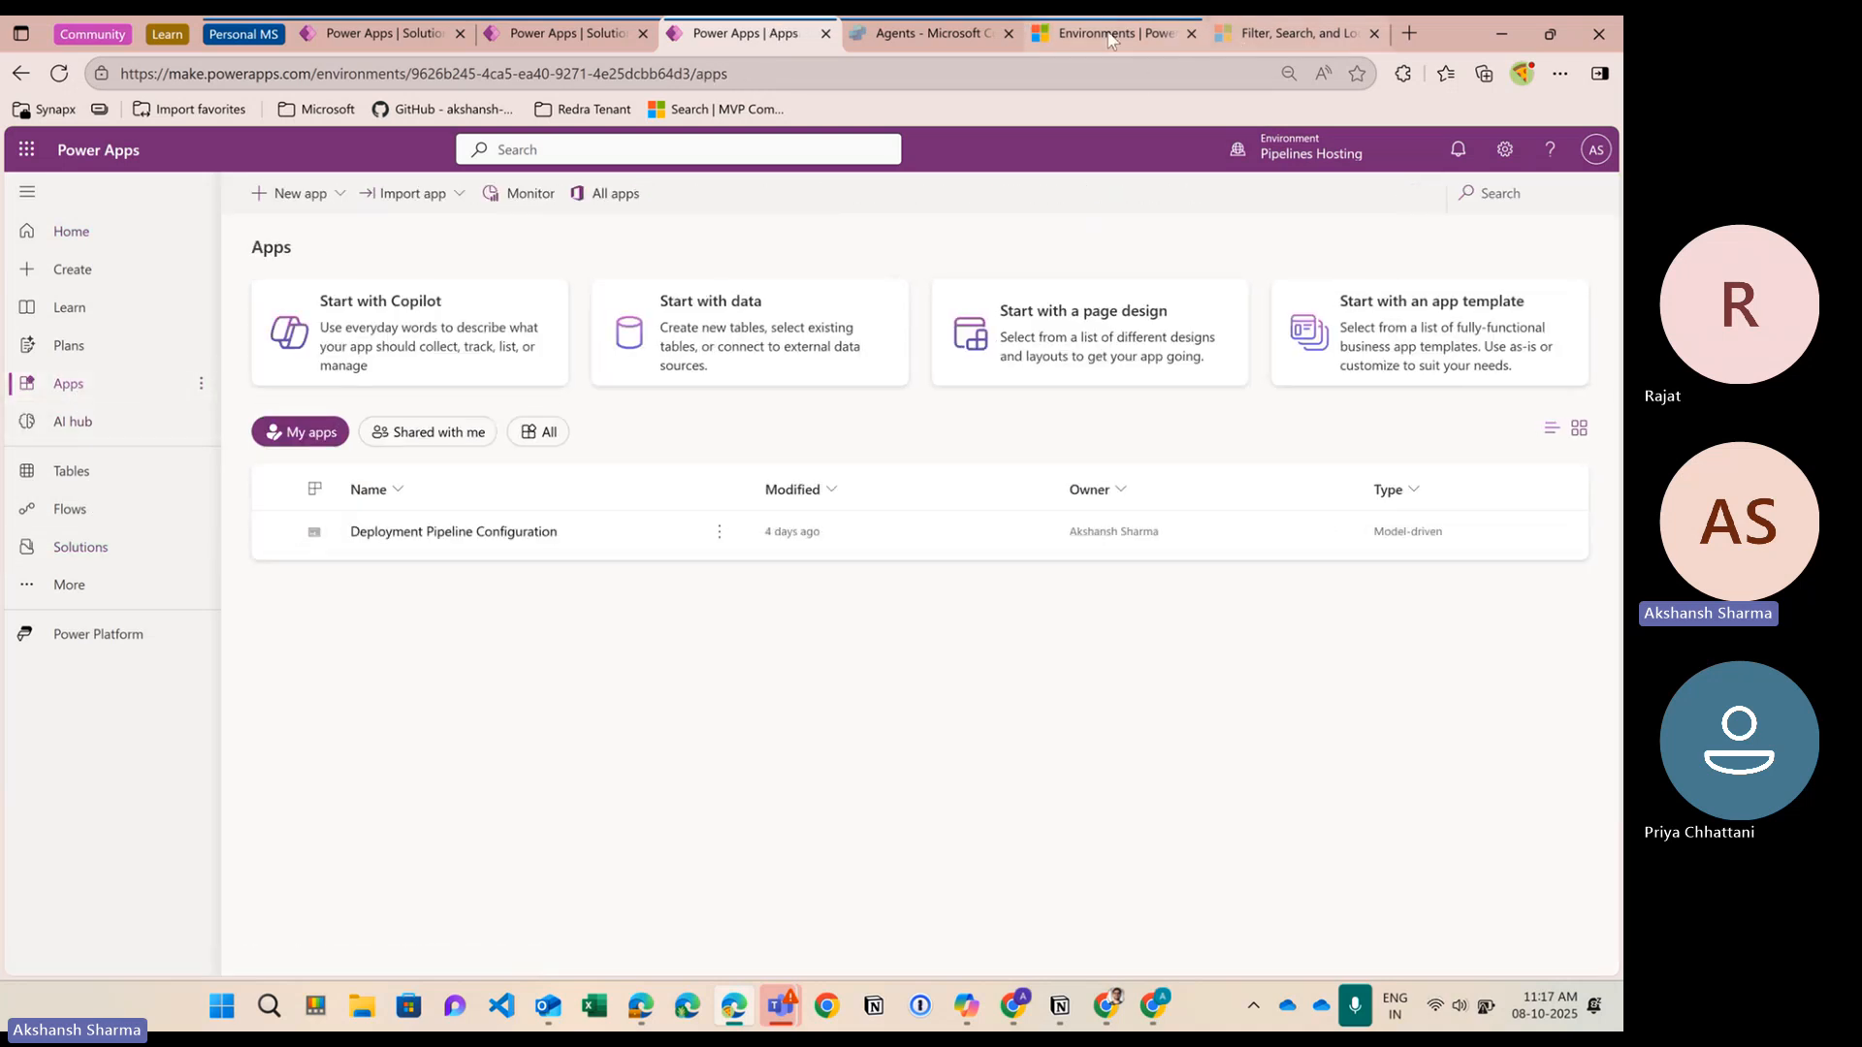
pyautogui.click(1145, 34)
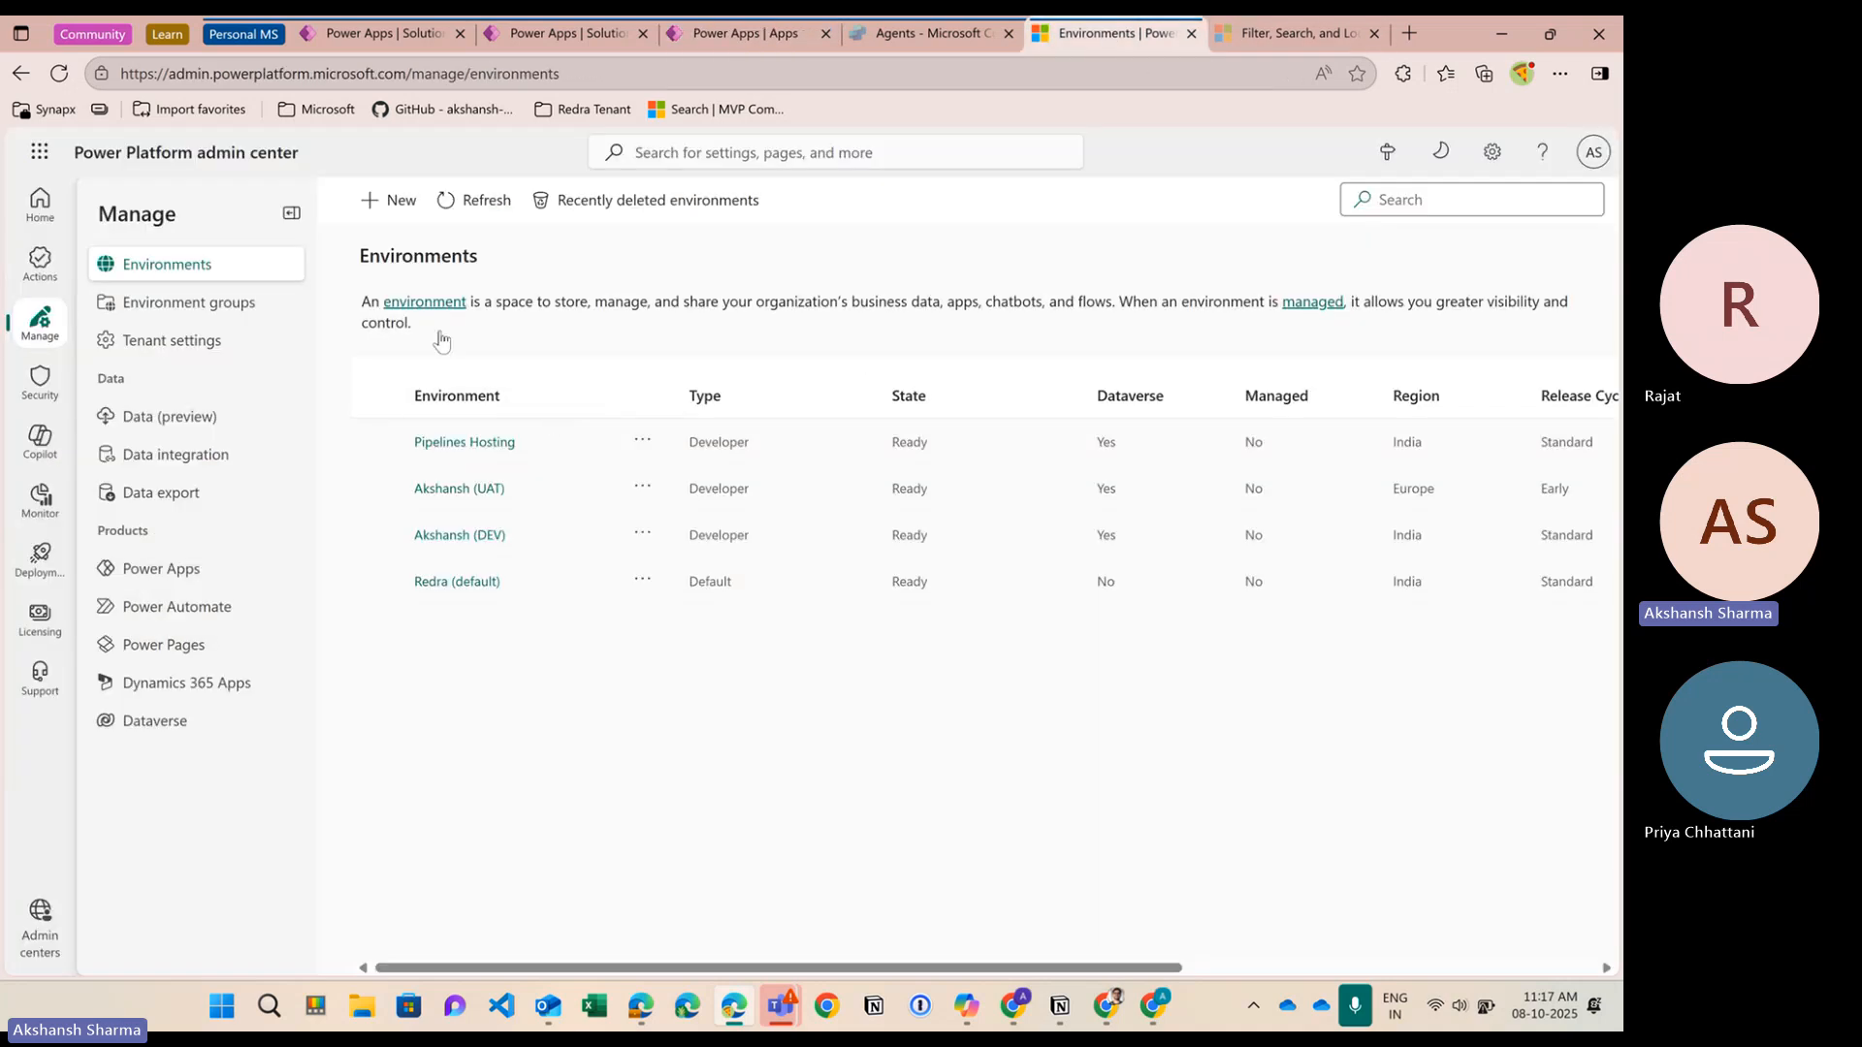
# Open Pipelines Hosting's Dynamics 365 apps in the admin center, dismissing the Install app panel
pyautogui.click(447, 442)
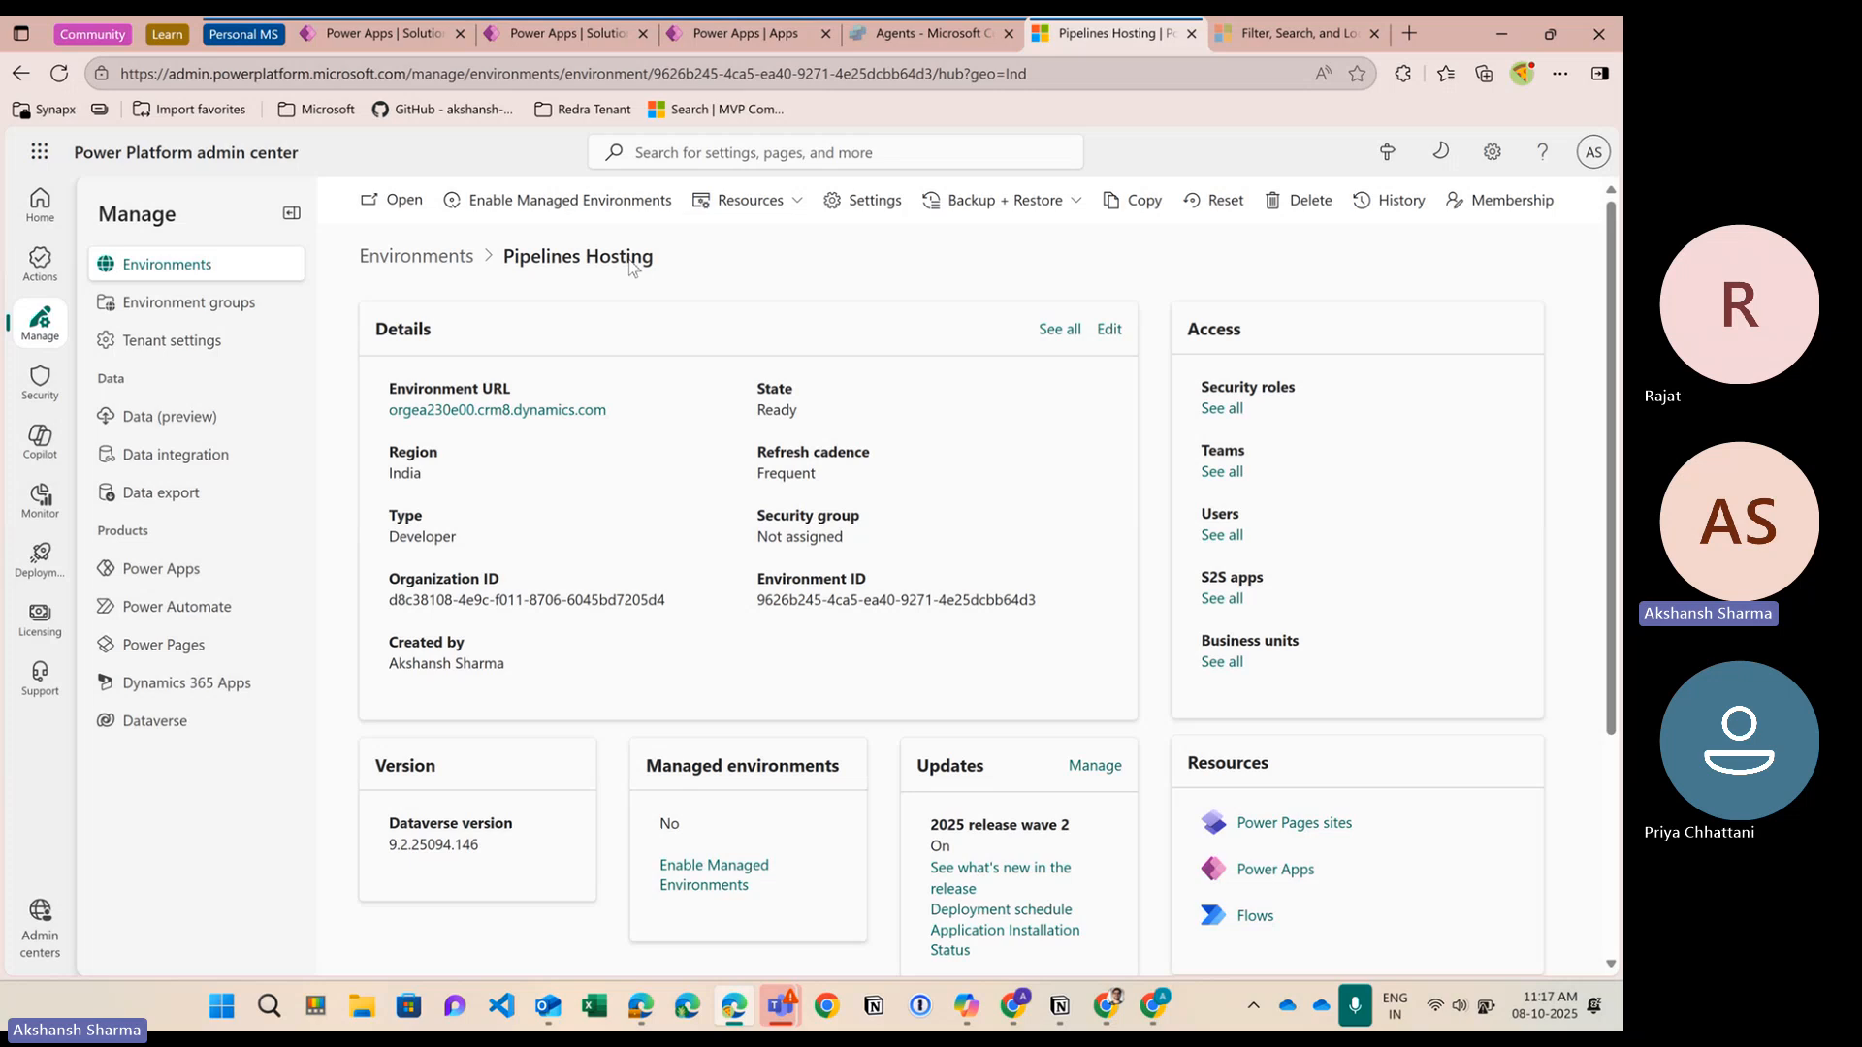
pyautogui.click(749, 201)
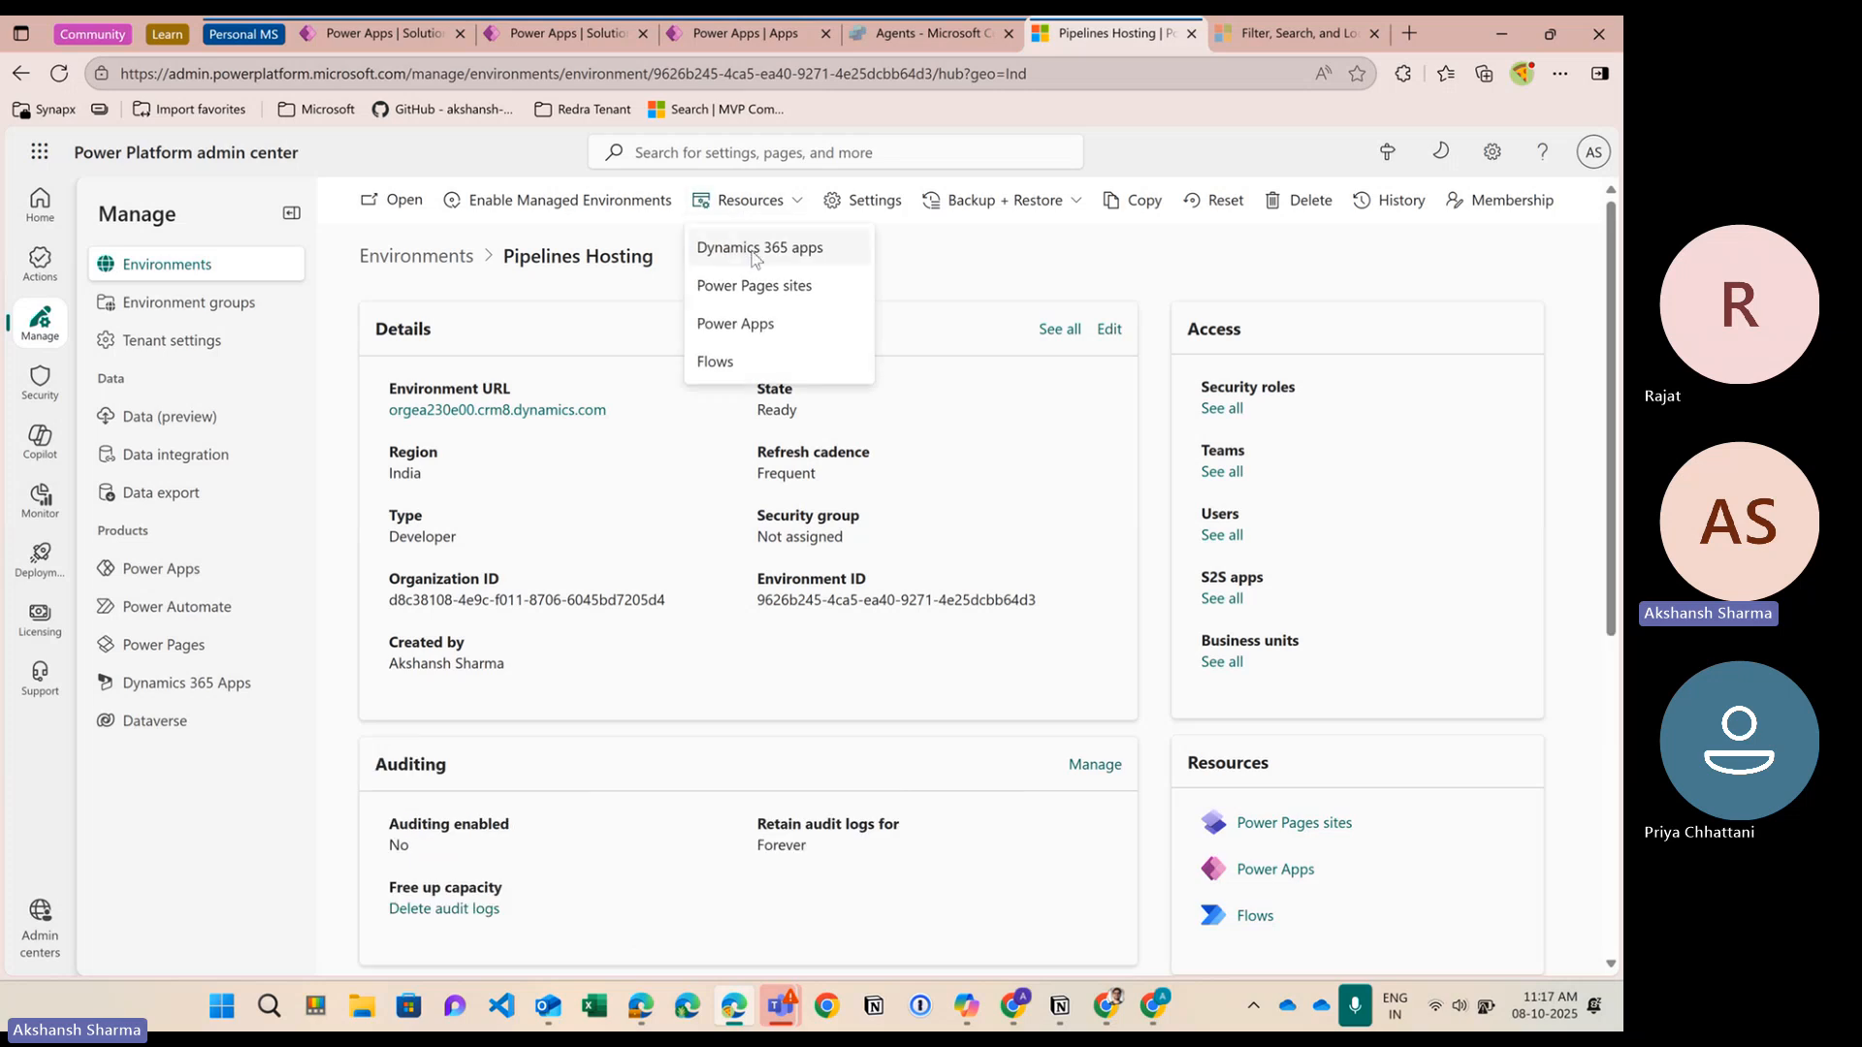
pyautogui.click(753, 254)
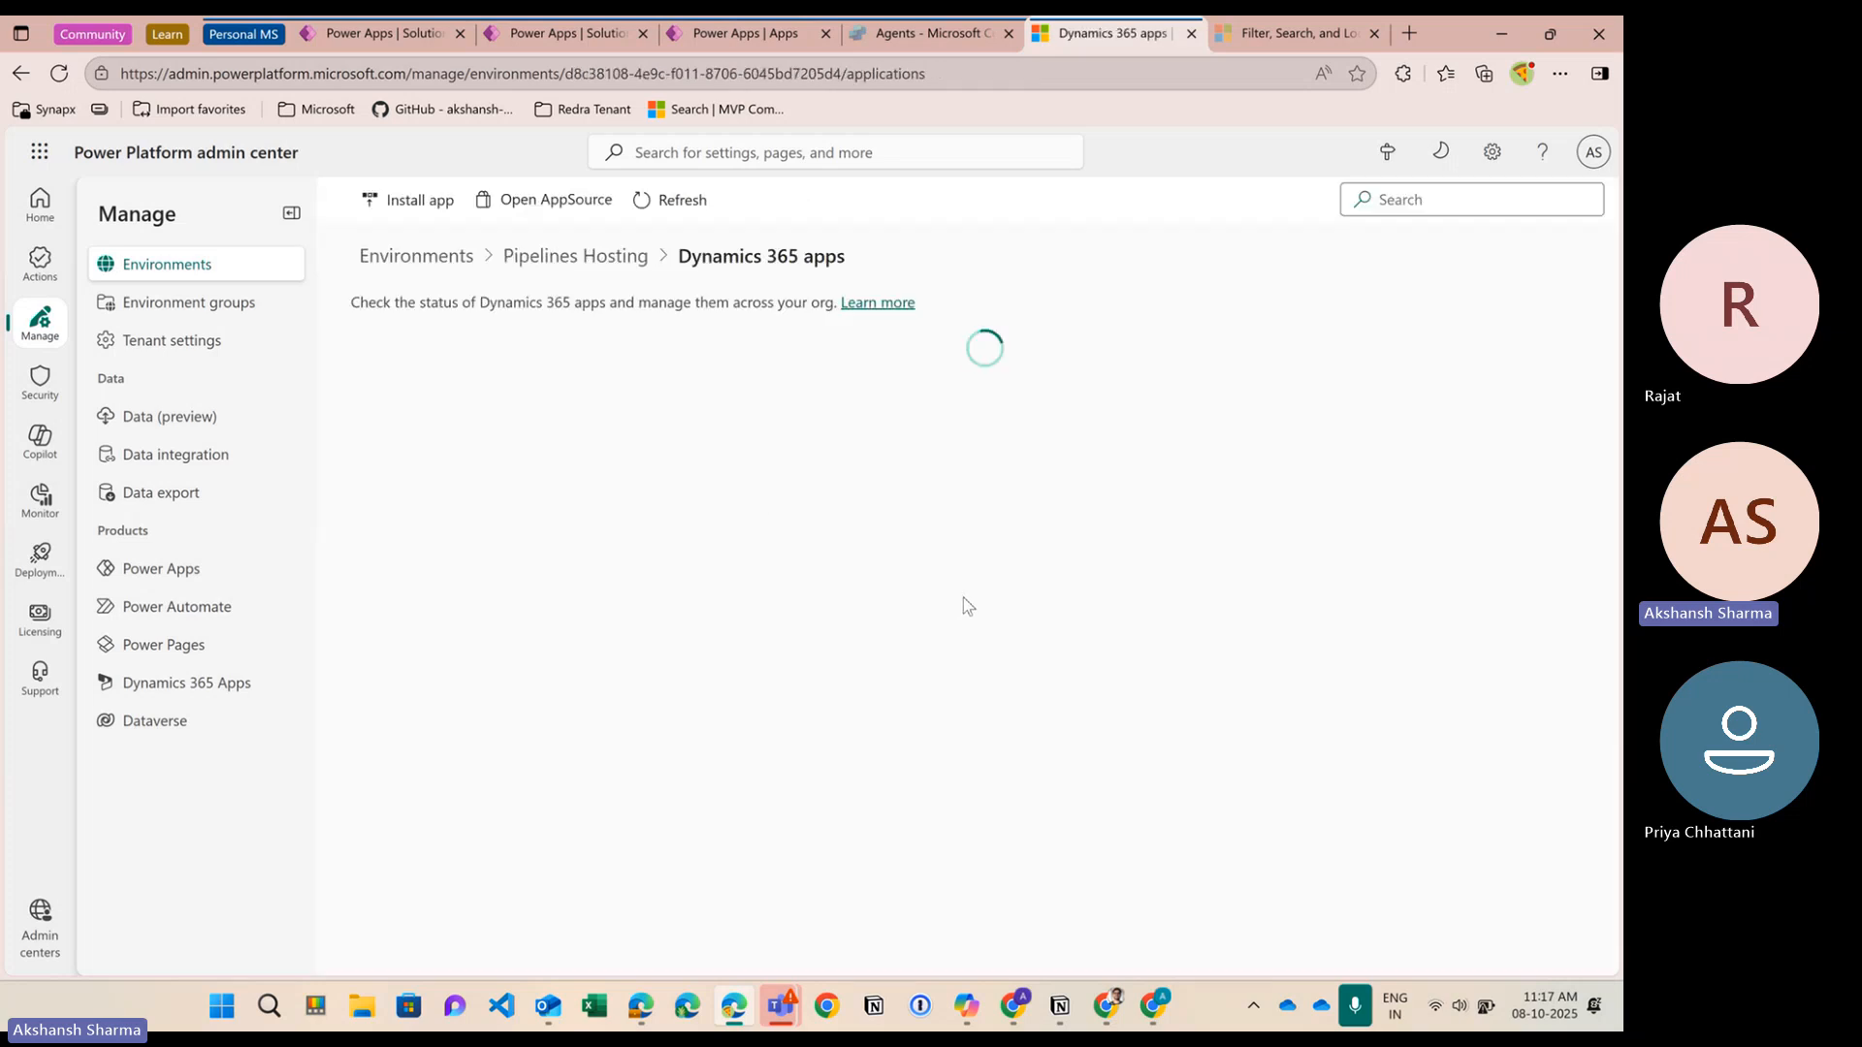
pyautogui.click(394, 201)
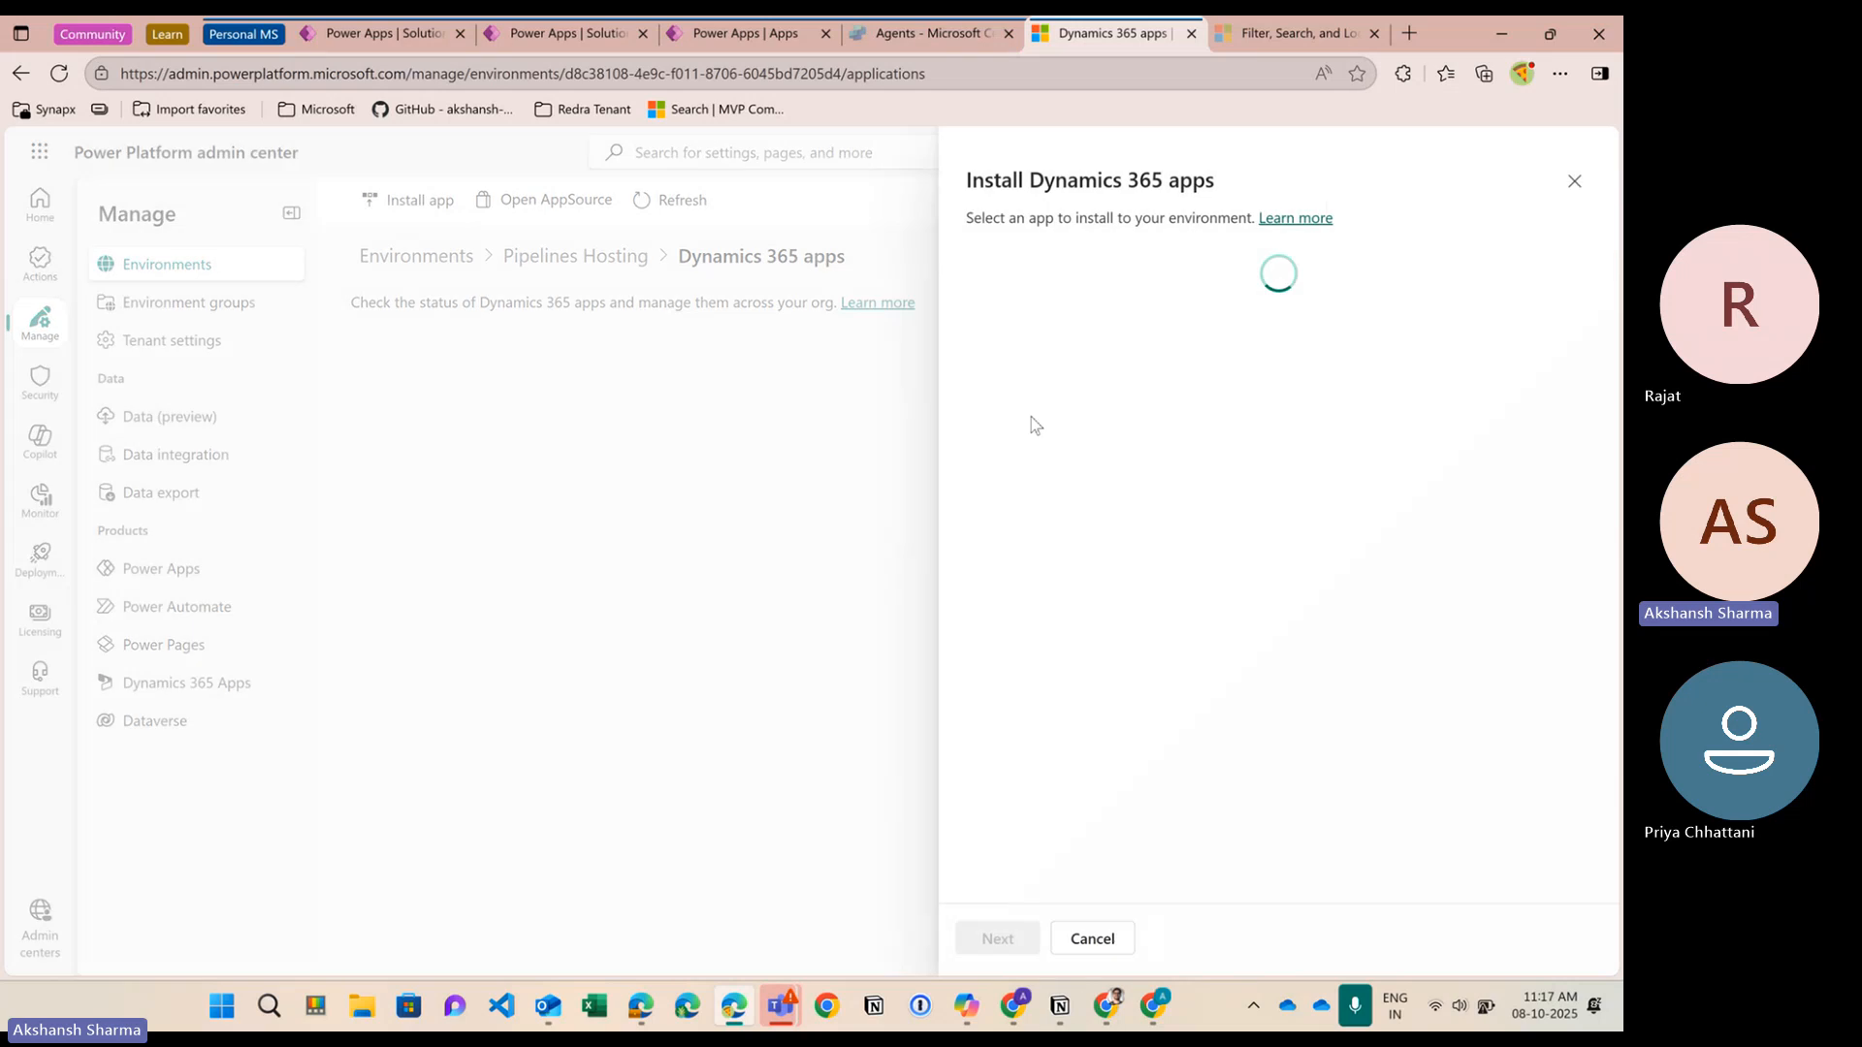
pyautogui.scroll(-15, 1080, 644)
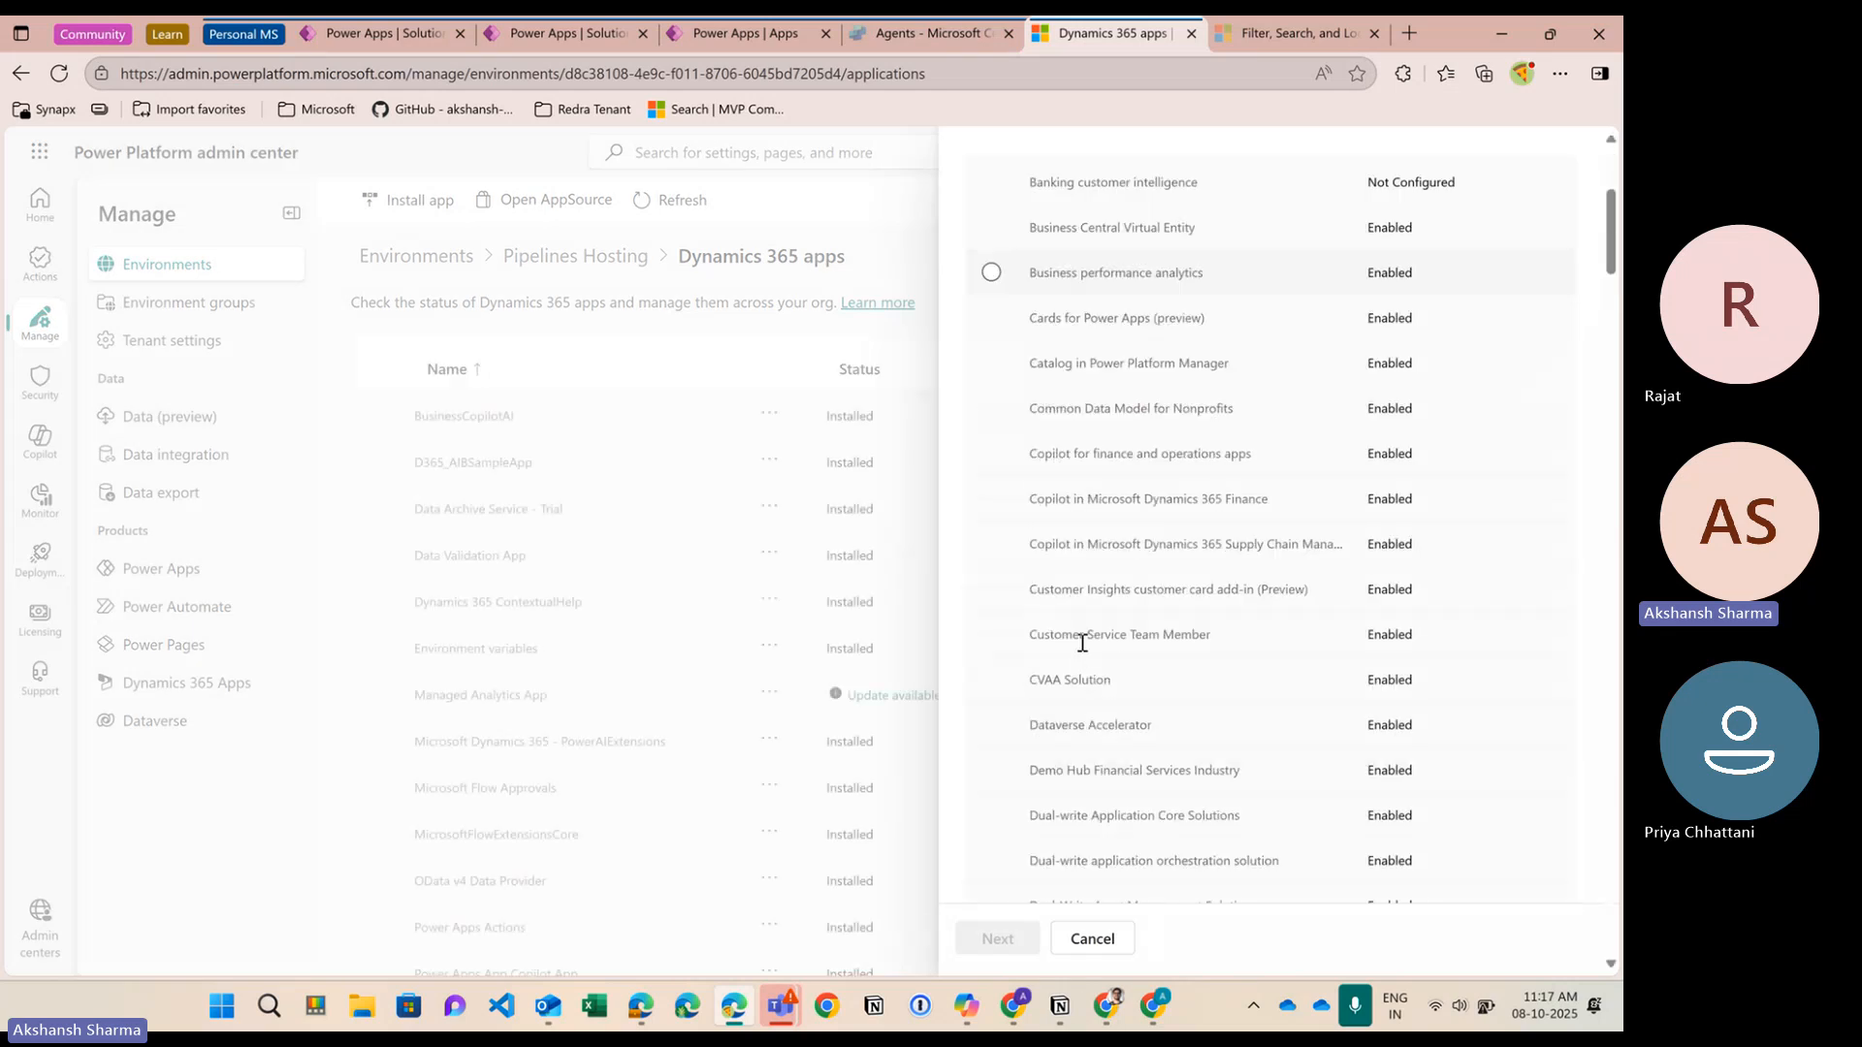
pyautogui.scroll(-5, 1081, 644)
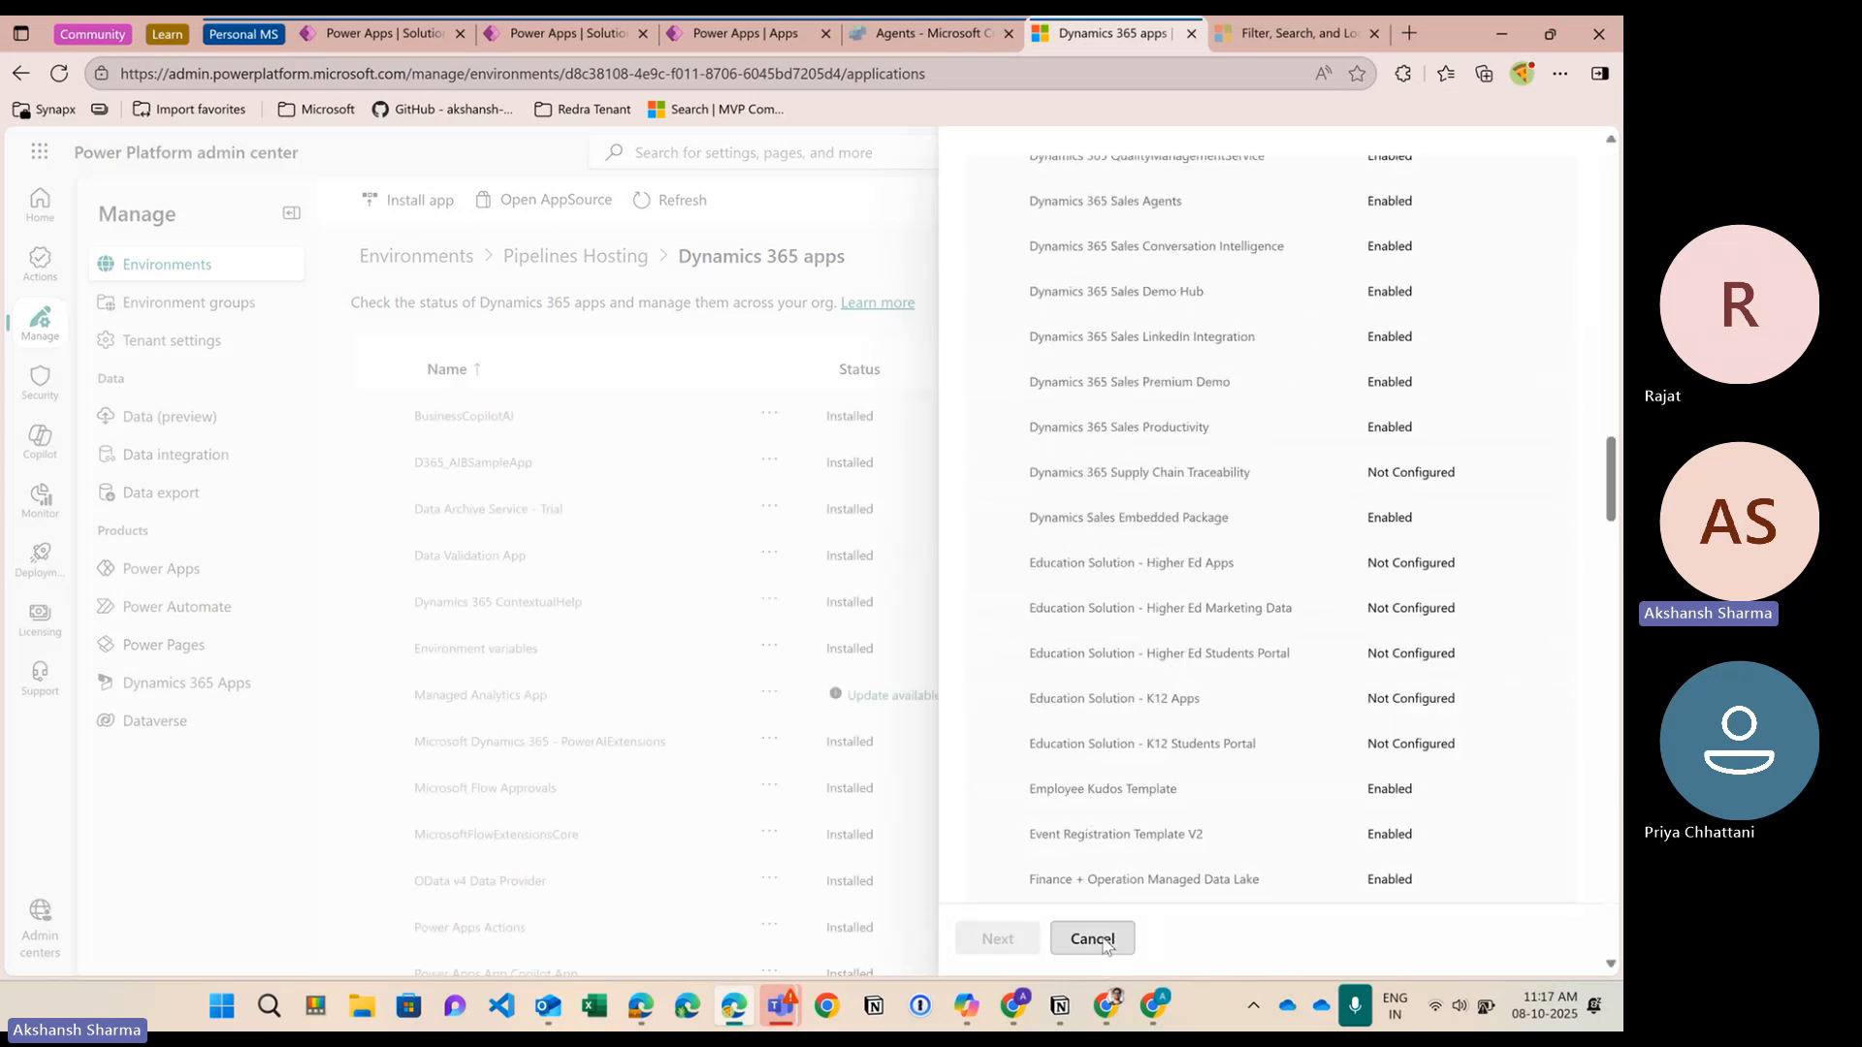
pyautogui.click(1091, 938)
pyautogui.scroll(-8, 540, 776)
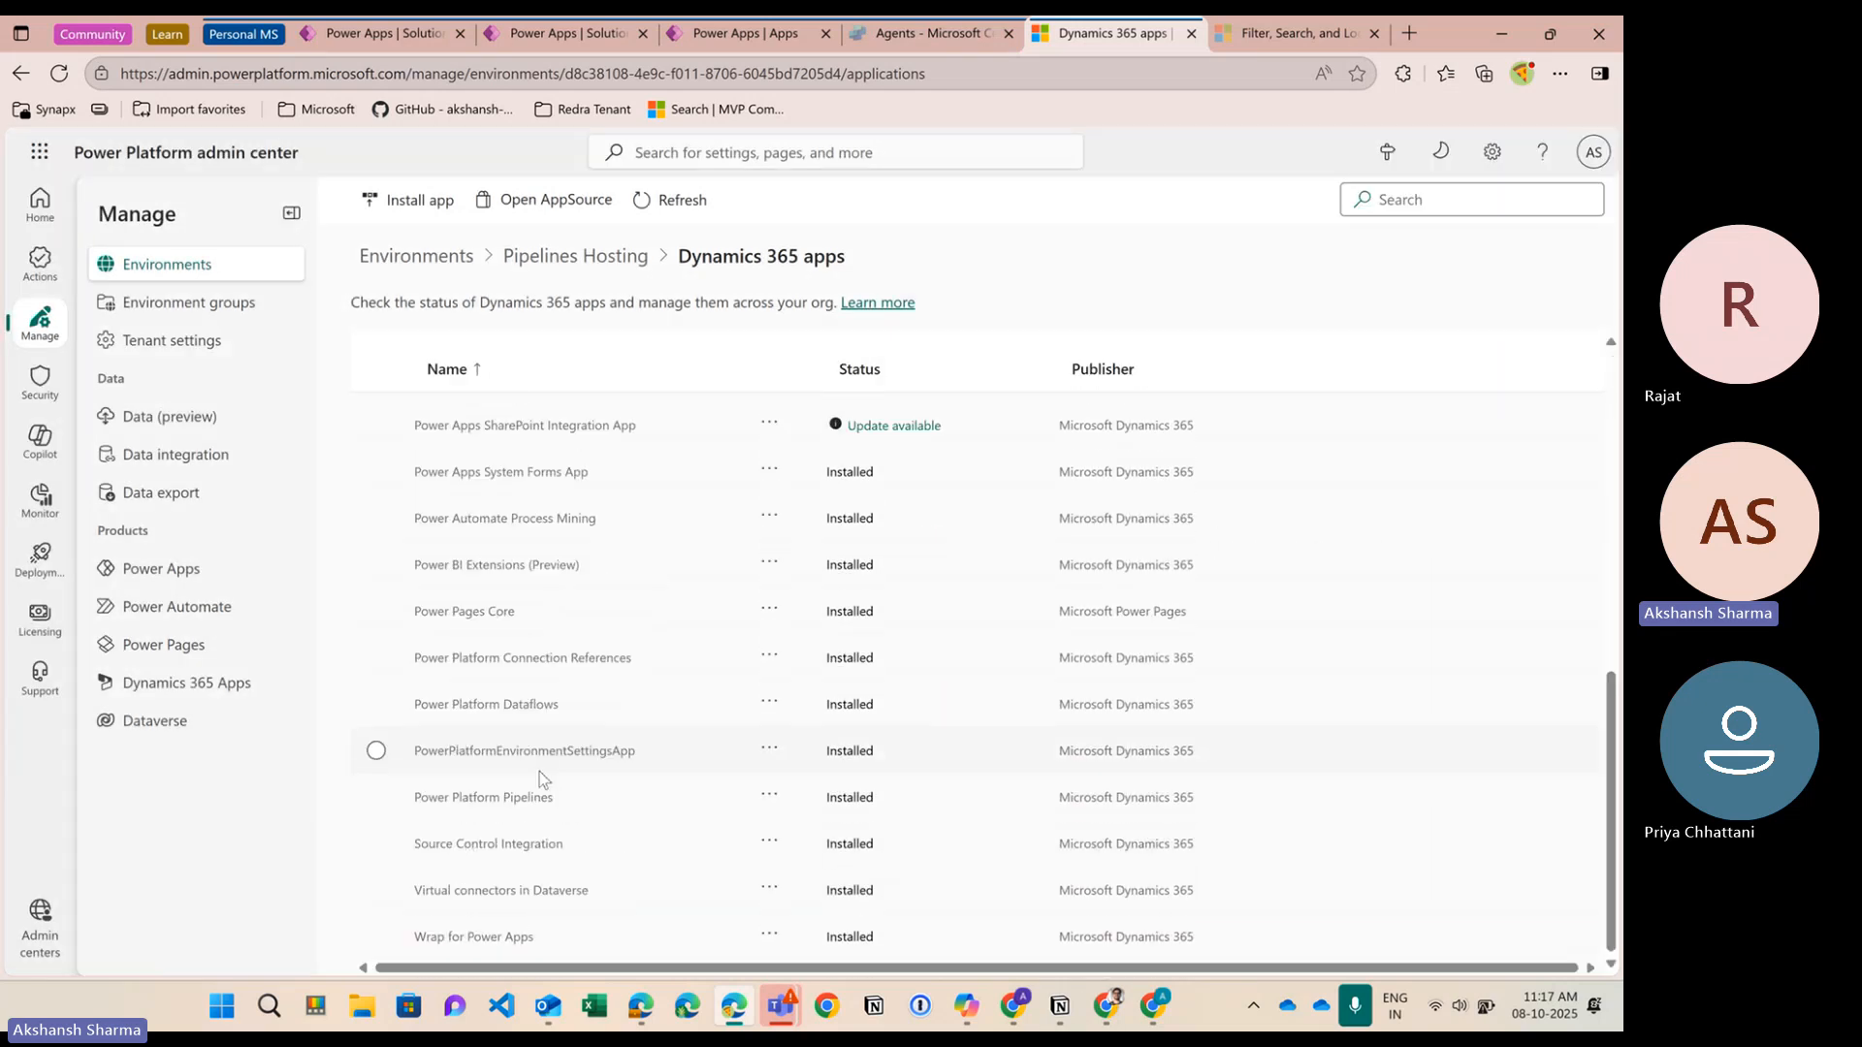
# Confirm Power Platform Pipelines is installed, then return to the Power Apps apps list
pyautogui.click(376, 797)
pyautogui.moveTo(432, 797); pyautogui.dragTo(557, 798)
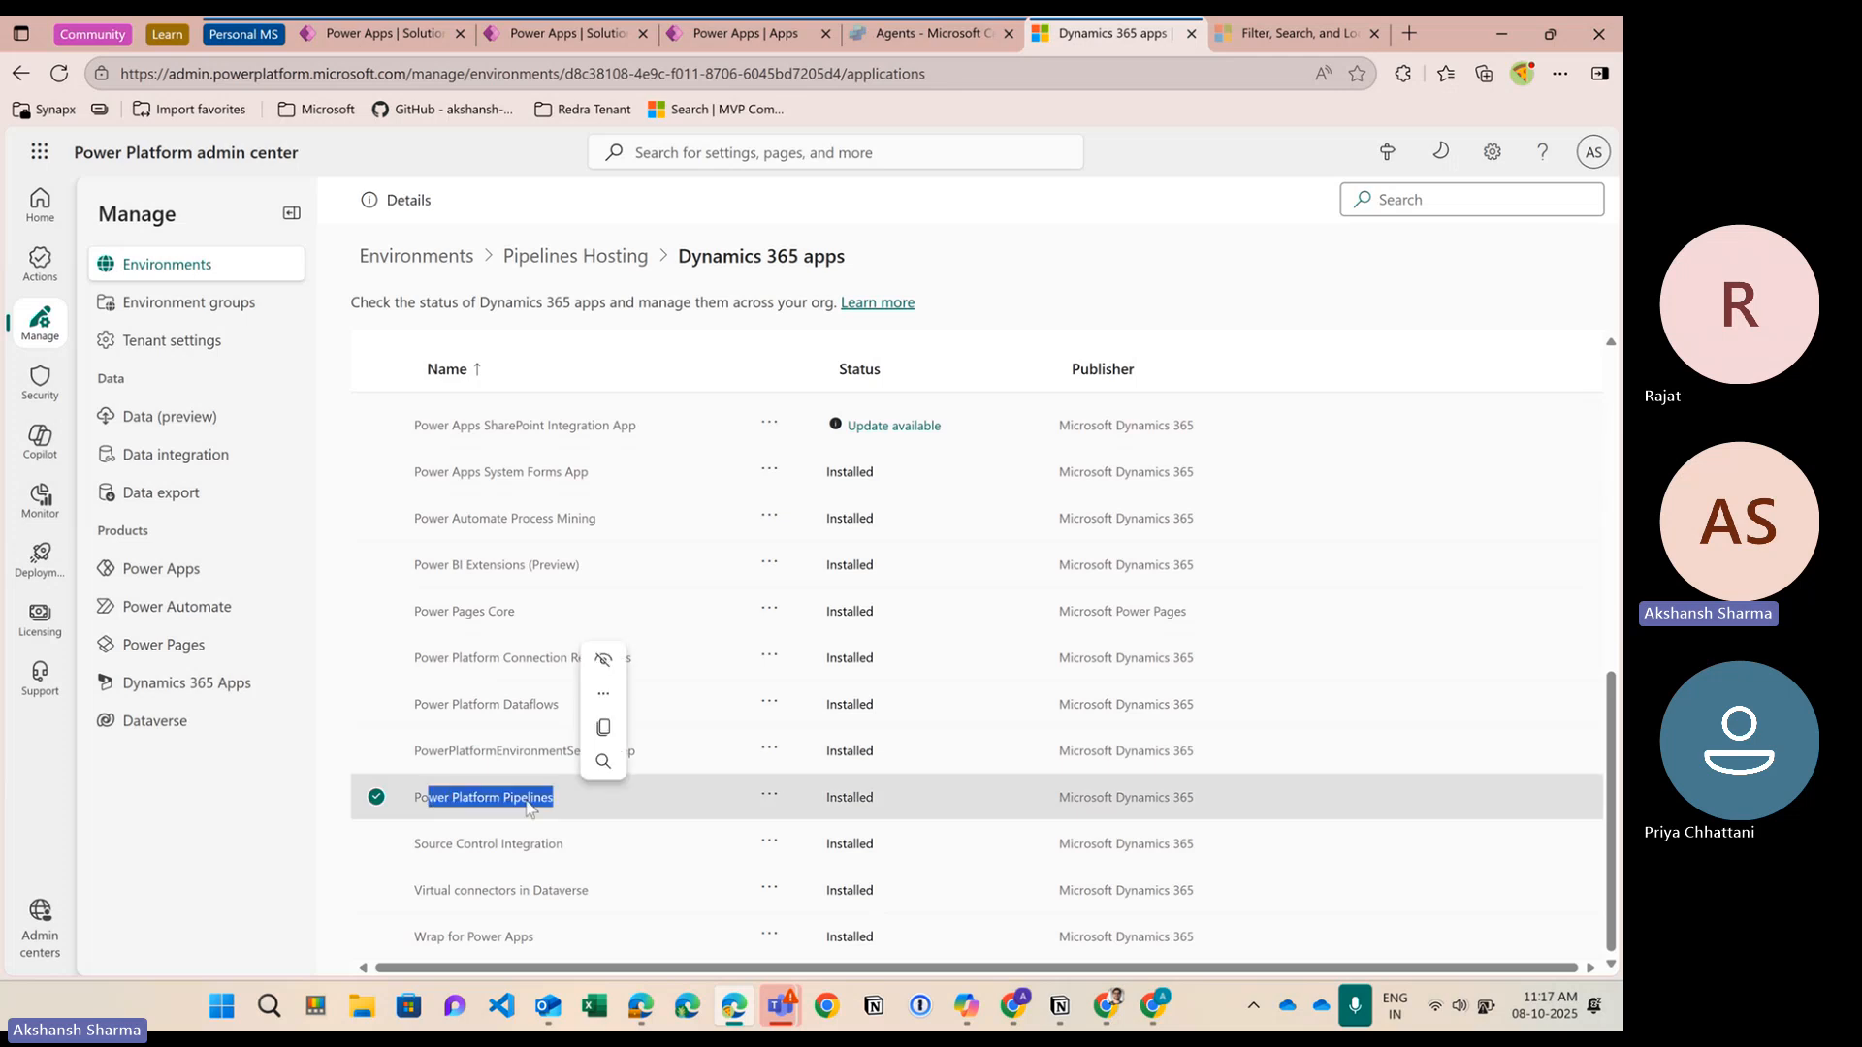
pyautogui.click(379, 798)
pyautogui.click(716, 39)
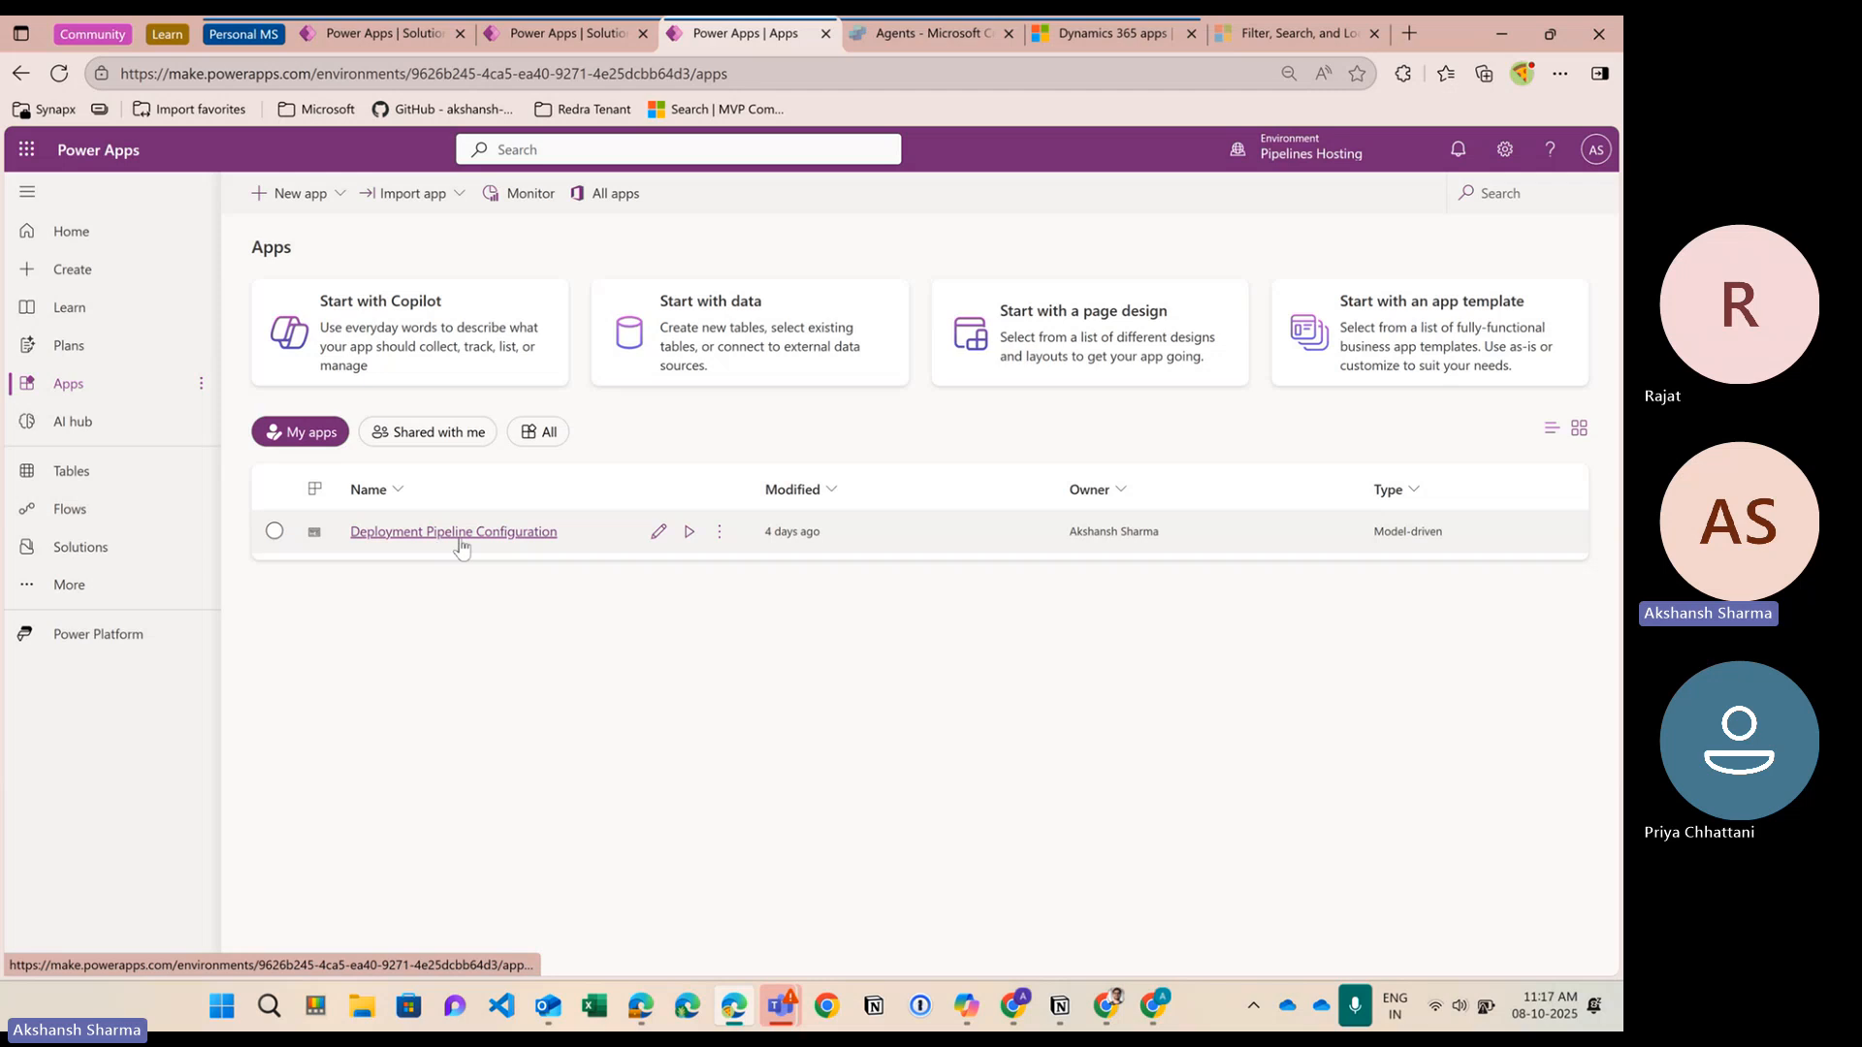
# Run Deployment Pipeline Configuration and review its Environments and Pipelines lists, checking the deploying solution
pyautogui.click(690, 531)
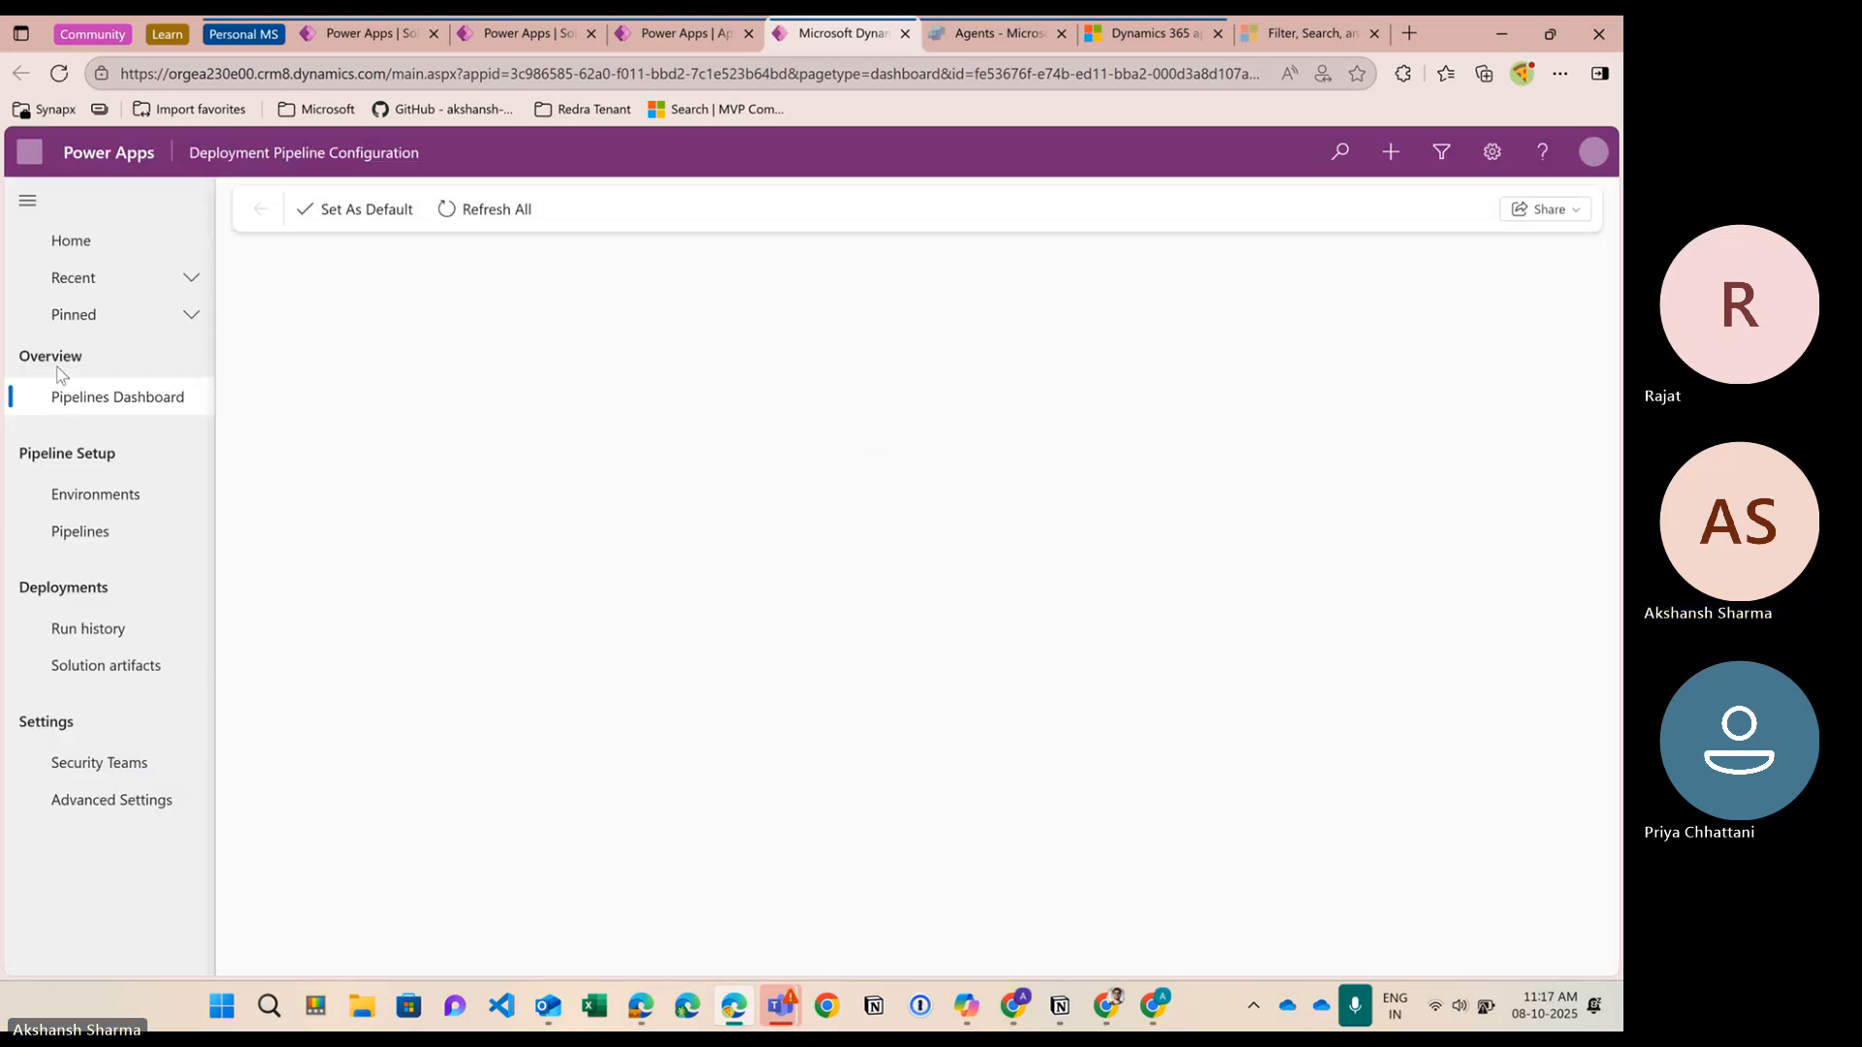
pyautogui.click(116, 506)
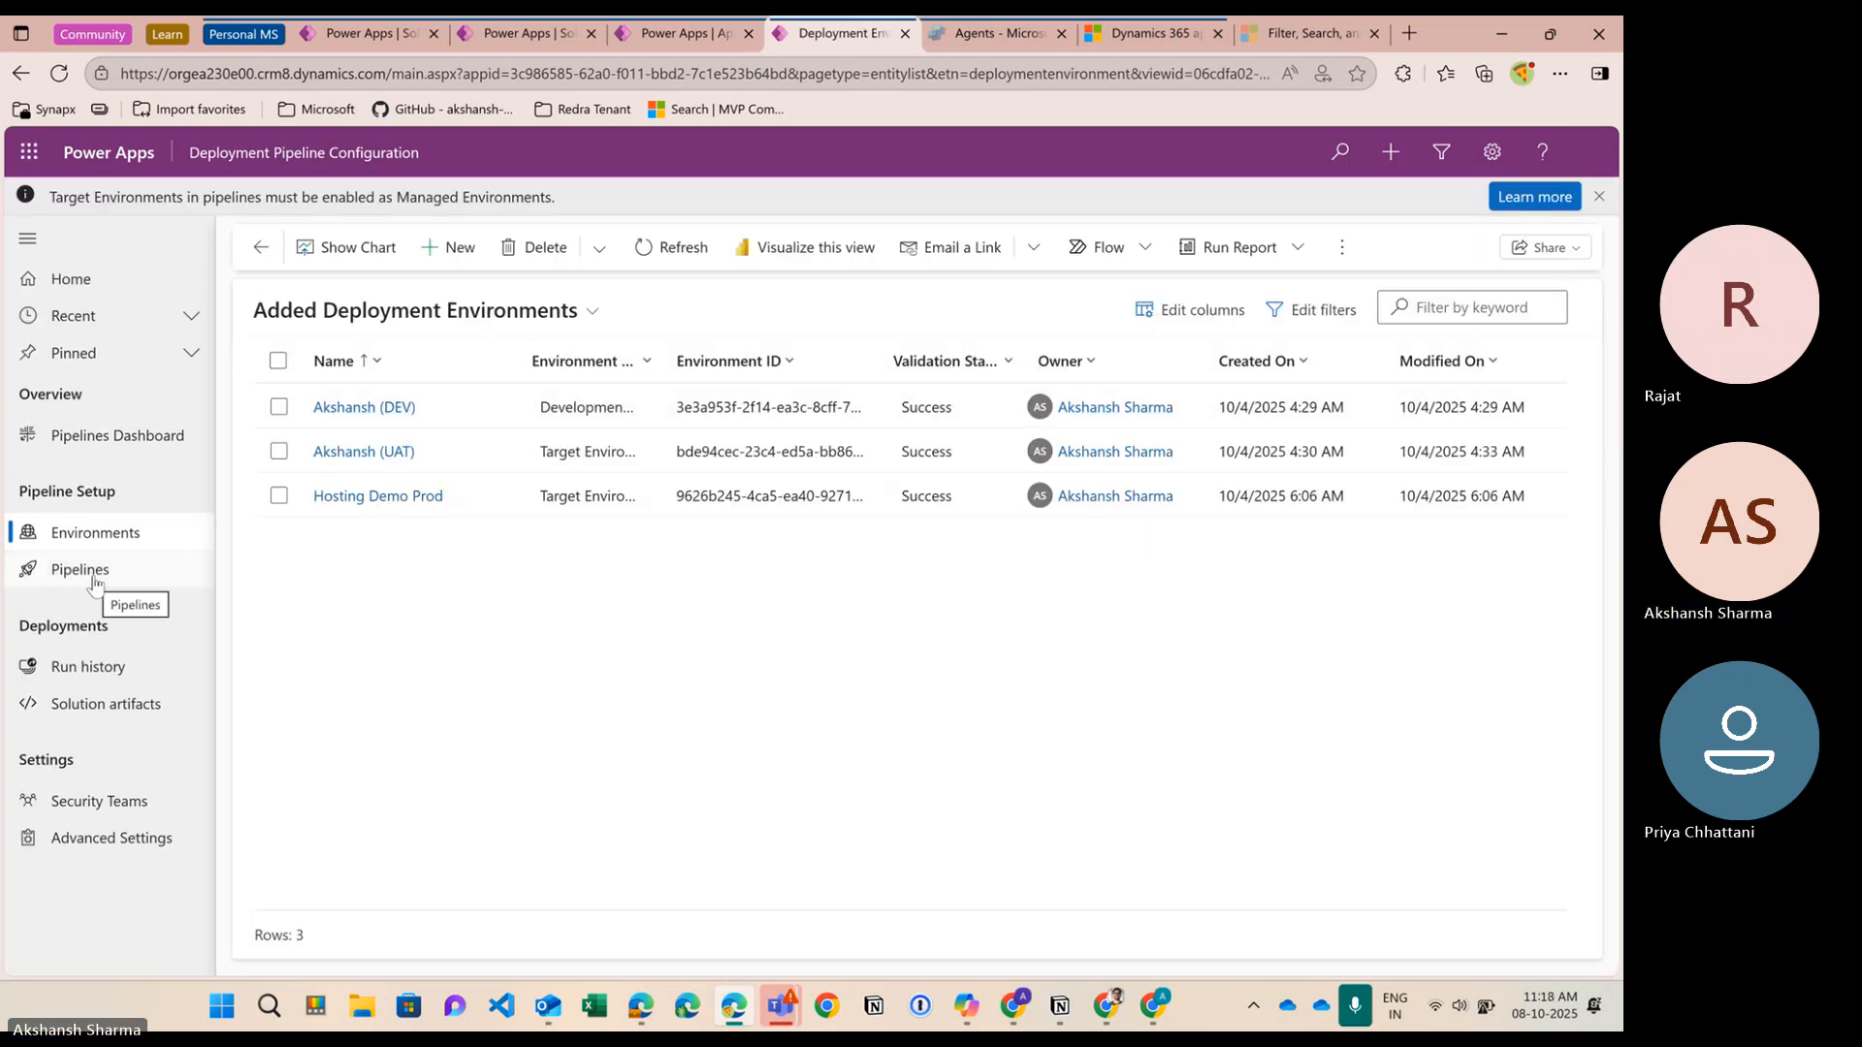
pyautogui.click(514, 33)
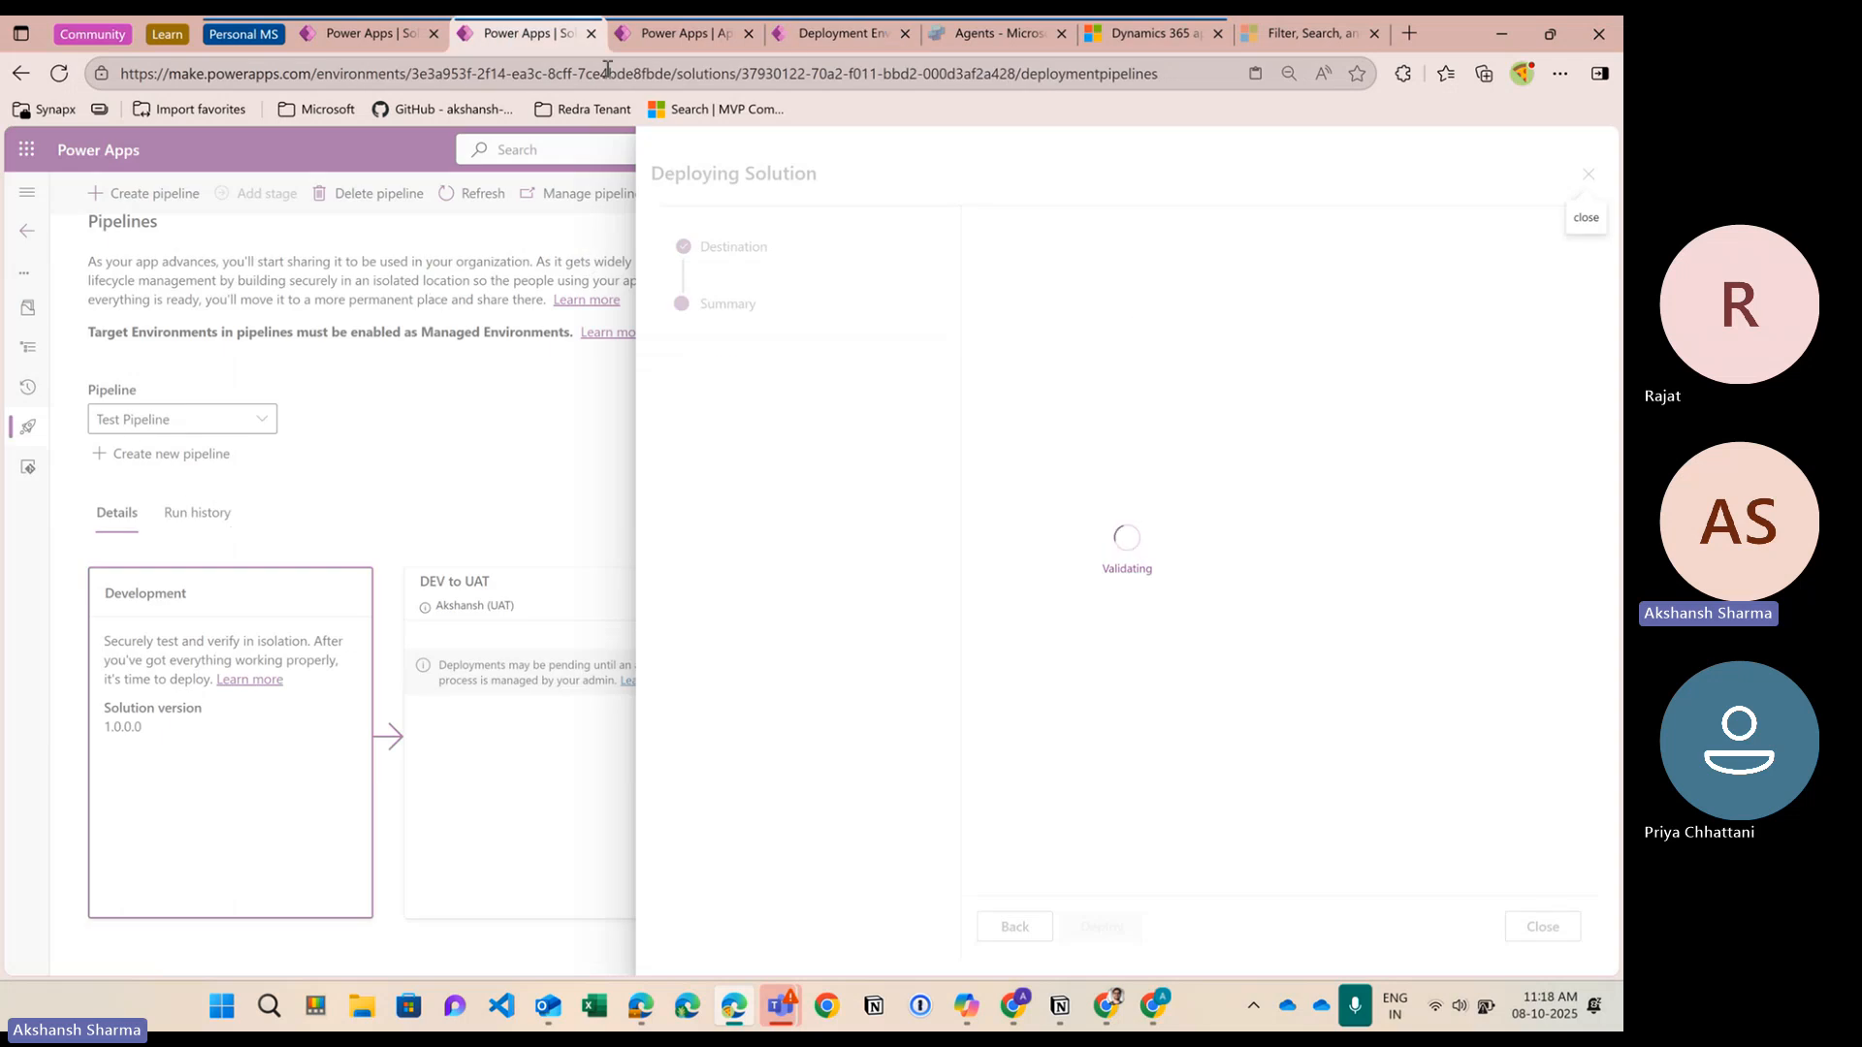
pyautogui.click(836, 33)
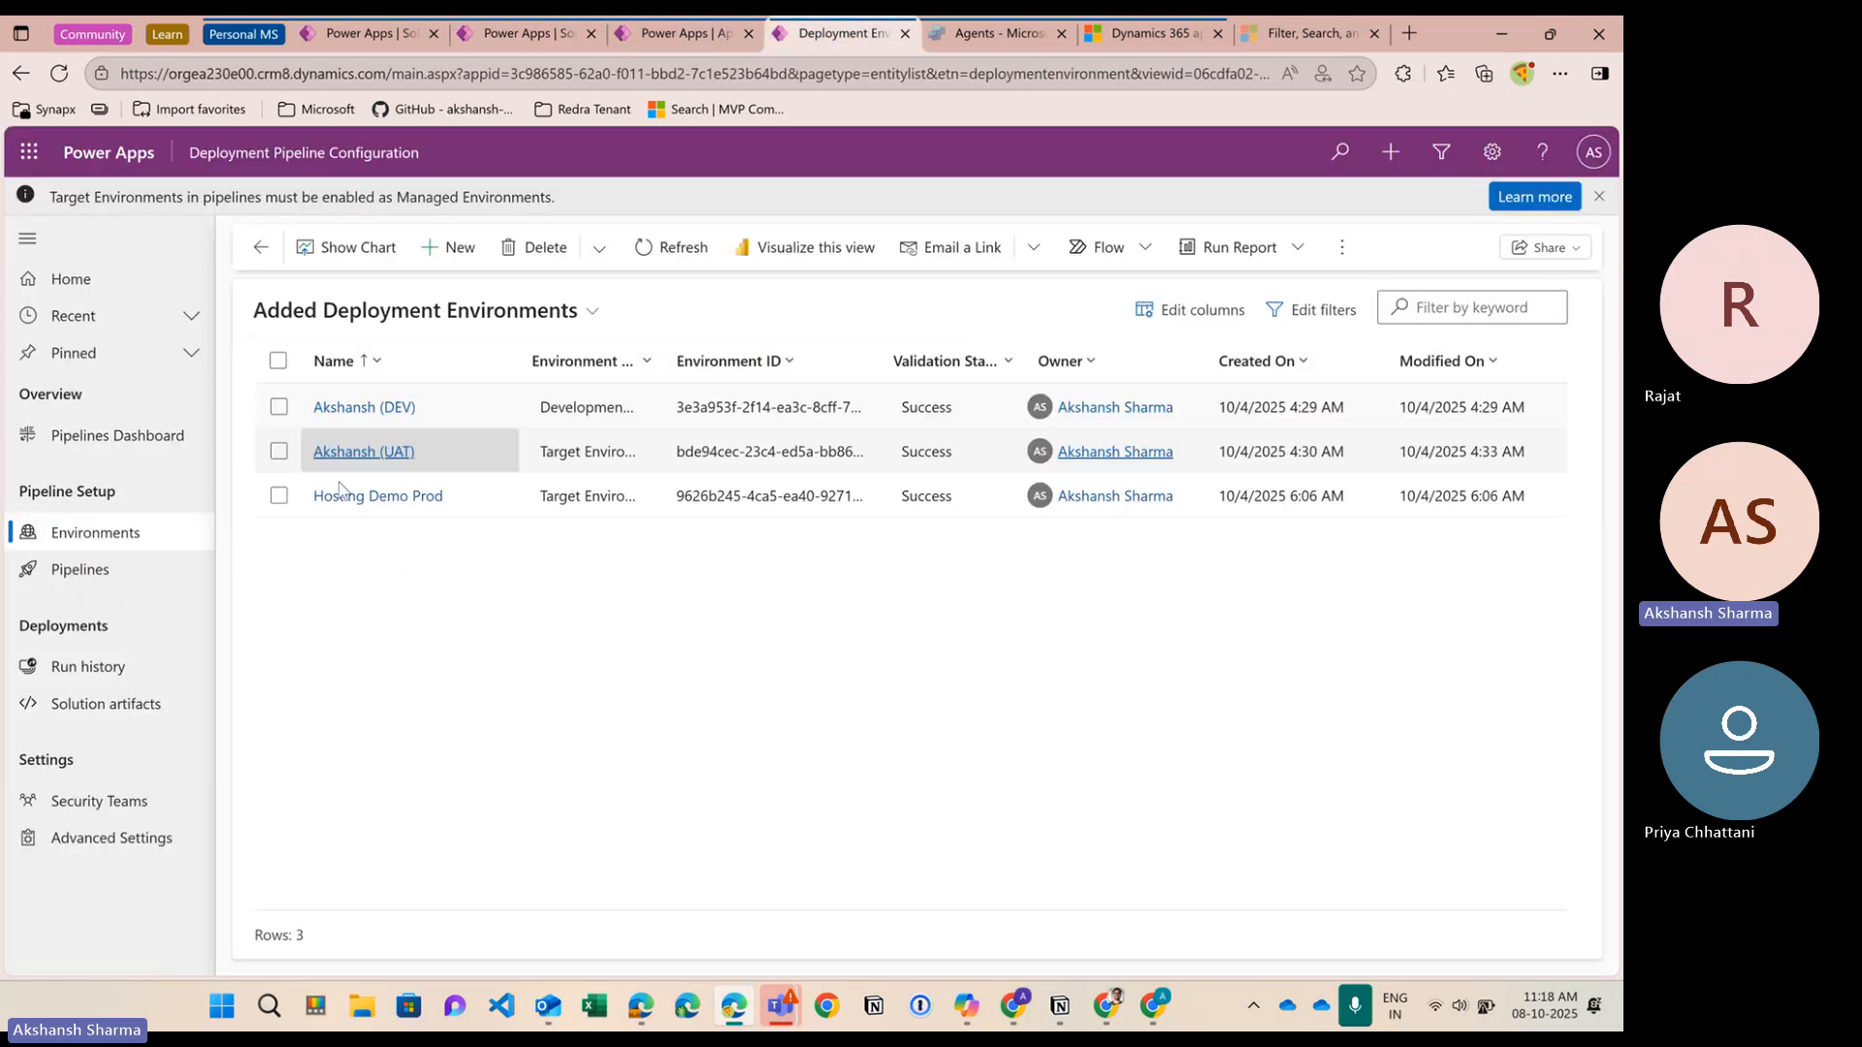
pyautogui.click(112, 574)
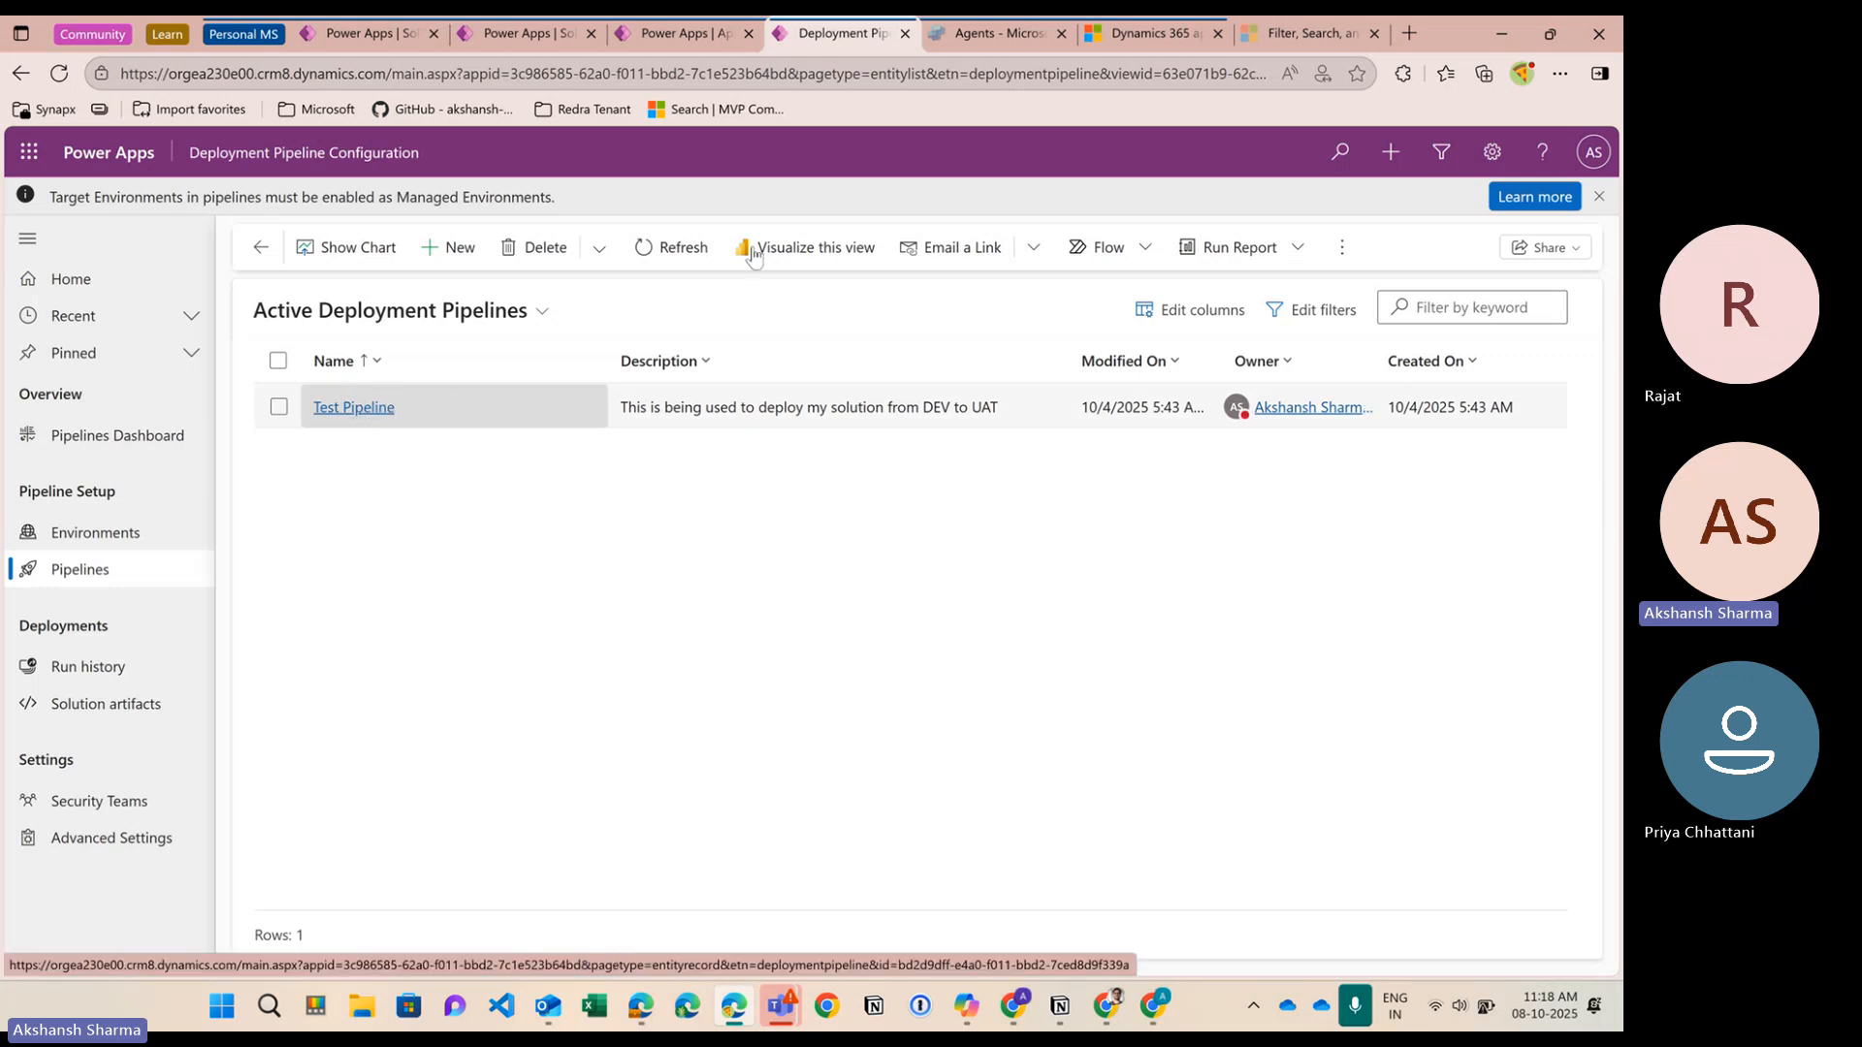
pyautogui.click(529, 33)
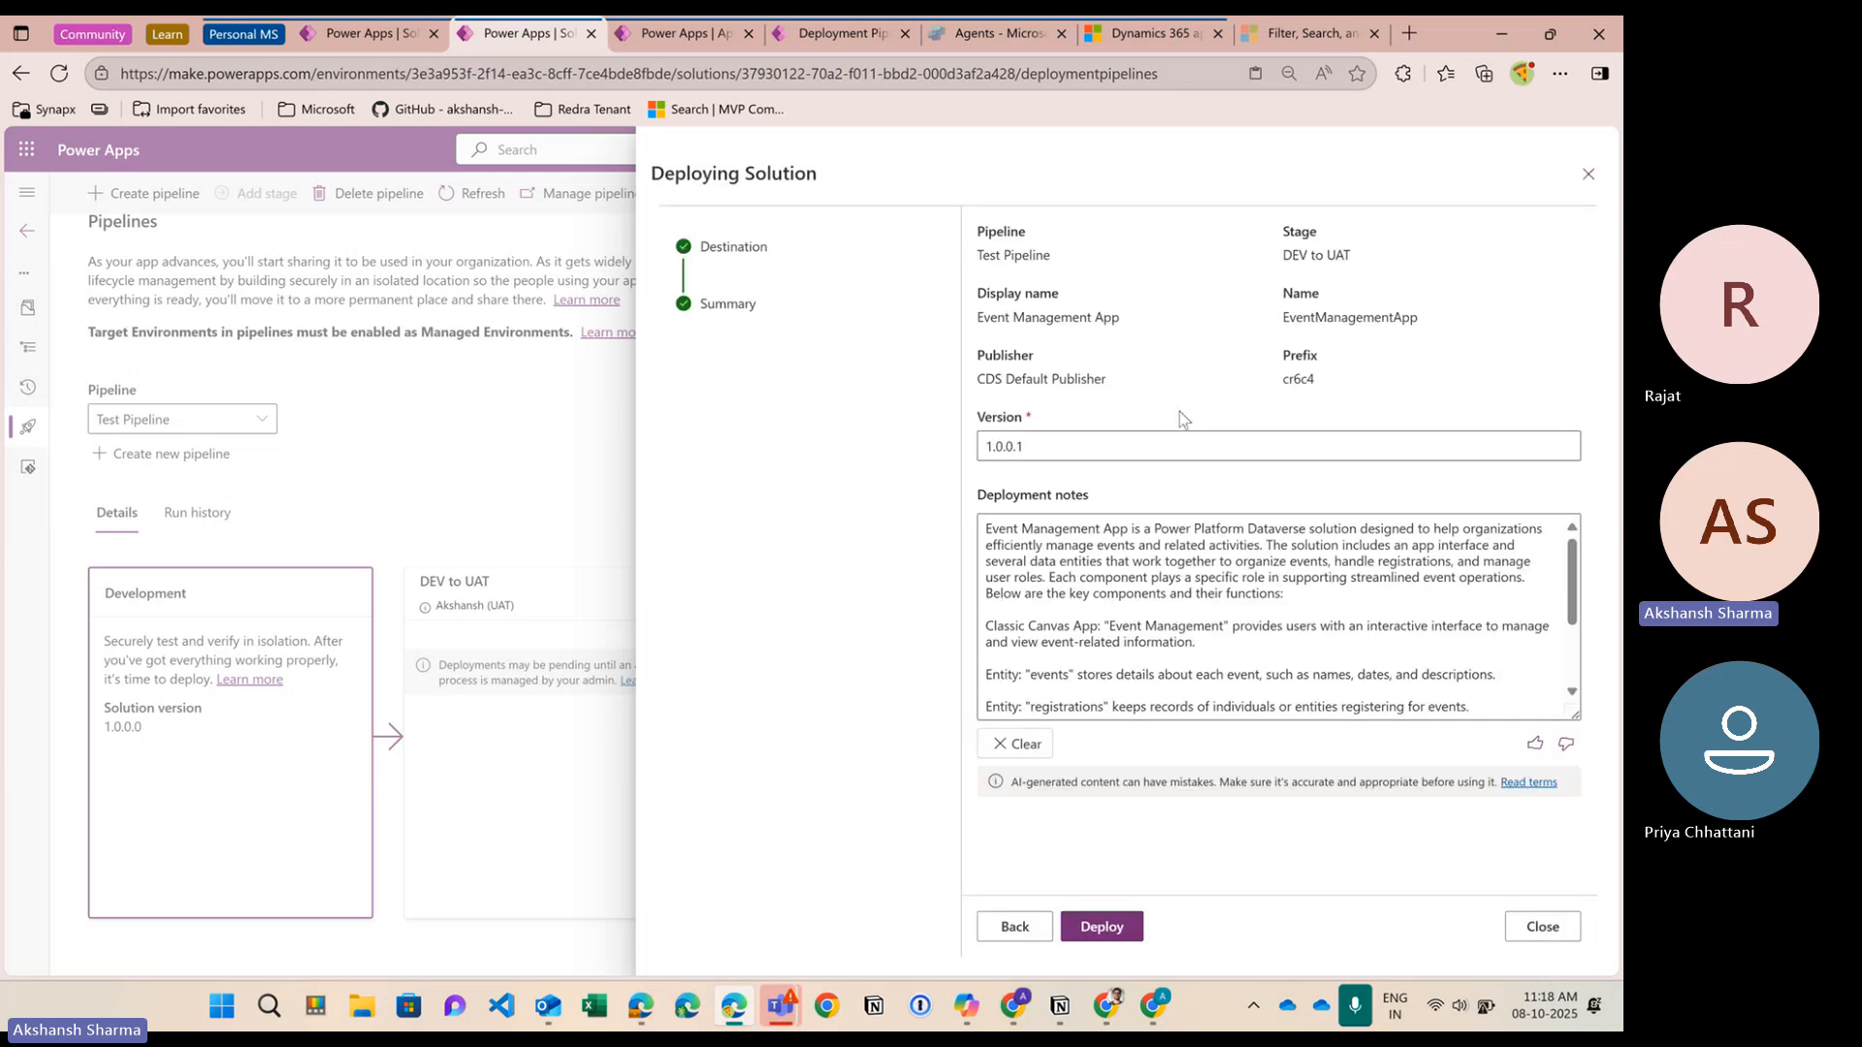
# Deploy version 1.0.0.1 with its deployment notes from the Deploying Solution panel
pyautogui.click(1119, 932)
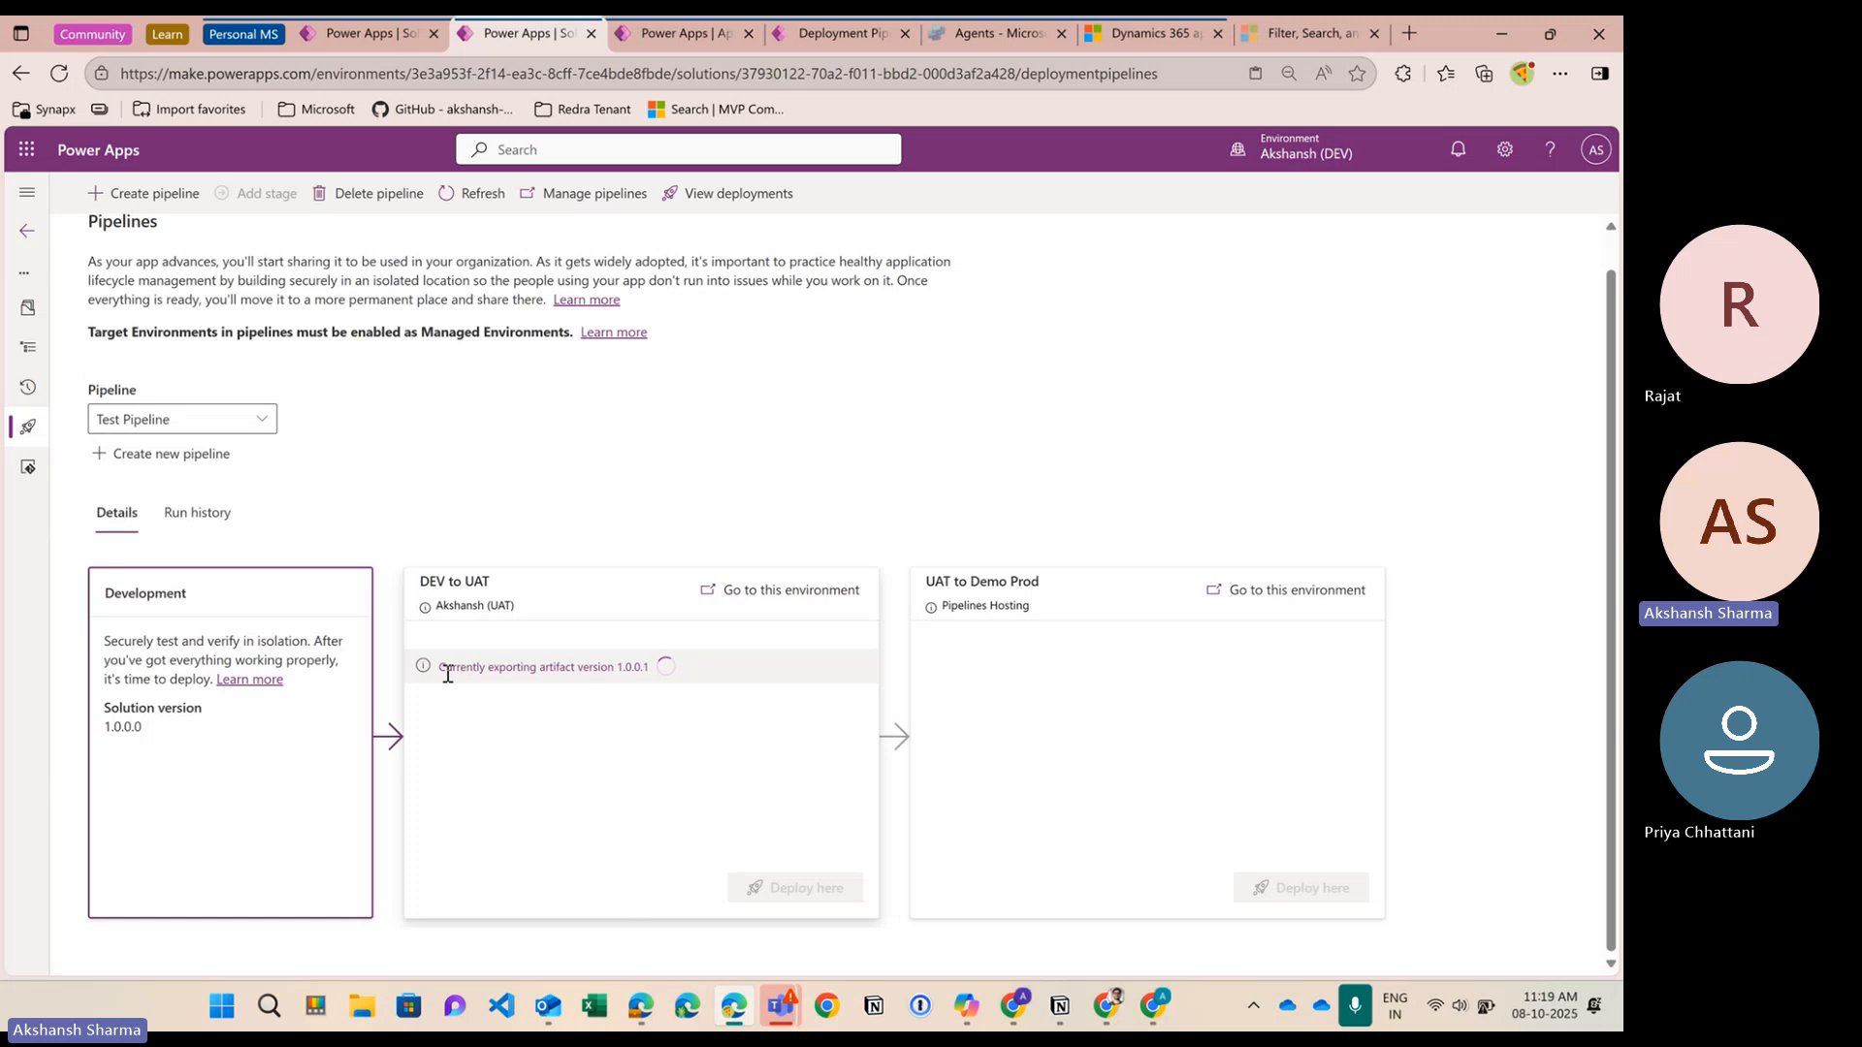
# Check the artifact export status, then launch Outlook from the app launcher alongside the pipelines page
pyautogui.moveTo(445, 667); pyautogui.dragTo(605, 674)
pyautogui.click(583, 667)
pyautogui.click(27, 153)
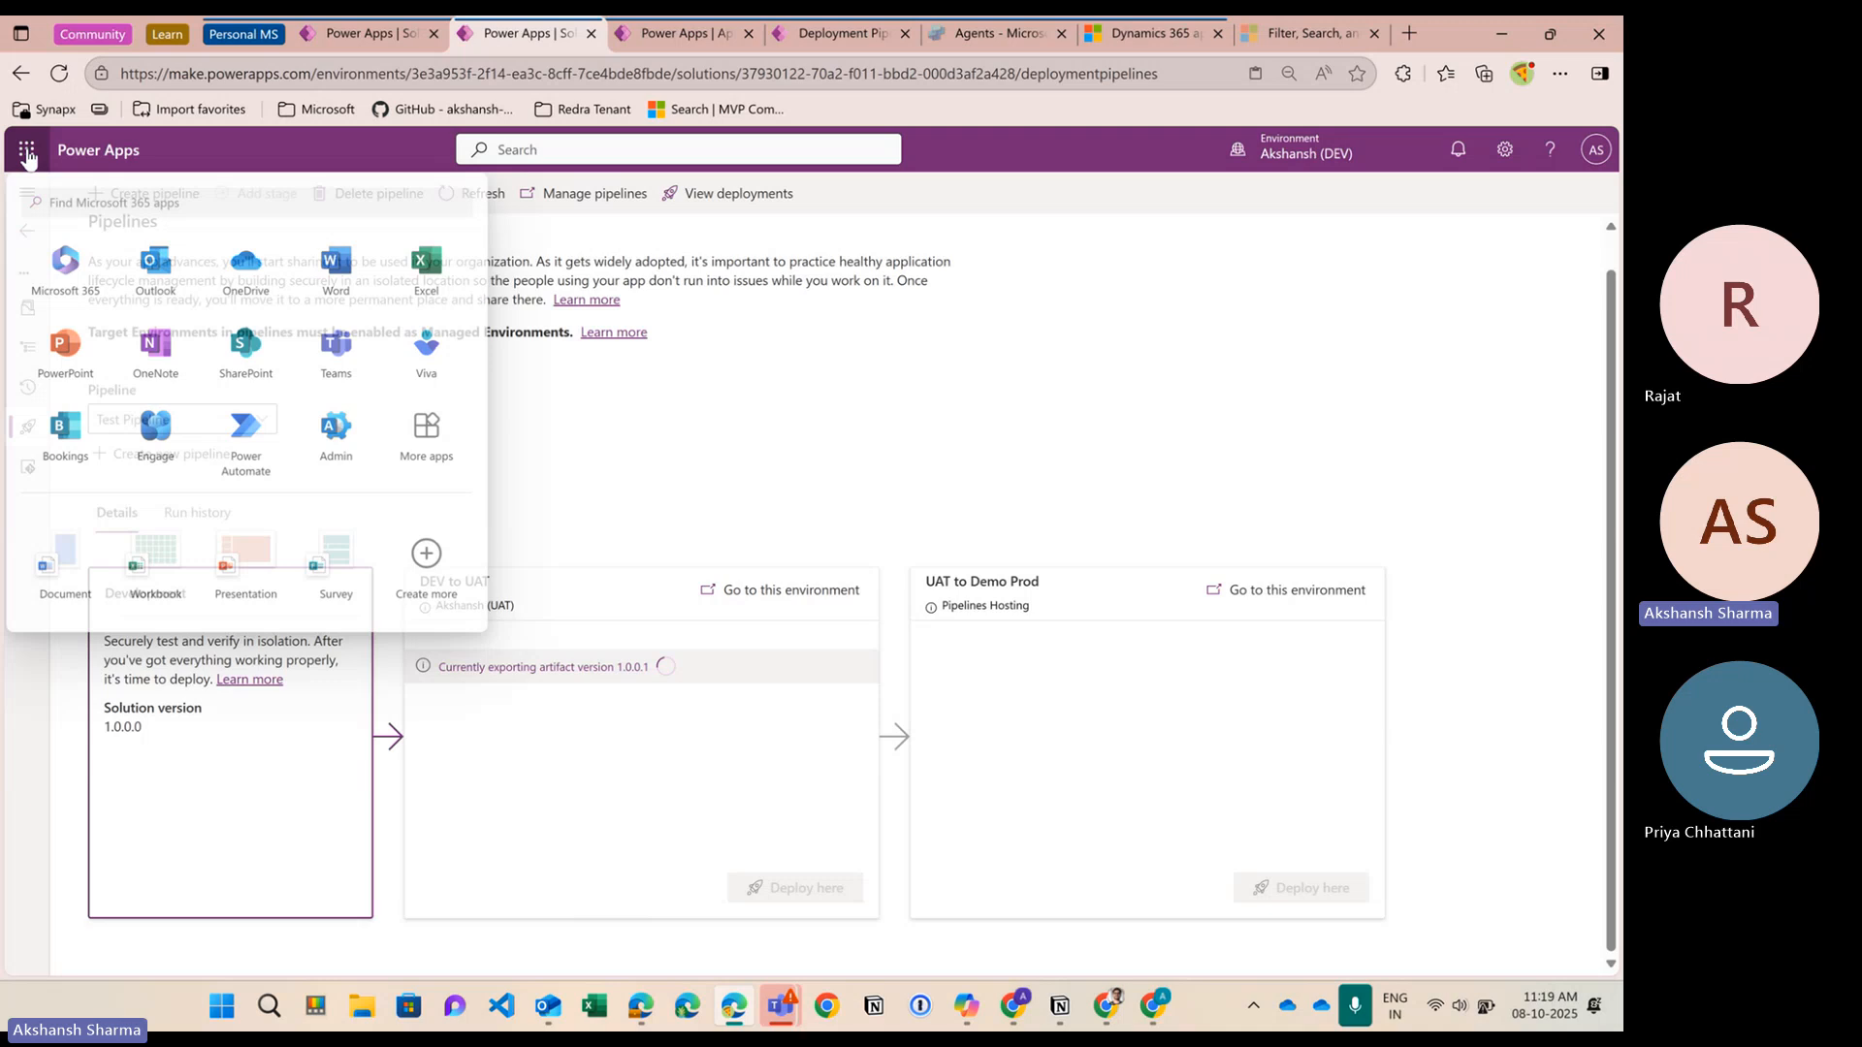
pyautogui.click(180, 273)
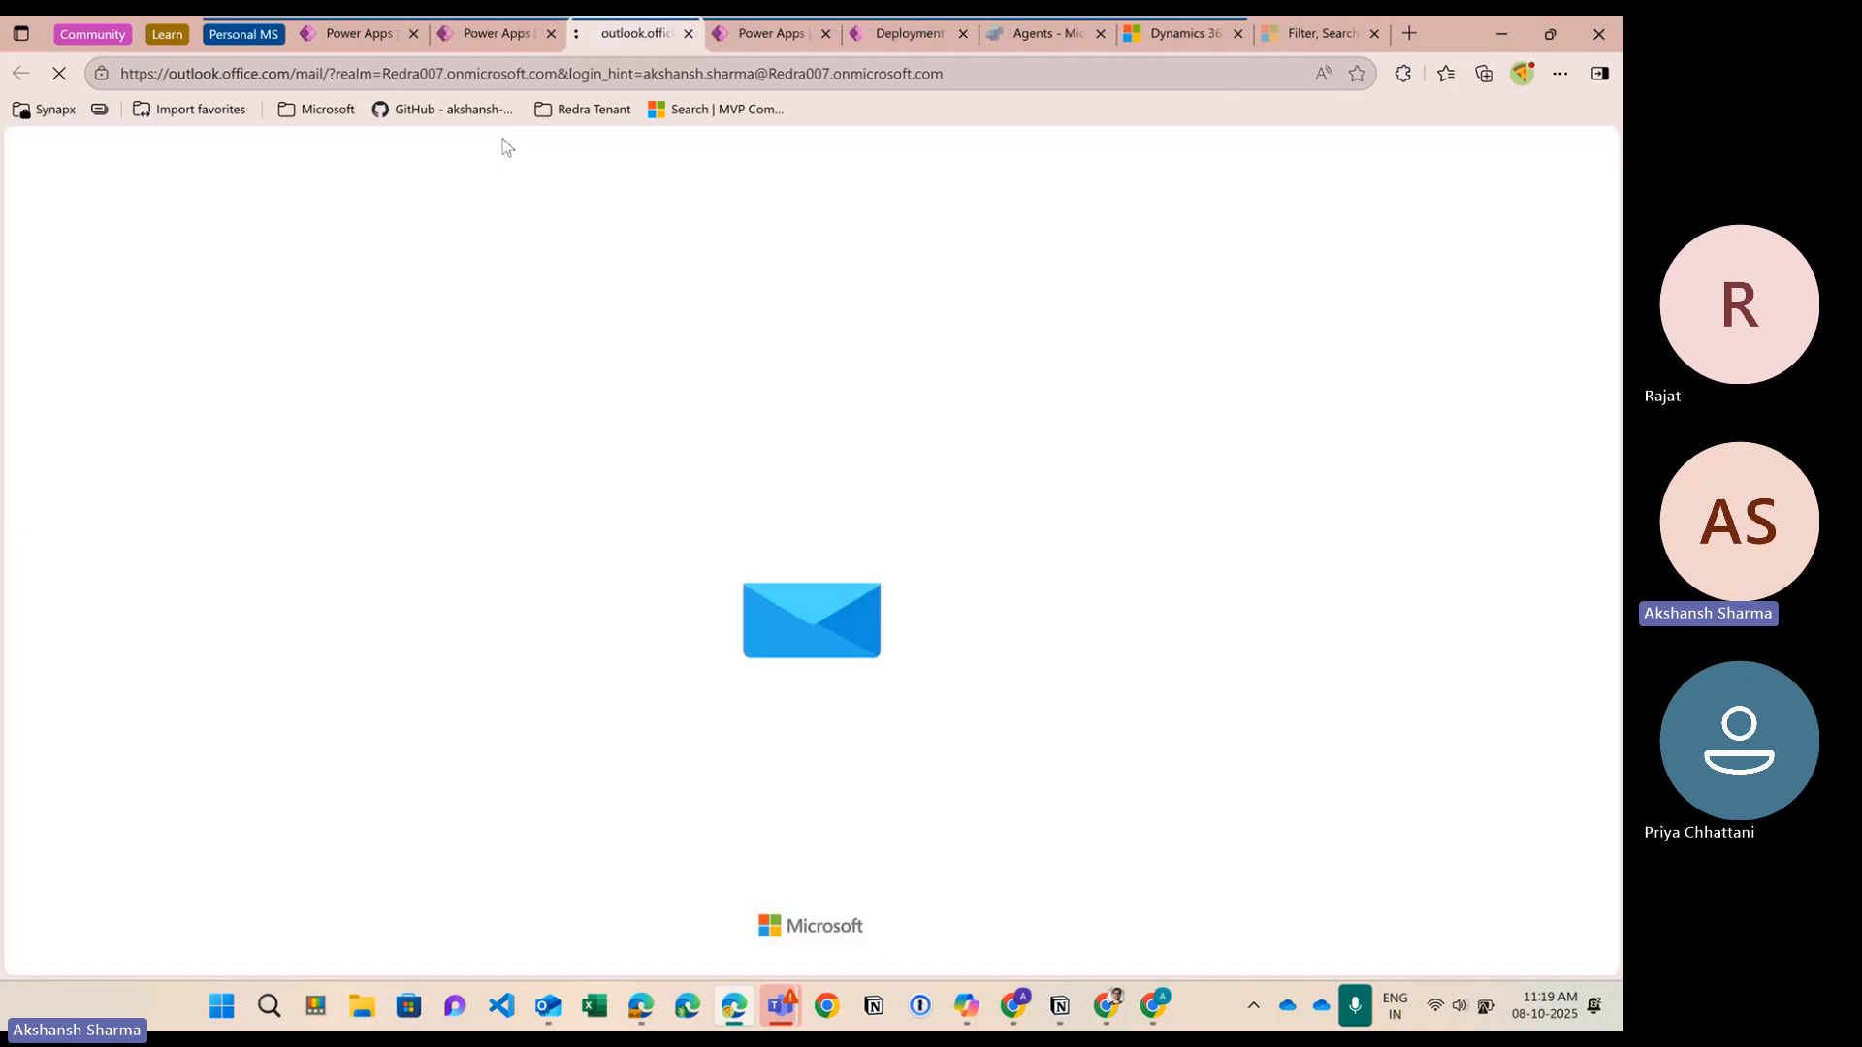
pyautogui.click(497, 33)
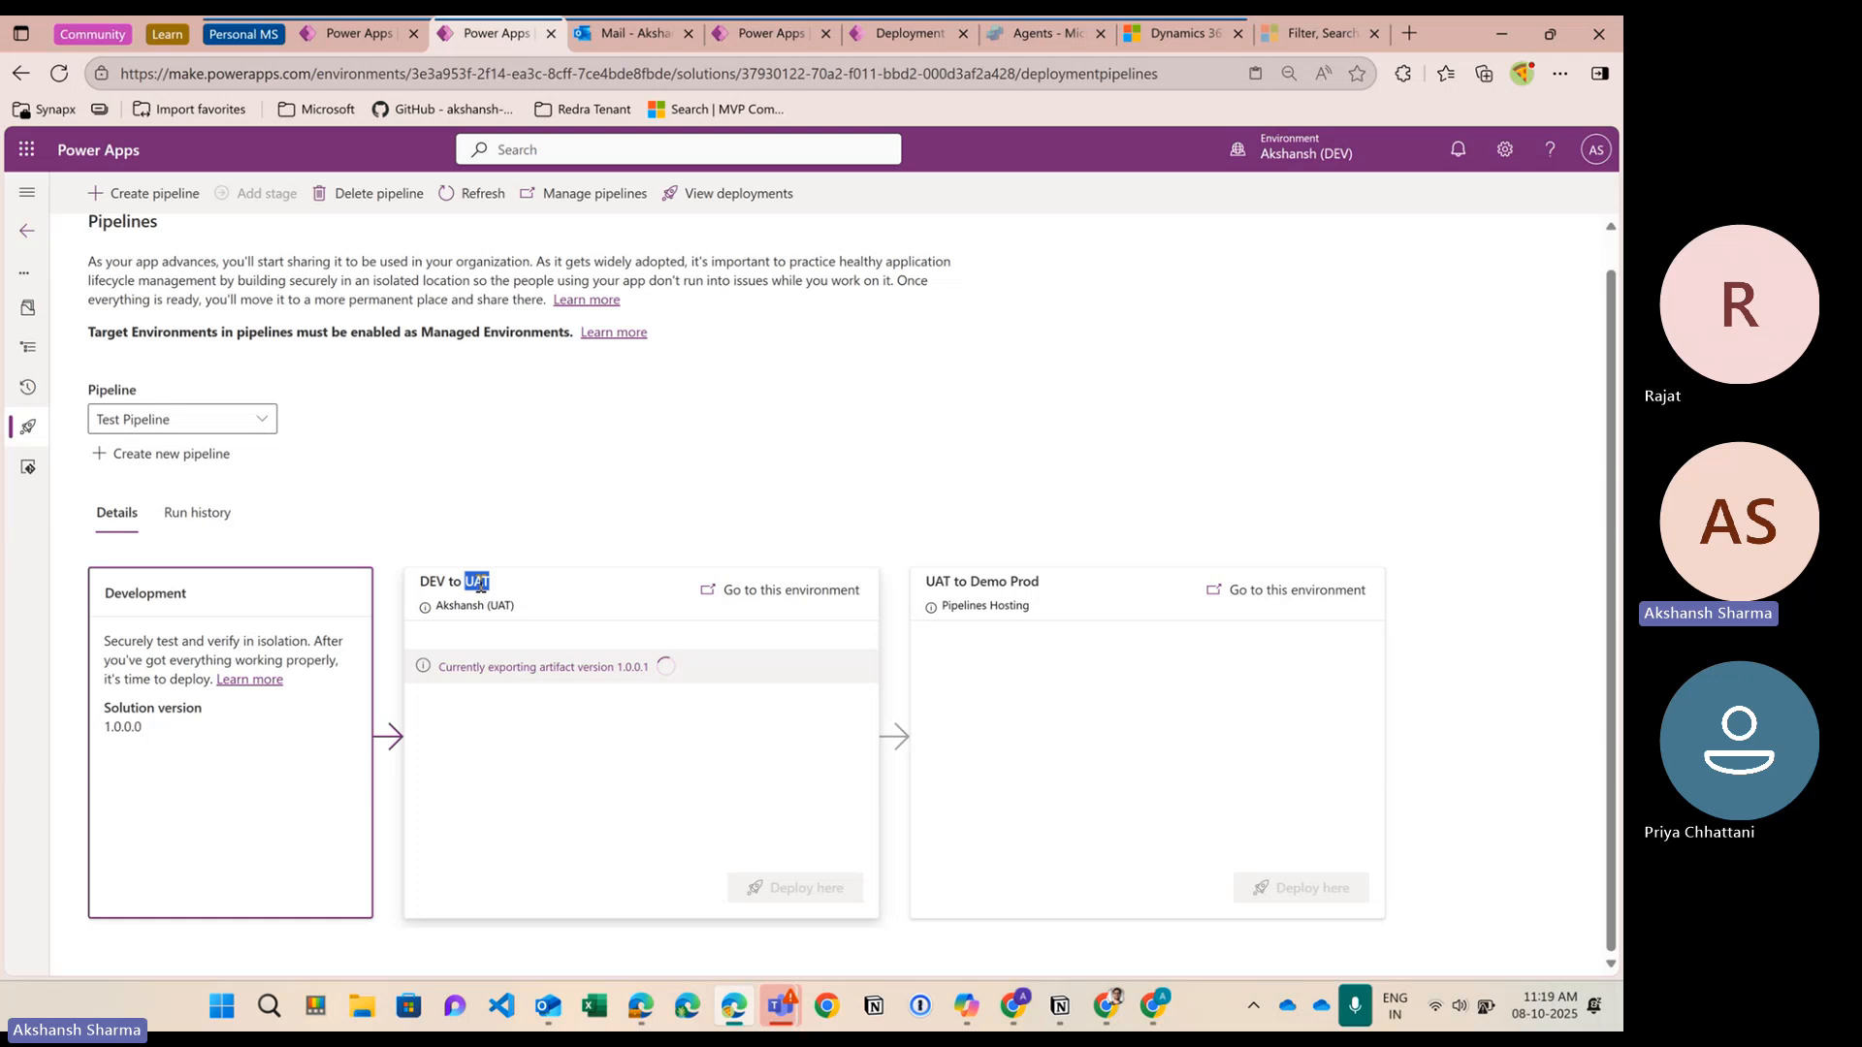
pyautogui.click(630, 33)
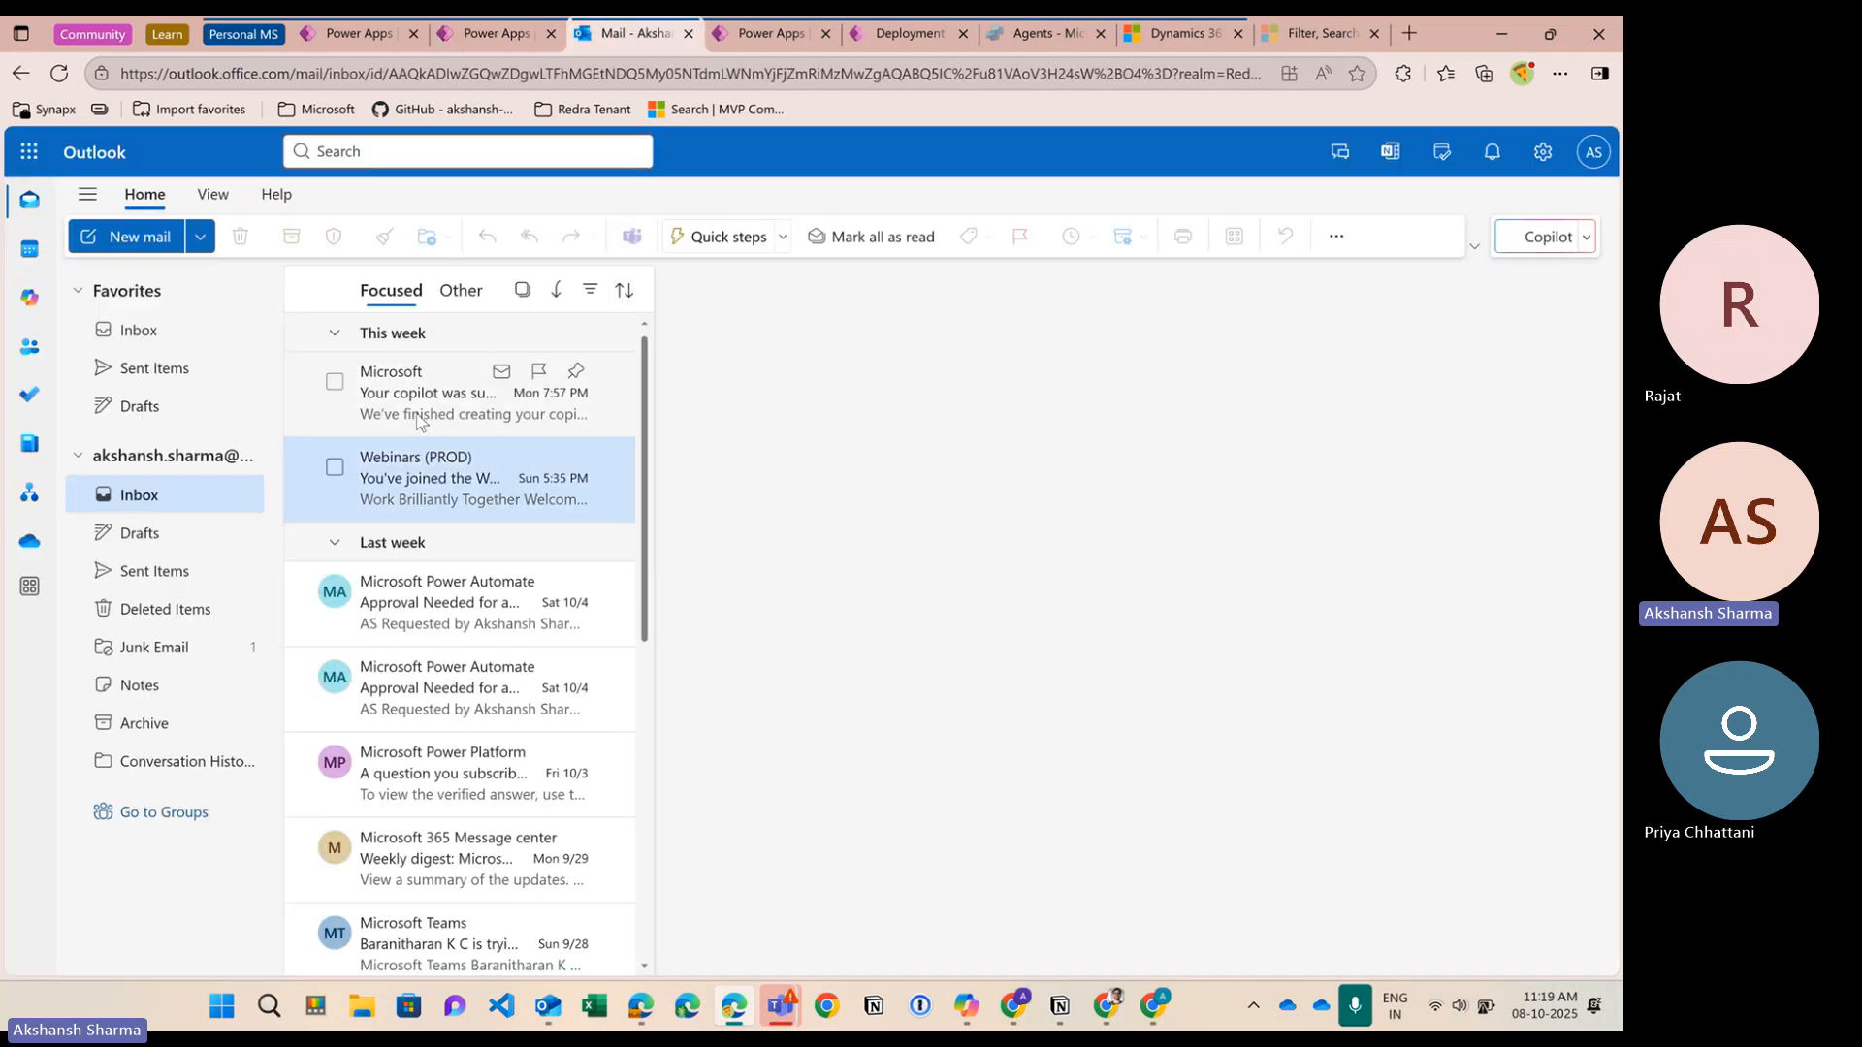
# Read the copilot created email, then check the pending deployment request notice on the pipelines page
pyautogui.click(426, 402)
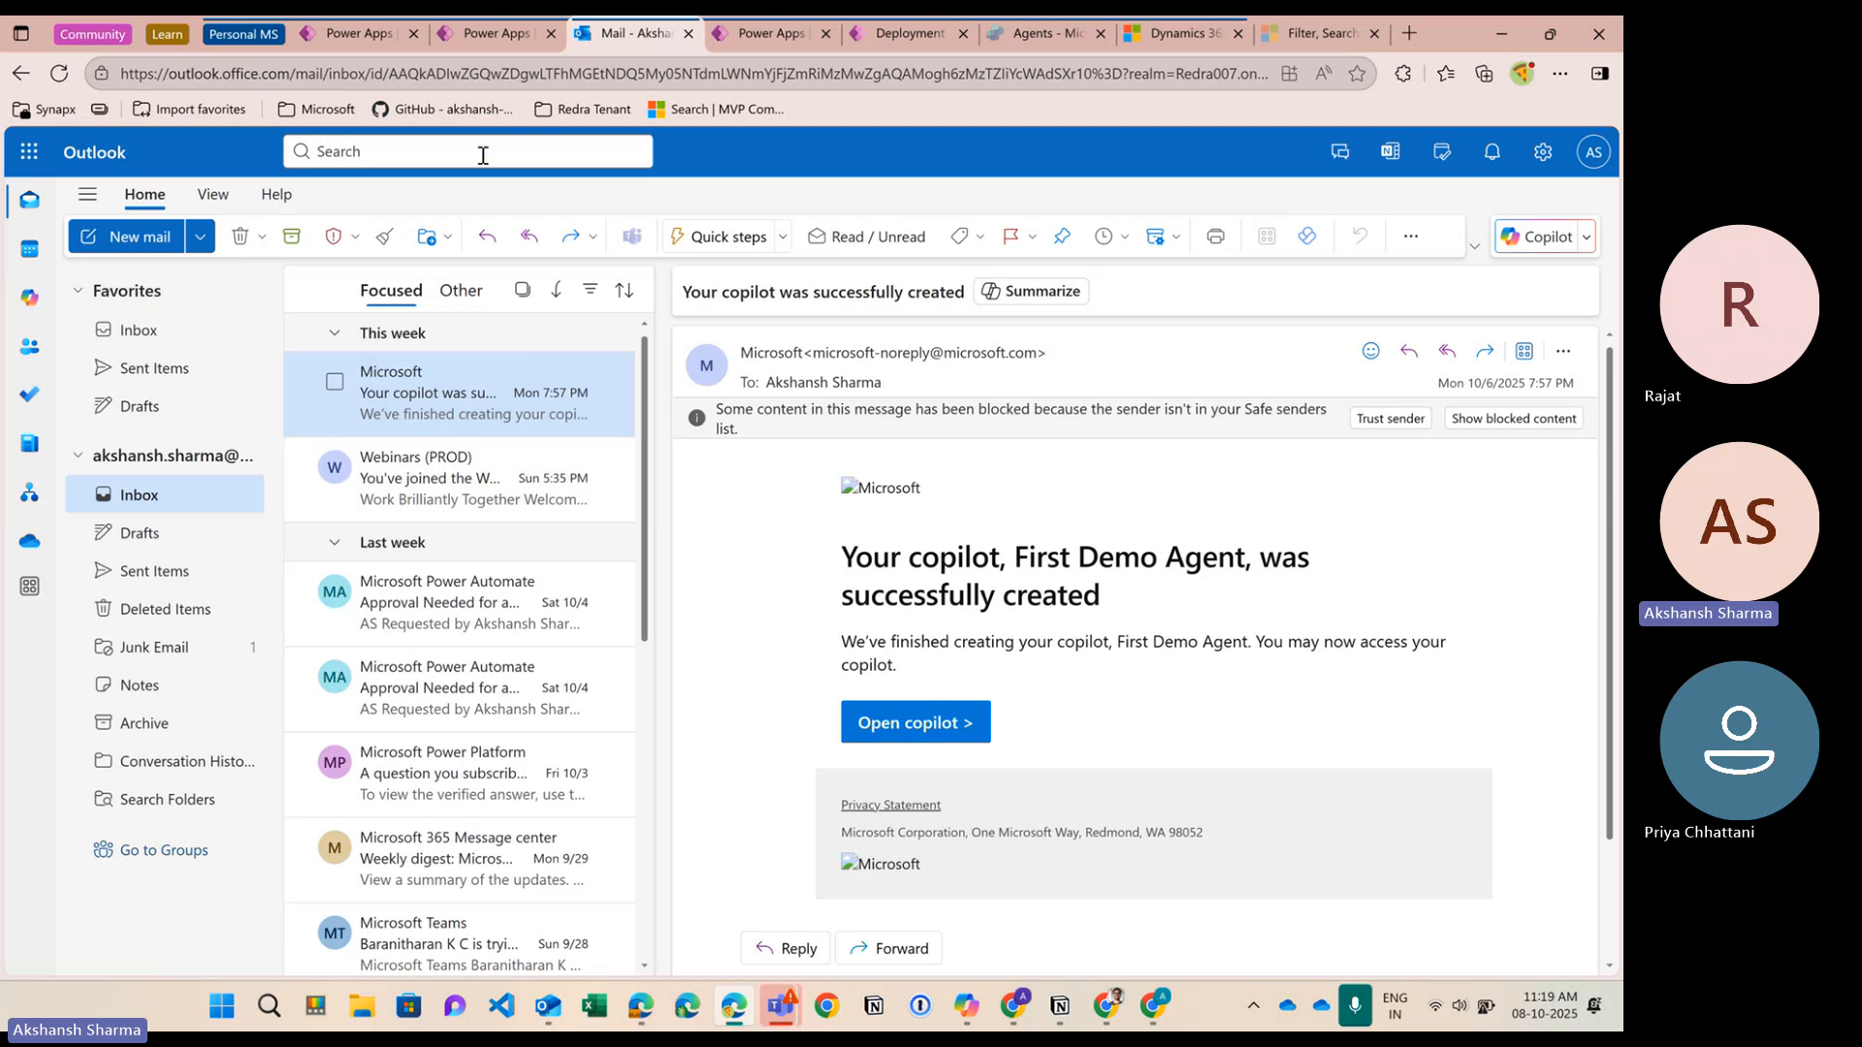
pyautogui.click(497, 33)
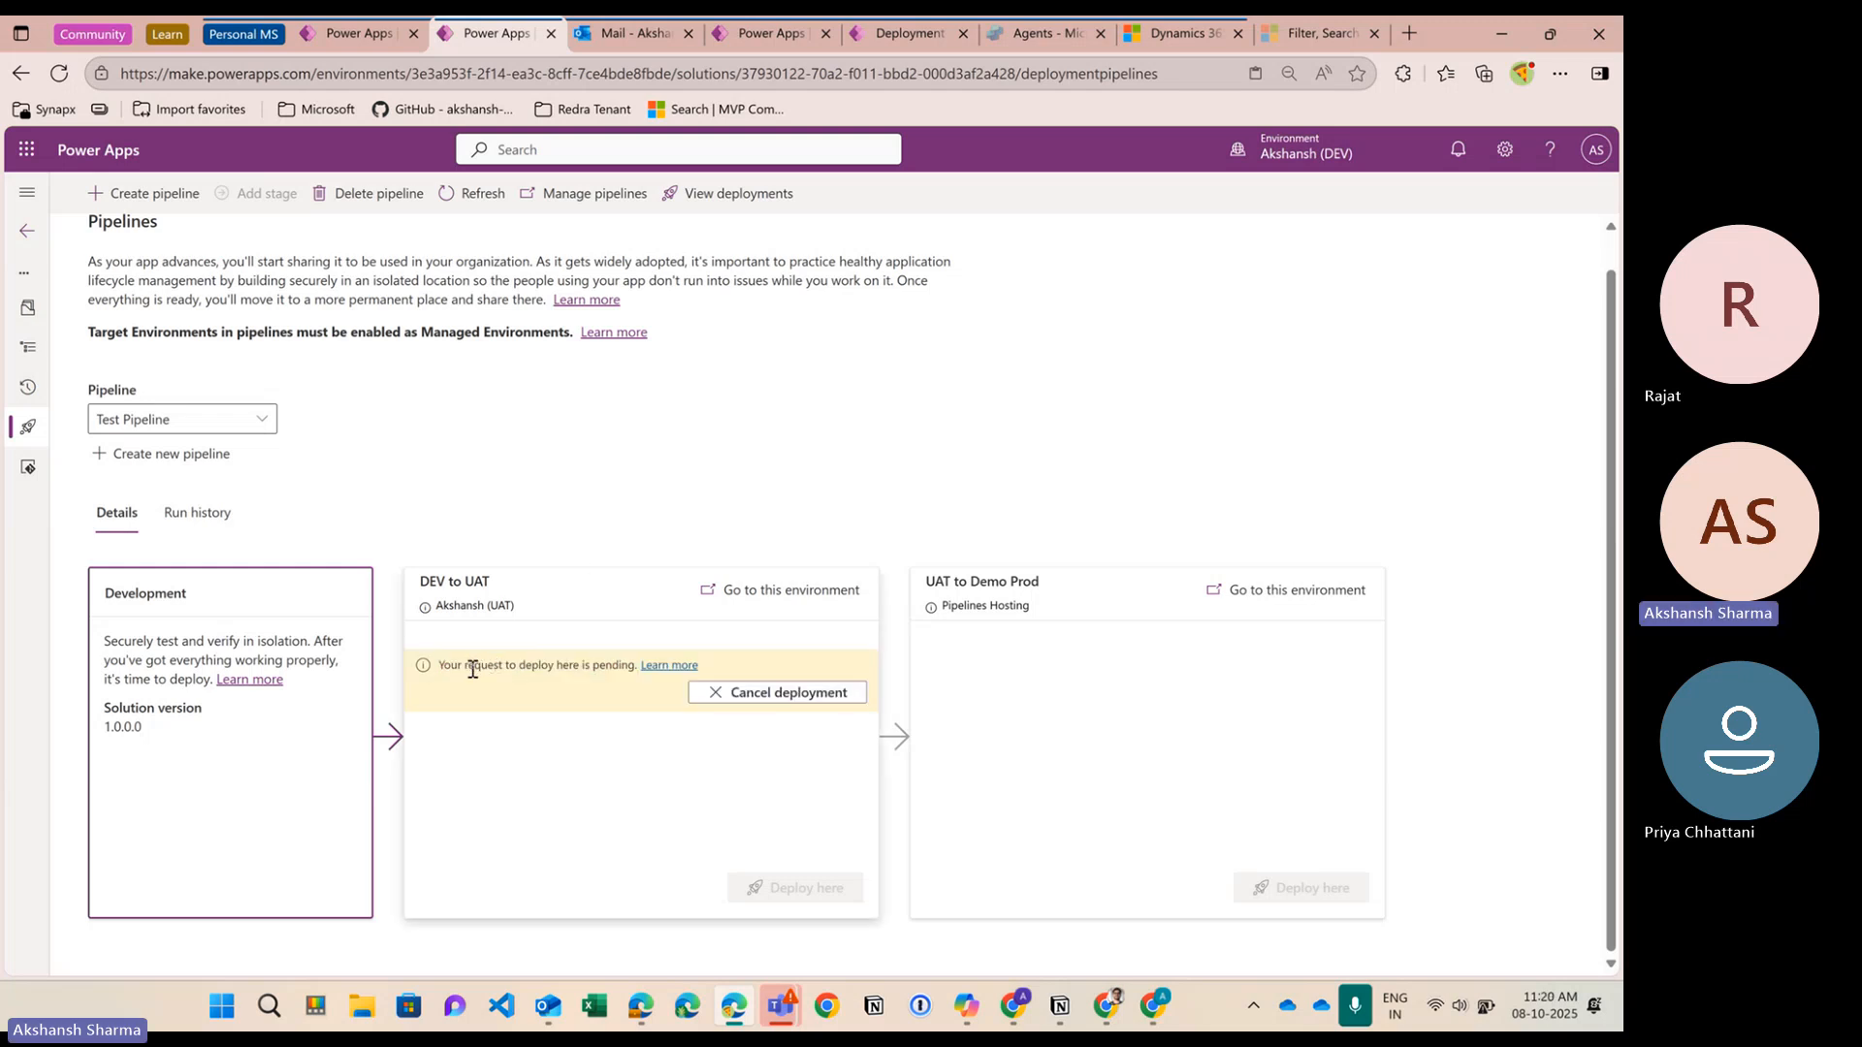
pyautogui.moveTo(467, 666); pyautogui.dragTo(562, 669)
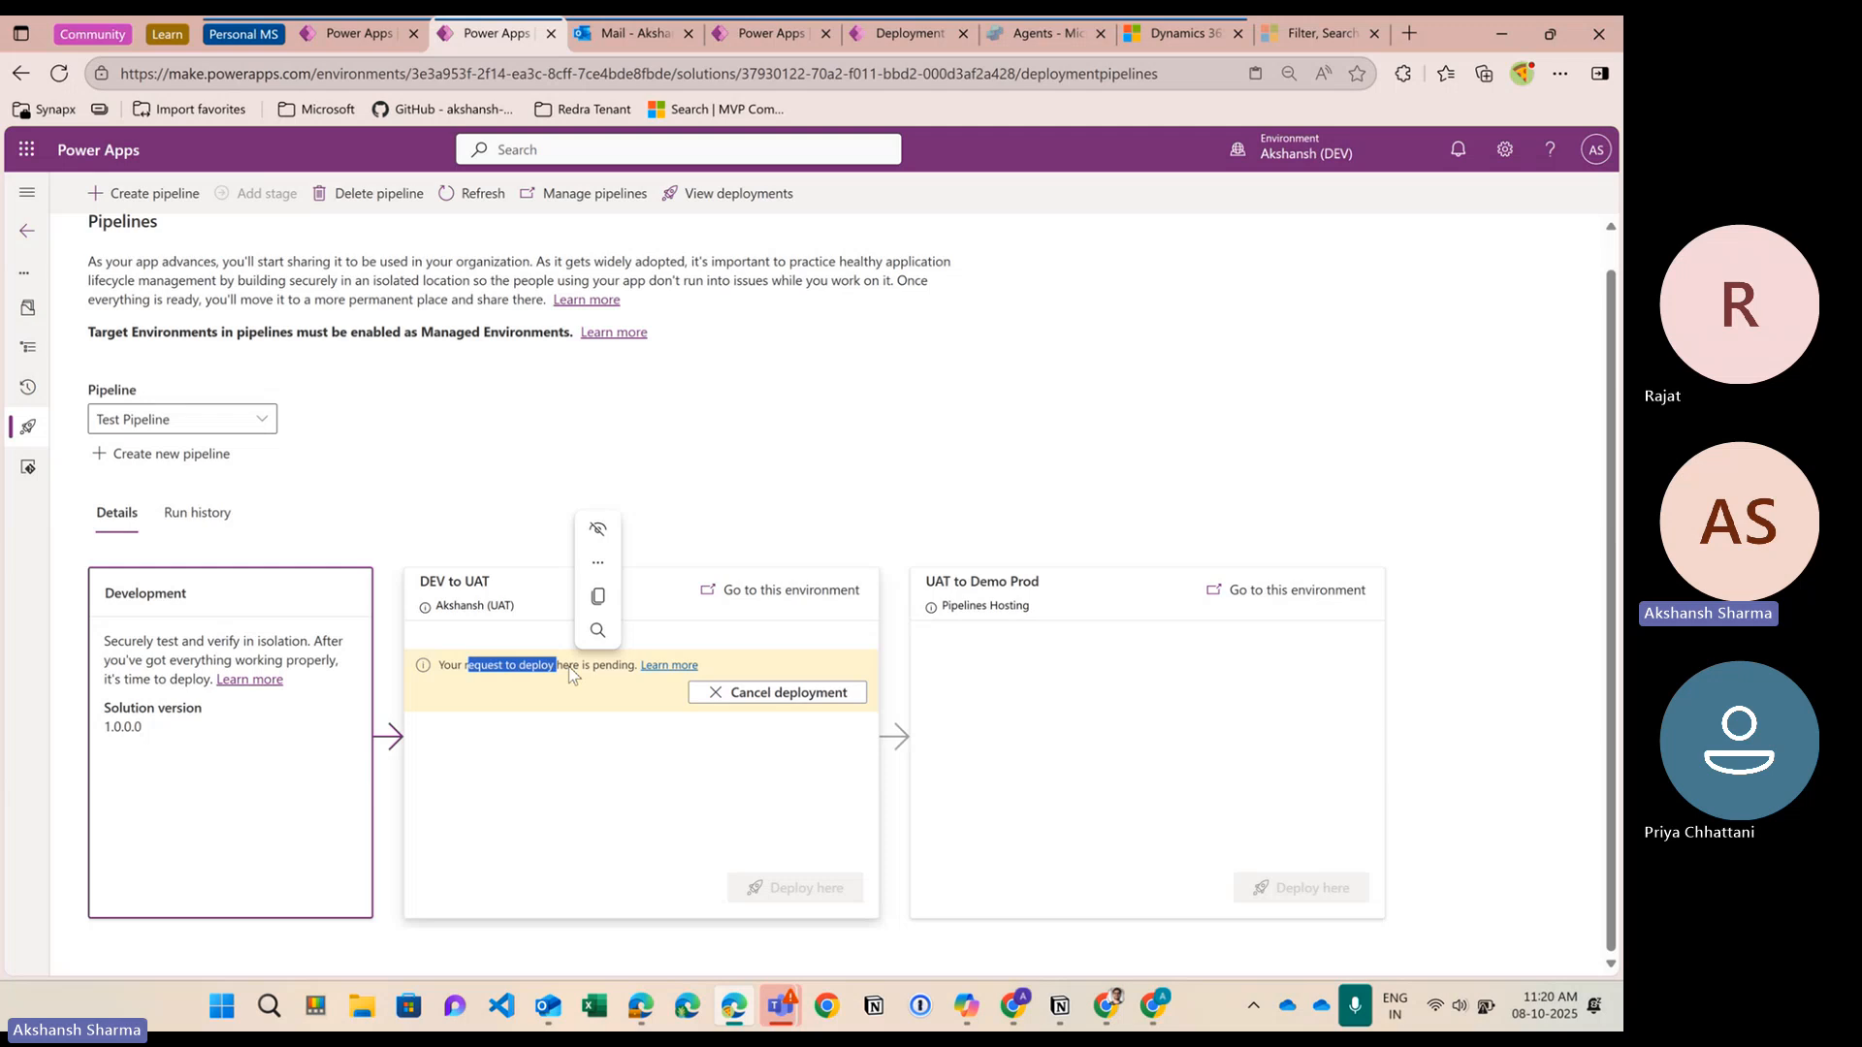
pyautogui.click(573, 674)
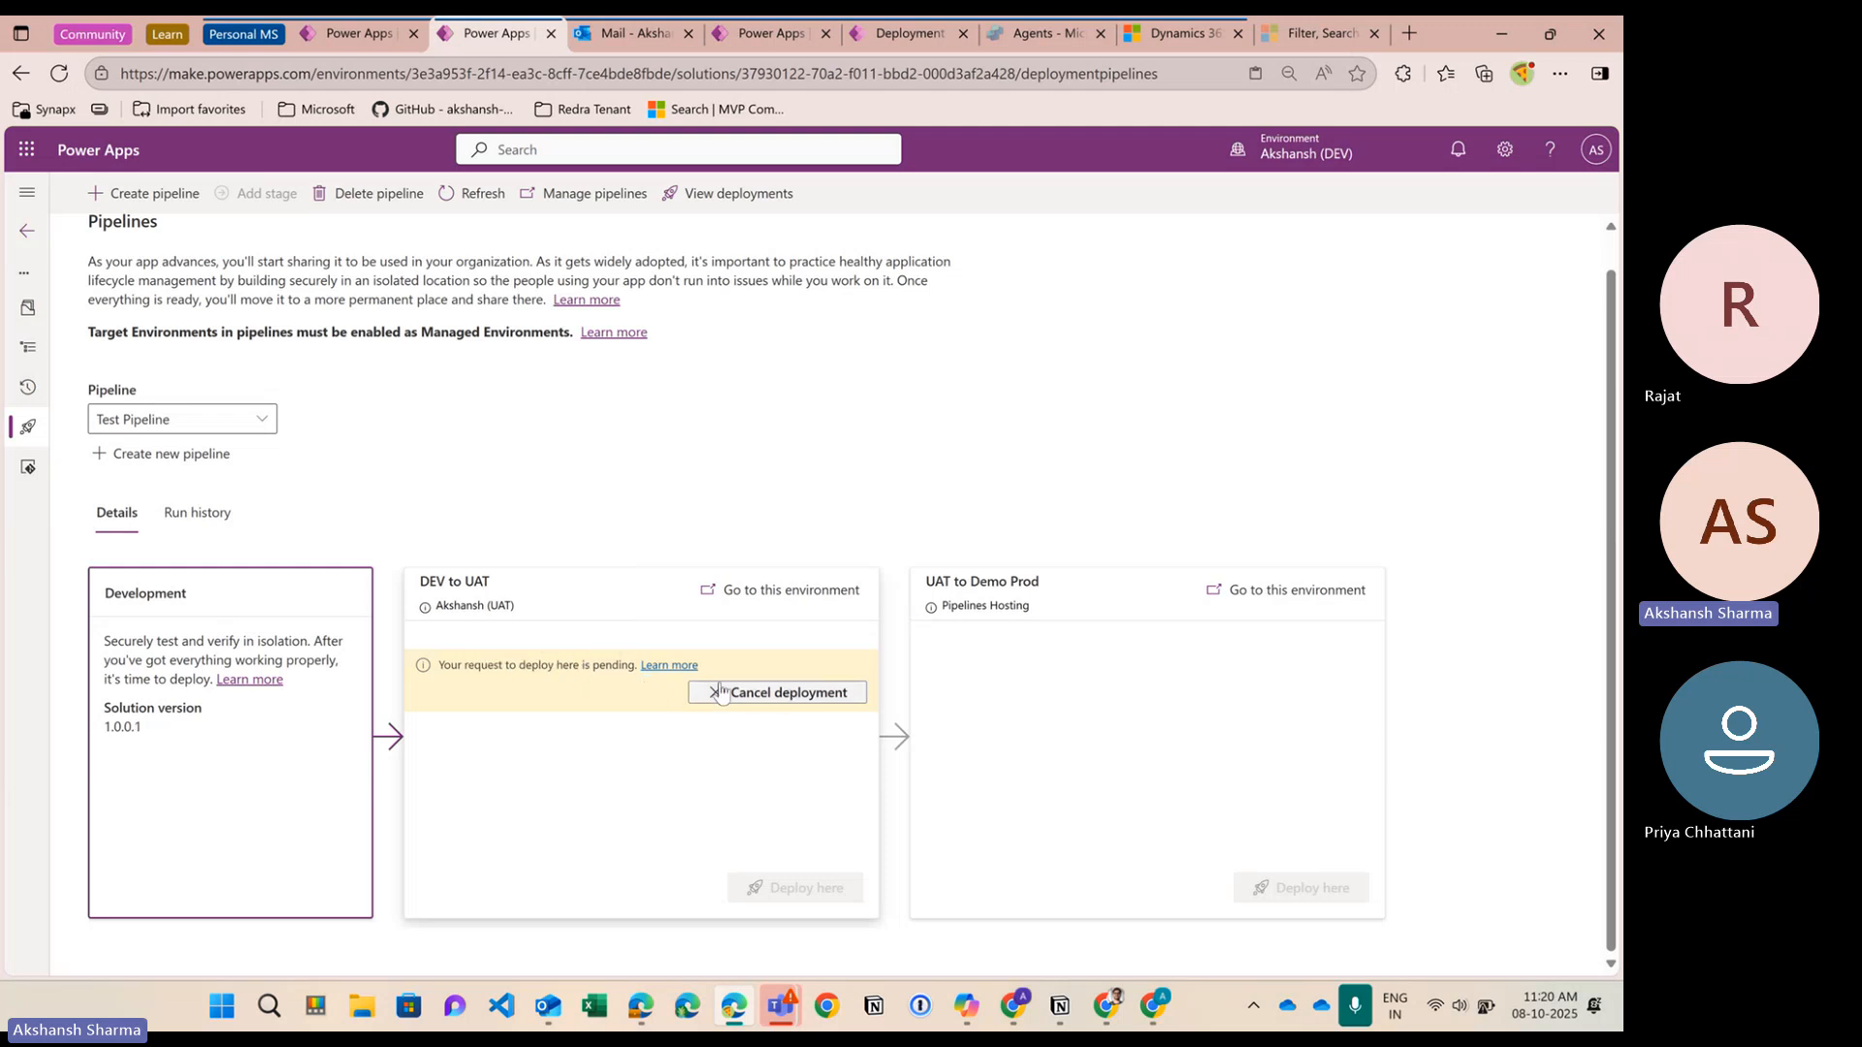
# Browse the Webinars (PROD) and copilot emails, then bring the Teams calendar window forward
pyautogui.click(627, 39)
pyautogui.click(461, 490)
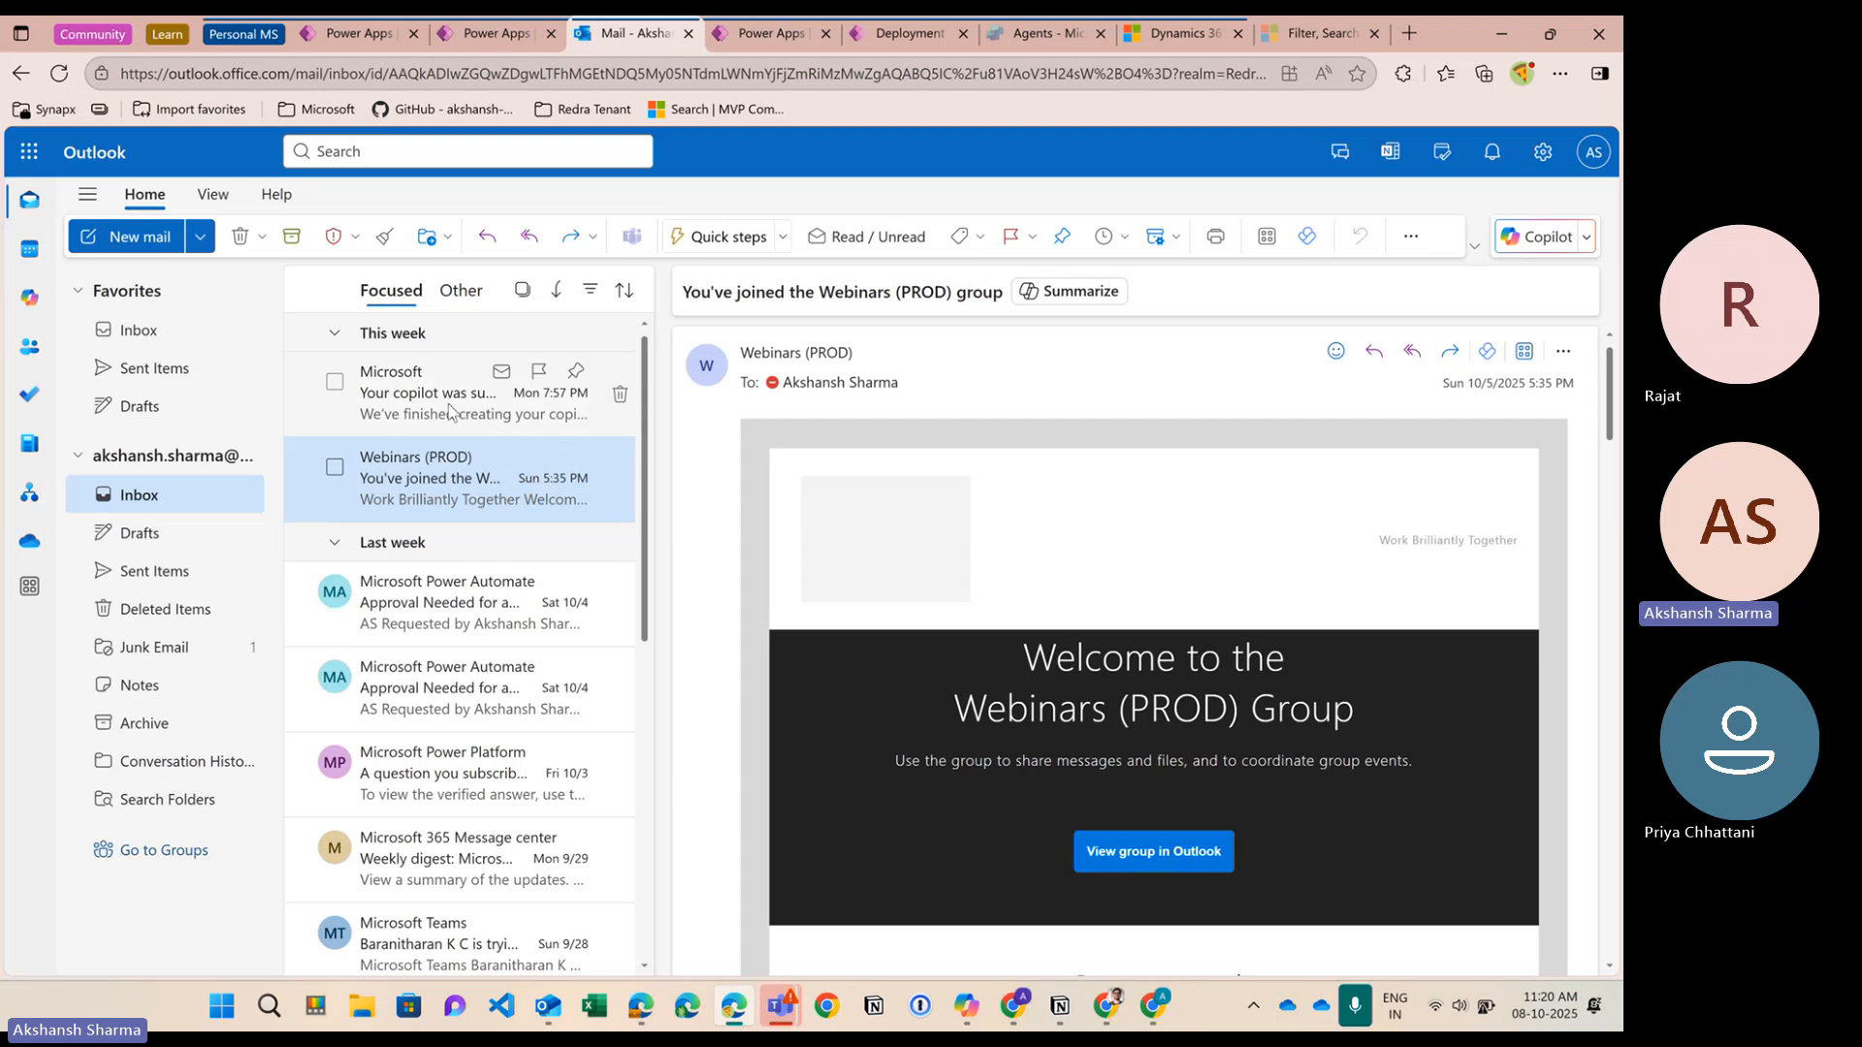
pyautogui.click(449, 412)
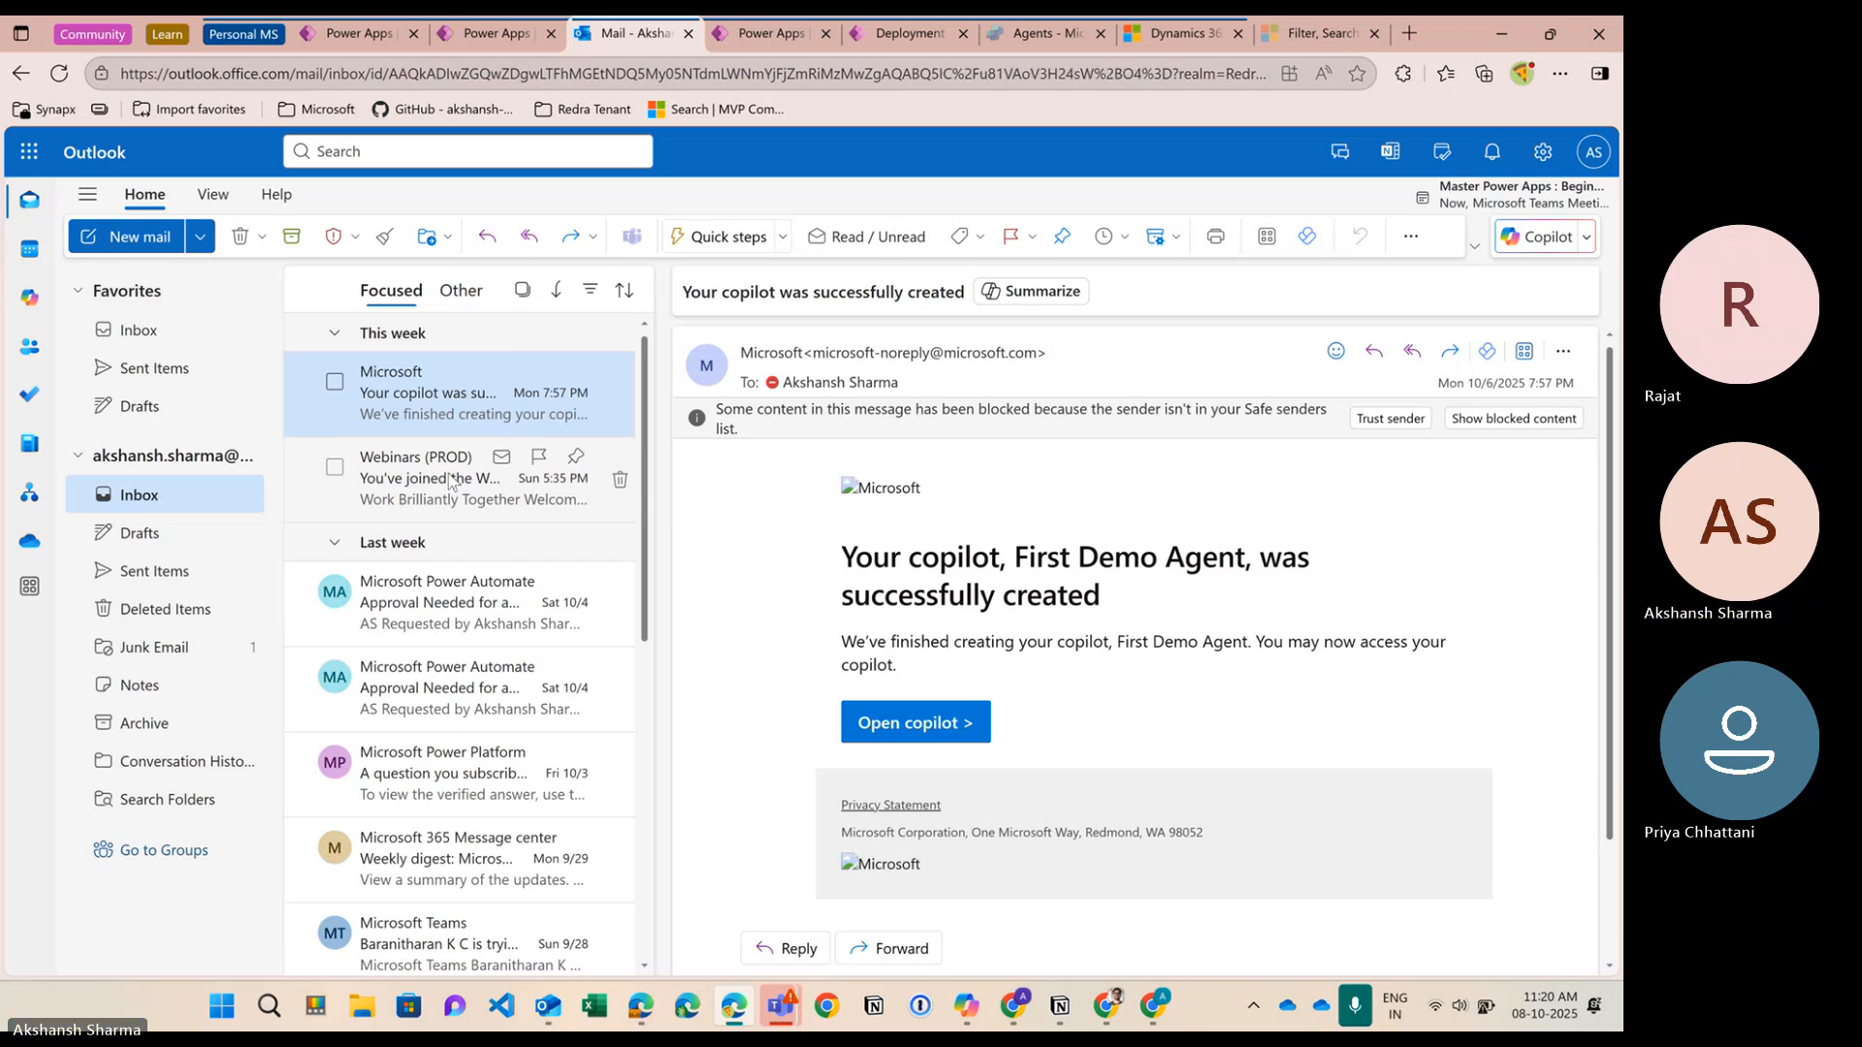
pyautogui.click(449, 482)
pyautogui.click(427, 412)
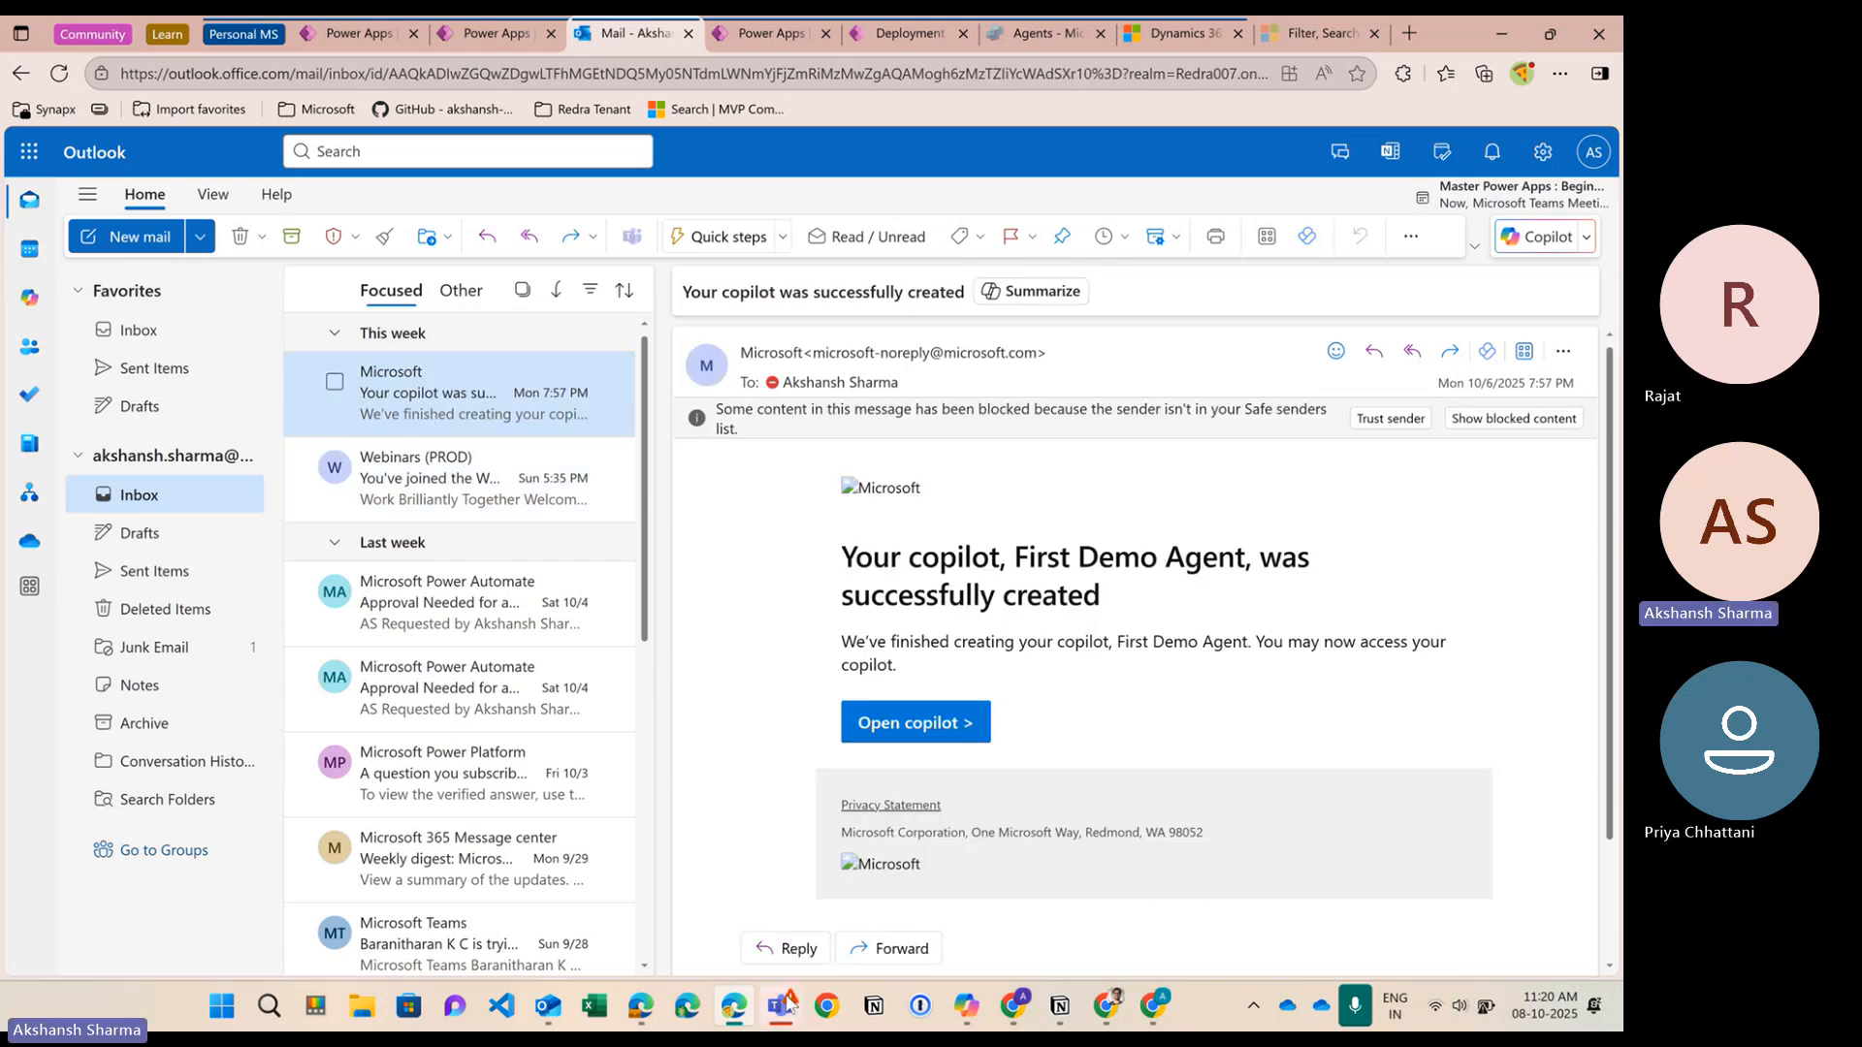
pyautogui.moveTo(780, 1006)
pyautogui.click(638, 888)
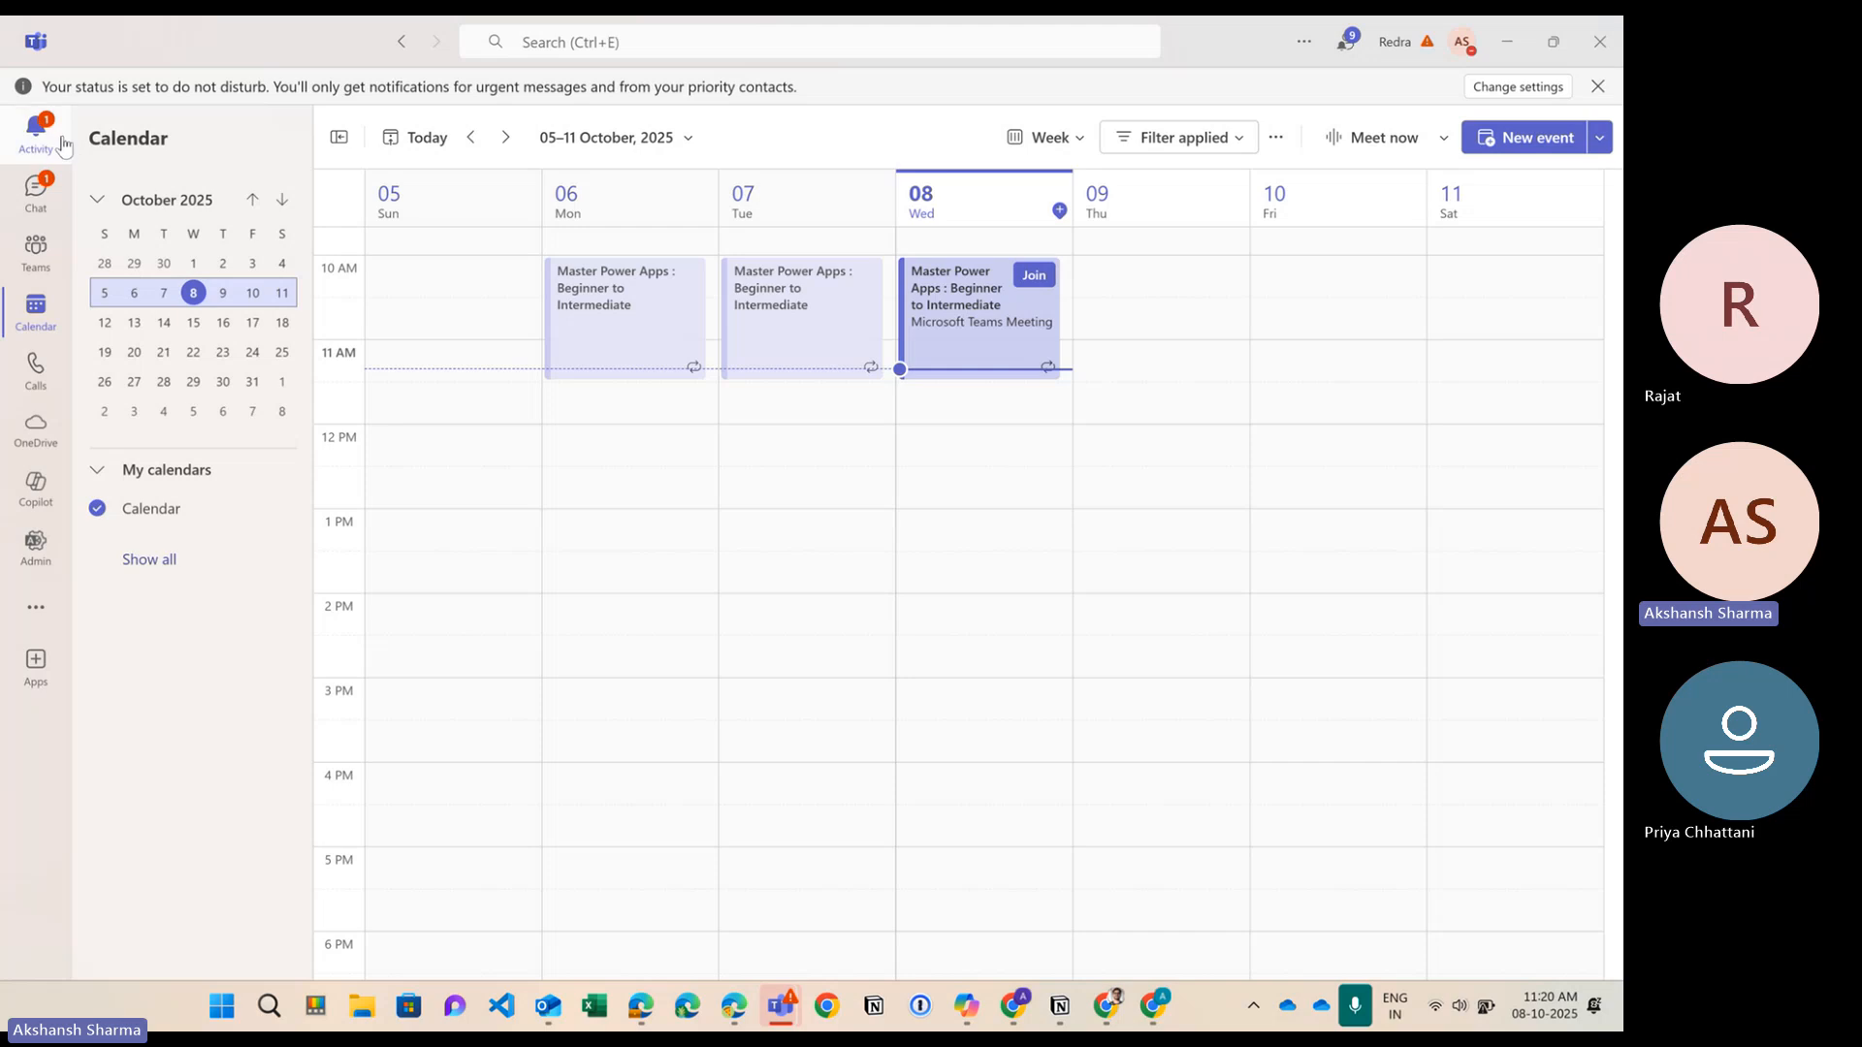
# Open the new deployment approval request from the Teams activity feed
pyautogui.click(36, 134)
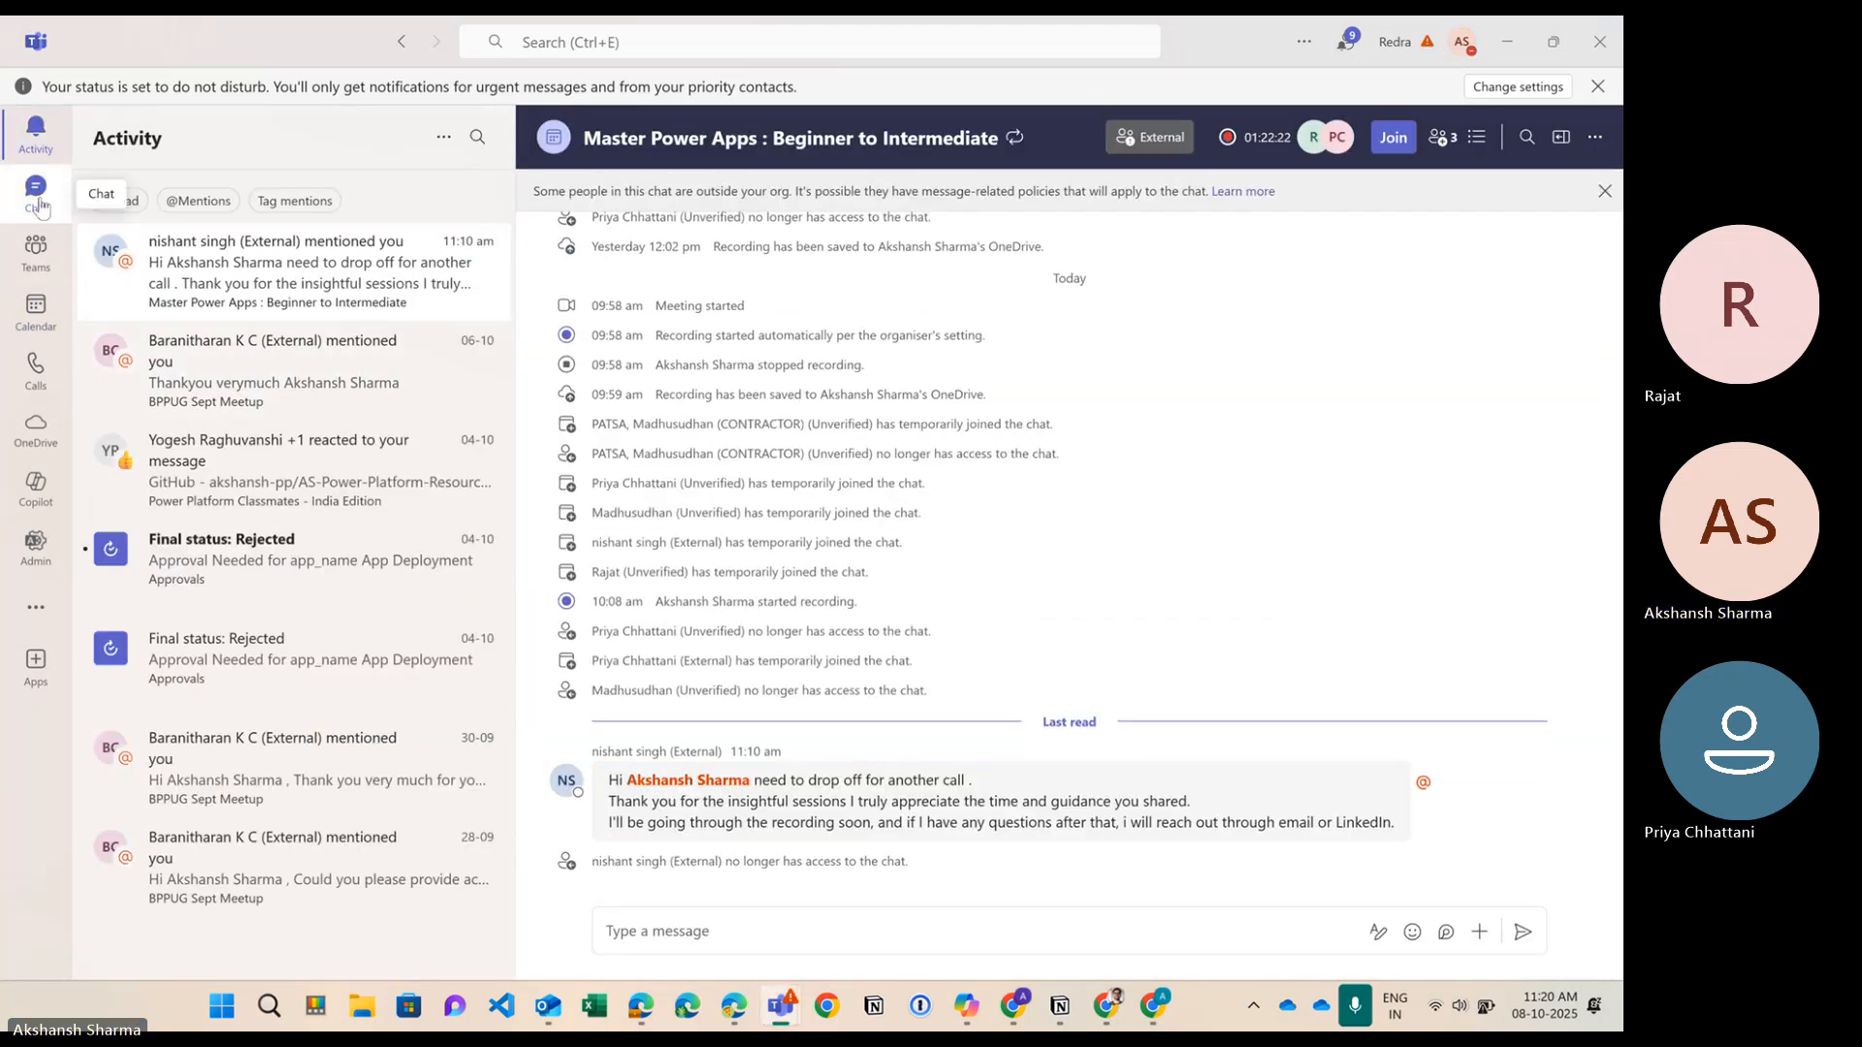
pyautogui.click(39, 204)
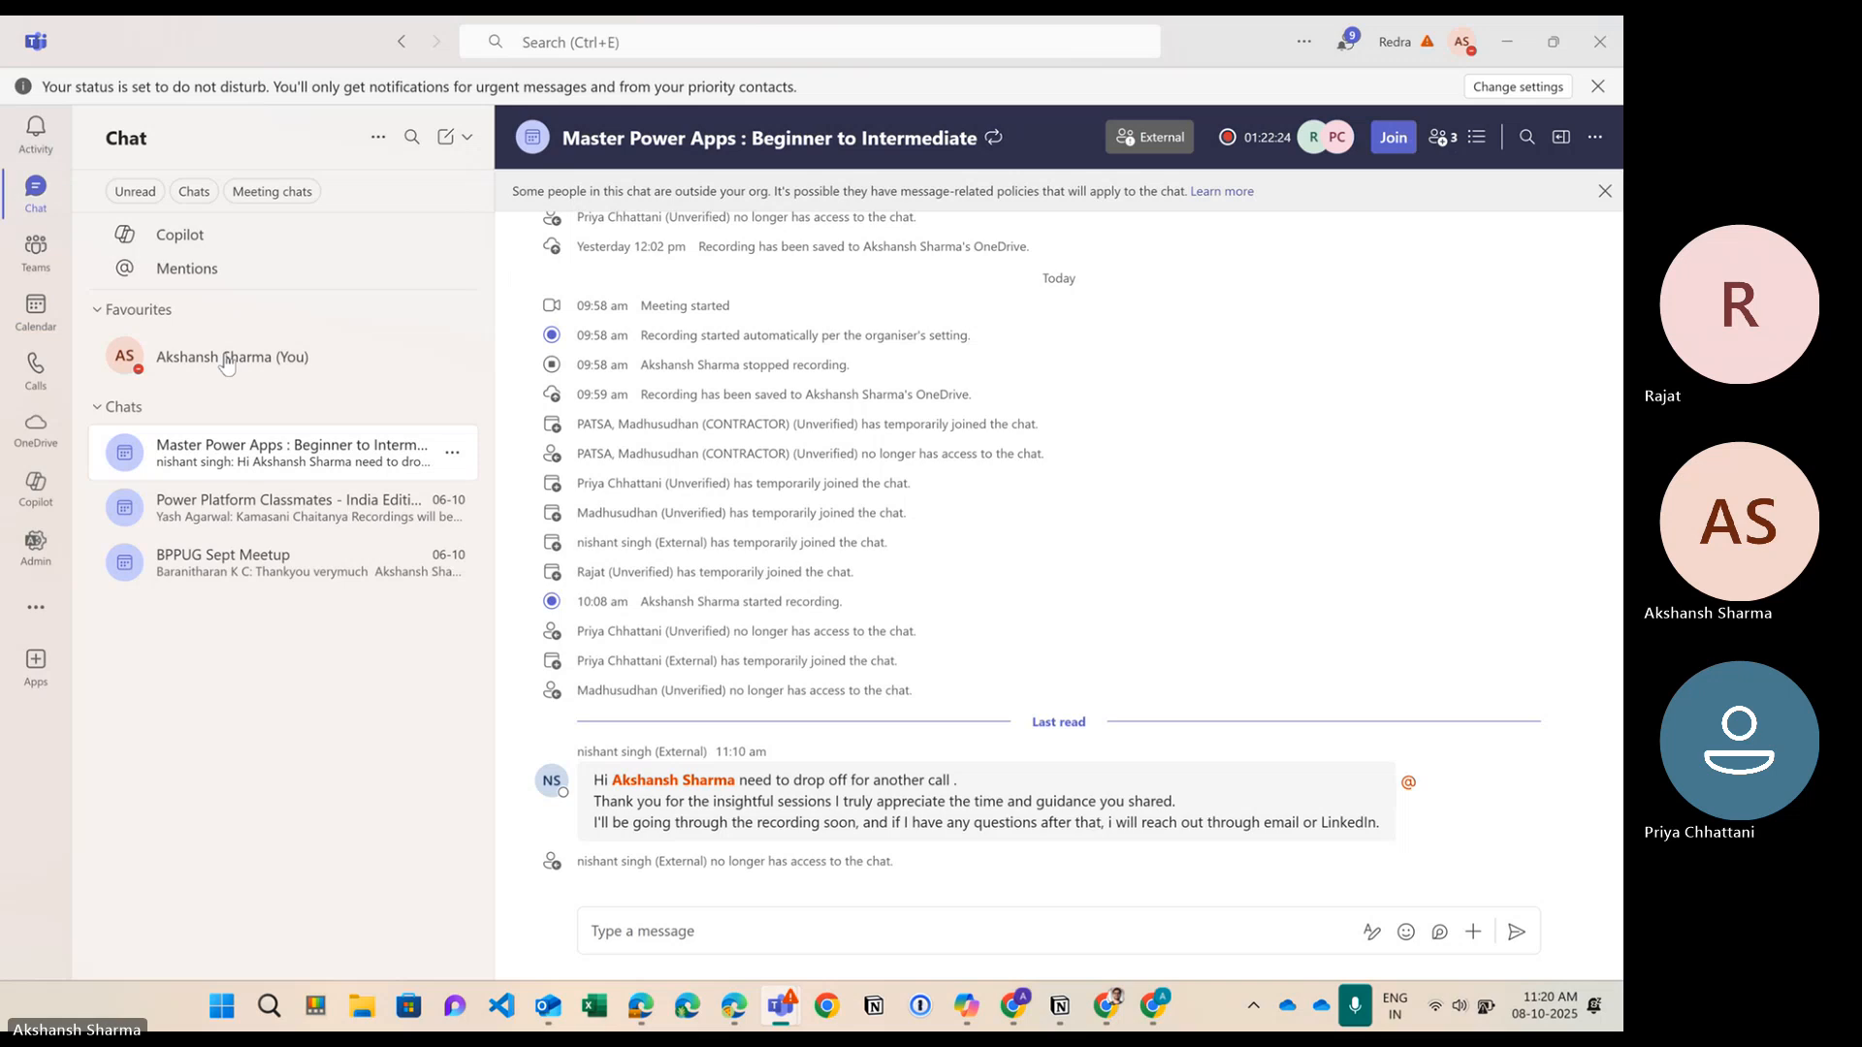
pyautogui.click(35, 131)
pyautogui.click(230, 252)
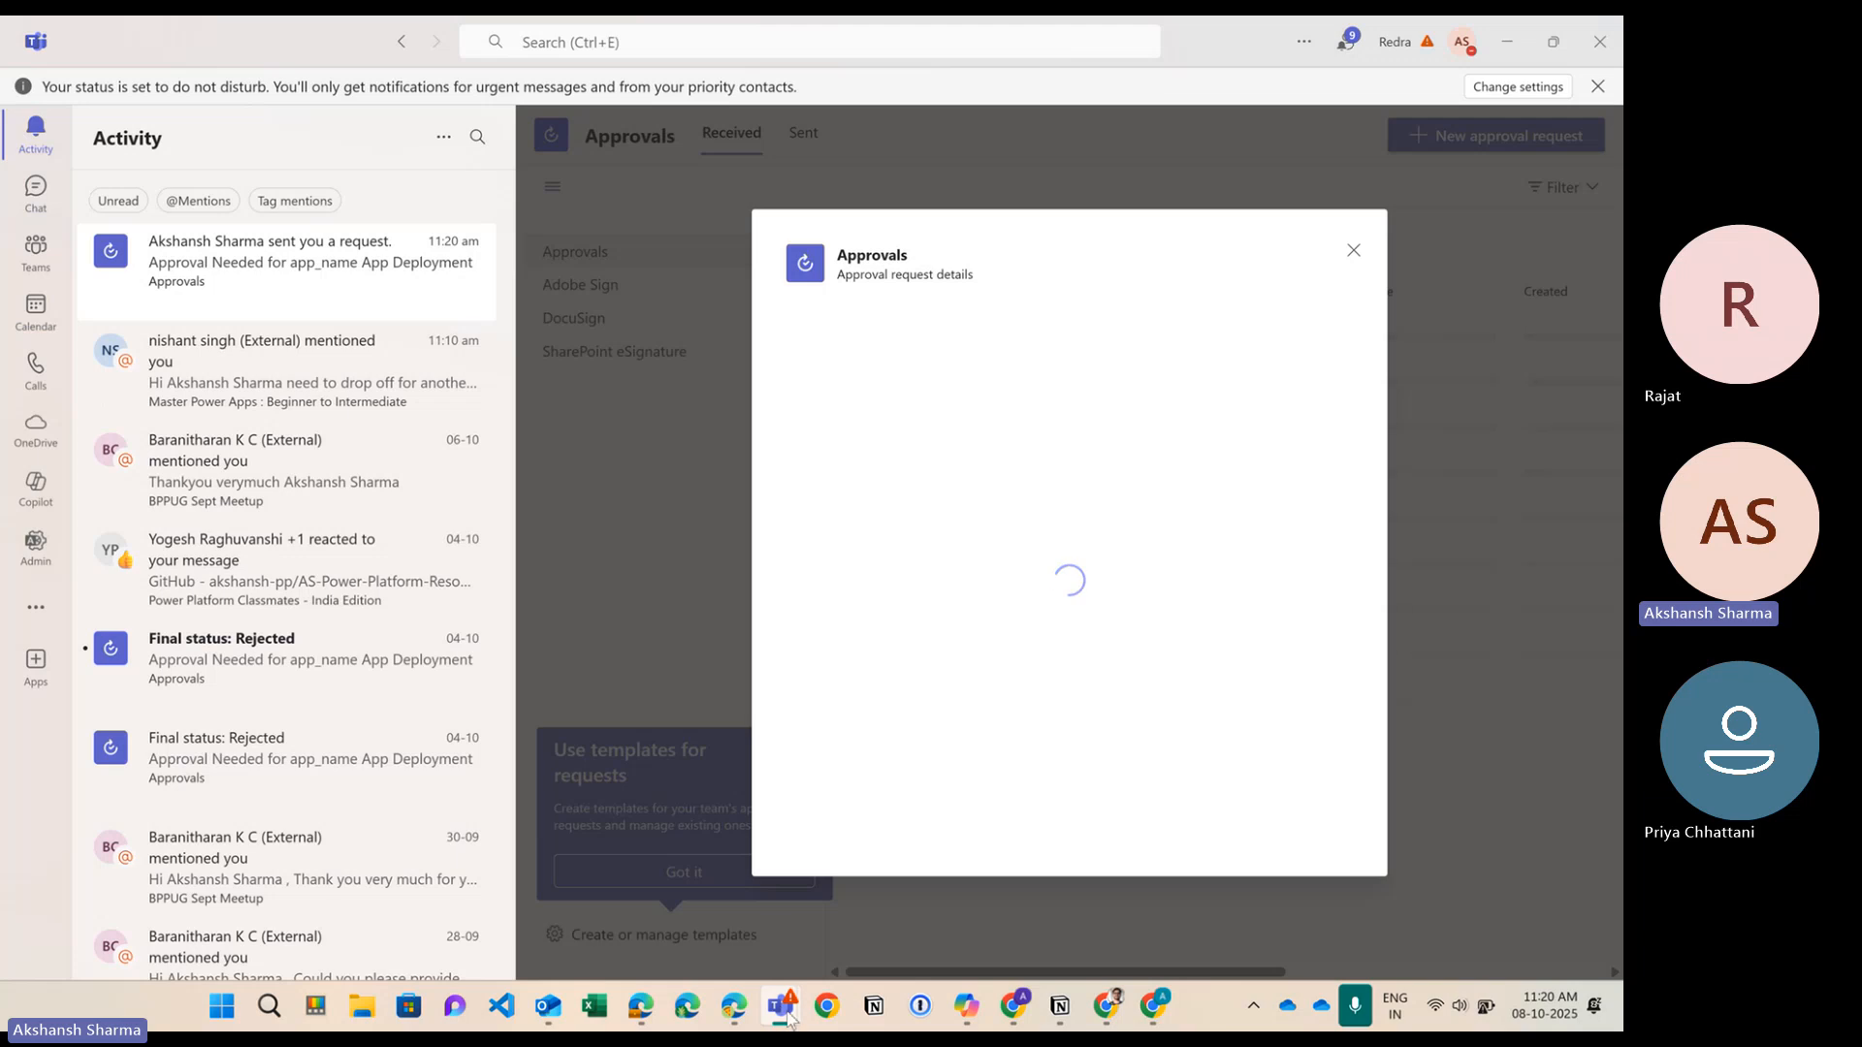
# Back in Outlook, open the 'Approval Needed for app_name App Deployment' email
pyautogui.moveTo(789, 1015)
pyautogui.click(733, 1005)
pyautogui.click(463, 414)
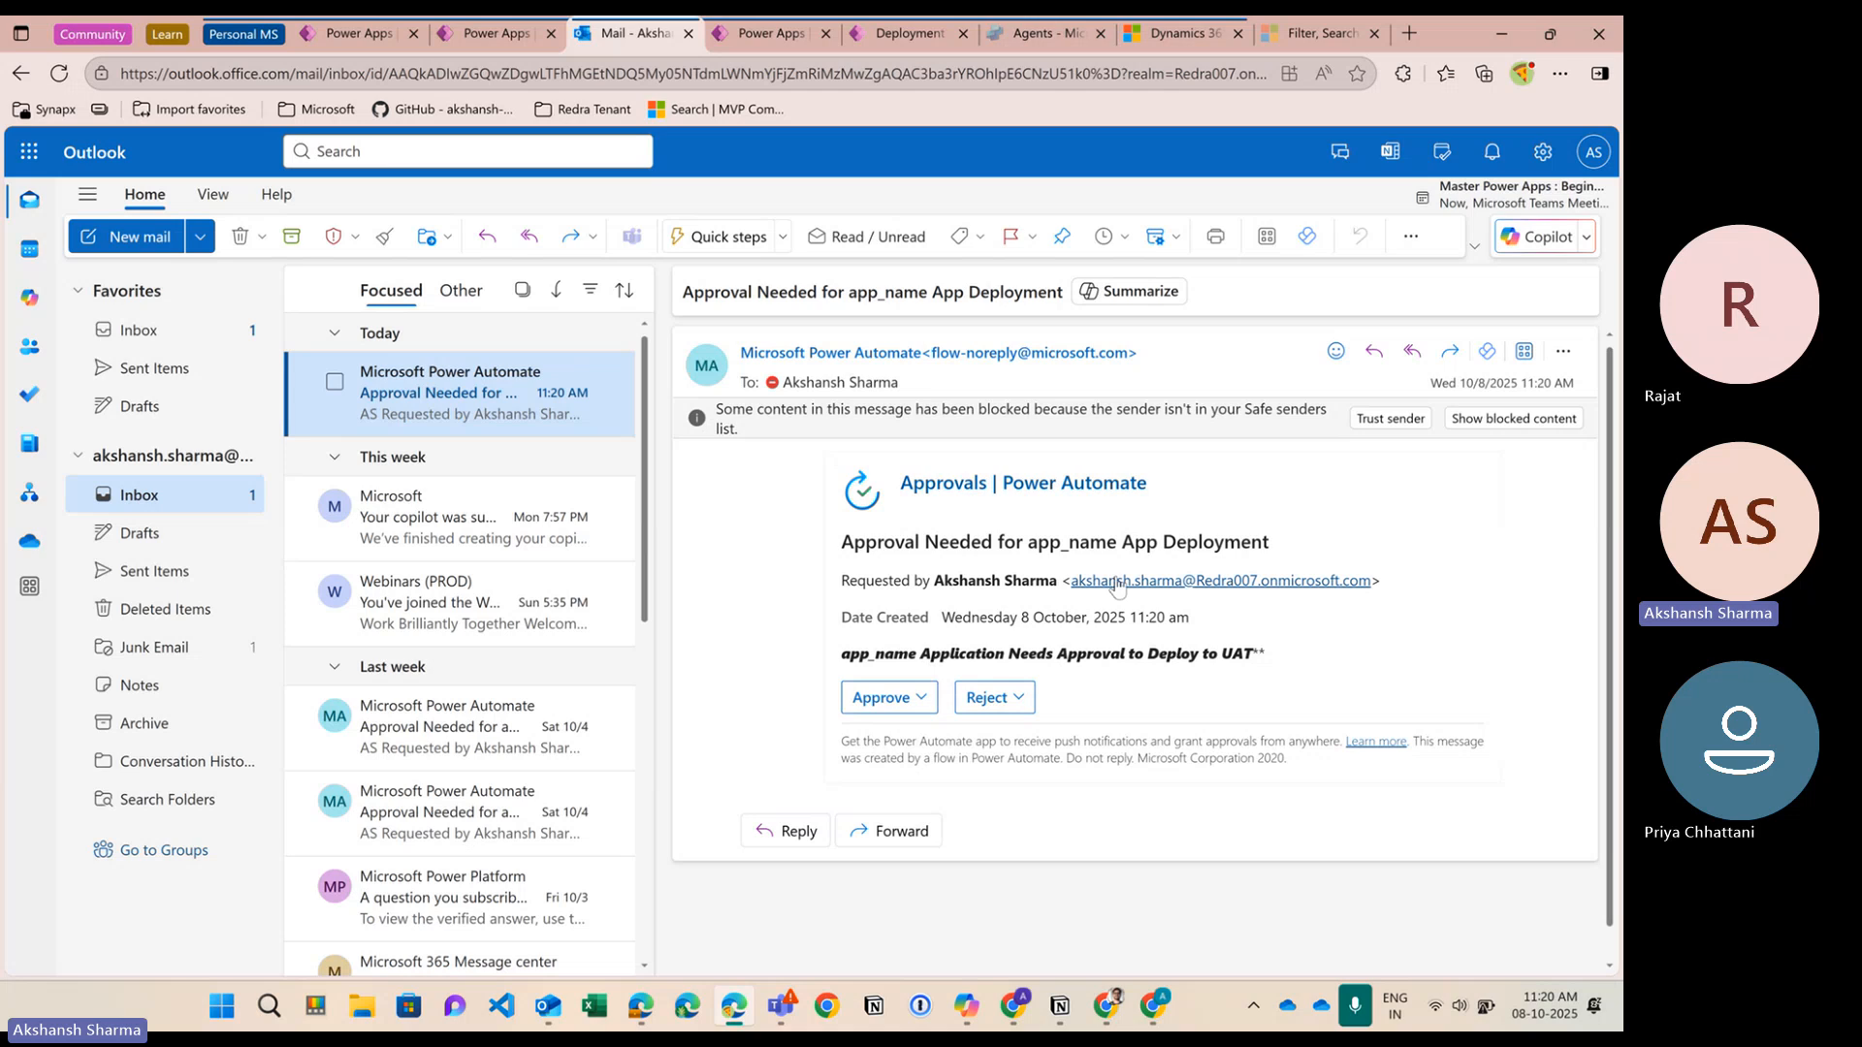
# Approve the app_name App Deployment request with the comment 'approved' and submit it
pyautogui.moveTo(1032, 548); pyautogui.dragTo(1117, 548)
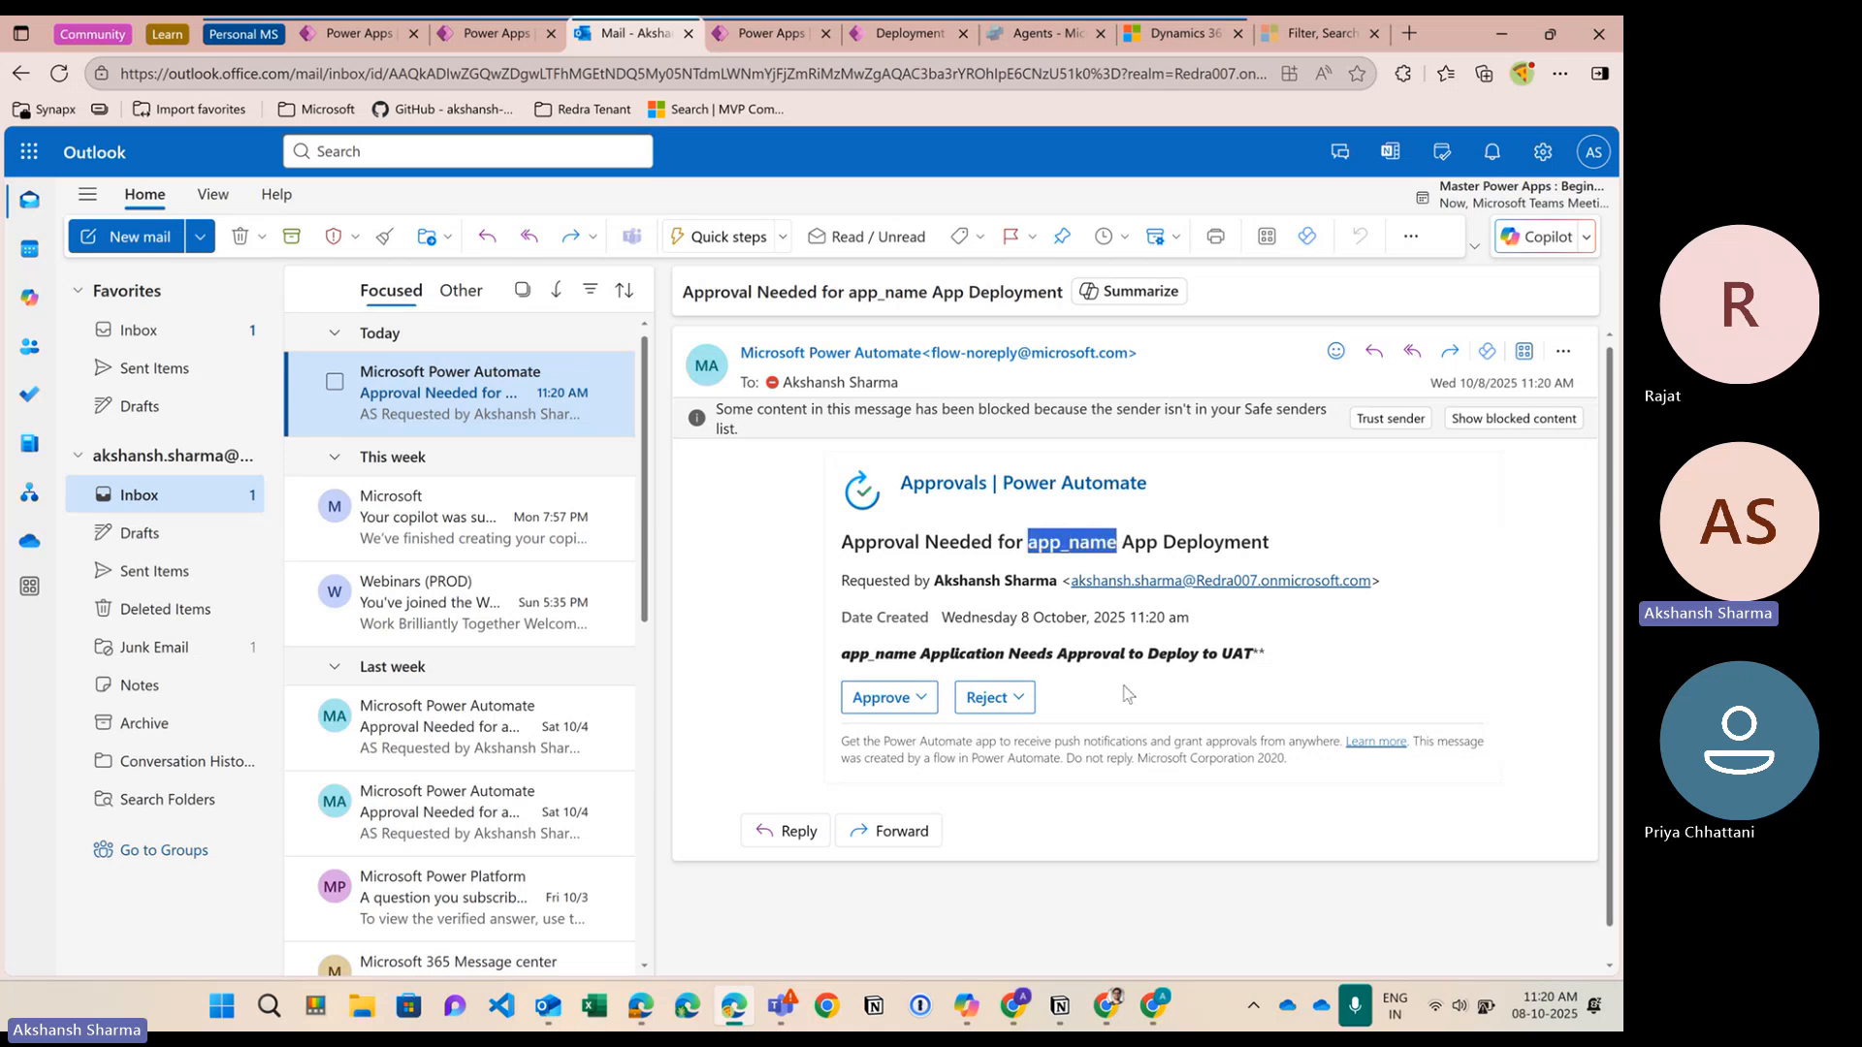
pyautogui.click(869, 706)
pyautogui.click(923, 811)
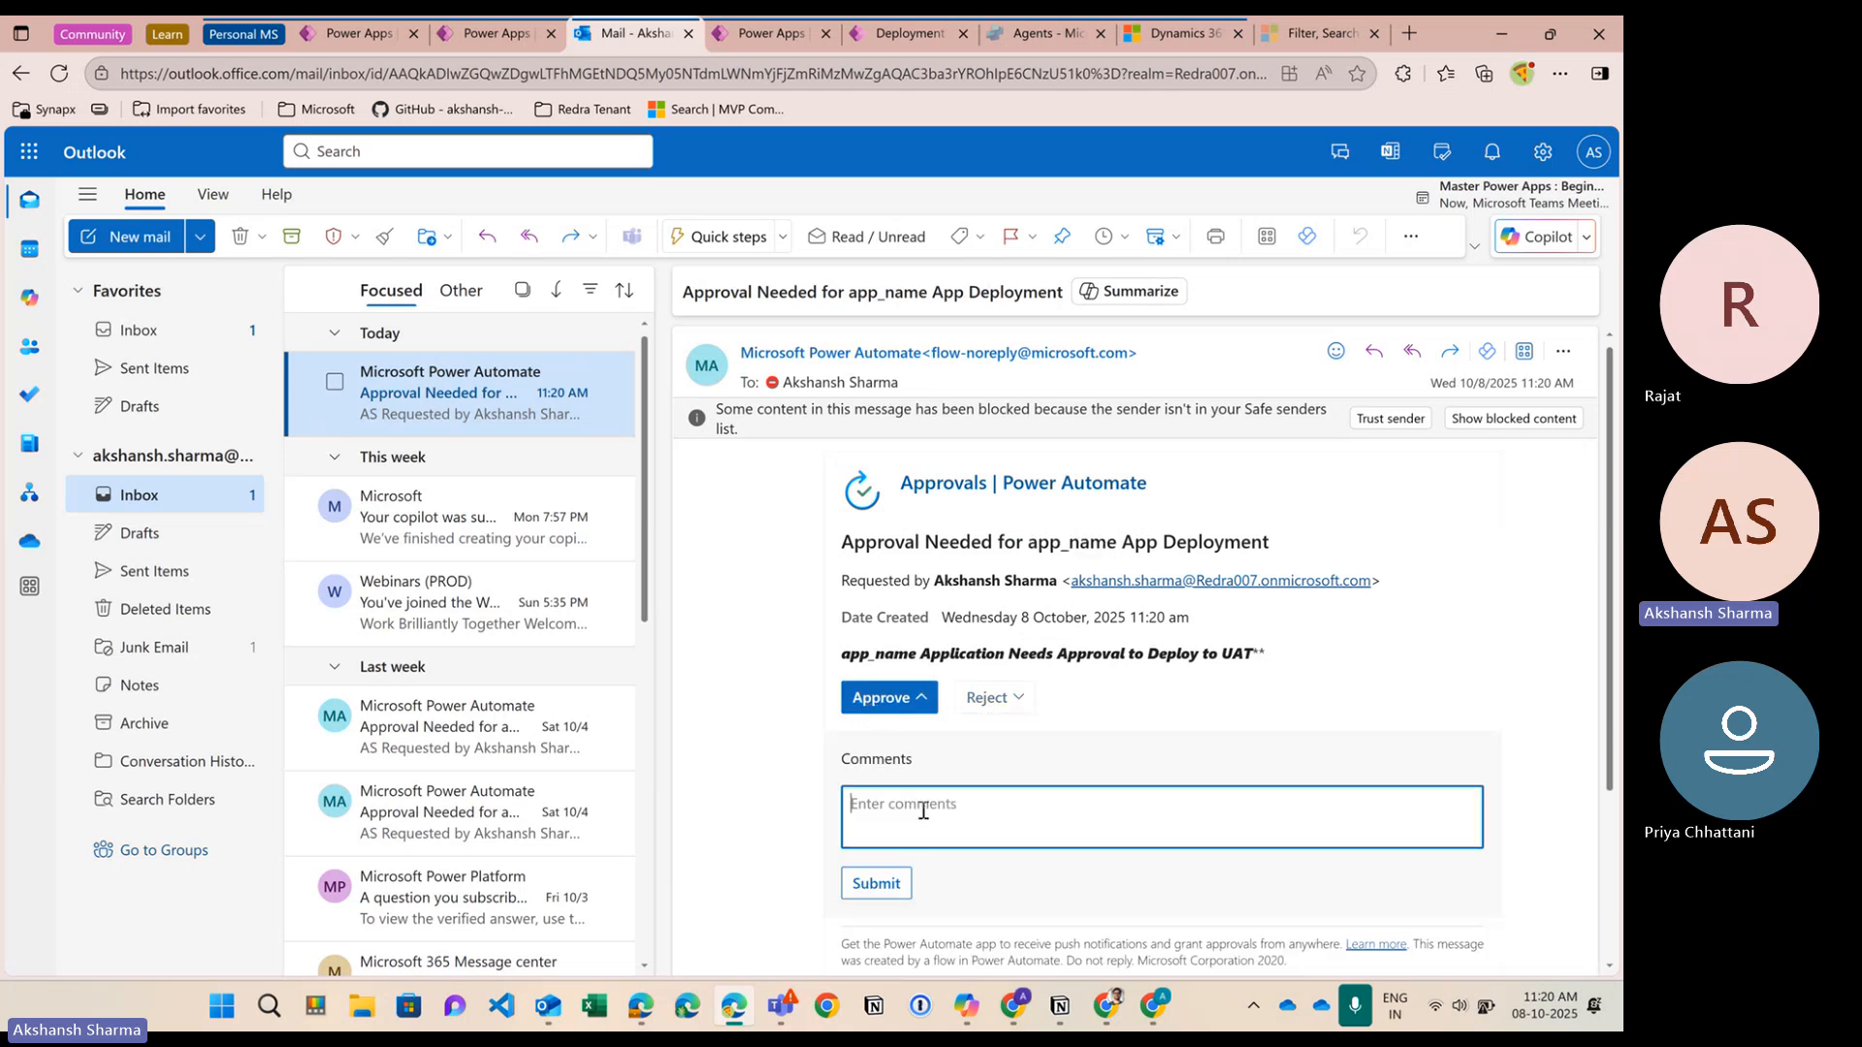
pyautogui.write('approved')
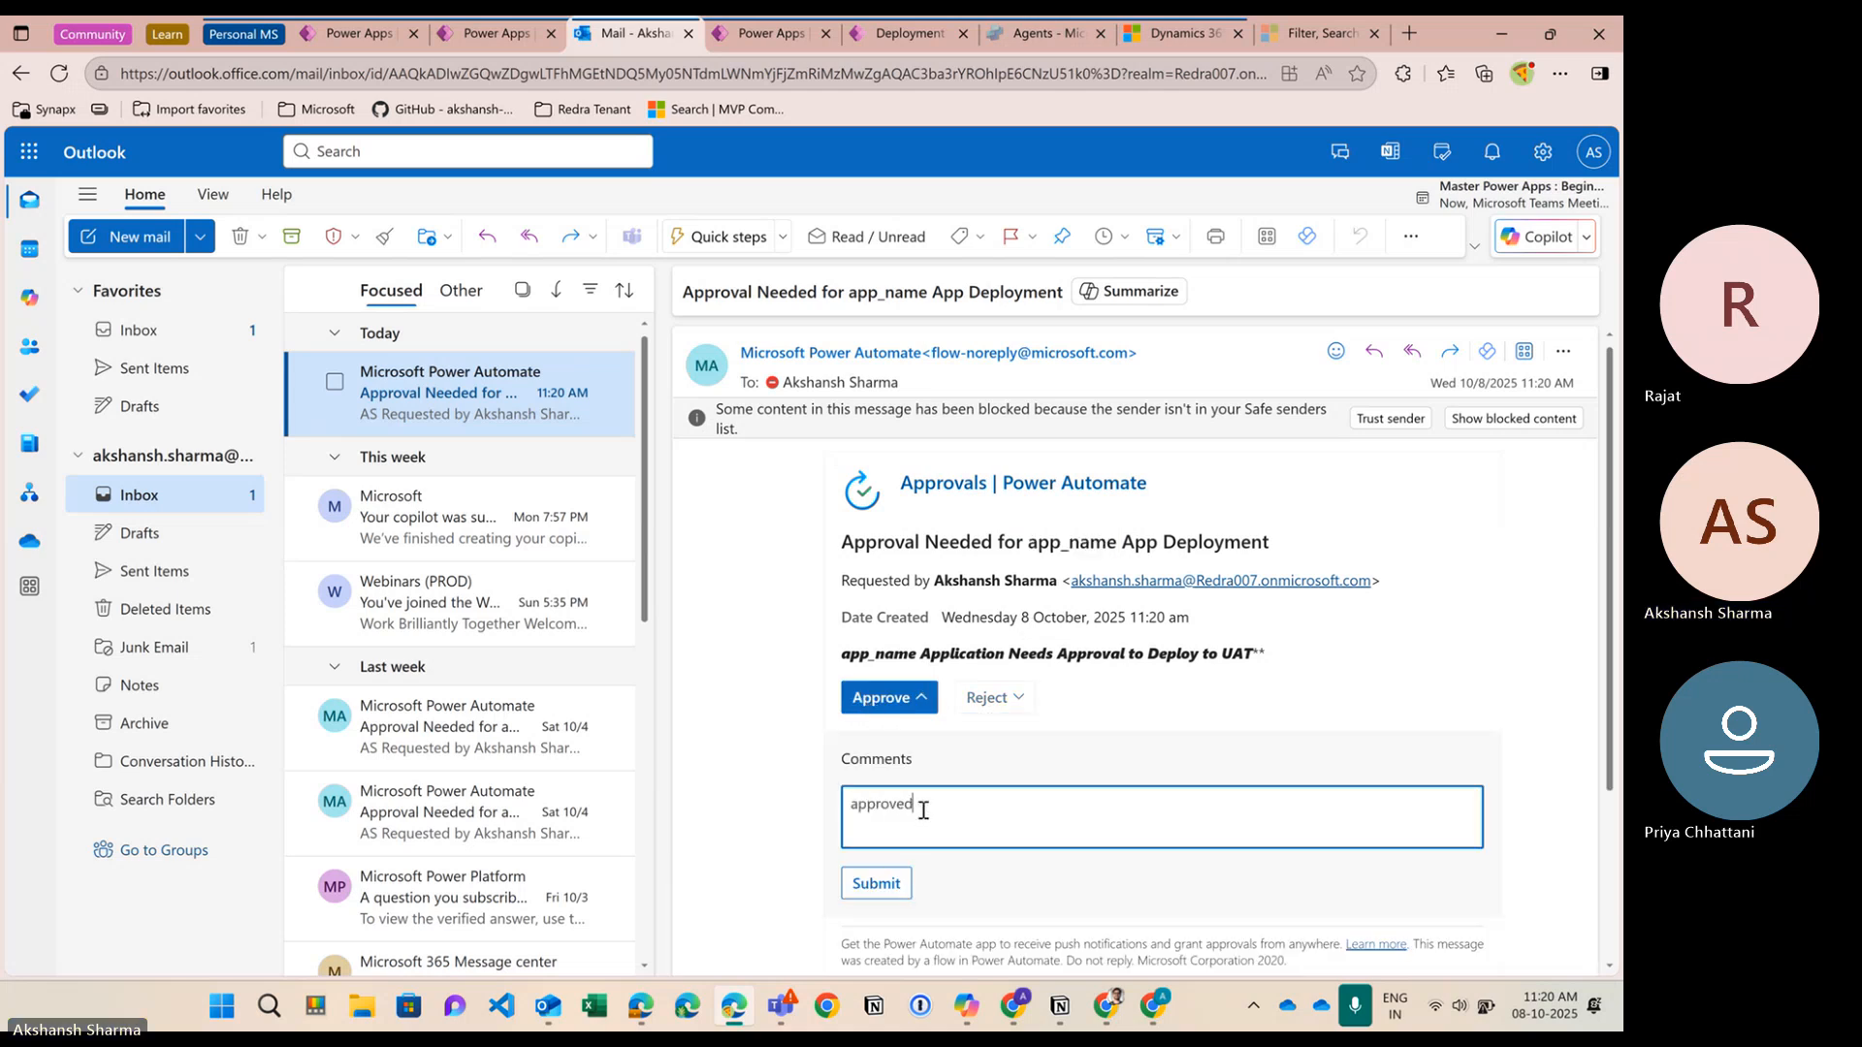
pyautogui.click(896, 880)
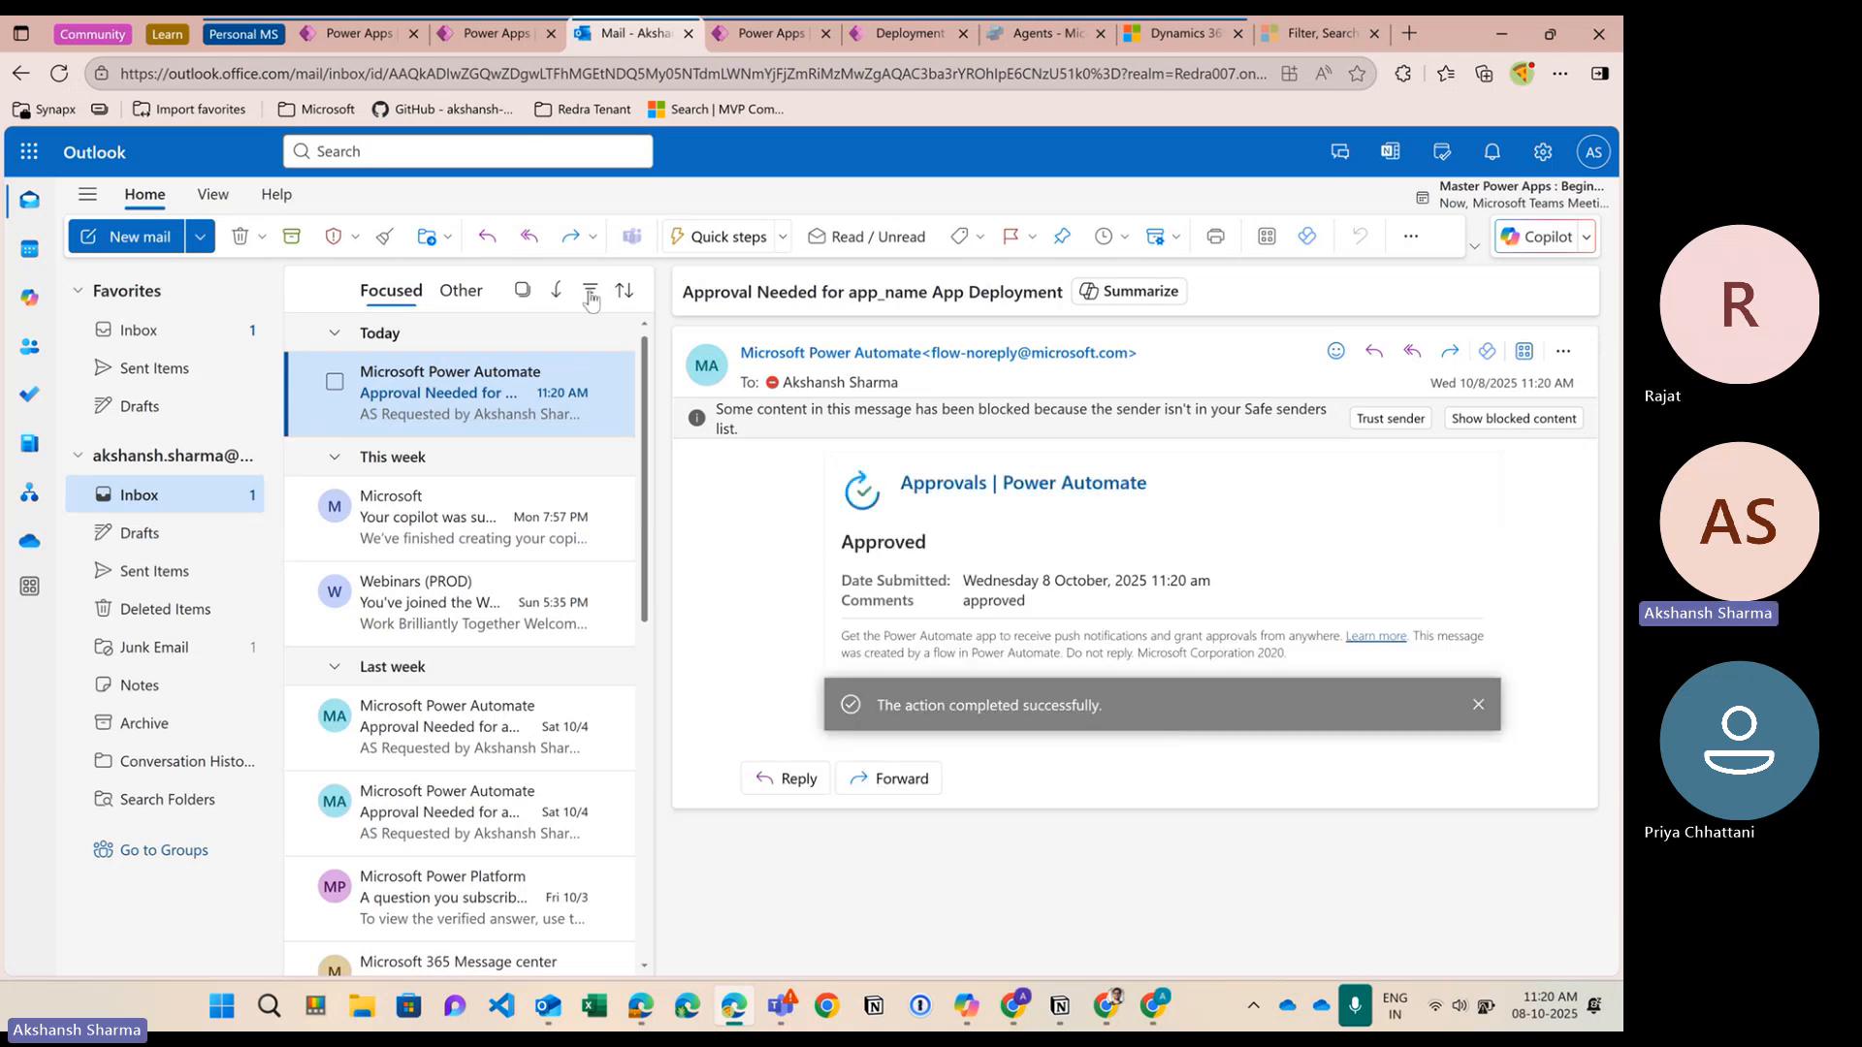
# Refresh the Test Pipeline to show version 1.0.0.1 deploying to UAT, then open a blank tab
pyautogui.click(494, 37)
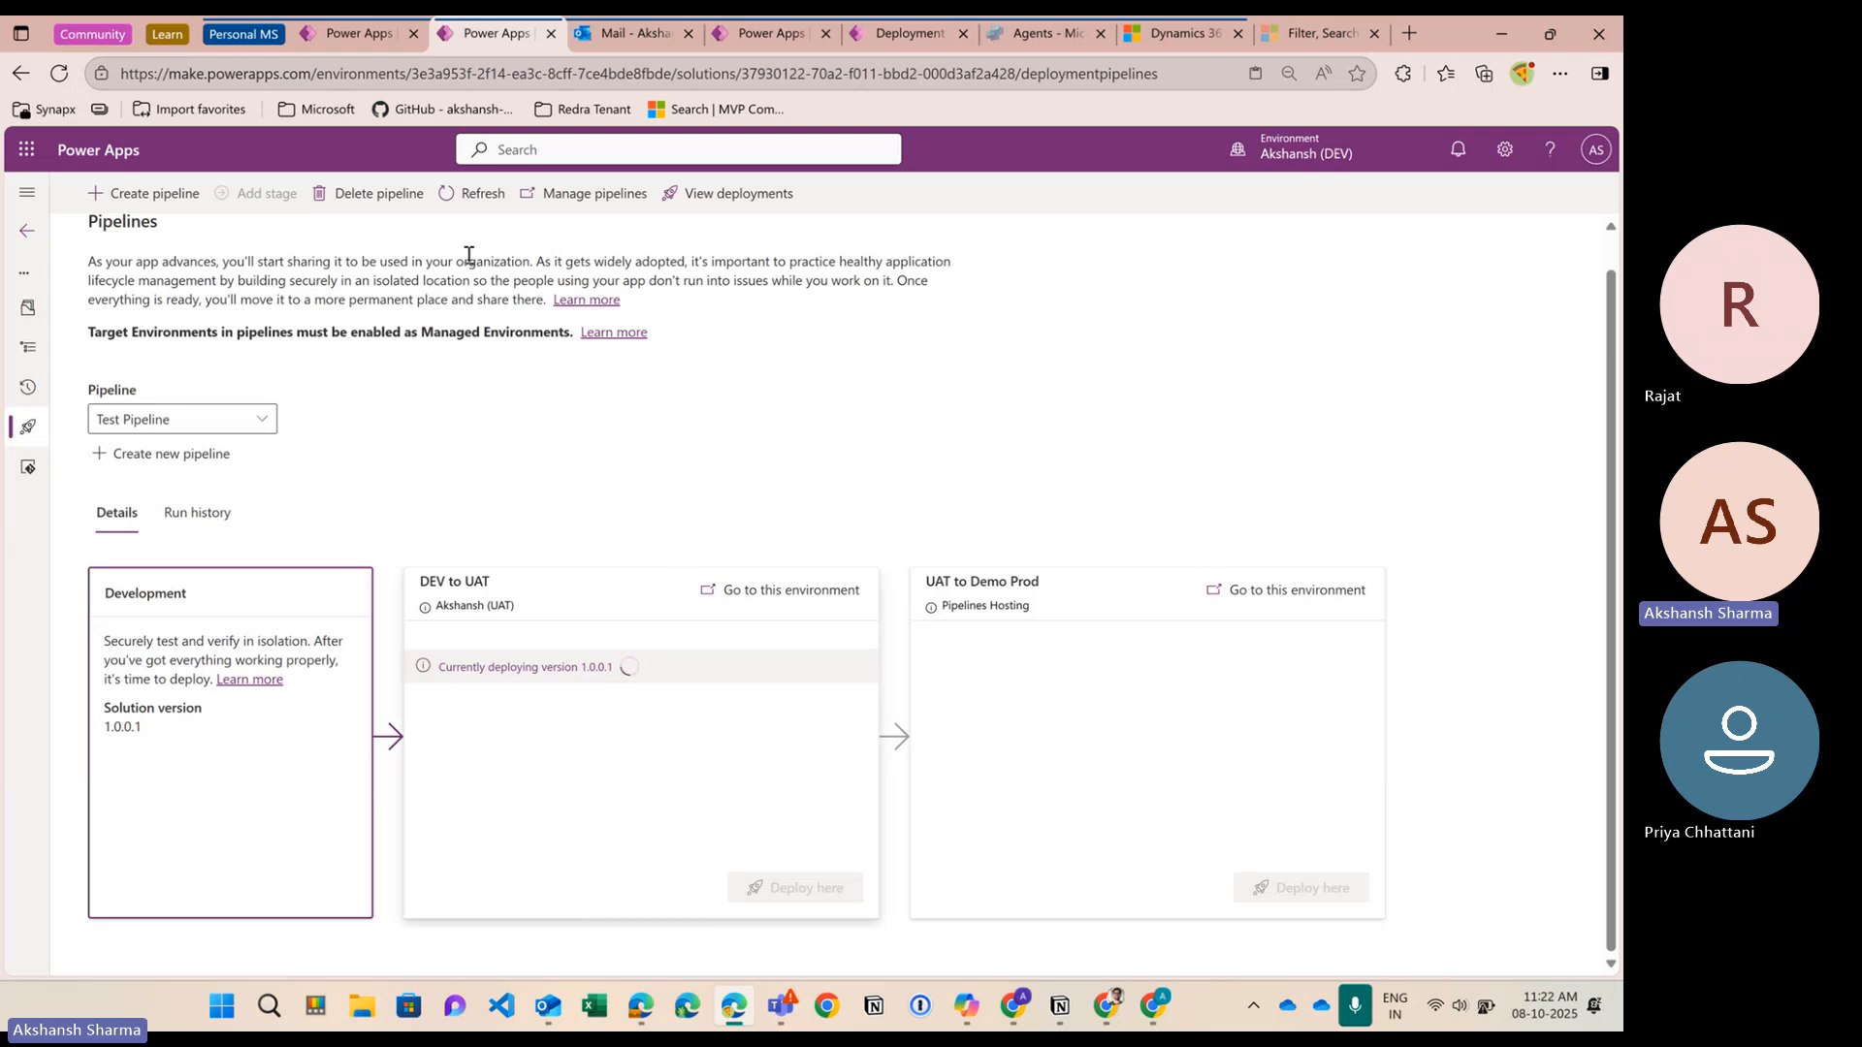
pyautogui.click(472, 195)
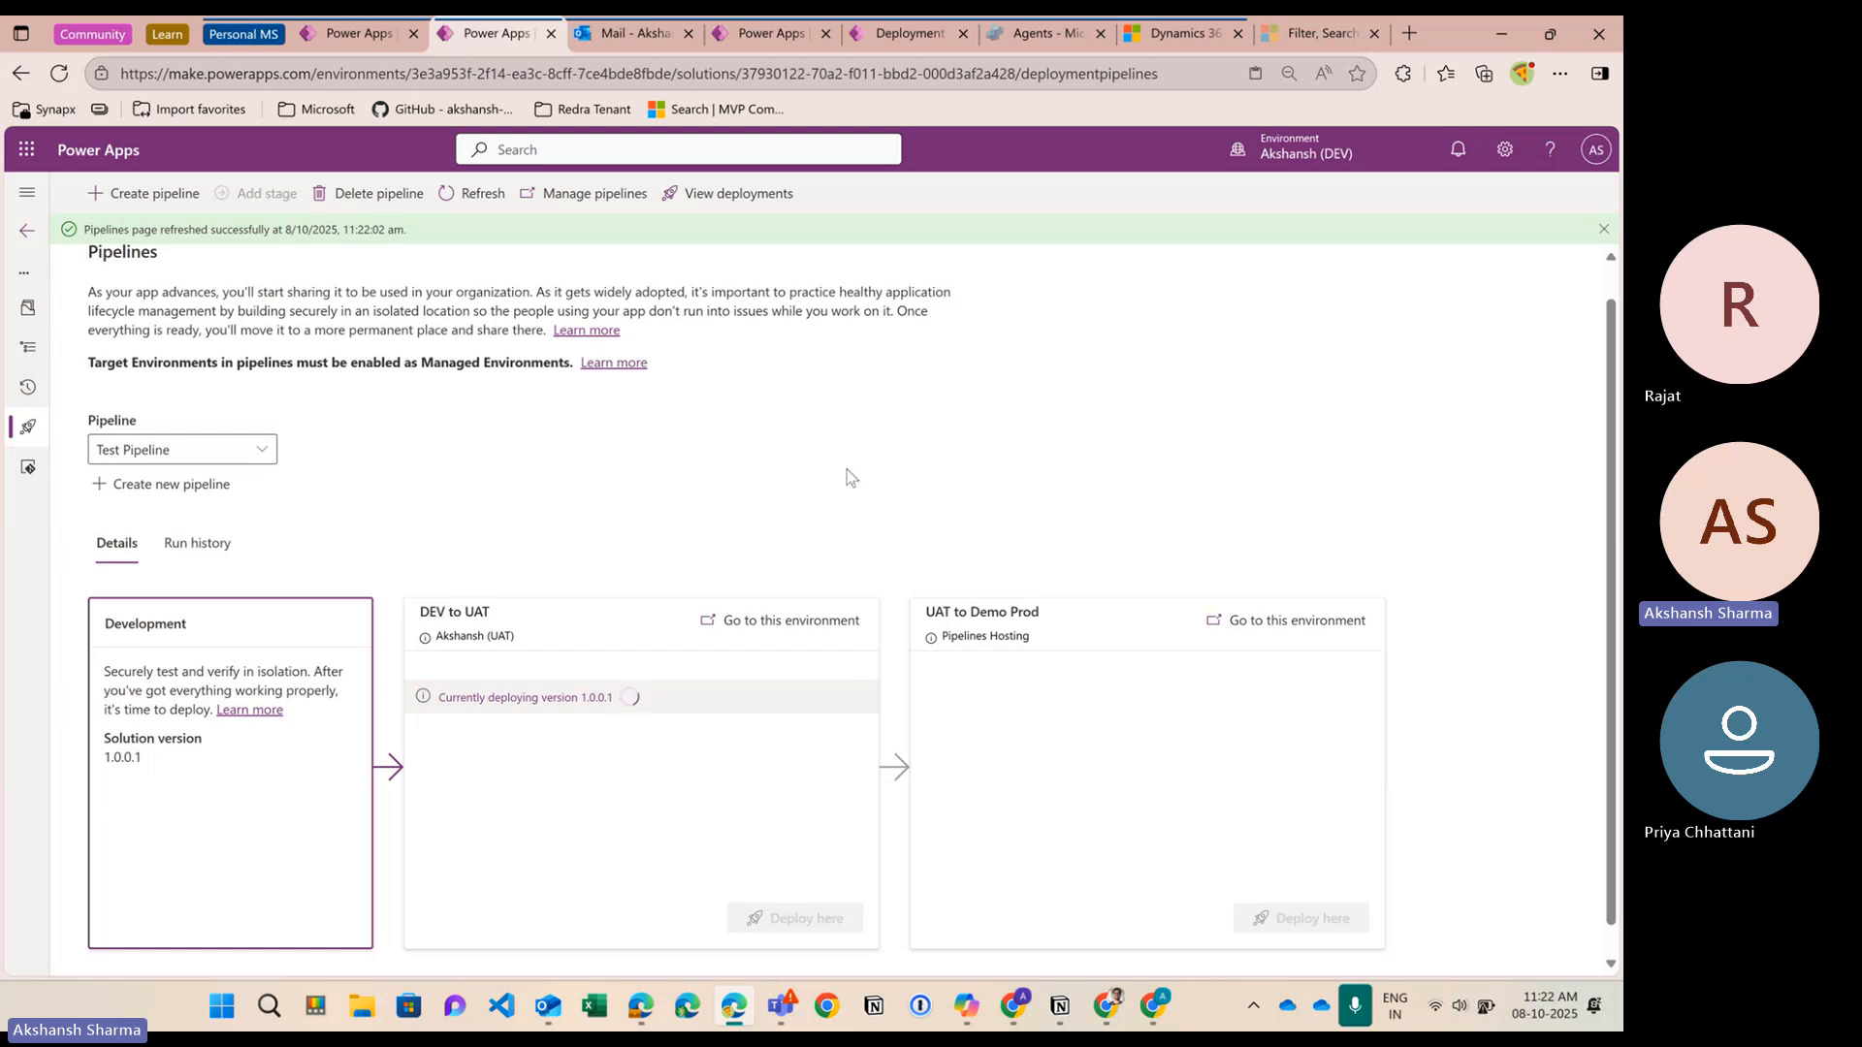
pyautogui.click(1412, 27)
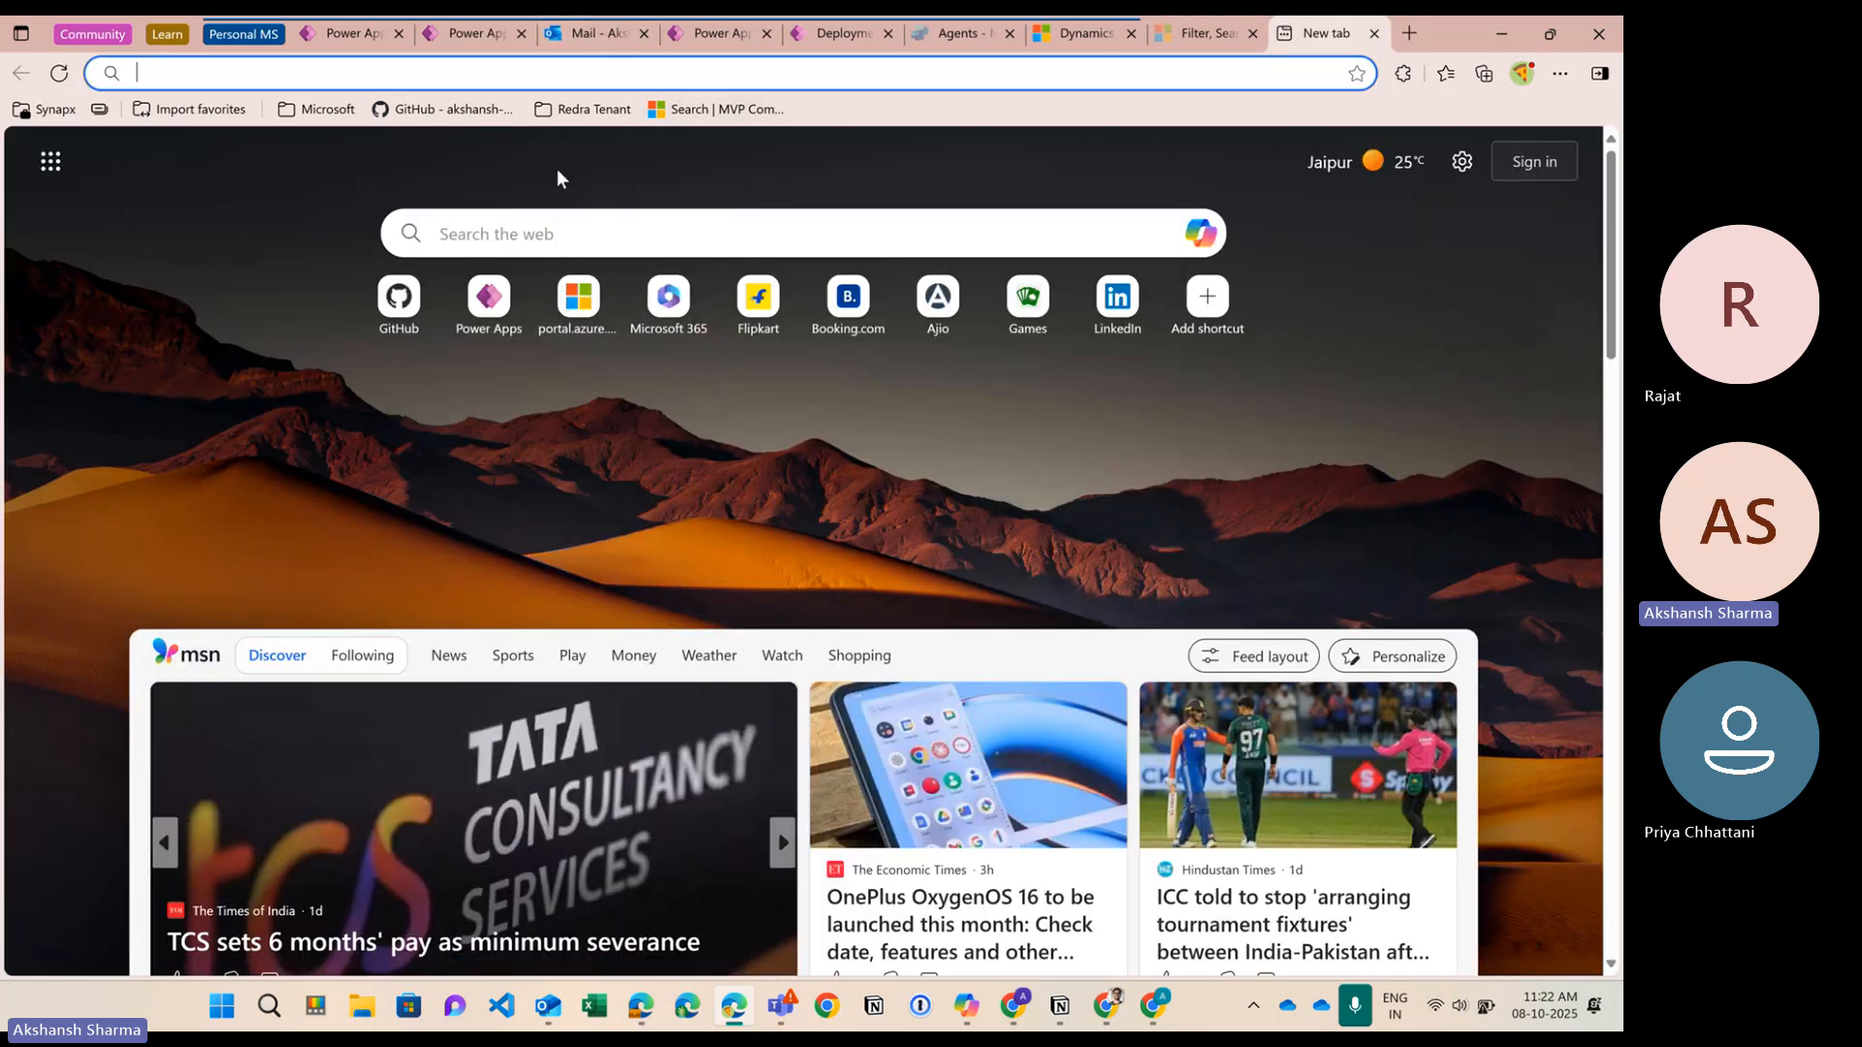
# Go to the AS-Power-Platform-Resources GitHub repository using the link saved in clipboard history
pyautogui.press('super+v')
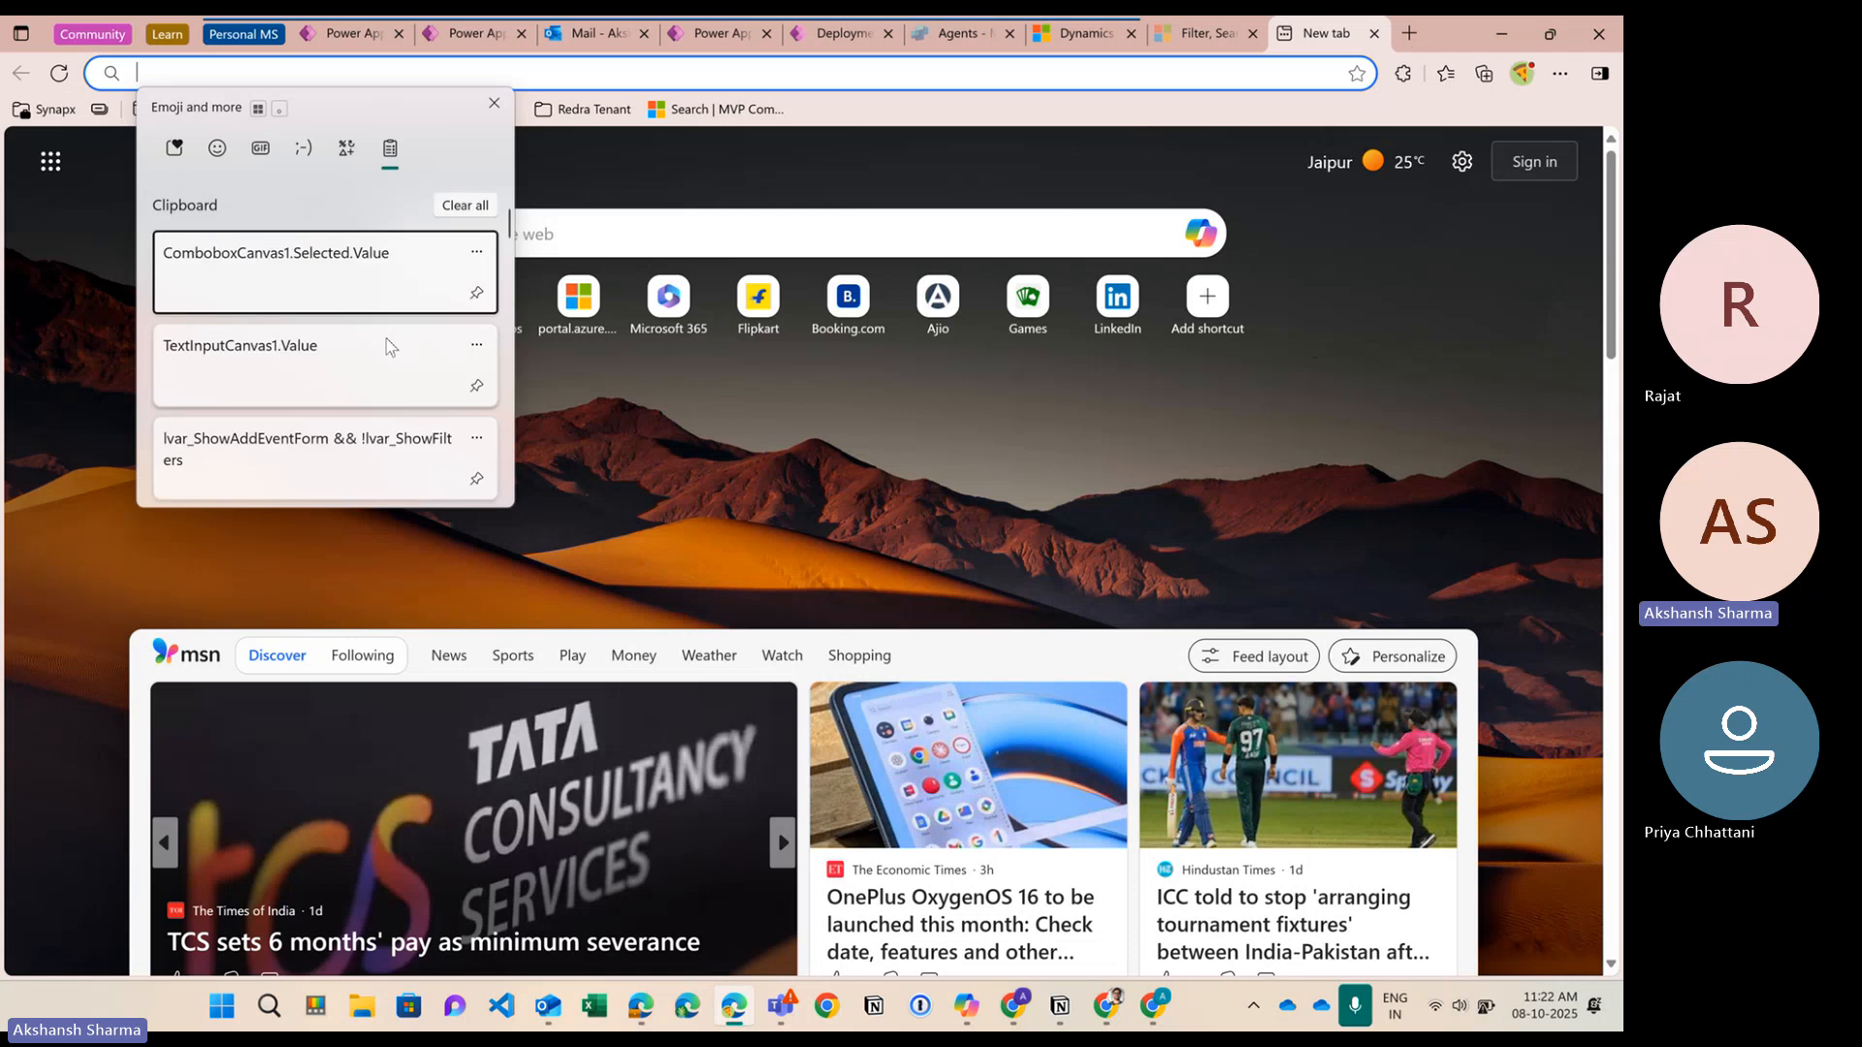
pyautogui.scroll(-15, 388, 349)
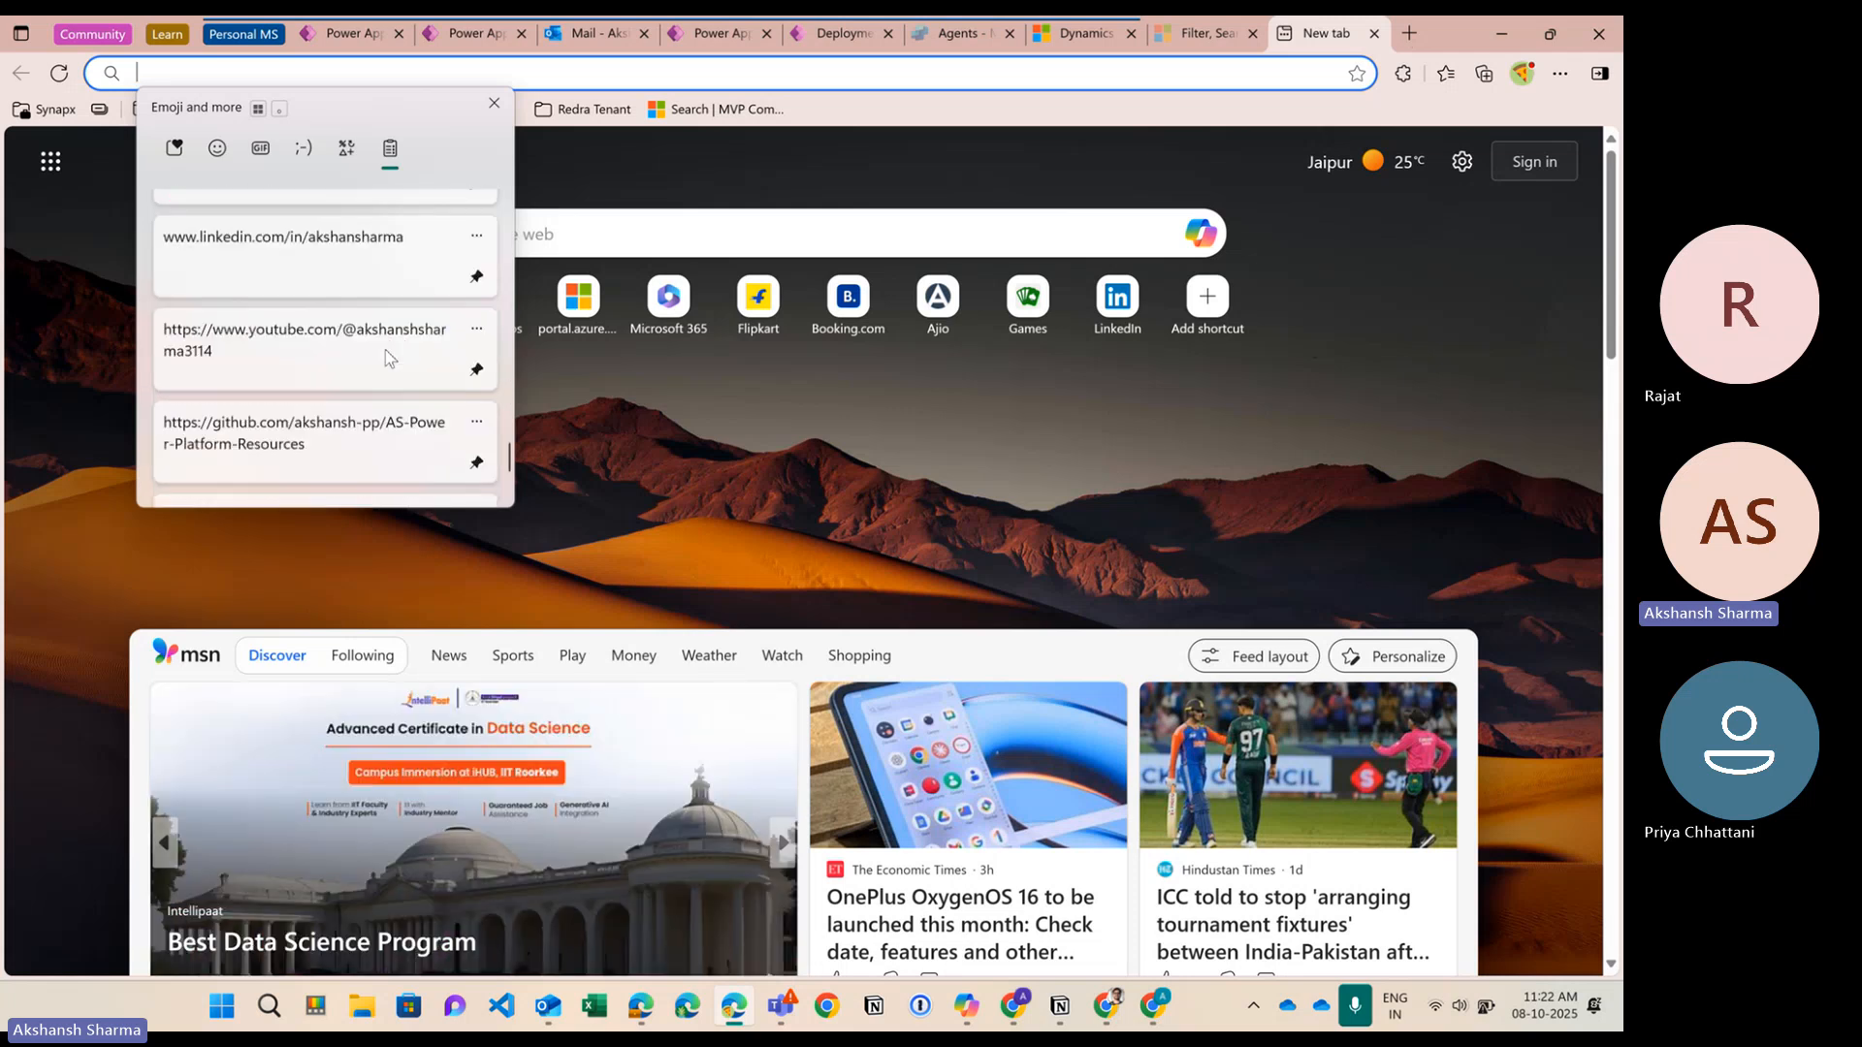
pyautogui.scroll(-2, 358, 381)
pyautogui.scroll(1, 358, 380)
pyautogui.scroll(-1, 358, 380)
pyautogui.click(299, 357)
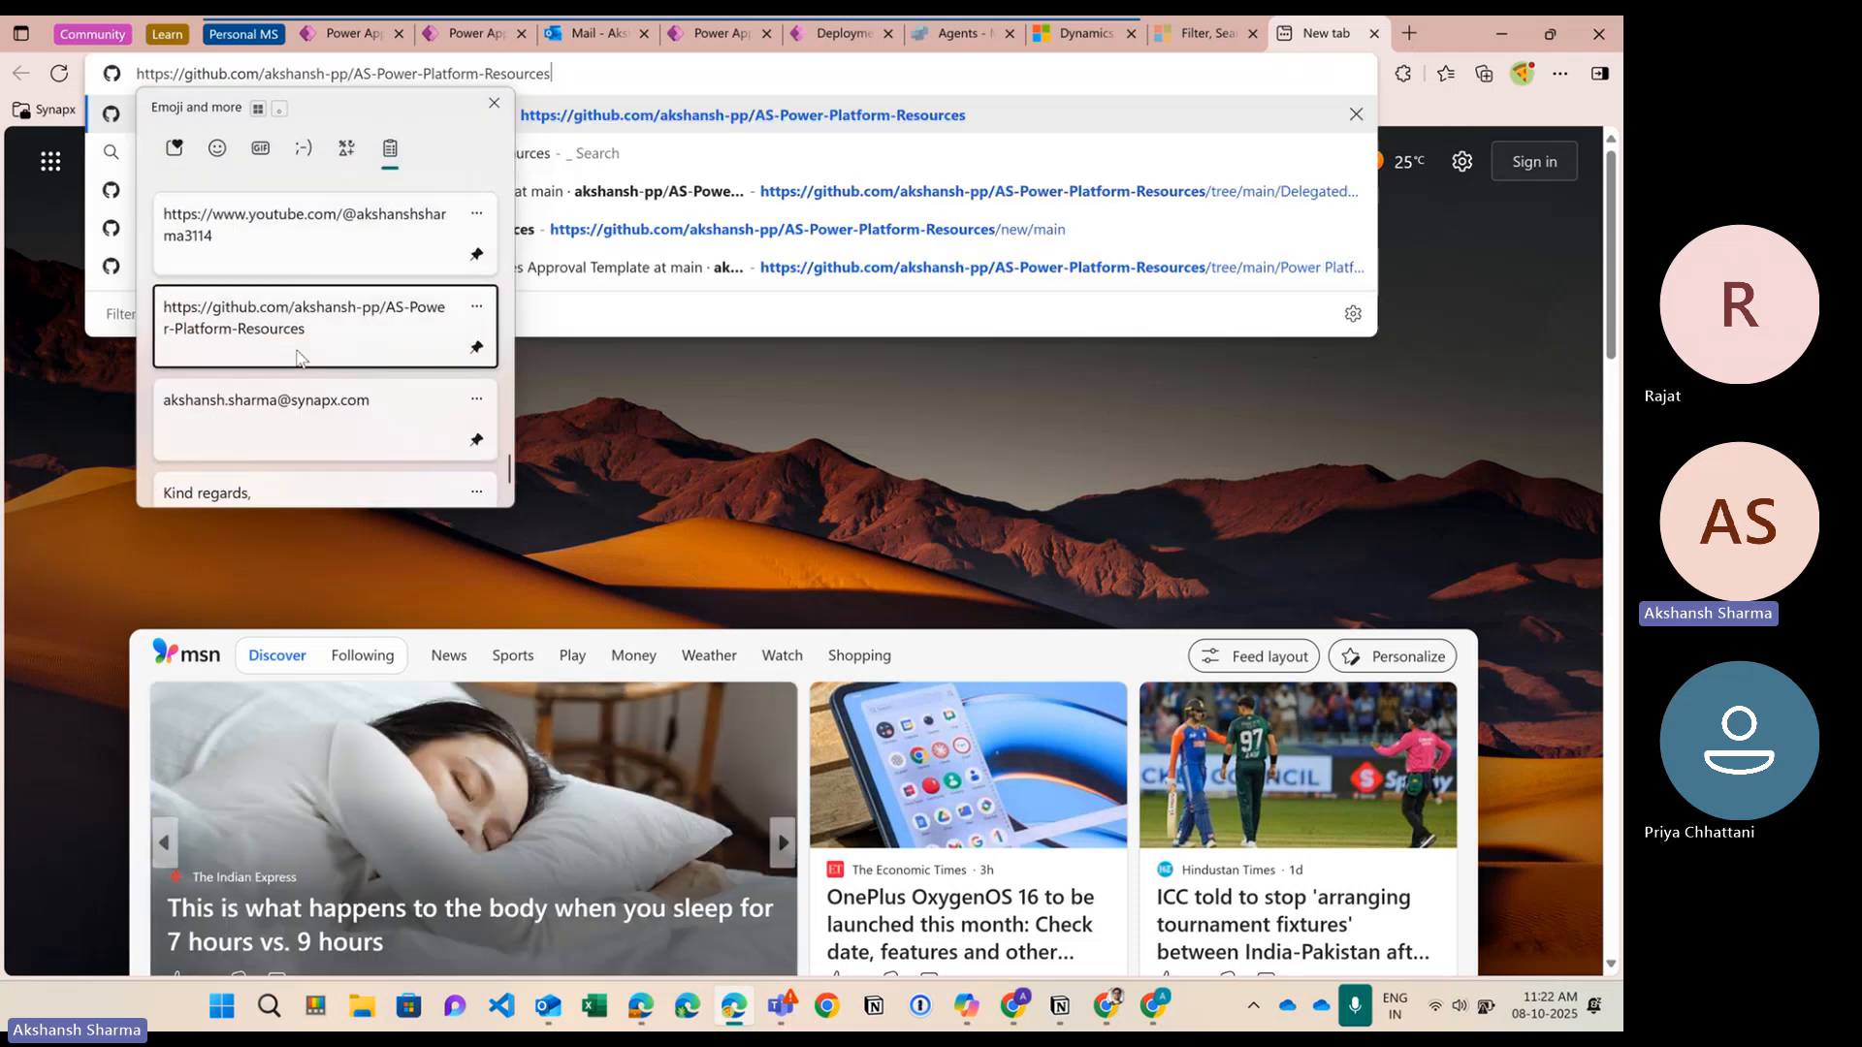
pyautogui.press('Return')
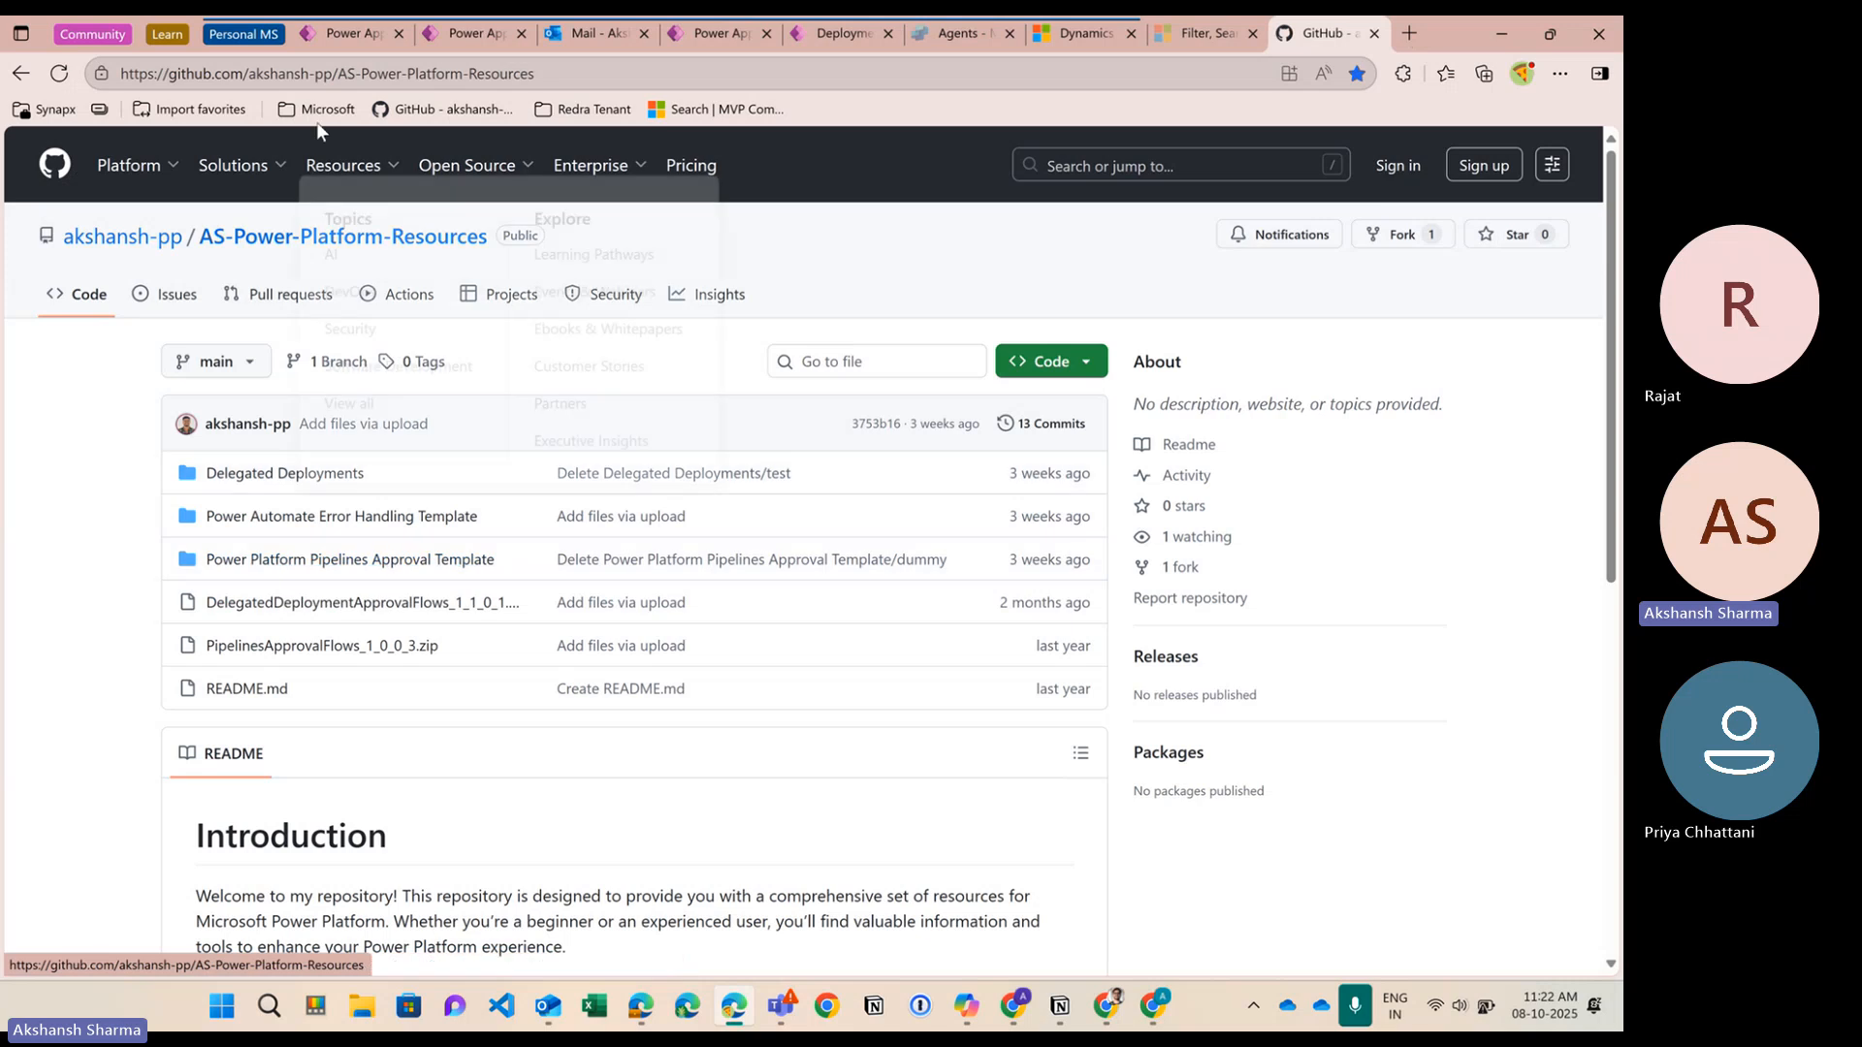
# Copy the repository's web address and bring the Teams approvals window forward
pyautogui.click(342, 74)
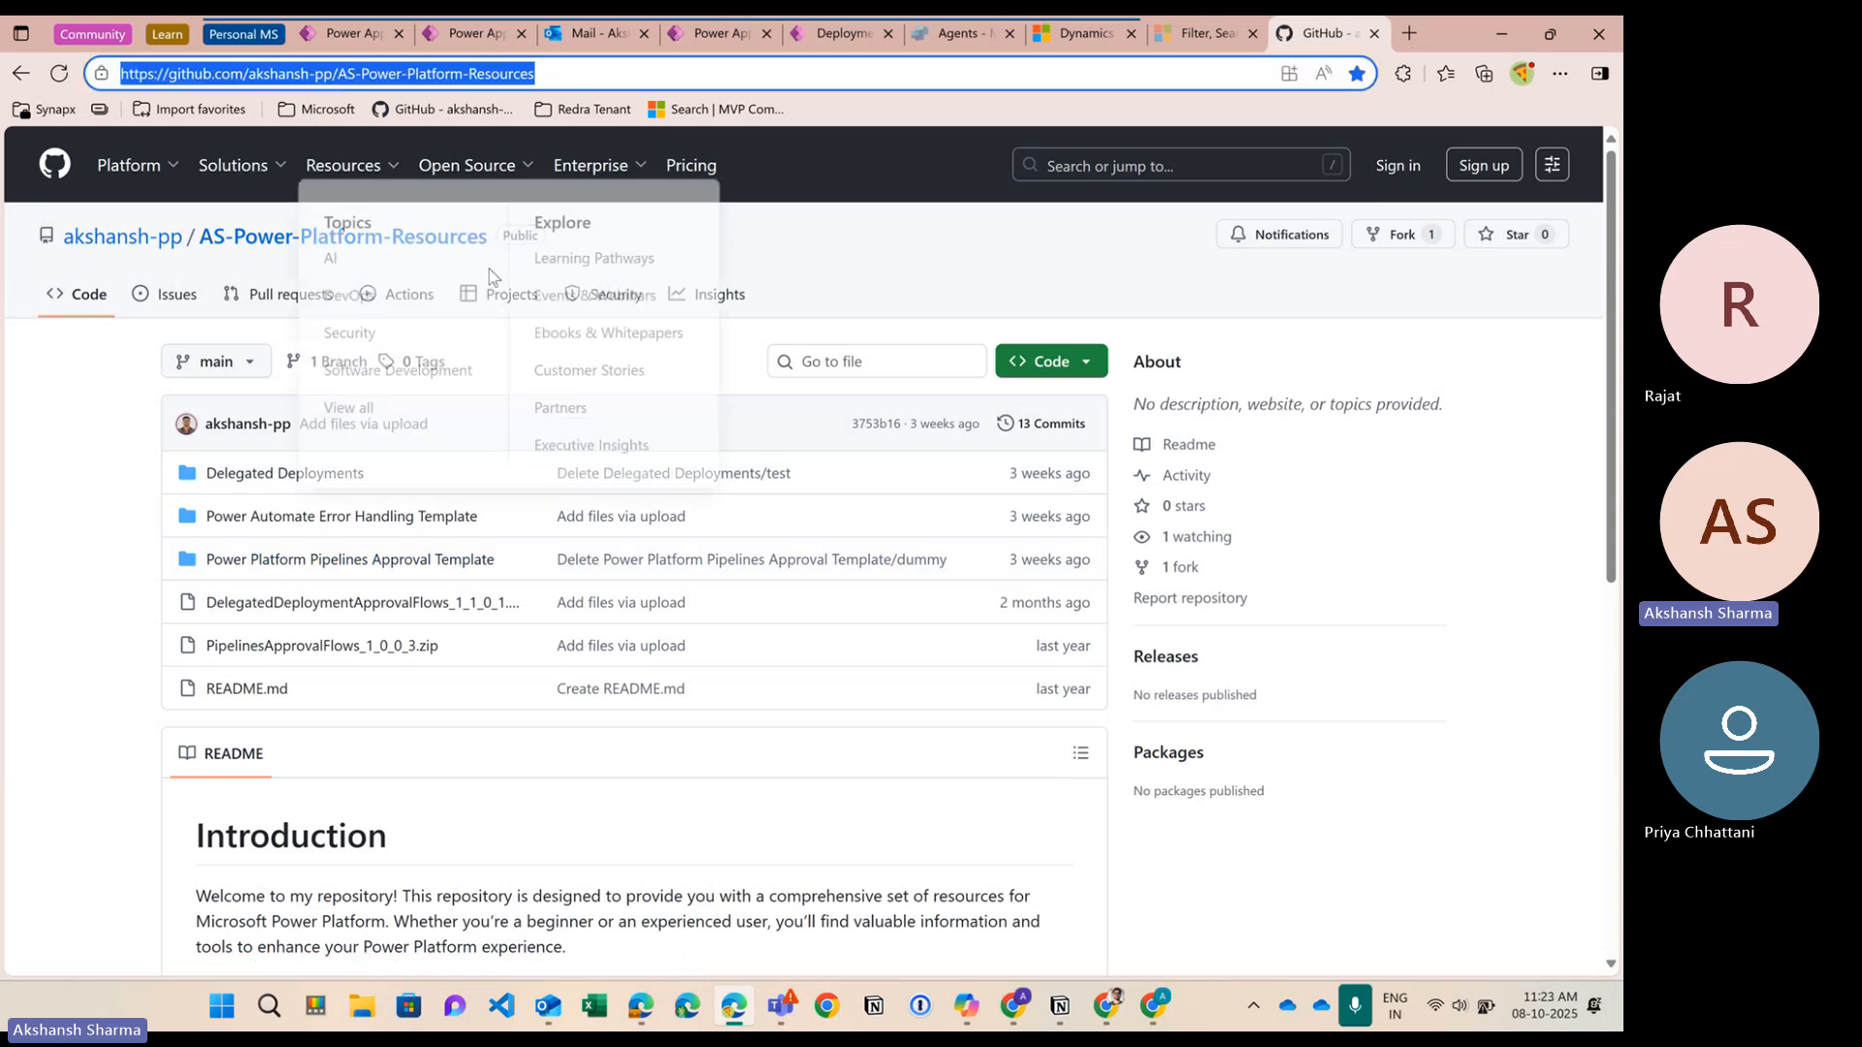
pyautogui.click(784, 1007)
pyautogui.click(631, 866)
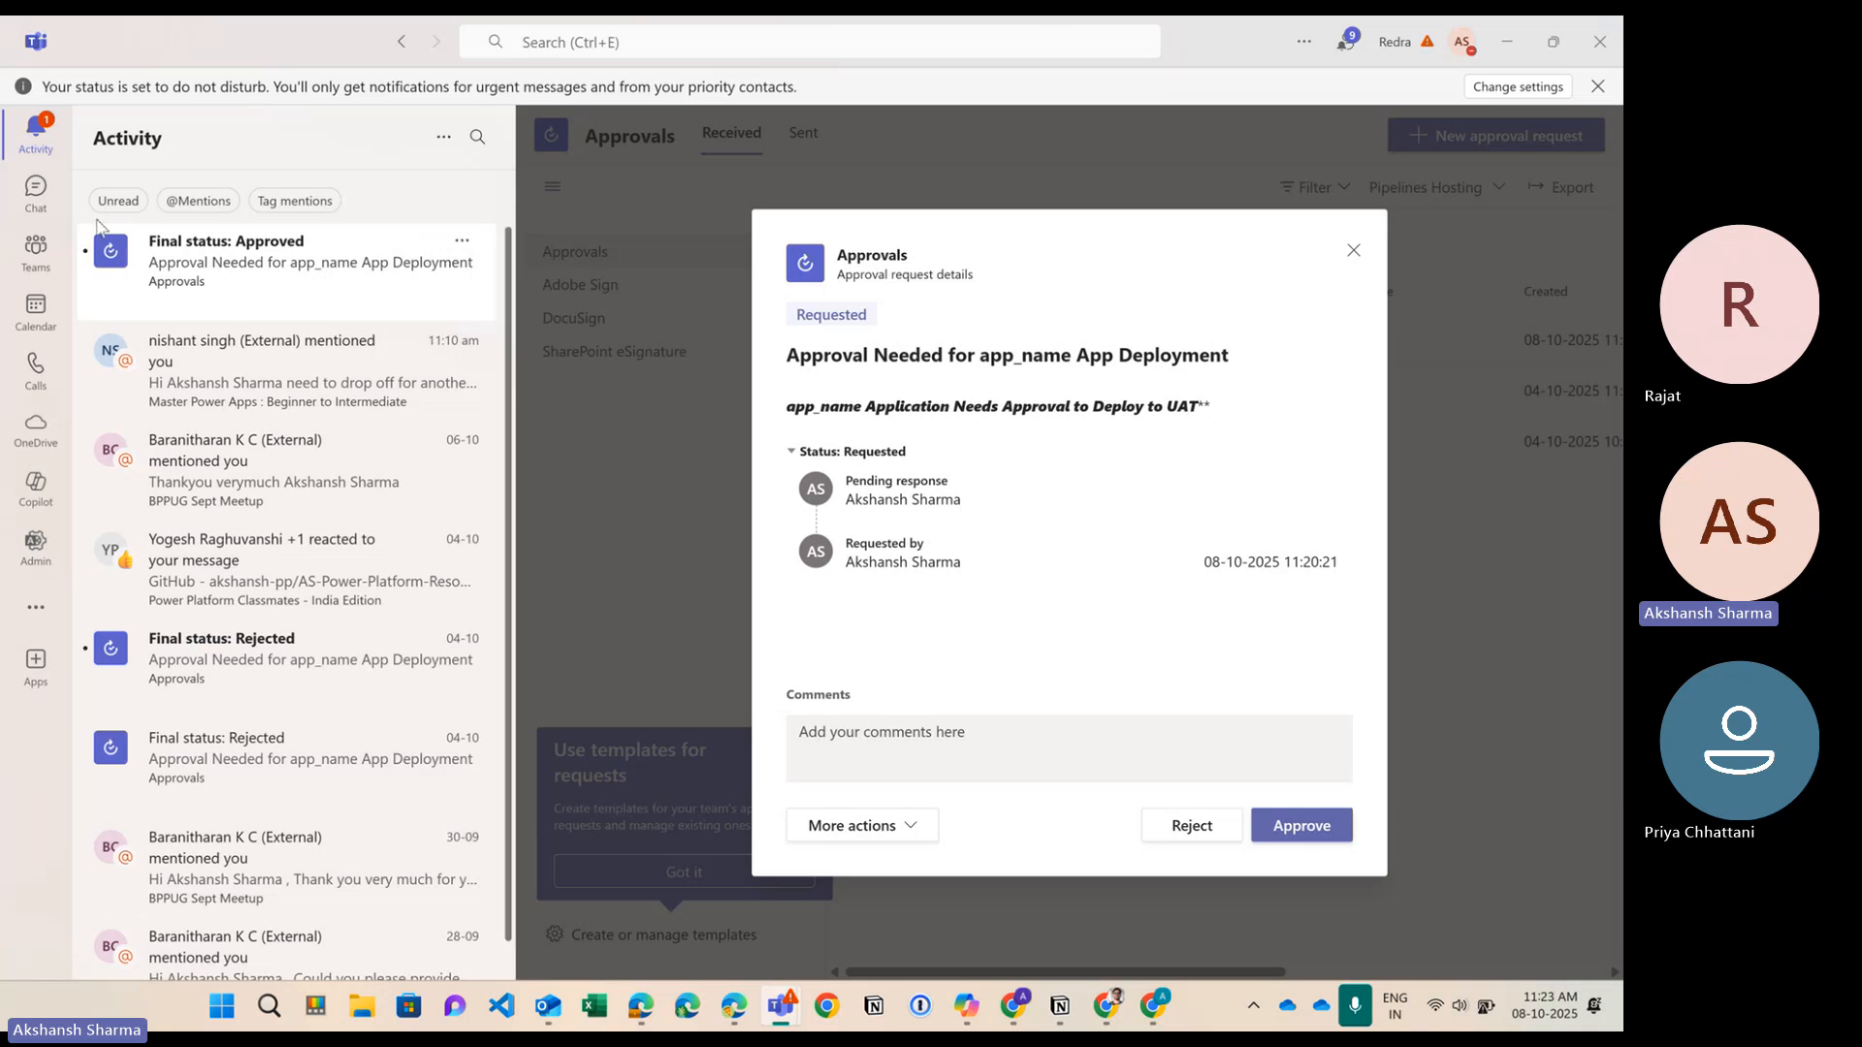
# Post the GitHub repository link in the Master Power Apps meeting chat
pyautogui.click(242, 375)
pyautogui.click(662, 936)
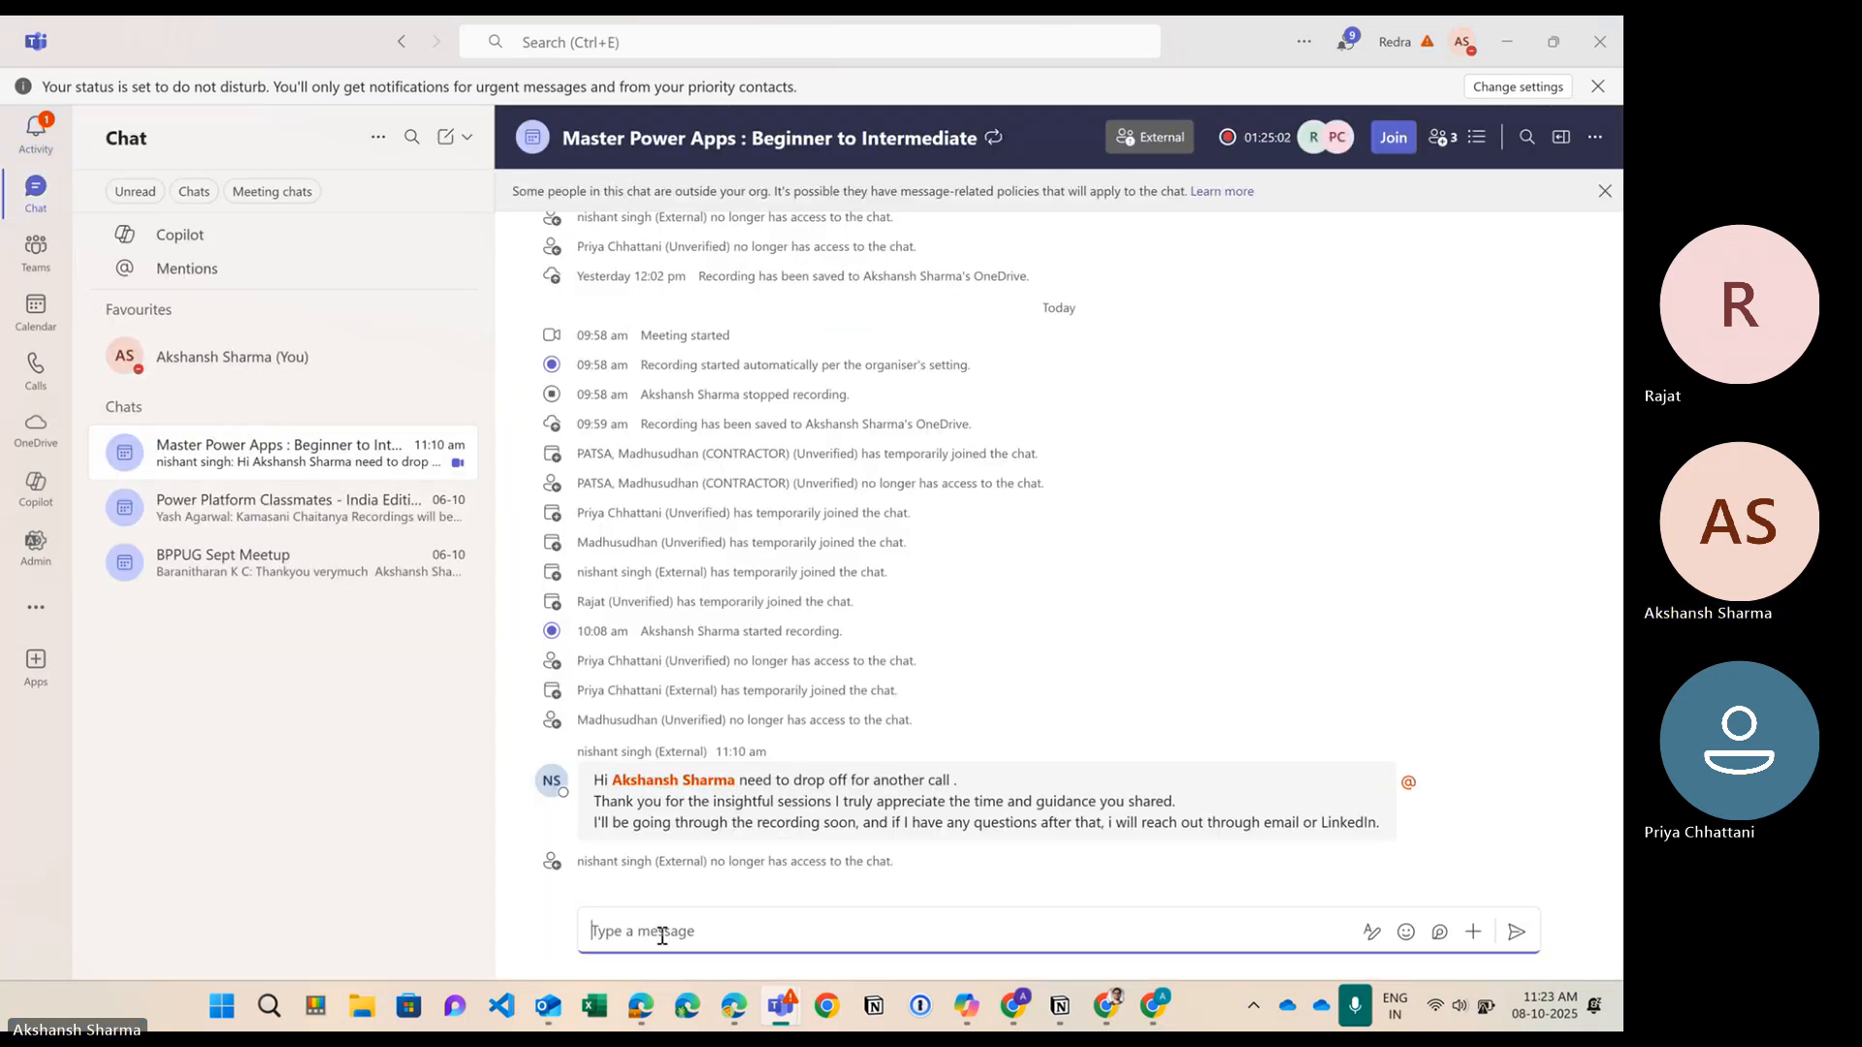
pyautogui.write('GitHub - akshansh-pp/AS-Power-Platform-Resources')
pyautogui.press('Return')
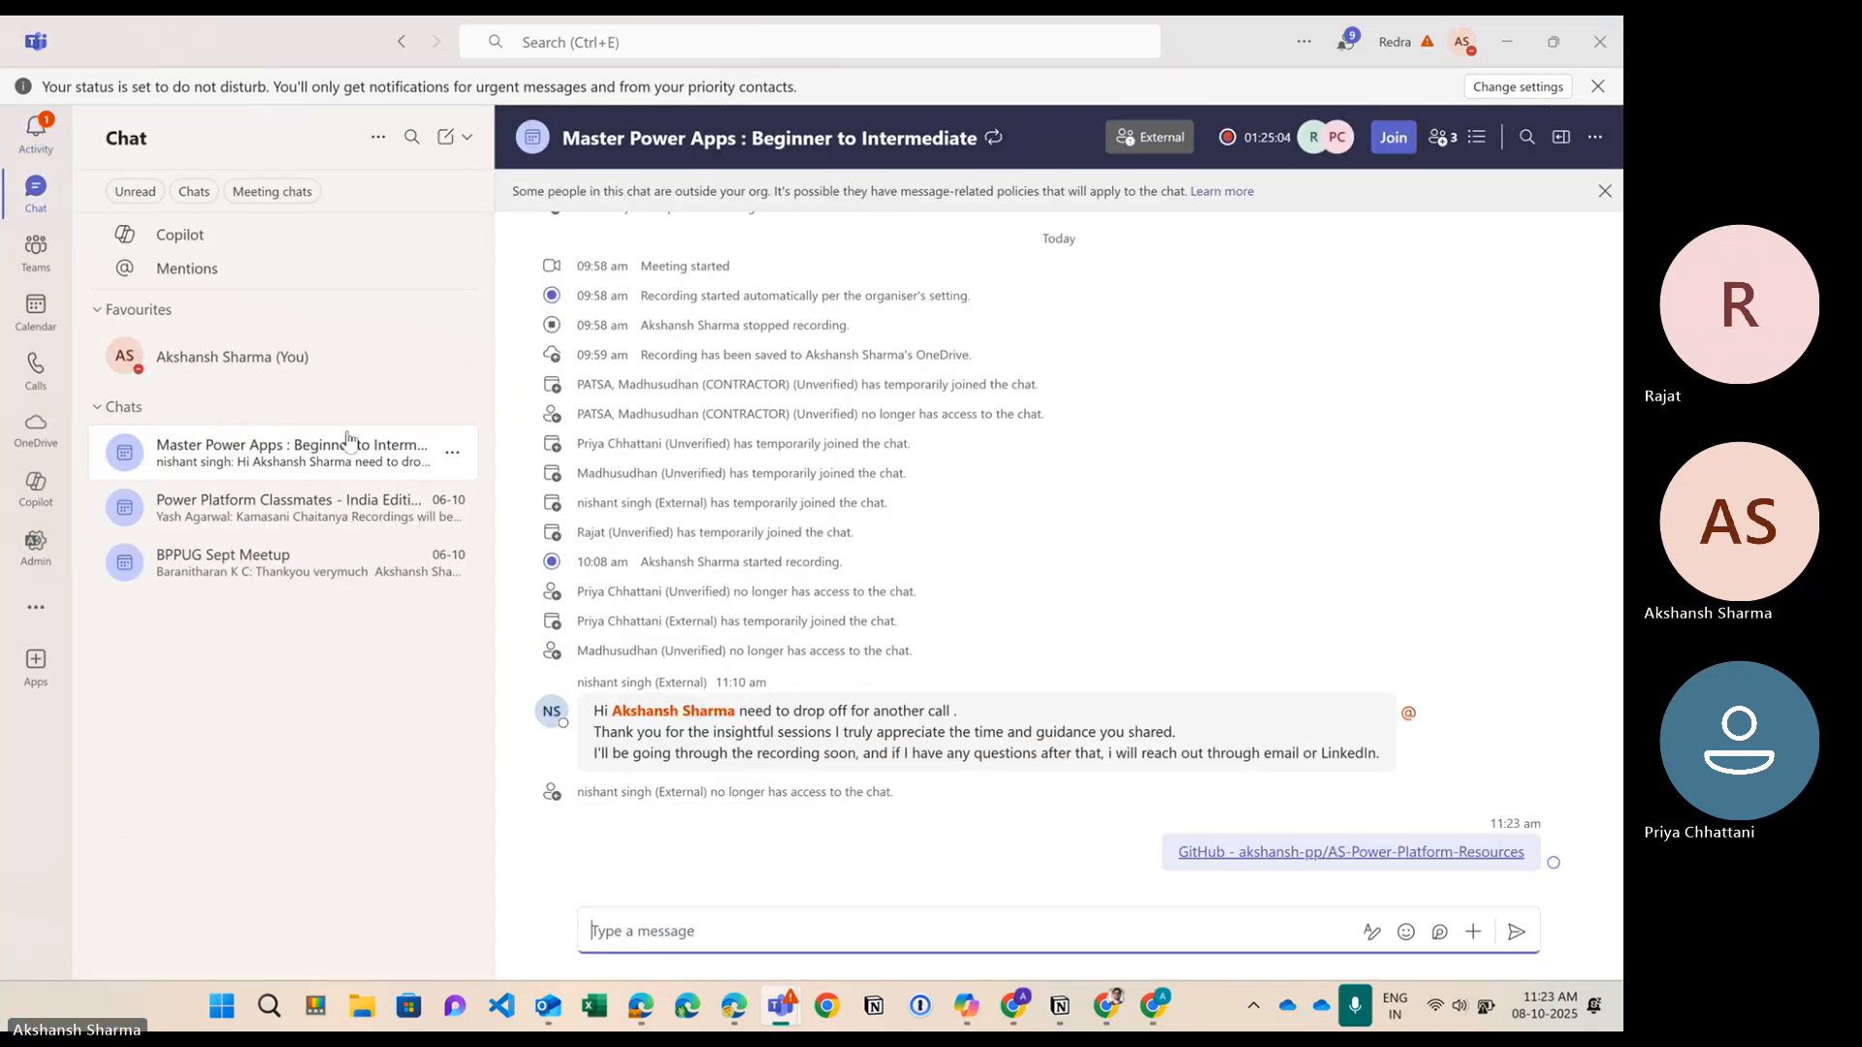
# Minimize Teams and return to the Power Apps Pipelines page showing the DEV to UAT deployment
pyautogui.click(320, 358)
pyautogui.click(1508, 40)
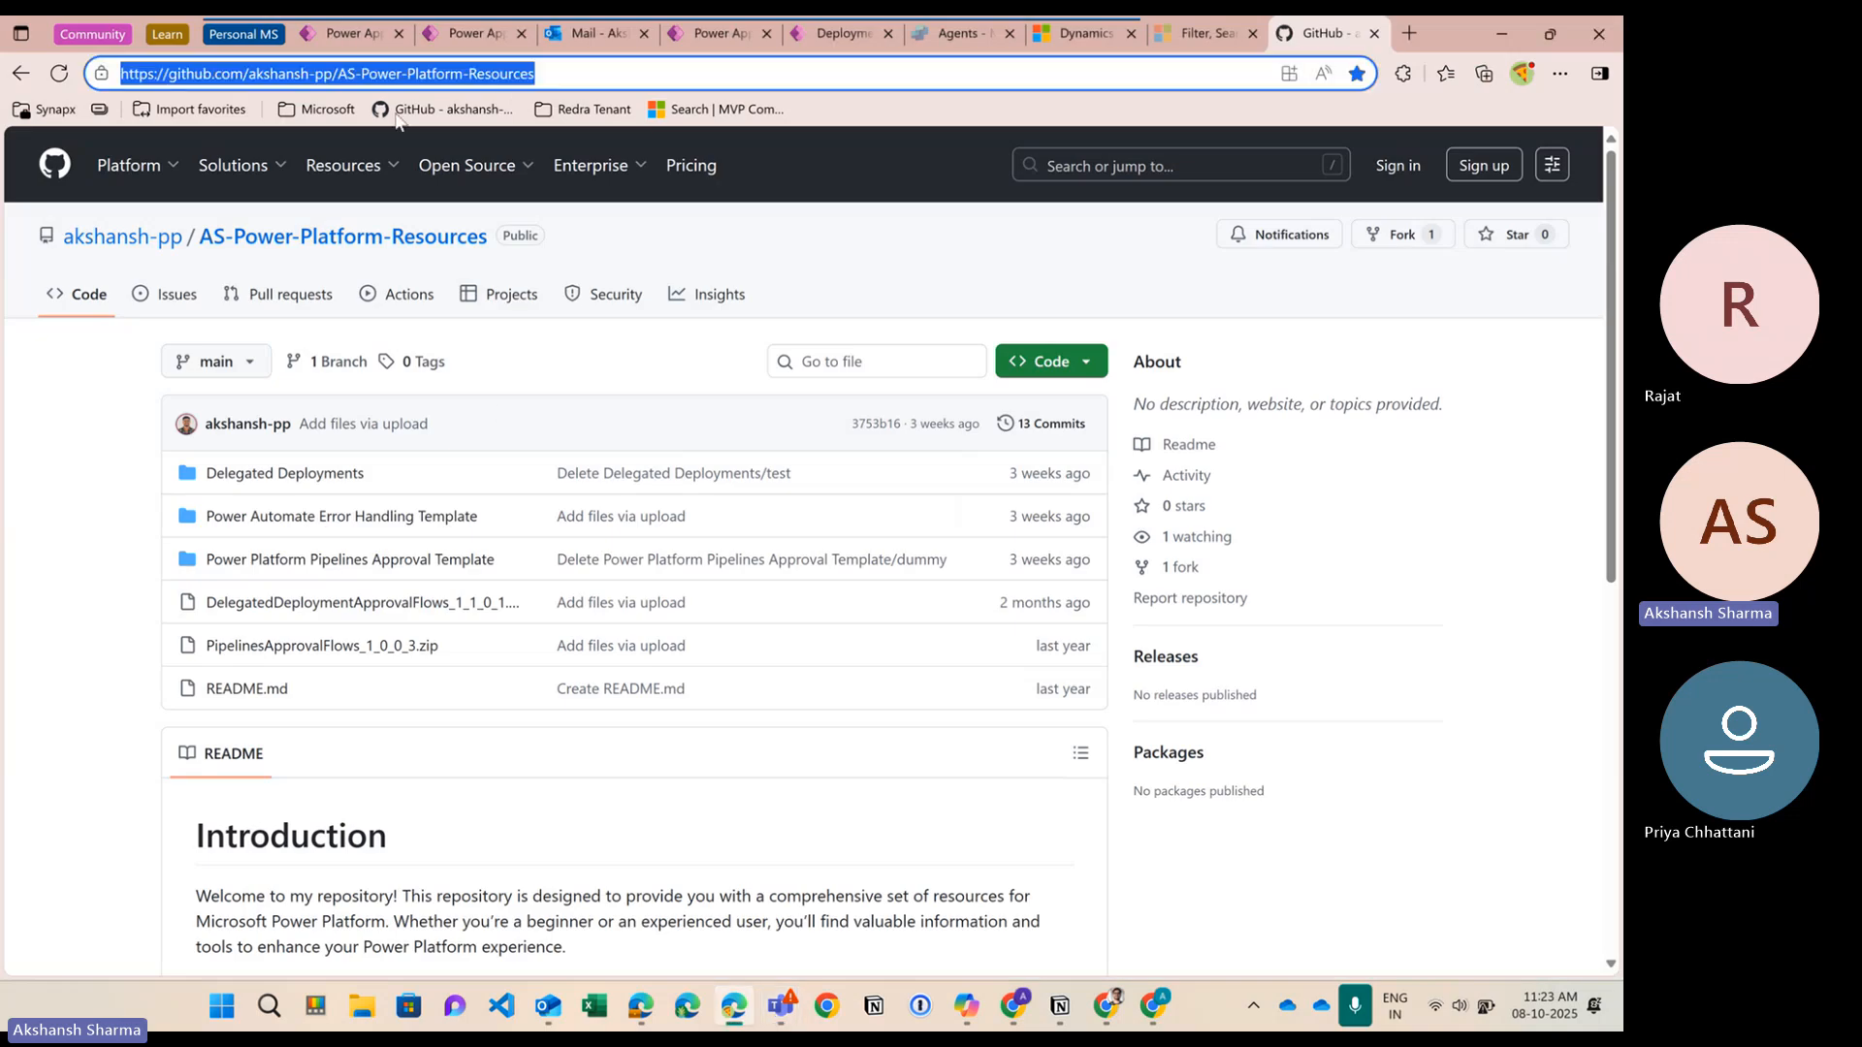
pyautogui.click(473, 35)
pyautogui.click(462, 193)
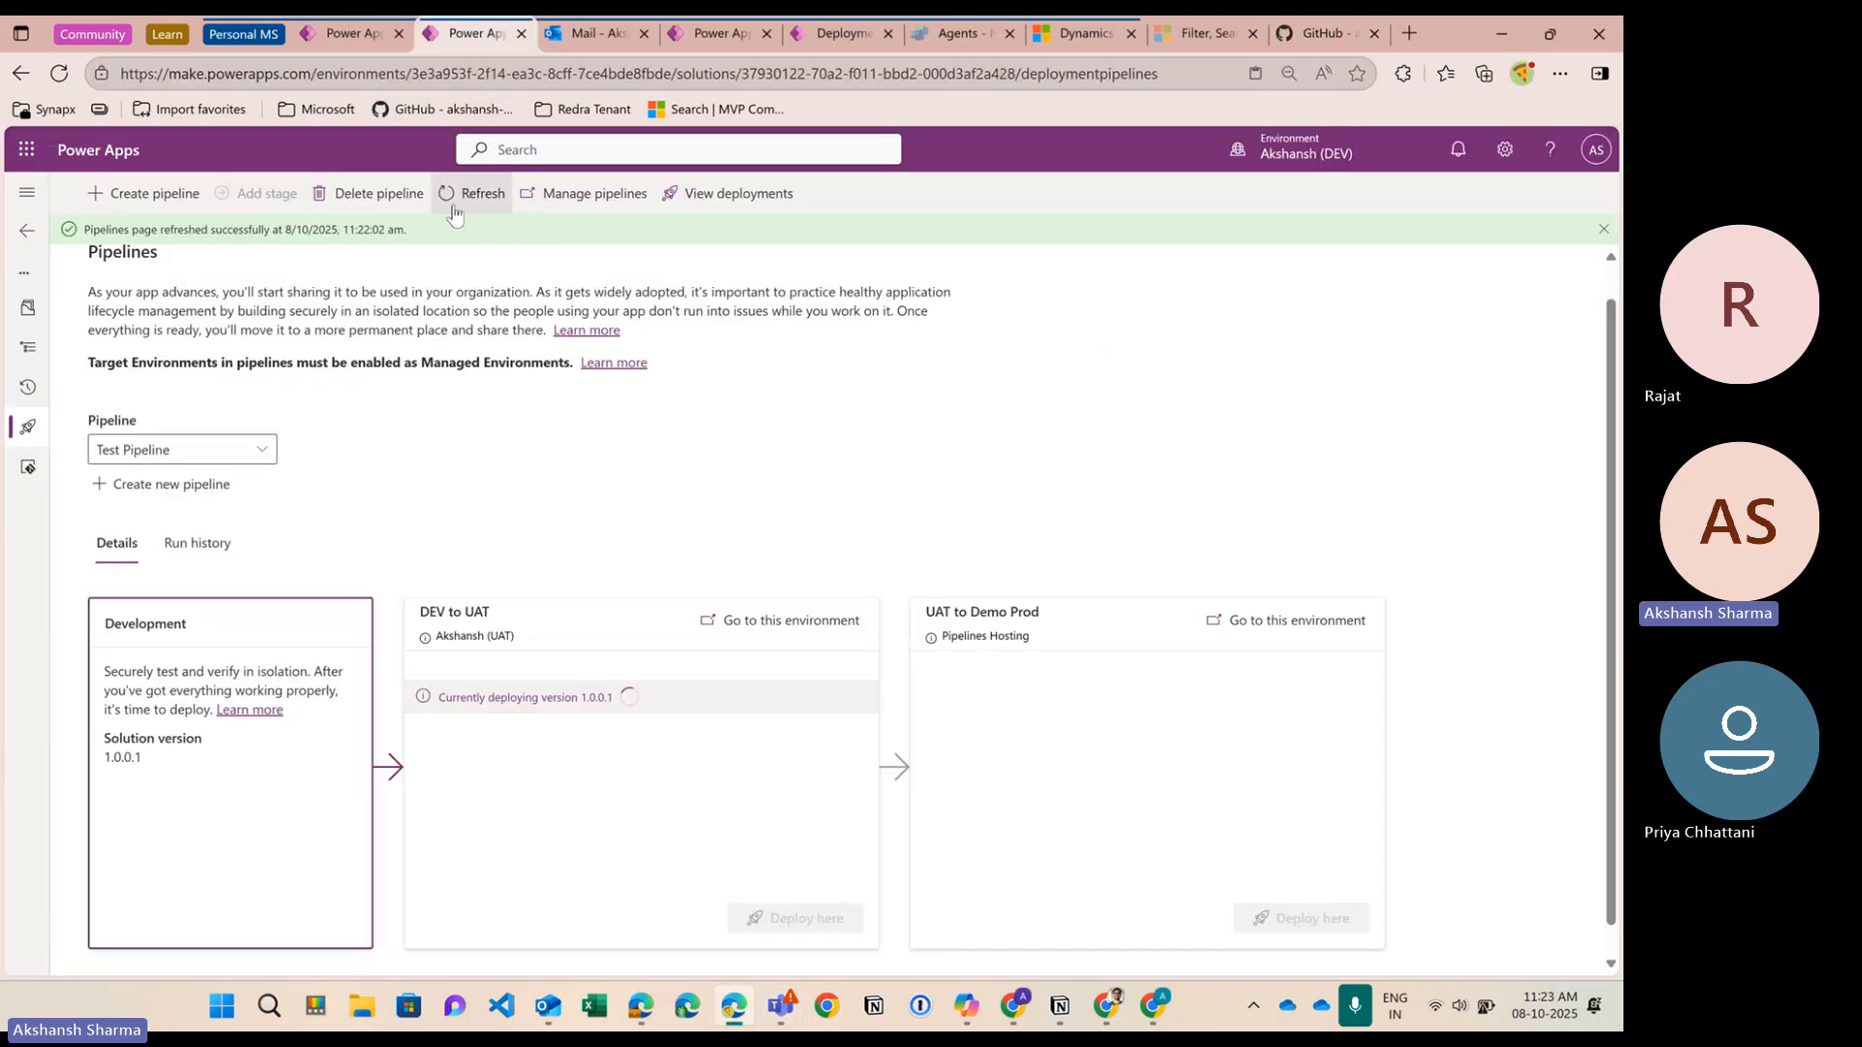
pyautogui.click(464, 193)
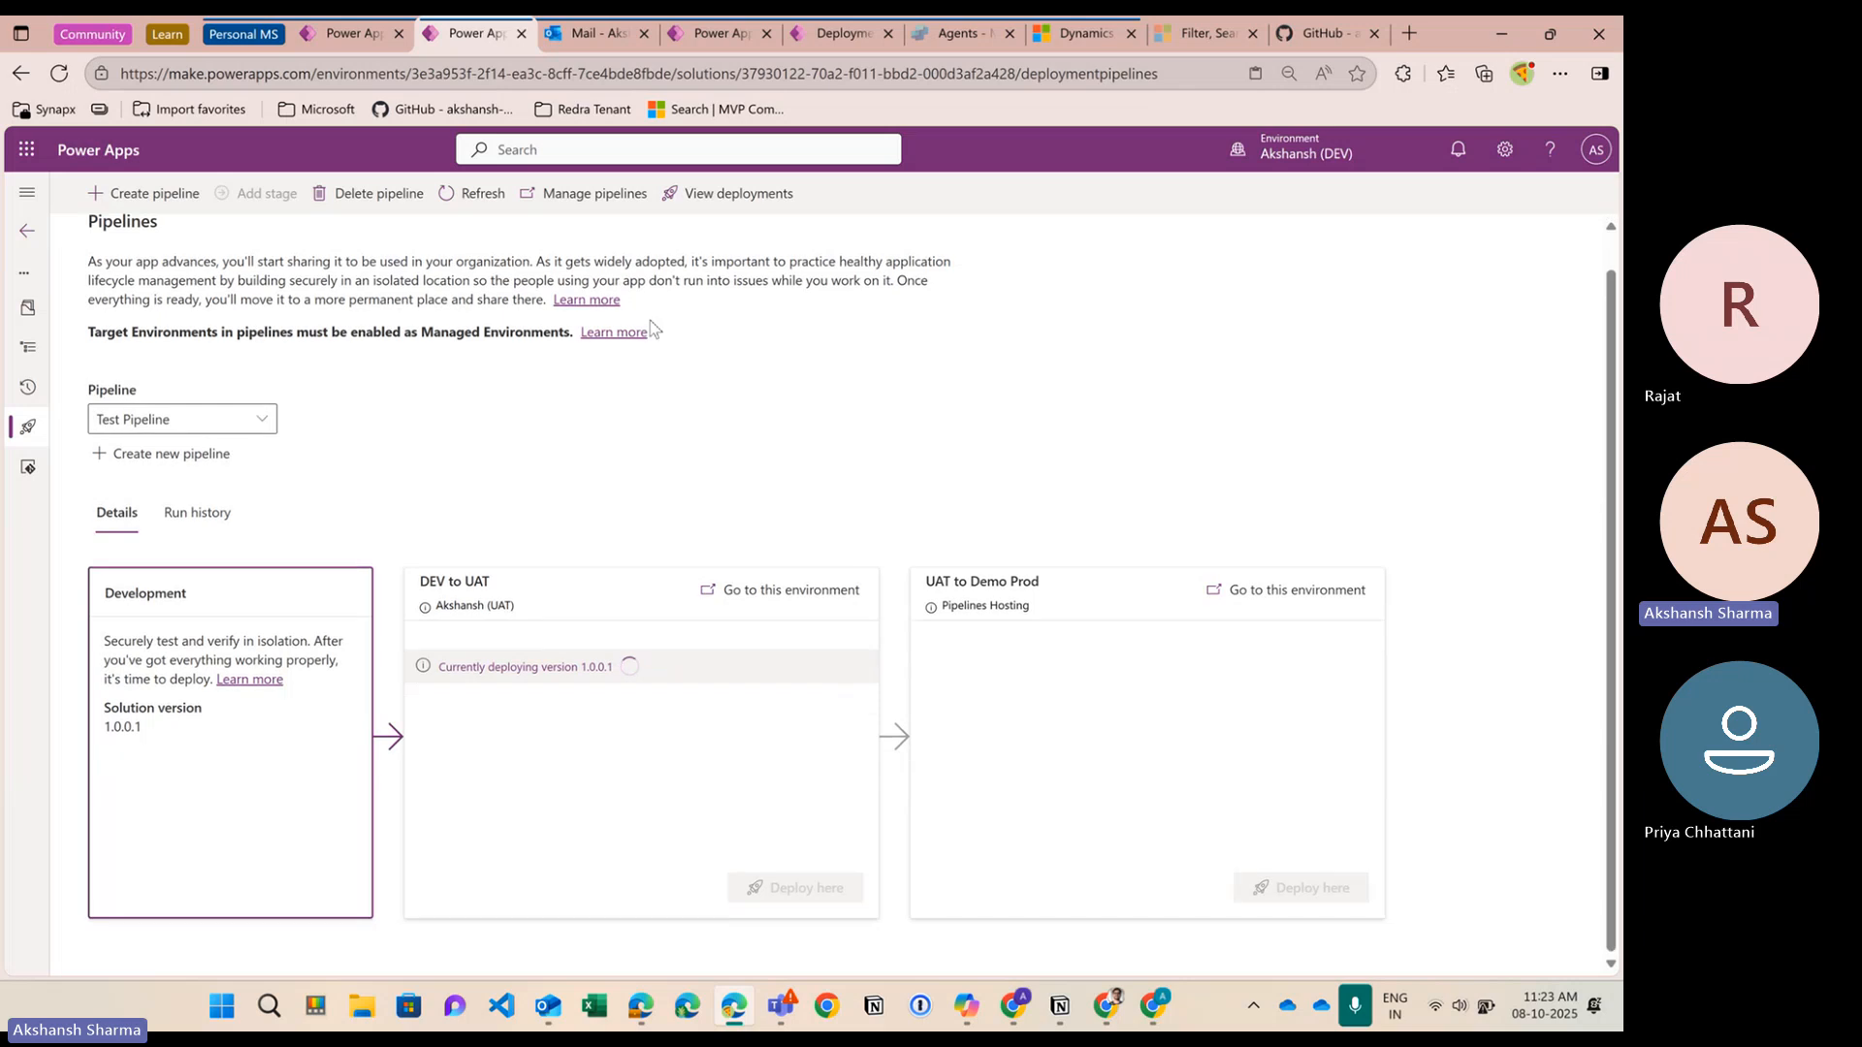
pyautogui.click(485, 195)
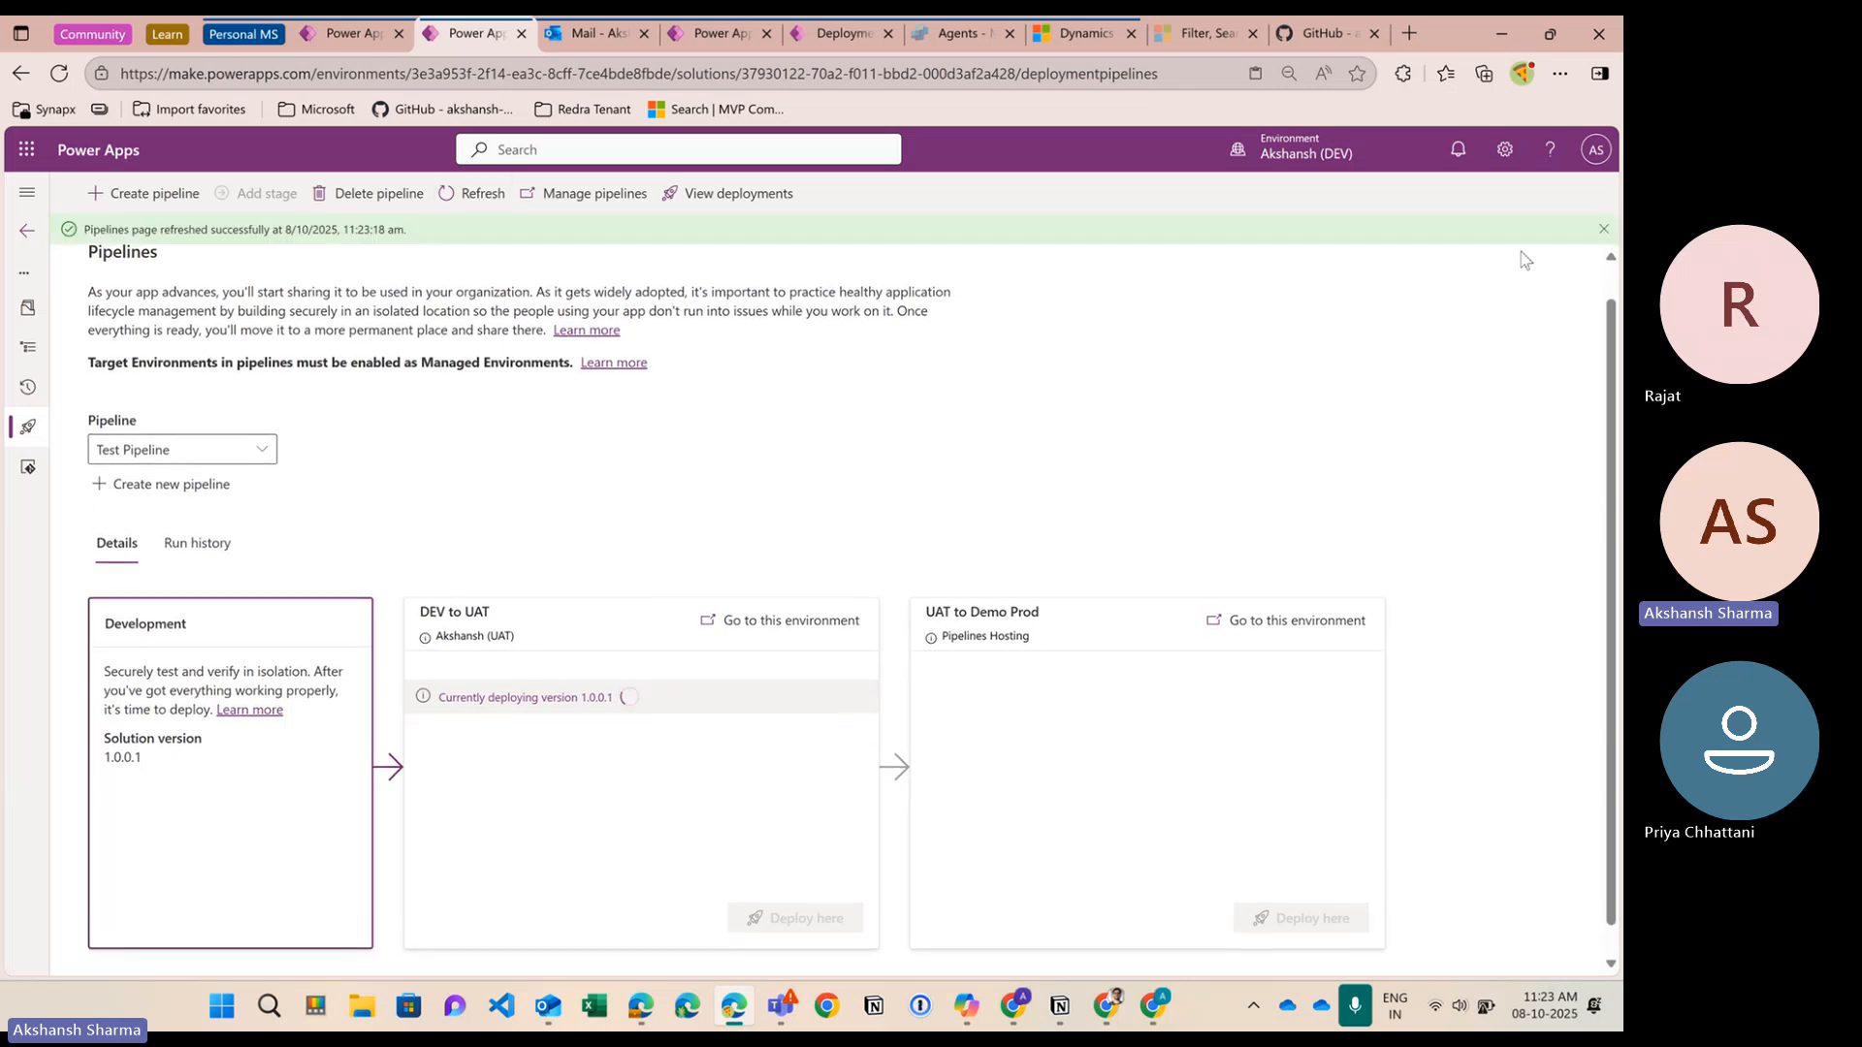
pyautogui.click(1600, 231)
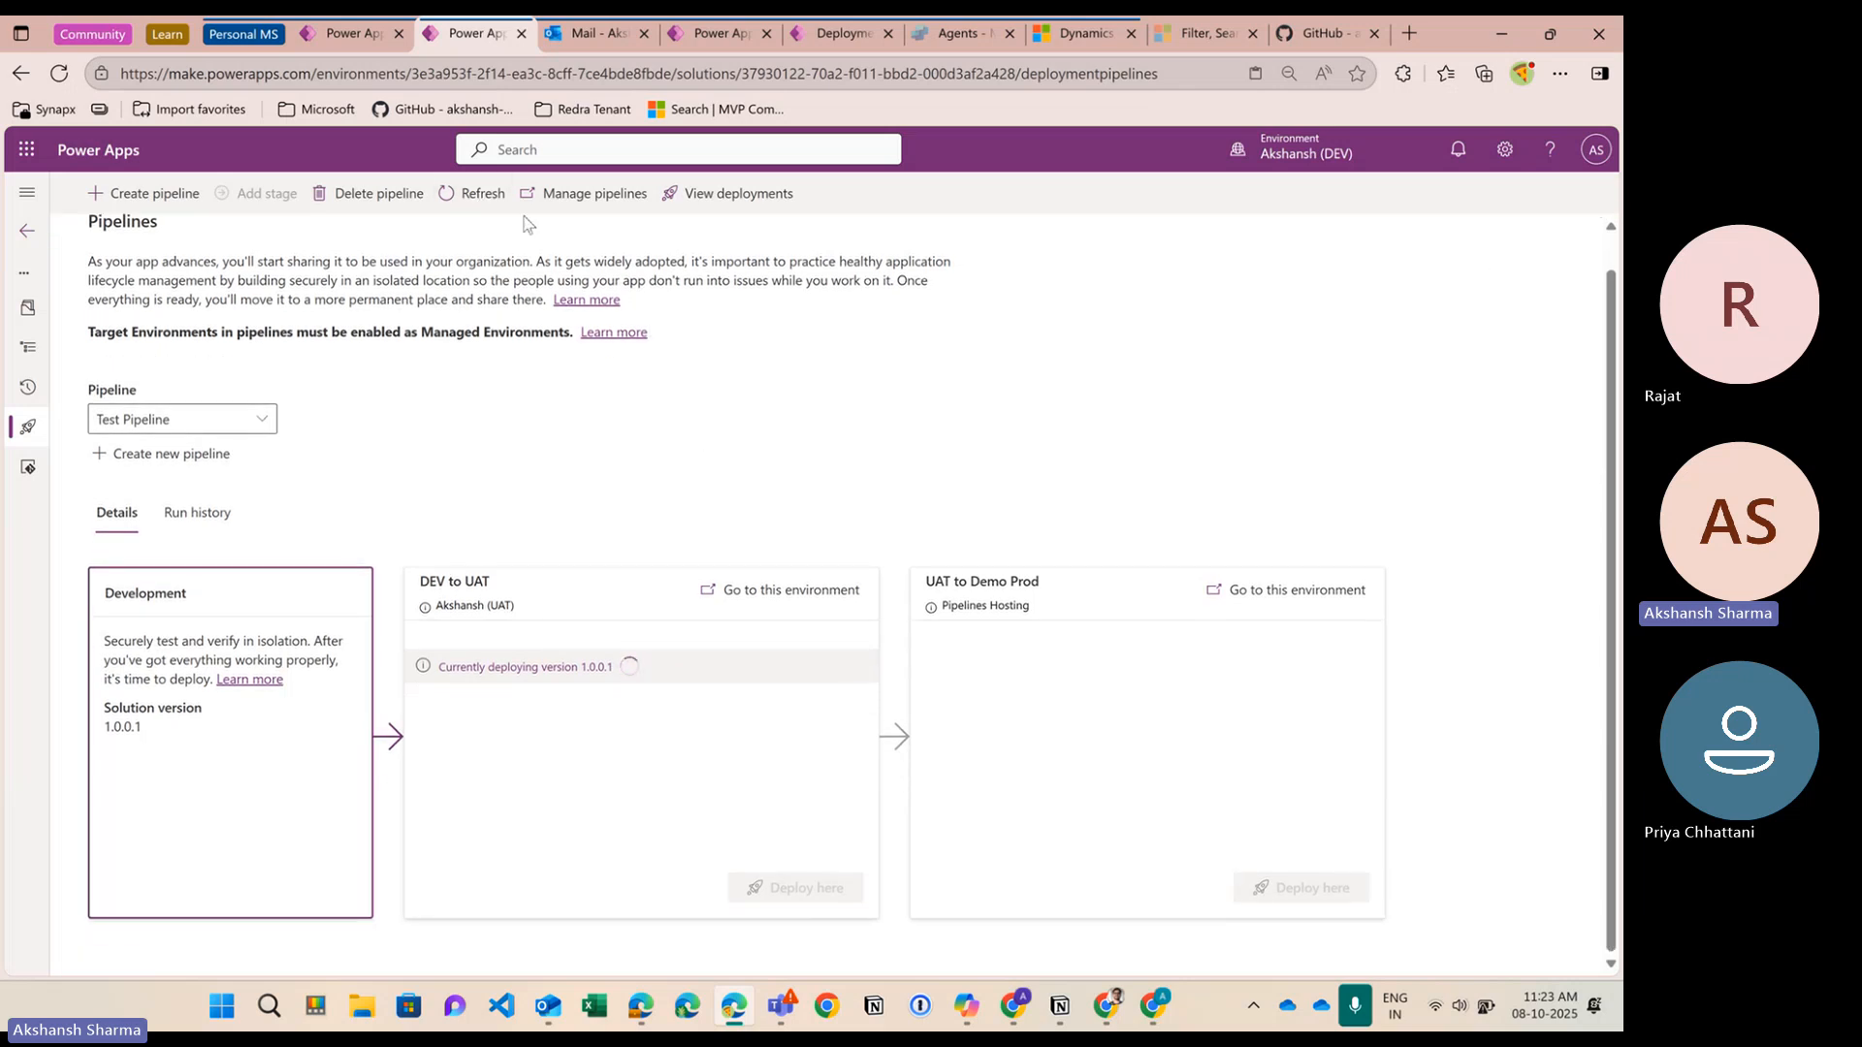
pyautogui.click(472, 198)
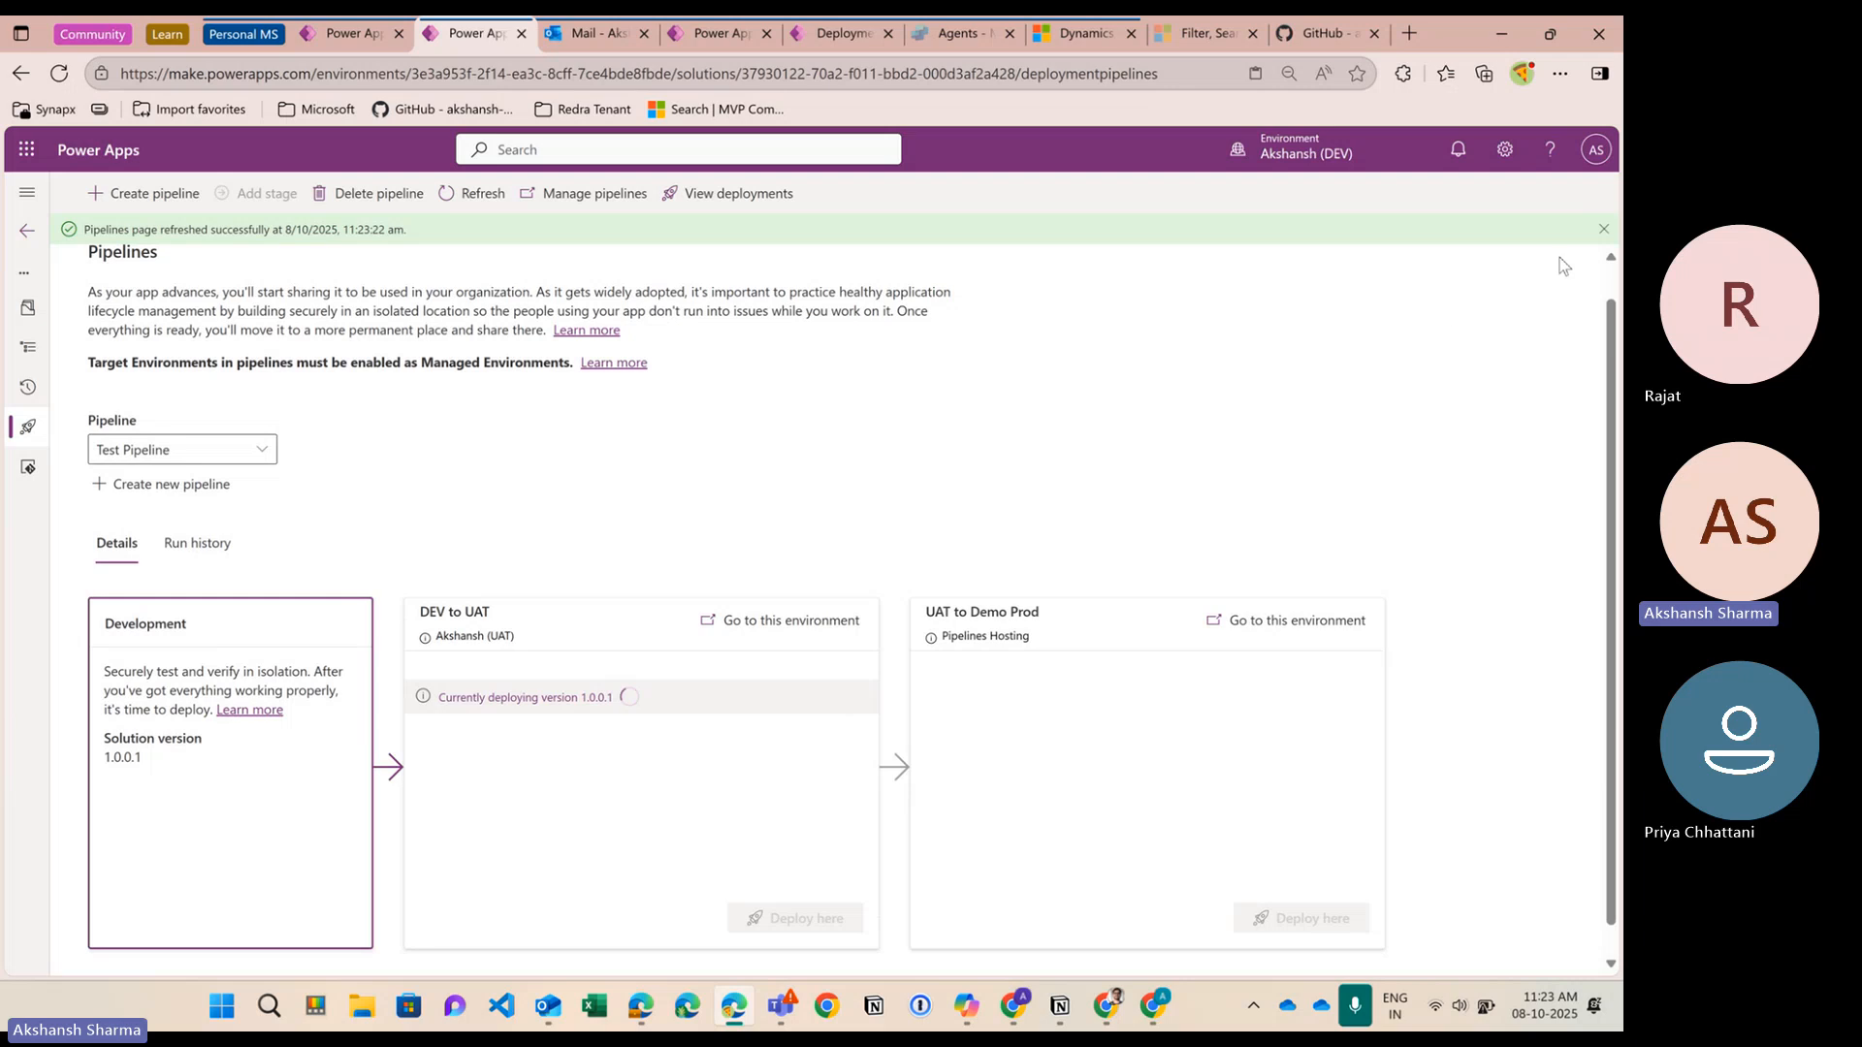
pyautogui.click(1601, 231)
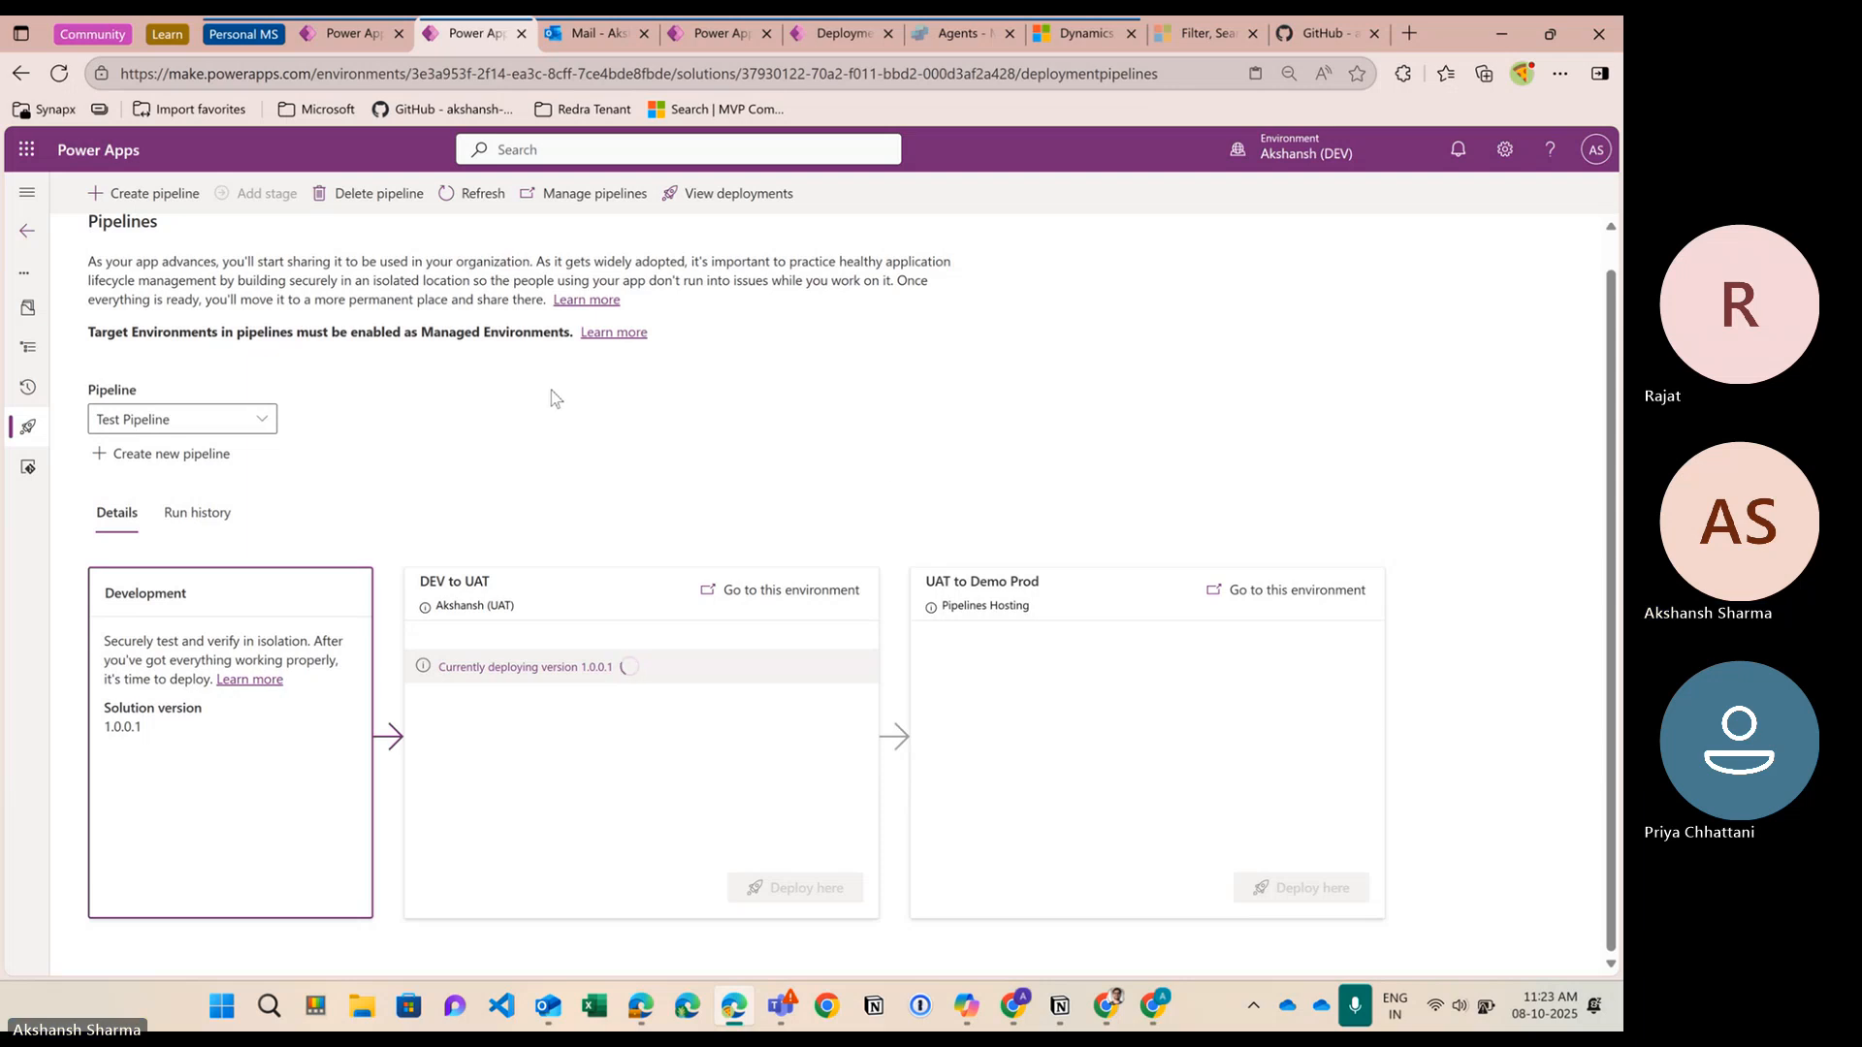
pyautogui.click(471, 193)
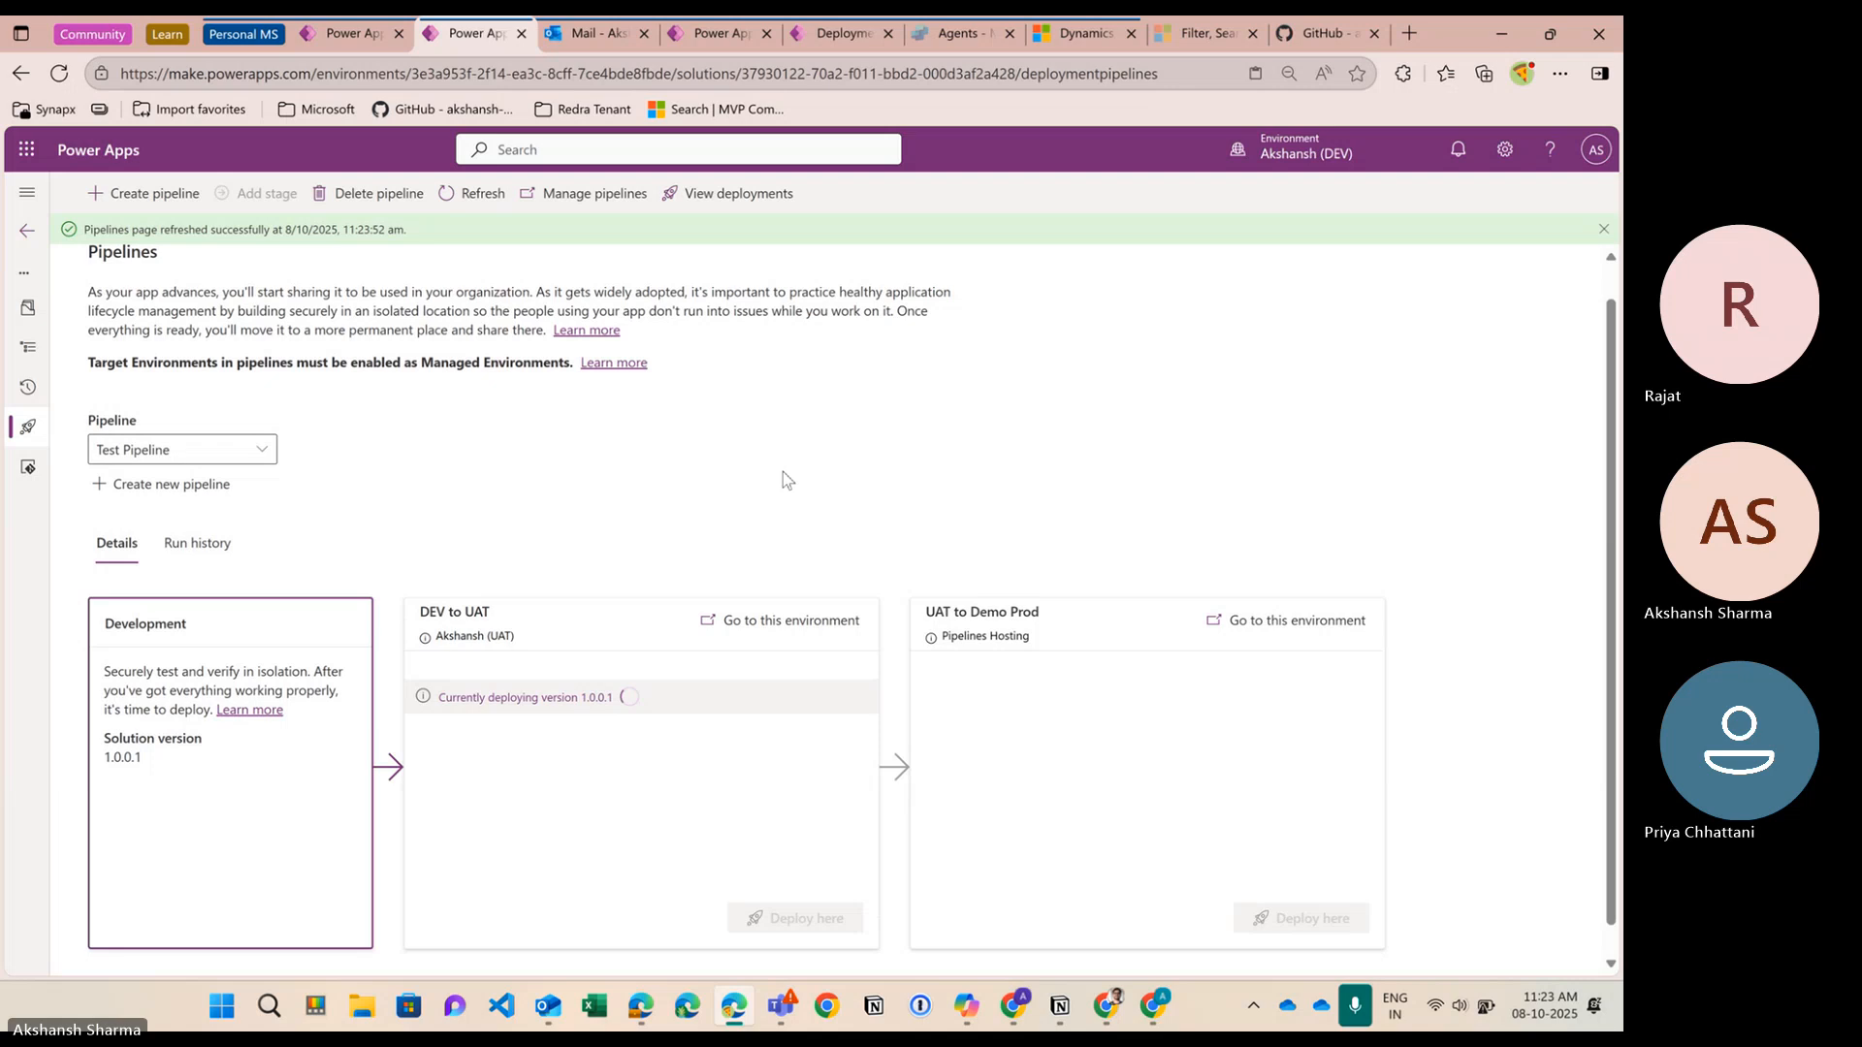